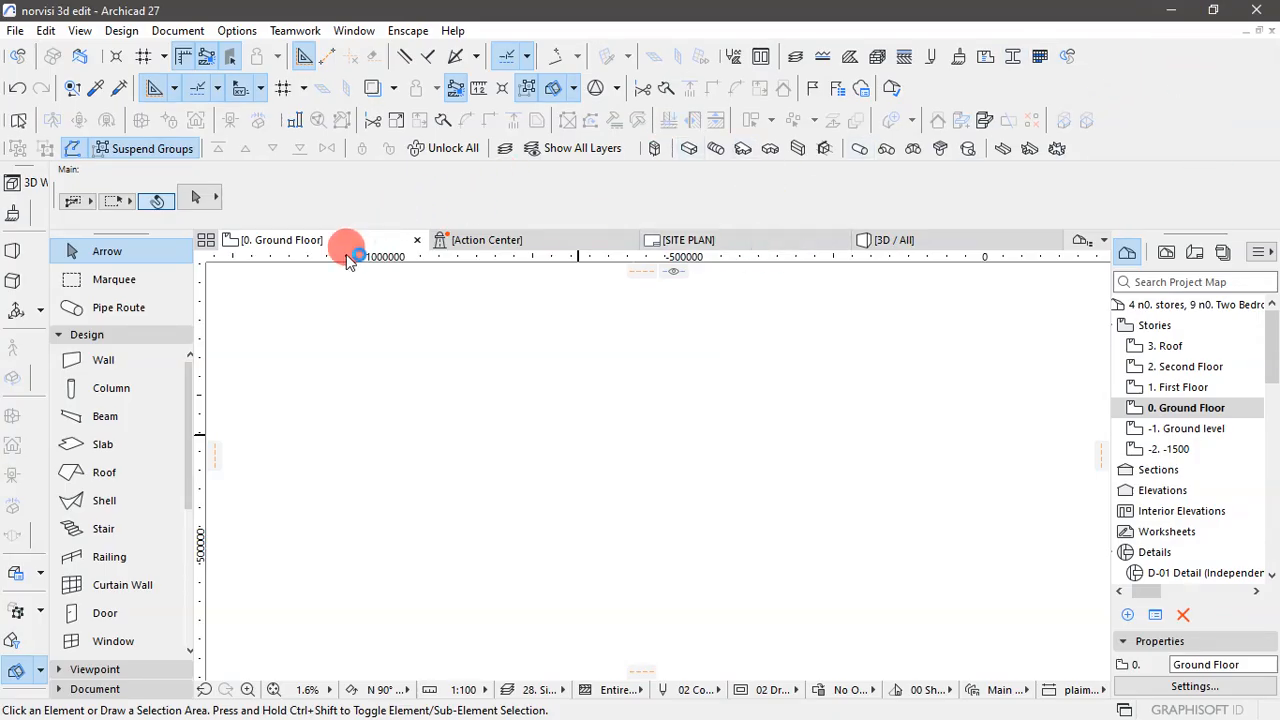
left_click(1153, 345)
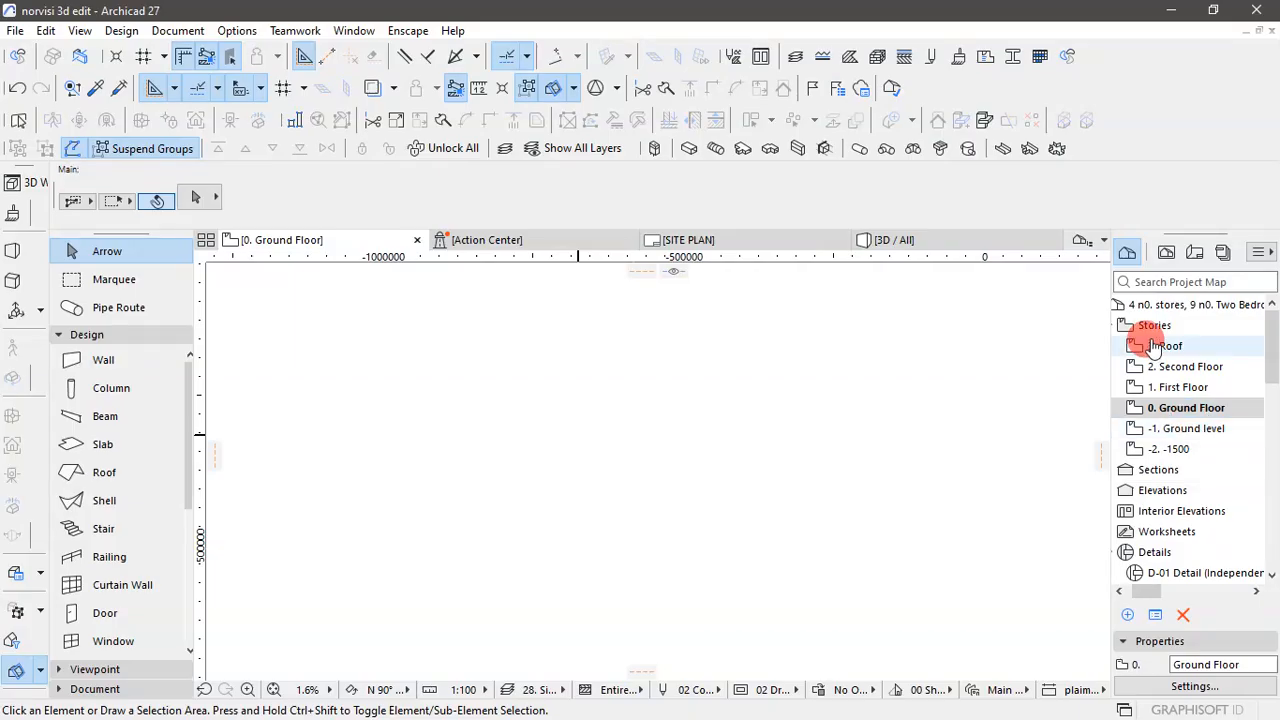
left_click(1132, 251)
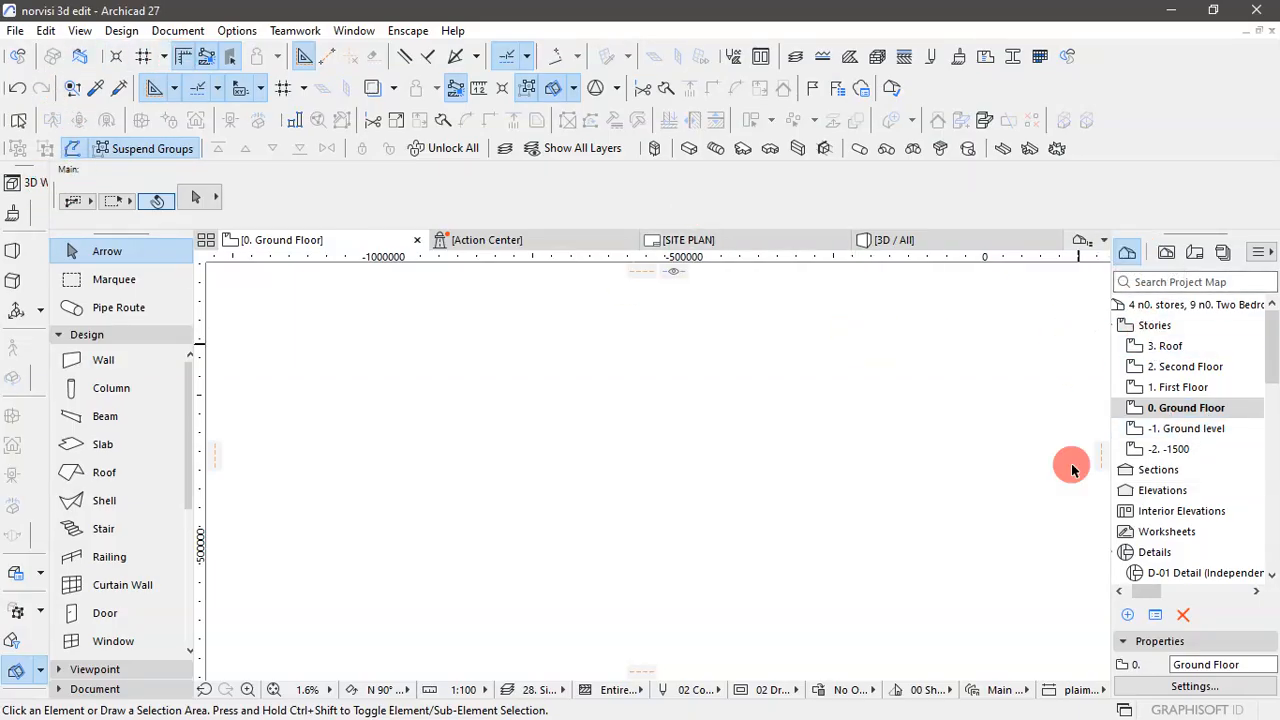
left_click(1186, 414)
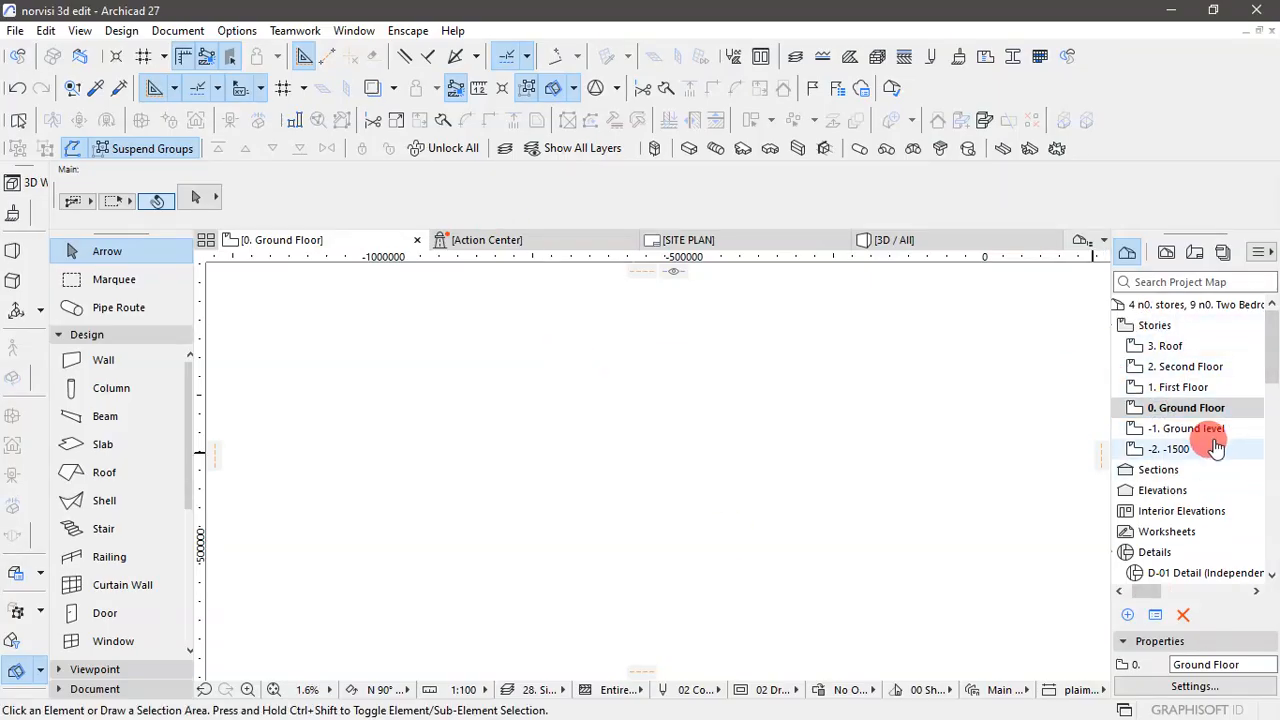
left_click(152, 92)
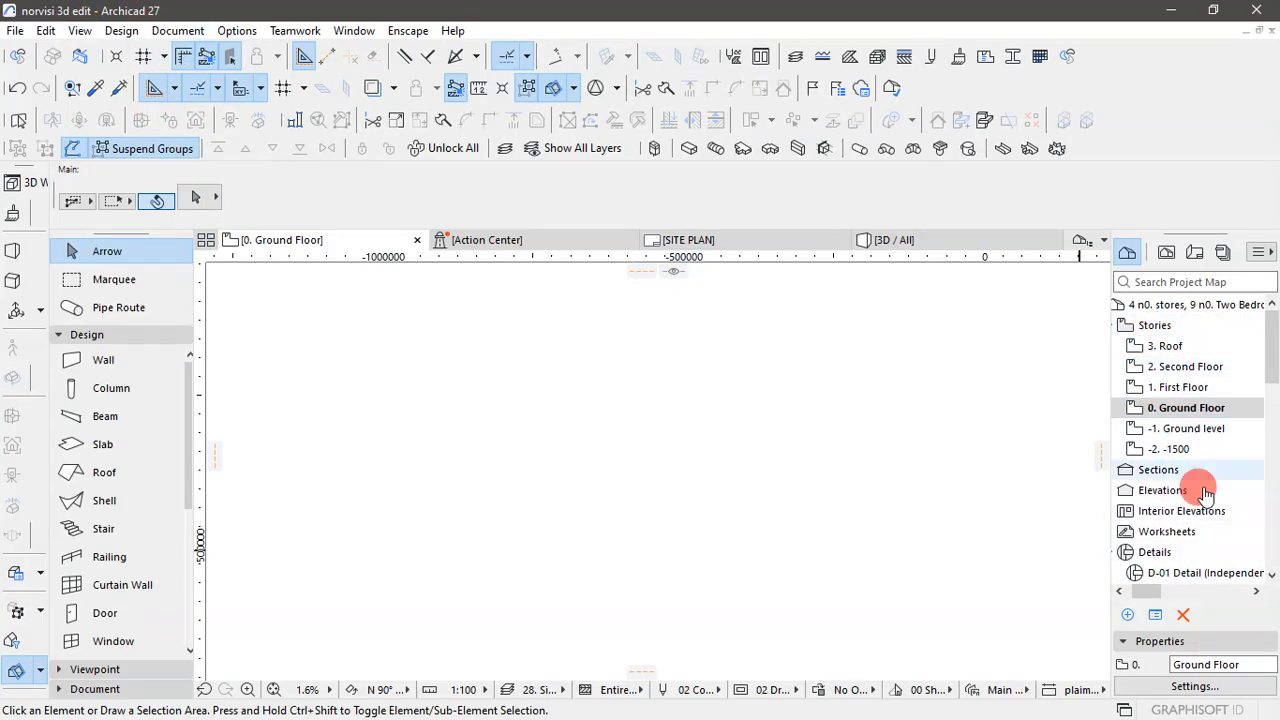
- Review the project's story names, elevations and heights in Story Settings
left_click(121, 31)
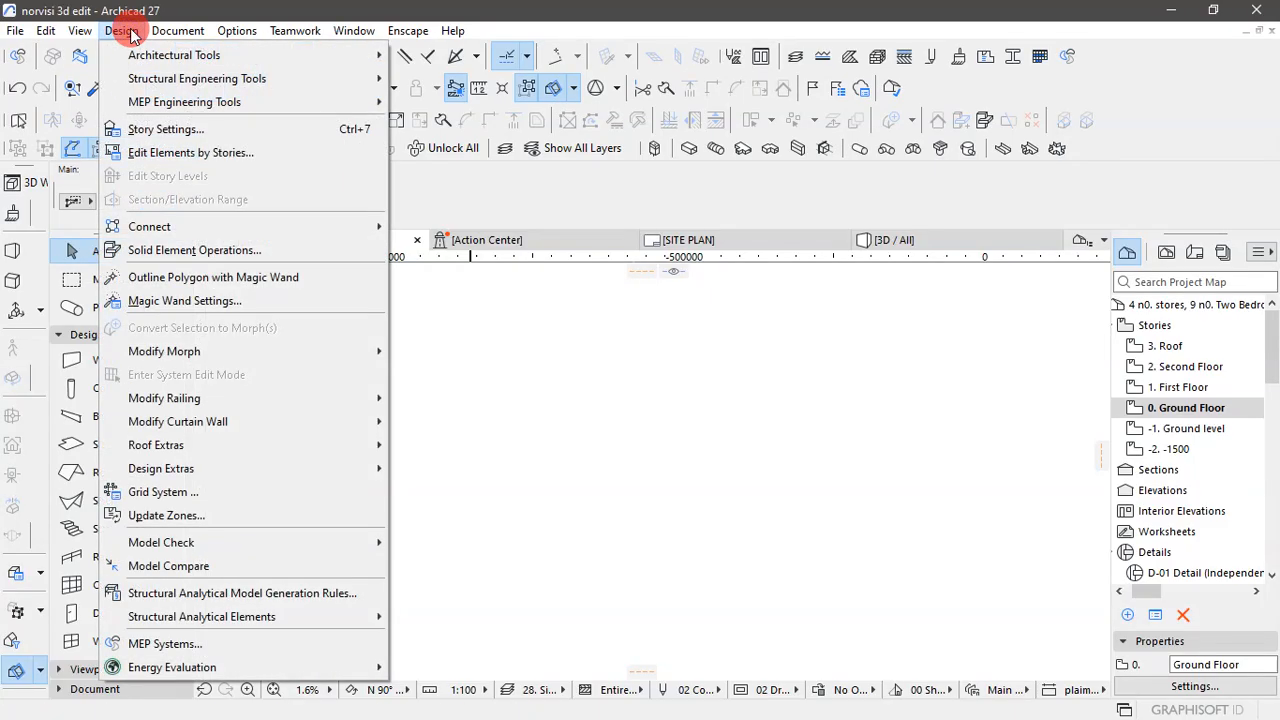
left_click(165, 130)
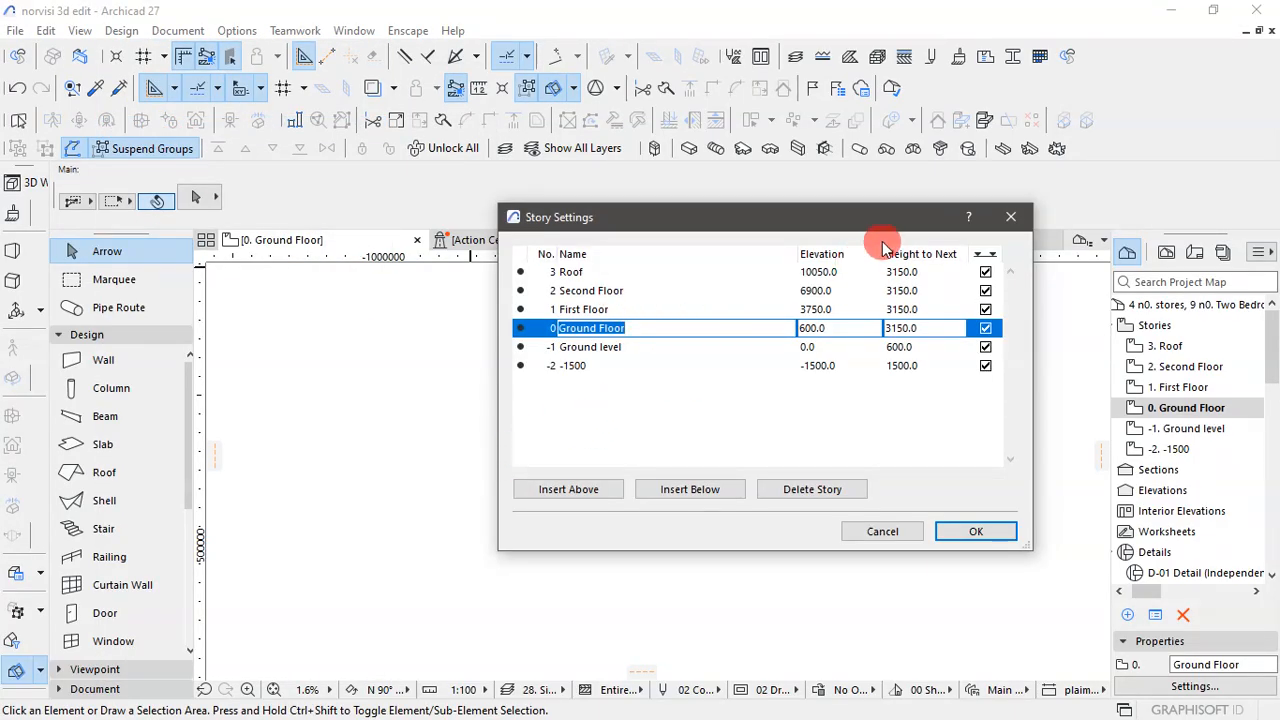
left_click(1013, 218)
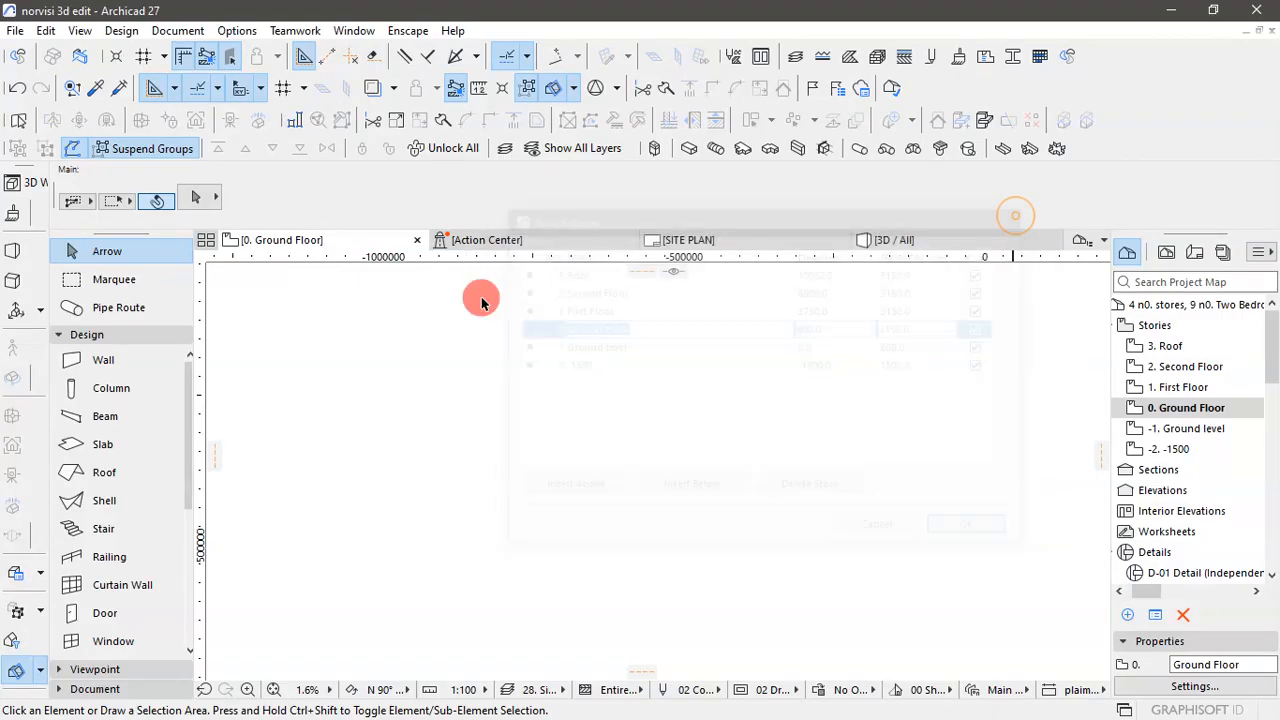
left_click(124, 31)
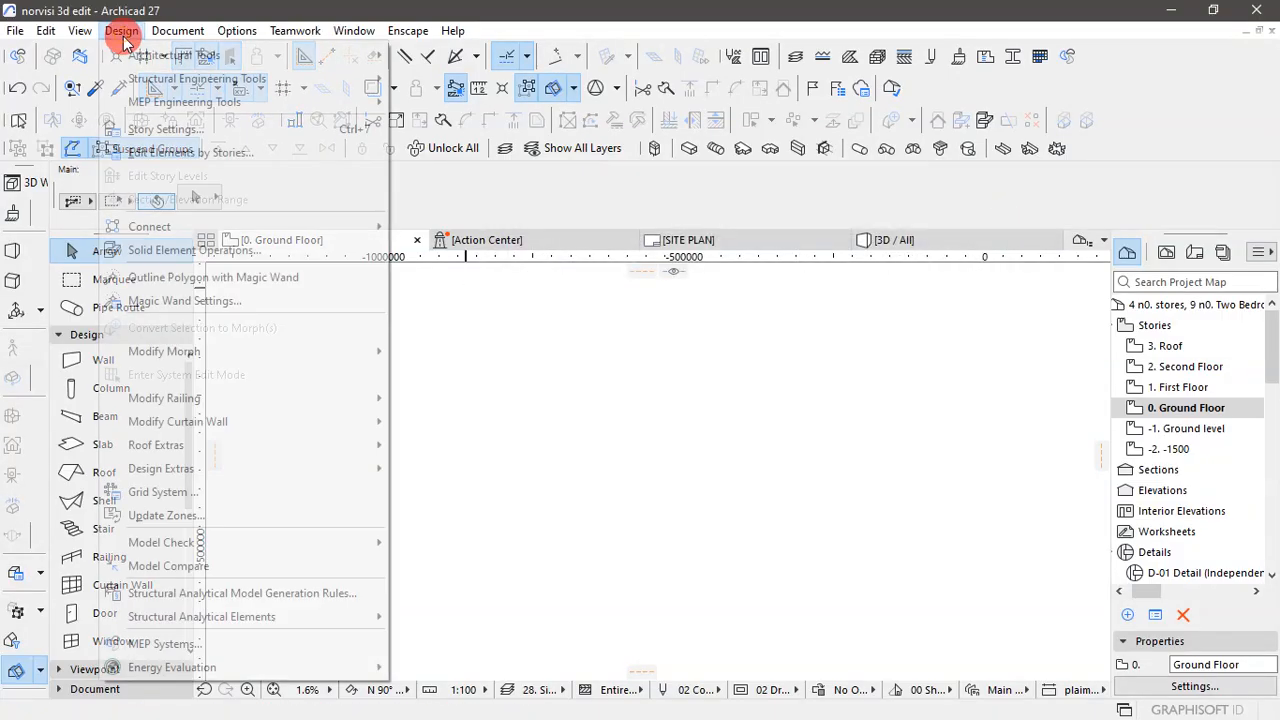
left_click(295, 133)
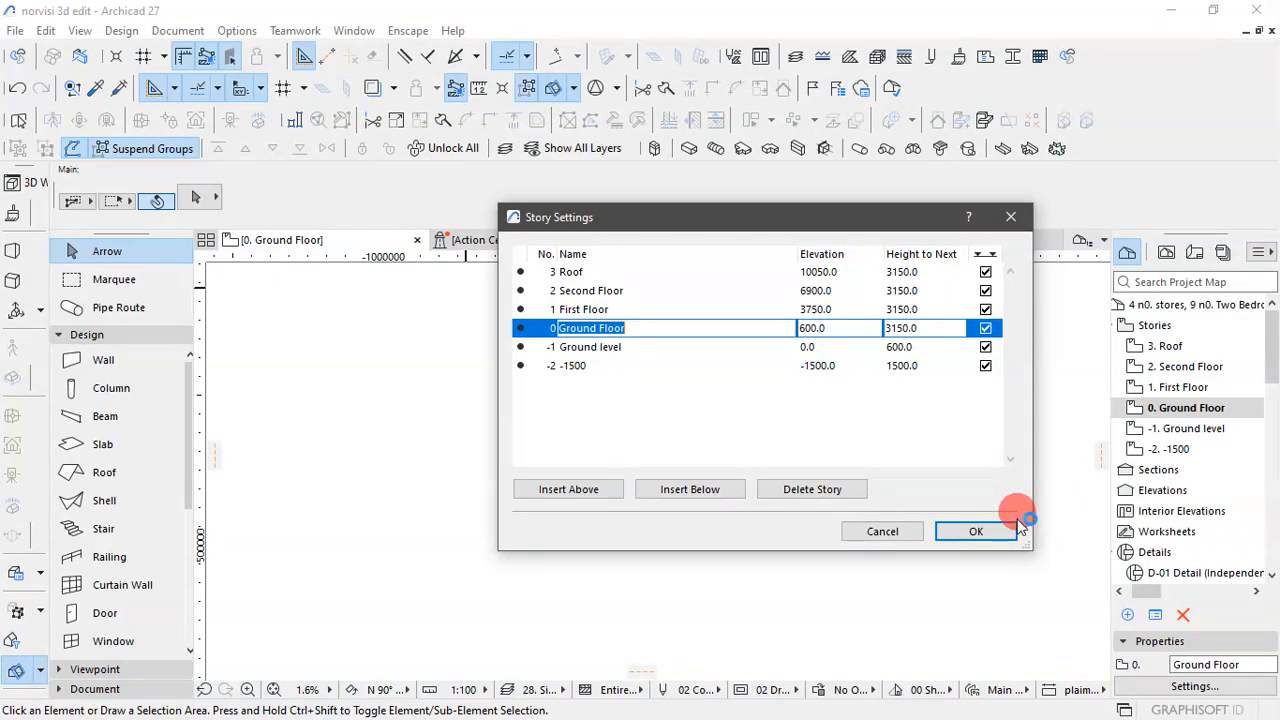
left_click(988, 532)
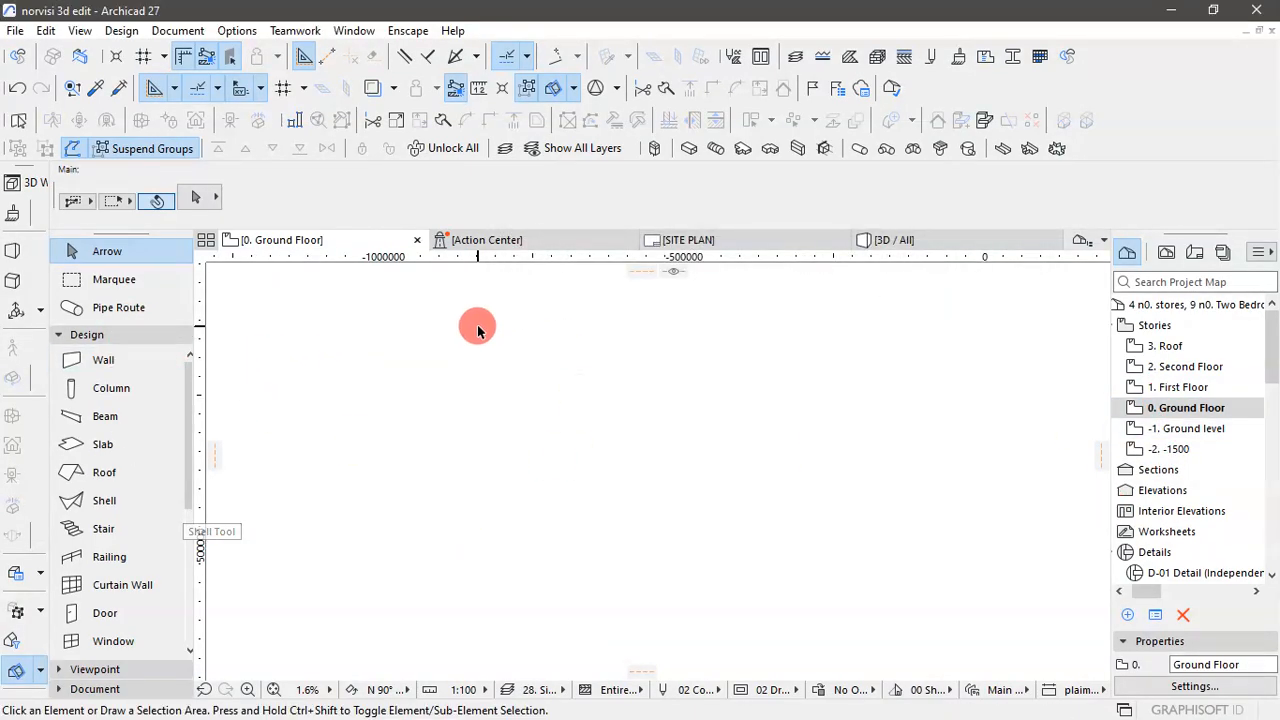
- Close the SITE PLAN and Action Center views, and check the 3D view before returning to the Ground Floor plan
left_click(841, 240)
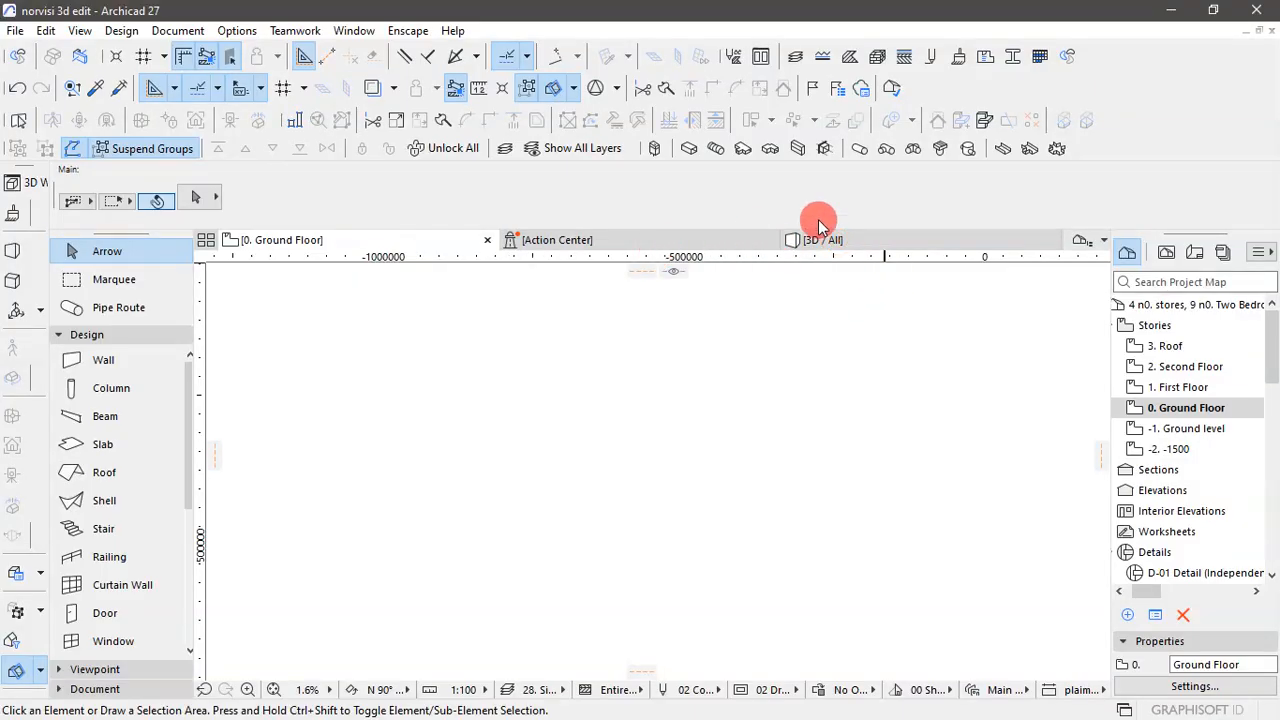
left_click(768, 241)
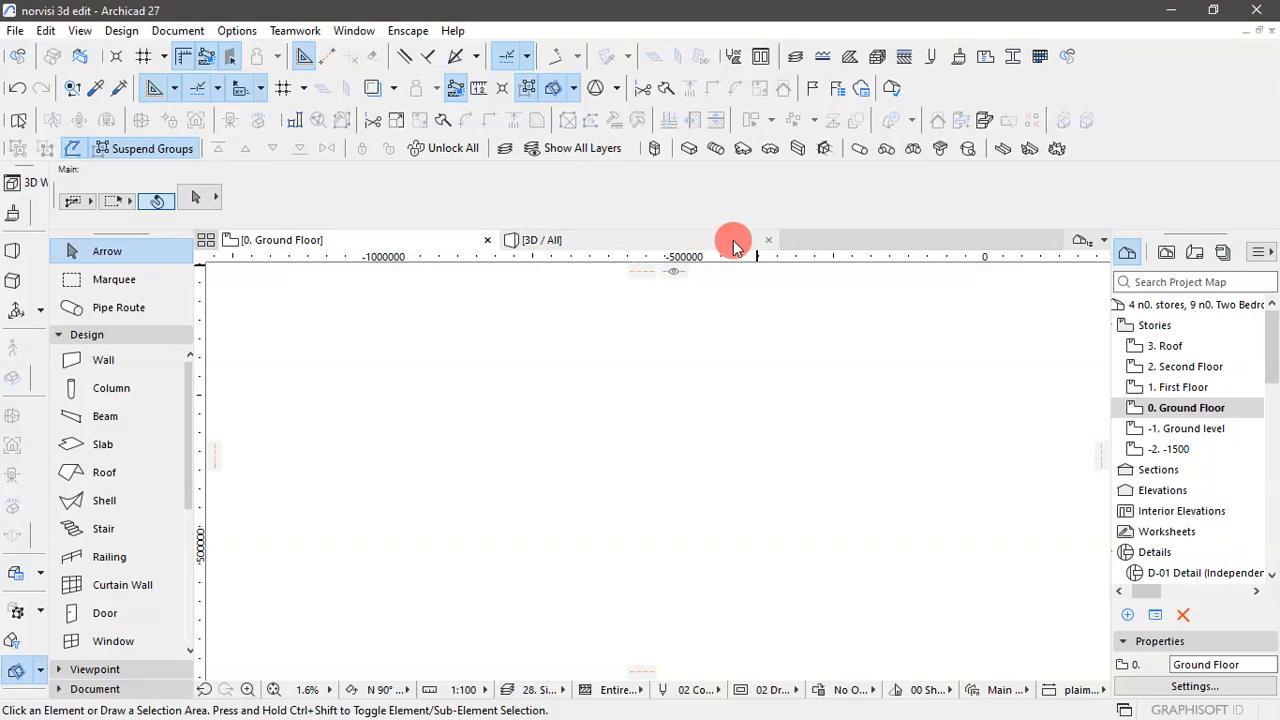
mouse_move(733, 243)
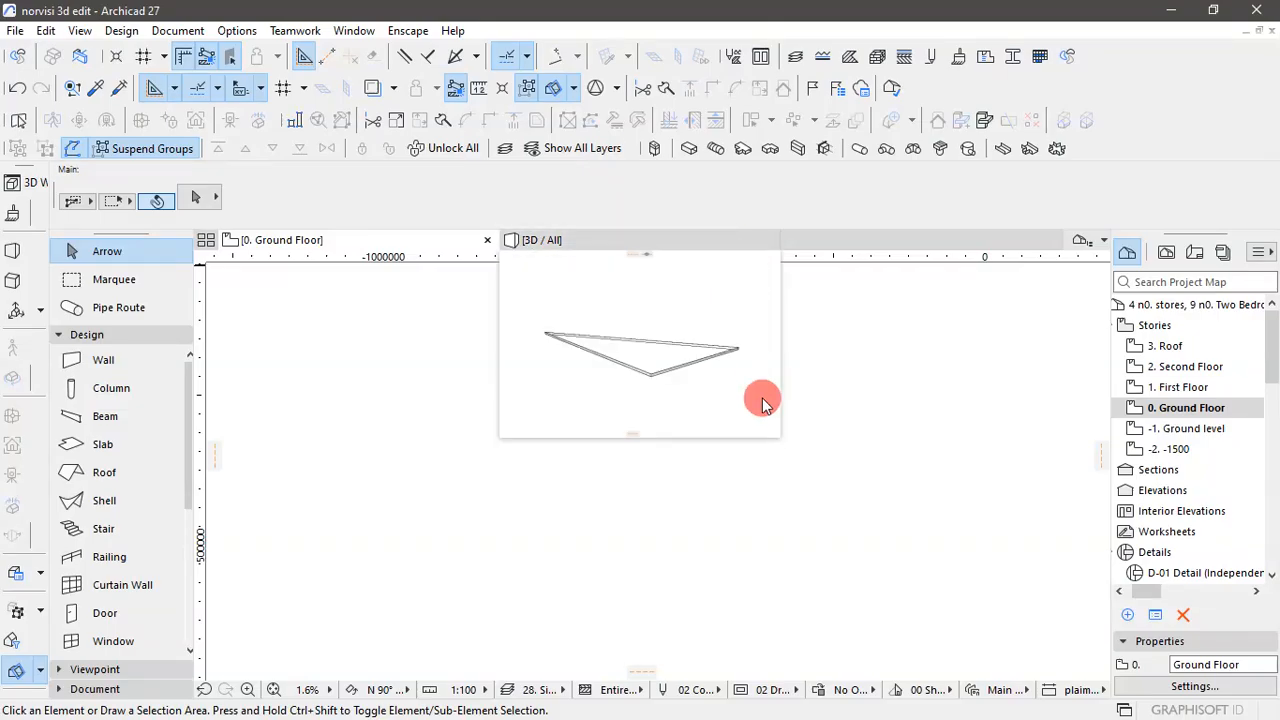
left_click(669, 241)
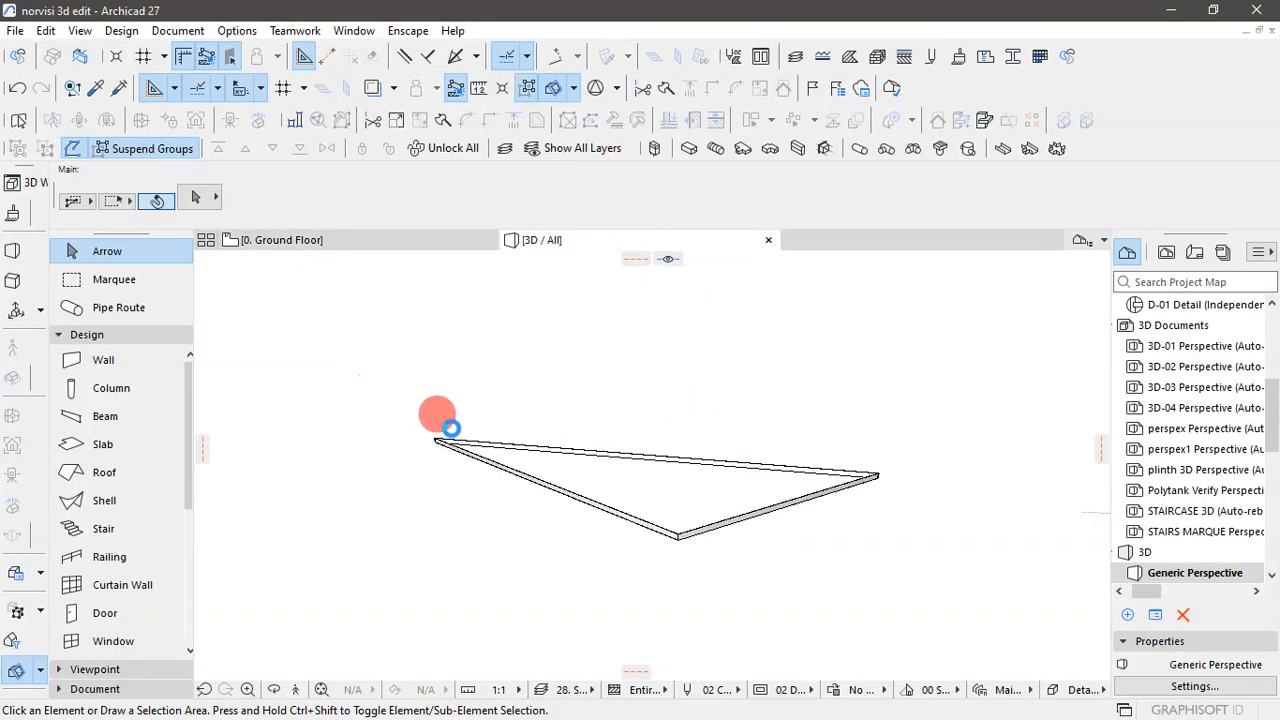
left_click(395, 246)
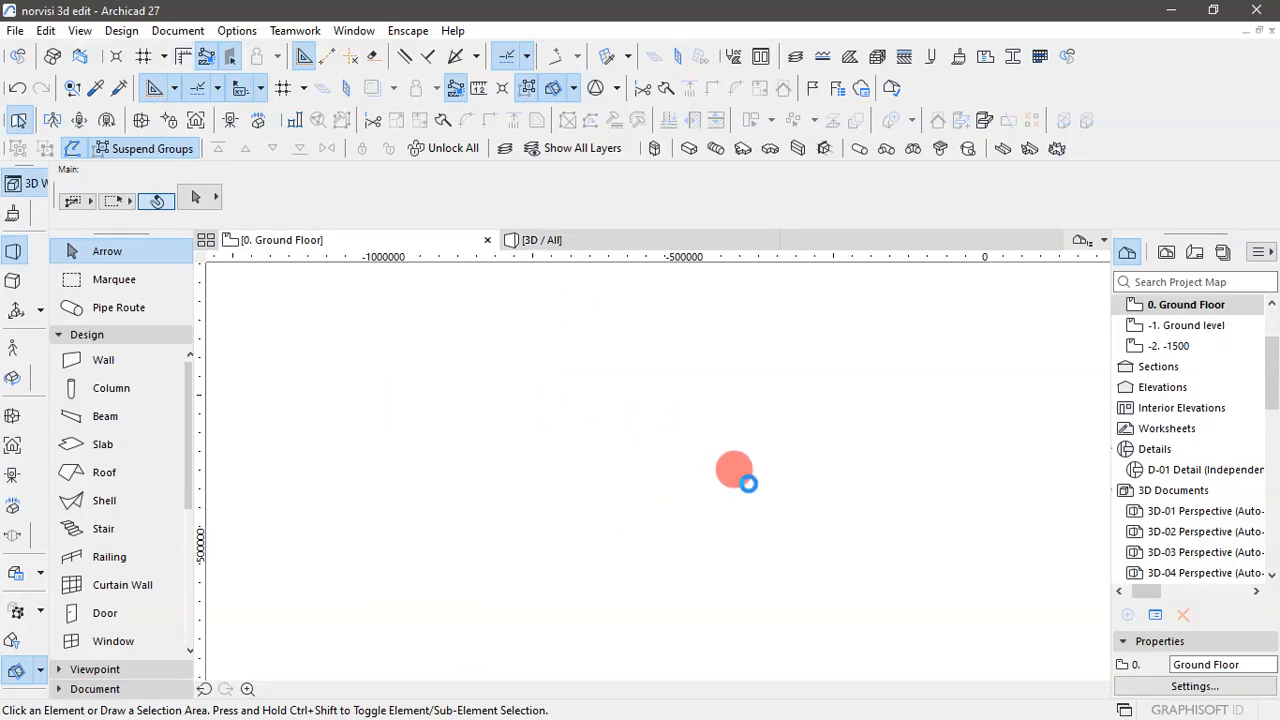
- Place the Ground Floor Plan DXF as an external drawing on the Ground Floor, skipping all missing references and using 1 millimeter per drawing unit
scroll(660, 437, "down", 4)
scroll(699, 464, "up", 2)
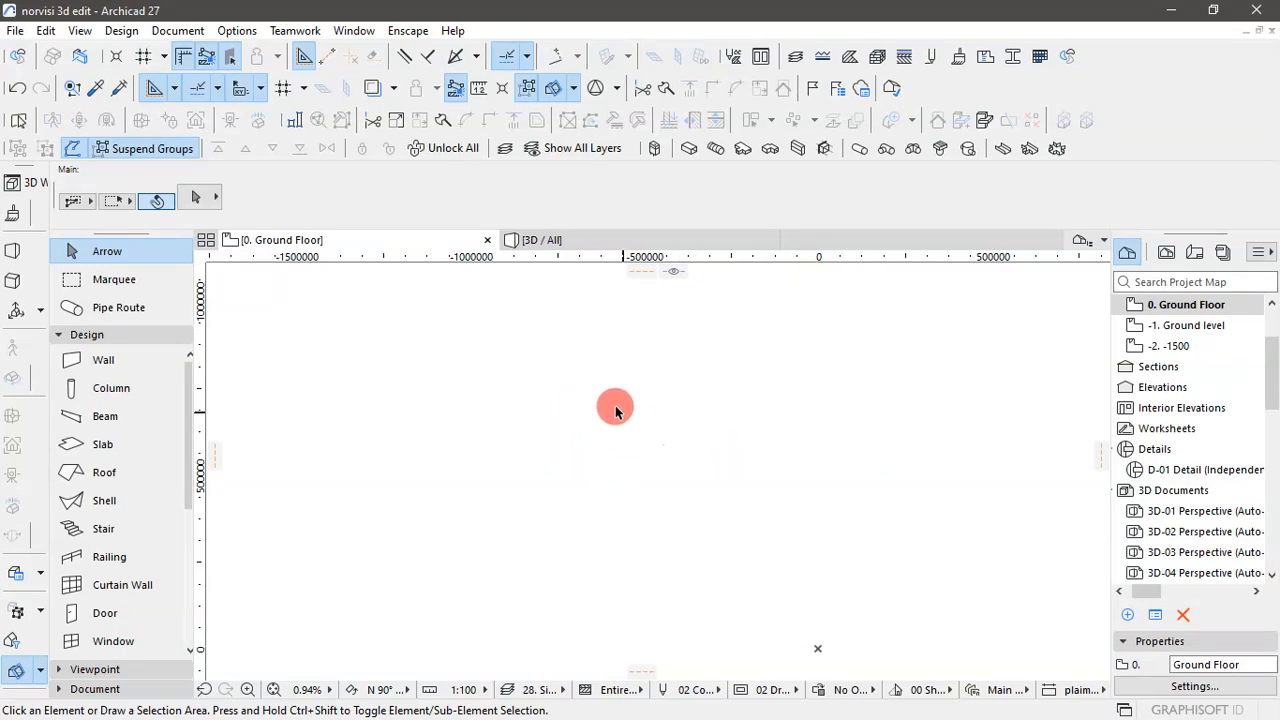
left_click(16, 36)
mouse_move(60, 320)
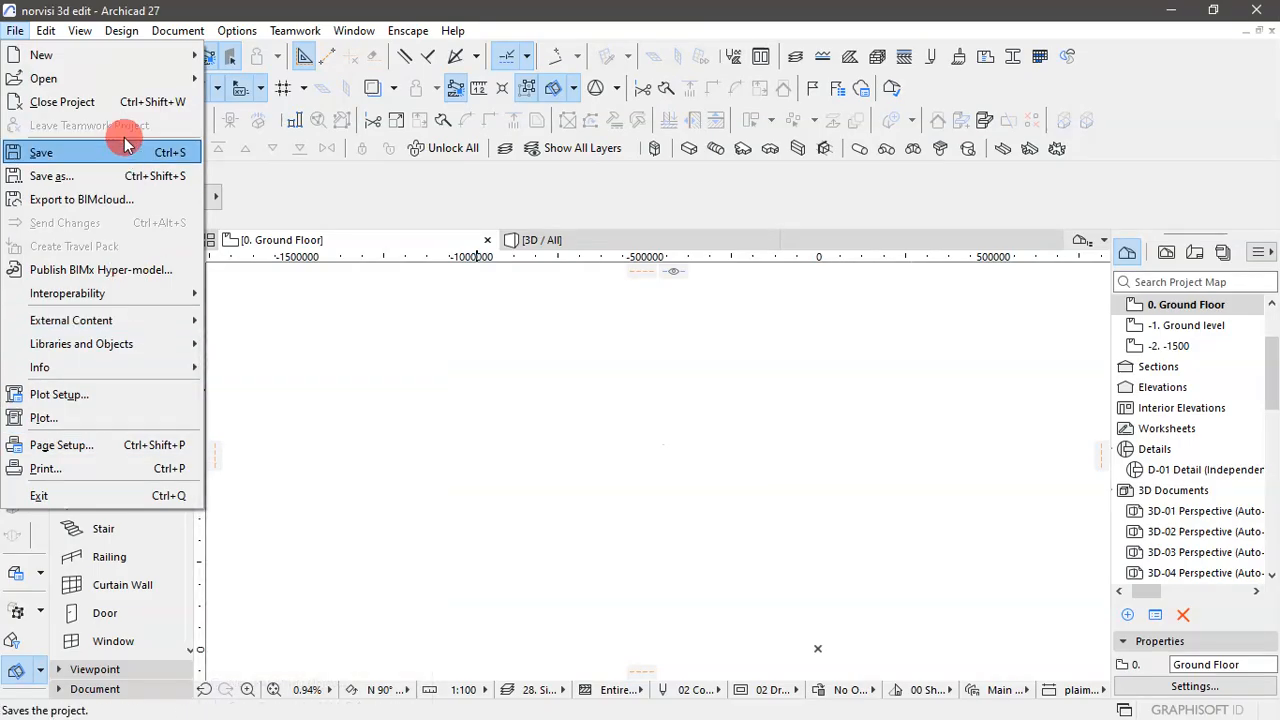
mouse_move(50, 73)
mouse_move(115, 322)
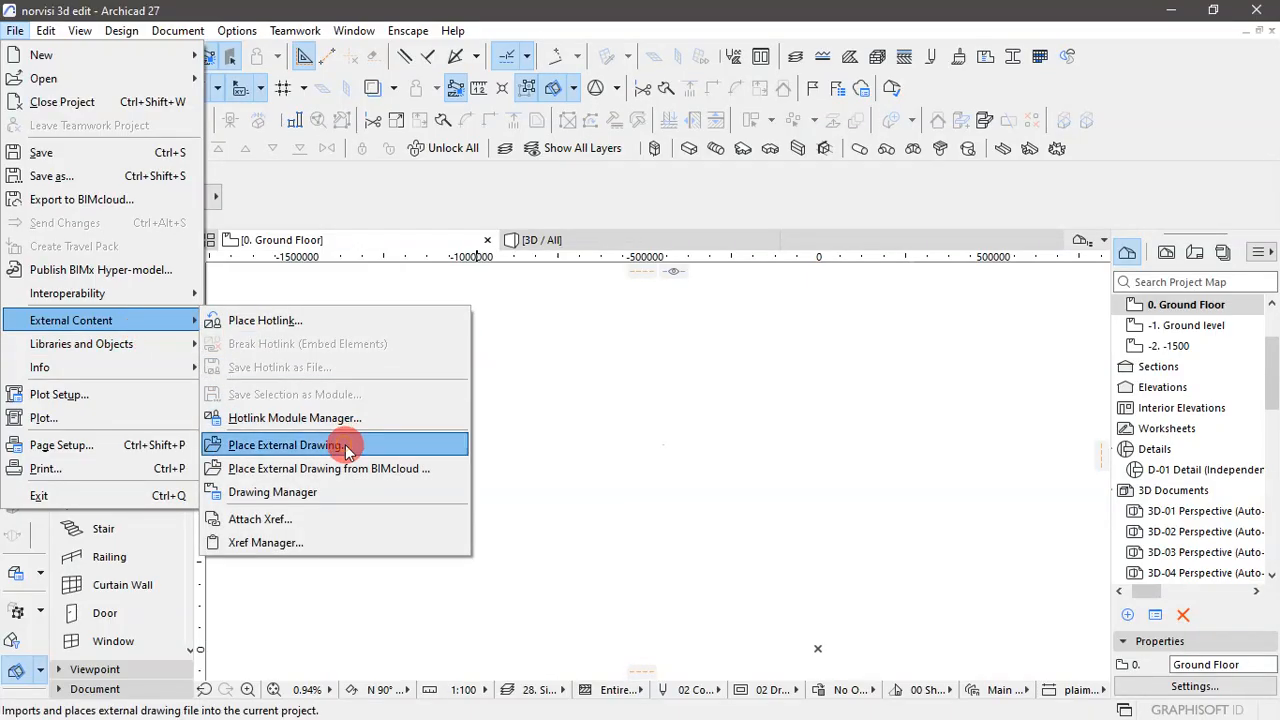
left_click(340, 445)
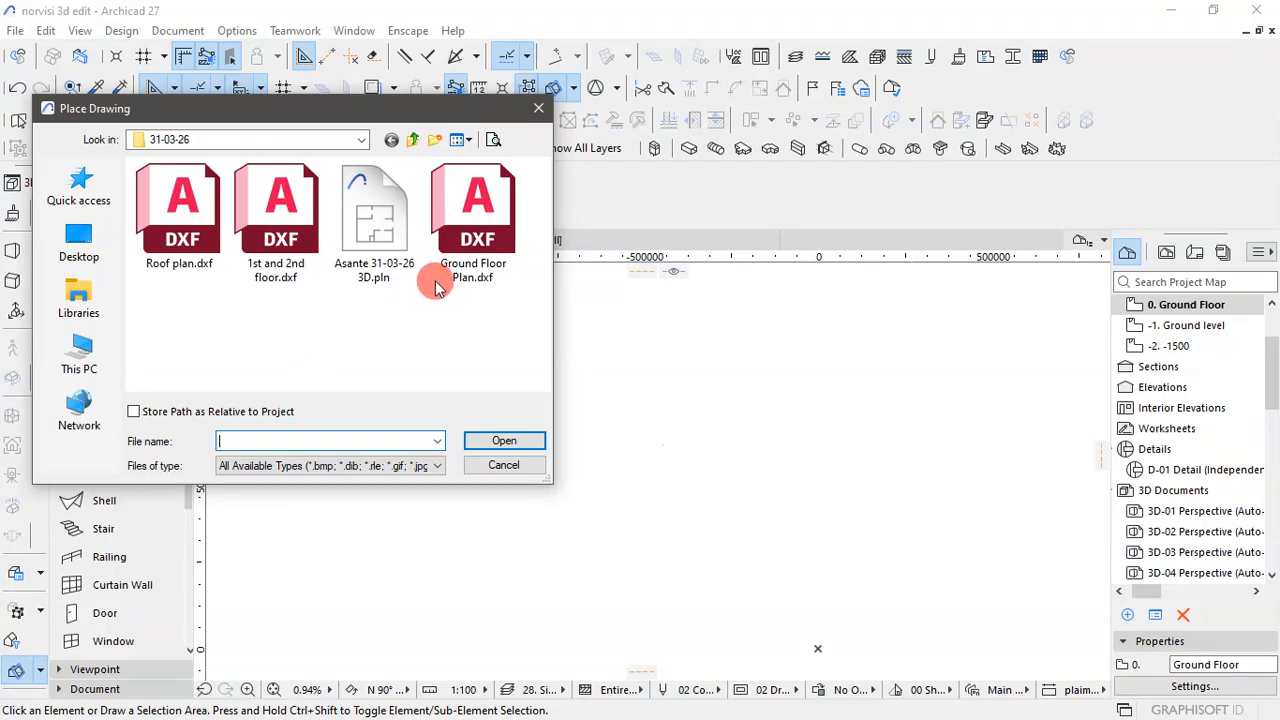
left_click(463, 236)
left_click(506, 441)
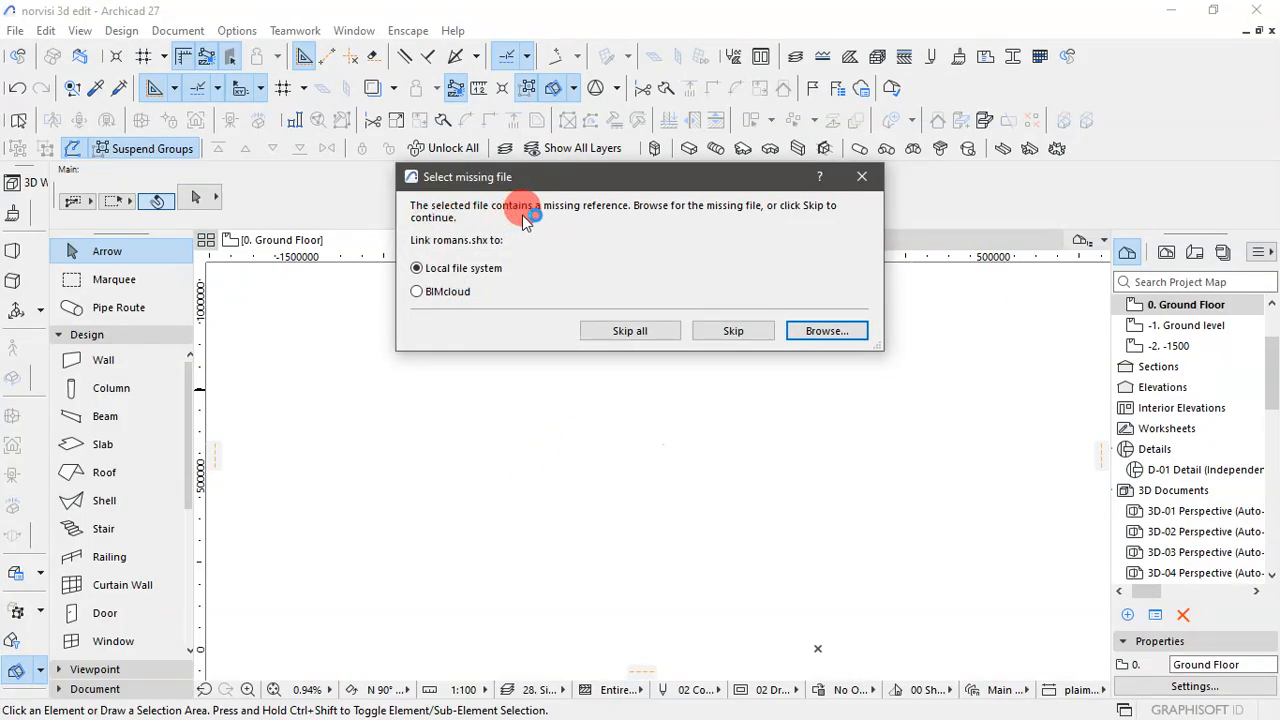
left_click(645, 330)
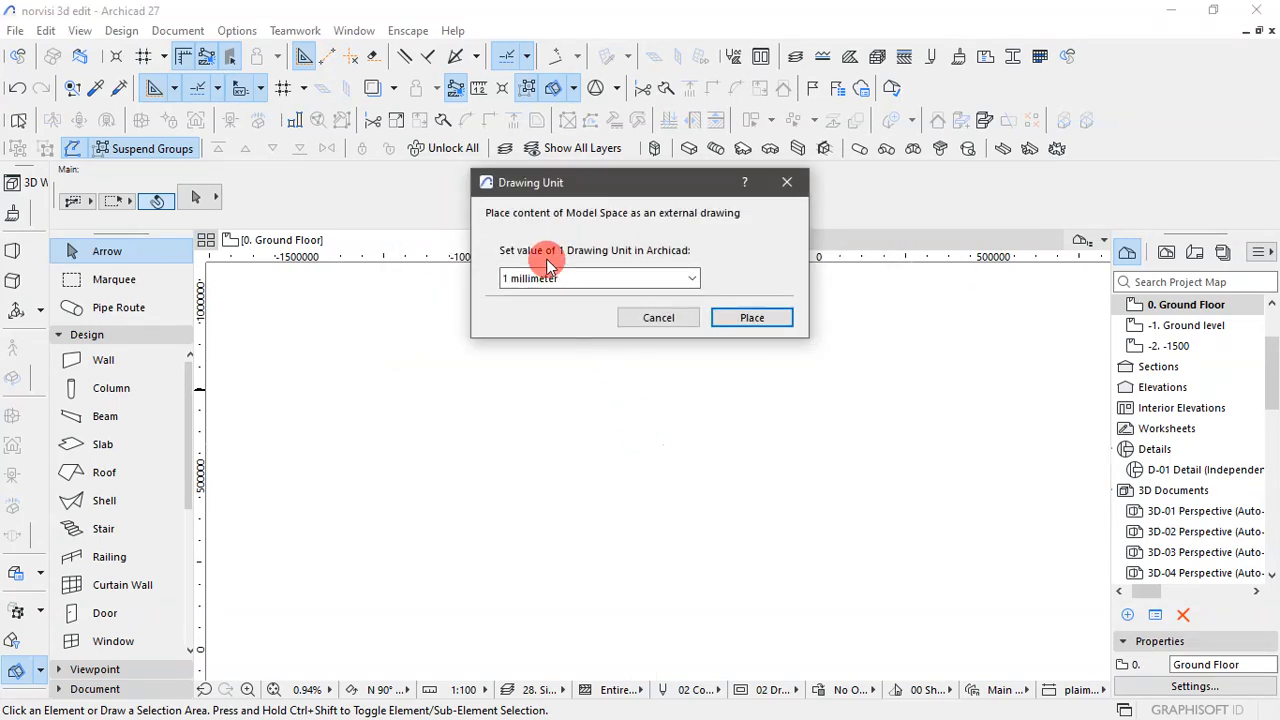
left_click(751, 318)
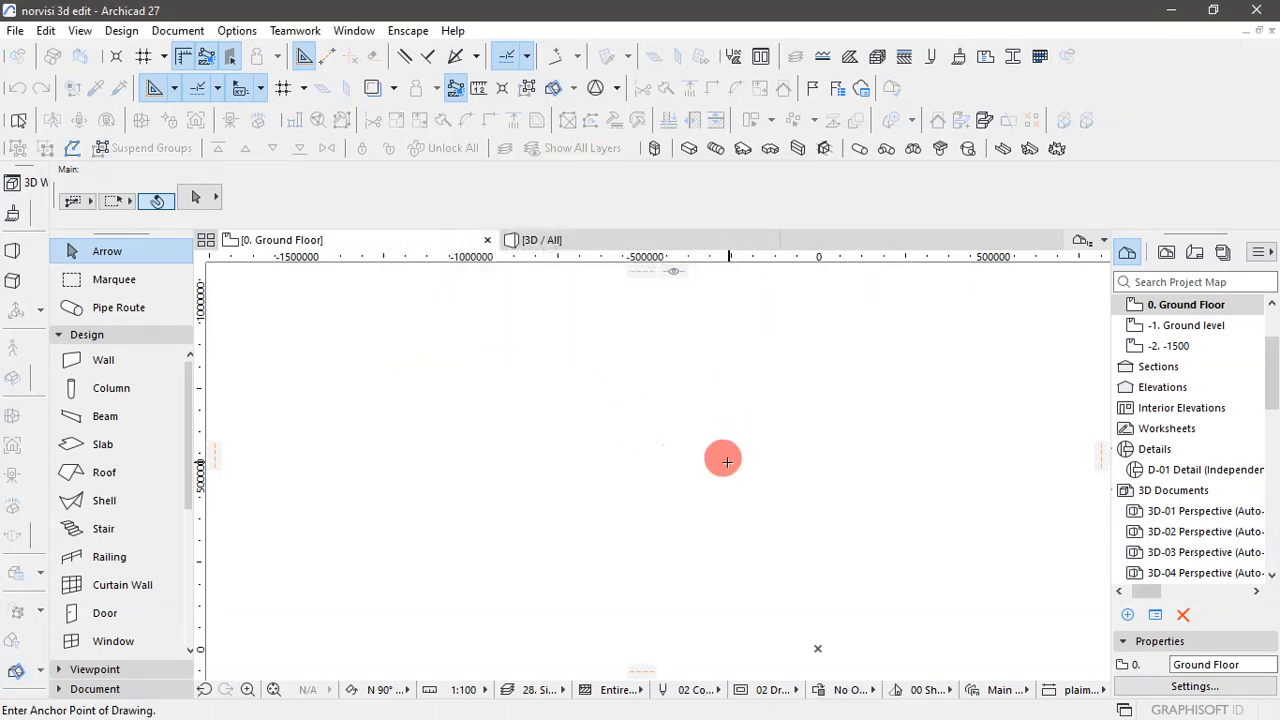
left_click(658, 456)
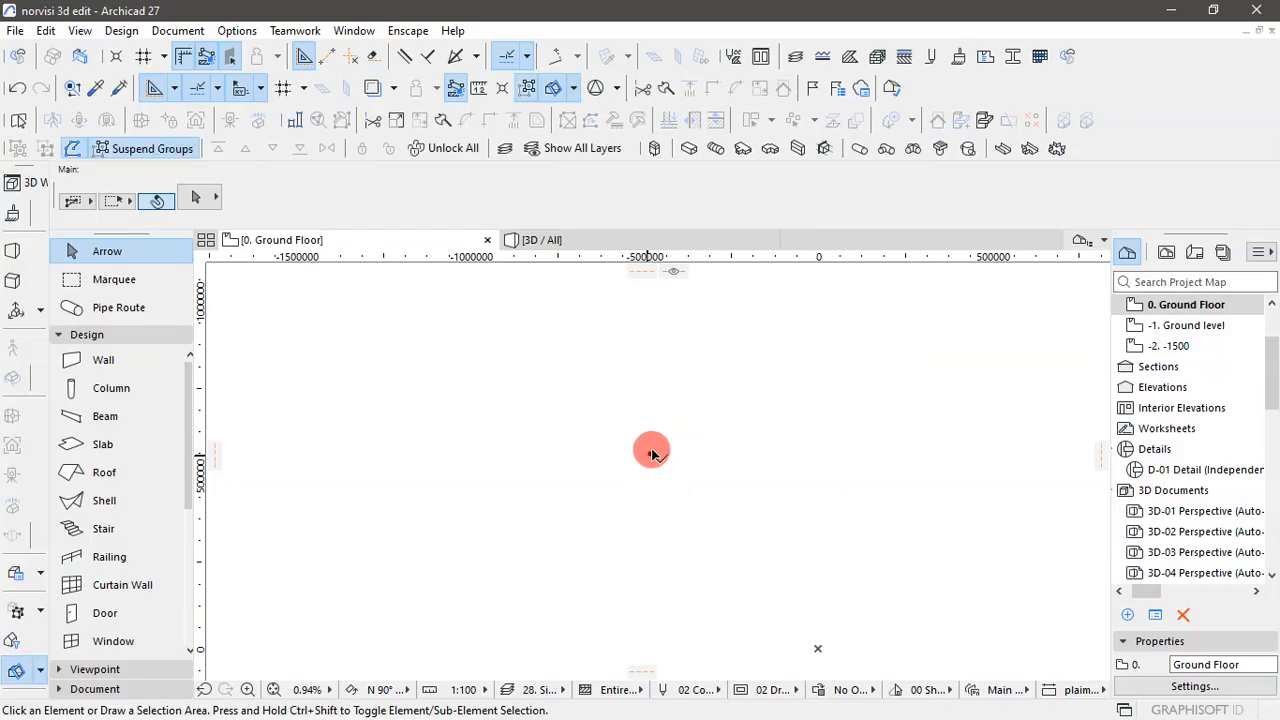
- Delete the stray annotation texts above and to the right of the placed ground floor drawing
right_click(736, 397)
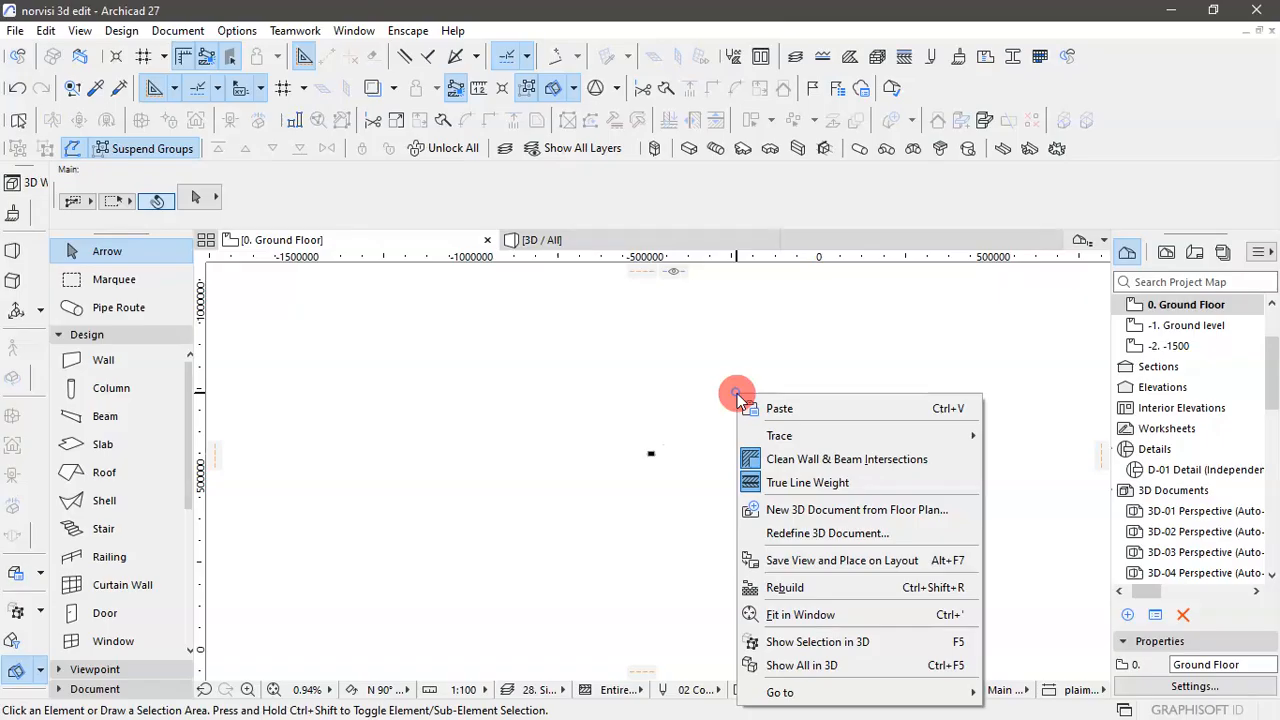
left_click(797, 616)
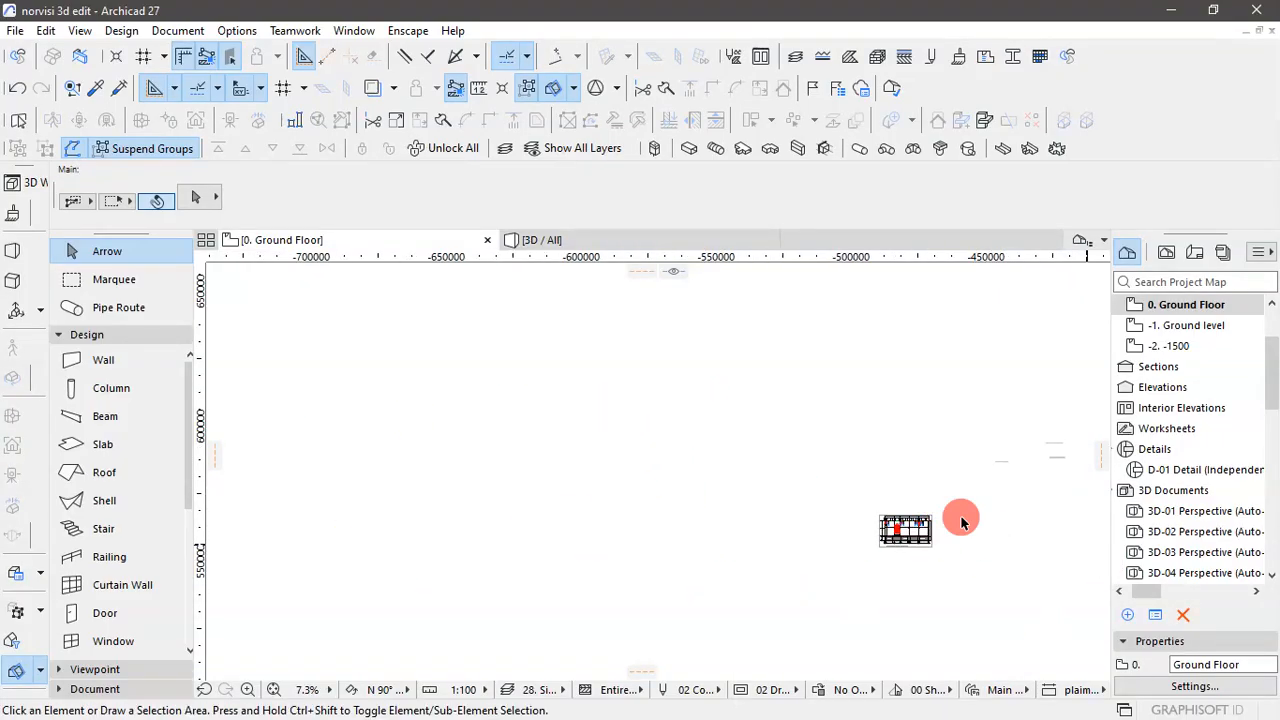
scroll(566, 571, "down", 2)
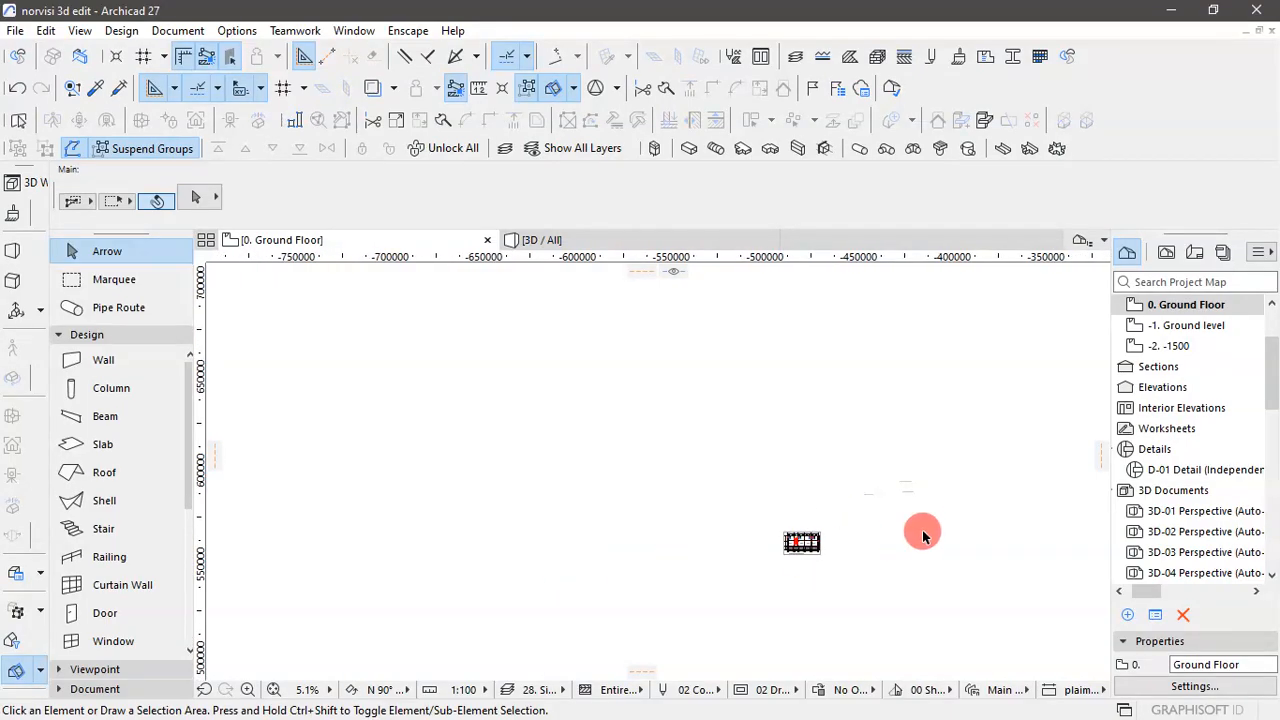
left_click(1003, 551)
left_click(843, 420)
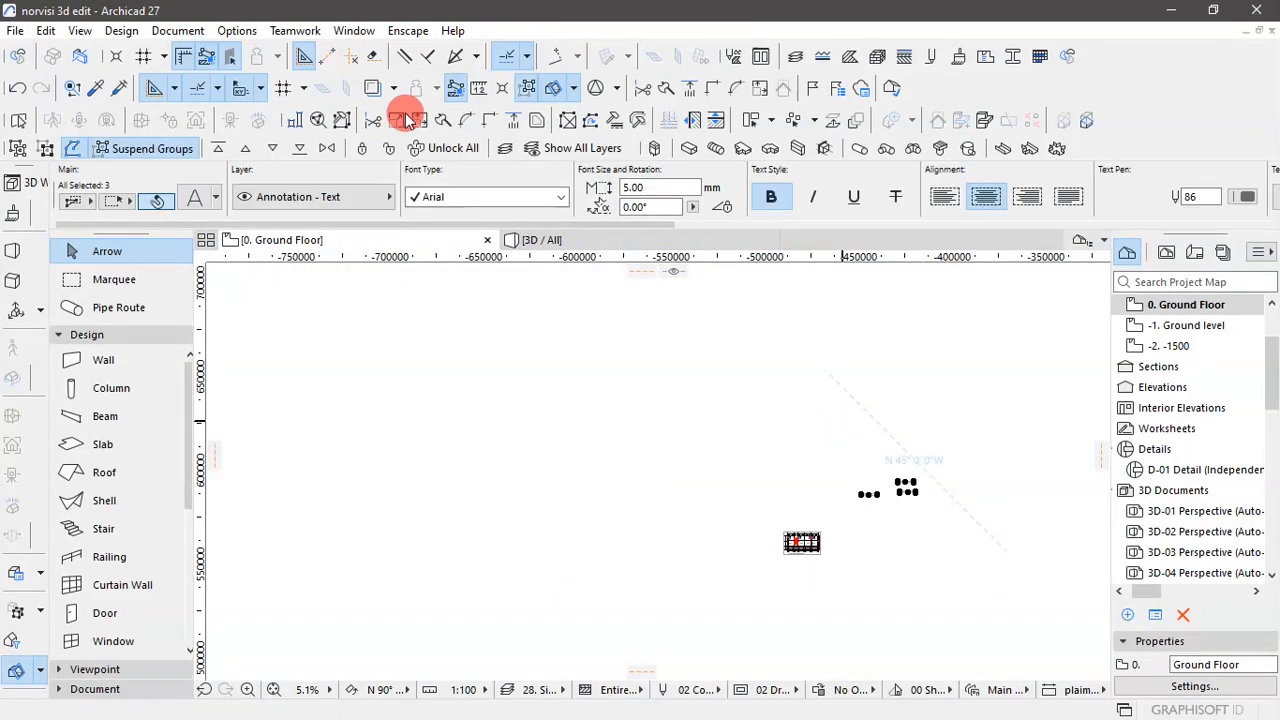
left_click(845, 396)
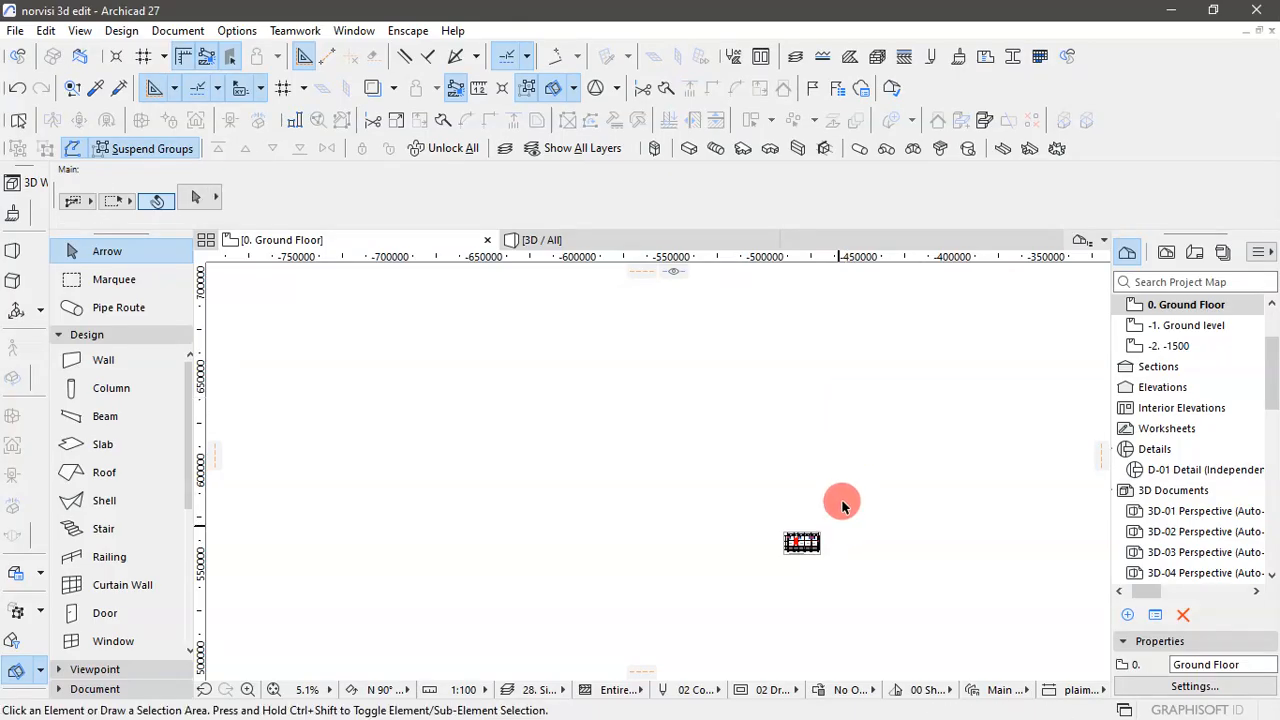
- Find the leftover elements far to the left of the placed drawing and delete them
right_click(808, 436)
left_click(878, 347)
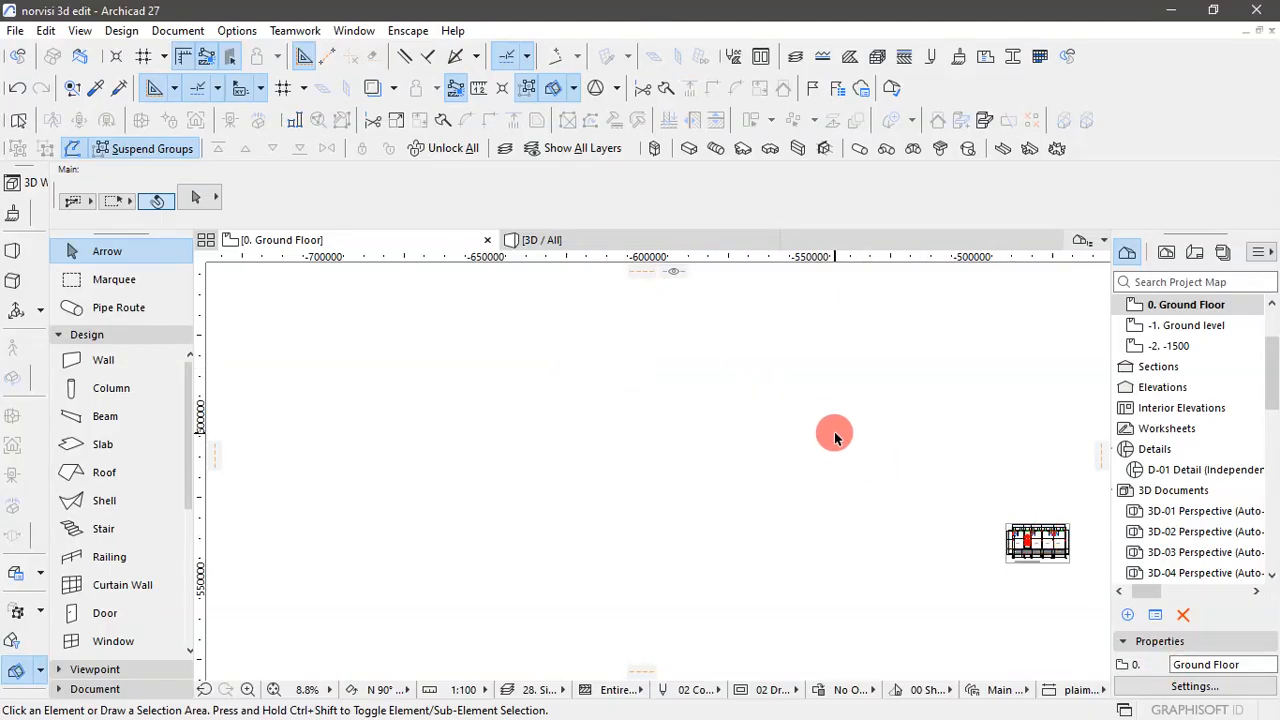
scroll(833, 431, "down", 4)
scroll(875, 462, "up", 2)
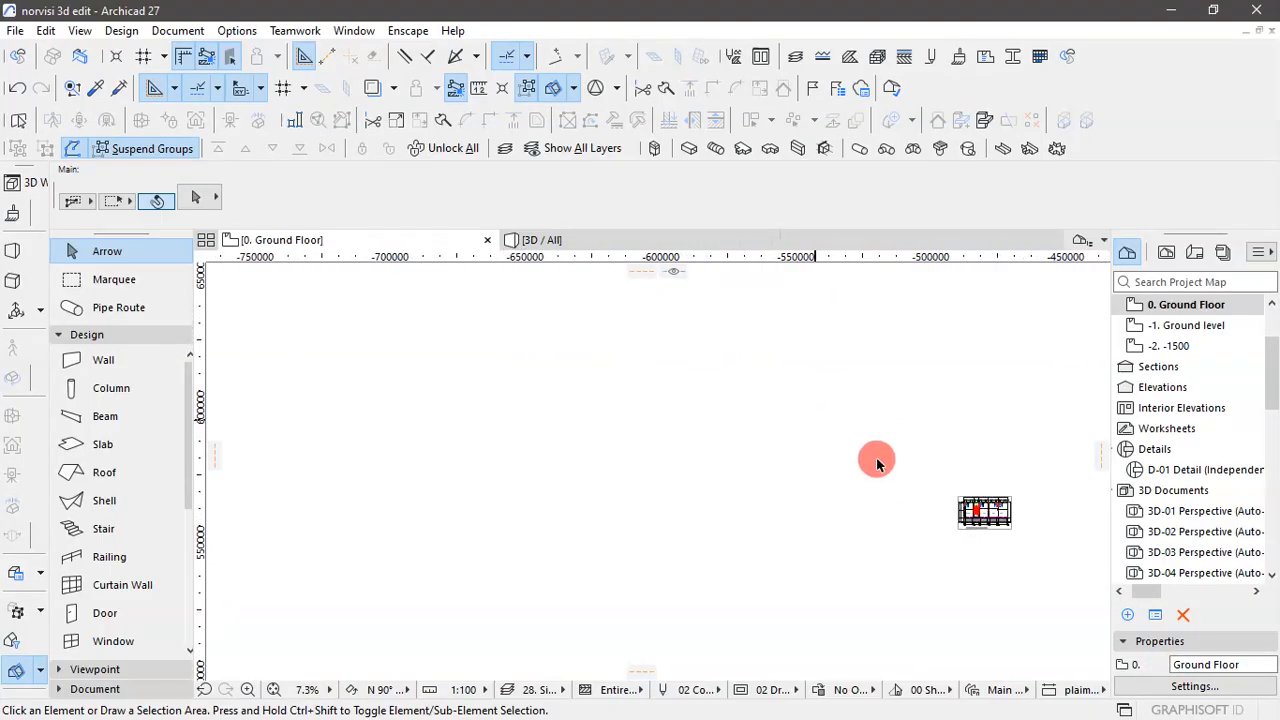
key("ctrl+a")
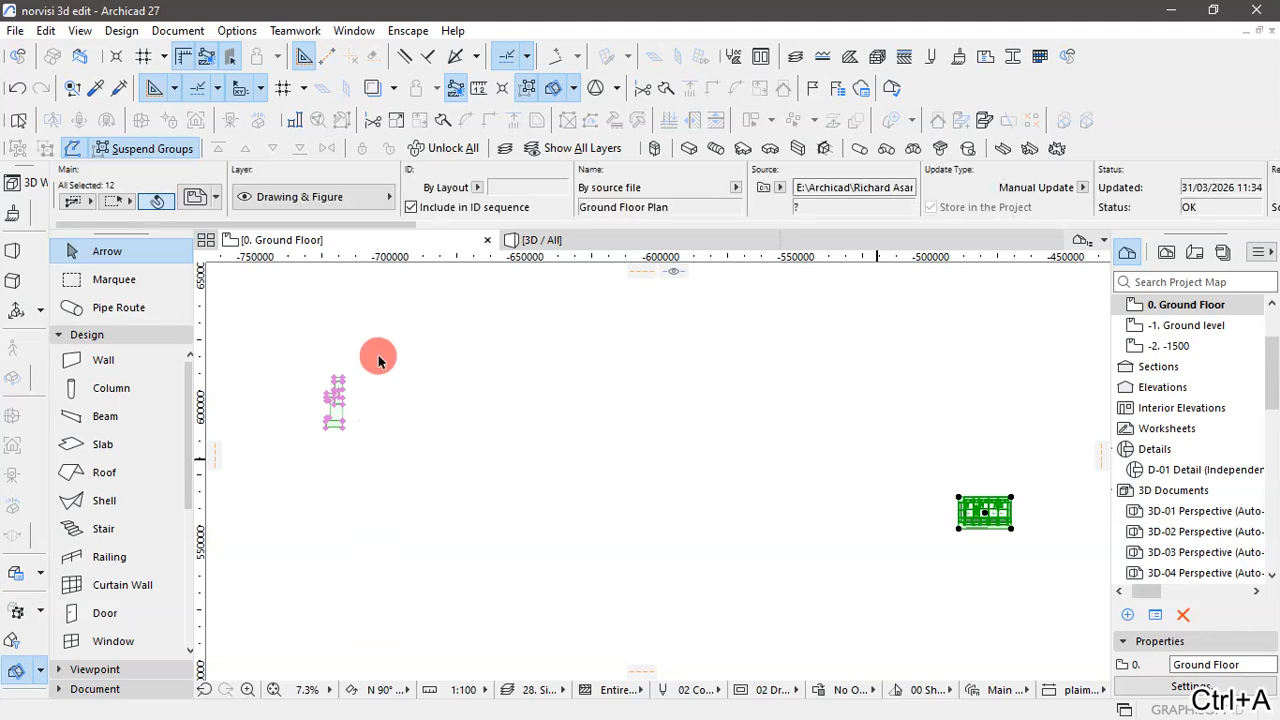
left_click(457, 471)
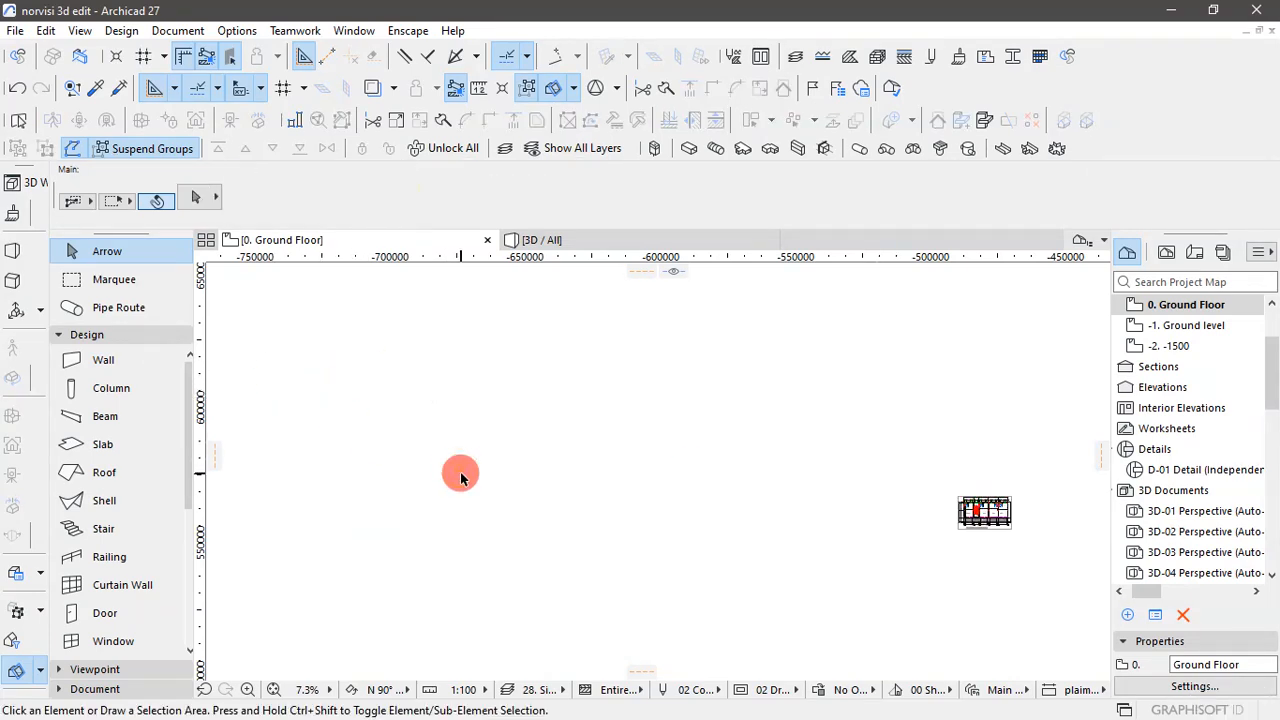
left_click_drag(235, 323, 584, 618)
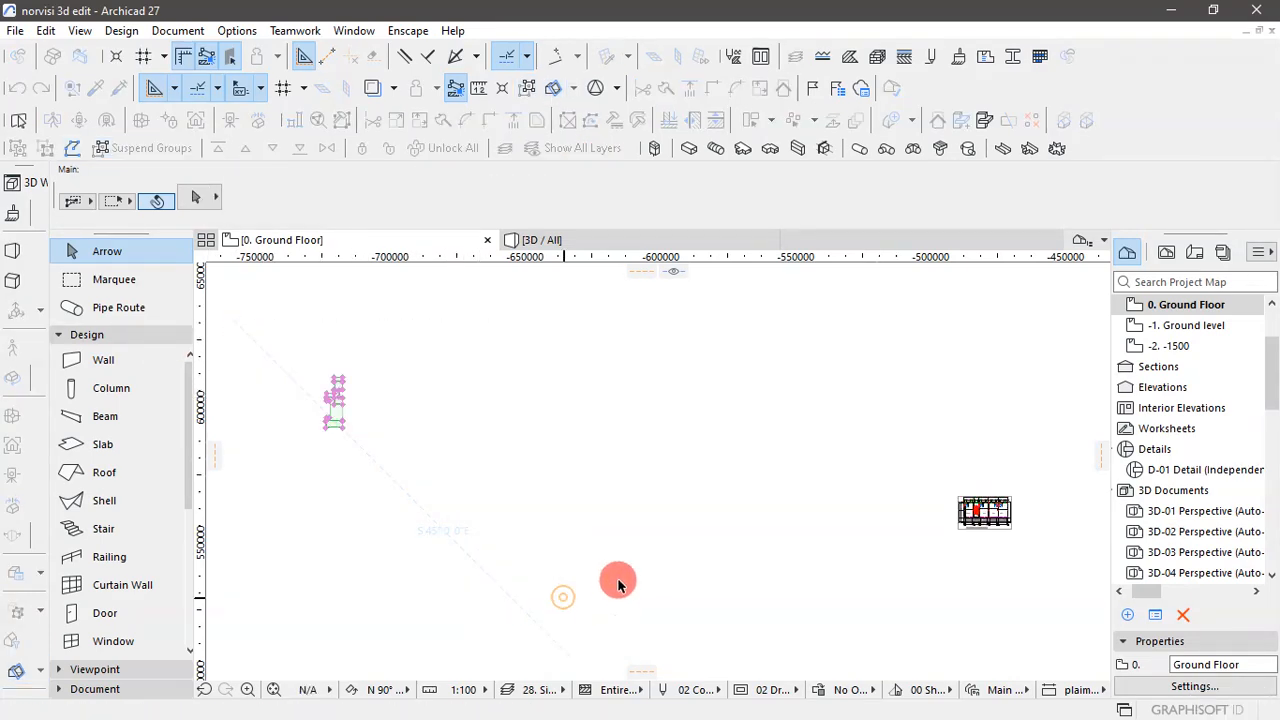
key("Delete")
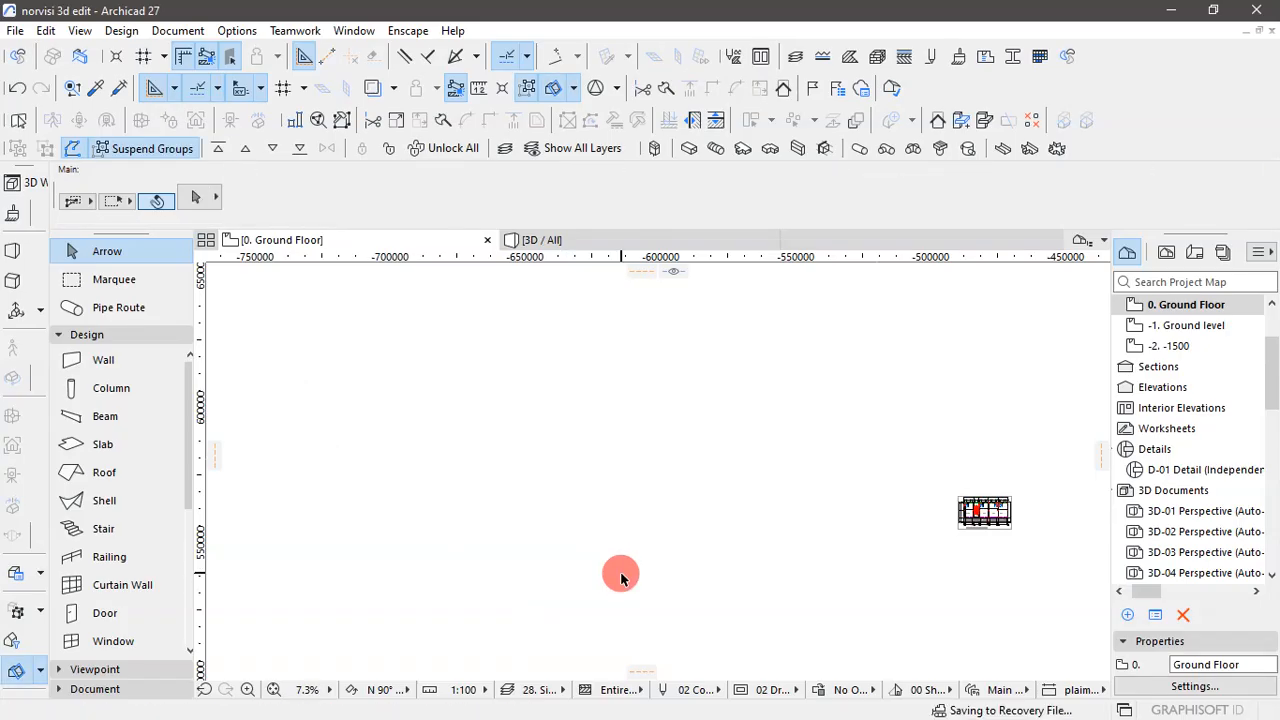
- Find the leftover zones far to the left of the placed drawing, unlock them and delete them
right_click(591, 505)
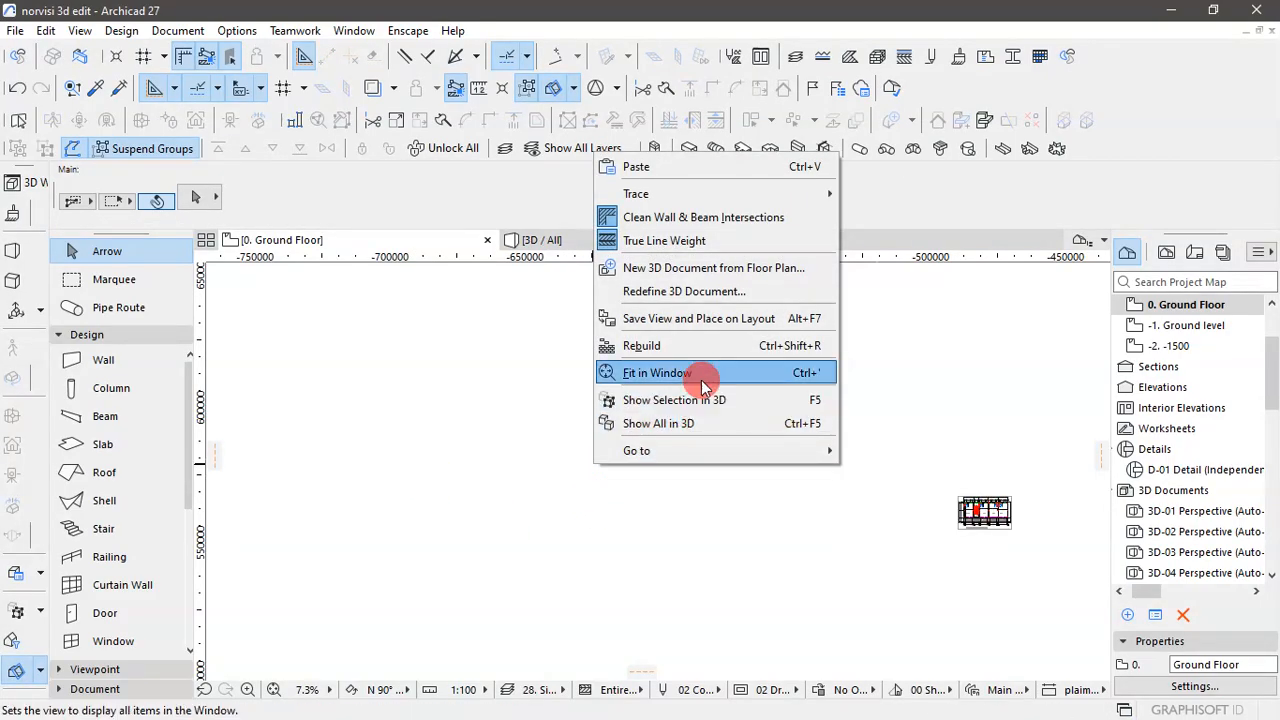
left_click(822, 372)
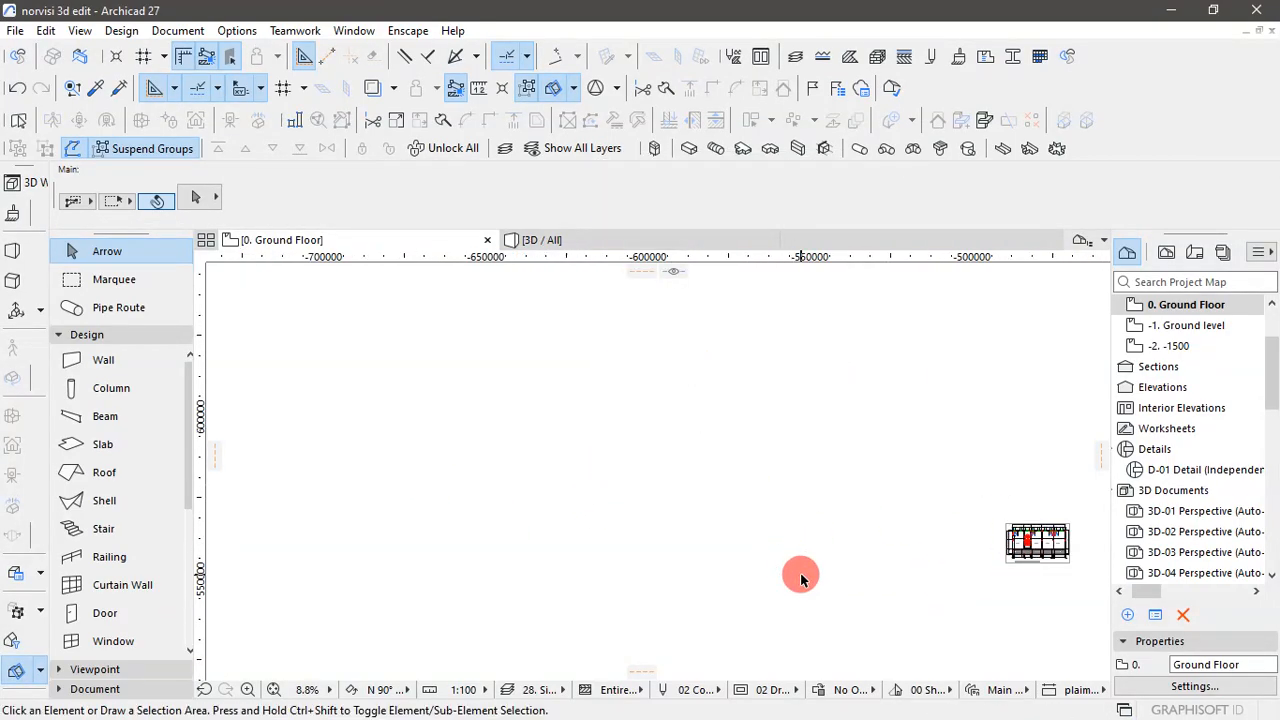
key("ctrl+a")
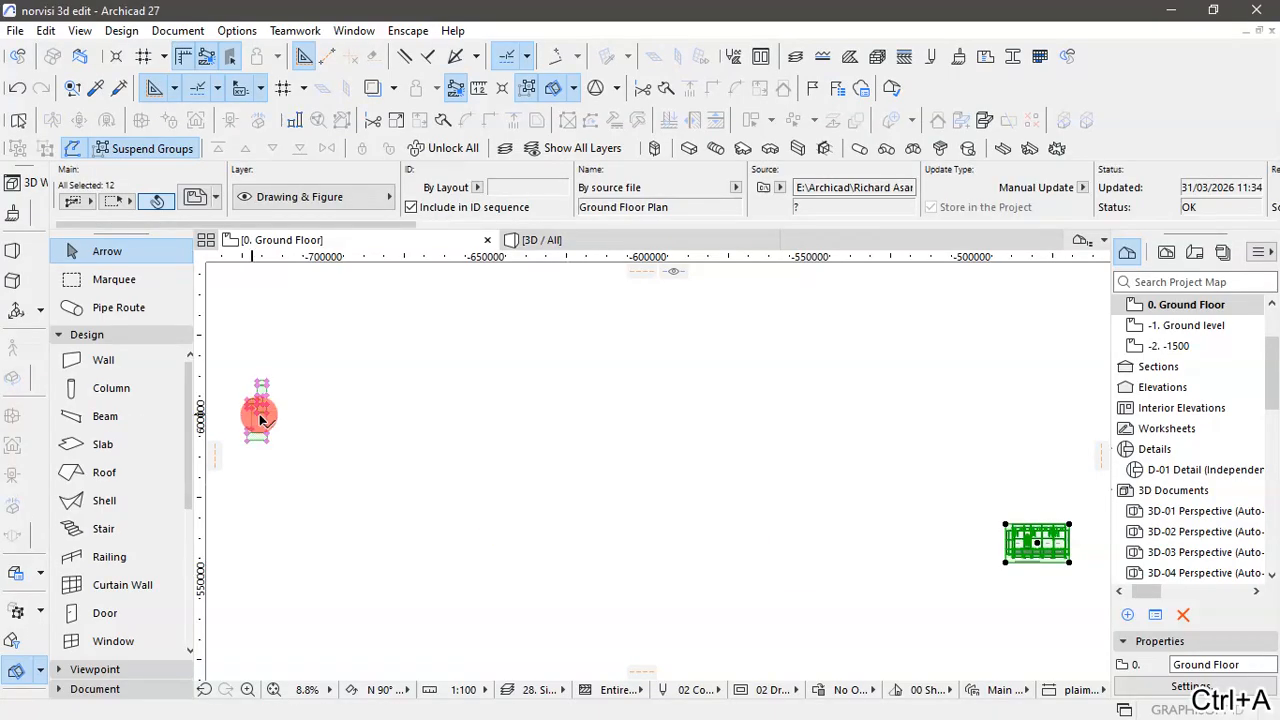
left_click(496, 500)
left_click(537, 584)
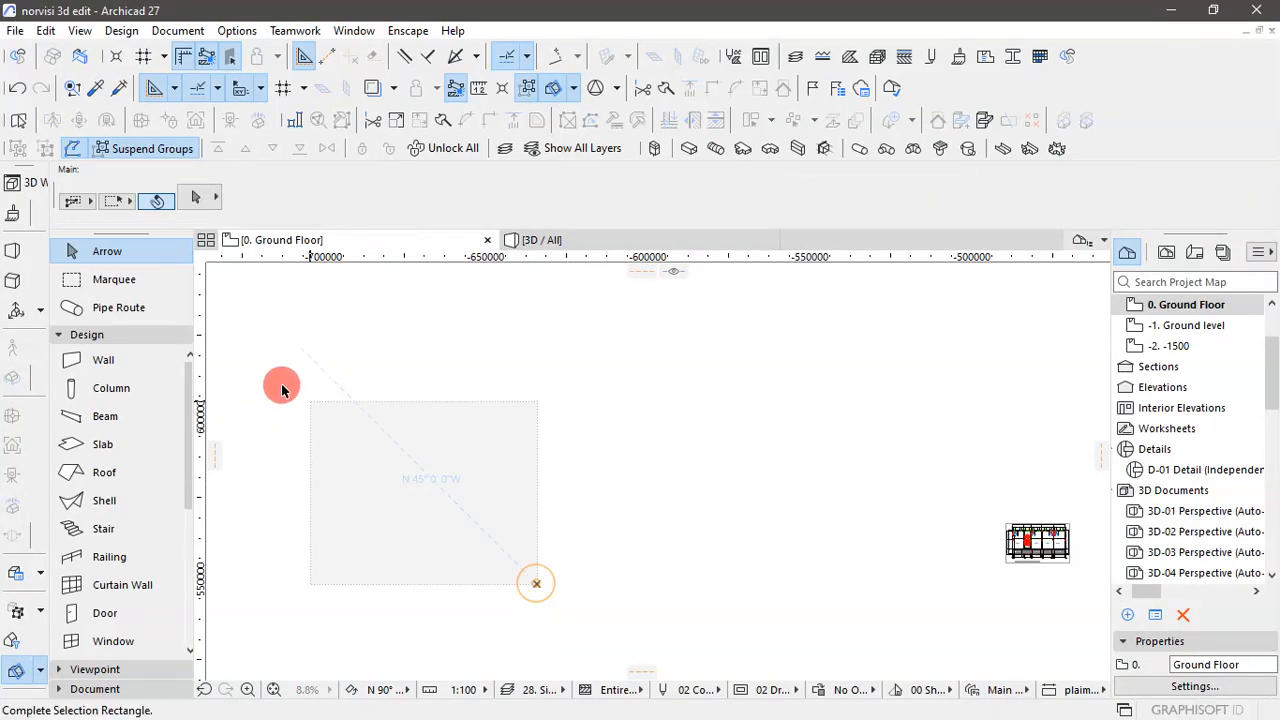
scroll(308, 376, "down", 2)
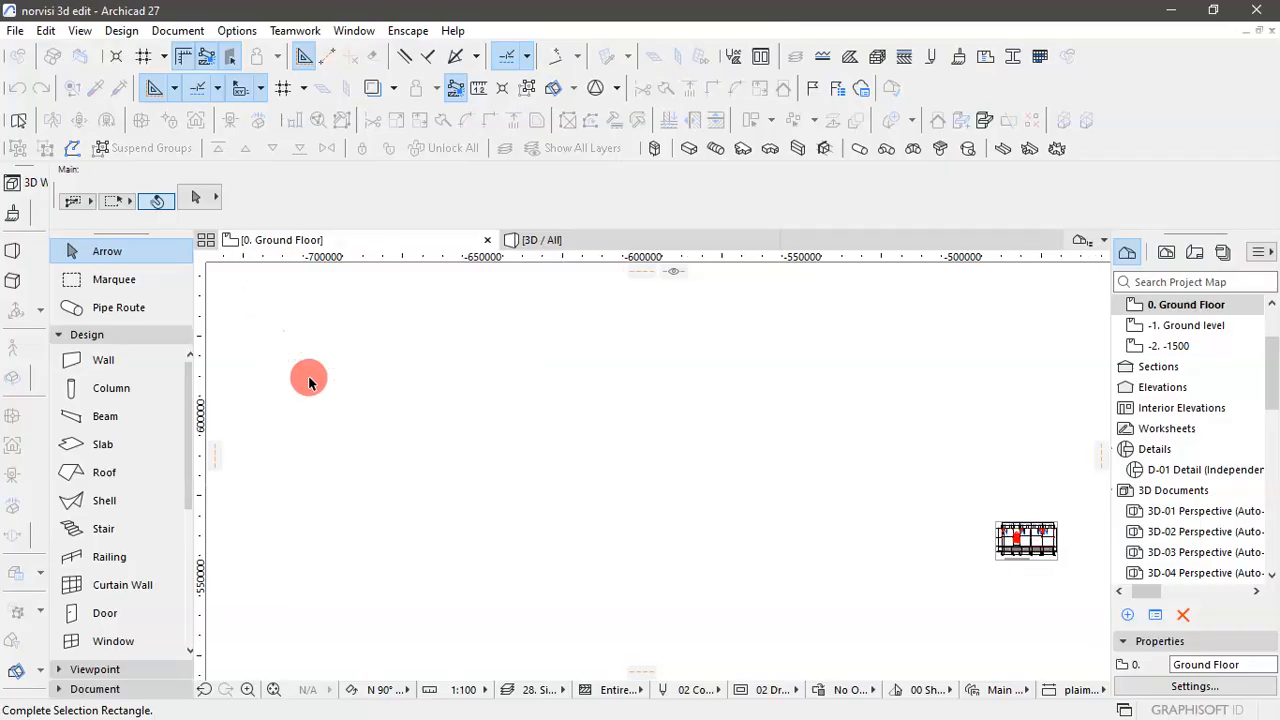
left_click(220, 324)
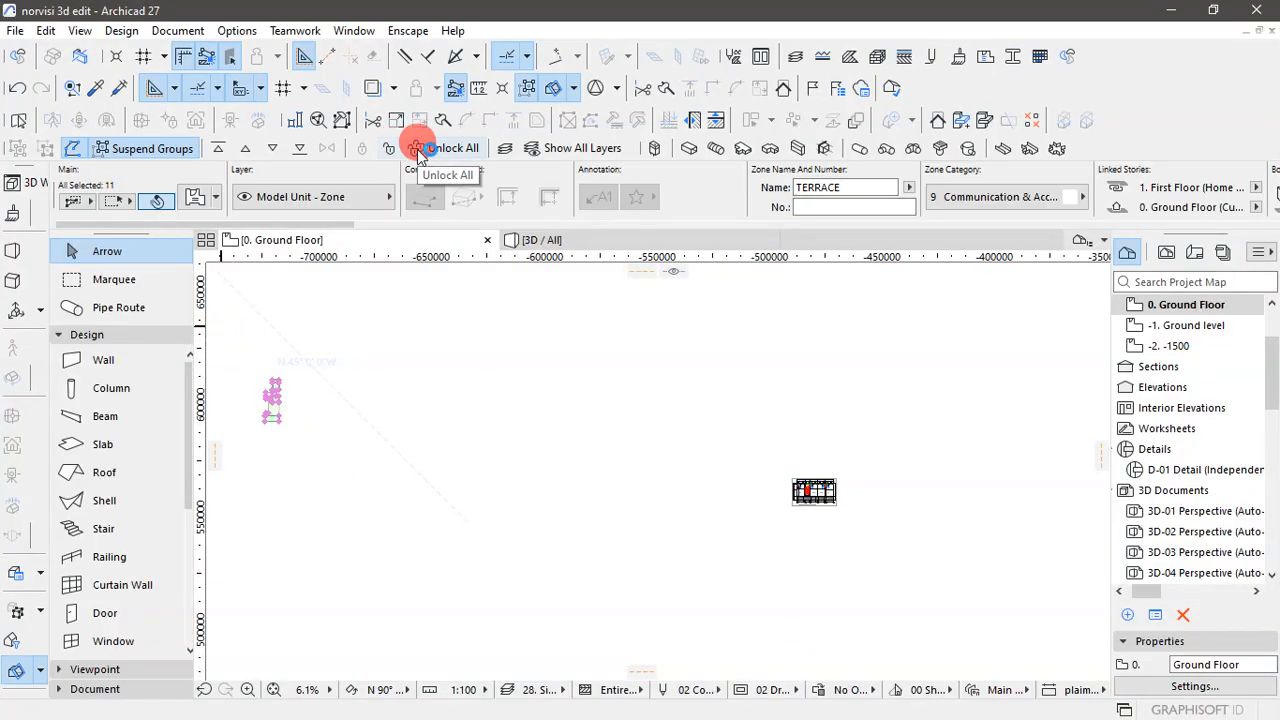
left_click(388, 148)
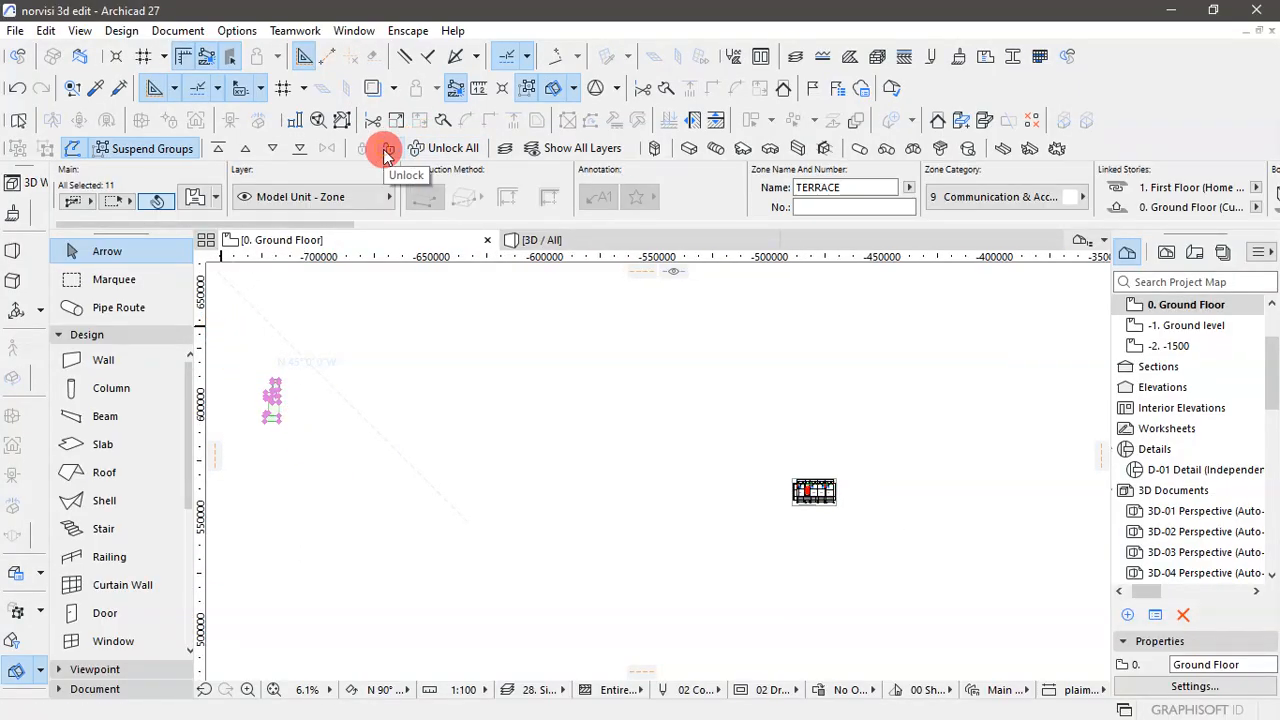
left_click(245, 433)
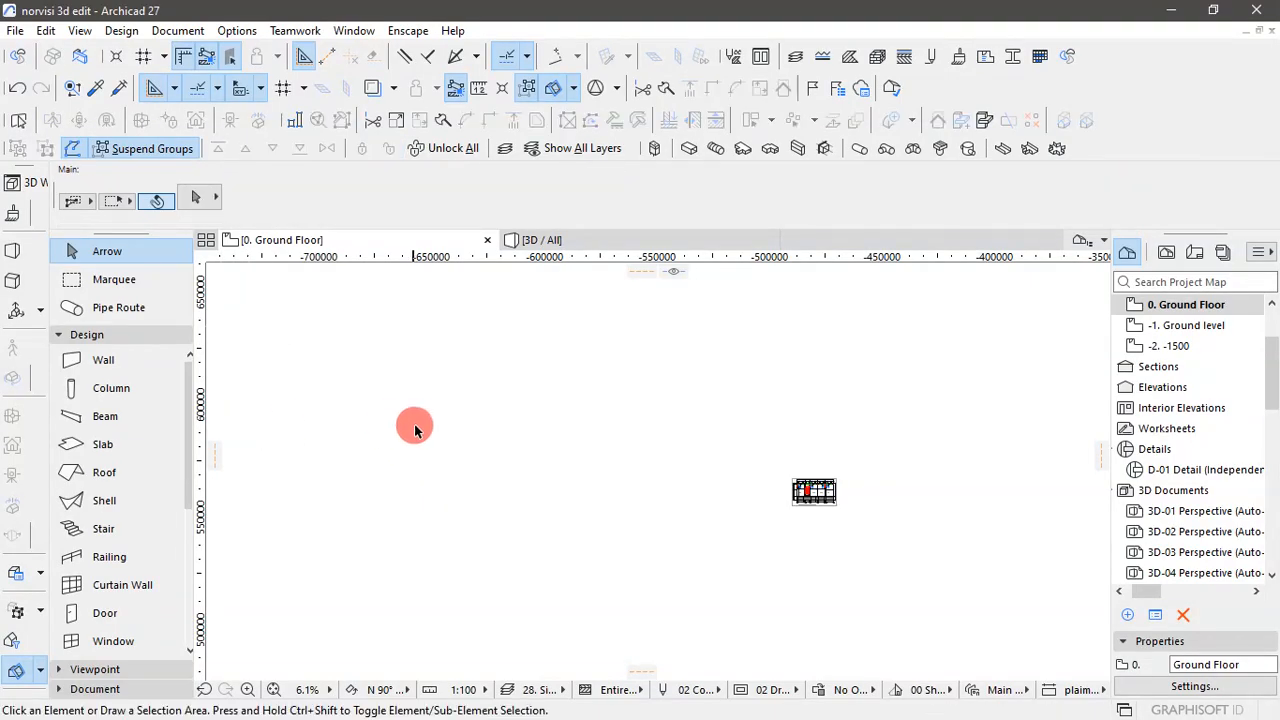
right_click(414, 424)
left_click(530, 326)
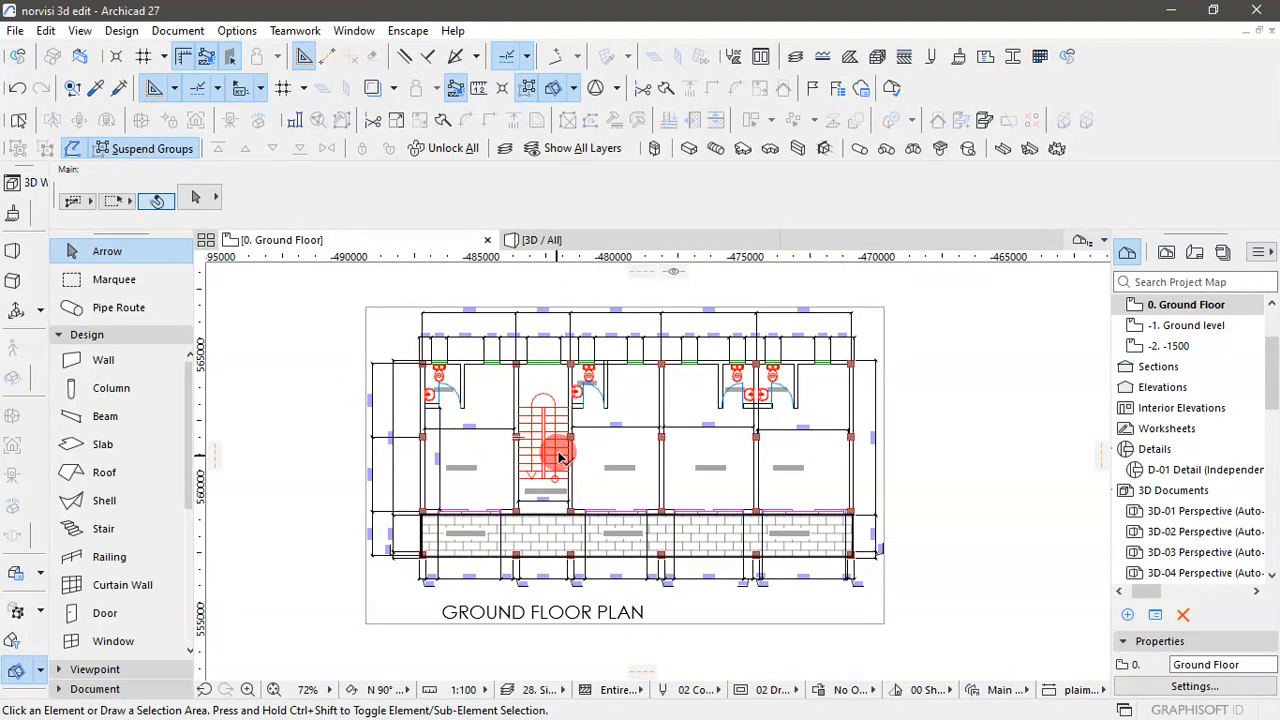
- Examine the room layout of the placed ground floor plan and the dimension lines along its upper edge
scroll(548, 356, "up", 2)
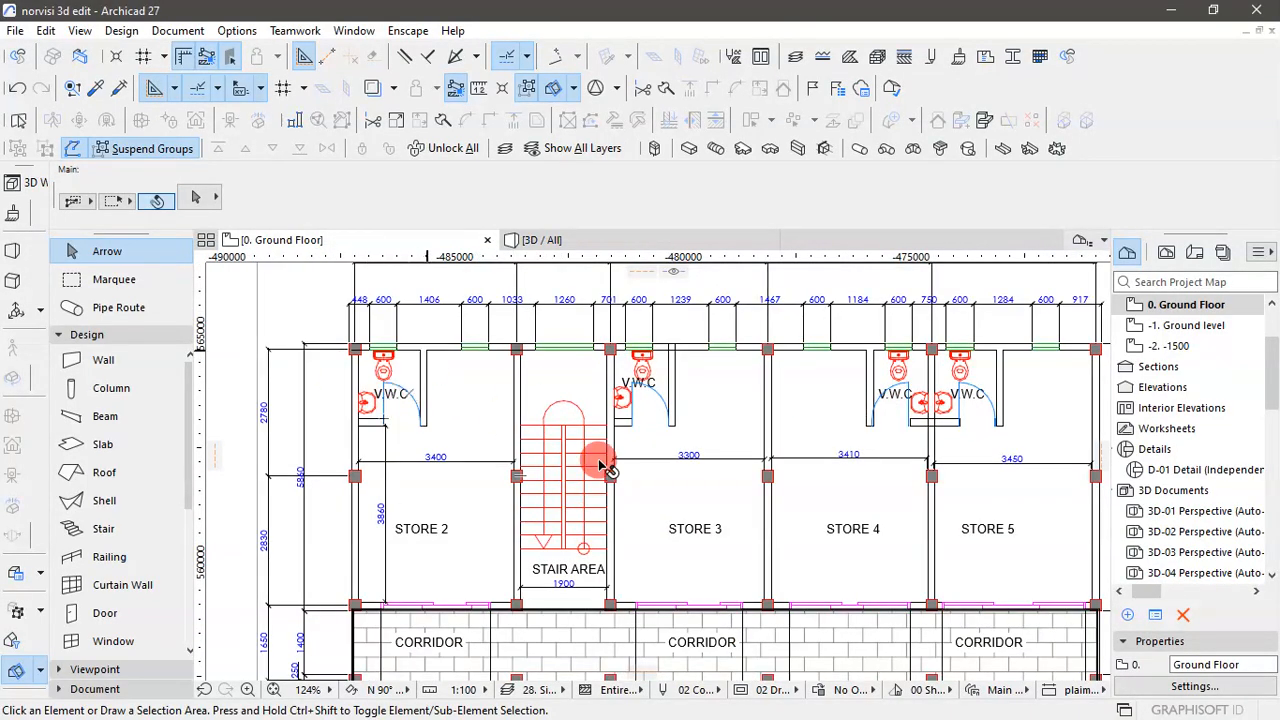
scroll(565, 400, "down", 2)
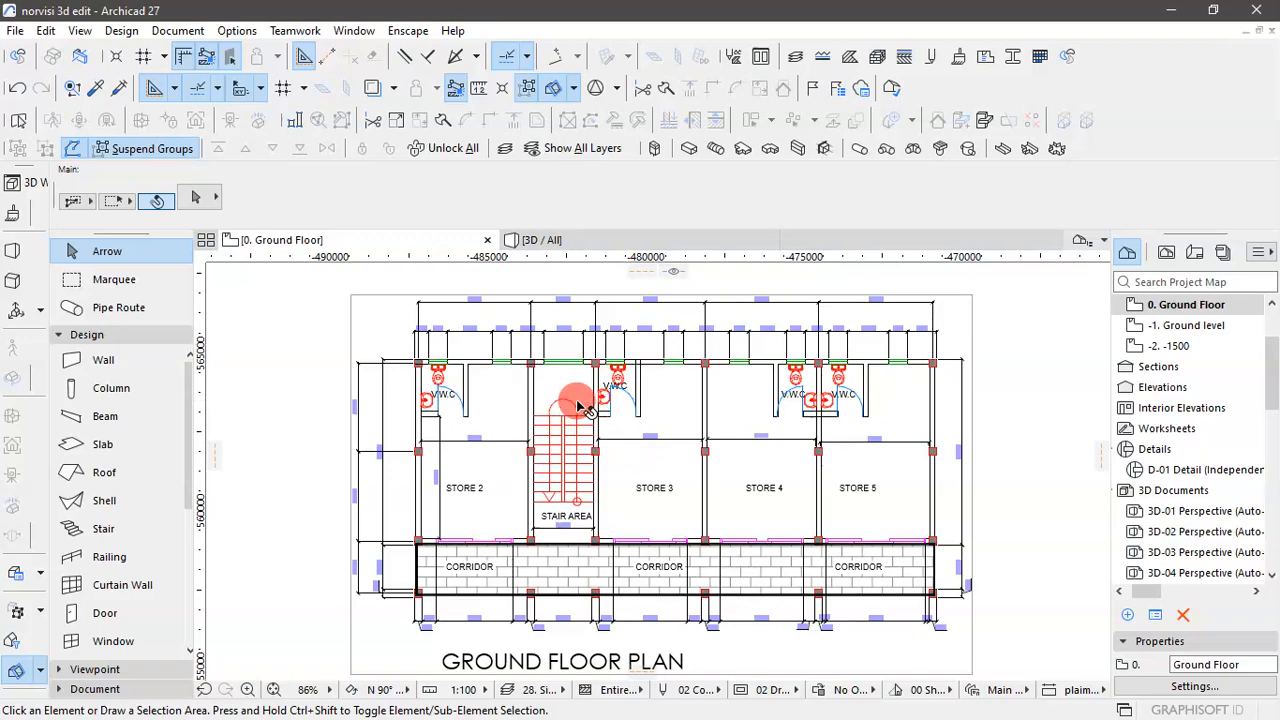
scroll(580, 409, "down", 2)
scroll(543, 365, "up", 7)
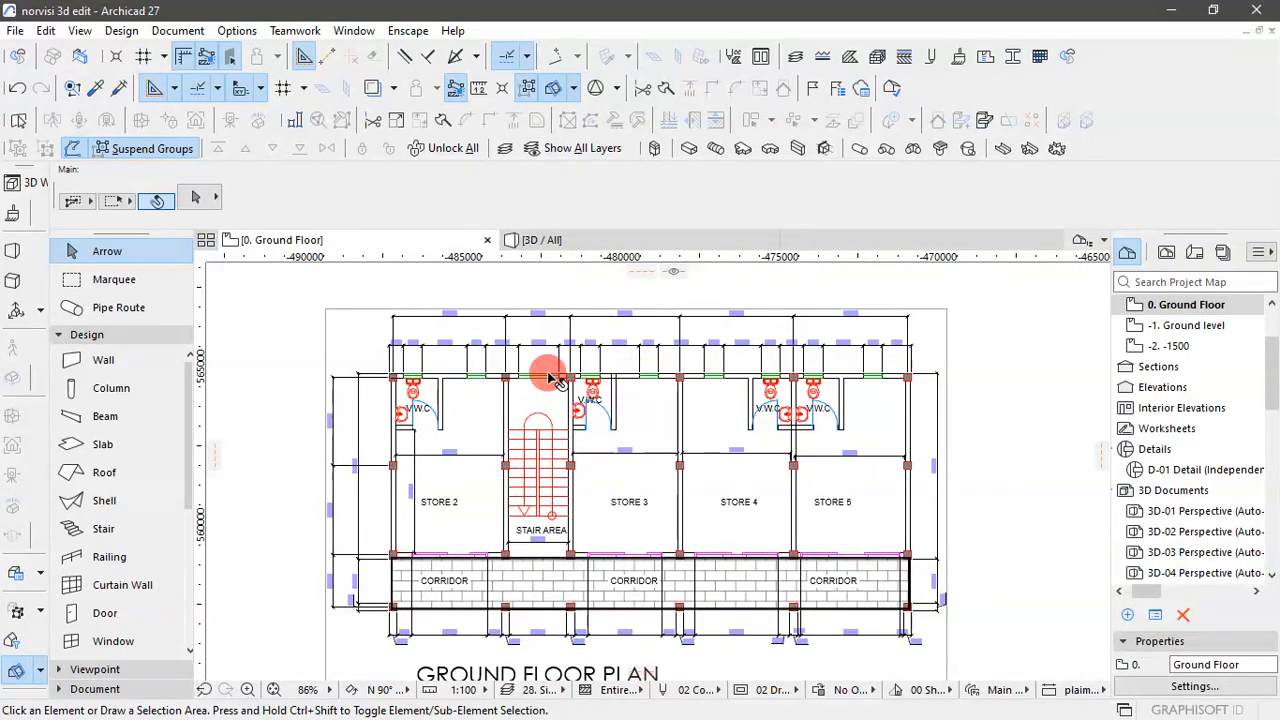
scroll(495, 365, "down", 2)
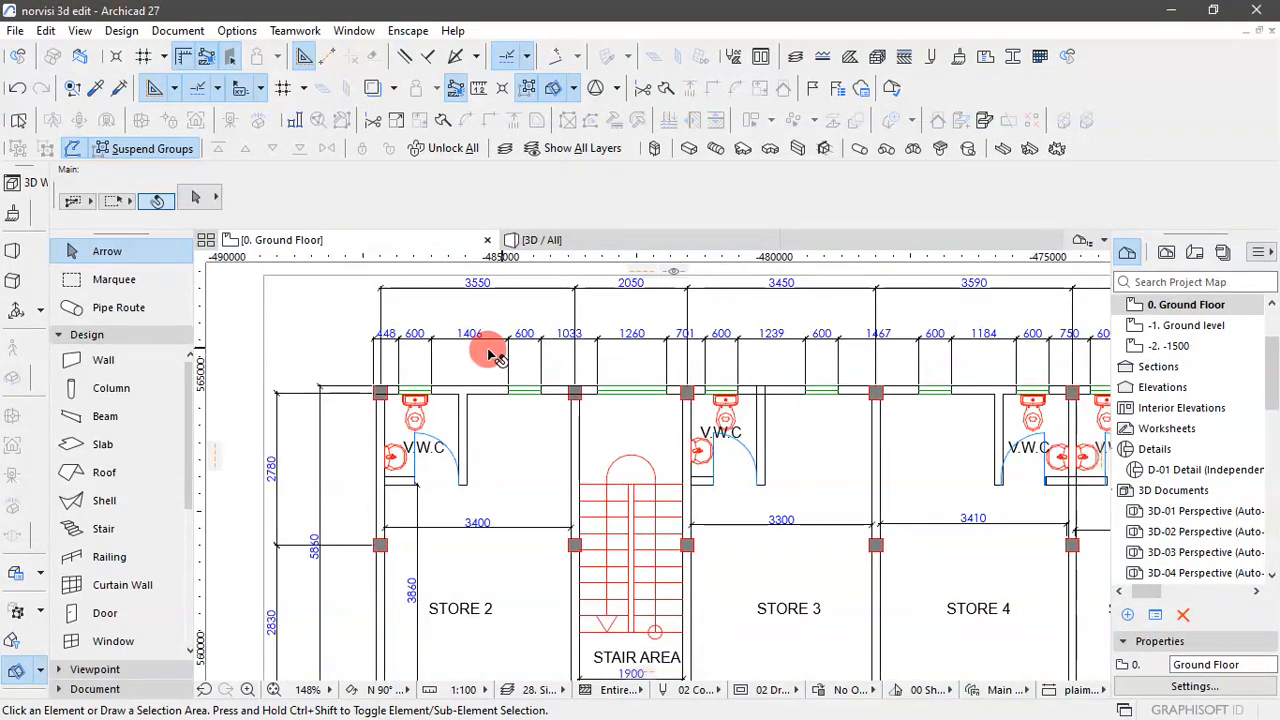
scroll(476, 362, "down", 2)
scroll(452, 318, "up", 4)
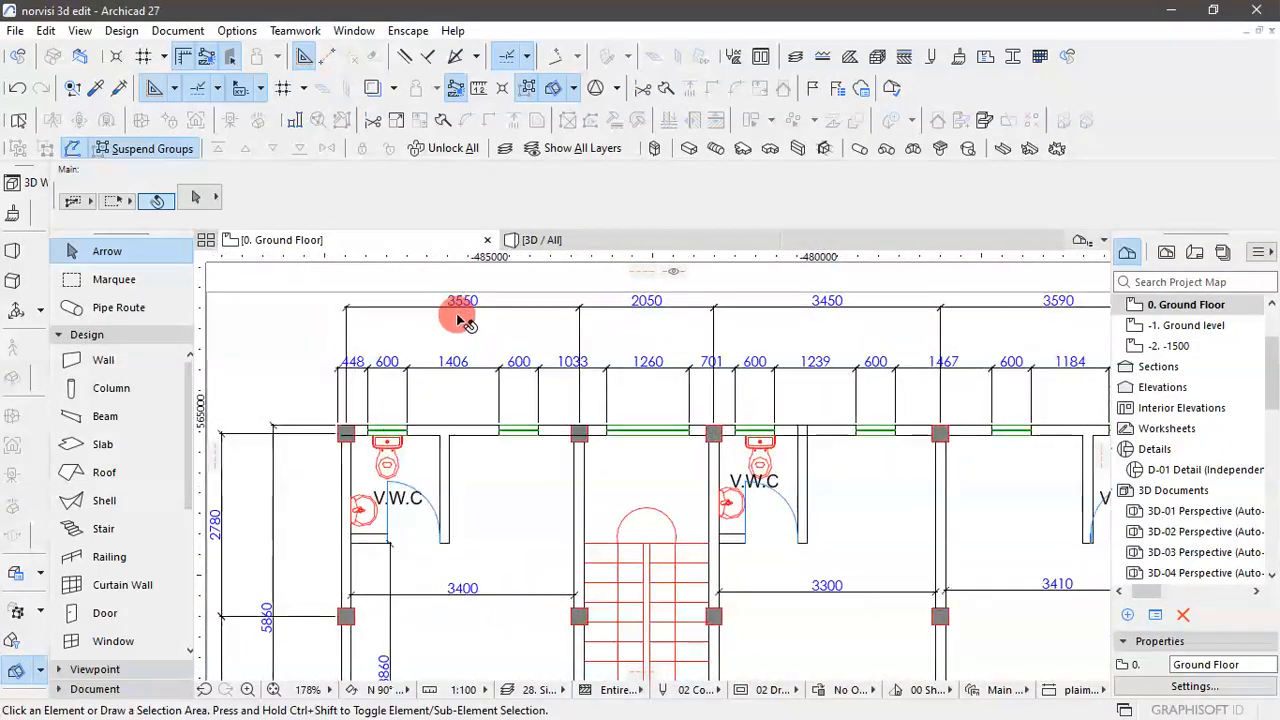
scroll(548, 447, "down", 2)
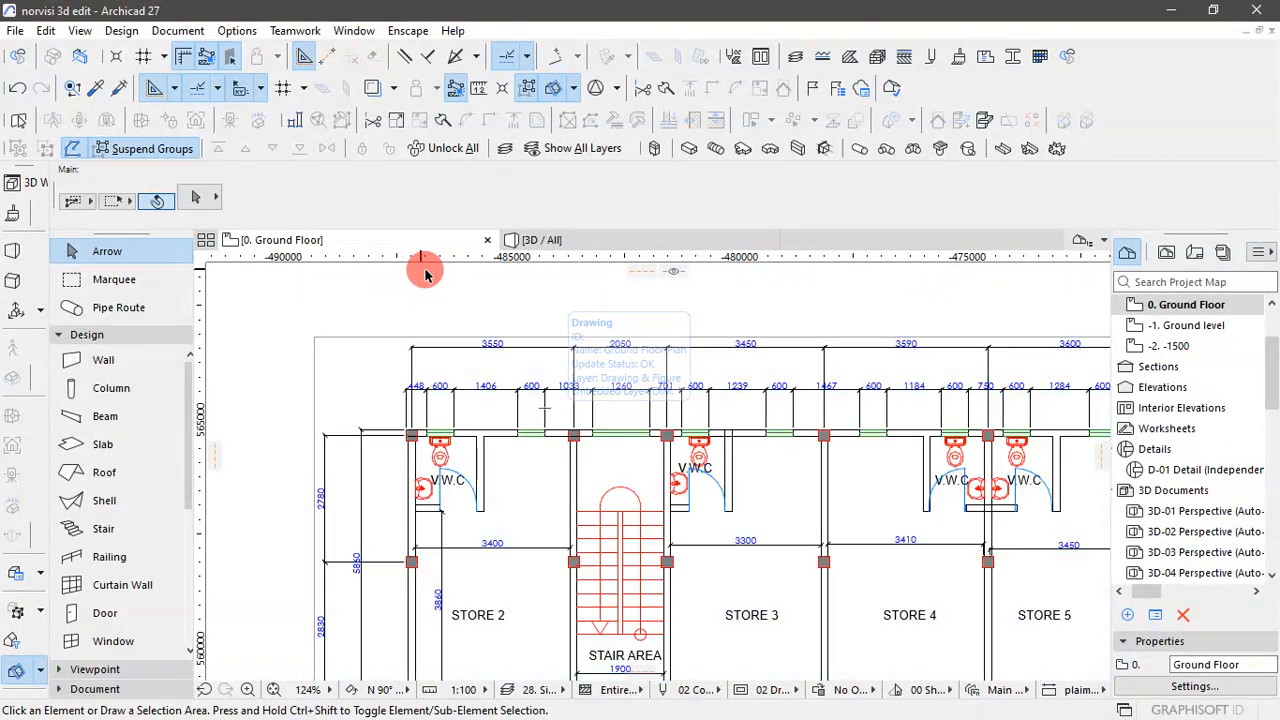
left_click(464, 310)
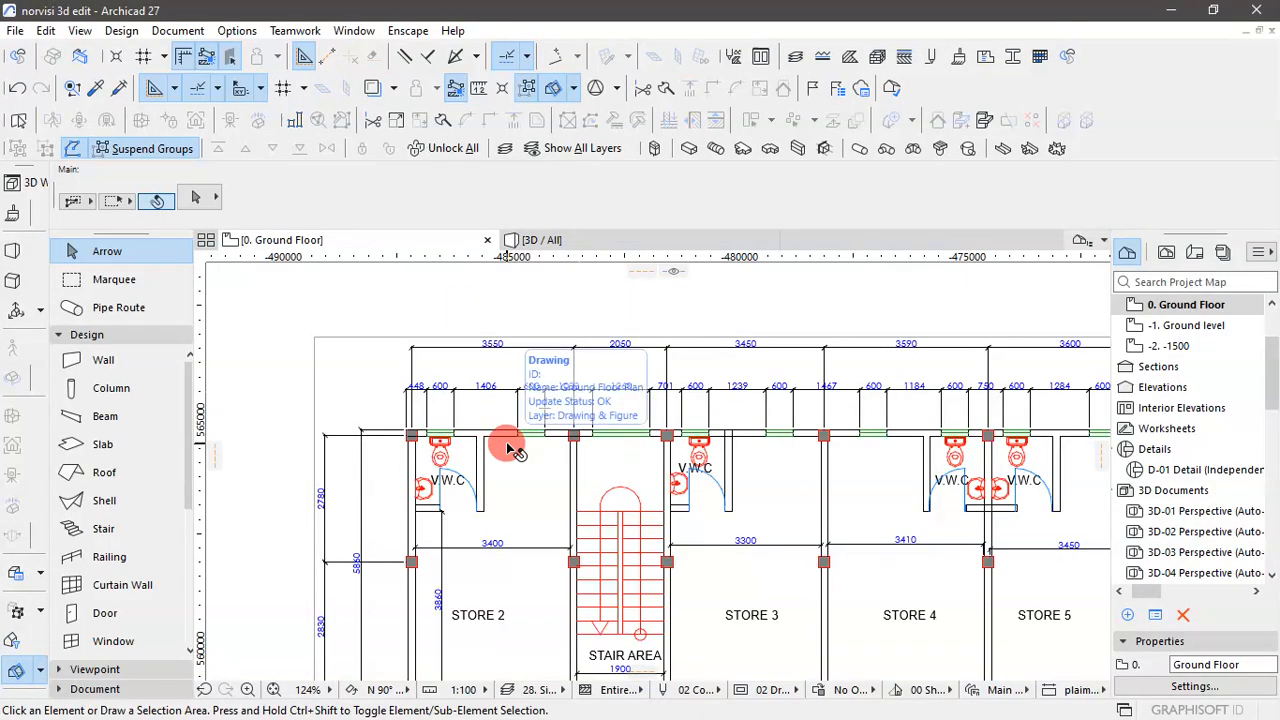
scroll(400, 405, "up", 2)
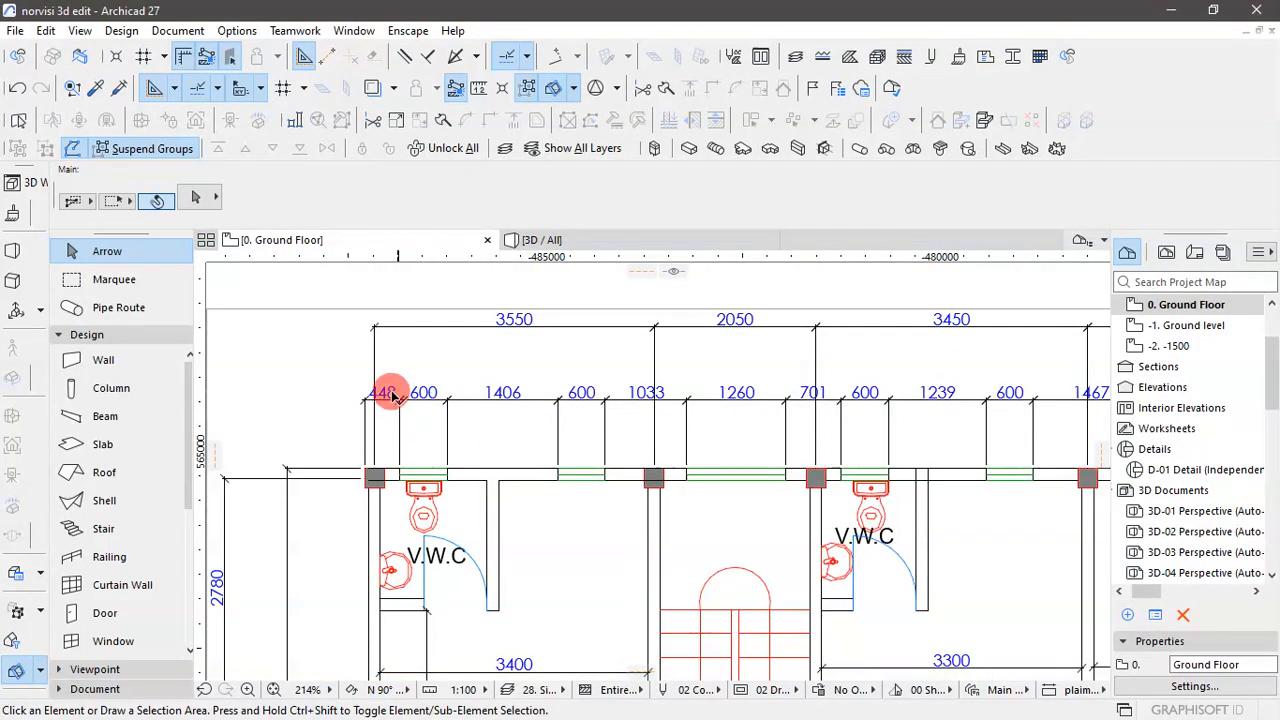
scroll(383, 400, "up", 3)
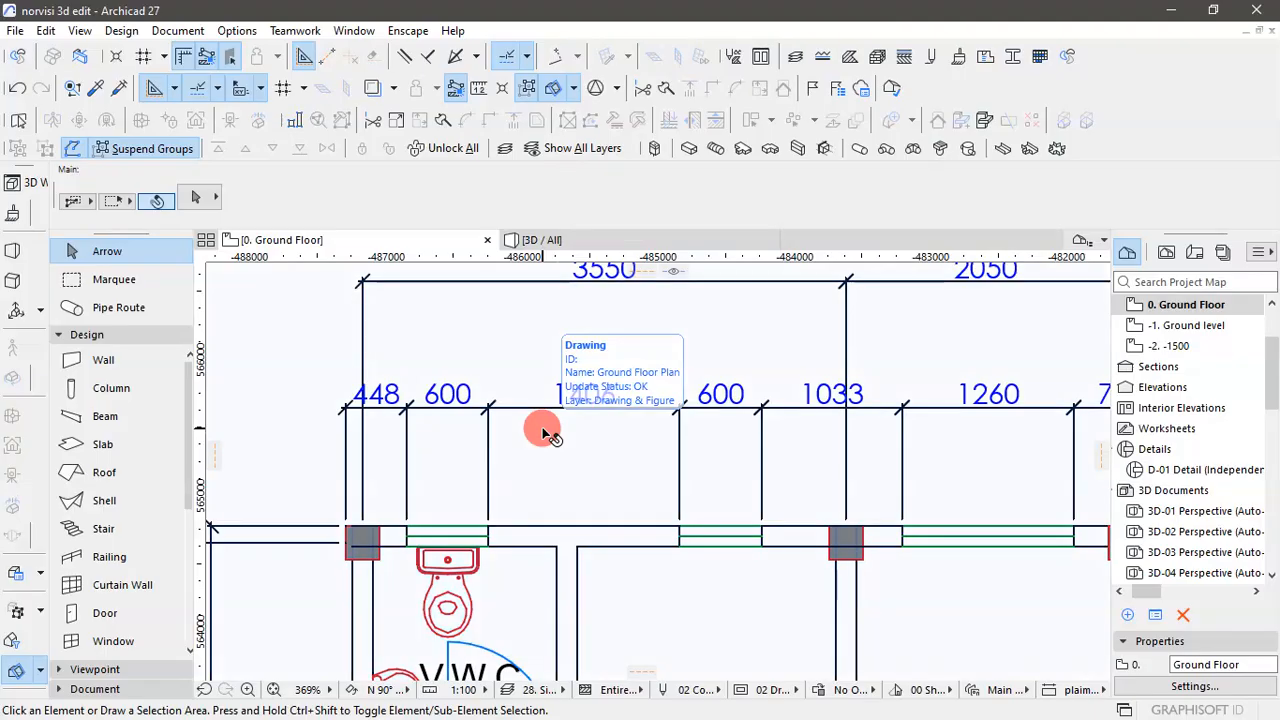
key("m")
scroll(497, 334, "down", 2)
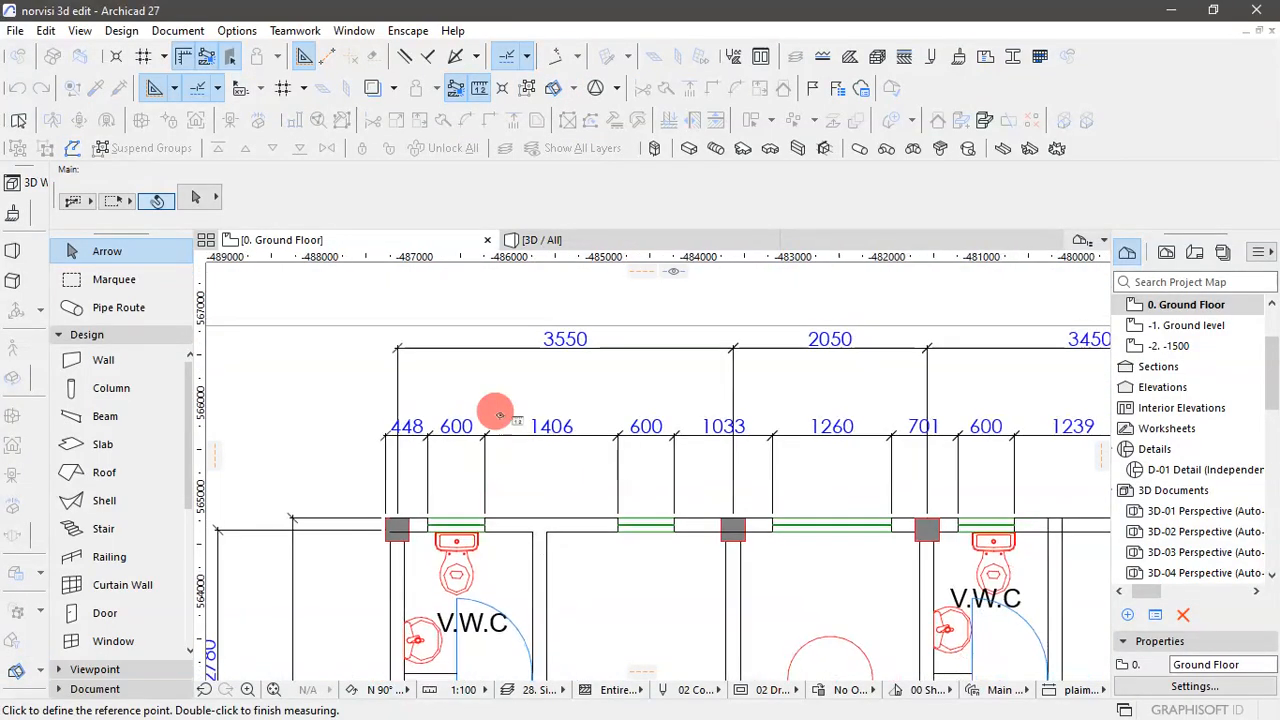
scroll(374, 334, "up", 3)
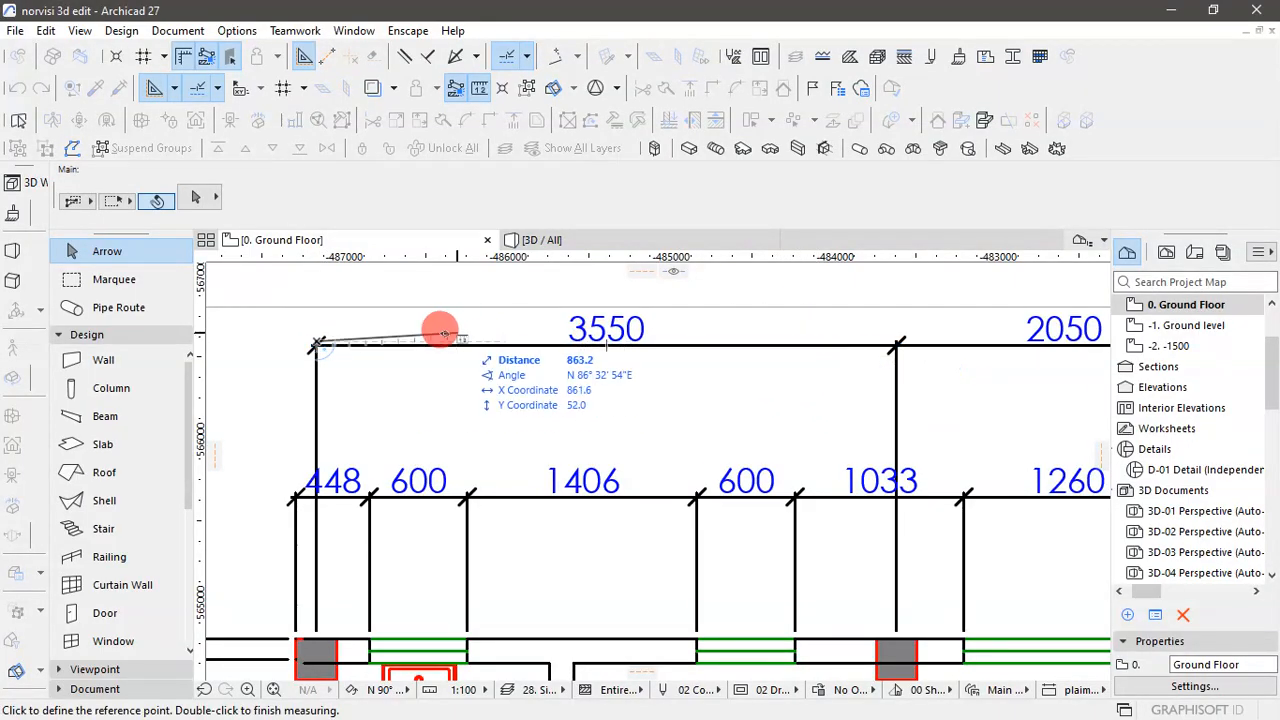
double_click(318, 347)
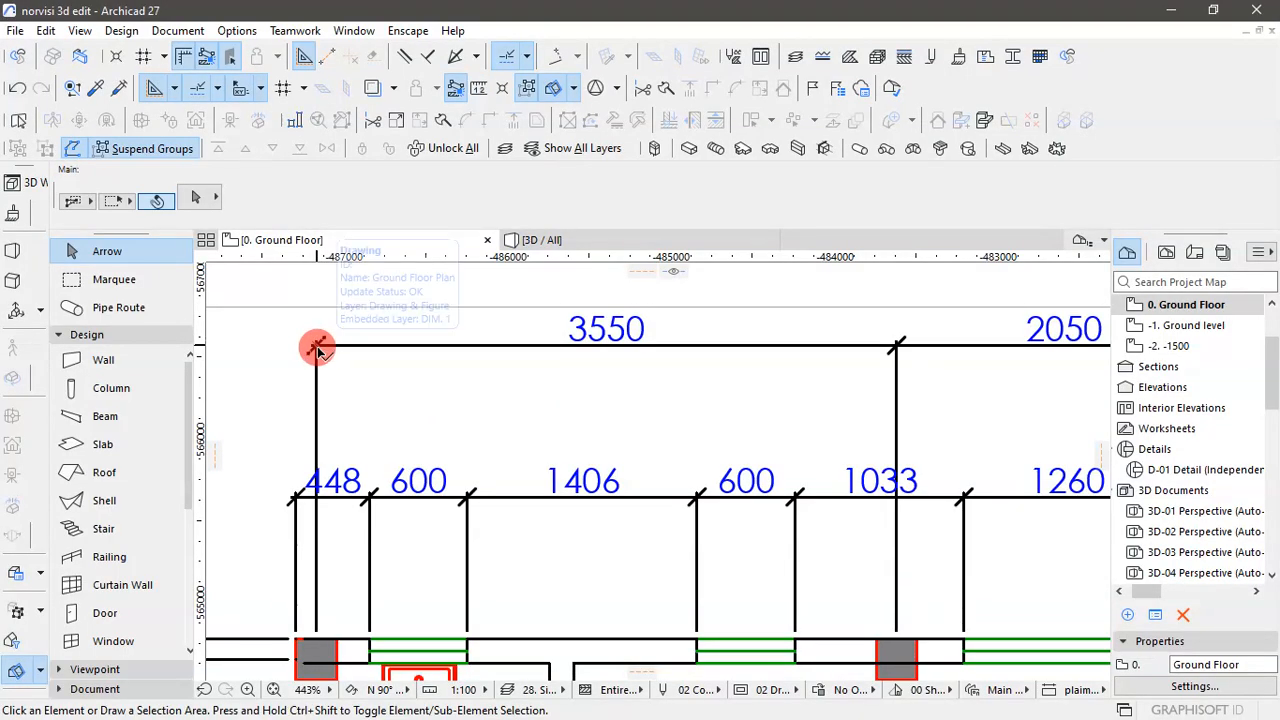
- Measure the first bay of the plan's outermost upper dimension line between its two end ticks to check the drawing's scale
key("m")
scroll(314, 345, "up", 4)
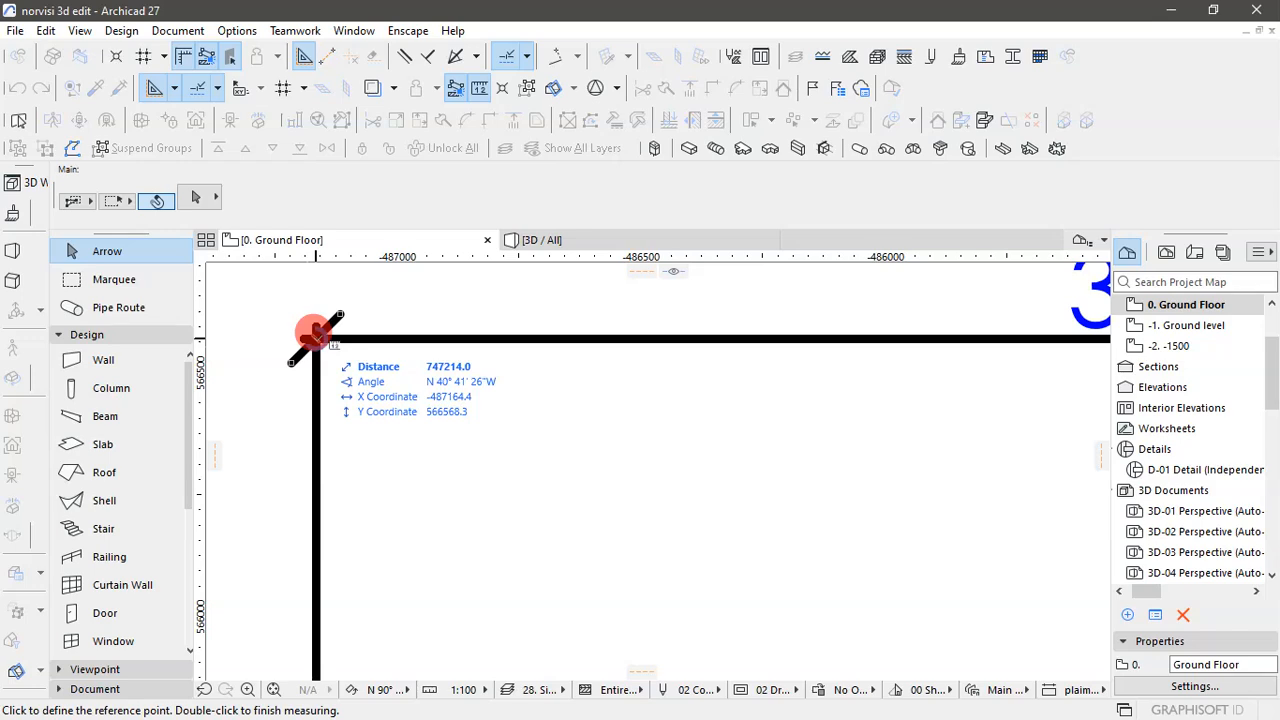
scroll(309, 345, "down", 3)
left_click(303, 381)
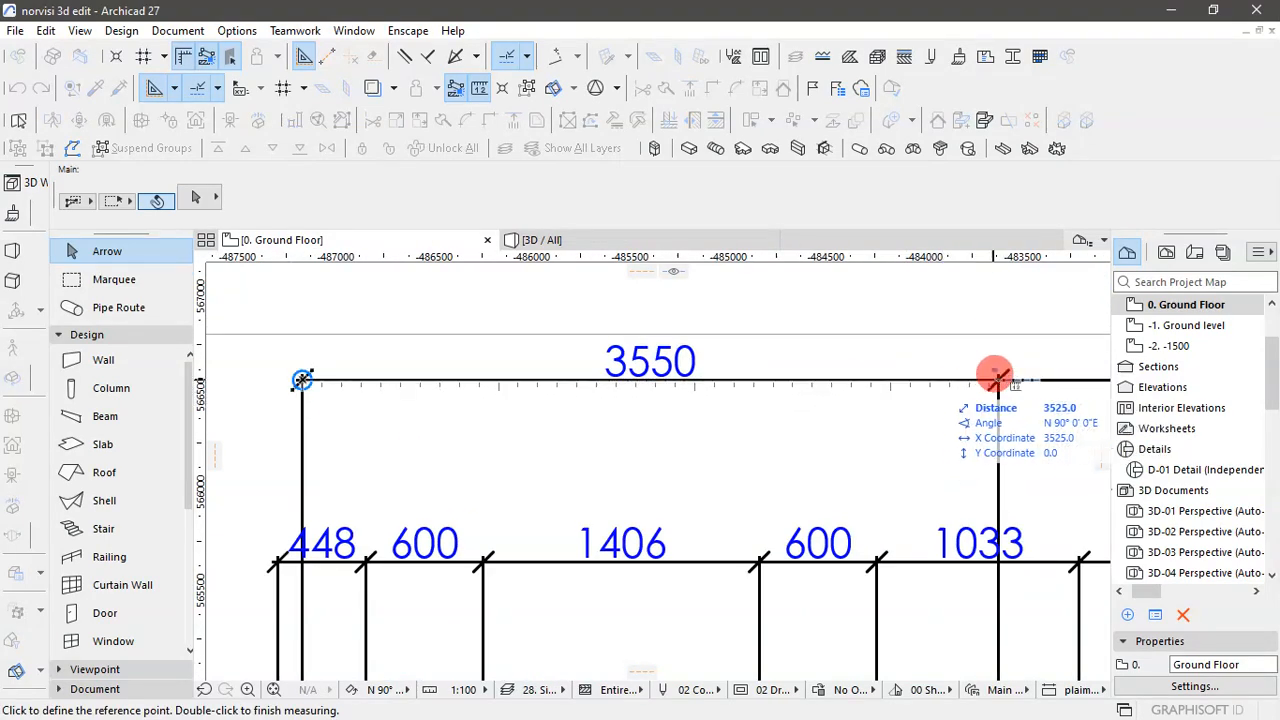
scroll(999, 378, "up", 2)
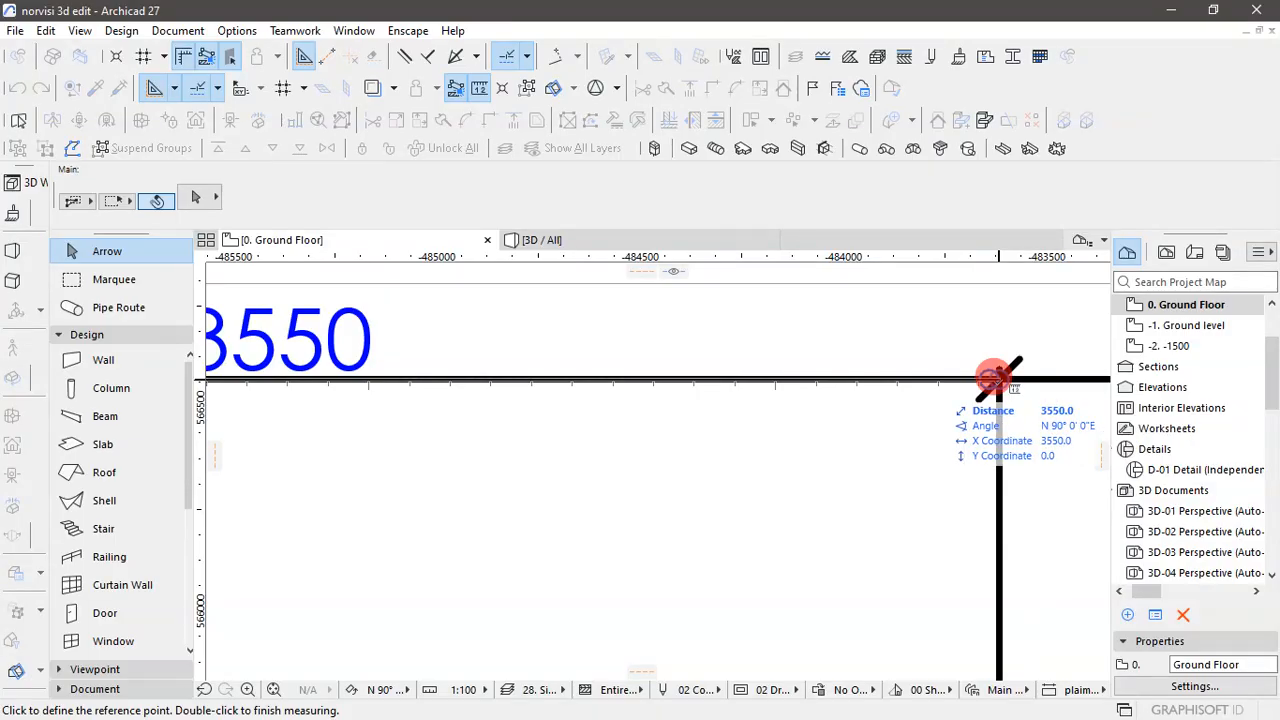
scroll(785, 400, "down", 5)
scroll(773, 402, "down", 3)
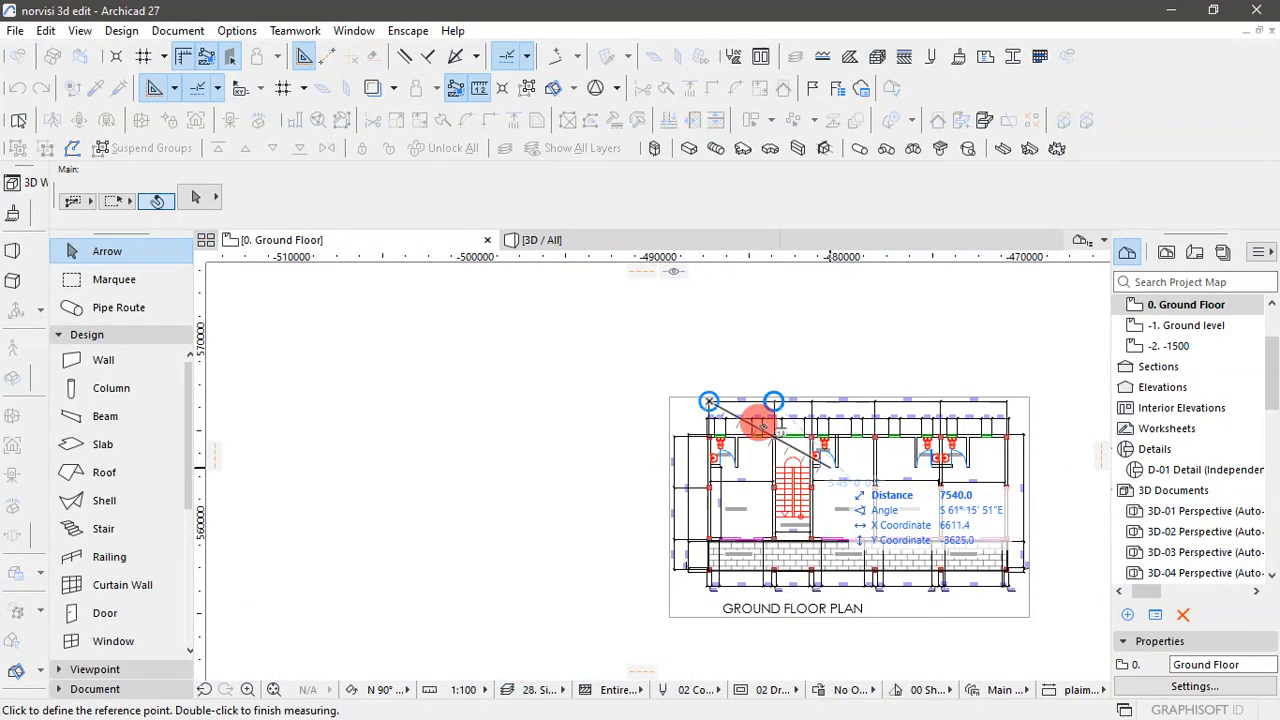
key("Escape")
left_click(825, 356)
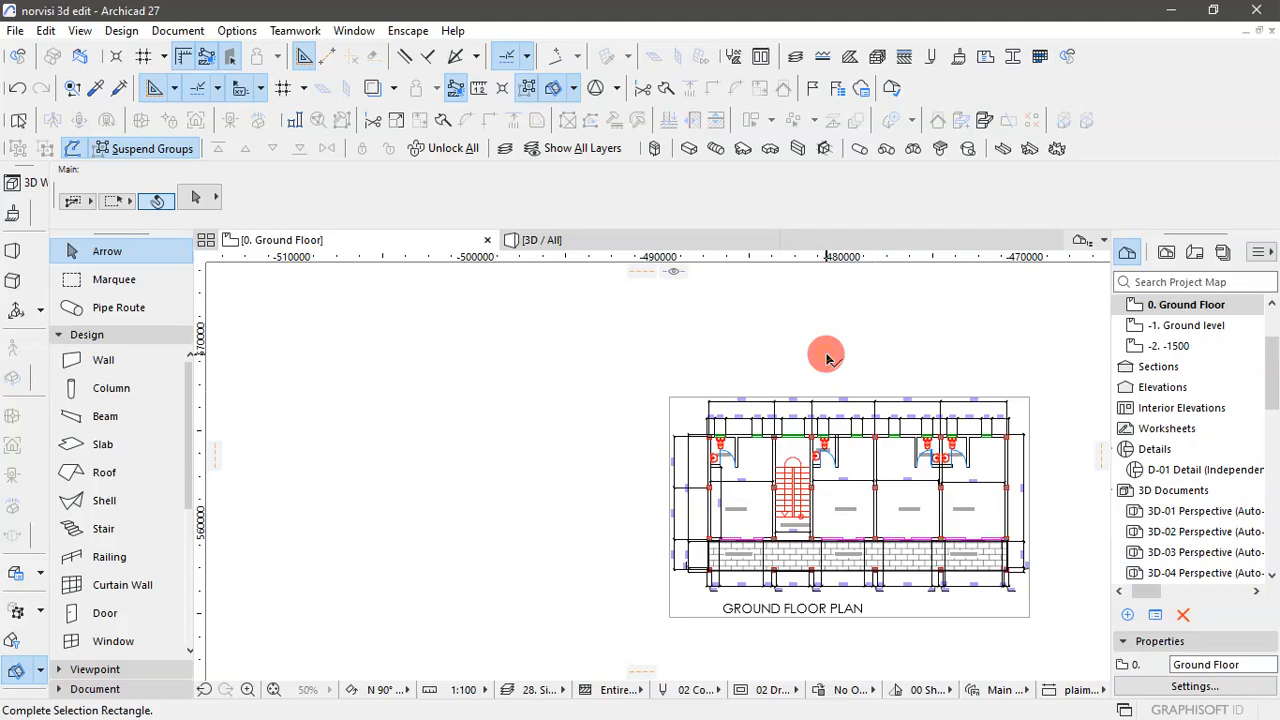
scroll(1031, 413, "up", 3)
scroll(669, 354, "down", 5)
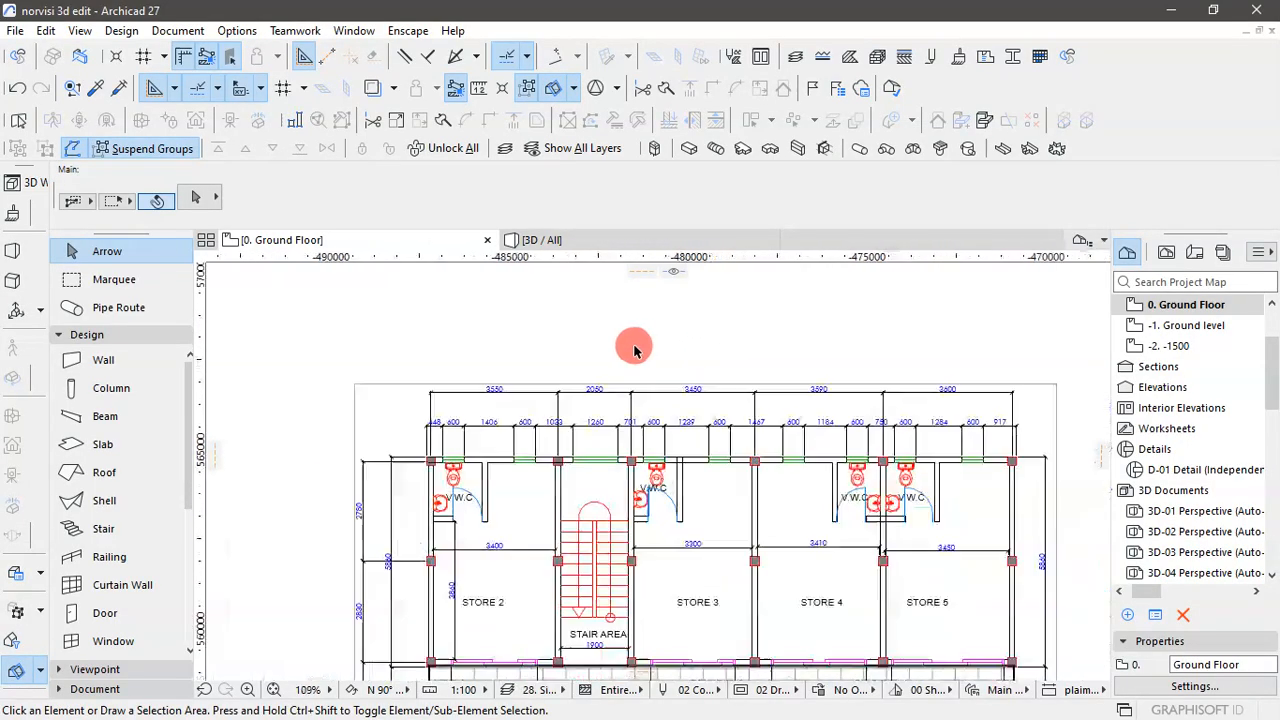
scroll(793, 478, "up", 3)
scroll(793, 478, "down", 2)
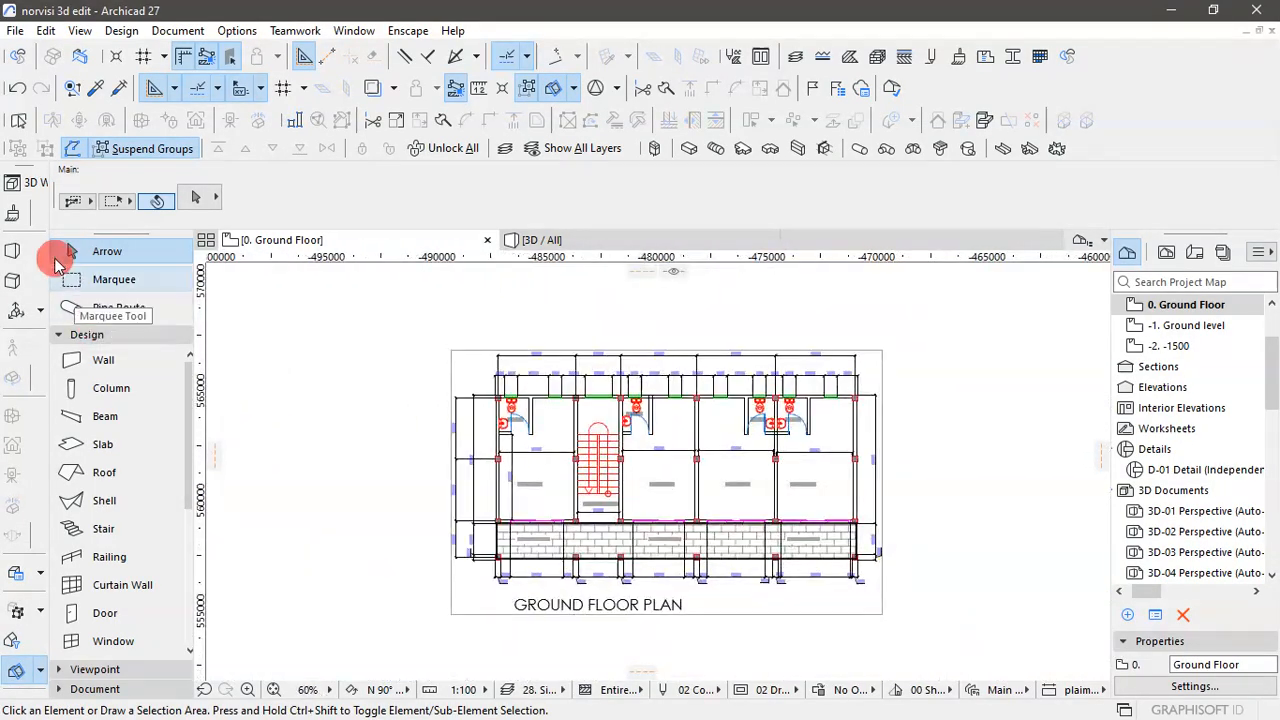
- Open the Wall tool's default settings and link the wall top to 1. First Floor (Home + 2)
left_click(108, 360)
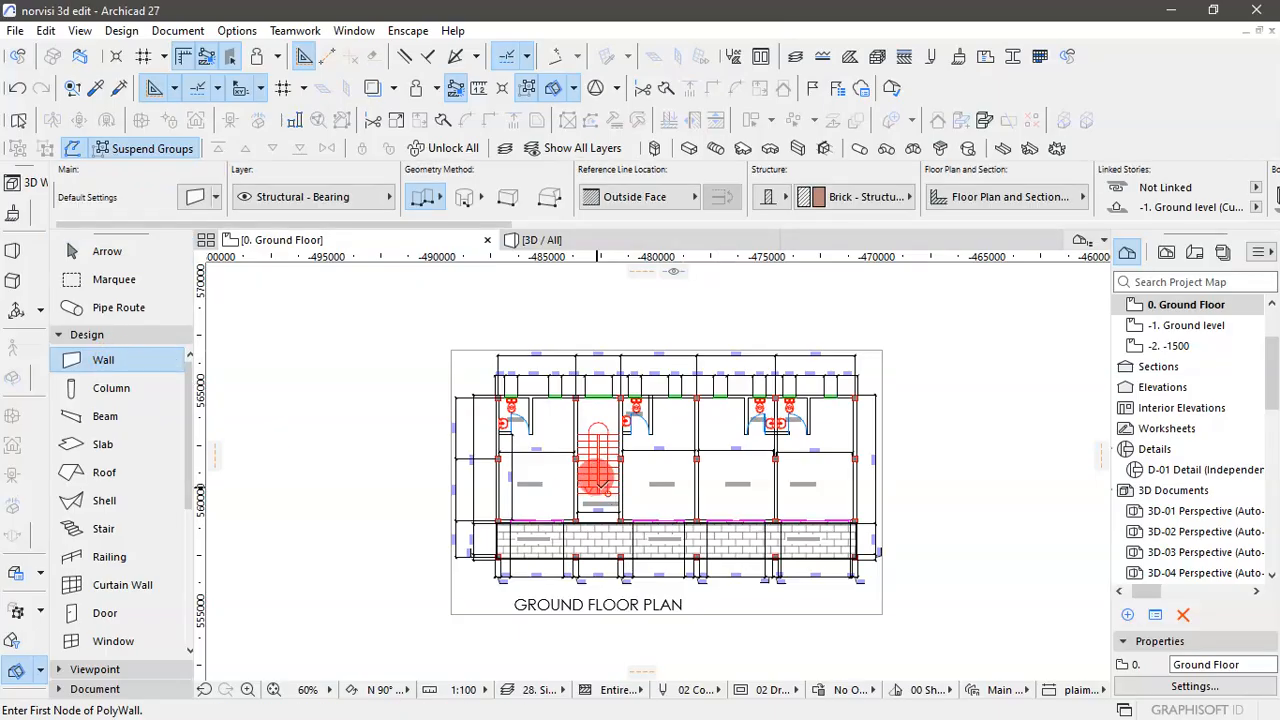
left_click(90, 356)
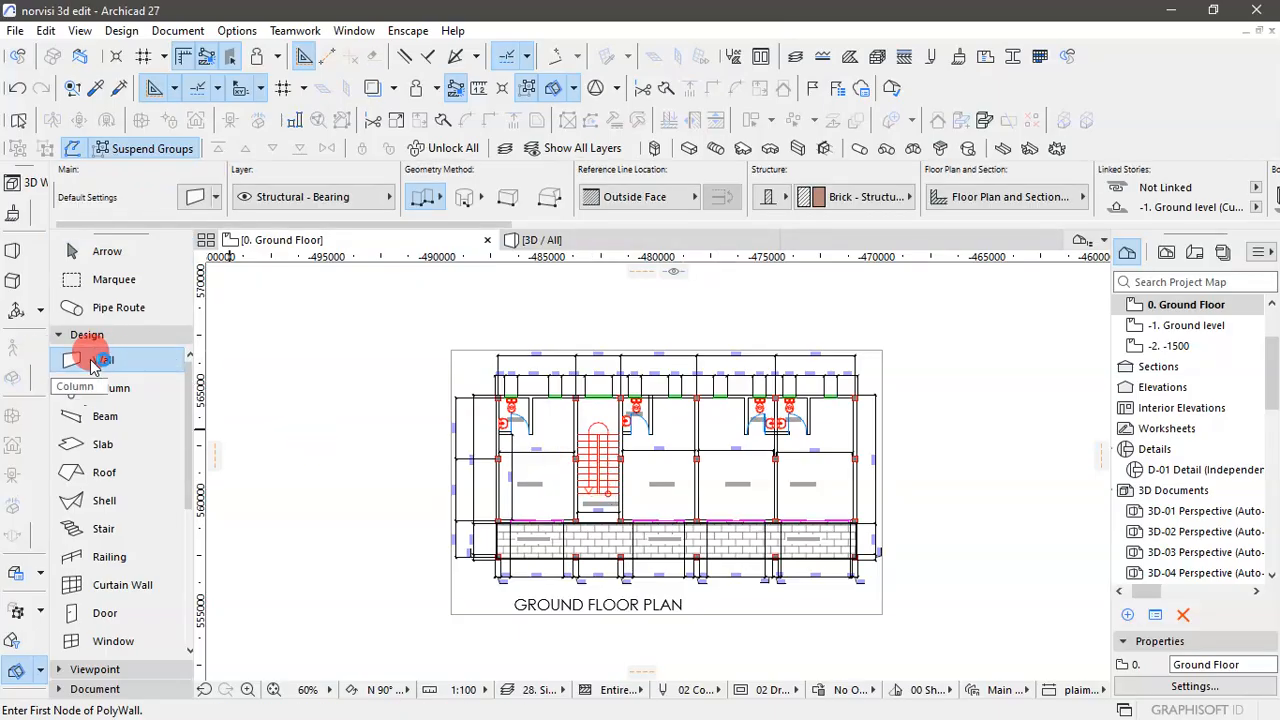
double_click(142, 363)
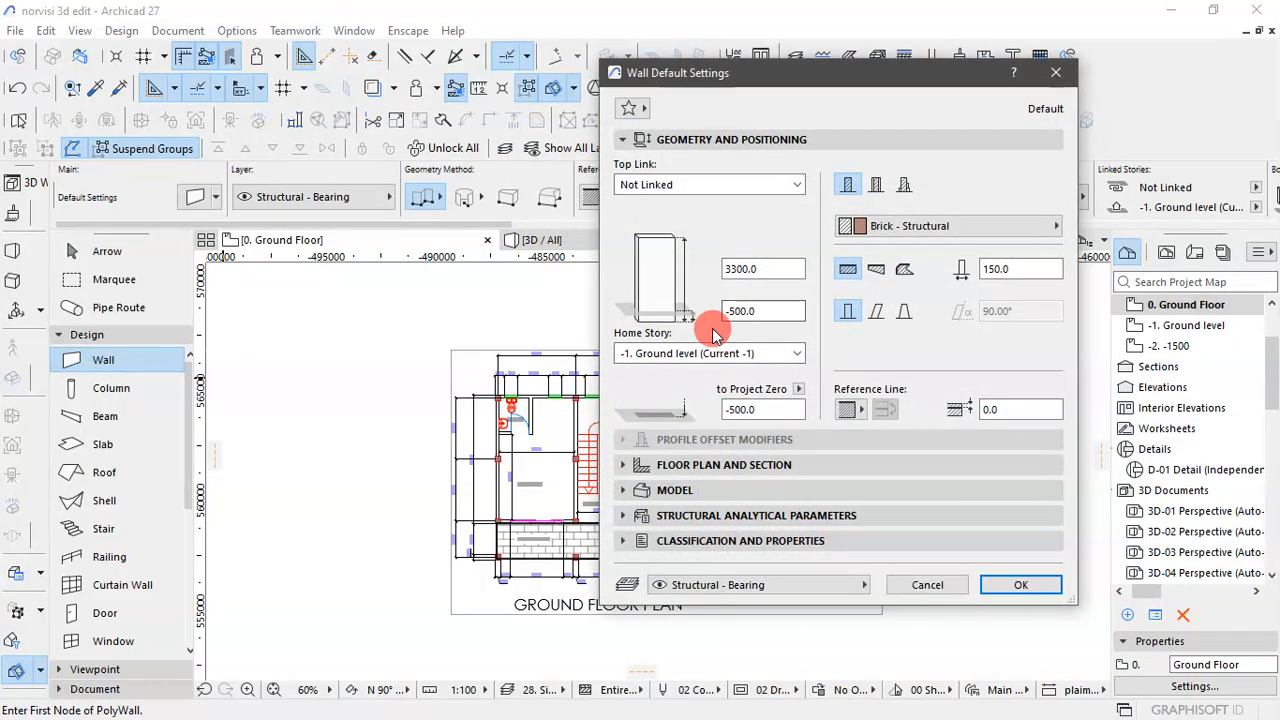
left_click(712, 189)
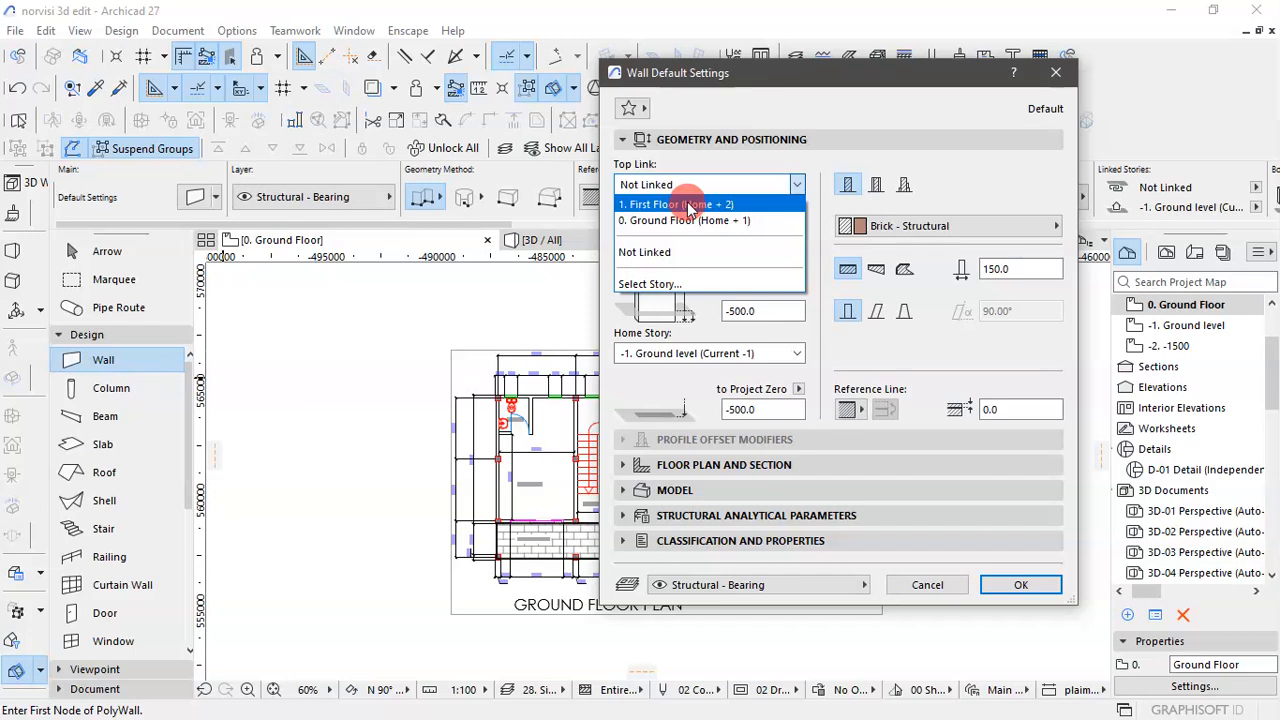
left_click(688, 206)
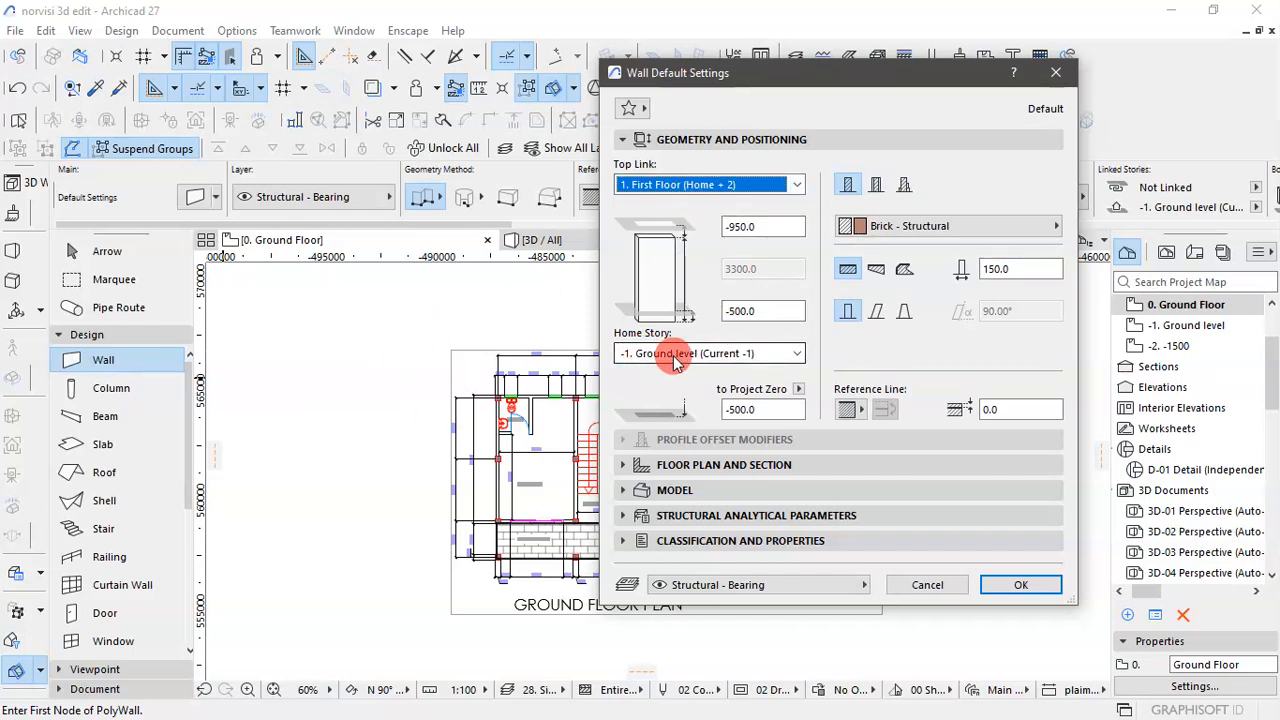
- Set the wall defaults' home story to -1. Ground level with top and base offsets of 0, and accept the settings
left_click(799, 354)
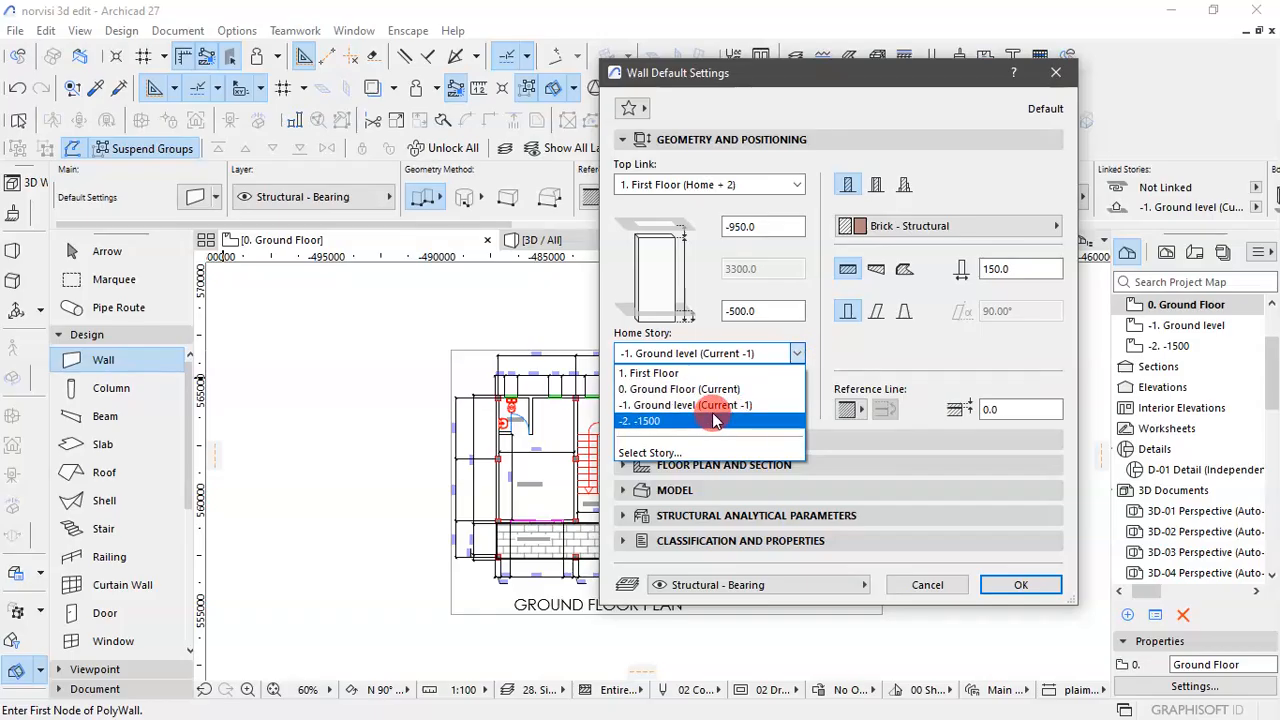
left_click(714, 409)
left_click_drag(775, 308, 637, 325)
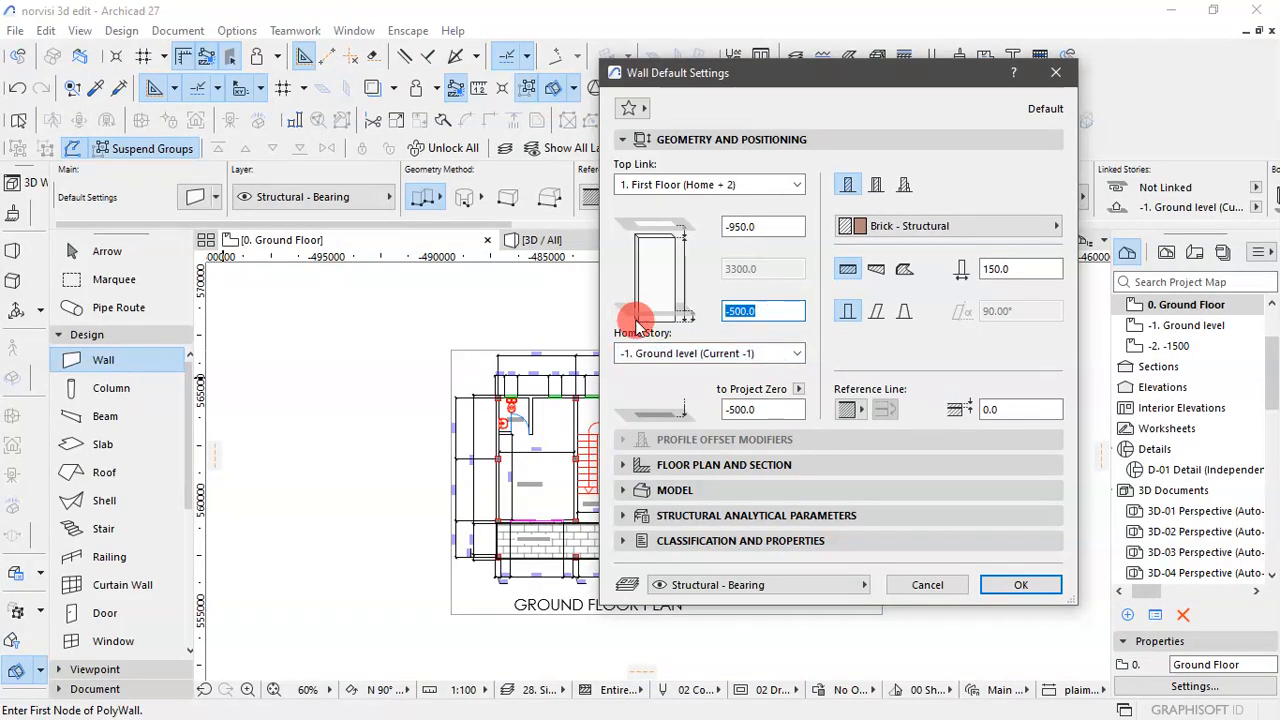
left_click_drag(781, 301, 648, 320)
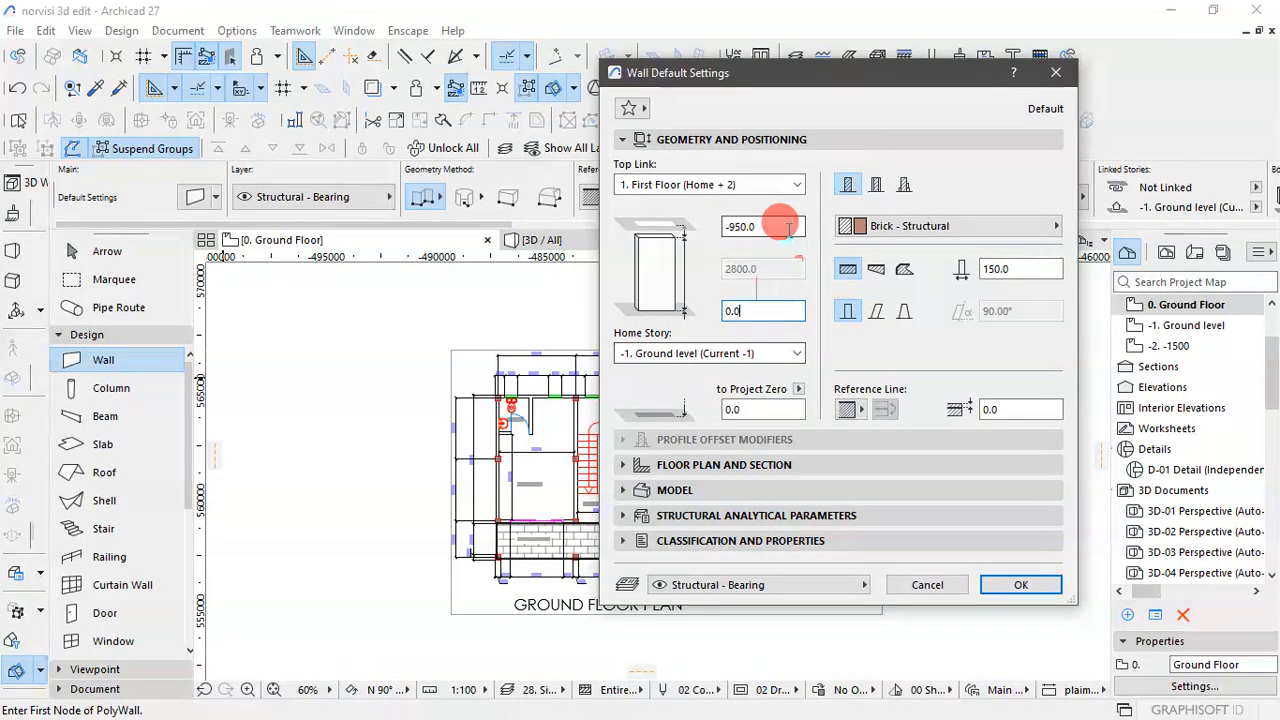
left_click(750, 226)
type("0")
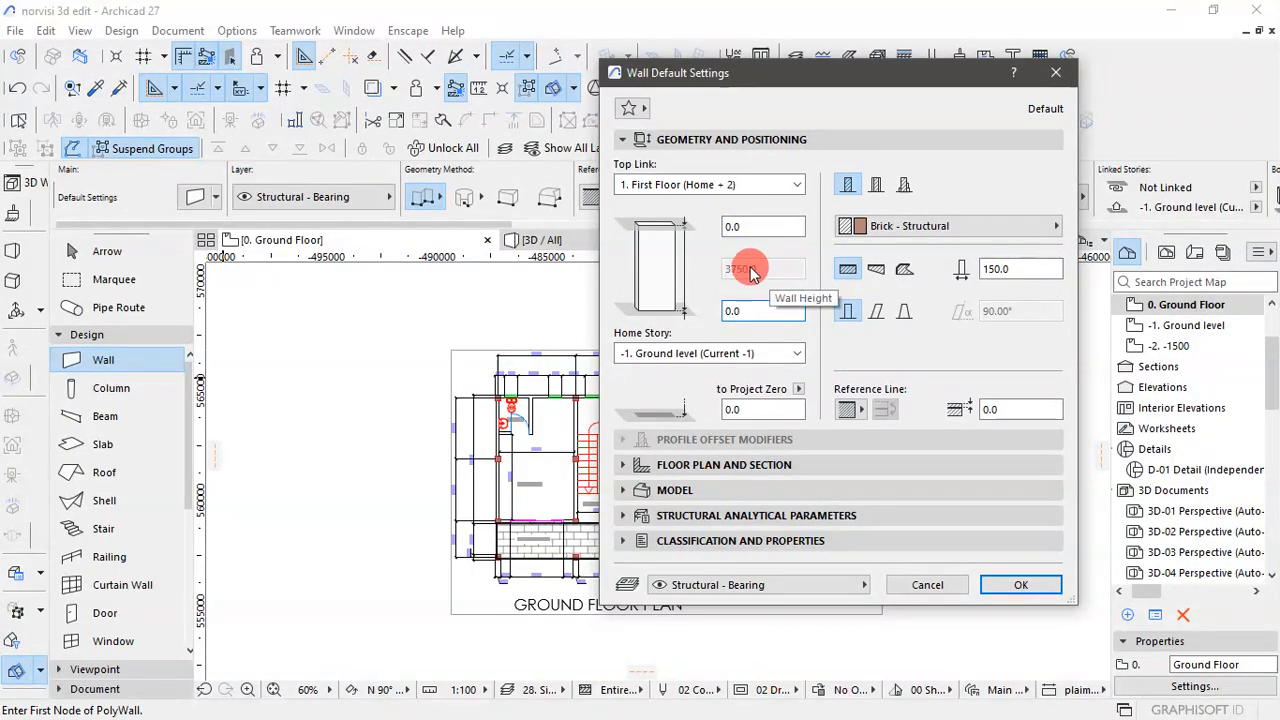
left_click(1002, 591)
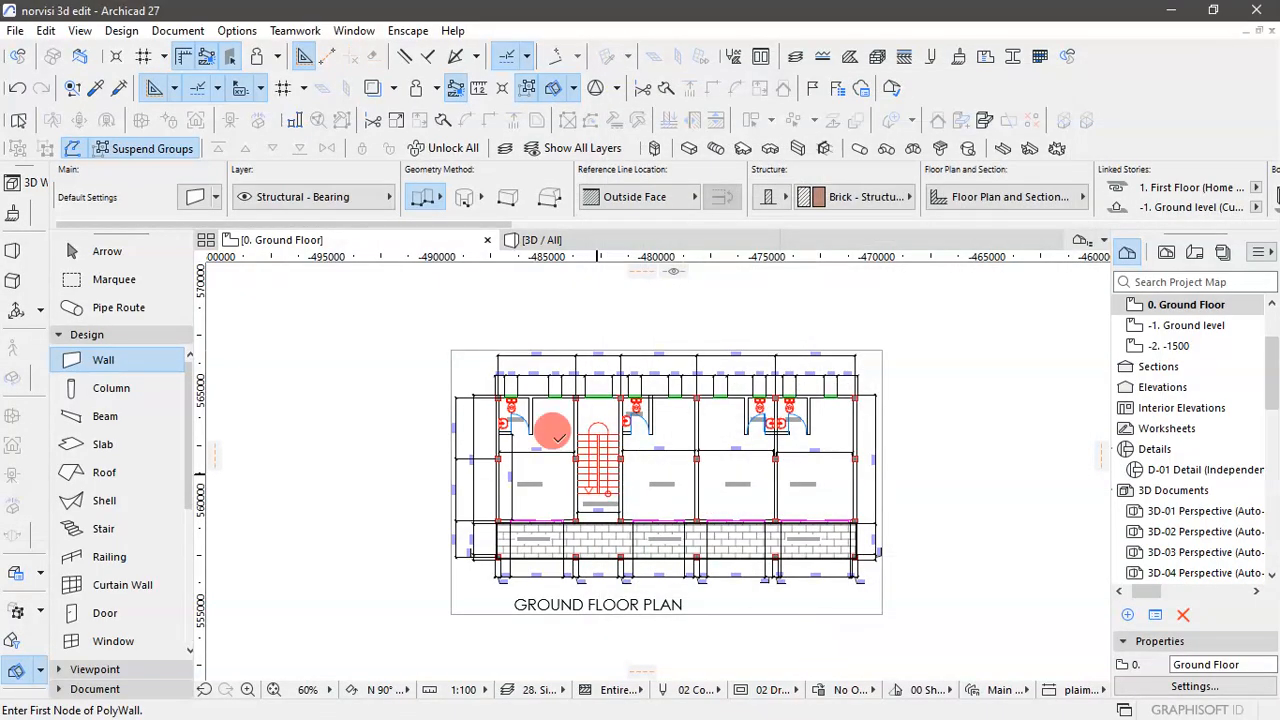
- Draw the plan's upper exterior wall along its outer line, from the first window's left jamb to the upper-right corner column's near face
scroll(526, 366, "up", 10)
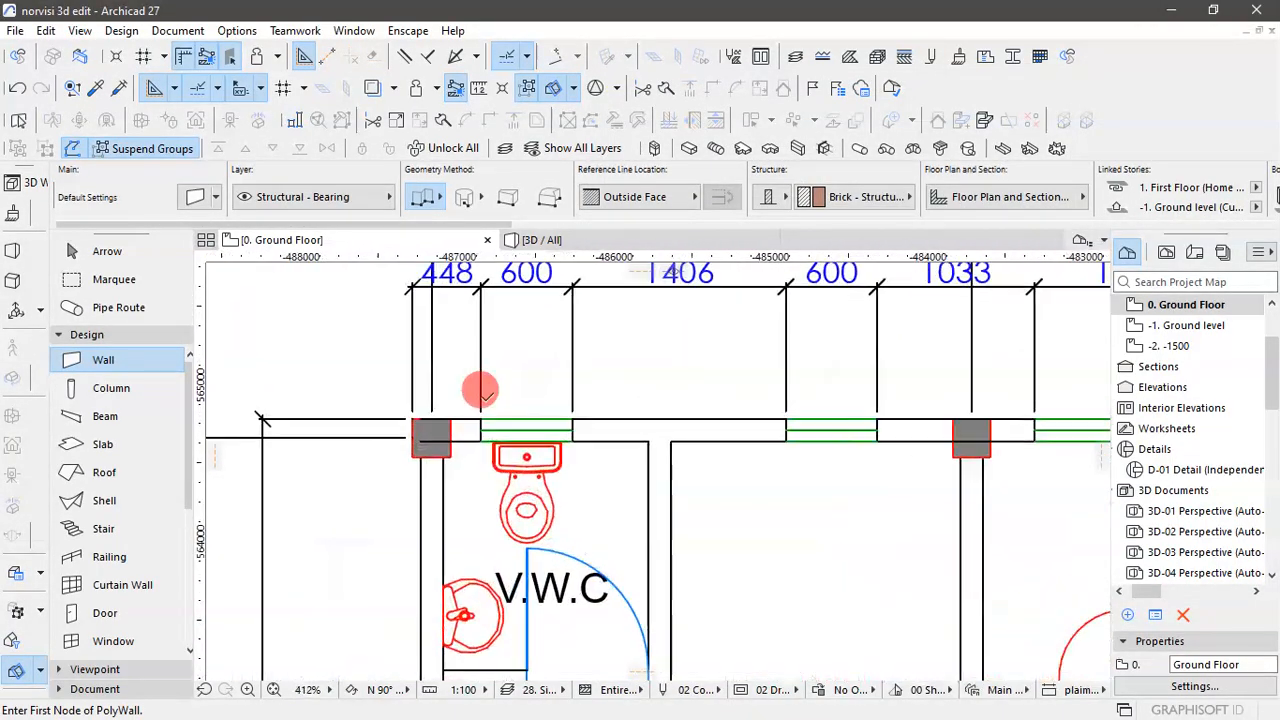
scroll(590, 418, "up", 3)
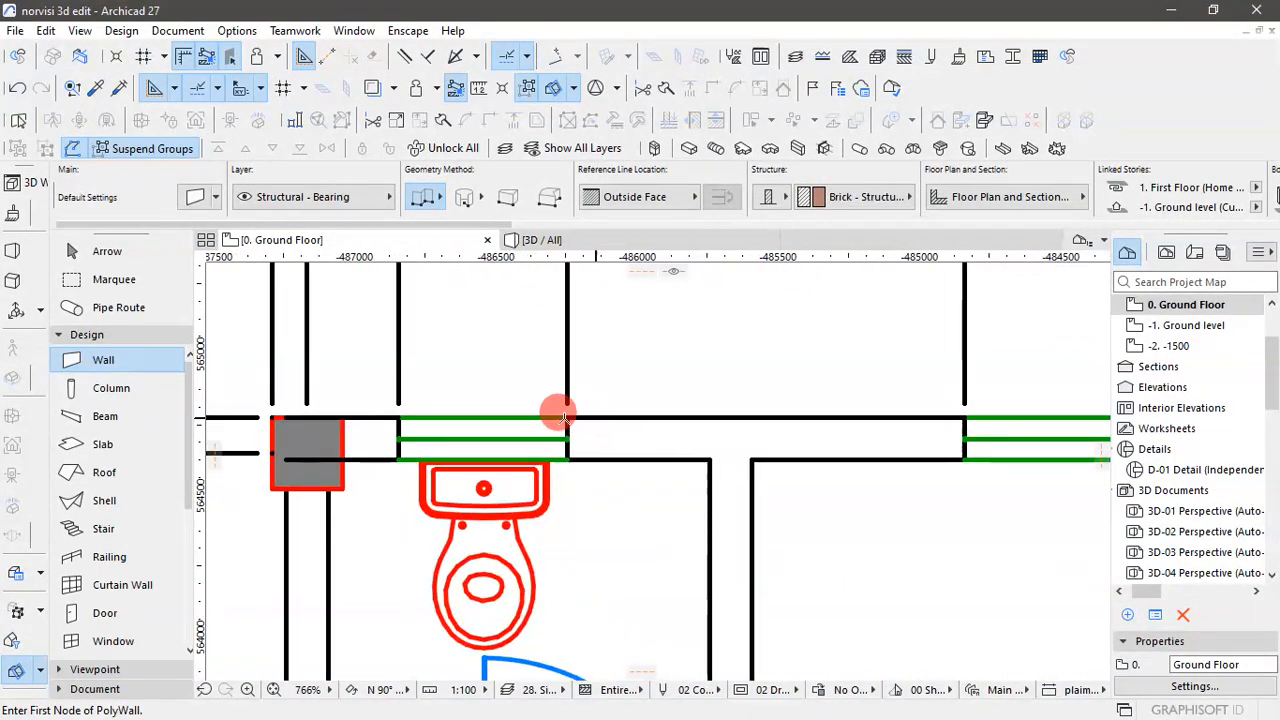
left_click(398, 417)
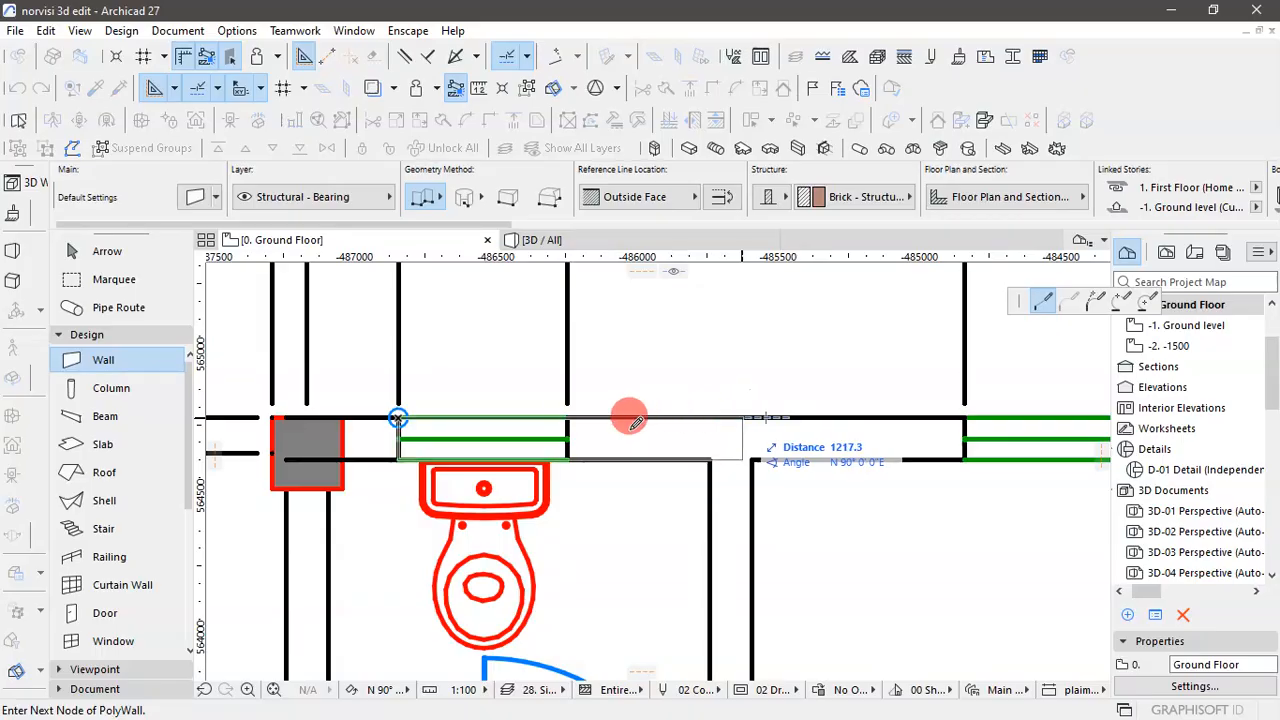
scroll(575, 420, "down", 4)
scroll(576, 425, "down", 6)
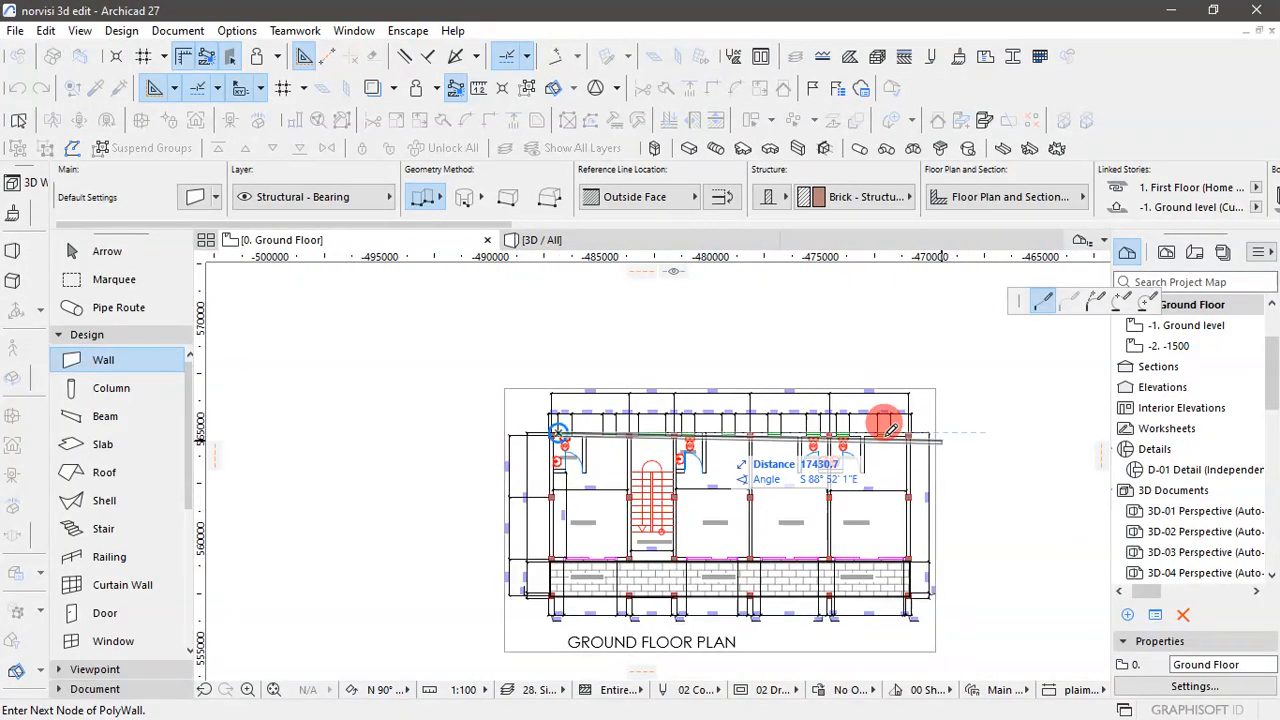
scroll(929, 420, "up", 10)
left_click(983, 414)
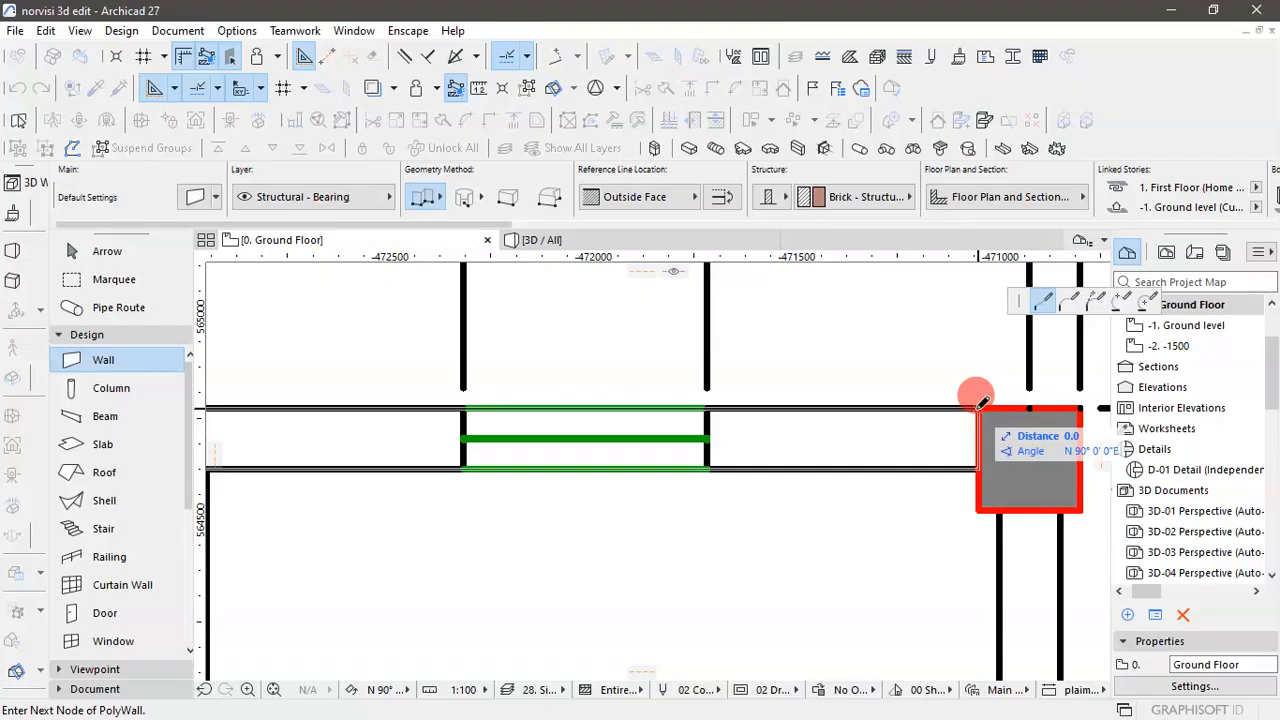
left_click(981, 402)
scroll(923, 446, "down", 8)
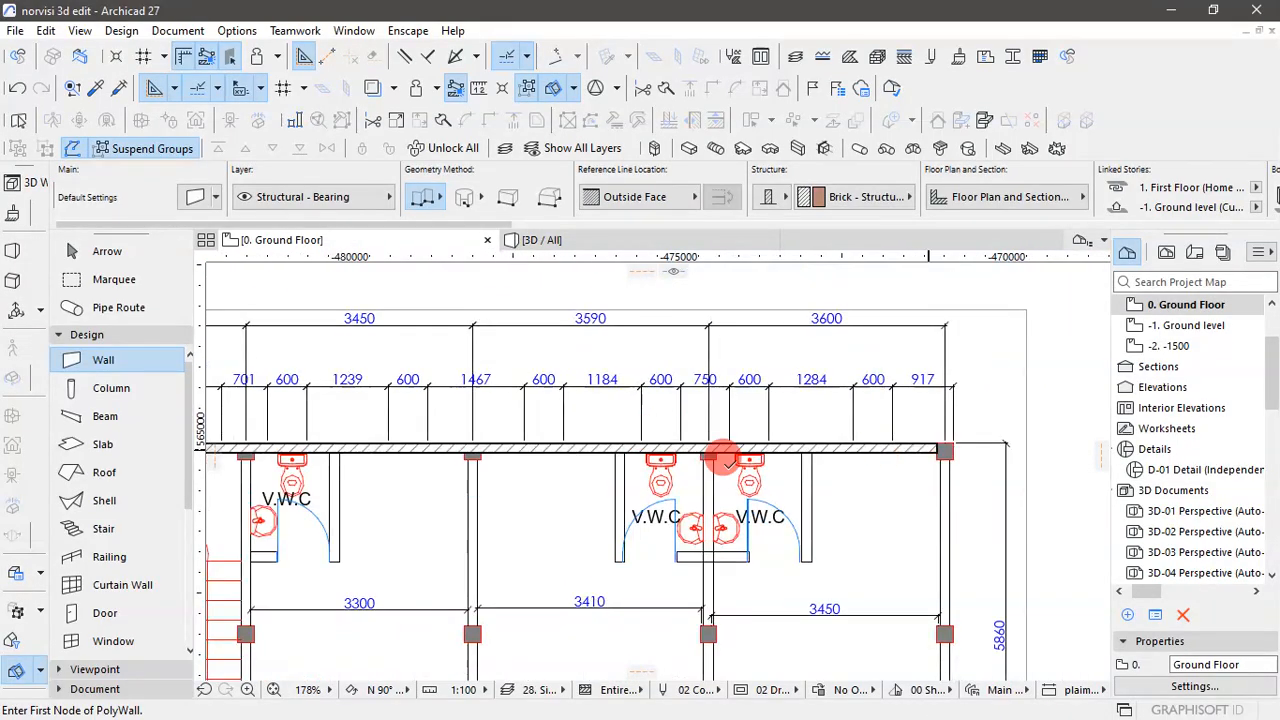
scroll(914, 522, "down", 5)
- Select the new upper exterior wall, check its thickness and story links in its settings, and deselect it
left_click(80, 251)
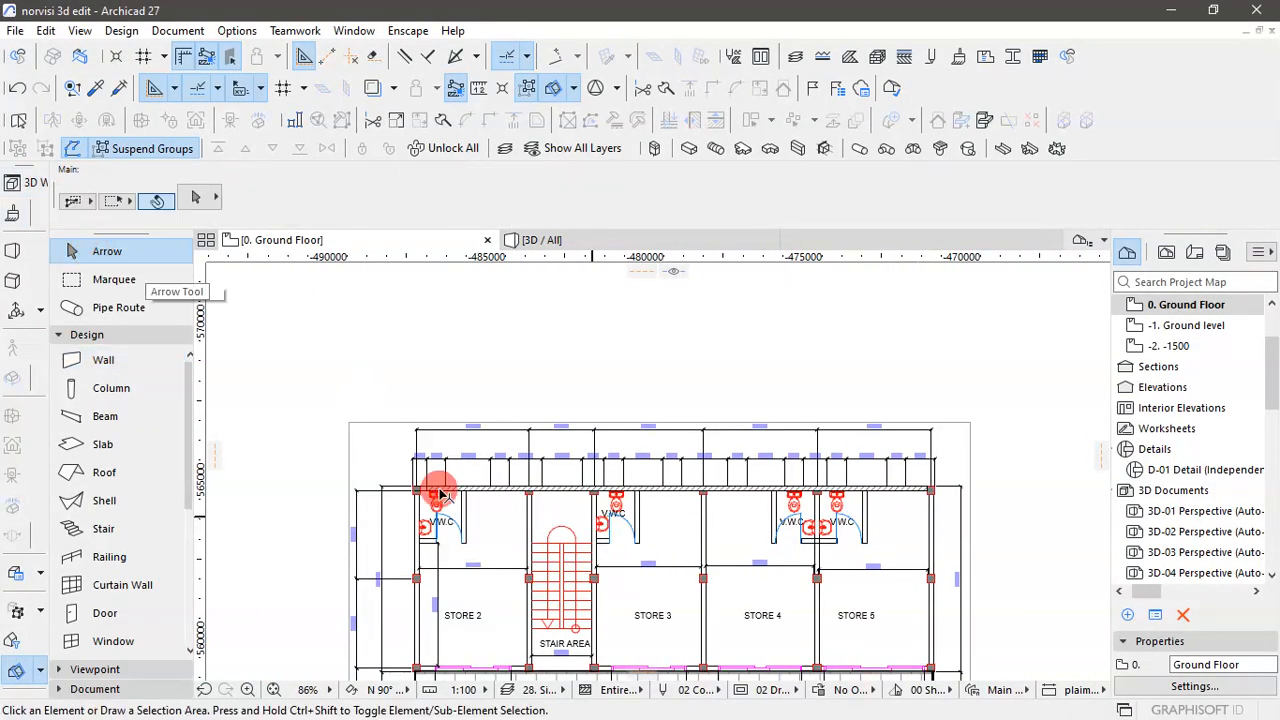
scroll(441, 494, "up", 7)
left_click(477, 493)
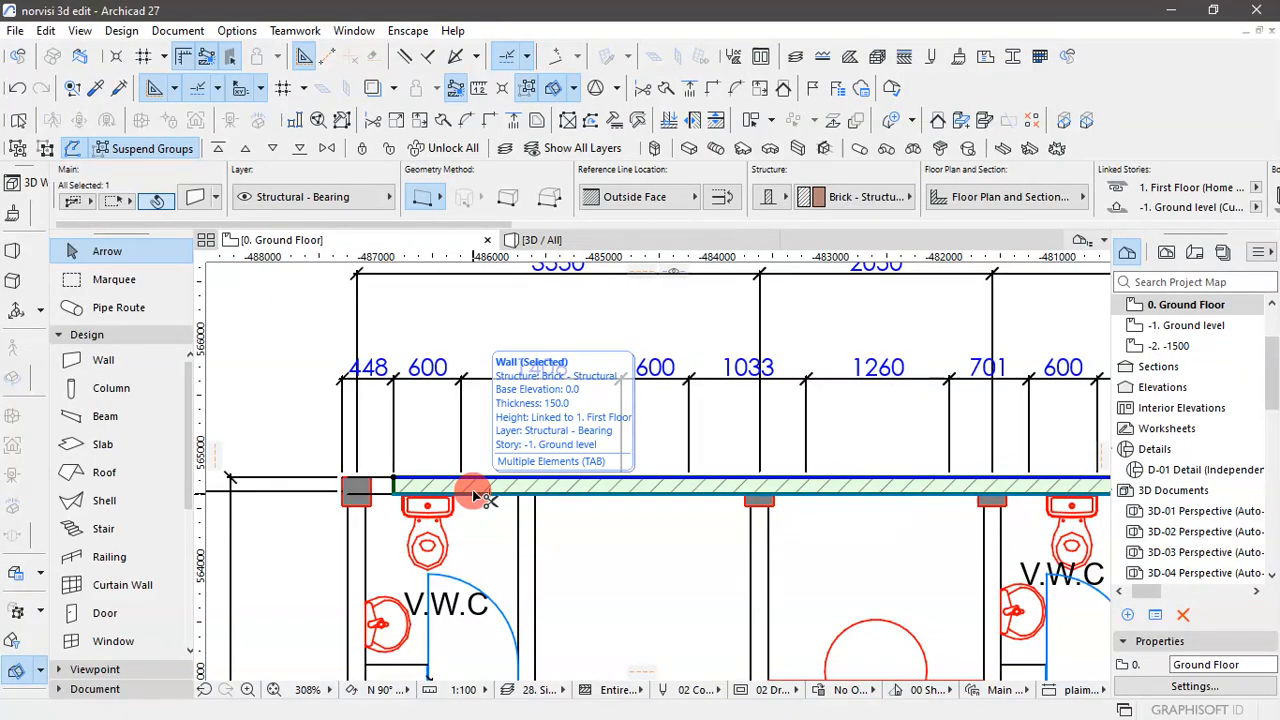
key("ctrl+t")
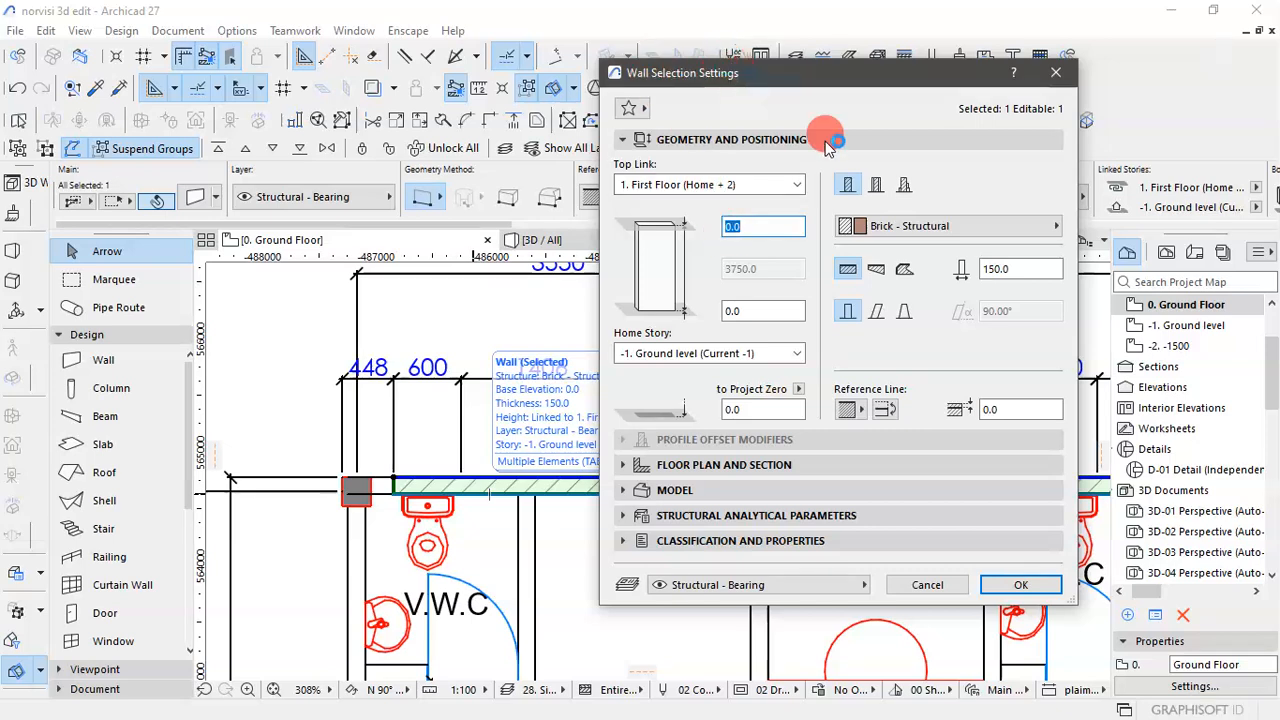
left_click(993, 271)
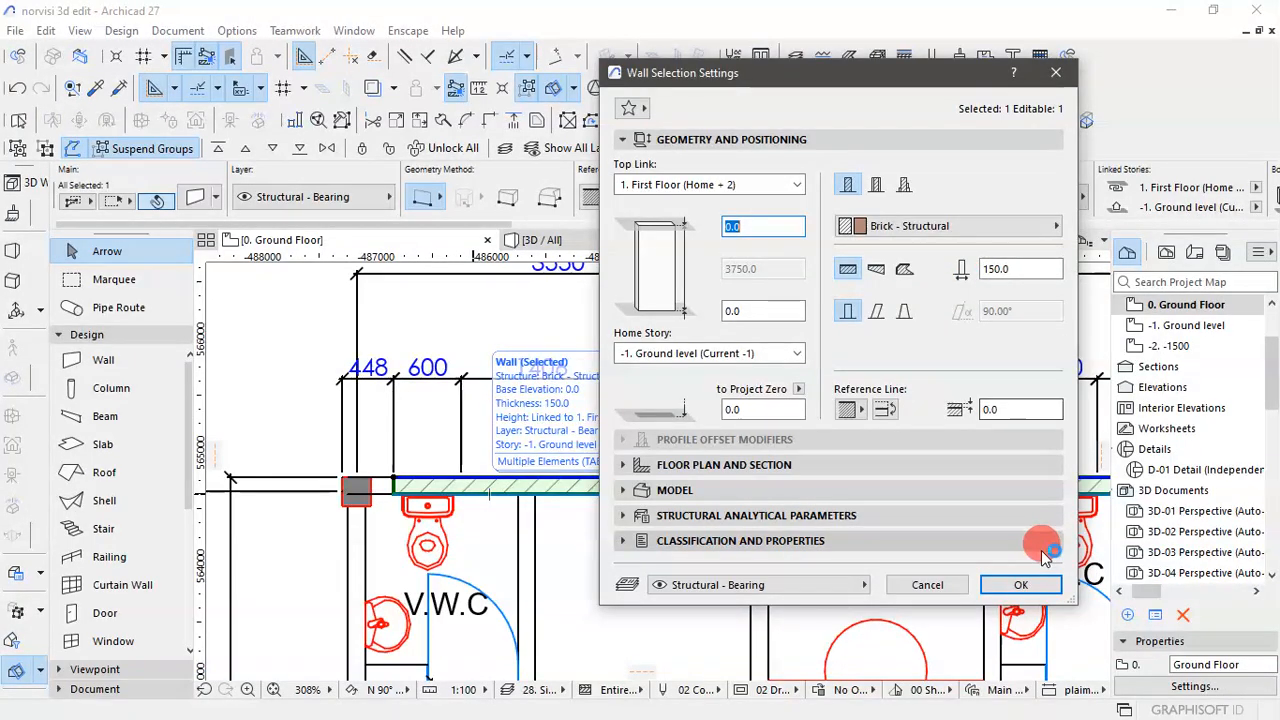
left_click(1017, 588)
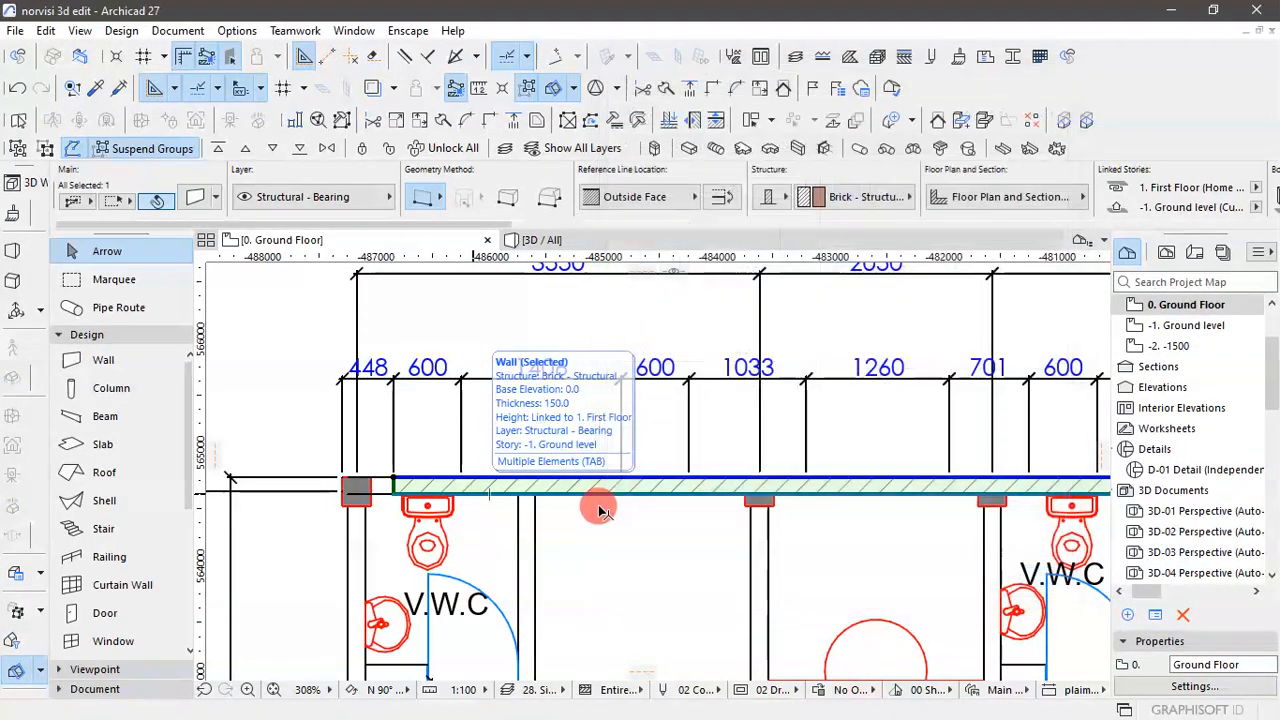
scroll(549, 366, "down", 6)
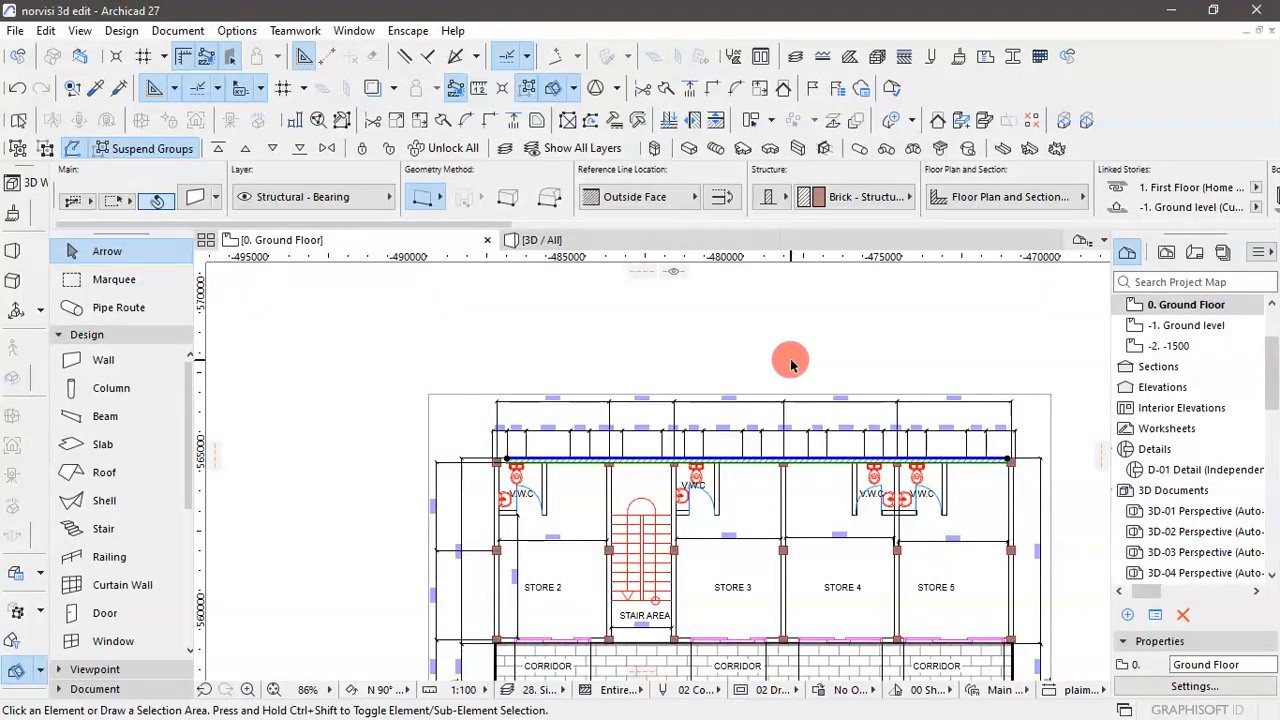
left_click(789, 357)
- Pick up the upper wall's parameters and draw the left exterior wall, about 5360 mm long, from the upper corner column to the corridor-side column
scroll(551, 465, "up", 5)
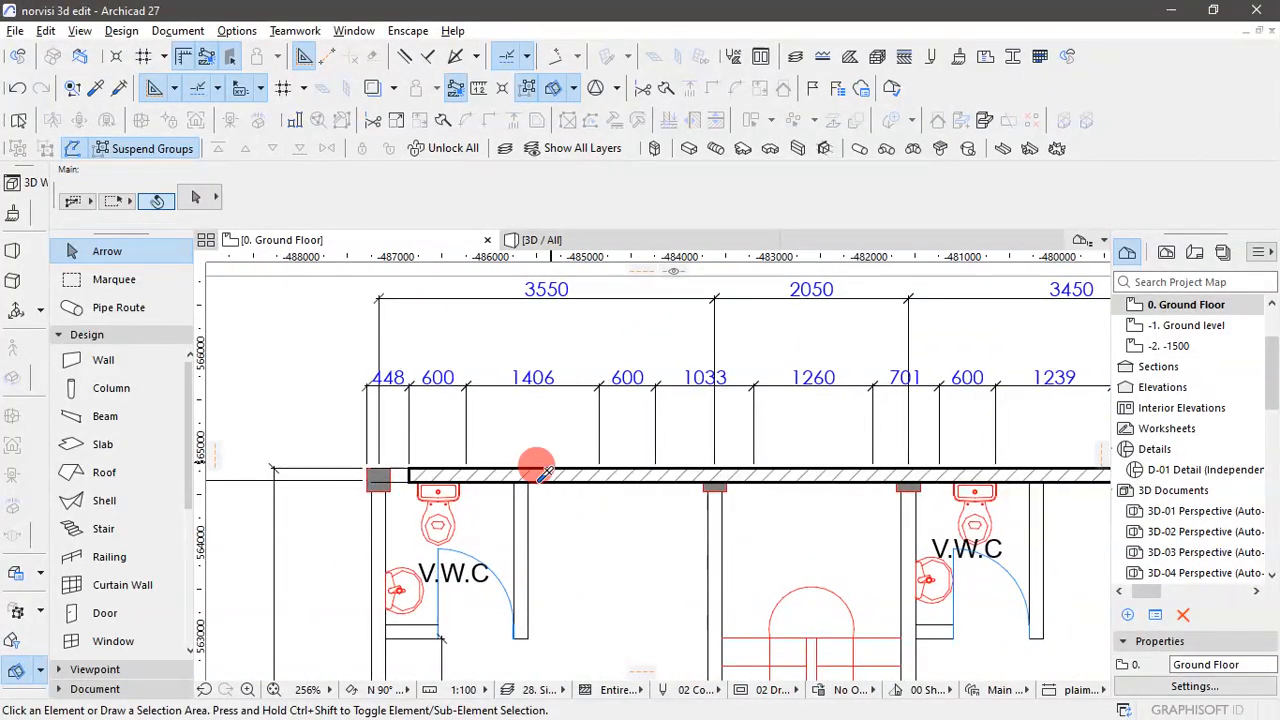
left_click(542, 470, "alt")
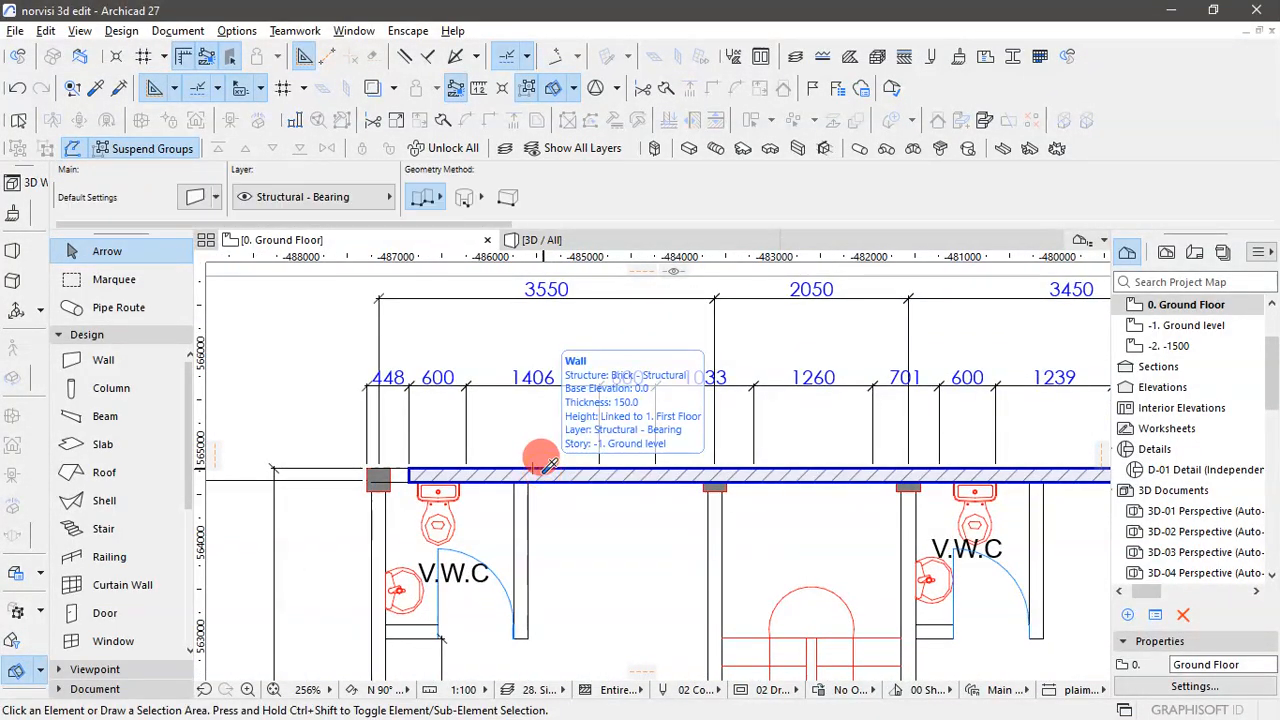
scroll(362, 503, "up", 6)
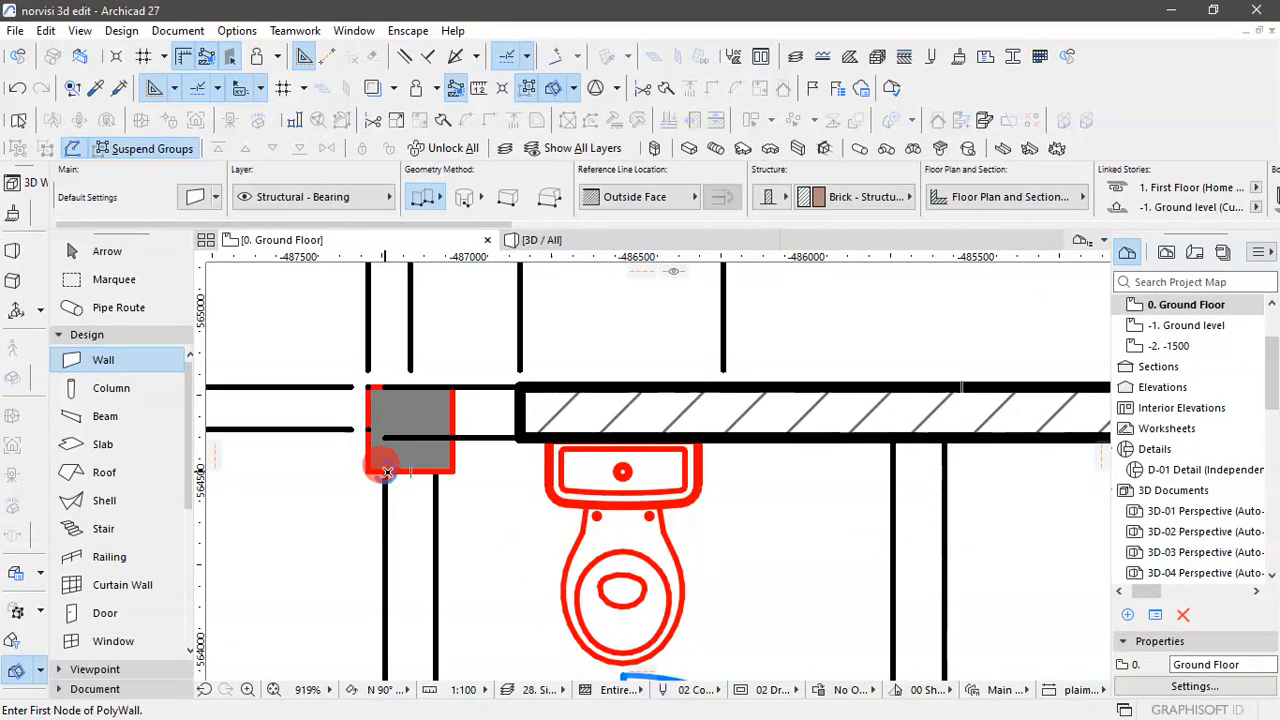
left_click(385, 469)
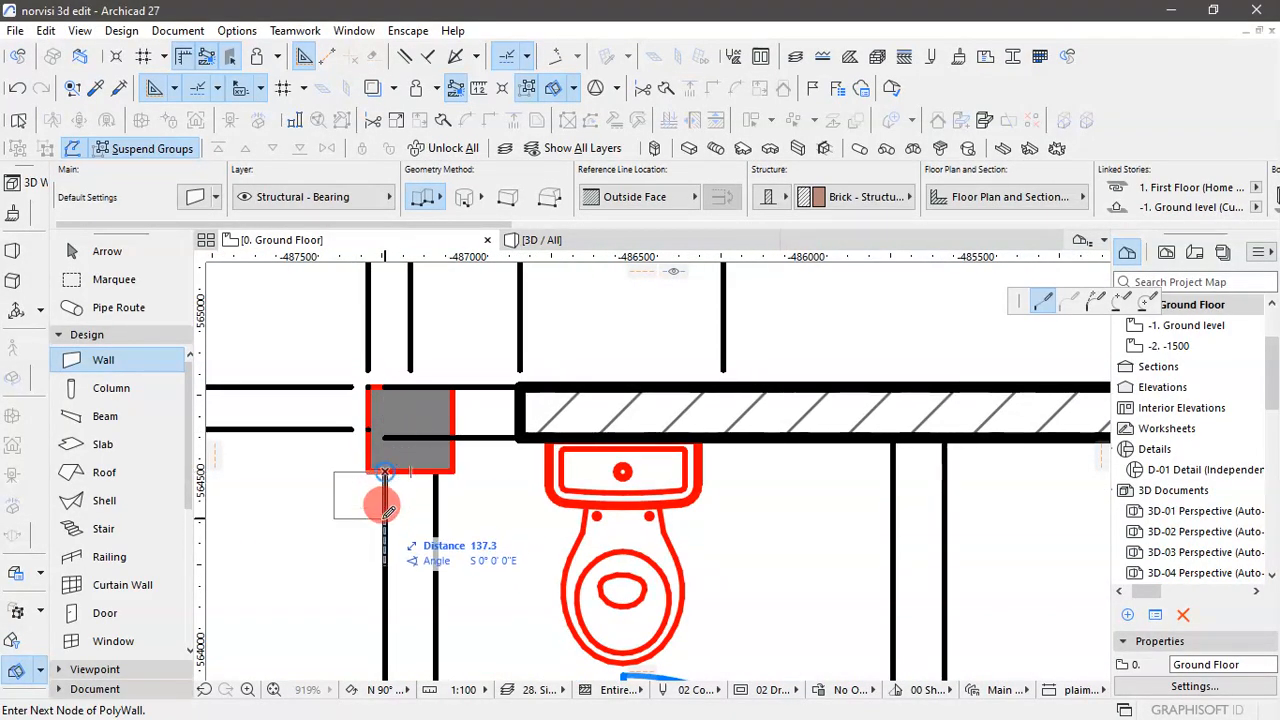
scroll(371, 523, "down", 12)
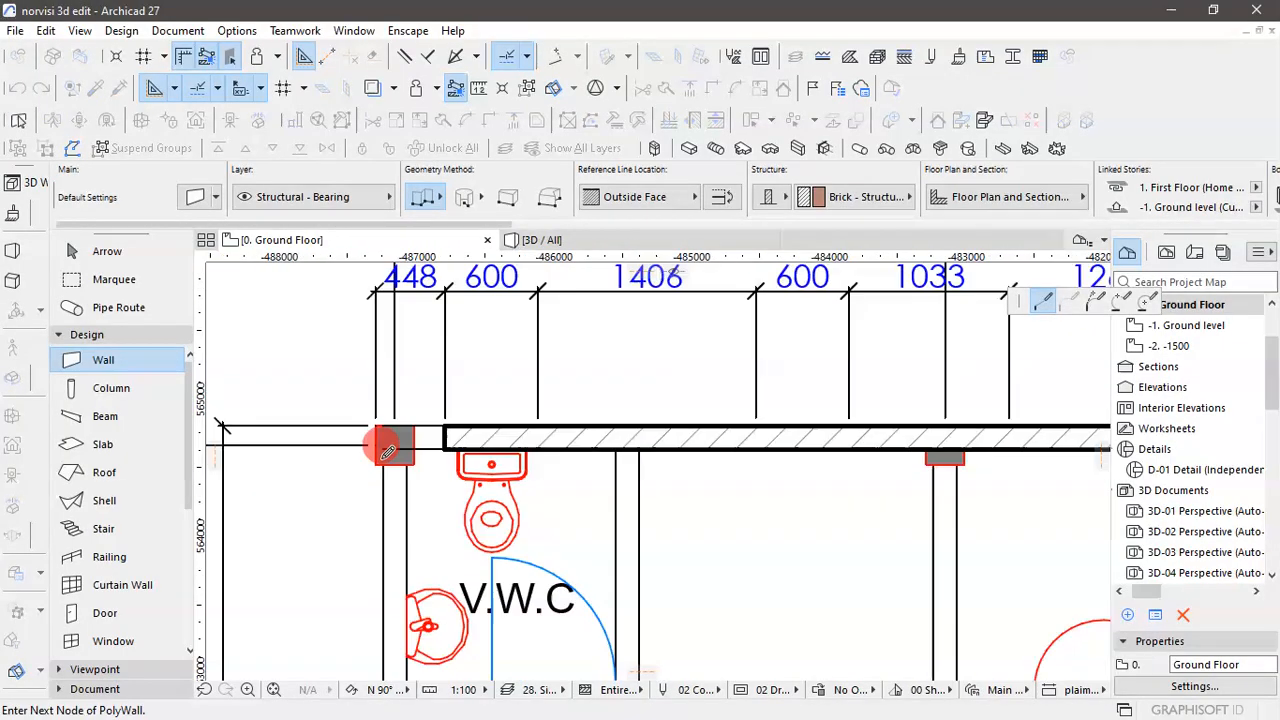
scroll(396, 599, "up", 11)
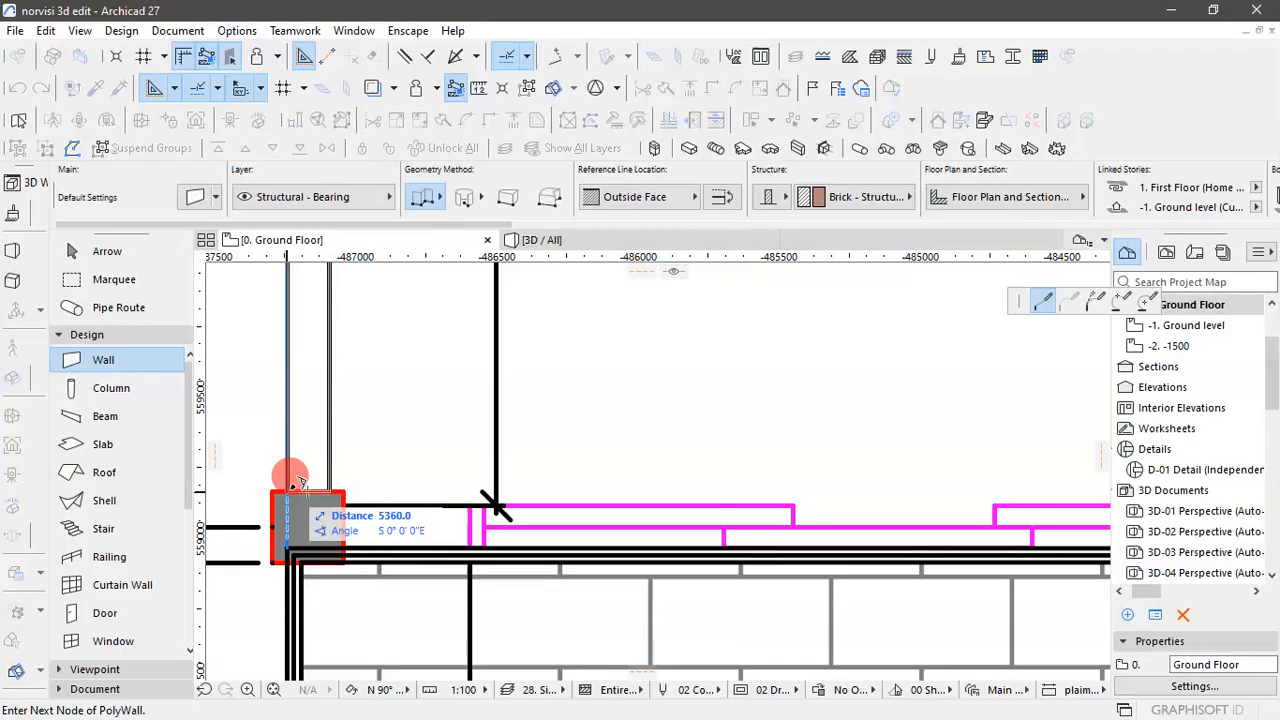
left_click(297, 482)
left_click(297, 482)
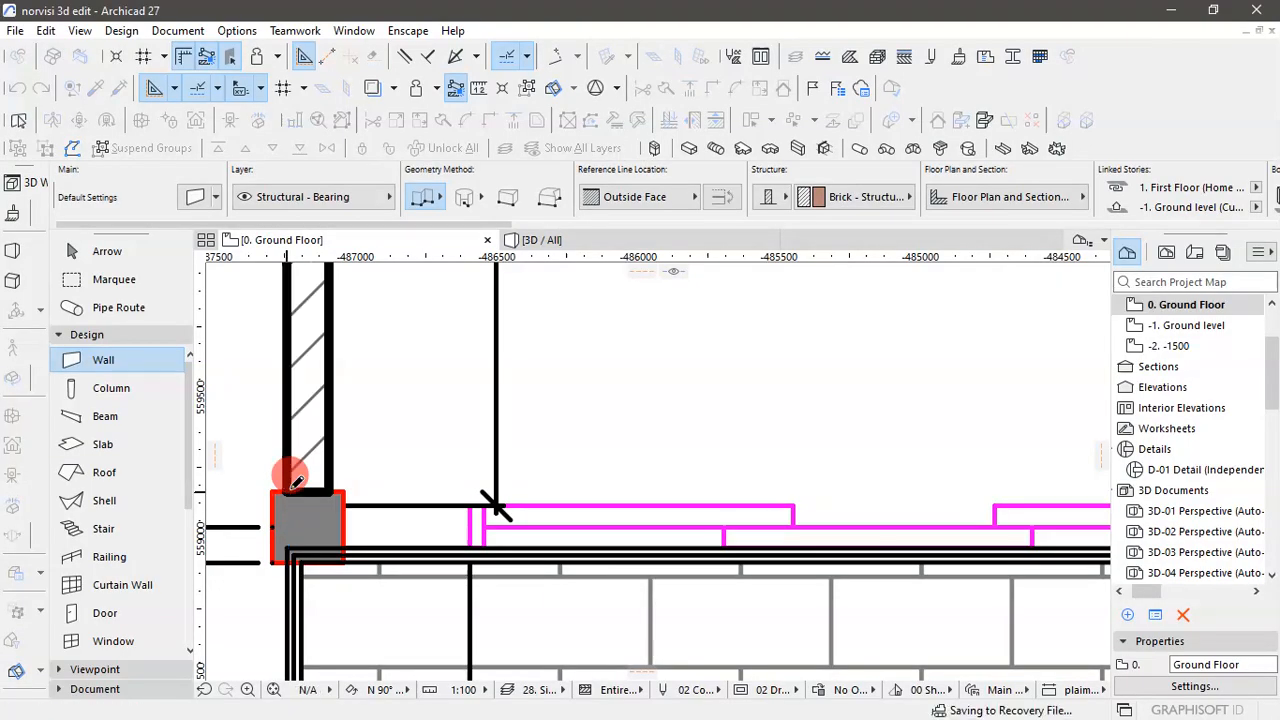
scroll(351, 566, "down", 6)
scroll(351, 566, "down", 2)
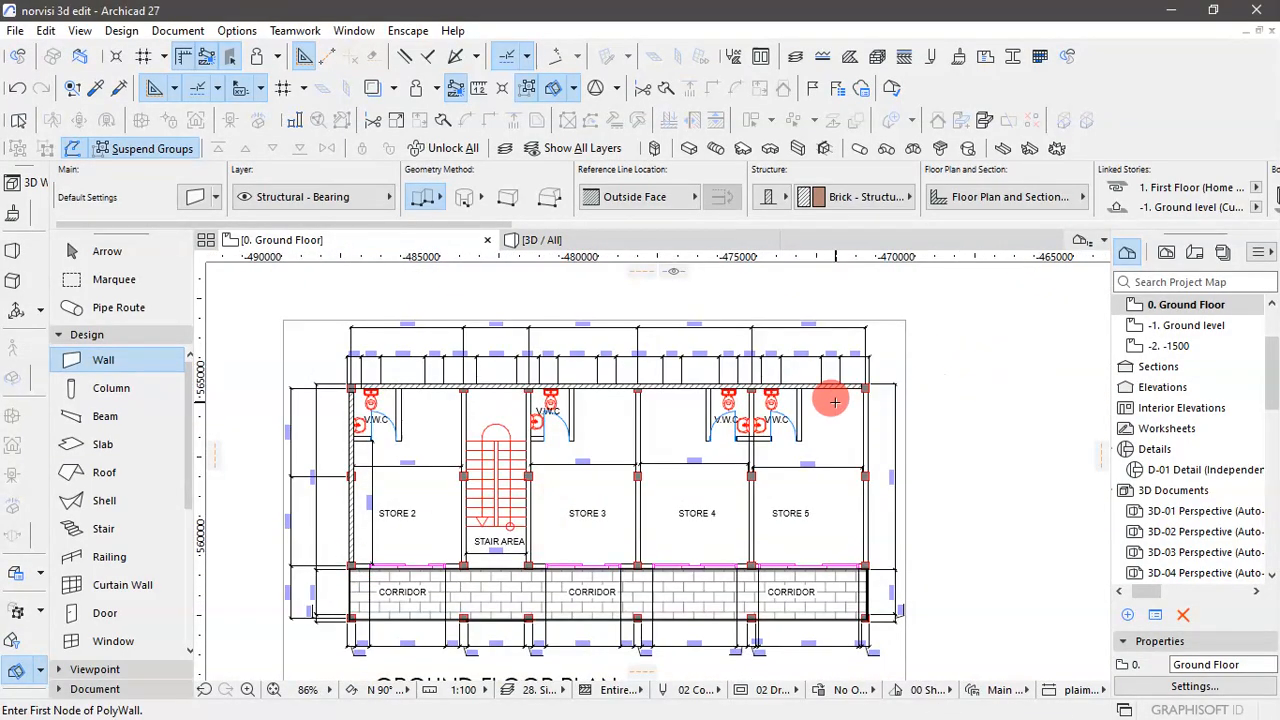
- Draw the right exterior wall along its outer line, from the upper-right corner column down to the corridor-side column beside STORE 5
scroll(834, 402, "up", 15)
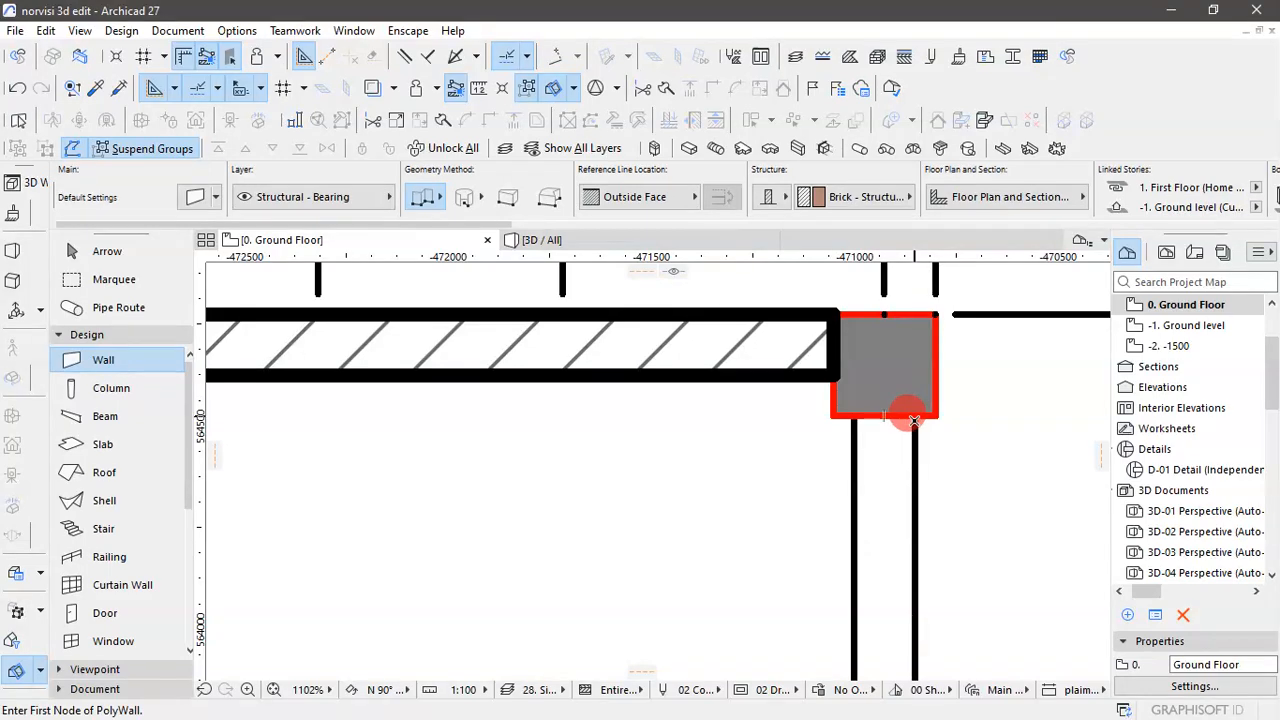
left_click(914, 414)
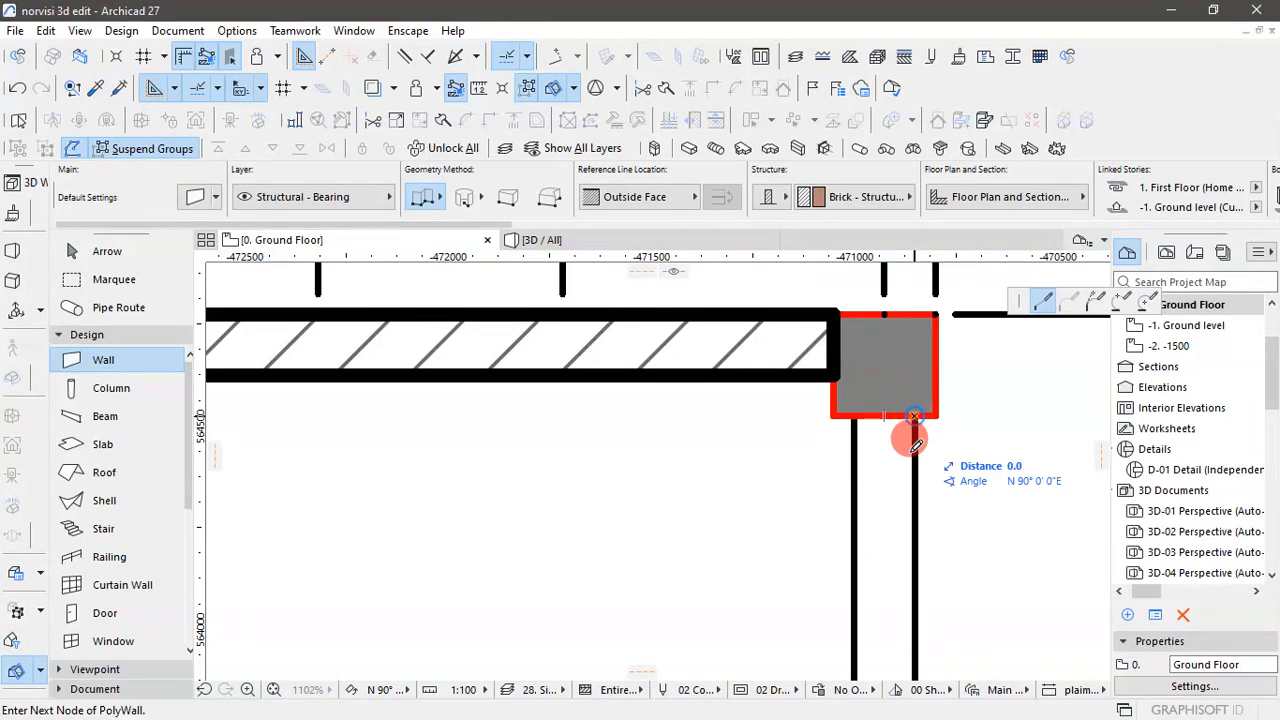
scroll(908, 420, "down", 9)
scroll(904, 414, "down", 4)
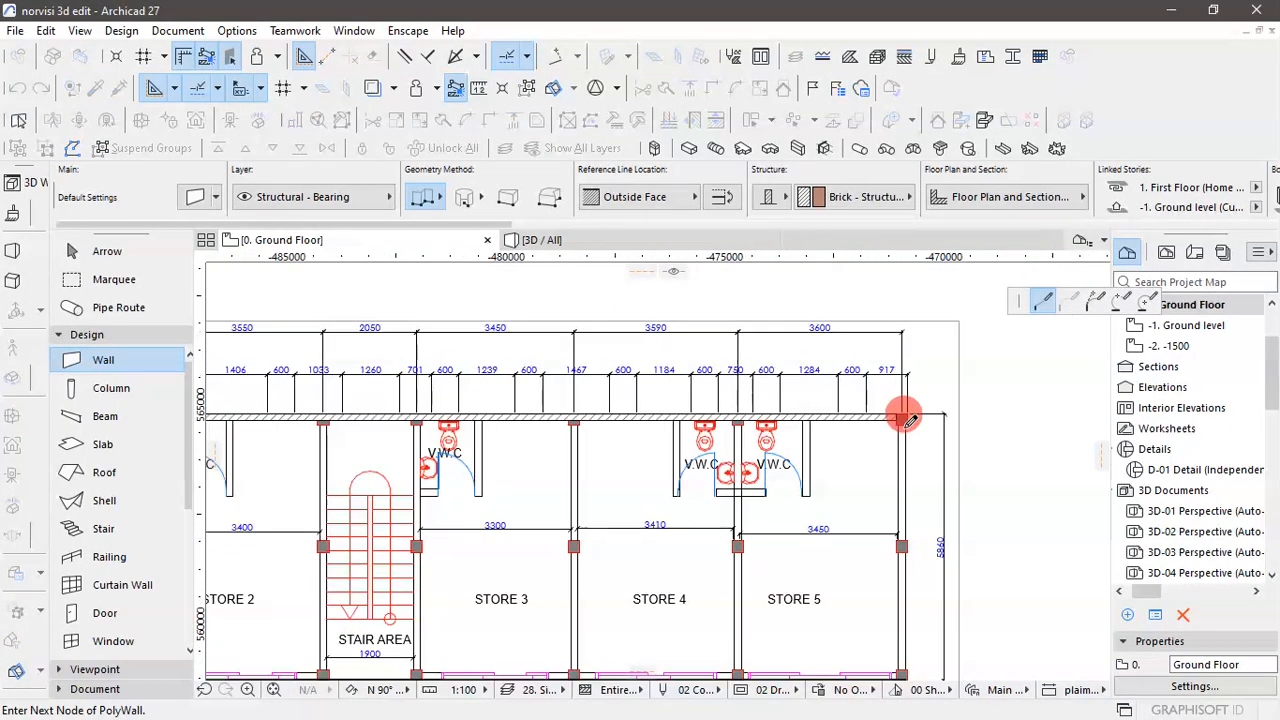
scroll(986, 532, "up", 5)
scroll(889, 494, "up", 2)
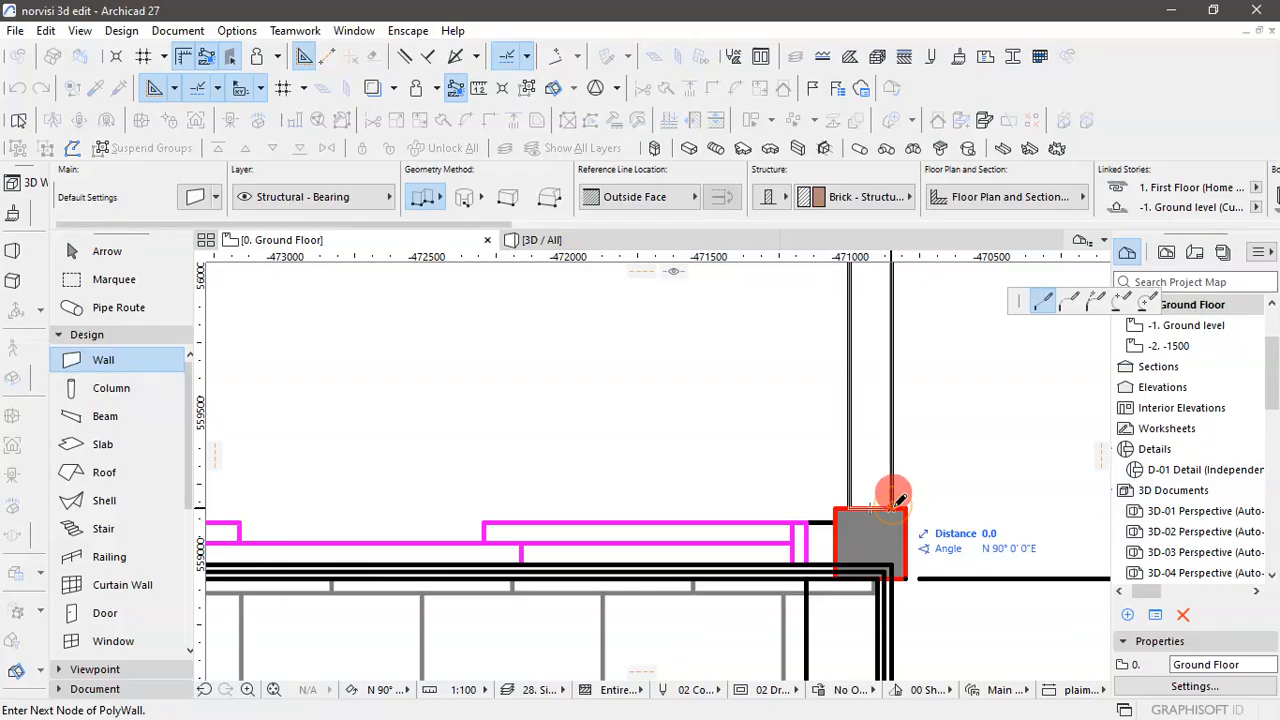
double_click(903, 497)
scroll(881, 540, "down", 2)
scroll(881, 540, "down", 4)
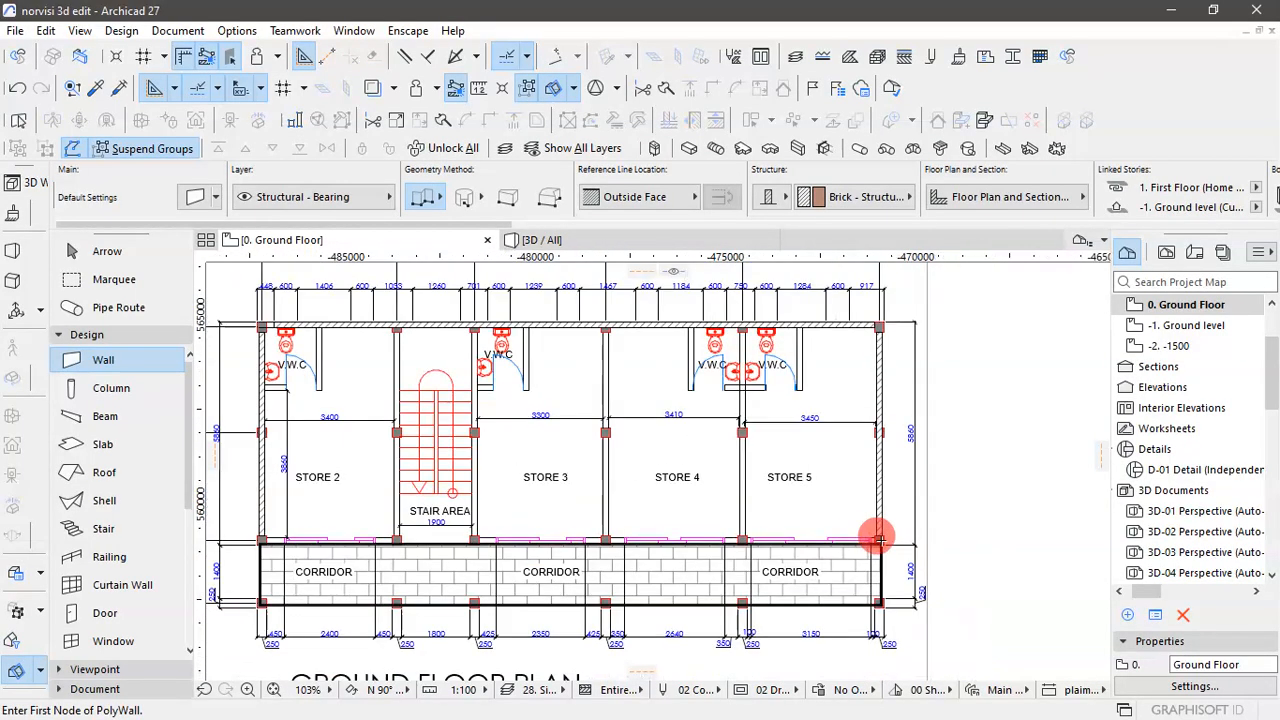
- Switch to the 3D view and examine the three exterior walls from close up
scroll(907, 327, "up", 1)
scroll(907, 327, "down", 3)
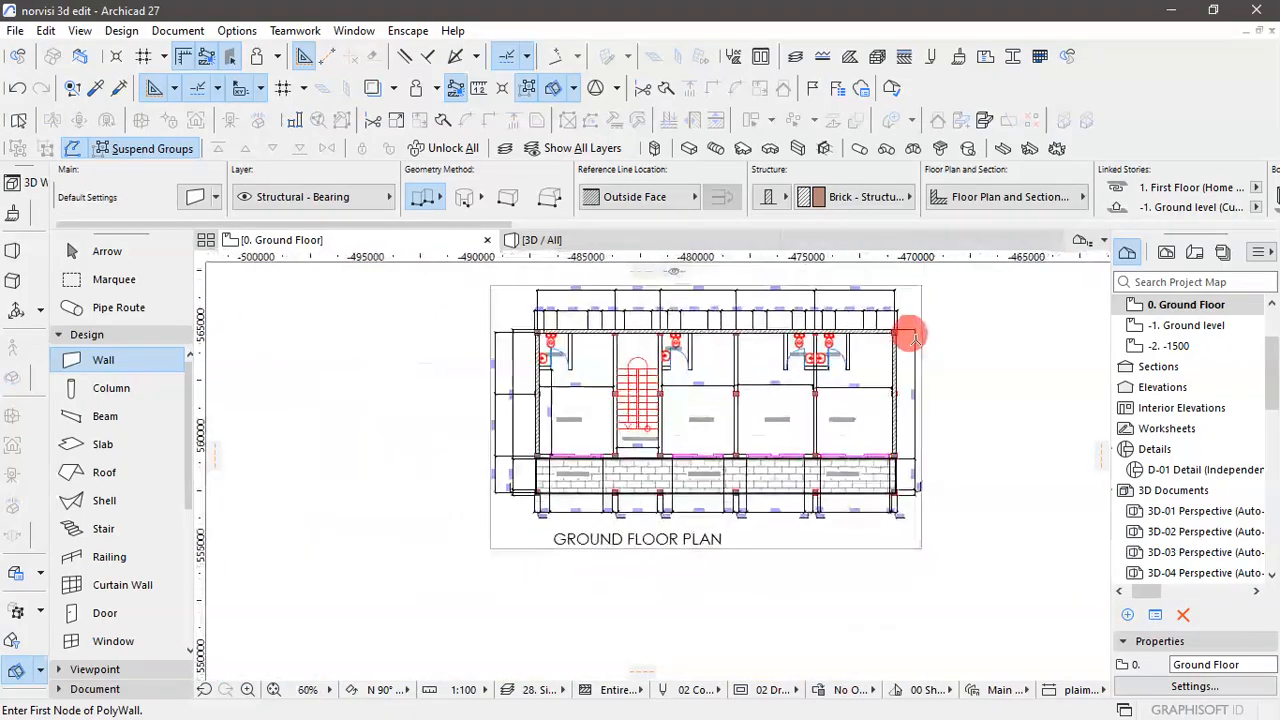
left_click(95, 254)
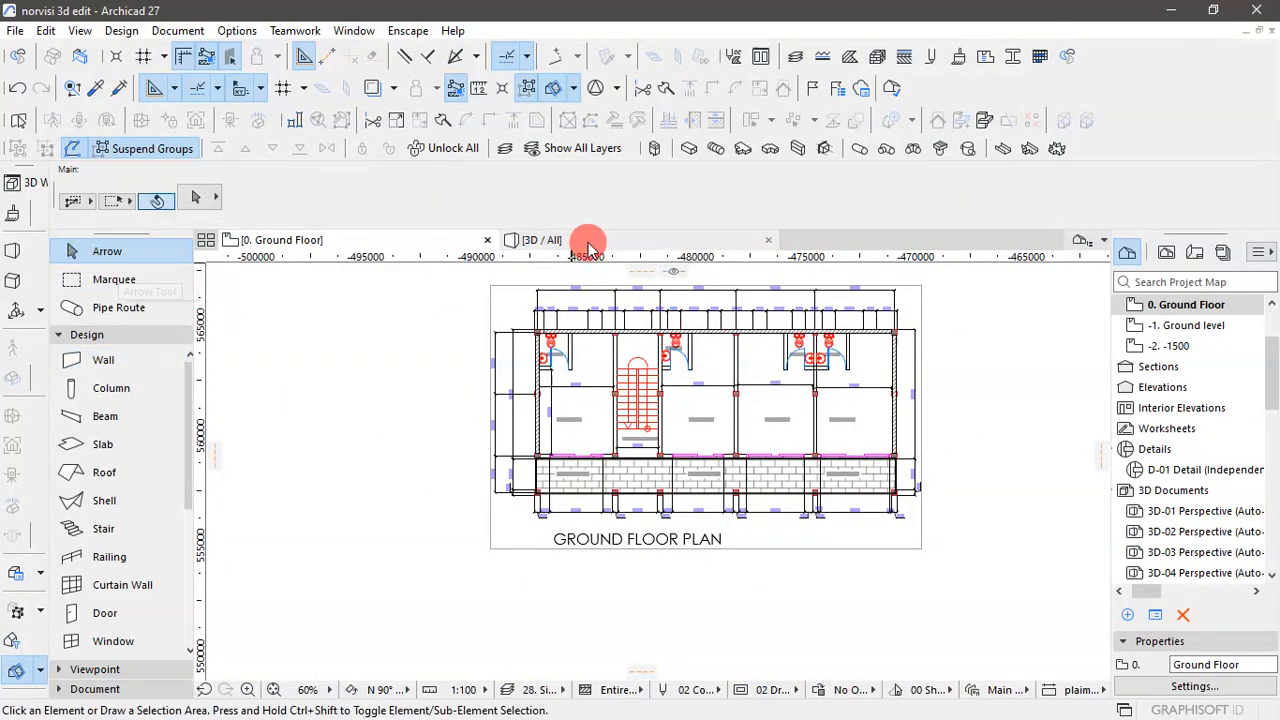
left_click(586, 240)
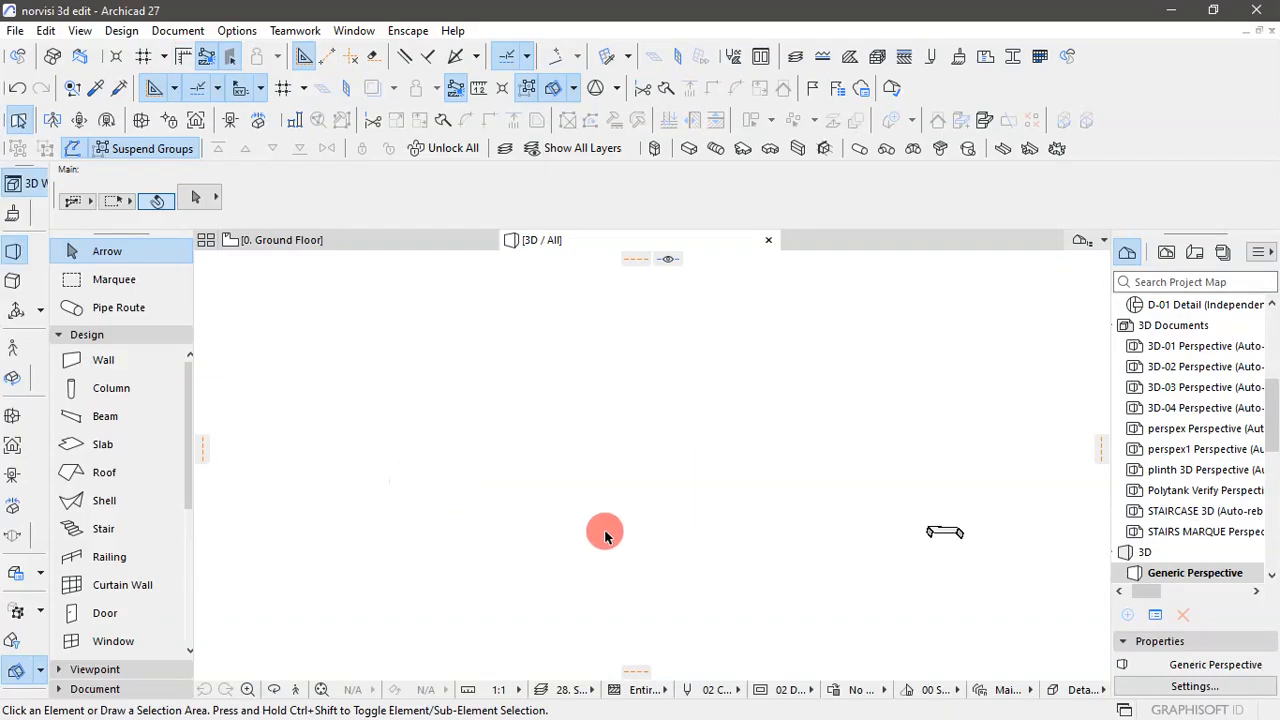
scroll(973, 540, "up", 6)
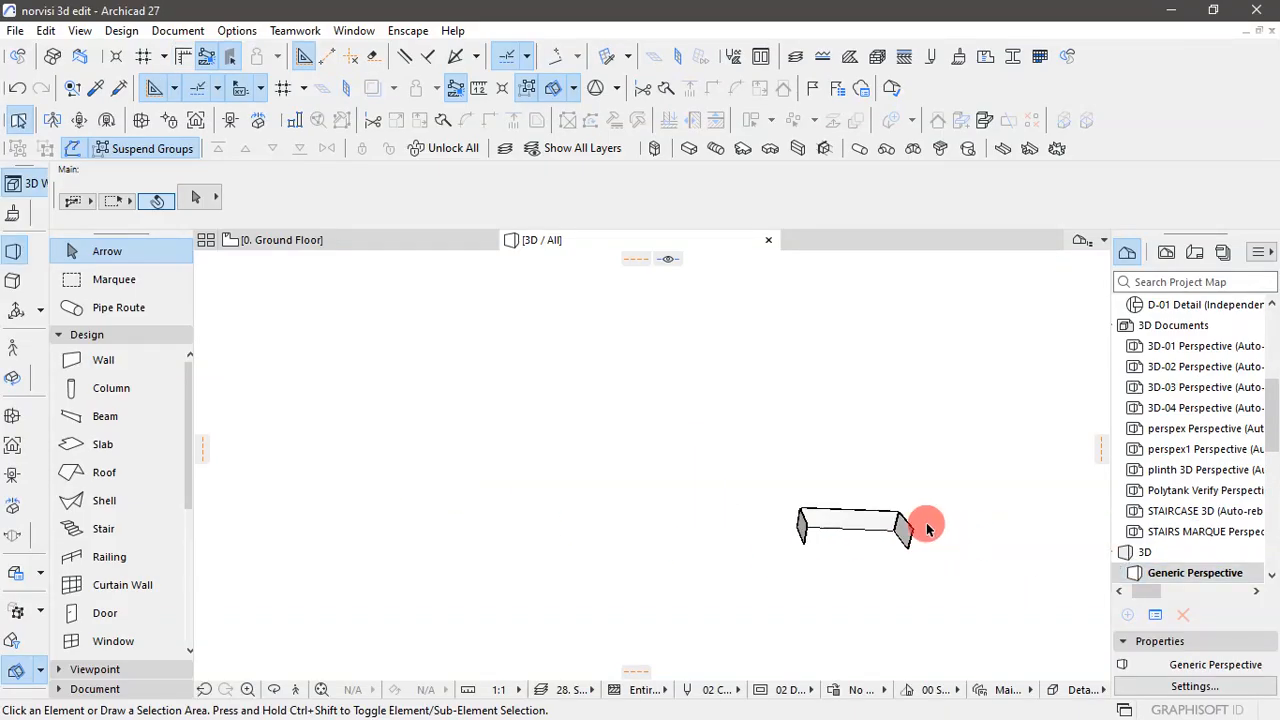
left_click_drag(908, 516, 613, 470)
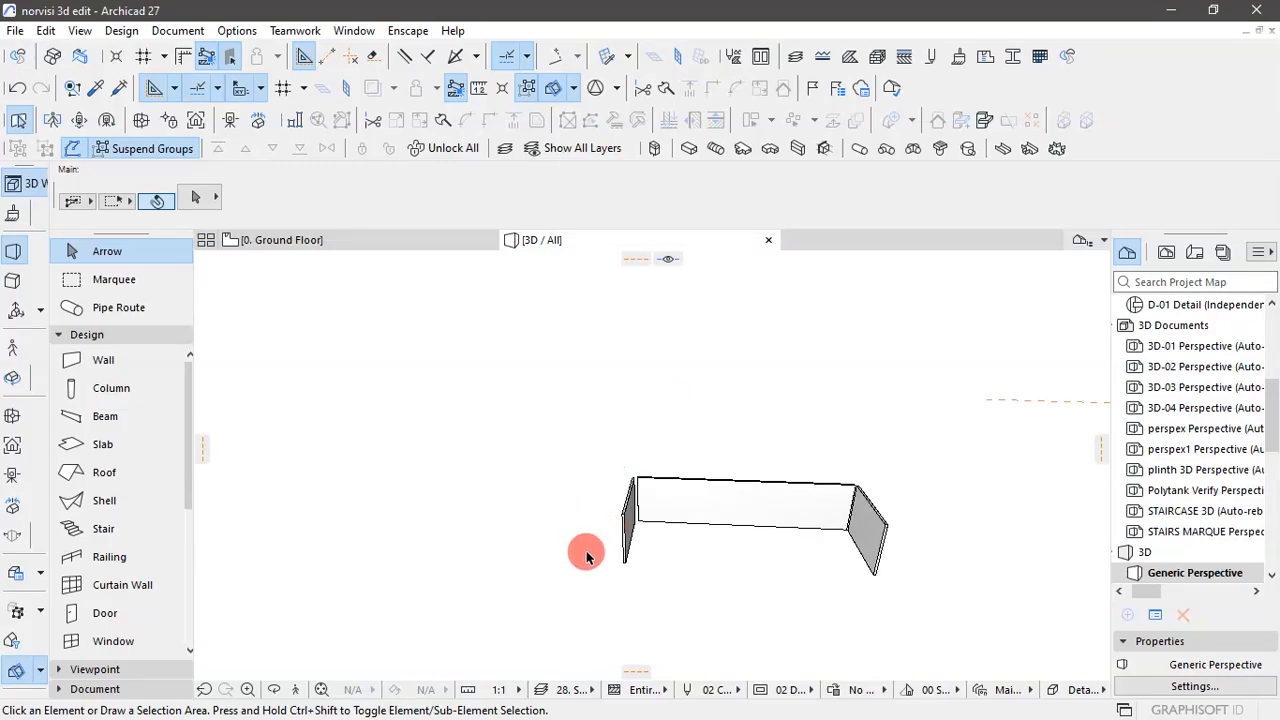
- Examine the three exterior walls from several angles in the 3D view
left_click_drag(660, 563, 545, 499)
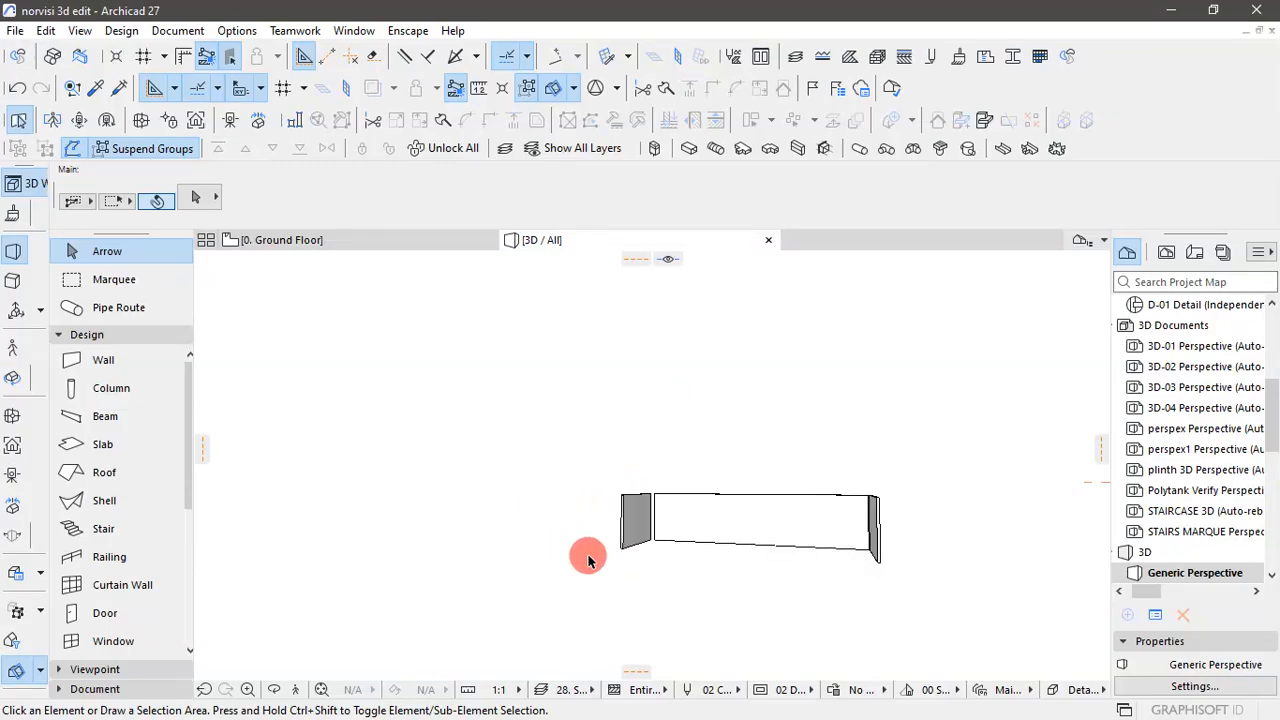
left_click_drag(588, 560, 653, 588)
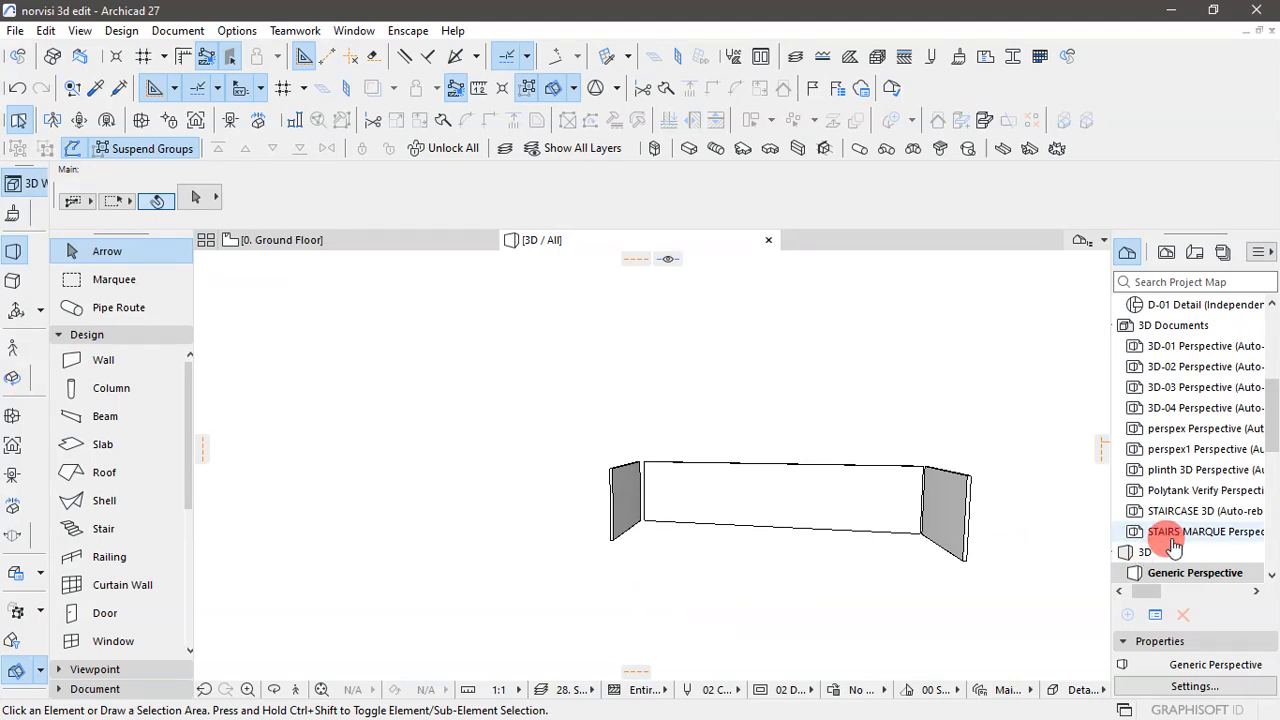
scroll(1170, 530, "down", 3)
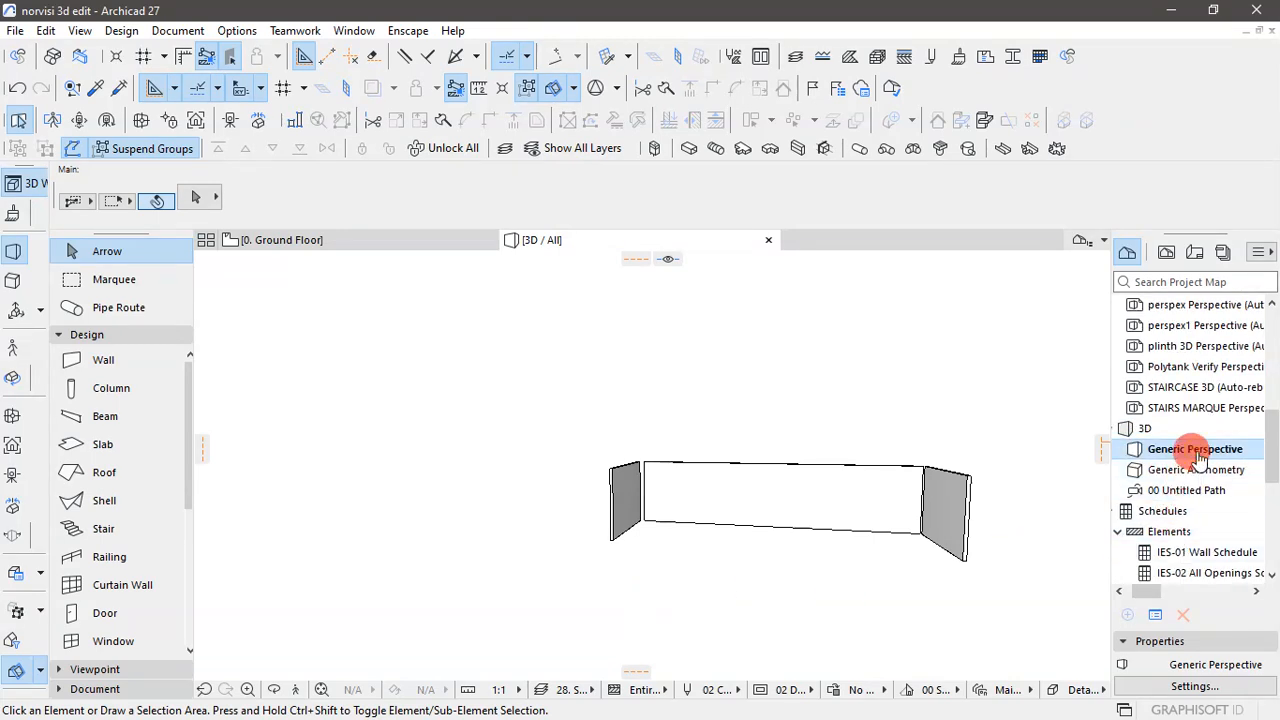
mouse_move(570, 548)
left_mouse_down()
mouse_move(543, 503)
mouse_move(1065, 549)
mouse_move(907, 525)
mouse_move(843, 571)
mouse_move(570, 566)
left_mouse_up()
left_click_drag(766, 547, 956, 528)
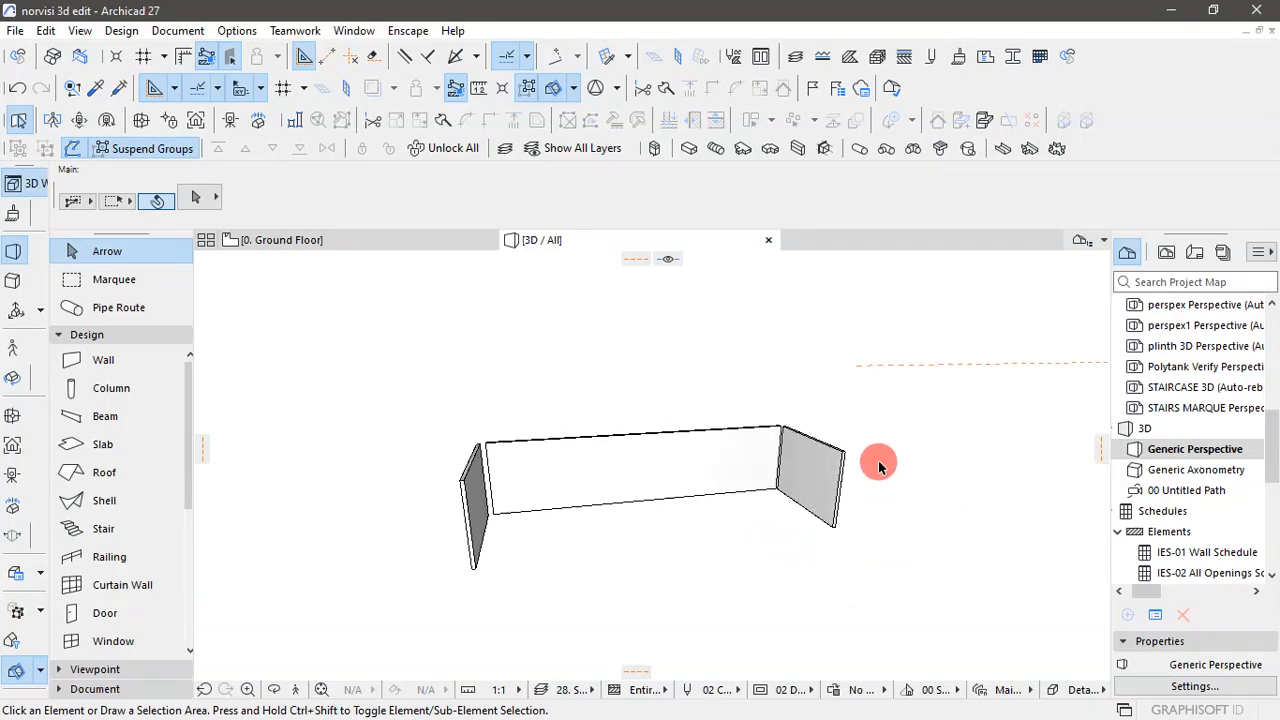
scroll(872, 452, "down", 5)
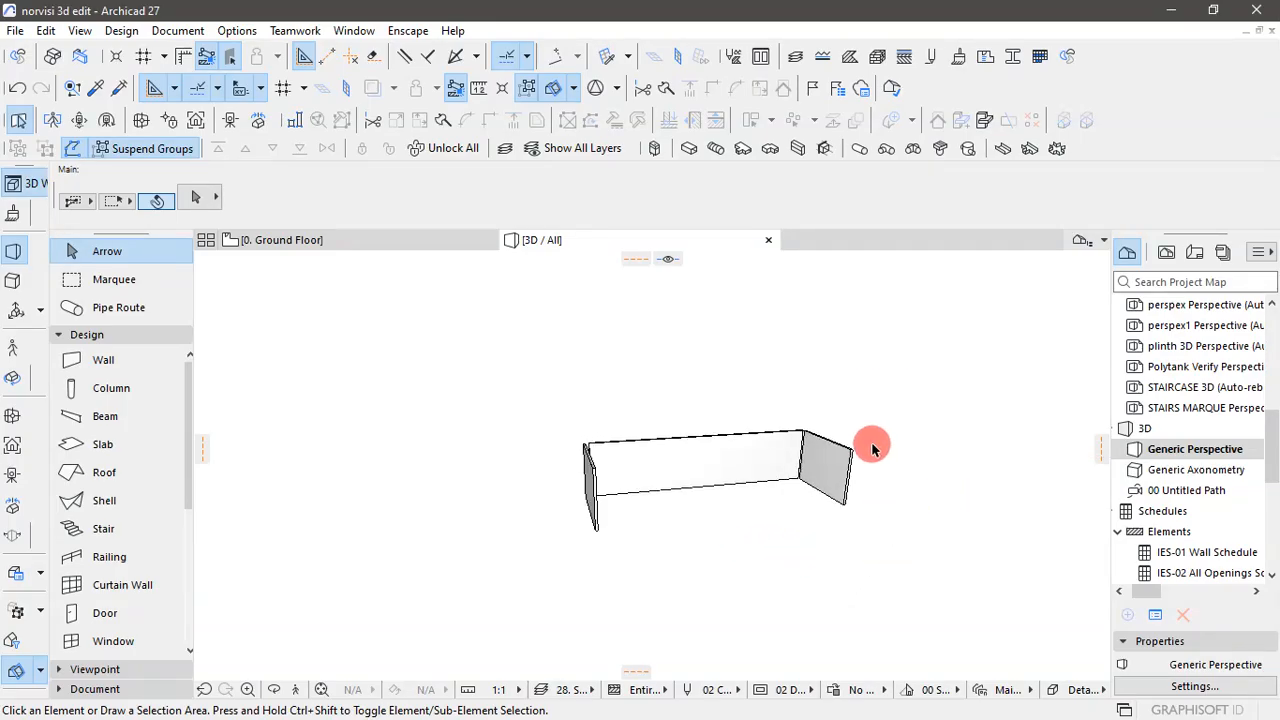
- Return to the ground floor plan and pick up the upper exterior wall's parameters for a new wall
left_click(366, 245)
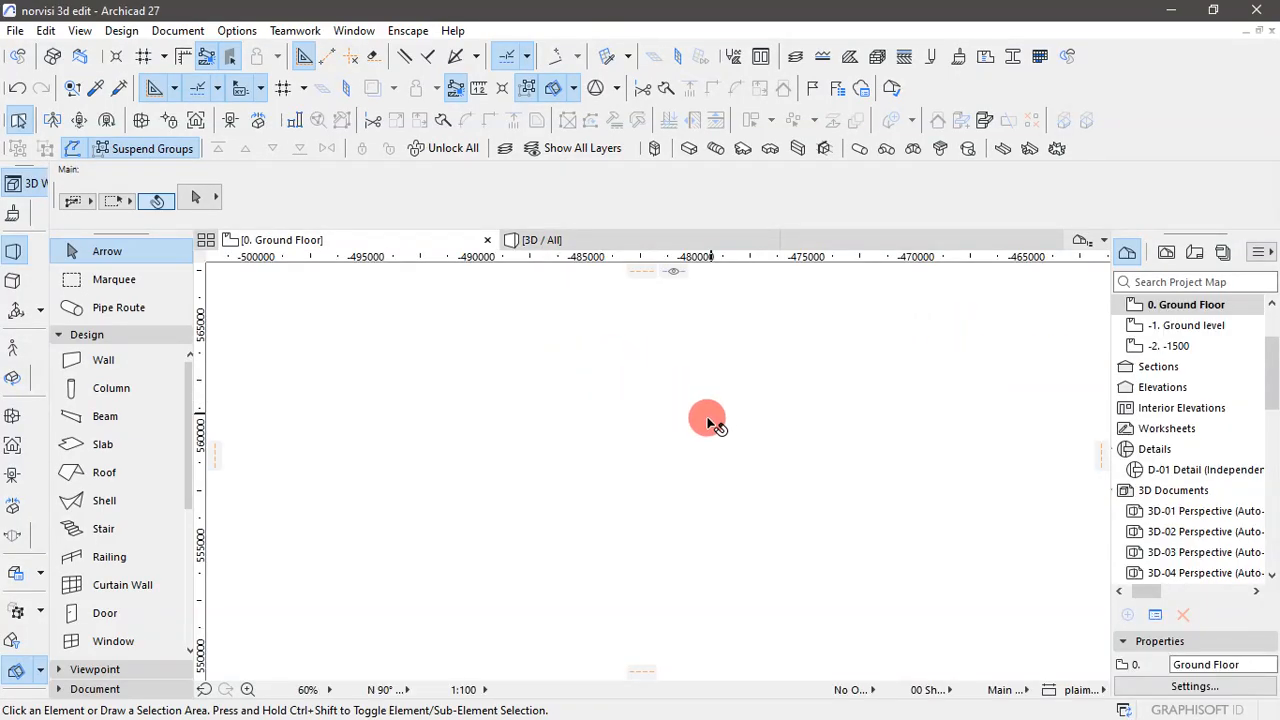
scroll(588, 378, "up", 5)
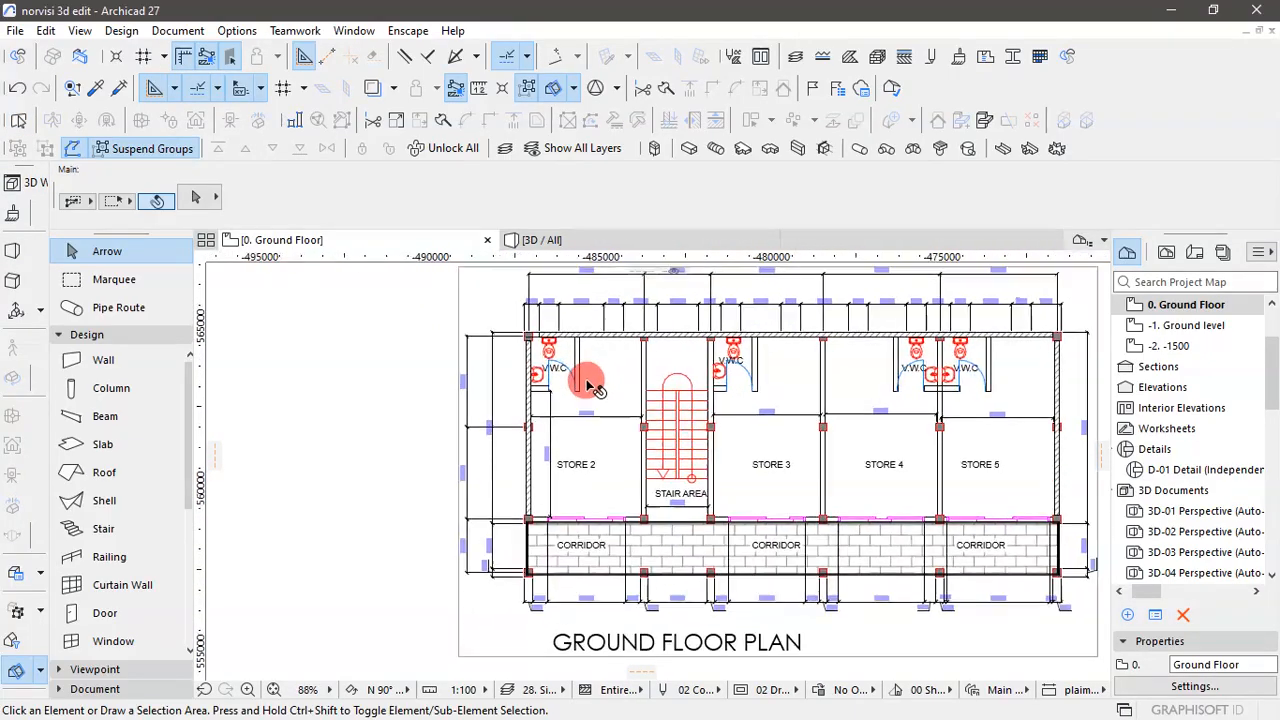
scroll(588, 385, "up", 1)
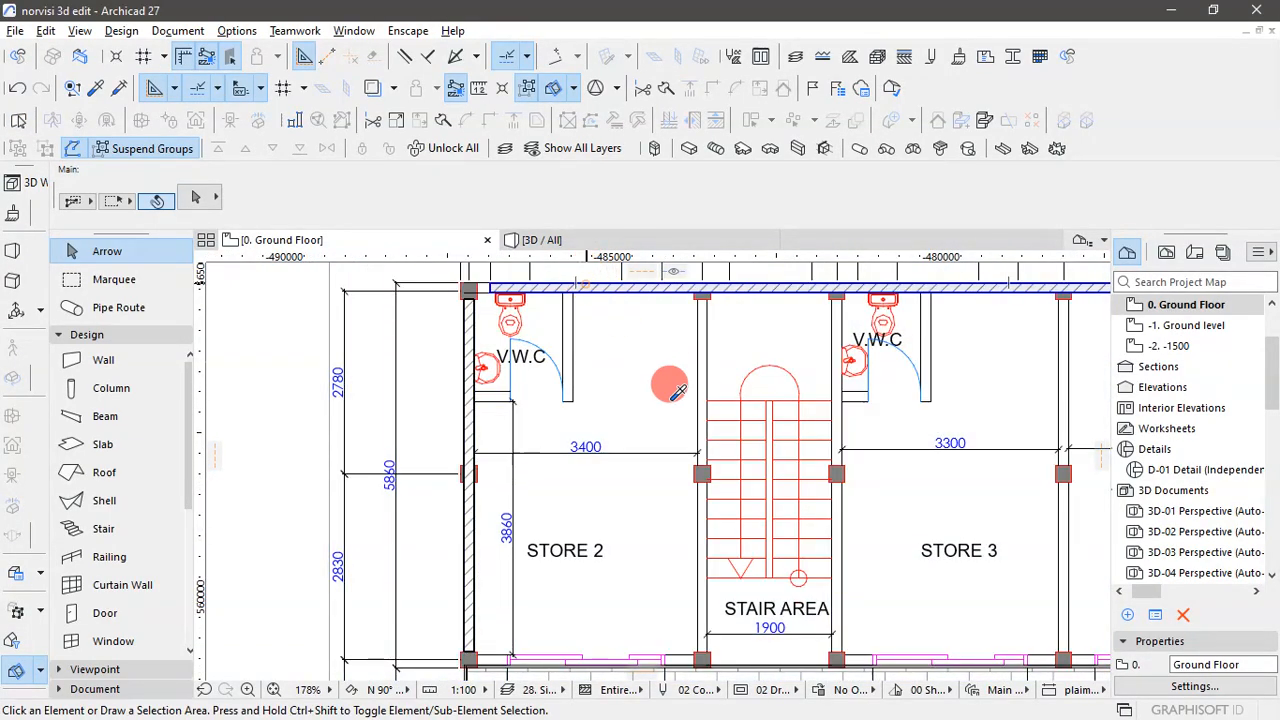
left_click(586, 286, "alt")
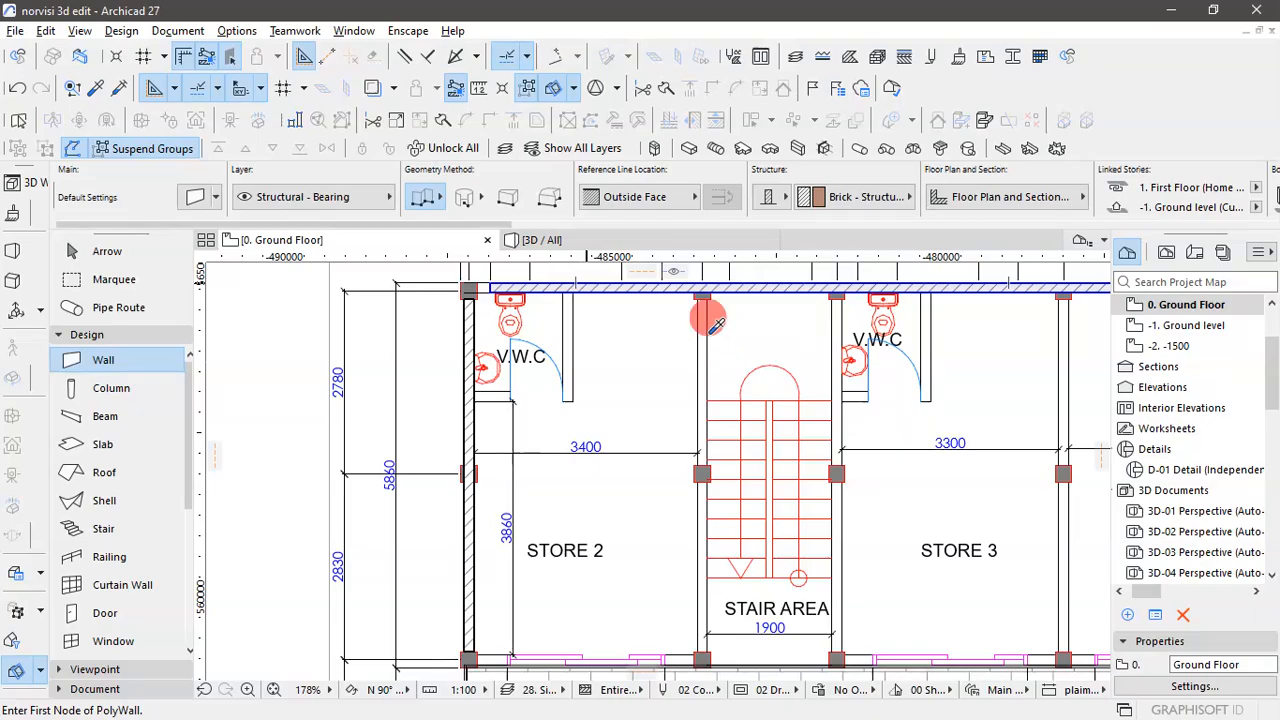
- Draw the wall between the stores and the corridor, from the left corridor-side column's inner edge to the right column's, and leave the Wall tool
scroll(581, 438, "down", 6)
scroll(885, 413, "up", 3)
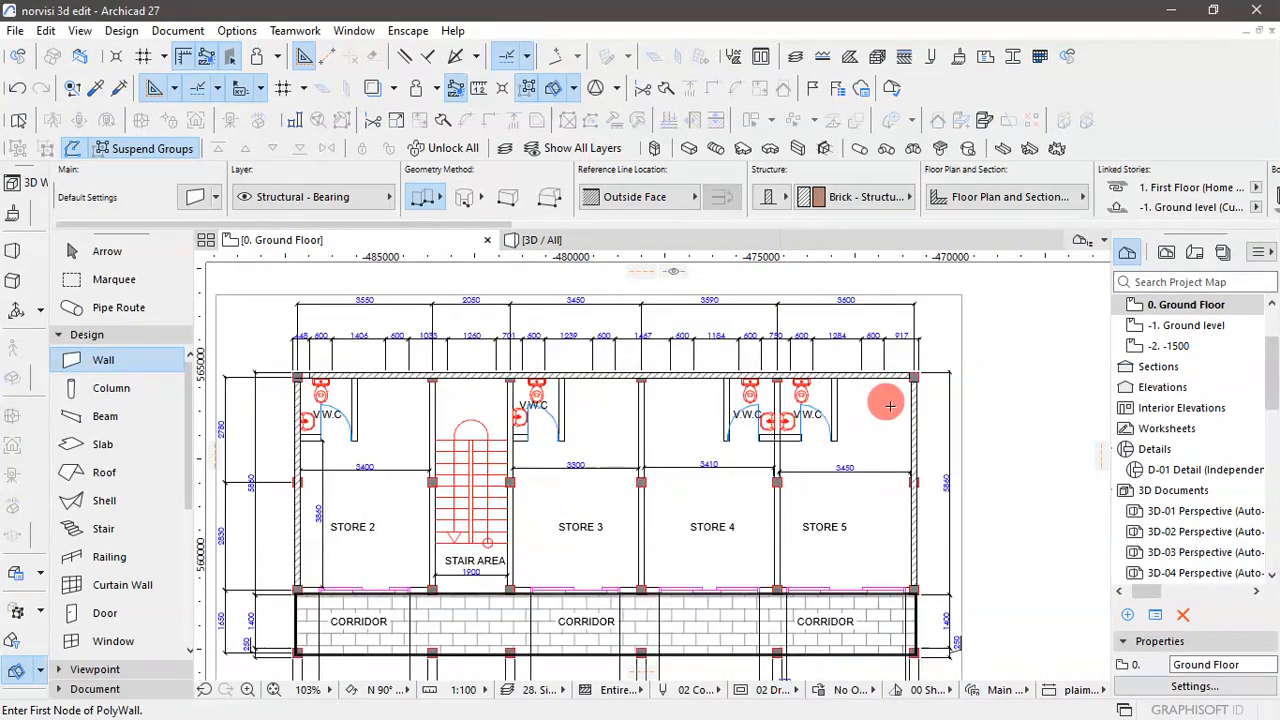
scroll(888, 403, "down", 2)
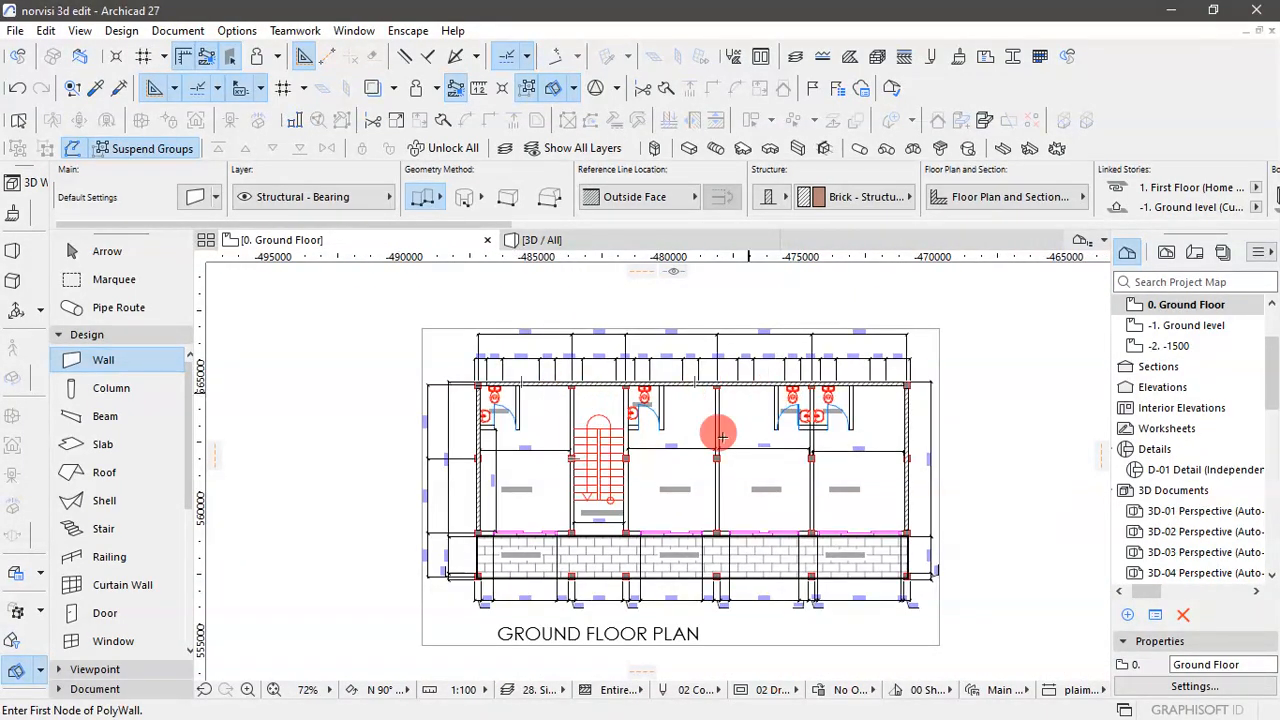
scroll(514, 514, "up", 8)
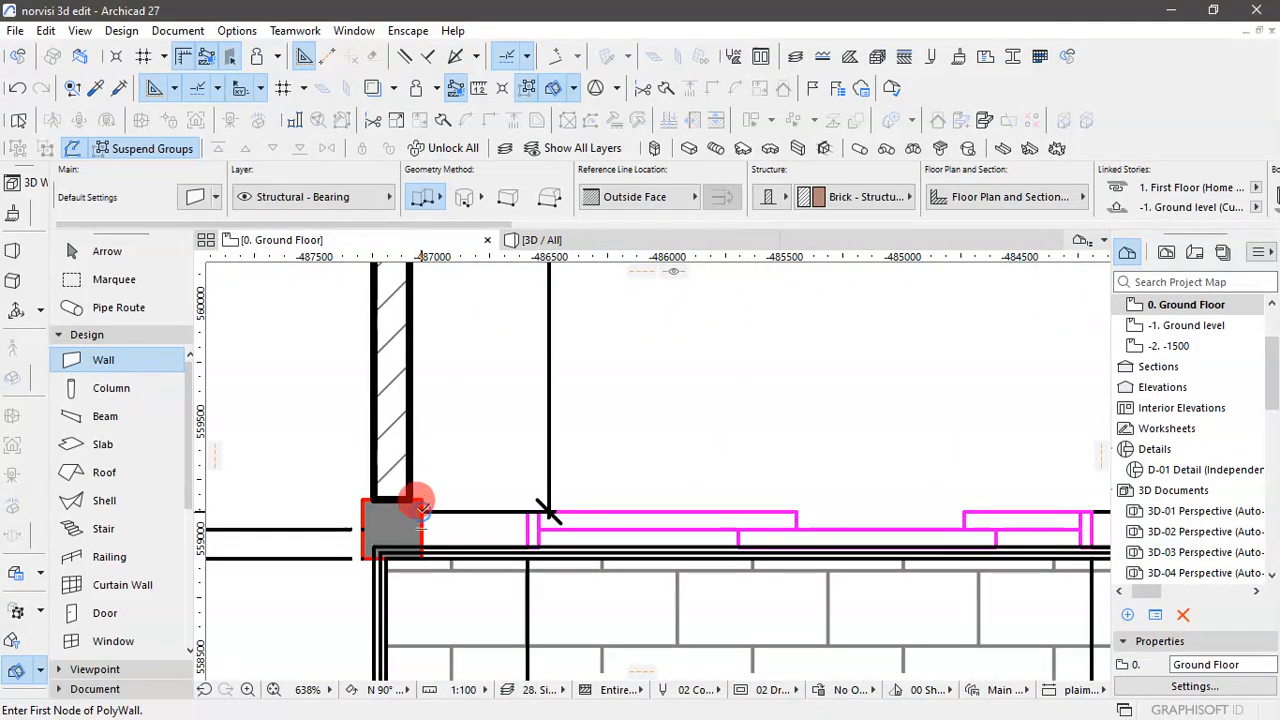
left_click(424, 508)
scroll(447, 521, "down", 8)
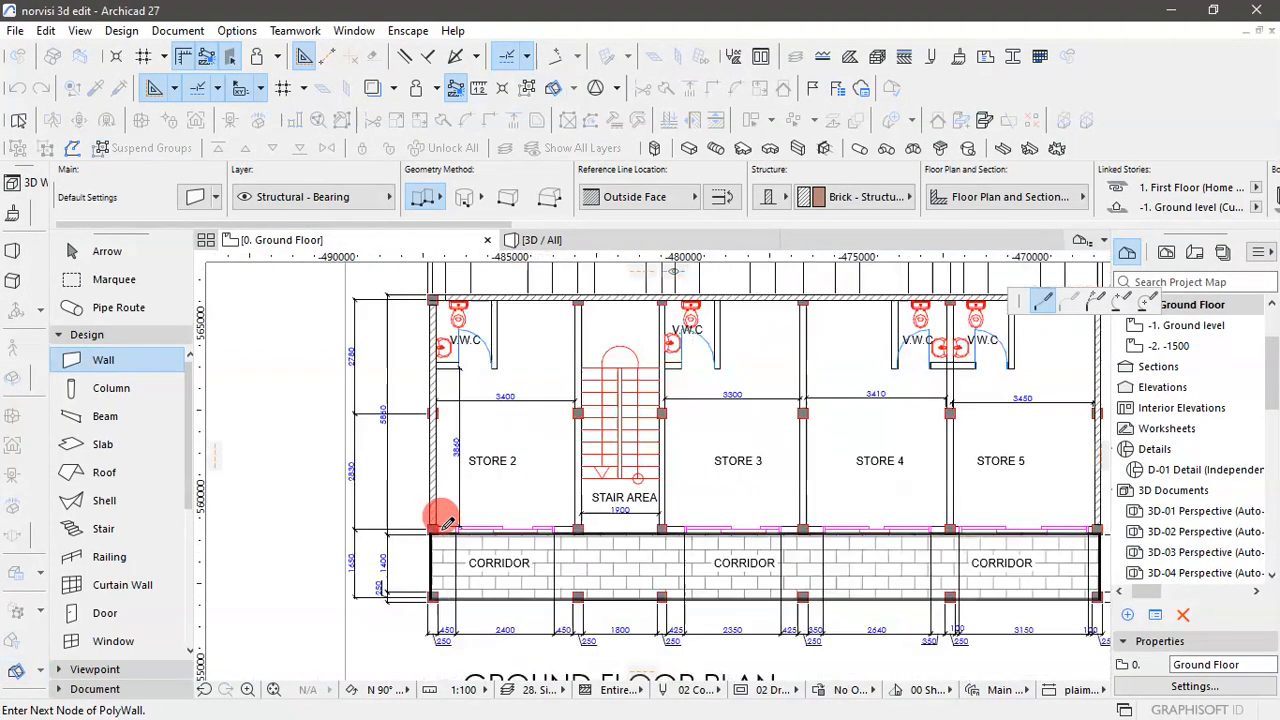
scroll(994, 514, "up", 8)
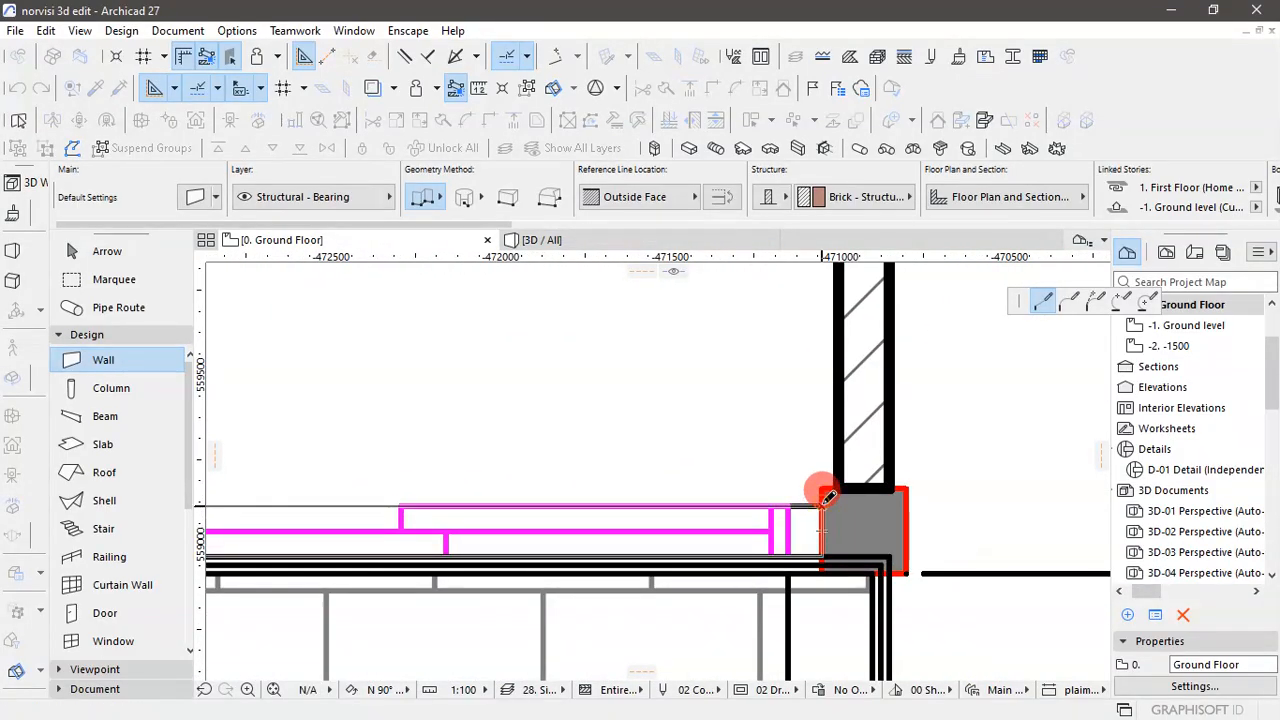
double_click(826, 497)
scroll(957, 503, "down", 6)
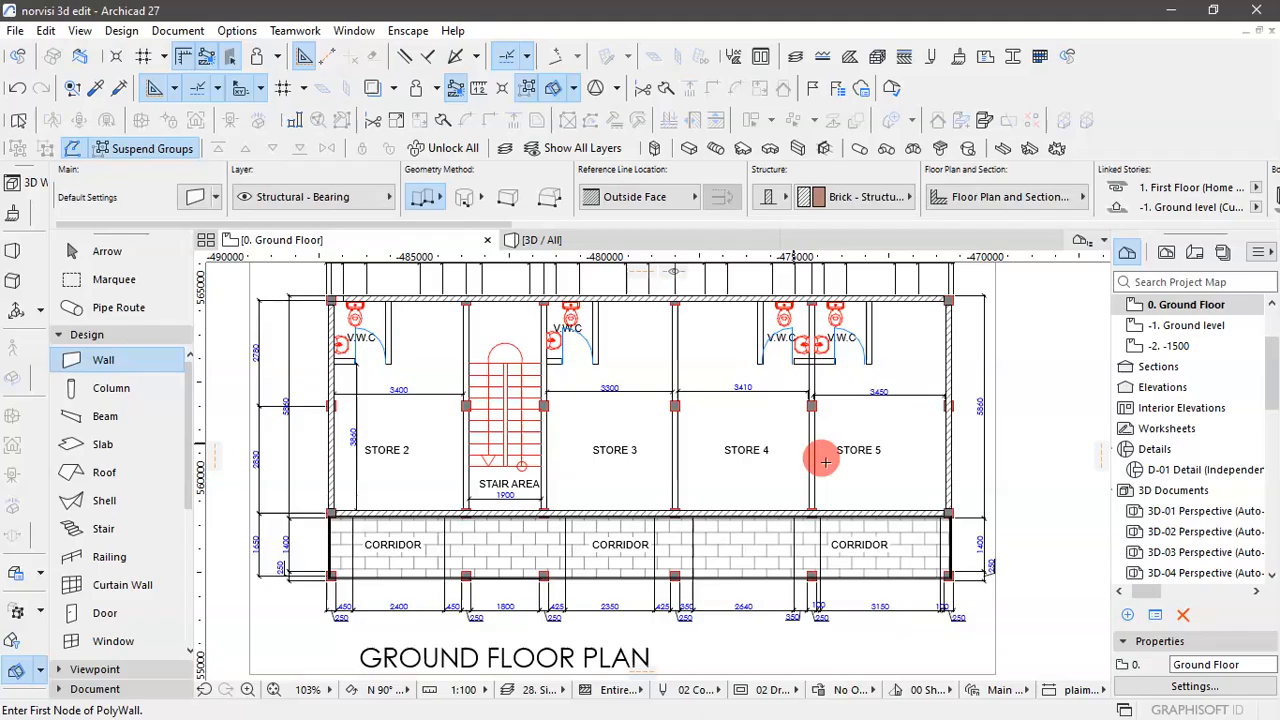
scroll(825, 461, "down", 3)
scroll(528, 387, "up", 7)
scroll(550, 399, "down", 3)
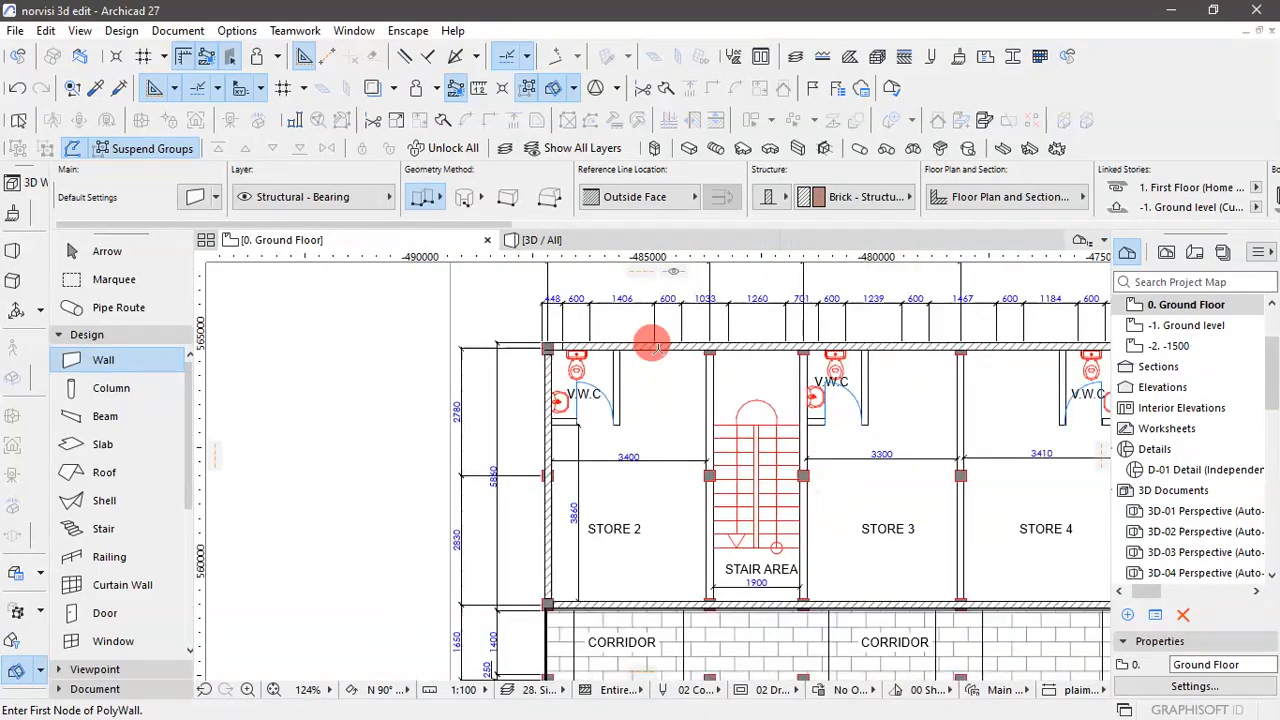
left_click(65, 251)
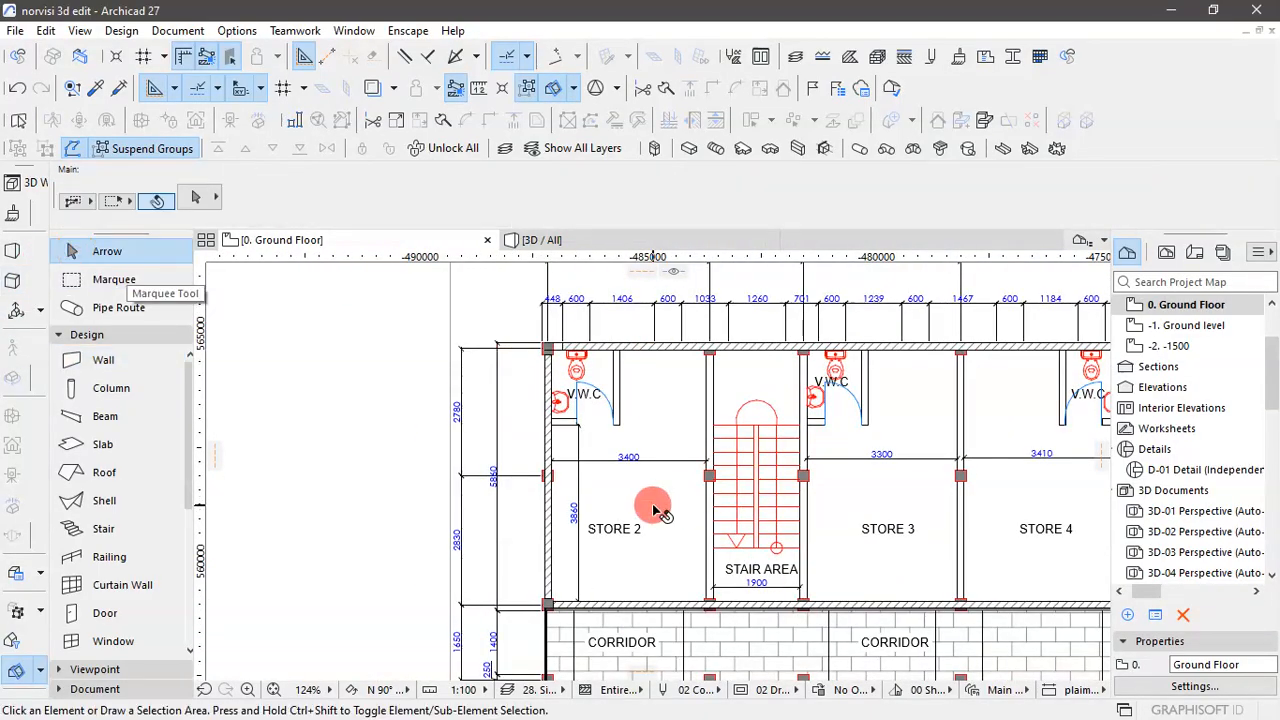
- Copy the left exterior wall 3550 mm horizontally to the partition between STORE 2 and the stair area
scroll(610, 480, "up", 2)
left_click(508, 432)
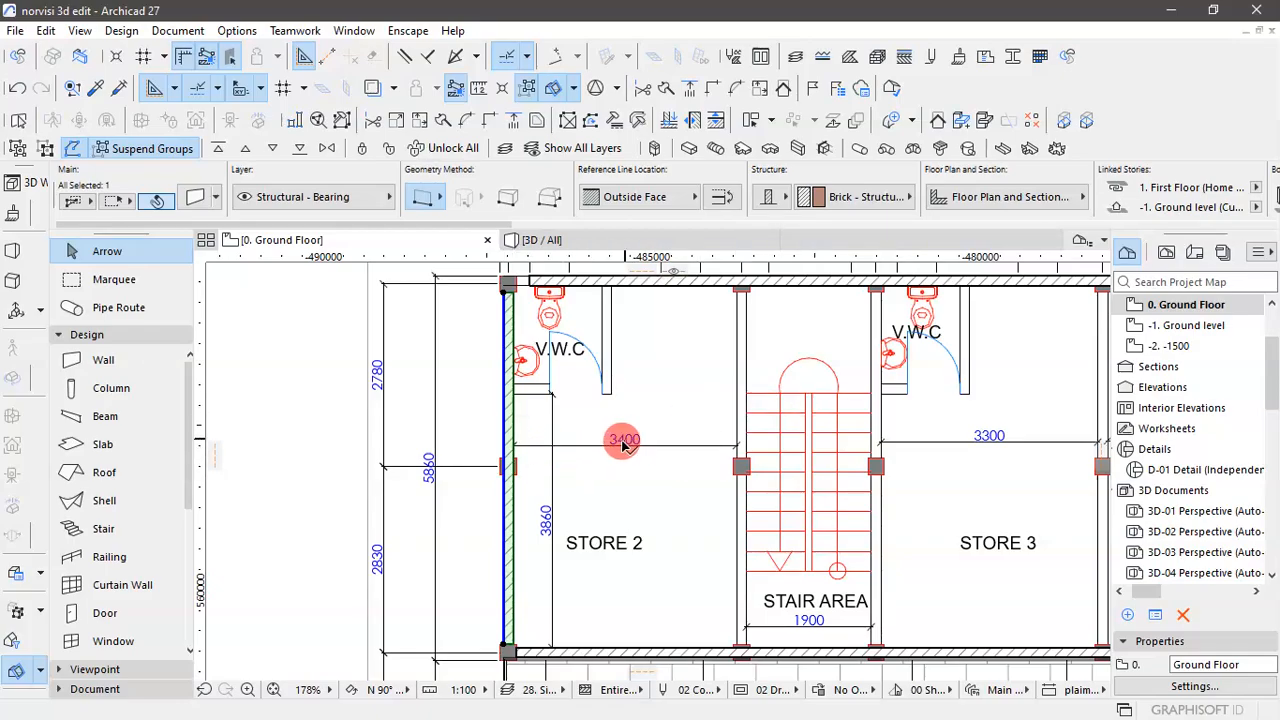
scroll(550, 460, "up", 3)
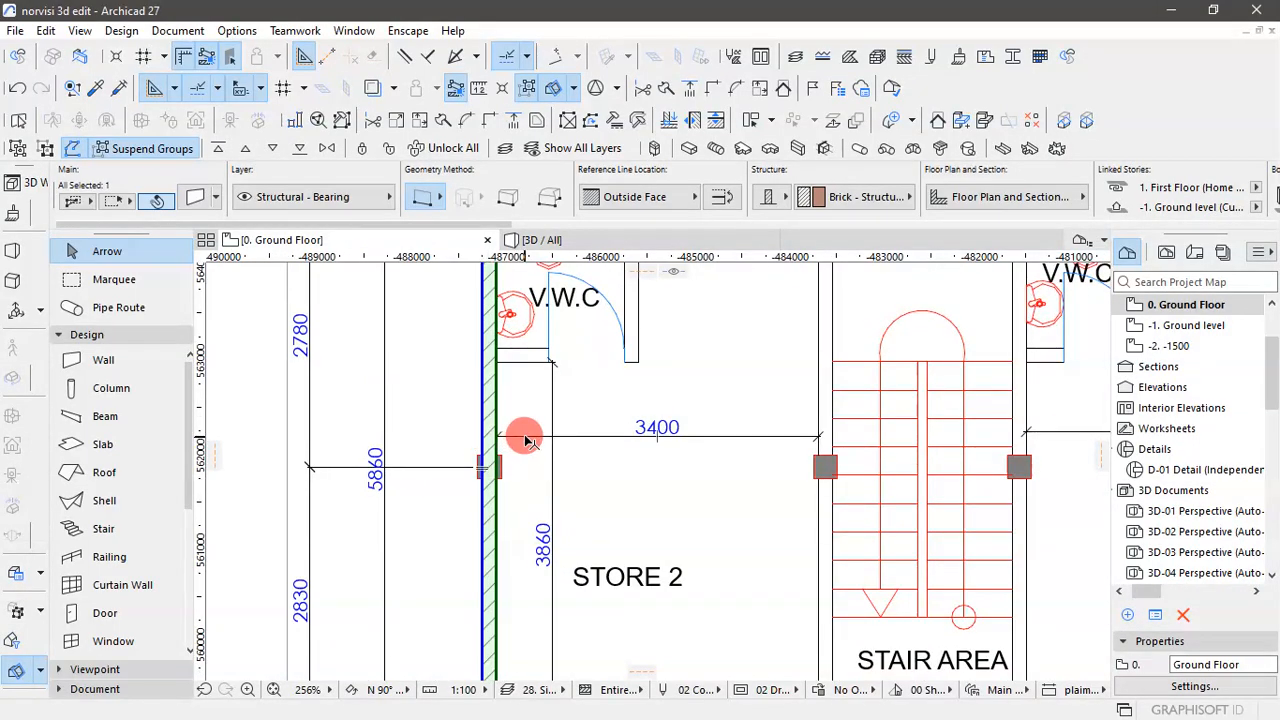
left_click(527, 441)
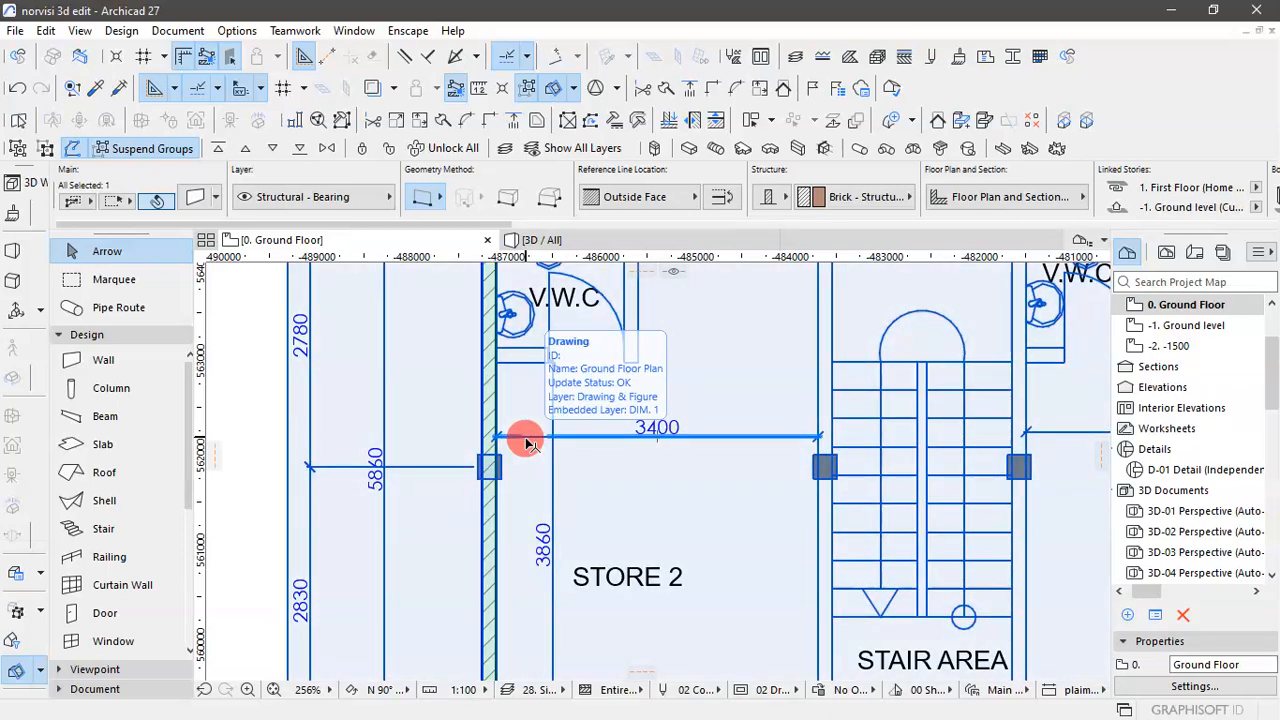
scroll(583, 516, "down", 3)
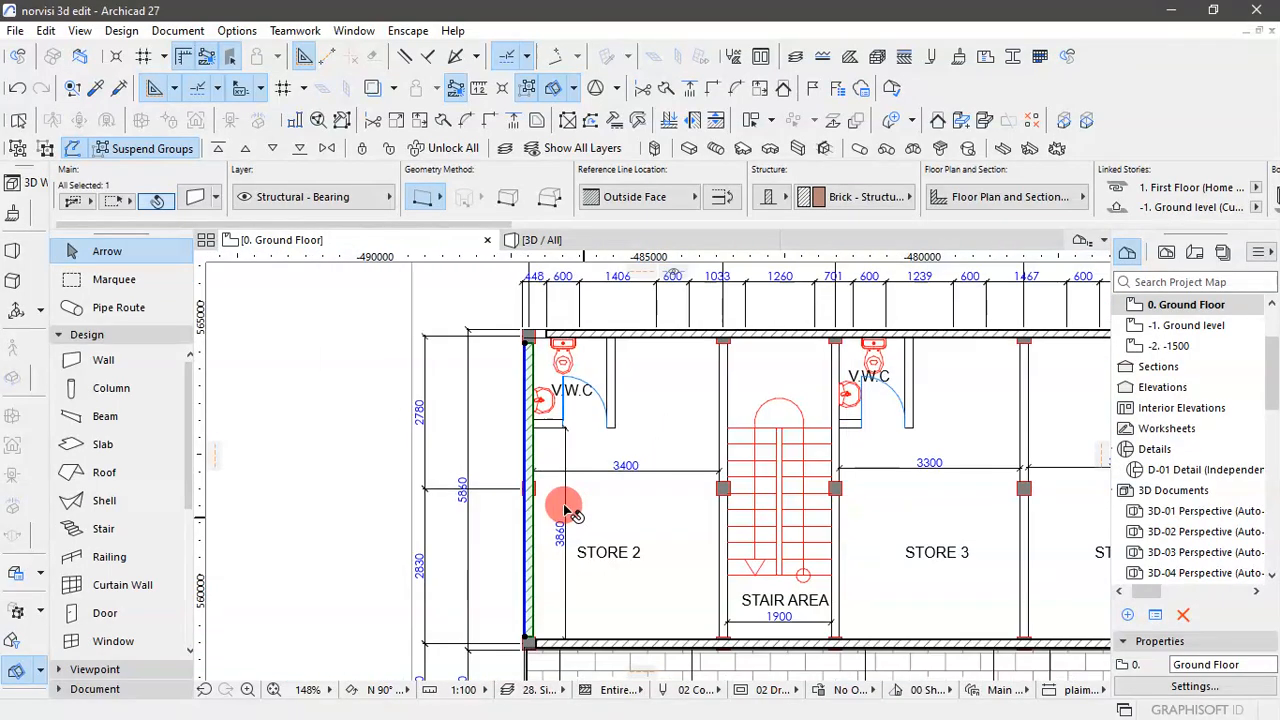
scroll(537, 491, "up", 3)
left_click(510, 452)
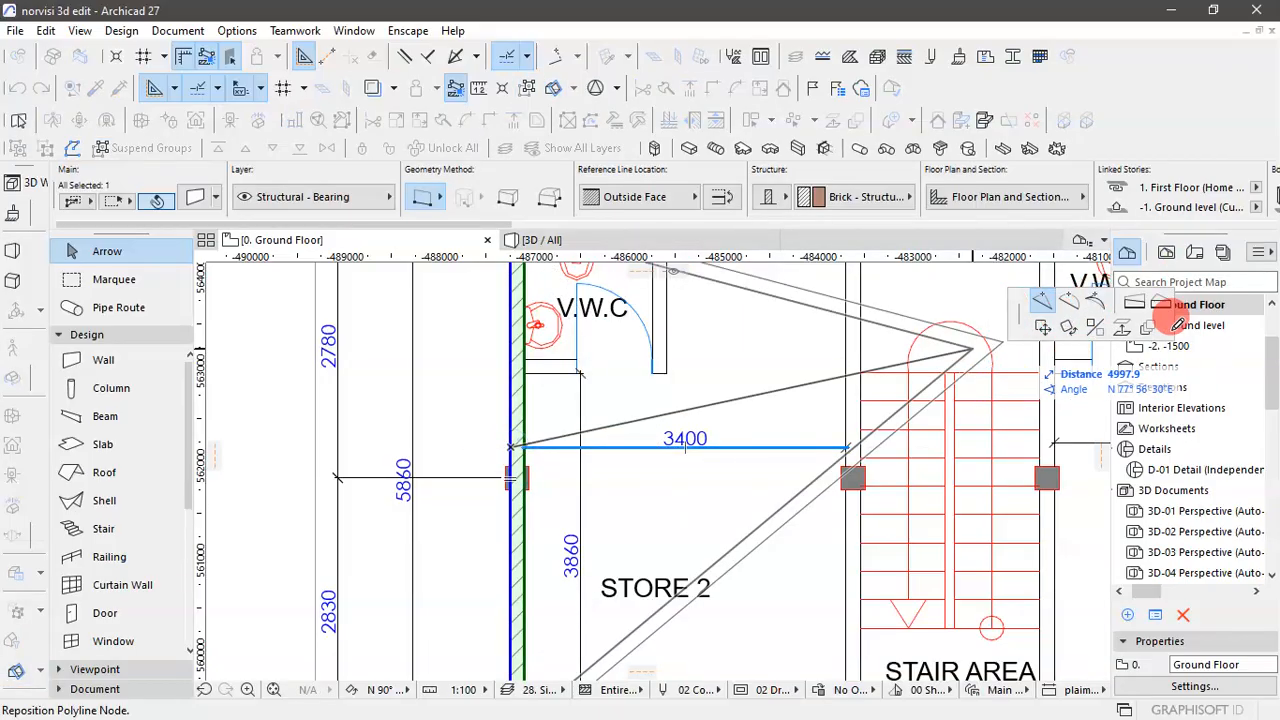
left_click(1042, 330)
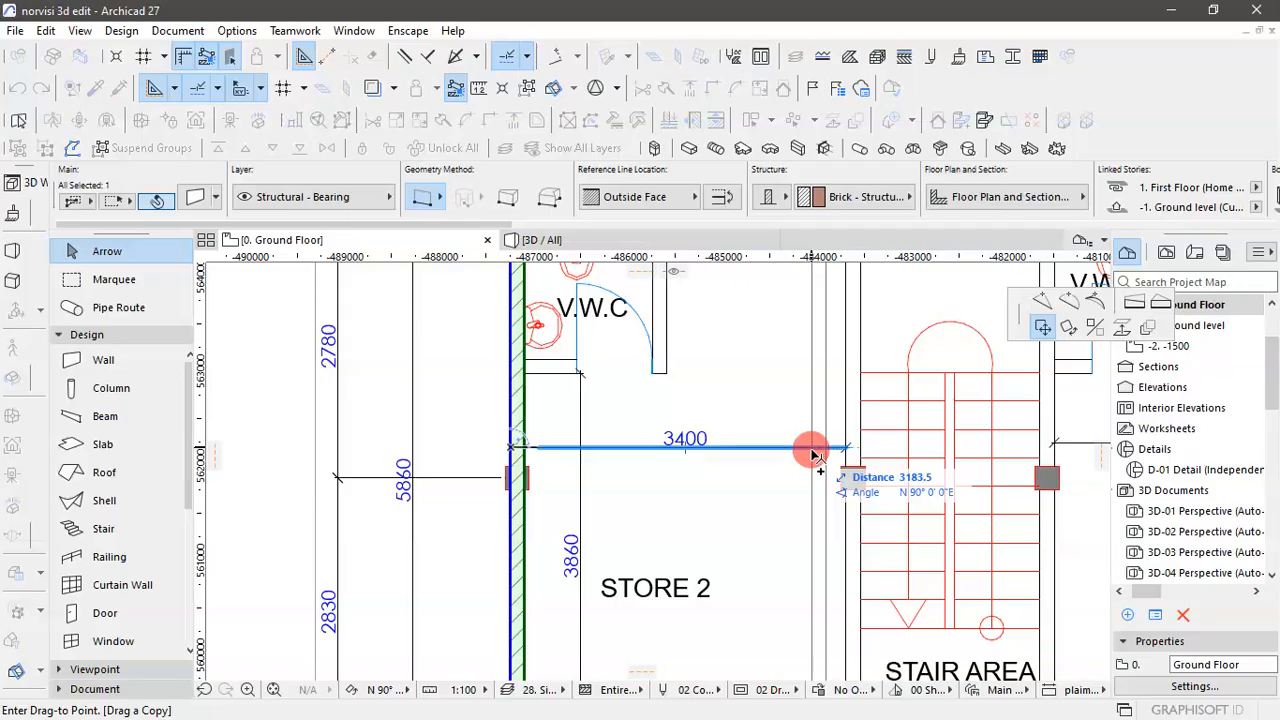
type("3550")
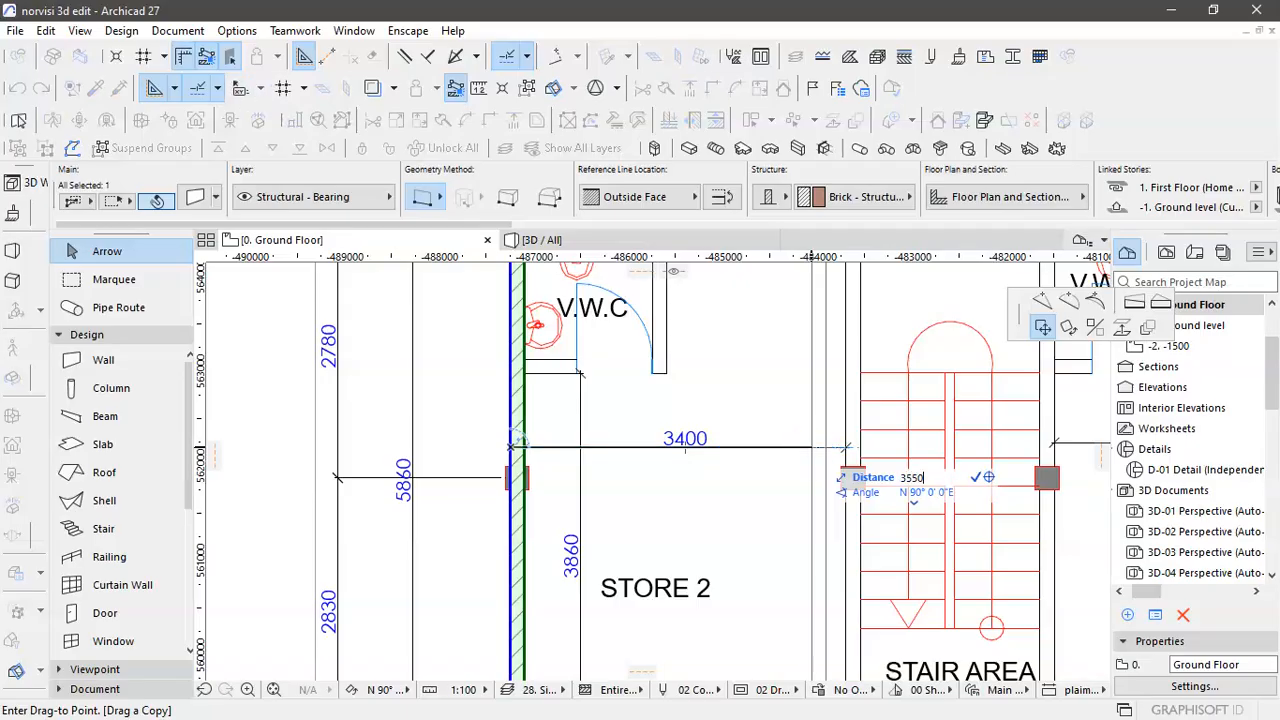
key("Return")
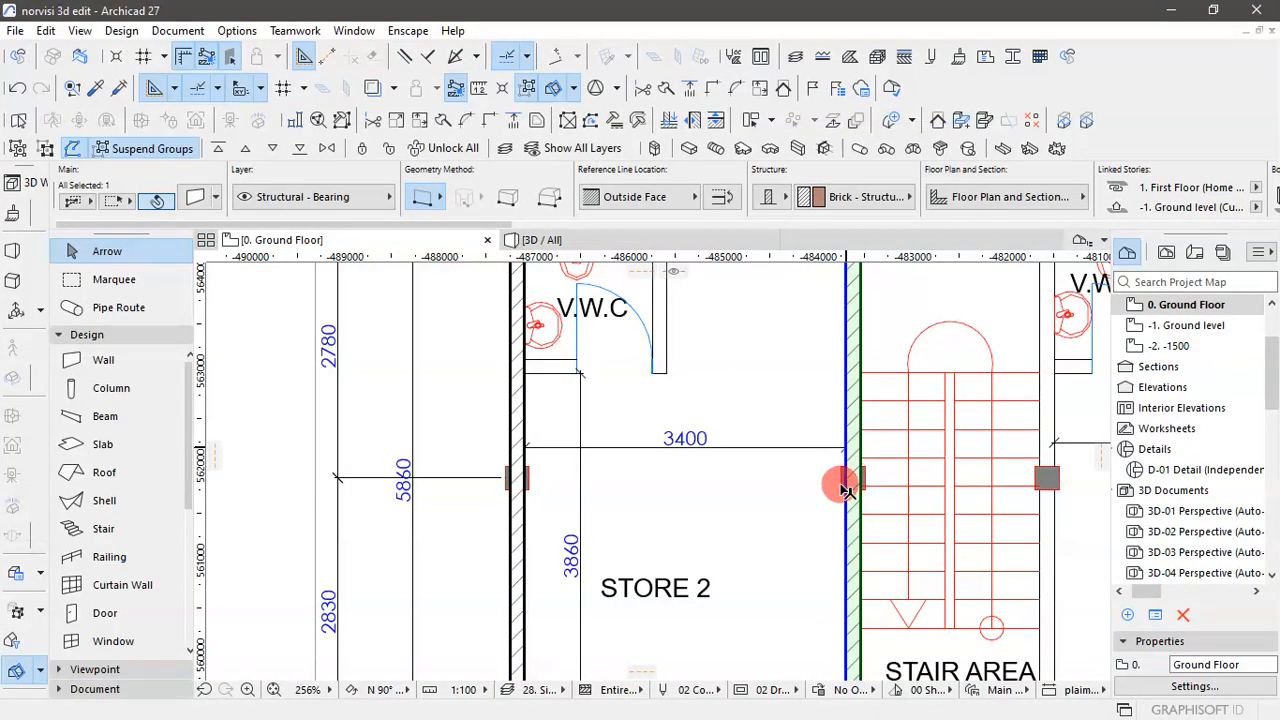
- Copy the wall between STORE 2 and the stair area 2050 mm toward STORE 3, onto the far side of the stairs
scroll(711, 479, "down", 3)
scroll(711, 479, "down", 2)
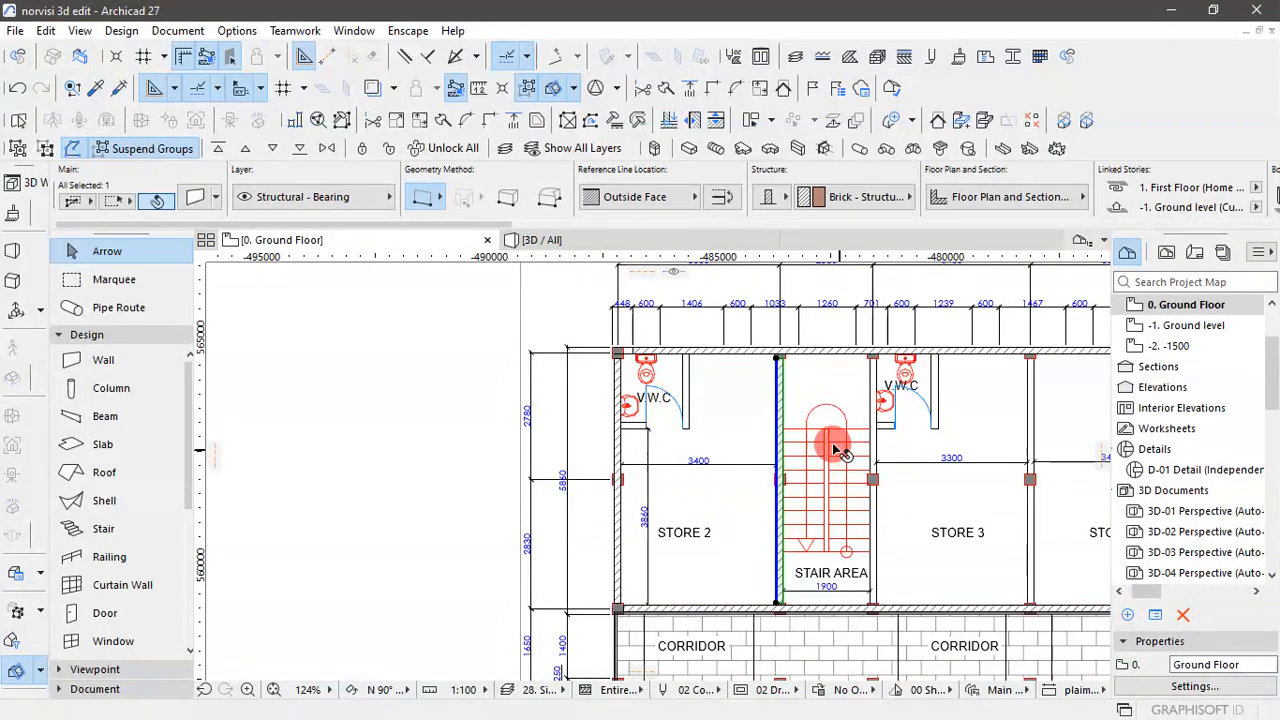
scroll(872, 485, "up", 2)
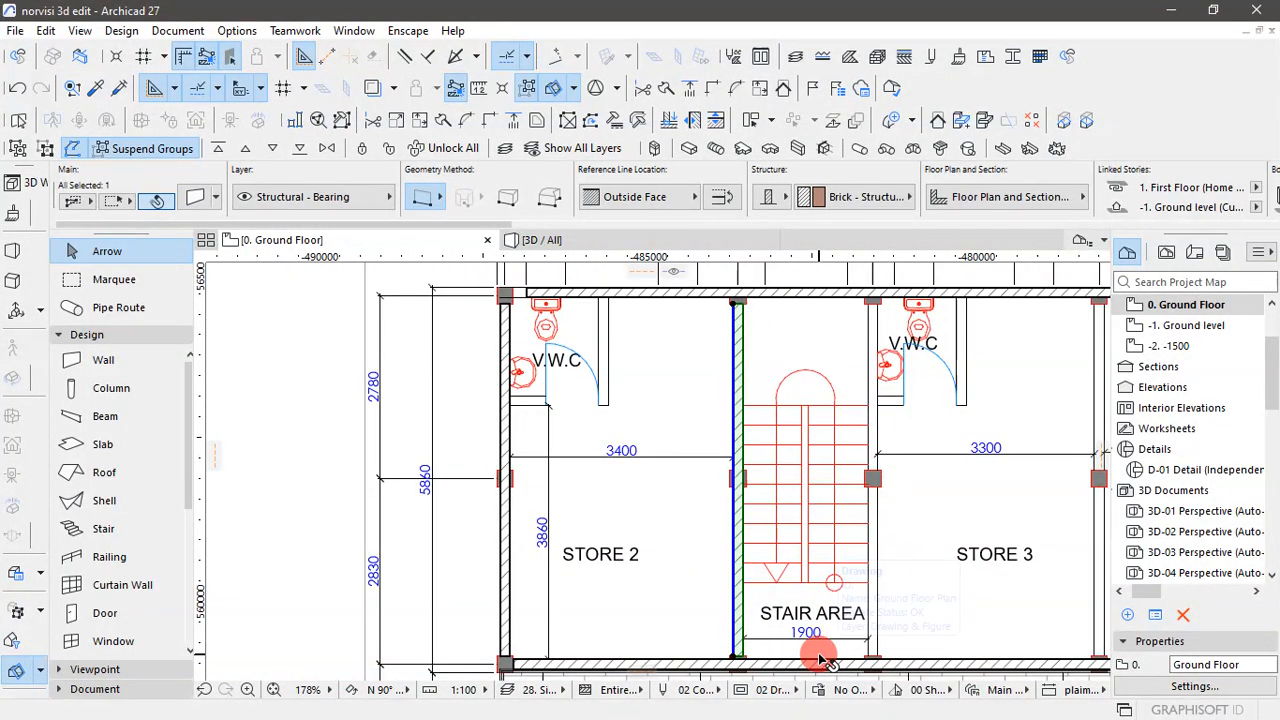
key("ctrl+a")
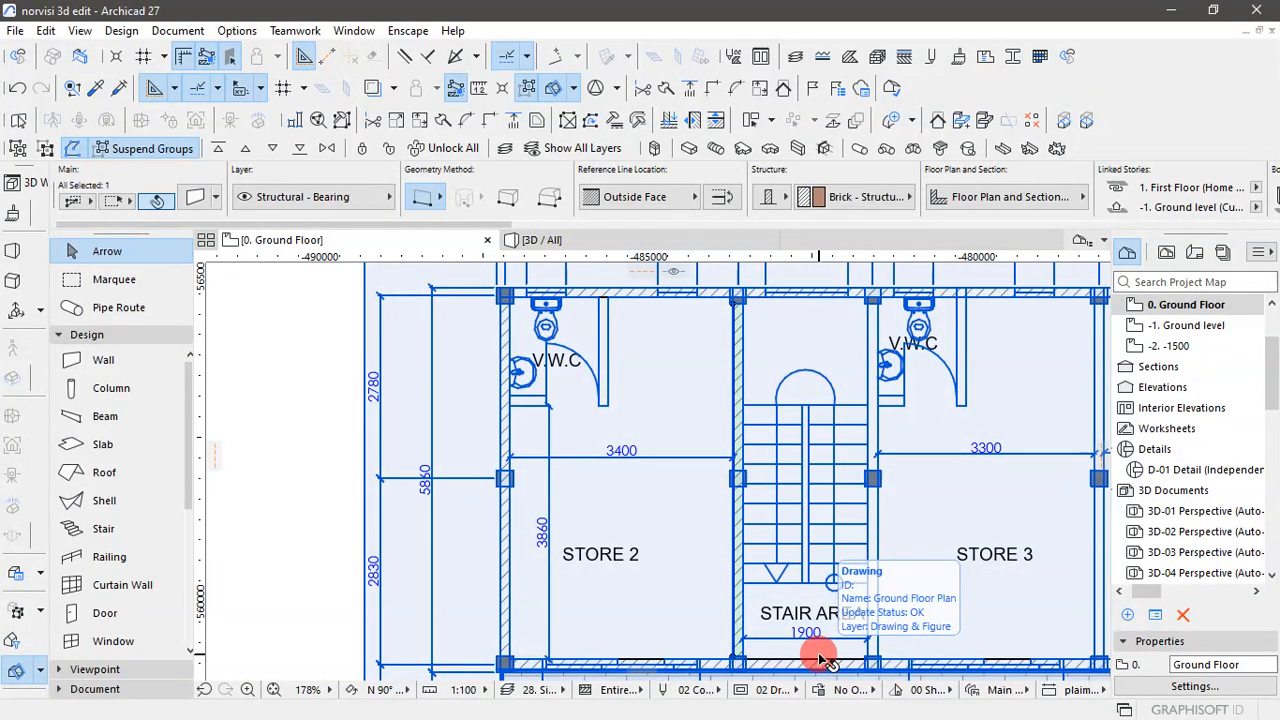
left_click(737, 474)
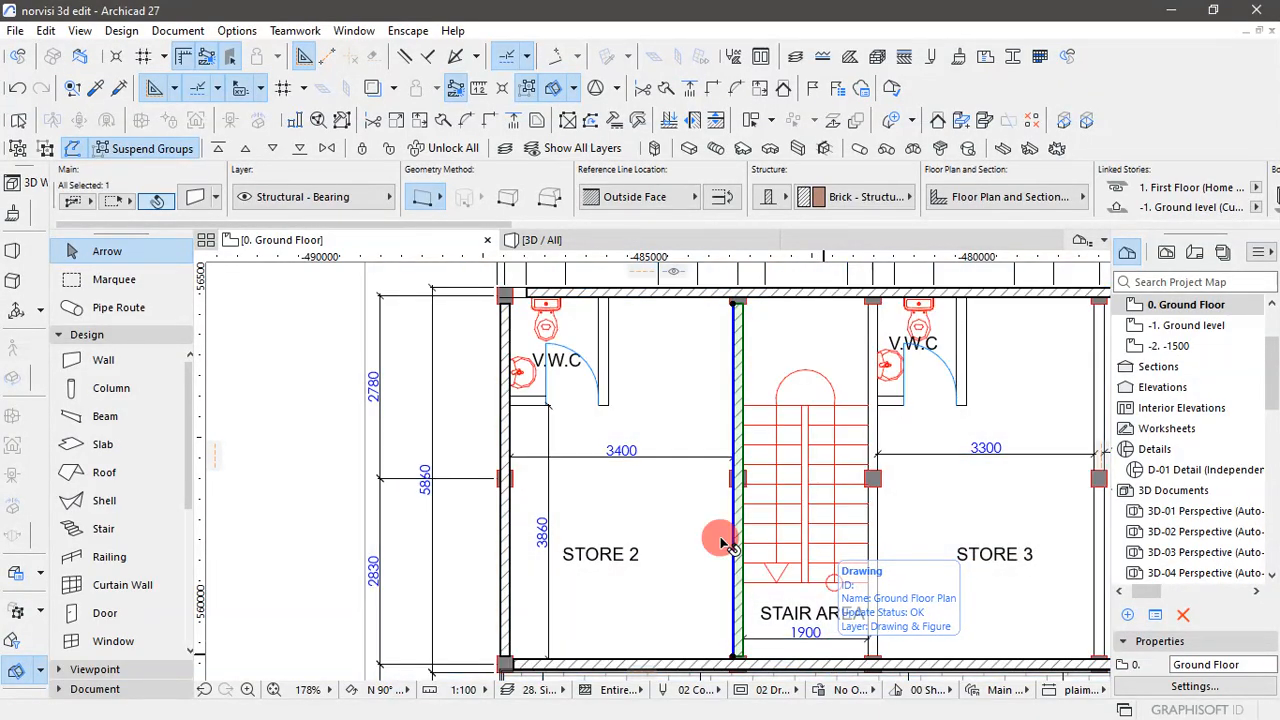
scroll(745, 488, "up", 2)
left_click(725, 479)
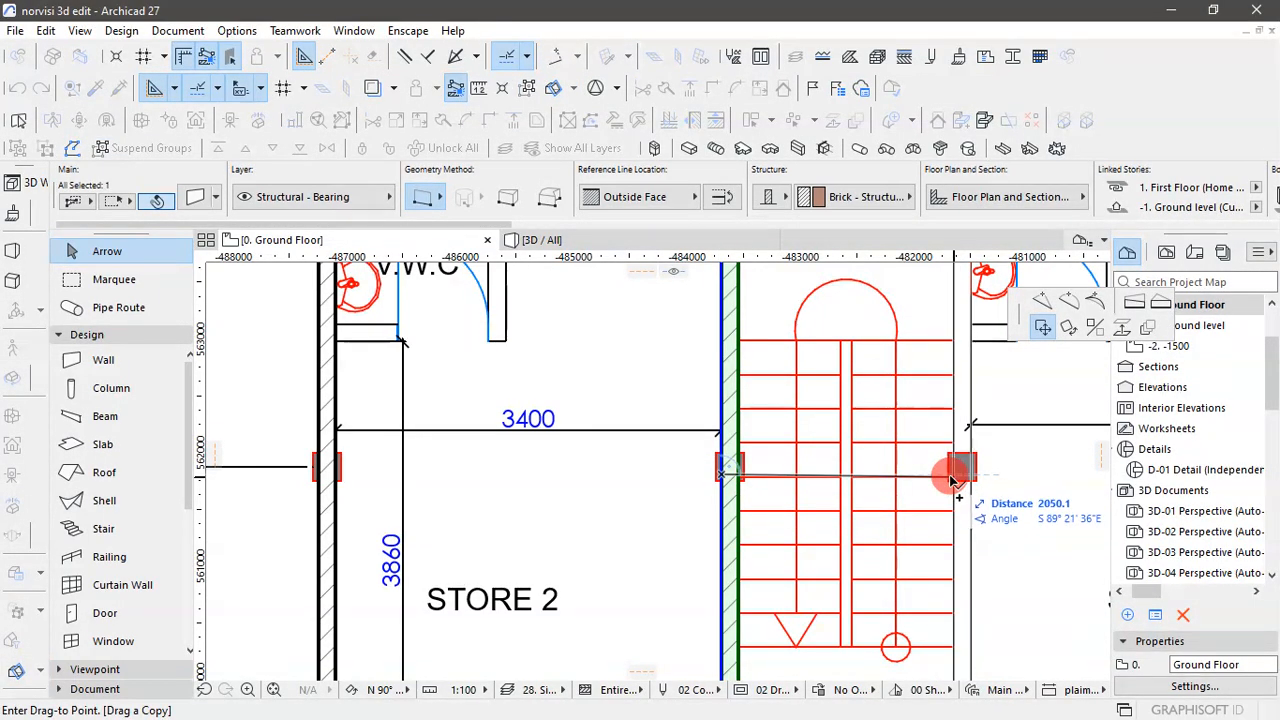
type("205")
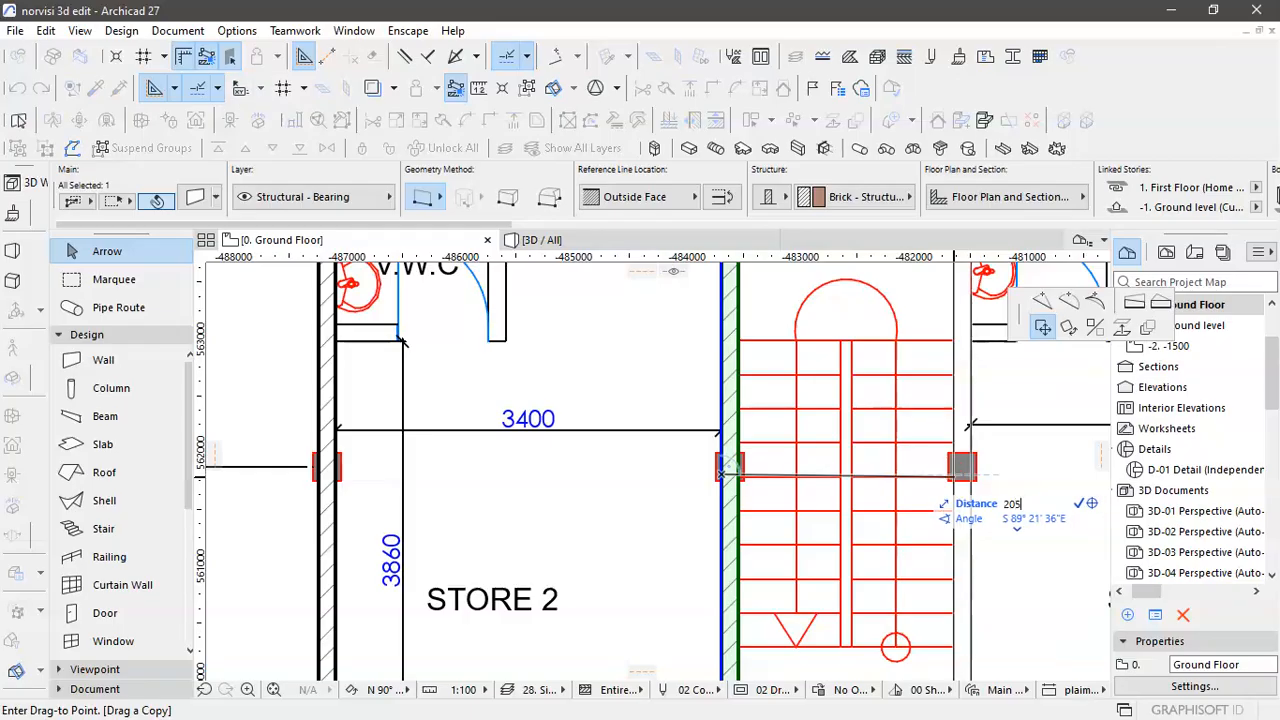
type("0")
key("Return")
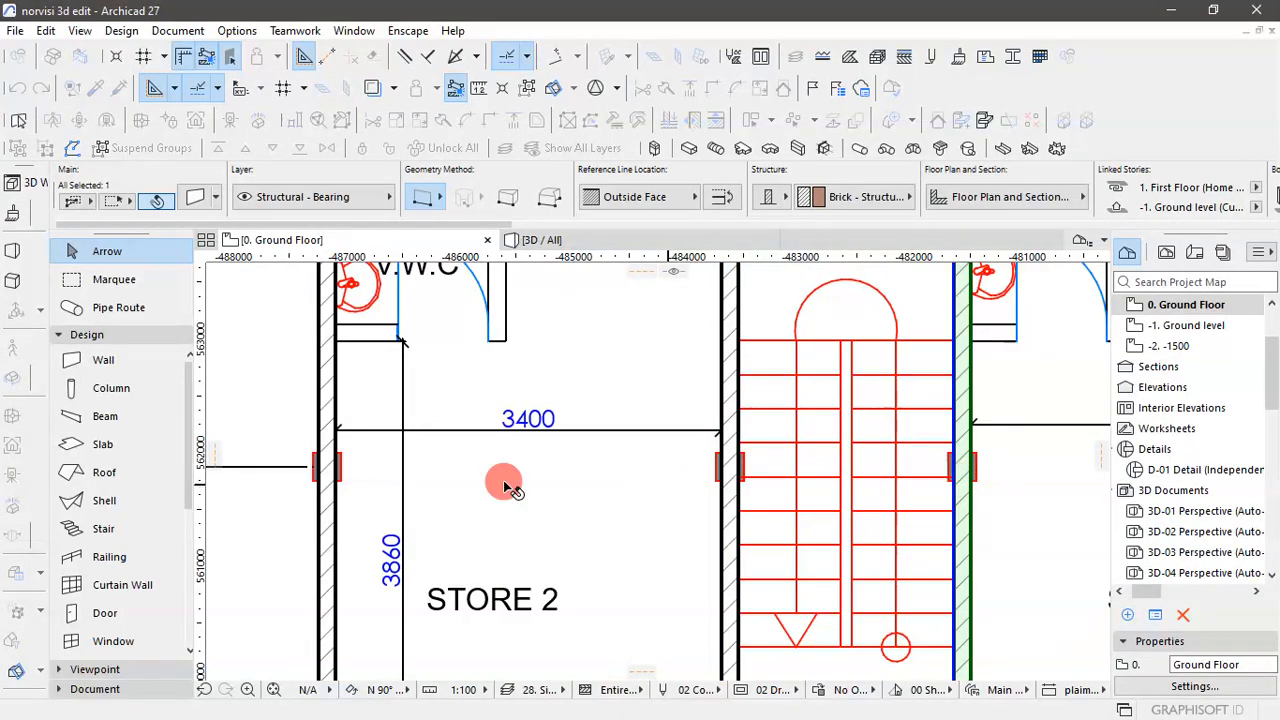
- Copy the wall between the stair area and STORE 3 horizontally by 3450 mm onto the partition between STORE 3 and STORE 4
scroll(503, 480, "down", 5)
scroll(740, 482, "up", 2)
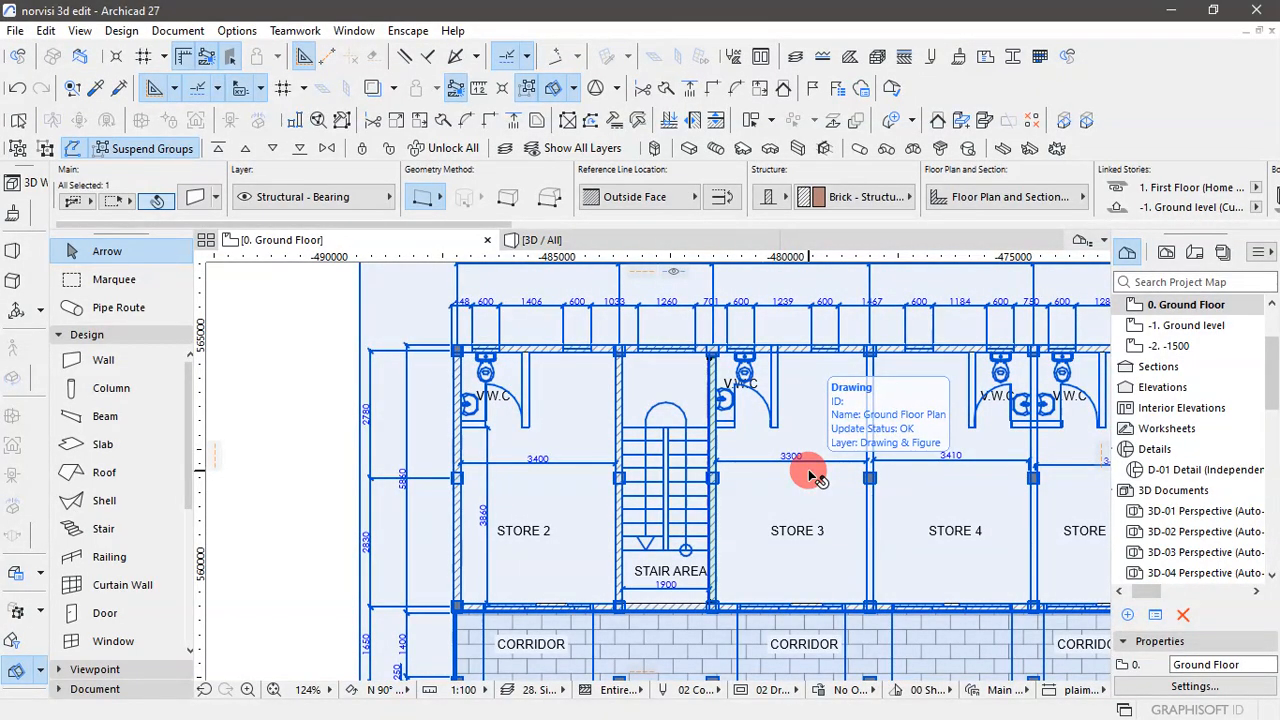
scroll(749, 500, "up", 6)
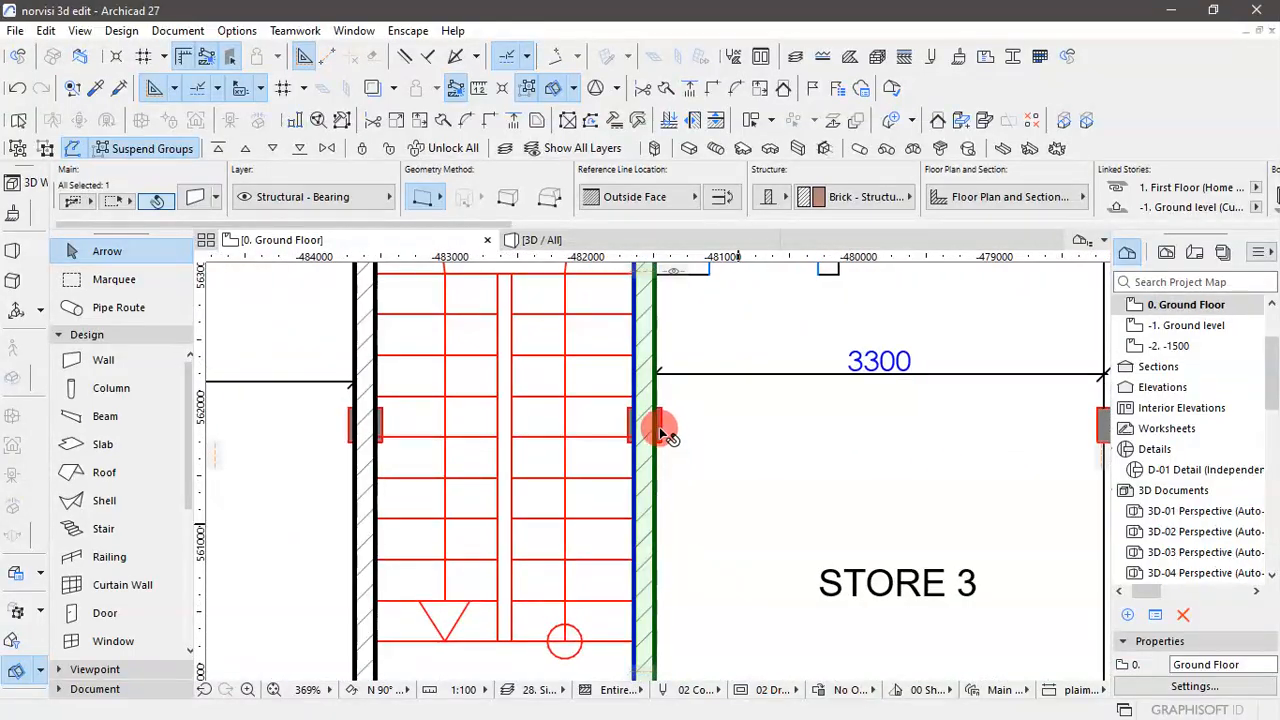
left_click(640, 412)
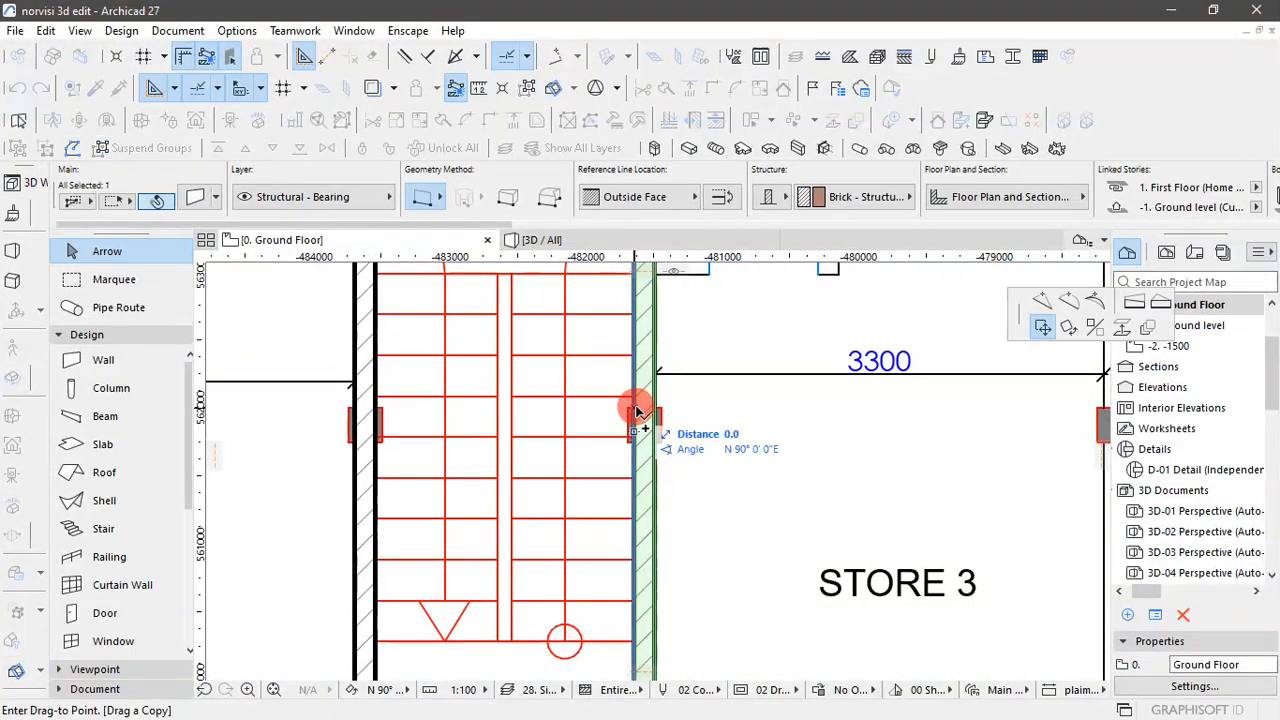
scroll(636, 412, "down", 4)
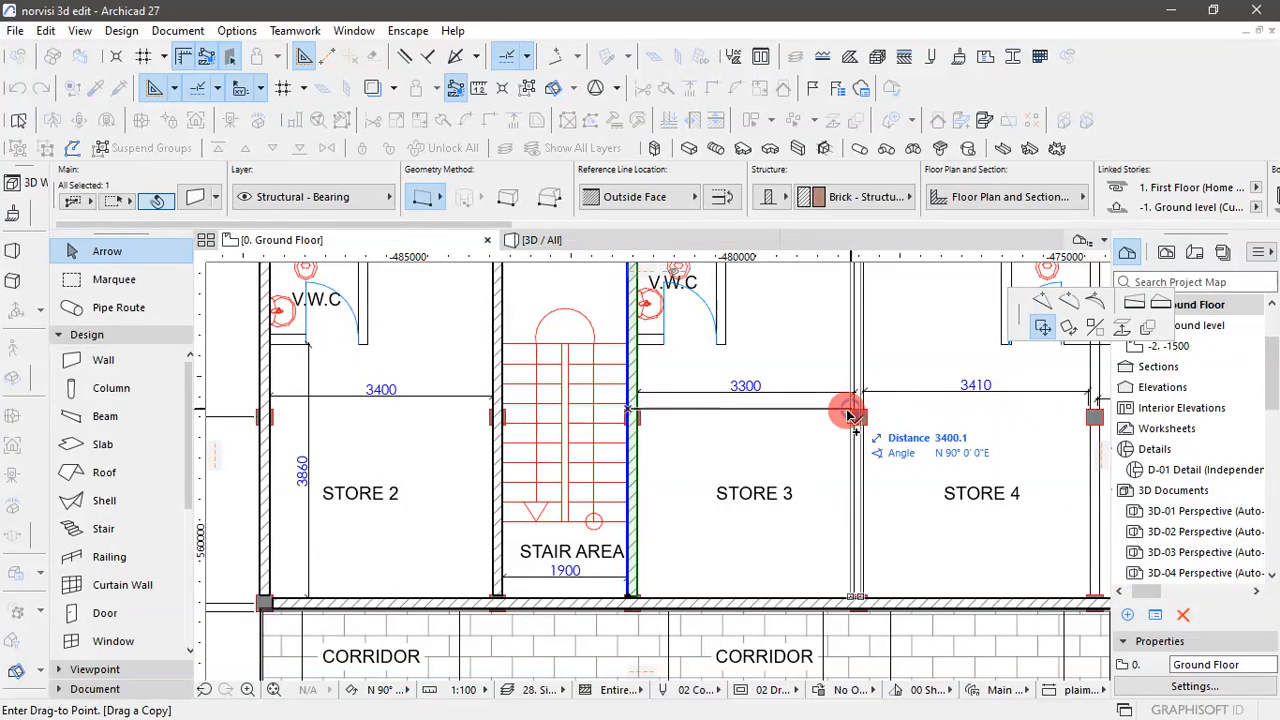
type("34")
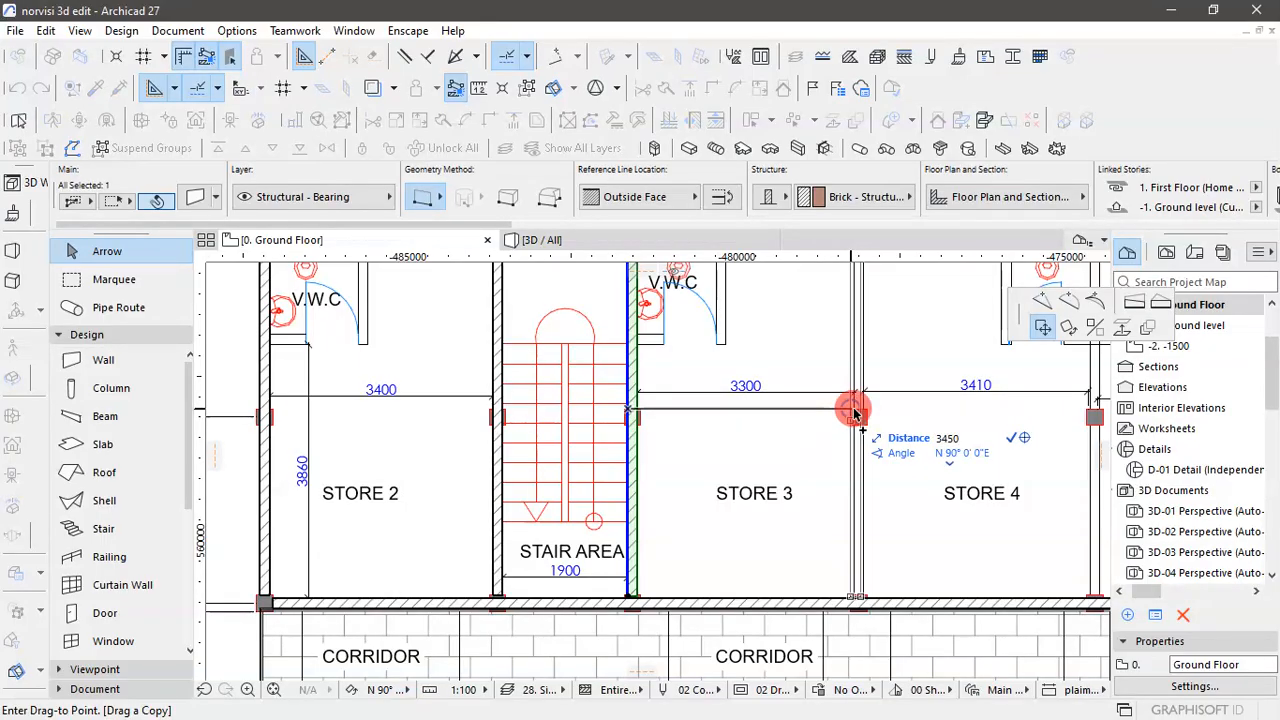
type("50")
key("Return")
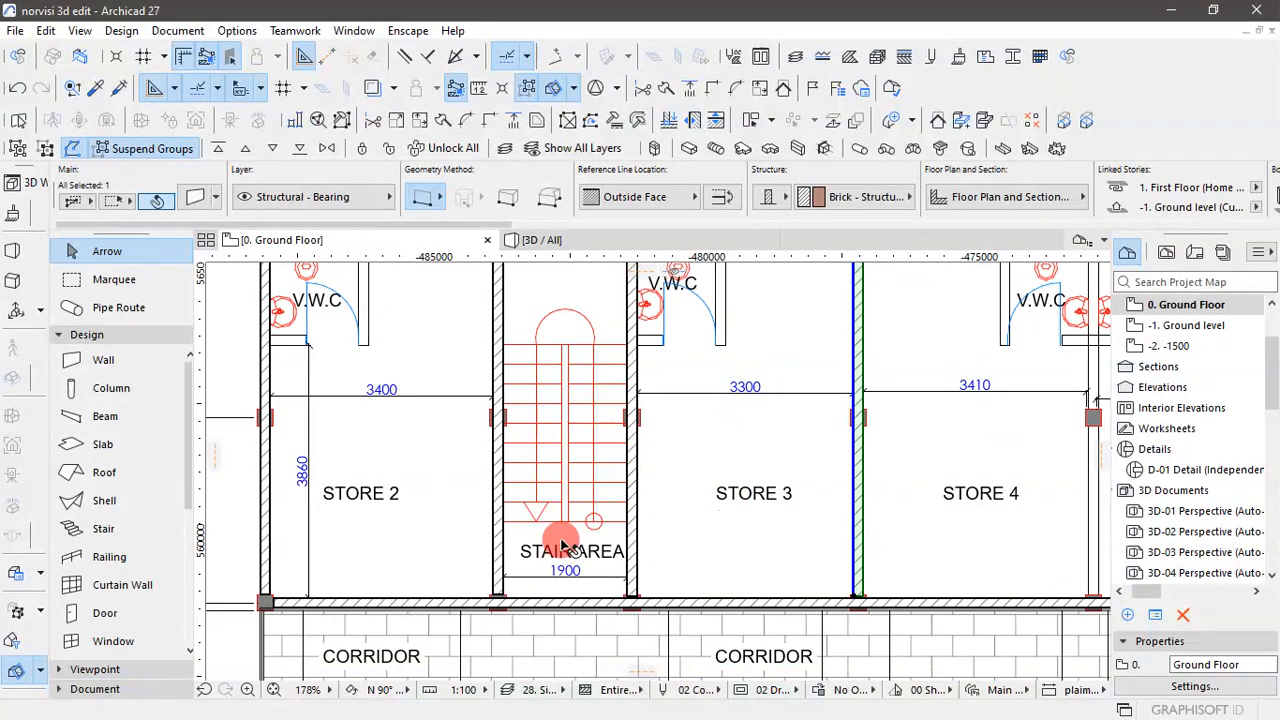
- Select the imported Ground Floor Plan drawing, lock it in place and clear the selection
scroll(563, 545, "down", 2)
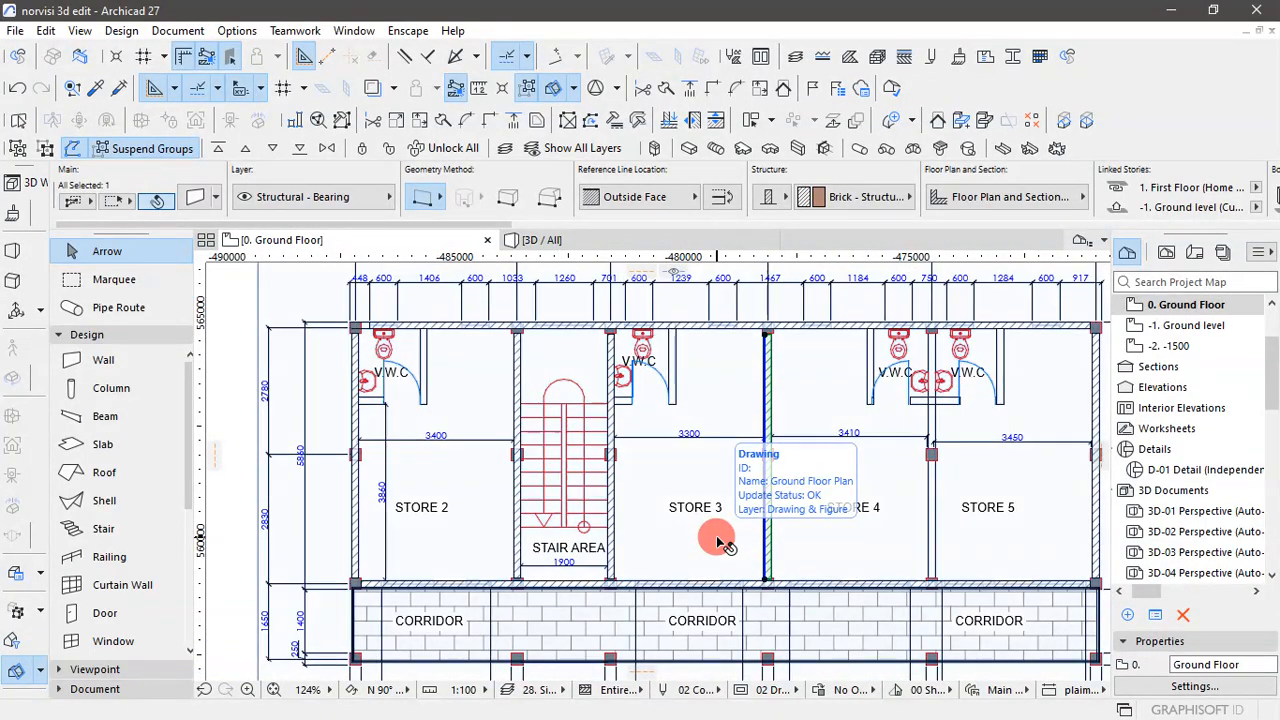
key("ctrl+a")
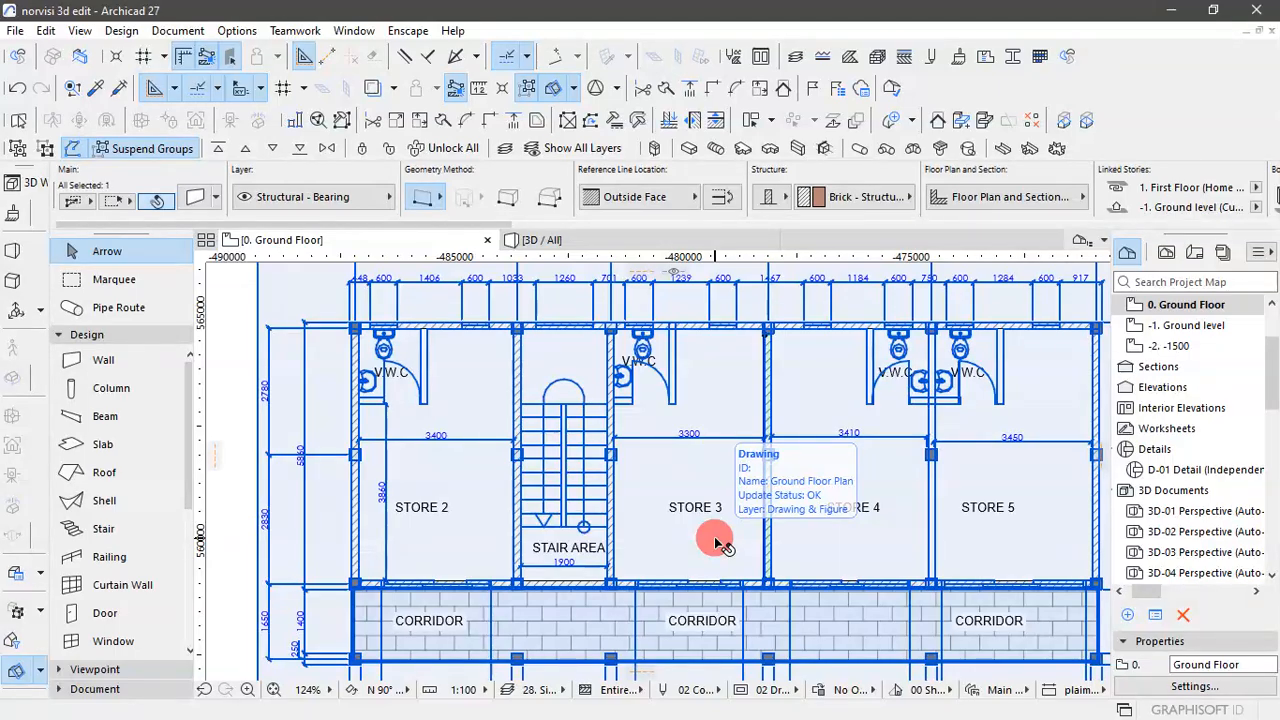
key("Escape")
scroll(651, 443, "up", 5)
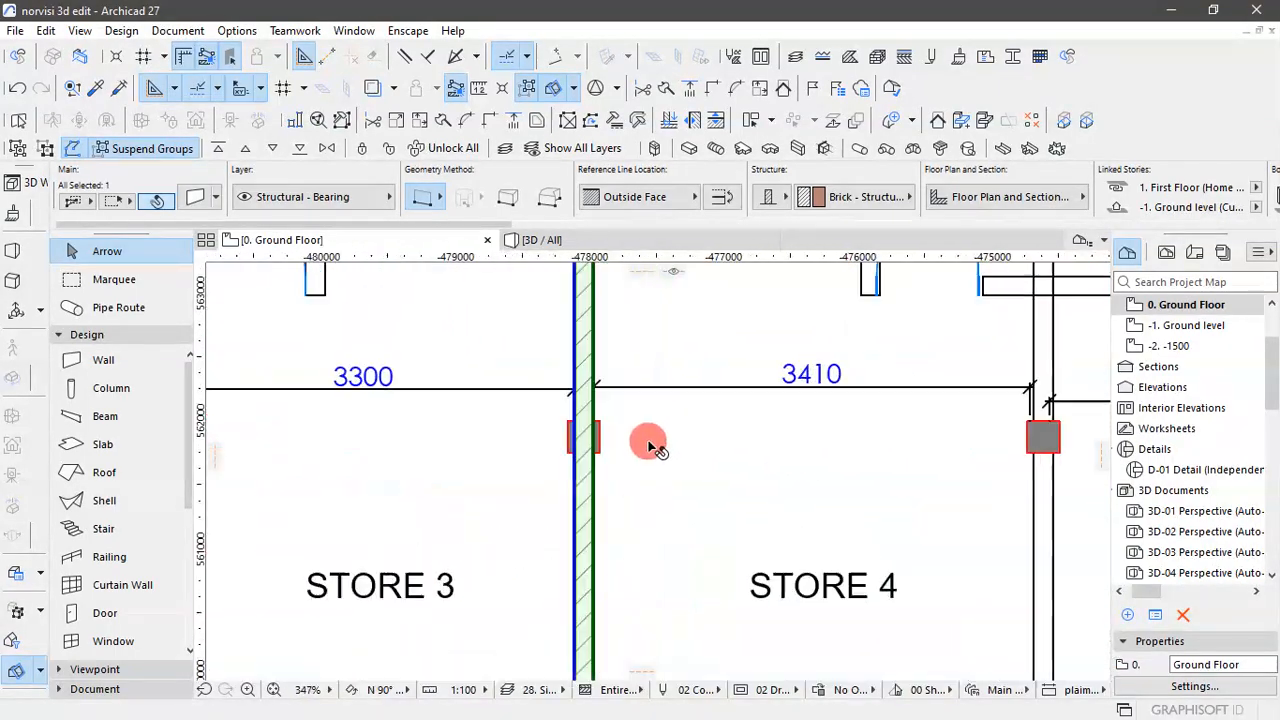
key("ctrl+a")
left_click(560, 425)
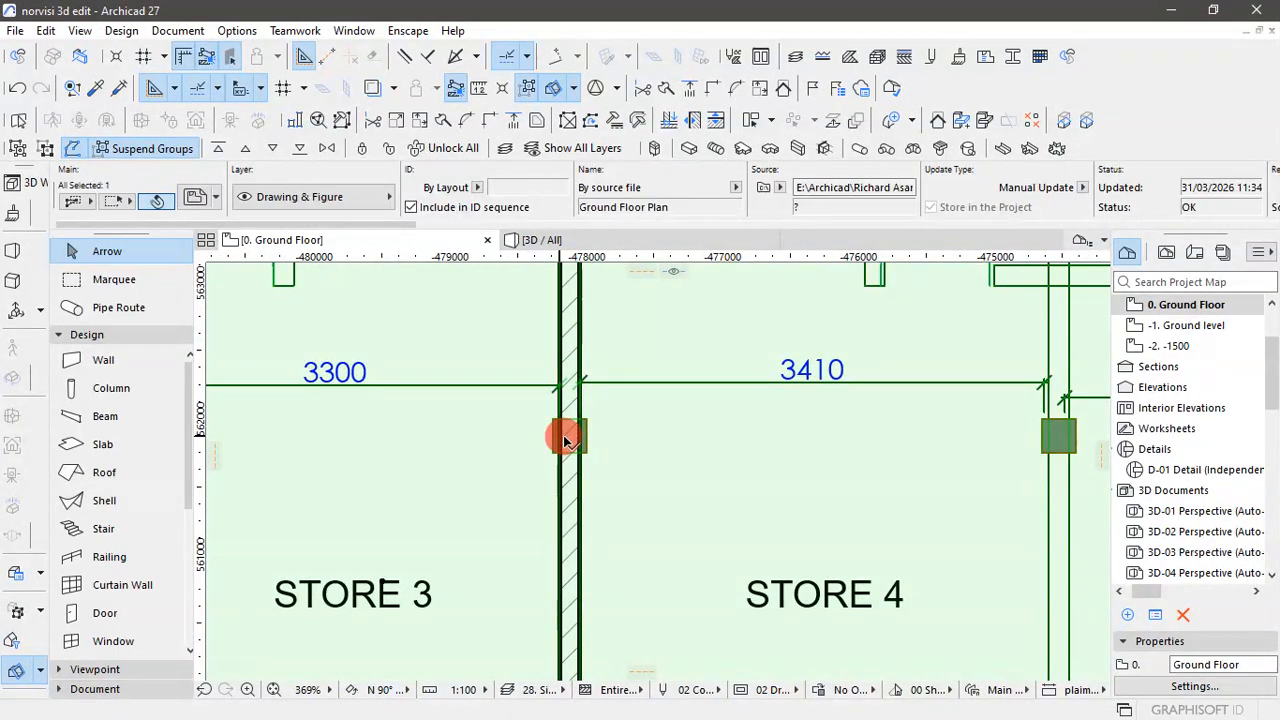
scroll(560, 425, "down", 5)
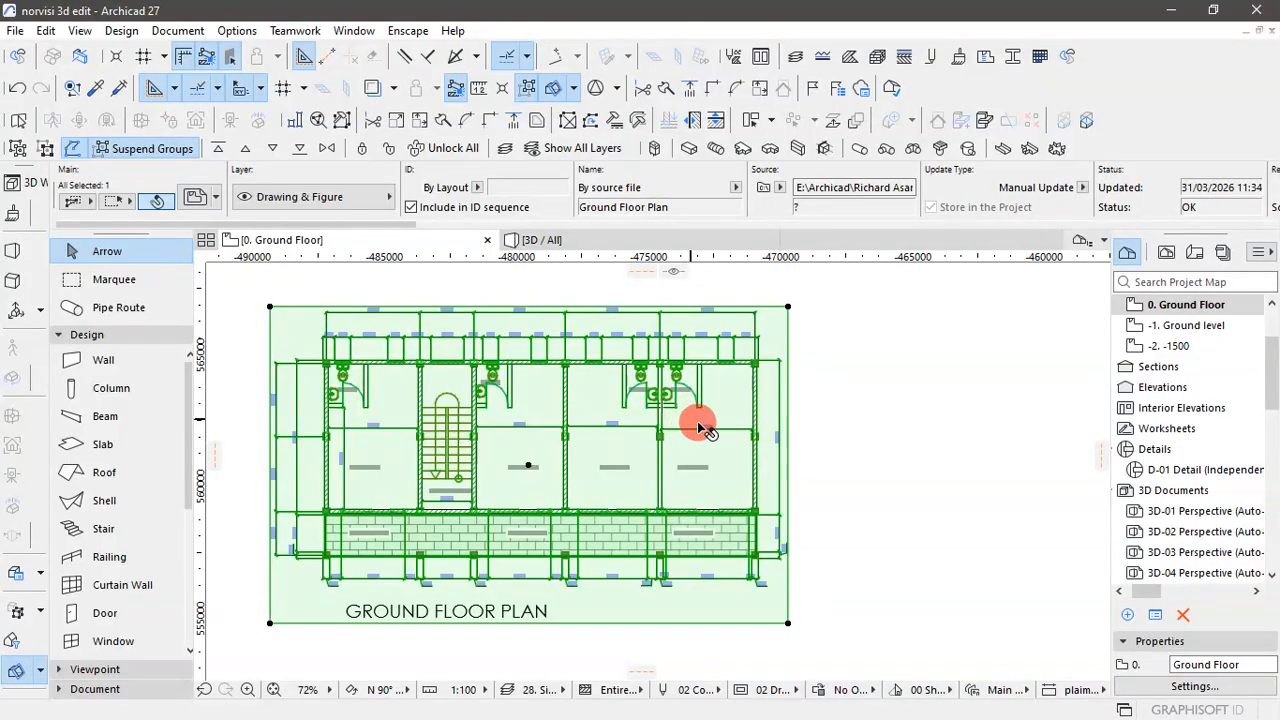
left_click(362, 148)
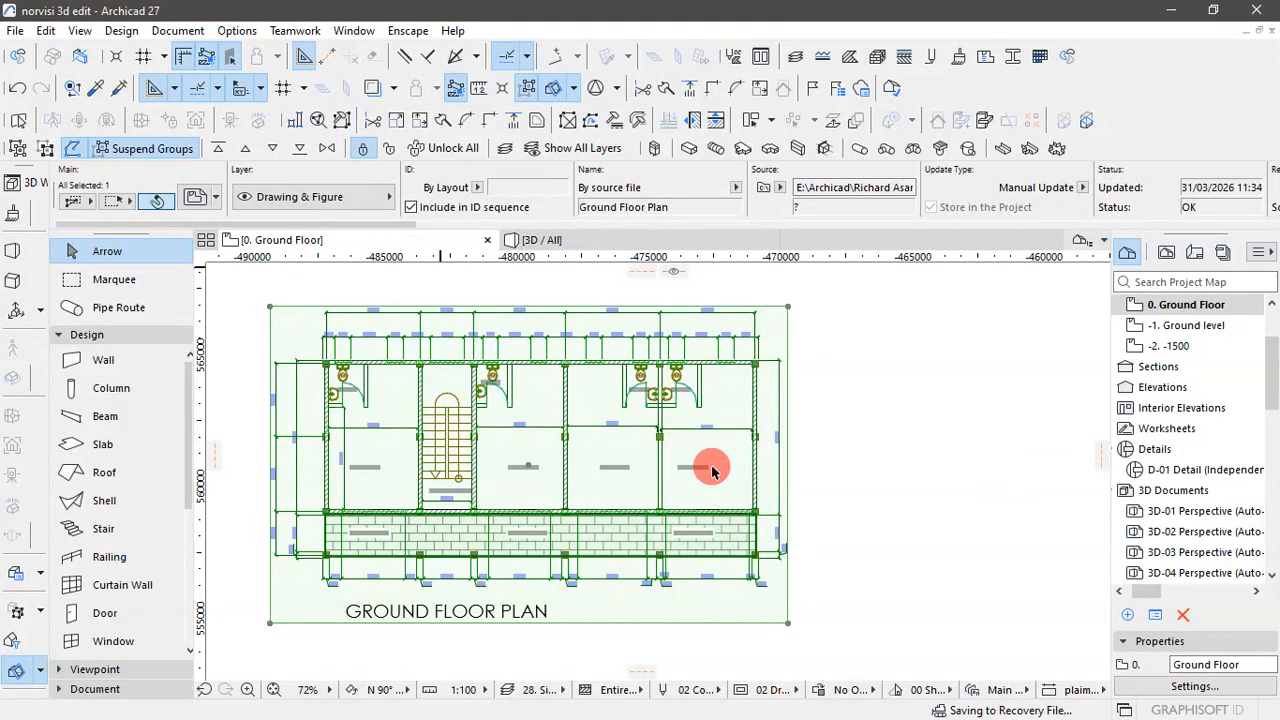
scroll(550, 464, "up", 3)
left_click(996, 463)
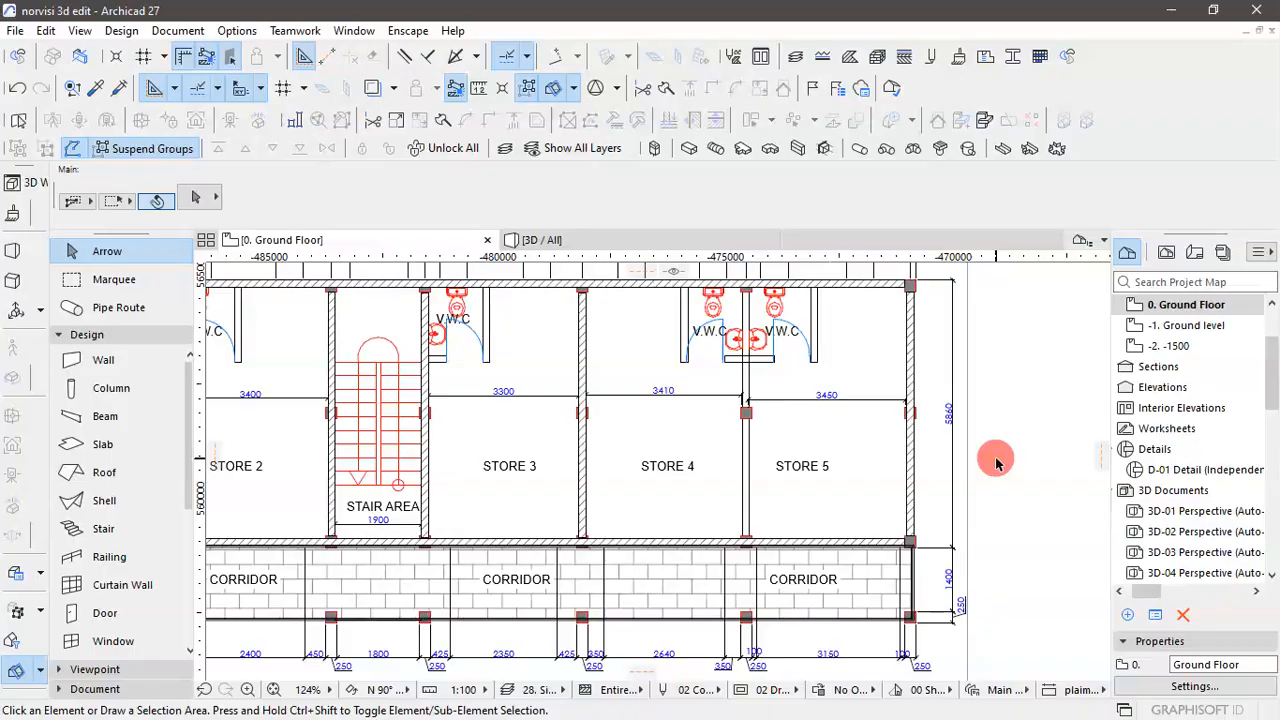
- Copy the wall between STORE 3 and STORE 4 horizontally by 3560 mm onto the partition between STORE 4 and STORE 5
left_click(585, 442)
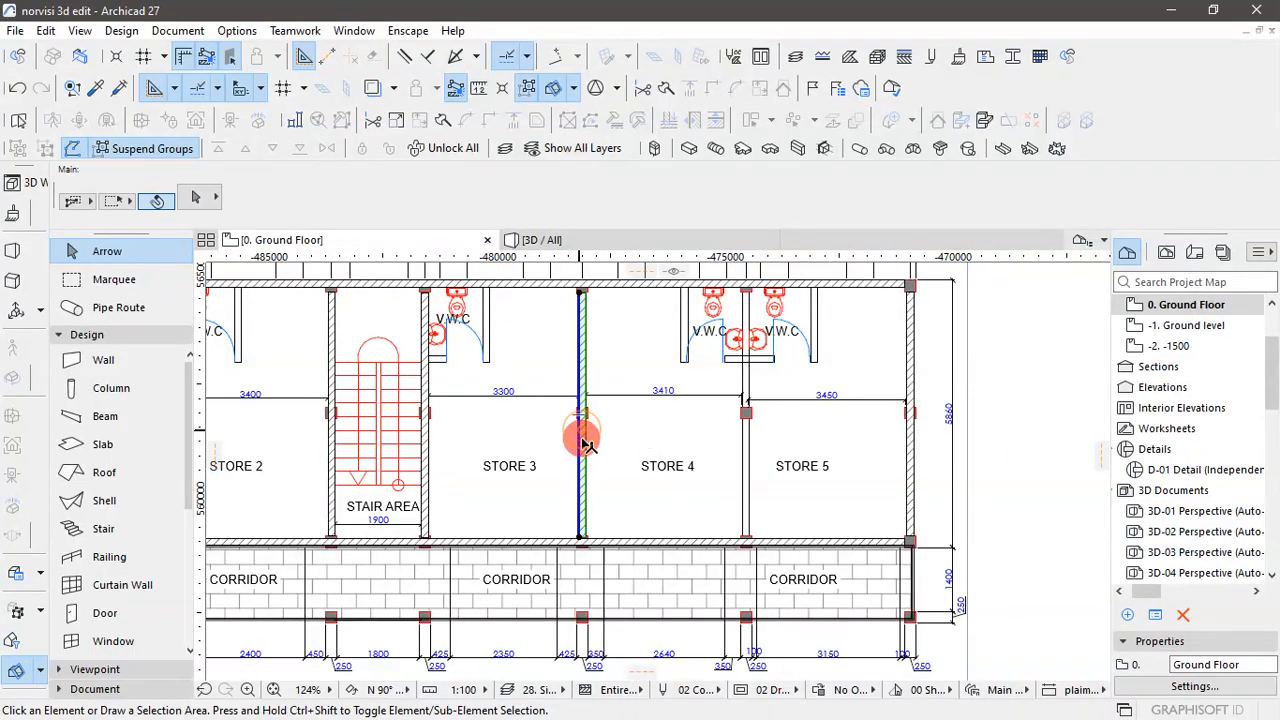
left_click_drag(583, 436, 682, 432)
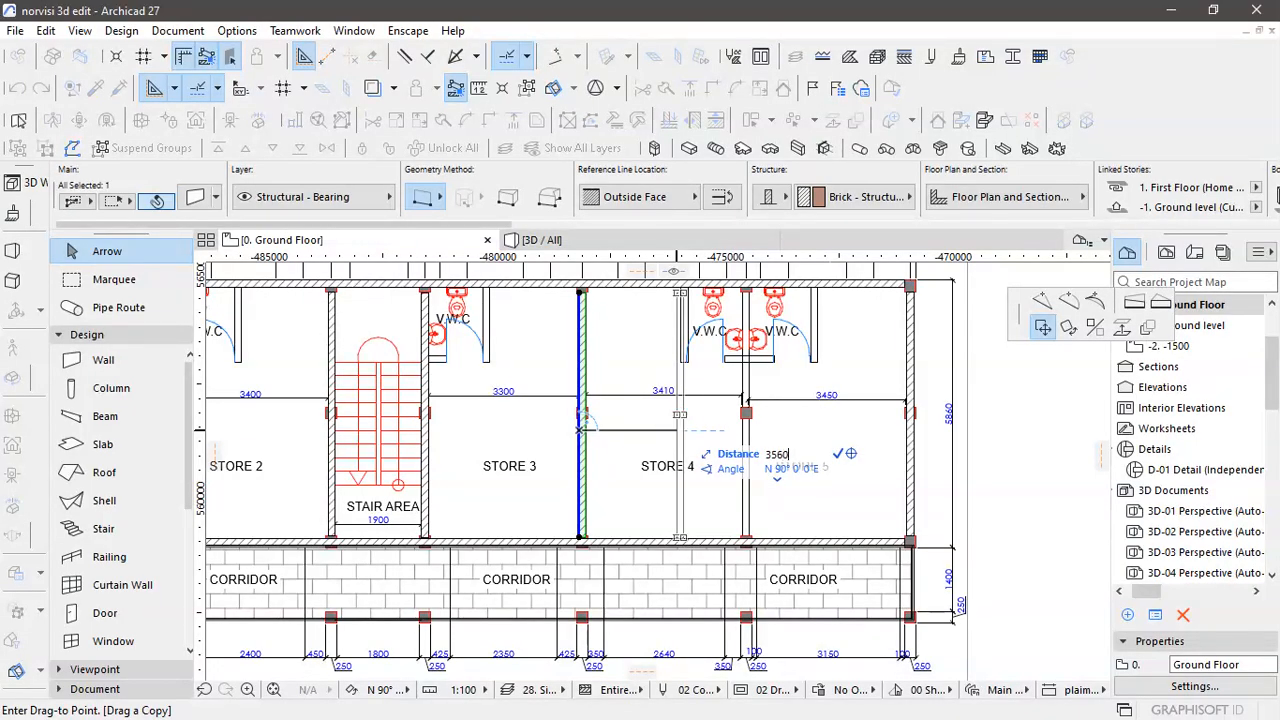
left_click_drag(682, 432, 740, 431)
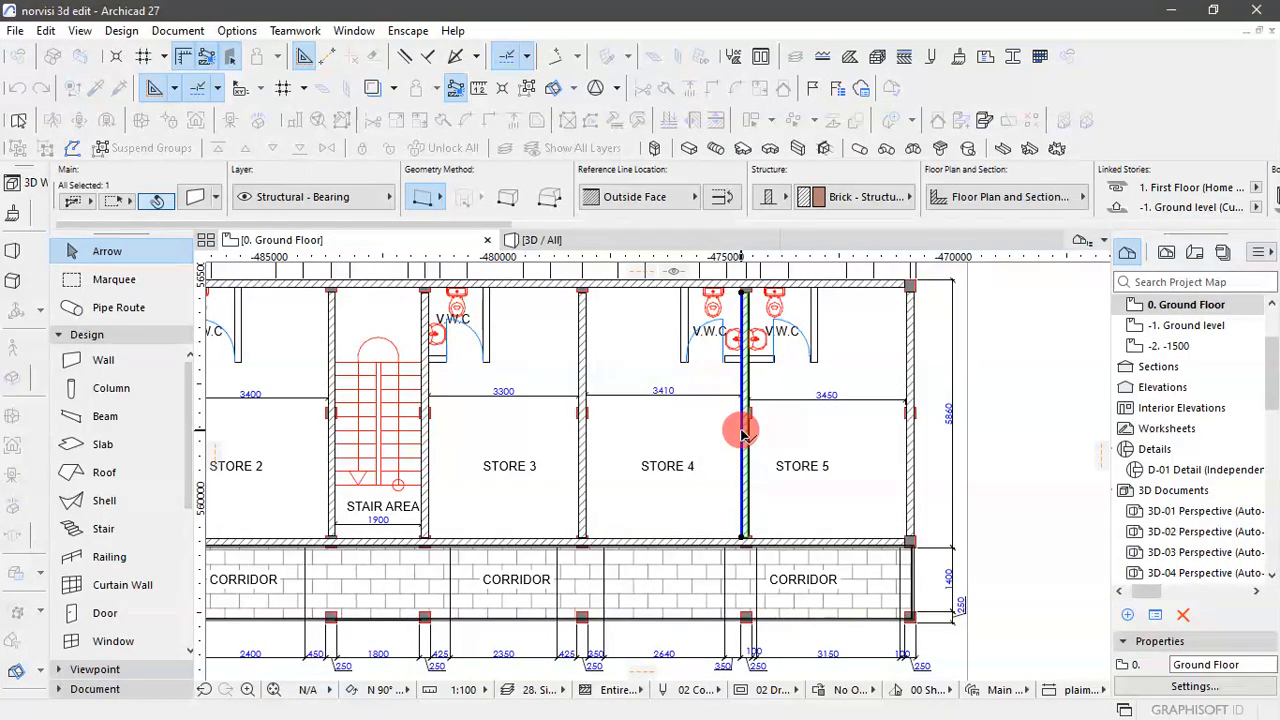
scroll(742, 432, "down", 2)
scroll(950, 398, "up", 2)
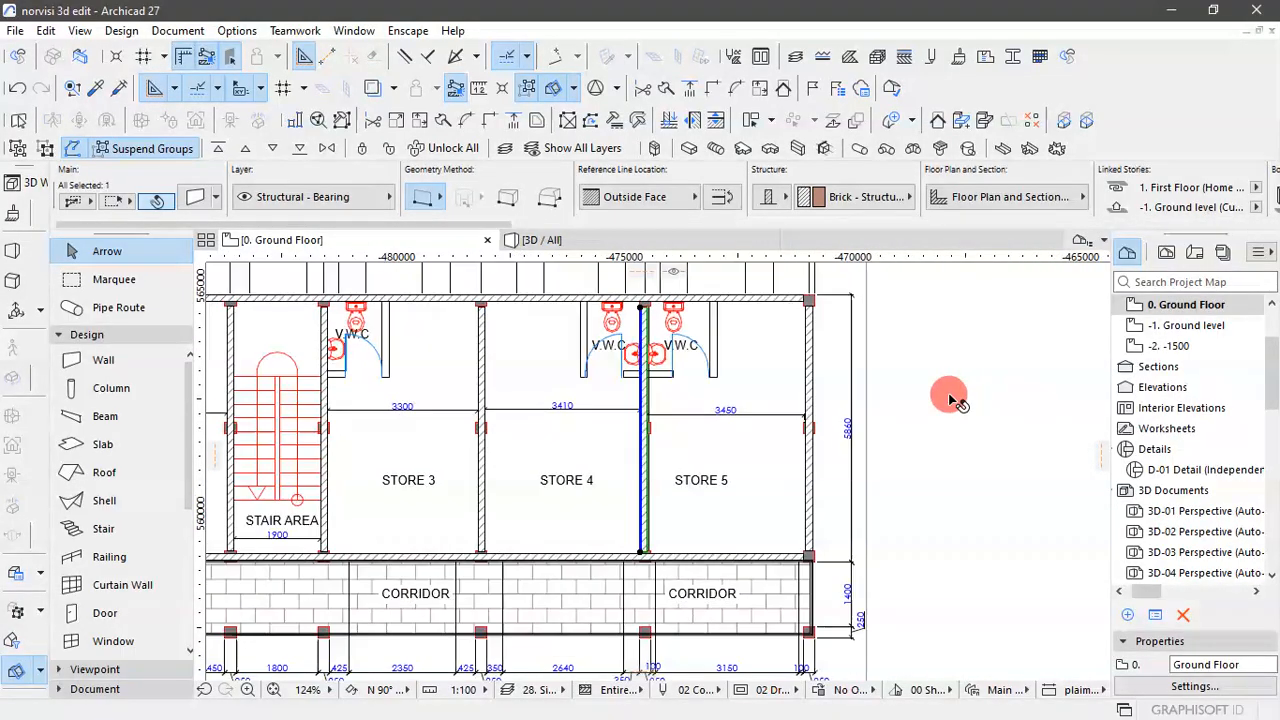
- Delete the exterior wall on the outer side of STORE 5
left_click(950, 398)
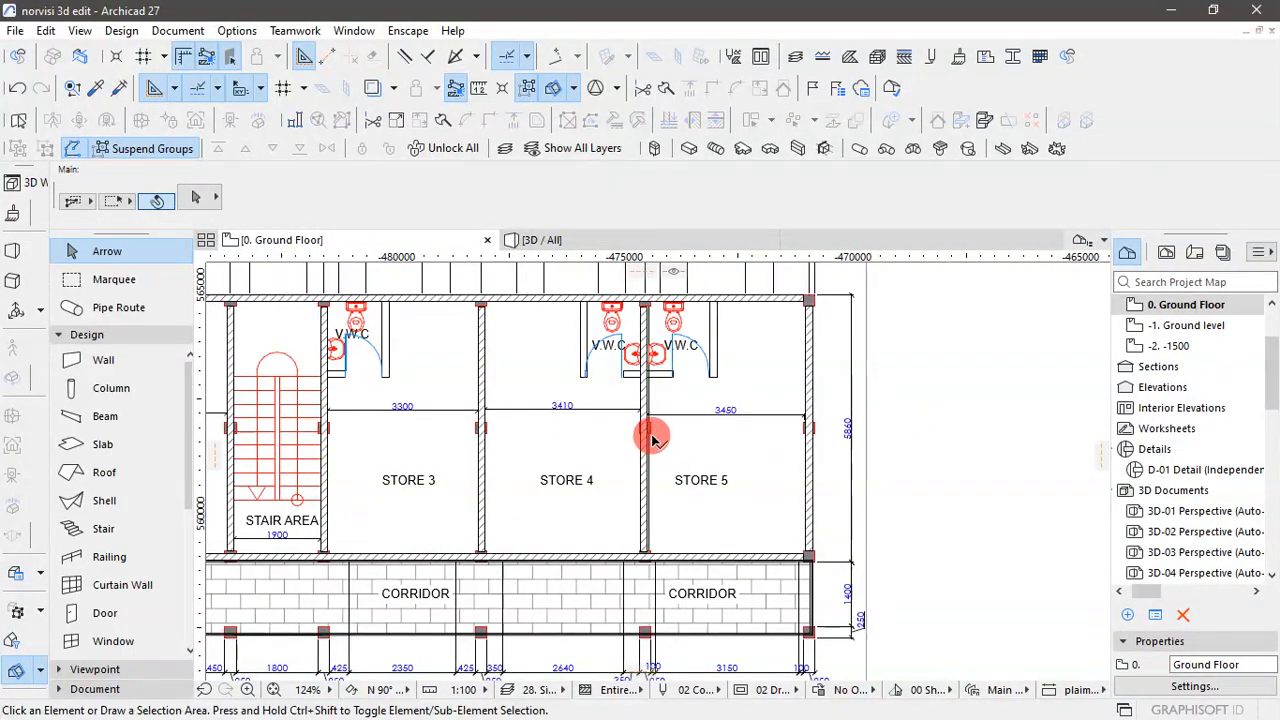
scroll(652, 438, "up", 1)
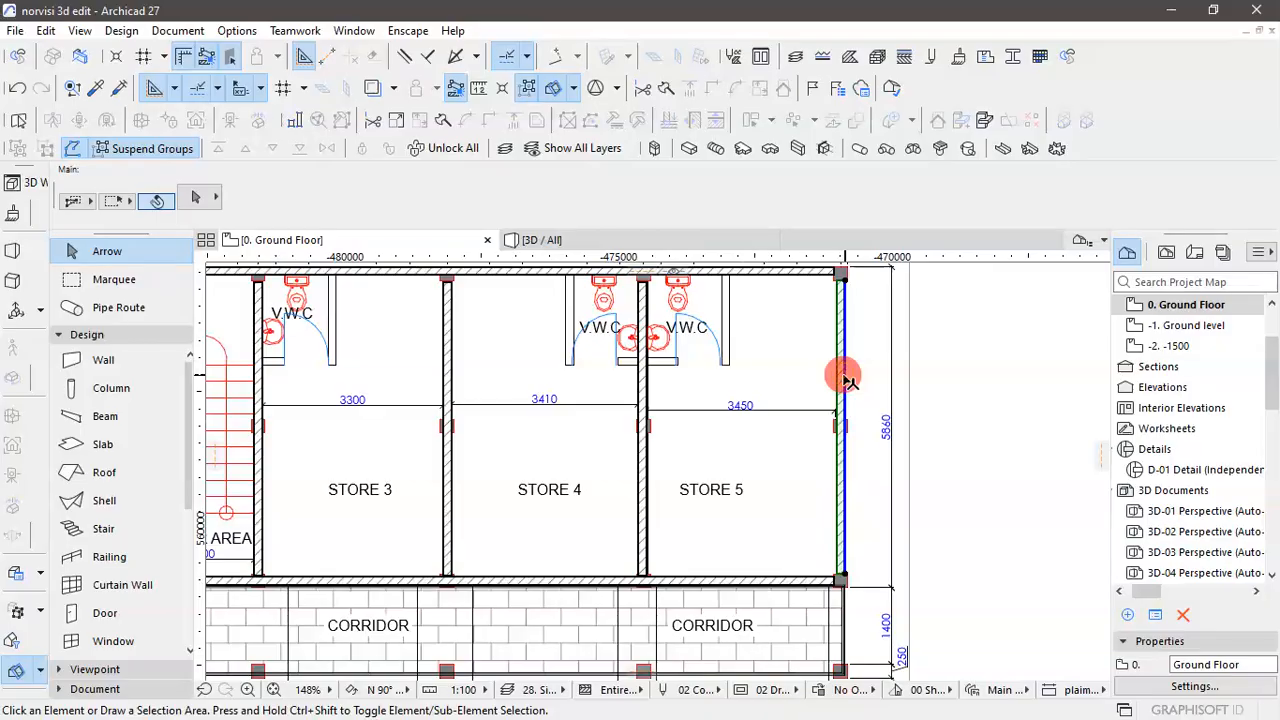
key("Delete")
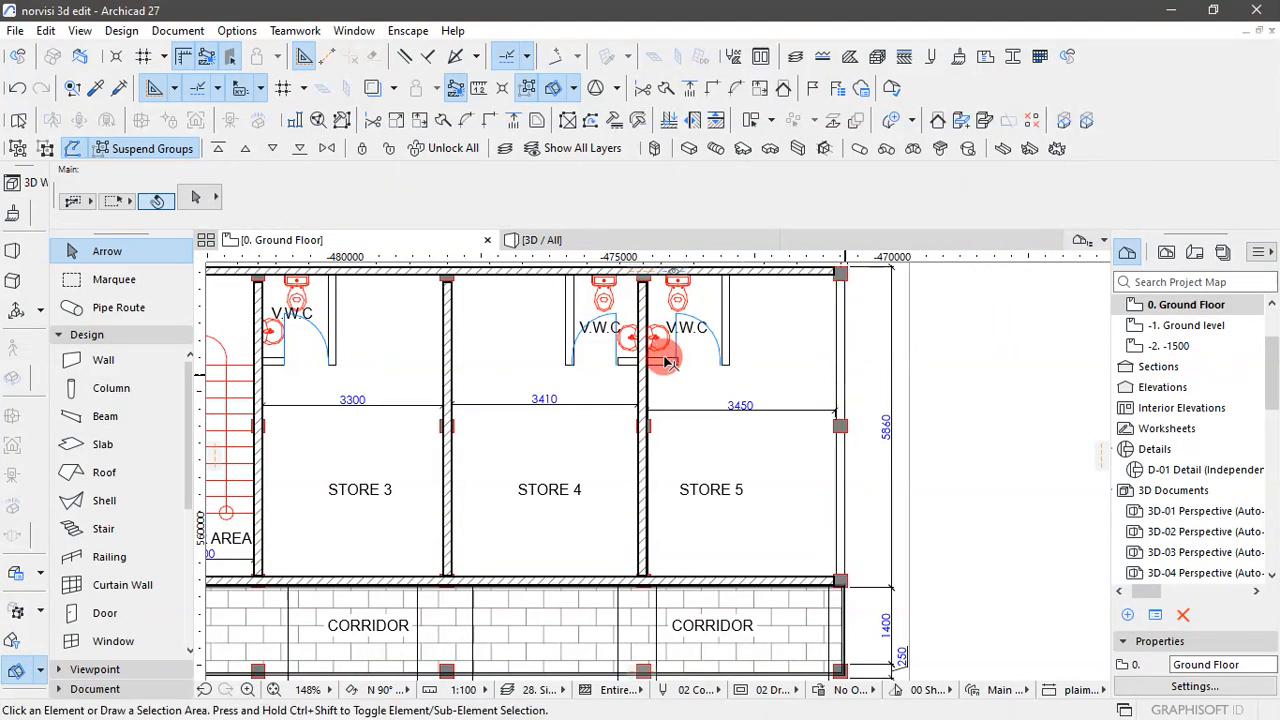
left_click(647, 364)
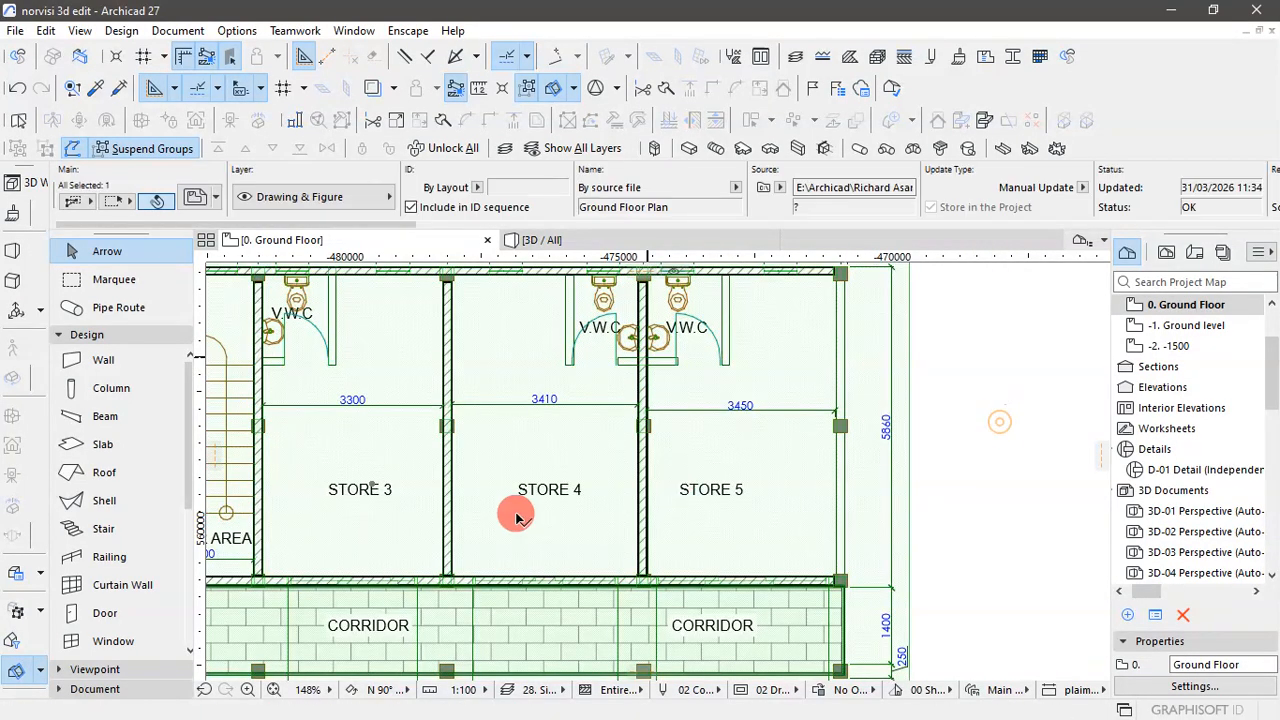
left_click(650, 495)
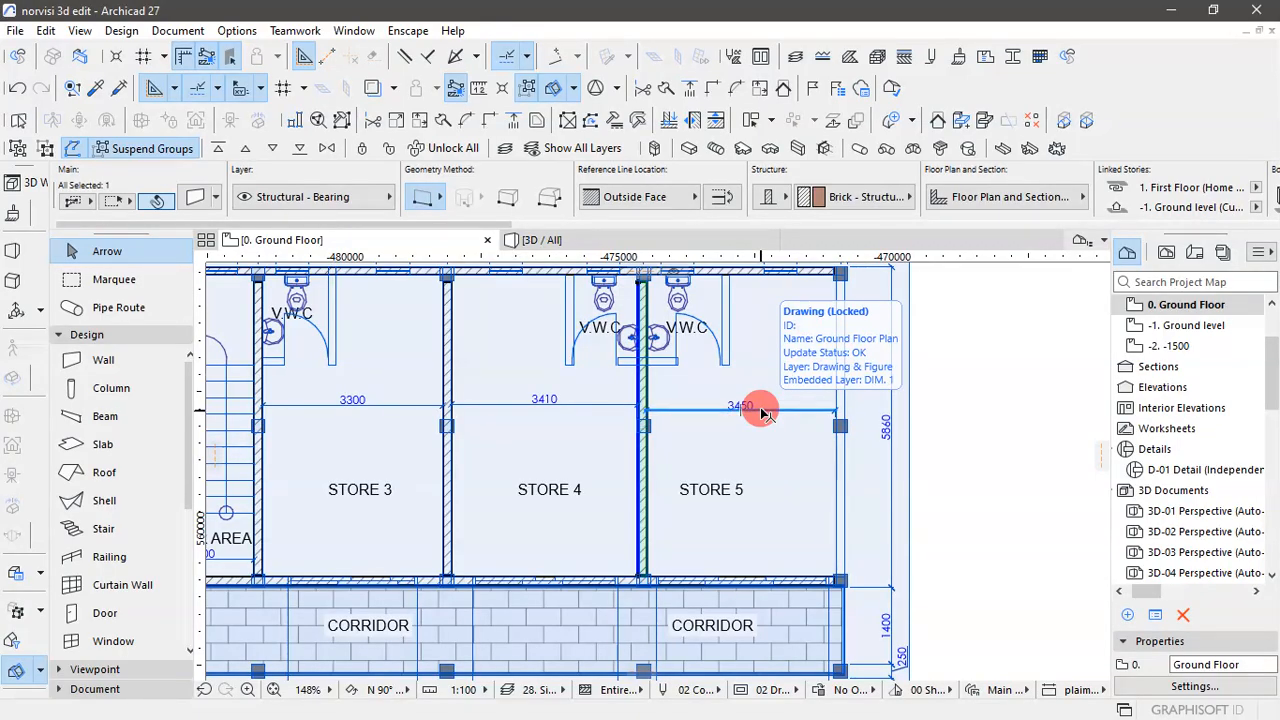
left_click(638, 407)
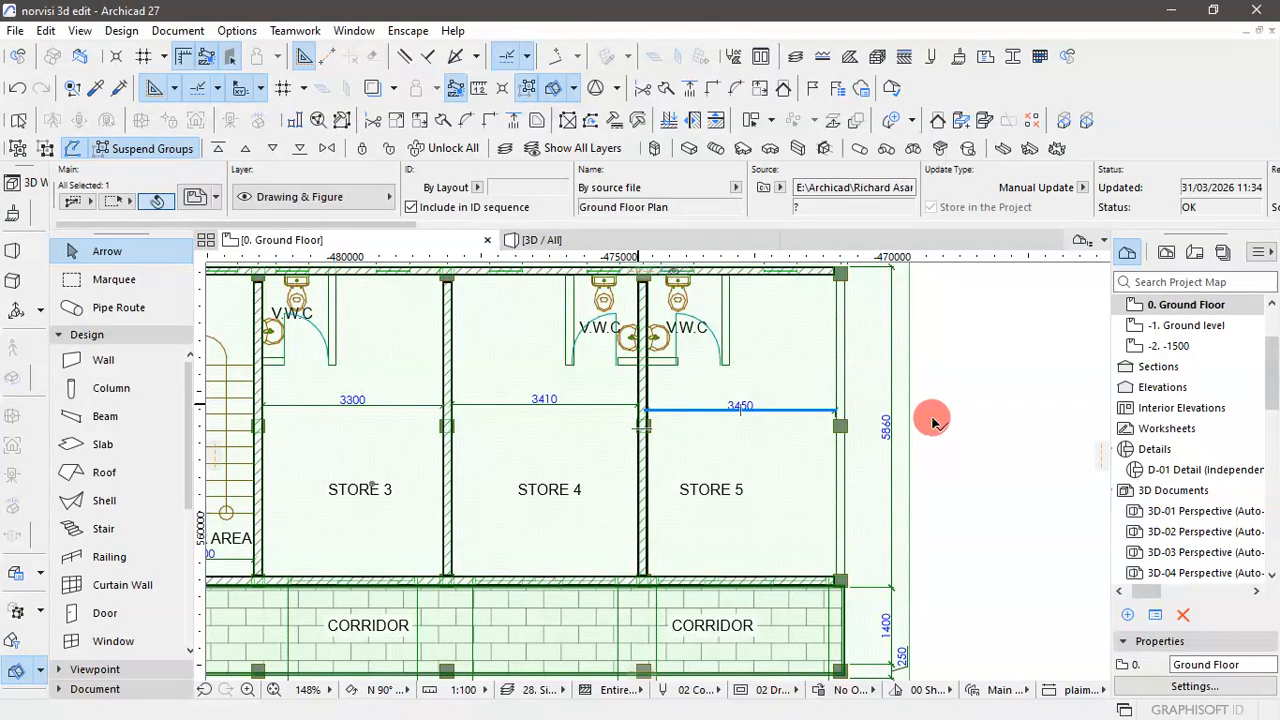
left_click(955, 447)
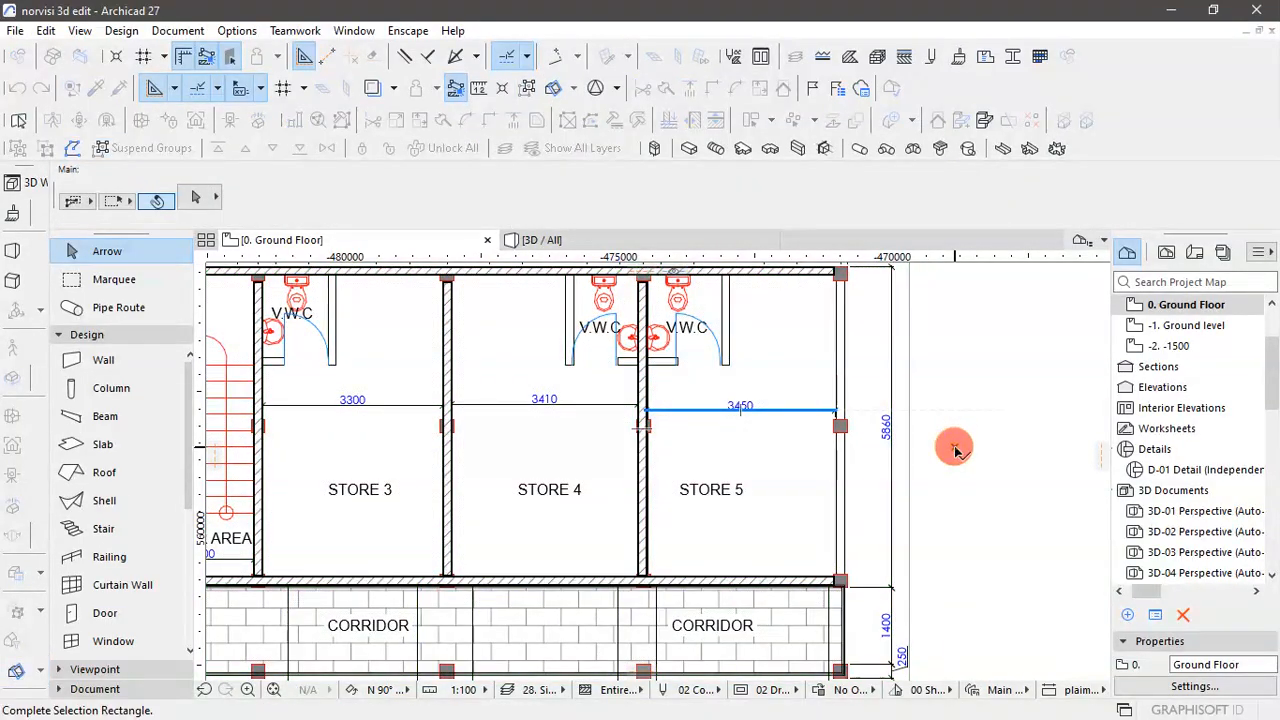
- Copy the wall between STORE 4 and STORE 5 horizontally onto the plan's outer wall line of STORE 5 and clear the selection
left_click(643, 484)
left_click(643, 483)
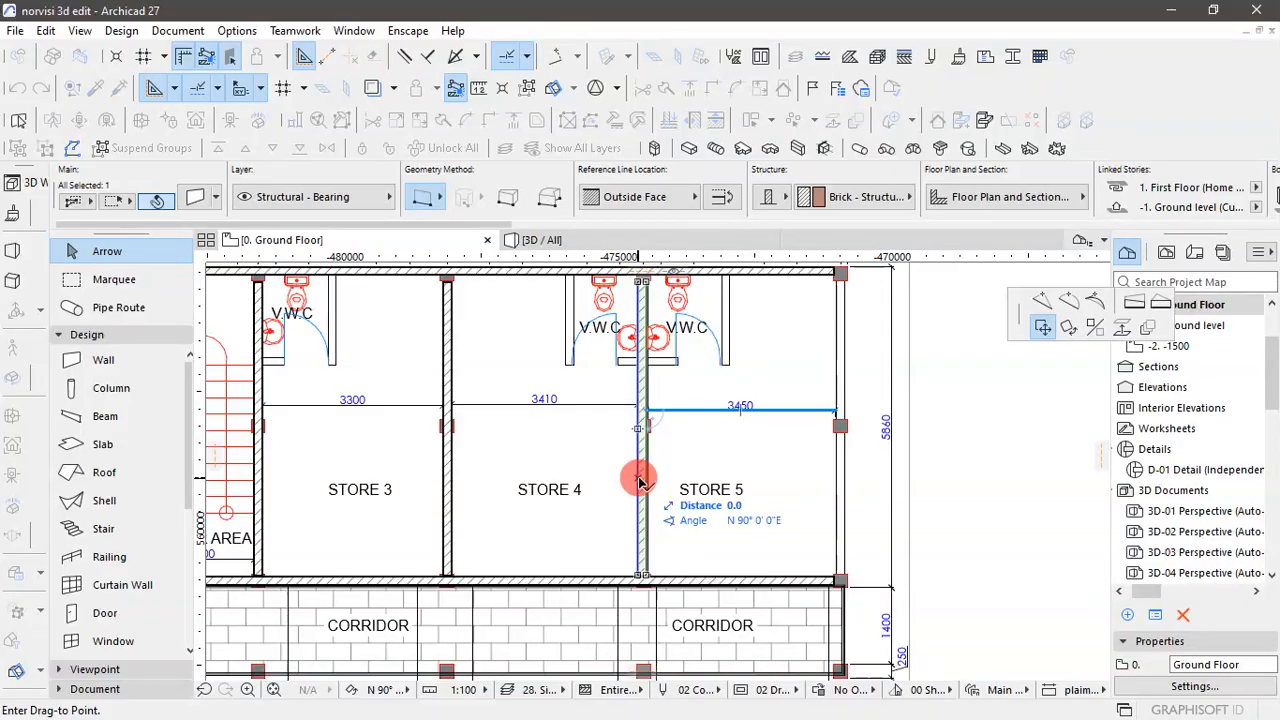
key("ctrl")
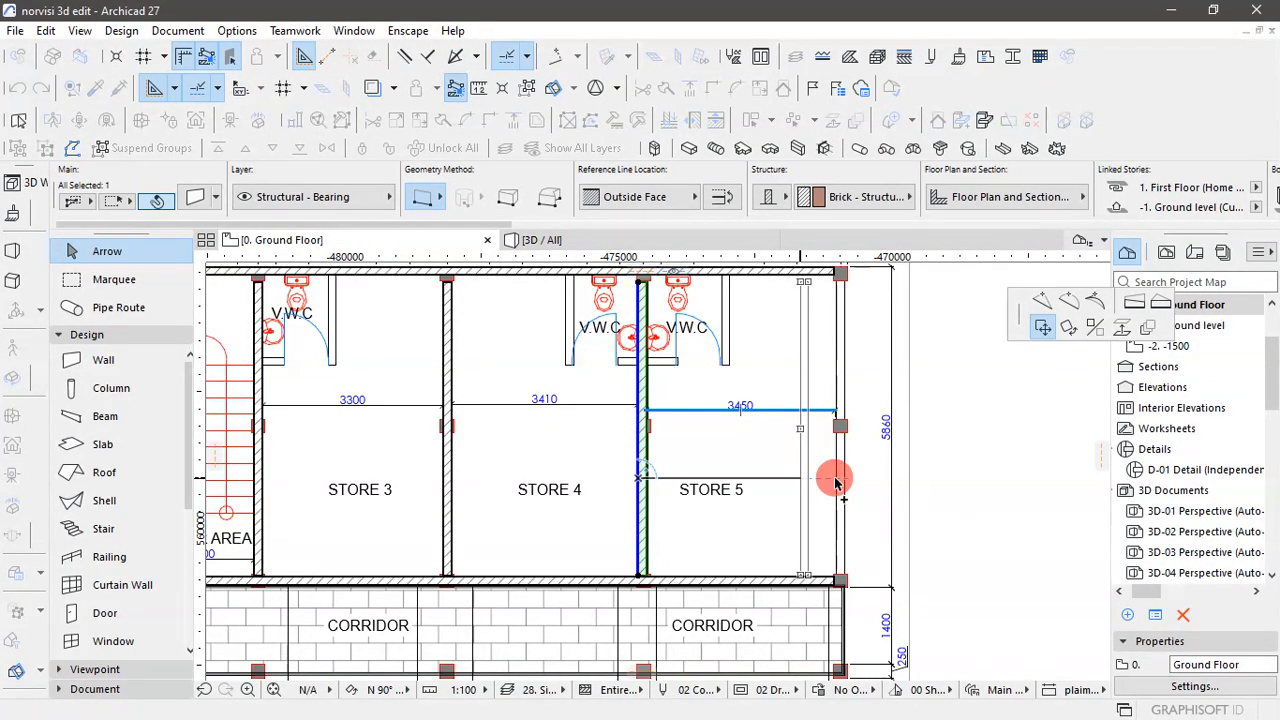
left_click(836, 484)
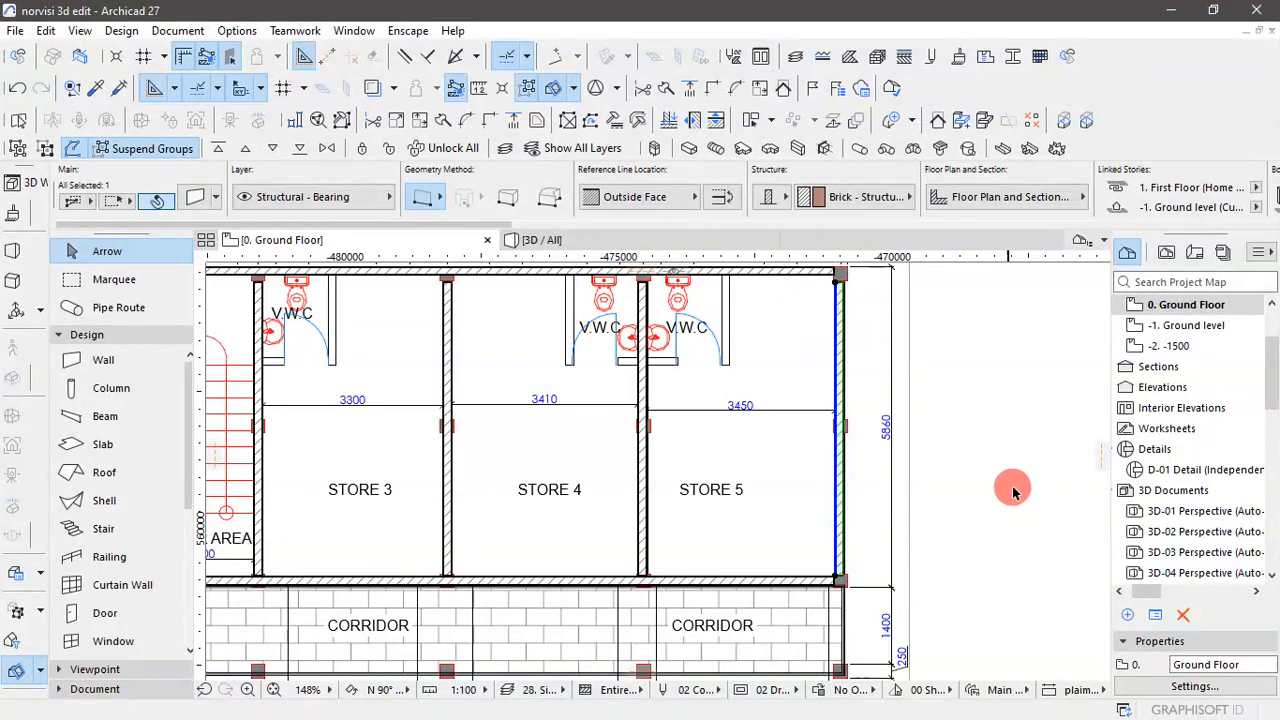
left_click(1014, 451)
- Examine the exterior and partition walls on the plan and from several angles in 3D, and return to the ground floor plan
scroll(1014, 451, "down", 3)
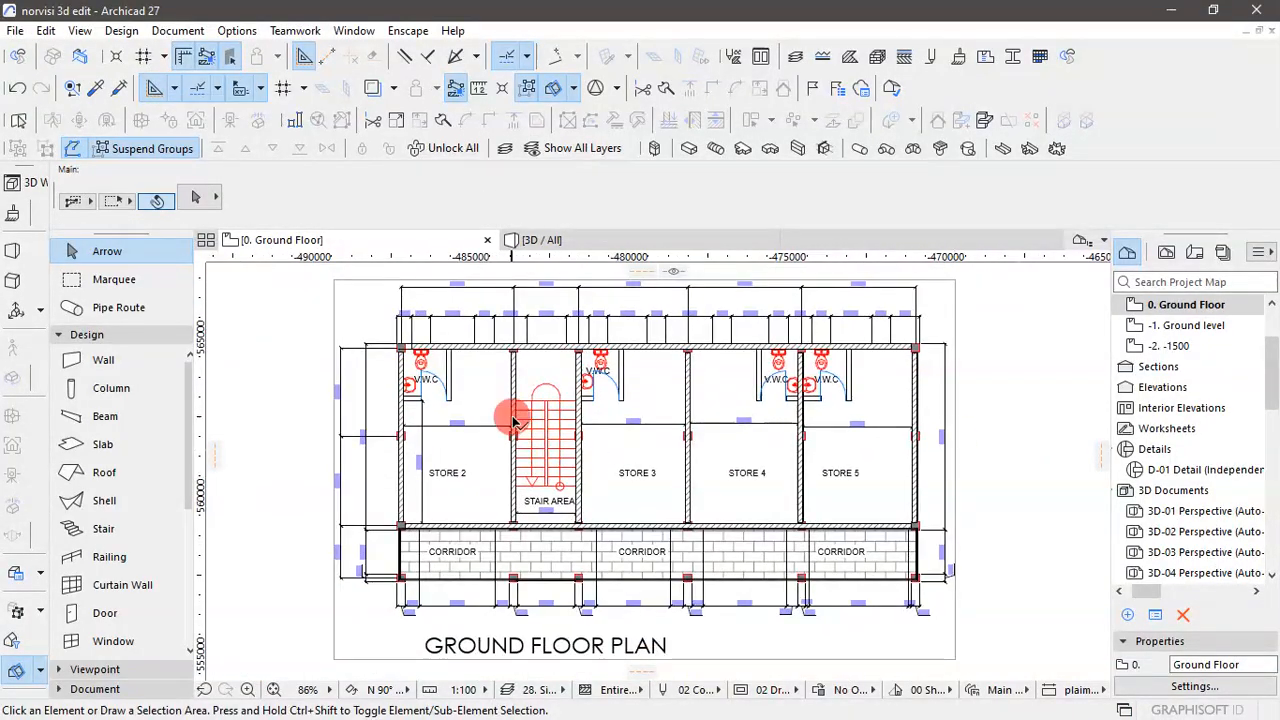
scroll(437, 362, "up", 5)
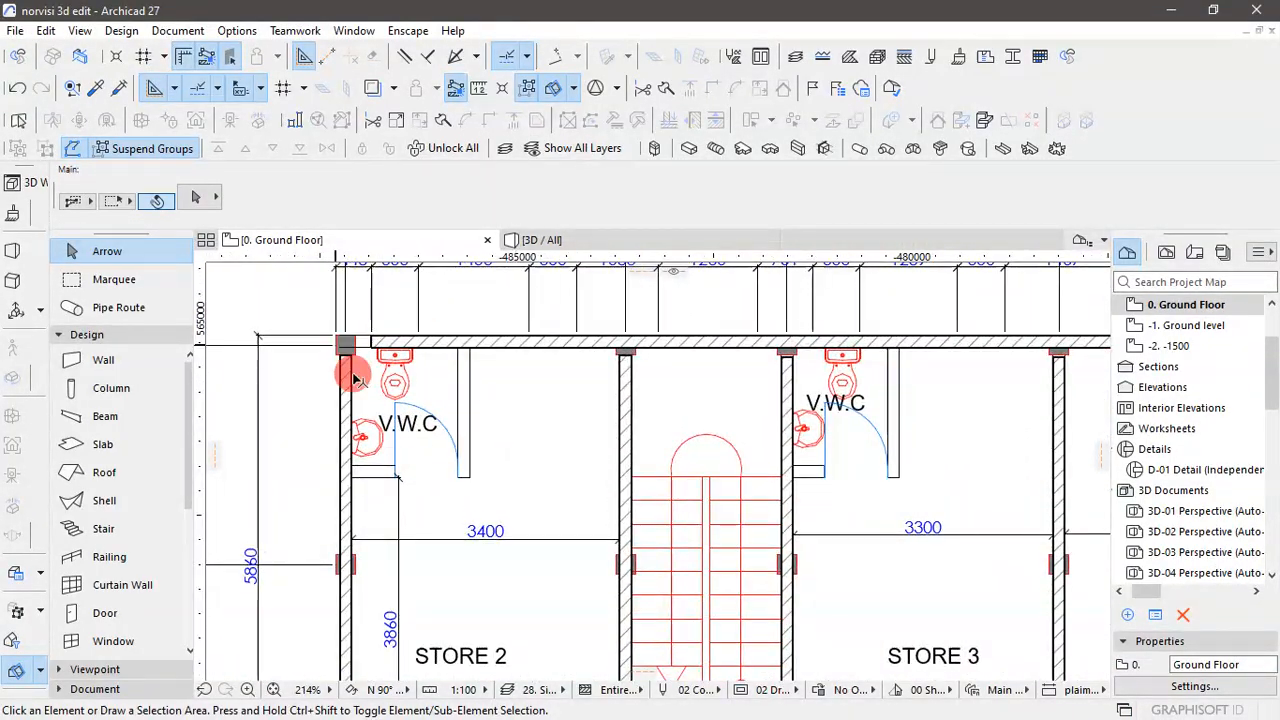
scroll(353, 378, "down", 5)
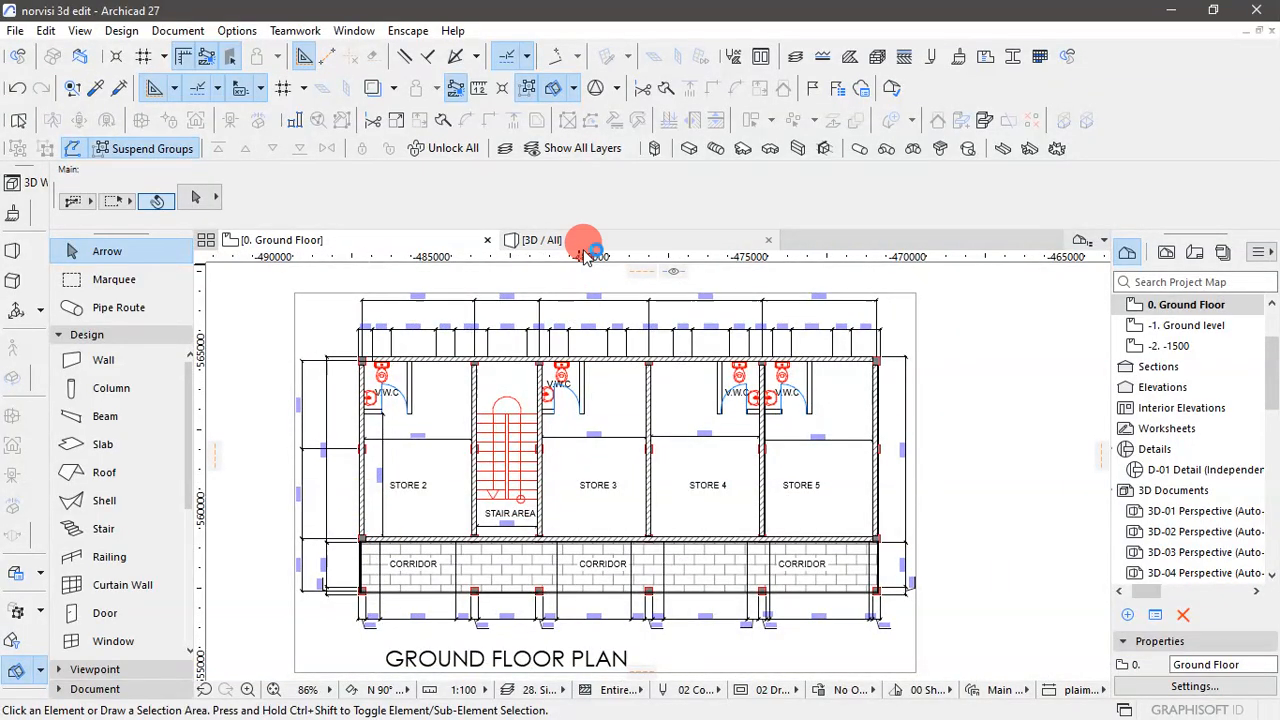
left_click(583, 244)
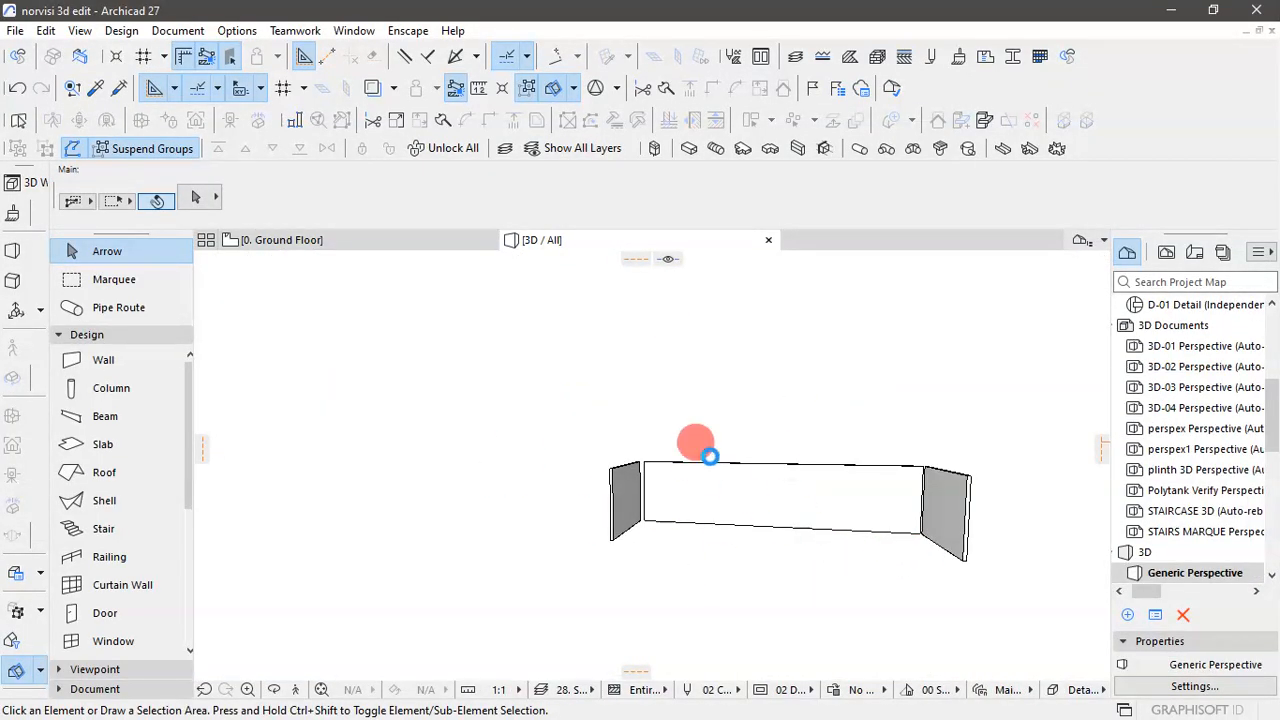
scroll(755, 446, "up", 3)
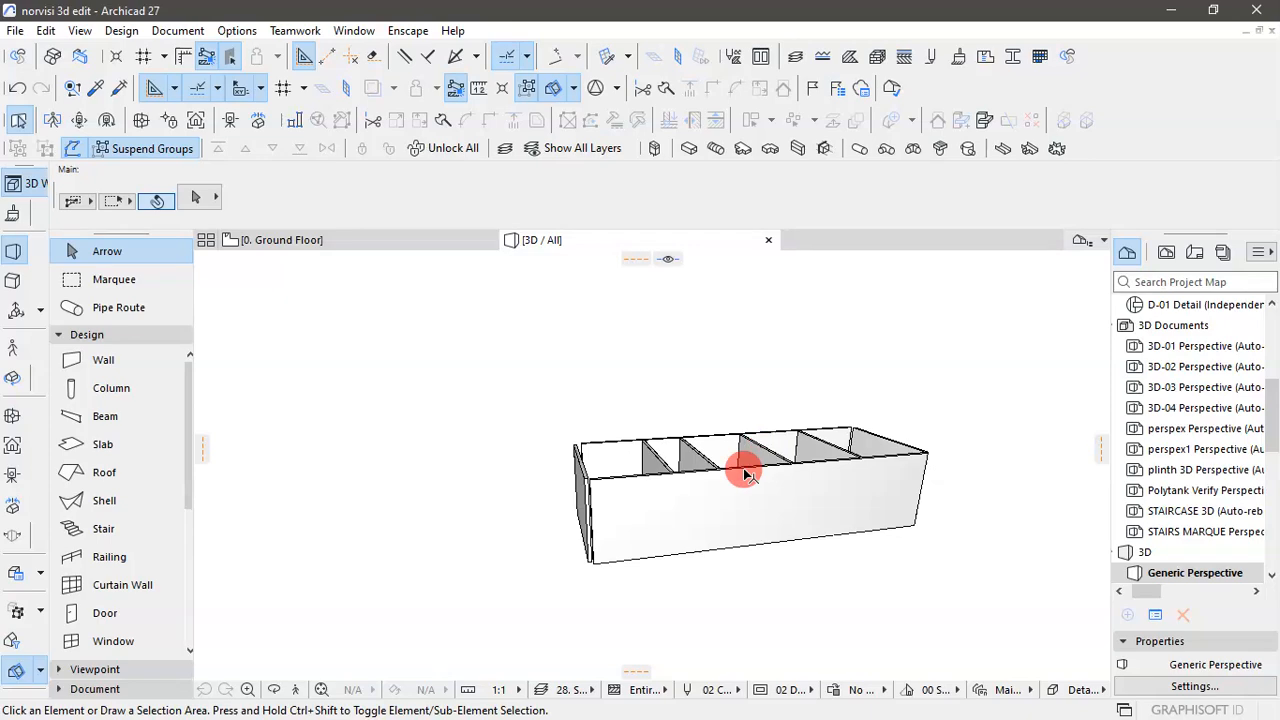
scroll(632, 512, "up", 2)
scroll(752, 556, "down", 2)
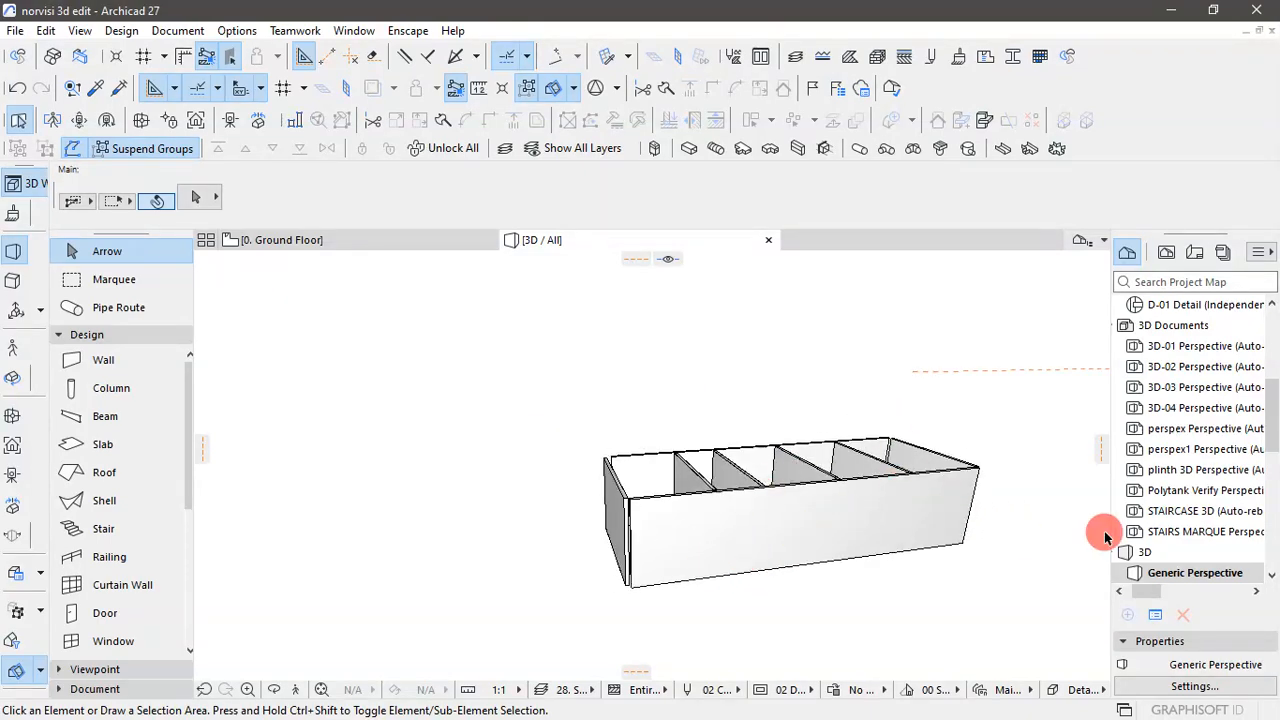
scroll(981, 450, "down", 1)
scroll(981, 446, "up", 4)
scroll(982, 446, "down", 3)
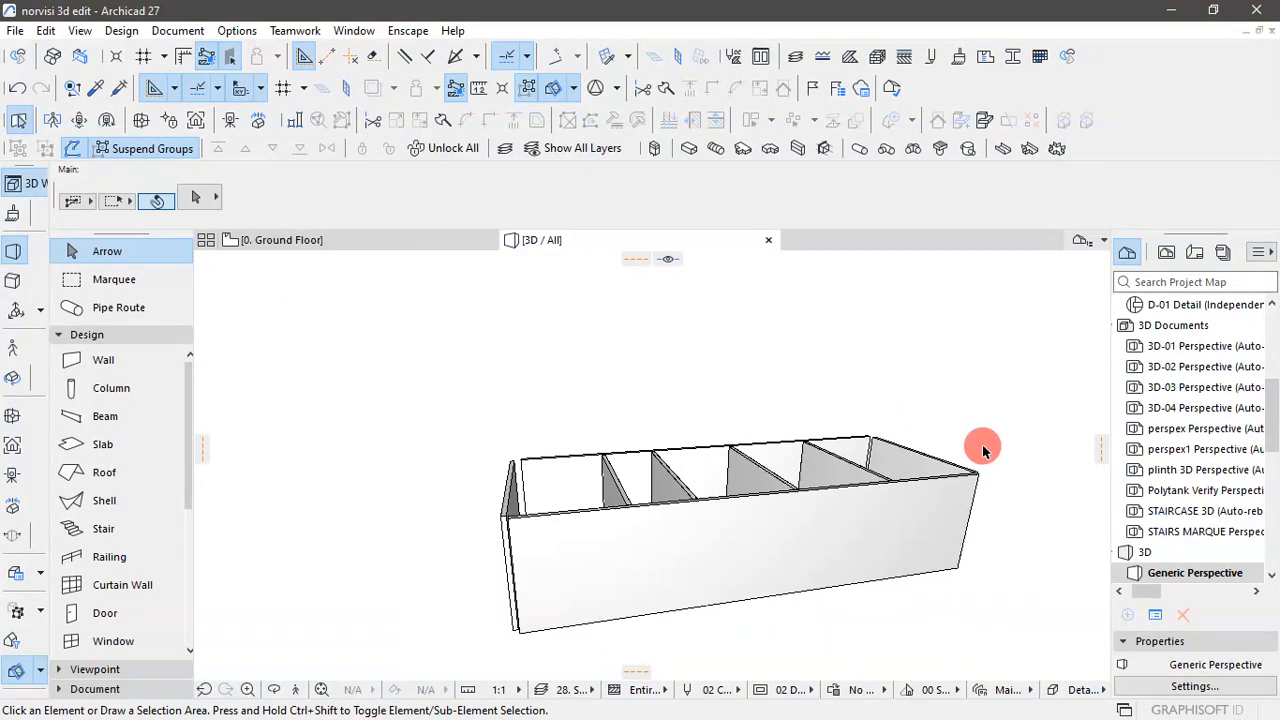
mouse_move(1007, 467)
left_mouse_down()
mouse_move(960, 549)
mouse_move(780, 603)
mouse_move(843, 463)
mouse_move(734, 403)
mouse_move(771, 471)
mouse_move(677, 580)
mouse_move(763, 560)
mouse_move(854, 425)
mouse_move(765, 470)
left_mouse_up()
left_click(314, 242)
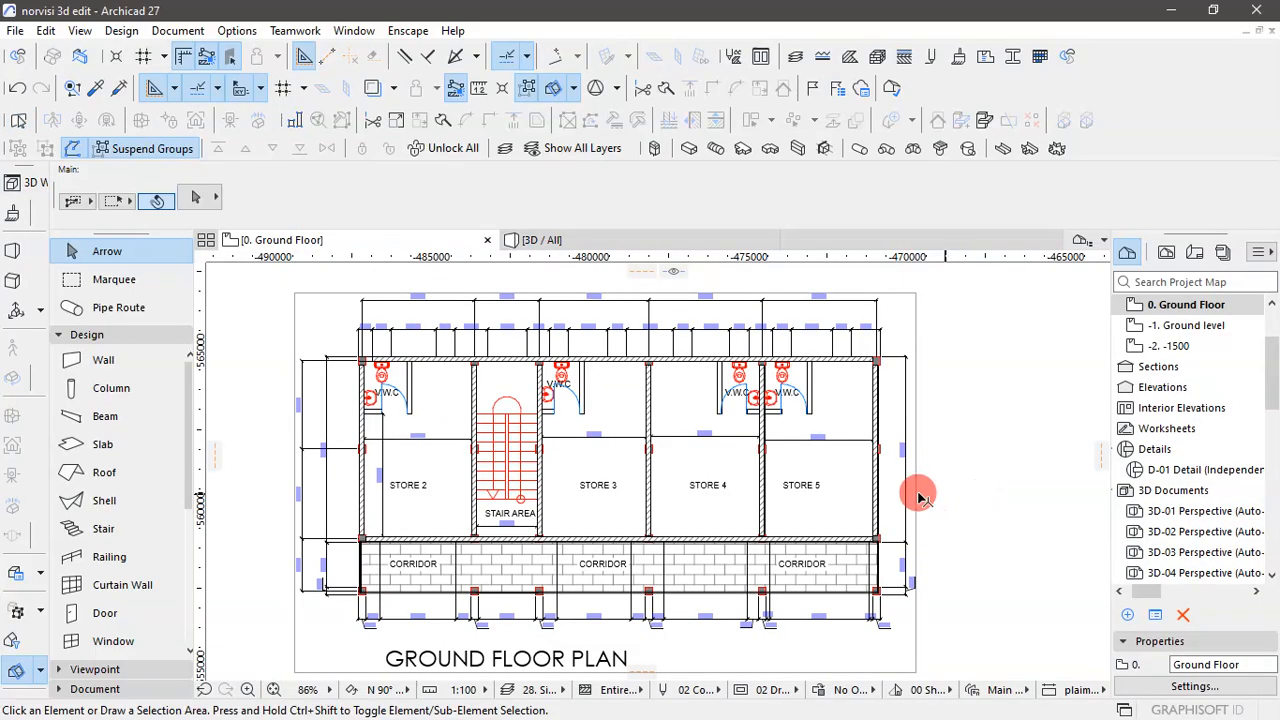
- Intersect the toilet-side exterior wall with the outer wall of STORE 2 so they meet at the corner
scroll(360, 380, "up", 6)
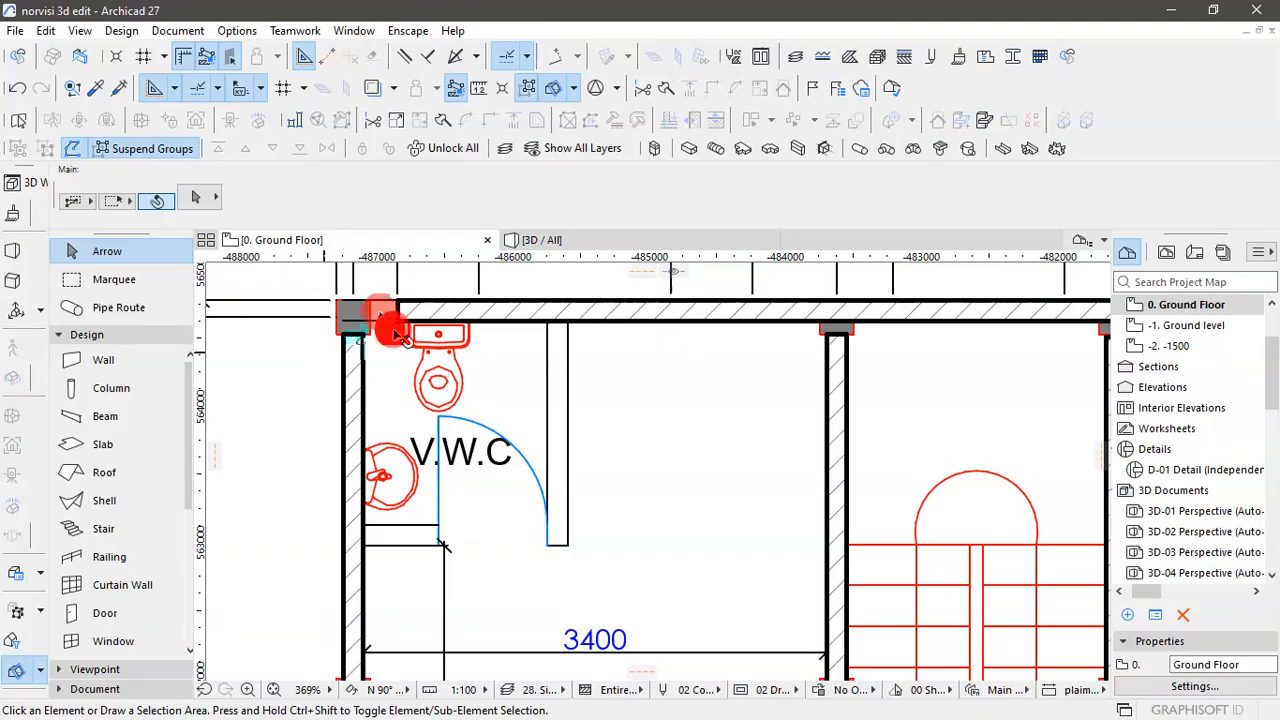
scroll(586, 374, "down", 2)
scroll(490, 347, "up", 1)
scroll(490, 347, "up", 1)
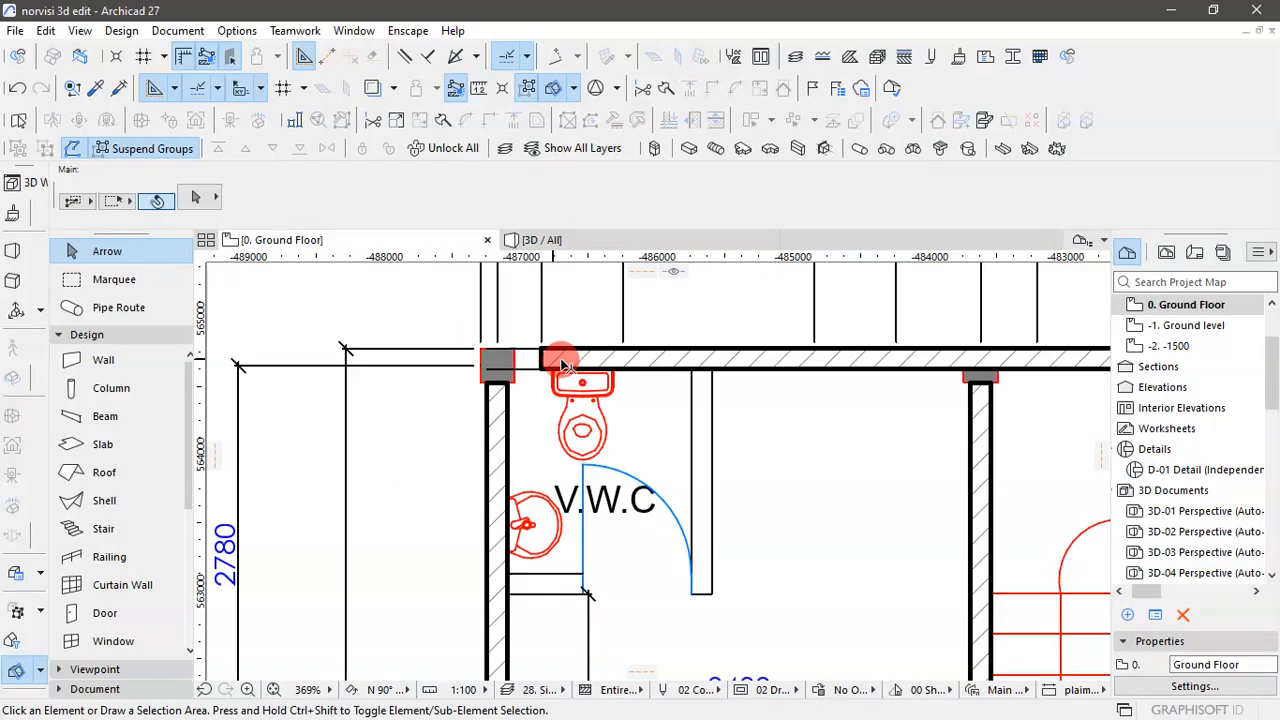
left_click(565, 358)
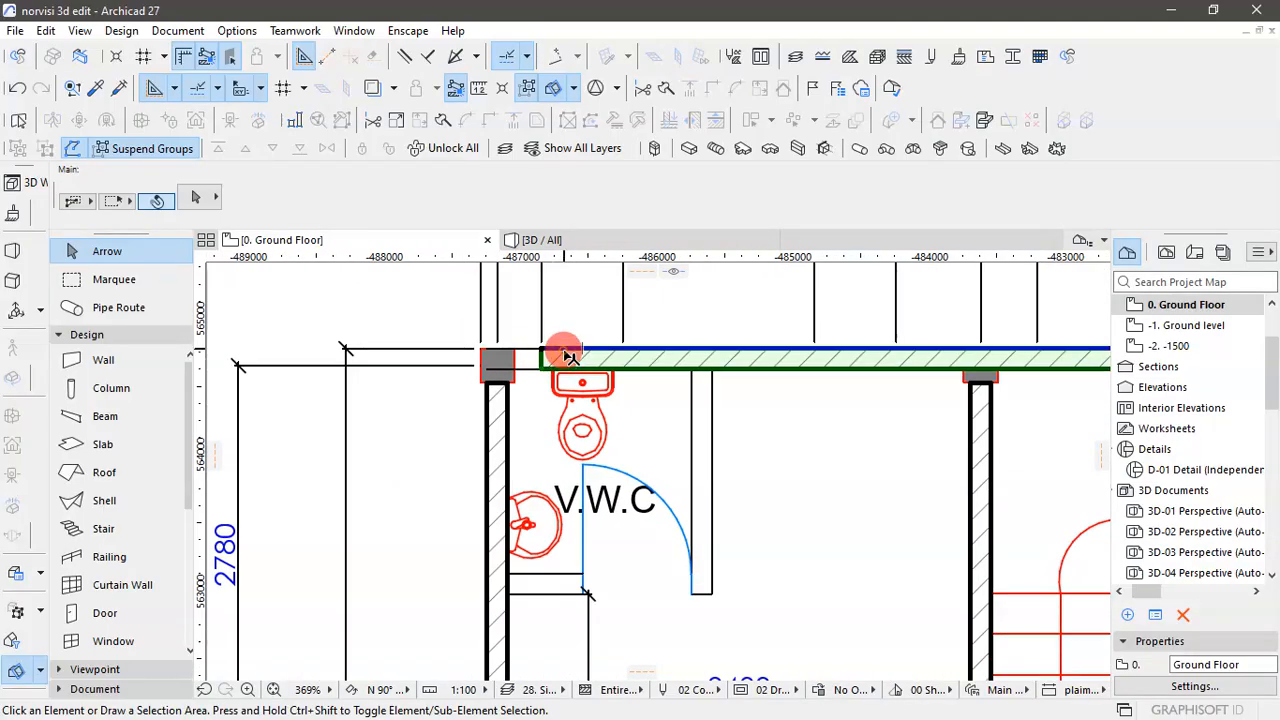
left_click(505, 401, "shift")
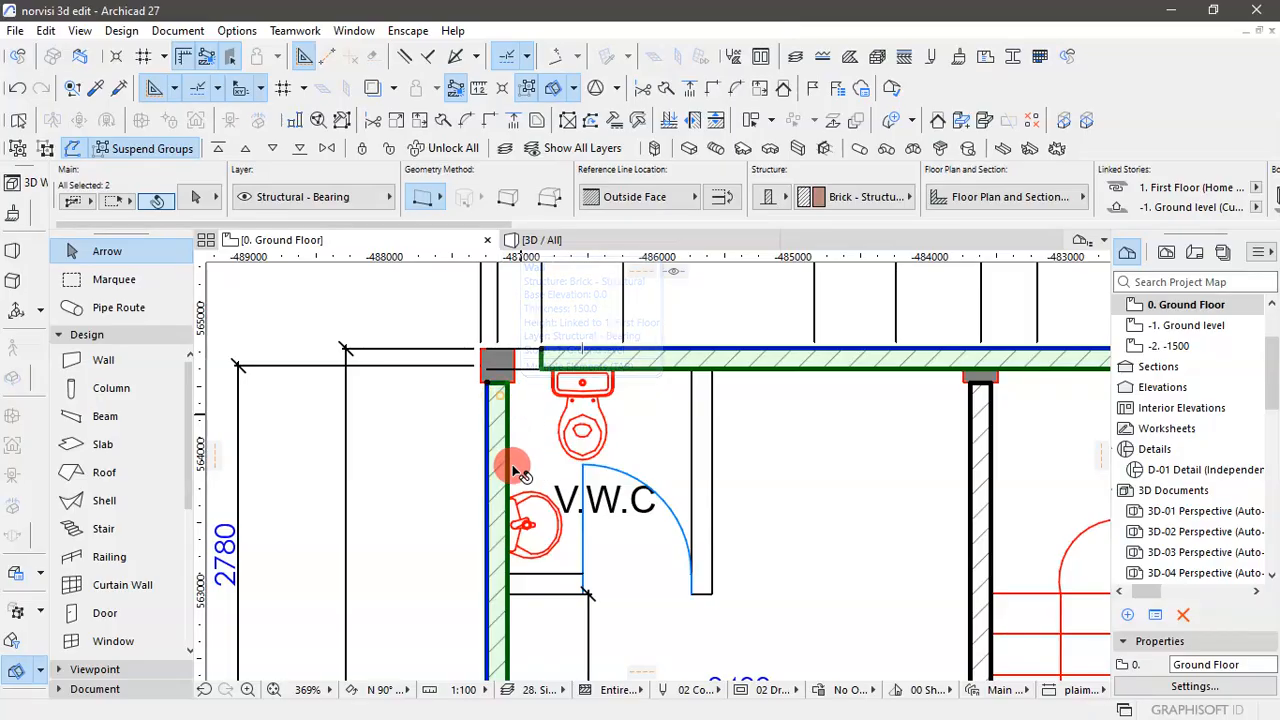
left_click(489, 122)
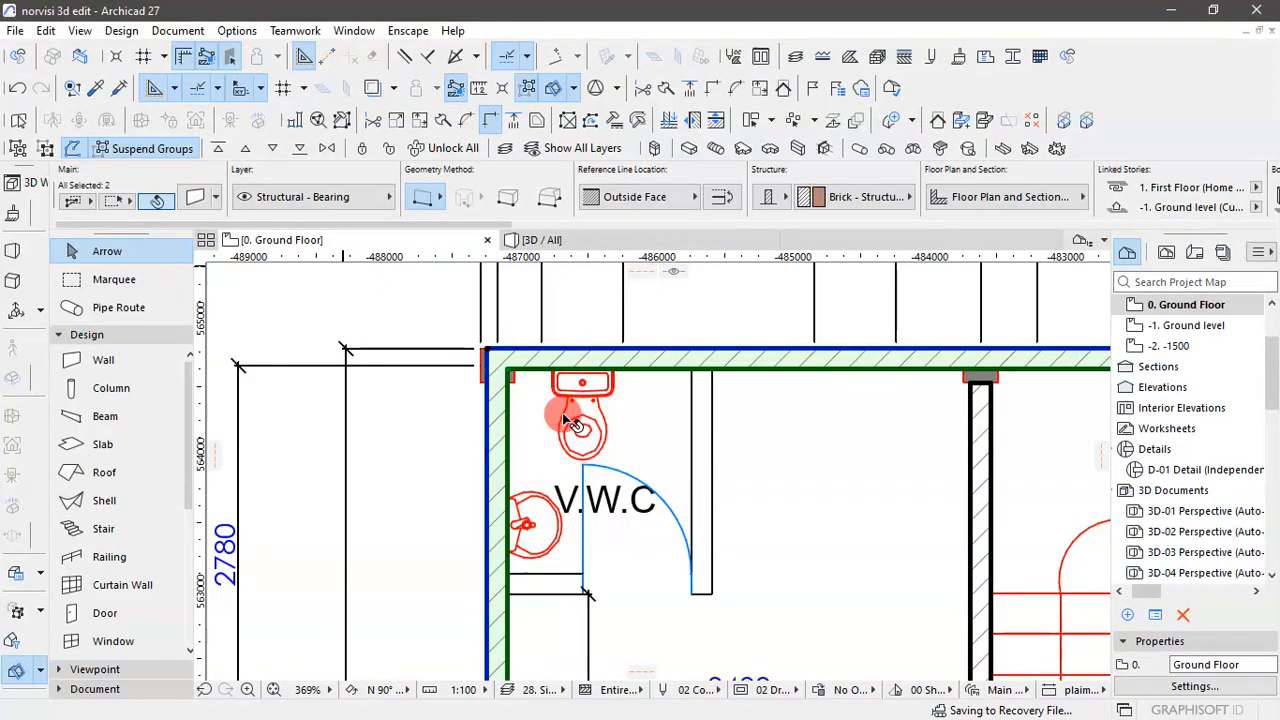
- Intersect the toilet-side exterior wall with the outer wall of STORE 5 at their corner and clear the selection
scroll(541, 392, "down", 7)
scroll(1049, 383, "up", 8)
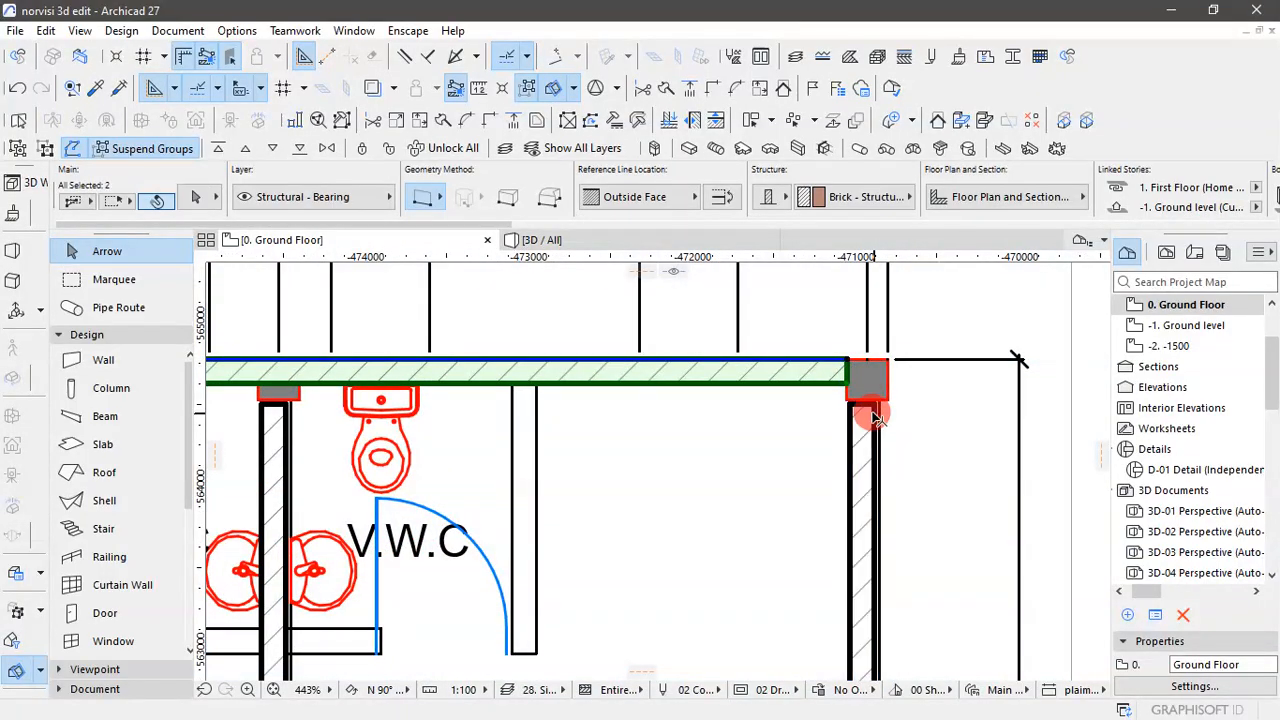
left_click(875, 416, "shift")
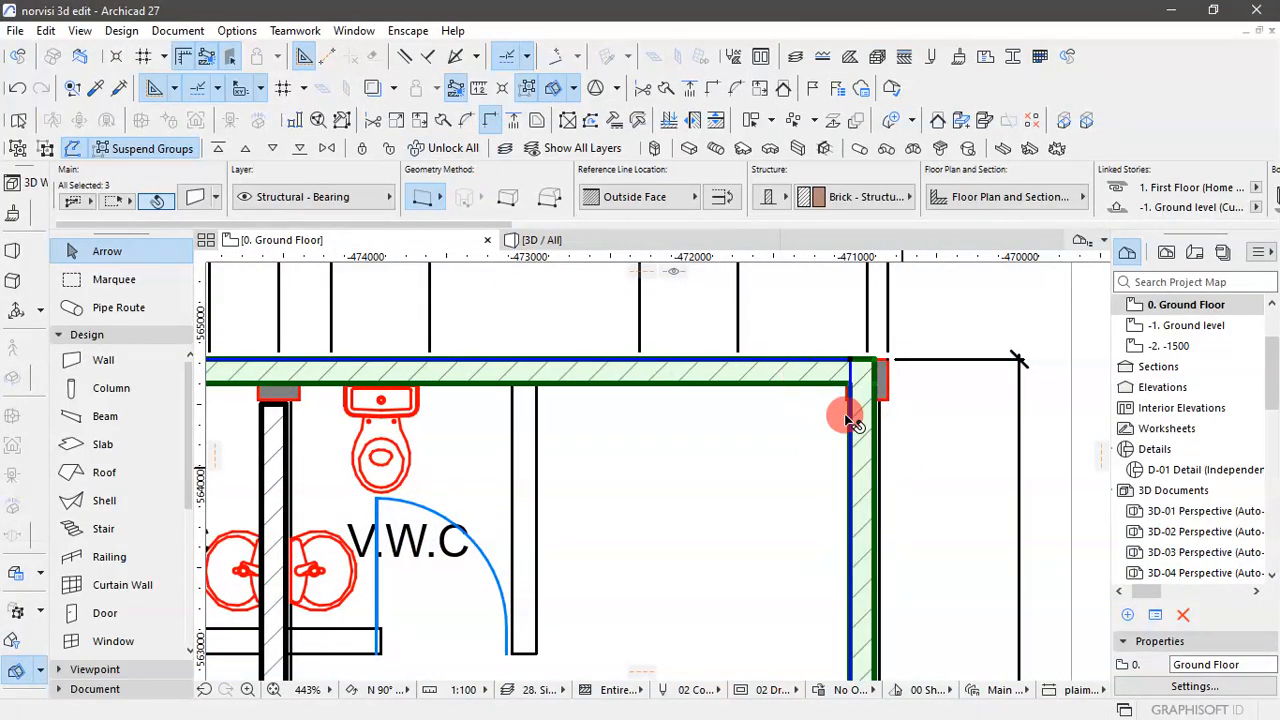
scroll(849, 395, "down", 6)
left_click(1037, 482)
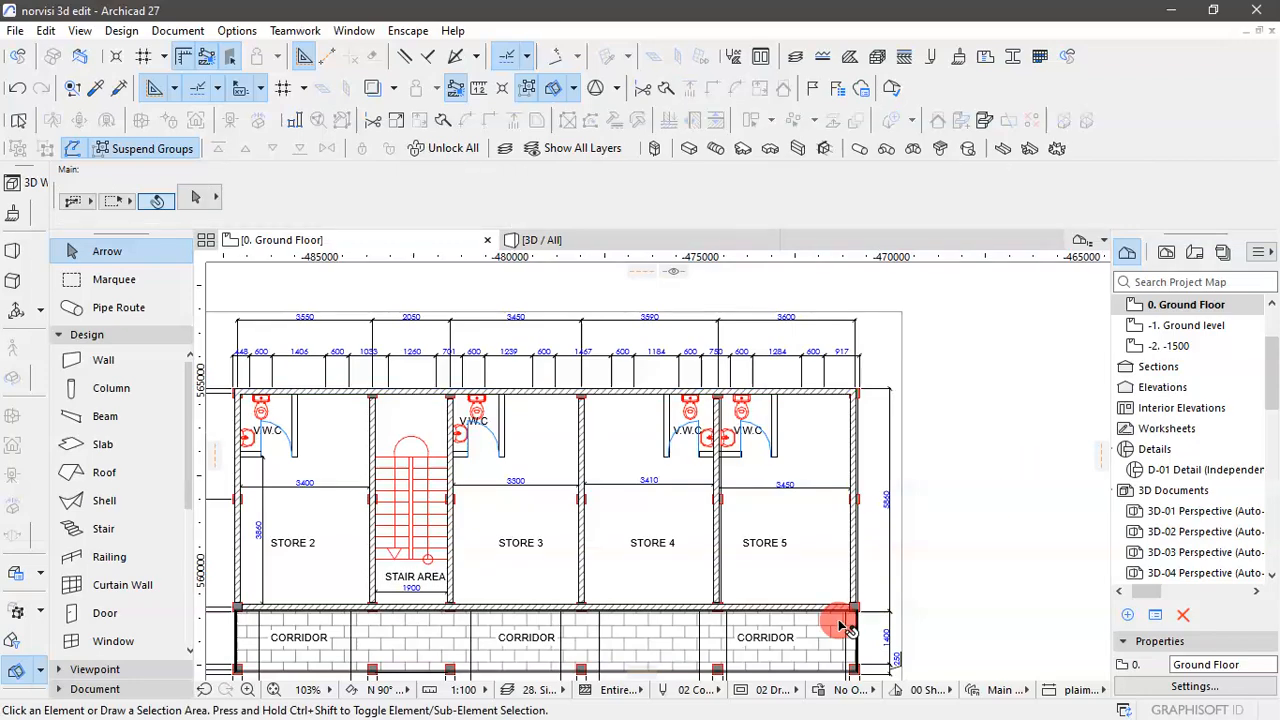
- Intersect the corridor-side exterior wall with the outer walls of STORE 5 and STORE 2 at both corners and clear the selection
scroll(849, 610, "up", 5)
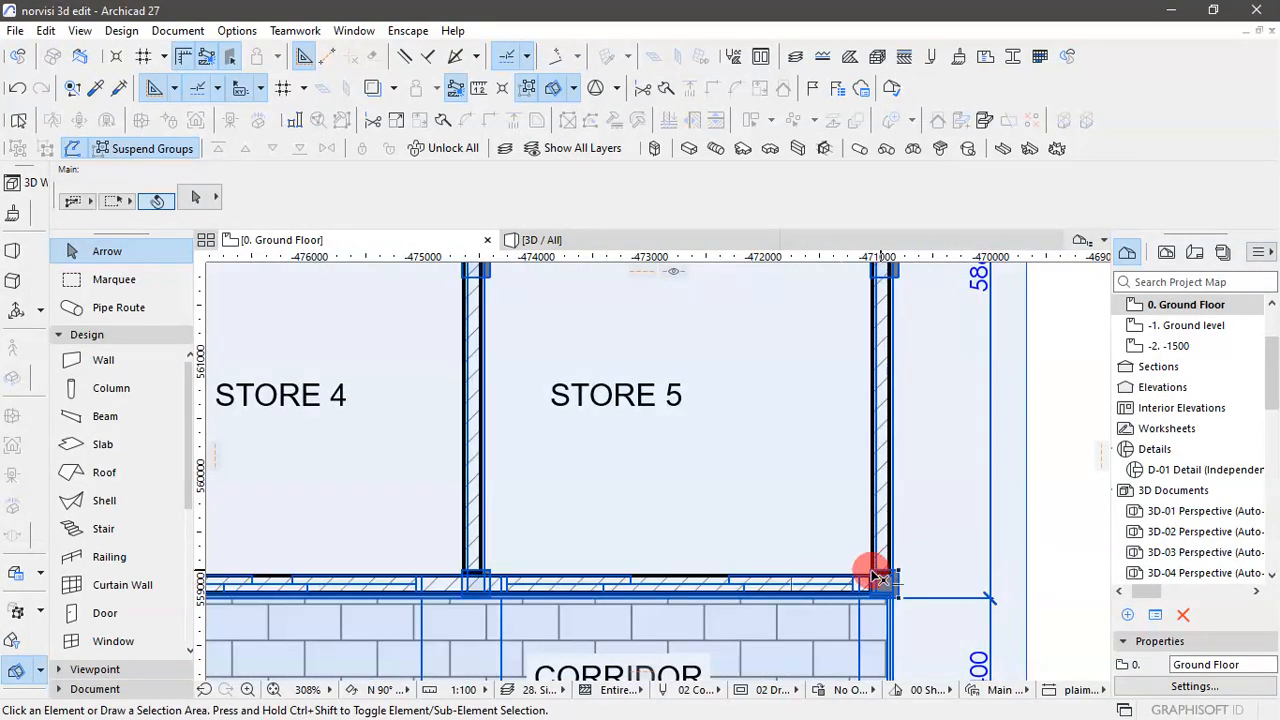
scroll(1034, 520, "down", 3)
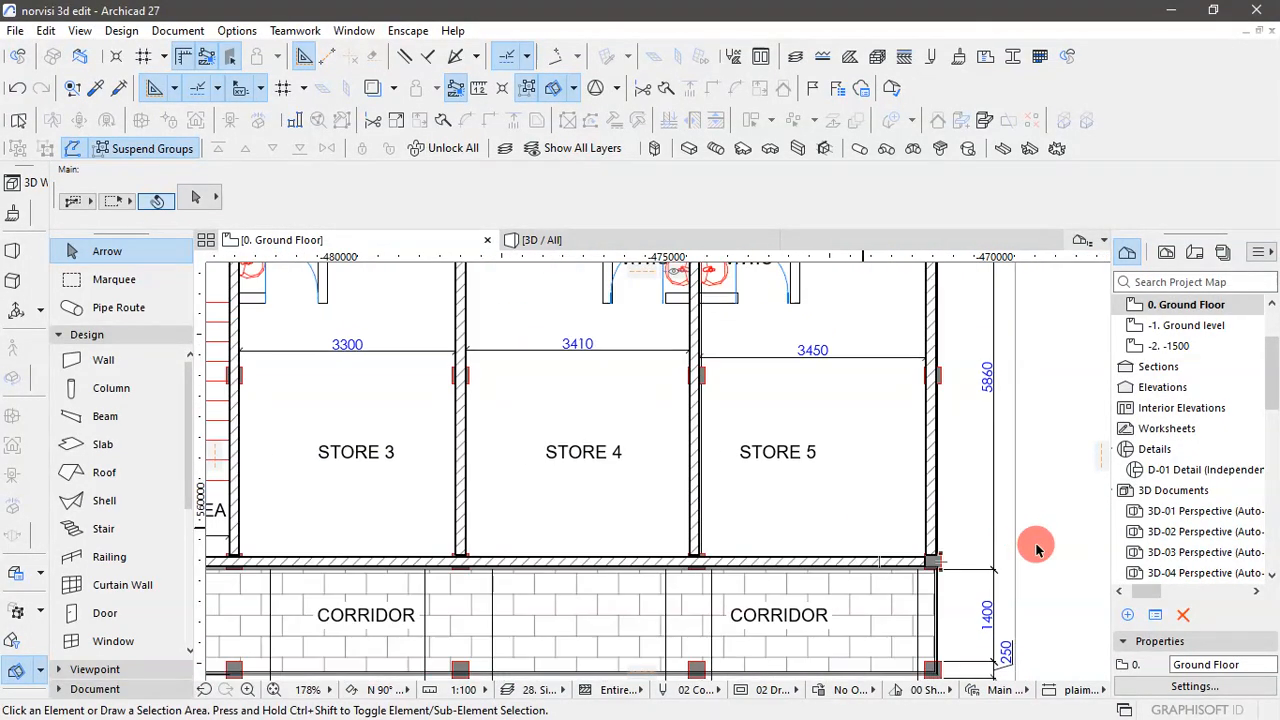
left_click(1029, 550)
left_click(1041, 556)
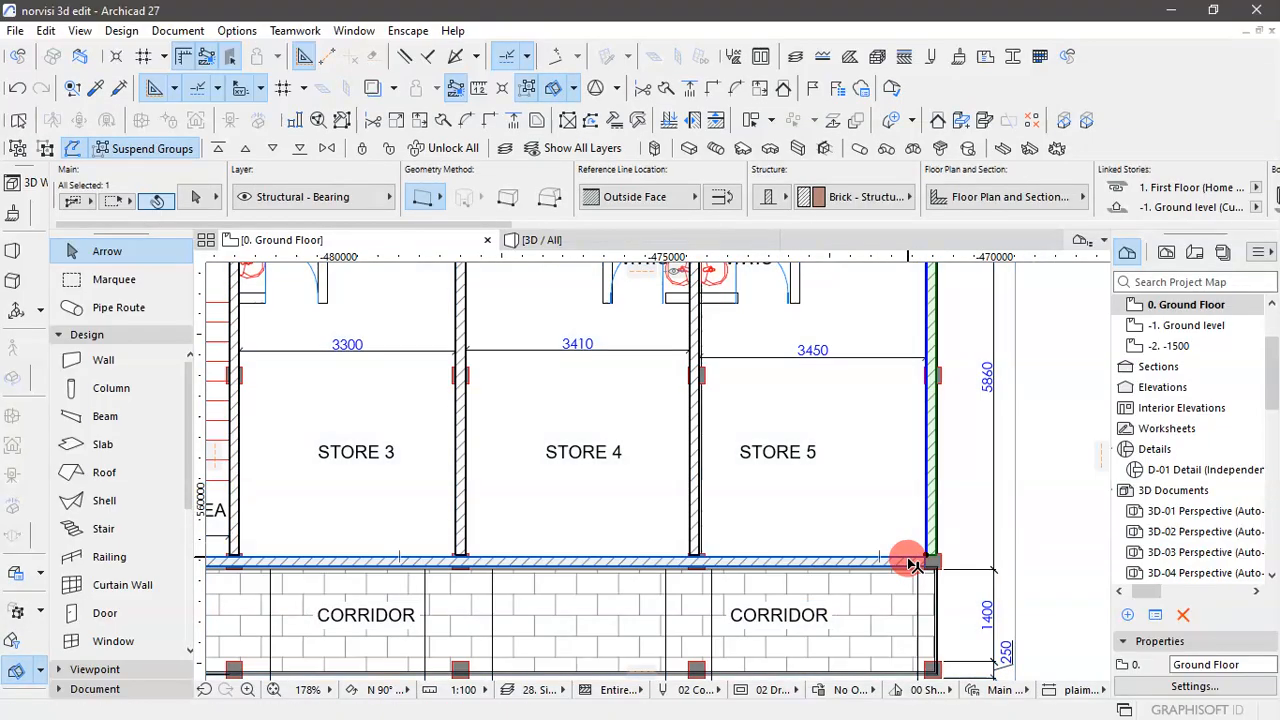
left_click(907, 558, "shift")
scroll(1016, 560, "down", 5)
scroll(714, 571, "up", 8)
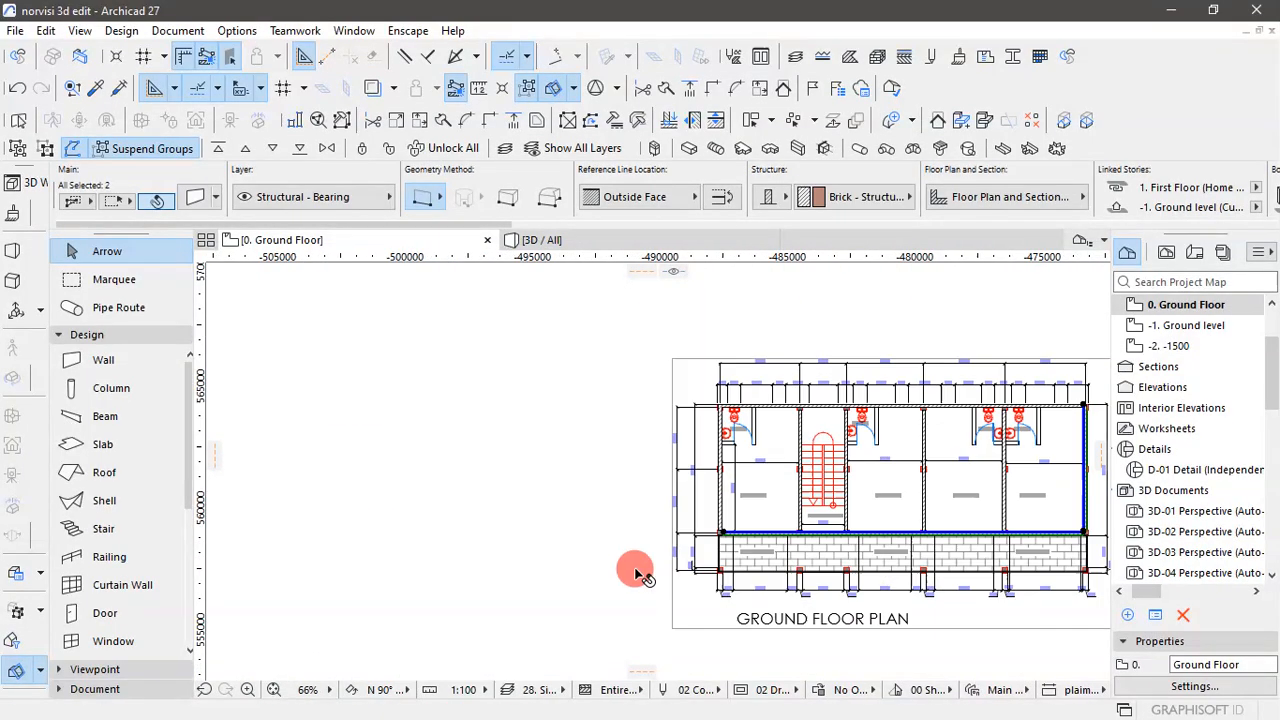
scroll(971, 418, "up", 2)
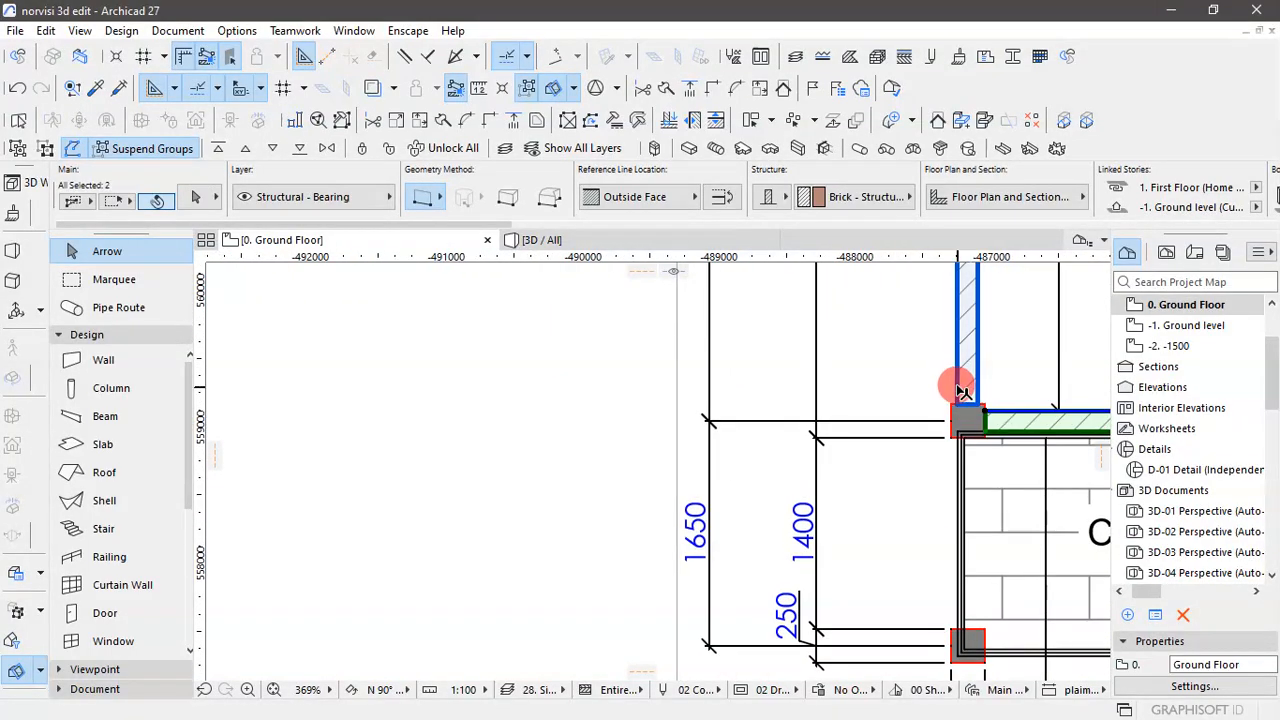
left_click(962, 392, "shift")
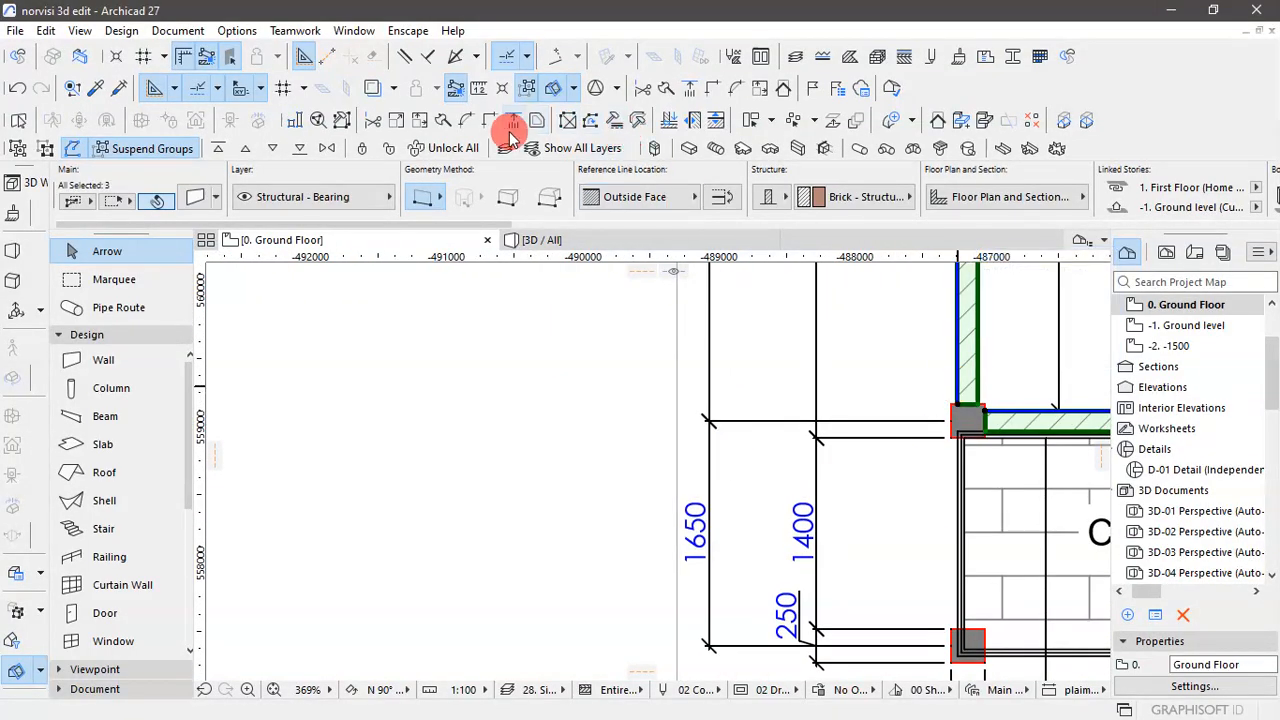
scroll(600, 560, "down", 10)
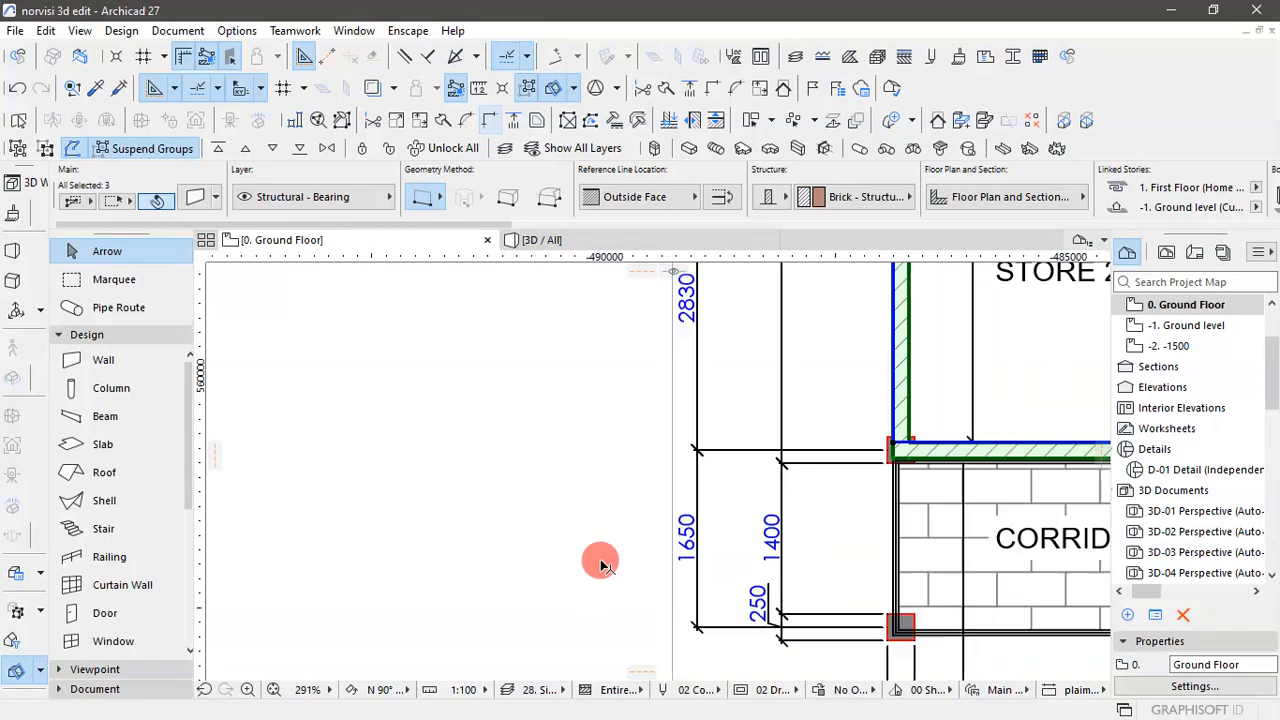
scroll(1052, 542, "up", 8)
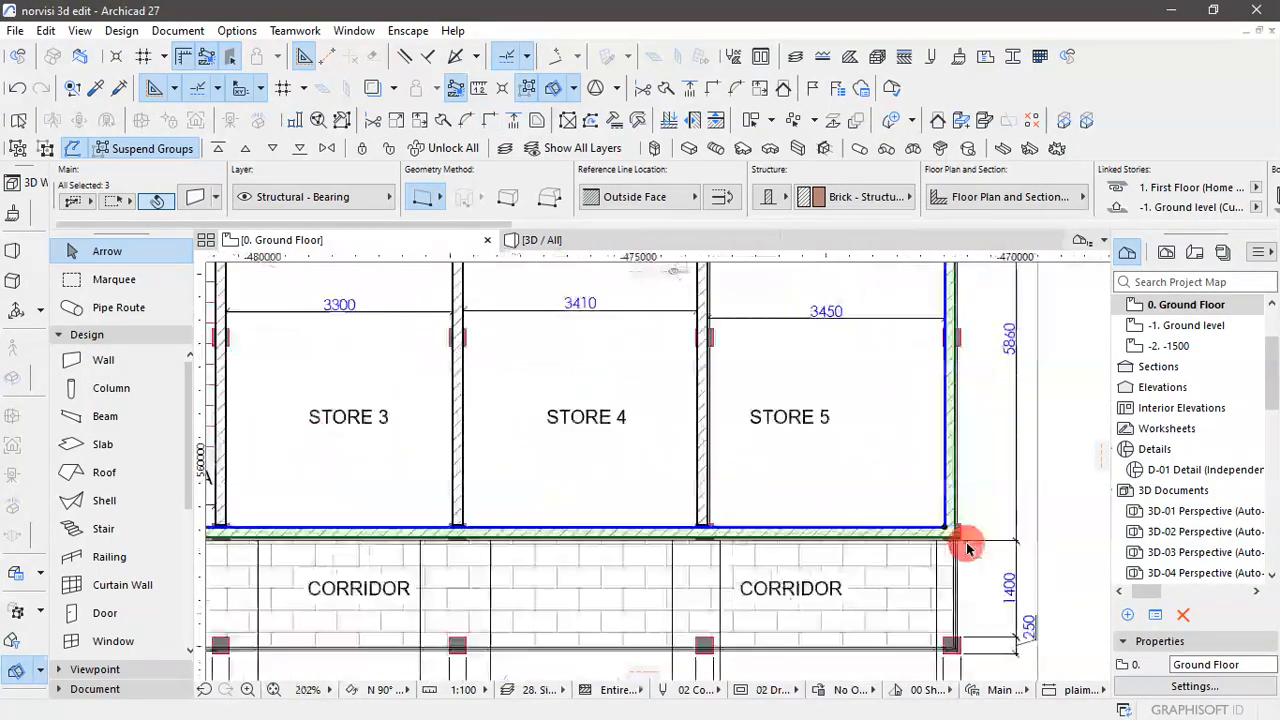
scroll(792, 545, "down", 4)
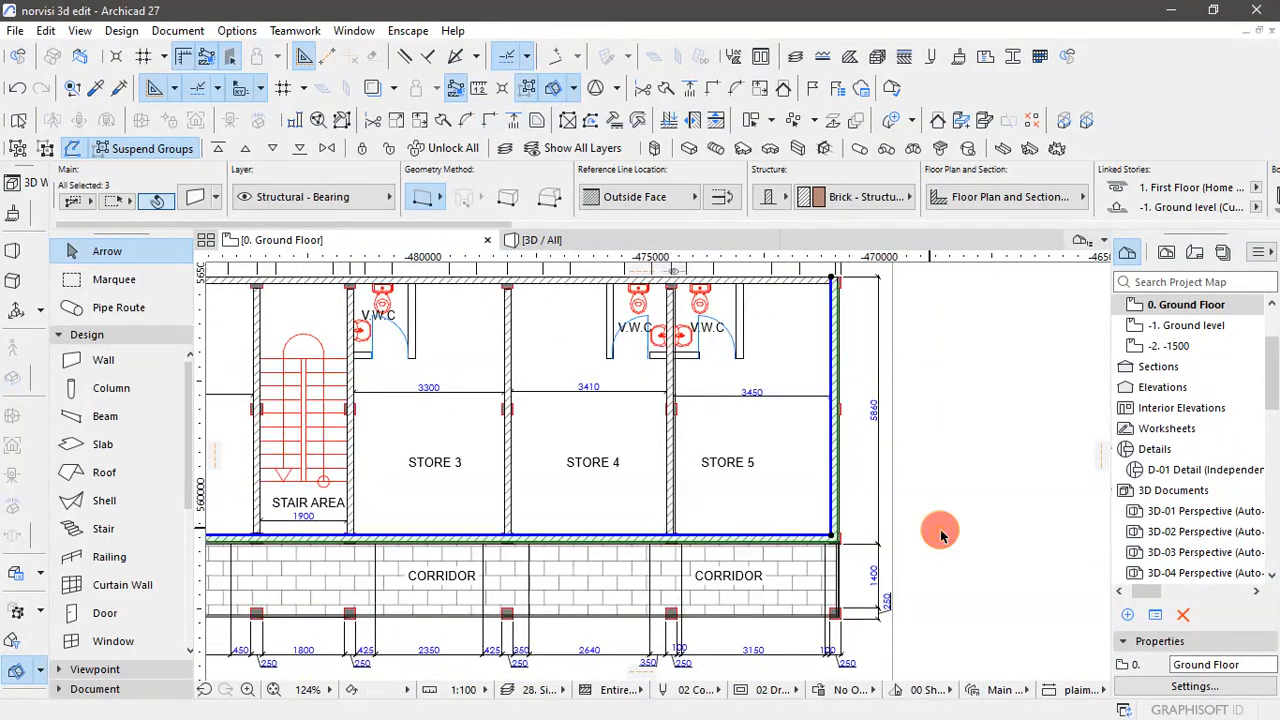
left_click(940, 529)
- Adjust the four partition walls between the stores and stair area to reach the toilet-side exterior wall, and clear the selection
scroll(940, 529, "down", 5)
scroll(600, 420, "up", 8)
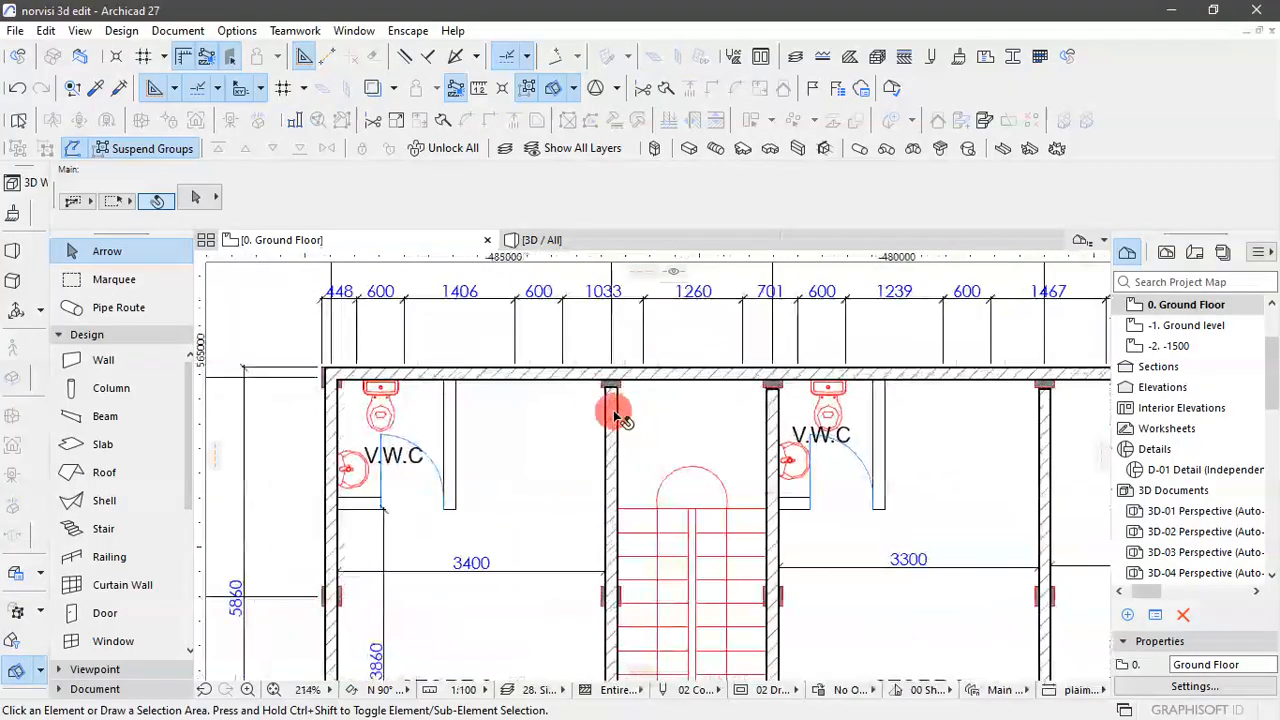
scroll(593, 400, "down", 3)
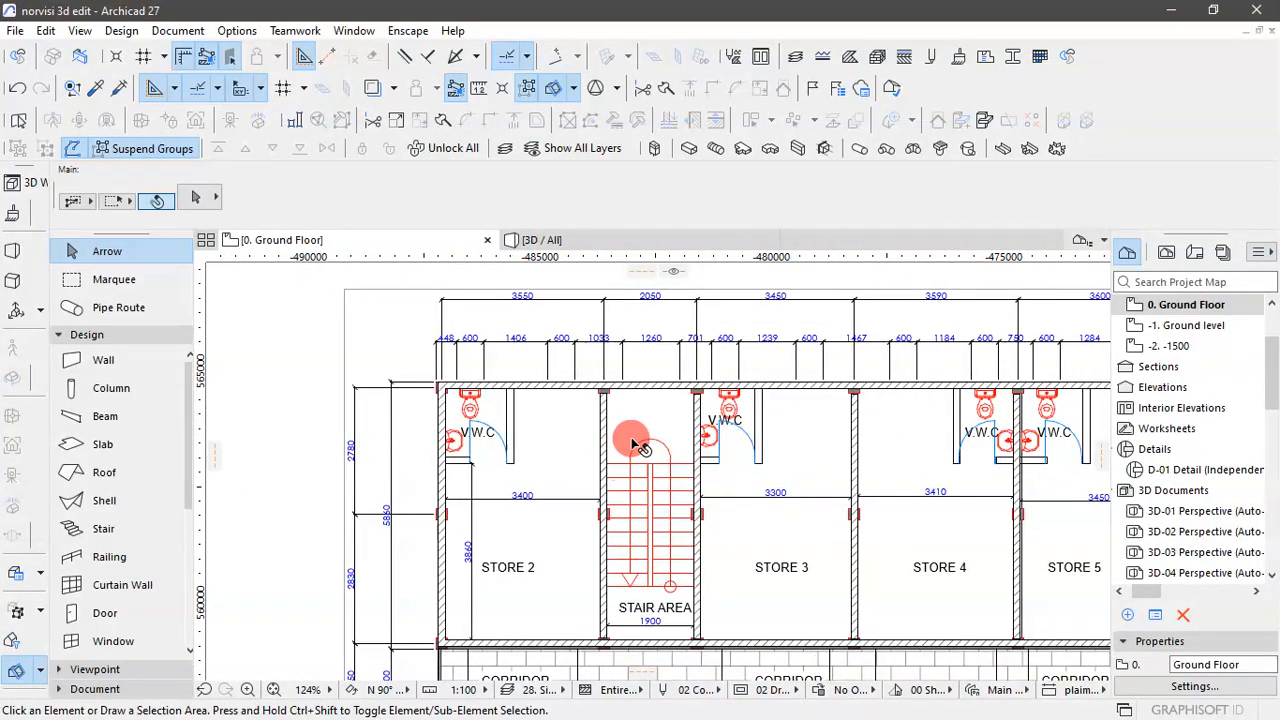
scroll(631, 437, "up", 2)
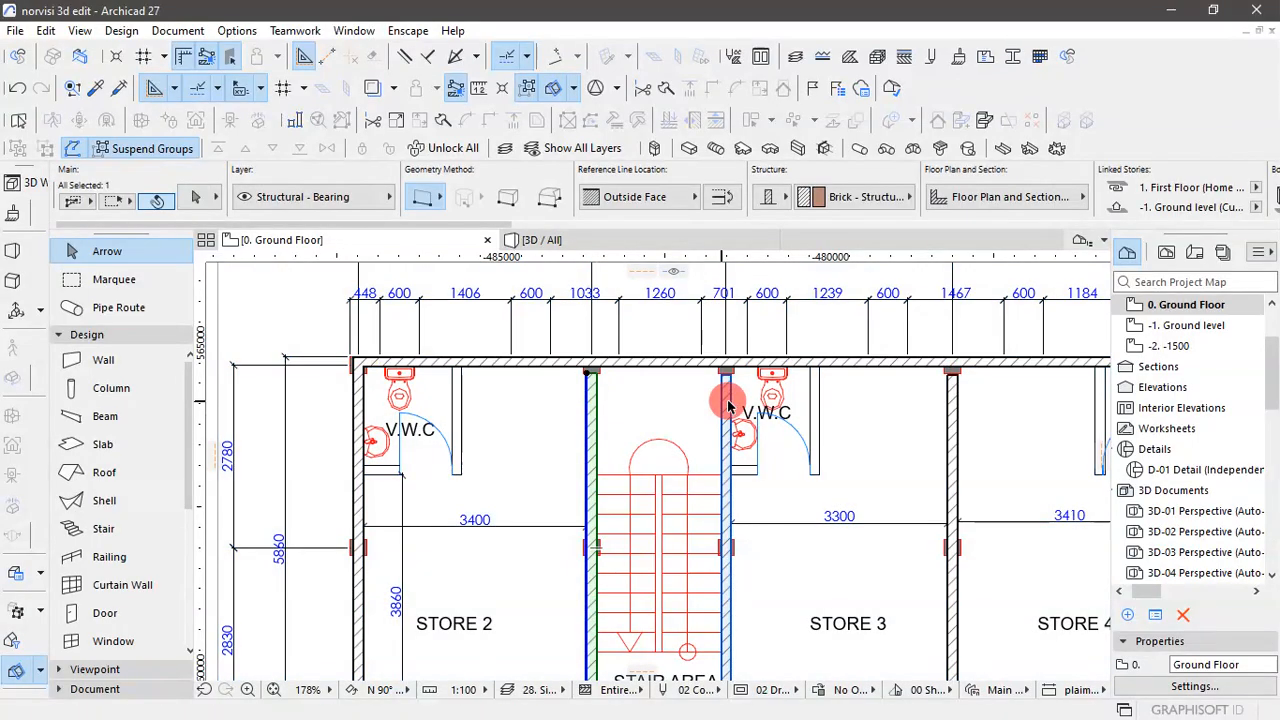
left_click(728, 405, "shift")
left_click(956, 418, "shift")
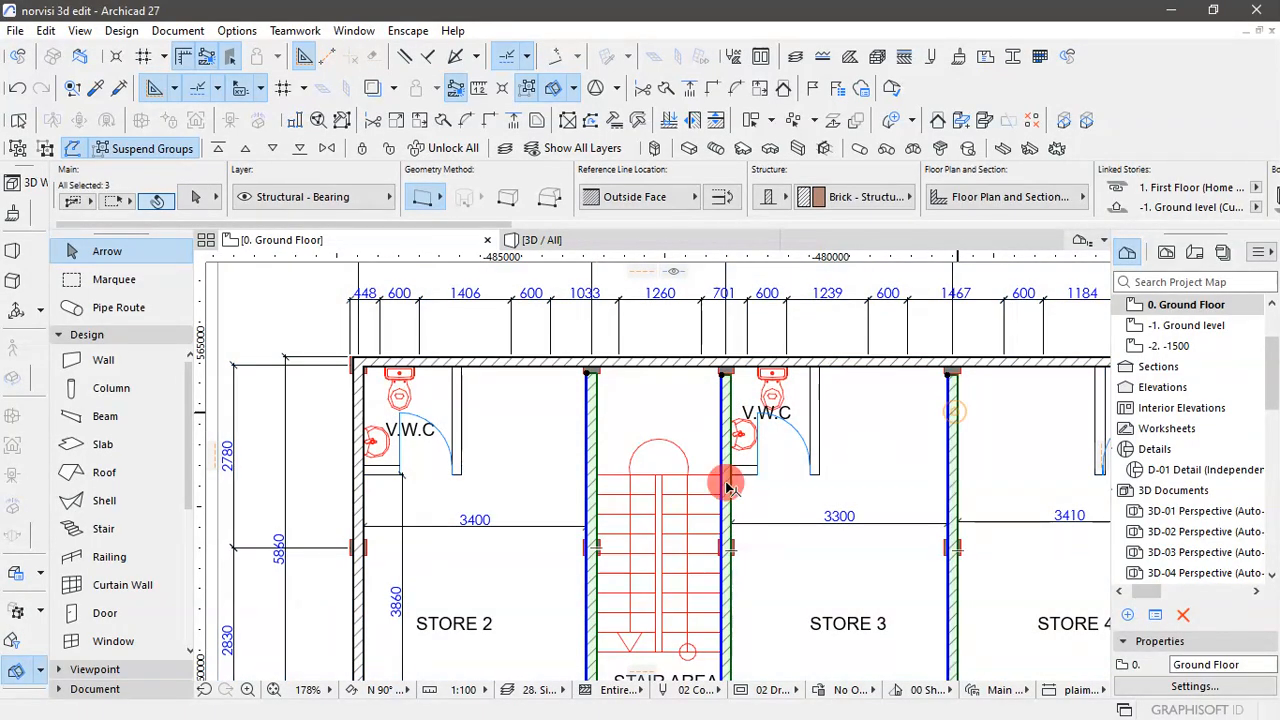
scroll(609, 489, "down", 3)
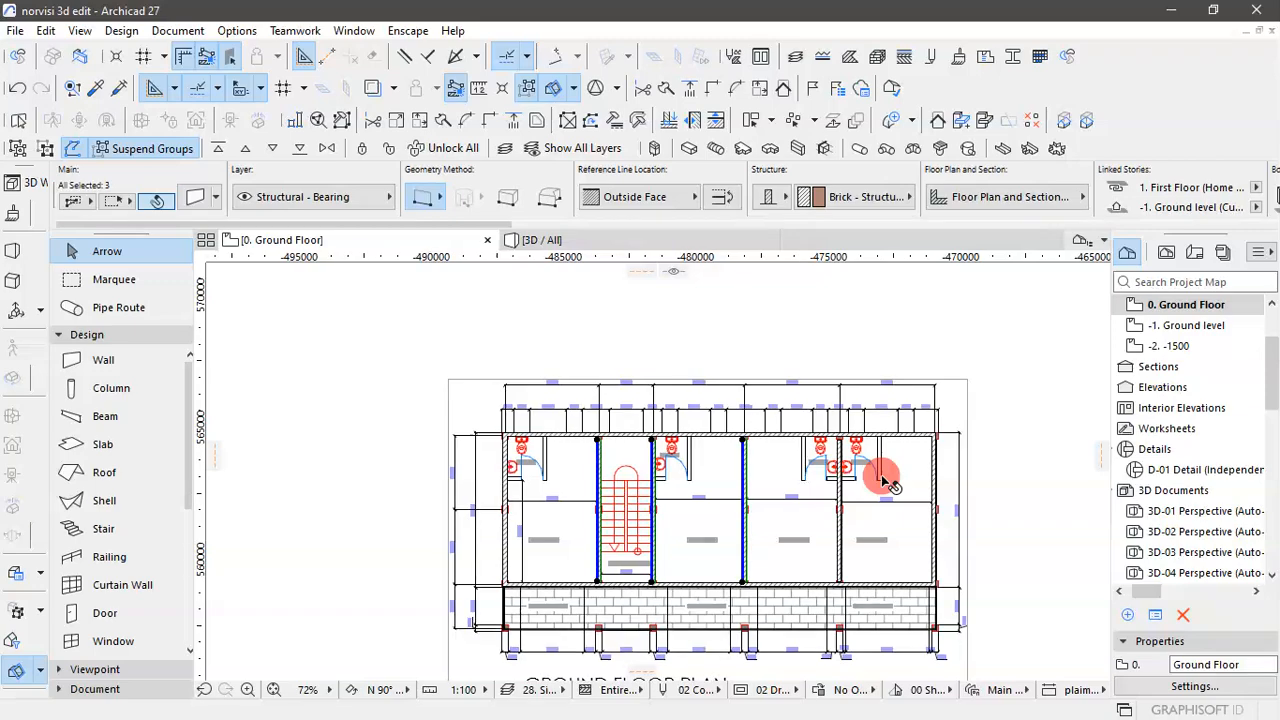
scroll(850, 487, "up", 3)
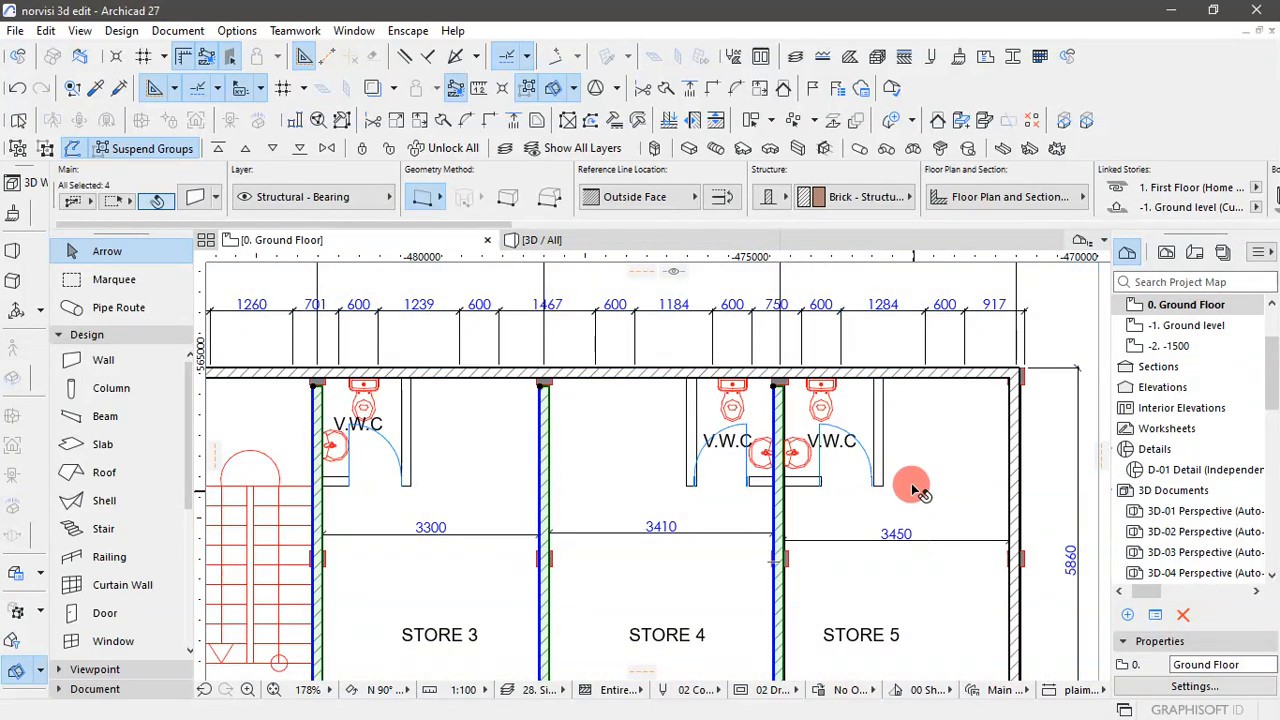
scroll(898, 557, "down", 3)
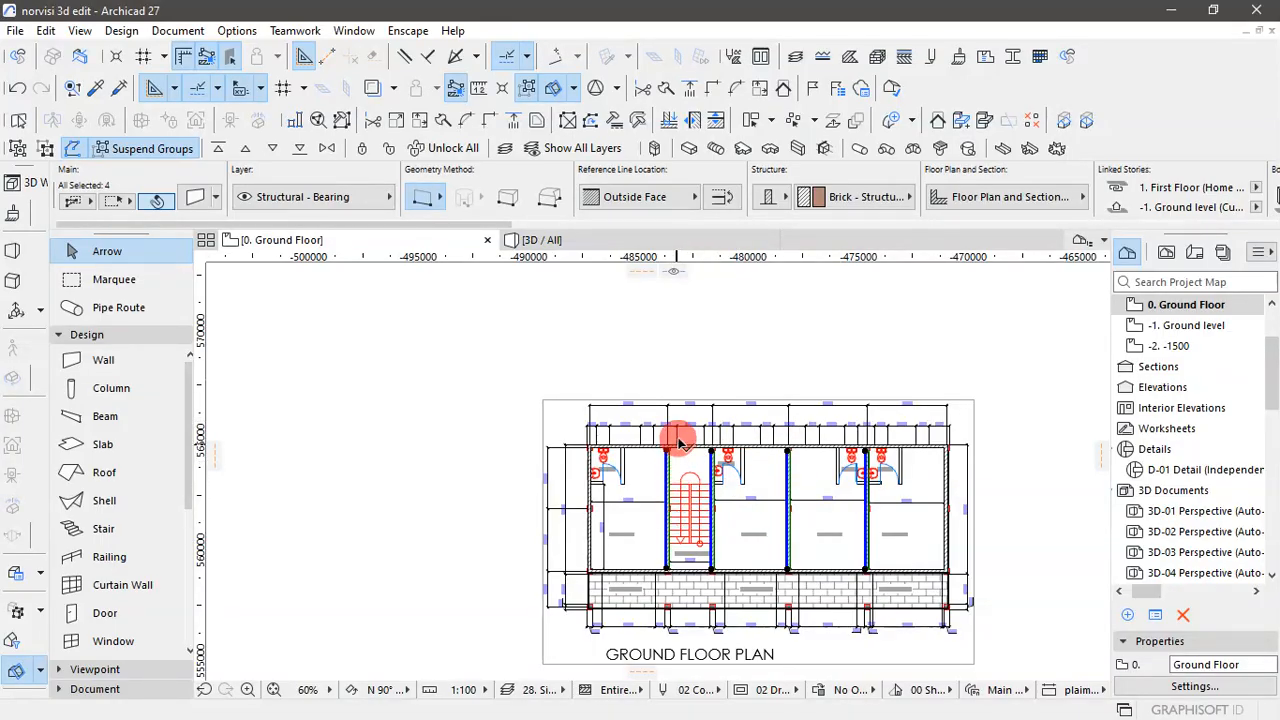
left_click(696, 476)
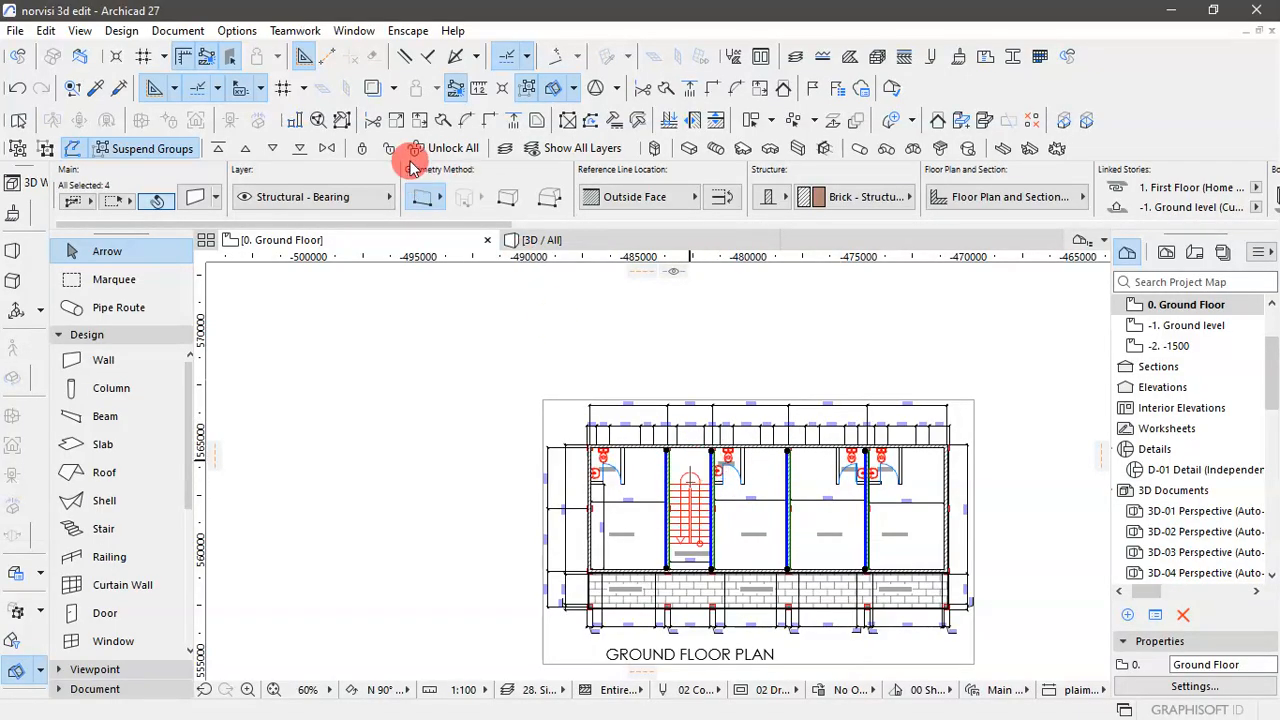
left_click(509, 121)
scroll(615, 440, "up", 5)
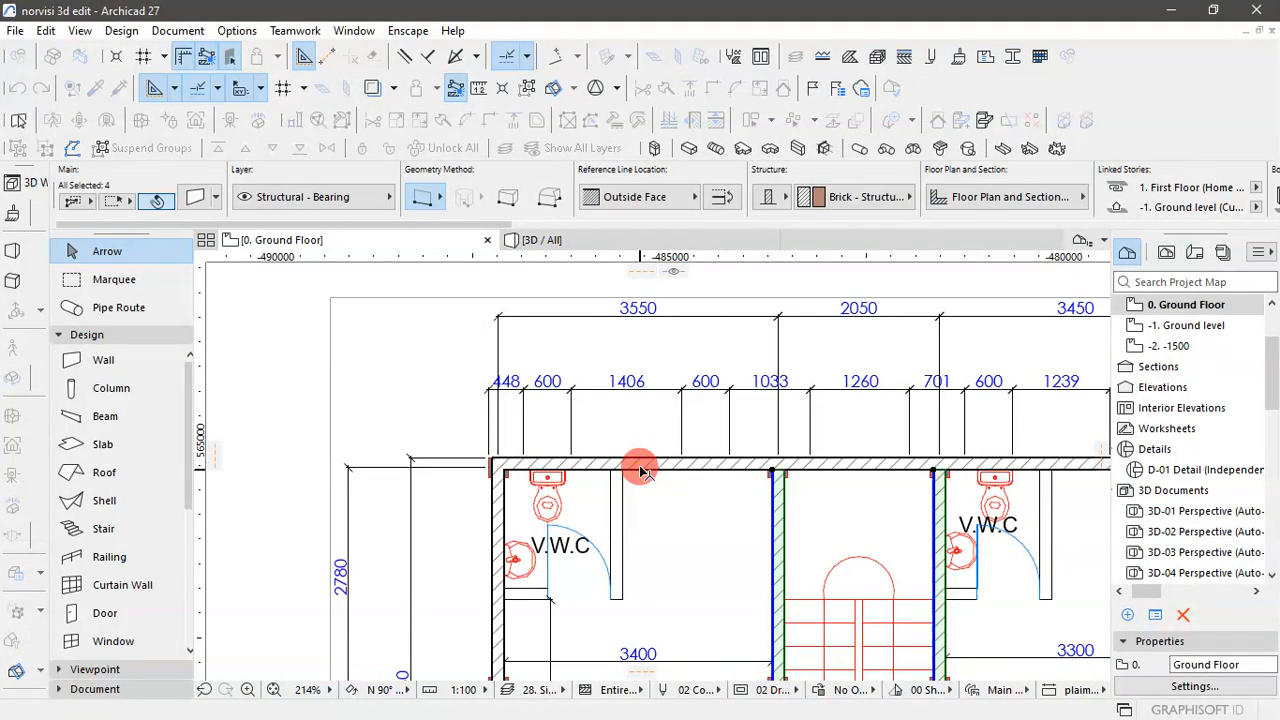
scroll(598, 503, "down", 5)
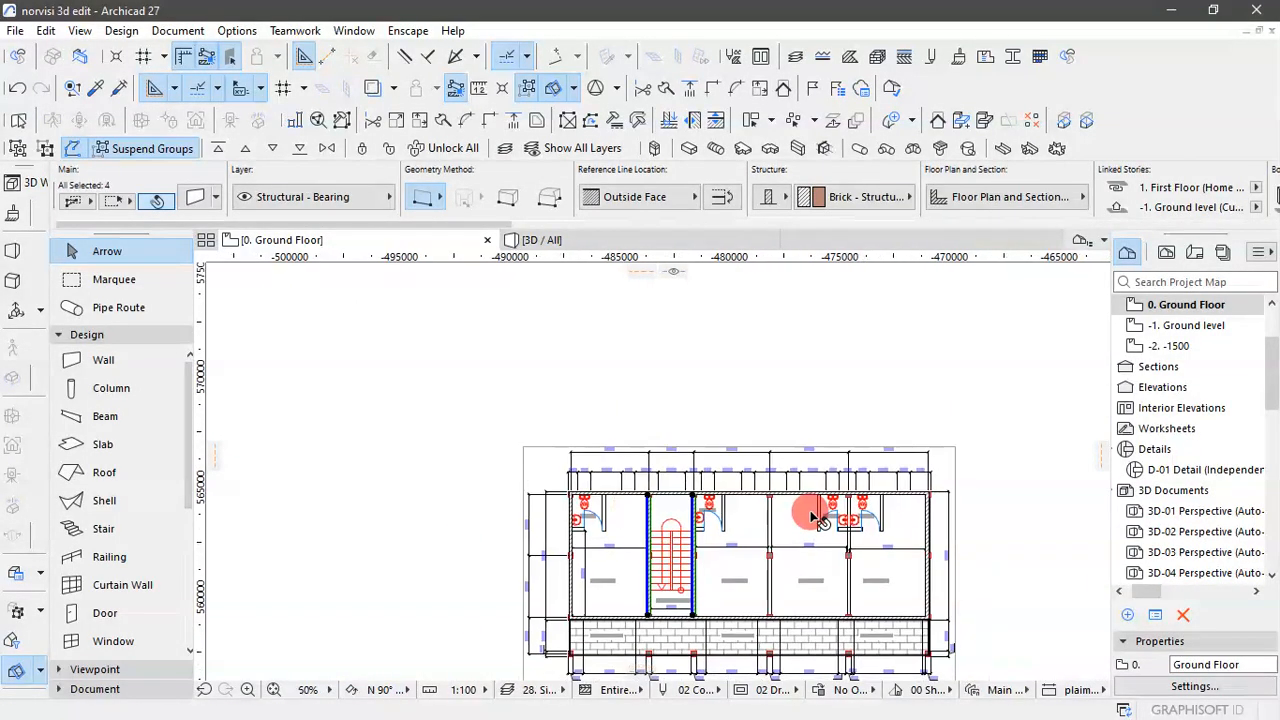
scroll(910, 508, "up", 5)
scroll(860, 470, "down", 2)
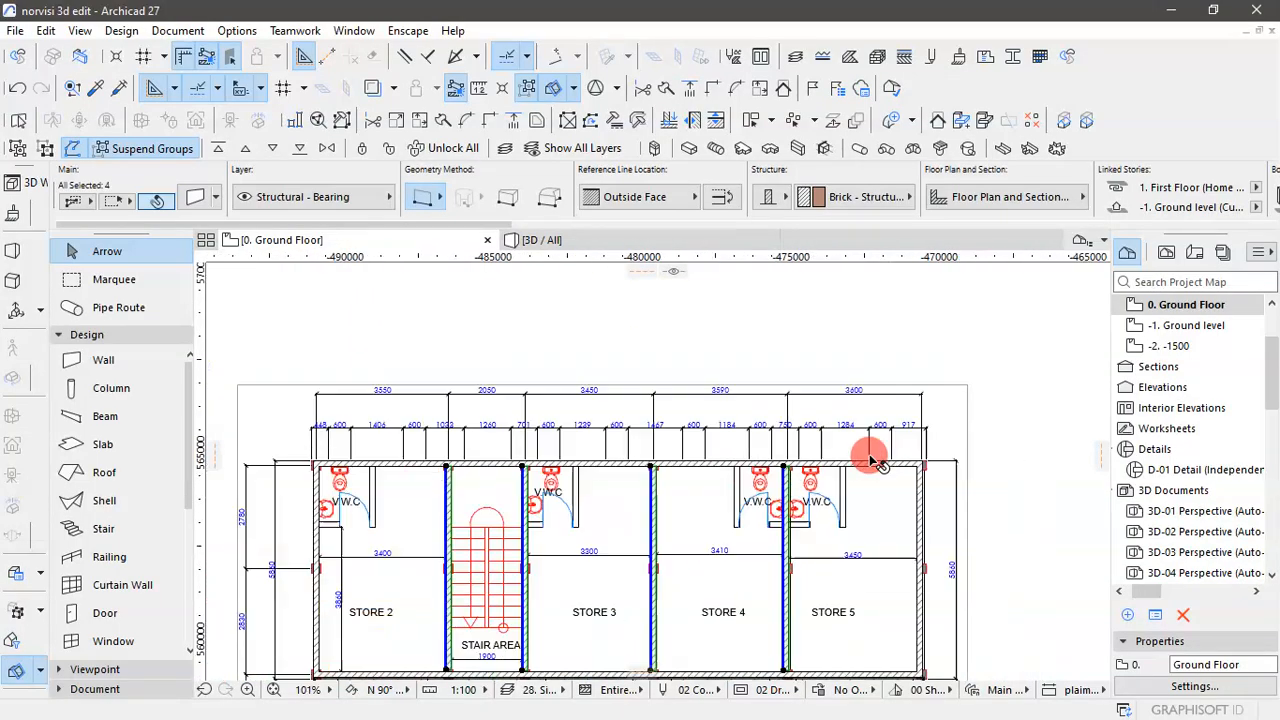
scroll(890, 465, "down", 3)
left_click(963, 505)
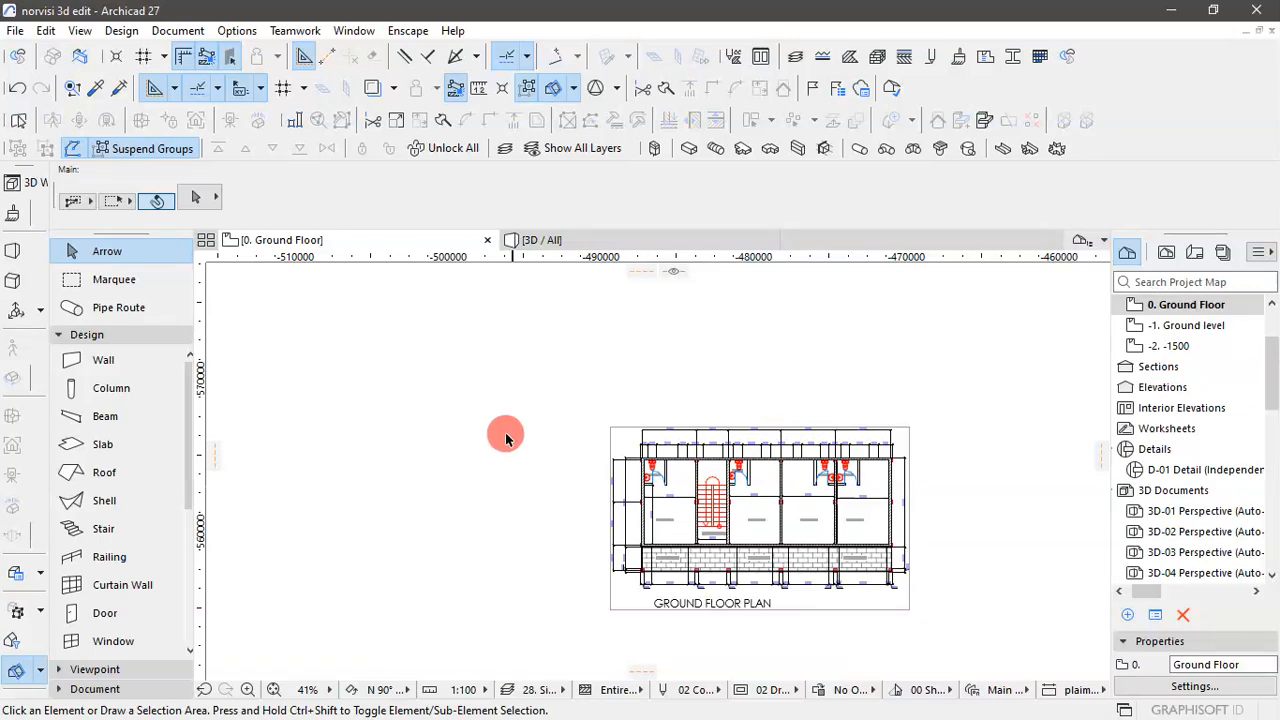
- Adjust the four partition walls between the stores and stair area to reach the corridor-side exterior wall, and clear the selection
scroll(688, 518, "up", 3)
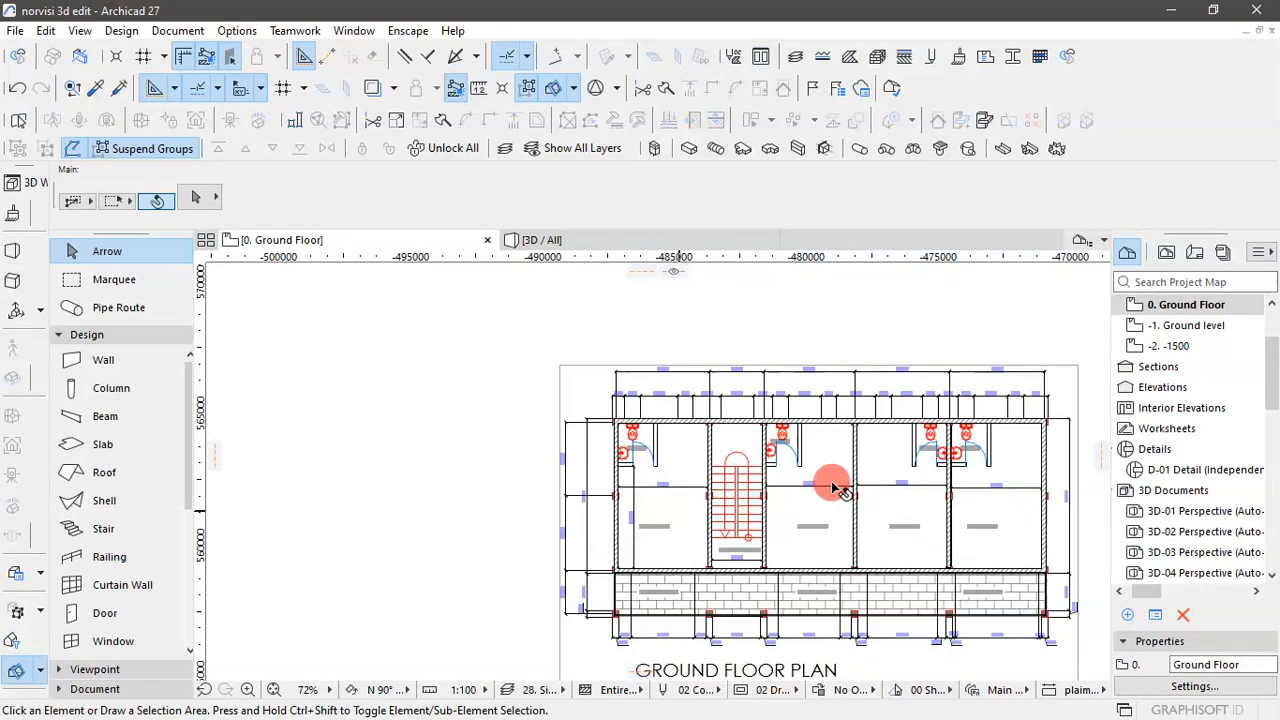
scroll(486, 529, "down", 3)
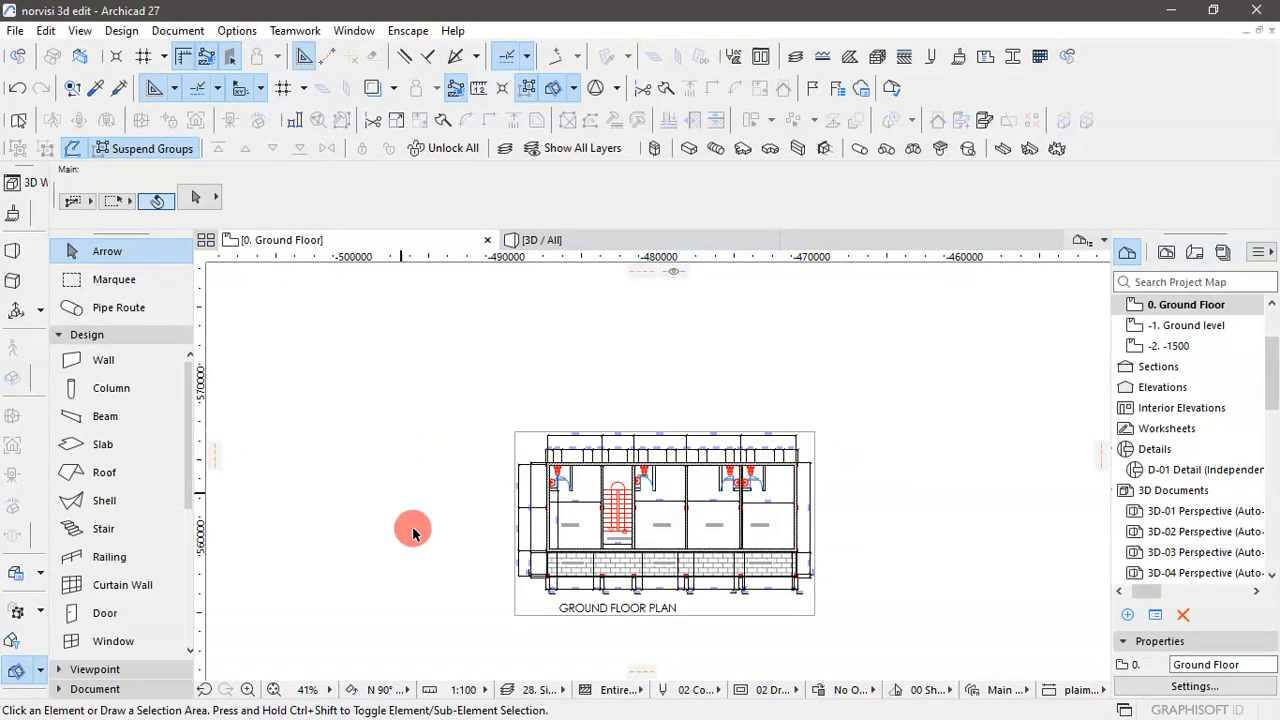
scroll(590, 492, "up", 3)
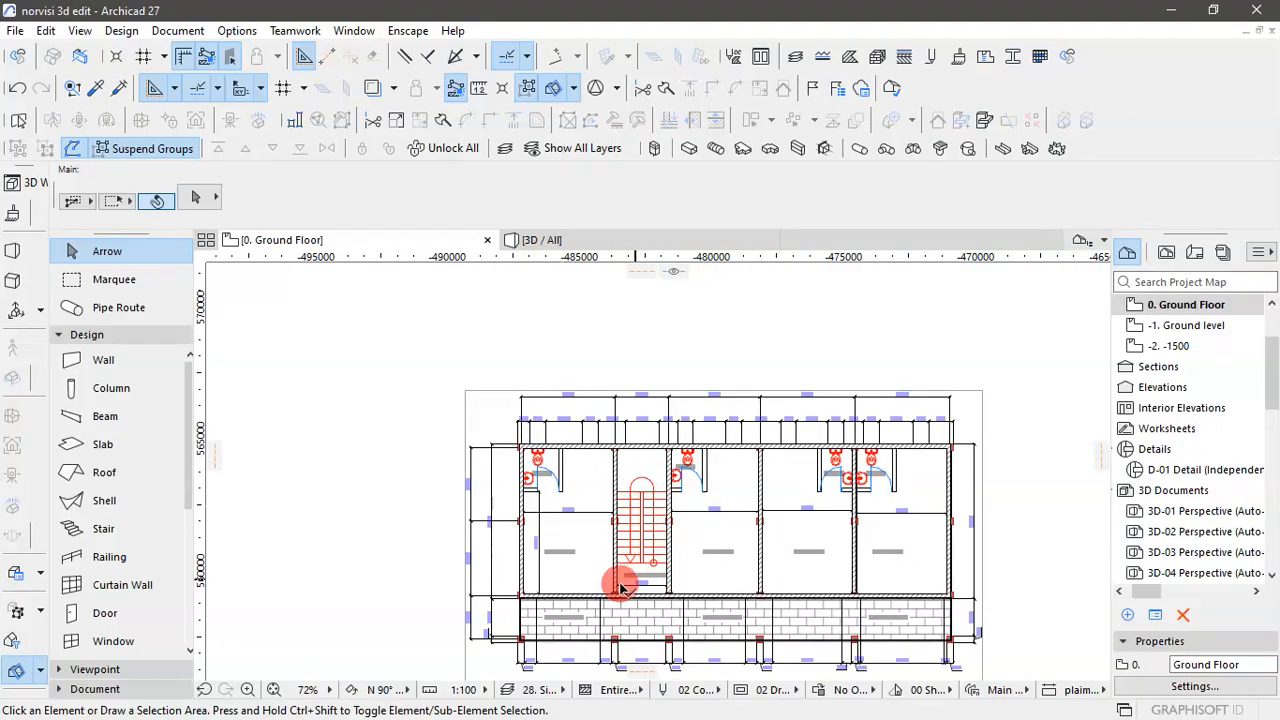
scroll(616, 588, "up", 3)
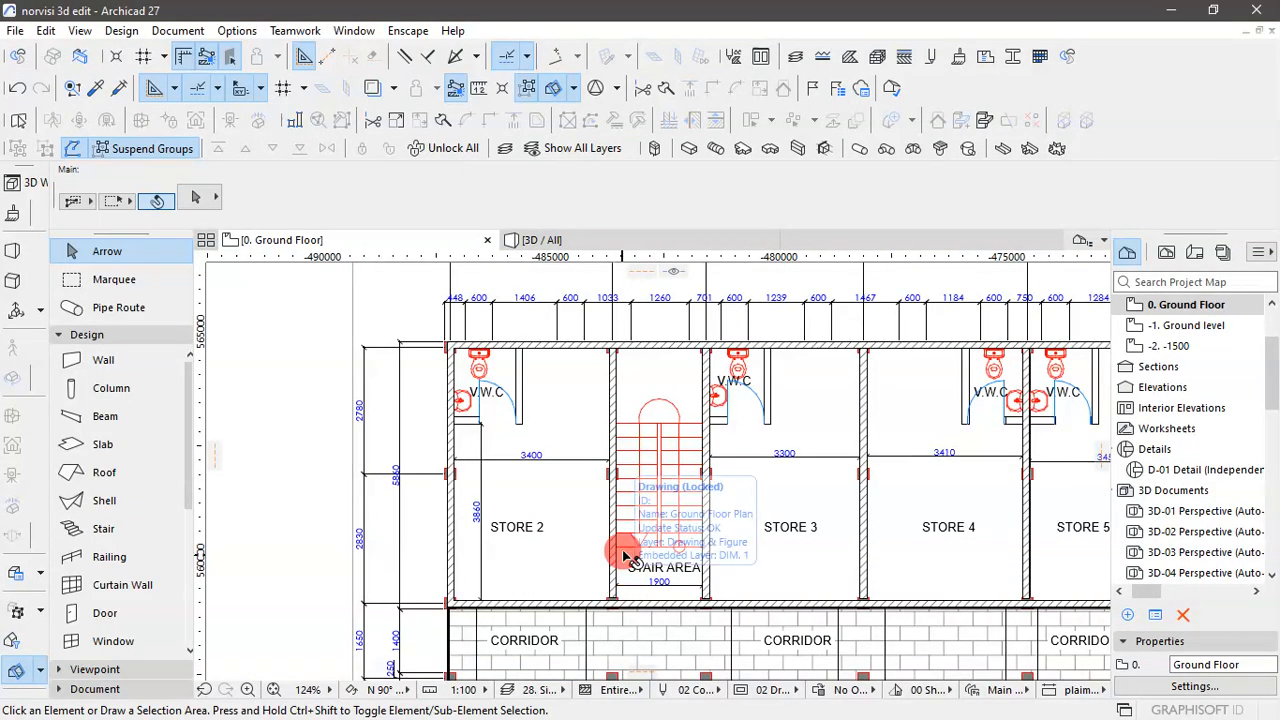
scroll(616, 588, "up", 2)
scroll(585, 540, "down", 1)
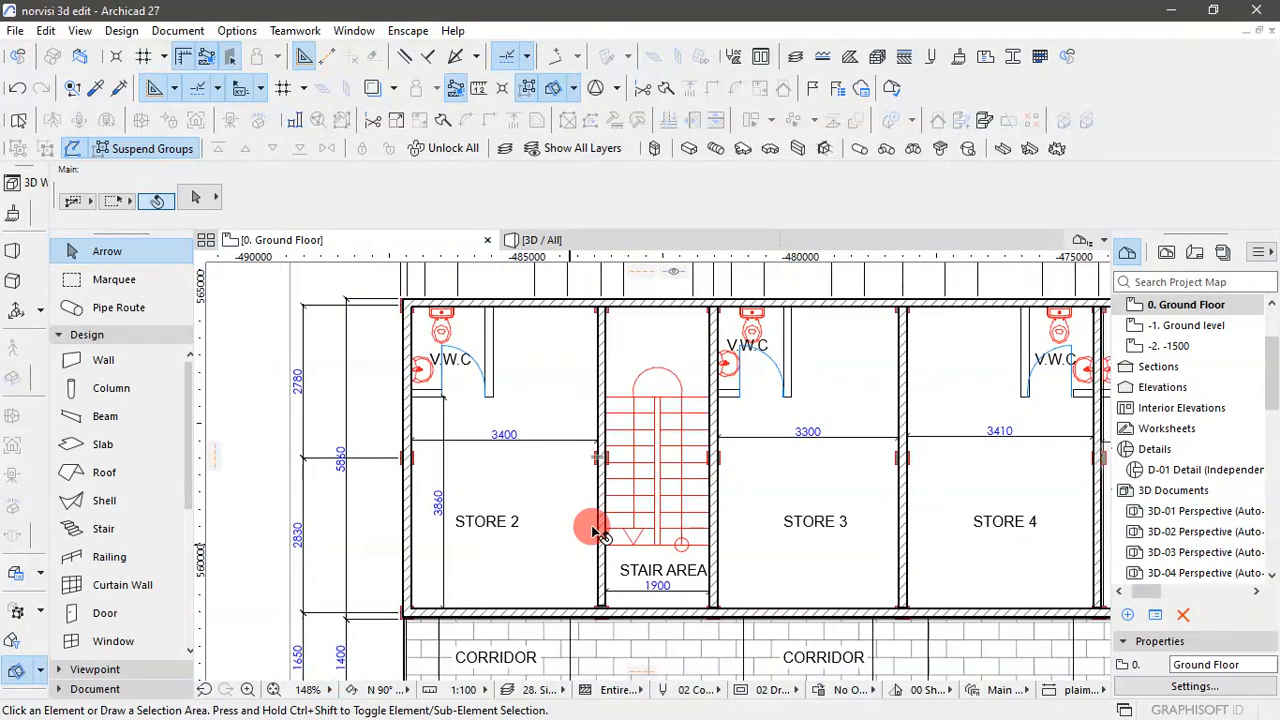
left_click(727, 539)
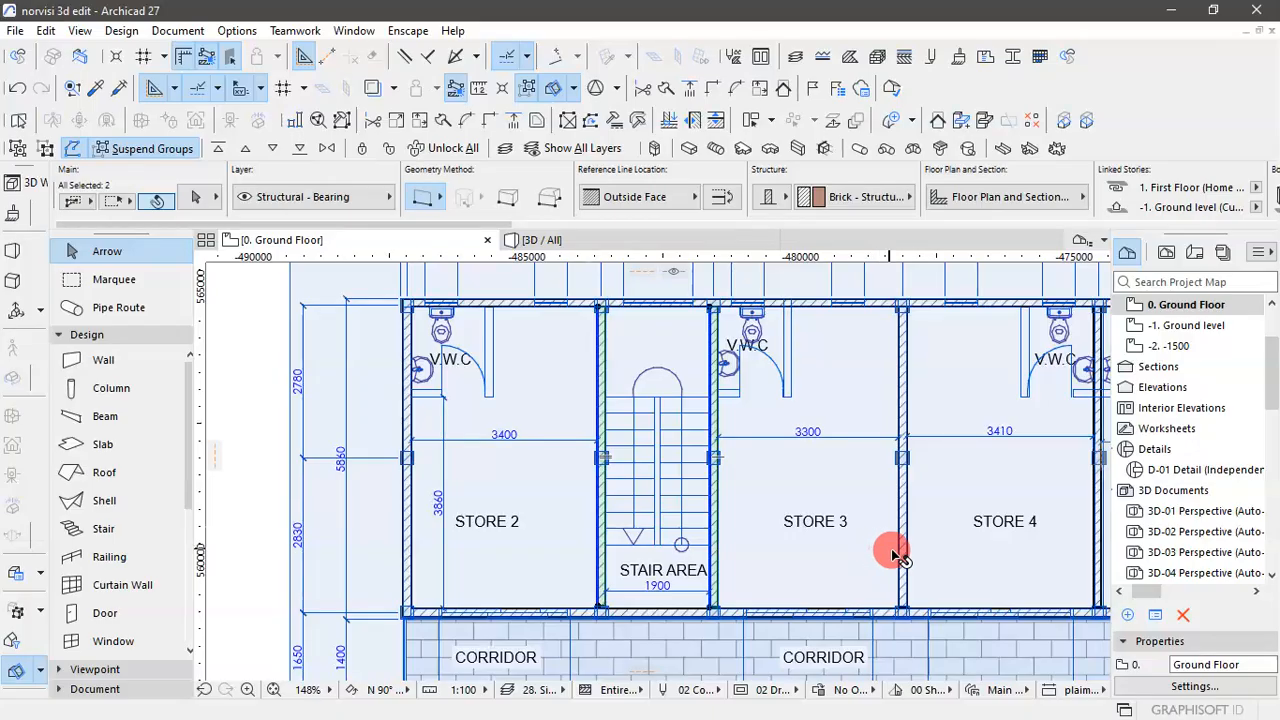
left_click(897, 557)
scroll(623, 500, "down", 4)
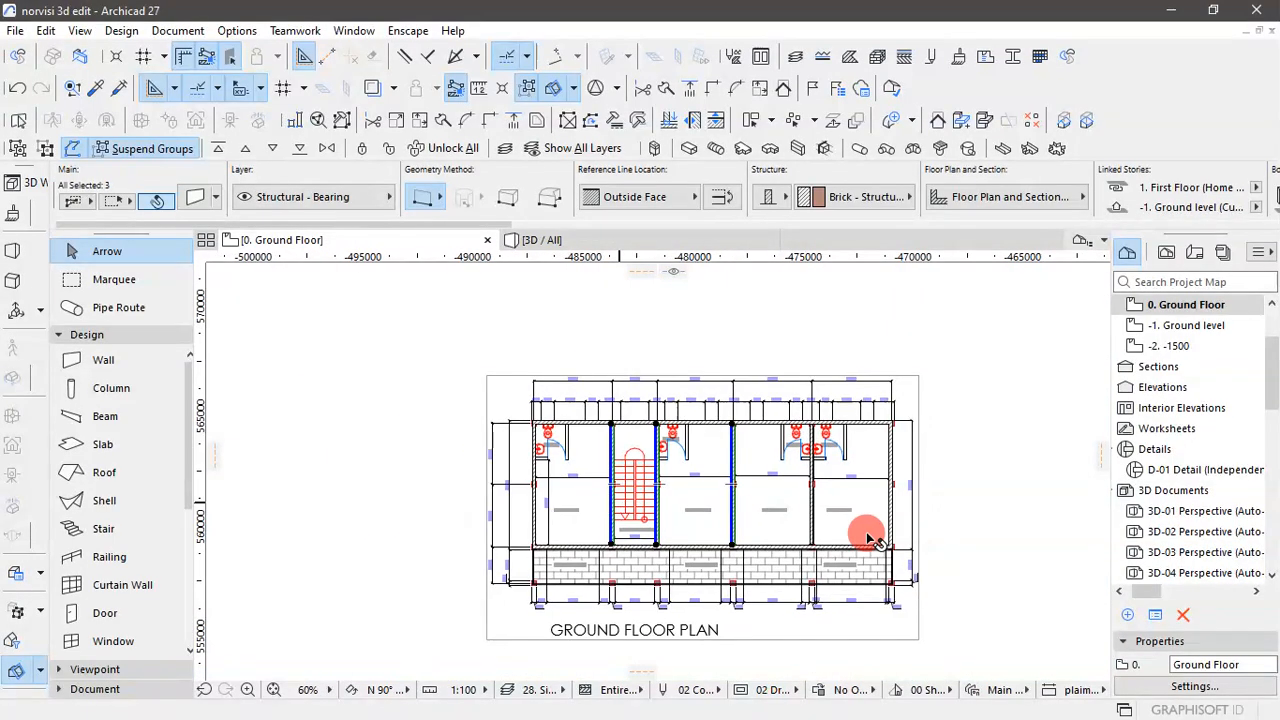
scroll(920, 523, "up", 3)
left_click(778, 496)
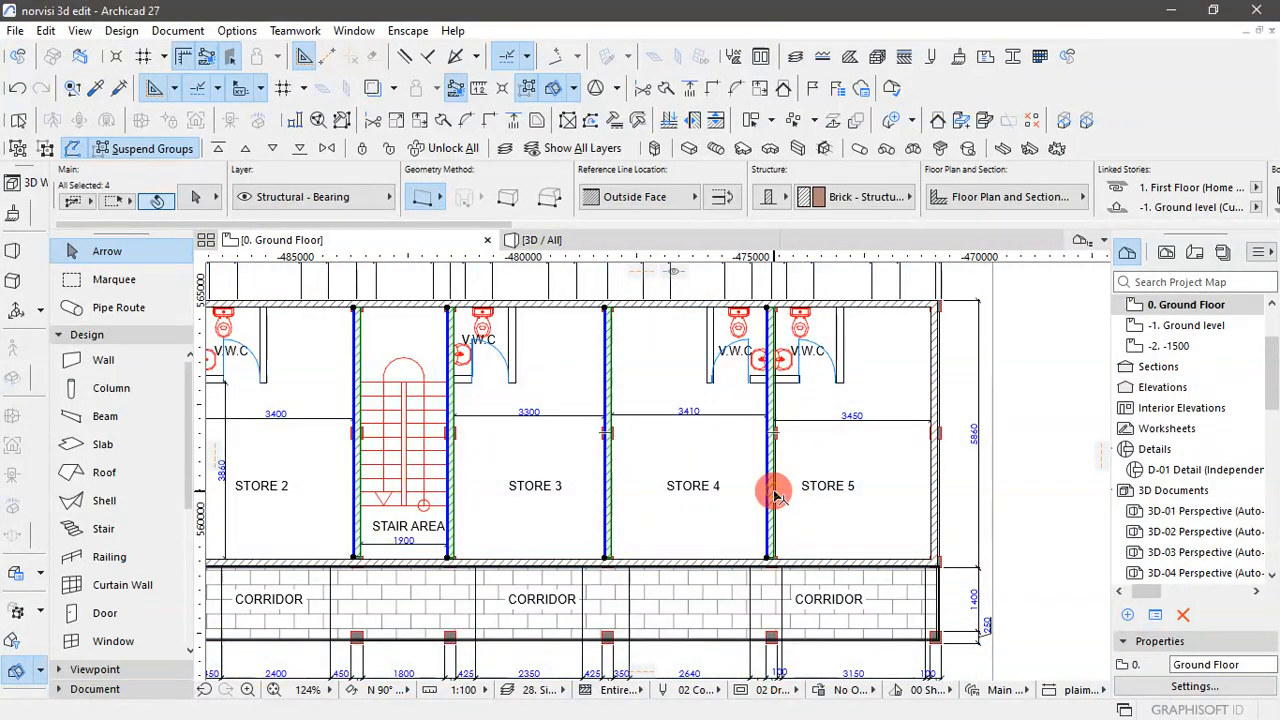
scroll(890, 519, "down", 3)
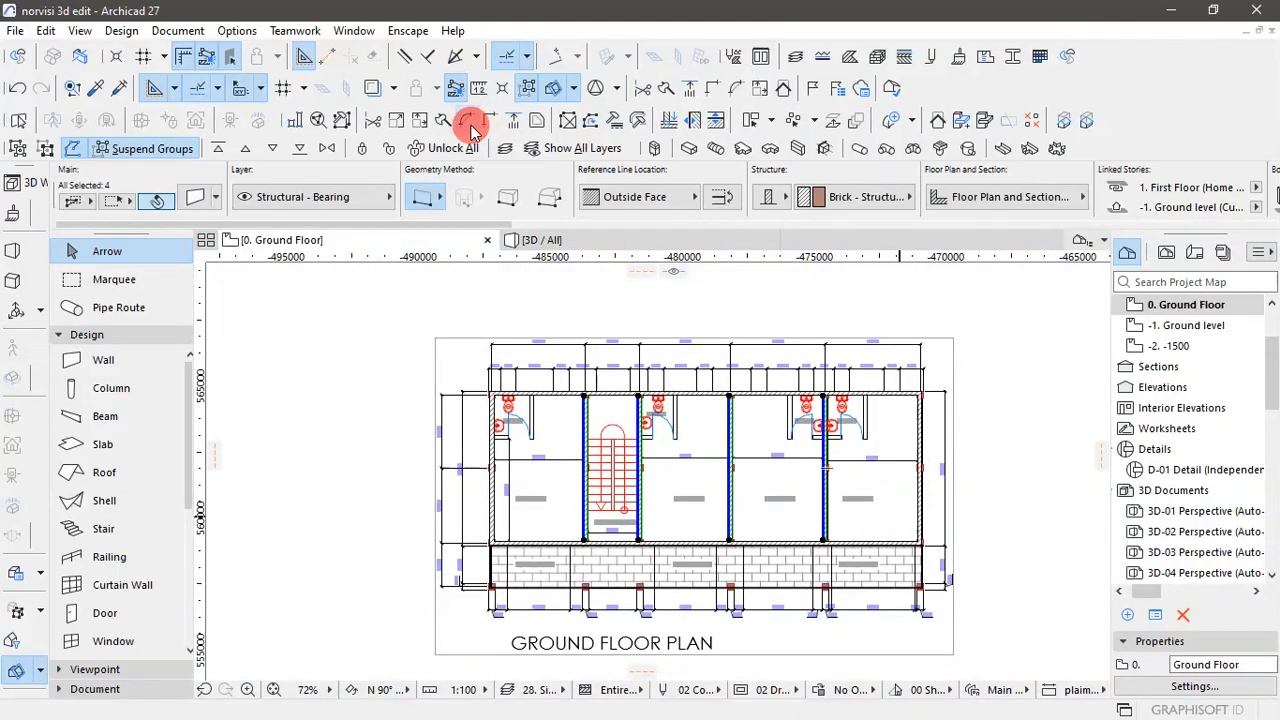
left_click(514, 124)
scroll(565, 547, "up", 3)
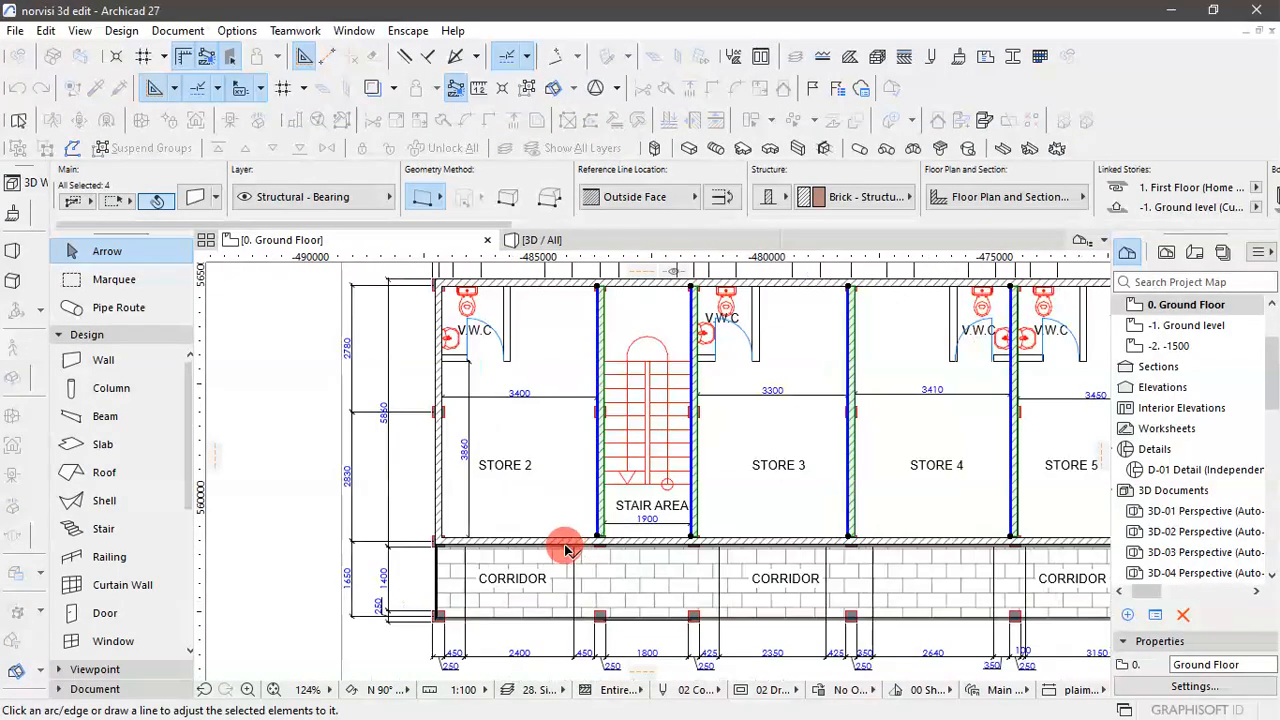
left_click(565, 545)
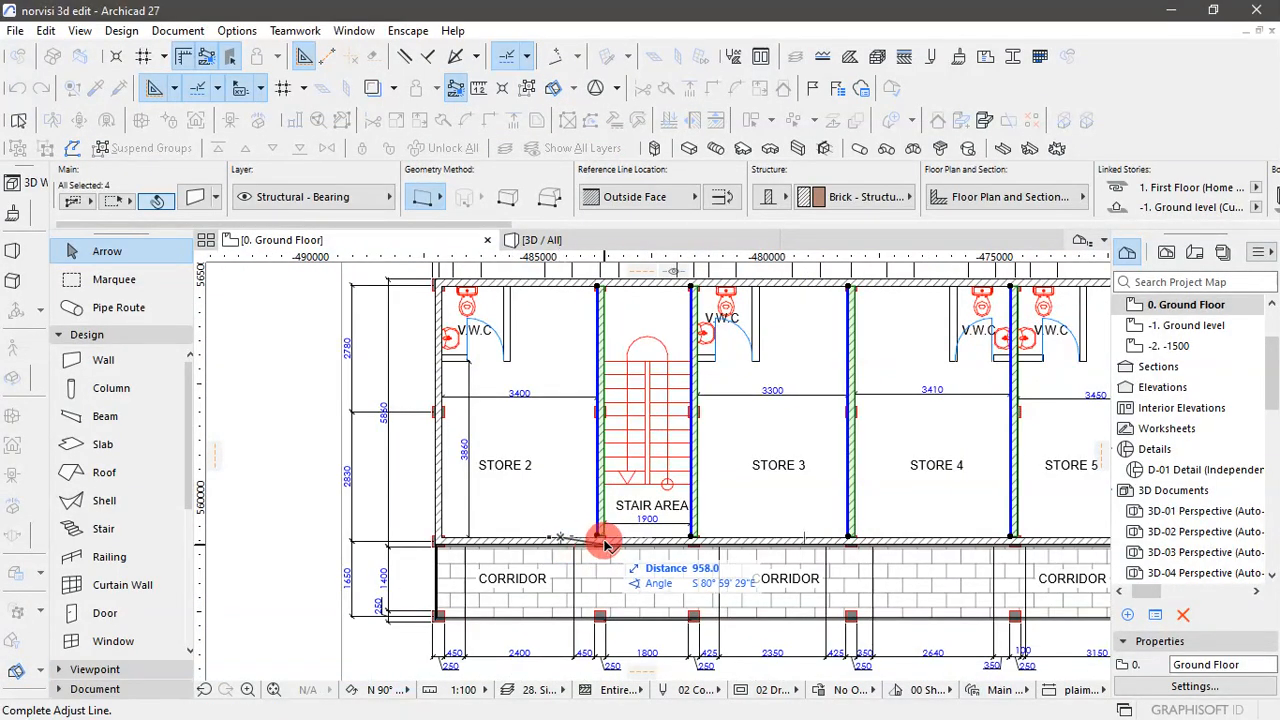
scroll(557, 536, "down", 3)
scroll(805, 545, "up", 4)
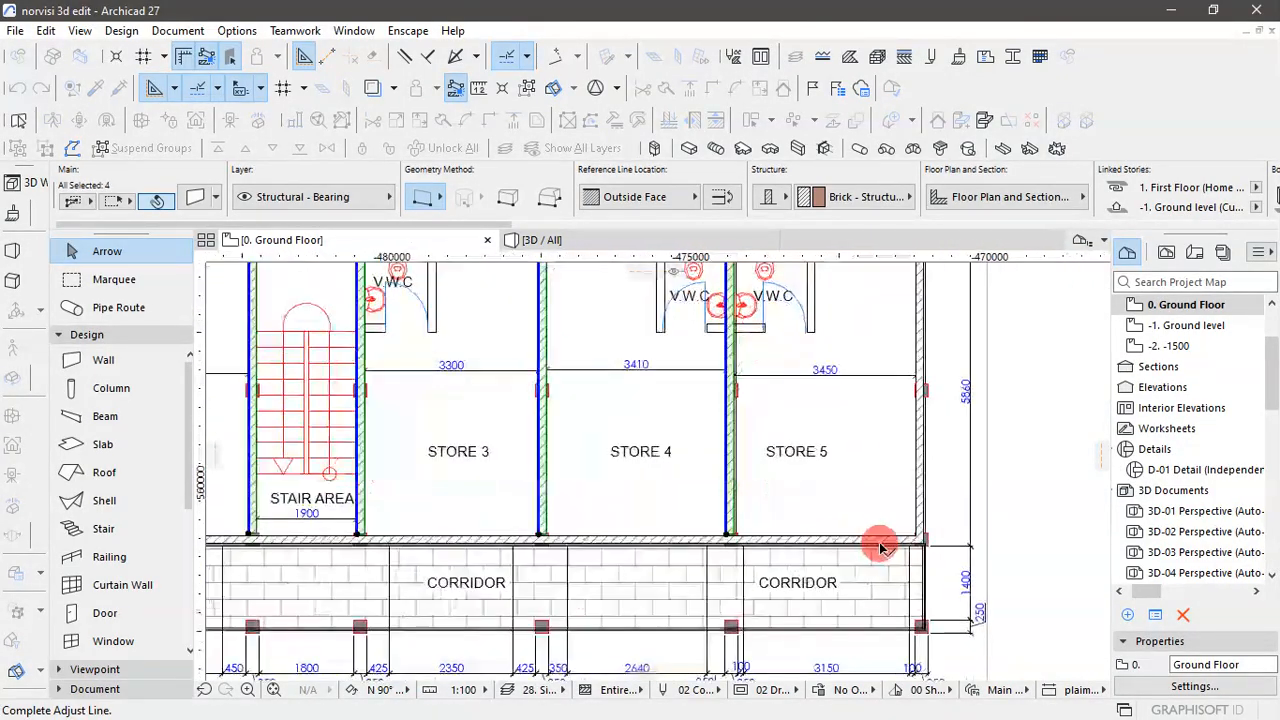
left_click(958, 537)
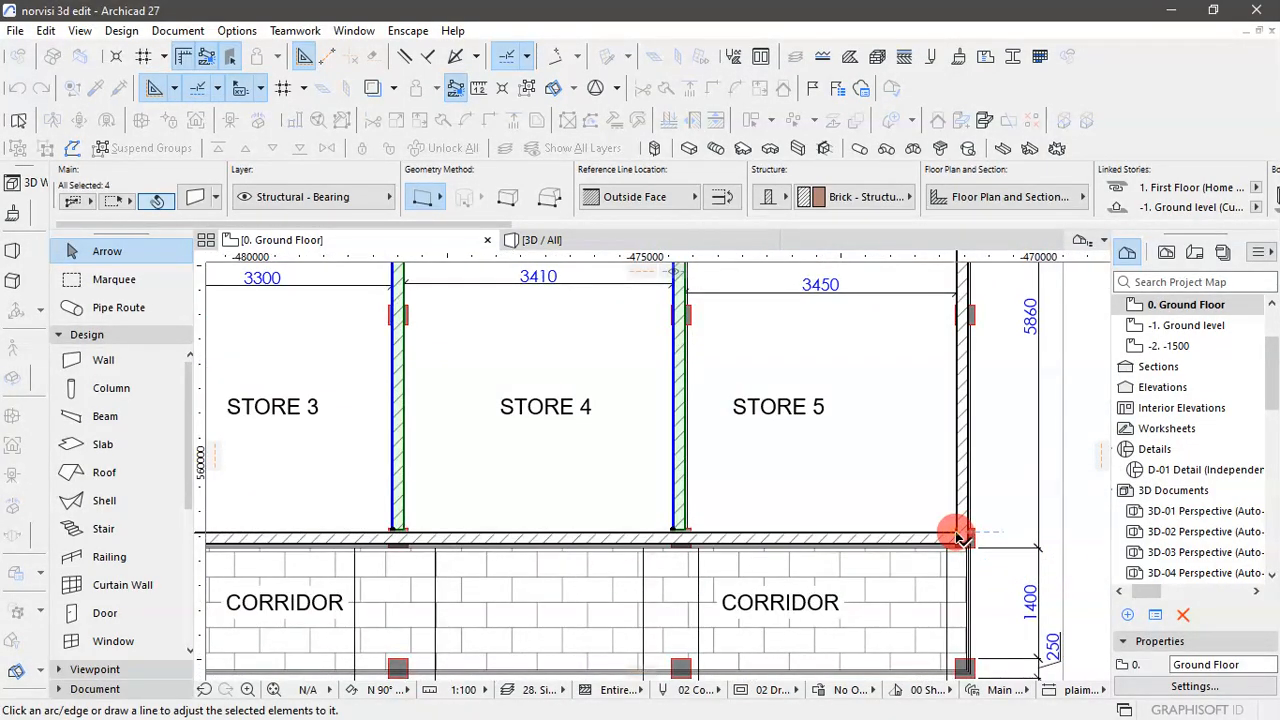
scroll(679, 501, "down", 4)
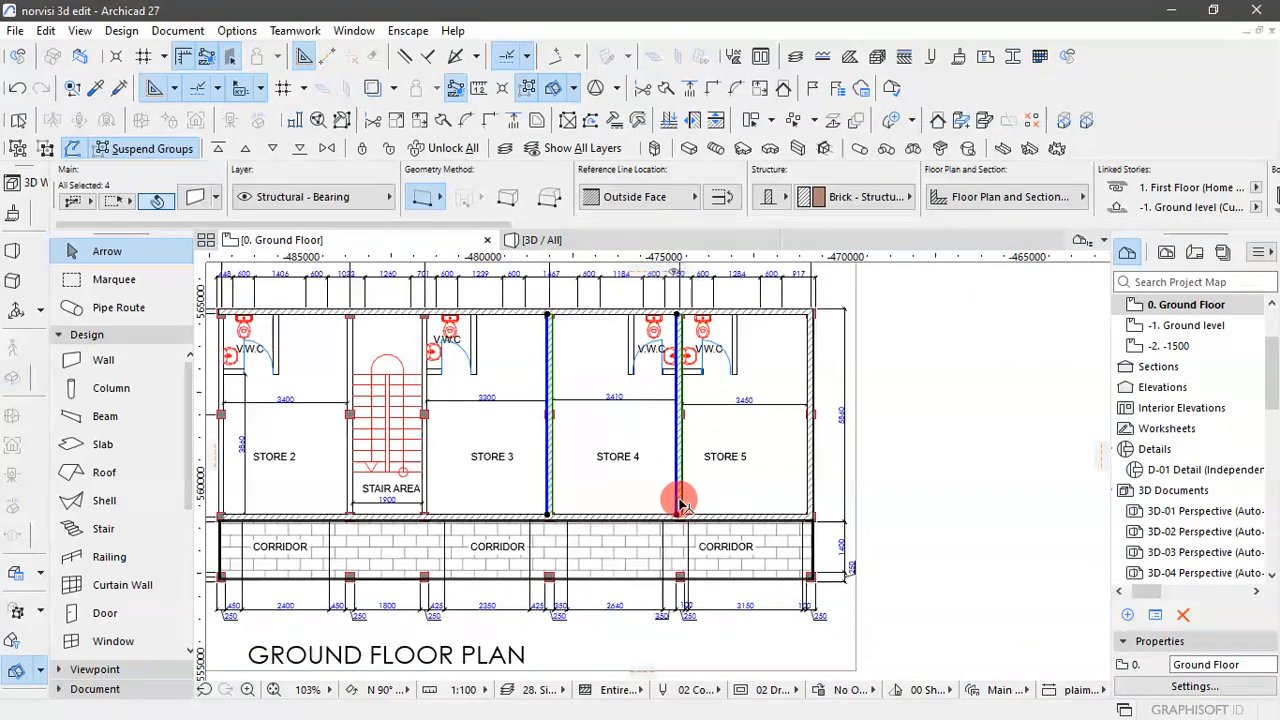
- Inspect the wall corners and partition junctions in the 3D view, and return to the Ground Floor plan
left_click(649, 238)
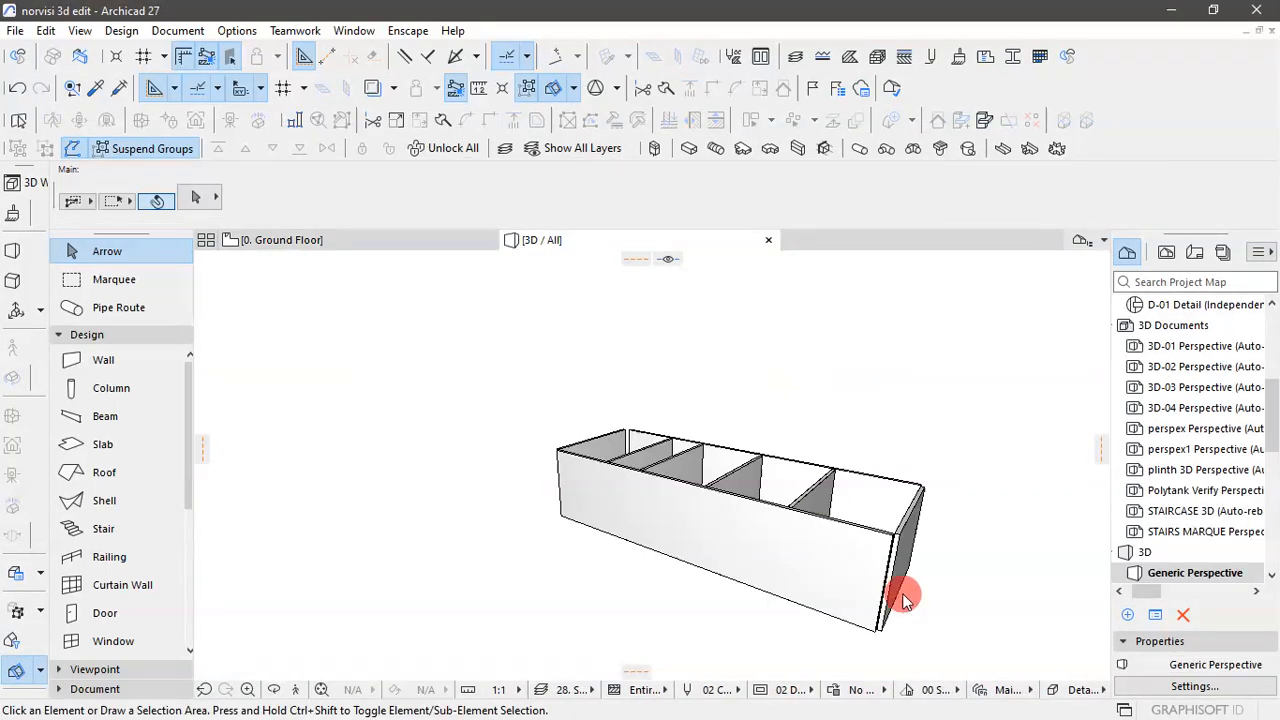
left_click_drag(952, 594, 926, 580)
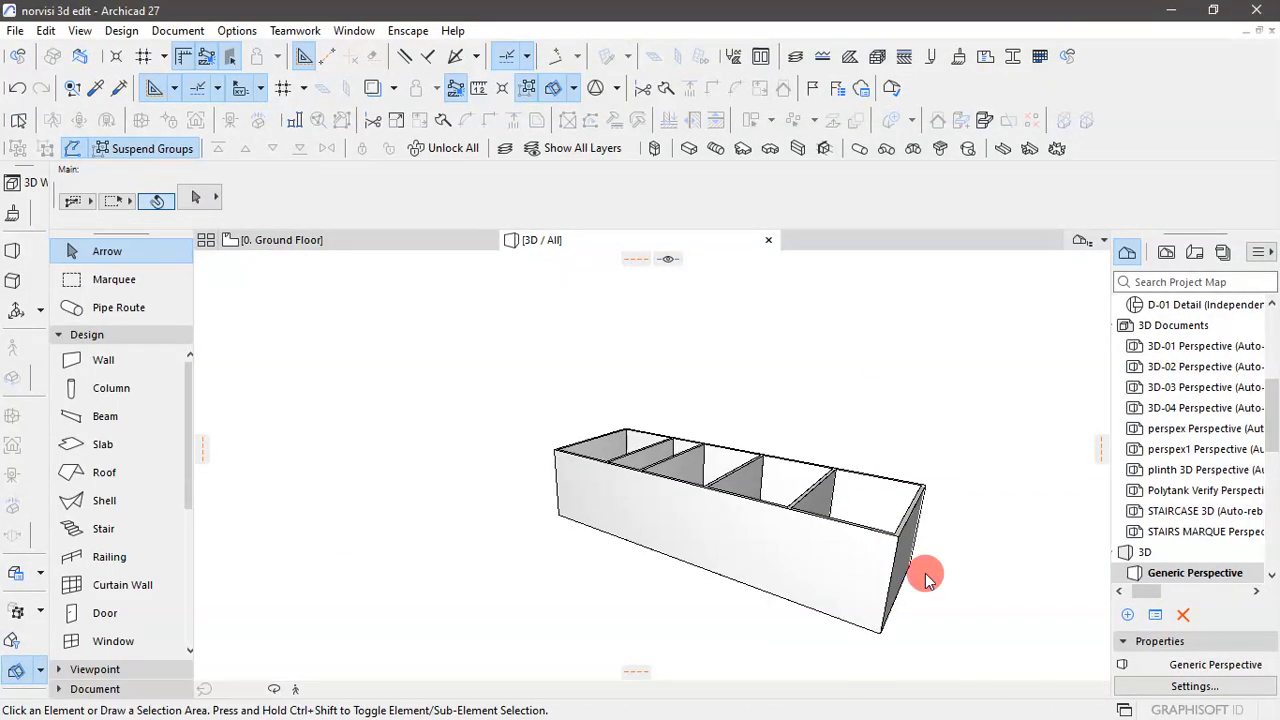
left_click(924, 600)
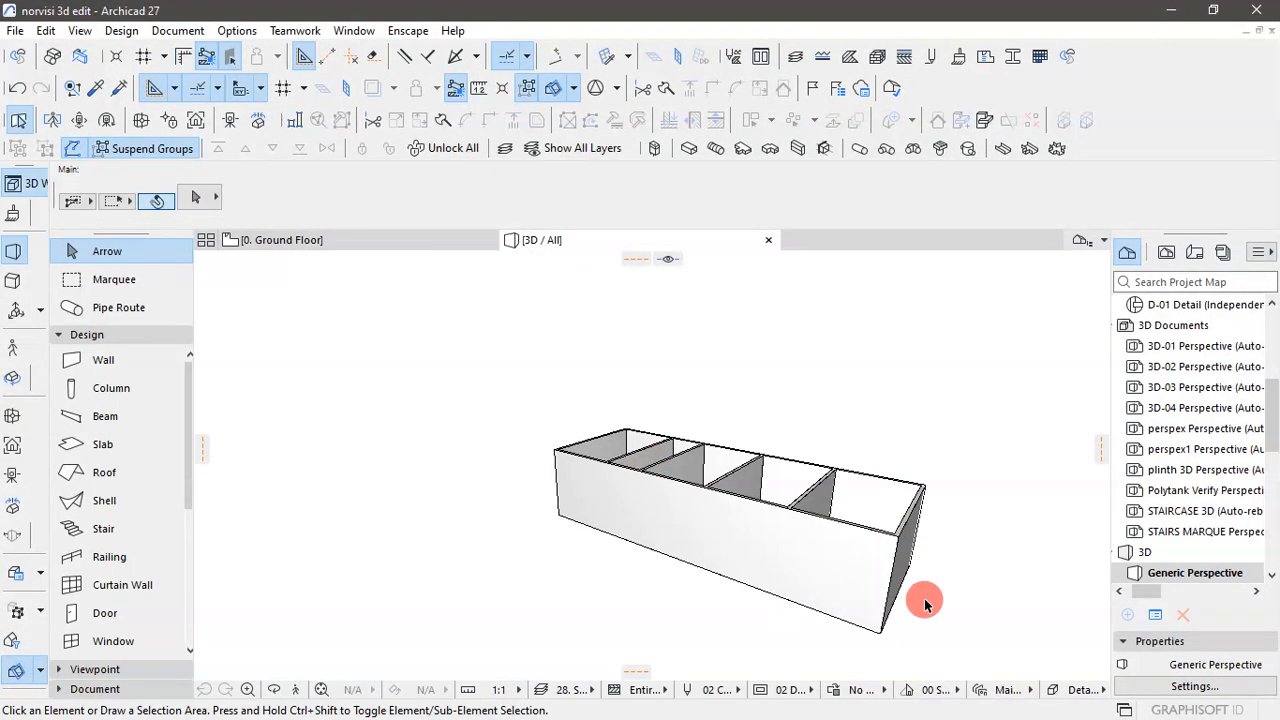
left_click(351, 241)
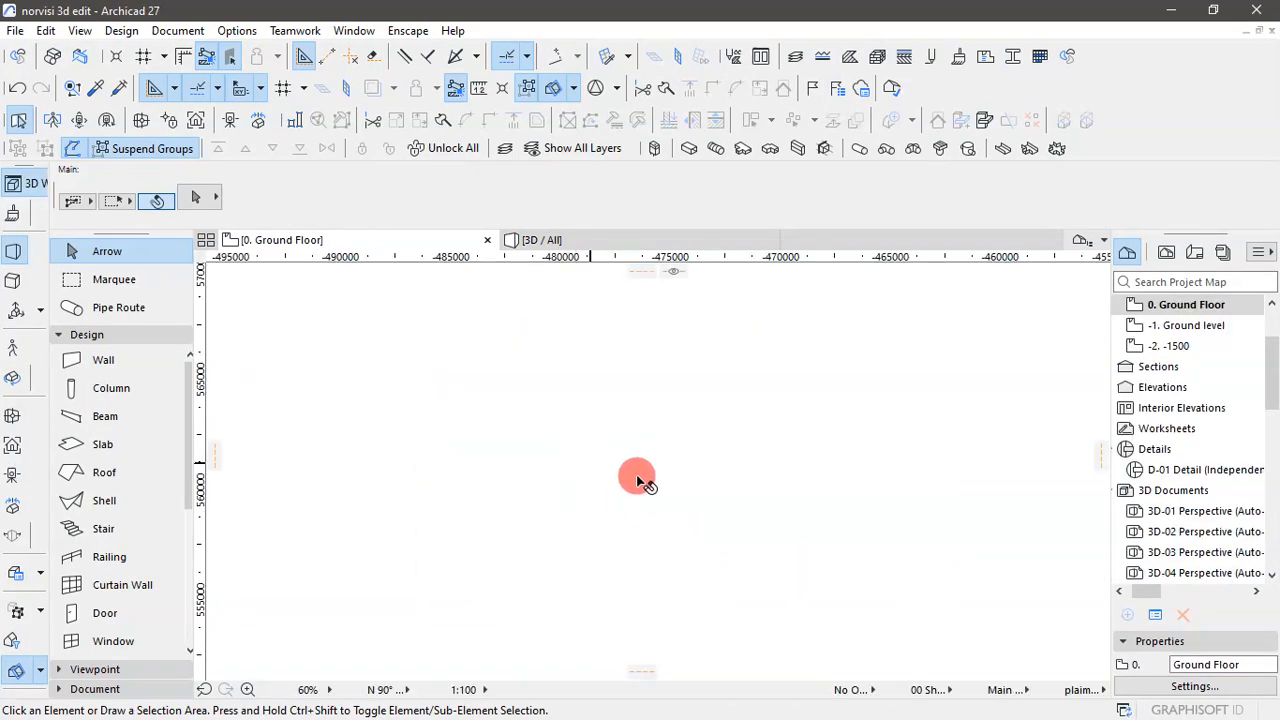
- Set the slab defaults to 600 mm thickness, home story 0. Ground Floor and 0 mm offset to the home story
scroll(451, 459, "up", 2)
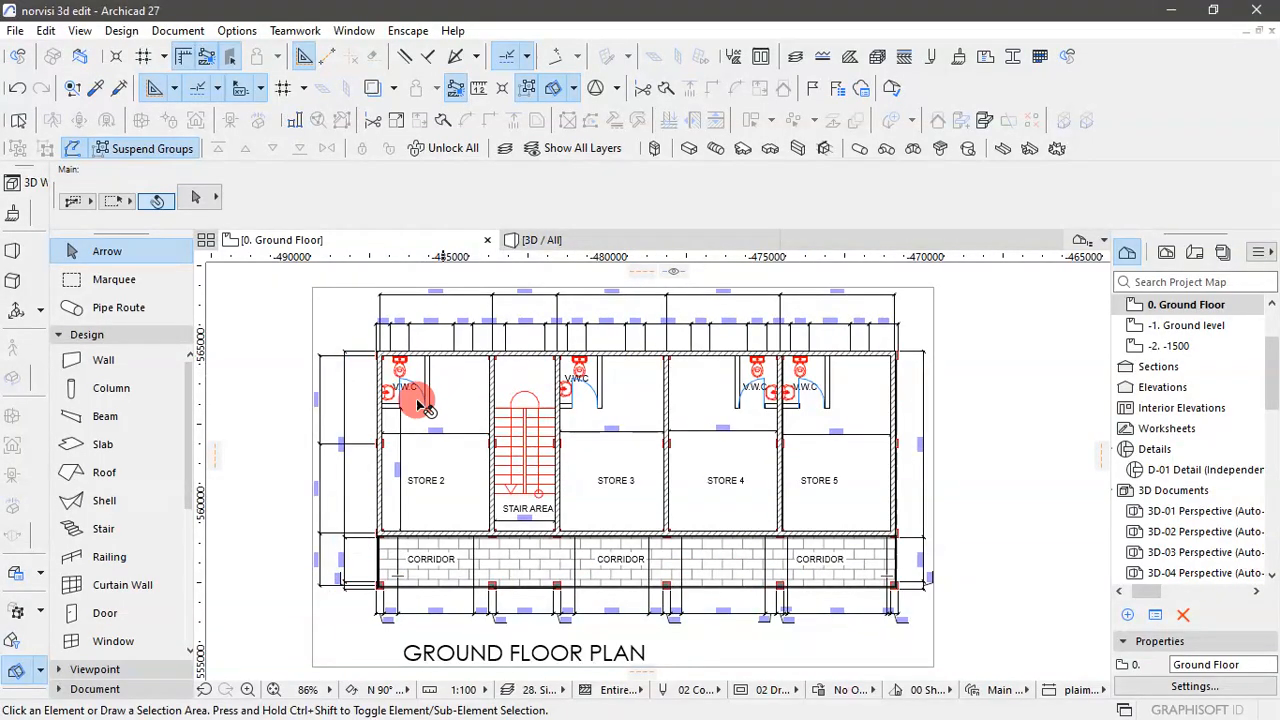
left_click(99, 452)
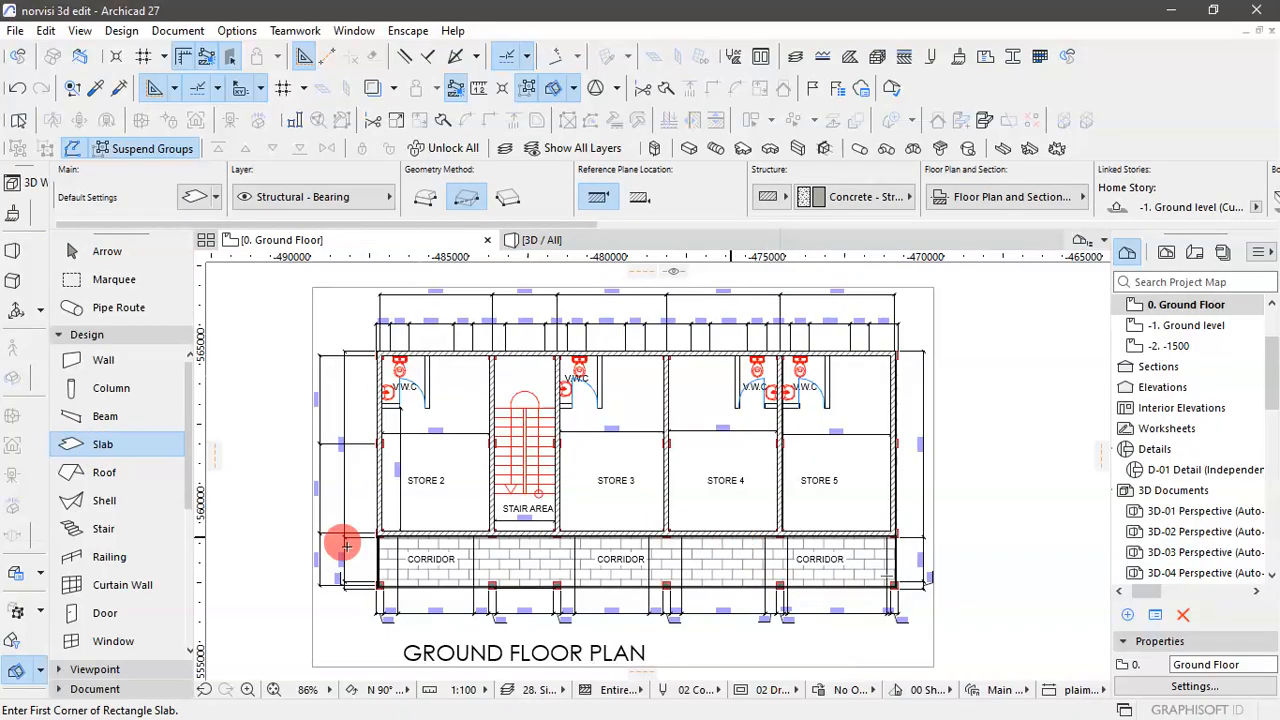
double_click(135, 455)
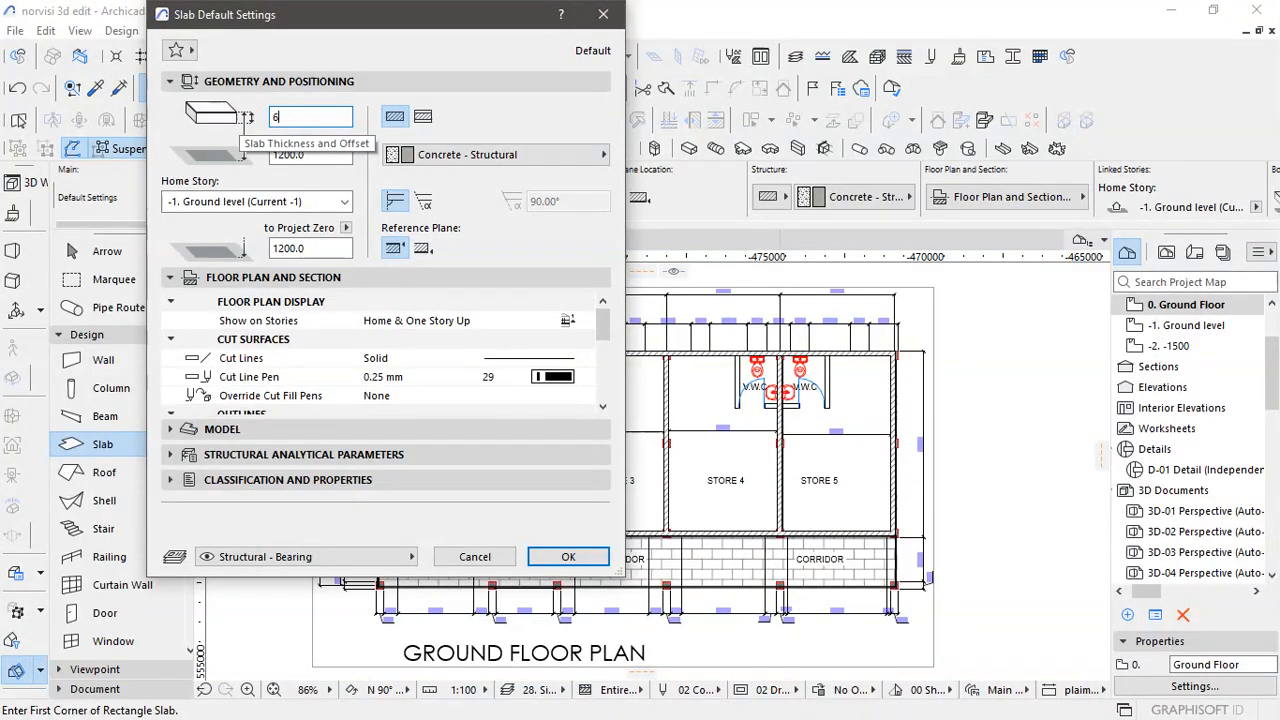
type("600.0")
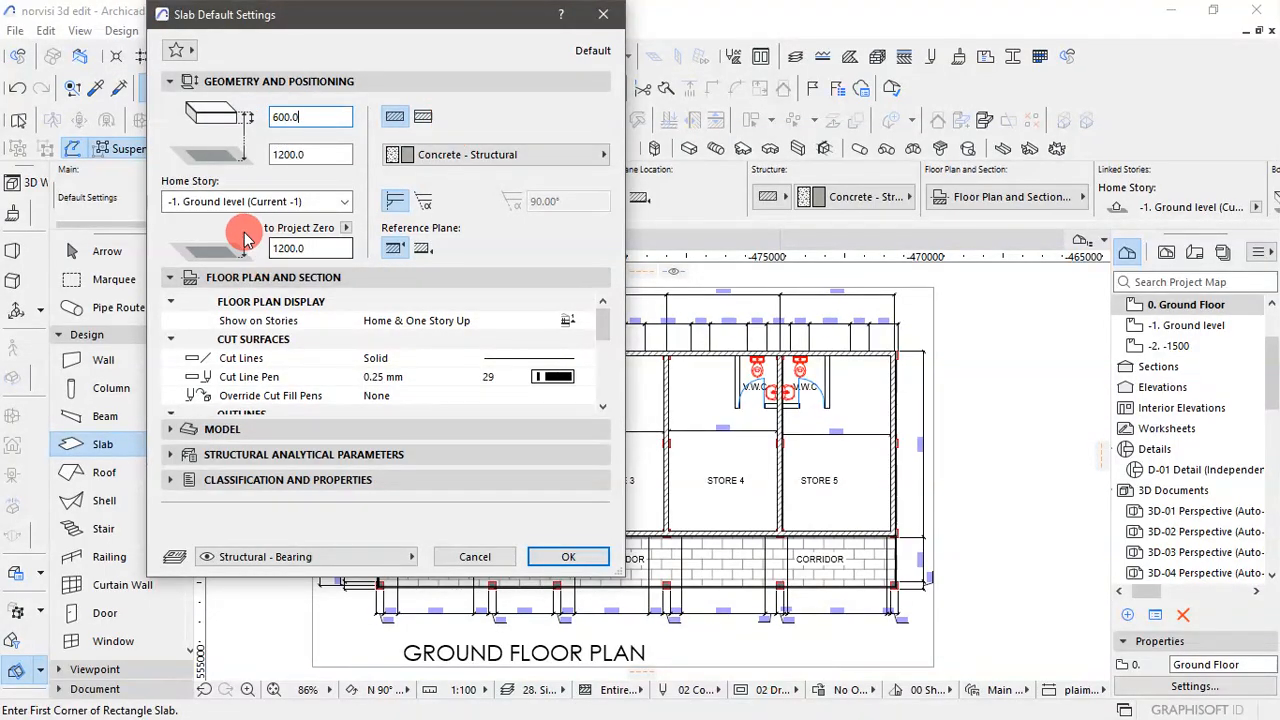
left_click(333, 201)
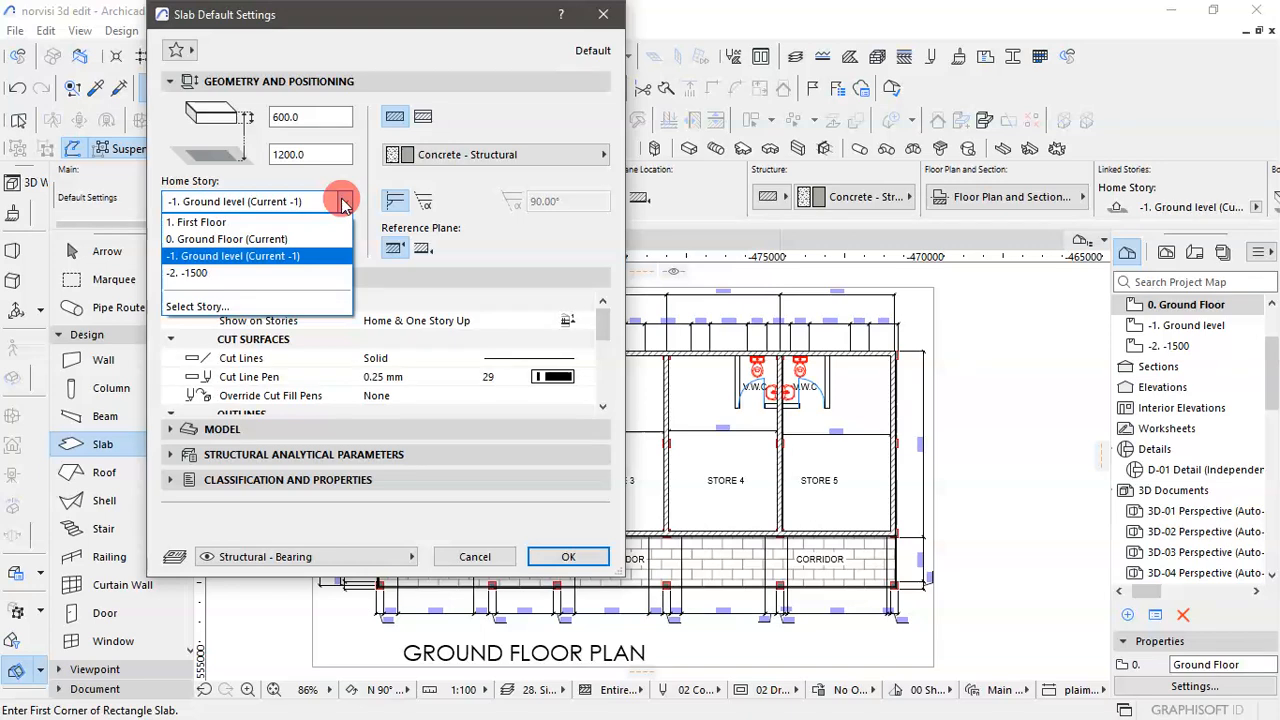
left_click(268, 238)
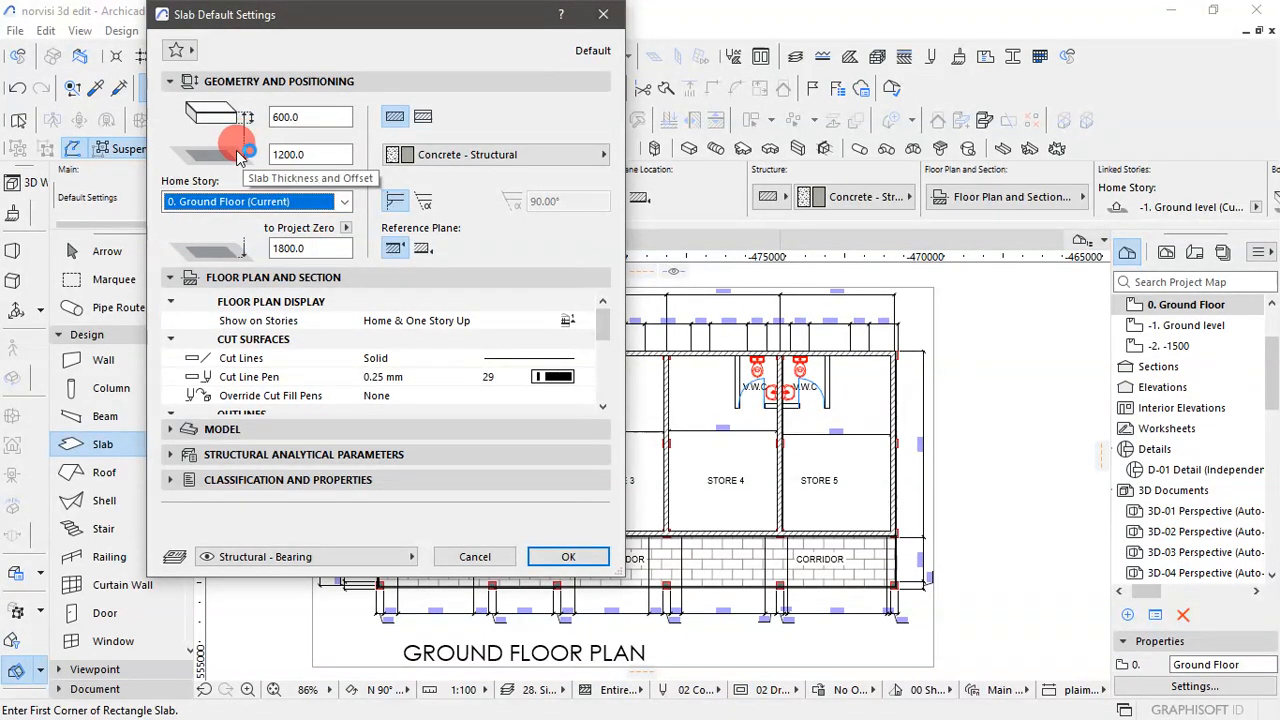
left_click(317, 153)
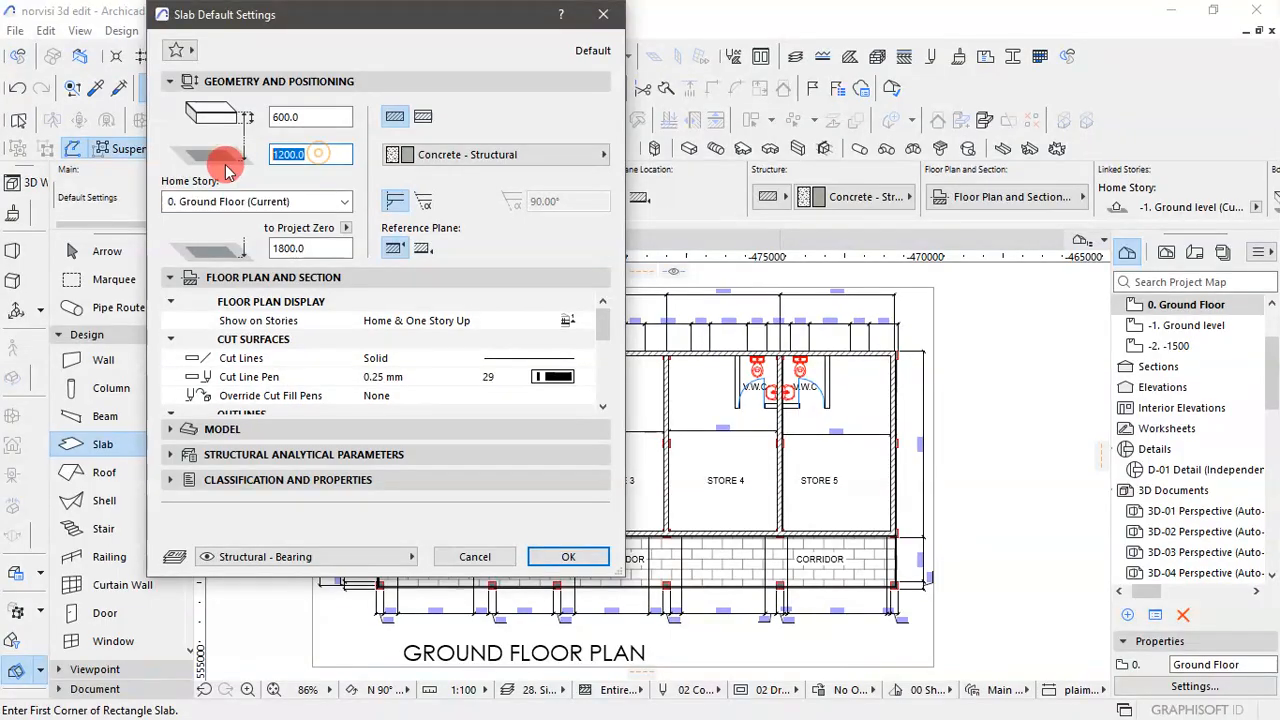
type("0")
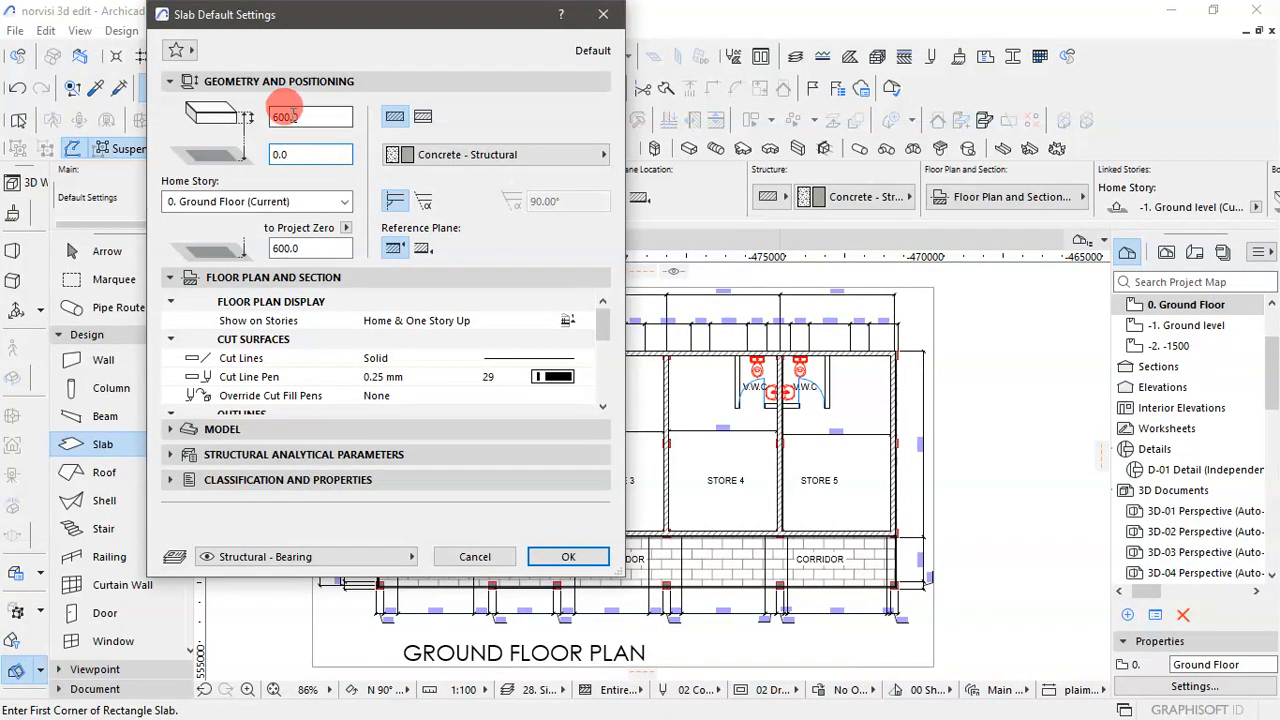
left_click(568, 560)
- Draw a rectangular slab about 16040 by 5585 mm from STORE 2's toilet-side corner to STORE 5's corridor-side corner, and select it
scroll(380, 370, "up", 5)
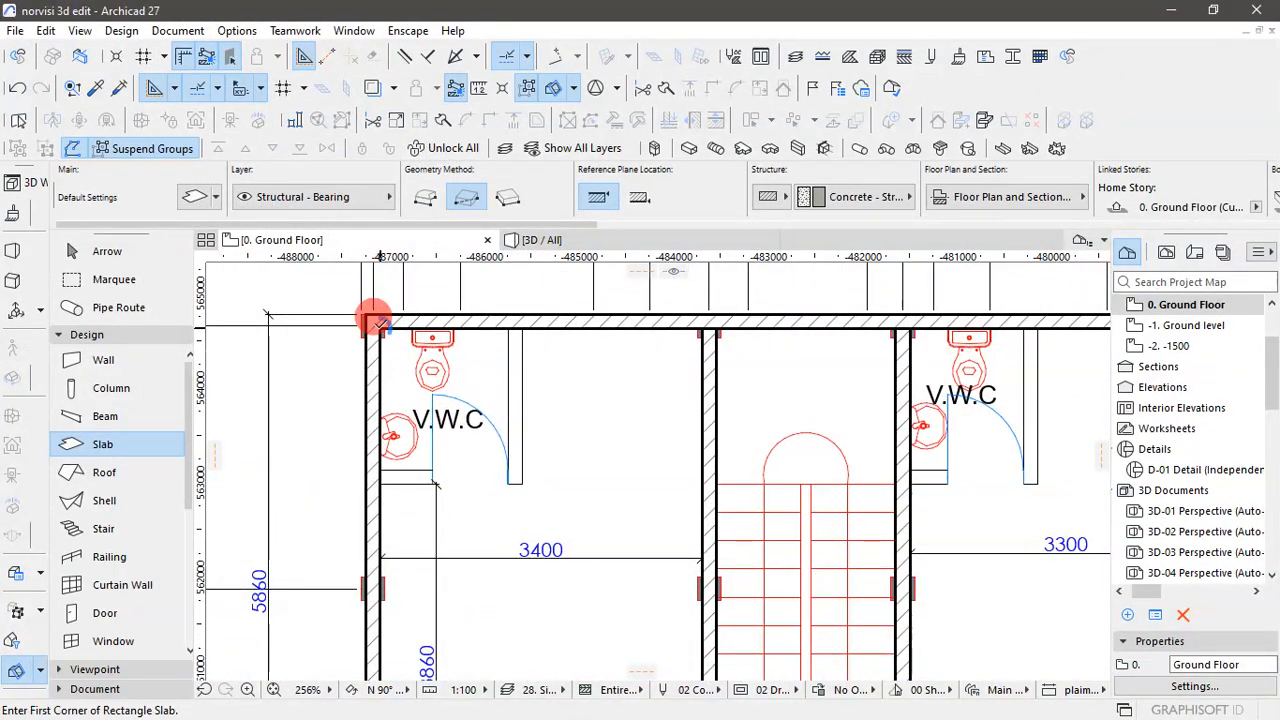
left_click(378, 322)
scroll(514, 371, "down", 5)
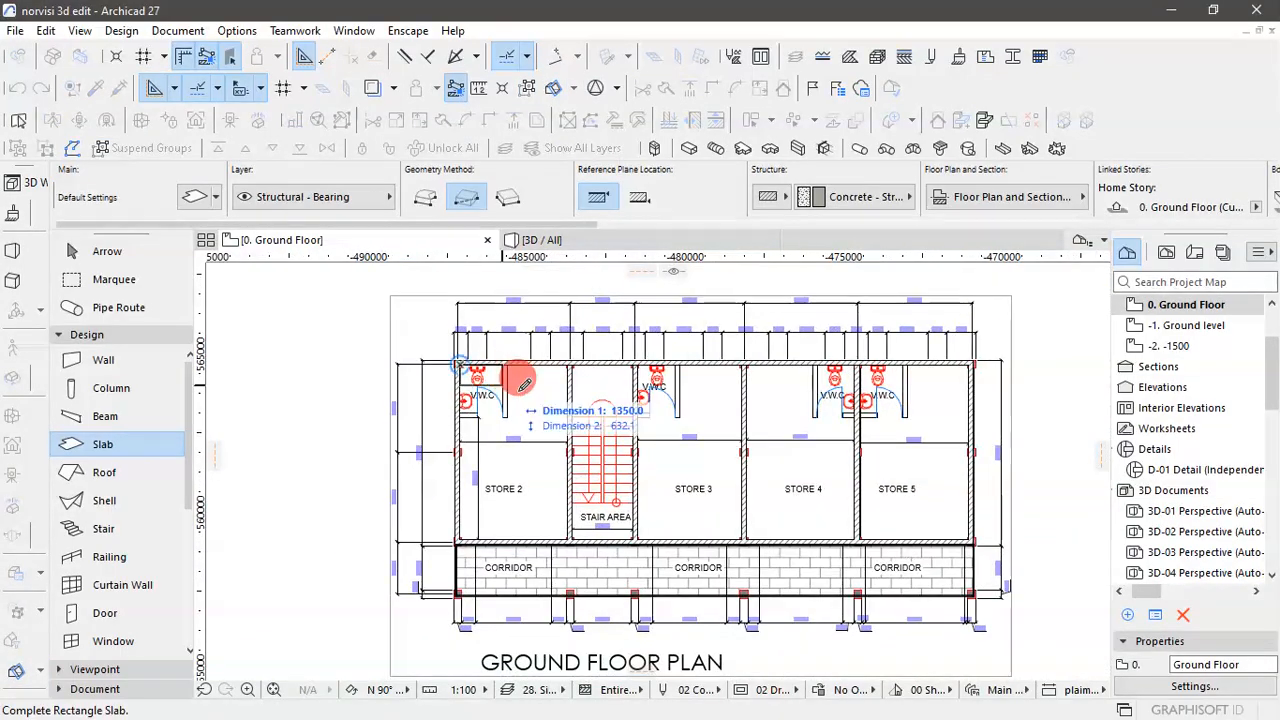
scroll(990, 537, "up", 5)
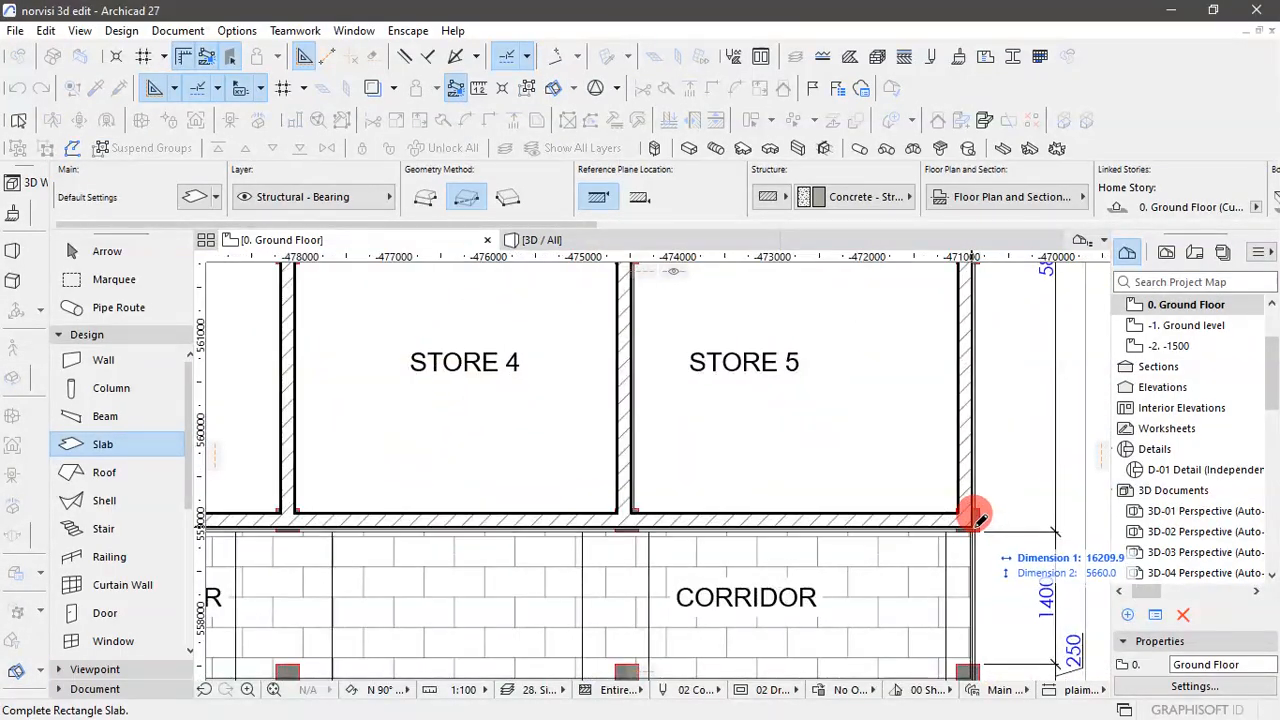
scroll(962, 493, "down", 1)
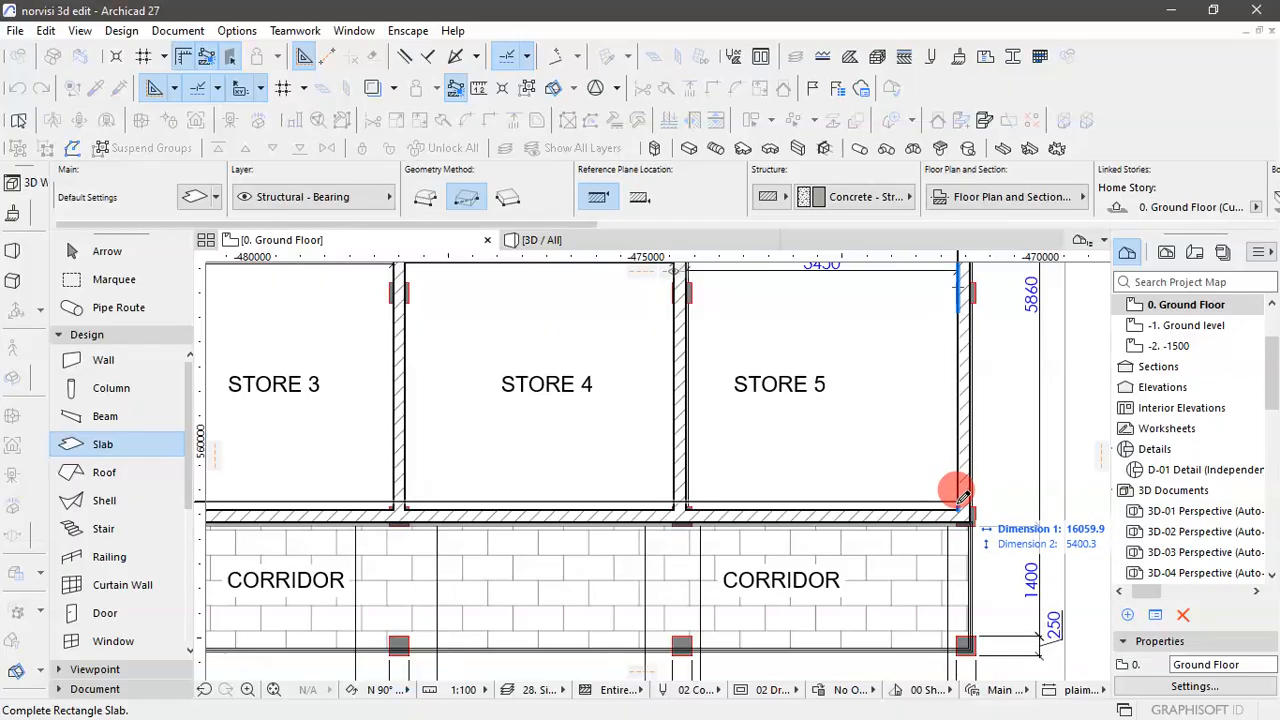
scroll(960, 497, "up", 2)
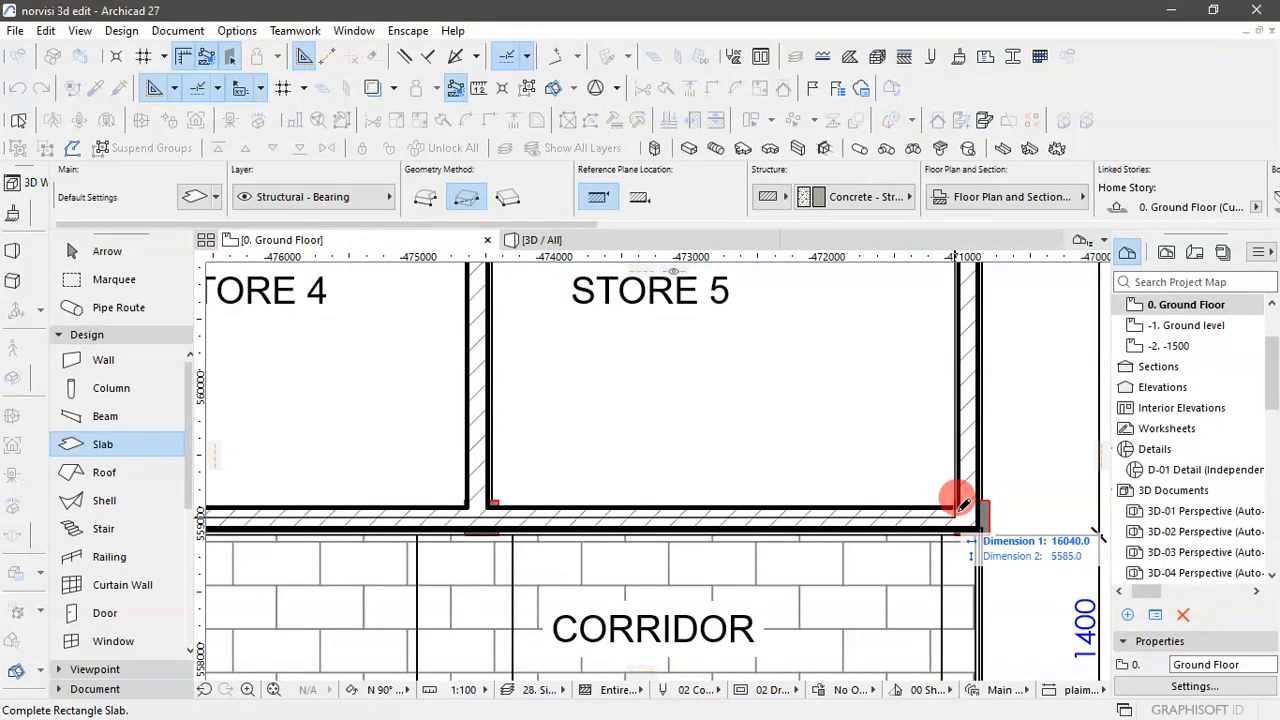
left_click(960, 499)
scroll(903, 476, "down", 5)
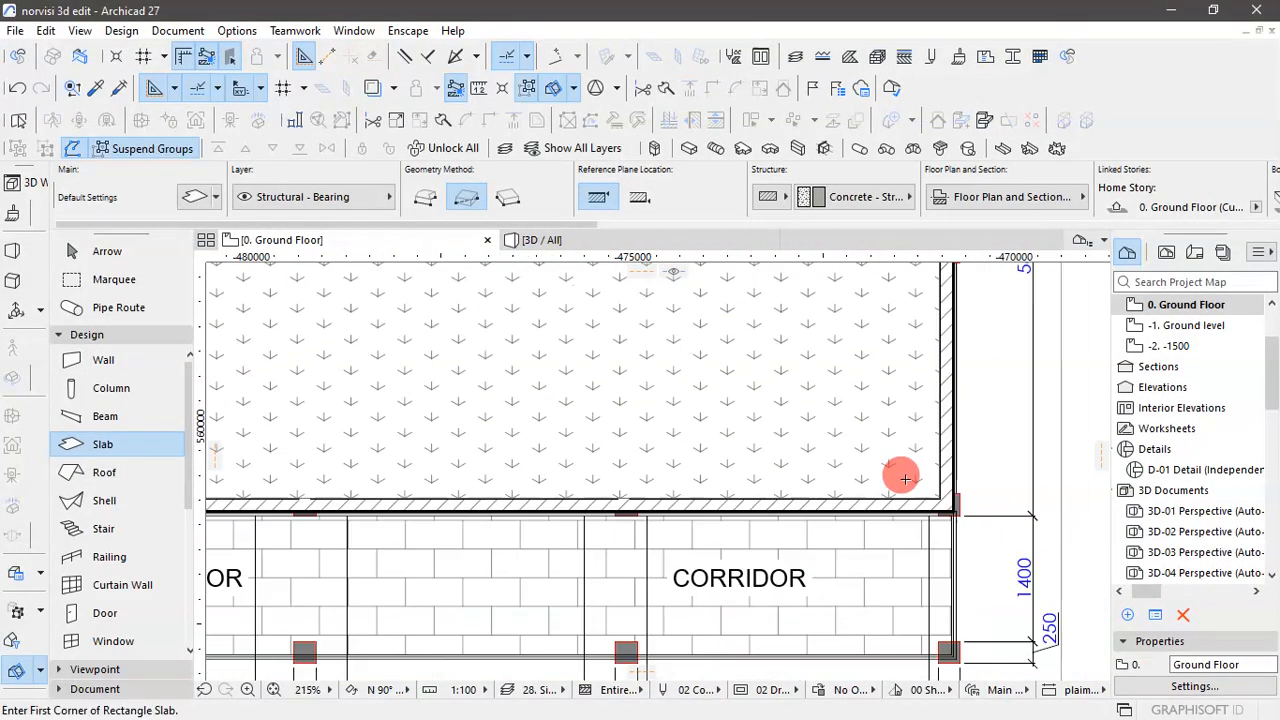
scroll(903, 479, "down", 2)
scroll(881, 422, "up", 2)
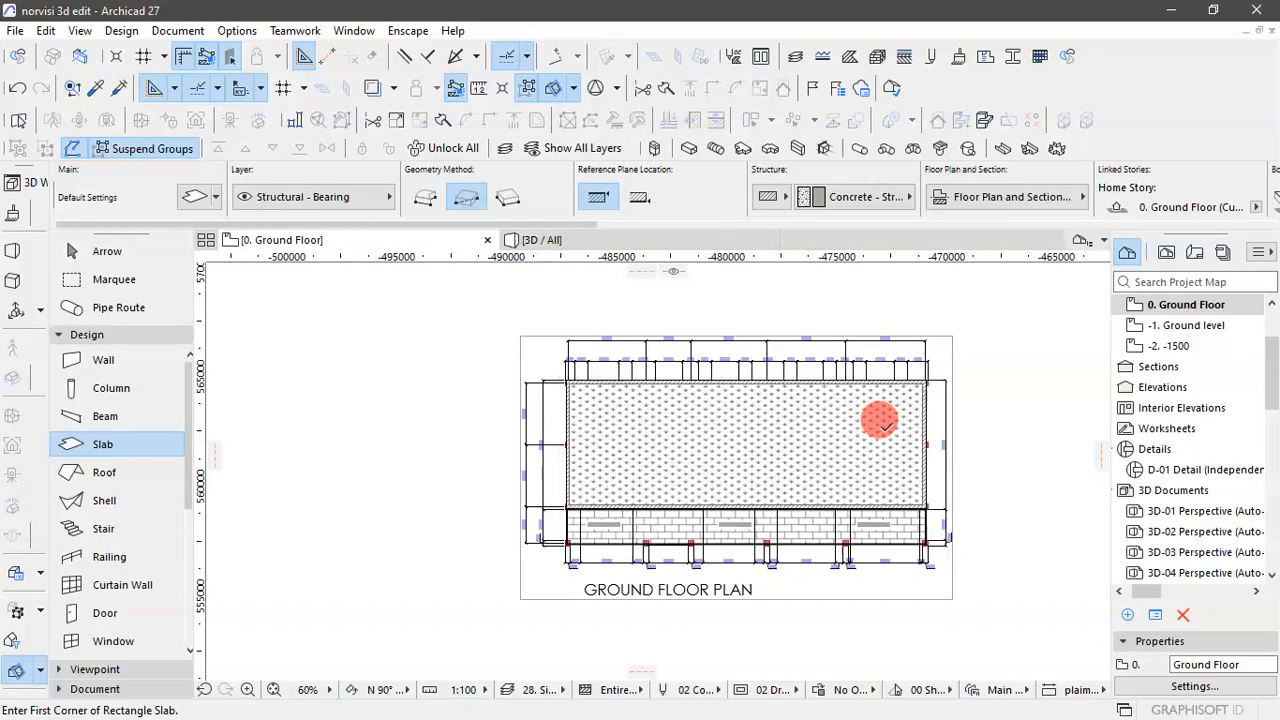
left_click(80, 250)
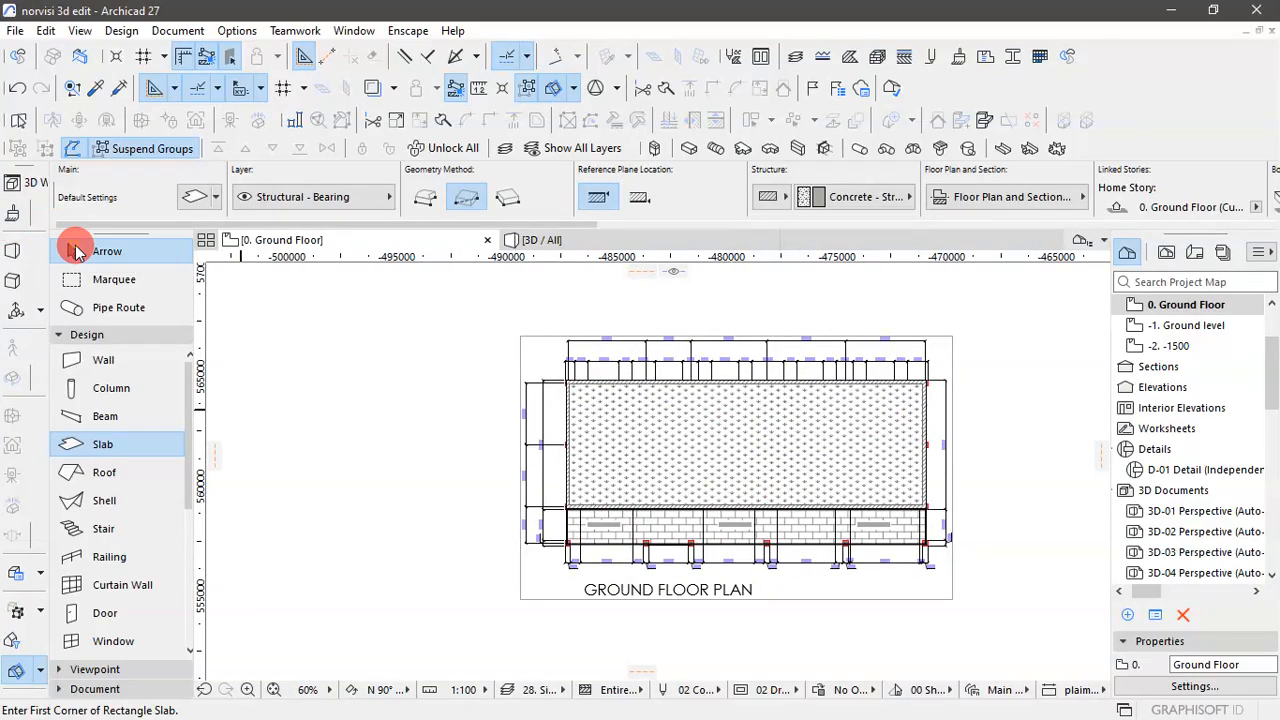
left_click(795, 420)
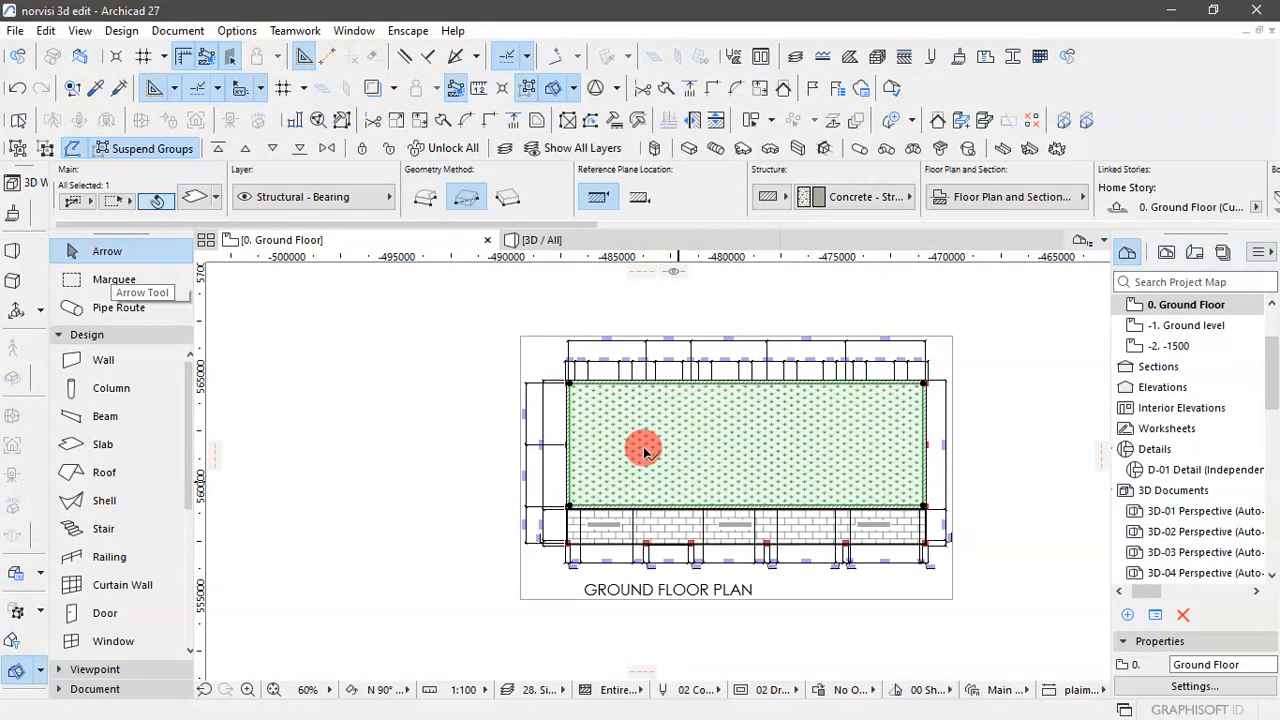
- Inspect the new floor slab between the walls from above in the 3D view
left_click(600, 237)
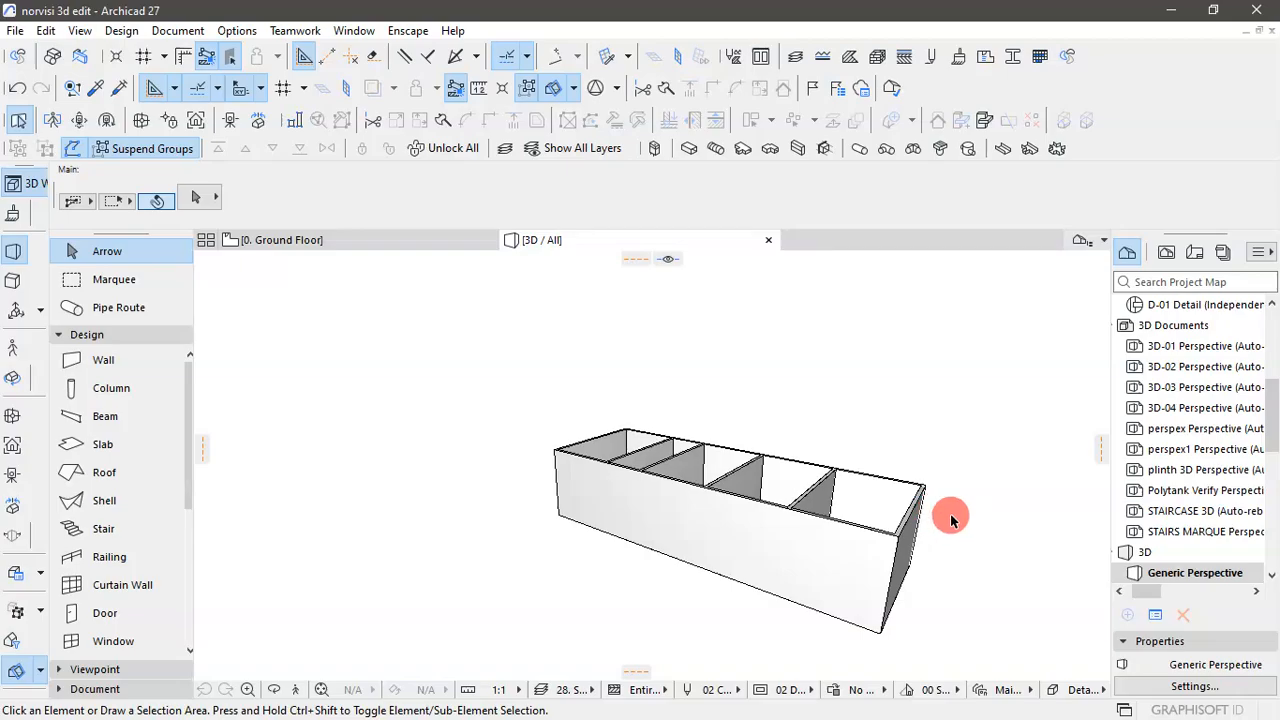
left_click_drag(950, 514, 708, 648)
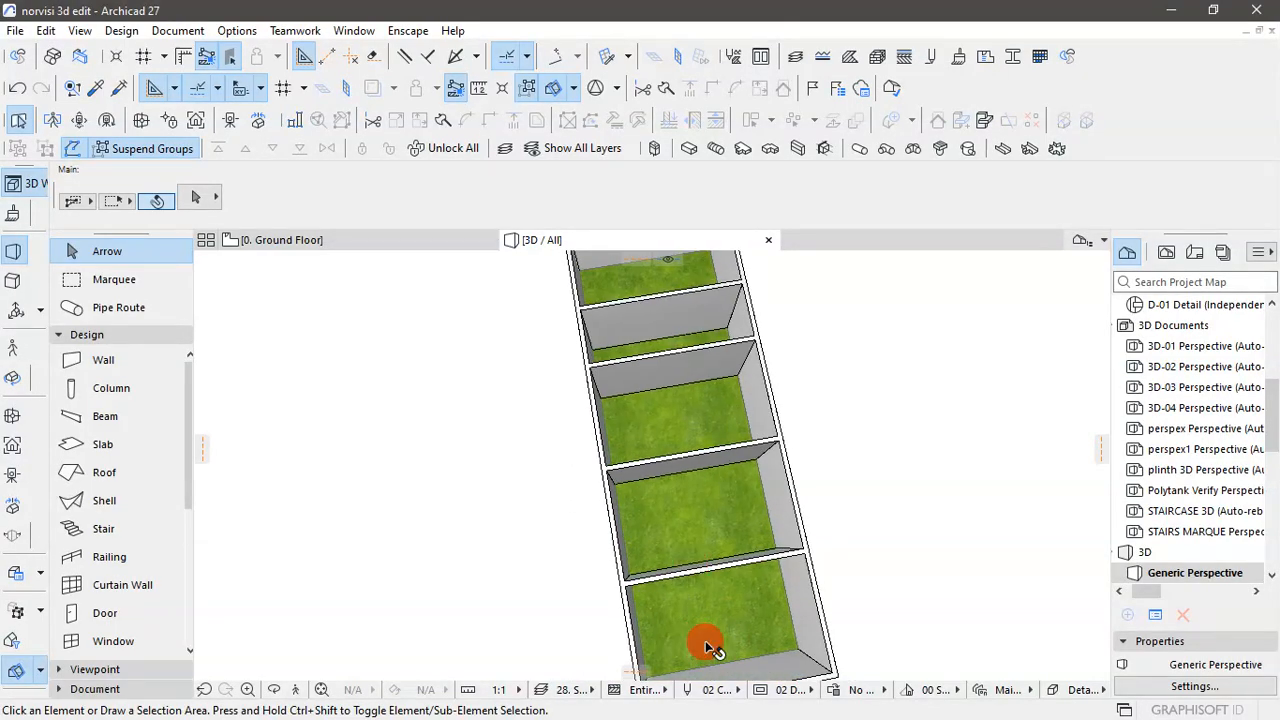
scroll(637, 555, "down", 5)
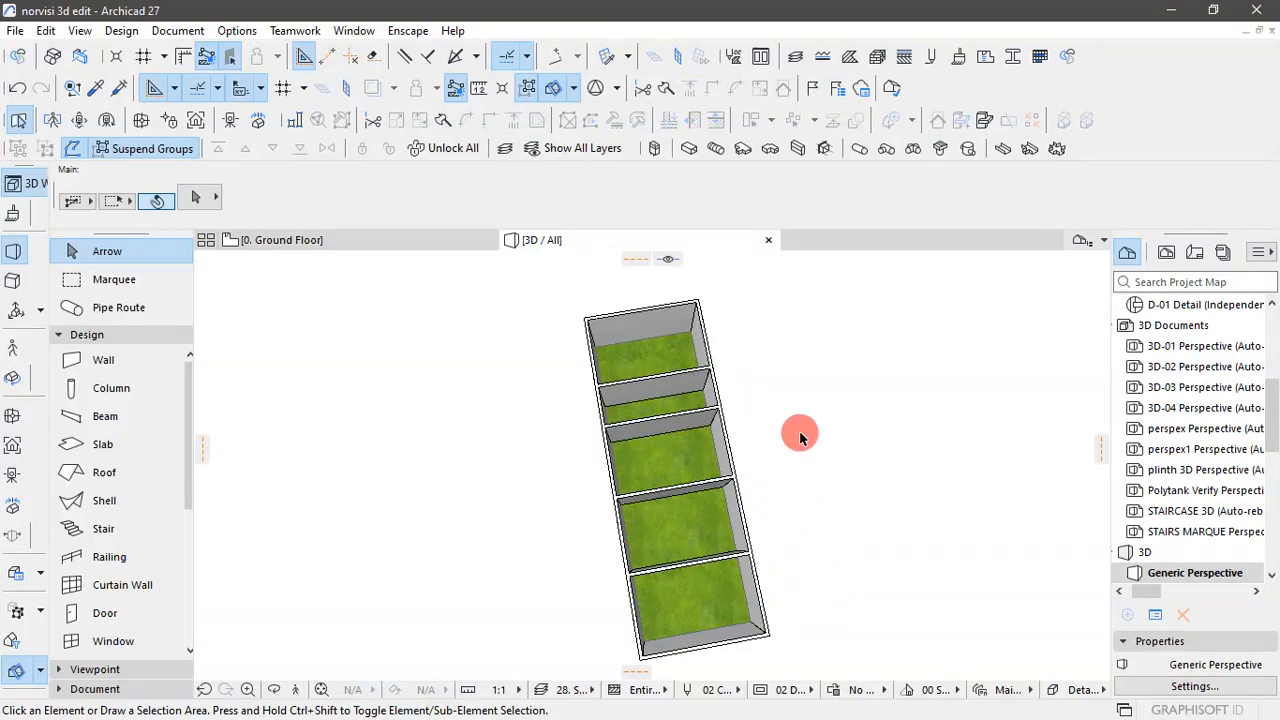
- Select the floor slab in 3D and review the cover fill options in its selection settings
left_click(697, 538)
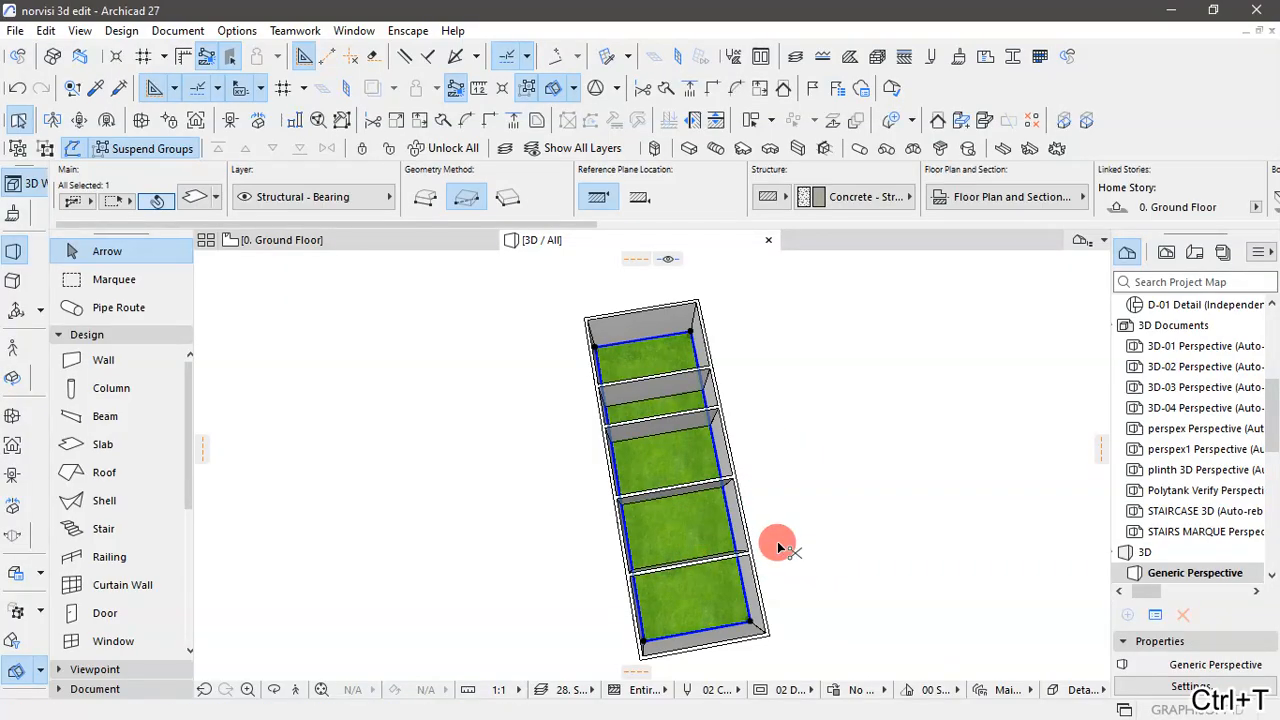
key("ctrl+t")
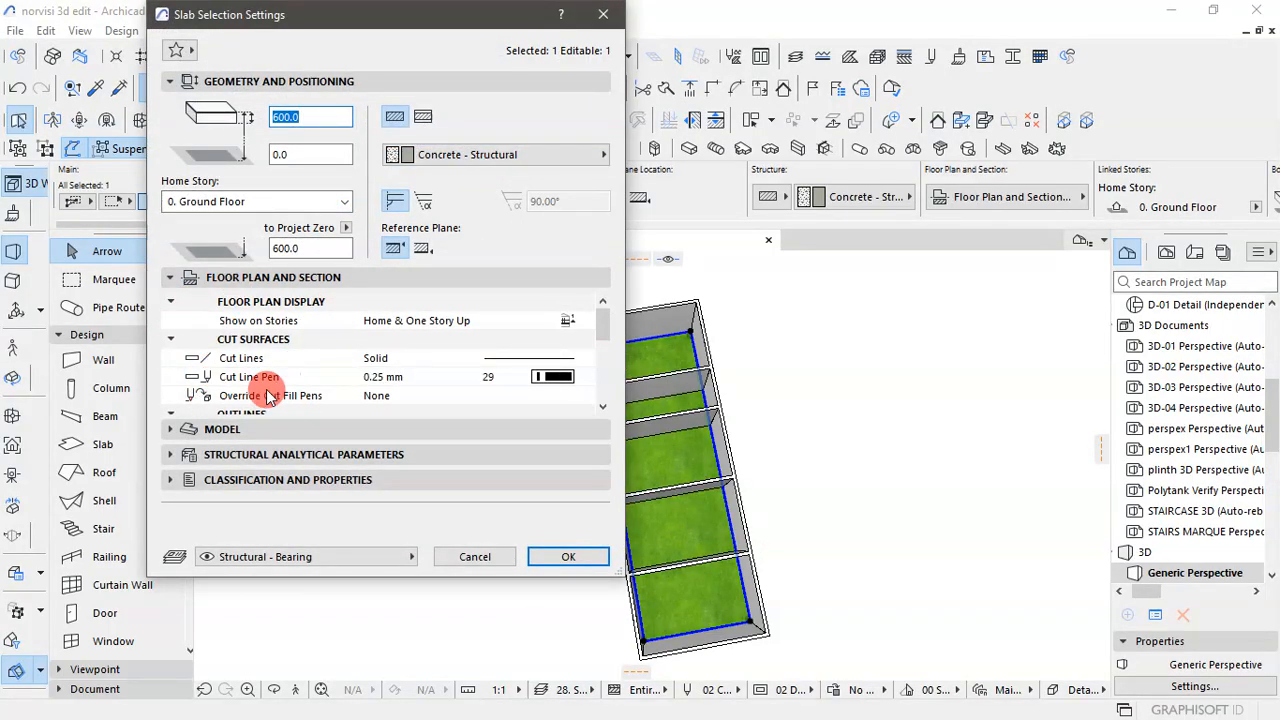
scroll(290, 363, "down", 5)
scroll(352, 358, "up", 4)
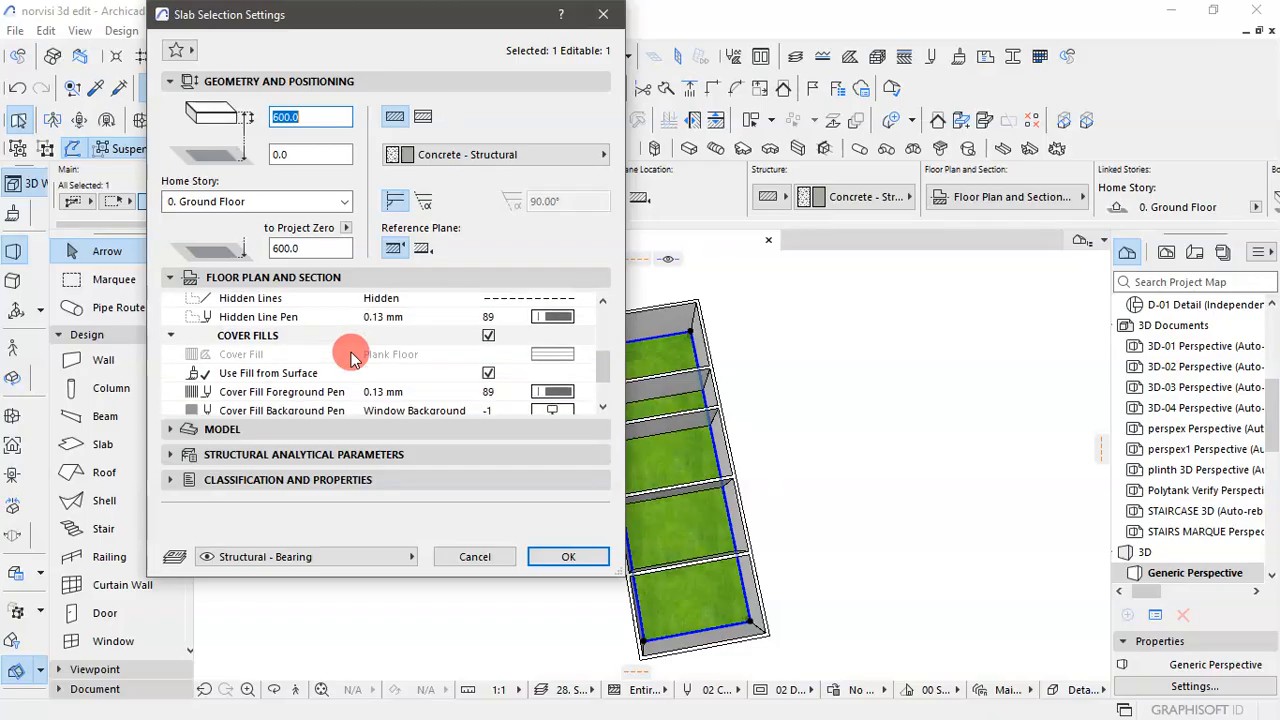
scroll(355, 357, "up", 2)
scroll(248, 306, "down", 6)
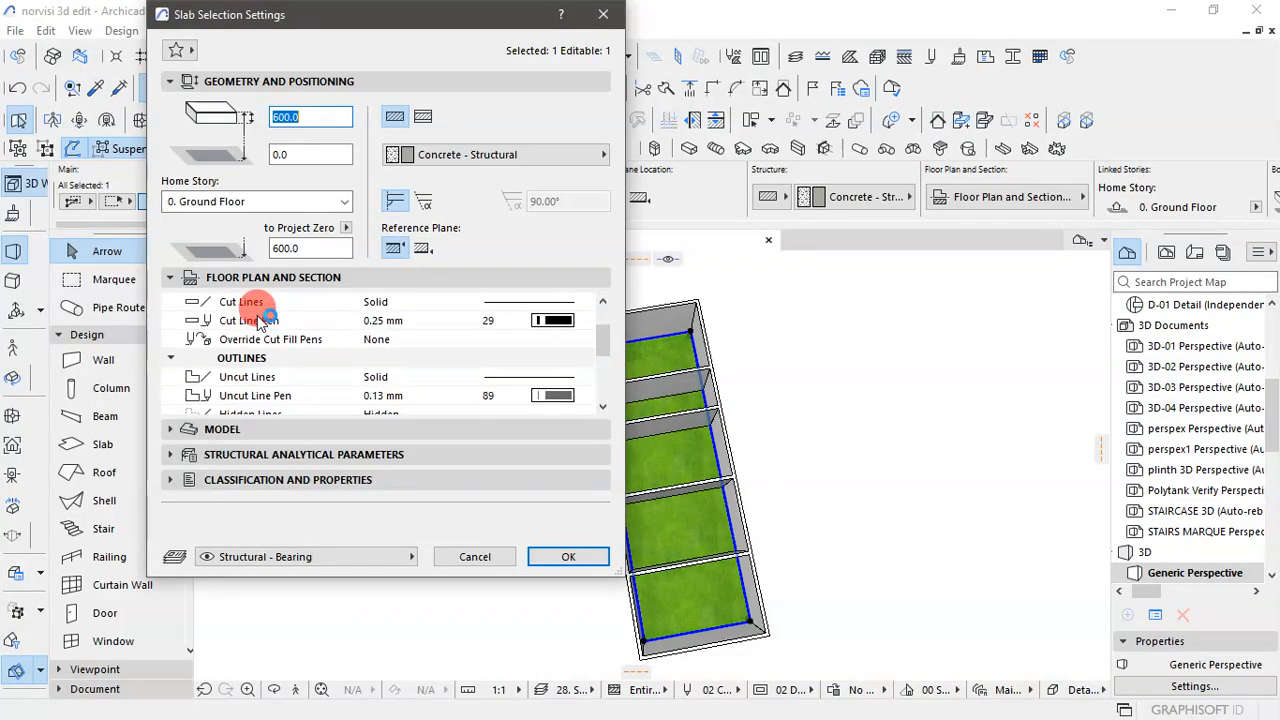
scroll(258, 320, "down", 2)
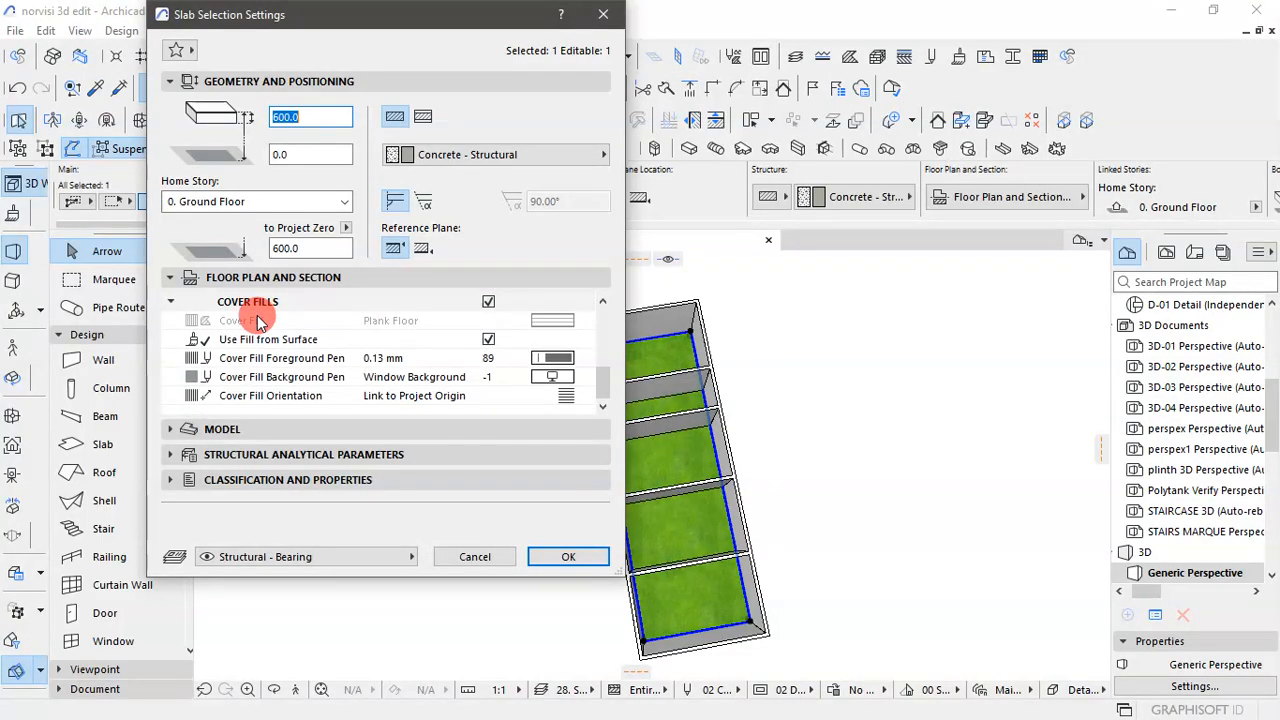
left_click(488, 303)
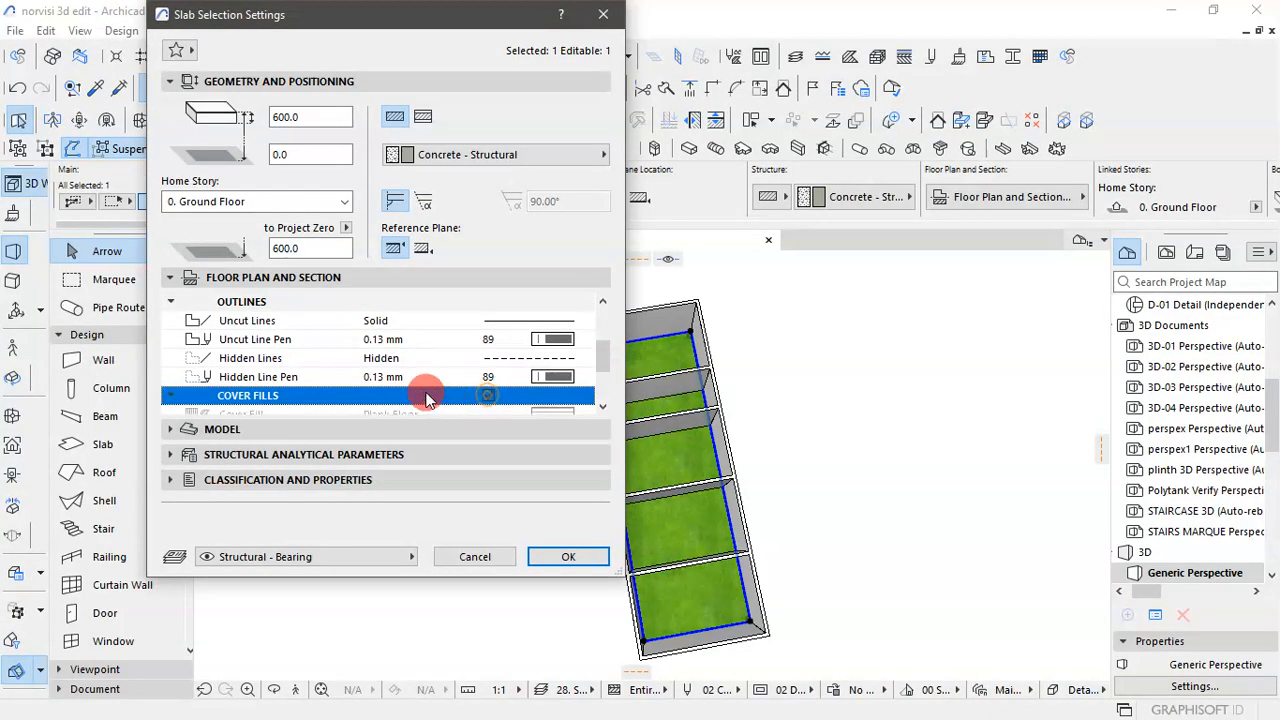
scroll(415, 368, "down", 2)
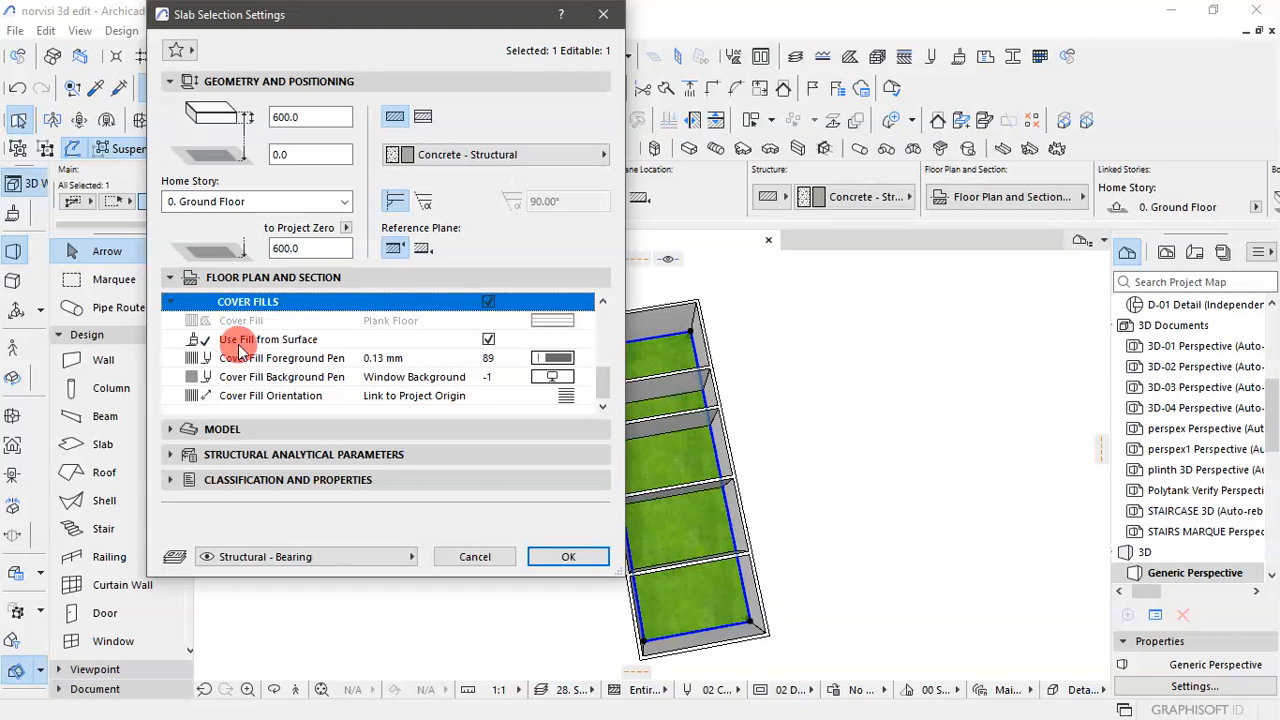
- Turn off the surface overrides for the slab's top, edge and bottom, and apply the settings
left_click(186, 428)
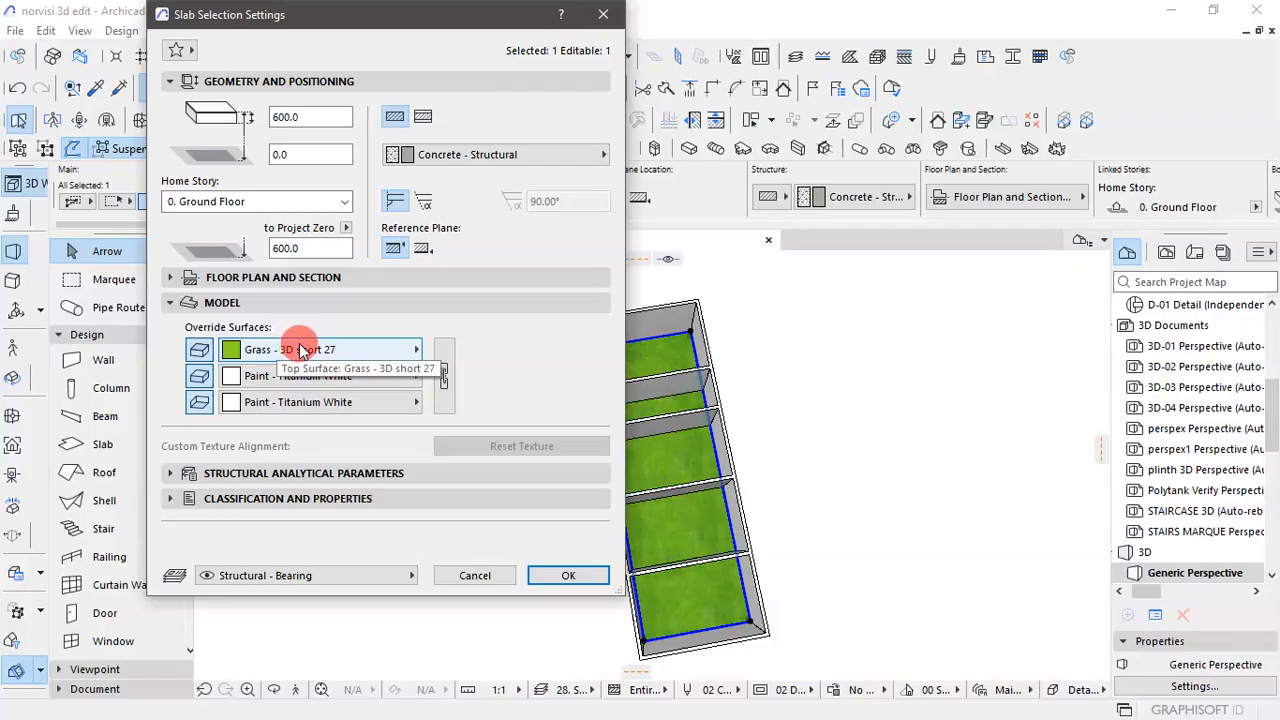
left_click(302, 351)
left_click(302, 351)
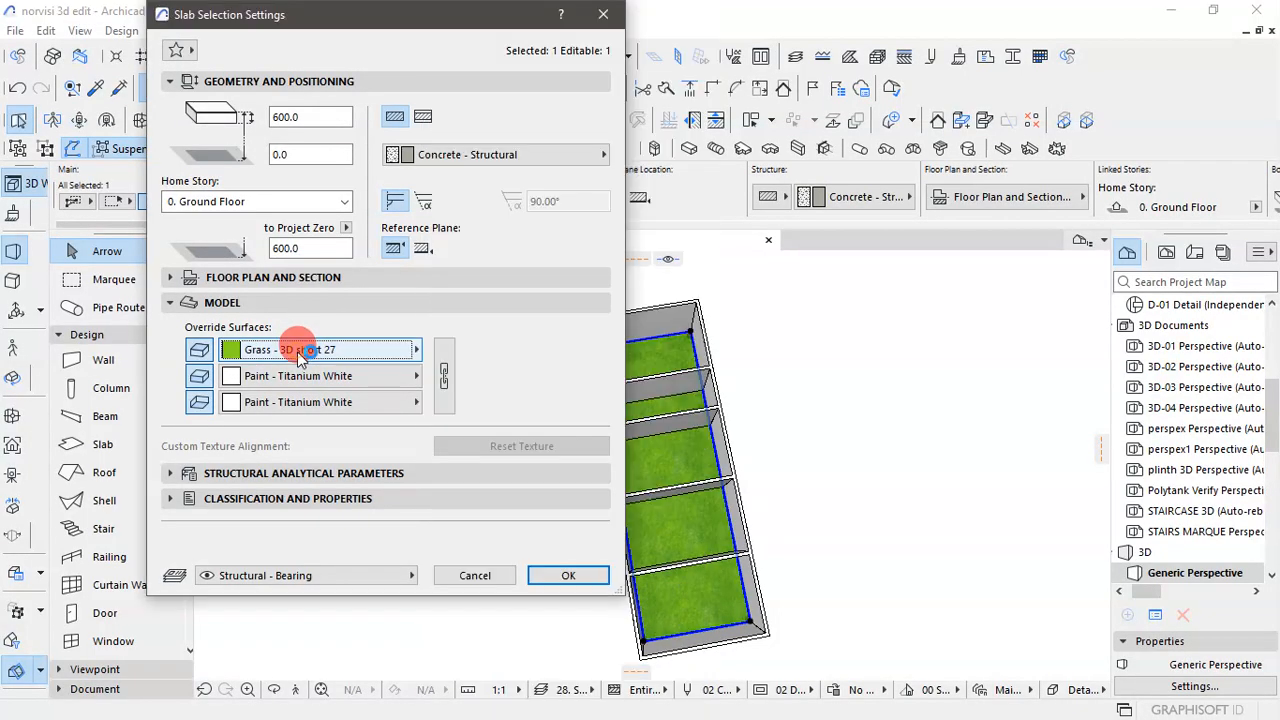
left_click(199, 350)
left_click(201, 402)
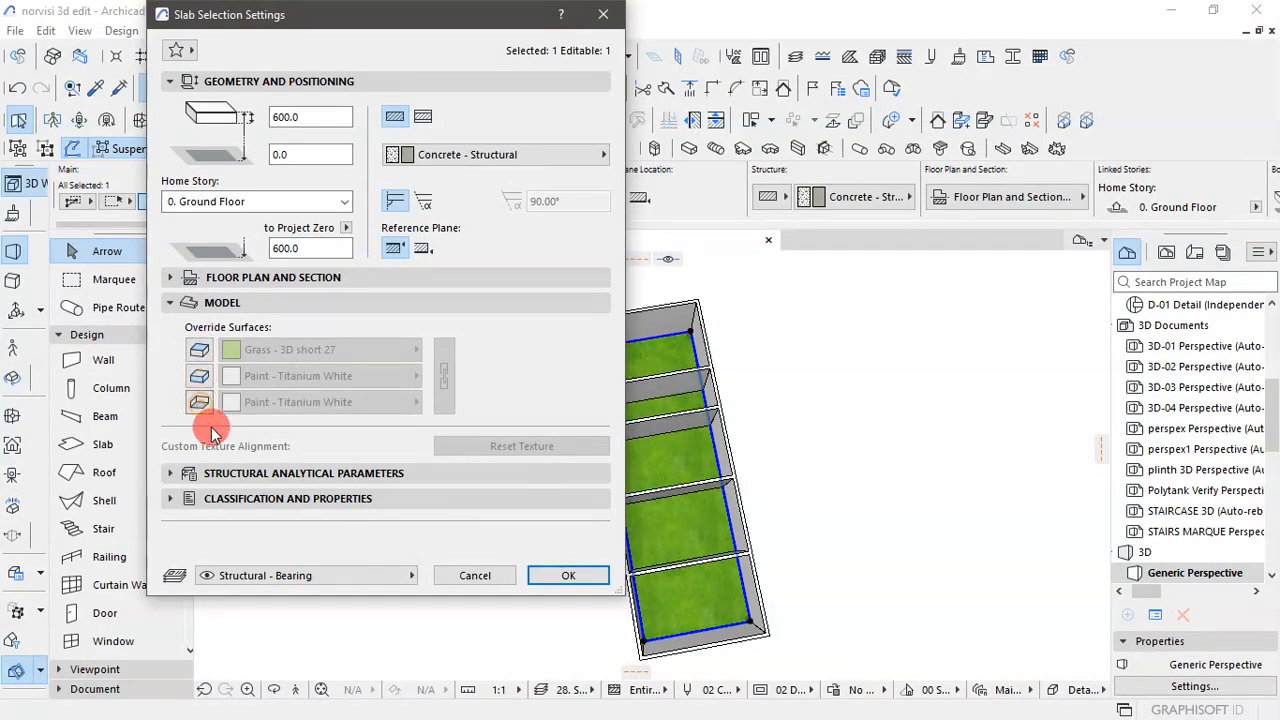
left_click(585, 588)
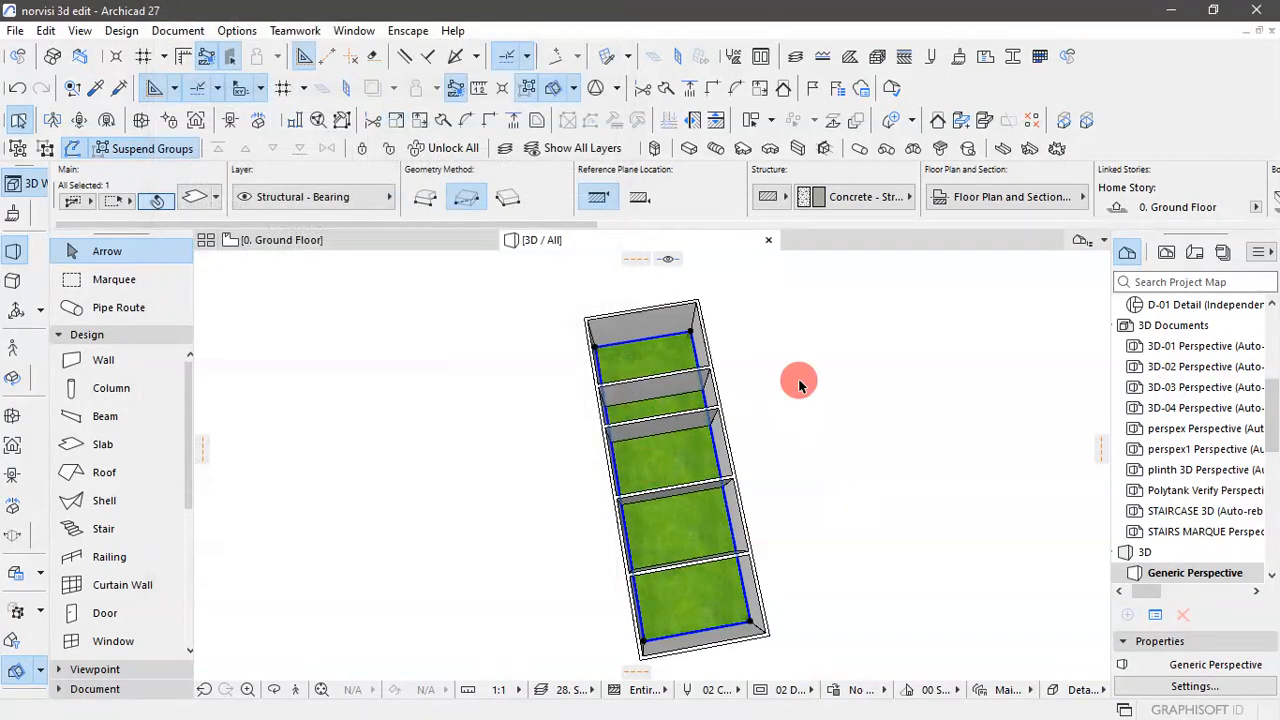
- Inspect the slab's surface in the 3D view, clear the selection, and return to the Ground Floor plan
scroll(690, 525, "up", 2)
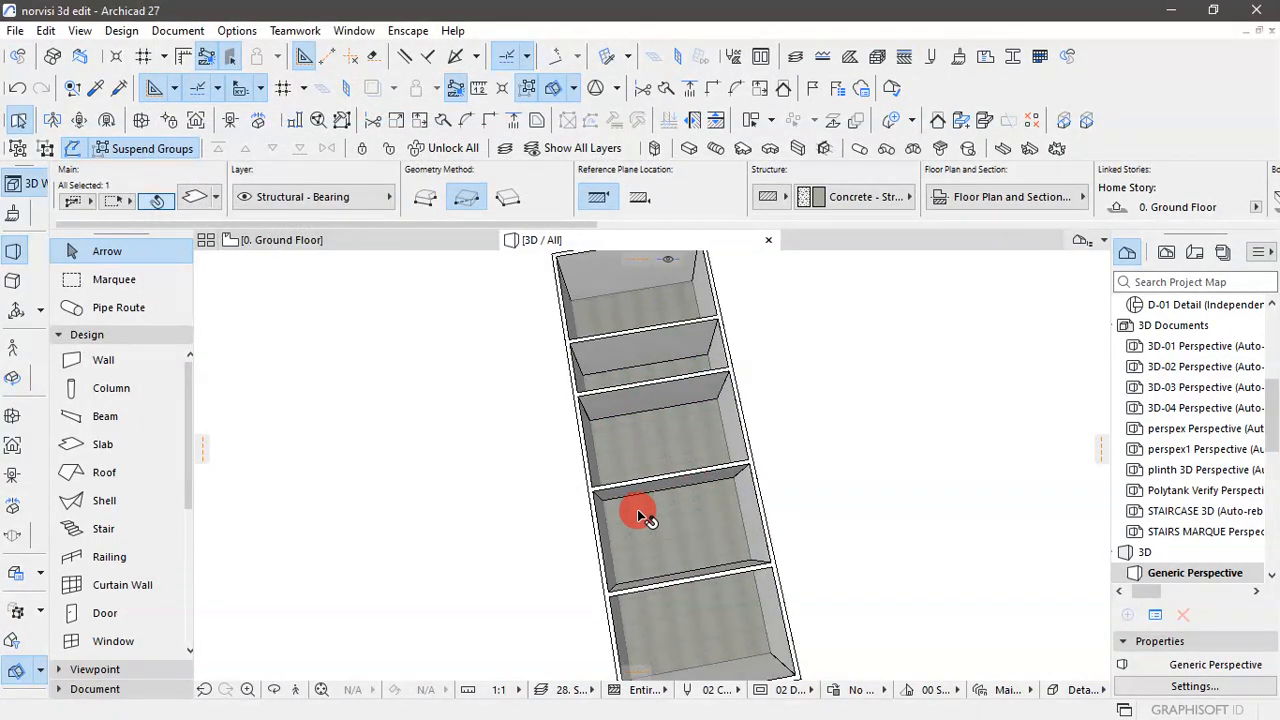
left_click(853, 465)
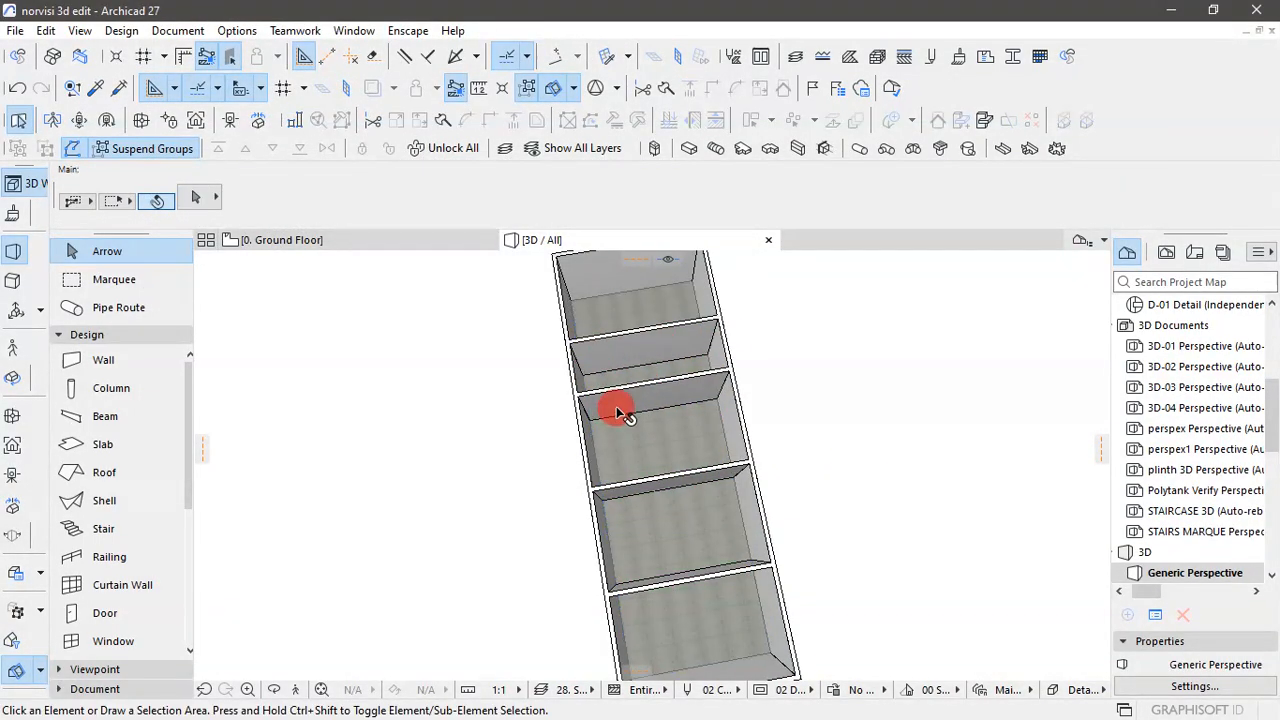
scroll(616, 406, "down", 2)
left_click(398, 240)
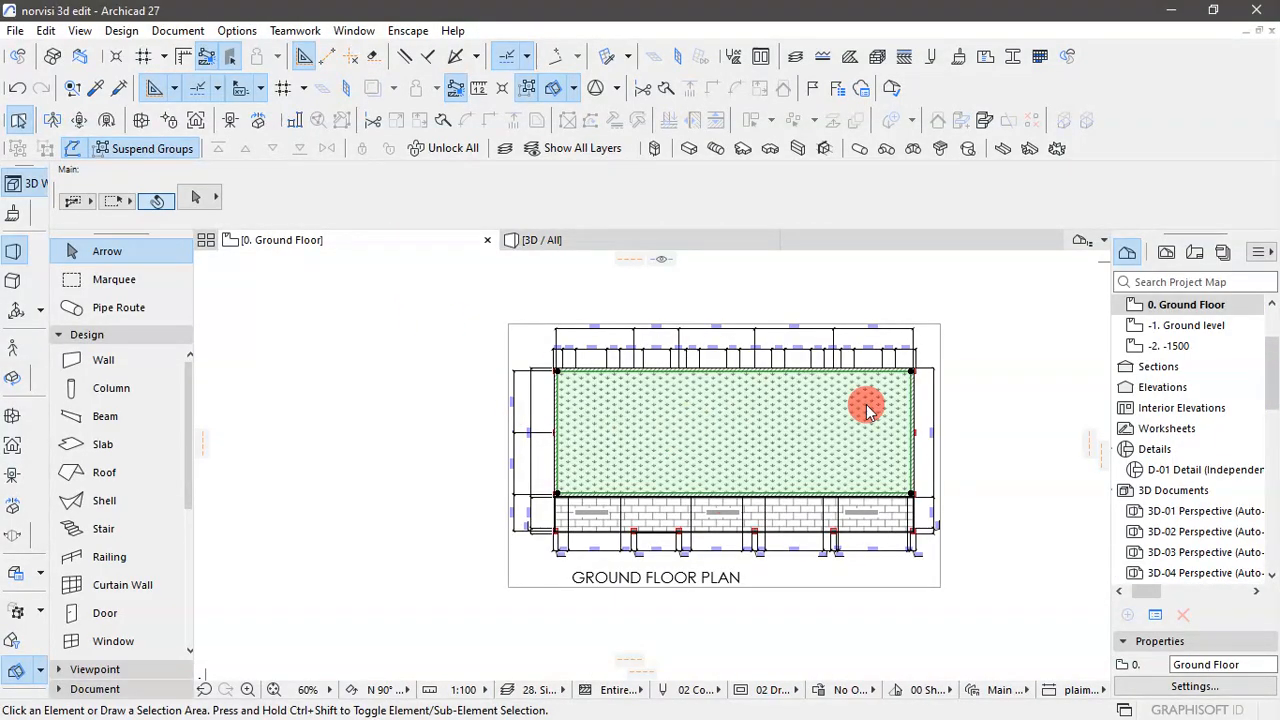
- Select the slab in plan, disable Use Fill from Surface and Cover Fills in its settings, and apply the change
left_click(632, 467)
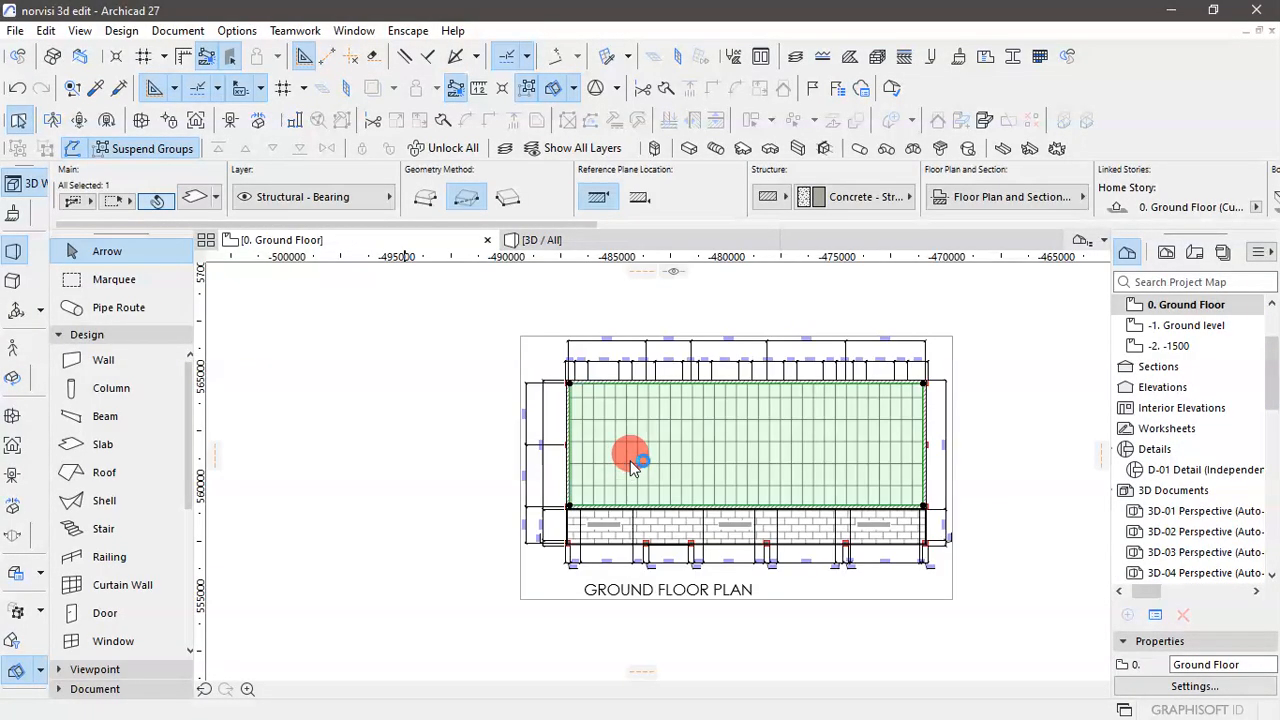
scroll(766, 429, "up", 3)
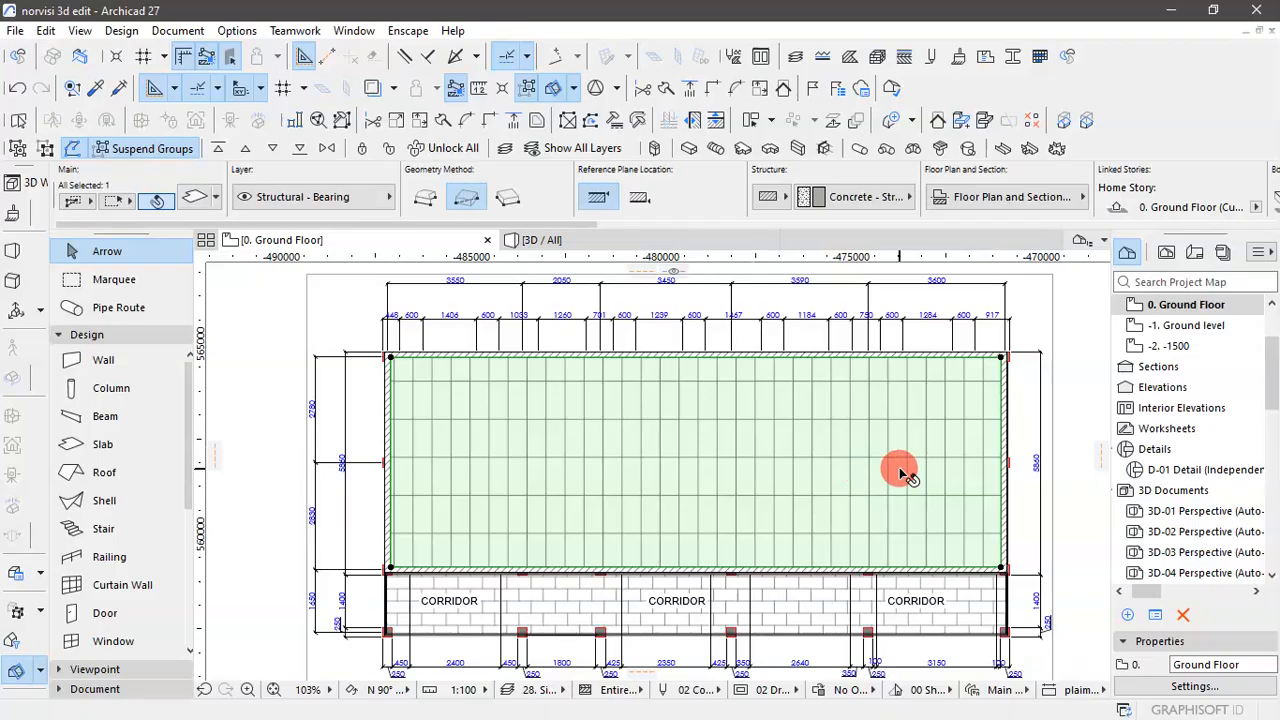
key("ctrl+t")
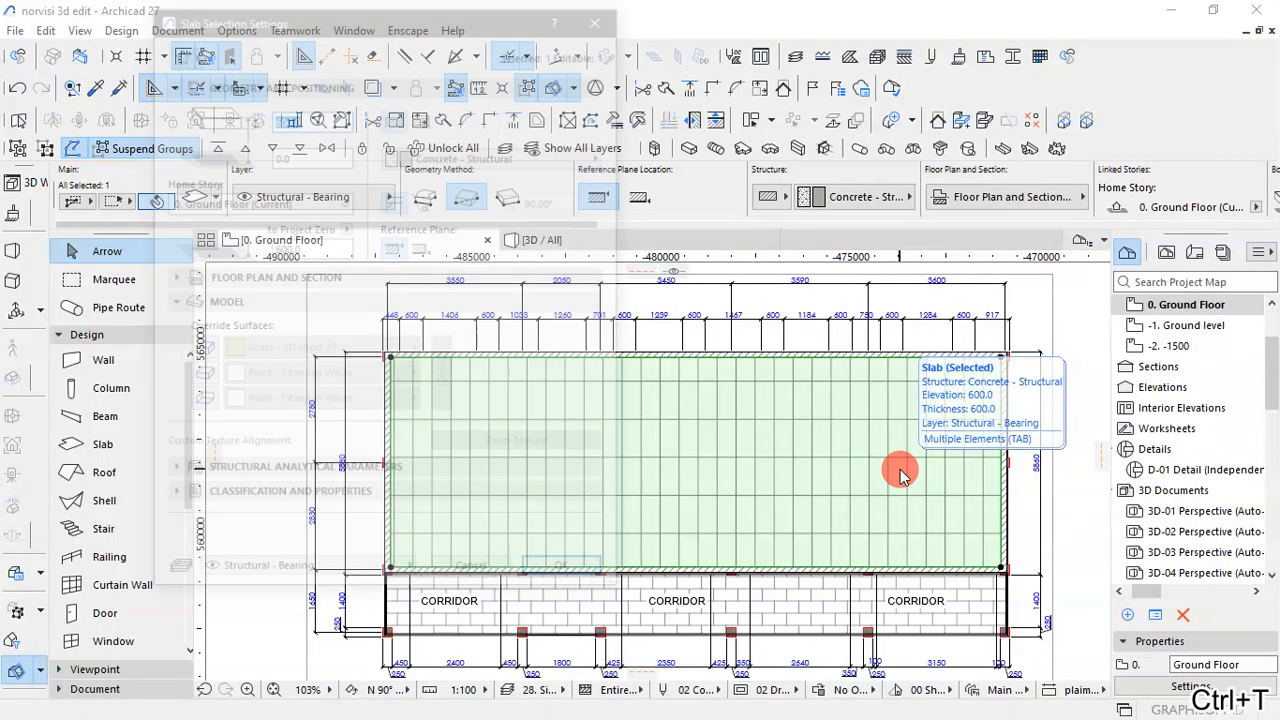
left_click(165, 278)
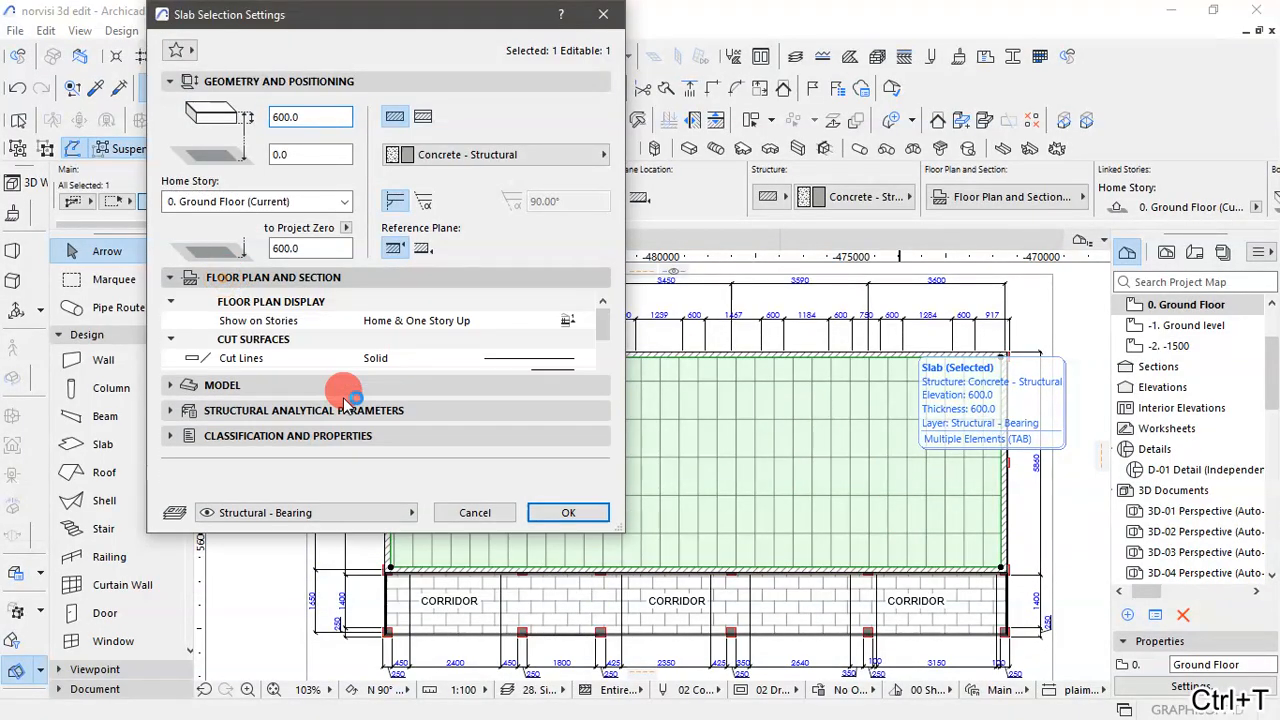
scroll(378, 388, "down", 3)
scroll(378, 388, "down", 3)
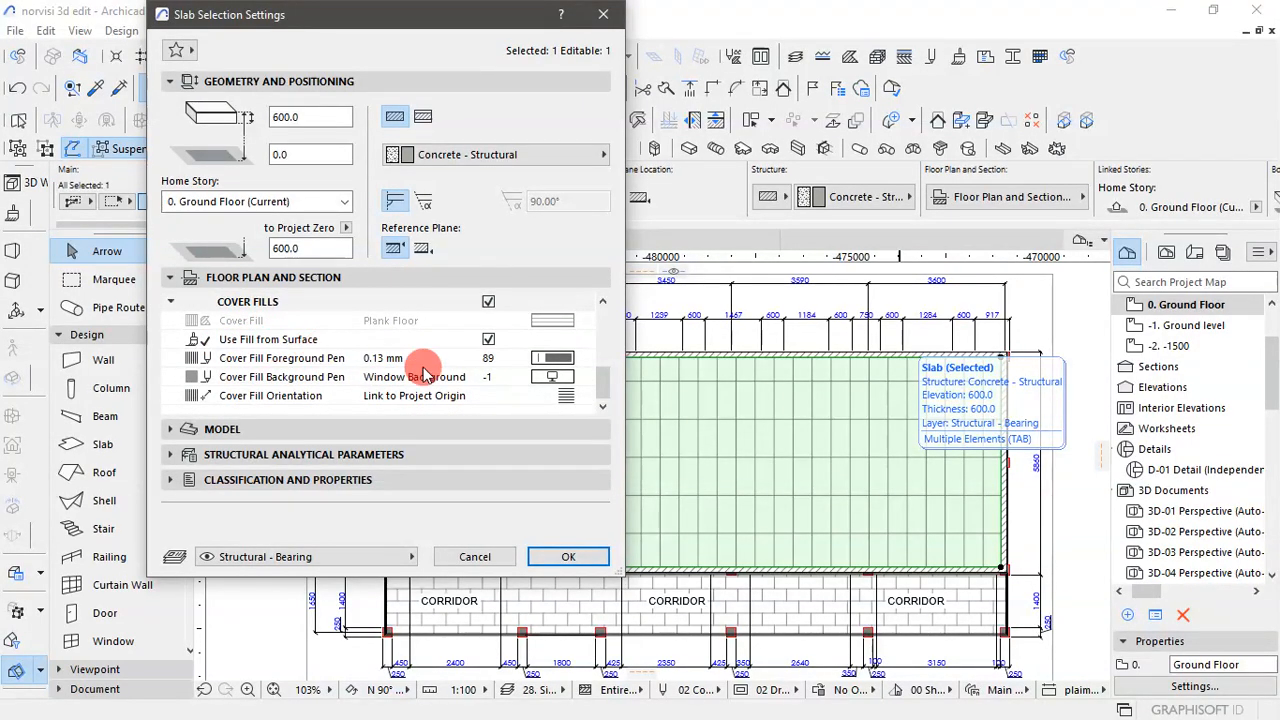
left_click(488, 341)
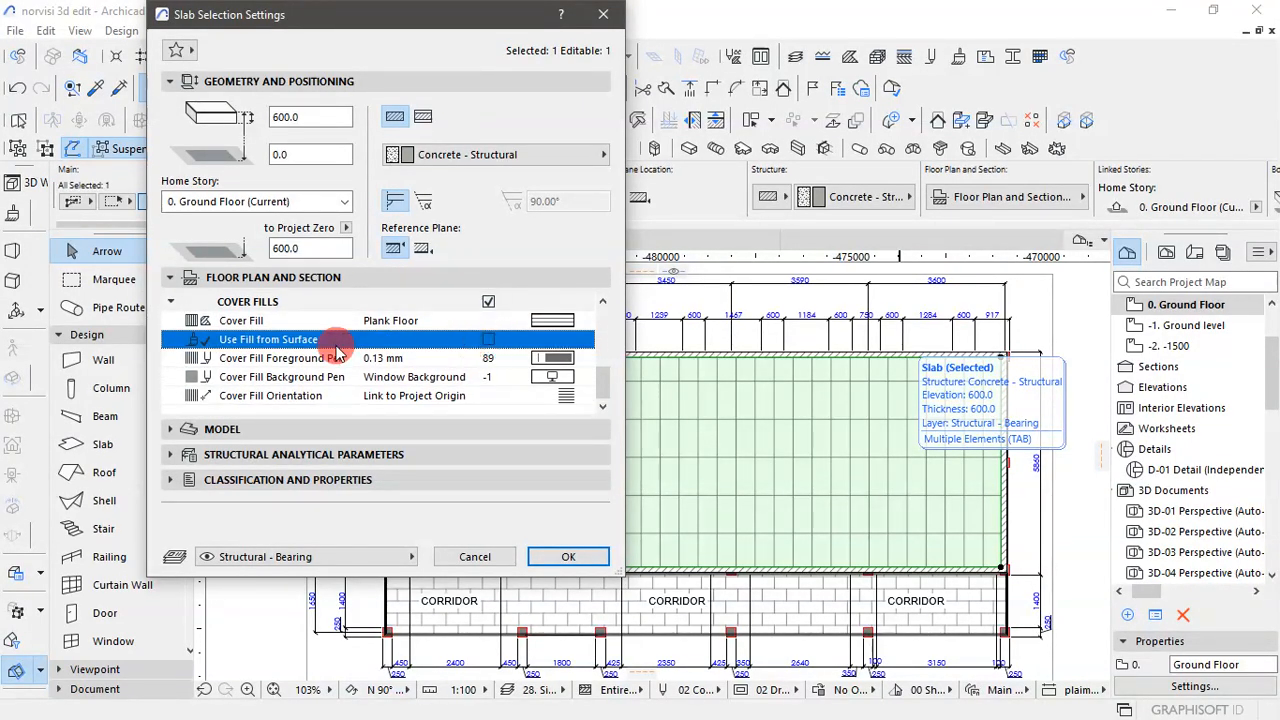
left_click(490, 301)
left_click(575, 556)
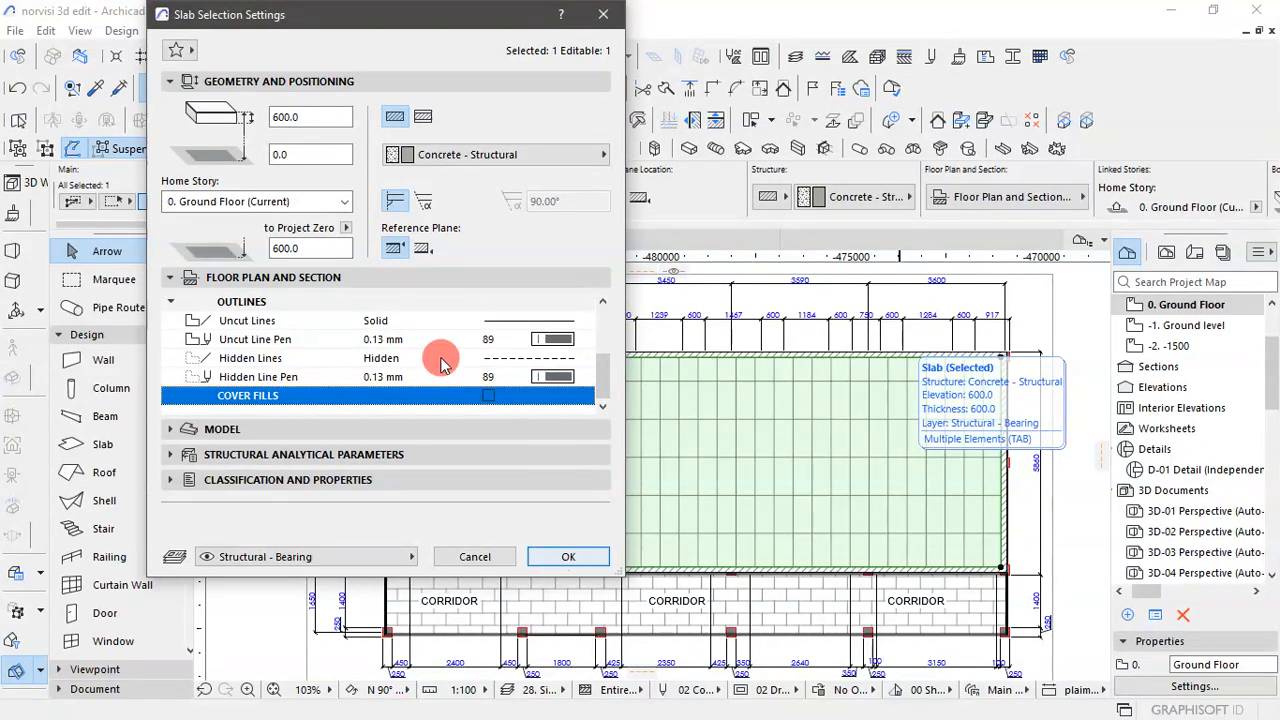
left_click(566, 557)
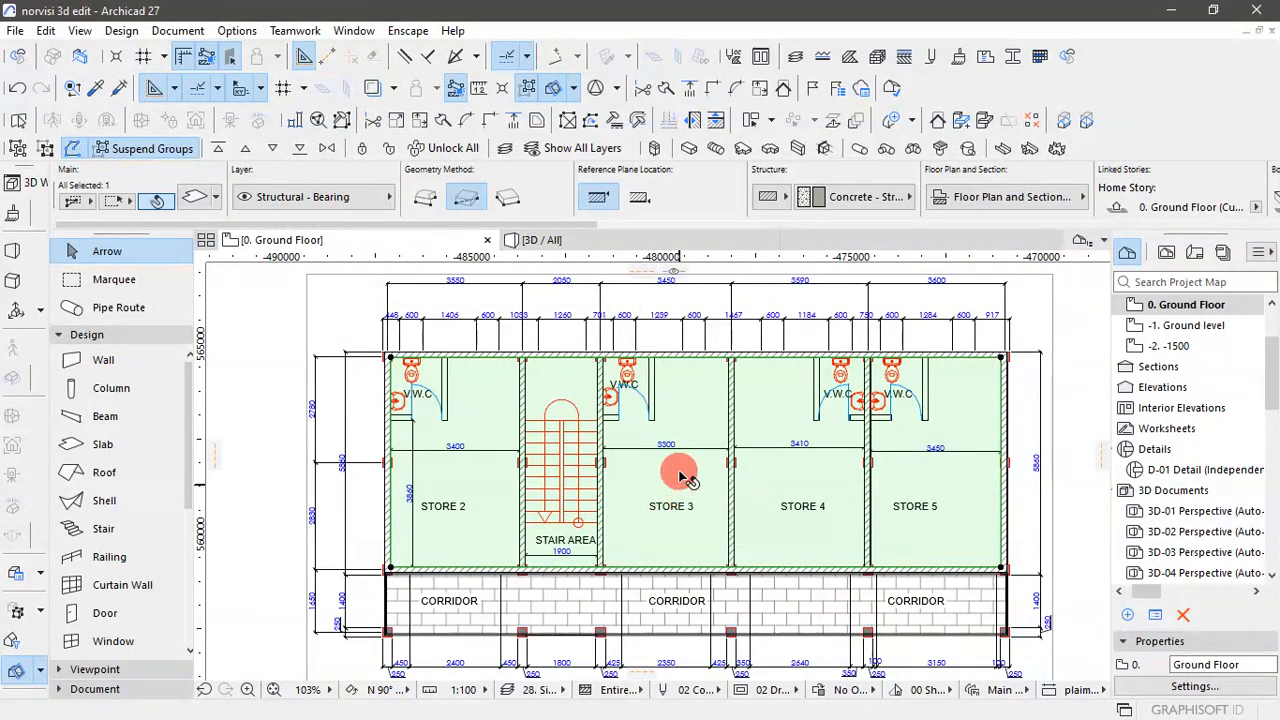
- Add a corridor rectangle about 16390 by 1650 mm to the slab polygon, from STORE 2's outer wall corner to the corridor's outer corner beyond STORE 5
scroll(668, 450, "down", 1)
scroll(480, 545, "up", 2)
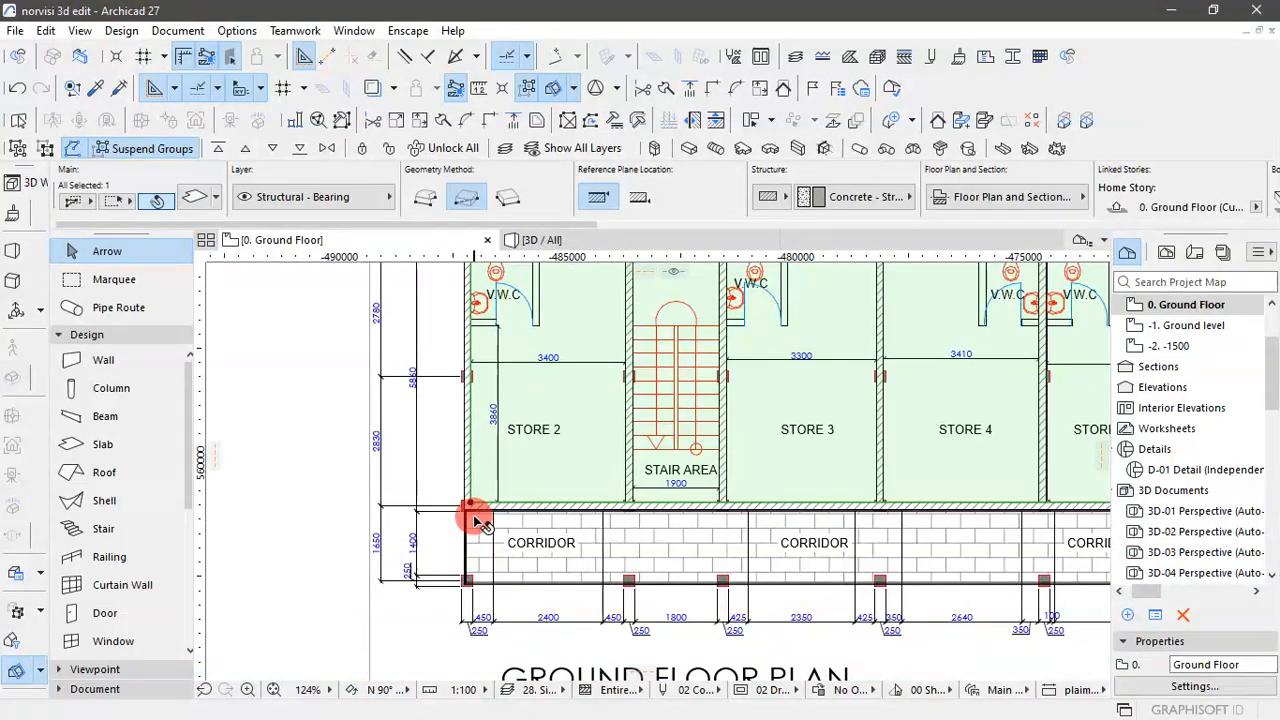
scroll(478, 520, "up", 3)
left_click(470, 490)
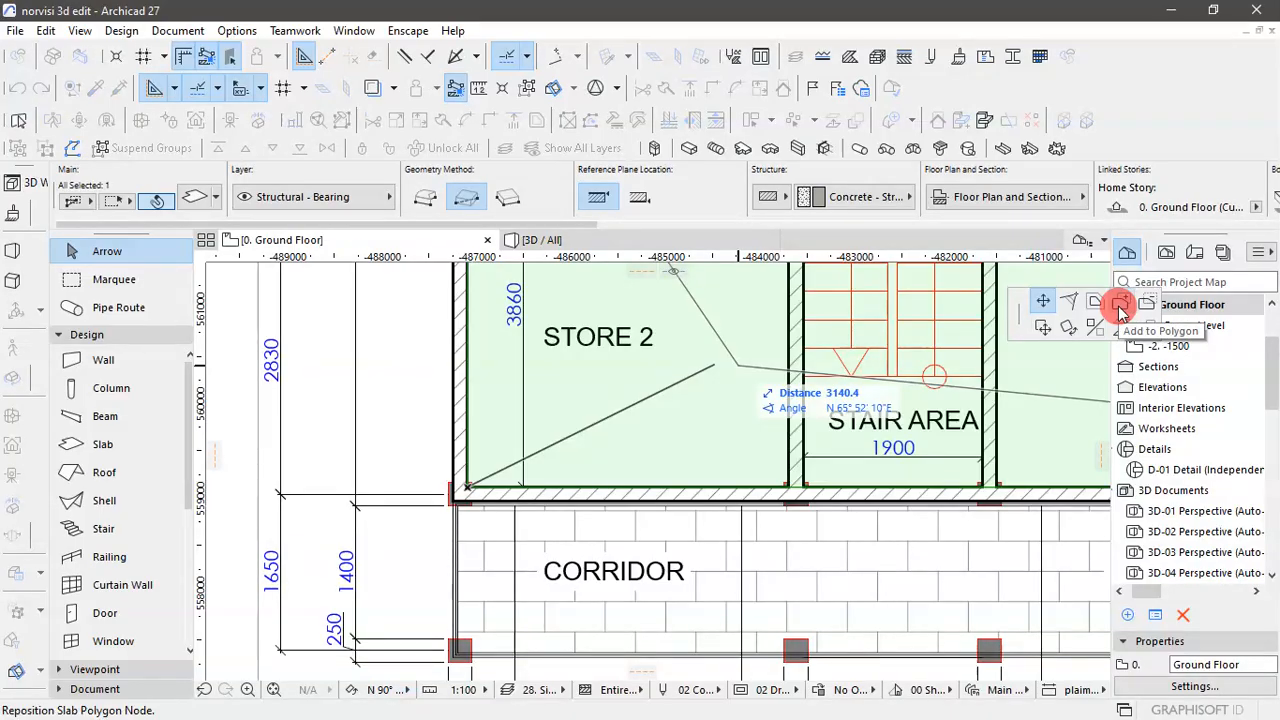
left_click(1120, 308)
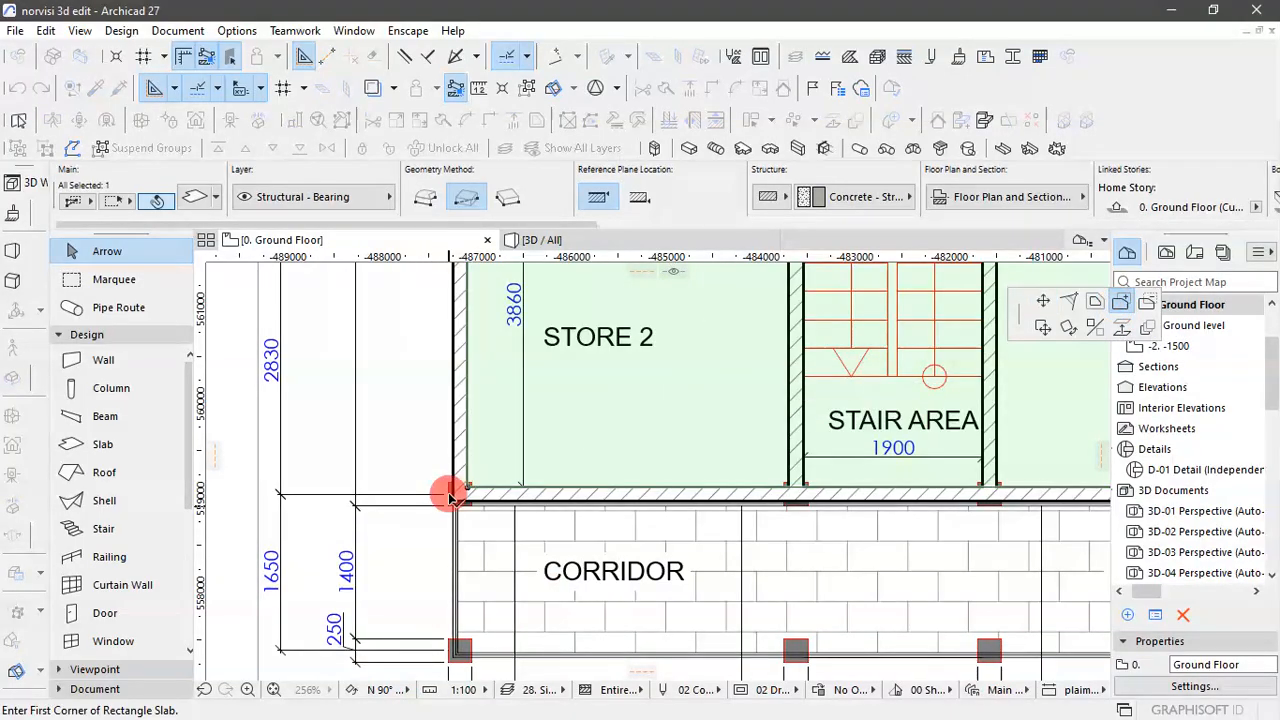
scroll(457, 520, "down", 2)
scroll(458, 517, "up", 2)
scroll(450, 490, "up", 1)
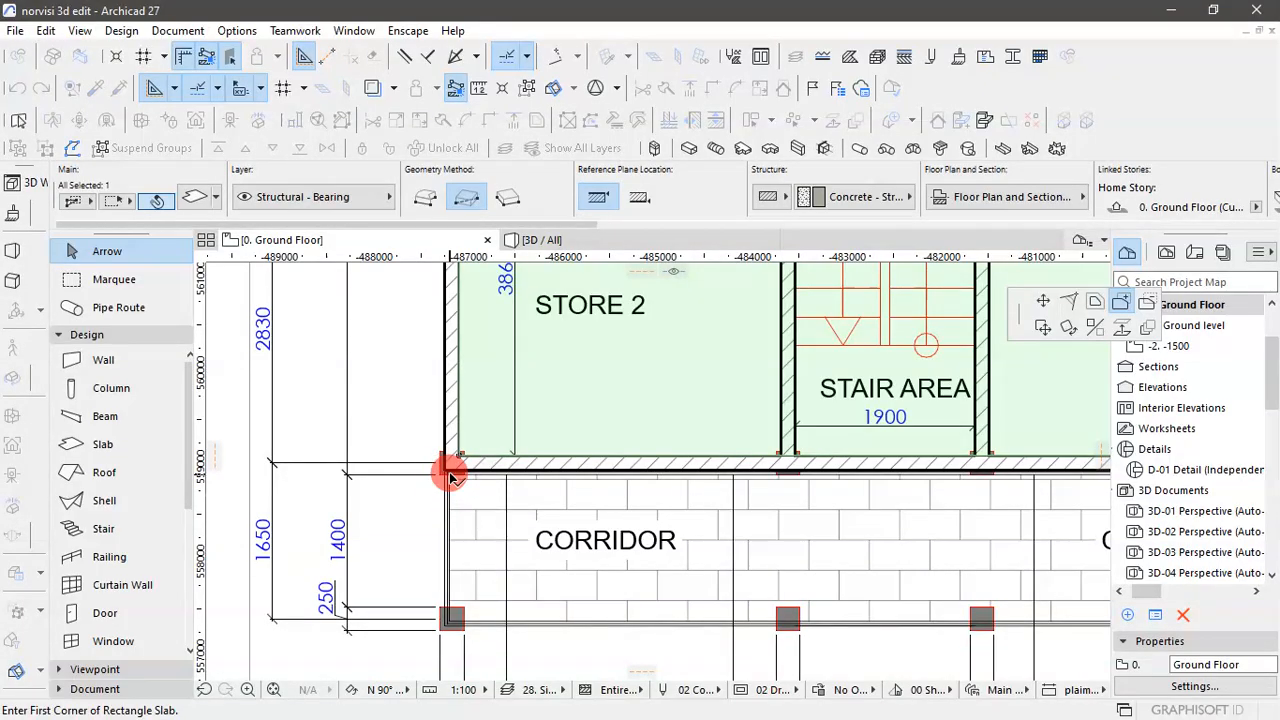
scroll(450, 475, "up", 3)
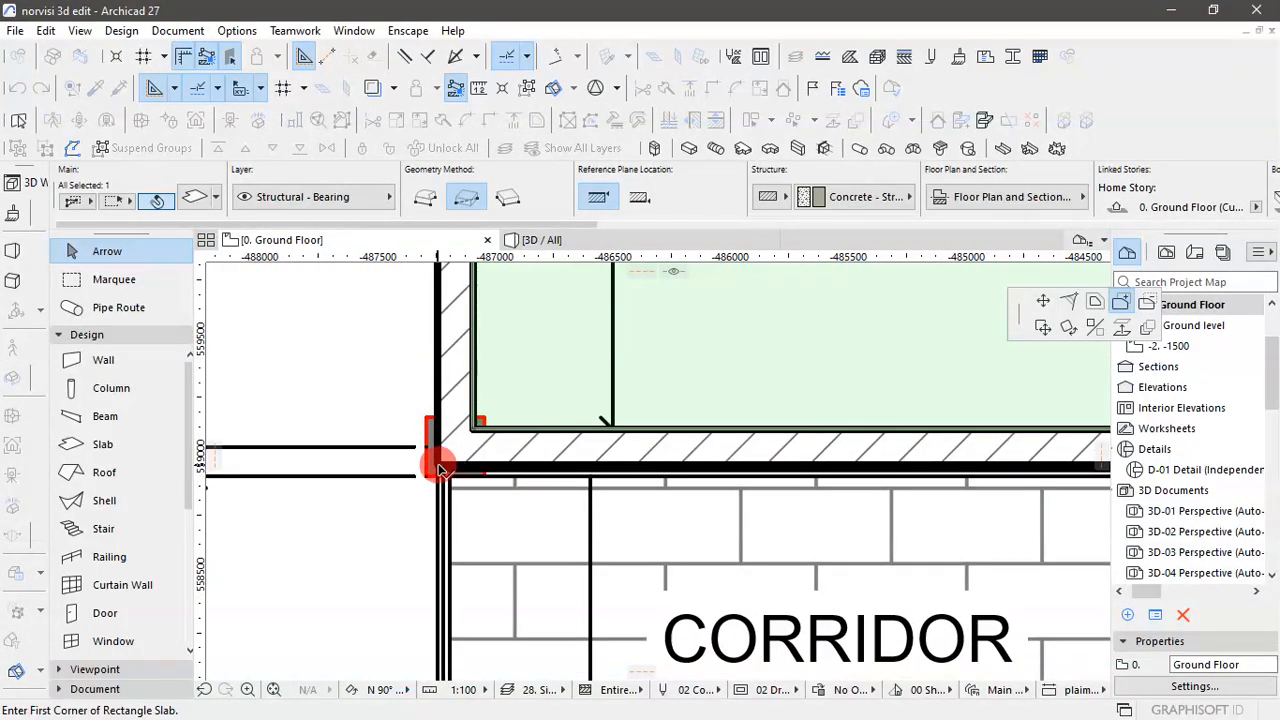
left_click(440, 468)
scroll(517, 521, "down", 7)
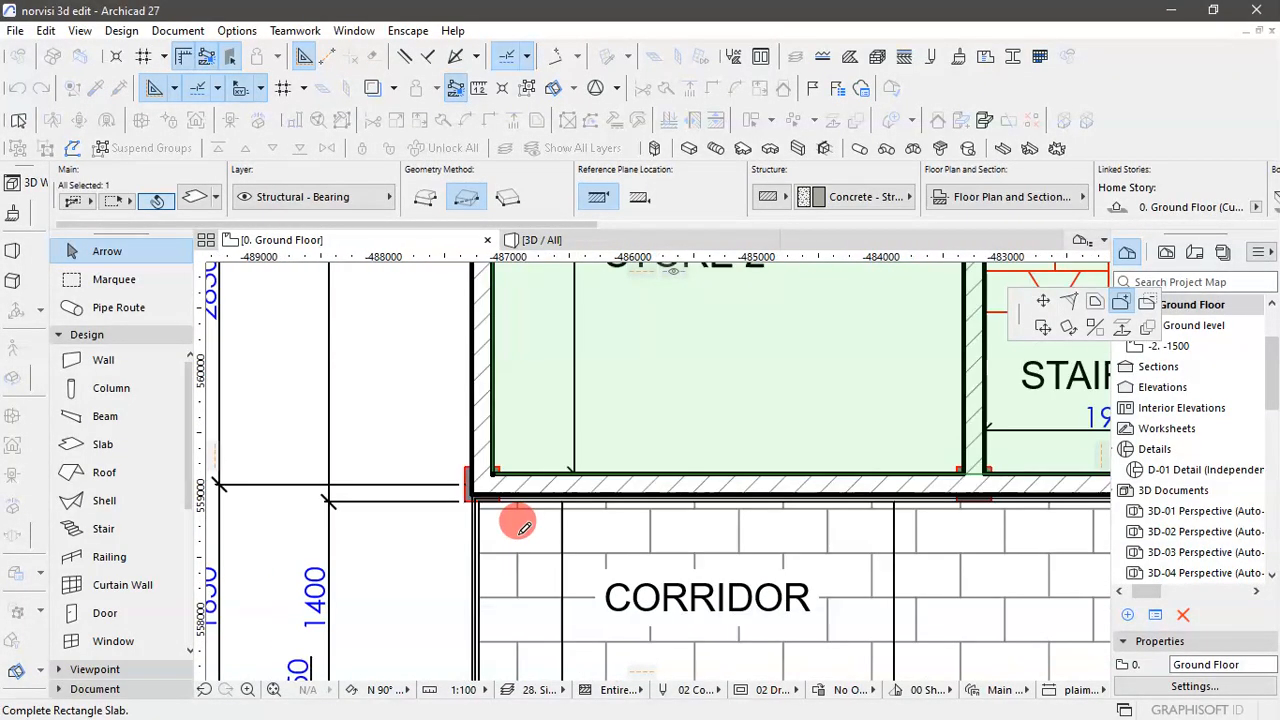
scroll(1000, 535, "up", 5)
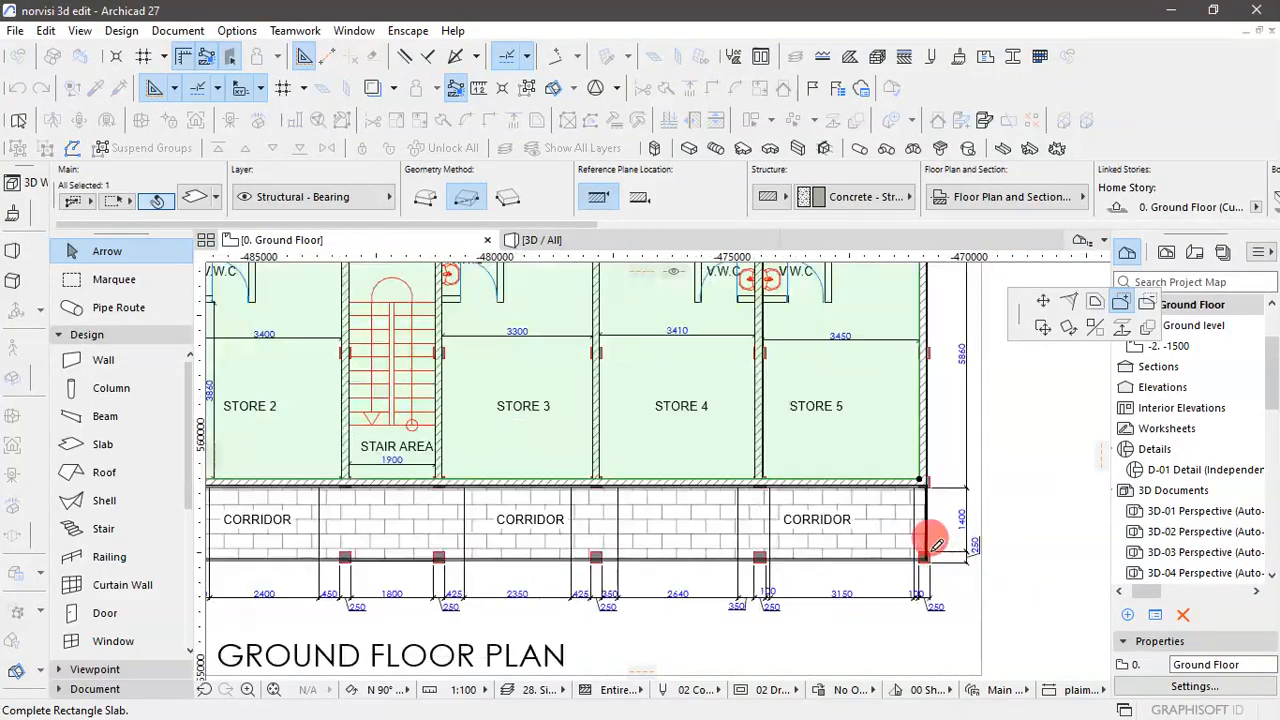
scroll(935, 545, "down", 5)
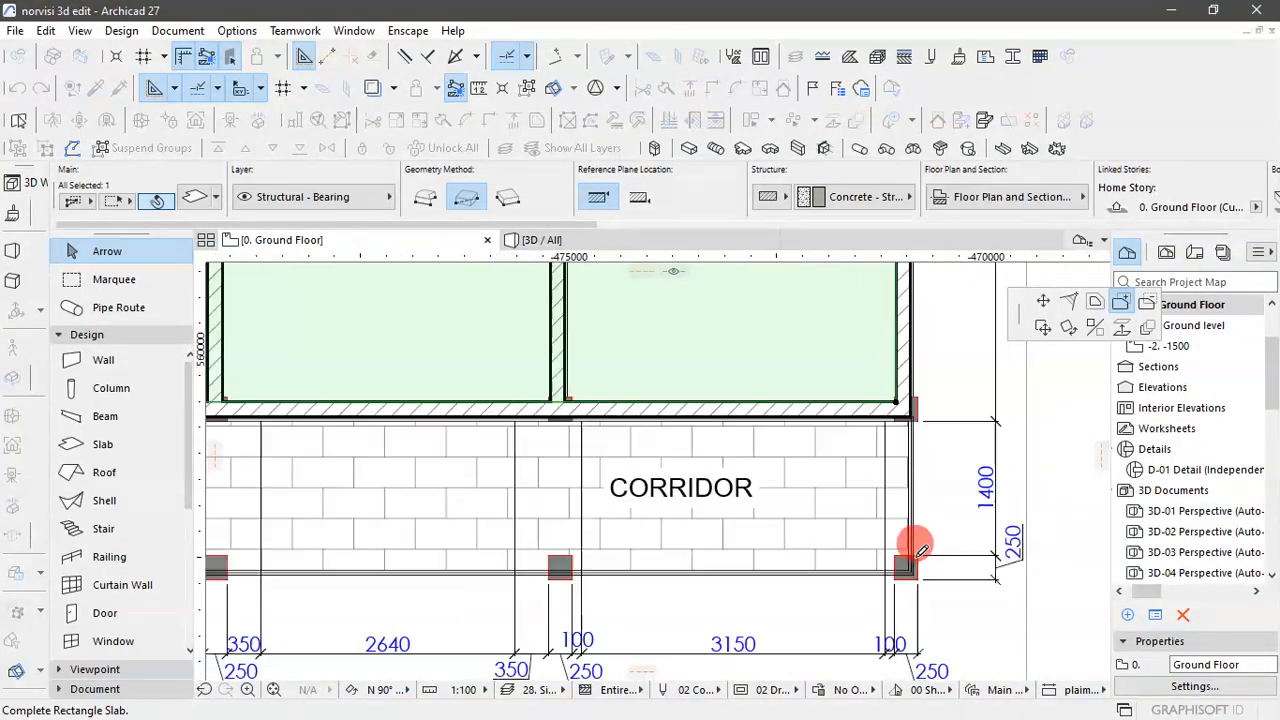
scroll(920, 543, "up", 4)
scroll(920, 543, "up", 2)
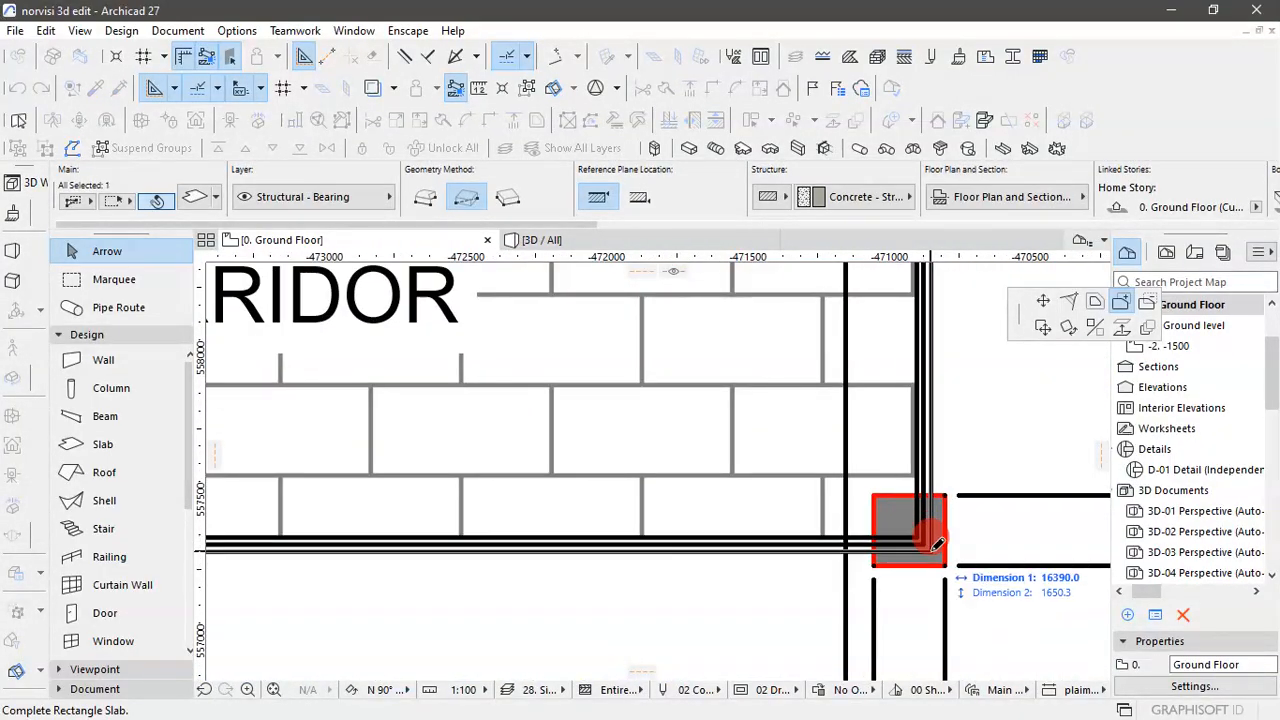
left_click(937, 545)
scroll(945, 550, "down", 4)
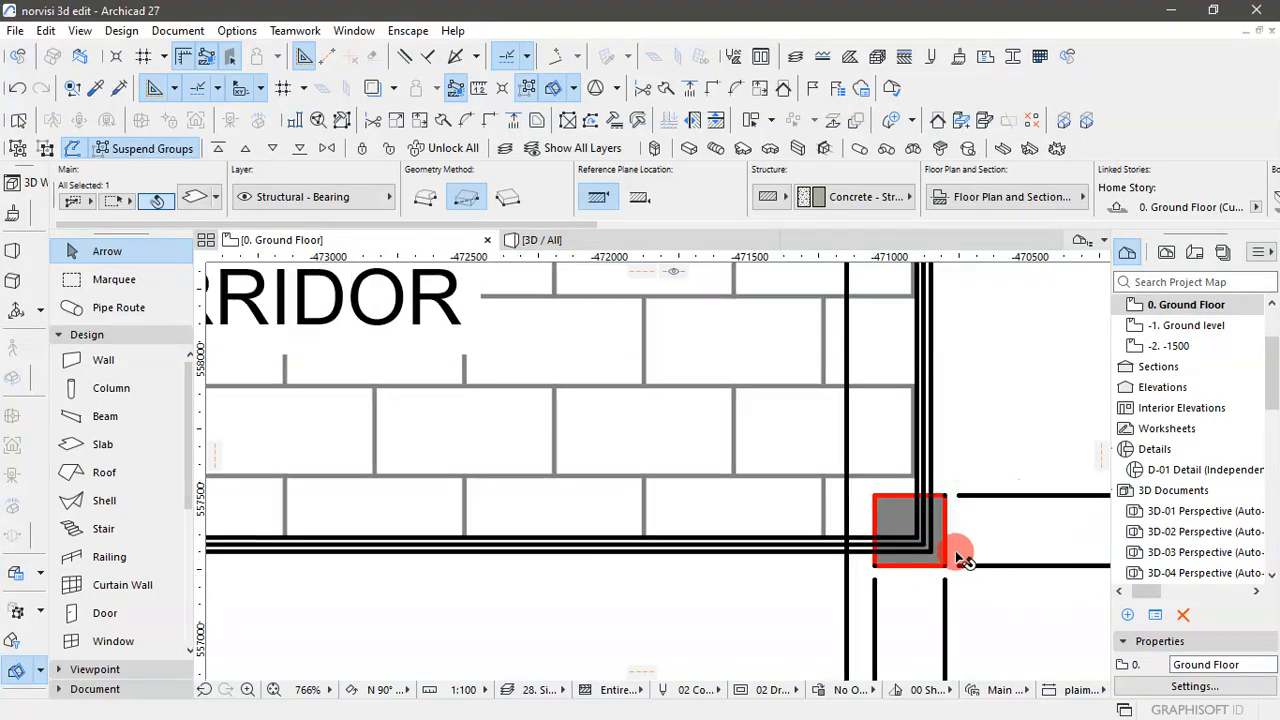
- Add a corridor rectangle about 16100 by 1780 mm to the slab polygon, from STORE 2's inner corner to the corner column beyond STORE 5
scroll(960, 558, "down", 3)
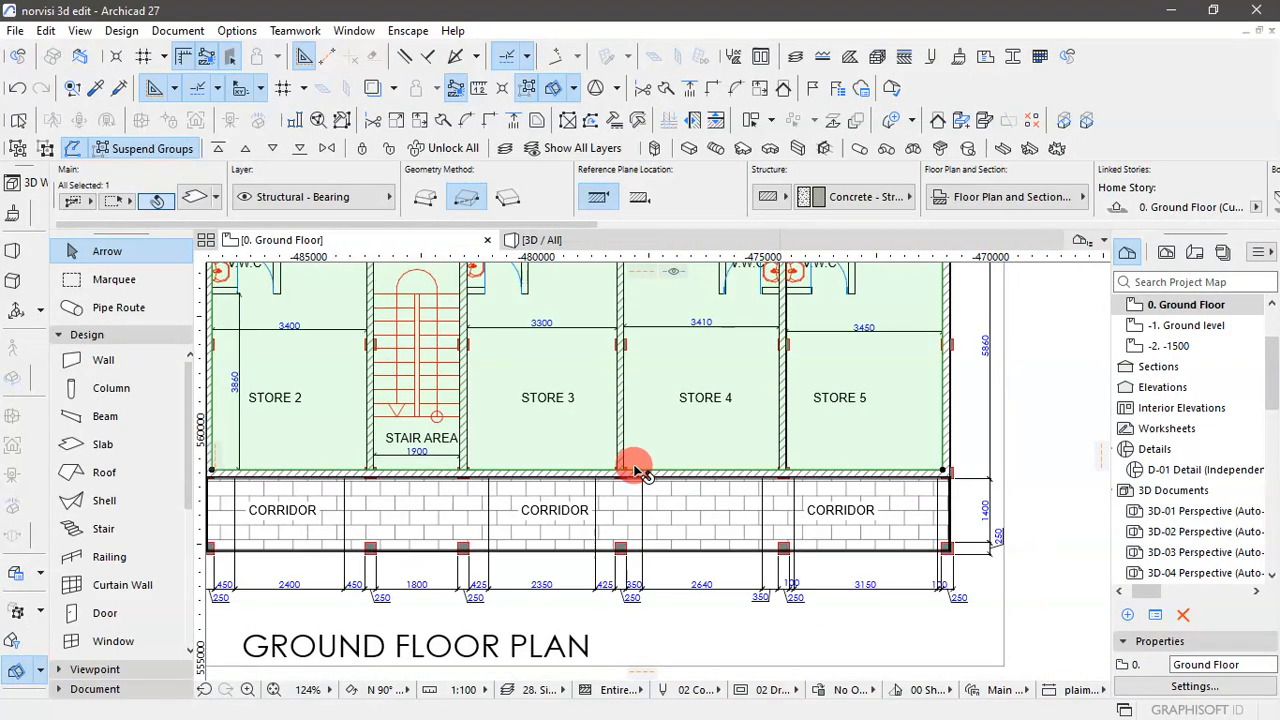
scroll(480, 435, "down", 2)
scroll(325, 478, "up", 3)
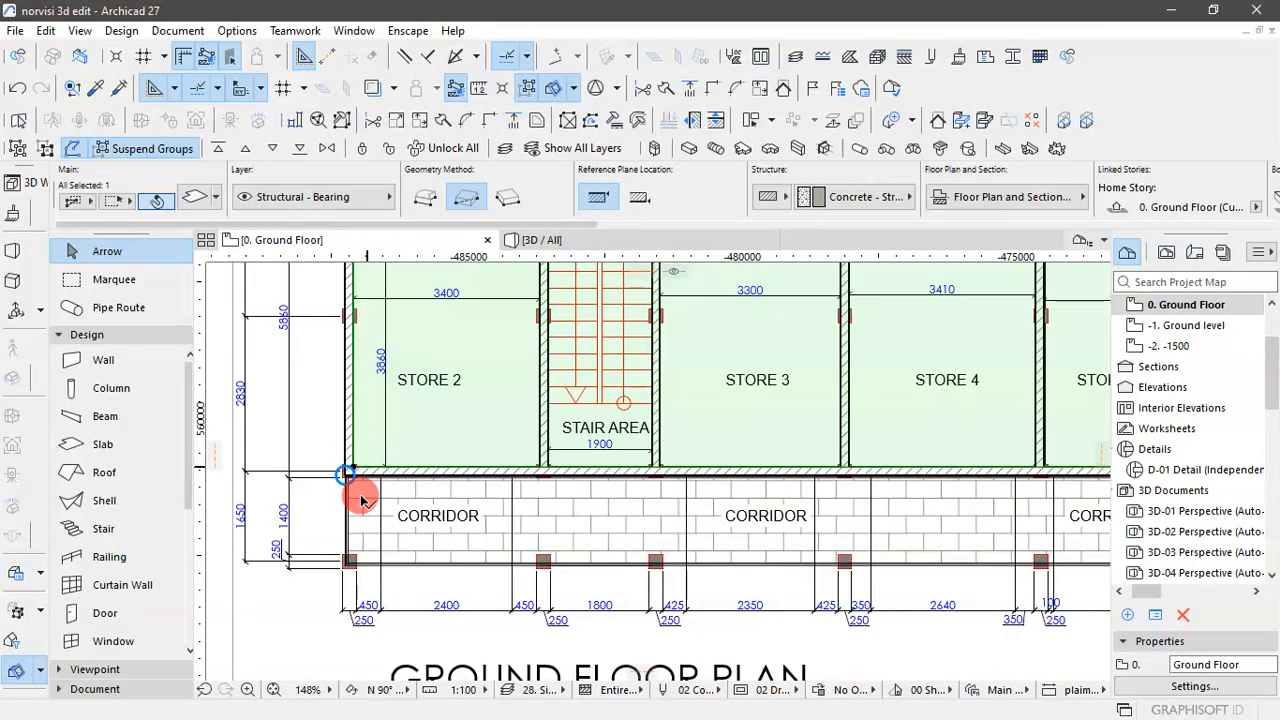
scroll(361, 496, "up", 4)
left_click(348, 428)
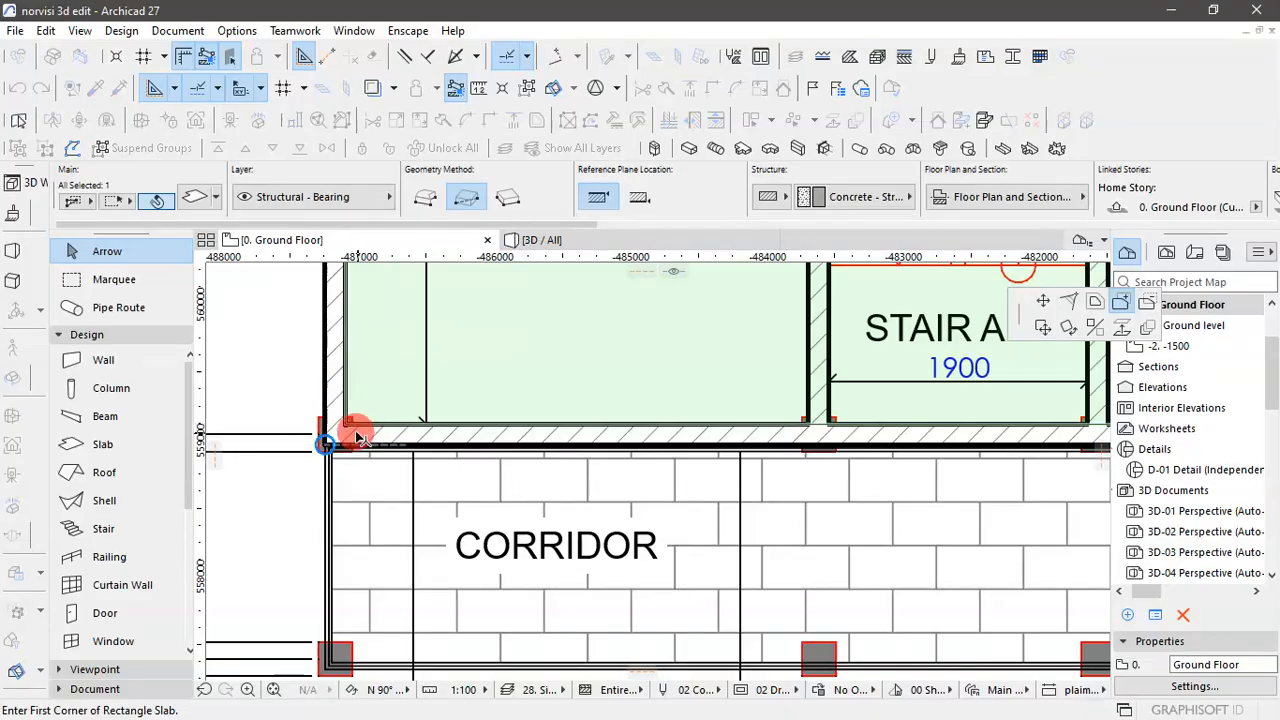
scroll(457, 449, "down", 5)
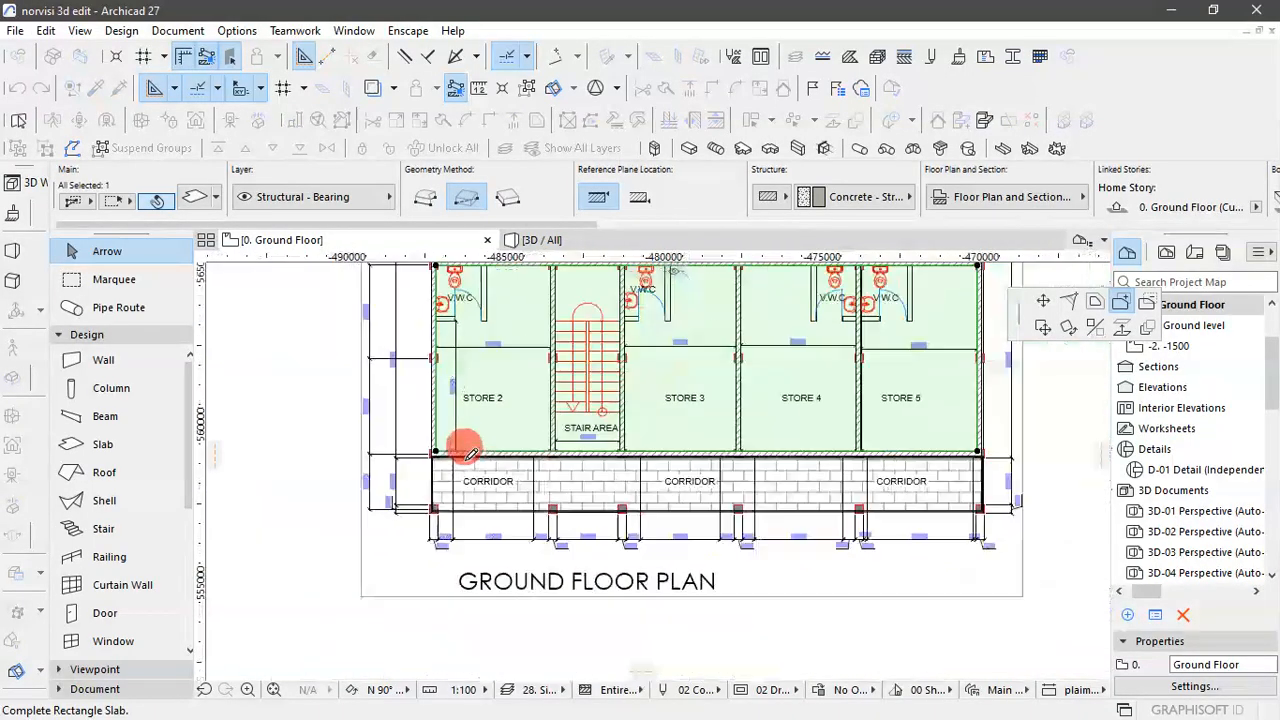
left_click(705, 483)
scroll(737, 480, "up", 6)
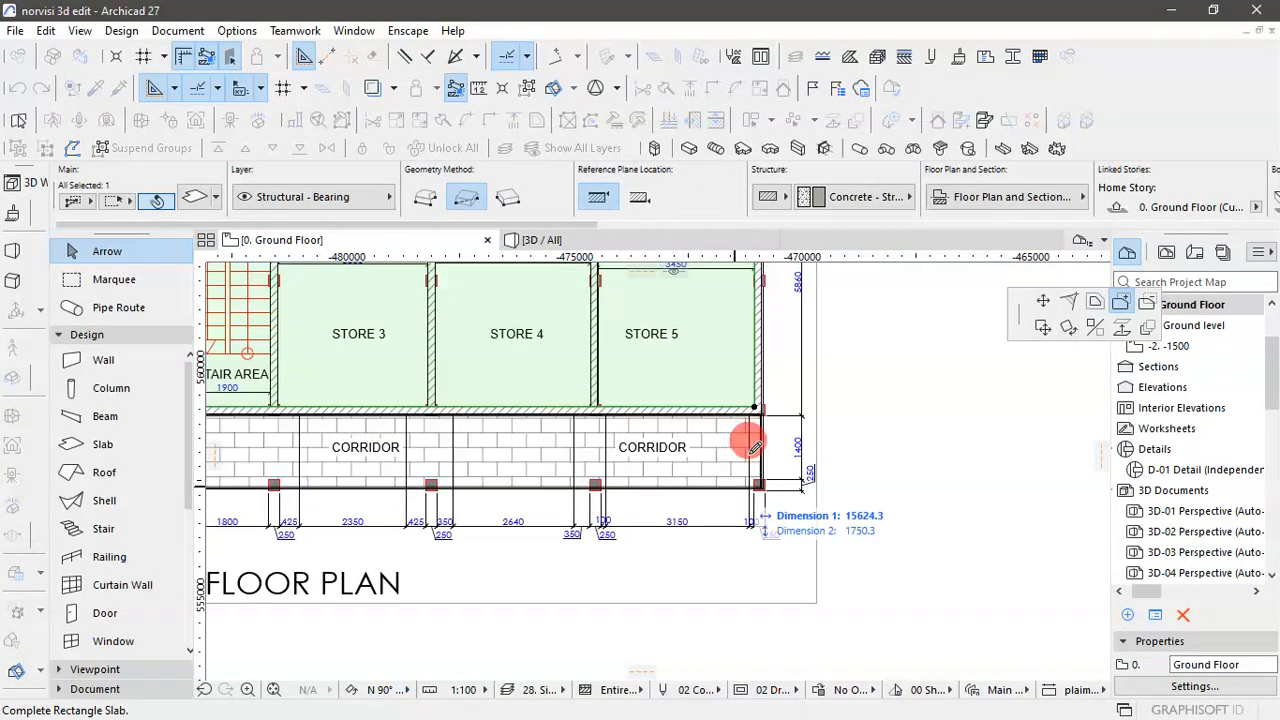
scroll(752, 444, "up", 3)
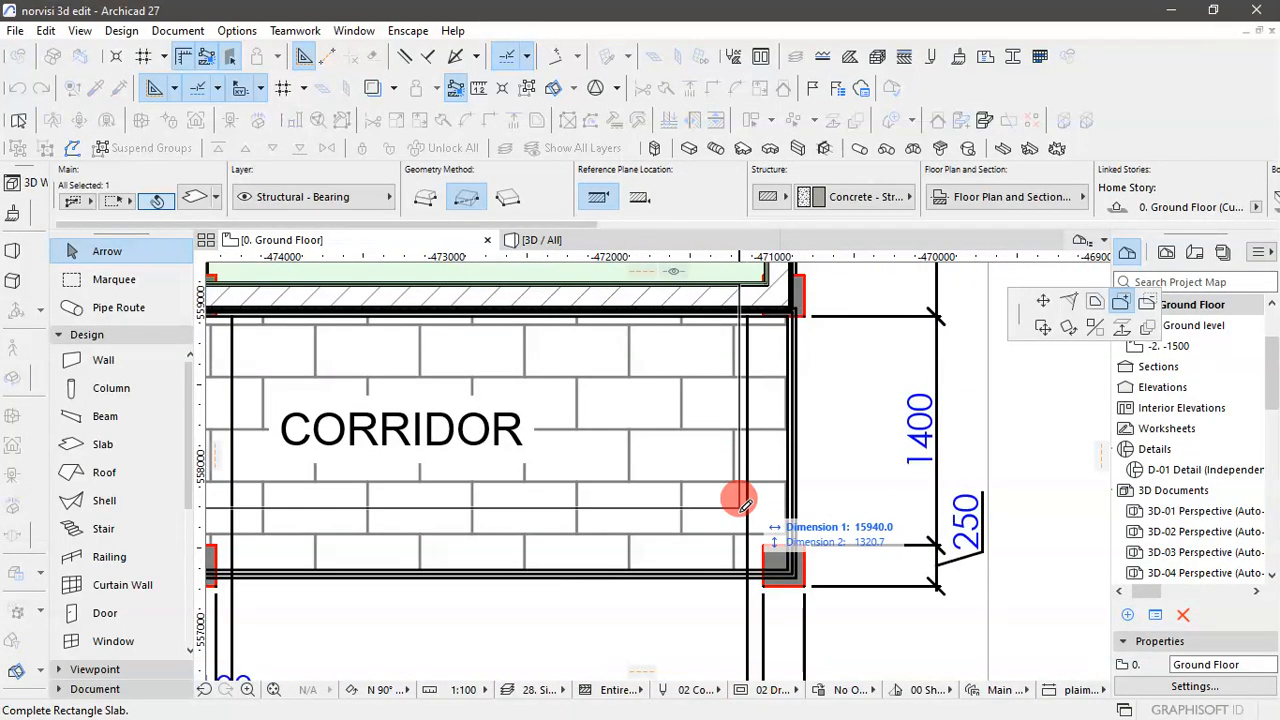
scroll(779, 562, "up", 2)
left_click(789, 576)
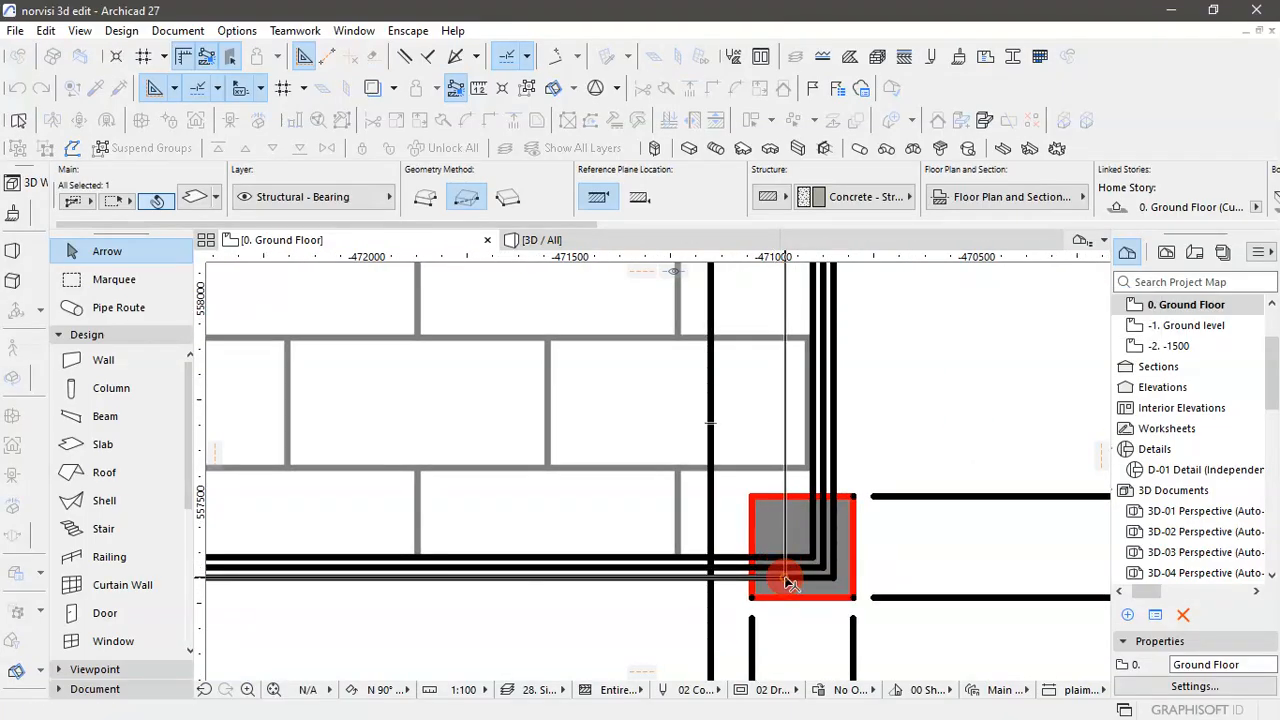
- Insert a new node on the slab's end edge beside STORE 5, level with the outer face of the wall along the corridor
scroll(789, 582, "down", 3)
scroll(826, 397, "down", 2)
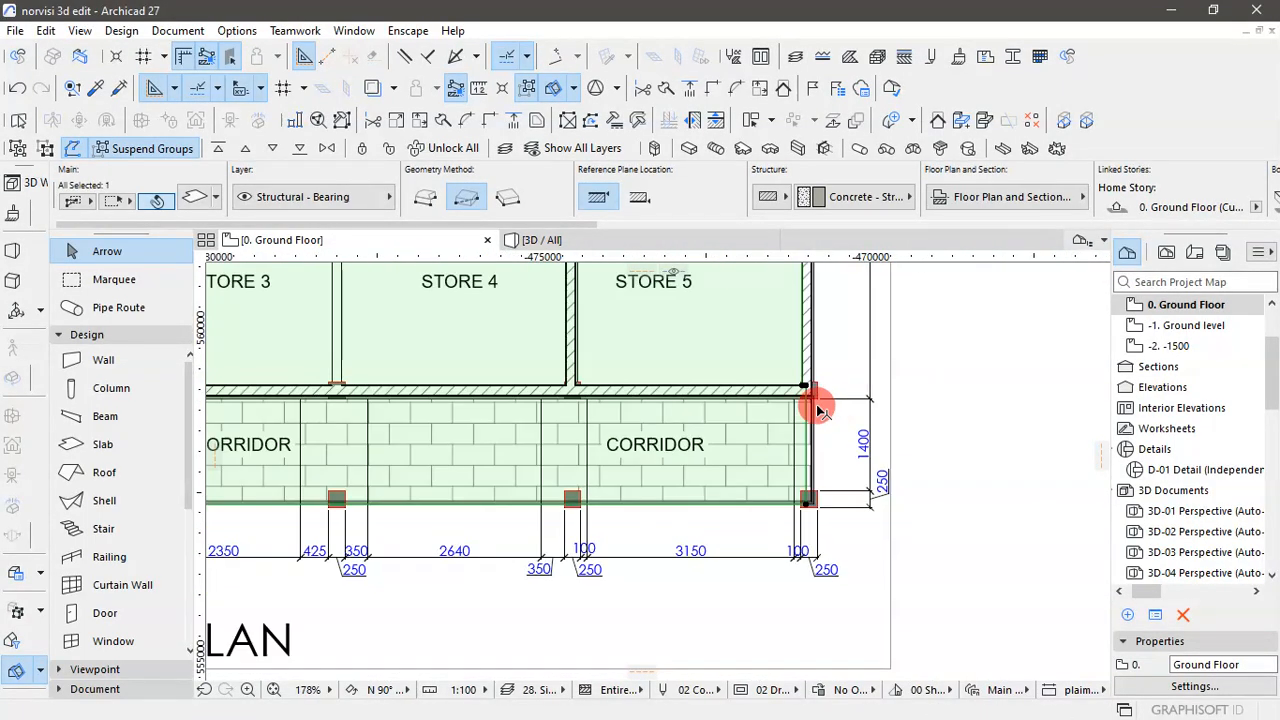
scroll(808, 406, "down", 2)
scroll(823, 400, "up", 6)
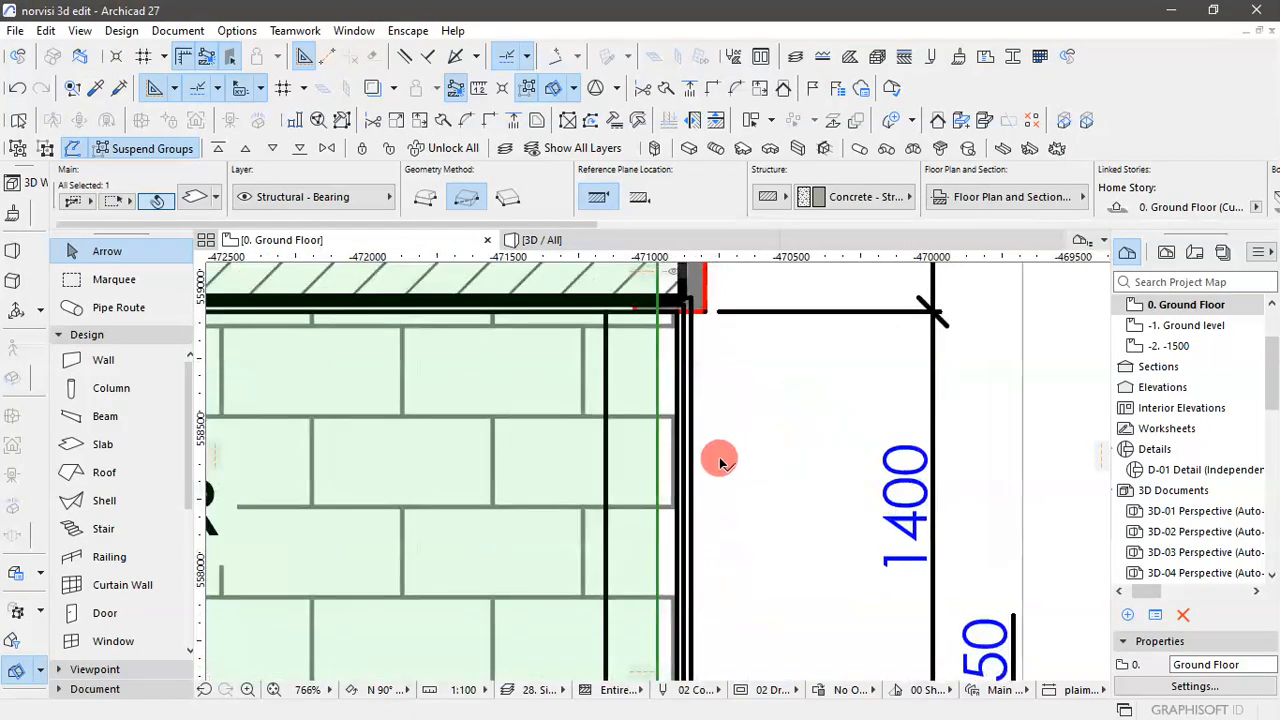
scroll(670, 455, "down", 1)
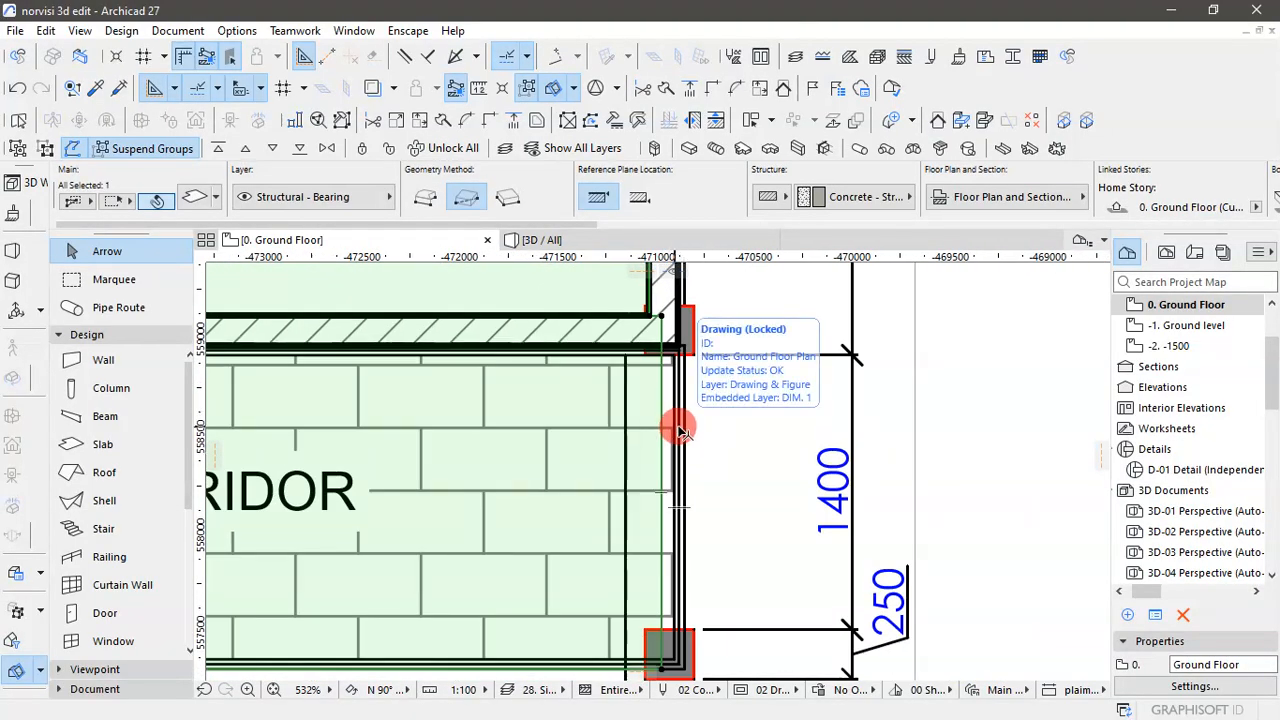
scroll(672, 318, "up", 2)
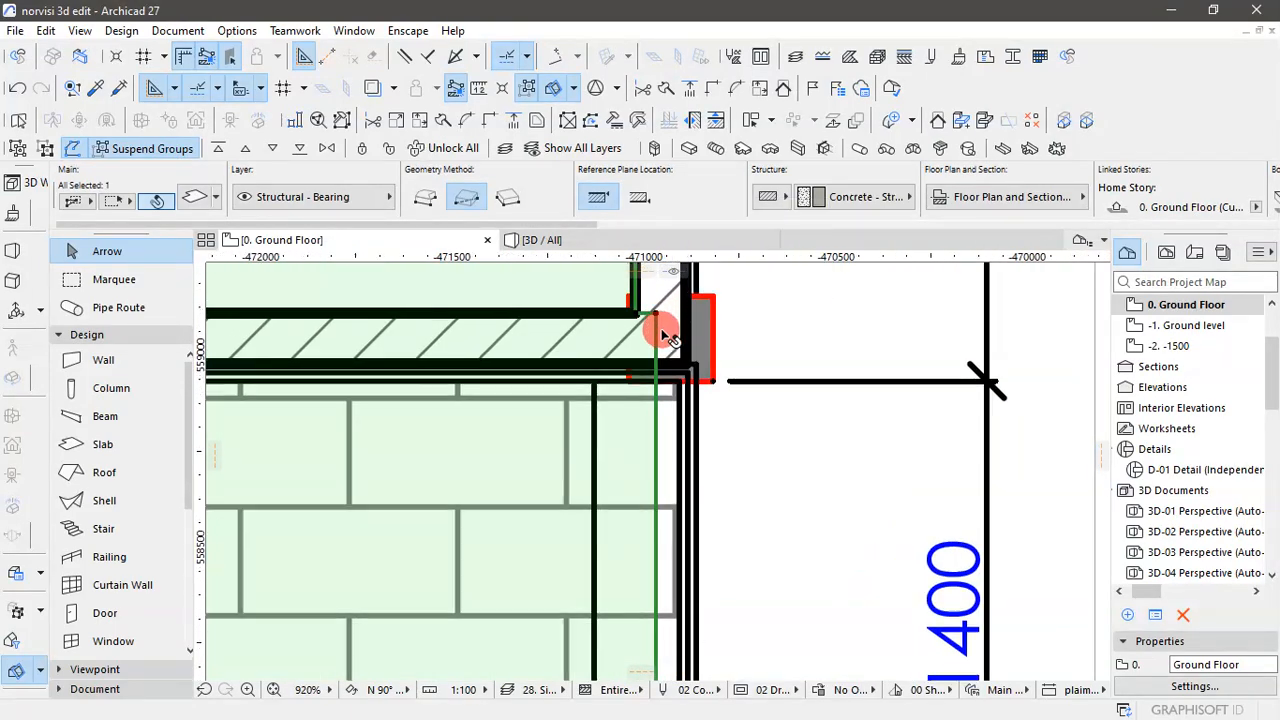
scroll(672, 328, "up", 2)
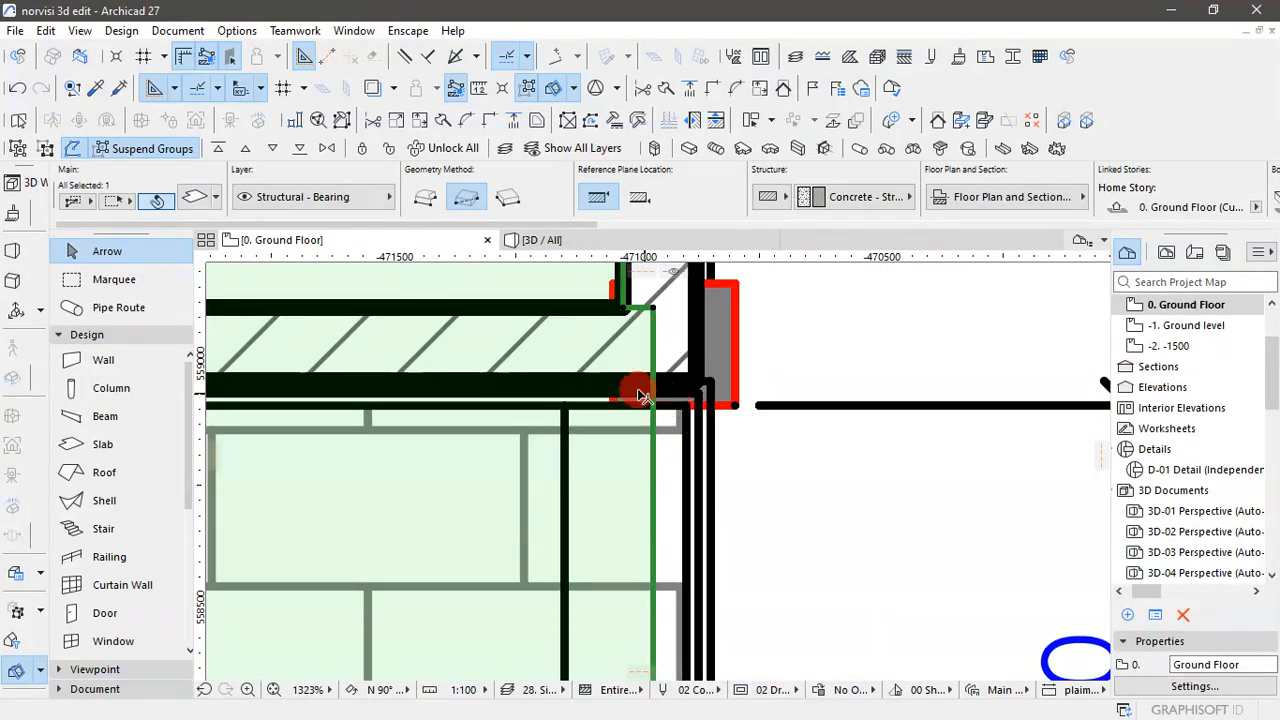
left_click(657, 391)
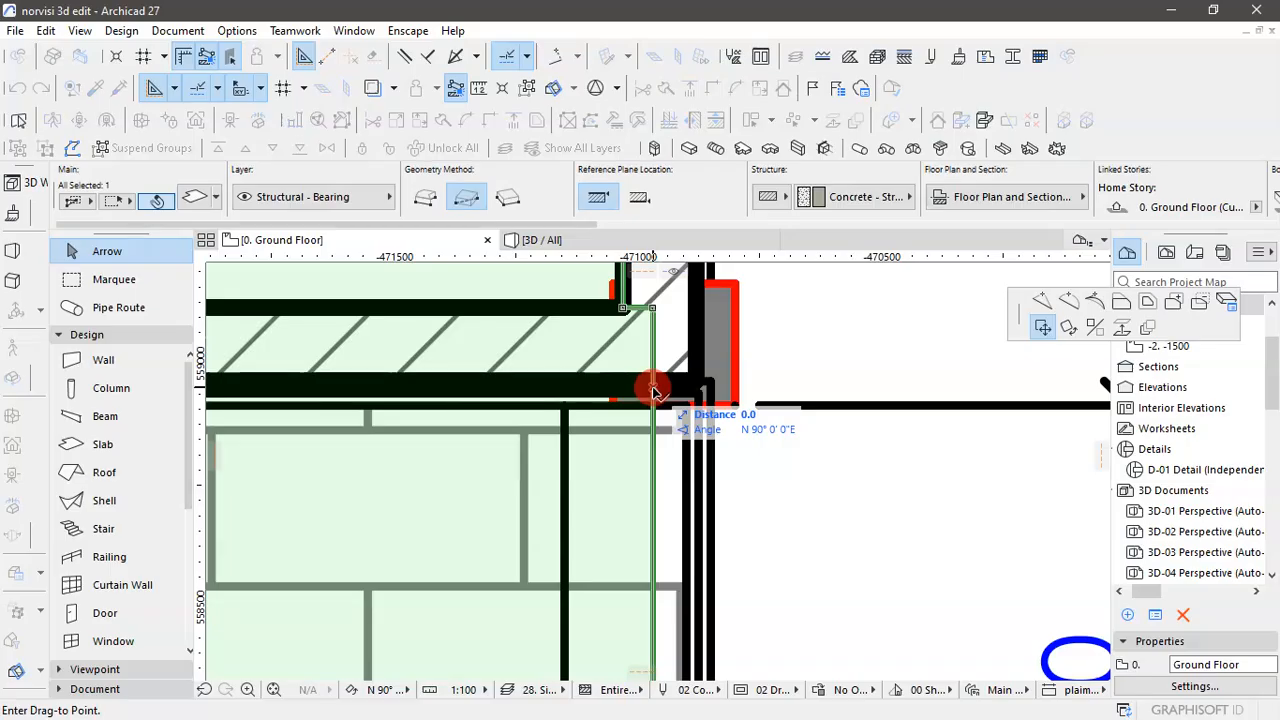
left_click(1045, 301)
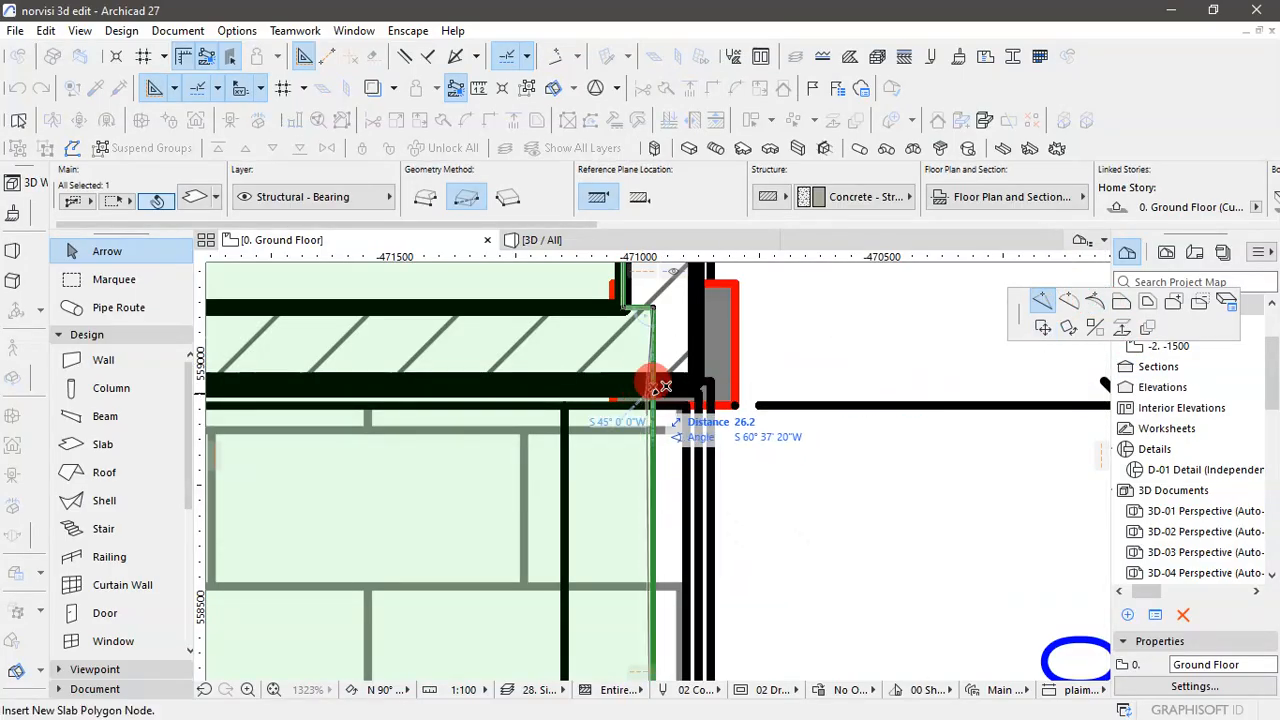
scroll(653, 387, "up", 4)
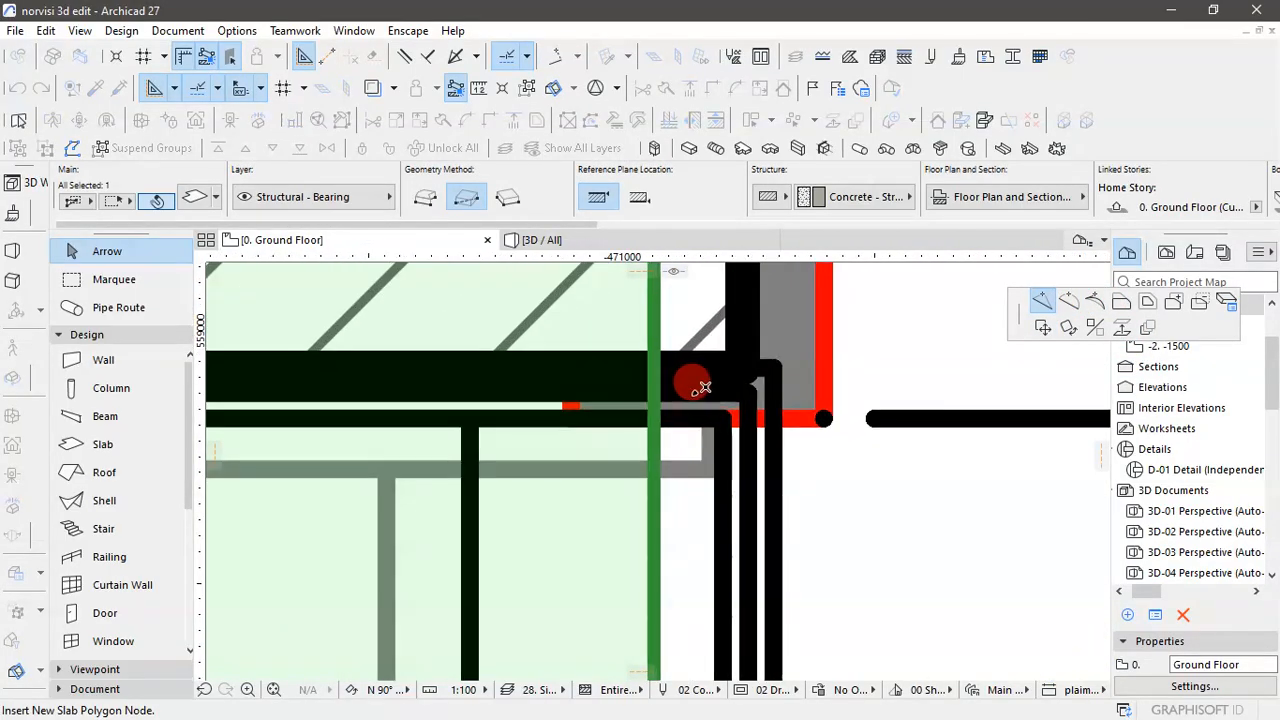
scroll(694, 384, "down", 3)
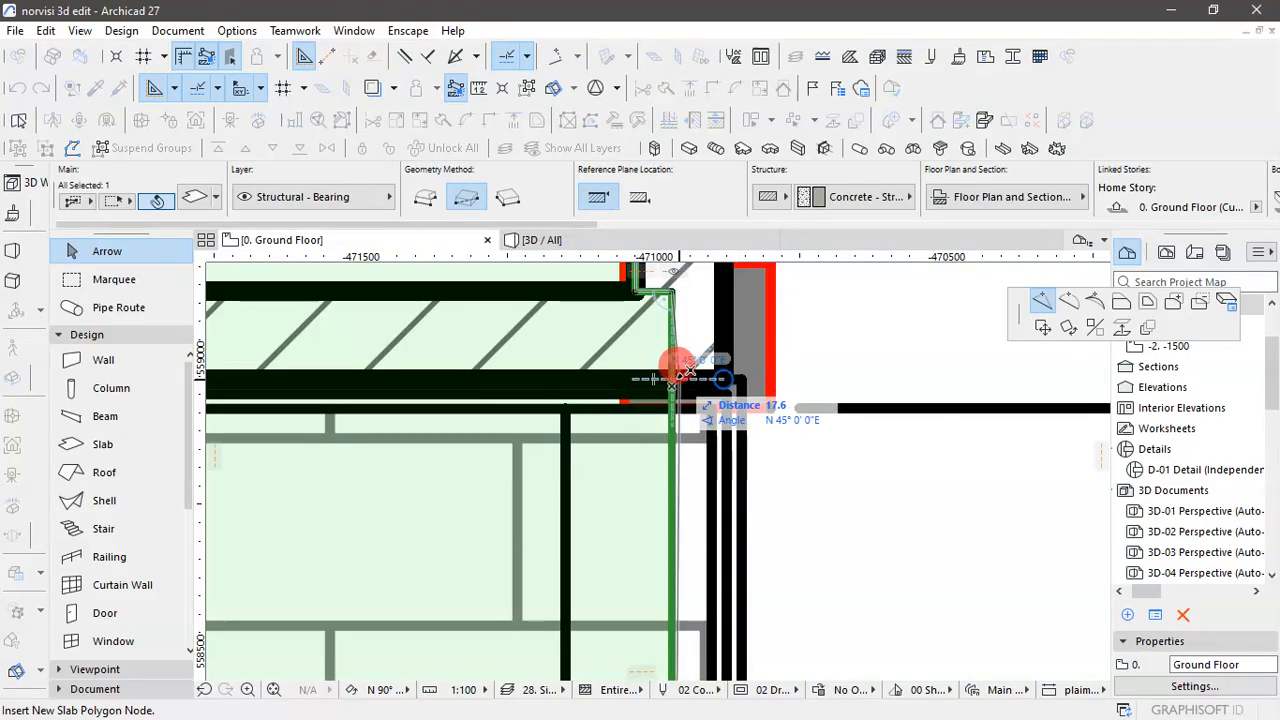
scroll(676, 377, "up", 2)
scroll(673, 377, "down", 1)
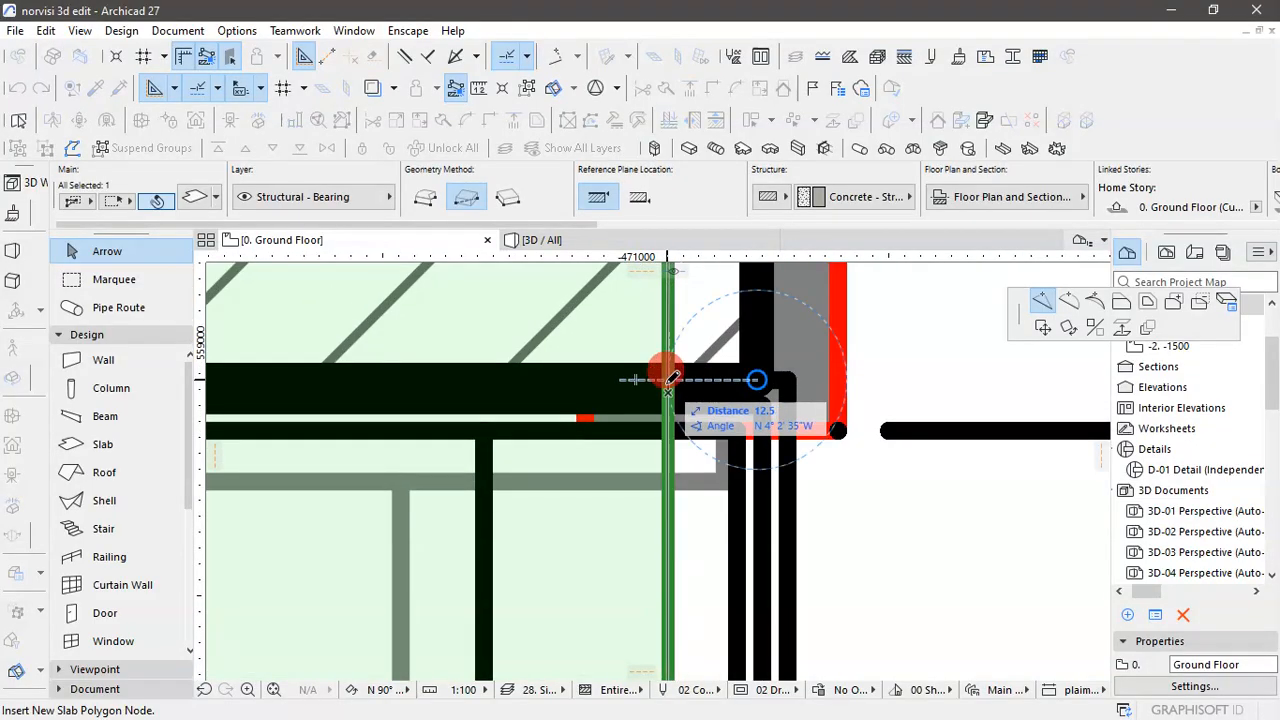
scroll(672, 376, "up", 2)
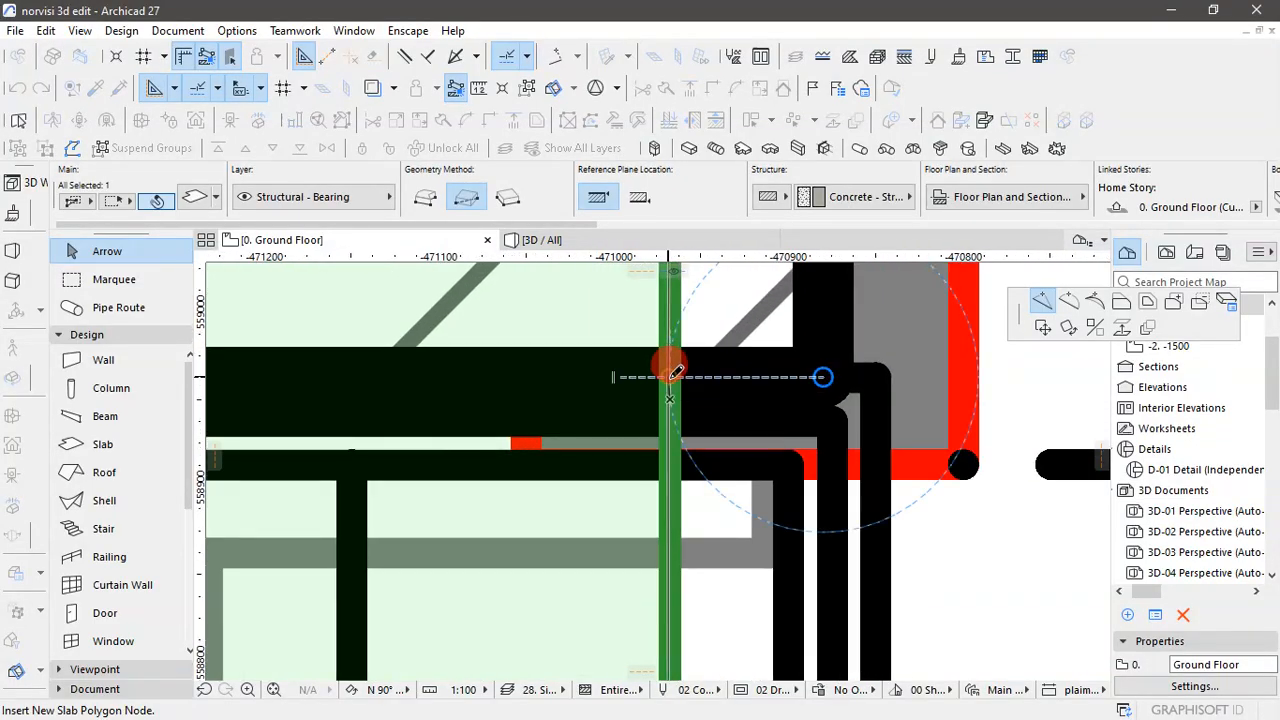
left_click(672, 376)
- Offset the slab's end edge along the corridor outward from the new node to the outer wall corner beside STORE 5
scroll(692, 380, "down", 2)
scroll(690, 376, "down", 3)
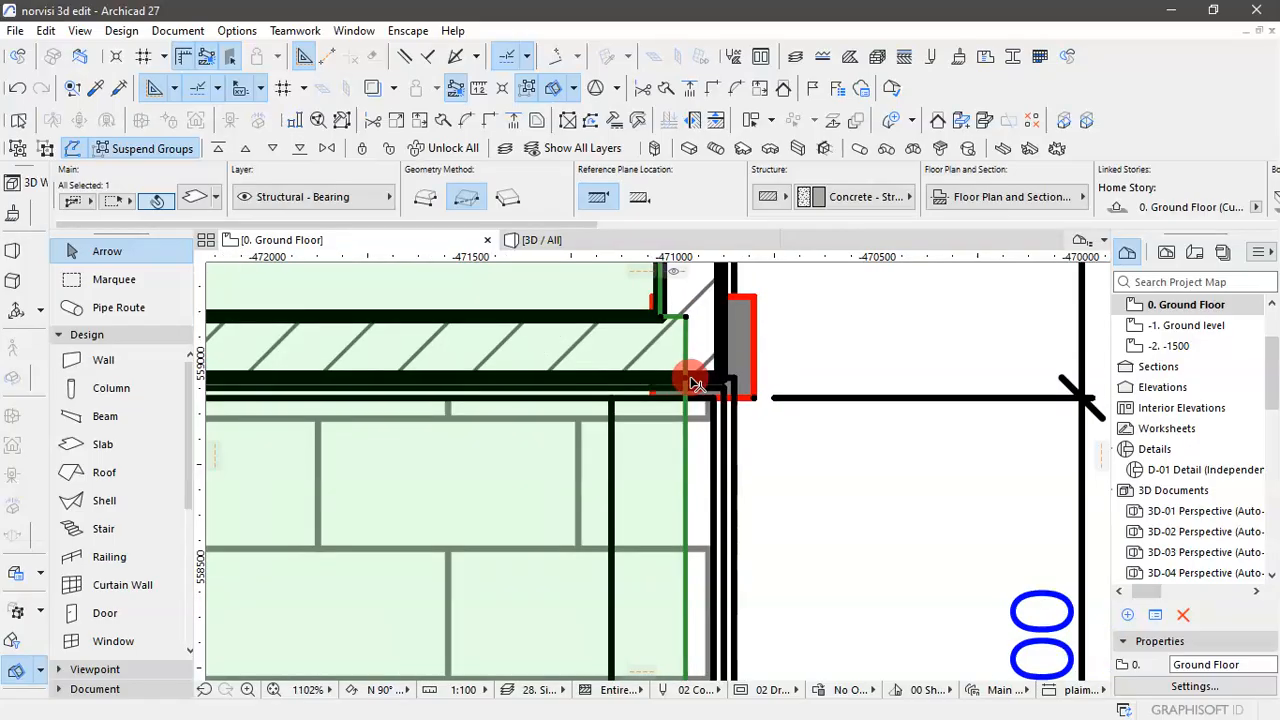
scroll(692, 374, "up", 3)
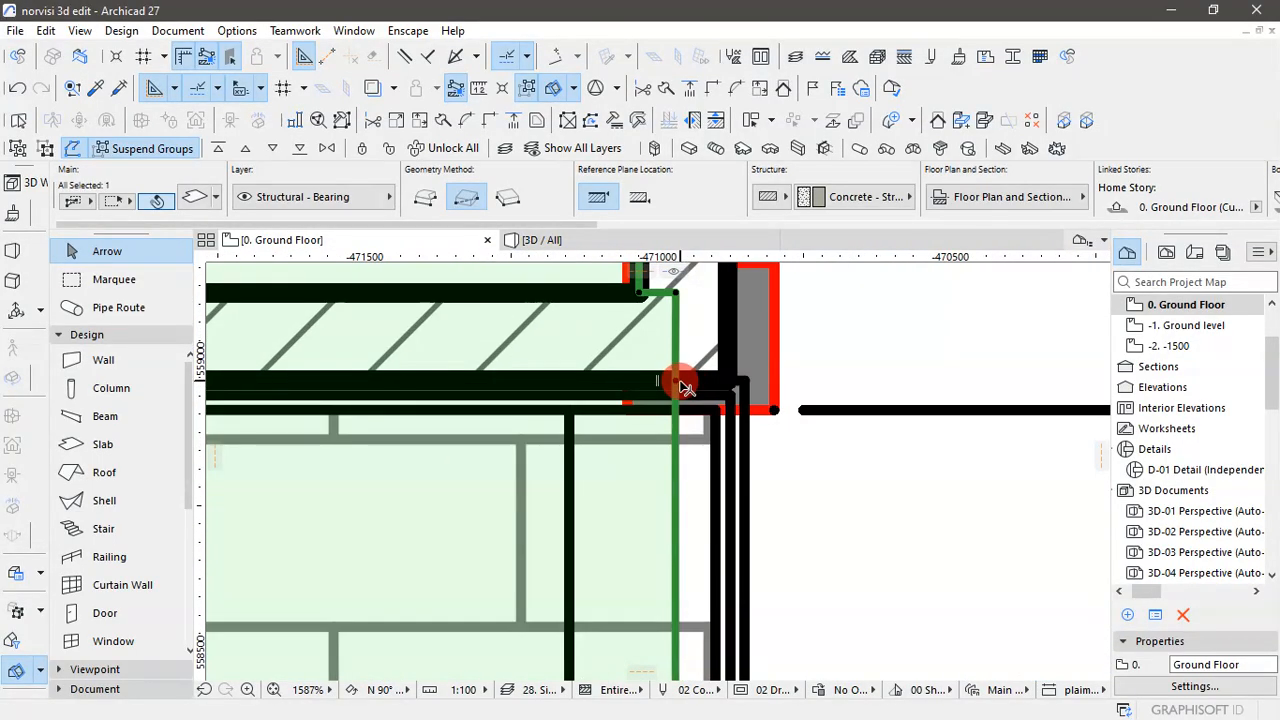
scroll(674, 431, "down", 2)
scroll(676, 455, "up", 1)
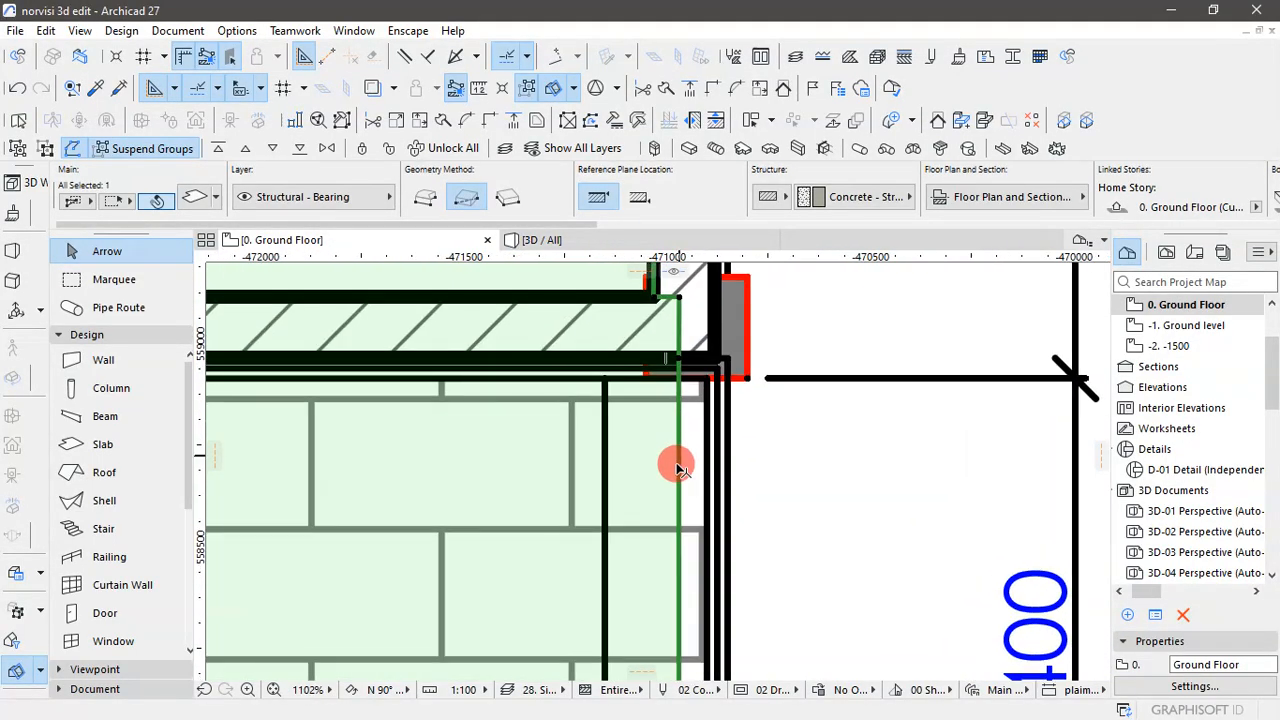
left_click(680, 488)
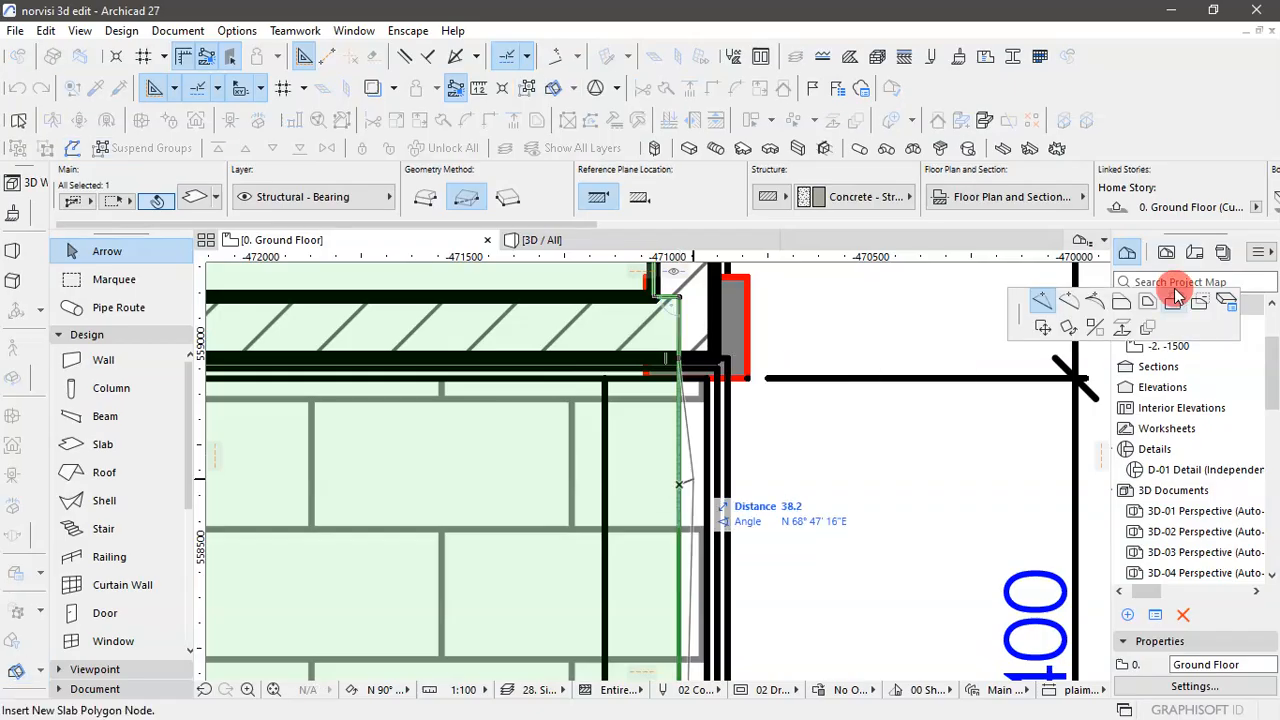
left_click(1125, 305)
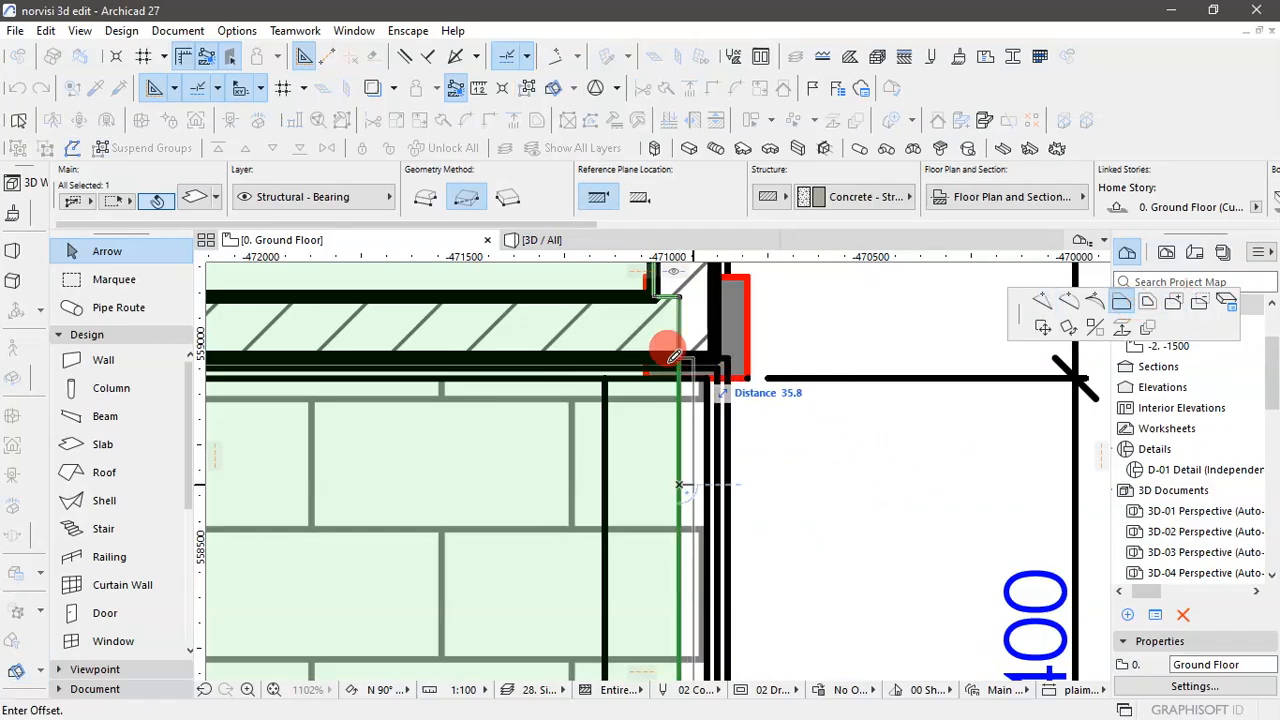
scroll(722, 350, "up", 3)
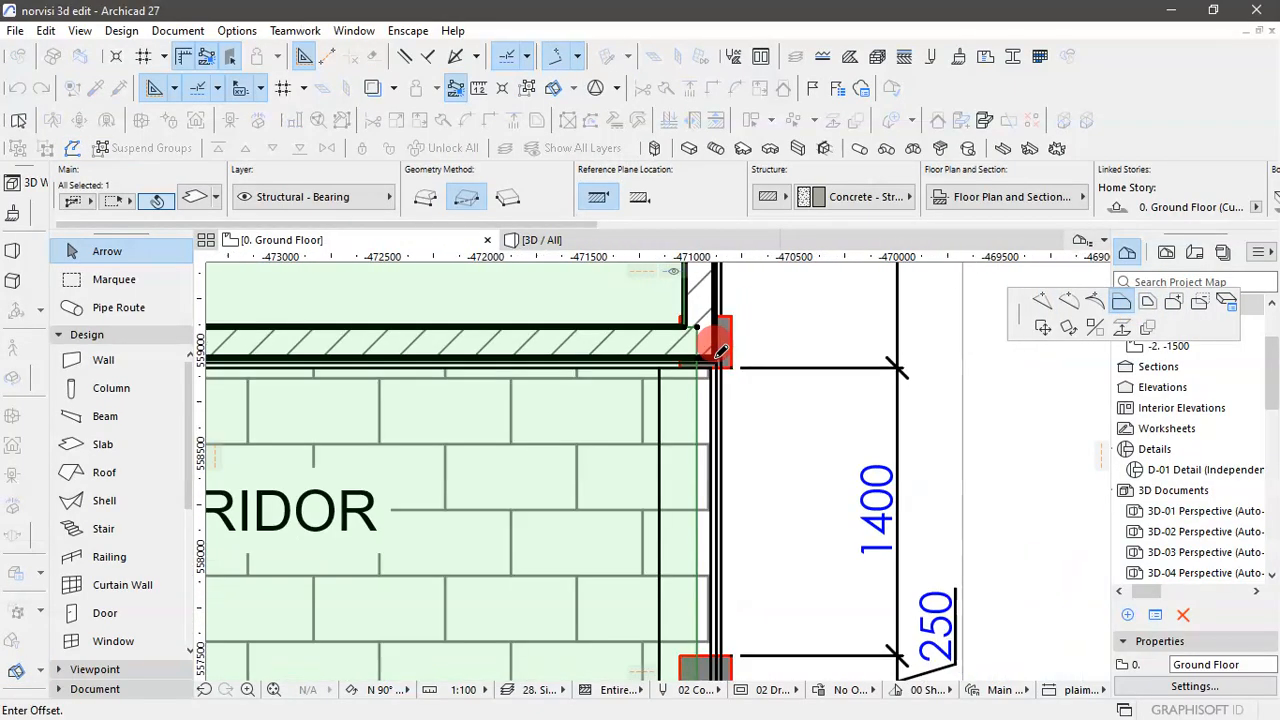
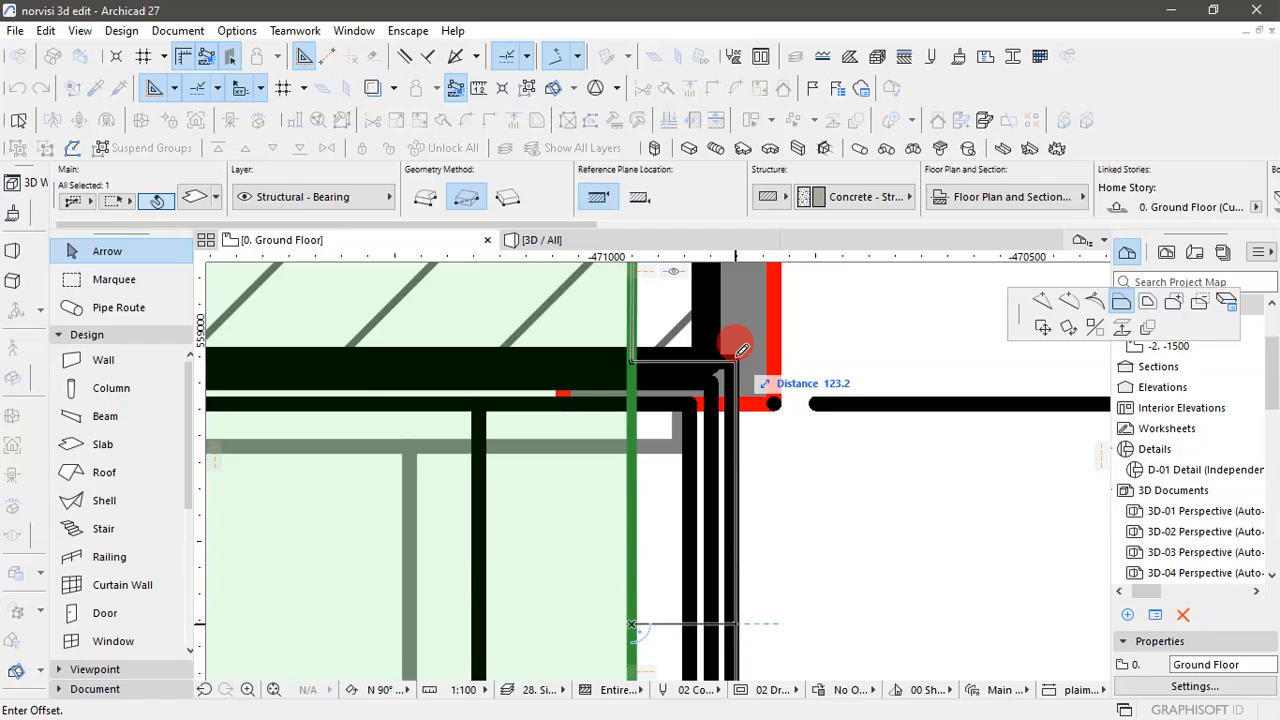
- Place the offset slab edge on the outer wall corner beside STORE 5
left_click(741, 350)
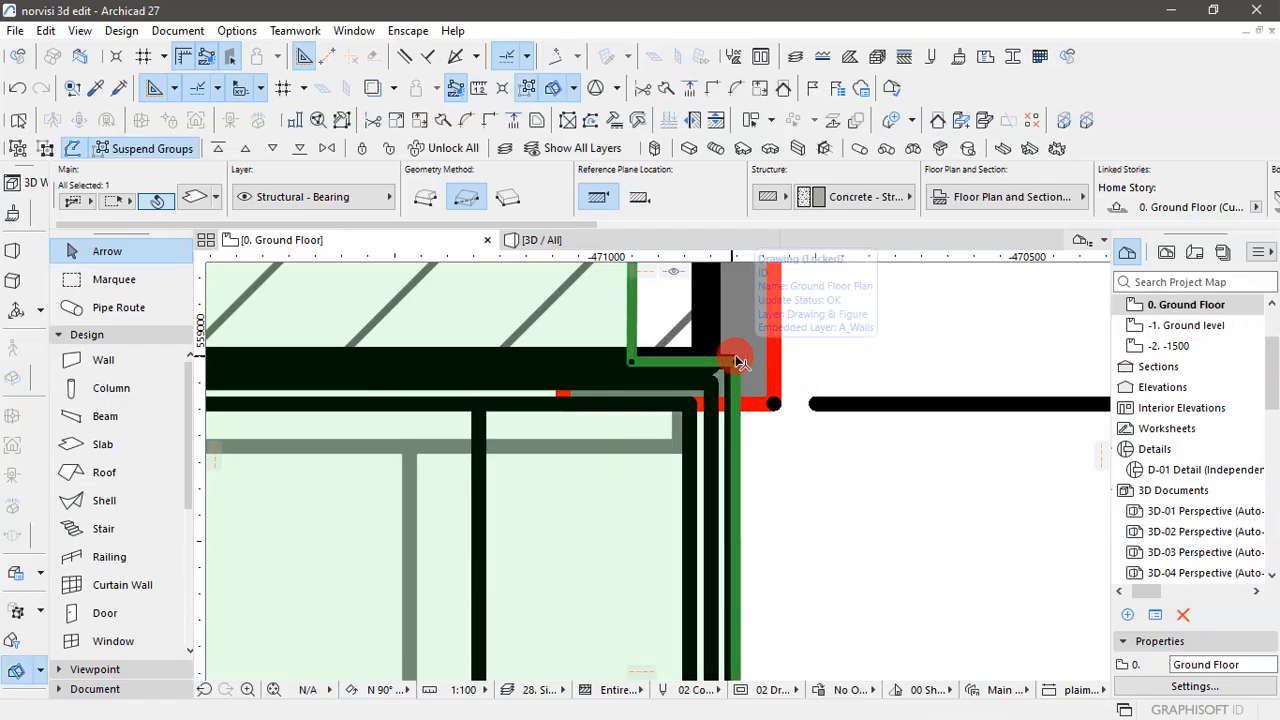
scroll(766, 400, "down", 5)
scroll(766, 400, "down", 8)
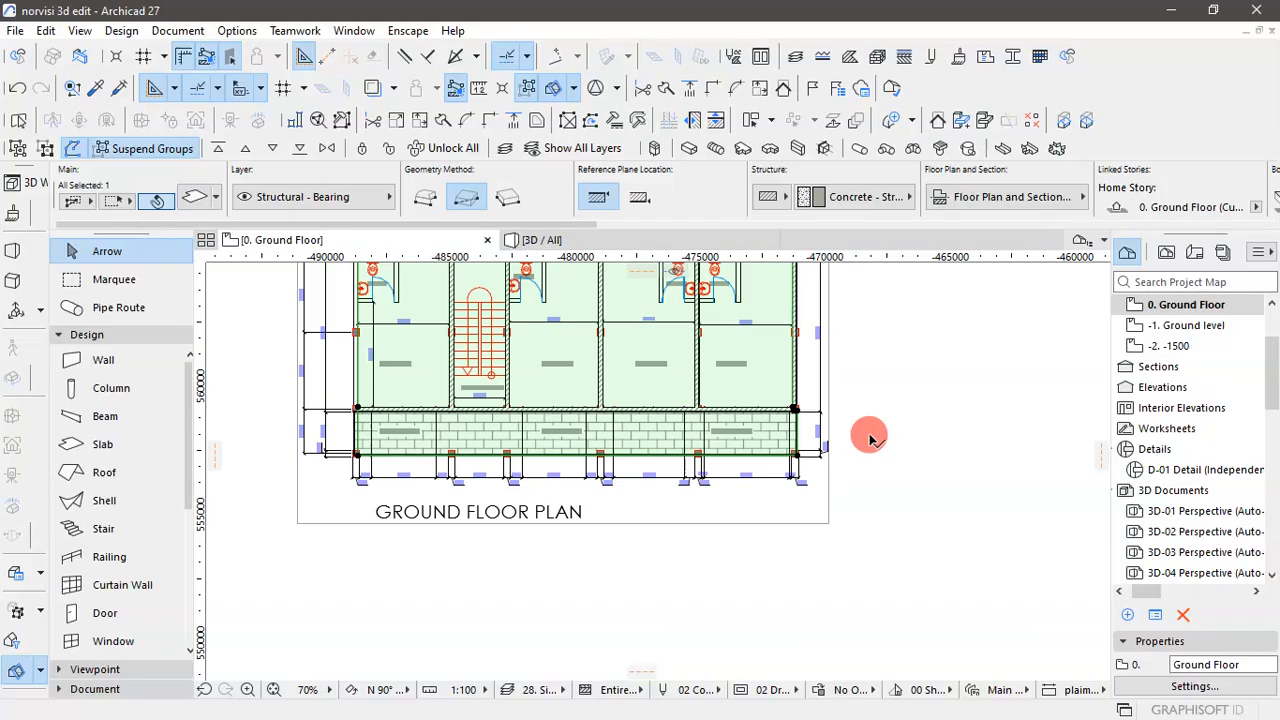
- Insert a new node on the slab's end edge beside STORE 2, level with the outer face of the corridor wall
scroll(434, 422, "up", 1)
scroll(434, 422, "up", 7)
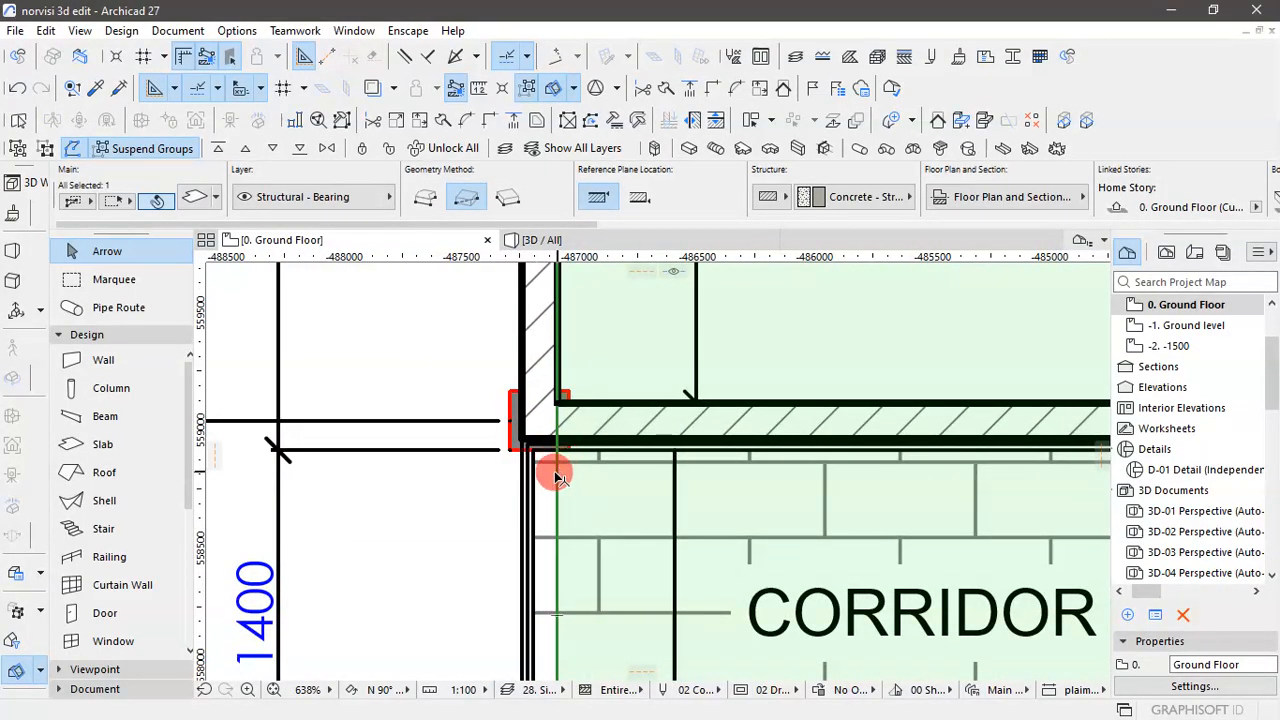
scroll(563, 445, "up", 3)
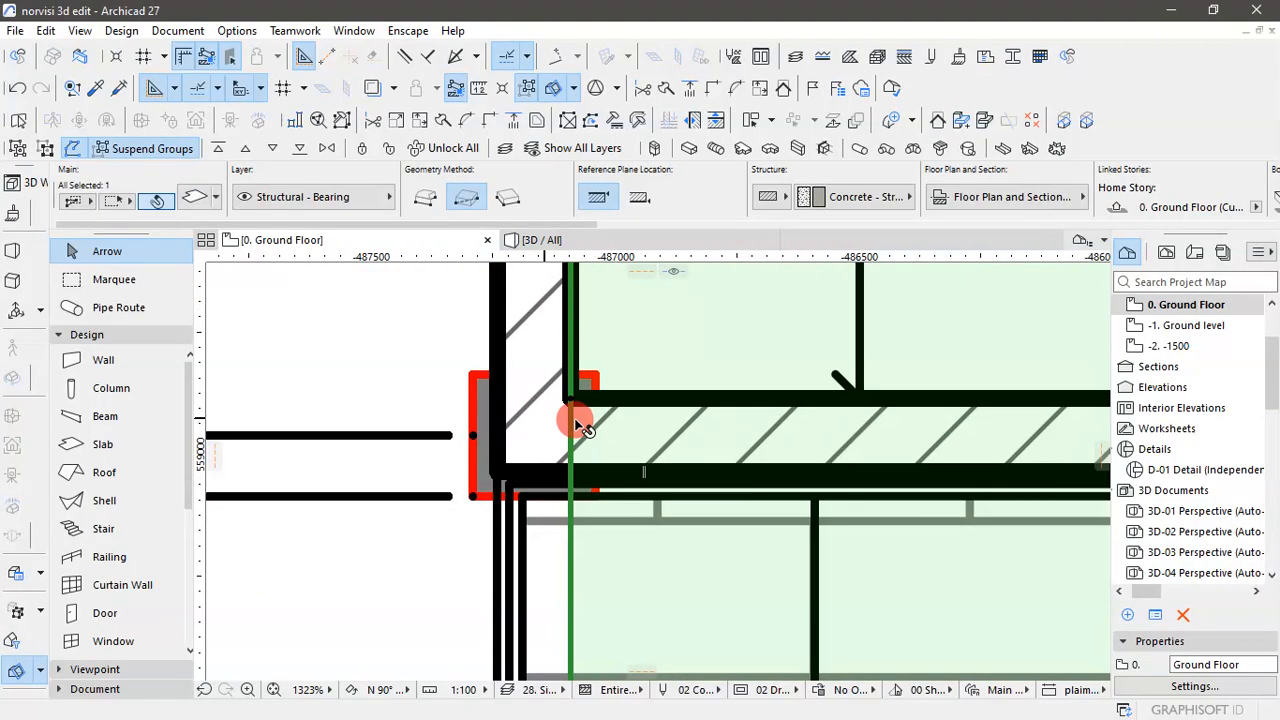
left_click(573, 518)
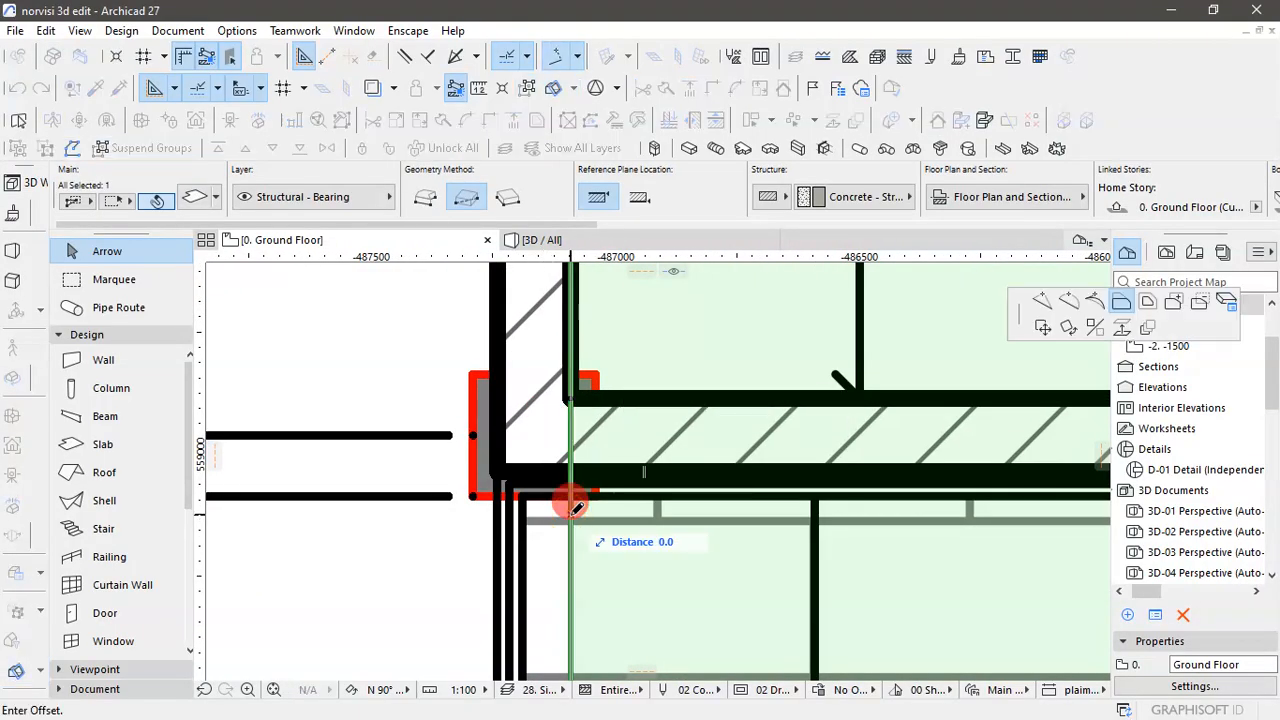
left_click(1097, 308)
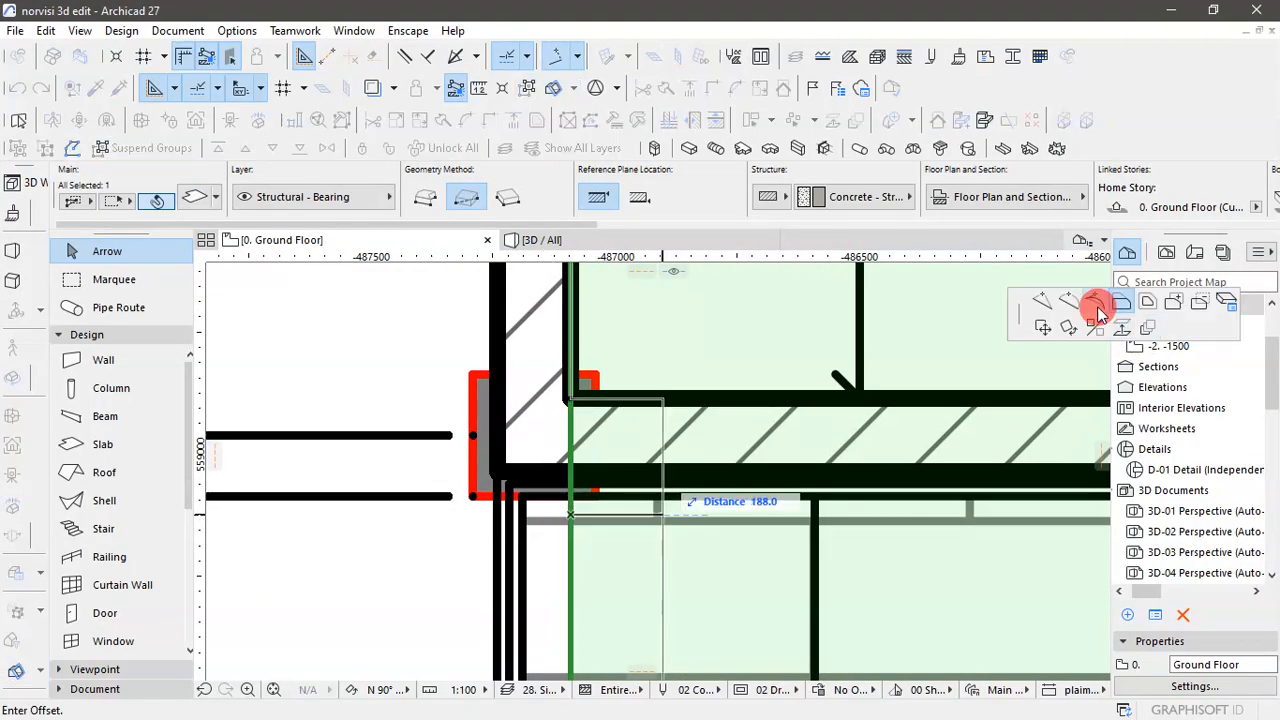
left_click(573, 462)
scroll(571, 467, "up", 1)
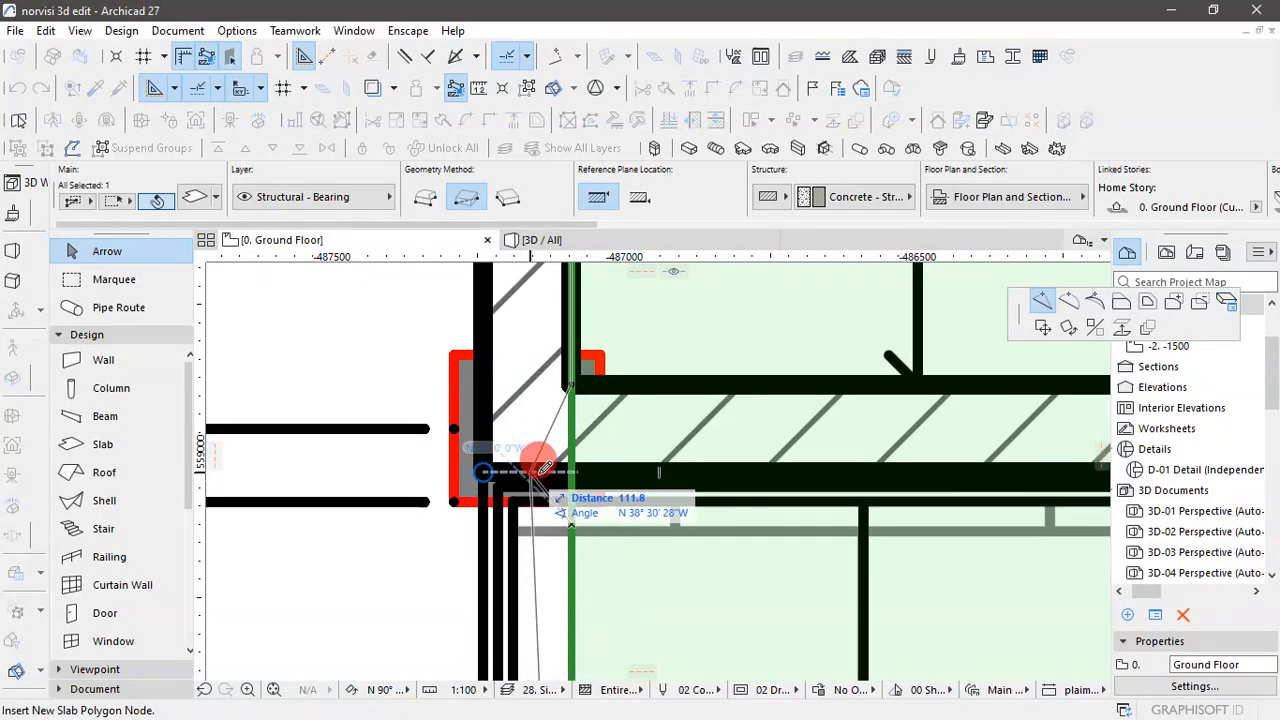
left_click(575, 462)
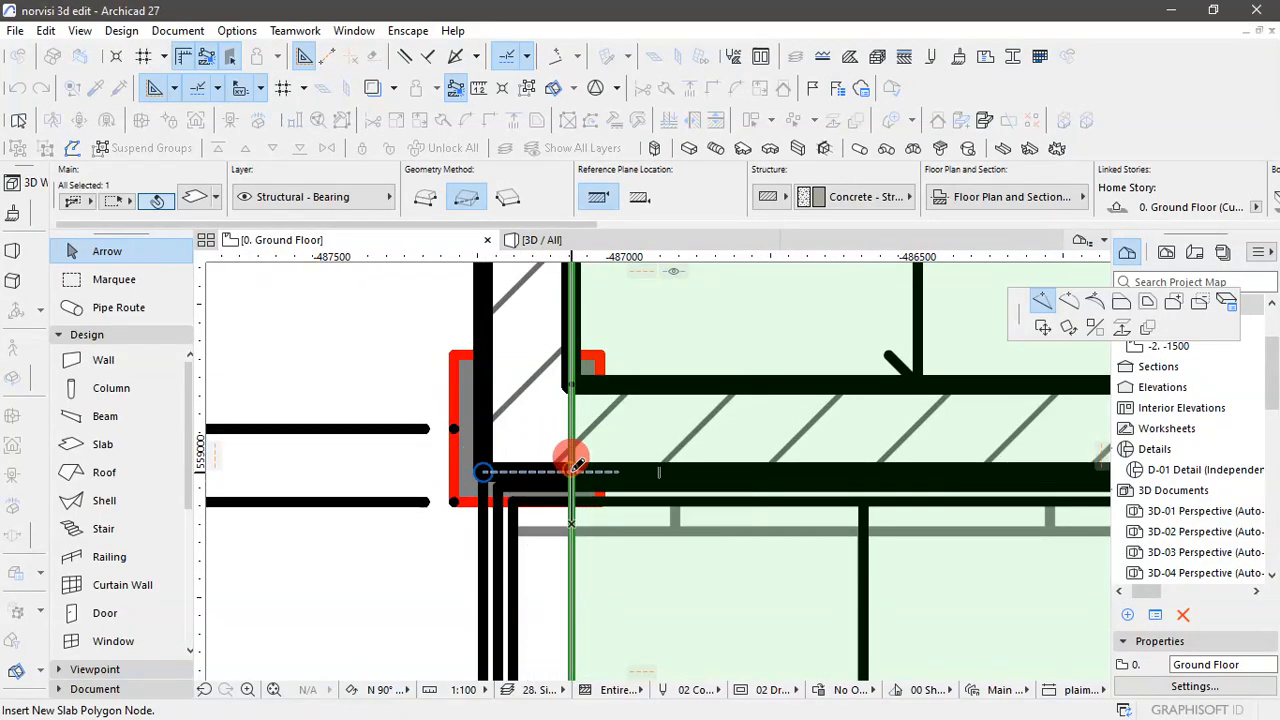
- Offset the slab's corridor end edge beside STORE 2 outward about 136 mm to the outer corner line at the column
scroll(597, 446, "down", 3)
scroll(598, 448, "down", 1)
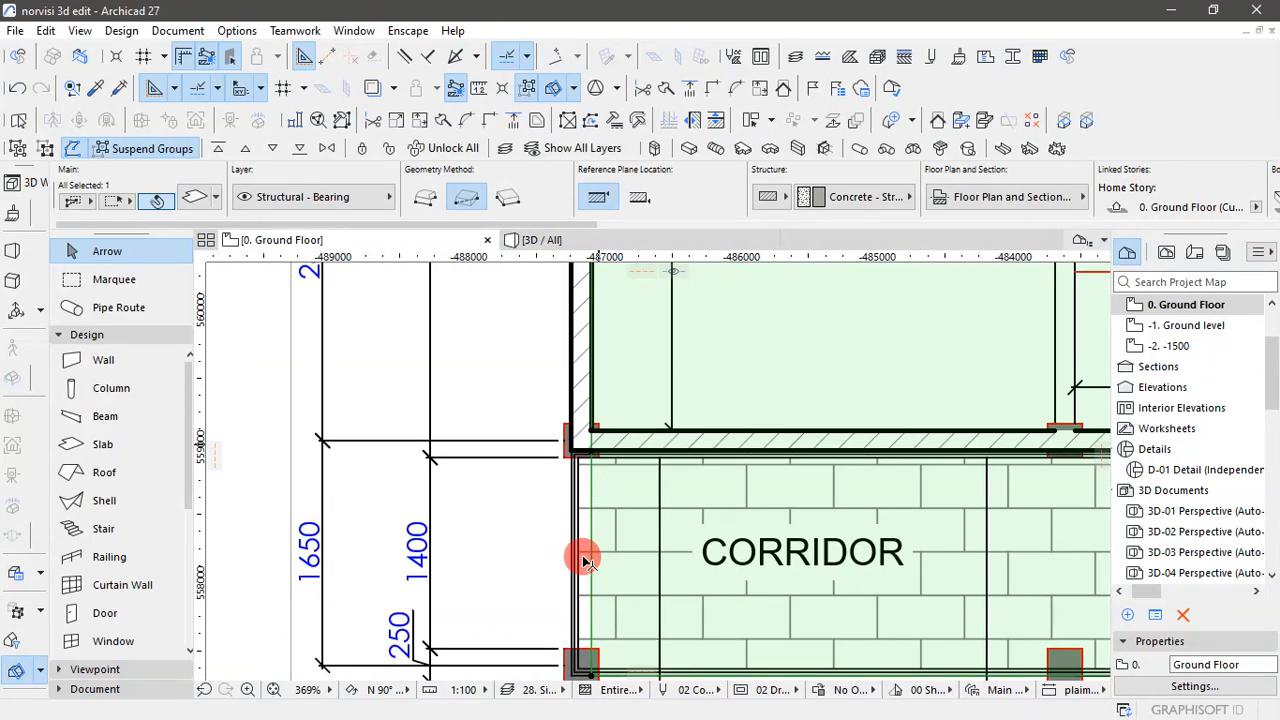
scroll(586, 540, "up", 2)
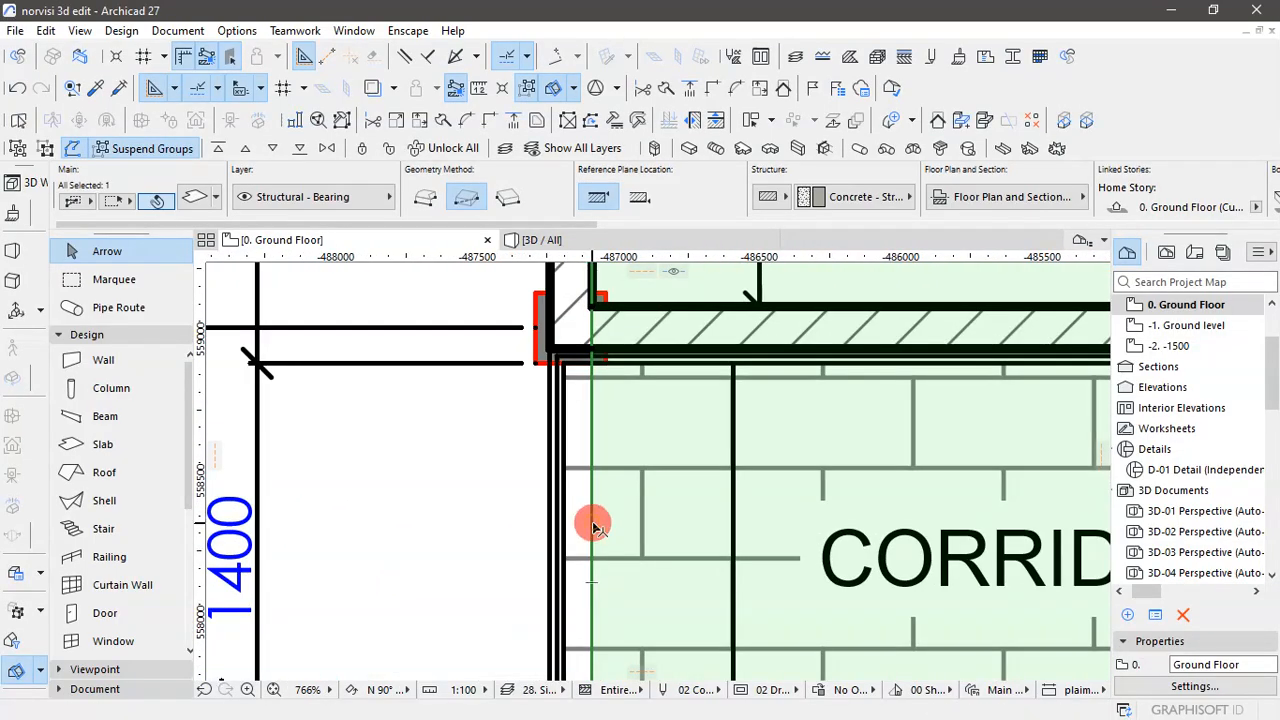
left_click(593, 525)
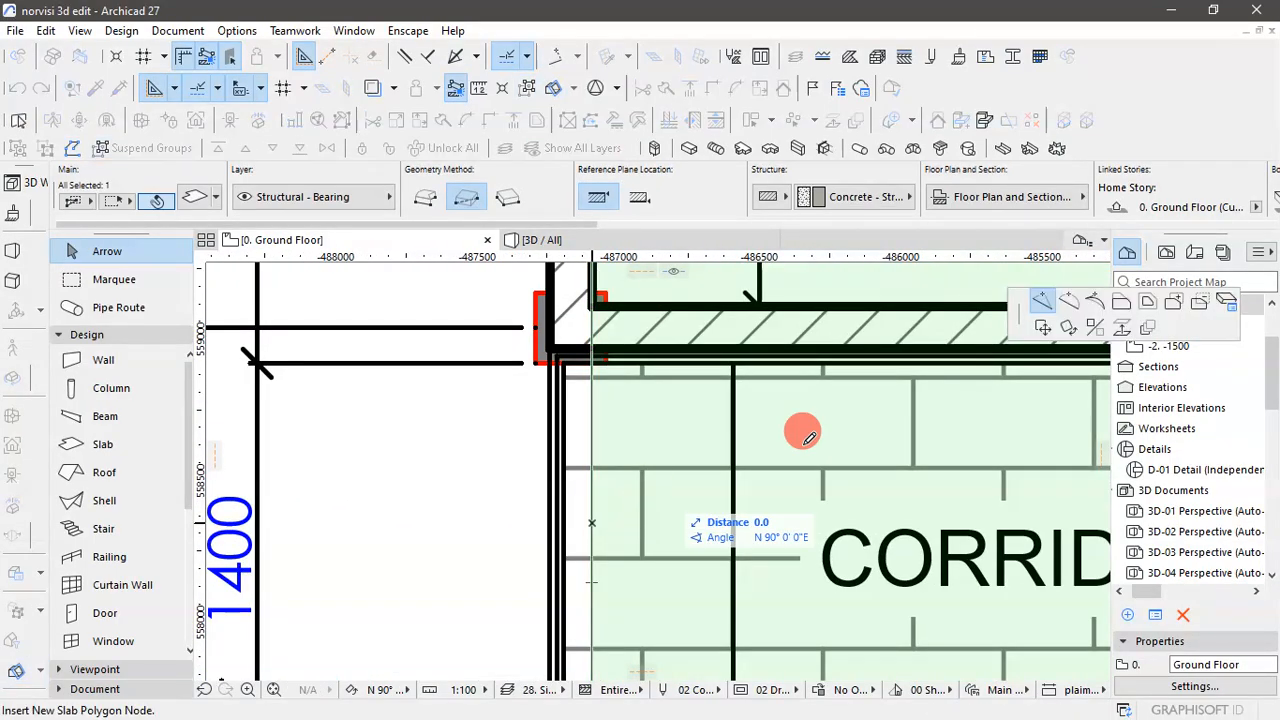
left_click(1120, 302)
scroll(514, 429, "down", 3)
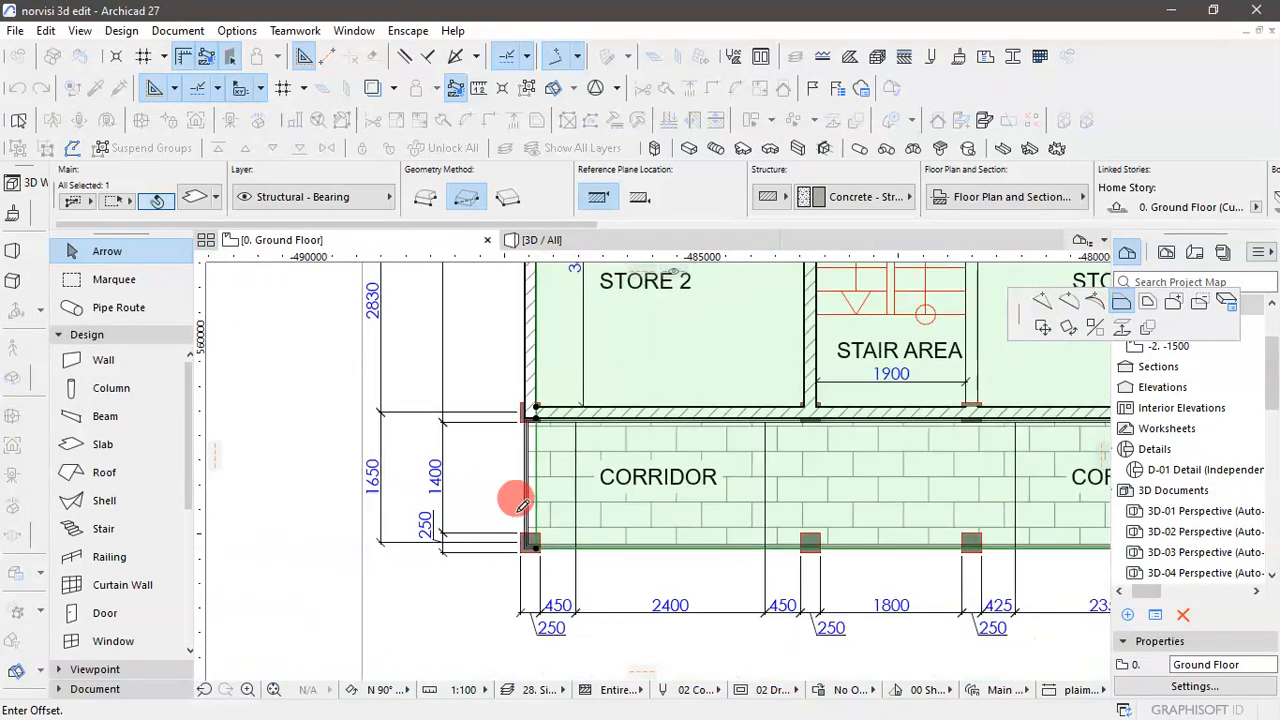
scroll(540, 566, "up", 7)
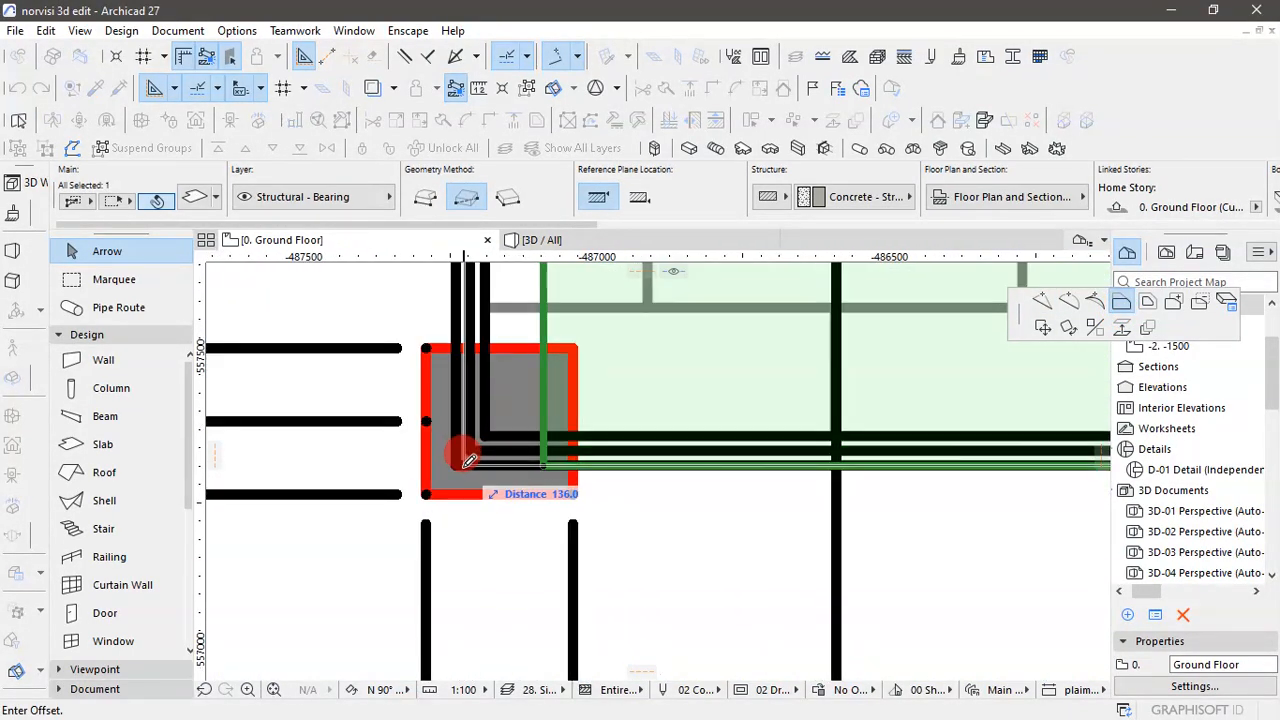
left_click(462, 459)
scroll(508, 557, "down", 10)
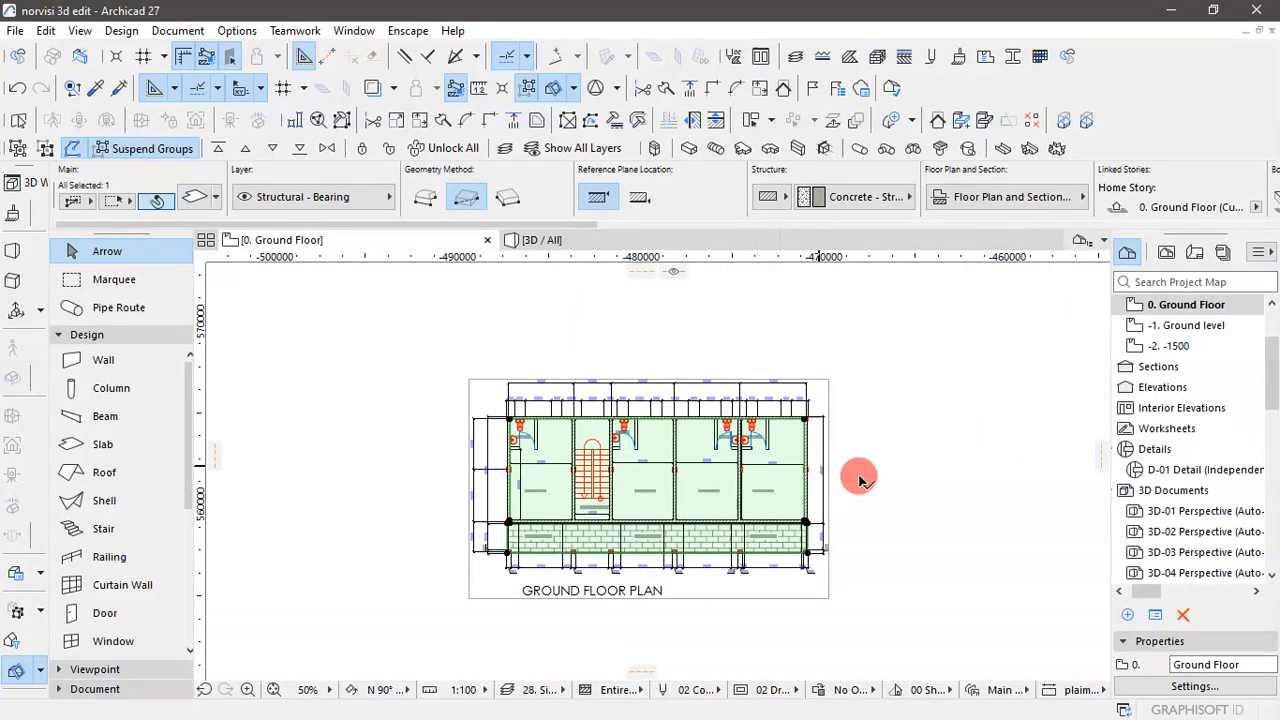
left_click(872, 487)
- Inspect the walls and extended floor slab in the 3D view, and return to the ground floor plan
left_click(570, 246)
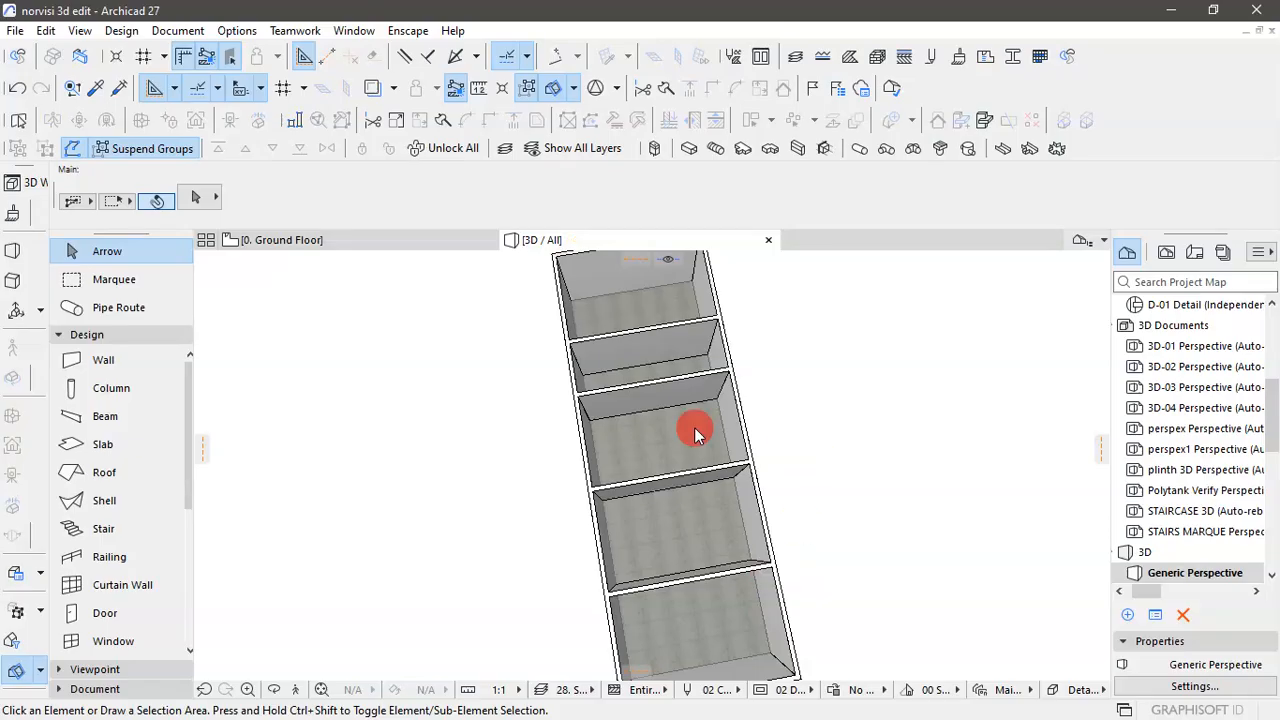
left_click_drag(676, 511, 757, 603)
left_click(270, 240)
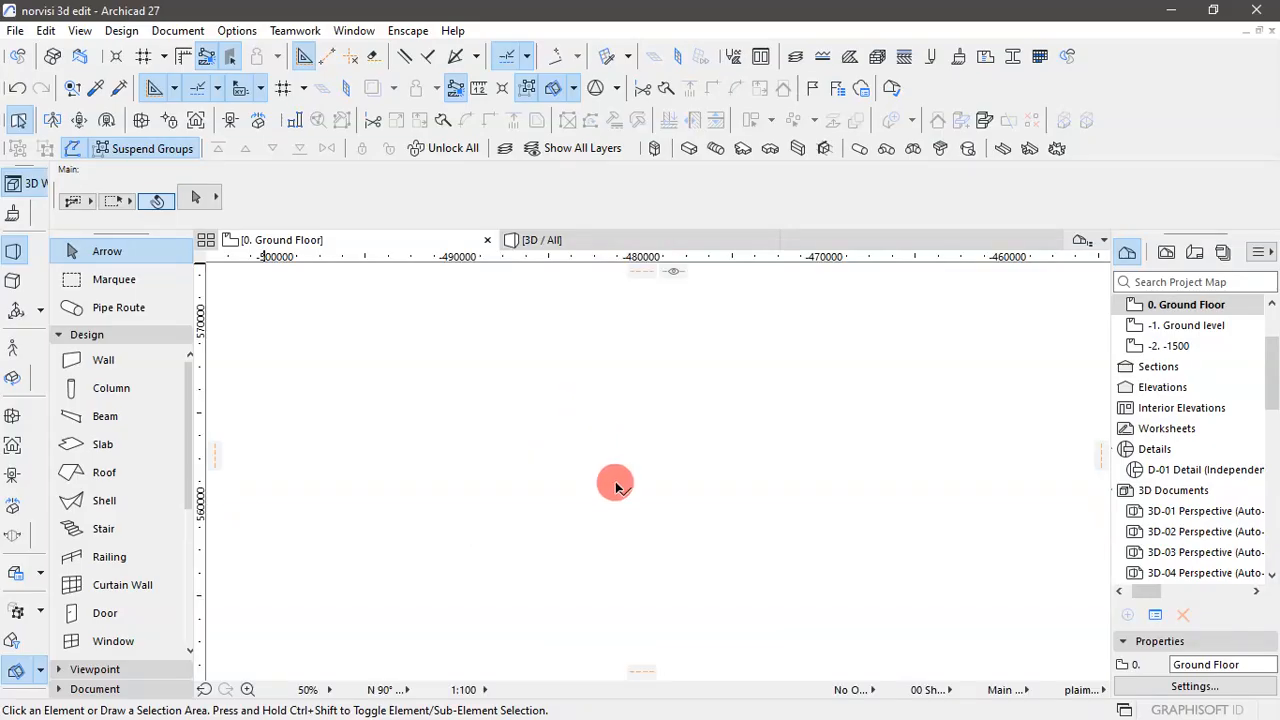
- Select the ground floor plan drawing beneath the model and unlock it
scroll(625, 493, "up", 2)
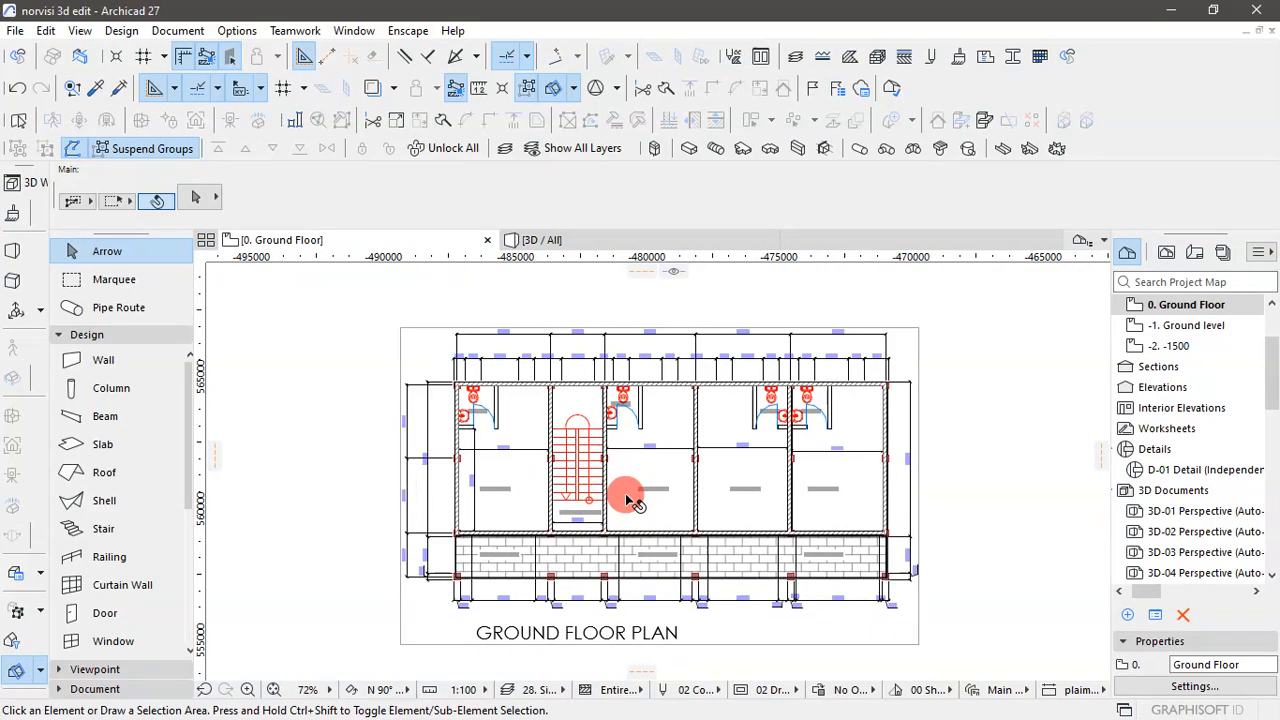
scroll(548, 553, "up", 2)
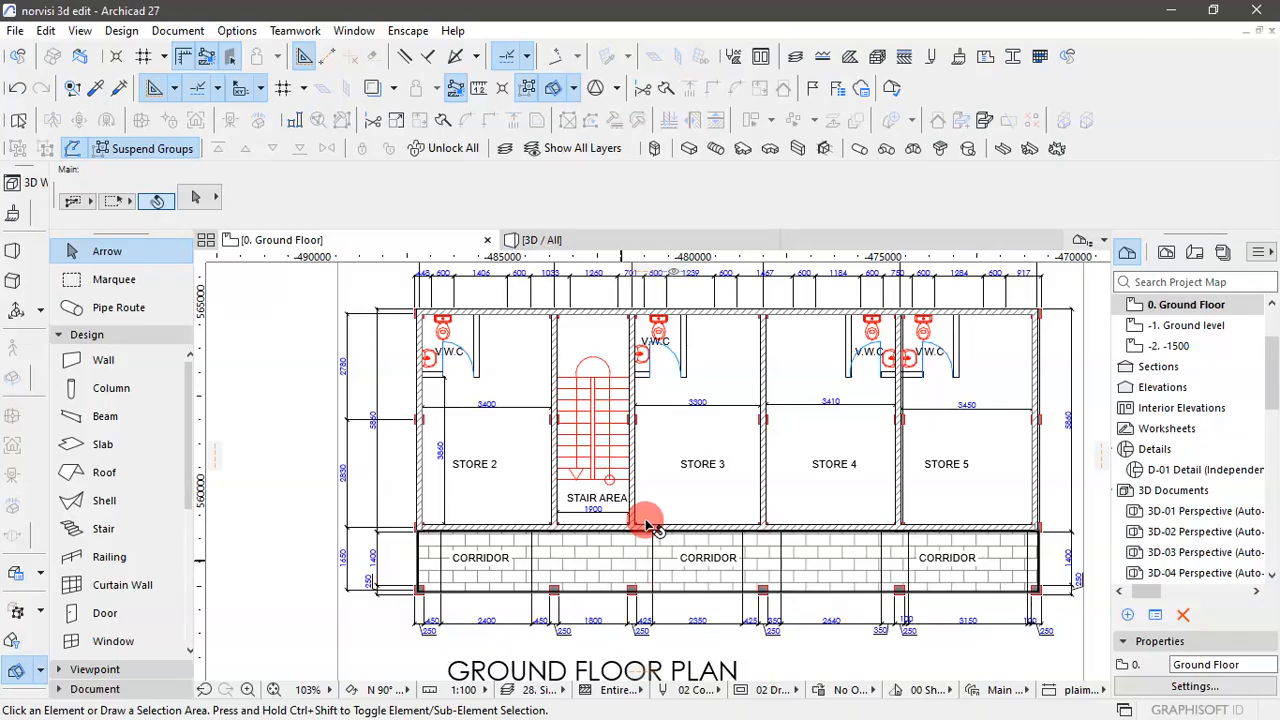
scroll(648, 585, "down", 2)
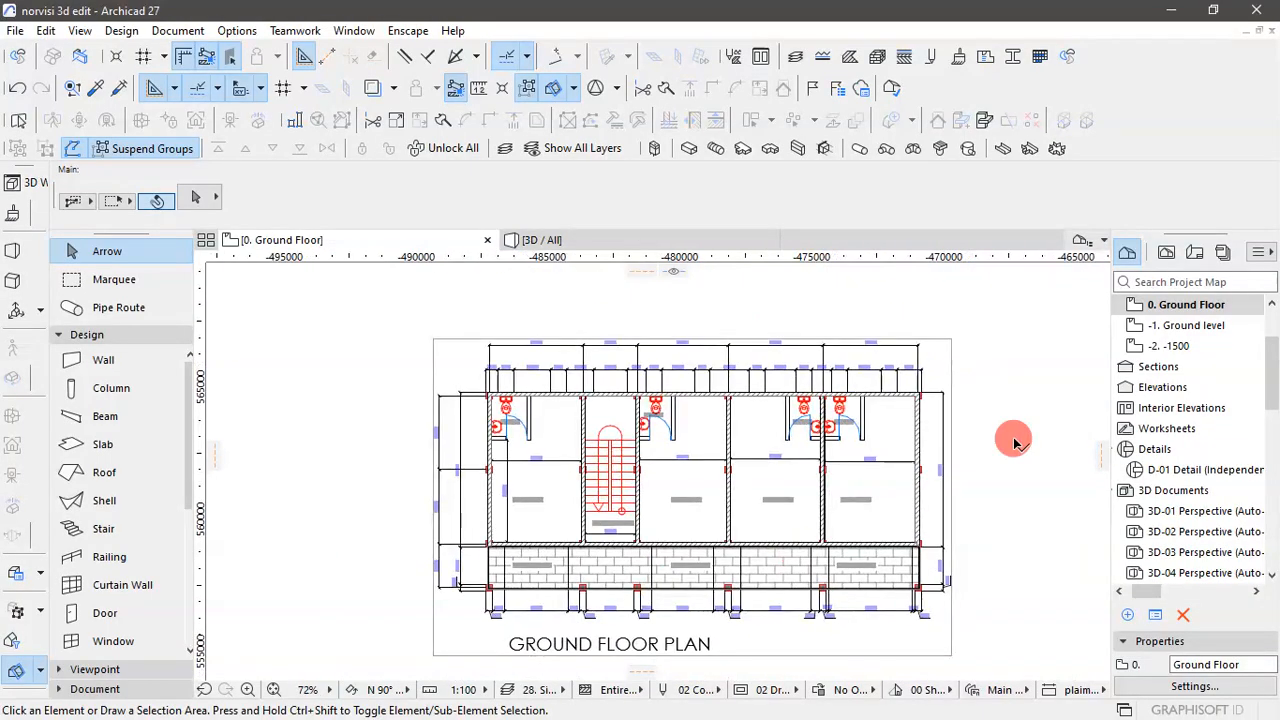
scroll(780, 400, "up", 3)
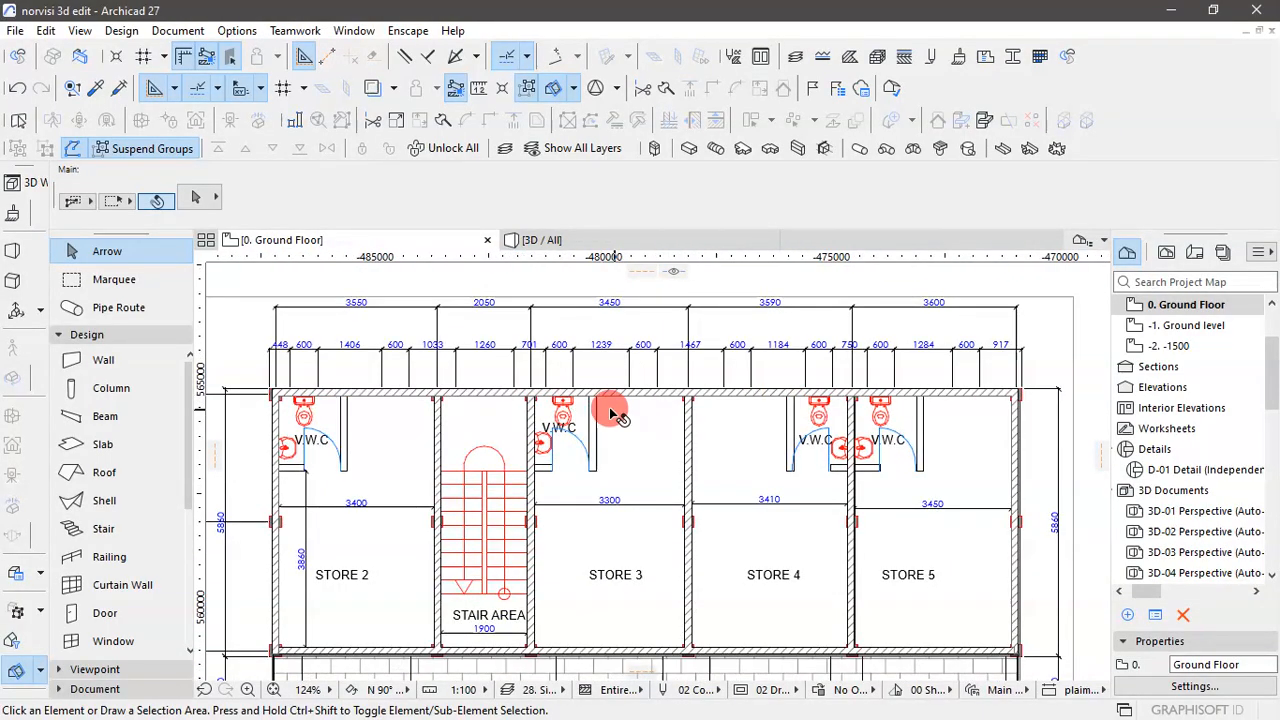
left_click(668, 357)
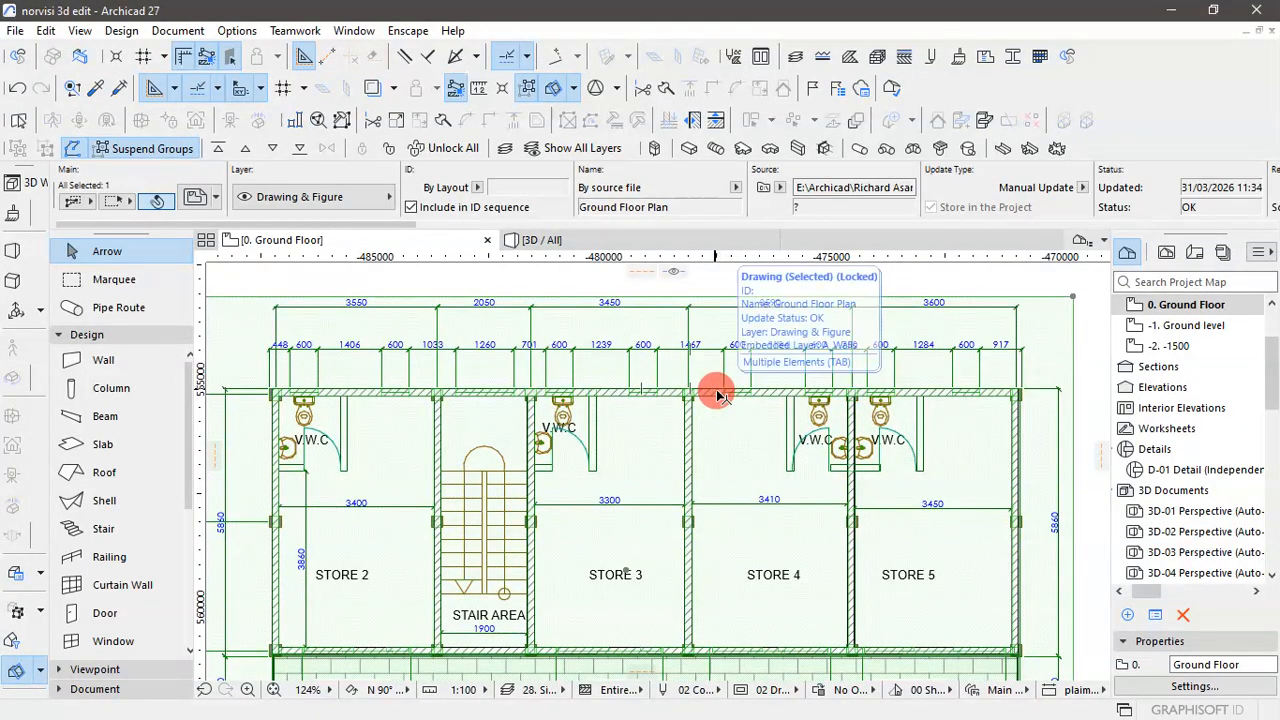
scroll(760, 460, "down", 3)
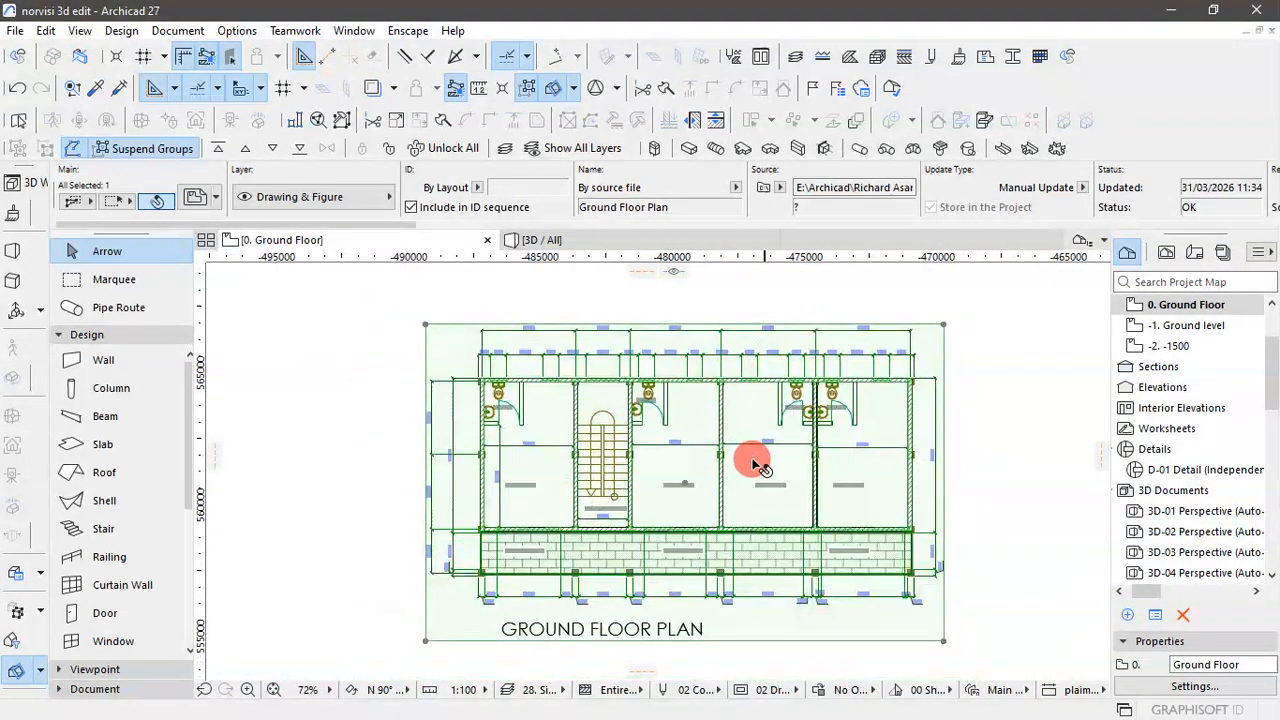
- Move the ground floor plan drawing straight up, clear of the modelled walls and slab
left_click(942, 325)
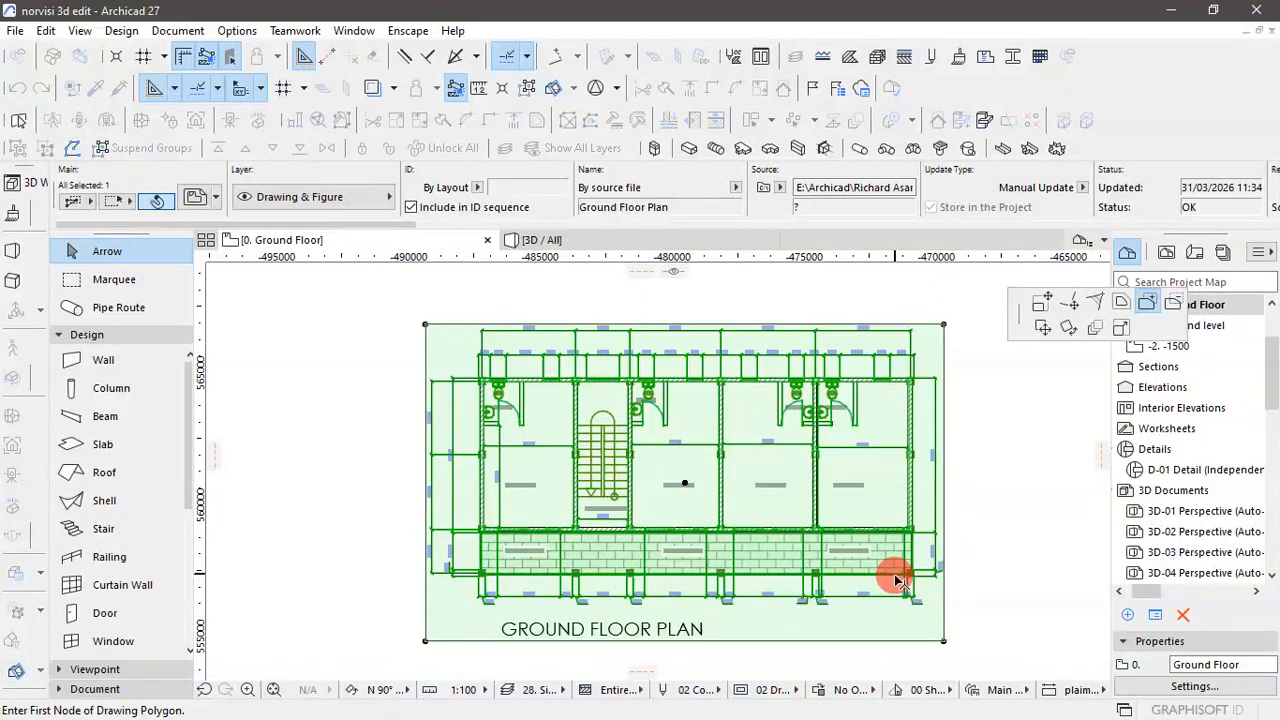
left_click(1040, 332)
scroll(871, 514, "down", 3)
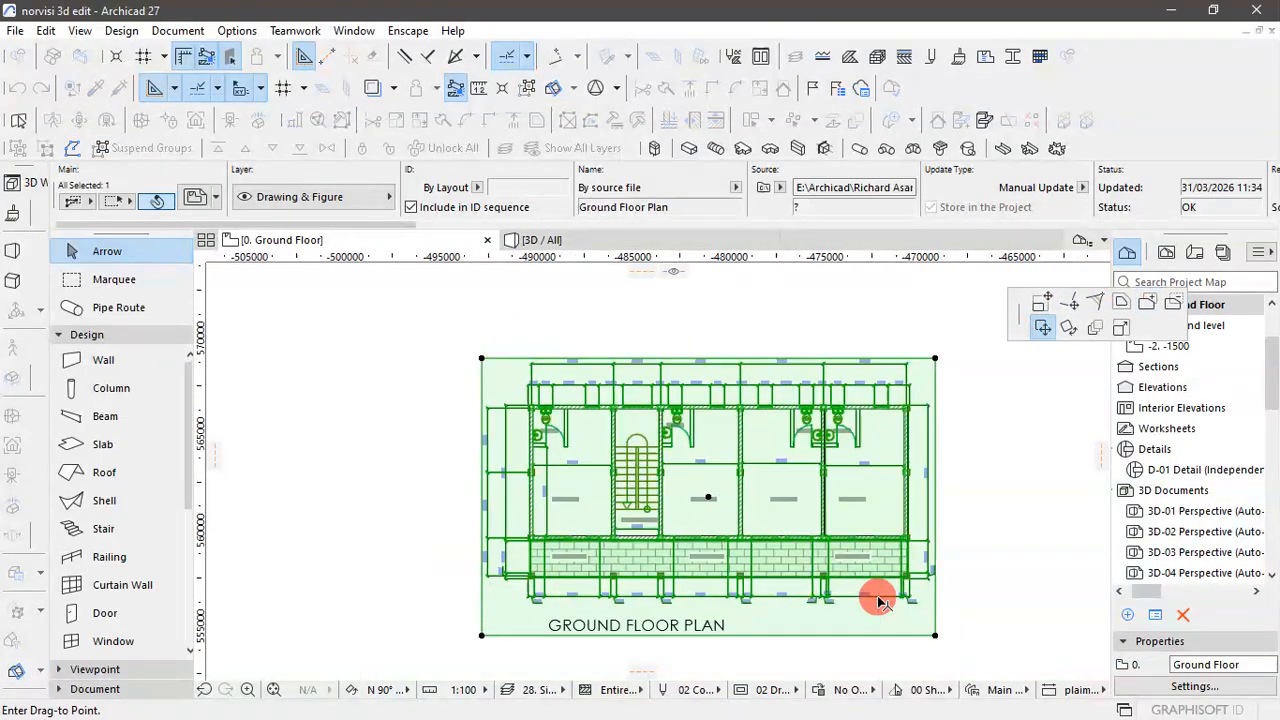
scroll(903, 431, "down", 2)
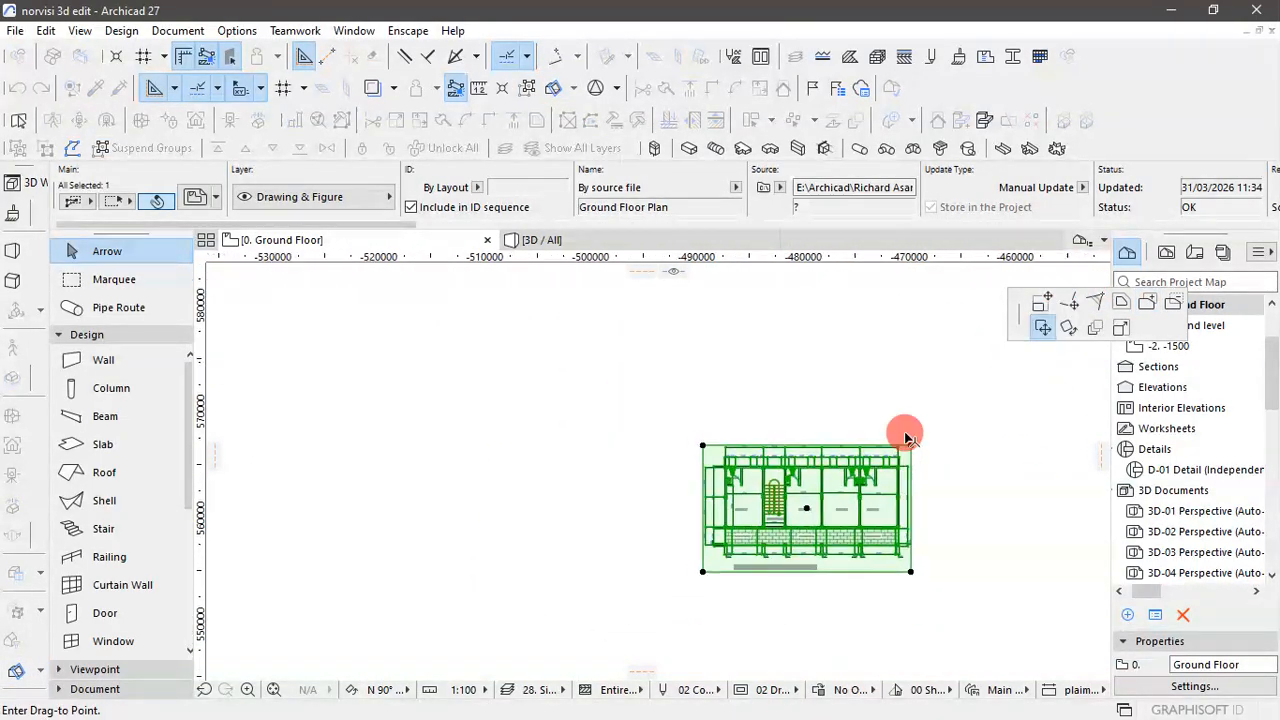
left_click(911, 314)
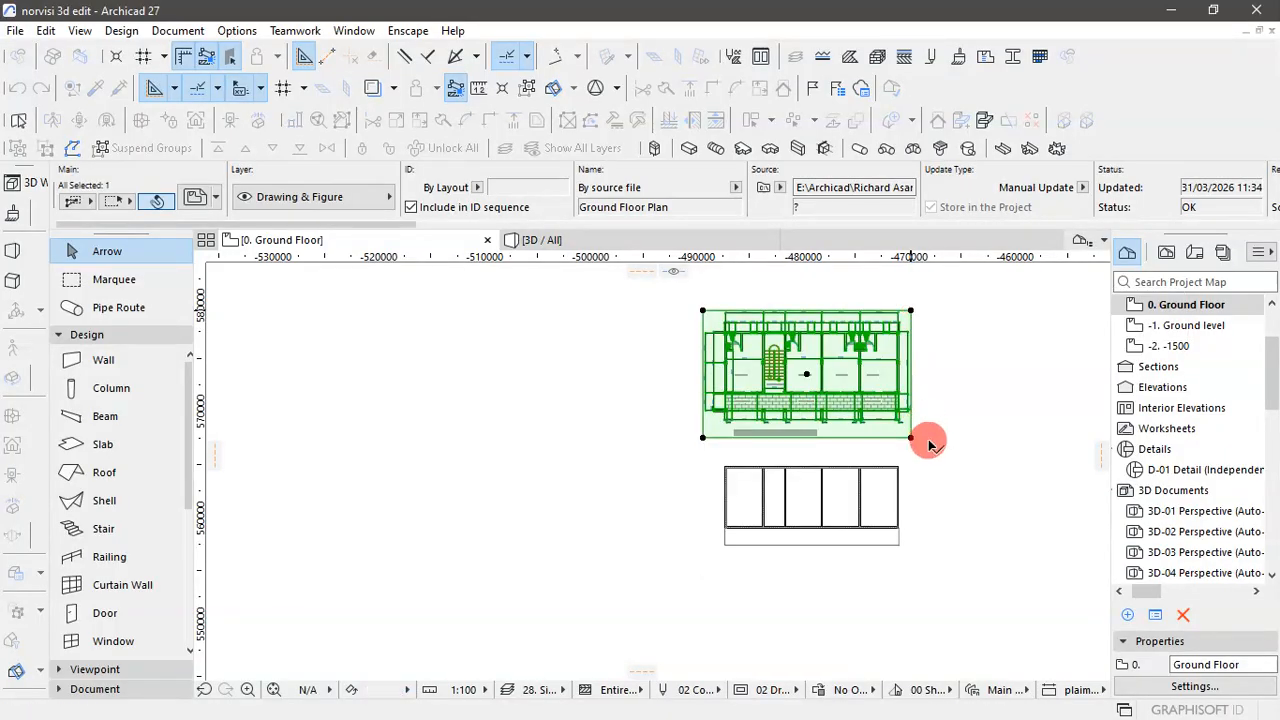
scroll(940, 403, "up", 3)
left_click(1000, 433)
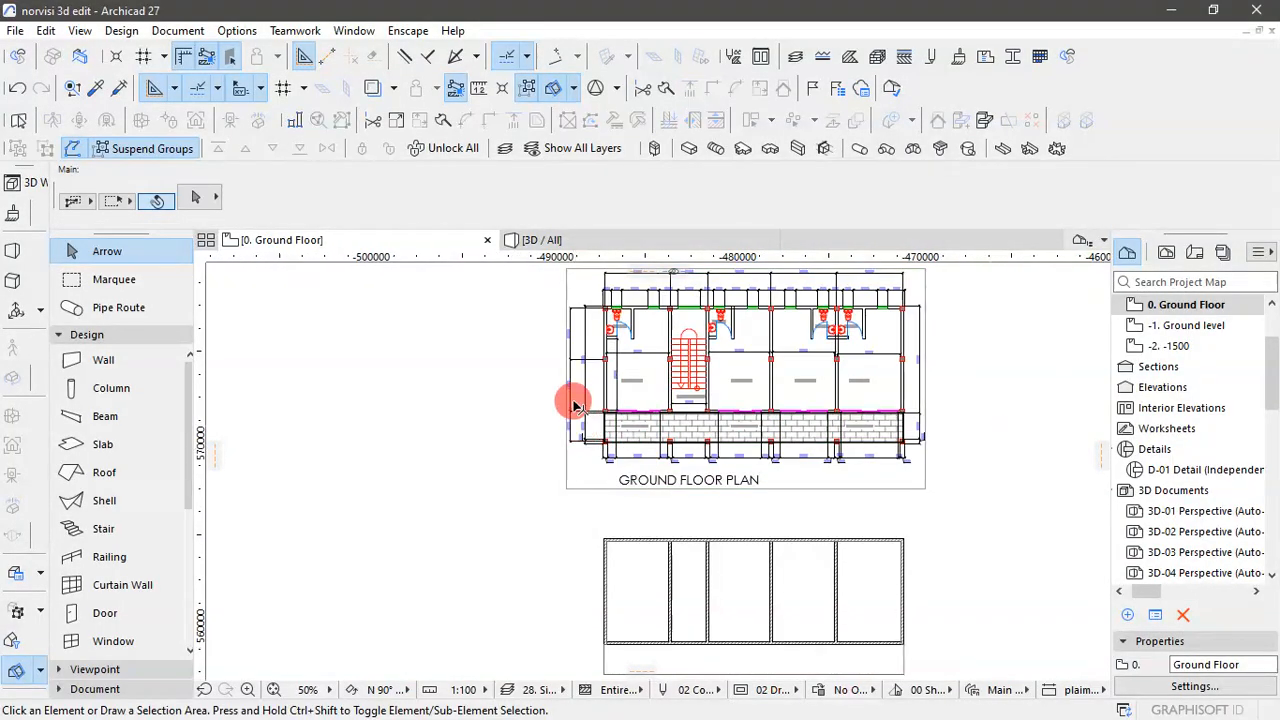
- Examine the column positions at the corners and wall junctions of the relocated ground floor plan drawing
scroll(572, 403, "down", 2)
scroll(677, 482, "up", 4)
scroll(622, 475, "down", 1)
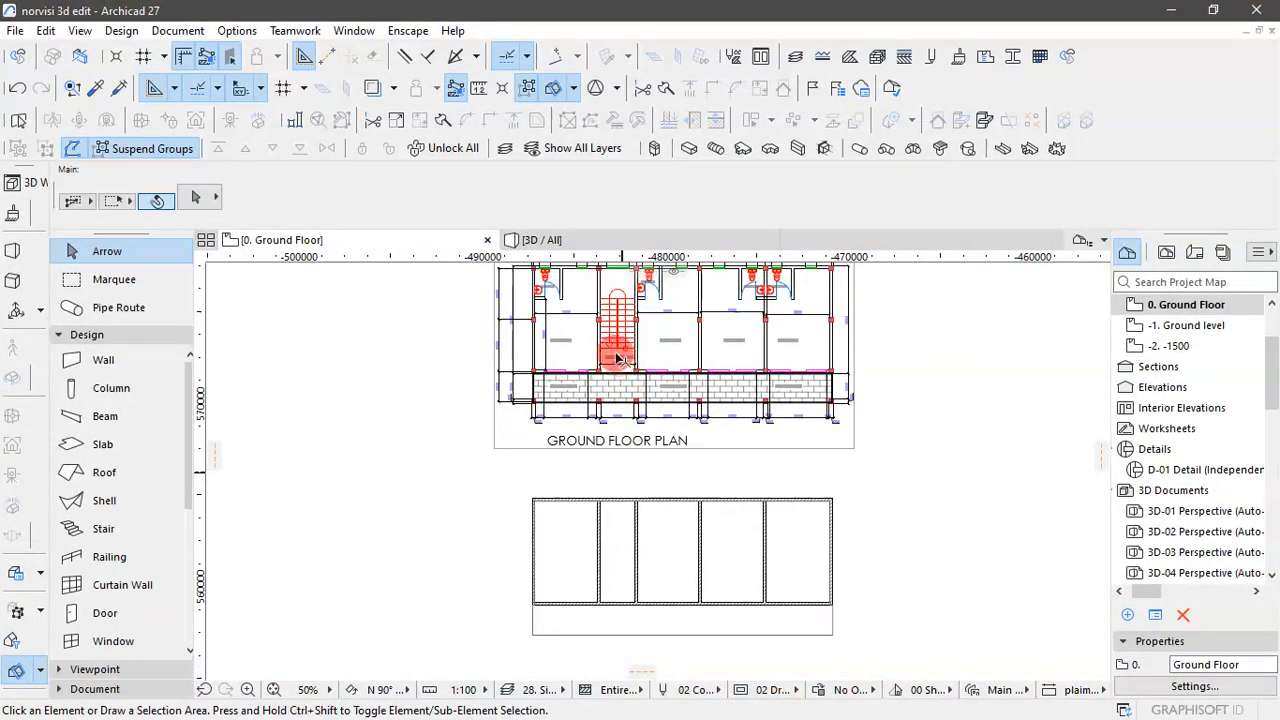
scroll(560, 380, "up", 3)
scroll(590, 440, "down", 4)
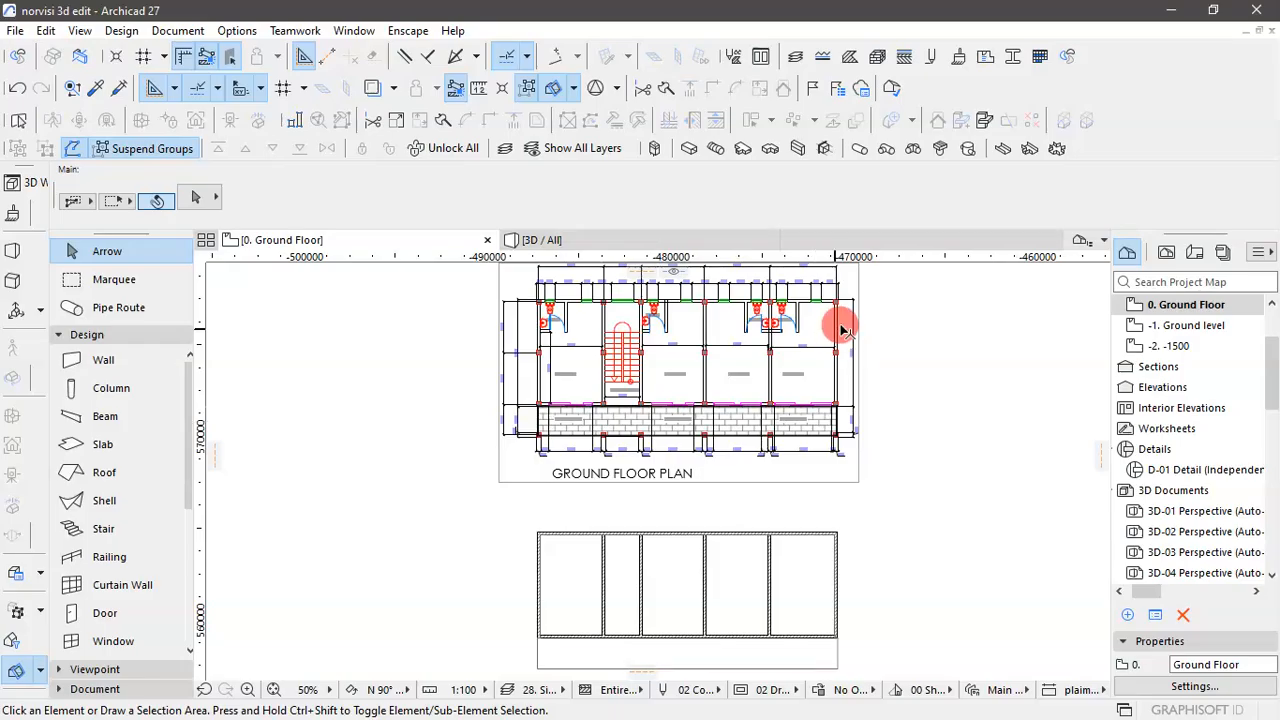
scroll(842, 329, "up", 5)
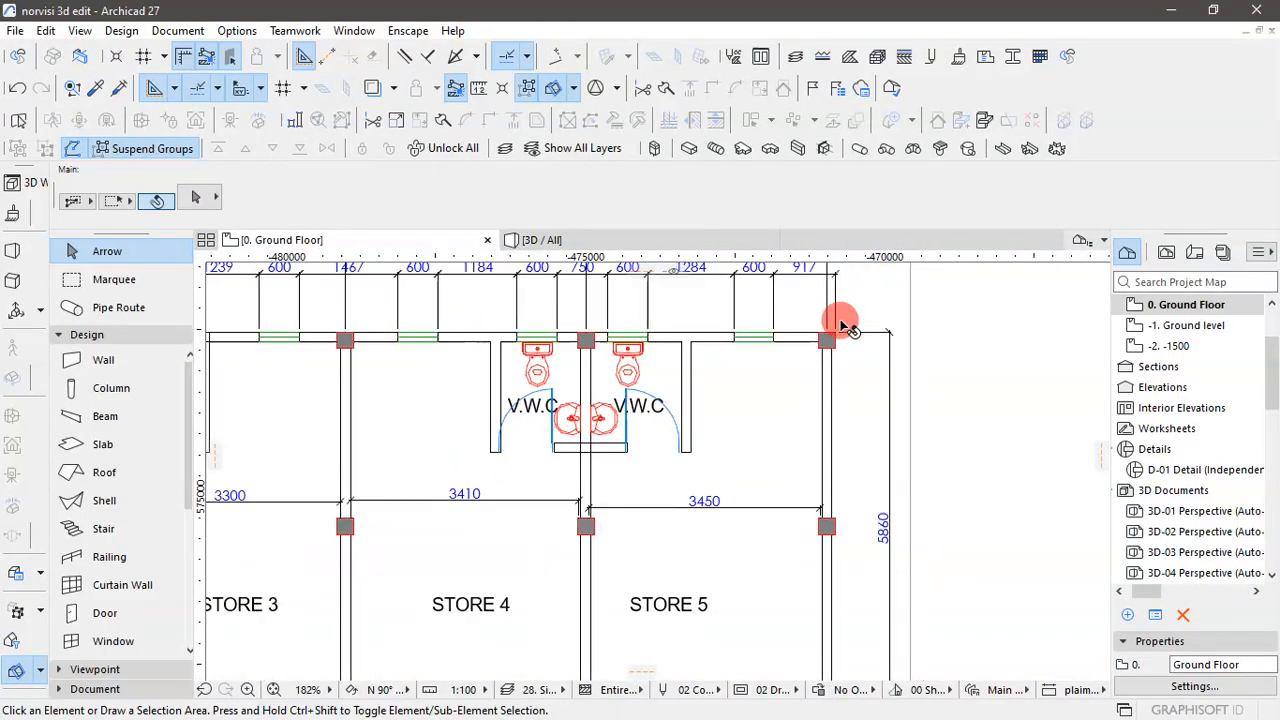
scroll(842, 327, "down", 2)
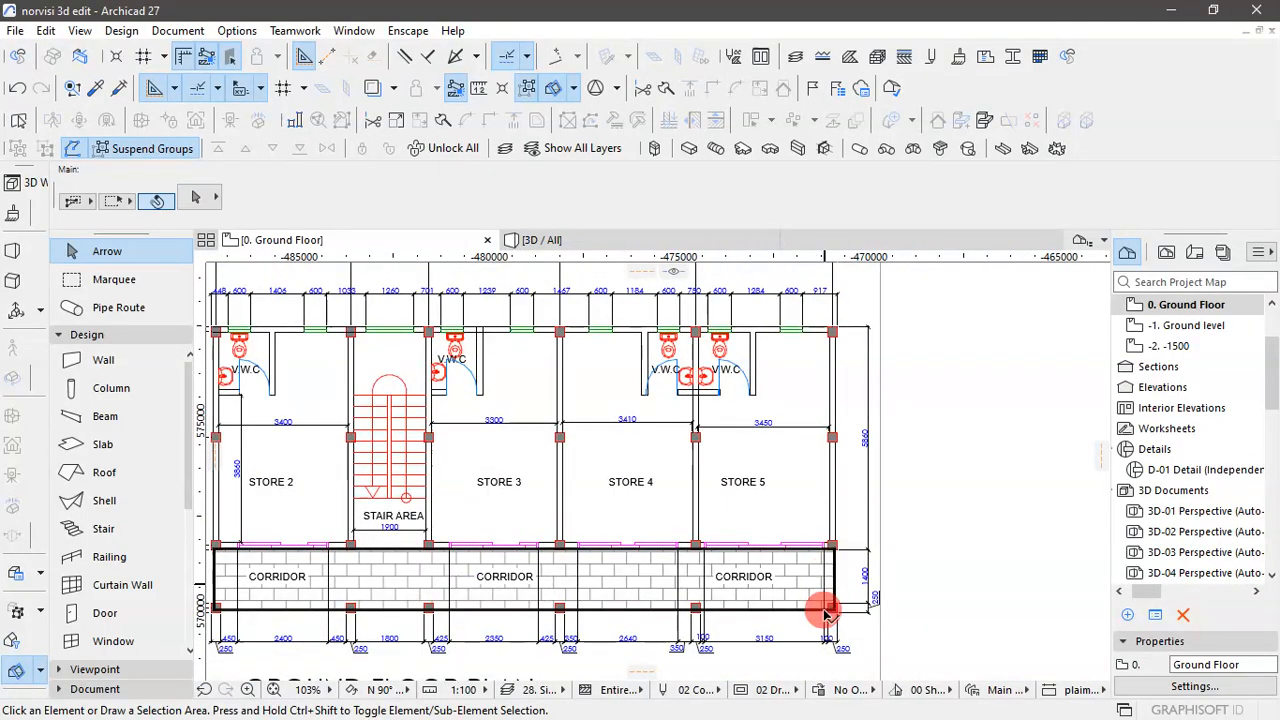
scroll(500, 430, "down", 2)
scroll(470, 430, "up", 3)
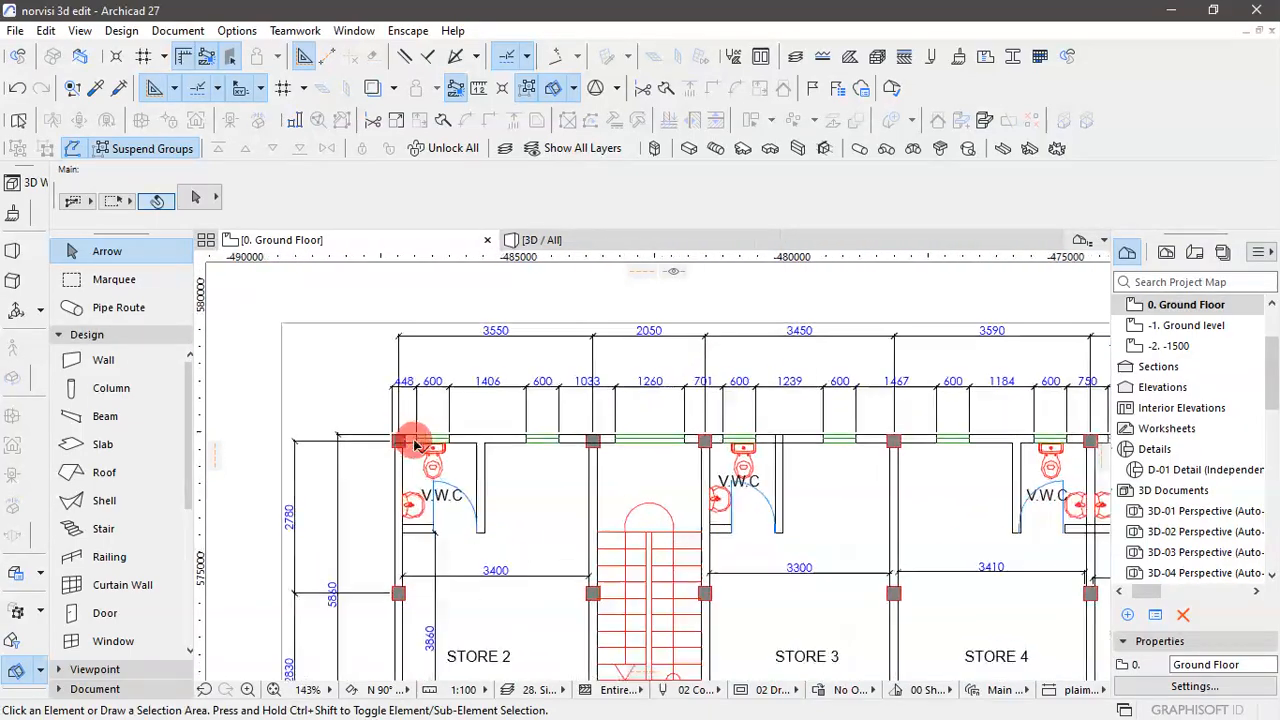
scroll(474, 432, "down", 3)
scroll(745, 455, "up", 5)
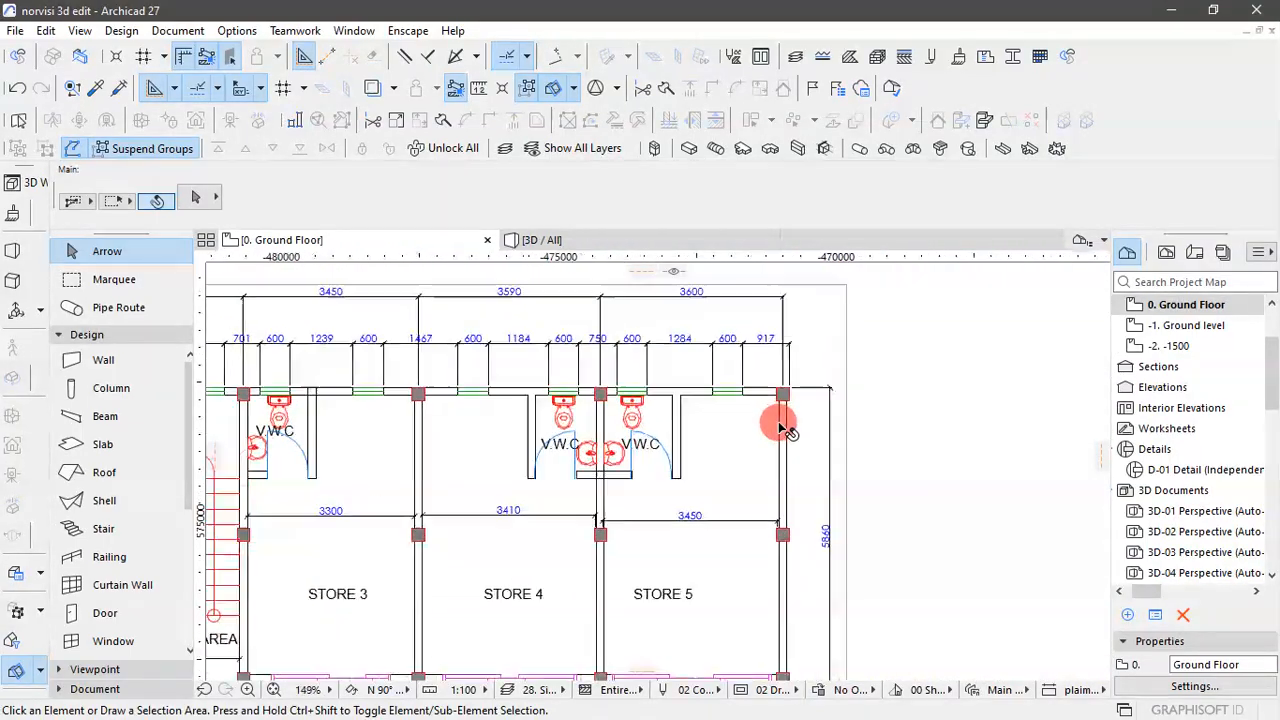
- Copy the ground floor plan drawing straight down from its upper-right column corner onto the outer face of the modelled walls
left_click(784, 380)
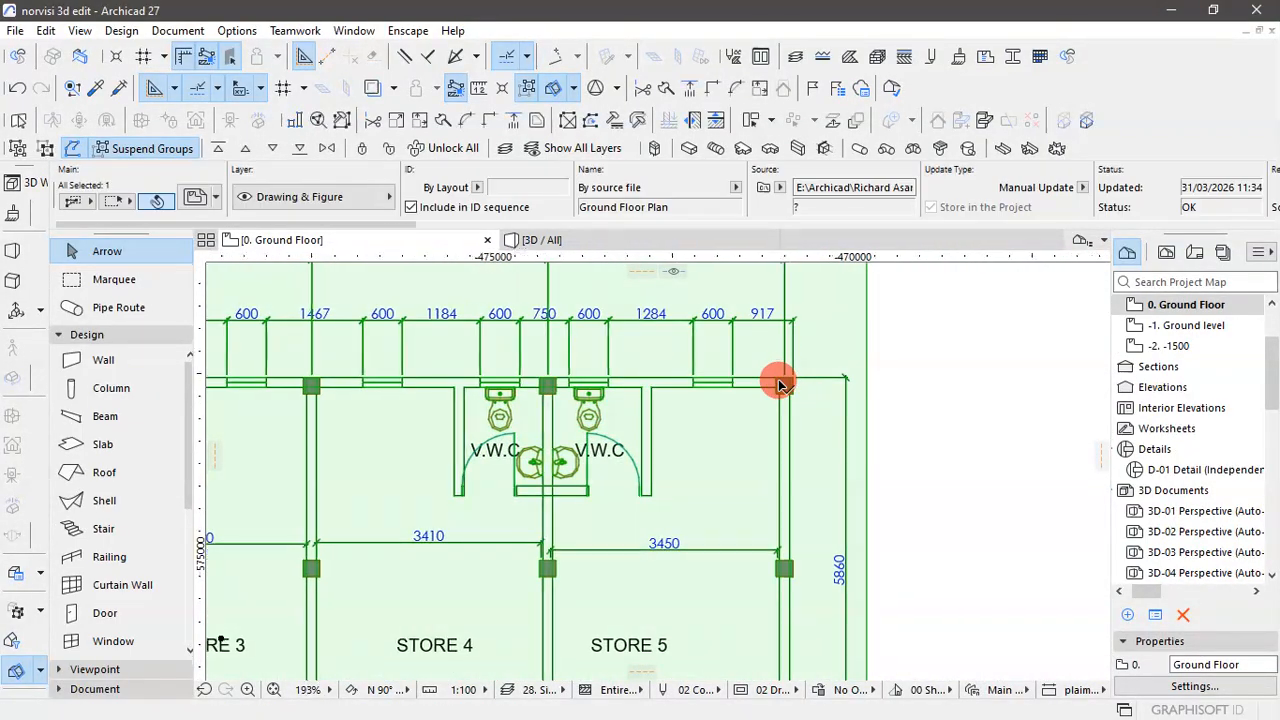
scroll(784, 376, "up", 5)
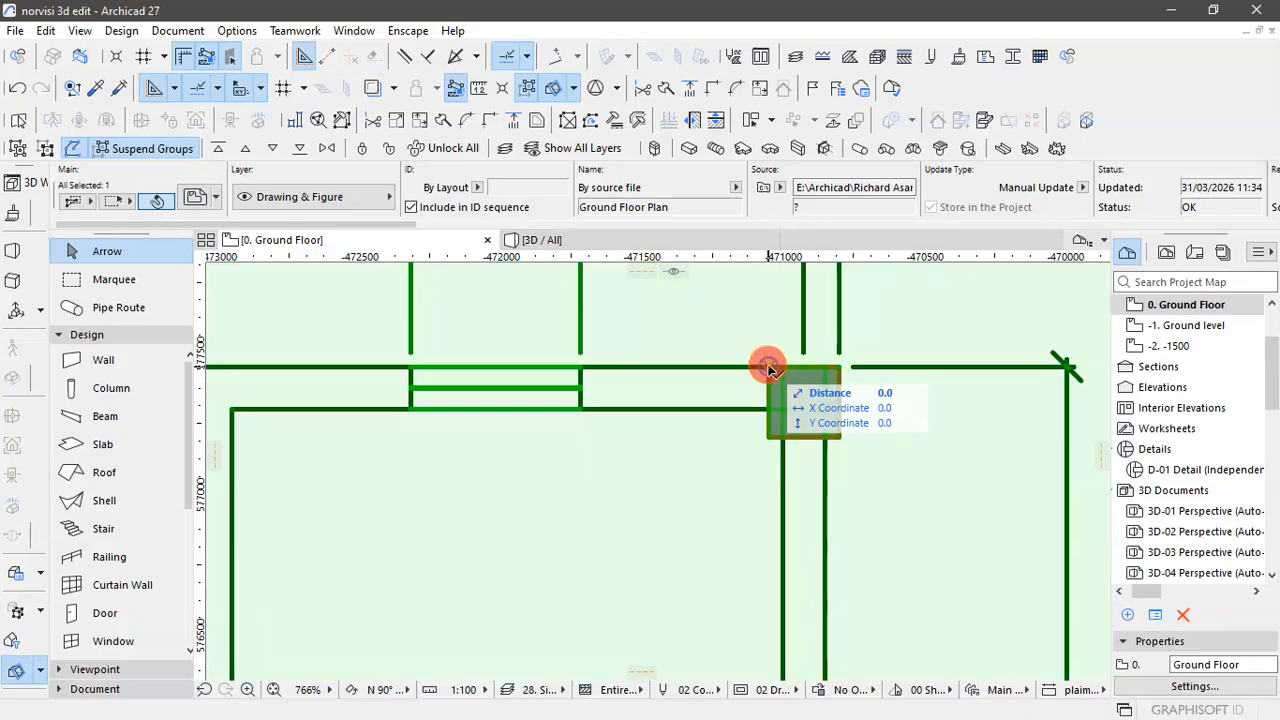
left_click(769, 370)
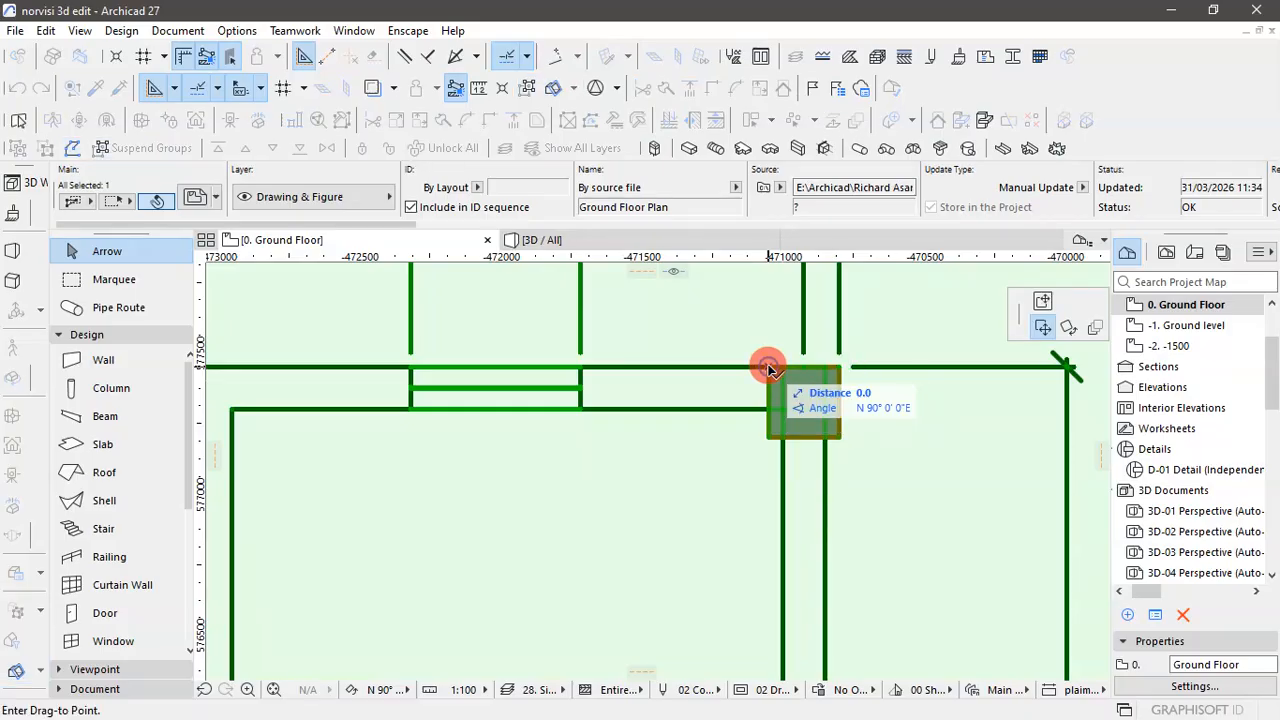
scroll(769, 370, "down", 10)
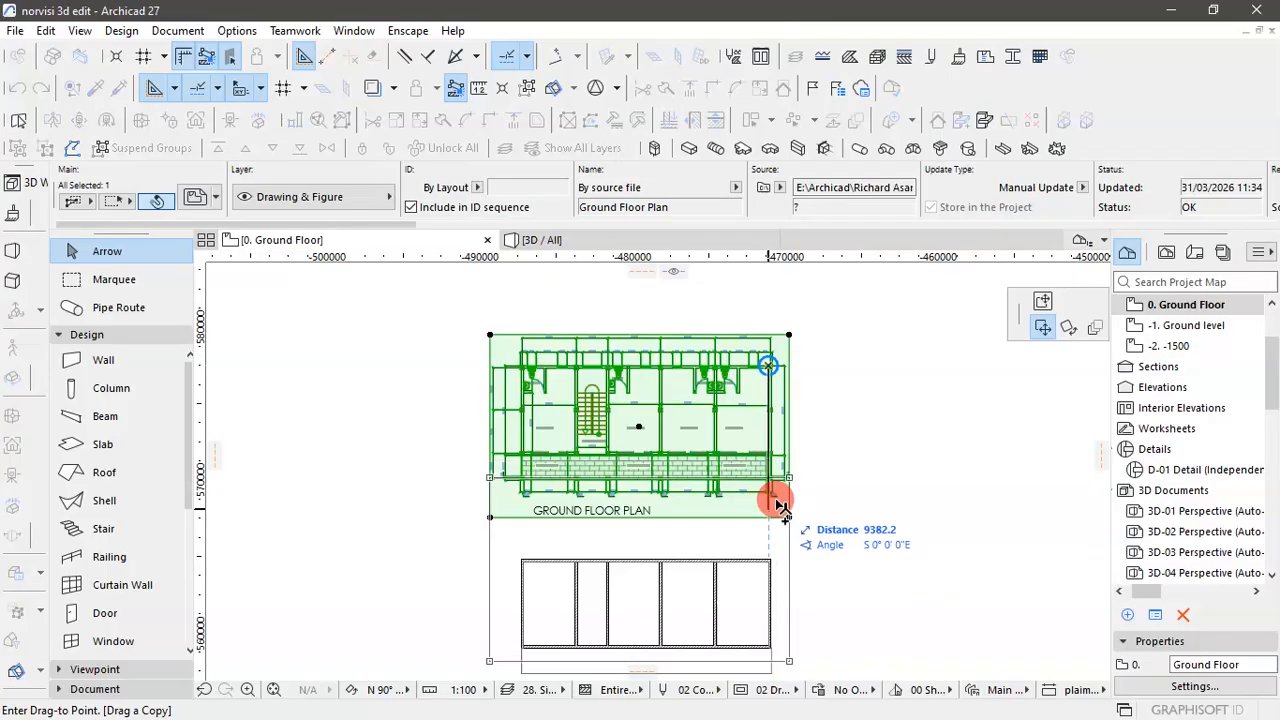
scroll(771, 360, "up", 7)
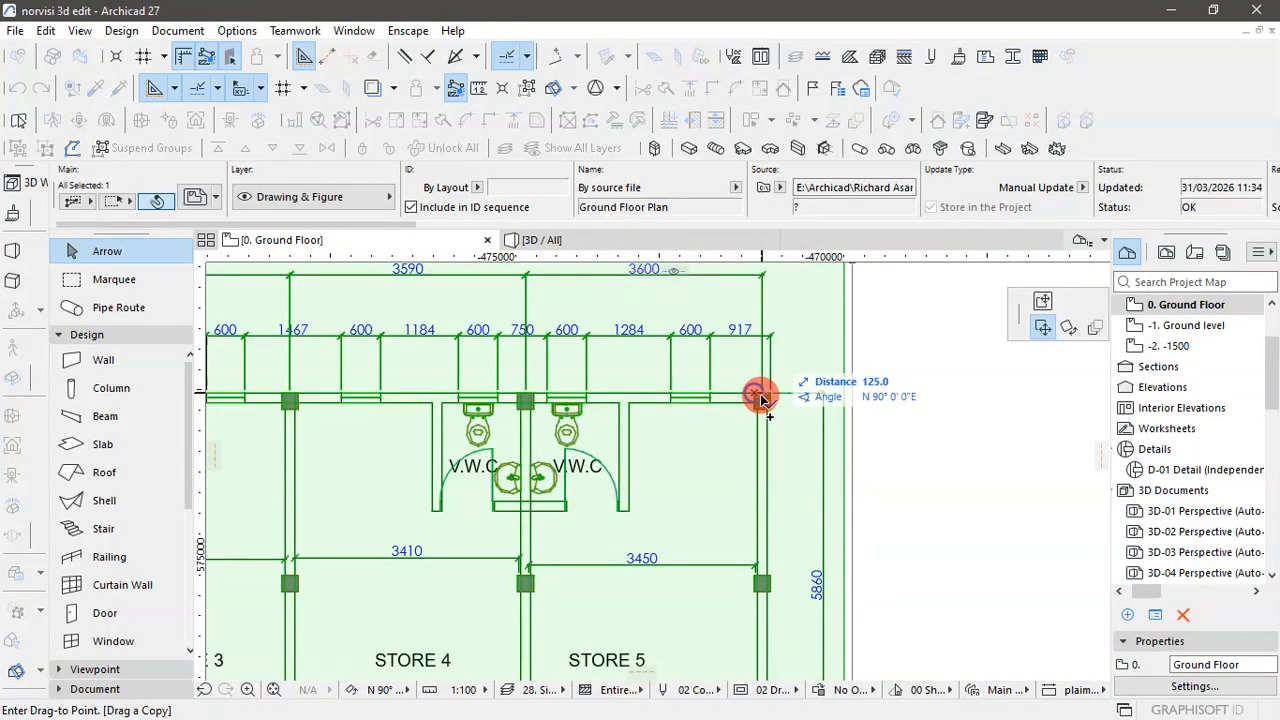
scroll(760, 398, "down", 7)
scroll(834, 560, "up", 6)
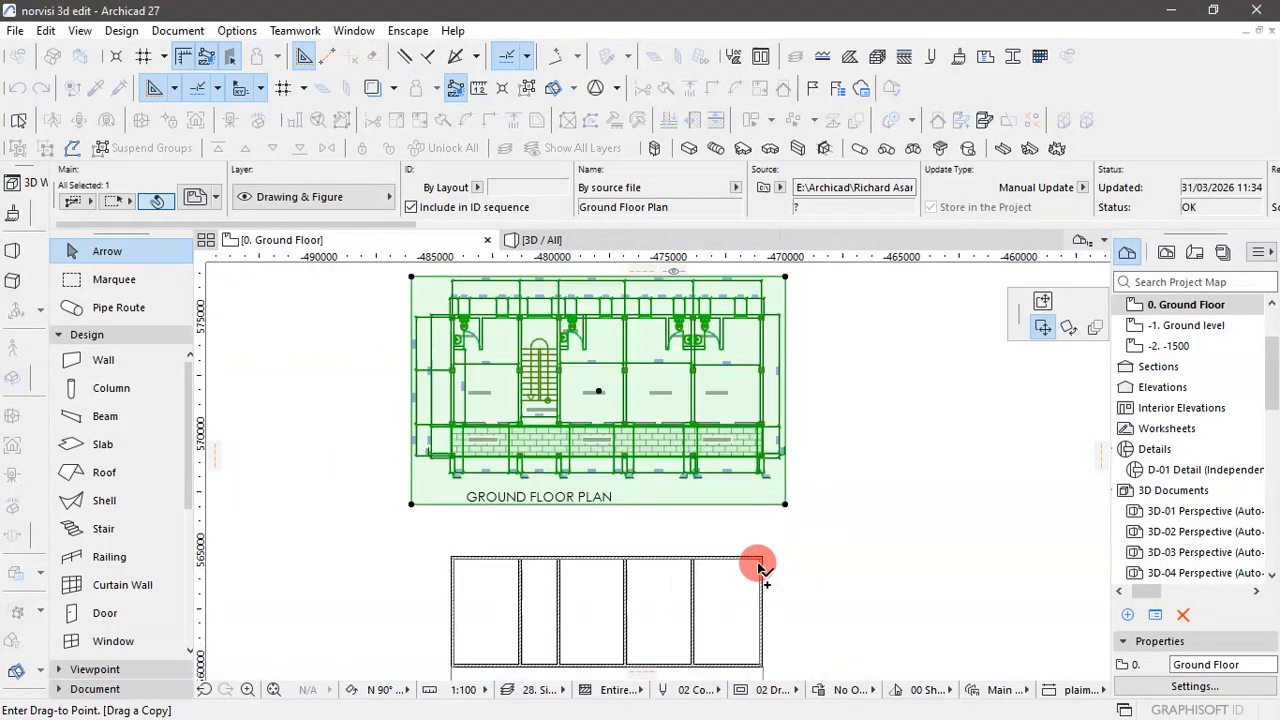
scroll(838, 550, "up", 4)
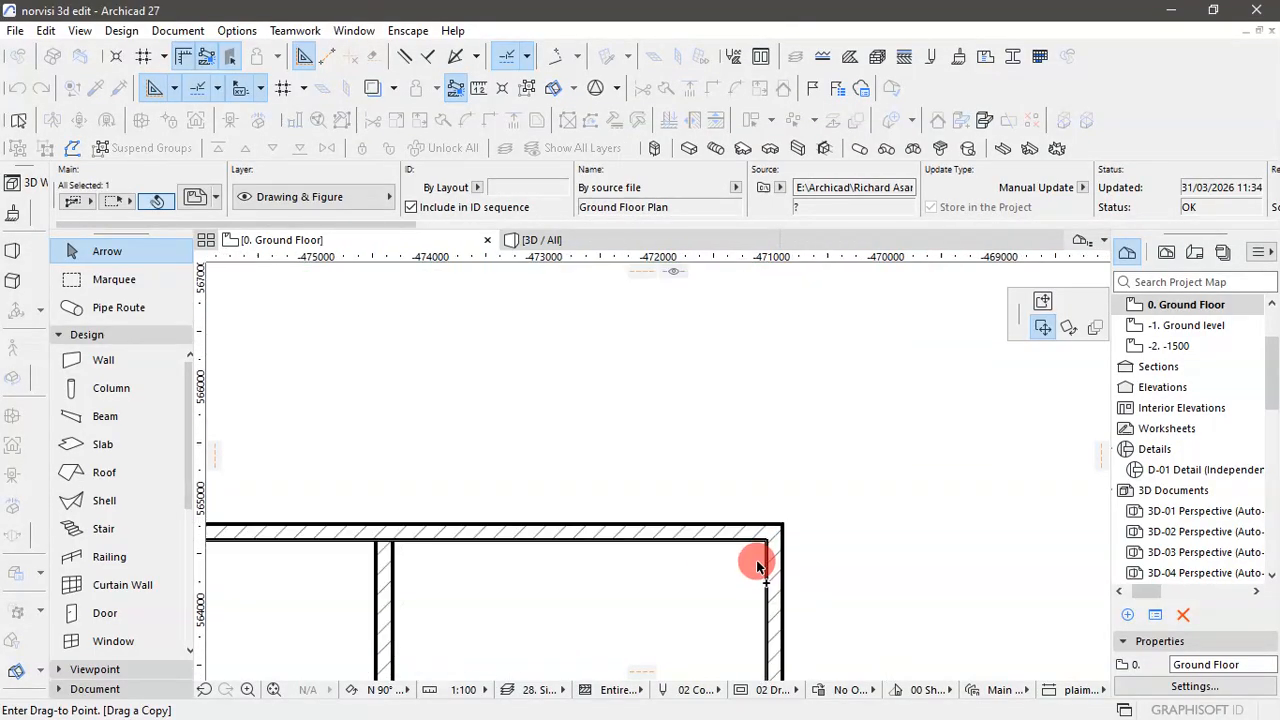
scroll(769, 515, "up", 3)
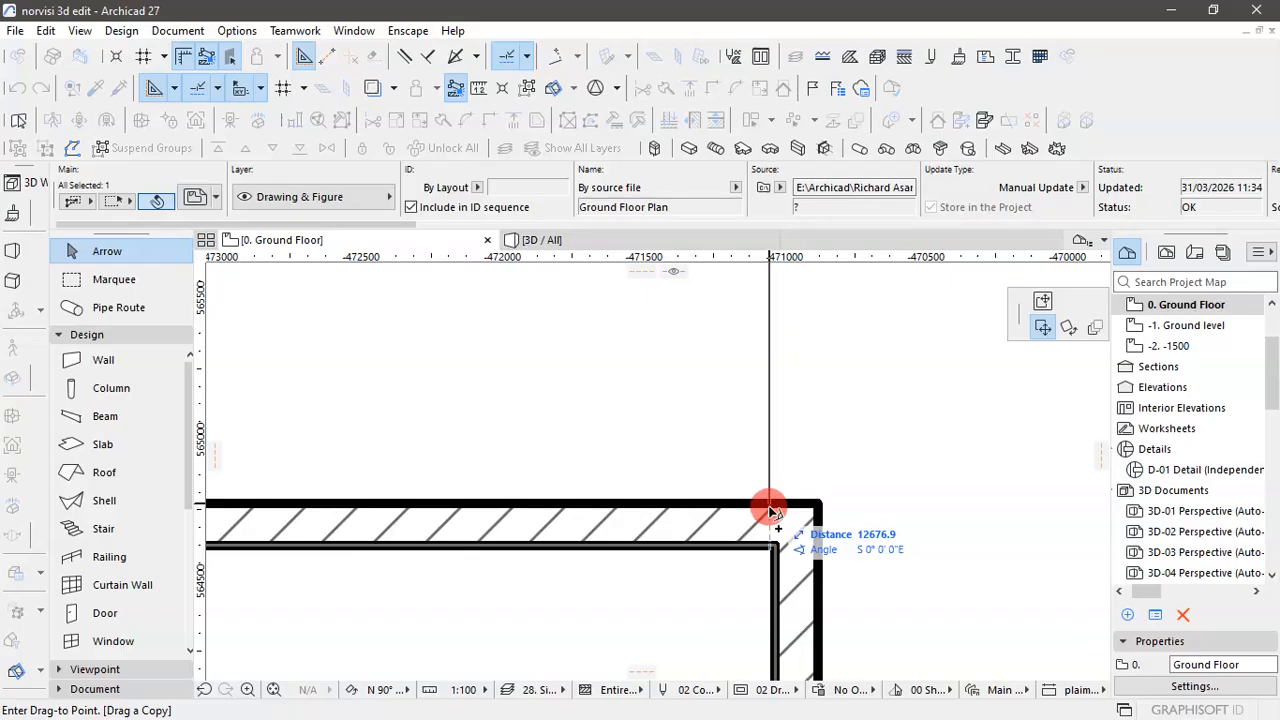
left_click(769, 510)
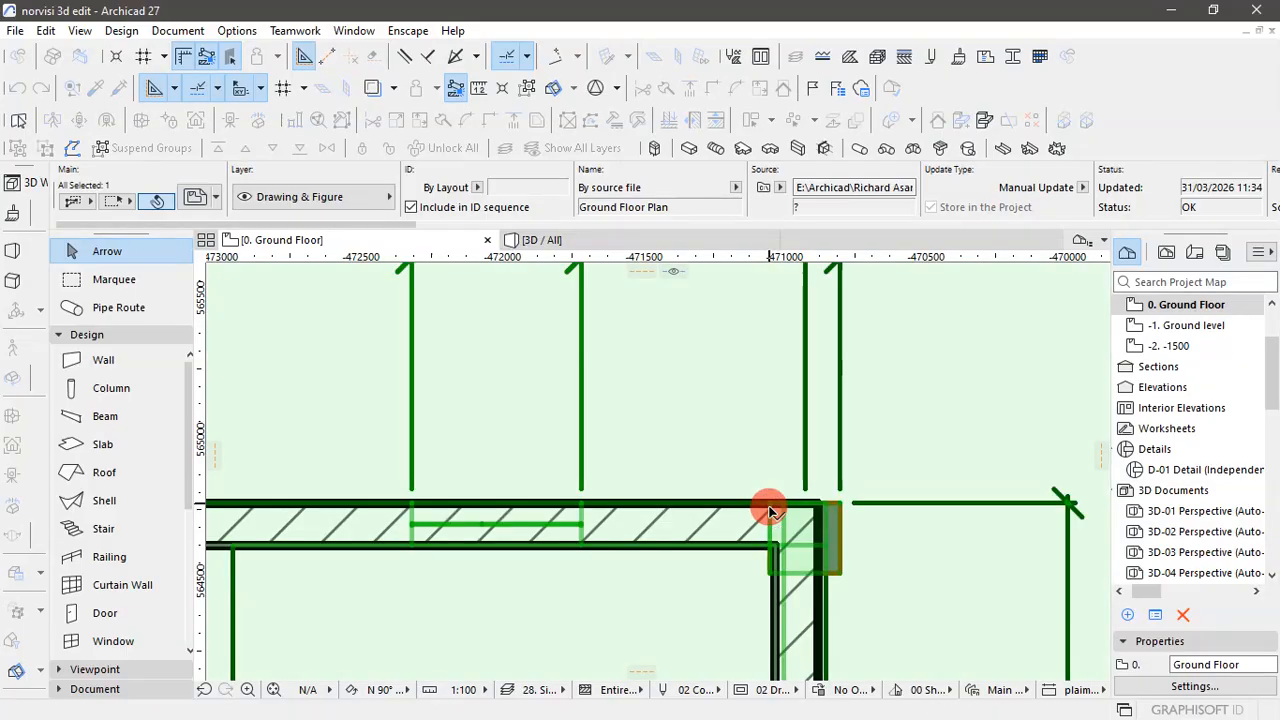
scroll(794, 484, "down", 5)
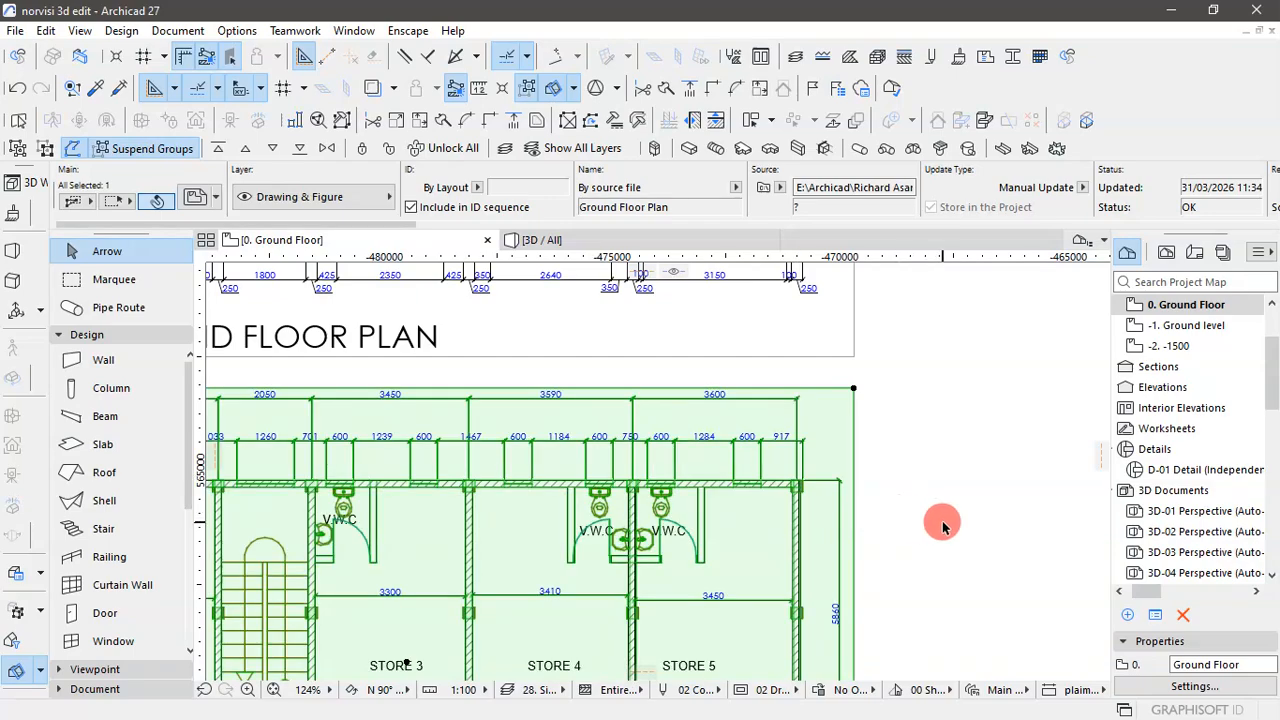
left_click(944, 527)
- Check the copied ground floor plan drawing against the modelled walls and lock it in place
scroll(943, 460, "down", 5)
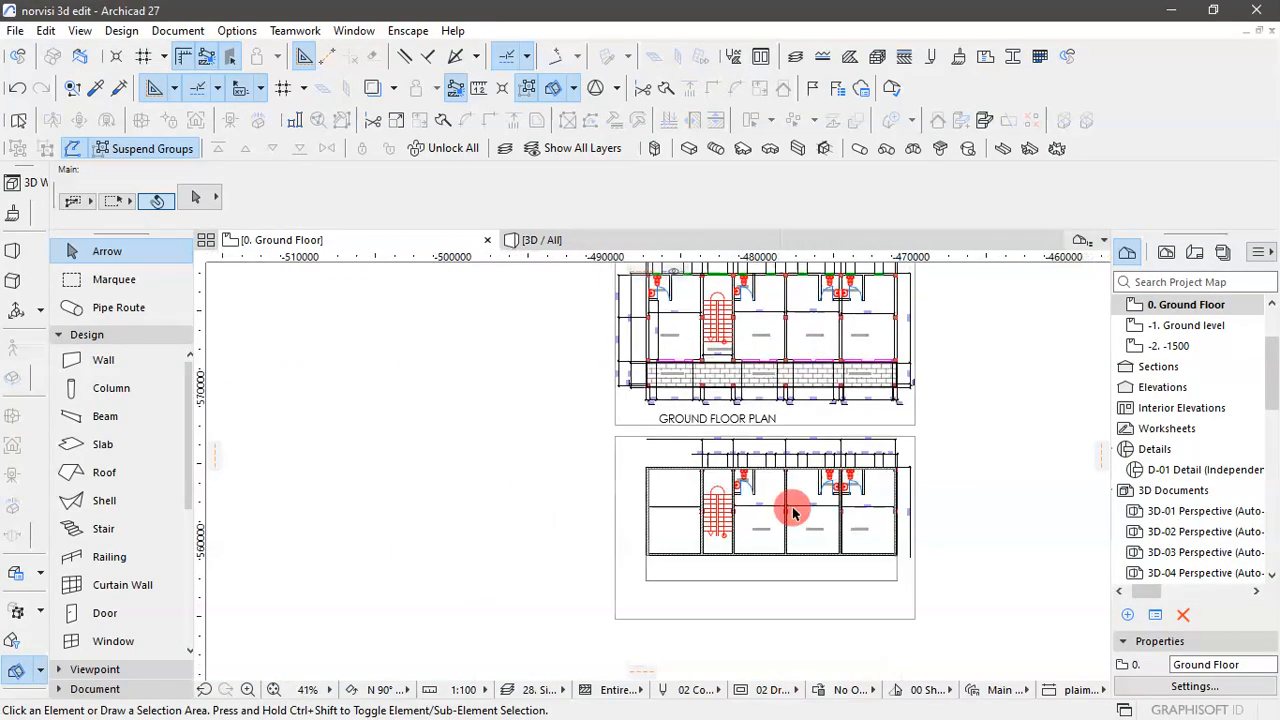
scroll(690, 500, "up", 3)
scroll(690, 500, "up", 3)
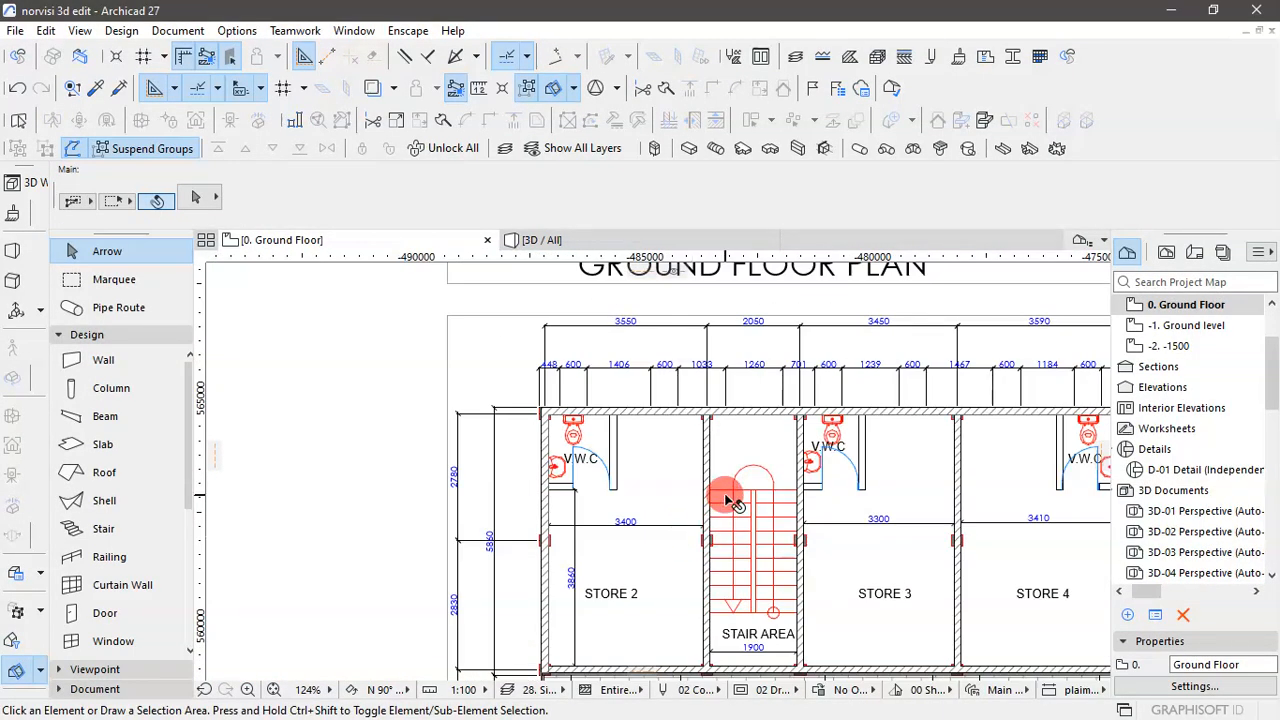
scroll(520, 484, "down", 5)
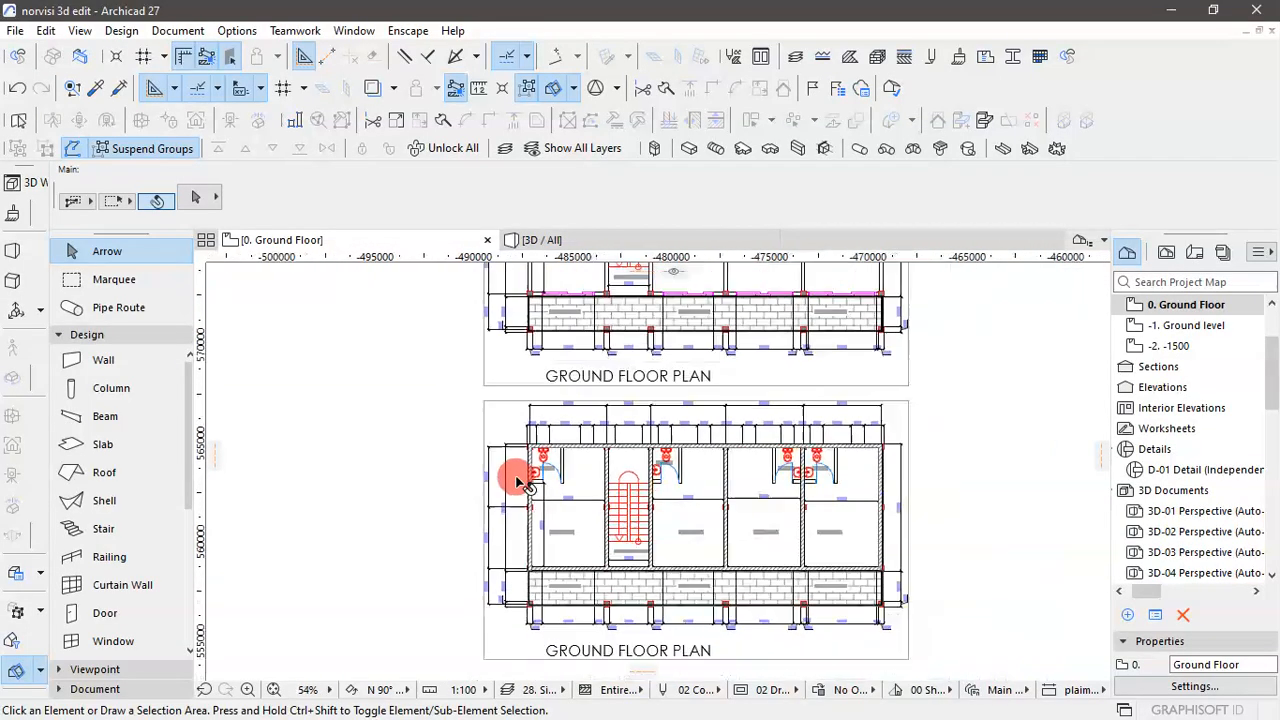
left_click(768, 637)
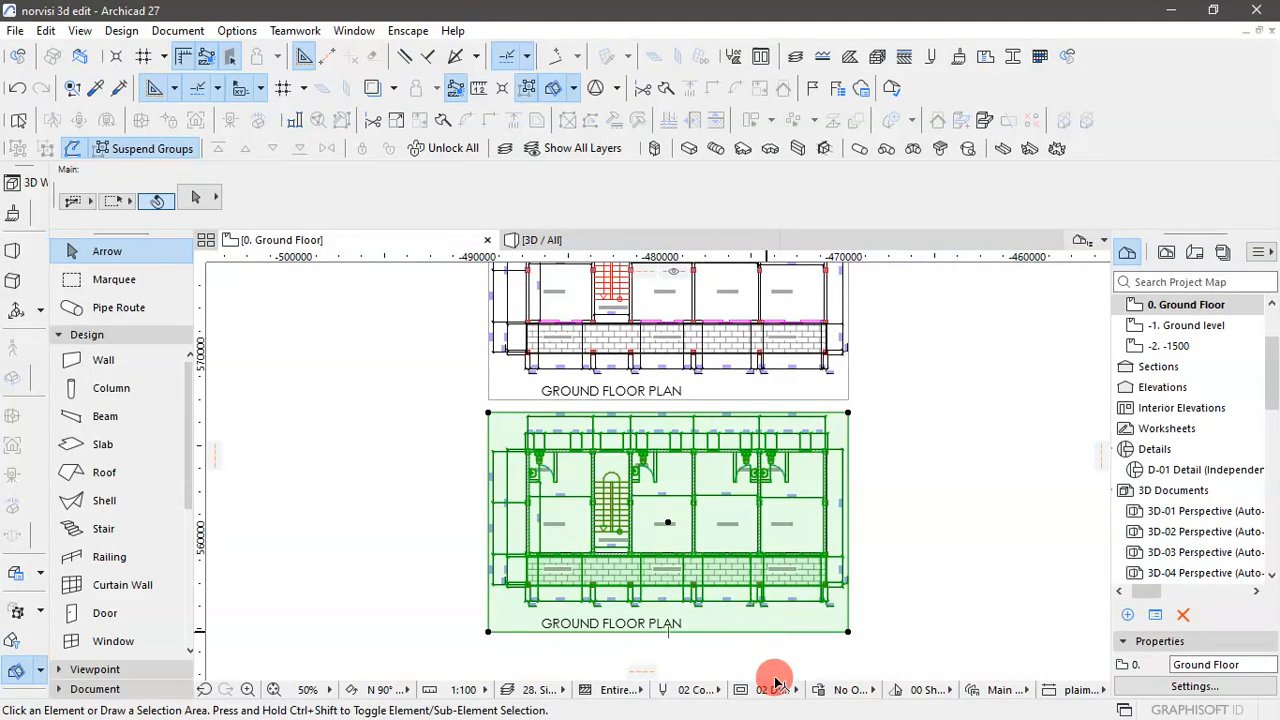
left_click(363, 148)
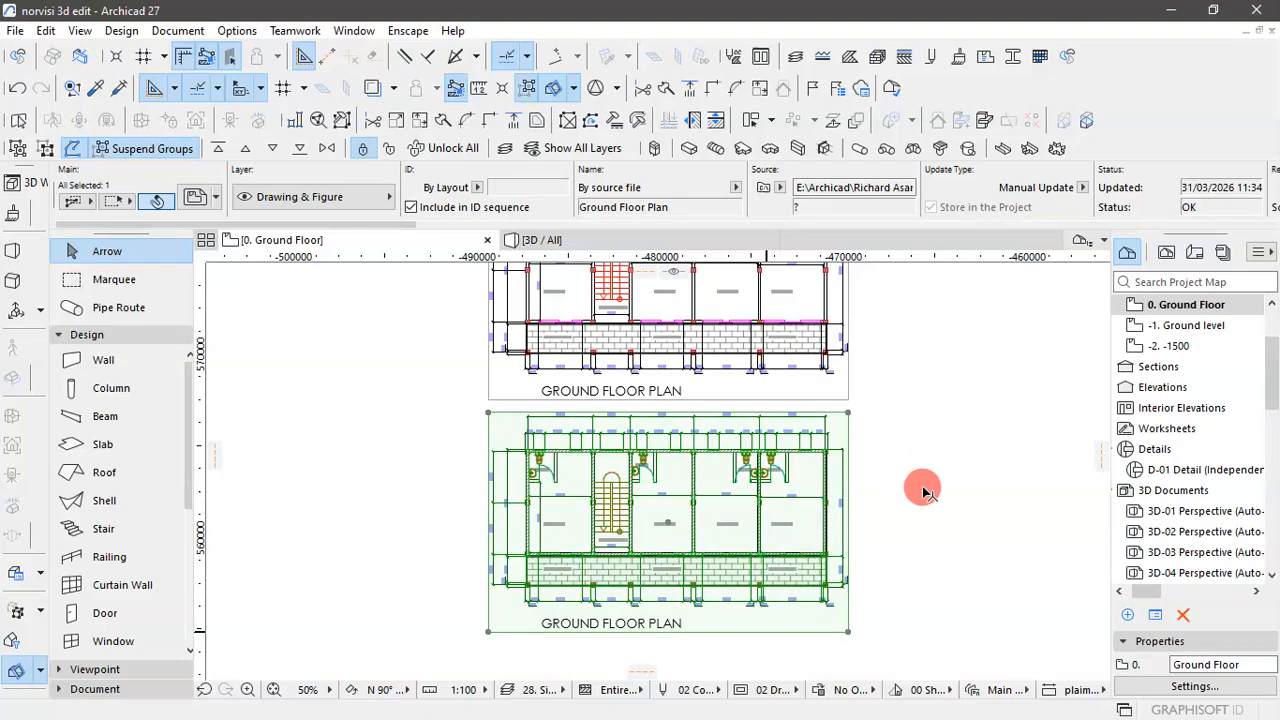
left_click(886, 466)
- Measure both sides of the column outline at the upper-left corner of the copied plan
scroll(480, 465, "up", 8)
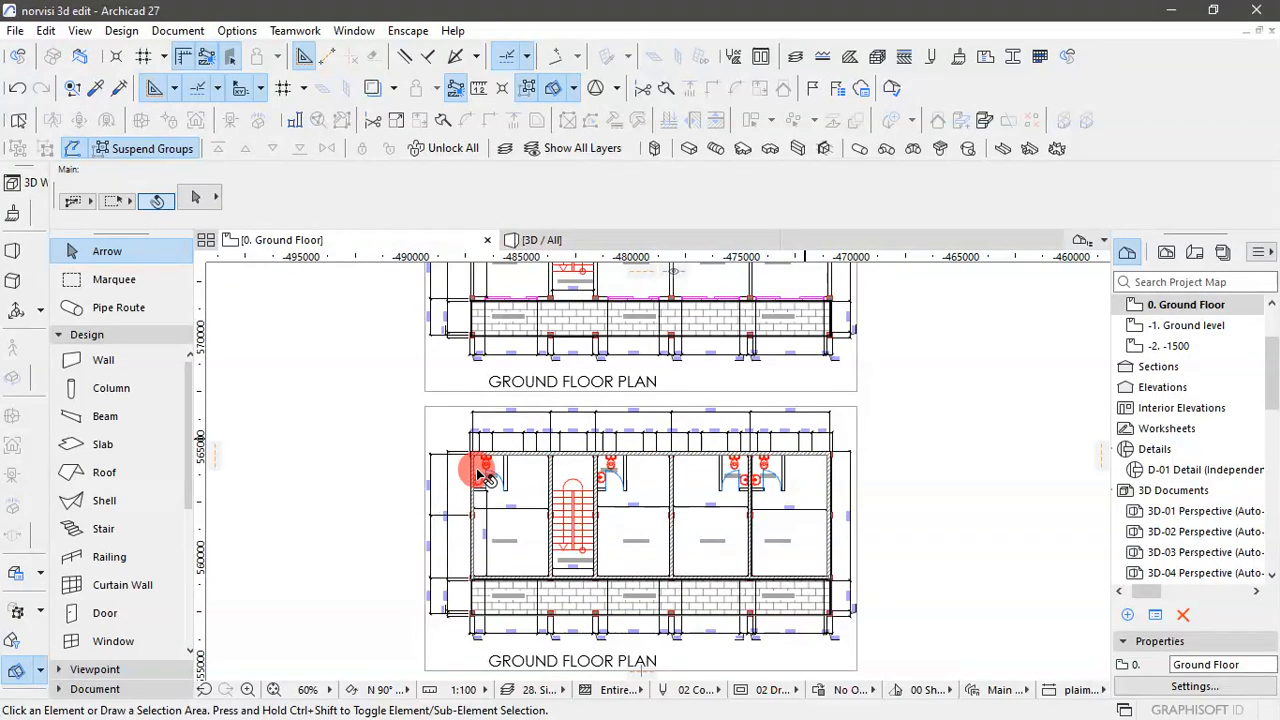
scroll(474, 455, "up", 5)
scroll(545, 456, "up", 3)
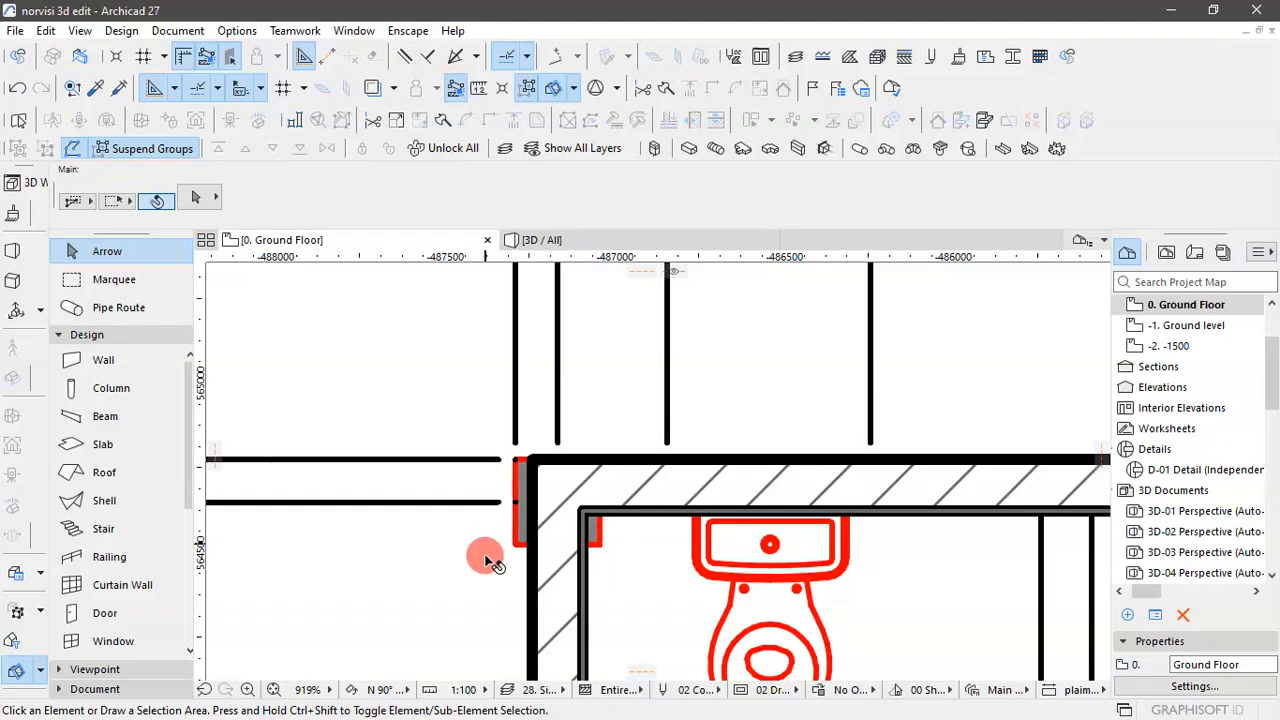
key("m")
scroll(526, 500, "up", 3)
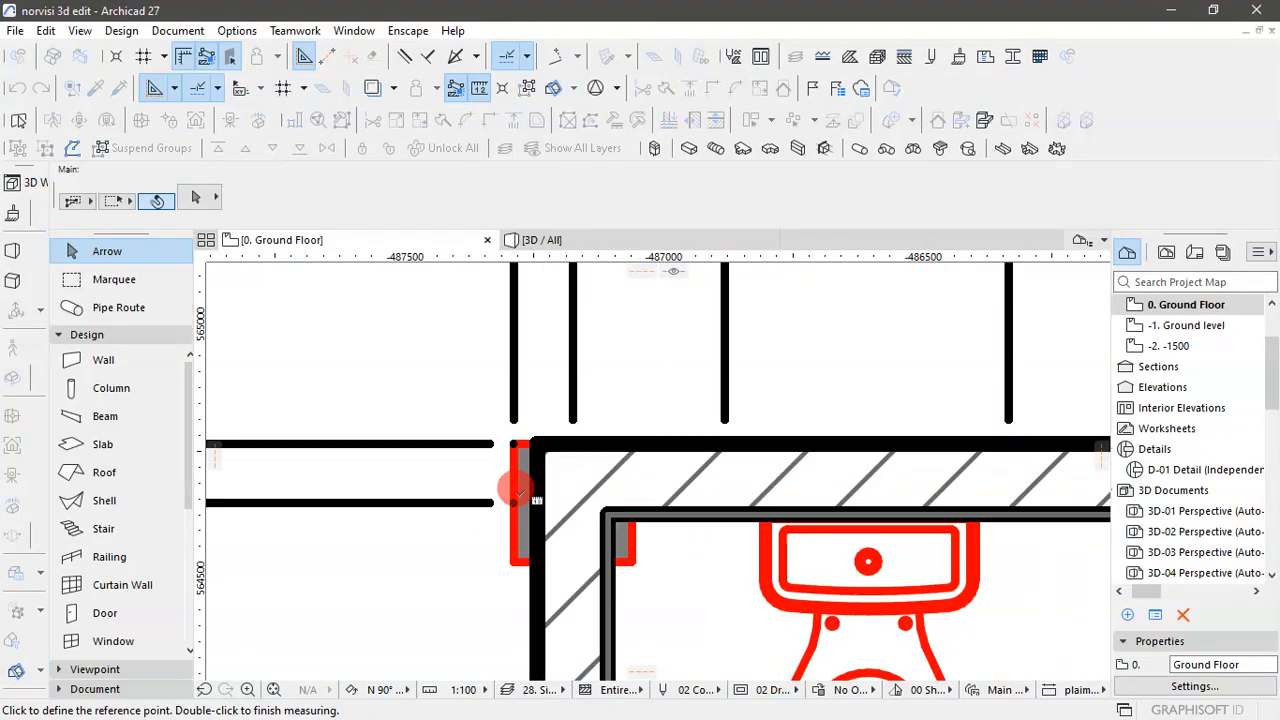
left_click(511, 426)
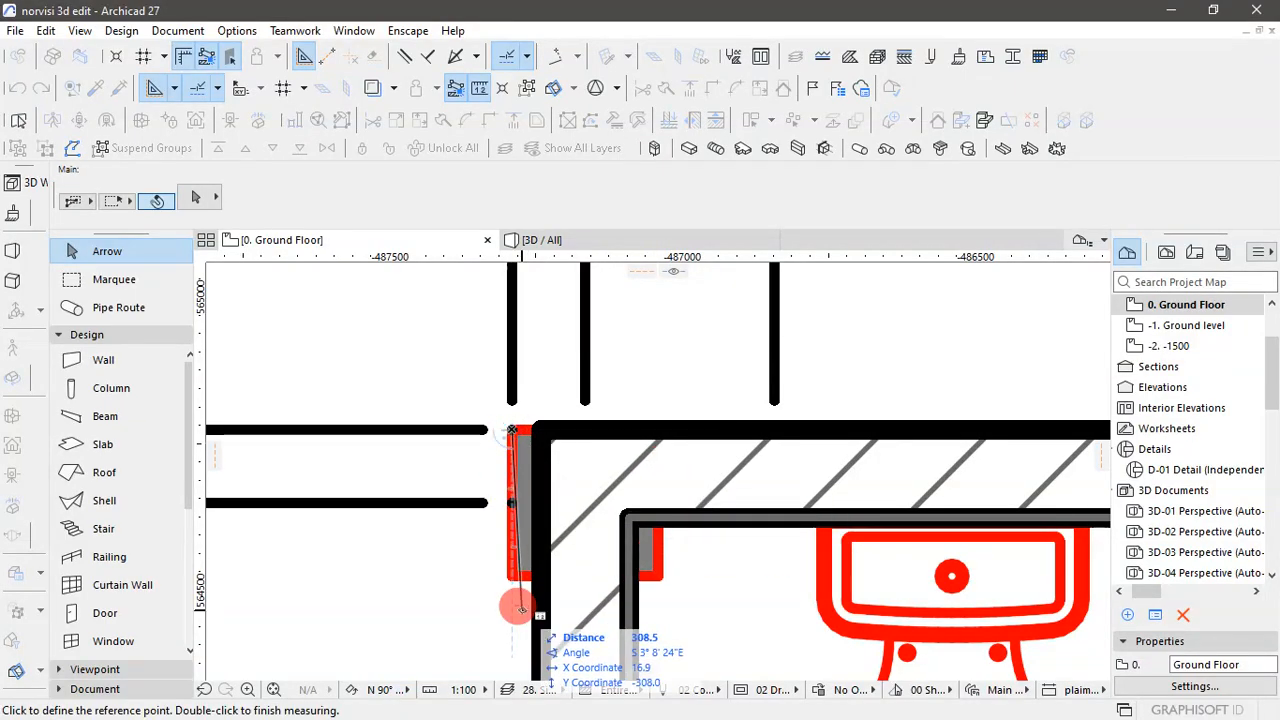
key("Escape")
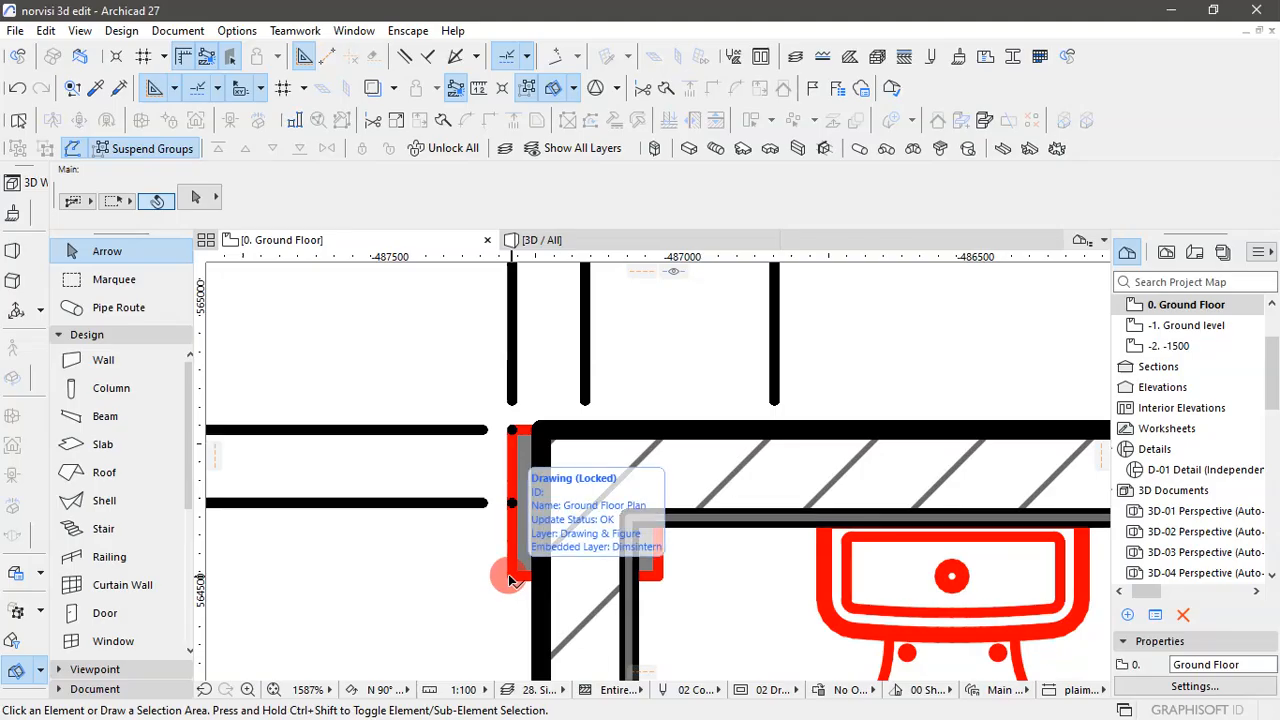
key("m")
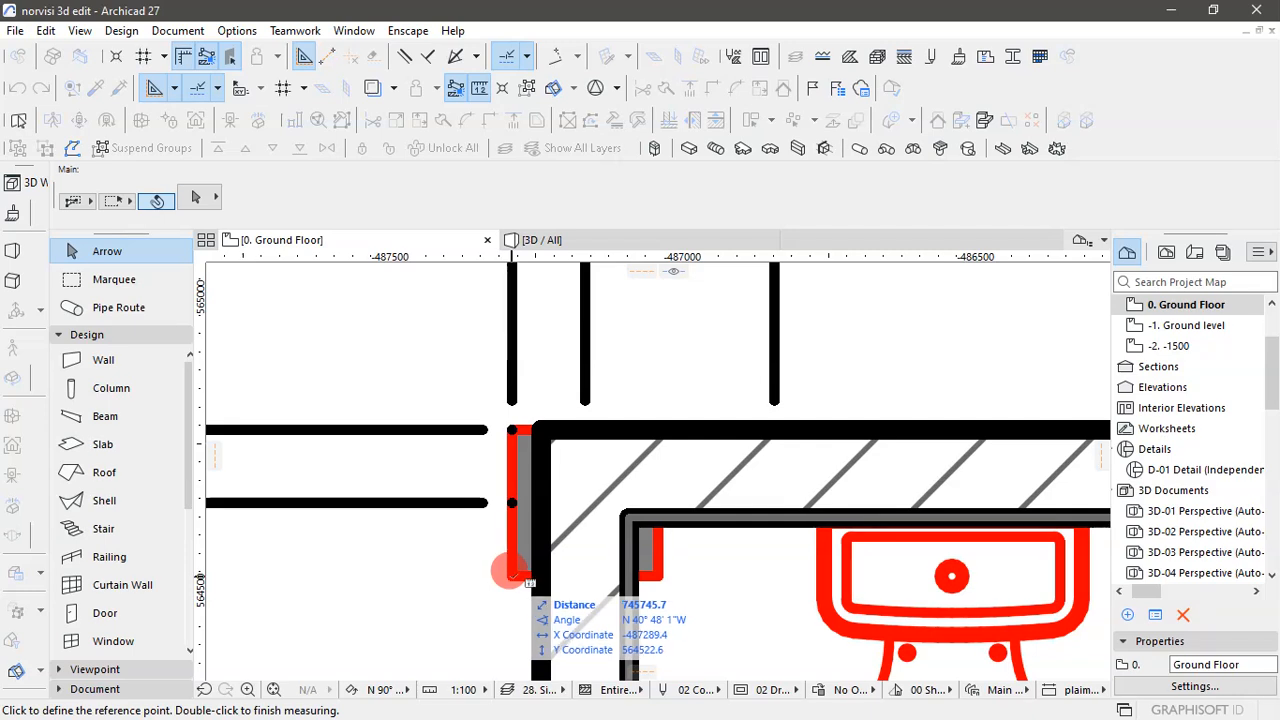
left_click(511, 576)
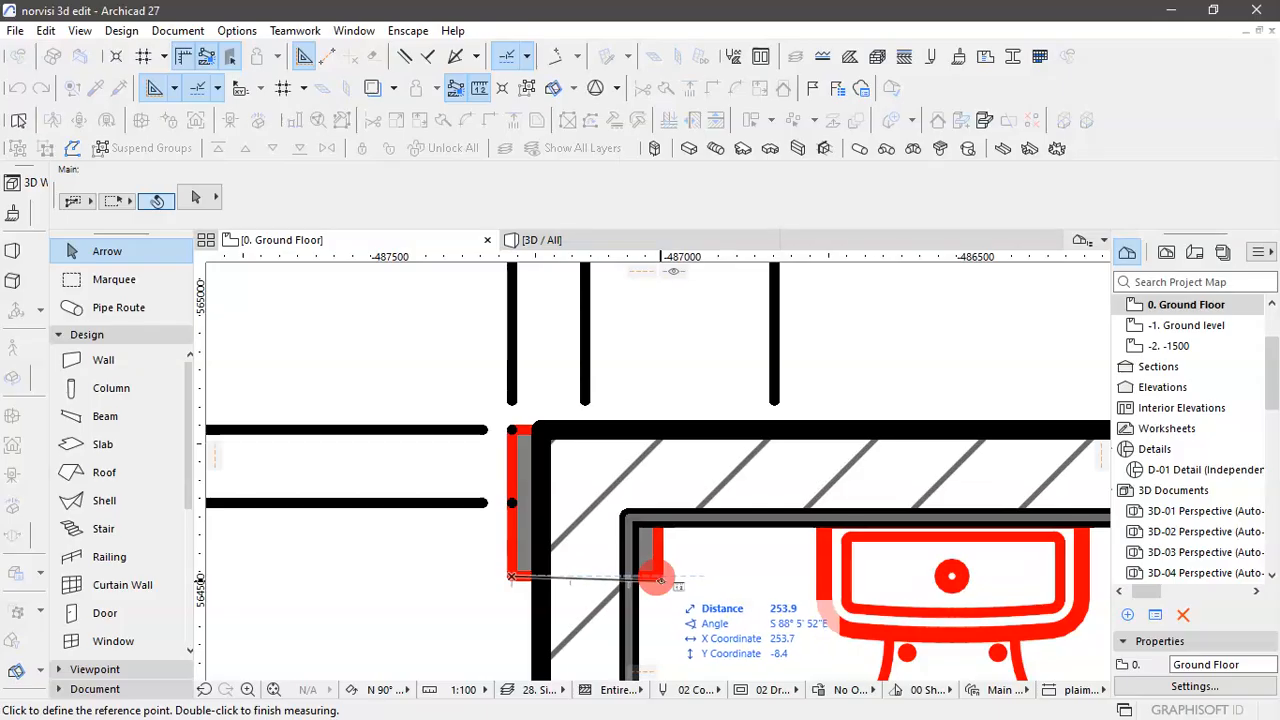
key("Escape")
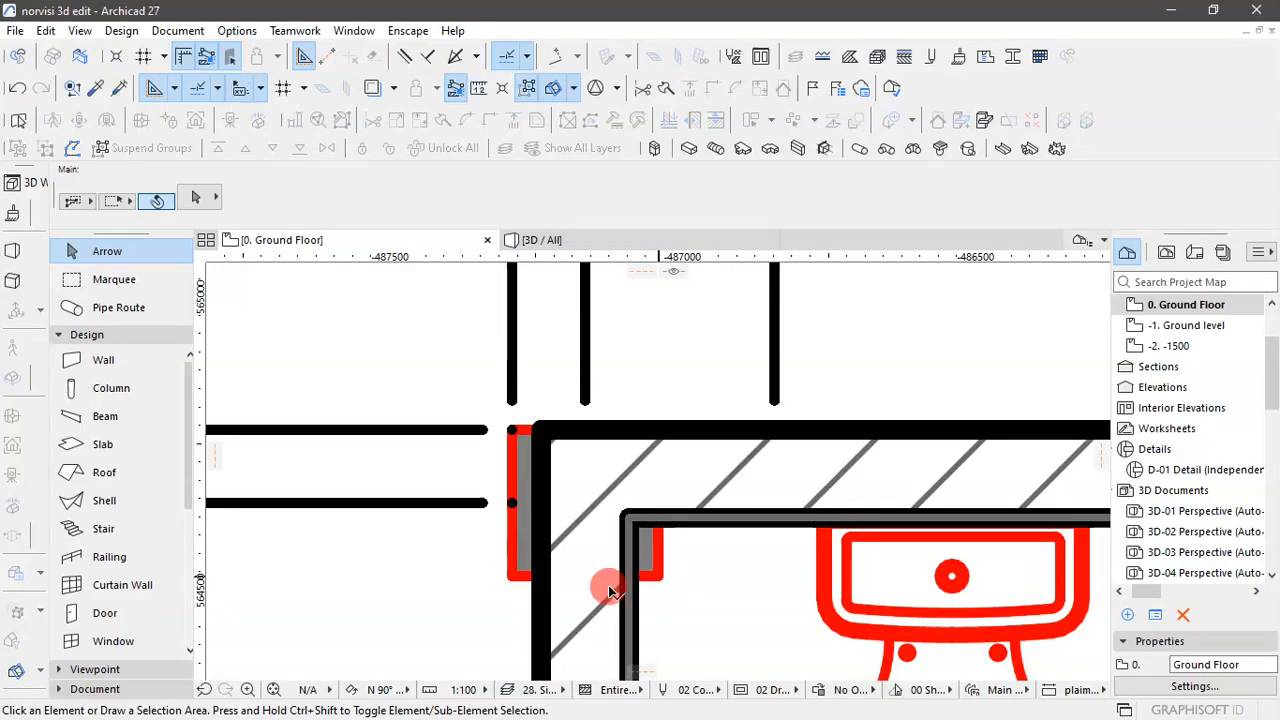
- Set the default column cross-section to 250 by 250 mm
scroll(575, 532, "down", 5)
scroll(600, 527, "down", 4)
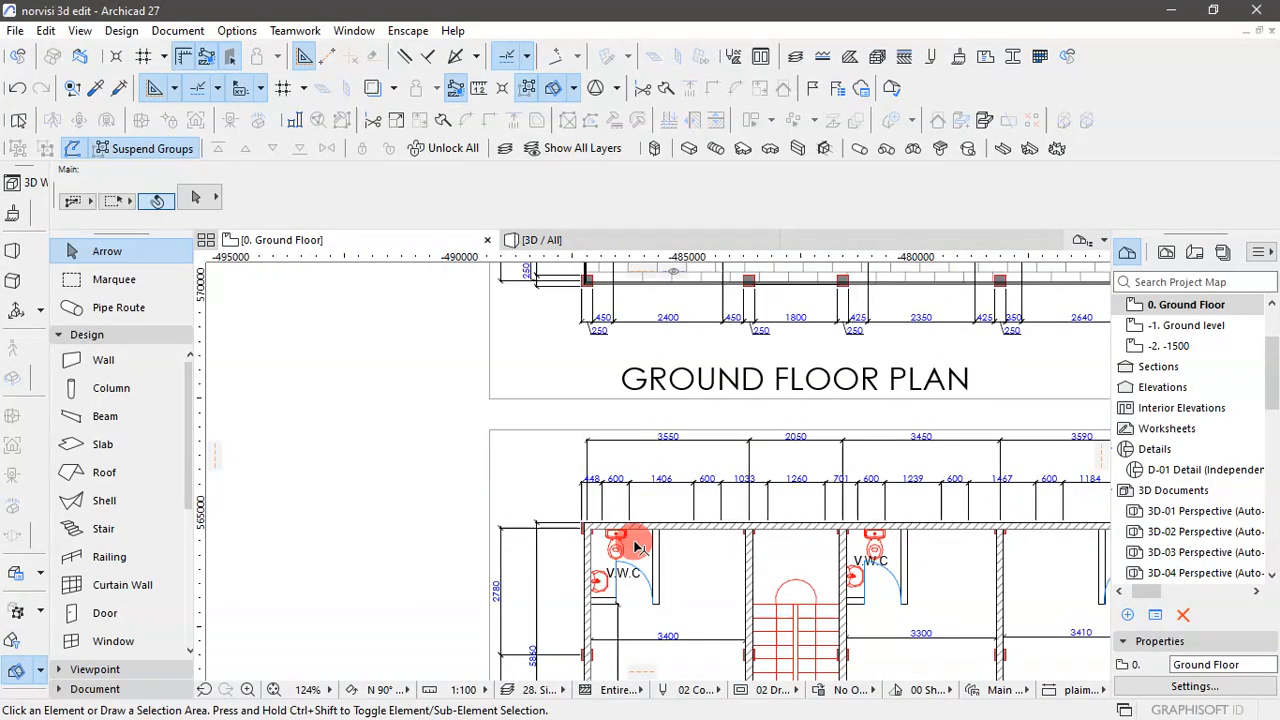
scroll(637, 524, "up", 6)
scroll(634, 529, "down", 3)
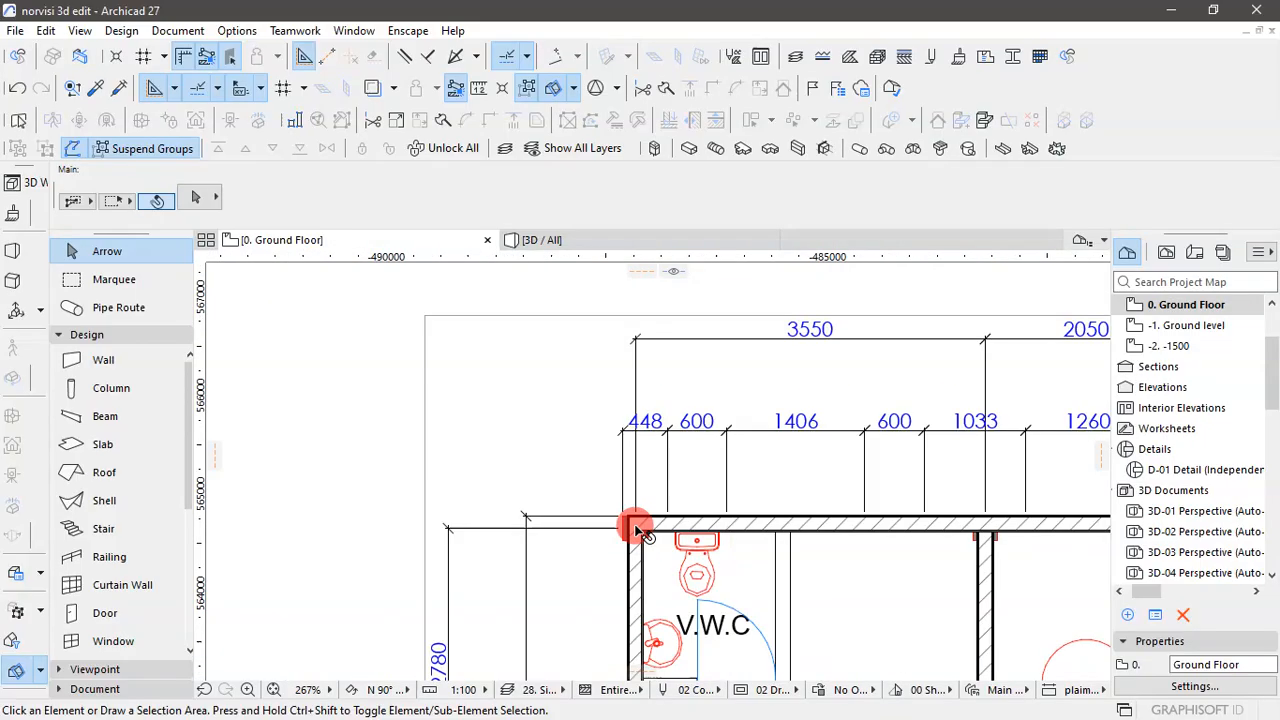
left_click(111, 388)
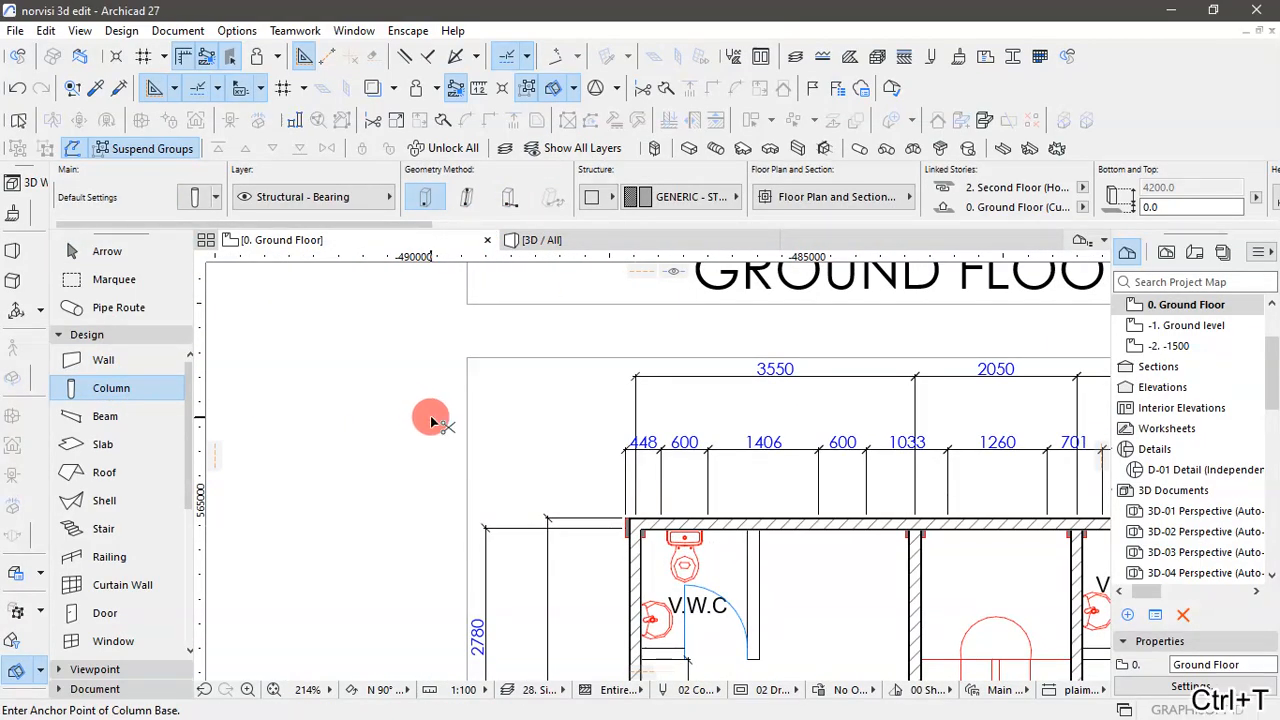
key("ctrl+t")
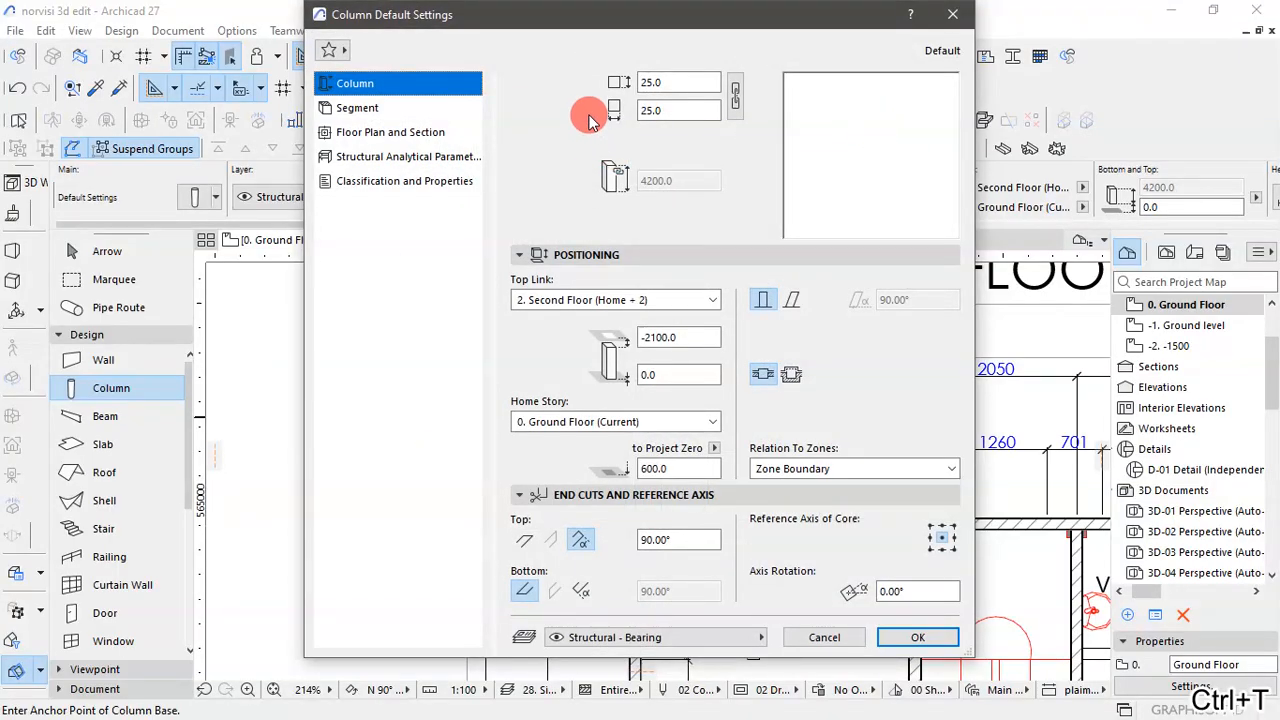
double_click(668, 82)
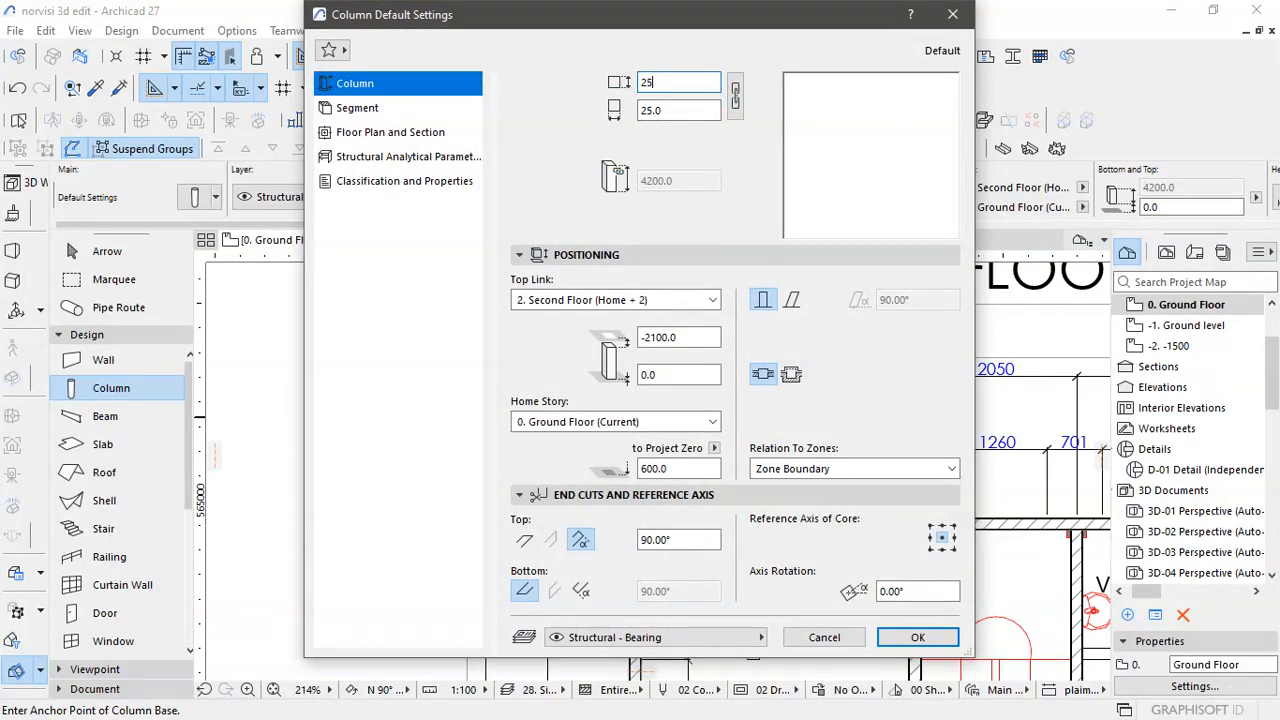
type("250")
double_click(706, 116)
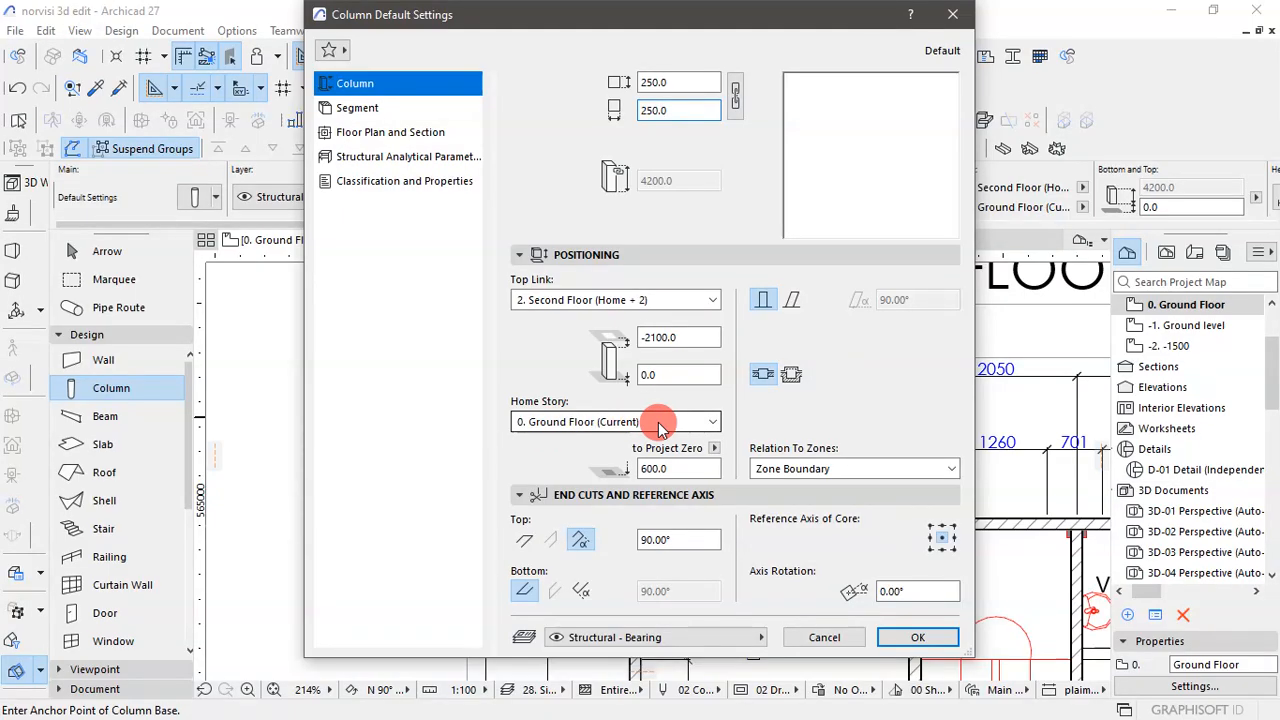
- Link the default column top to 1. First Floor (Home + 1) with top and base offsets of 0
left_click(712, 300)
left_click(548, 352)
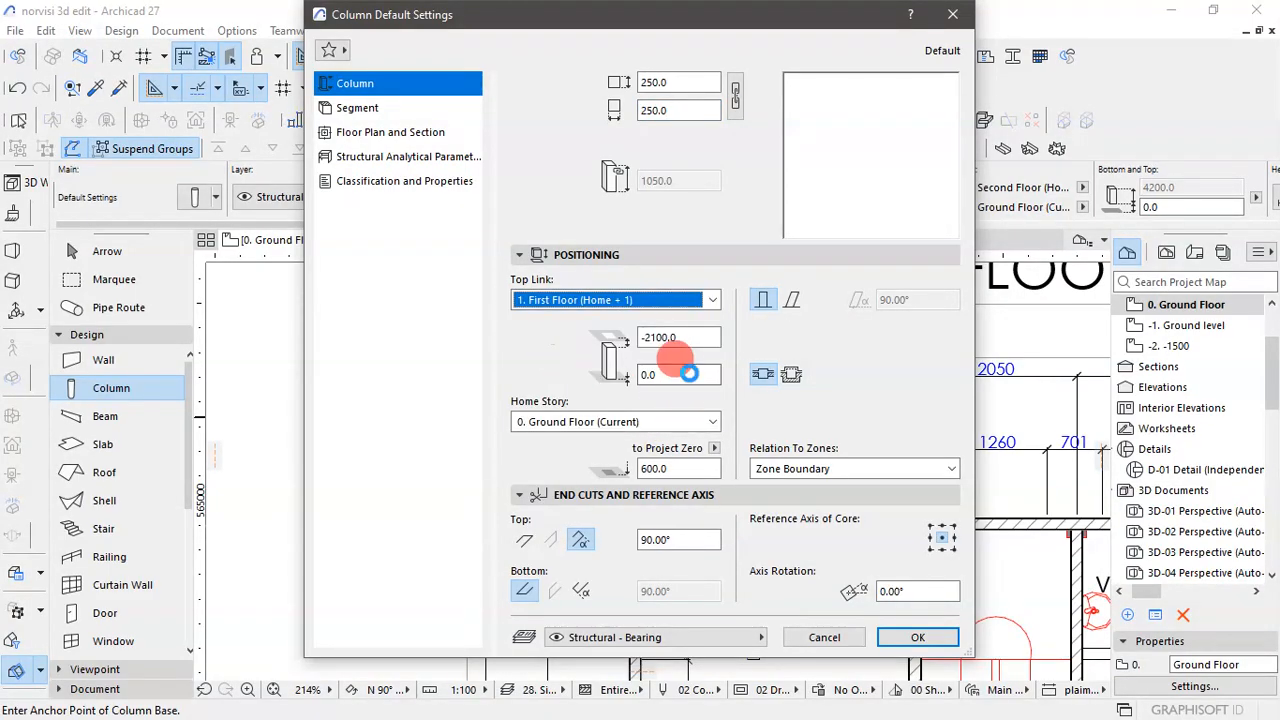
left_click(703, 337)
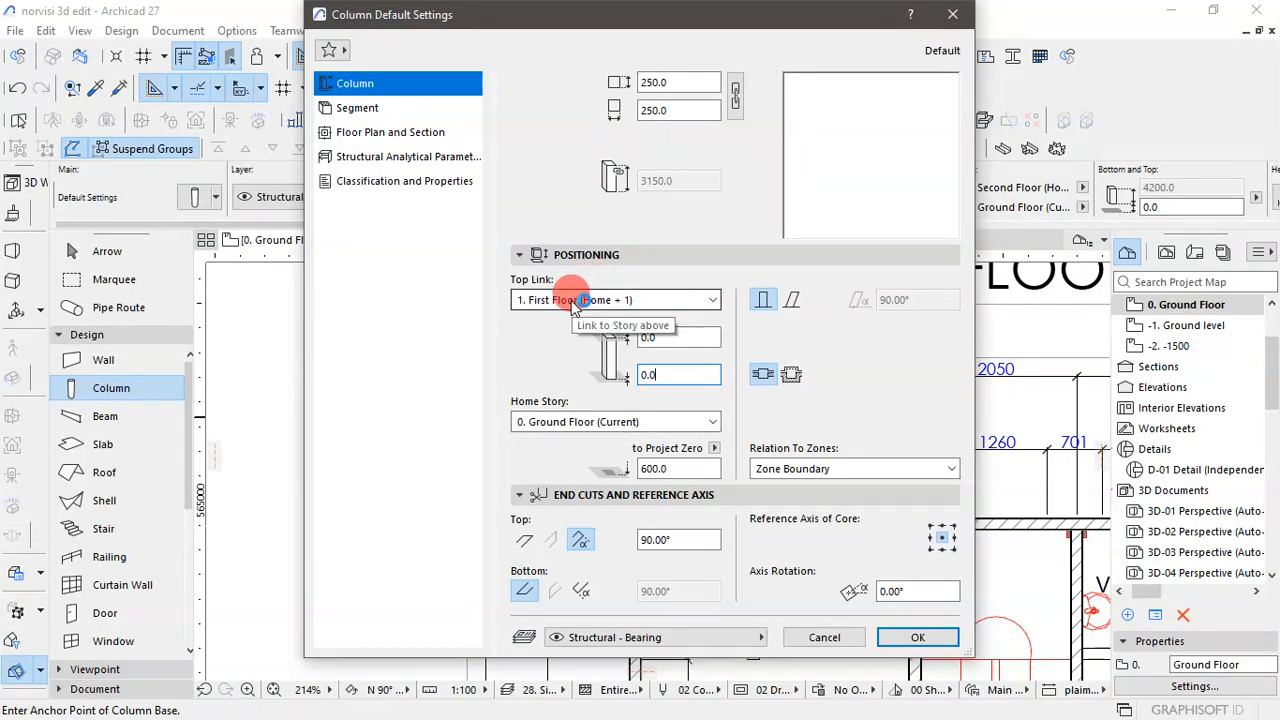
left_click(912, 638)
- Place a column just outside the upper-left corner of the building, near the column outline on the plan
scroll(626, 478, "up", 5)
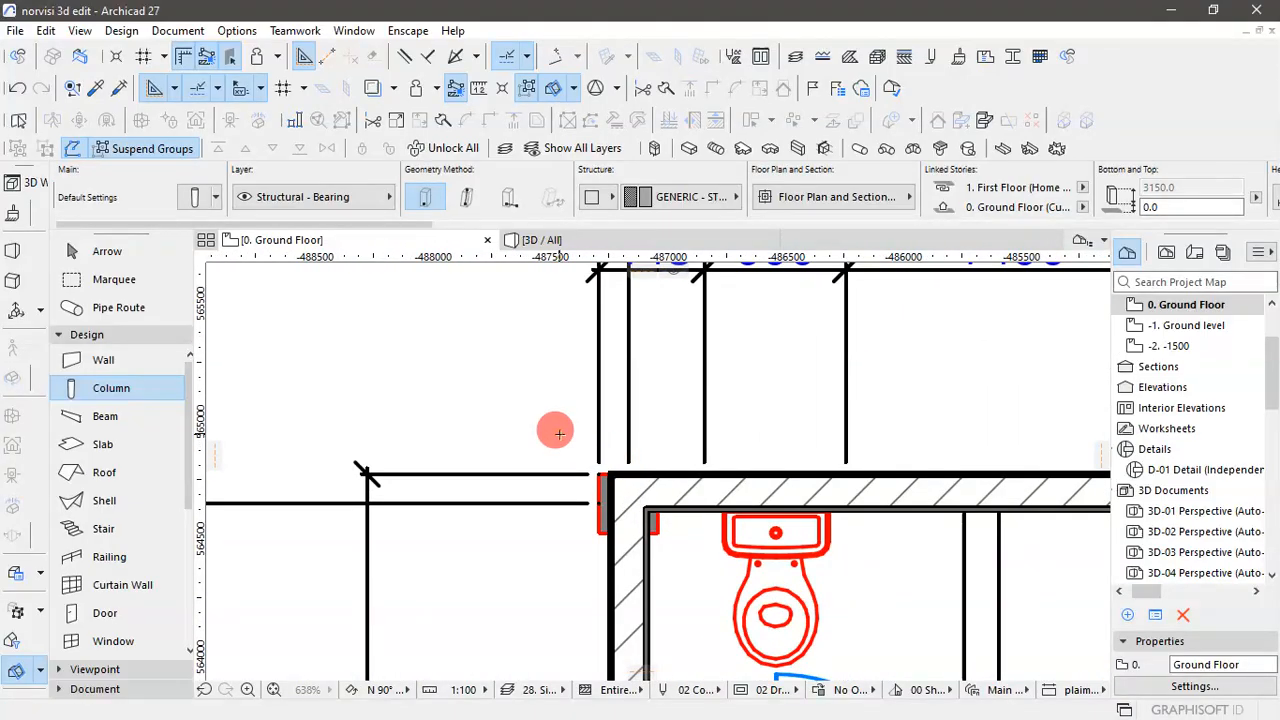
left_click(559, 433)
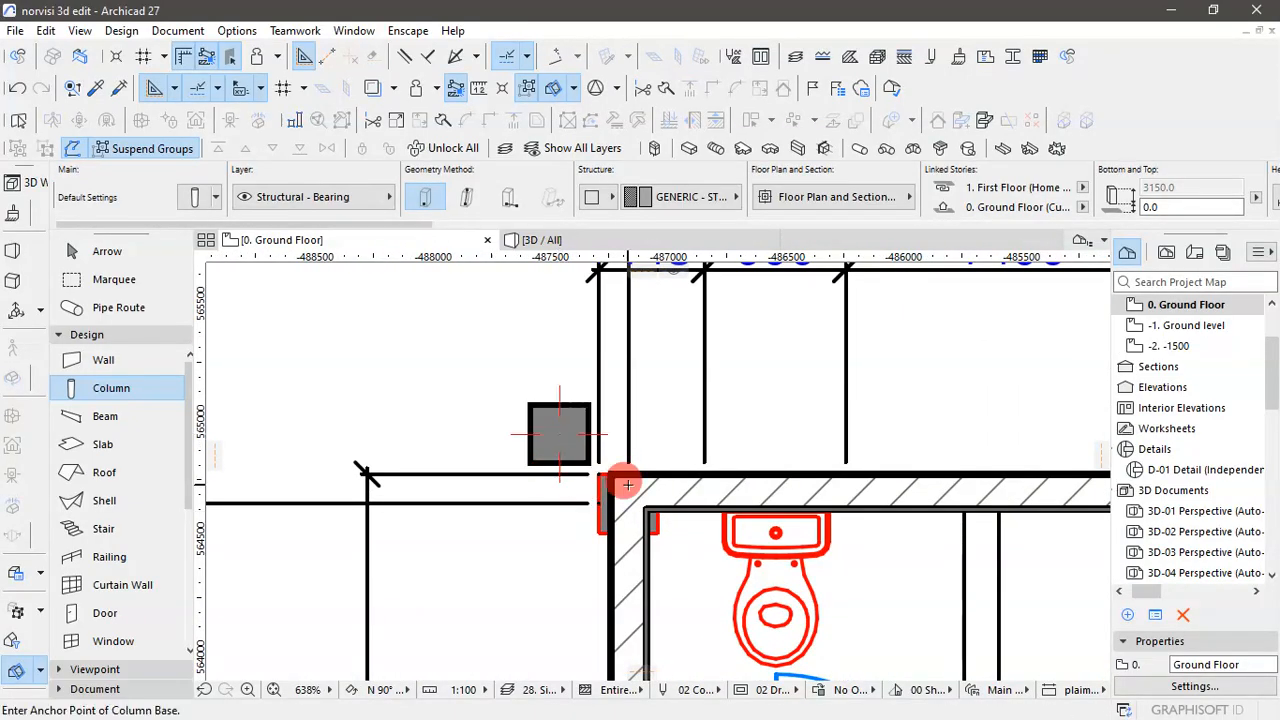
left_click(64, 250)
- Move the new column by its corner onto the column outline at the upper-left corner of the building
left_click(530, 406)
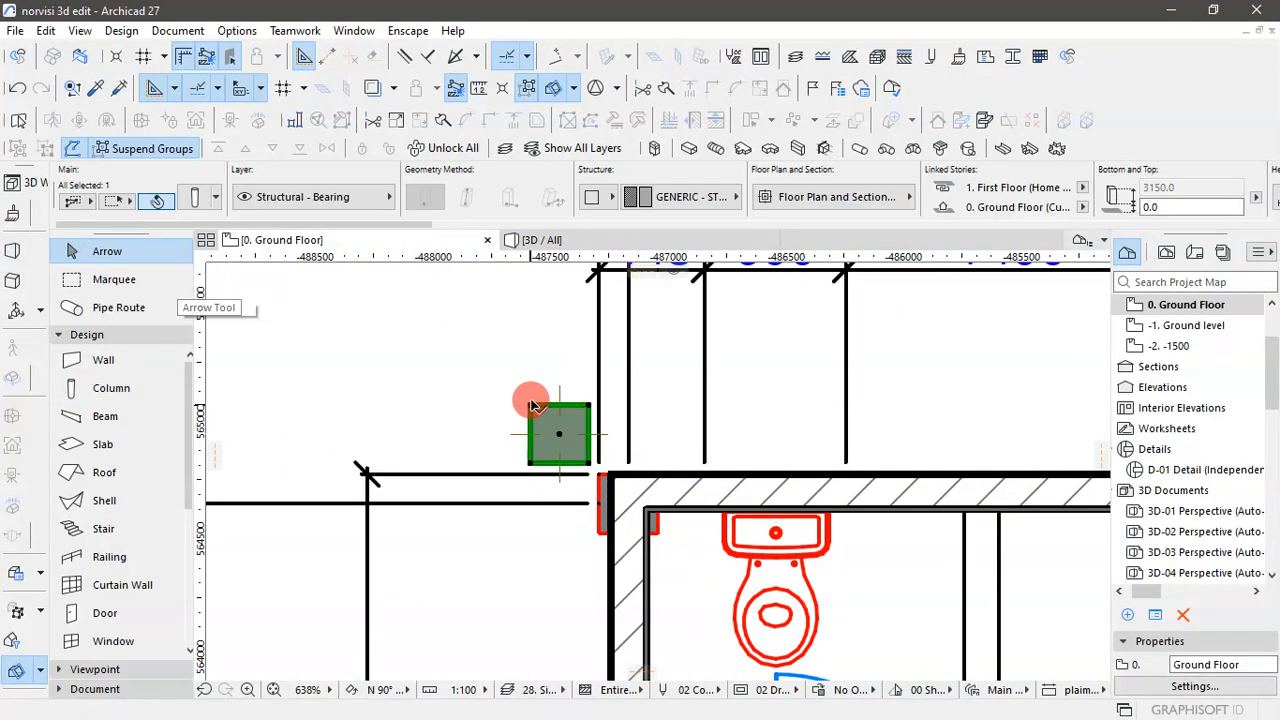
left_click(531, 408)
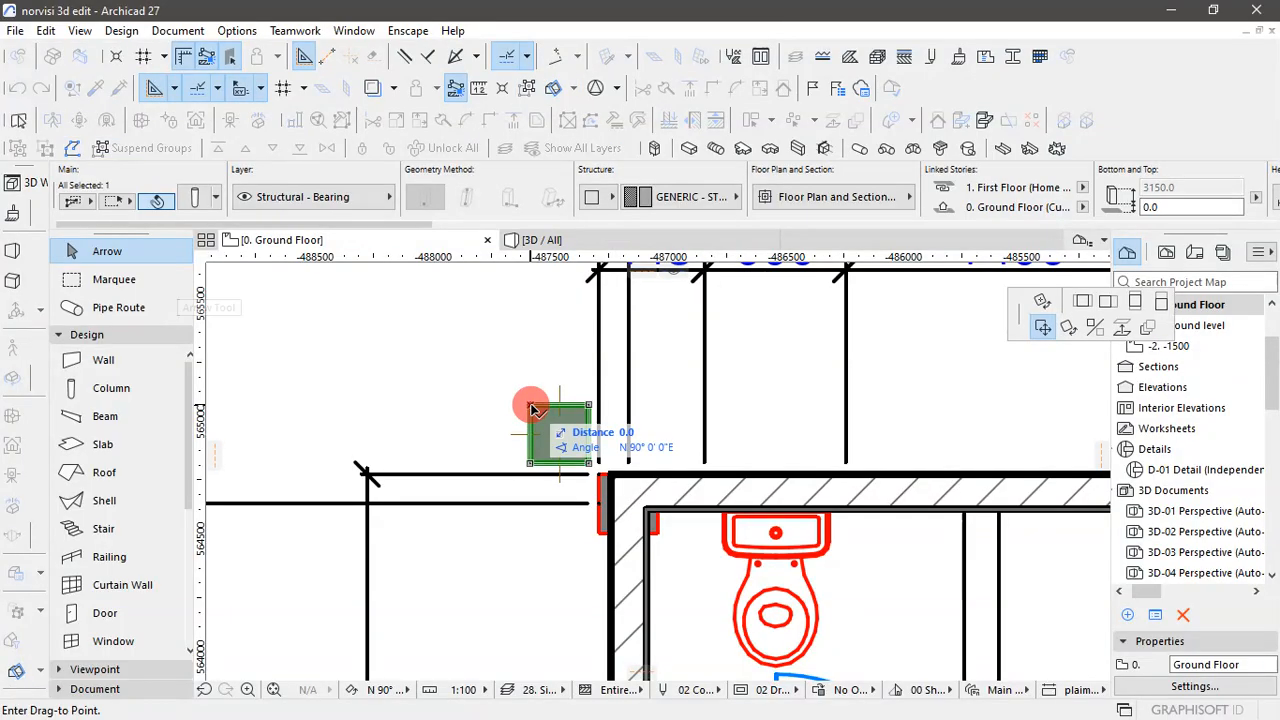
scroll(643, 521, "up", 3)
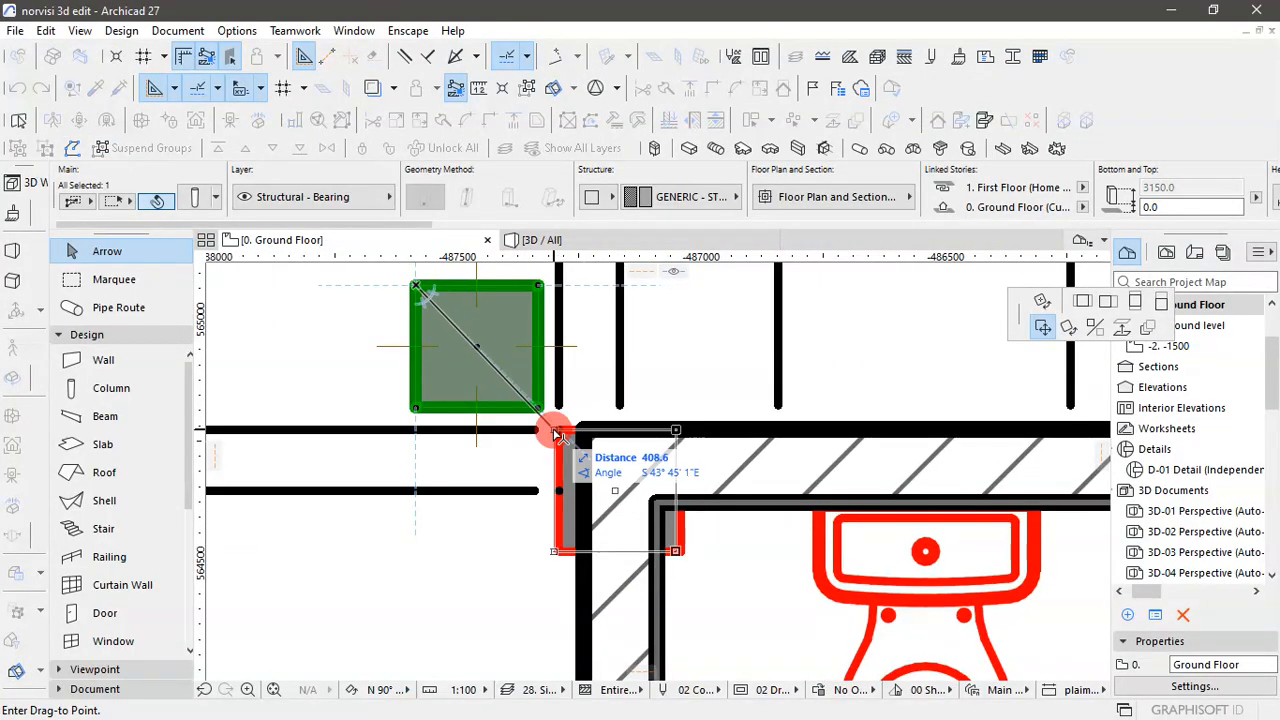
left_click(601, 496)
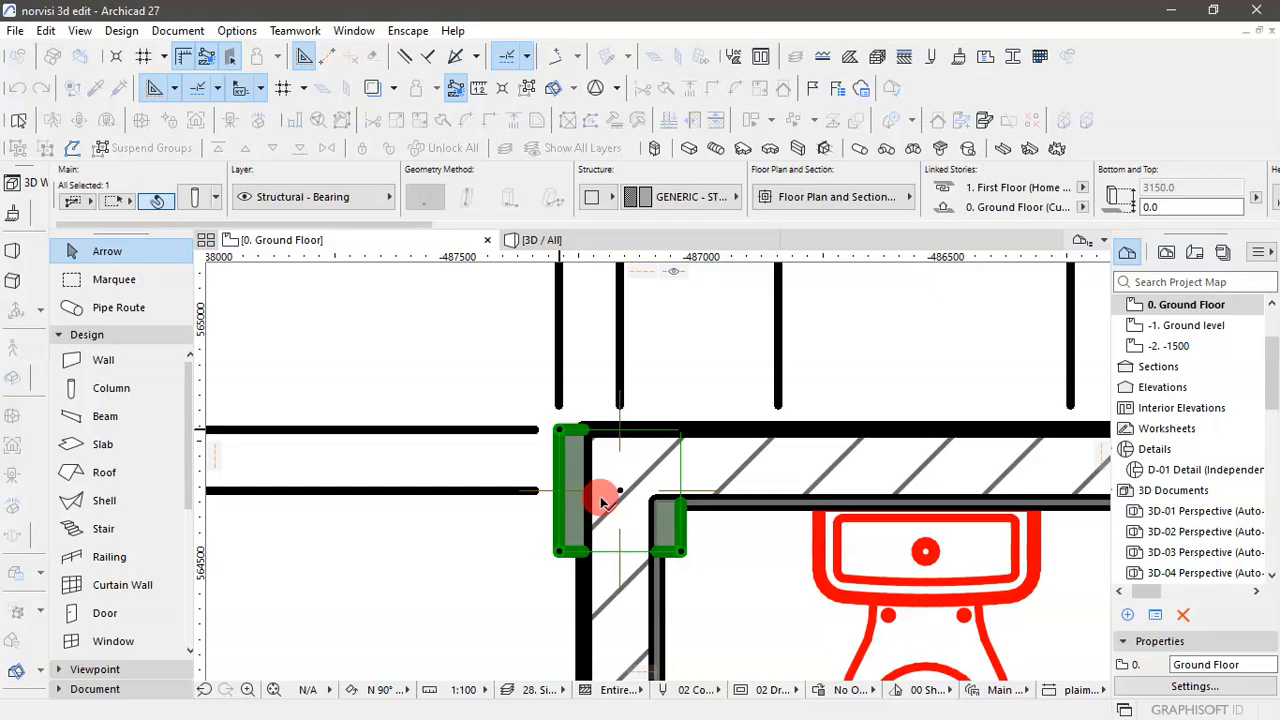
- Start dragging multiple copies of the column from its upper-left corner and place one on the outline midway along Store 2's outer wall
left_click(561, 433)
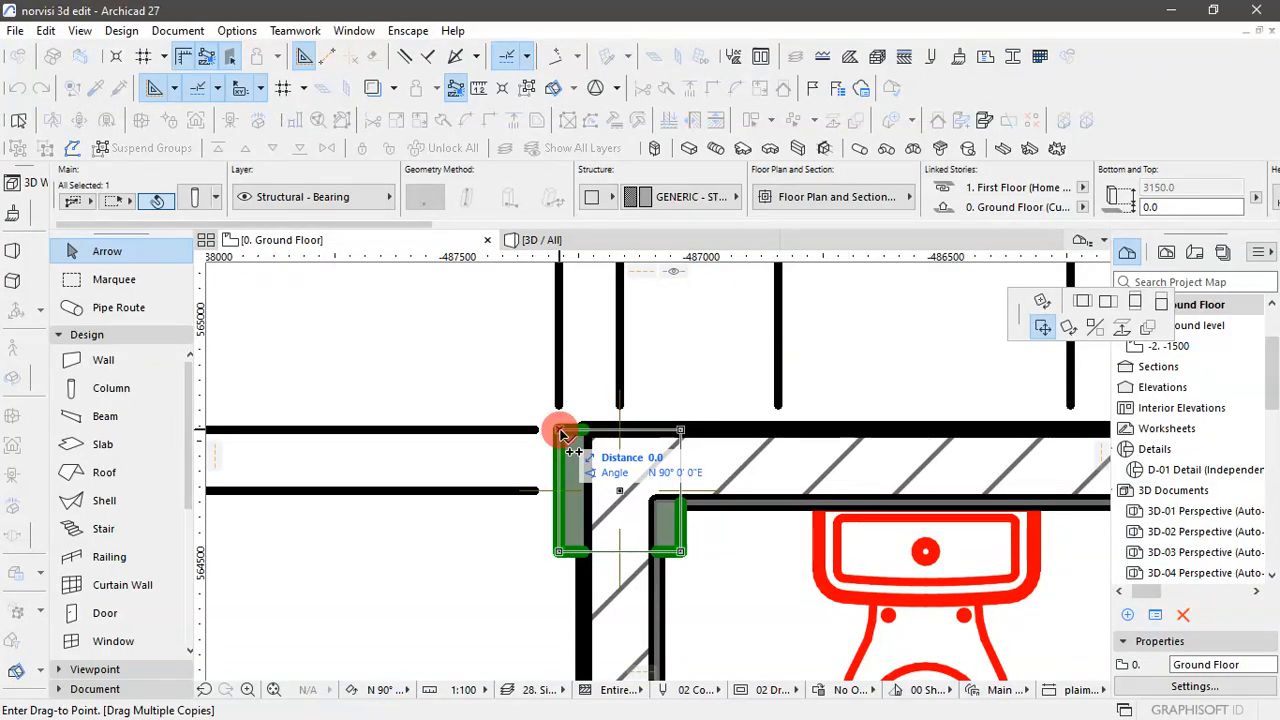
scroll(471, 434, "down", 5)
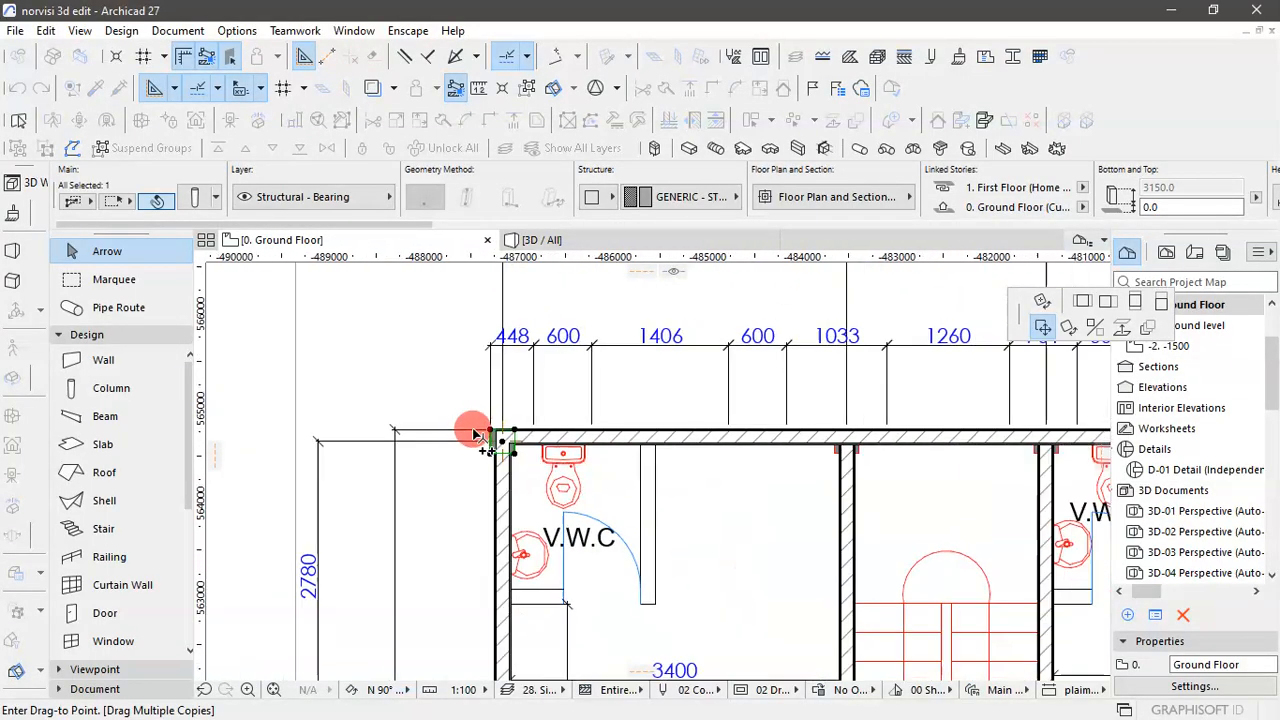
scroll(571, 523, "down", 2)
scroll(568, 530, "up", 7)
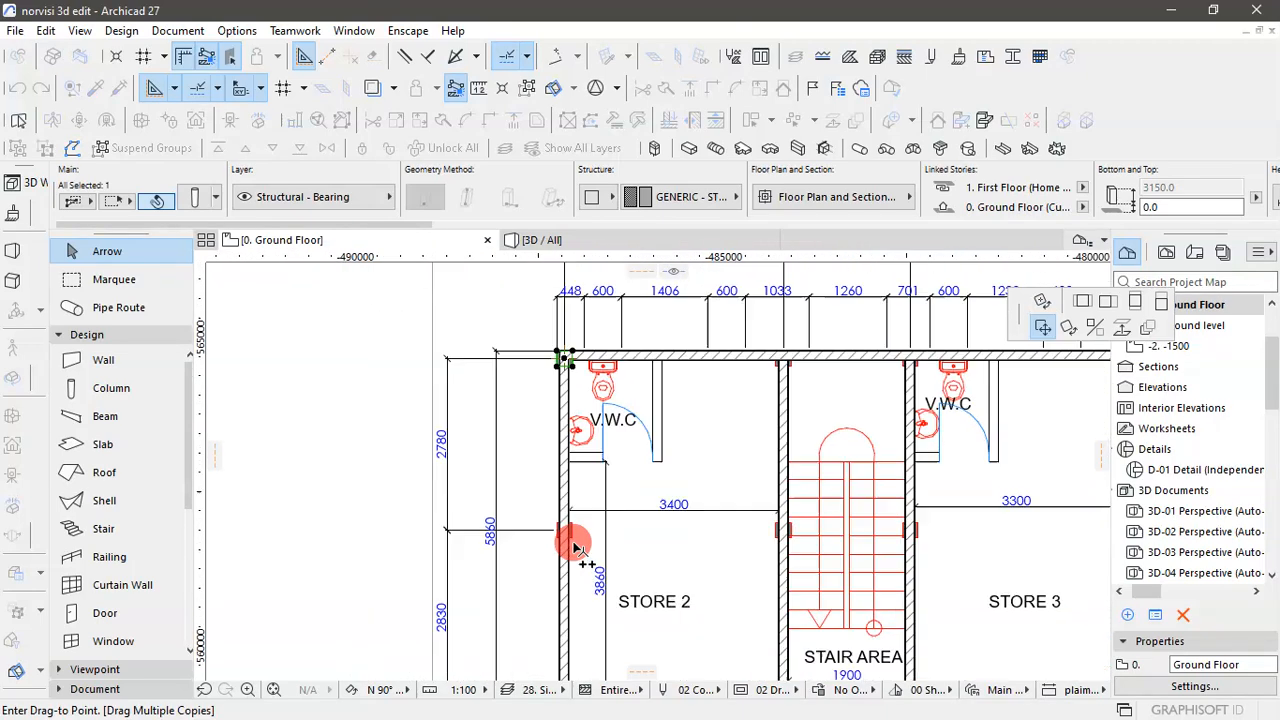
left_click(550, 441)
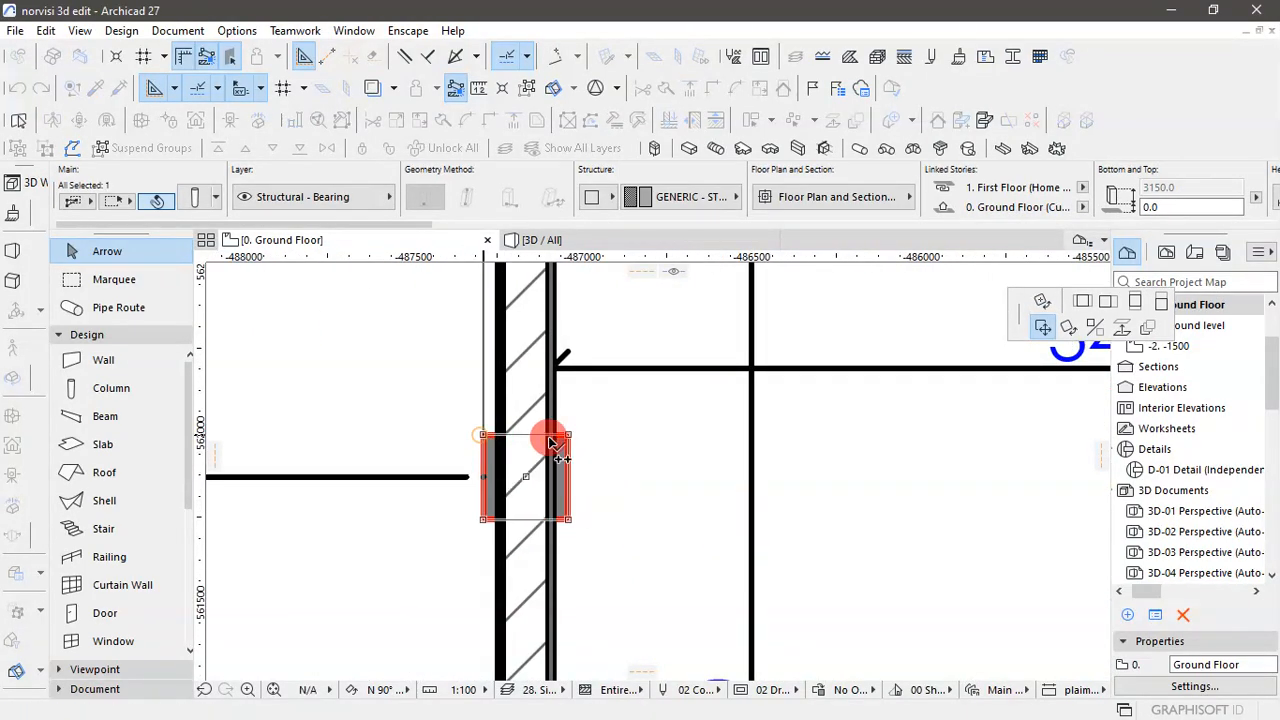
left_click(650, 385)
- Place column copies on the outlines at Store 2's lower-left corner and the corridor's lower-left corner
scroll(600, 480, "down", 4)
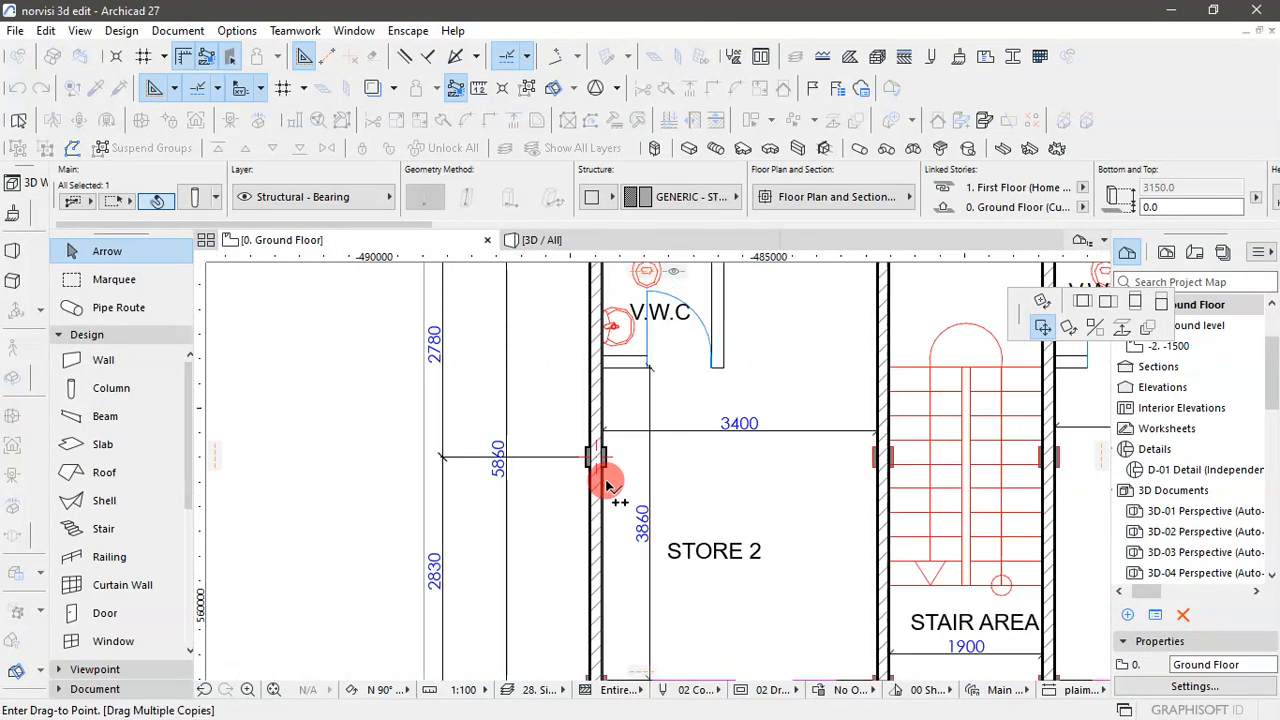
scroll(607, 601, "up", 5)
scroll(607, 601, "up", 2)
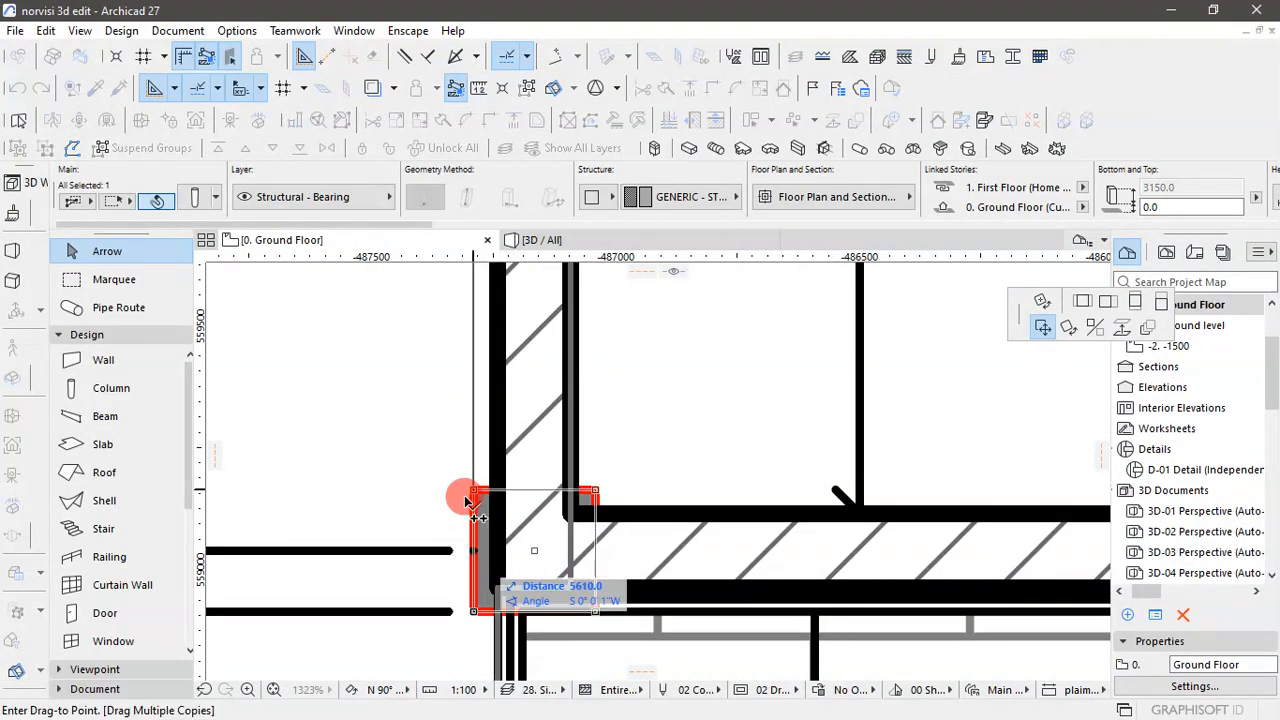
scroll(443, 466, "down", 5)
scroll(443, 578, "up", 6)
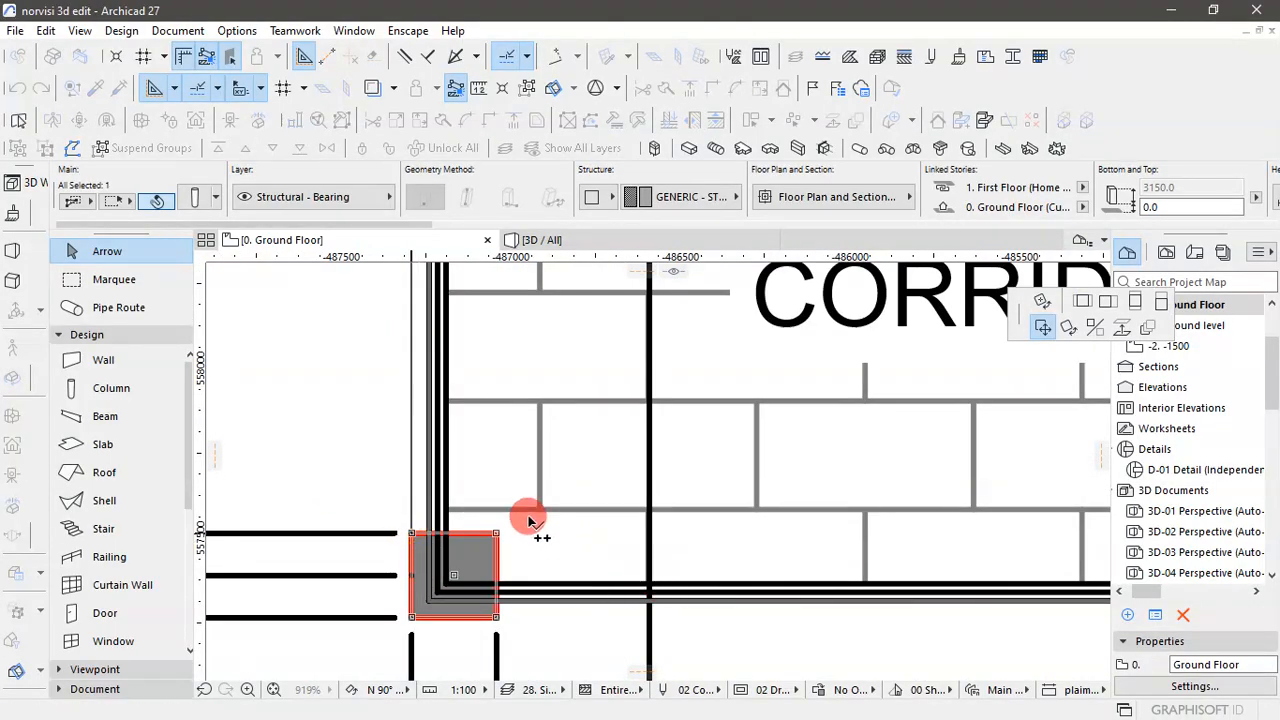
- Place column copies on the two outlines along the corridor's outer edge below the stair area
scroll(495, 520, "down", 3)
scroll(780, 530, "up", 1)
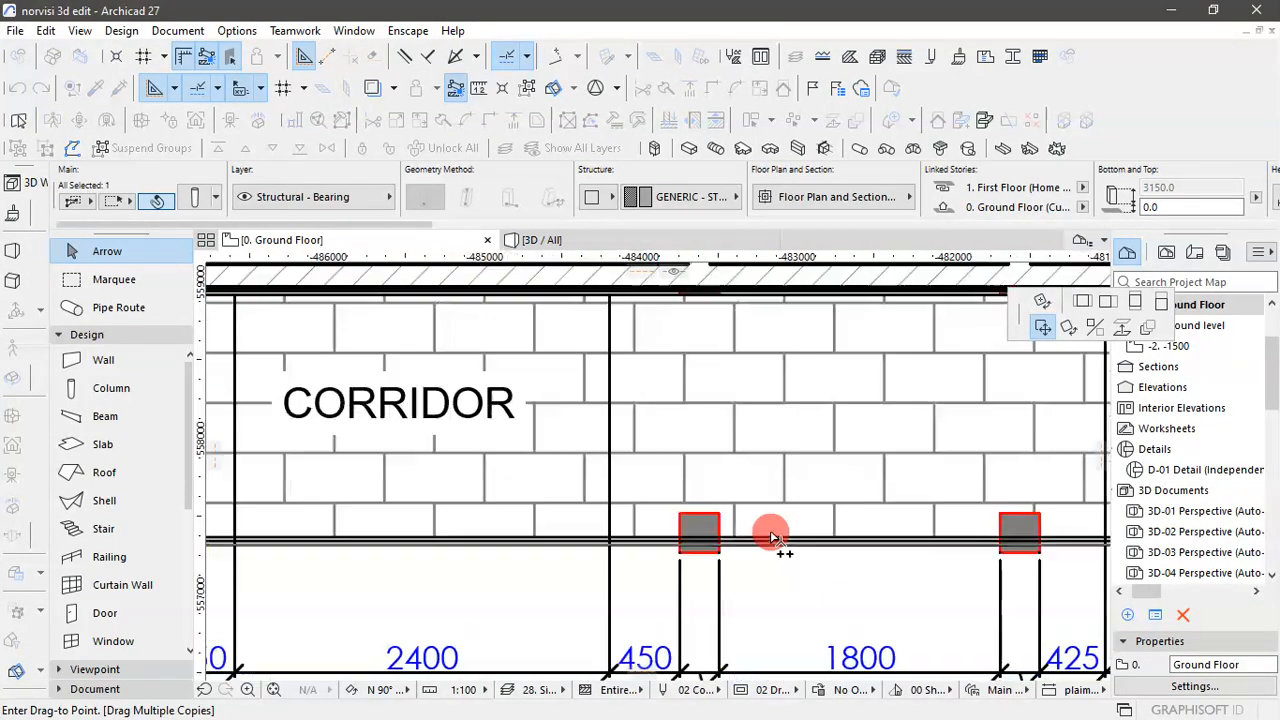
scroll(718, 544, "up", 3)
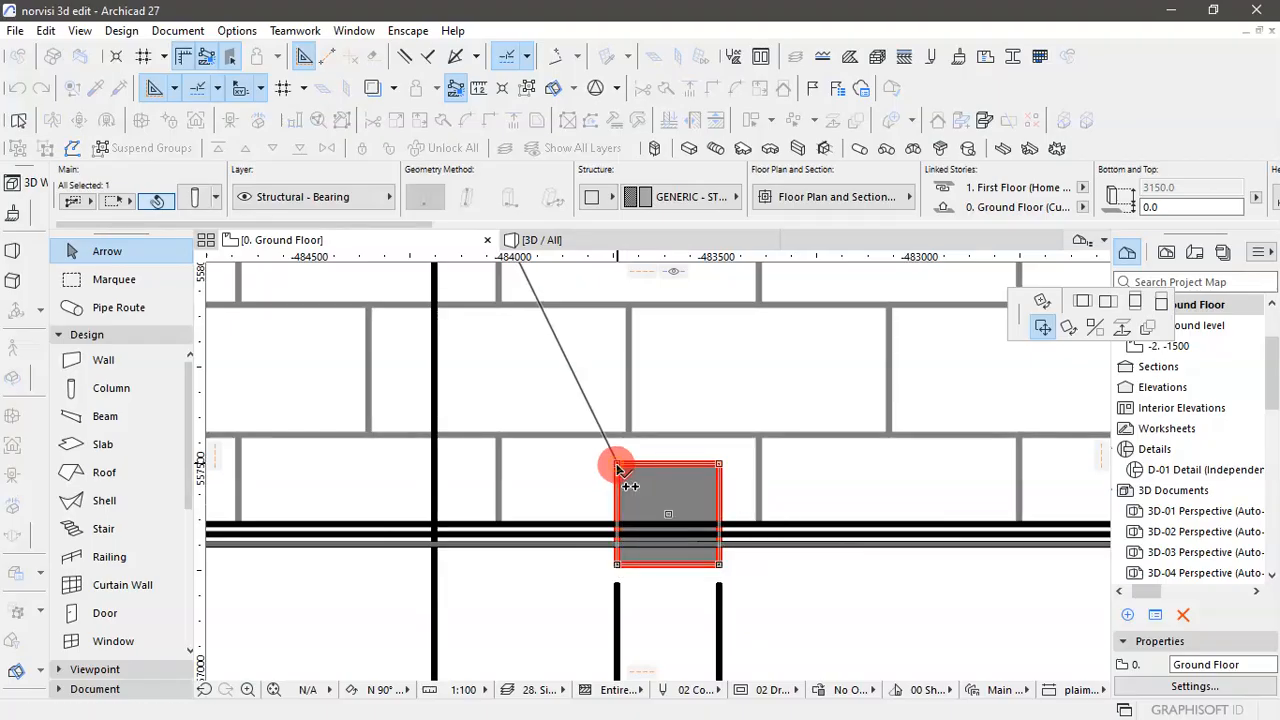
left_click(617, 467)
scroll(737, 534, "down", 3)
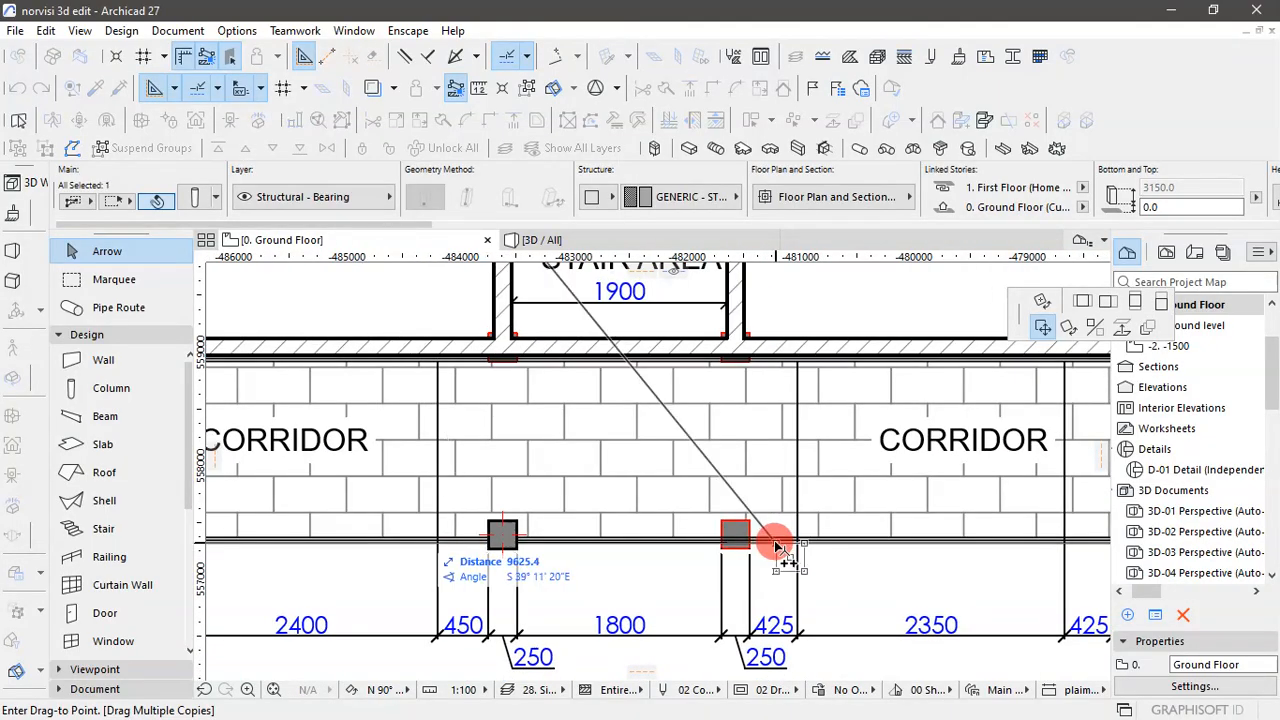
scroll(780, 534, "up", 3)
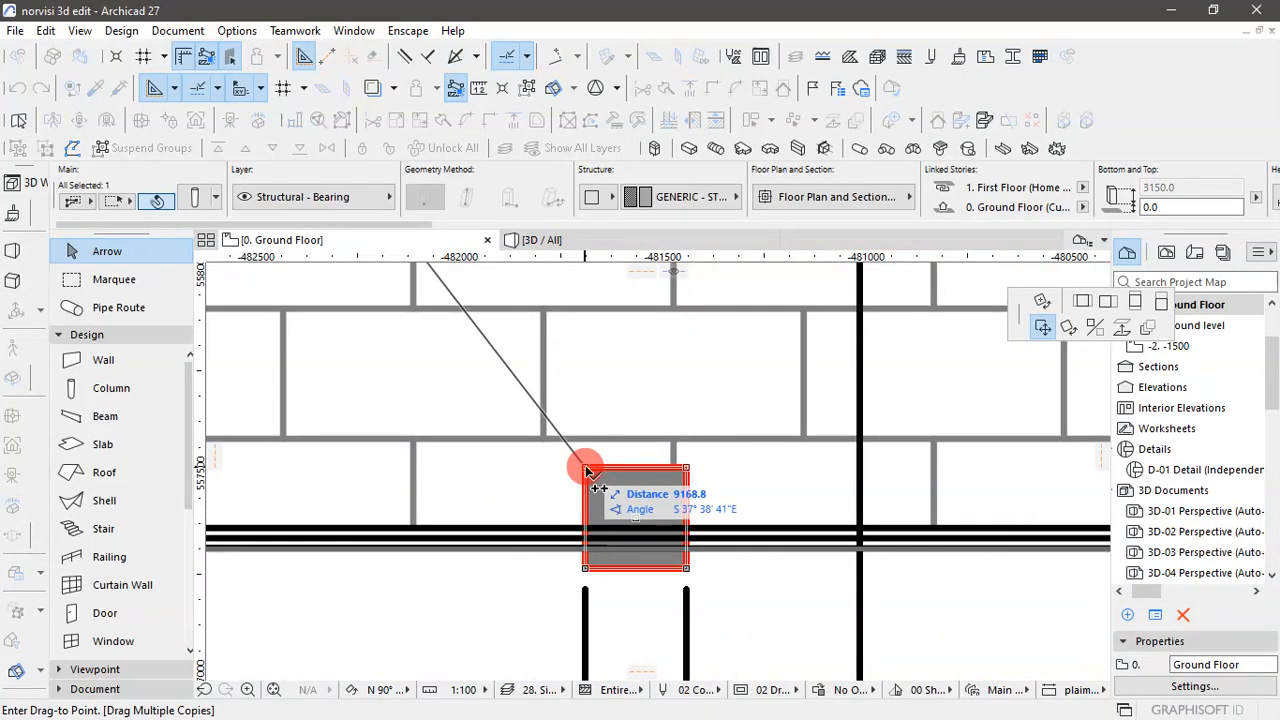
- Place column copies on the corridor's outer-edge outlines in line with the Store 3/Store 4 and Store 4/Store 5 walls
scroll(440, 543, "down", 5)
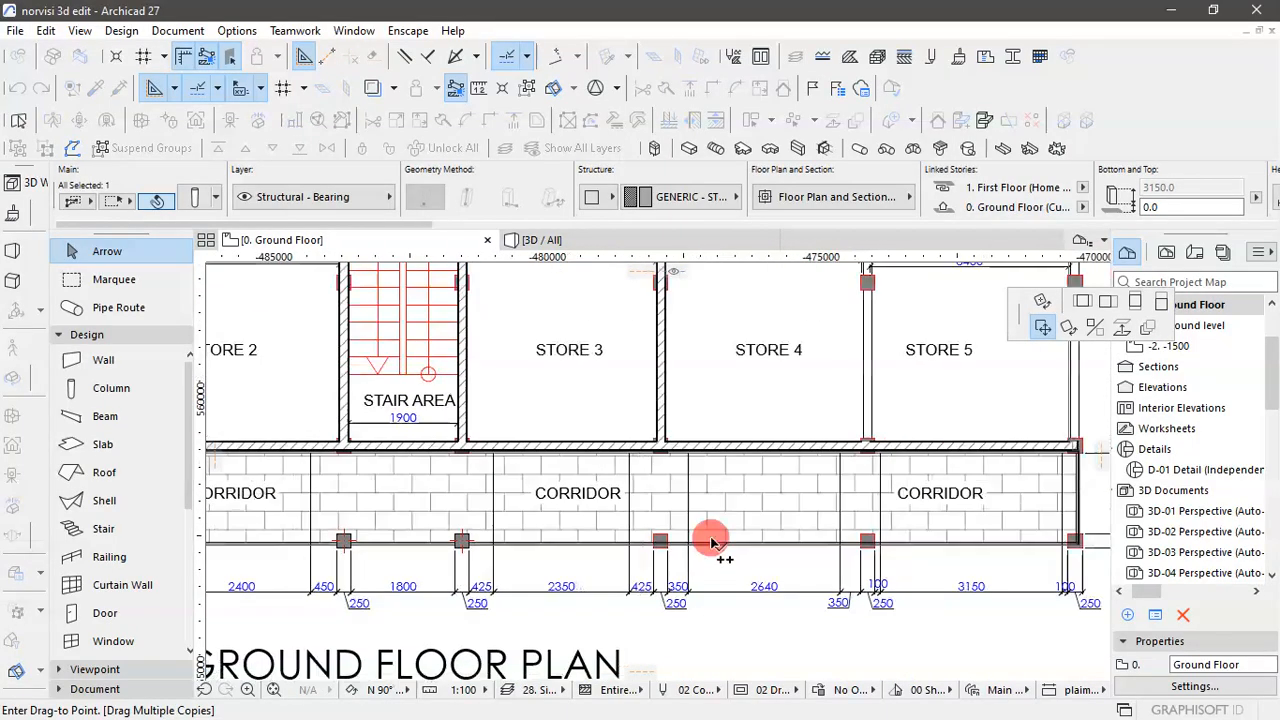
scroll(655, 546, "up", 5)
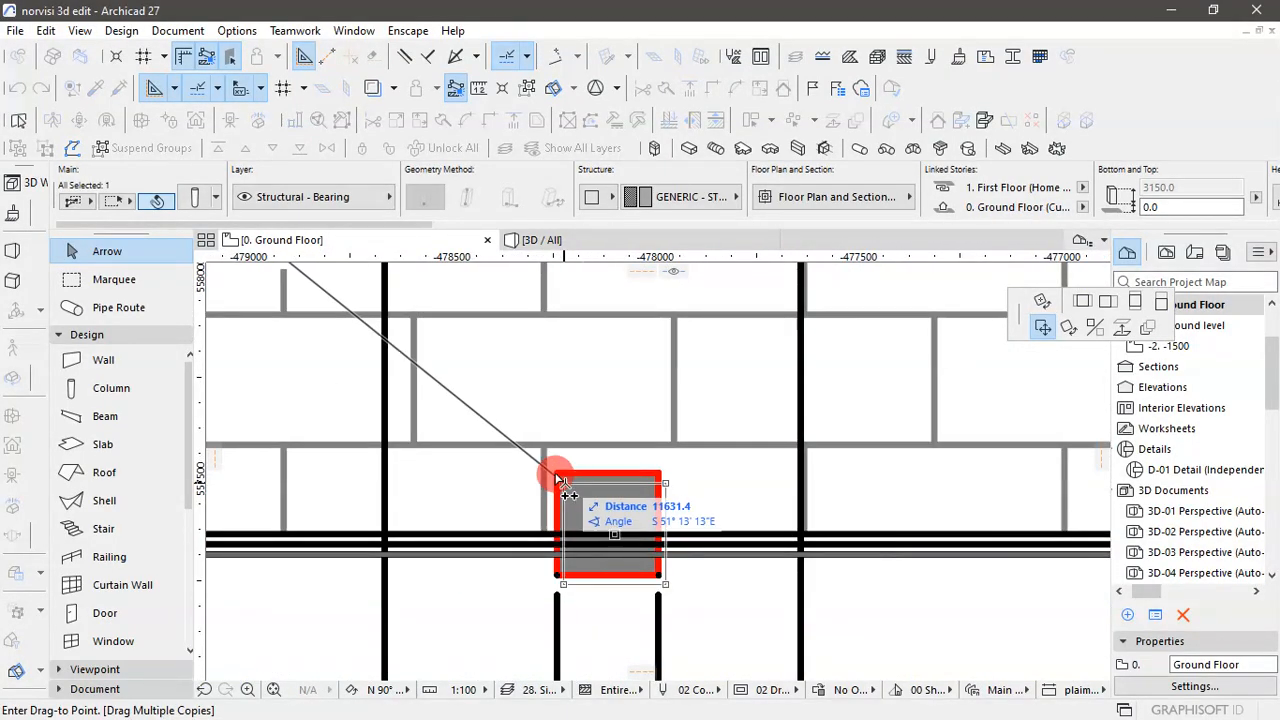
left_click(557, 478)
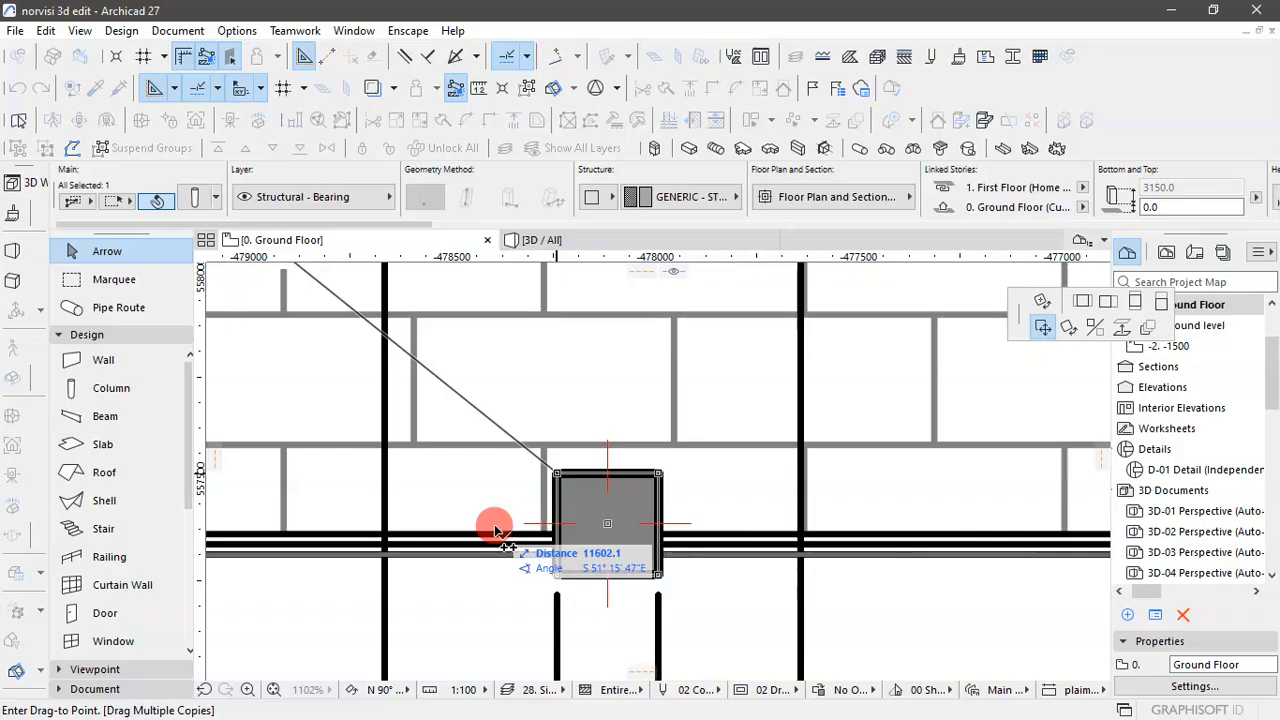
scroll(495, 530, "down", 5)
scroll(943, 532, "up", 5)
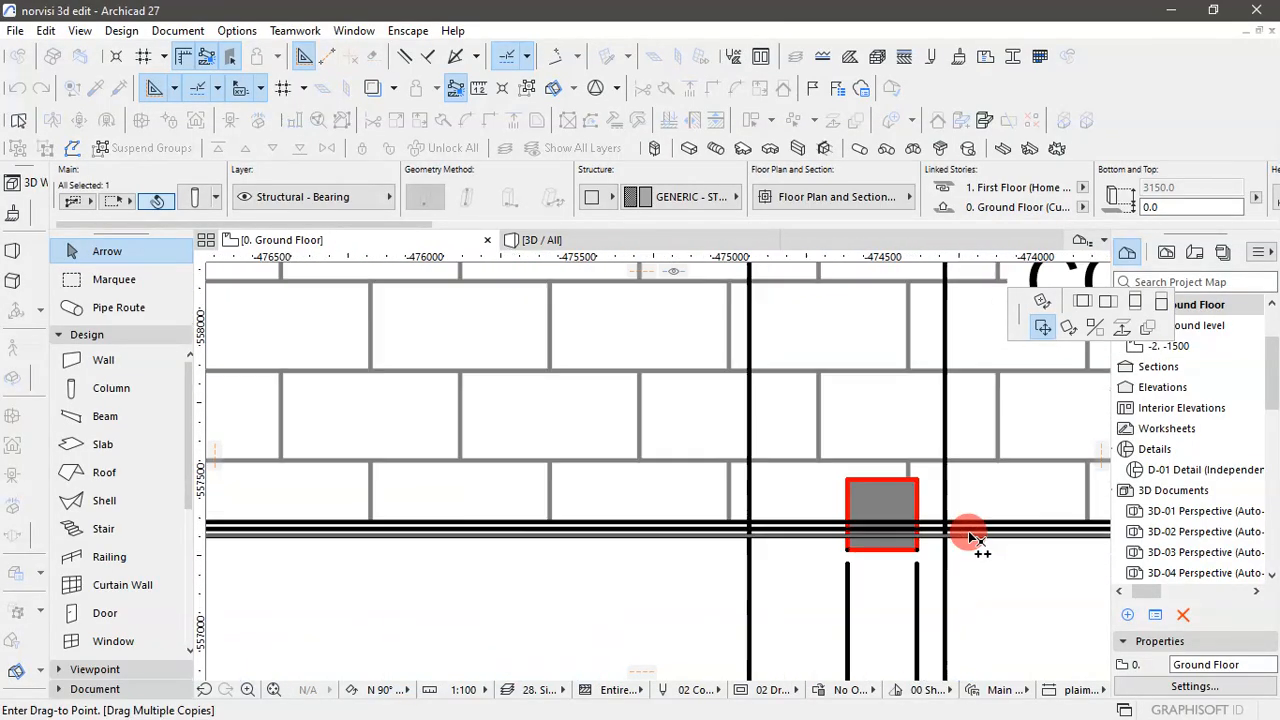
scroll(740, 550, "up", 2)
left_click(757, 438)
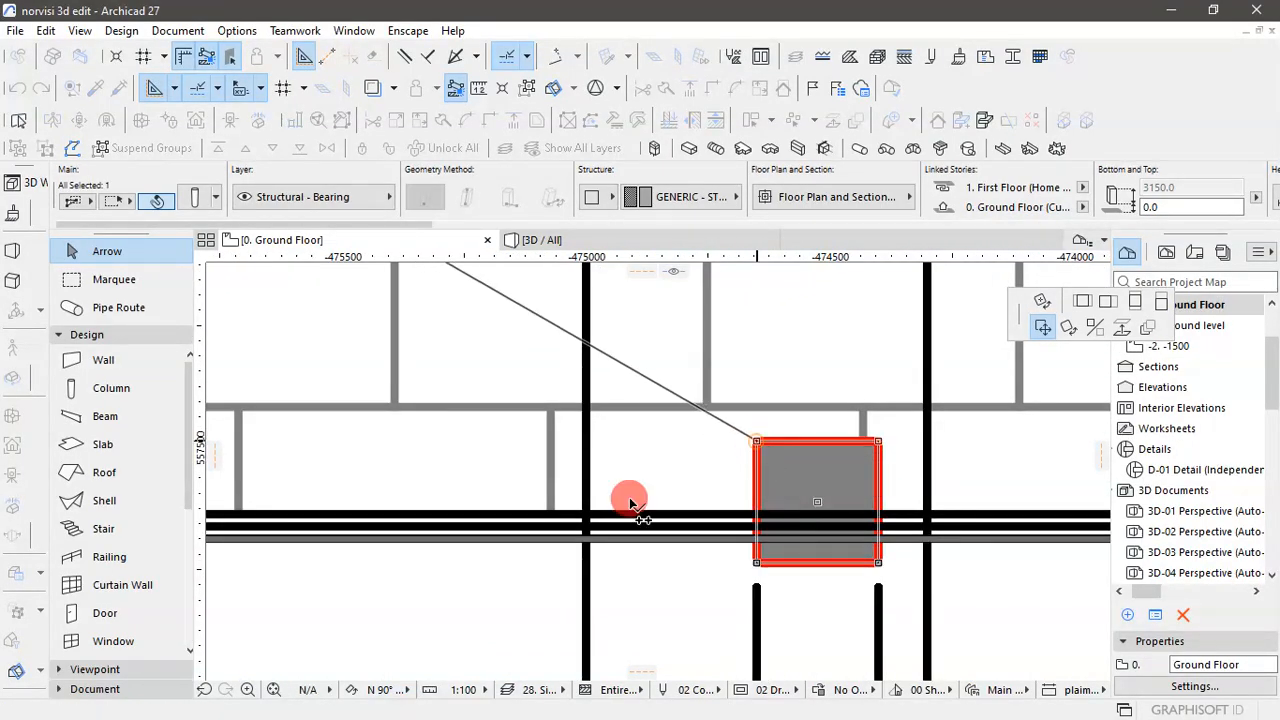
- Place column copies on the outlines at the corridor's lower-right corner and Store 5's lower-right corner
scroll(471, 548, "down", 5)
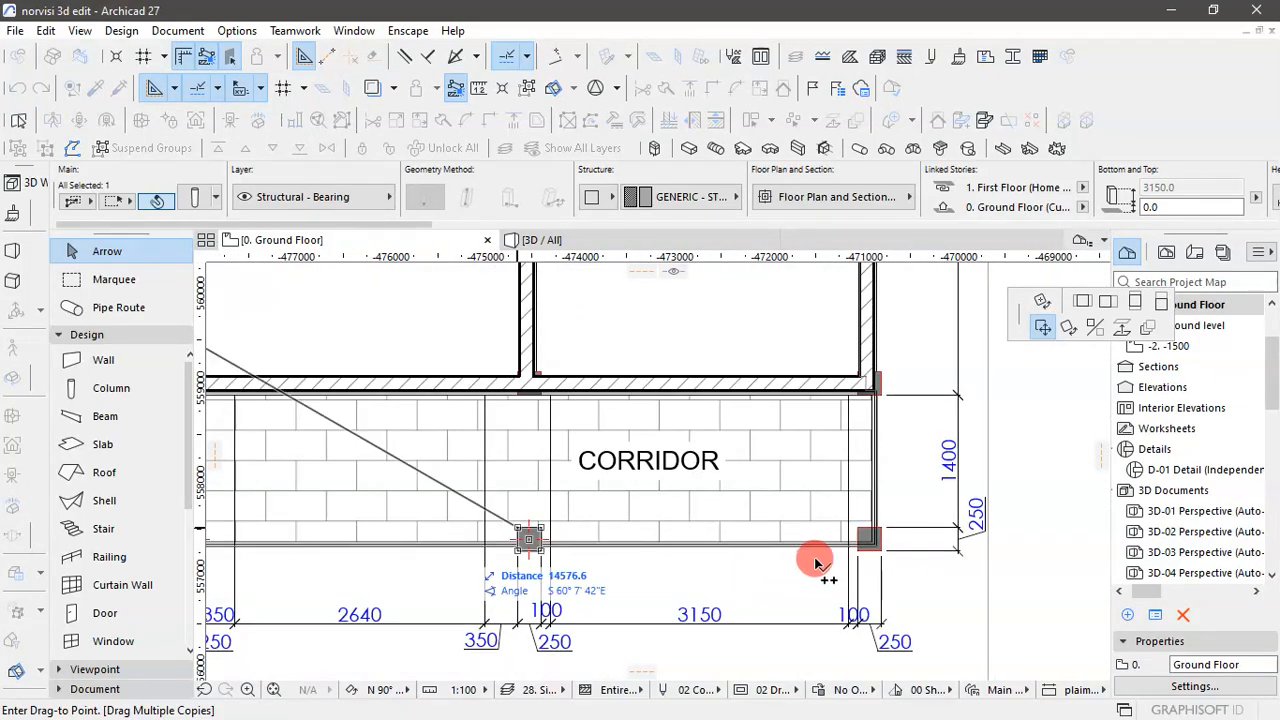
scroll(890, 535, "up", 5)
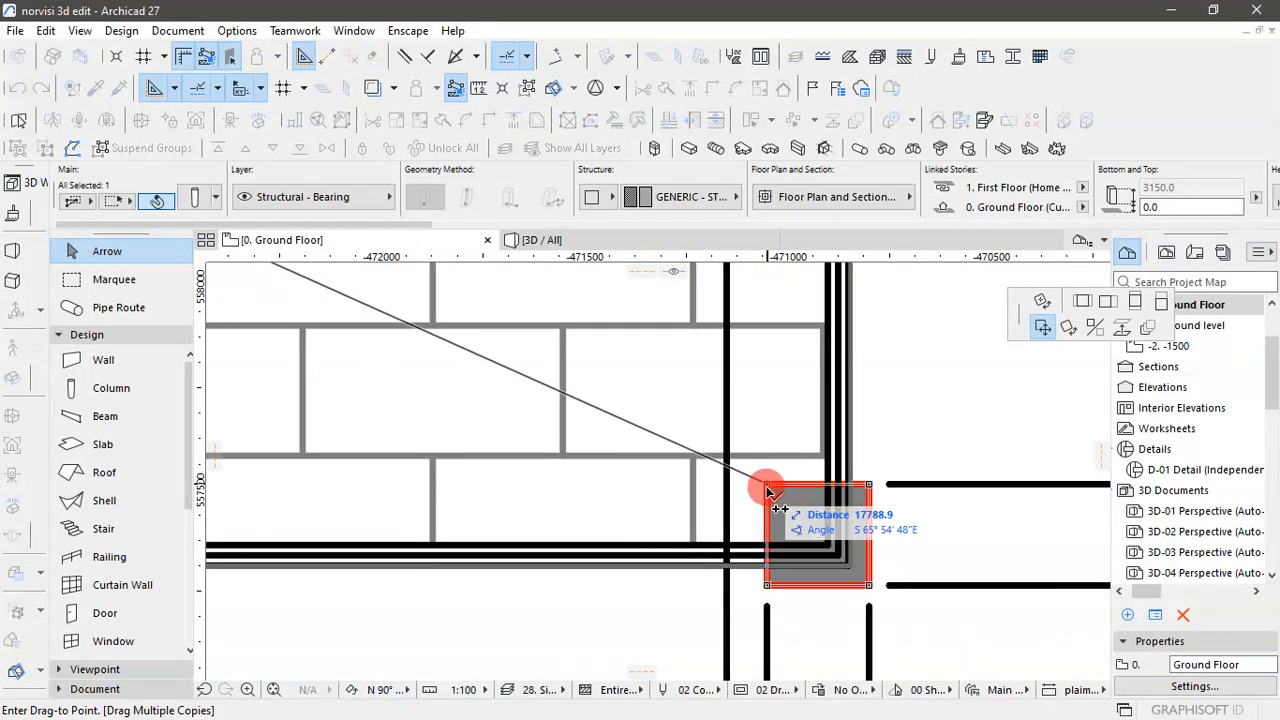
scroll(750, 505, "down", 3)
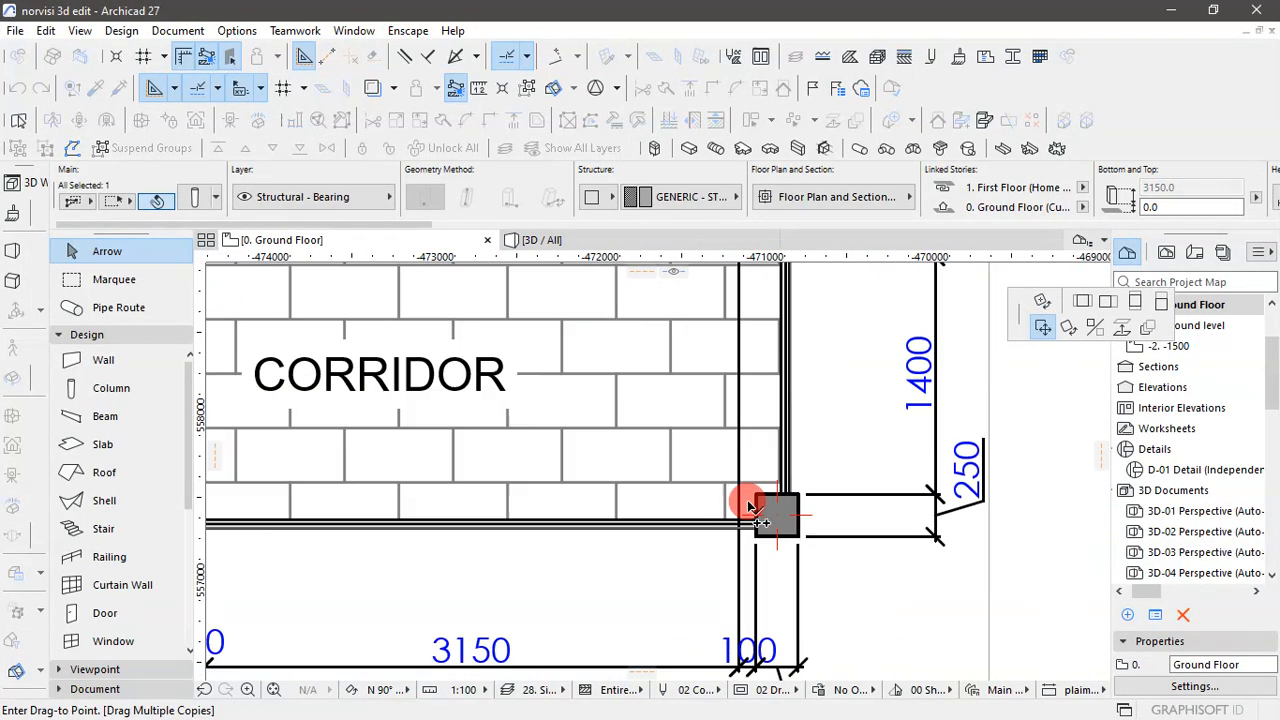
scroll(750, 505, "down", 2)
scroll(768, 290, "up", 6)
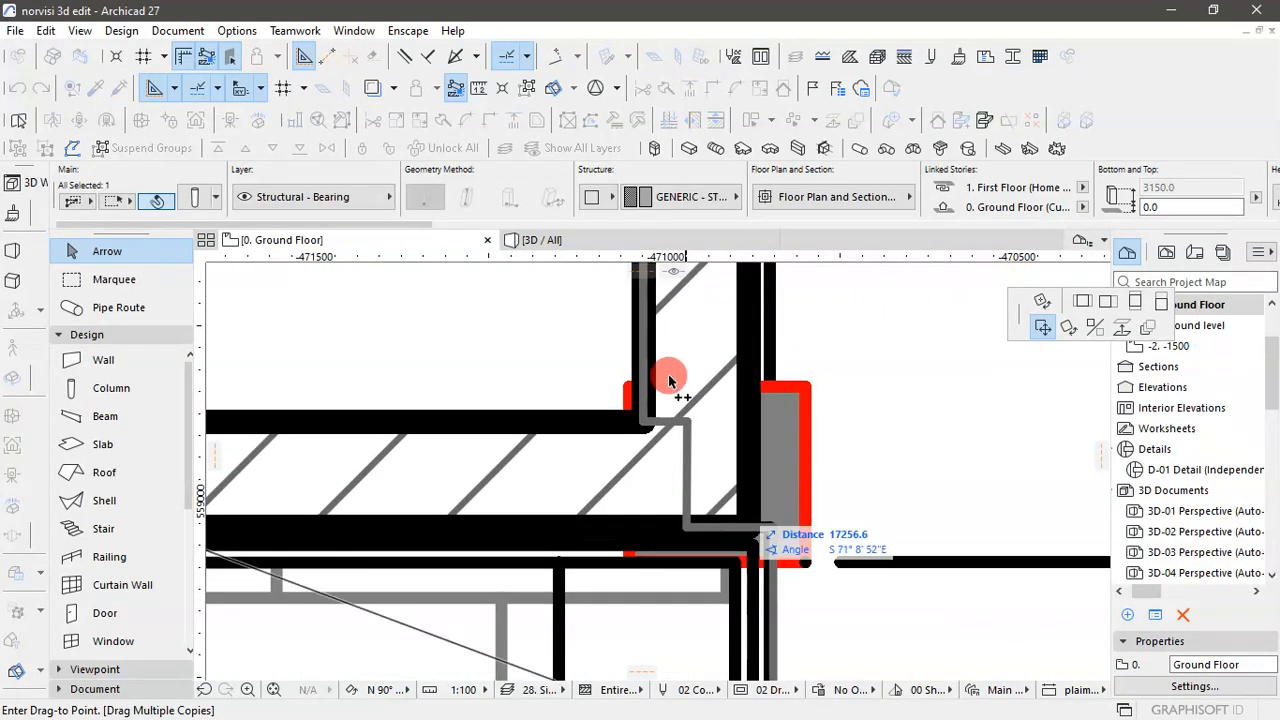
left_click(629, 387)
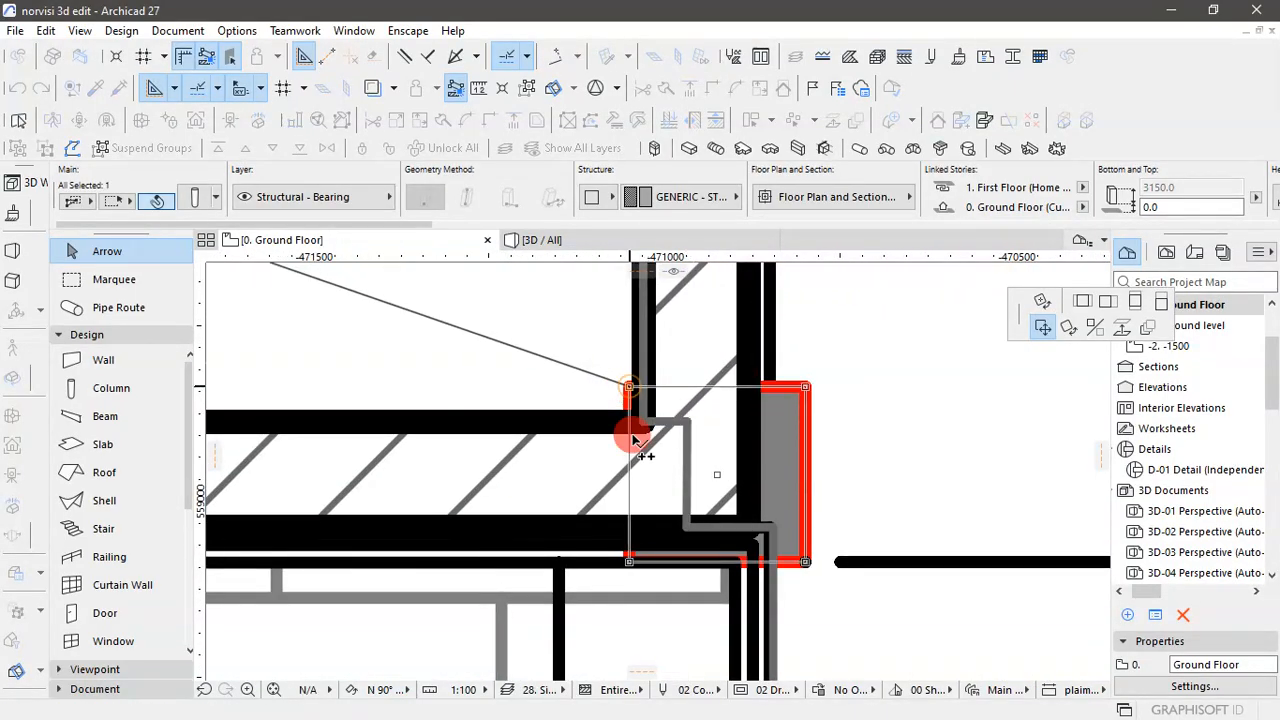
- Place column copies on the outlines midway along Store 5's outer wall and at the building's upper-right corner
scroll(640, 592, "down", 4)
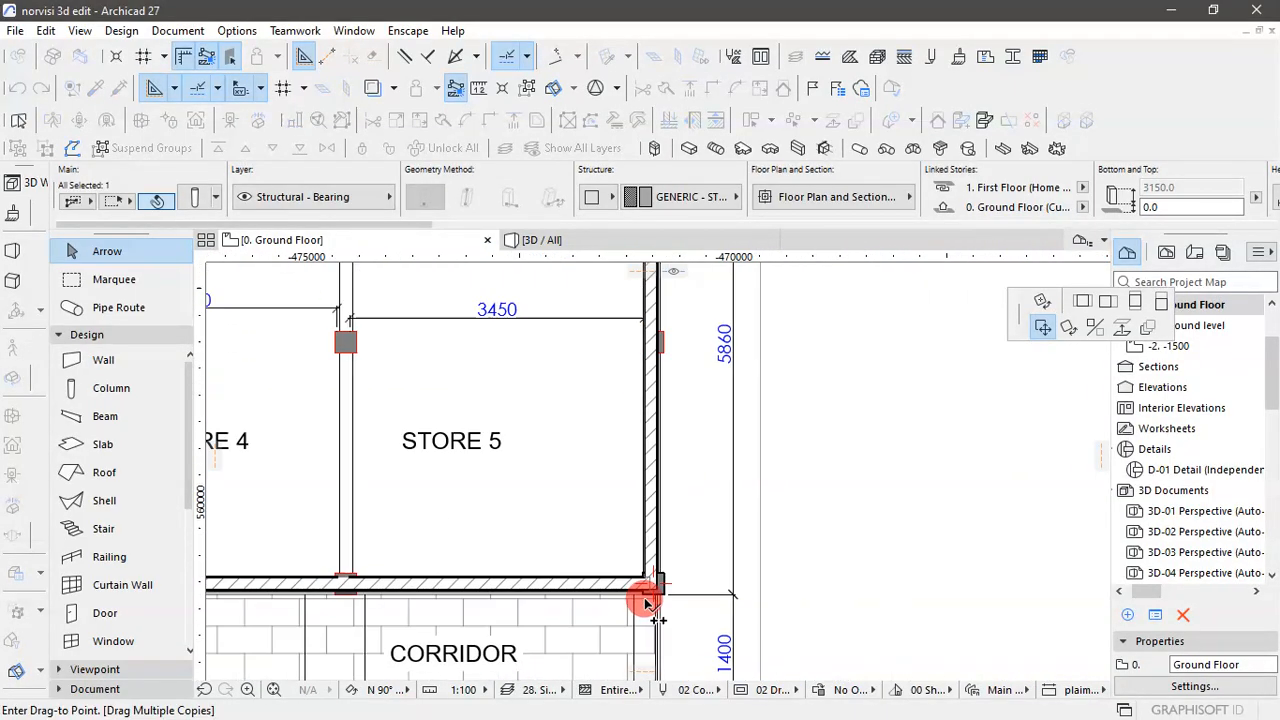
scroll(651, 400, "down", 2)
scroll(651, 391, "up", 6)
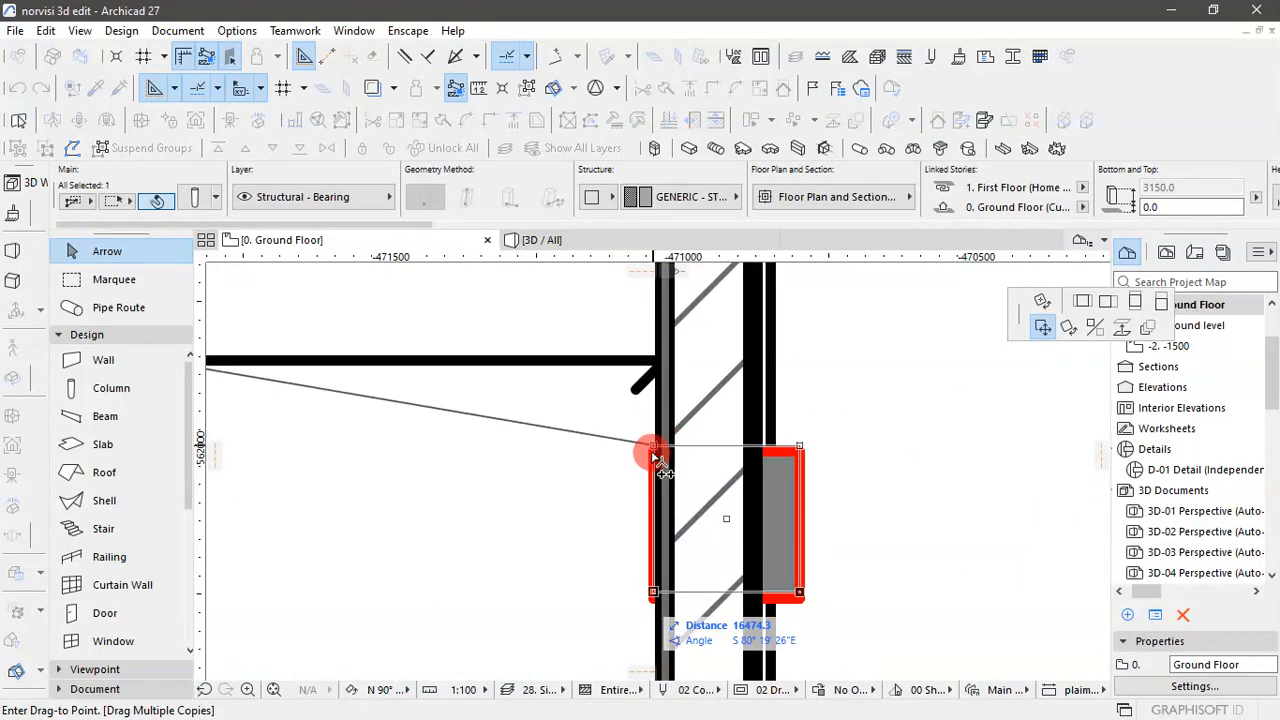
left_click(653, 454)
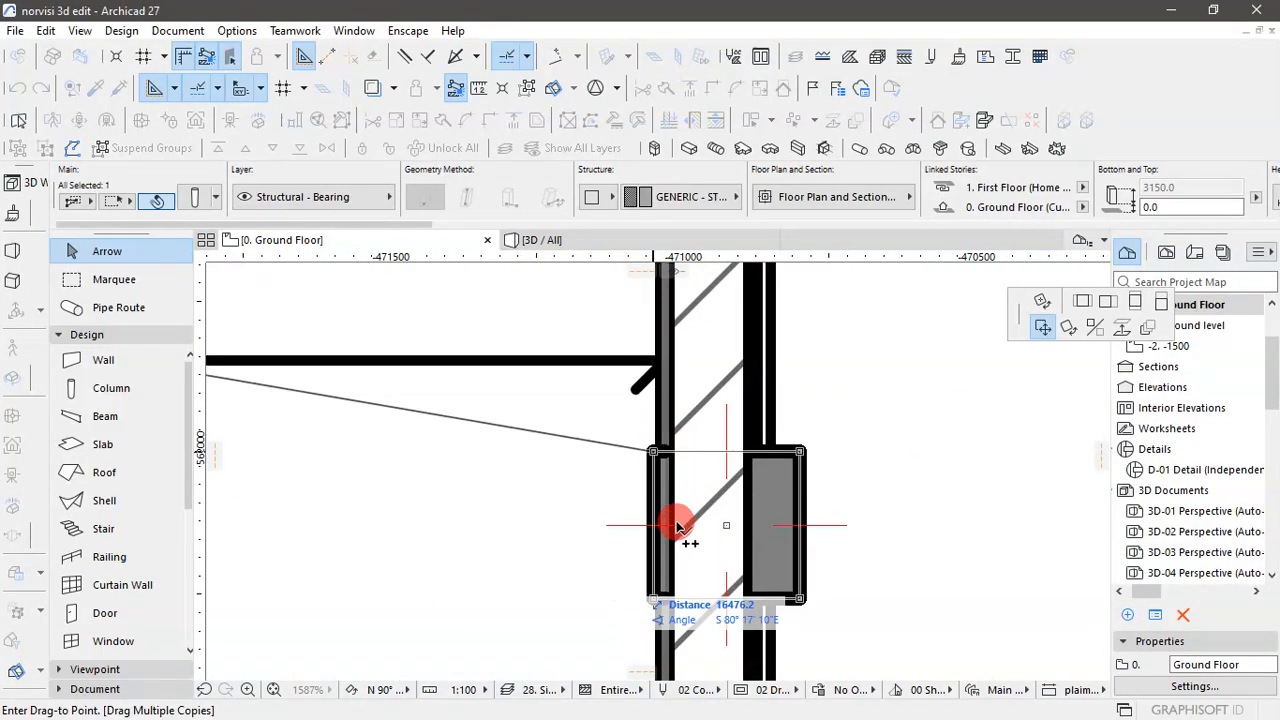
scroll(677, 527, "down", 6)
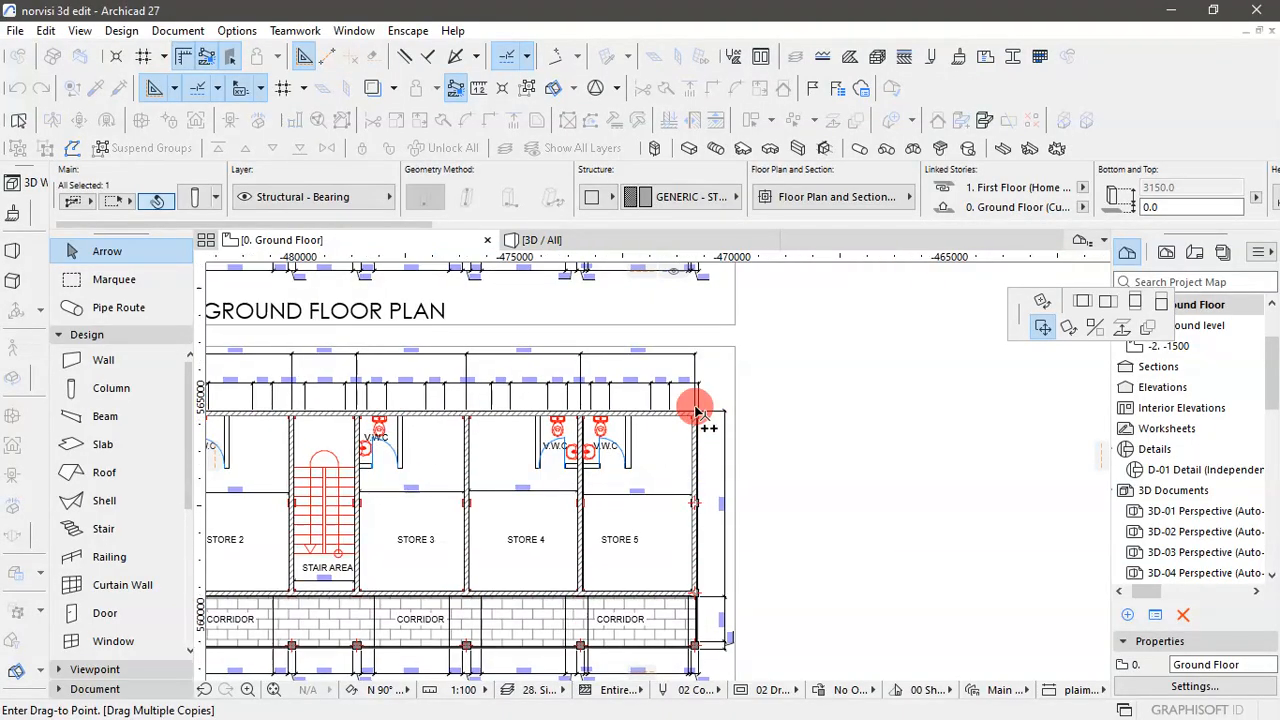
scroll(697, 410, "up", 6)
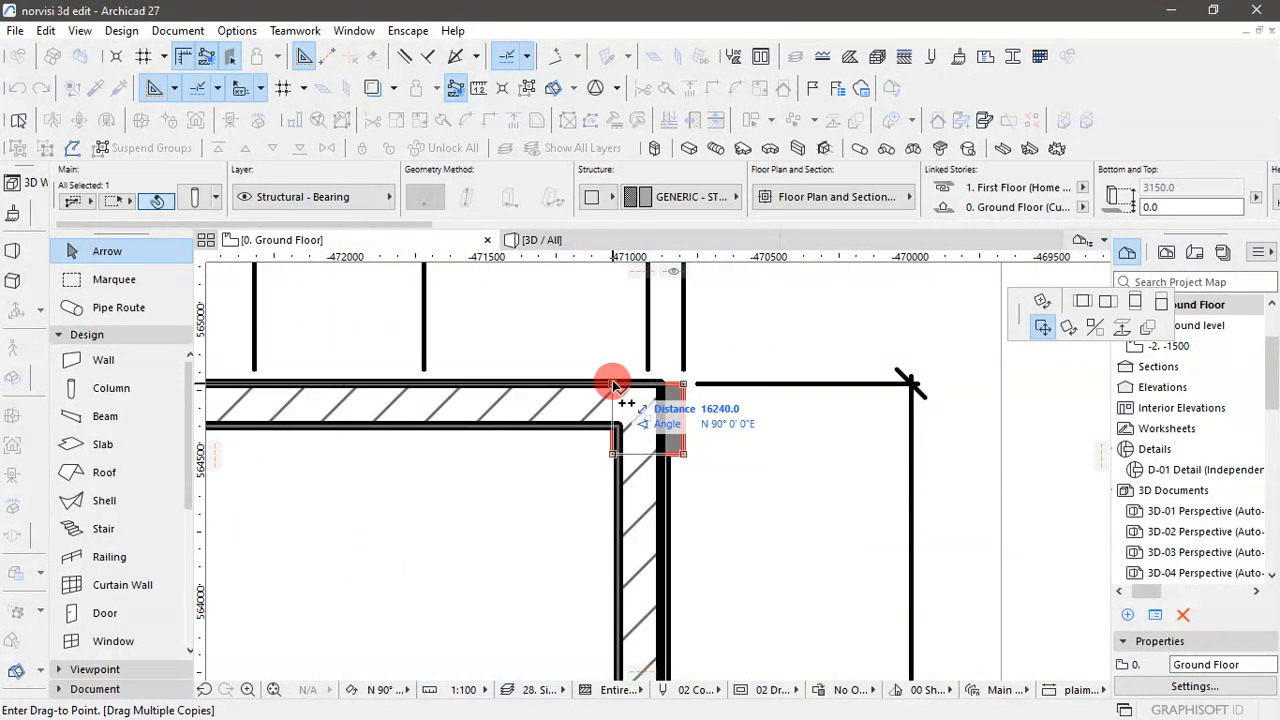
- Place a column copy on the outline midway along the wall between Store 4 and Store 5
scroll(880, 415, "down", 6)
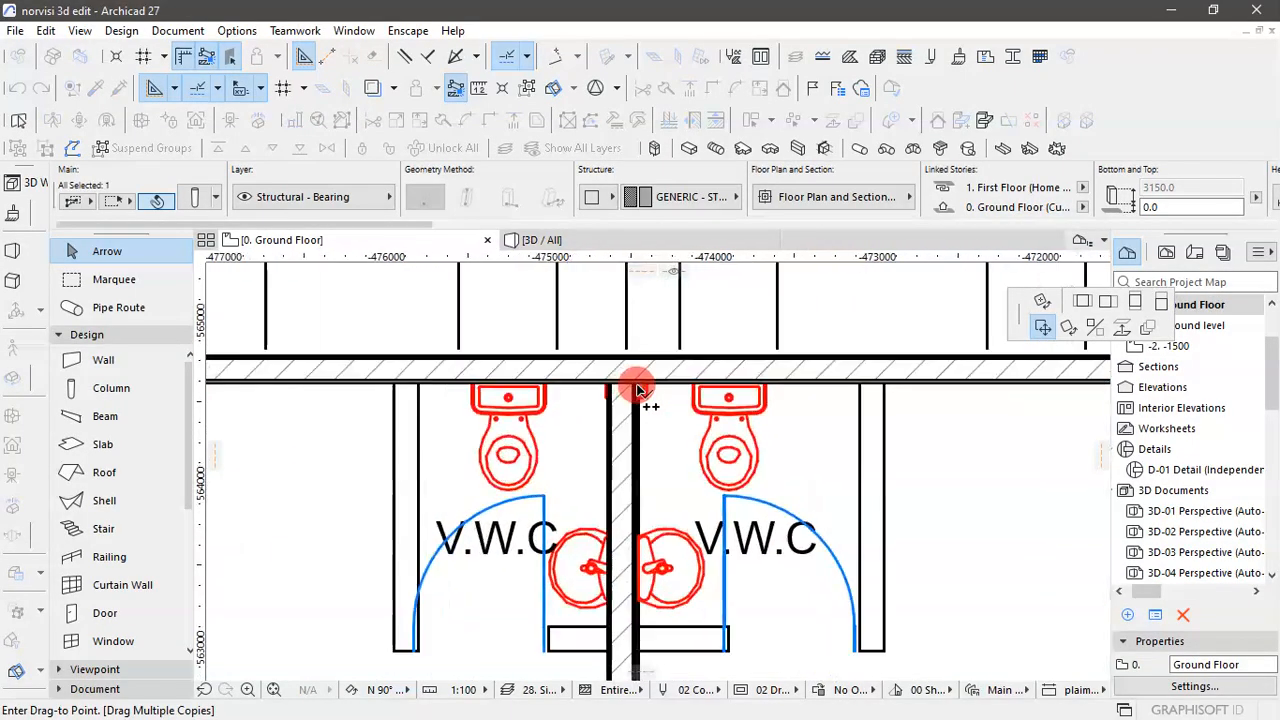
scroll(634, 382, "down", 4)
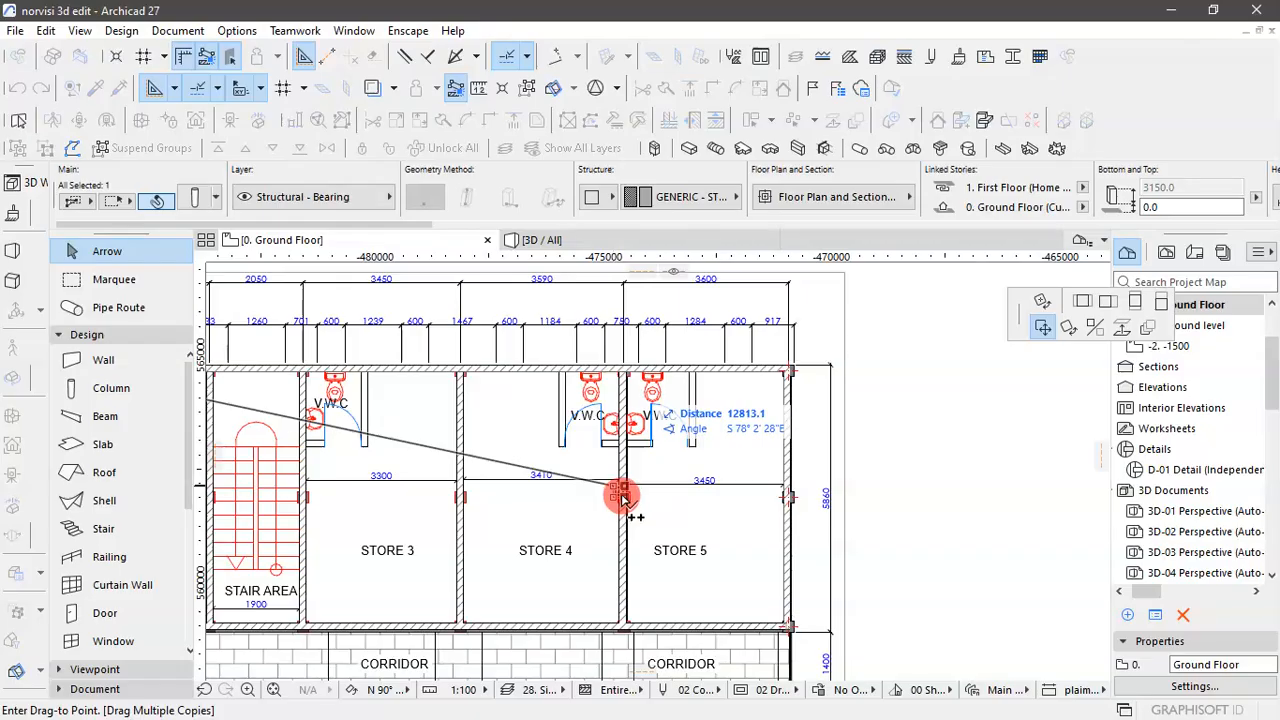
scroll(615, 495, "up", 6)
scroll(609, 488, "down", 2)
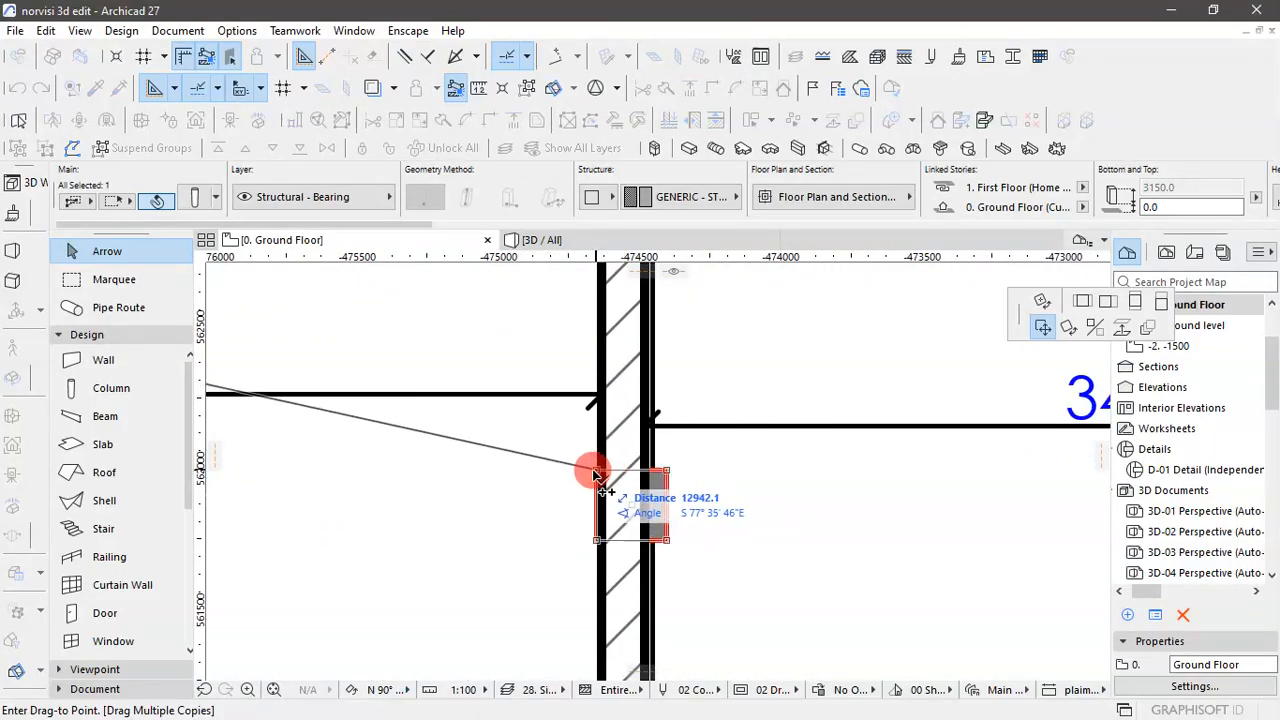
scroll(675, 578, "down", 4)
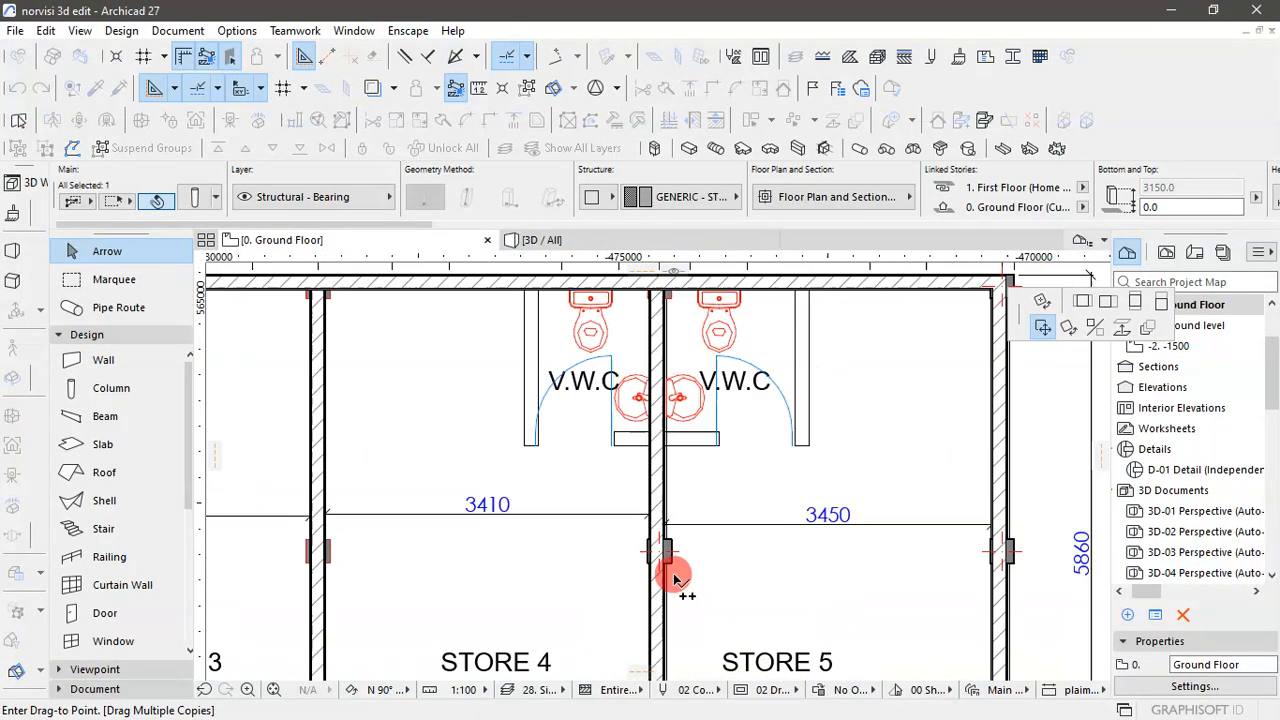
- Place column copies on the outlines at the washroom and corridor ends of the Store 4/Store 5 wall
scroll(663, 331, "up", 4)
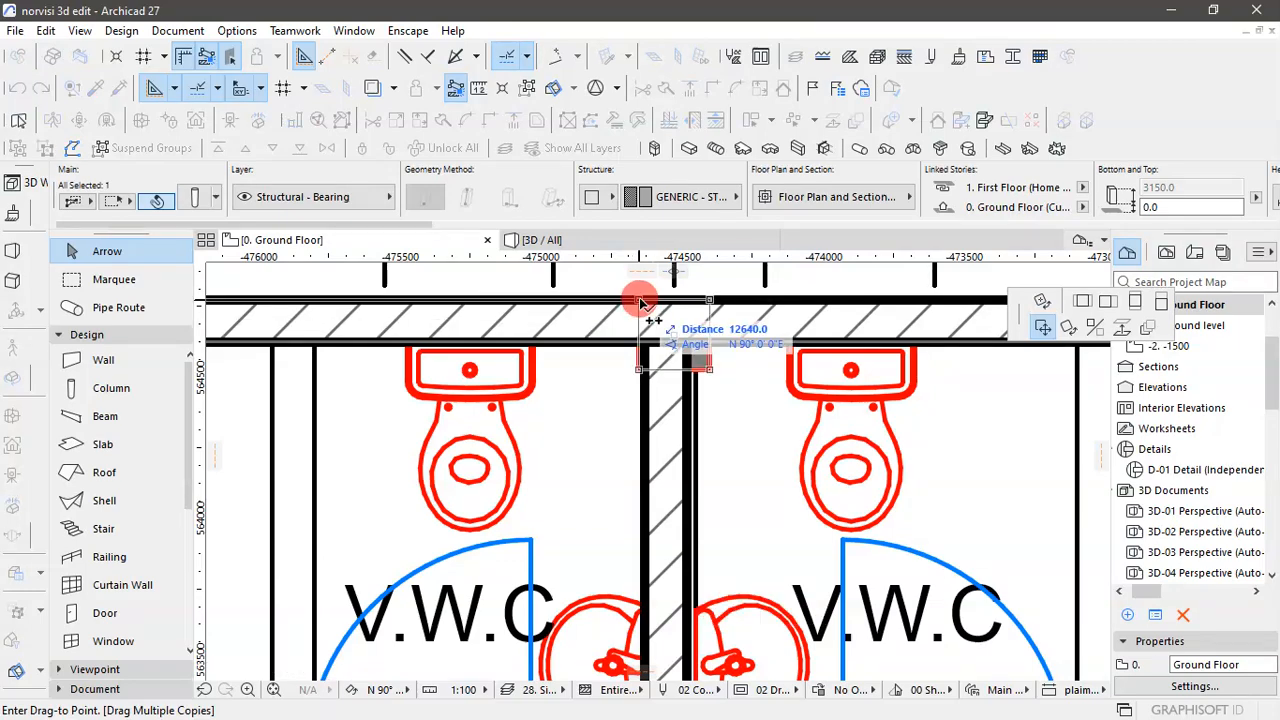
left_click(639, 300)
left_click(697, 368)
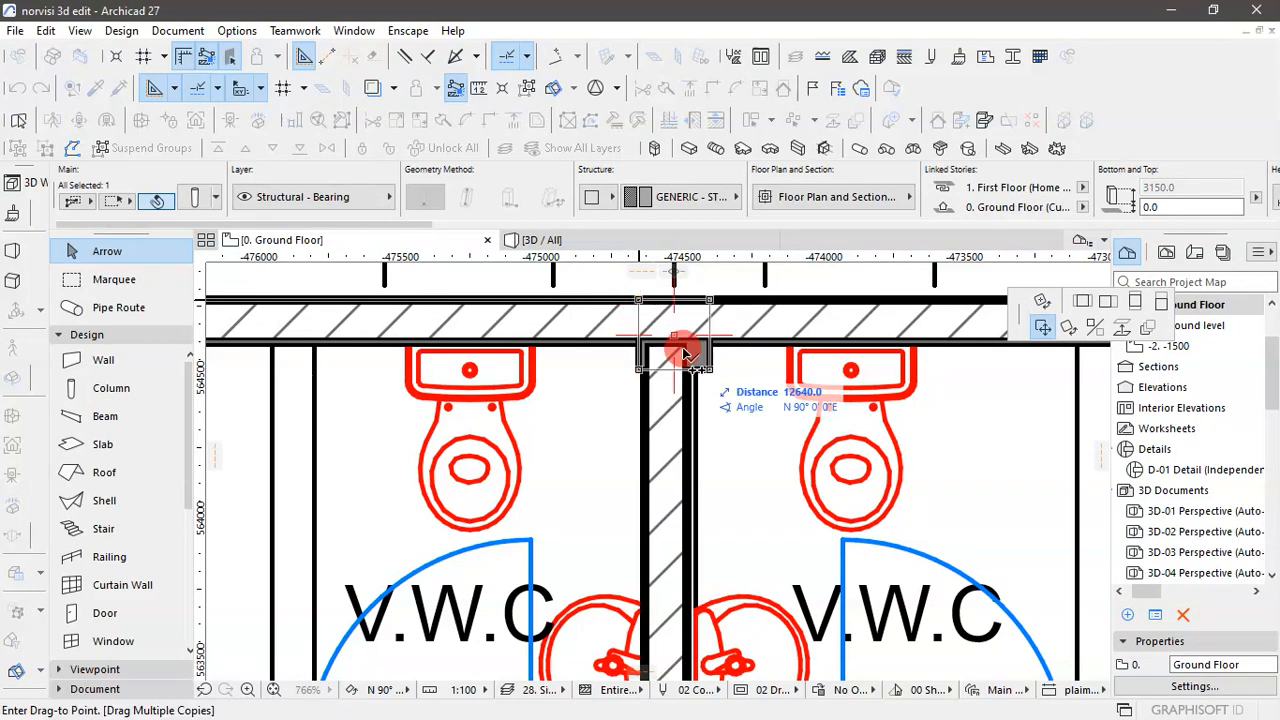
scroll(686, 357, "down", 5)
scroll(690, 500, "up", 6)
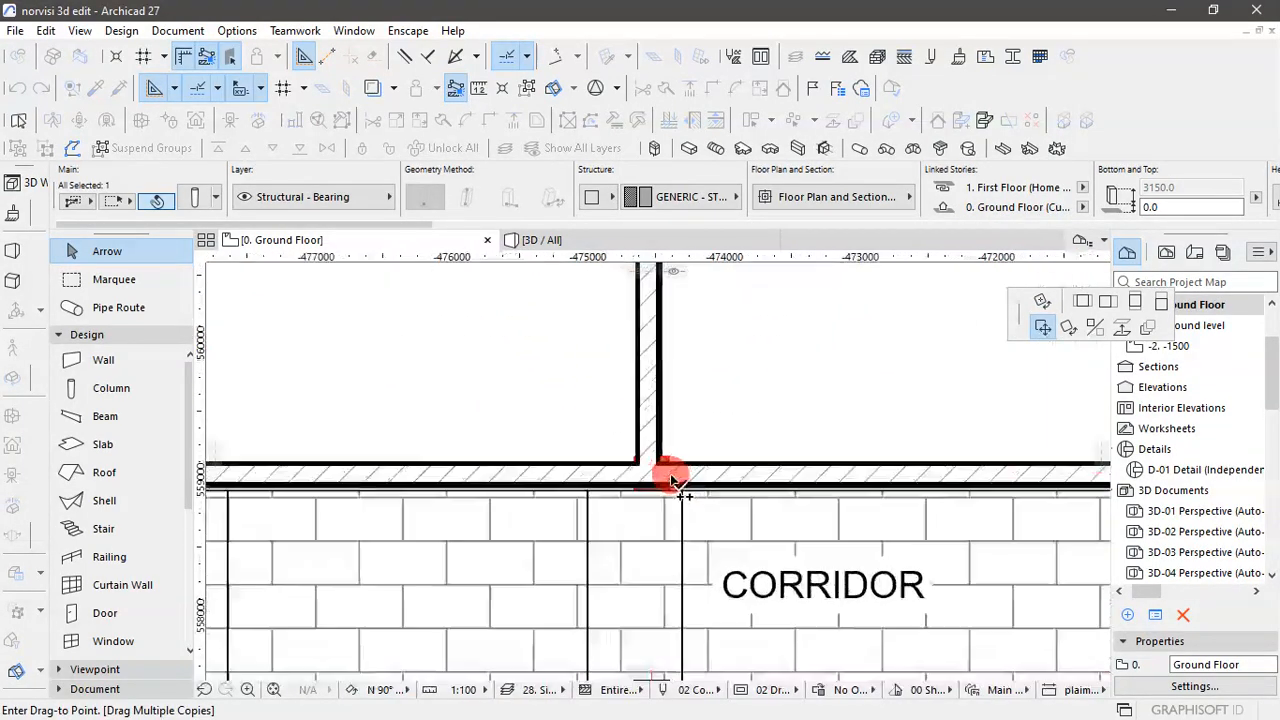
left_click(608, 444)
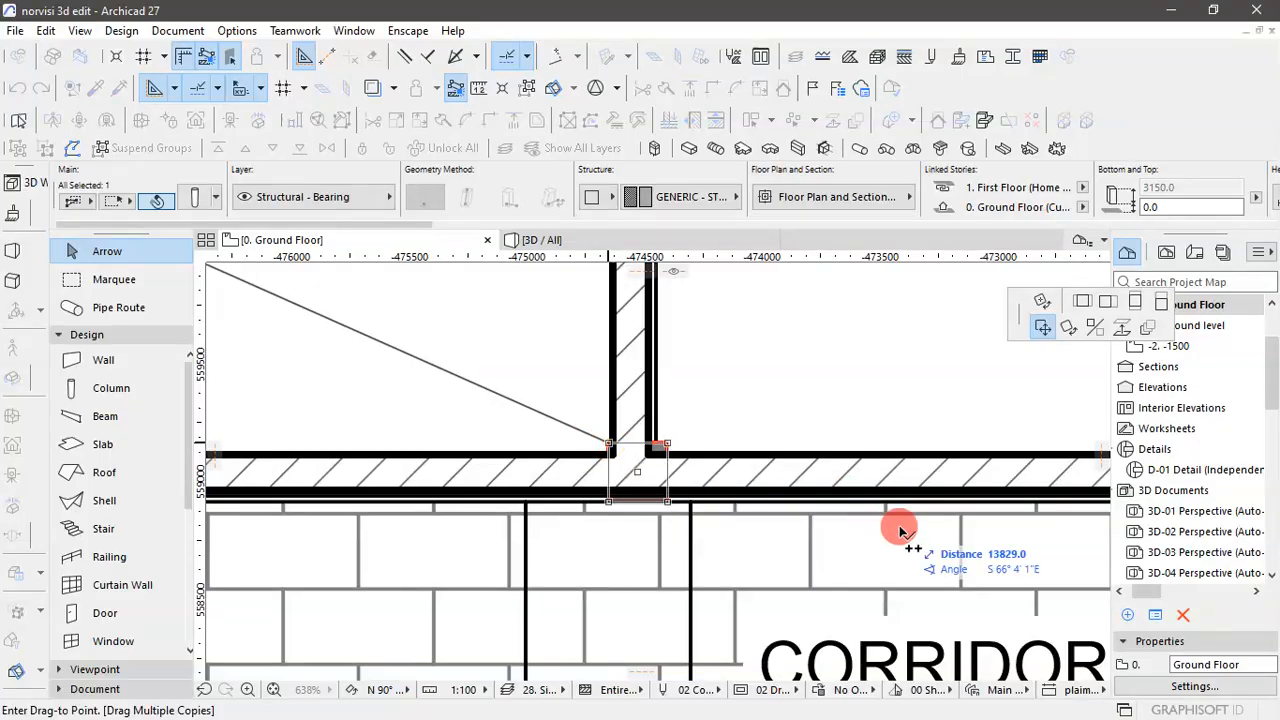
scroll(900, 530, "down", 5)
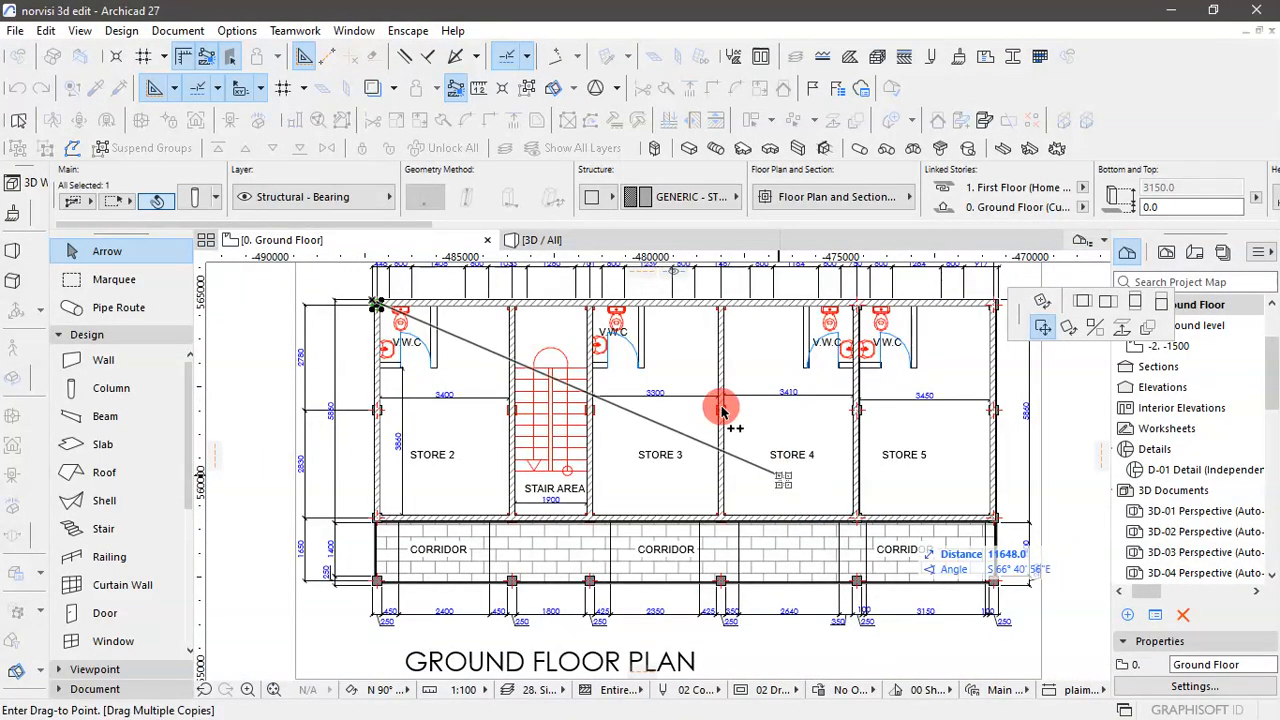
- Place column copies on the outlines midway along the Store 3/Store 4 wall and where it meets the corridor wall
scroll(724, 412, "up", 5)
scroll(724, 412, "up", 1)
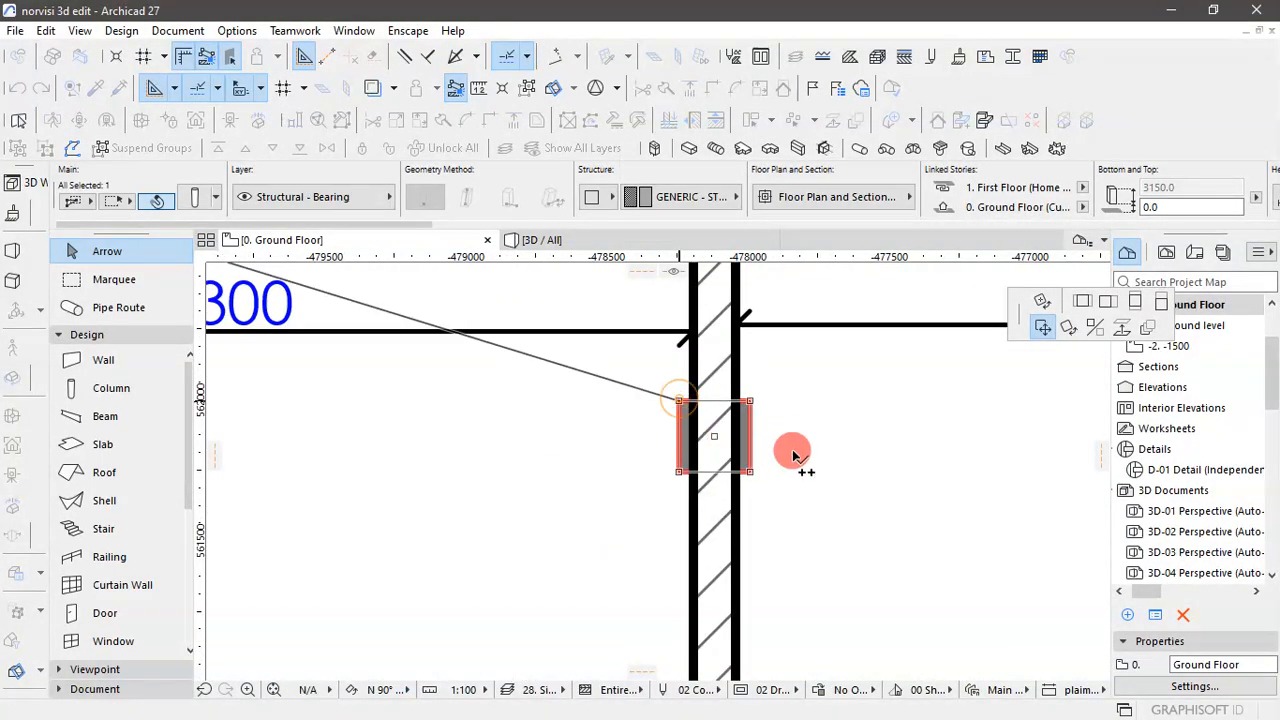
scroll(766, 343, "down", 6)
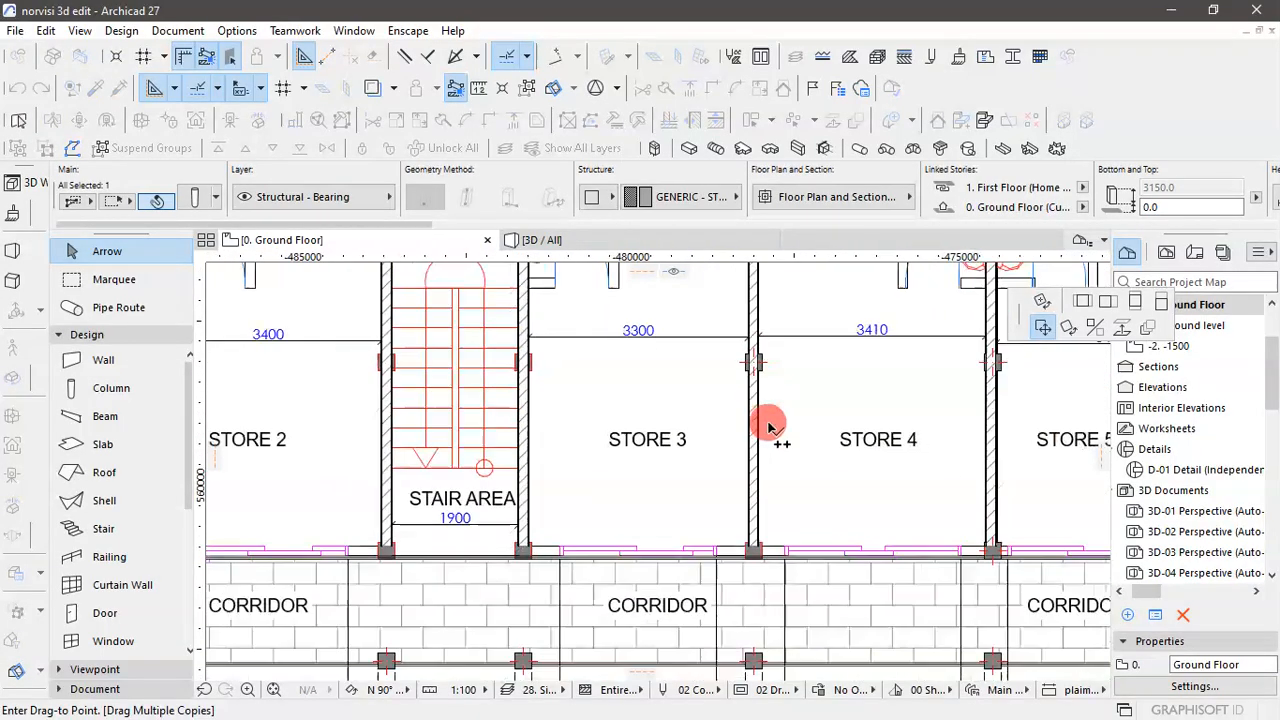
scroll(757, 558, "up", 5)
scroll(757, 558, "up", 3)
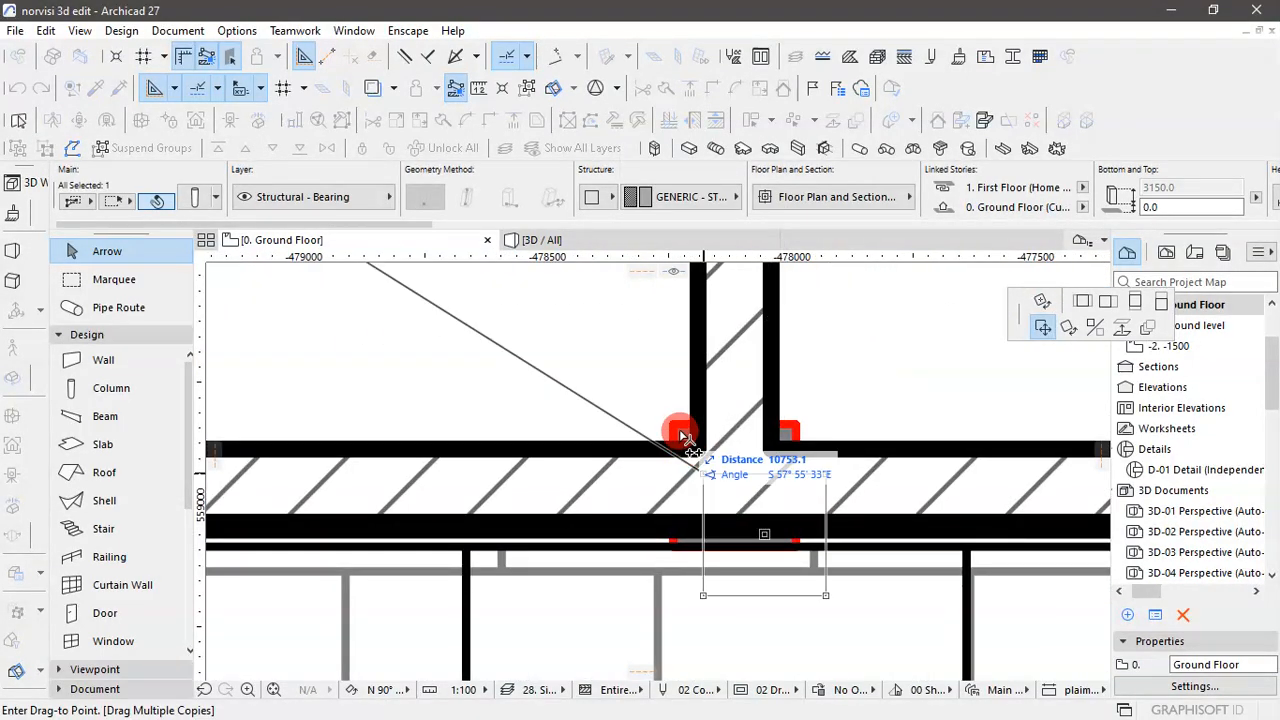
left_click(672, 537)
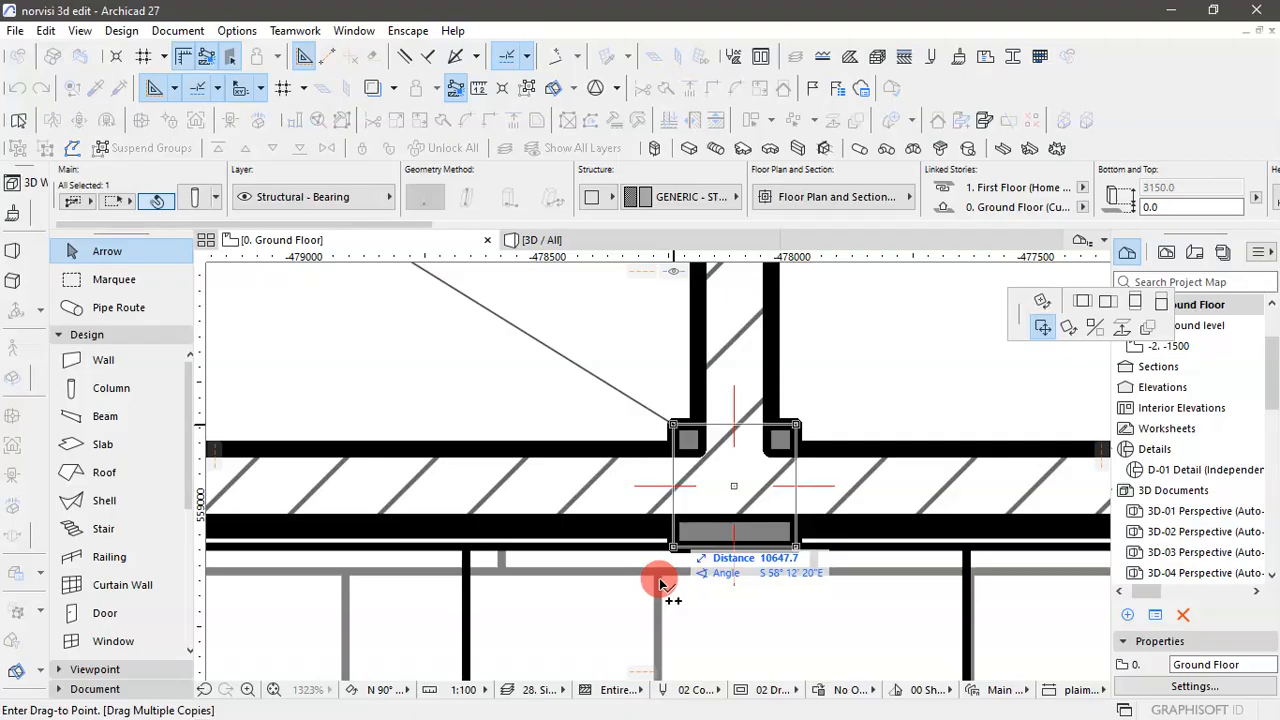
scroll(660, 585, "down", 6)
- Place column copies on the rear wall's outlines at its junctions with the Store 3/Store 4 and stair area/Store 3 walls
scroll(668, 360, "up", 5)
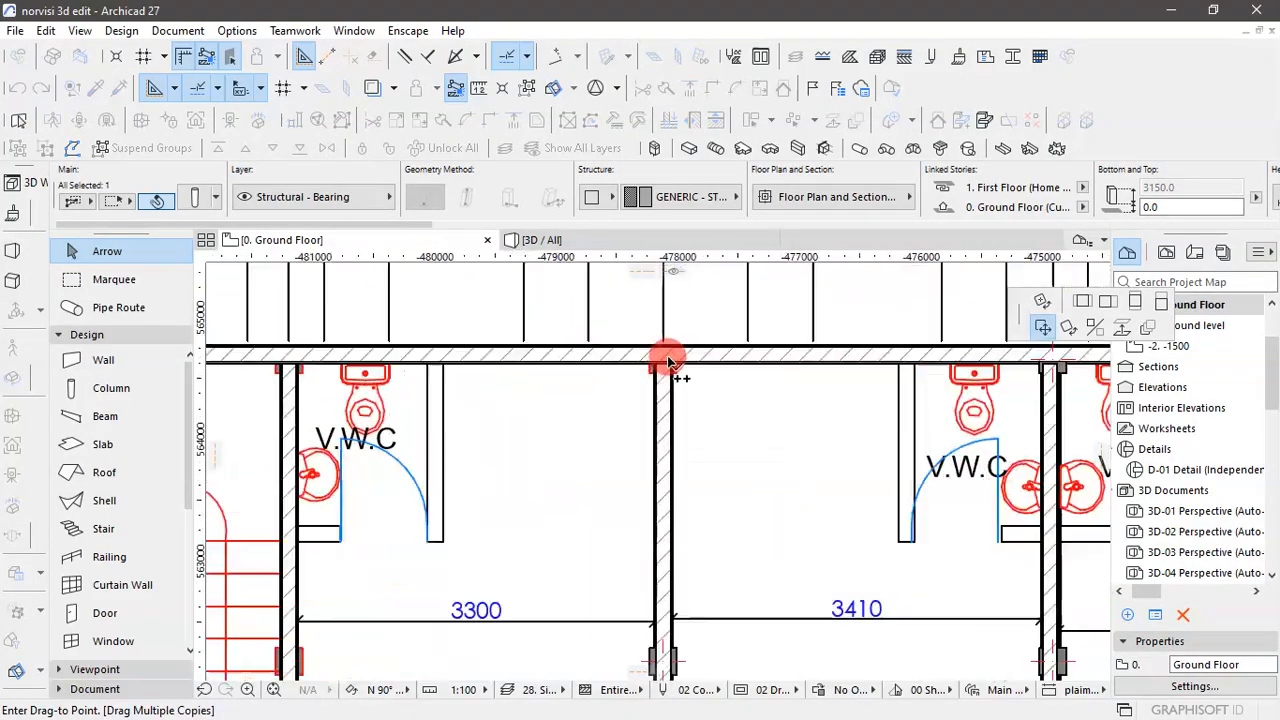
scroll(668, 360, "up", 3)
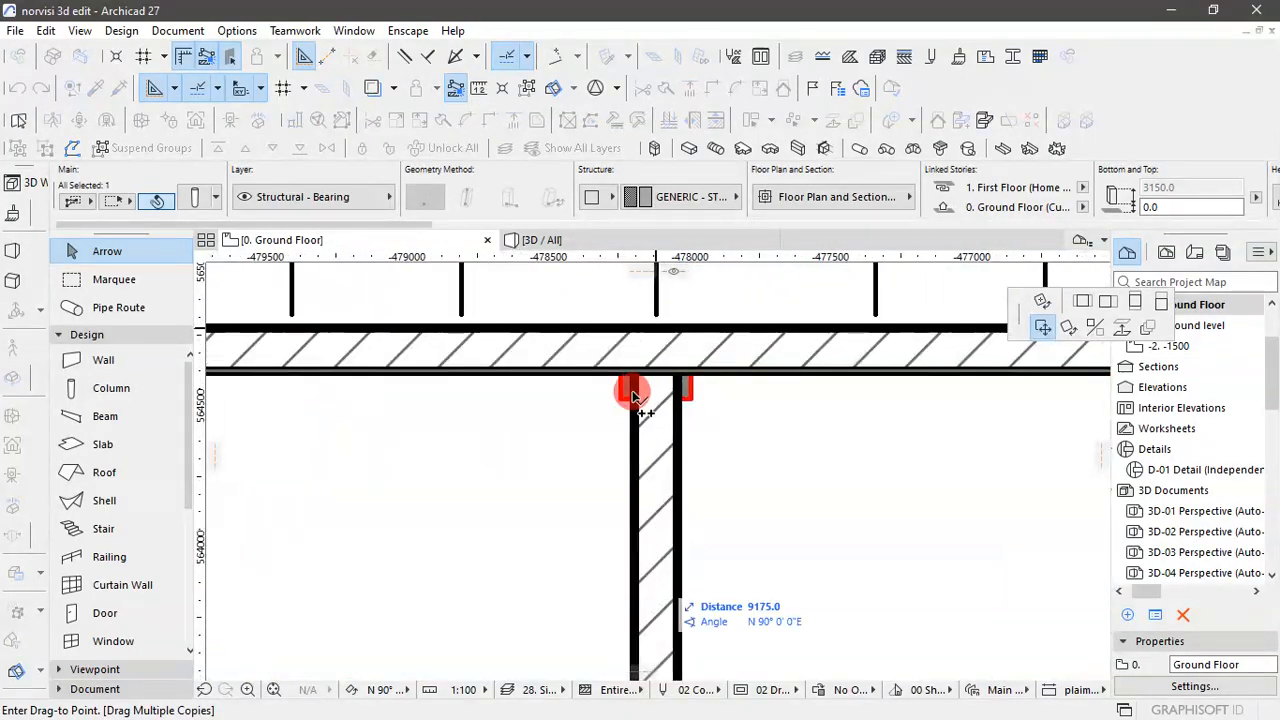
left_click(622, 332)
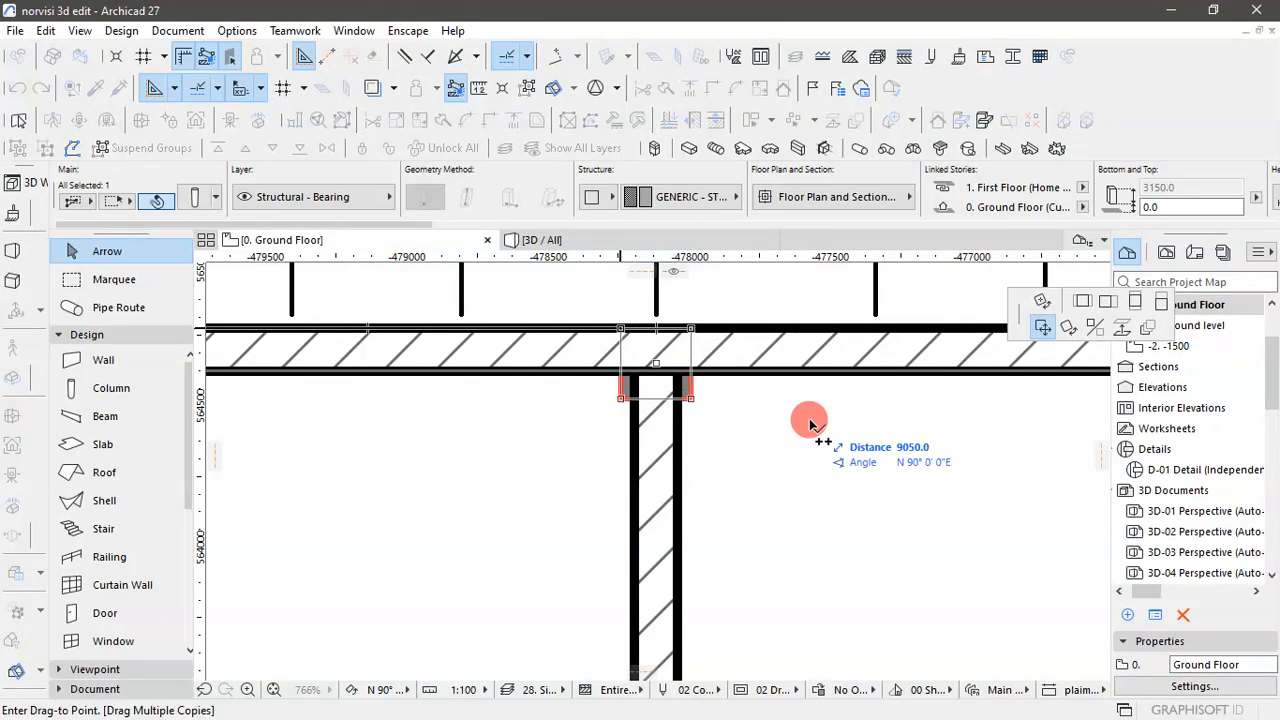
scroll(828, 400, "down", 5)
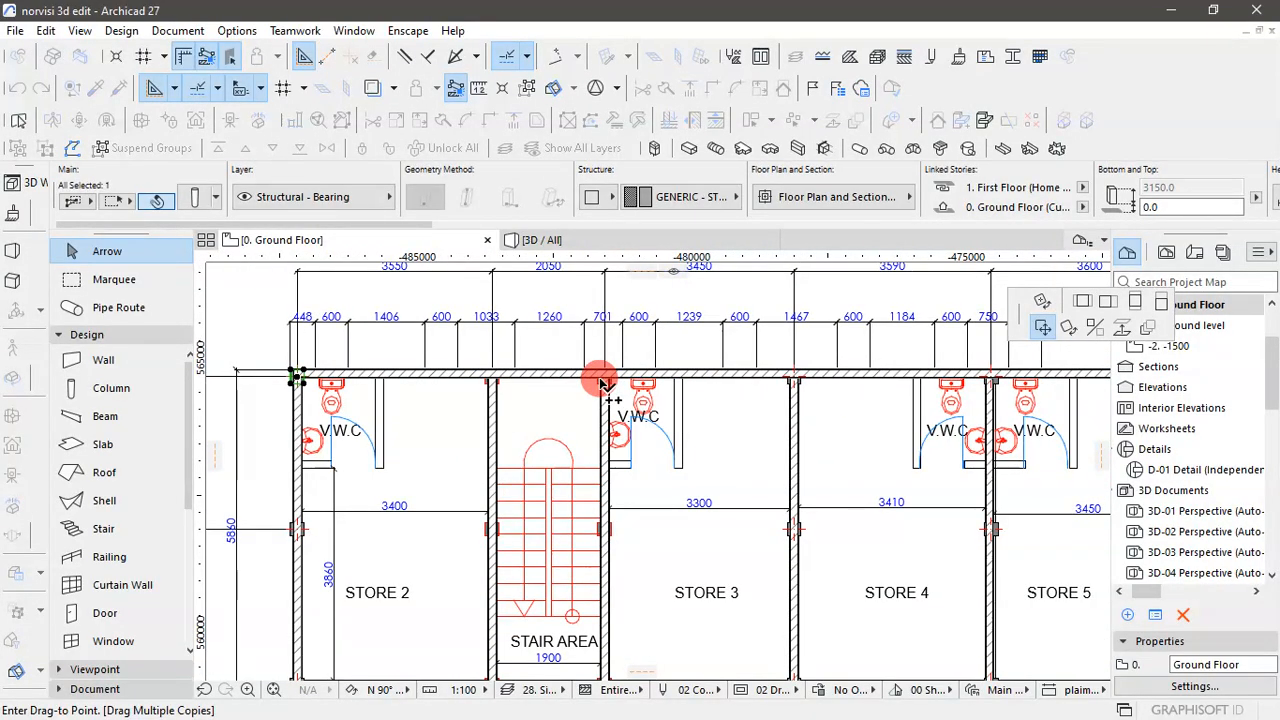
scroll(600, 380, "up", 5)
scroll(600, 383, "up", 1)
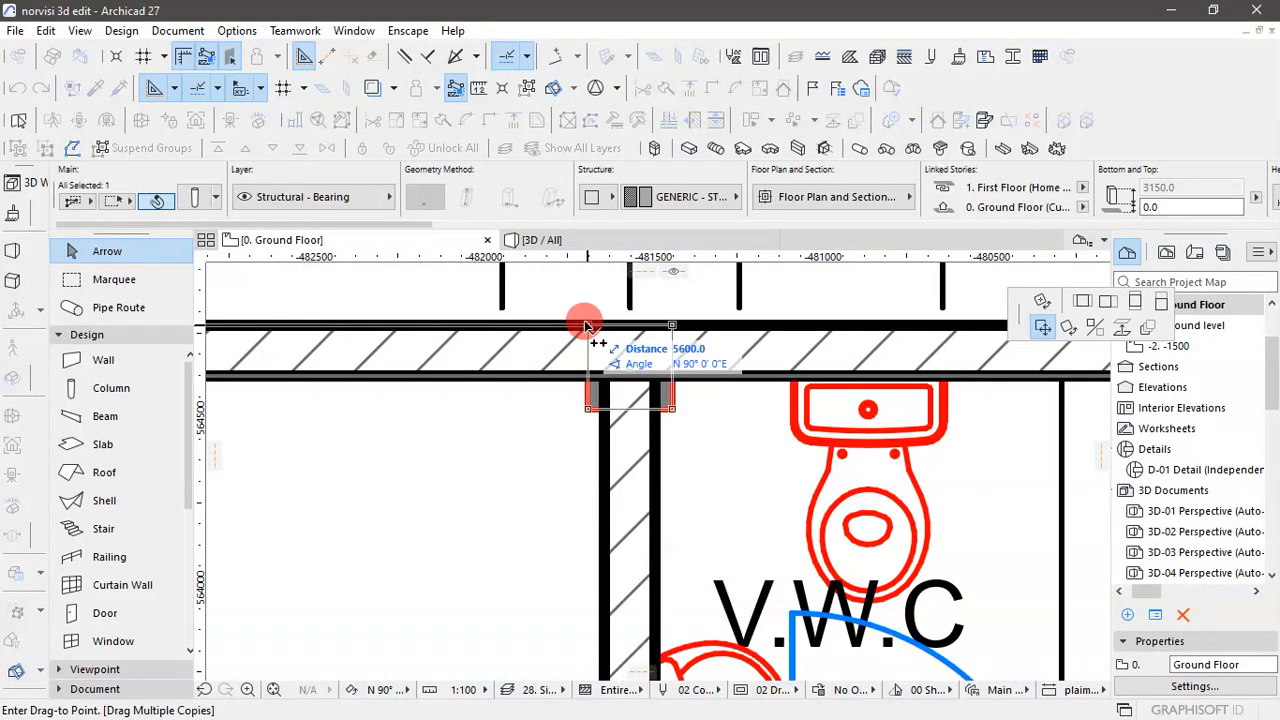
left_click(586, 324)
scroll(586, 316, "down", 3)
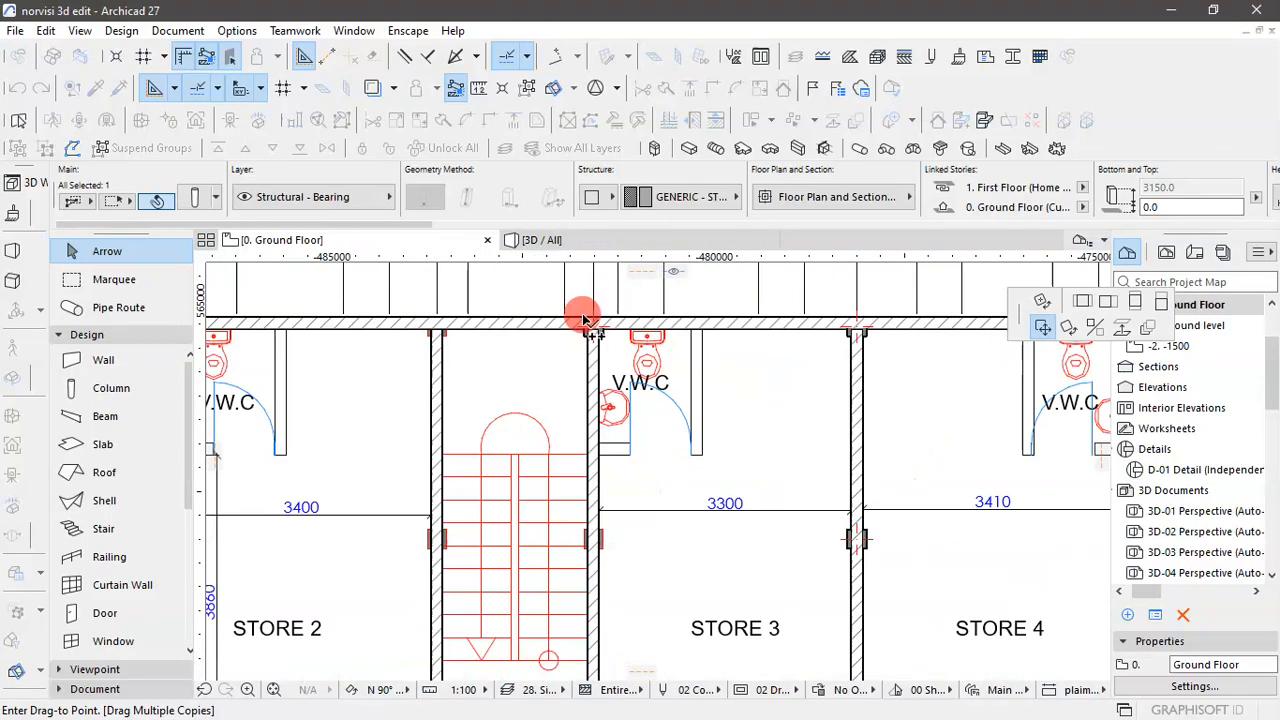
- Place column copies on the outlines midway along the stair area/Store 3 wall and at its corridor end
scroll(592, 510, "up", 5)
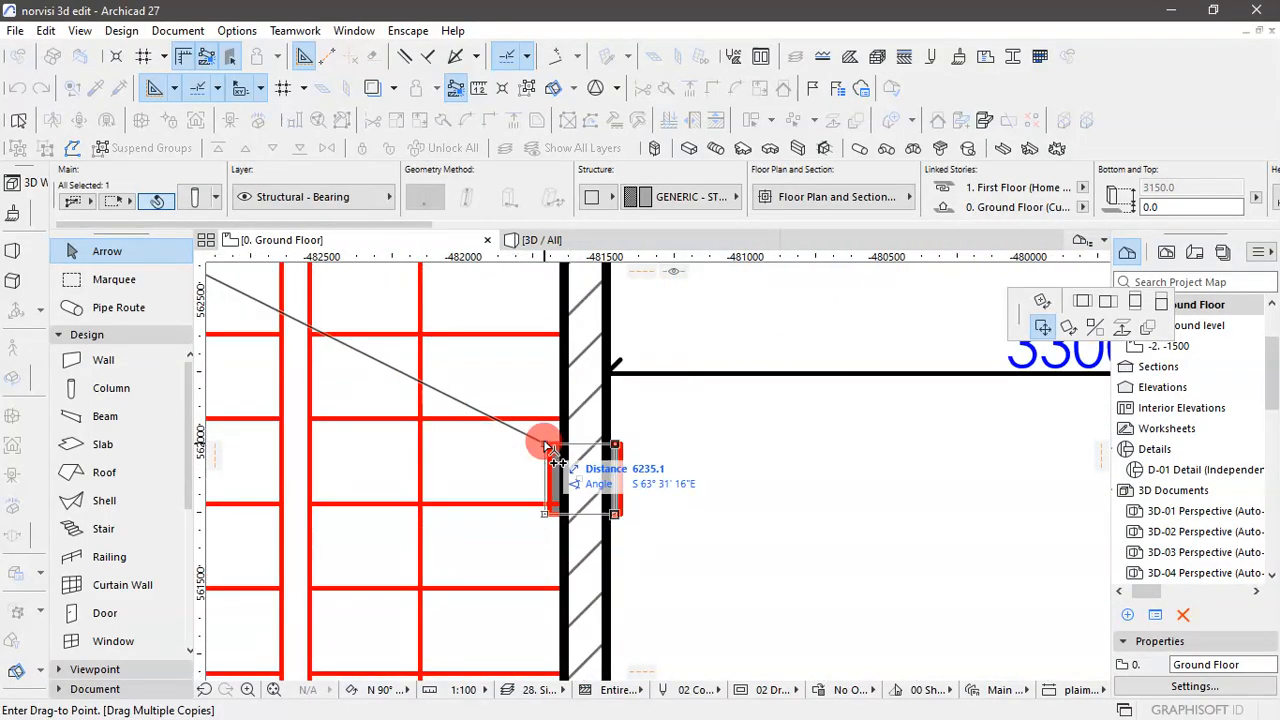
left_click(548, 447)
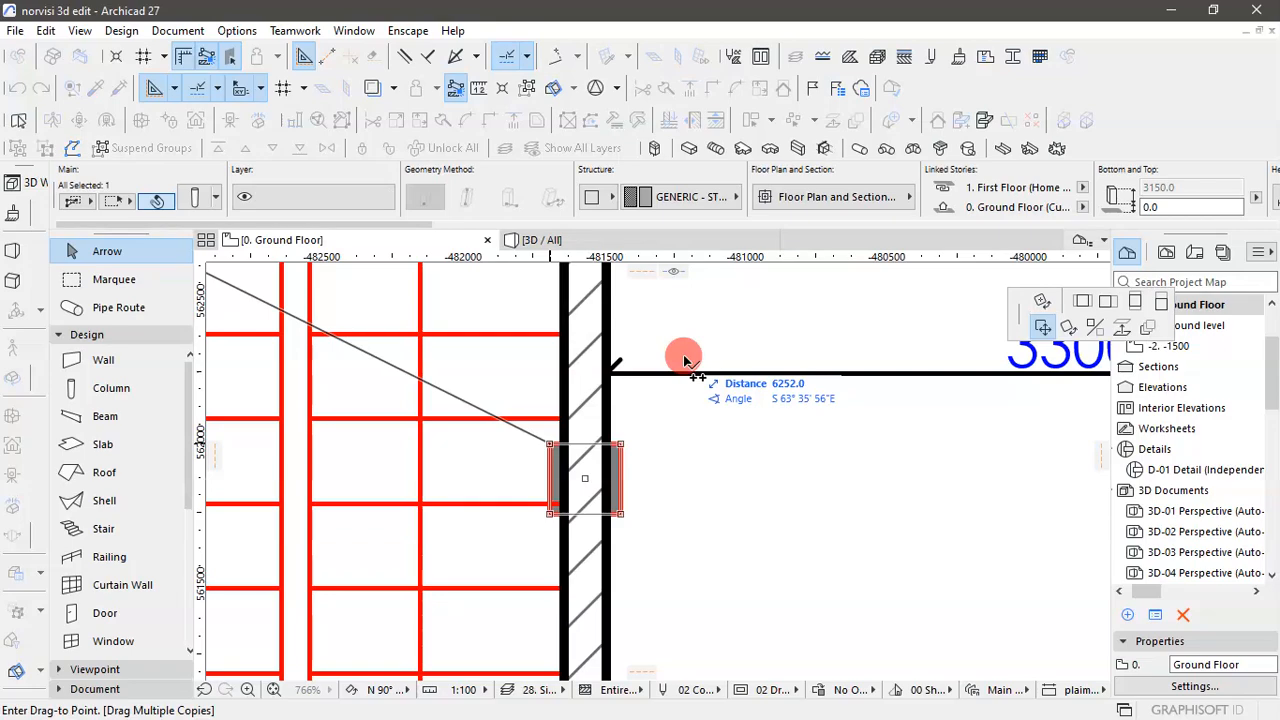
scroll(676, 340, "down", 3)
scroll(651, 434, "down", 3)
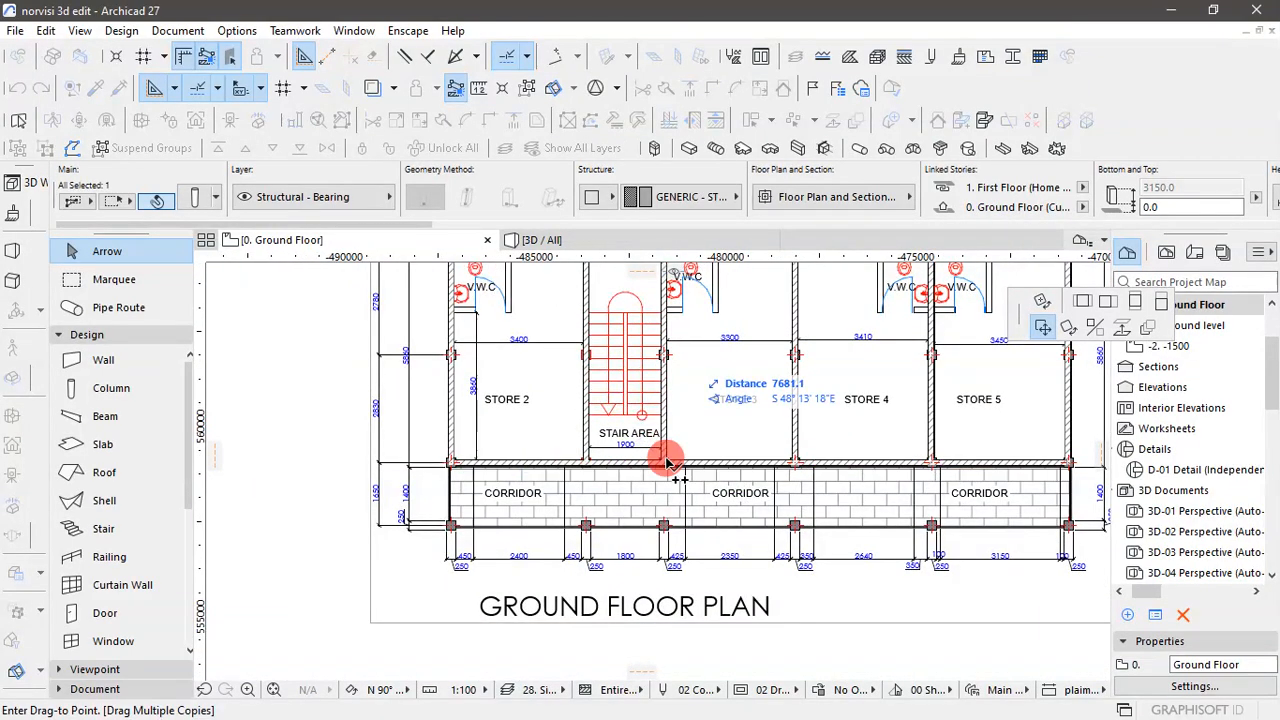
scroll(663, 463, "up", 6)
left_click(636, 451)
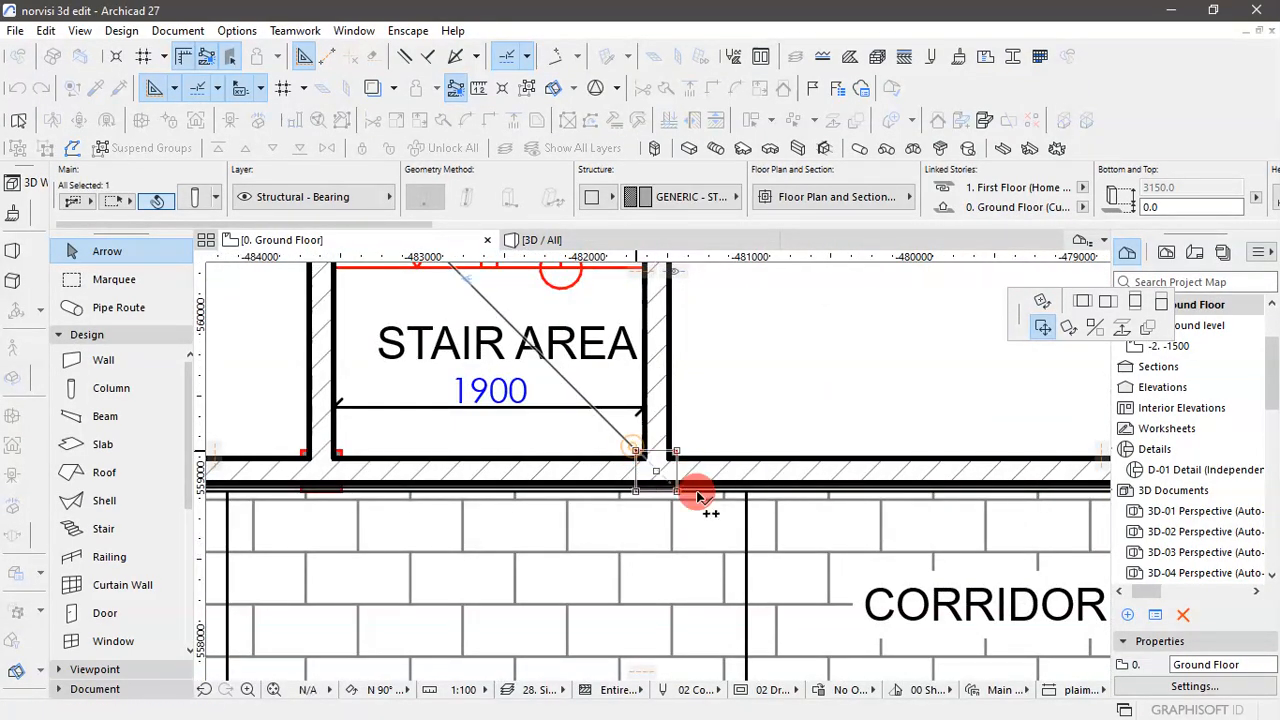
- Place column copies on the three outlines of the Store 2/stair area wall: at the corridor end, midway and at the rear wall
left_click(301, 453)
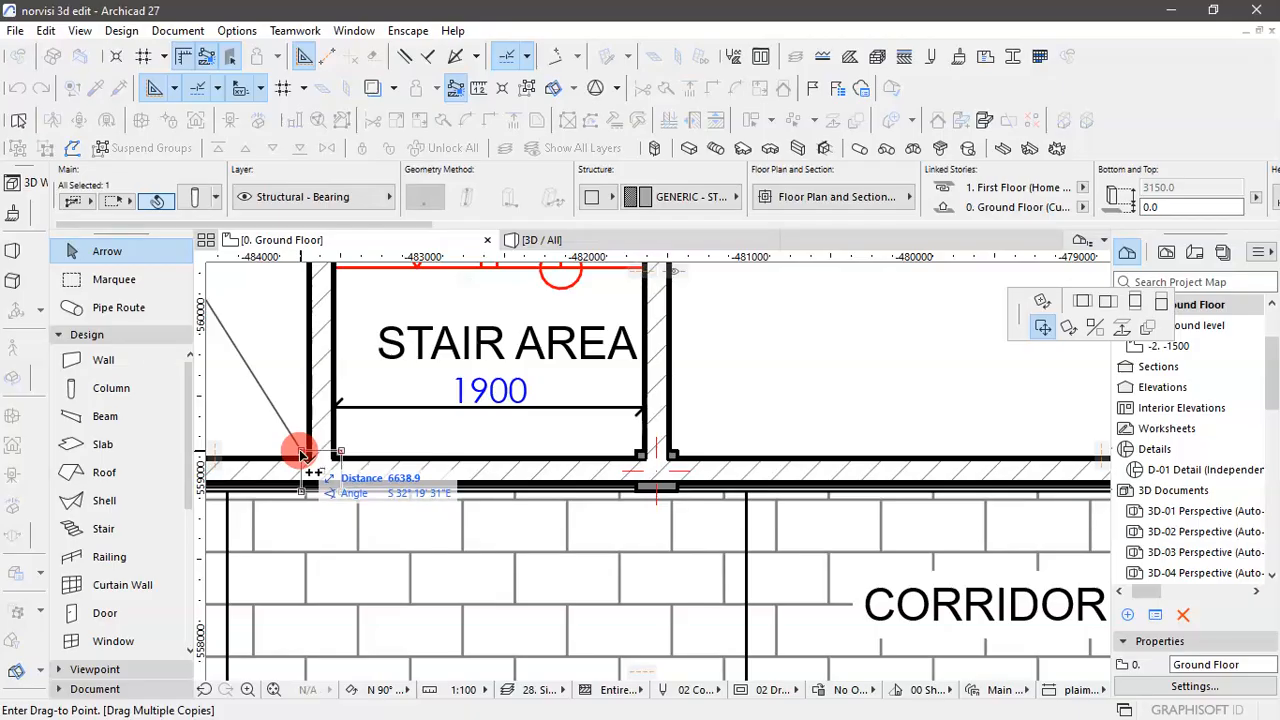
scroll(580, 550, "down", 6)
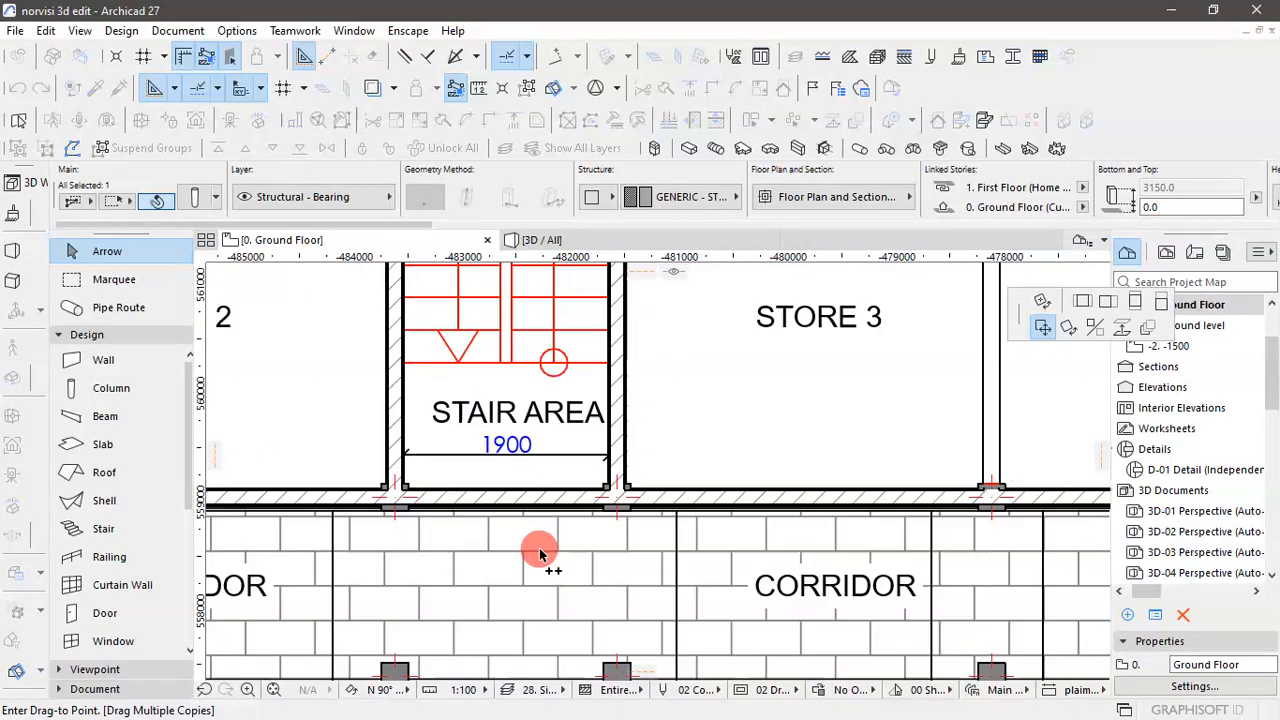
scroll(487, 412, "up", 8)
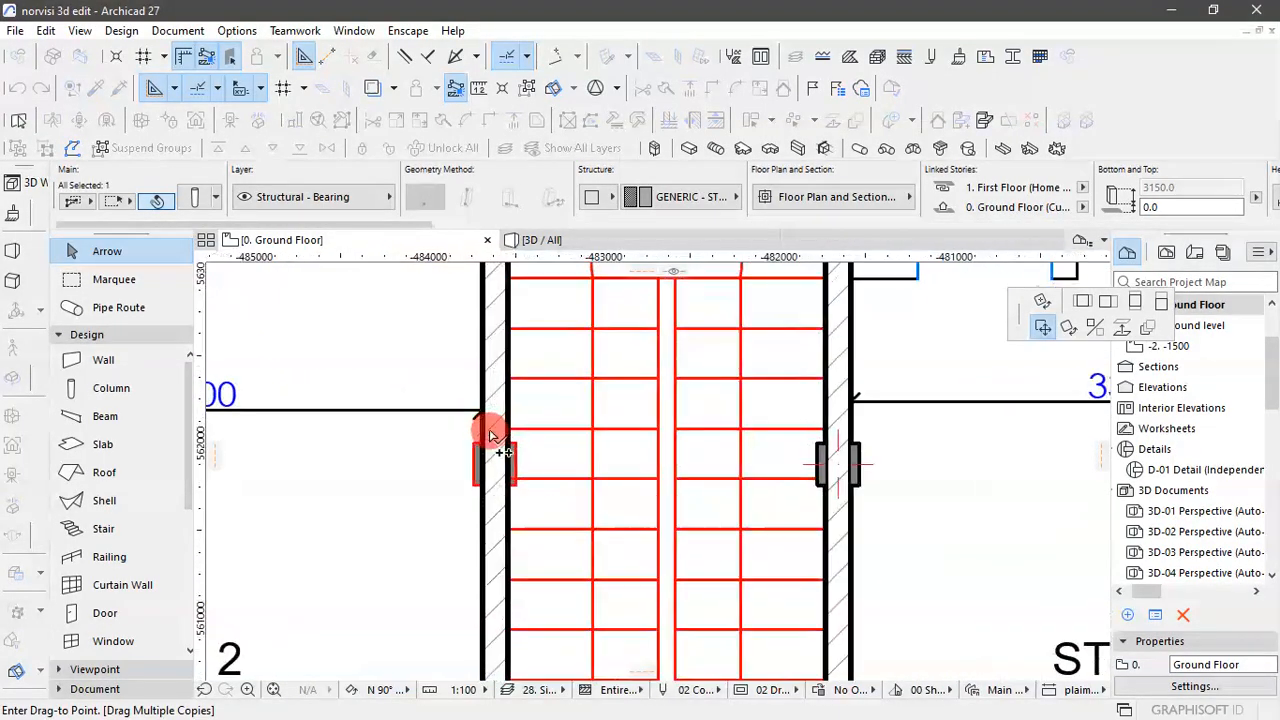
left_click(462, 453)
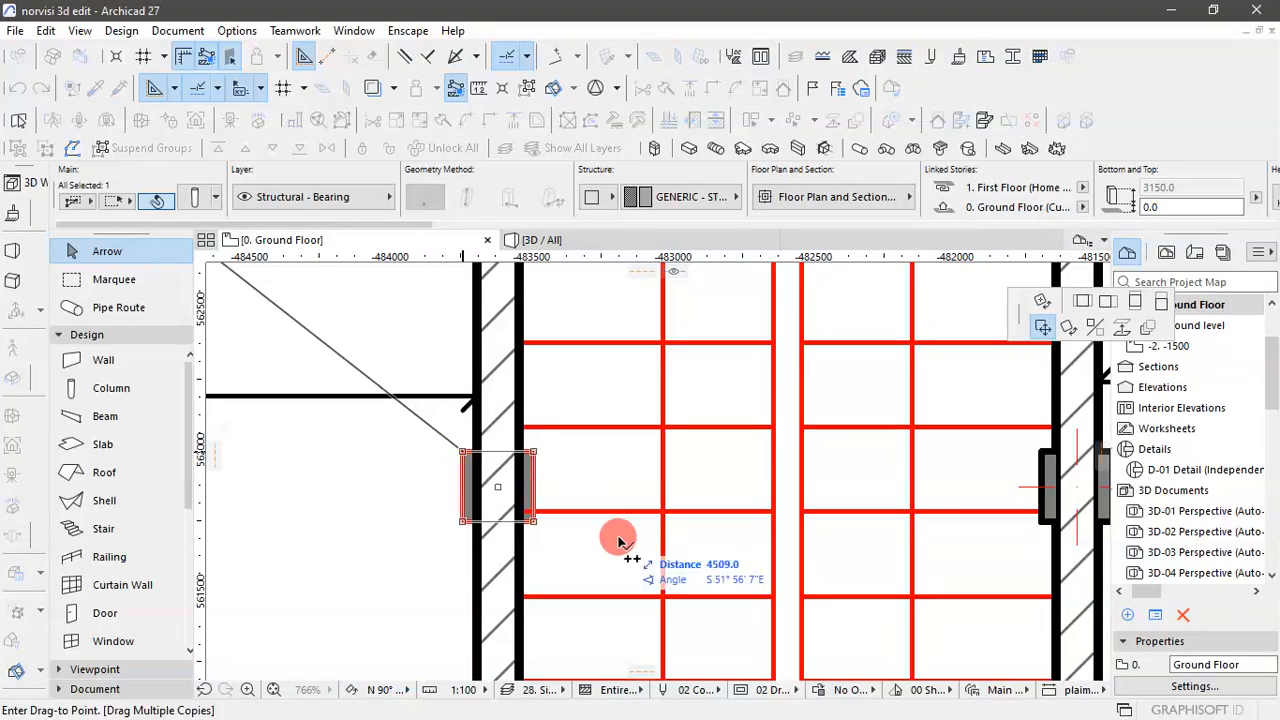
scroll(610, 543, "down", 5)
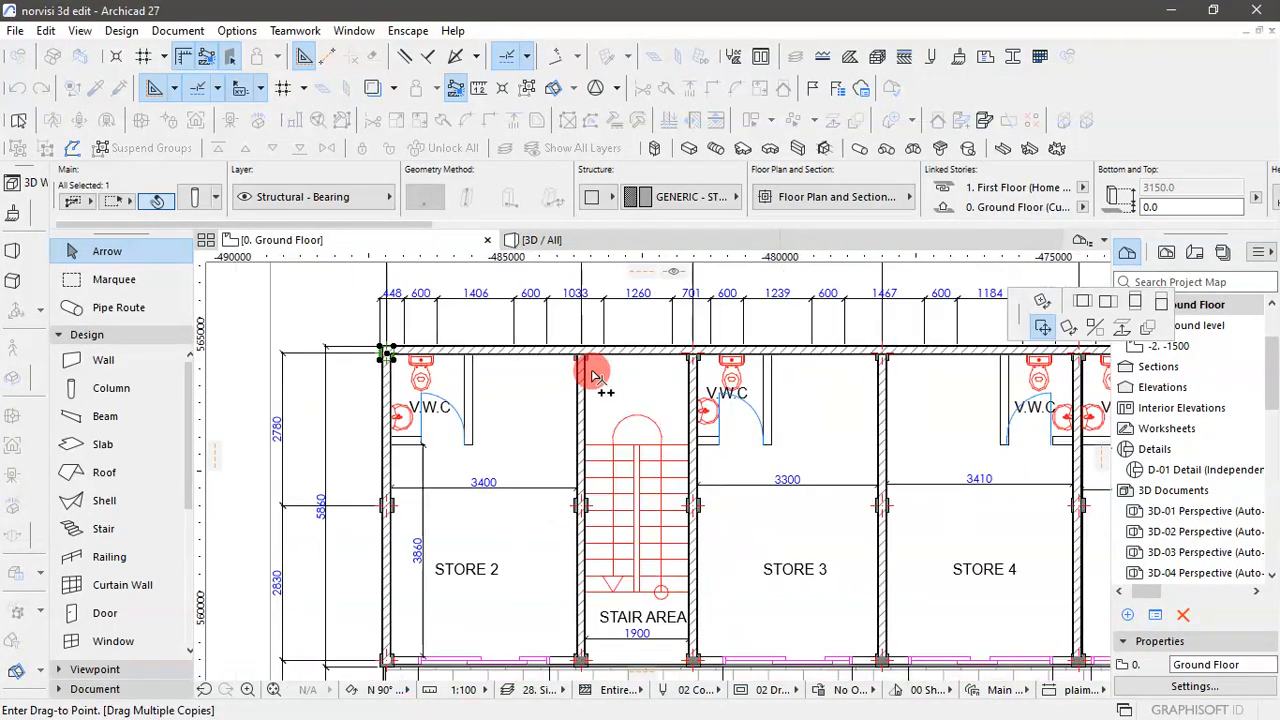
scroll(586, 354, "up", 6)
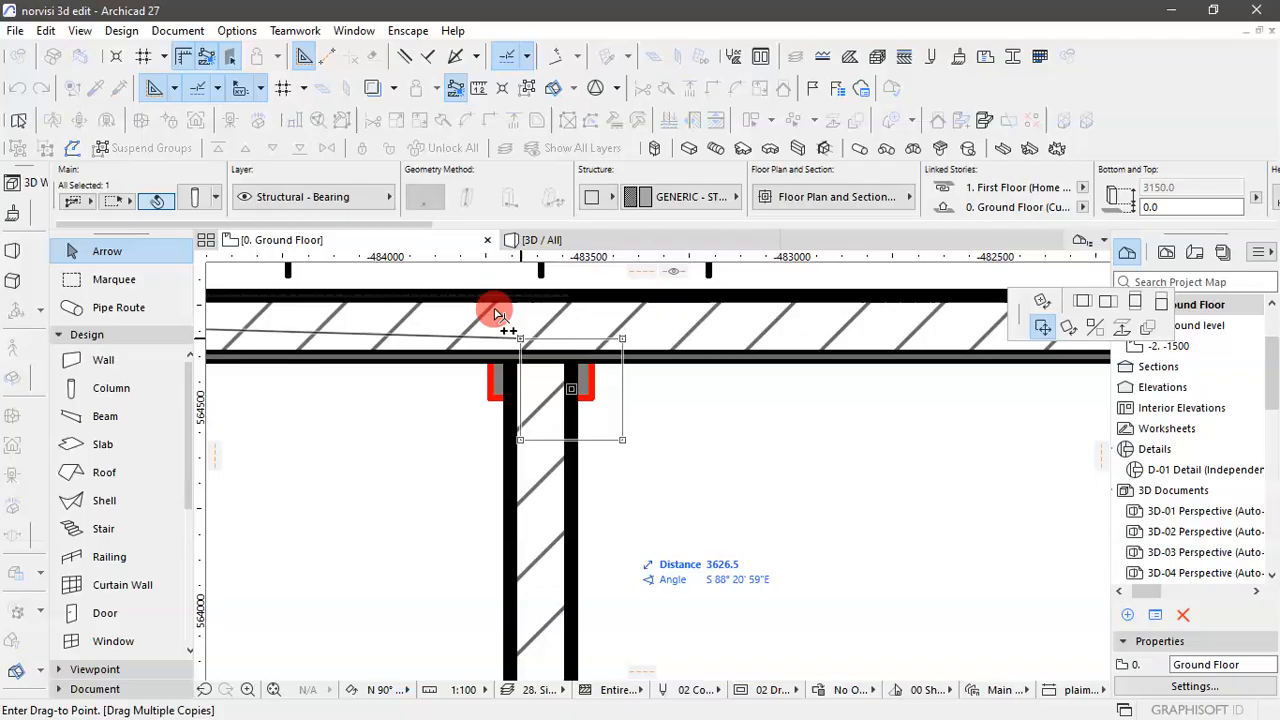
left_click(490, 297)
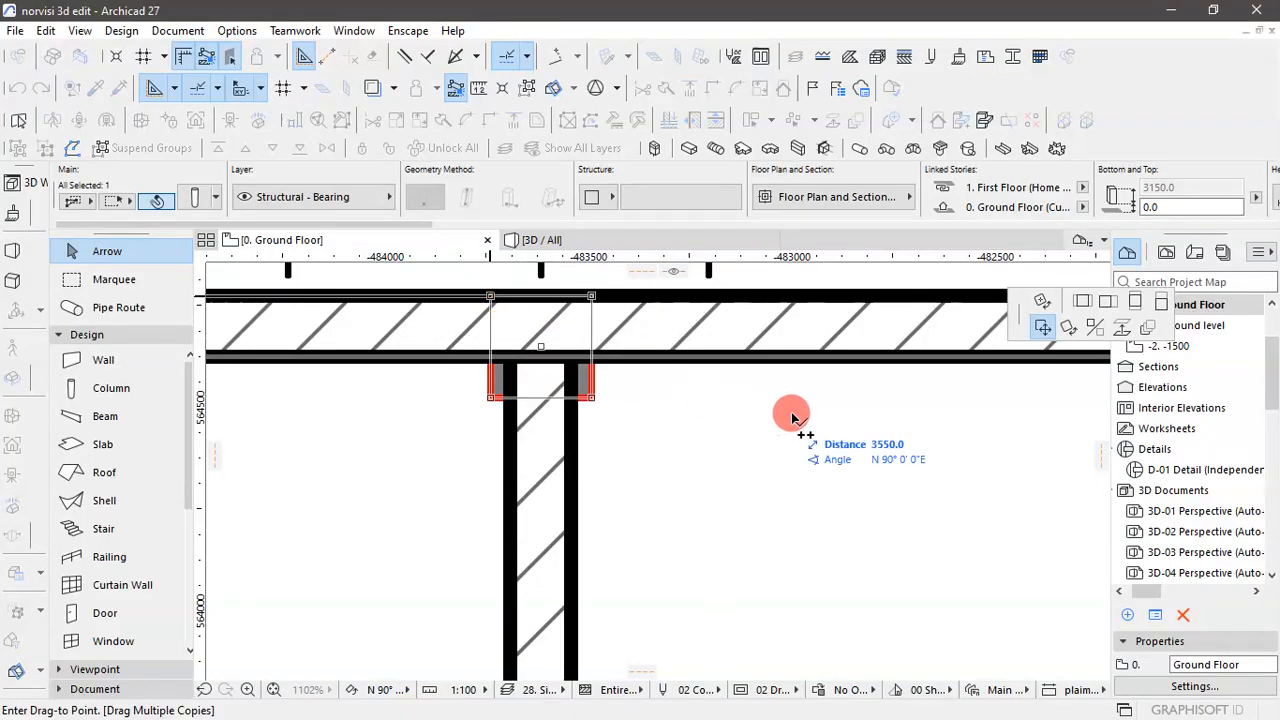
scroll(790, 377, "down", 3)
scroll(790, 377, "down", 3)
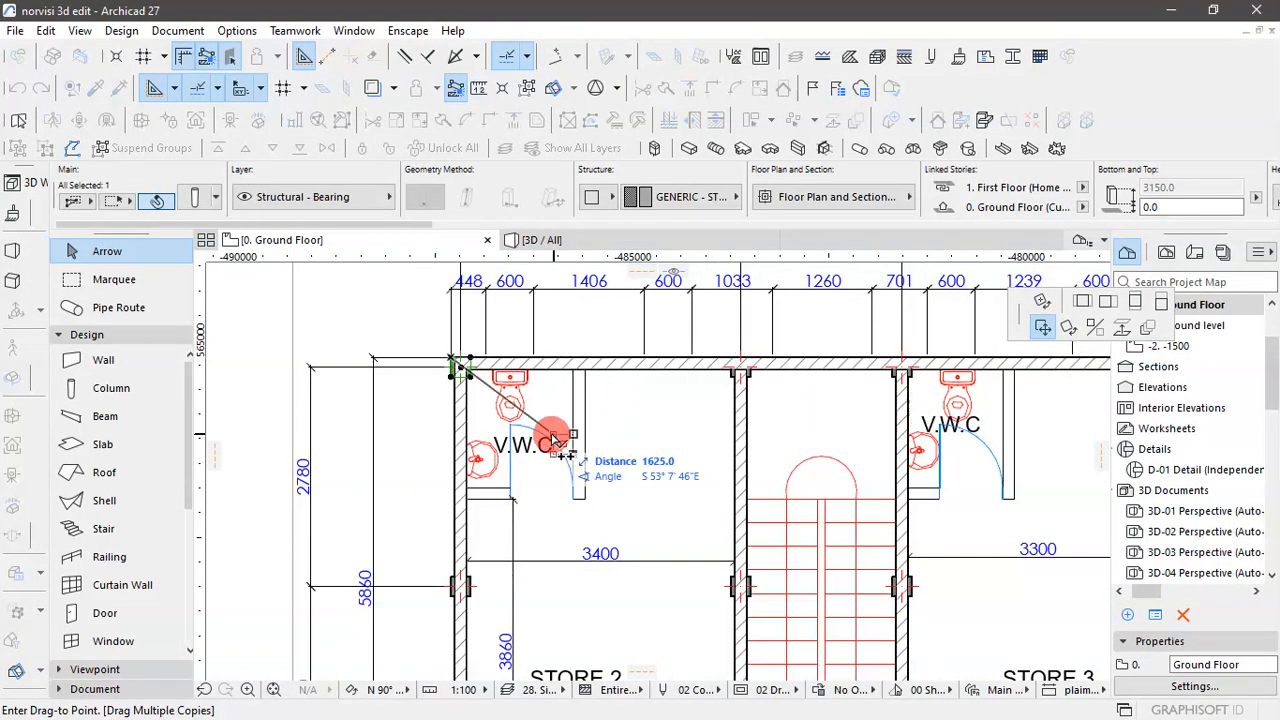
- Place a column copy at the corridor end of the Store 2/stair area wall and end the multiple-copy operation
scroll(560, 430, "down", 4)
scroll(606, 514, "up", 5)
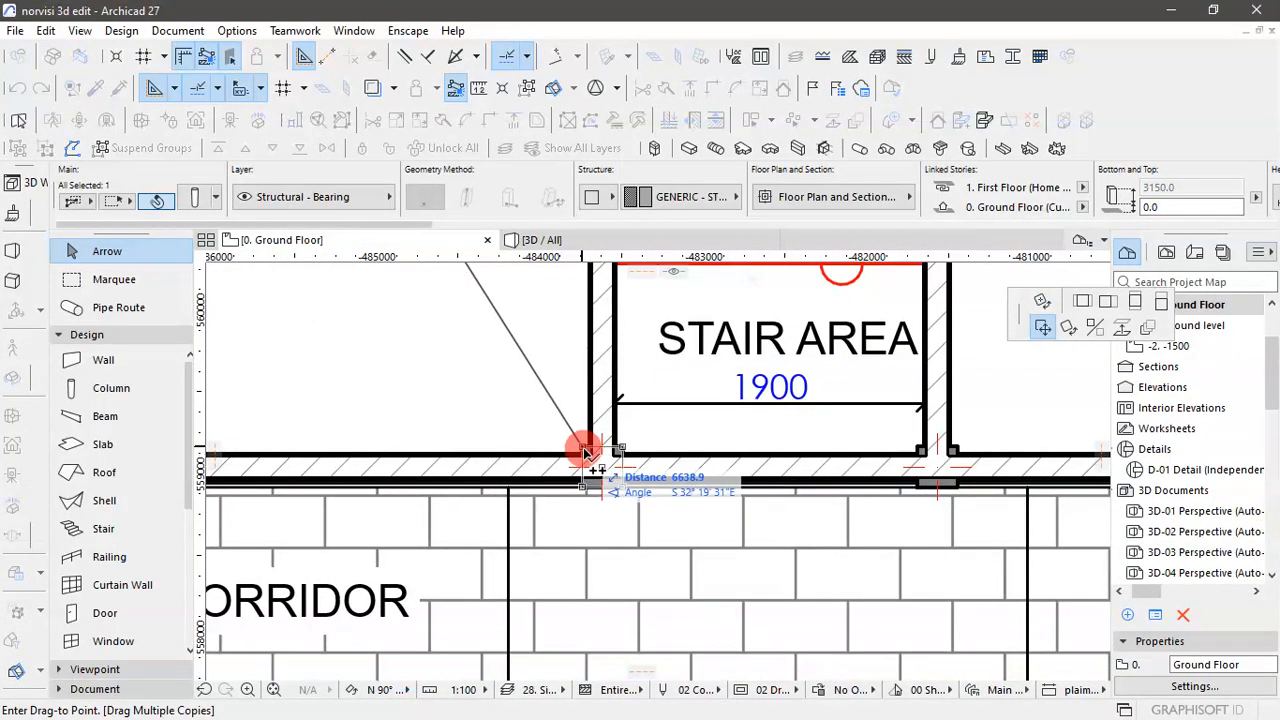
left_click(590, 455)
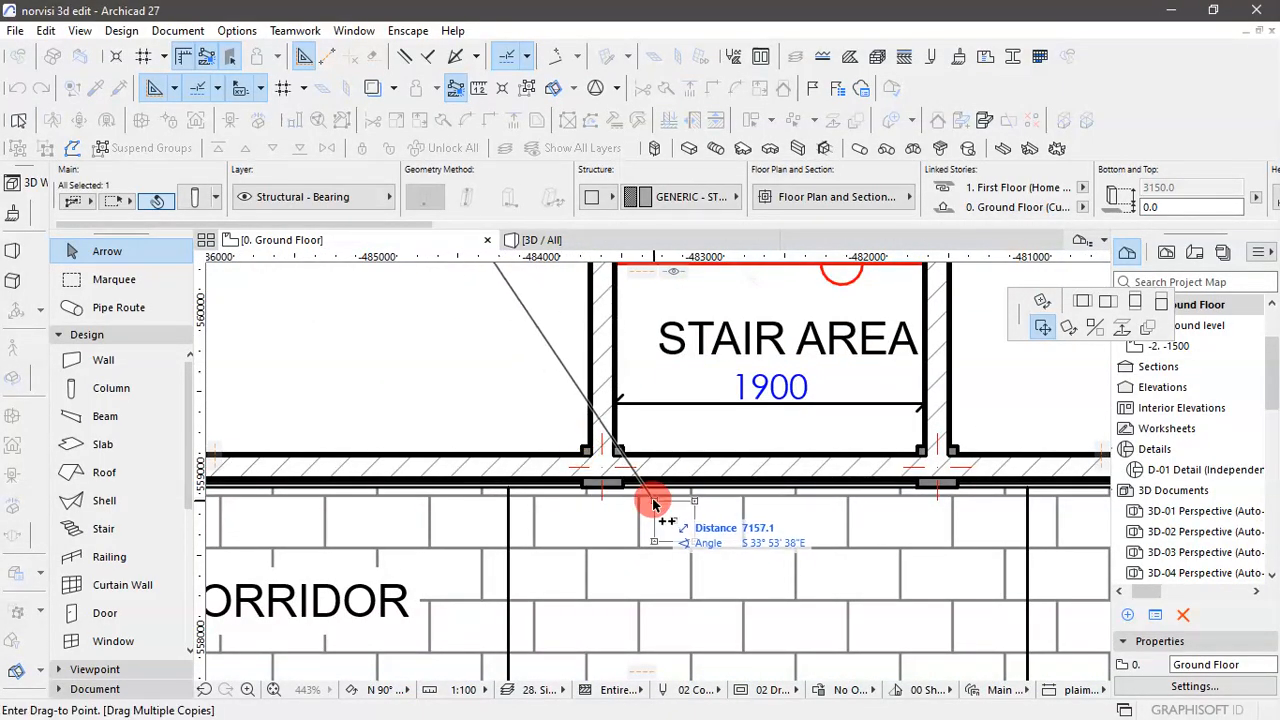
scroll(660, 515, "down", 5)
key("Escape")
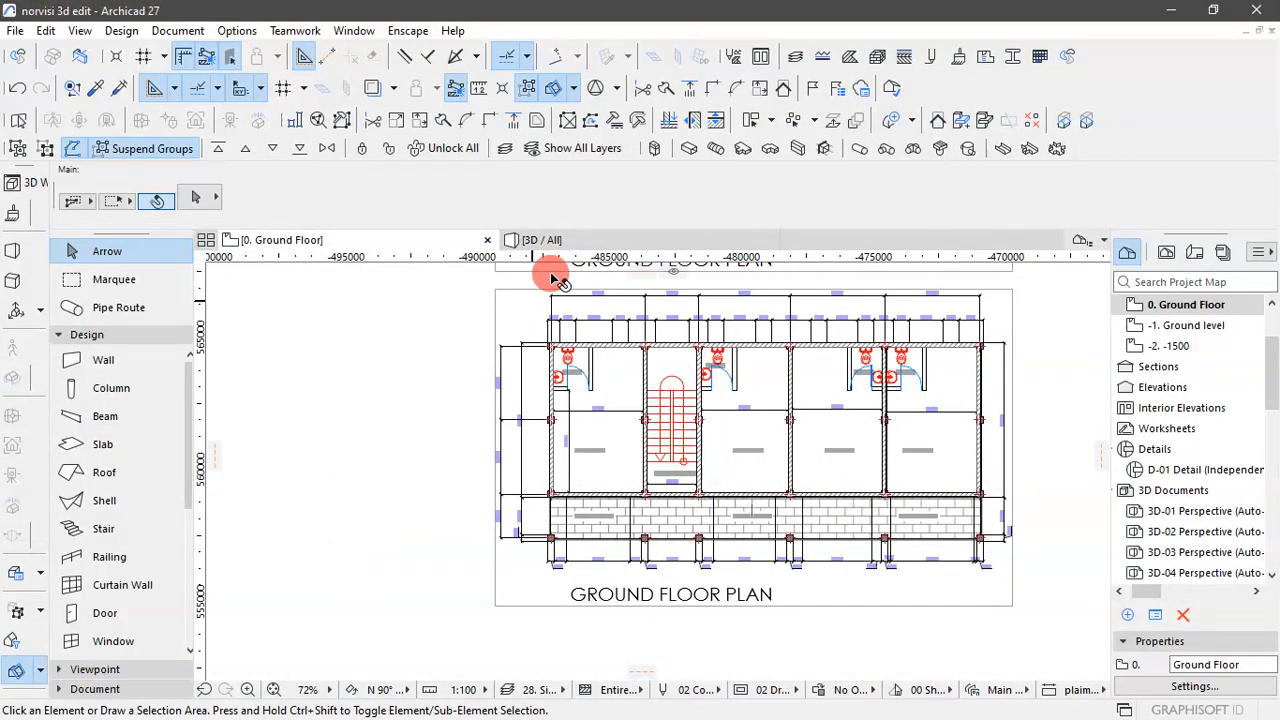
- Examine the copied columns in 3D from the corridor side and the end wall, checking where their bases meet the ground
left_click(558, 242)
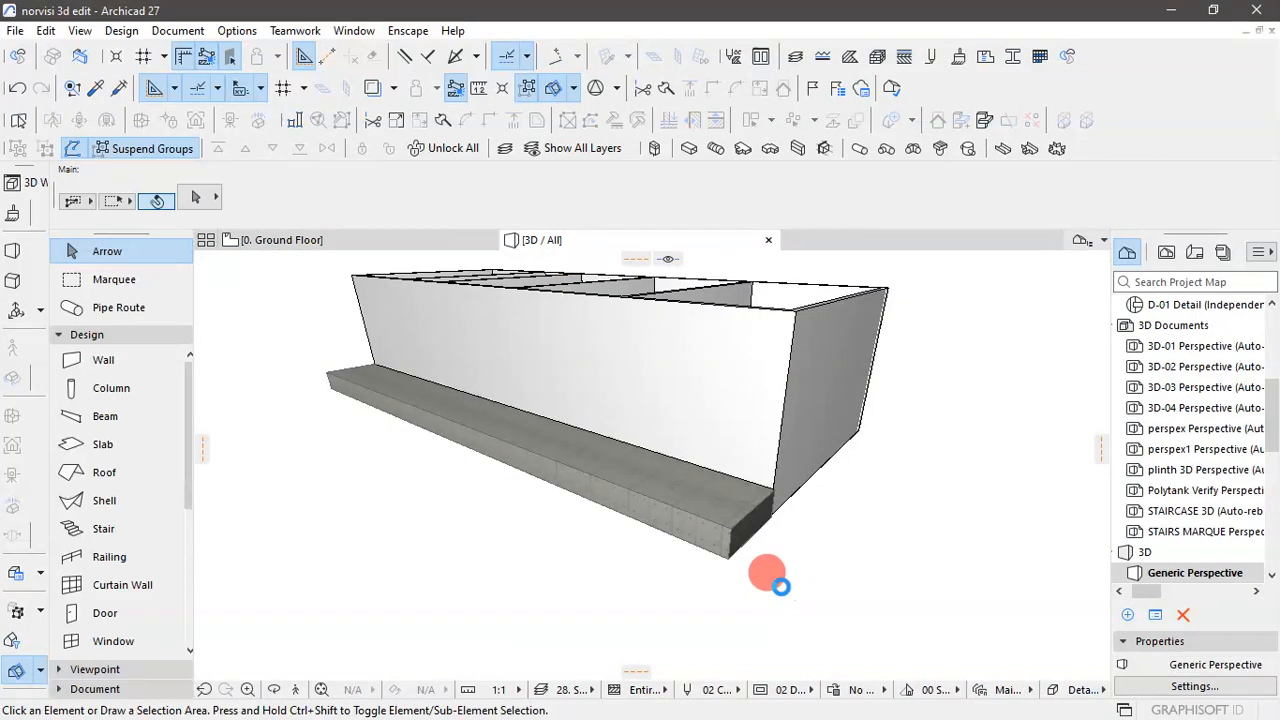
left_click(782, 590)
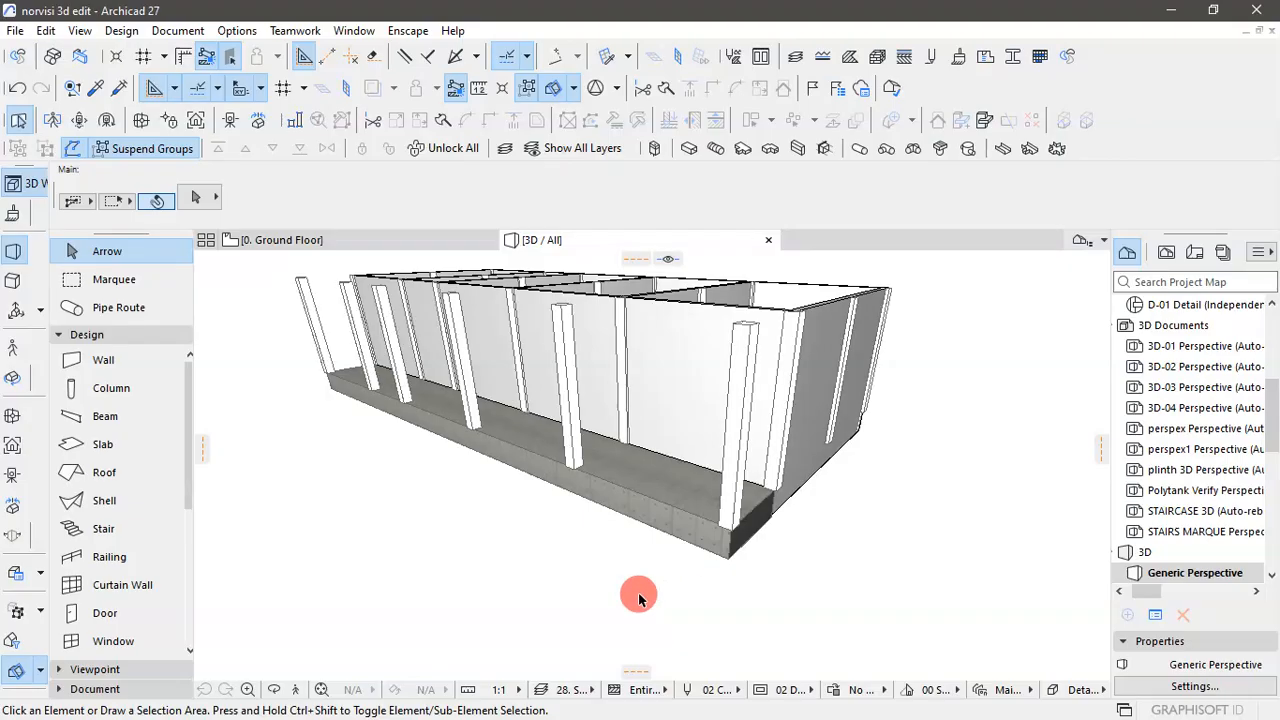
middle_click_drag(639, 594, 640, 600, "shift")
scroll(750, 427, "up", 3)
scroll(750, 427, "down", 4)
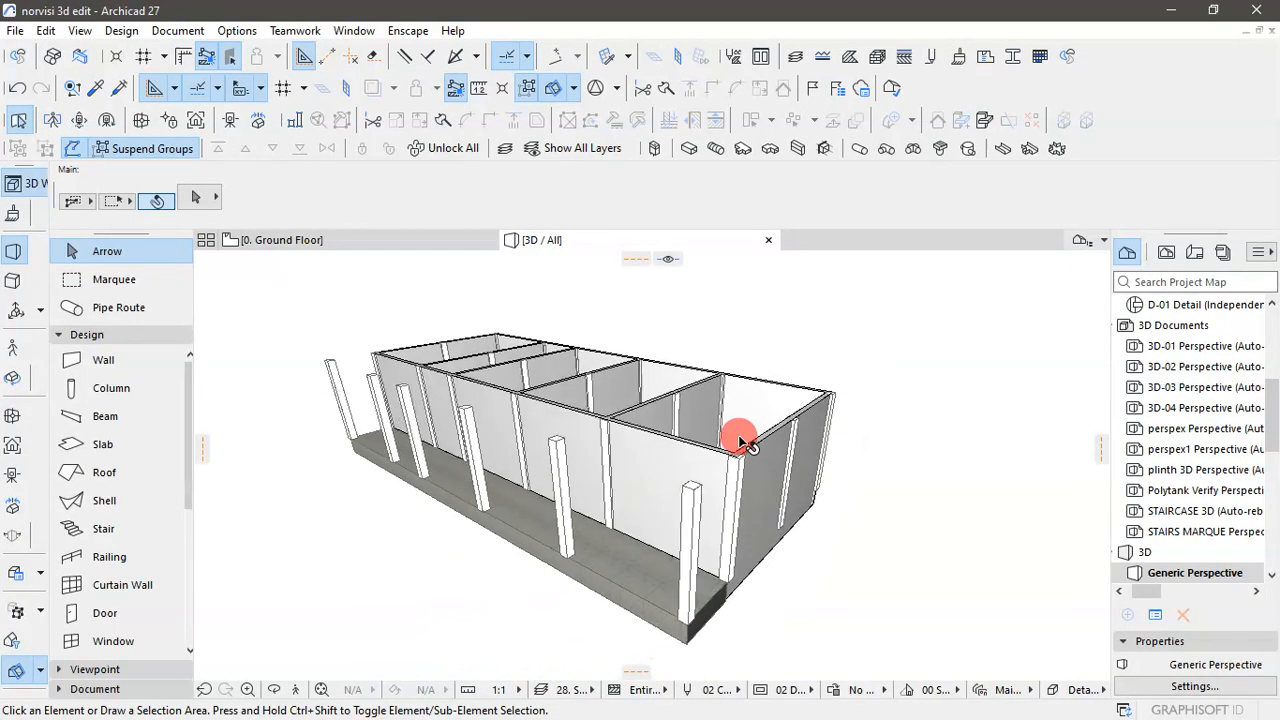
scroll(800, 575, "up", 3)
scroll(777, 557, "down", 3)
scroll(777, 557, "down", 2)
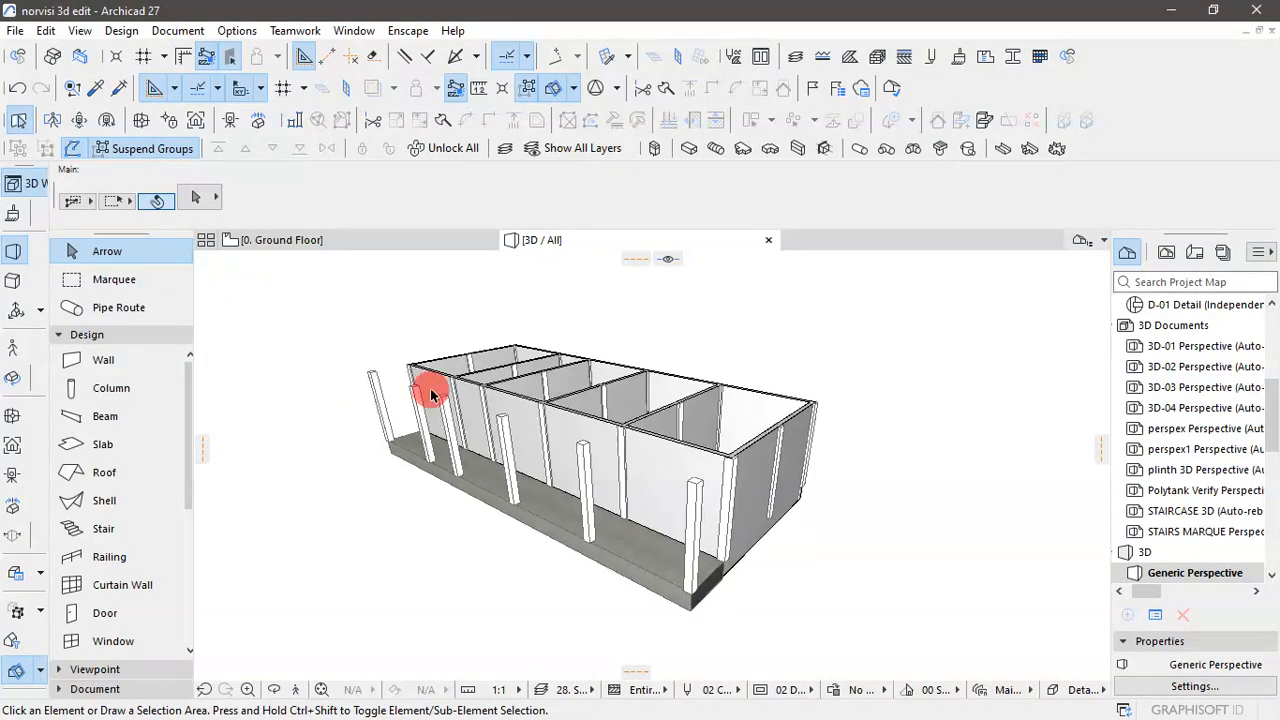
middle_click_drag(556, 523, 690, 512, "shift")
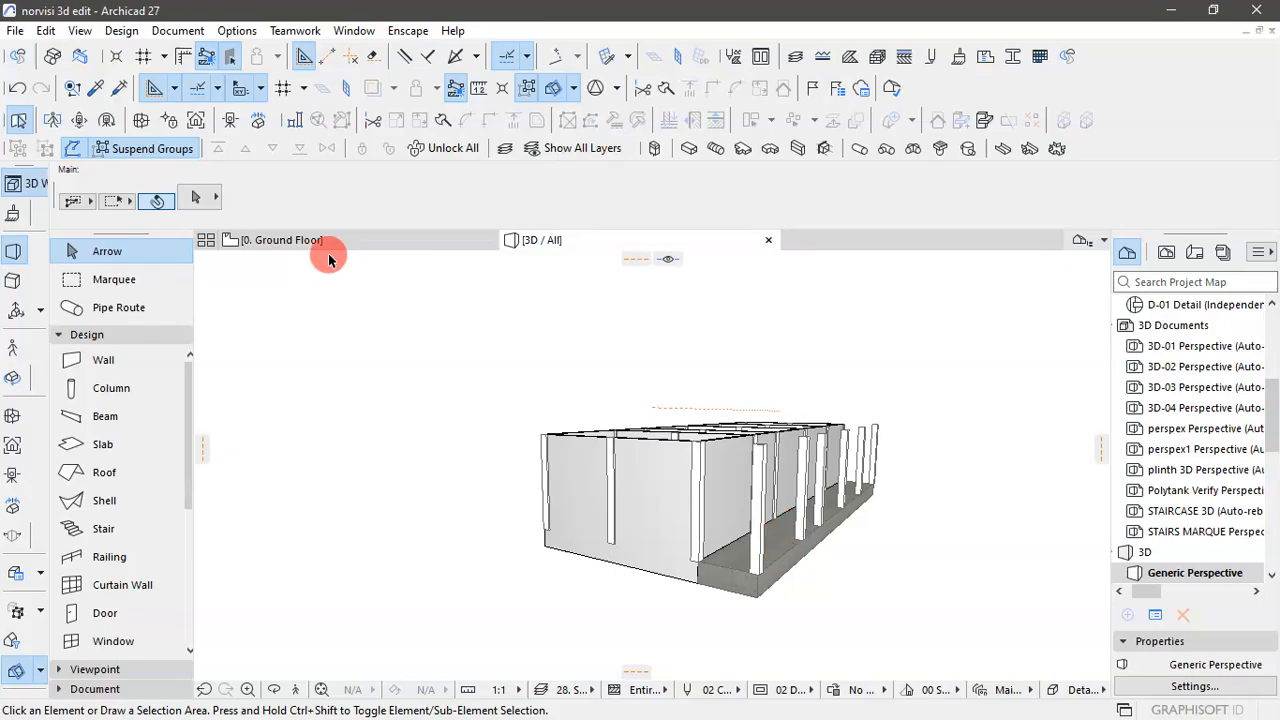
left_click(328, 250)
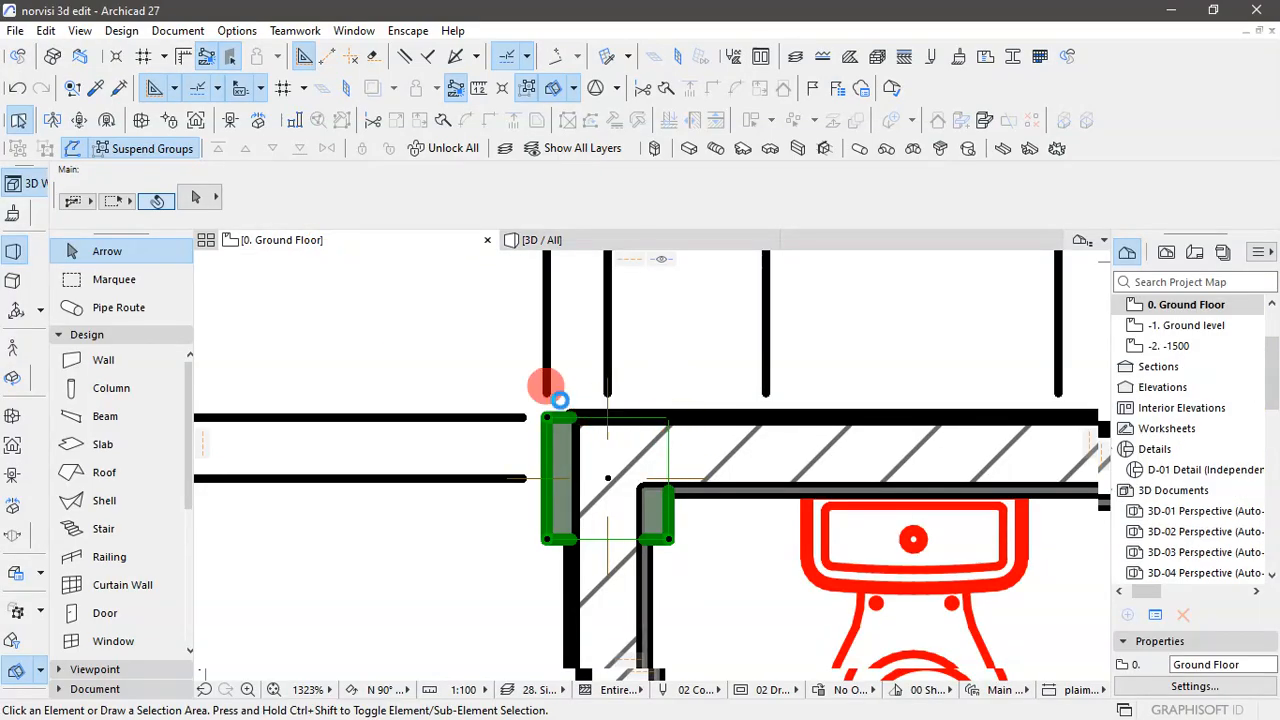
left_click(548, 240)
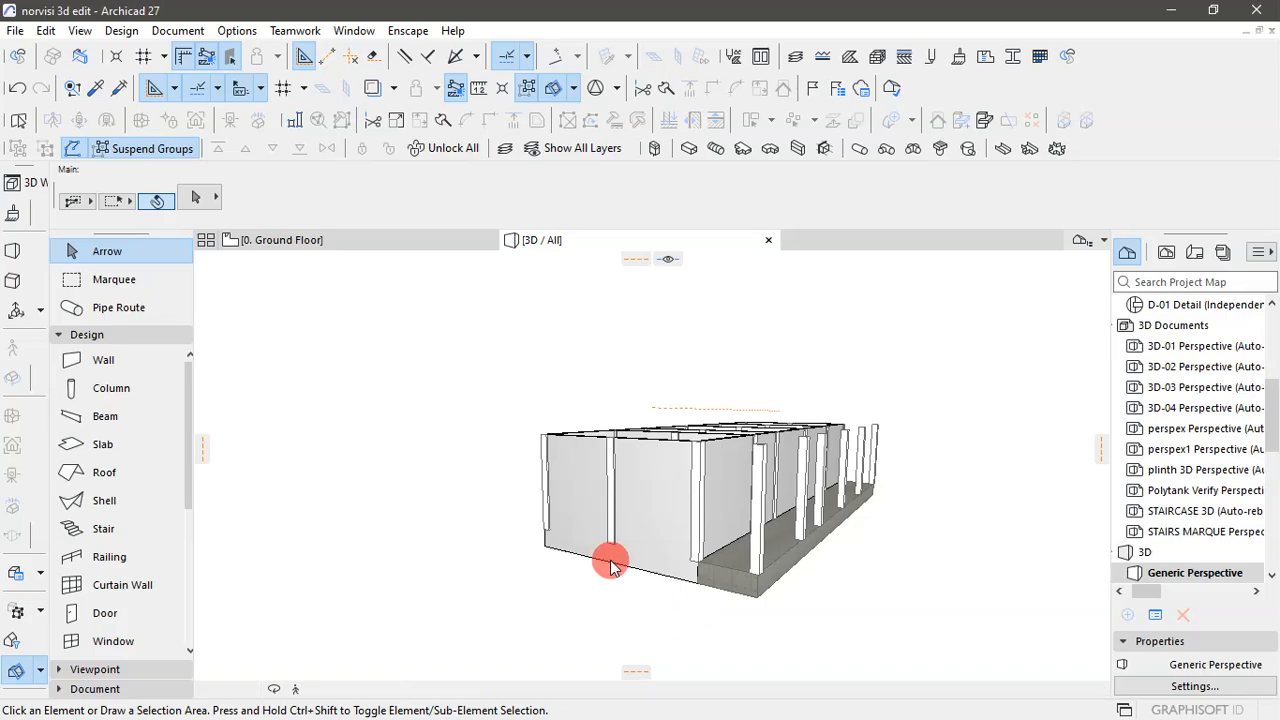
middle_click_drag(609, 558, 614, 538, "shift")
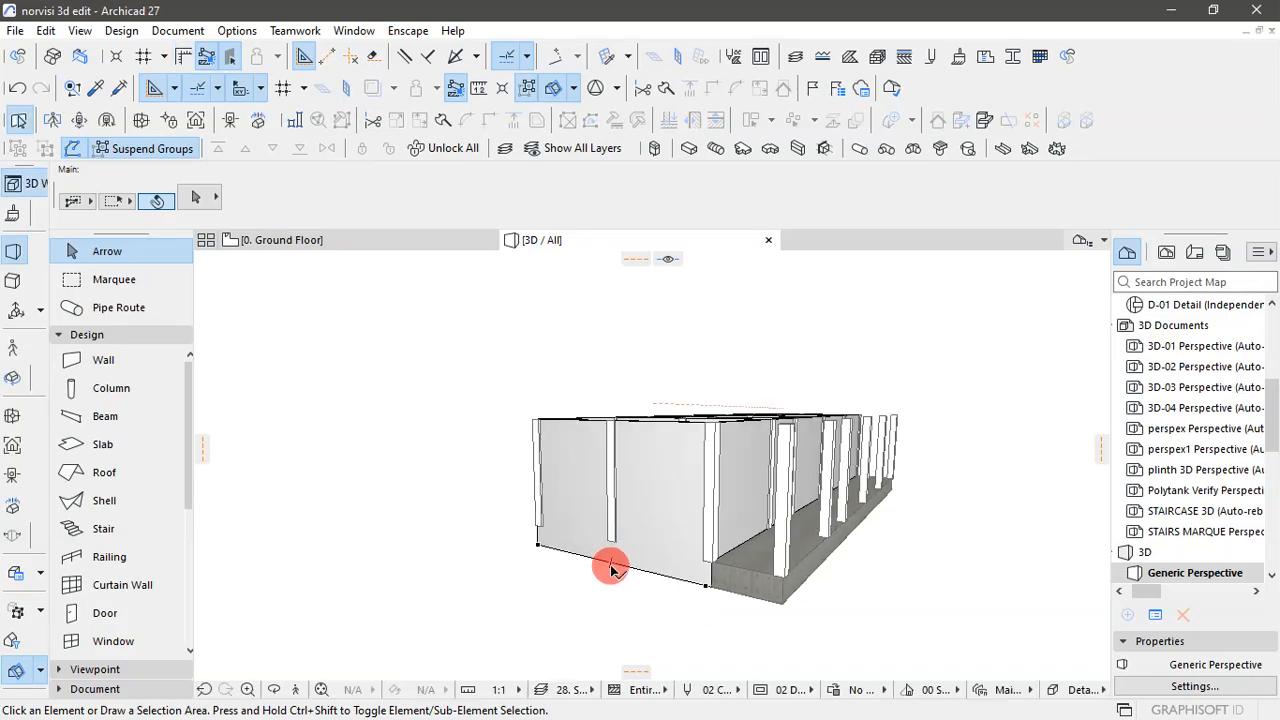
- On the ground floor plan, set all columns' home story to -1. Ground level and their top link to 1. First Floor (Home + 2)
left_click(362, 243)
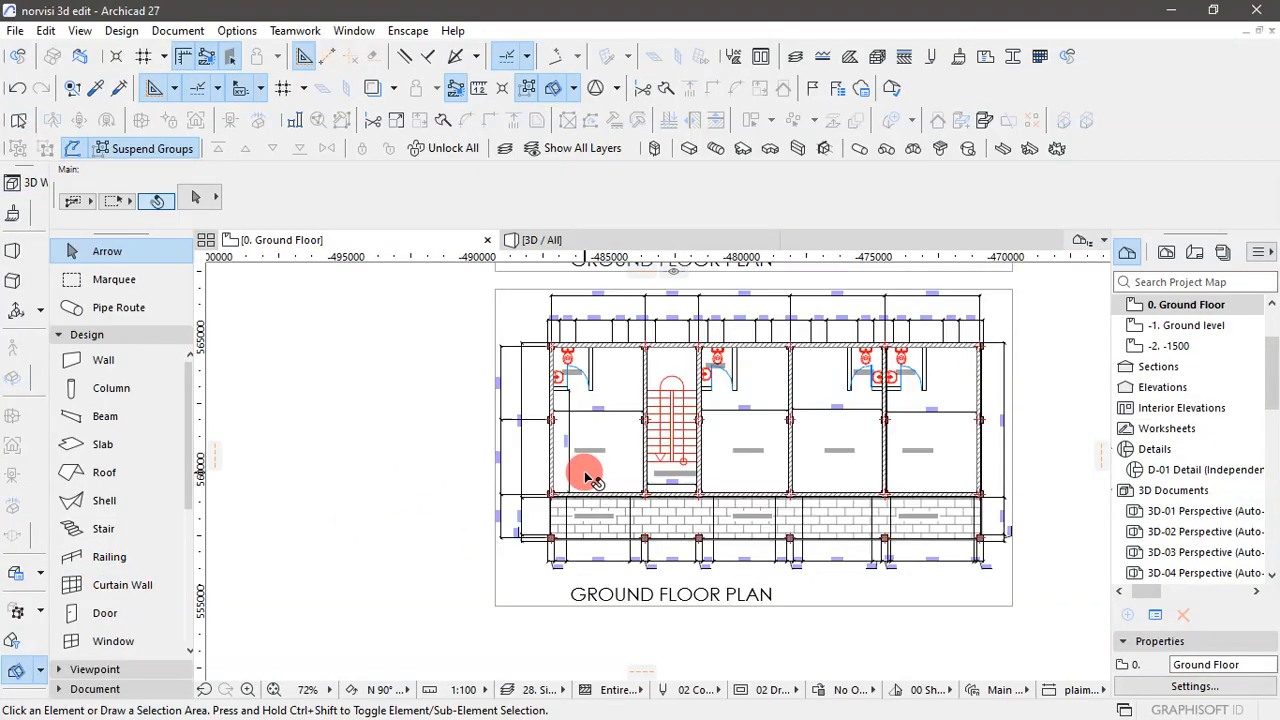
left_click(110, 388)
key("ctrl+a")
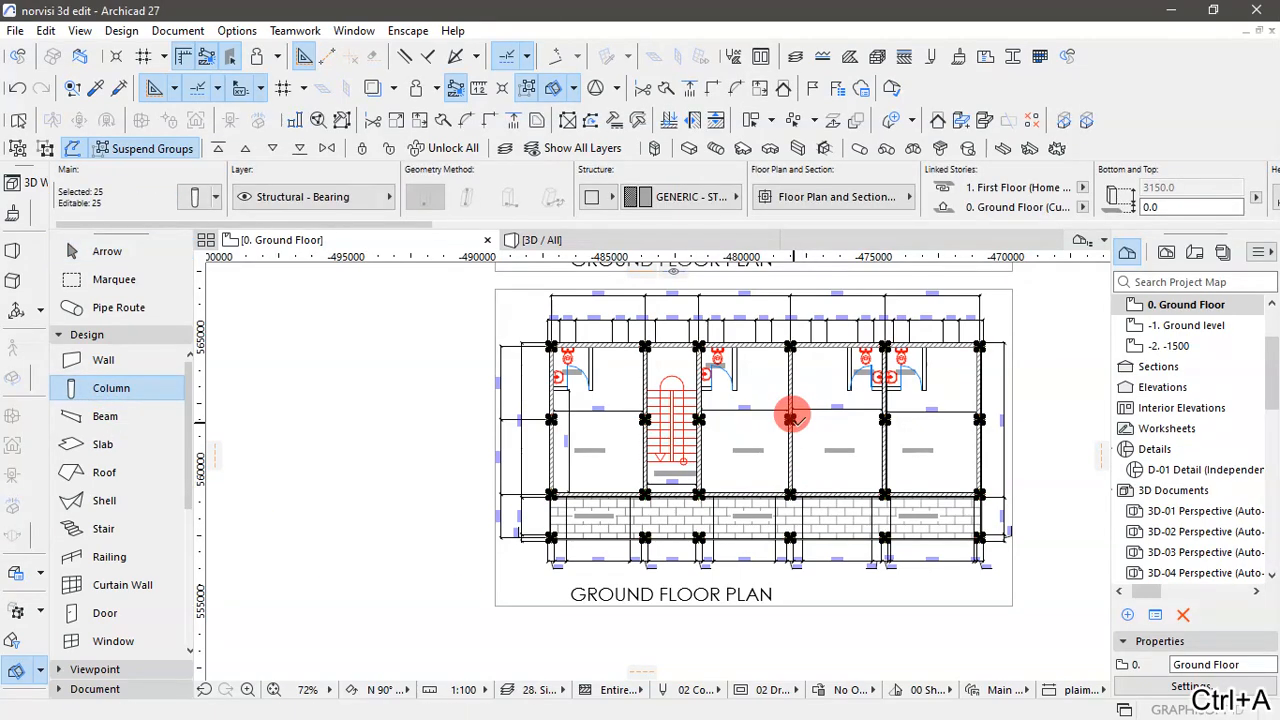
key("ctrl+t")
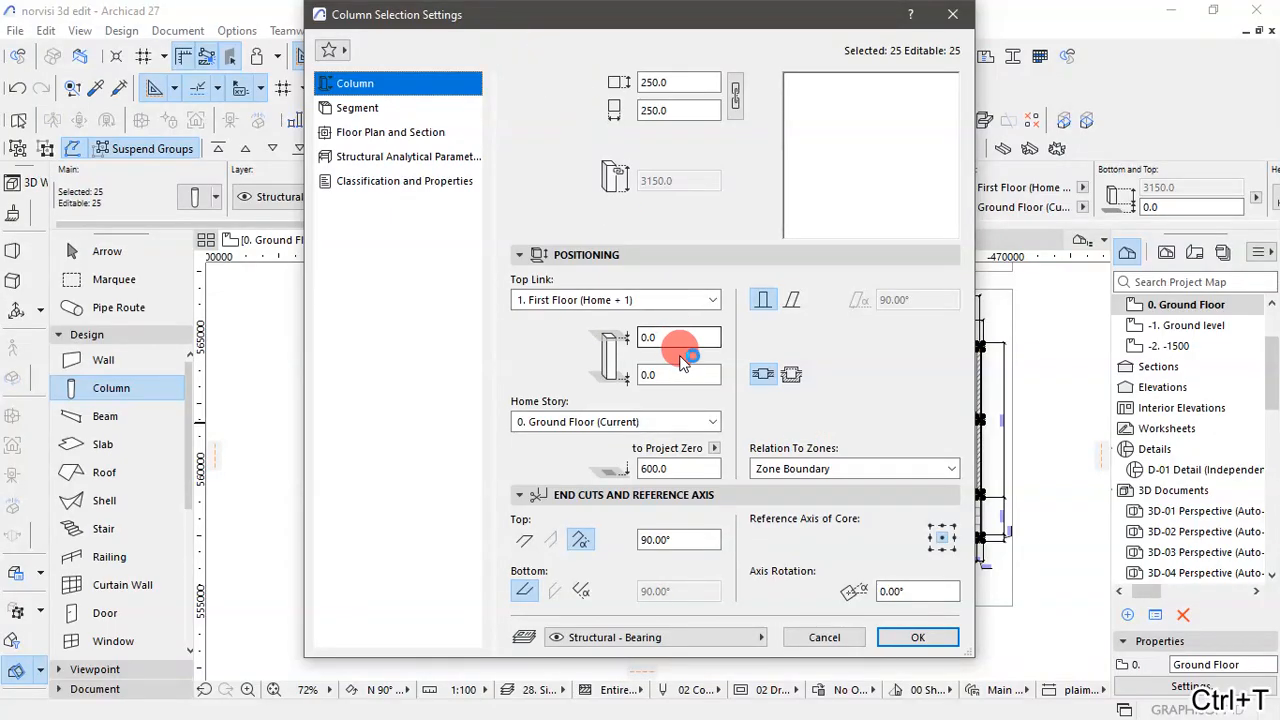
left_click(712, 422)
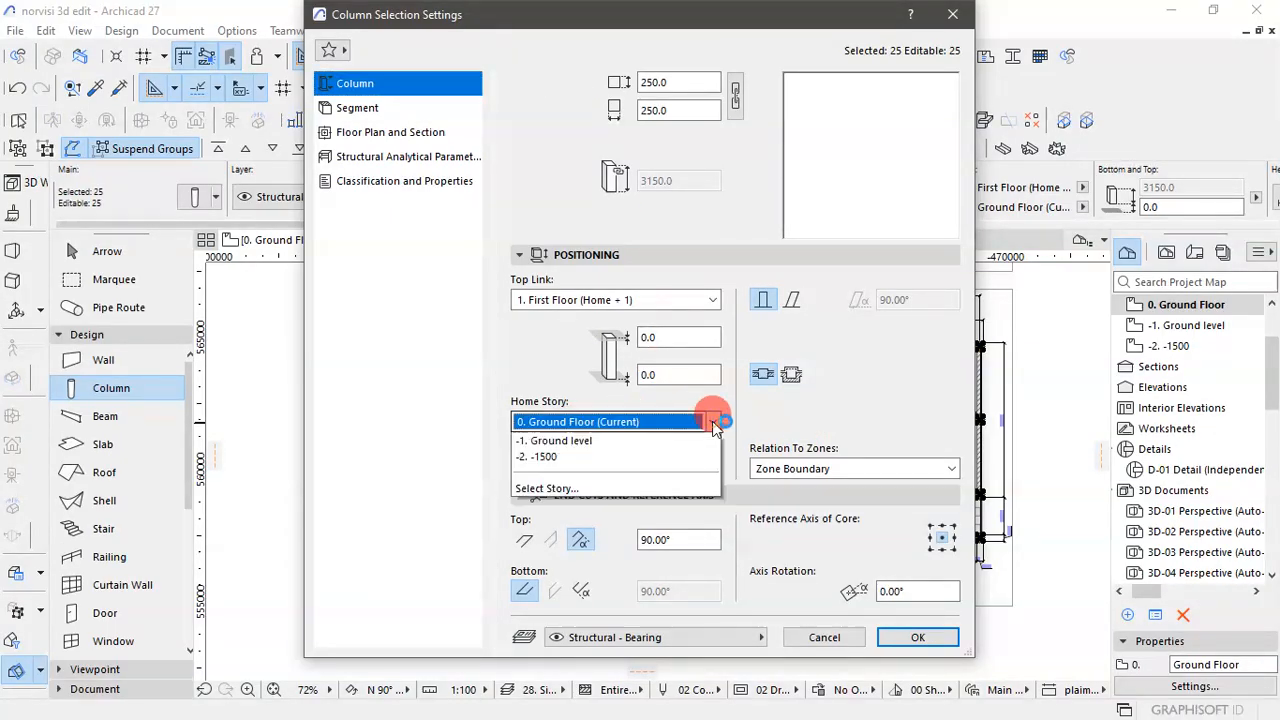
left_click(628, 487)
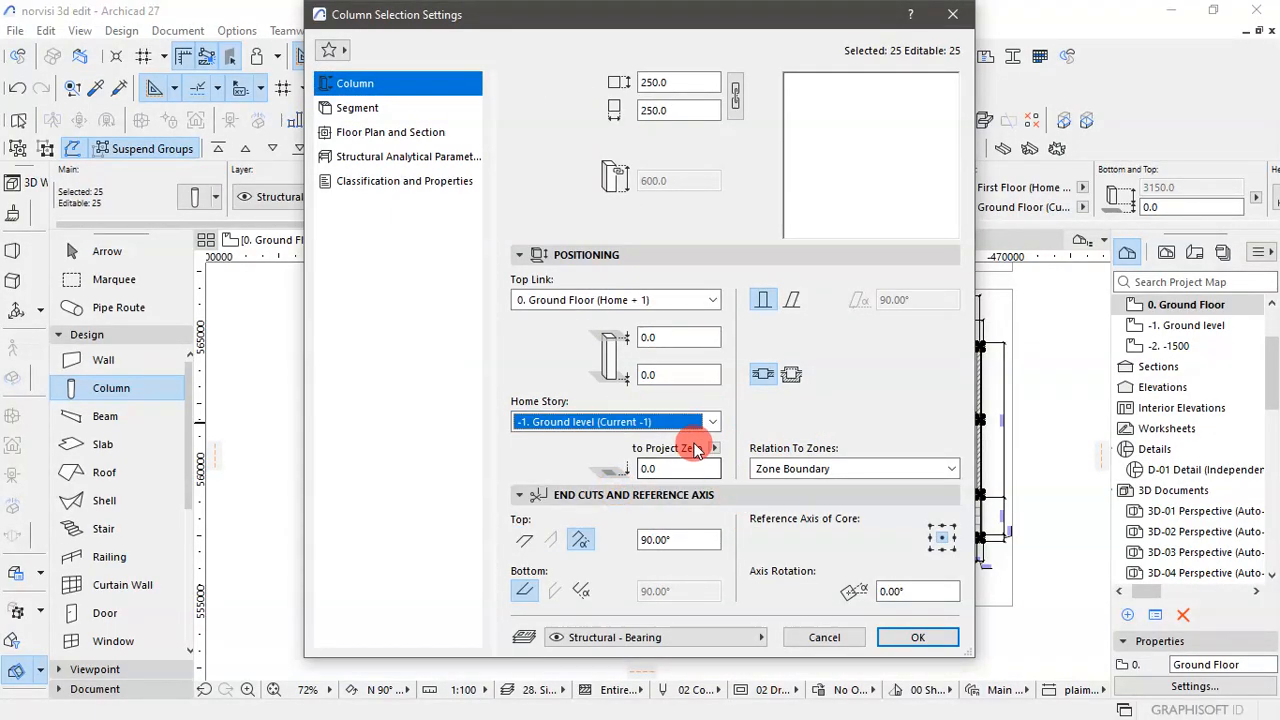
left_click(716, 300)
left_click(545, 334)
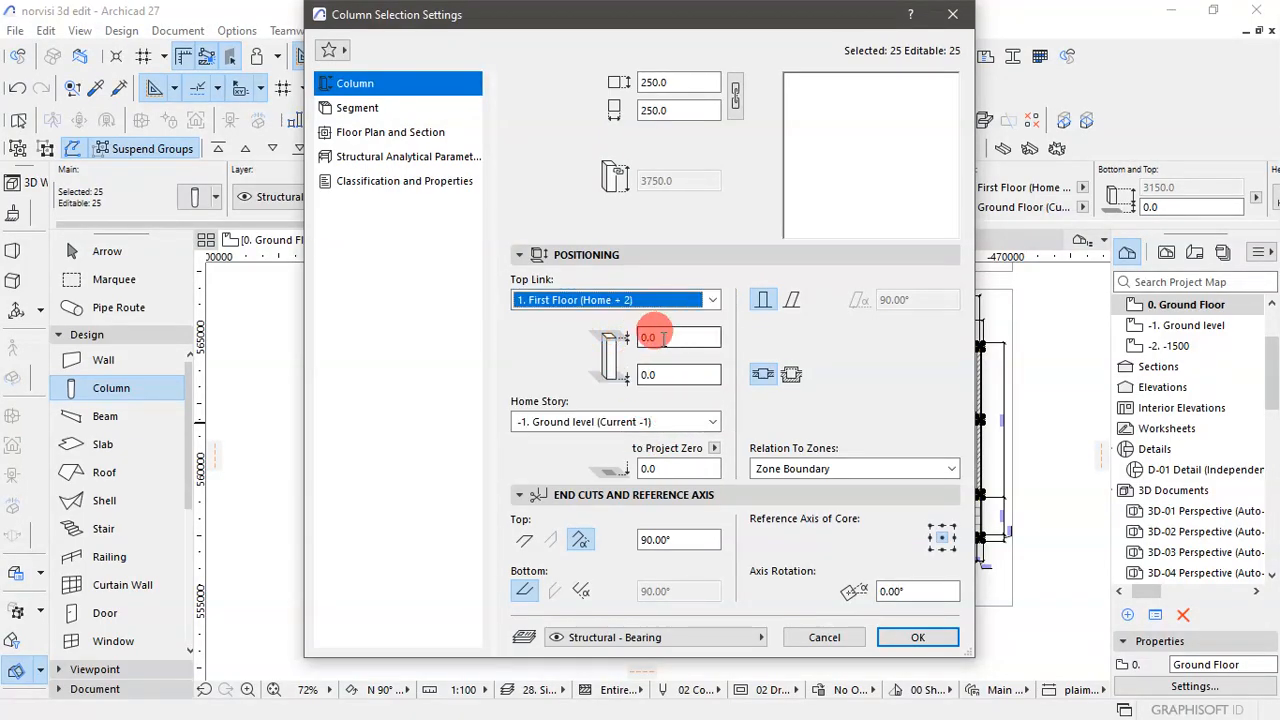
left_click(937, 639)
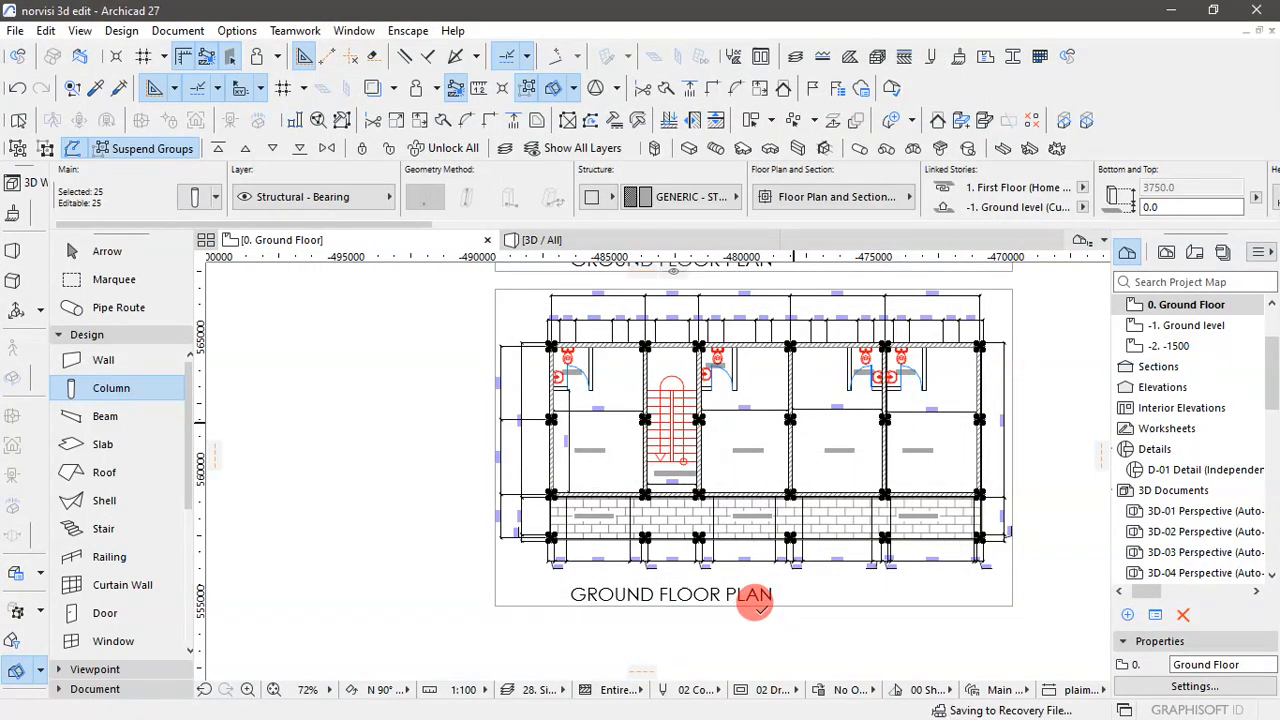
- Examine the extended columns in 3D from the end wall and along the corridor front
left_click(128, 251)
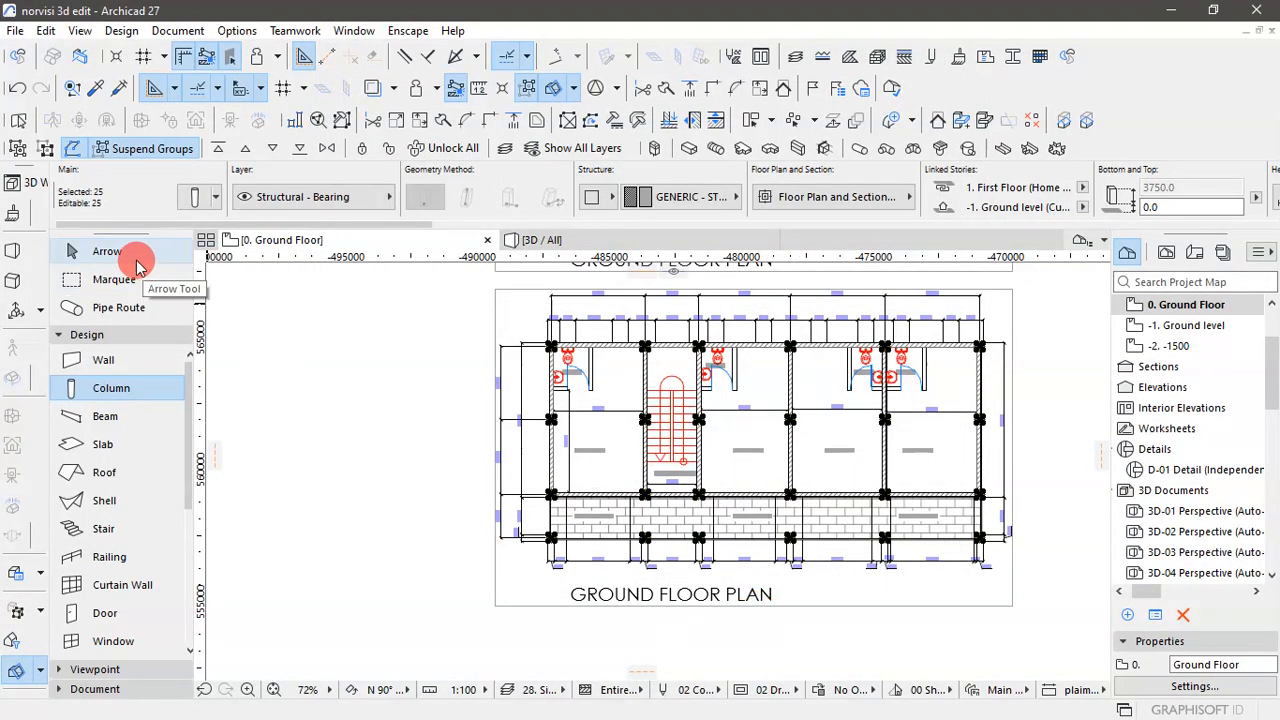
left_click(605, 238)
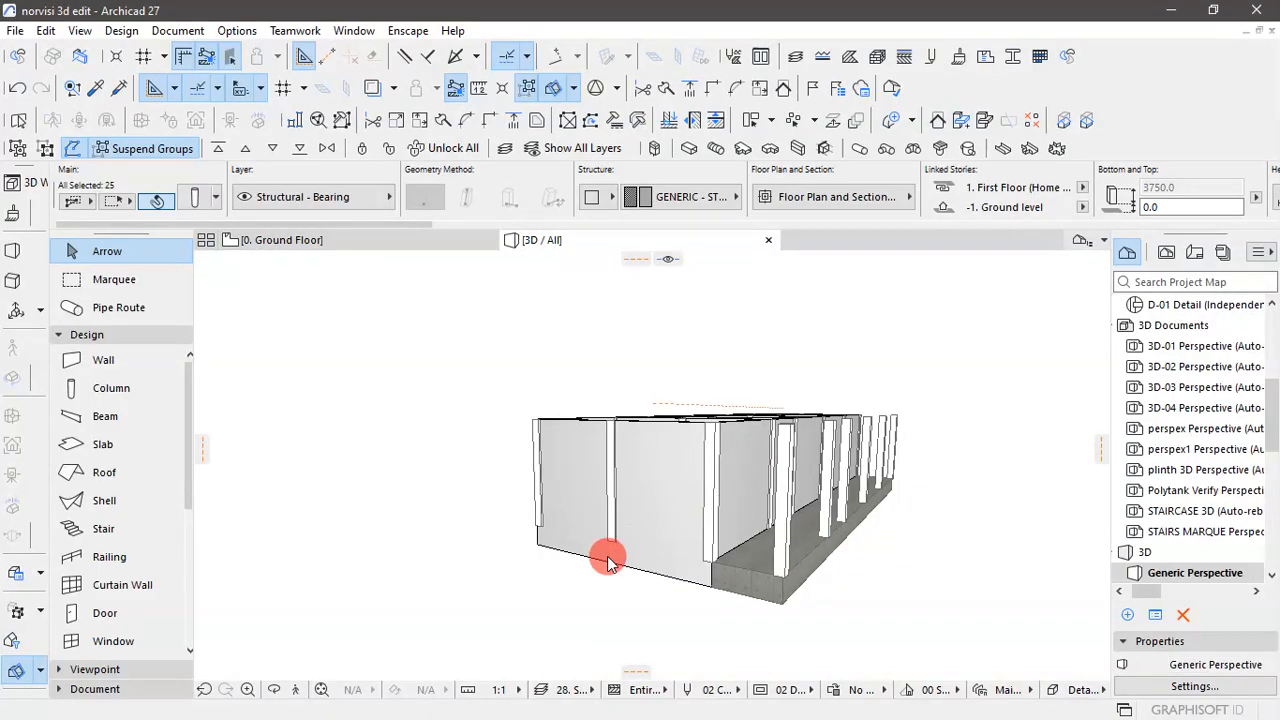
left_click(628, 563)
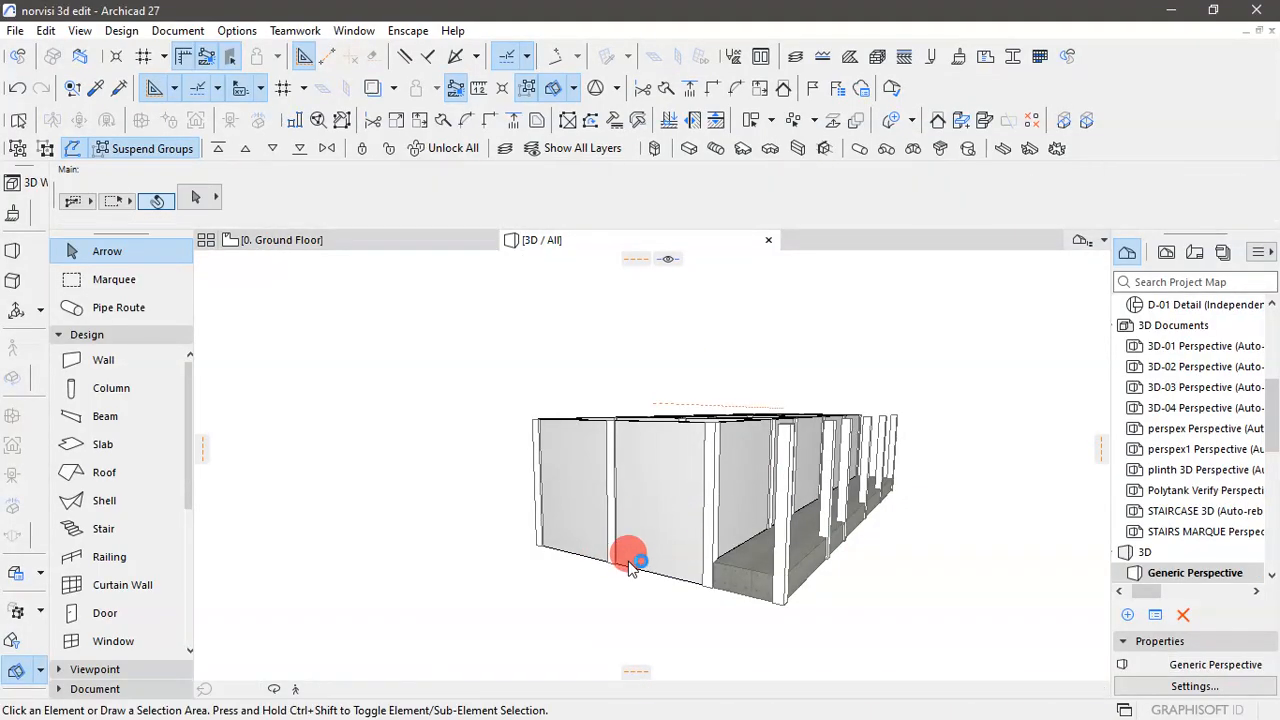
left_click(917, 500)
left_click_drag(857, 556, 940, 592)
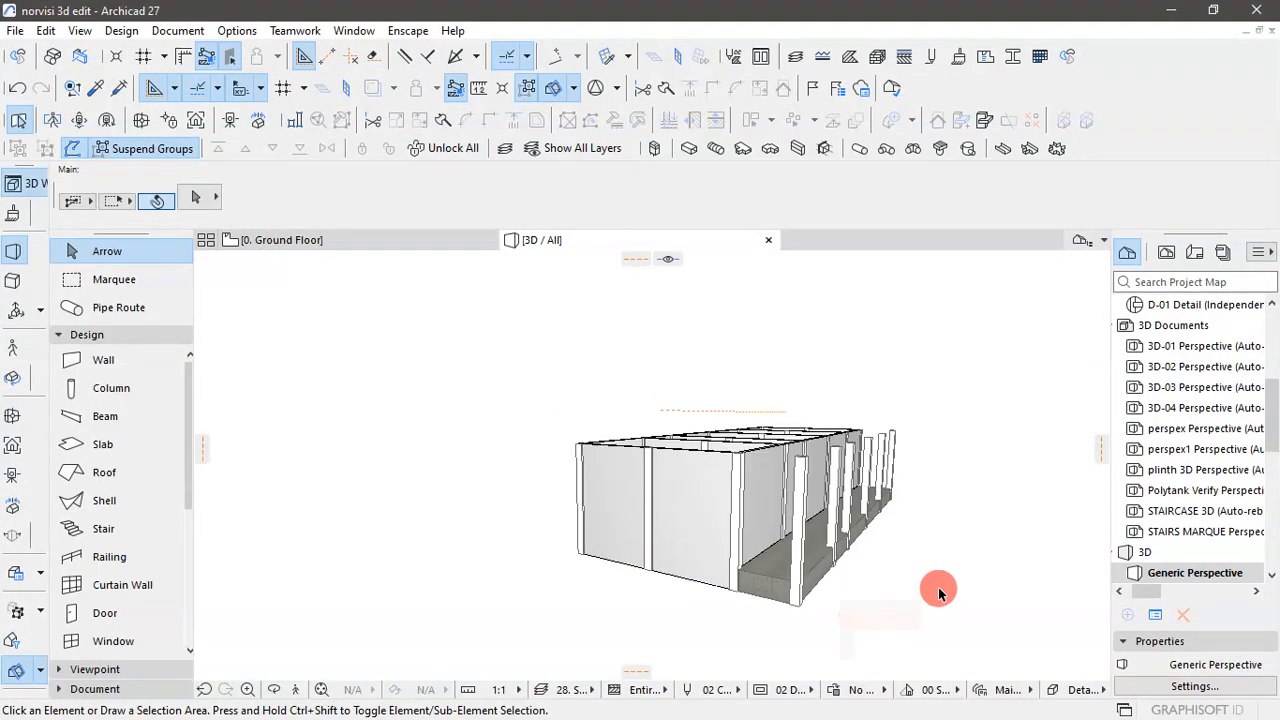
middle_click_drag(846, 600, 826, 589, "shift")
middle_click_drag(951, 573, 561, 548, "shift")
scroll(547, 527, "down", 6)
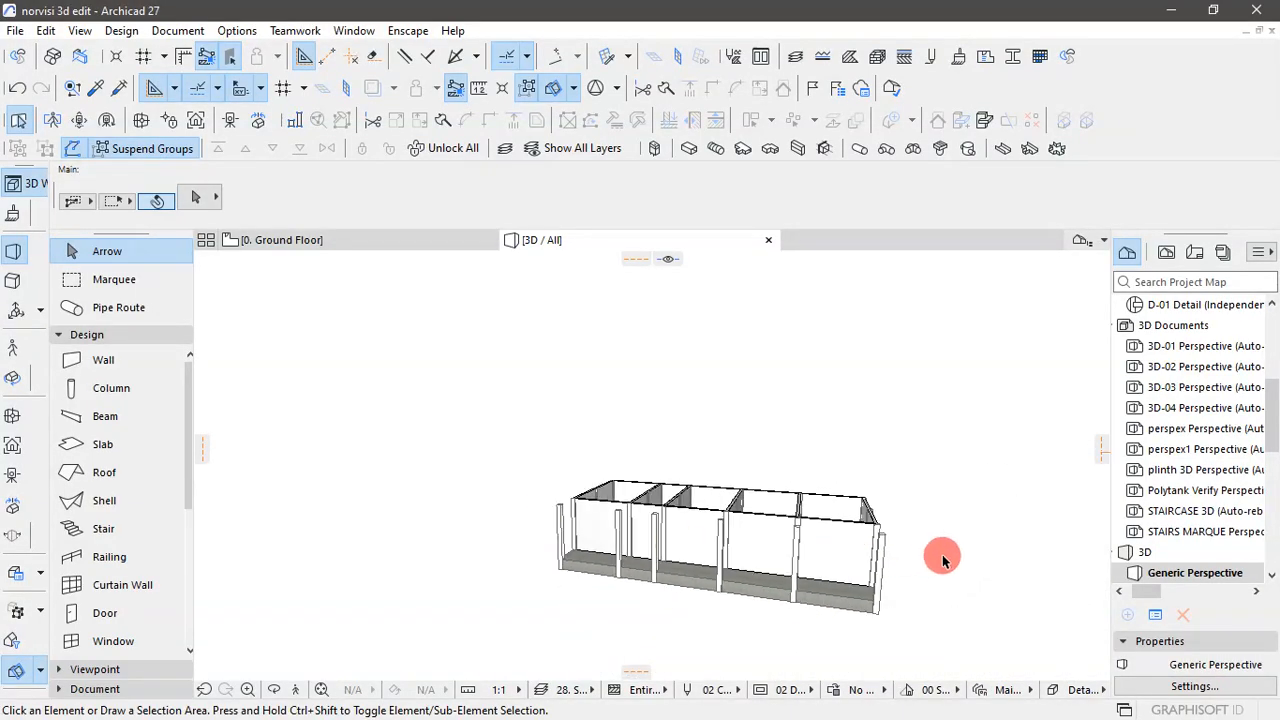
scroll(940, 559, "up", 3)
middle_click_drag(866, 563, 888, 563, "shift")
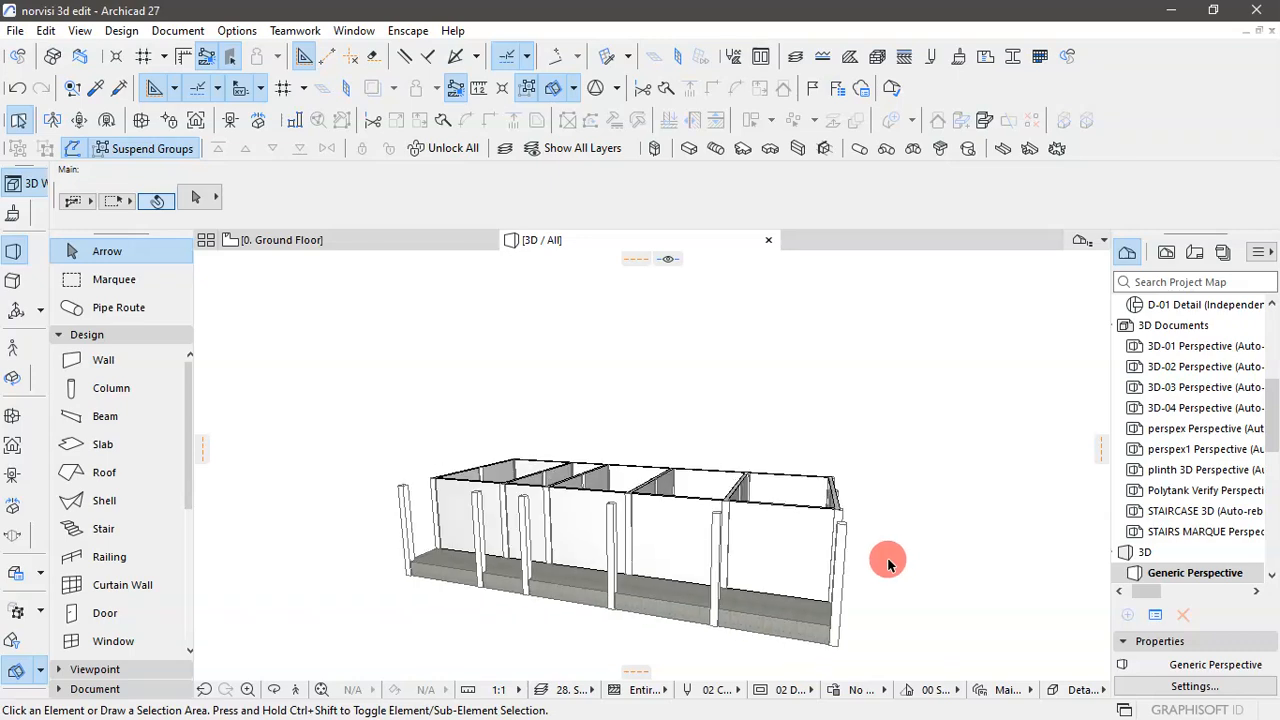
mouse_move(758, 535)
middle_mouse_down("shift")
mouse_move(800, 590)
mouse_move(606, 551)
mouse_move(767, 620)
mouse_move(929, 557)
mouse_move(443, 331)
middle_mouse_up("shift")
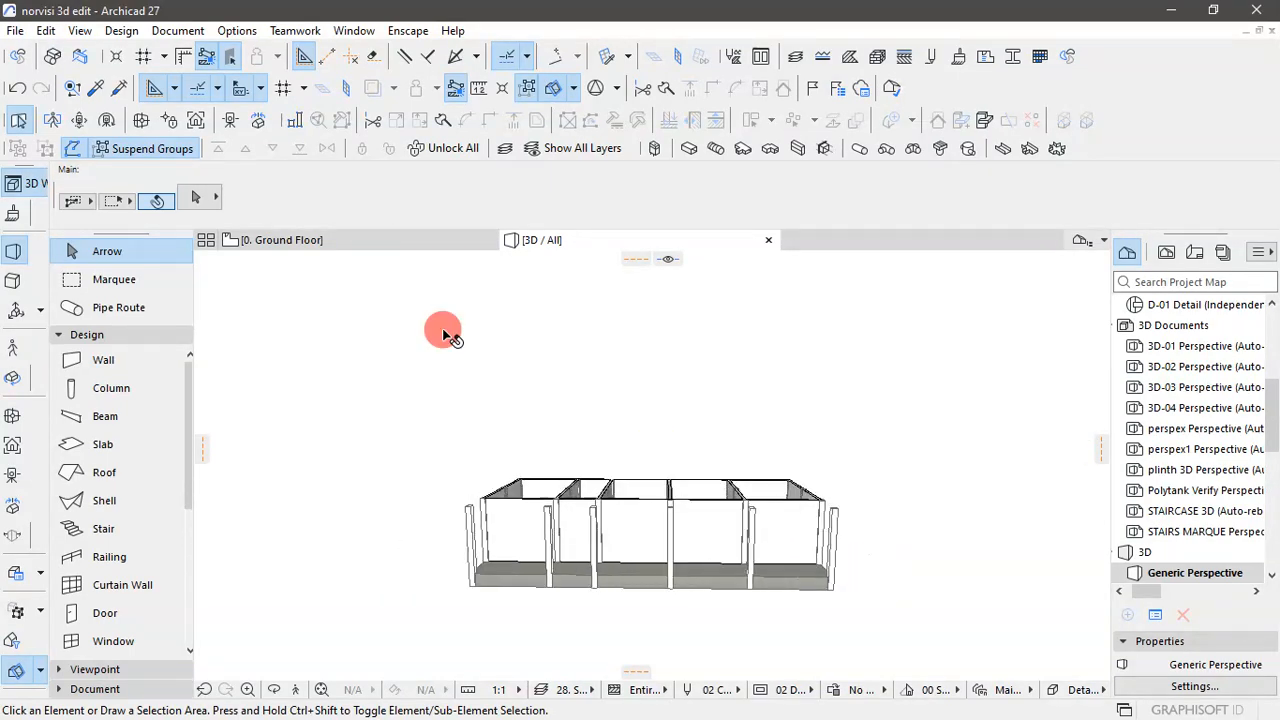
- Return to the Ground Floor plan and clear the column selection
left_click(337, 243)
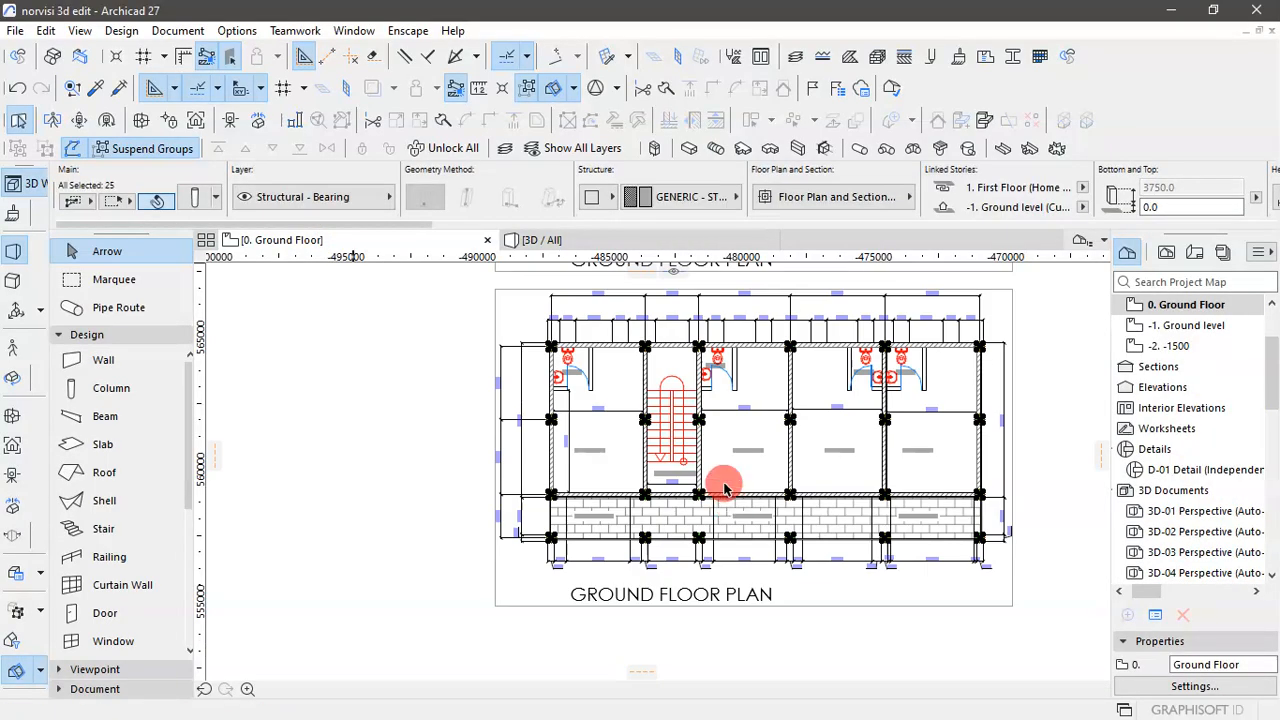
scroll(600, 370, "up", 4)
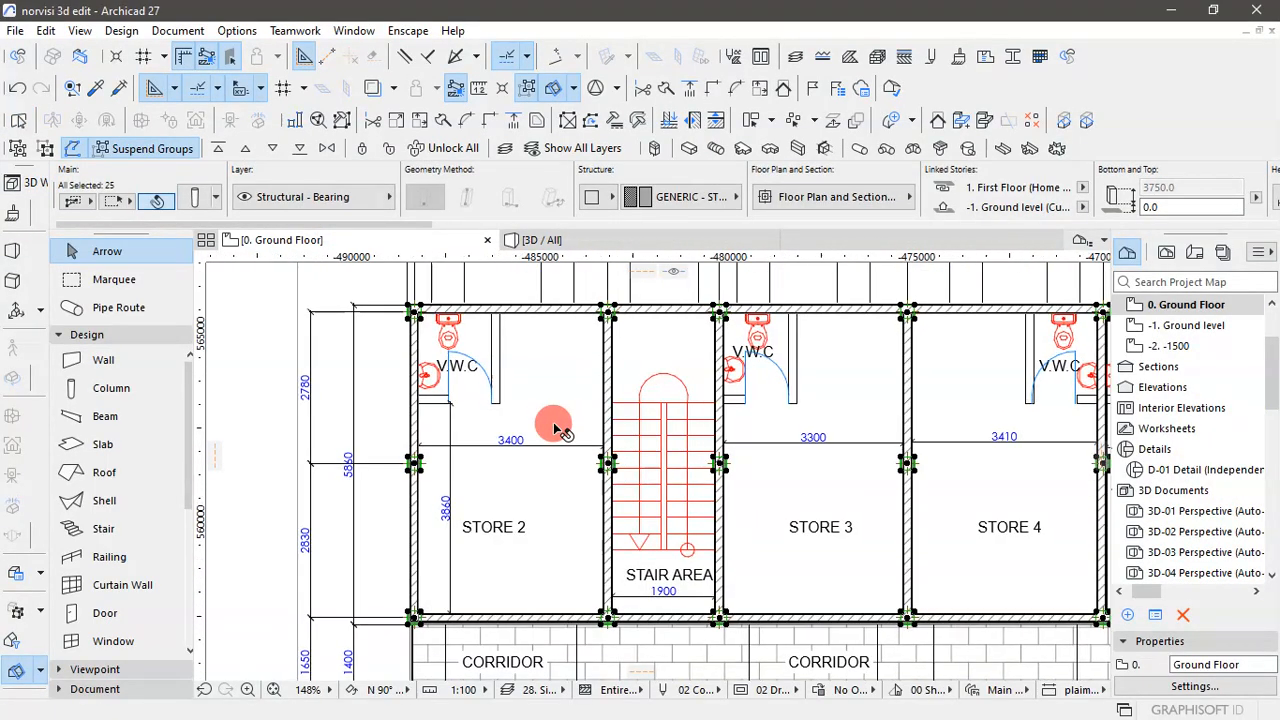
scroll(560, 430, "down", 5)
scroll(560, 430, "up", 4)
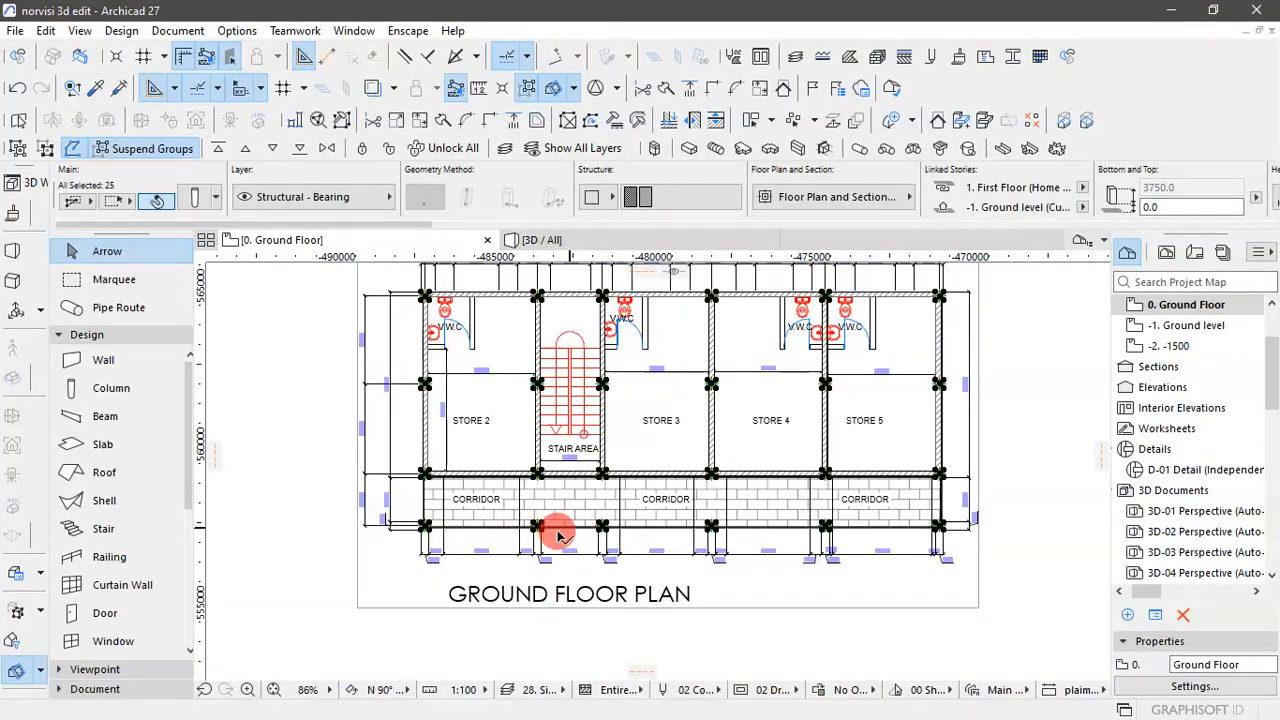
scroll(455, 300, "up", 3)
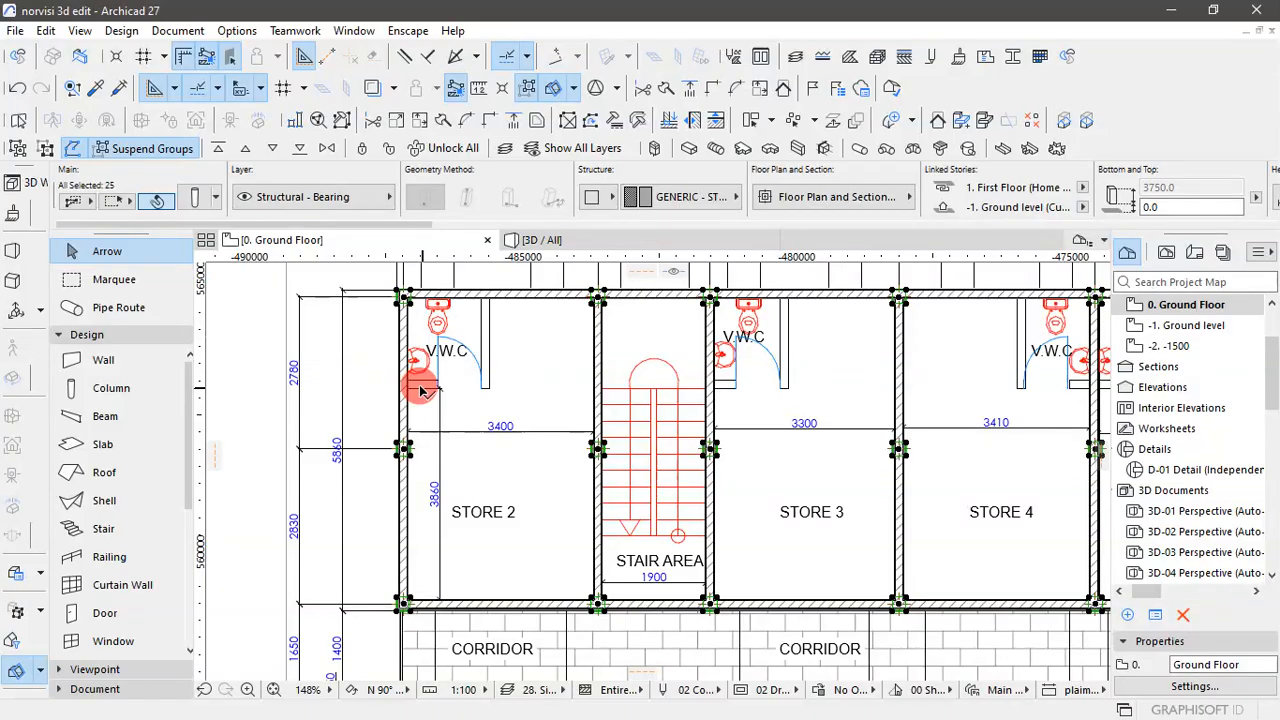
scroll(690, 468, "down", 3)
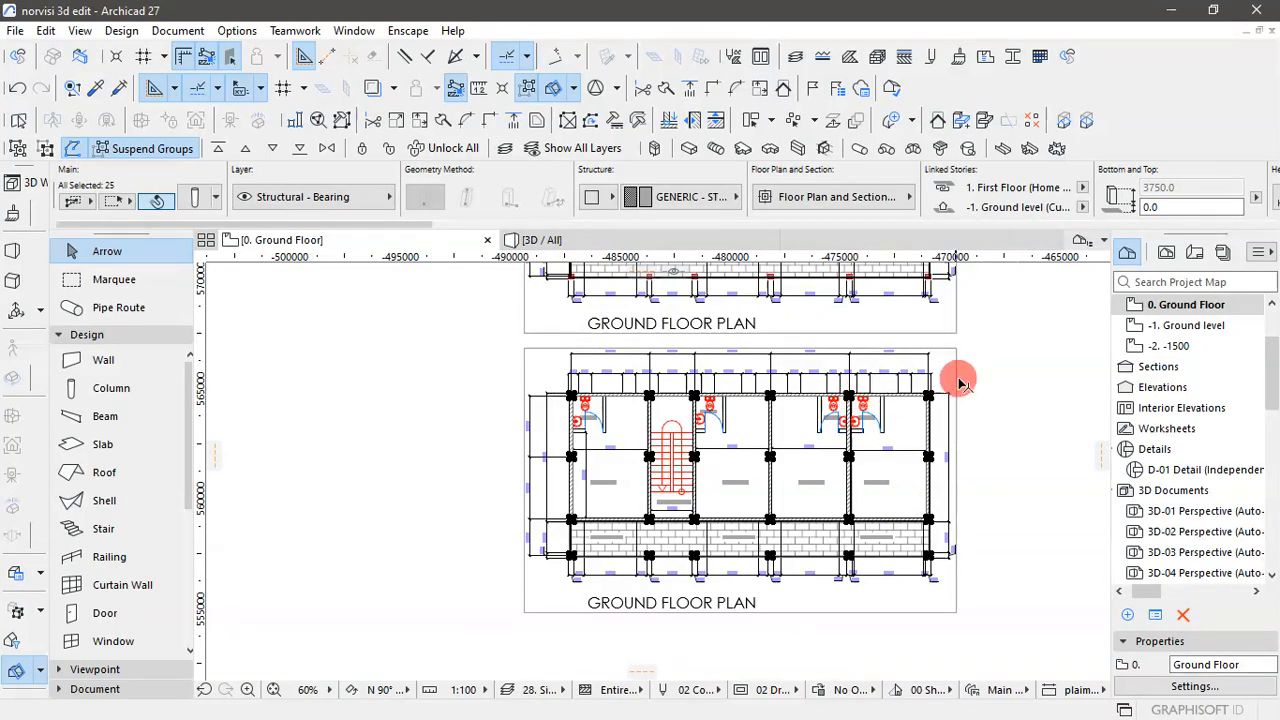
left_click(1000, 382)
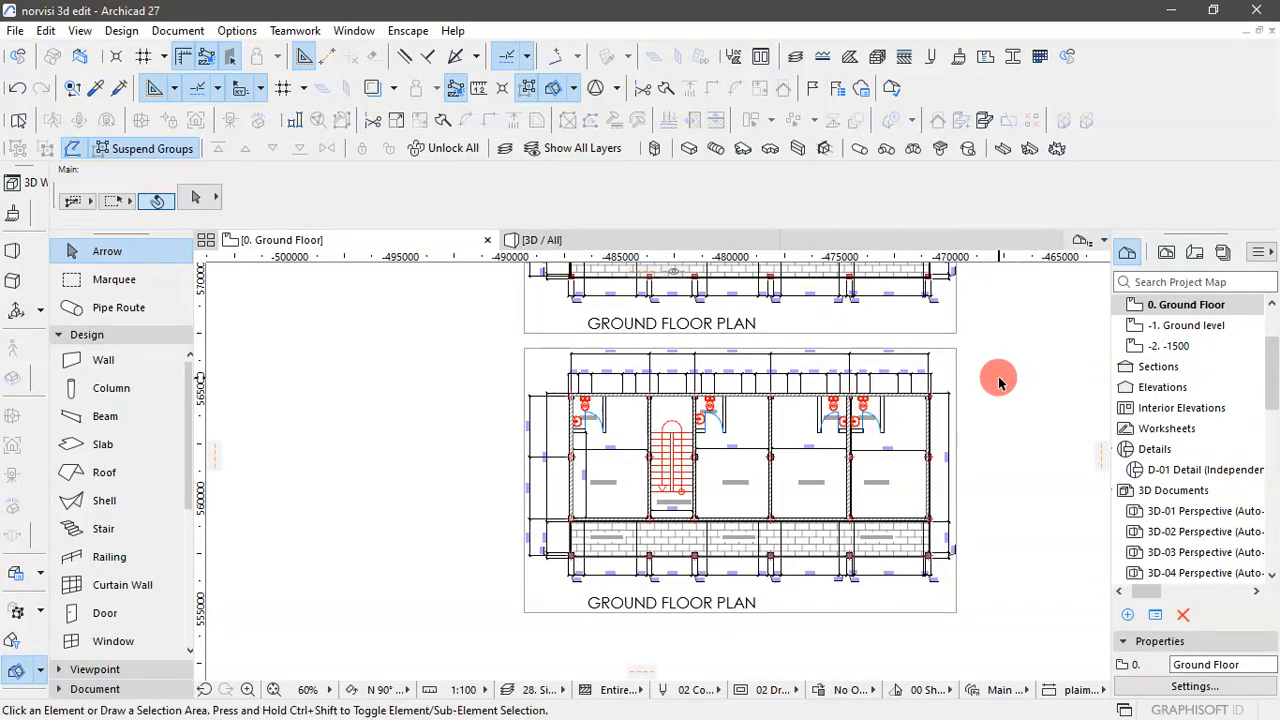
- Compare the modelled plan with the reference ground floor plan above it, examining the openings marked along the rear and corridor walls
scroll(870, 475, "up", 2)
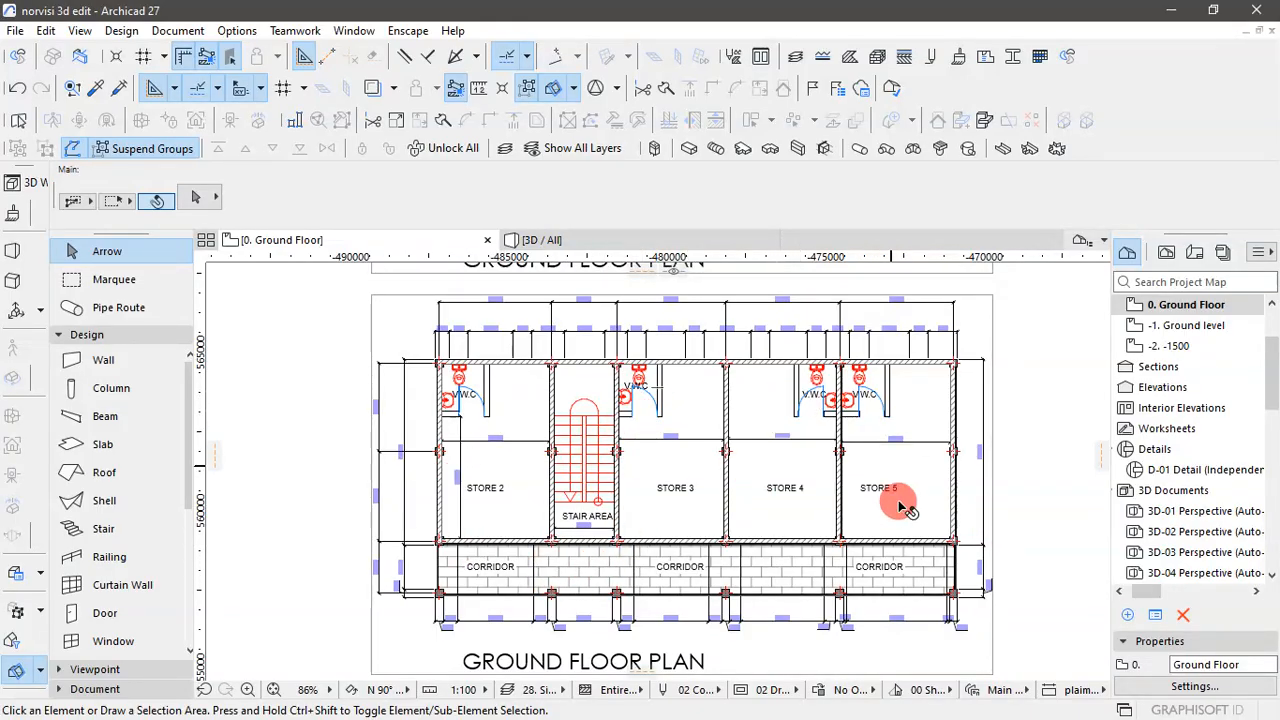
scroll(903, 507, "down", 3)
scroll(760, 362, "up", 3)
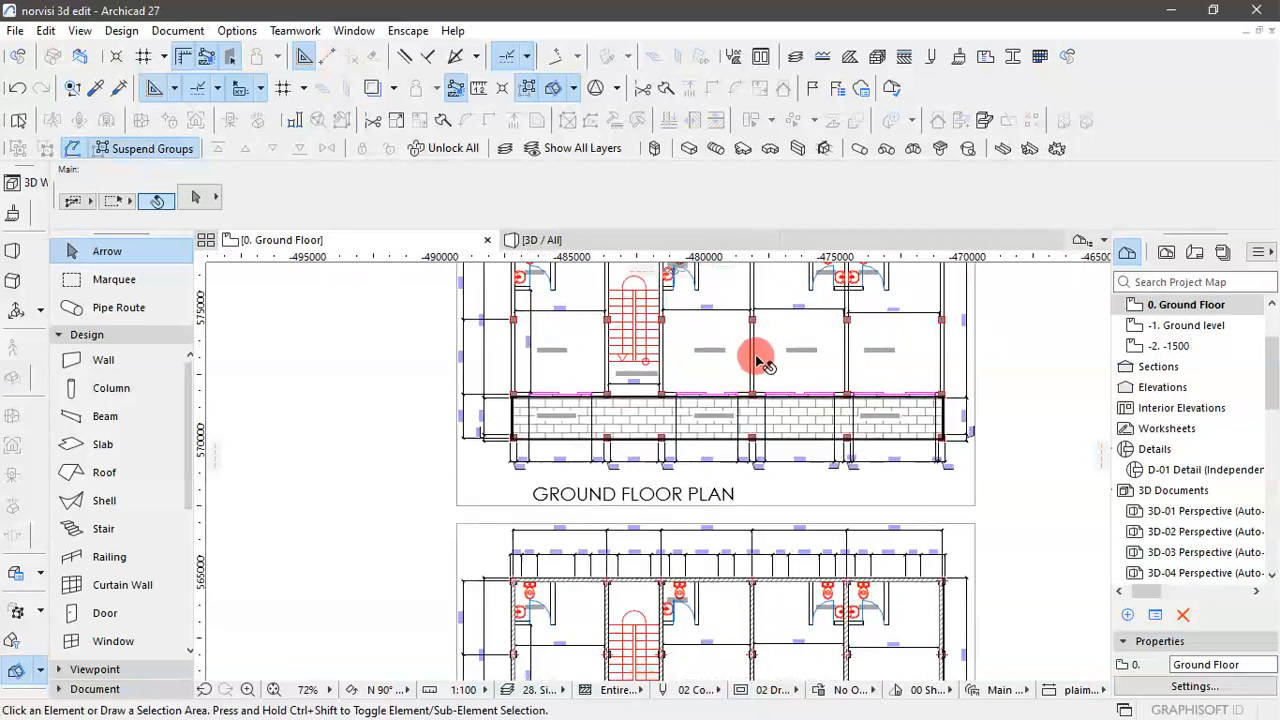
left_click(964, 548)
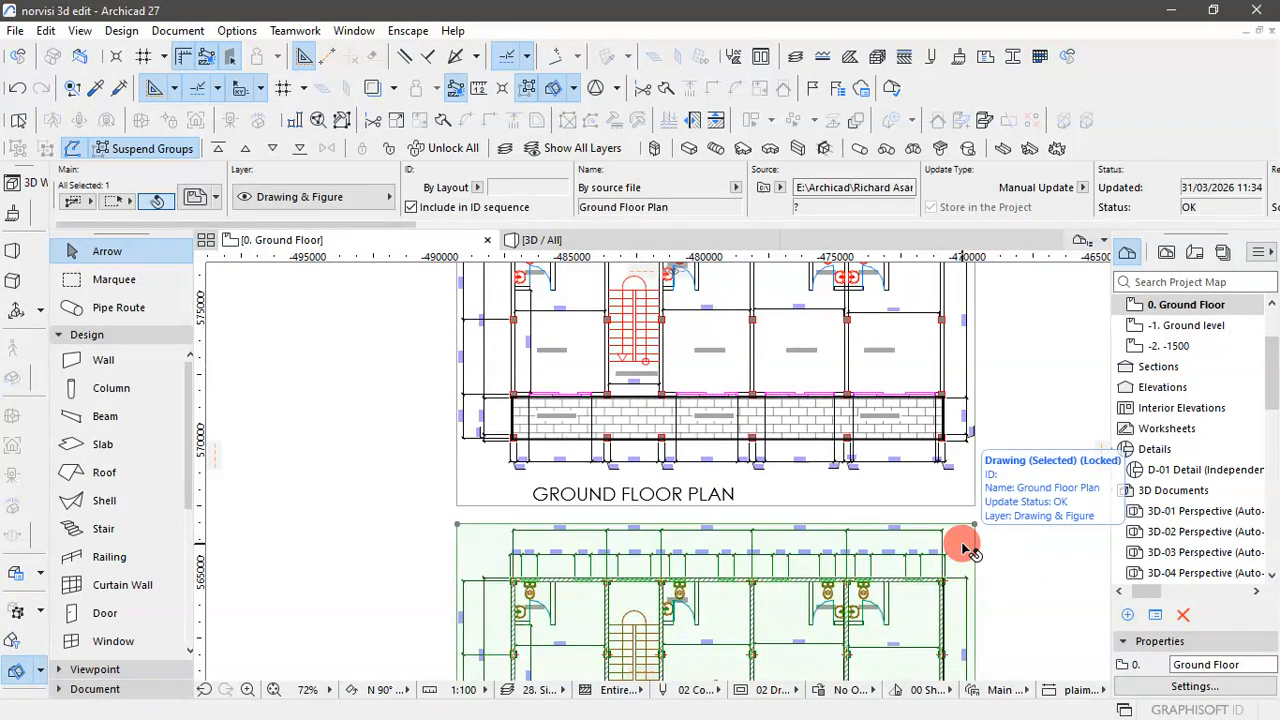
left_click(1003, 566)
scroll(686, 394, "up", 4)
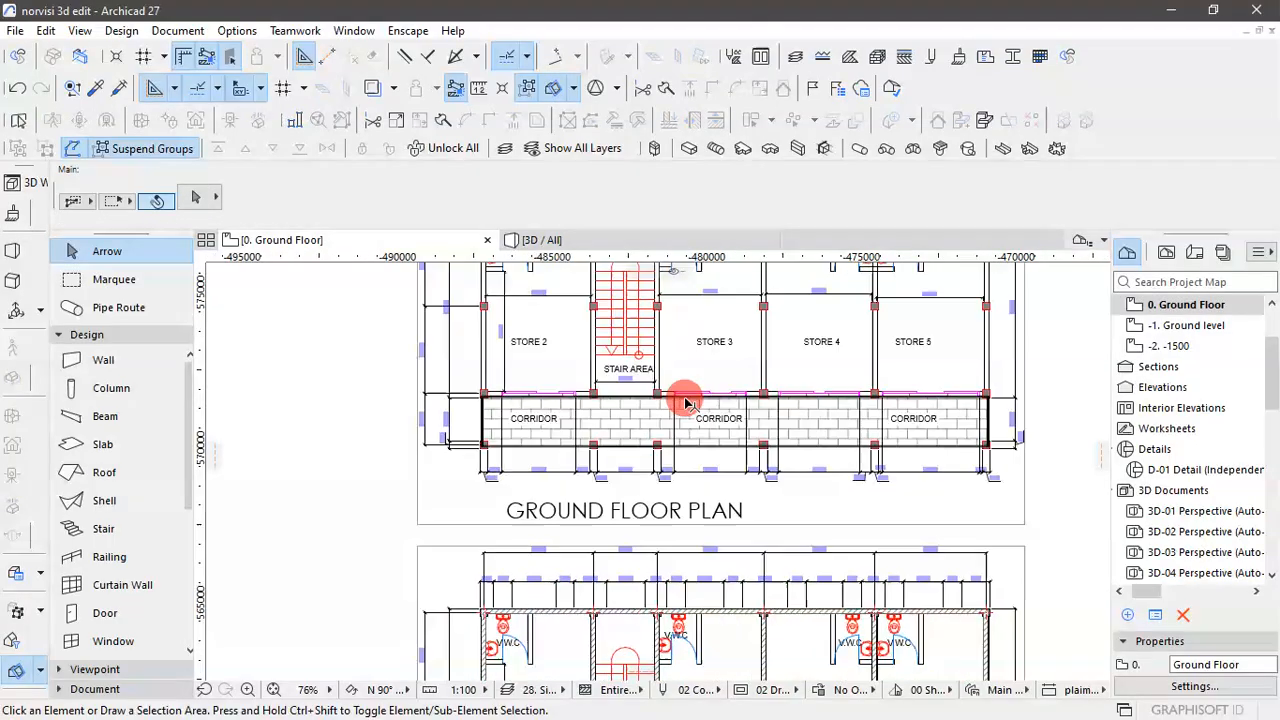
scroll(749, 470, "down", 5)
scroll(706, 392, "up", 4)
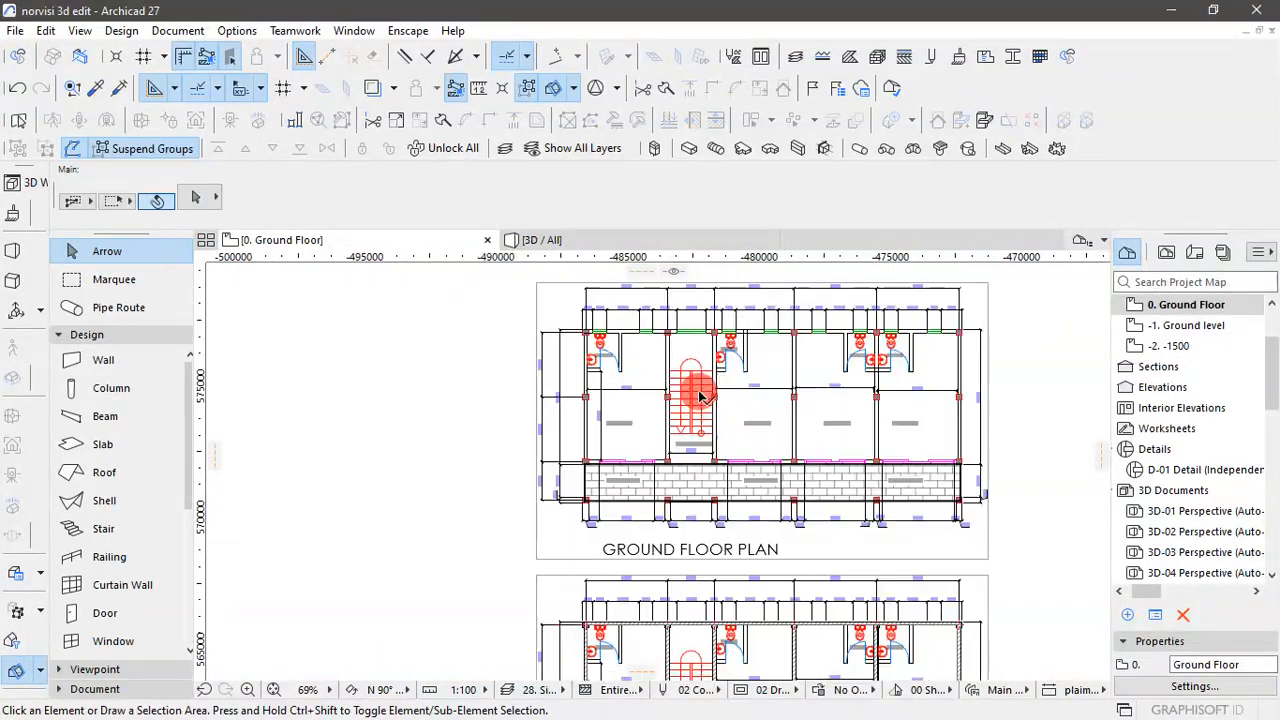
scroll(614, 323, "down", 2)
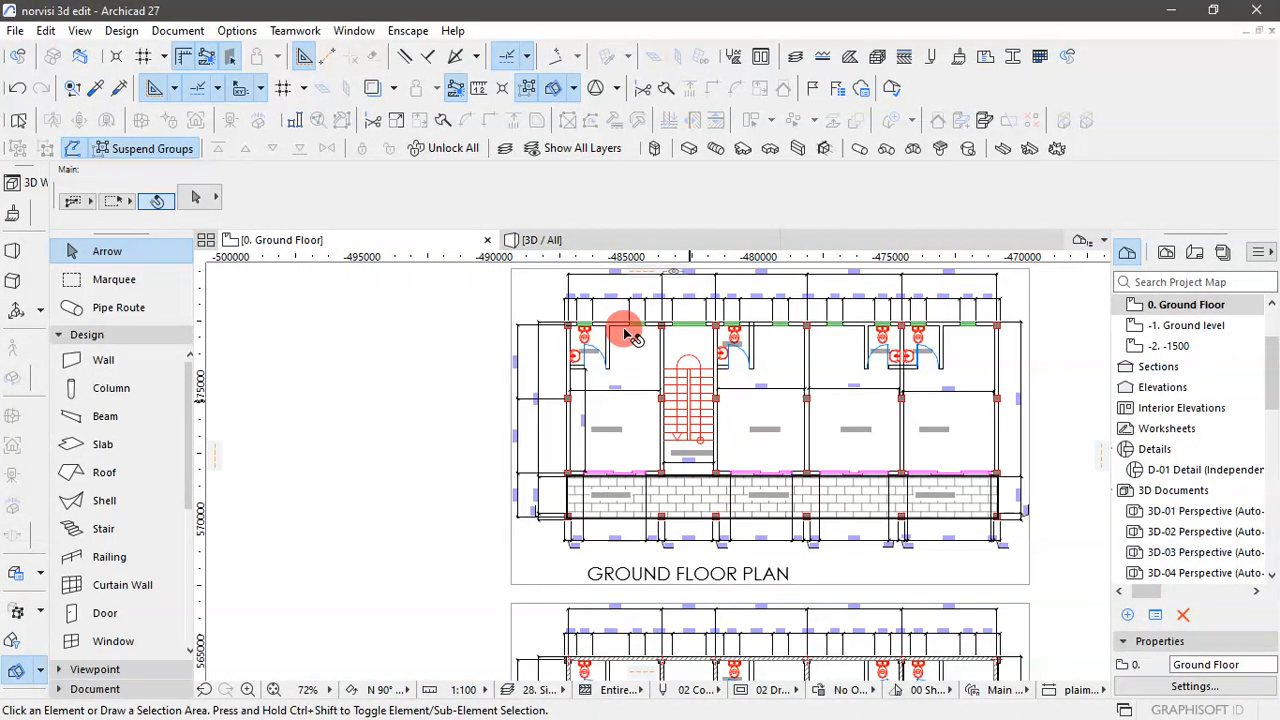
scroll(597, 342, "up", 4)
scroll(648, 343, "down", 2)
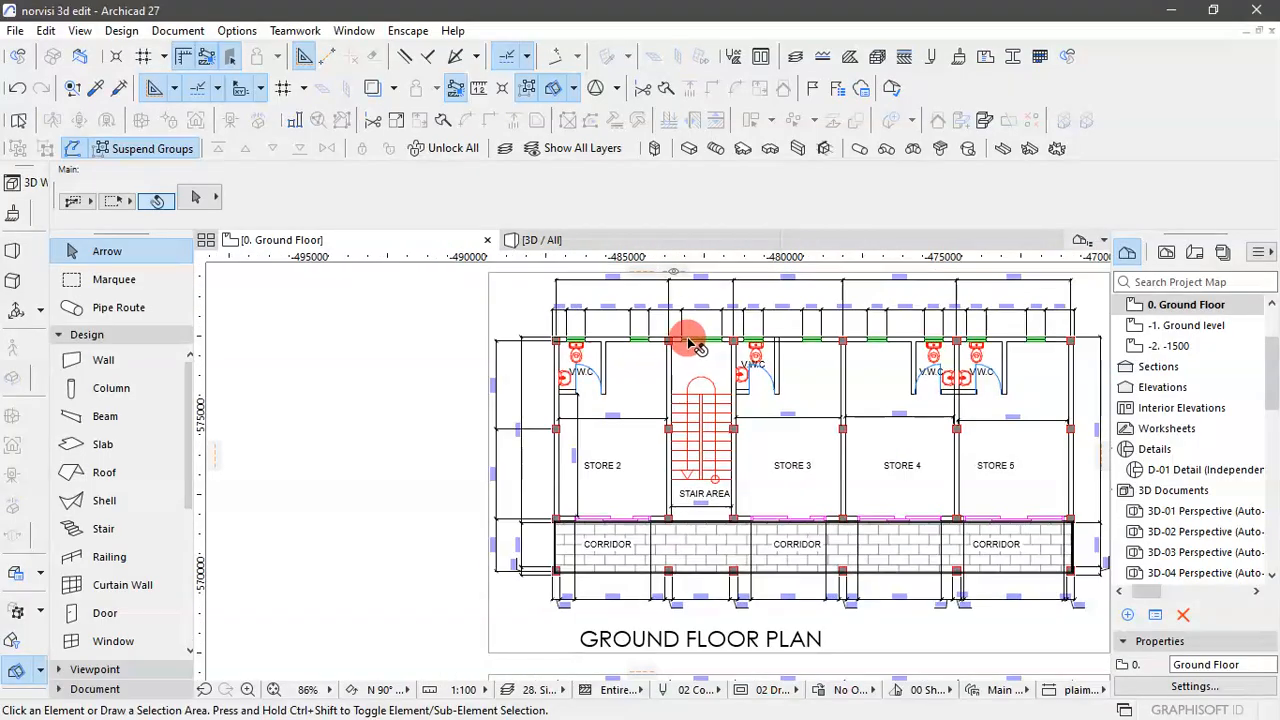
- Set the default number of risers for the Stair tool to 19, ready for the staircase in the stair area
scroll(733, 394, "down", 2)
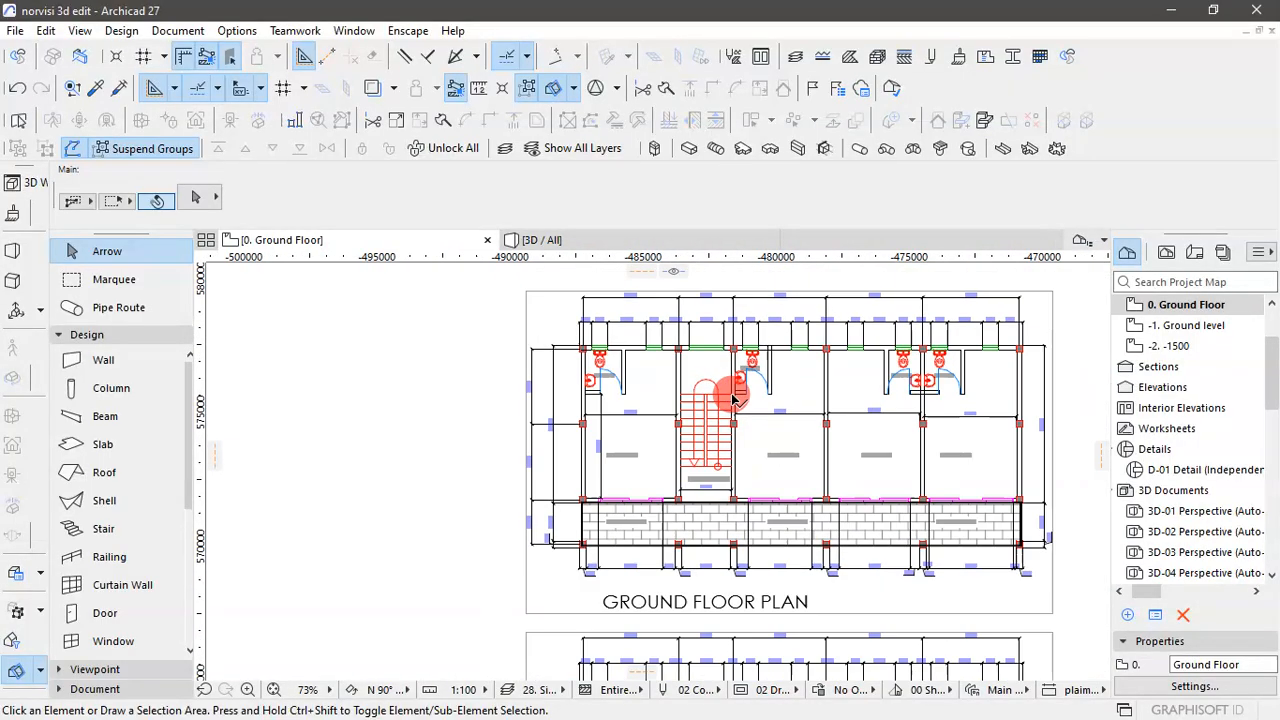
scroll(604, 420, "up", 4)
scroll(604, 420, "down", 6)
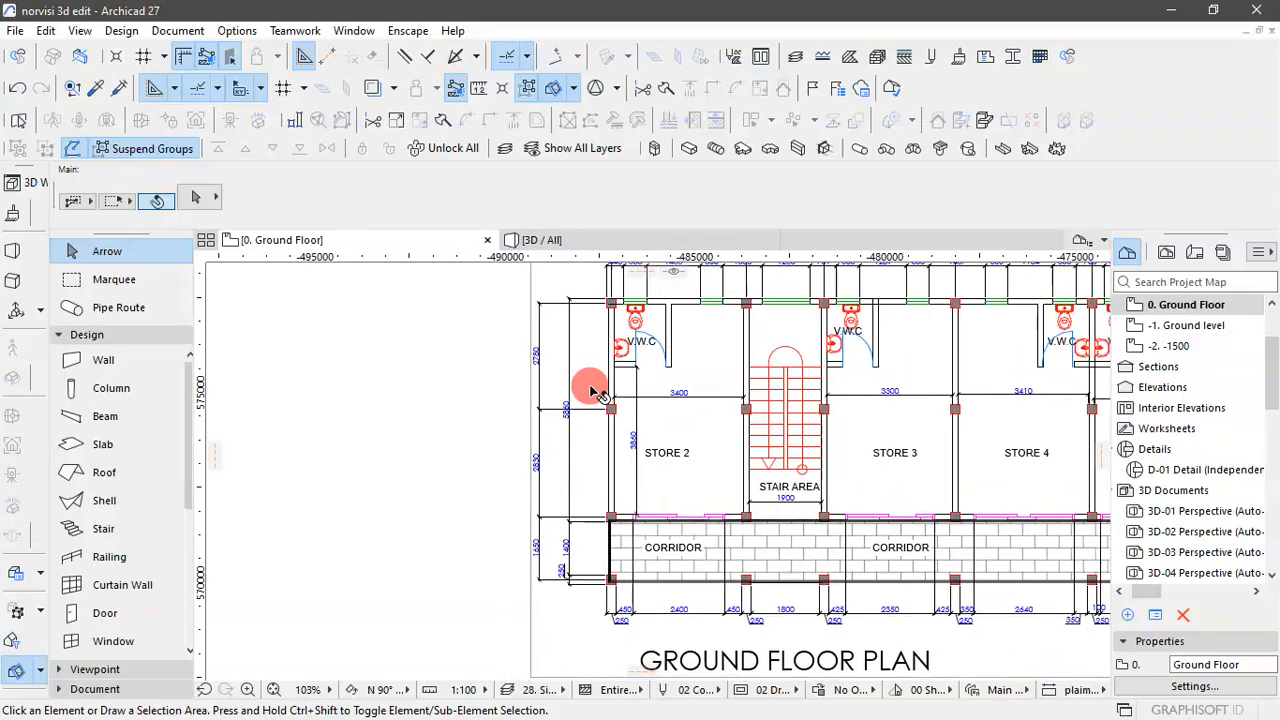
scroll(668, 592, "up", 9)
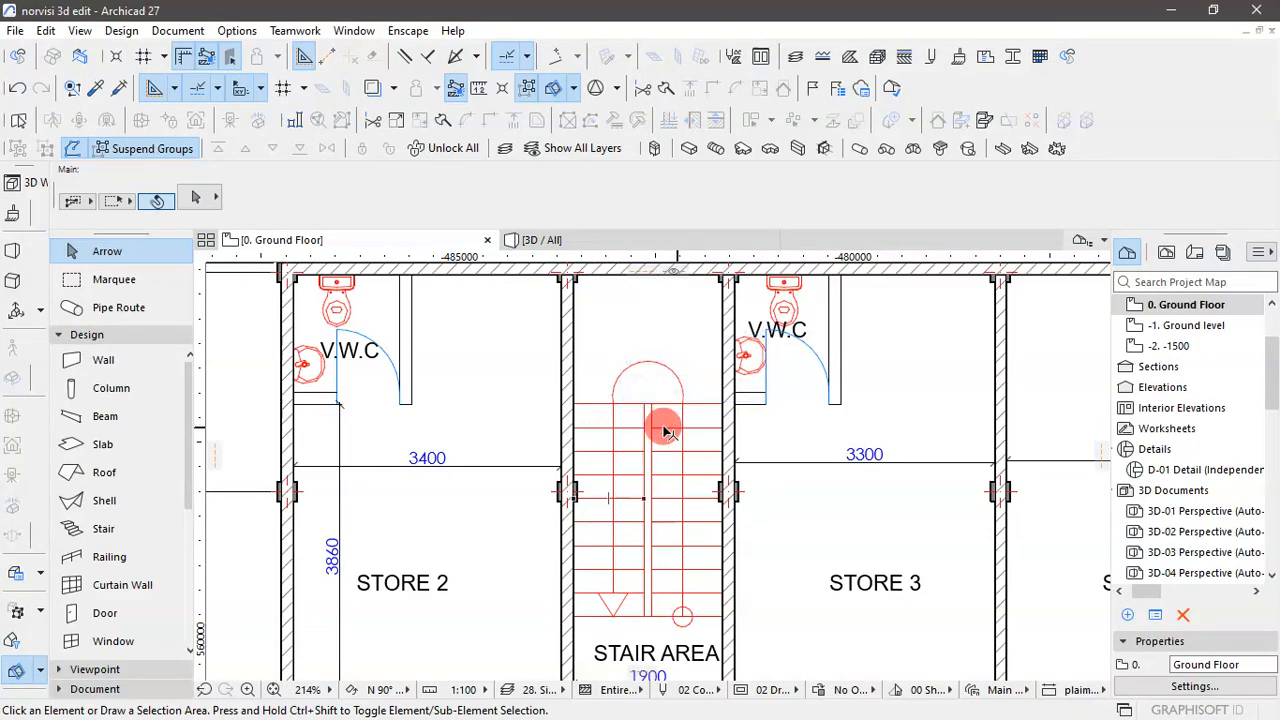
scroll(681, 436, "down", 4)
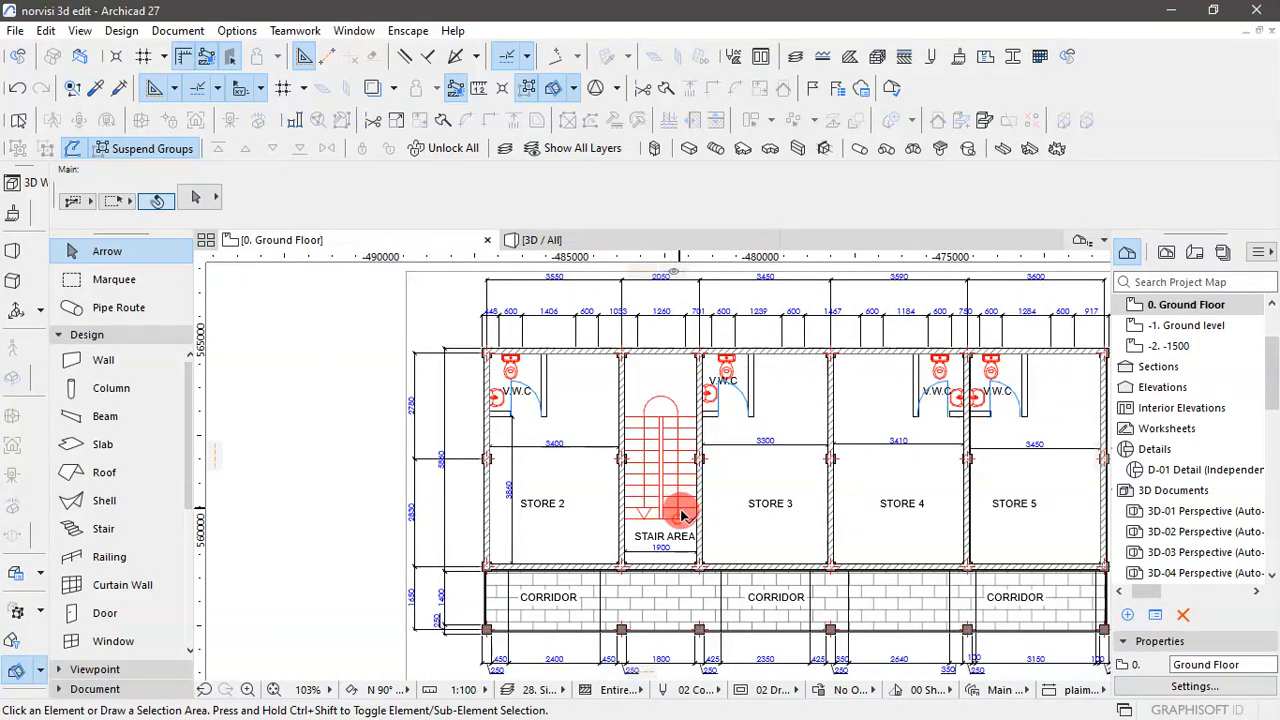
scroll(677, 506, "up", 2)
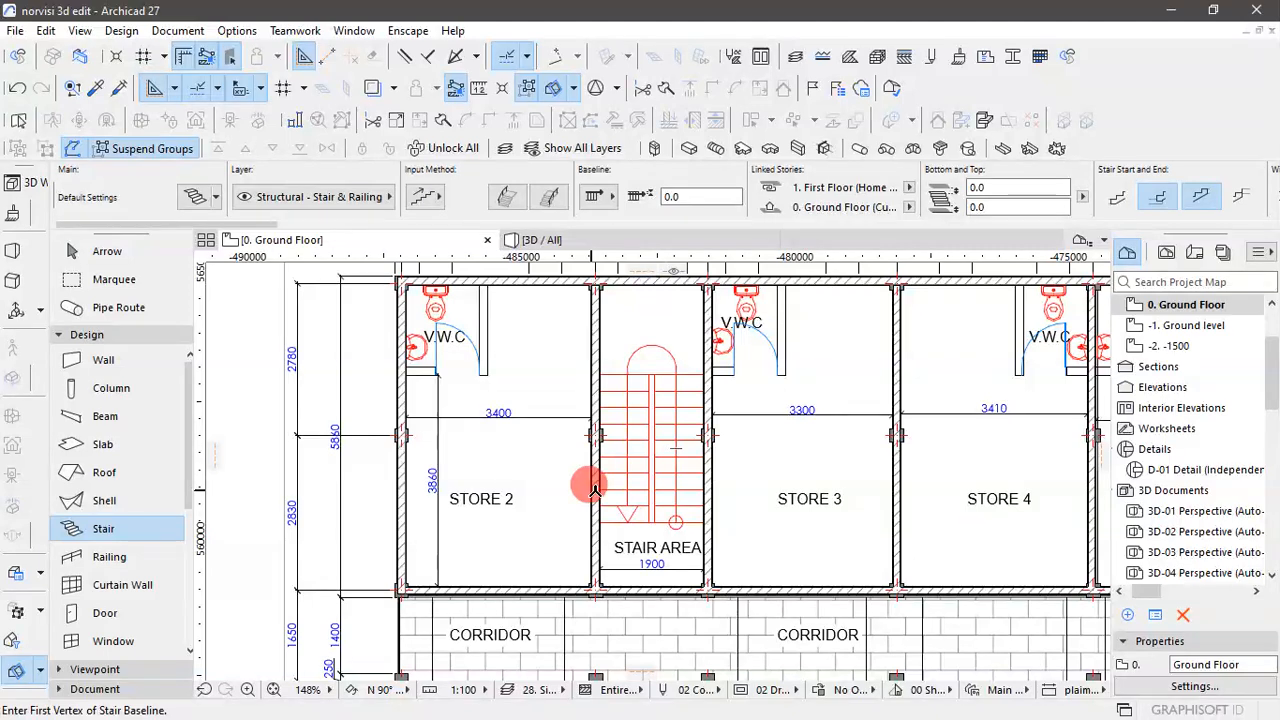
key("ctrl+t")
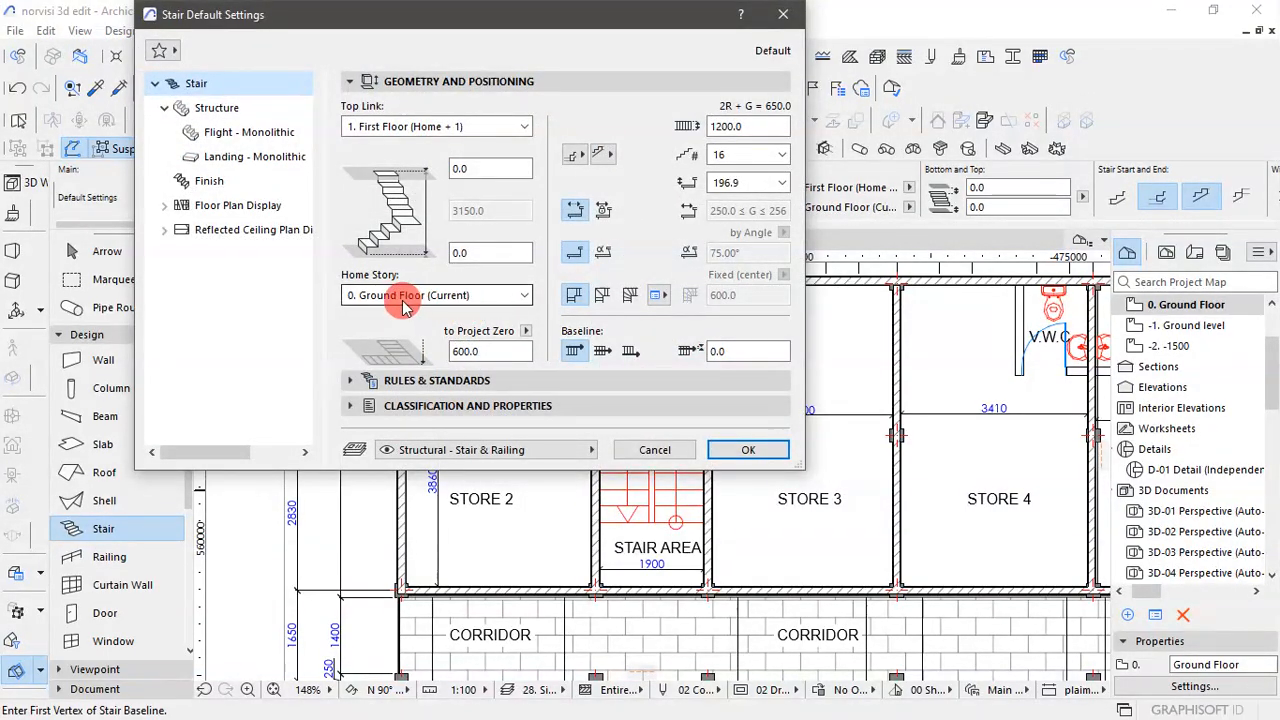
left_click(779, 163)
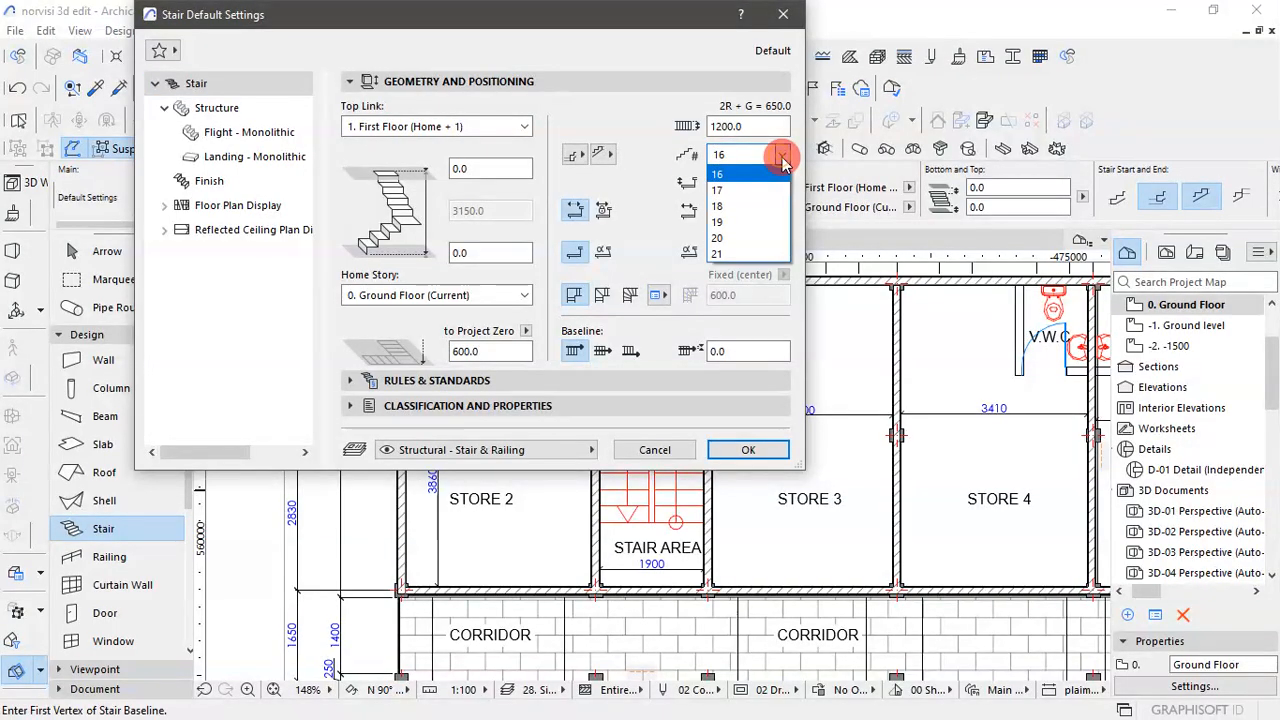
left_click(740, 205)
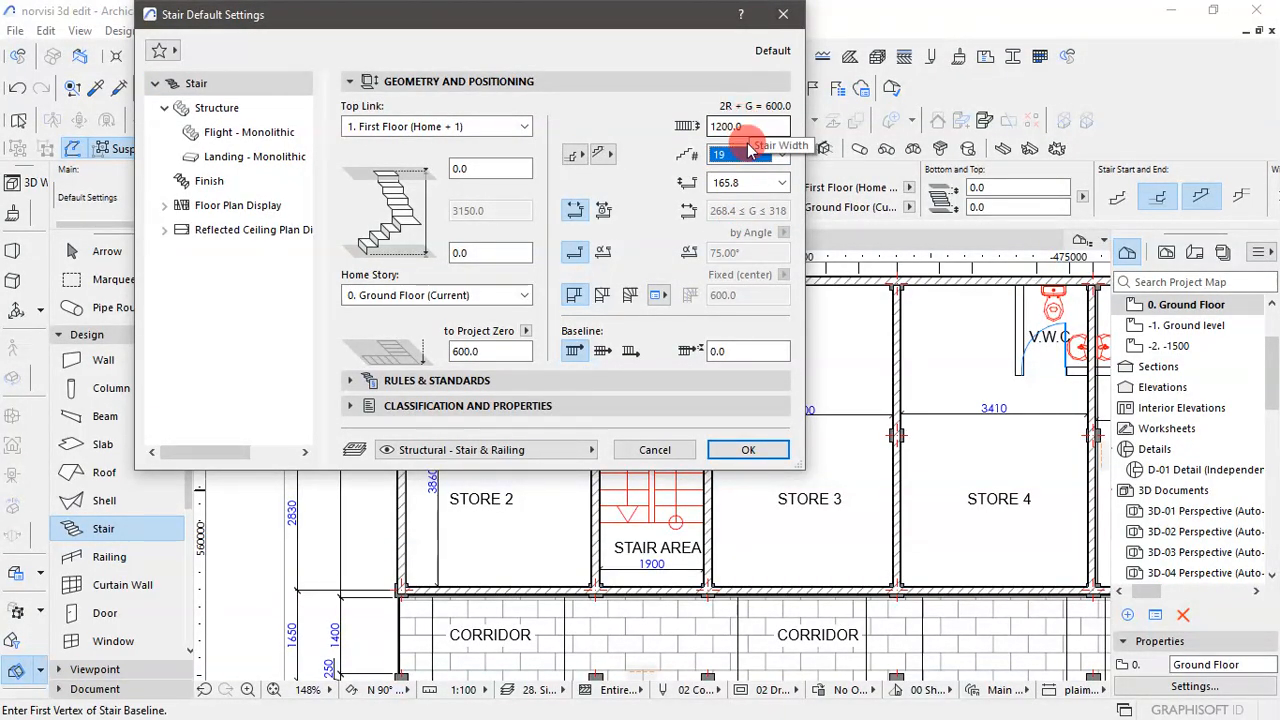
left_click(745, 450)
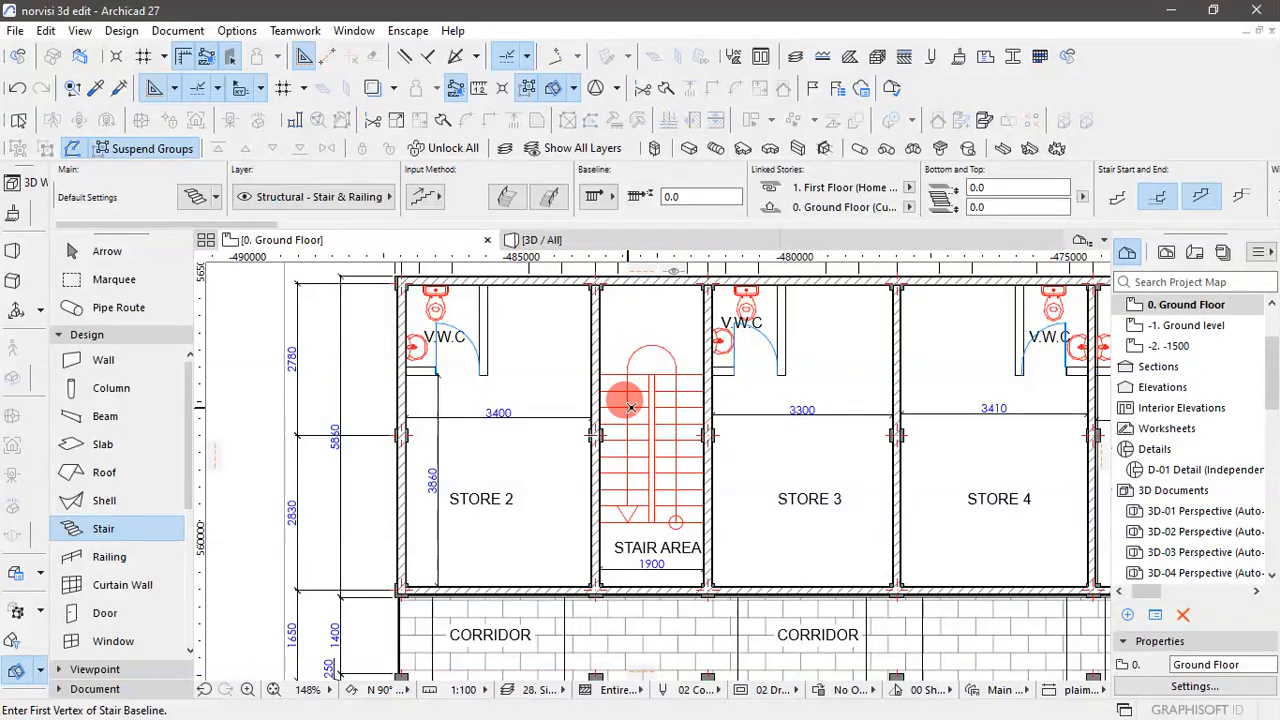
scroll(631, 406, "up", 3)
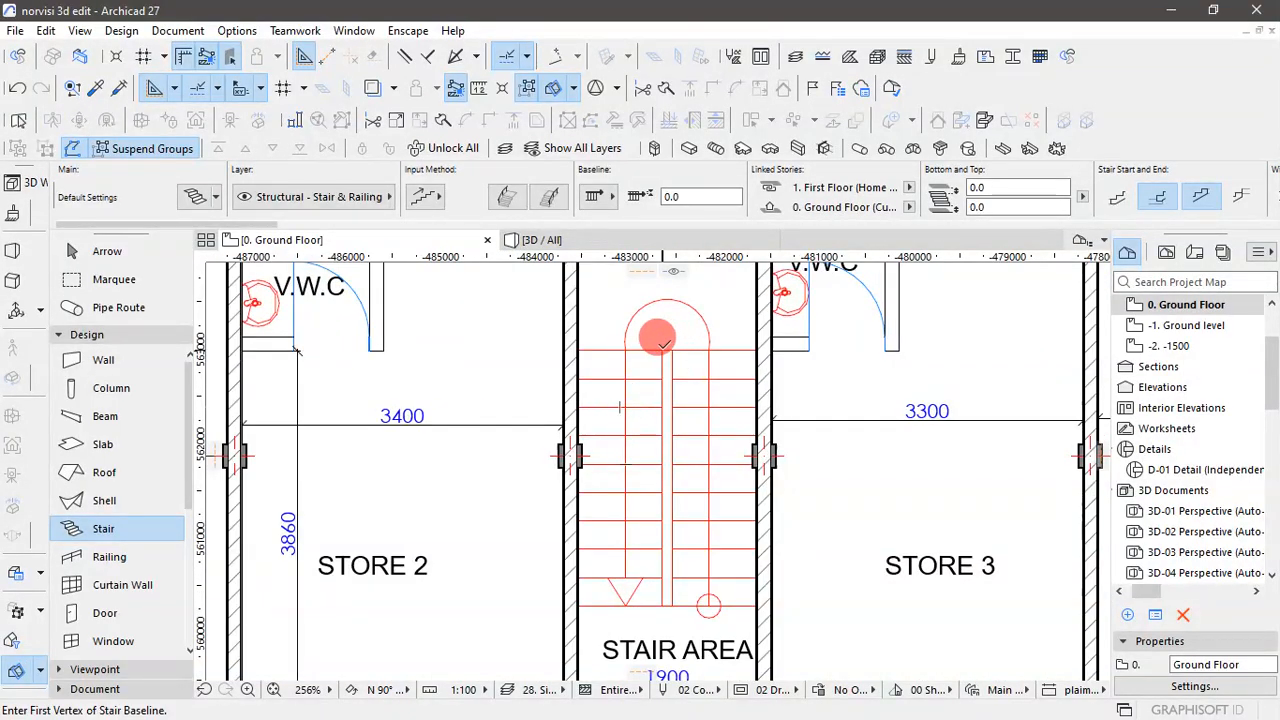
left_click(662, 350)
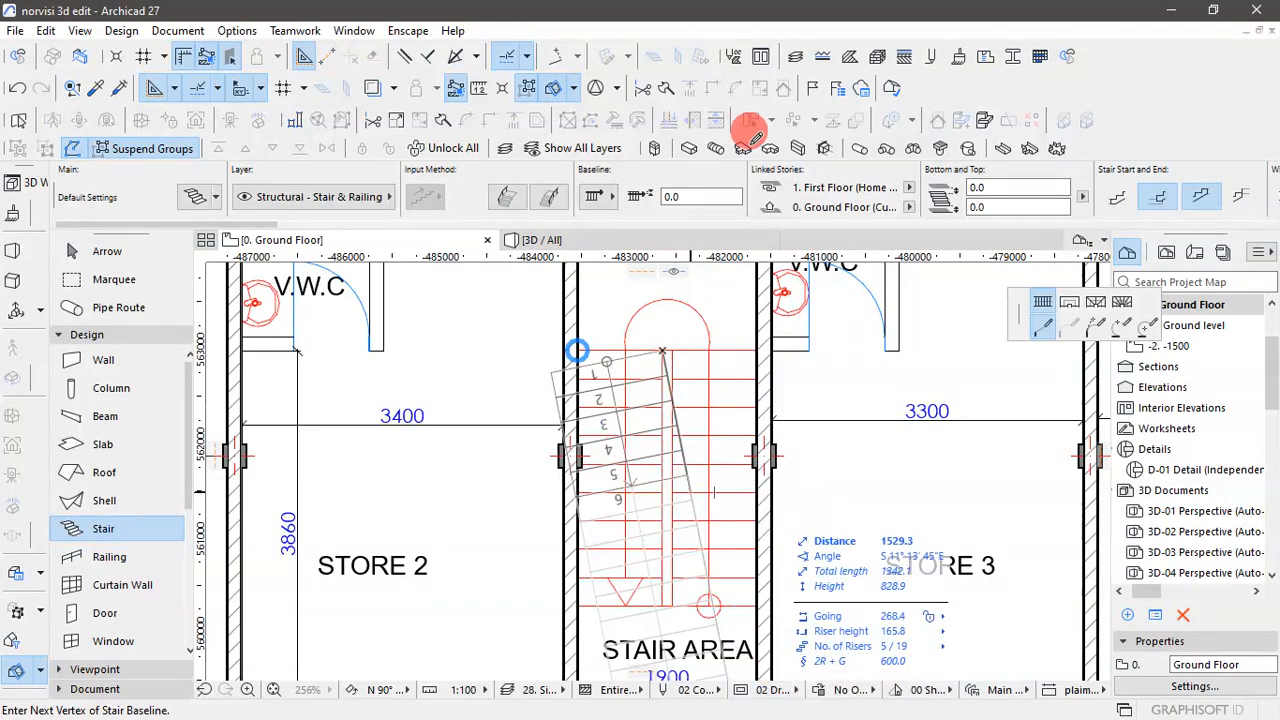
key("Escape")
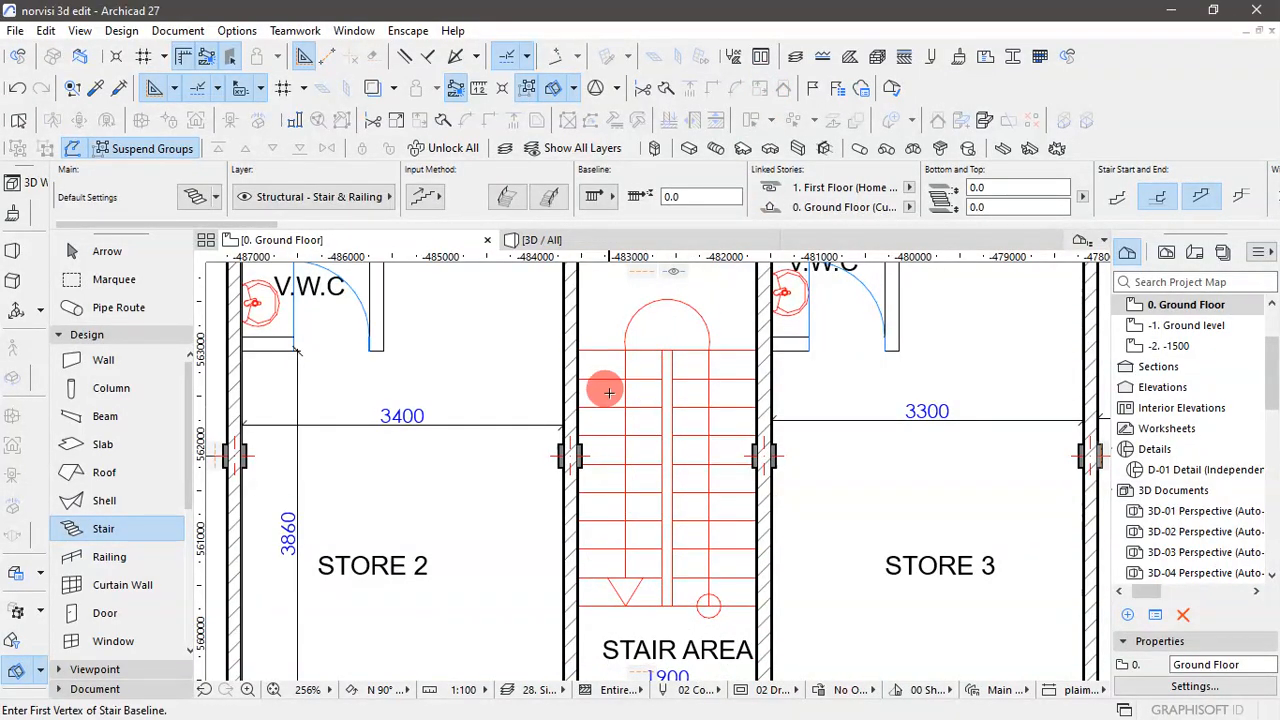
- Measure the width of the stair flight beside Store 2, from the central gap to the wall face
key("m")
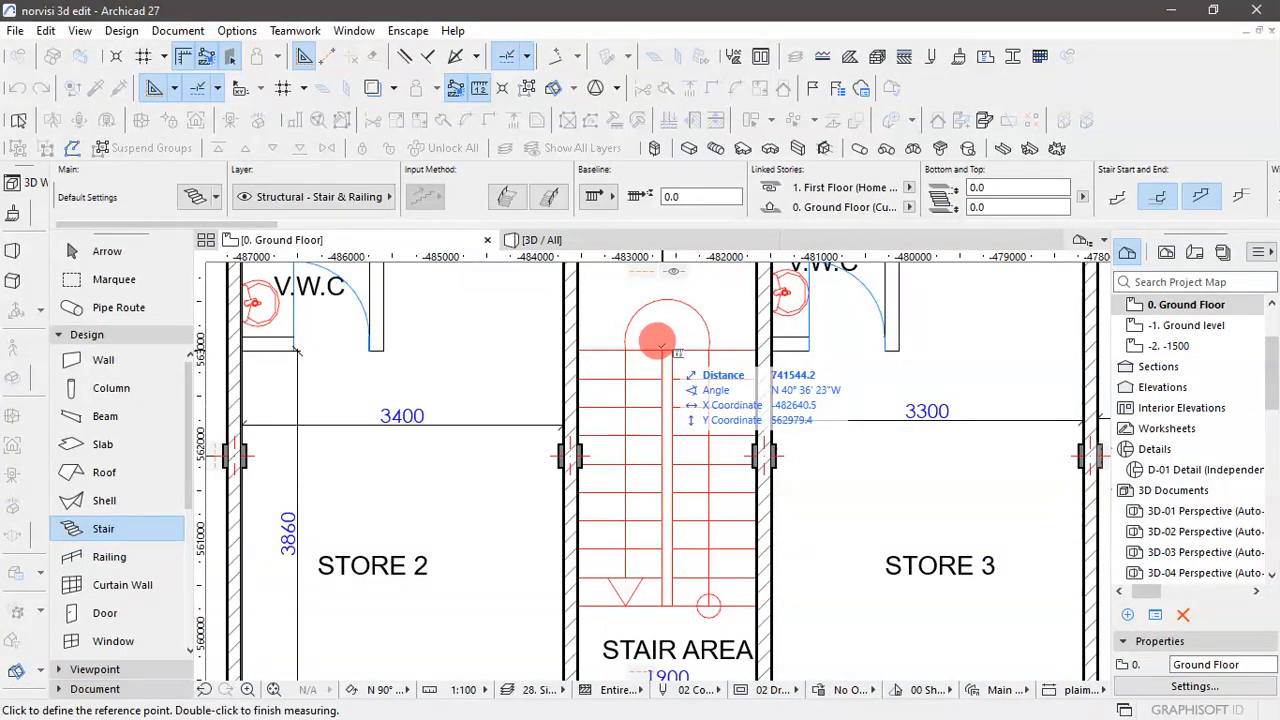
left_click(661, 349)
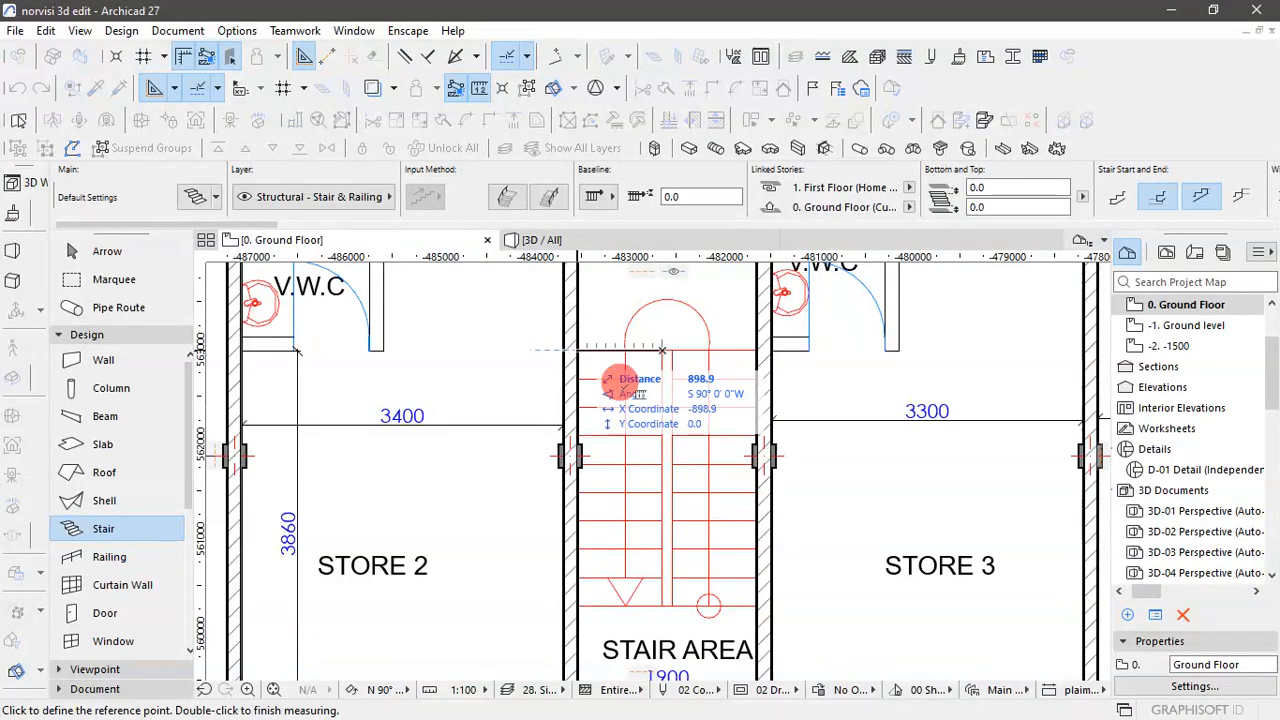
key("Escape")
scroll(654, 409, "down", 3)
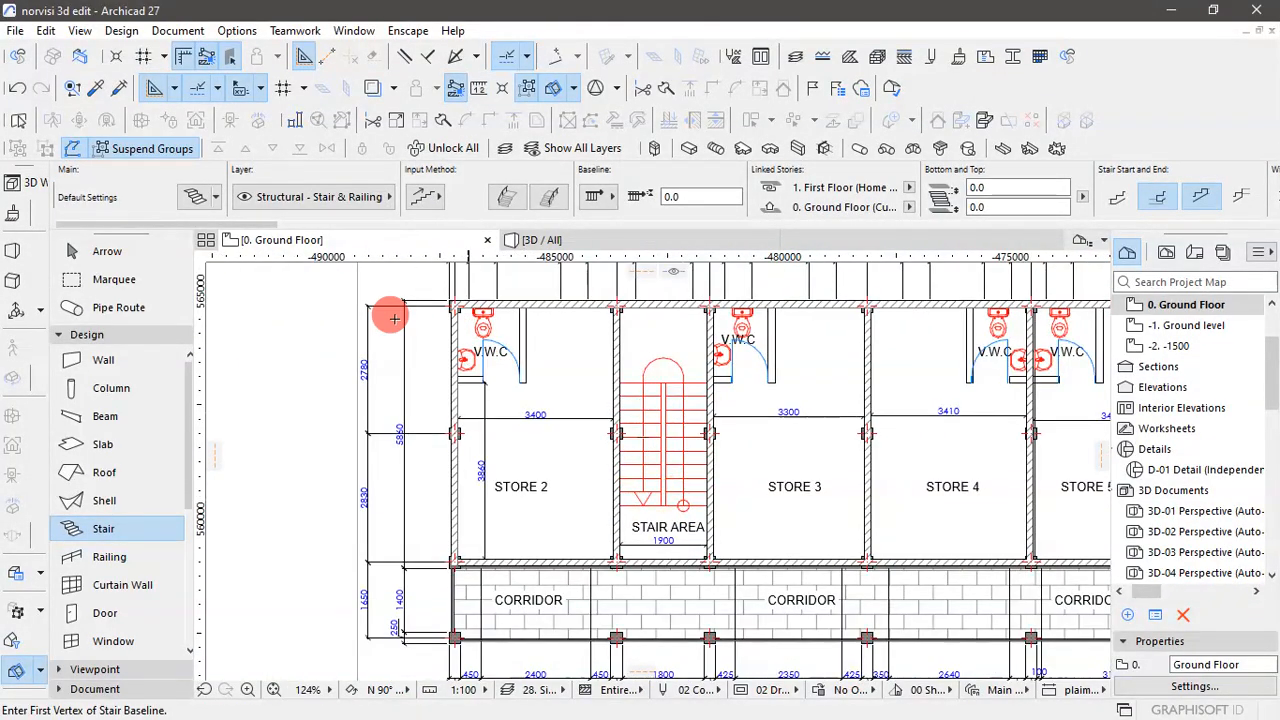
left_click(118, 251)
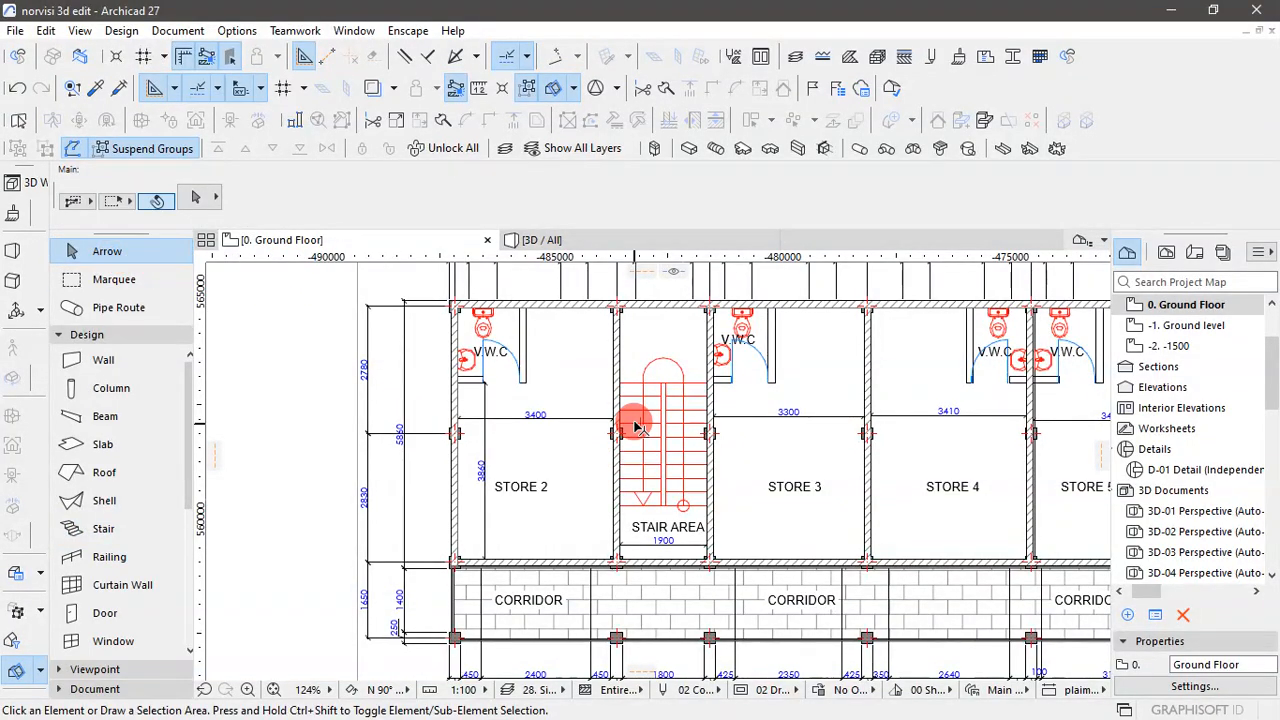
scroll(636, 427, "down", 2)
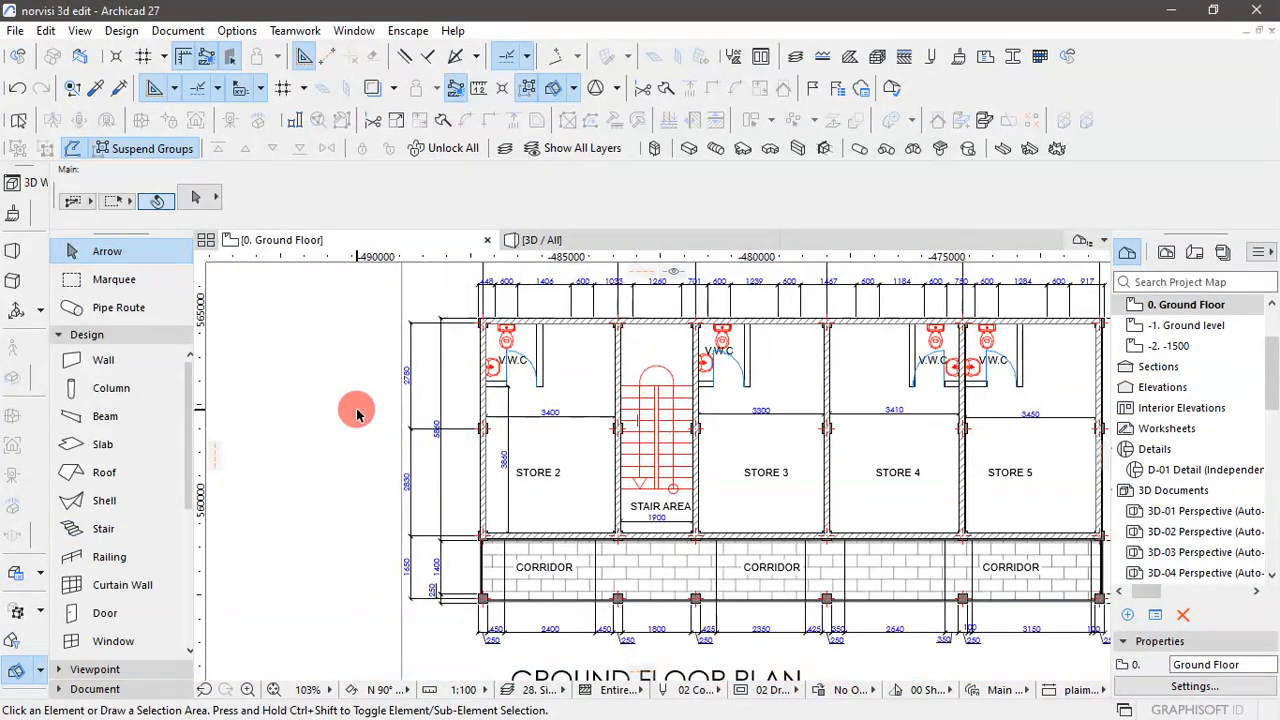
- Set the default stair width to 898.5 mm
left_click(104, 530)
key("ctrl+t")
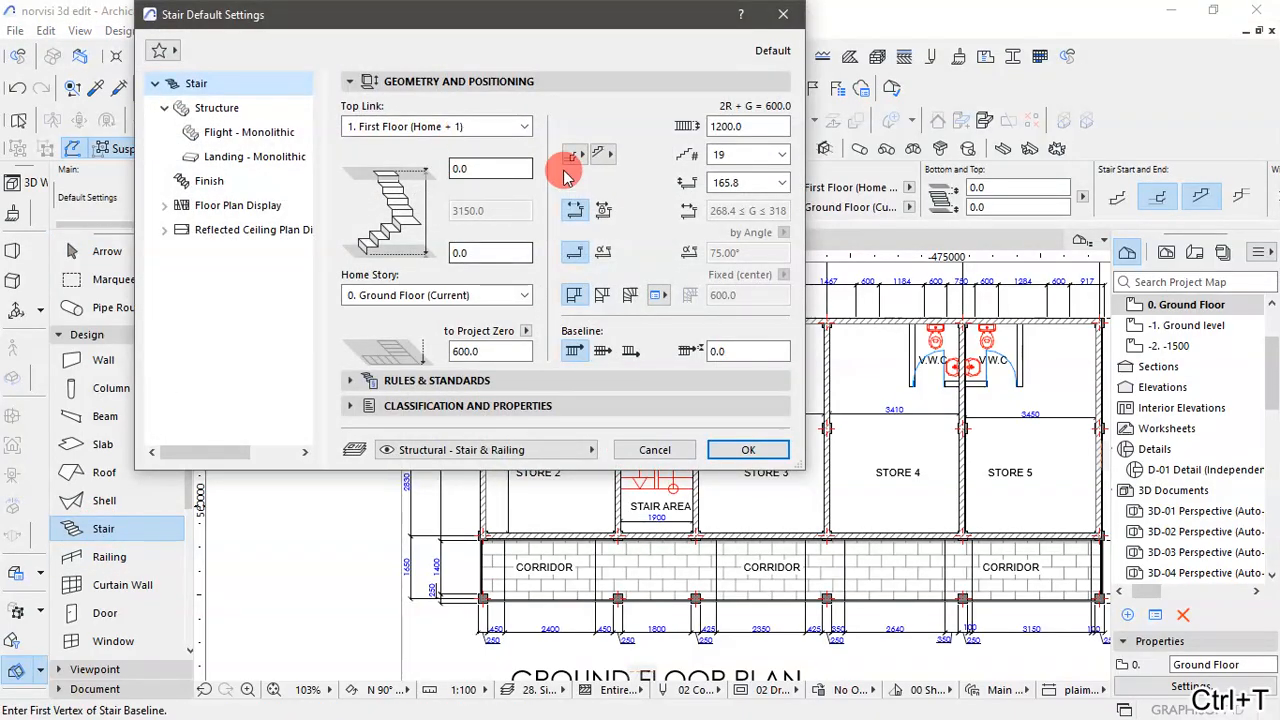
left_click(755, 127)
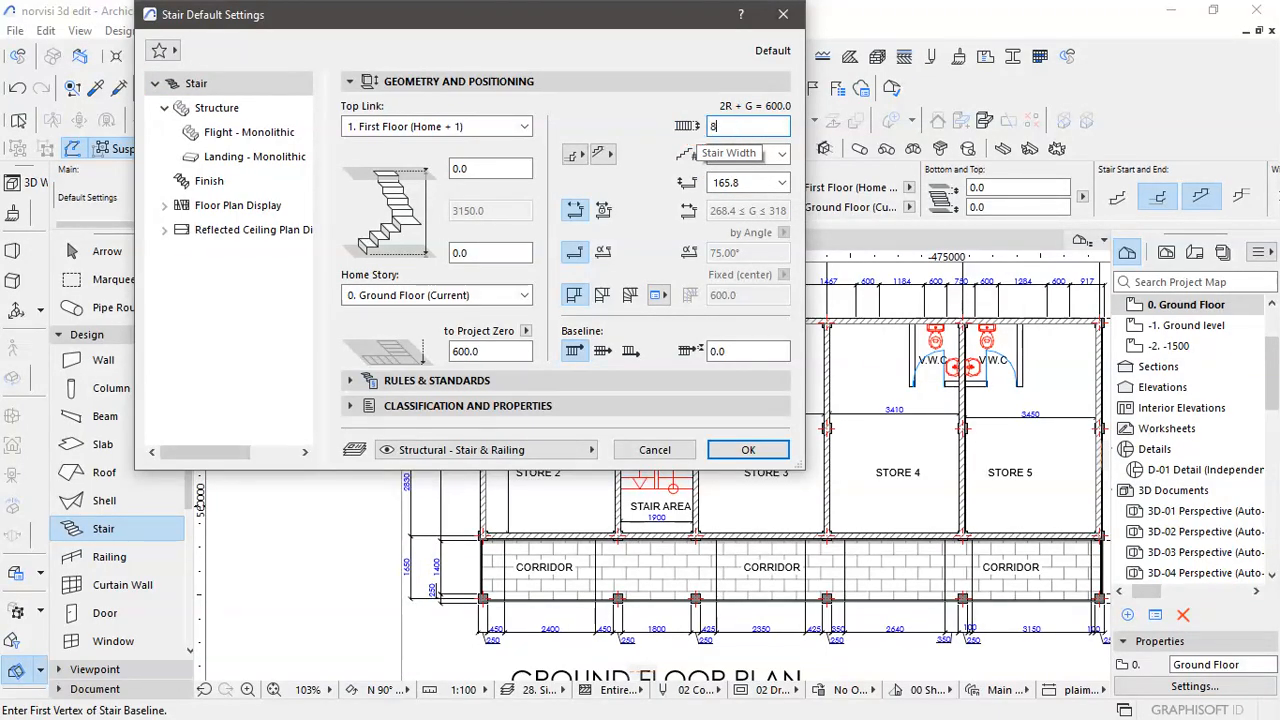
left_click(676, 136)
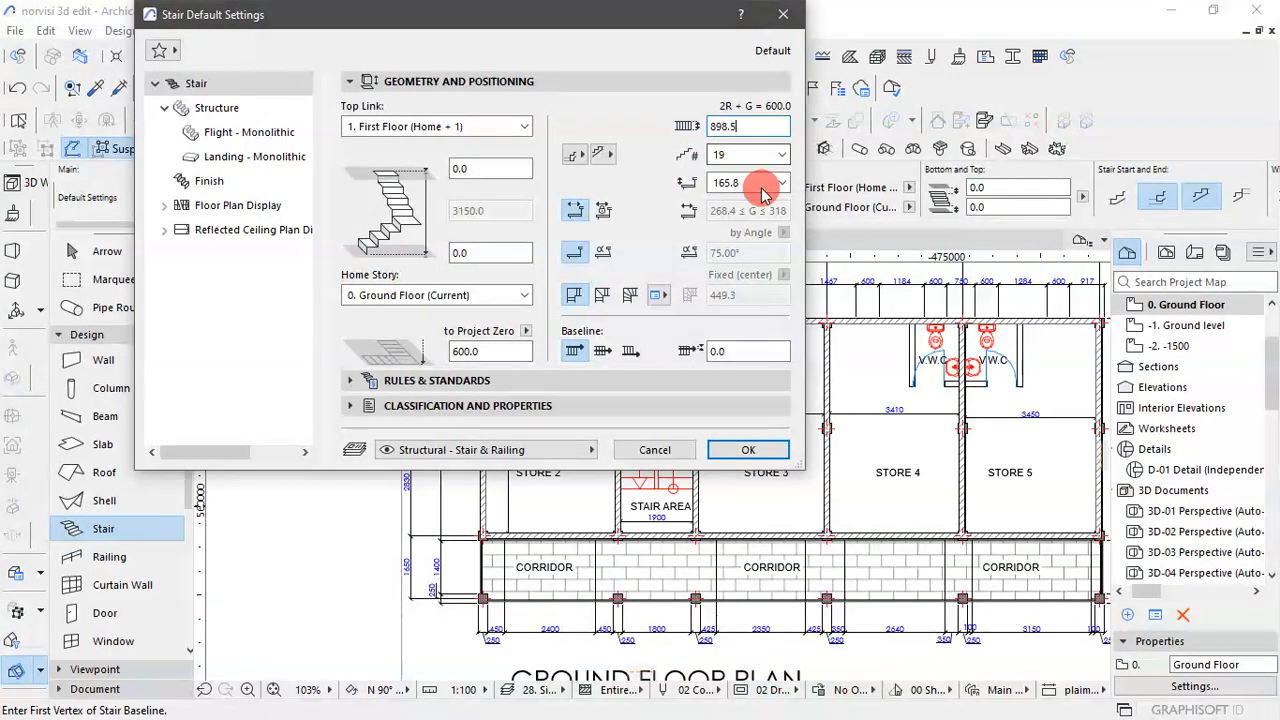
- Try a riser height of 150.0 and 18 risers for the default stair, and settle on 19 risers
left_click(770, 183)
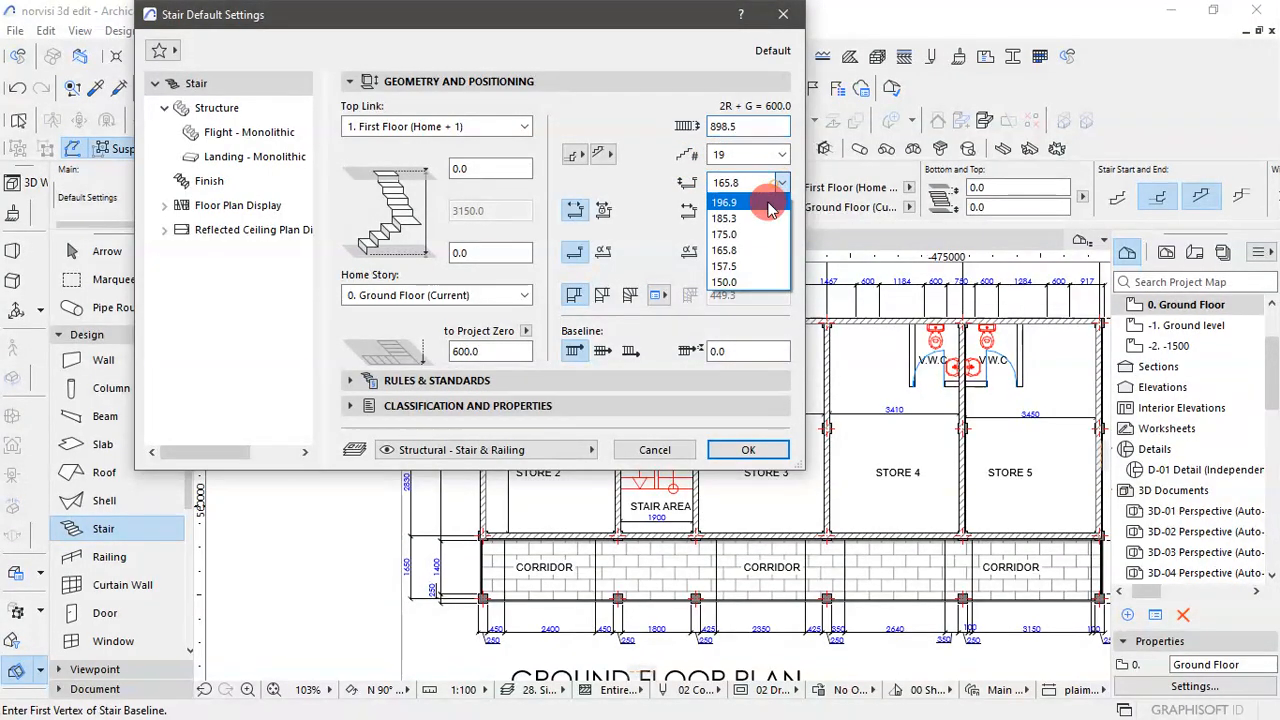
left_click(748, 282)
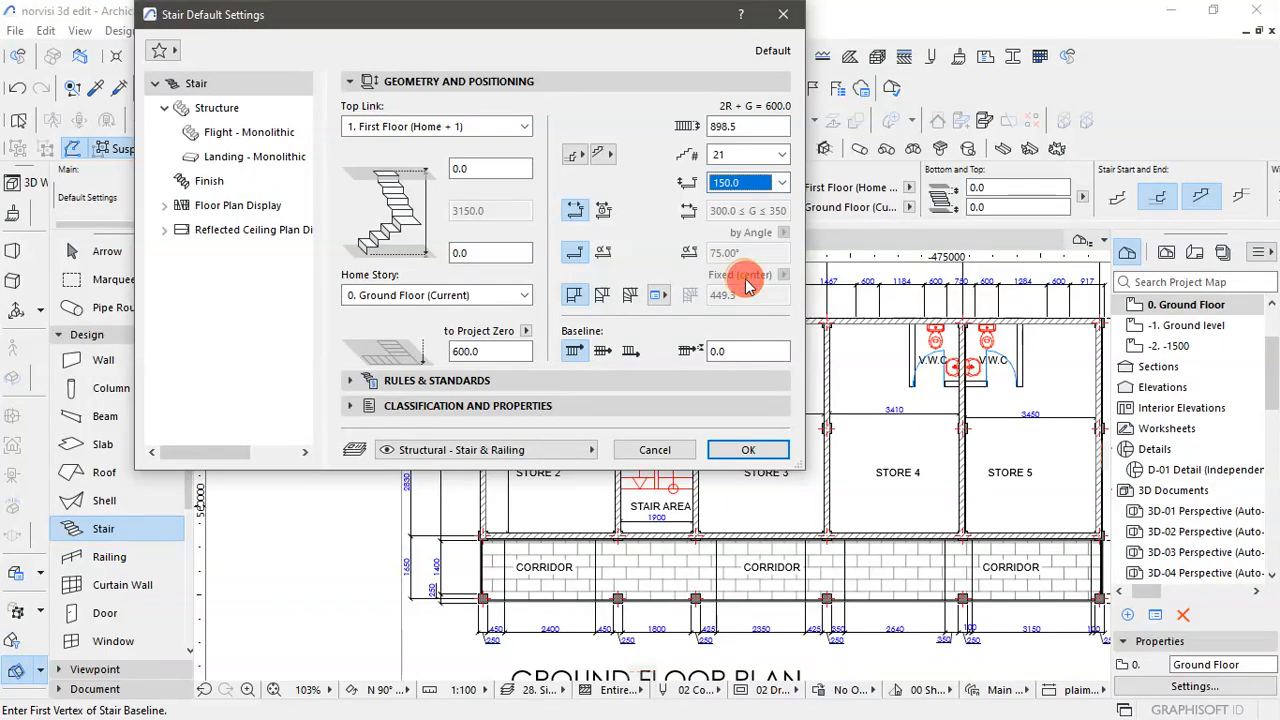
left_click(782, 156)
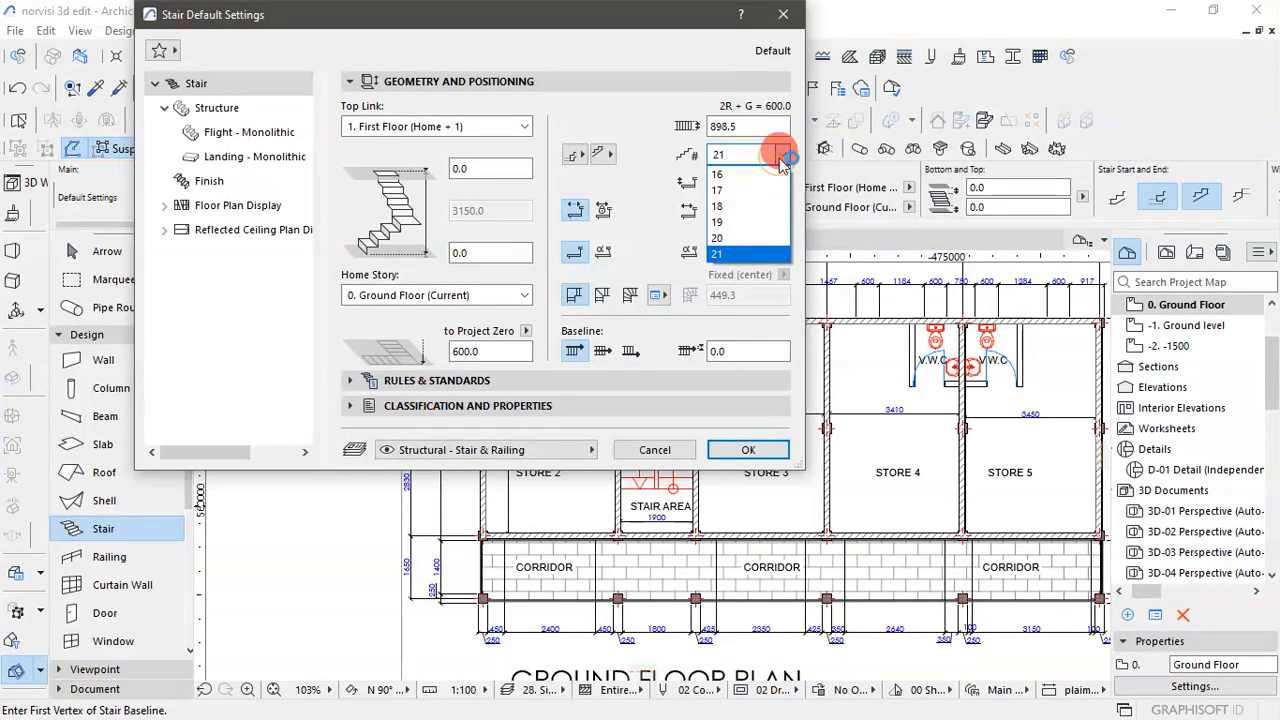
left_click(765, 211)
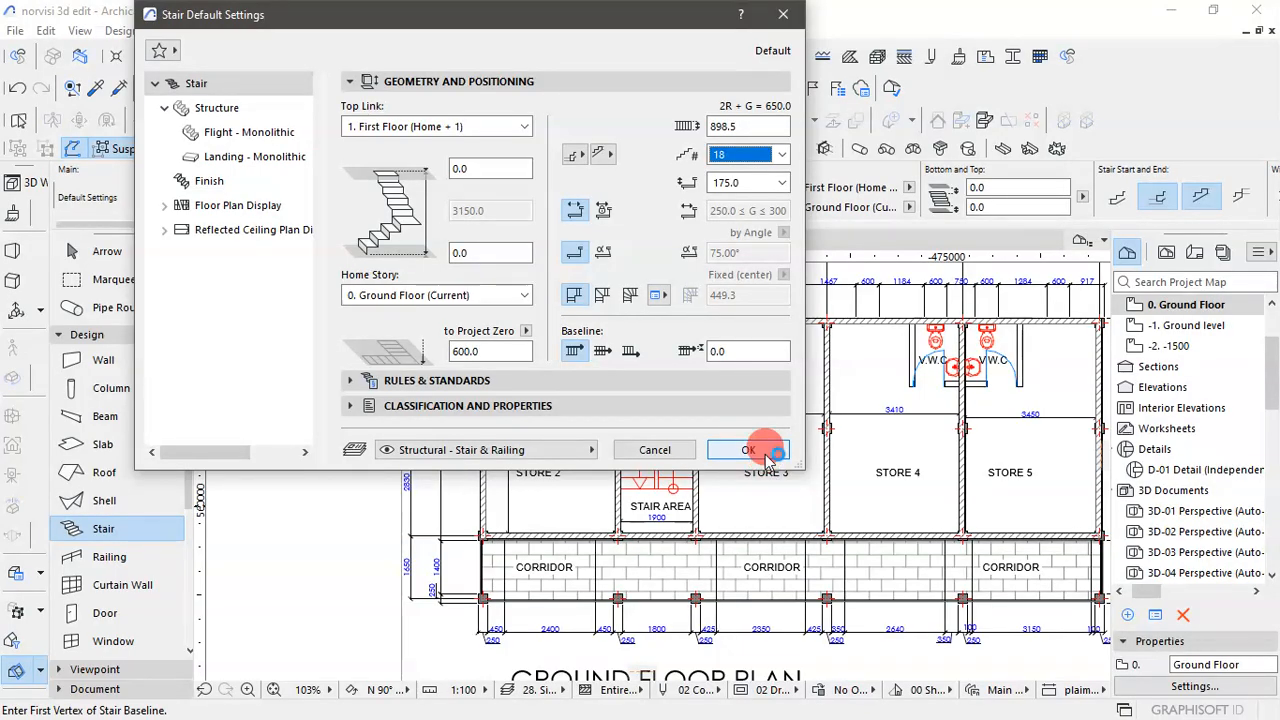
left_click(782, 154)
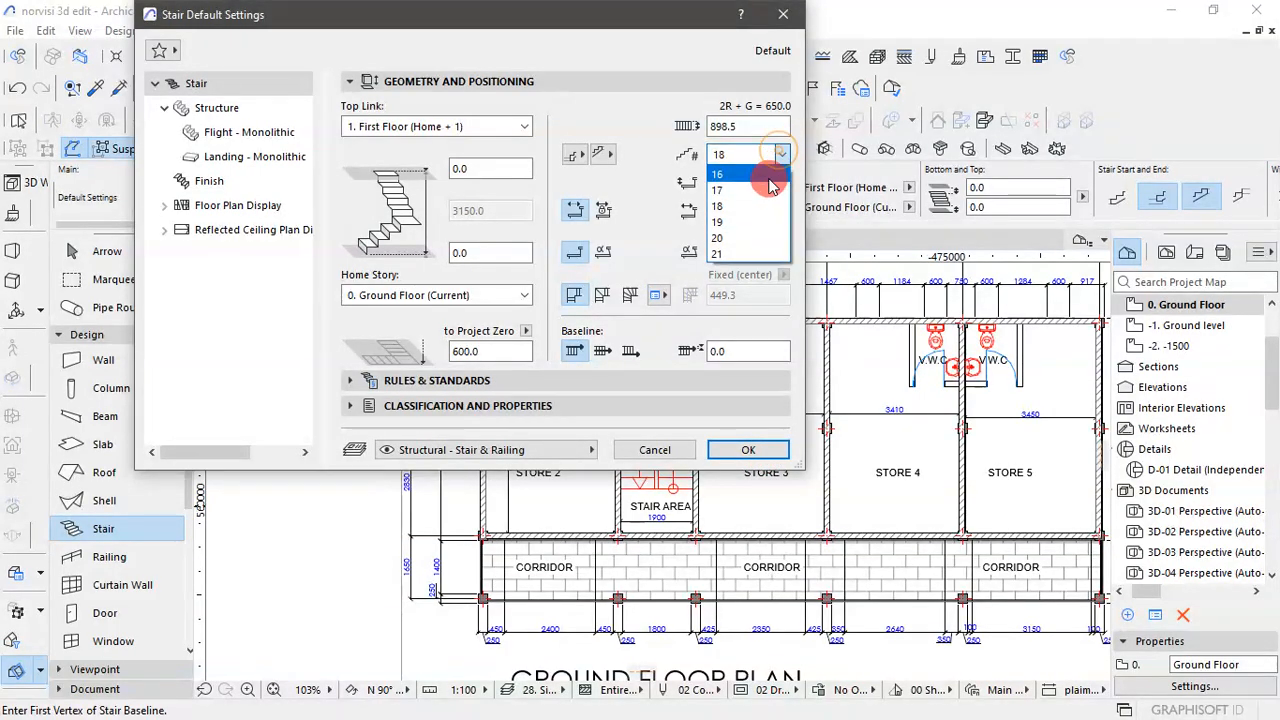
left_click(748, 224)
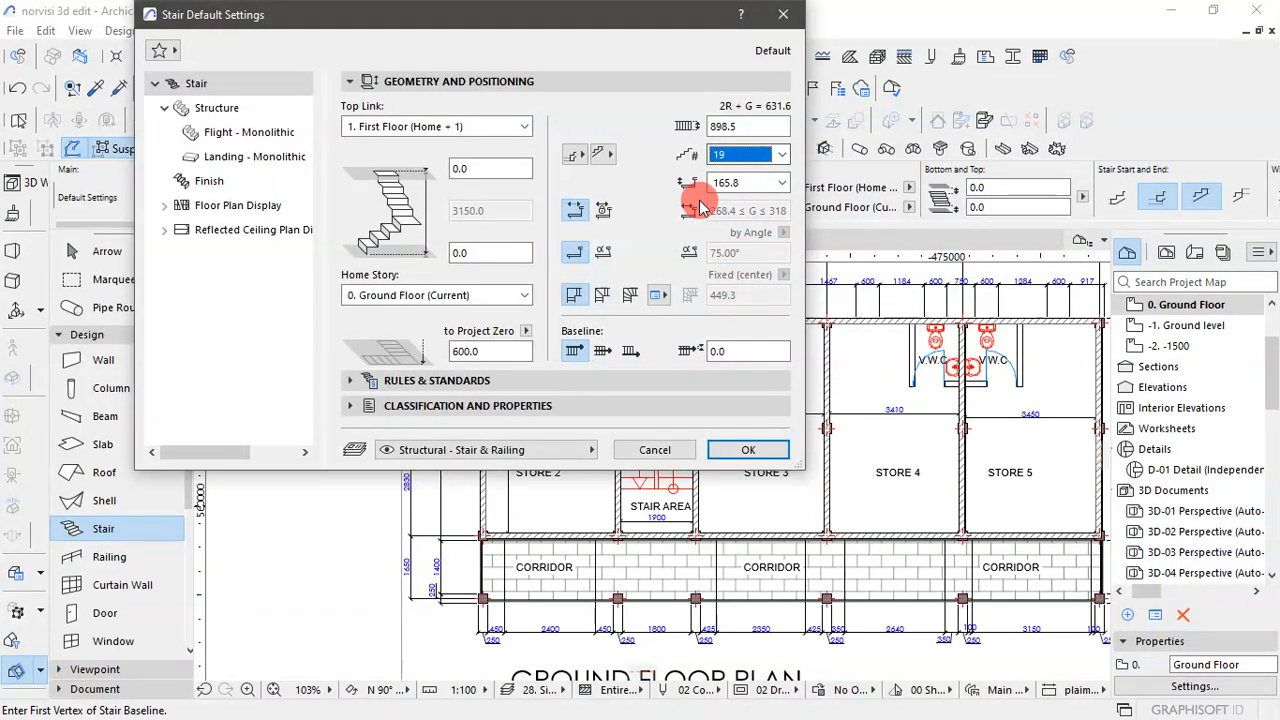
left_click(778, 452)
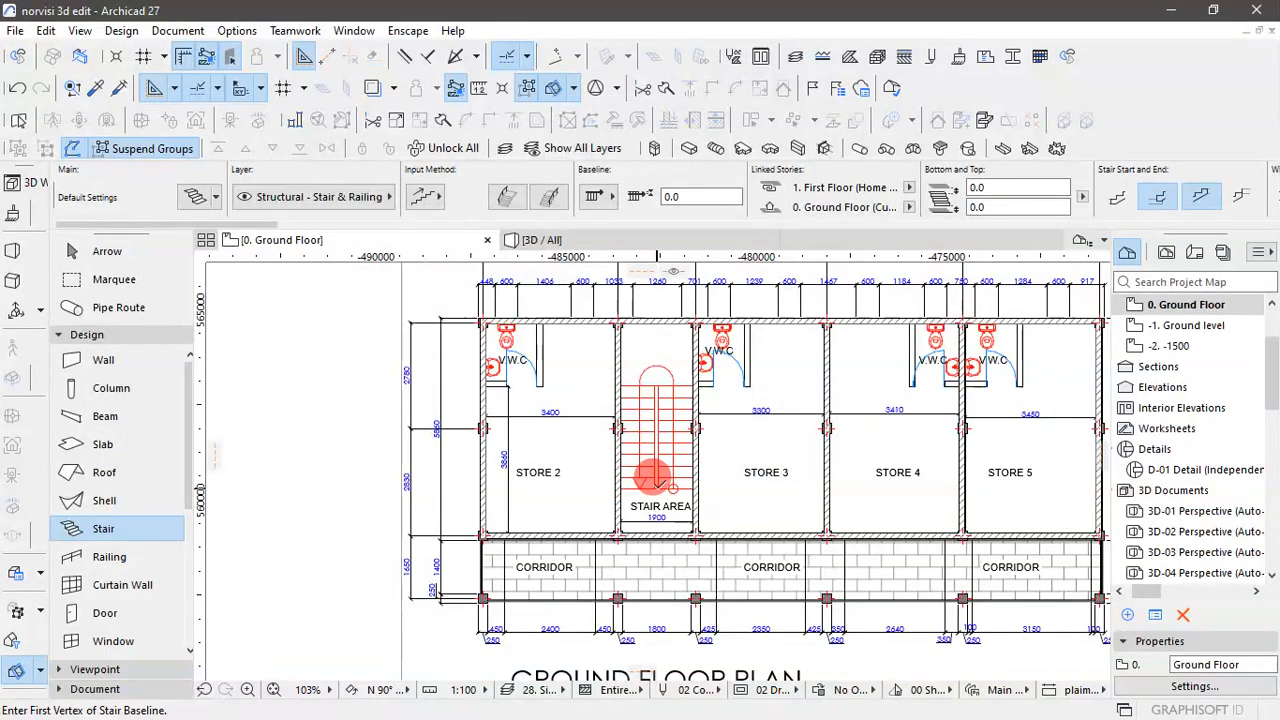
- Try to draw the first flight upward from the foot of the staircase's central gap, with the stair baseline set to the right side
scroll(651, 486, "up", 3)
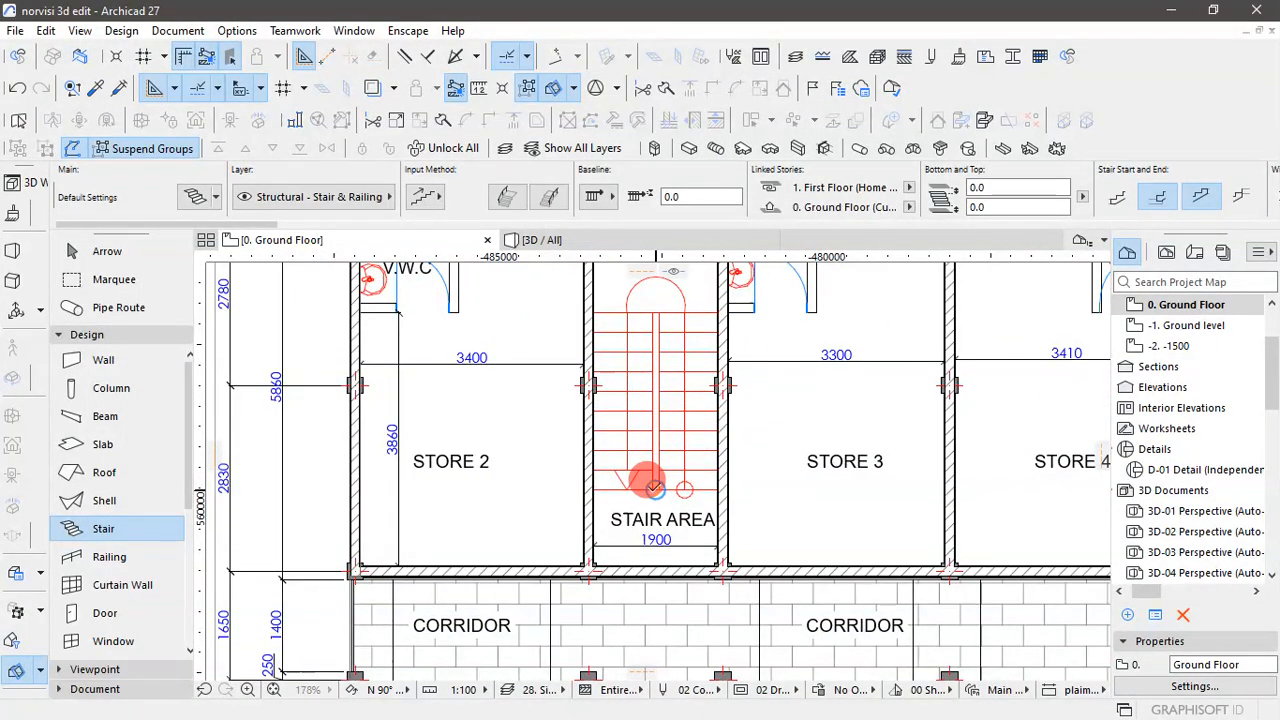
left_click(654, 488)
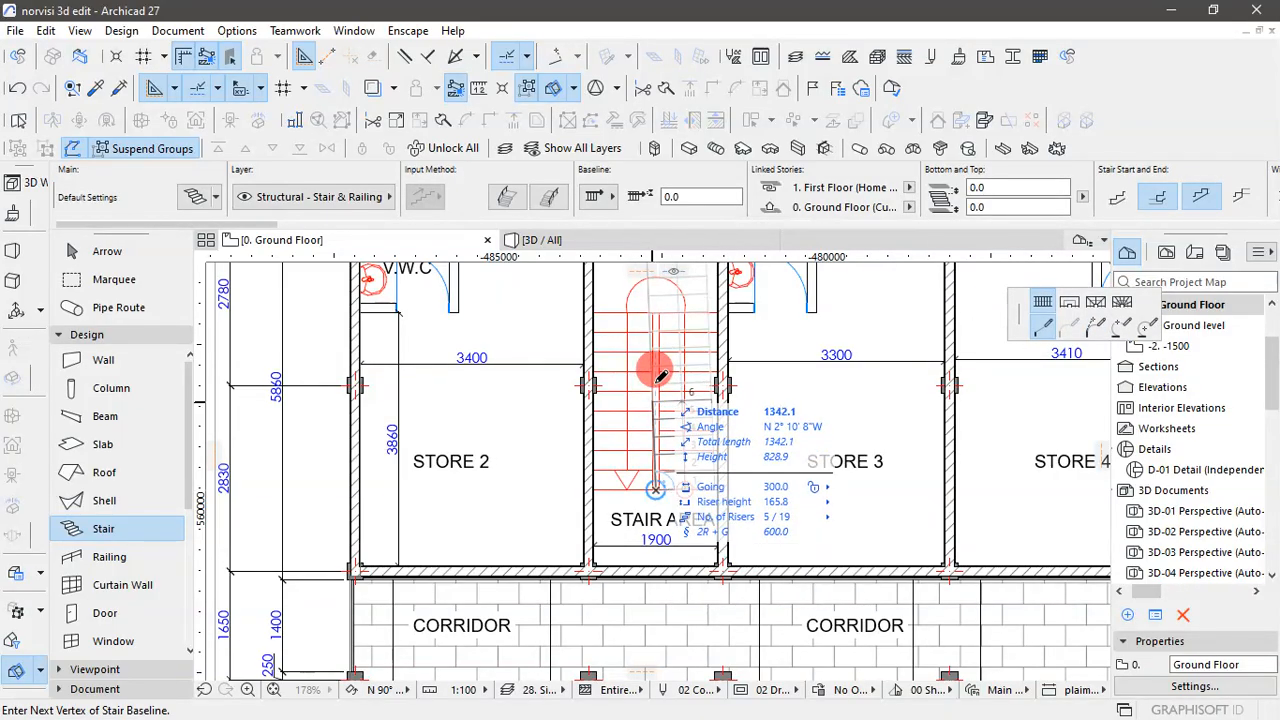
left_click(610, 200)
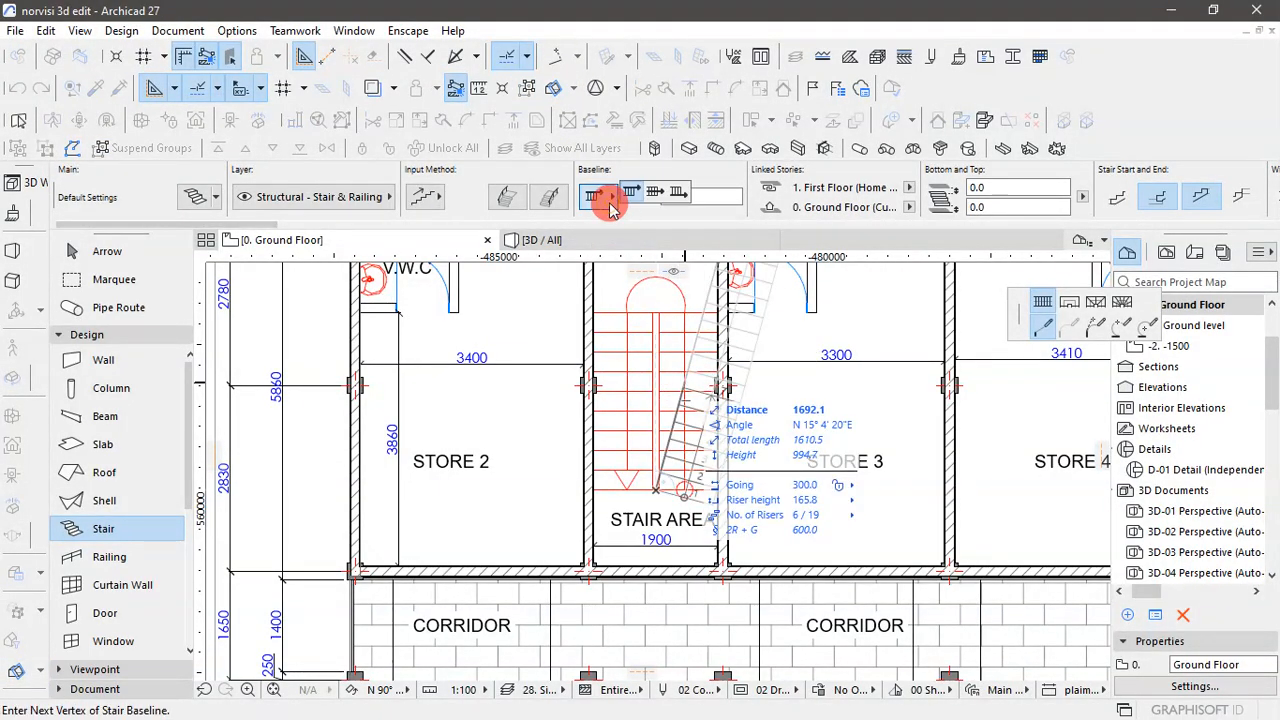
left_click(678, 192)
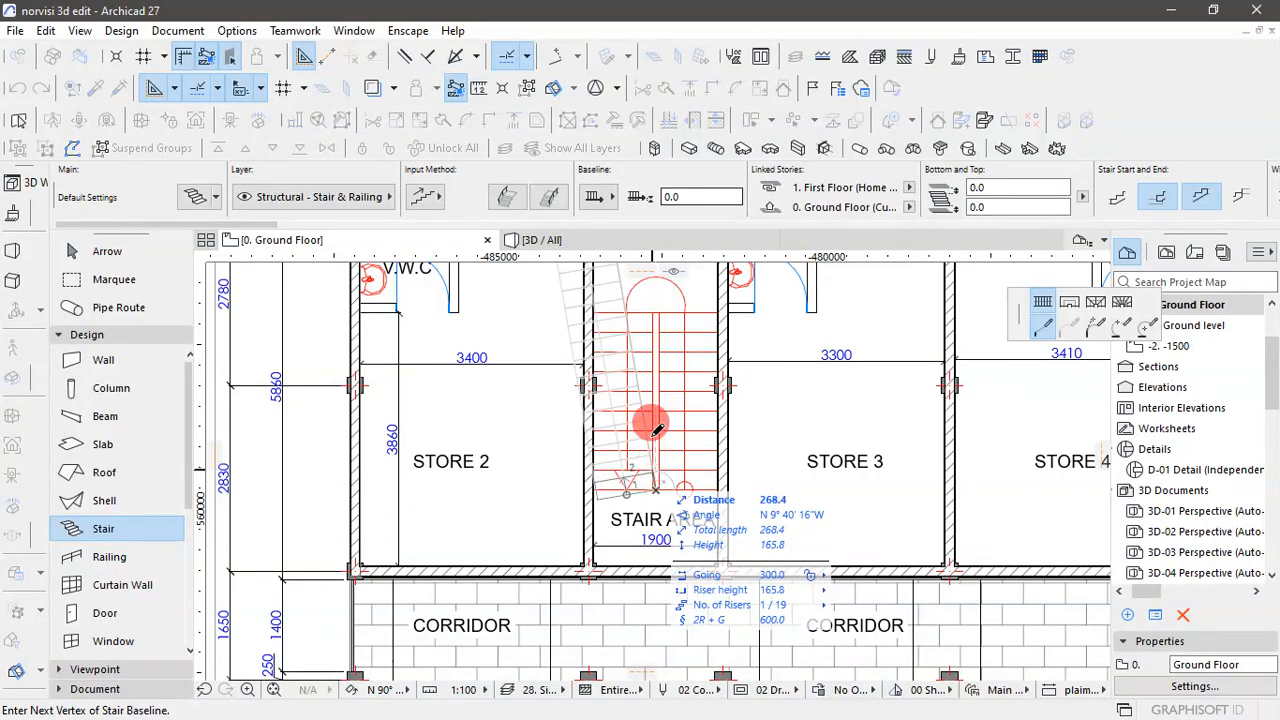
scroll(652, 400, "up", 3)
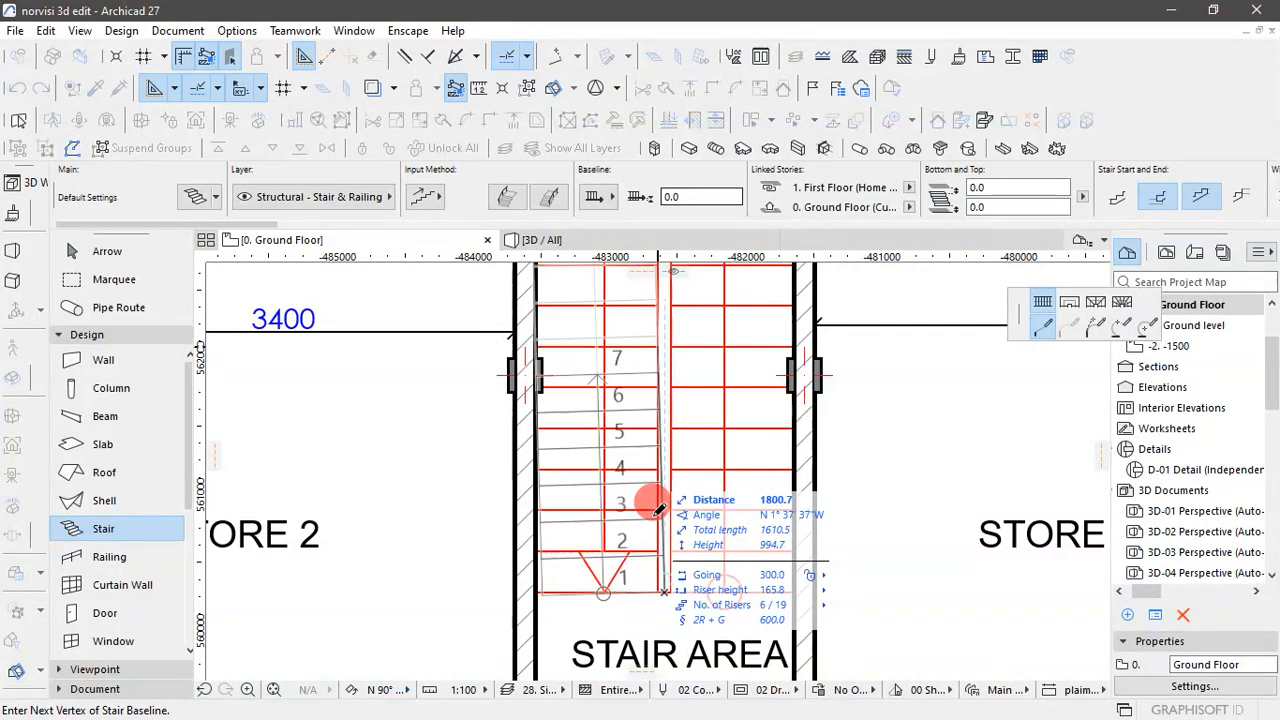
scroll(657, 510, "down", 1)
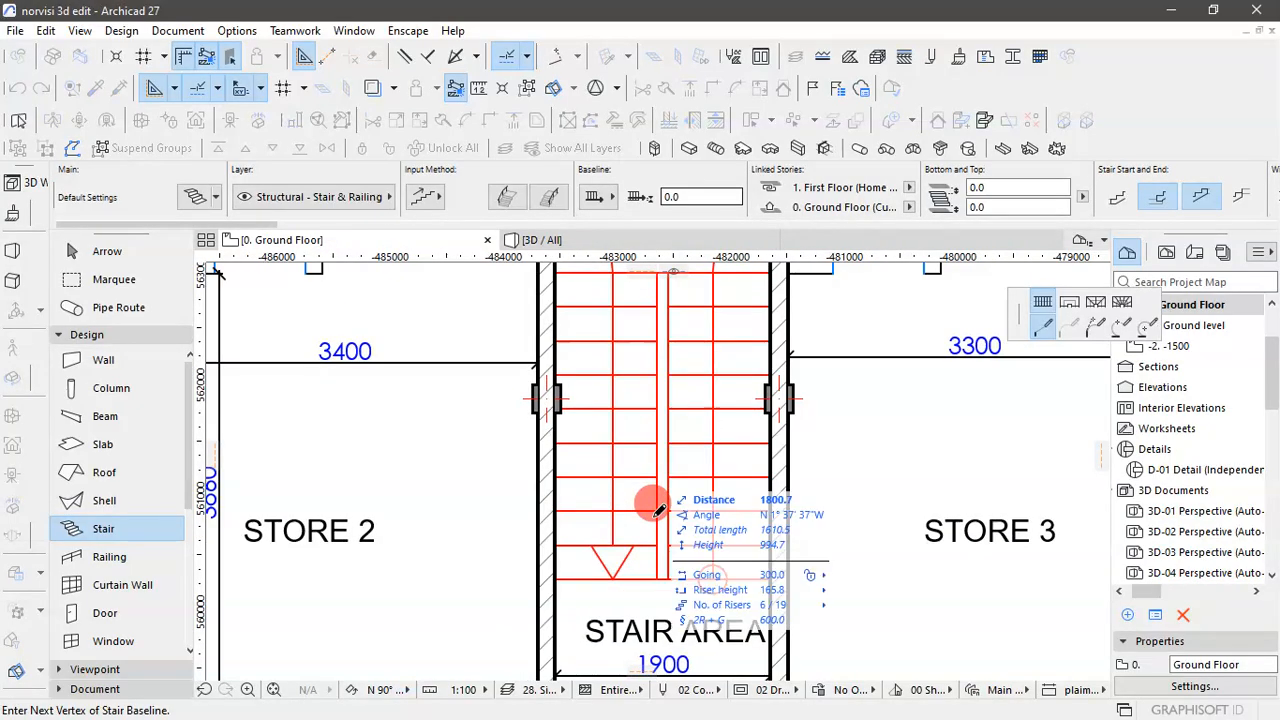
scroll(660, 492, "down", 1)
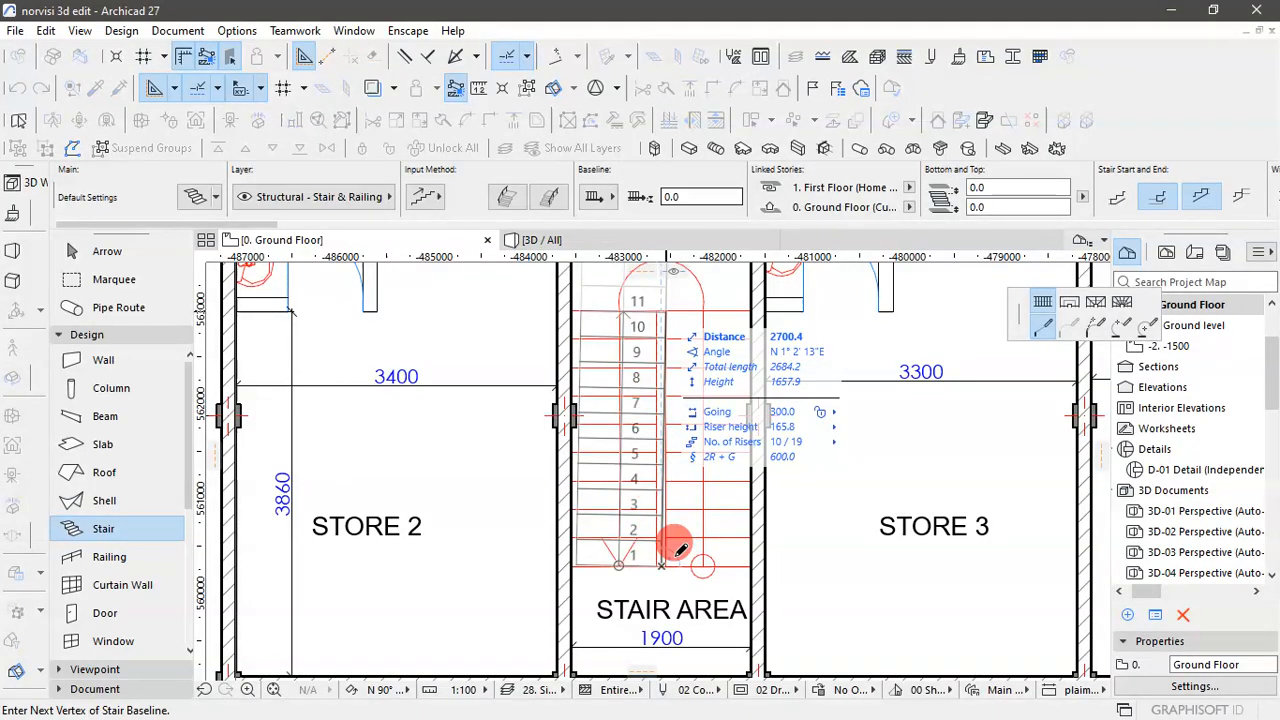
key("Escape")
key("Escape")
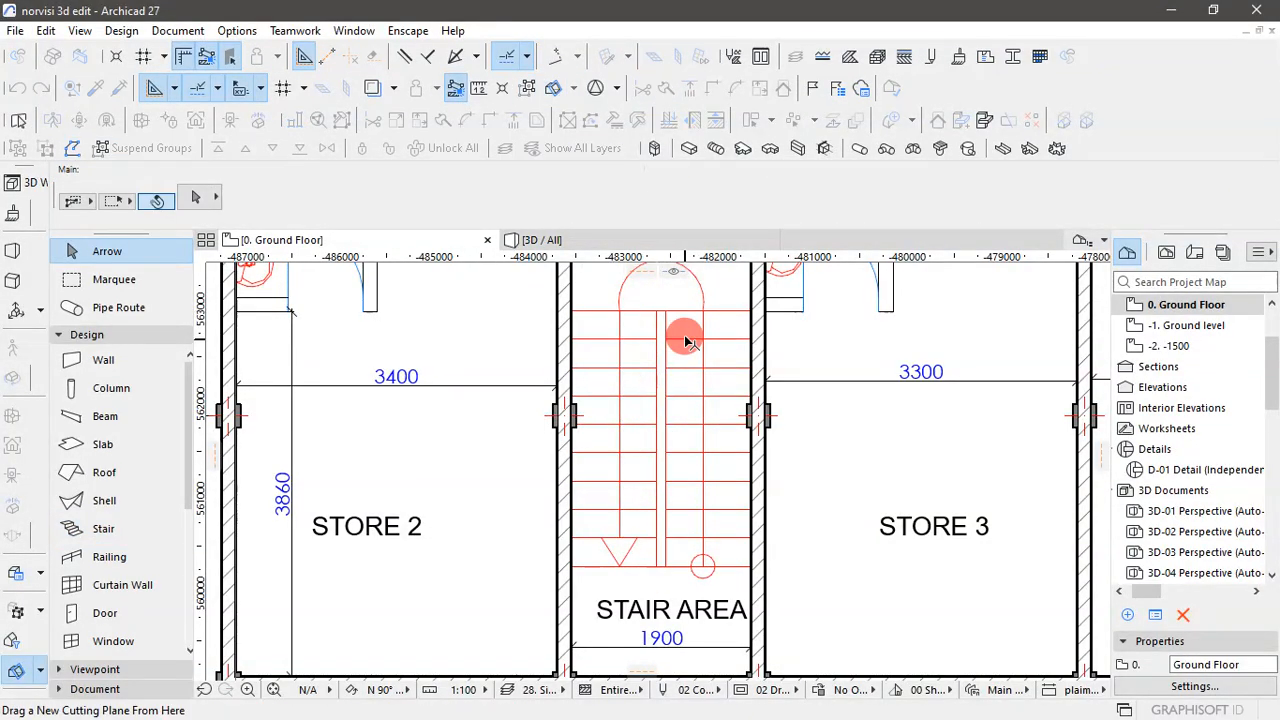
- Measure the depth of the lowest tread along the central gap on the Store 2 side of the staircase
left_click(637, 558)
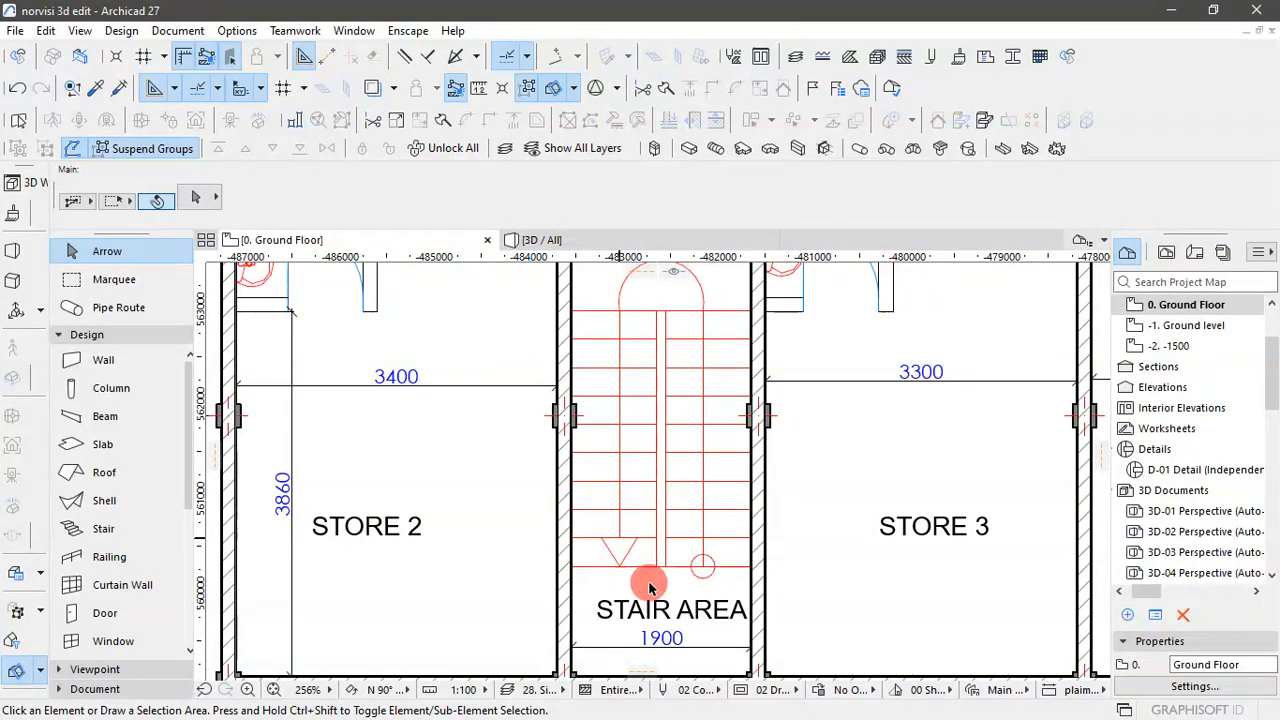
key("m")
scroll(648, 566, "down", 1)
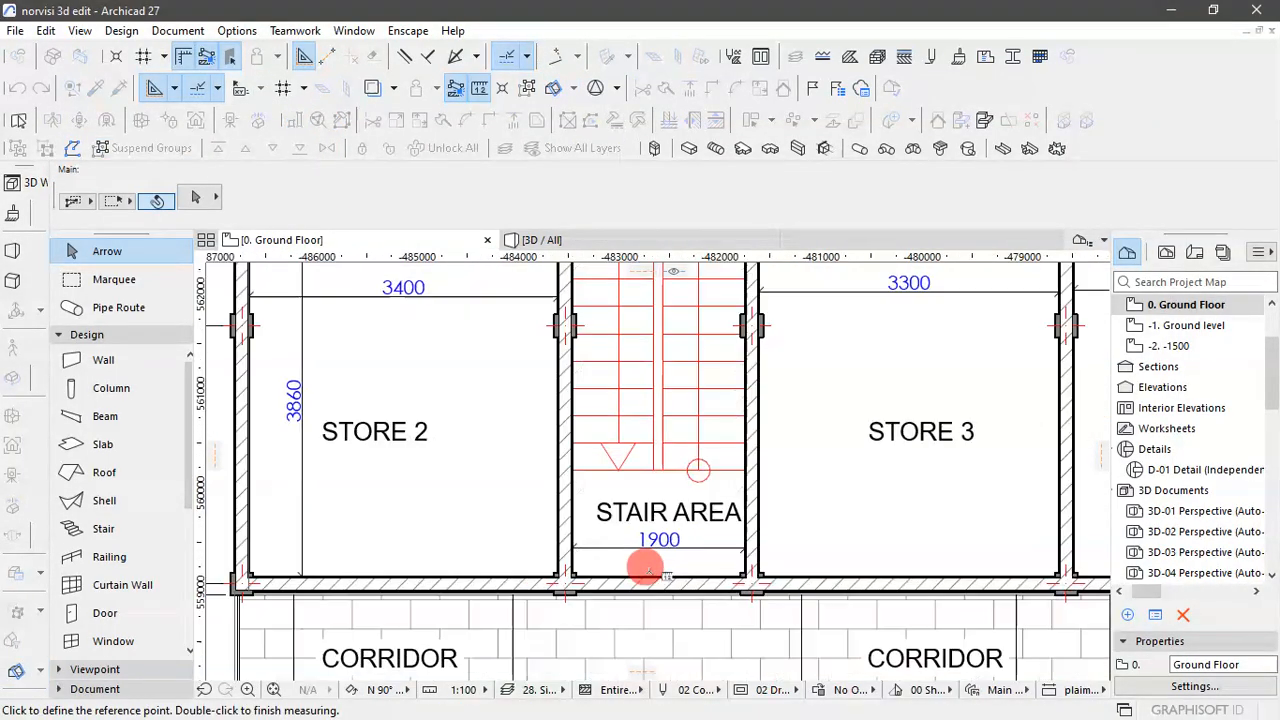
scroll(647, 566, "up", 1)
scroll(651, 431, "up", 2)
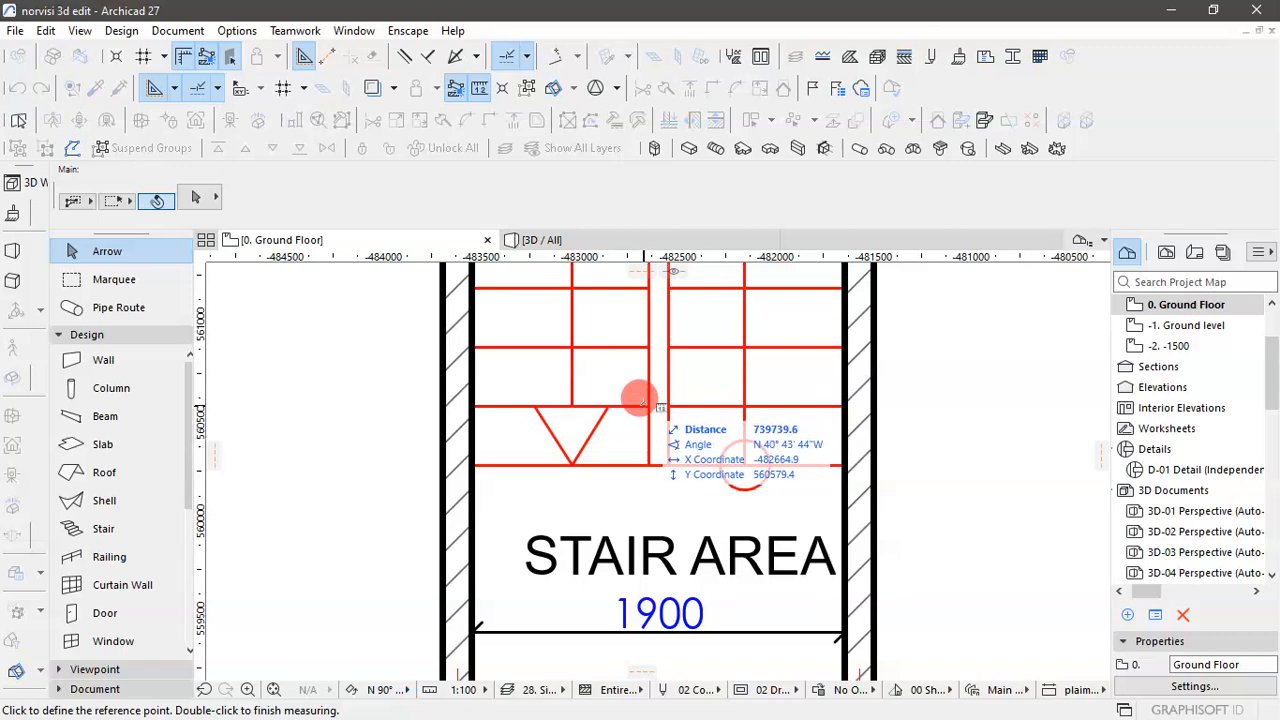
left_click(648, 406)
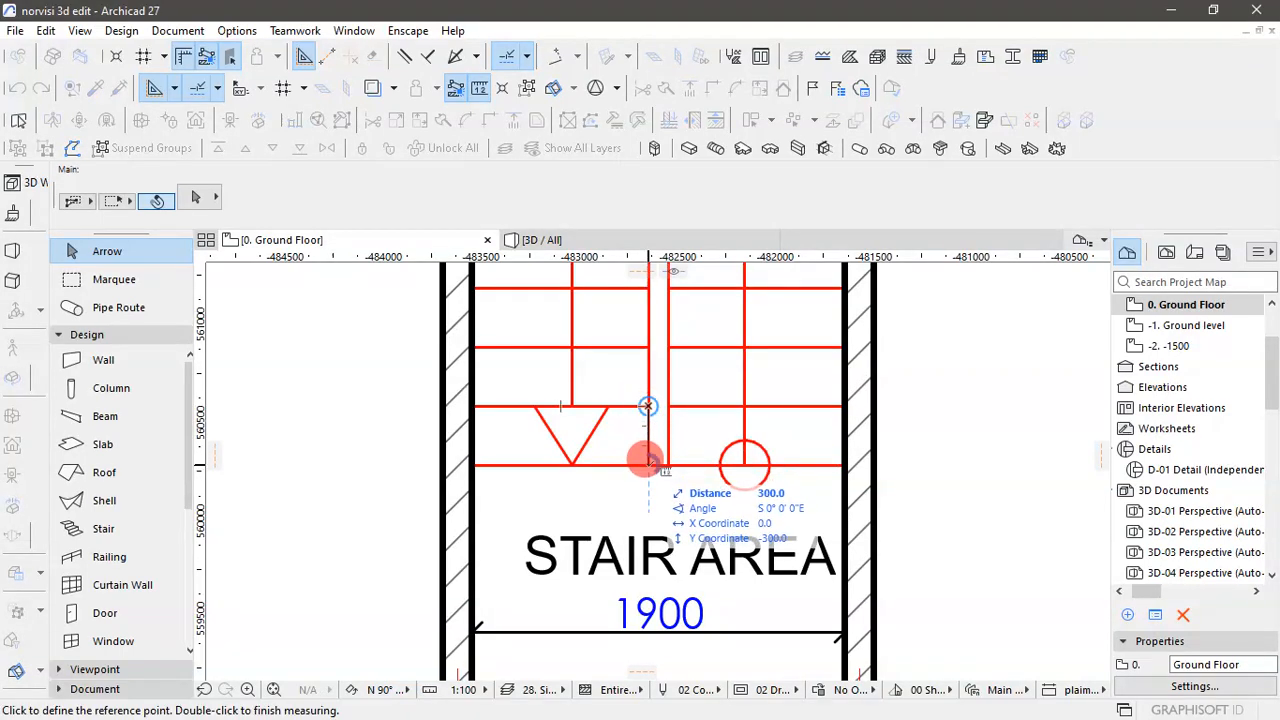
key("Escape")
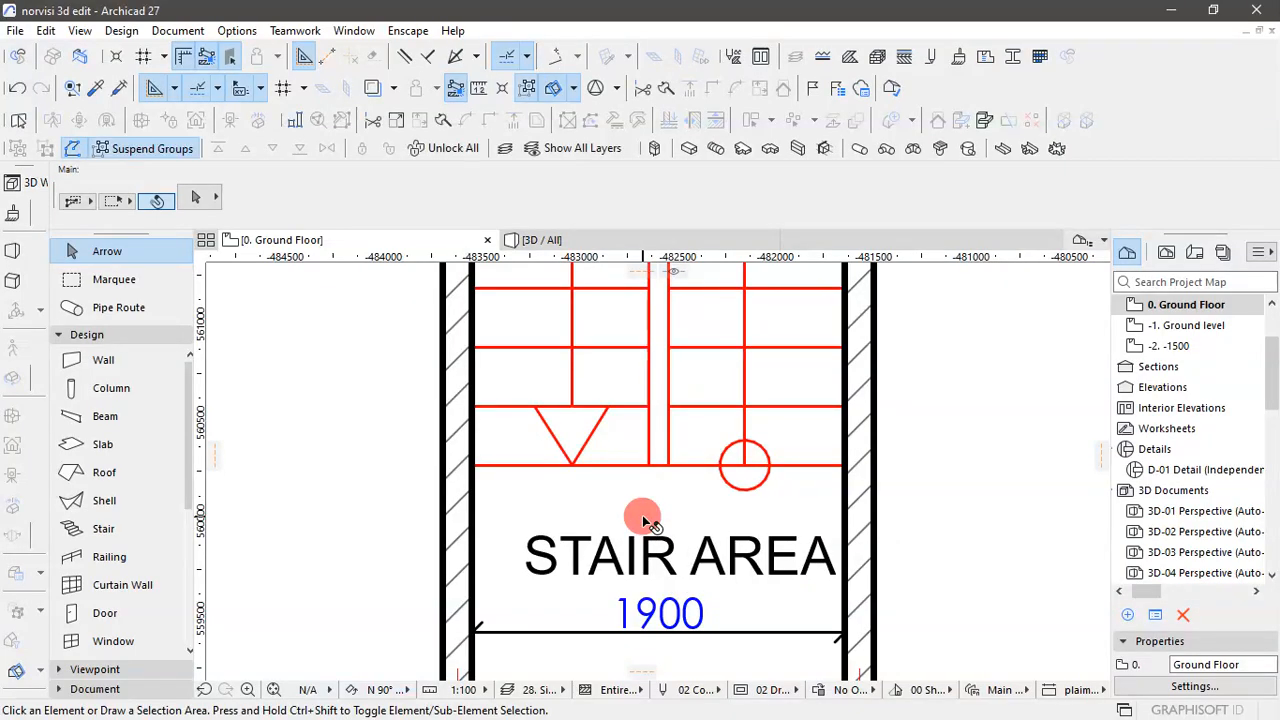
- Switch the default stair from a flexible to a fixed going depth of 300 mm
left_click(104, 528)
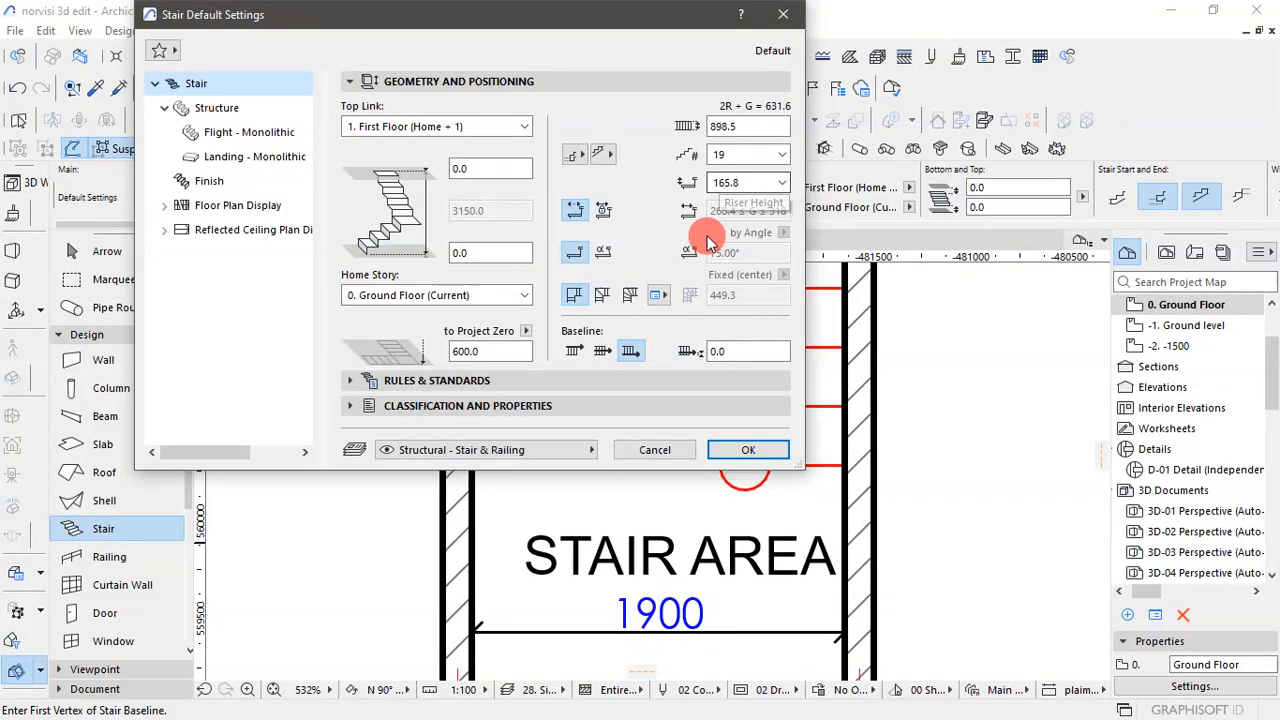
left_click(608, 212)
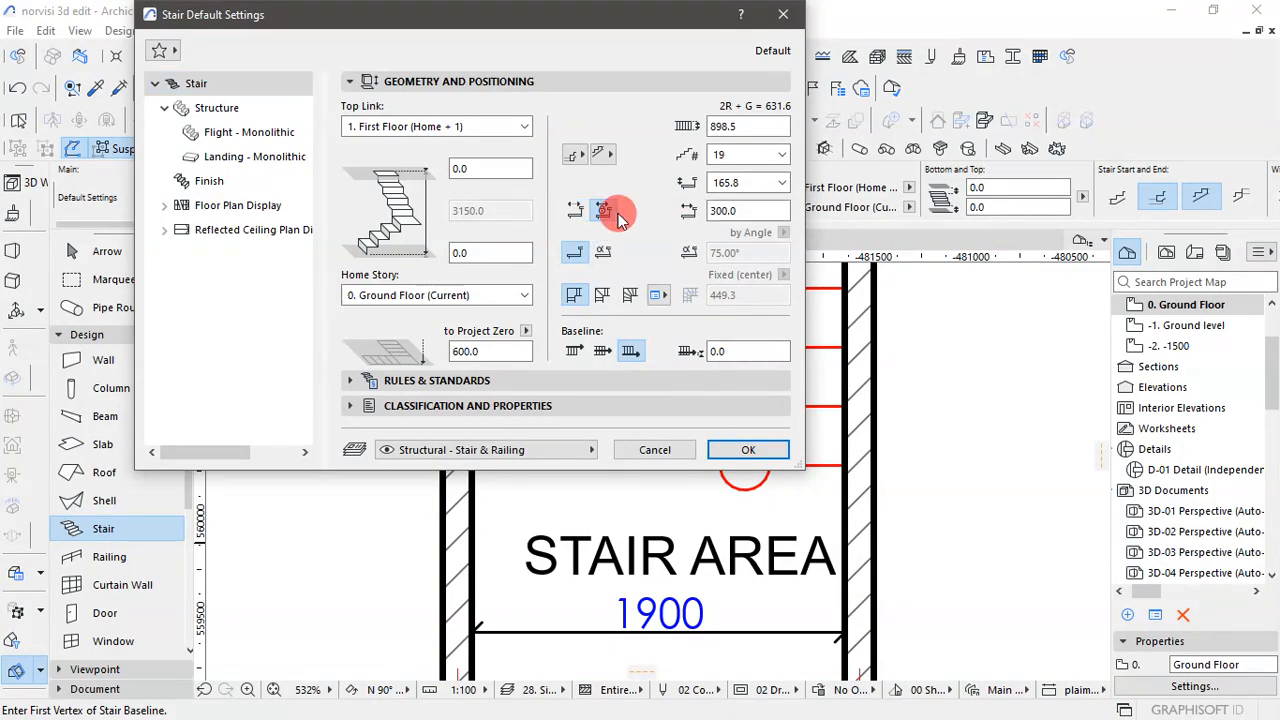
left_click(726, 212)
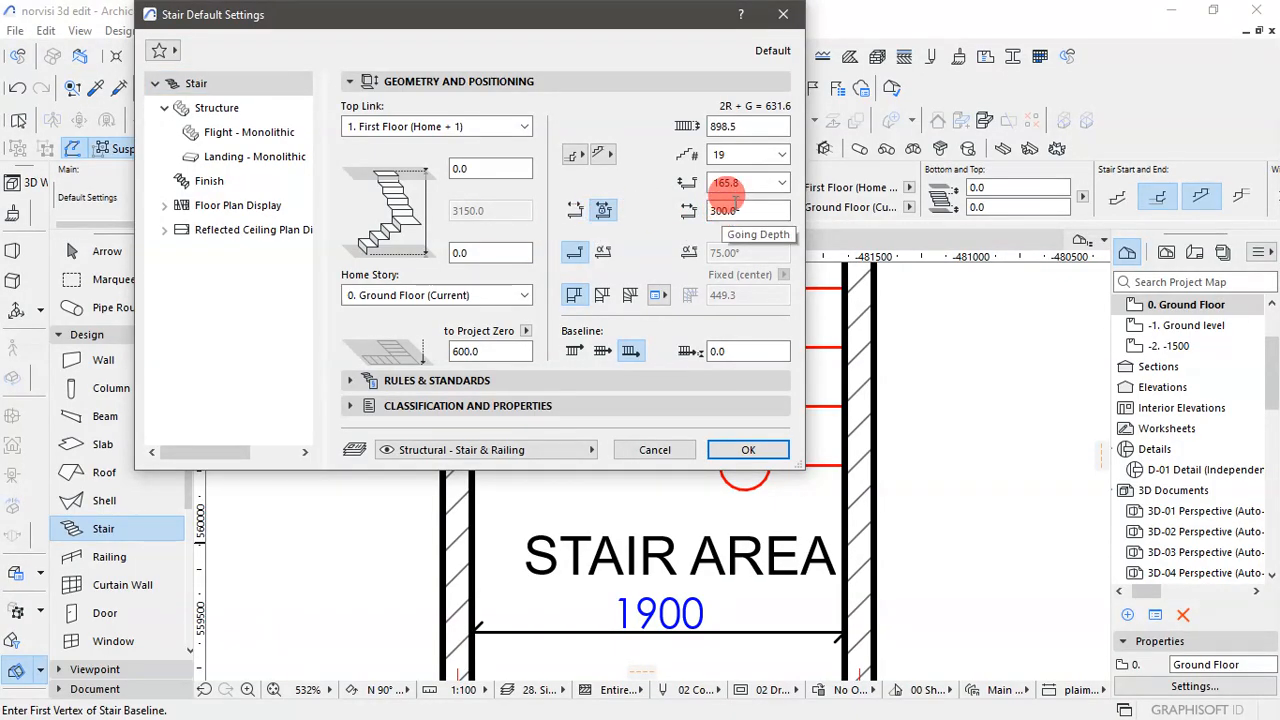
double_click(724, 211)
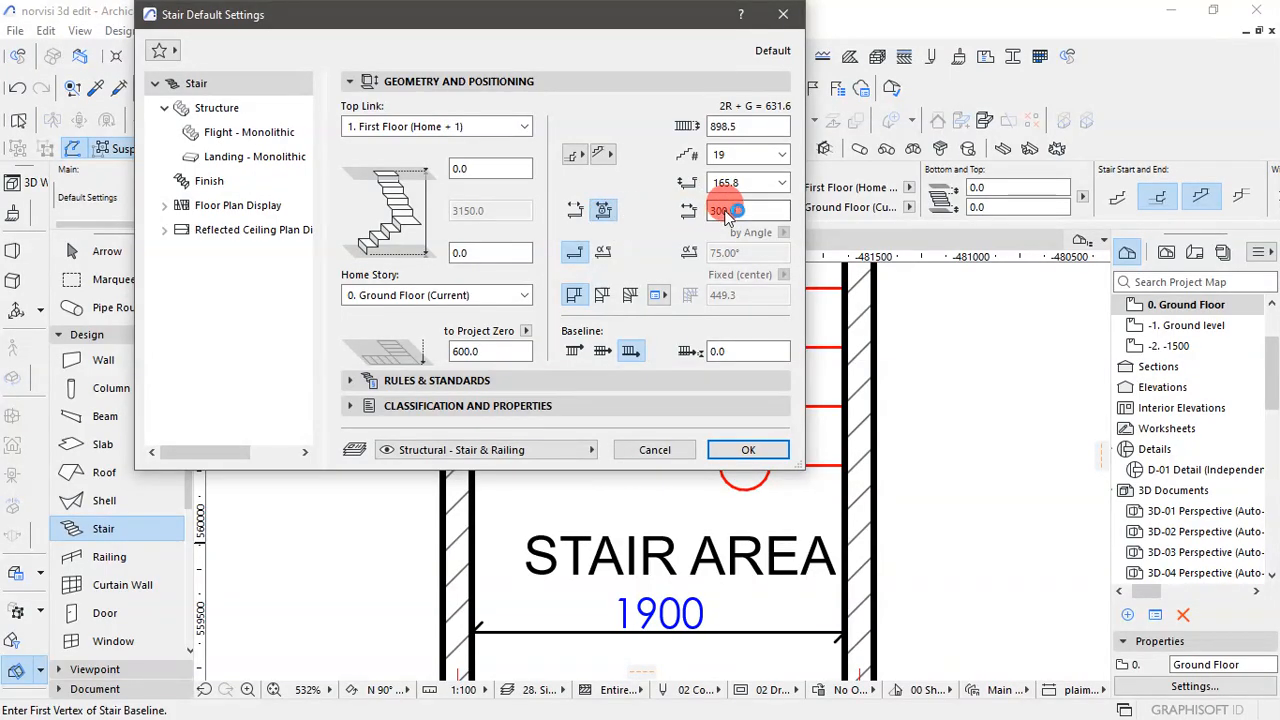
left_click(750, 449)
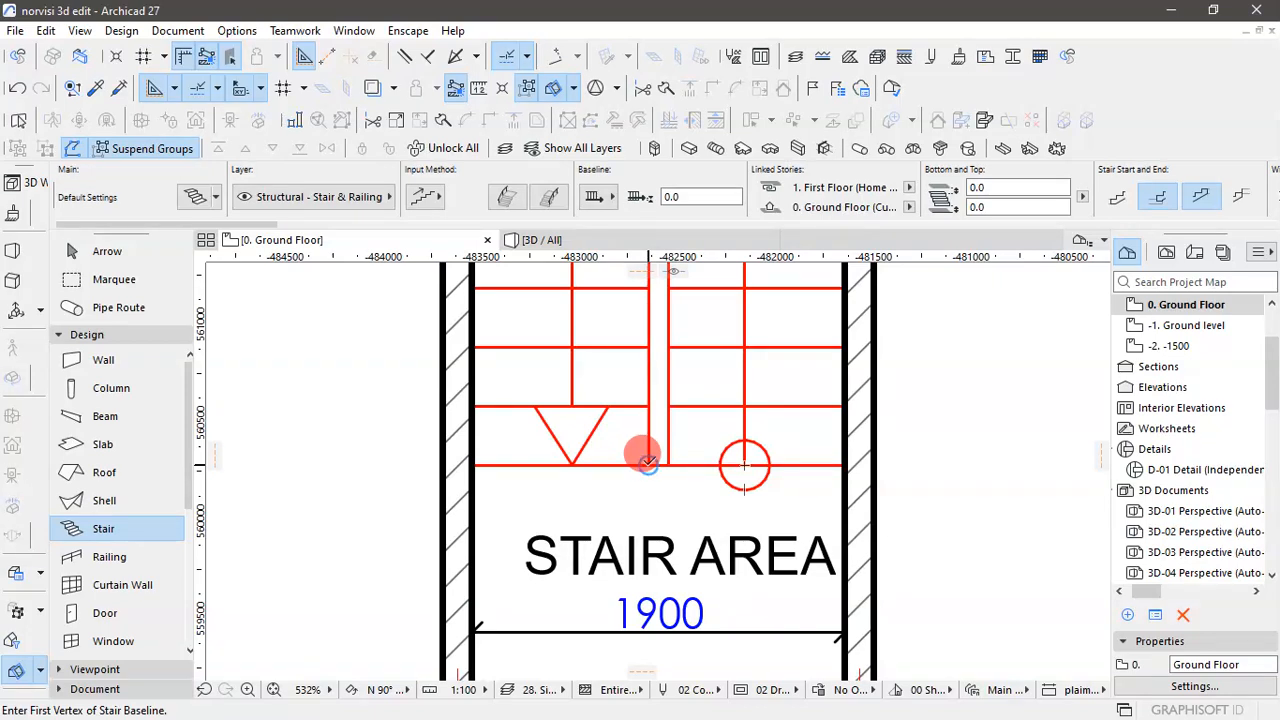
- Draw the first stair flight 2700 mm long, from the foot of the central gap's Store 2 side up to the landing edge
left_click(648, 462)
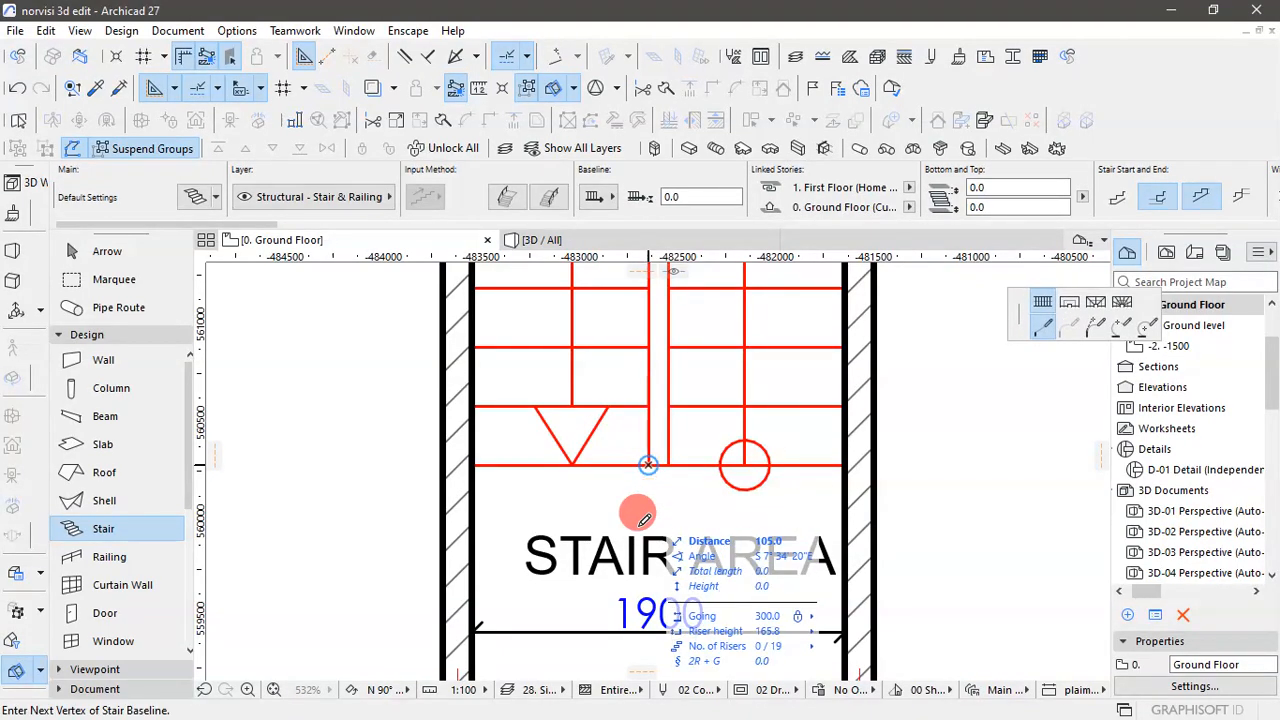
scroll(644, 520, "down", 5)
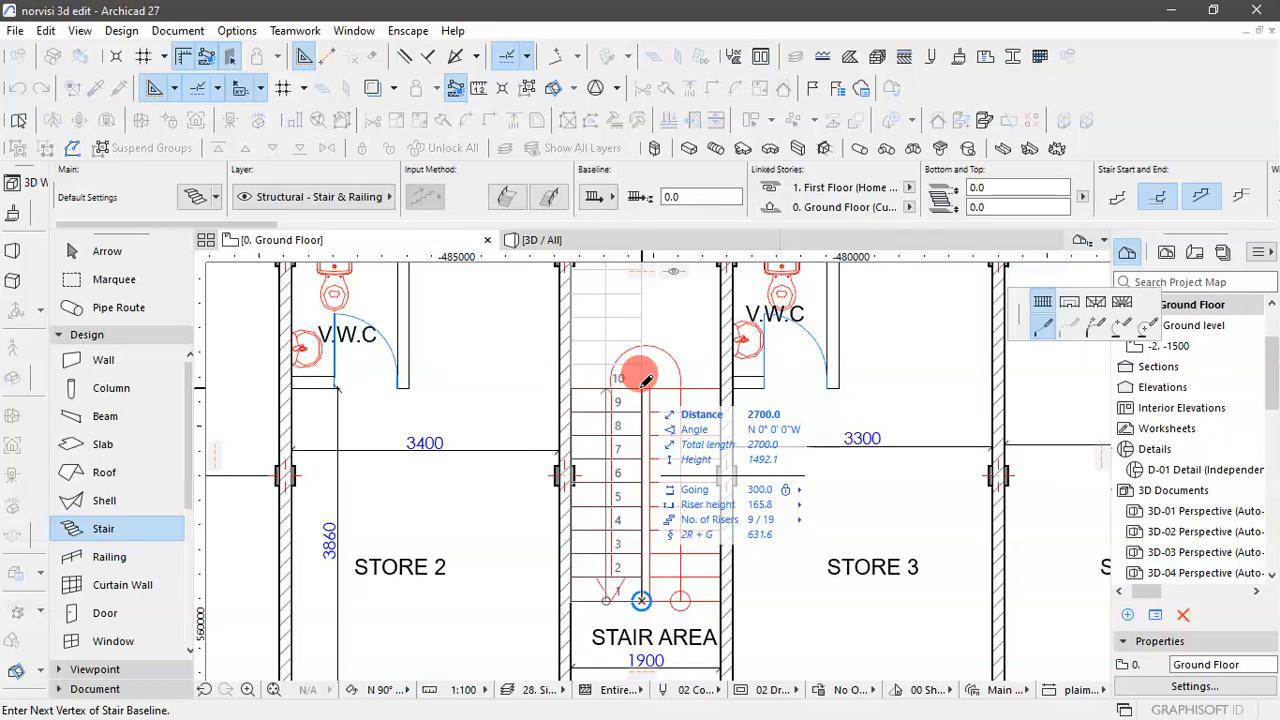
left_click(646, 381)
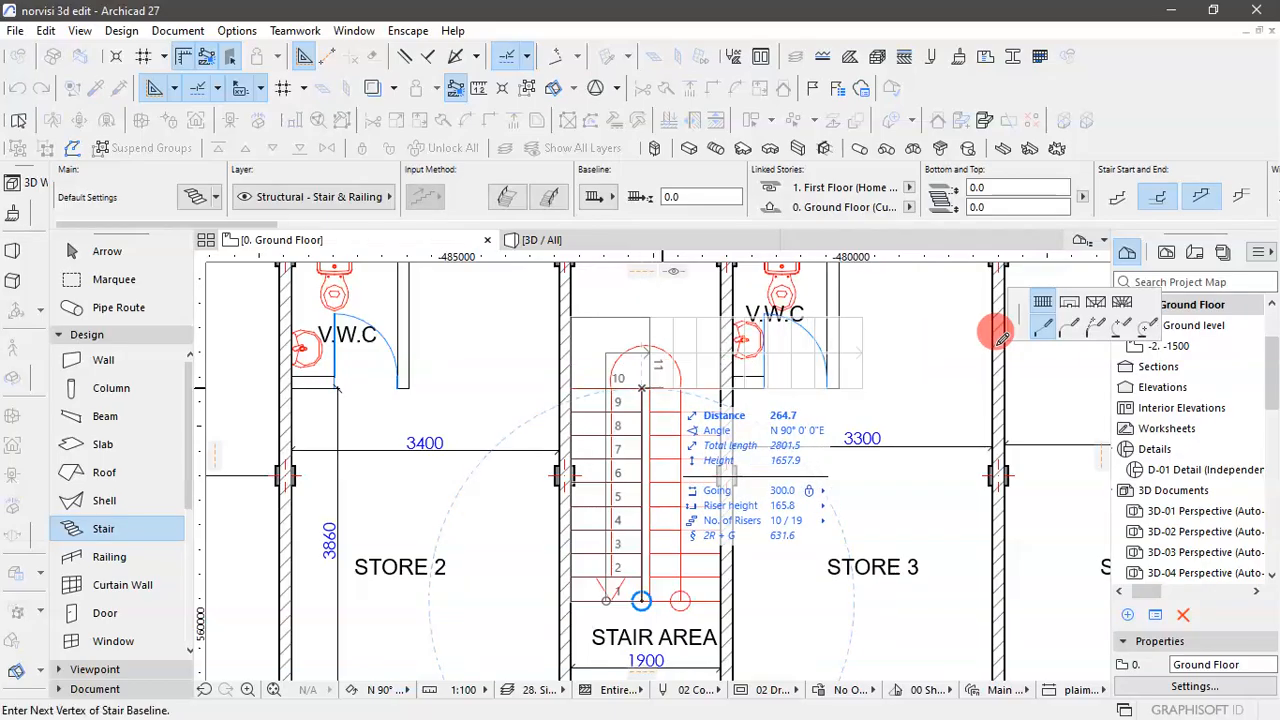
- Add a landing segment to the stair, running the baseline 100 mm straight across the central gap
left_click(1071, 305)
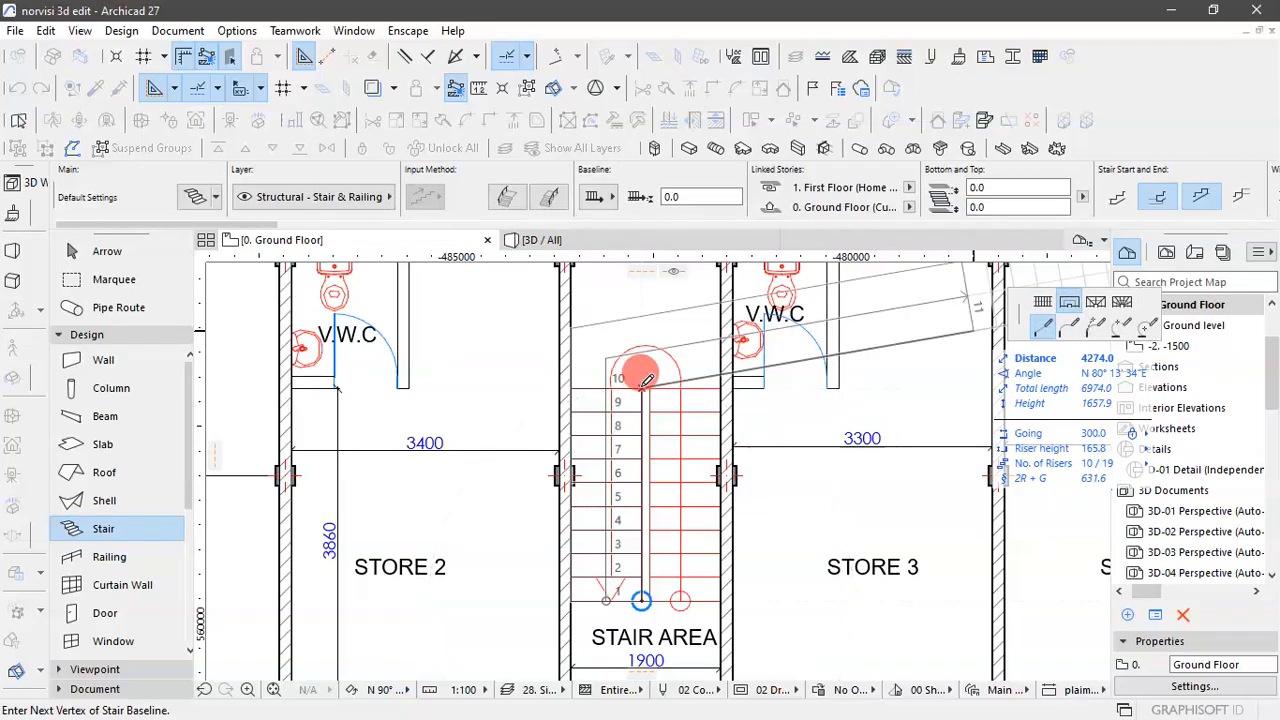
scroll(646, 381, "up", 4)
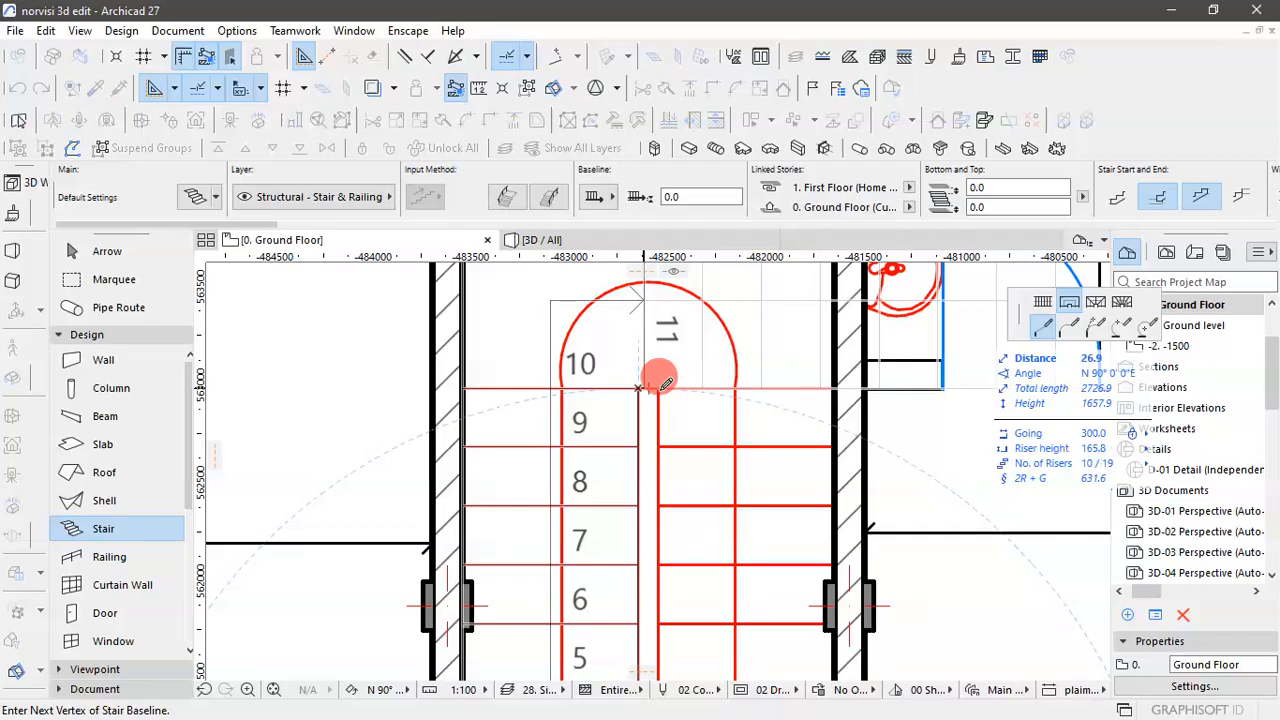
scroll(663, 381, "up", 3)
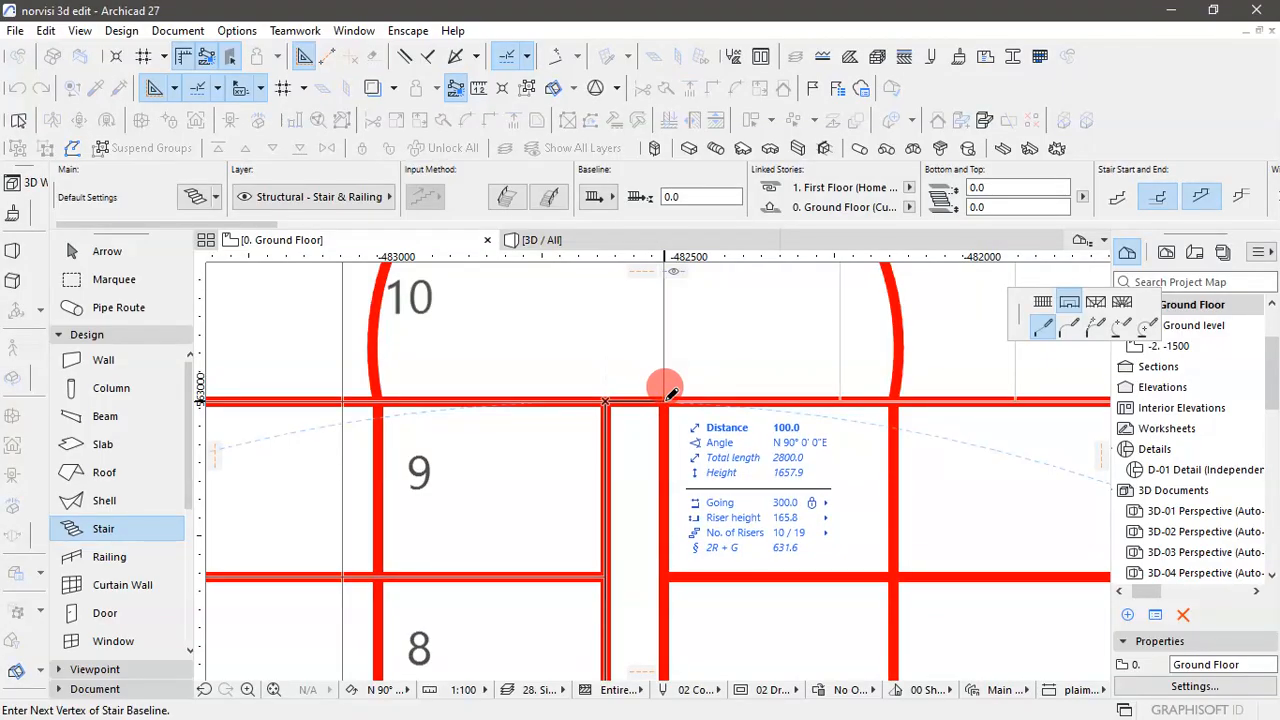
left_click(666, 400)
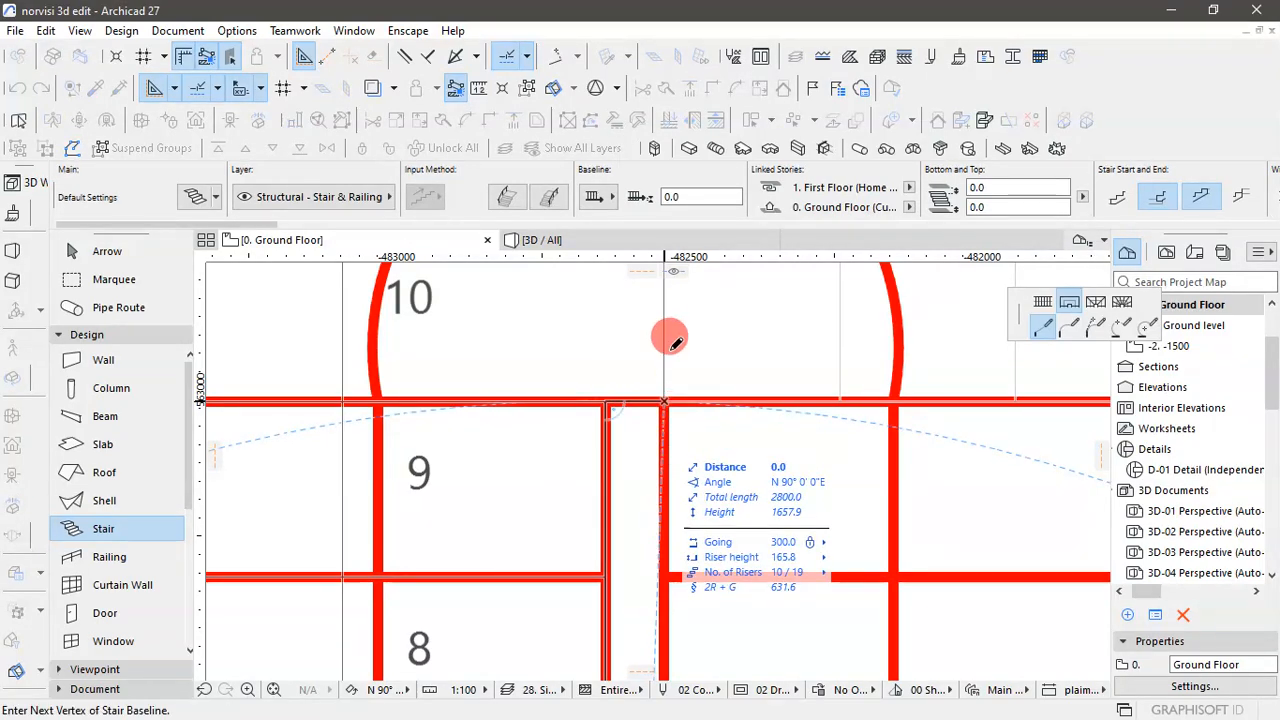
- Draw the return flight along the gap's Store 3 side down to the staircase foot line and finish the stair
scroll(672, 338, "down", 4)
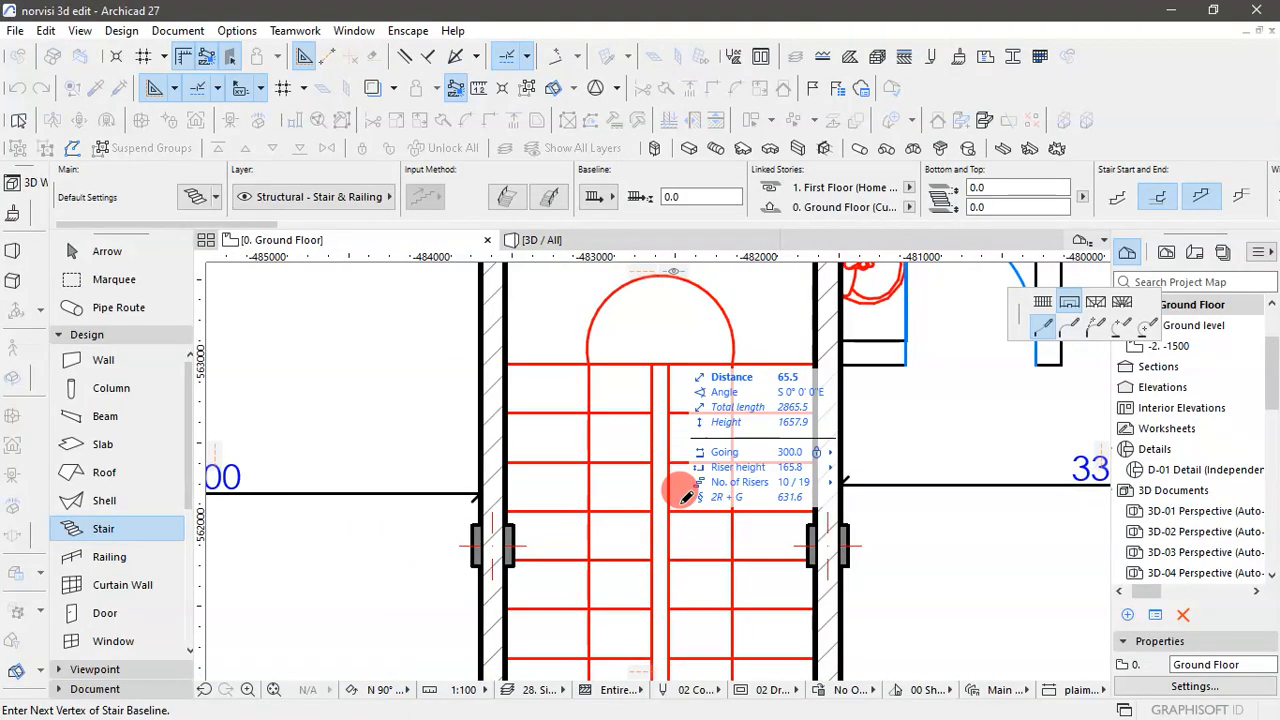
left_click(1040, 316)
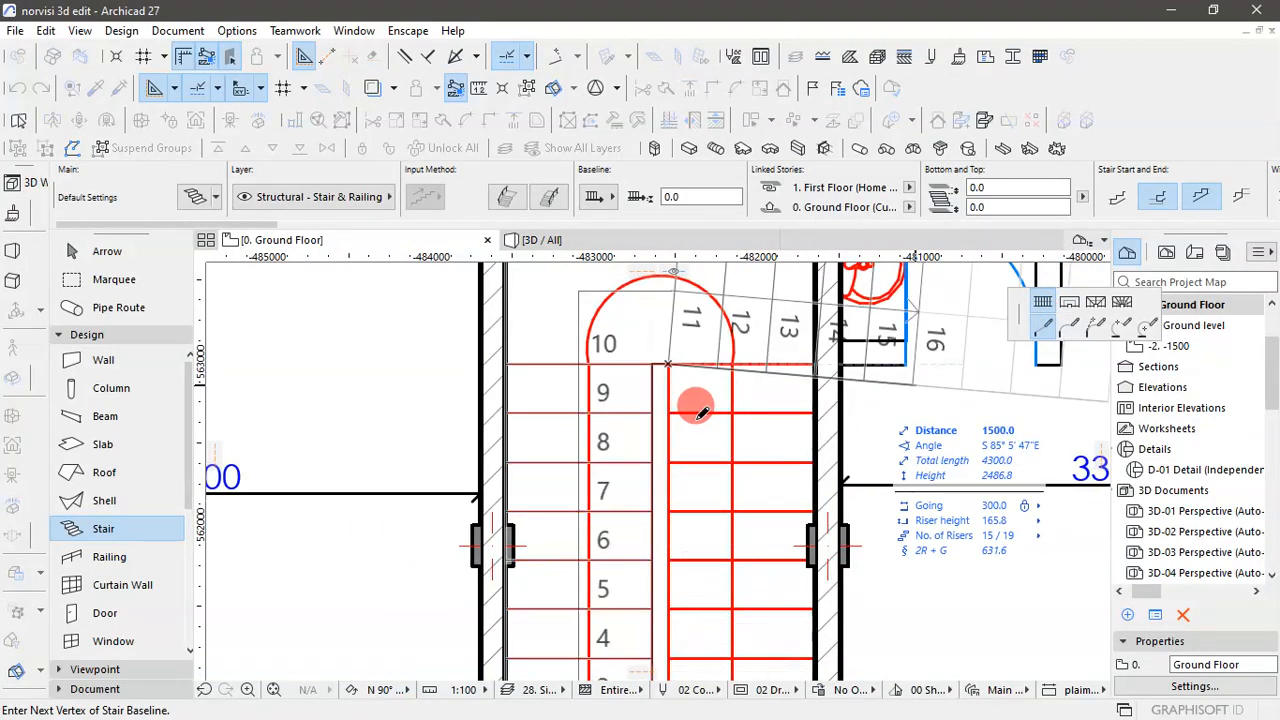
scroll(700, 410, "down", 4)
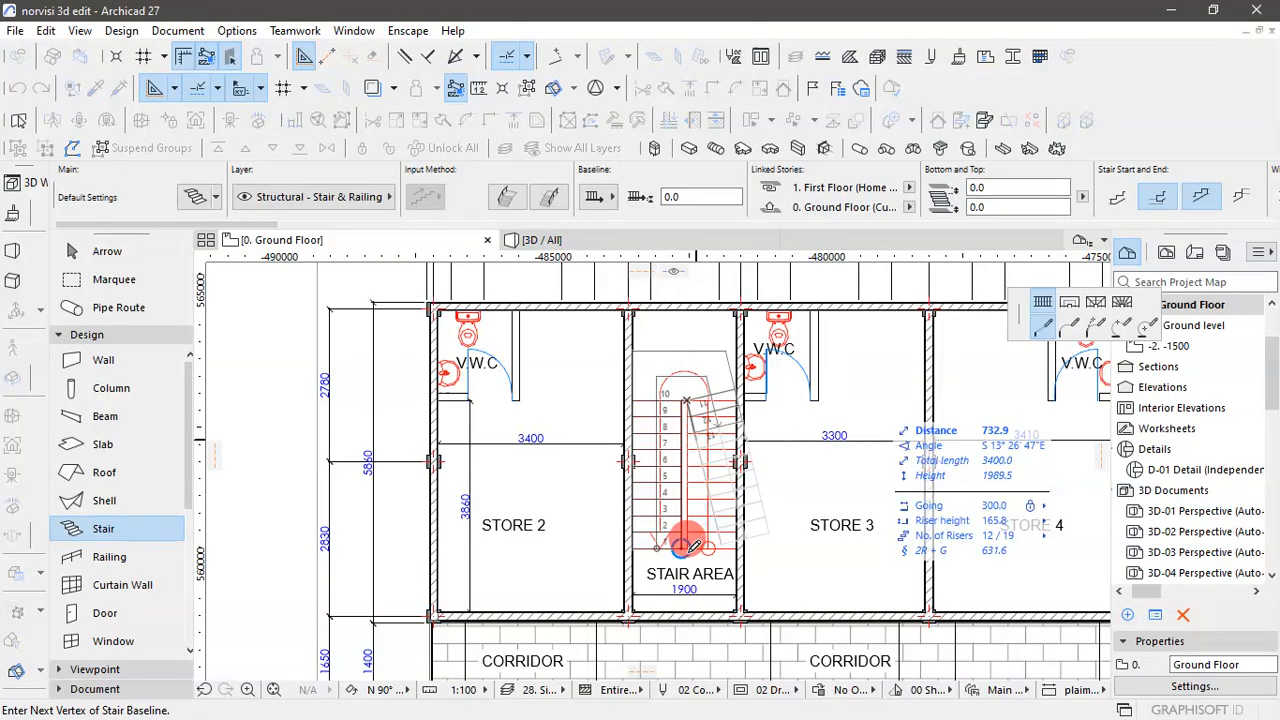
scroll(690, 545, "up", 5)
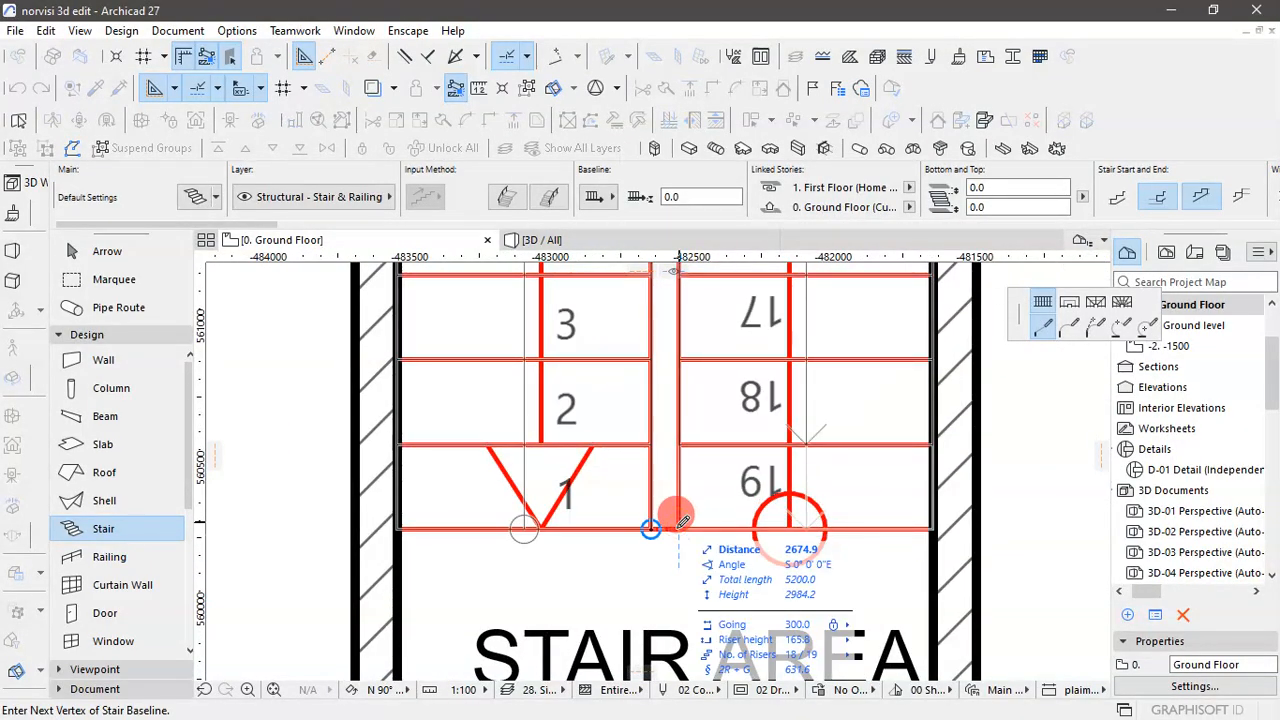
double_click(679, 527)
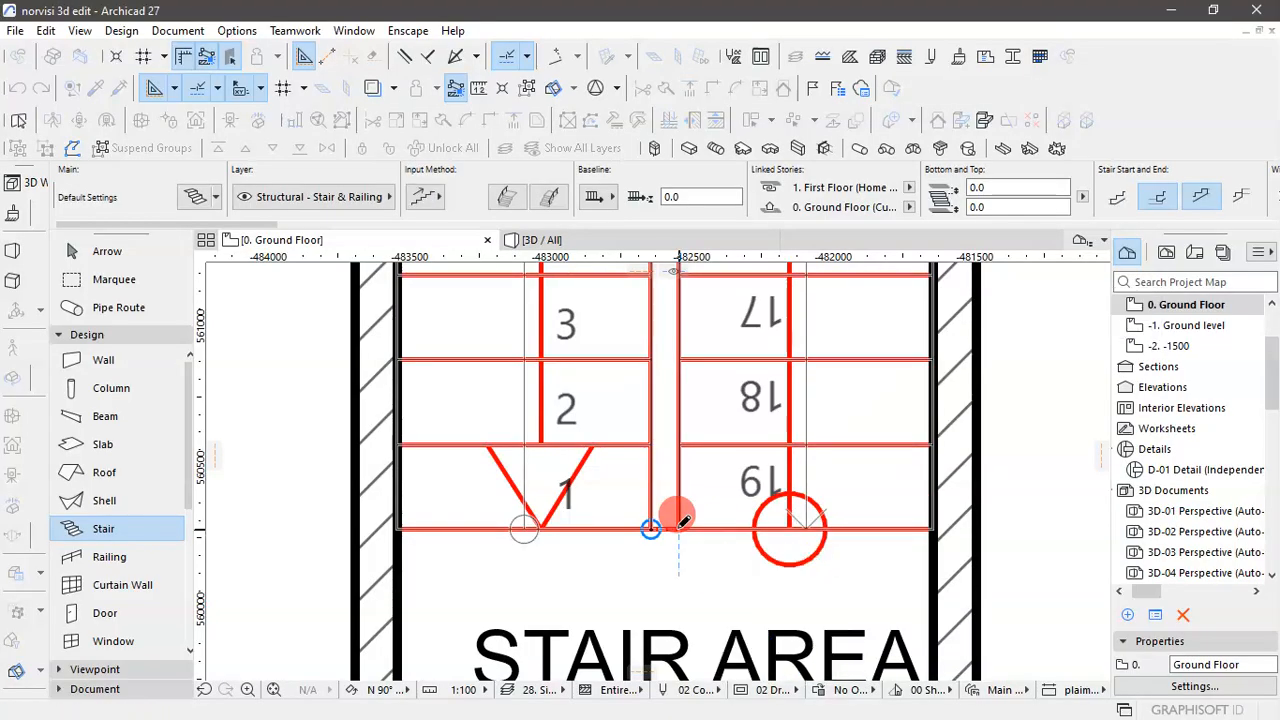
- Inspect the new staircase in plan and in the 3D perspective, looking at its flights, landing and fit between the walls
scroll(683, 520, "down", 3)
scroll(677, 527, "down", 2)
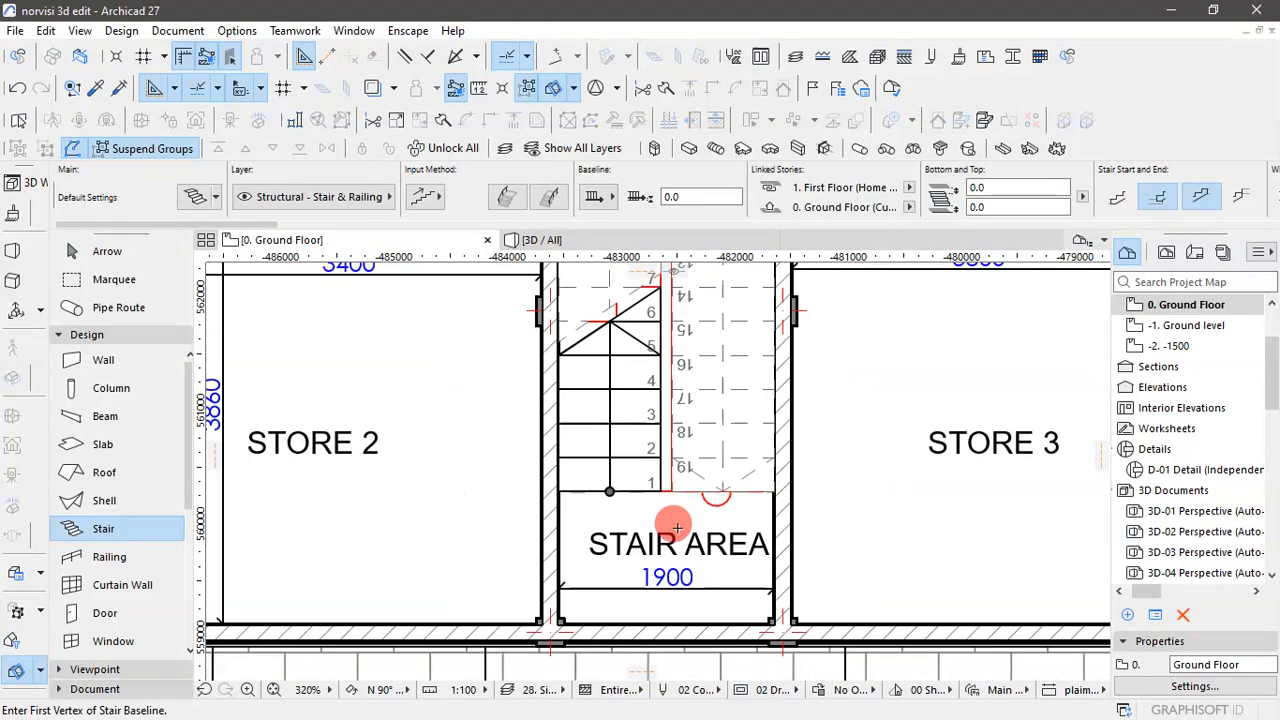
scroll(677, 527, "down", 2)
scroll(689, 349, "up", 1)
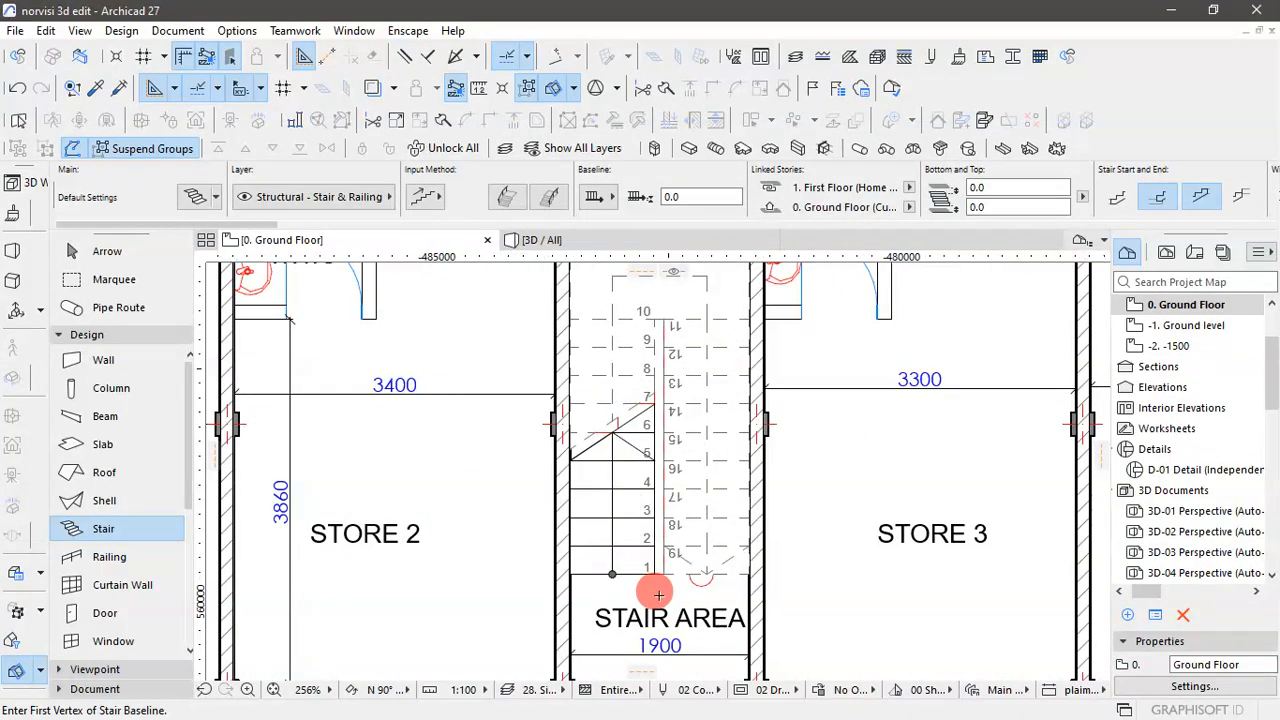
scroll(659, 595, "down", 2)
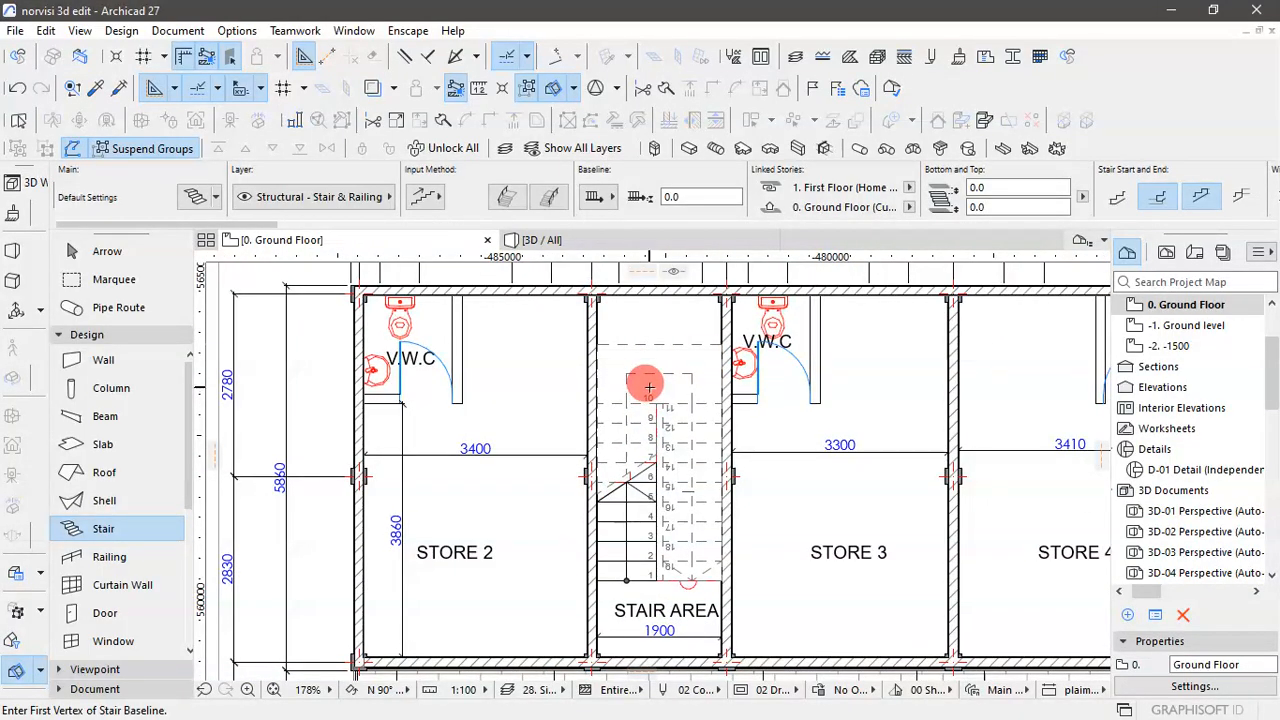
left_click(75, 251)
left_click(655, 367)
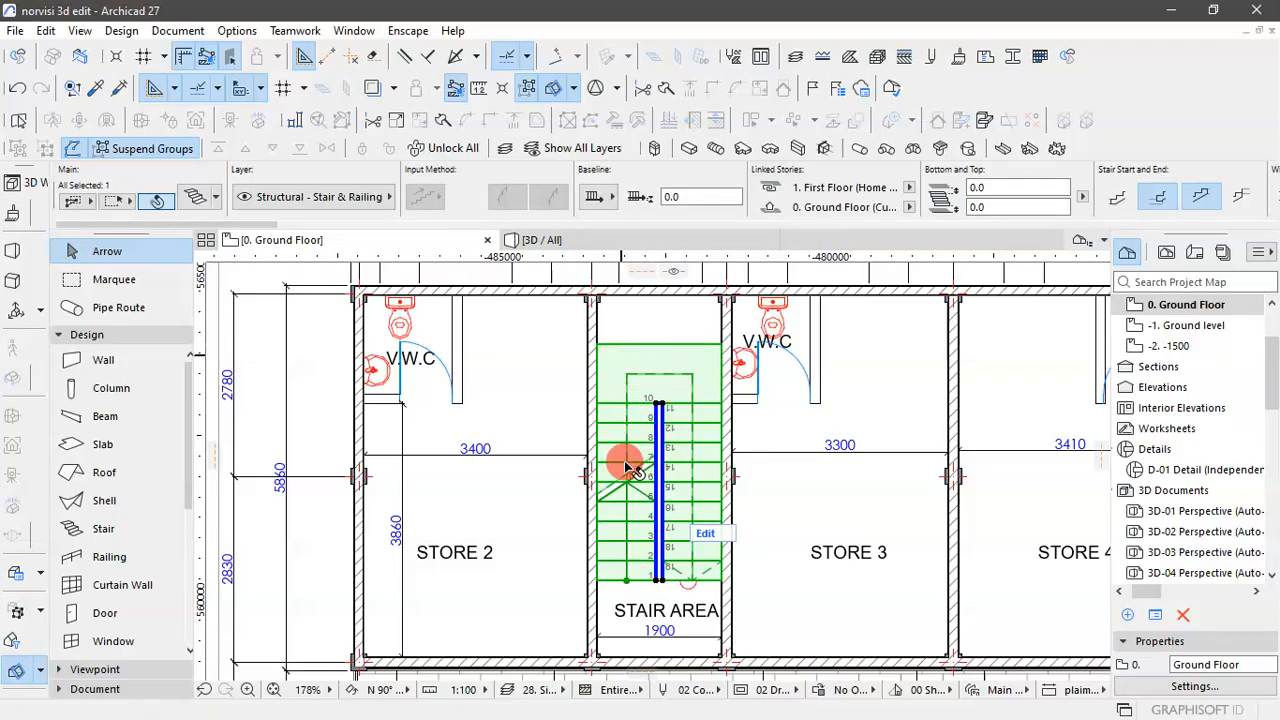
left_click(645, 242)
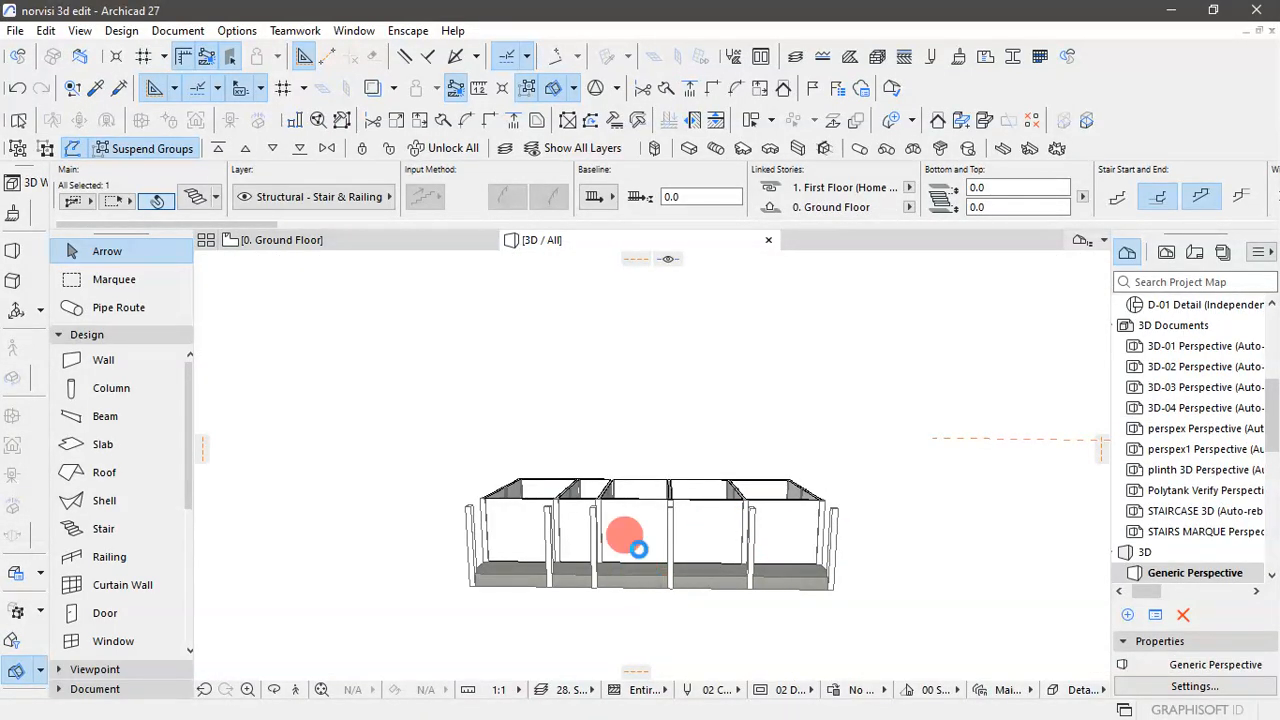
key("Escape")
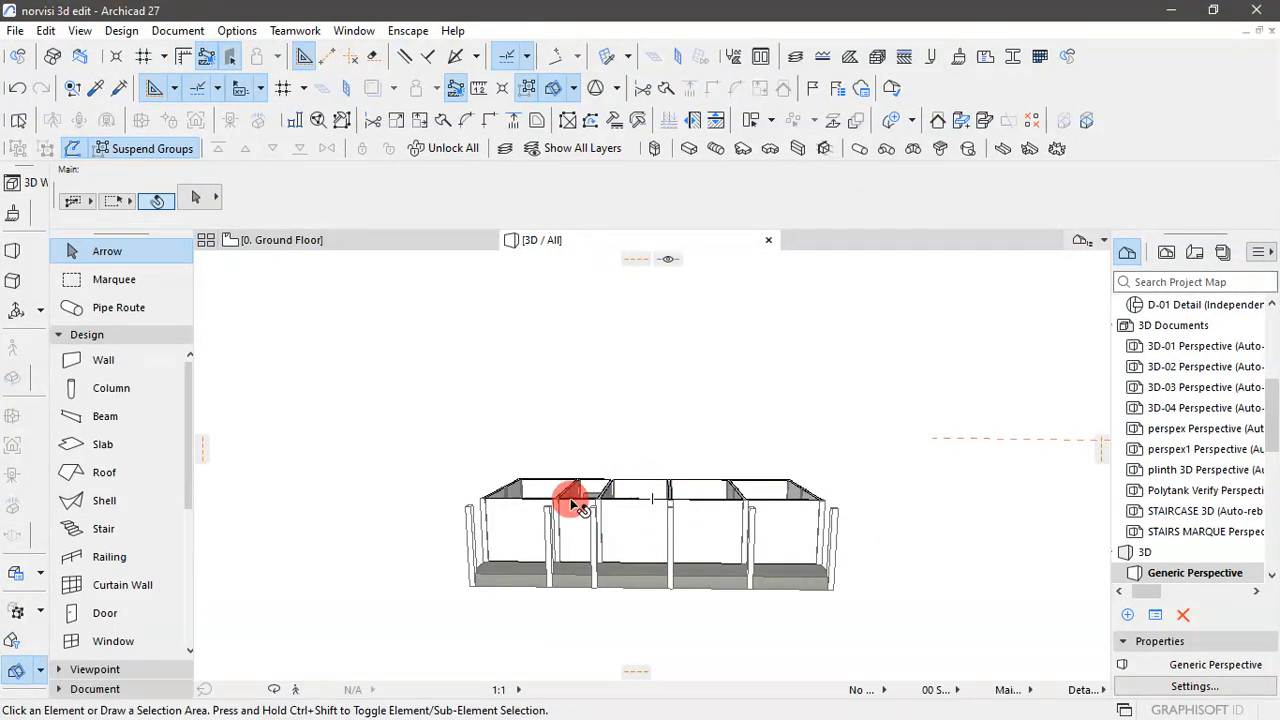
scroll(570, 500, "up", 2)
scroll(575, 503, "up", 2)
middle_click_drag(585, 508, 705, 558, "shift")
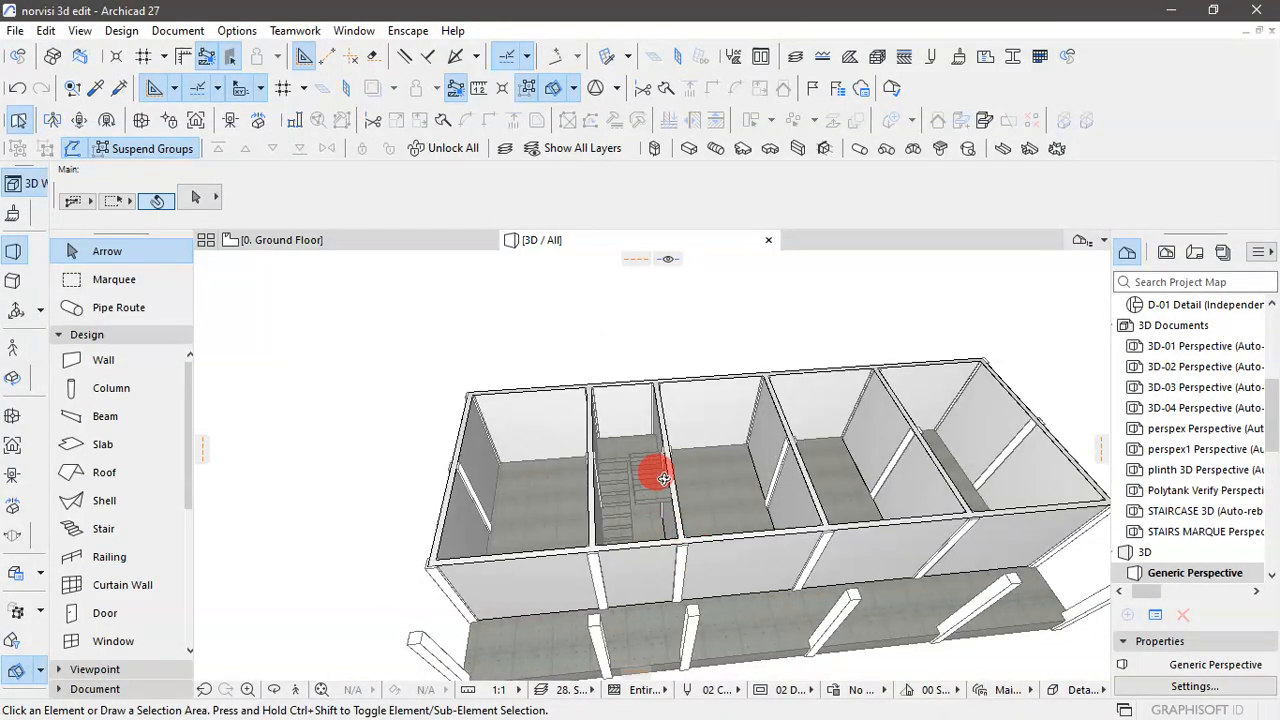
scroll(665, 480, "up", 2)
scroll(643, 495, "up", 2)
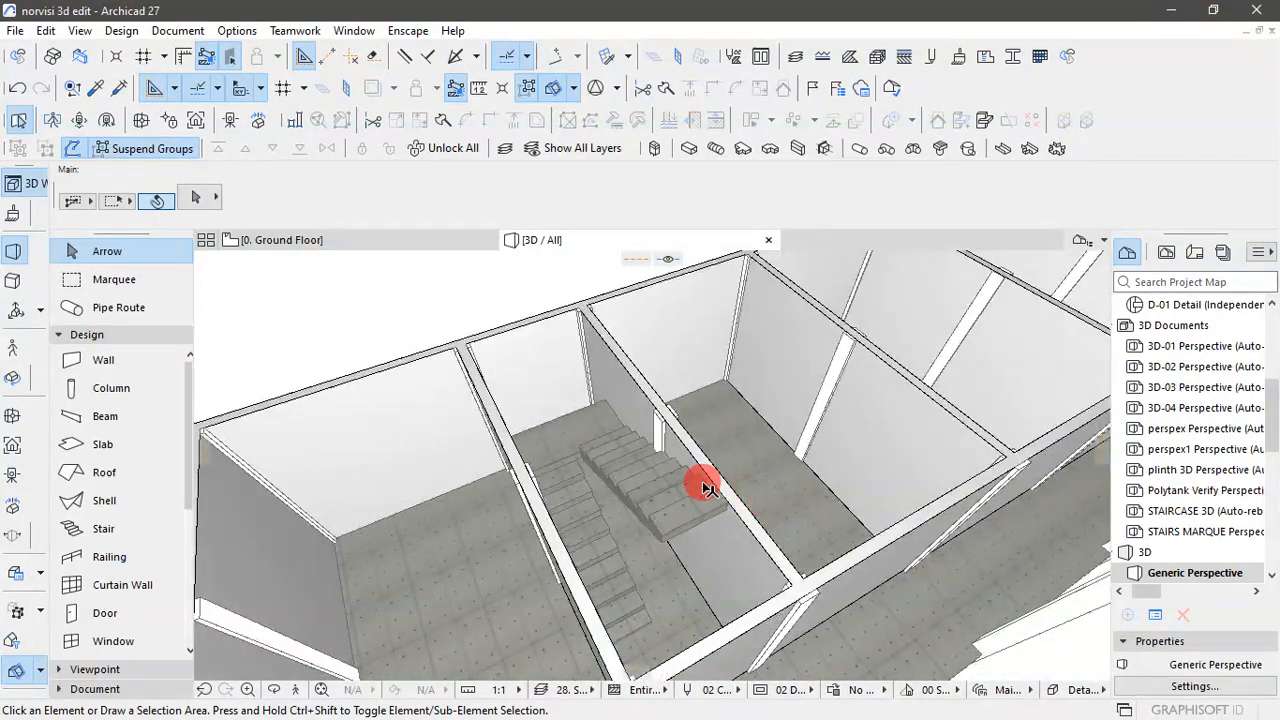
scroll(539, 407, "down", 3)
middle_click_drag(637, 546, 489, 402, "shift")
- Return to the ground floor plan and select the staircase between Store 2 and Store 3
left_click(366, 240)
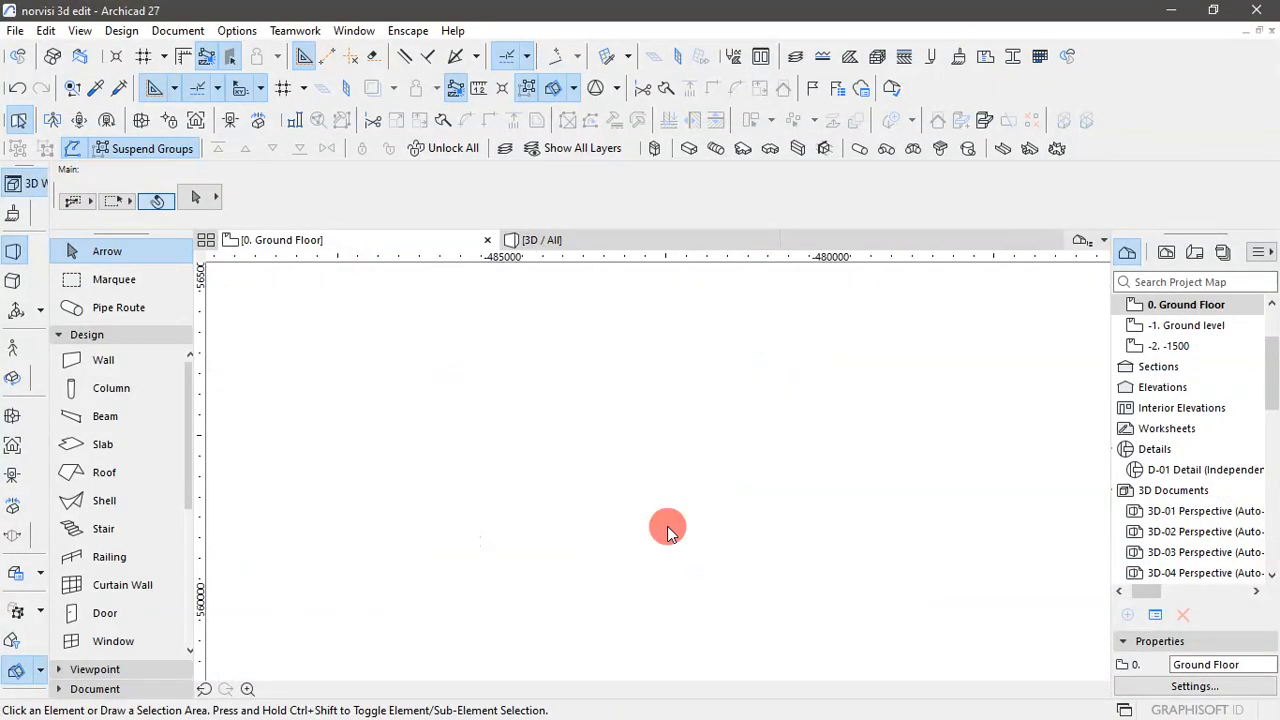
left_click(666, 525)
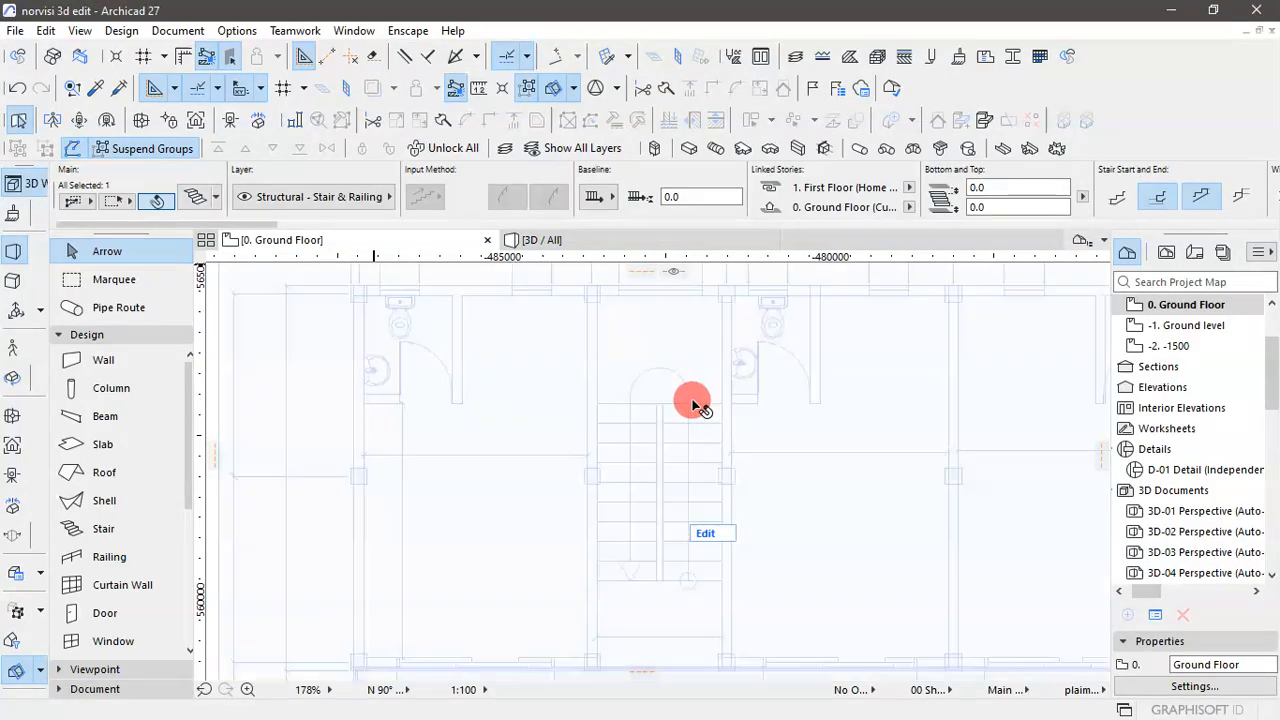
scroll(462, 570, "down", 2)
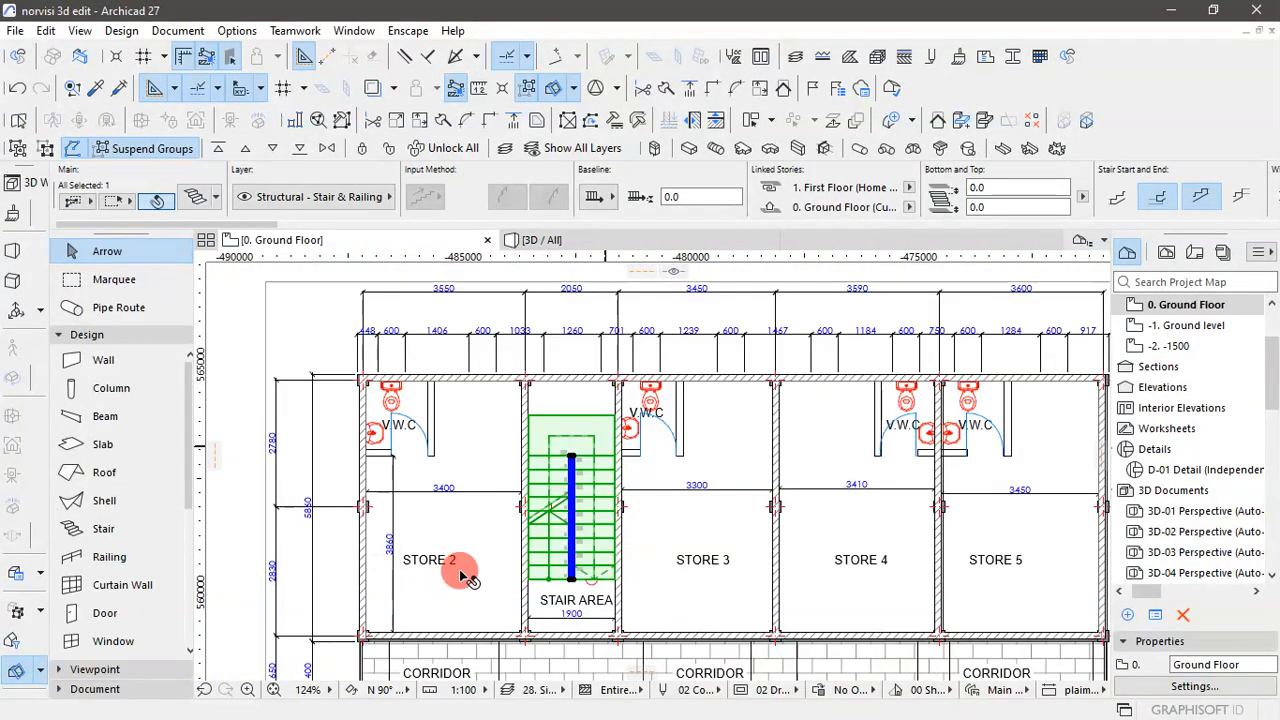
scroll(585, 414, "up", 4)
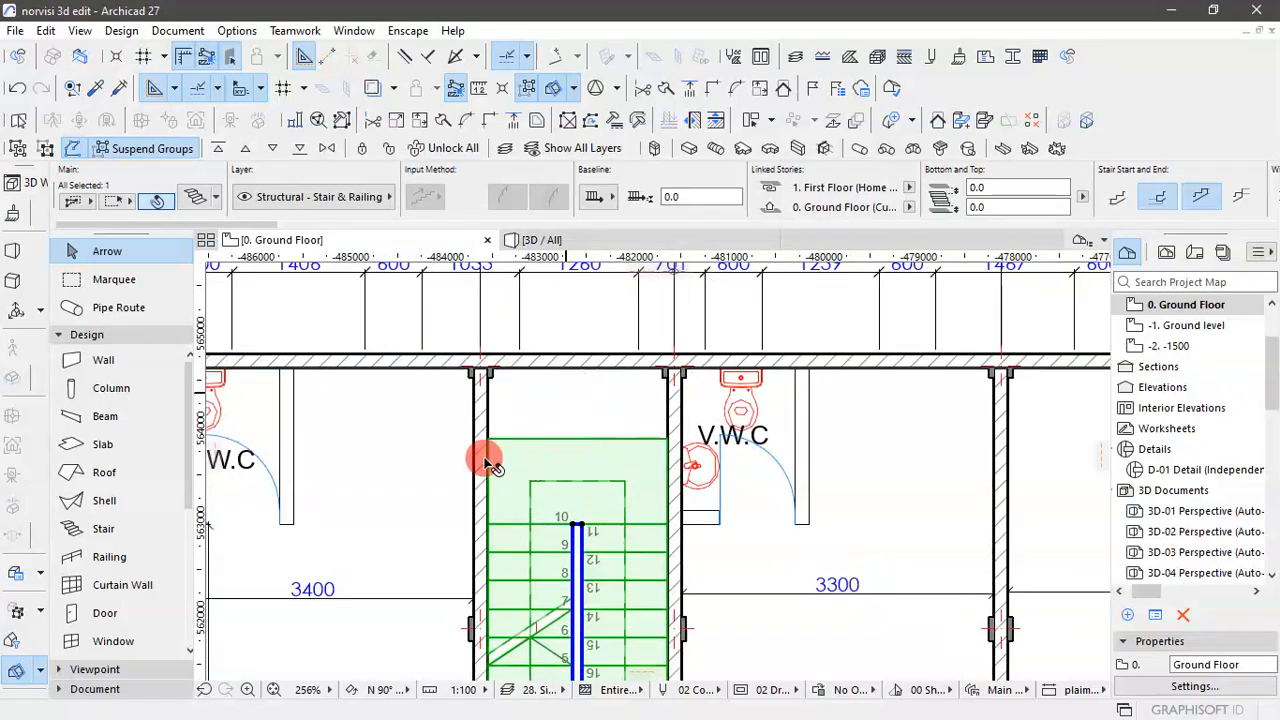
left_click(577, 443)
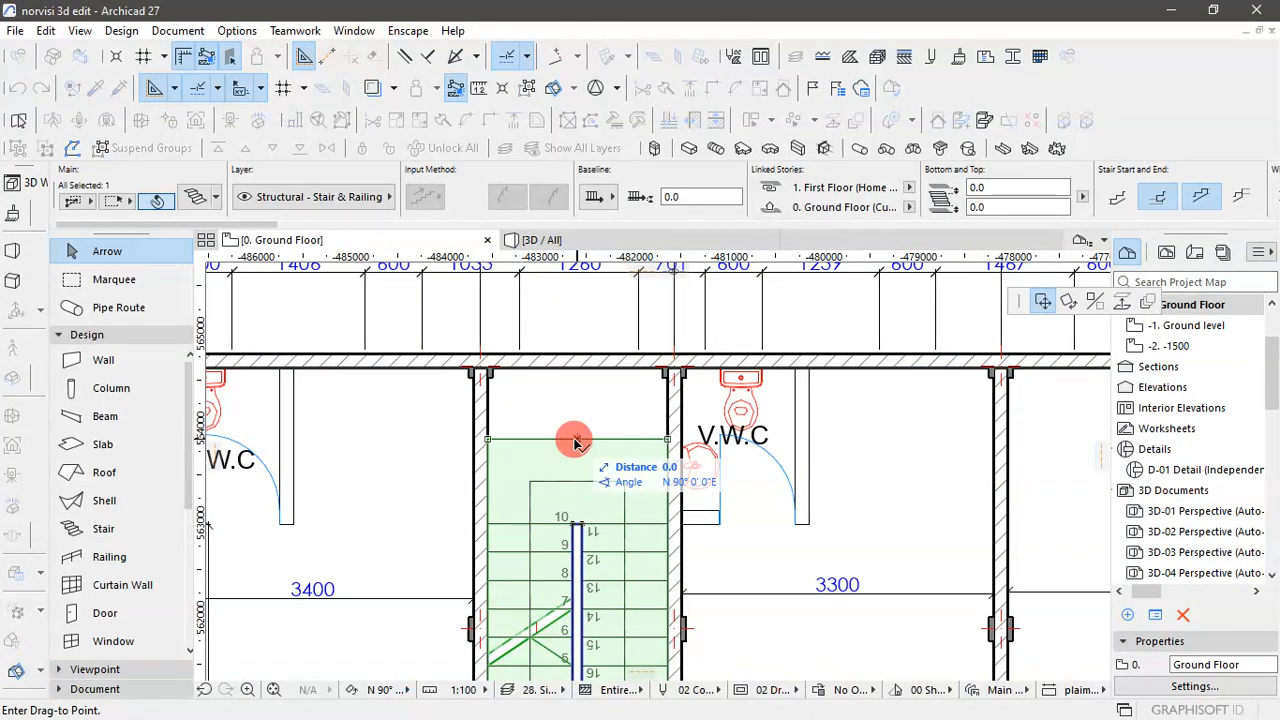
left_click(684, 440)
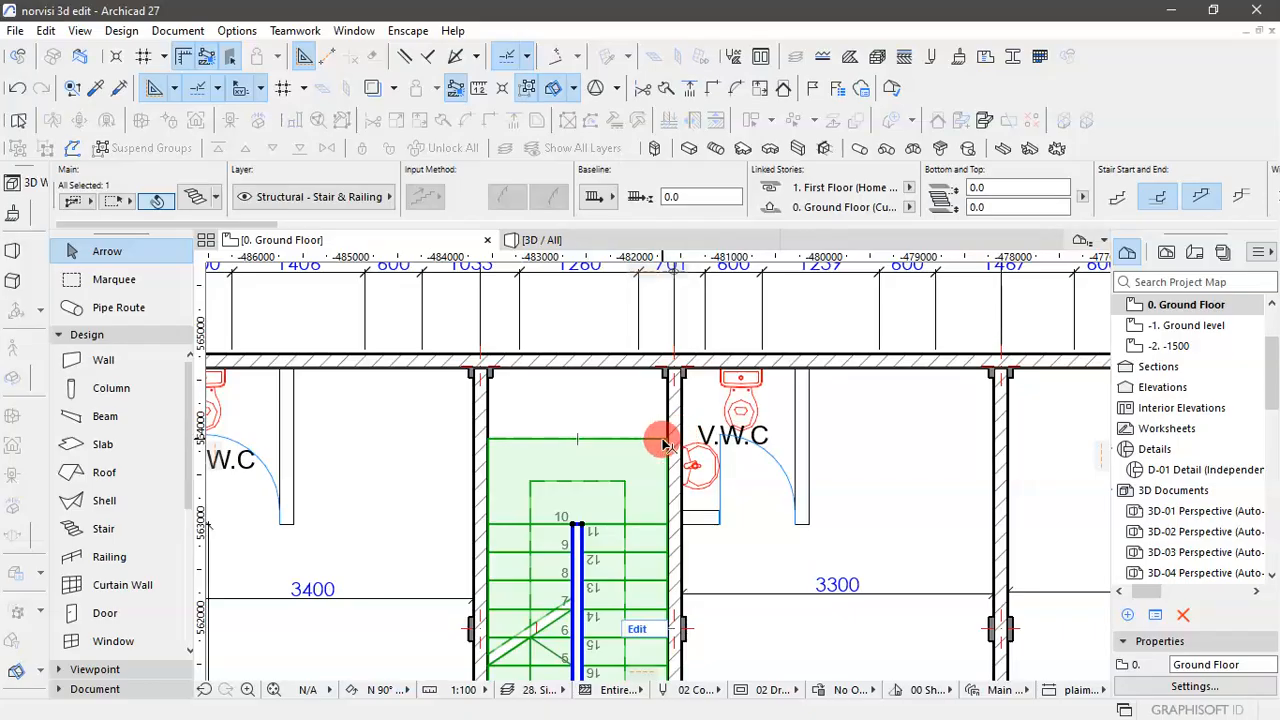
left_click(665, 443)
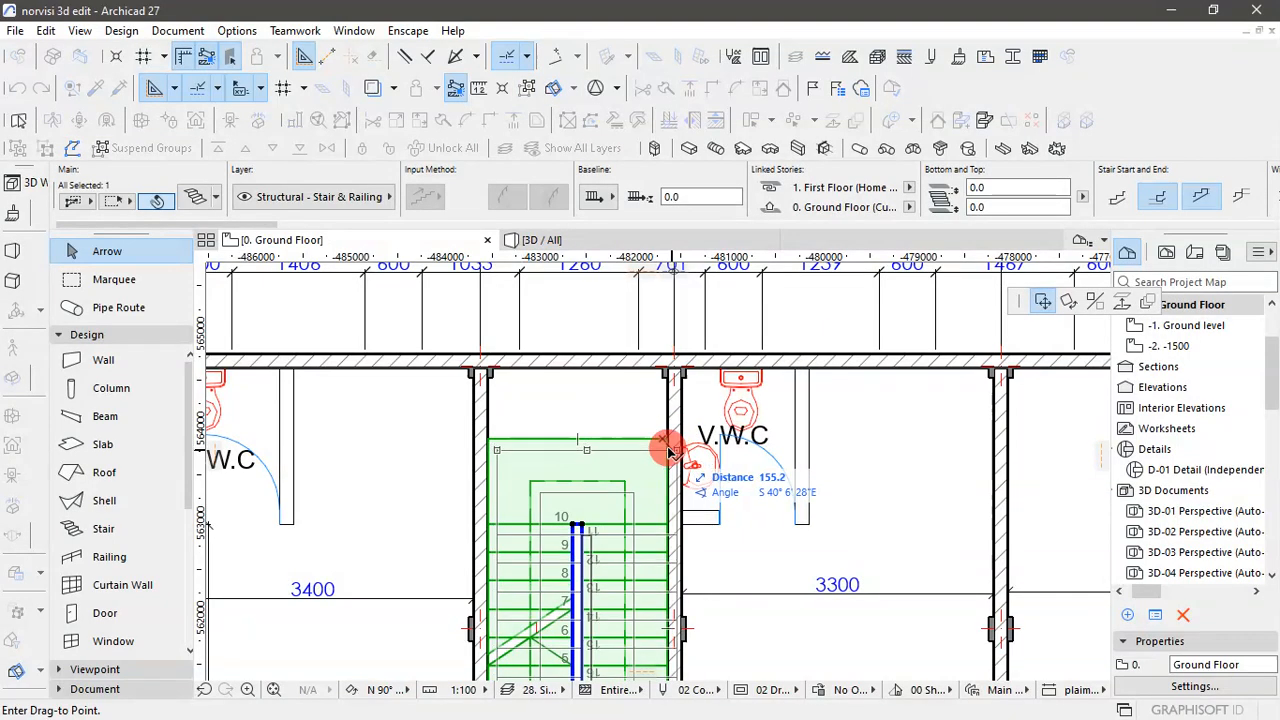
left_click(667, 448)
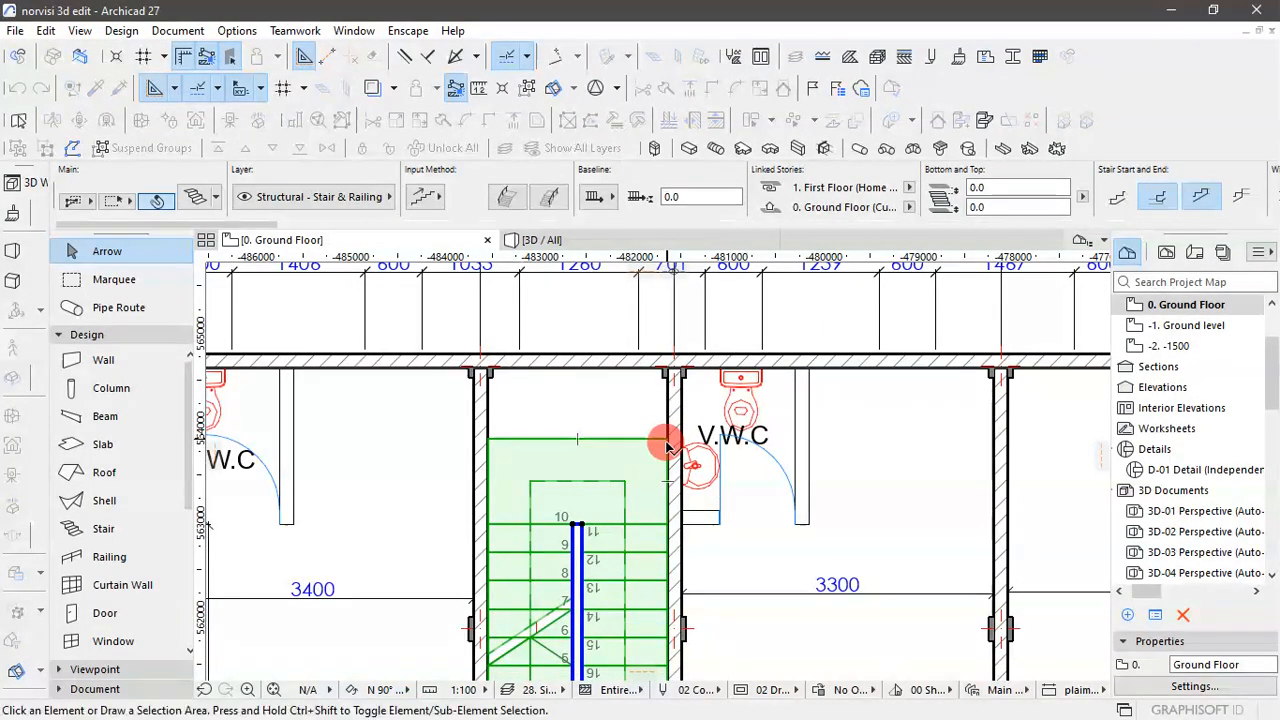
key("Escape")
- Move the landing's outer corner on the Store 3 side to the inner corner where the partition meets the back wall
left_click(632, 441)
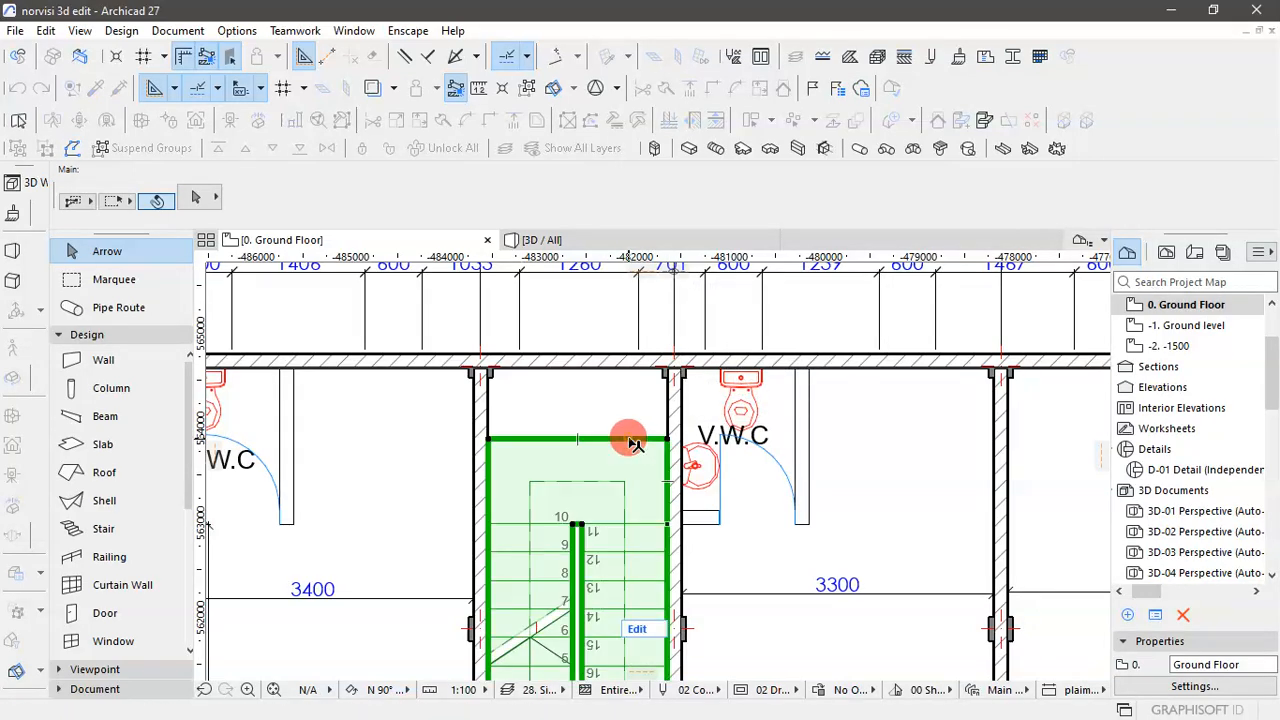
left_click(667, 441)
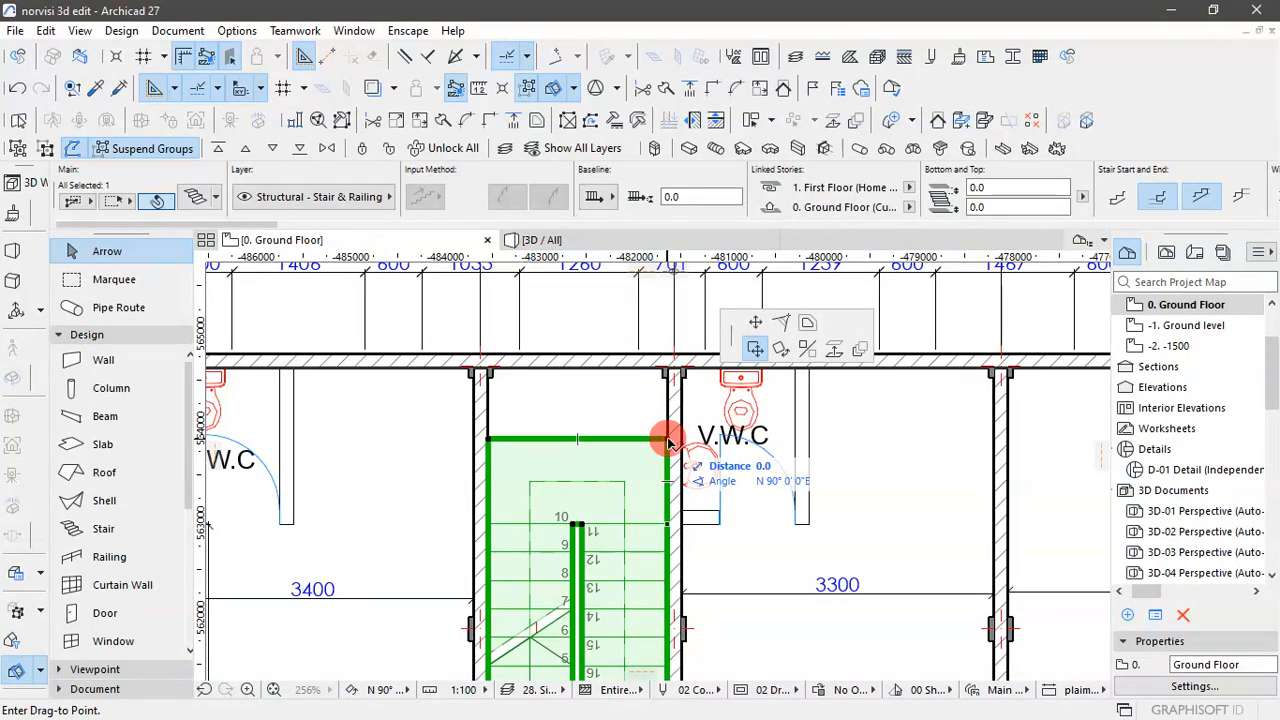
left_click(1043, 302)
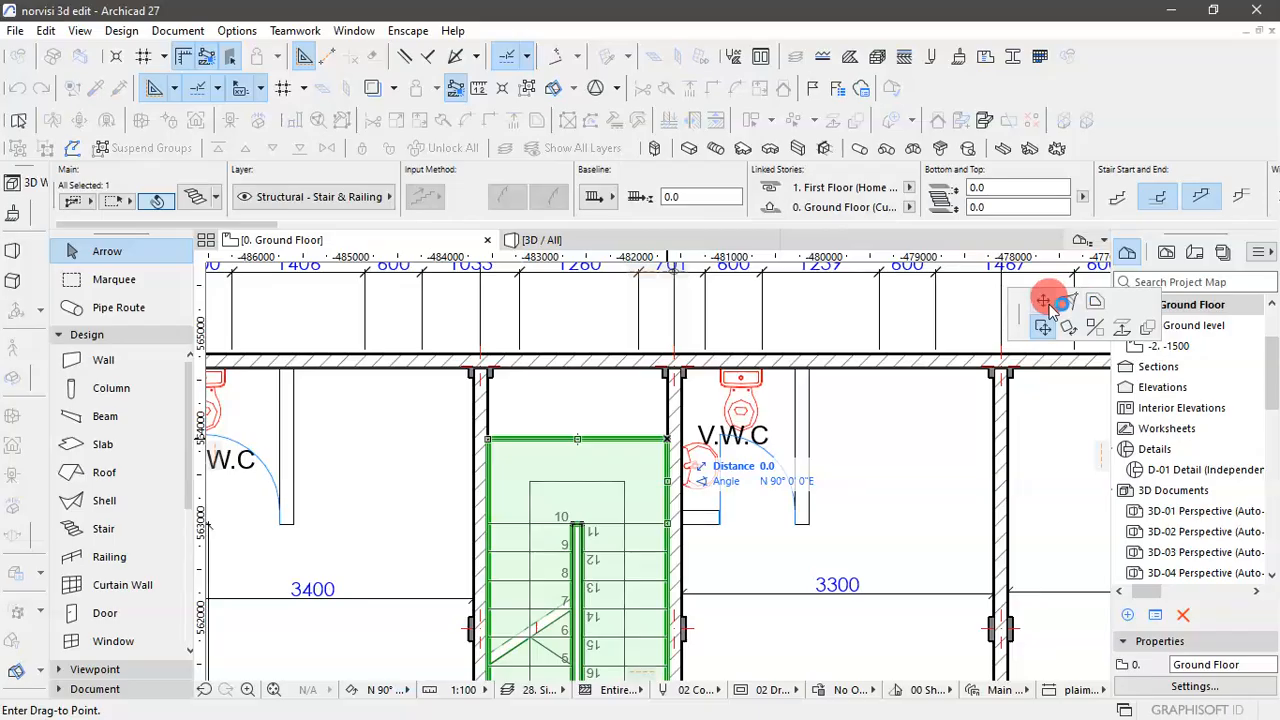
left_click(1049, 306)
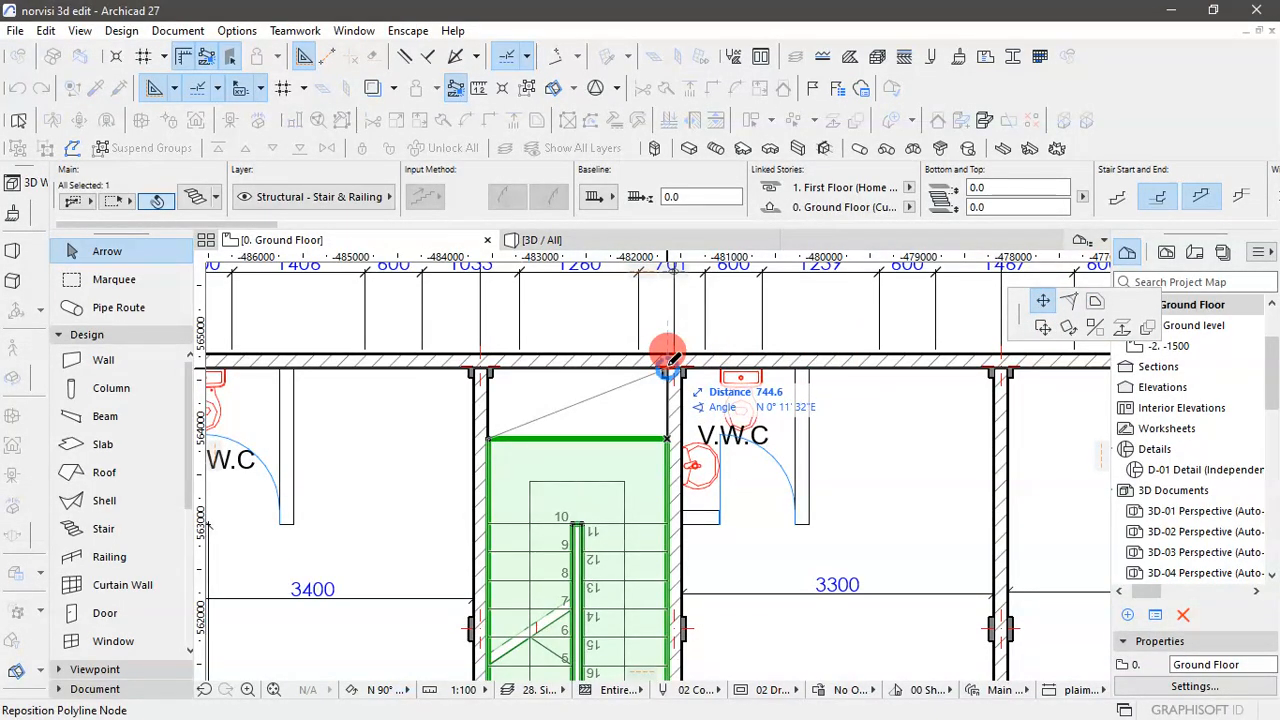
left_click(667, 366)
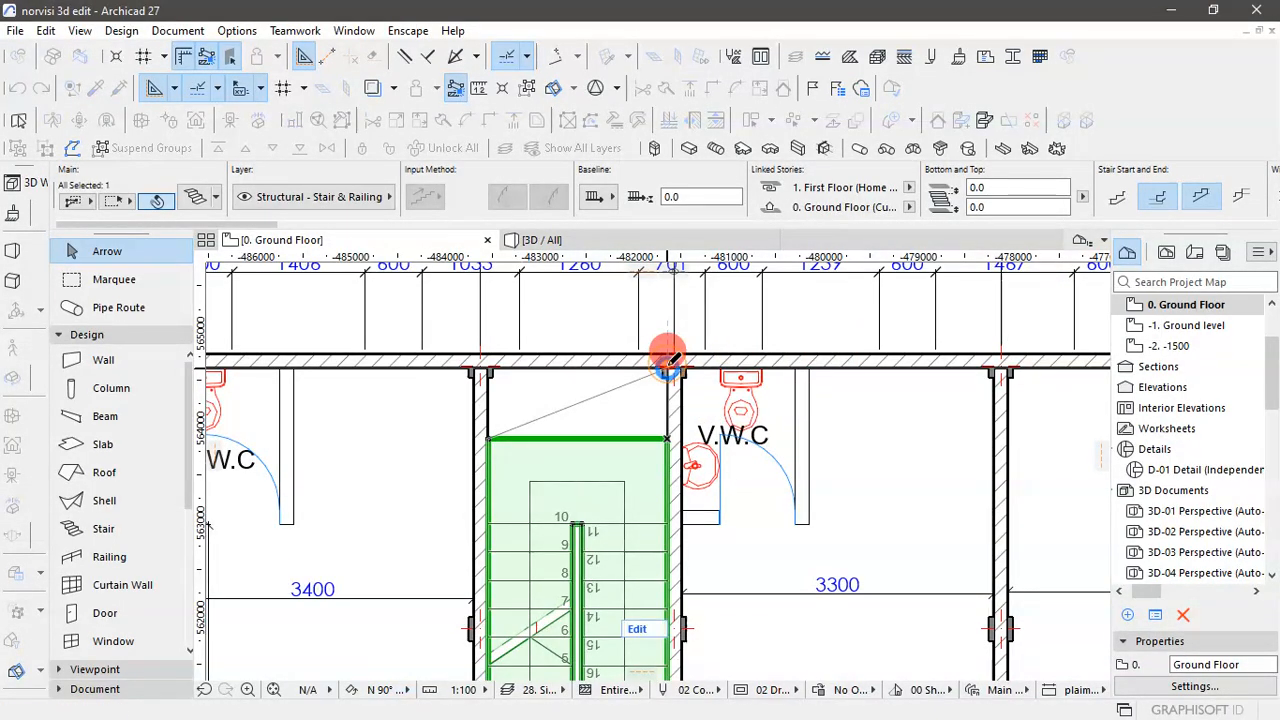
- Move the landing's outer corner on the Store 2 side to the back wall's inner corner and deselect the stair
left_click(491, 444)
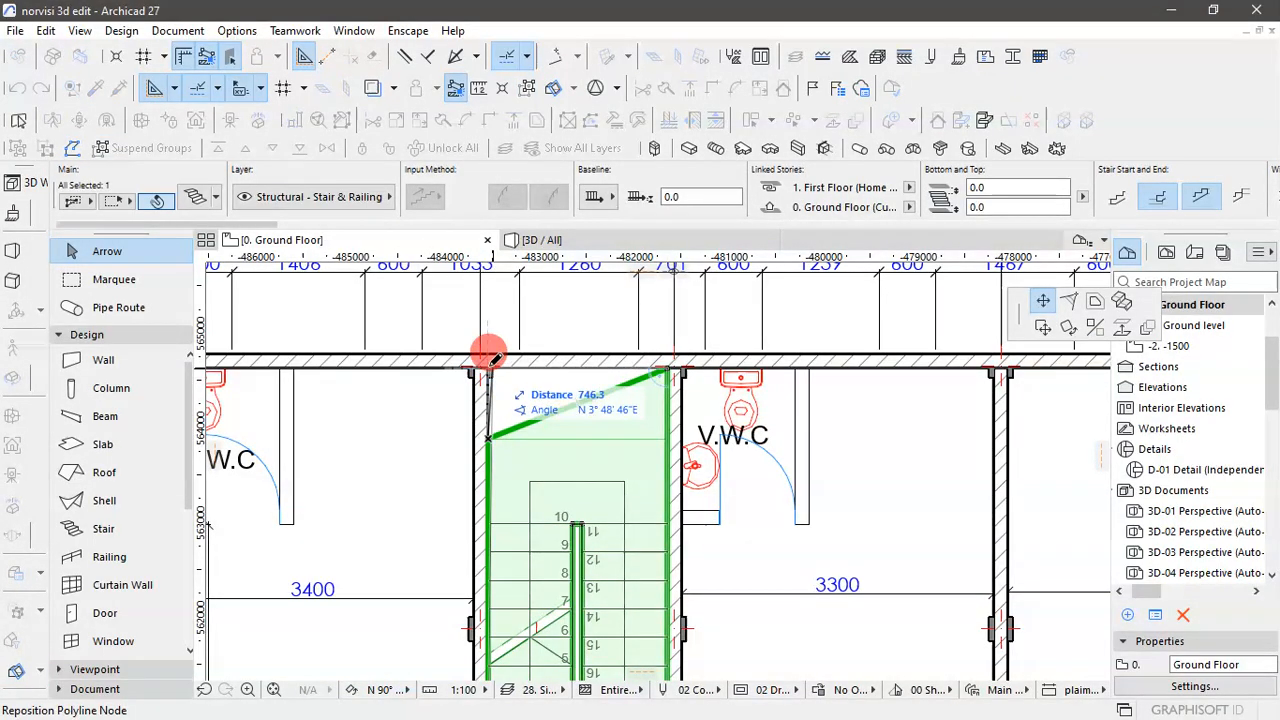
scroll(485, 356, "up", 5)
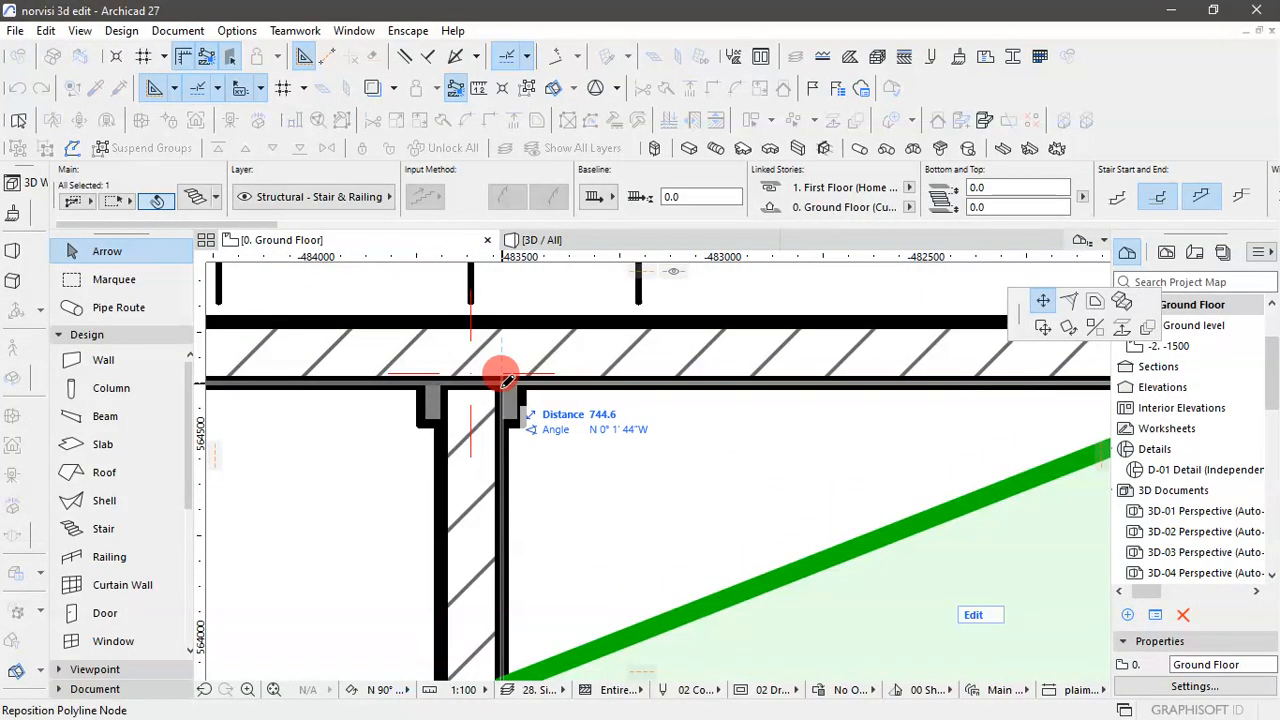
left_click(507, 381)
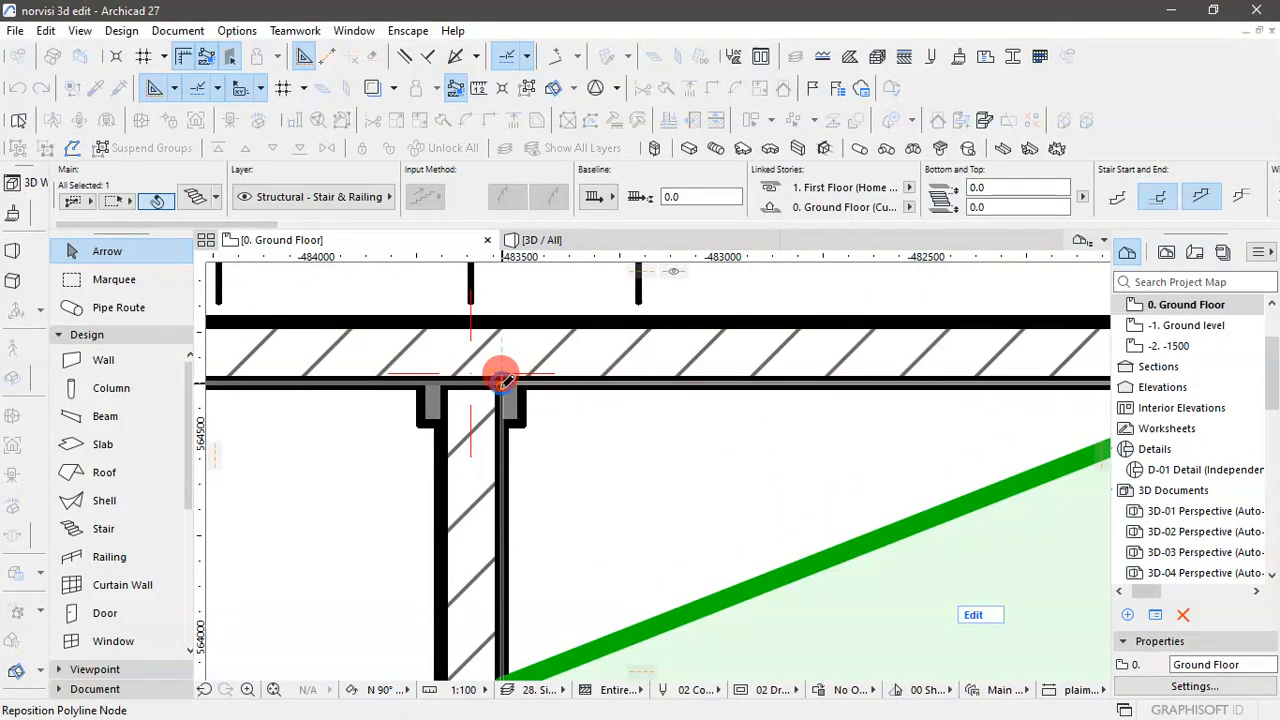
scroll(600, 443, "down", 8)
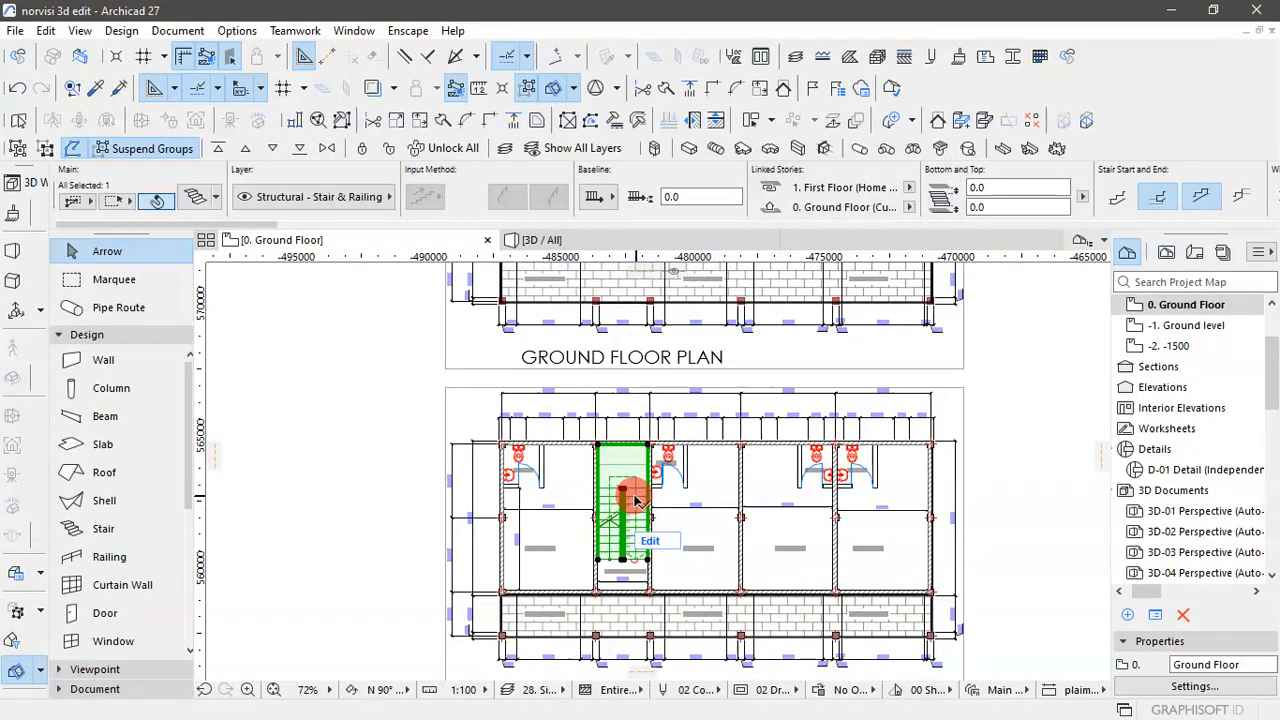
scroll(634, 498, "up", 3)
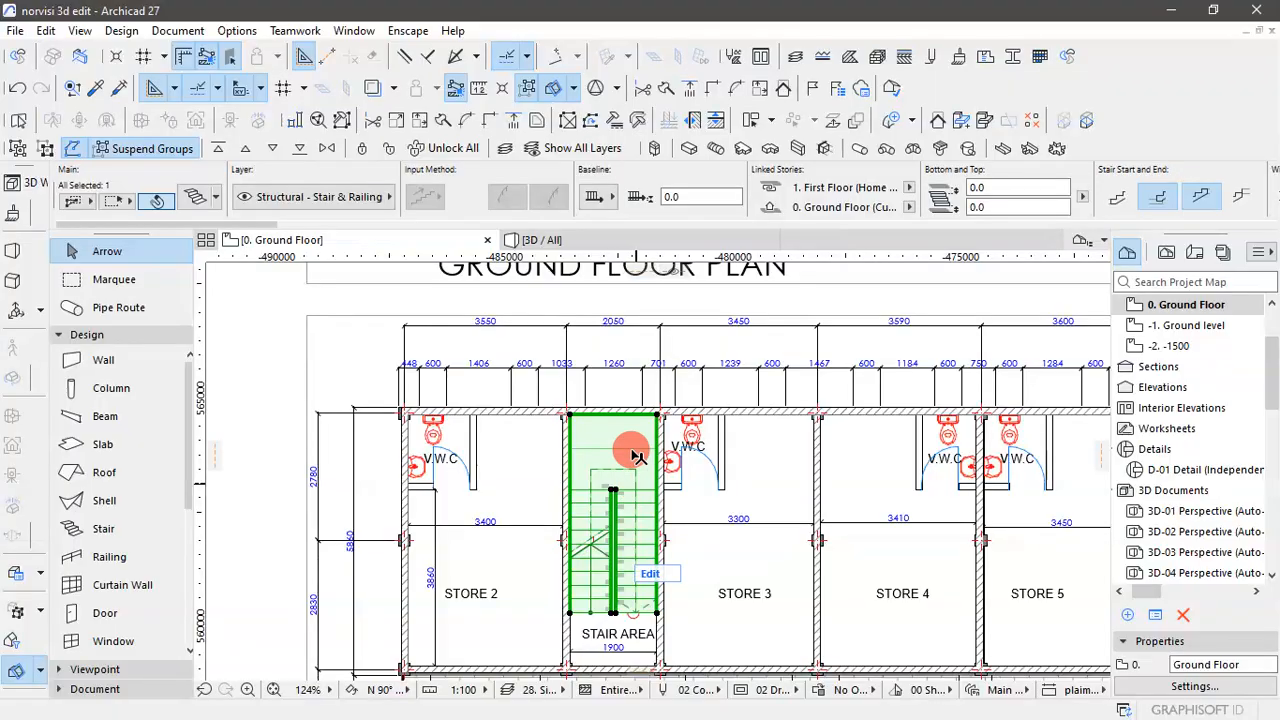
scroll(634, 456, "down", 3)
left_click(1008, 480)
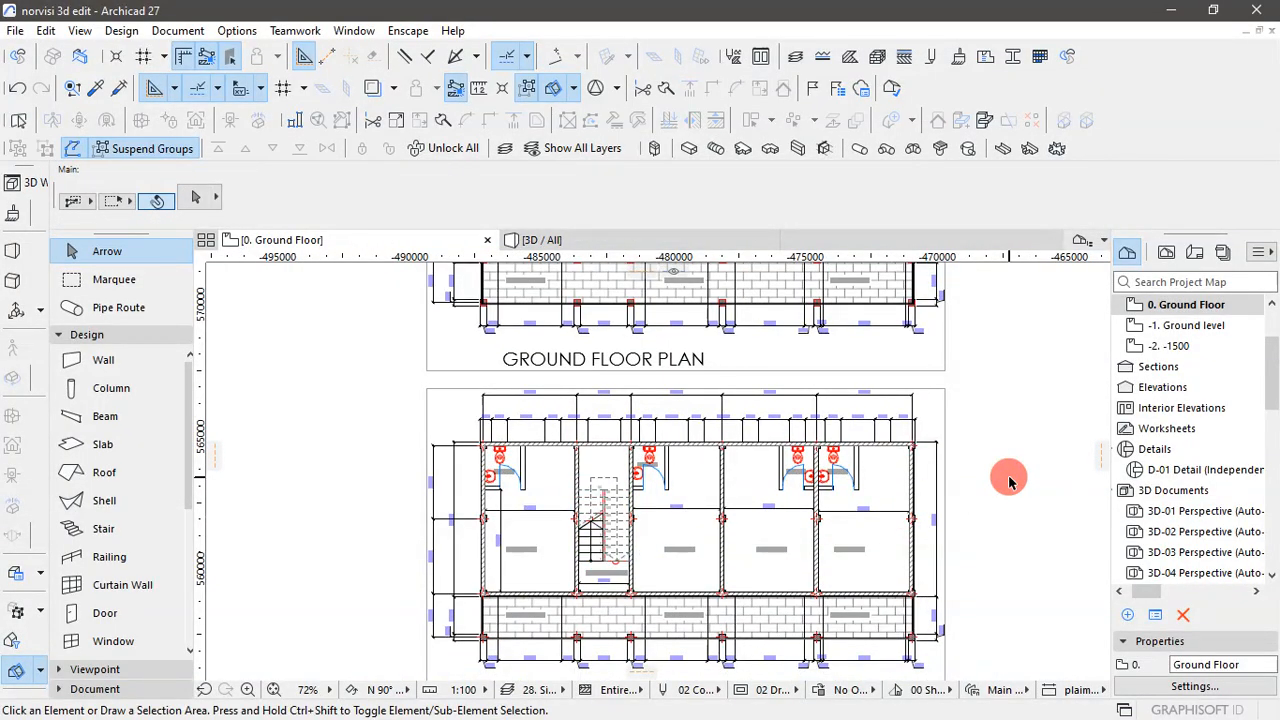
- Inspect the staircase in the 3D perspective, looking at how the extended landing fits against the back wall
left_click(545, 241)
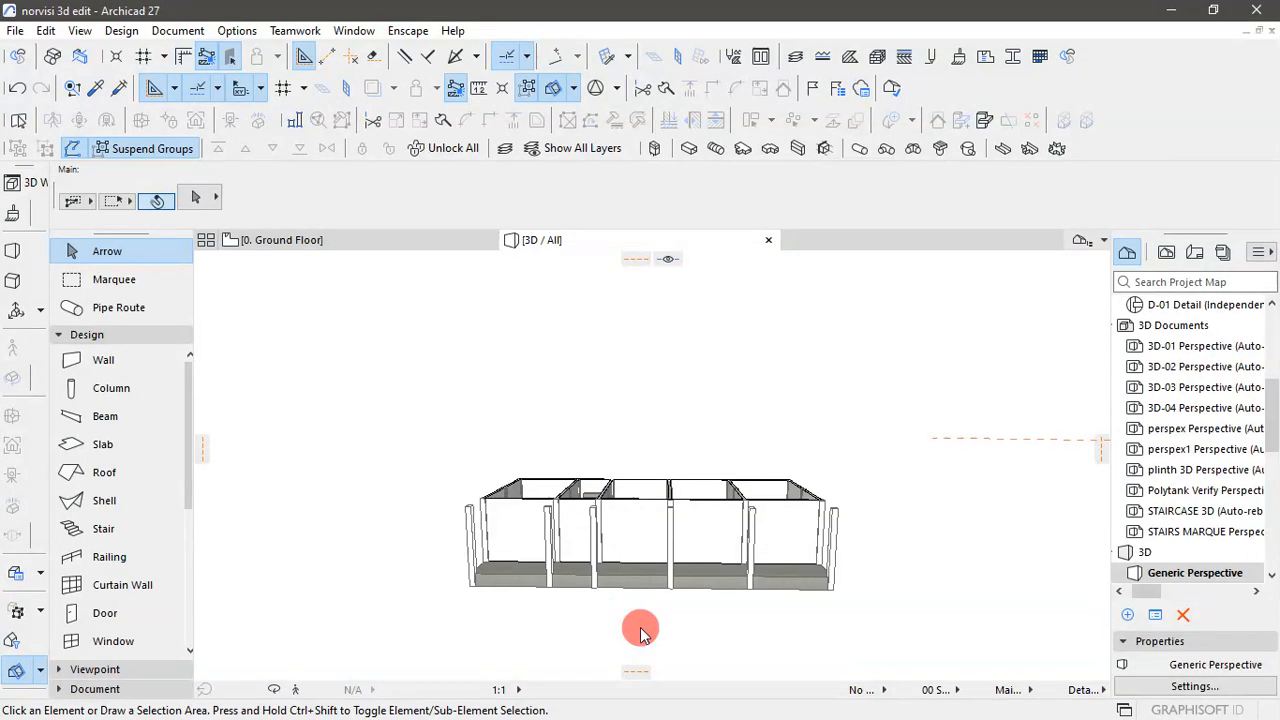
scroll(668, 474, "up", 5)
middle_click_drag(650, 456, 591, 524, "shift")
scroll(560, 410, "up", 3)
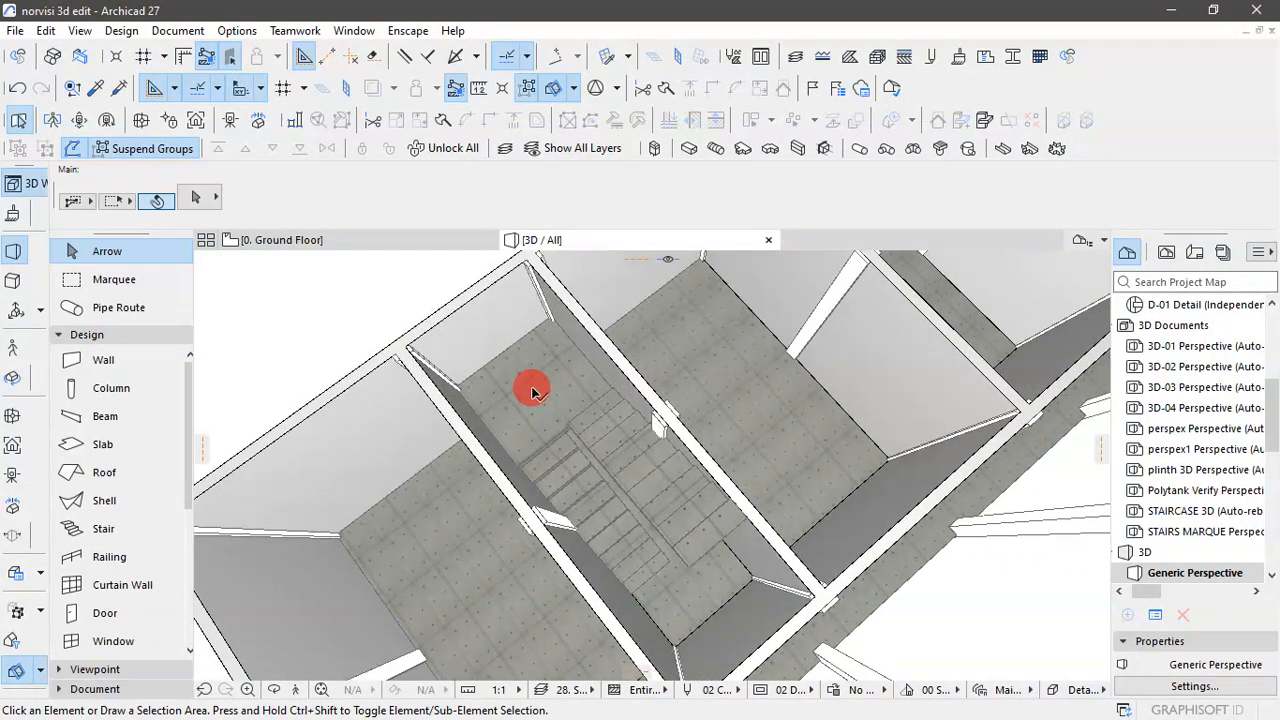
scroll(545, 405, "down", 2)
middle_click_drag(540, 509, 521, 482, "shift")
scroll(543, 446, "down", 3)
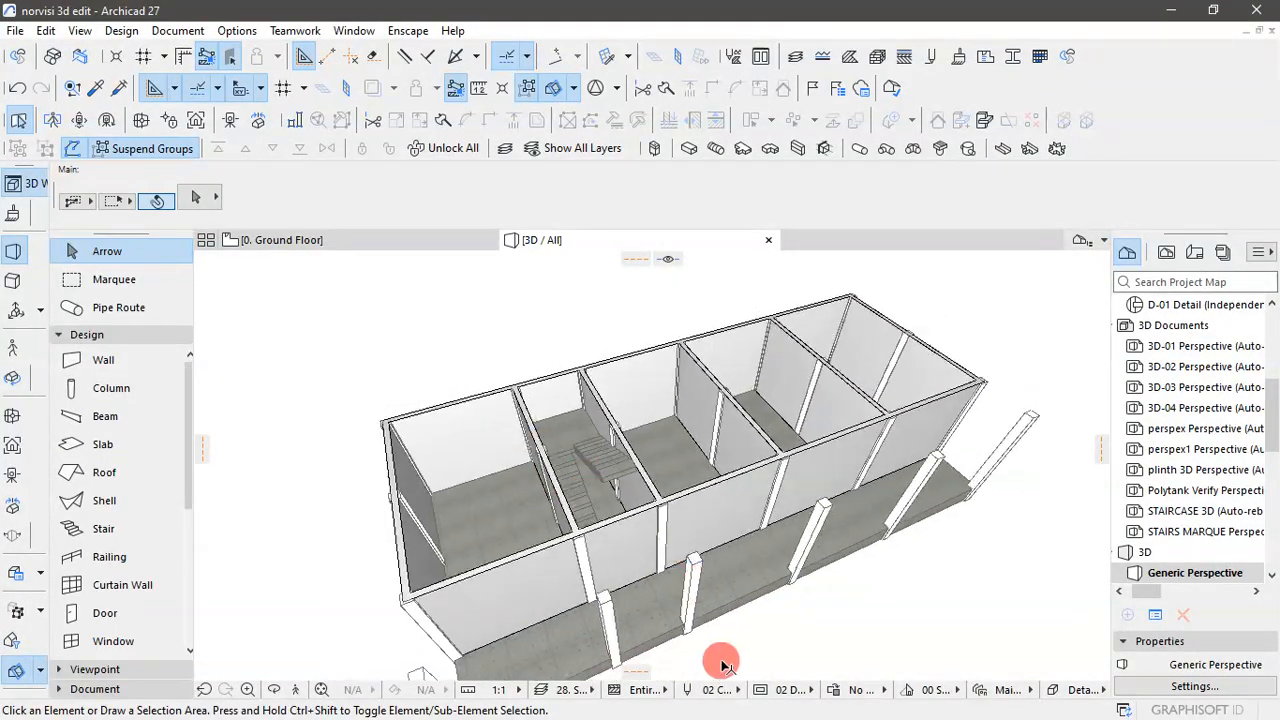
- Override the top surface of the building's ground floor slab with the Concrete - 10 material
left_click(648, 638)
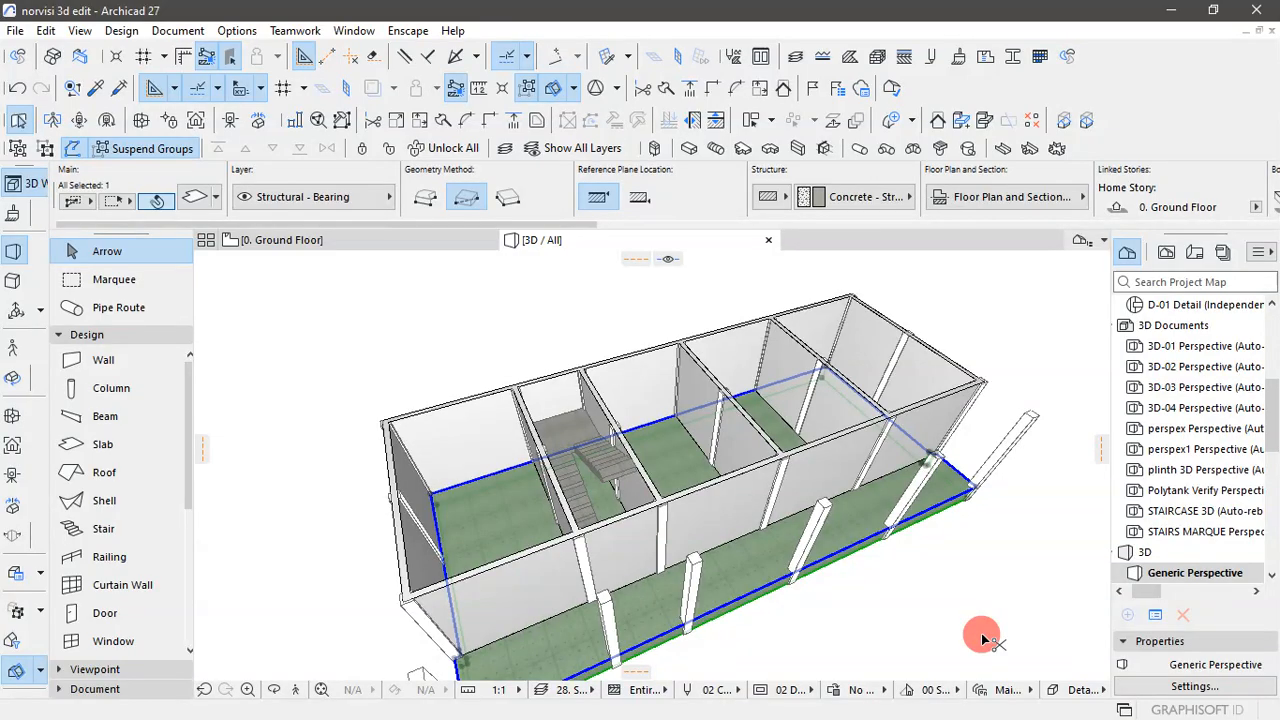
key("ctrl+t")
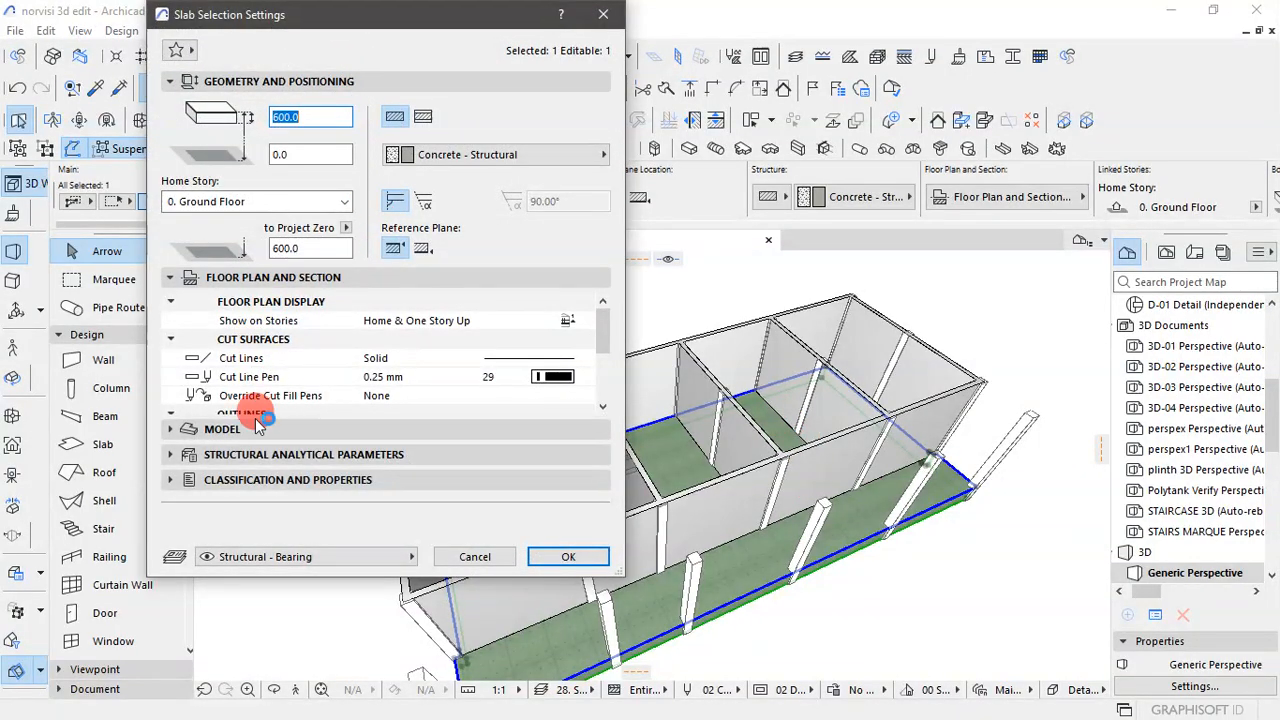
left_click(213, 425)
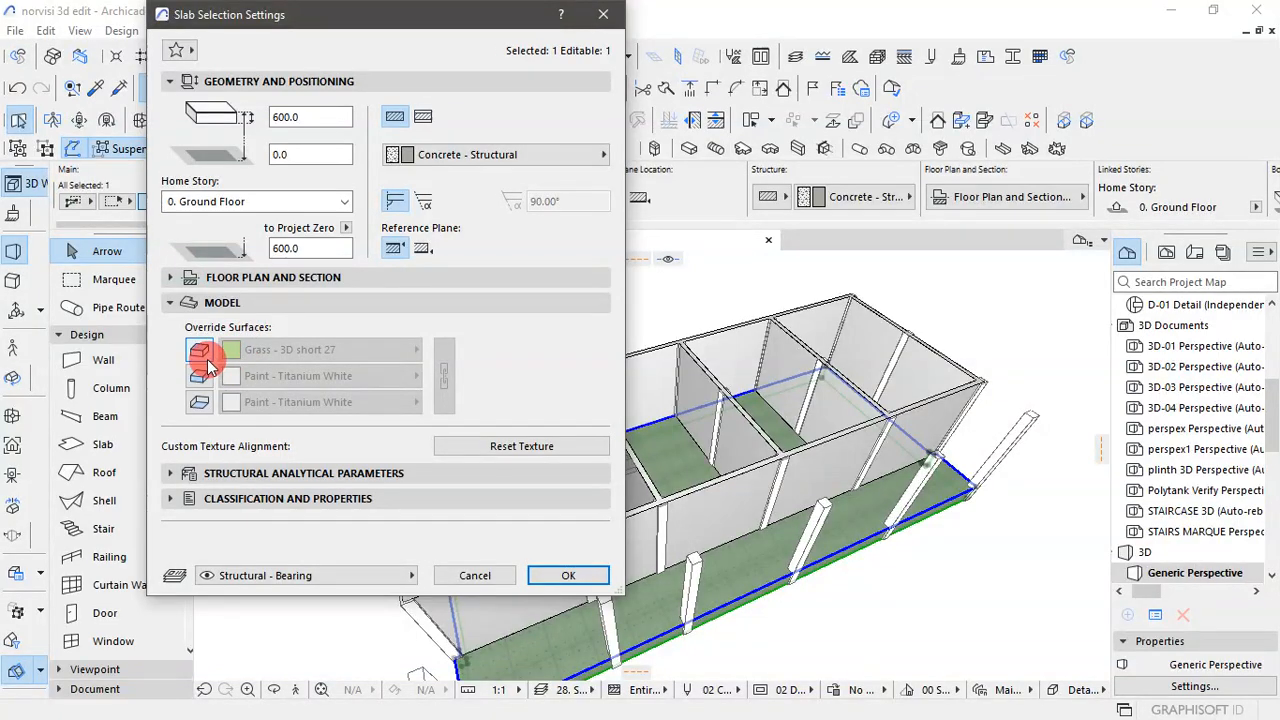
left_click(207, 365)
left_click(395, 356)
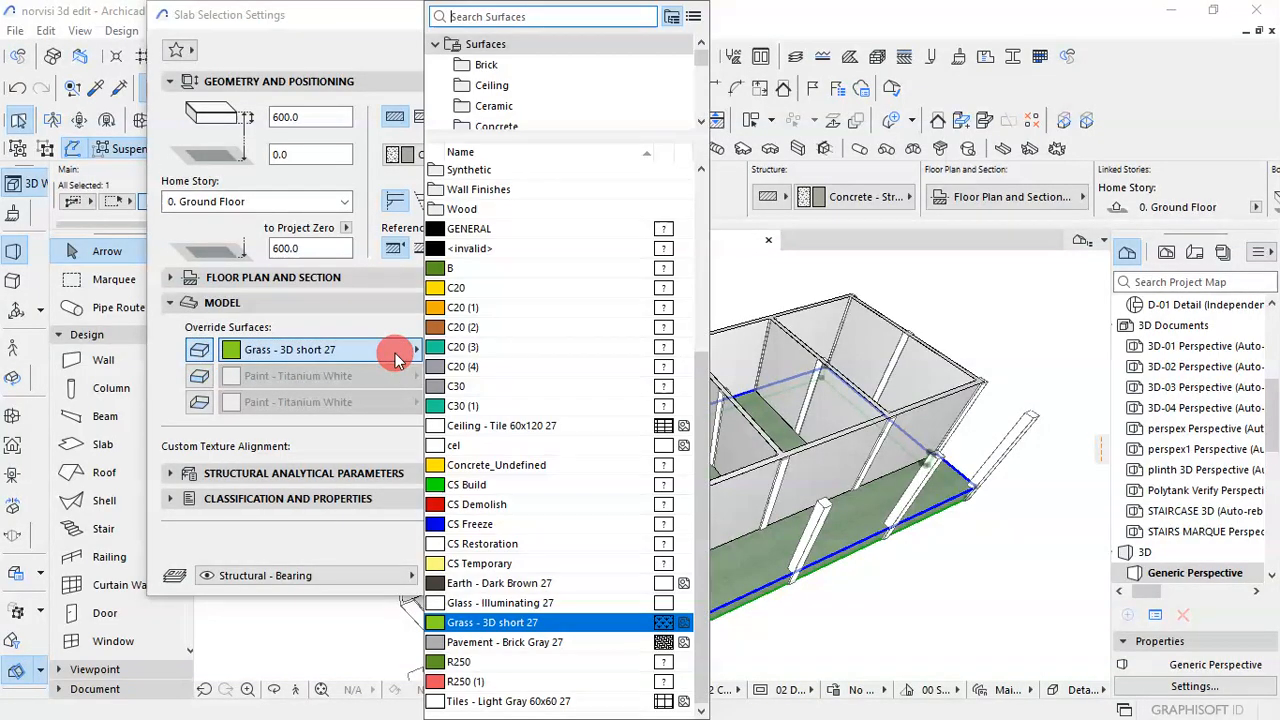
scroll(549, 540, "up", 5)
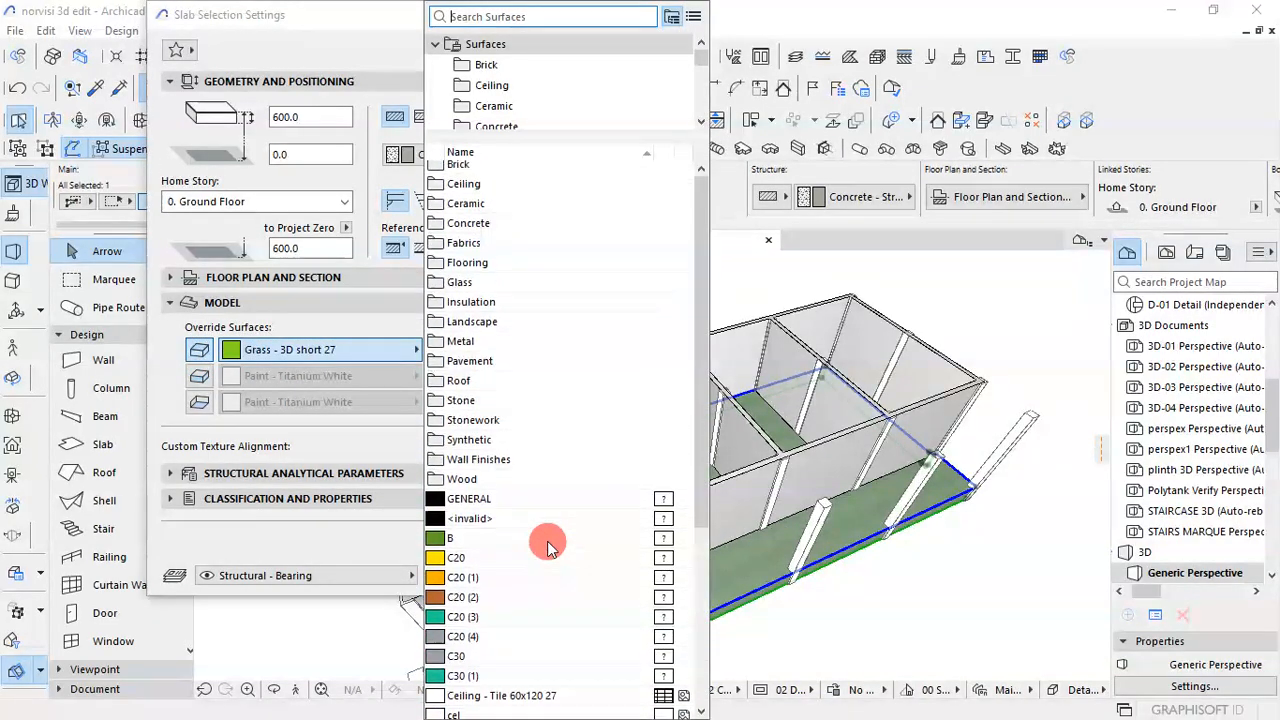
scroll(549, 500, "down", 4)
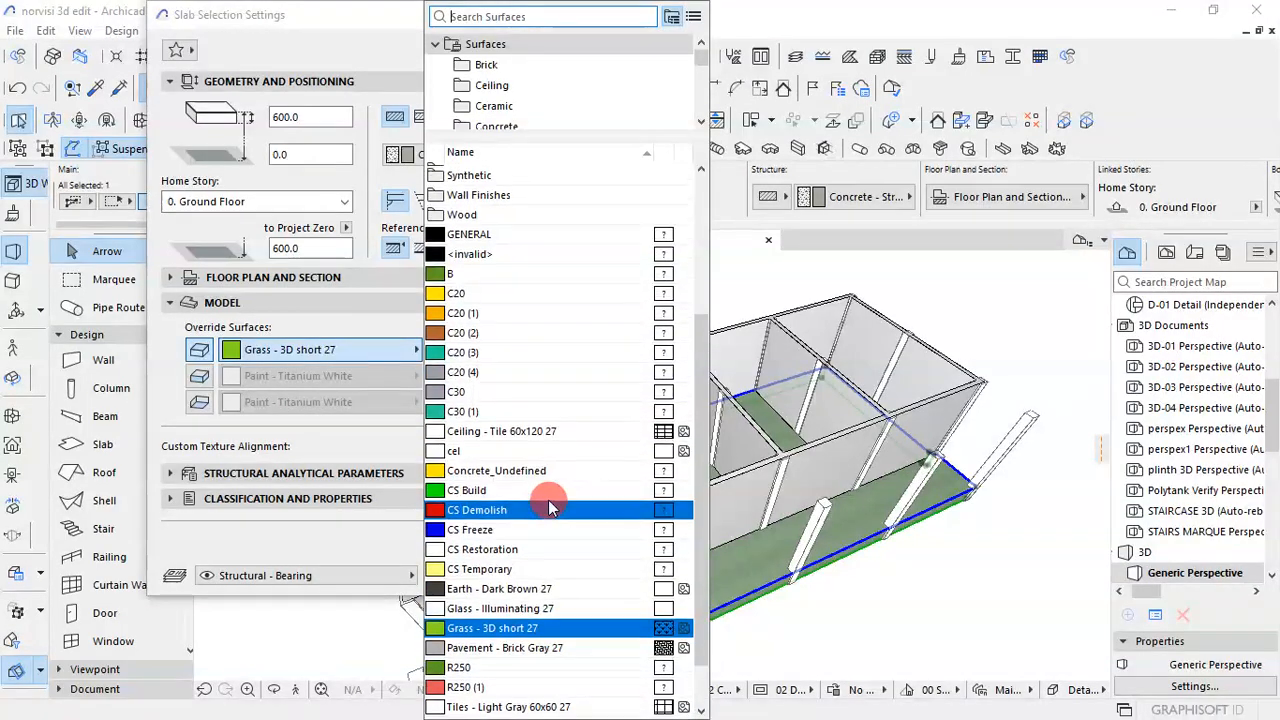
scroll(549, 500, "up", 4)
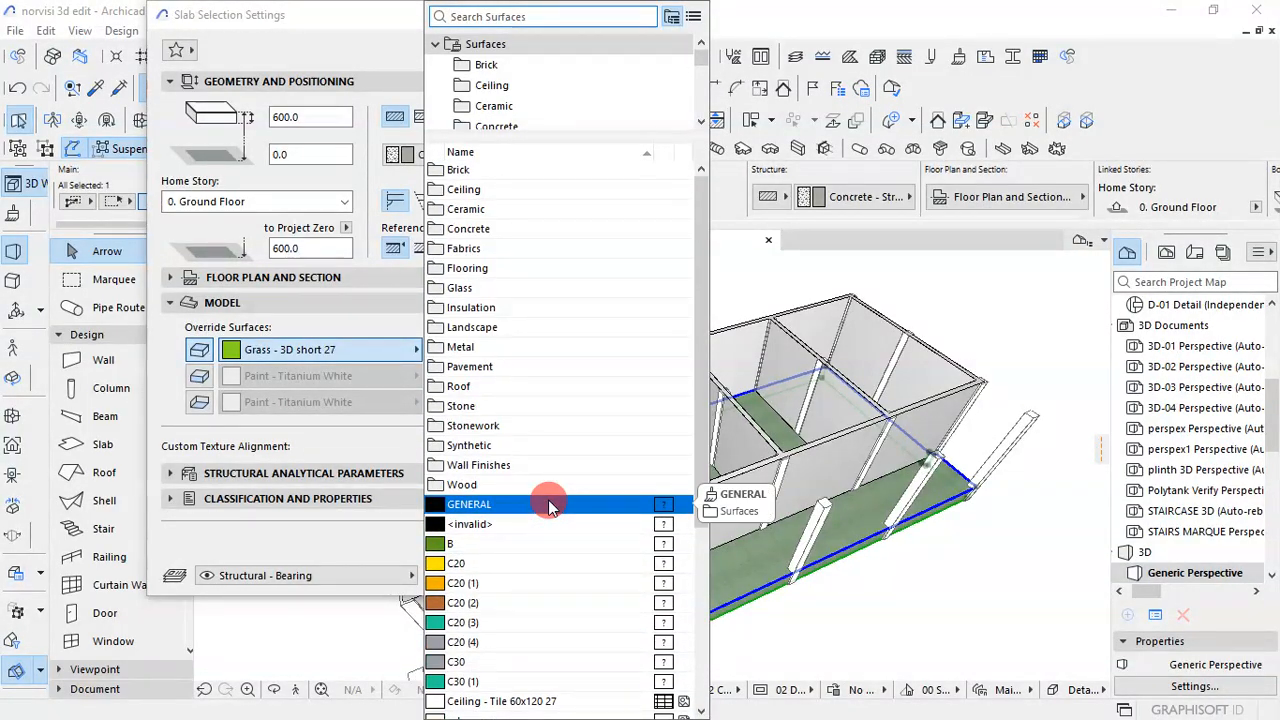
double_click(537, 228)
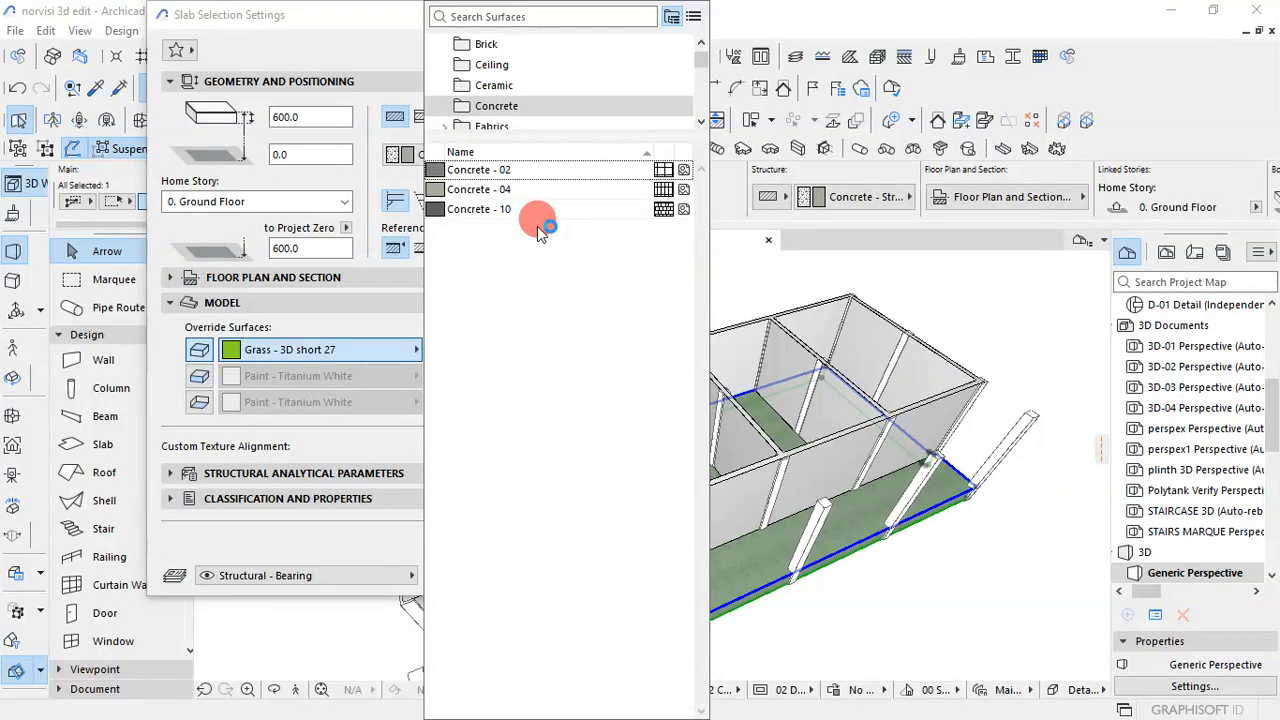
left_click(482, 212)
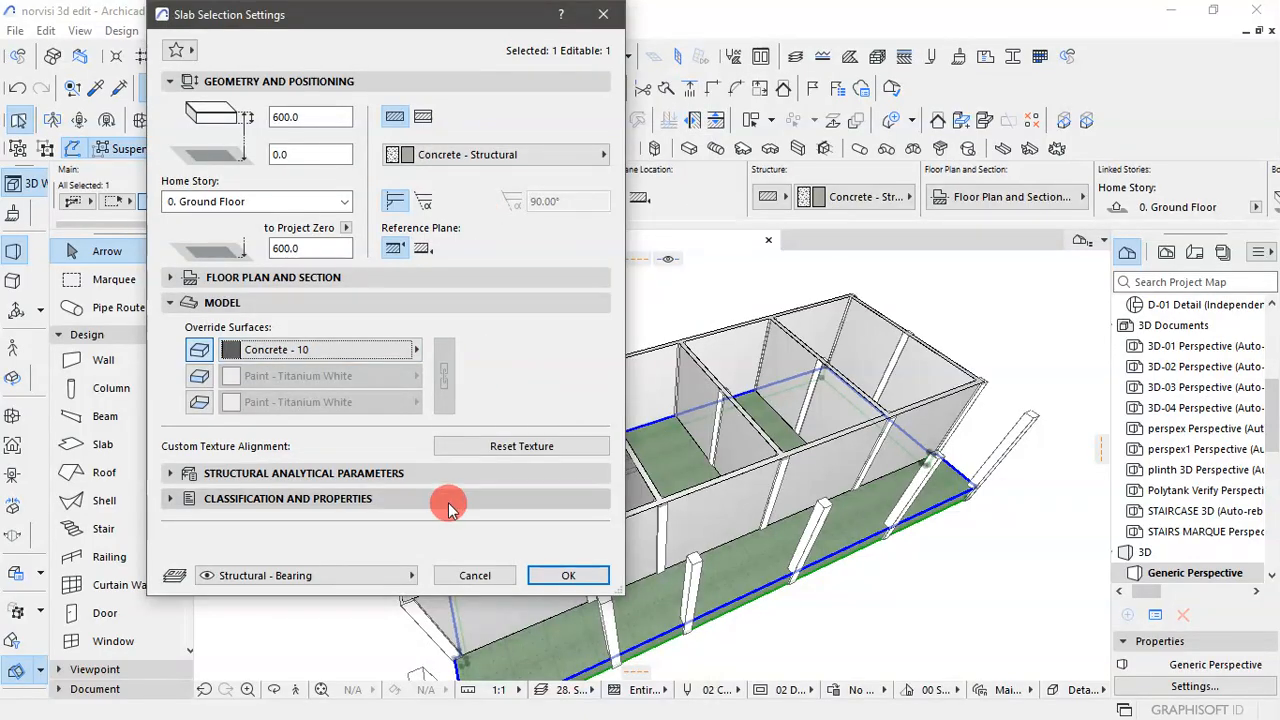
left_click(552, 566)
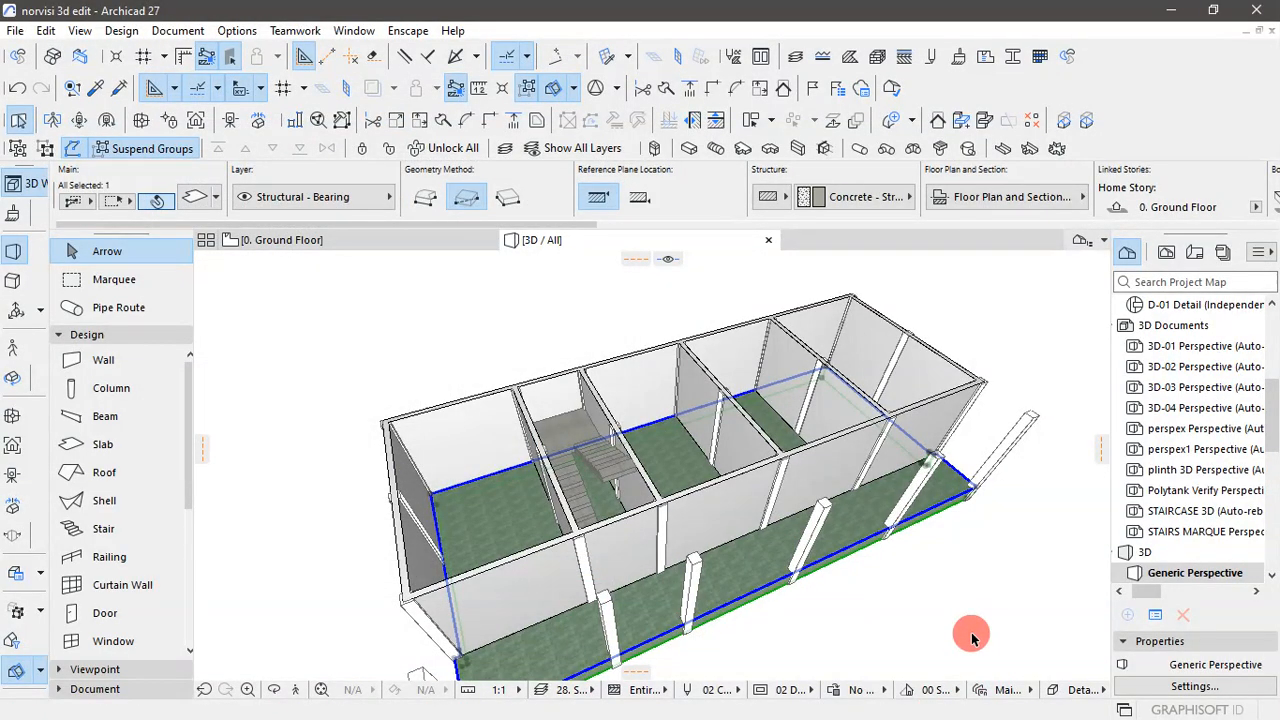
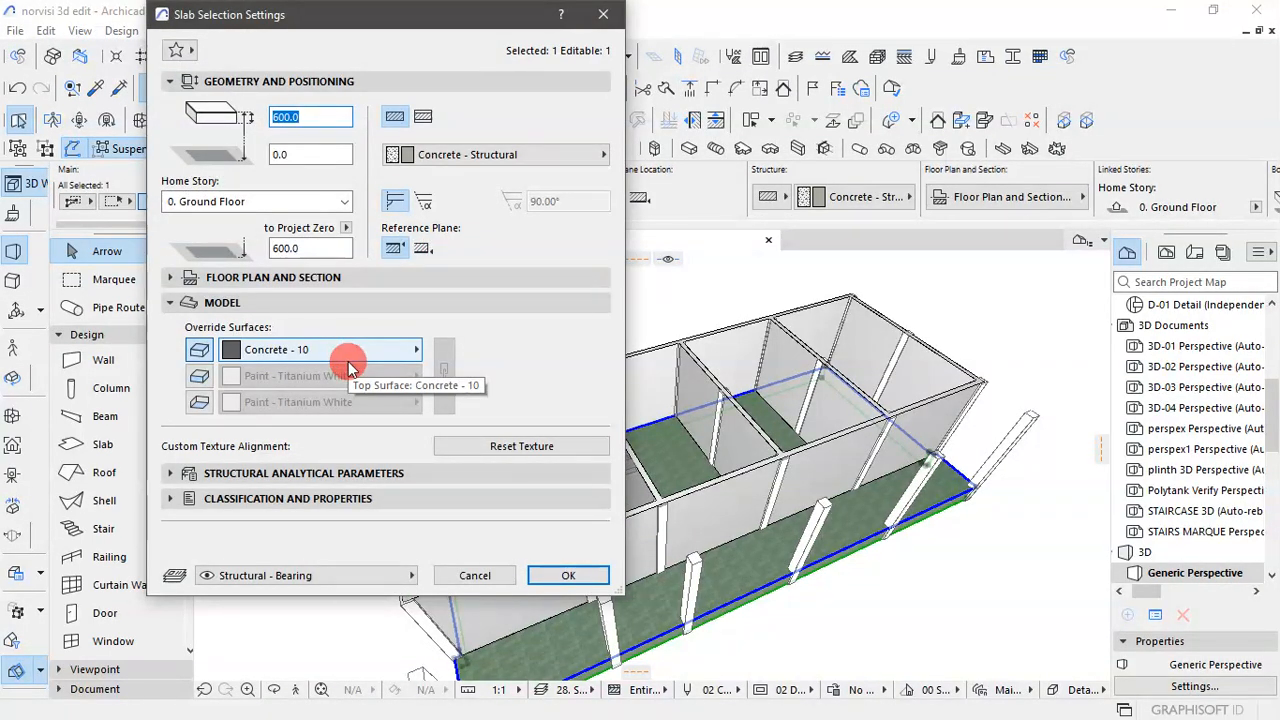
- Change the ground floor slab's top surface override to Paint - Dark Gray and deselect the slab
left_click(357, 350)
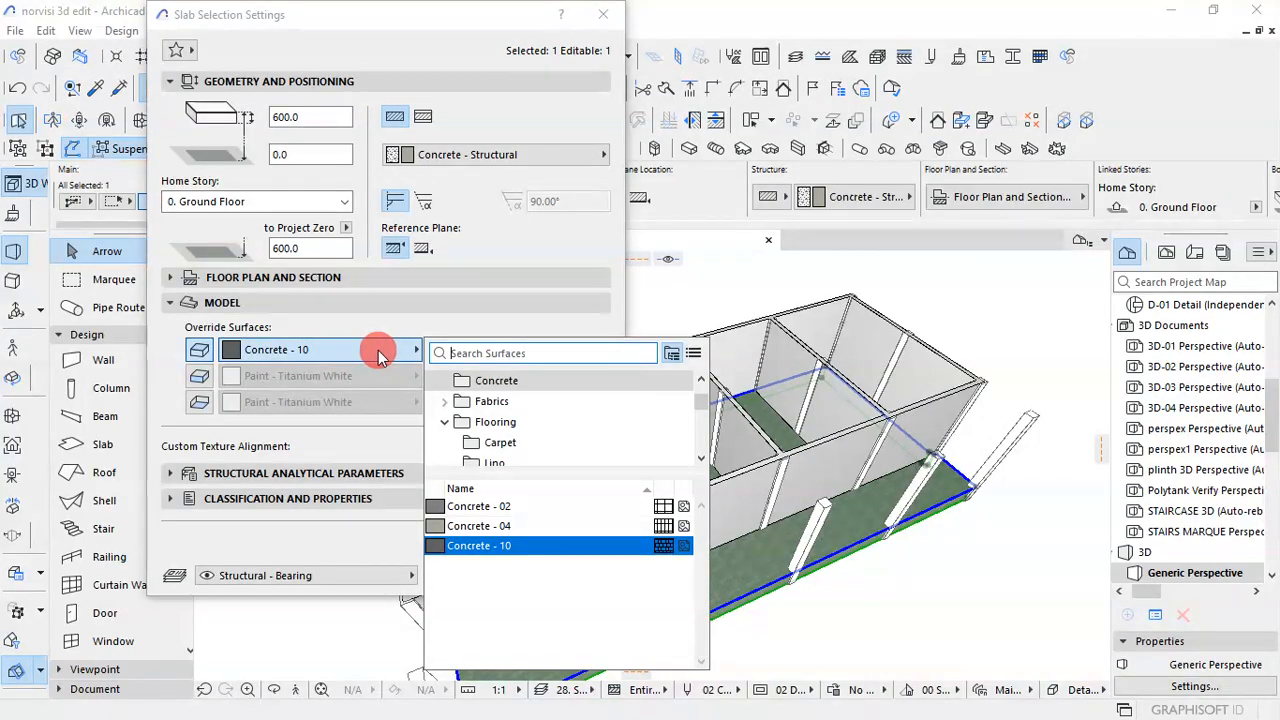
type("pai")
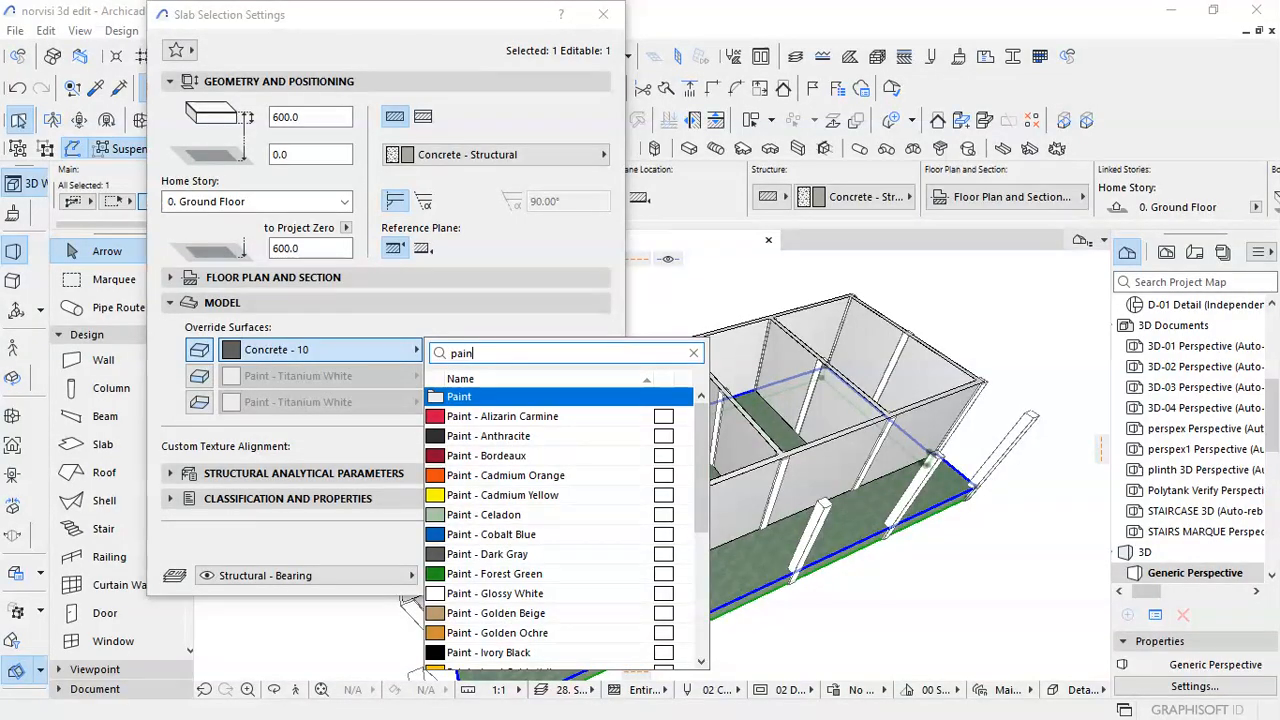
type("n")
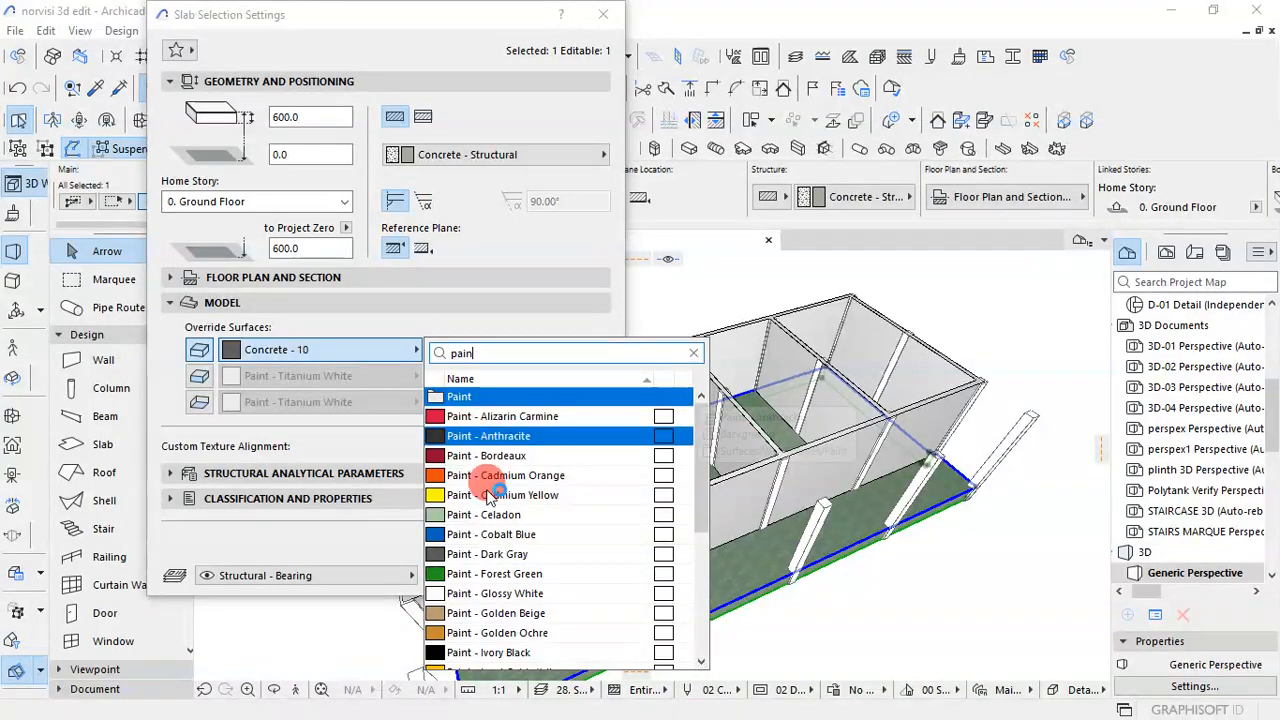
left_click(508, 554)
left_click(568, 575)
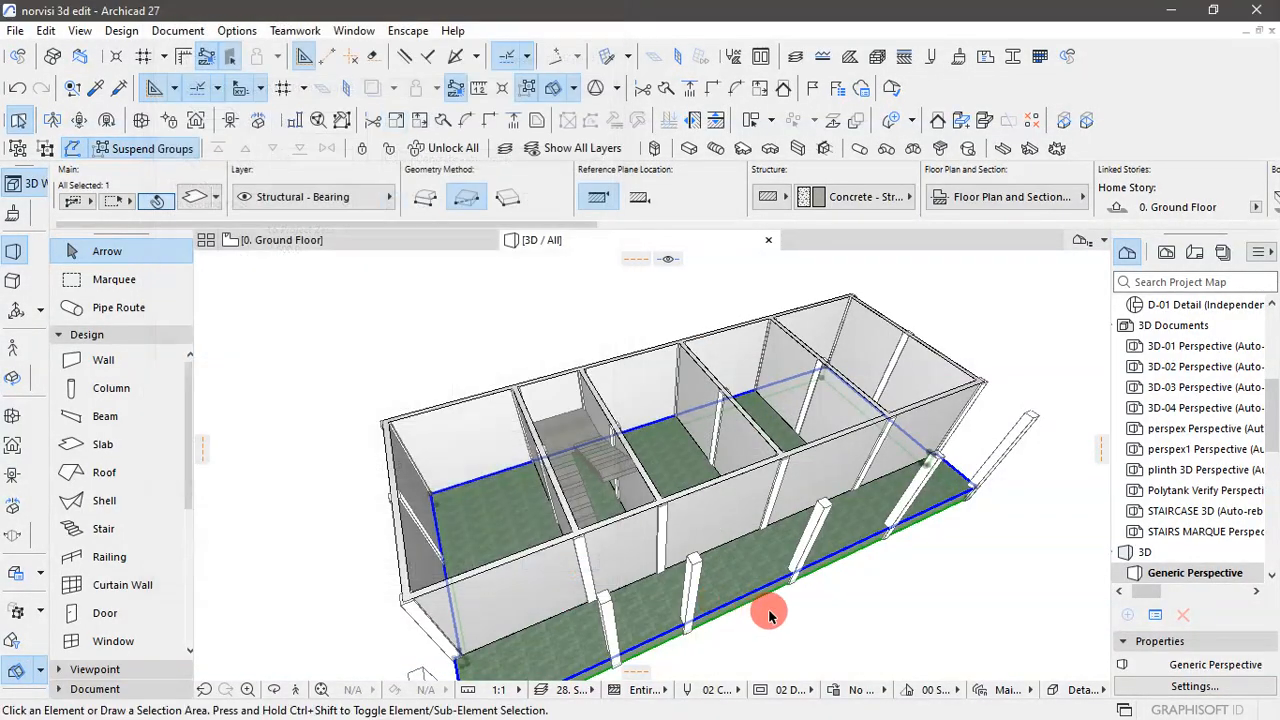
left_click(957, 644)
- Override the ground floor slab's edge and bottom surfaces too, linking all three to Paint - Dark Gray, and deselect it
middle_click_drag(963, 609, 836, 623, "shift")
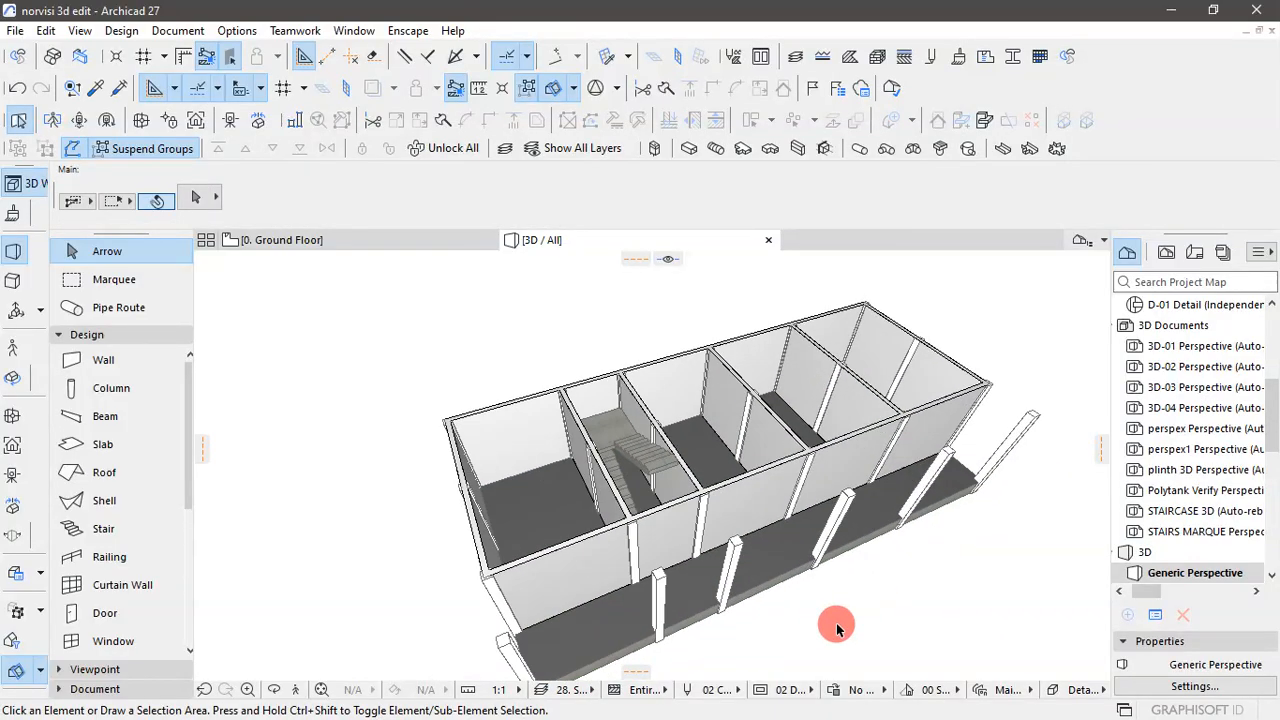
middle_click_drag(889, 705, 835, 585, "shift")
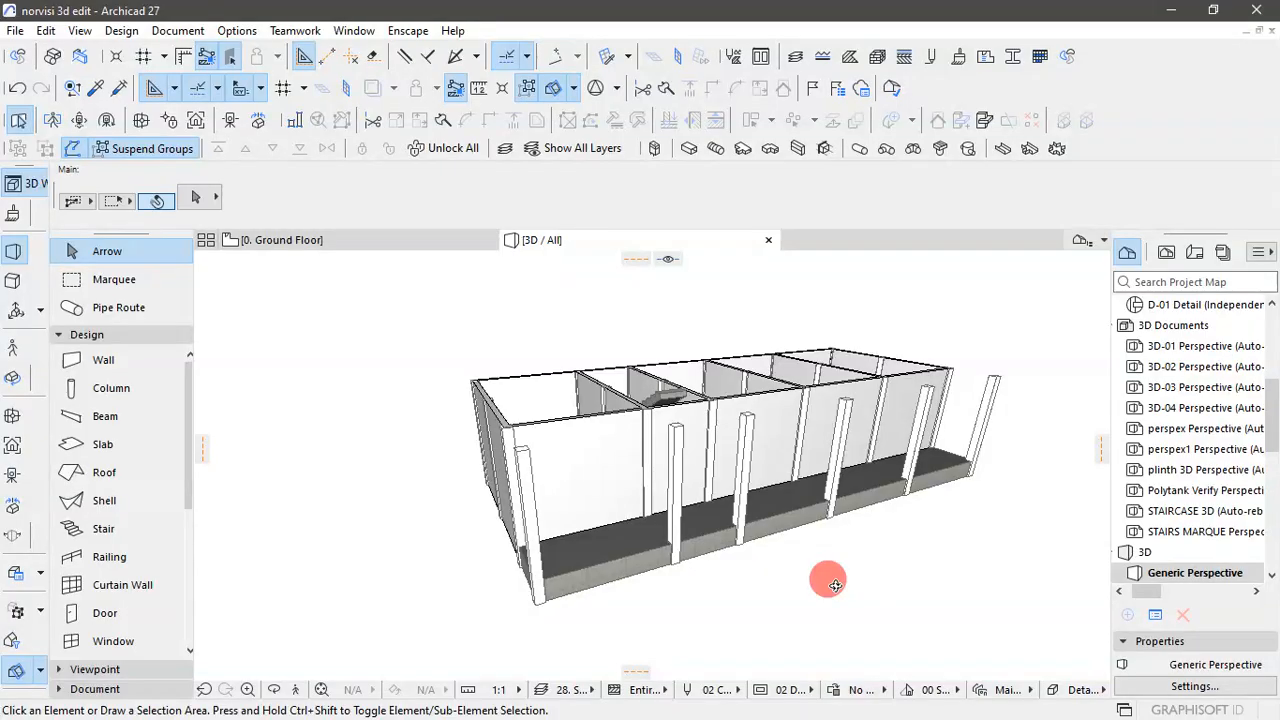
left_click(614, 548)
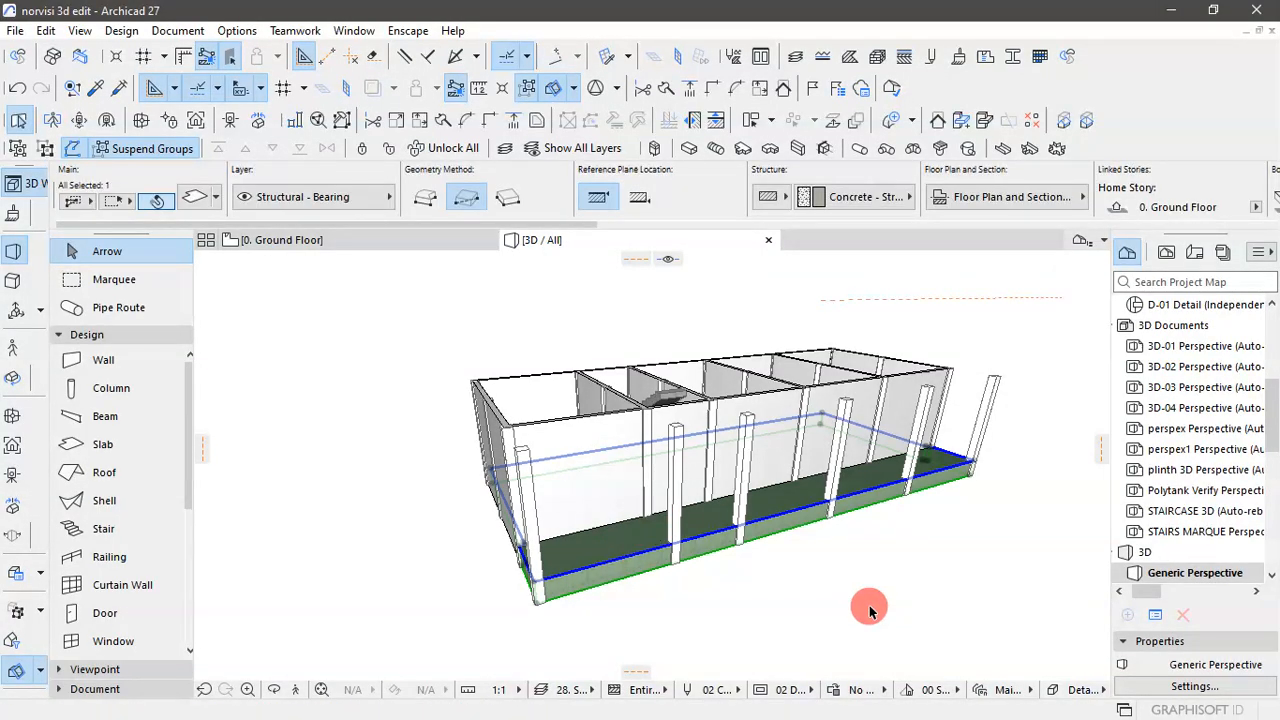
key("ctrl+t")
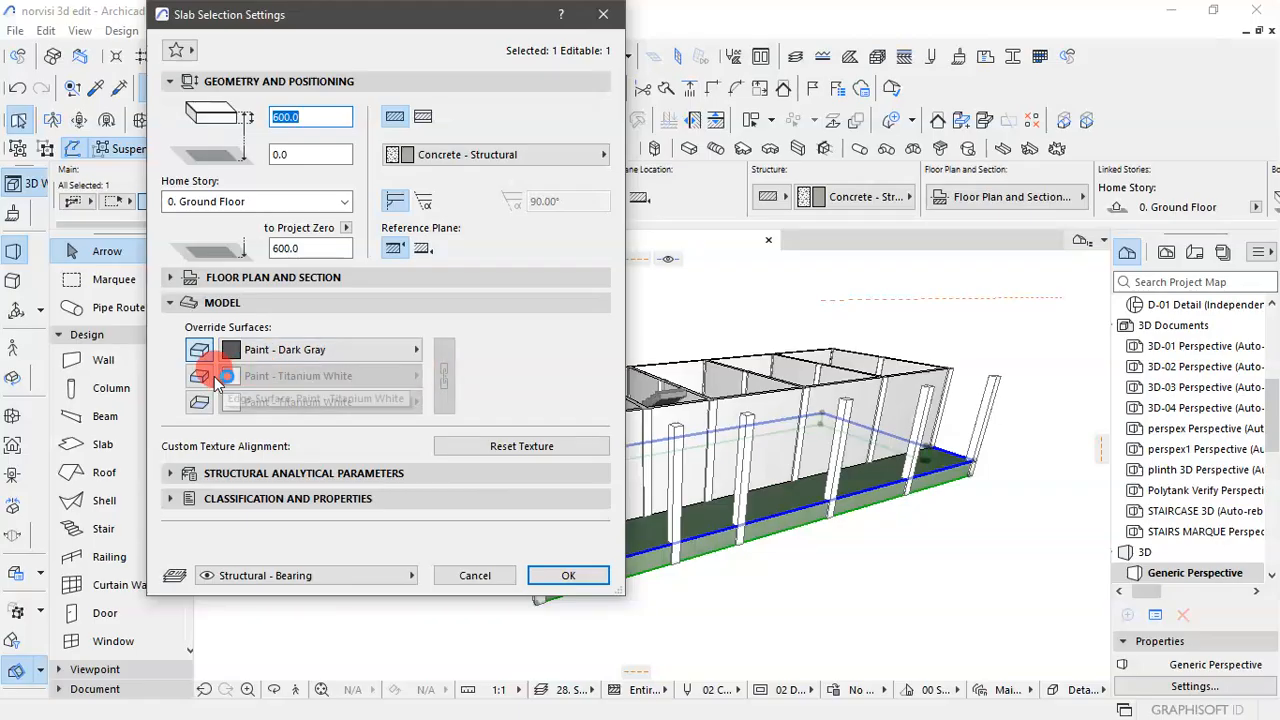
left_click(199, 375)
left_click(197, 406)
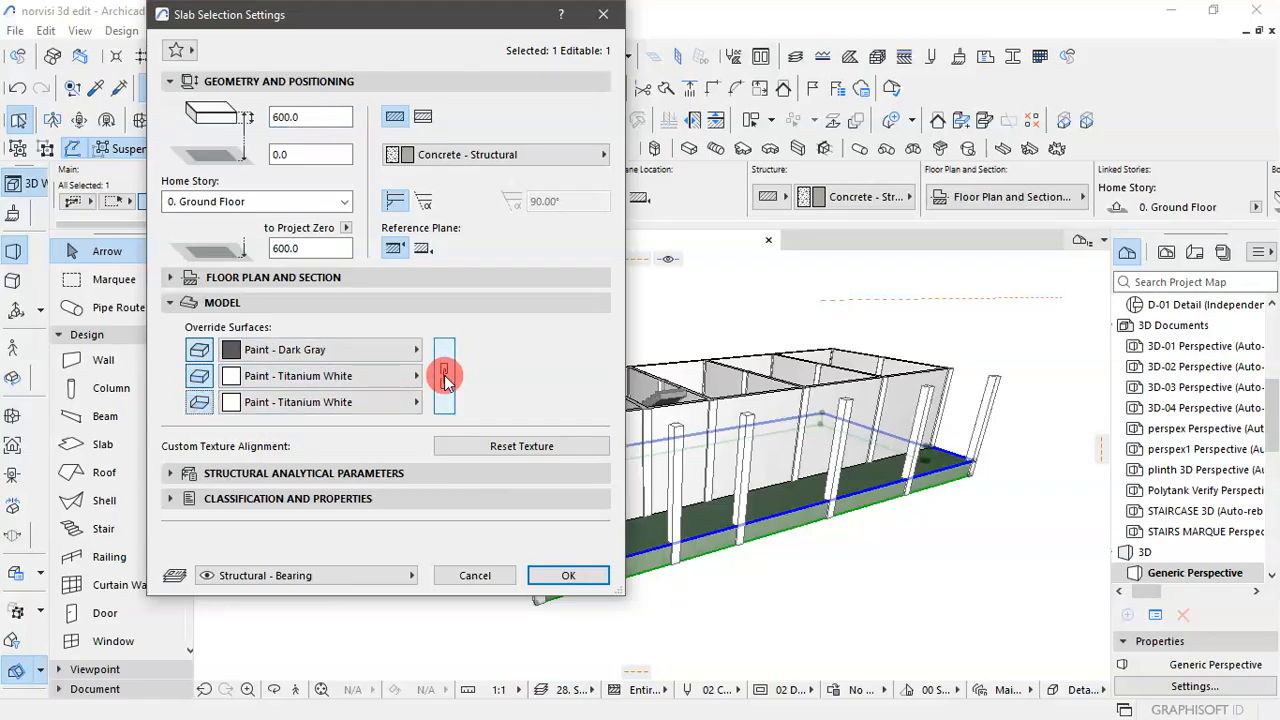
left_click(444, 375)
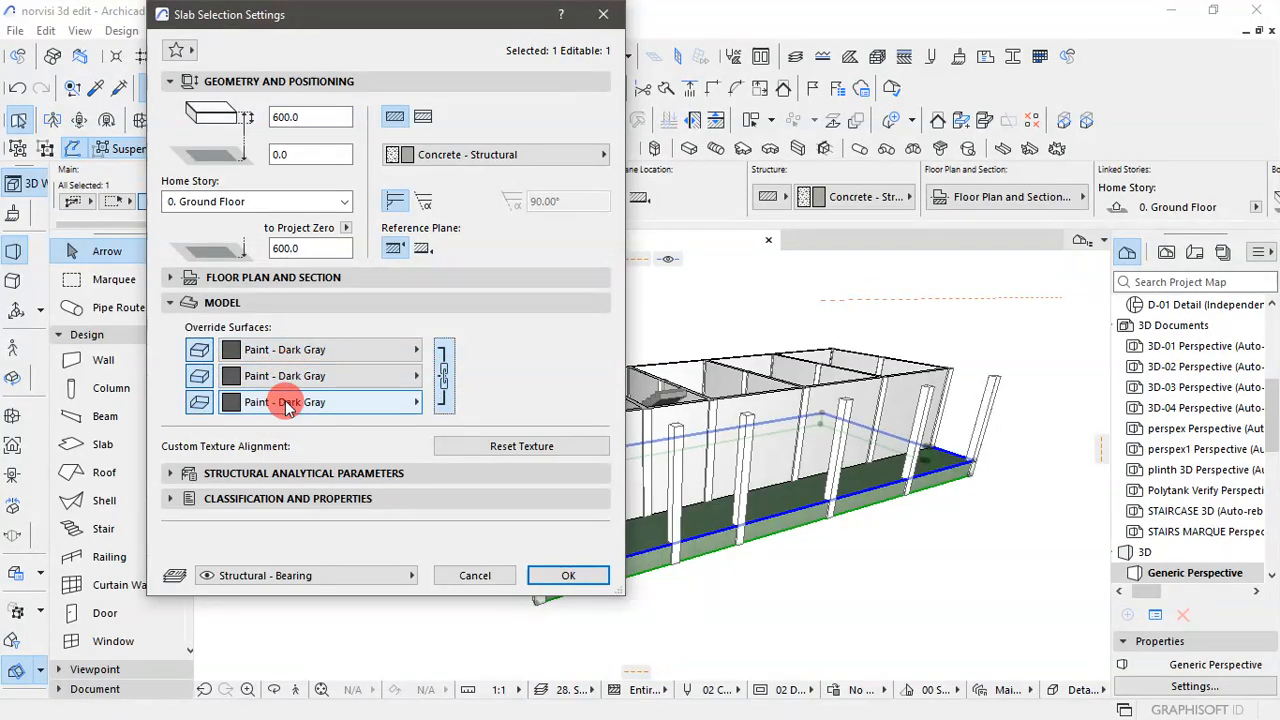
left_click(583, 576)
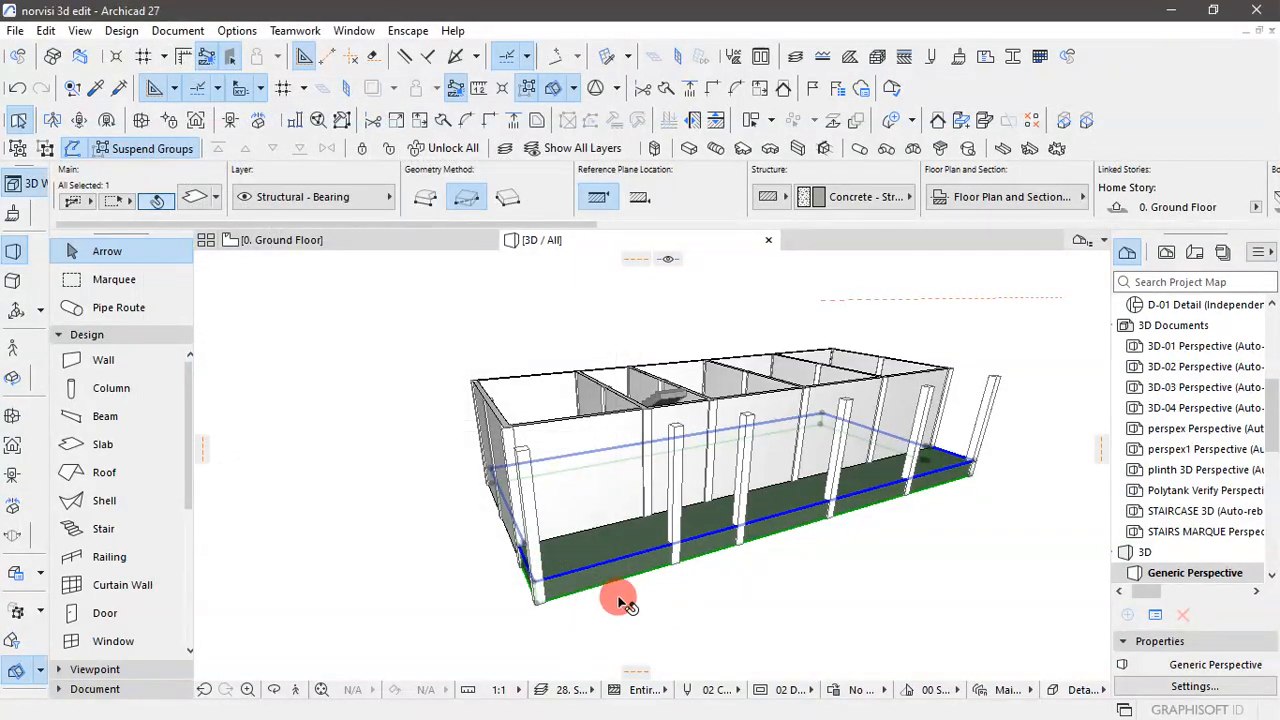
left_click(752, 626)
middle_click_drag(868, 551, 923, 560, "shift")
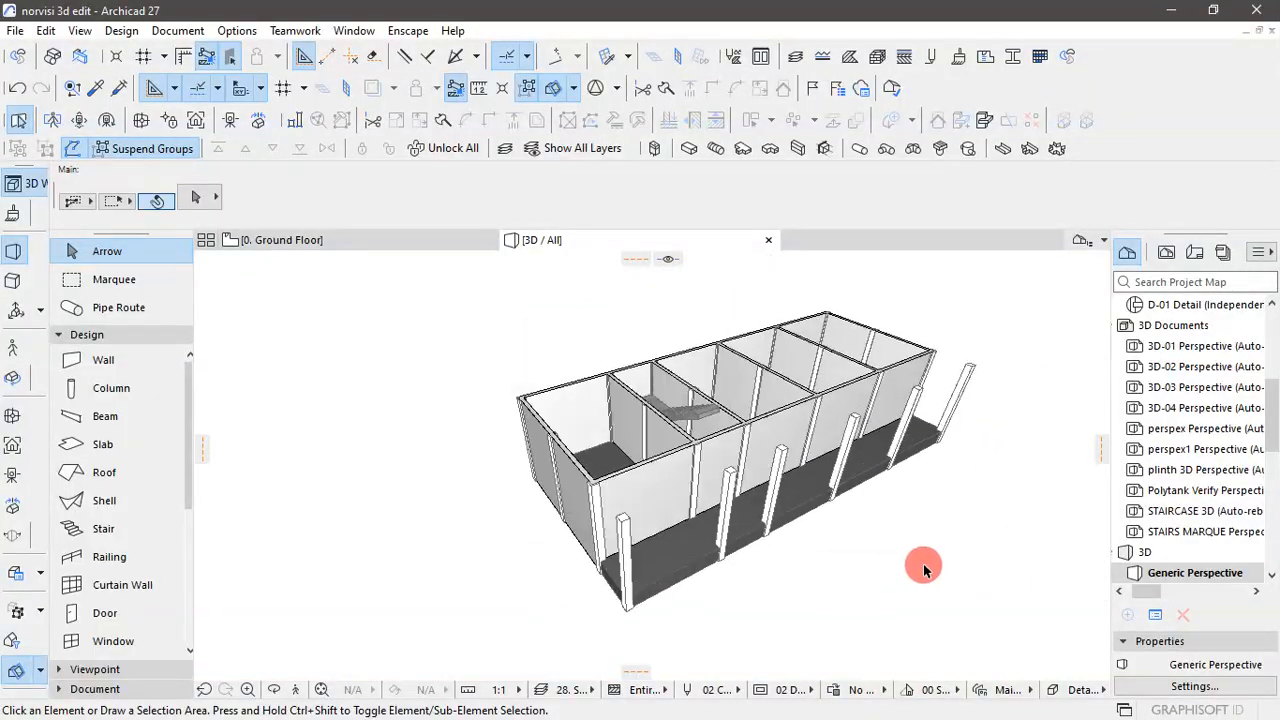
middle_click_drag(575, 500, 783, 525, "shift")
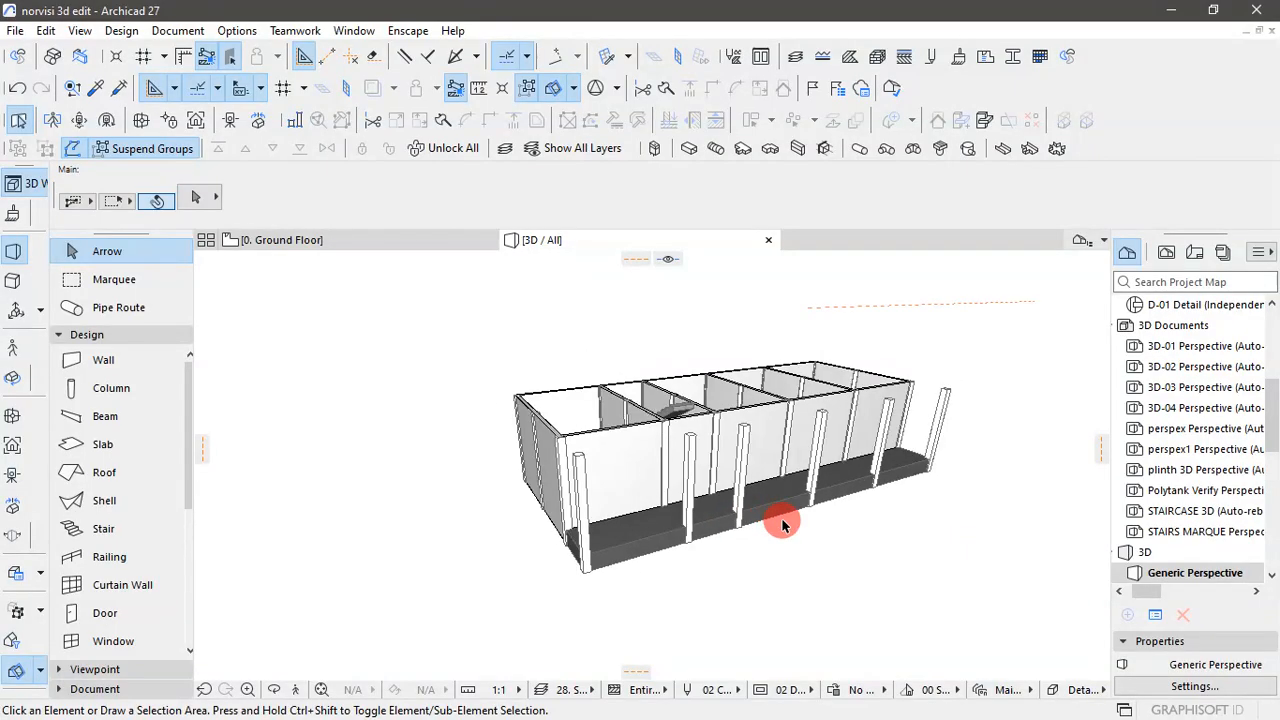
middle_click_drag(442, 448, 975, 545, "shift")
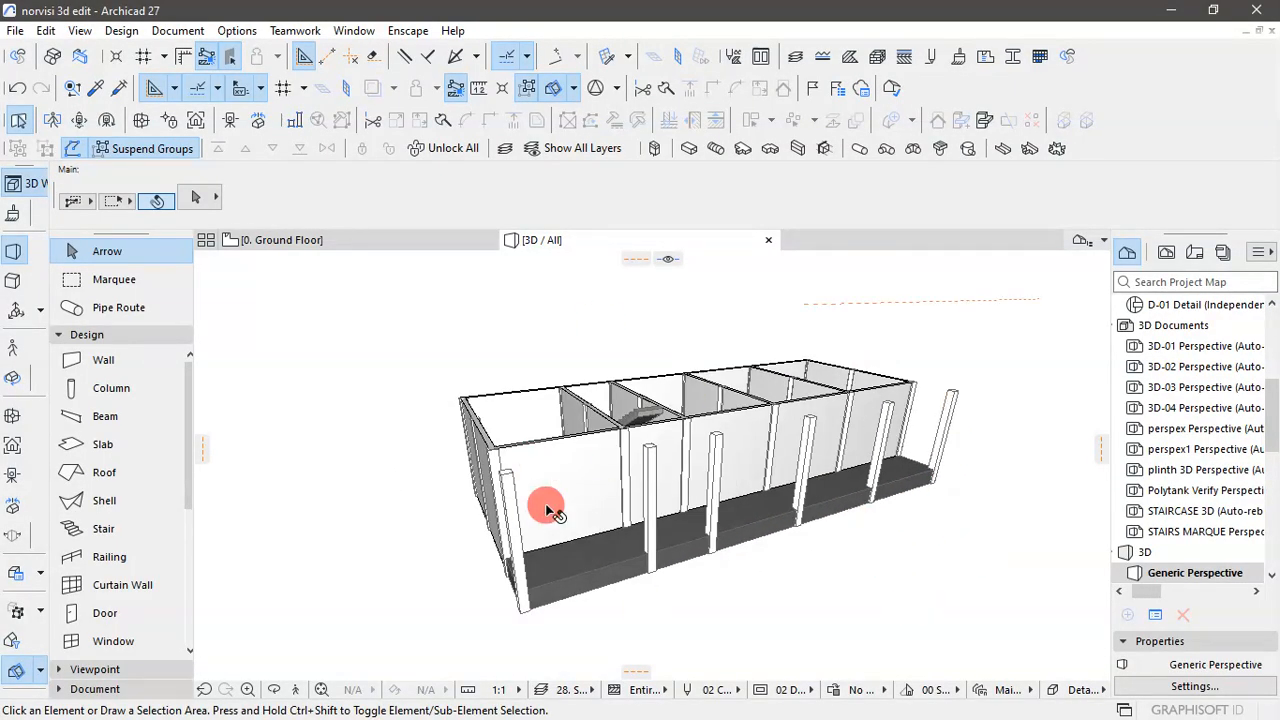
middle_click_drag(726, 614, 858, 693, "shift")
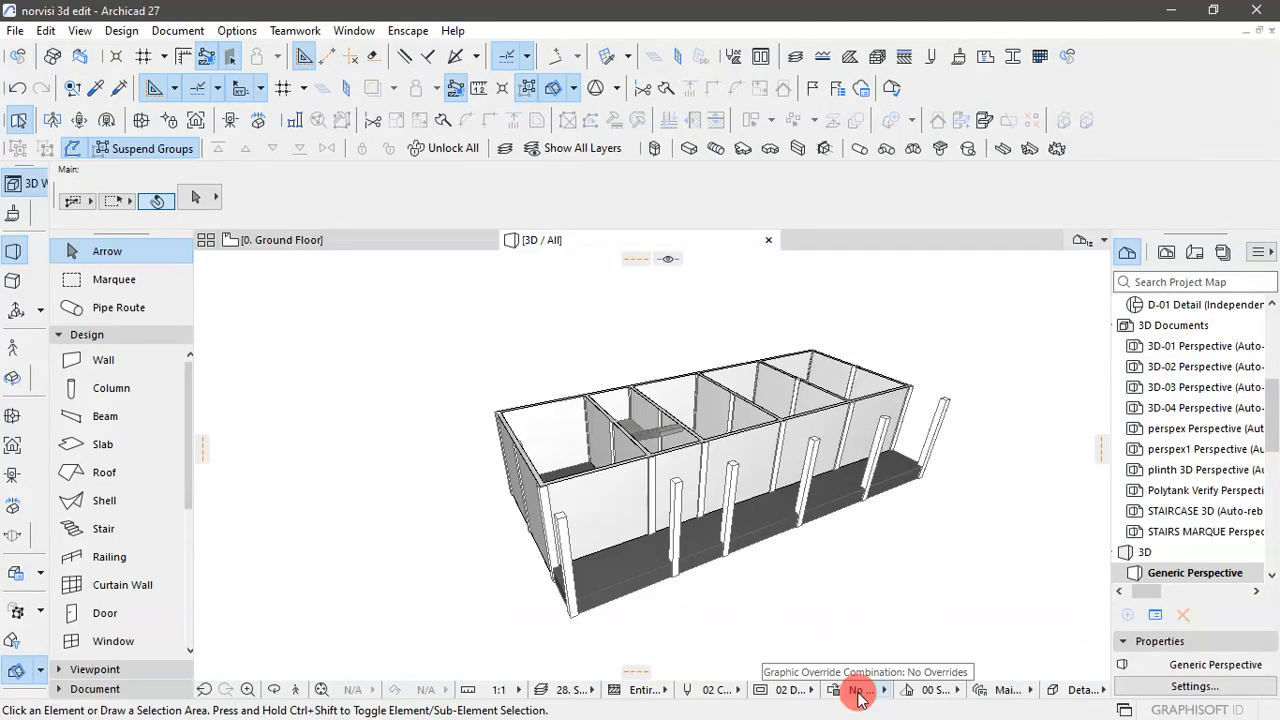
- Select the staircase and check the finish options in its settings
scroll(623, 460, "up", 6)
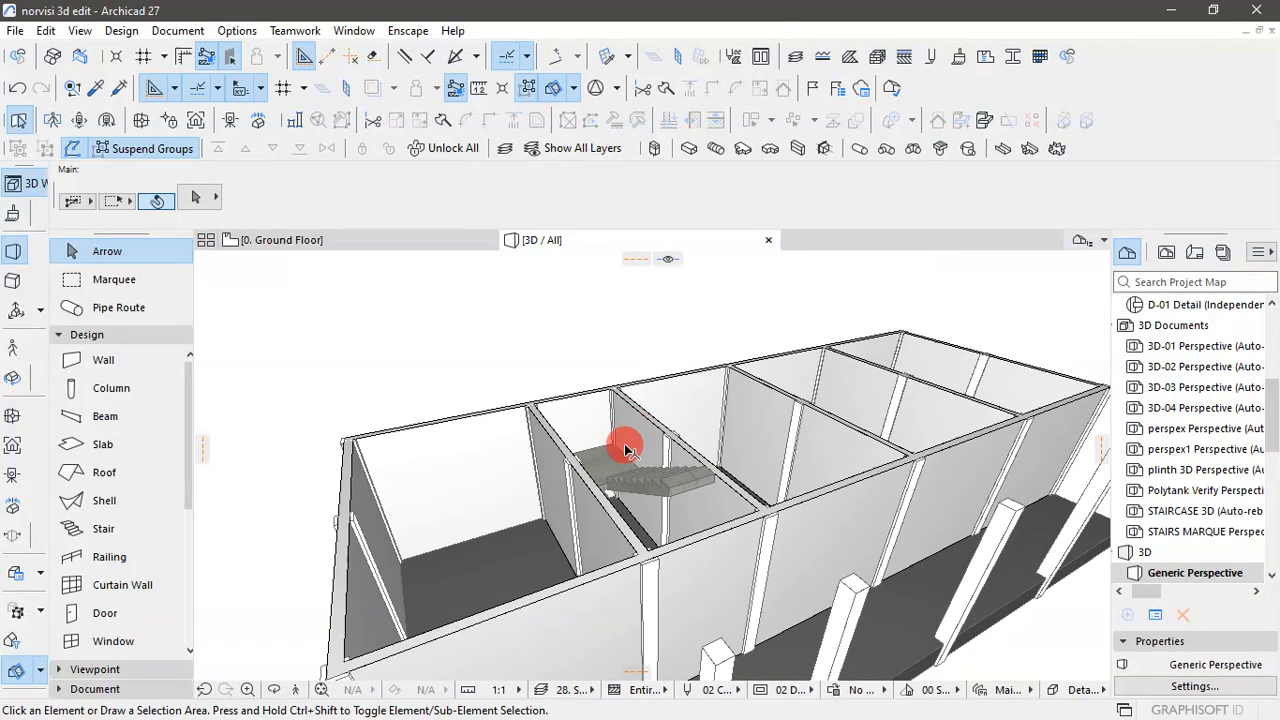
left_click(548, 450)
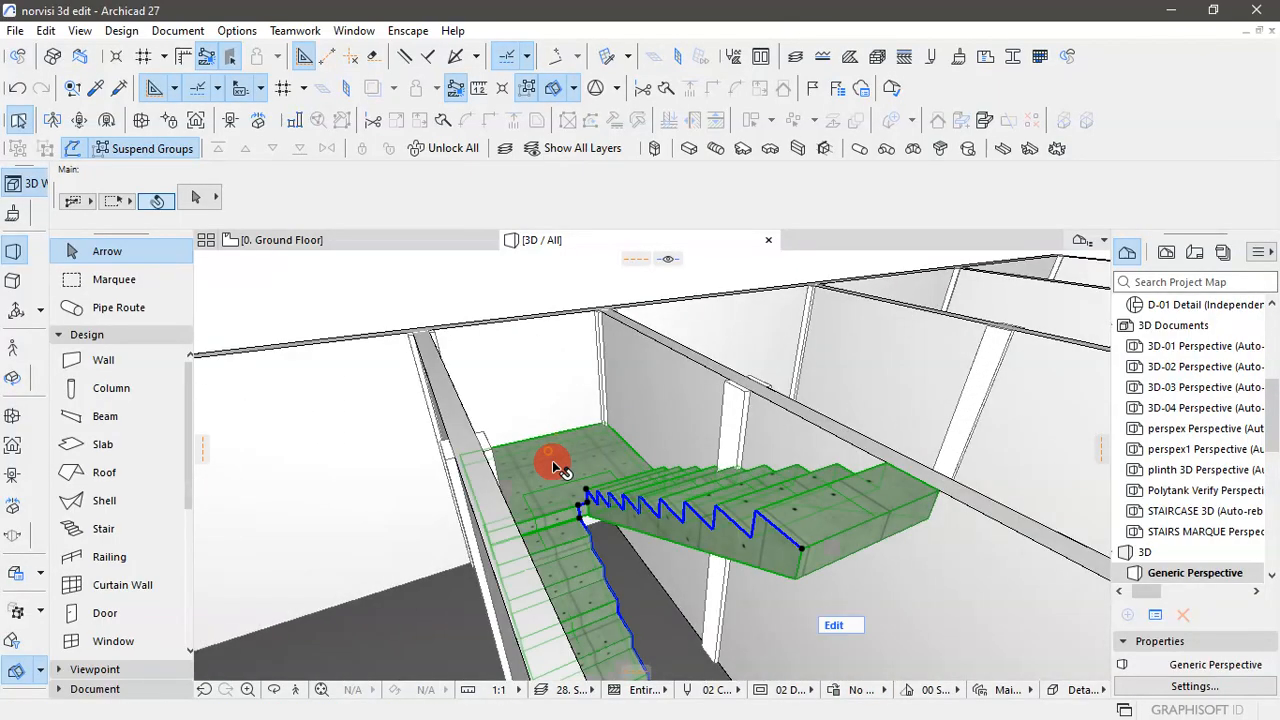
key("ctrl+t")
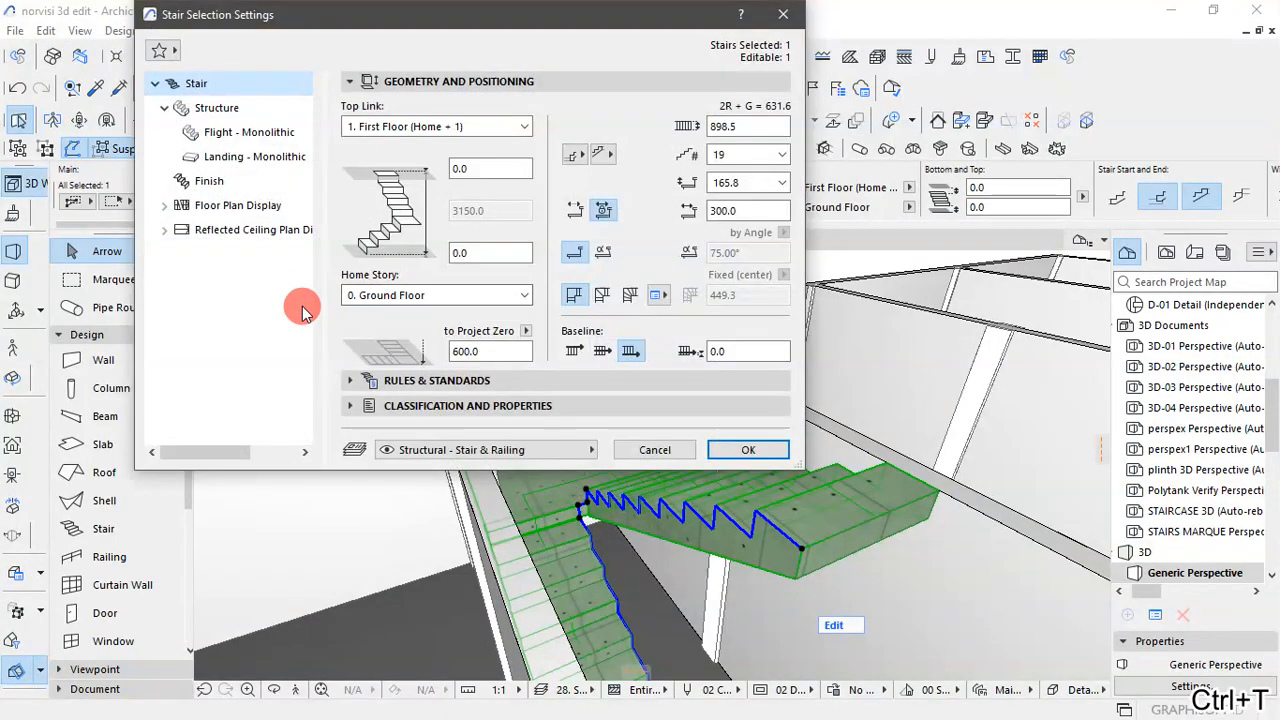
left_click(212, 183)
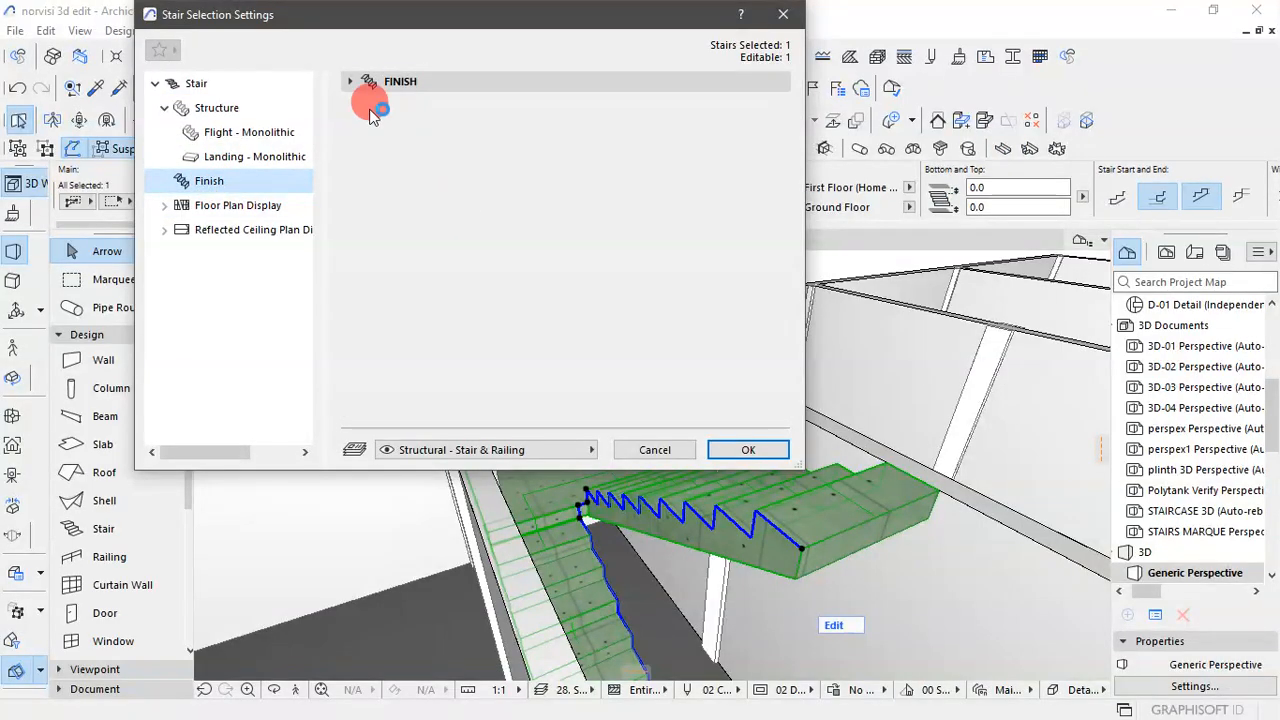
left_click(365, 81)
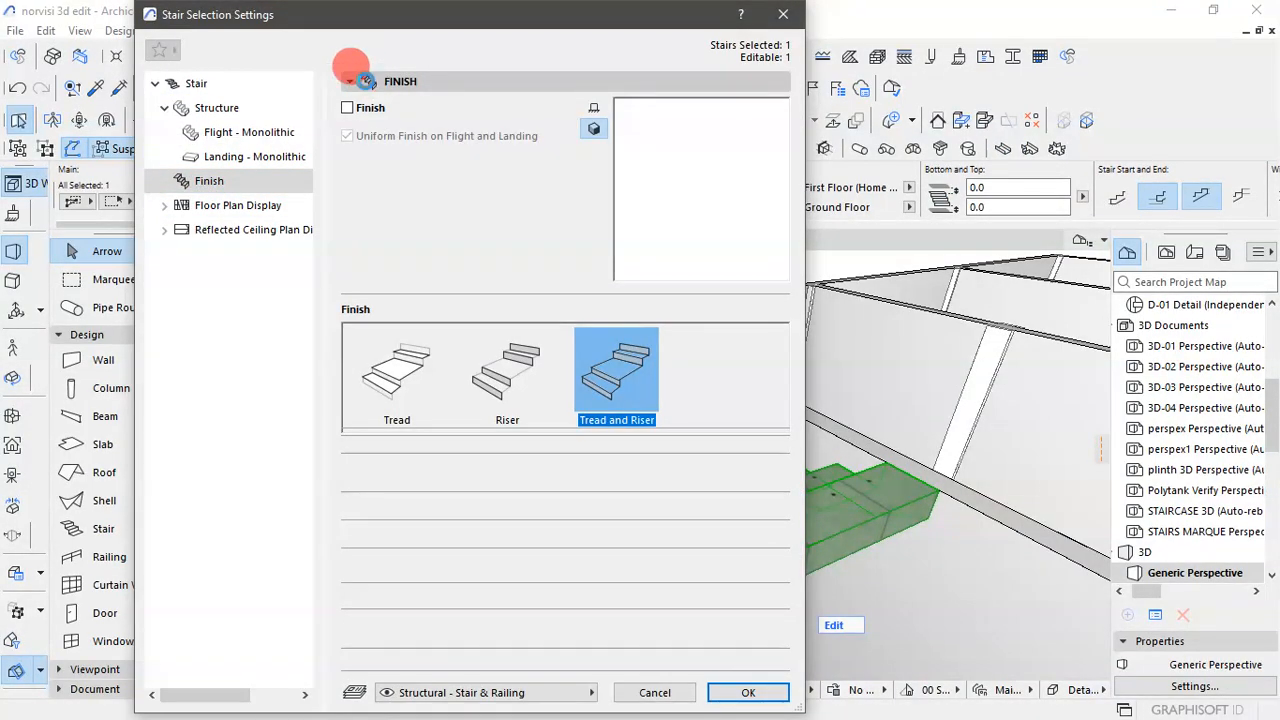
left_click(365, 81)
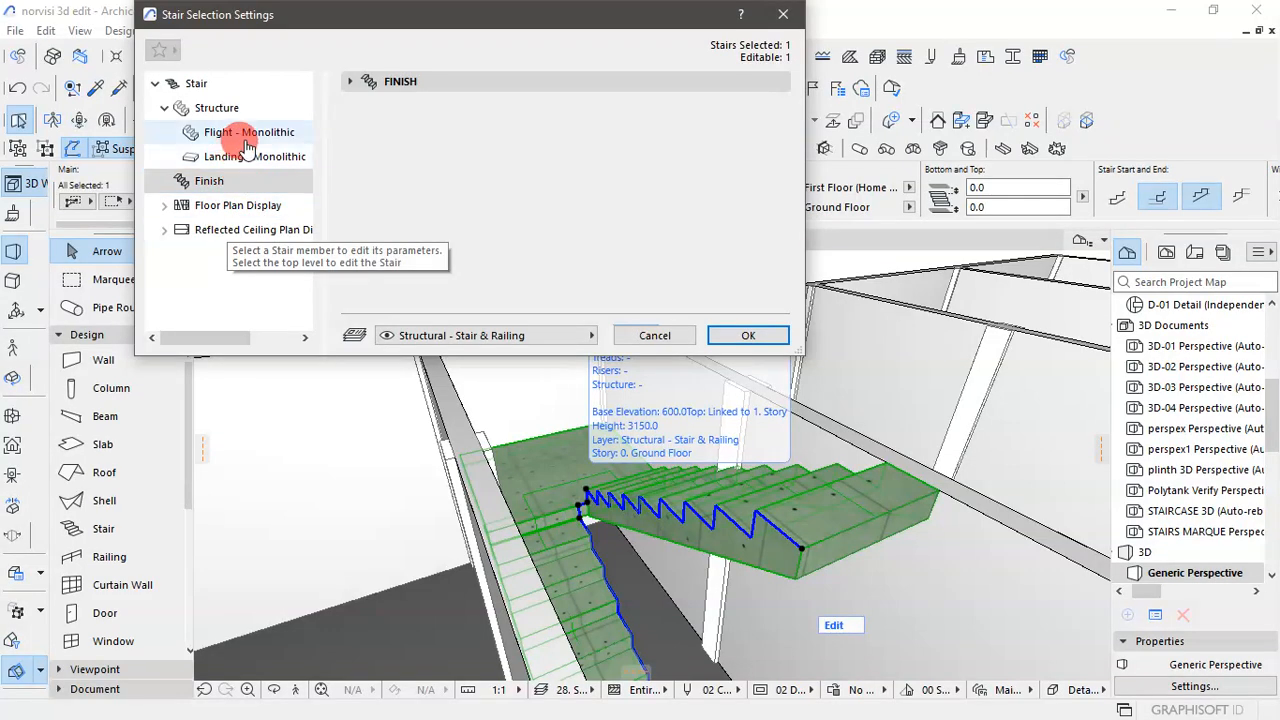
- Turn on all four surface overrides of the stair's monolithic flight and landing structure, using Concrete - 02
left_click(248, 145)
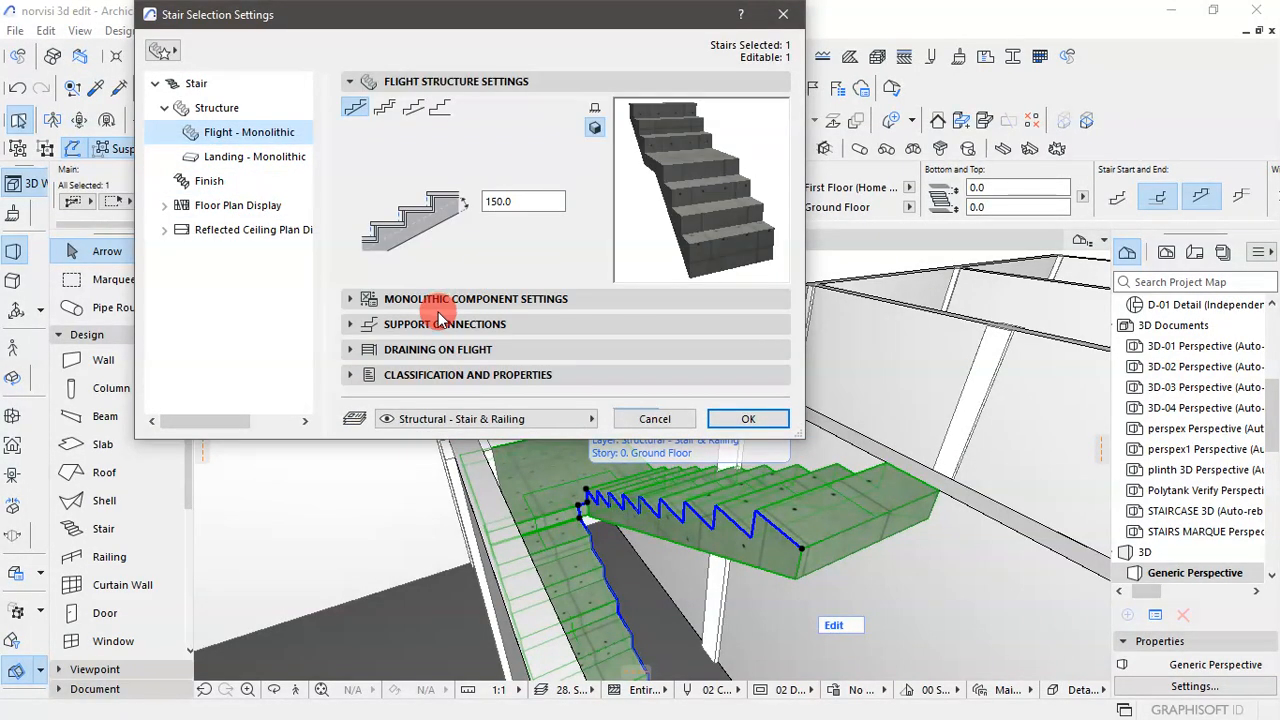
left_click(352, 298)
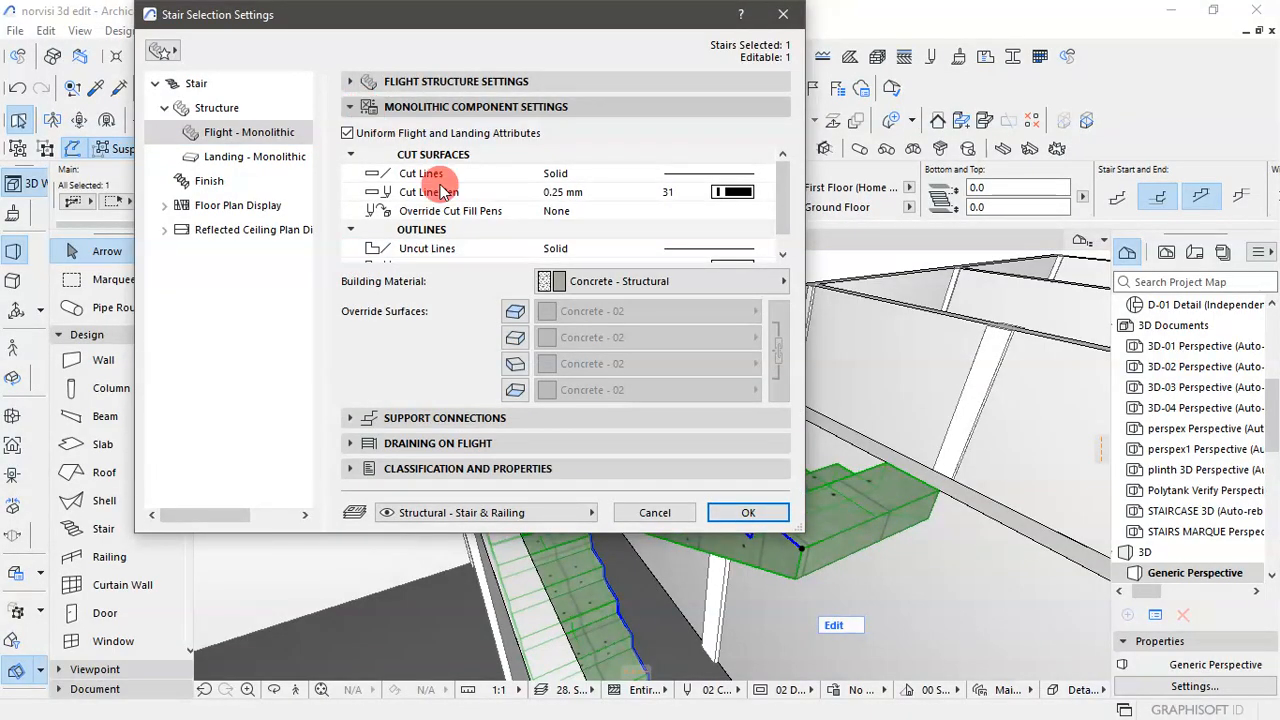
left_click(512, 311)
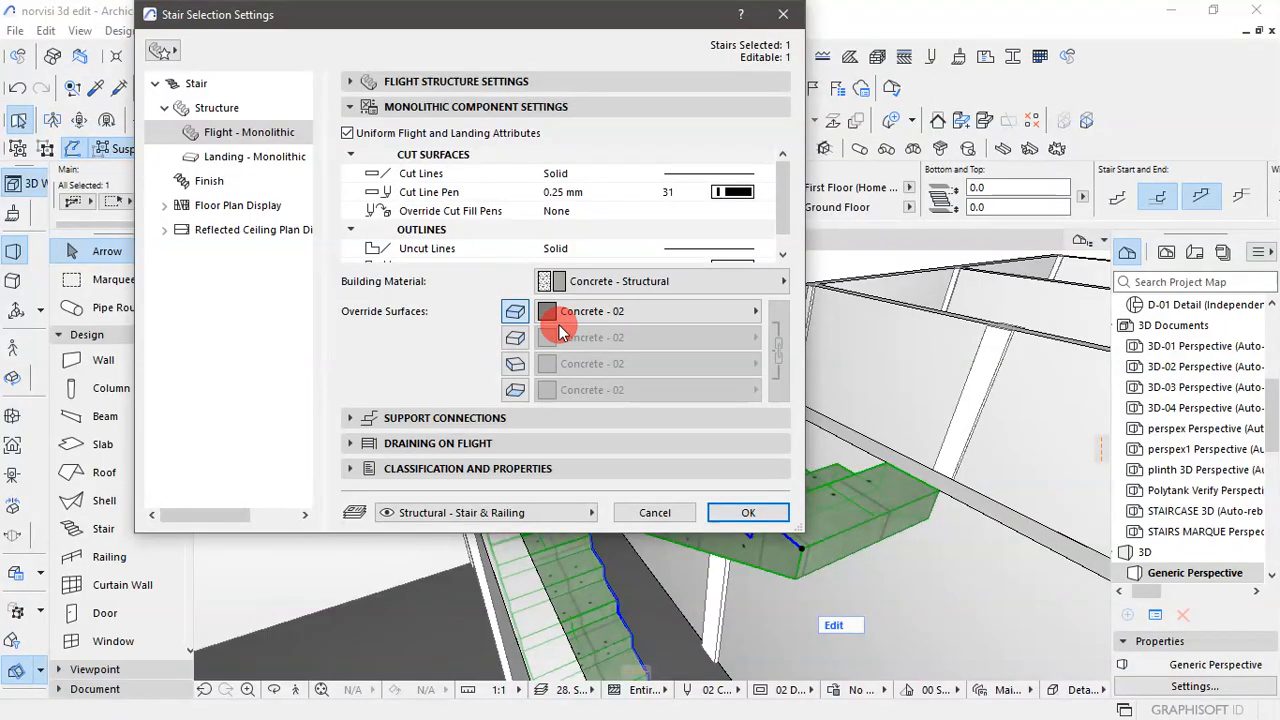
left_click(515, 337)
left_click(515, 363)
left_click(515, 390)
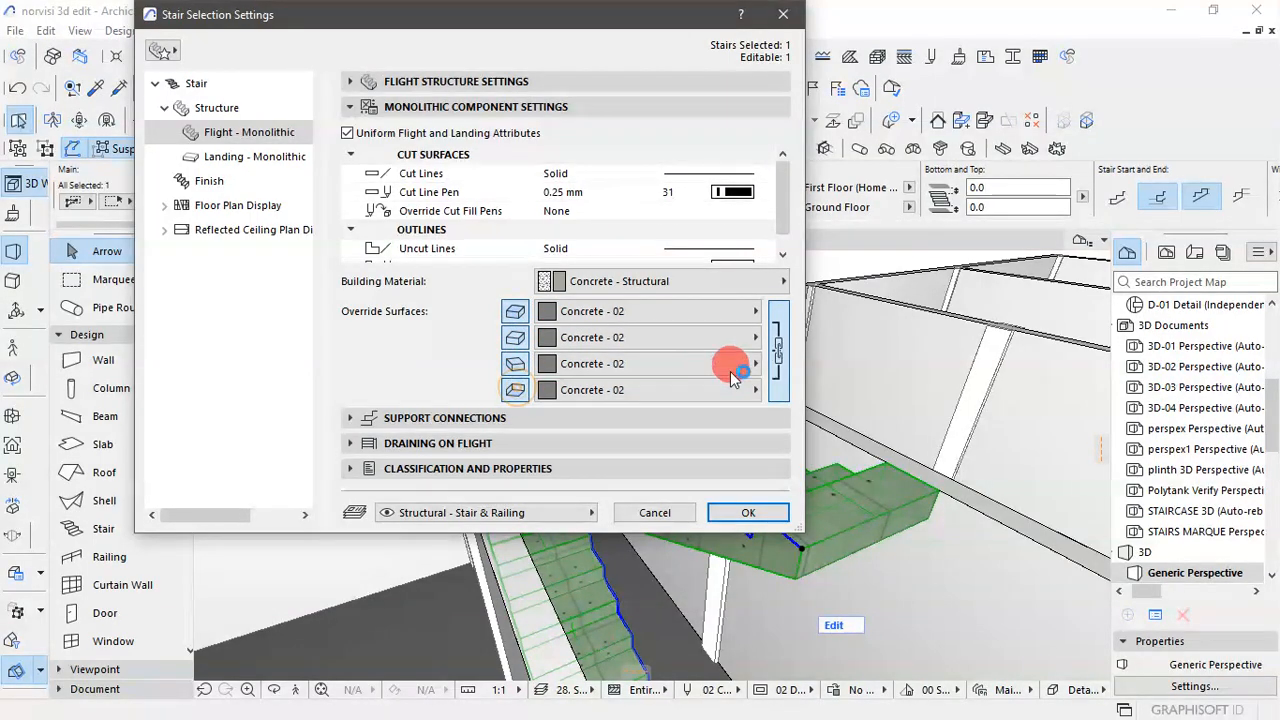
left_click(752, 513)
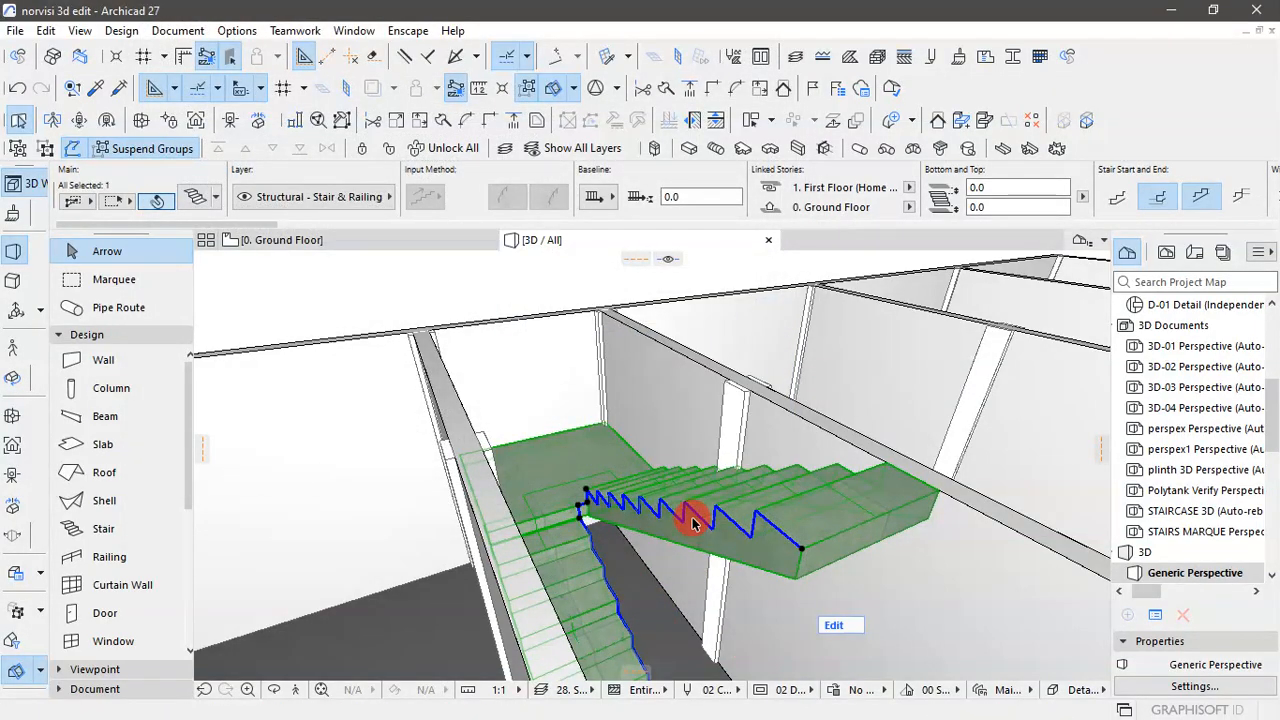
- Change the staircase's linked surface overrides to Paint - Light Gray
scroll(584, 548, "up", 4)
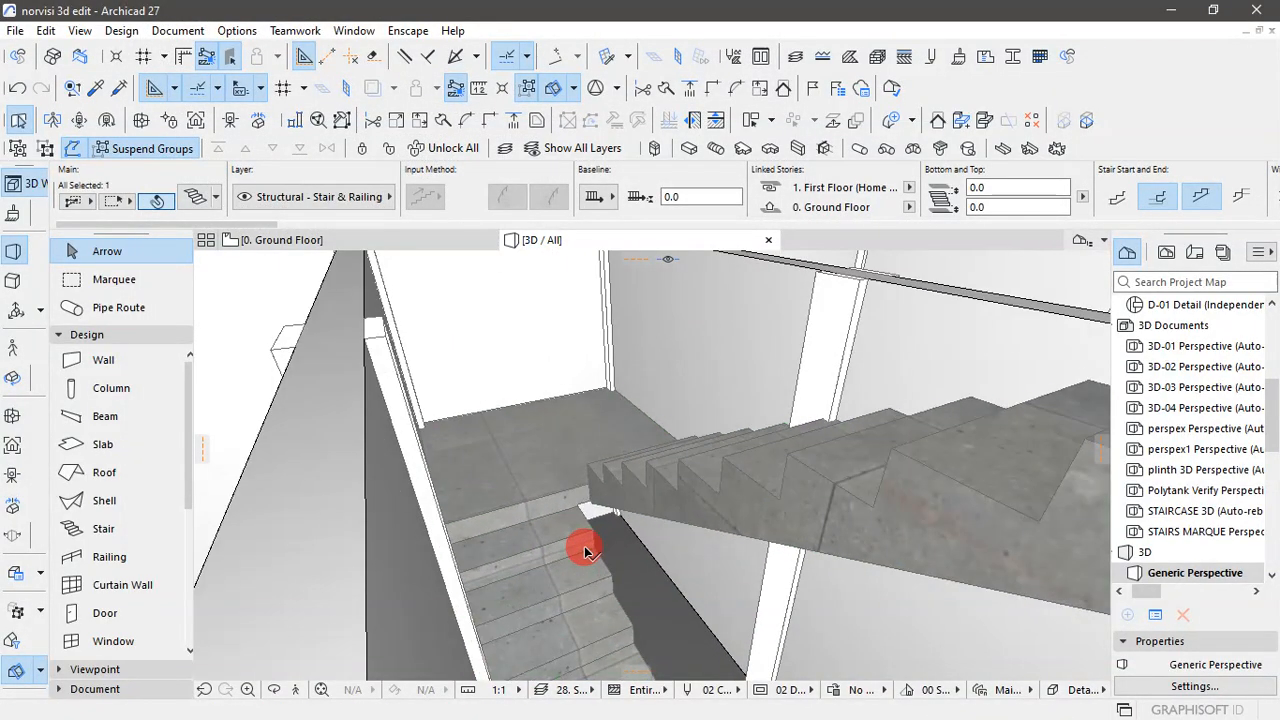
scroll(543, 548, "down", 2)
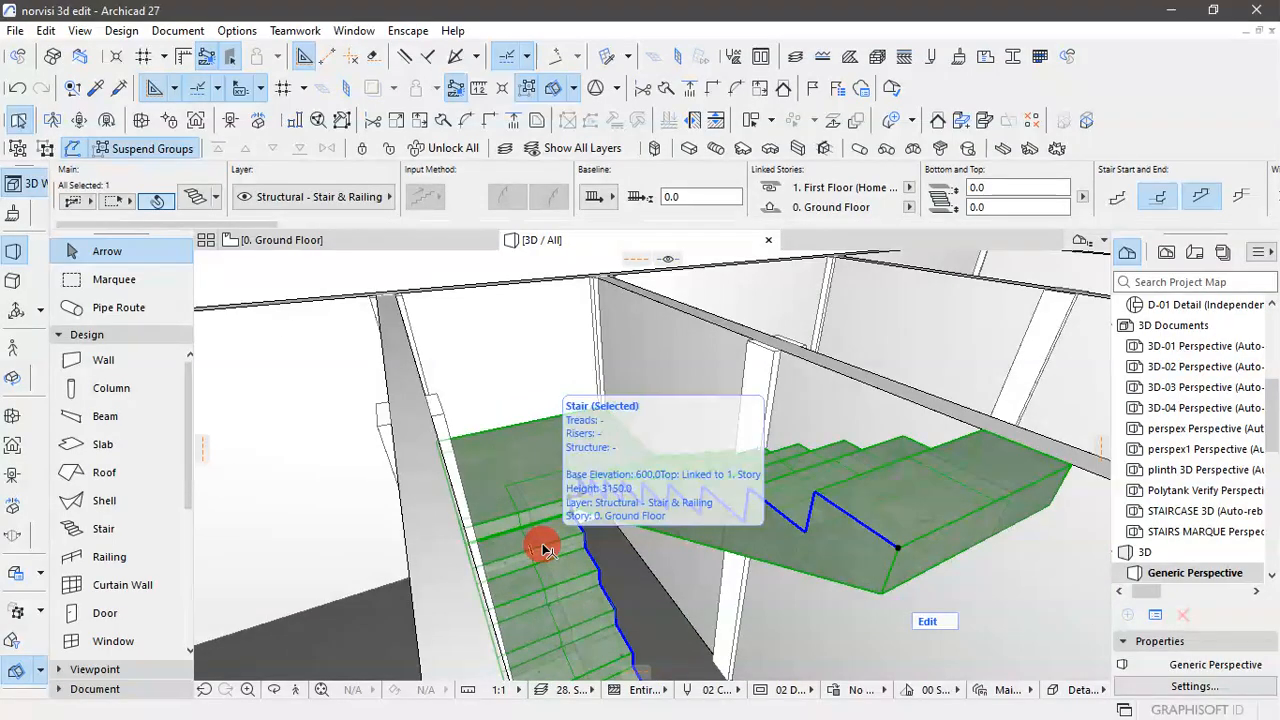
key("ctrl+t")
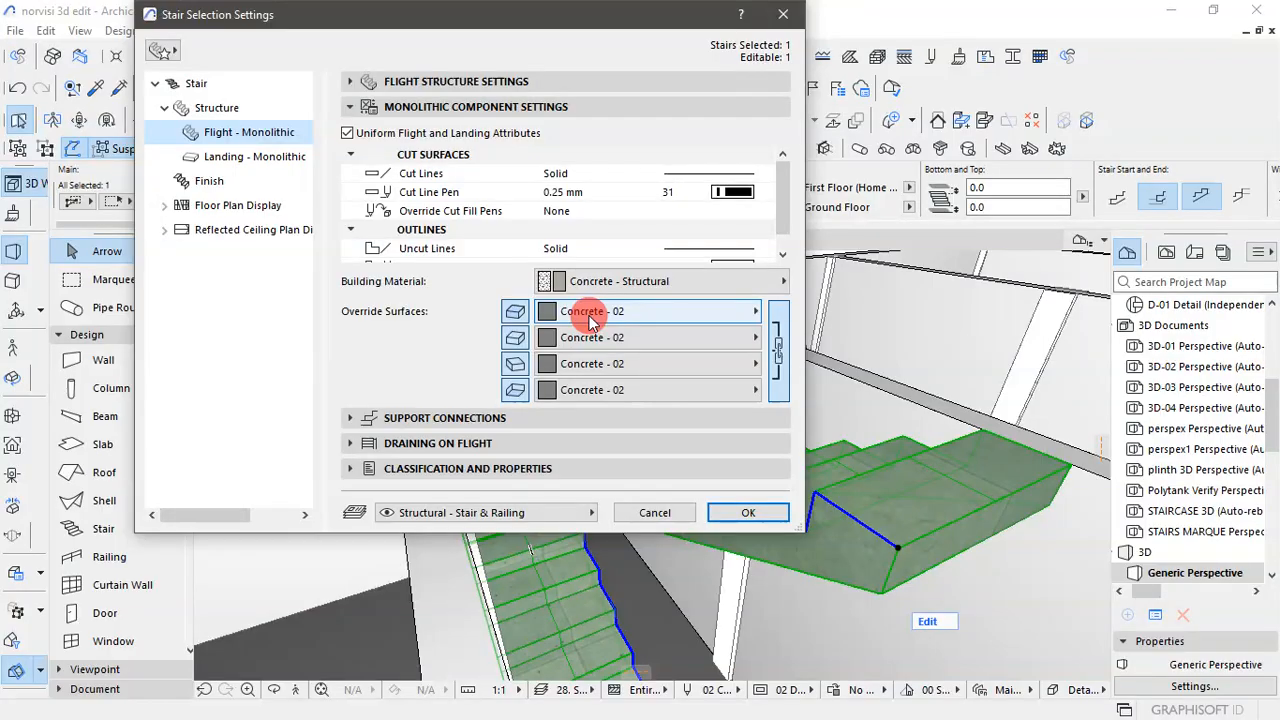
left_click(654, 313)
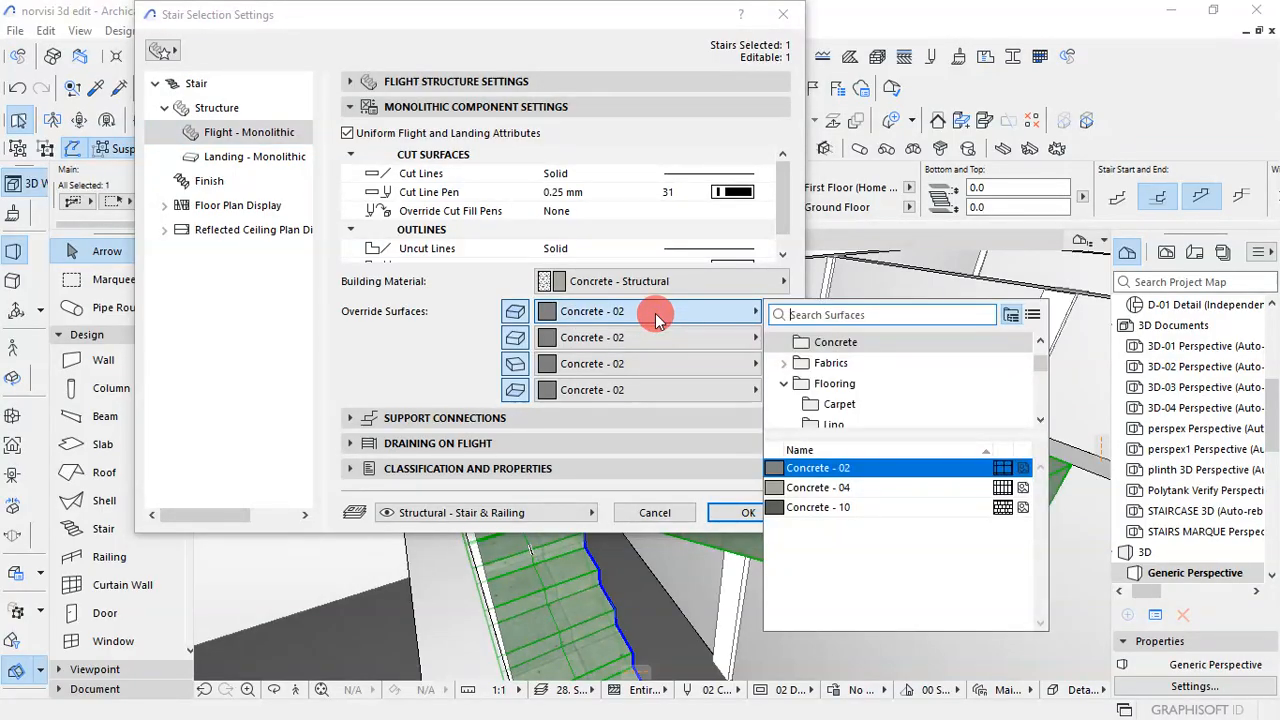
type("gray")
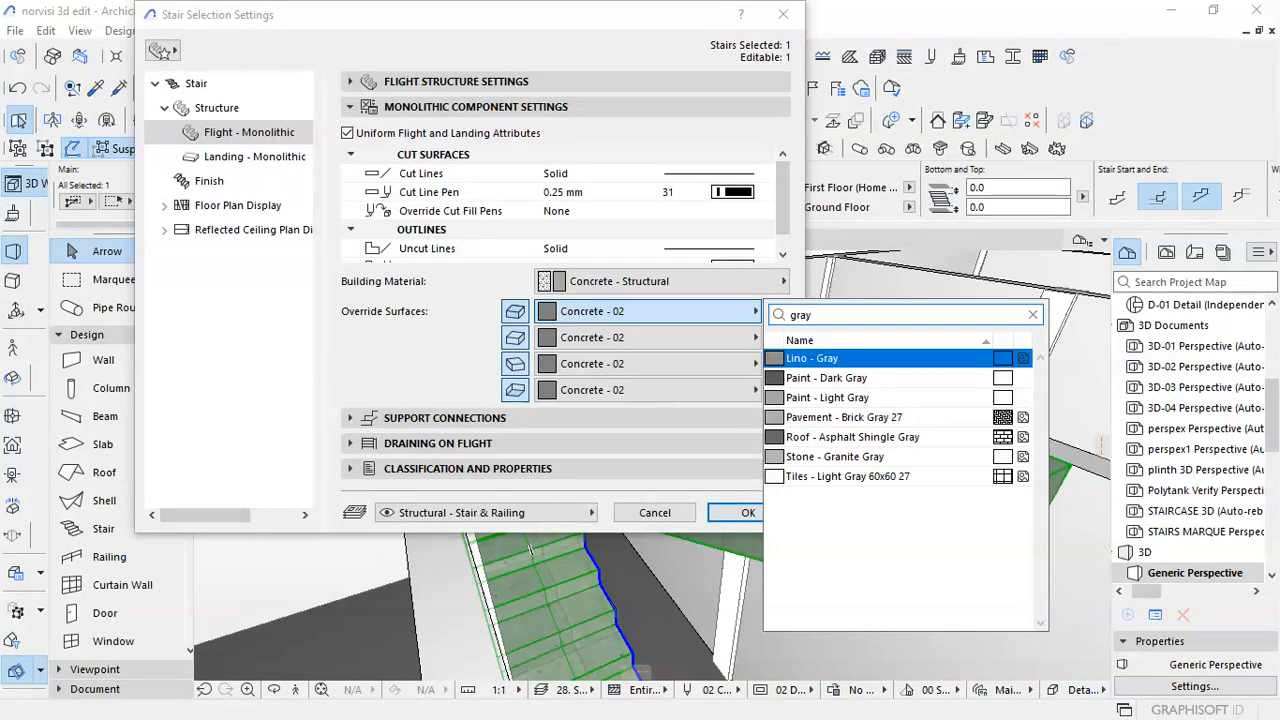
left_click(829, 397)
left_click(741, 513)
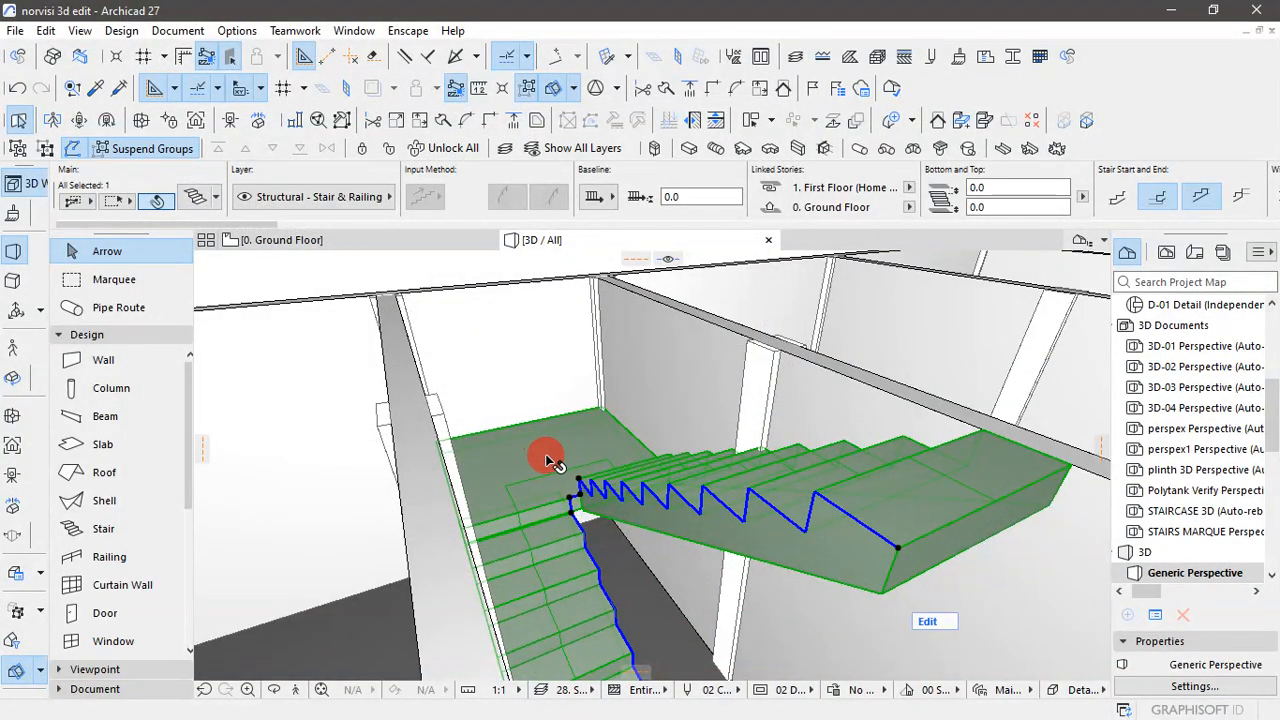
- Lock the staircase against editing and deselect it
scroll(546, 462, "down", 5)
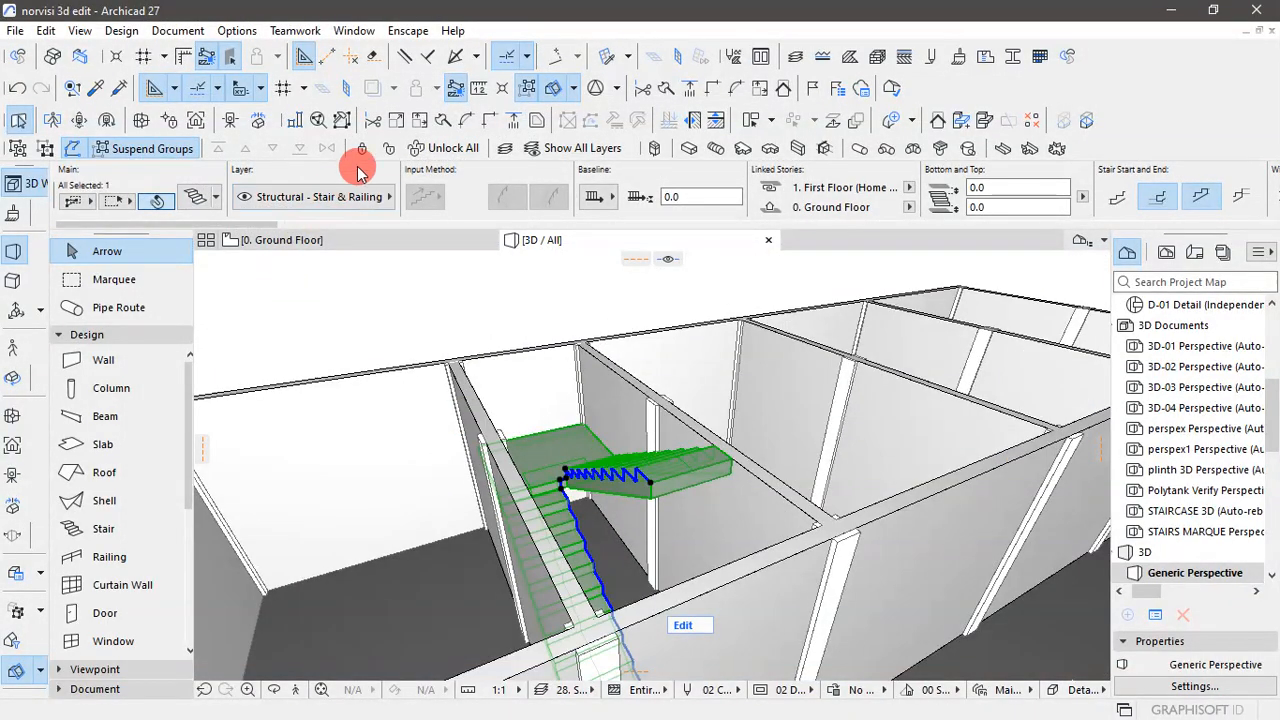
left_click(364, 151)
left_click(469, 312)
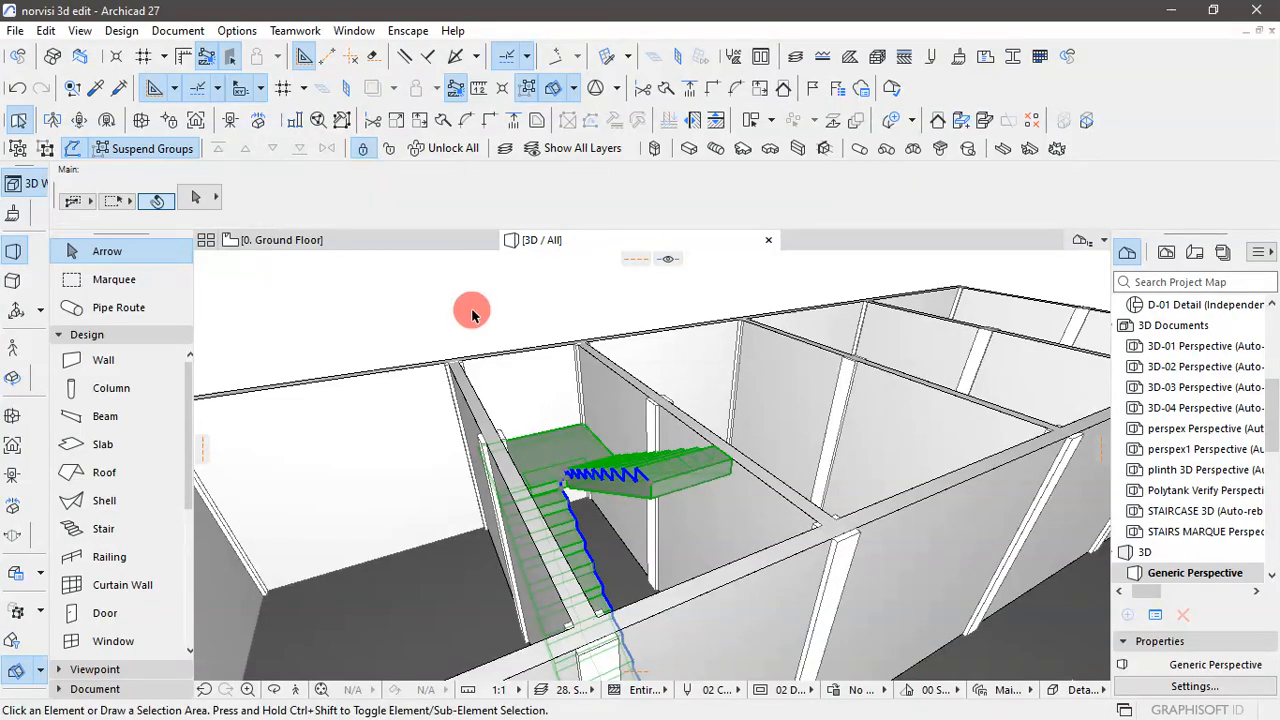
scroll(474, 311, "down", 4)
scroll(602, 442, "up", 3)
scroll(591, 432, "down", 3)
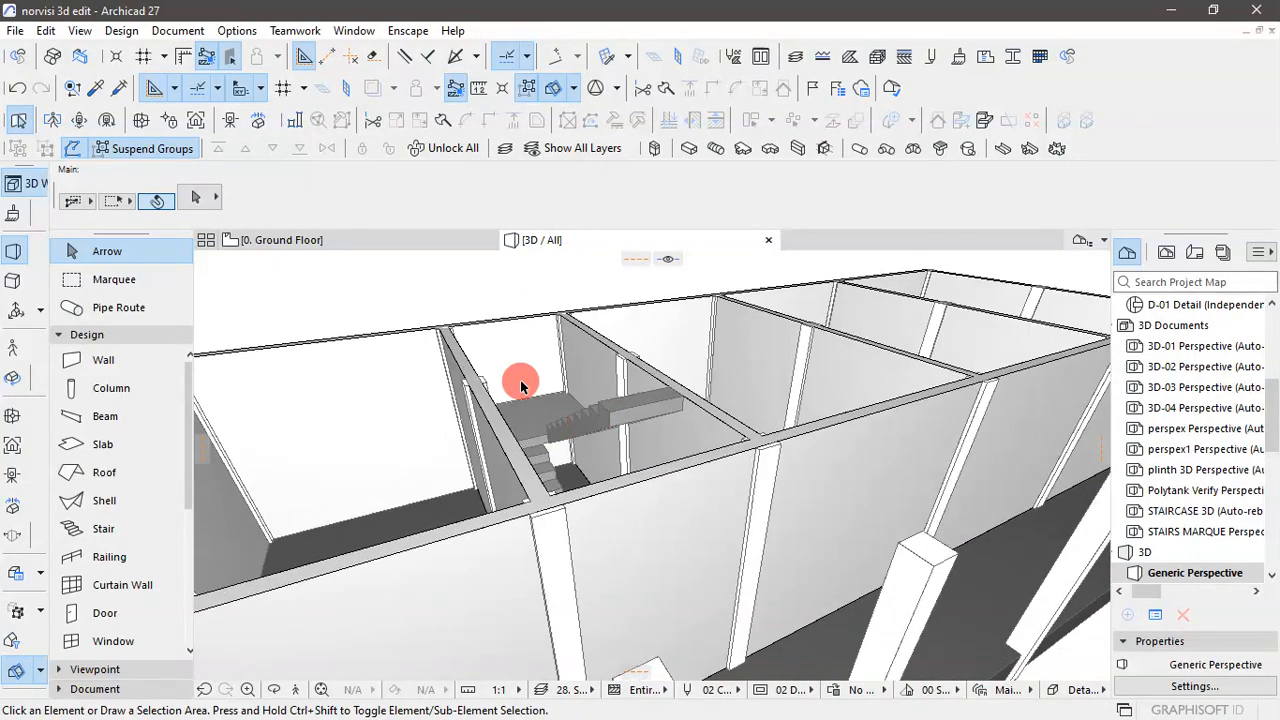
- On the ground floor plan, remove the corridor-side wall segment between the two columns at the stair area and check the opening in 3D
left_click(349, 244)
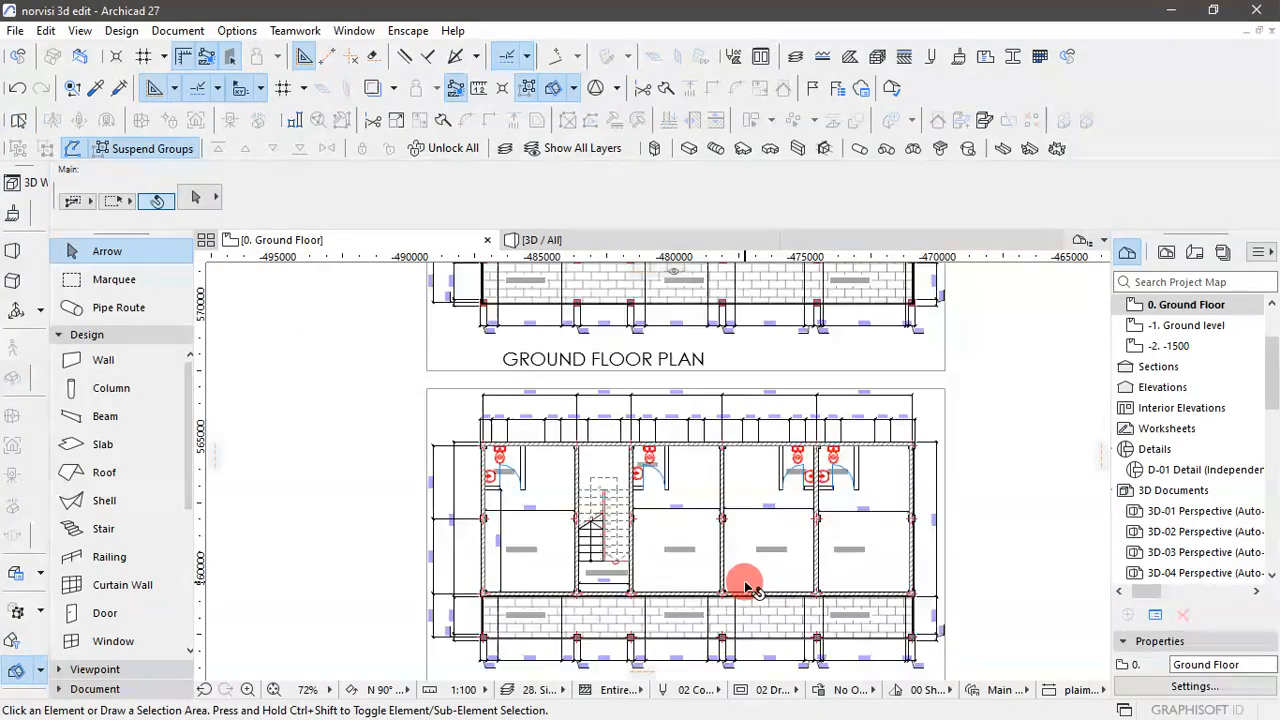
scroll(606, 531, "up", 3)
scroll(606, 531, "down", 5)
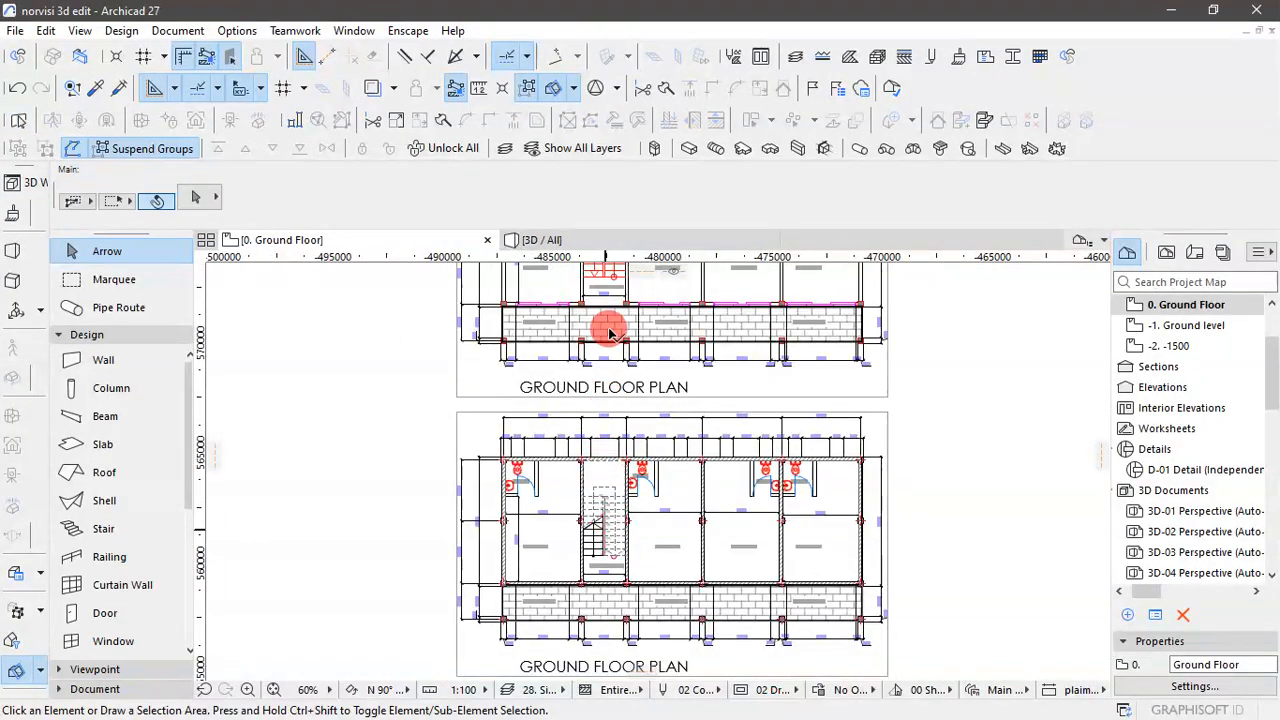
scroll(604, 282, "up", 3)
scroll(604, 282, "up", 5)
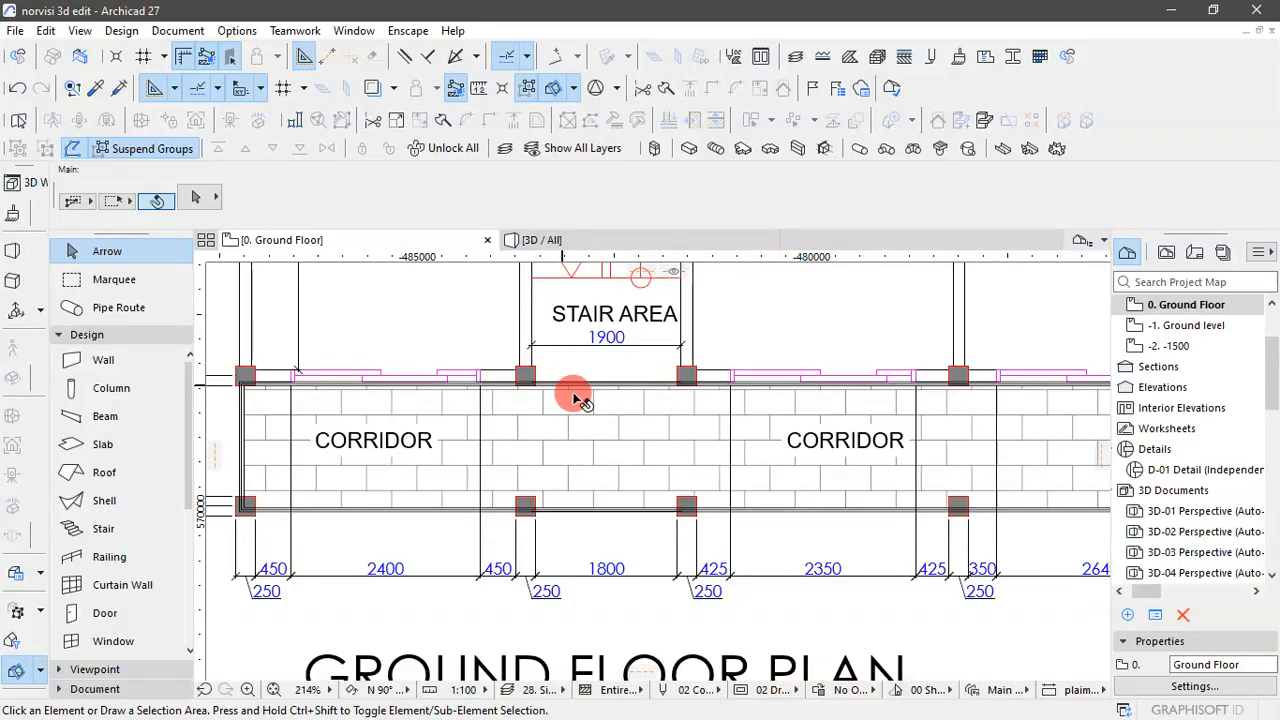
scroll(654, 374, "down", 7)
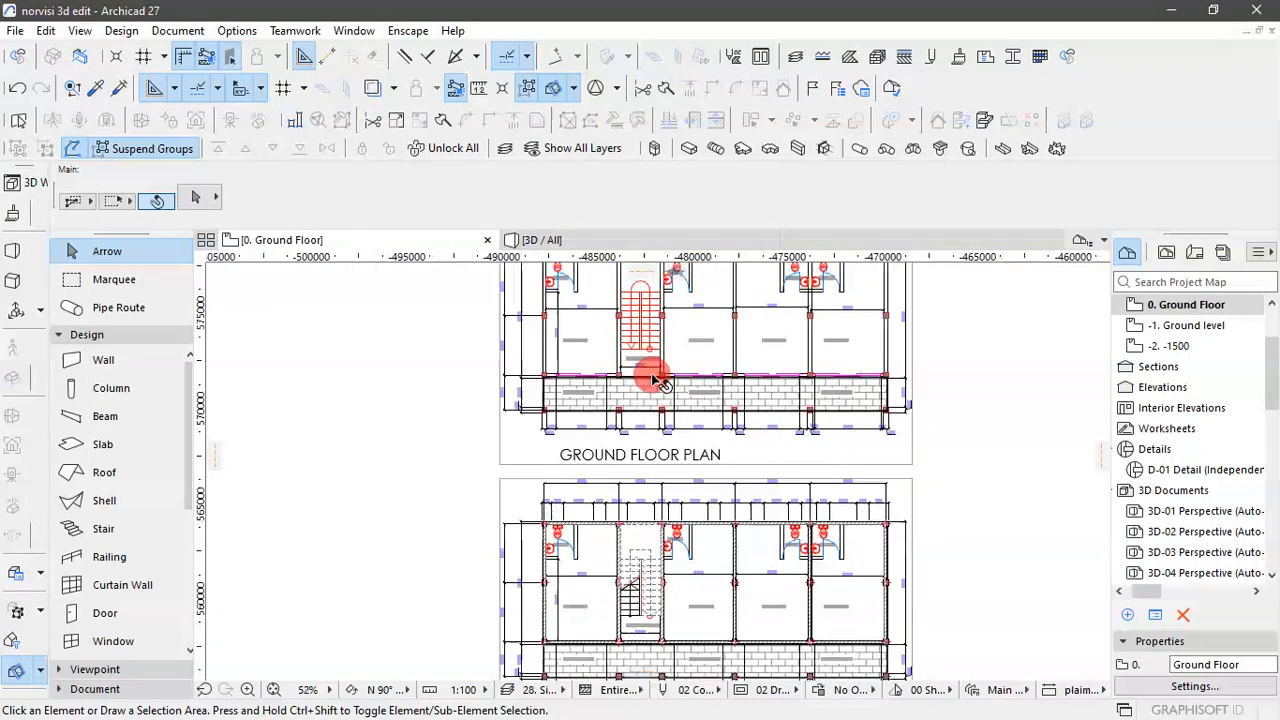
scroll(650, 565, "up", 5)
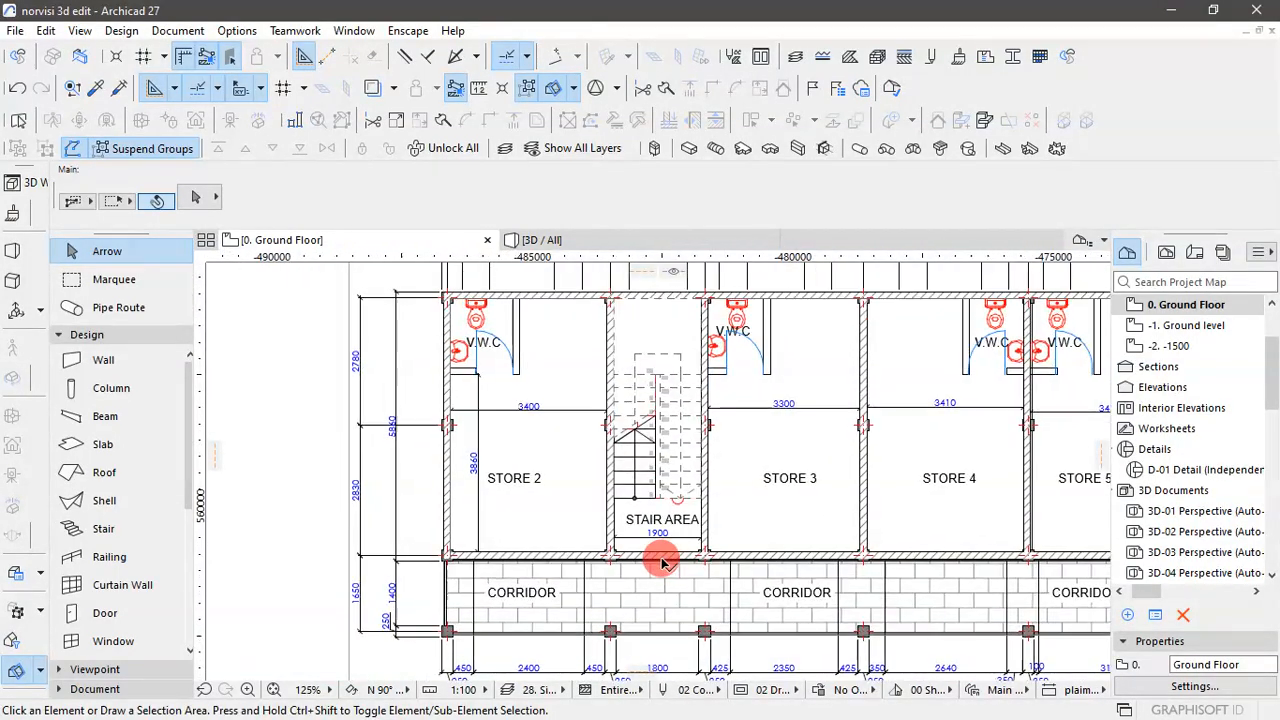
scroll(660, 563, "up", 3)
scroll(645, 560, "up", 2)
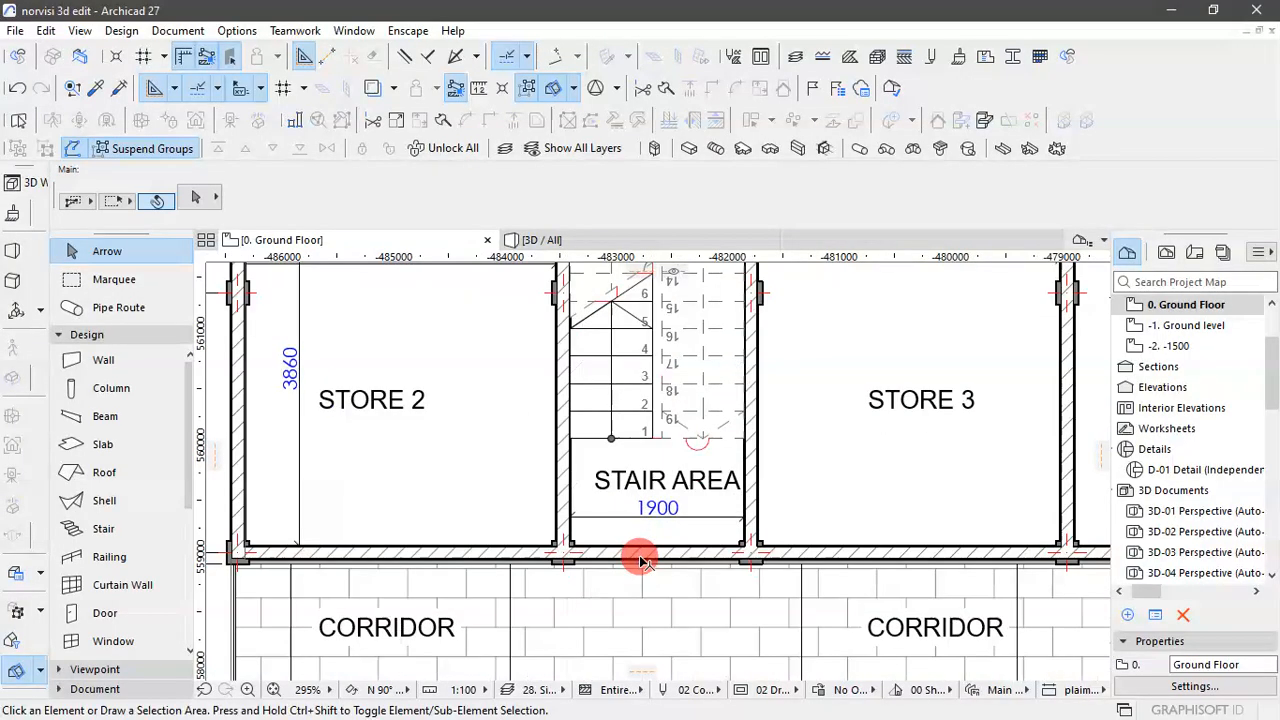
scroll(645, 561, "up", 1)
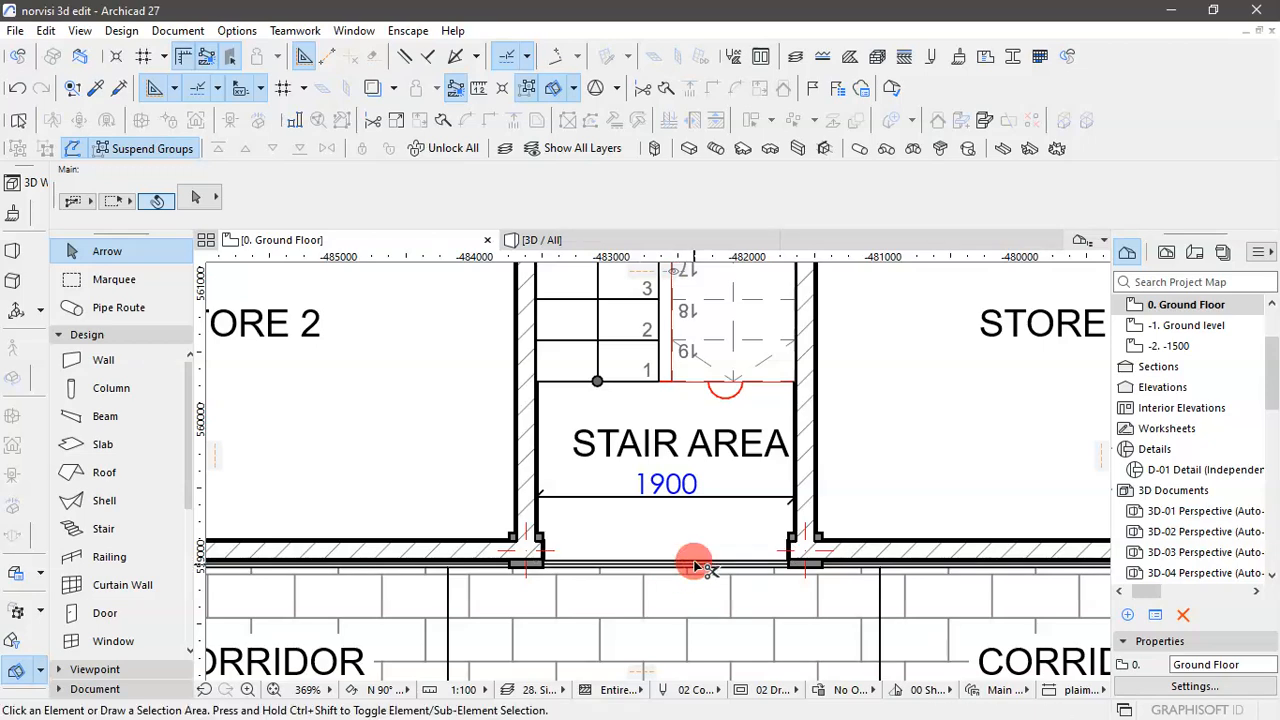
left_click(571, 244)
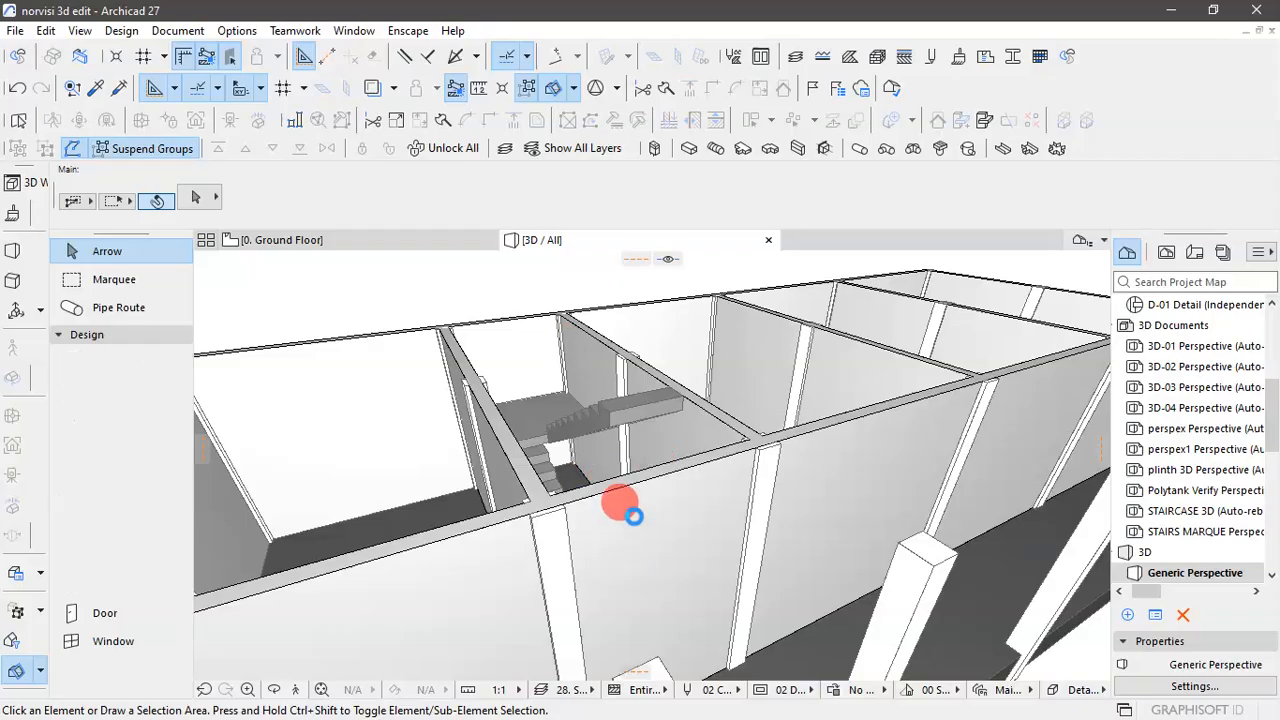
scroll(634, 516, "down", 5)
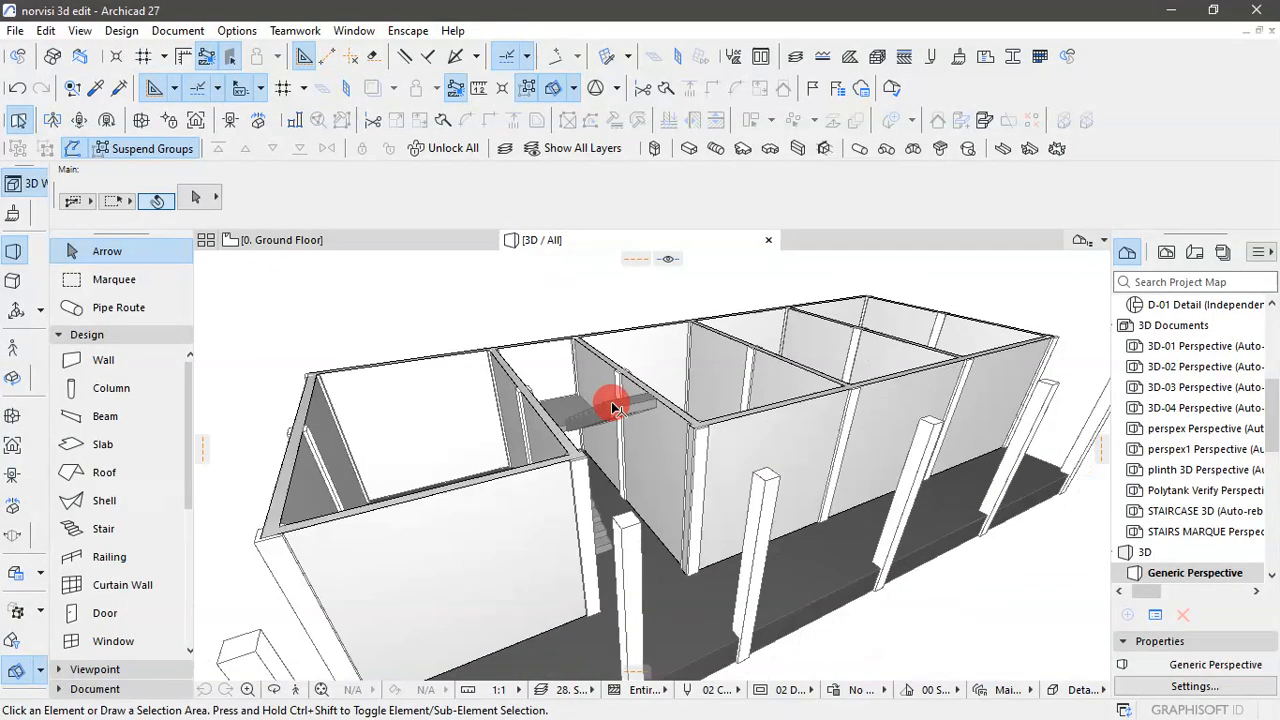
middle_click_drag(615, 408, 872, 588, "shift")
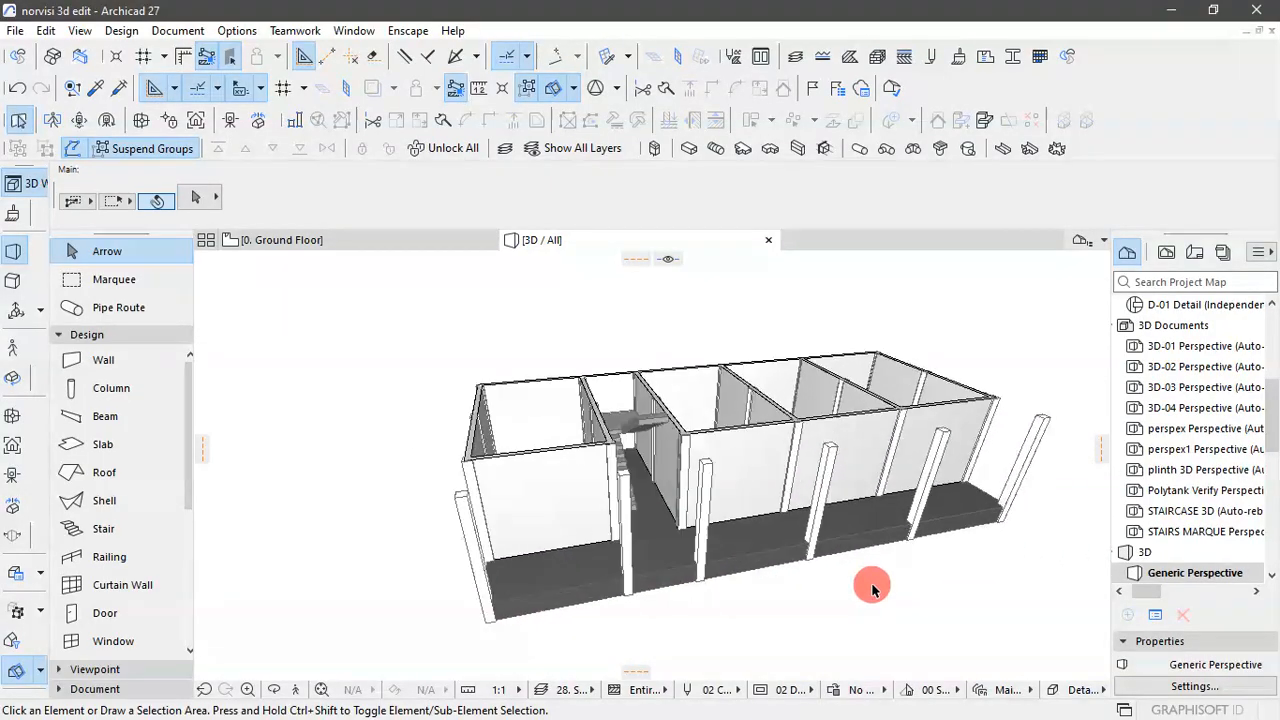
- Examine the window and door positions of the stores and stair area on both ground floor plans
left_click(318, 240)
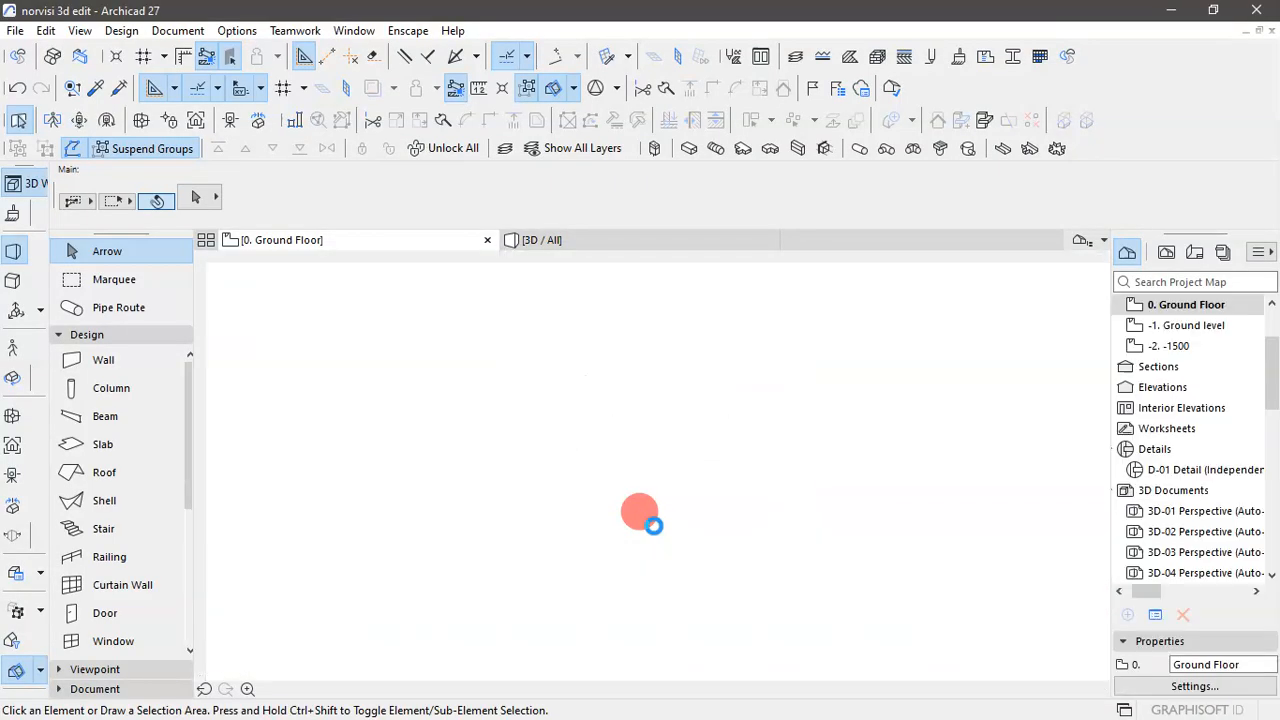
scroll(652, 524, "down", 5)
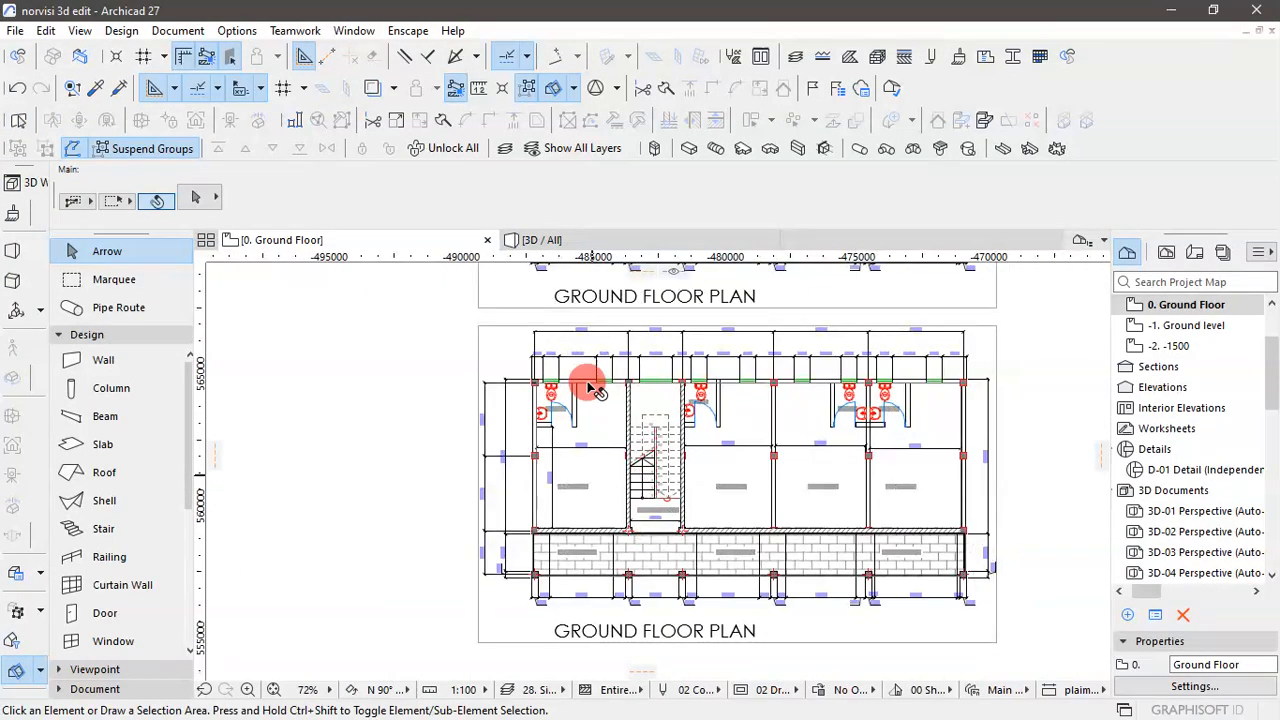
scroll(594, 388, "up", 5)
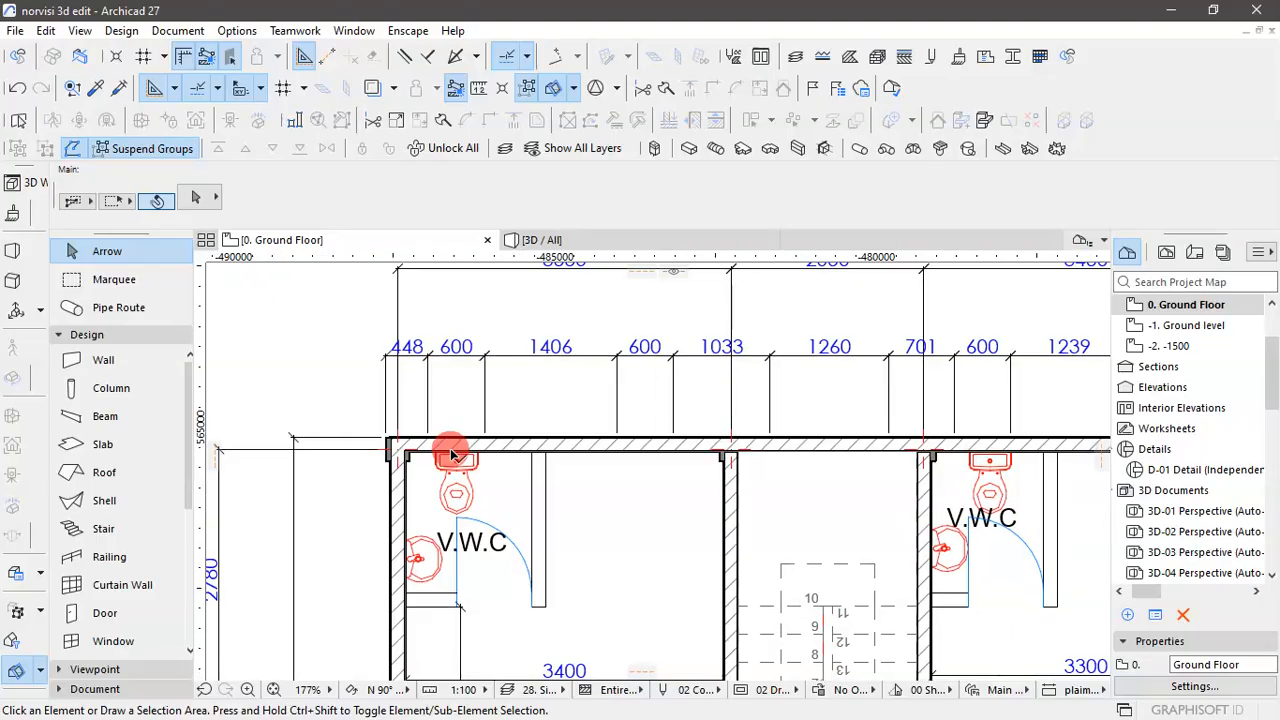
scroll(451, 455, "down", 4)
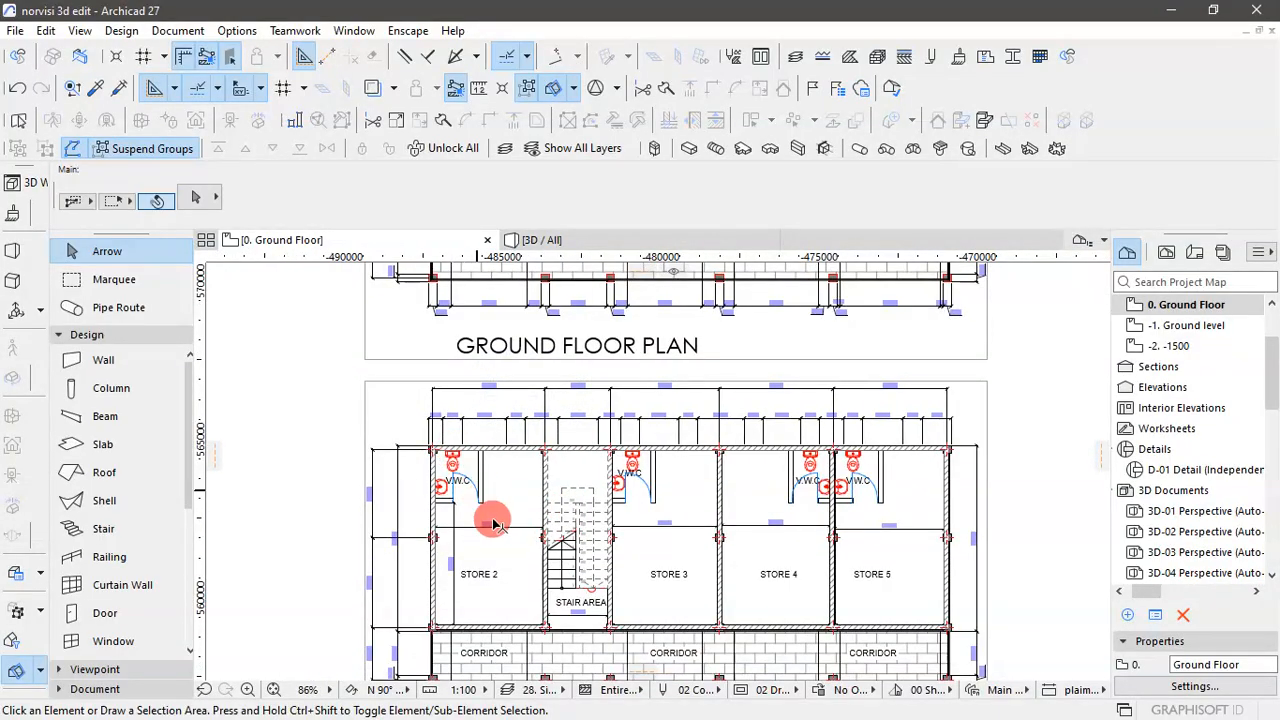
scroll(491, 486, "down", 2)
scroll(514, 414, "up", 2)
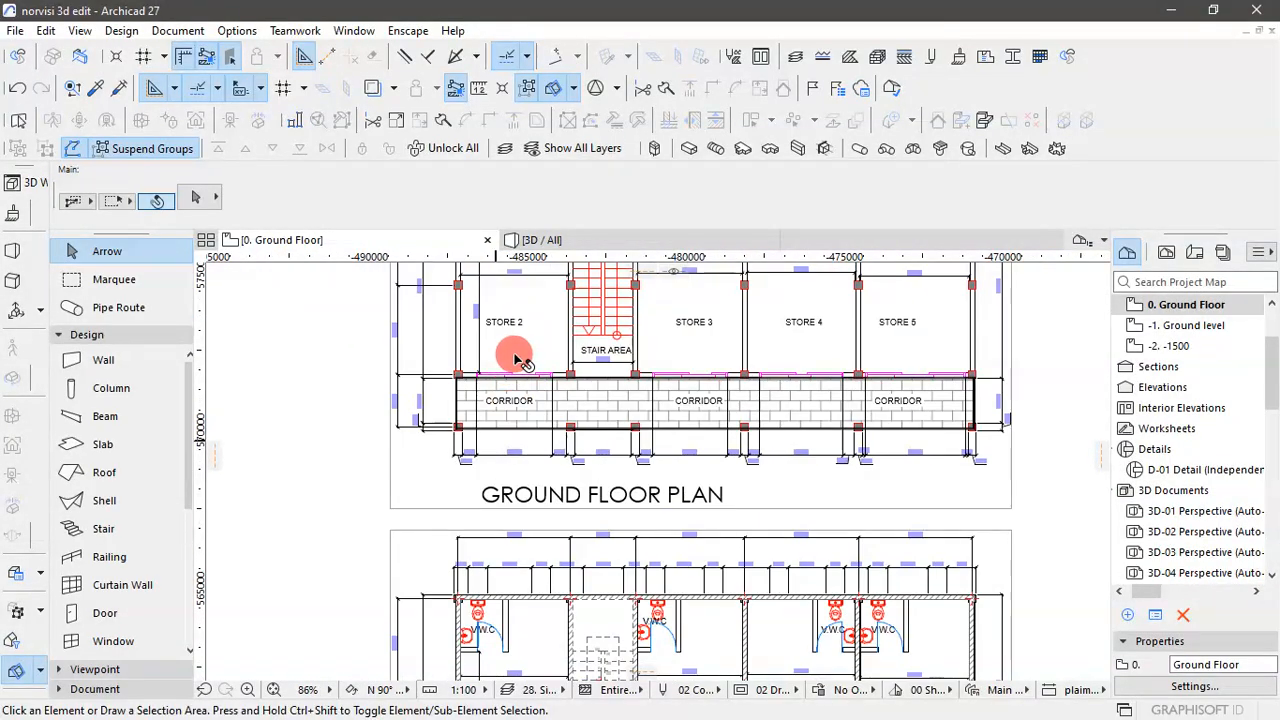
scroll(516, 356, "up", 4)
scroll(496, 500, "down", 3)
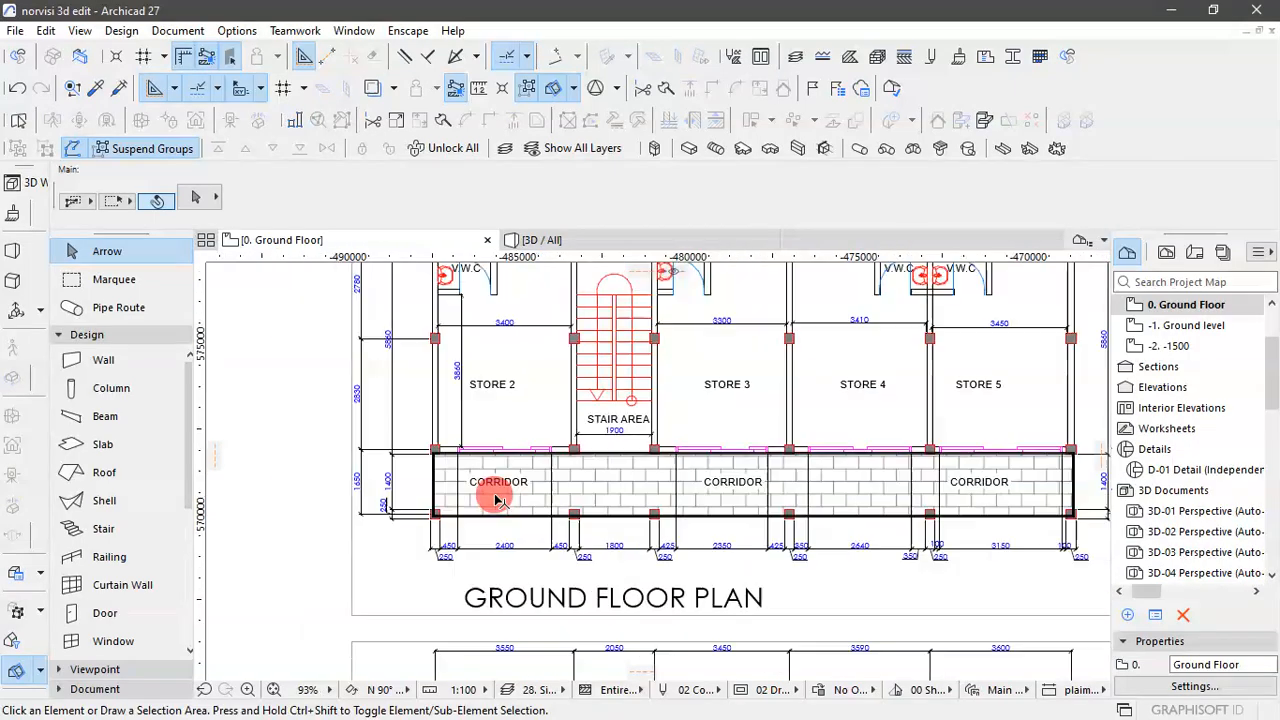
scroll(491, 429, "down", 2)
scroll(543, 363, "up", 4)
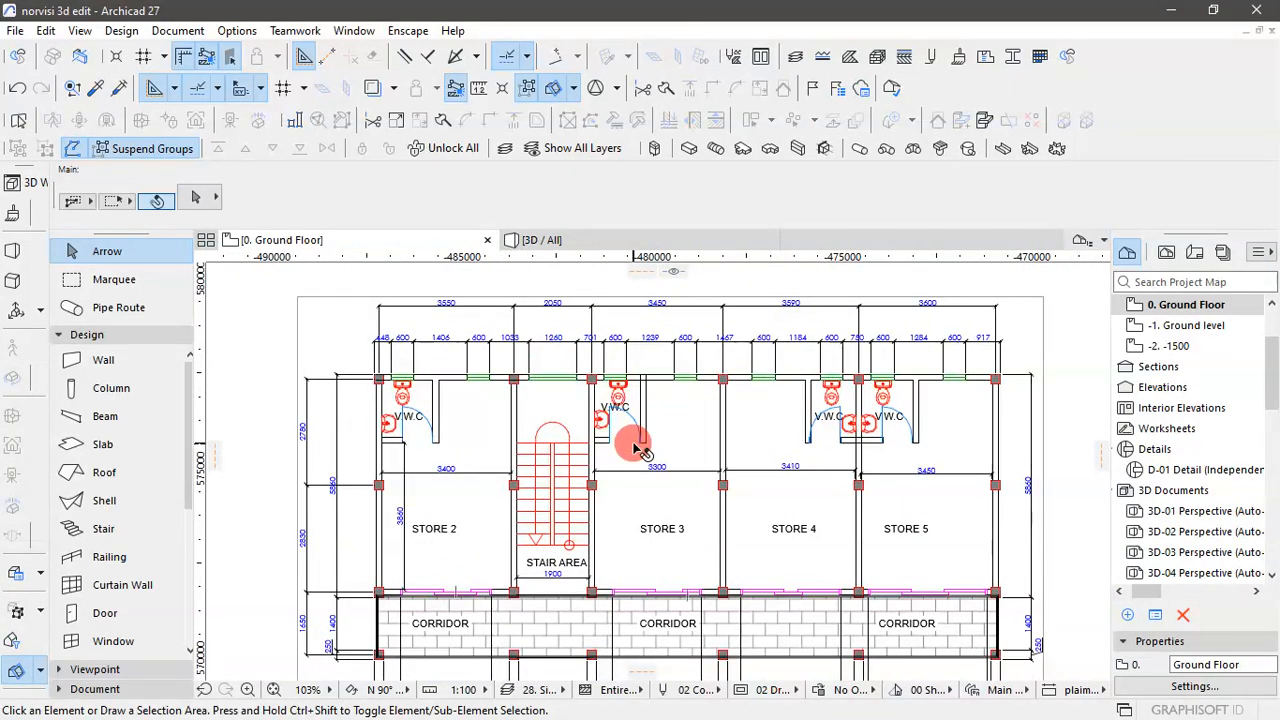
scroll(638, 448, "down", 2)
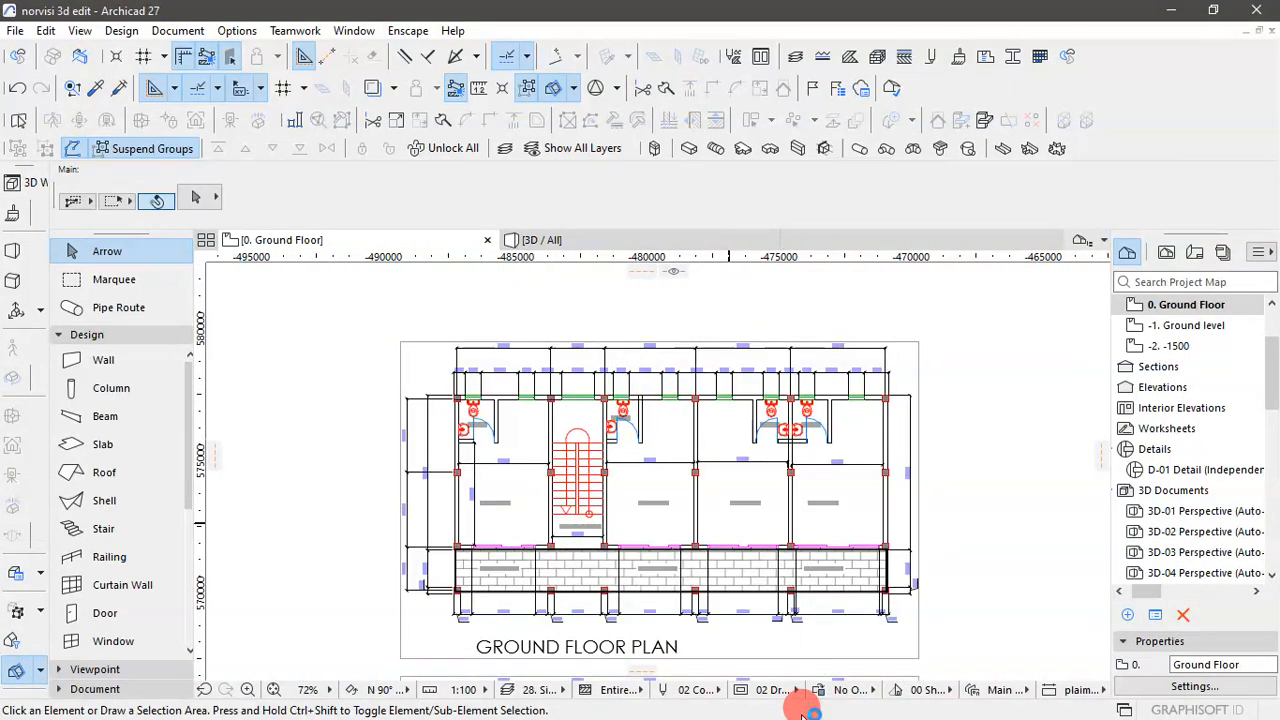
- Switch to the KUMASI 1 drawing in AutoCAD Architecture and examine the ground-floor sliding doors on the front elevation
key("super")
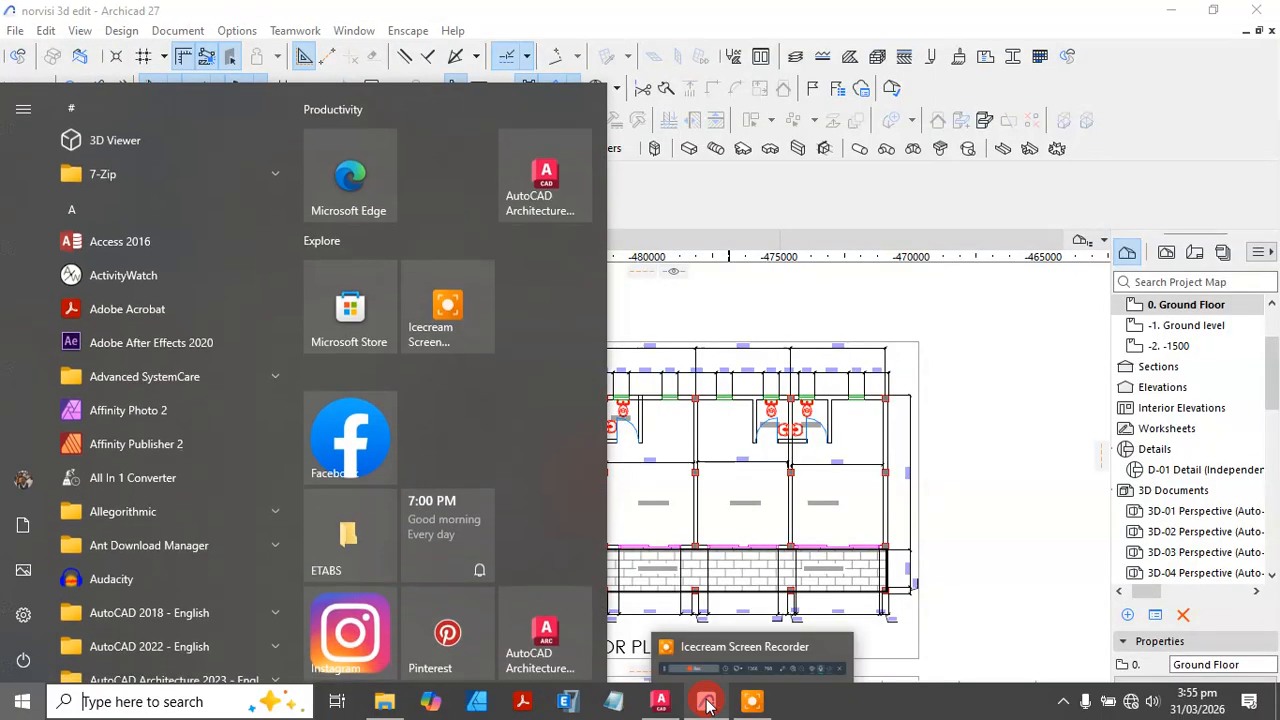
left_click(655, 707)
scroll(721, 368, "down", 3)
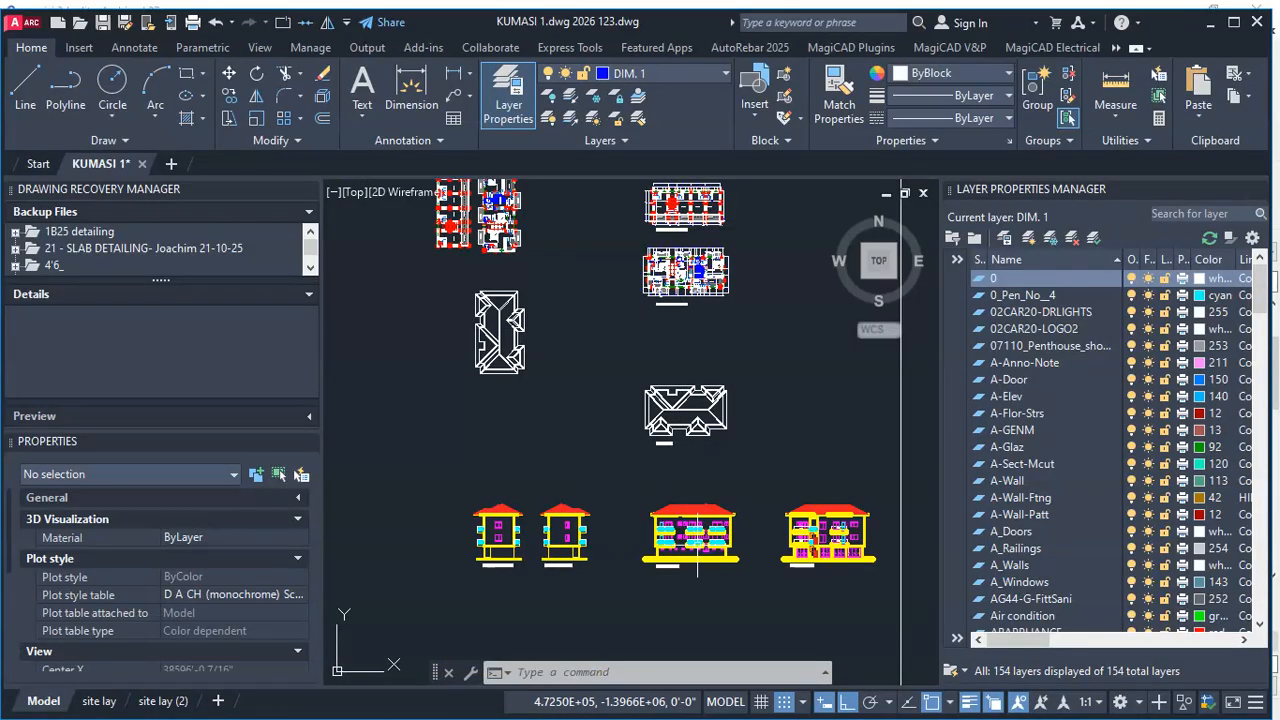
scroll(697, 560, "up", 6)
scroll(564, 543, "down", 4)
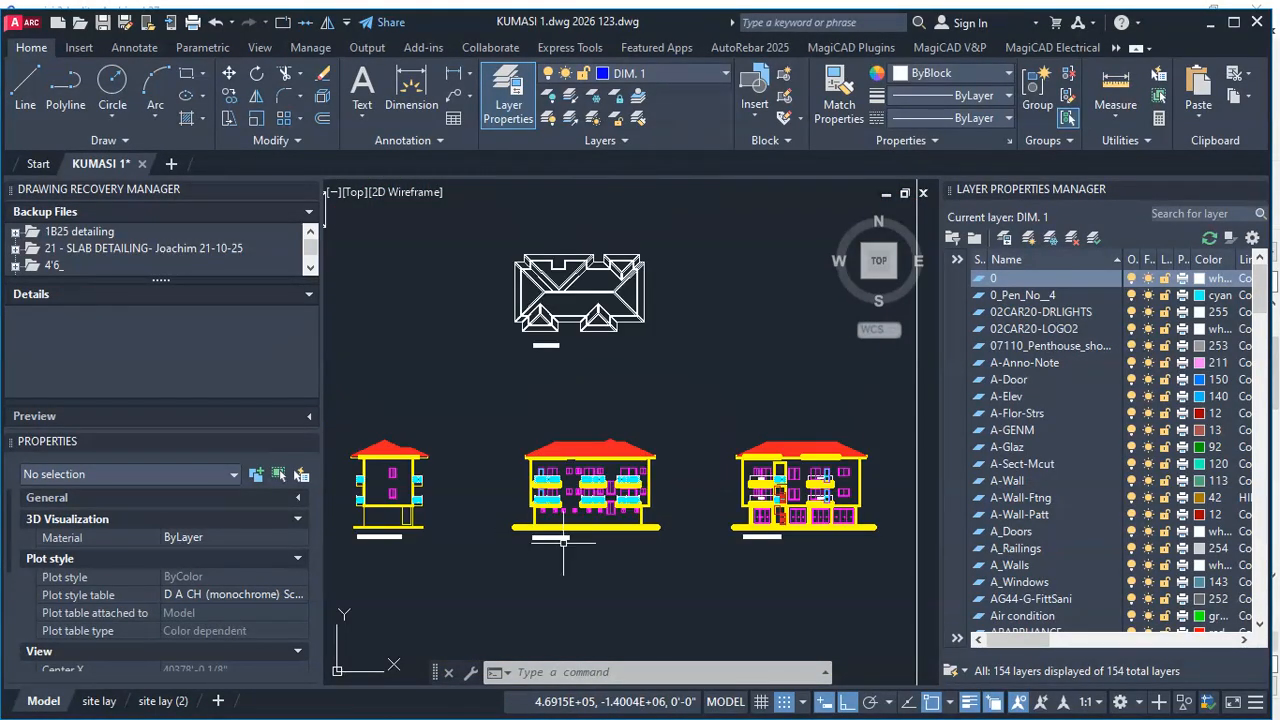
scroll(779, 536, "up", 5)
scroll(570, 500, "down", 3)
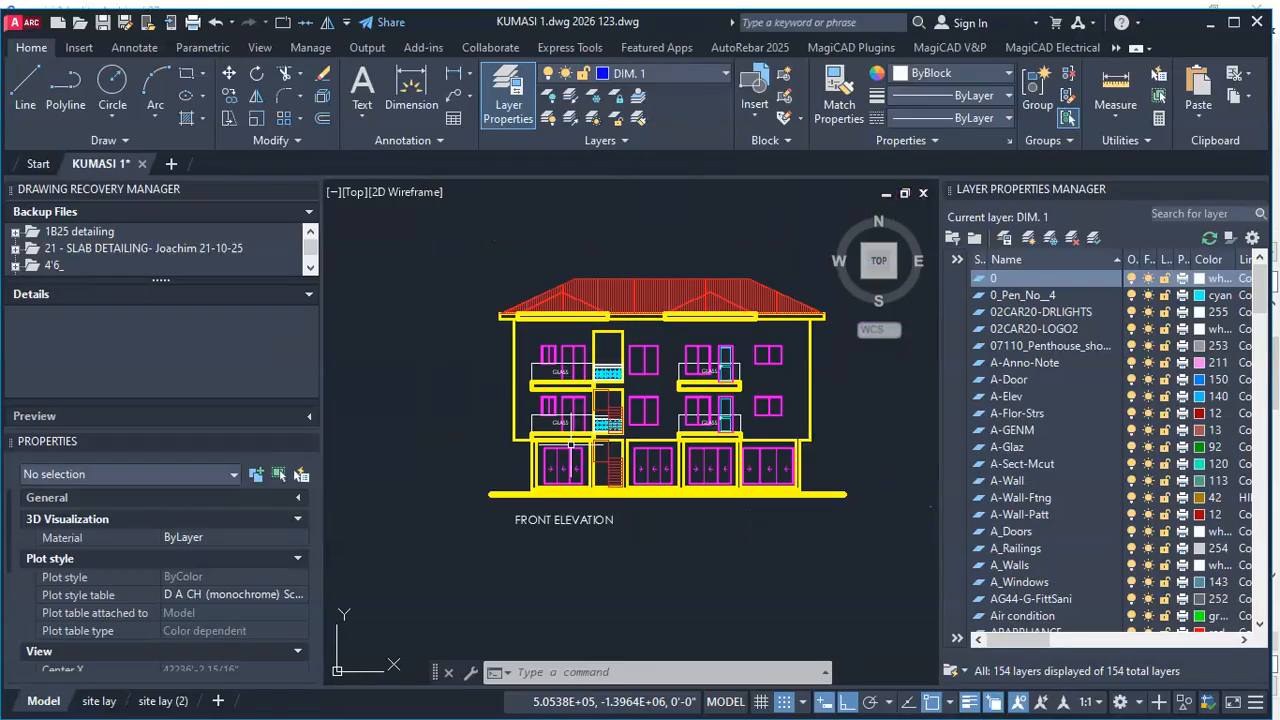
scroll(573, 500, "up", 2)
scroll(557, 417, "up", 2)
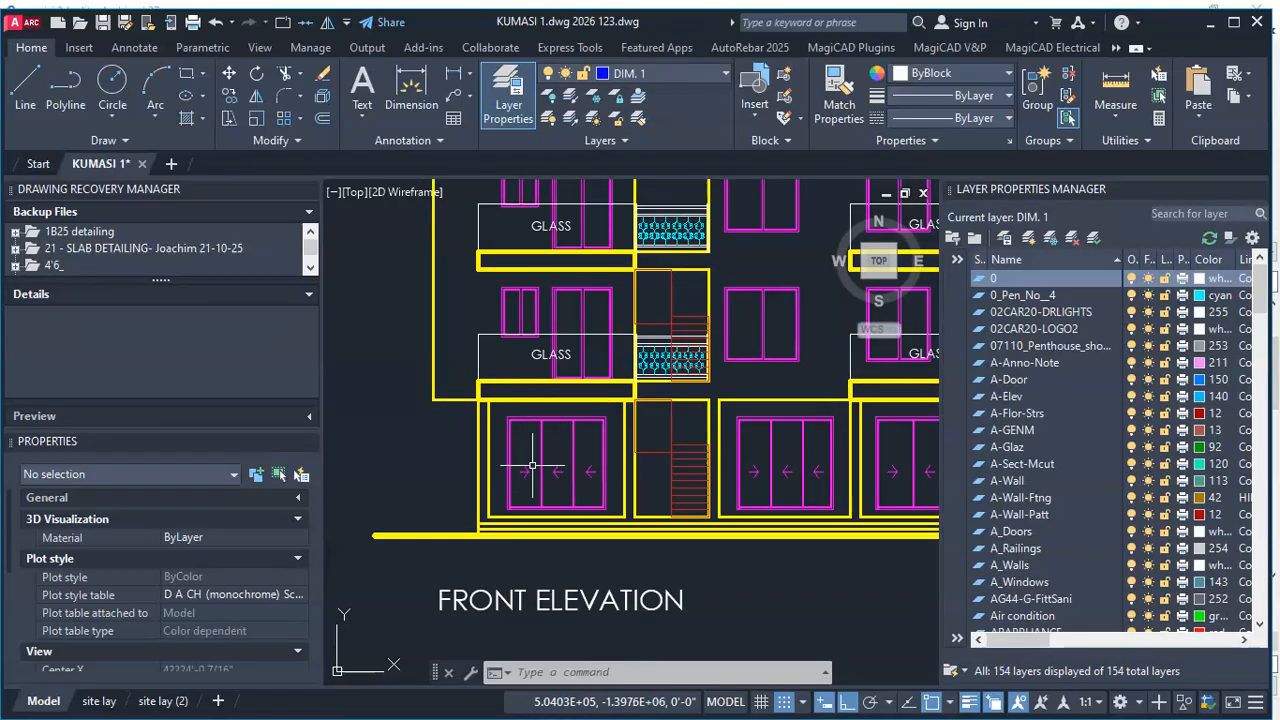
scroll(546, 468, "down", 2)
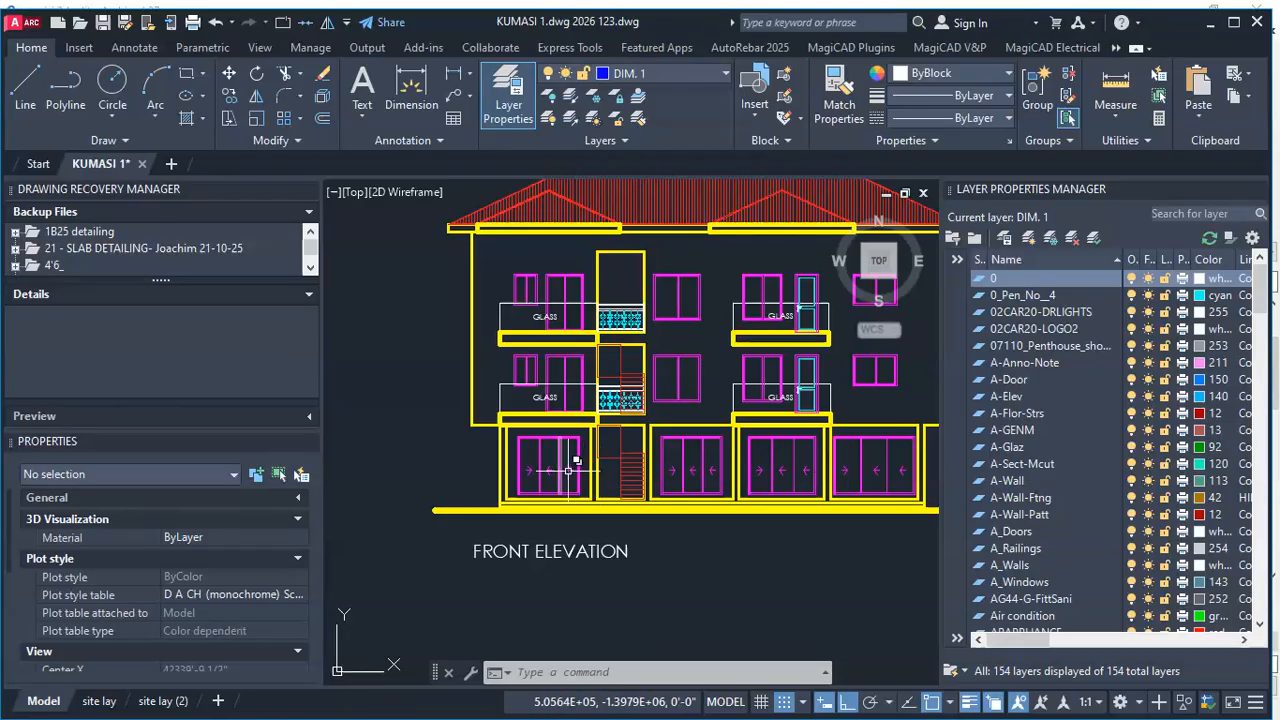
scroll(873, 469, "up", 2)
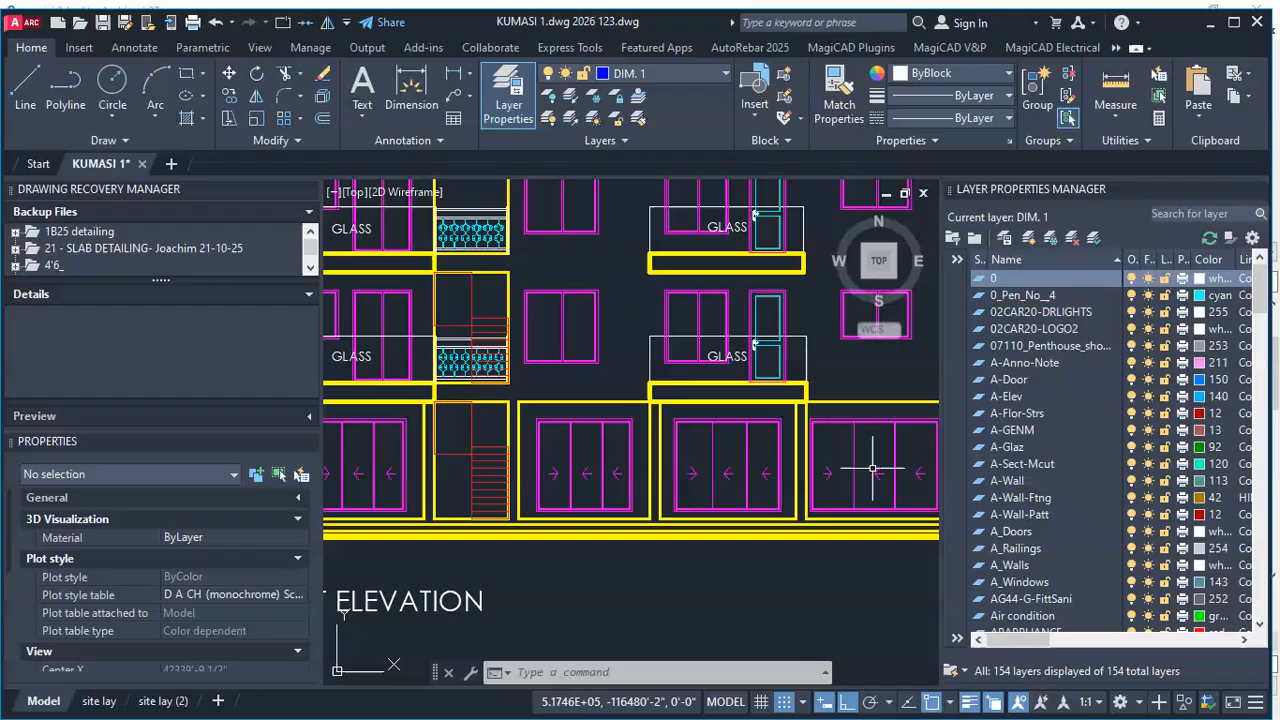
scroll(578, 492, "down", 2)
scroll(413, 470, "up", 2)
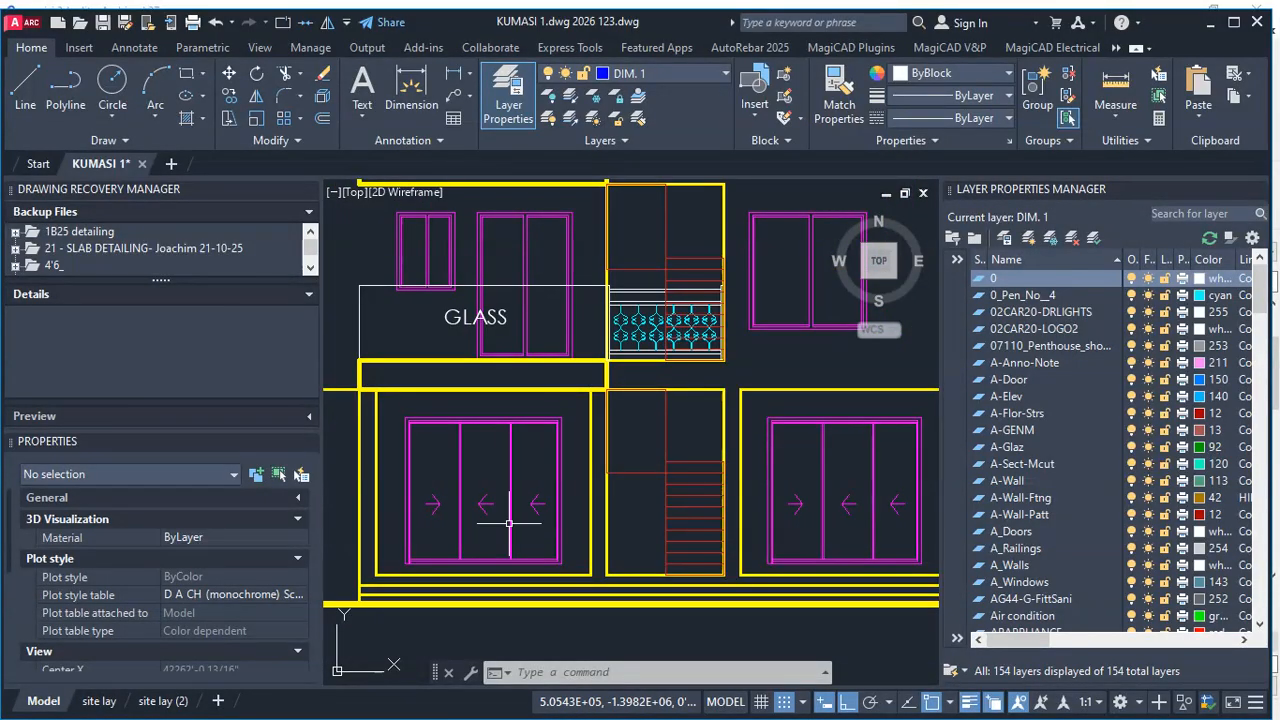
scroll(507, 500, "down", 2)
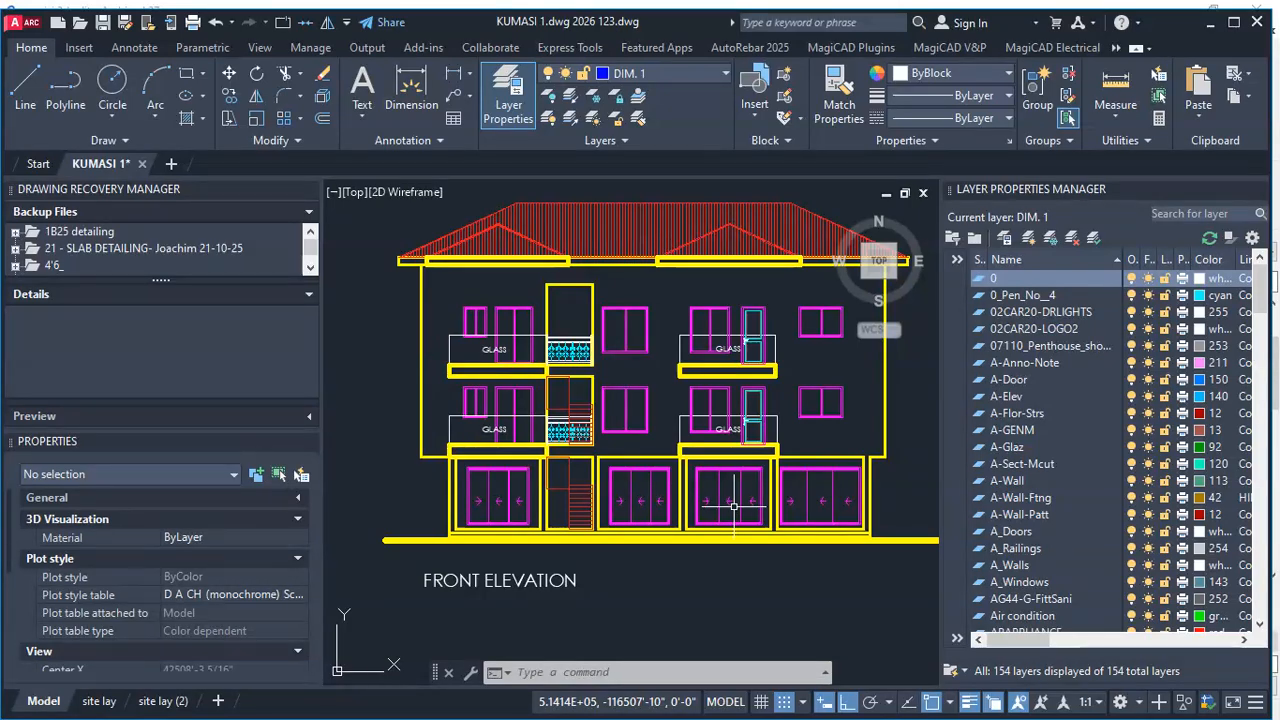
scroll(734, 508, "down", 4)
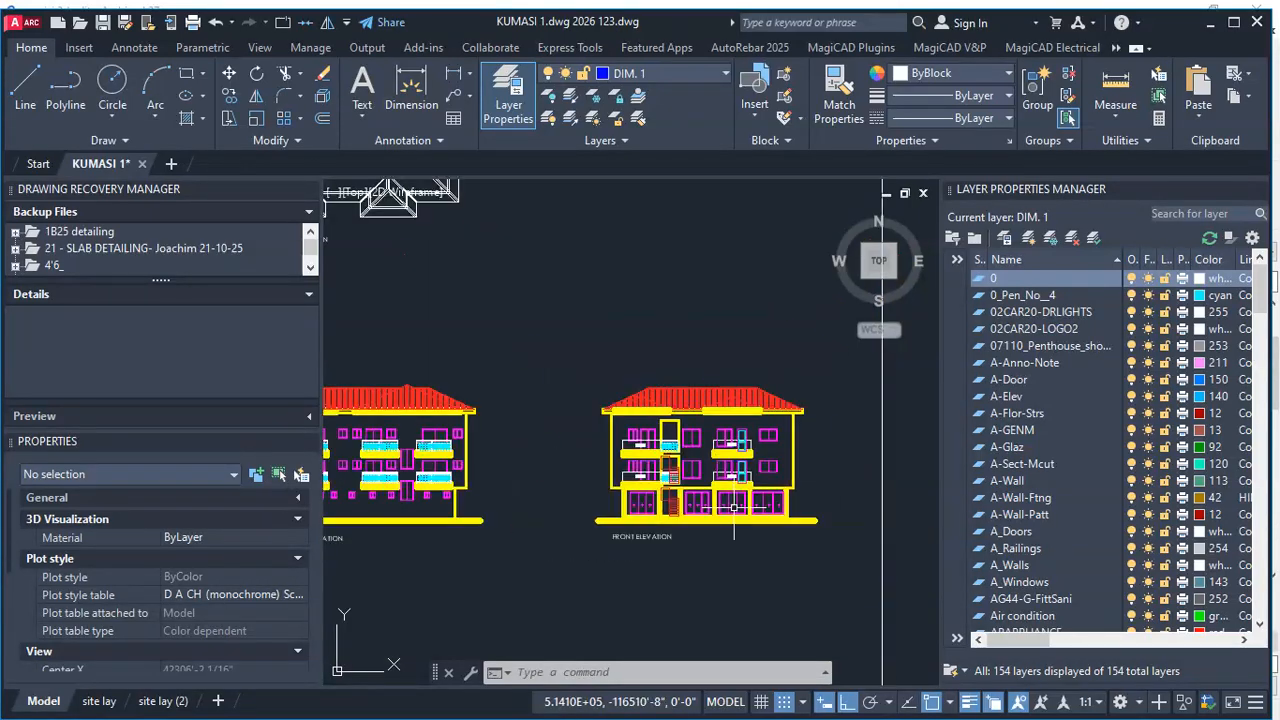
scroll(667, 455, "up", 5)
scroll(618, 485, "down", 3)
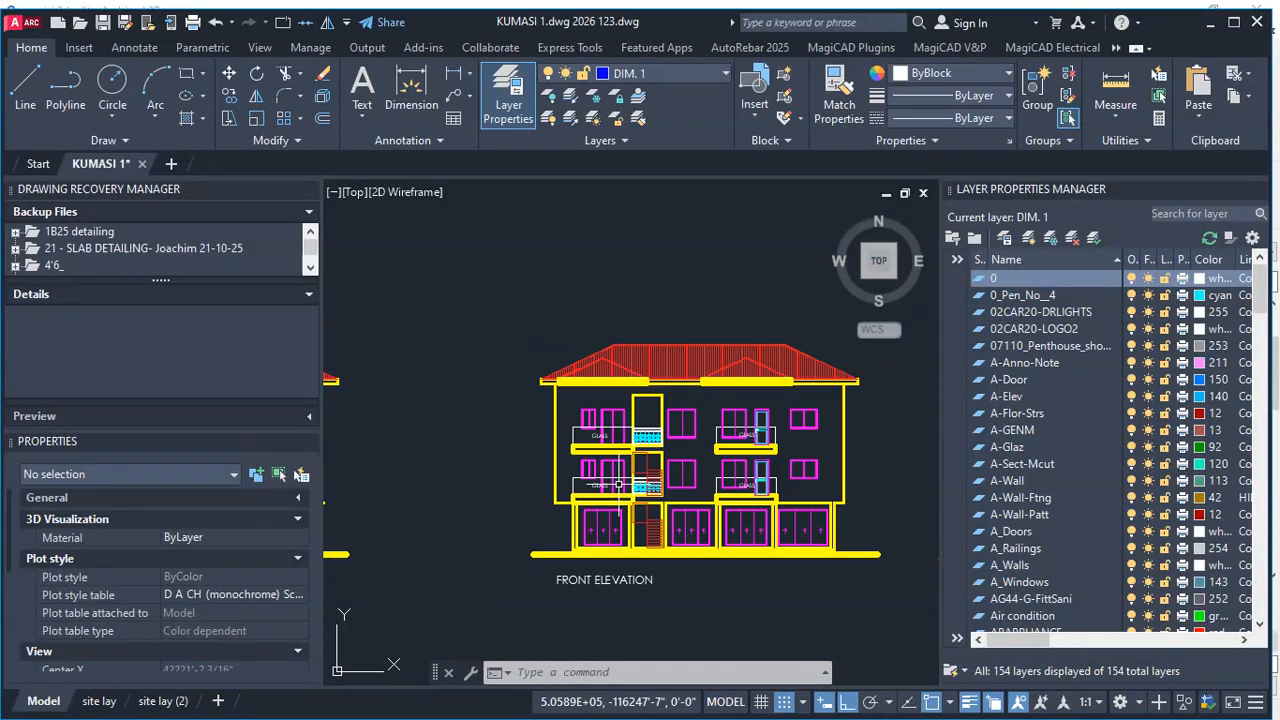
- Examine the left side elevation and the ground-floor windows and stair window on the back elevation
scroll(816, 575, "down", 4)
scroll(578, 555, "up", 4)
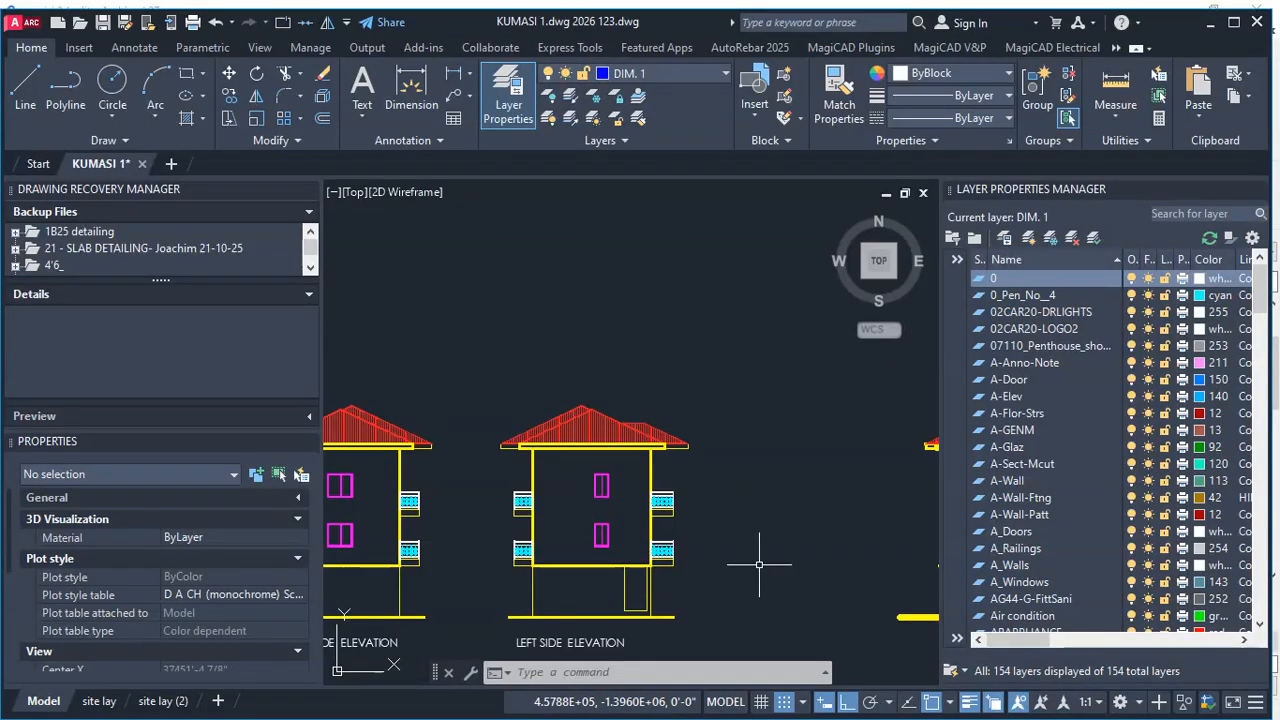
scroll(576, 555, "down", 4)
scroll(817, 573, "up", 5)
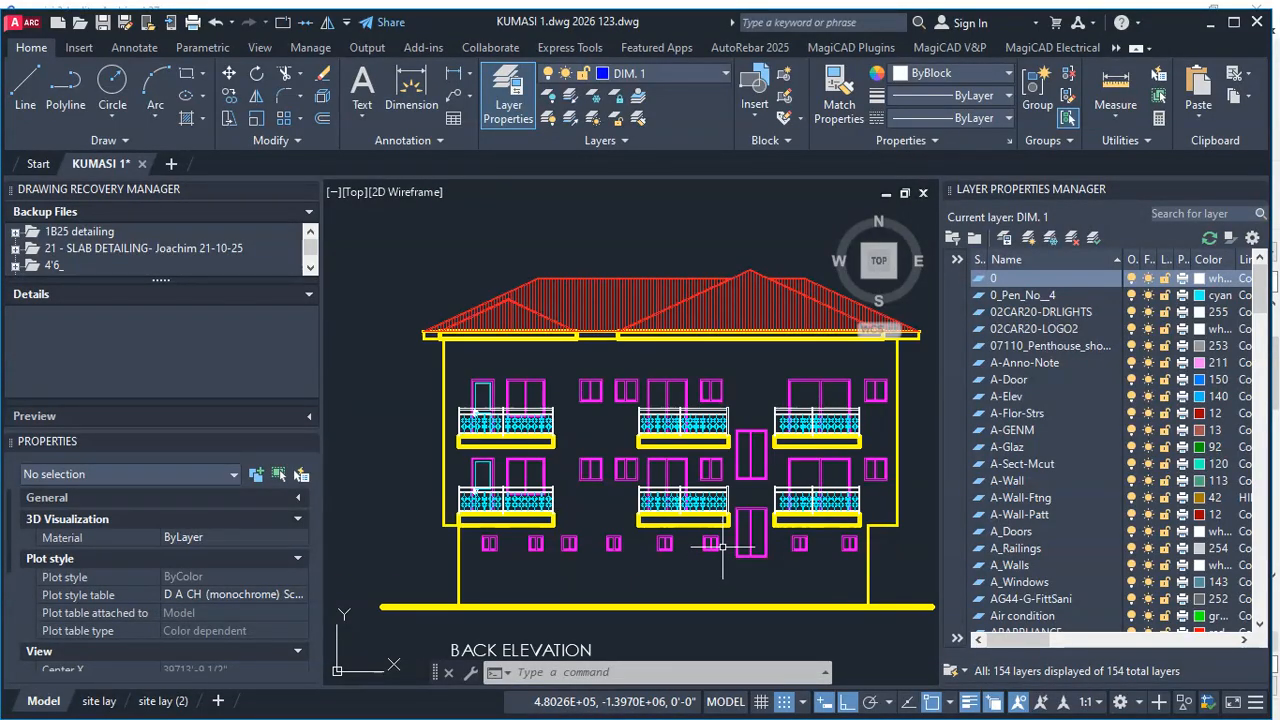
scroll(722, 546, "up", 4)
scroll(722, 551, "down", 4)
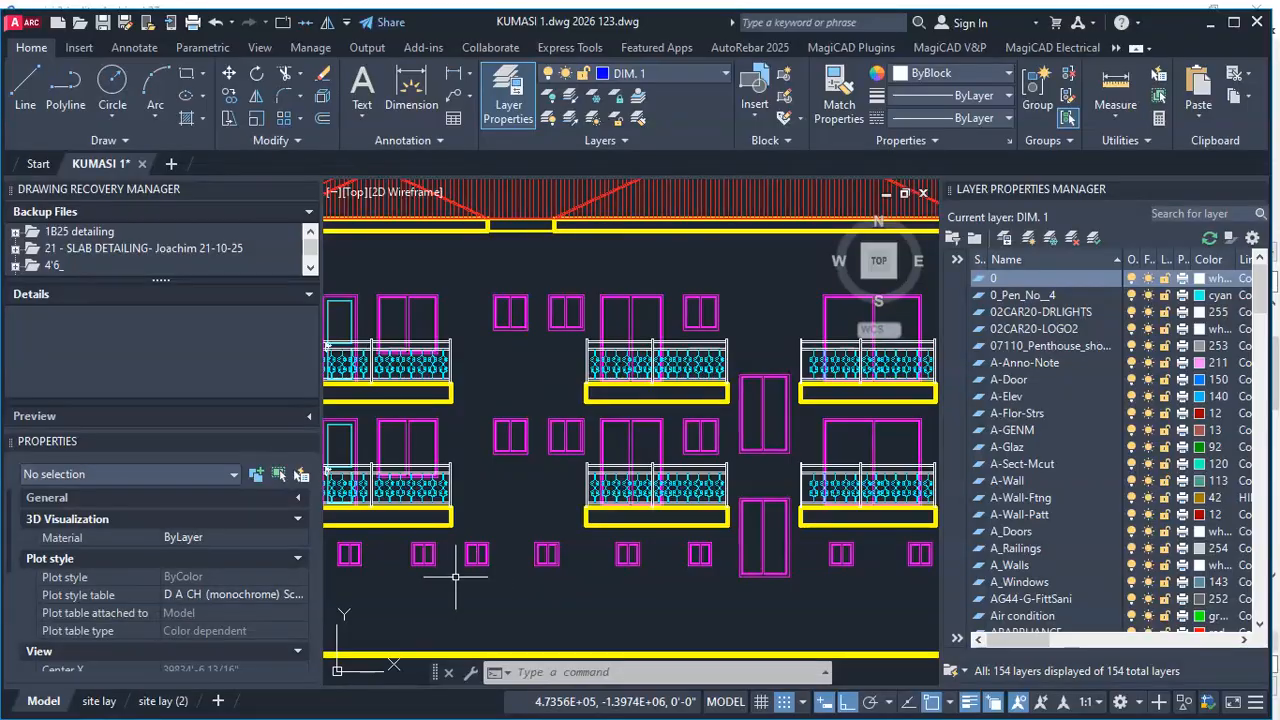
scroll(455, 576, "down", 3)
scroll(386, 560, "up", 7)
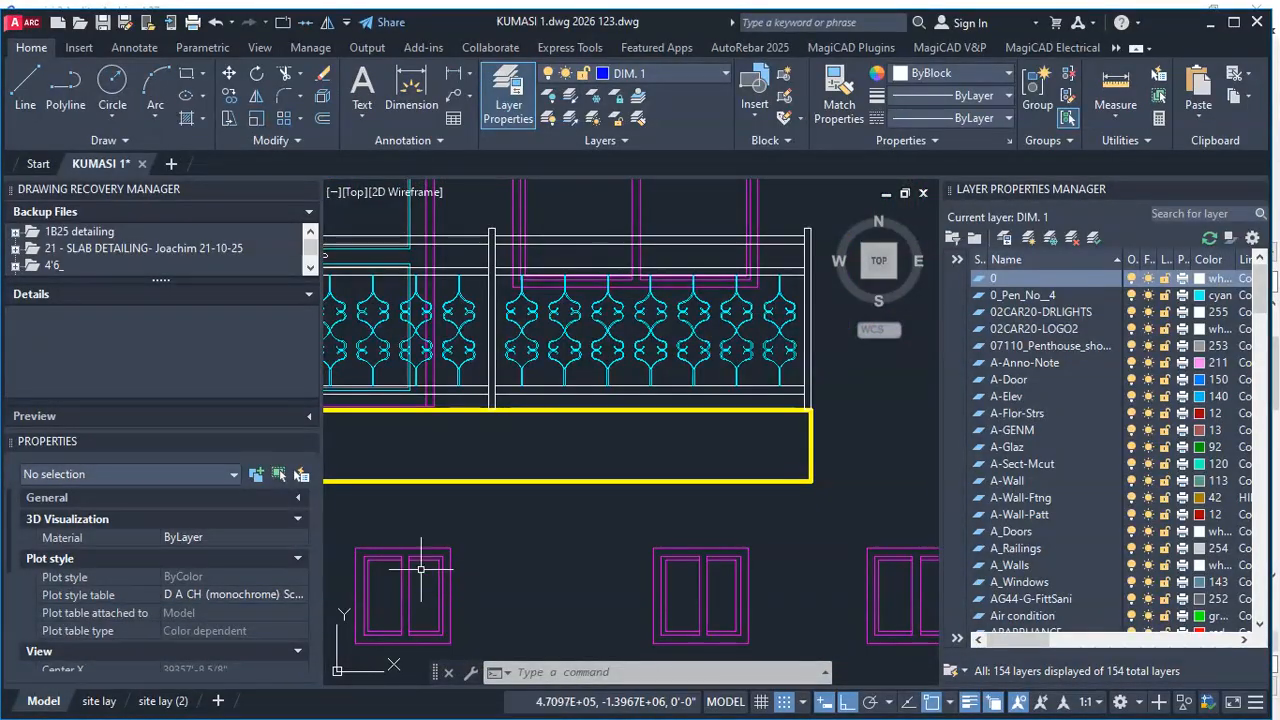
scroll(490, 533, "down", 2)
scroll(420, 570, "down", 5)
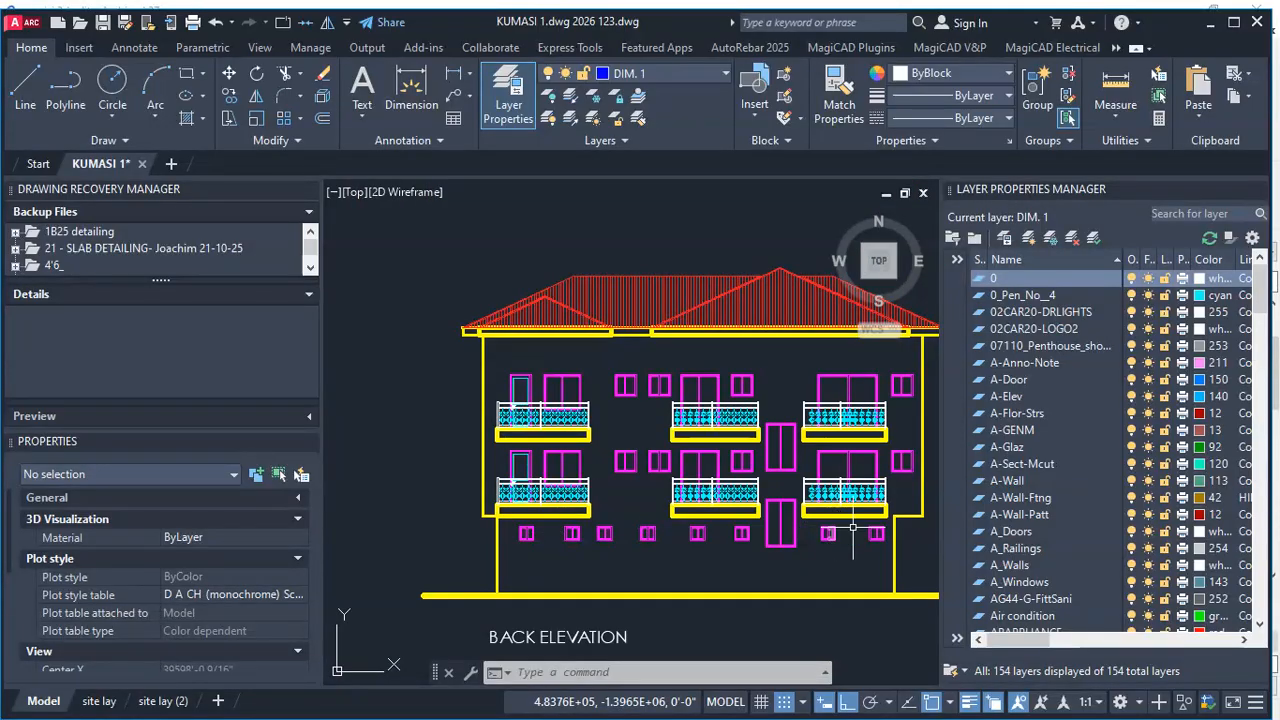
scroll(853, 527, "up", 2)
scroll(678, 513, "down", 4)
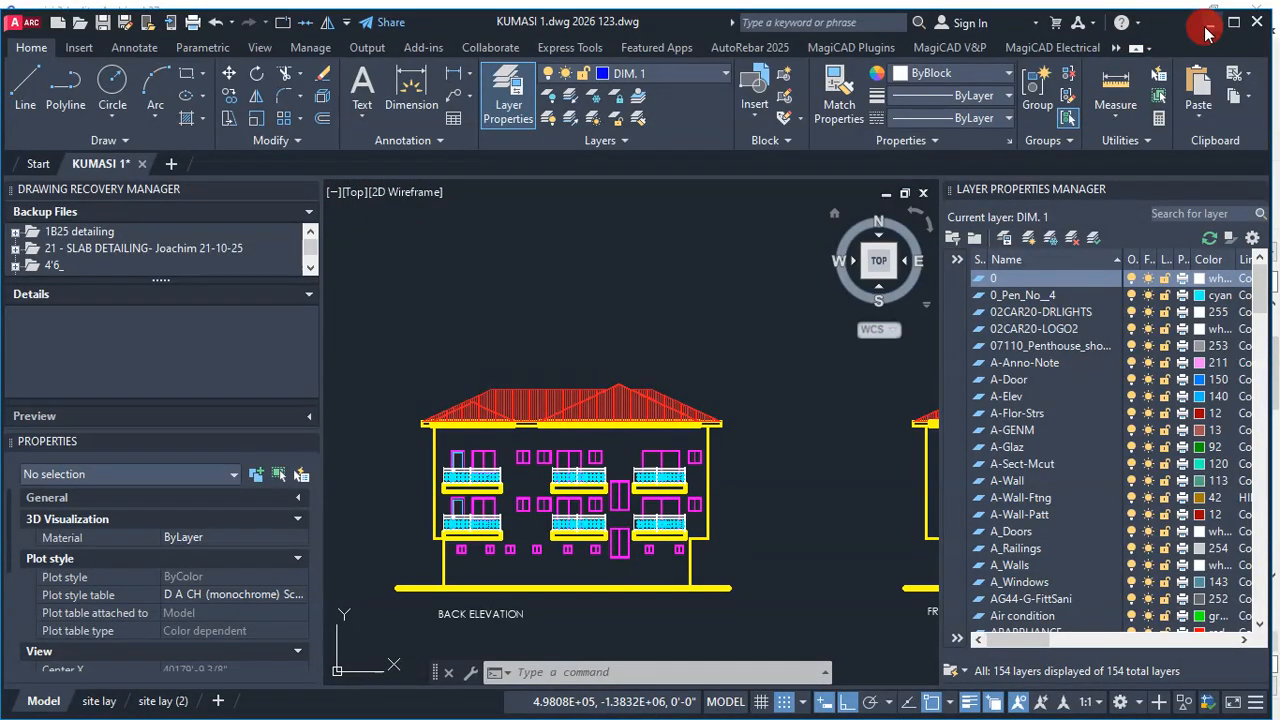
- Examine the ground-floor sliding doors and stair opening on the front elevation
scroll(630, 460, "down", 4)
scroll(745, 470, "up", 4)
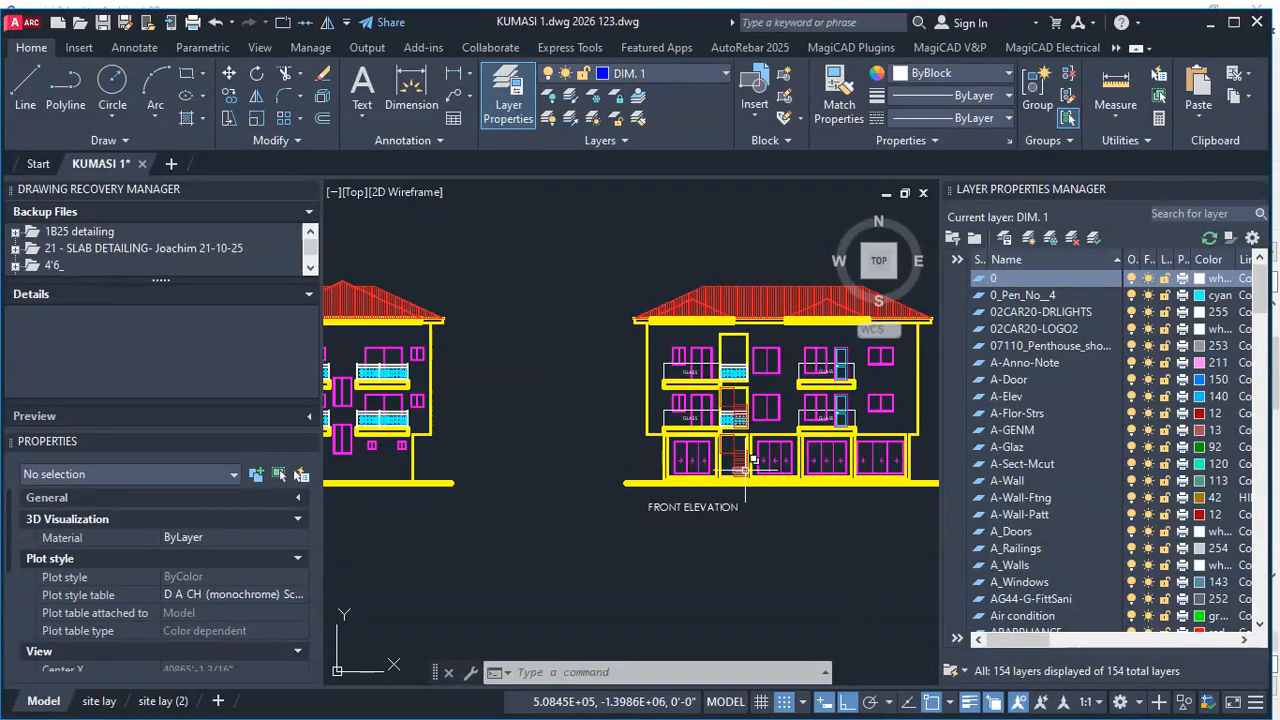
scroll(735, 455, "up", 3)
scroll(729, 451, "down", 5)
scroll(778, 453, "up", 2)
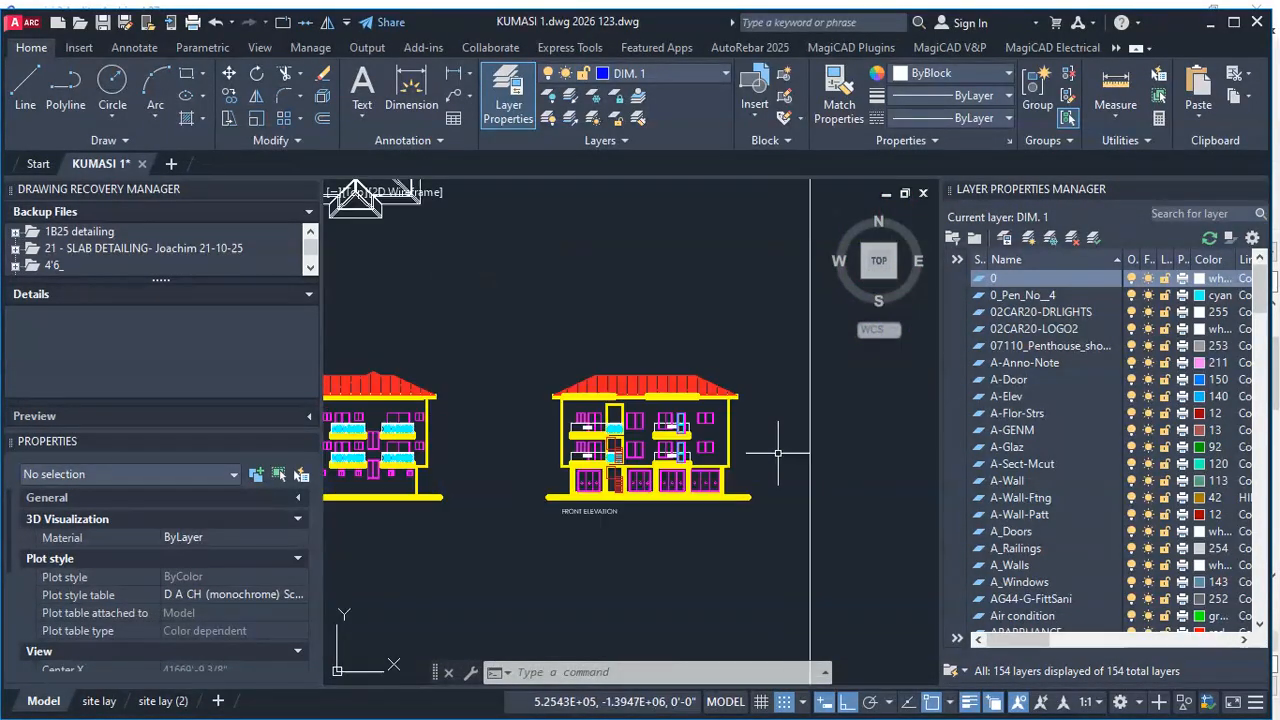
scroll(778, 453, "up", 4)
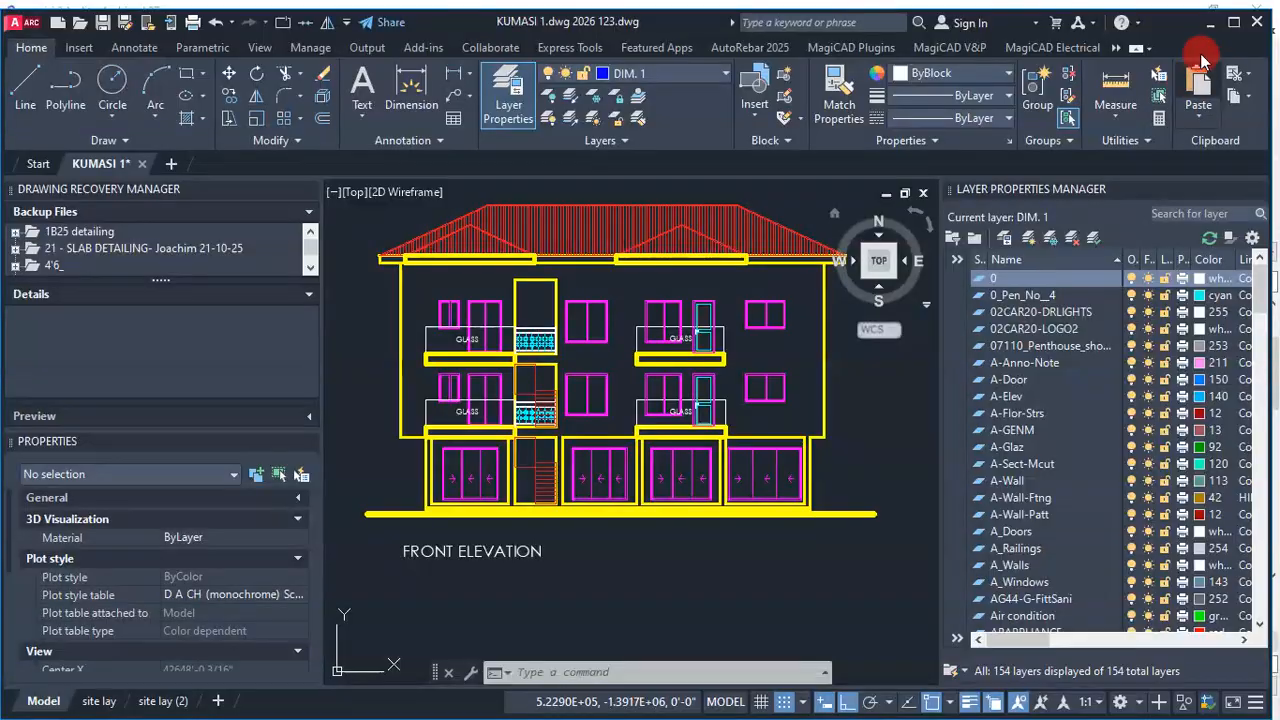
- Switch back to Archicad and measure the sliding door along Store 2's corridor wall on the upper ground floor plan
left_click(1211, 24)
scroll(487, 585, "up", 2)
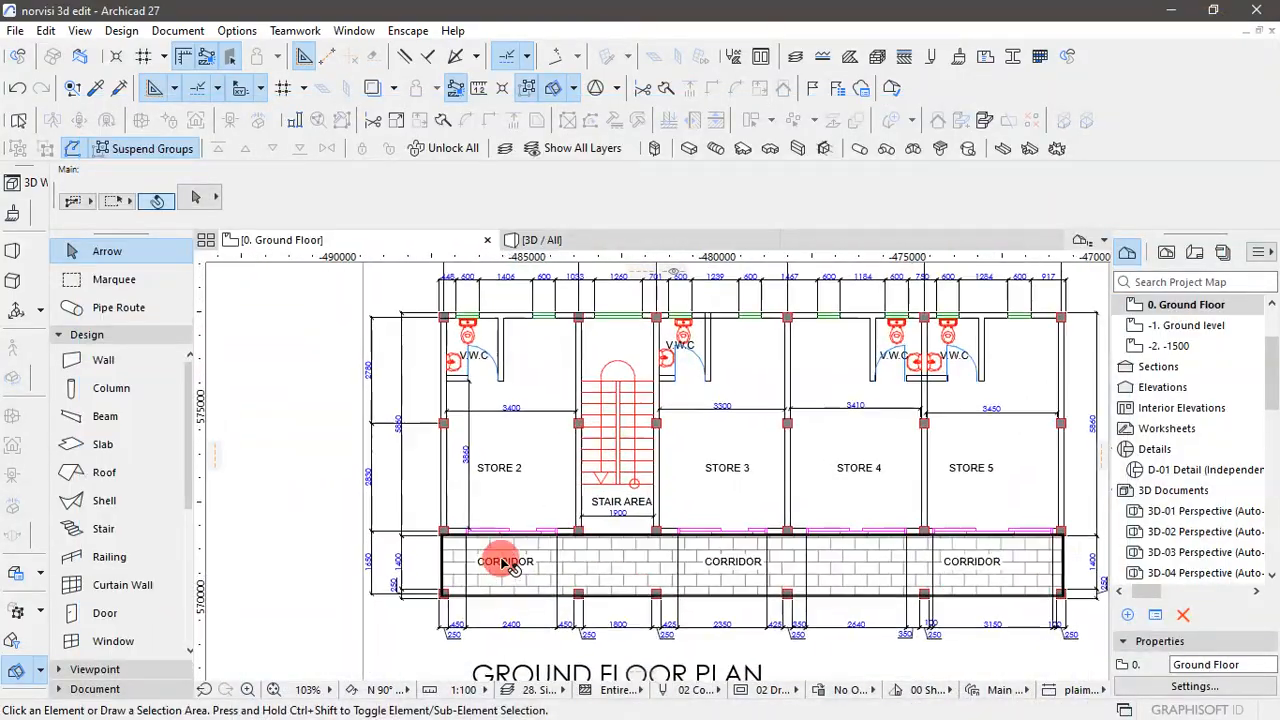
scroll(505, 563, "up", 2)
scroll(600, 440, "down", 6)
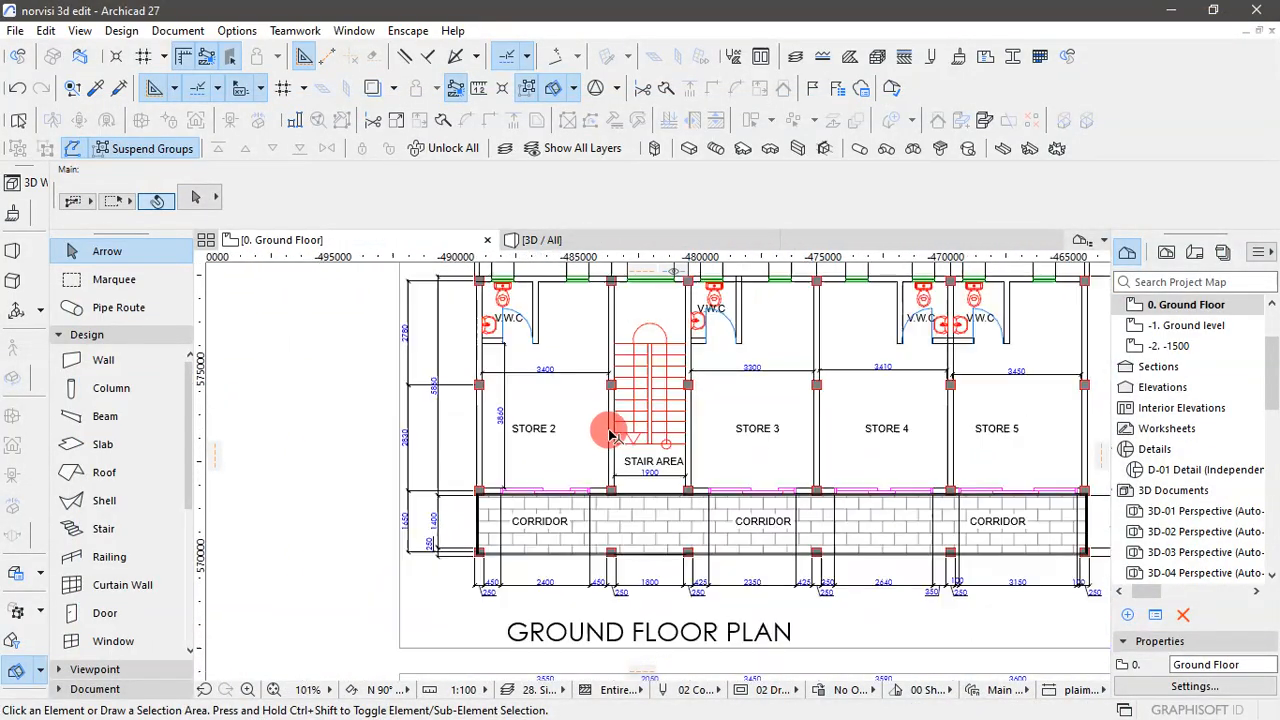
scroll(589, 580, "up", 3)
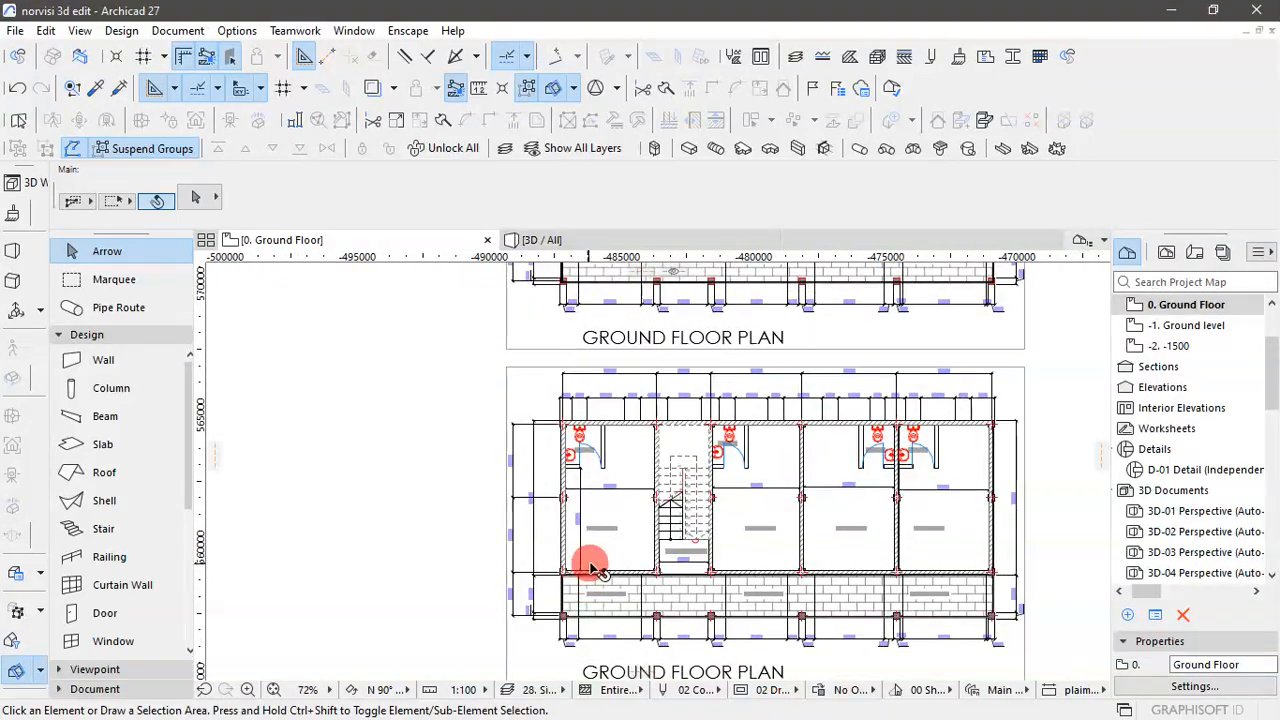
scroll(588, 370, "up", 8)
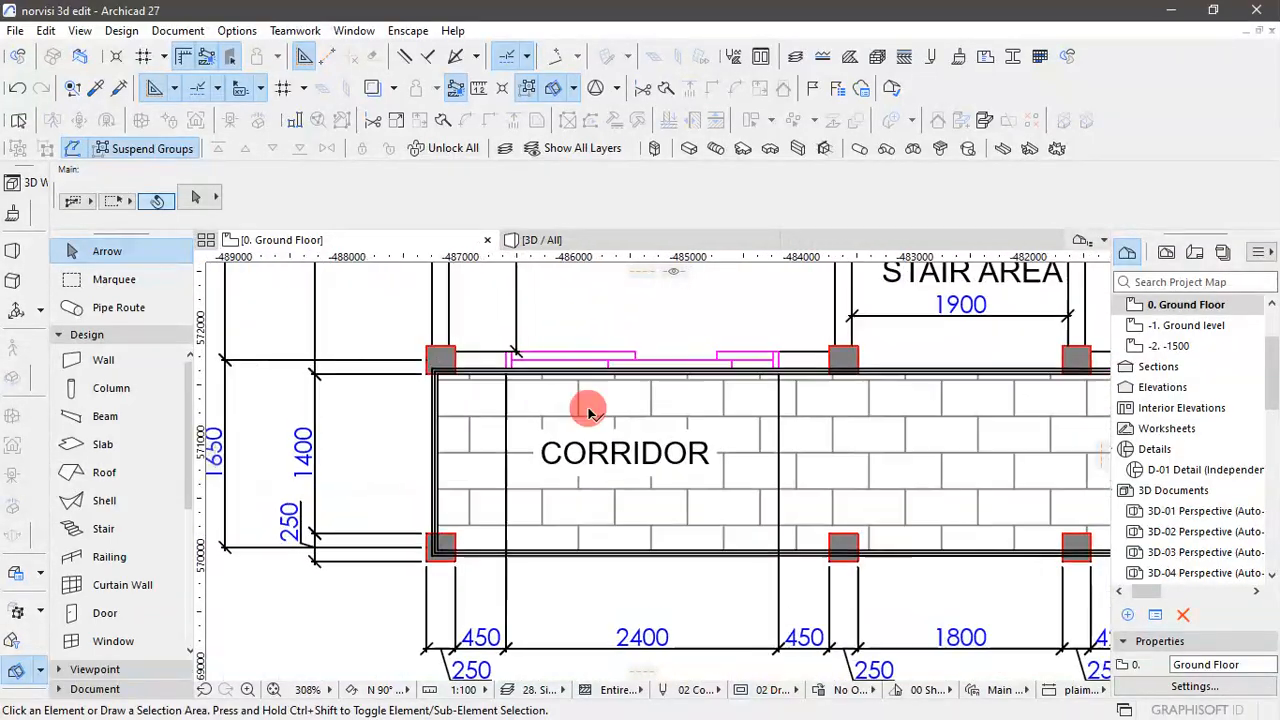
scroll(590, 410, "up", 1)
key("m")
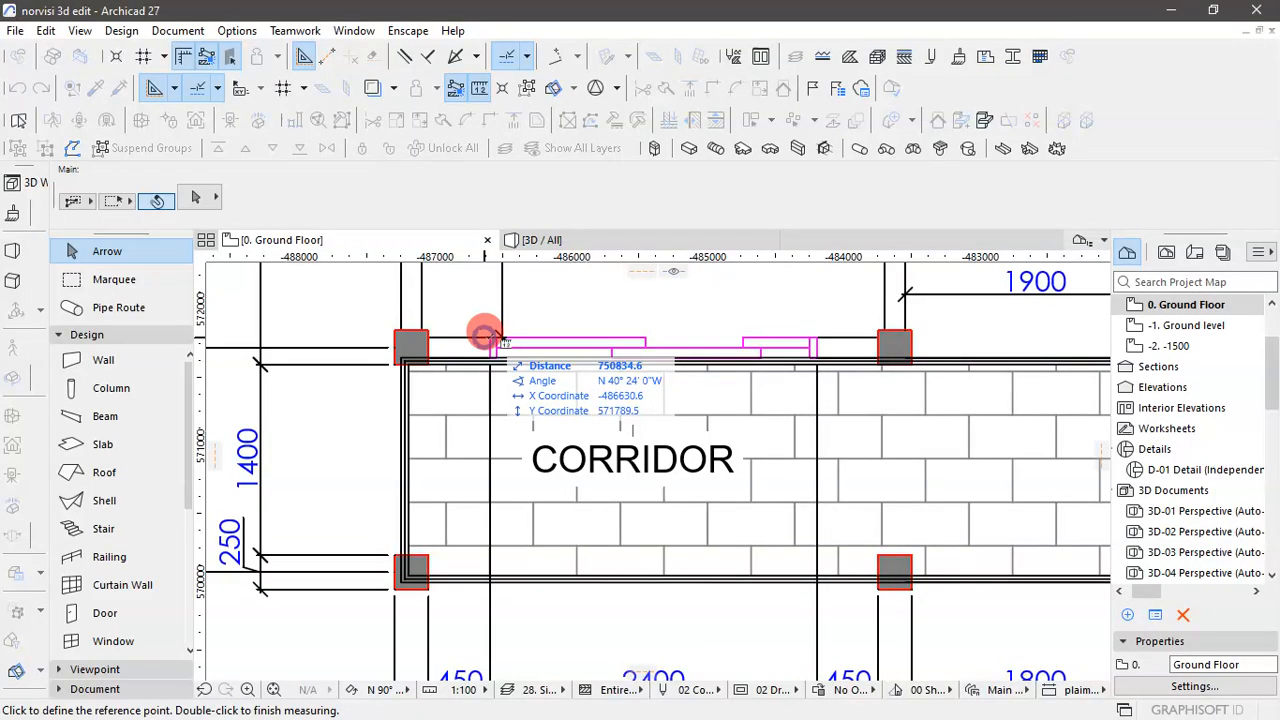
left_click(483, 334)
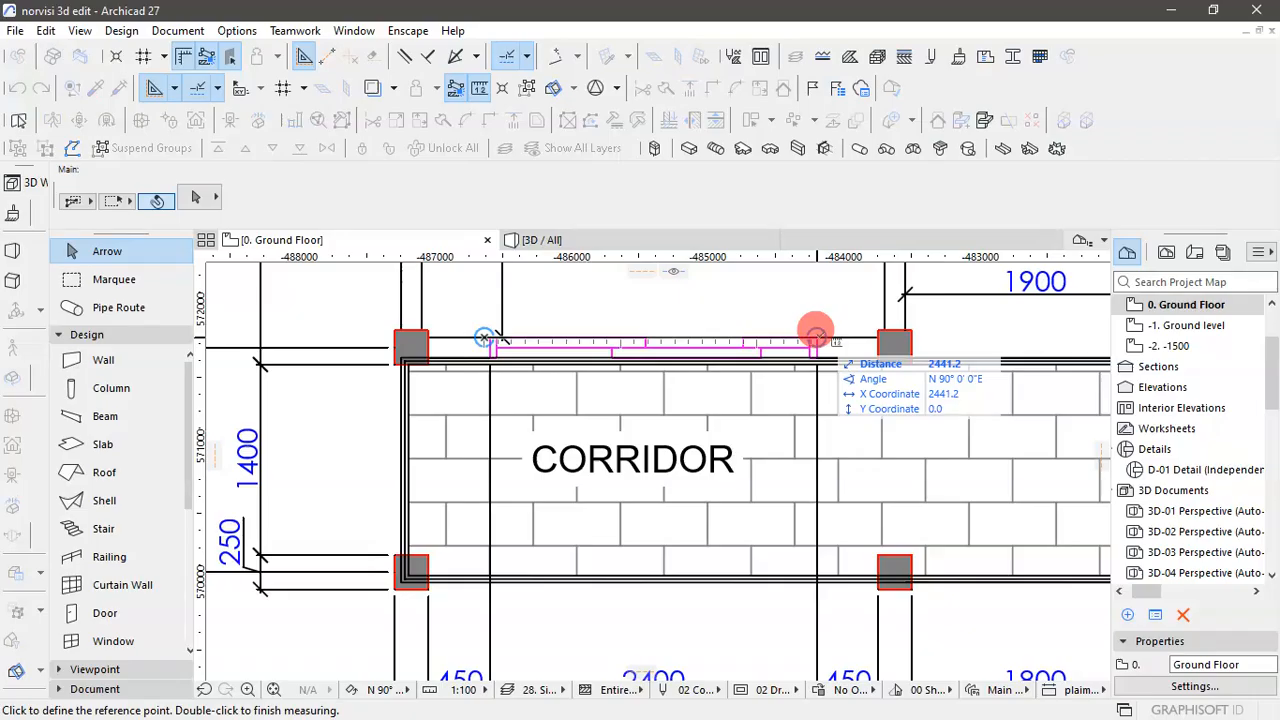
scroll(816, 335, "up", 4)
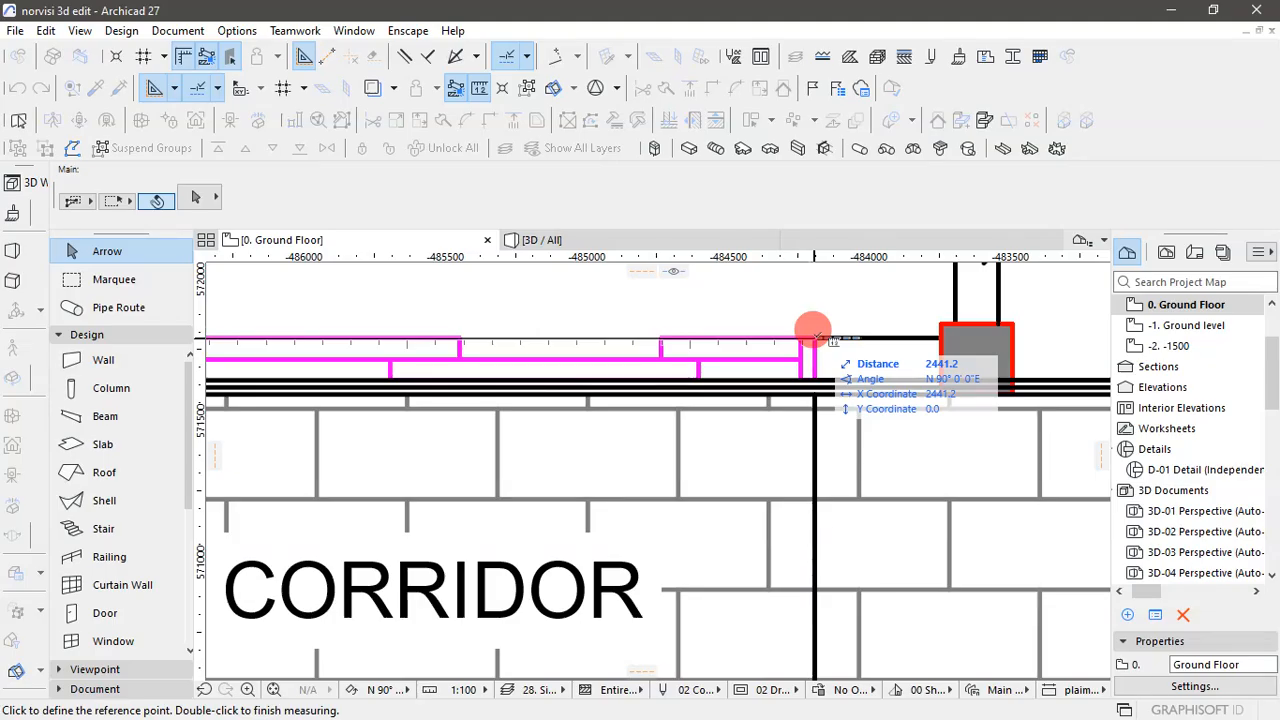
- Measure the Store 2 sliding door from the inner edge of its right frame to its outer left edge
key("Escape")
key("m")
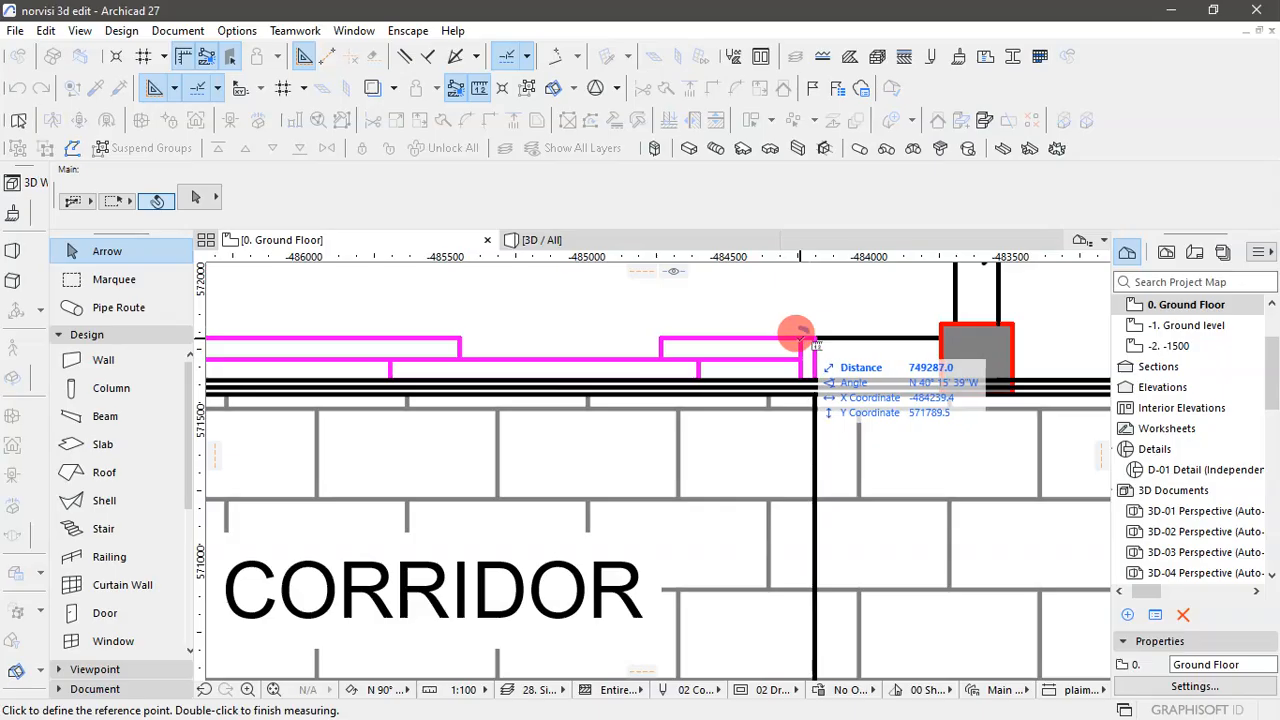
scroll(1014, 386, "down", 5)
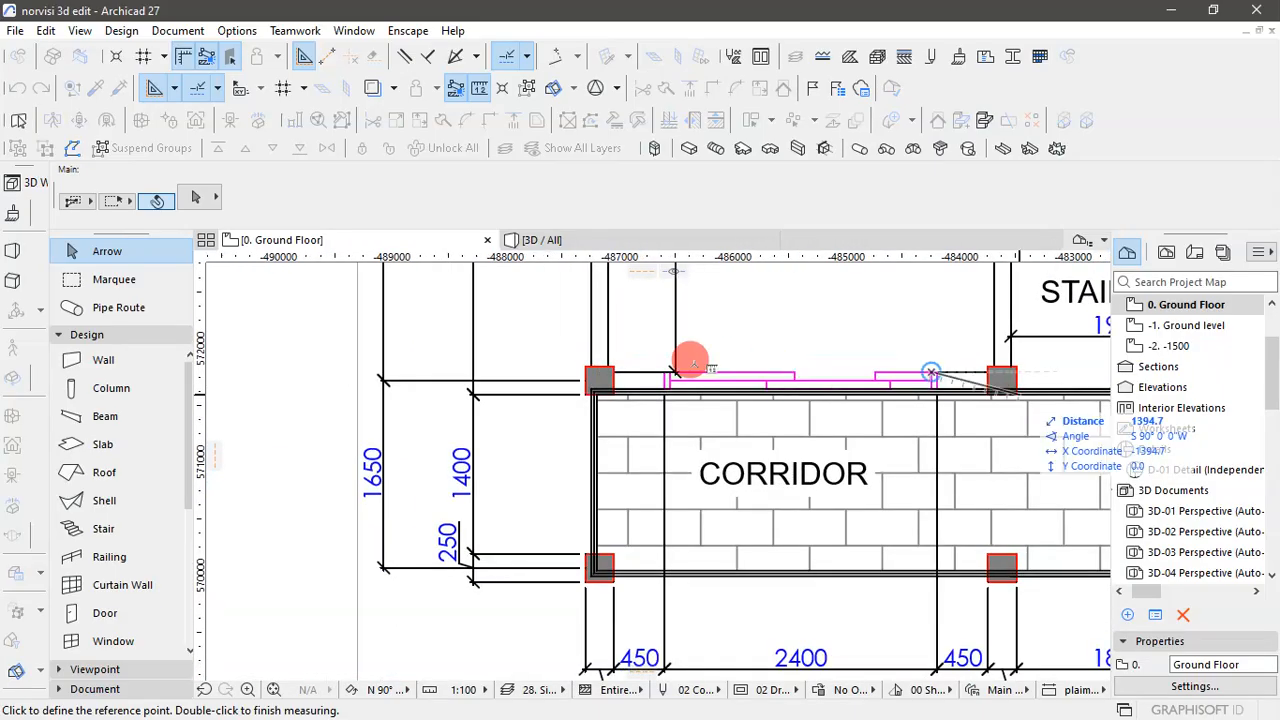
scroll(663, 370, "up", 5)
scroll(663, 372, "up", 2)
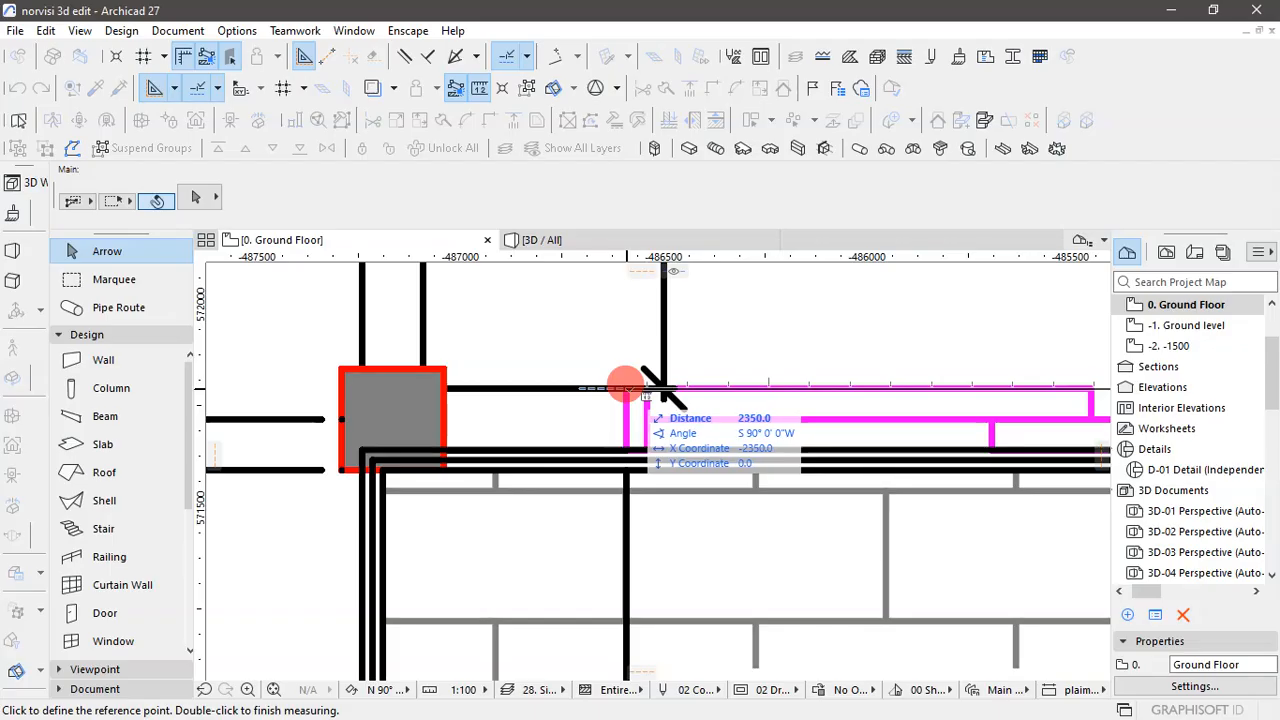
- Measure the full width of the Store 2 sliding door between its outer left and right frame edges
key("Escape")
key("m")
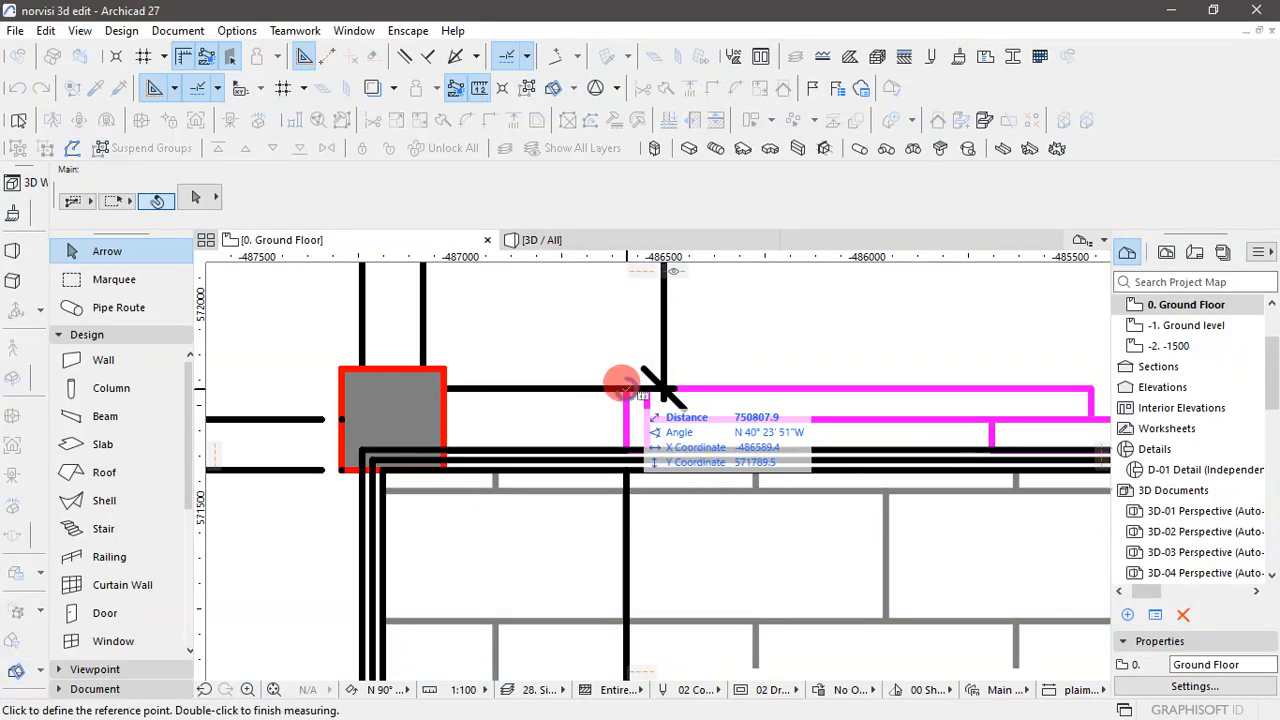
left_click(622, 385)
scroll(563, 463, "down", 4)
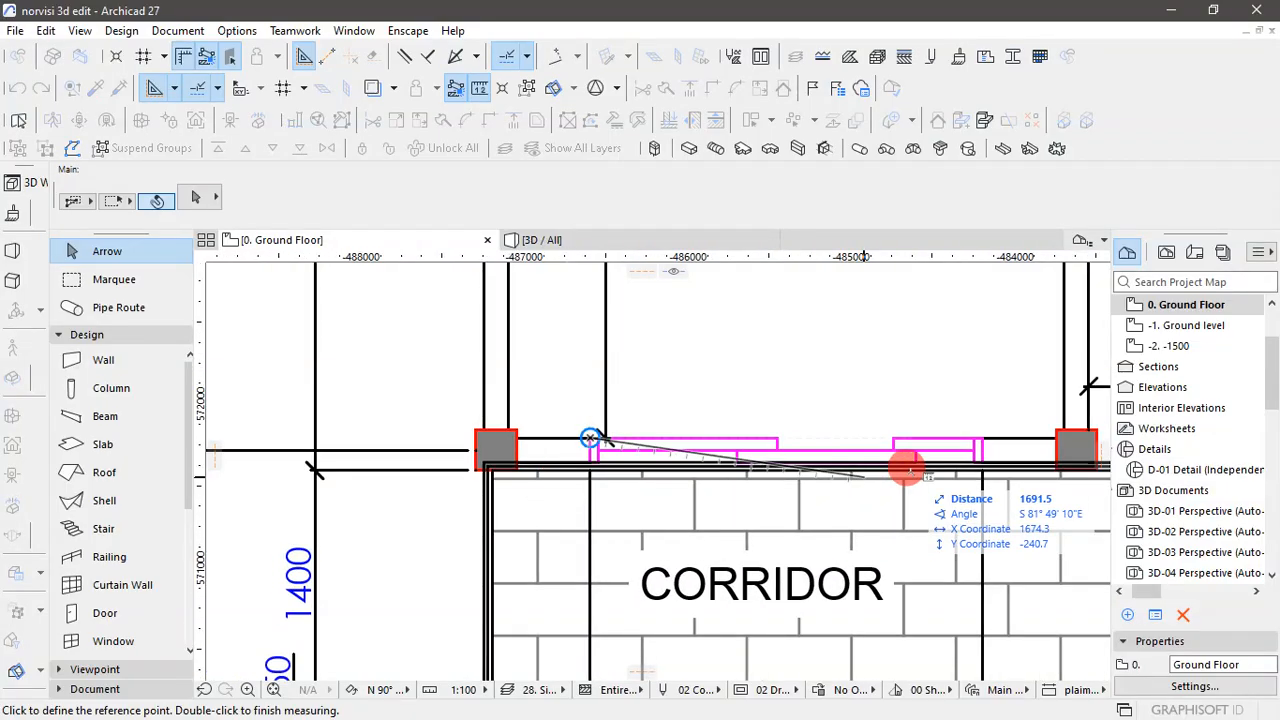
scroll(986, 434, "up", 6)
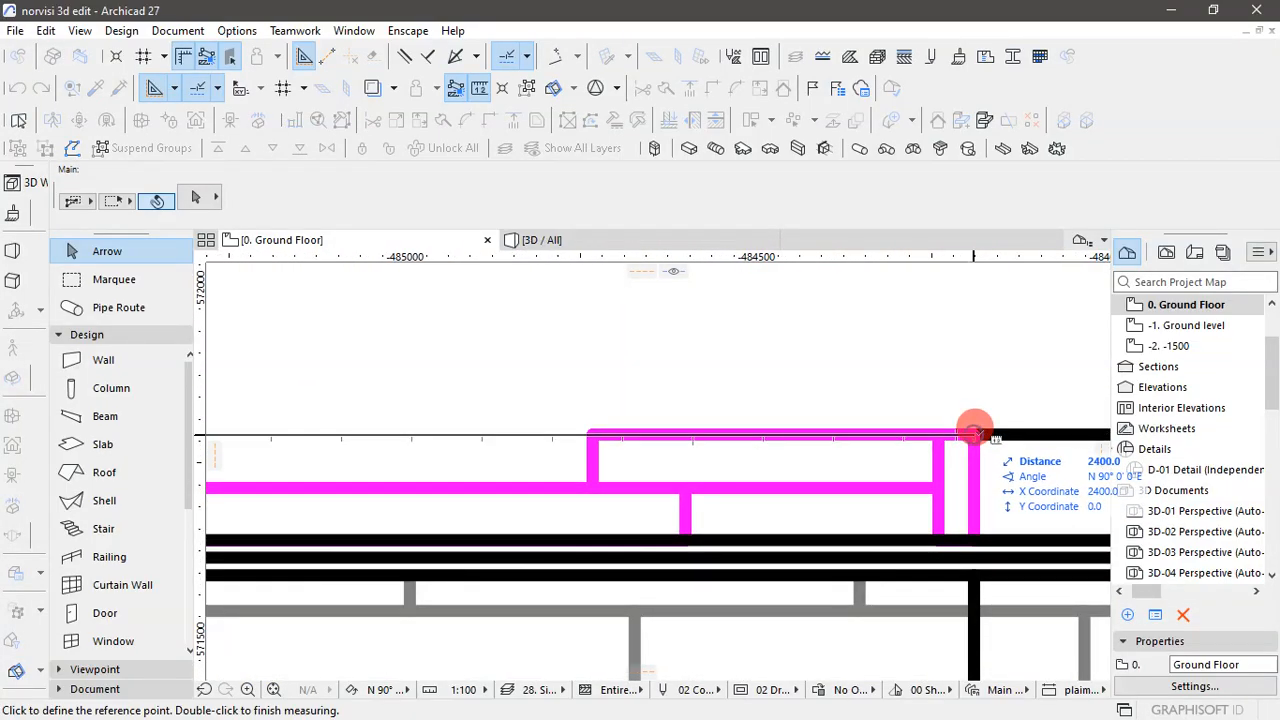
scroll(893, 452, "down", 4)
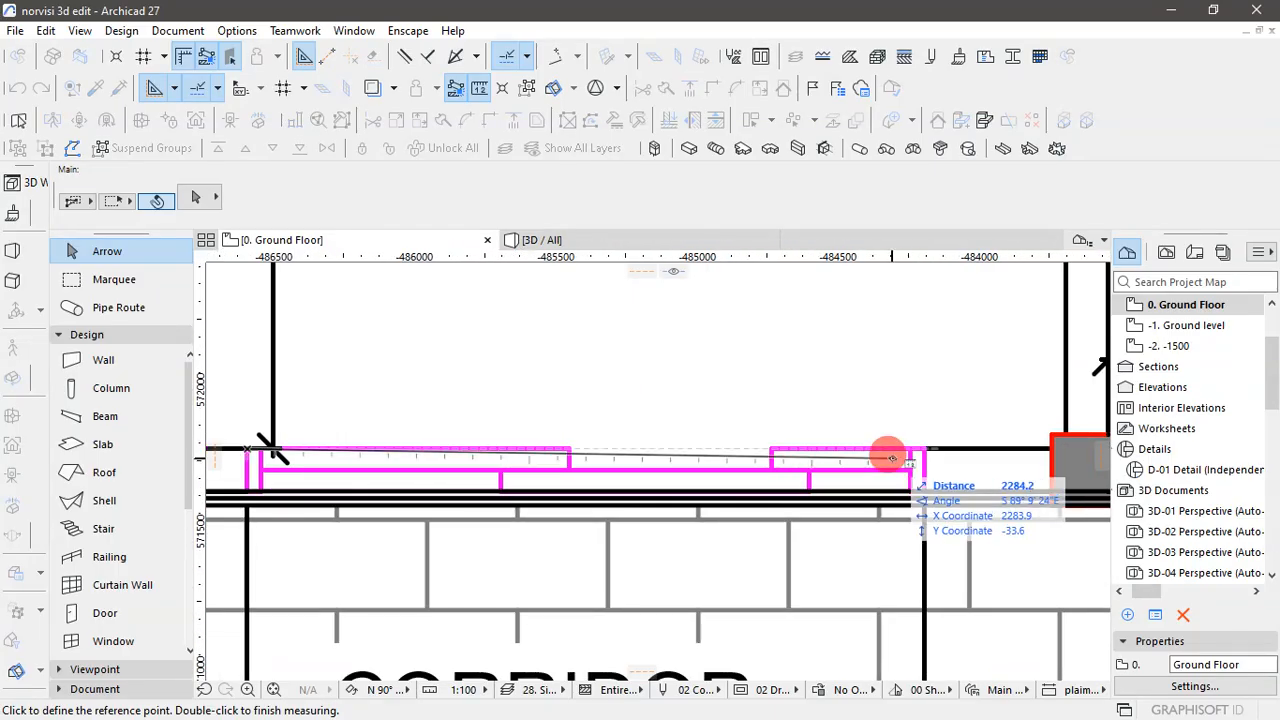
key("Escape")
- Place a vertical guide line on the outer left edge of the Store 2 sliding door, extending through both ground floor plans
scroll(870, 453, "down", 4)
scroll(703, 397, "down", 6)
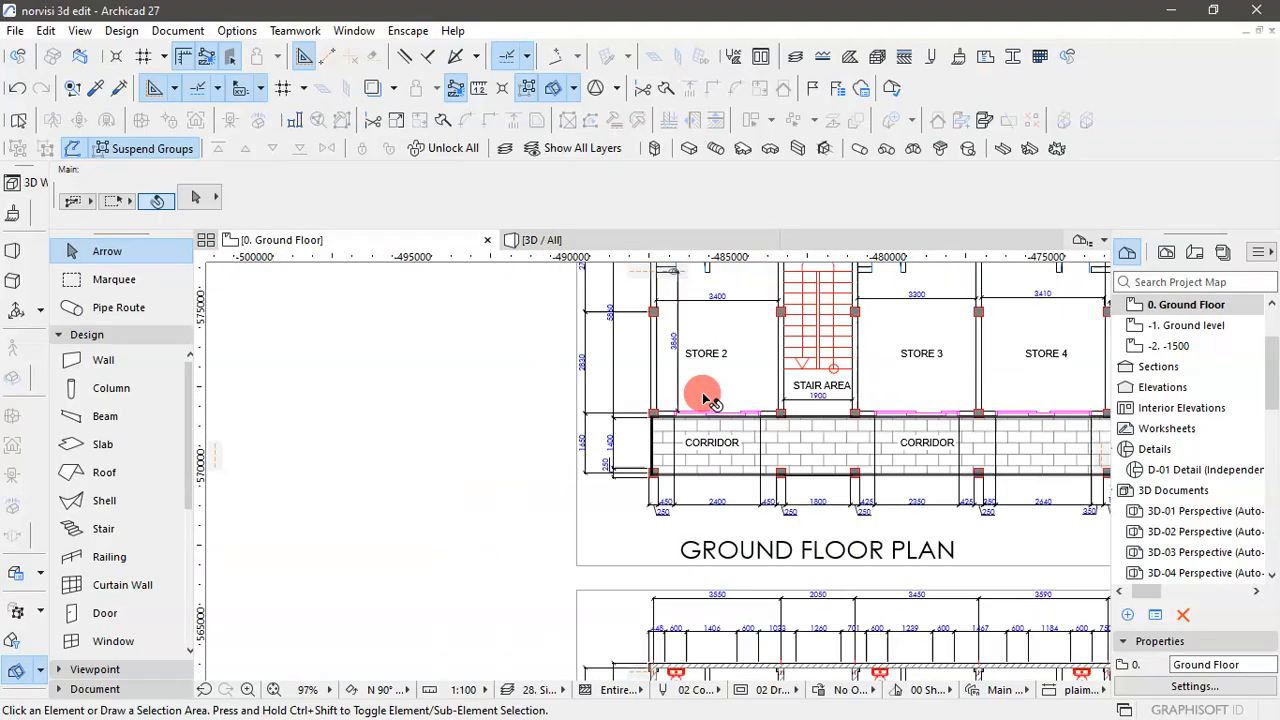
scroll(703, 397, "down", 4)
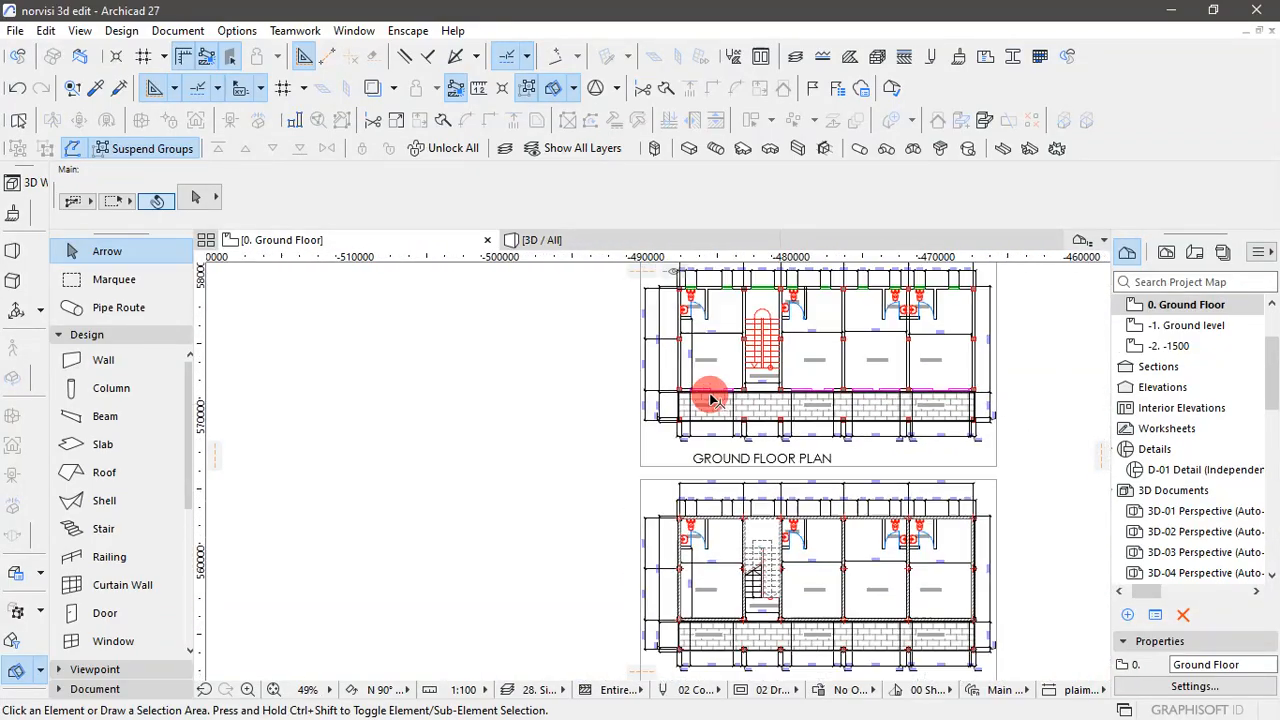
scroll(723, 534, "up", 4)
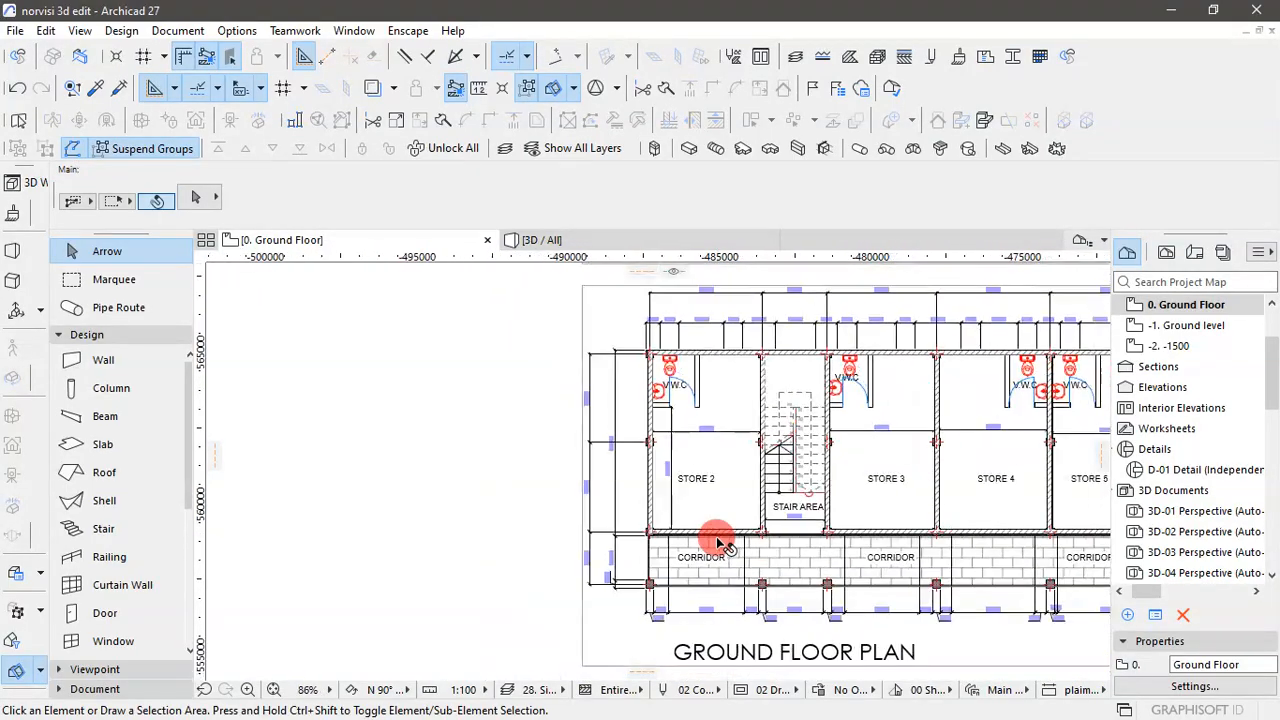
scroll(717, 543, "down", 2)
scroll(674, 277, "up", 5)
scroll(714, 311, "down", 1)
middle_click_drag(651, 409, 595, 503)
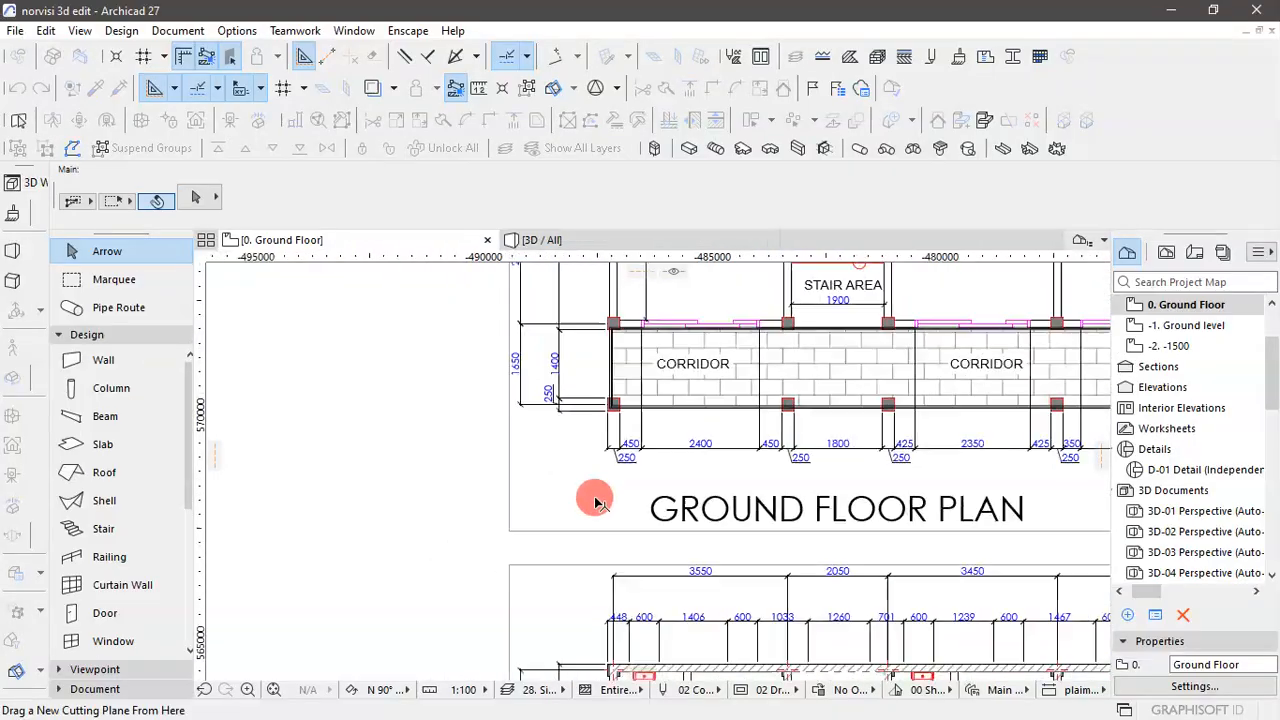
scroll(620, 400, "down", 2)
scroll(620, 395, "up", 12)
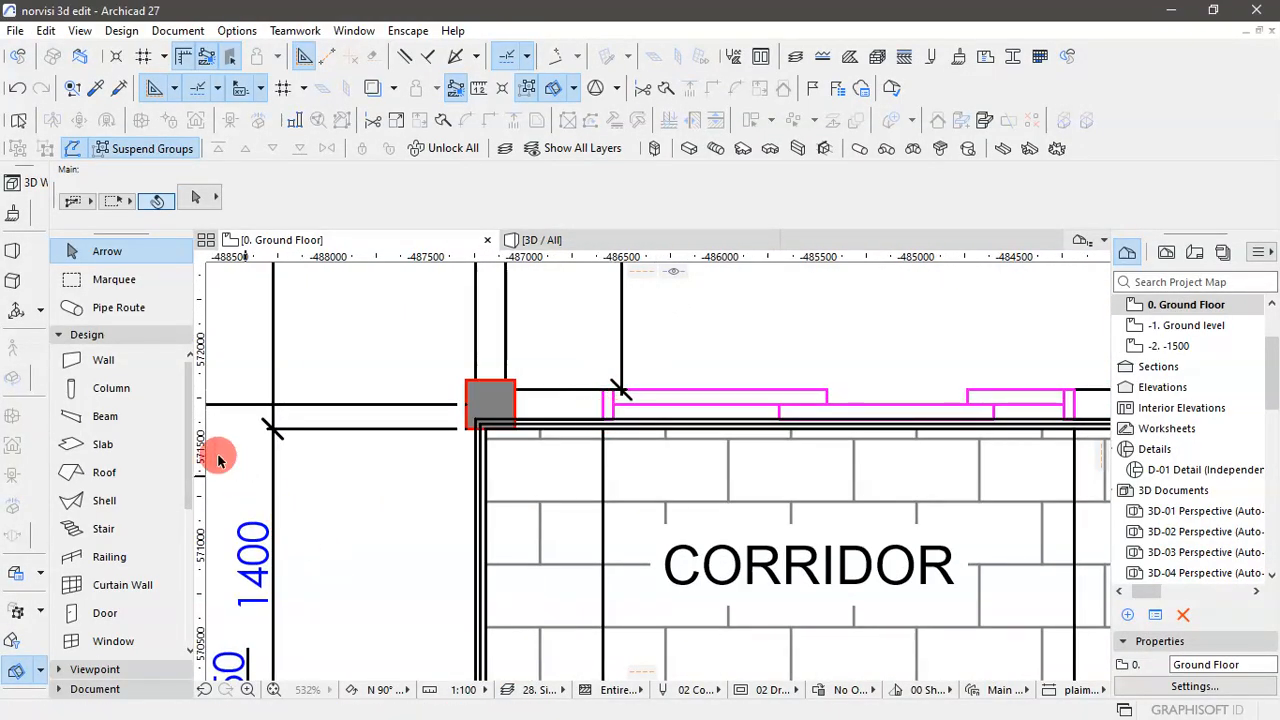
left_click_drag(195, 452, 603, 410)
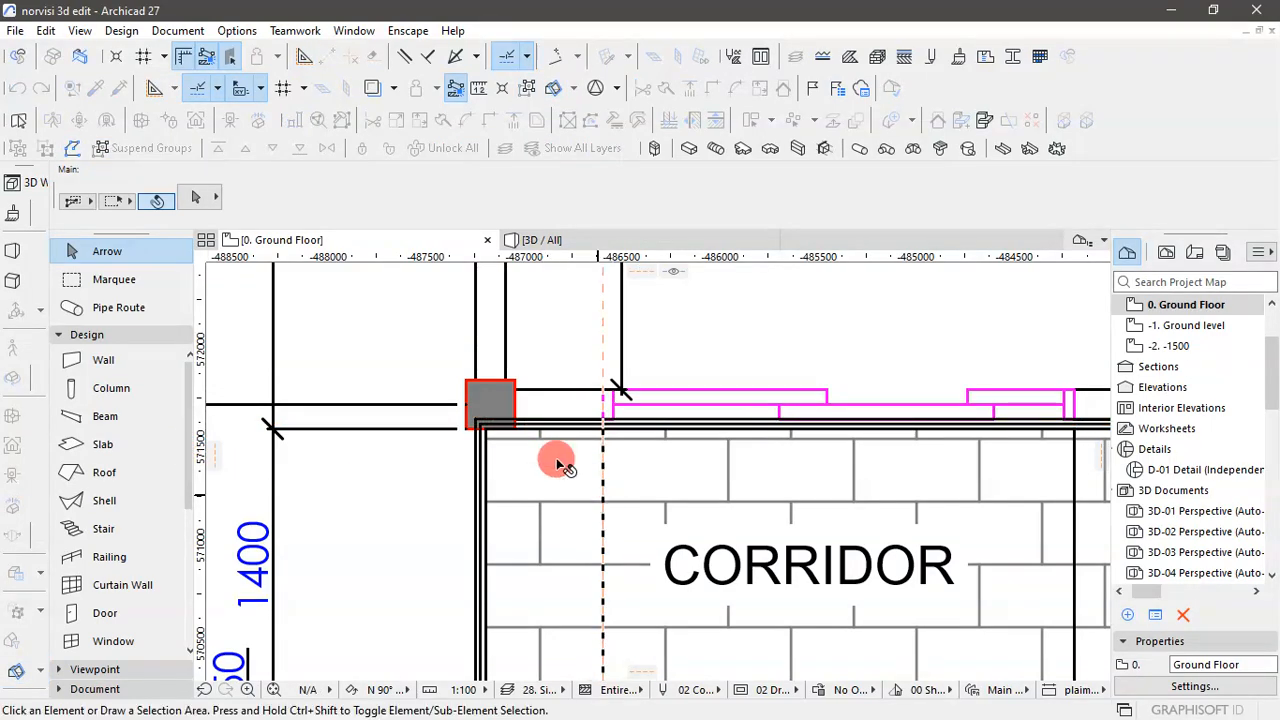
scroll(540, 408, "down", 5)
scroll(565, 405, "down", 7)
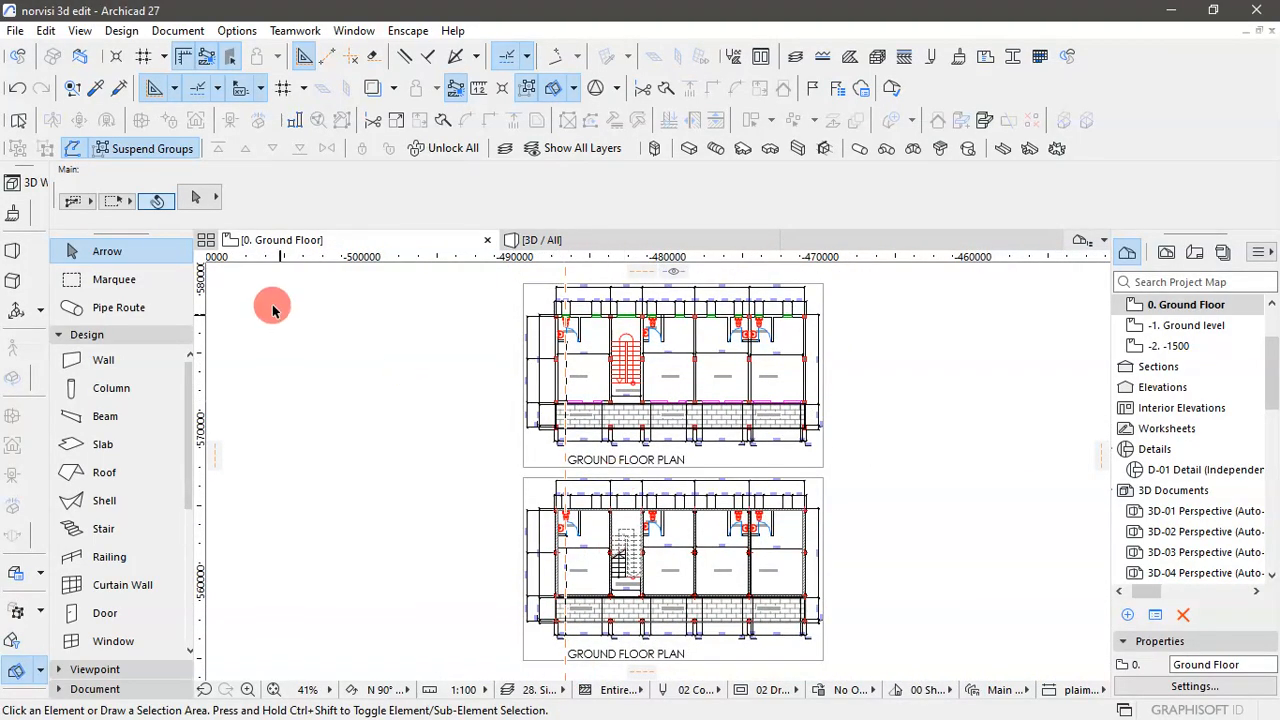
- Place a second vertical guide line on the Store 2 sliding door's outer right edge and check both lines on the lower plan
scroll(654, 334, "up", 4)
scroll(745, 463, "up", 5)
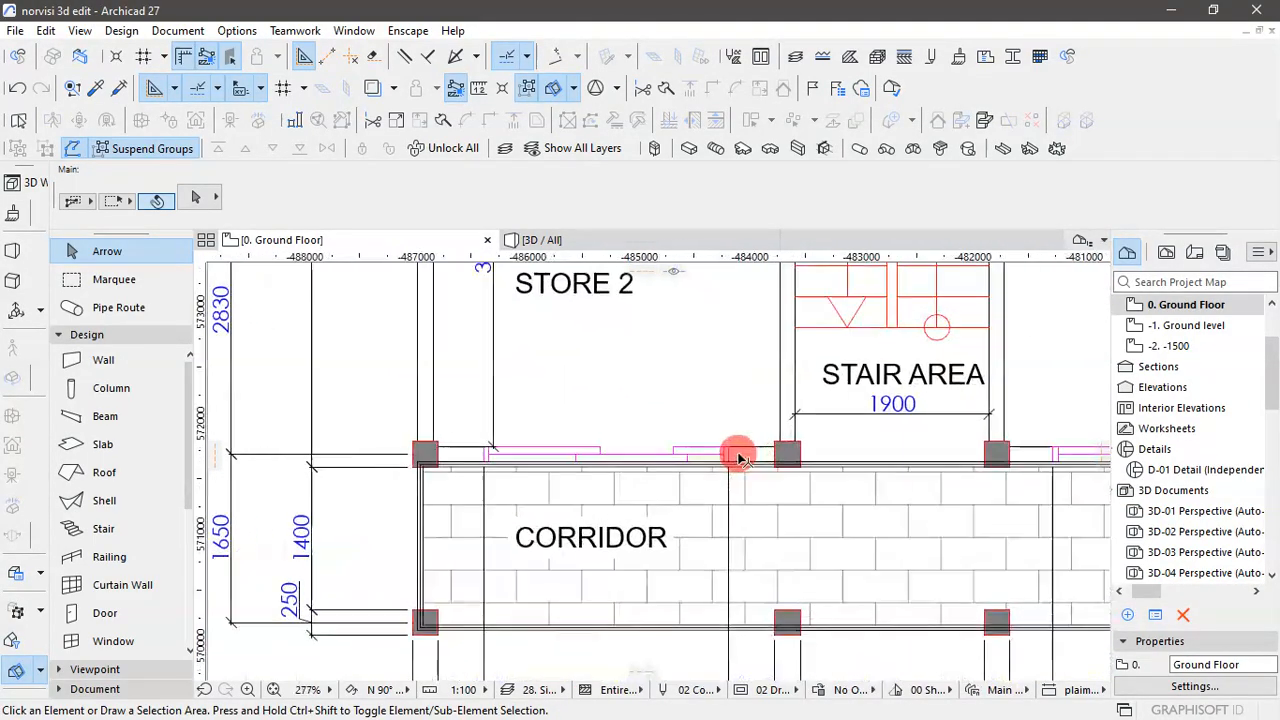
scroll(740, 457, "up", 2)
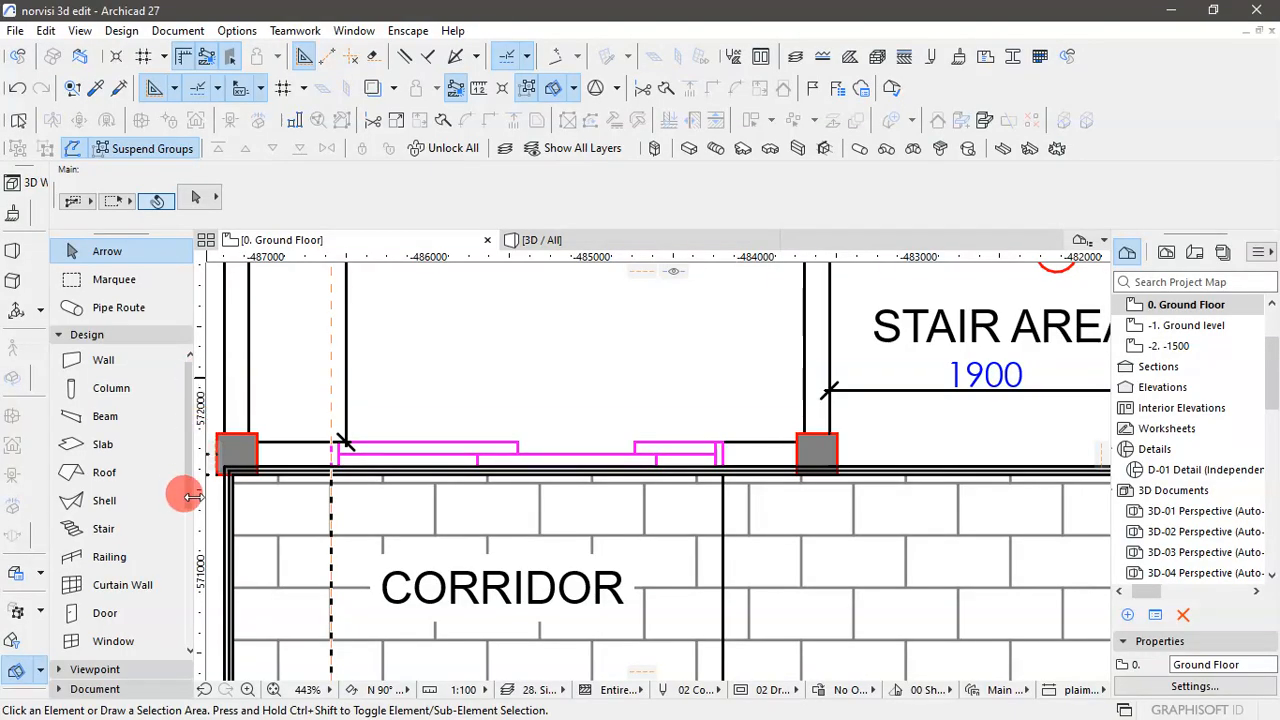
left_click_drag(192, 497, 822, 495)
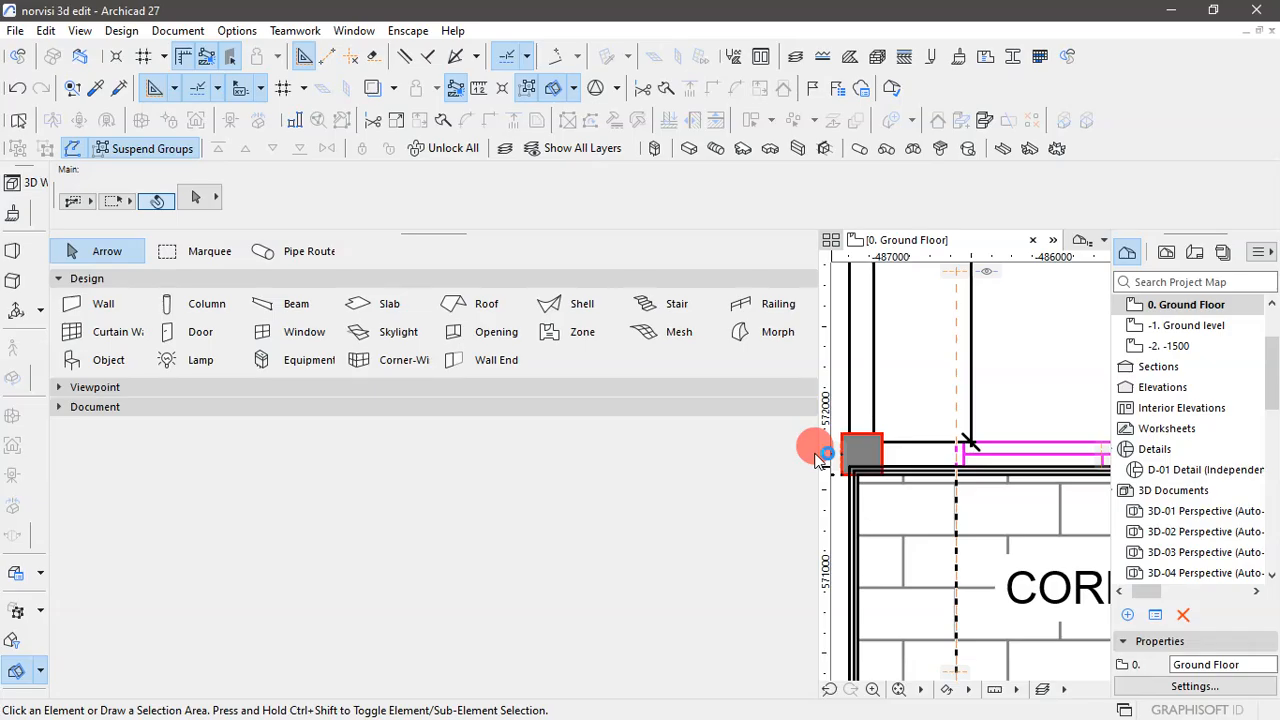
left_click_drag(810, 459, 230, 460)
scroll(480, 449, "down", 6)
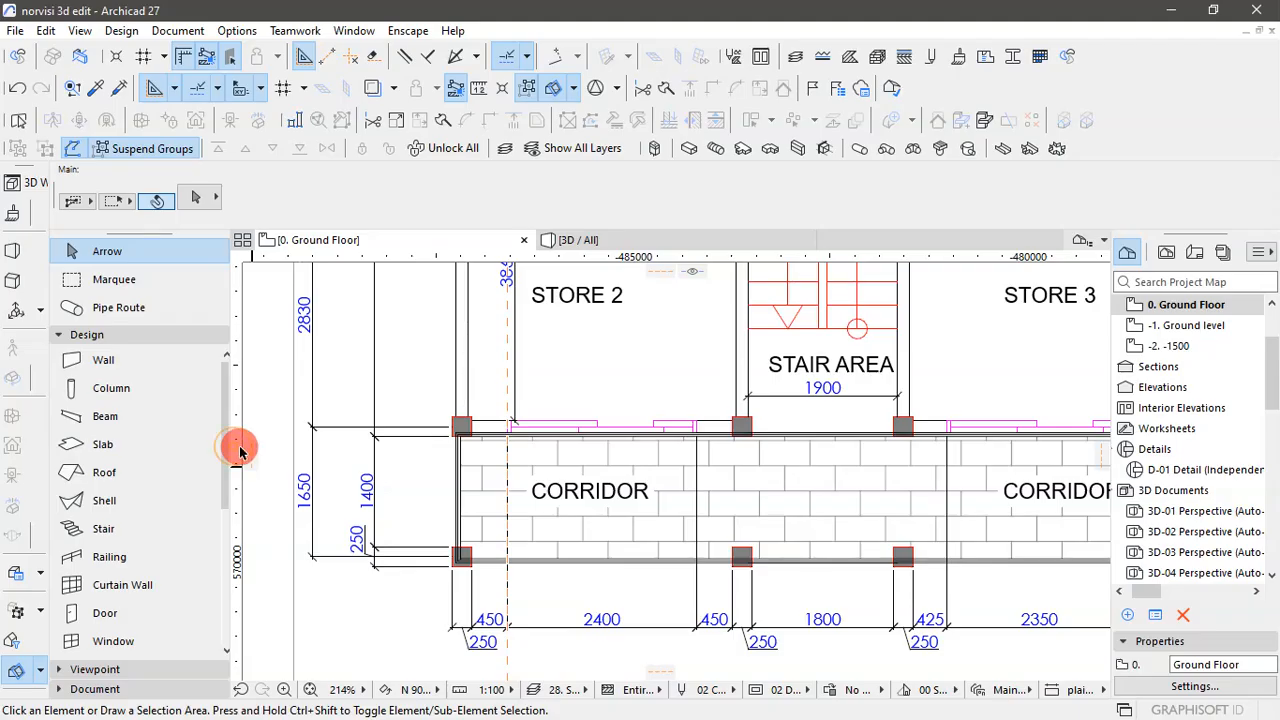
left_click_drag(240, 452, 605, 456)
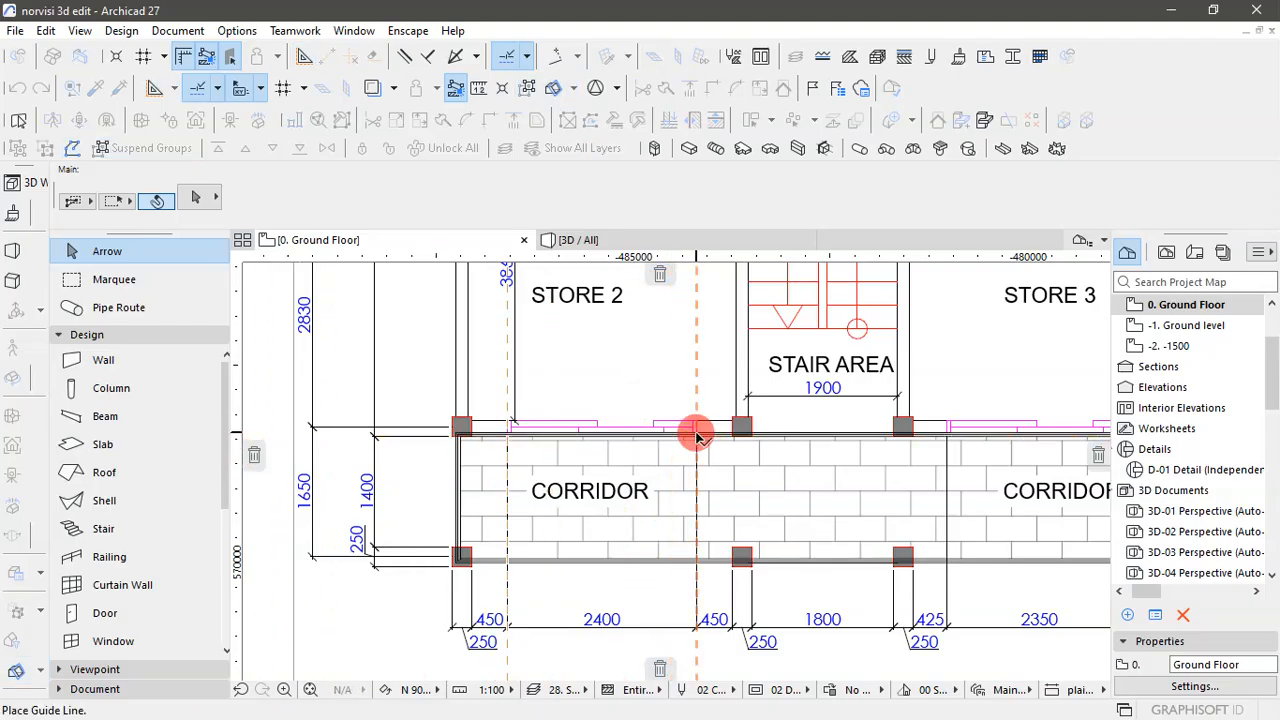
scroll(697, 432, "up", 7)
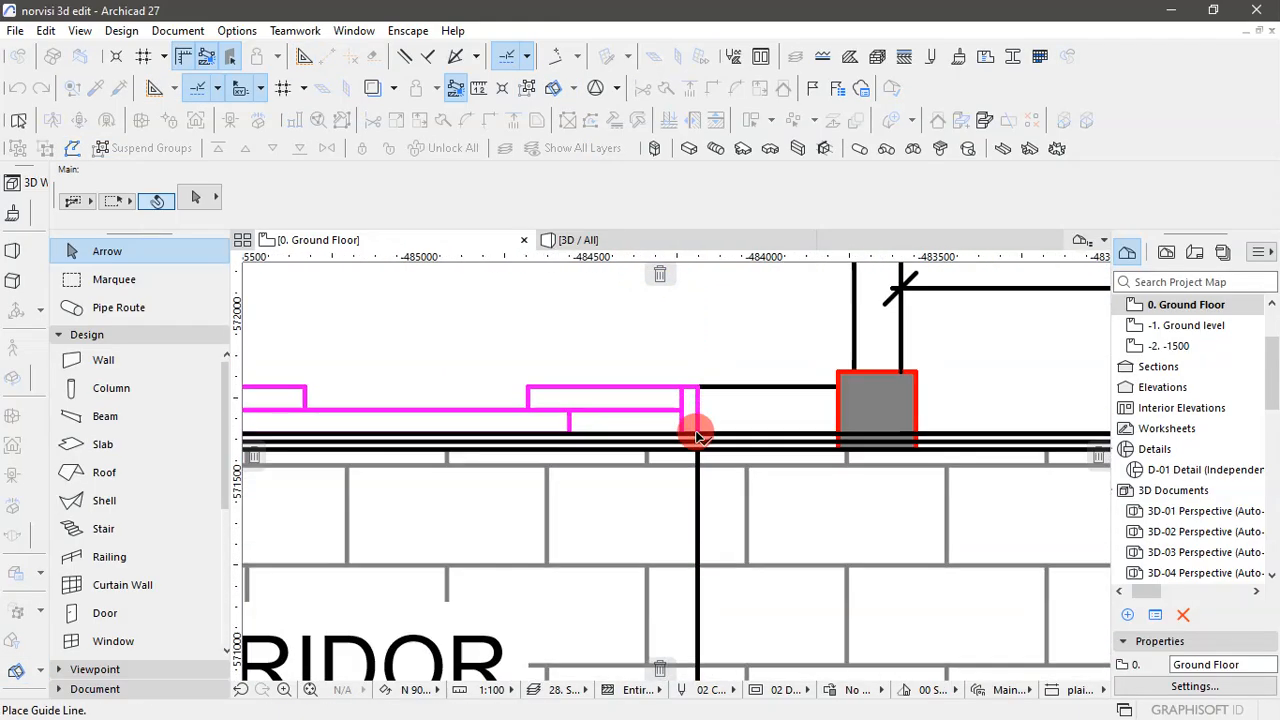
left_click(697, 374)
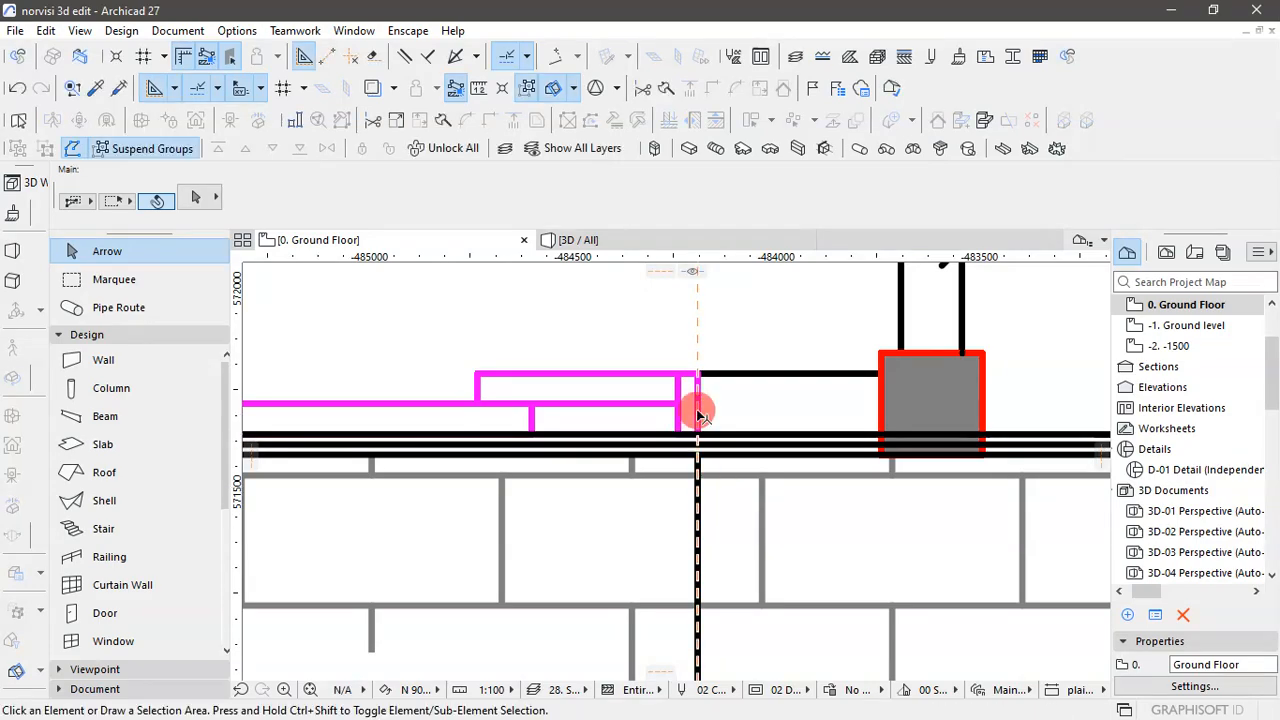
scroll(703, 408, "down", 8)
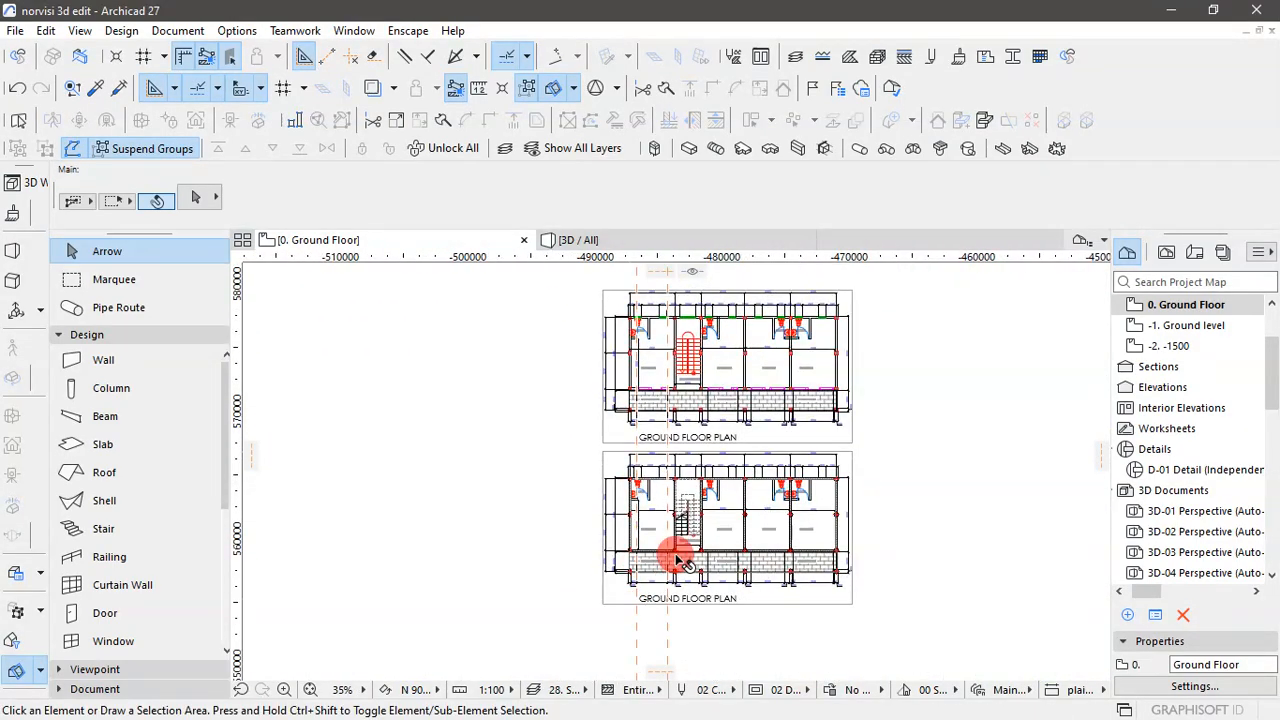
scroll(634, 543, "up", 8)
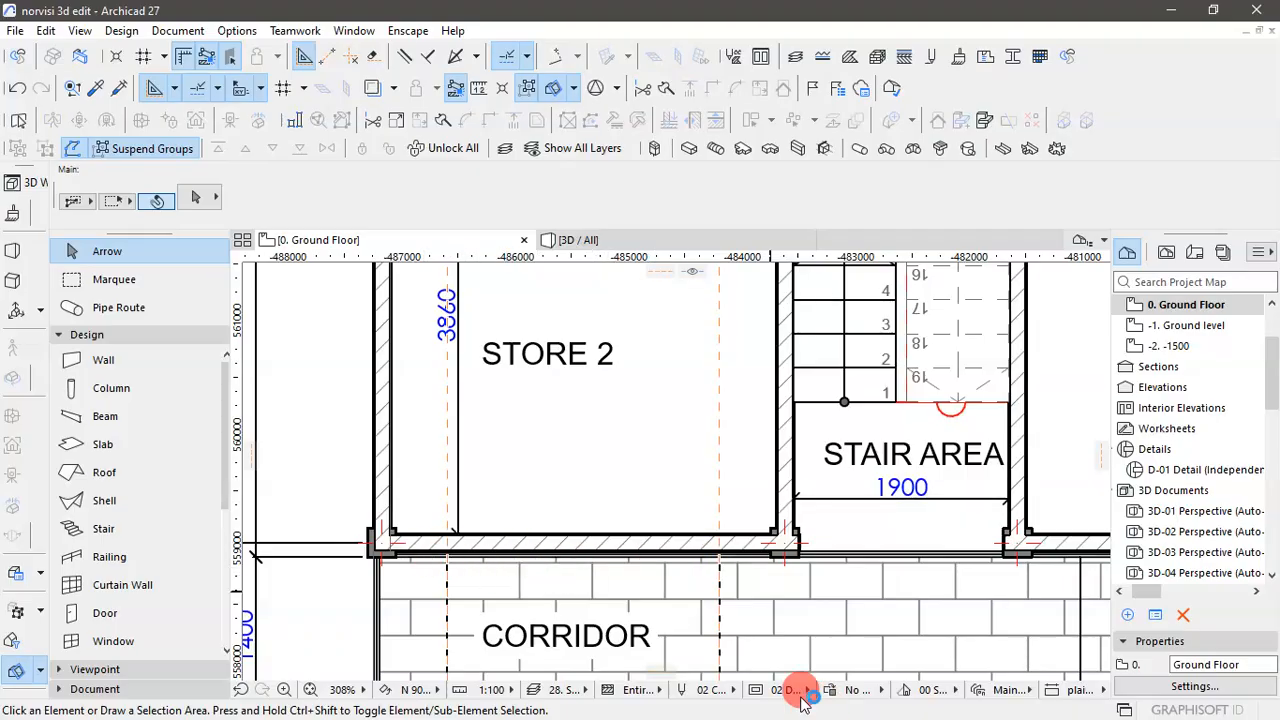
key("super")
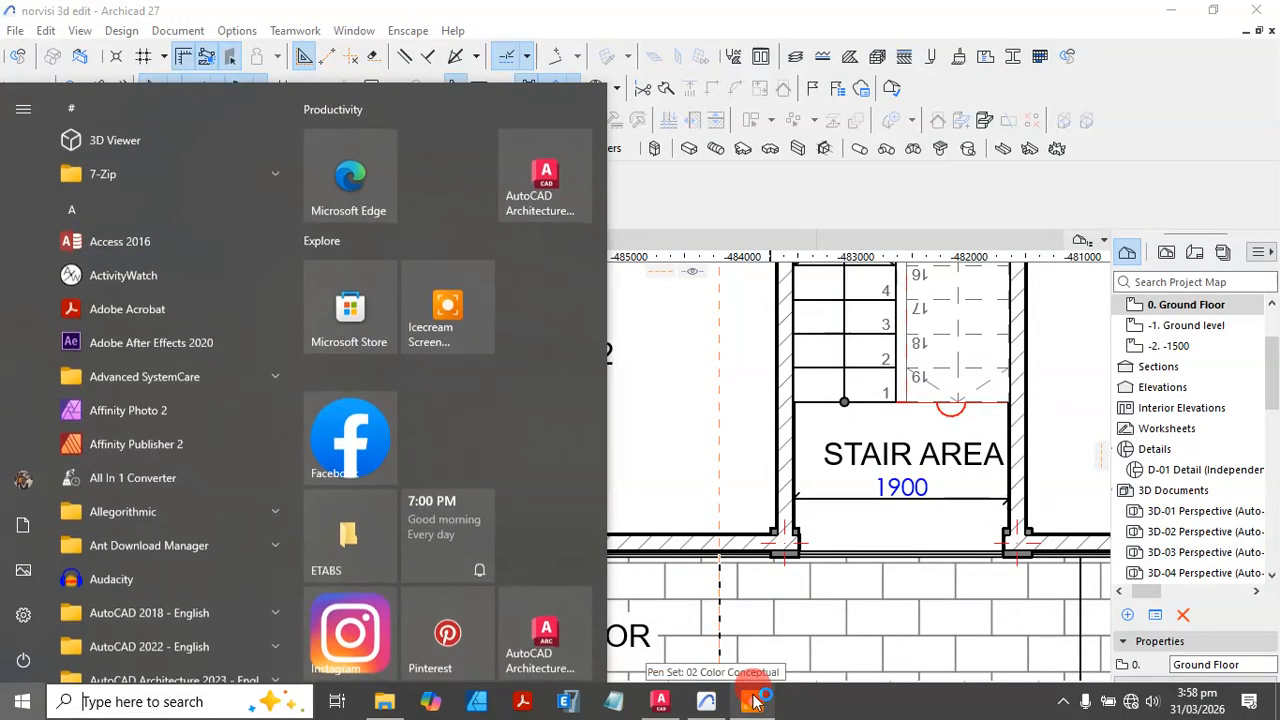
left_click(760, 704)
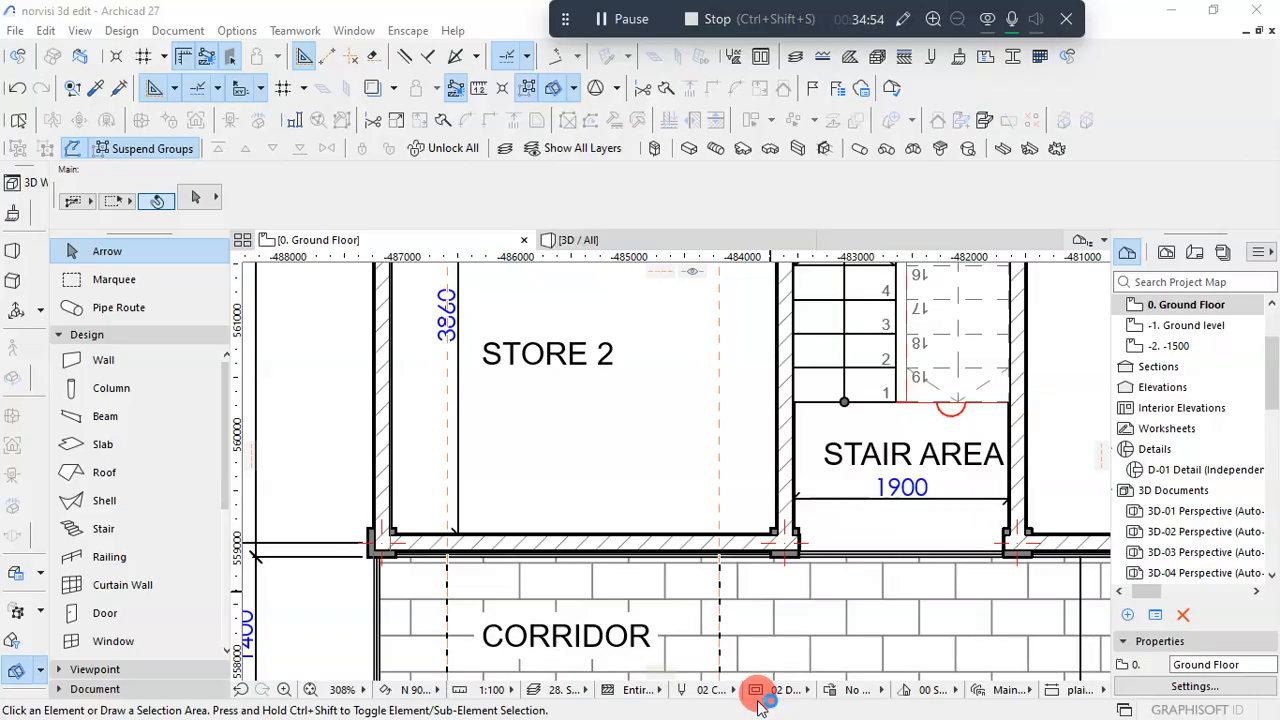
- Activate the Door tool and open its default settings
scroll(693, 525, "down", 3)
scroll(700, 548, "up", 2)
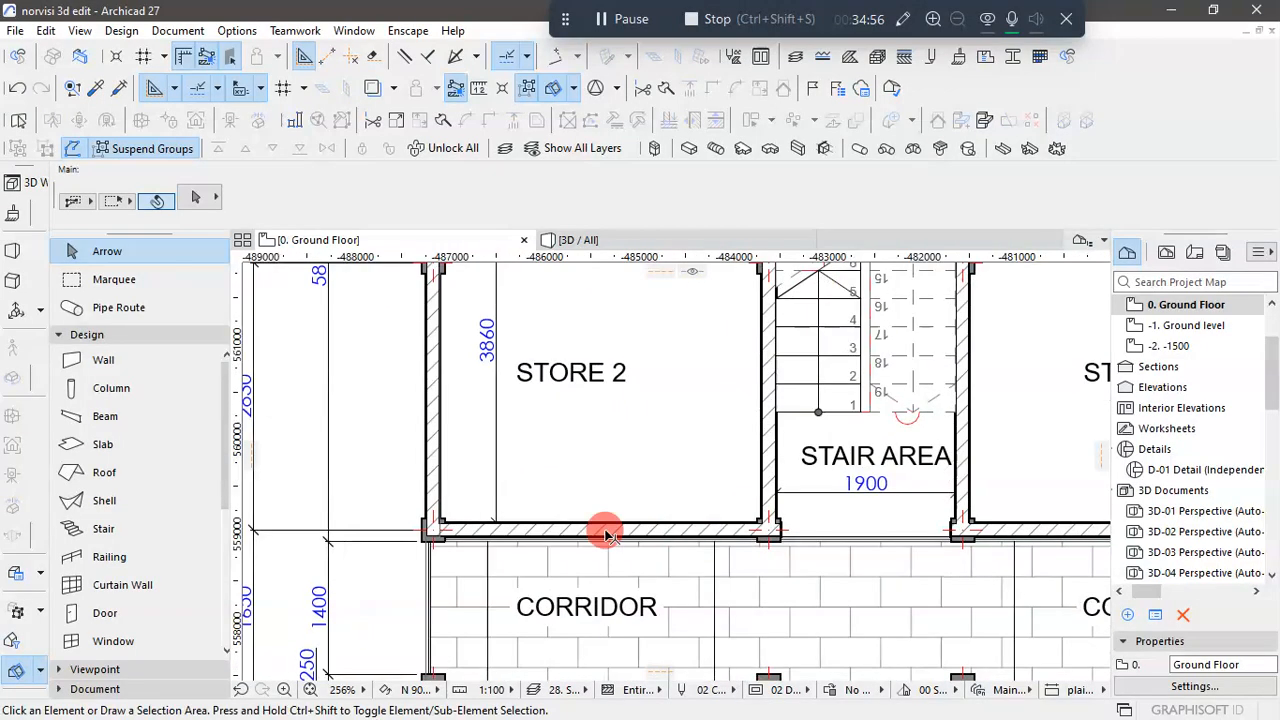
scroll(700, 545, "up", 2)
scroll(700, 548, "down", 6)
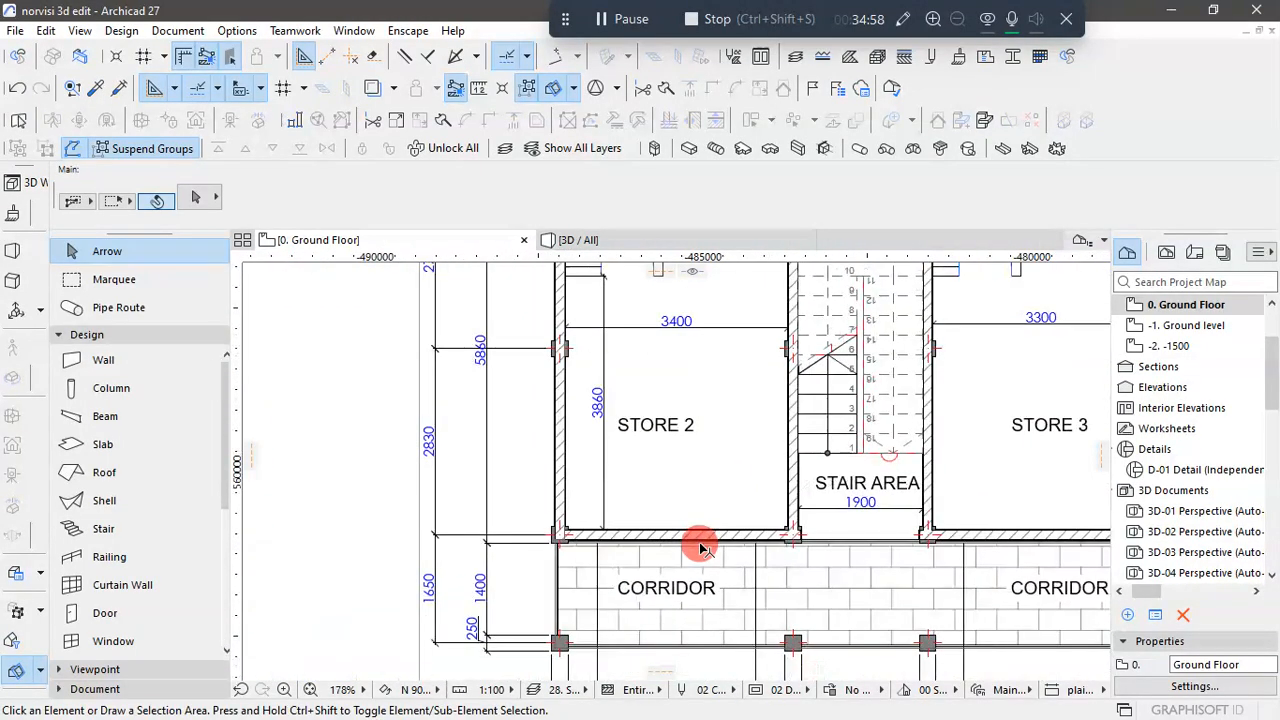
left_click(103, 612)
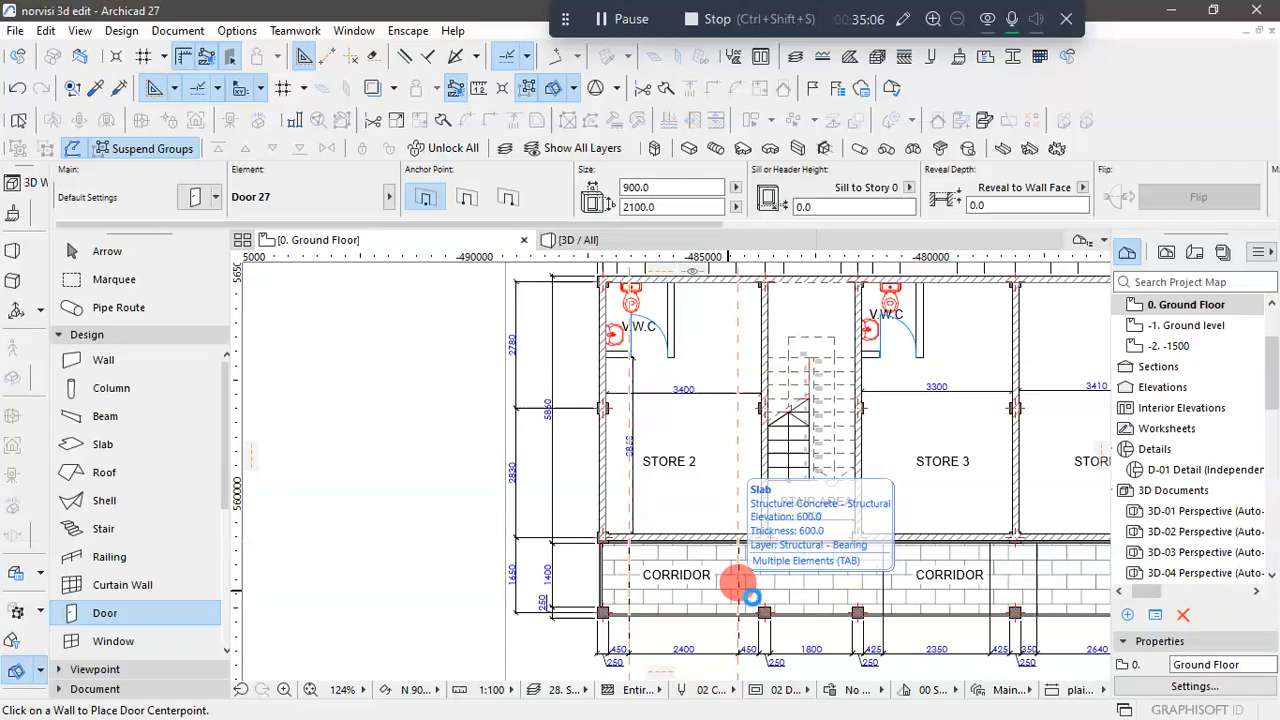
key("ctrl+t")
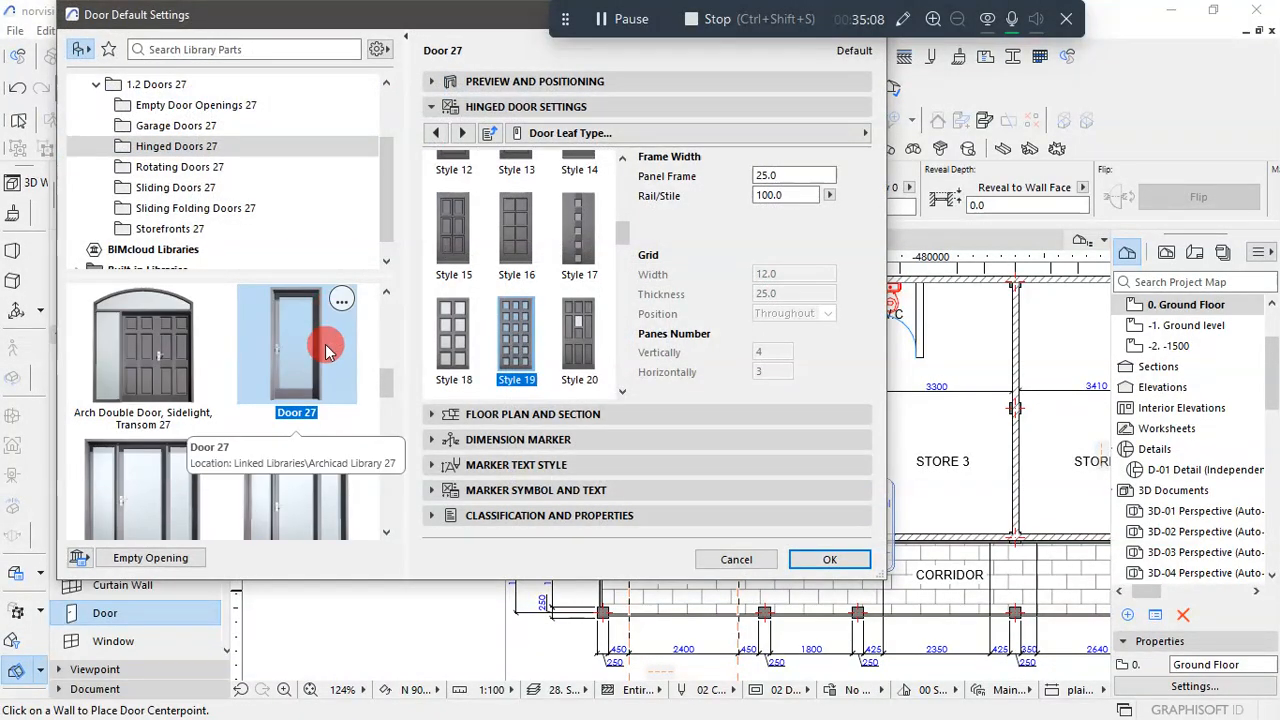
- Look through the Sliding Doors 27 library for a door suited to Store 2, and close the door settings without choosing one
left_click(170, 188)
scroll(278, 372, "down", 2)
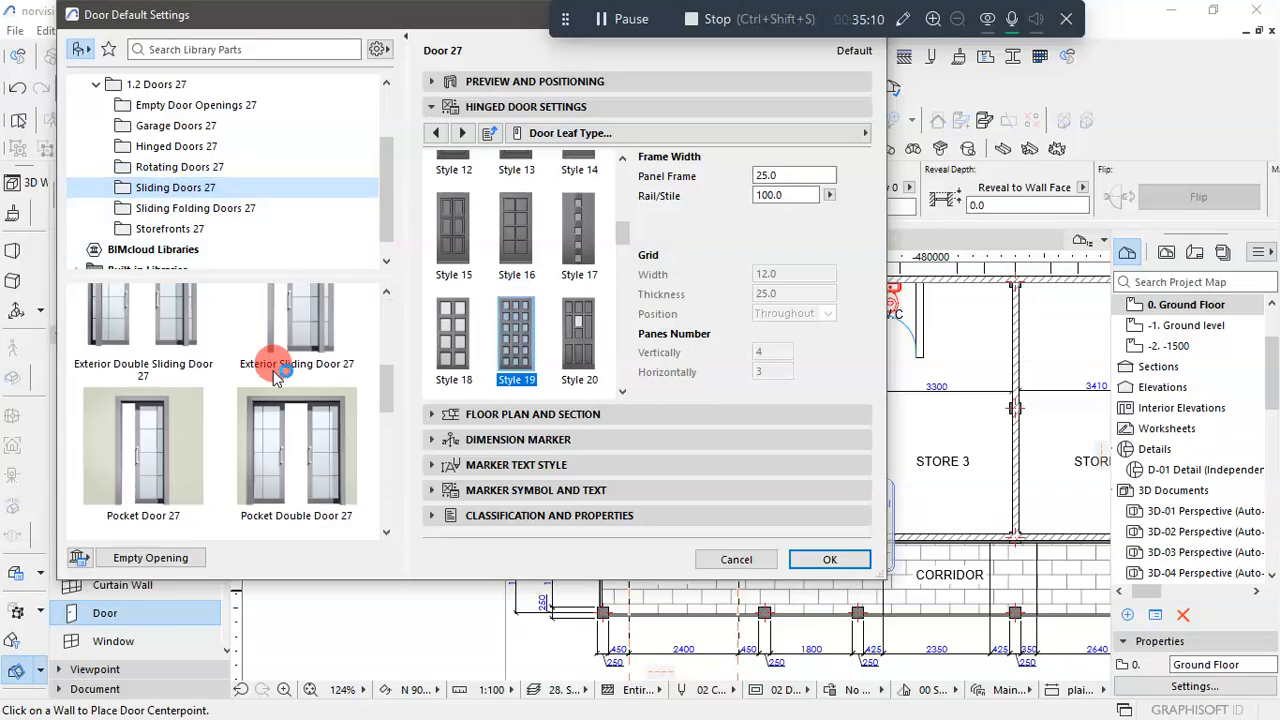
scroll(278, 372, "down", 4)
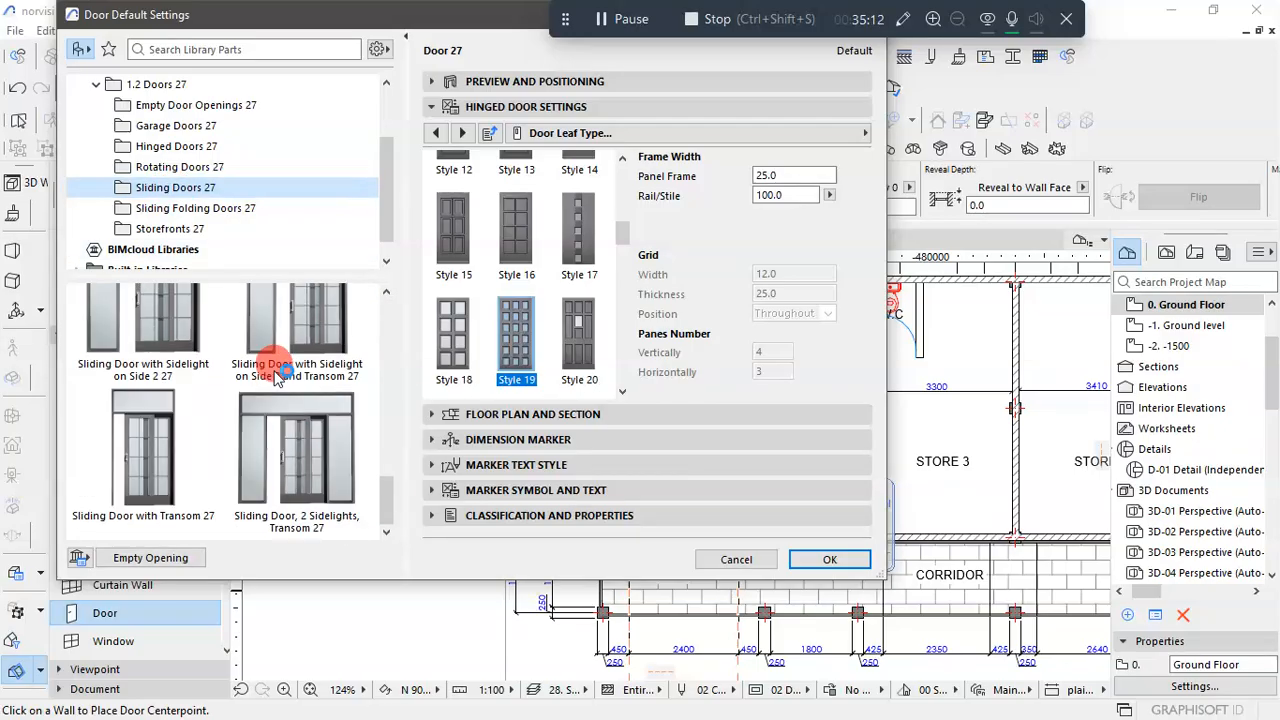
scroll(278, 372, "up", 8)
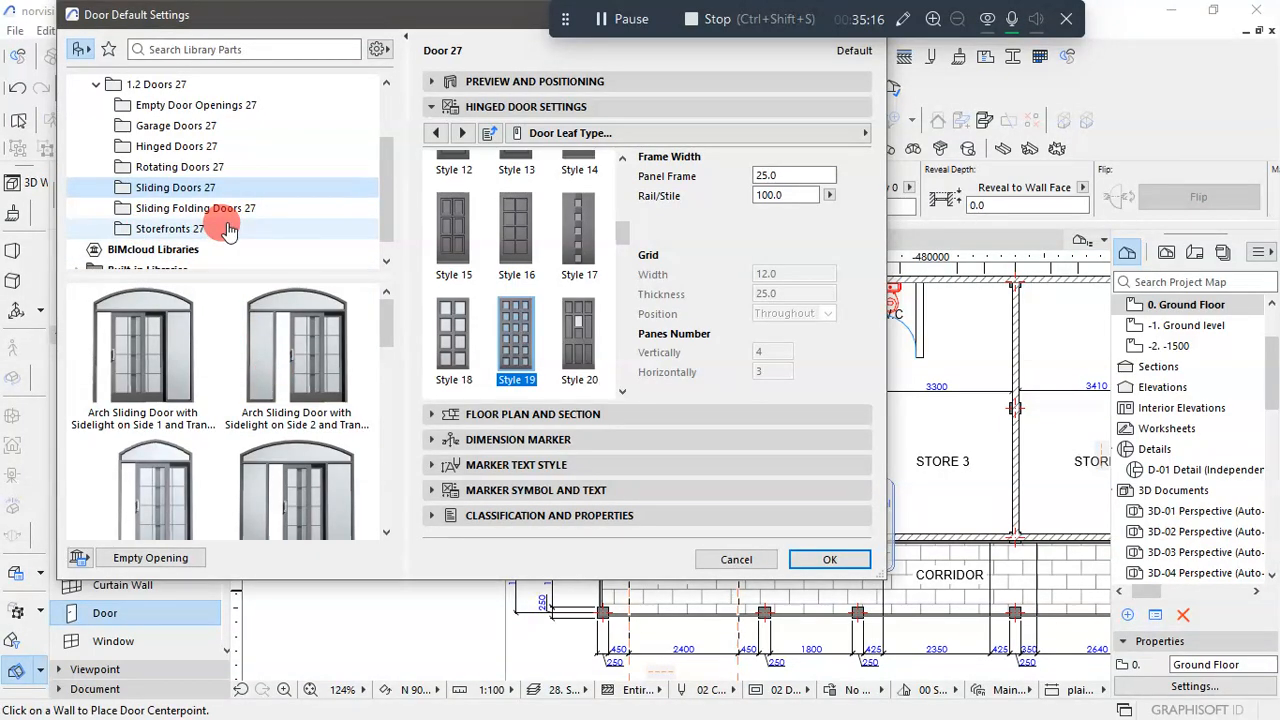
scroll(300, 340, "down", 2)
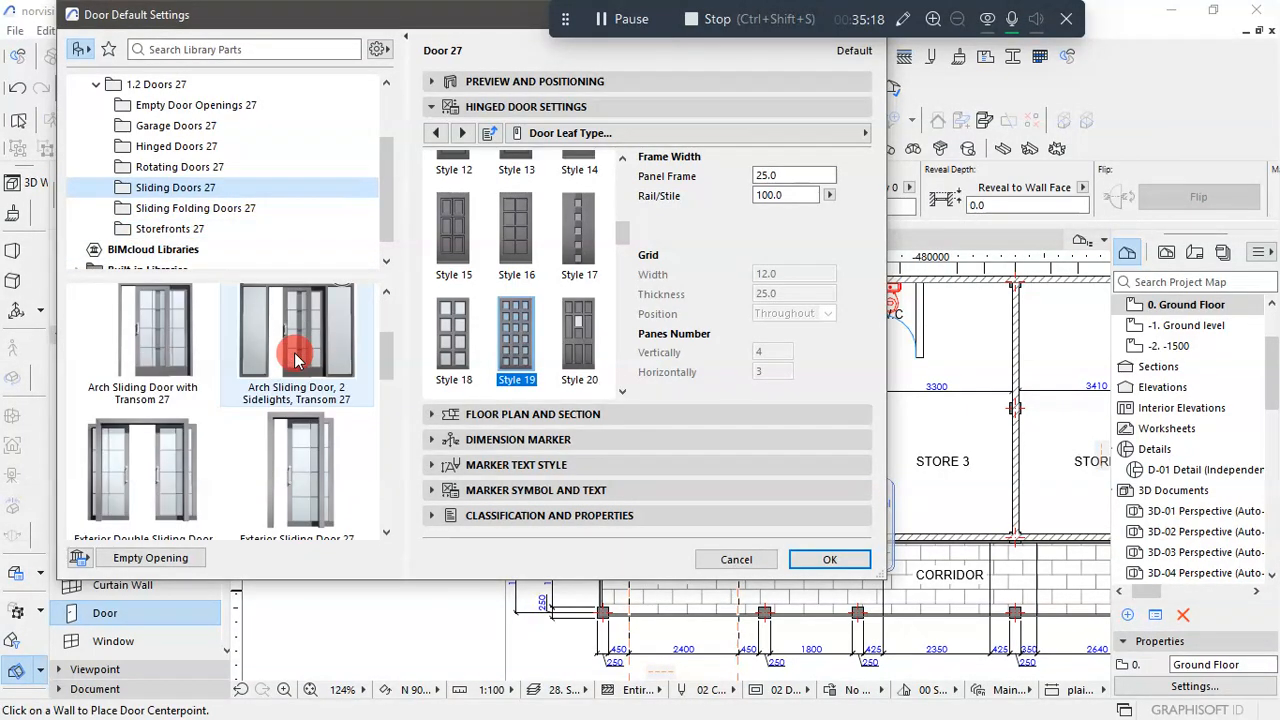
scroll(296, 360, "down", 4)
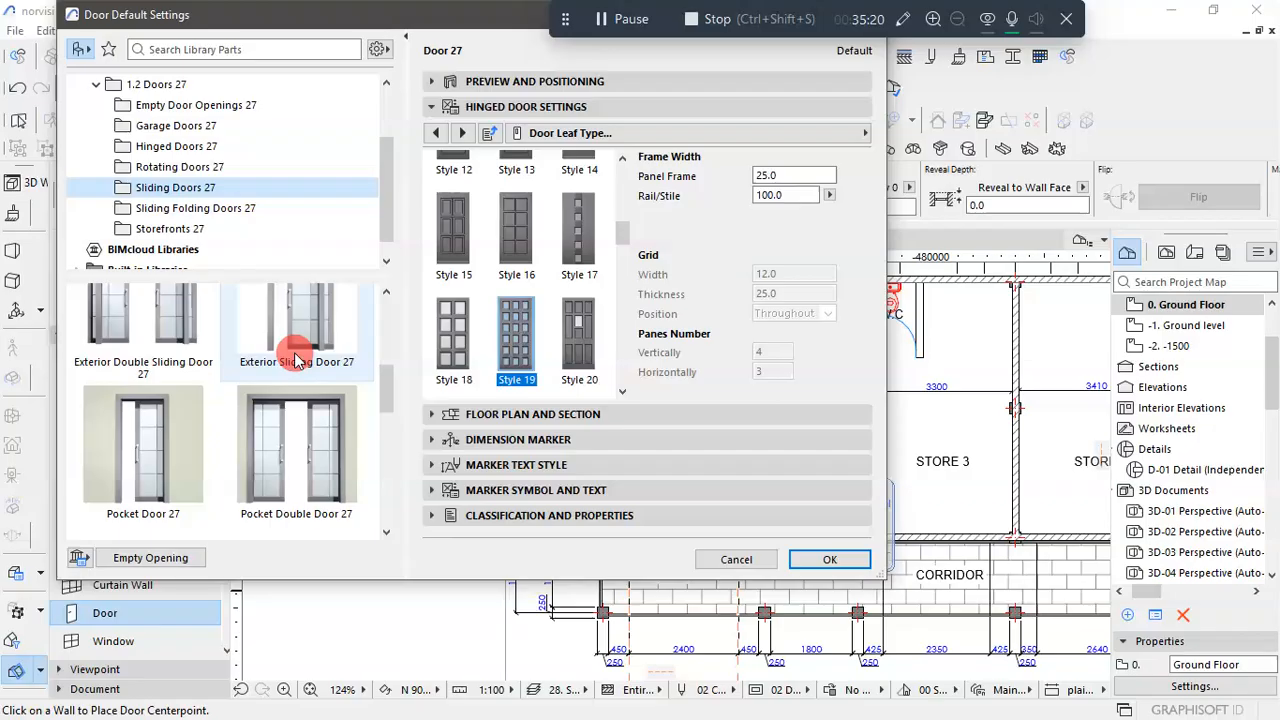
scroll(296, 360, "down", 3)
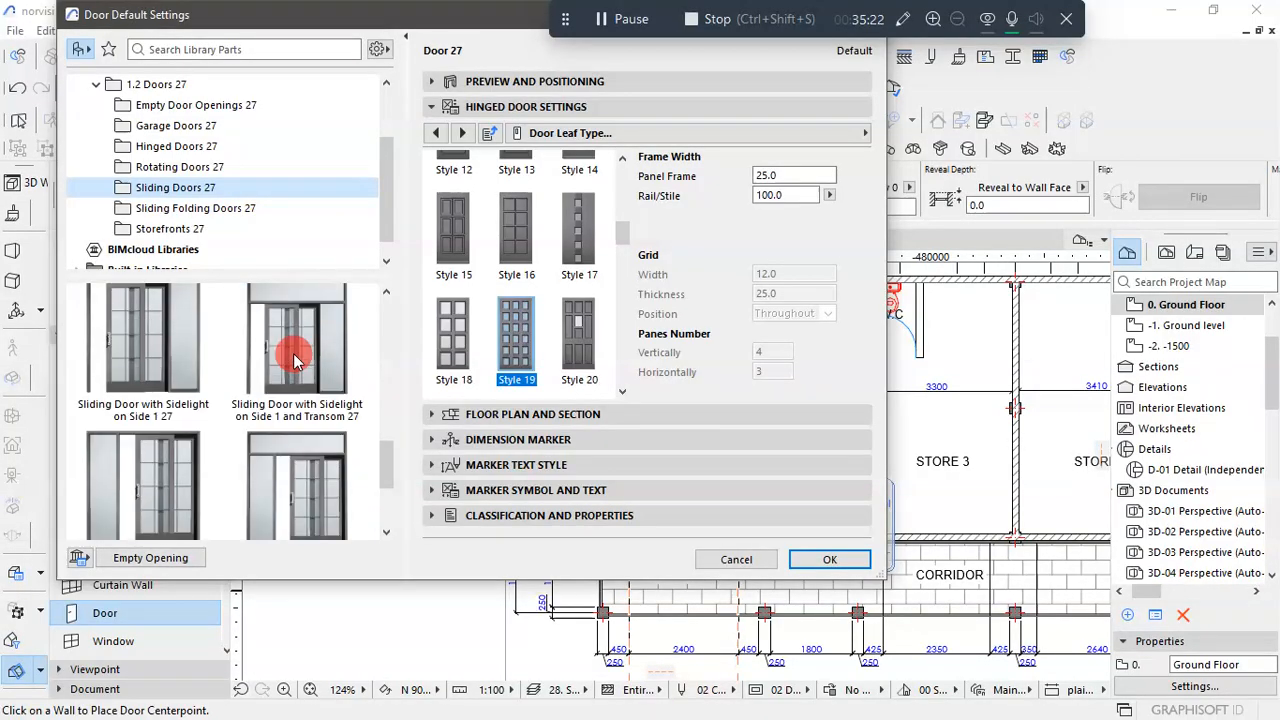
scroll(245, 185, "up", 2)
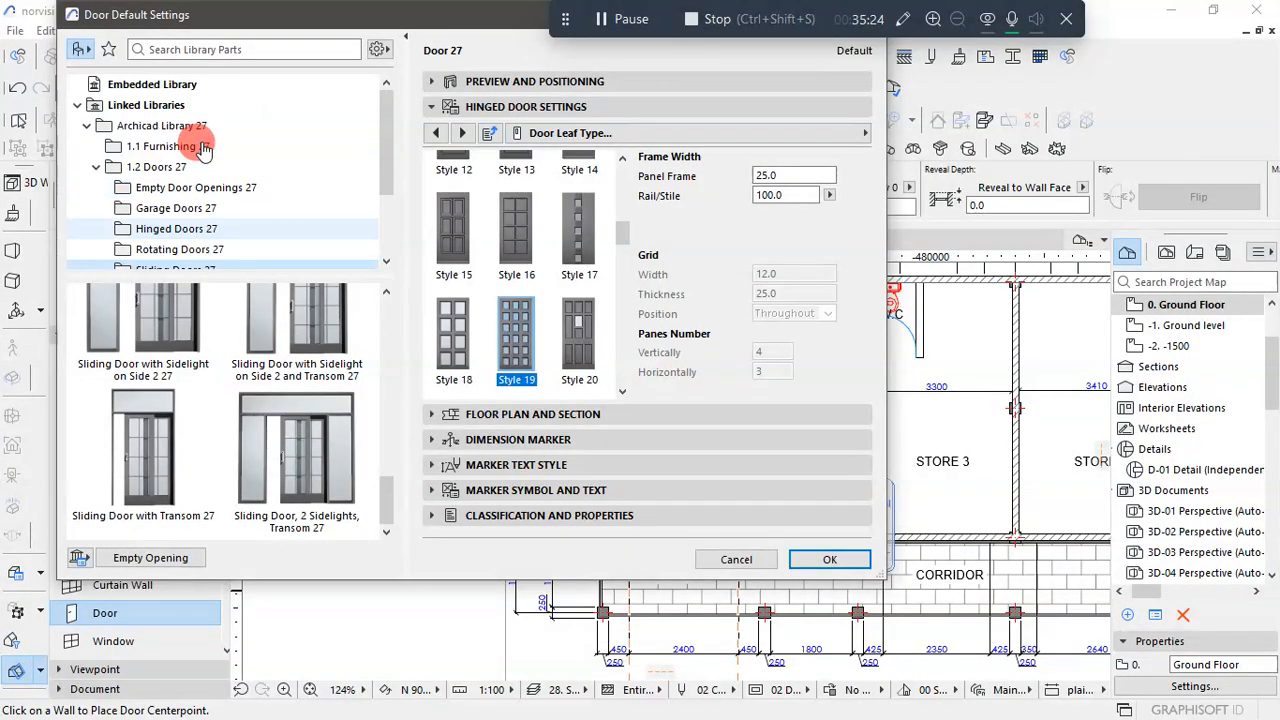
scroll(248, 177, "down", 3)
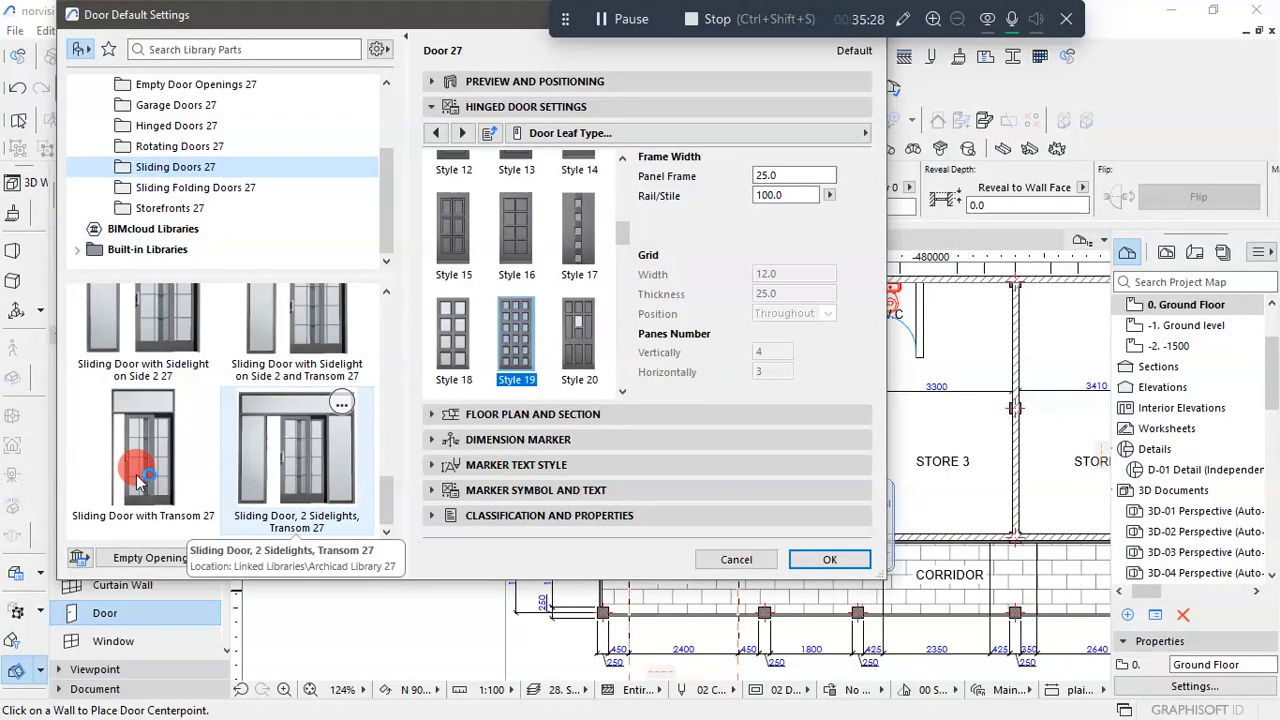
scroll(200, 475, "up", 2)
scroll(205, 476, "up", 3)
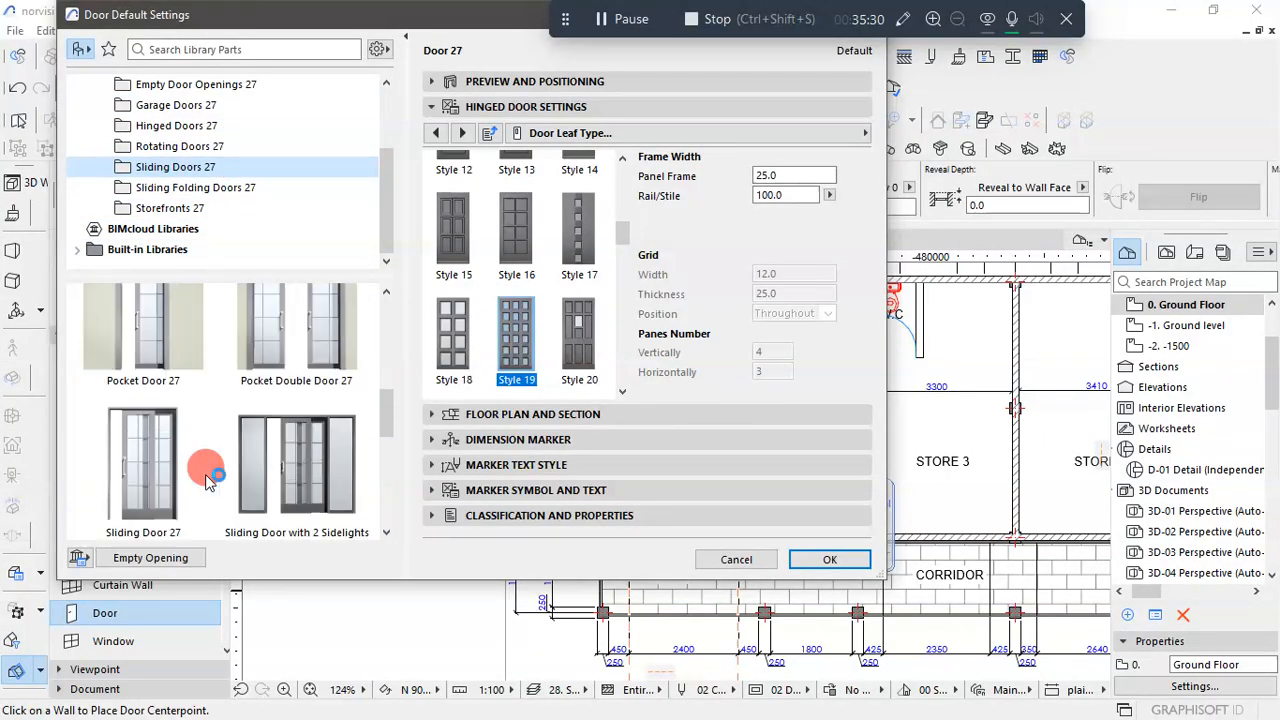
scroll(278, 458, "up", 3)
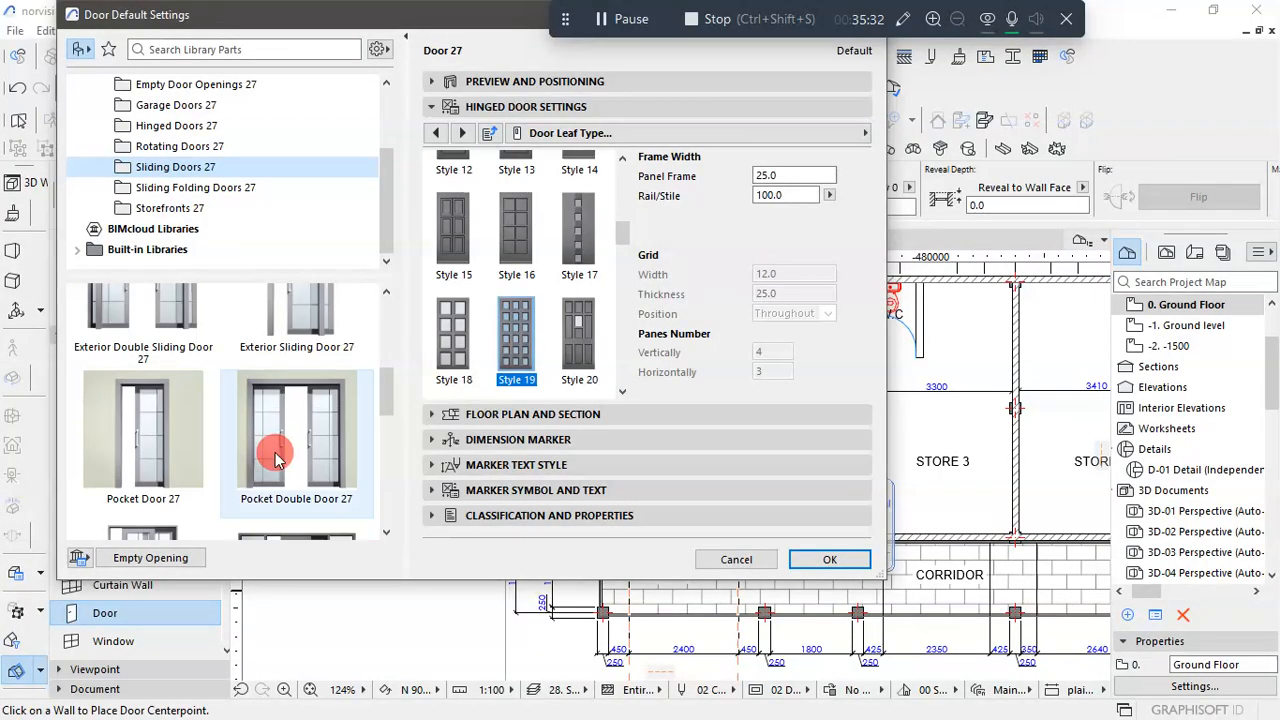
scroll(298, 408, "up", 2)
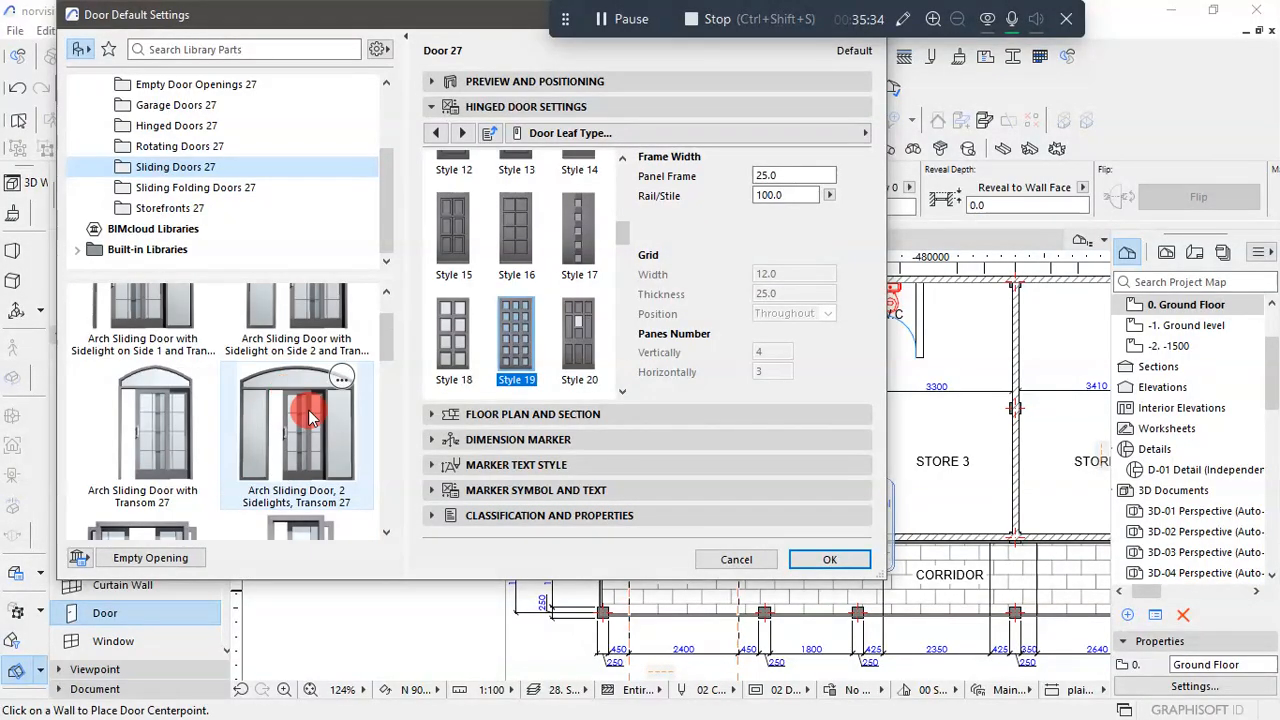
scroll(265, 370, "up", 1)
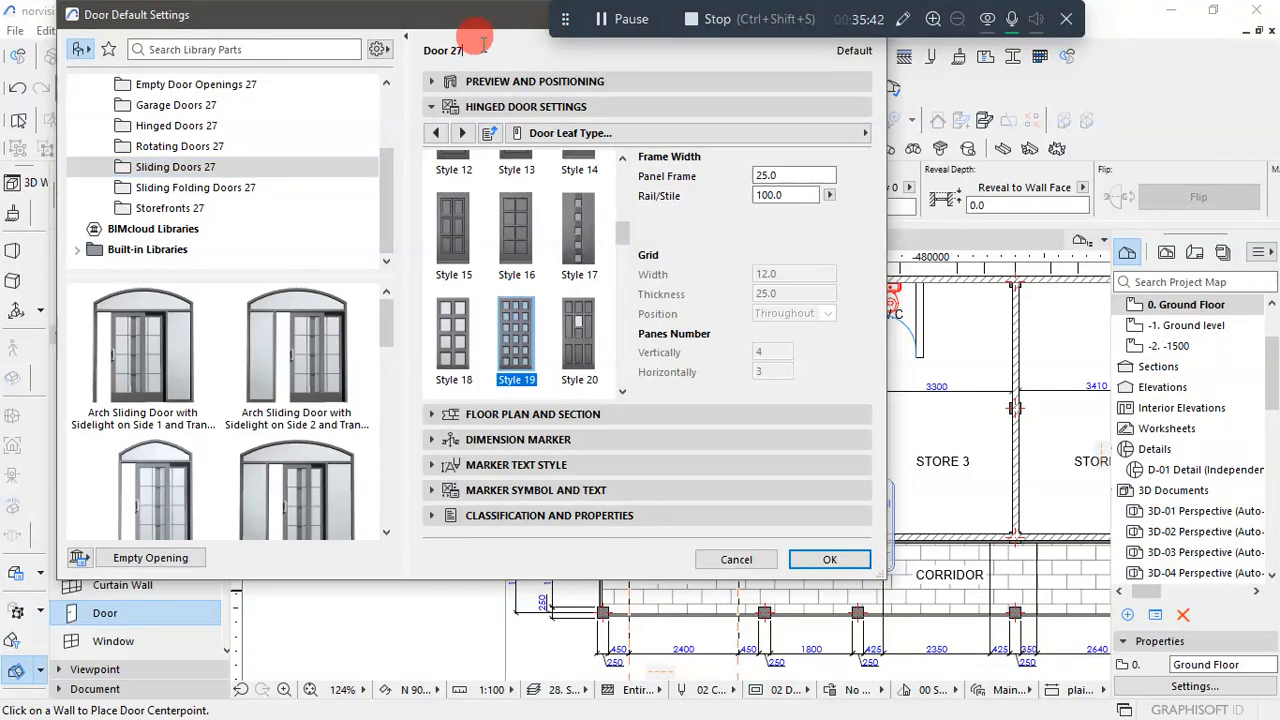
left_click_drag(418, 20, 400, 170)
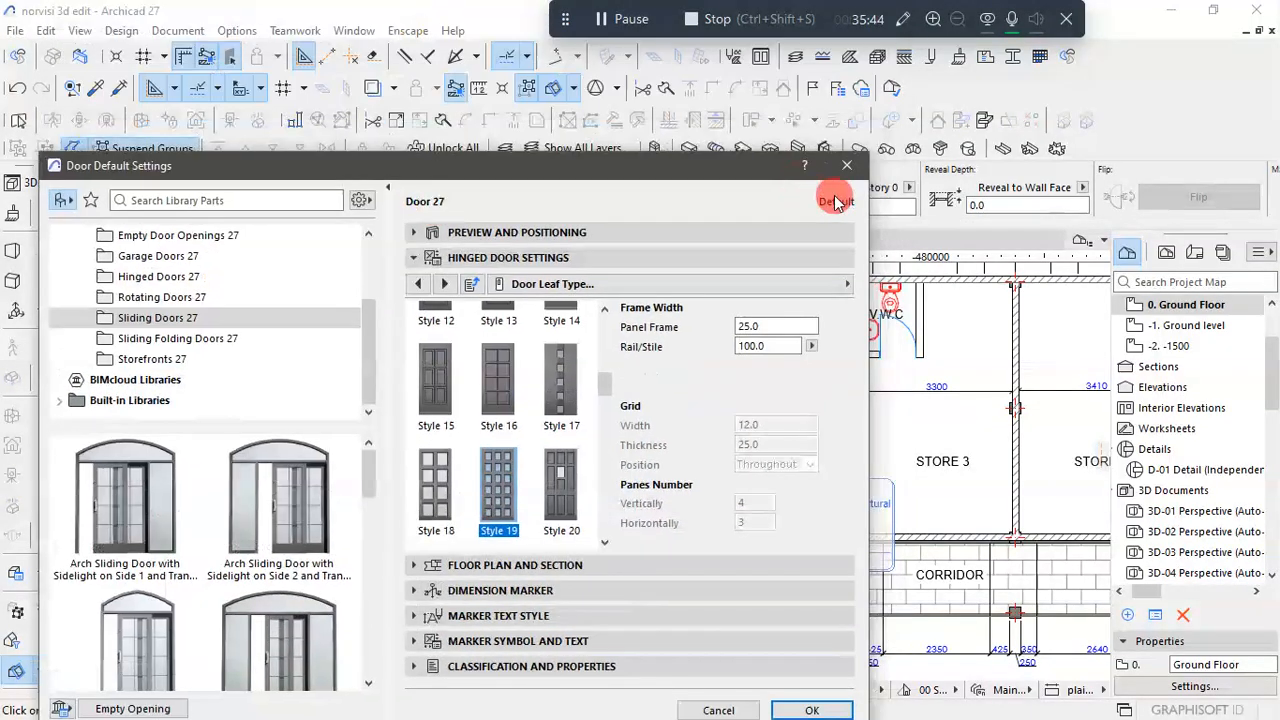
left_click(849, 170)
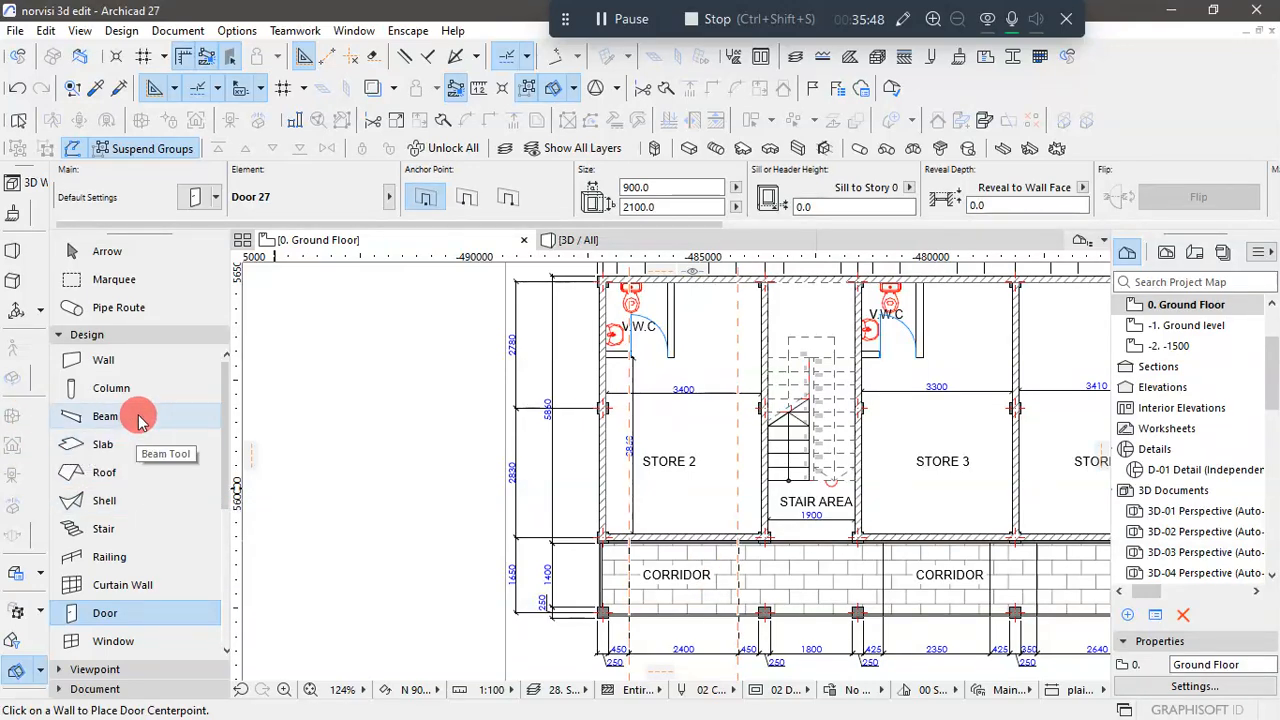
- Open the Window tool's default settings, select 3-Sash Sliding Window 27 and expand its size and positioning settings
scroll(108, 530, "down", 3)
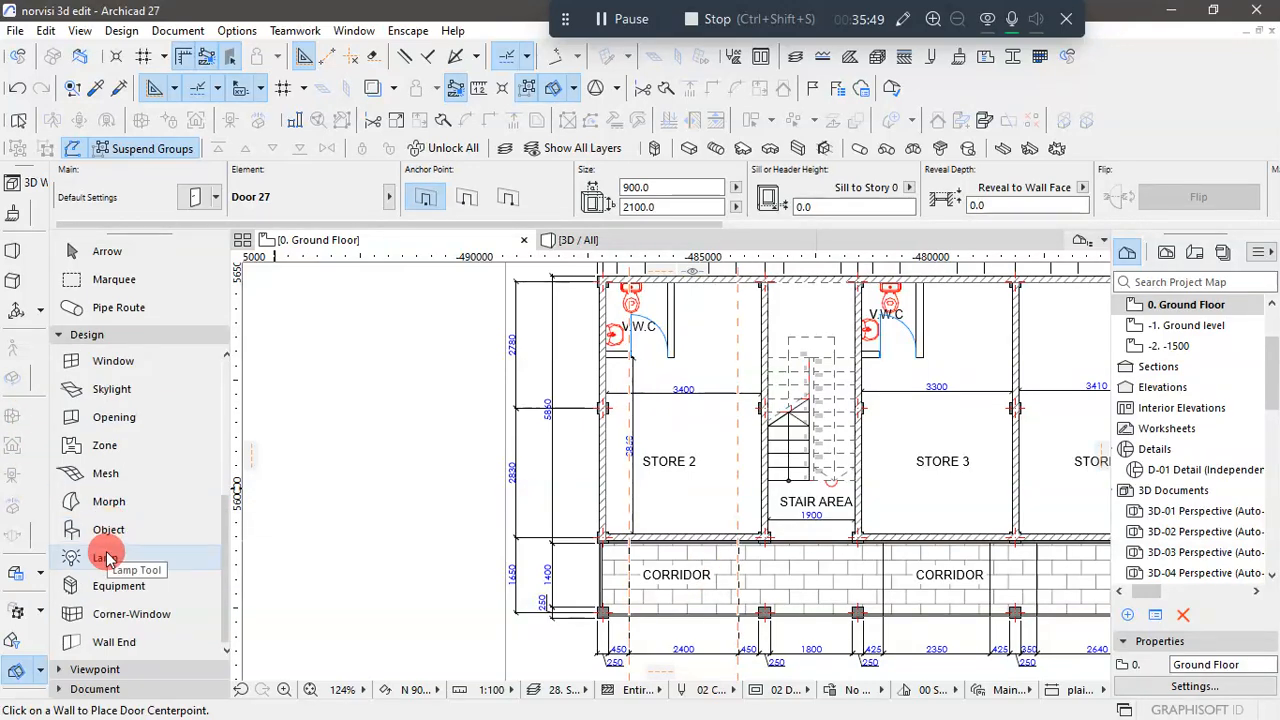
left_click(150, 370)
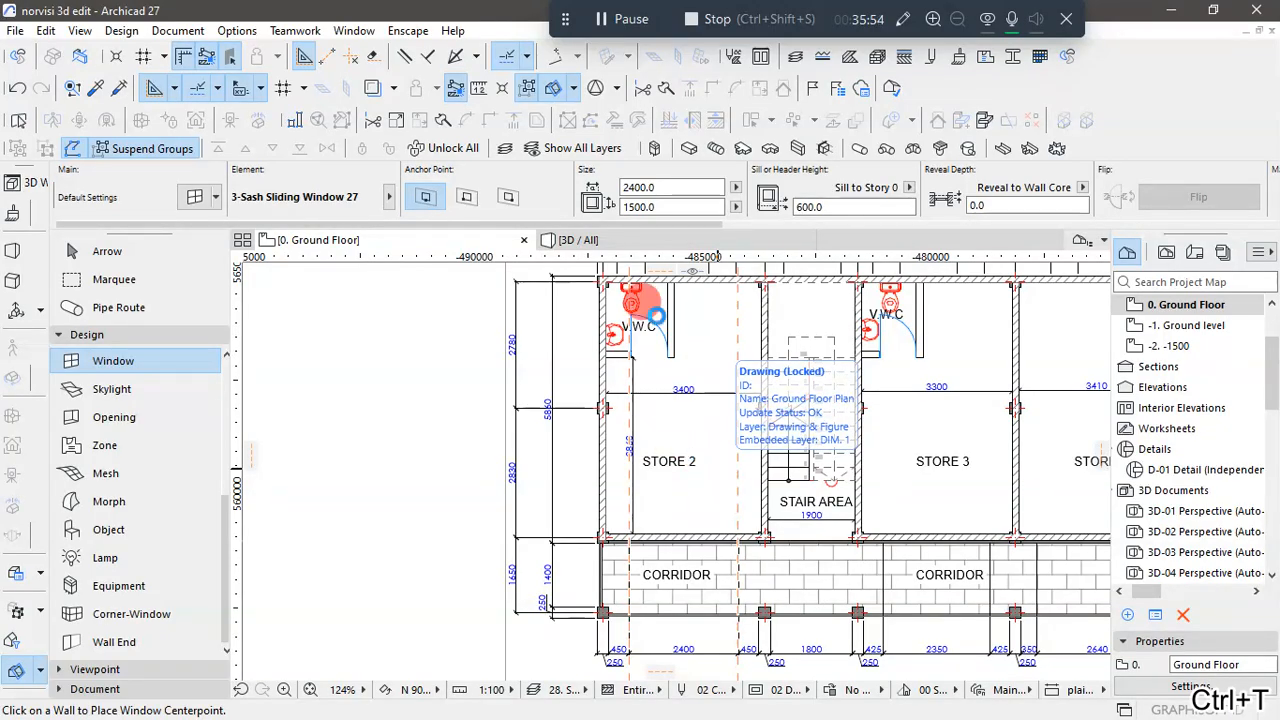
key("ctrl+t")
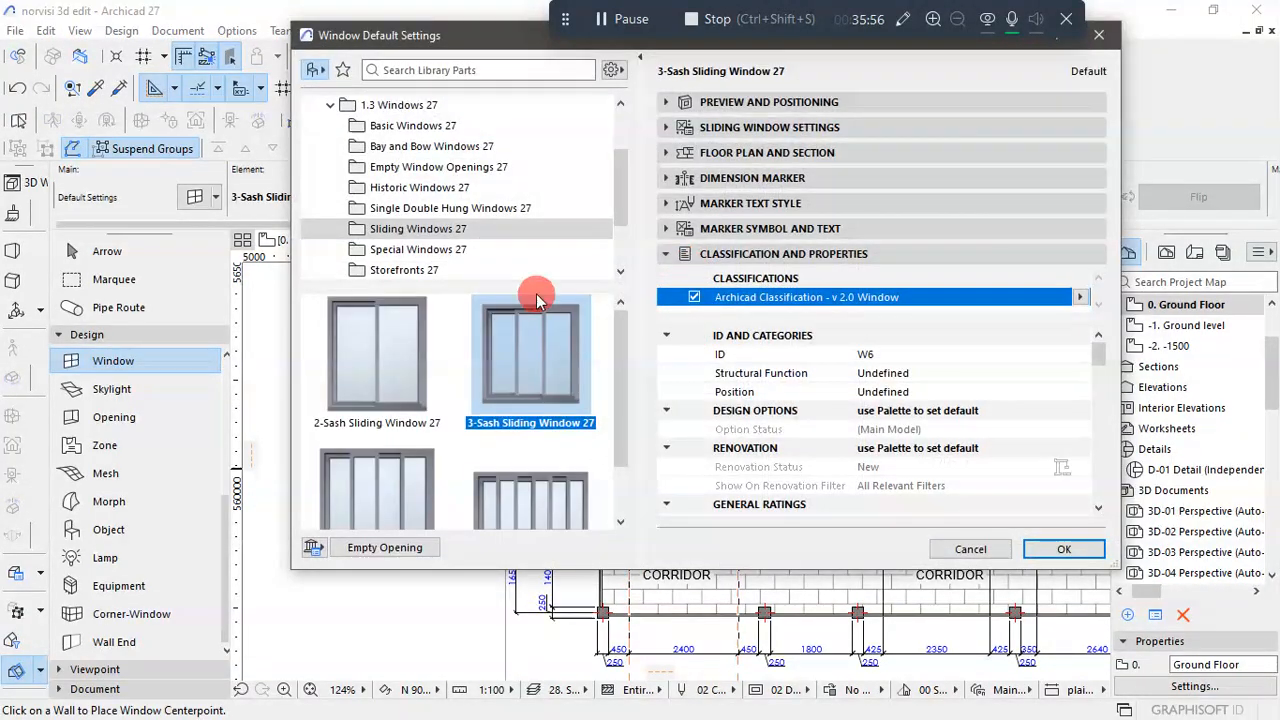
scroll(552, 410, "down", 1)
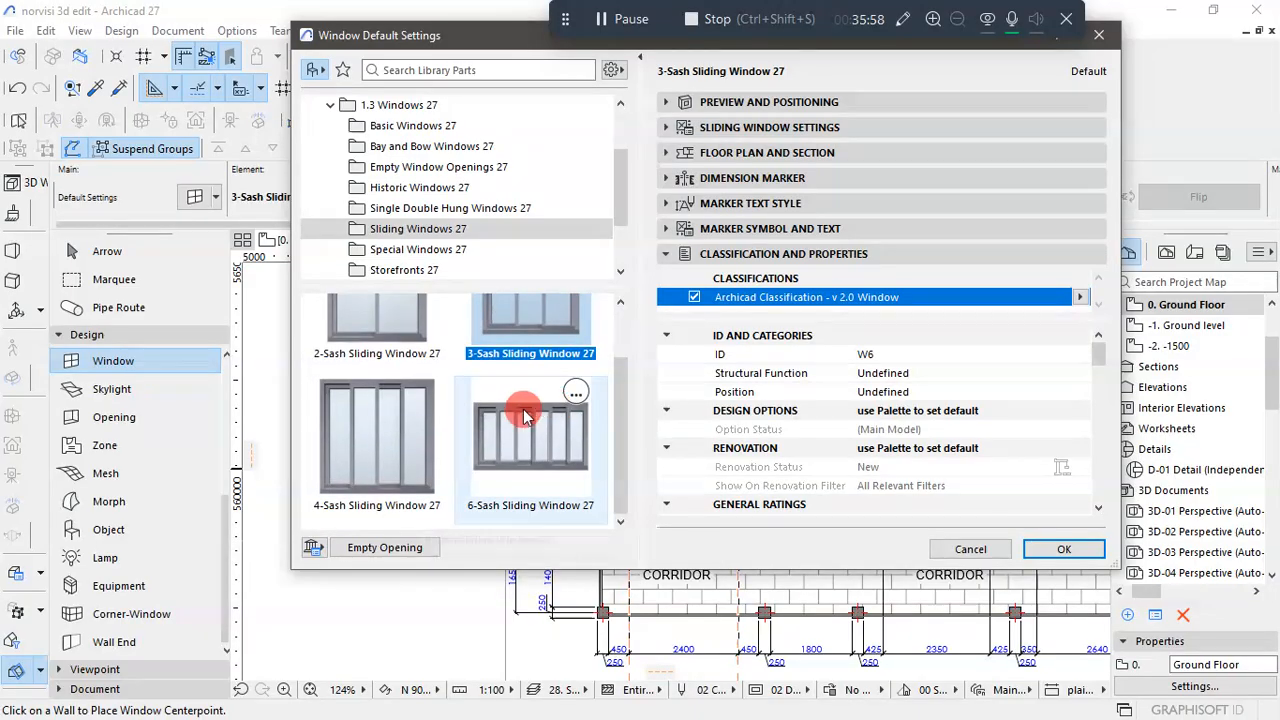
scroll(525, 430, "up", 1)
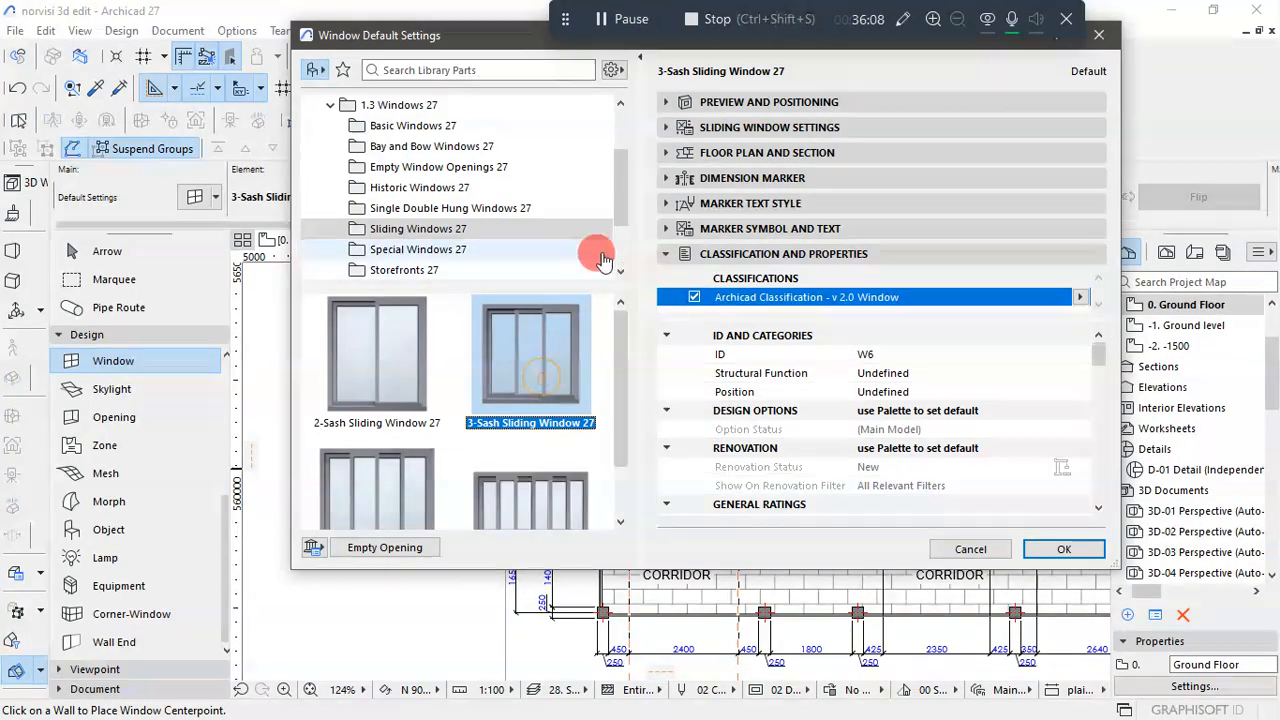
left_click(665, 102)
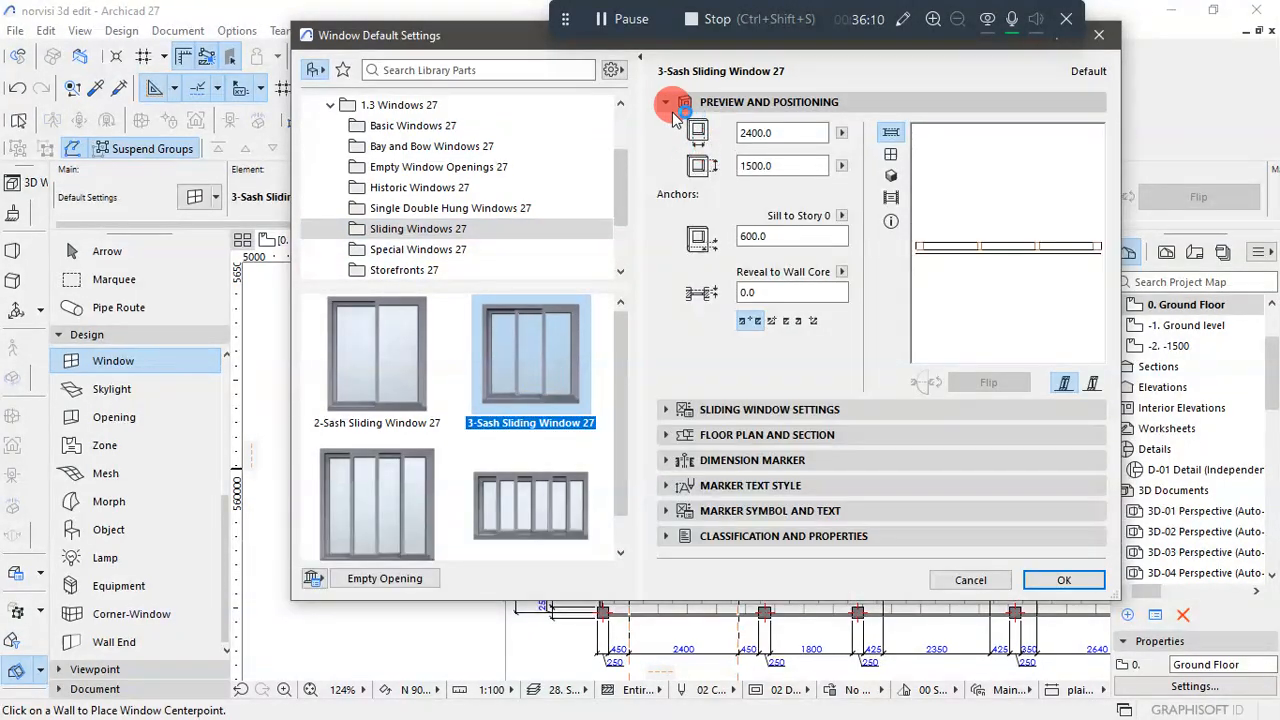
left_click(748, 142)
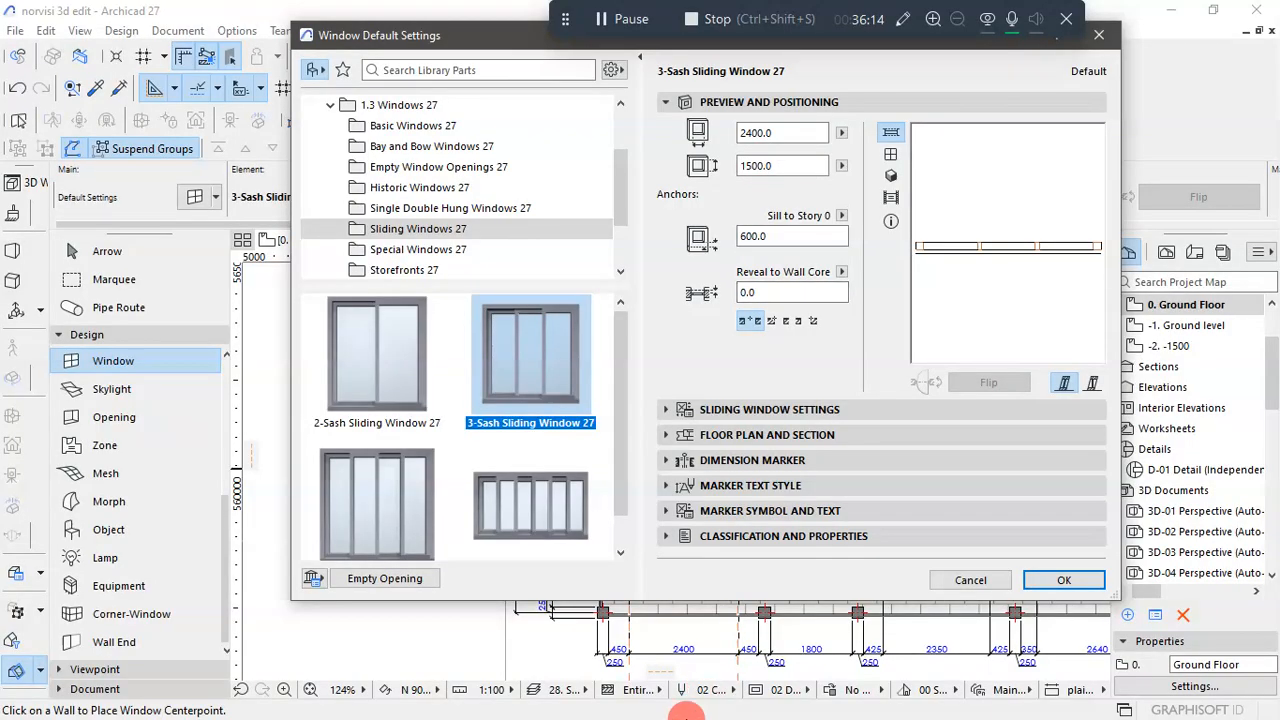
- Switch to the KUMASI 1 drawing in AutoCAD and examine the ground floor sliding doors in the front elevation
key("super")
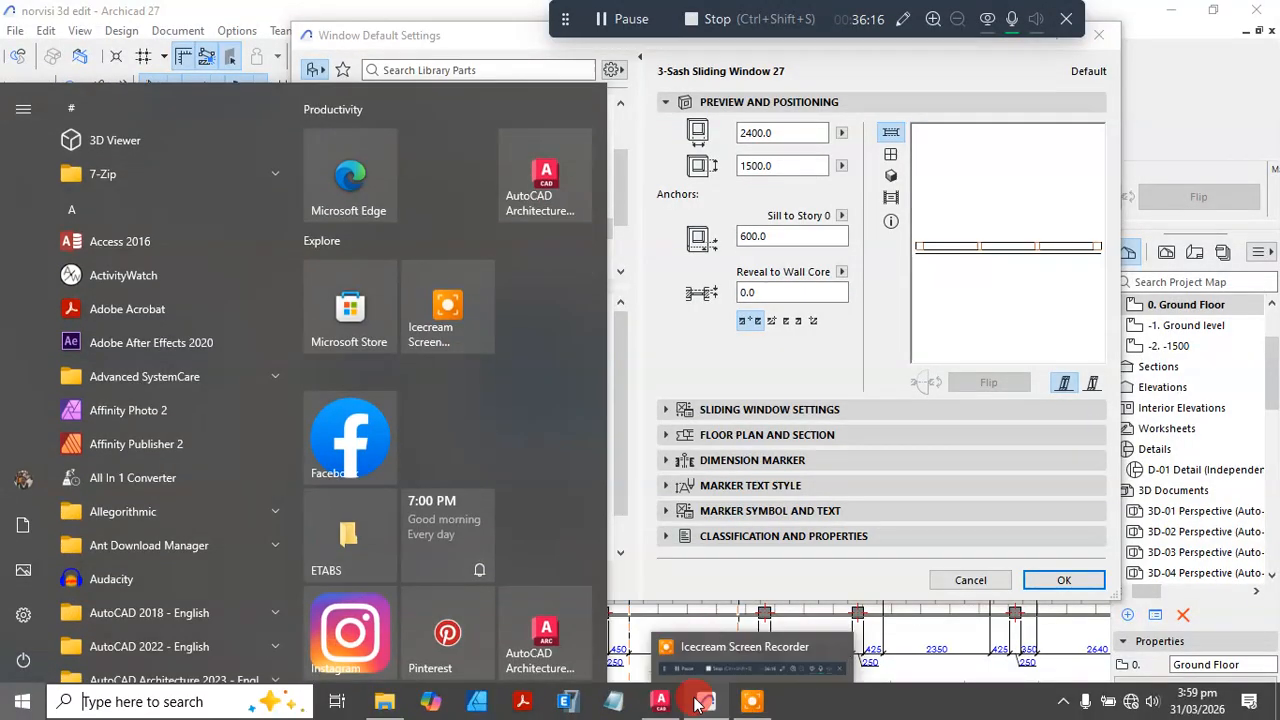
left_click(657, 708)
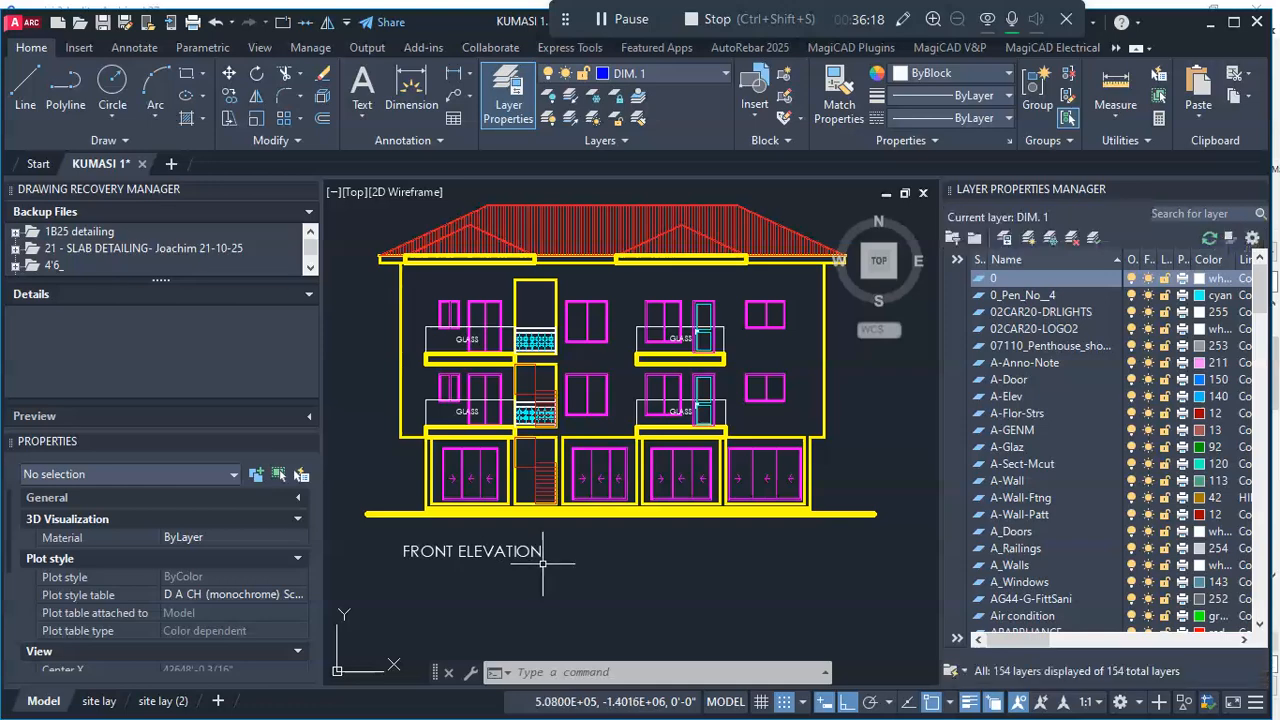
scroll(486, 489, "up", 3)
scroll(521, 411, "up", 2)
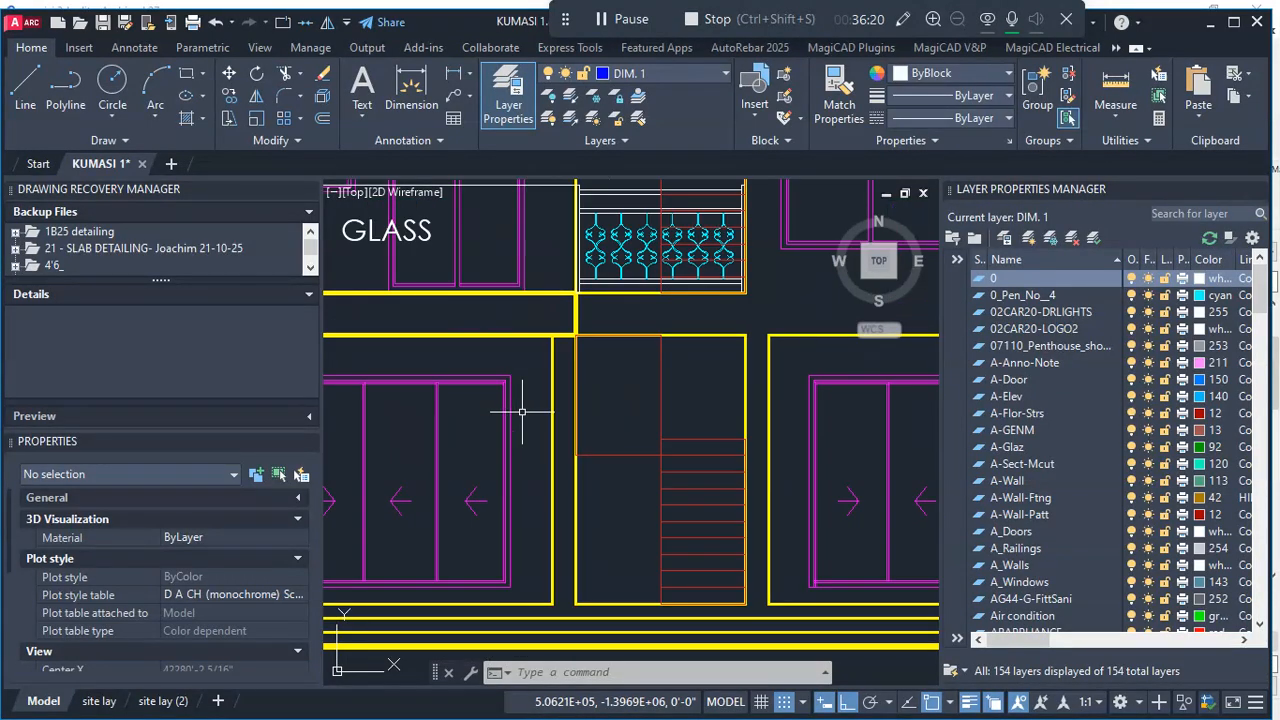
scroll(535, 500, "down", 2)
scroll(537, 474, "up", 4)
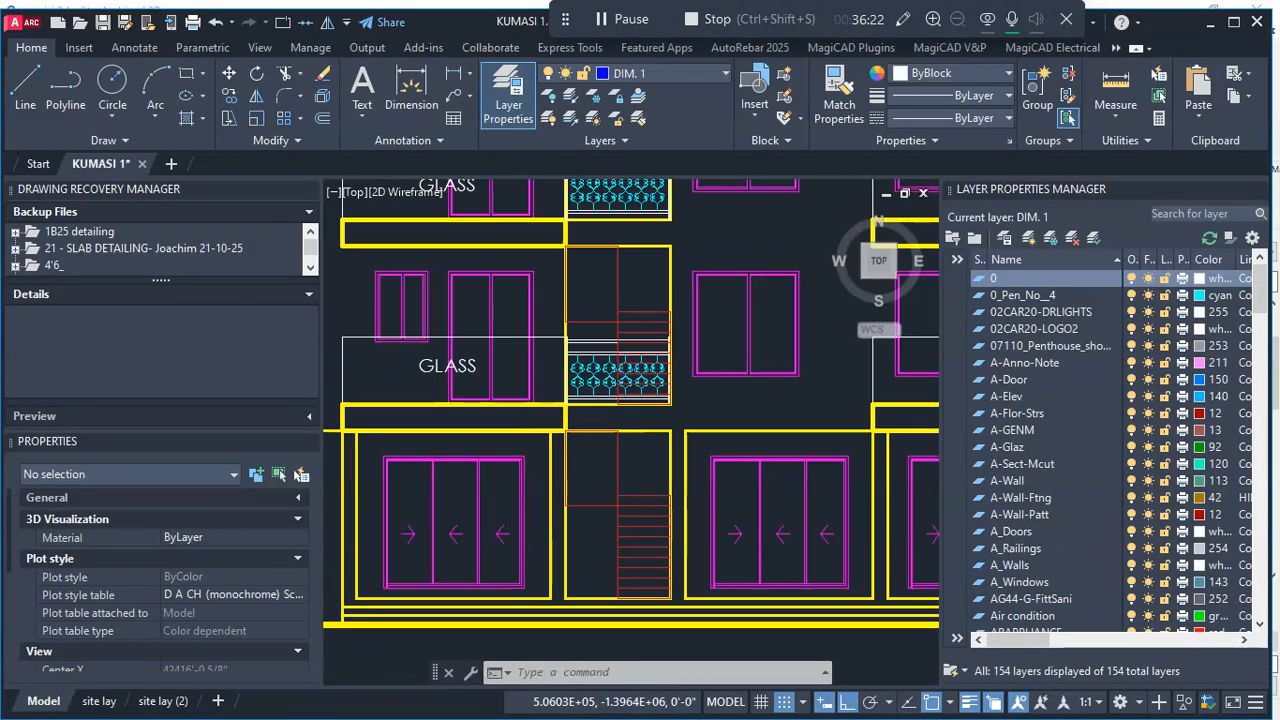
scroll(540, 465, "down", 4)
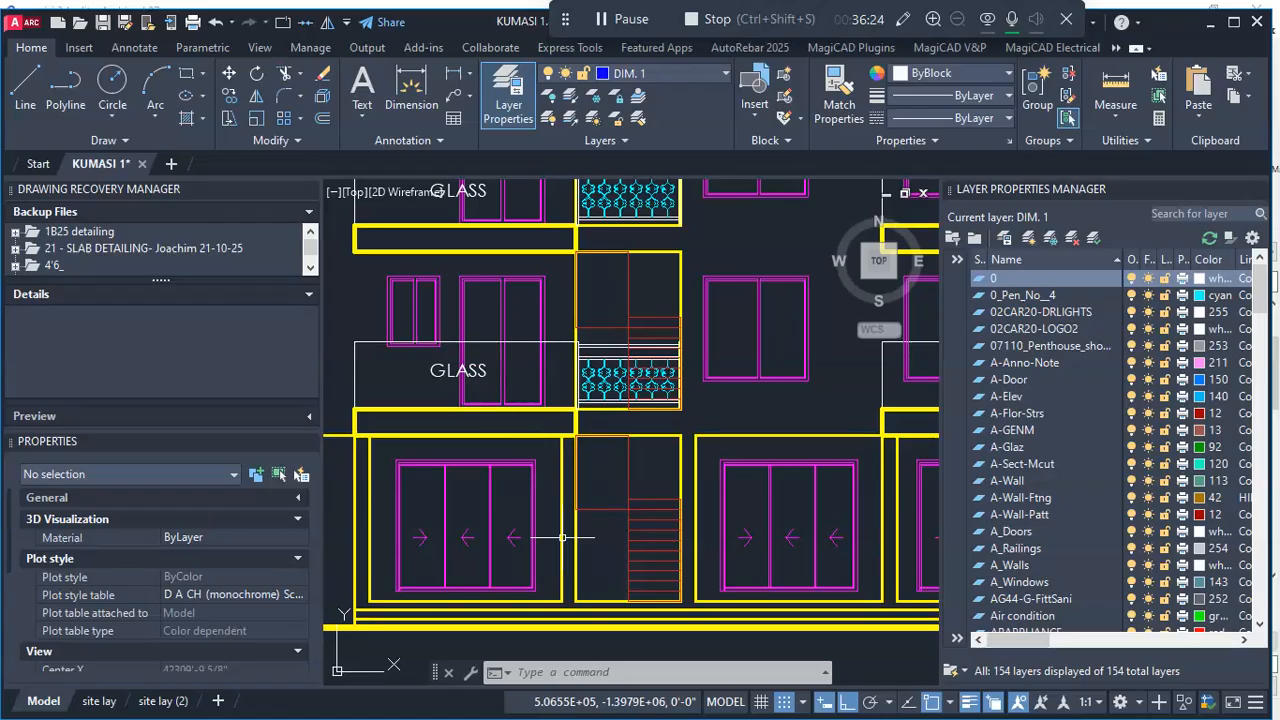
- Measure the height of the leftmost ground floor sliding door along its outer frame in the front elevation
left_click(1112, 106)
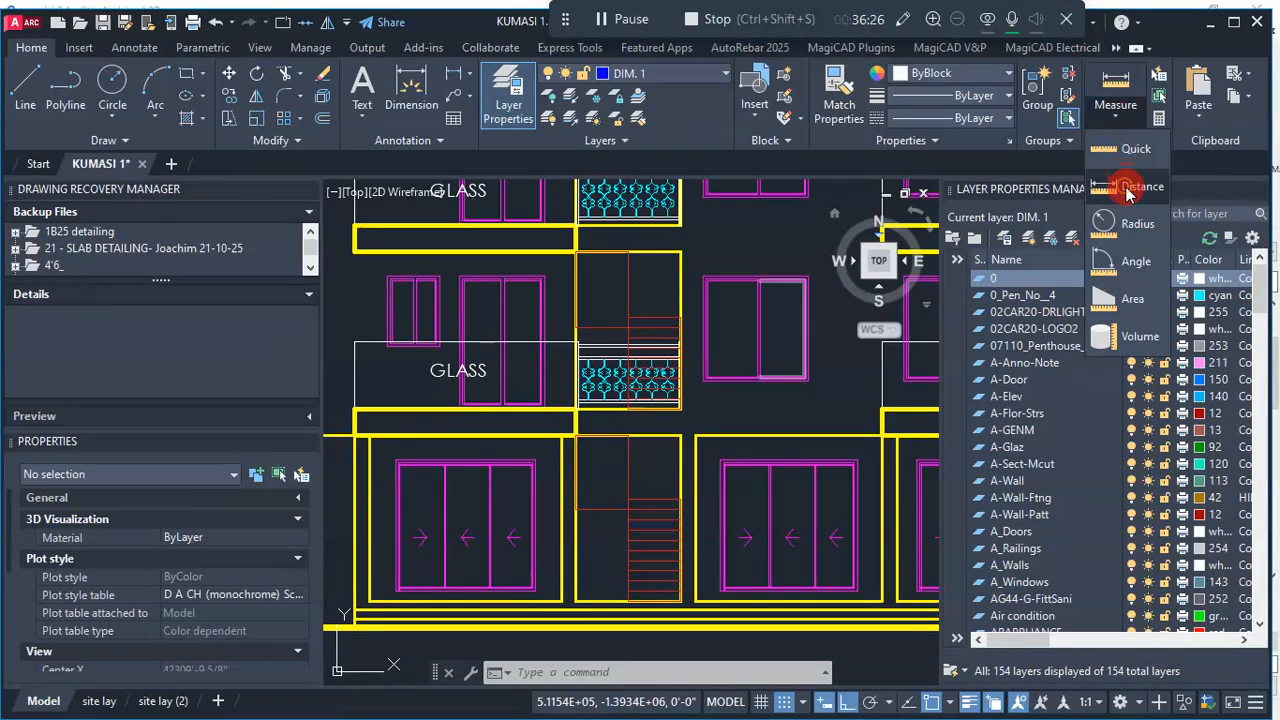
left_click(1124, 150)
scroll(465, 515, "up", 4)
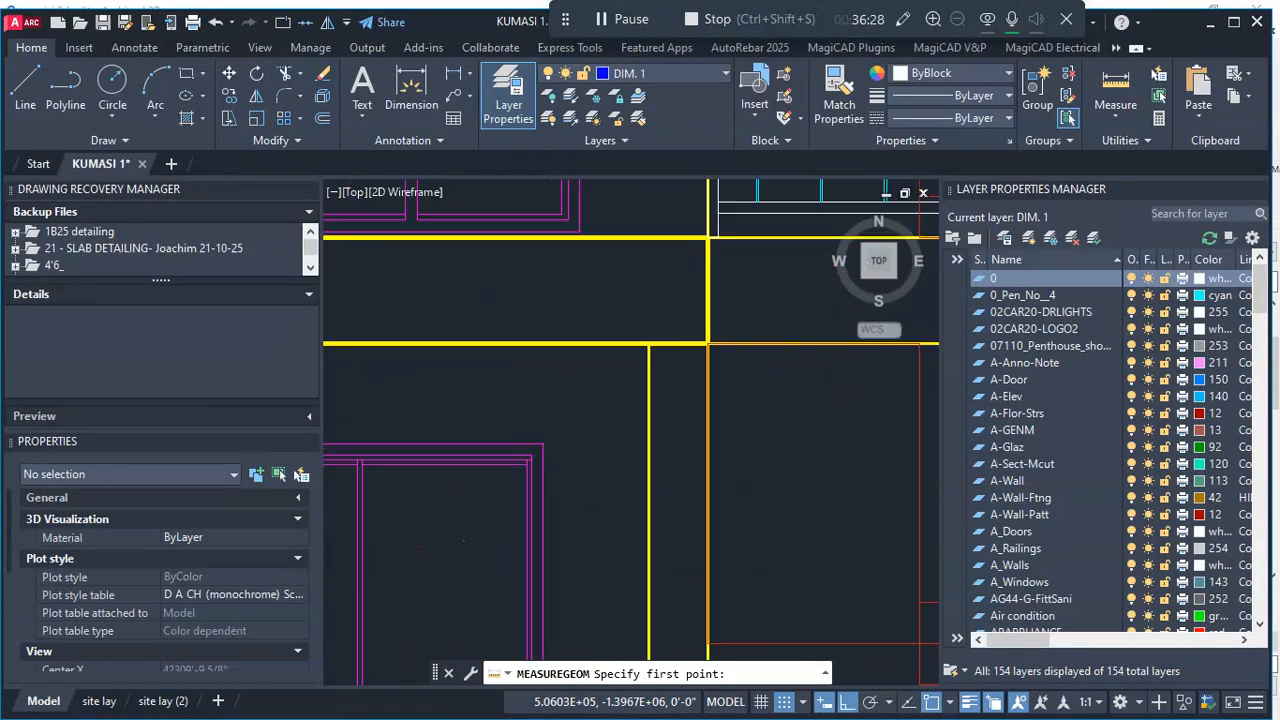
left_click(551, 428)
scroll(552, 430, "down", 3)
scroll(560, 480, "down", 3)
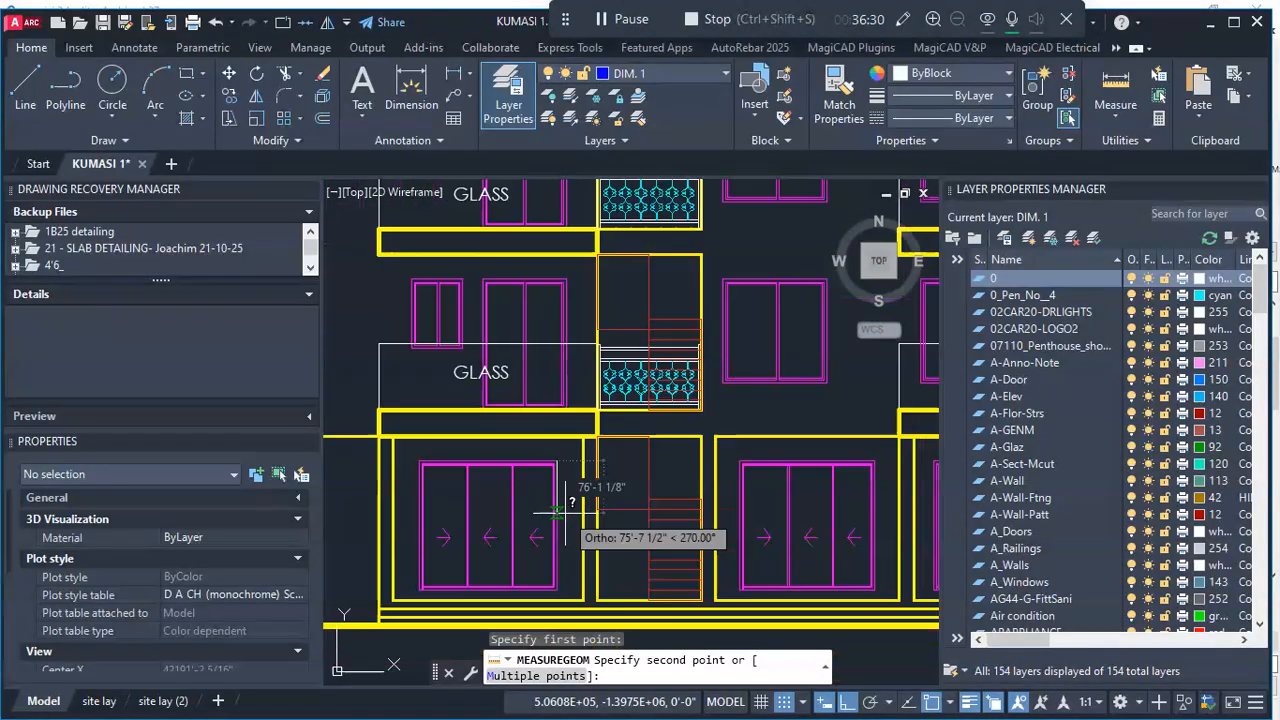
scroll(520, 580, "up", 6)
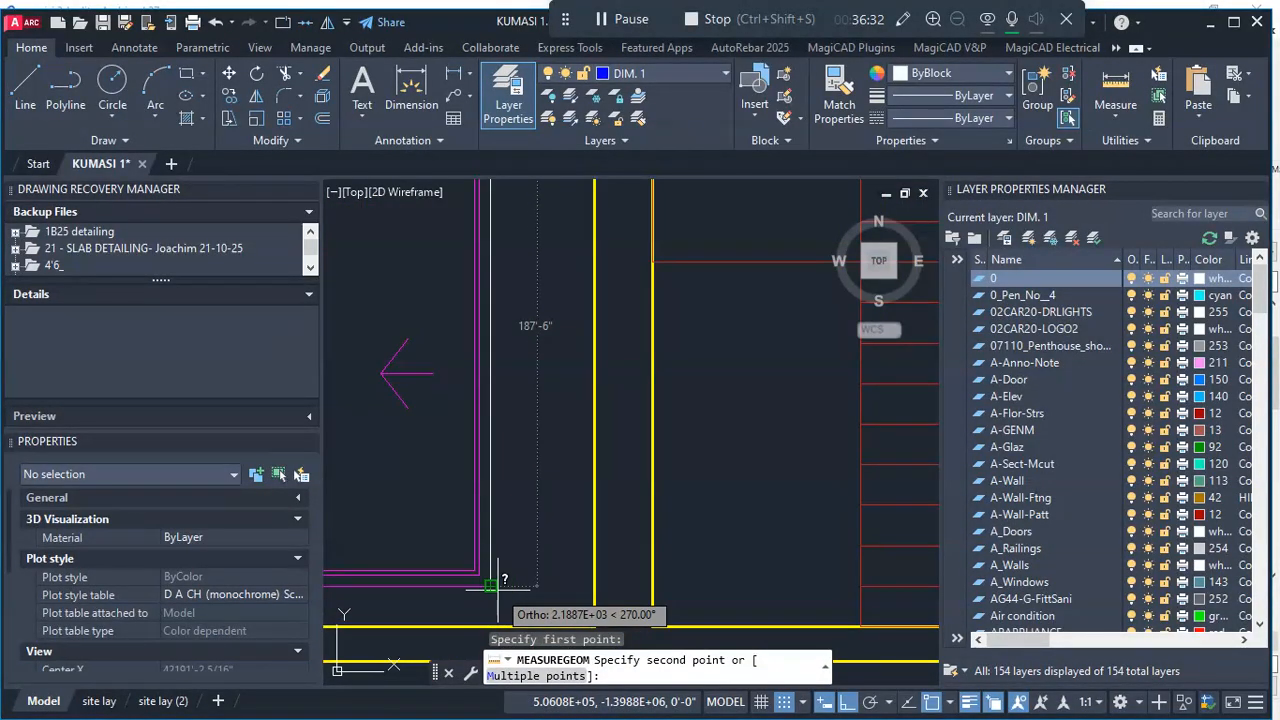
scroll(497, 584, "down", 2)
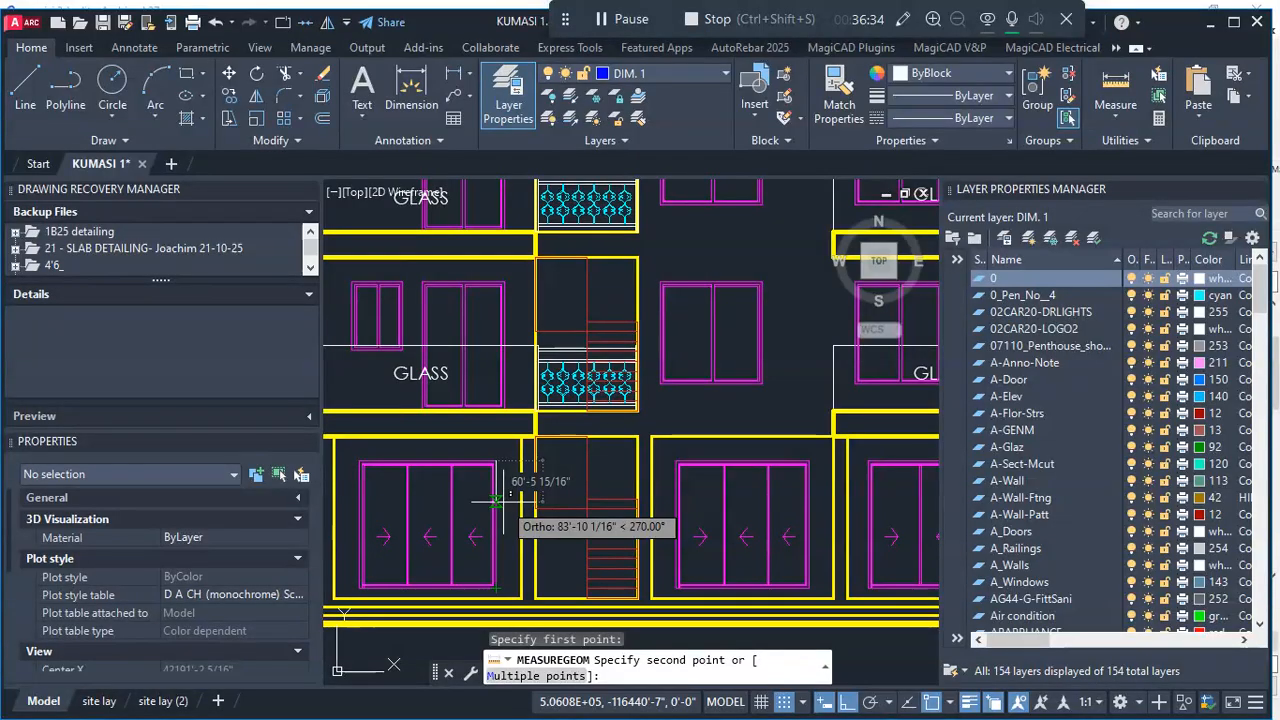
scroll(497, 470, "up", 2)
key("Escape")
scroll(592, 436, "down", 6)
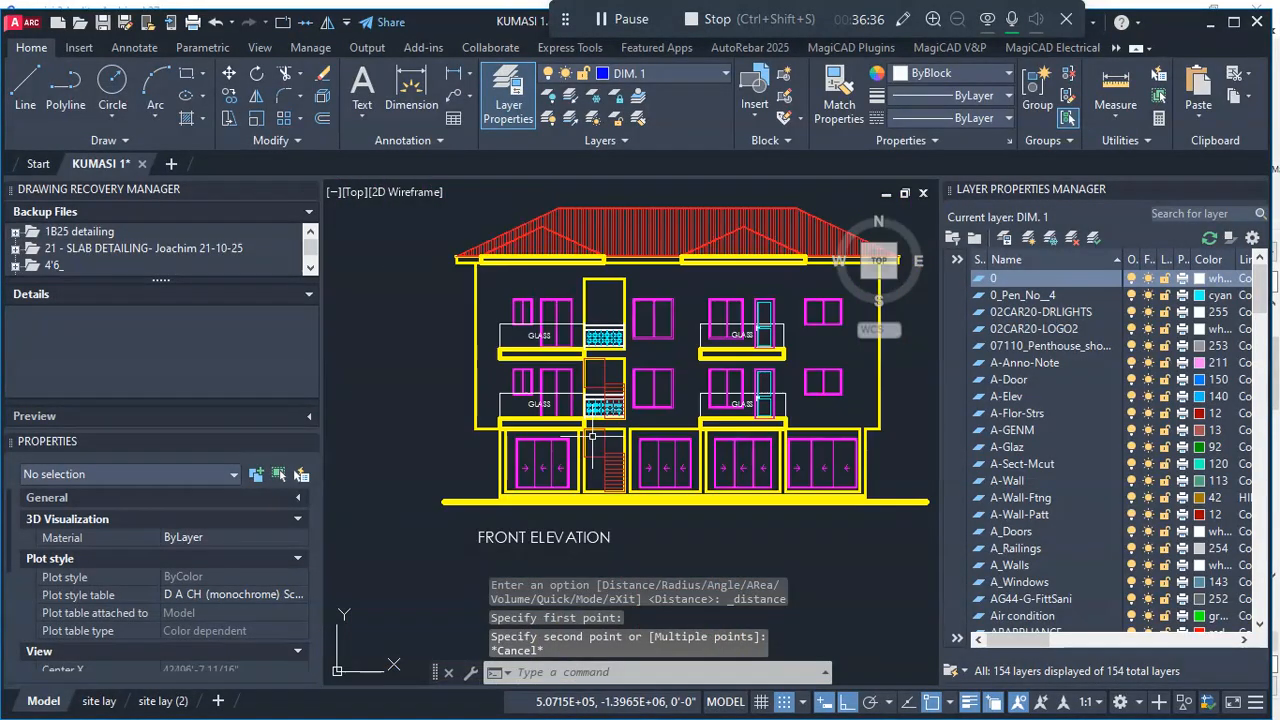
scroll(570, 373, "up", 8)
scroll(571, 368, "down", 4)
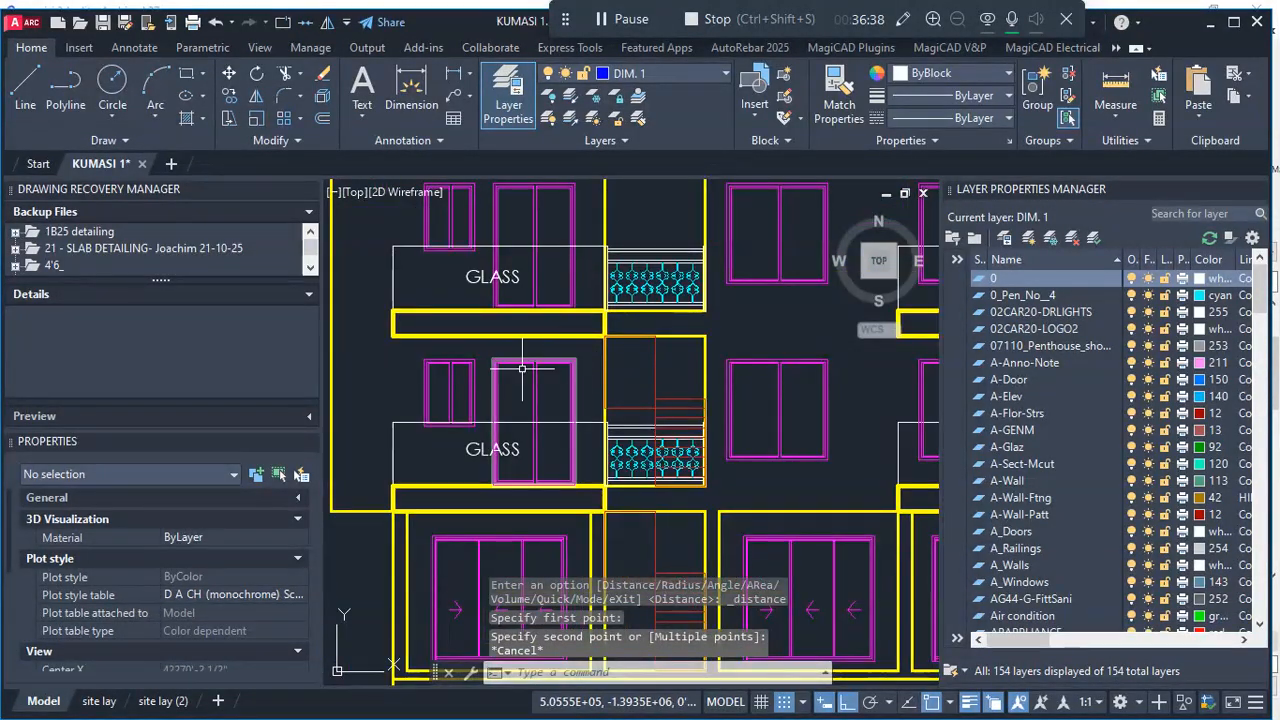
scroll(568, 363, "down", 2)
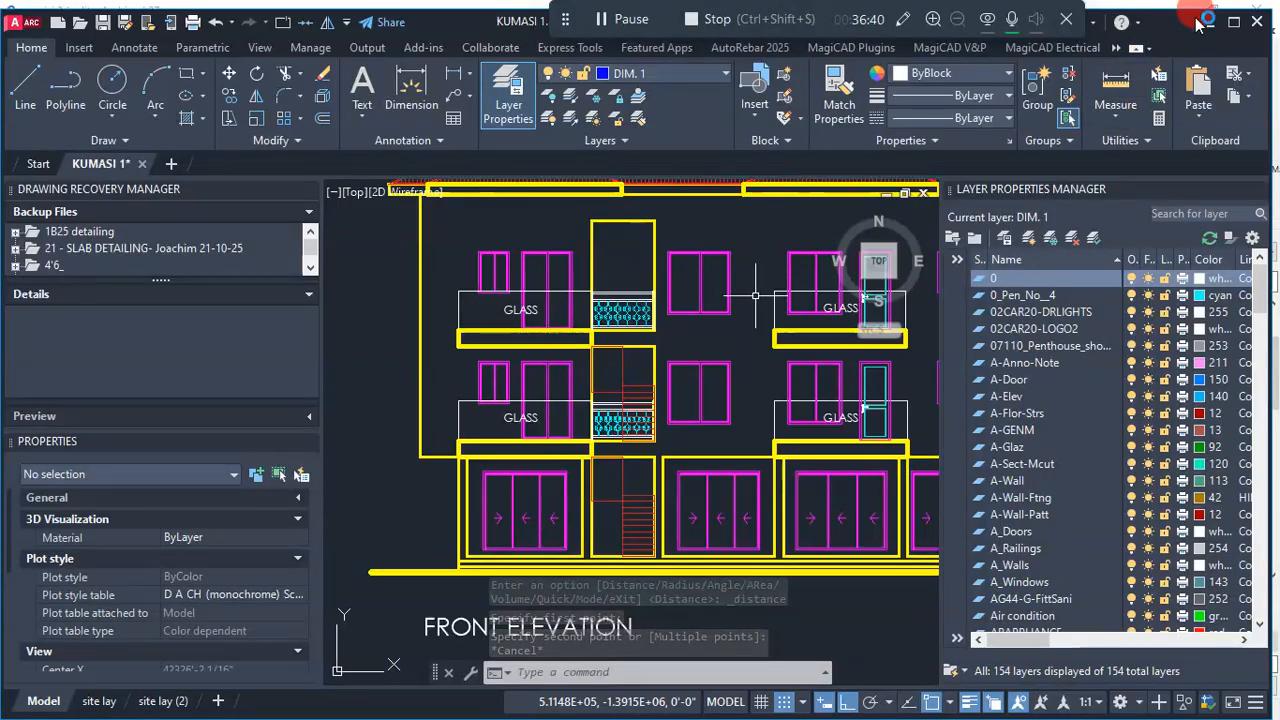
- Switch back to Archicad, set the default 3-sash sliding window's height to 2100 and sill to 0, and confirm the settings
left_click(1206, 22)
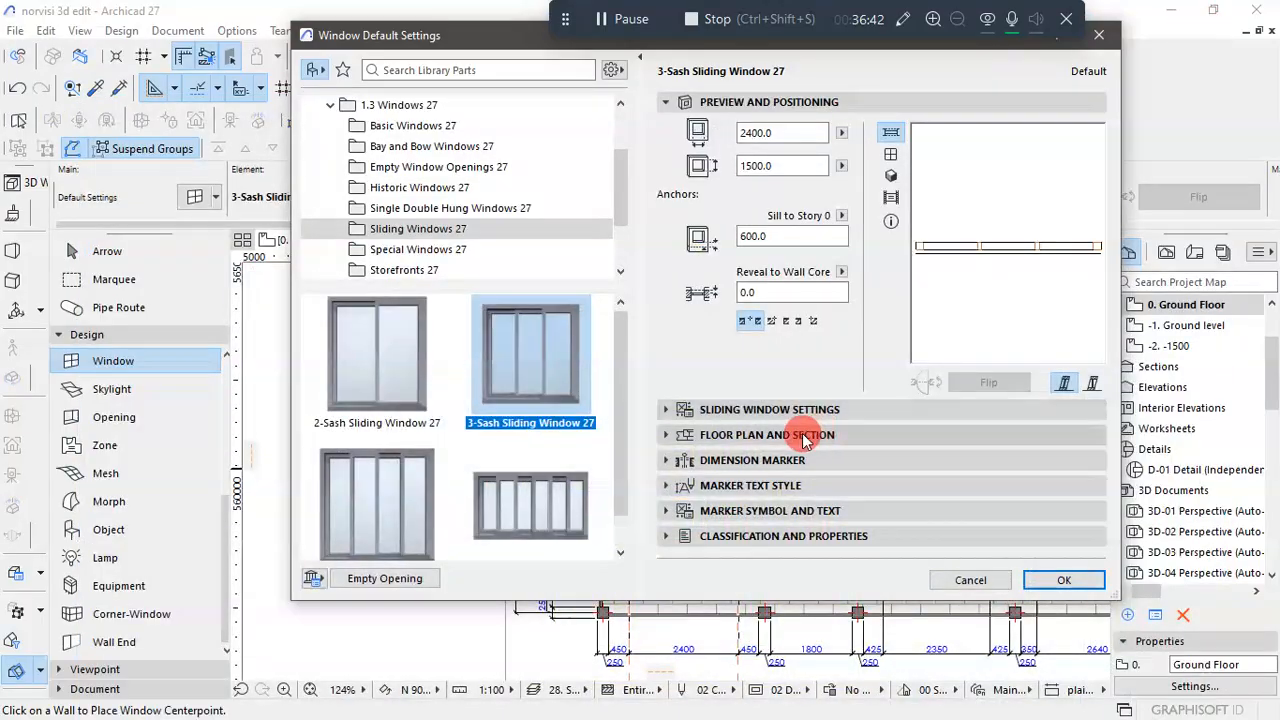
left_click(744, 172)
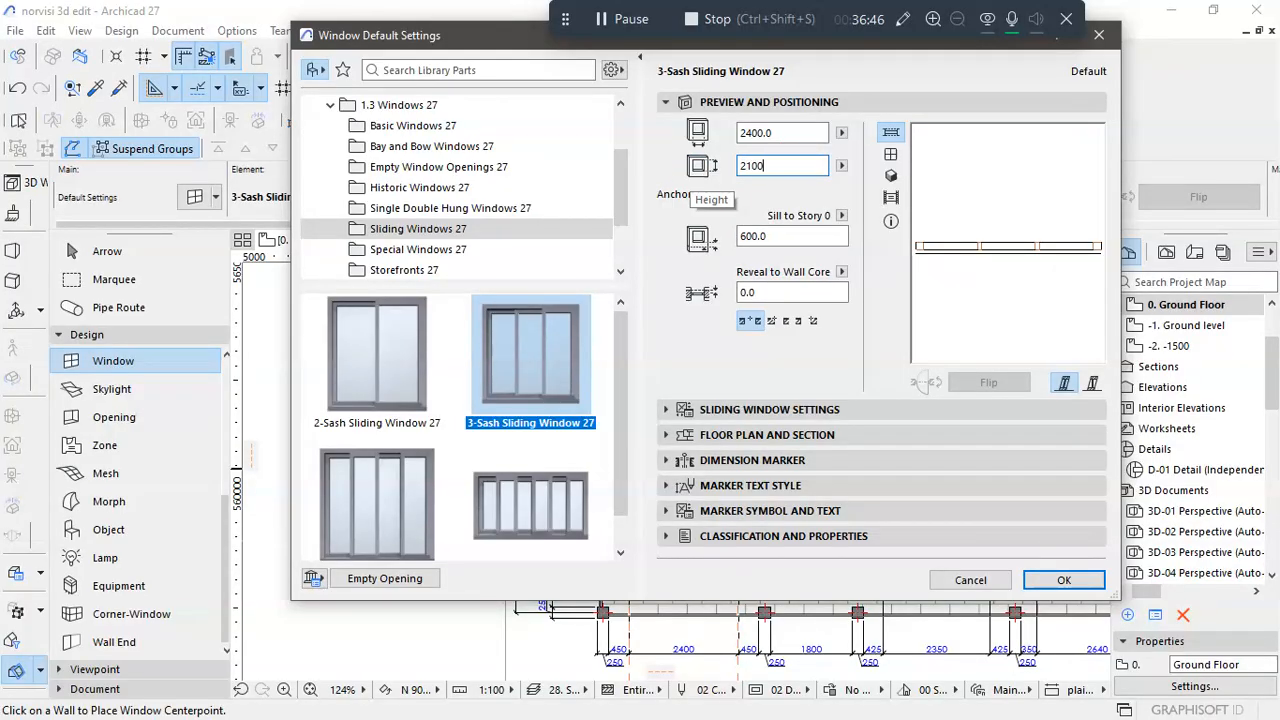
left_click(708, 292)
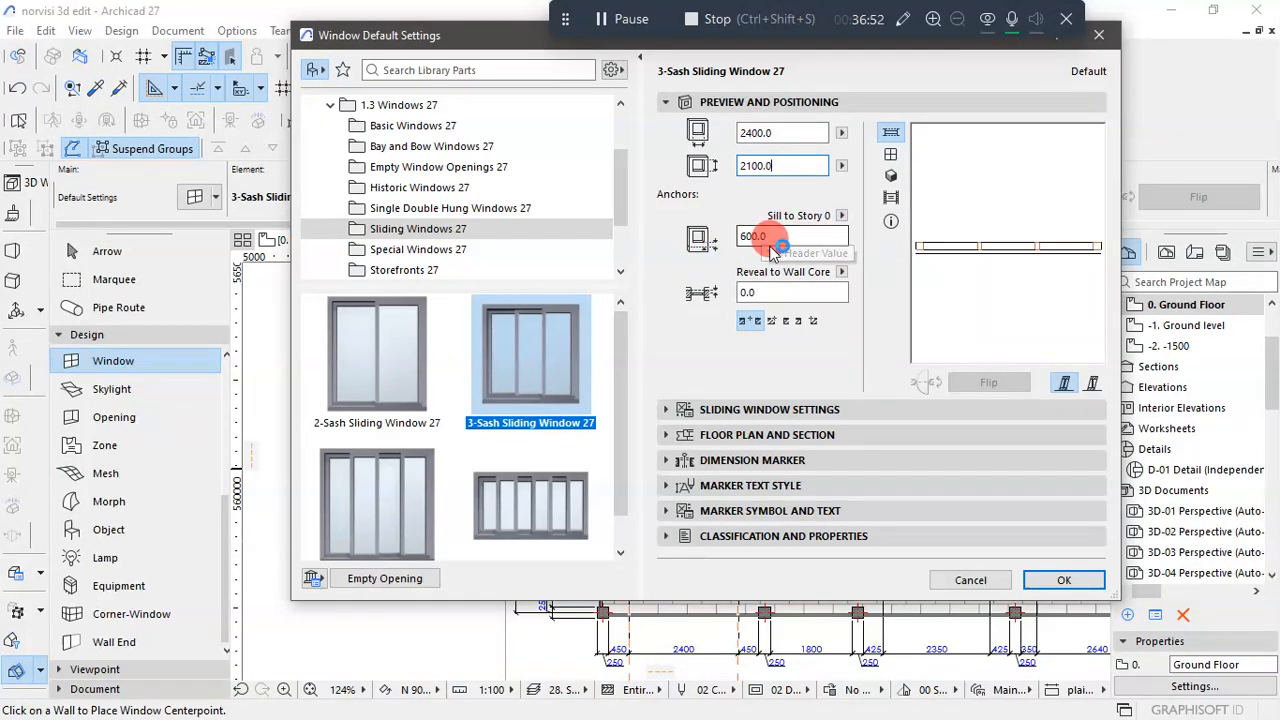
left_click(778, 237)
type("0")
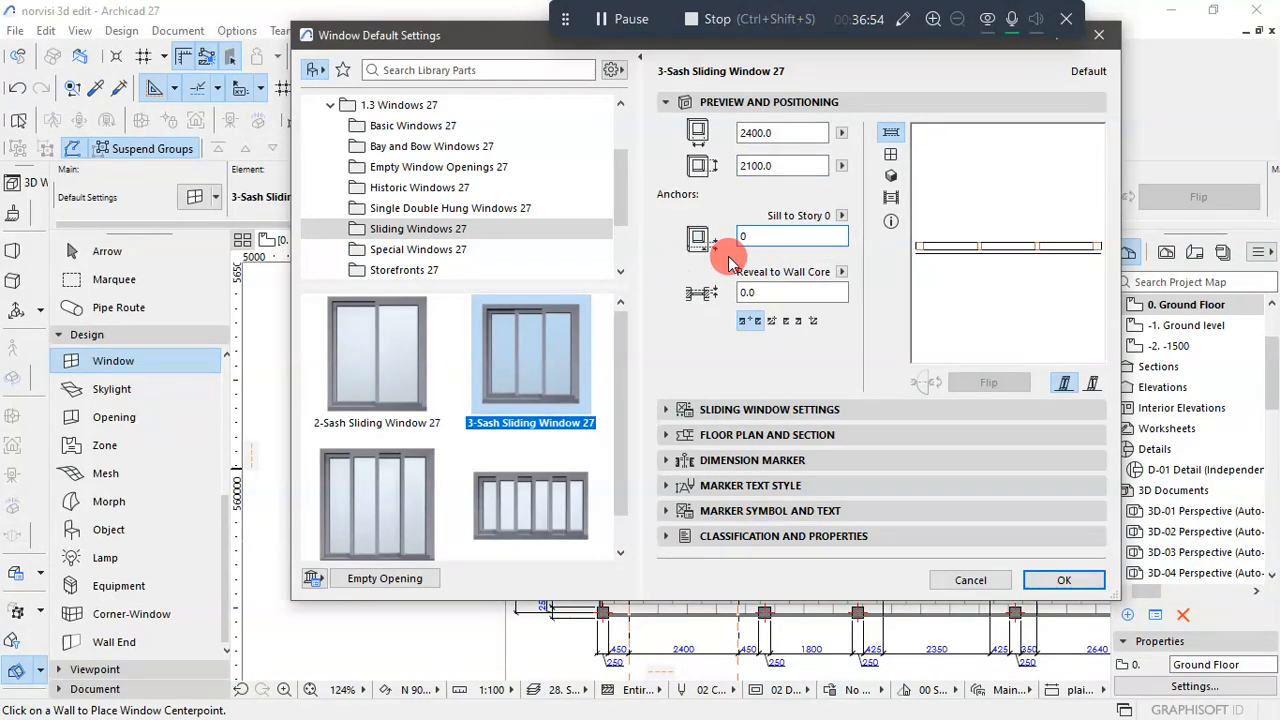
type(".0")
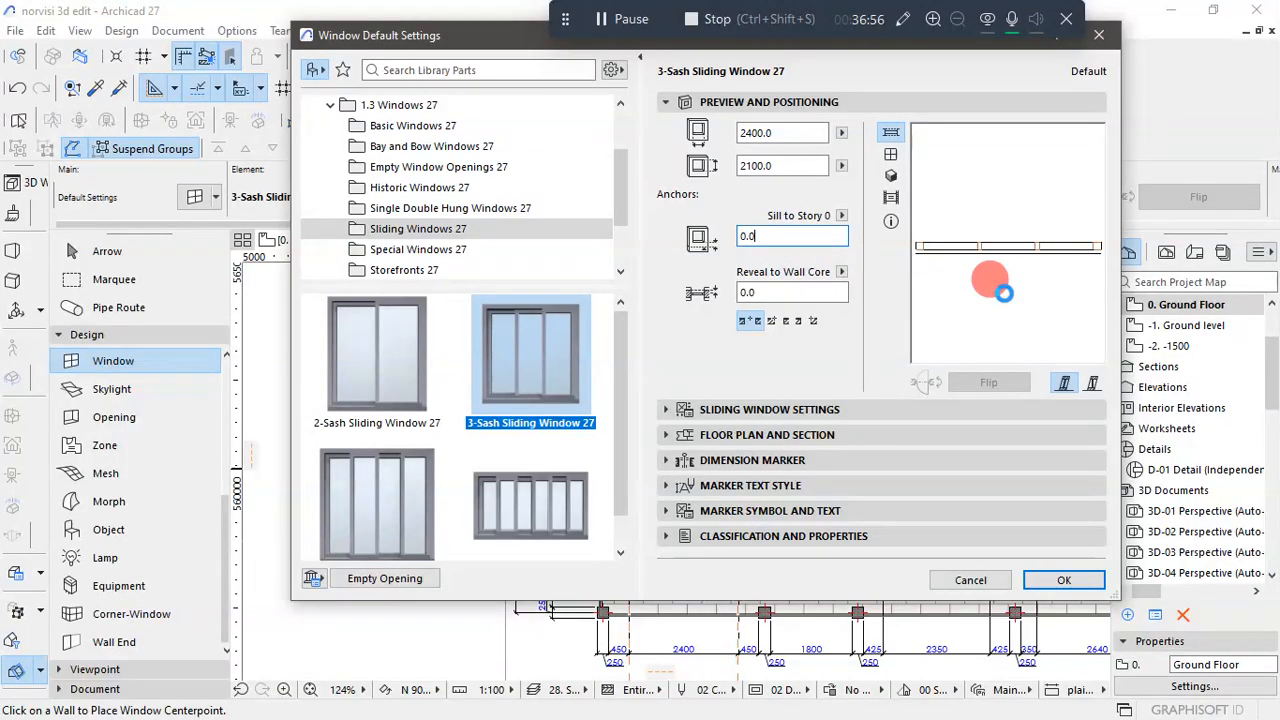
left_click(700, 409)
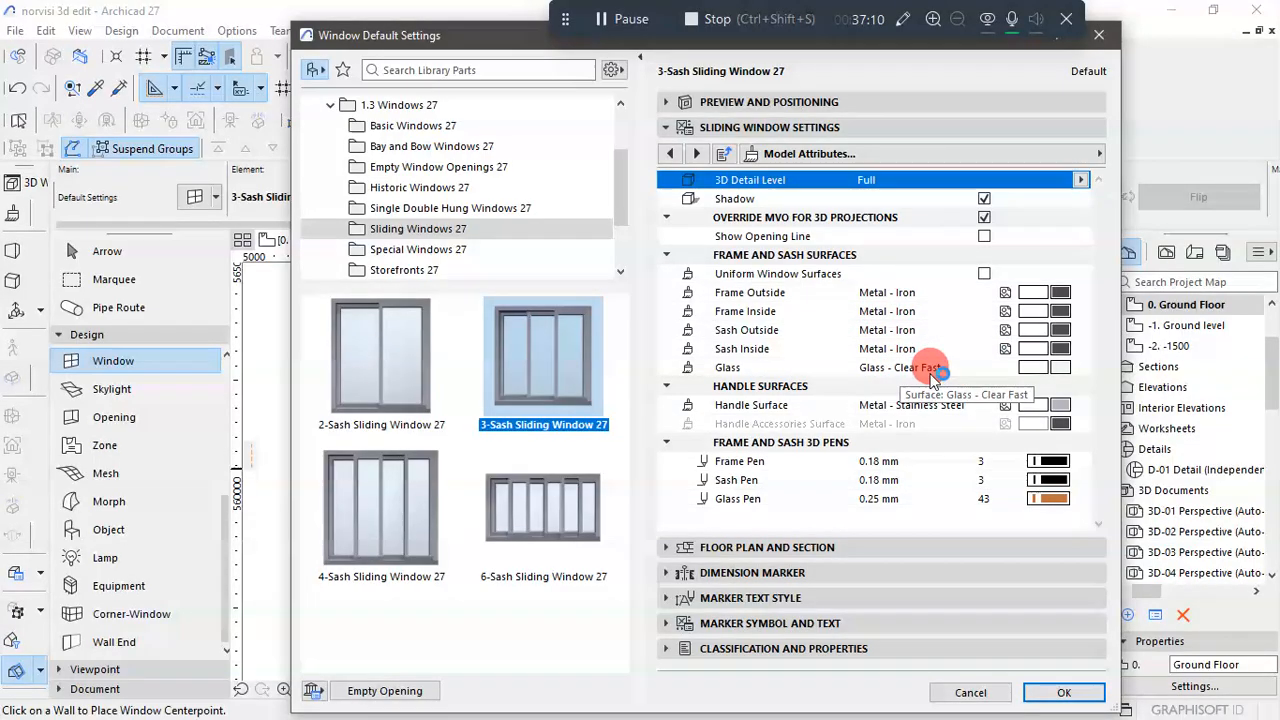
left_click(1060, 692)
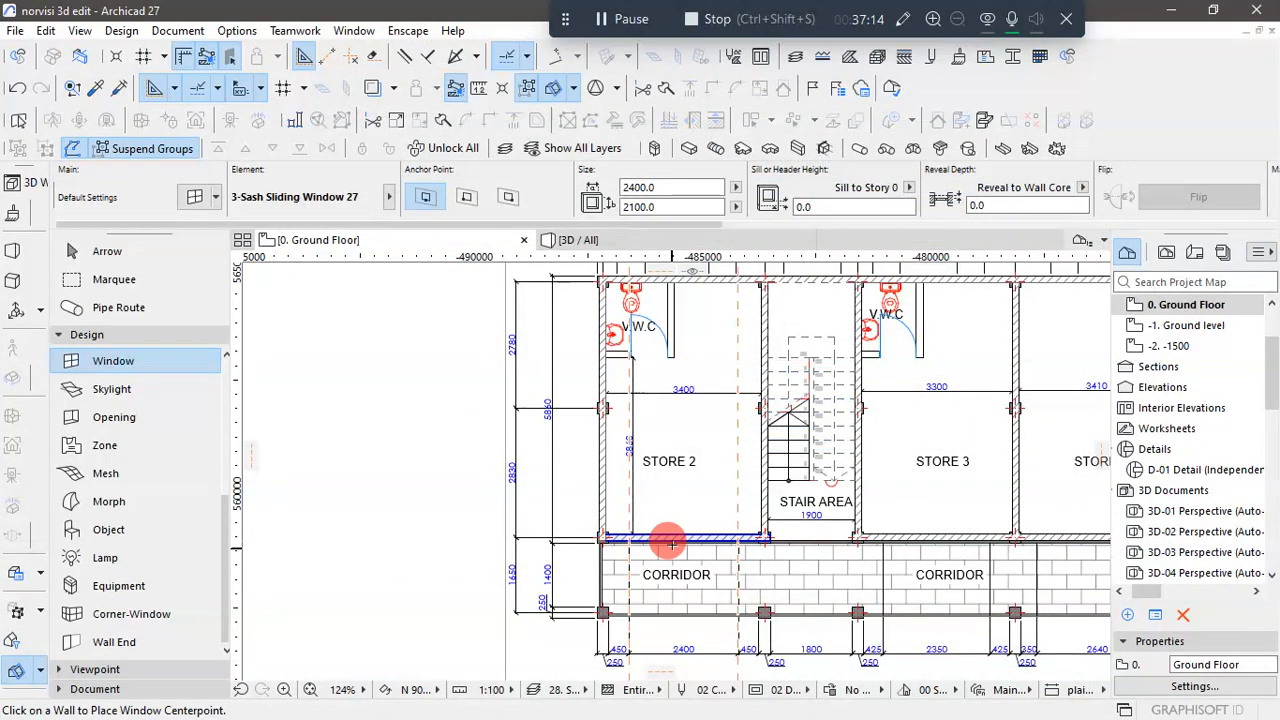
- Place the 3-sash sliding window in Store 2's corridor wall and set its opening direction toward the room
scroll(670, 543, "up", 3)
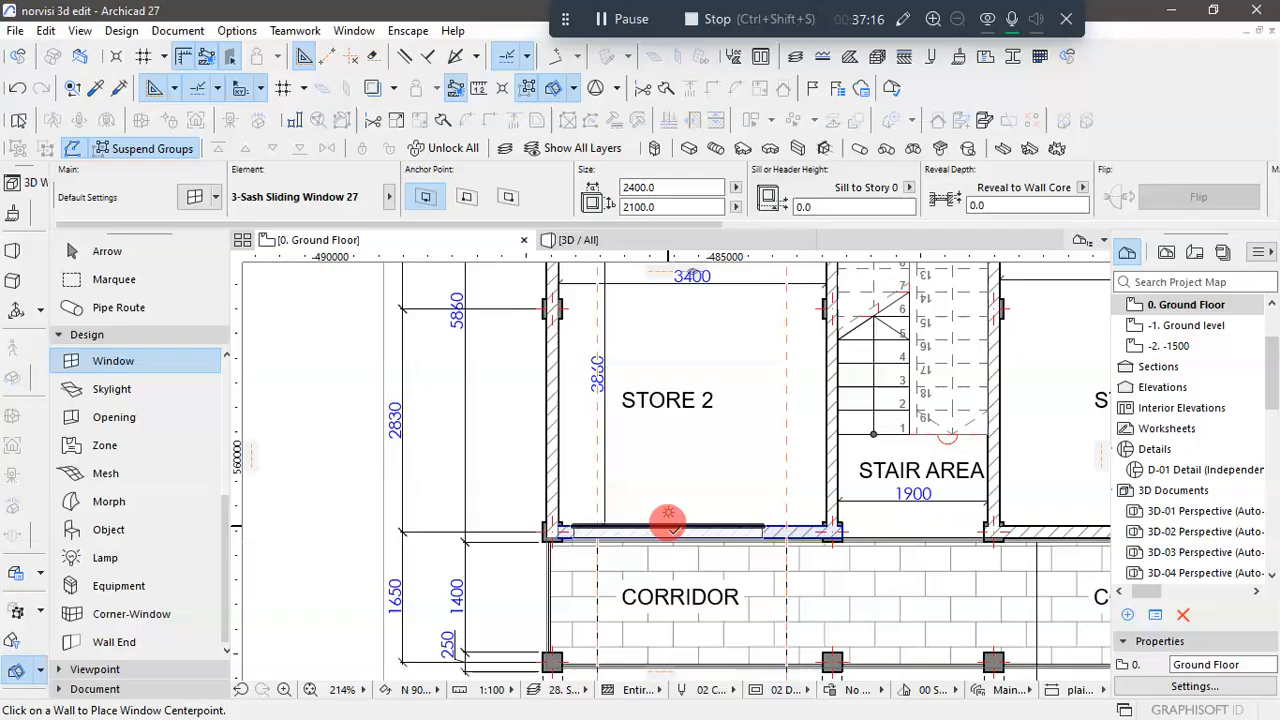
scroll(670, 525, "up", 2)
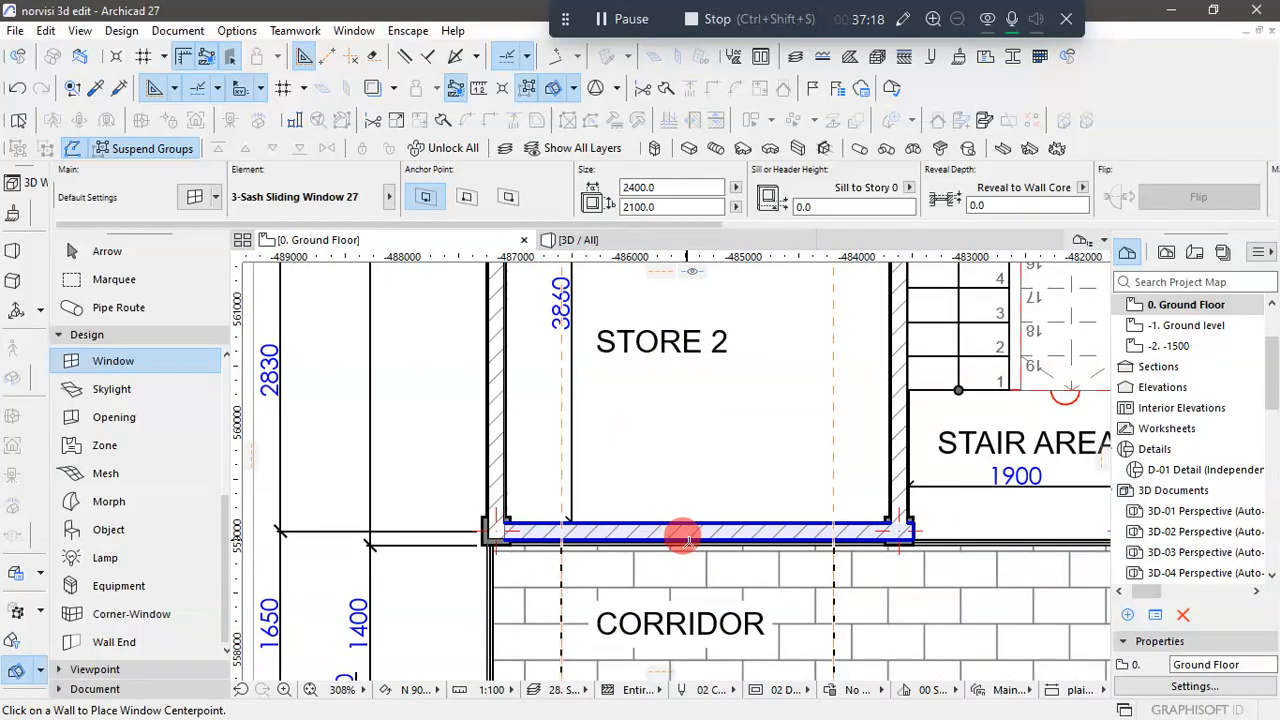
left_click(688, 540)
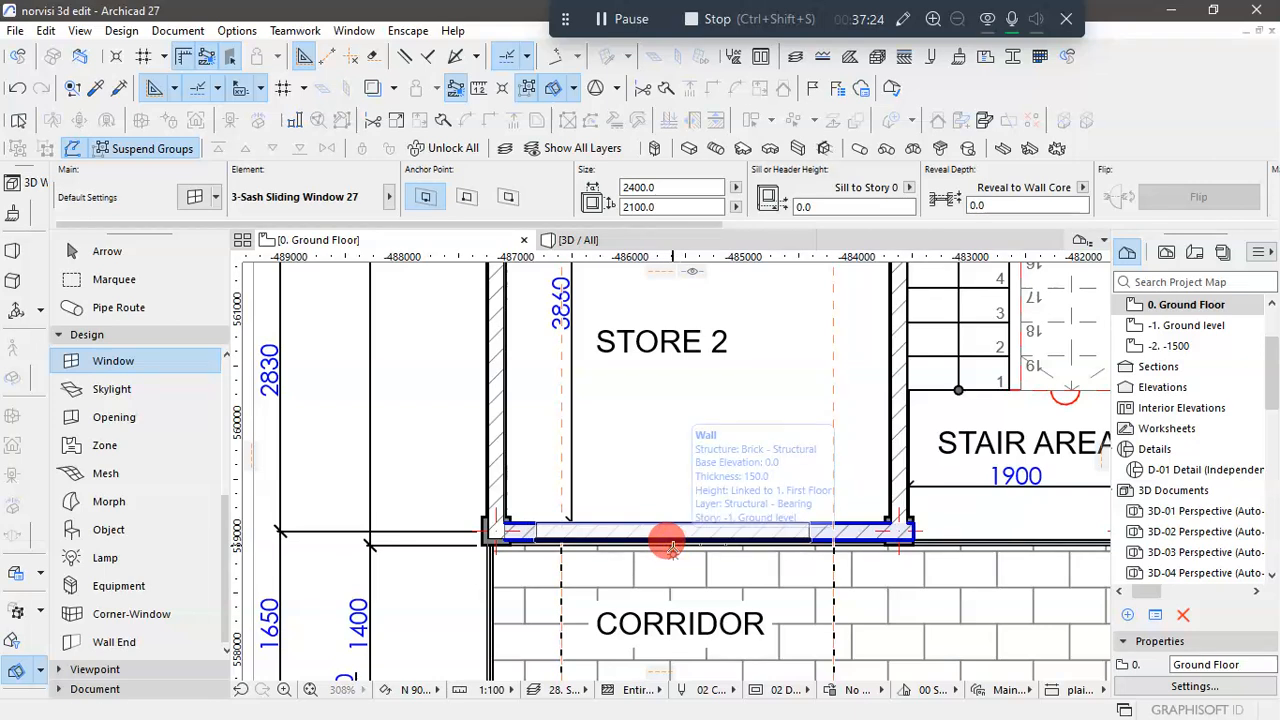
left_click(672, 546)
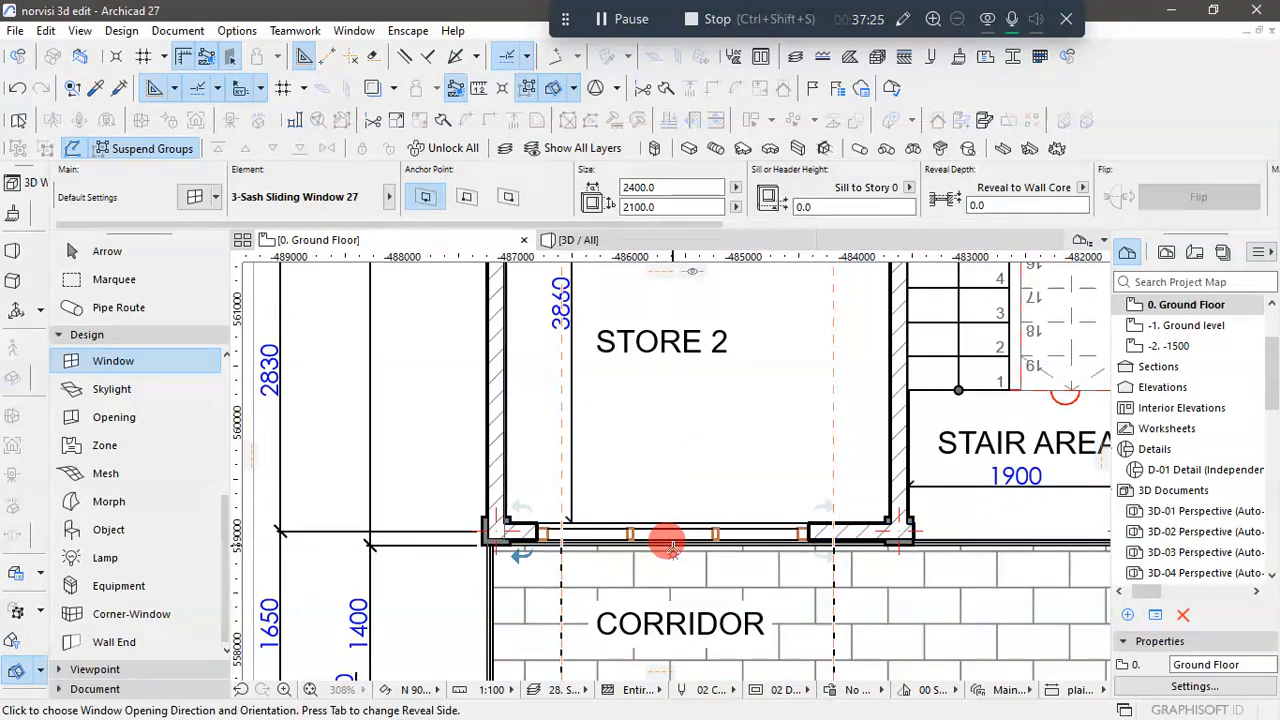
left_click(826, 489)
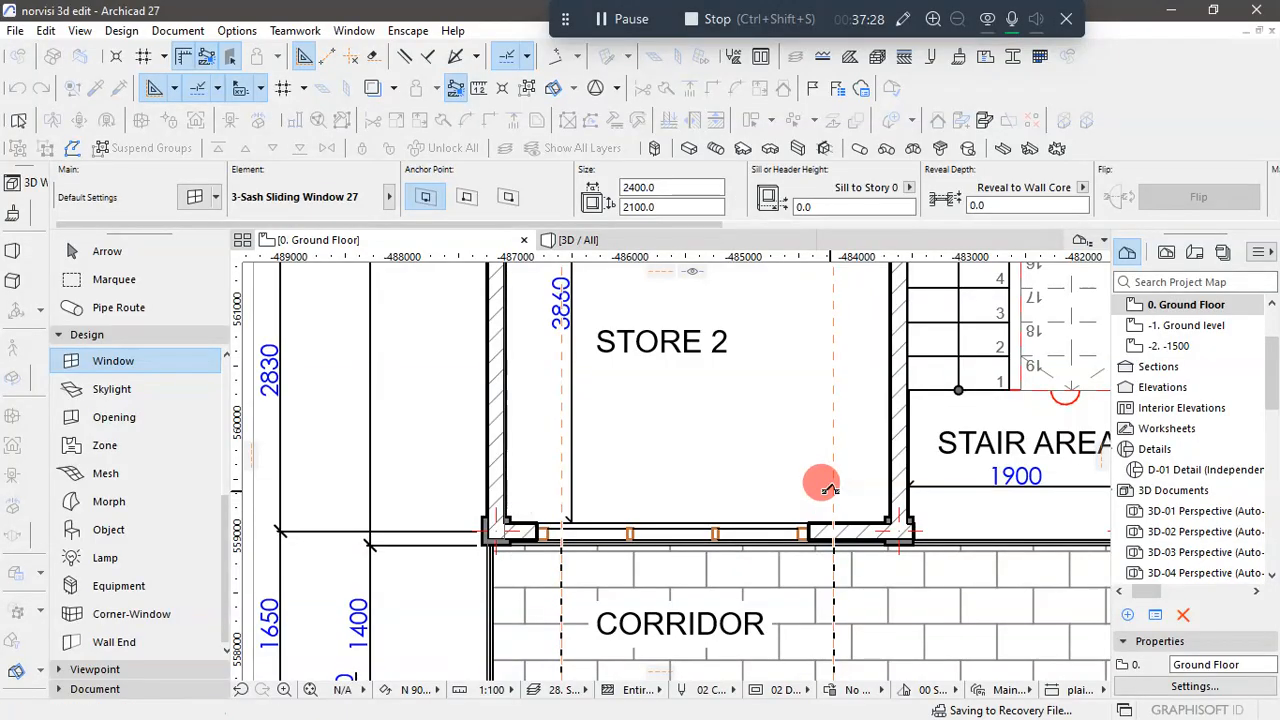
- Move the window along Store 2's corridor wall until its stair-side edge meets the guide line nearest the stair area
left_click(88, 251)
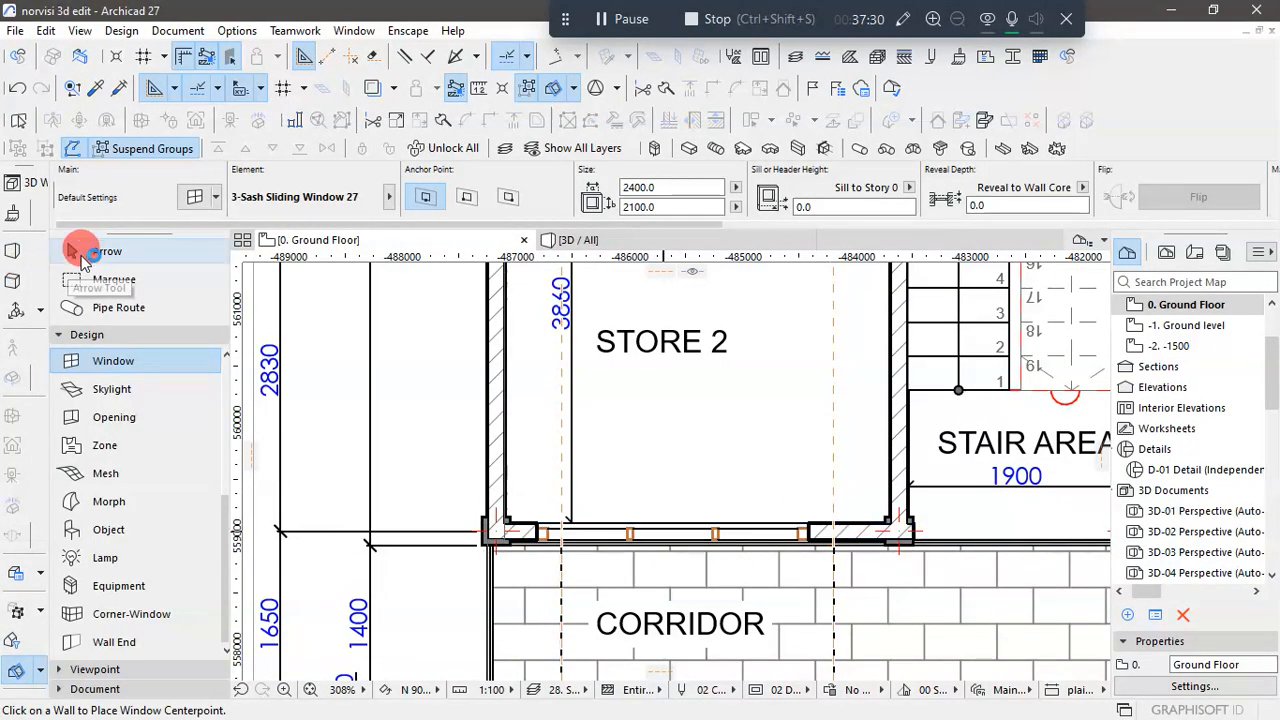
scroll(840, 537, "up", 3)
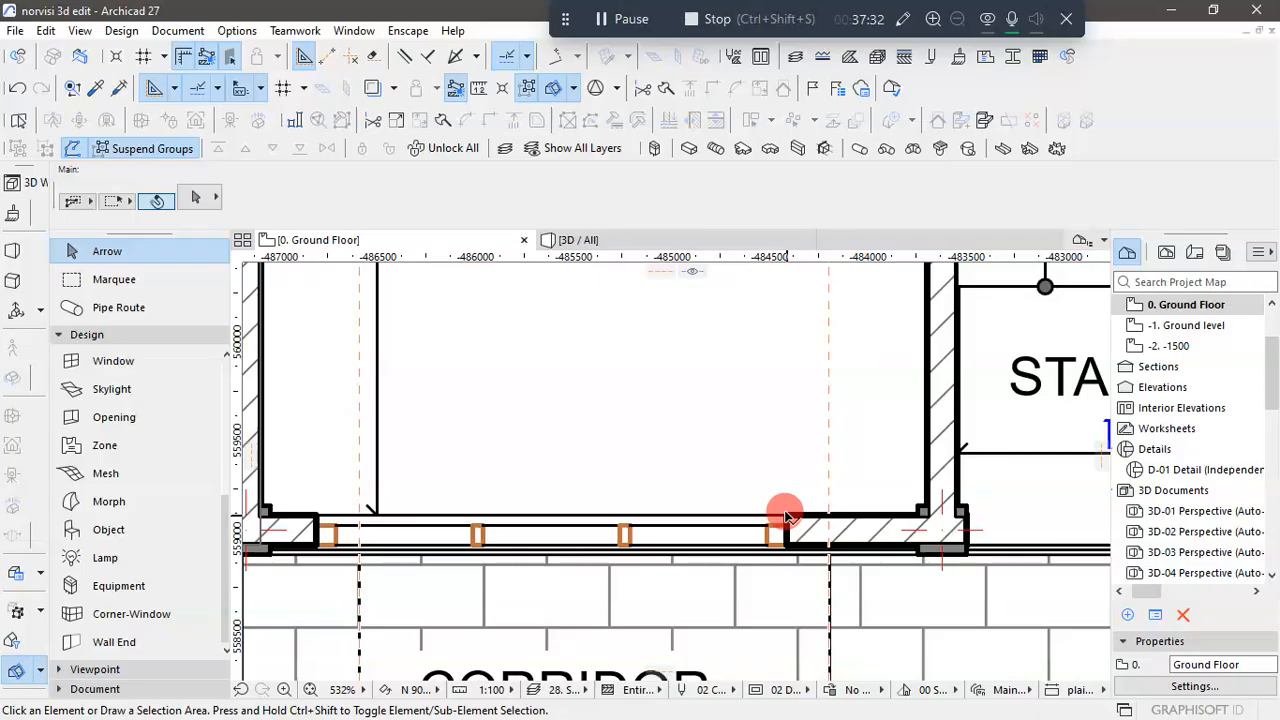
left_click(785, 521)
left_click(785, 521)
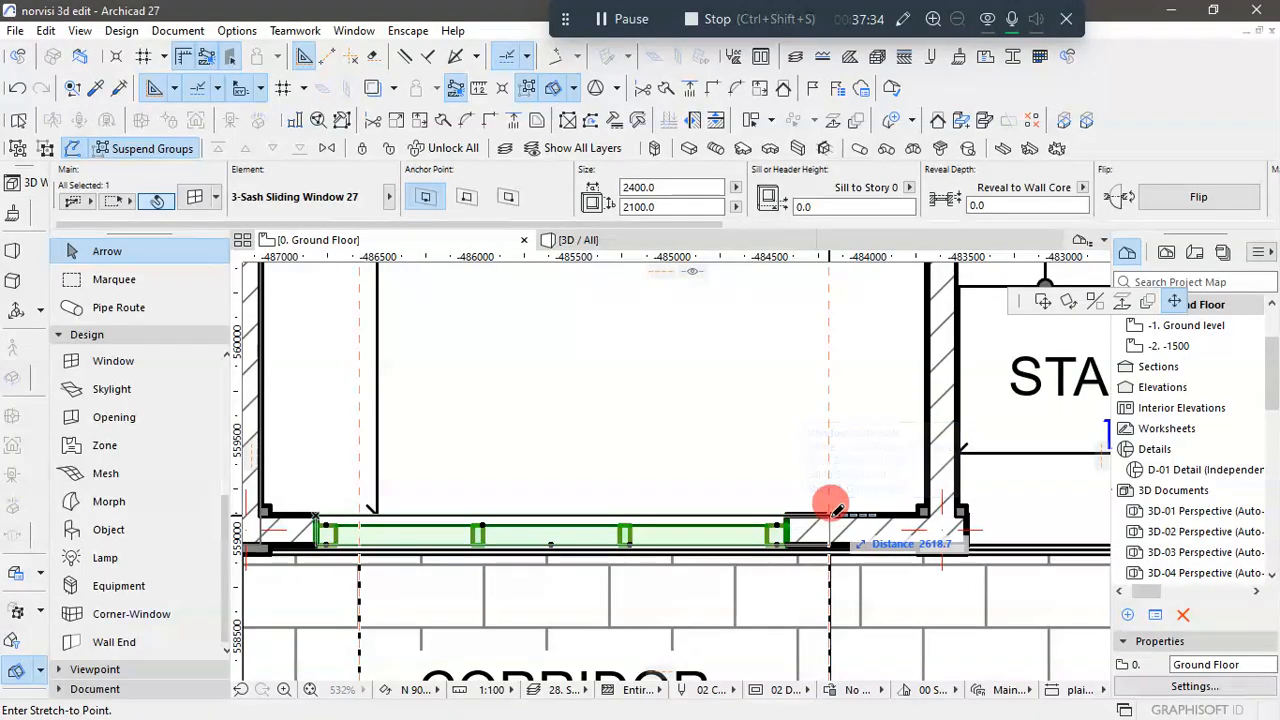
left_click(1042, 301)
scroll(836, 516, "up", 2)
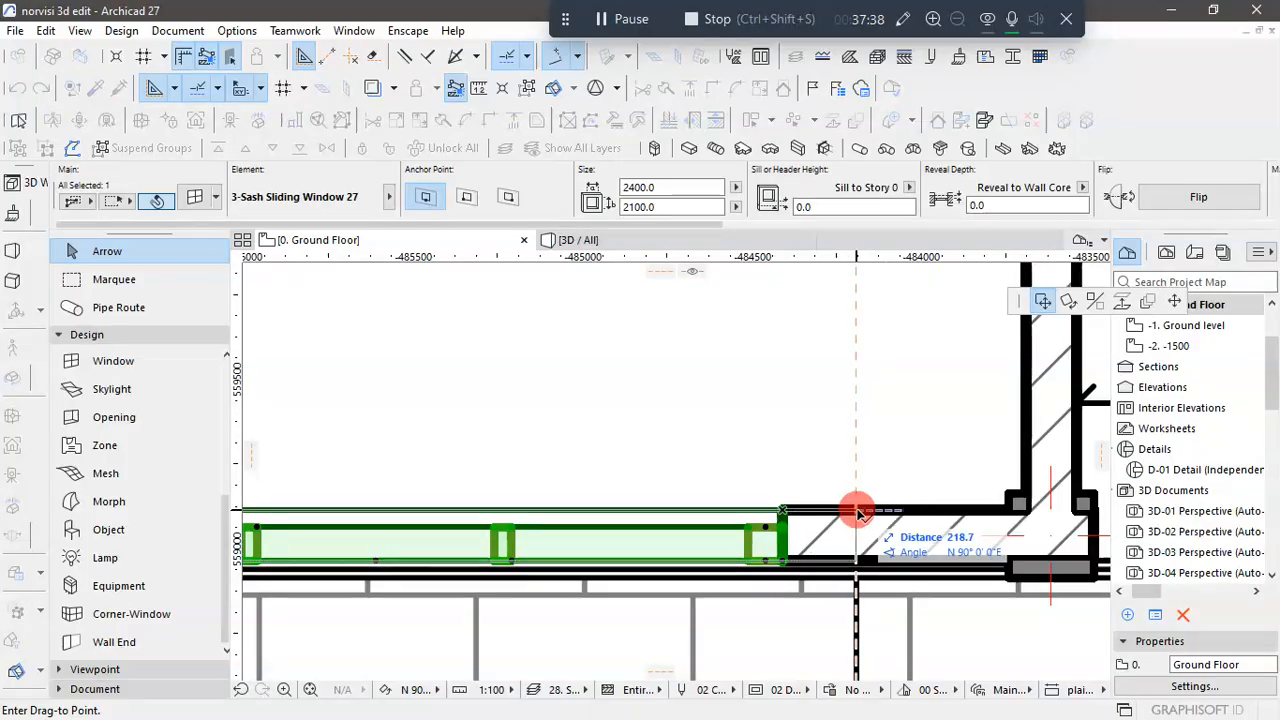
left_click(857, 512)
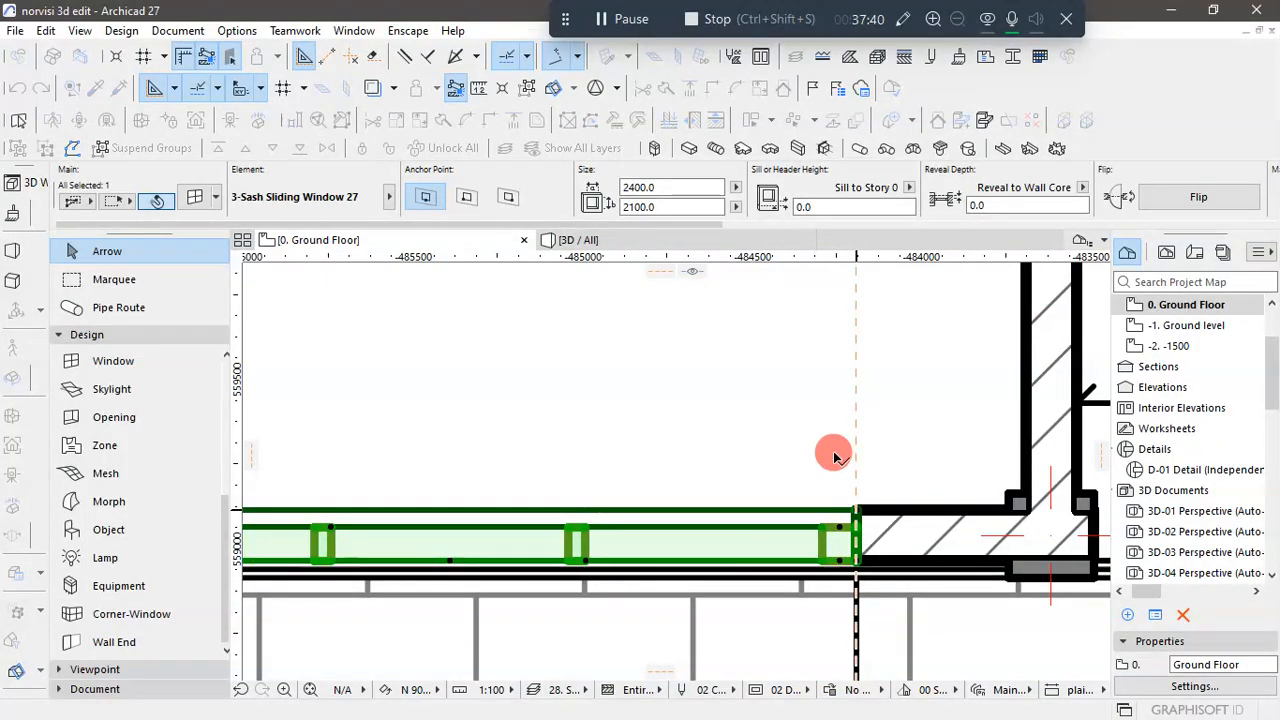
scroll(825, 462, "down", 6)
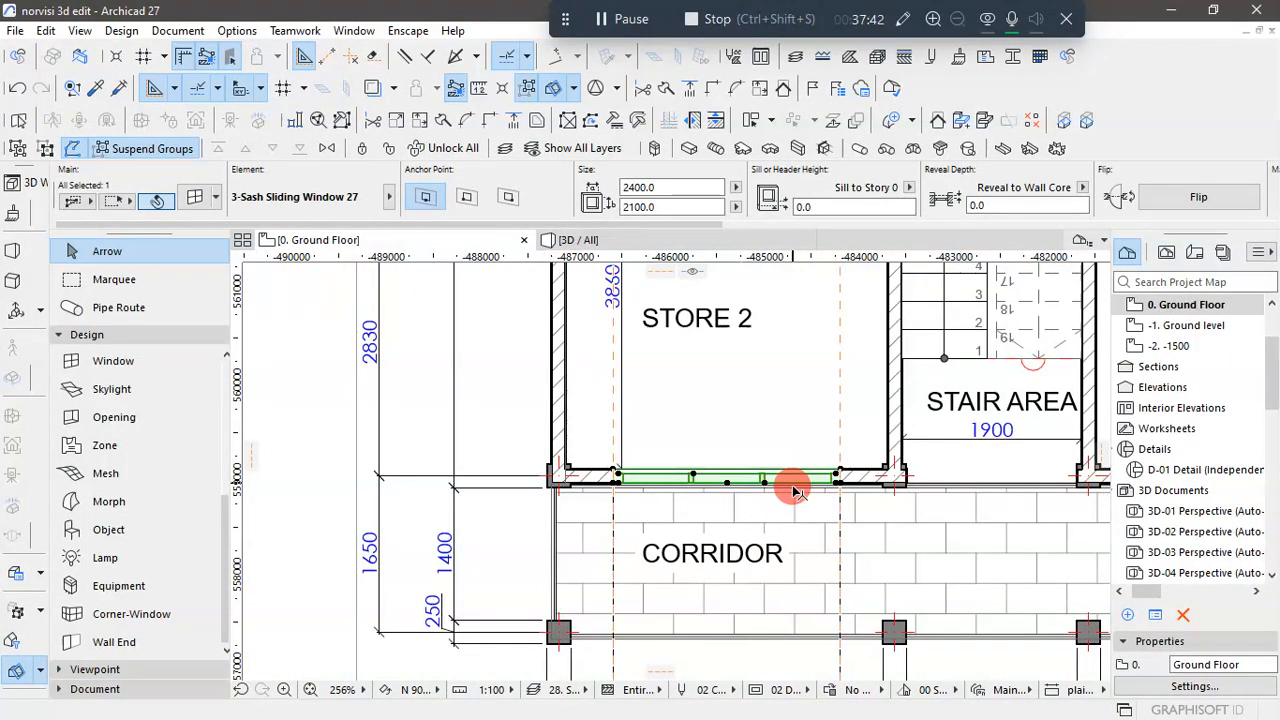
left_click(313, 462)
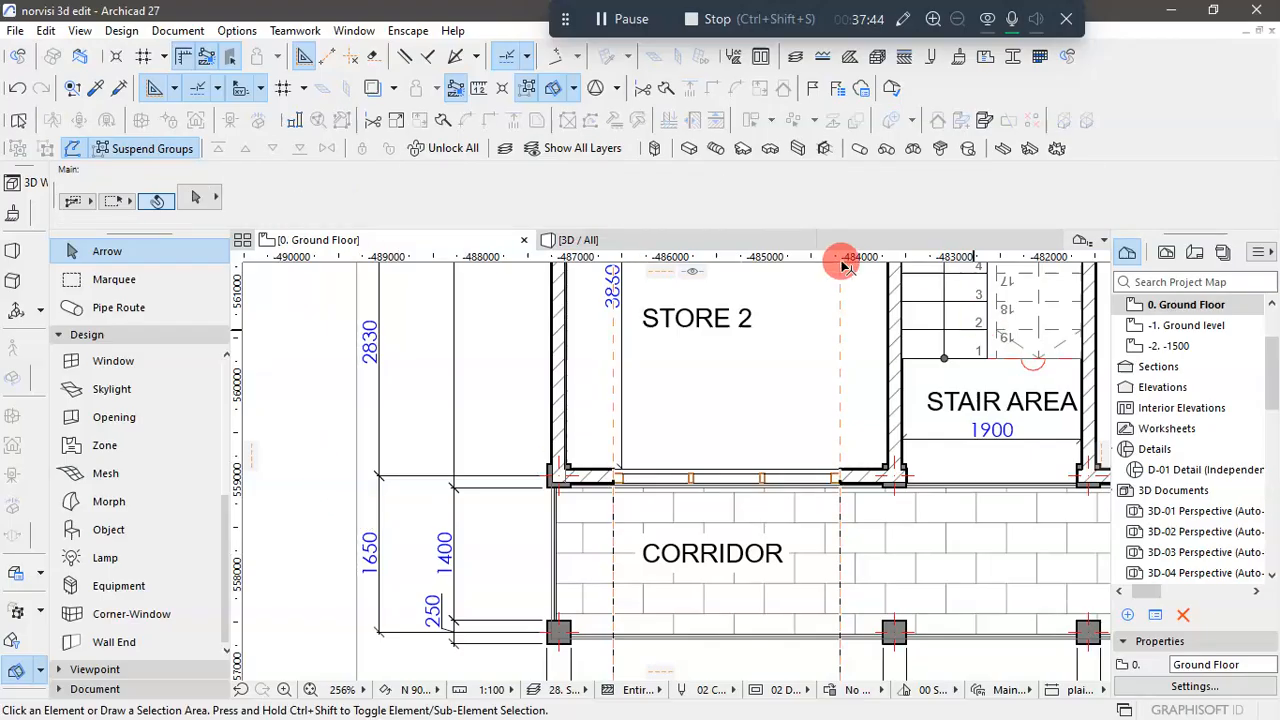
- Switch to the 3D view and inspect the window placed in Store 2's front wall
left_click(645, 244)
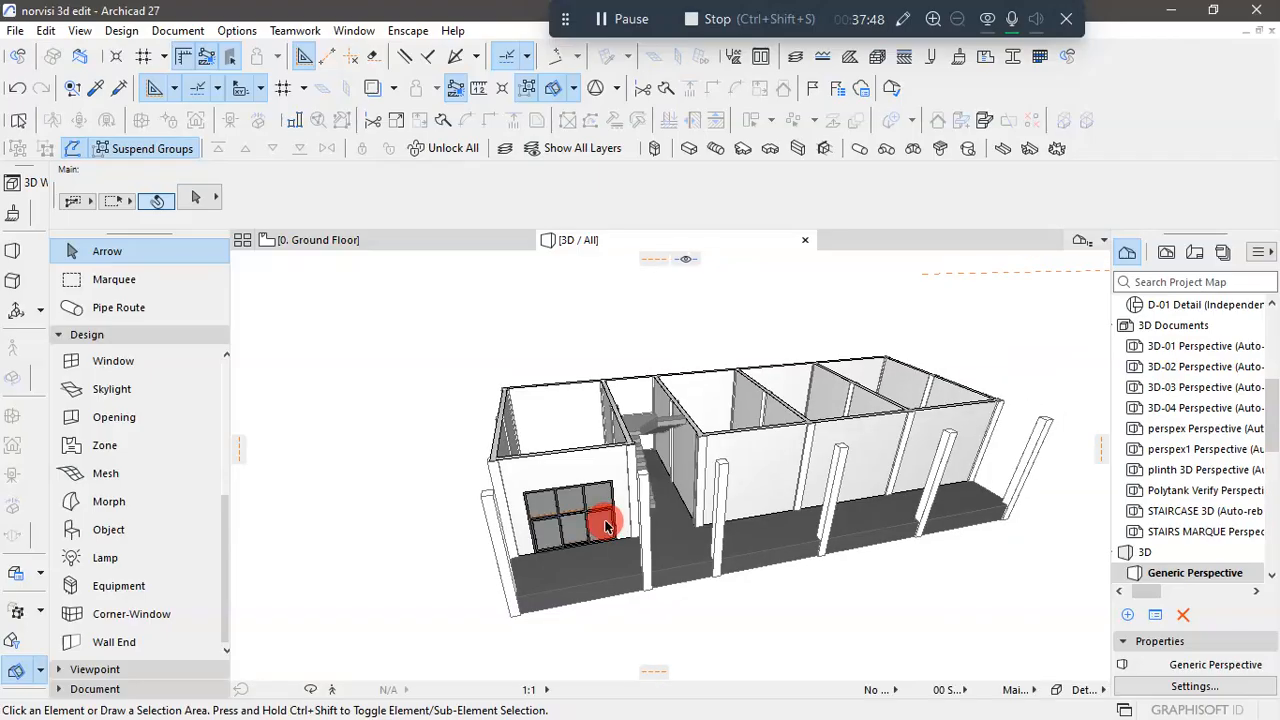
scroll(595, 523, "up", 5)
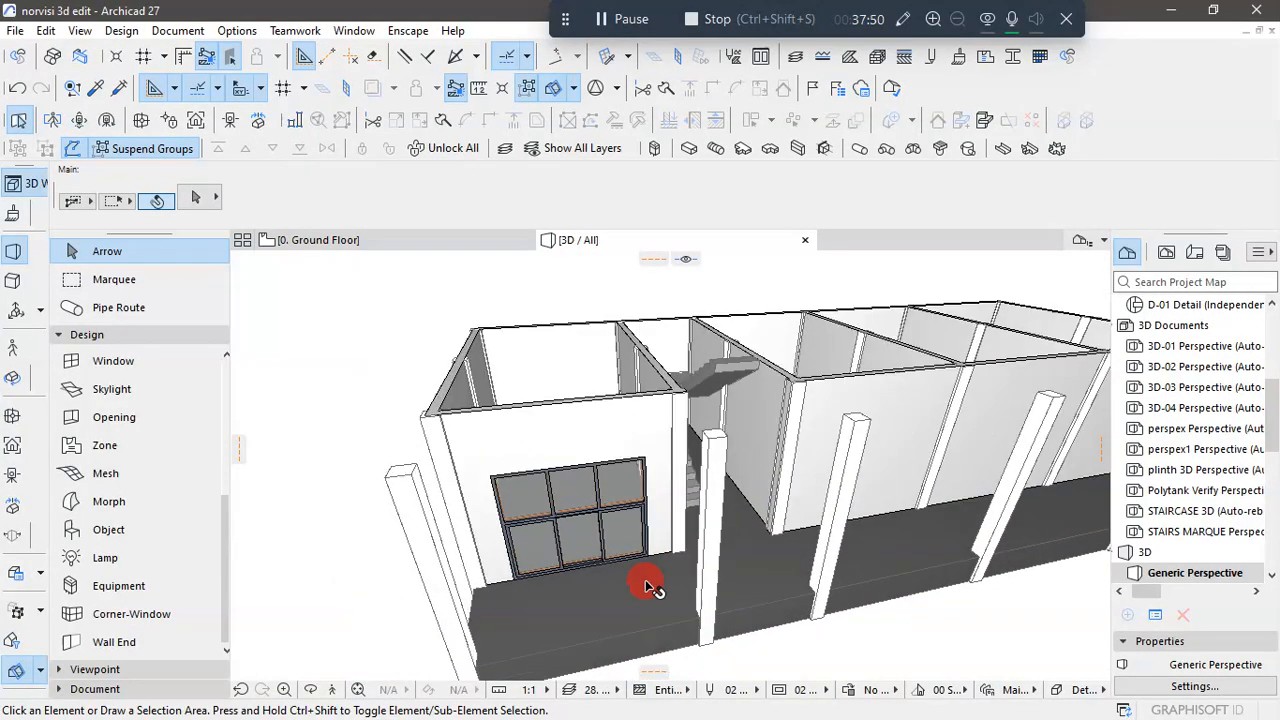
middle_click_drag(646, 586, 586, 507, "shift")
- Set the upper transom of Store 2's front sliding window to None in its shape settings and confirm
left_click(601, 518)
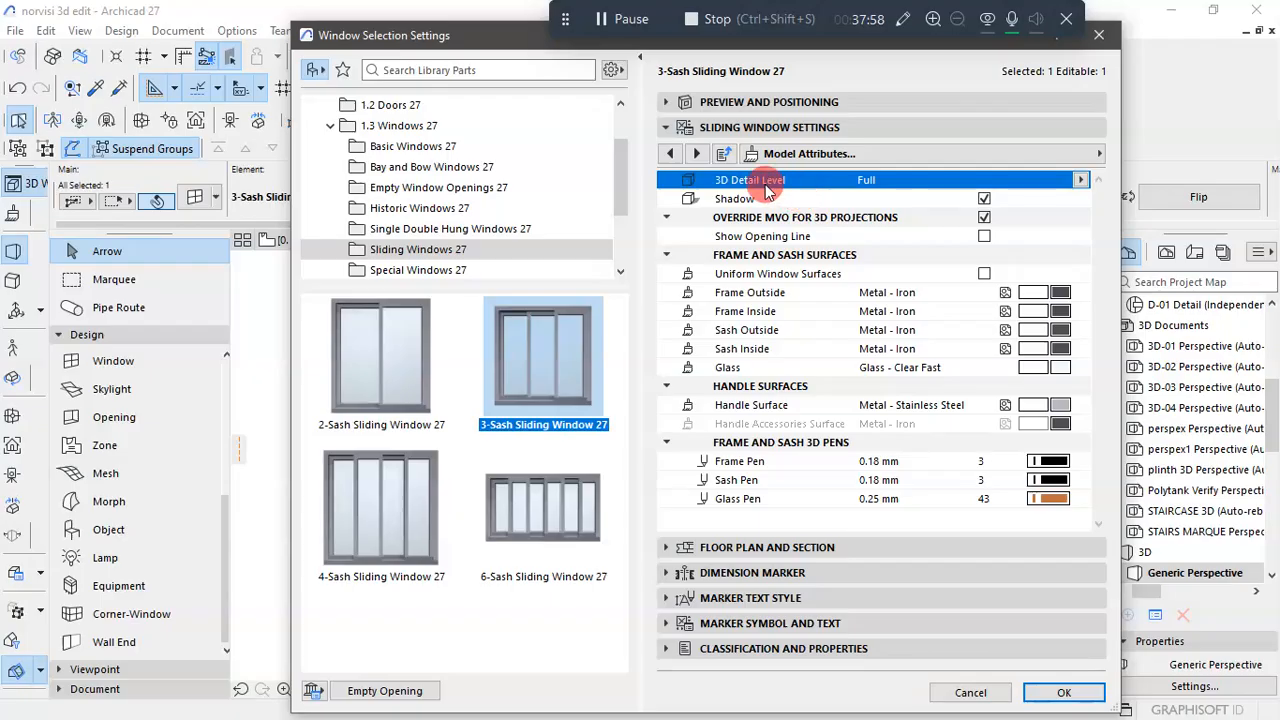
left_click(667, 154)
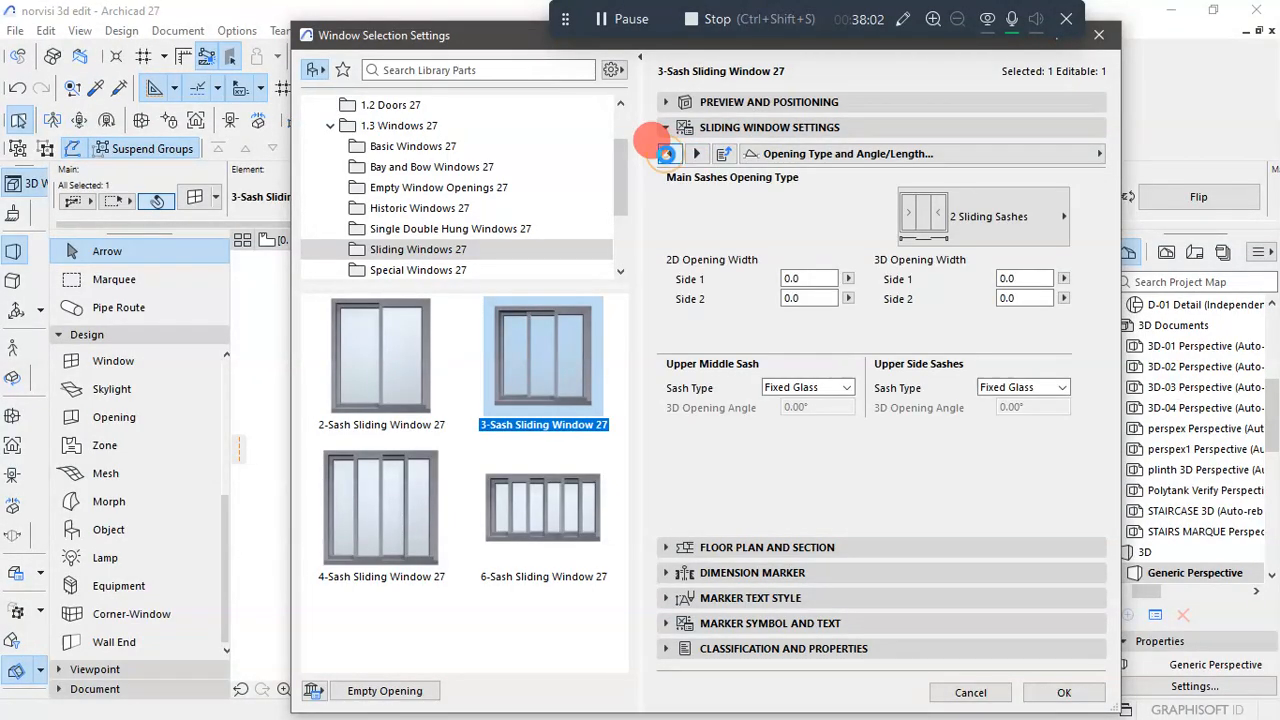
left_click(667, 154)
left_click(667, 154)
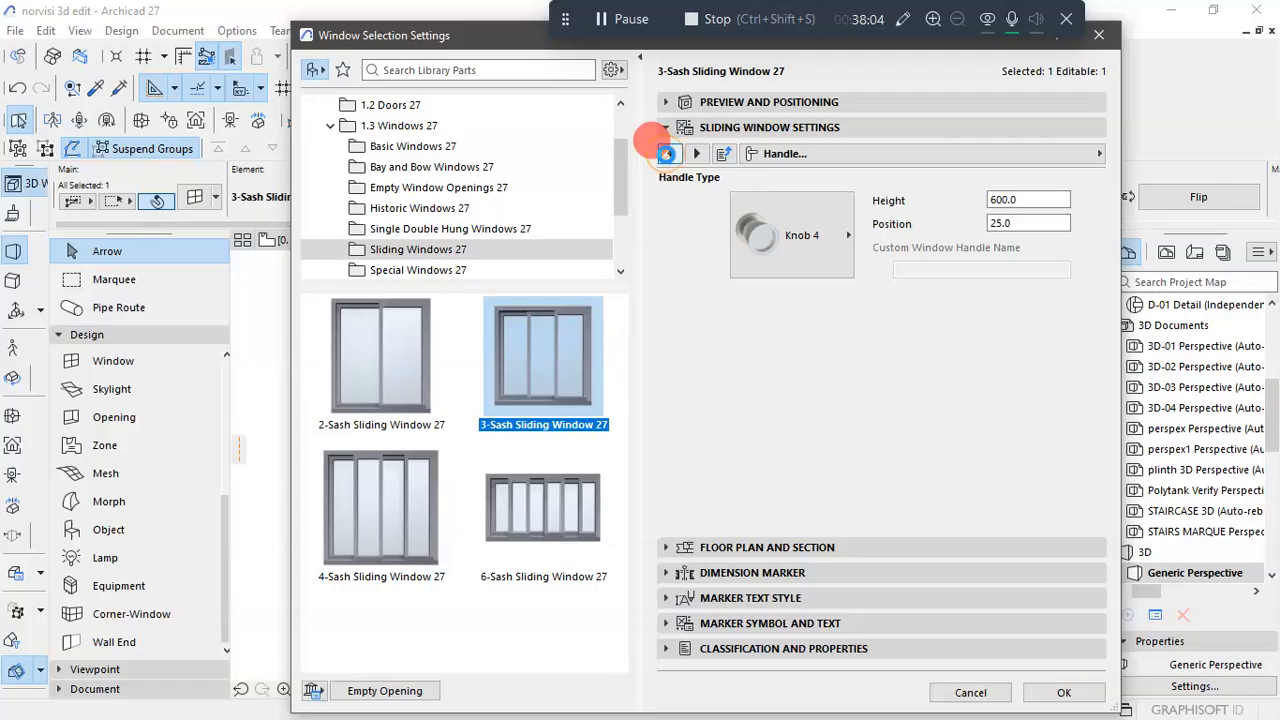
left_click(667, 154)
left_click(667, 154)
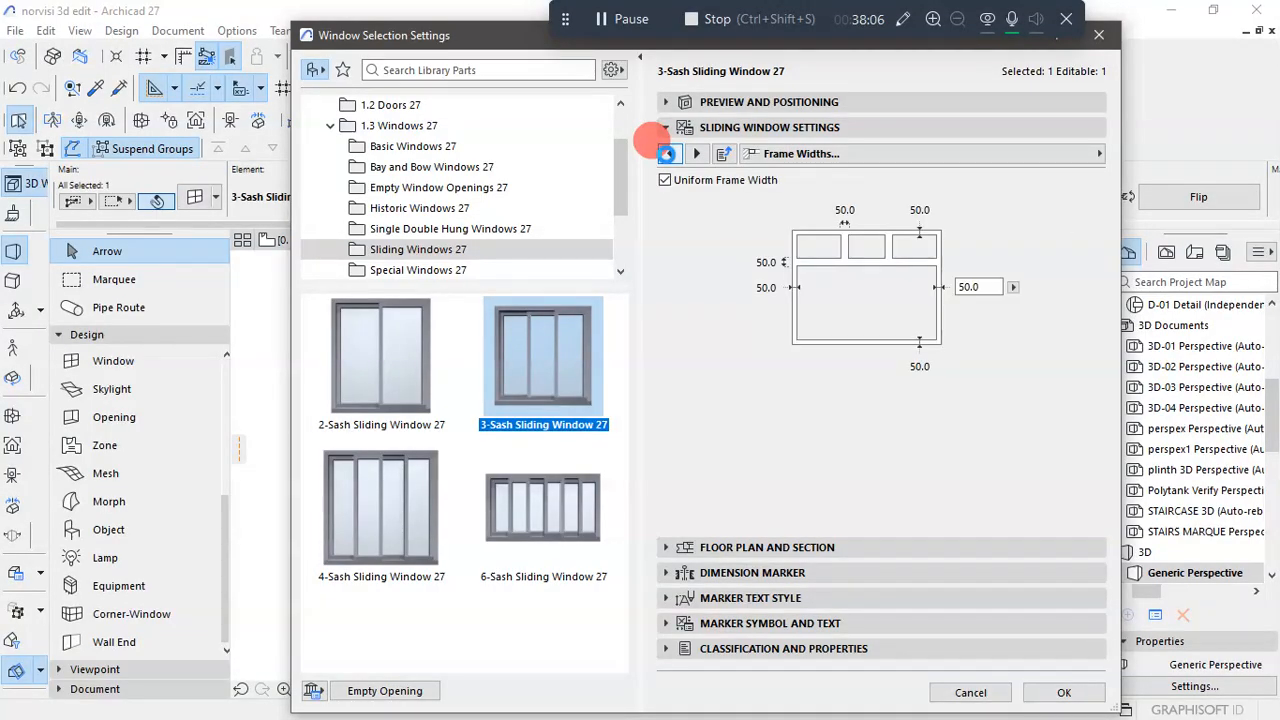
left_click(667, 154)
left_click(667, 154)
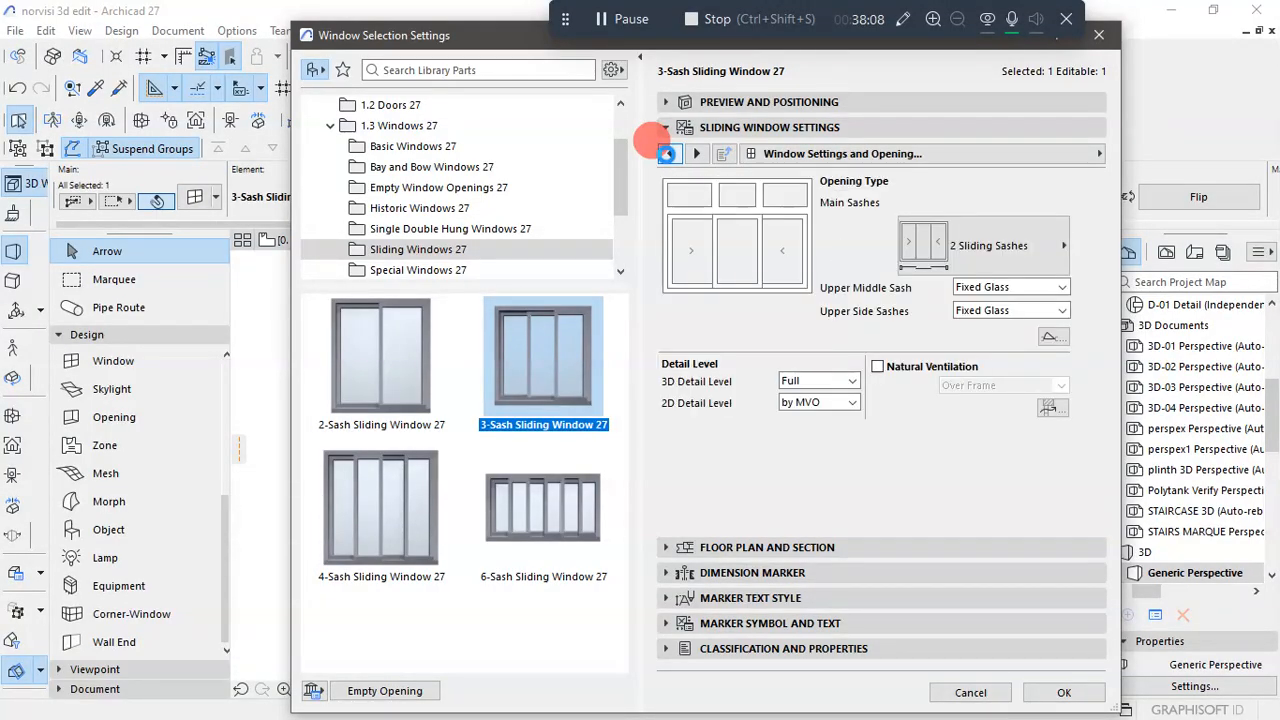
left_click(667, 154)
left_click(667, 154)
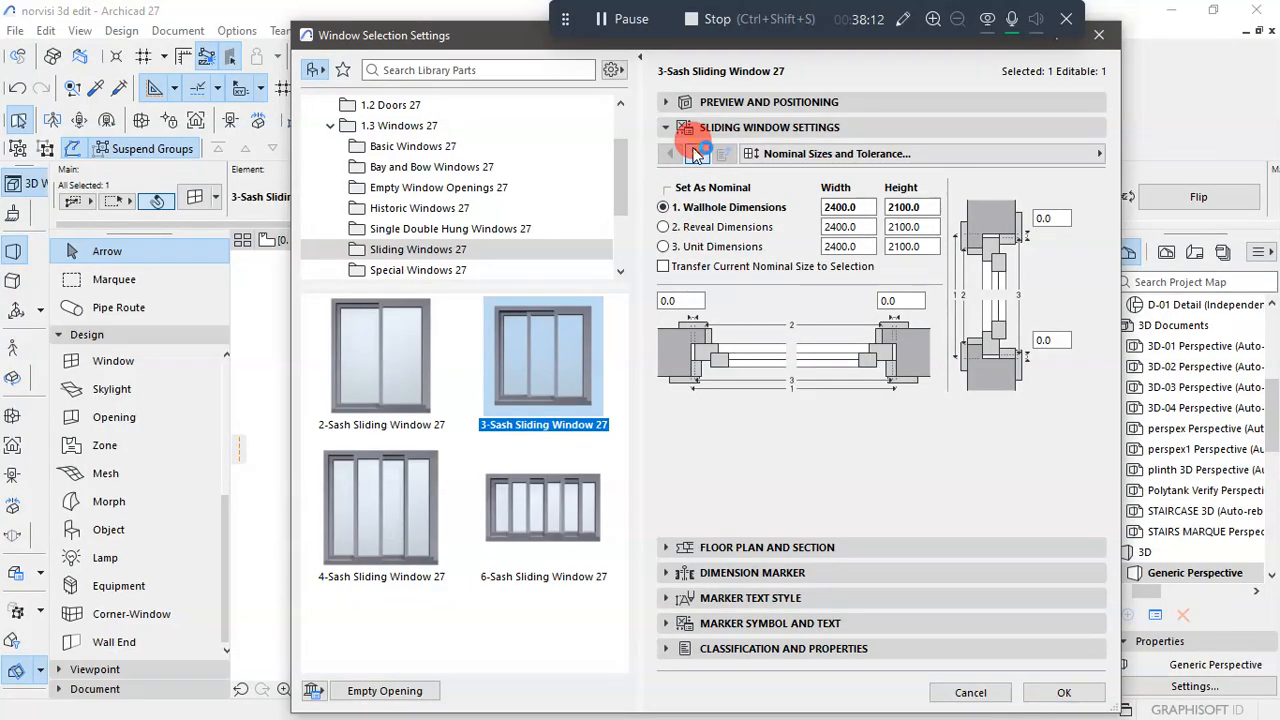
left_click(697, 154)
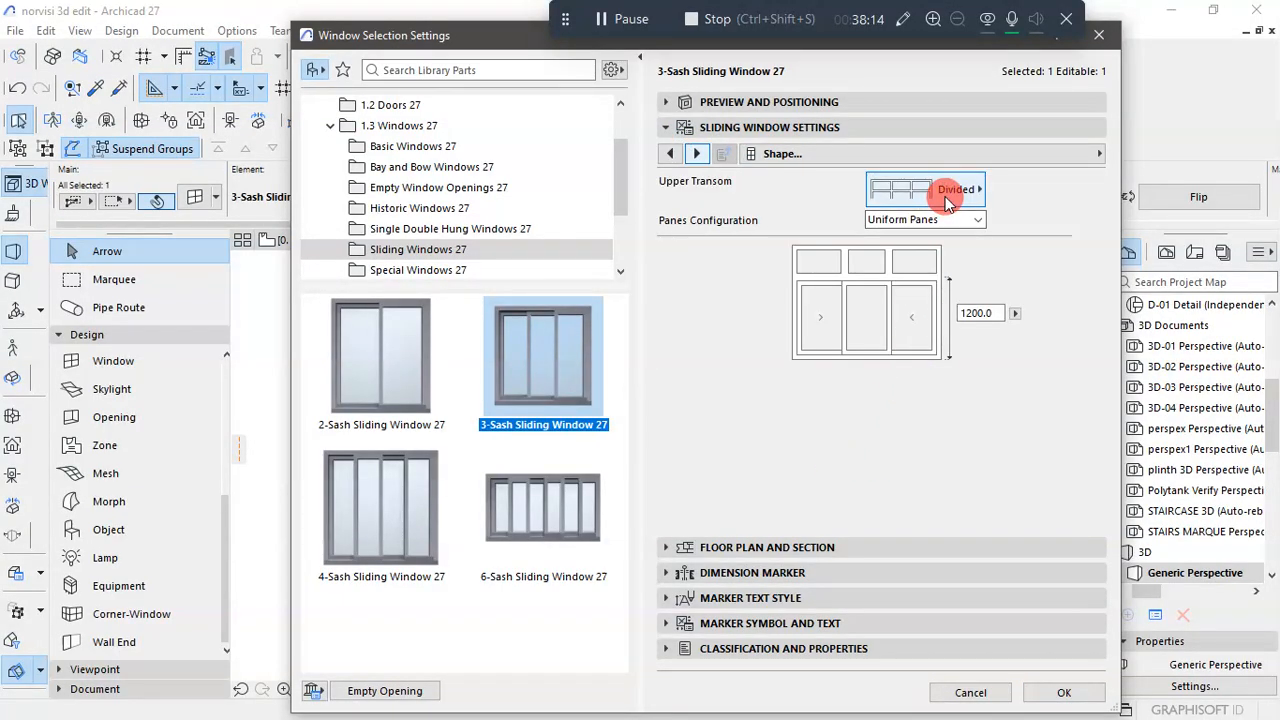
left_click(949, 202)
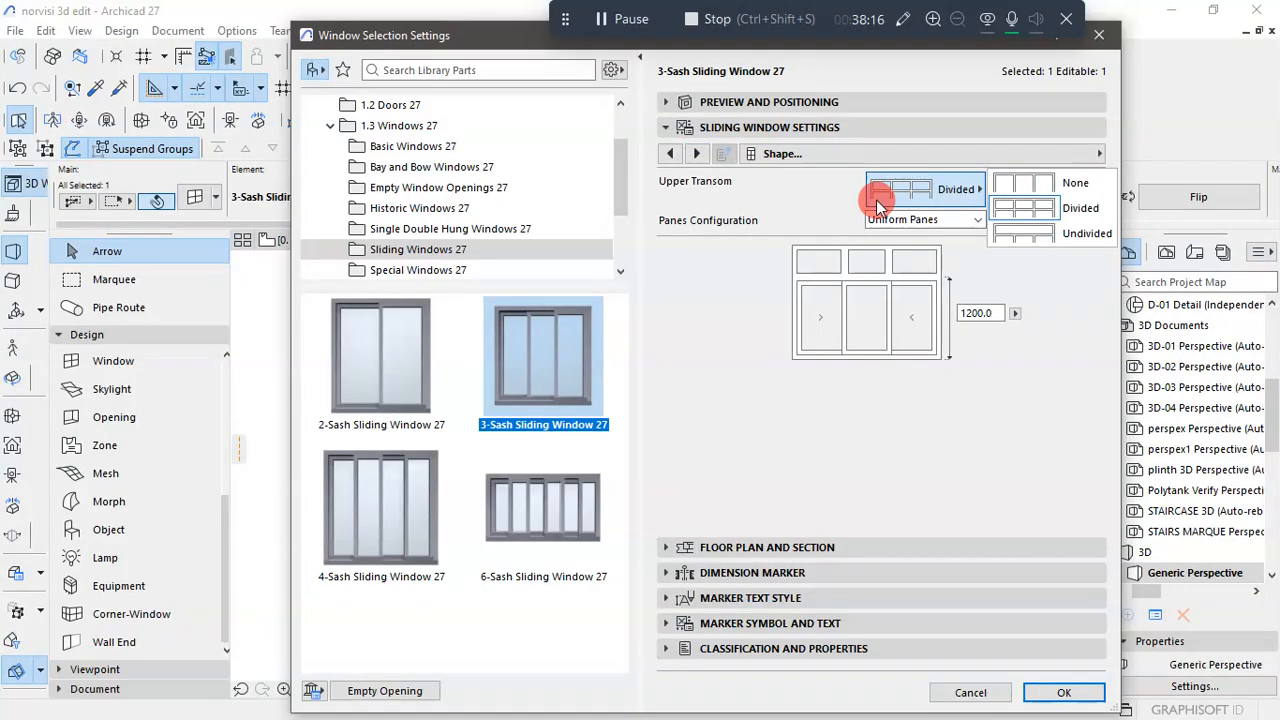
left_click(1056, 180)
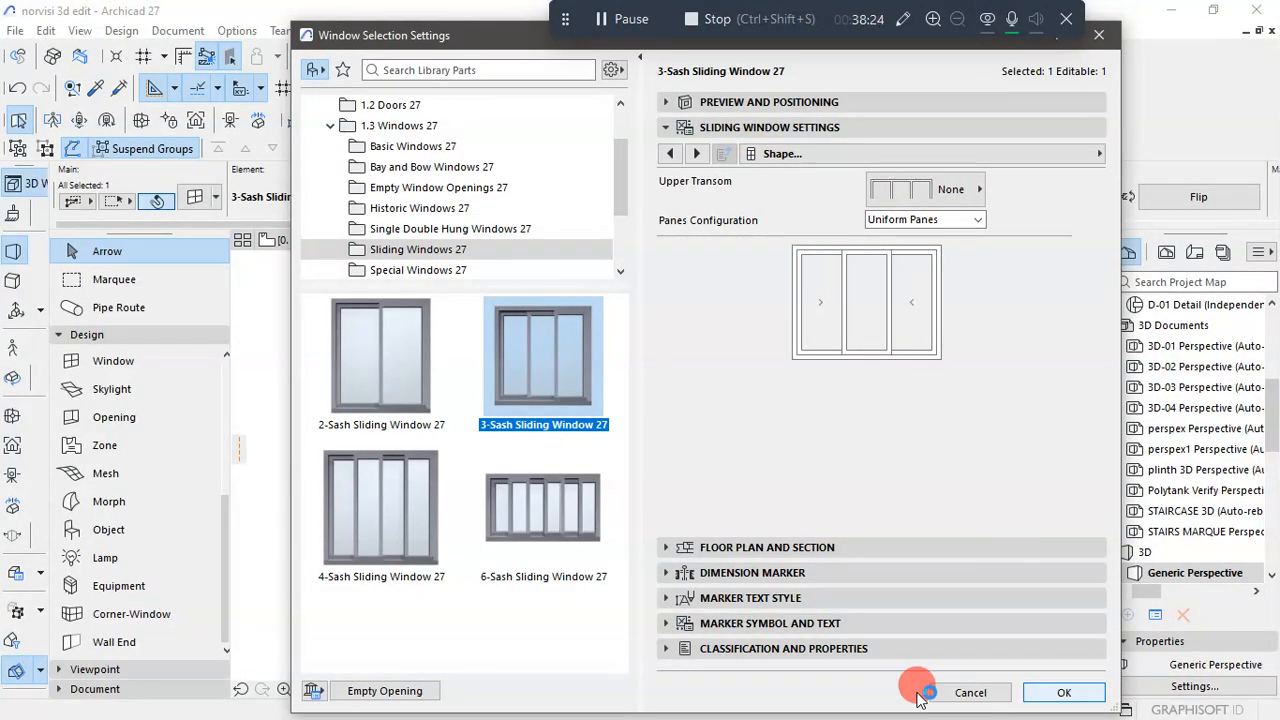
left_click(1055, 690)
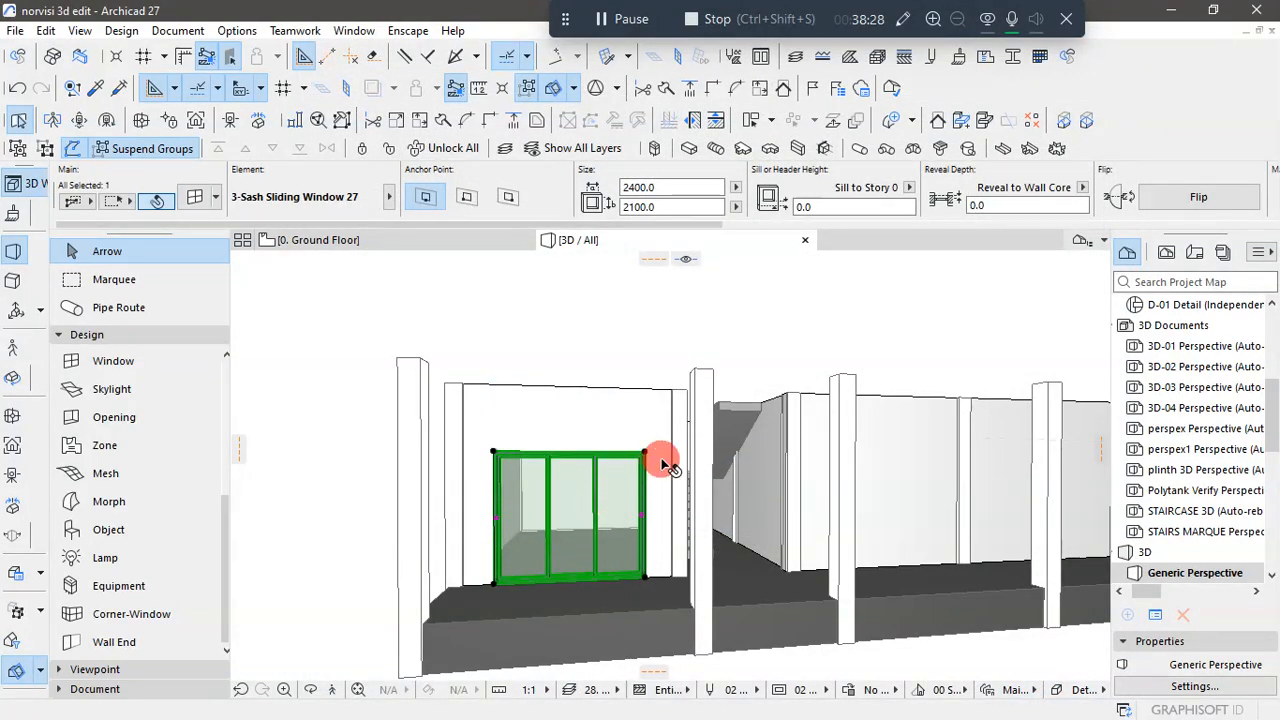
- Enable the opening line for 3D projections in the front sliding window's opening line settings and confirm
key("ctrl+t")
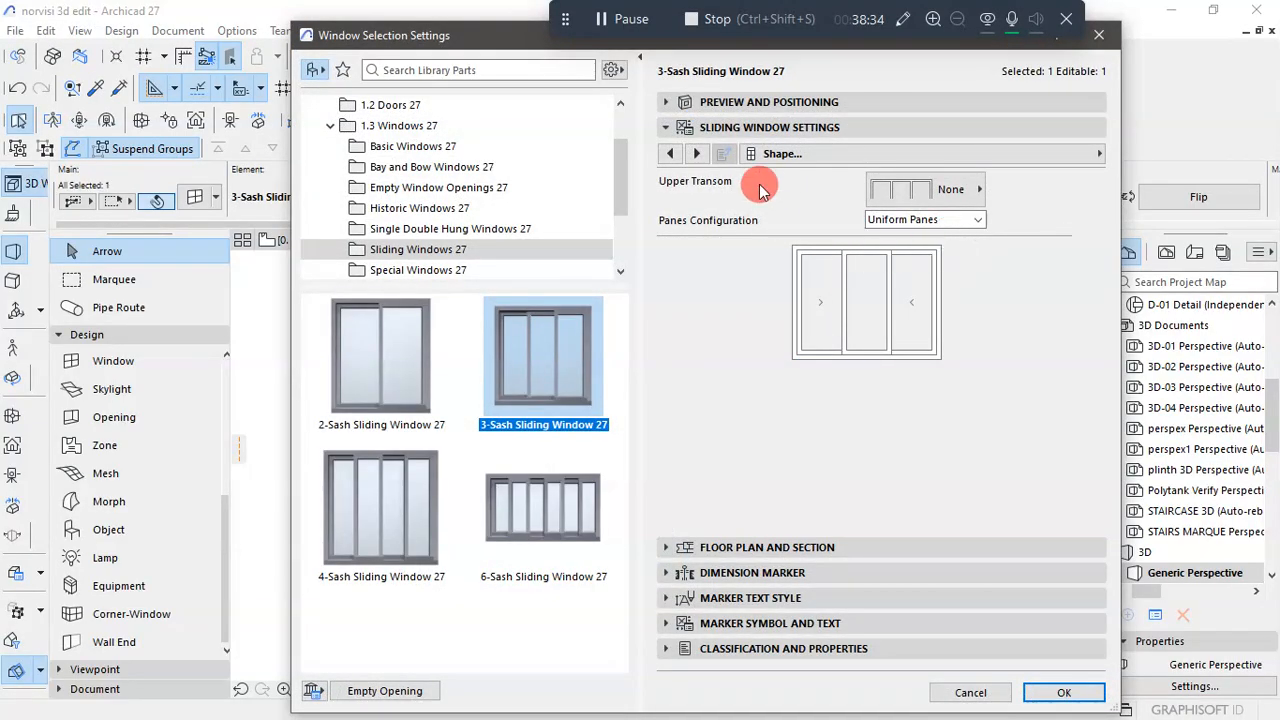
left_click(699, 153)
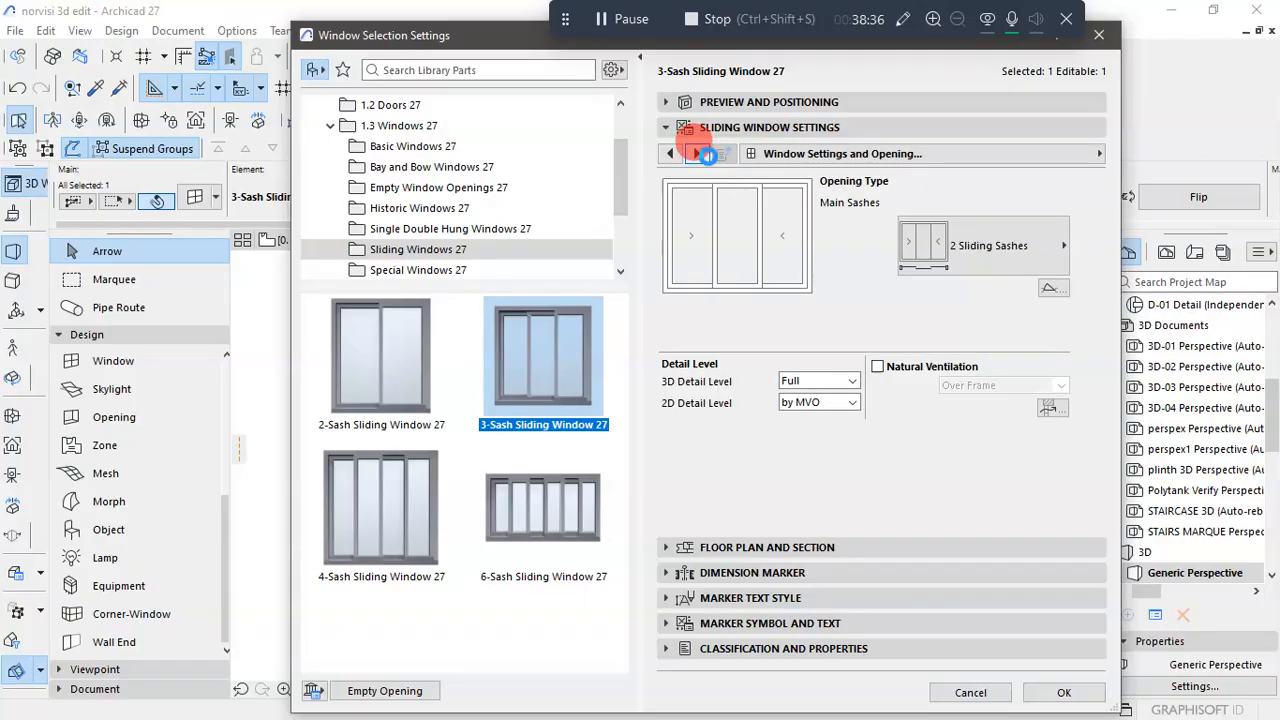
left_click(703, 155)
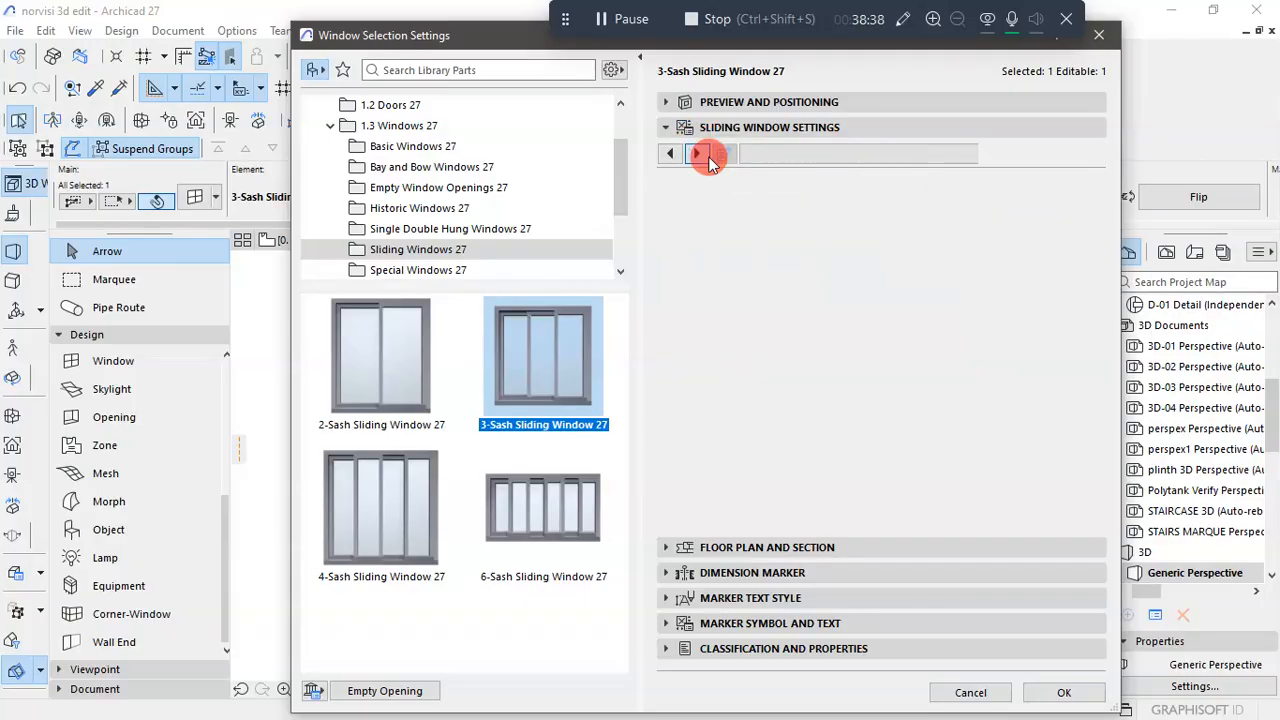
left_click(699, 153)
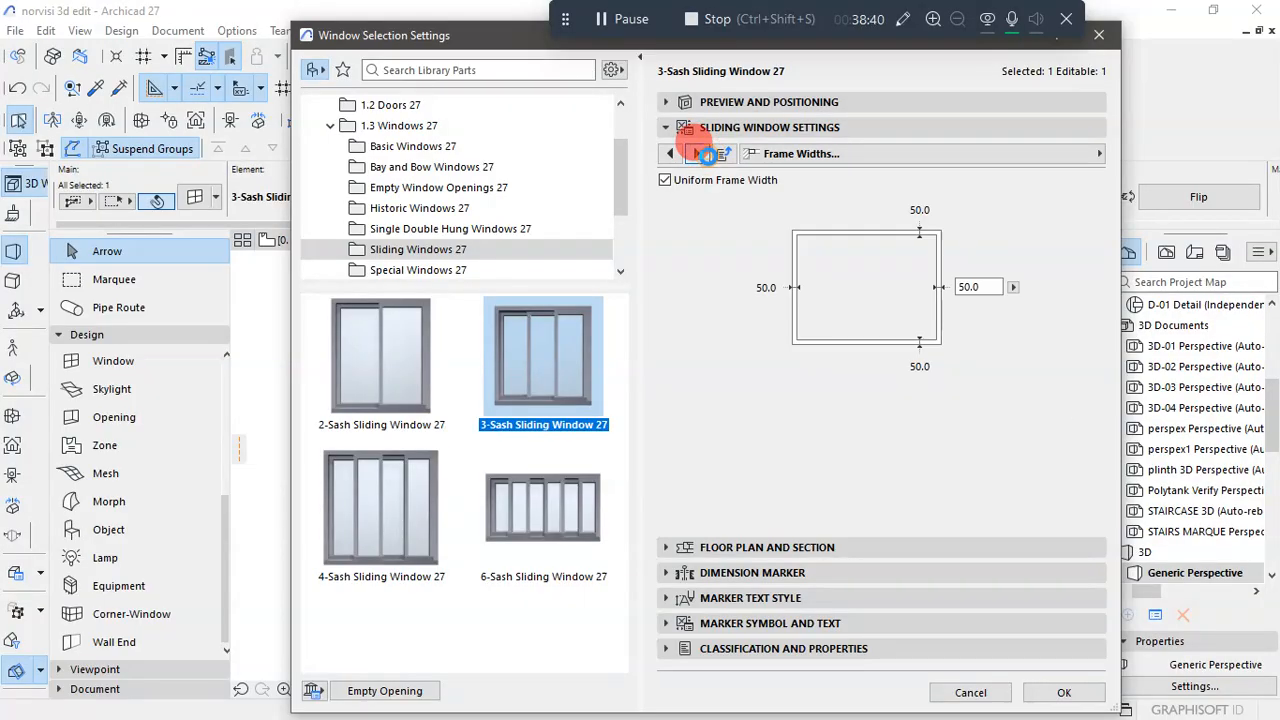
left_click(699, 153)
left_click(699, 153)
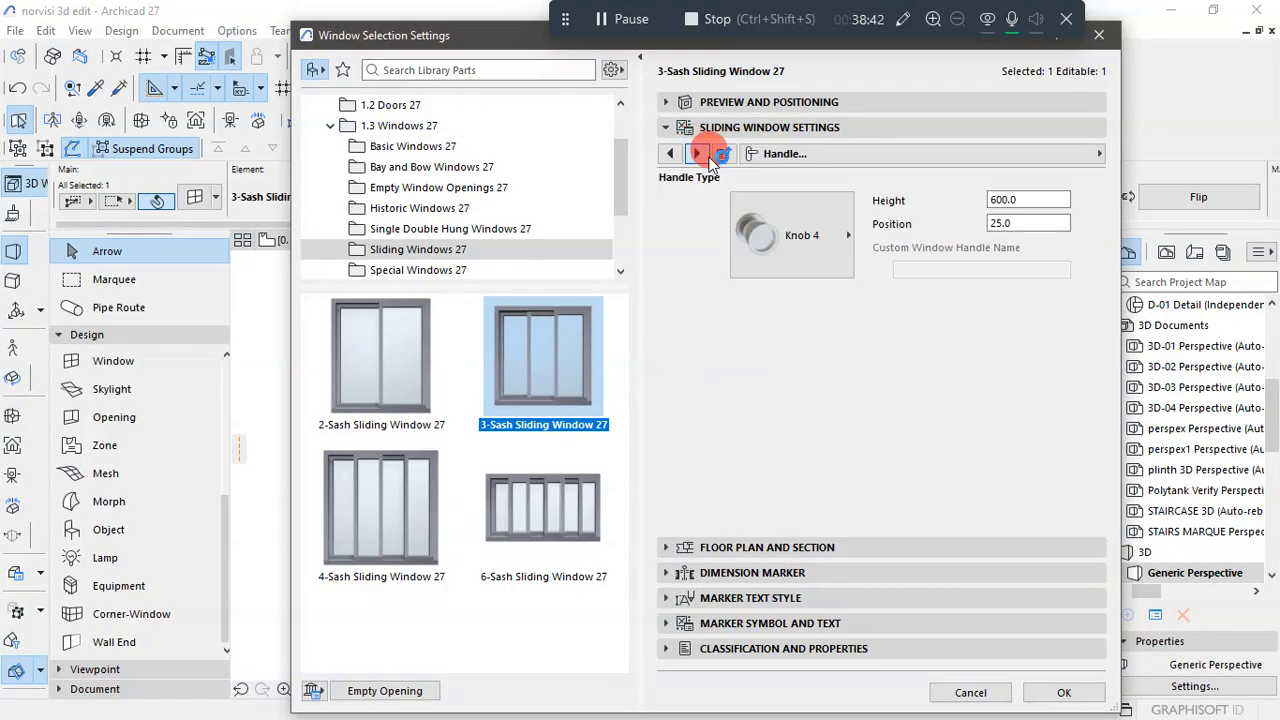
left_click(699, 153)
left_click(699, 153)
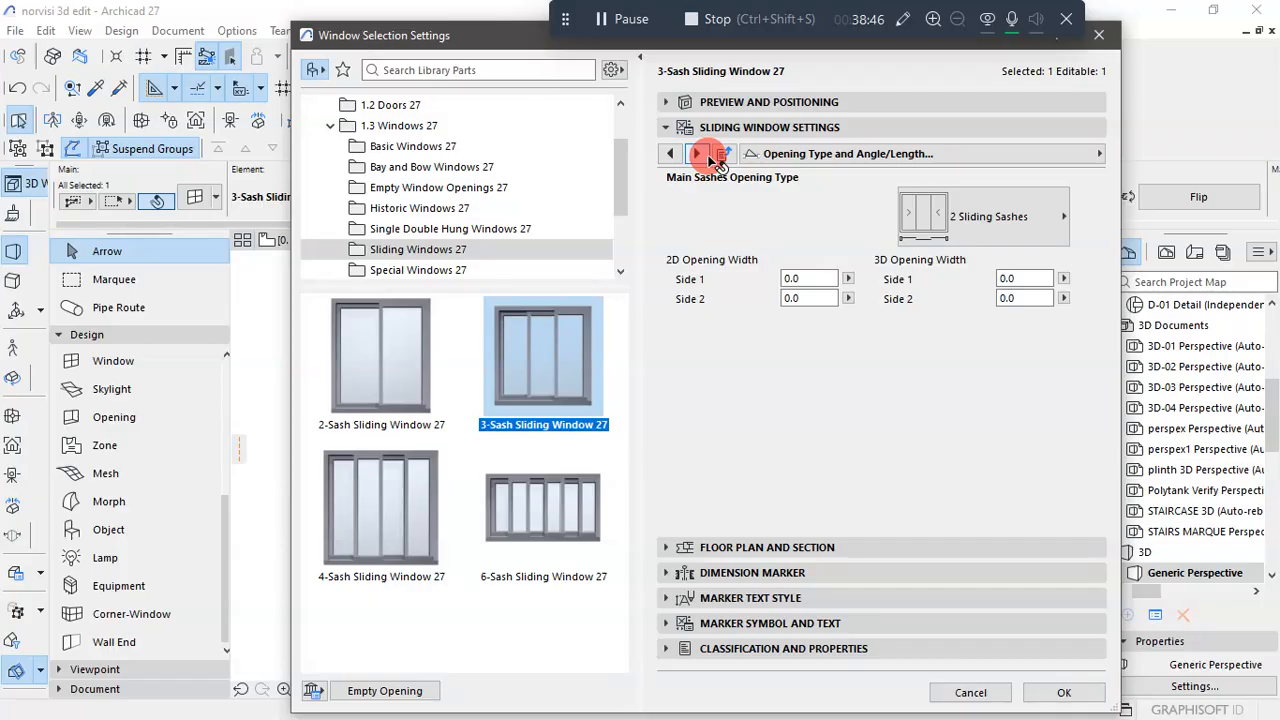
left_click(699, 153)
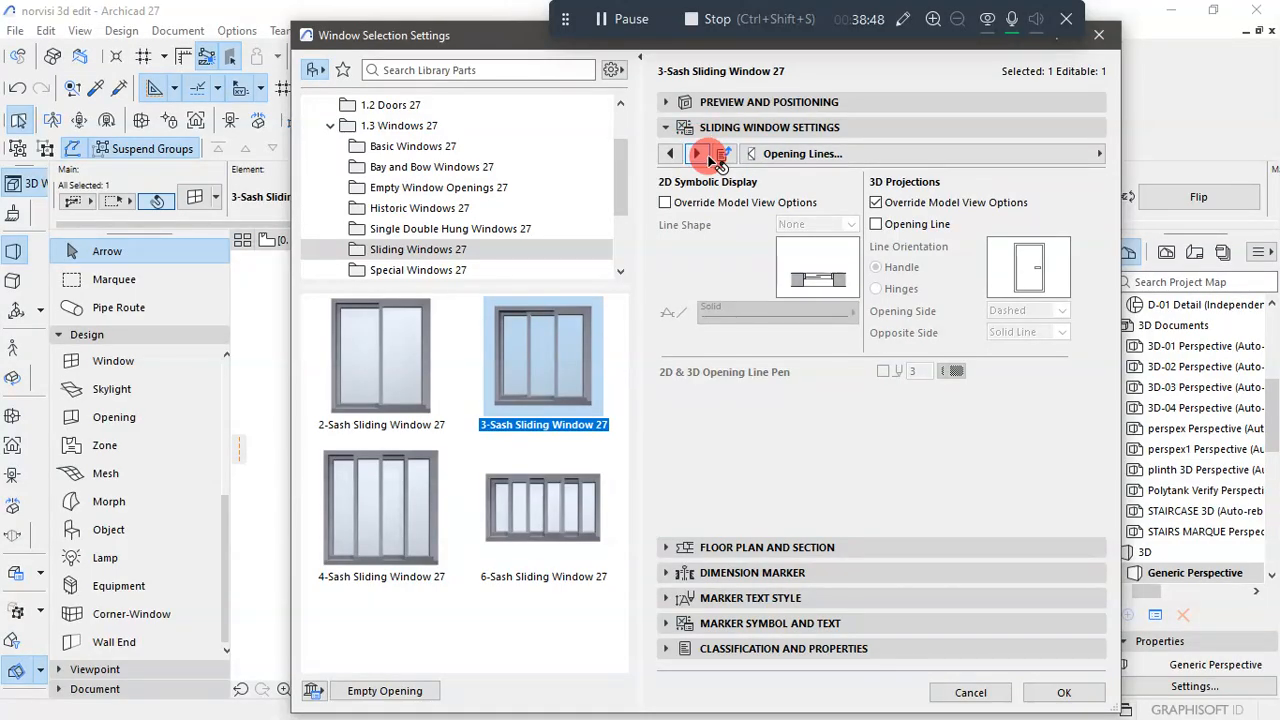
left_click(916, 232)
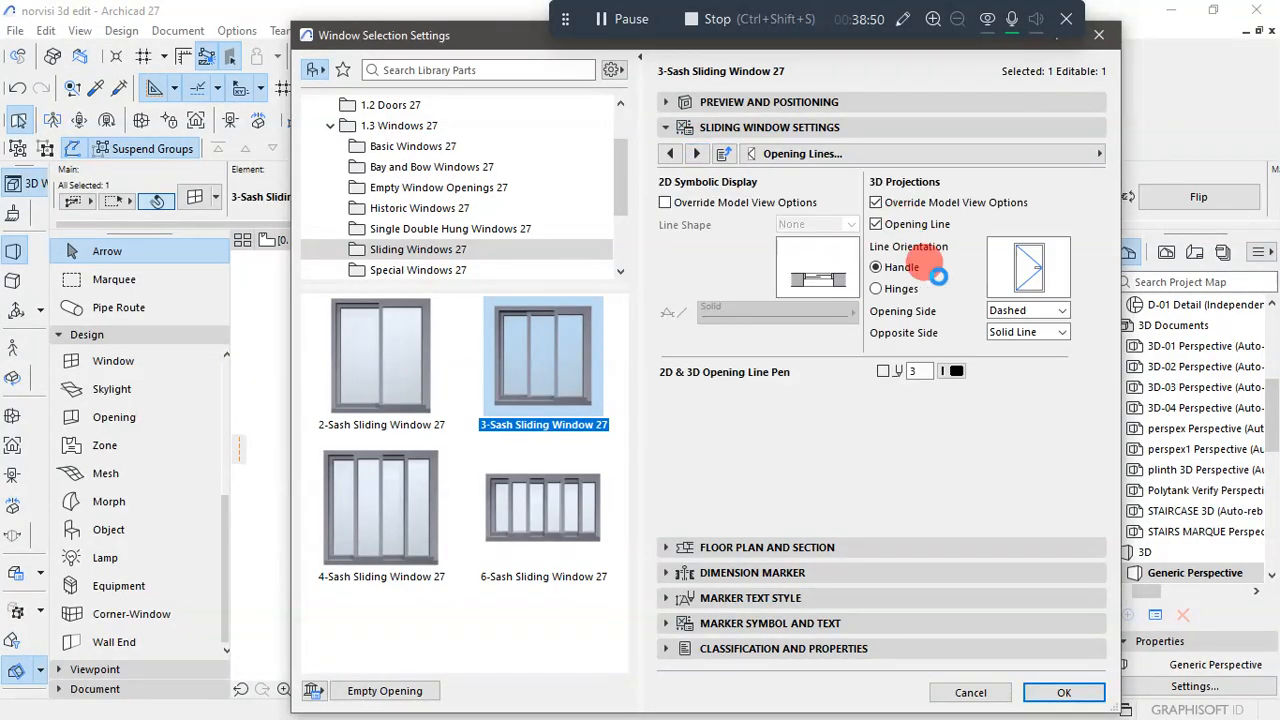
left_click(1064, 692)
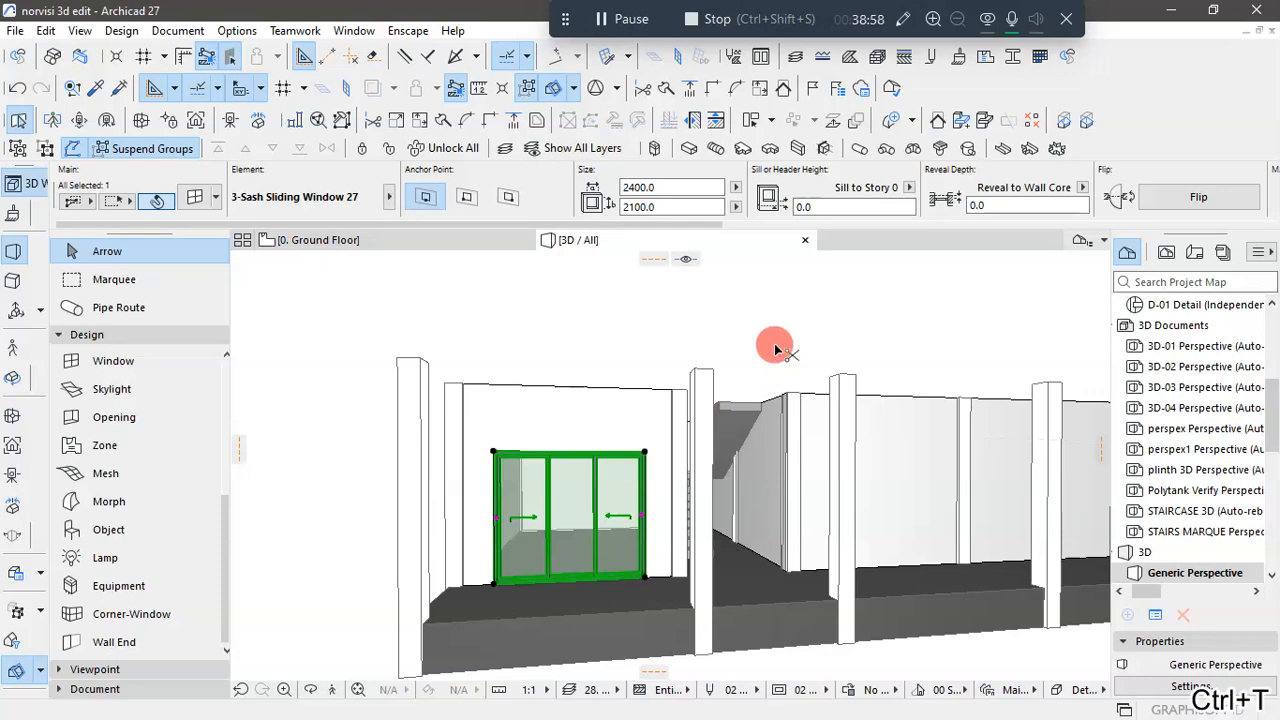
- Change the front sliding window's Archicad Classification to Door, confirm the settings and deselect the element
key("ctrl+t")
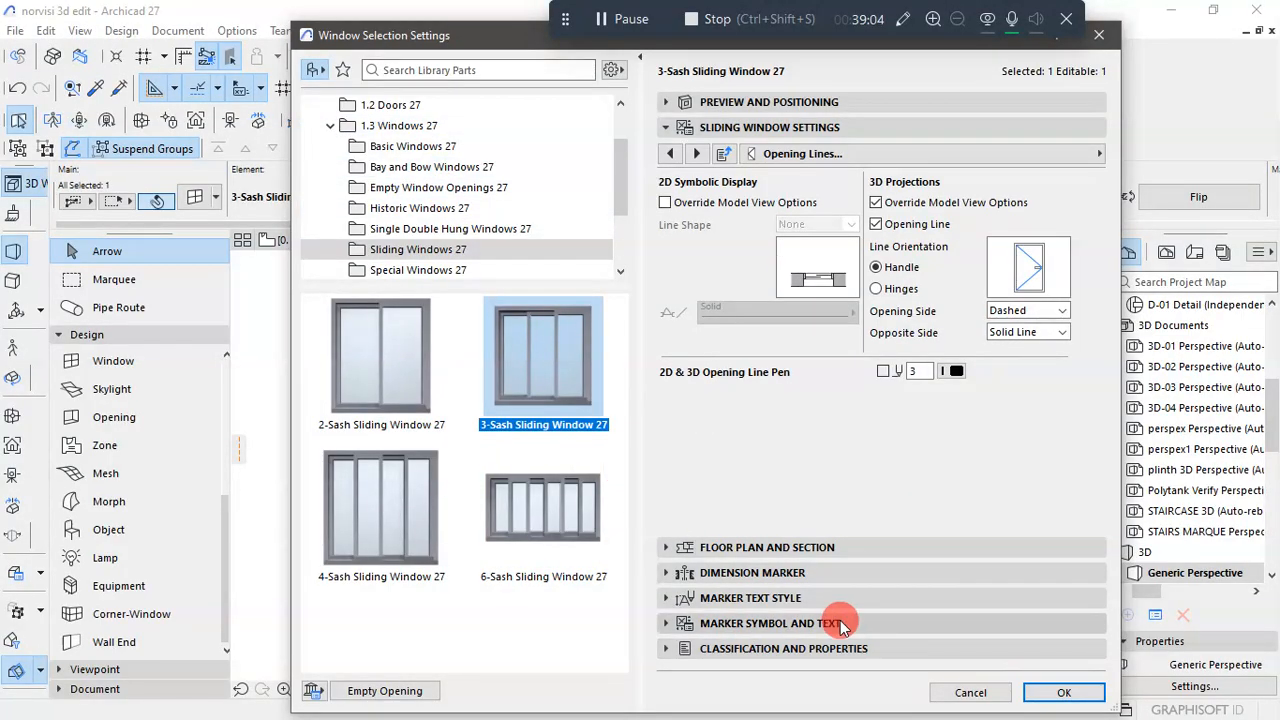
left_click(718, 649)
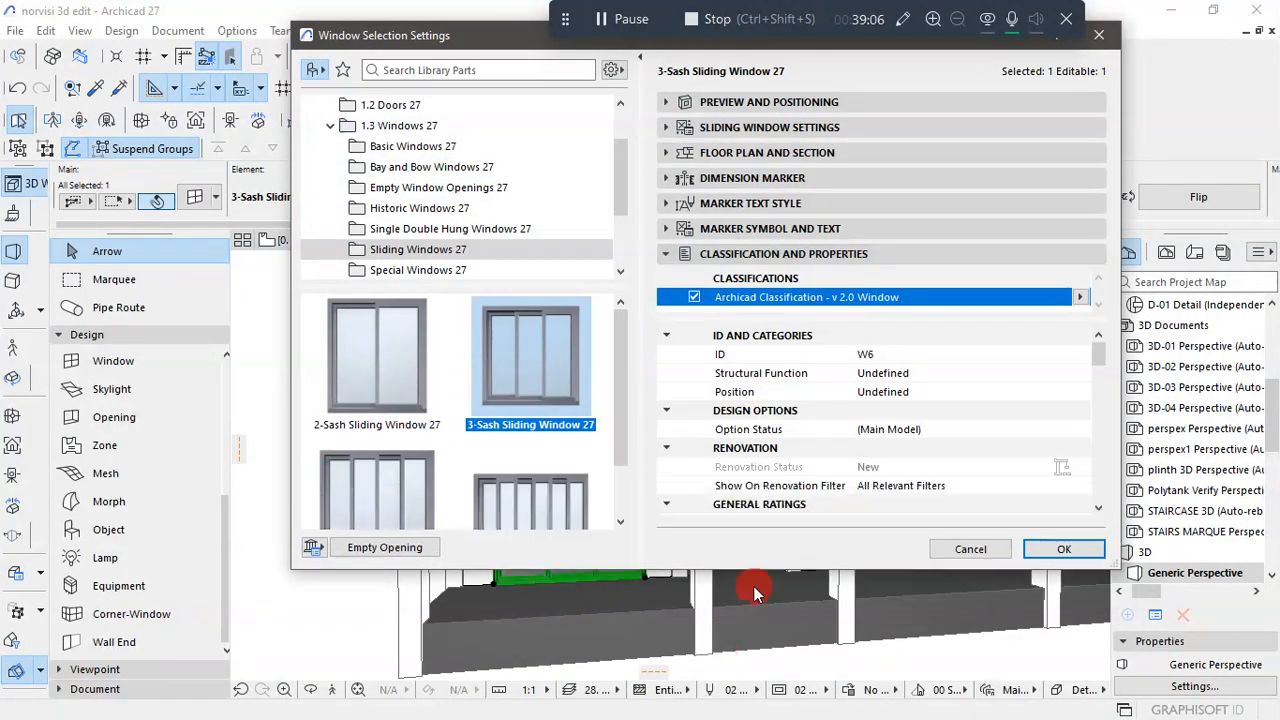
scroll(828, 370, "down", 1)
scroll(820, 410, "up", 1)
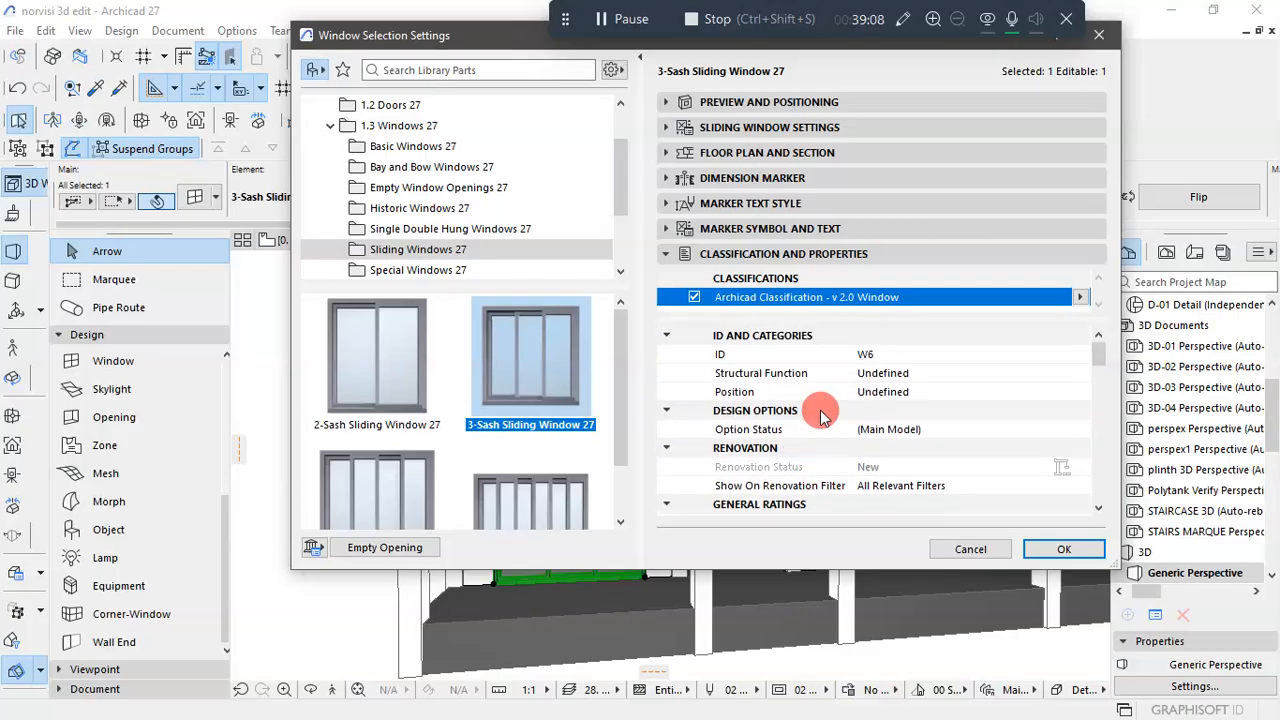
left_click(1080, 300)
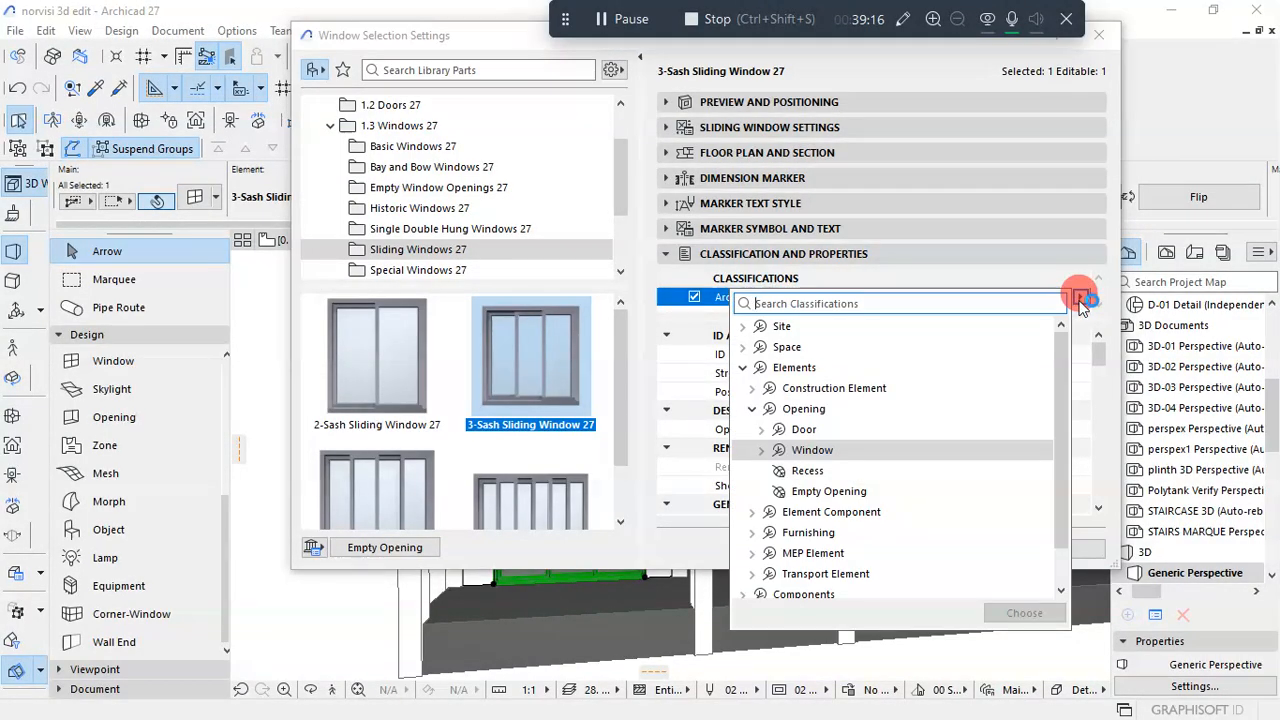
left_click(905, 429)
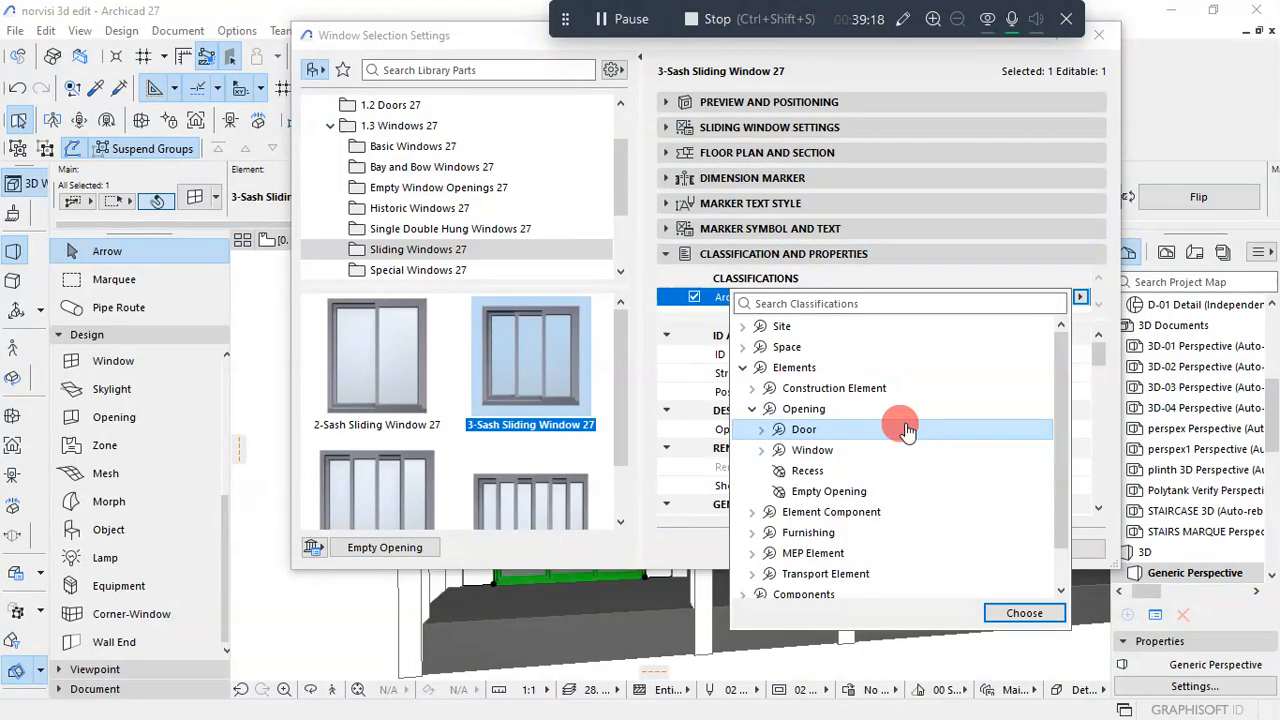
left_click(761, 429)
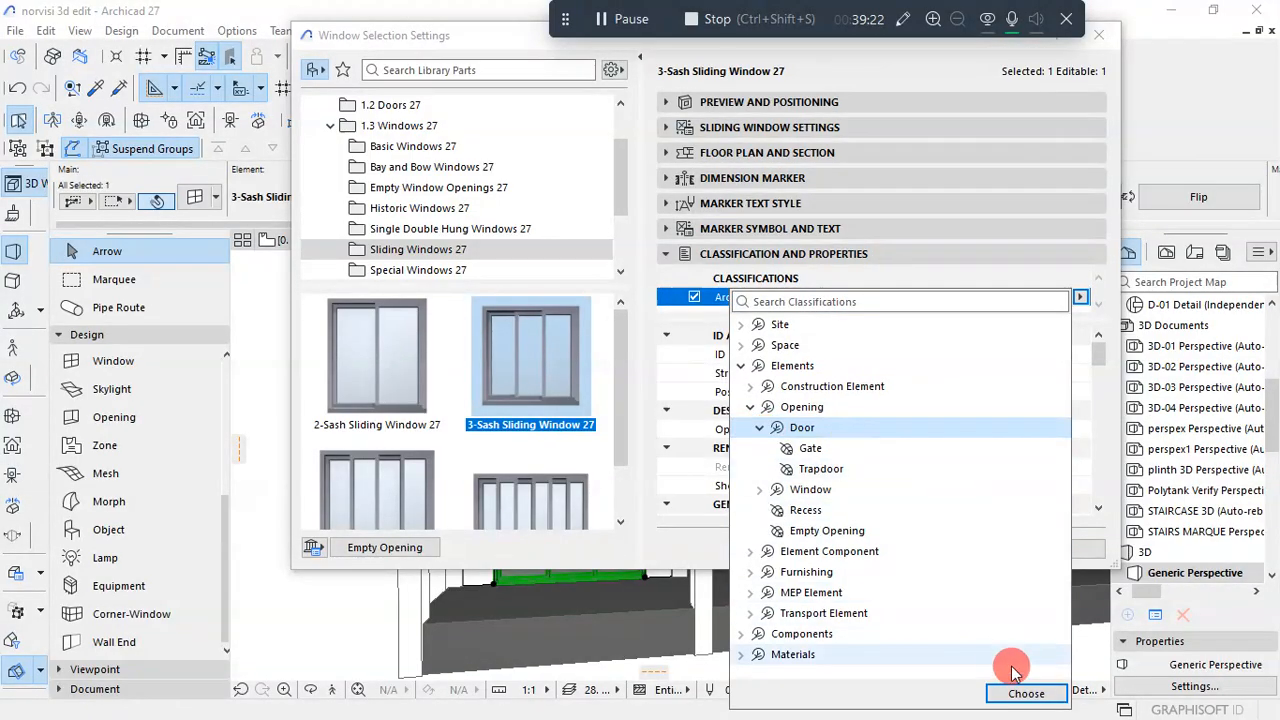
left_click(1026, 693)
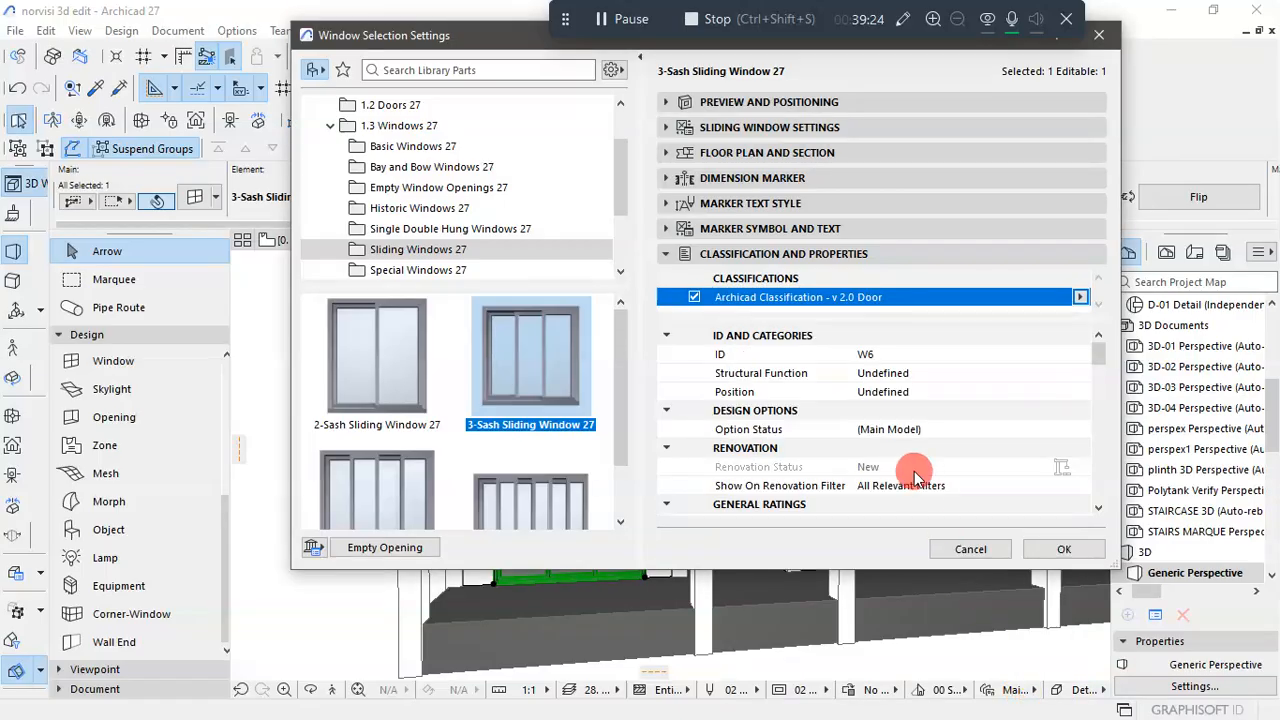
left_click(1058, 551)
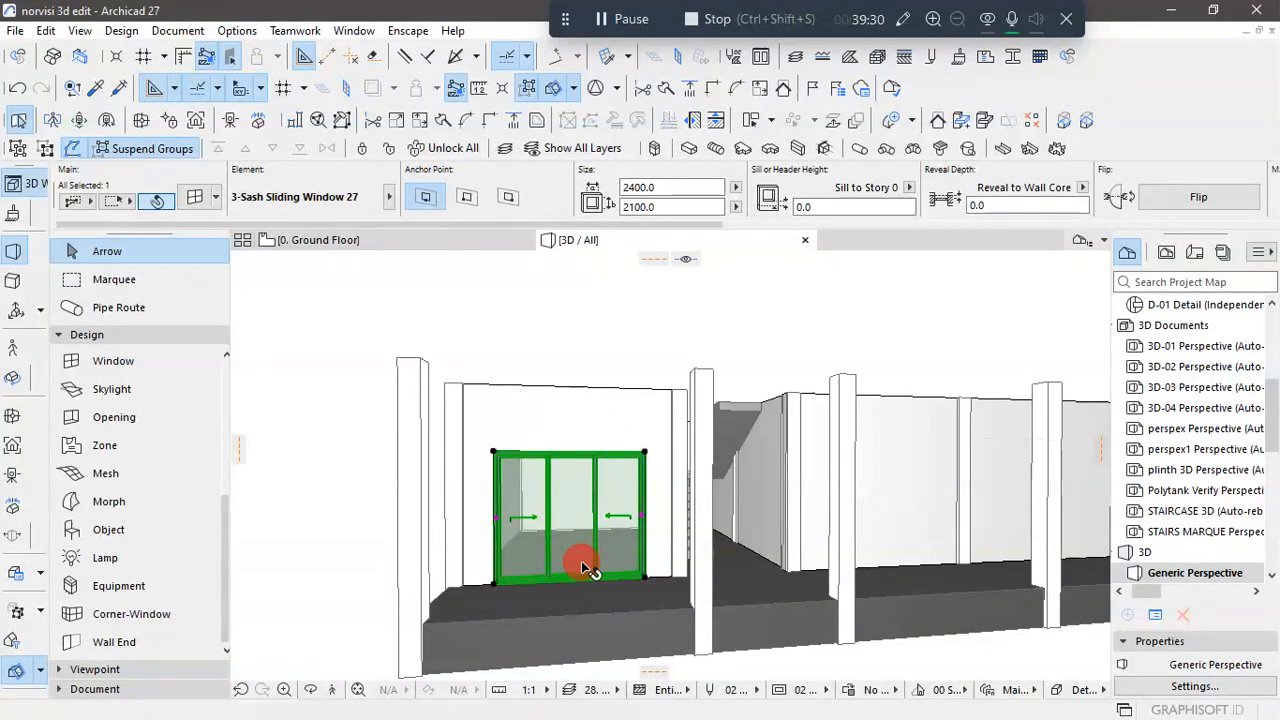
left_click(623, 351)
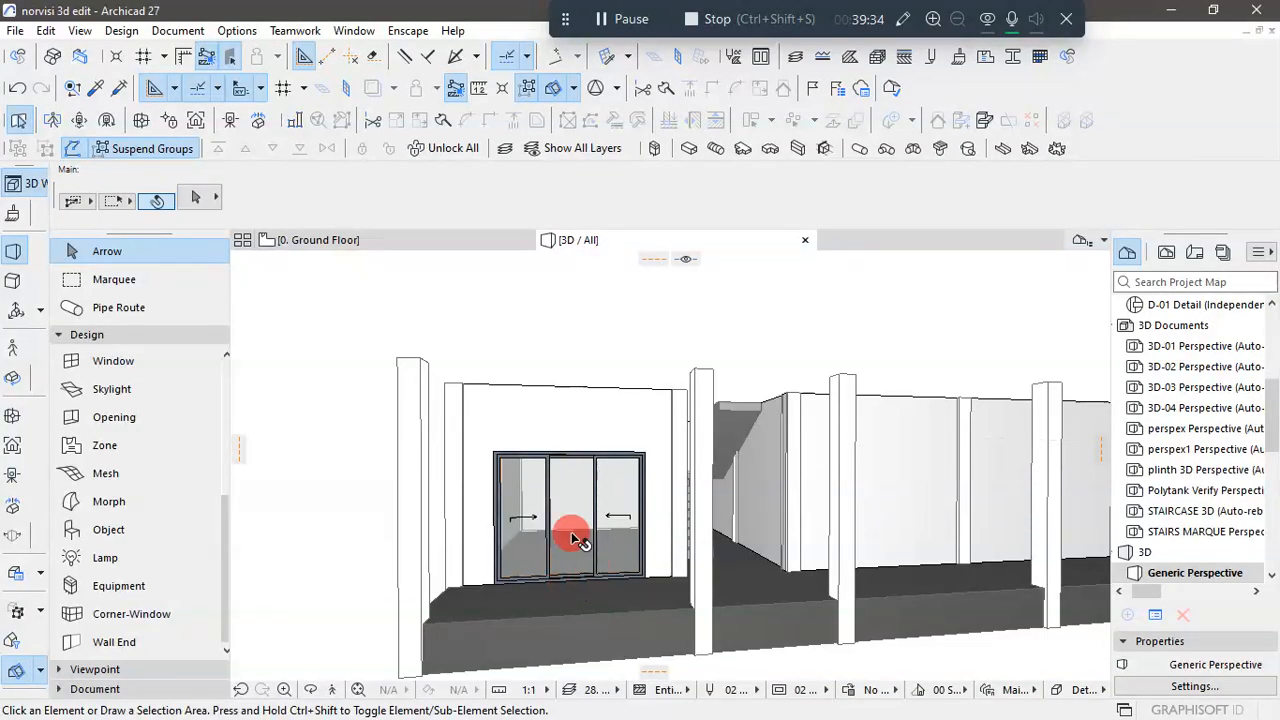
- Open the IES-03 Door Schedule to check how the reclassified sliding opening is listed, and return to the 3D view
scroll(1180, 365, "up", 4)
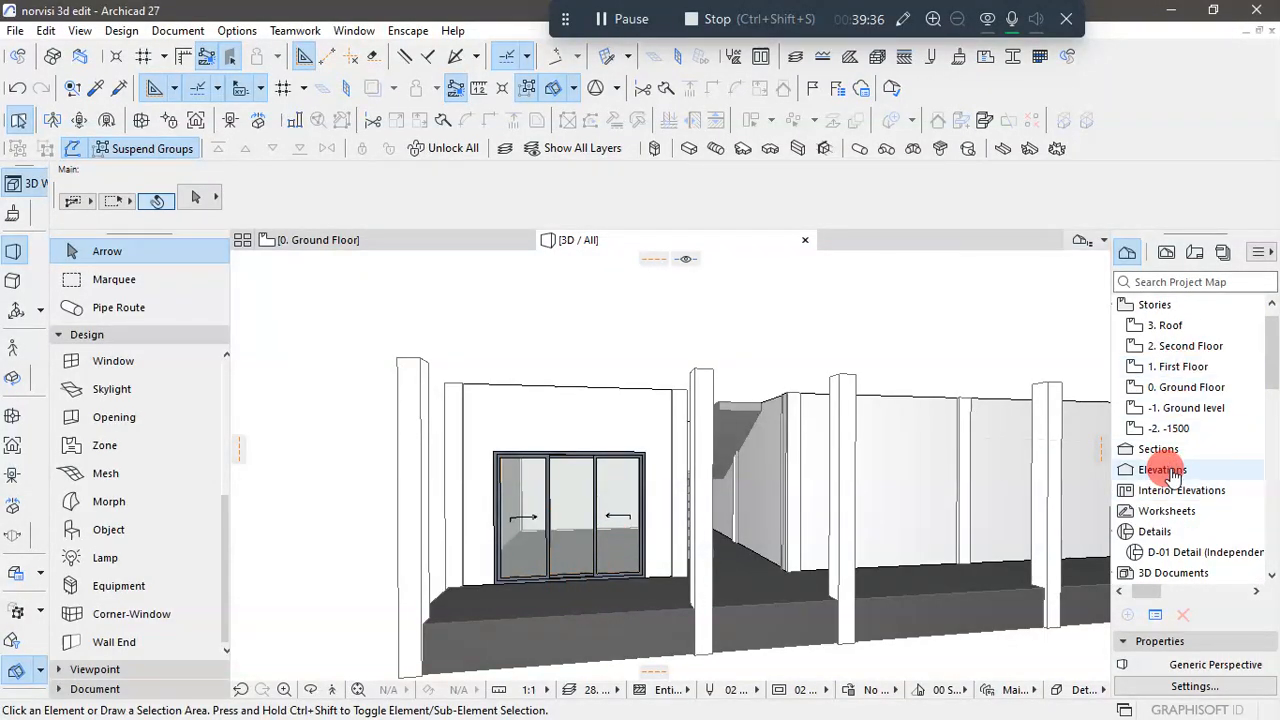
scroll(1168, 440, "down", 3)
scroll(1170, 475, "down", 5)
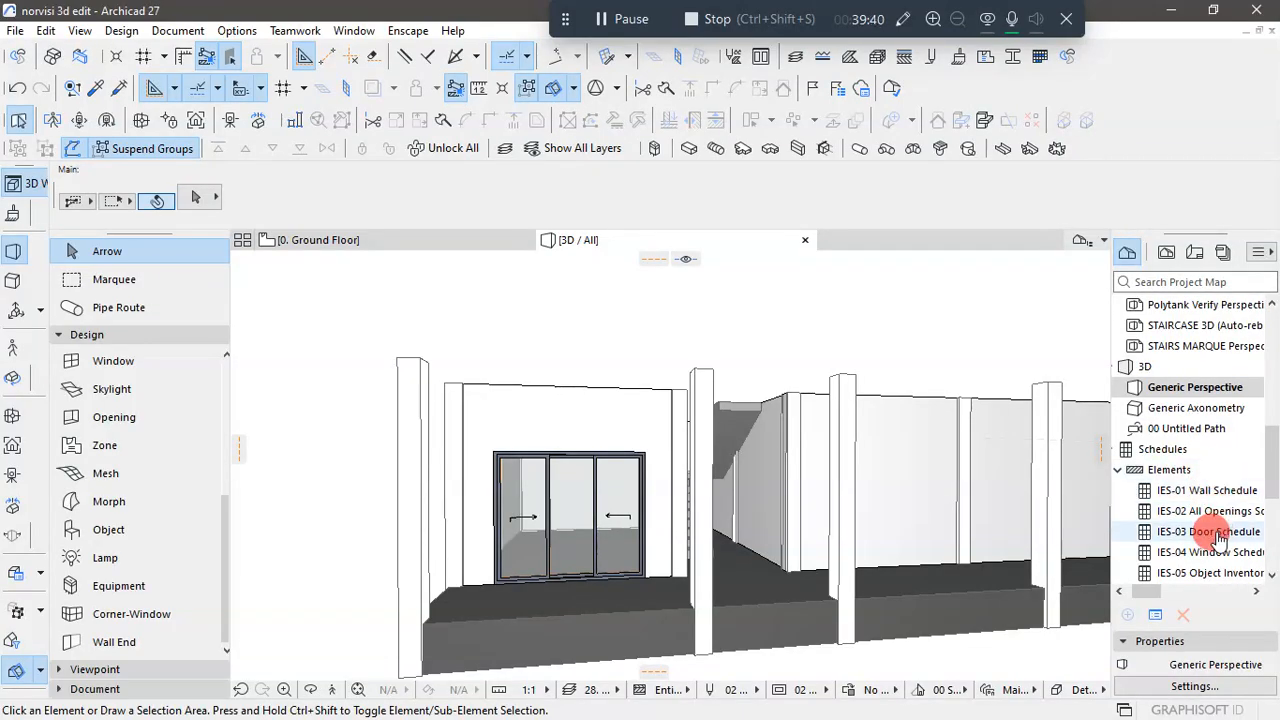
left_click(1216, 533)
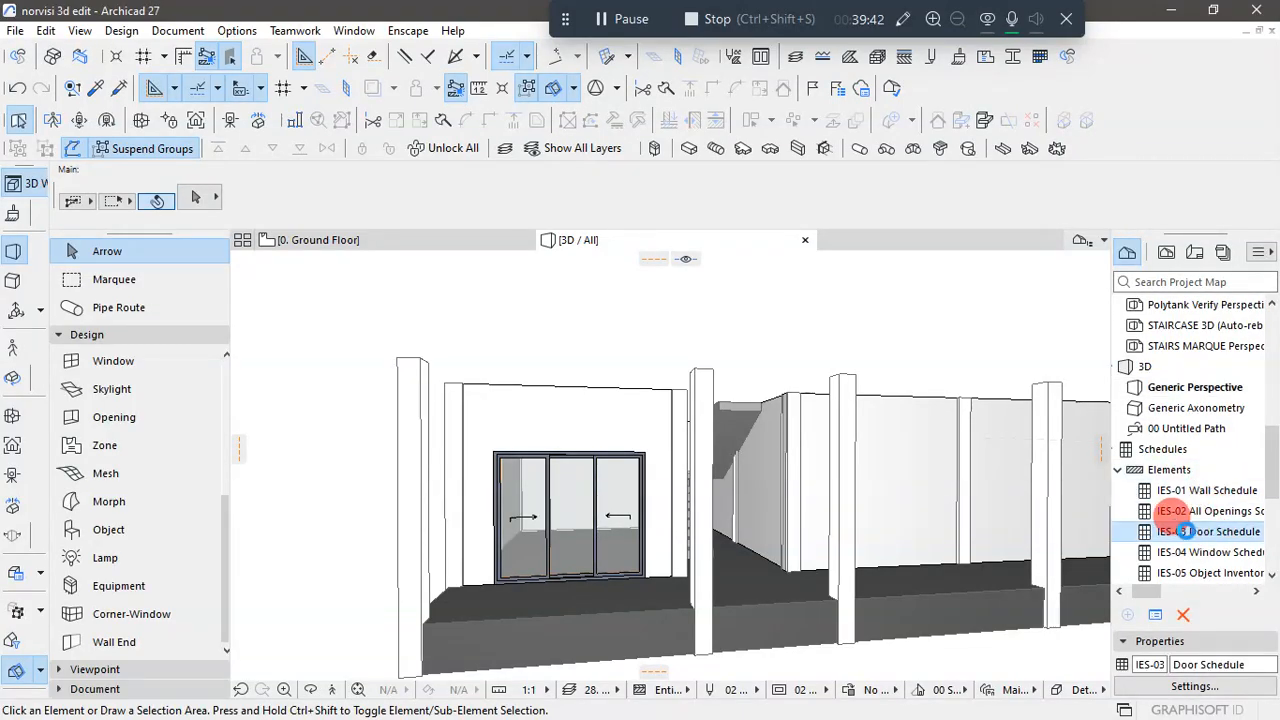
double_click(1175, 532)
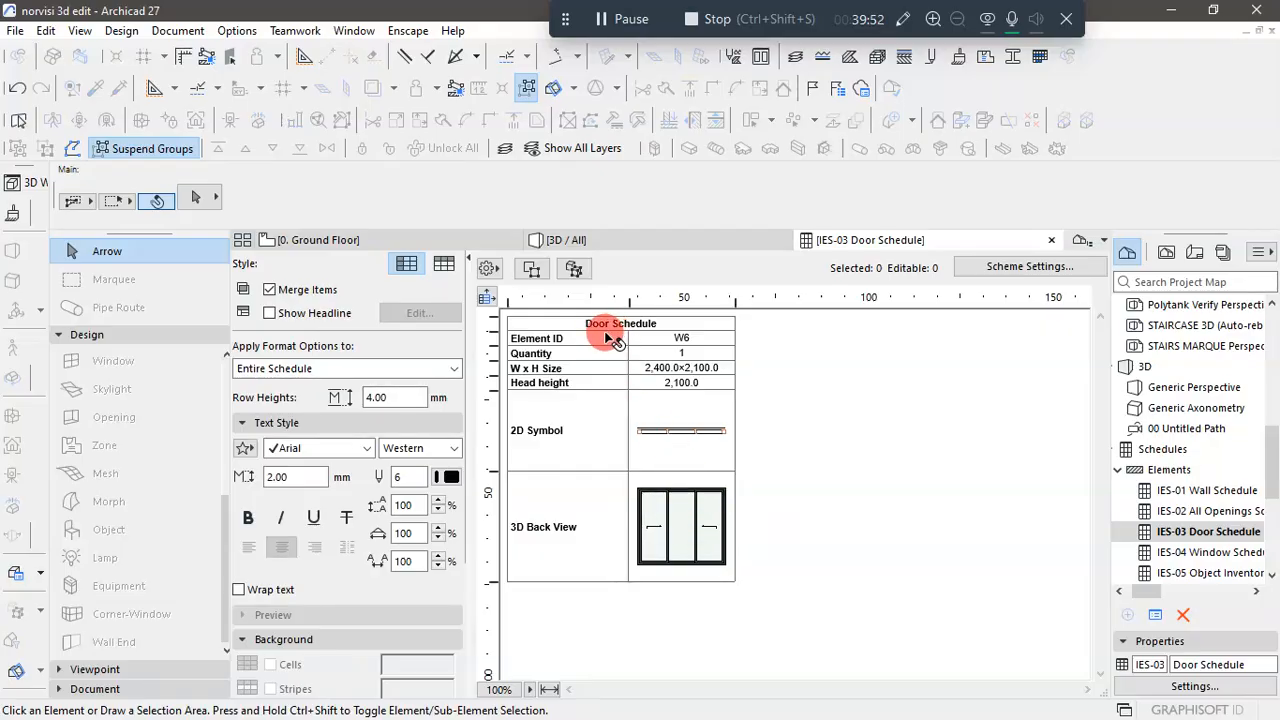
left_click(650, 245)
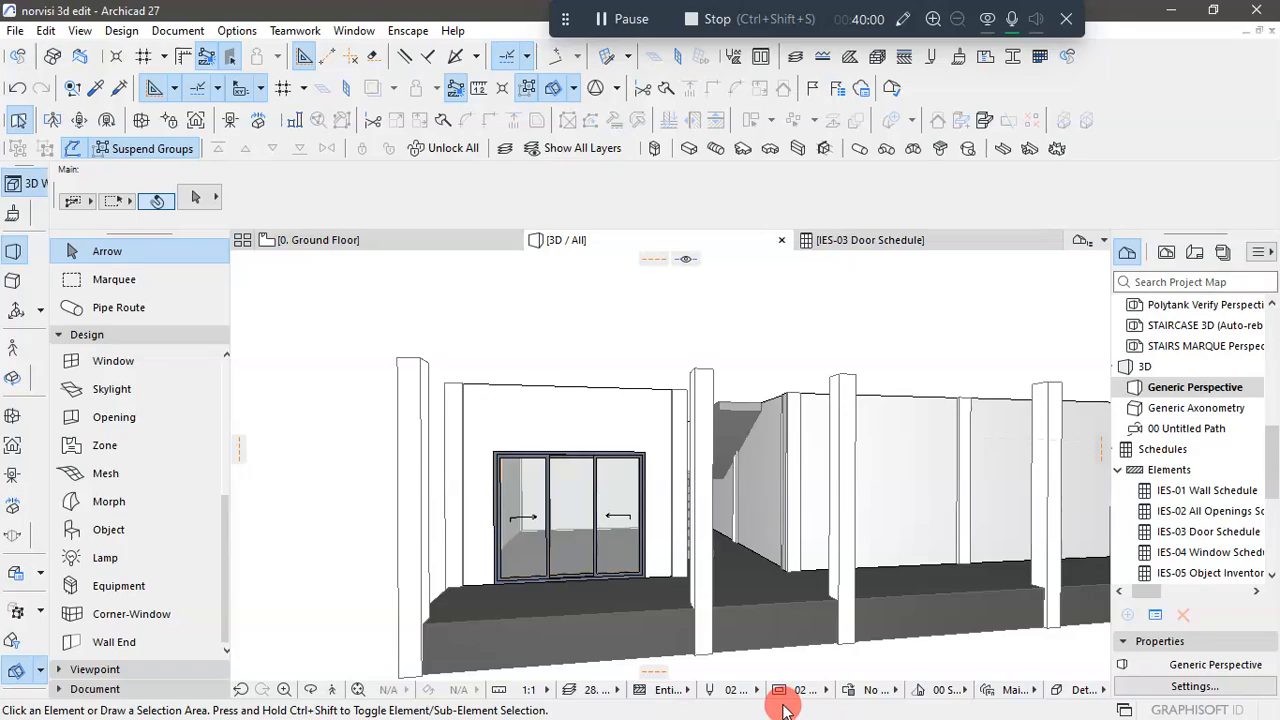
- Switch to AutoCAD to check the ground-floor sliding openings in the front elevation, and return to Archicad's 3D view
key("super")
left_click(664, 712)
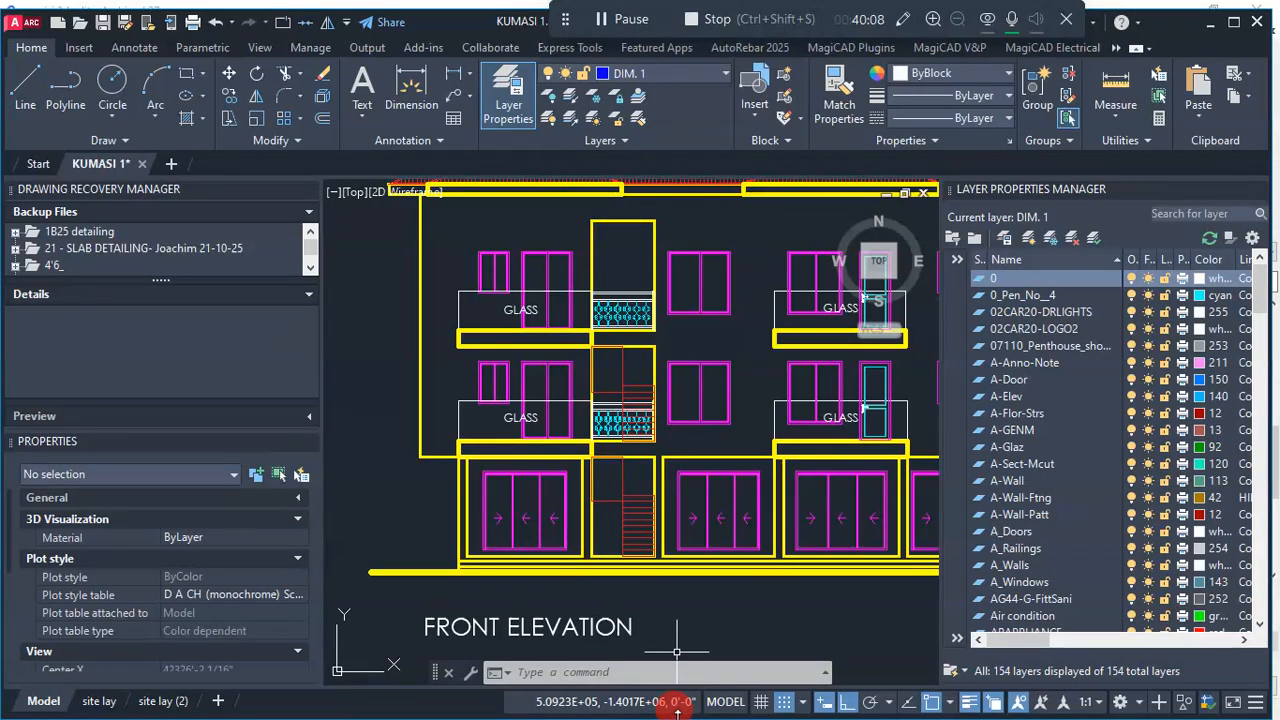
key("super")
mouse_move(707, 708)
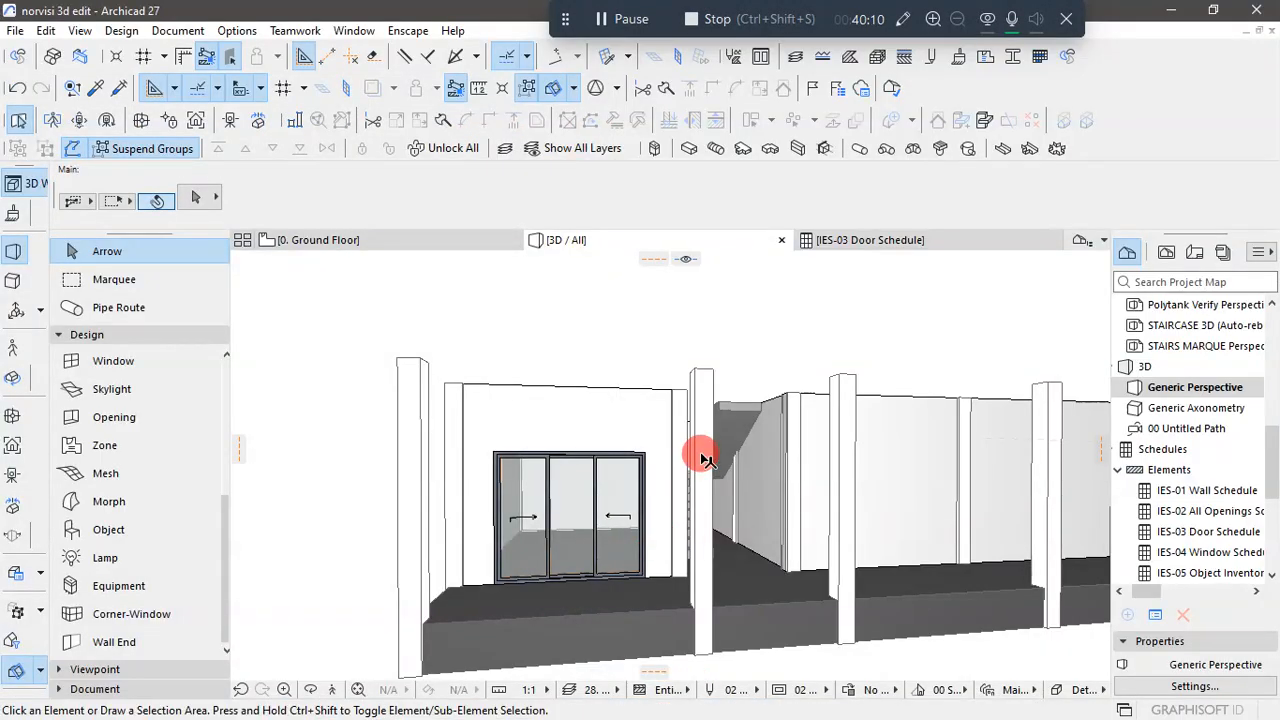
- Inspect the front facade's remaining store walls in the 3D view and return to the Ground Floor plan
scroll(705, 456, "down", 2)
scroll(860, 502, "up", 2)
scroll(757, 538, "down", 2)
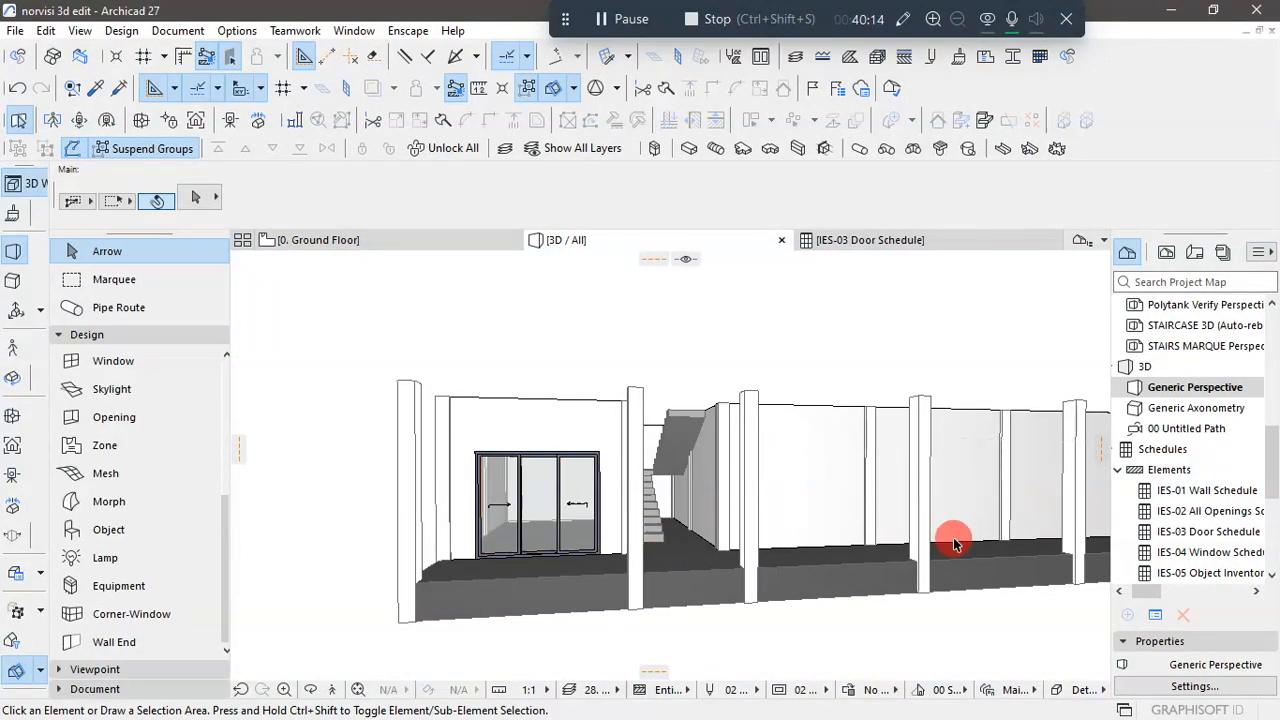
left_click(357, 242)
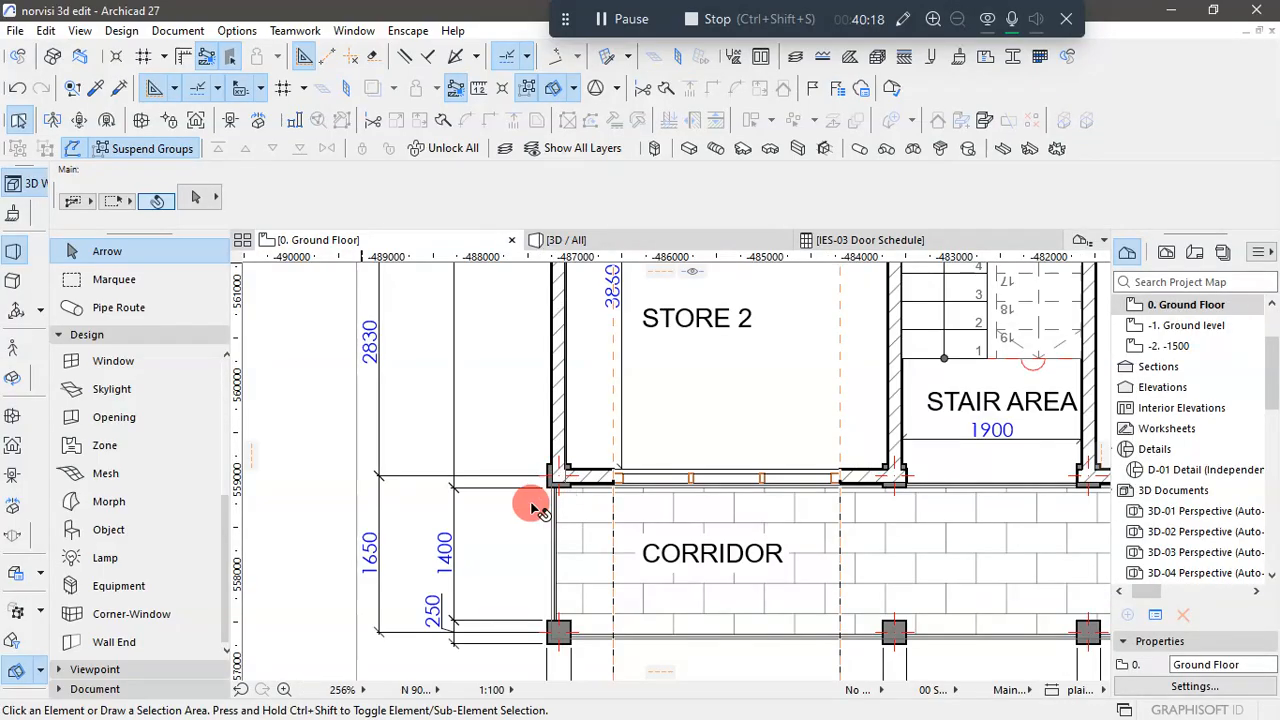
- Place a vertical guide line at the left edge of Store 3's front sliding opening in the imported DXF plan
scroll(523, 512, "down", 3)
scroll(523, 512, "down", 3)
scroll(750, 504, "up", 3)
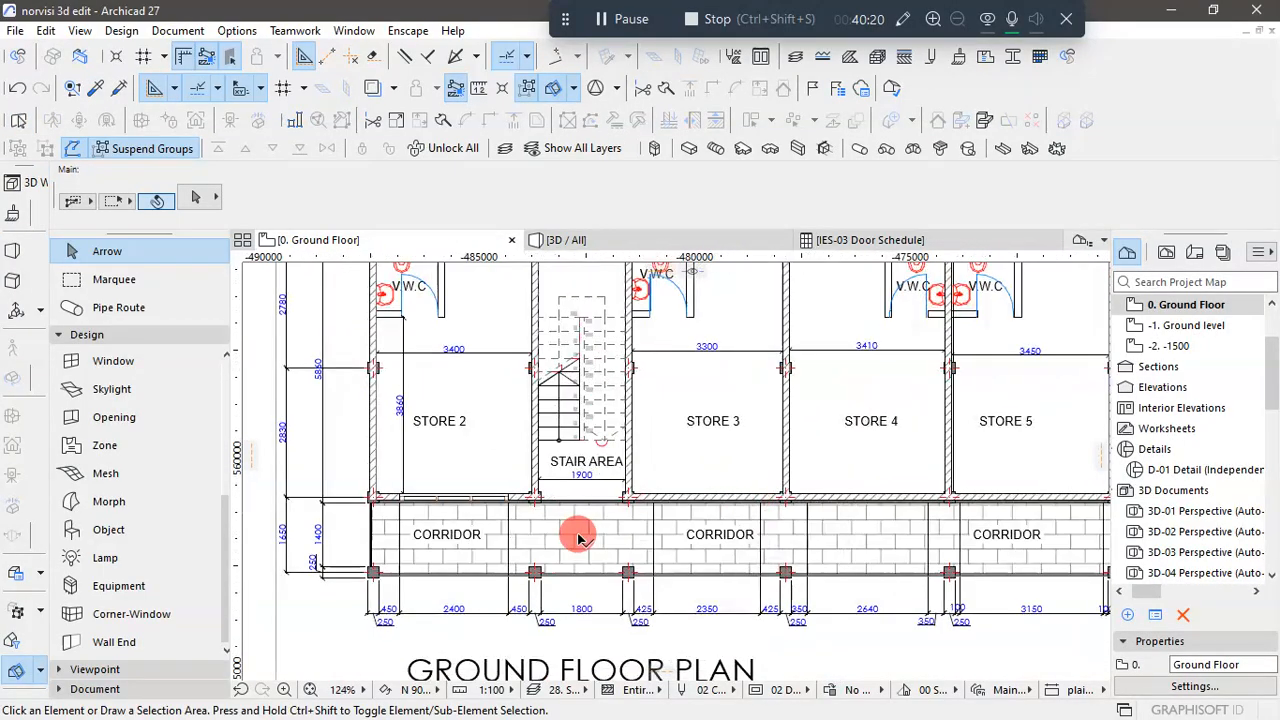
scroll(579, 538, "down", 5)
scroll(586, 309, "up", 6)
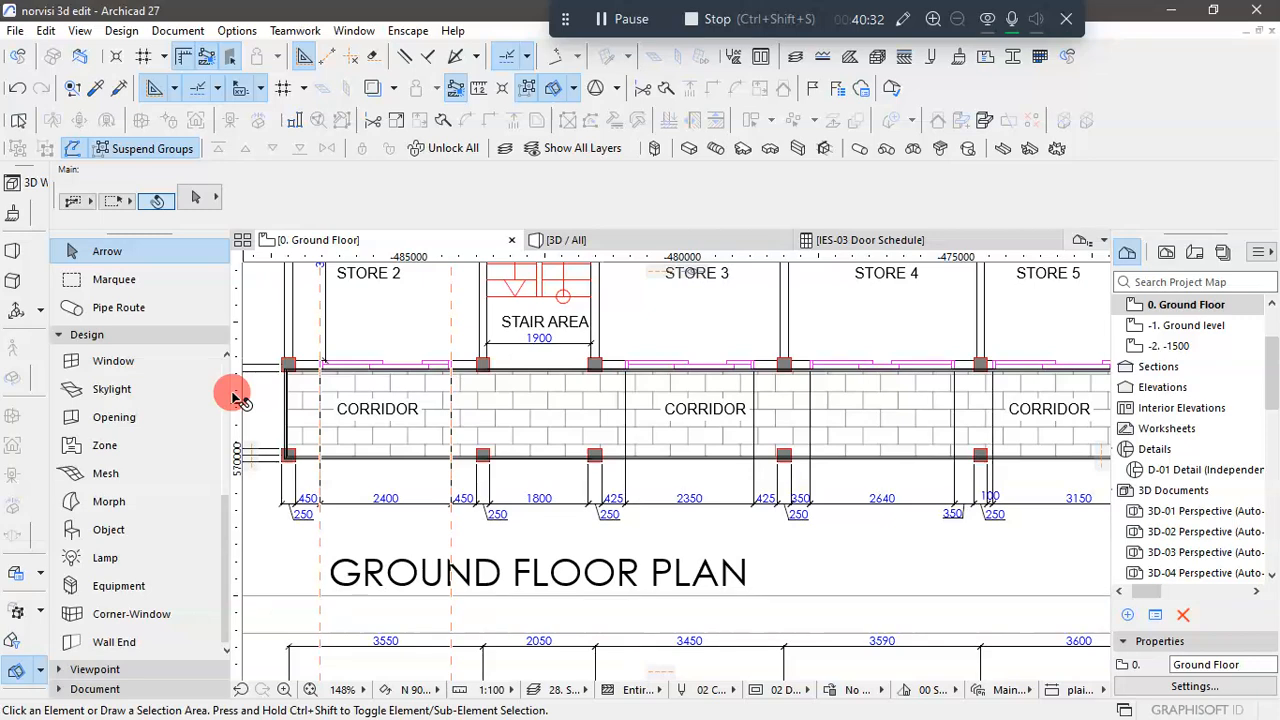
left_click_drag(228, 389, 208, 393)
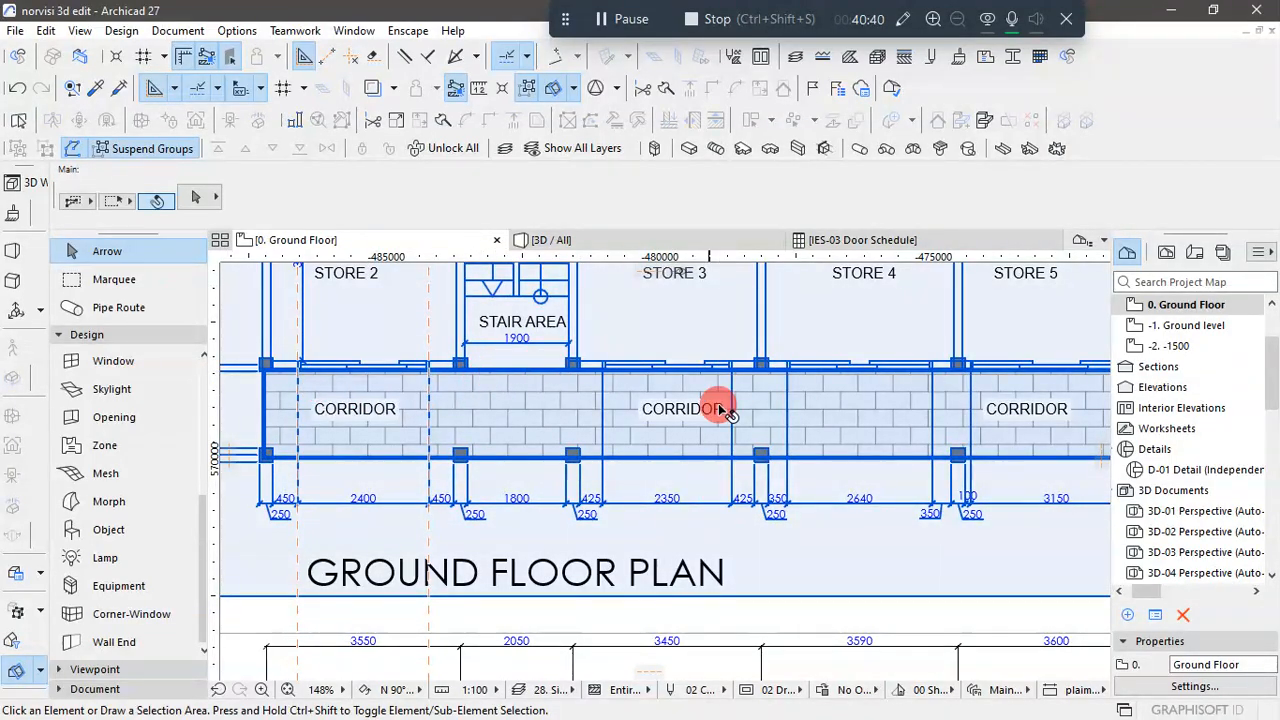
scroll(720, 385, "up", 2)
scroll(718, 358, "up", 3)
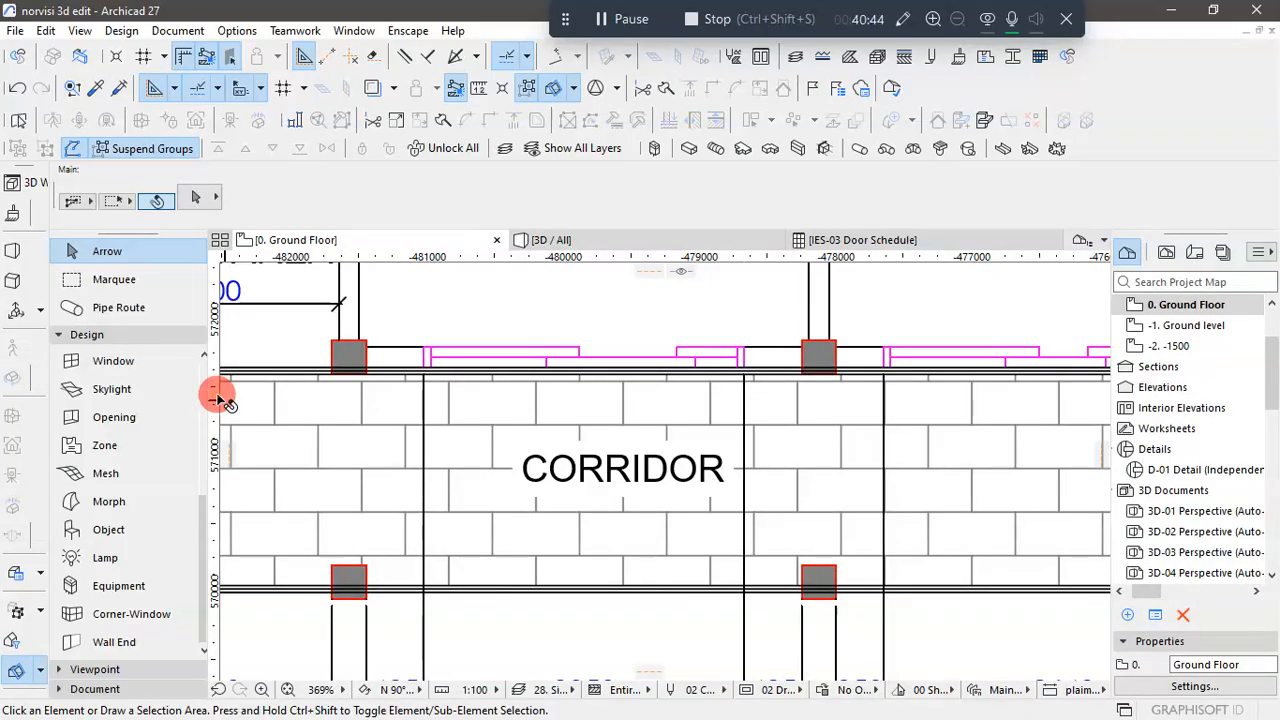
left_click_drag(205, 384, 425, 367)
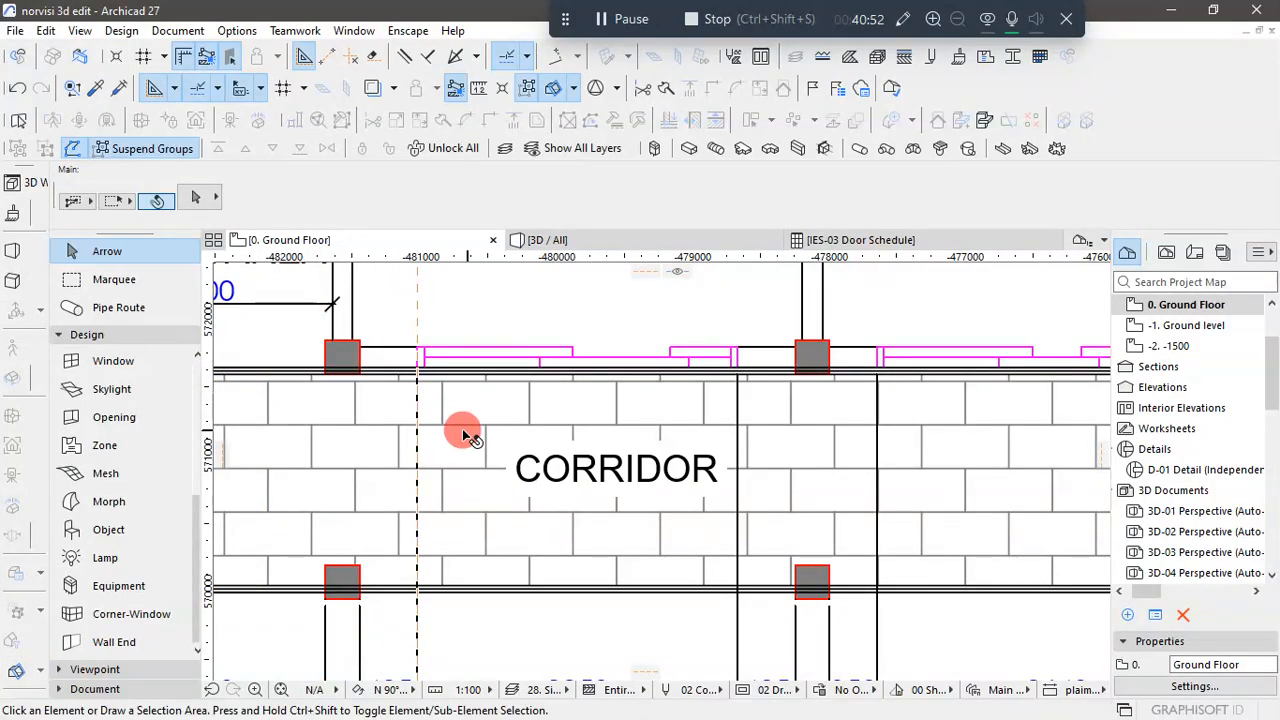
- Compare the dimensioned widths of the front sliding openings of Stores 2 to 5 in the DXF plan
scroll(447, 430, "down", 3)
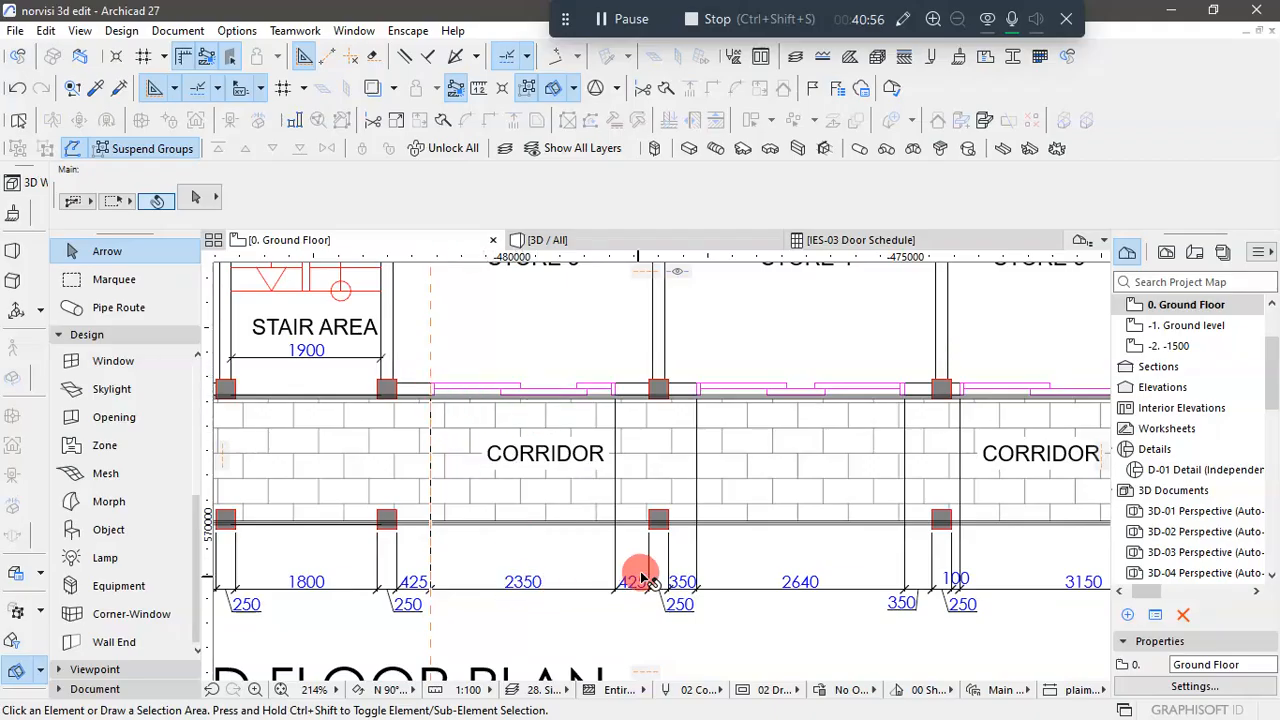
scroll(590, 575, "down", 5)
scroll(285, 580, "up", 4)
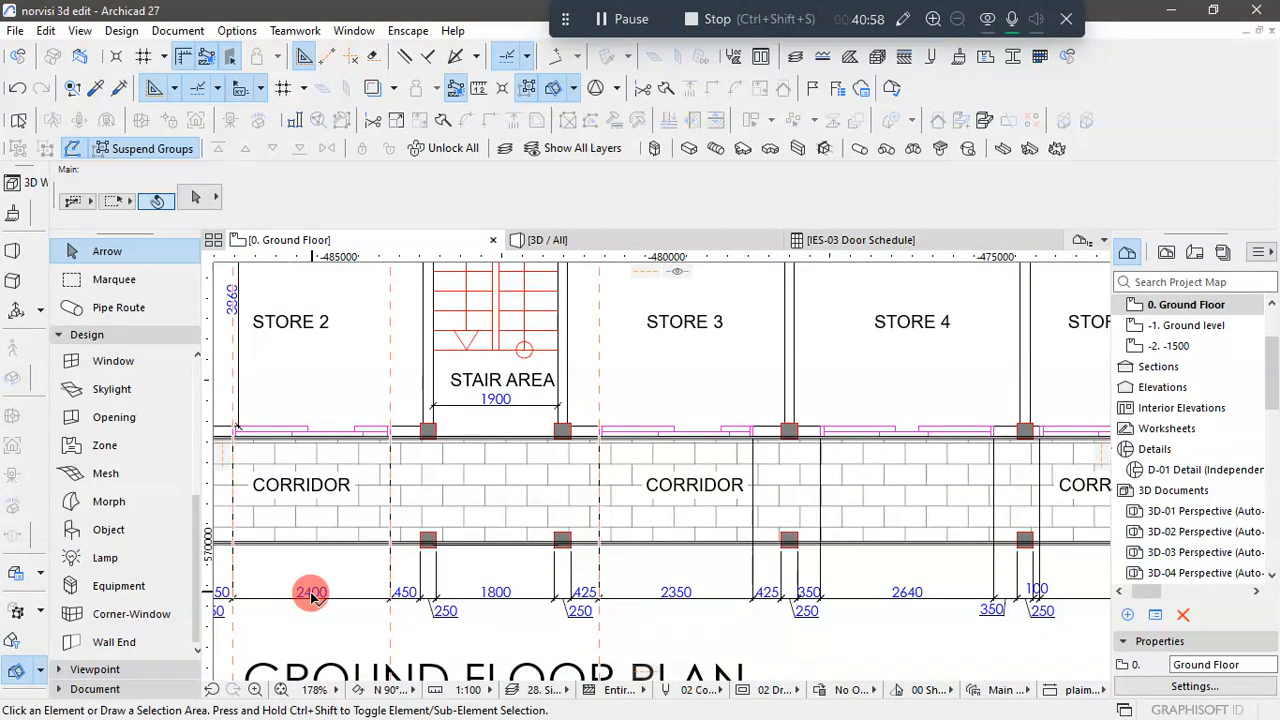
scroll(330, 578, "down", 3)
scroll(760, 600, "up", 1)
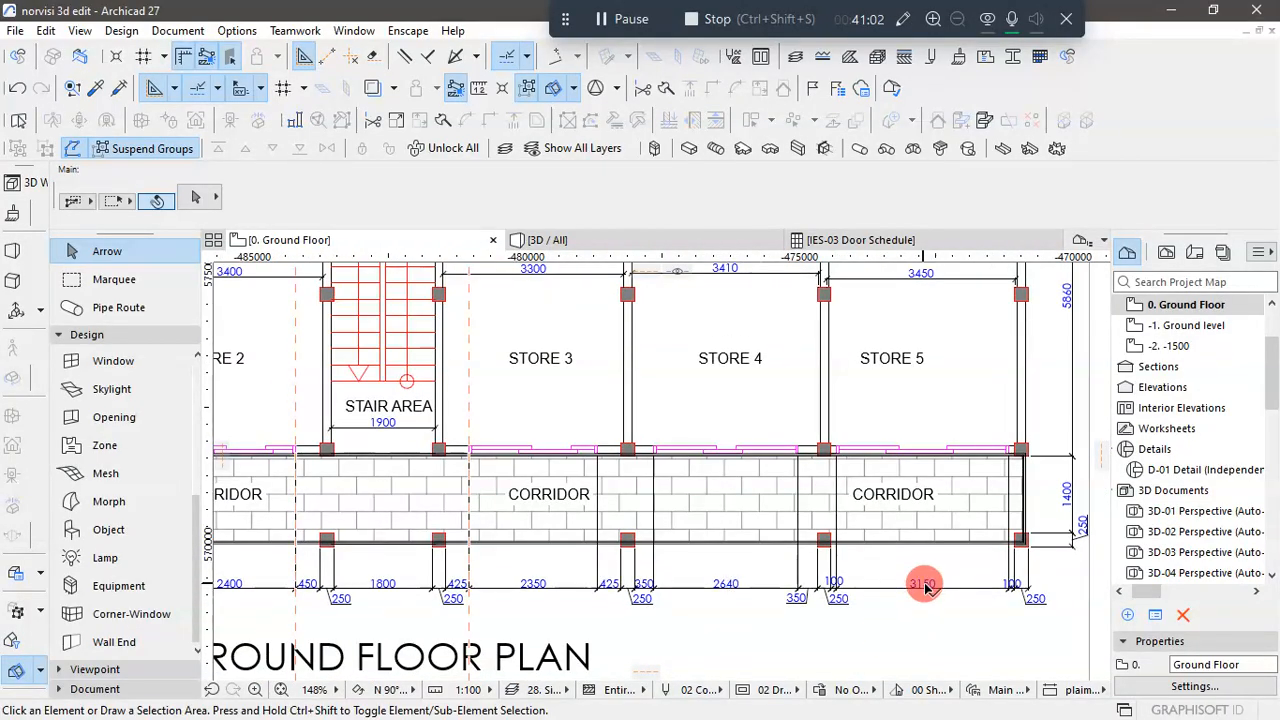
scroll(640, 434, "up", 1)
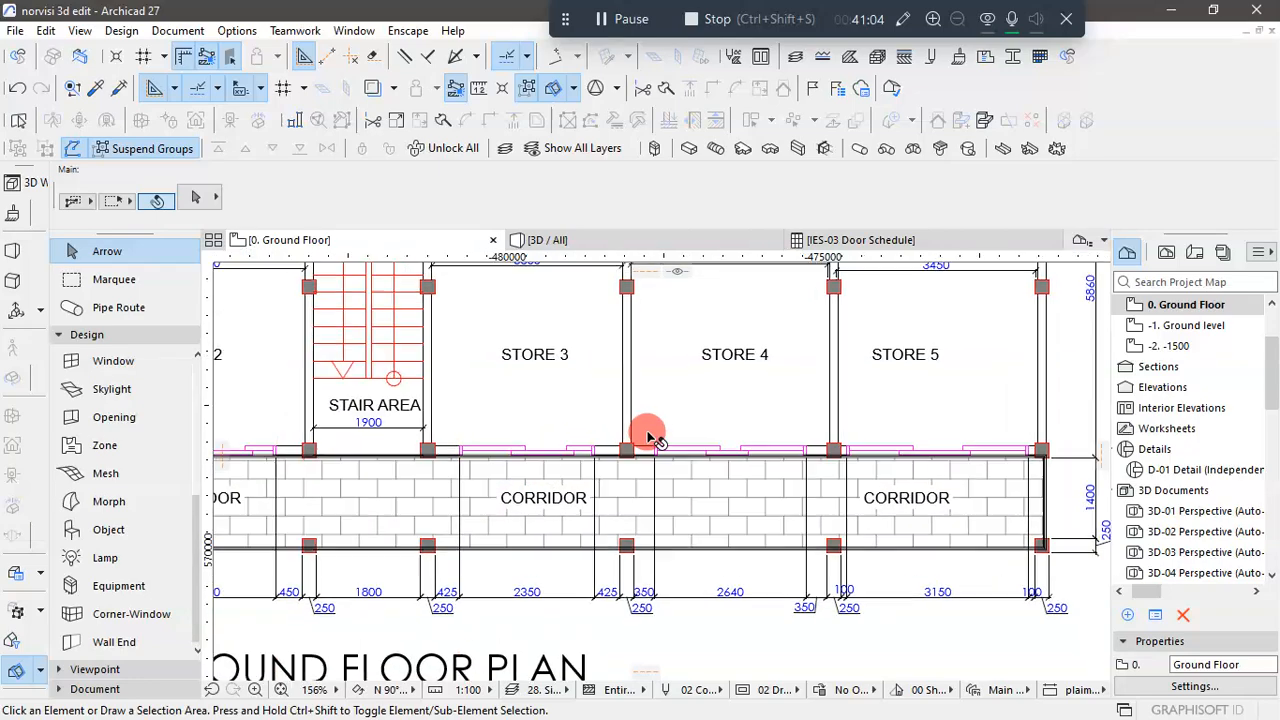
scroll(648, 436, "up", 4)
scroll(560, 480, "down", 2)
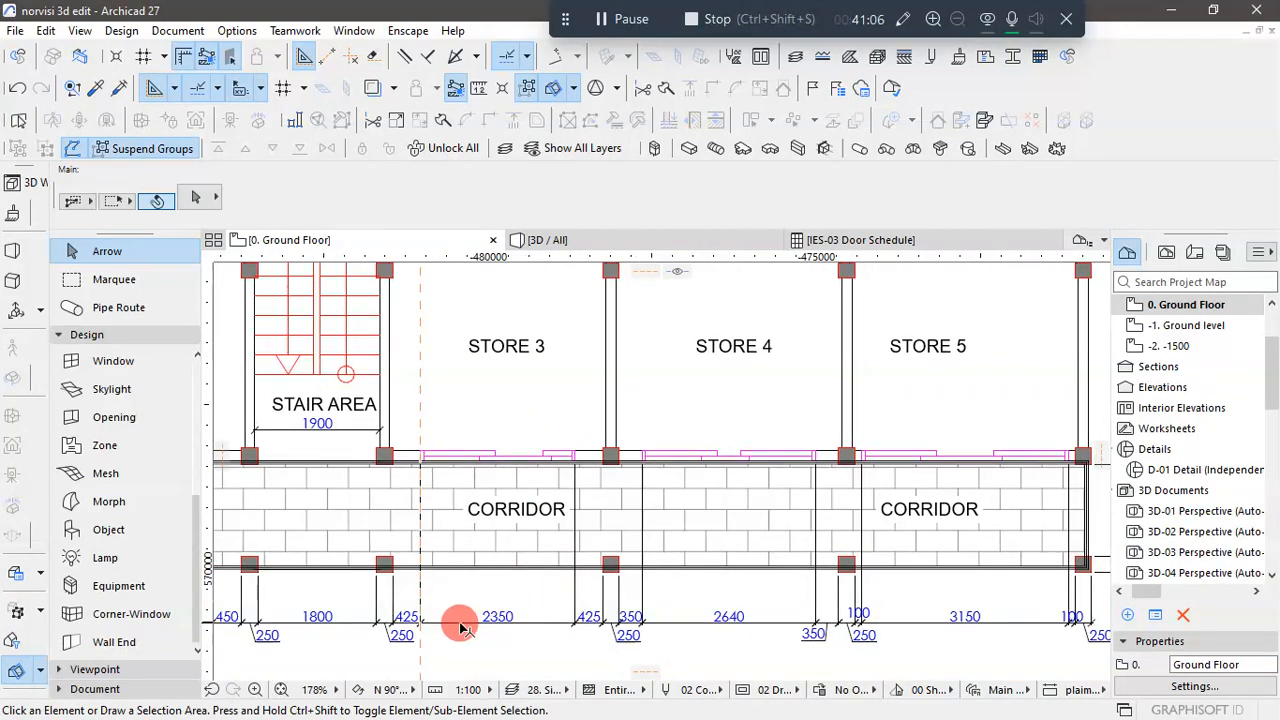
- Place vertical guide lines at the left edges of the Store 4 and Store 5 front openings in the DXF plan
scroll(540, 467, "up", 10)
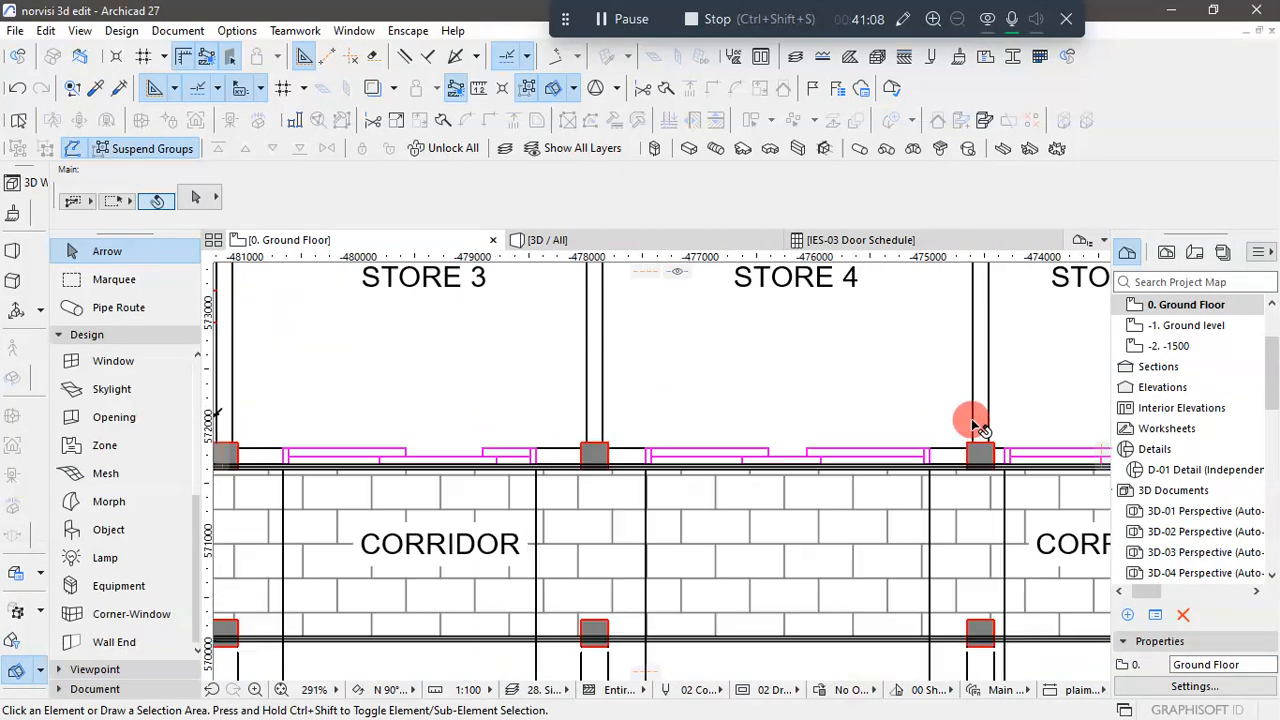
left_click_drag(225, 490, 377, 465)
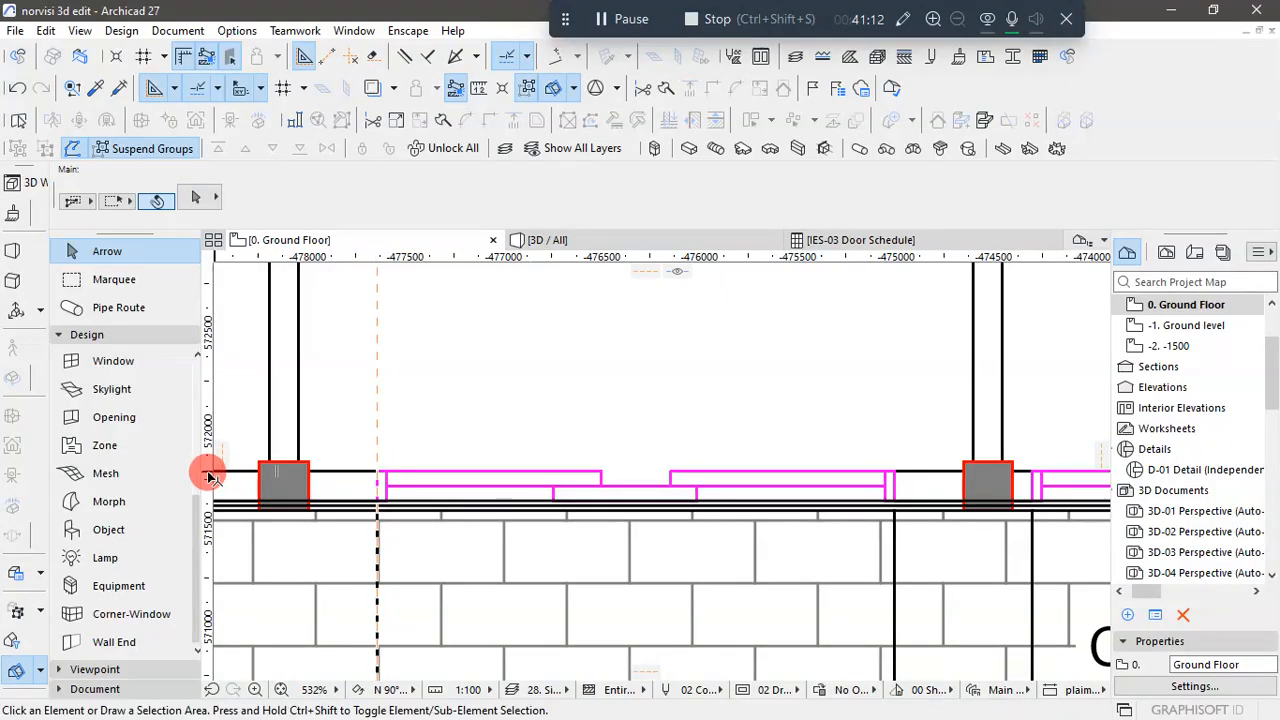
left_click_drag(210, 462, 1037, 487)
scroll(740, 484, "down", 5)
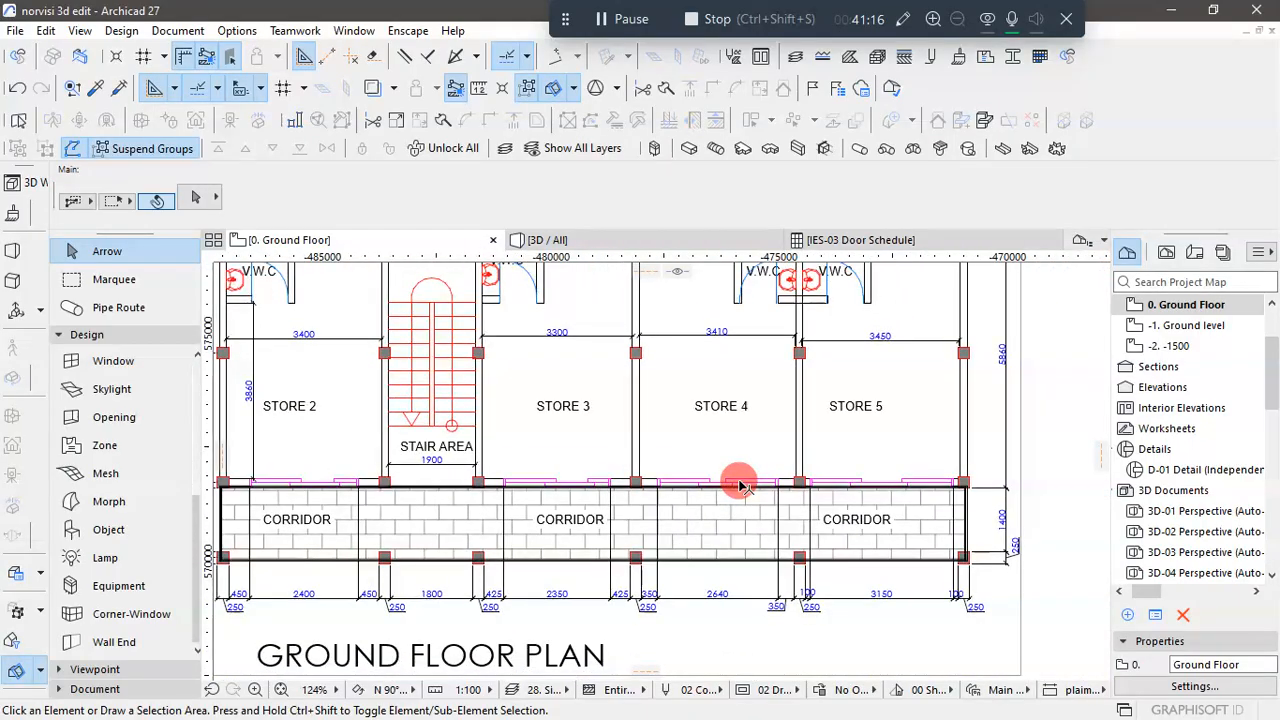
scroll(594, 414, "down", 6)
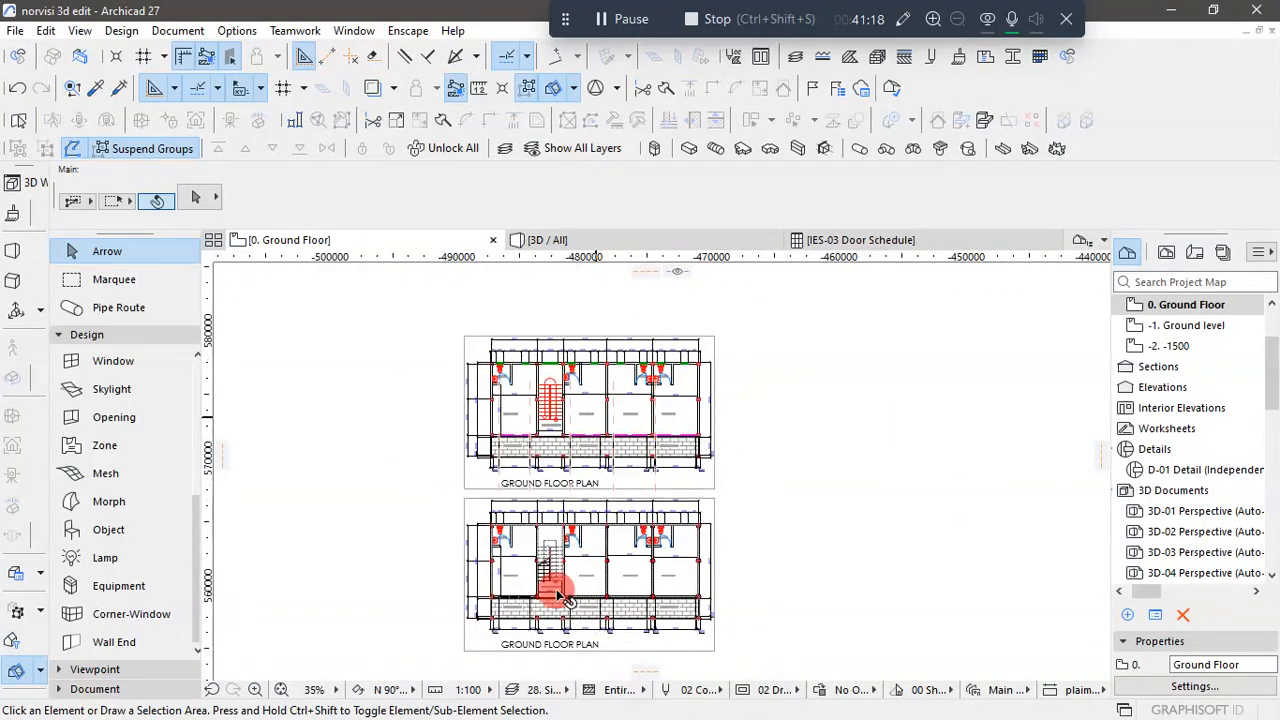
- Drag multiple copies of Store 2's sliding window from its left corner, placing the first 5575 mm away at Store 3's guide line
scroll(565, 622, "up", 6)
scroll(351, 537, "up", 5)
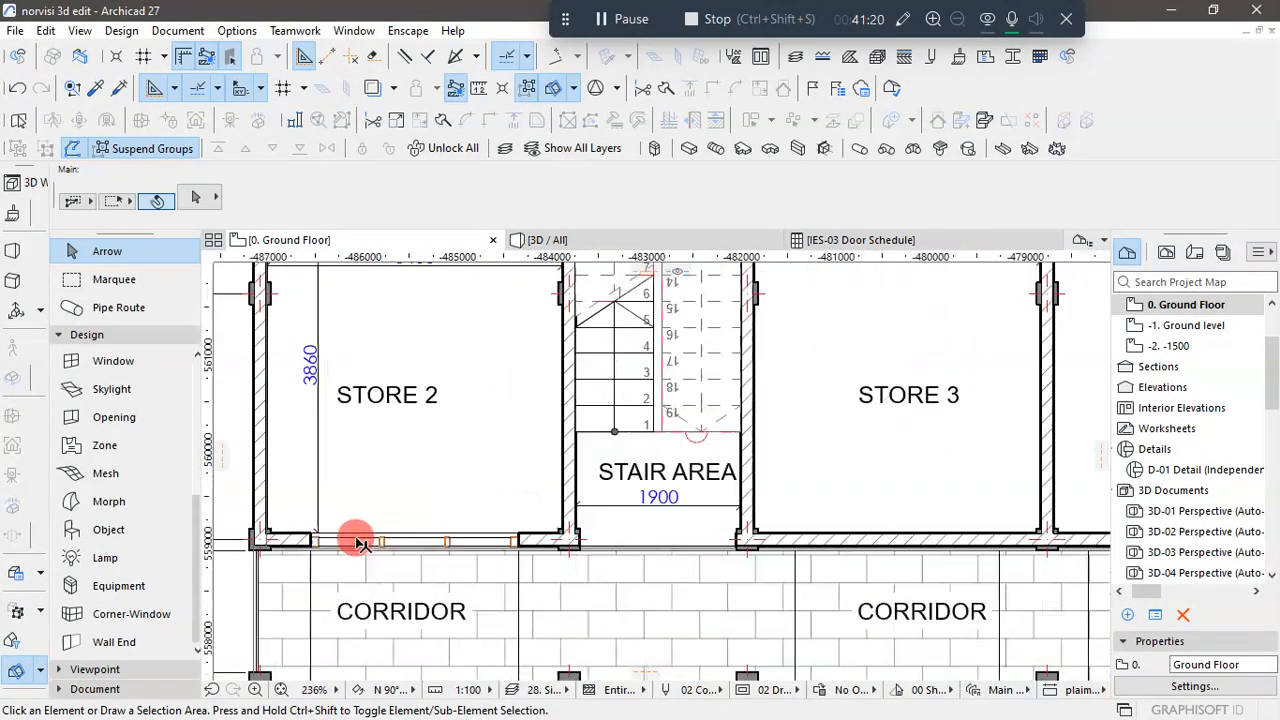
left_click(296, 535)
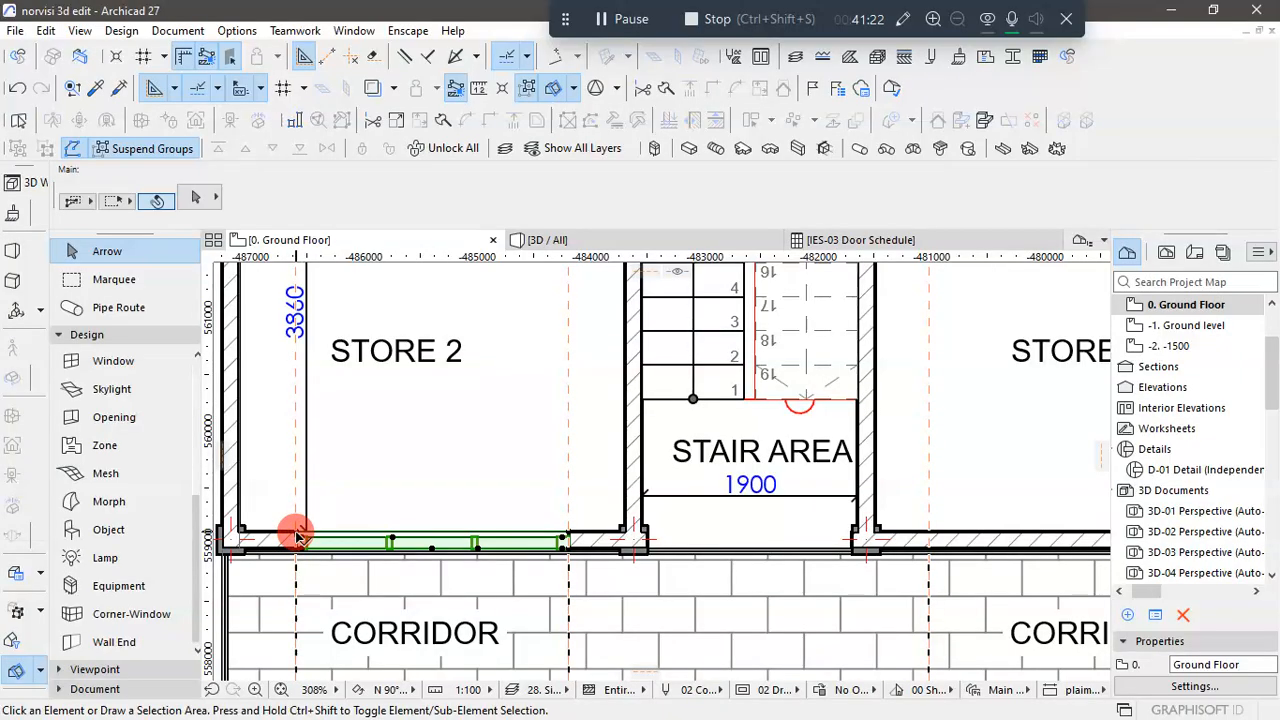
scroll(296, 537, "up", 4)
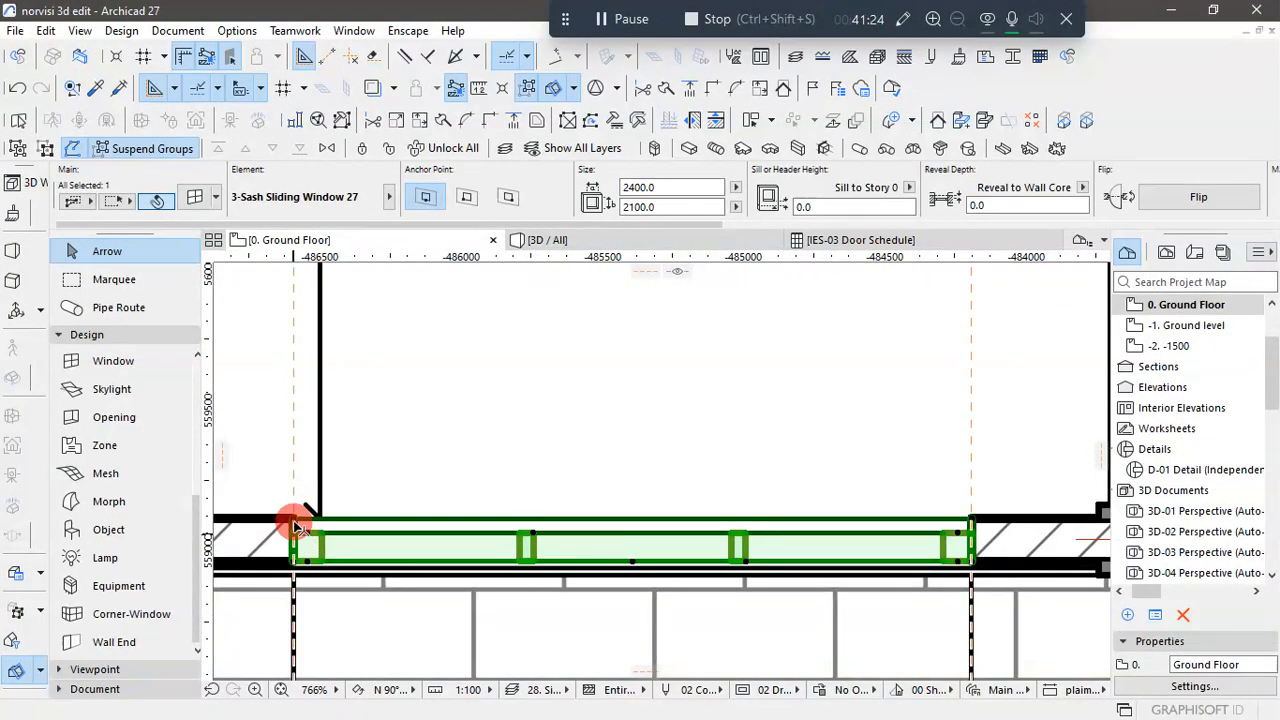
left_click(294, 525)
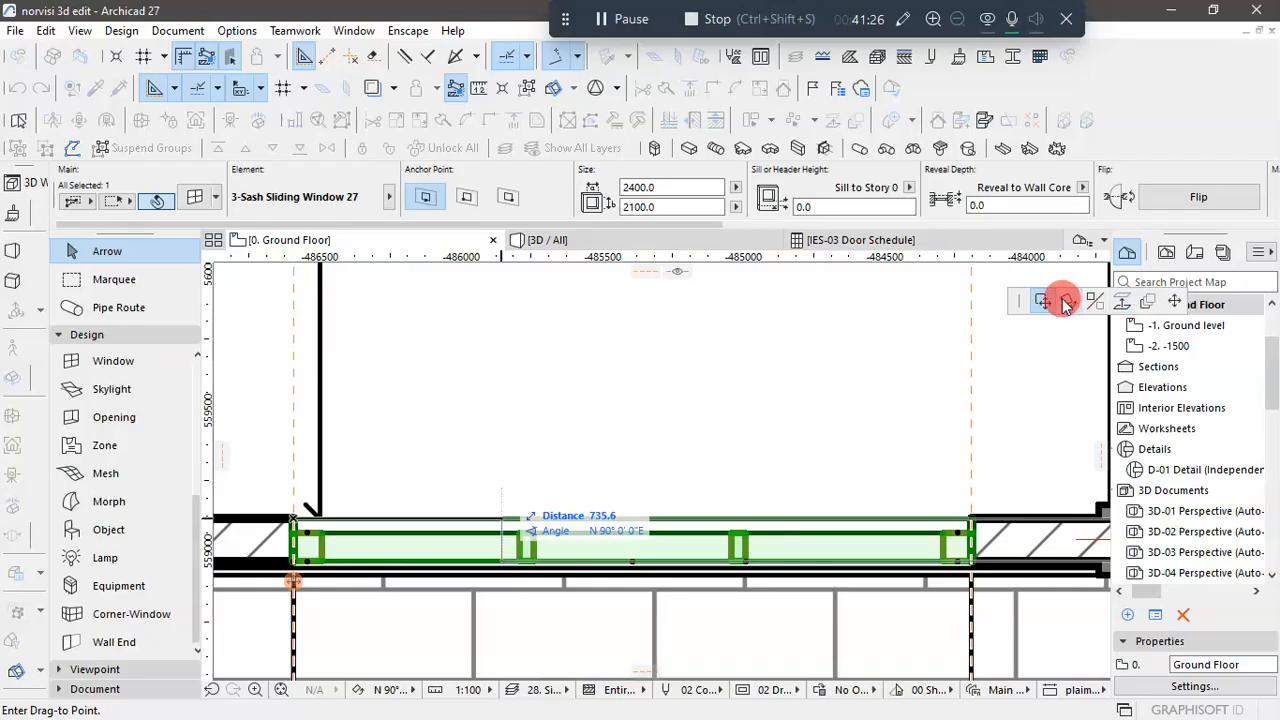
key("ctrl")
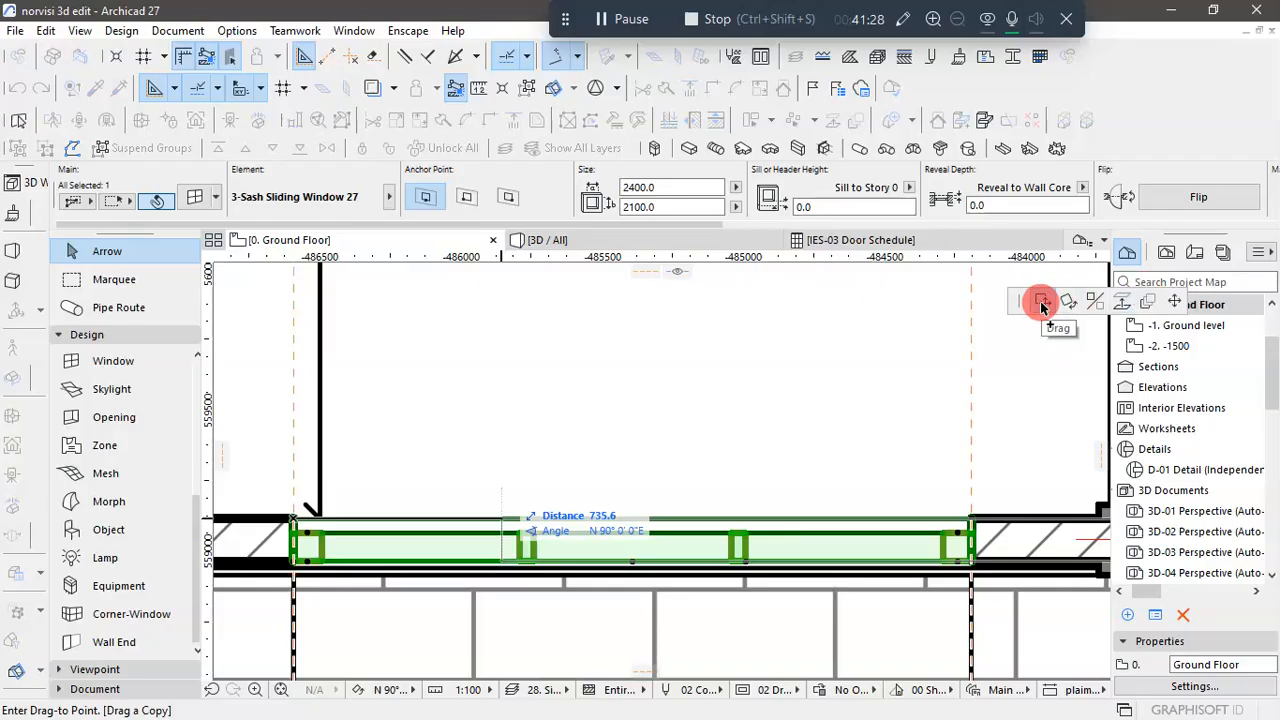
left_click(1041, 305)
scroll(451, 540, "down", 5)
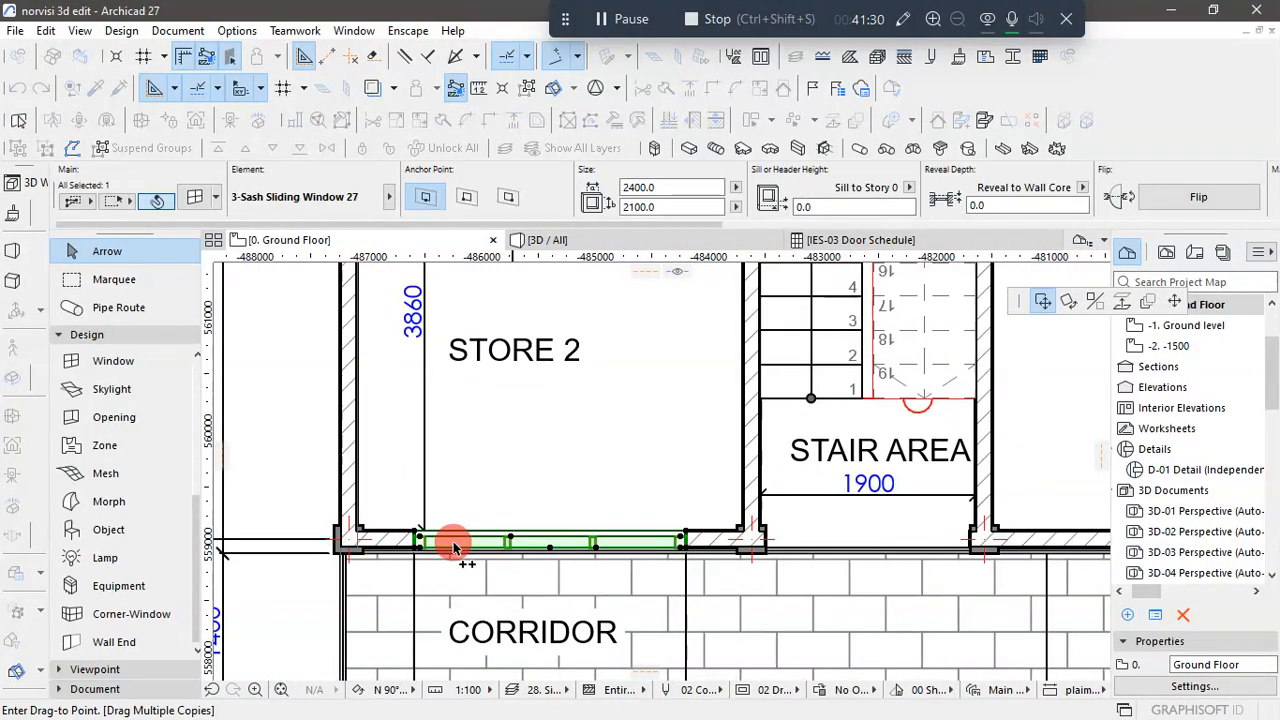
scroll(960, 560, "down", 2)
scroll(1057, 531, "up", 4)
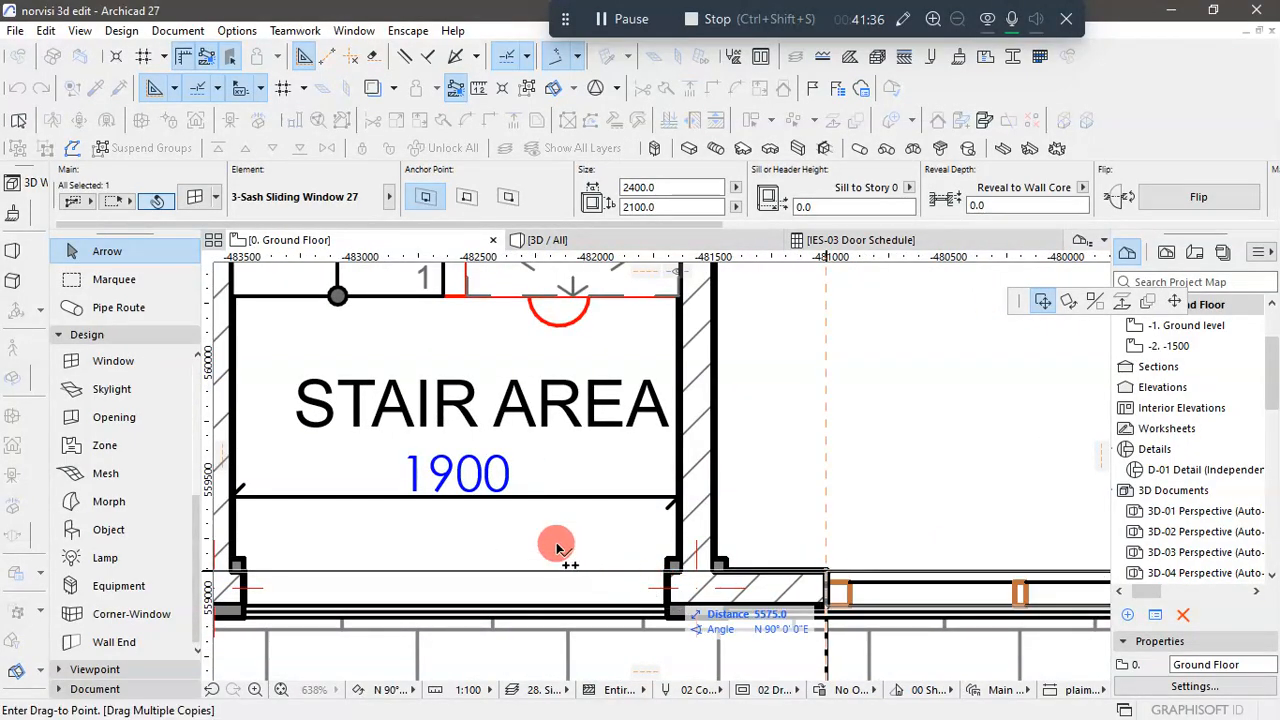
- Place the next sliding window copy at Store 4's guide line, 8950 mm from the original
scroll(516, 543, "down", 3)
scroll(516, 543, "down", 2)
scroll(886, 557, "up", 4)
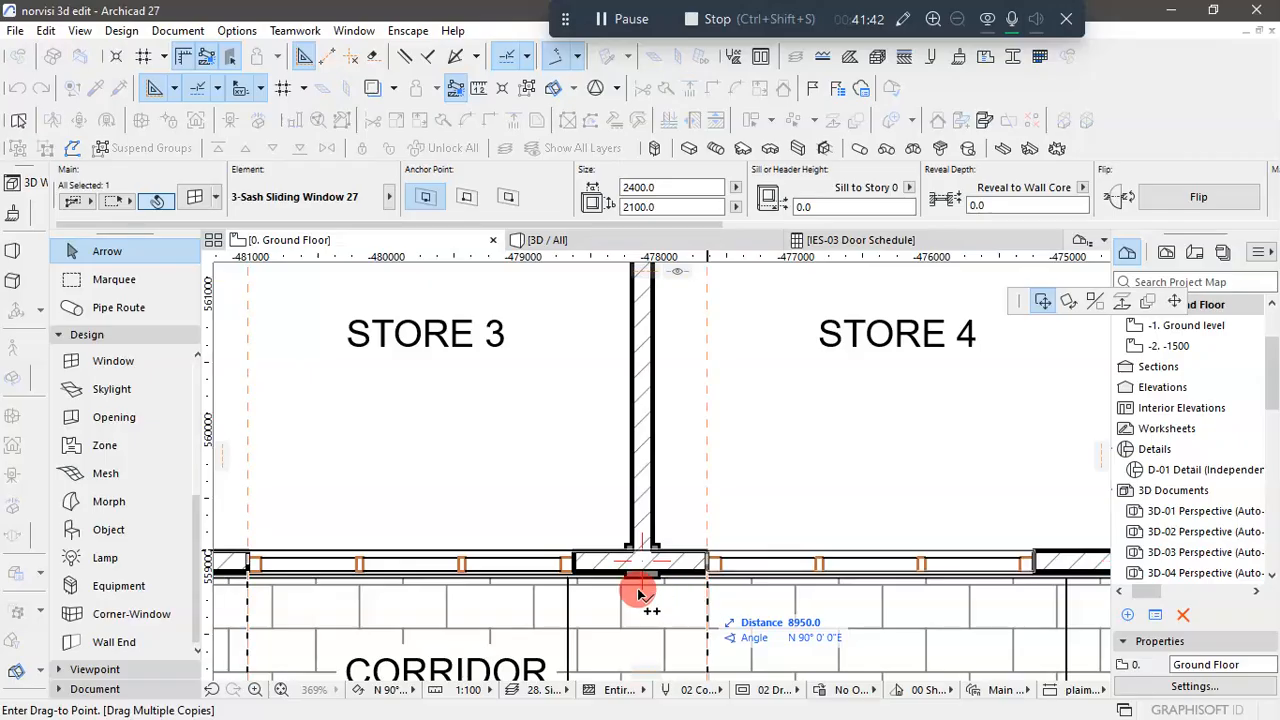
- Place the last sliding window copy at Store 5's guide line, 12290 mm from the original, then finish copying and deselect everything
scroll(620, 582, "down", 2)
scroll(610, 575, "down", 2)
scroll(880, 540, "up", 4)
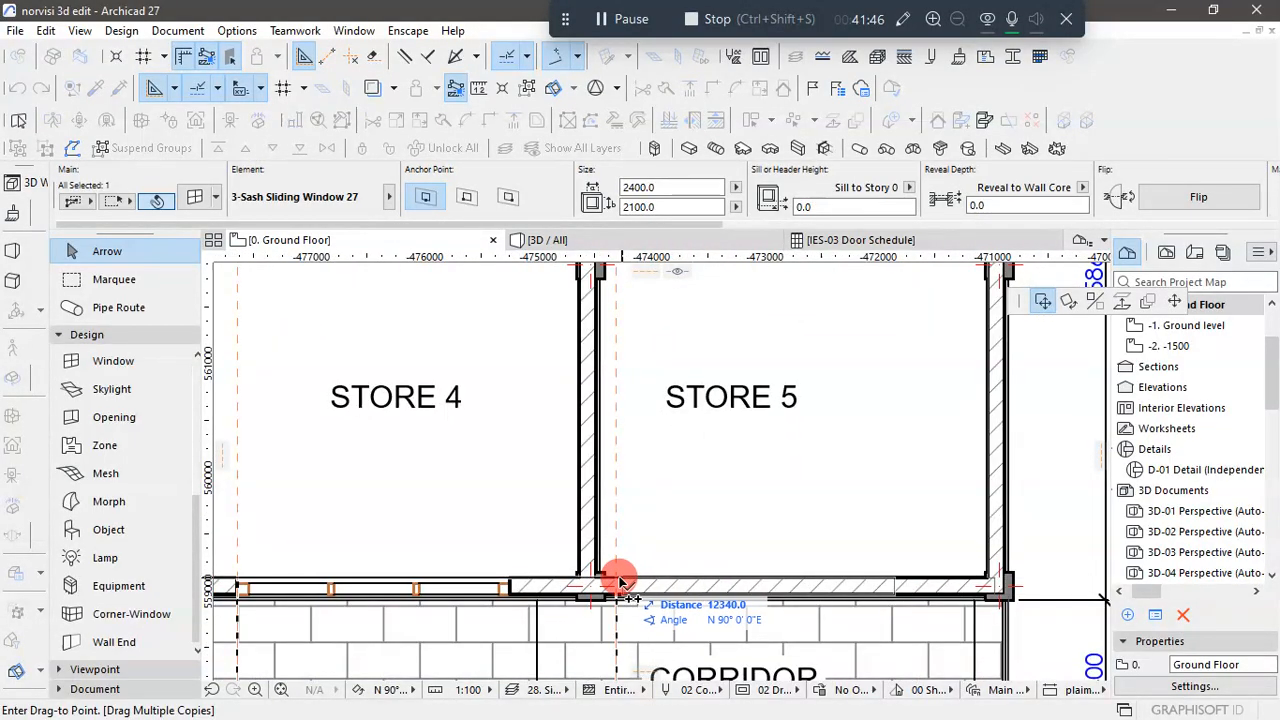
scroll(620, 582, "up", 3)
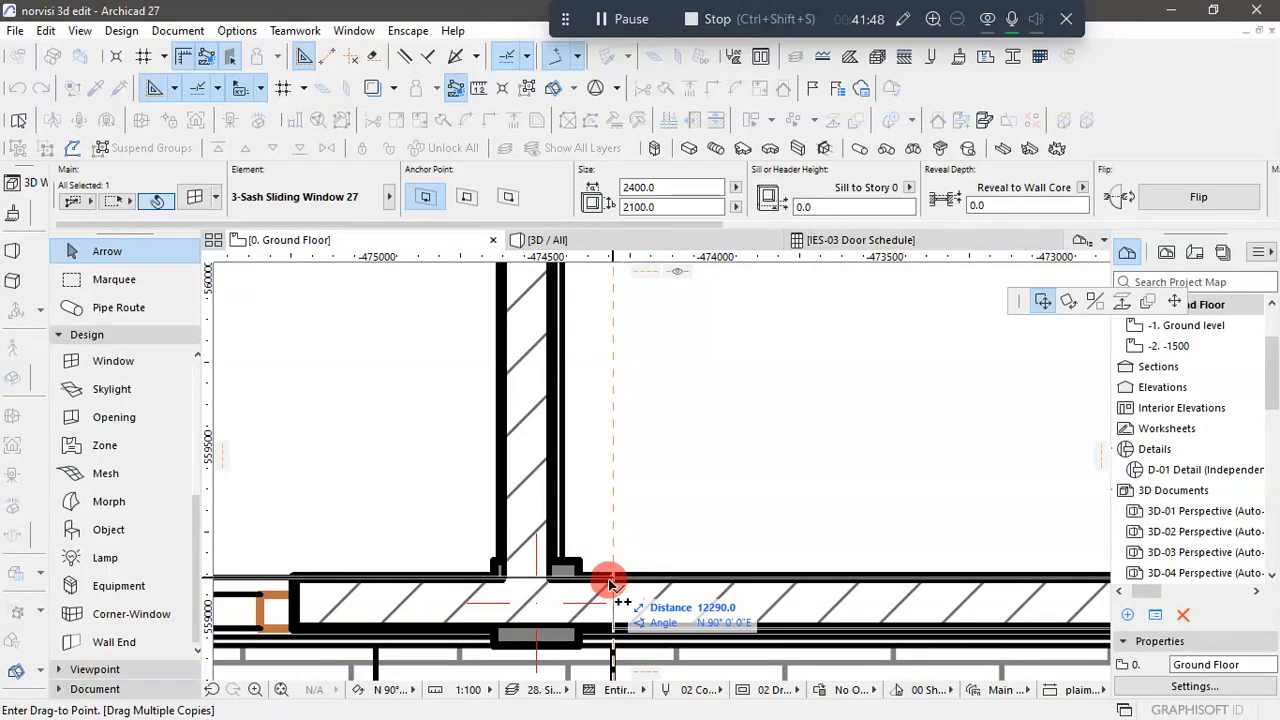
left_click(610, 583)
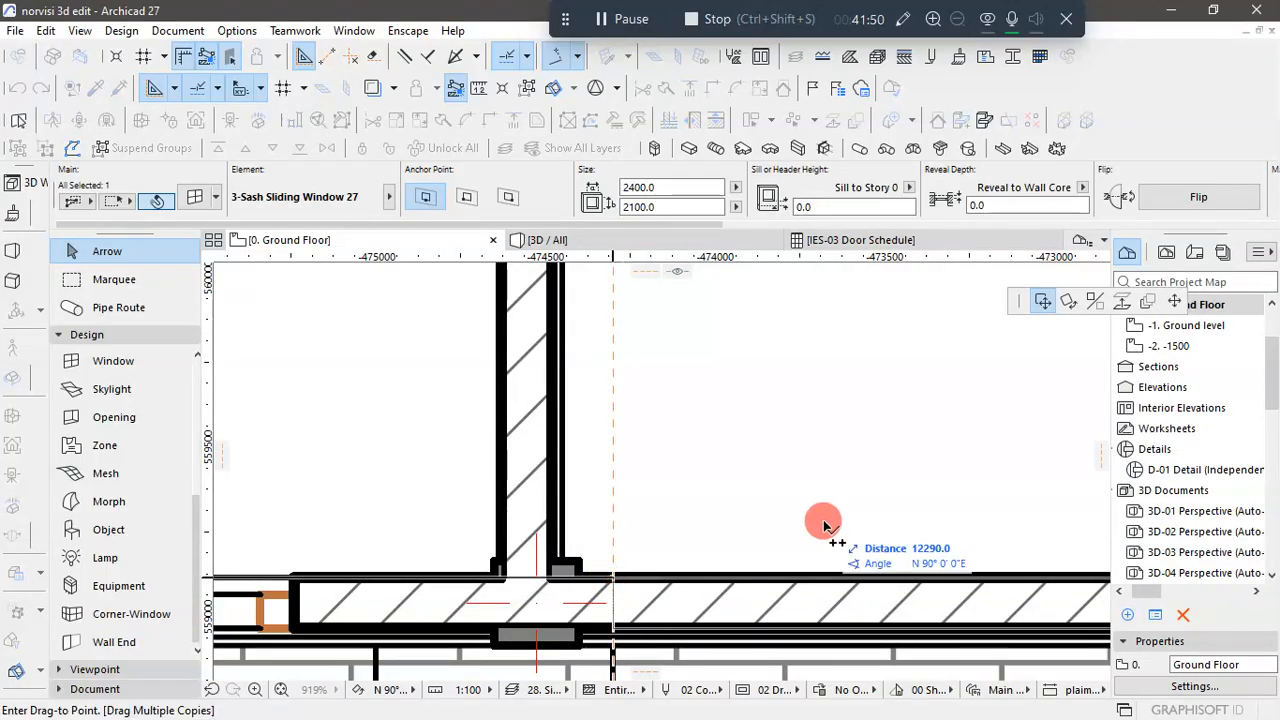
scroll(900, 520, "down", 8)
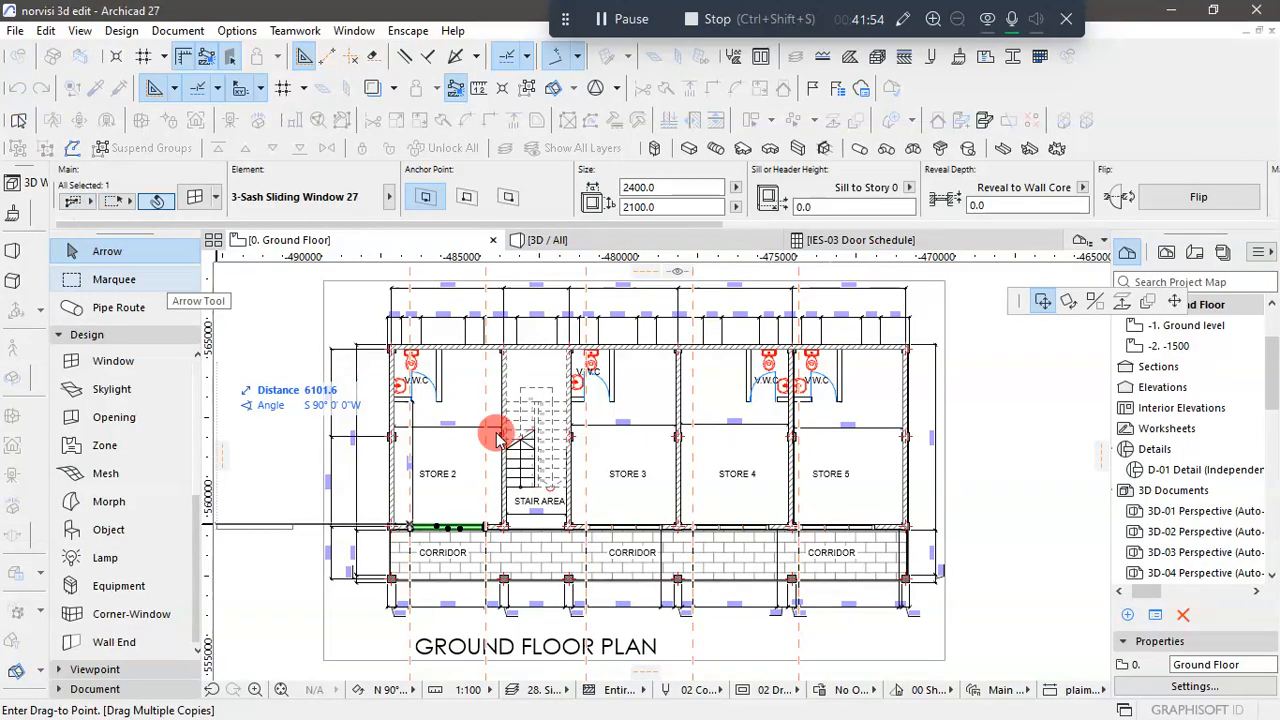
left_click(1005, 560)
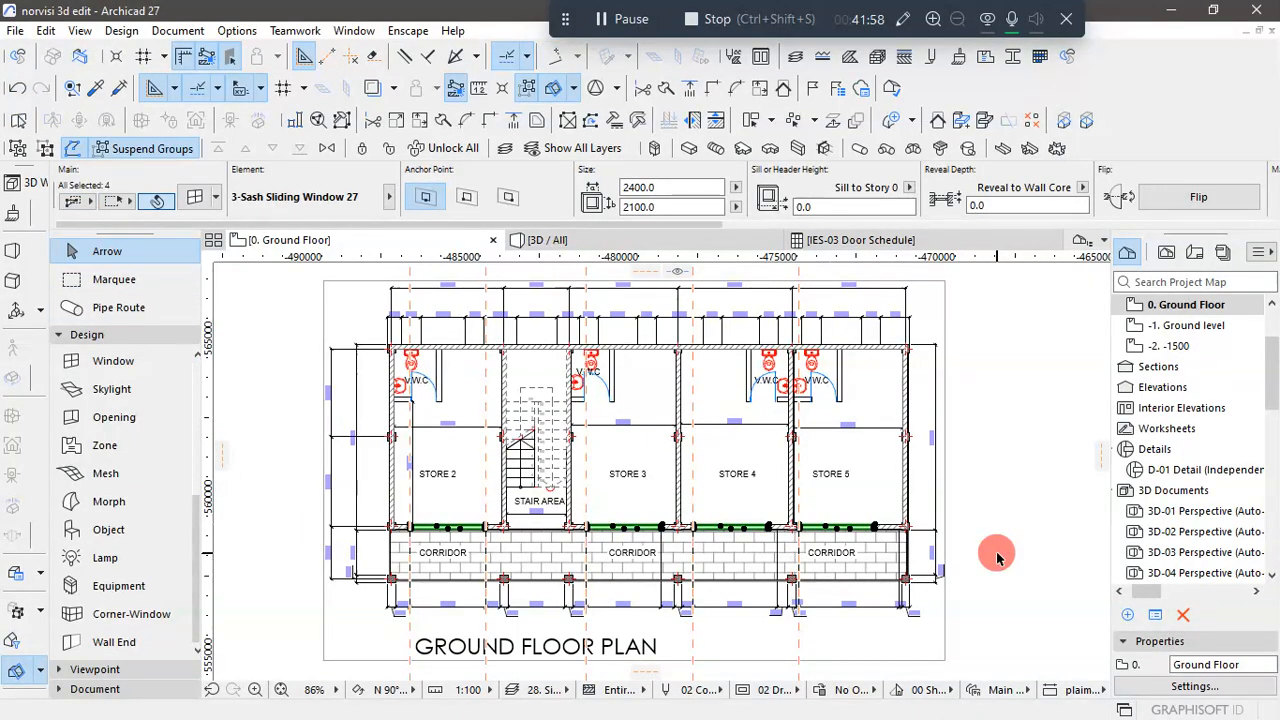
left_click(997, 558)
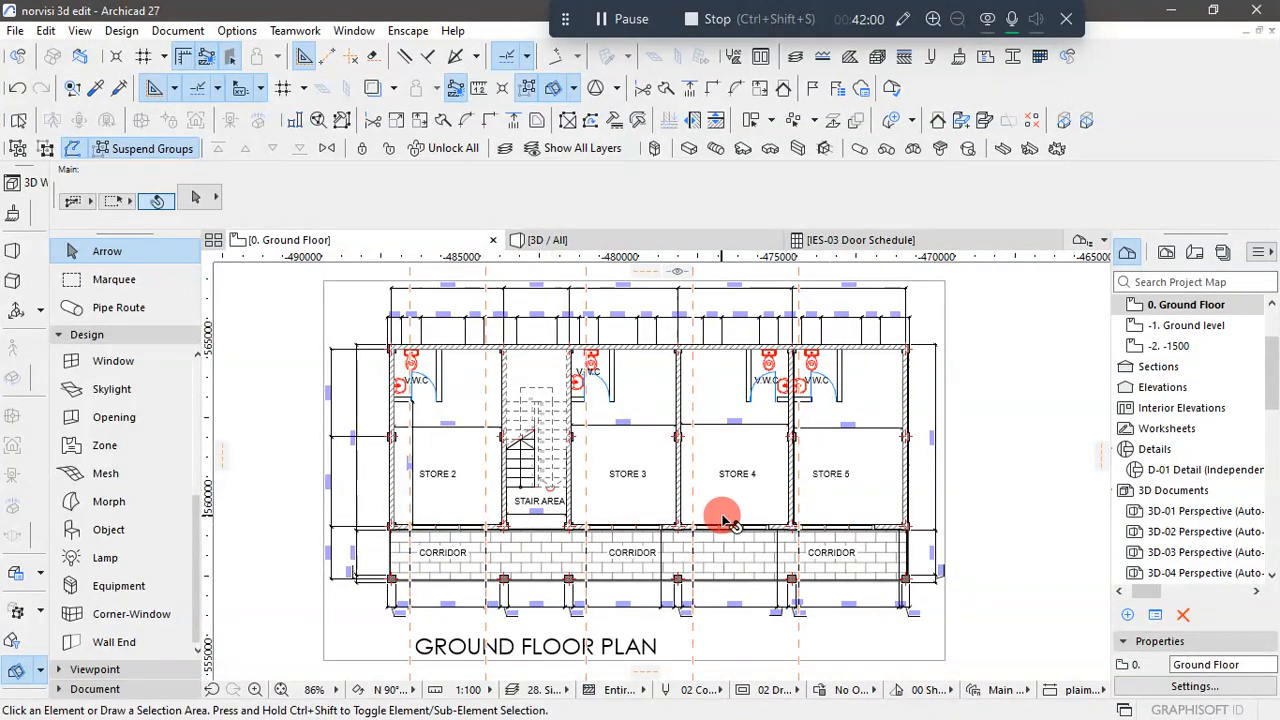
- Set the width of Store 3's front sliding window to 2350, matching the opening dimension on the DXF plan
scroll(721, 520, "up", 2)
scroll(640, 530, "up", 2)
scroll(588, 496, "down", 7)
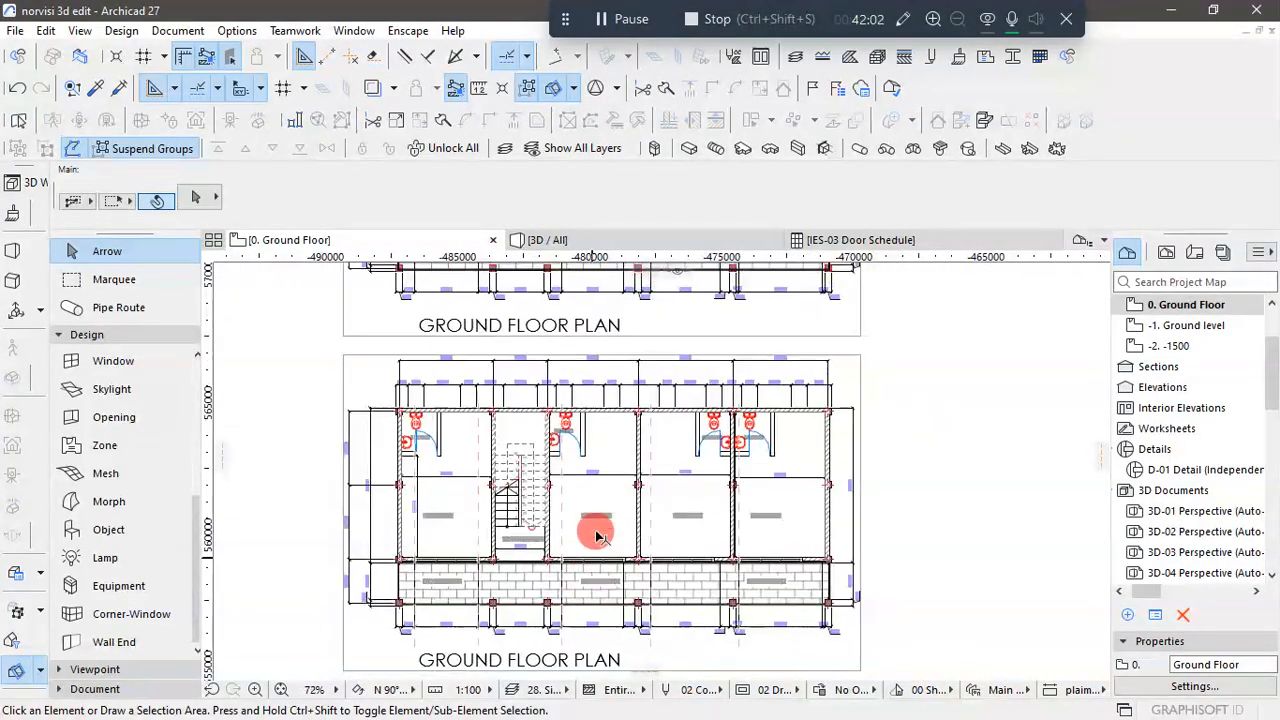
scroll(591, 280, "up", 6)
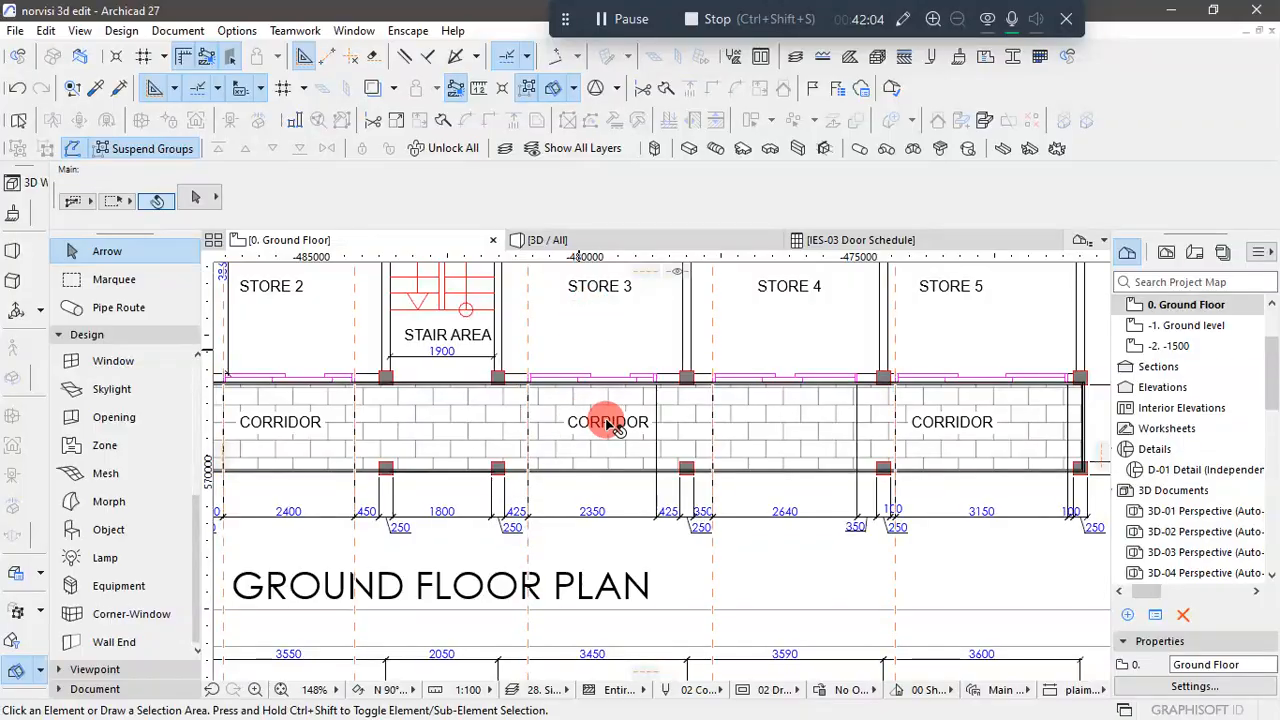
scroll(611, 423, "down", 5)
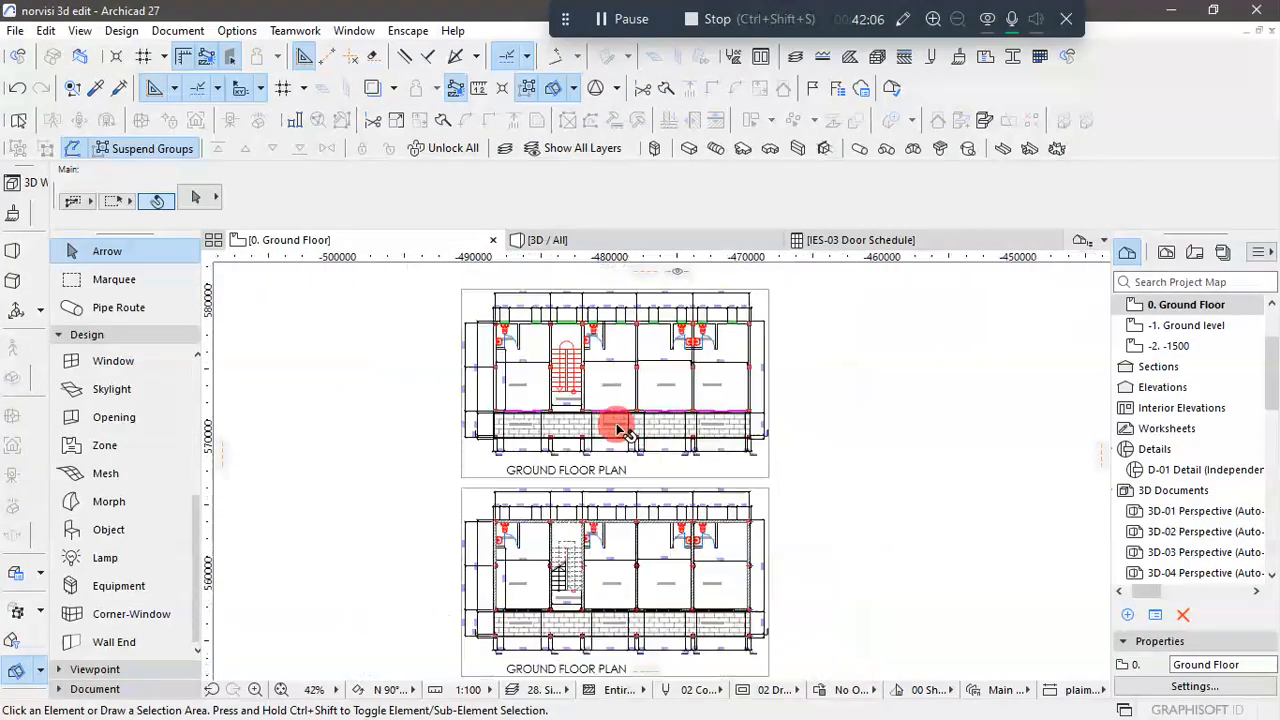
scroll(604, 586, "up", 5)
scroll(604, 586, "up", 3)
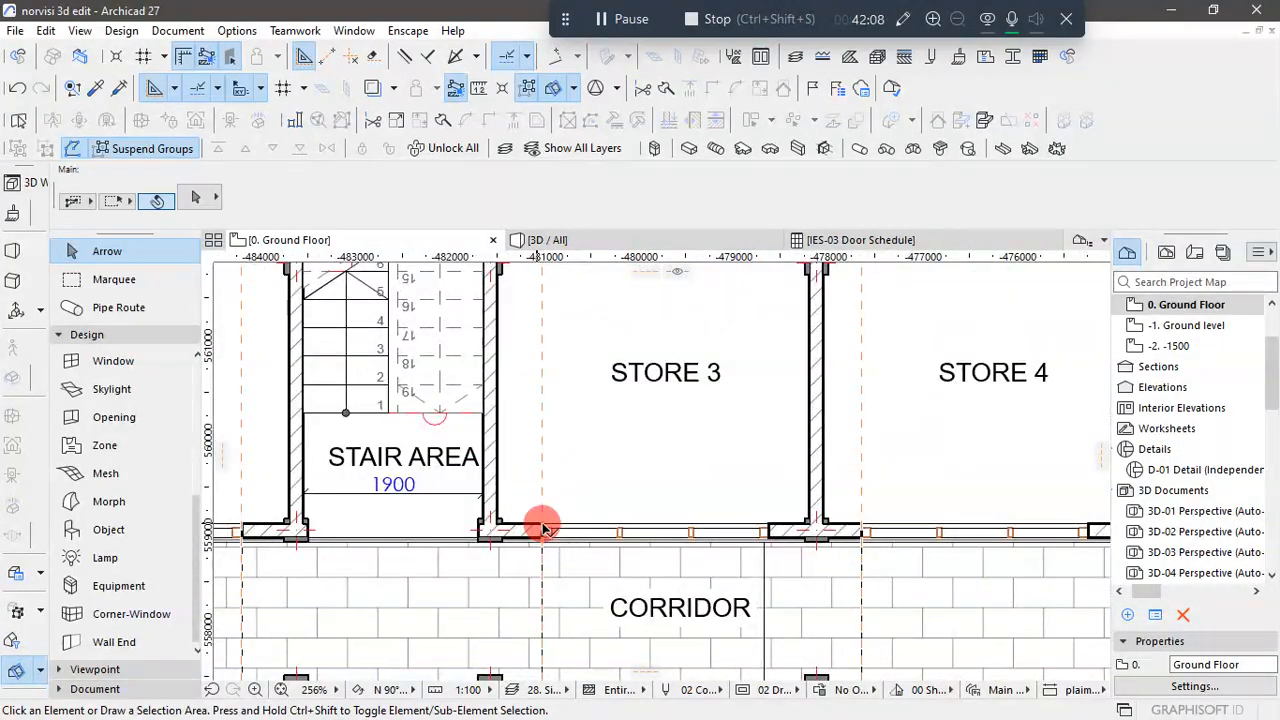
left_click(697, 525)
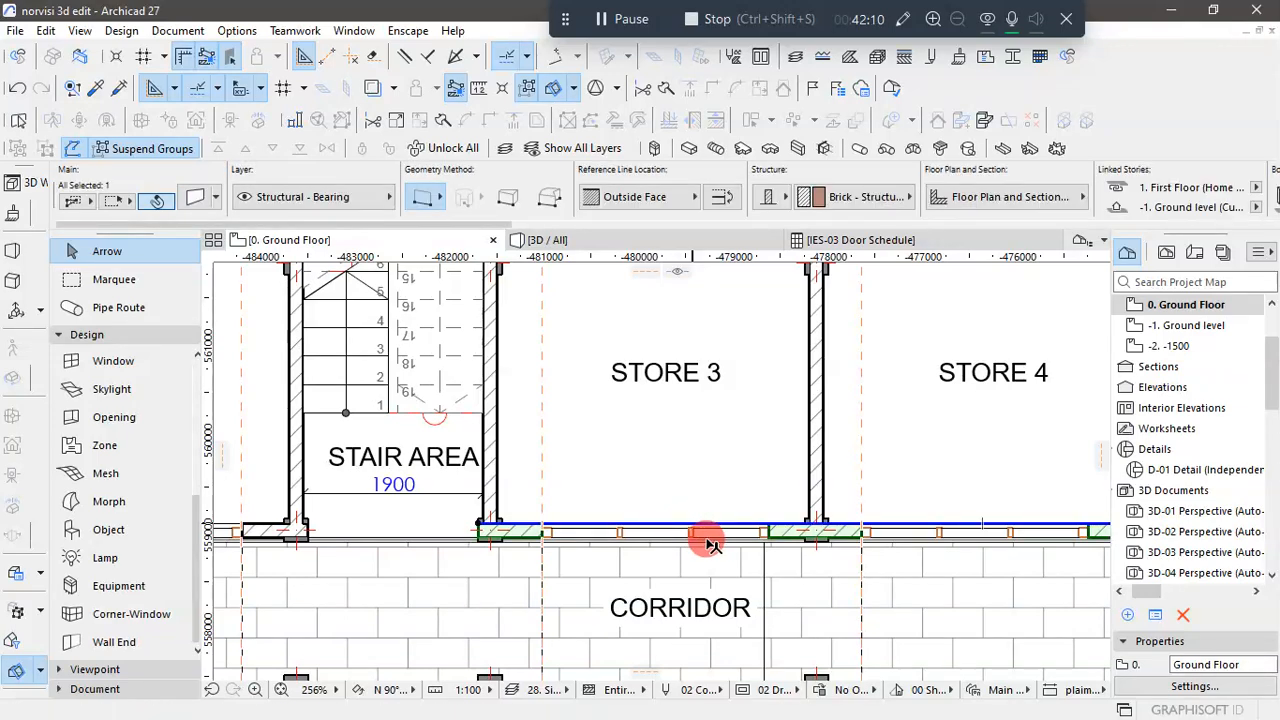
left_click(760, 533)
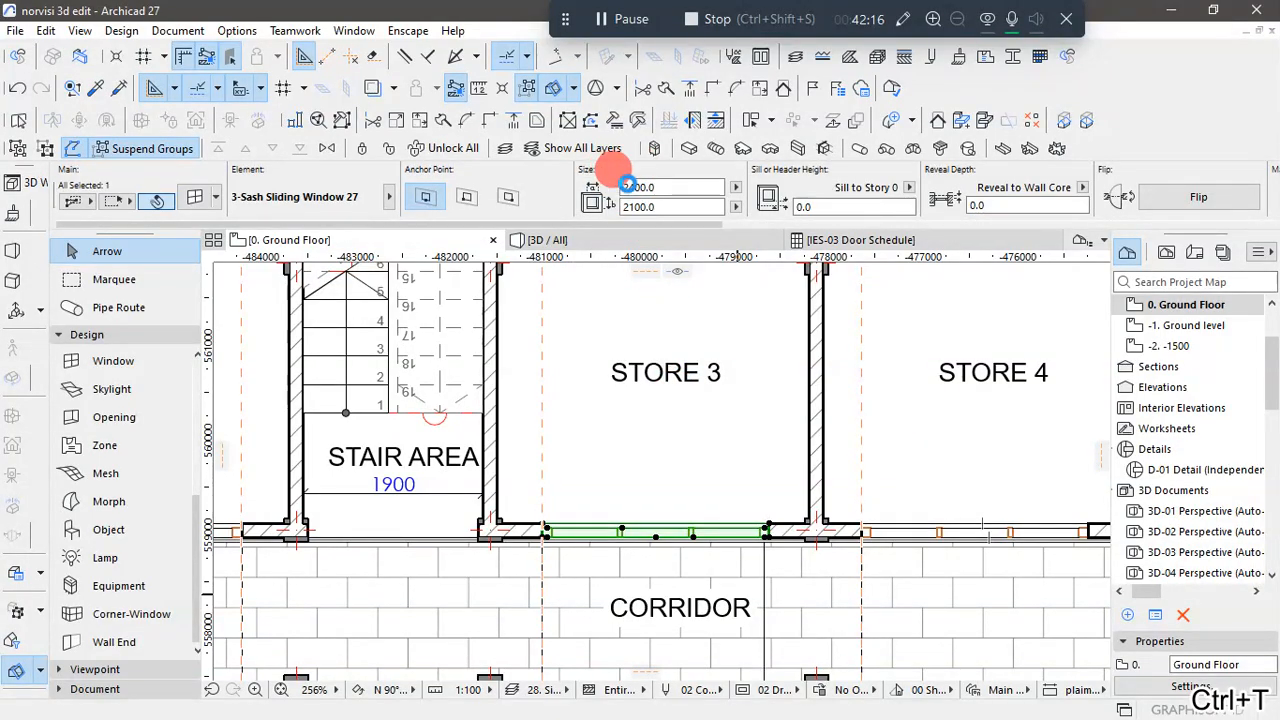
key("ctrl+t")
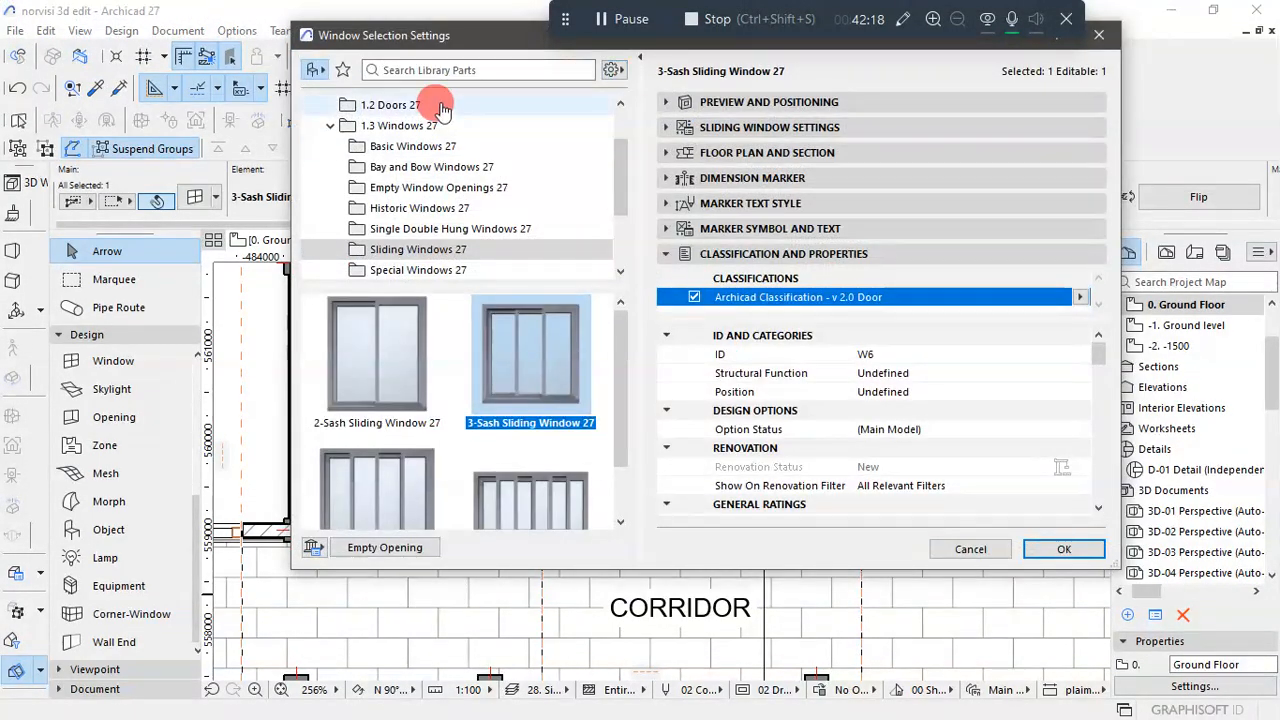
left_click(677, 103)
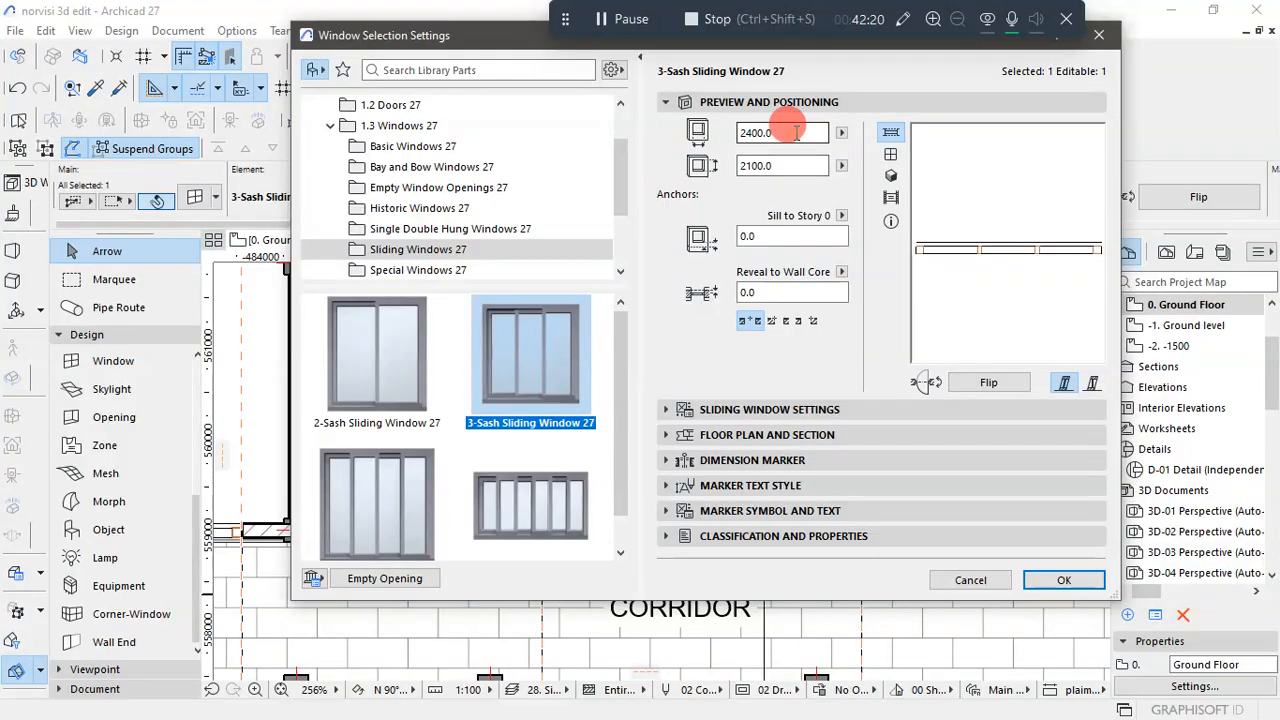
left_click(795, 131)
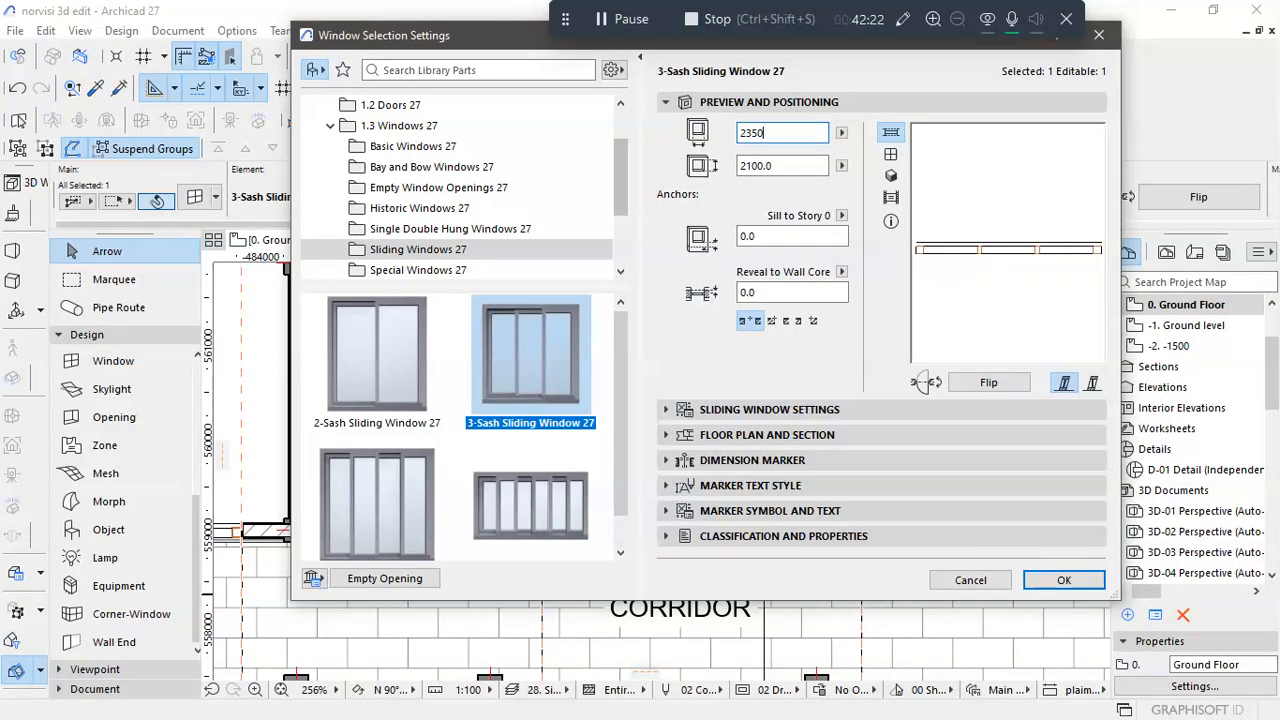
left_click(1030, 582)
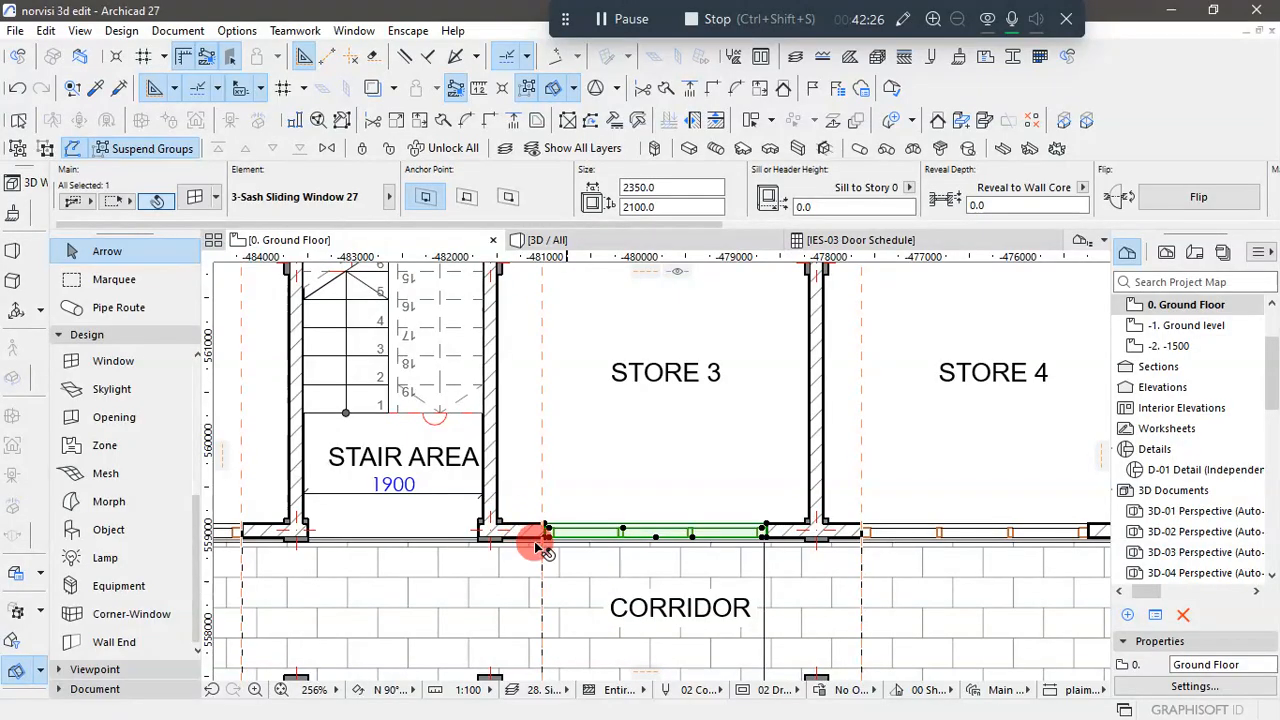
- Move Store 3's sliding window by its left corner onto the Store 3 opening guide line
scroll(543, 530, "up", 8)
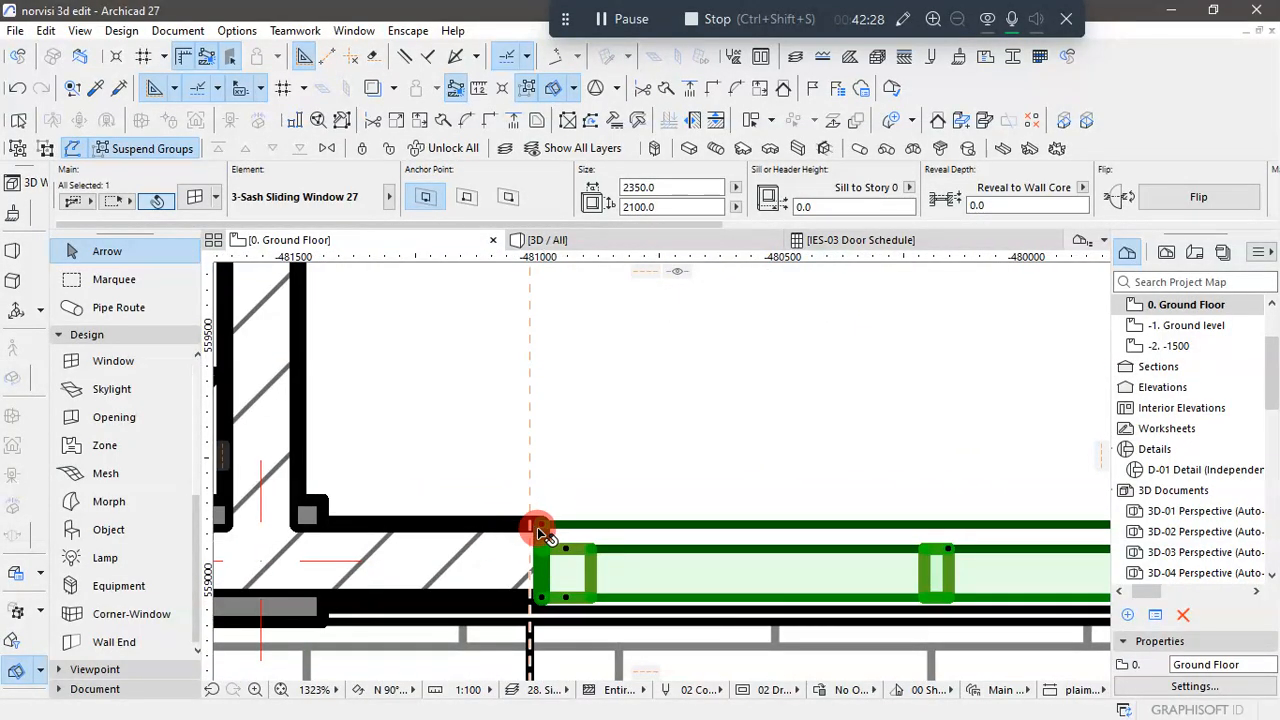
scroll(540, 532, "up", 3)
left_click(545, 521)
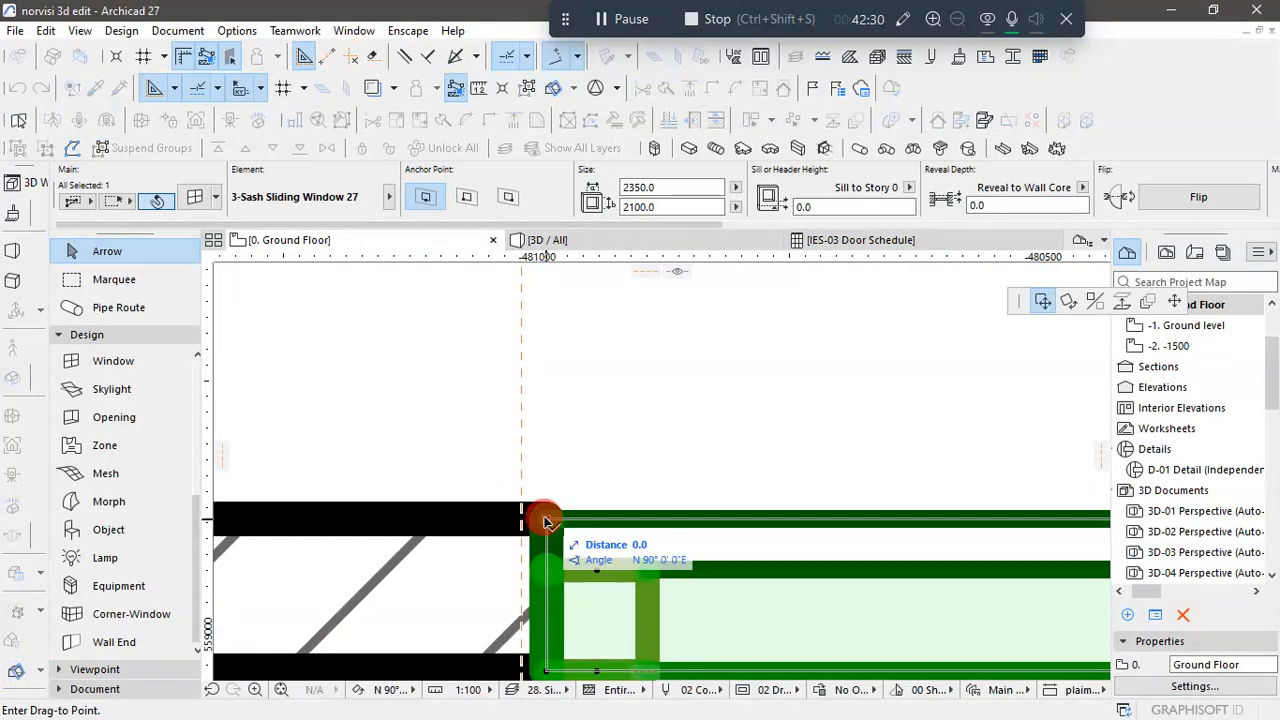
left_click(523, 520)
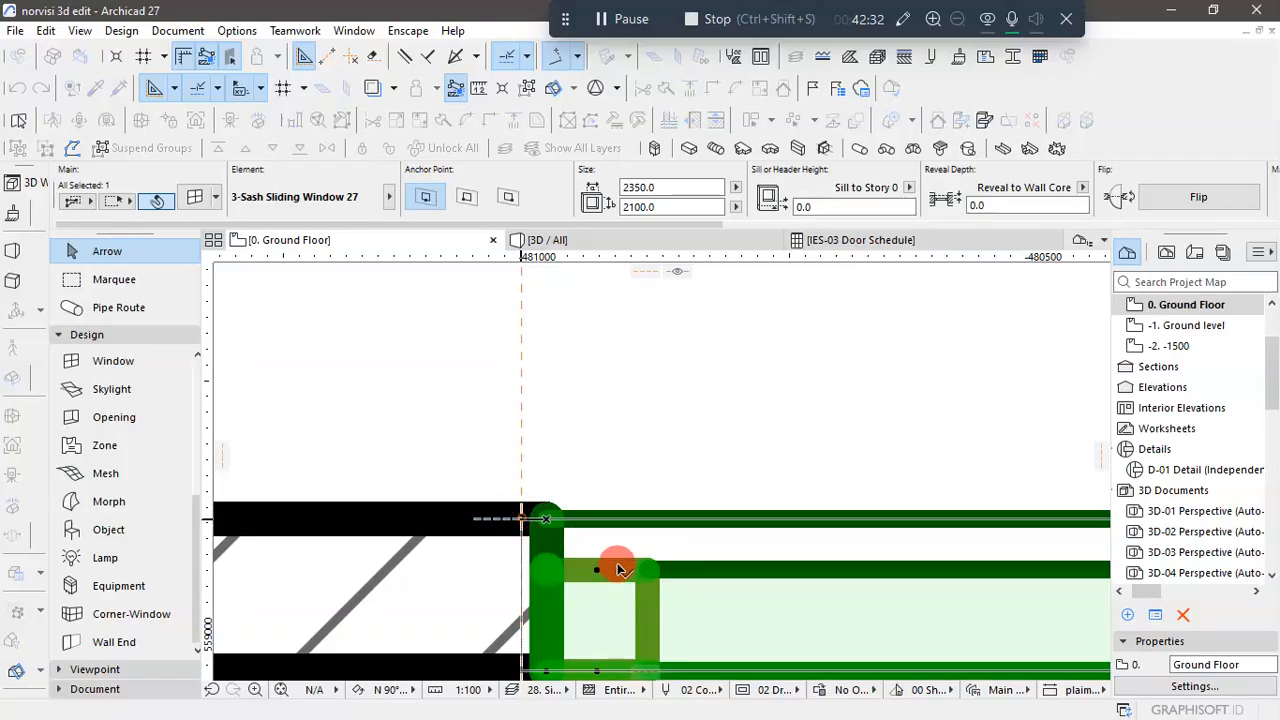
- Set Store 4's front sliding window width to 2650 and move its left corner onto the Store 4 guide line
scroll(540, 490, "down", 10)
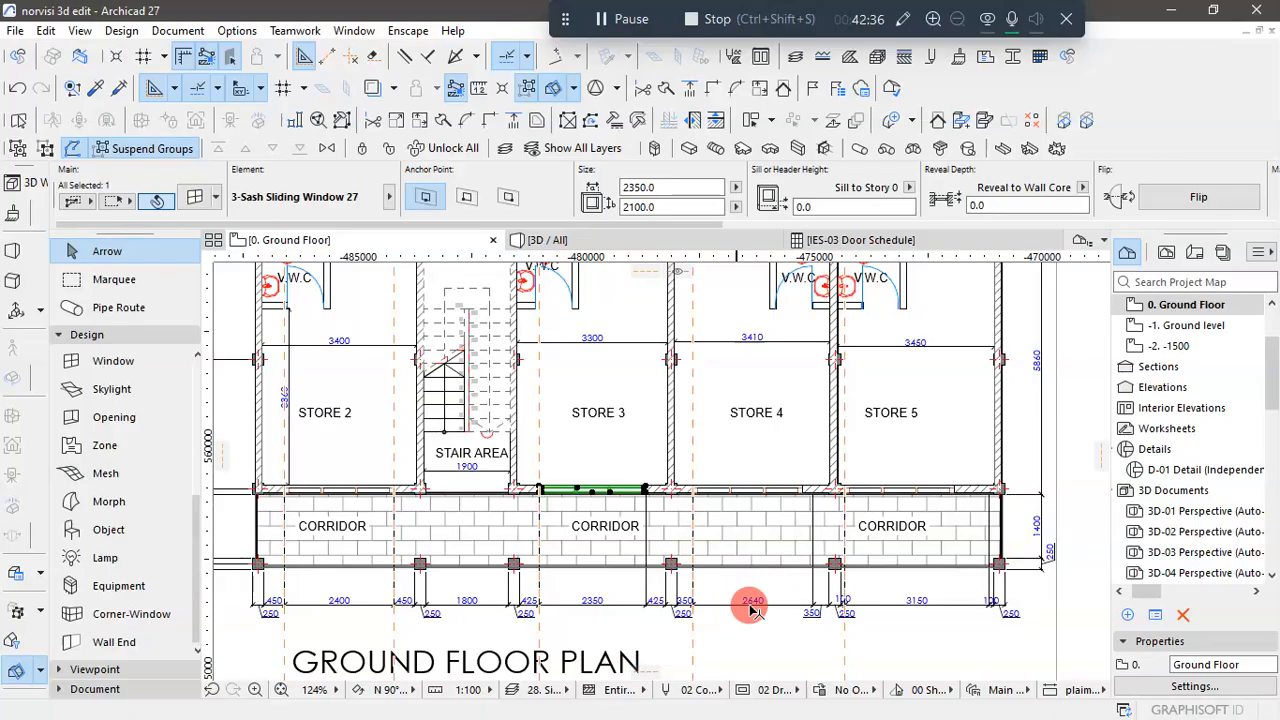
scroll(775, 490, "up", 5)
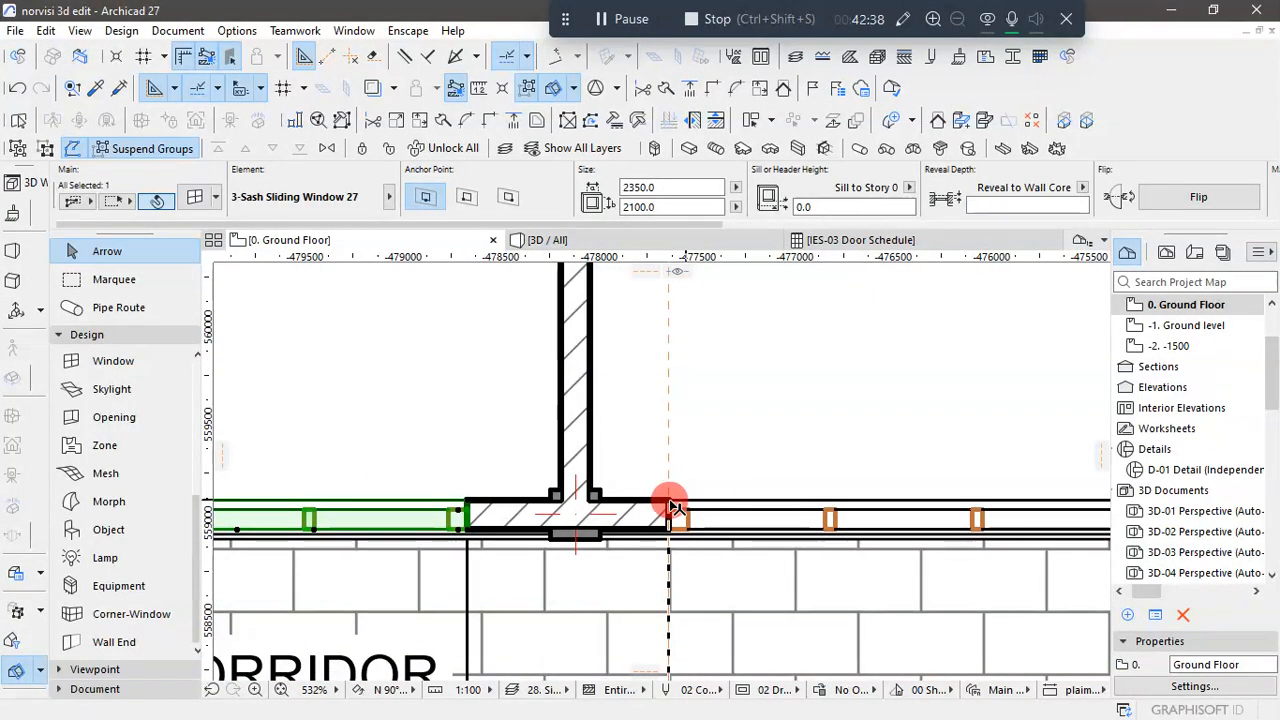
left_click(633, 188)
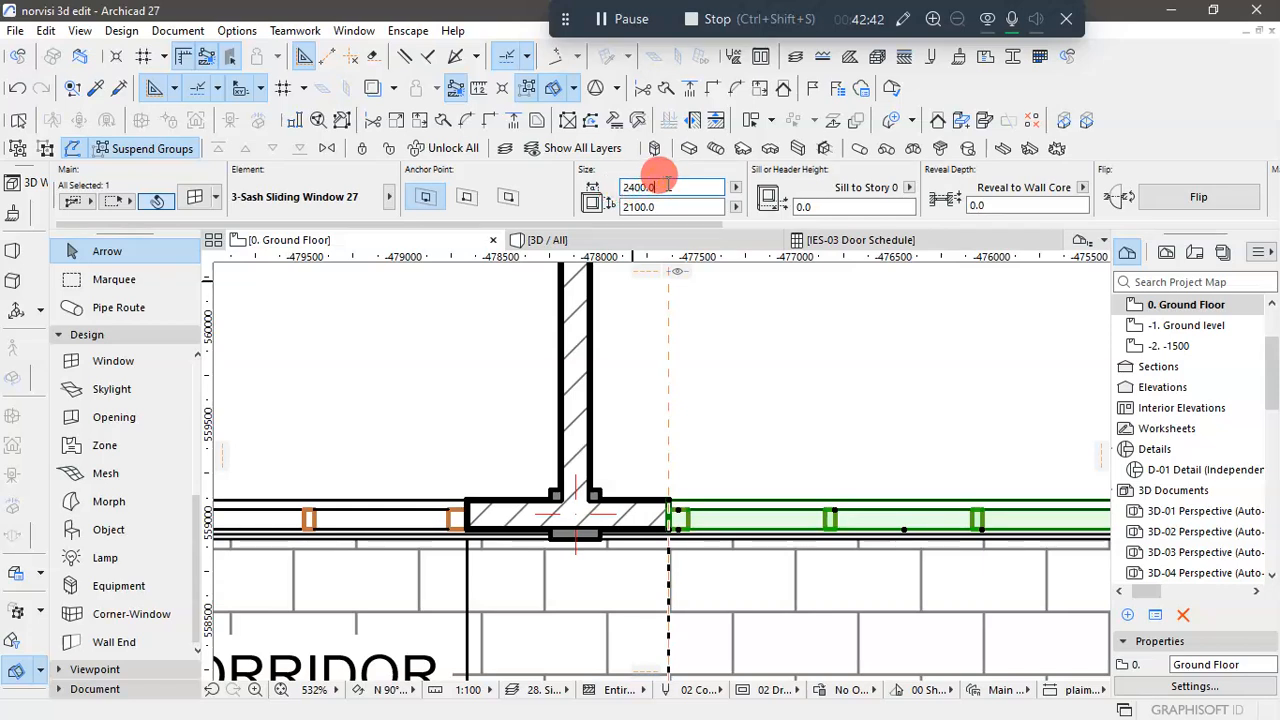
double_click(666, 185)
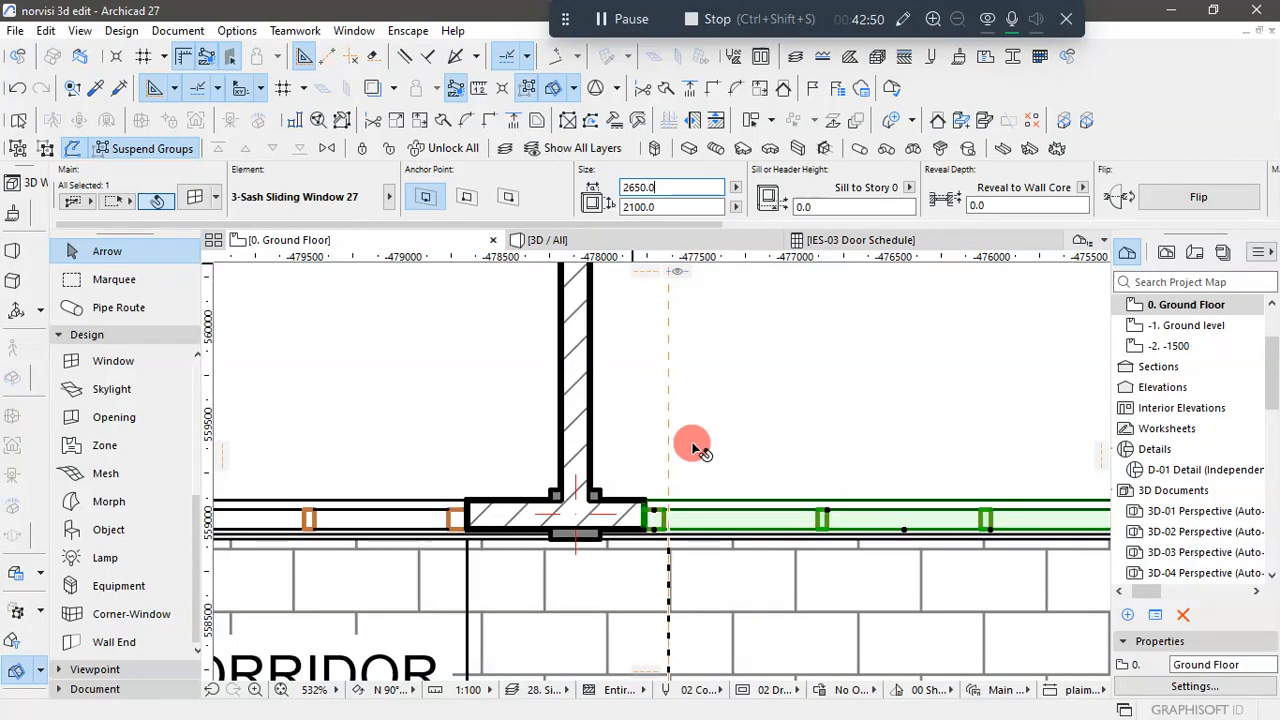
scroll(687, 489, "up", 3)
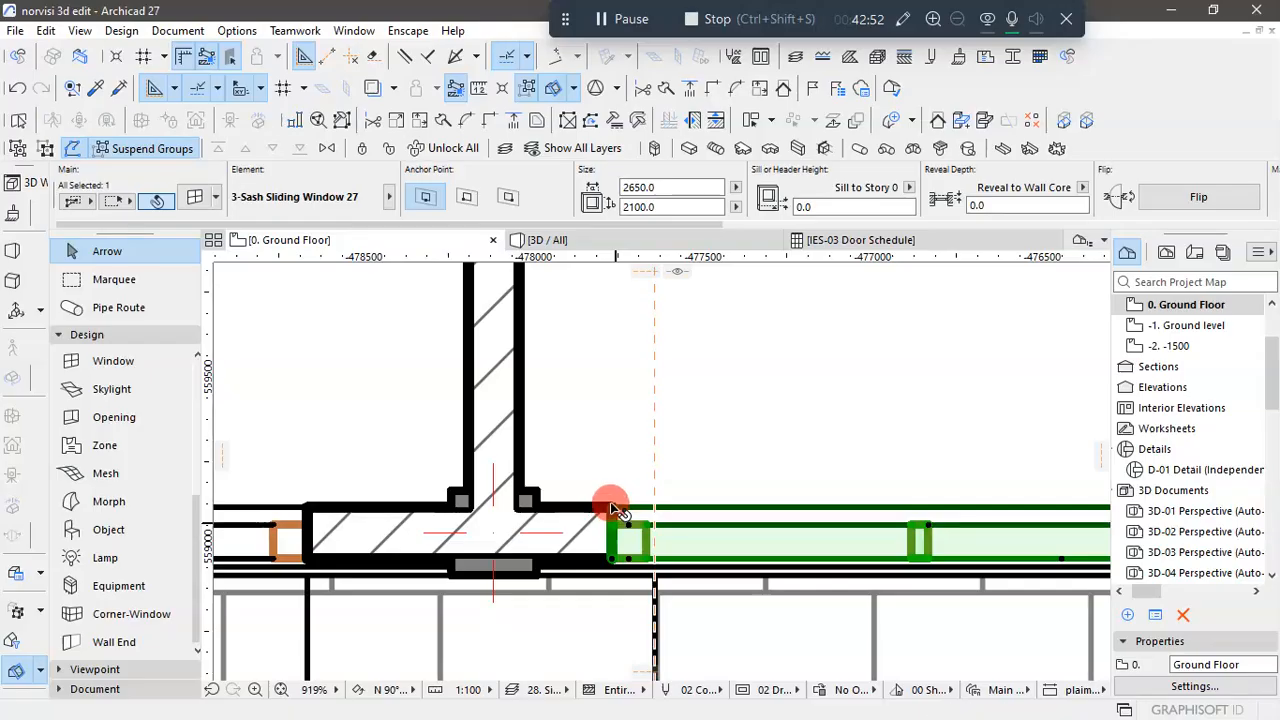
left_click_drag(612, 512, 657, 514)
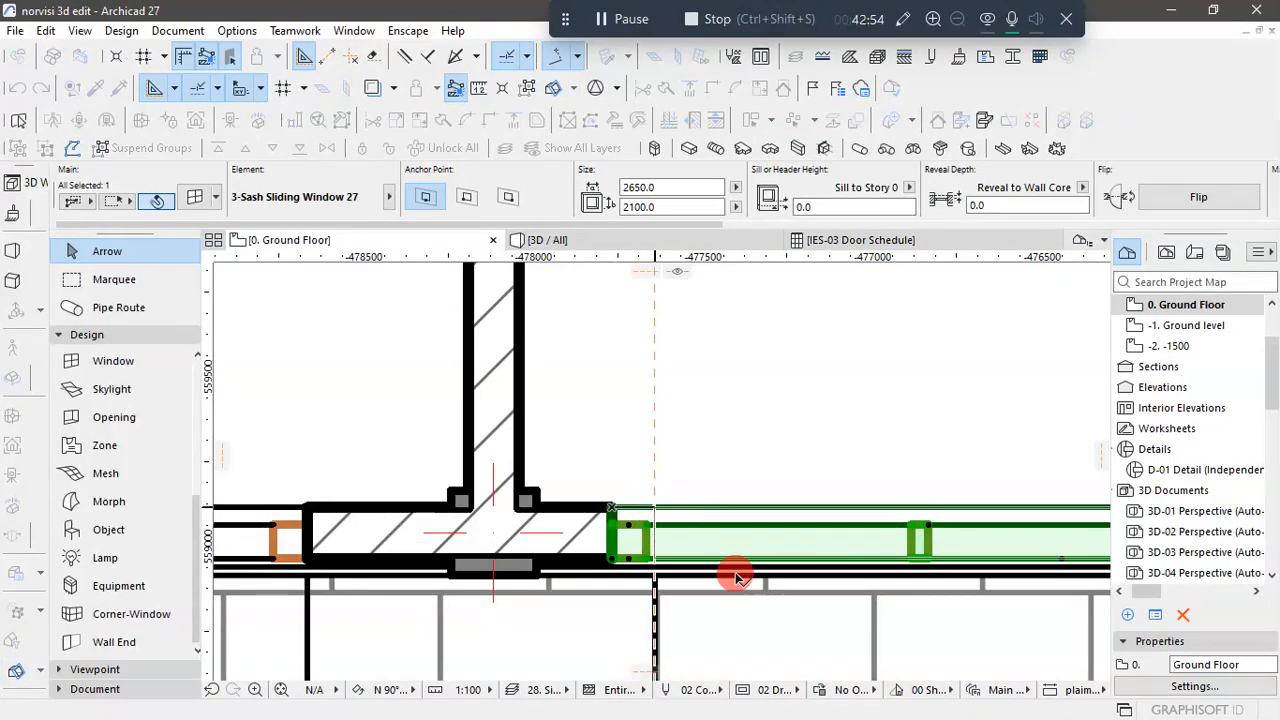
- Check Store 5's opening dimension on the DXF plan, set its front sliding window width to 3150, and deselect it
scroll(605, 530, "down", 12)
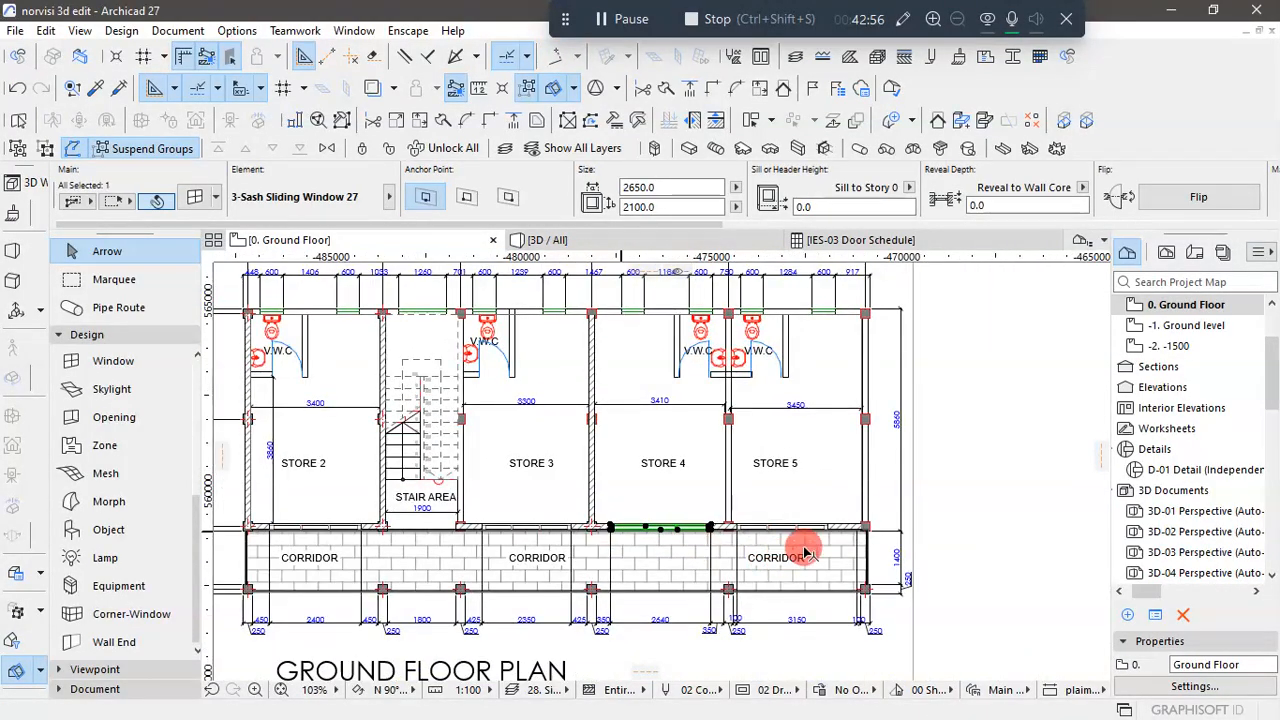
scroll(835, 530, "down", 1)
scroll(835, 530, "down", 2)
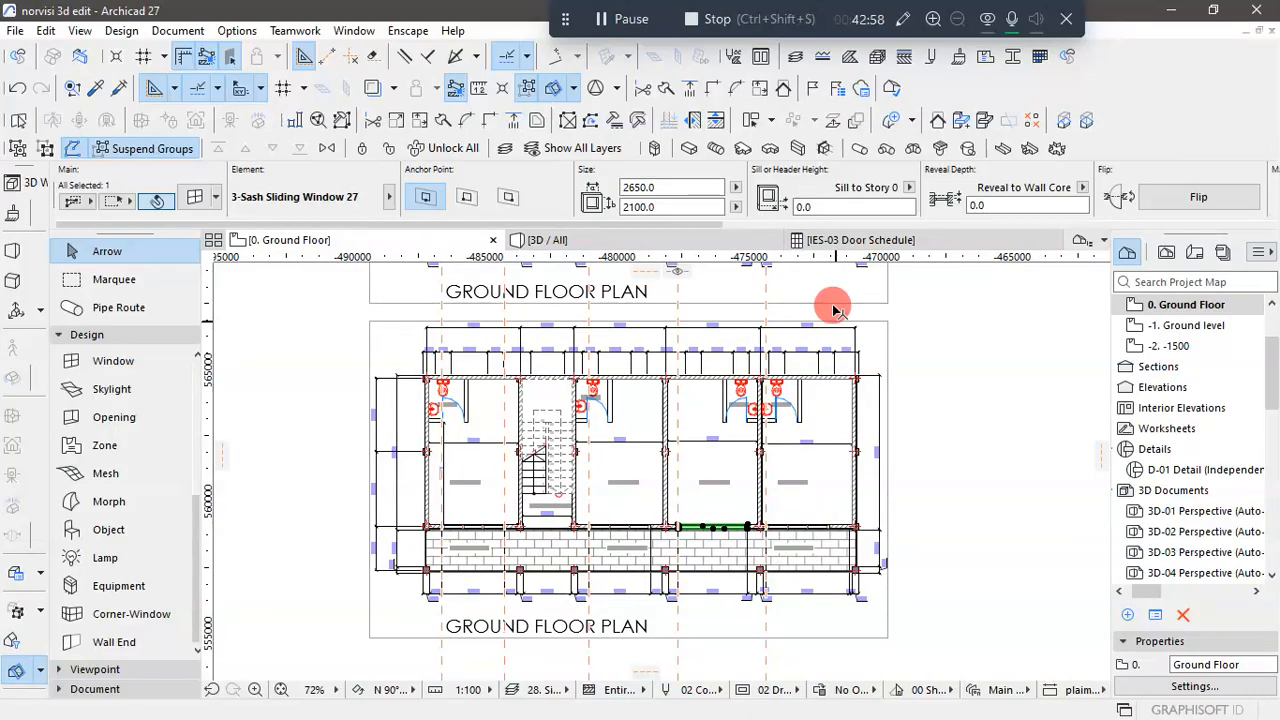
scroll(762, 513, "down", 3)
scroll(800, 337, "up", 4)
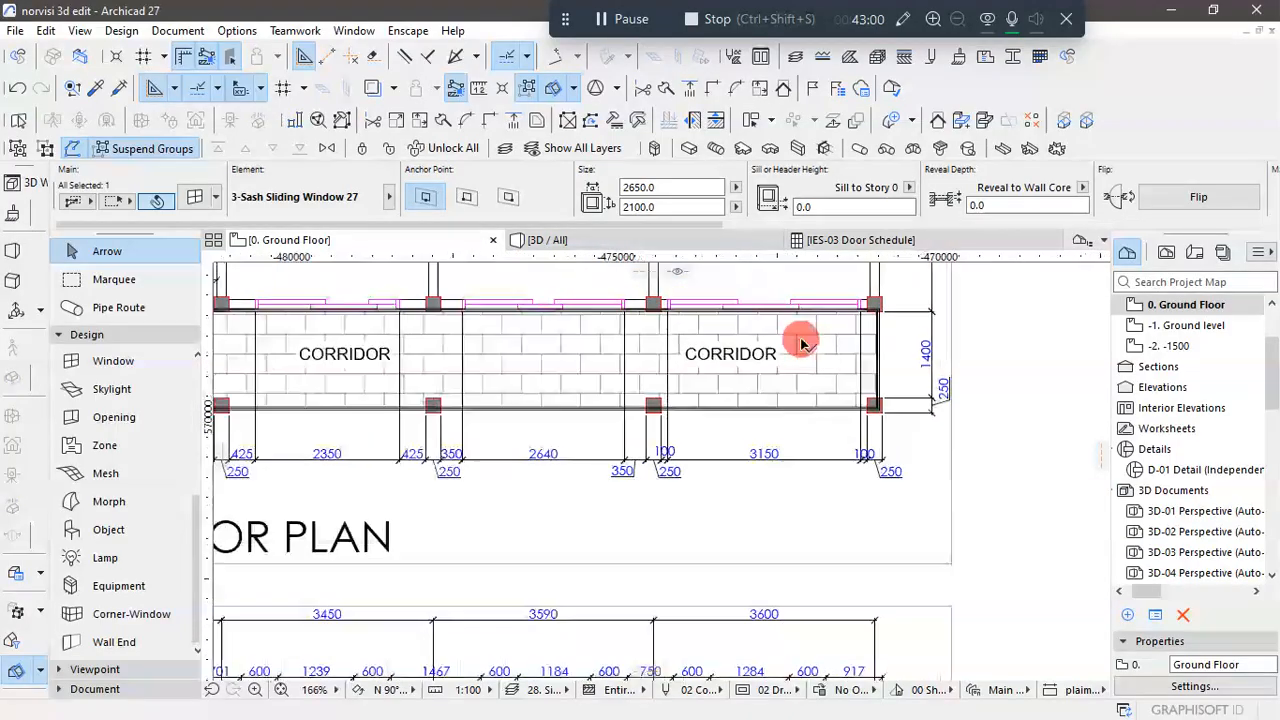
scroll(762, 437, "down", 2)
scroll(762, 437, "down", 3)
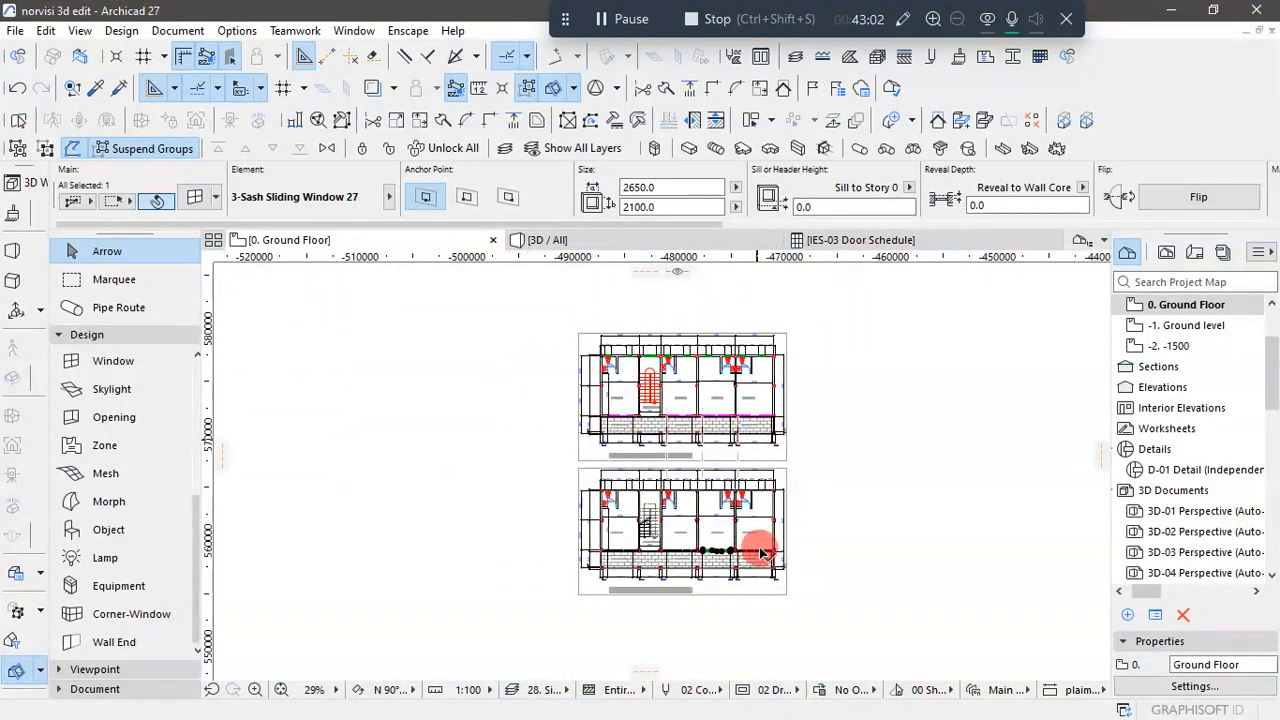
scroll(846, 551, "up", 1)
left_click(836, 563)
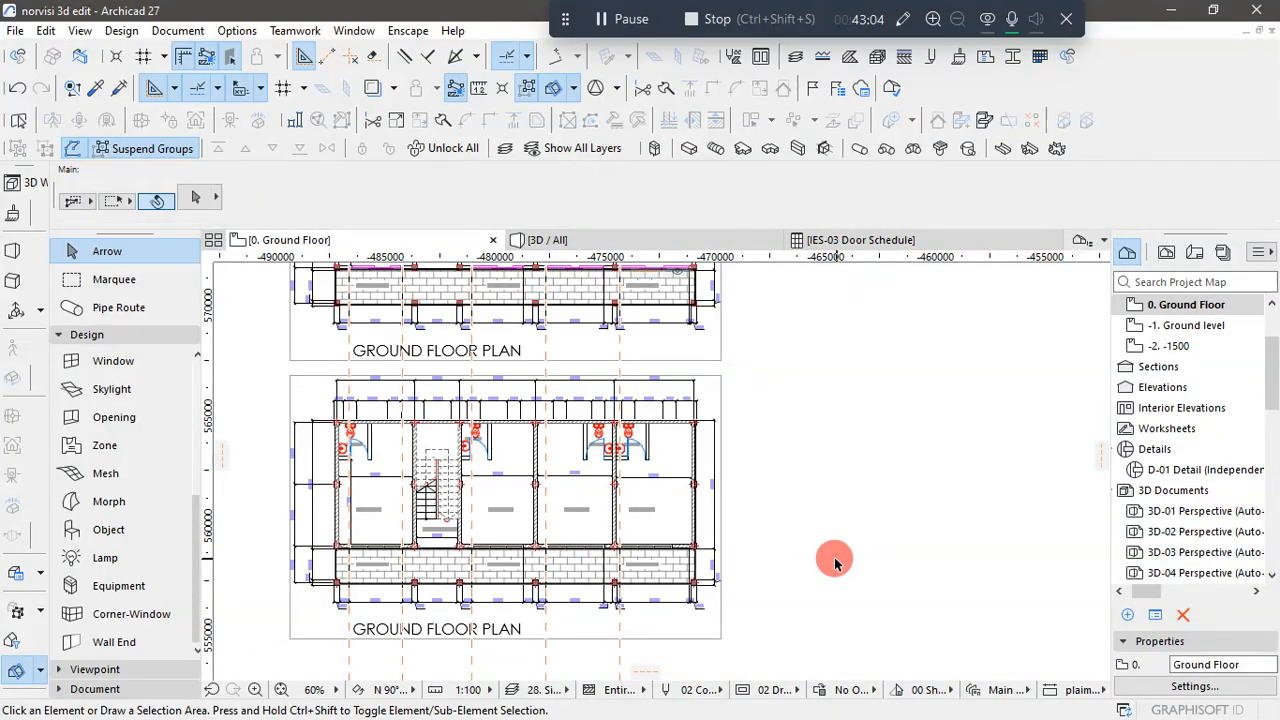
scroll(608, 553, "up", 5)
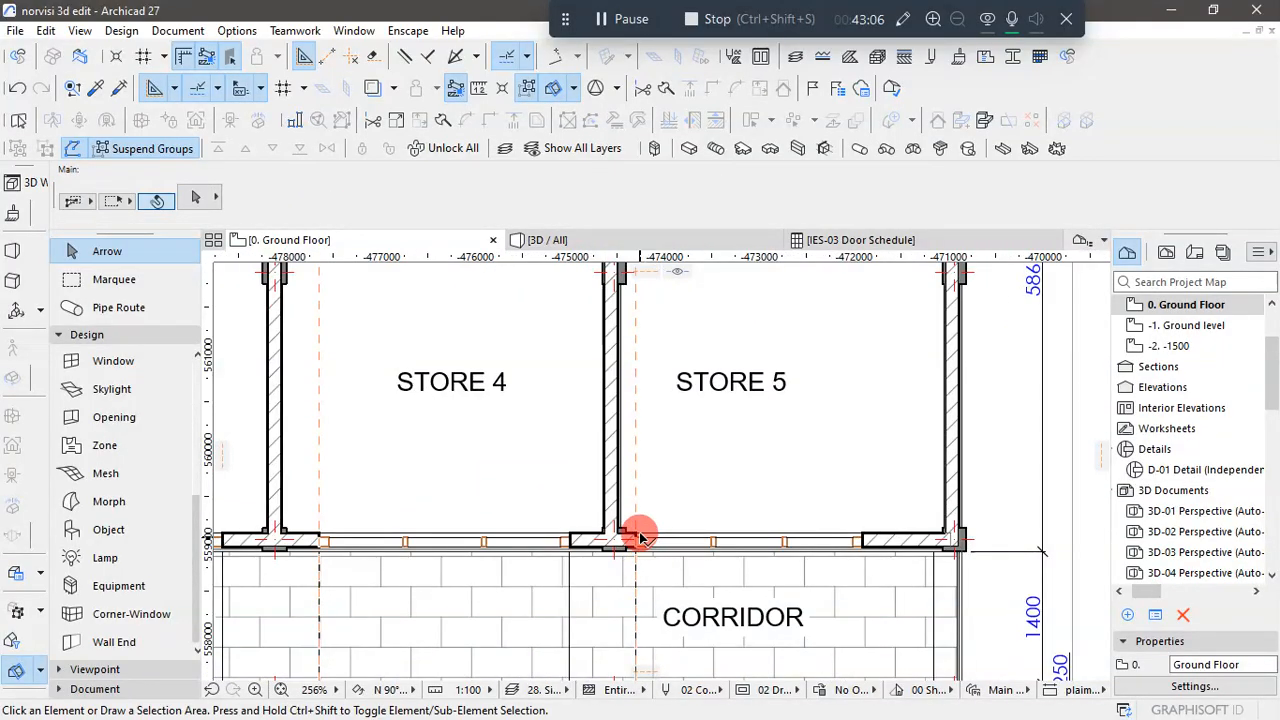
left_click(640, 537)
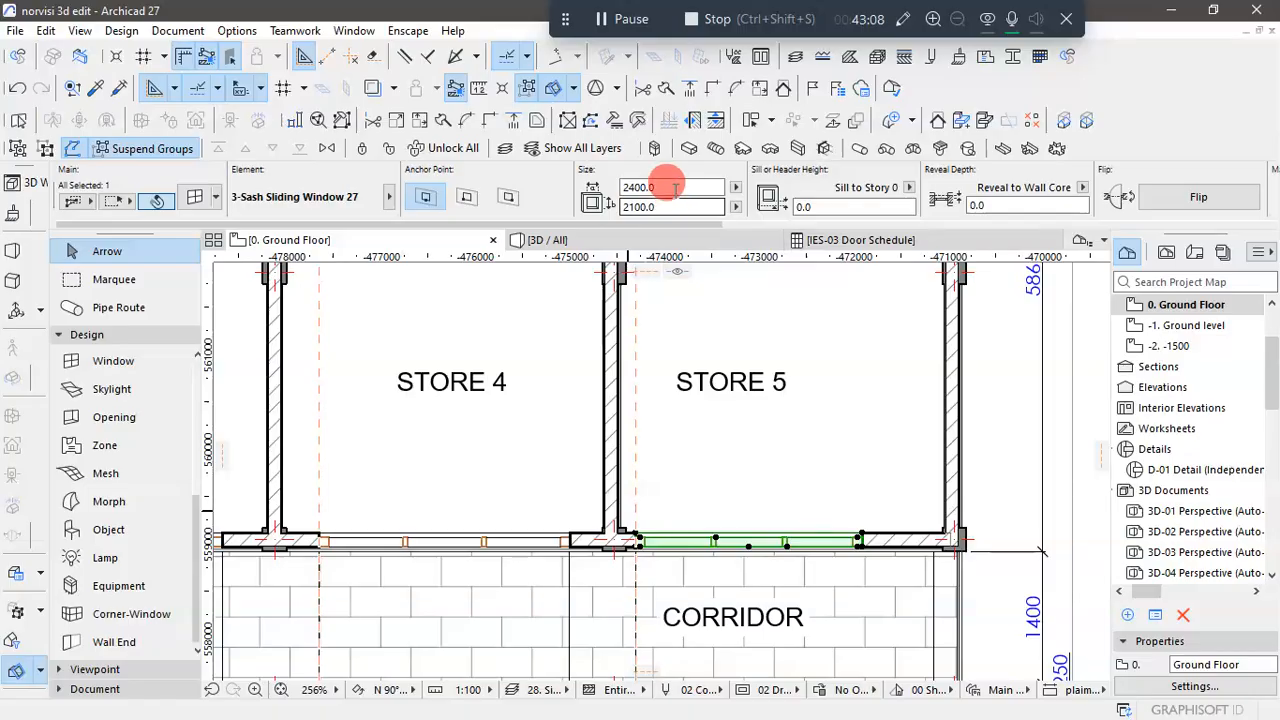
left_click(676, 187)
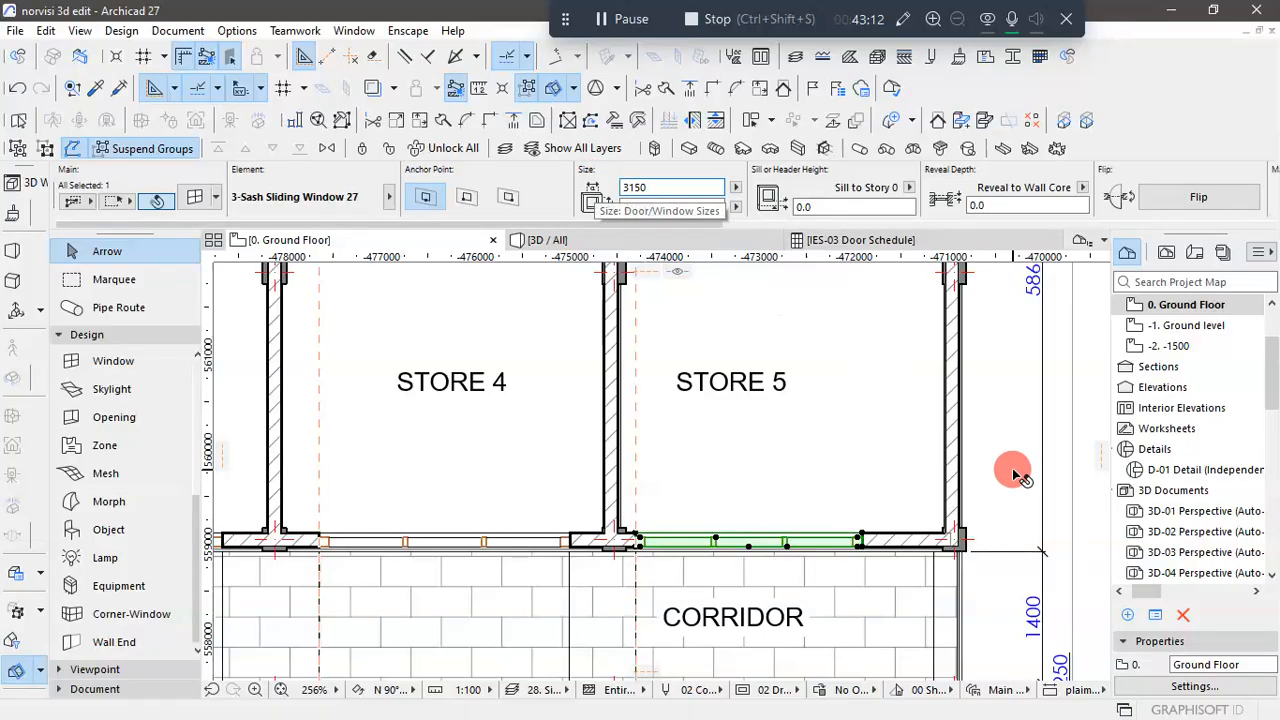
key("Return")
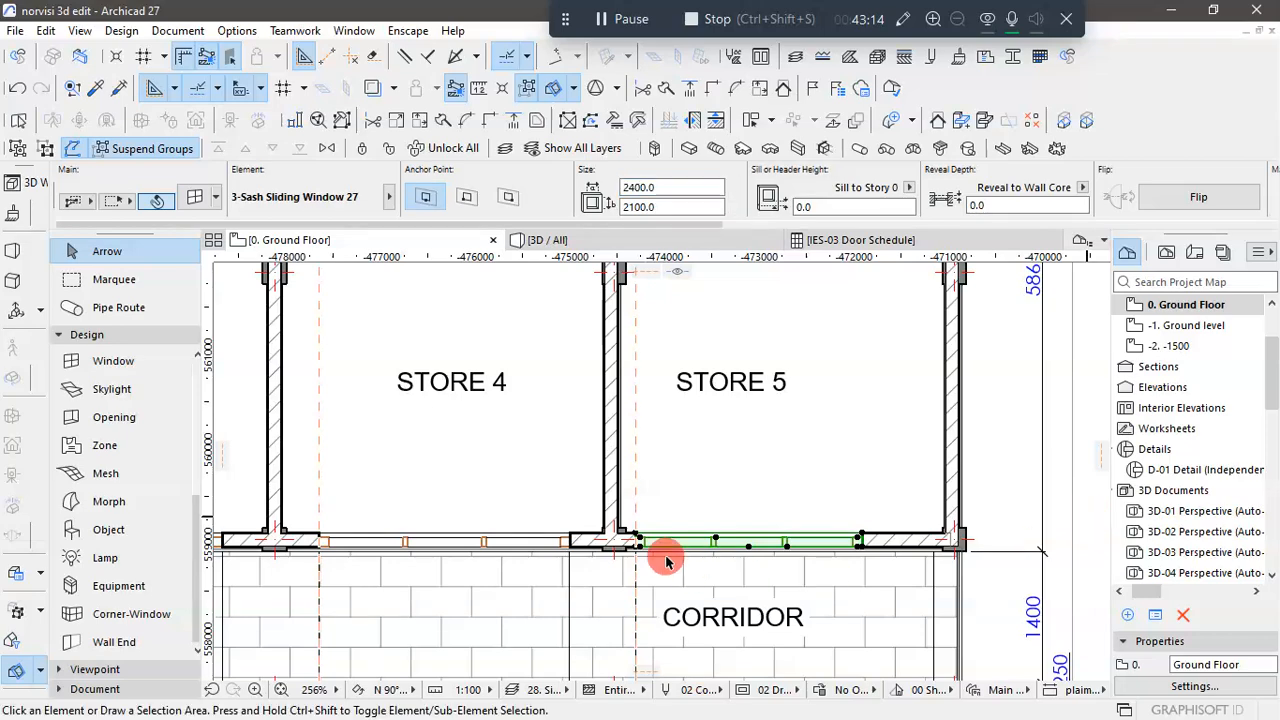
key("Escape")
- Select Store 5's sliding window and move it by its left corner to the Store 5 guide line
scroll(625, 545, "up", 4)
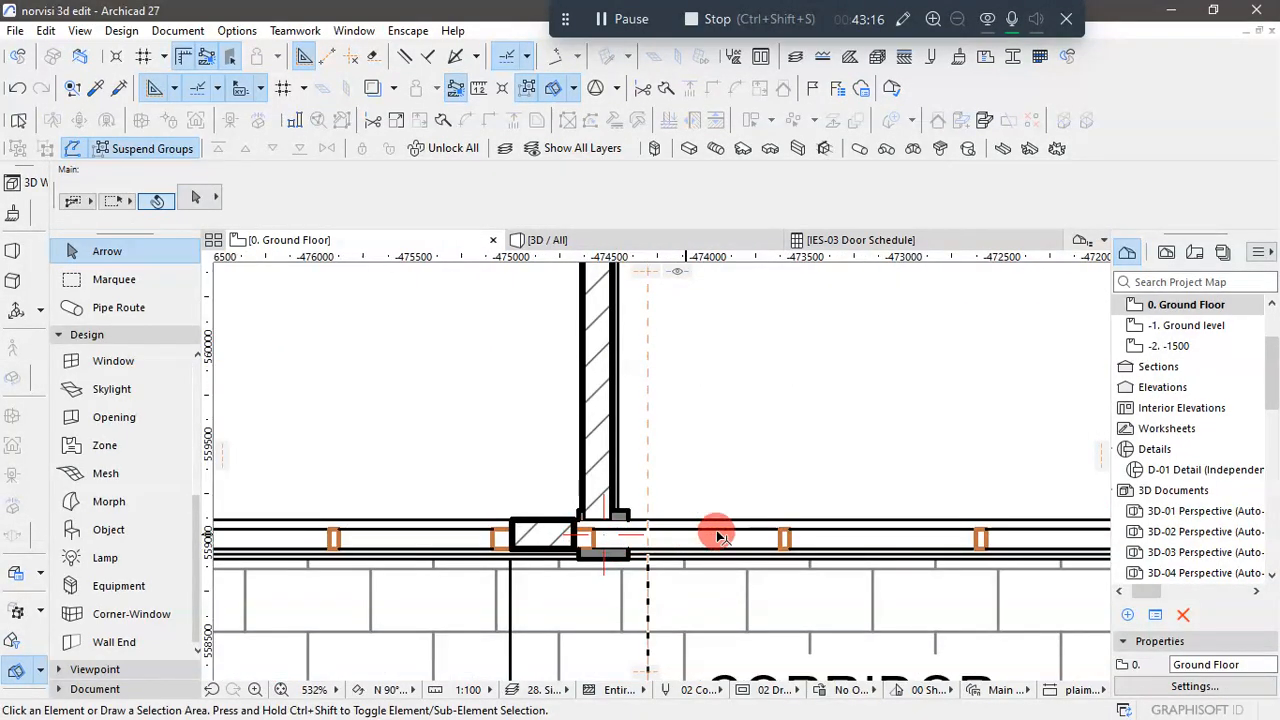
left_click(748, 531)
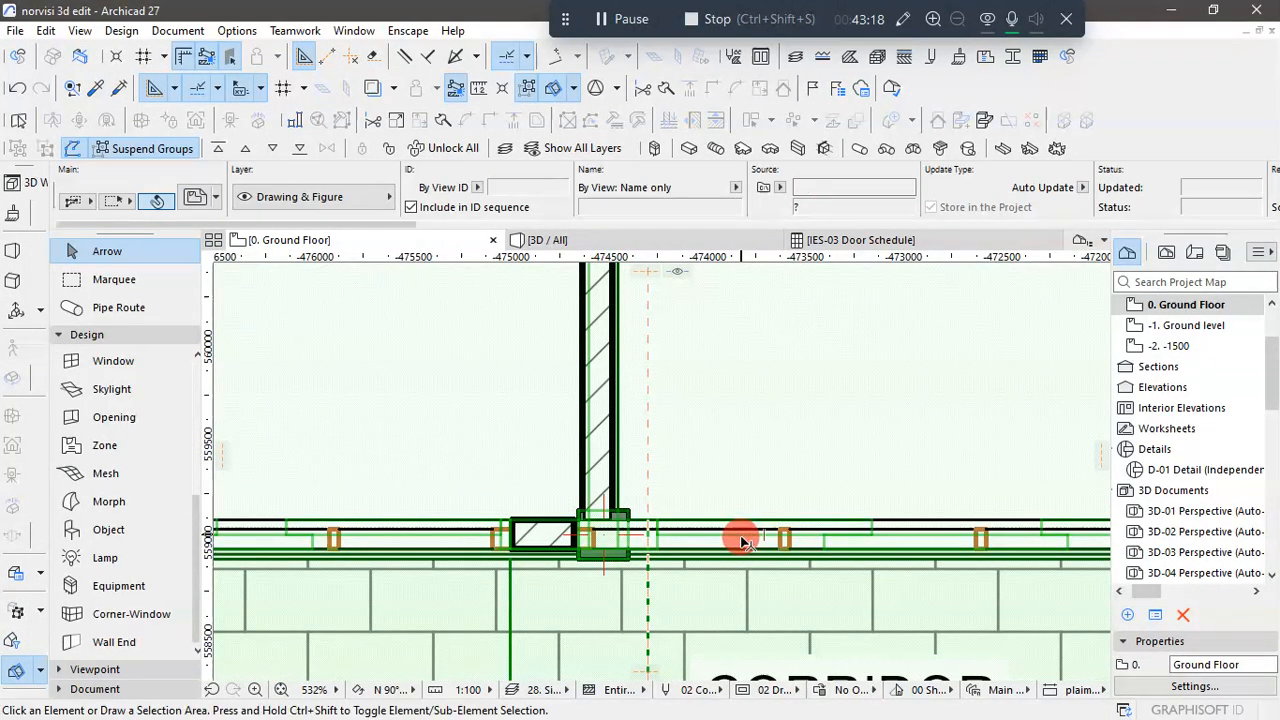
key("Escape")
left_click(785, 540)
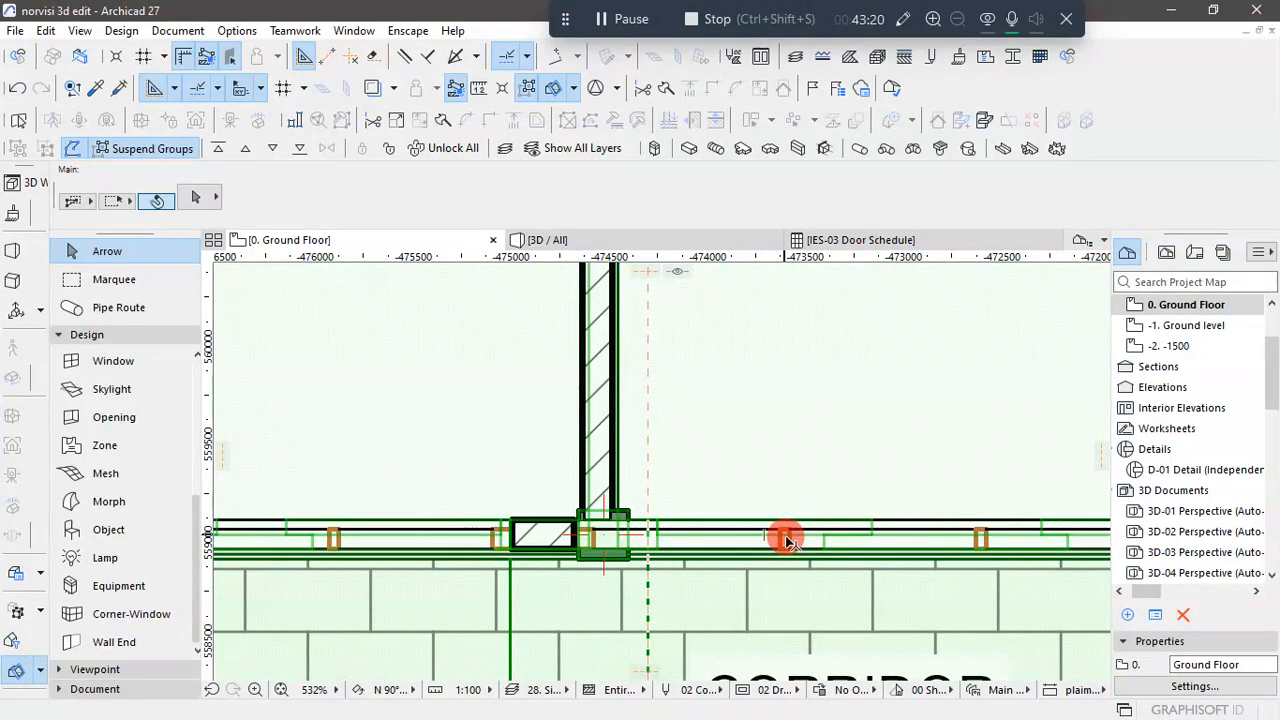
key("Escape")
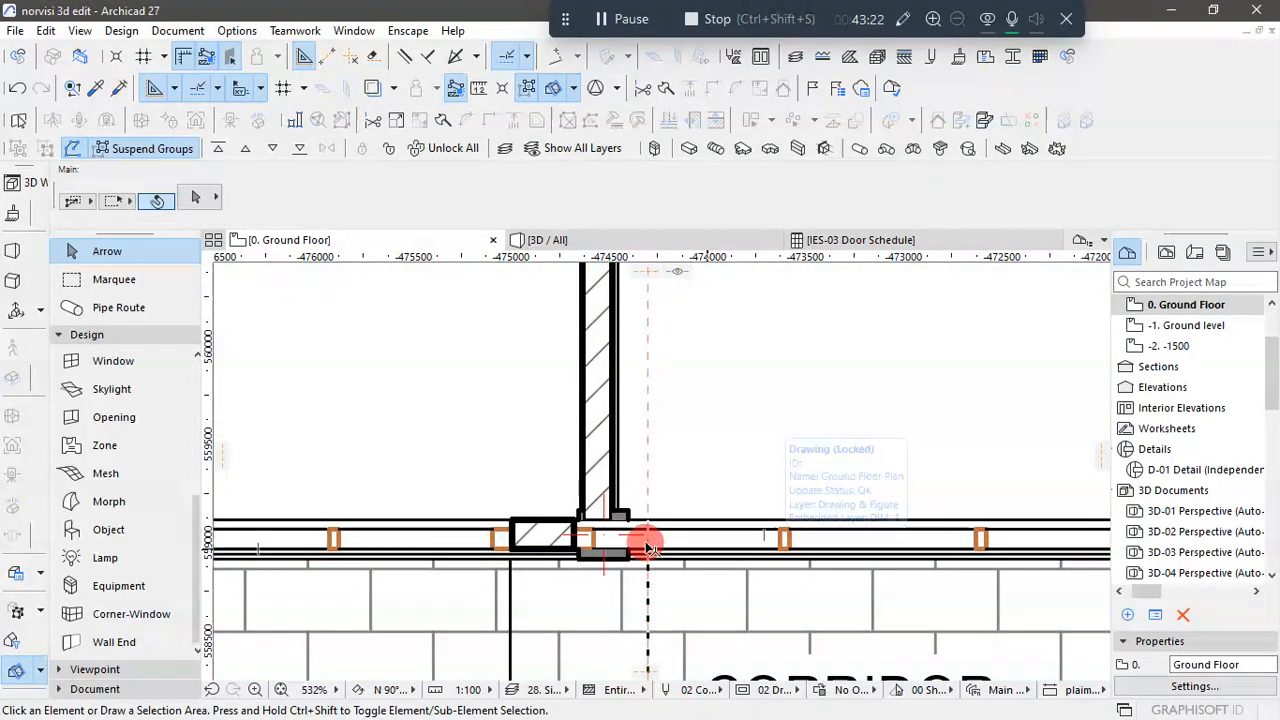
left_click(590, 536)
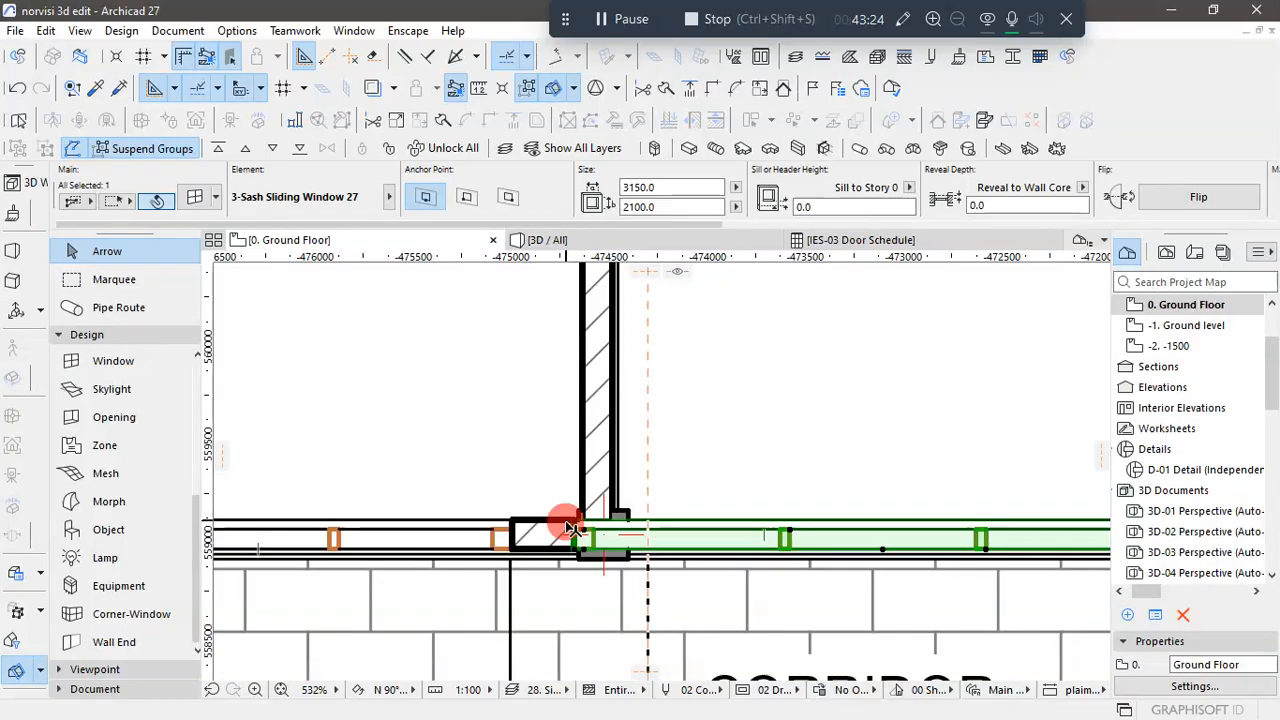
left_click(575, 520)
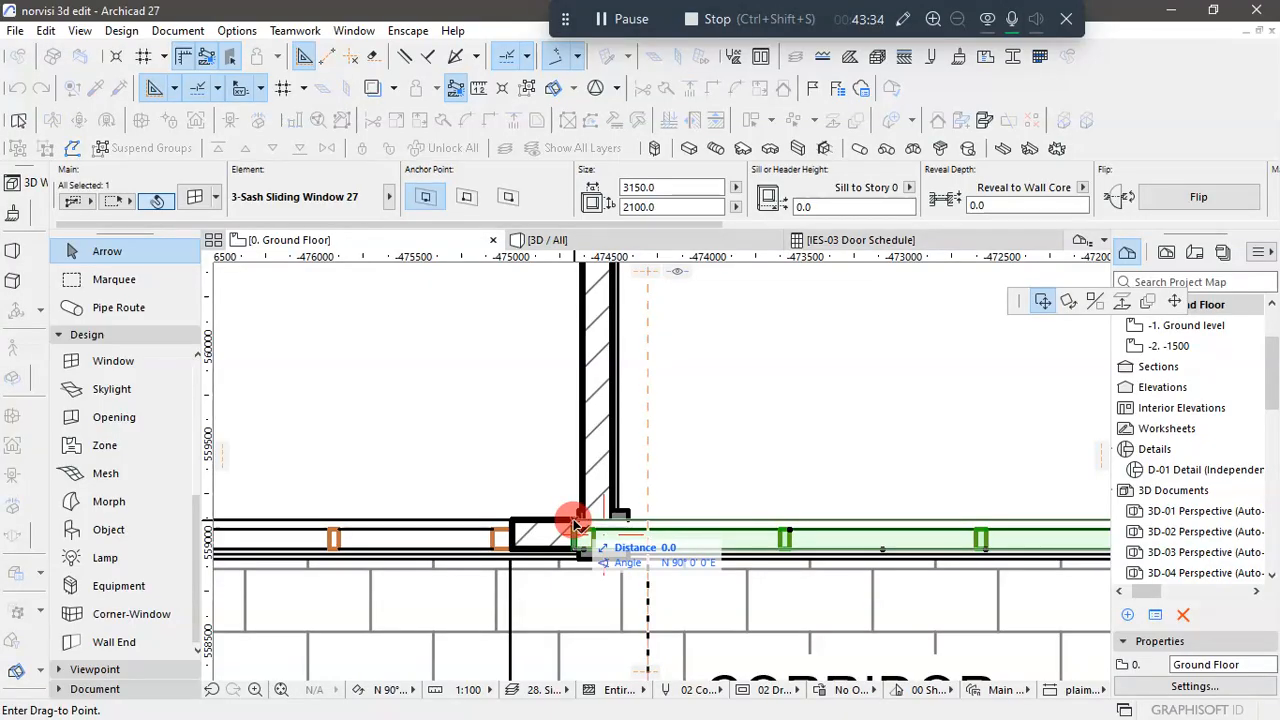
- Move the sliding window in Store 5's corridor wall so its left end meets the start of the 3150 opening, then deselect it
scroll(768, 537, "up", 3)
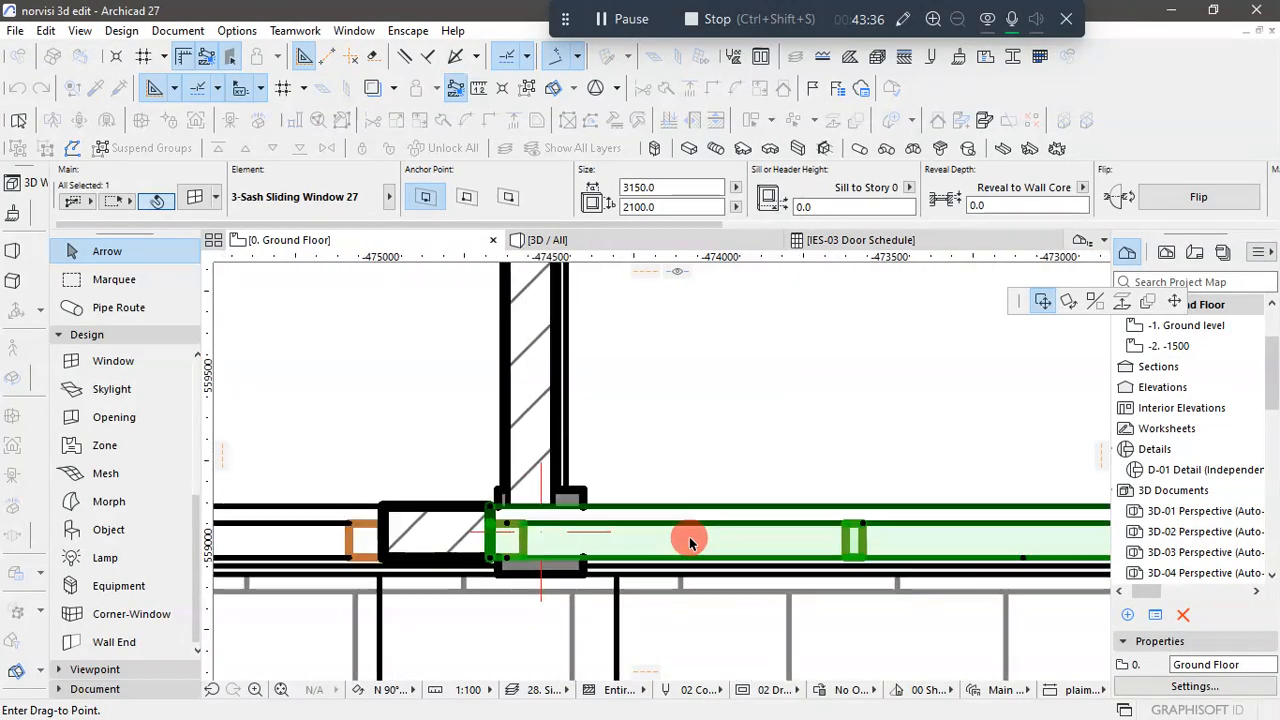
left_click(684, 533)
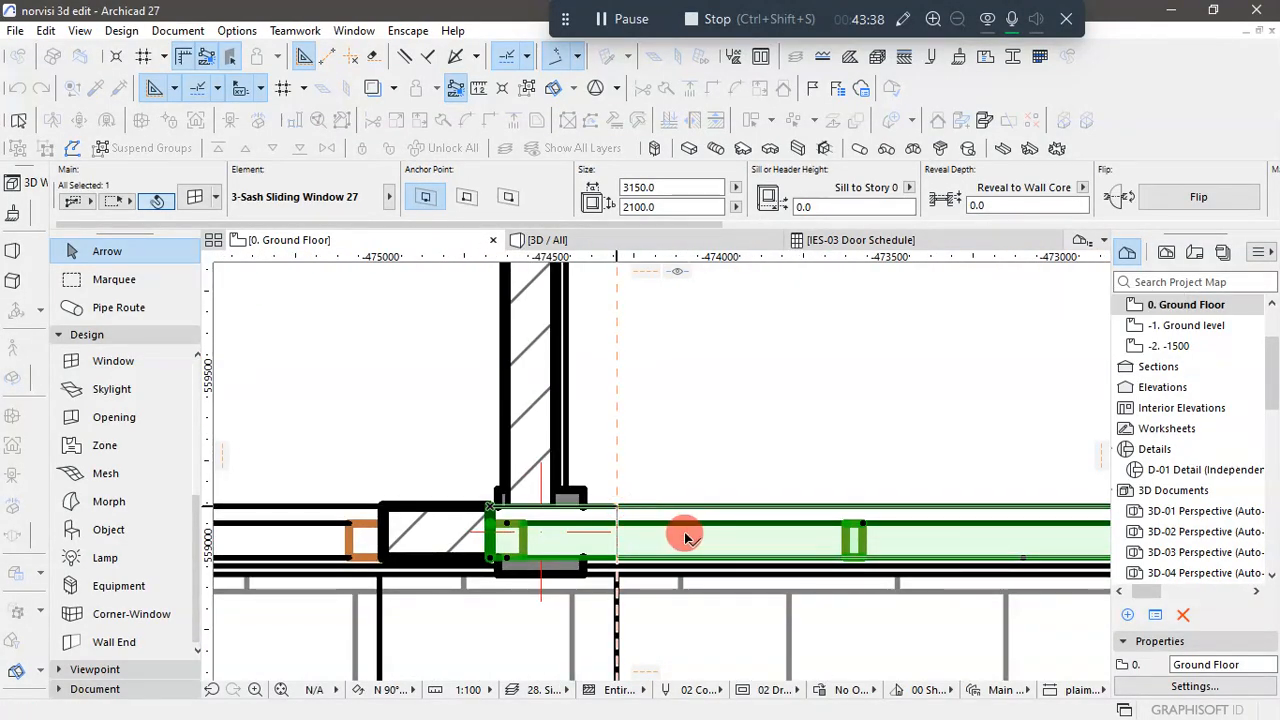
scroll(586, 477, "down", 8)
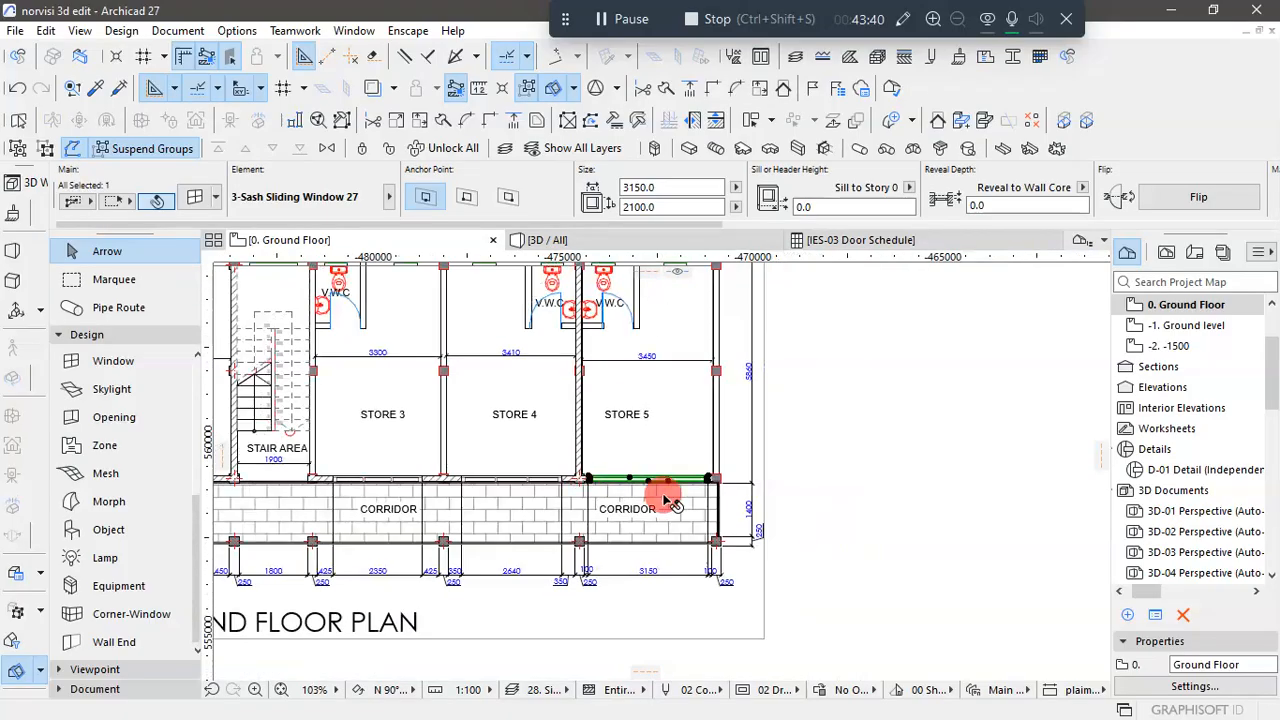
scroll(870, 497, "up", 4)
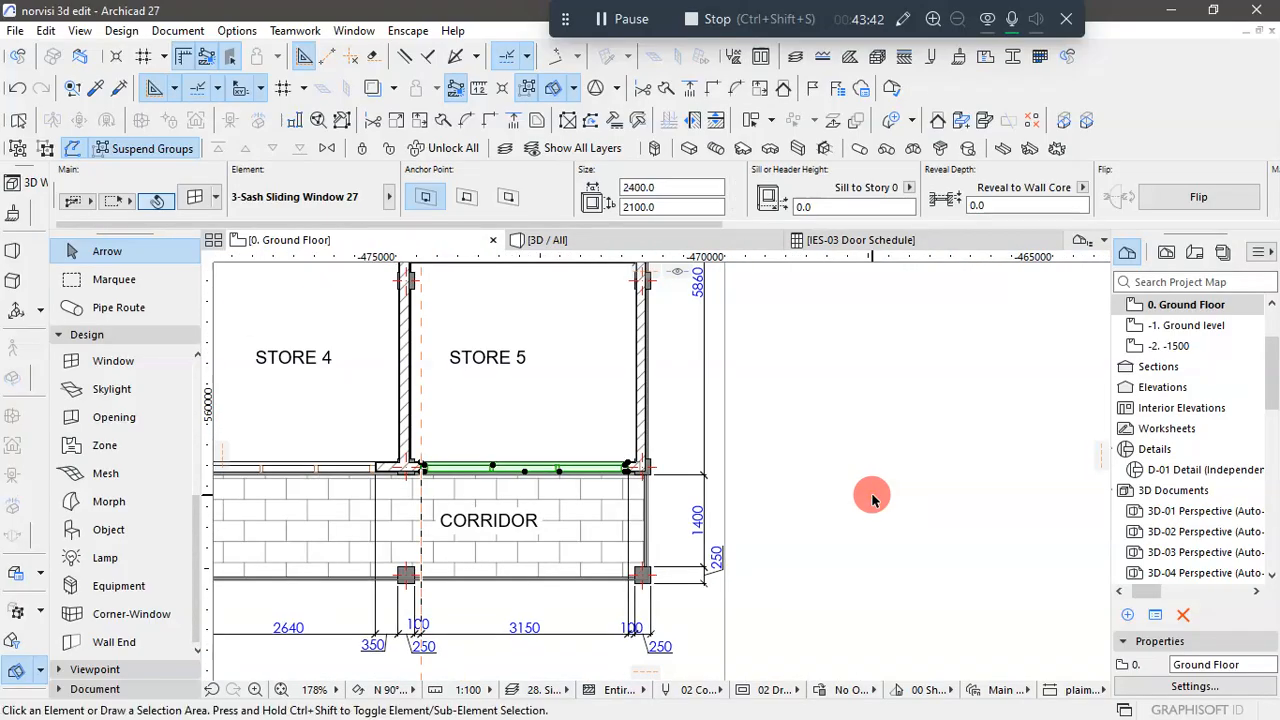
left_click(876, 499)
- Inspect the sliding windows along the corridor front in the 3D view from several angles
scroll(876, 499, "down", 4)
left_click(677, 242)
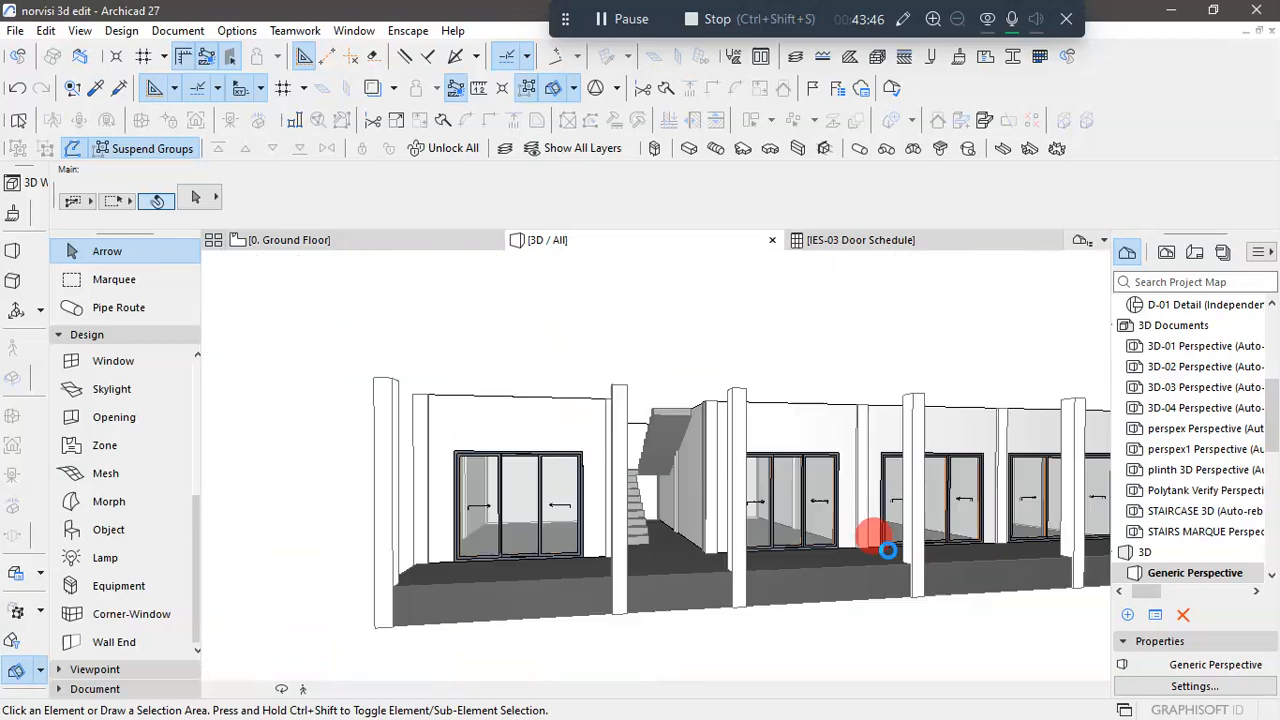
scroll(677, 558, "down", 5)
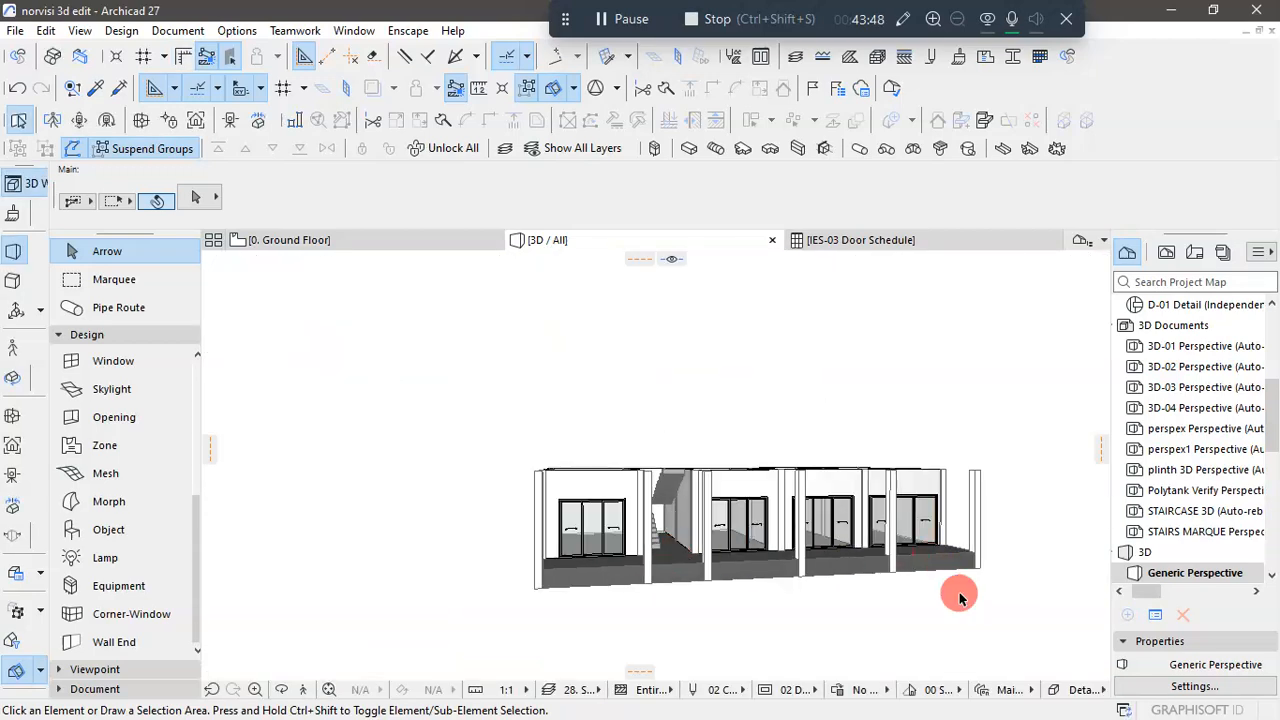
scroll(962, 600, "up", 3)
middle_click_drag(962, 600, 957, 574, "shift")
middle_click_drag(837, 574, 797, 609, "shift")
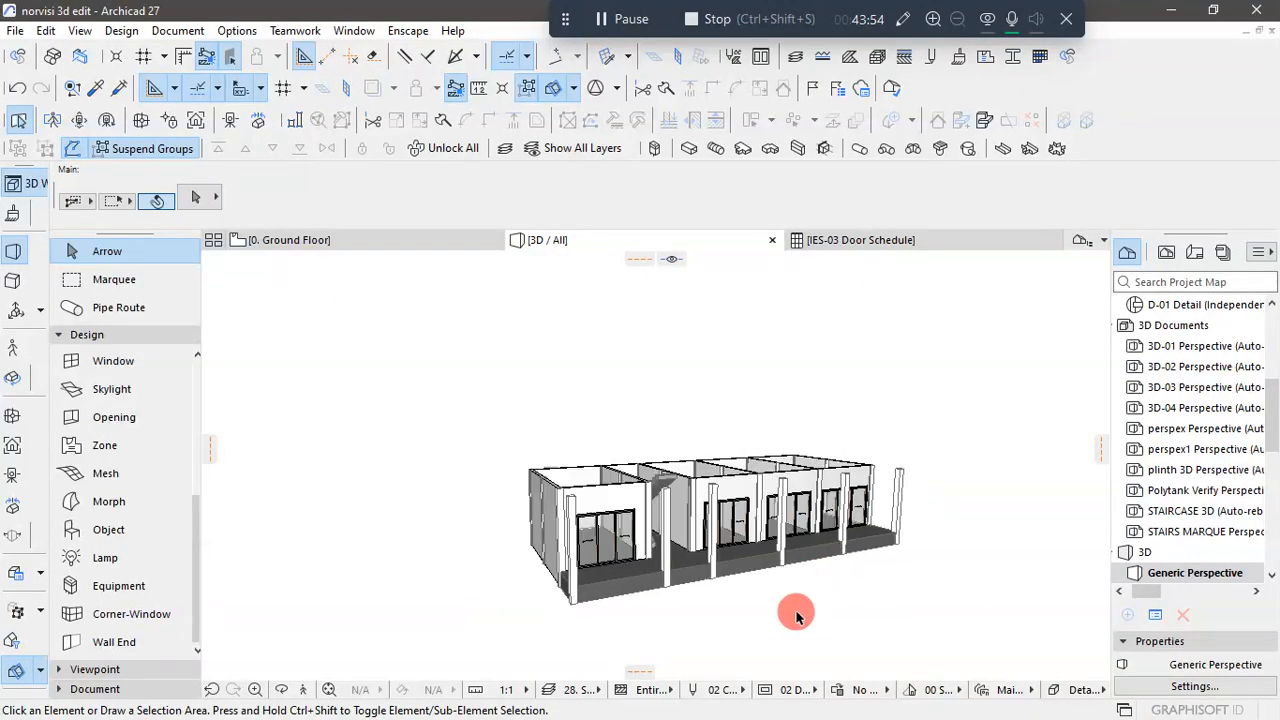
middle_click_drag(883, 603, 666, 591, "shift")
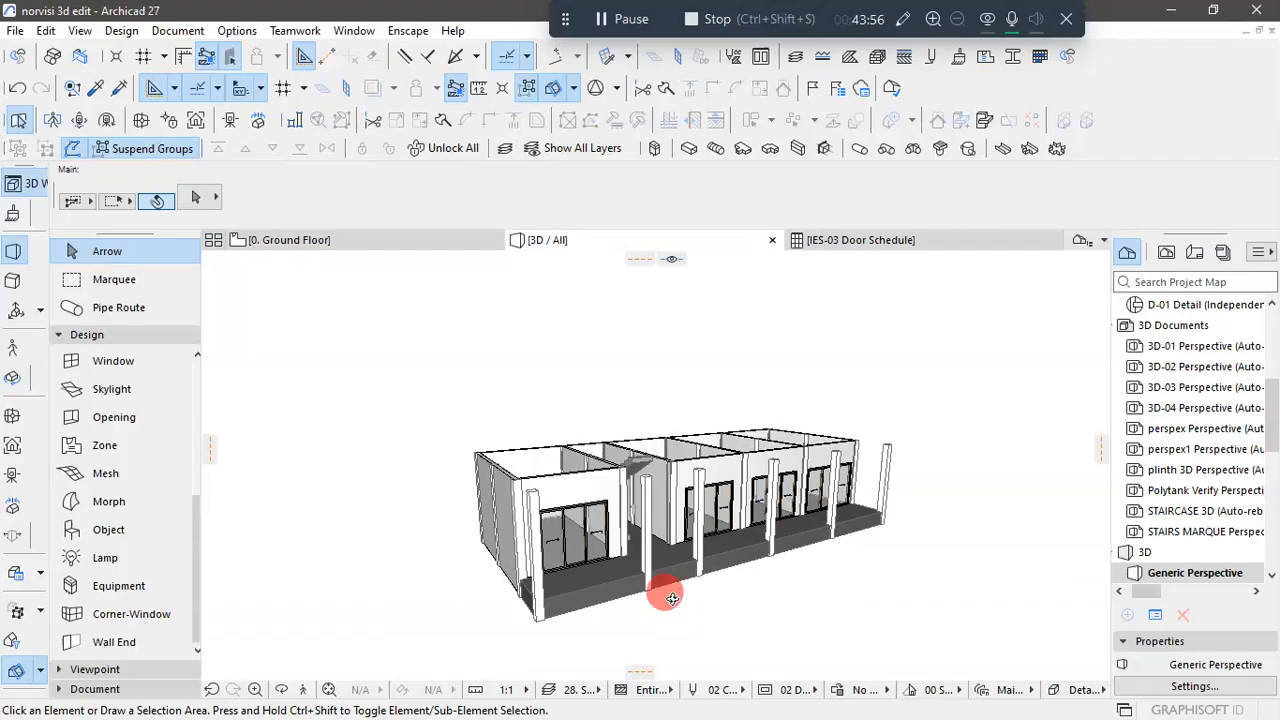
middle_click_drag(849, 609, 868, 622, "shift")
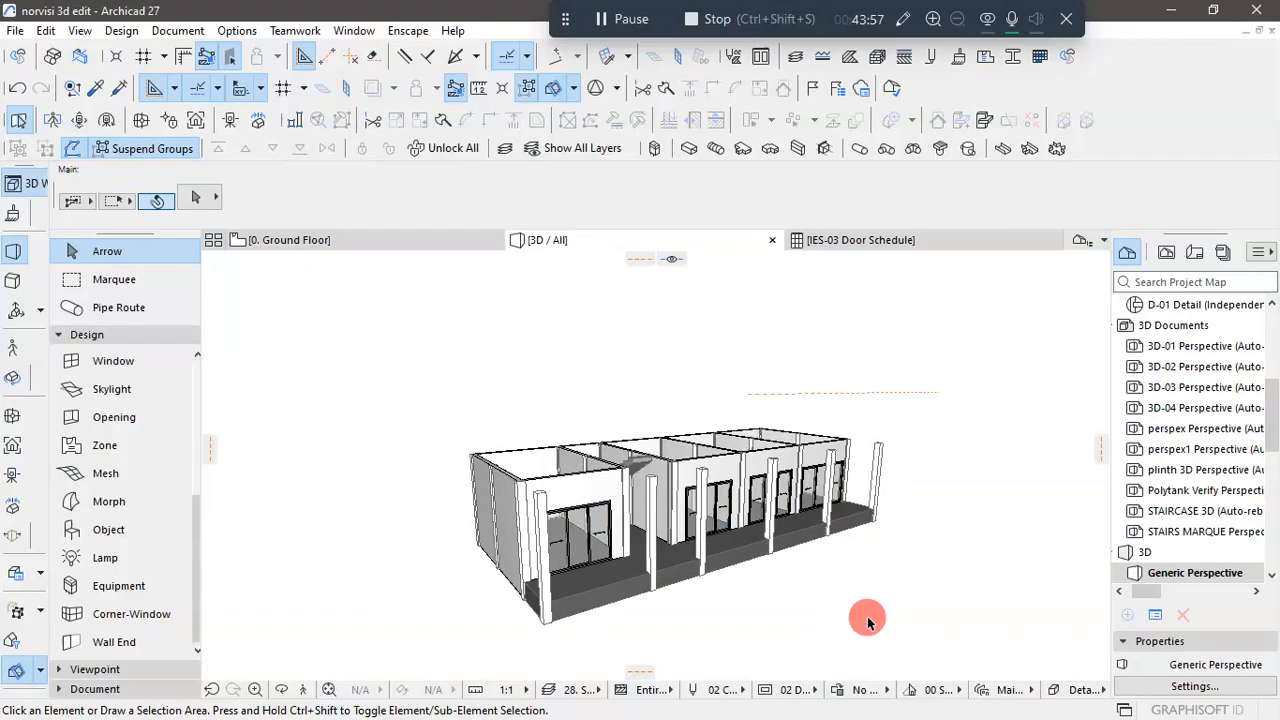
- Return to the Ground Floor plan and examine the rear-wall window openings and their dimensions on the upper reference drawing
left_click(337, 238)
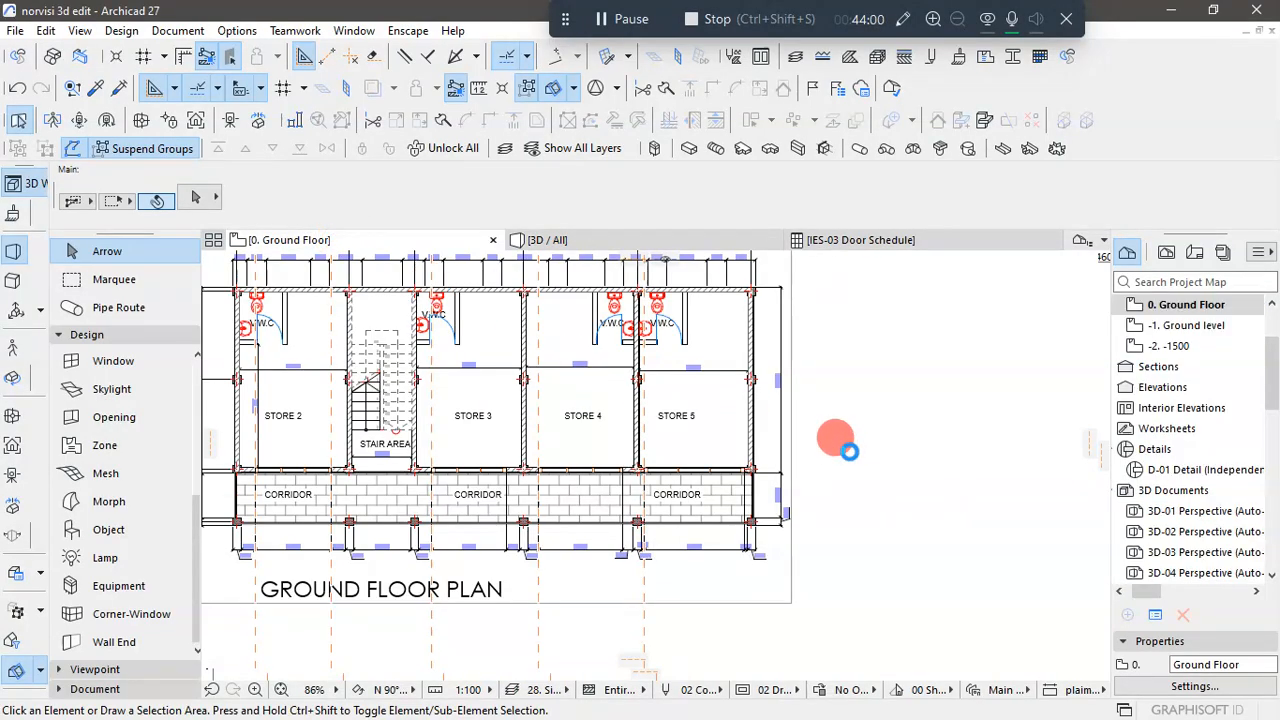
scroll(837, 477, "down", 5)
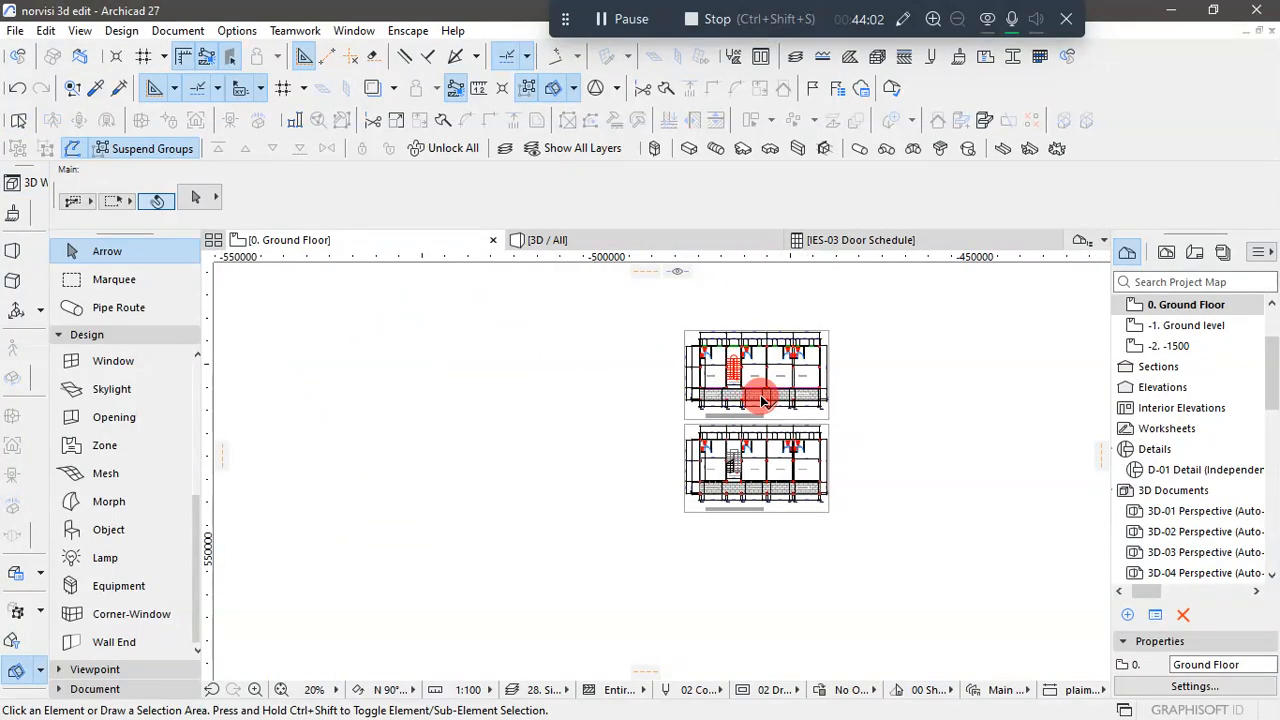
scroll(760, 400, "up", 4)
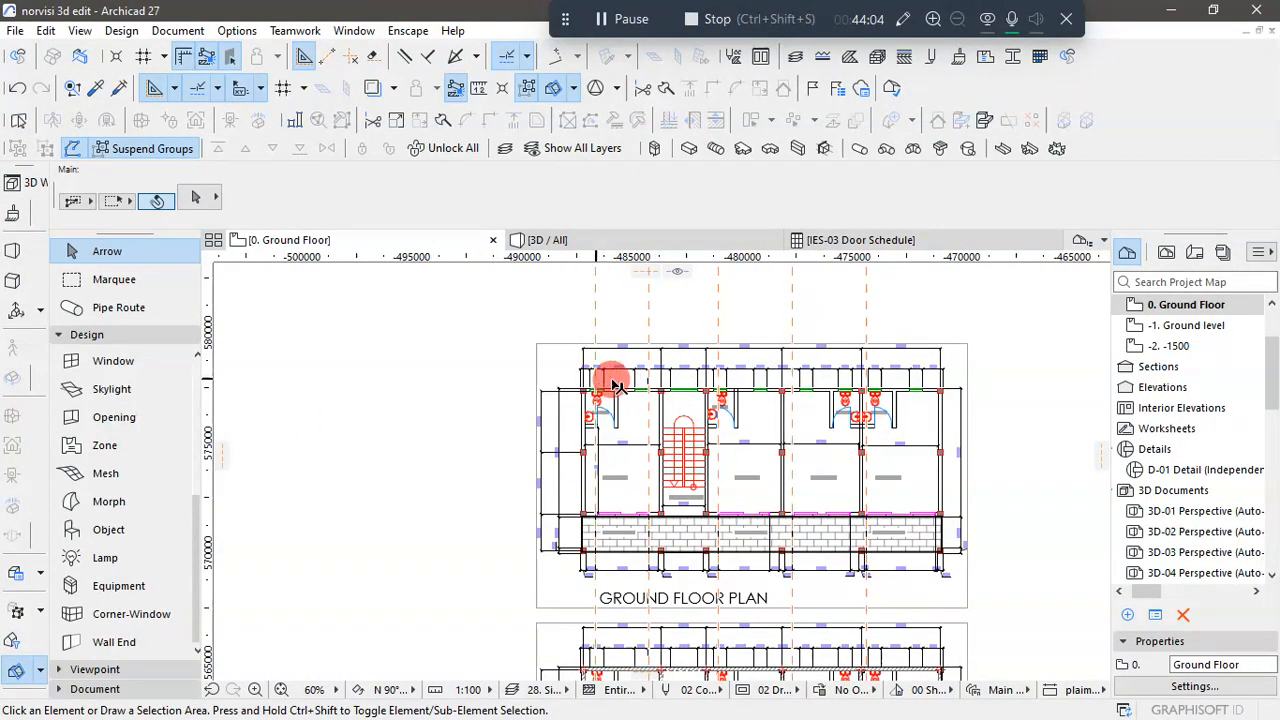
scroll(640, 370, "up", 3)
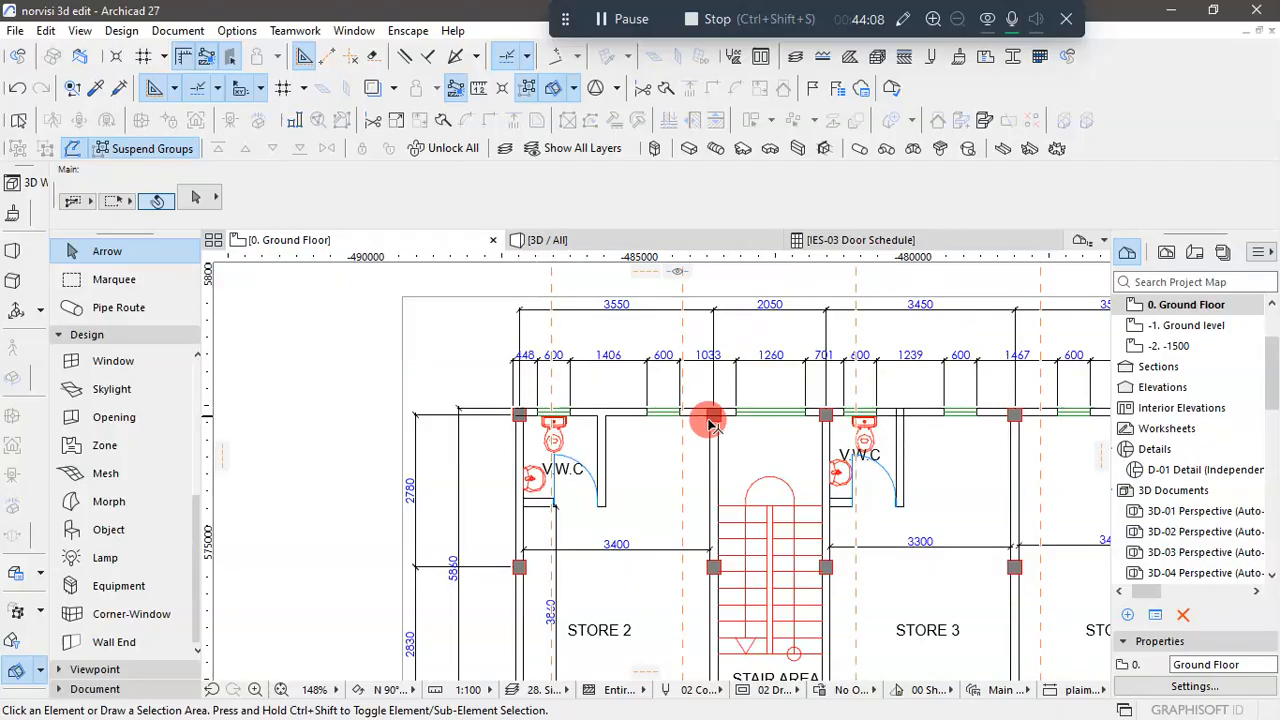
scroll(765, 422, "down", 2)
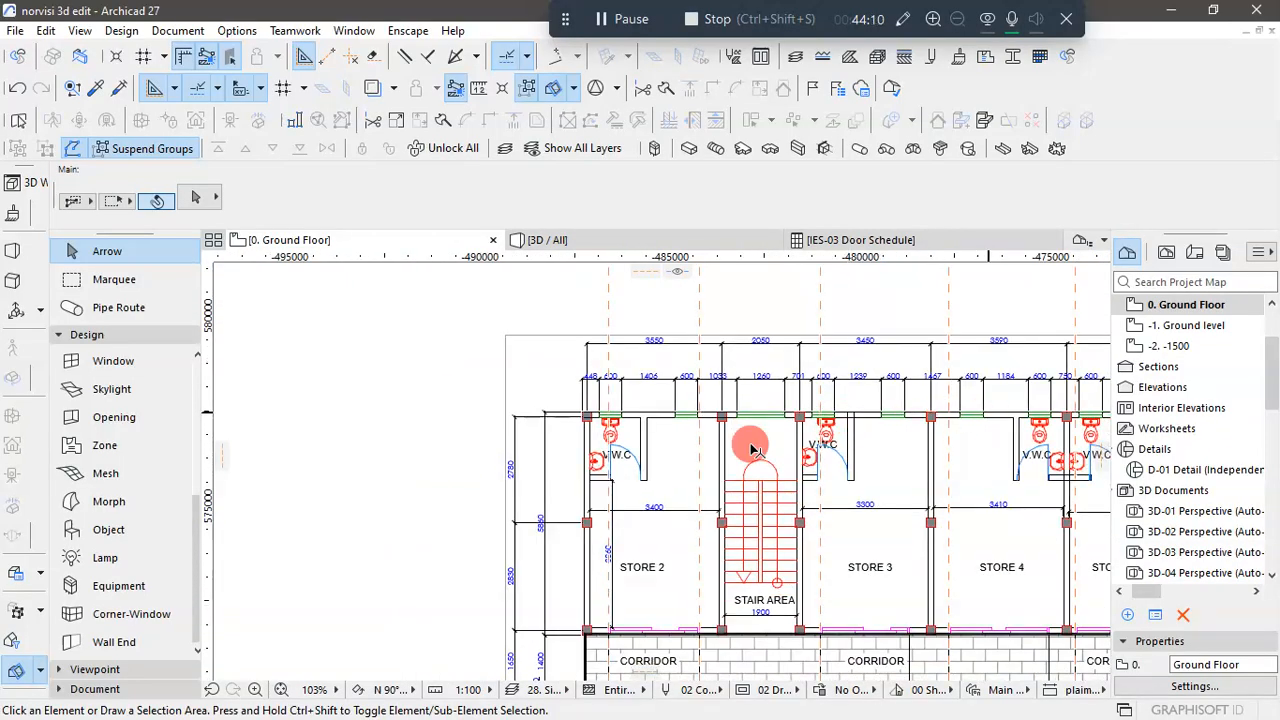
scroll(745, 446, "down", 2)
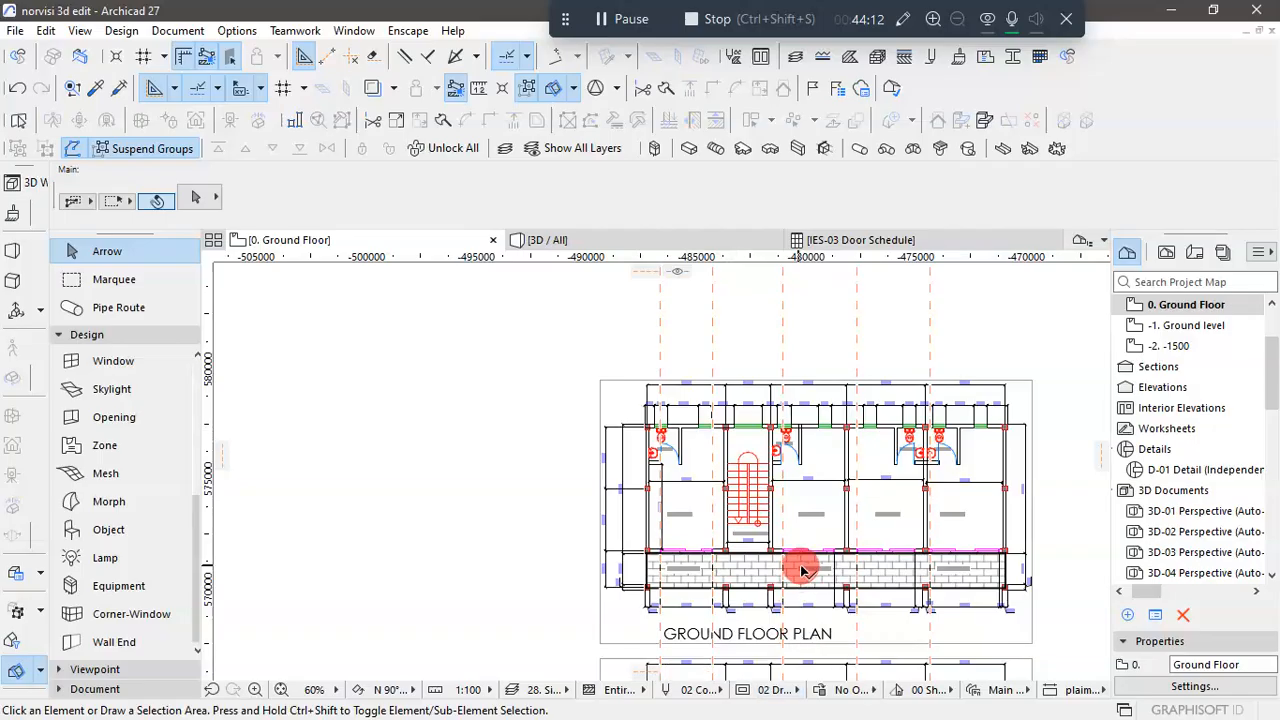
- Switch to the KUMASI 1 drawing in AutoCAD Architecture and examine the overall window and door layout on the back elevation
key("super")
mouse_move(652, 706)
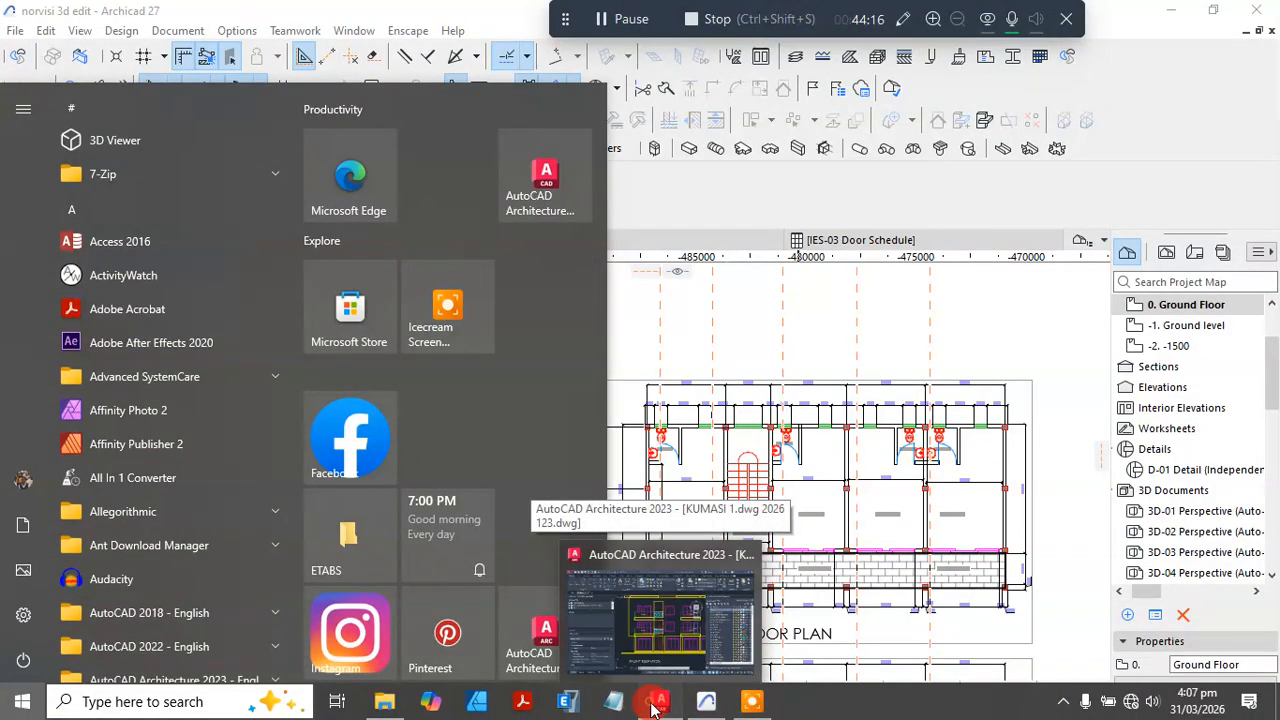
left_click(652, 706)
scroll(569, 465, "down", 5)
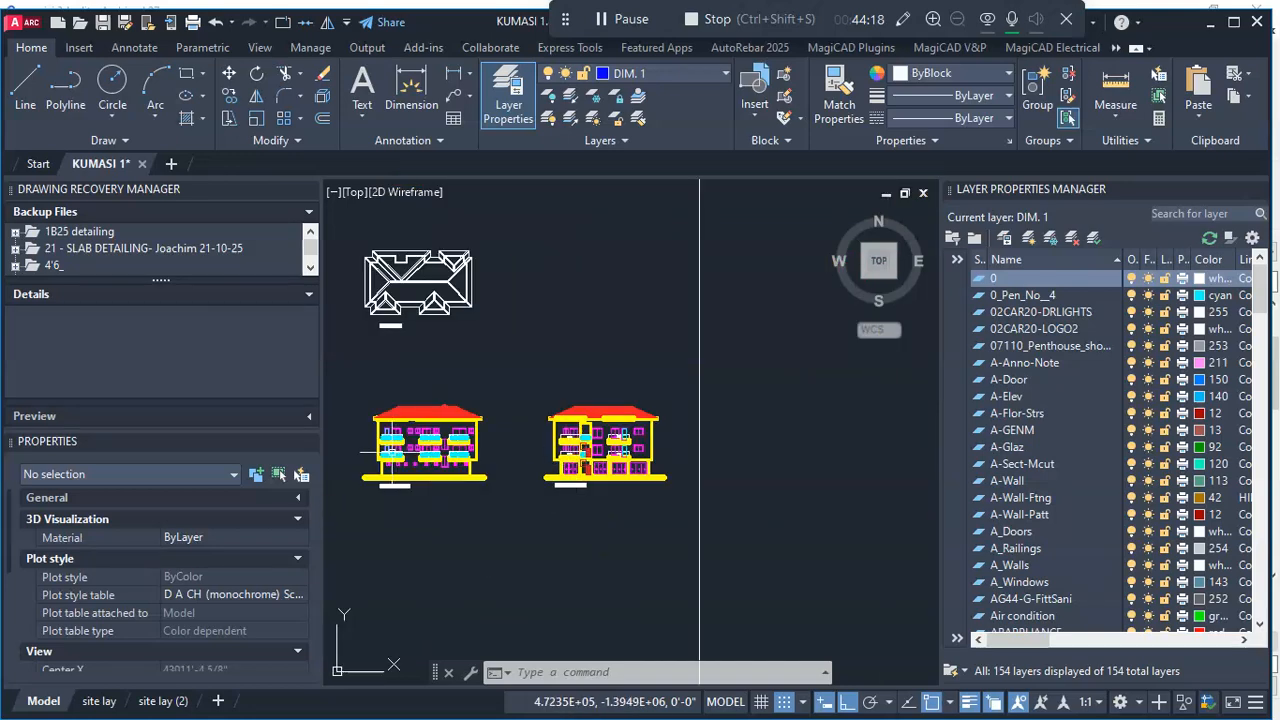
scroll(370, 470, "up", 5)
scroll(400, 514, "down", 5)
scroll(410, 480, "up", 5)
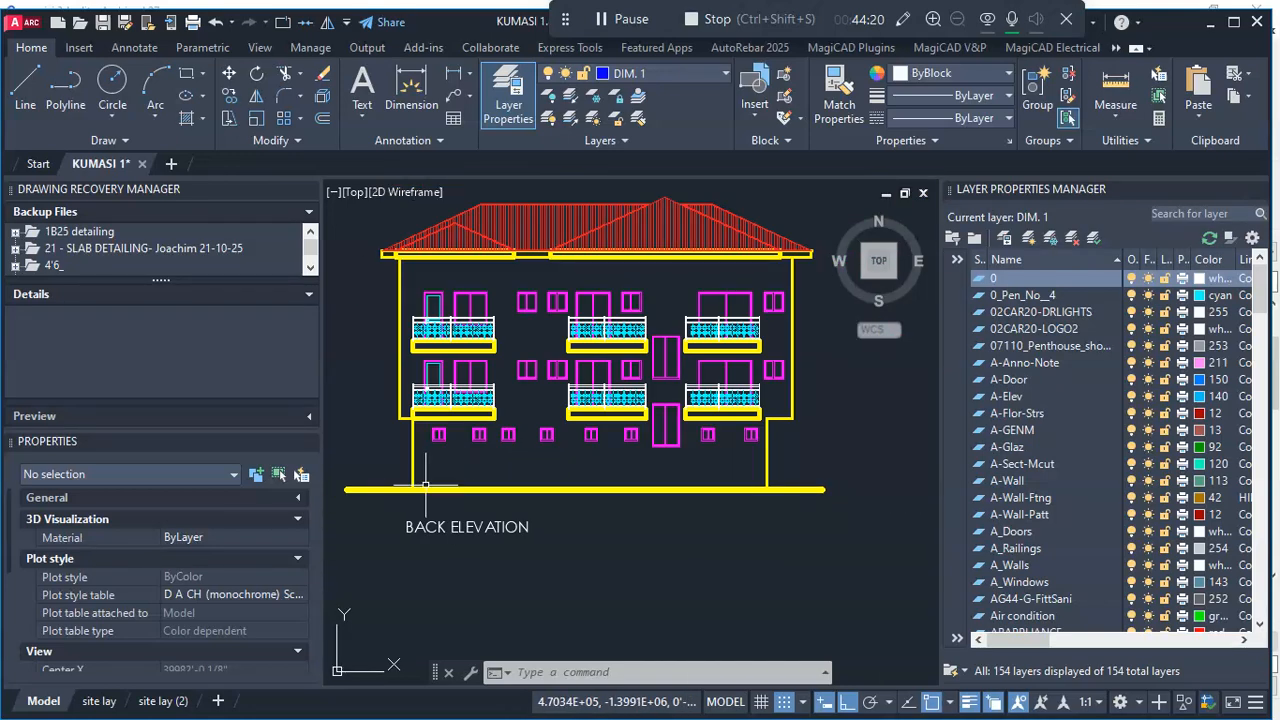
scroll(425, 486, "up", 2)
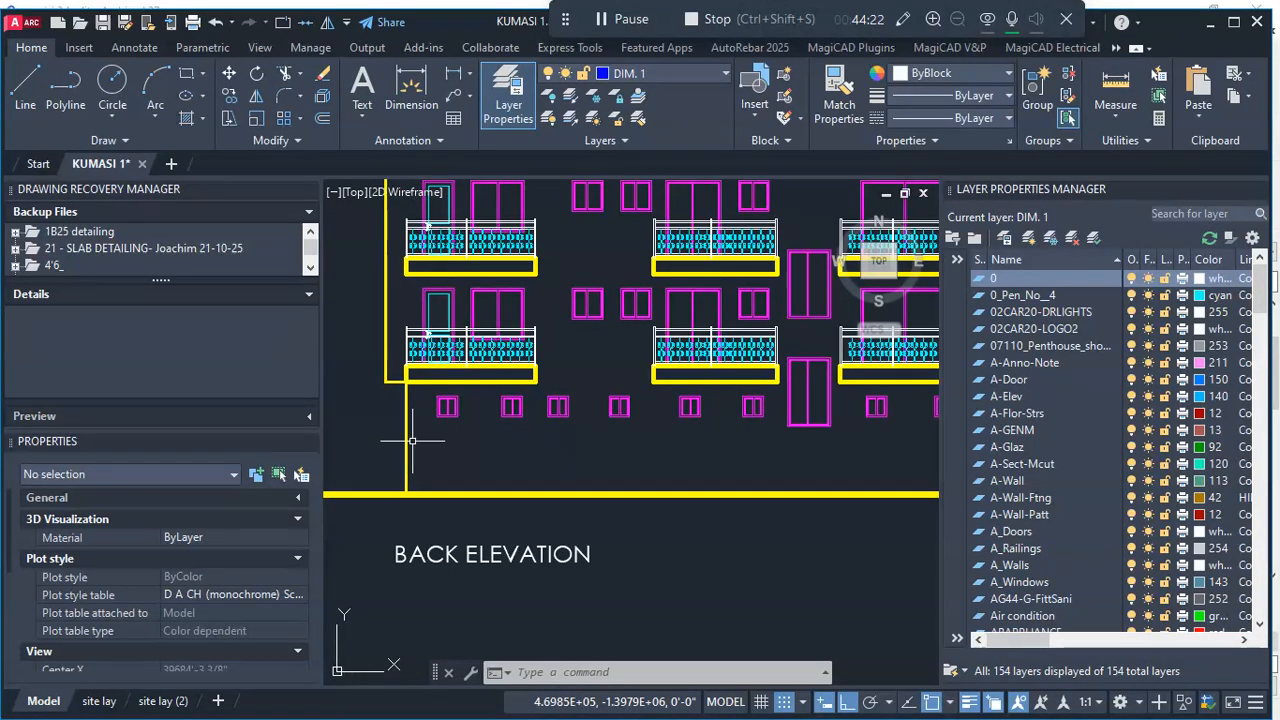
scroll(411, 440, "down", 3)
scroll(706, 368, "up", 3)
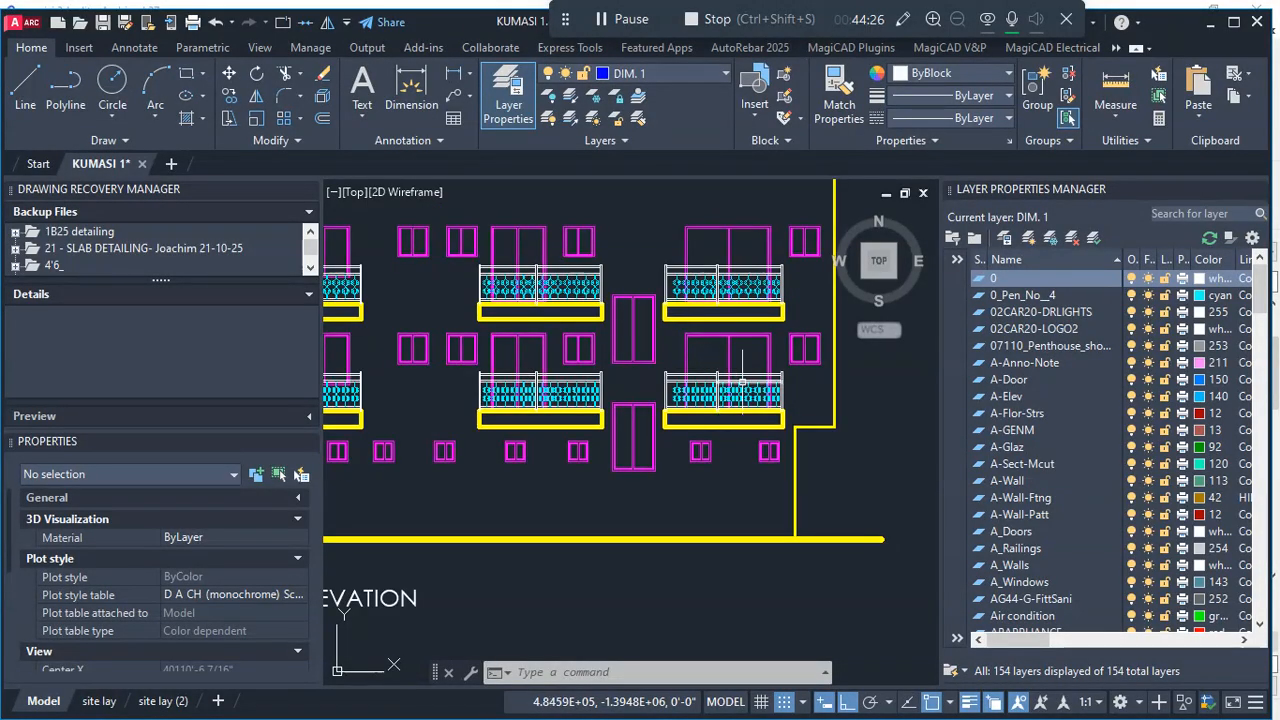
scroll(742, 383, "down", 2)
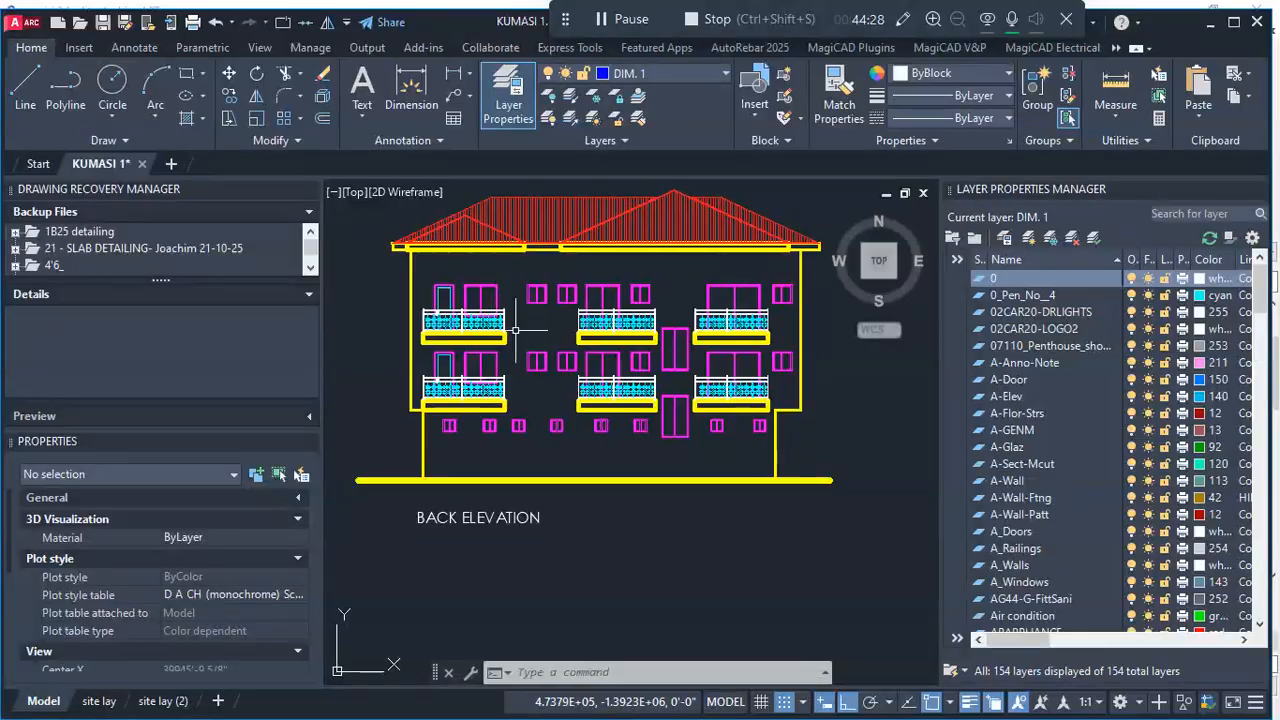
scroll(544, 333, "up", 2)
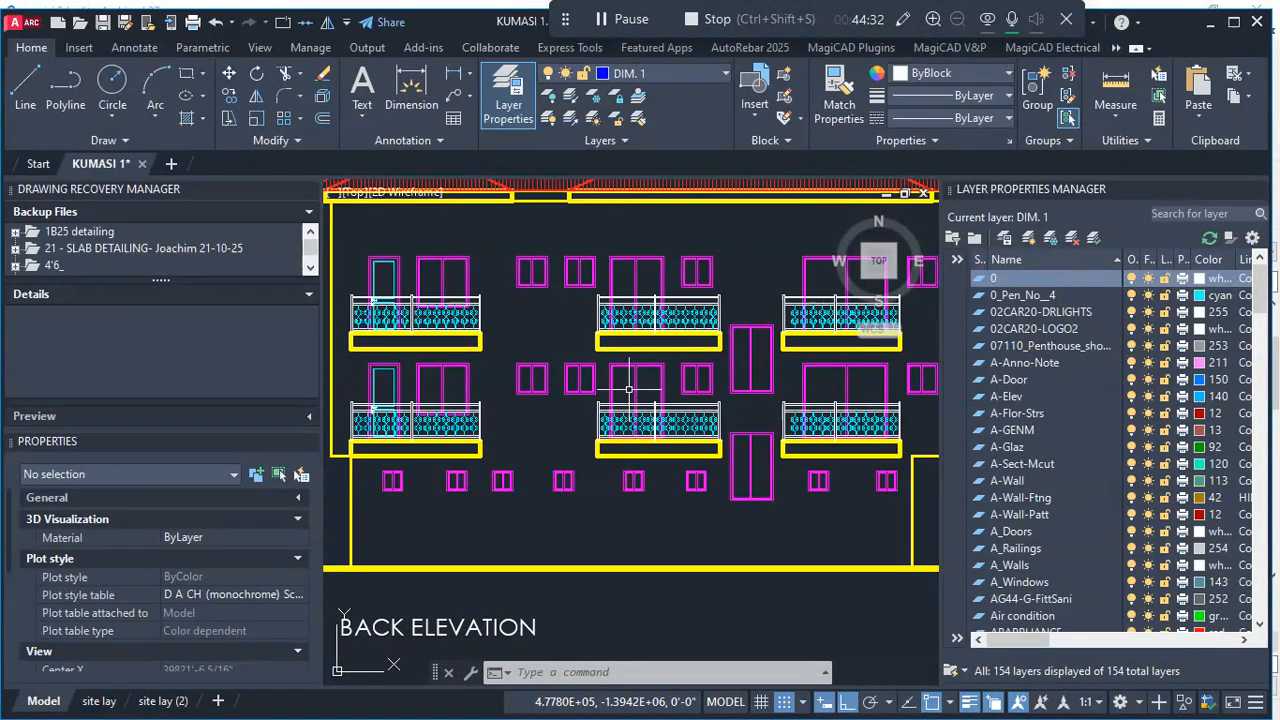
scroll(629, 389, "down", 2)
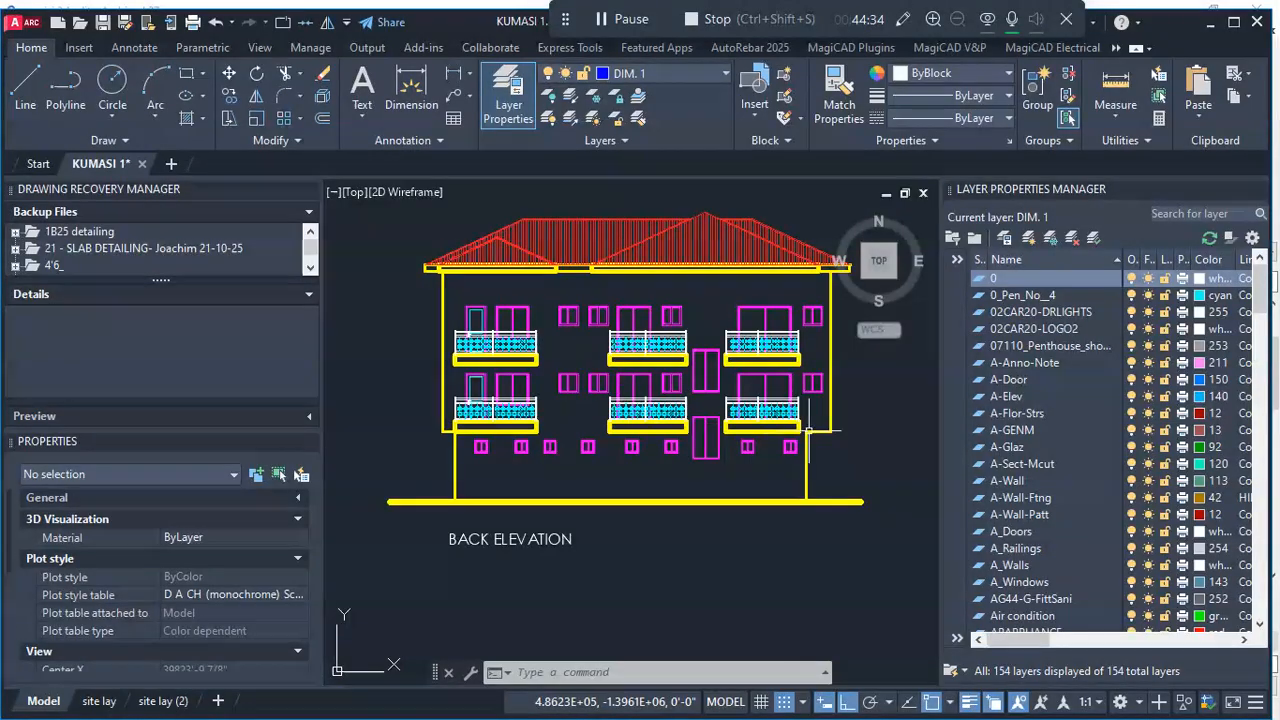
- Examine the row of small ground-floor windows and the tall stair opening on the back elevation
scroll(520, 450, "up", 2)
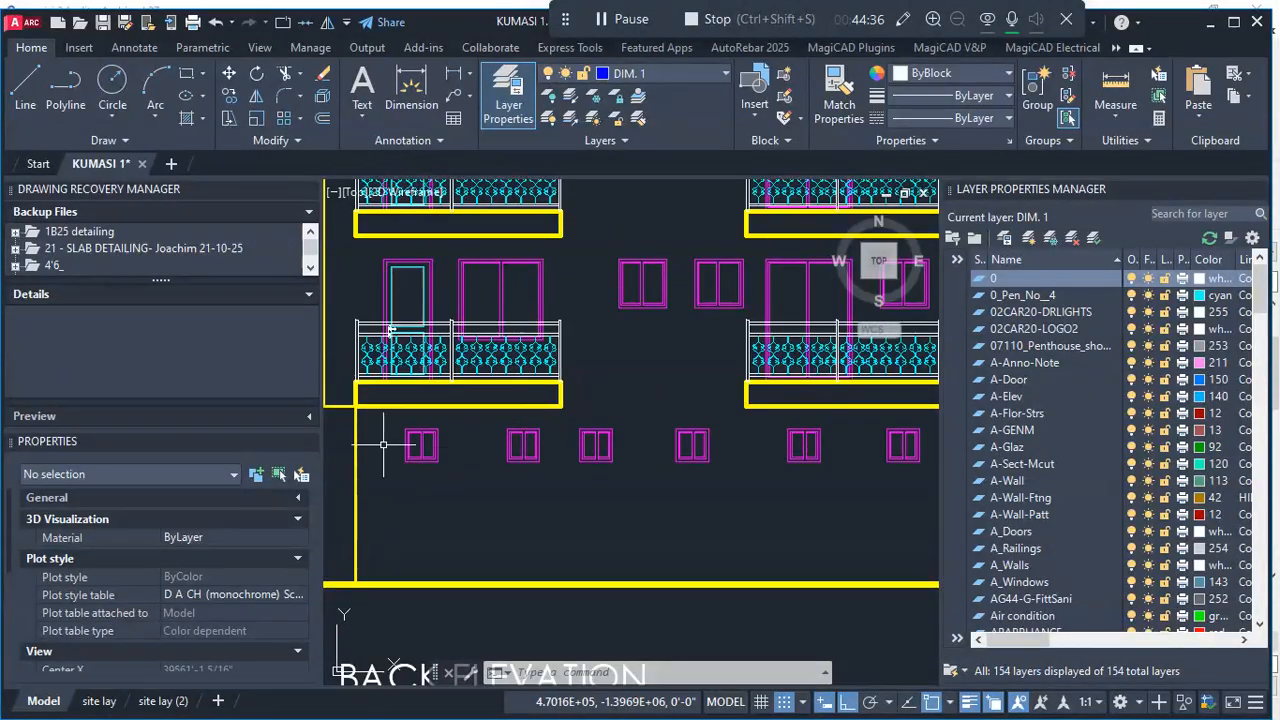
scroll(482, 447, "down", 1)
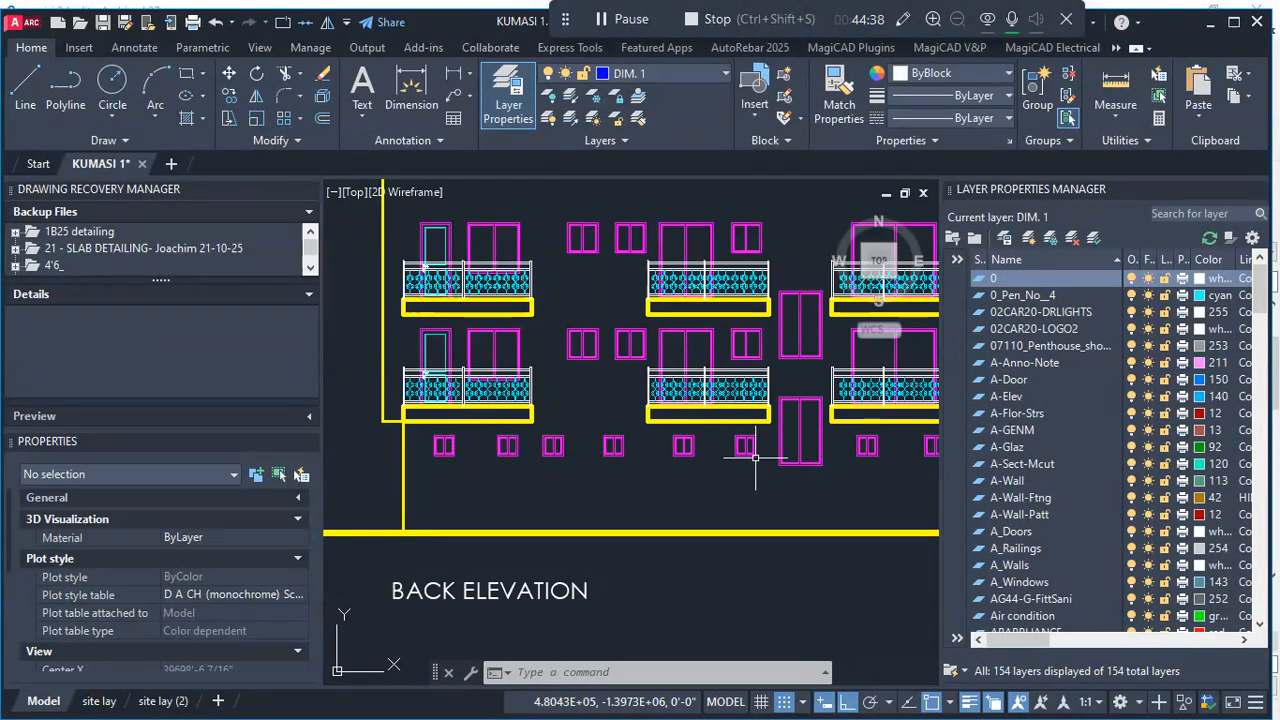
scroll(755, 457, "down", 2)
scroll(835, 457, "up", 2)
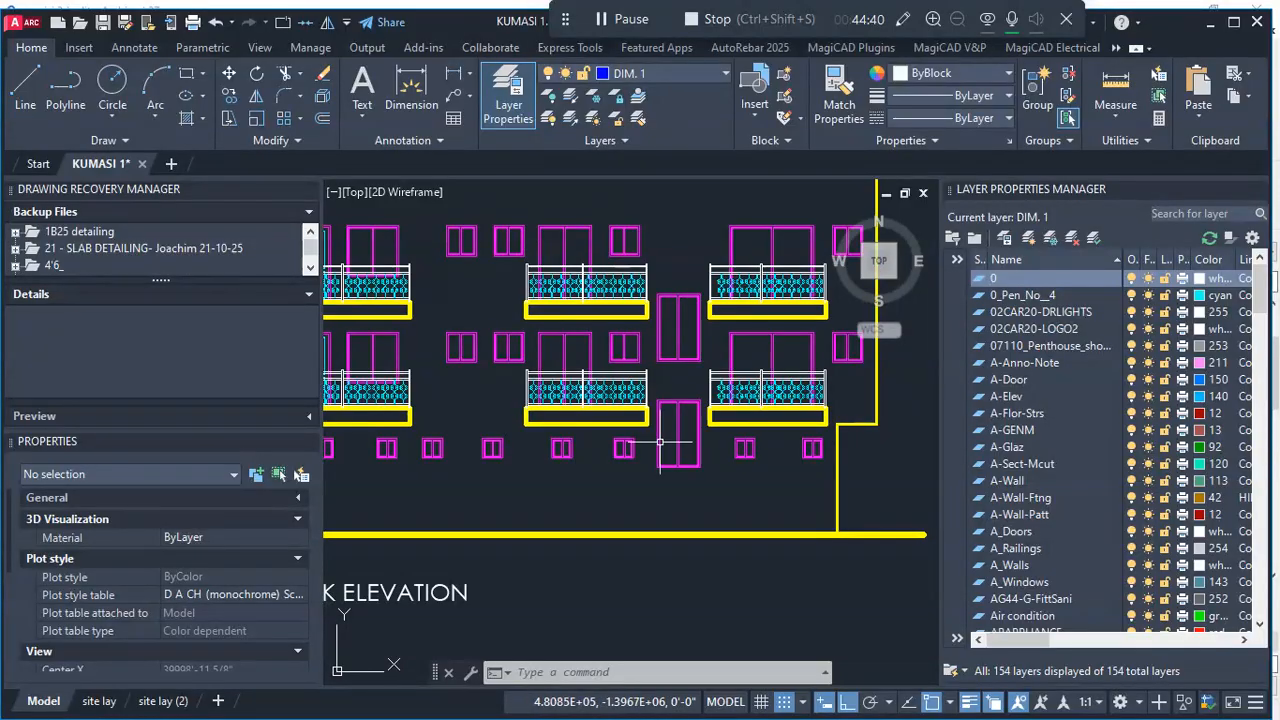
scroll(800, 452, "up", 3)
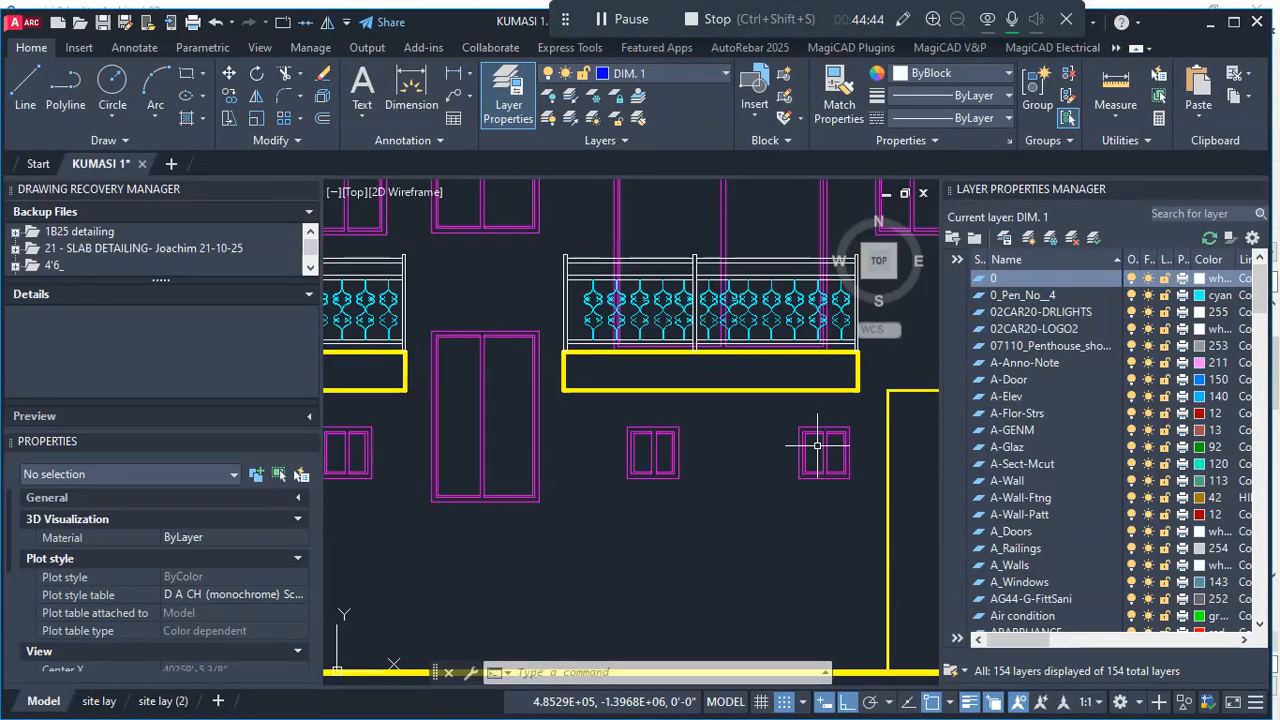
scroll(817, 446, "down", 4)
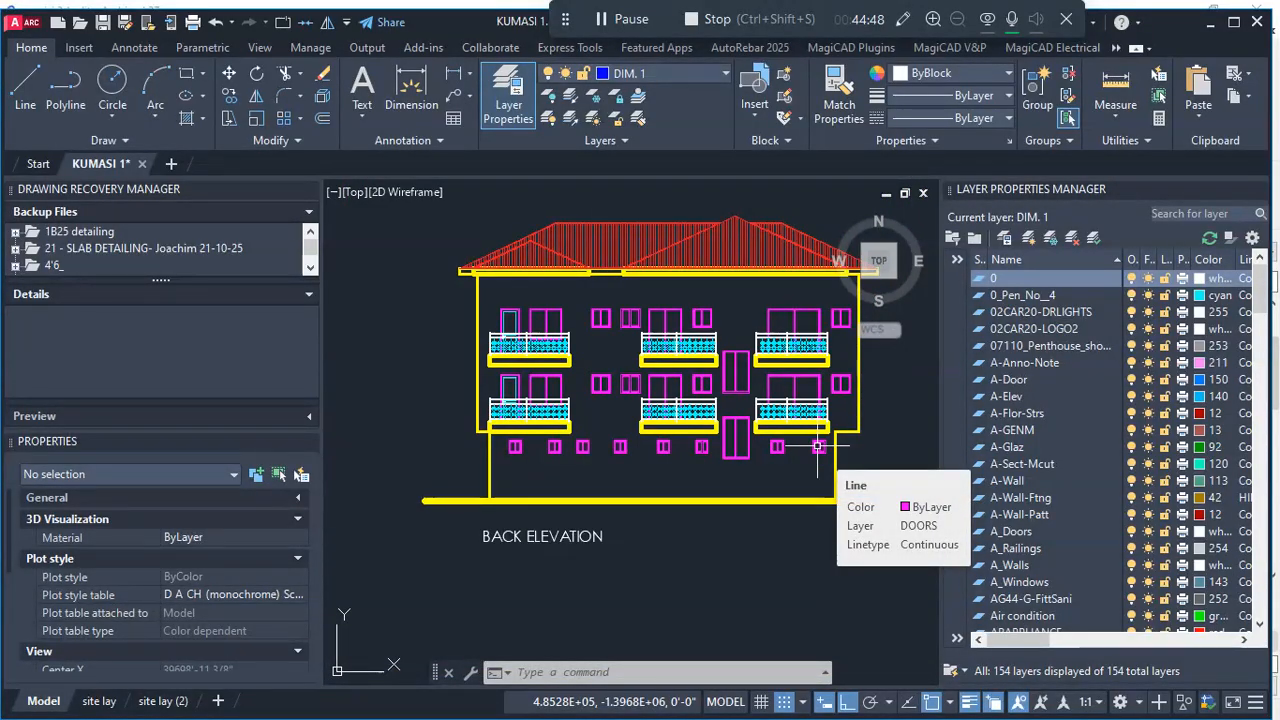
scroll(696, 438, "up", 4)
scroll(726, 516, "down", 4)
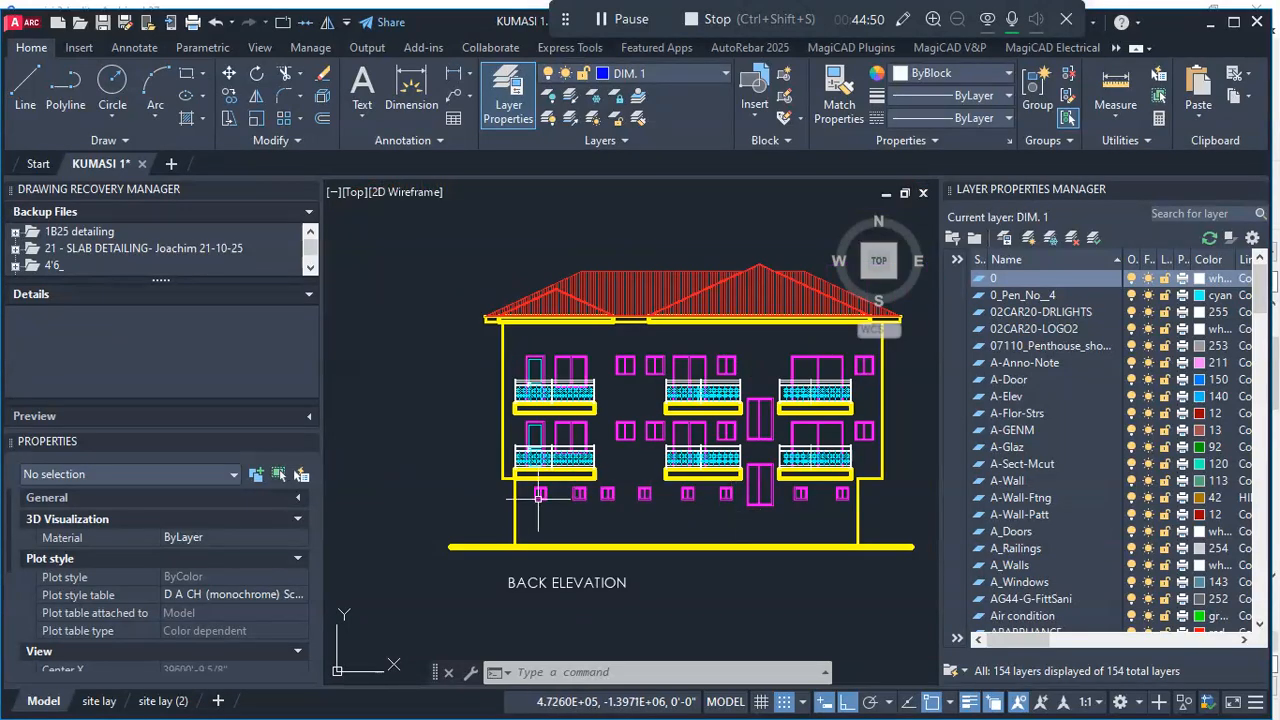
scroll(815, 507, "up", 4)
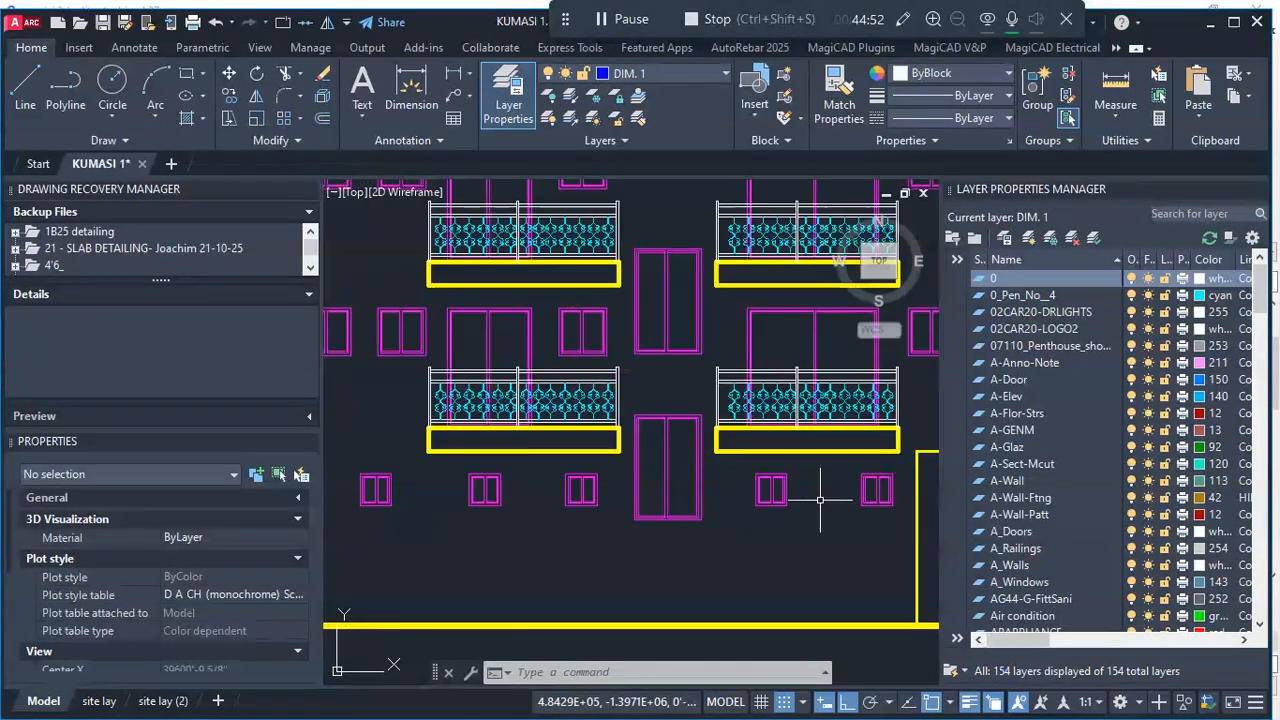
scroll(771, 480, "up", 2)
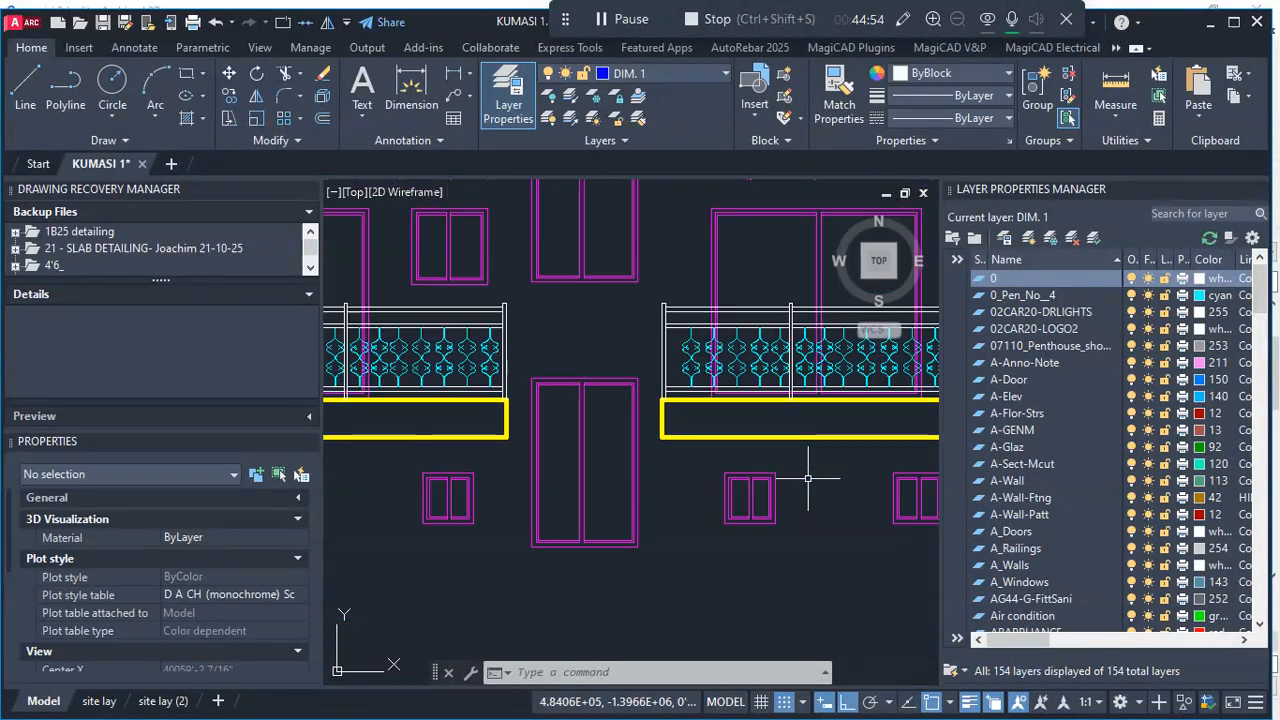
scroll(730, 489, "down", 3)
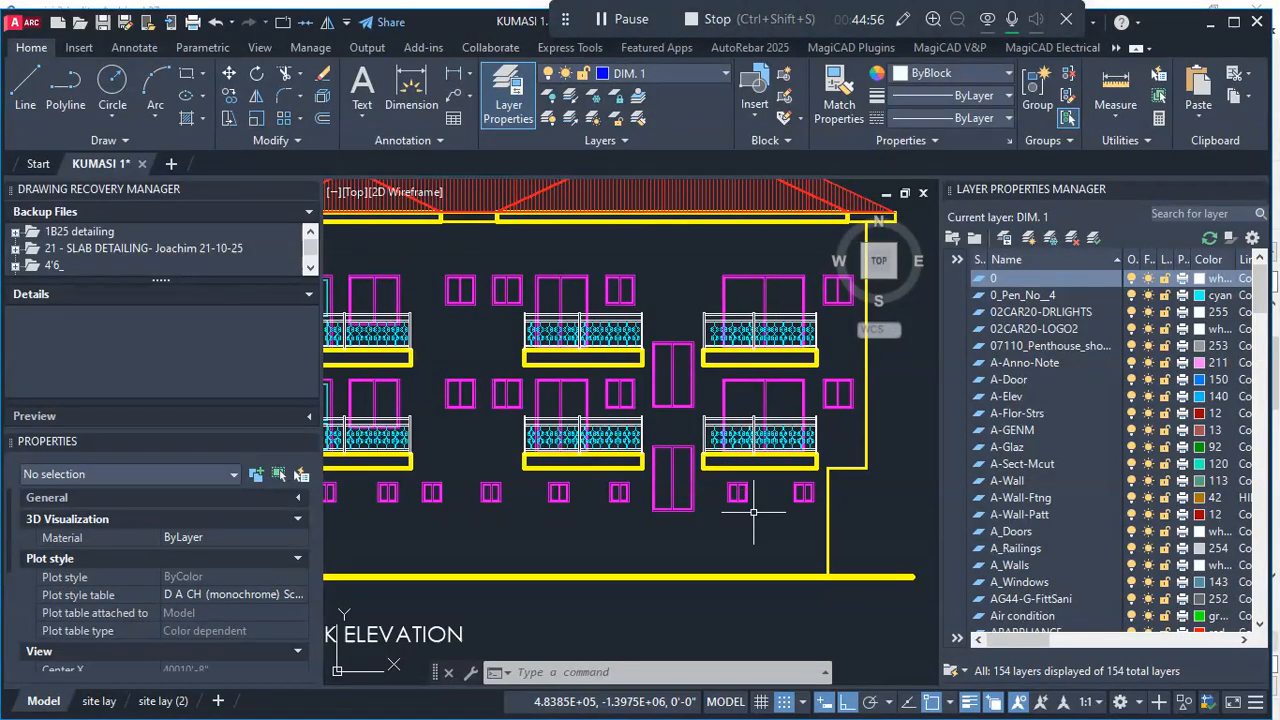
scroll(717, 485, "down", 3)
- Switch to Archicad and examine the rear-wall opening dimensions on the lower Ground Floor Plan drawing
left_click(800, 676)
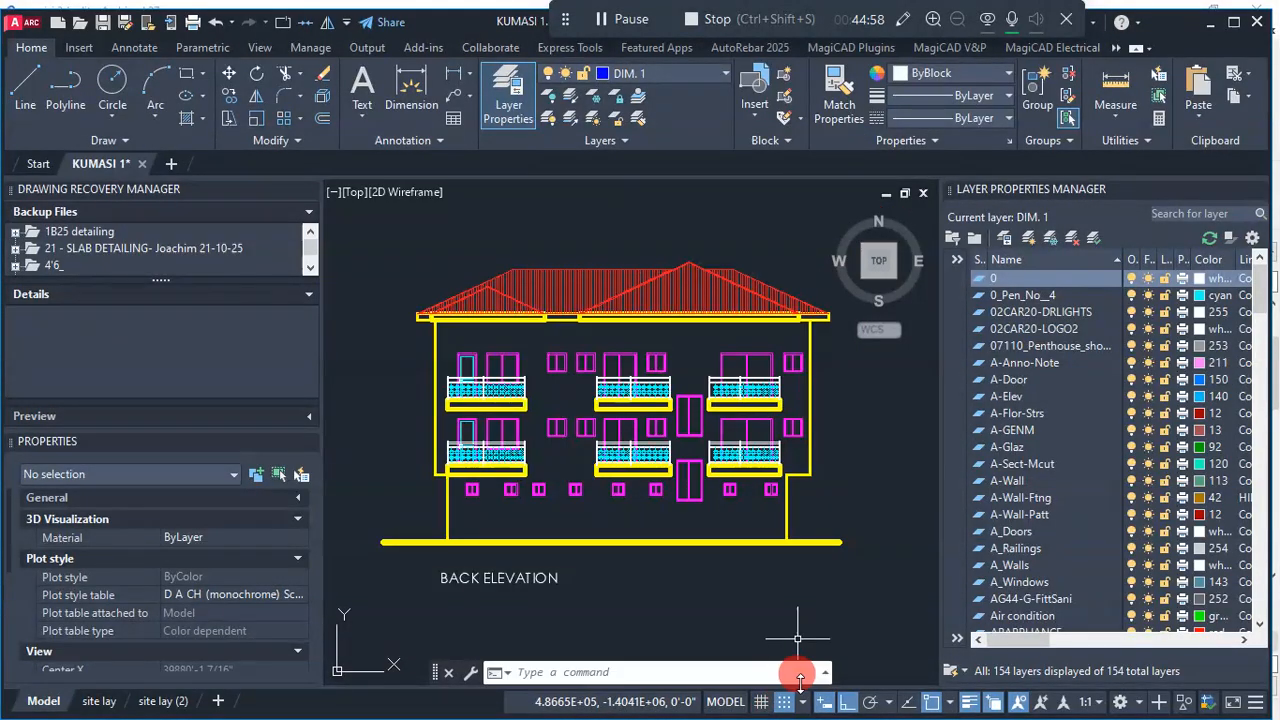
key("super")
left_click(716, 700)
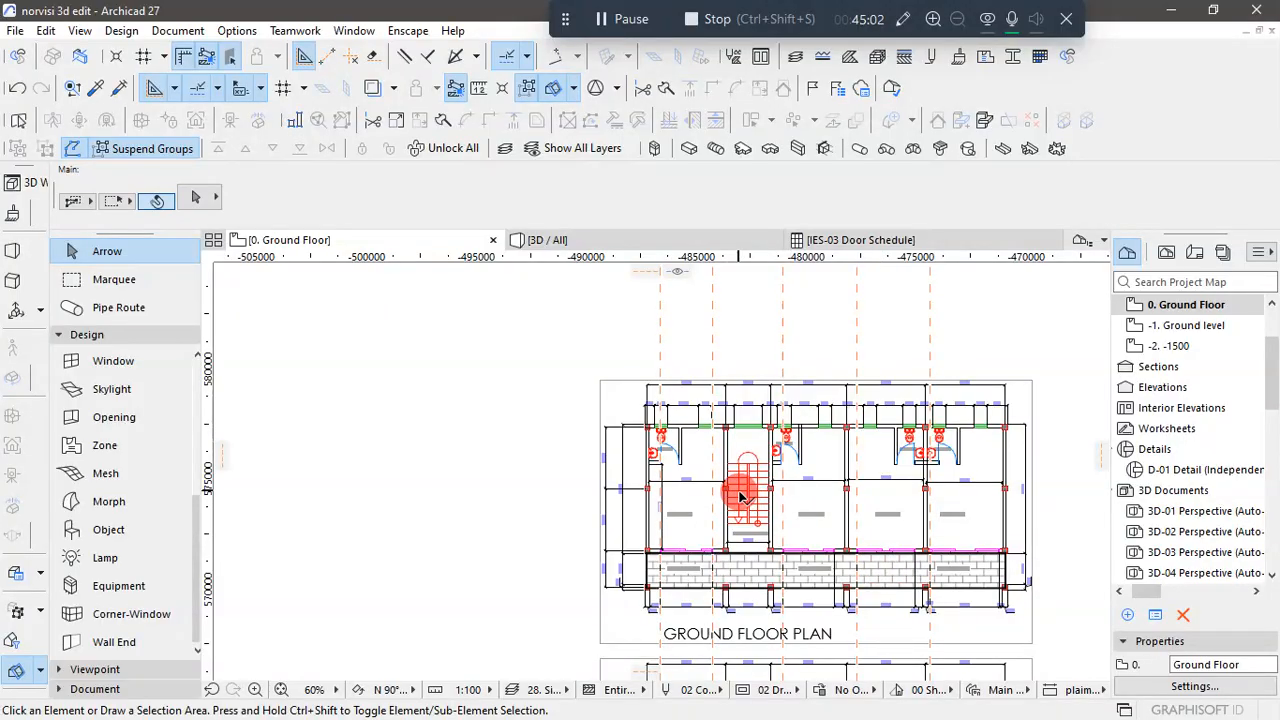
scroll(729, 486, "down", 3)
scroll(777, 589, "up", 5)
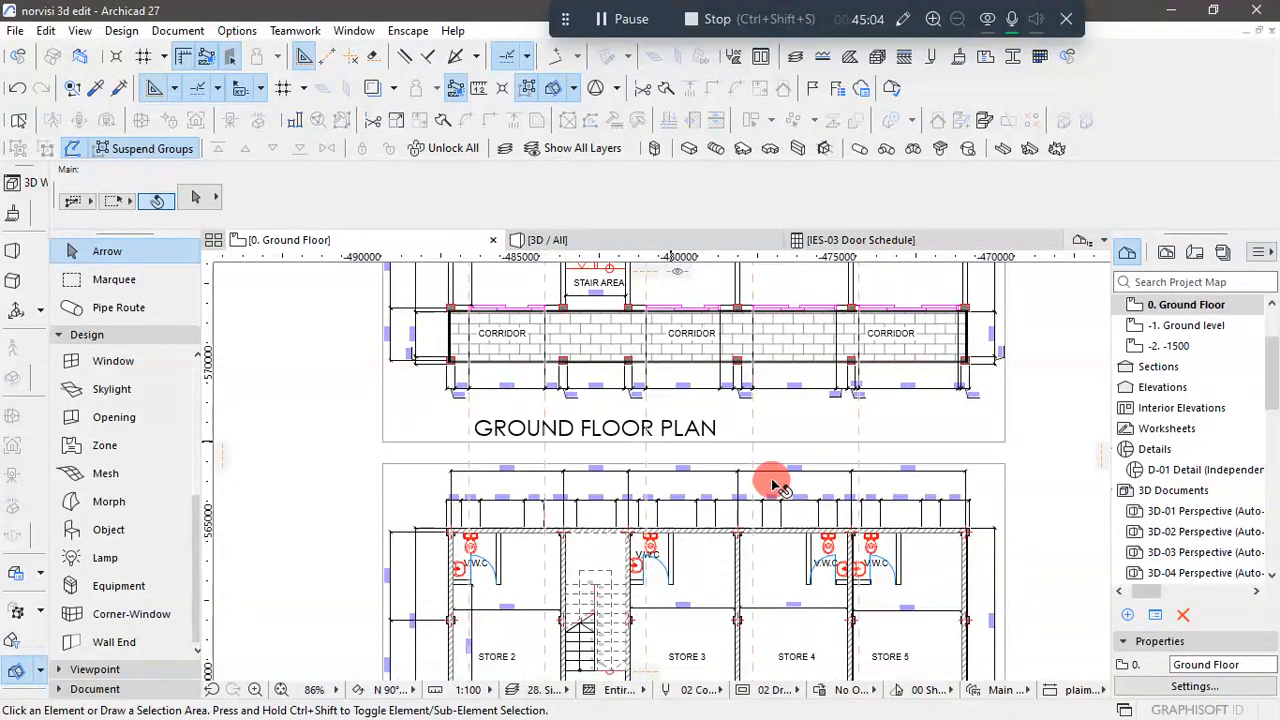
scroll(749, 425, "down", 3)
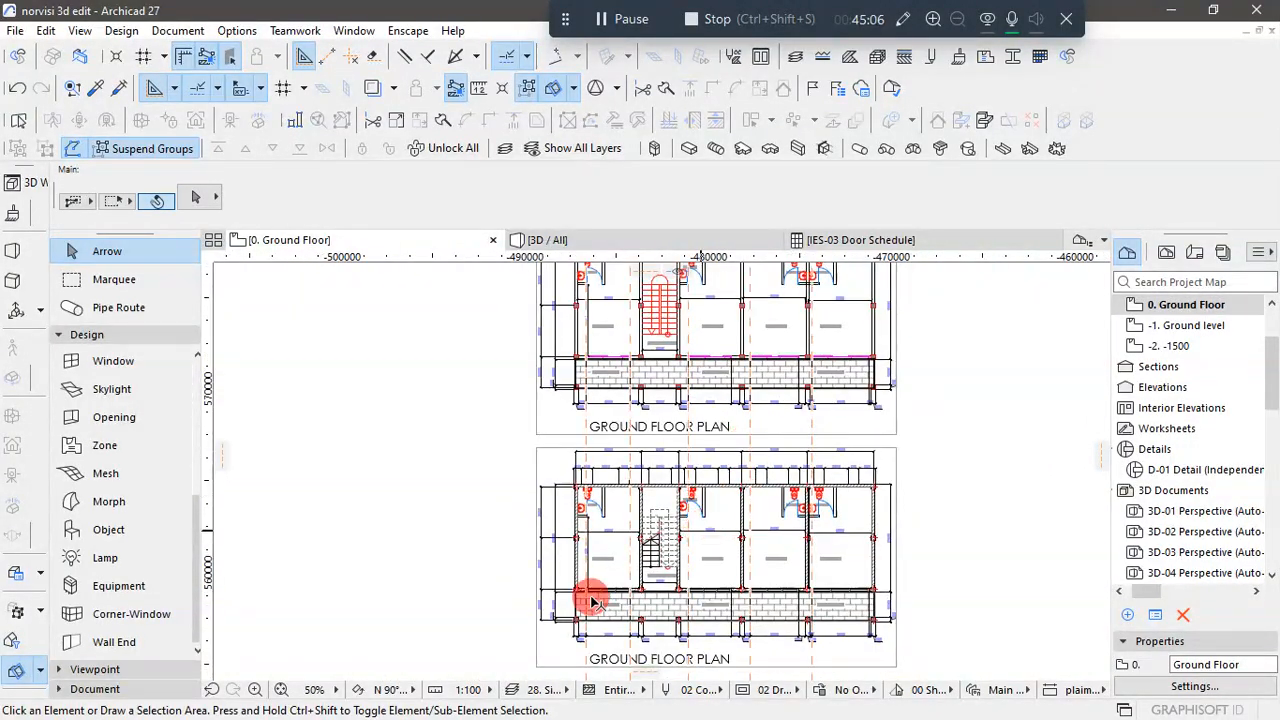
scroll(592, 445, "up", 6)
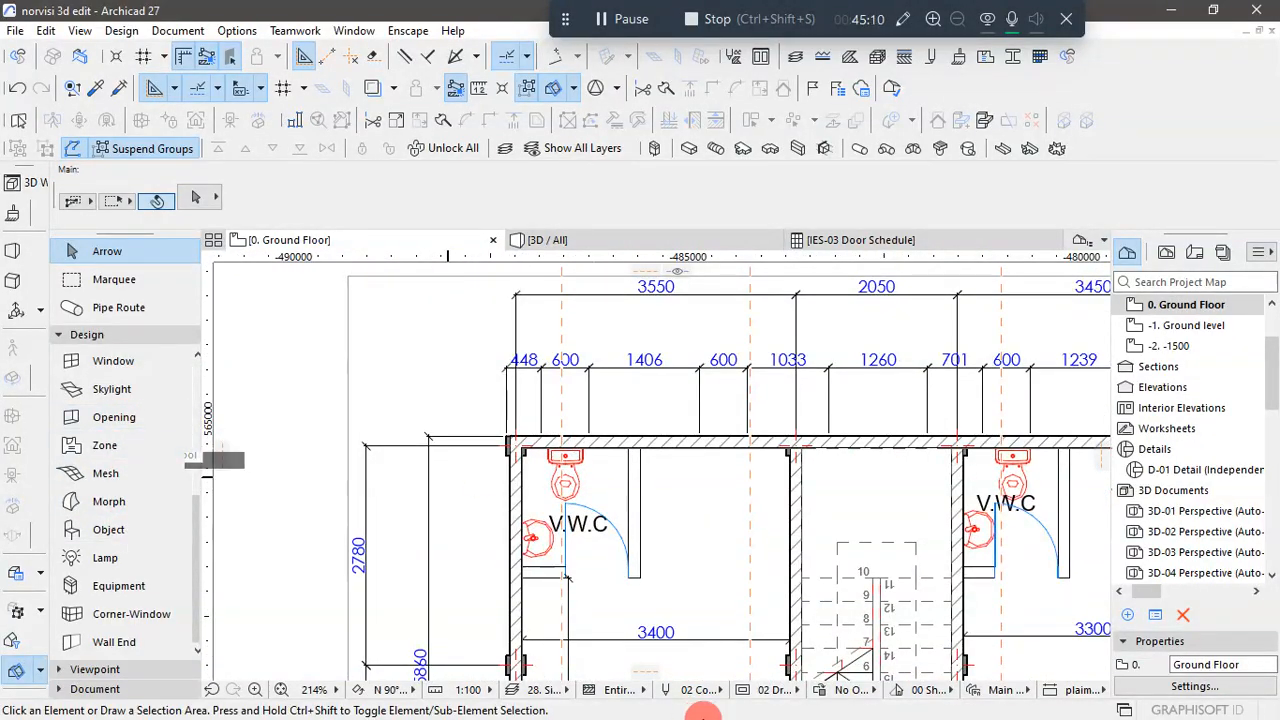
- Switch back to AutoCAD Architecture and locate the small ground-floor windows on the back elevation among the plans and elevations
key("super")
mouse_move(748, 708)
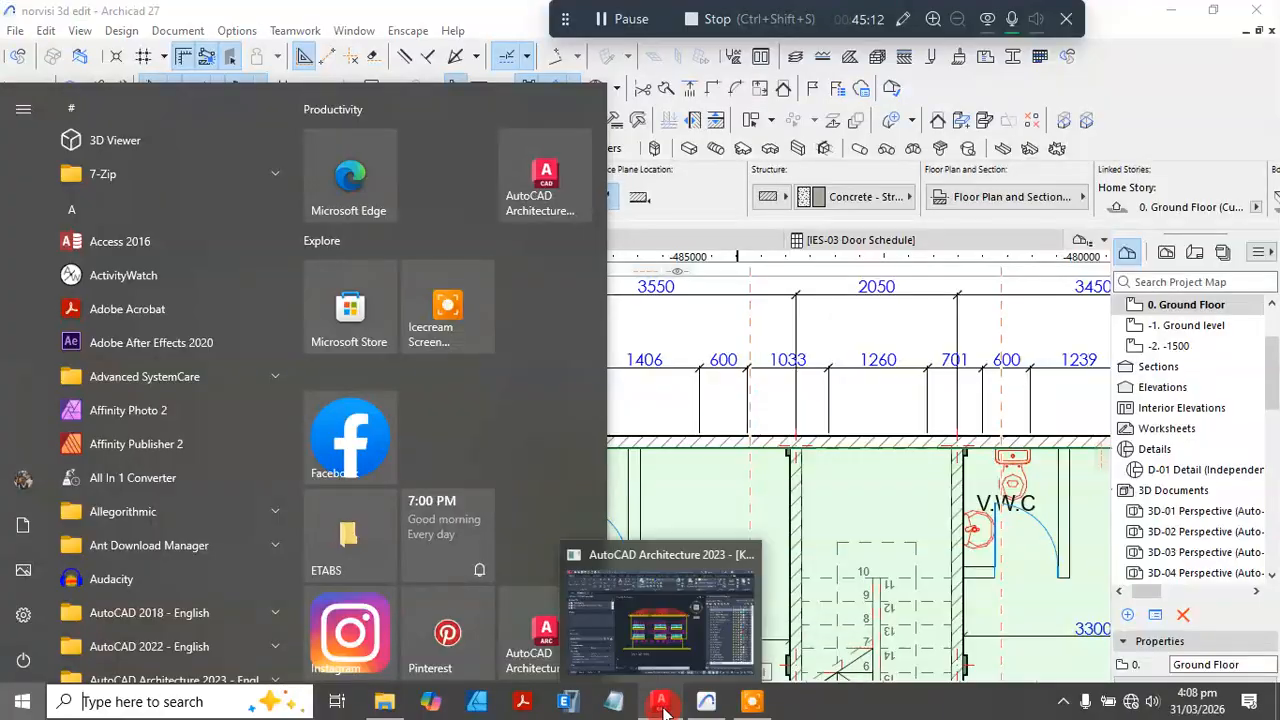
left_click(663, 708)
scroll(457, 500, "up", 3)
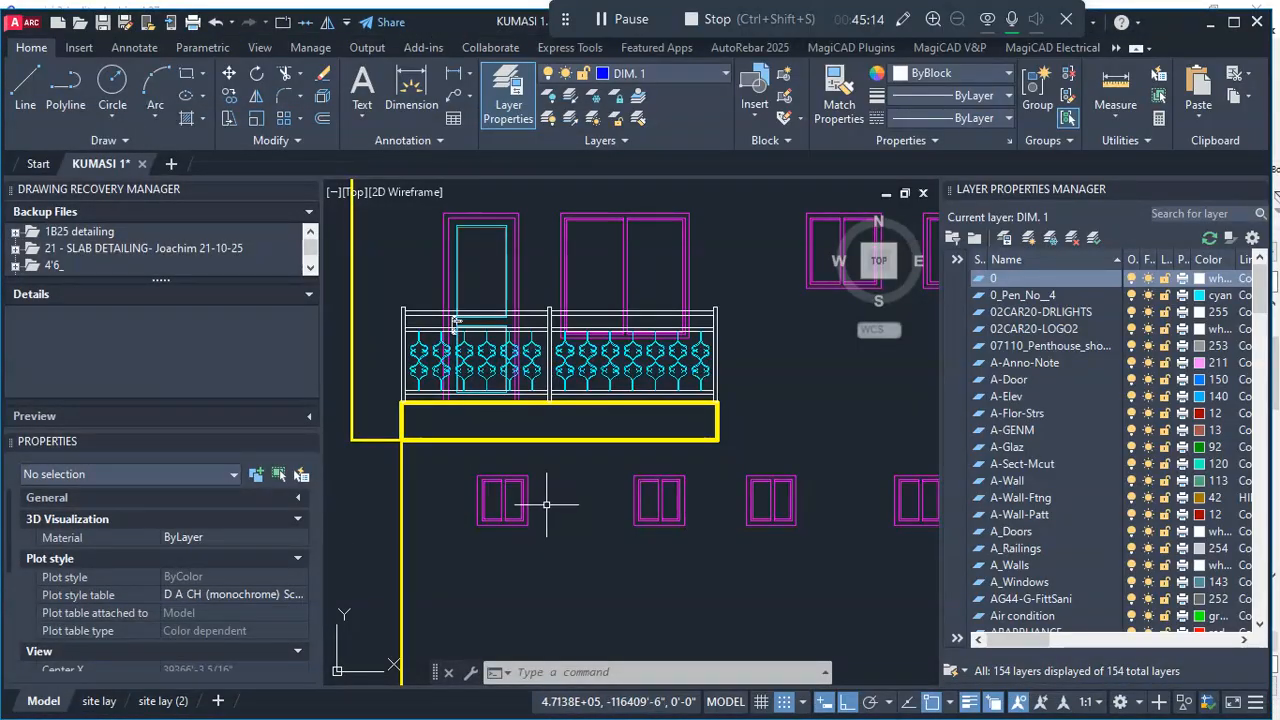
scroll(546, 505, "up", 3)
scroll(581, 439, "down", 4)
scroll(581, 439, "down", 9)
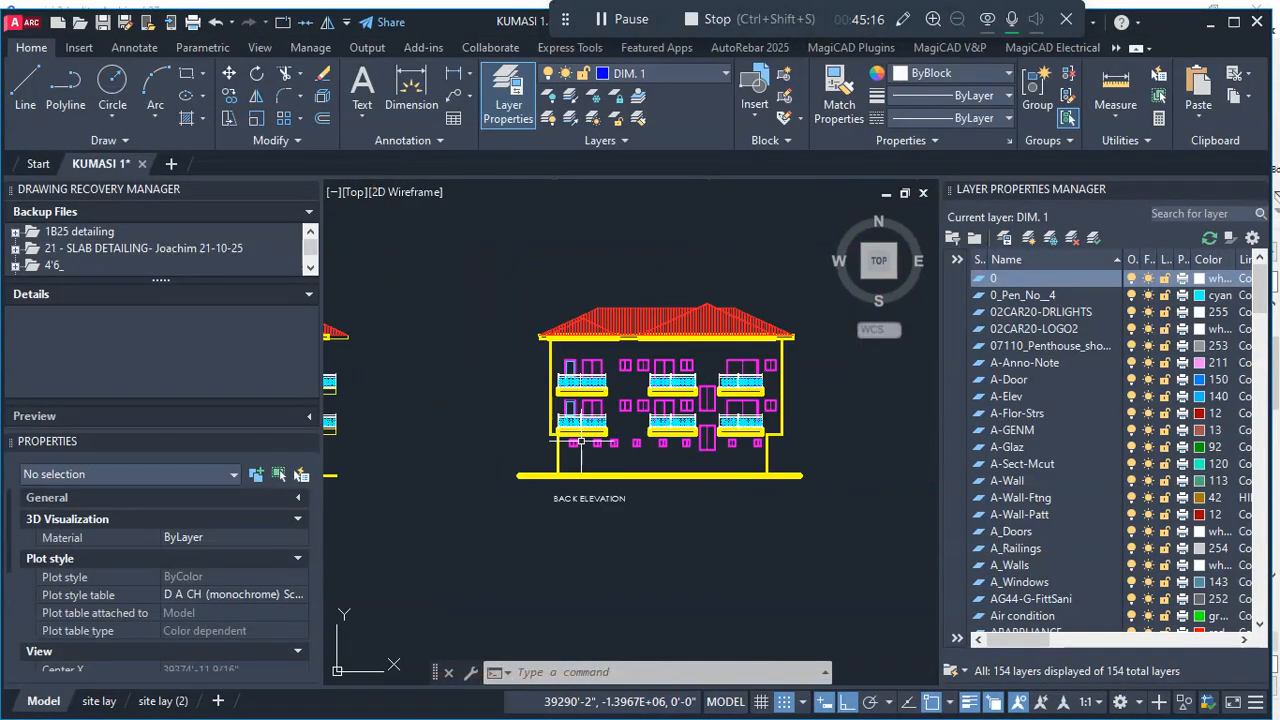
scroll(568, 371, "up", 2)
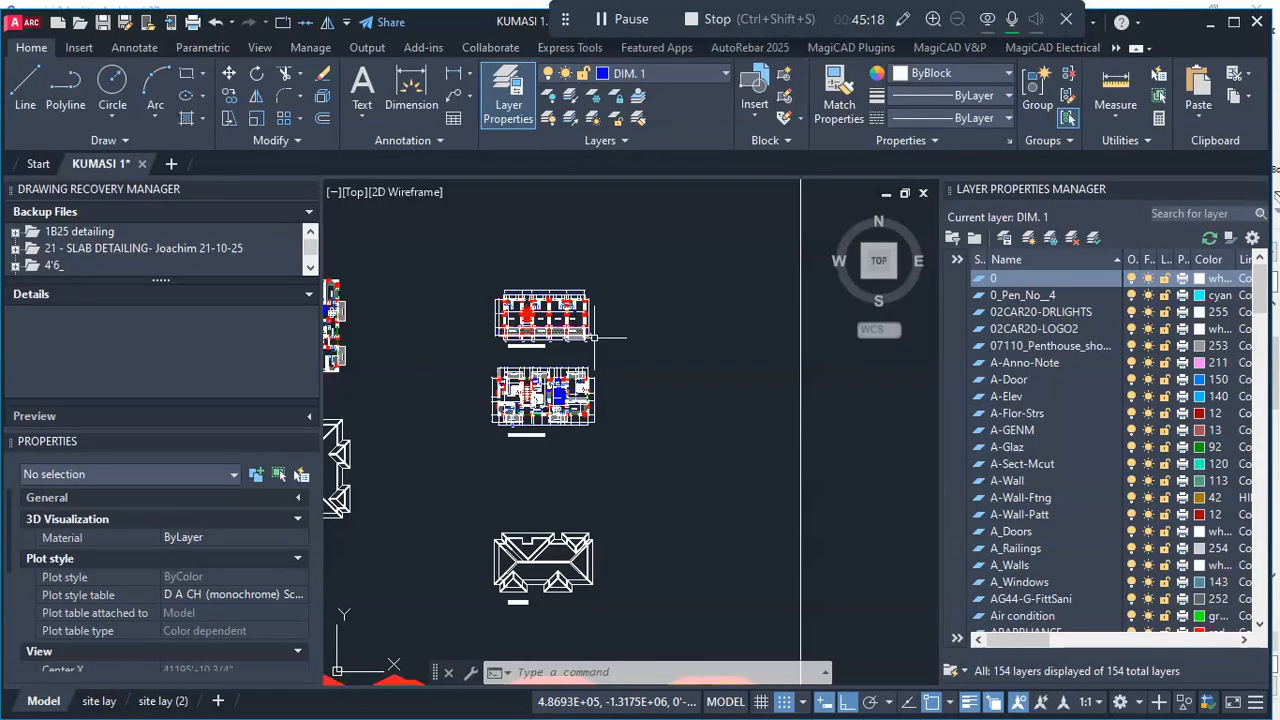
scroll(616, 475, "up", 6)
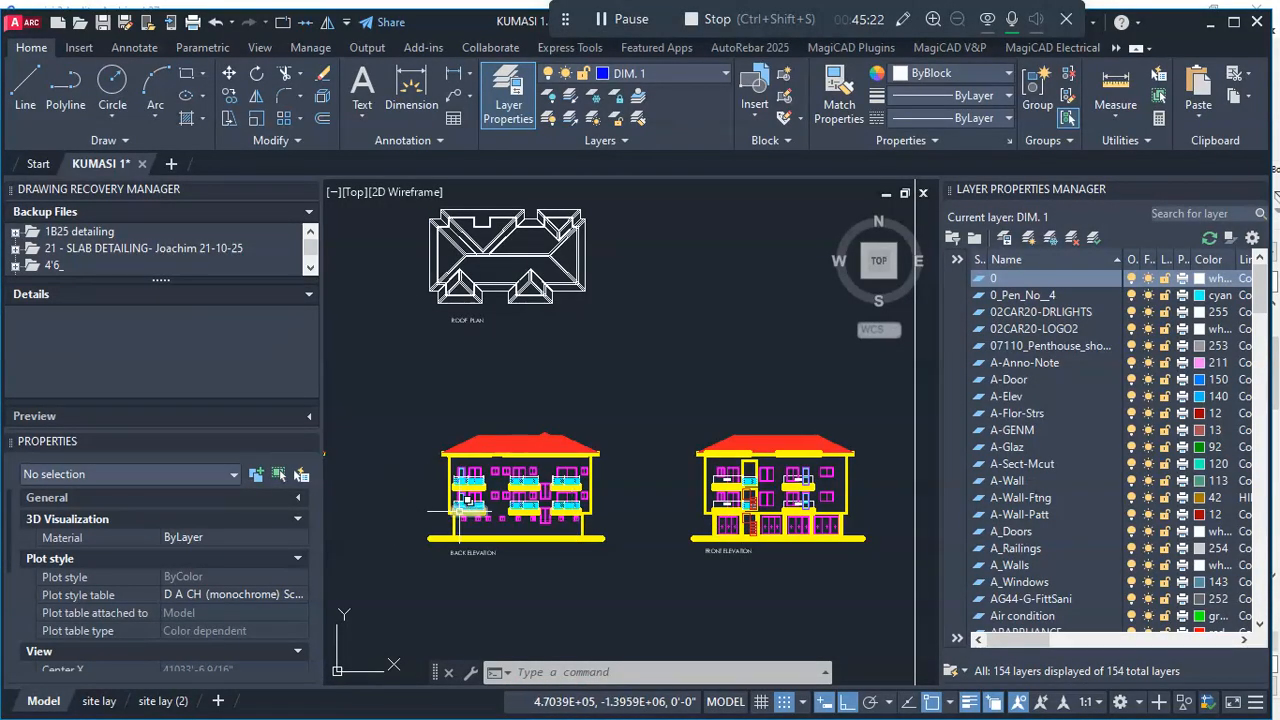
scroll(467, 501, "up", 5)
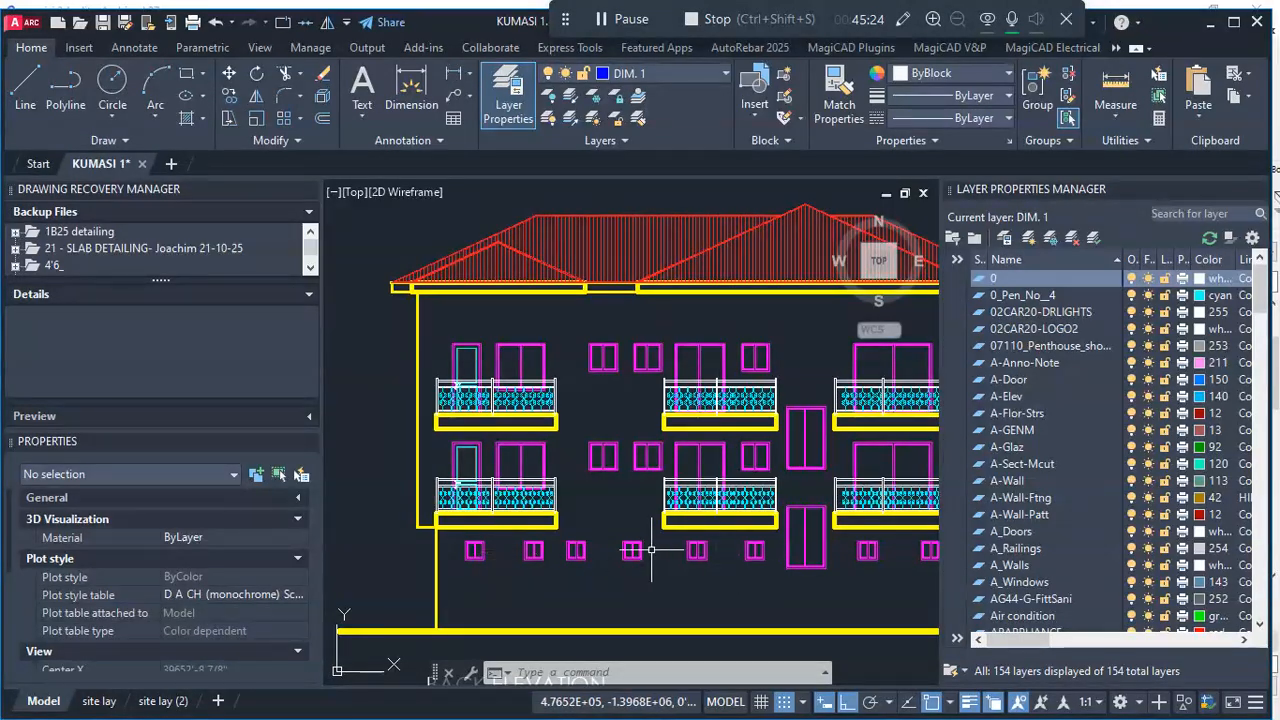
scroll(640, 548, "up", 2)
scroll(627, 507, "down", 4)
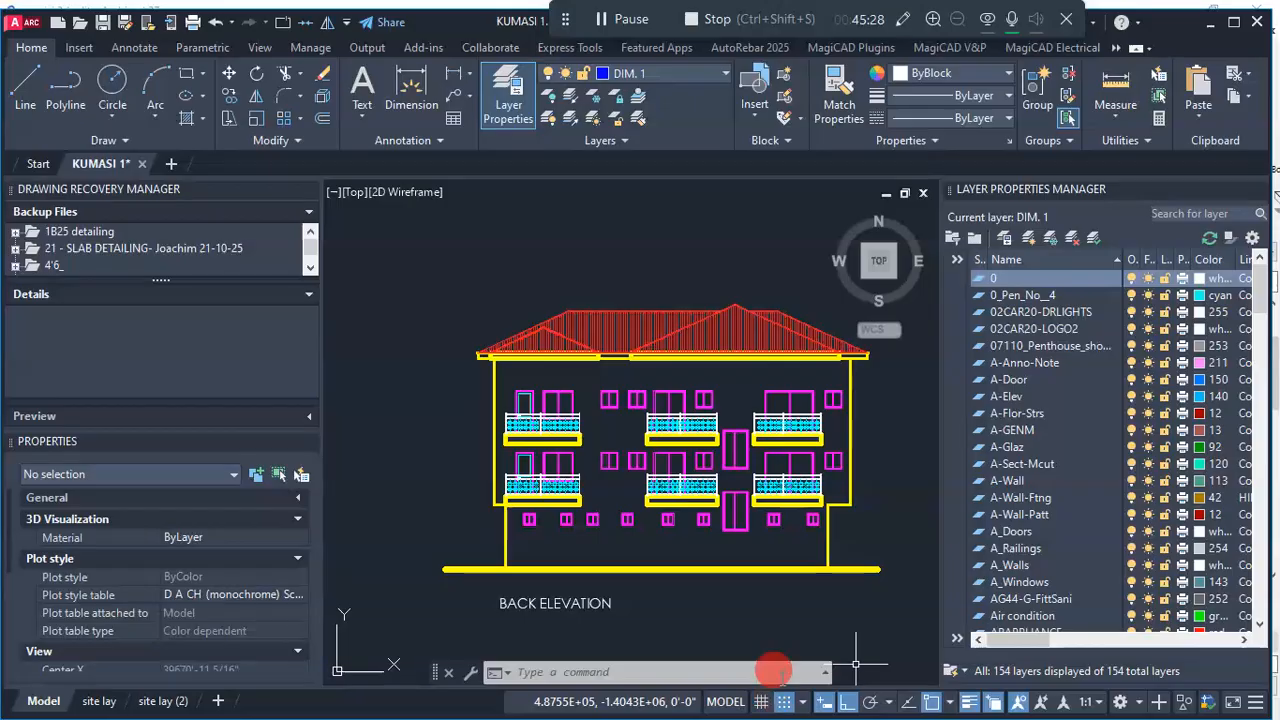
- Measure the height of the small ground-floor window nearest the right end of the back elevation
scroll(830, 530, "up", 8)
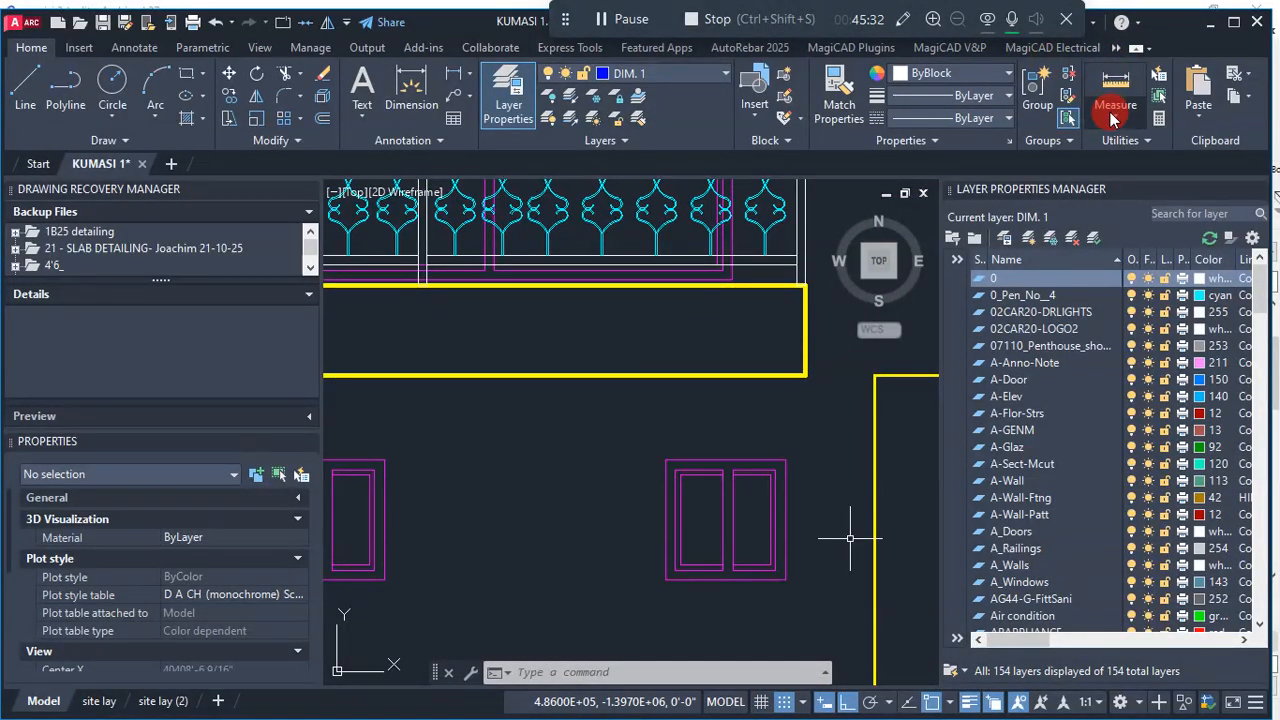
left_click(1113, 118)
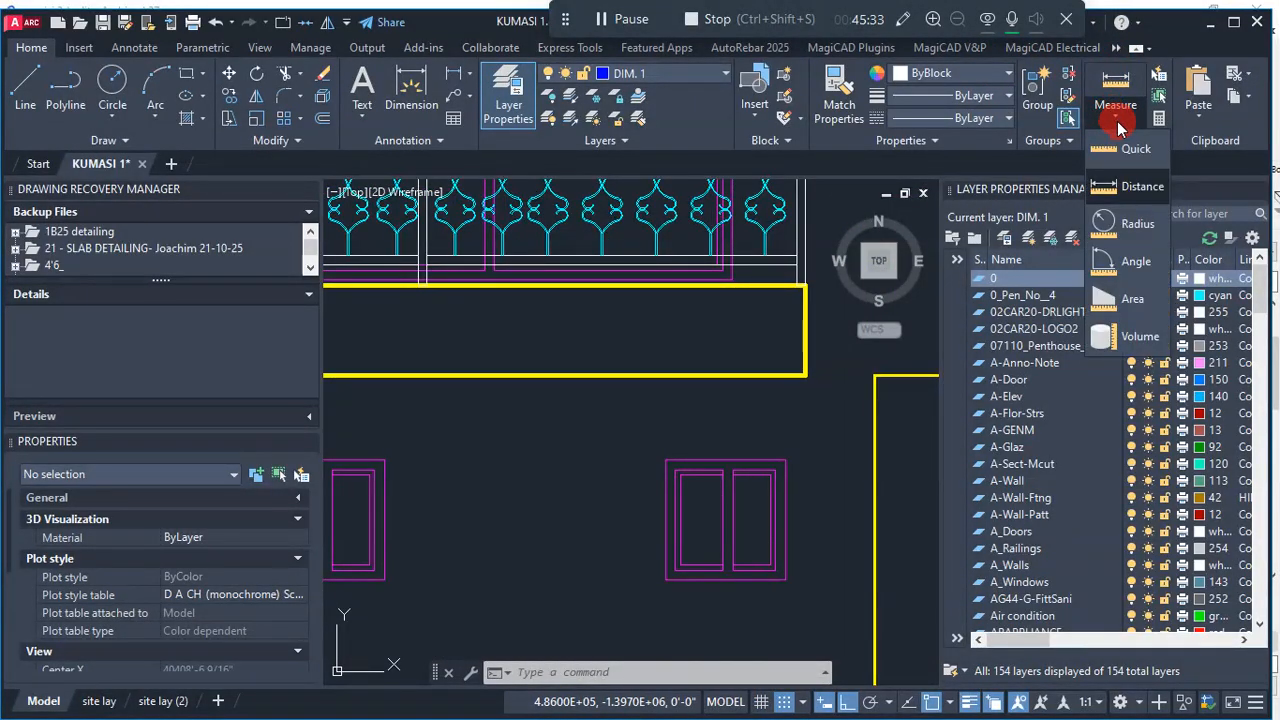
left_click(1135, 200)
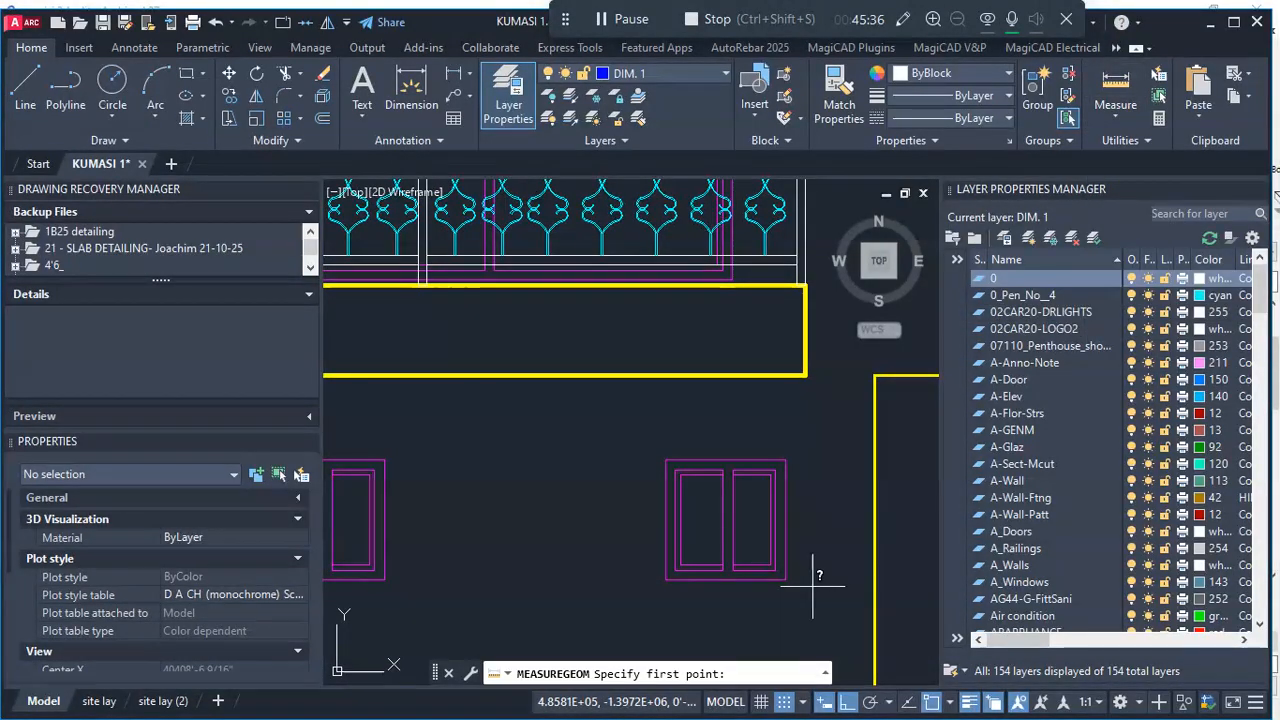
scroll(812, 570, "up", 2)
left_click(768, 387)
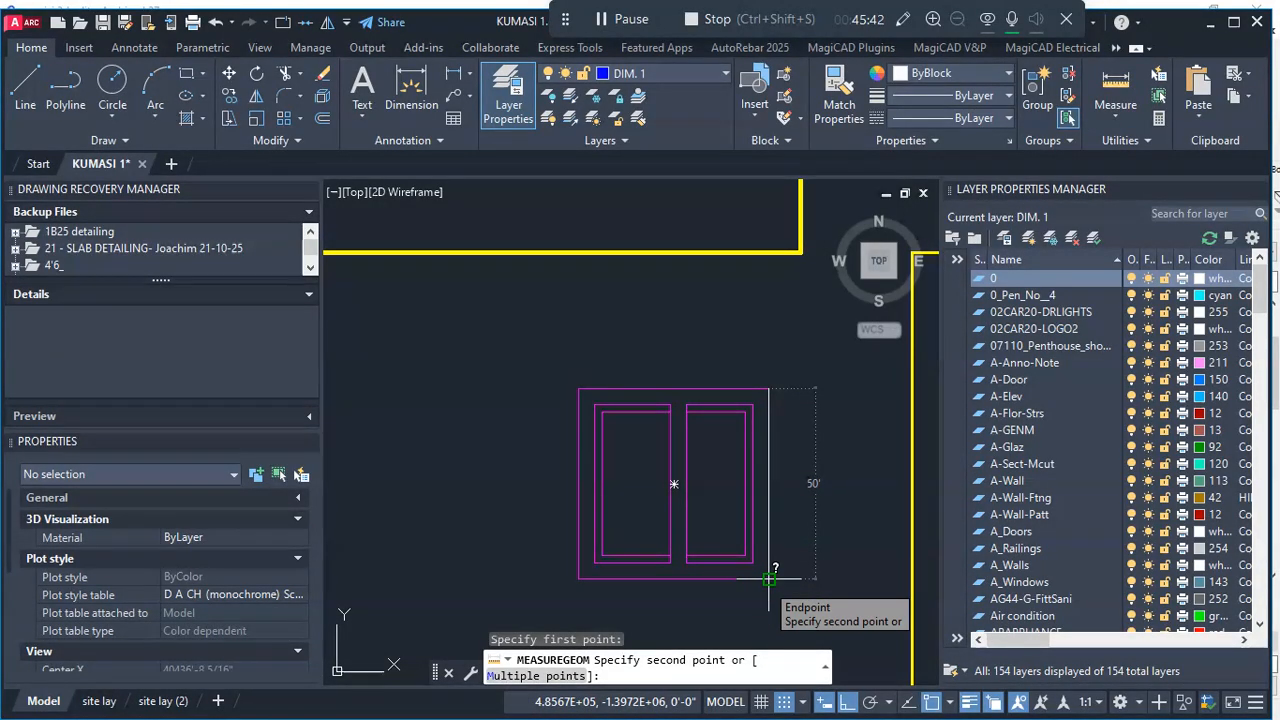
key("Escape")
- Examine the spacing and two-panel design of the small ground-floor windows across the back elevation
scroll(720, 510, "down", 5)
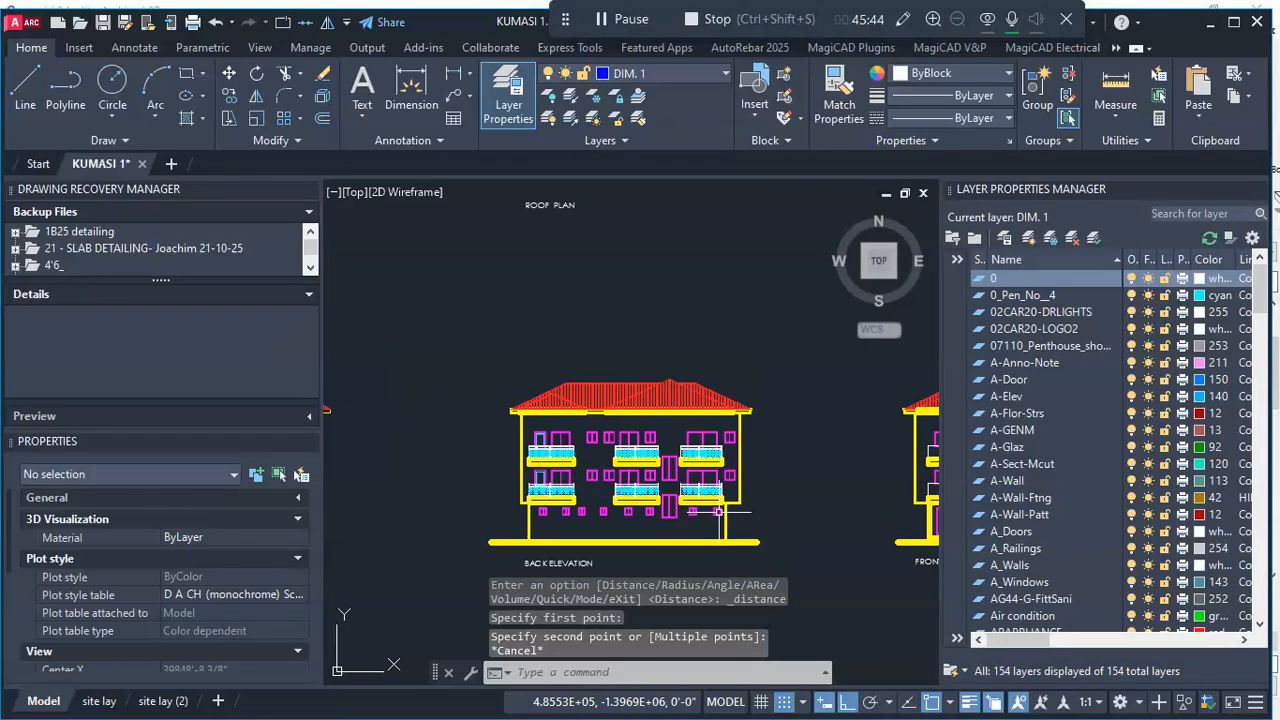
scroll(712, 505, "down", 3)
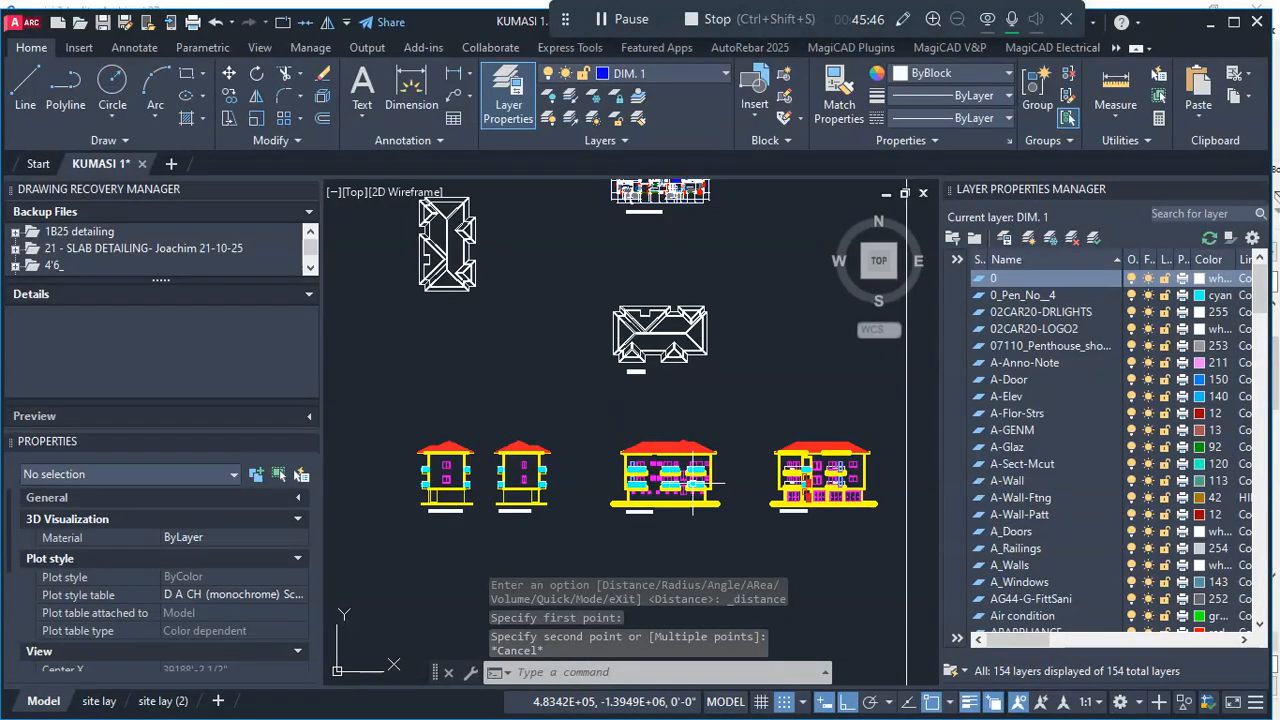
scroll(703, 492, "up", 1)
scroll(703, 492, "up", 4)
scroll(524, 521, "up", 6)
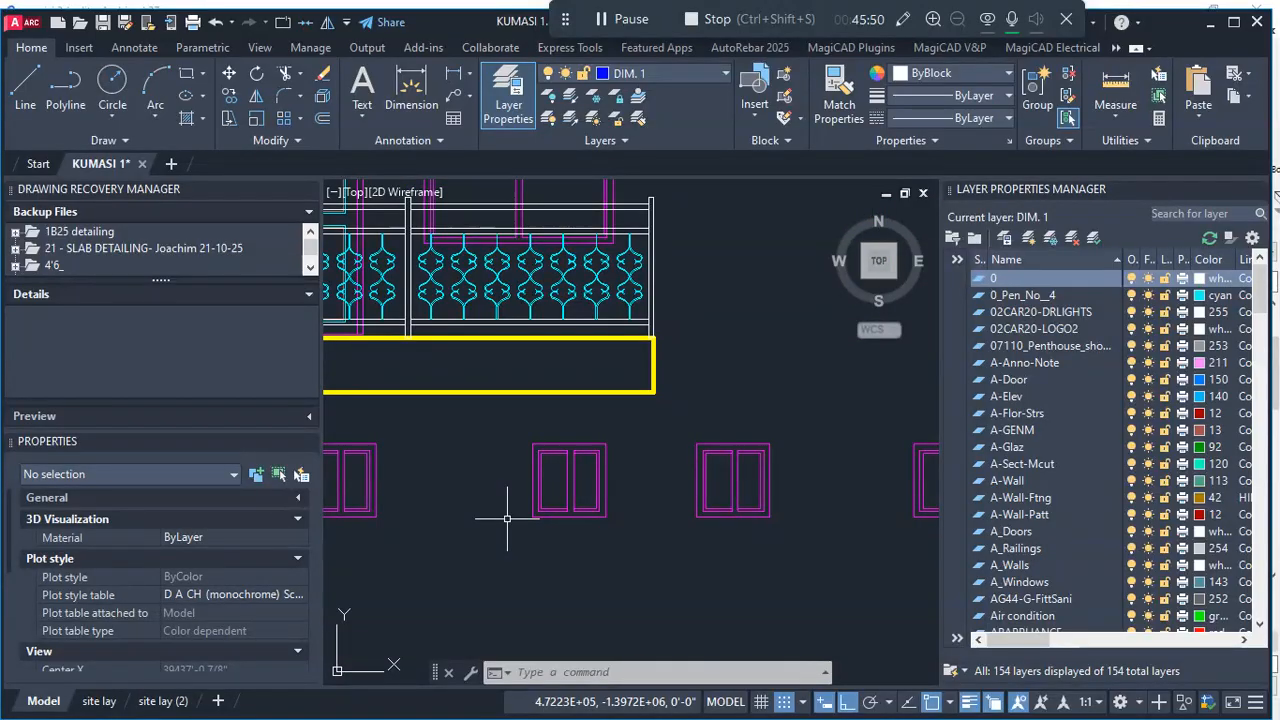
scroll(624, 505, "down", 6)
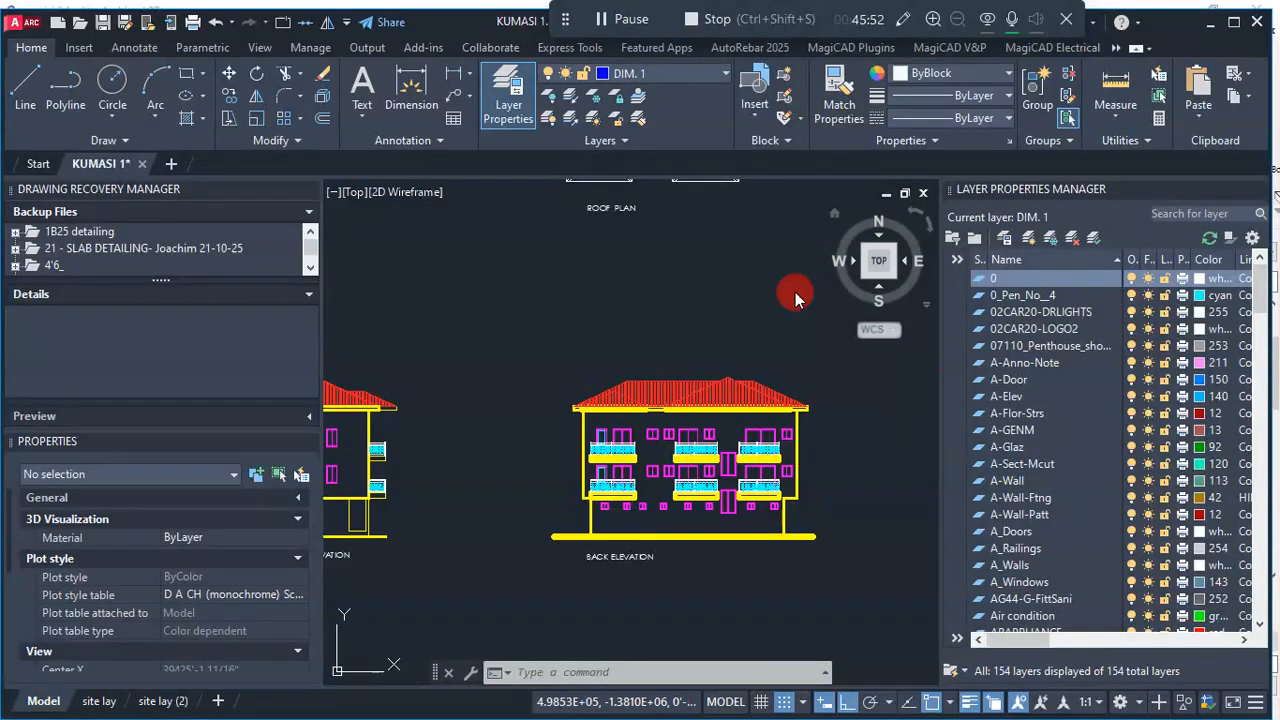
scroll(698, 487, "up", 5)
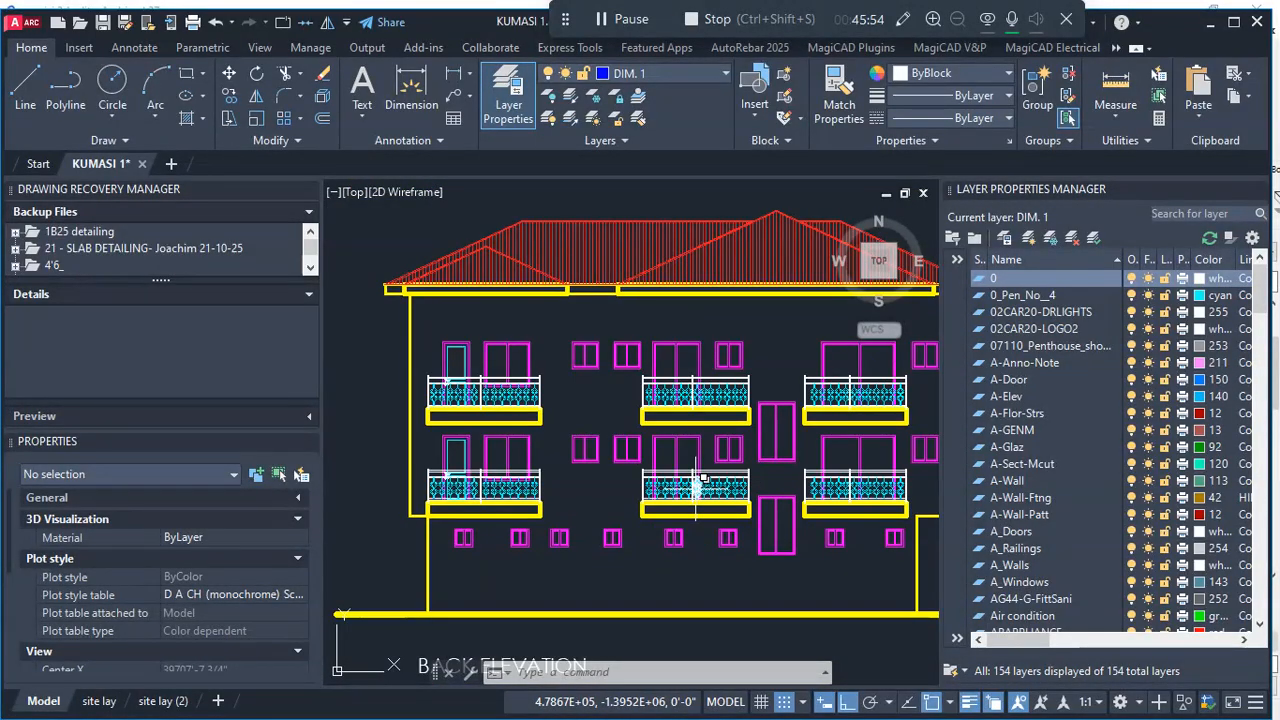
scroll(457, 551, "up", 6)
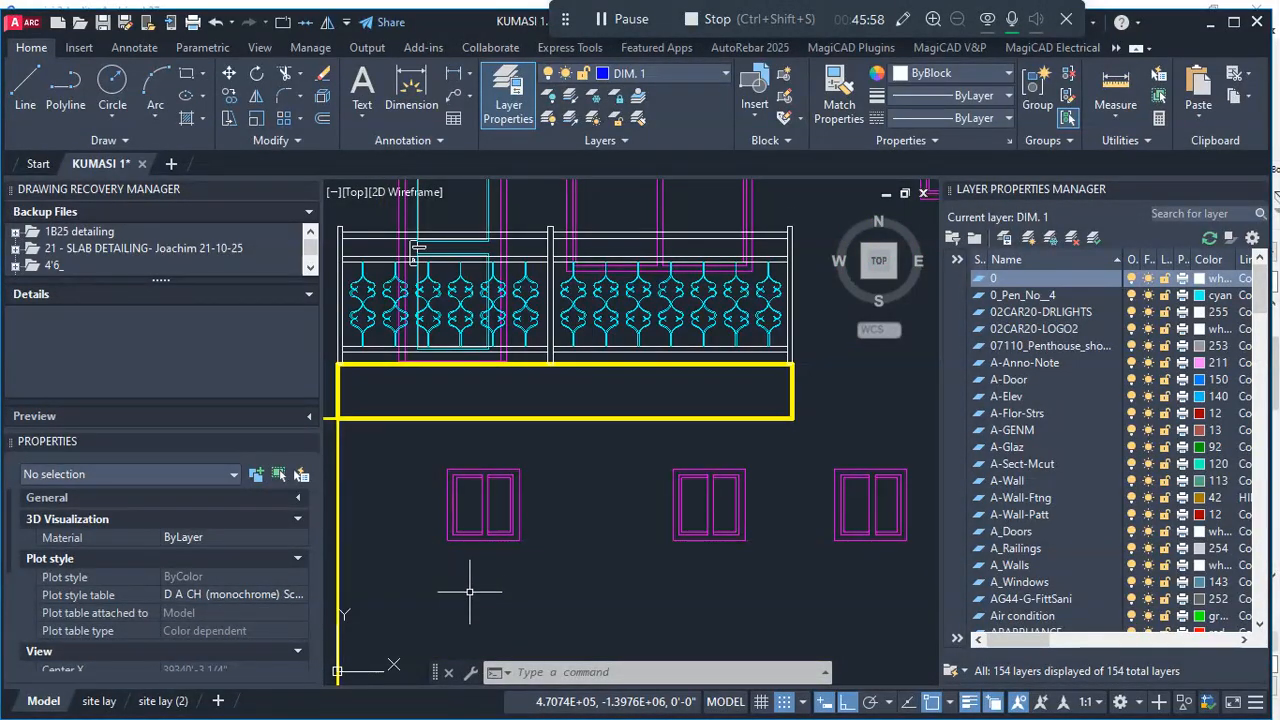
scroll(491, 465, "down", 5)
scroll(672, 445, "up", 2)
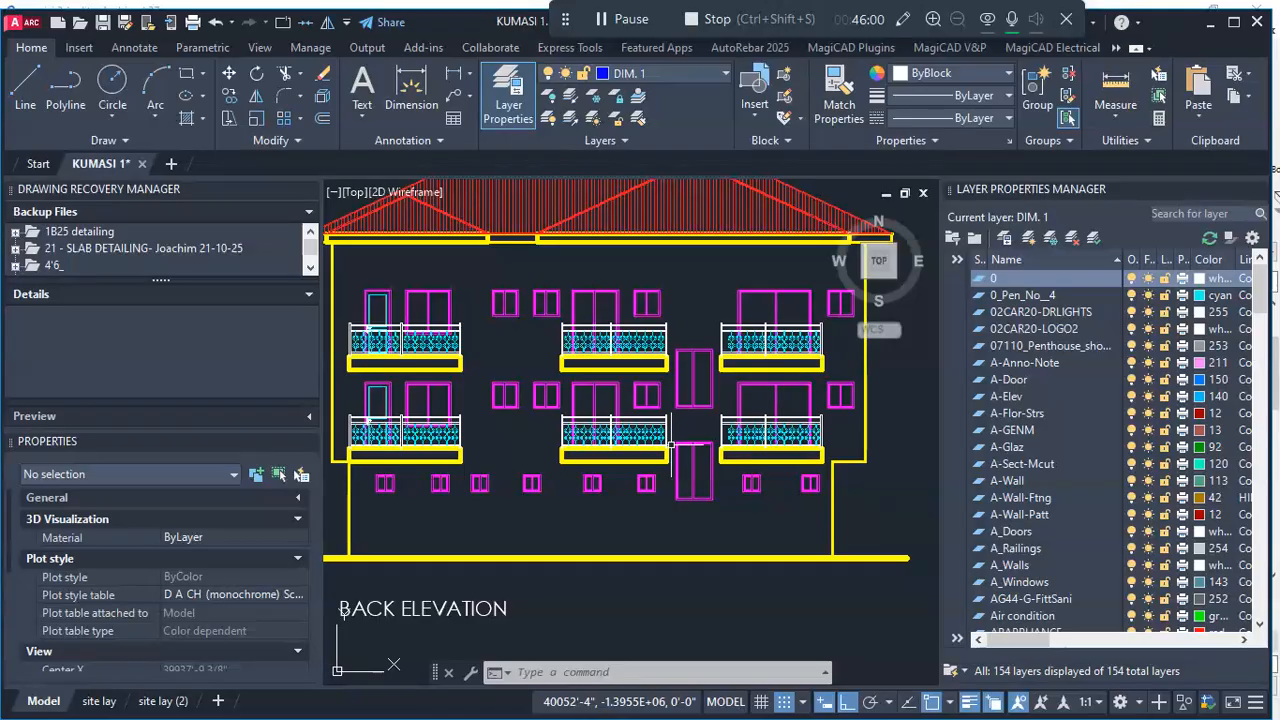
scroll(658, 487, "down", 2)
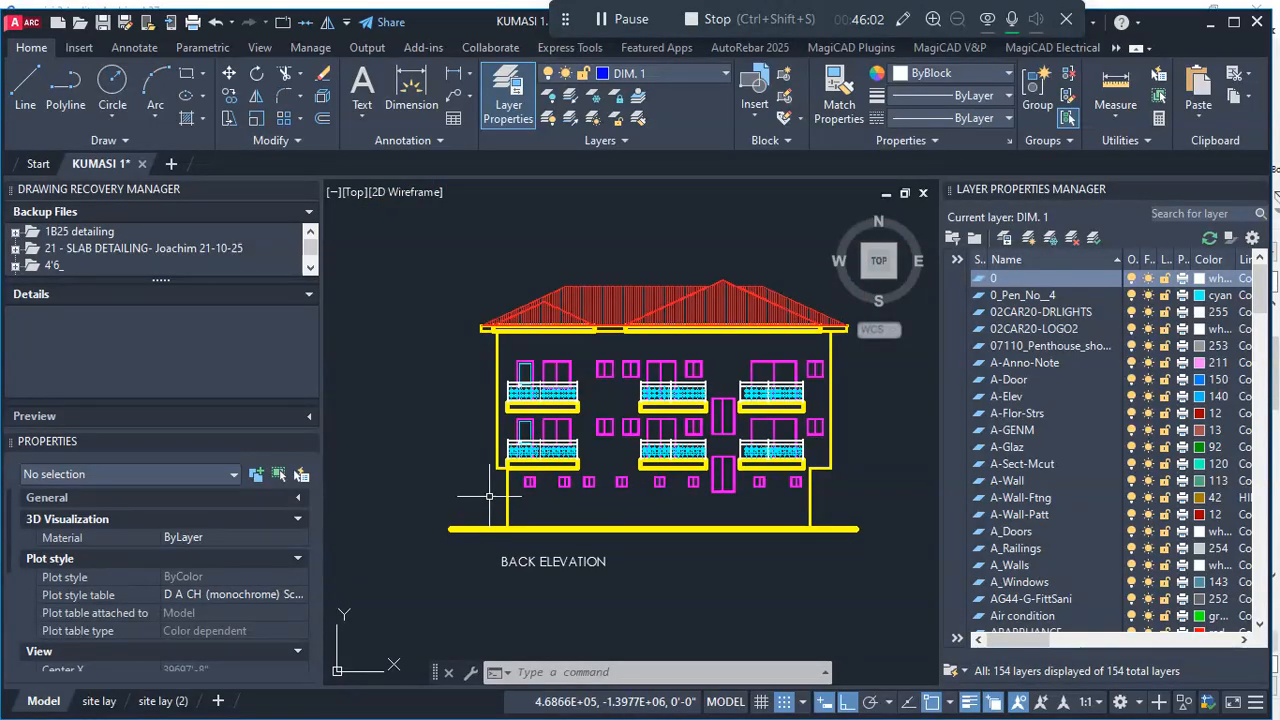
scroll(529, 478, "up", 8)
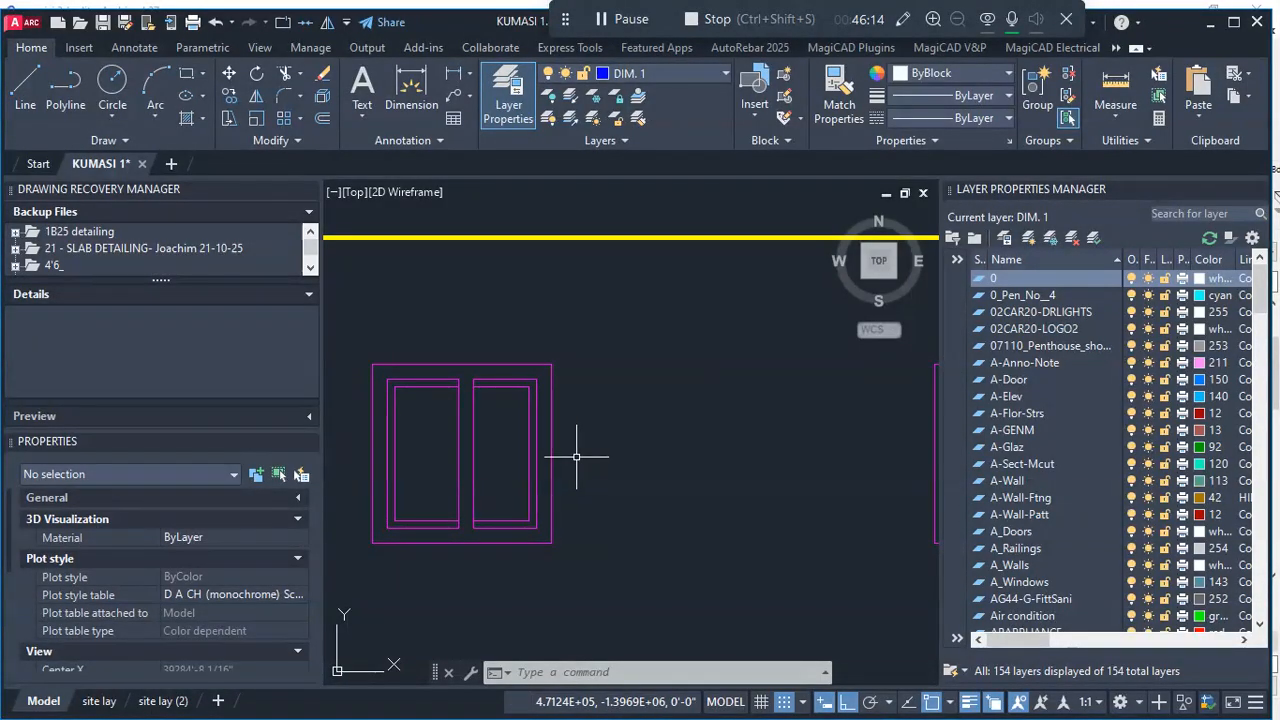
- Return to Archicad, review the rear-wall window spacing on the lower plan and clear the slab selection
key("super")
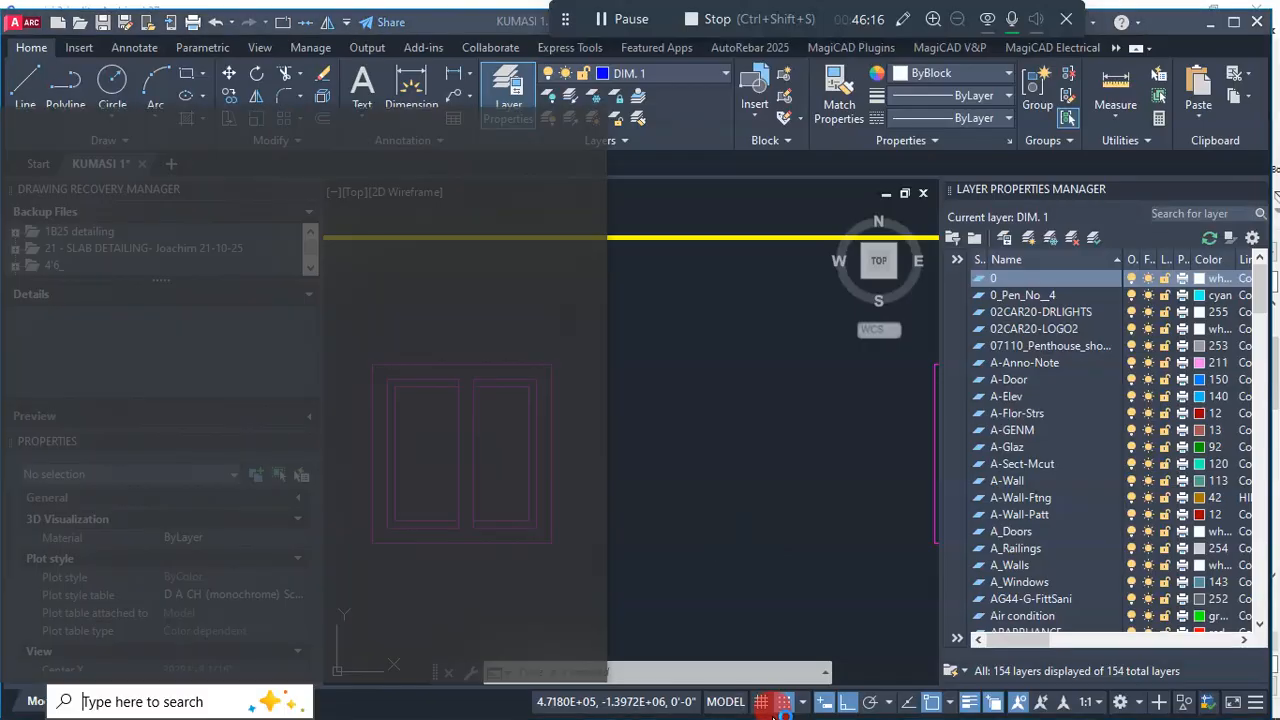
left_click(717, 703)
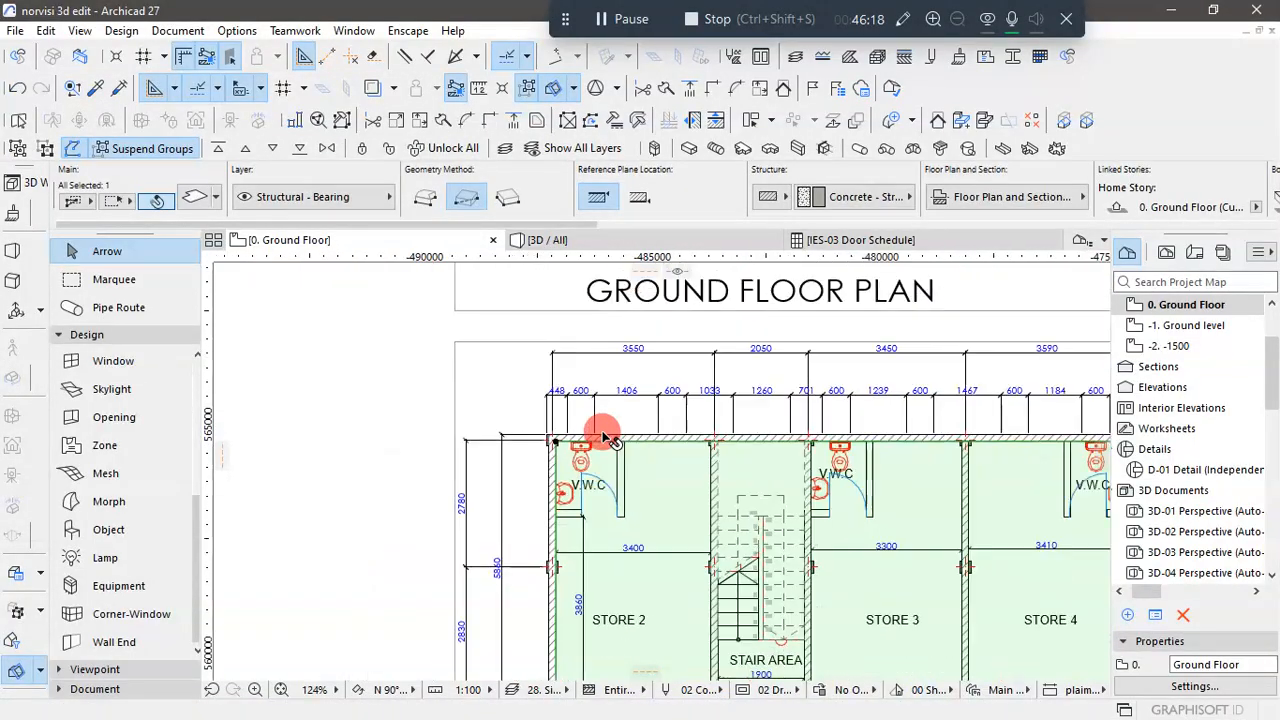
scroll(603, 437, "down", 3)
scroll(585, 425, "up", 2)
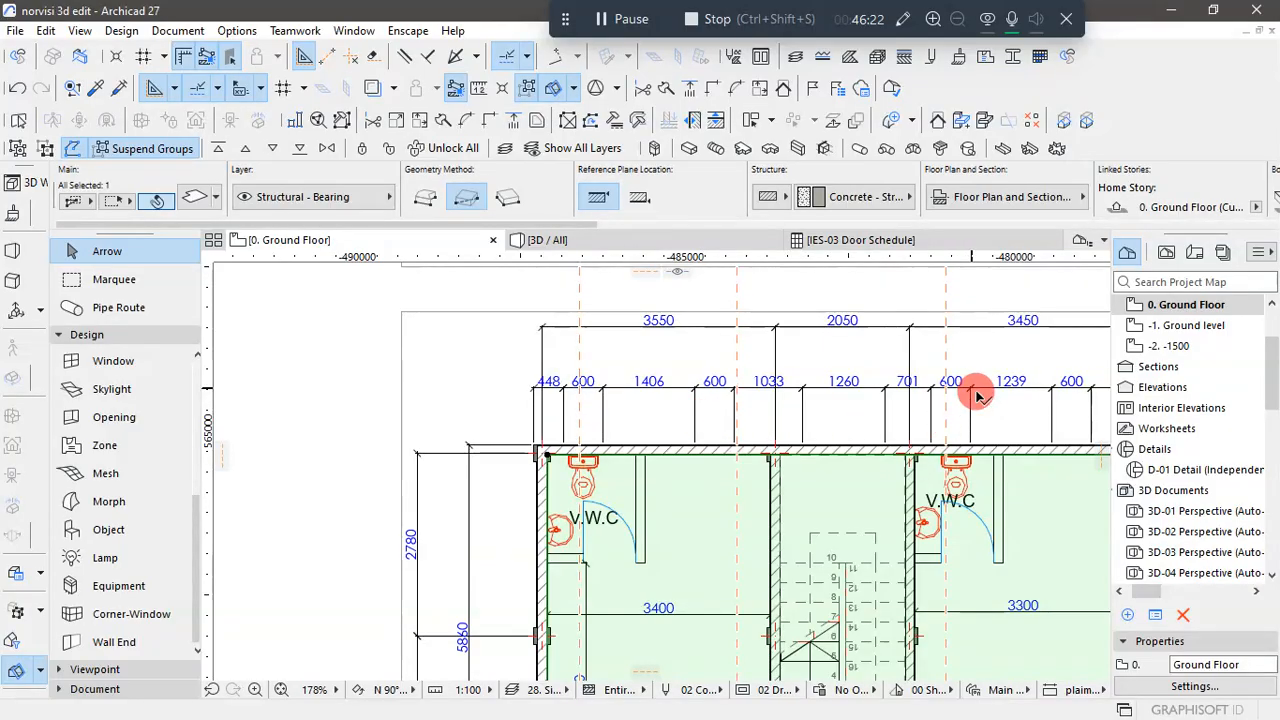
scroll(540, 446, "down", 5)
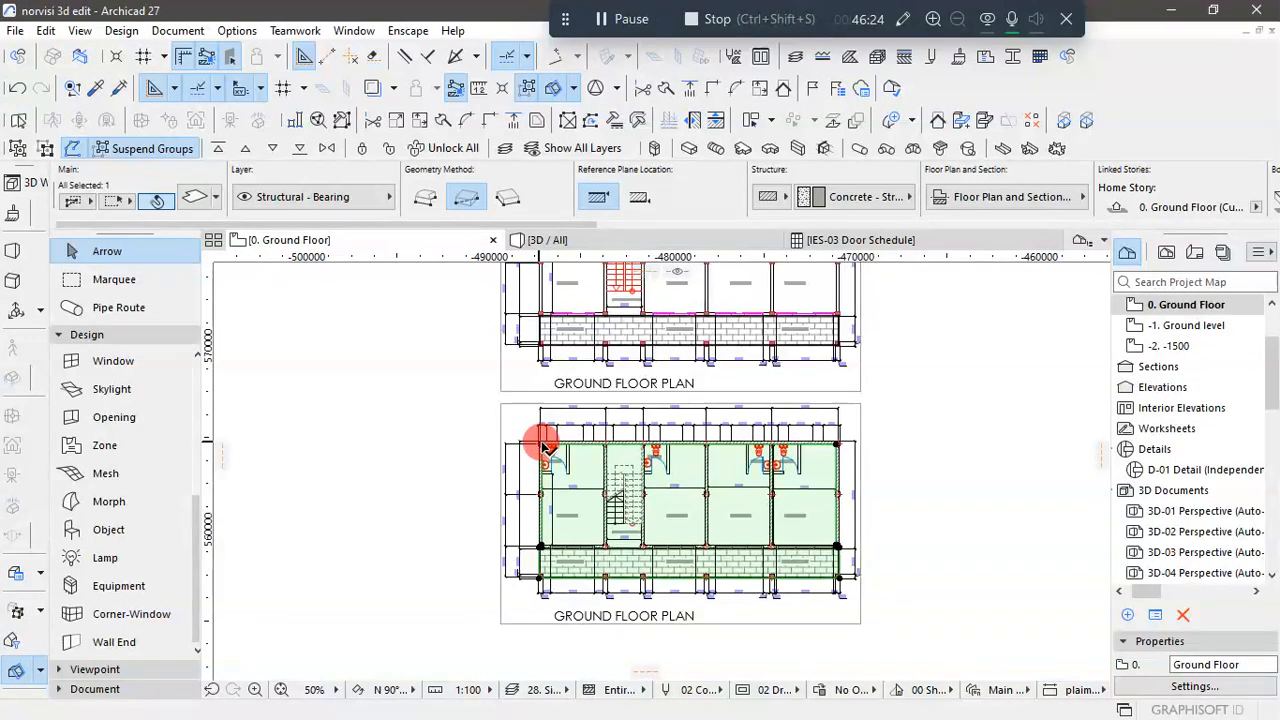
left_click(908, 470)
- Start the Window tool and choose 2-Sash Sliding Window 27 as its default type
scroll(538, 437, "up", 3)
scroll(560, 432, "up", 5)
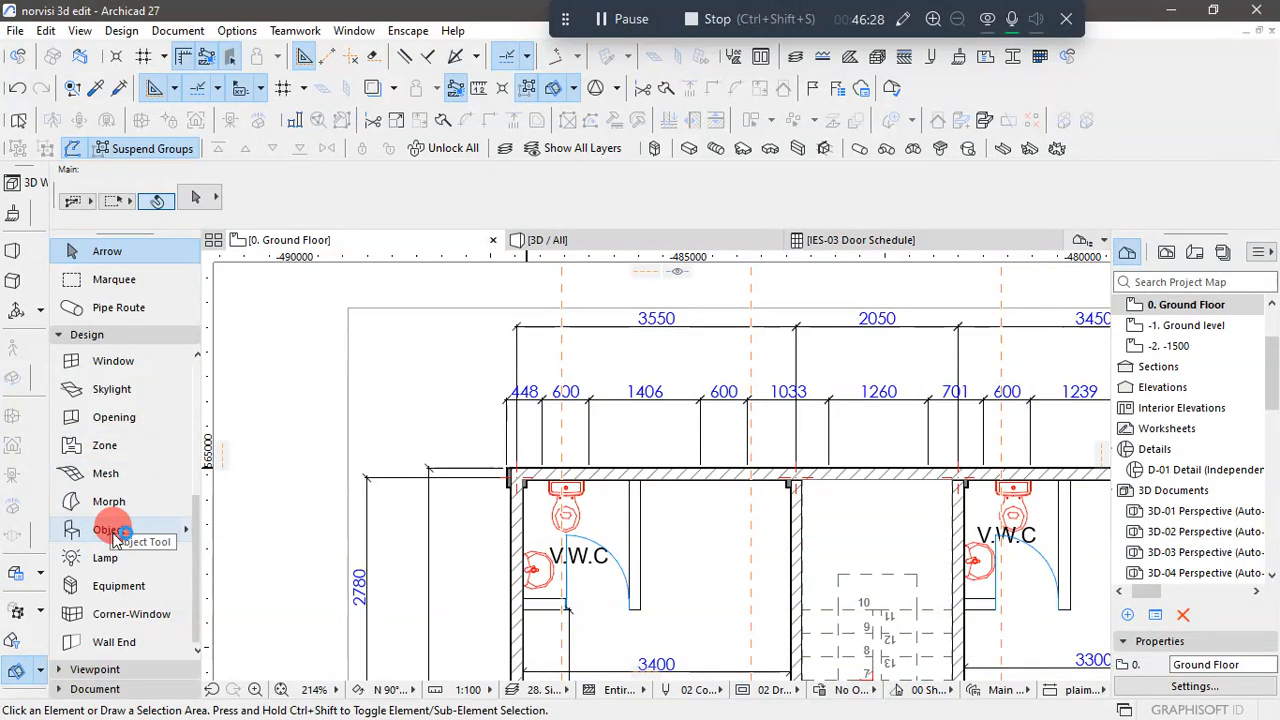
scroll(115, 537, "up", 3)
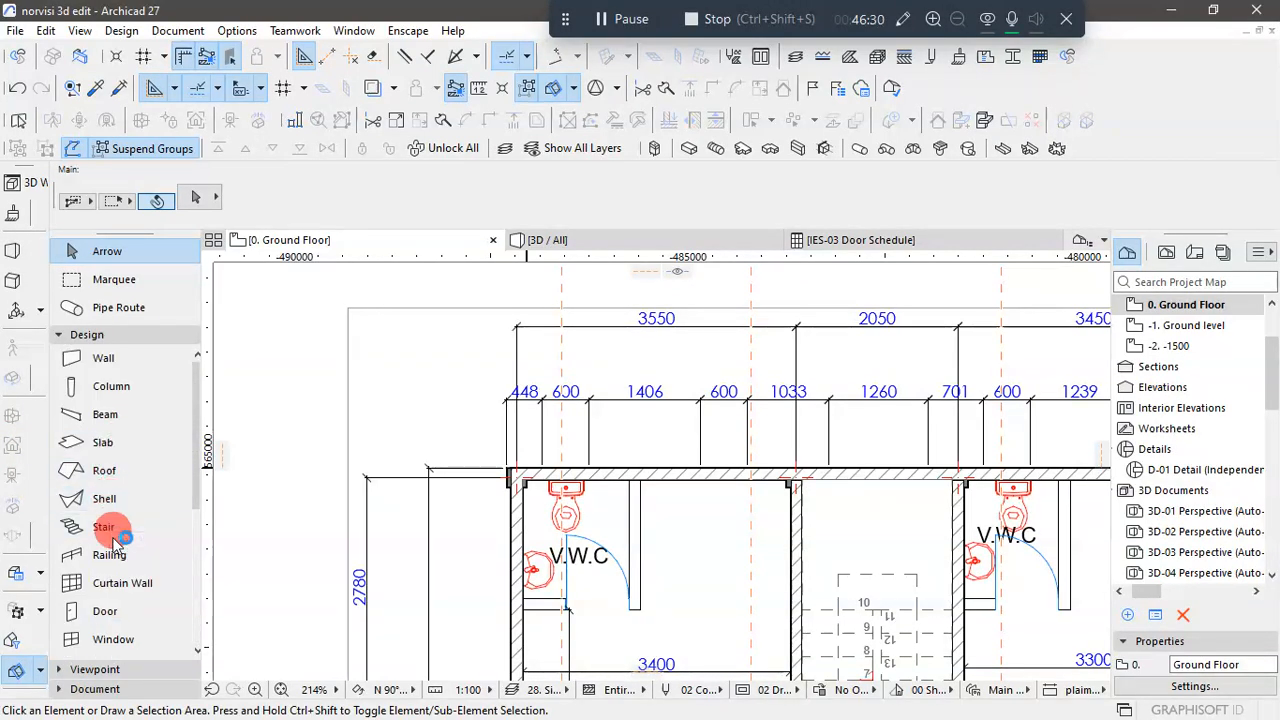
scroll(140, 470, "down", 3)
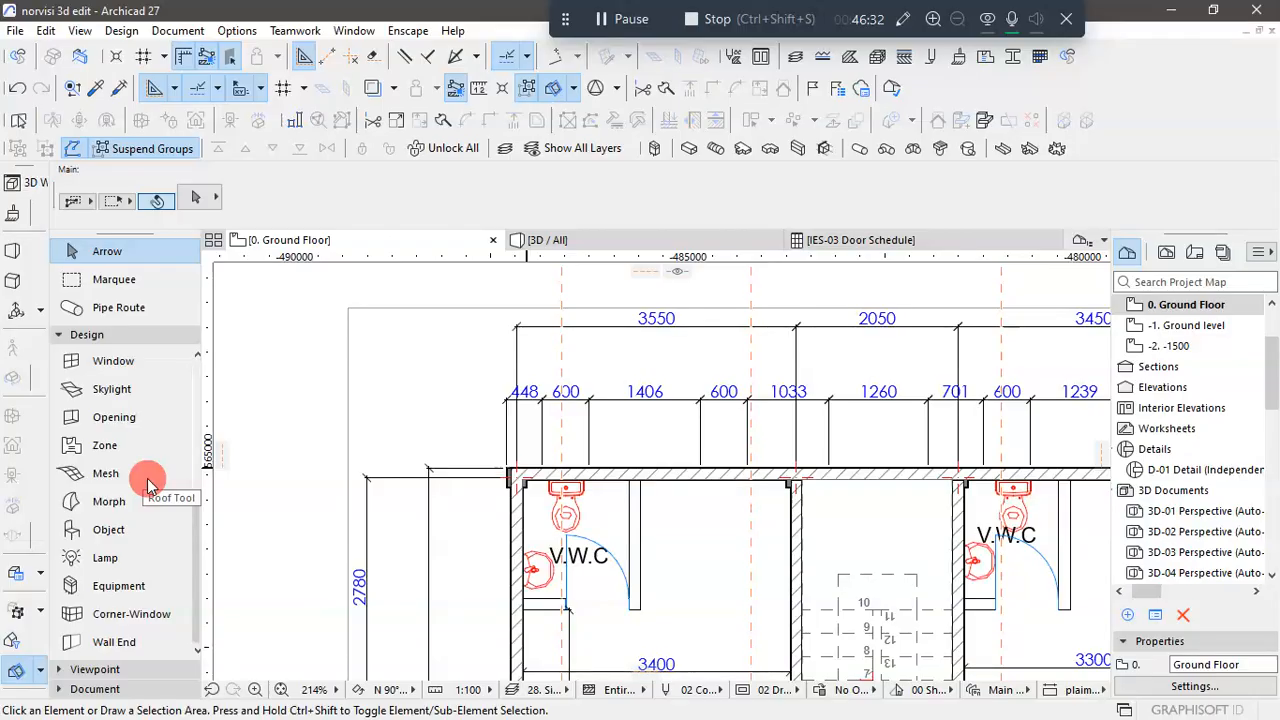
scroll(125, 503, "up", 3)
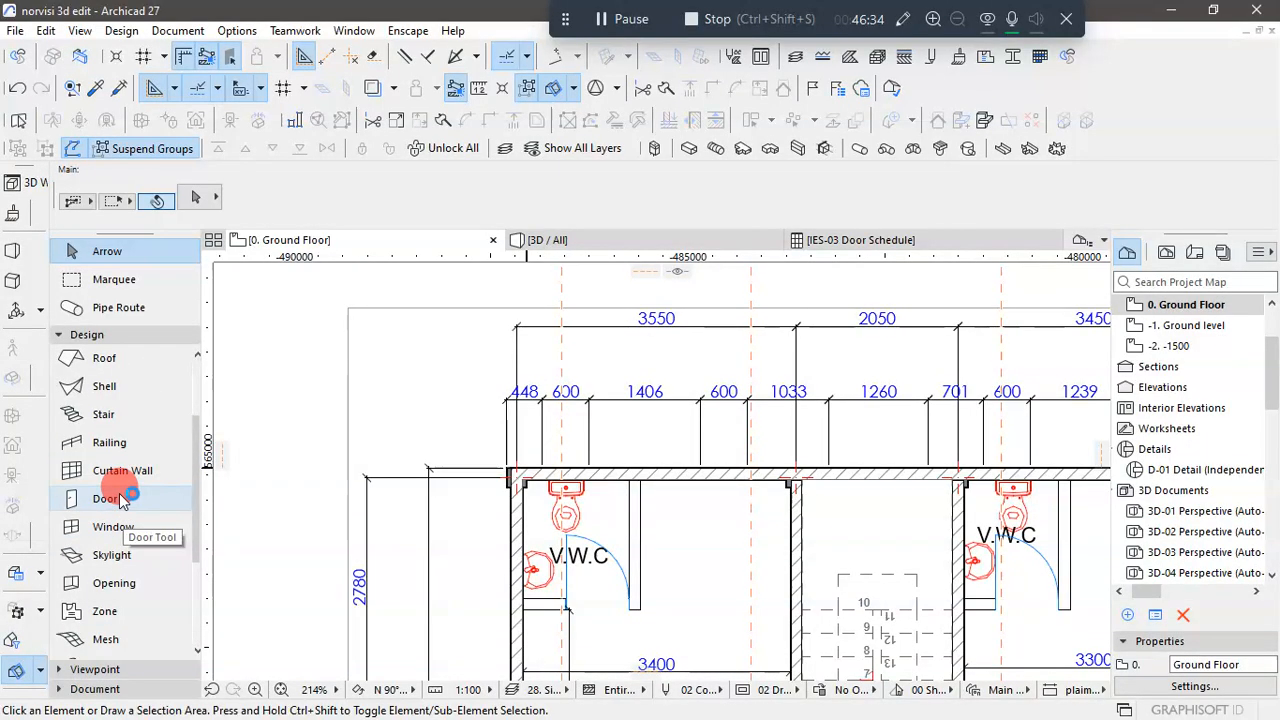
left_click(113, 526)
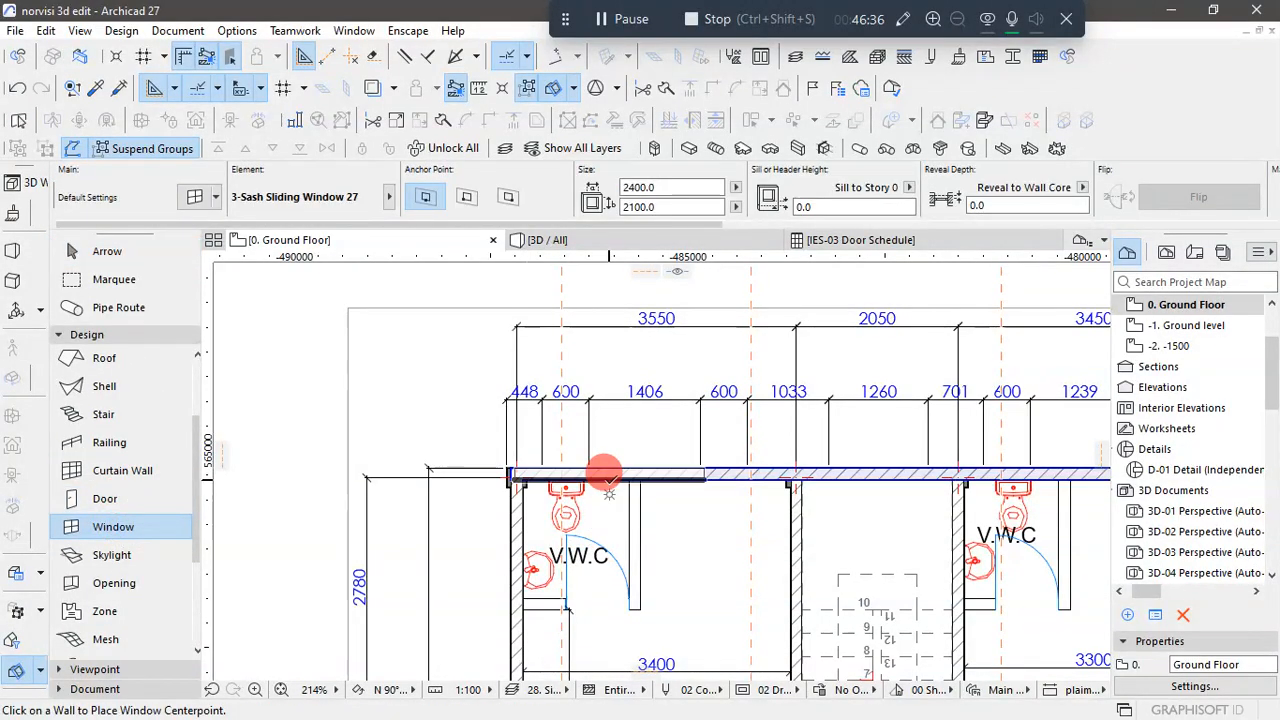
key("ctrl+t")
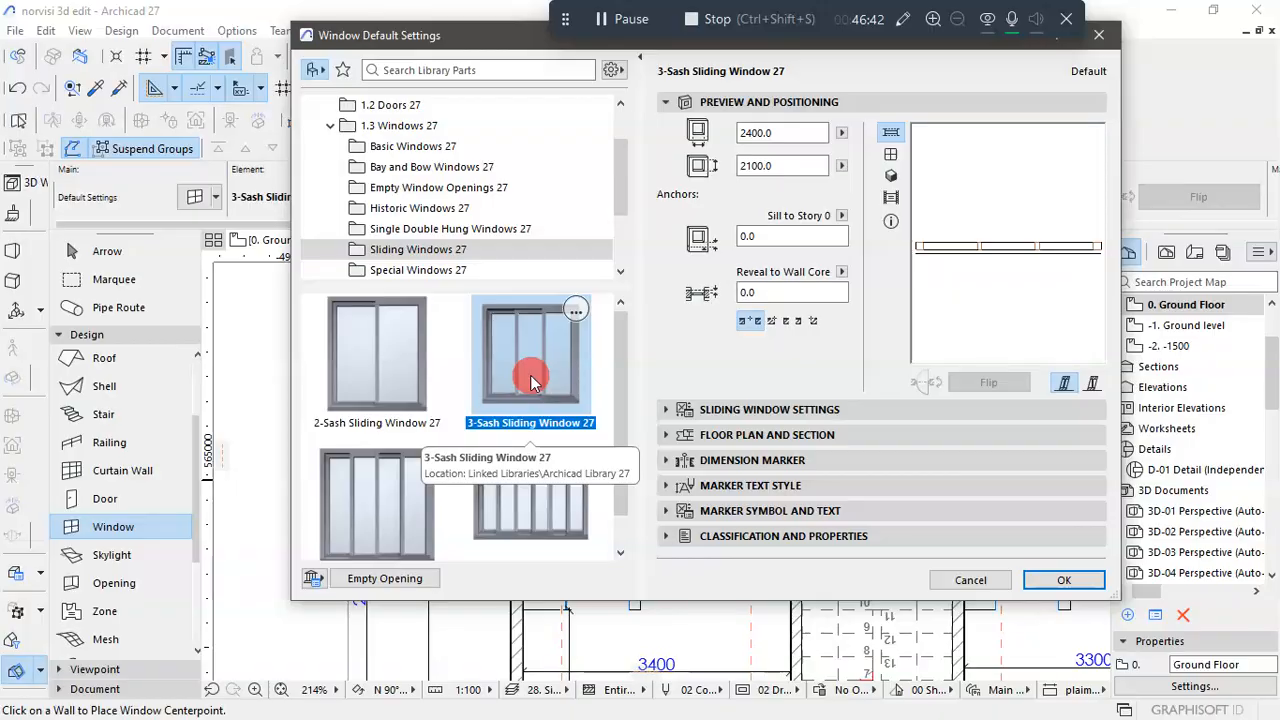
left_click(358, 350)
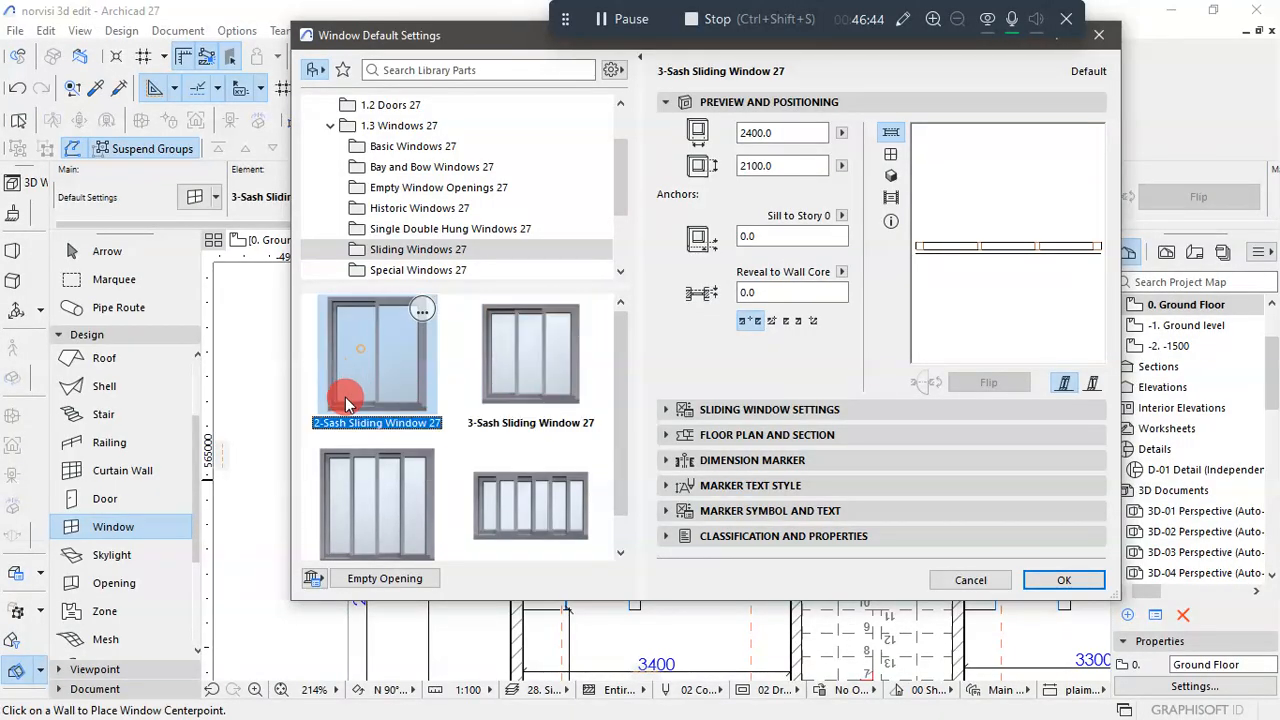
- Set the default sliding window's width and height to 600 mm each
left_click(810, 104)
left_click(703, 107)
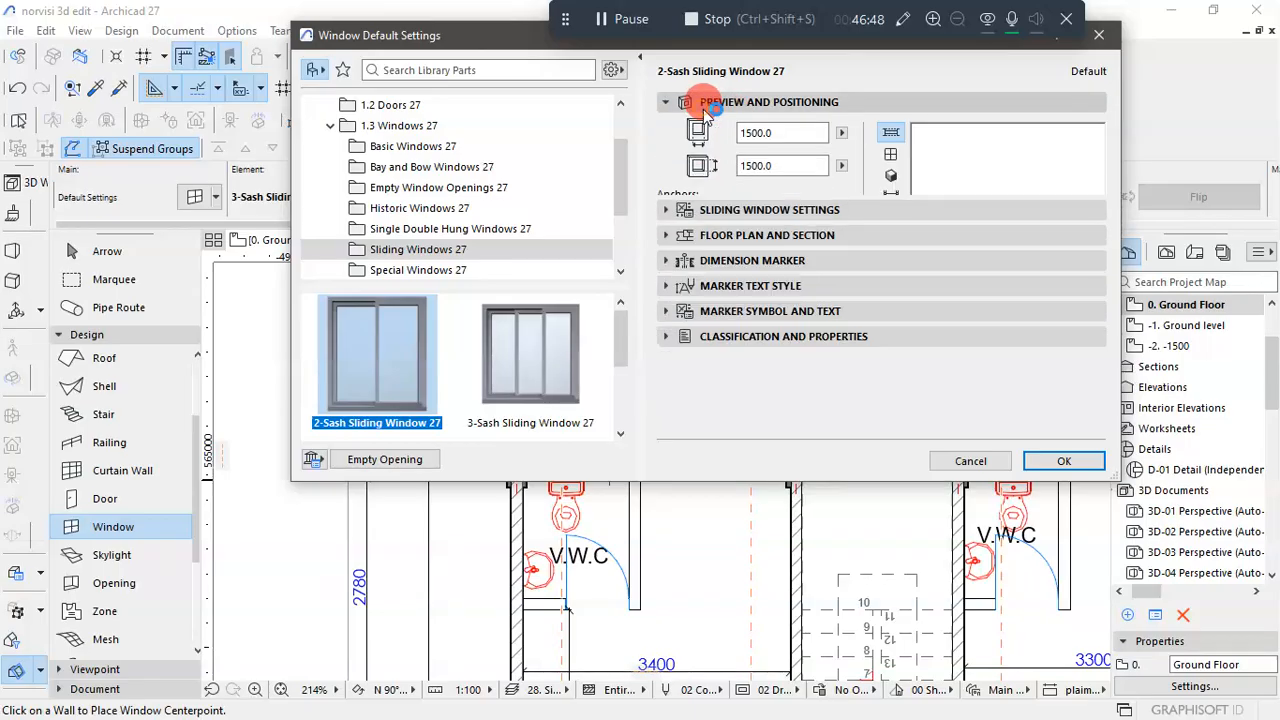
left_click_drag(777, 167, 697, 160)
left_click(765, 166)
type("6")
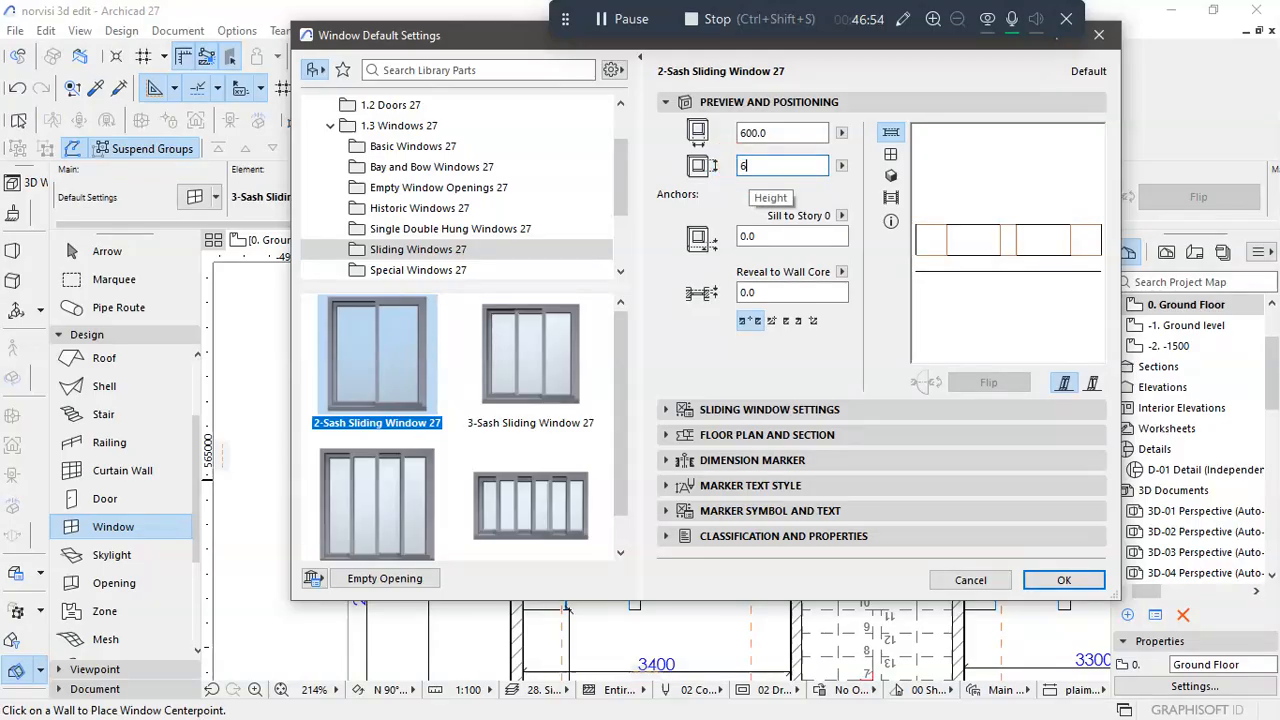
type("00.0")
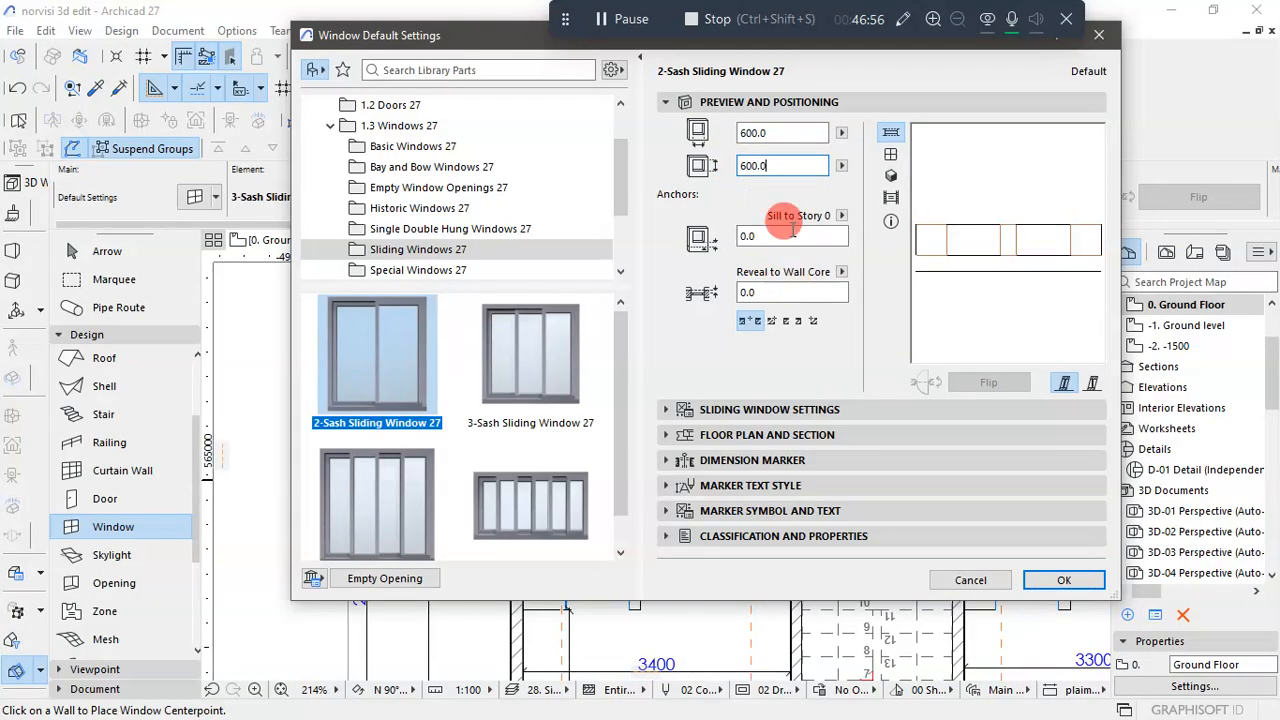
- Set the window's sill height to 1500 mm relative to Story 0 and accept the default settings
left_click(782, 237)
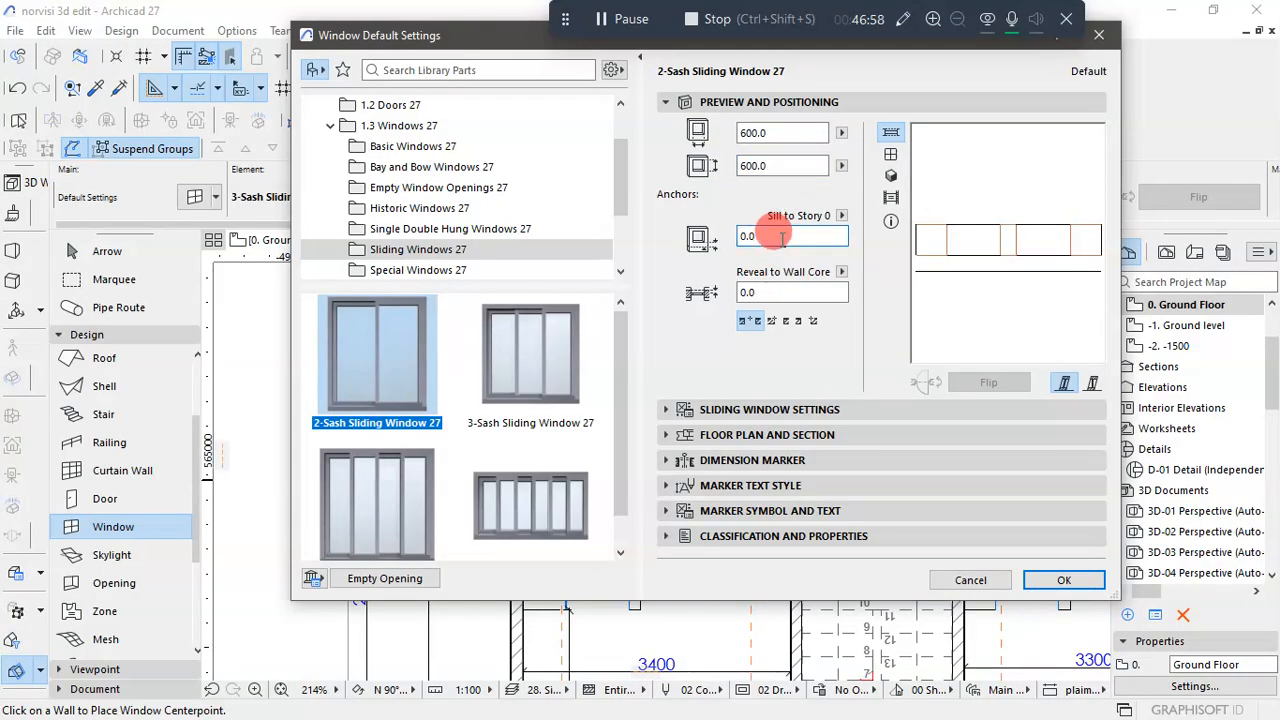
double_click(781, 237)
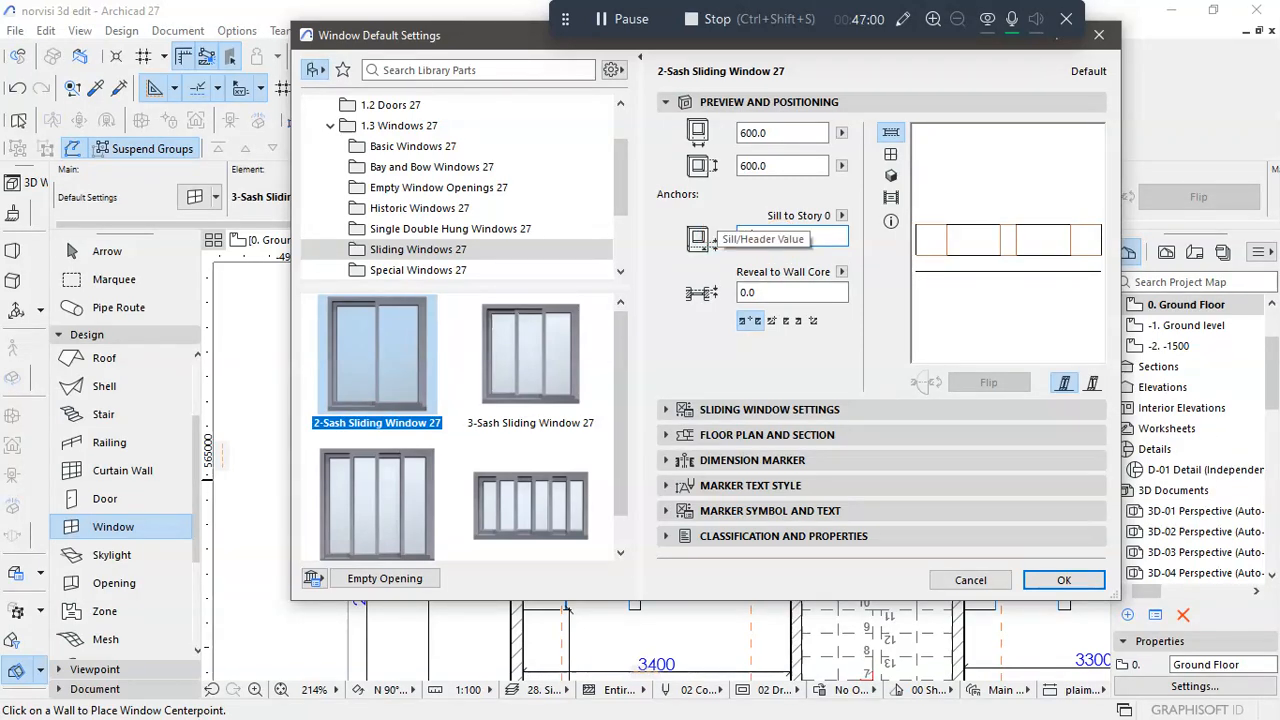
type("1500.0")
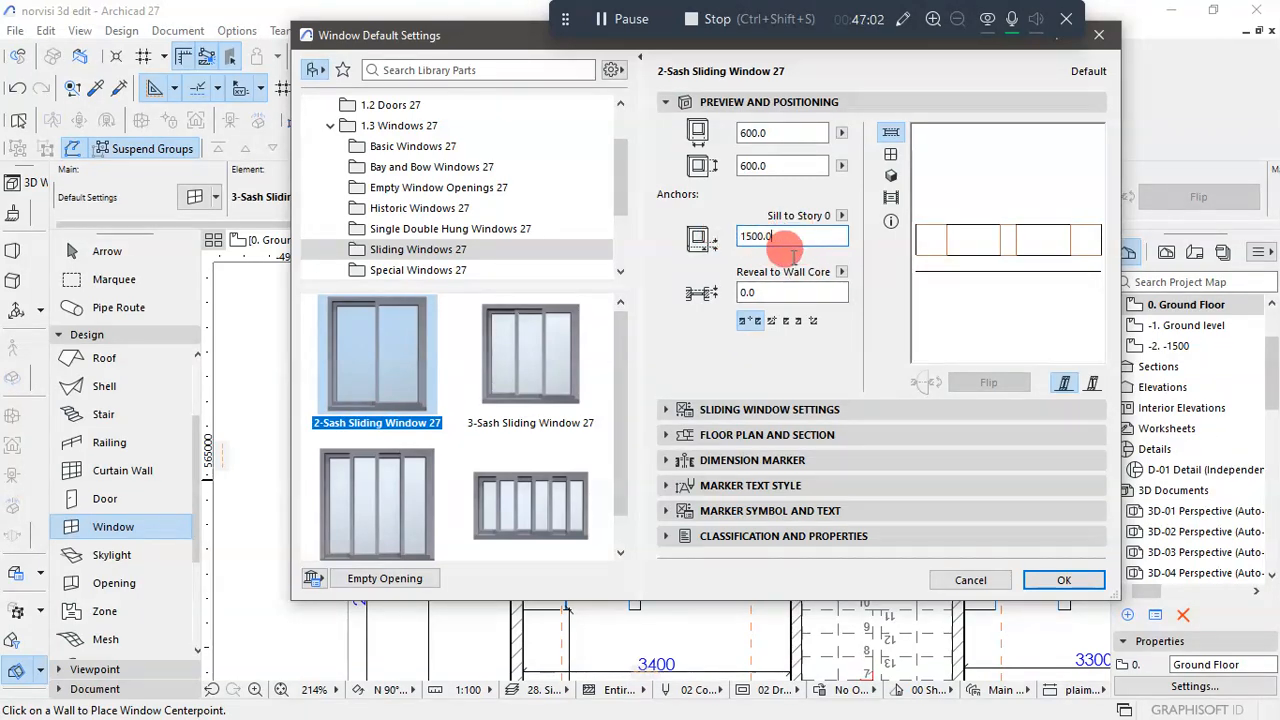
left_click(1016, 527)
left_click(1058, 580)
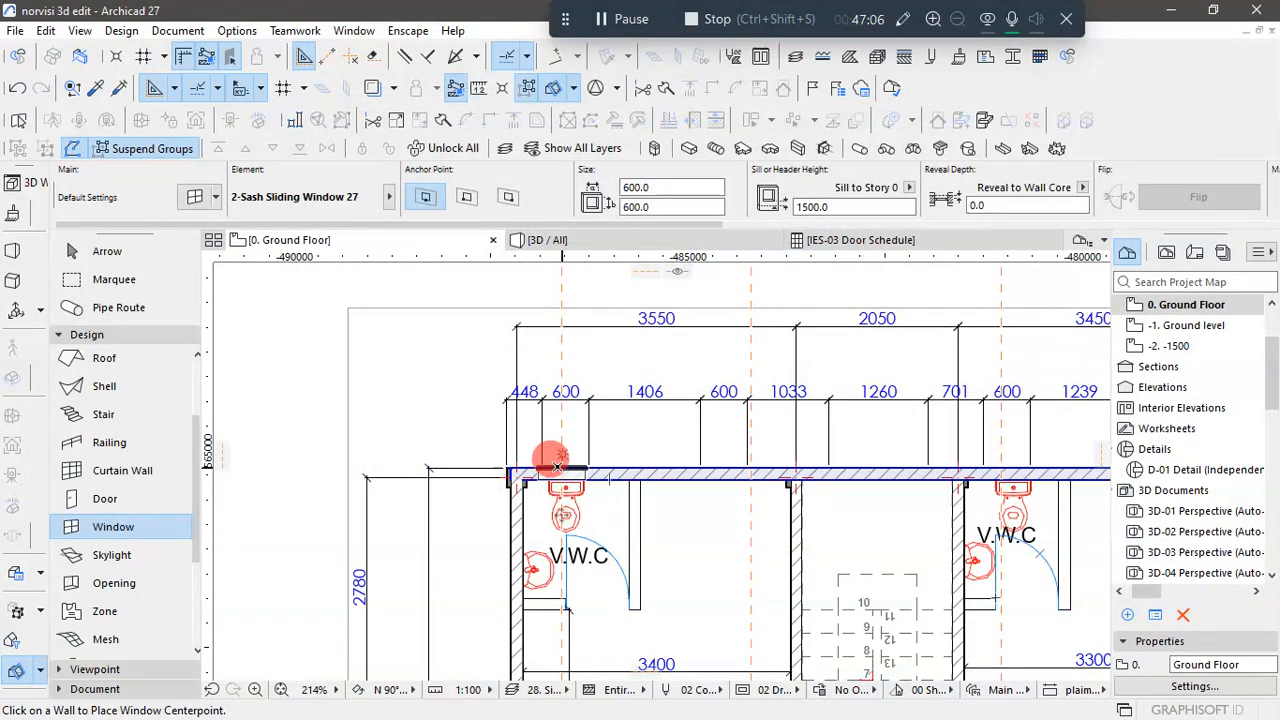
- Place the two-sash window in the rear wall behind the leftmost W.C. and leave the Window tool
scroll(563, 465, "up", 3)
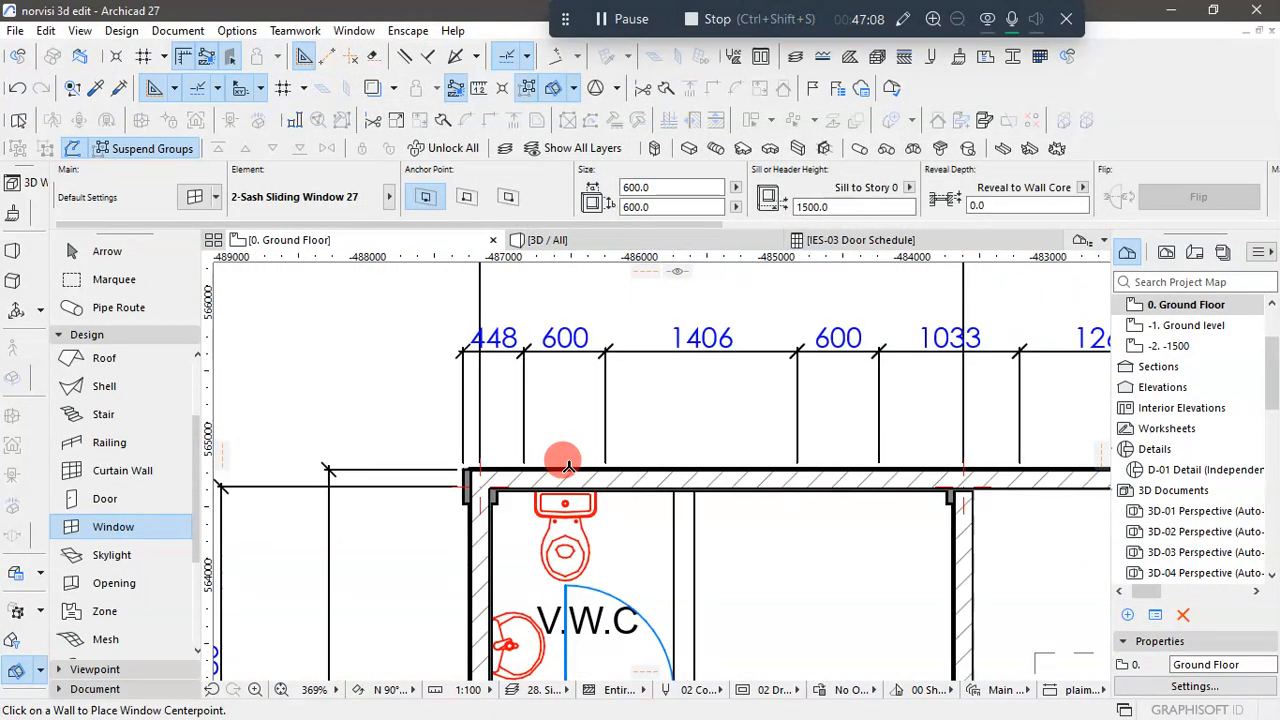
scroll(560, 456, "up", 1)
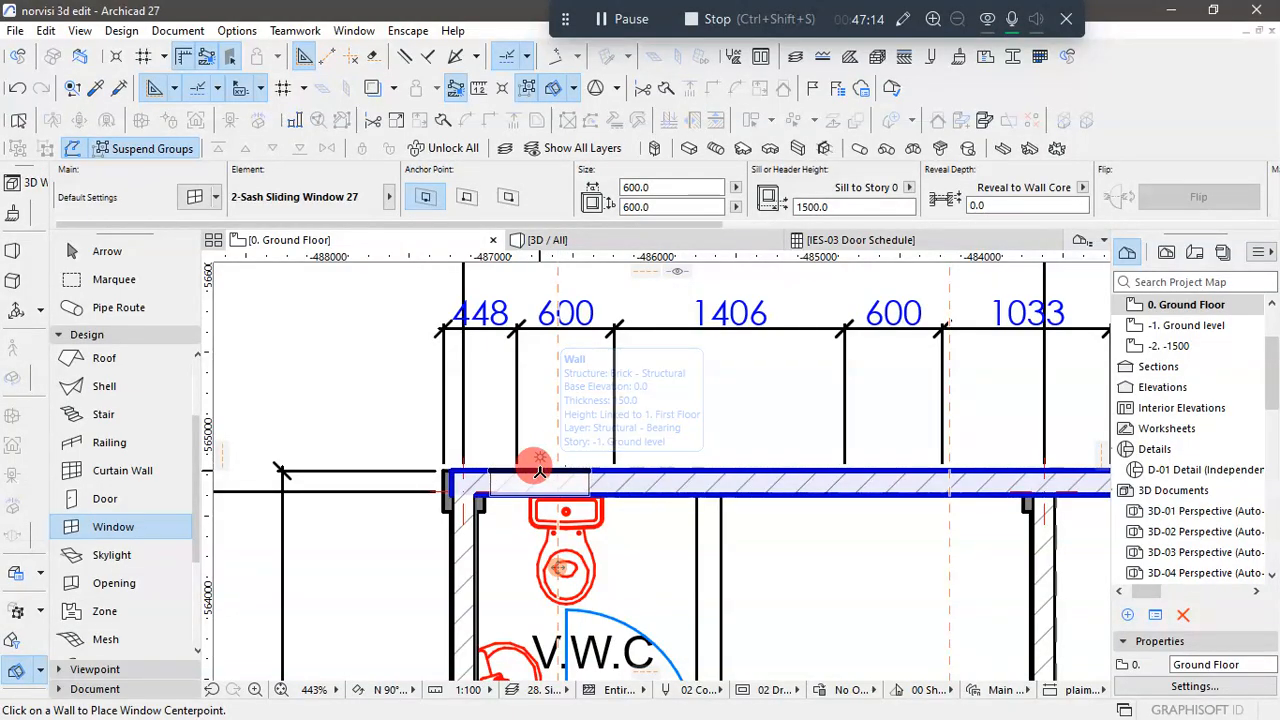
left_click(537, 470)
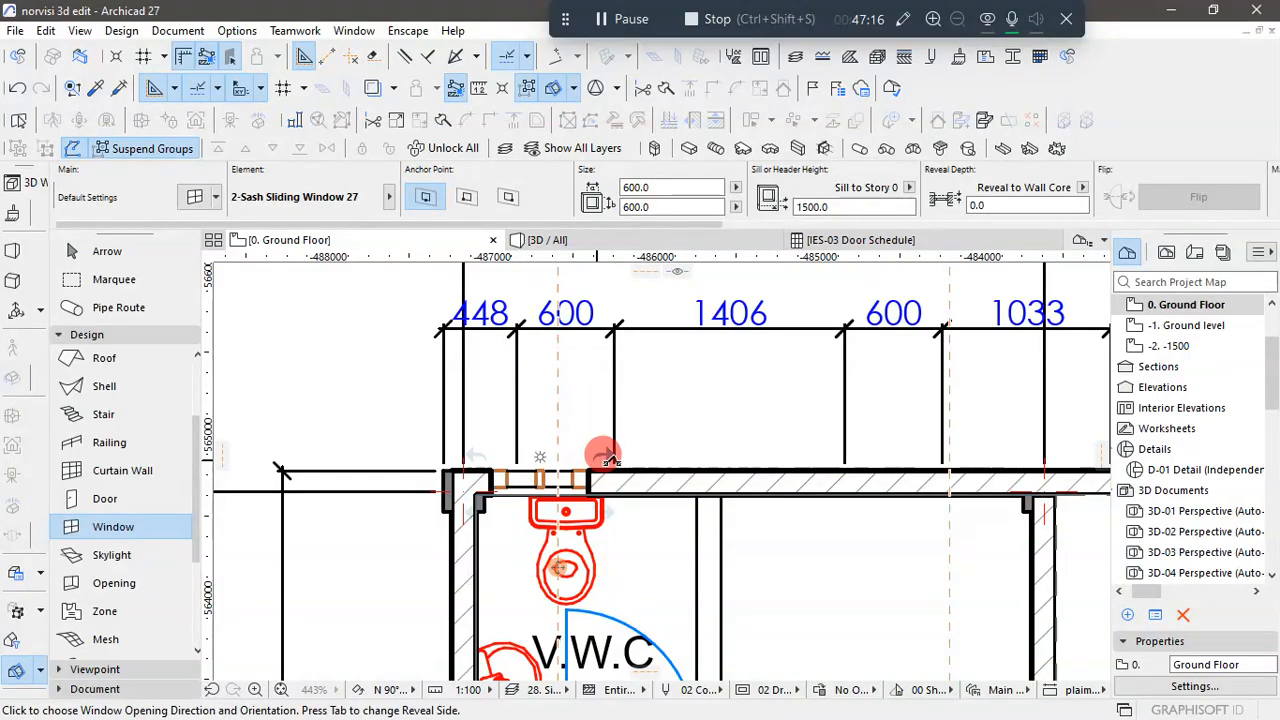
left_click(612, 508)
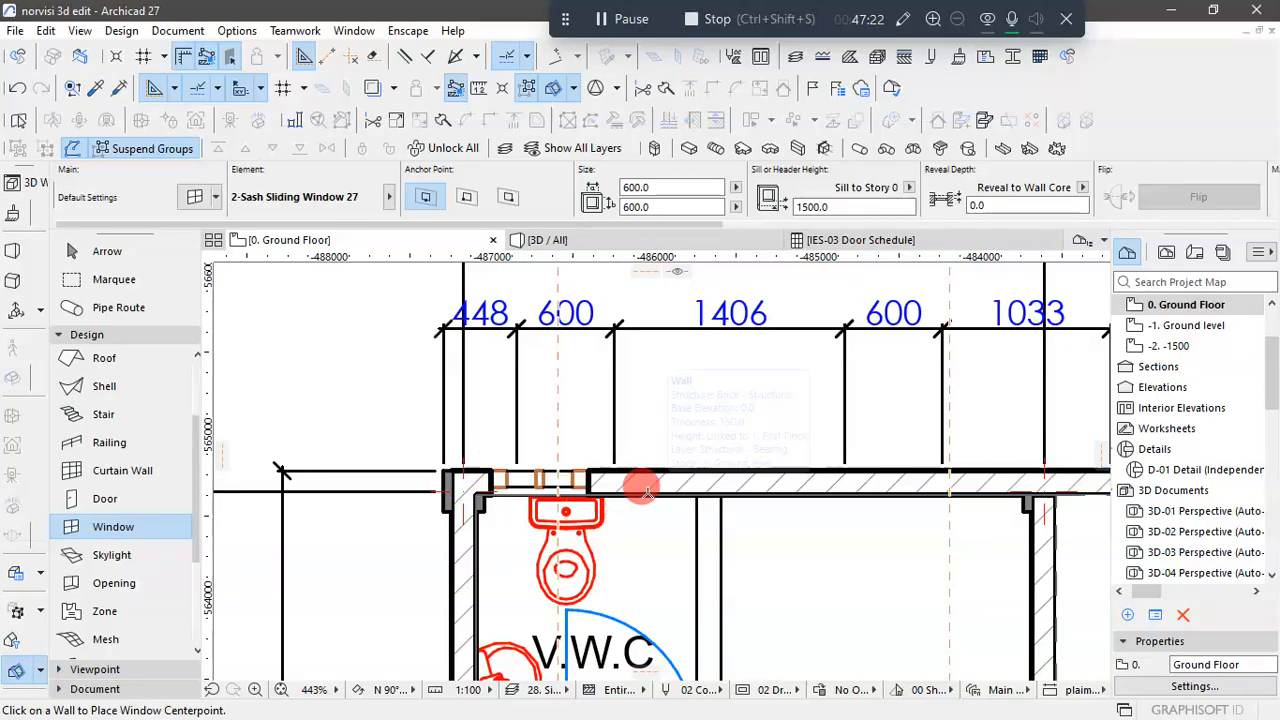
scroll(640, 485, "down", 2)
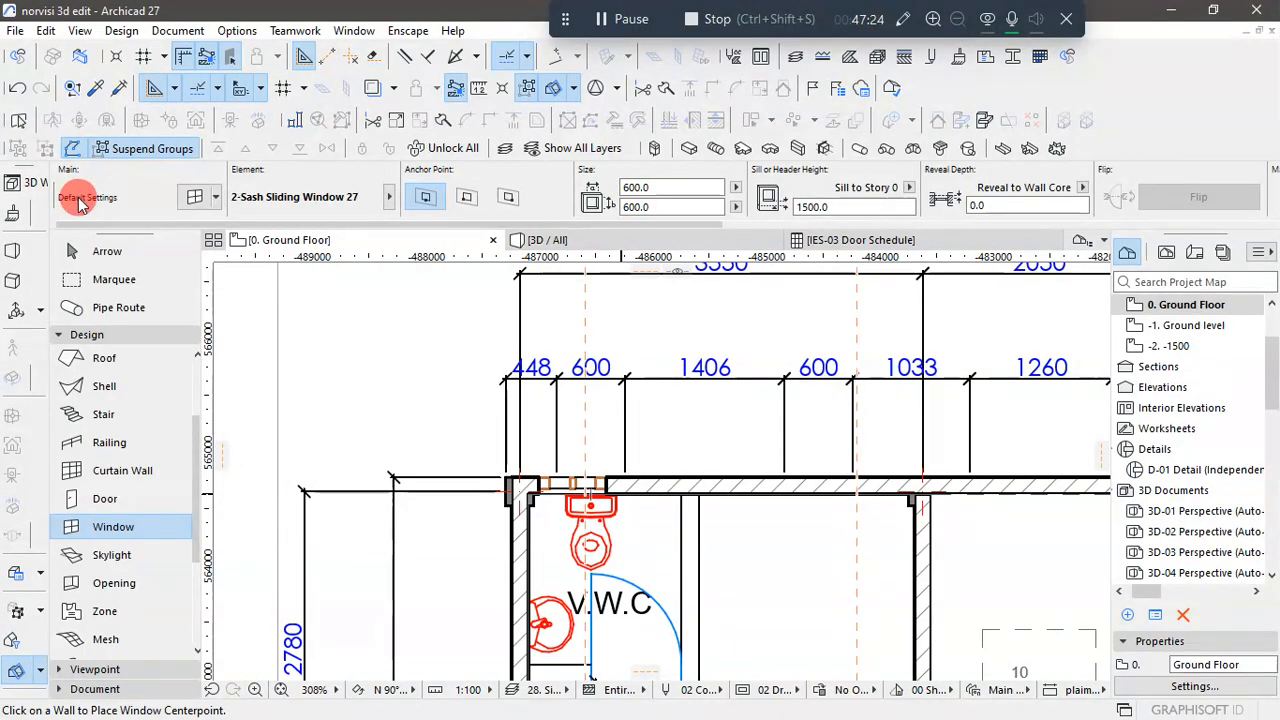
left_click(100, 251)
- Inspect the placed window's height and two-panel look on the rear wall in the 3D view
left_click(680, 250)
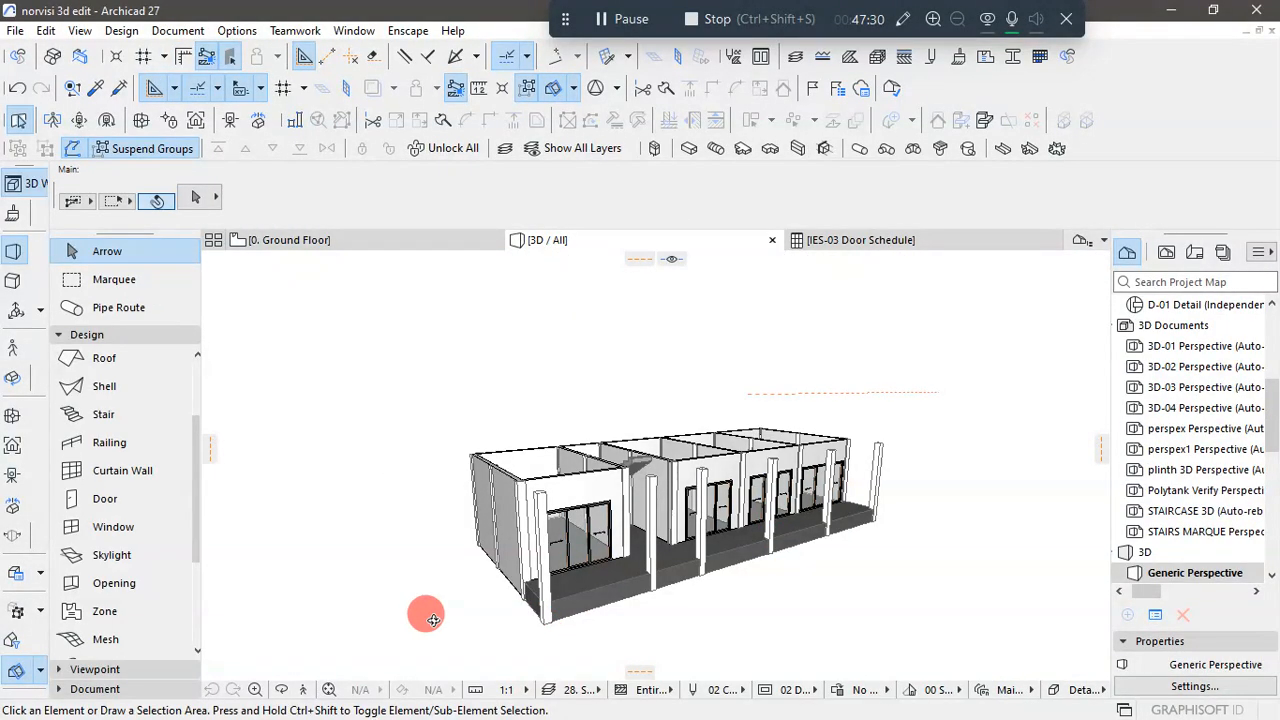
middle_click_drag(423, 614, 863, 577, "shift")
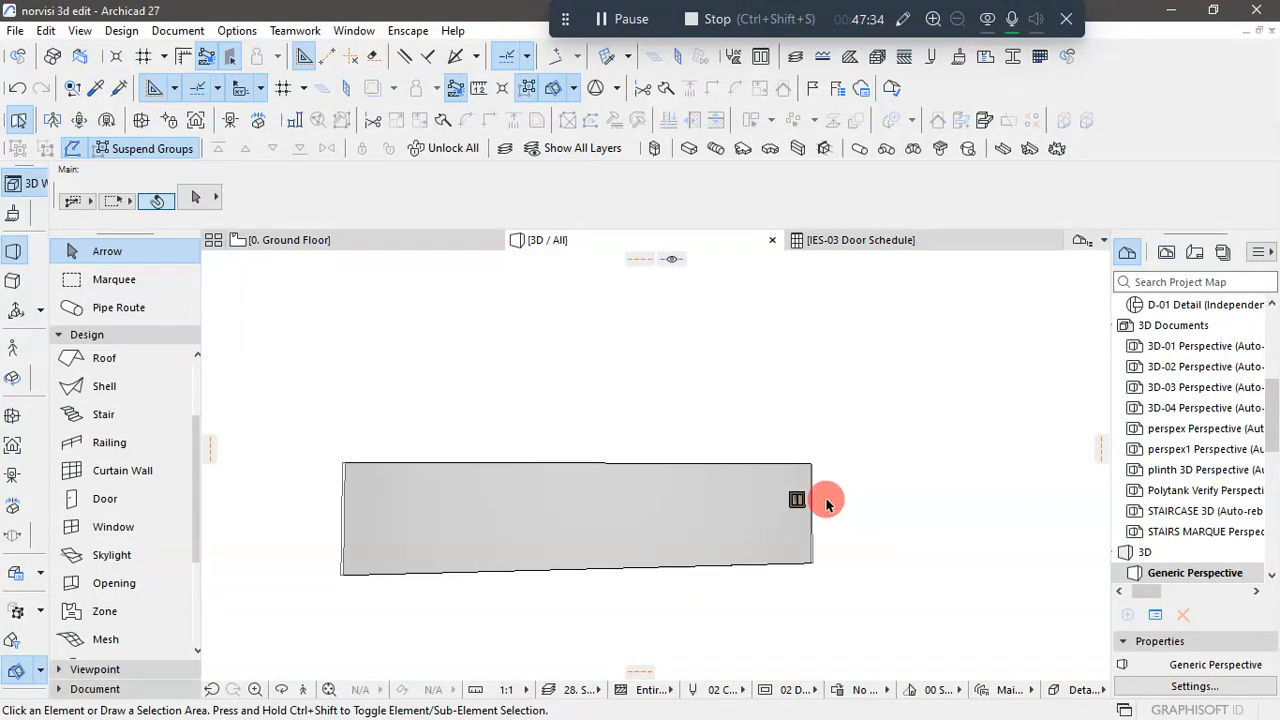
scroll(829, 503, "up", 10)
scroll(759, 510, "up", 4)
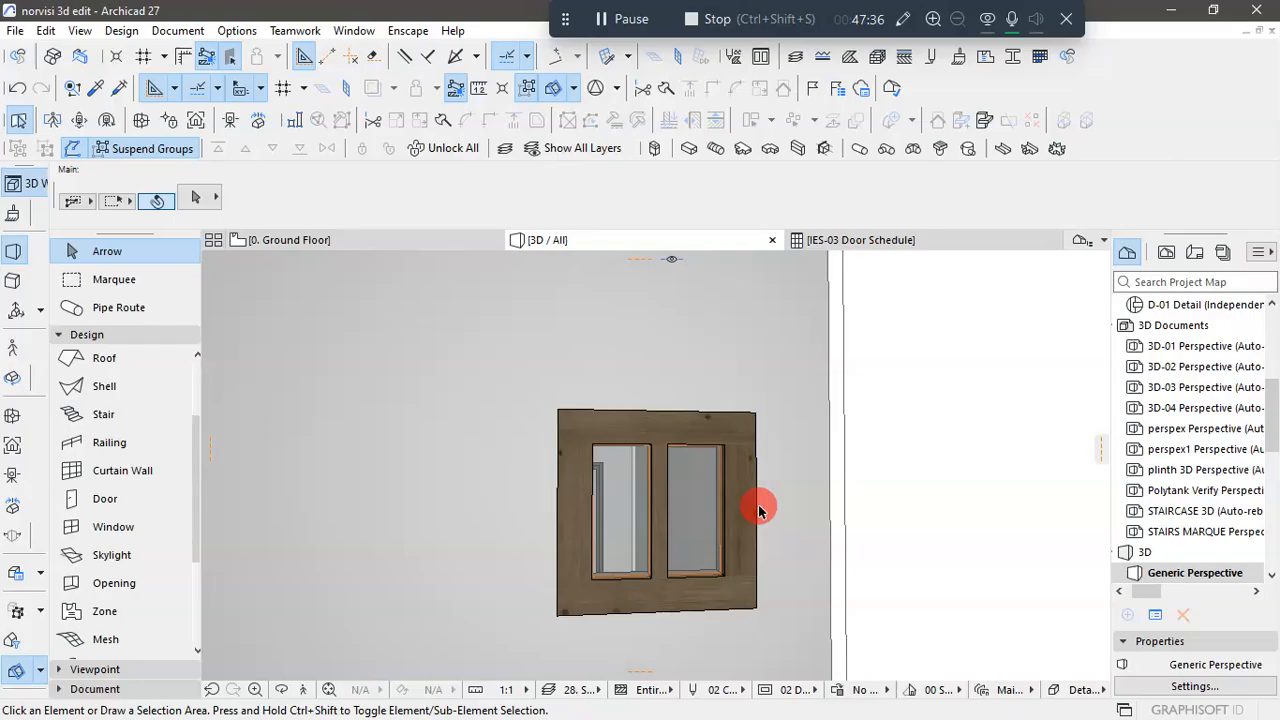
scroll(720, 484, "down", 12)
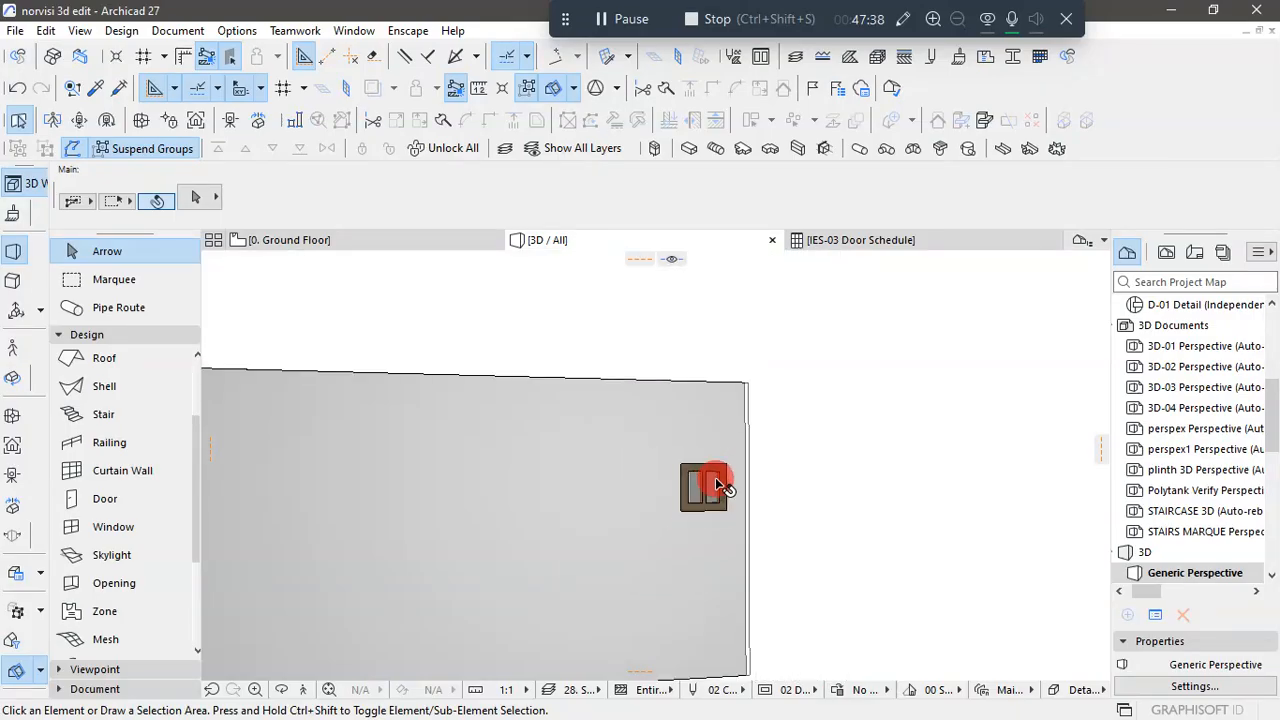
scroll(715, 482, "down", 1)
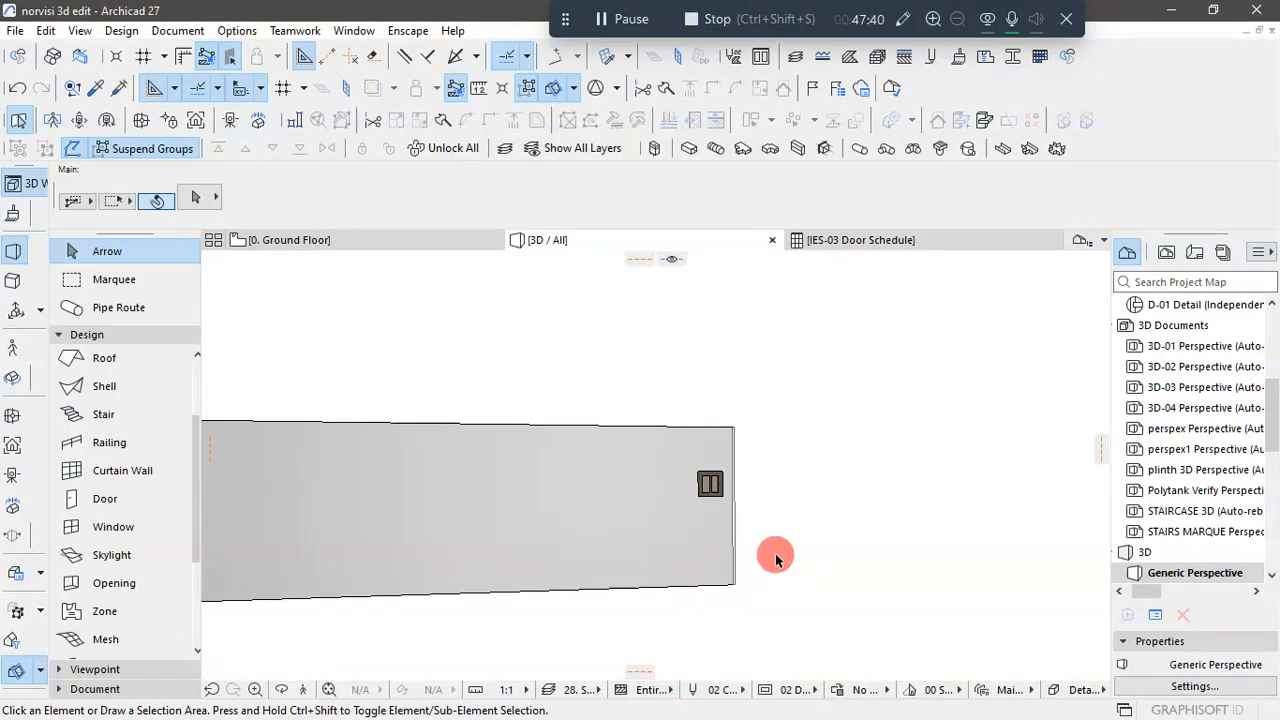
scroll(776, 512, "up", 1)
middle_click_drag(739, 486, 733, 561, "shift")
- On the ground floor plan, move the window along the rear wall so its left edge aligns with the mark between the 448 and 600 dimensions
left_click(337, 238)
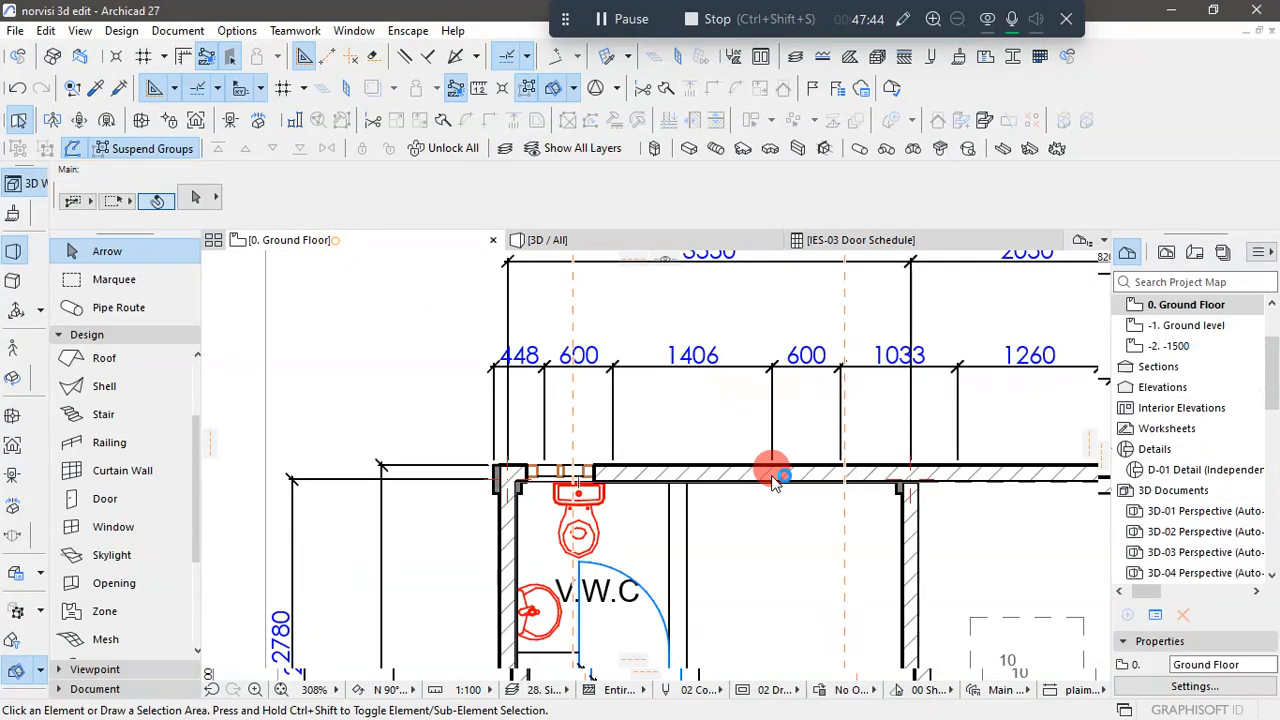
scroll(554, 366, "up", 1)
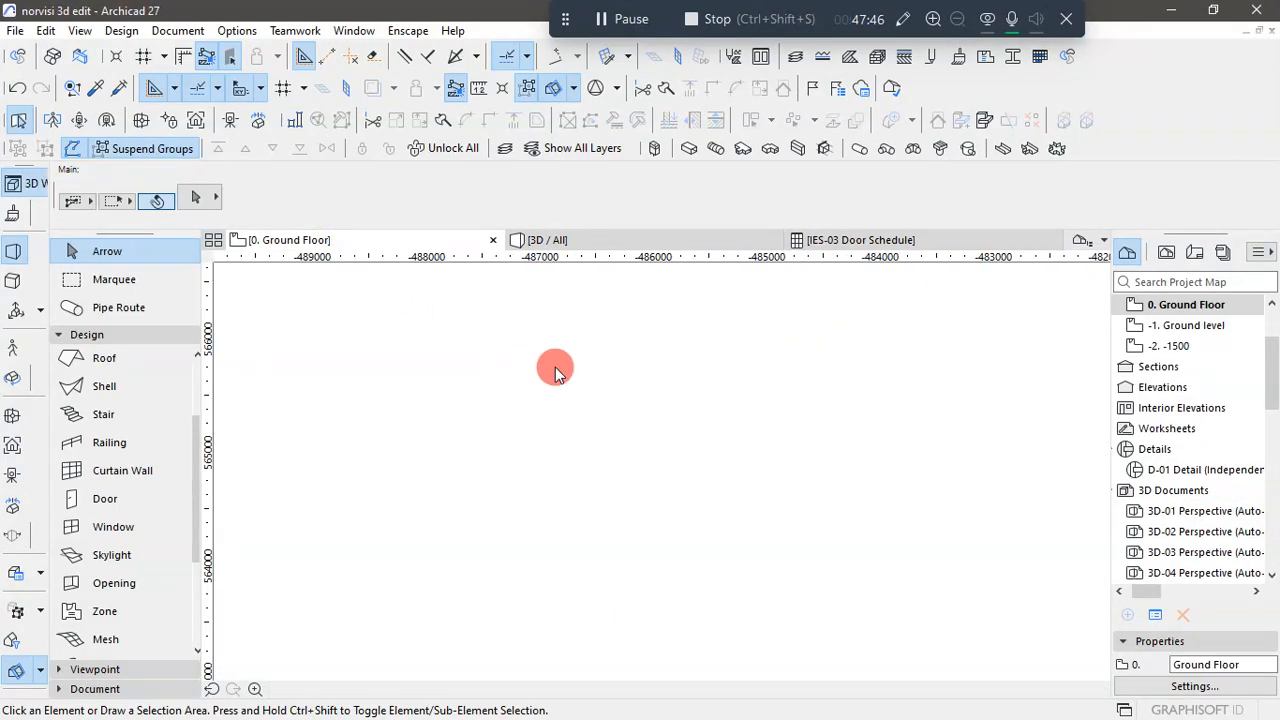
scroll(558, 402, "down", 2)
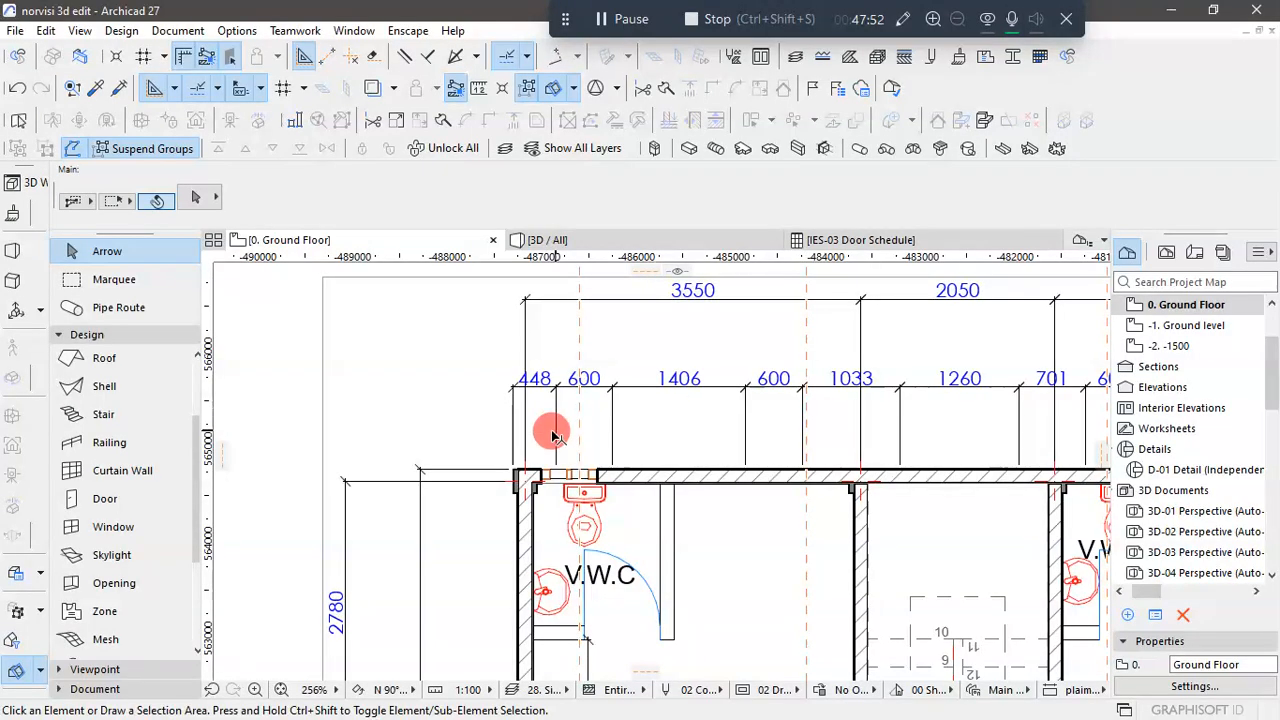
scroll(558, 415, "up", 2)
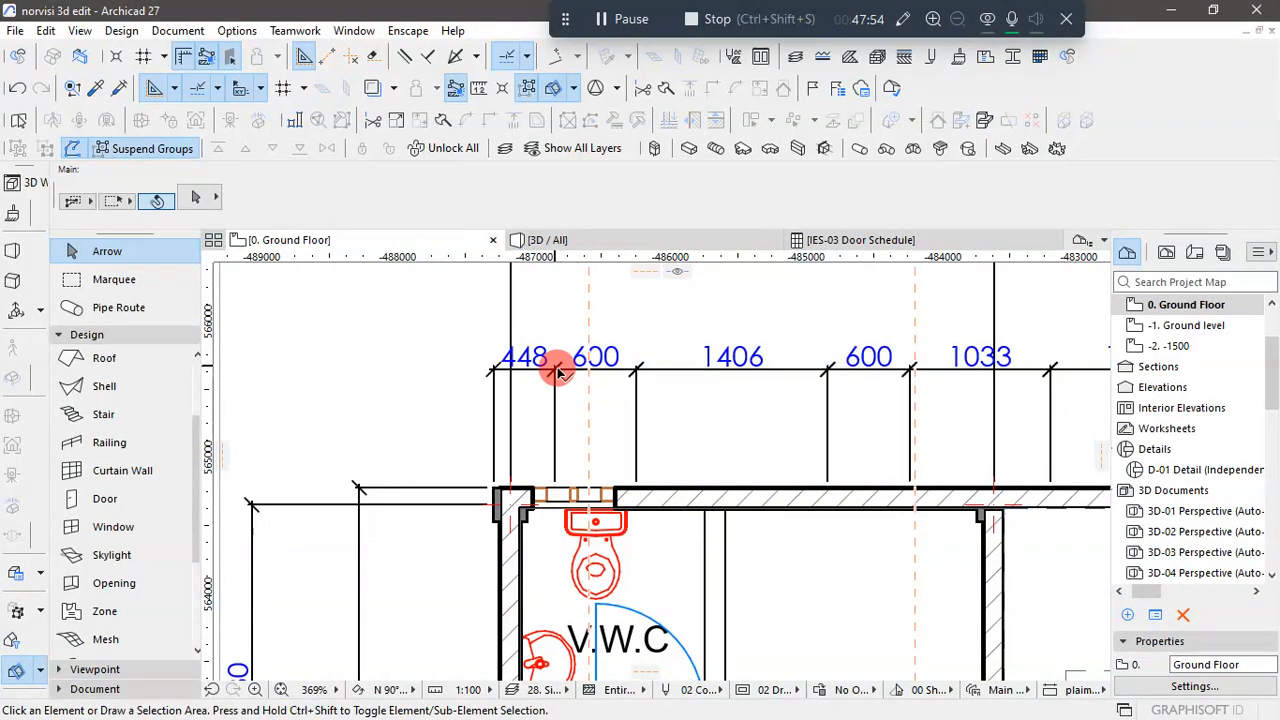
scroll(562, 475, "up", 3)
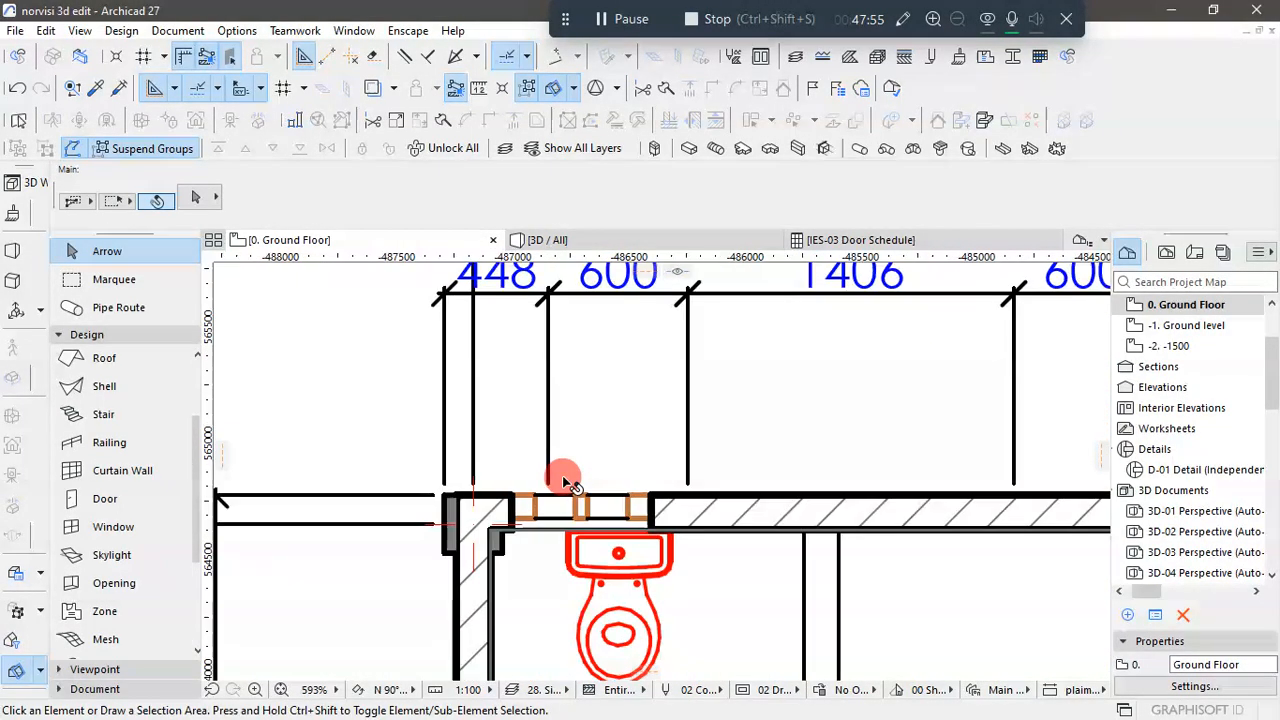
left_click(517, 505)
left_click(517, 504)
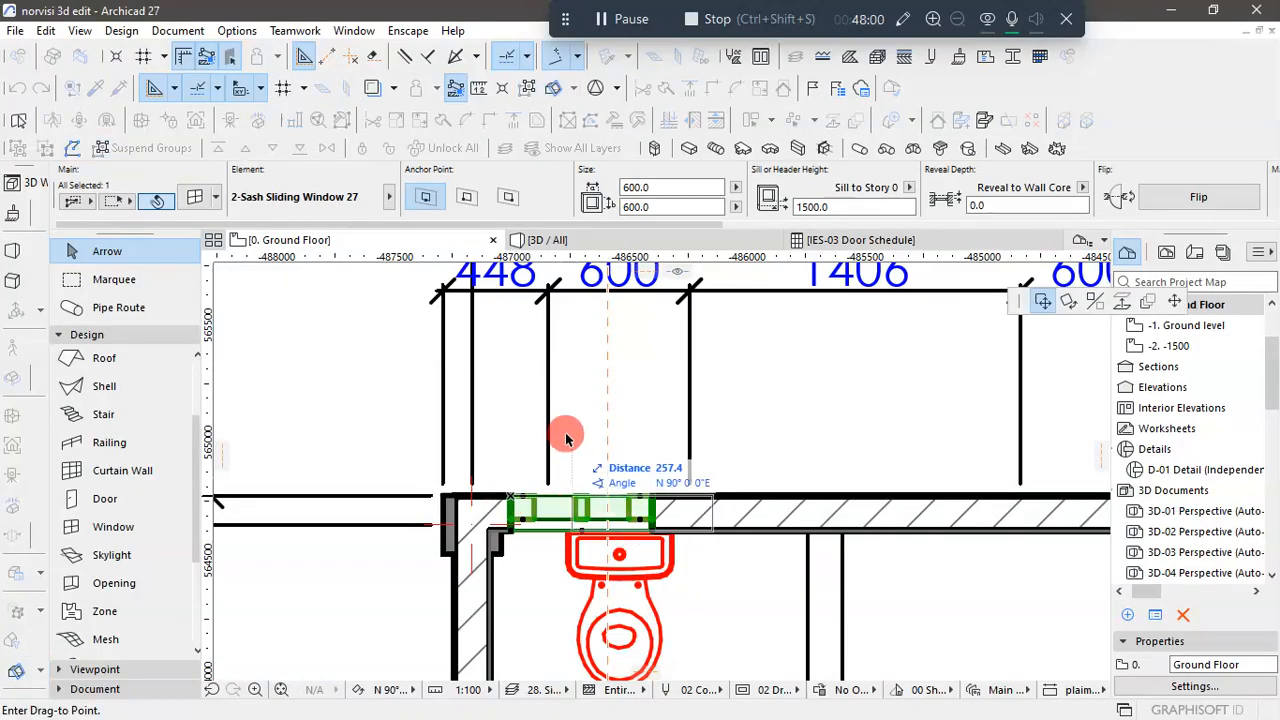
left_click(548, 293)
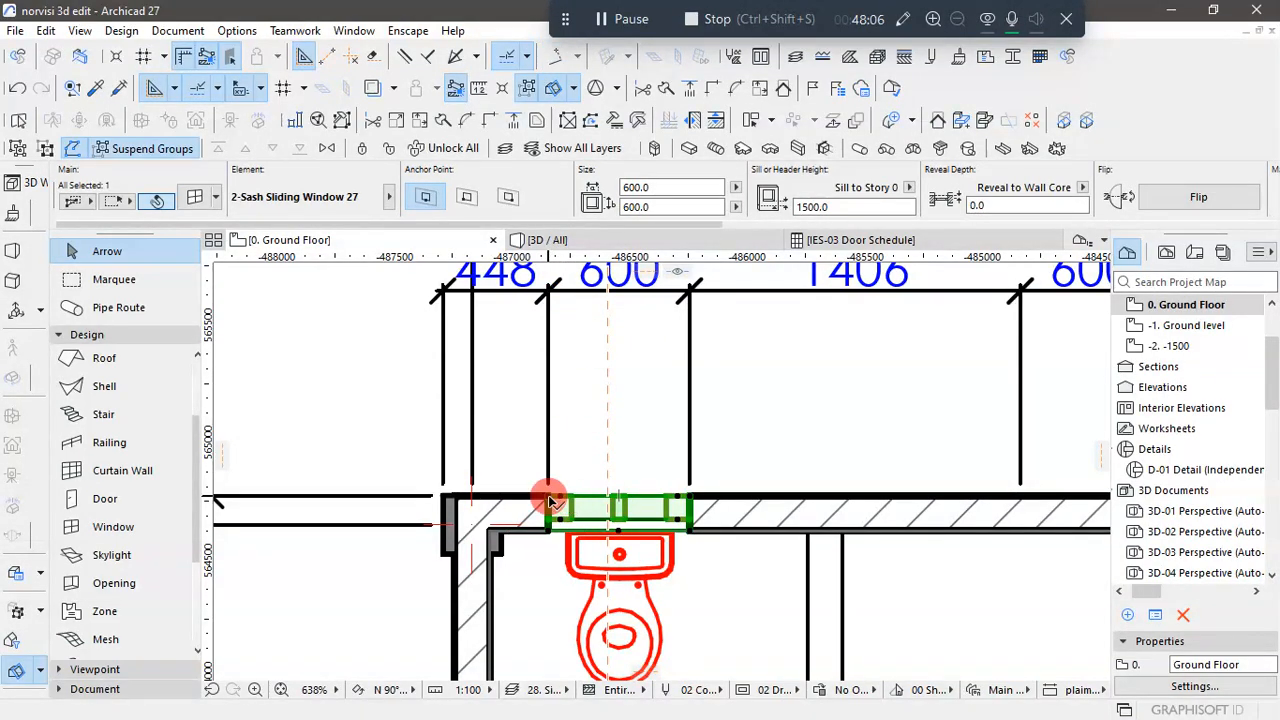
- Start dragging multiple window copies from its left corner, placing copies at the marks between dimensions 1406 and 600 and between 701 and 600
mouse_move(548, 495)
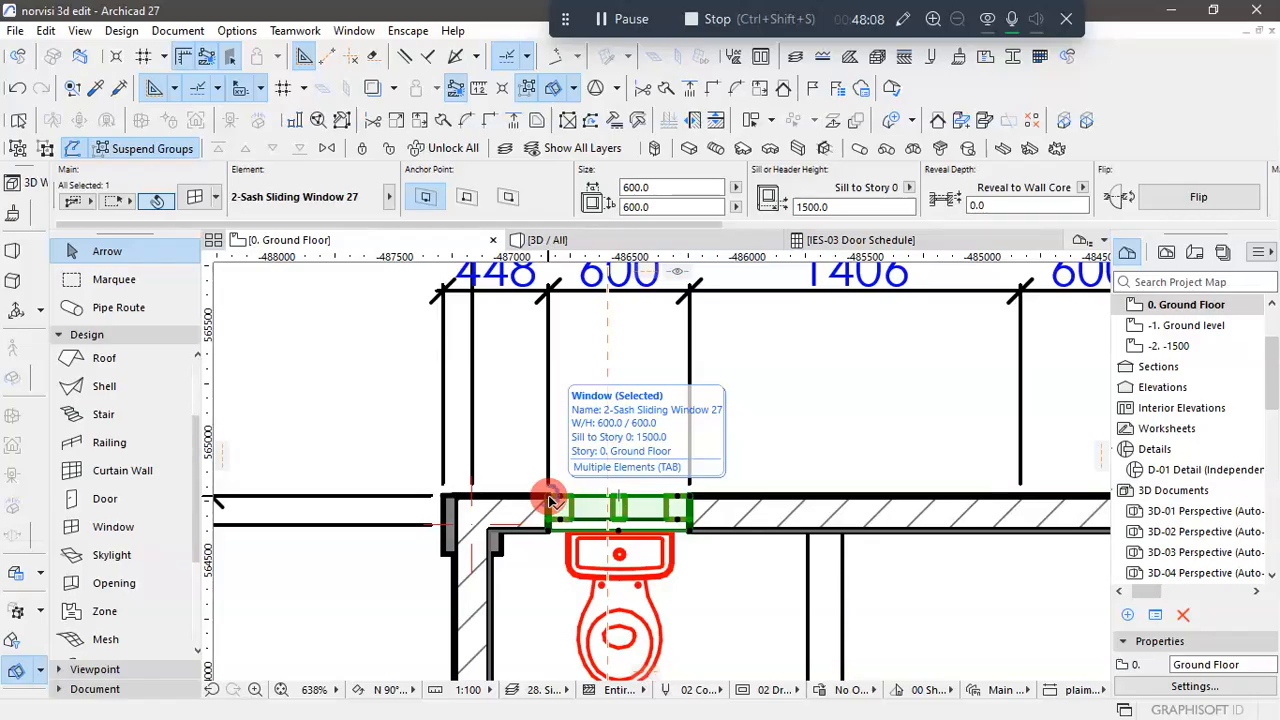
left_click(548, 495)
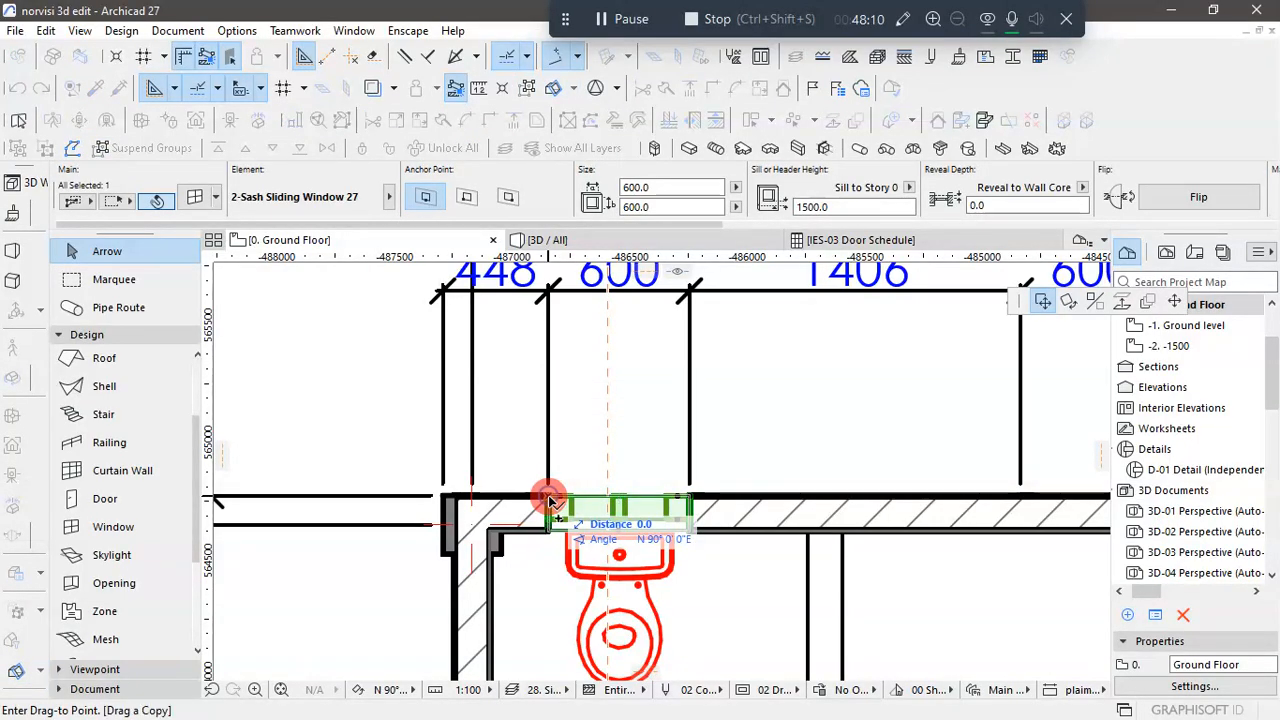
key("ctrl")
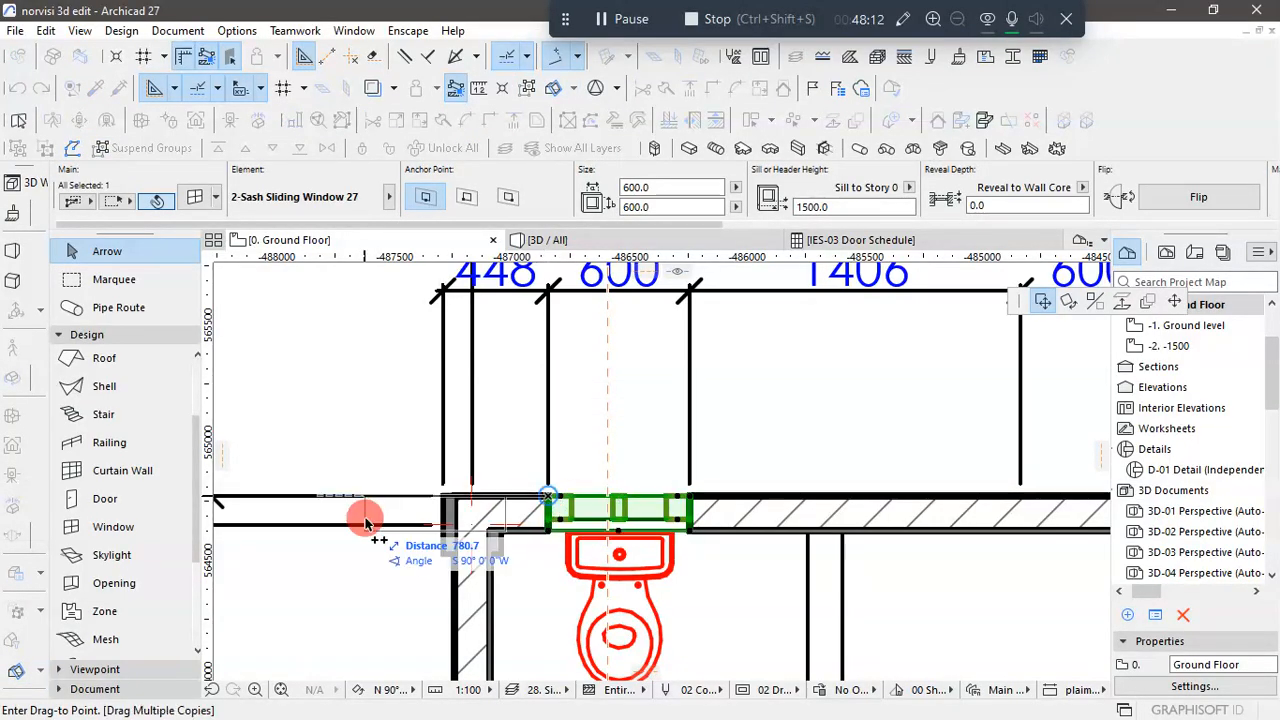
scroll(443, 514, "down", 3)
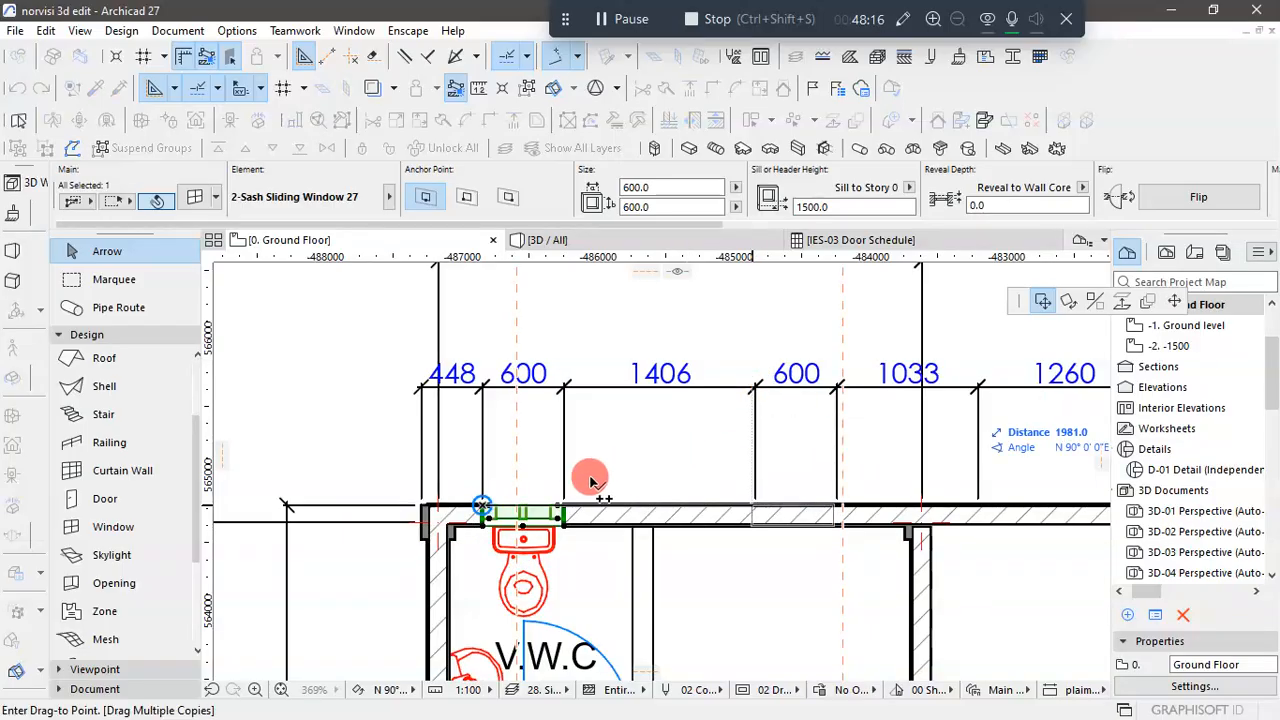
scroll(563, 490, "down", 3)
scroll(877, 466, "up", 4)
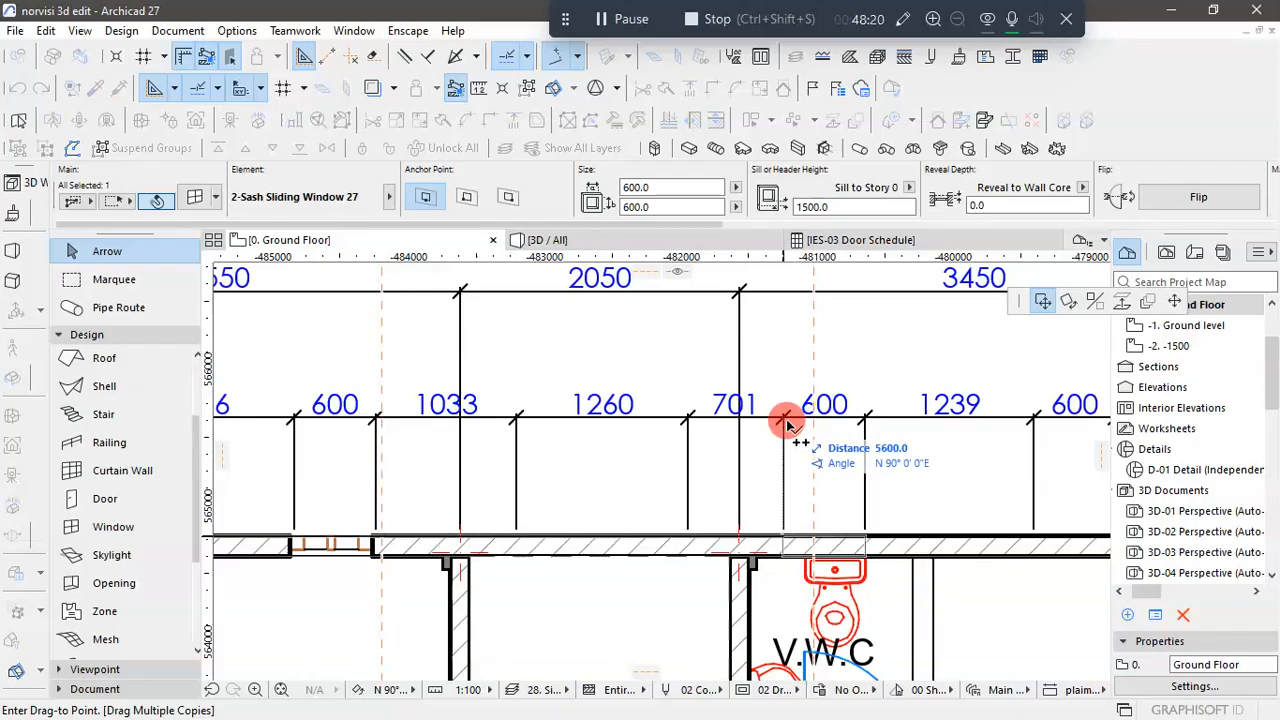
scroll(524, 505, "down", 3)
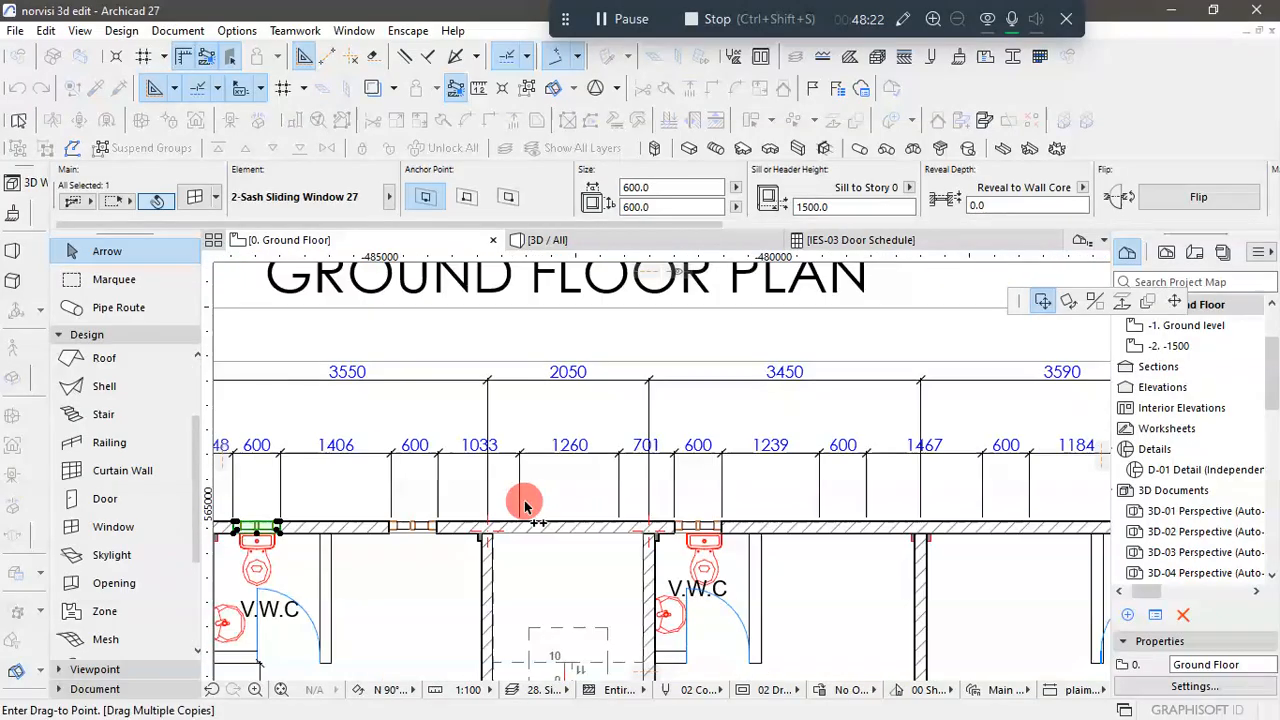
- Place window copies in the rear wall at the marks between the 1239 and 600 dimensions and between the 1467 and 600 dimensions
scroll(813, 453, "up", 3)
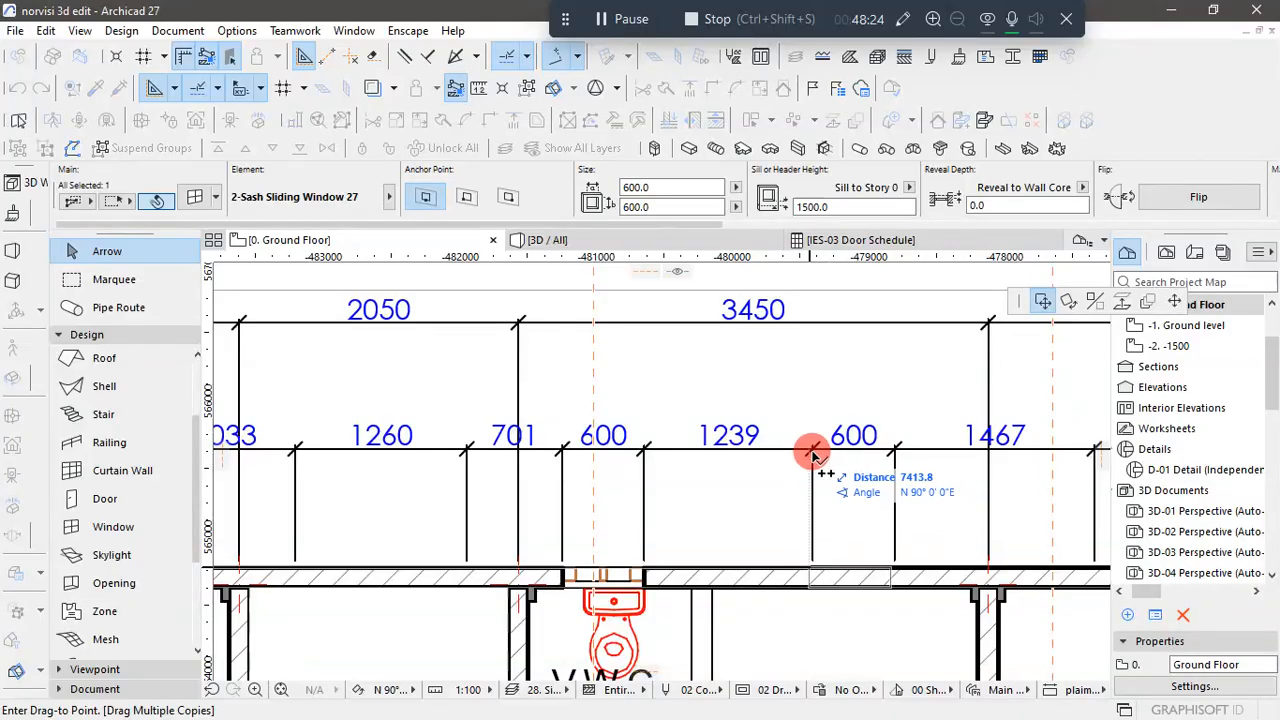
scroll(813, 453, "up", 4)
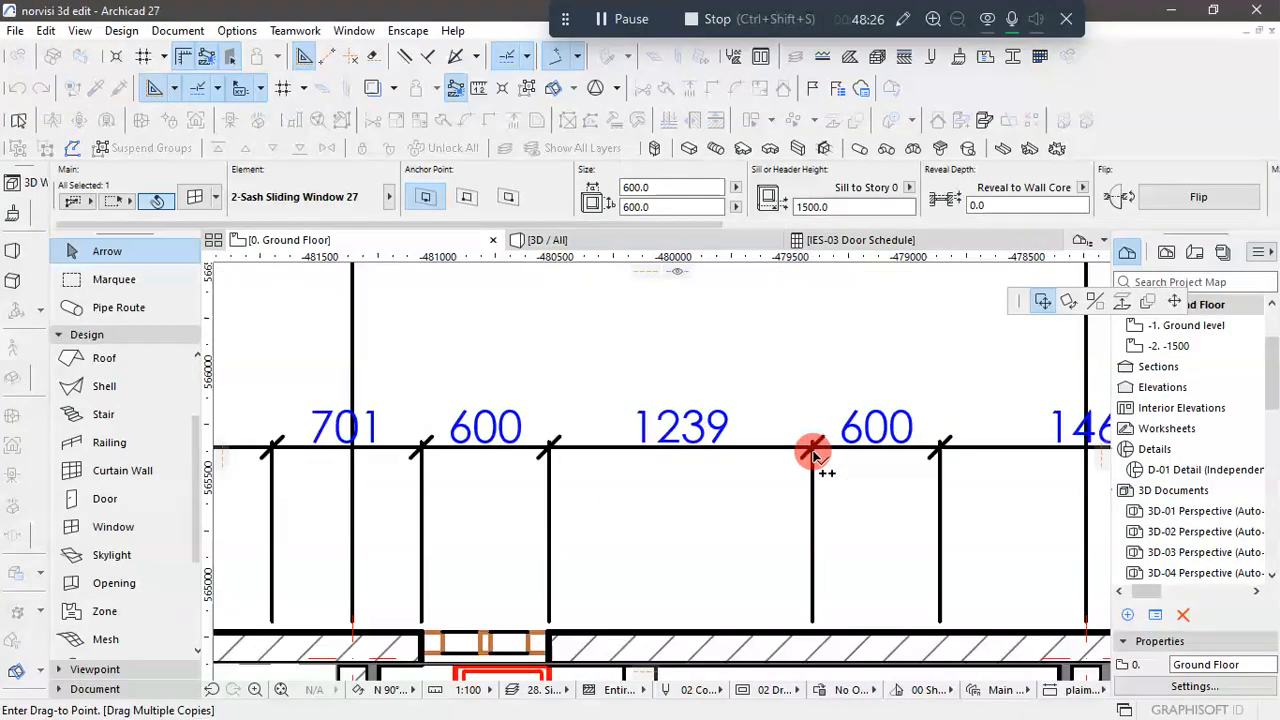
scroll(818, 452, "up", 3)
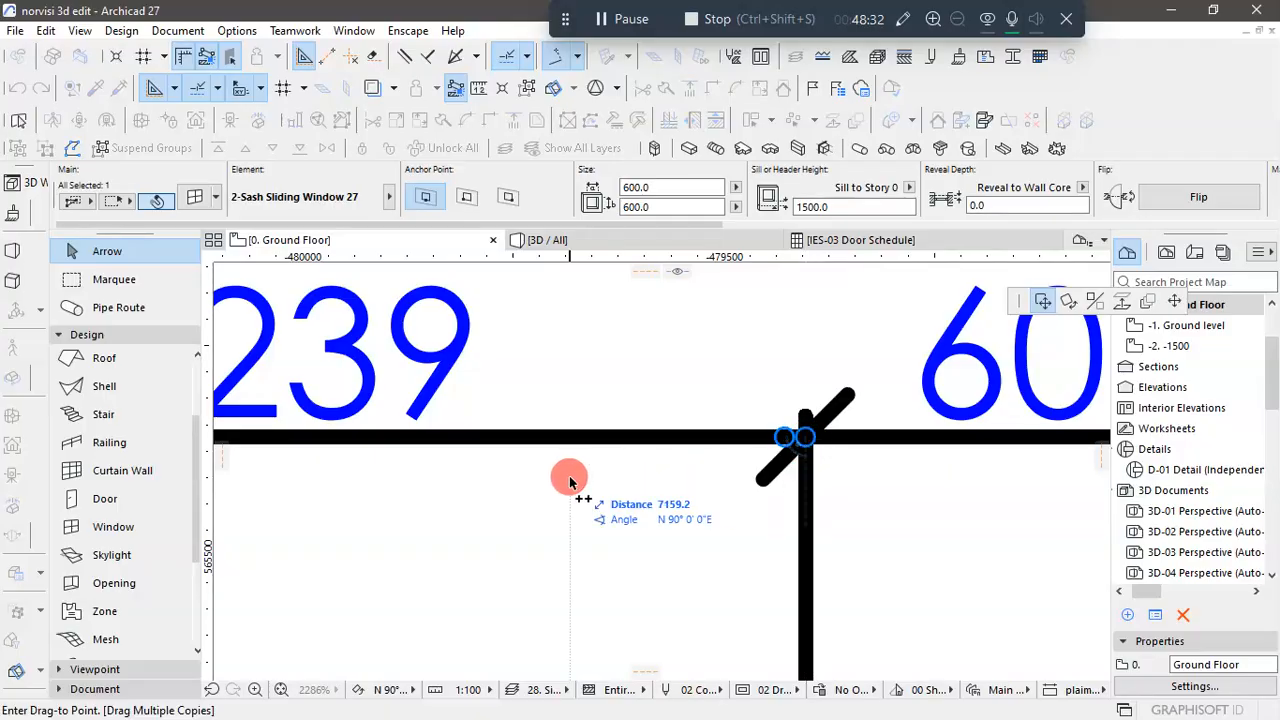
scroll(568, 481, "down", 3)
scroll(568, 481, "down", 4)
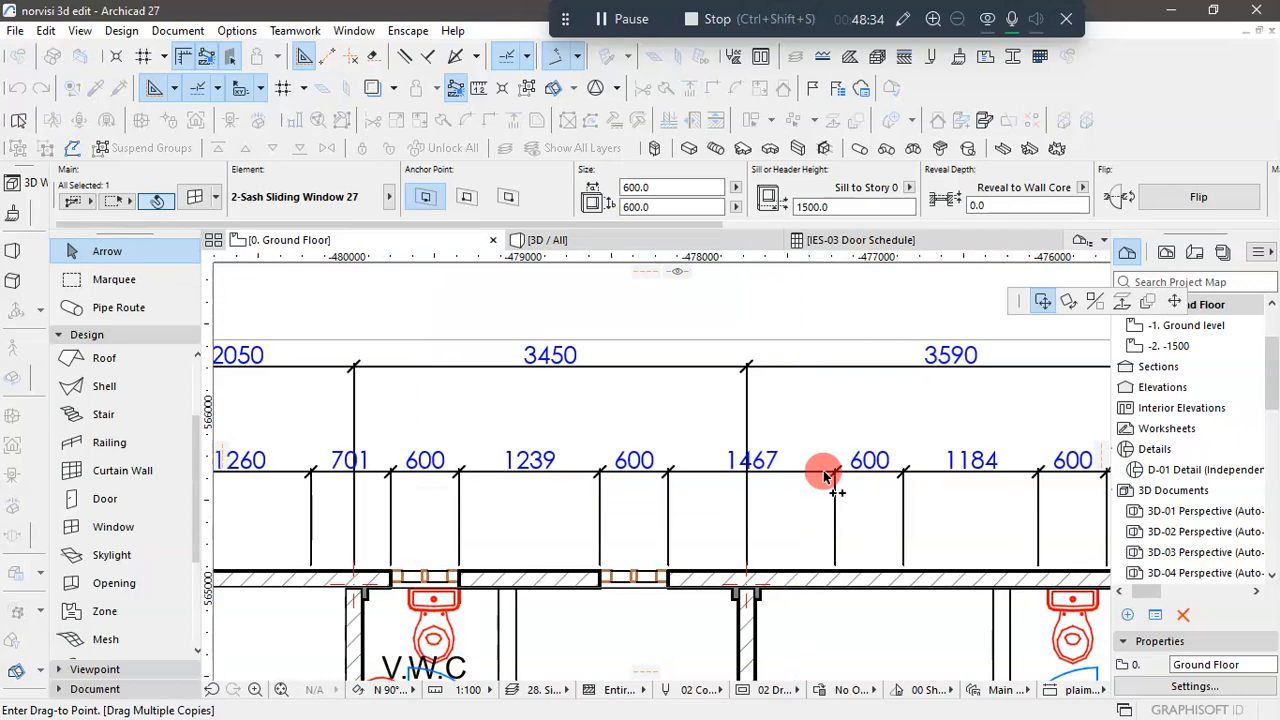
scroll(825, 481, "up", 5)
scroll(825, 481, "up", 2)
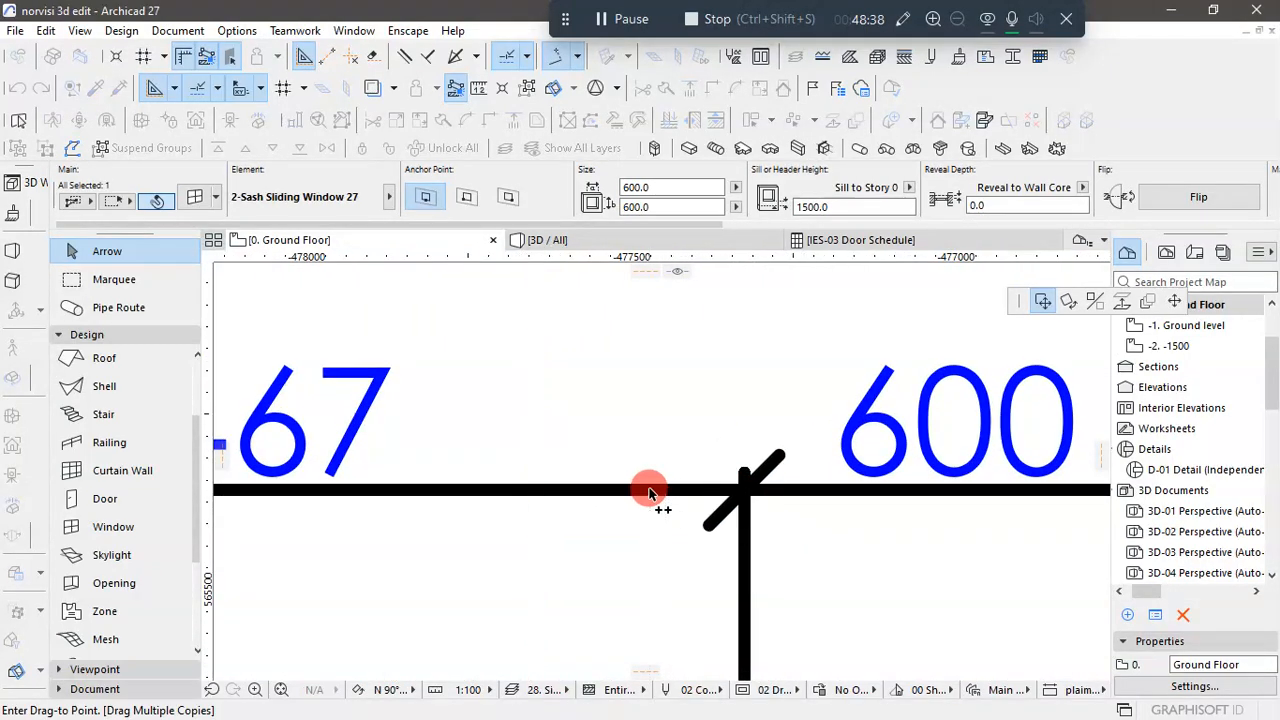
scroll(651, 495, "down", 8)
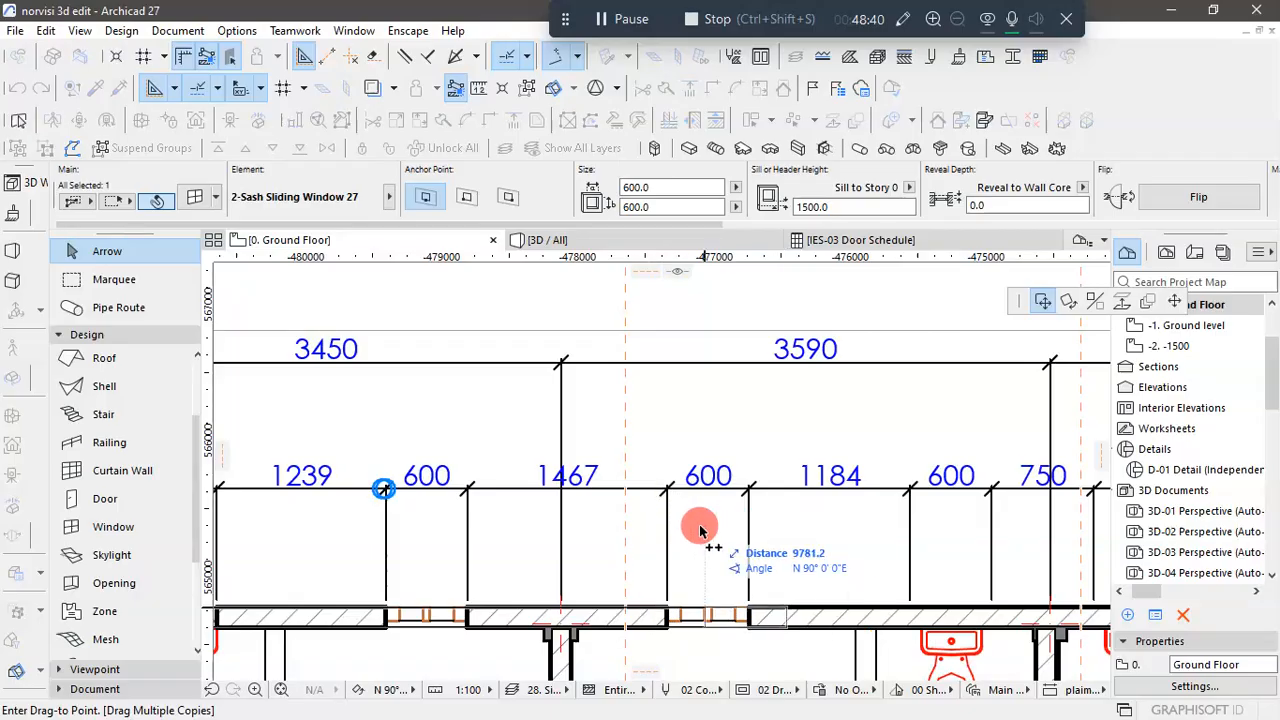
- Place window copies in the rear wall at the marks between the 1184 and 600 dimensions and between the 750 and 600 dimensions
scroll(777, 512, "down", 2)
scroll(810, 510, "up", 4)
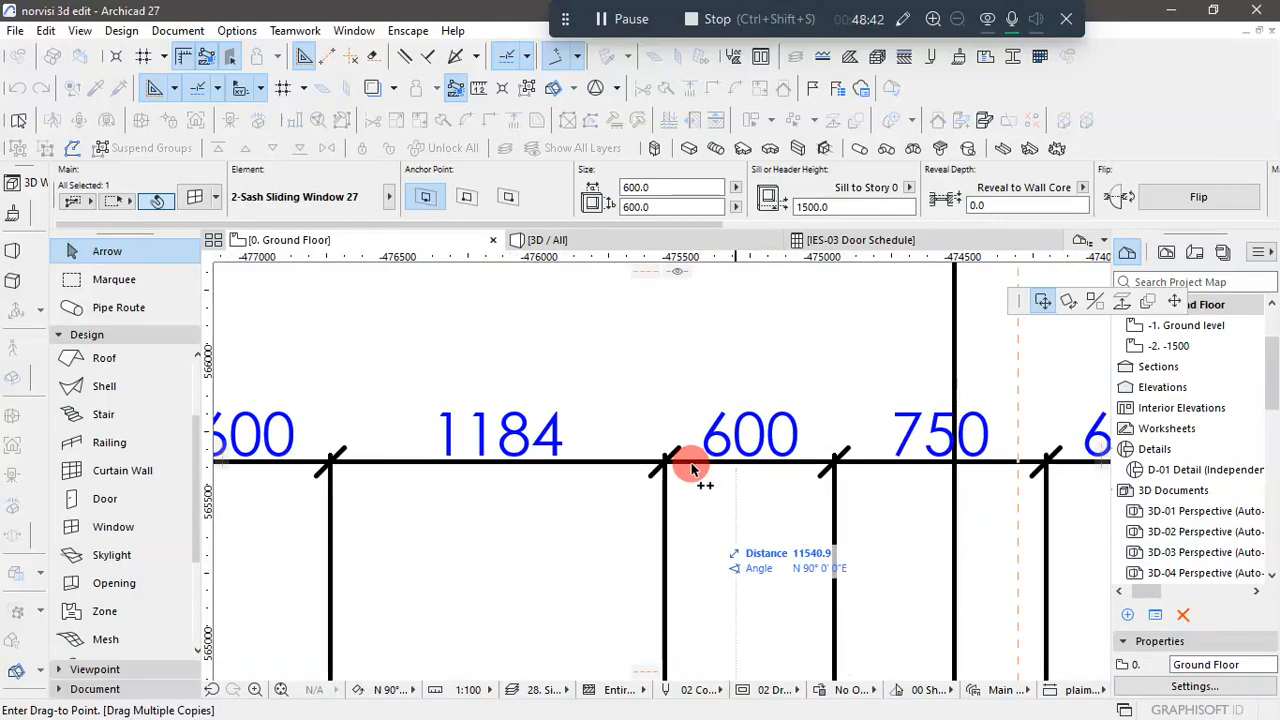
scroll(668, 462, "up", 3)
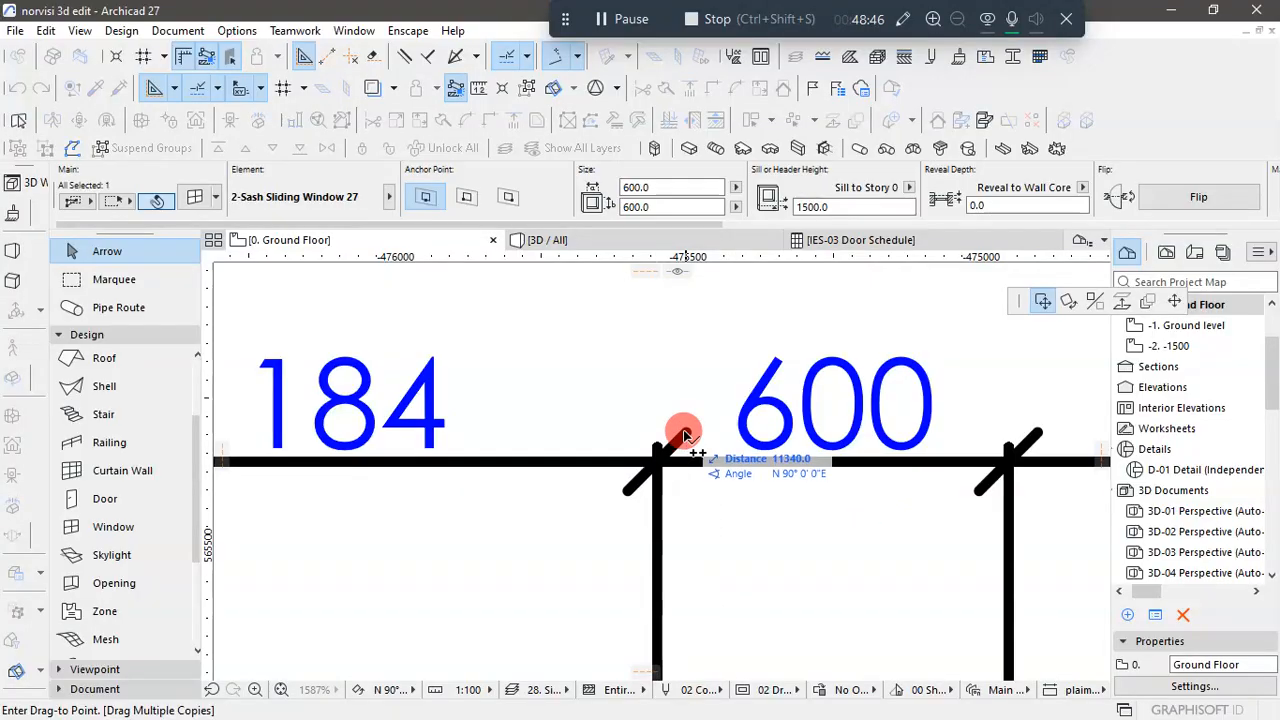
scroll(680, 434, "down", 4)
scroll(960, 477, "up", 5)
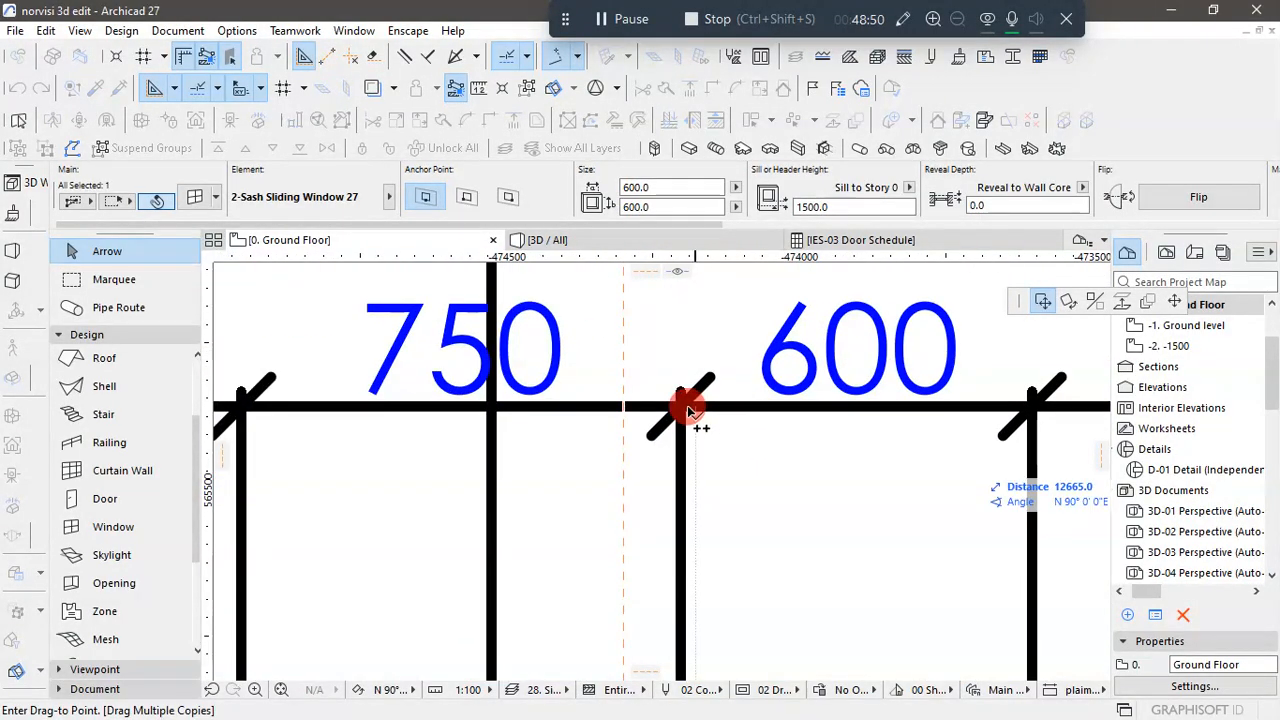
left_click(685, 410)
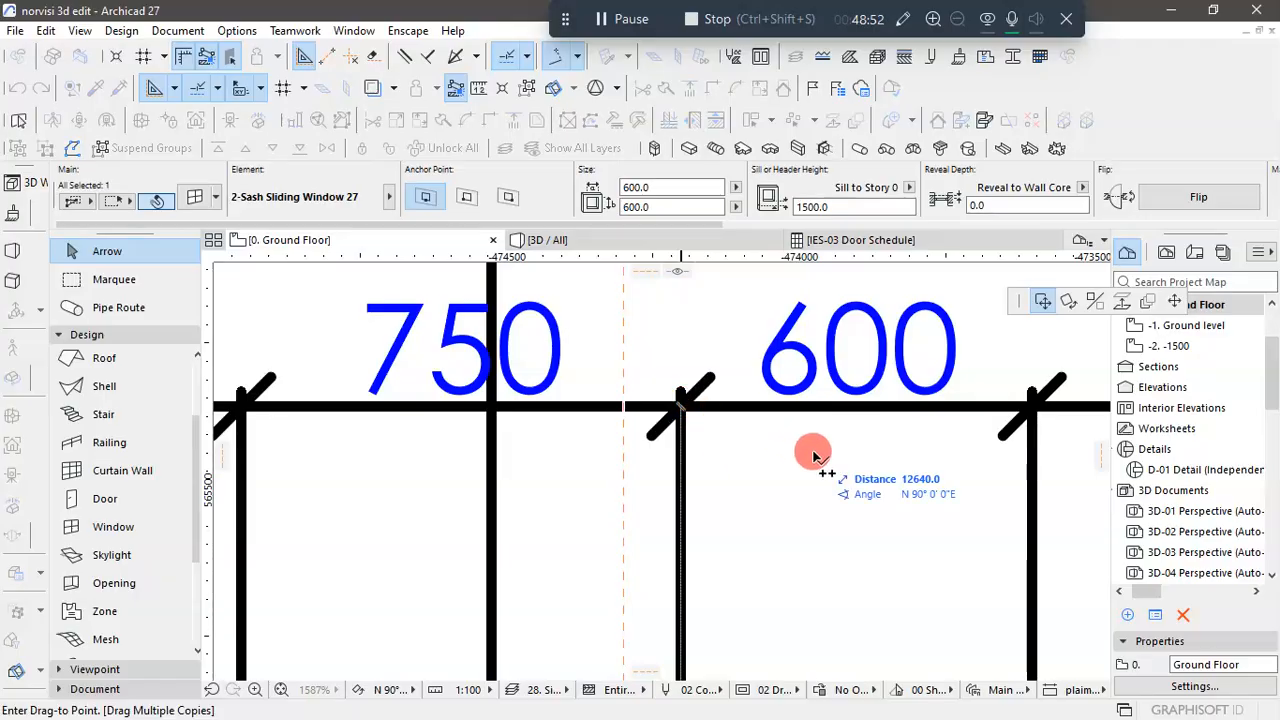
- Place the last window copy at the mark between the 1284 and 600 dimensions and end the multiple-copy operation
scroll(674, 446, "down", 5)
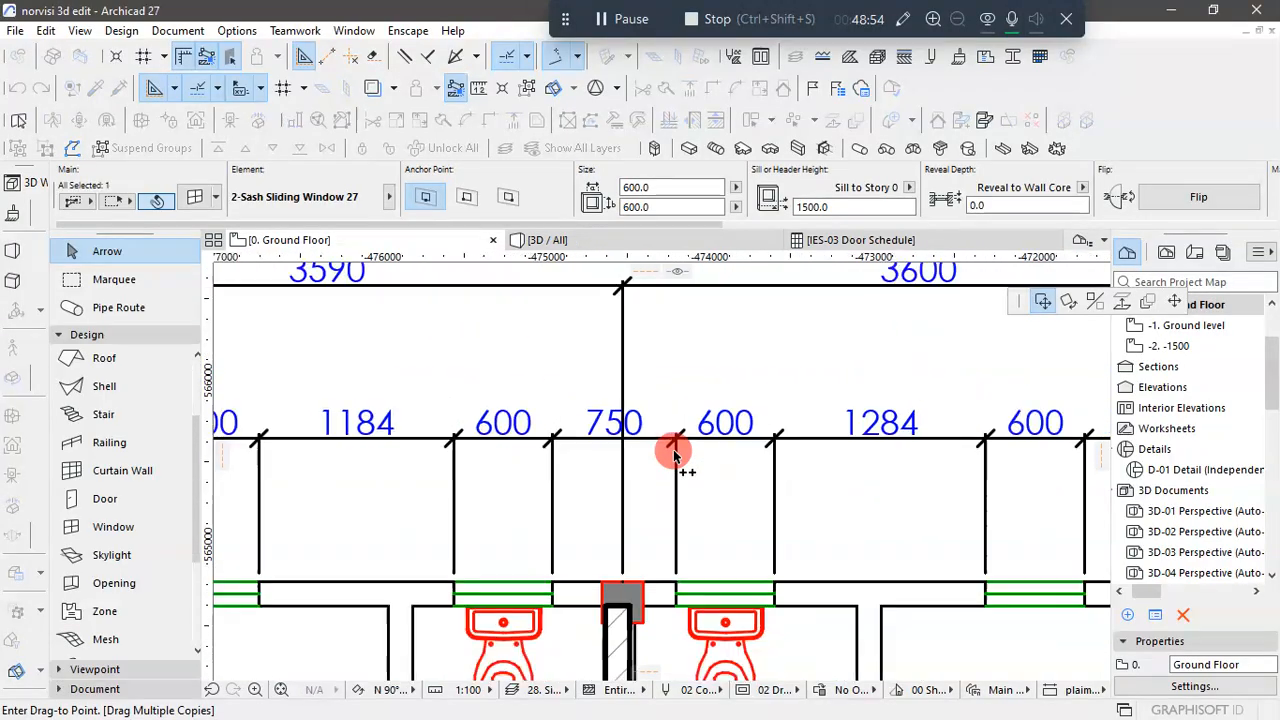
scroll(1000, 471, "up", 5)
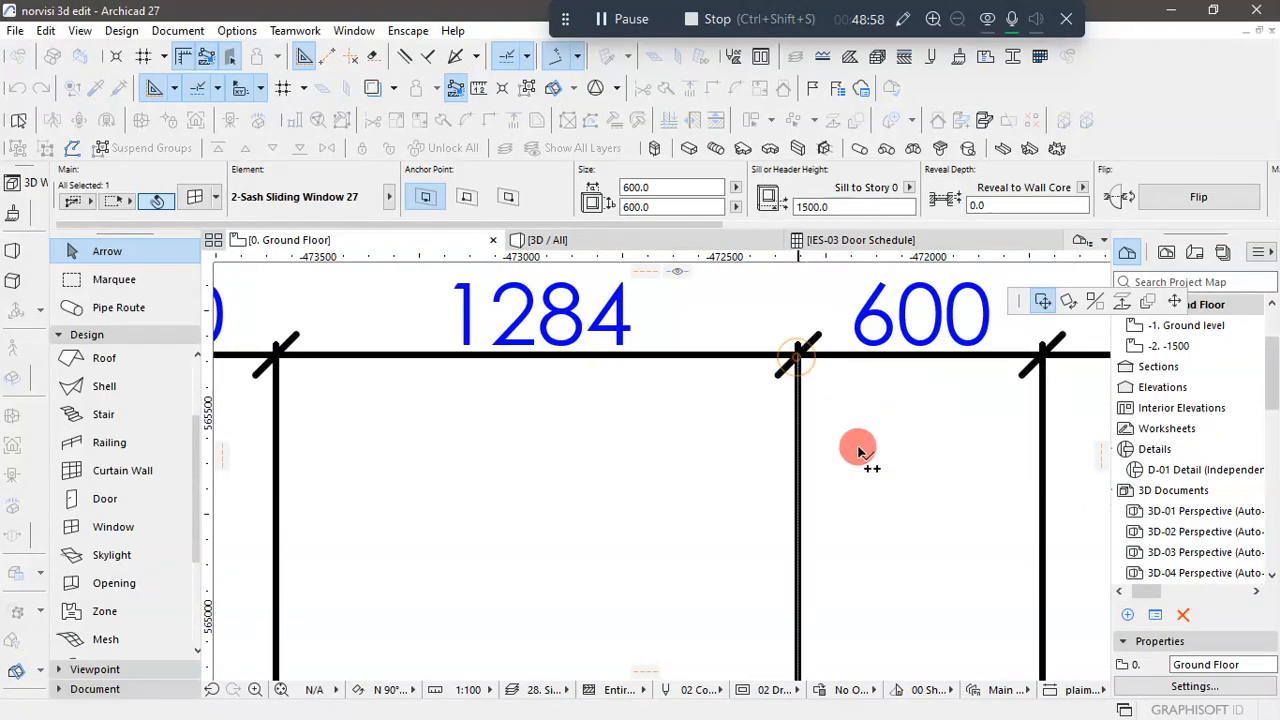
scroll(669, 457, "down", 5)
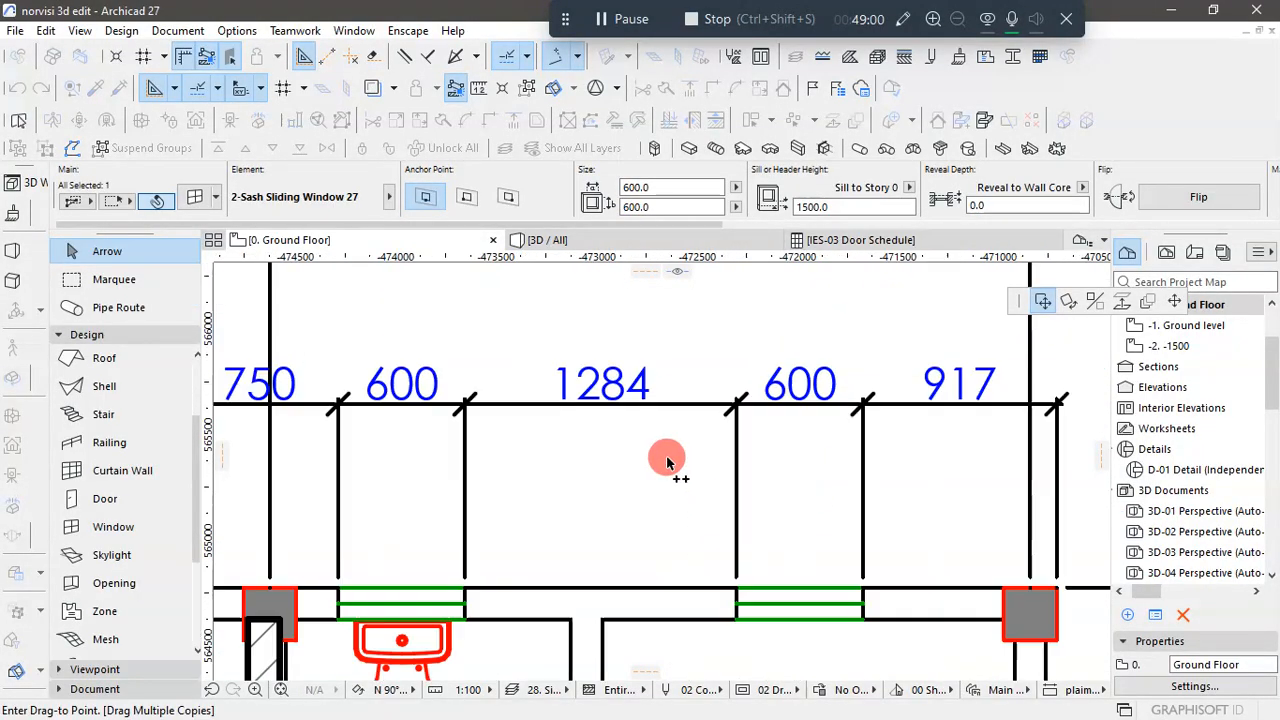
scroll(895, 487, "down", 3)
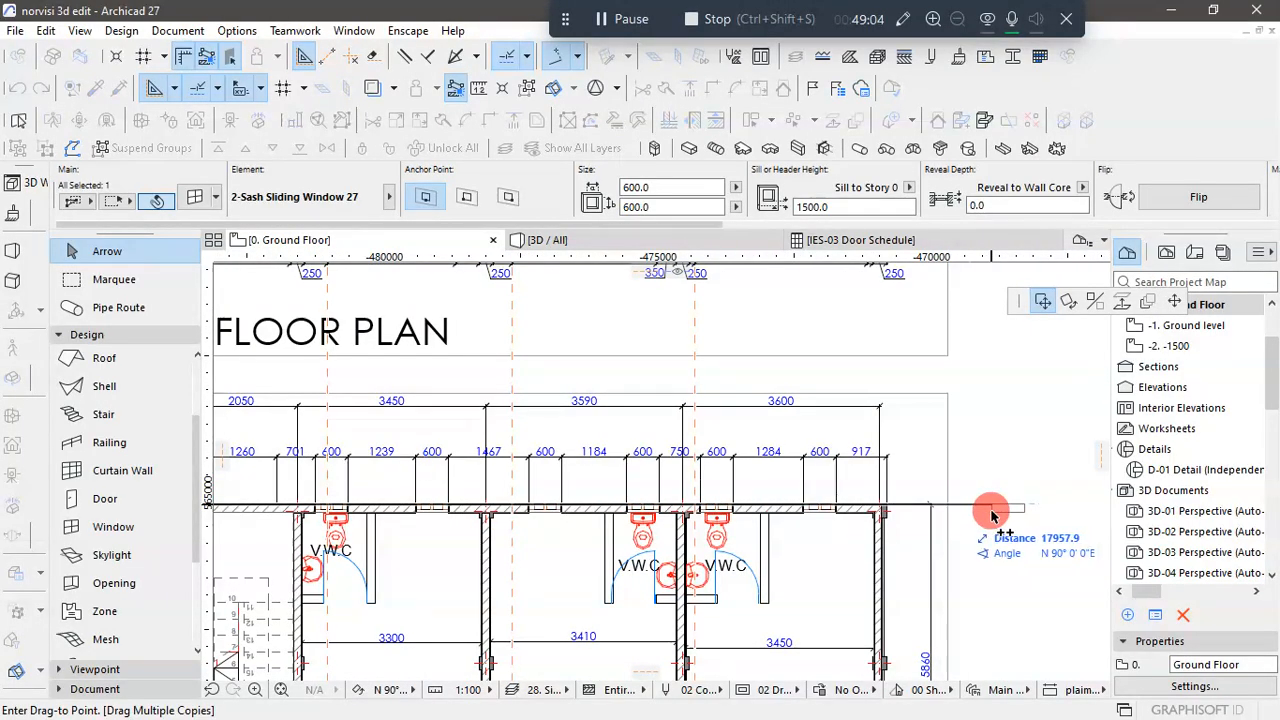
left_click(993, 512)
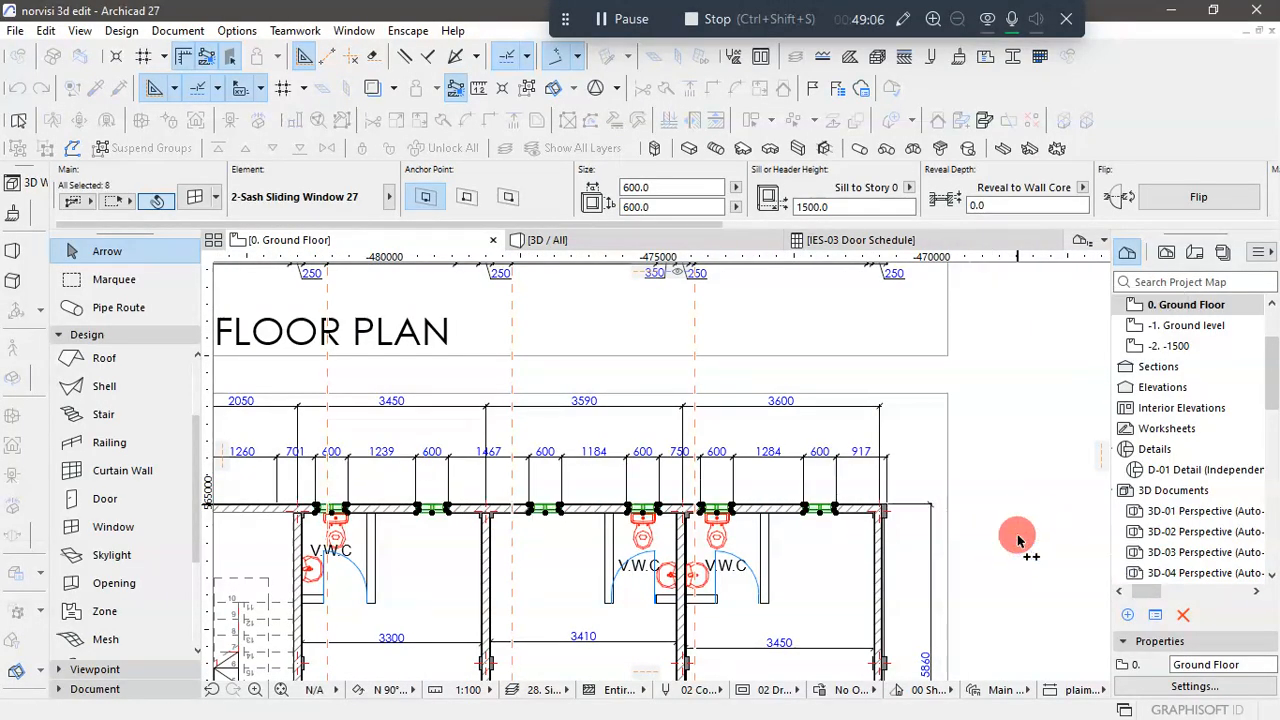
- Check the row of copied windows along the rear wall in the 3D view
left_click(628, 241)
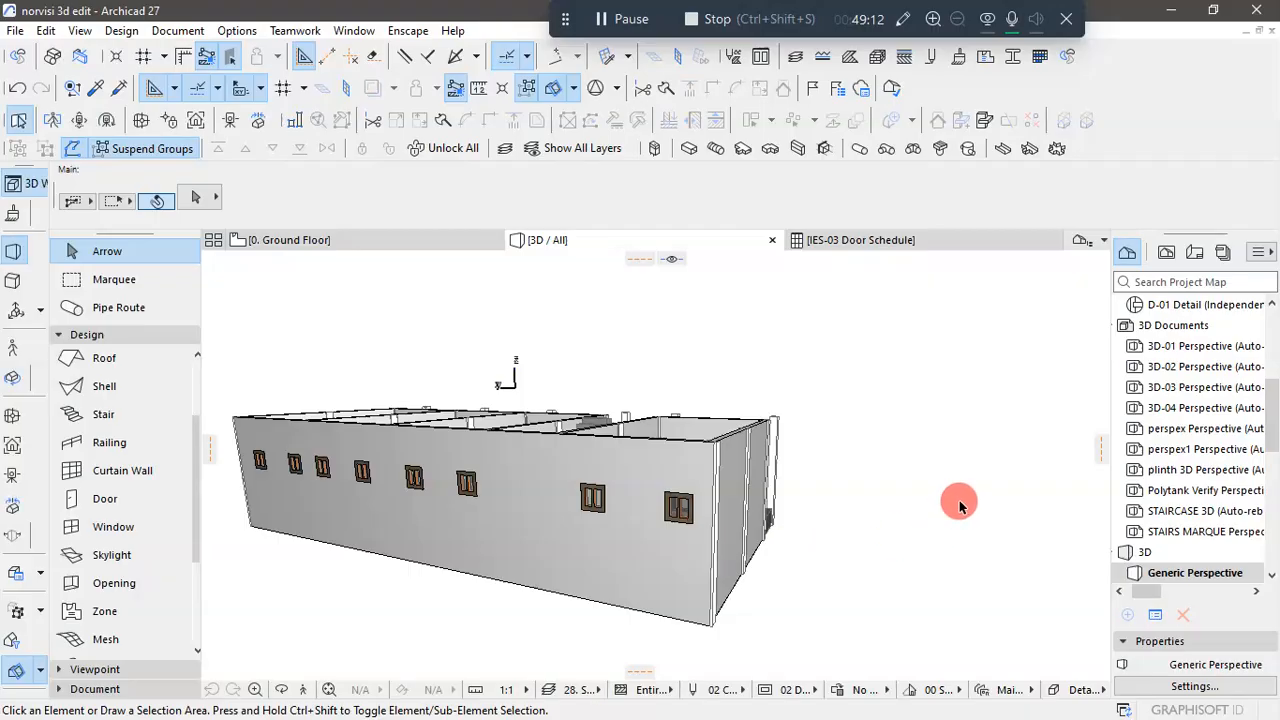
scroll(959, 500, "down", 3)
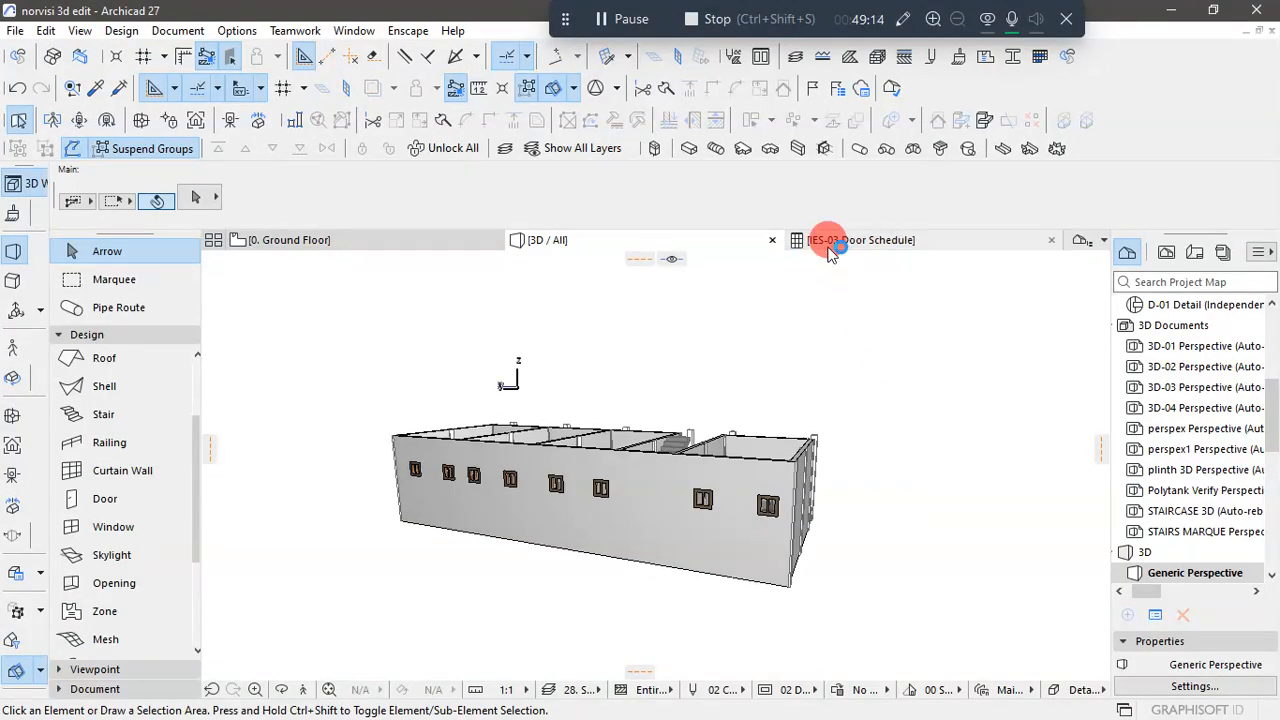
- Switch to AutoCAD and compare the ground-floor openings in the KUMASI drawing's back elevation with the modelled windows
key("super")
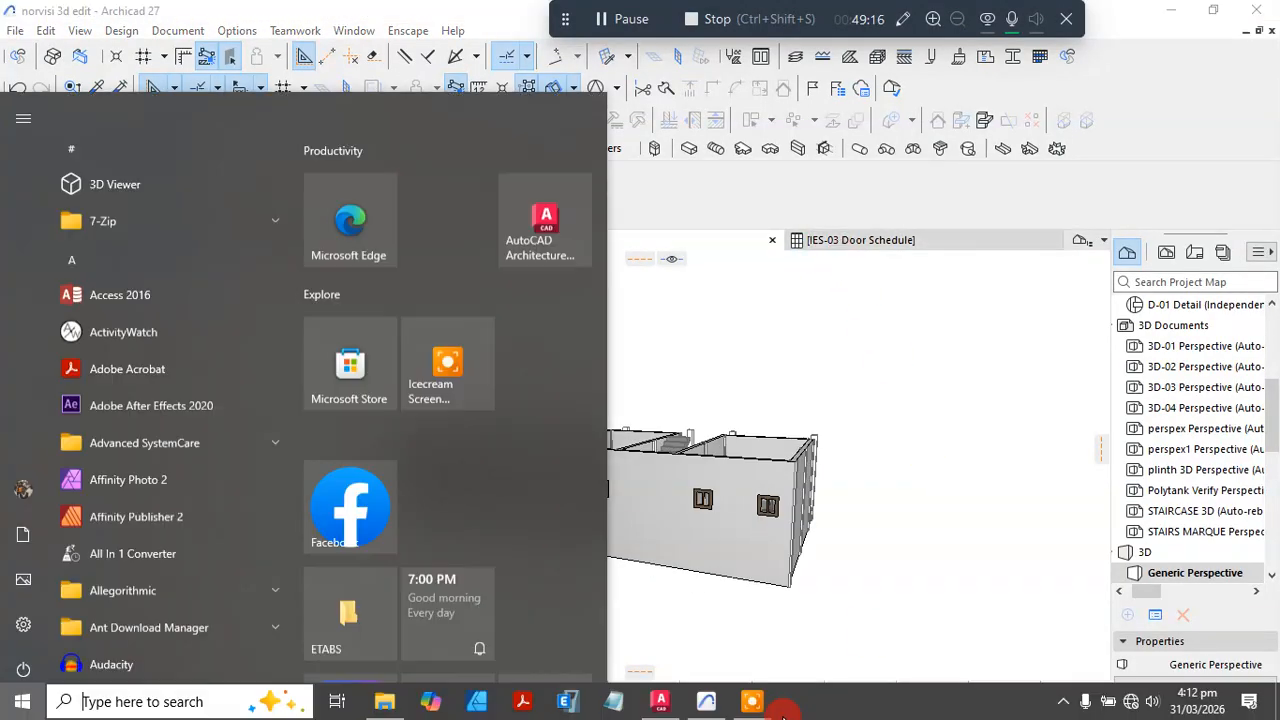
mouse_move(693, 705)
left_click(660, 652)
scroll(662, 515, "down", 5)
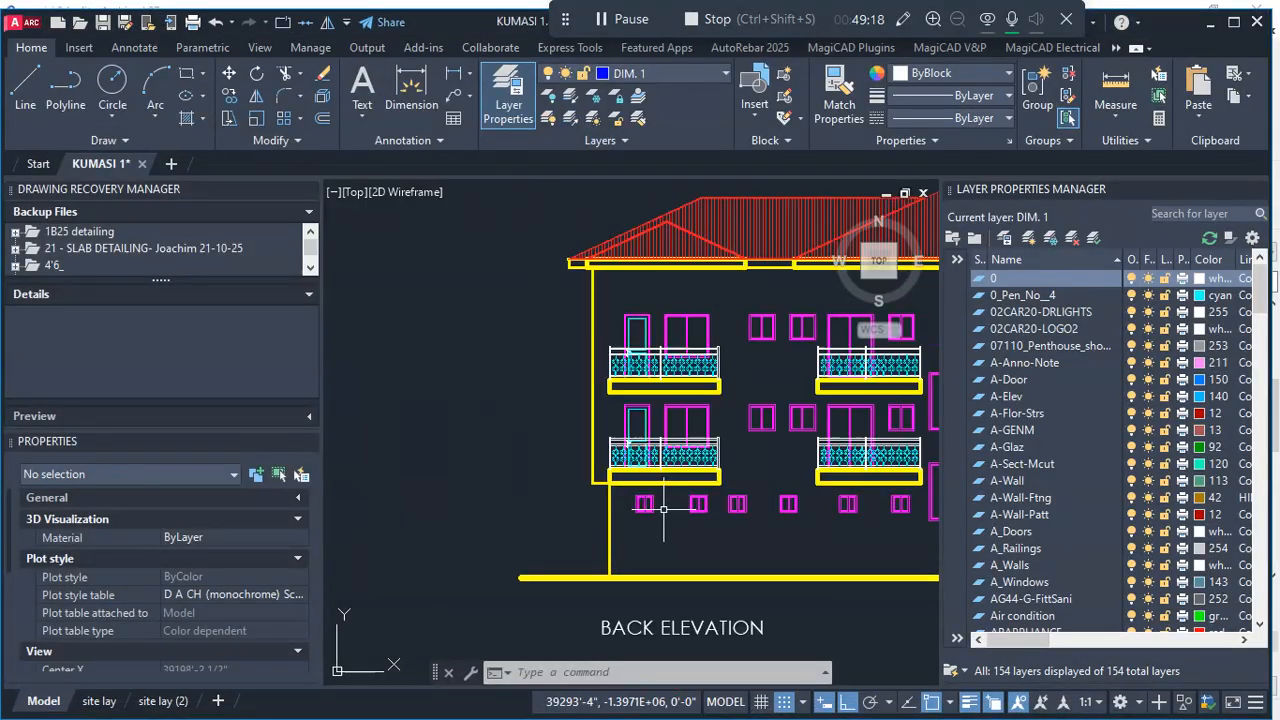
scroll(648, 495, "down", 2)
scroll(838, 488, "up", 6)
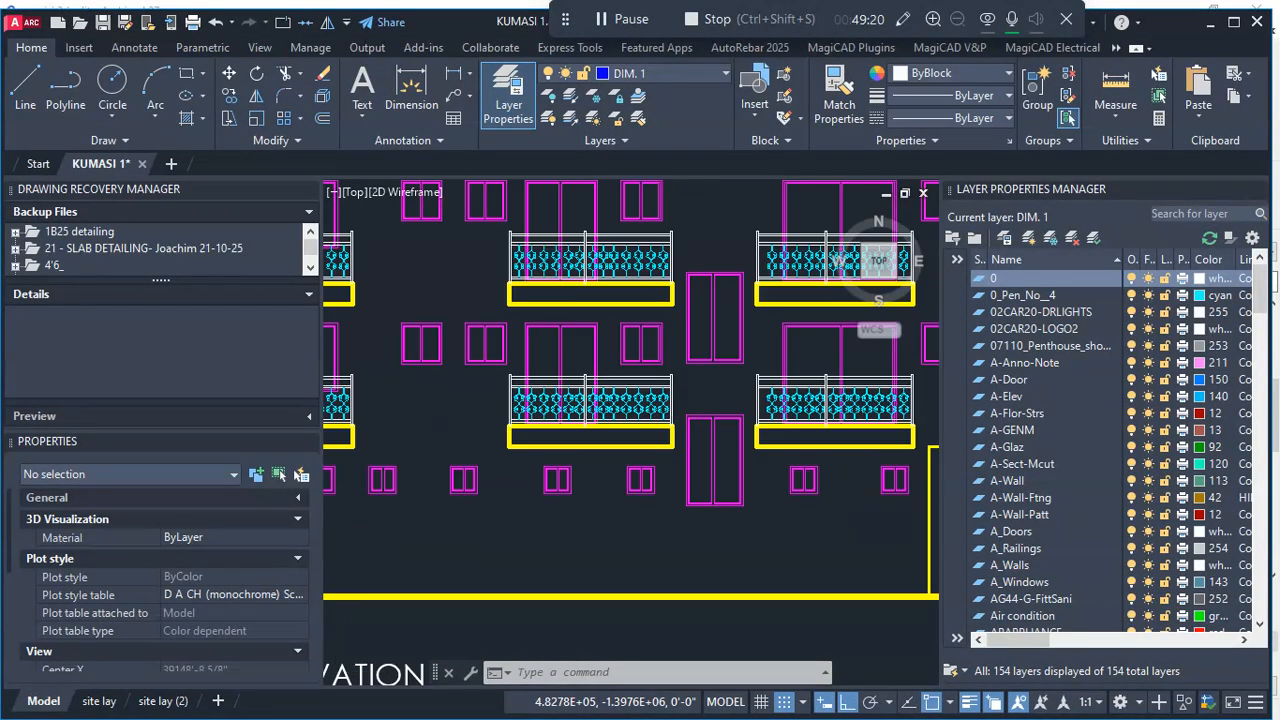
scroll(656, 467, "down", 2)
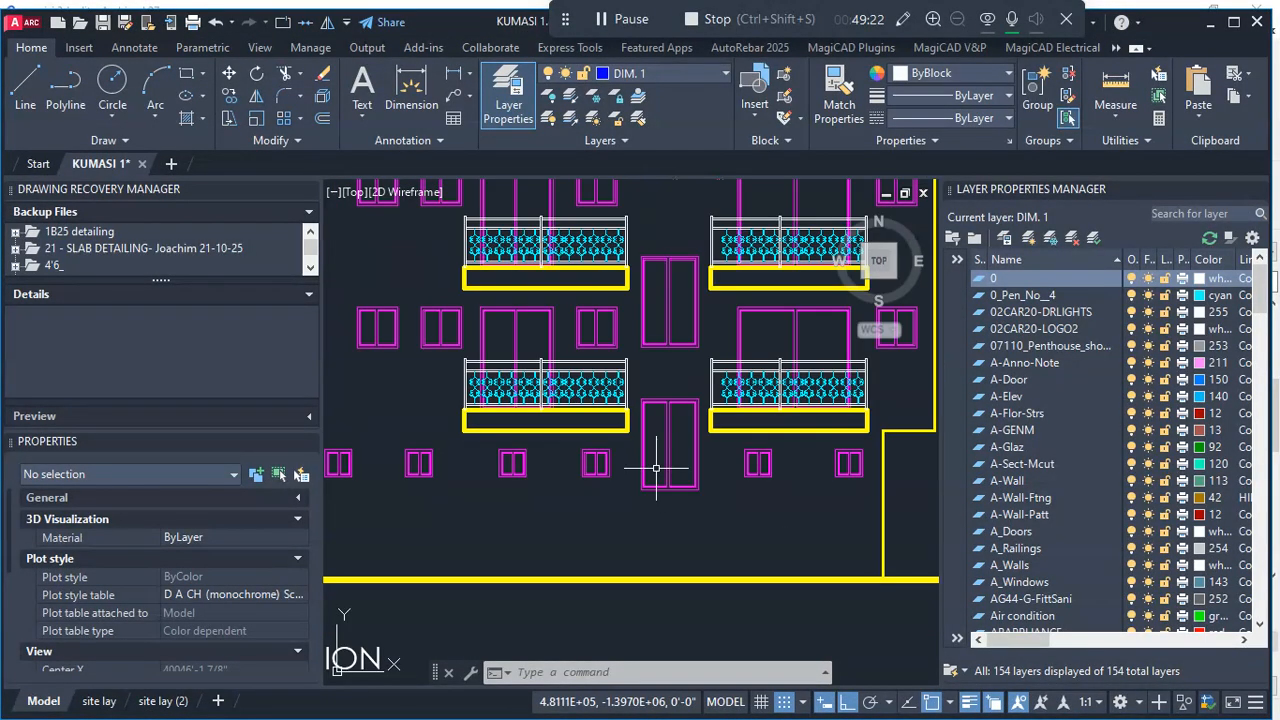
scroll(666, 455, "down", 2)
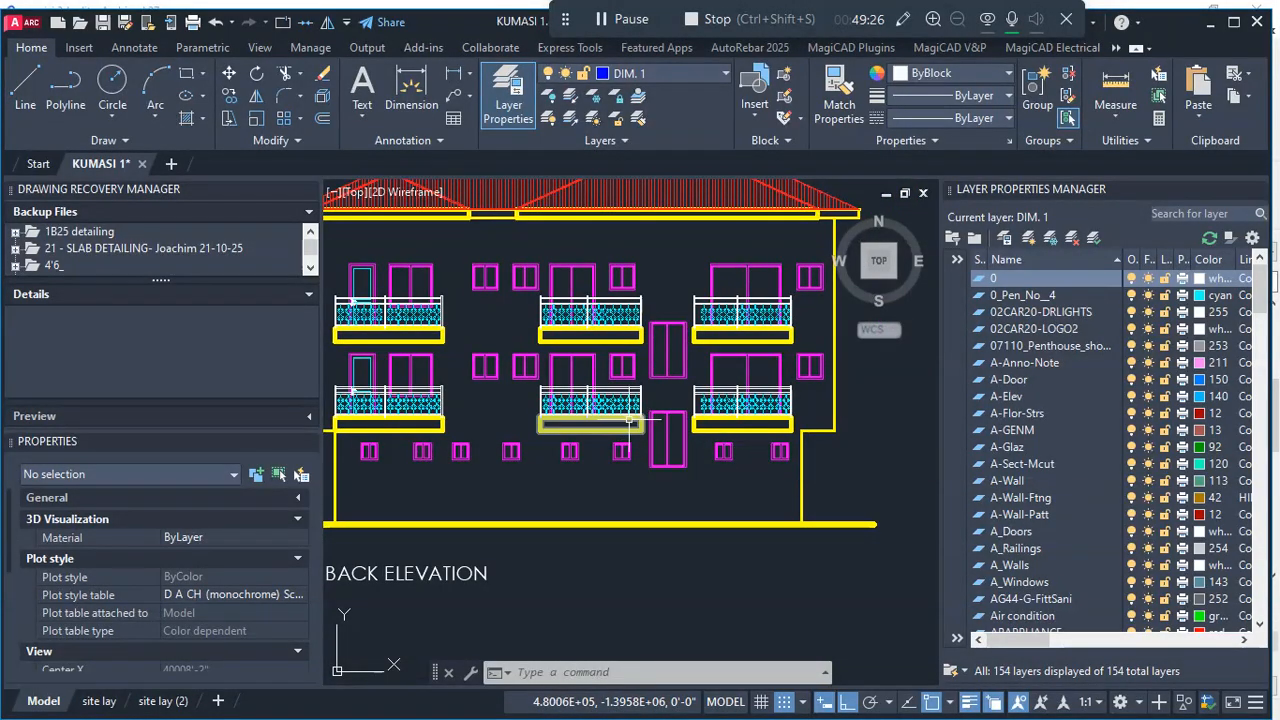
- Examine the tall two-panel opening at ground-floor level in the back elevation and its height relative to the small windows beside it
scroll(778, 418, "up", 3)
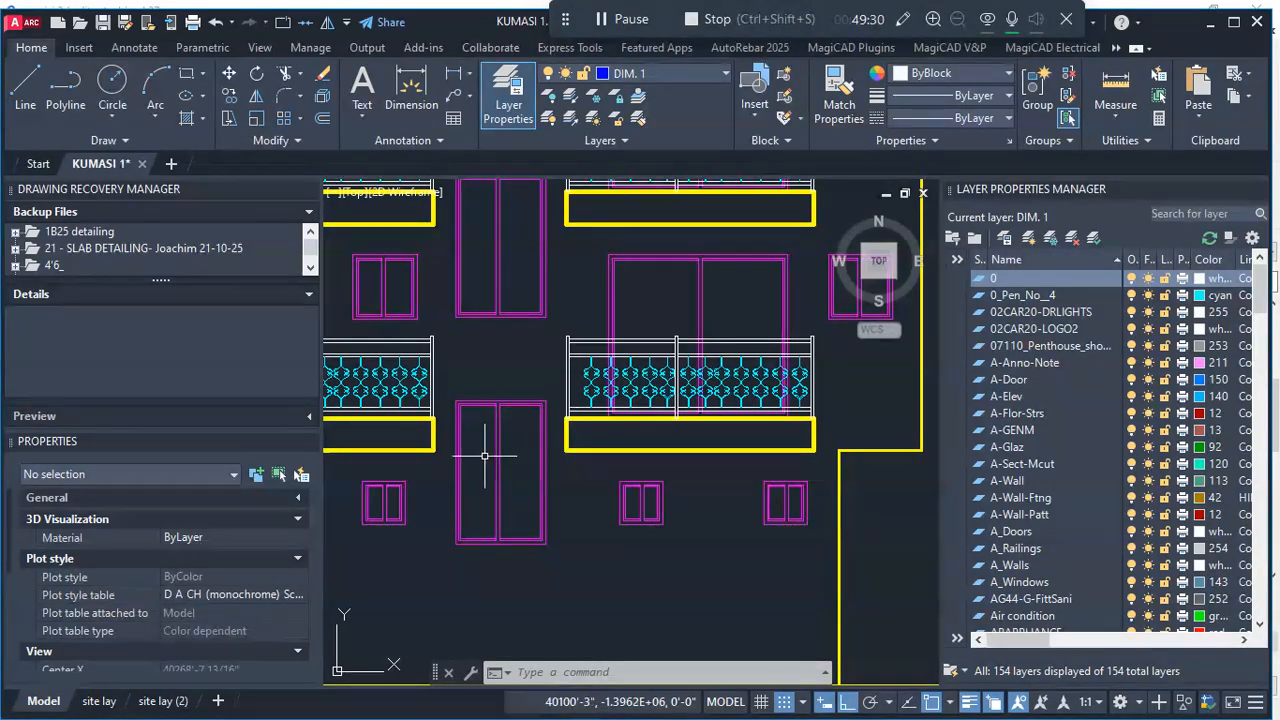
scroll(532, 407, "down", 3)
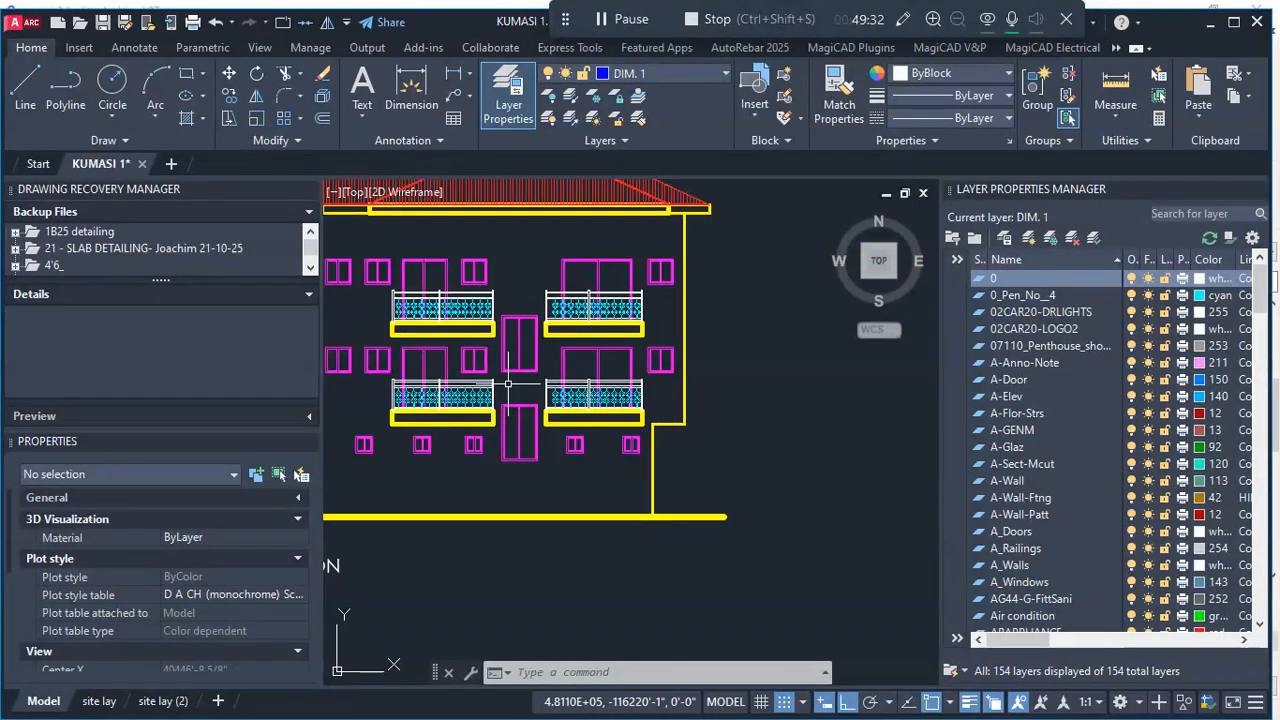
scroll(505, 400, "up", 3)
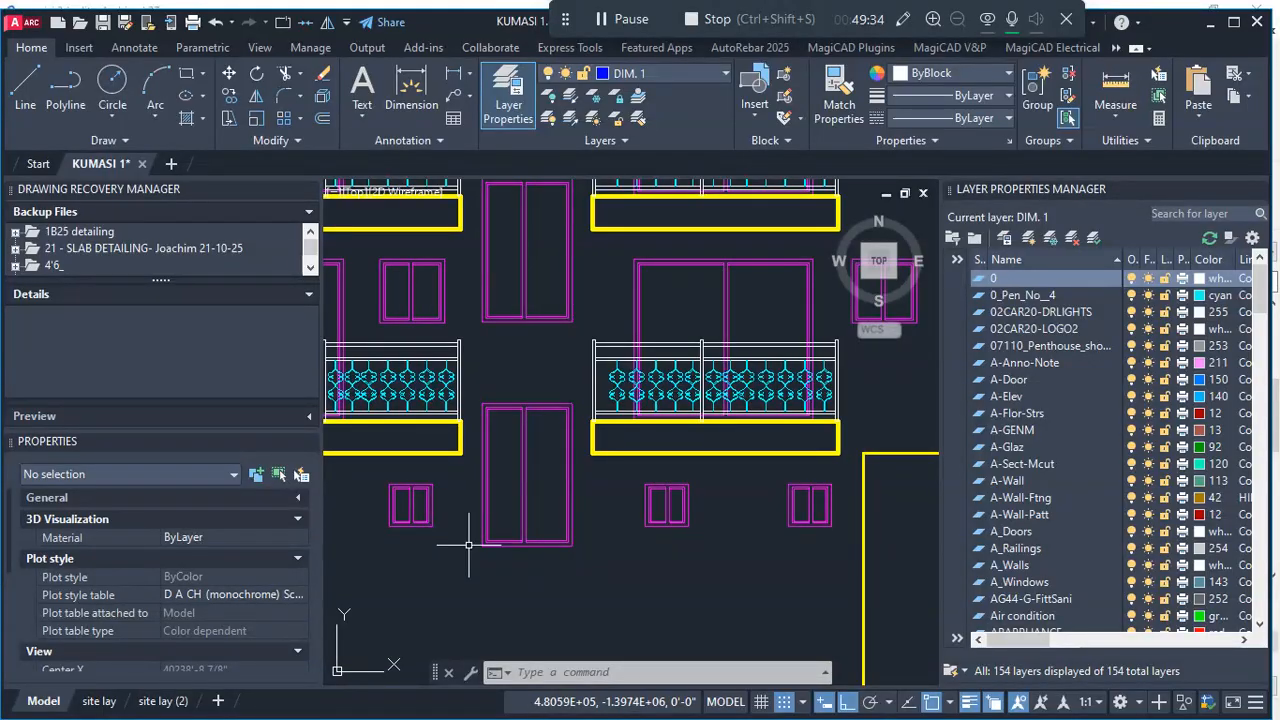
scroll(384, 517, "up", 3)
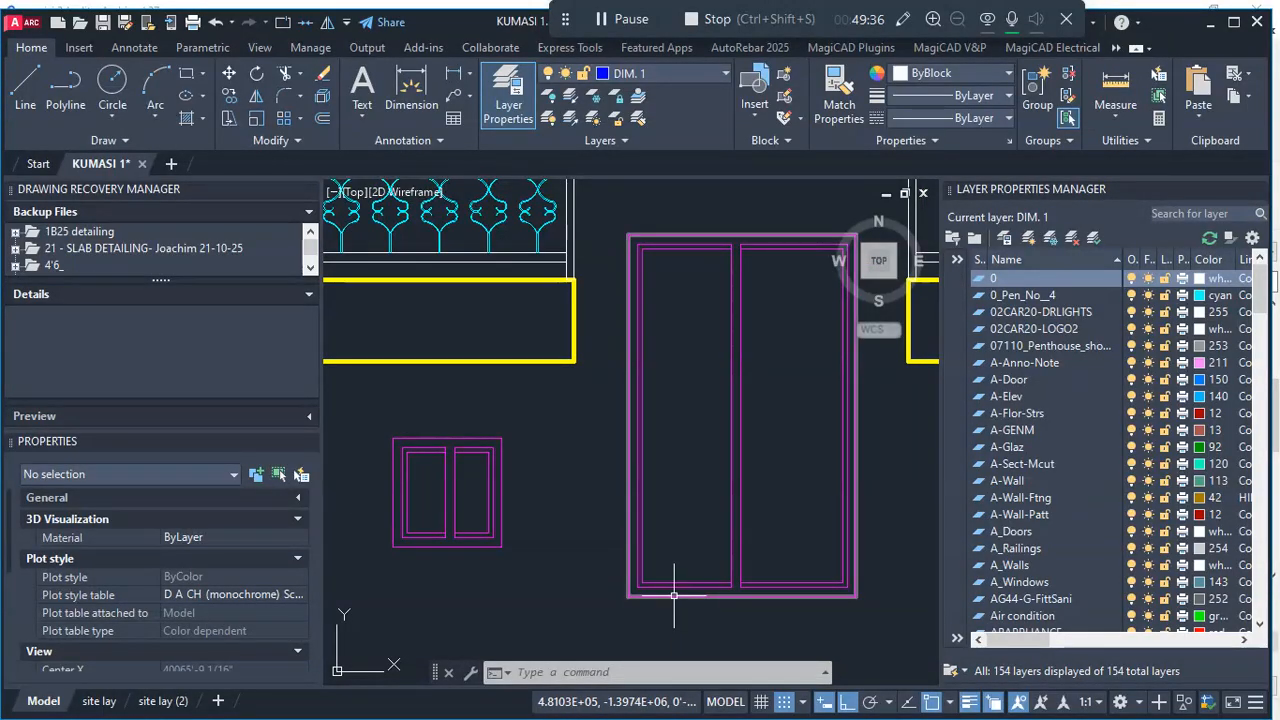
scroll(655, 490, "down", 3)
scroll(565, 460, "down", 2)
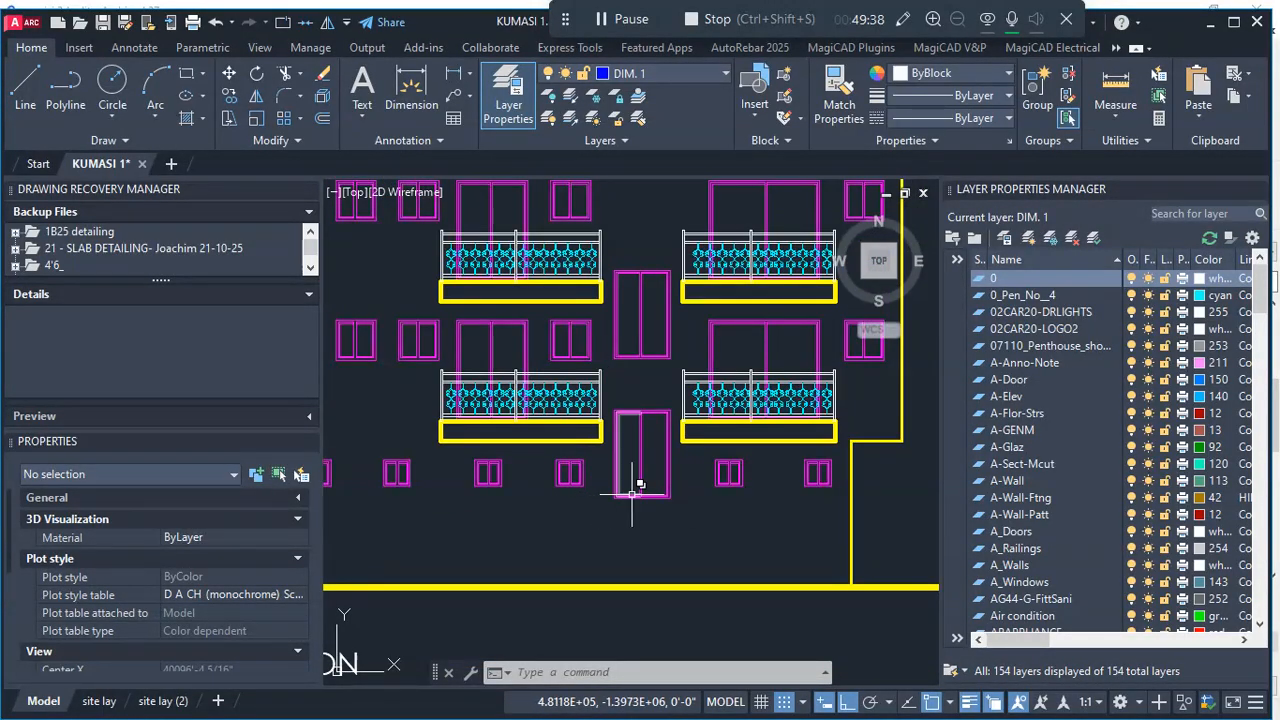
scroll(635, 500, "up", 2)
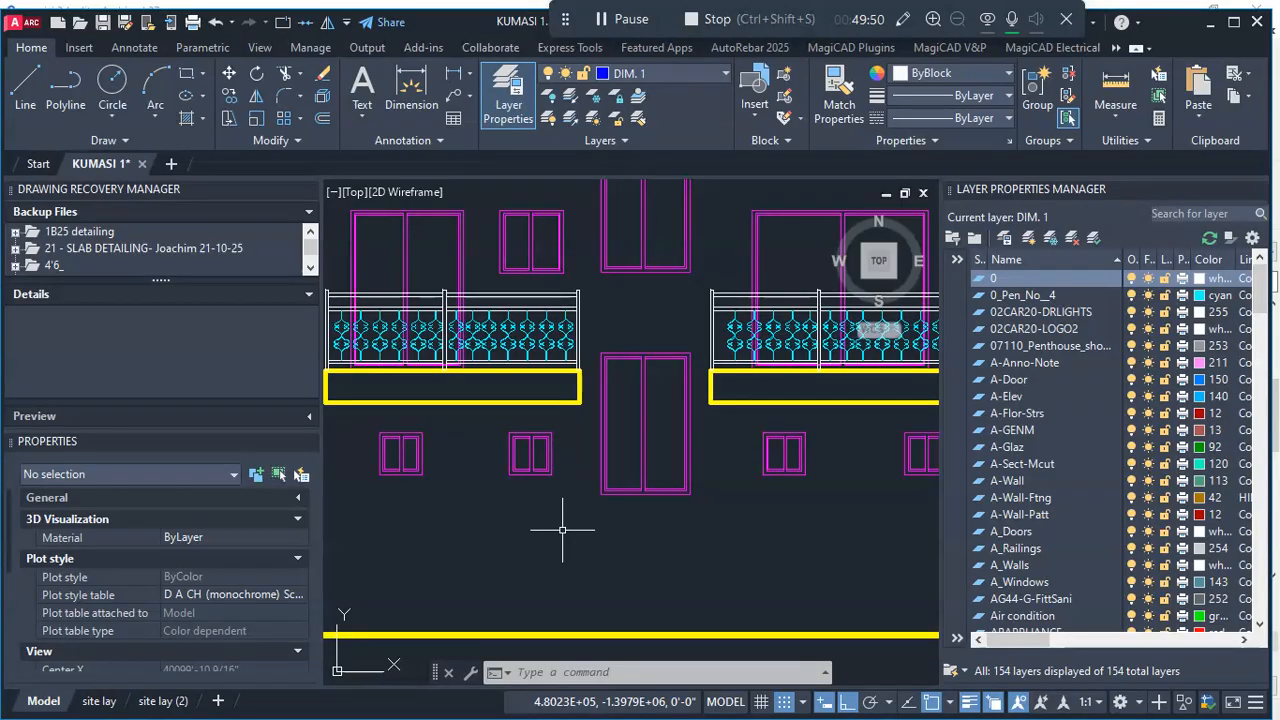
scroll(630, 482, "up", 2)
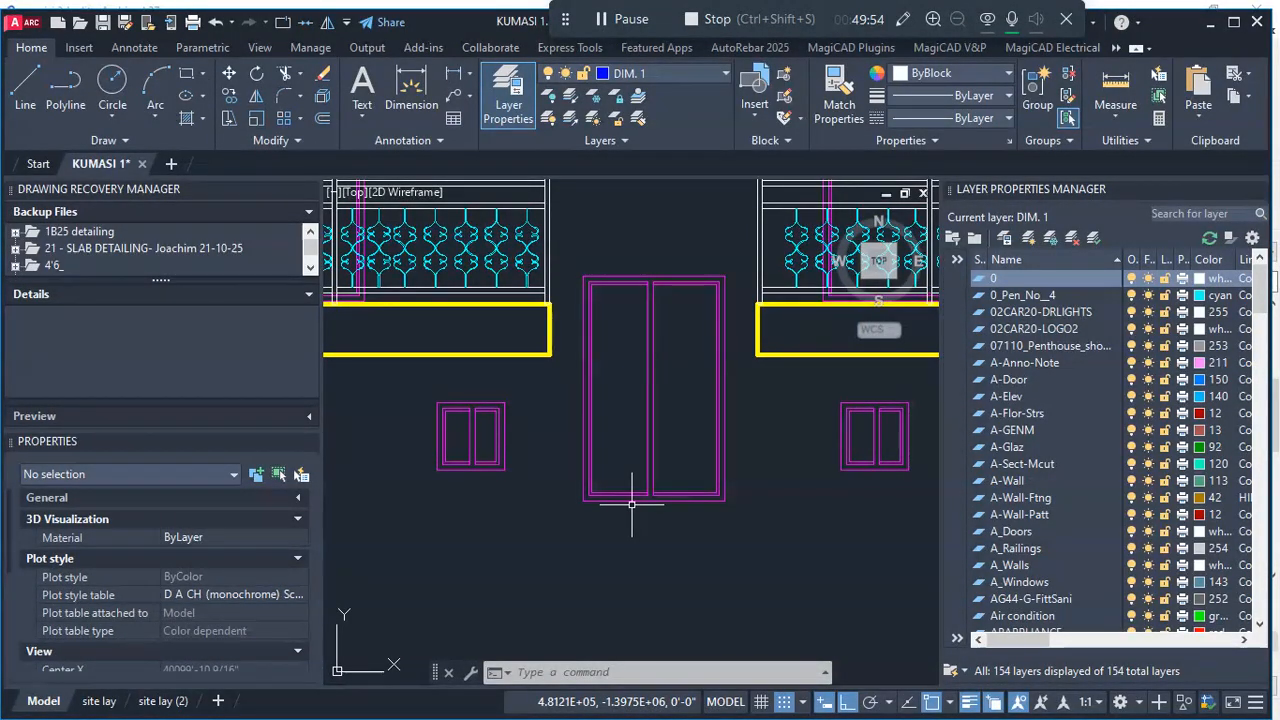
- Examine how the tall openings between the balconies line up with the floor levels across the whole back elevation
scroll(631, 505, "down", 4)
scroll(681, 396, "up", 2)
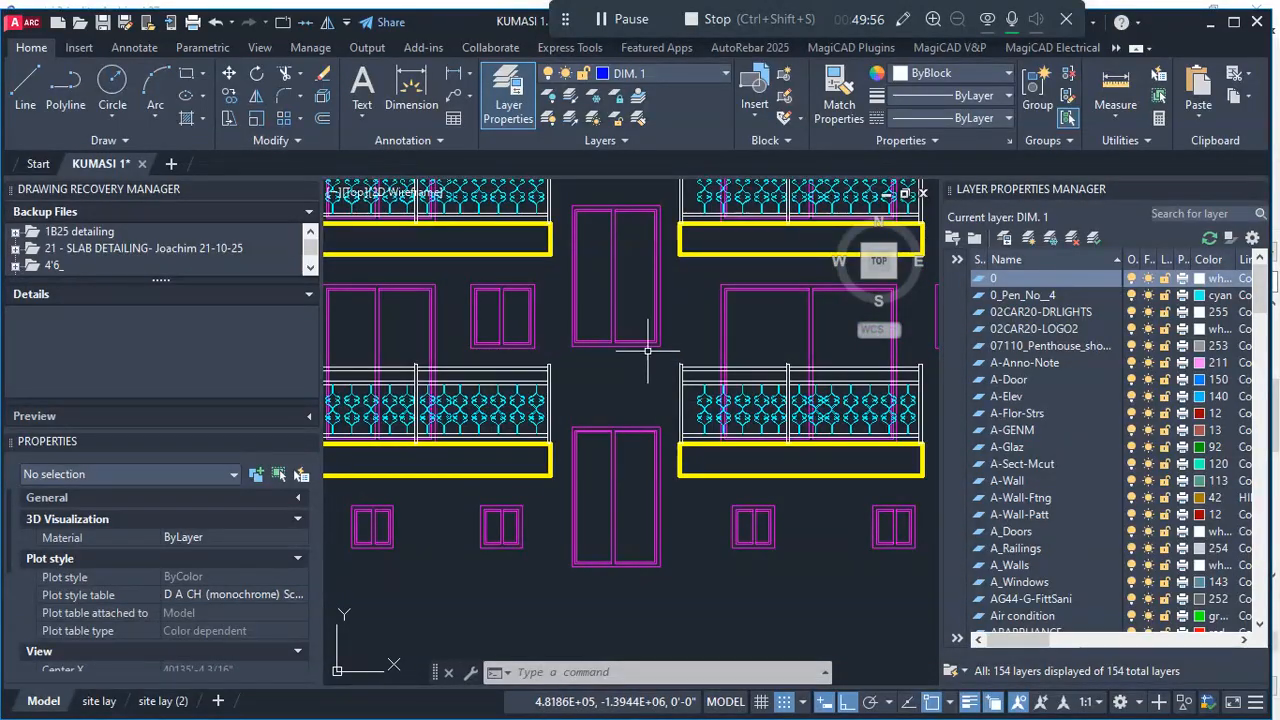
scroll(655, 565, "up", 2)
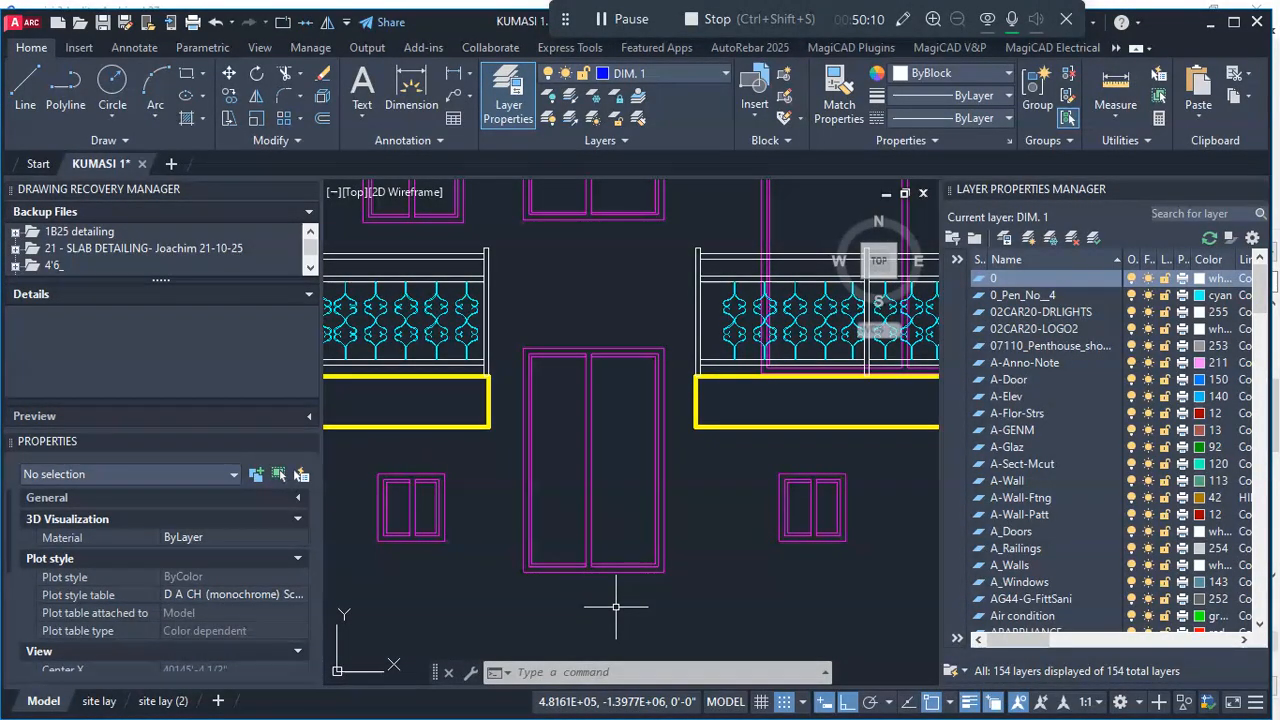
scroll(612, 600, "down", 2)
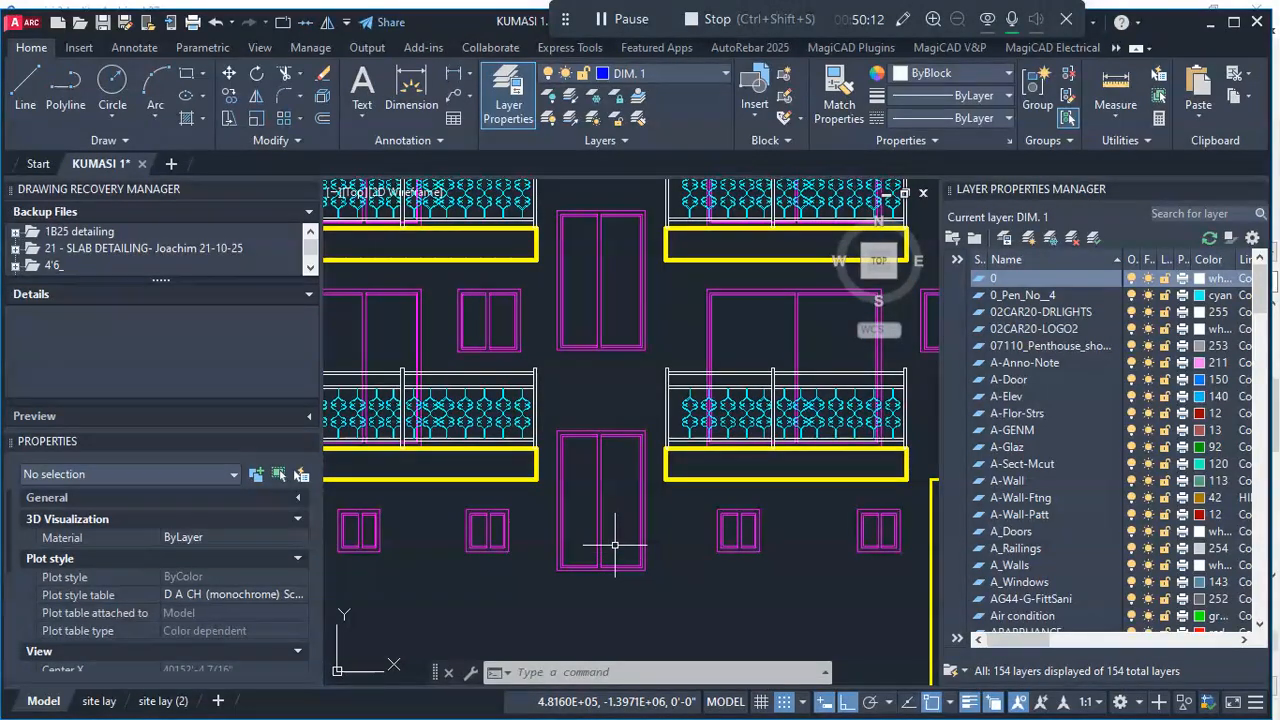
scroll(612, 540, "down", 2)
scroll(577, 494, "up", 4)
scroll(577, 494, "up", 2)
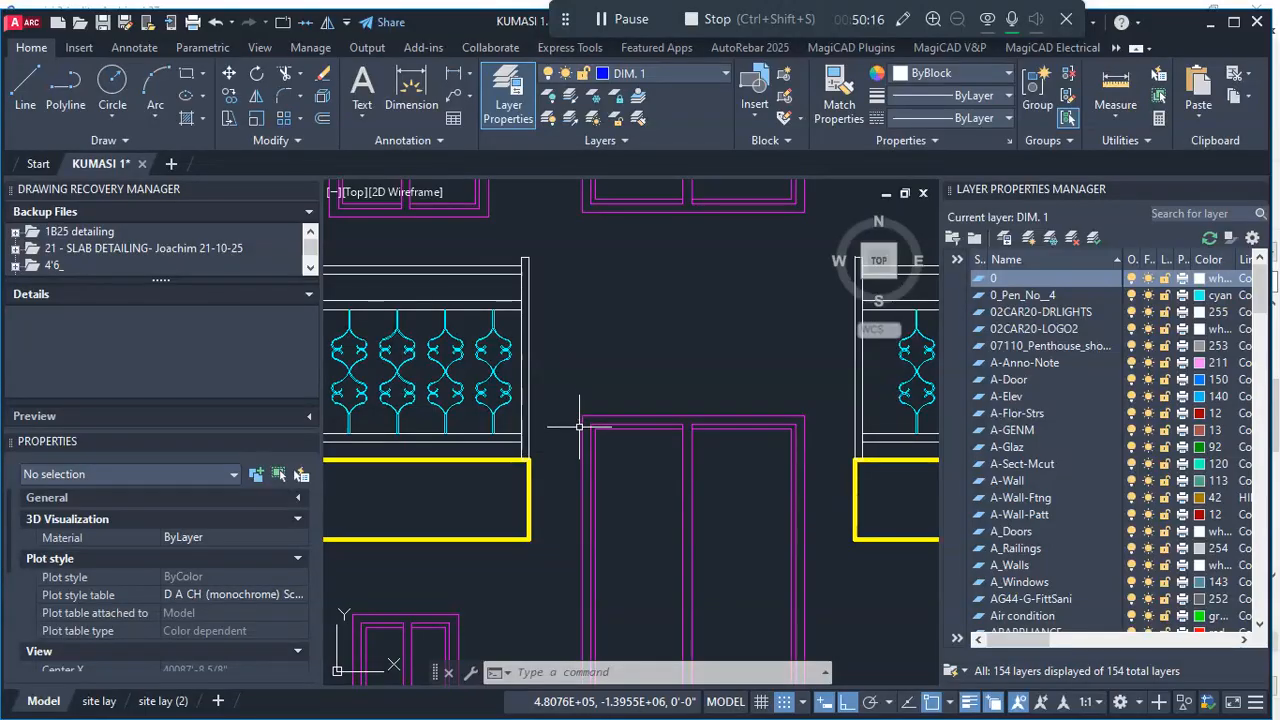
scroll(605, 438, "down", 5)
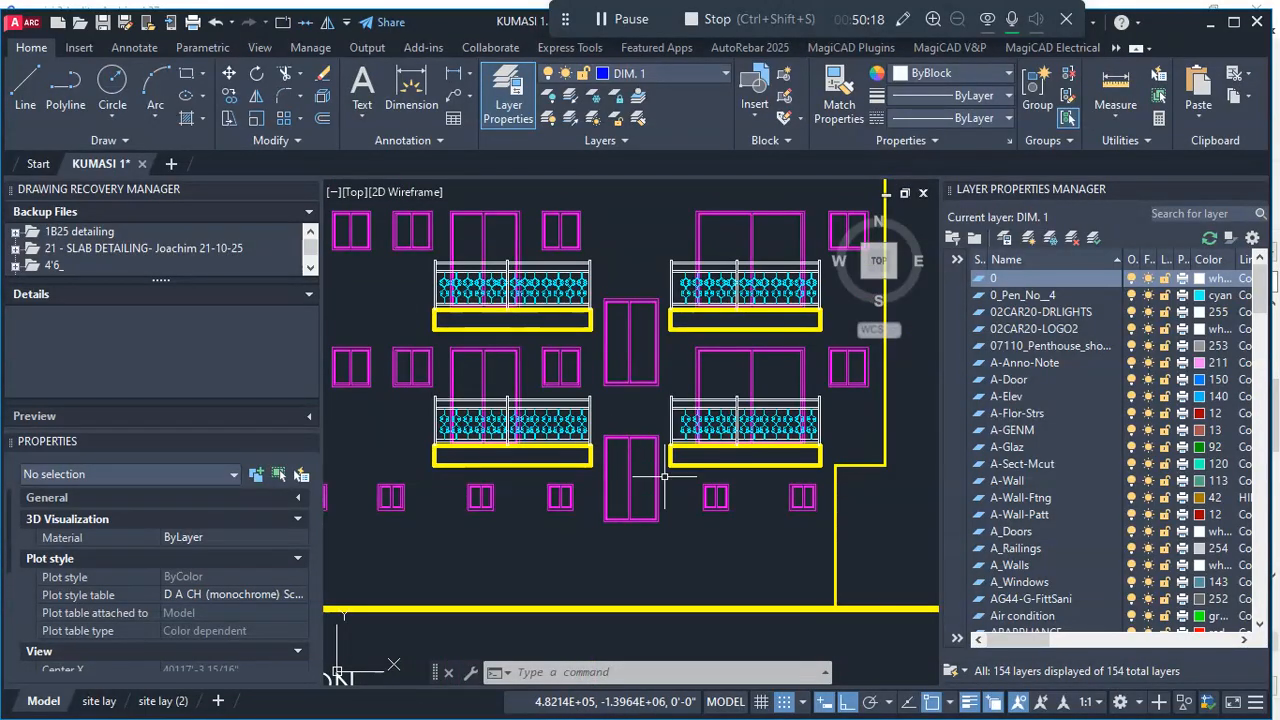
scroll(675, 487, "down", 2)
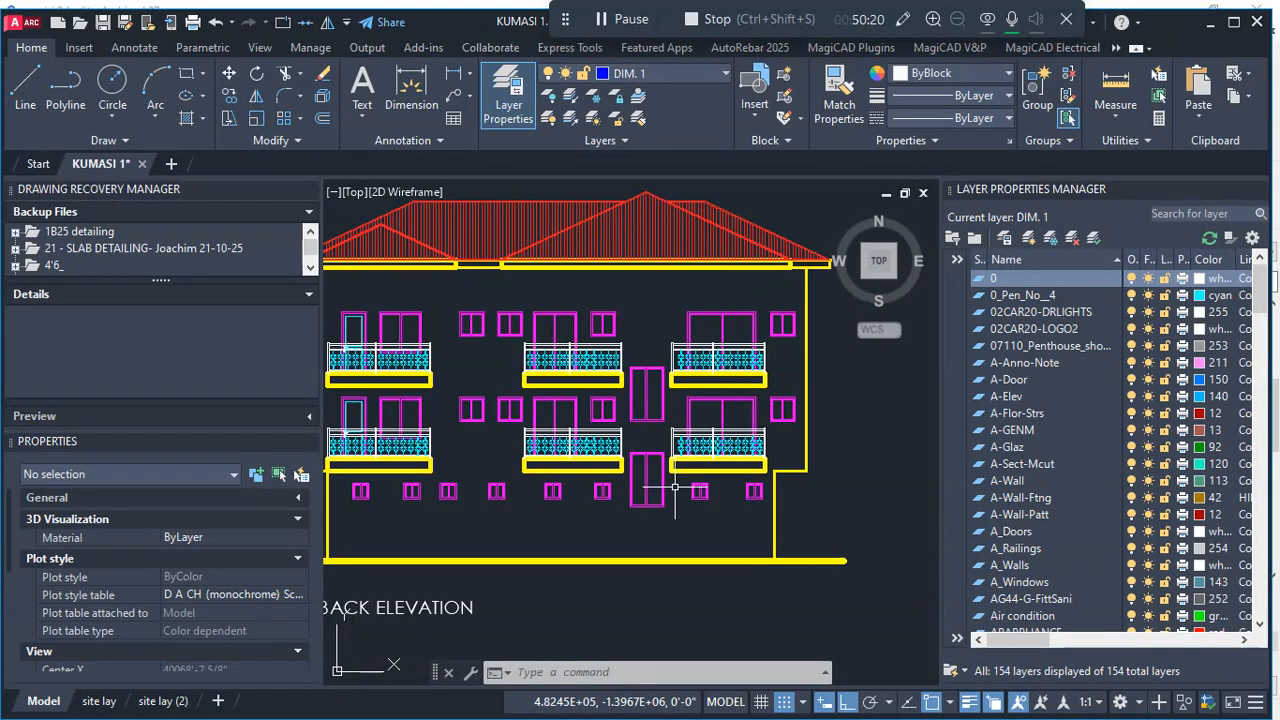
scroll(675, 487, "down", 5)
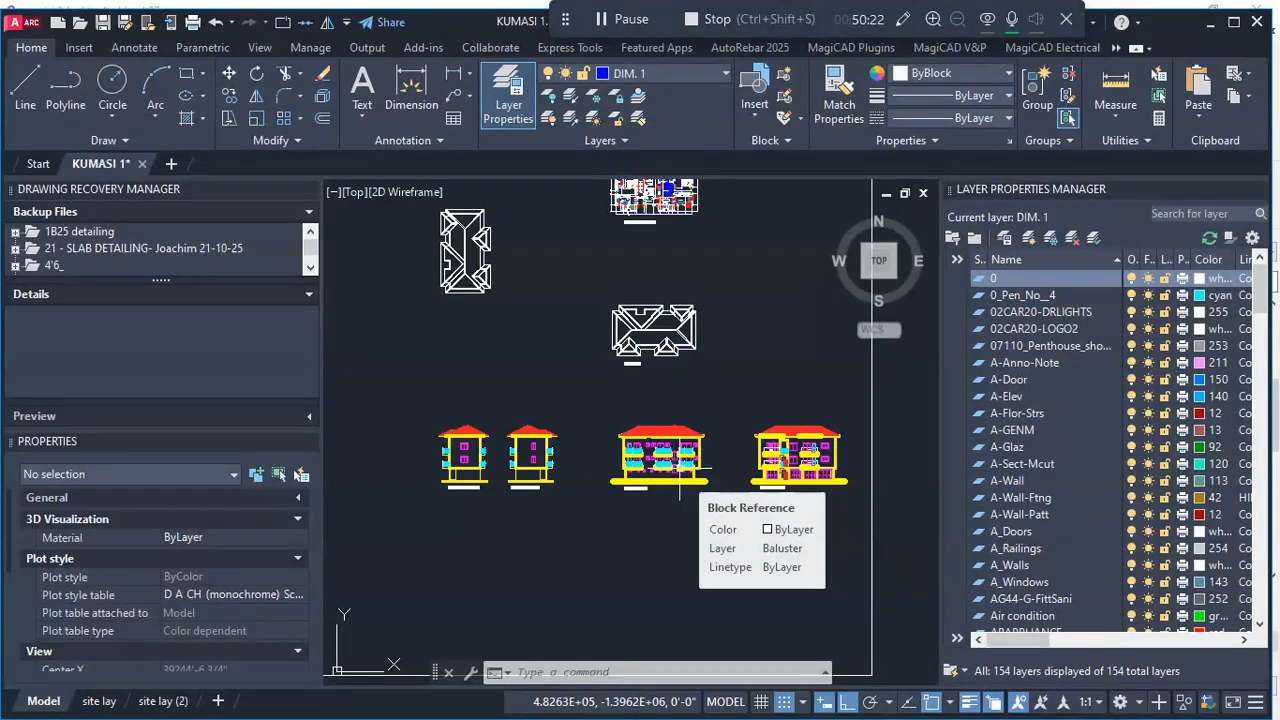
- Check the stair area in the upper floor plan against the tall openings in the back elevation
scroll(679, 487, "down", 2)
scroll(661, 286, "up", 6)
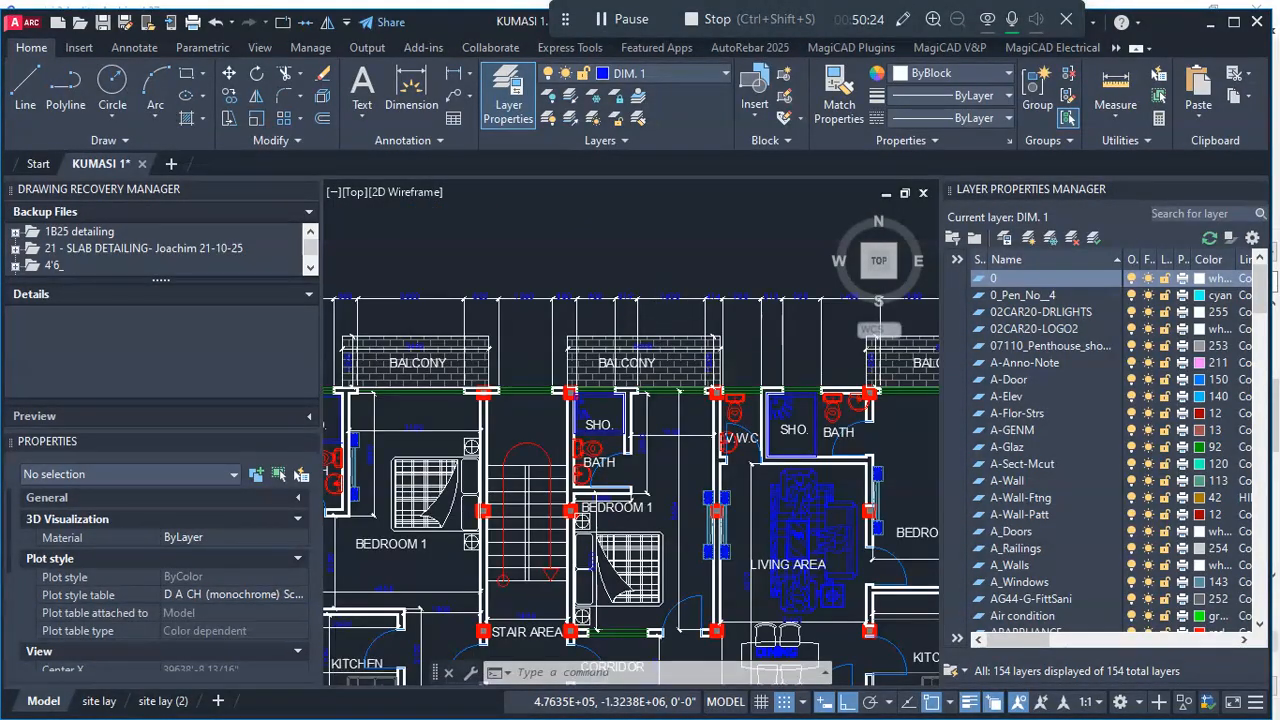
scroll(661, 286, "down", 6)
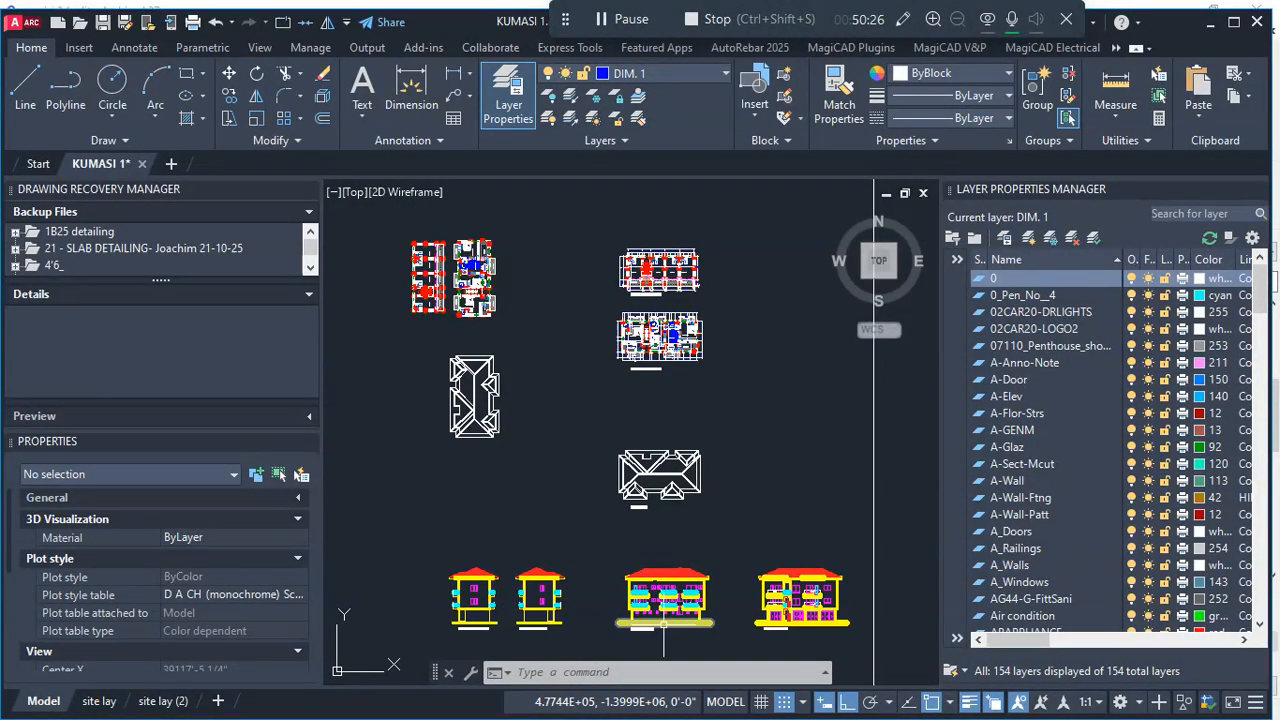
scroll(666, 623, "up", 4)
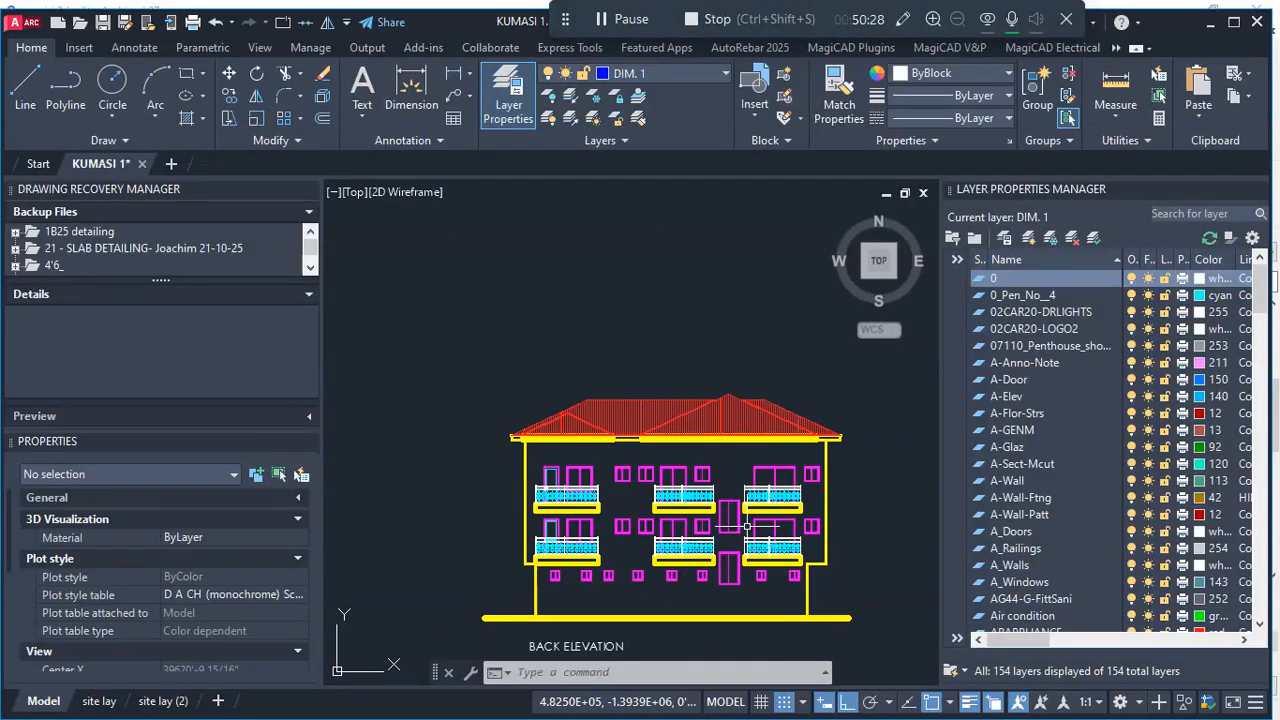
scroll(745, 540, "up", 6)
scroll(700, 500, "down", 3)
scroll(651, 430, "down", 2)
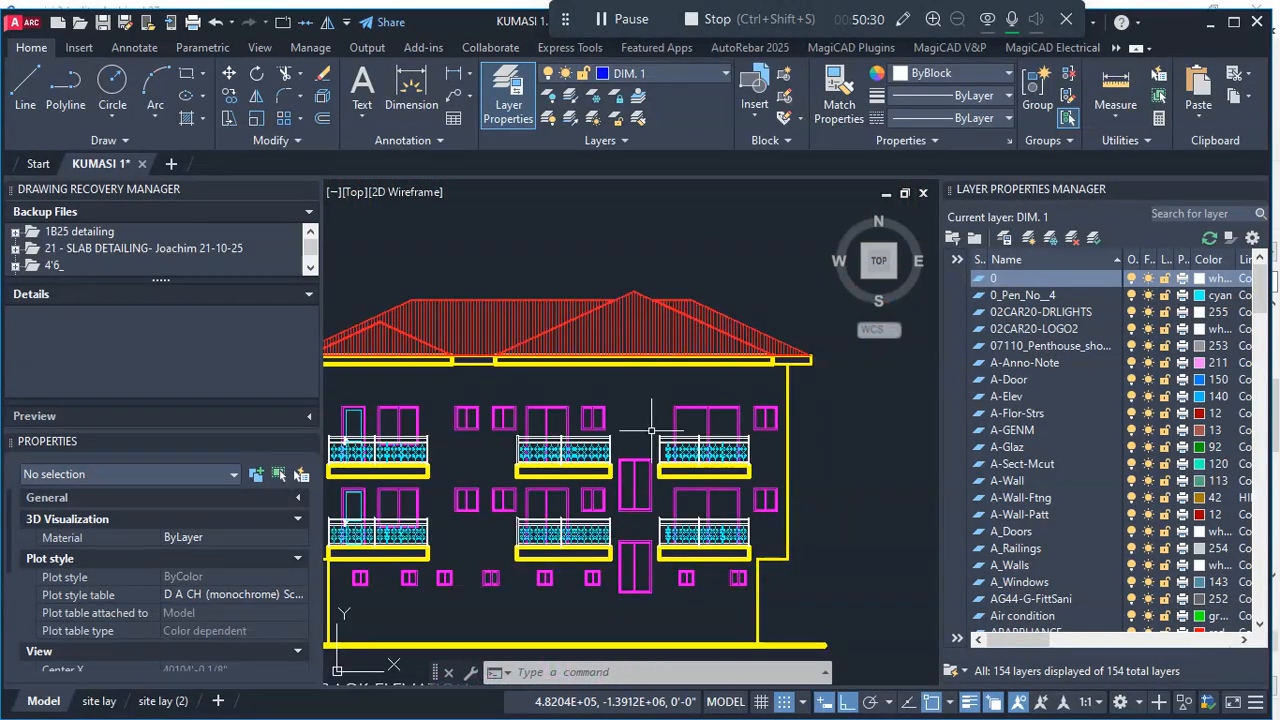
scroll(663, 586, "up", 5)
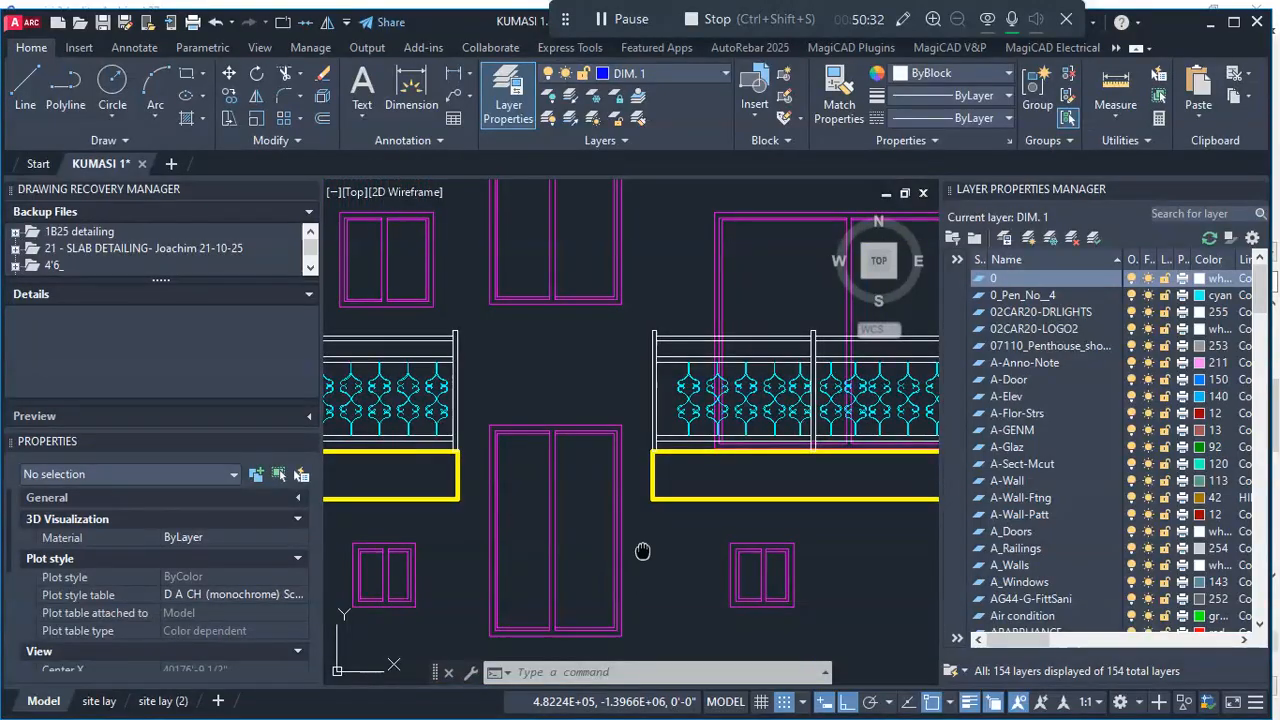
scroll(656, 560, "up", 2)
scroll(655, 531, "down", 2)
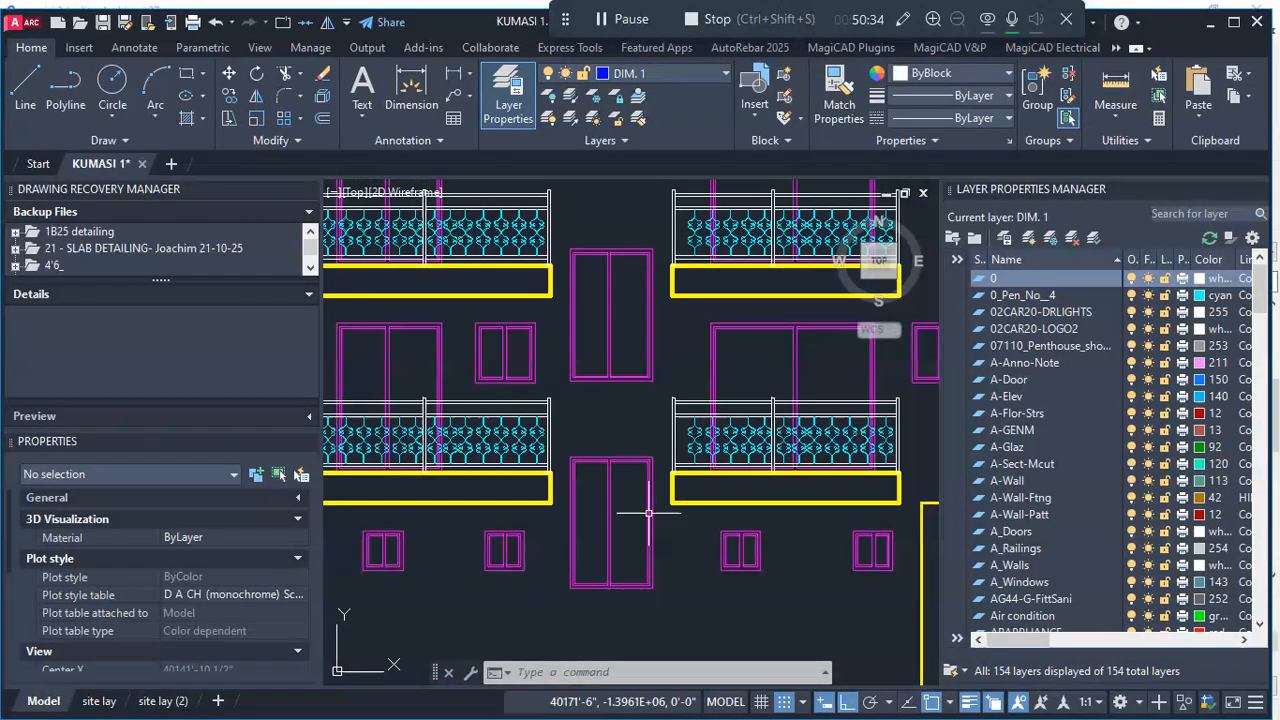
- Measure the width and height of the lowest tall two-panel opening in the back elevation
scroll(624, 577, "up", 2)
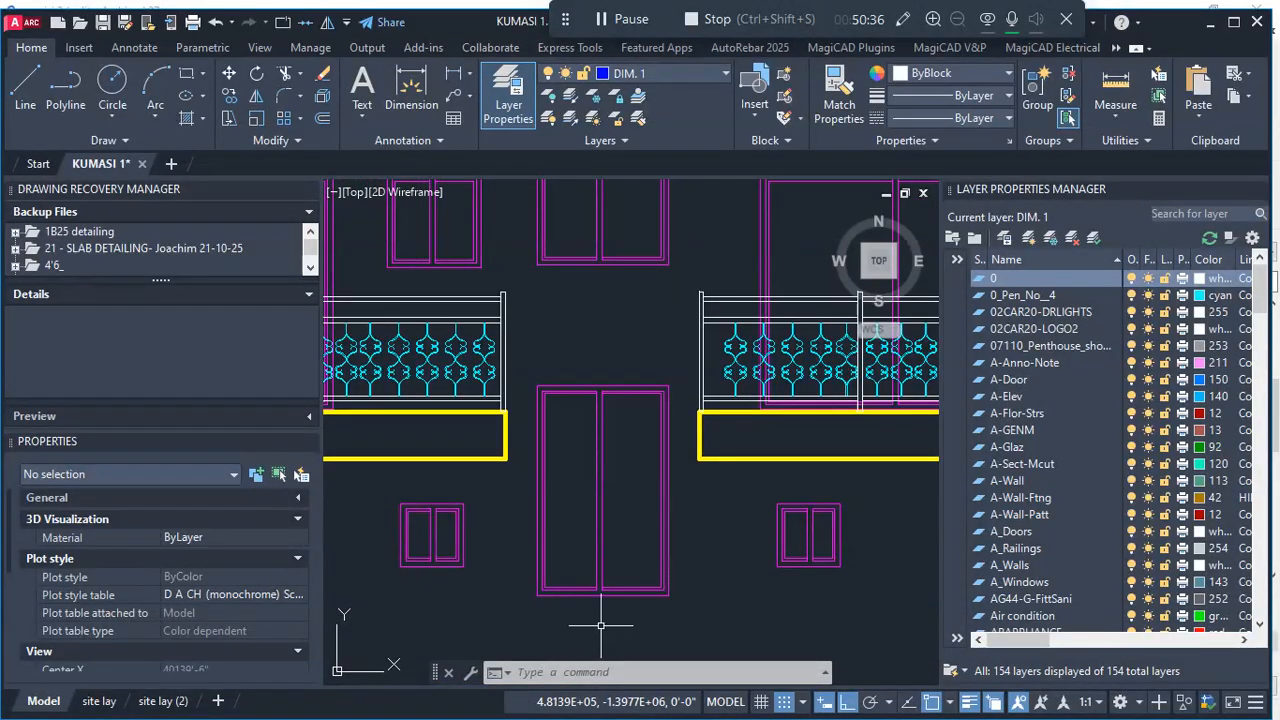
scroll(600, 605, "up", 4)
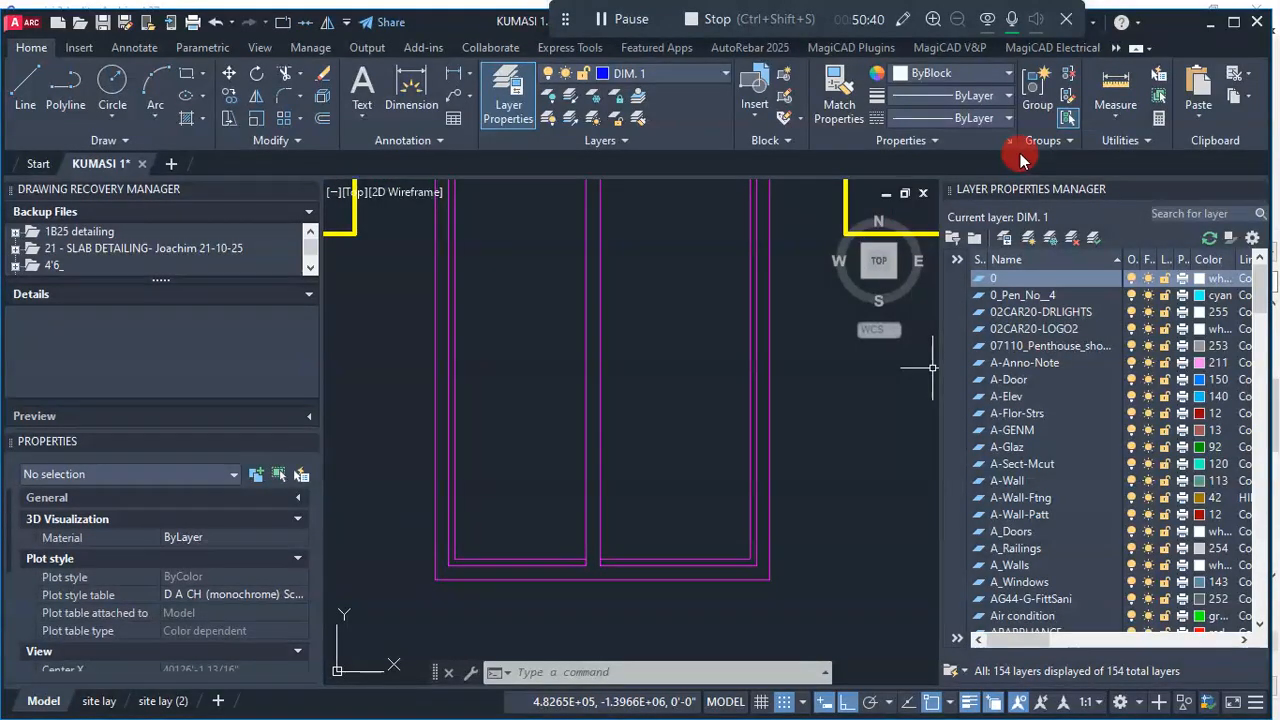
left_click(1106, 110)
left_click(1110, 180)
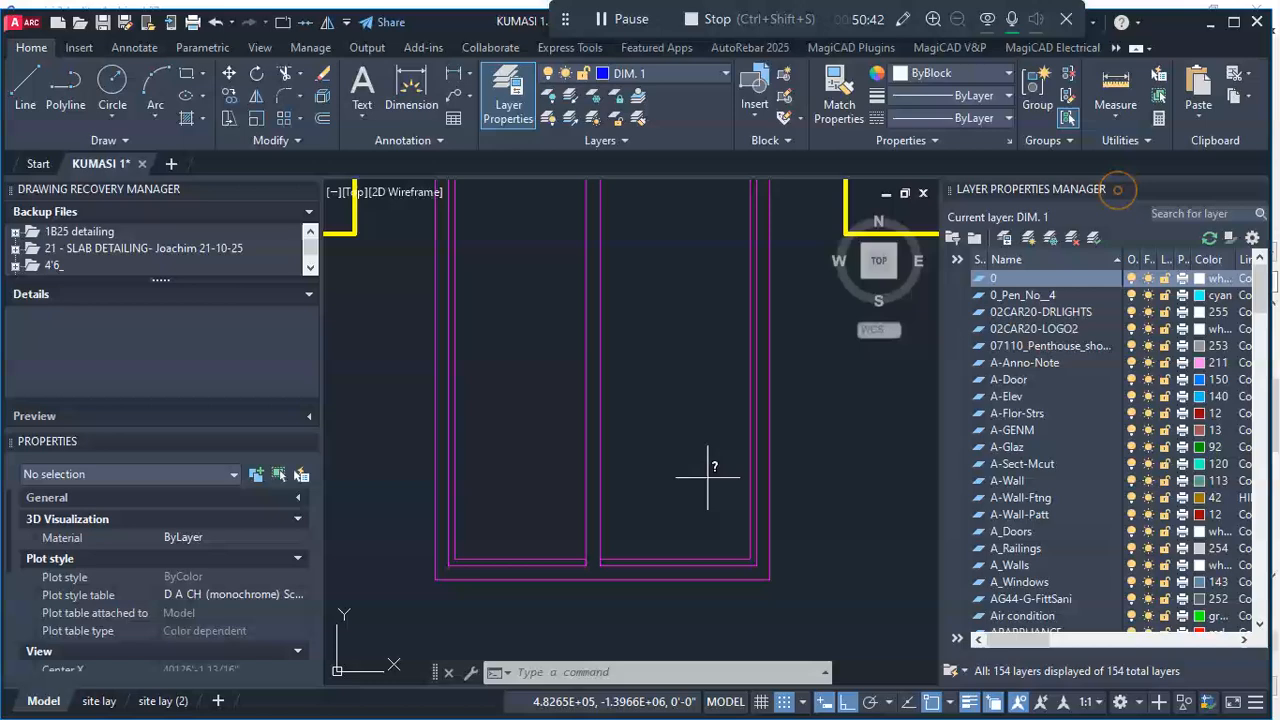
left_click(436, 577)
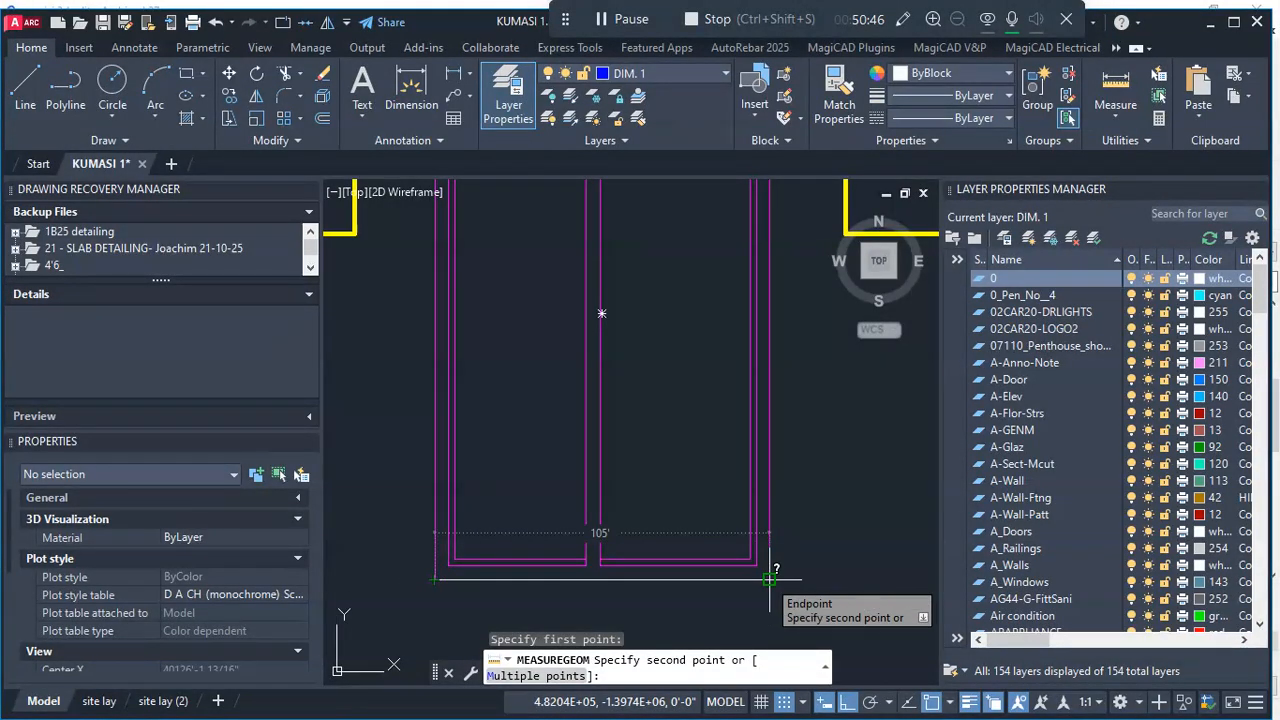
scroll(771, 570, "down", 4)
scroll(572, 423, "up", 5)
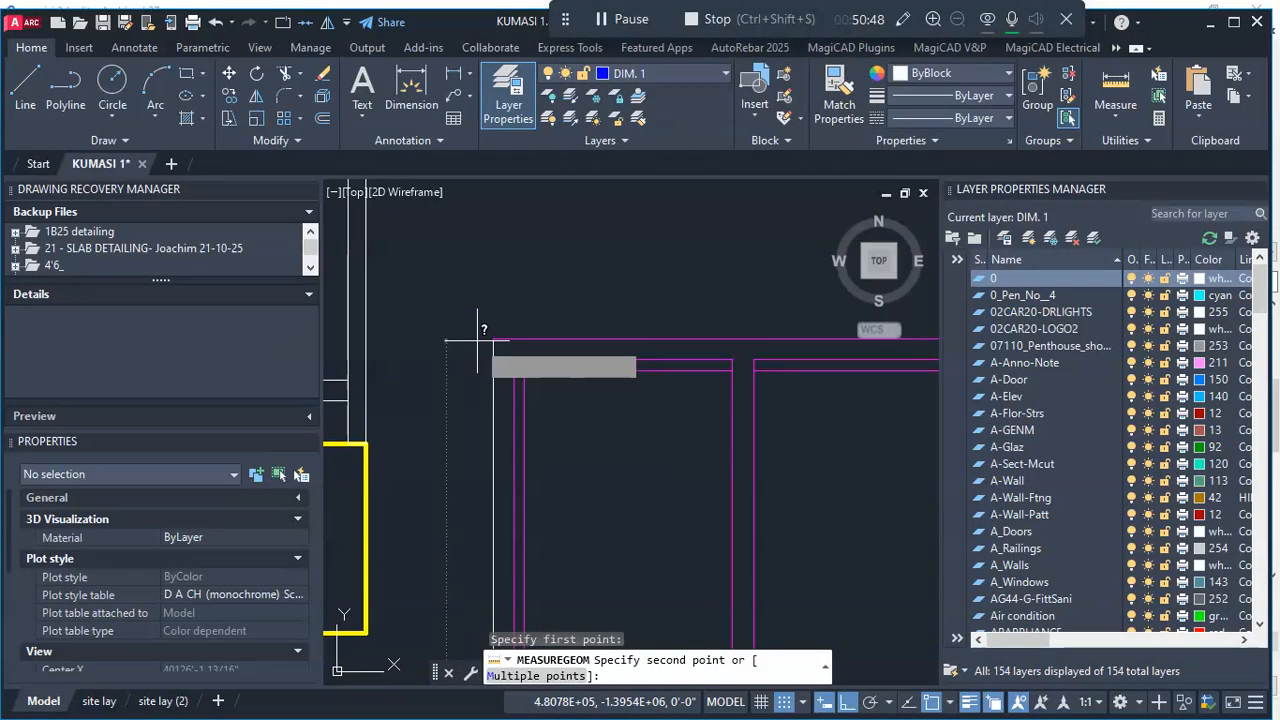
scroll(492, 340, "down", 2)
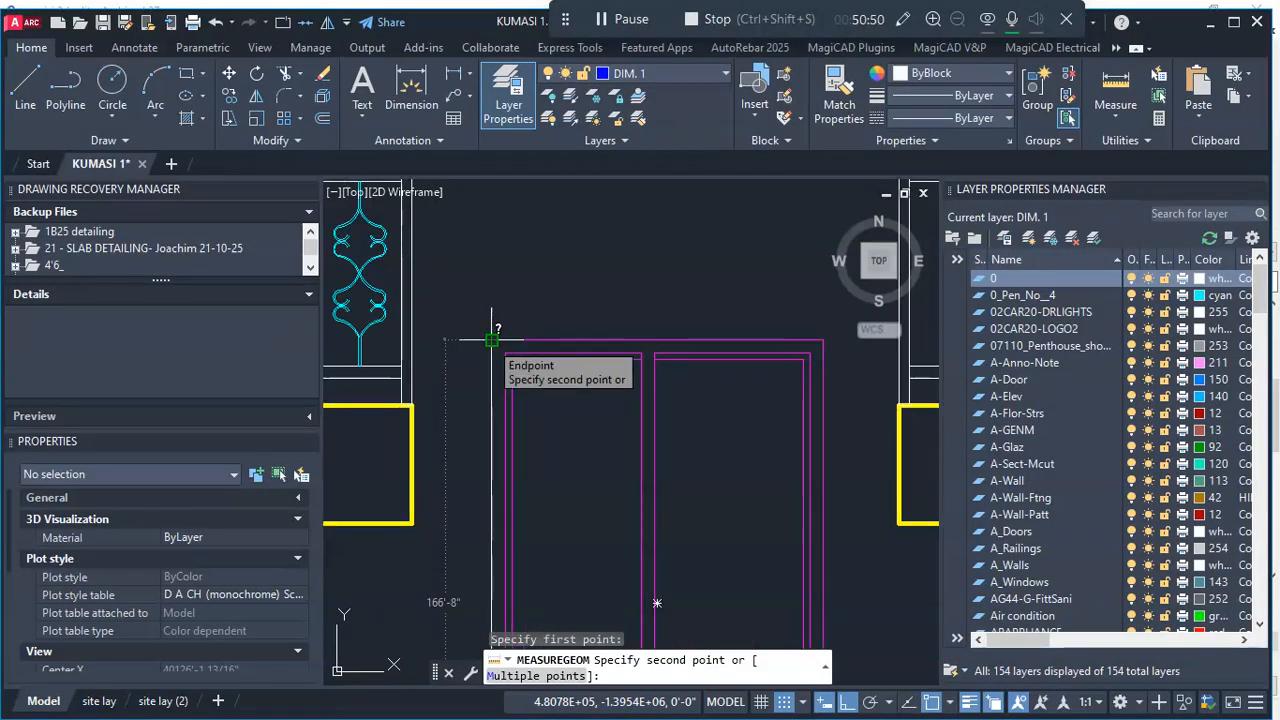
scroll(492, 340, "down", 3)
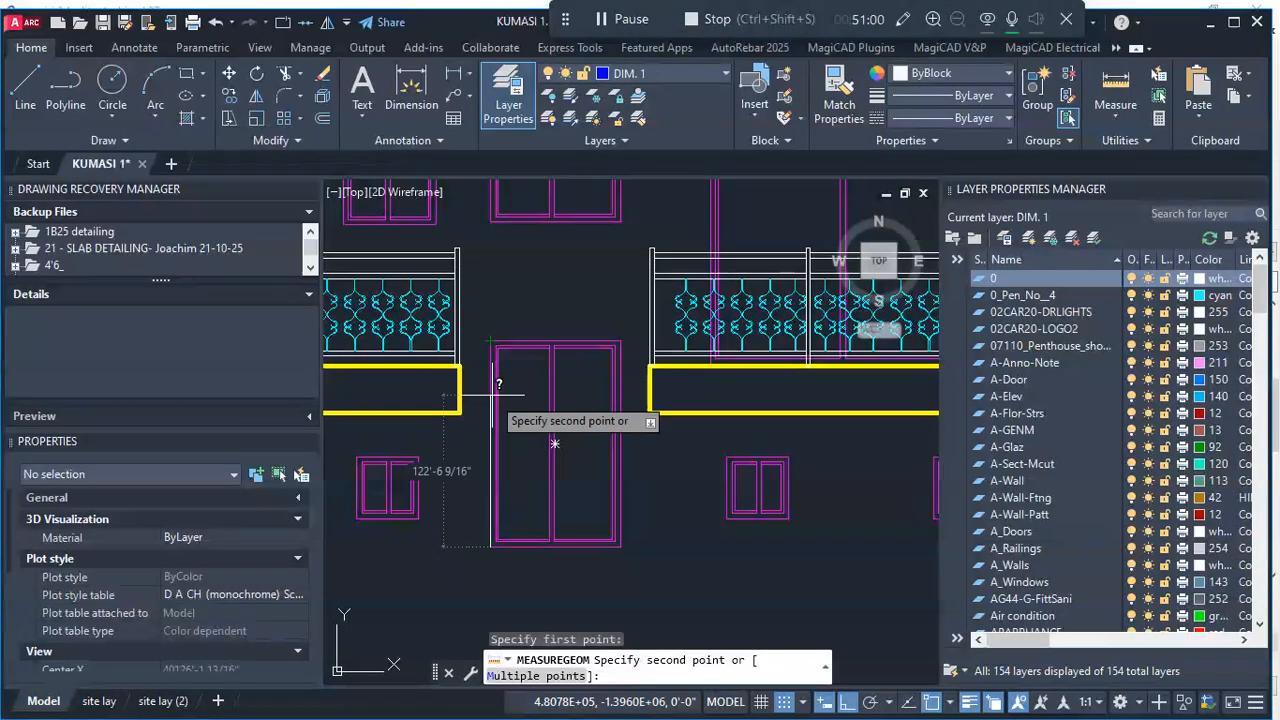
scroll(505, 415, "up", 4)
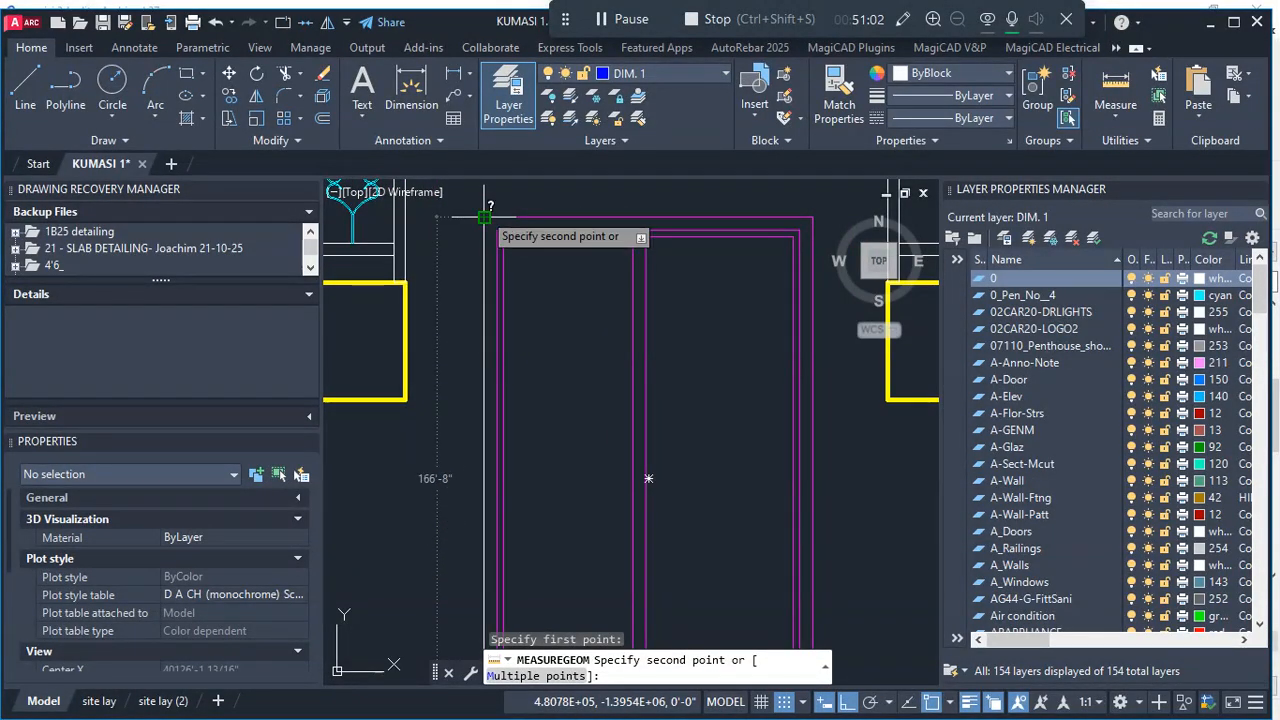
scroll(484, 216, "down", 2)
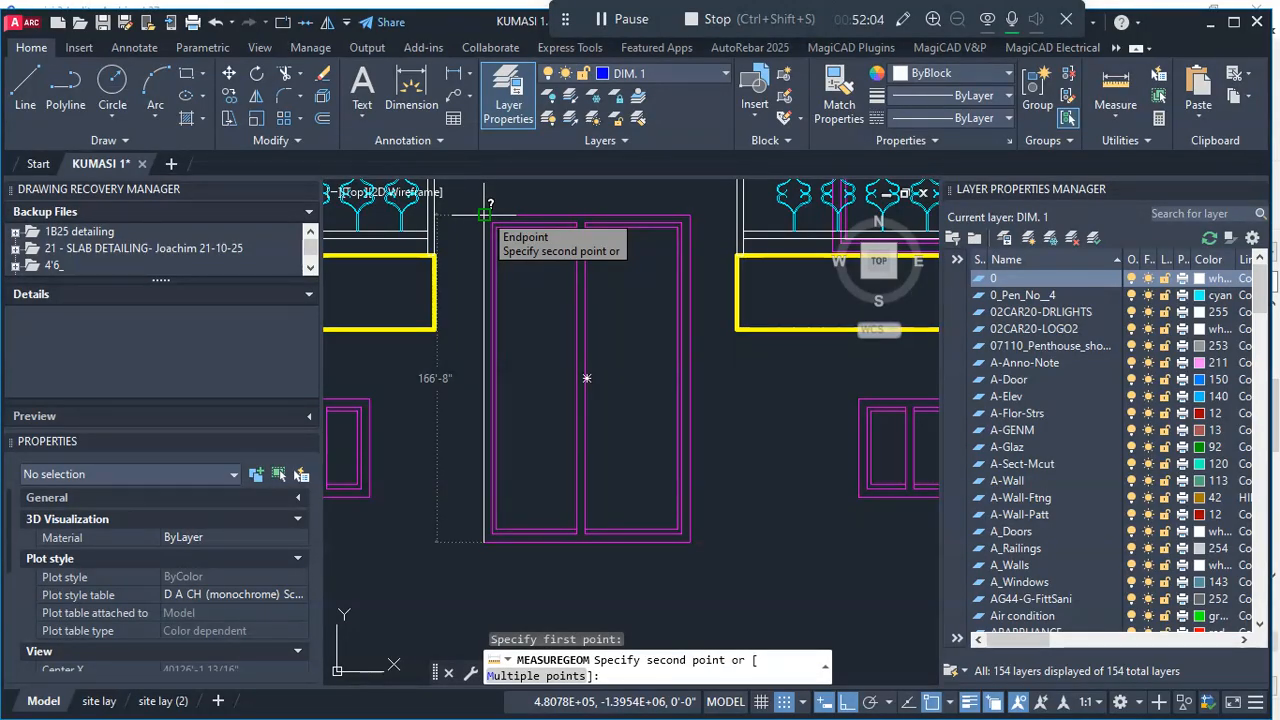
key("Escape")
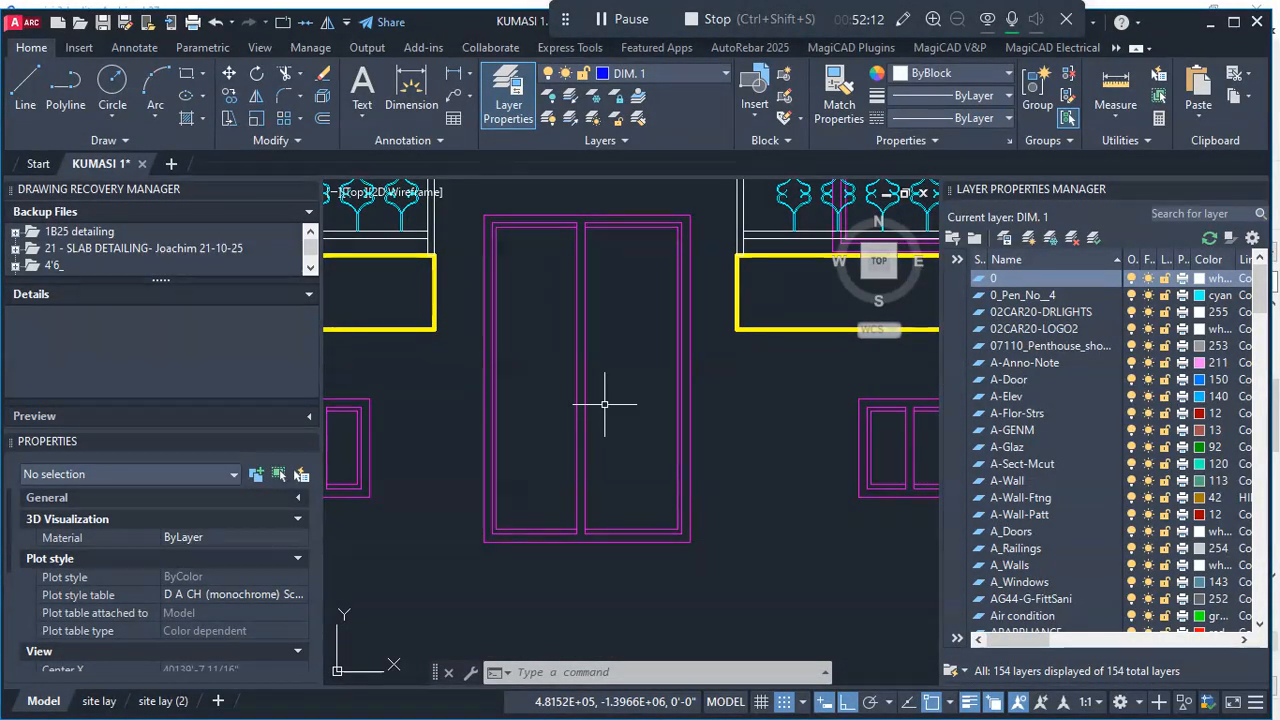
- Switch back to Archicad and bring up the Ground Floor plan view
scroll(611, 385, "down", 2)
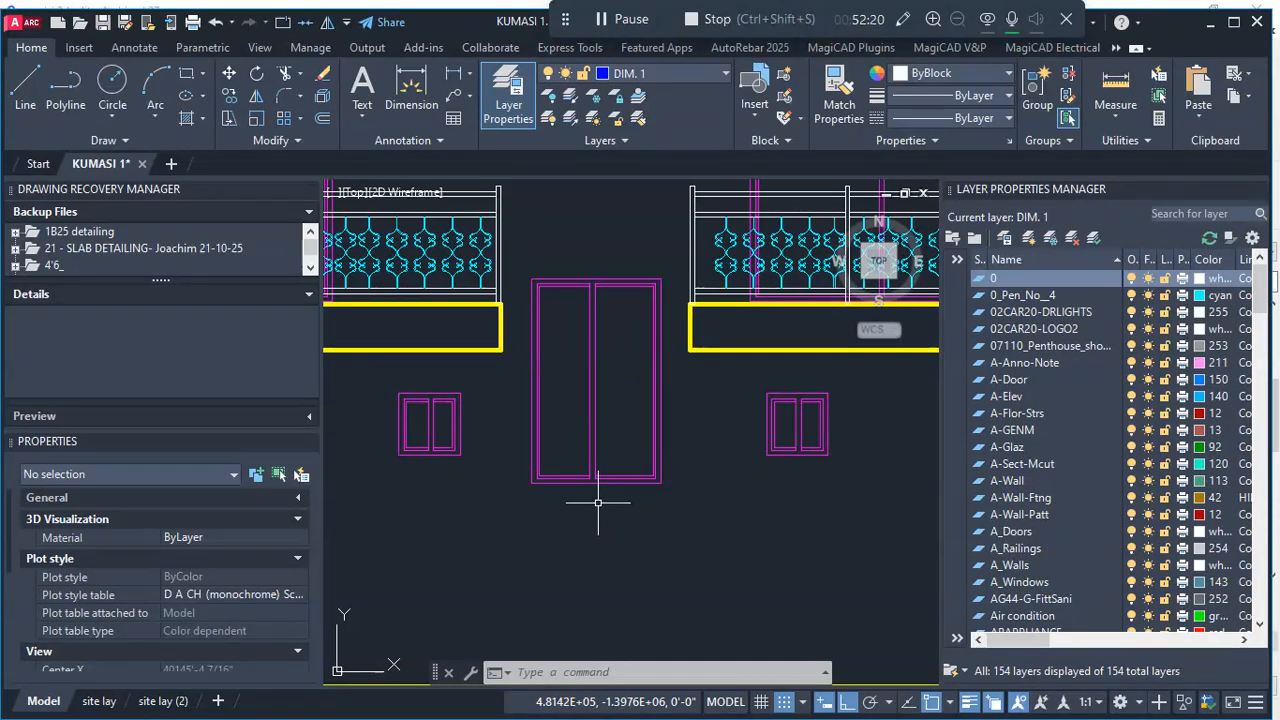
scroll(612, 460, "down", 4)
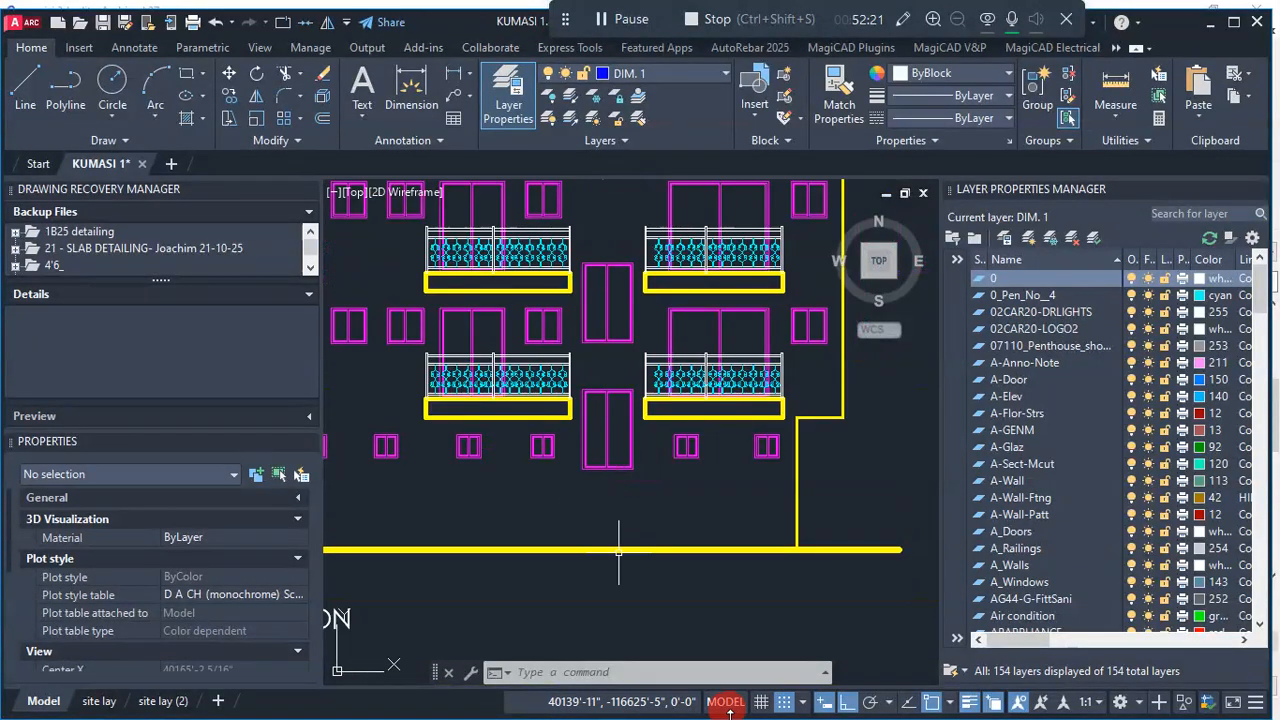
left_click(1211, 33)
left_click(288, 241)
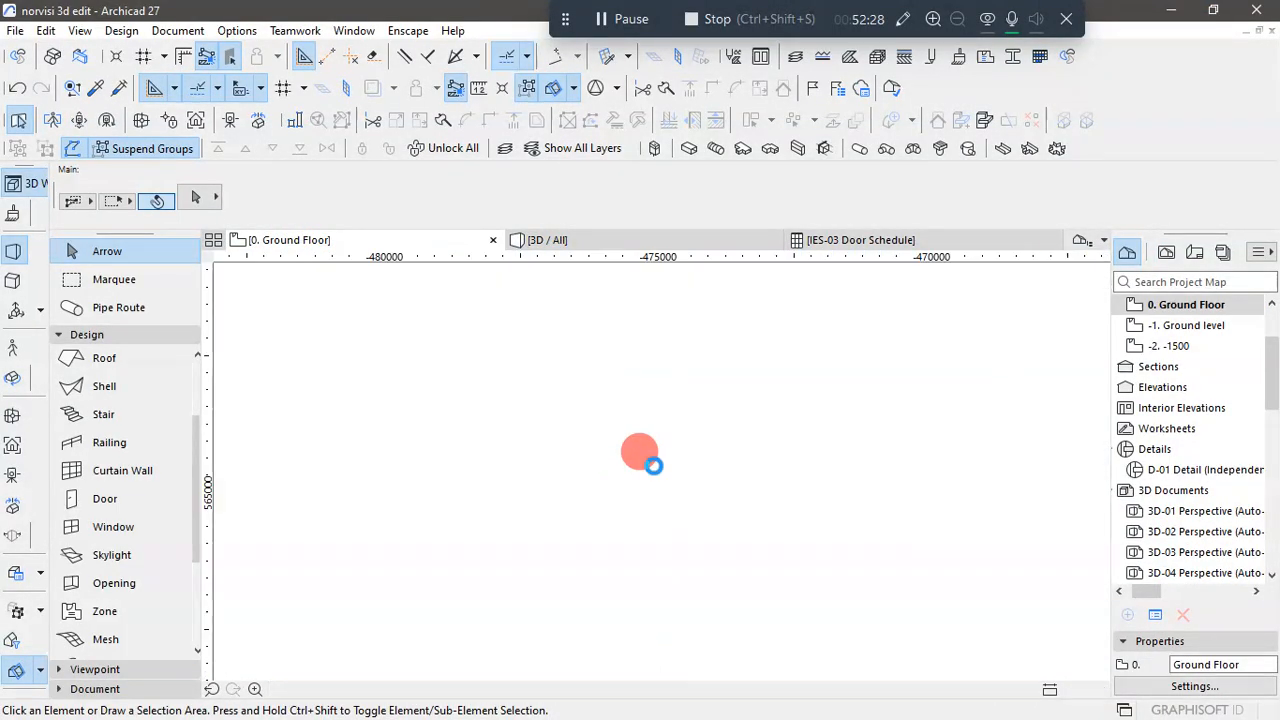
- Examine the rear window opening of the stair area and its dimensions in the reference ground floor plan
scroll(653, 470, "down", 4)
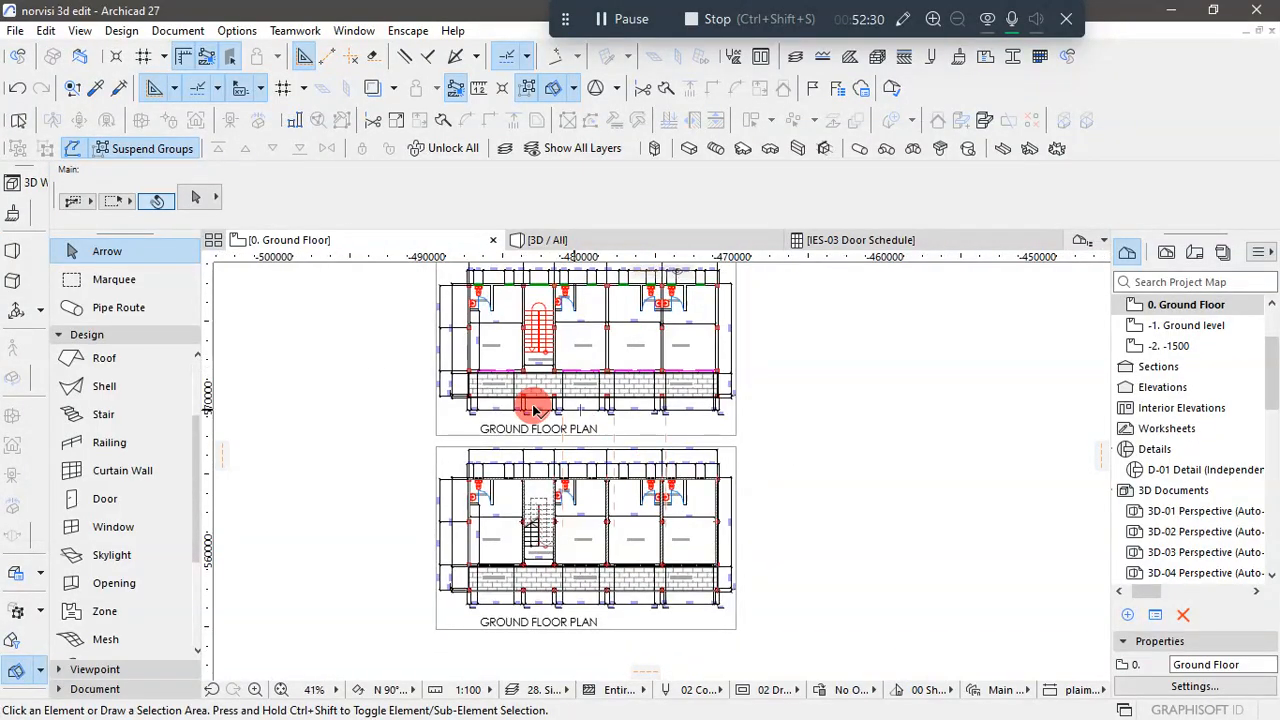
scroll(528, 408, "down", 4)
scroll(520, 335, "up", 6)
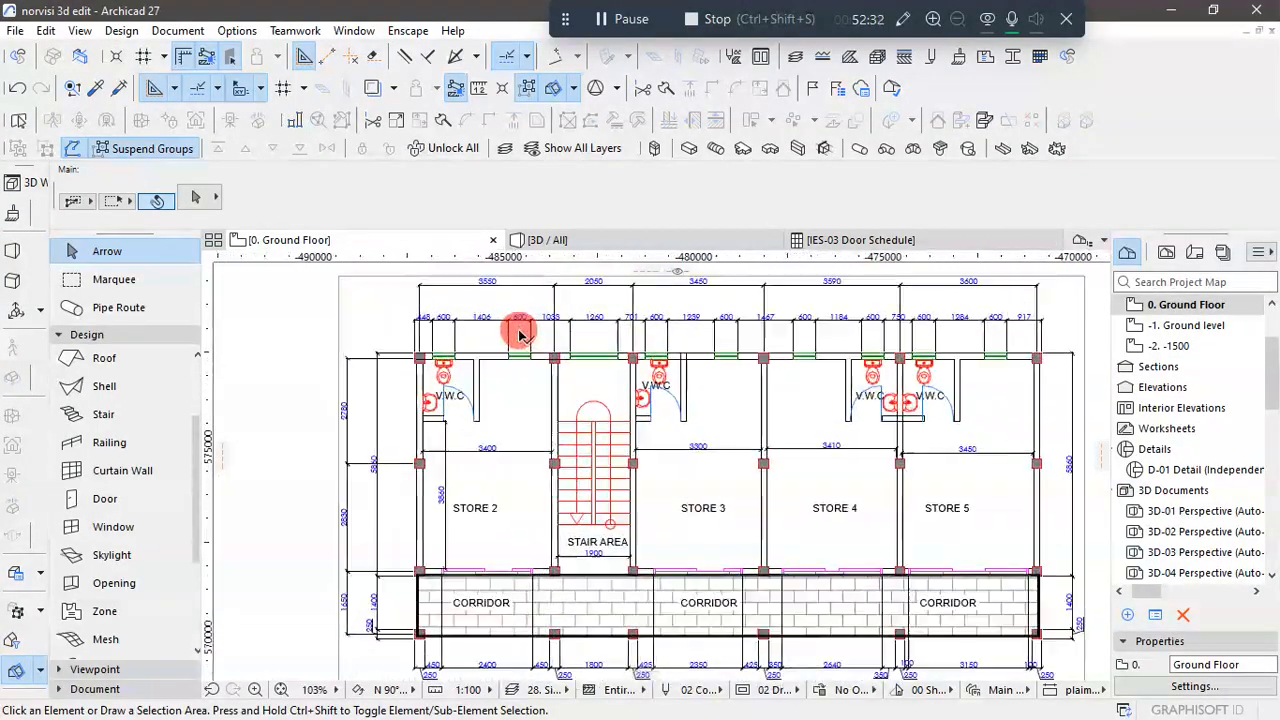
scroll(598, 361, "up", 3)
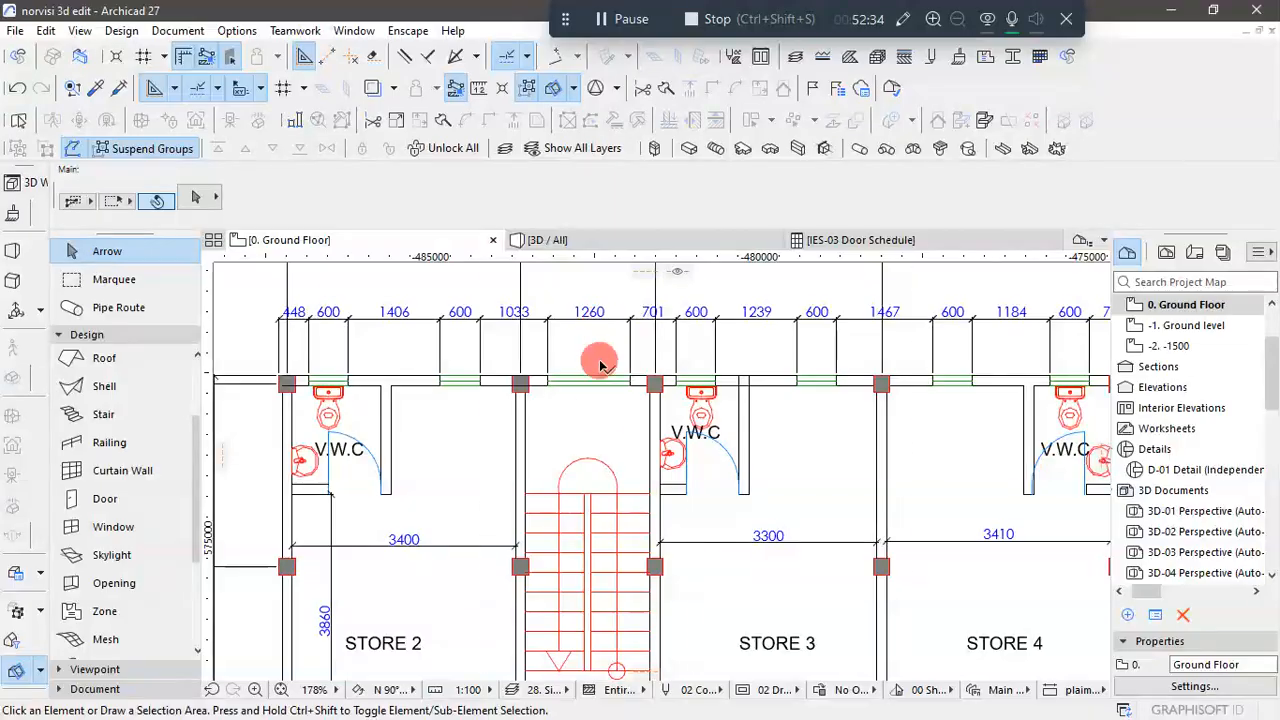
scroll(586, 390, "down", 3)
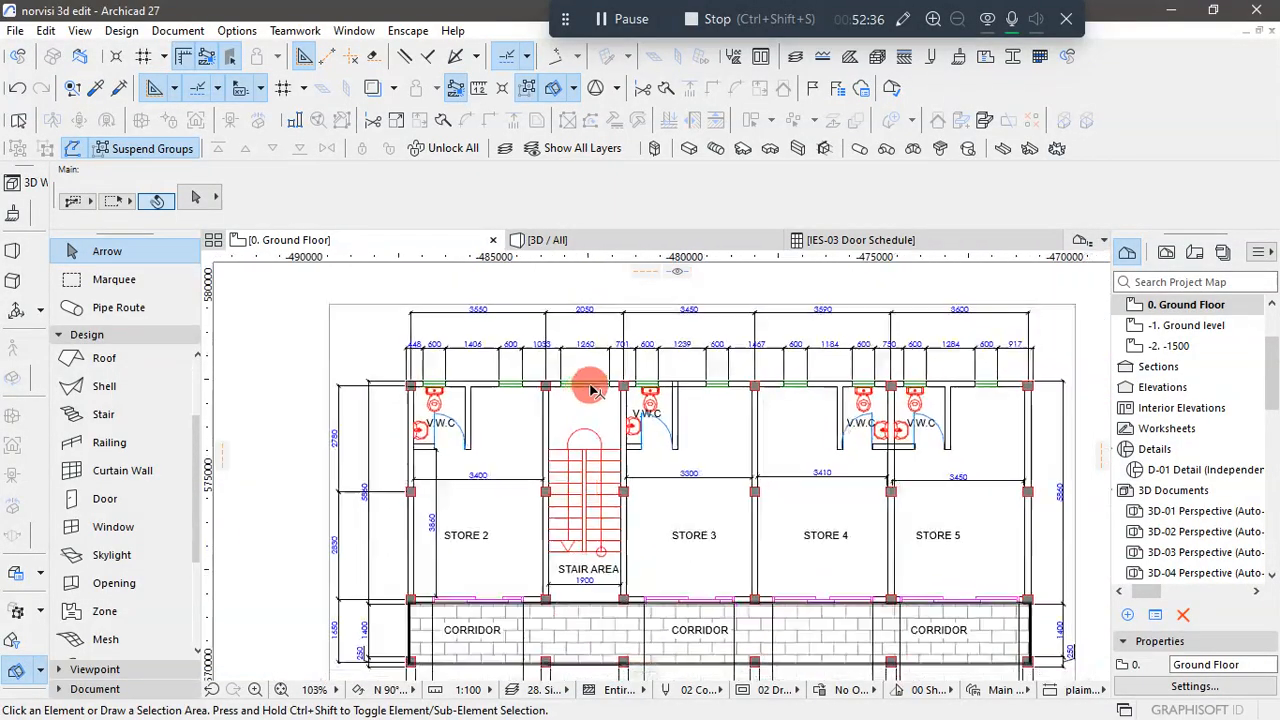
scroll(583, 354, "up", 2)
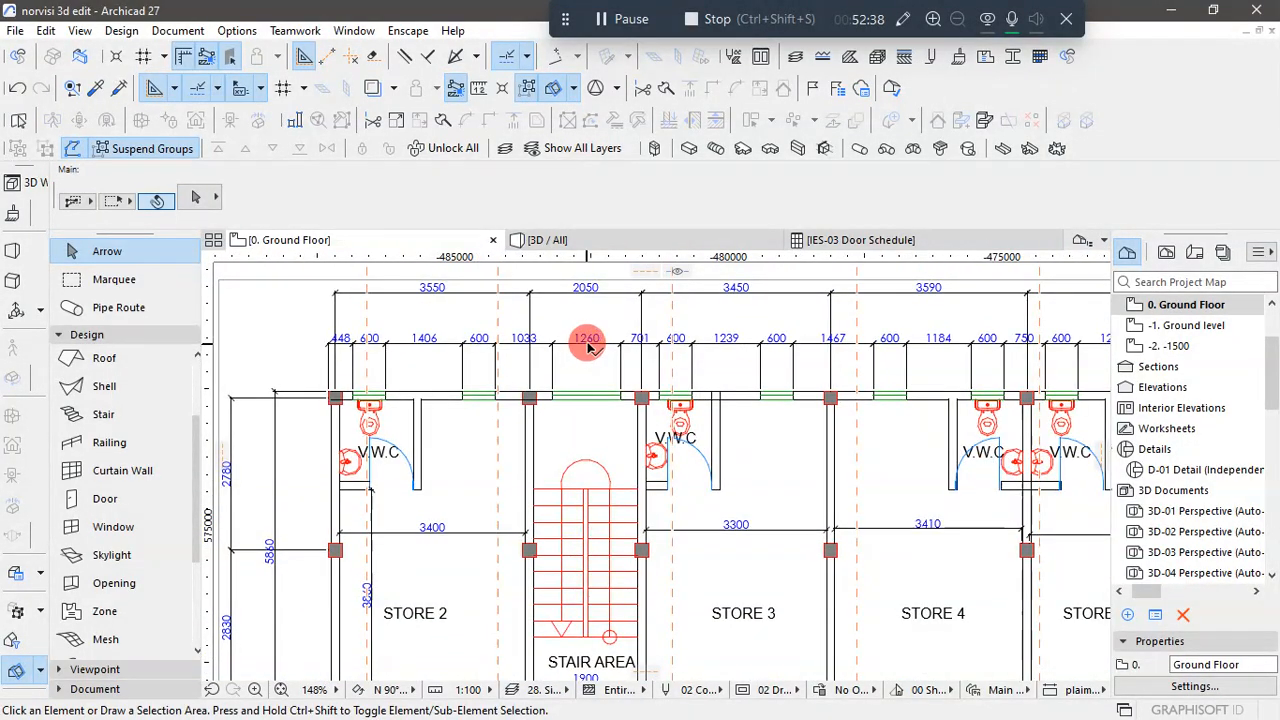
scroll(603, 347, "down", 4)
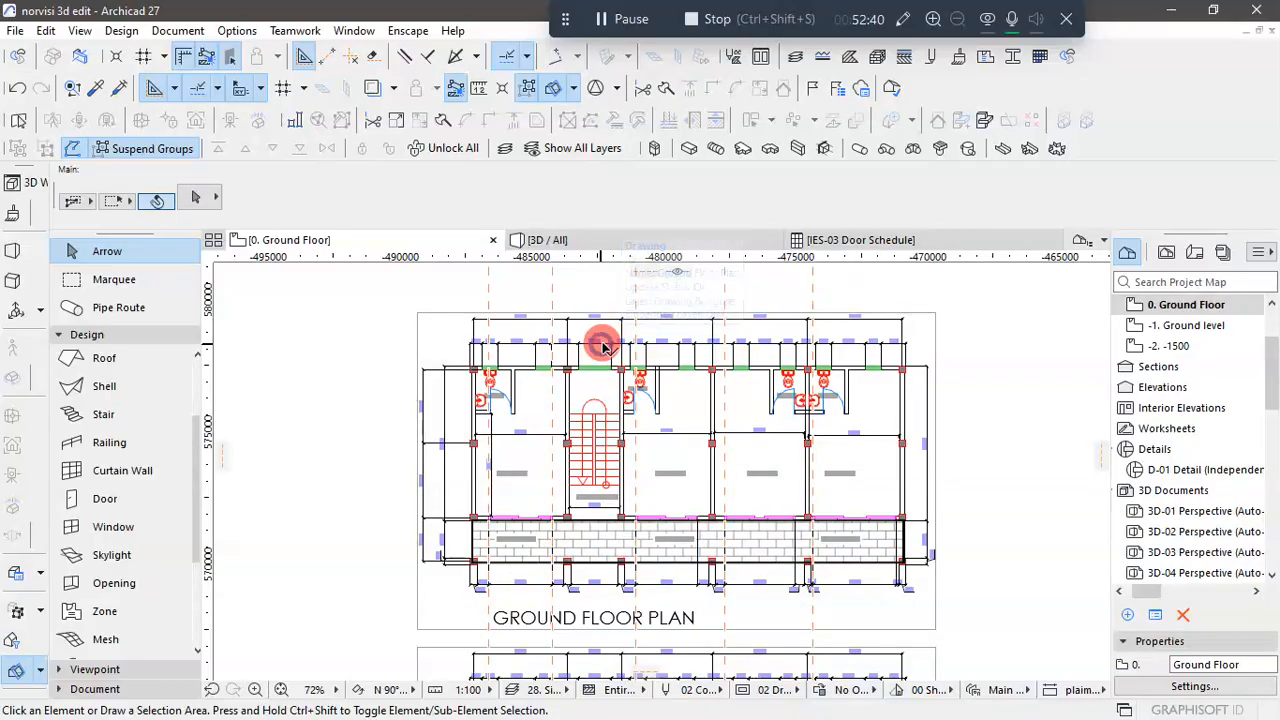
left_click(603, 347)
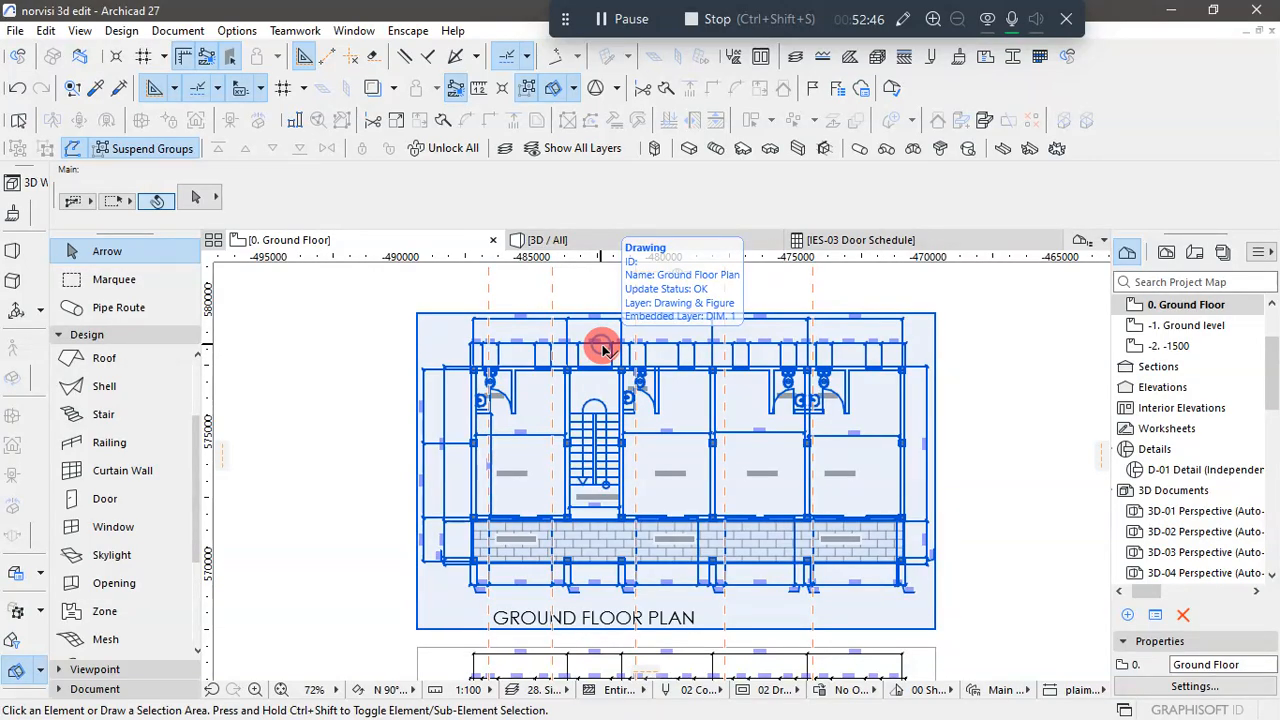
scroll(584, 343, "up", 4)
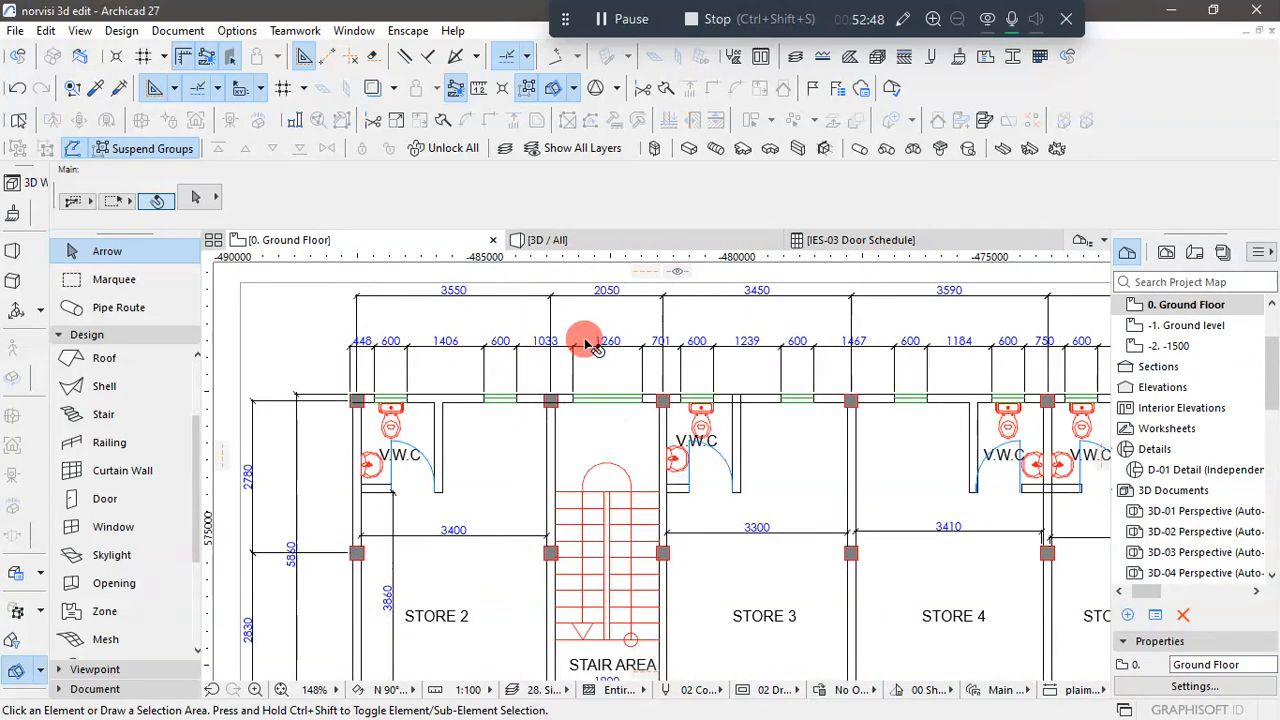
scroll(584, 341, "down", 3)
scroll(600, 285, "up", 3)
scroll(600, 330, "down", 4)
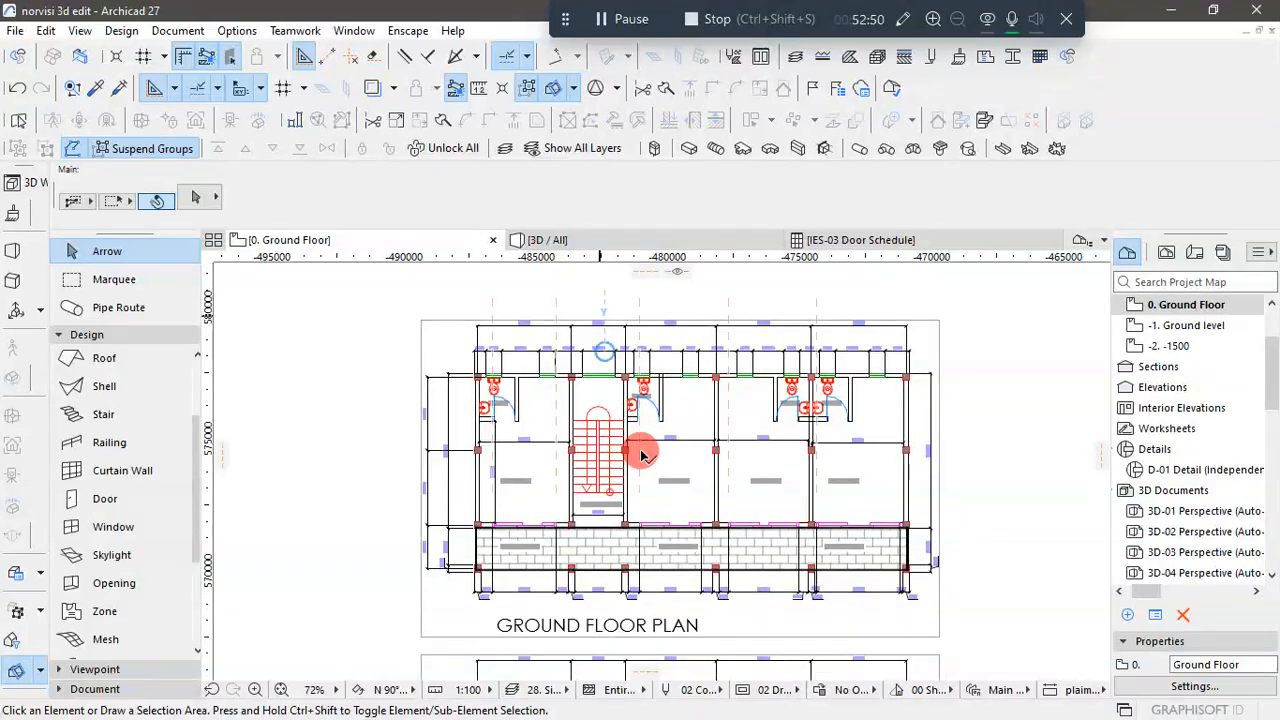
- Copy the 600 mm sliding window nearest the stair area along the rear wall into the stair area's wall section
scroll(735, 435, "down", 3)
scroll(660, 568, "up", 6)
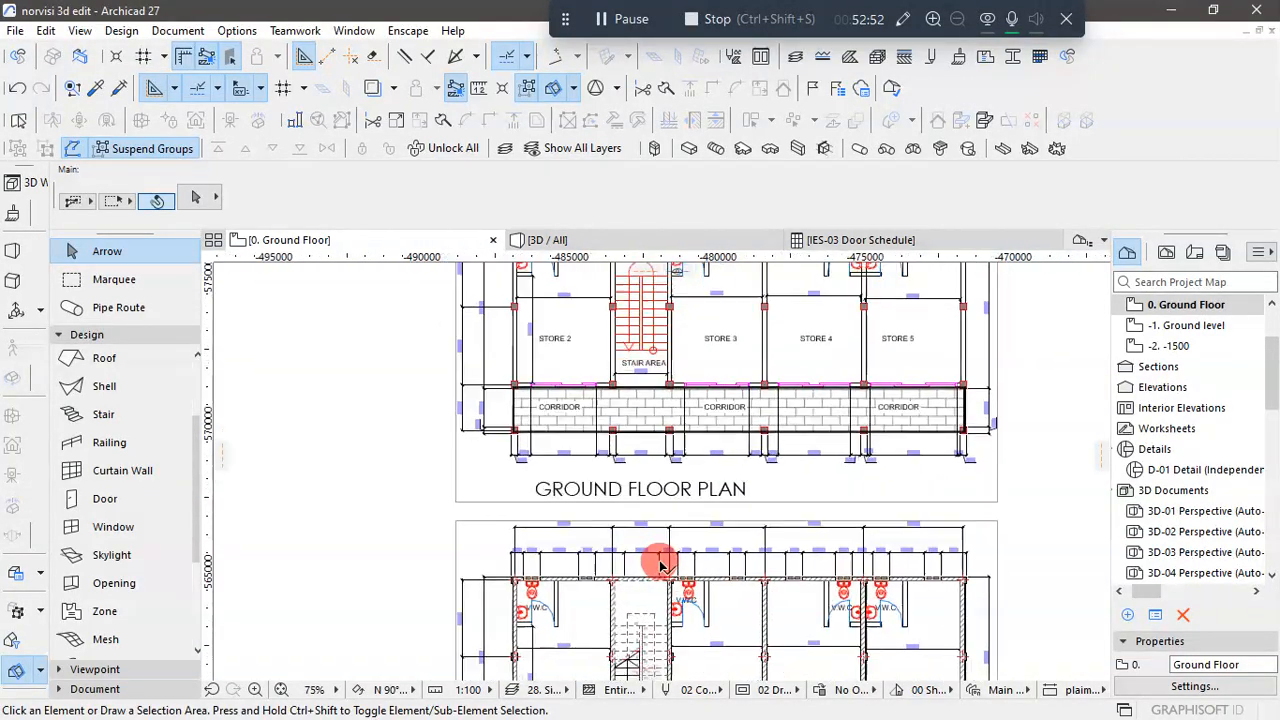
scroll(563, 580, "up", 2)
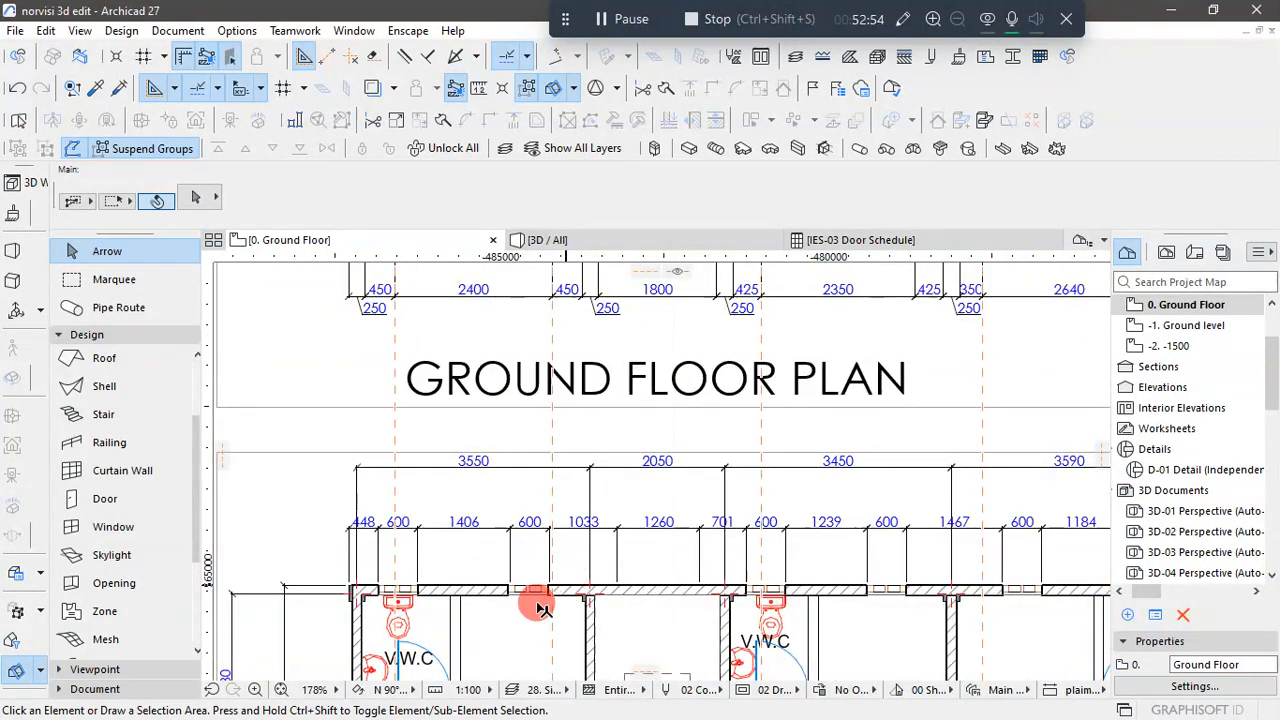
scroll(534, 601, "up", 1)
scroll(534, 601, "up", 1)
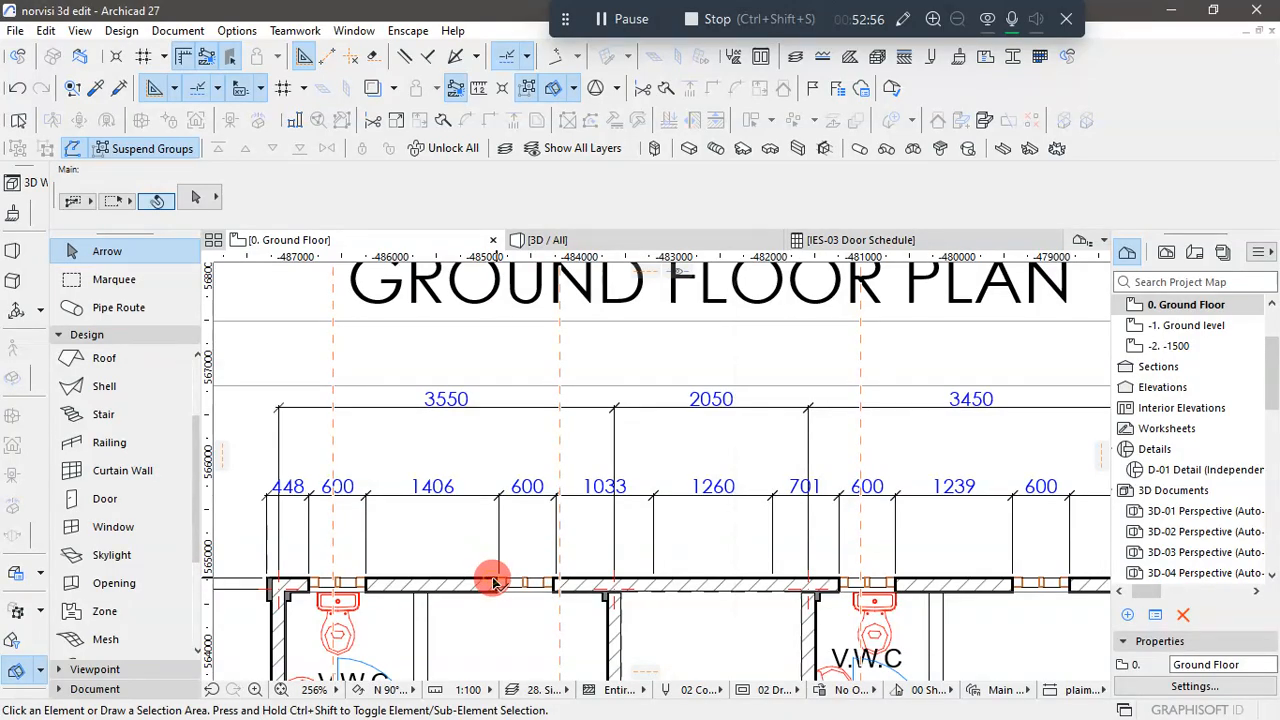
left_click(495, 582)
left_click(497, 583)
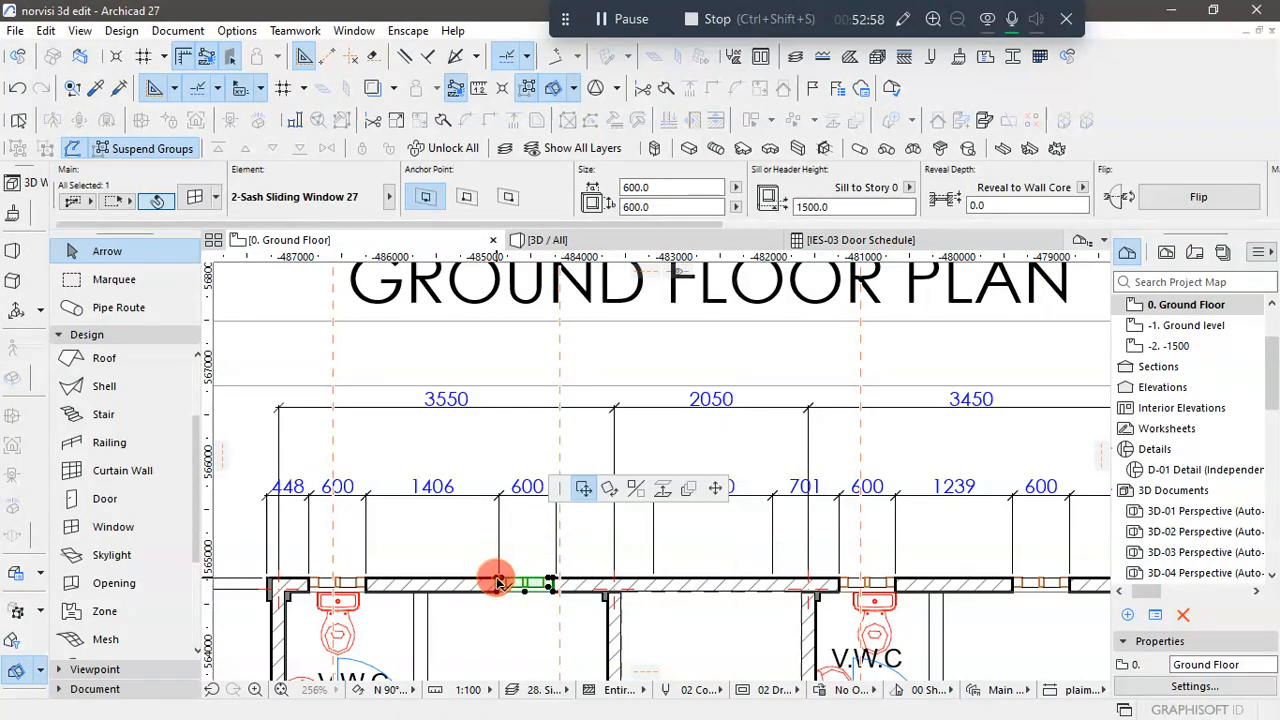
key("ctrl")
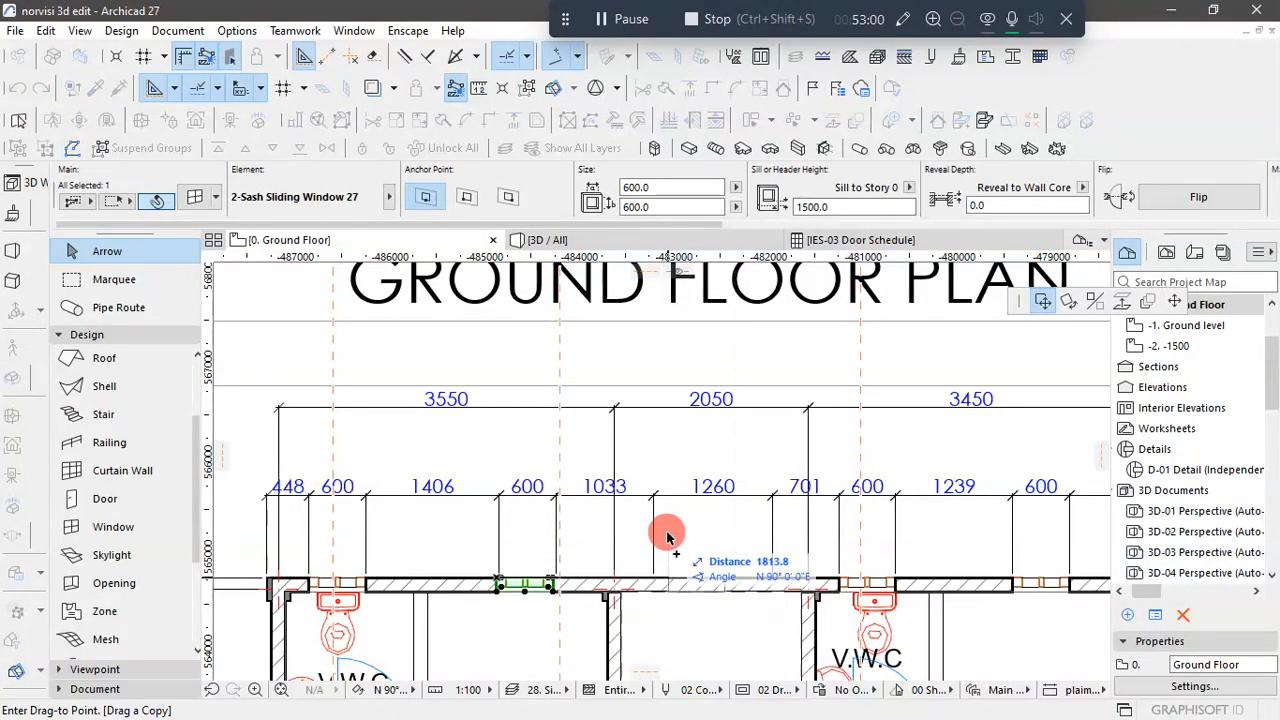
left_click(729, 579)
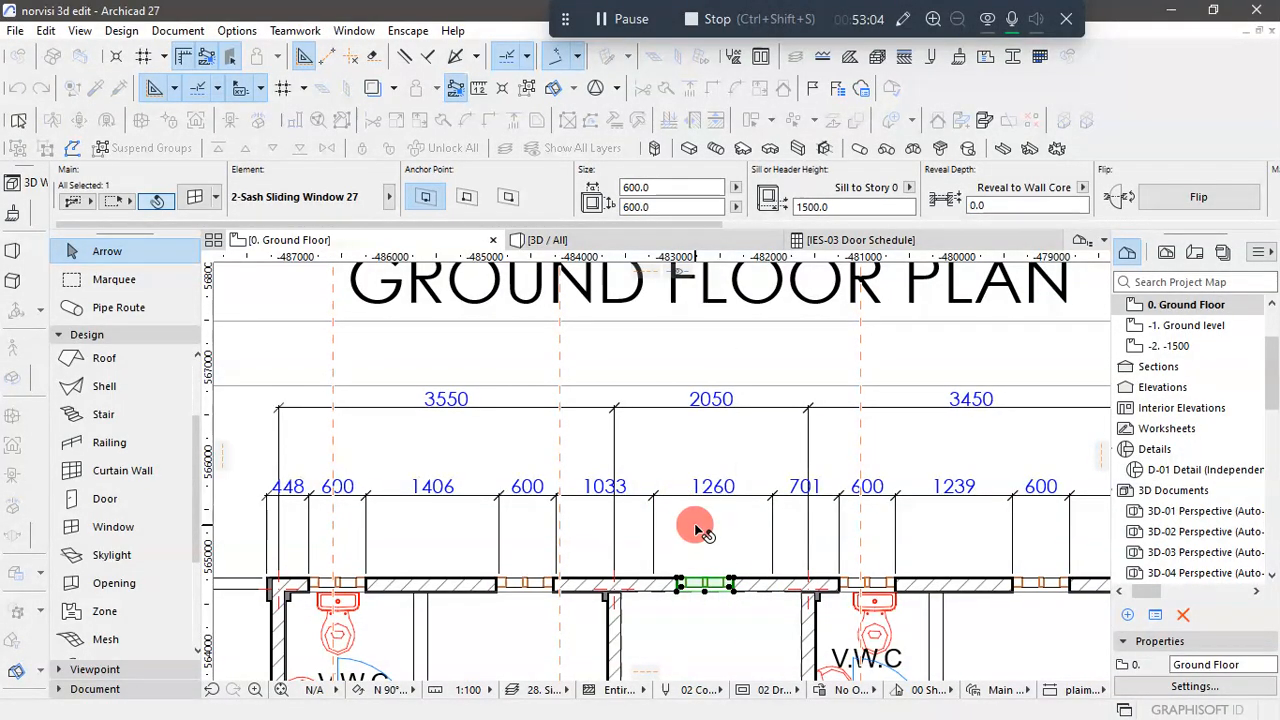
- Set the copied stair-area window's width to 1260 and its height to 2000
key("ctrl+t")
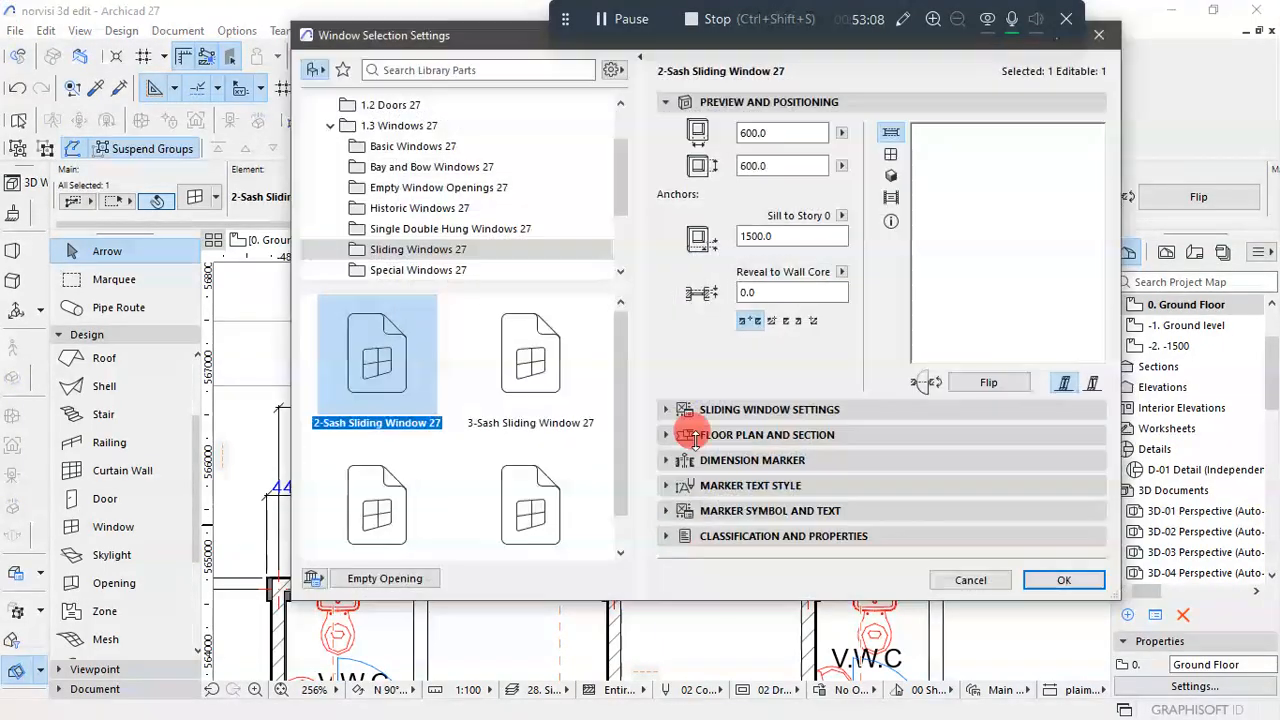
left_click(782, 131)
type("1")
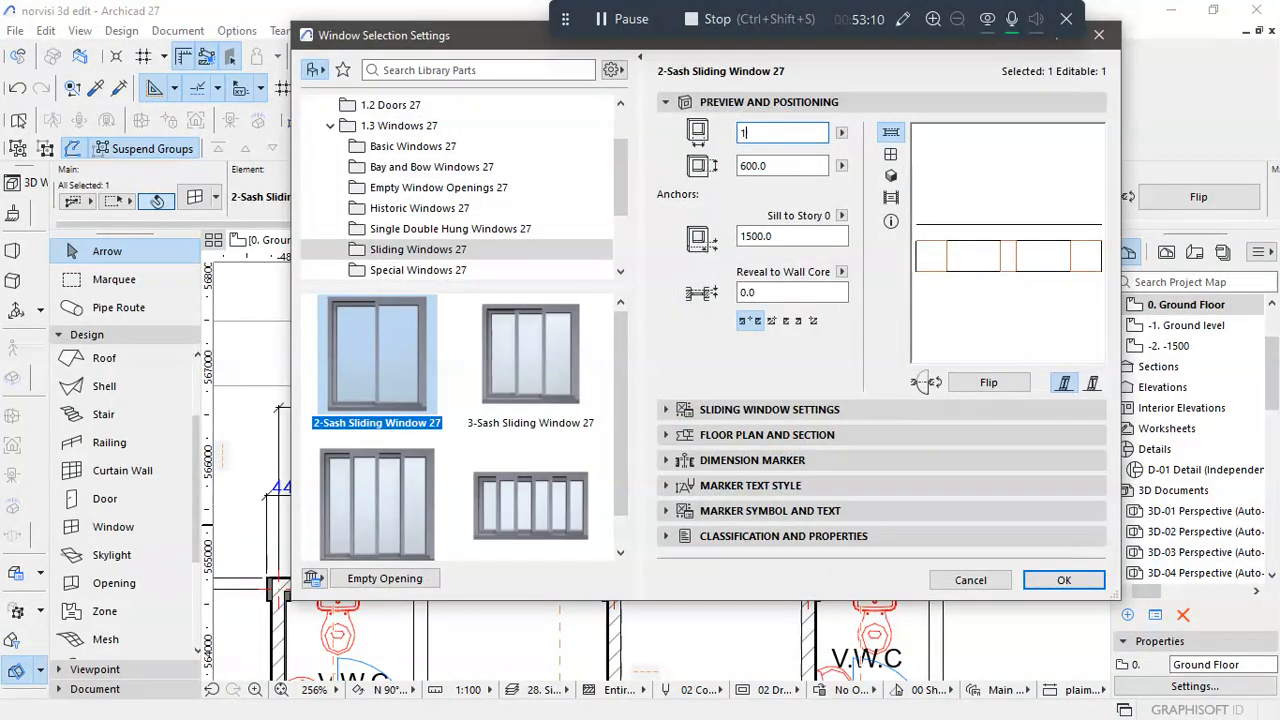
type("260")
left_click(745, 166)
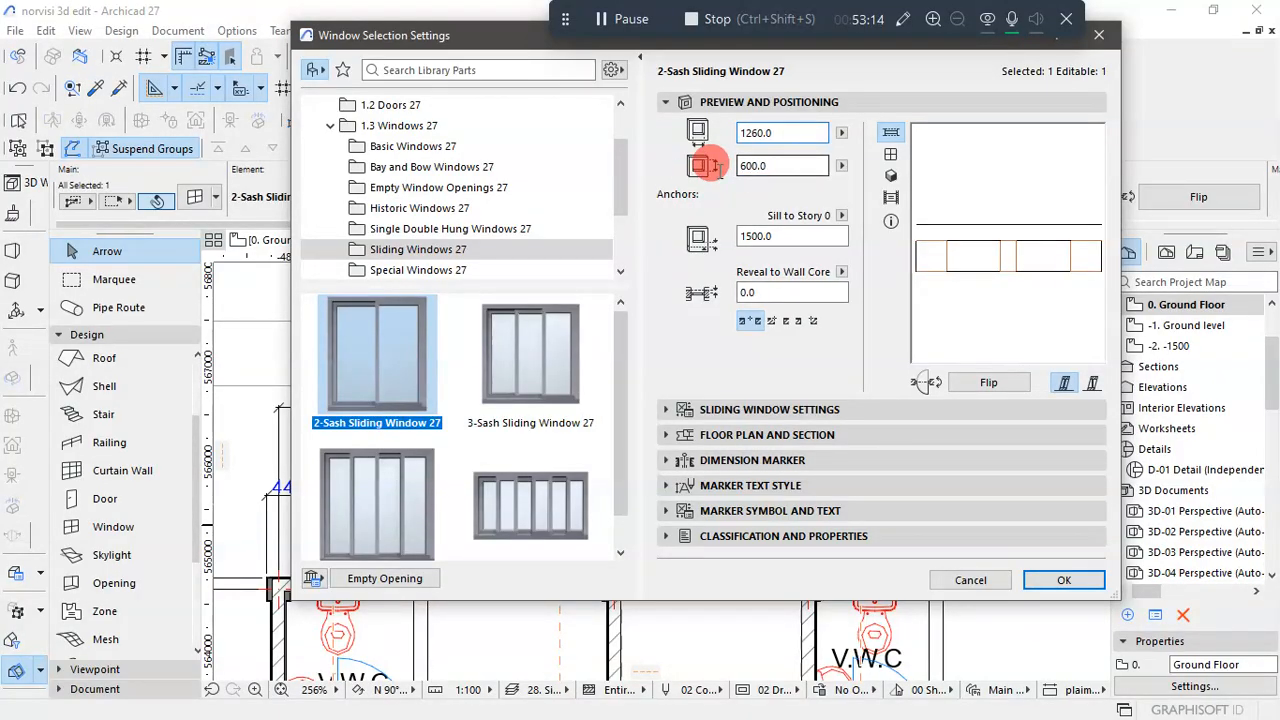
type("20")
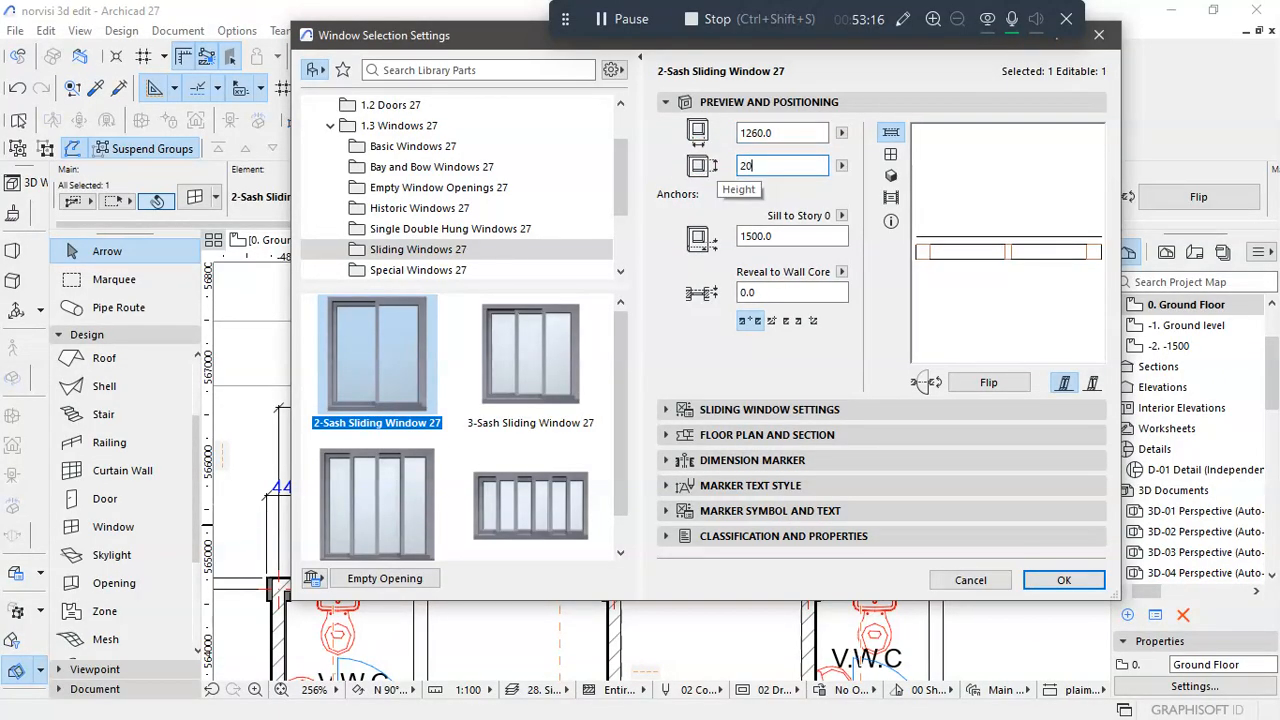
type("00")
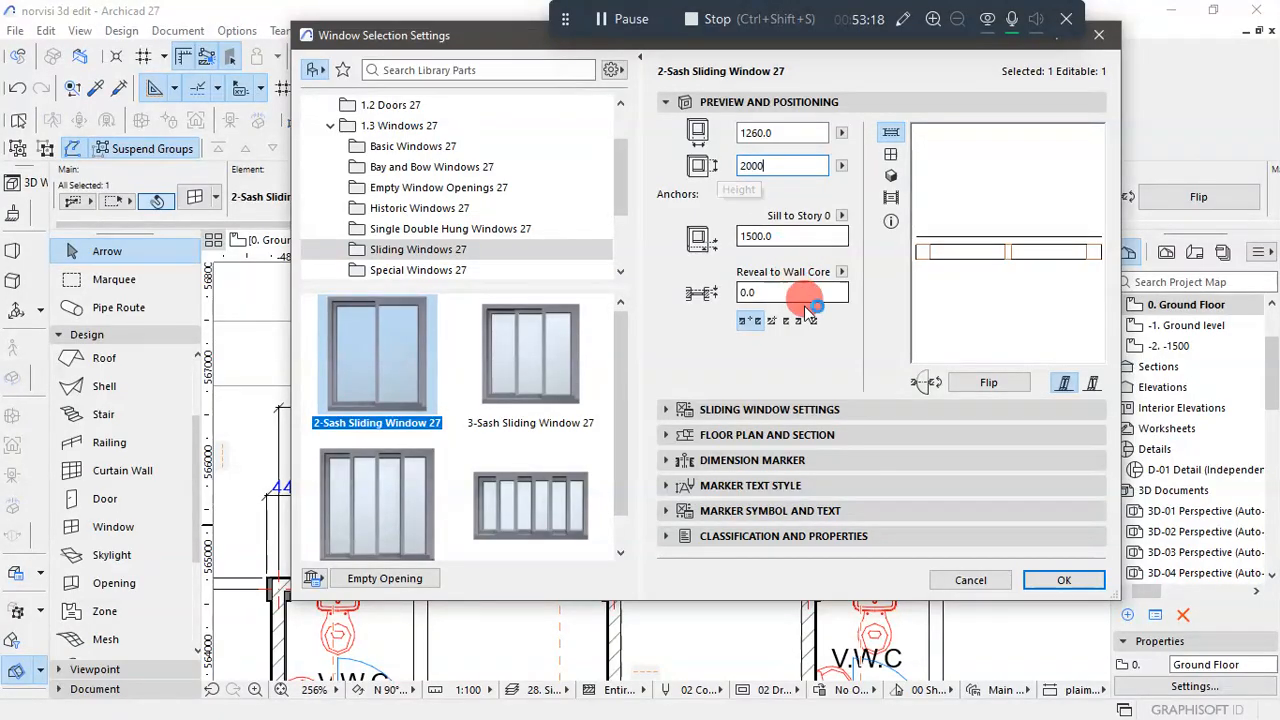
- Set the stair-area window's sill height to 1000 and apply the window settings
left_click(742, 238)
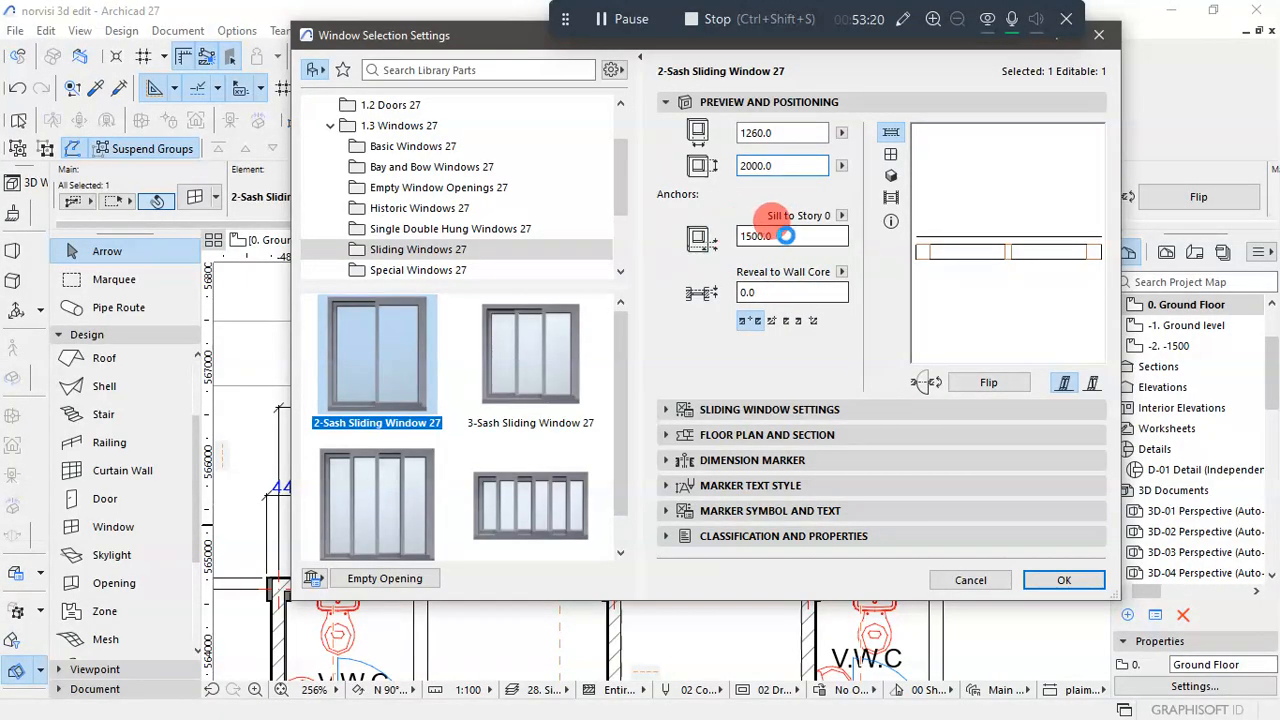
left_click(705, 230)
type("1")
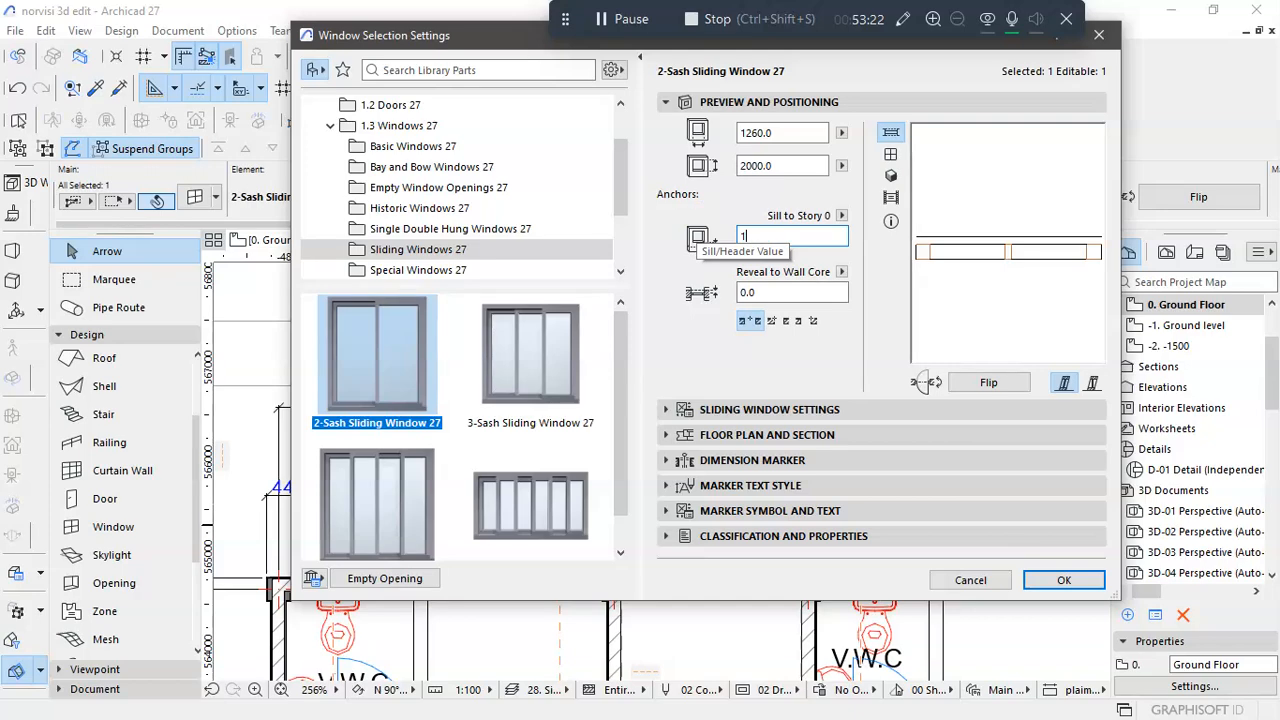
type("000")
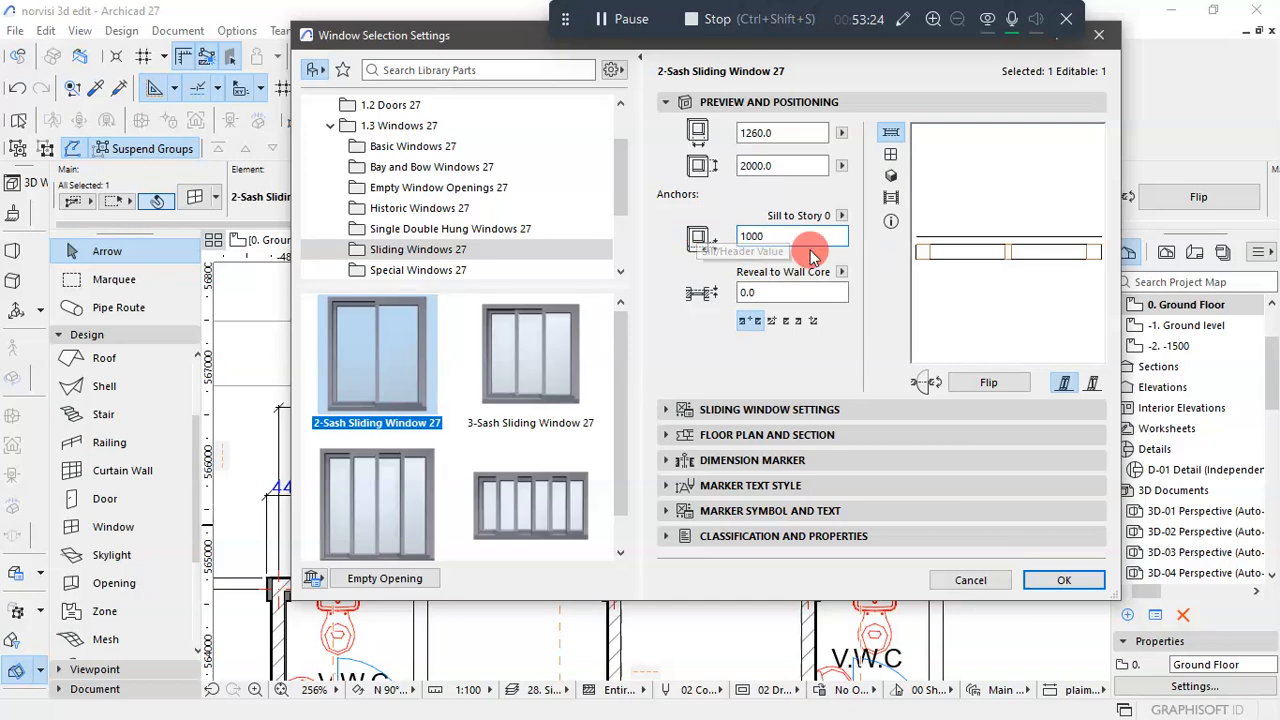
left_click(1063, 580)
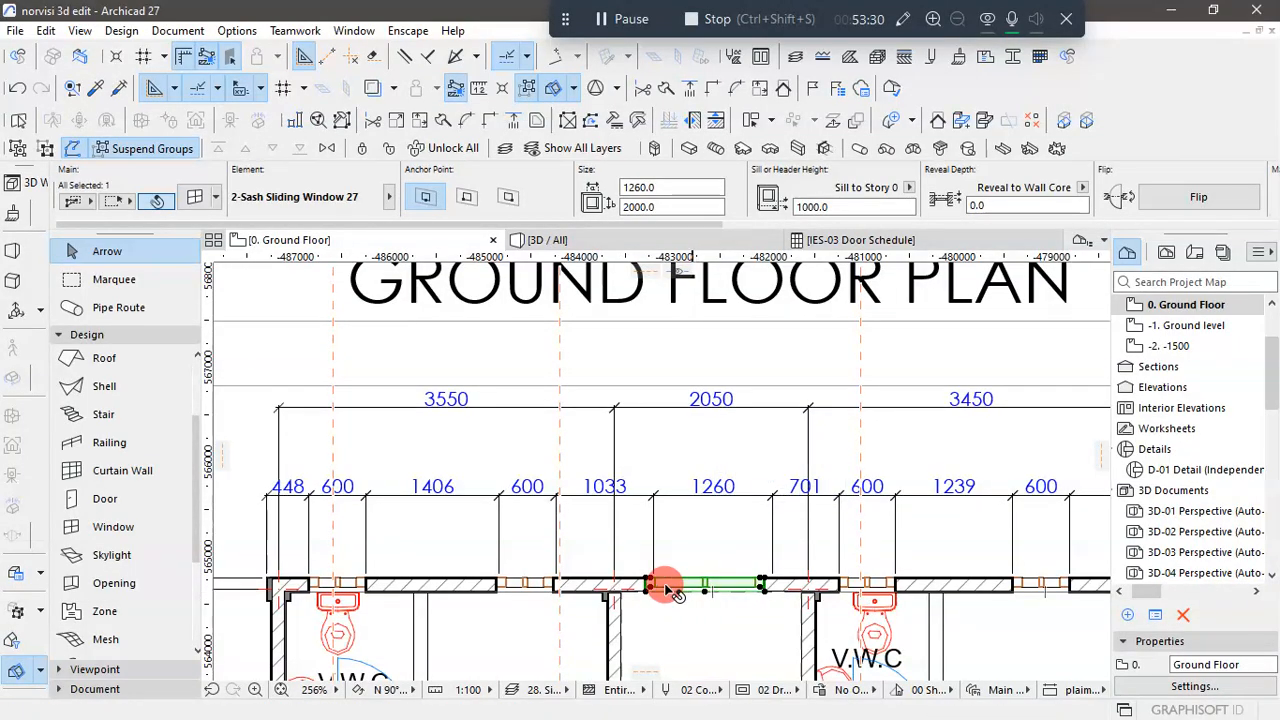
- Move the stair-area window along the rear wall so its edge aligns with the 1033/1260 division of the reference dimensions
scroll(668, 585, "up", 3)
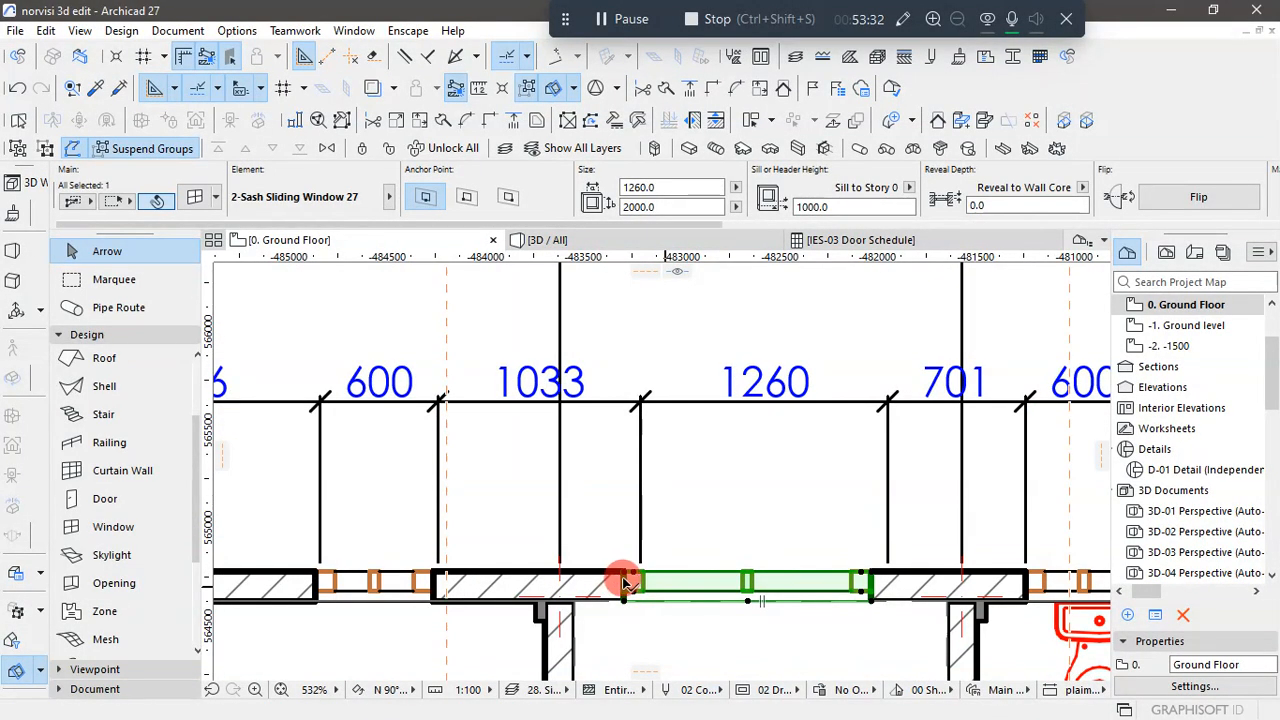
left_click(628, 578)
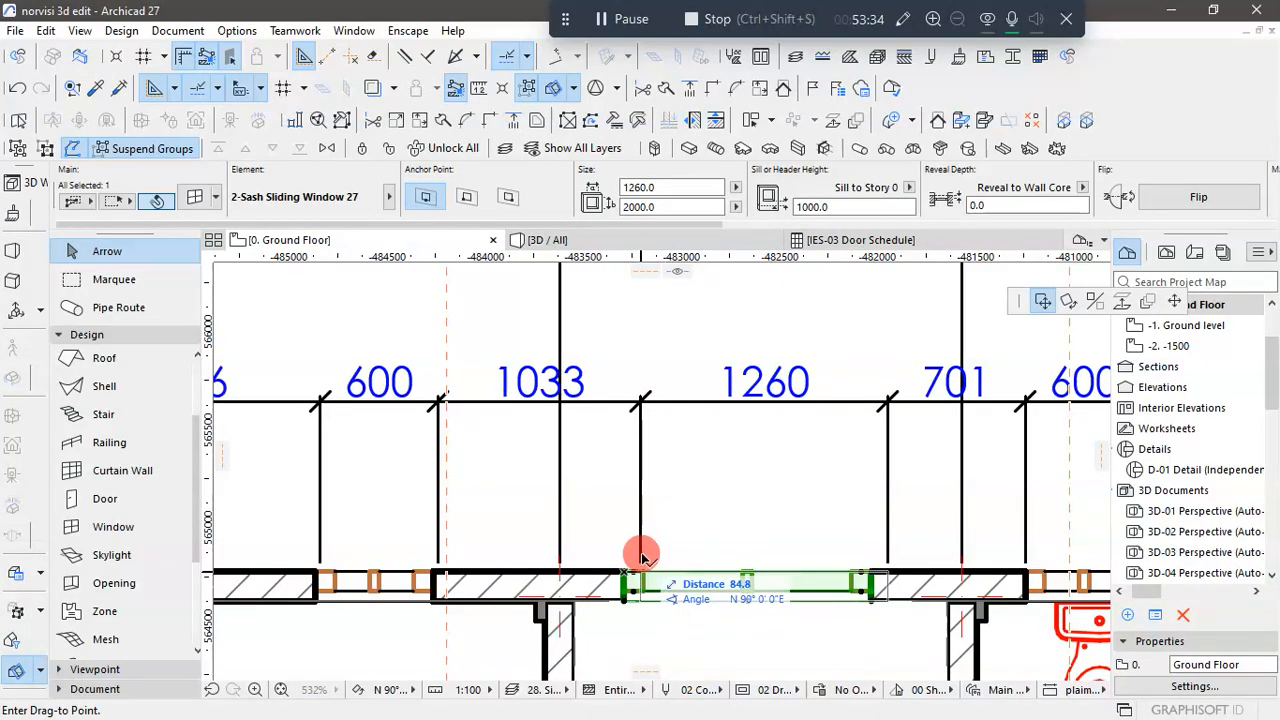
left_click(641, 405)
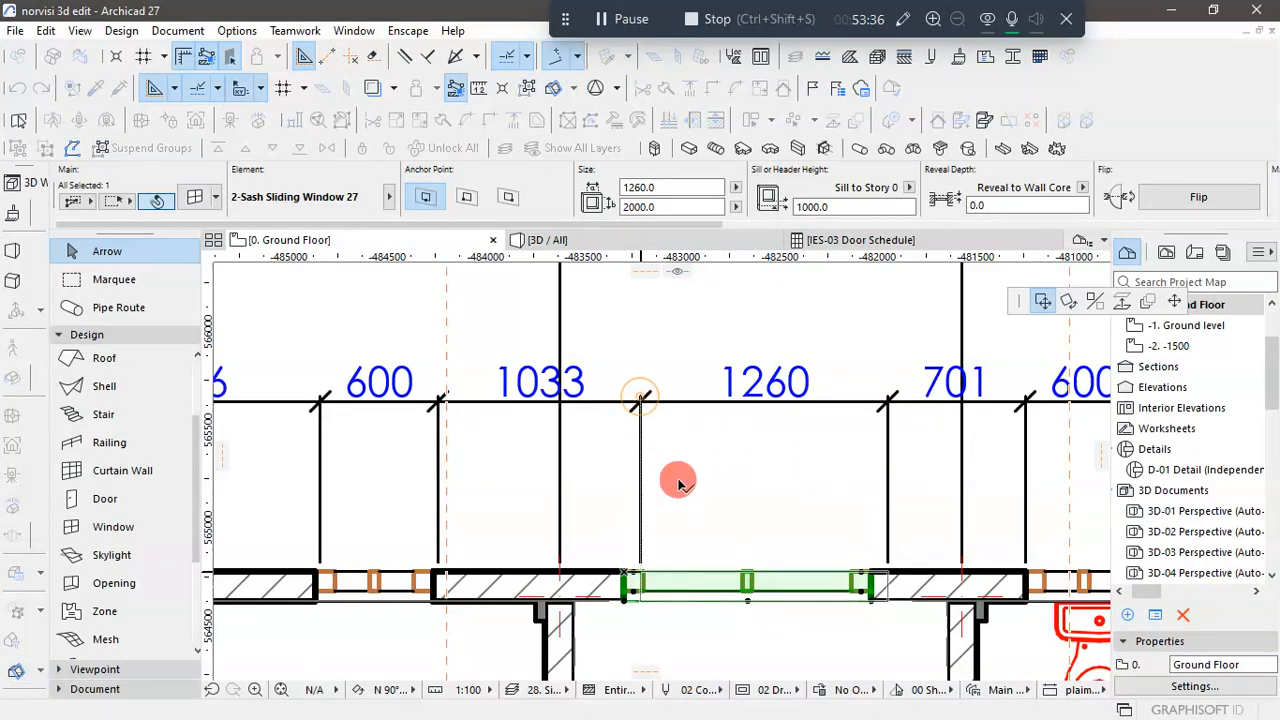
scroll(693, 503, "down", 5)
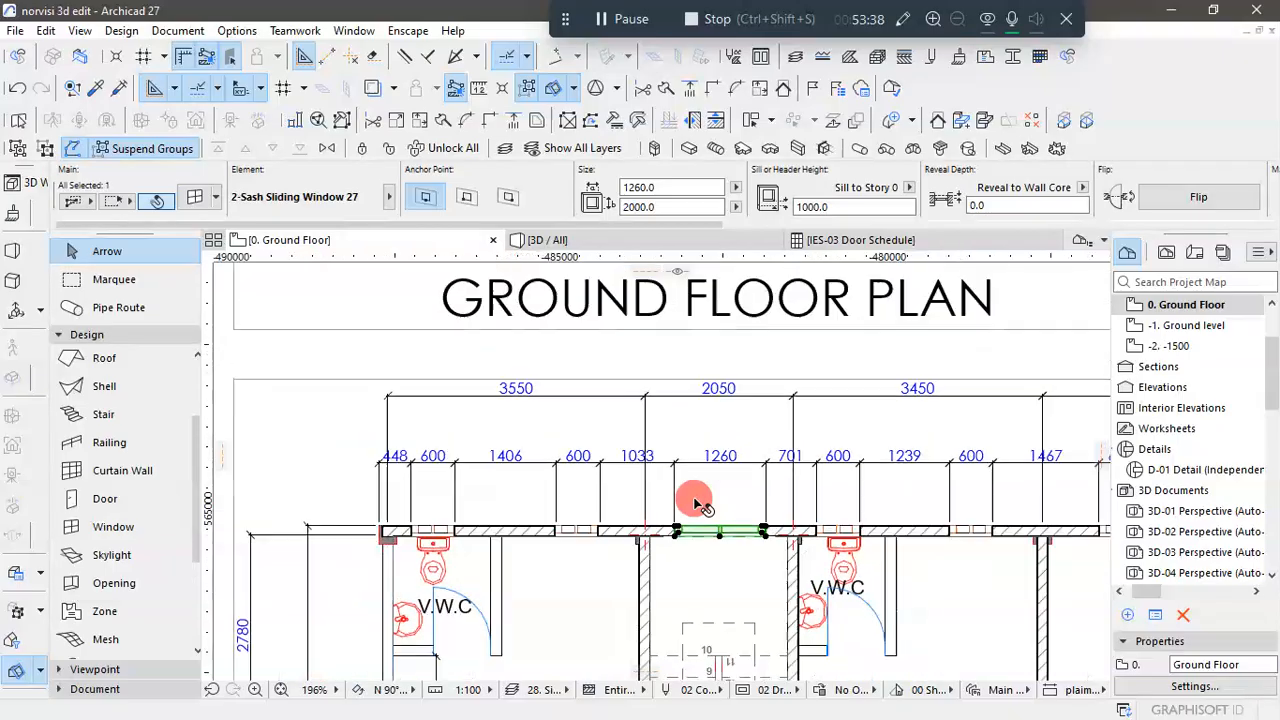
scroll(705, 517, "down", 2)
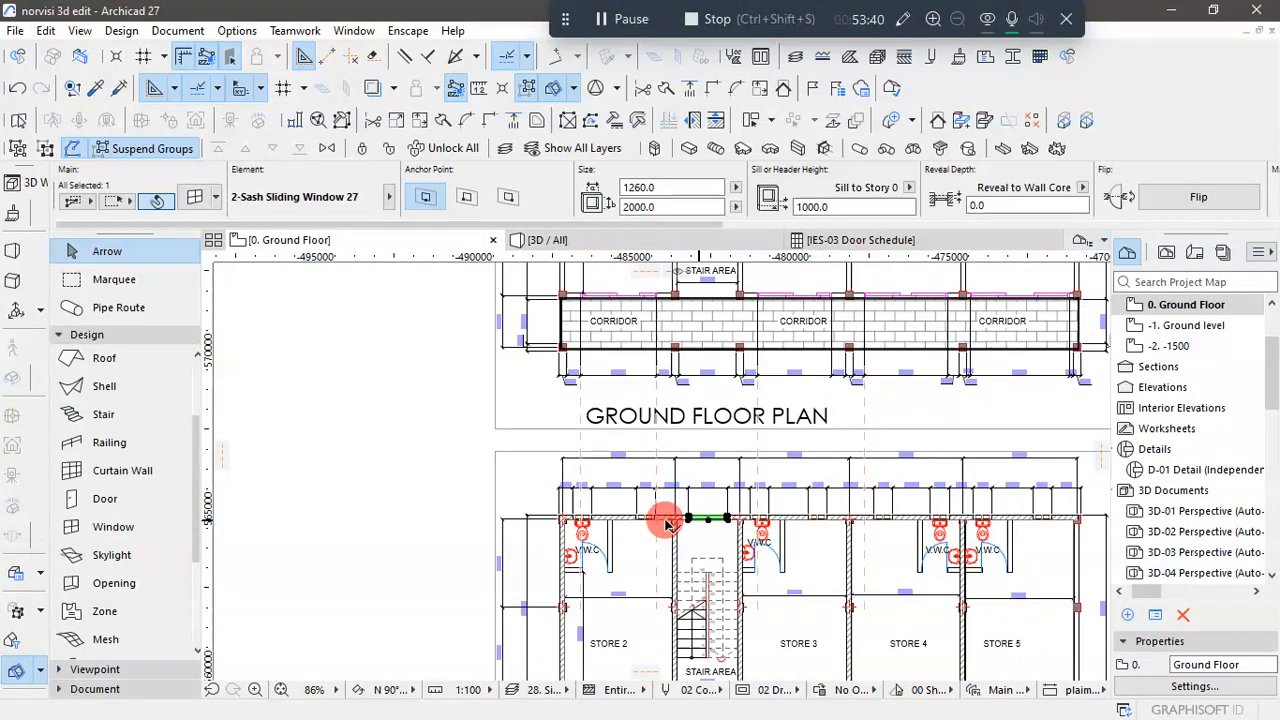
- Inspect the rear-wall windows and the rest of the building from several angles in the 3D view
left_click(556, 240)
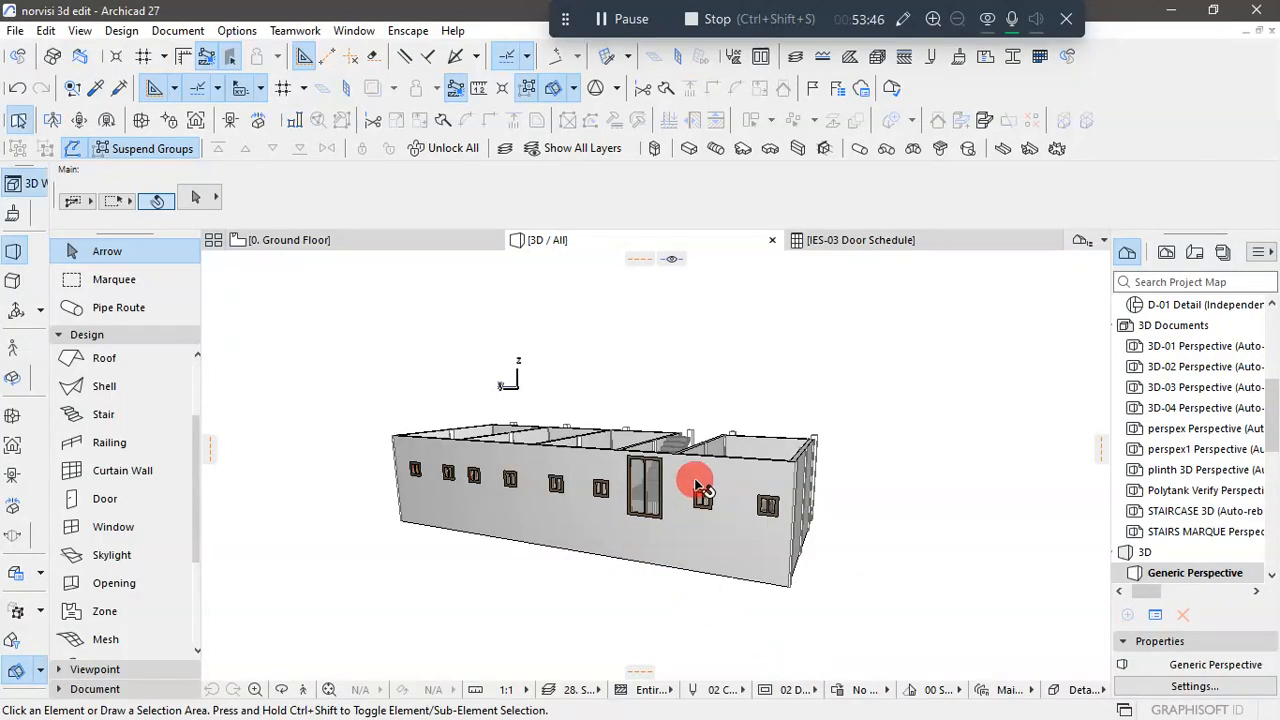
left_click_drag(699, 486, 788, 546)
left_click_drag(705, 441, 403, 570)
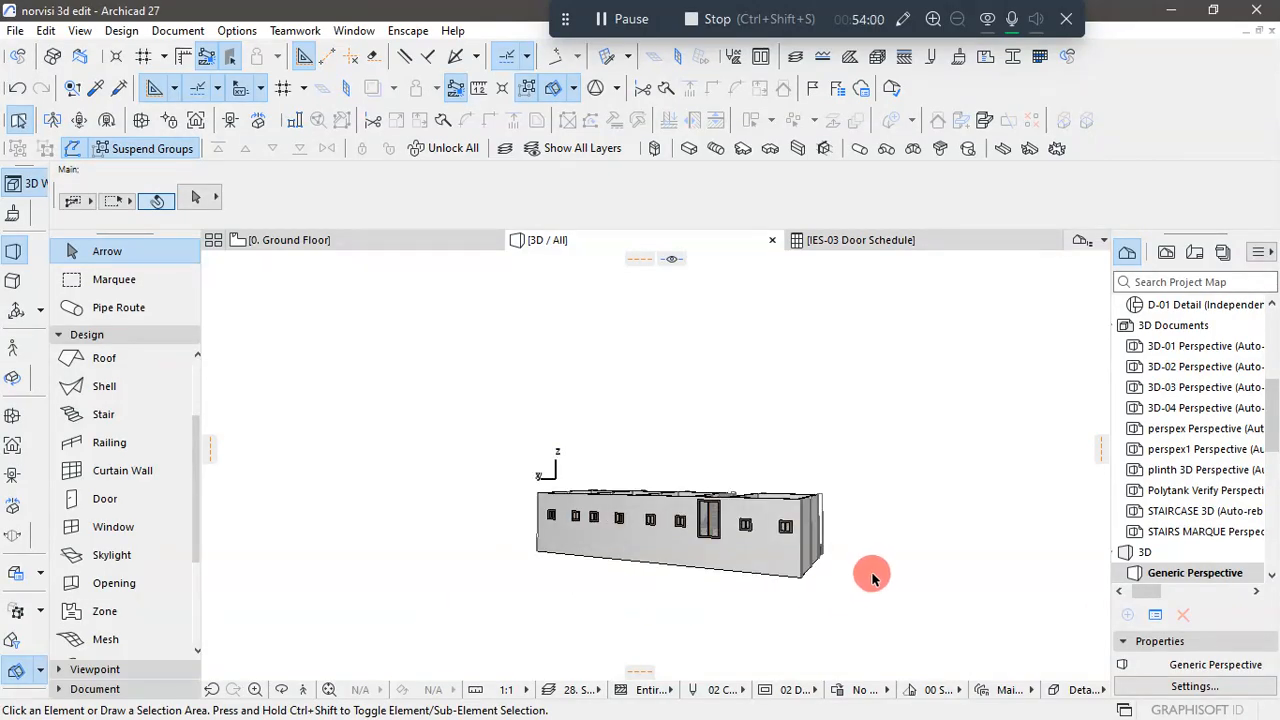
left_click_drag(872, 578, 430, 593)
left_click_drag(776, 638, 571, 524)
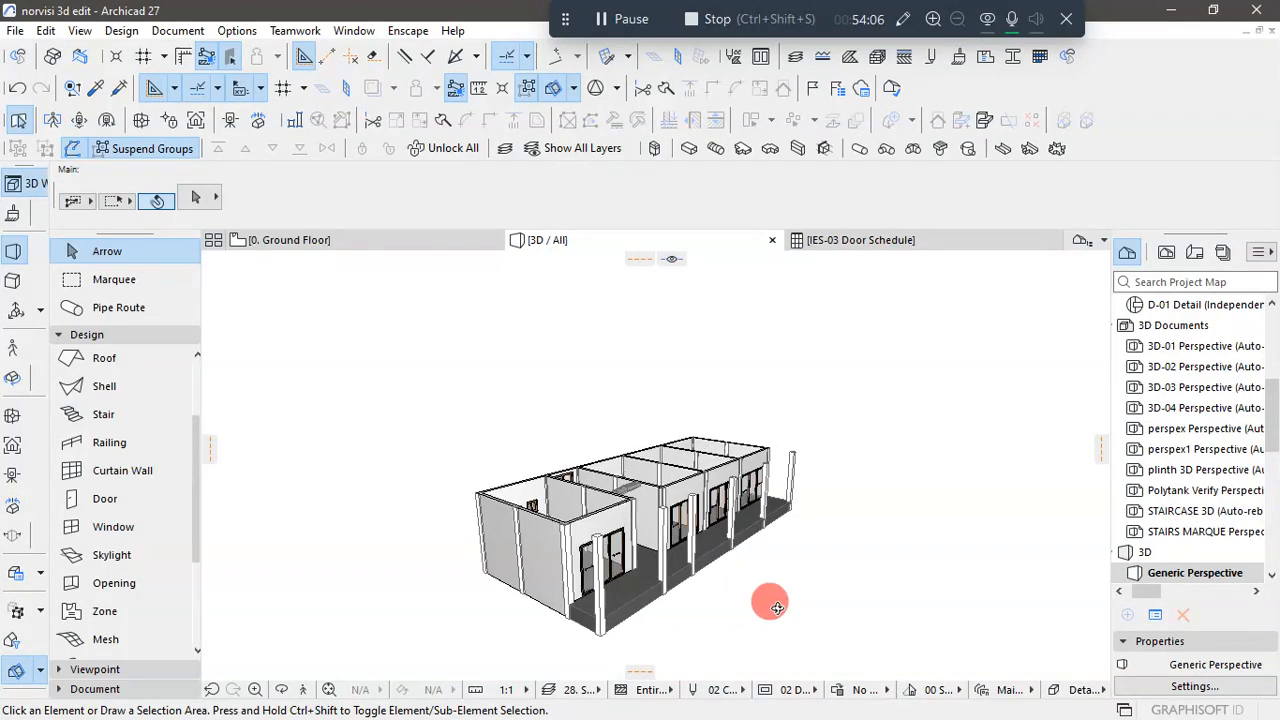
left_click_drag(777, 608, 960, 620)
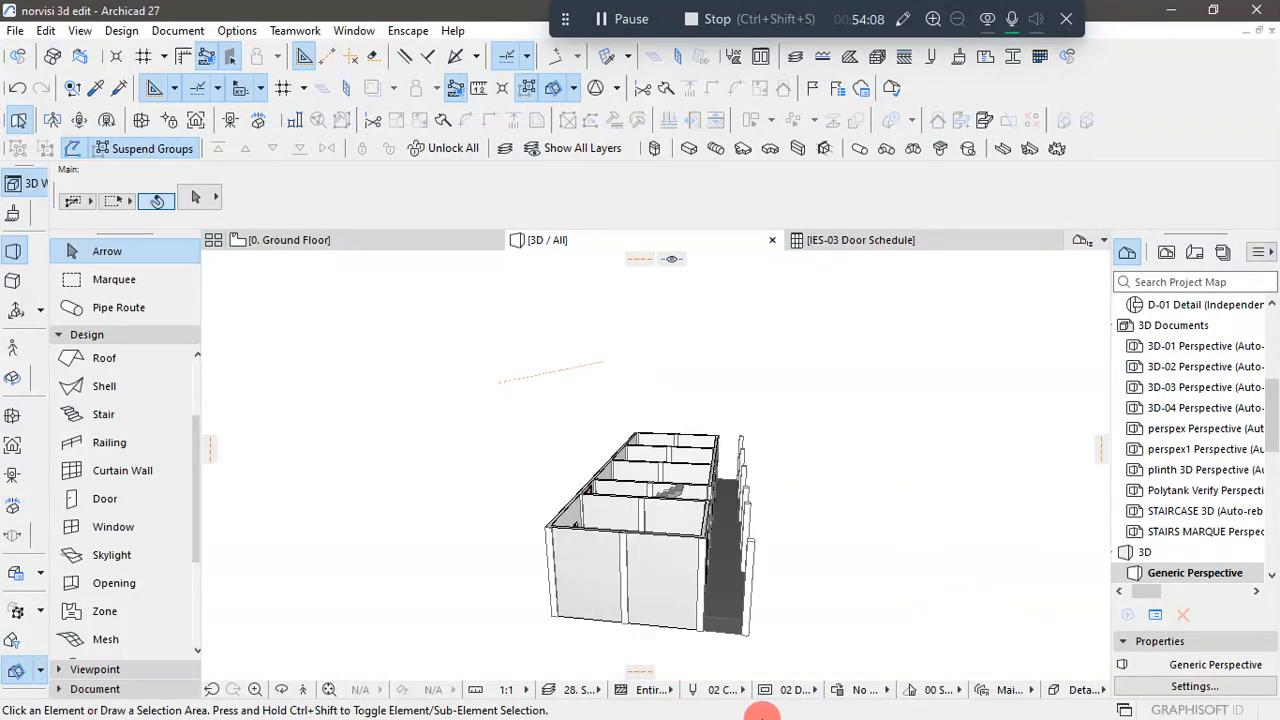
- Return to the Ground Floor plan and compare the rear-wall windows in the modelled plan and the reference plan
left_click(391, 241)
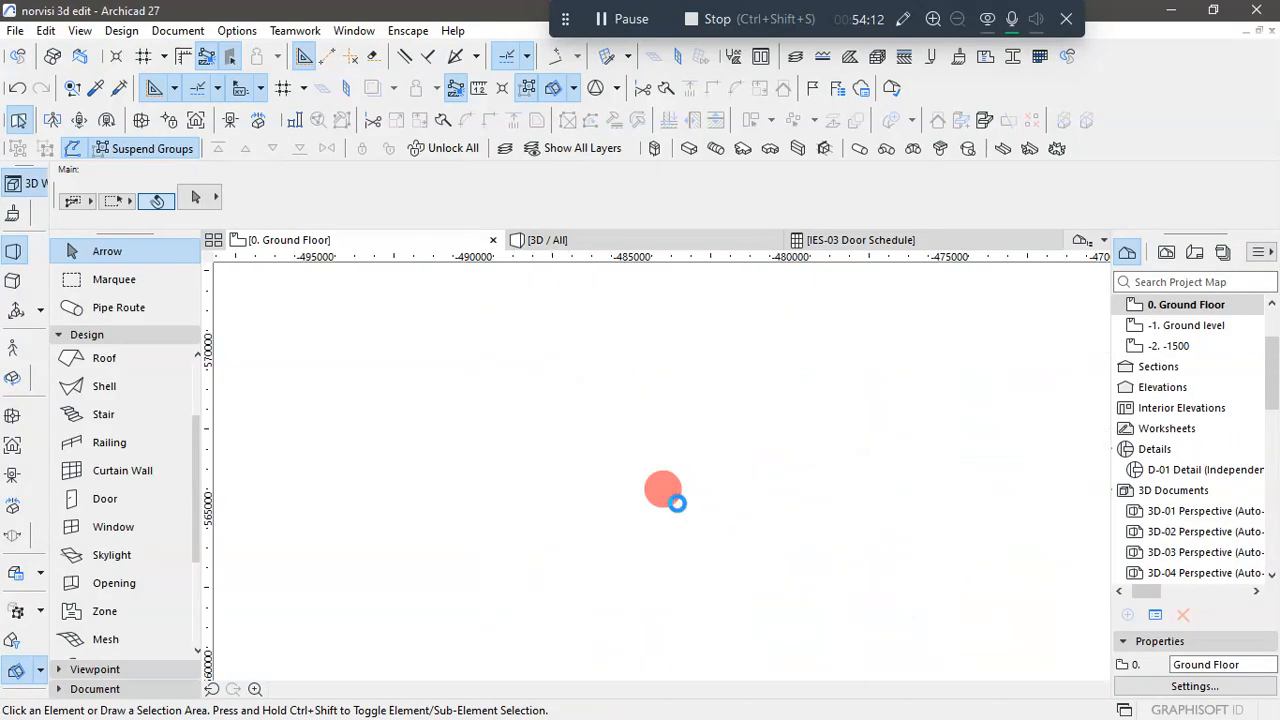
scroll(677, 507, "up", 2)
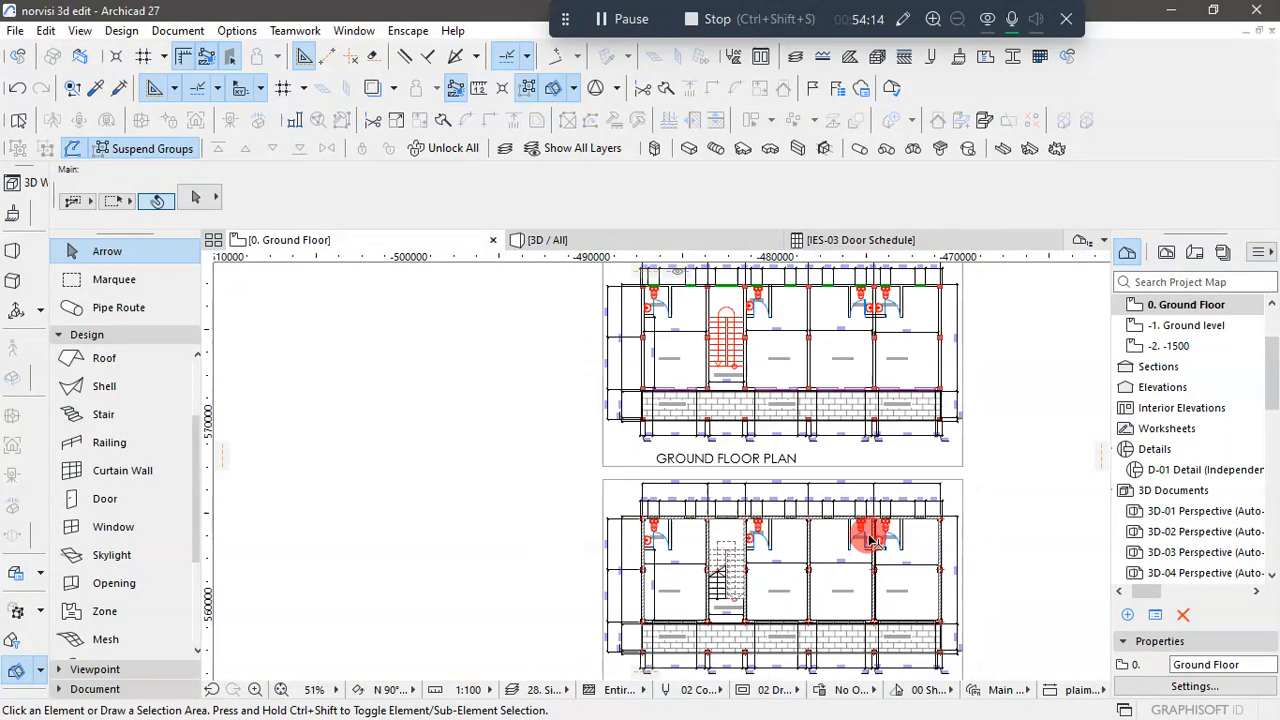
scroll(862, 578, "up", 3)
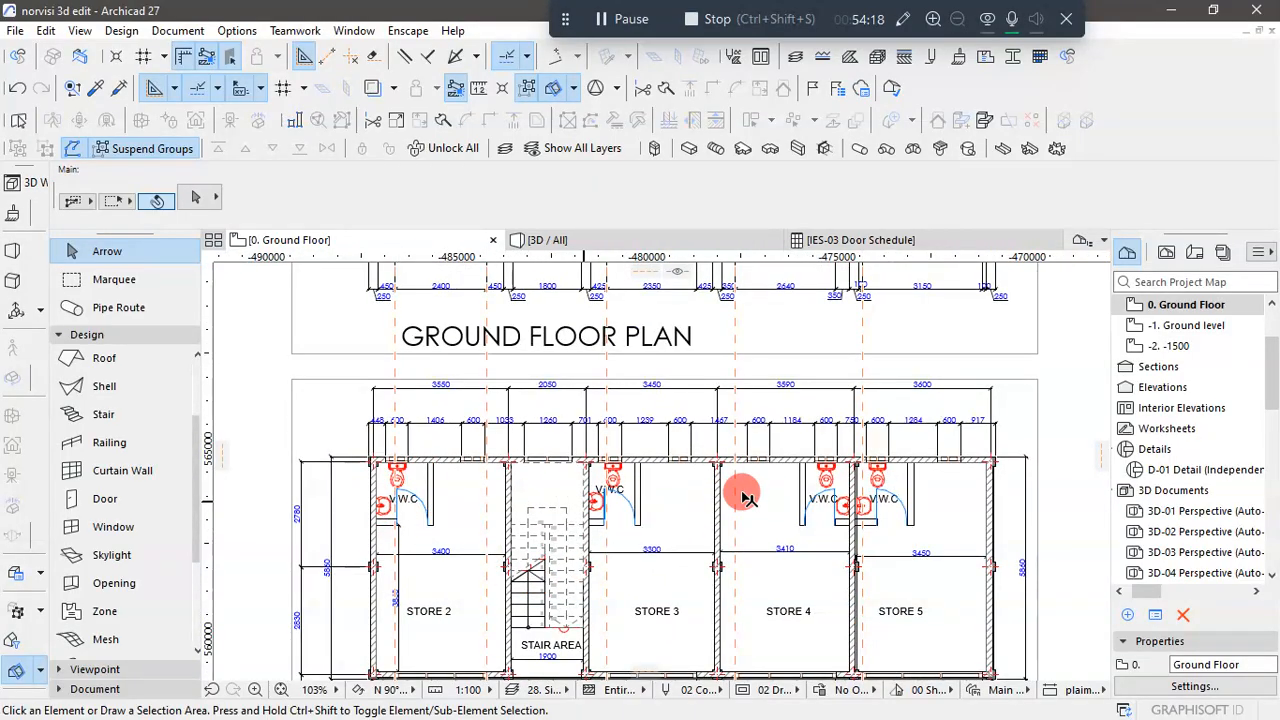
scroll(708, 567, "down", 3)
scroll(723, 523, "up", 1)
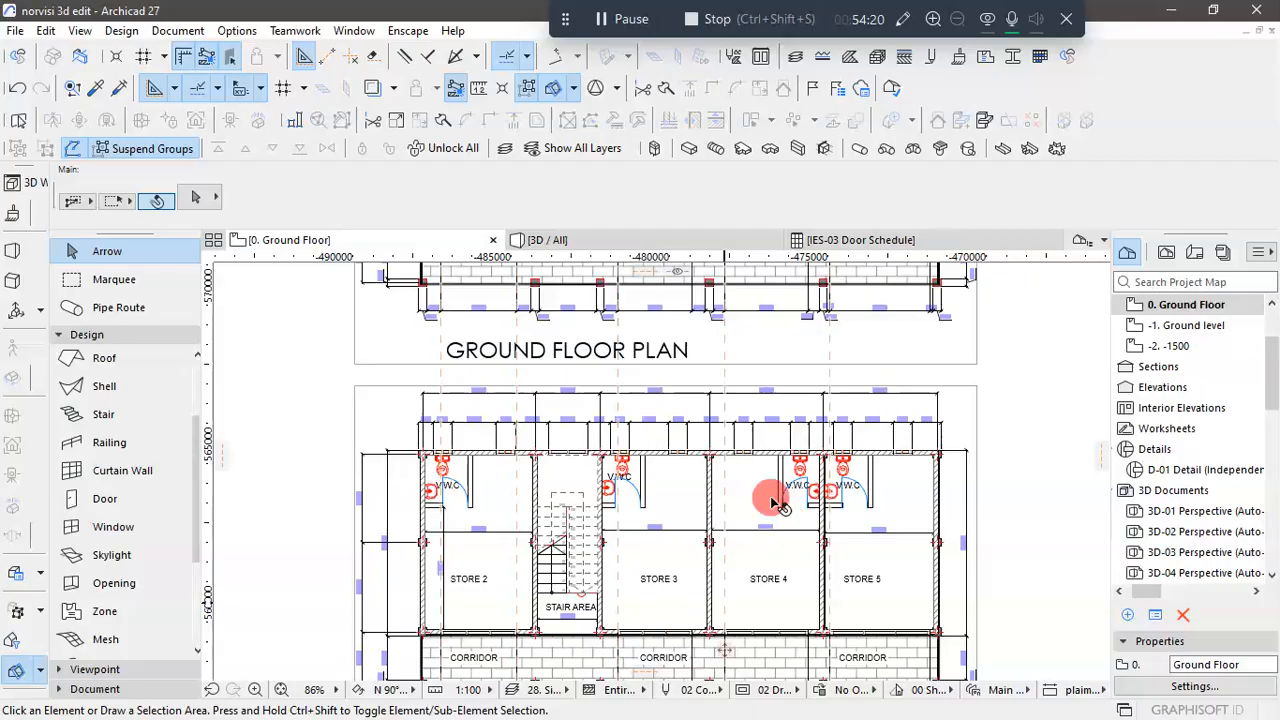
scroll(835, 503, "down", 5)
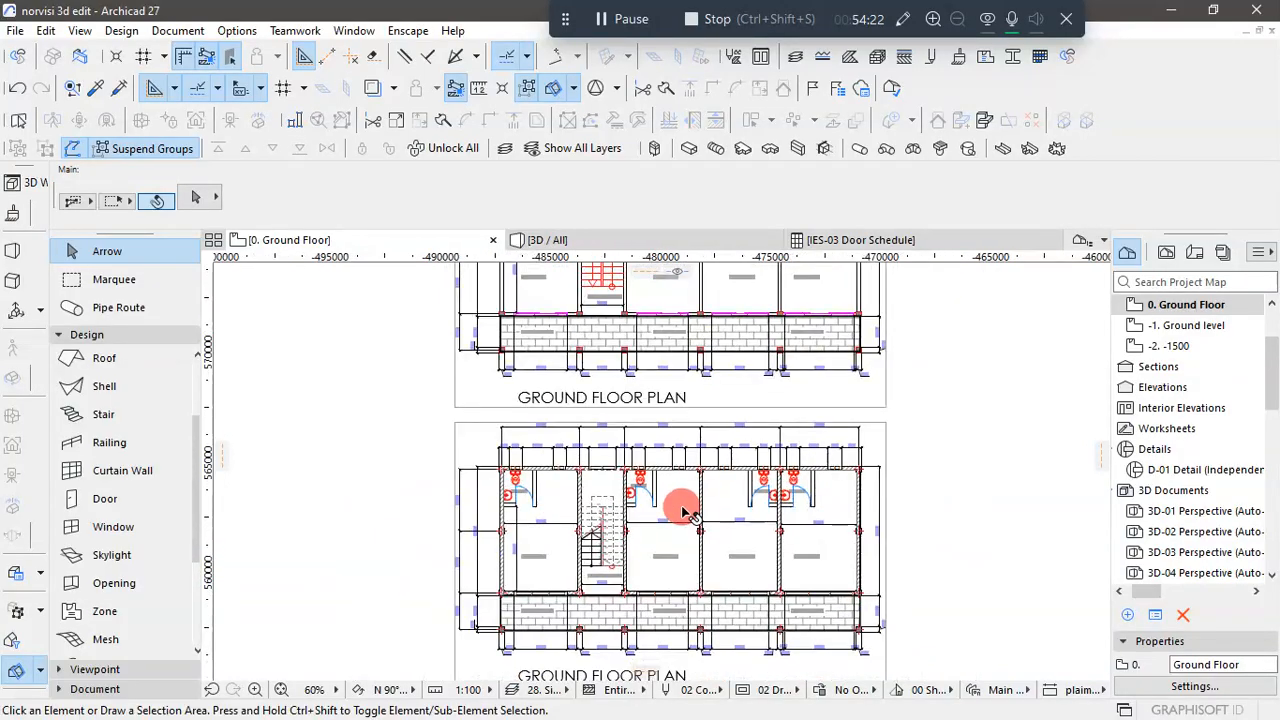
scroll(690, 320, "up", 5)
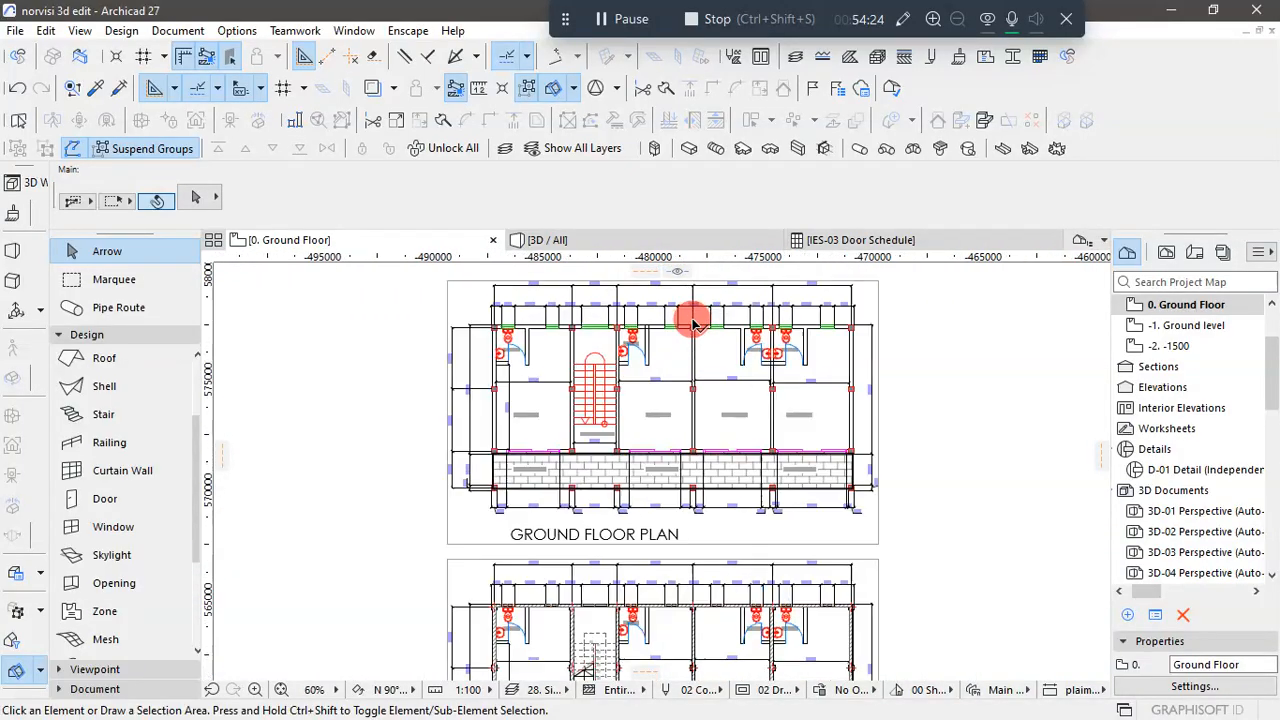
scroll(757, 447, "down", 2)
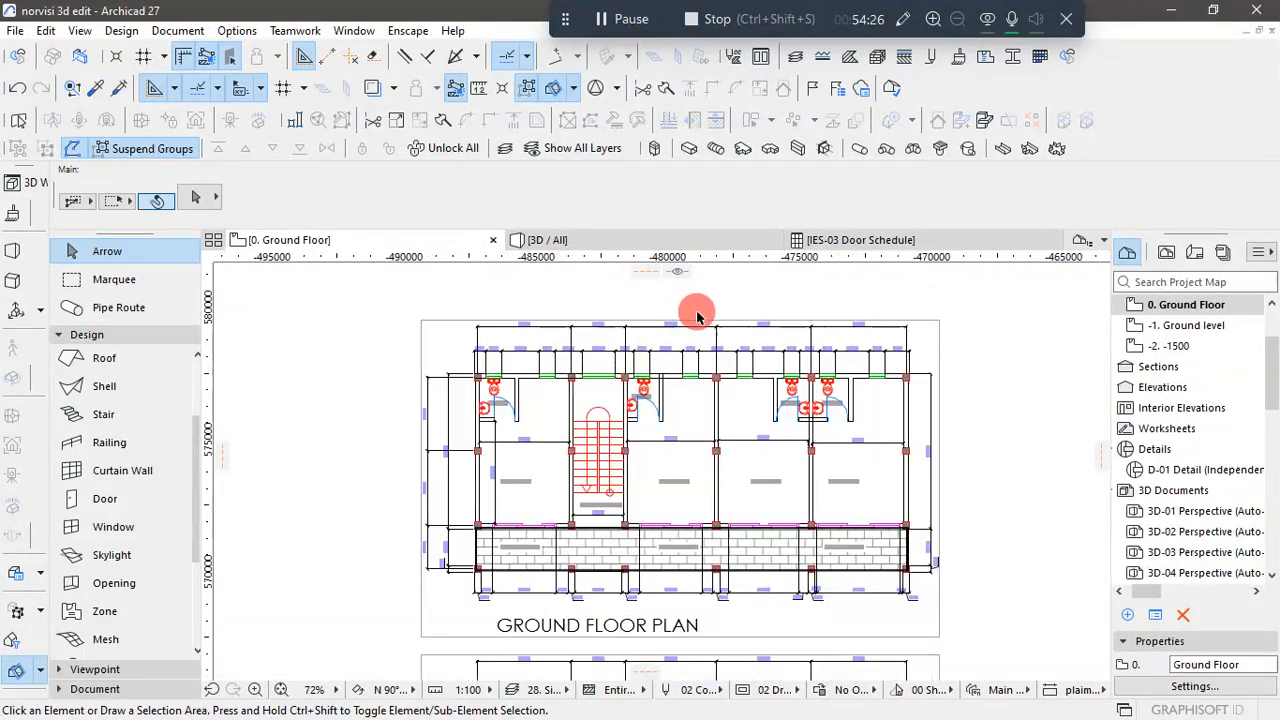
scroll(600, 363, "up", 3)
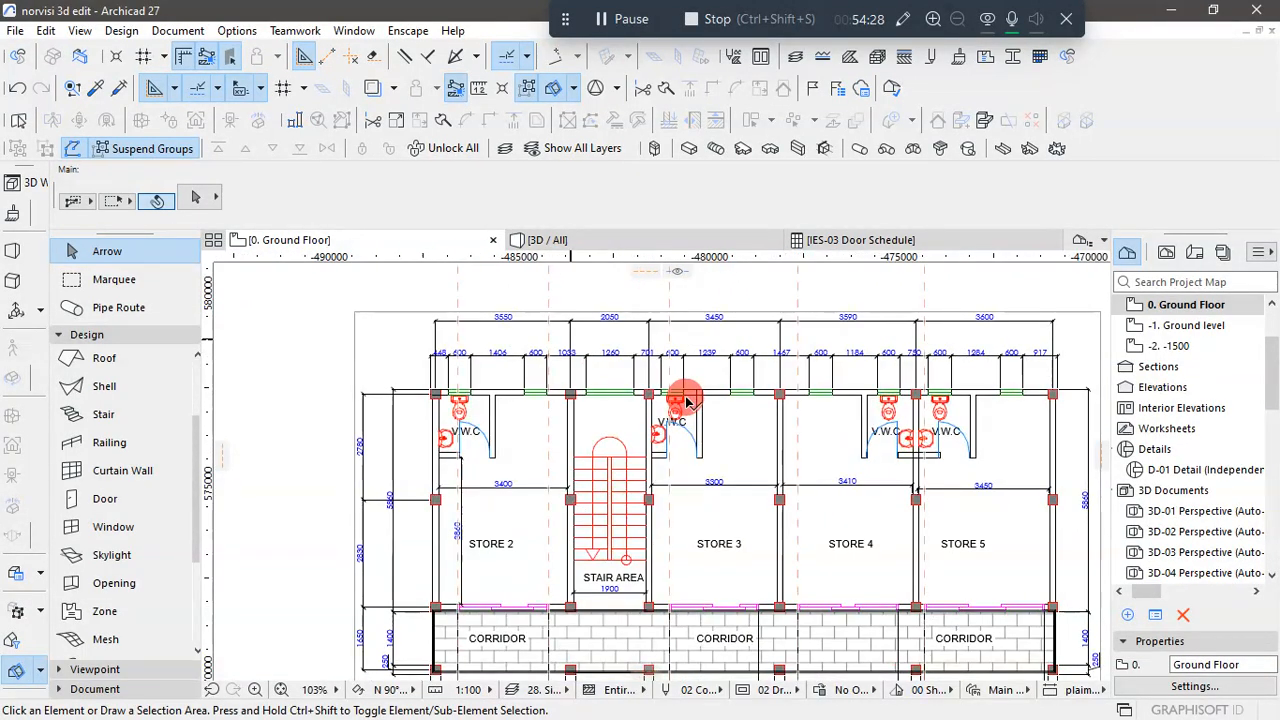
scroll(689, 403, "down", 8)
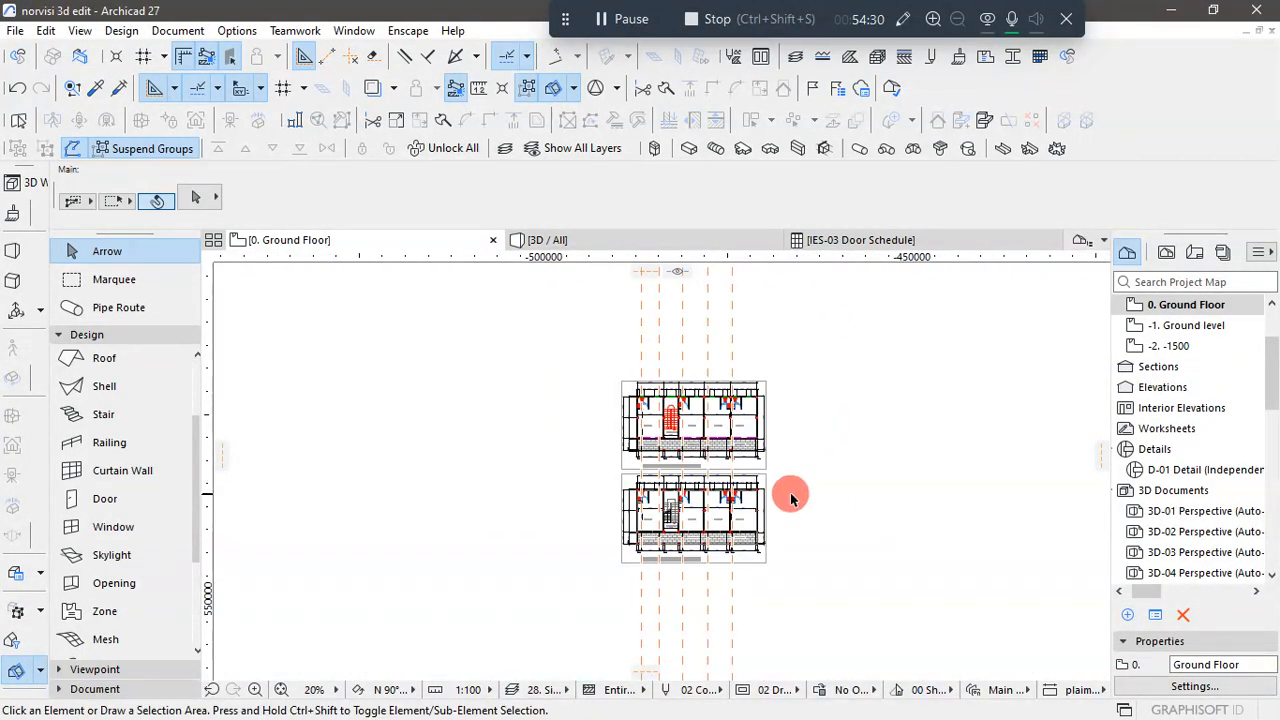
scroll(789, 498, "up", 2)
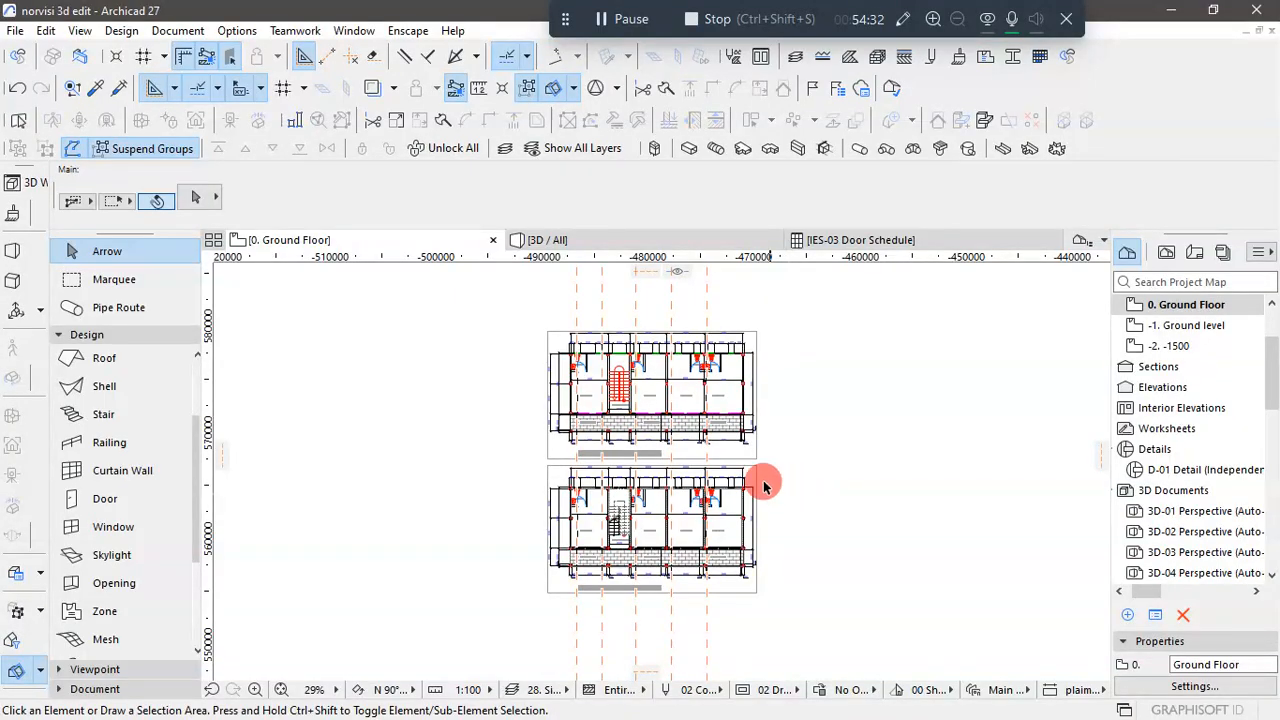
scroll(776, 481, "up", 3)
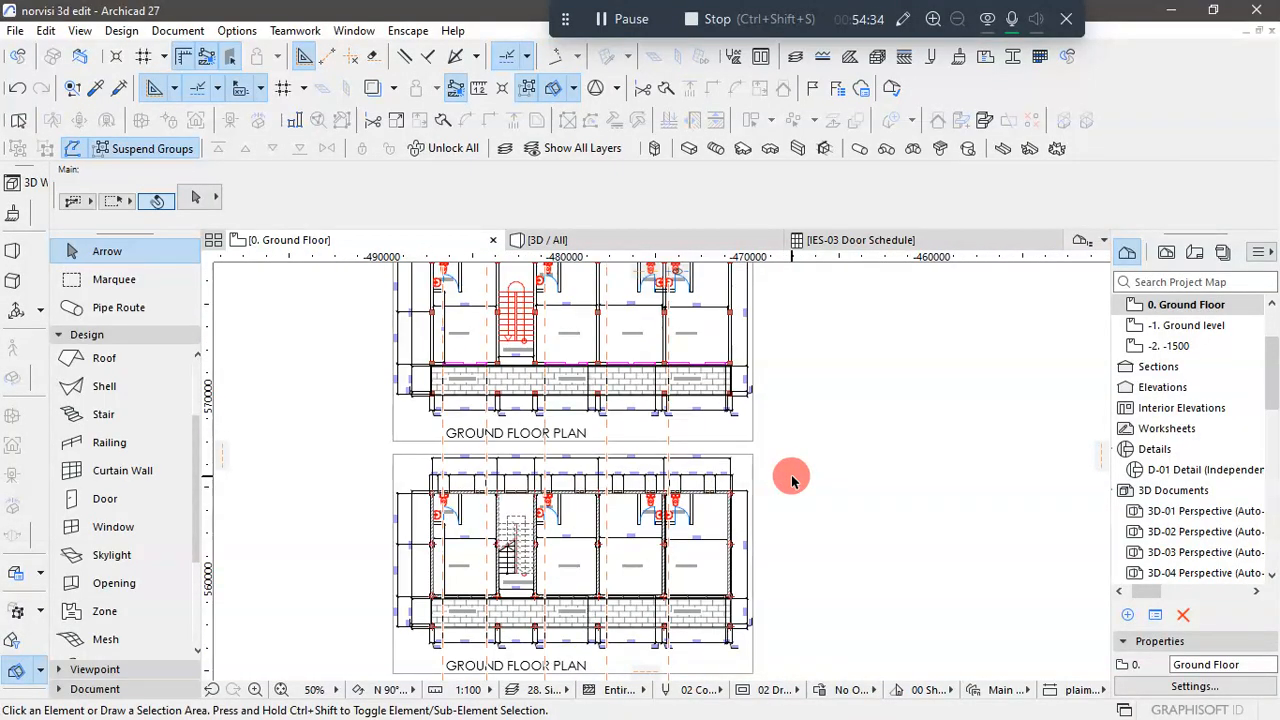
- Open the First Floor plan and bring the building outline with the stair into view
scroll(792, 481, "down", 1)
scroll(792, 481, "down", 2)
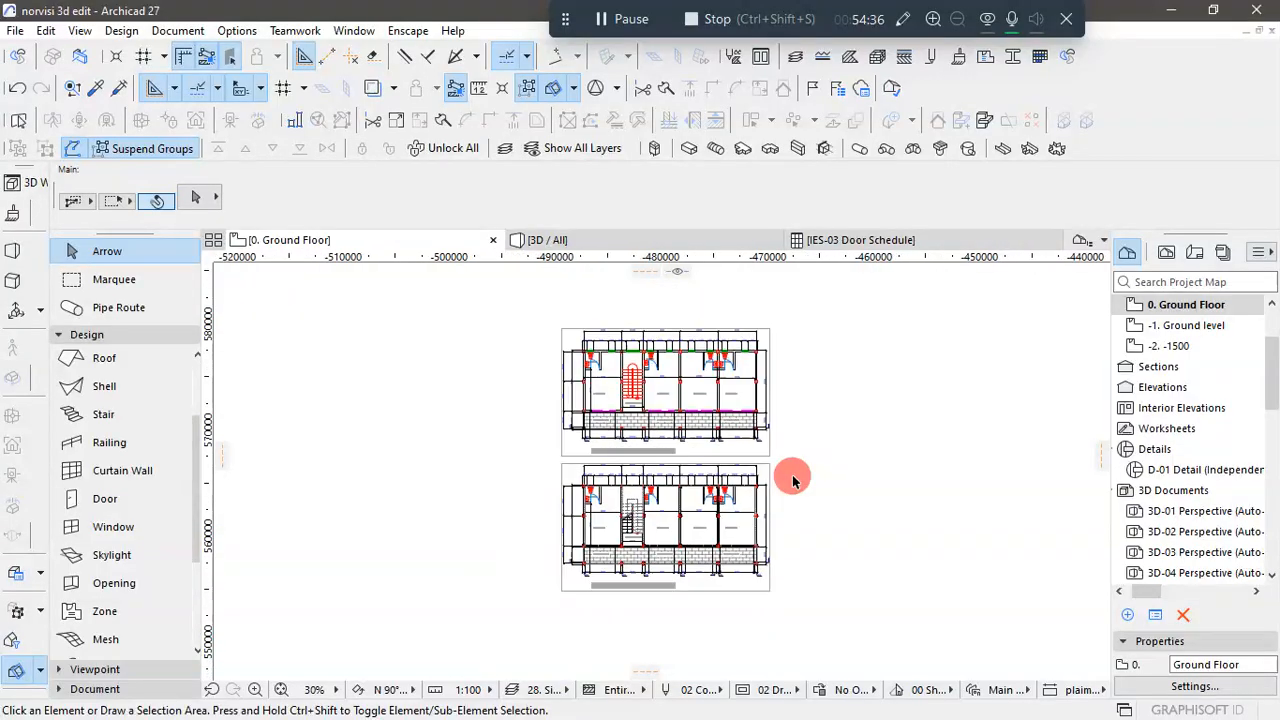
scroll(1223, 360, "up", 1)
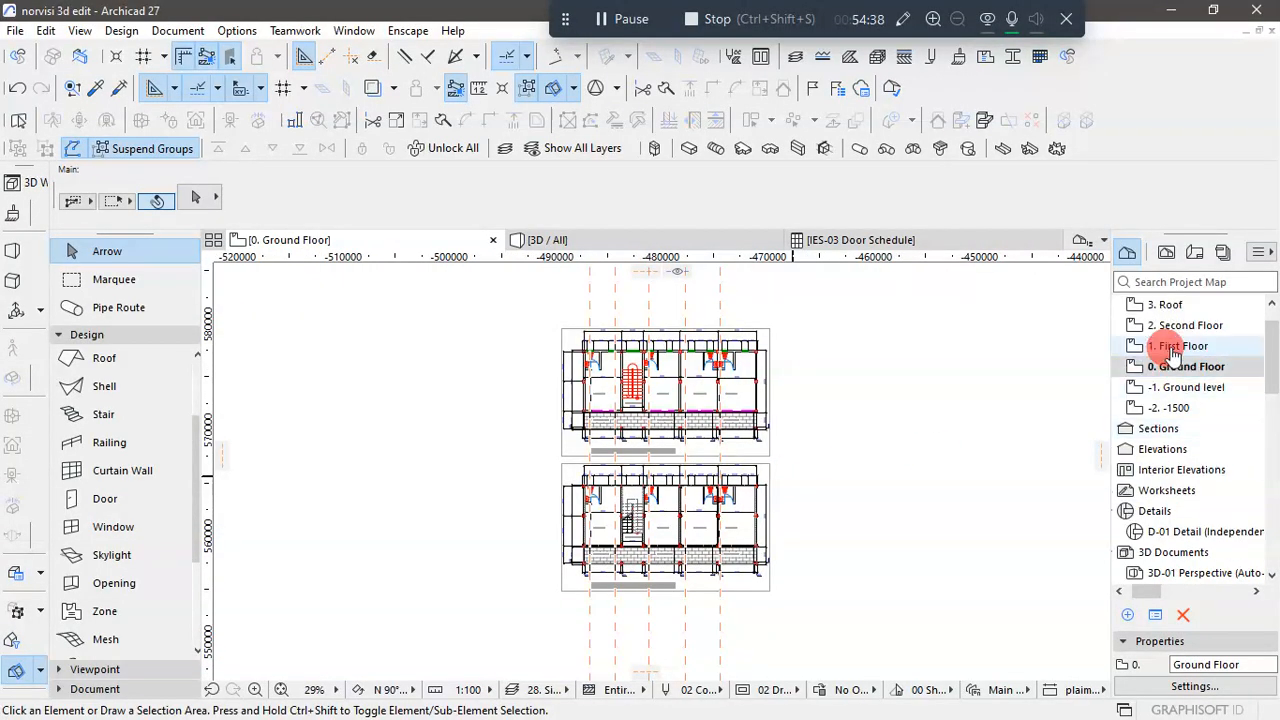
left_click(1174, 348)
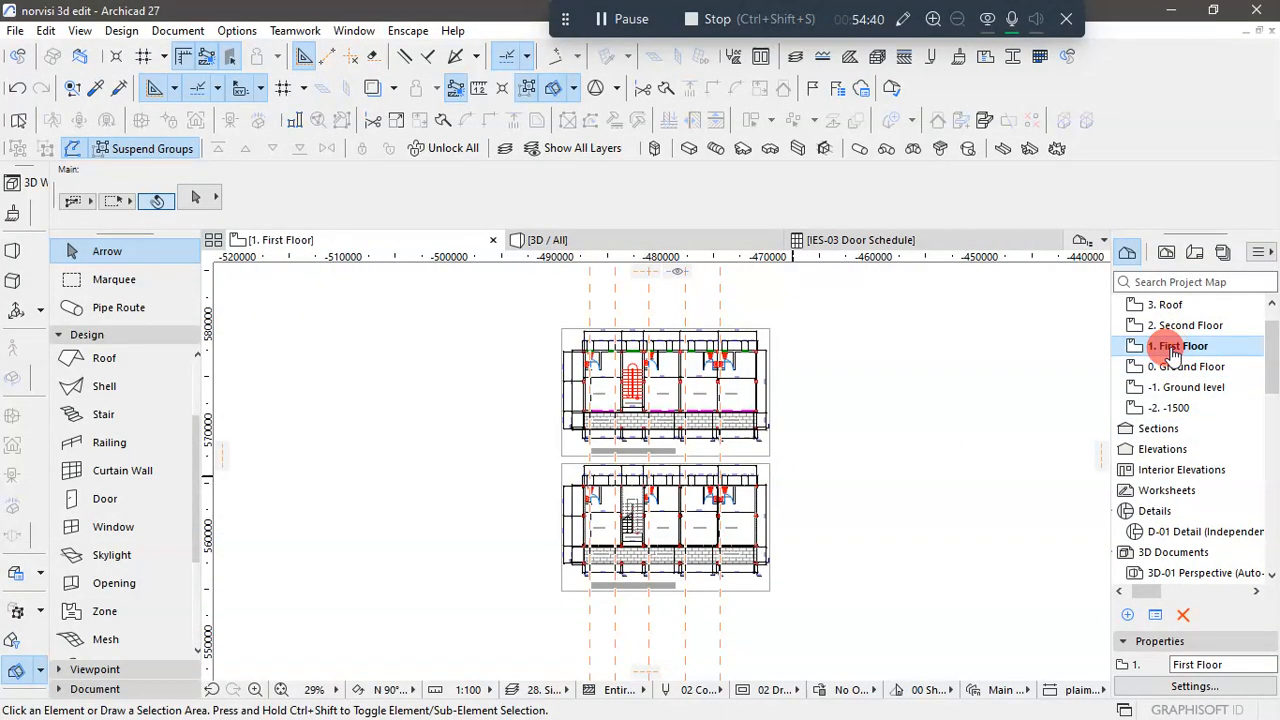
double_click(1174, 350)
scroll(704, 512, "up", 4)
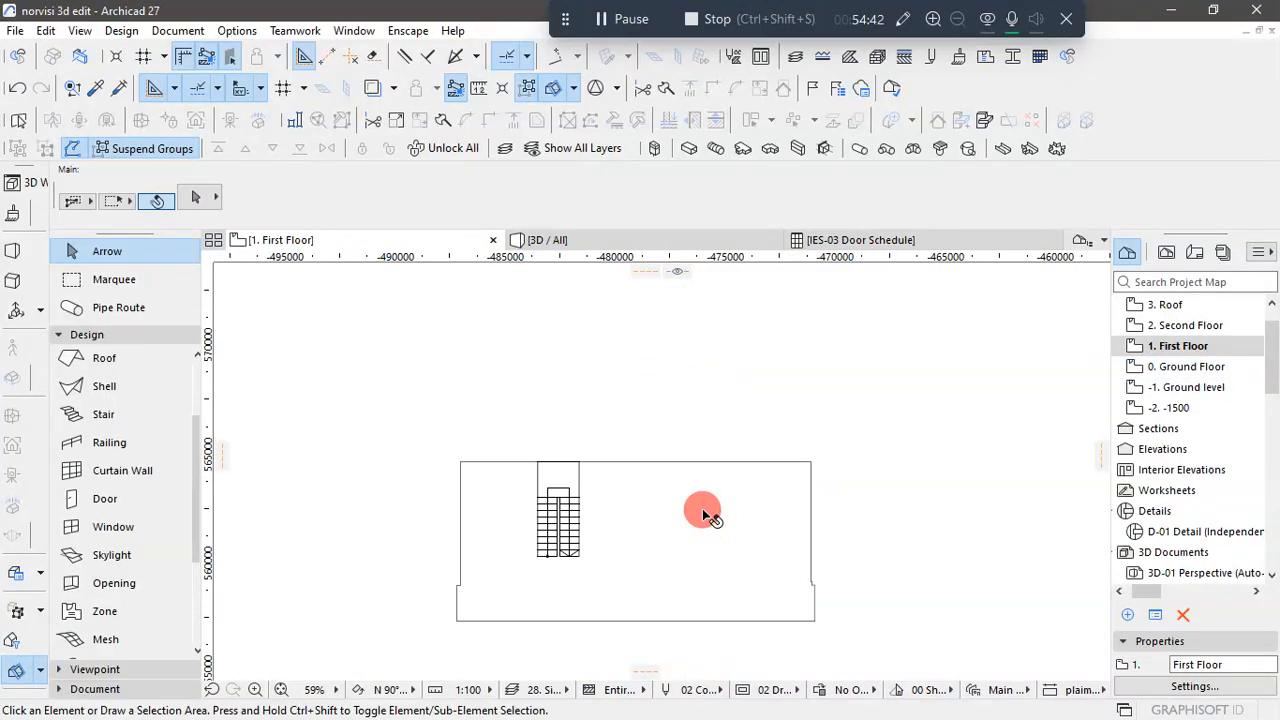
- Set the ground-floor slab outline to show on its home story only and apply the slab settings
left_click(497, 464)
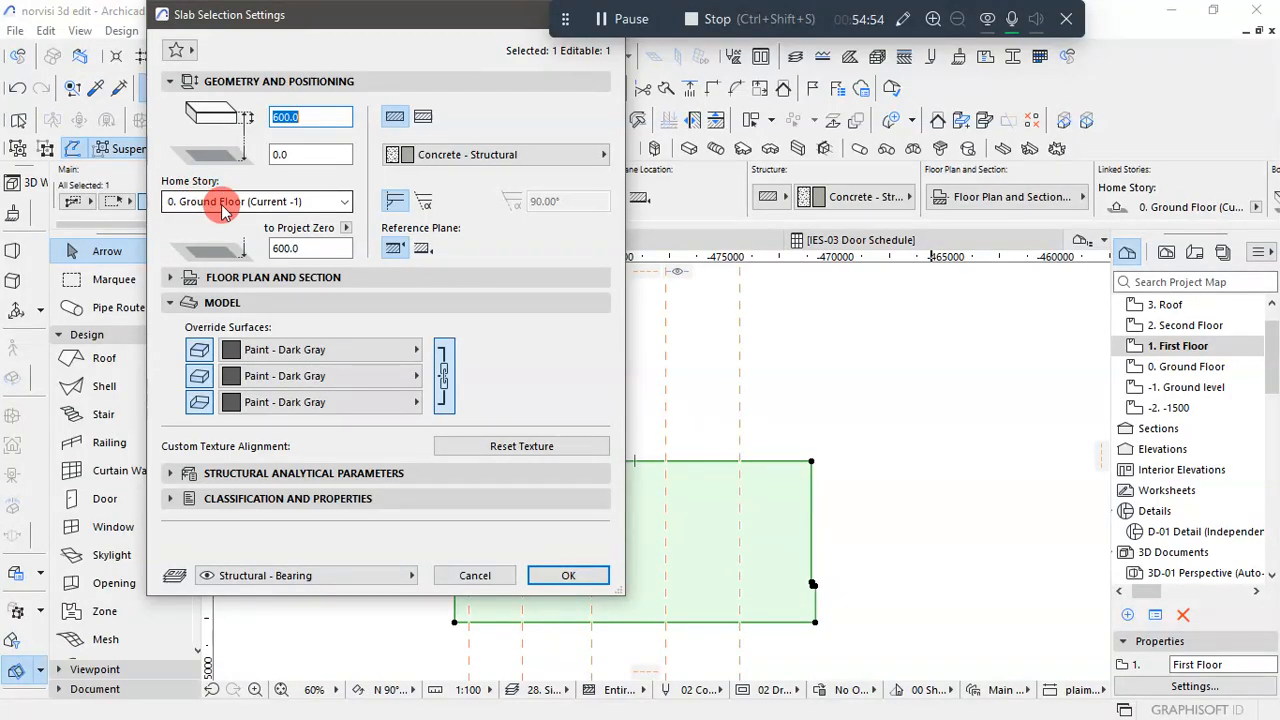
left_click(183, 277)
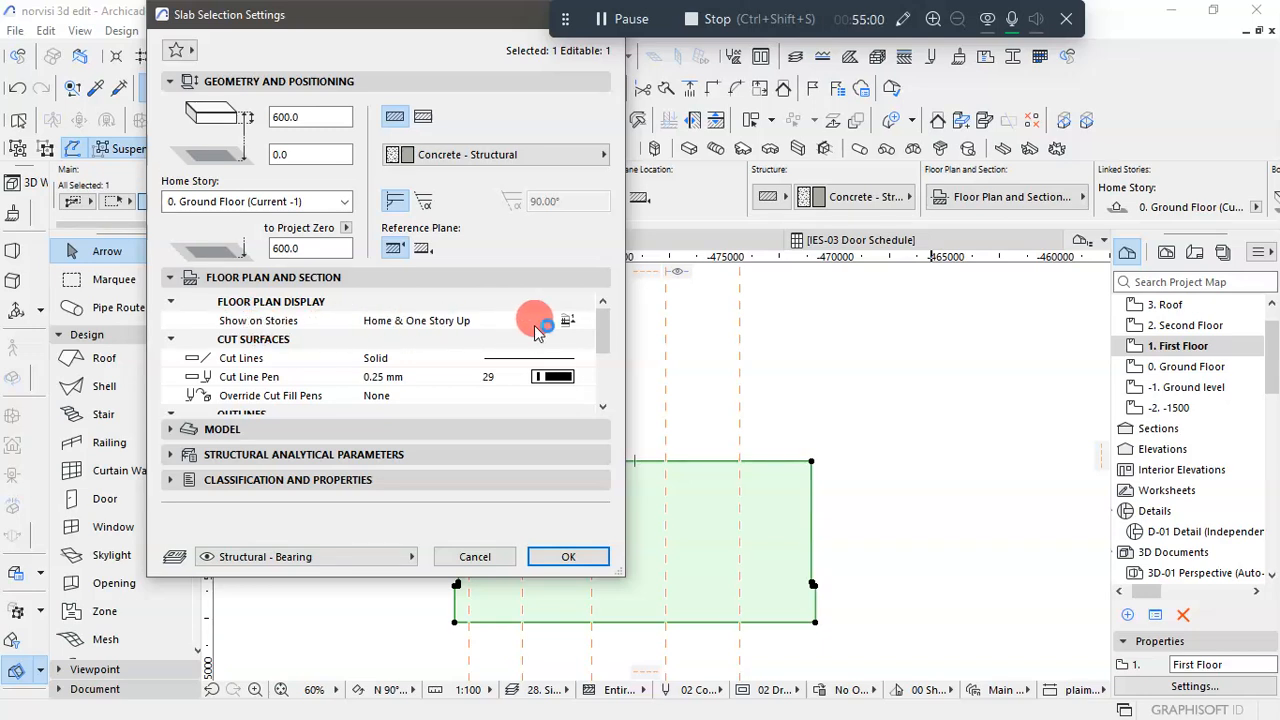
left_click(563, 322)
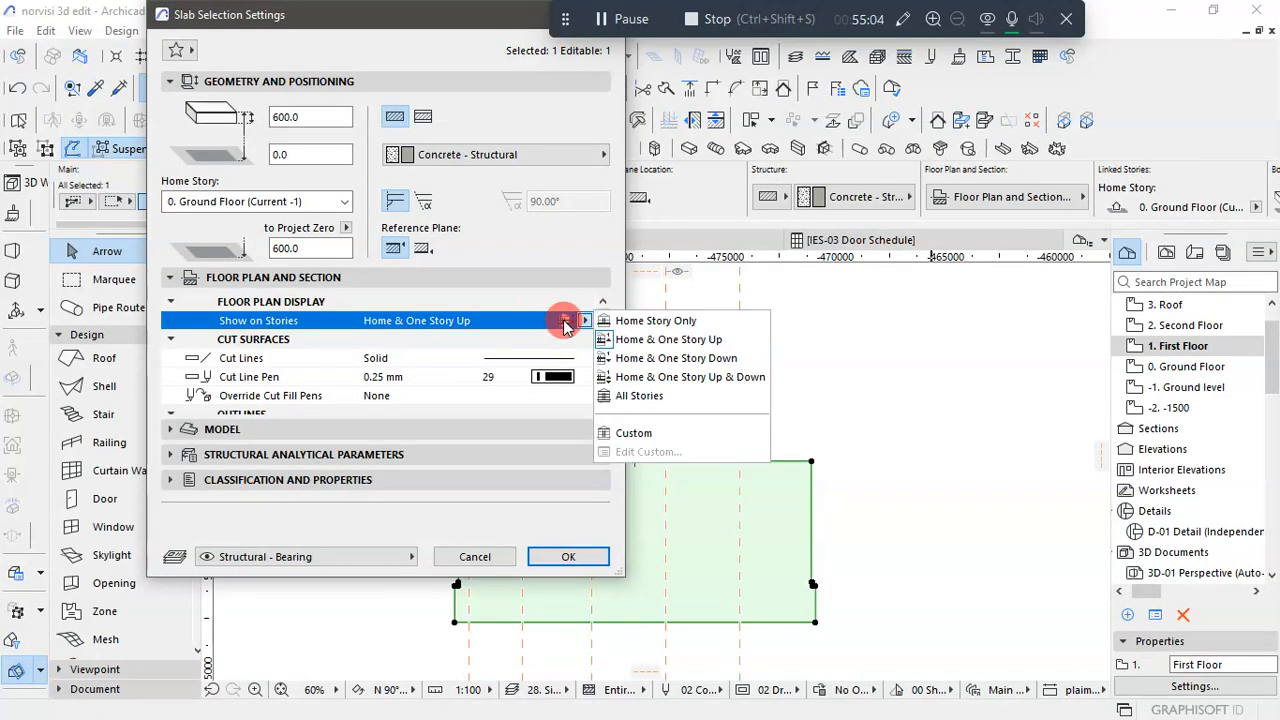
left_click(651, 322)
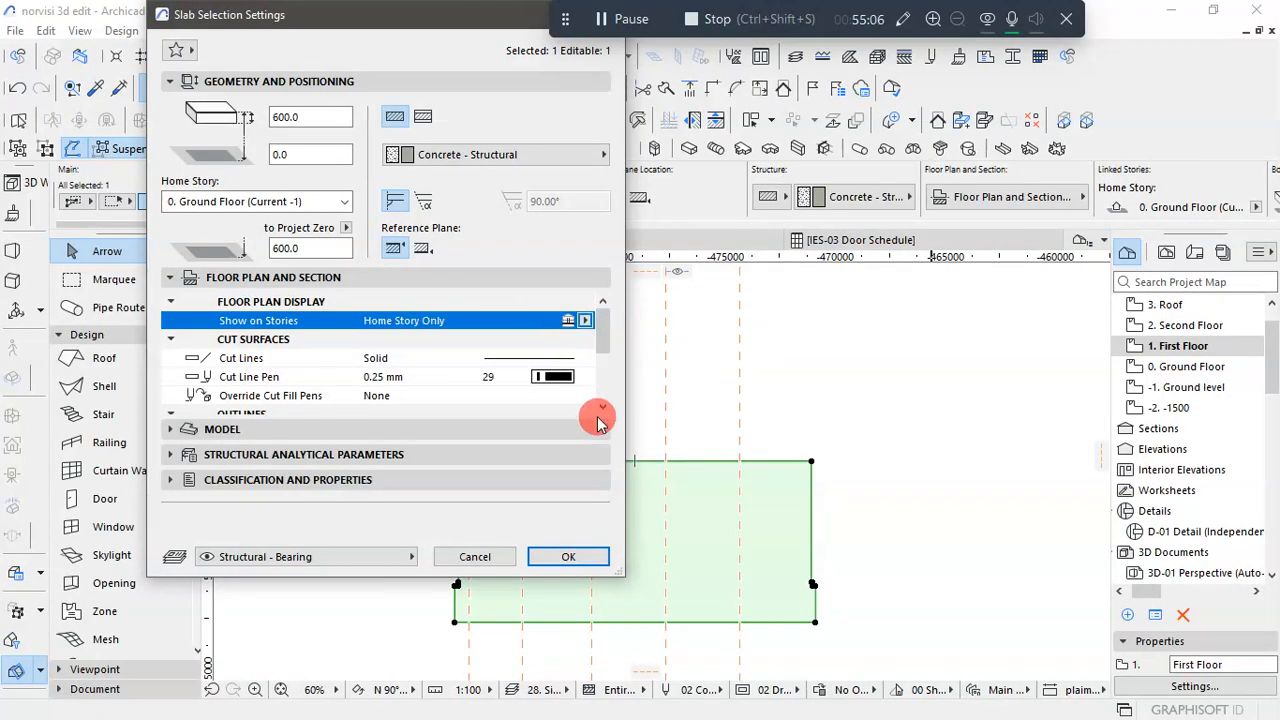
left_click(567, 556)
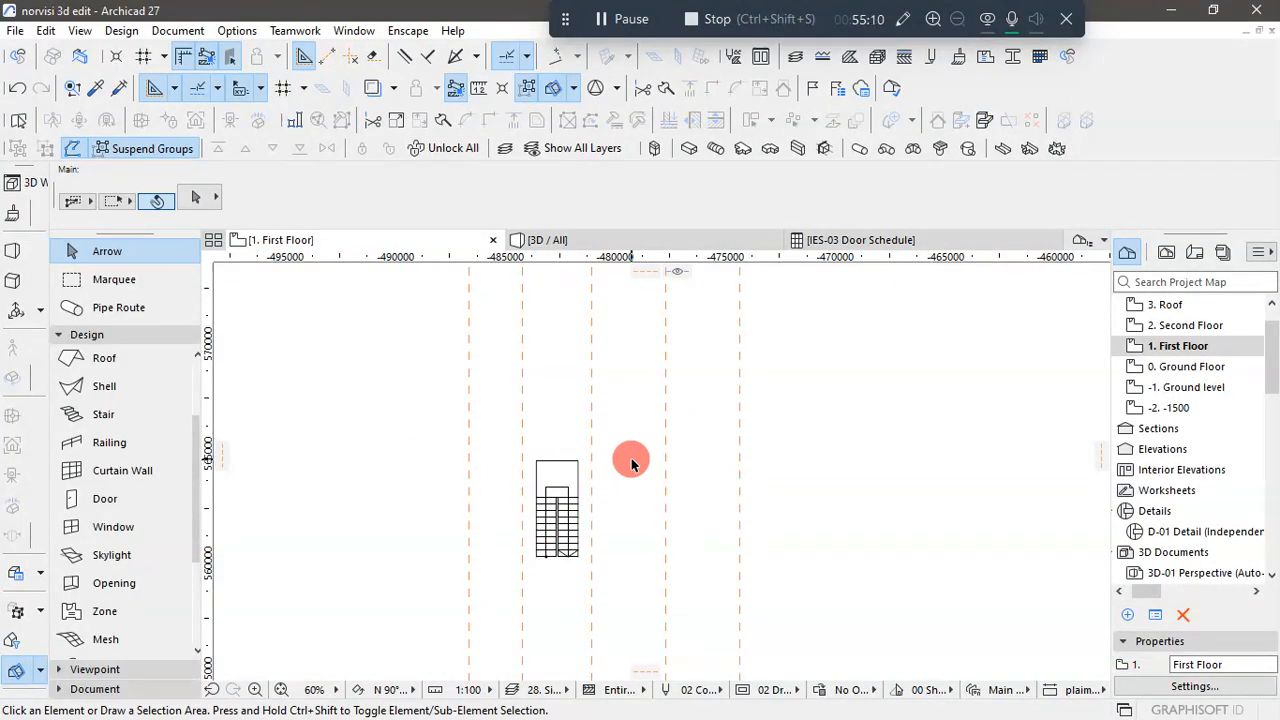
- Turn on the trace reference on the First Floor plan to show the ground-floor walls and columns around the stair
left_click(569, 506)
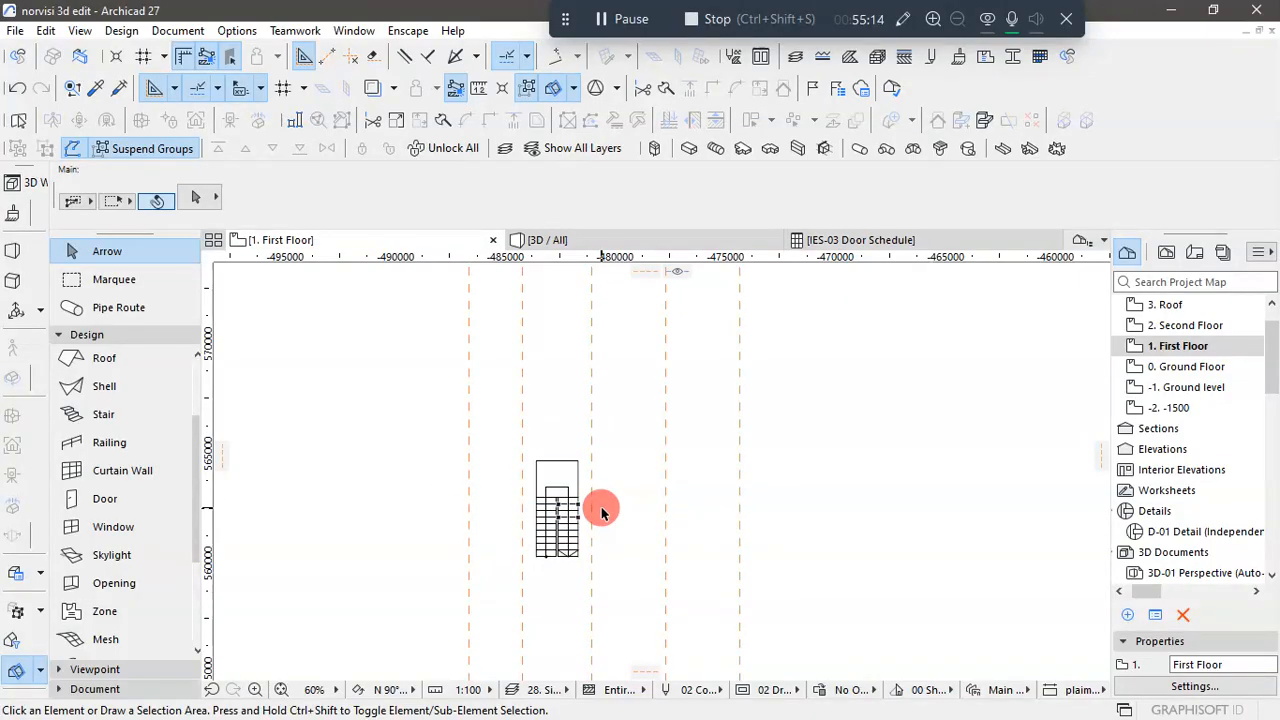
left_click(371, 89)
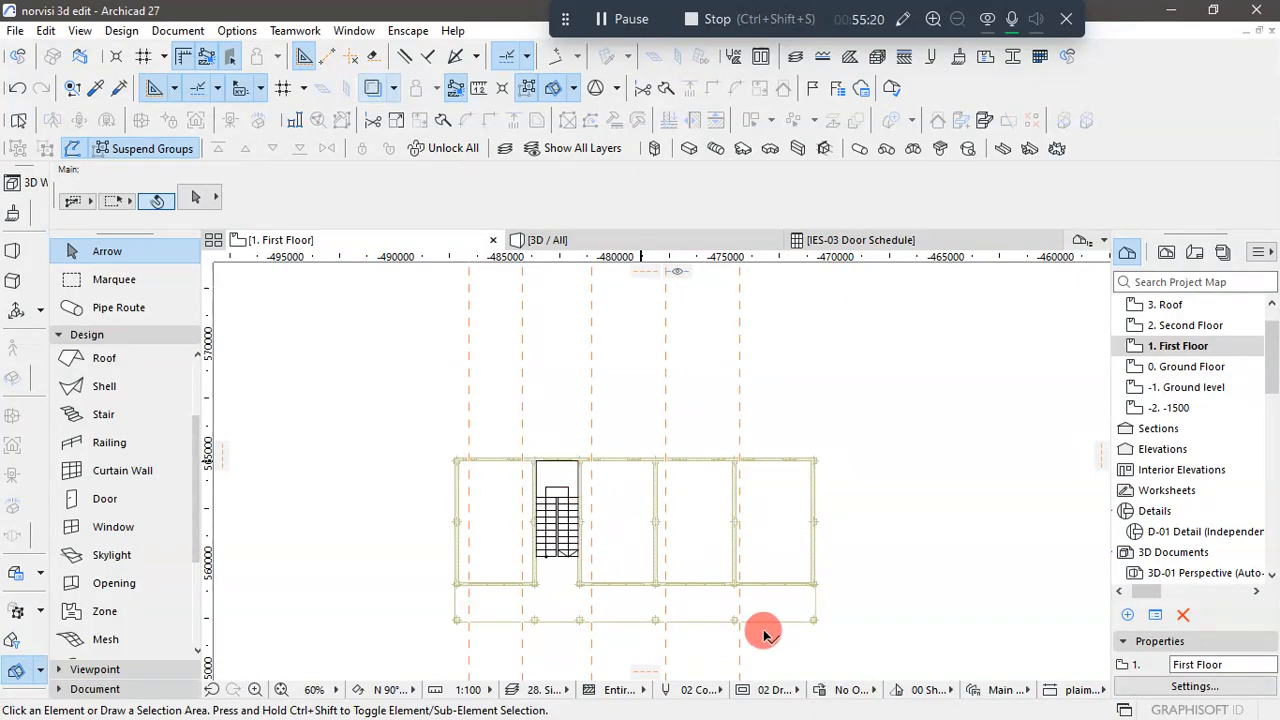
scroll(1187, 336, "down", 1)
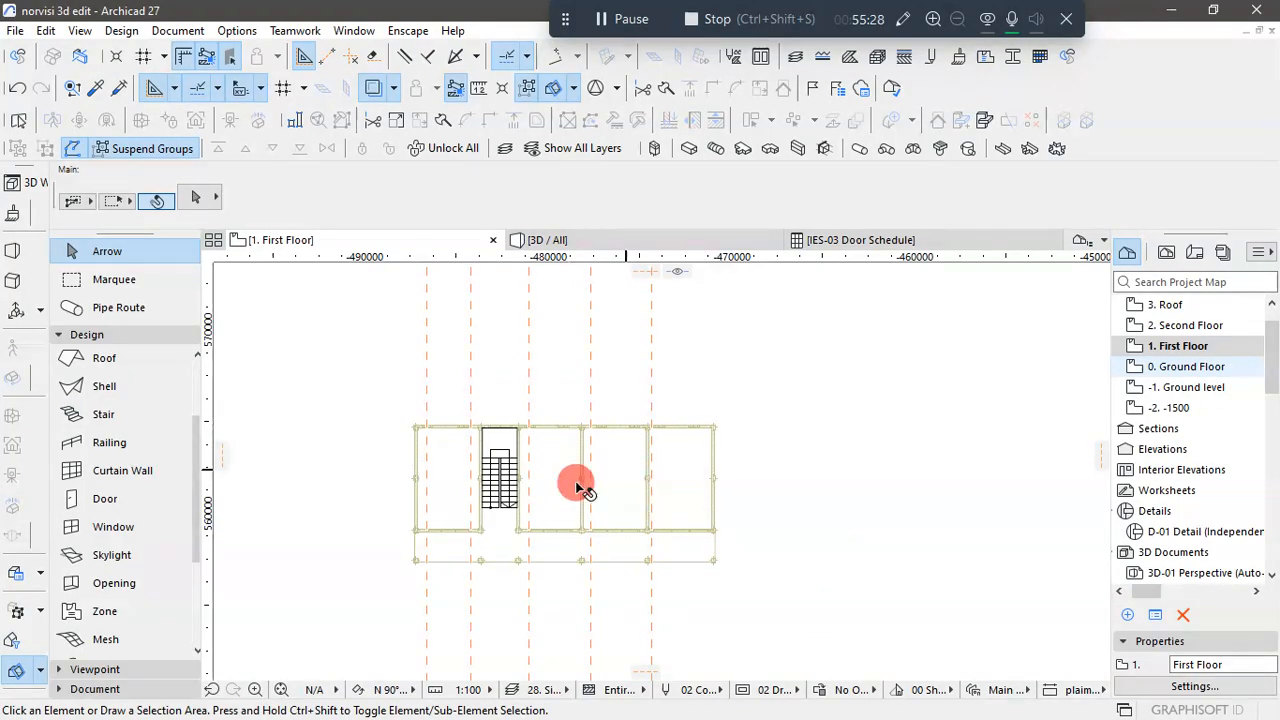
scroll(828, 136, "up", 3)
scroll(557, 438, "down", 3)
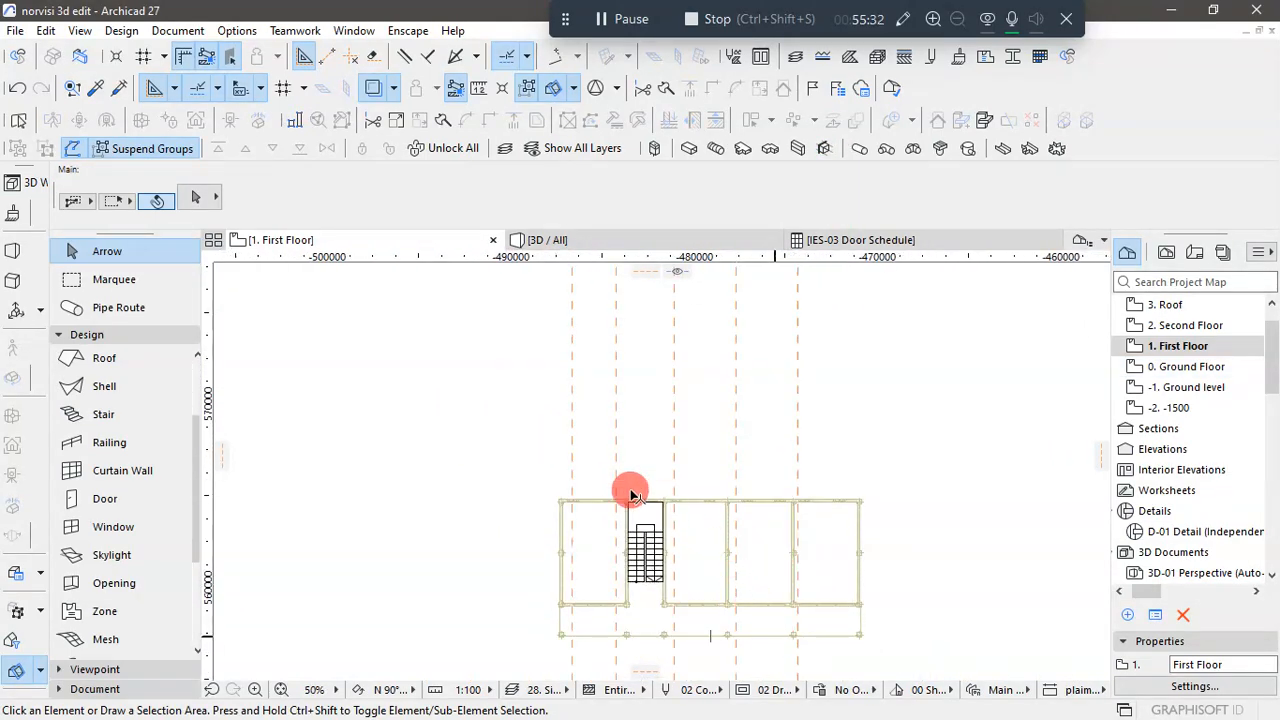
scroll(807, 57, "up", 1)
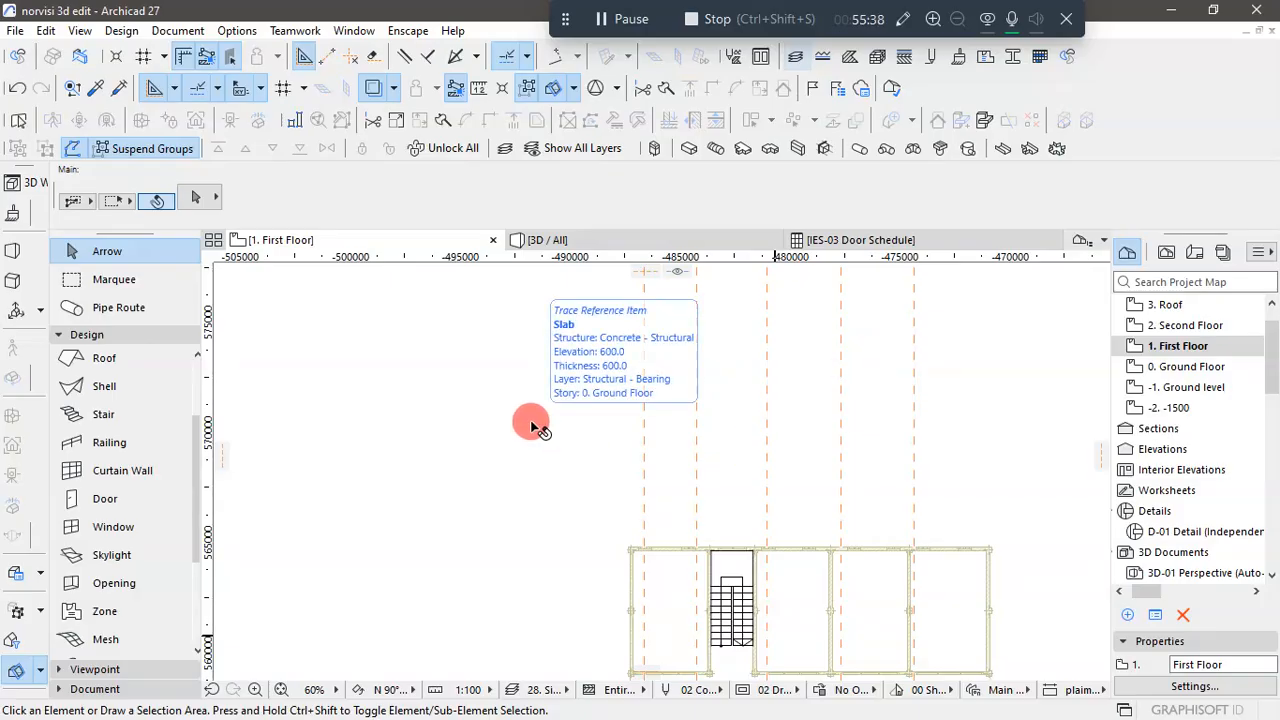
scroll(532, 425, "down", 4)
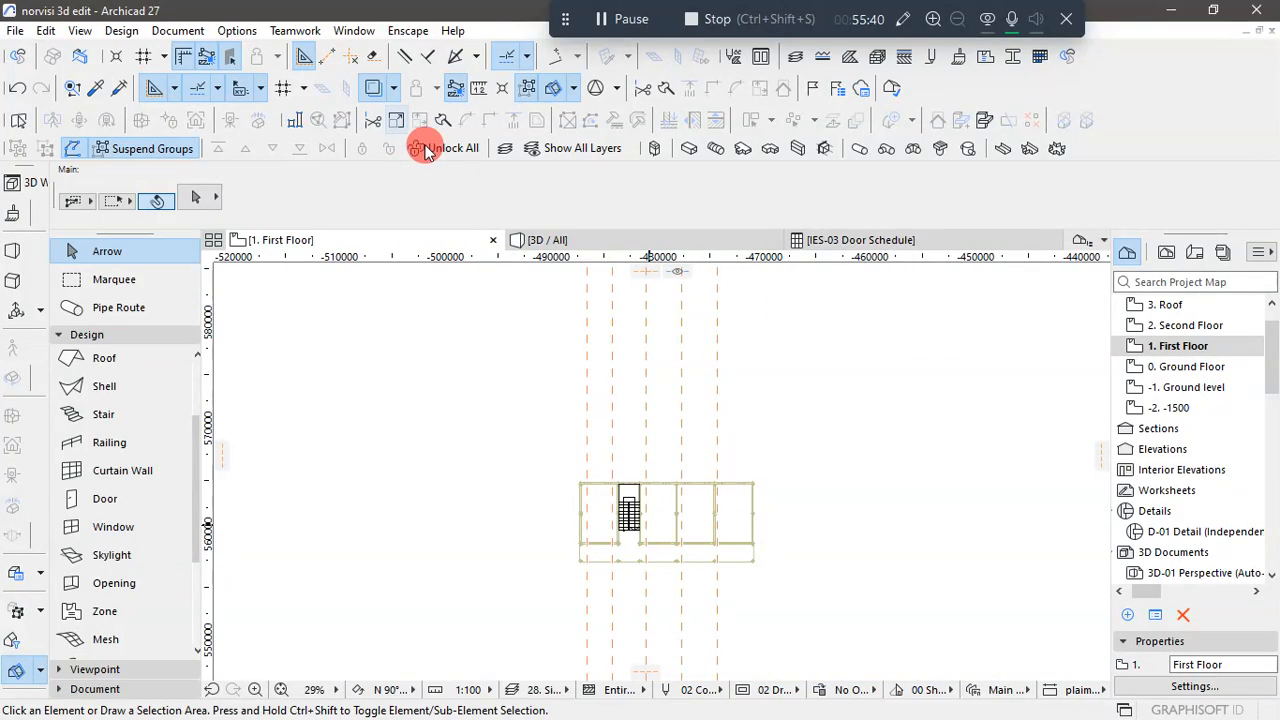
left_click(396, 90)
left_click(657, 573)
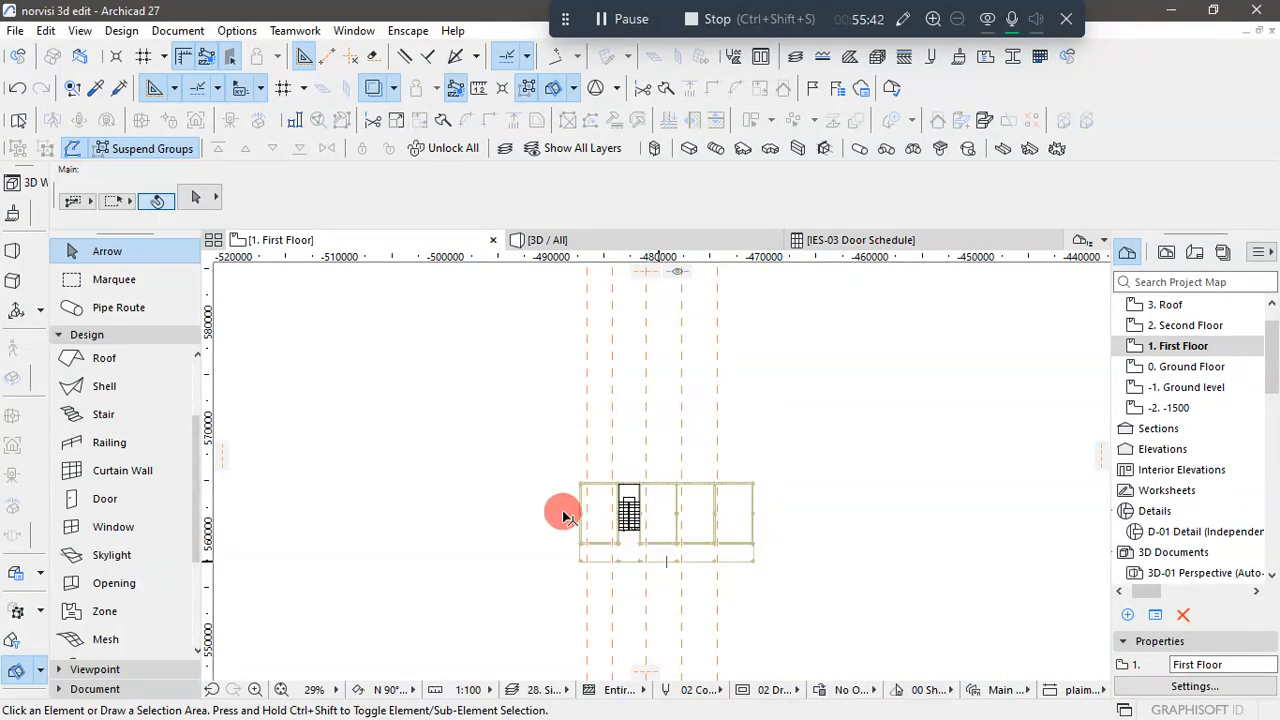
scroll(264, 116, "up", 2)
scroll(399, 382, "down", 3)
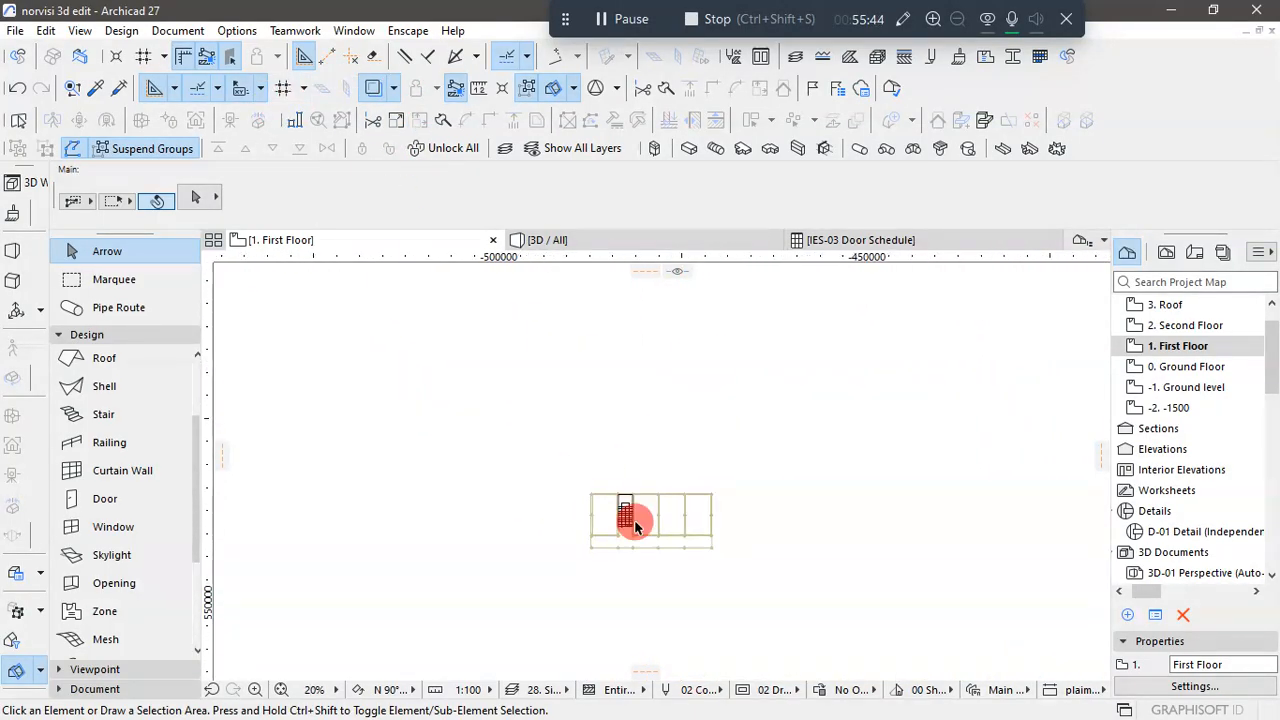
scroll(413, 150, "up", 2)
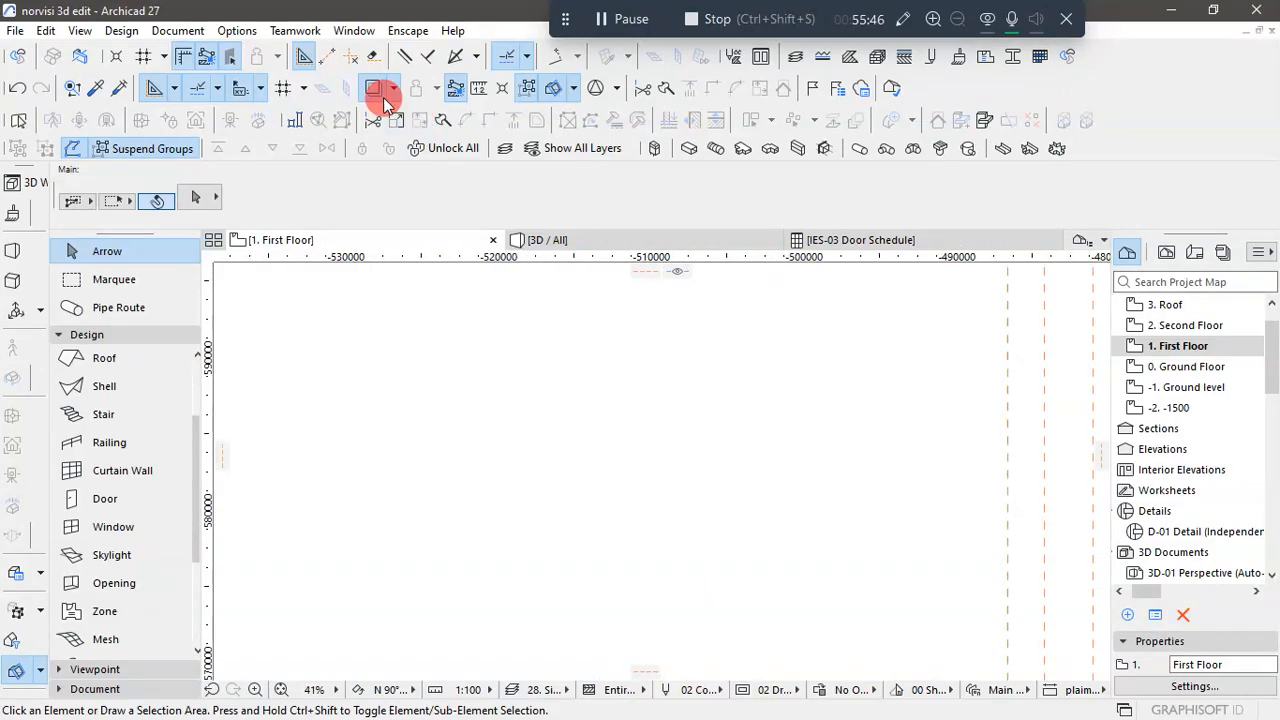
left_click(394, 90)
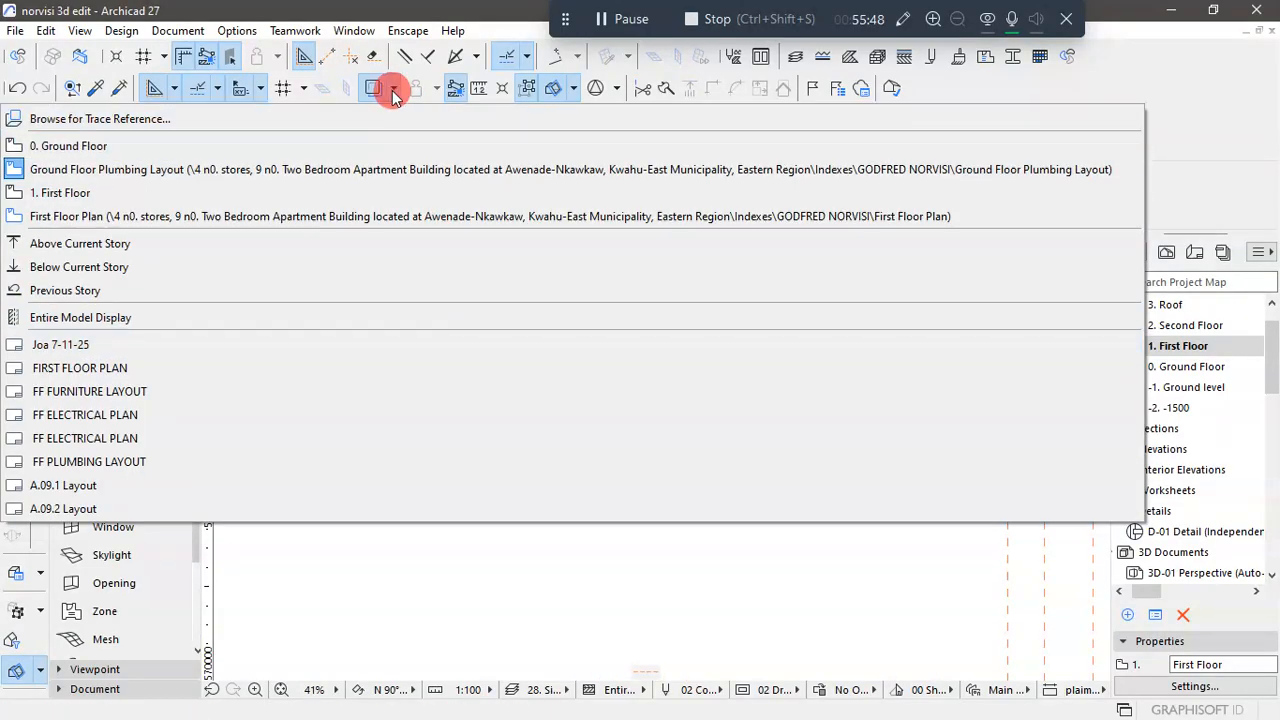
left_click(393, 93)
left_click(396, 92)
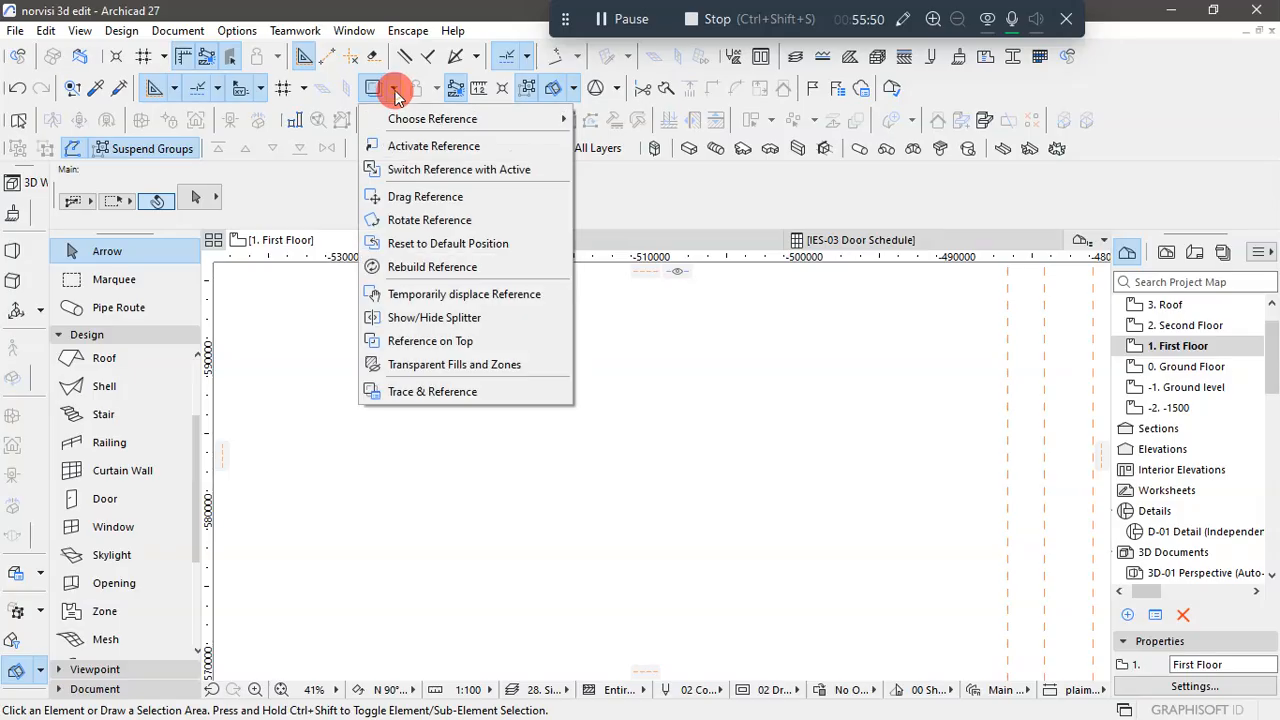
mouse_move(408, 118)
left_click(392, 88)
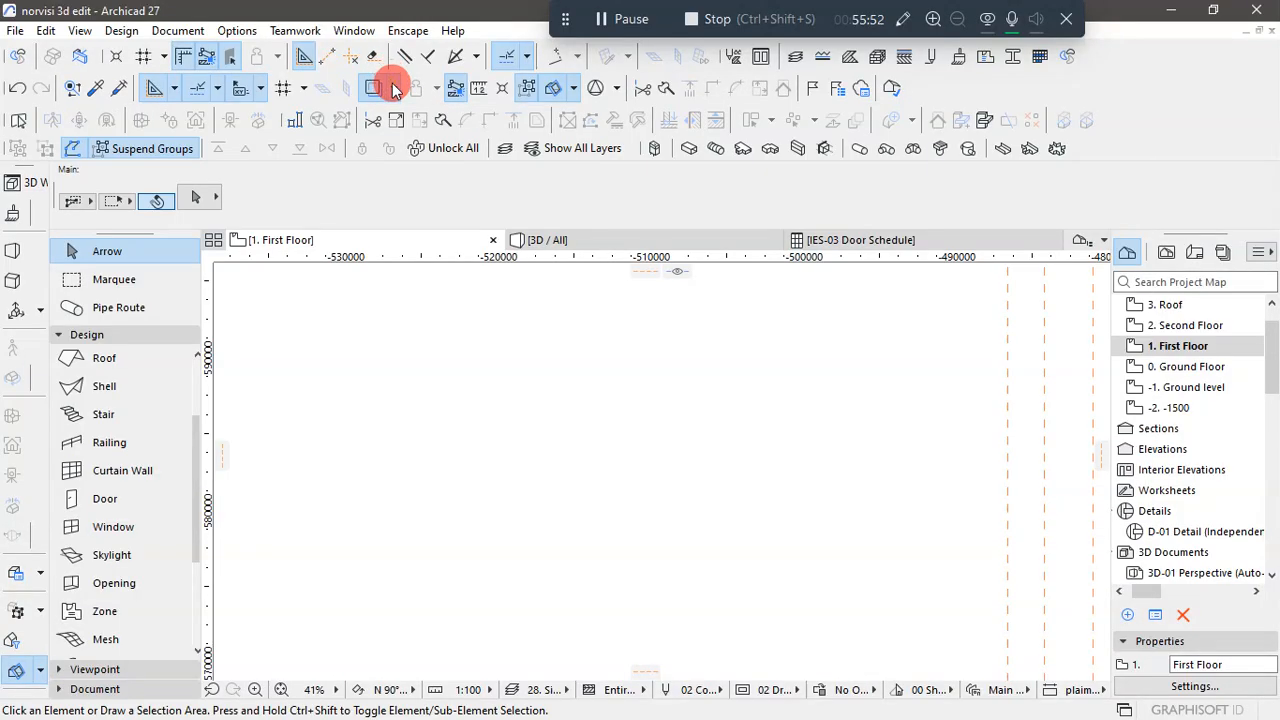
left_click(393, 90)
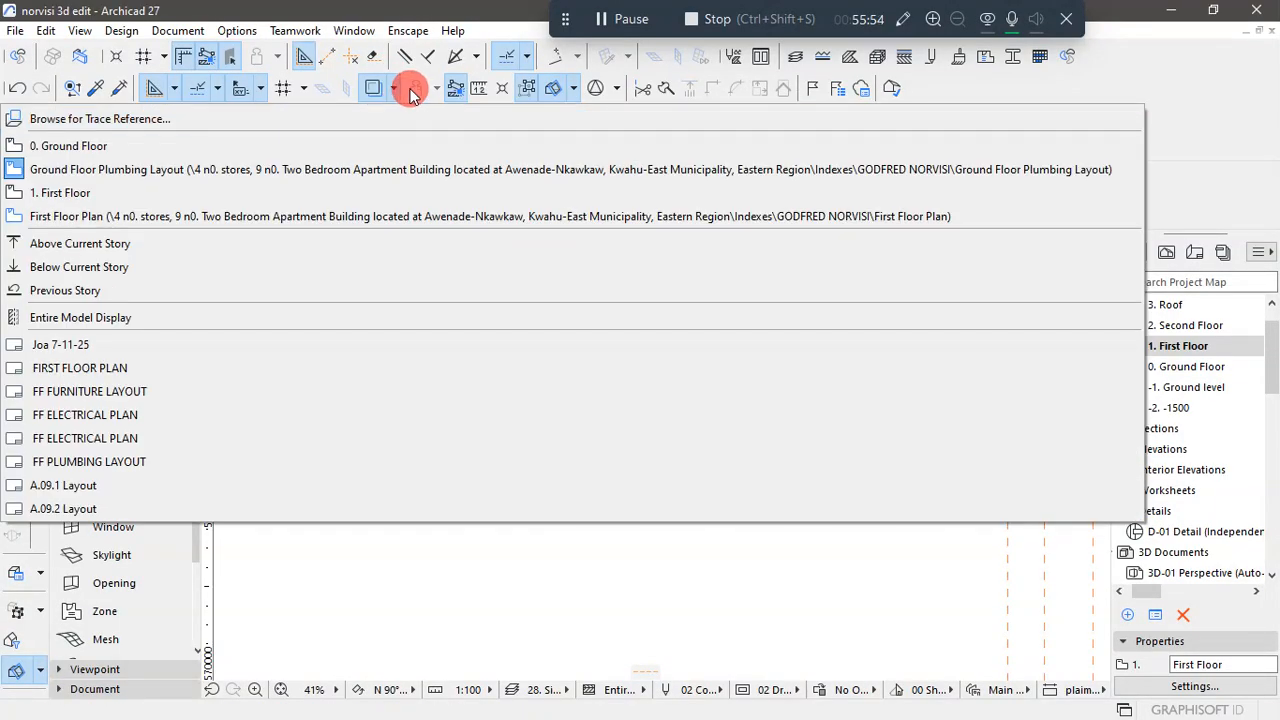
left_click(466, 560)
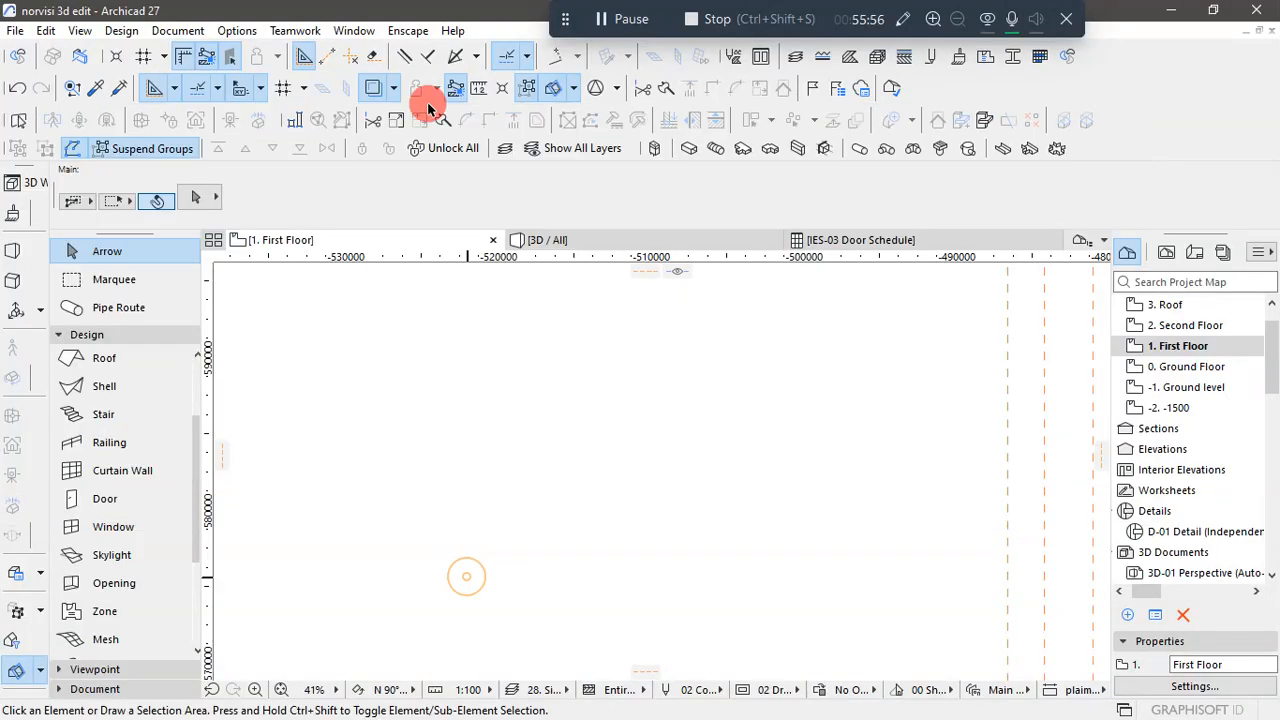
left_click(393, 88)
mouse_move(412, 117)
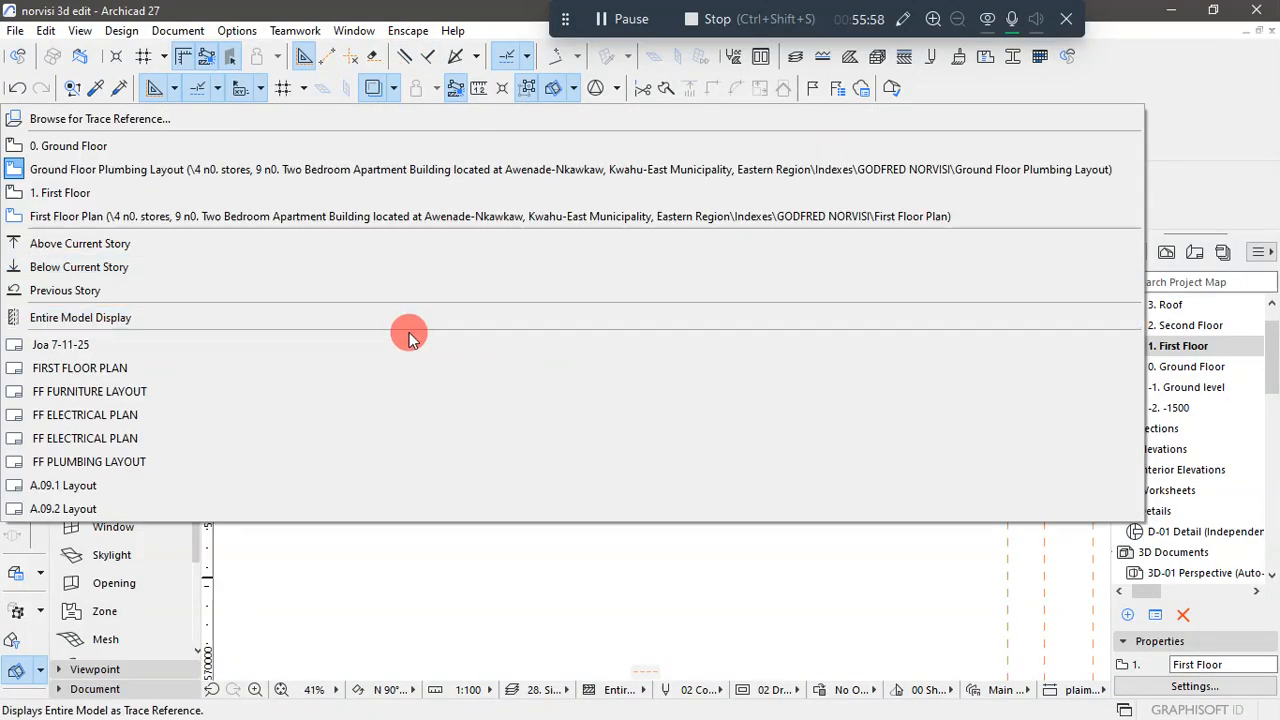
left_click(393, 90)
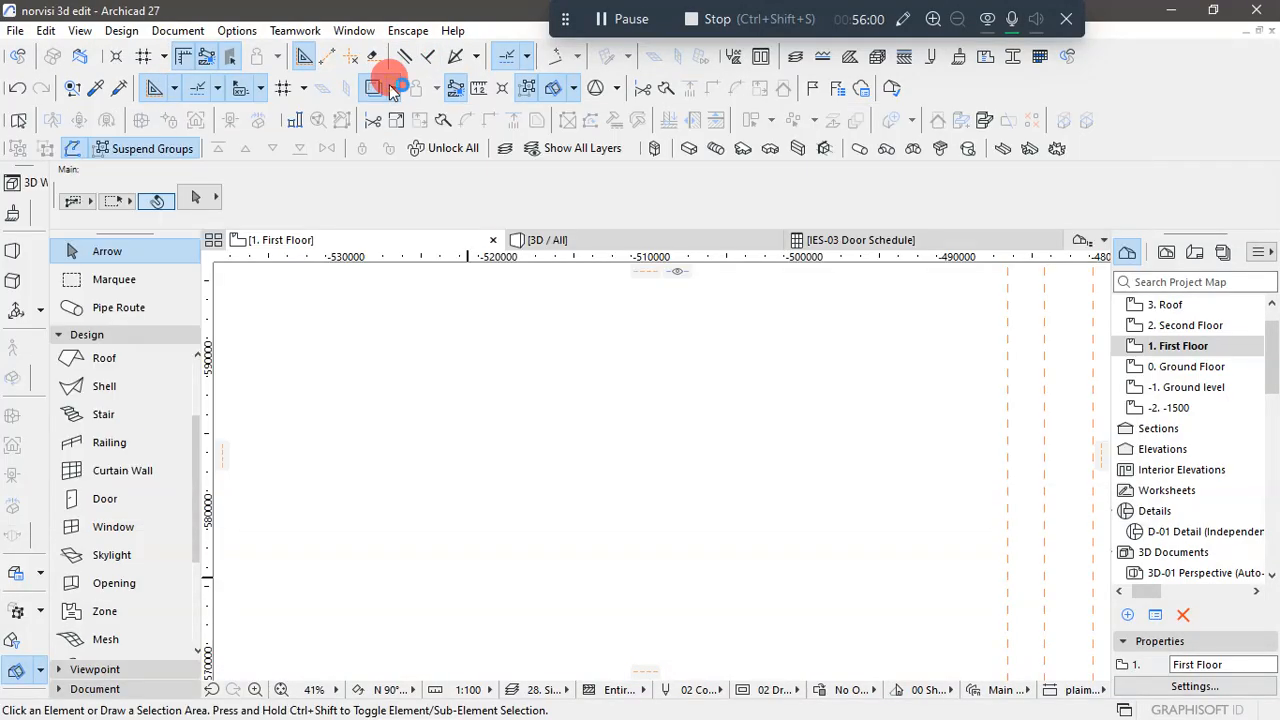
left_click(393, 89)
mouse_move(378, 114)
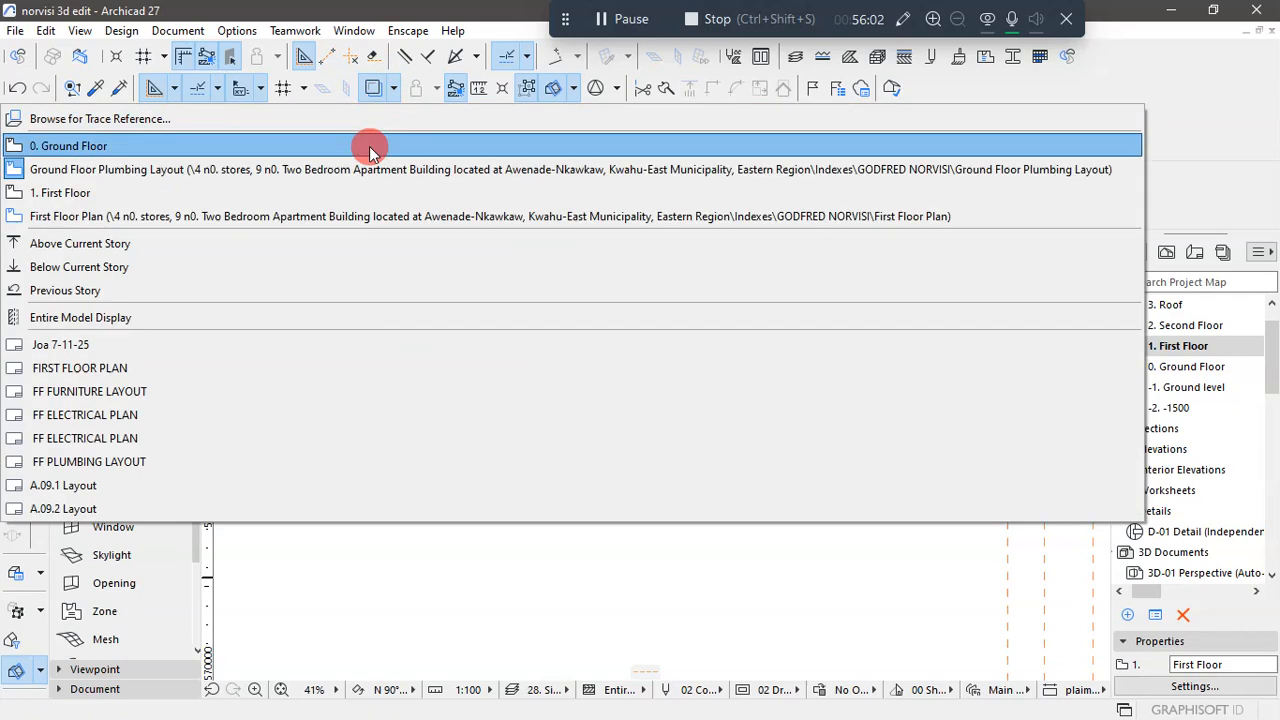
left_click(392, 90)
- Limit the visible elements of the Ground Floor Plumbing Layout trace reference to walls and columns only, and close the trace settings
left_click(392, 90)
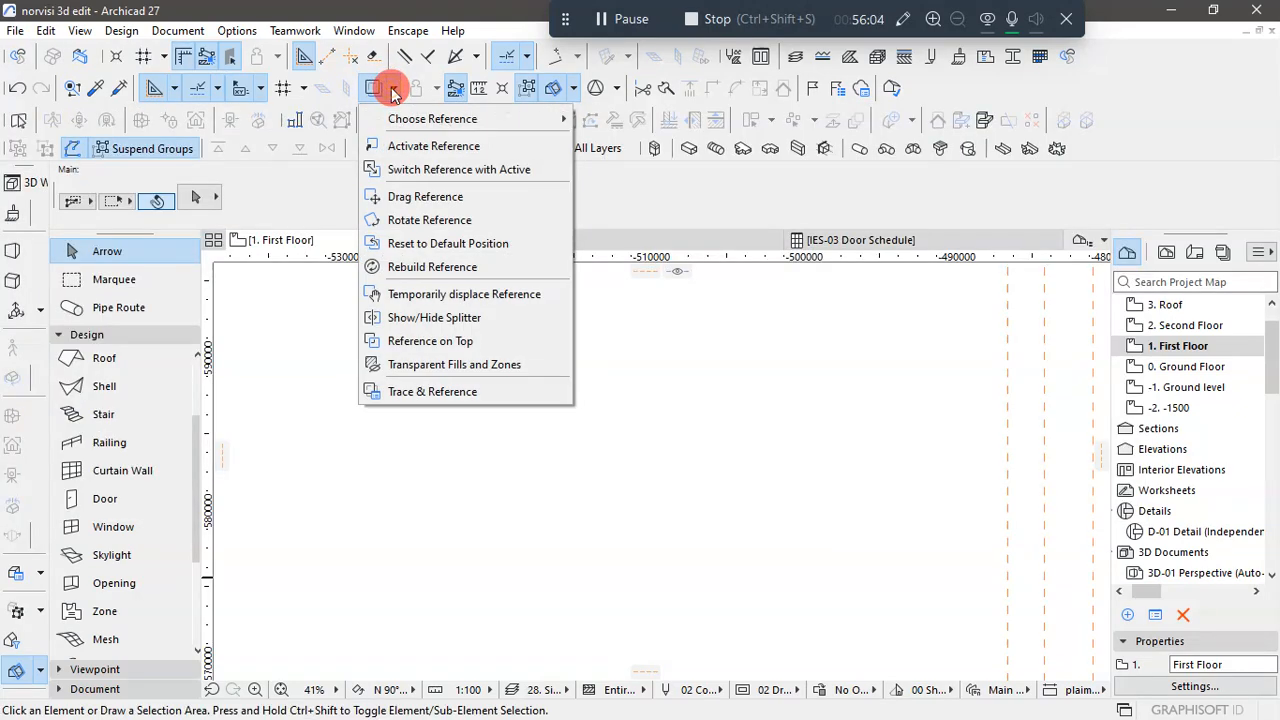
left_click(405, 391)
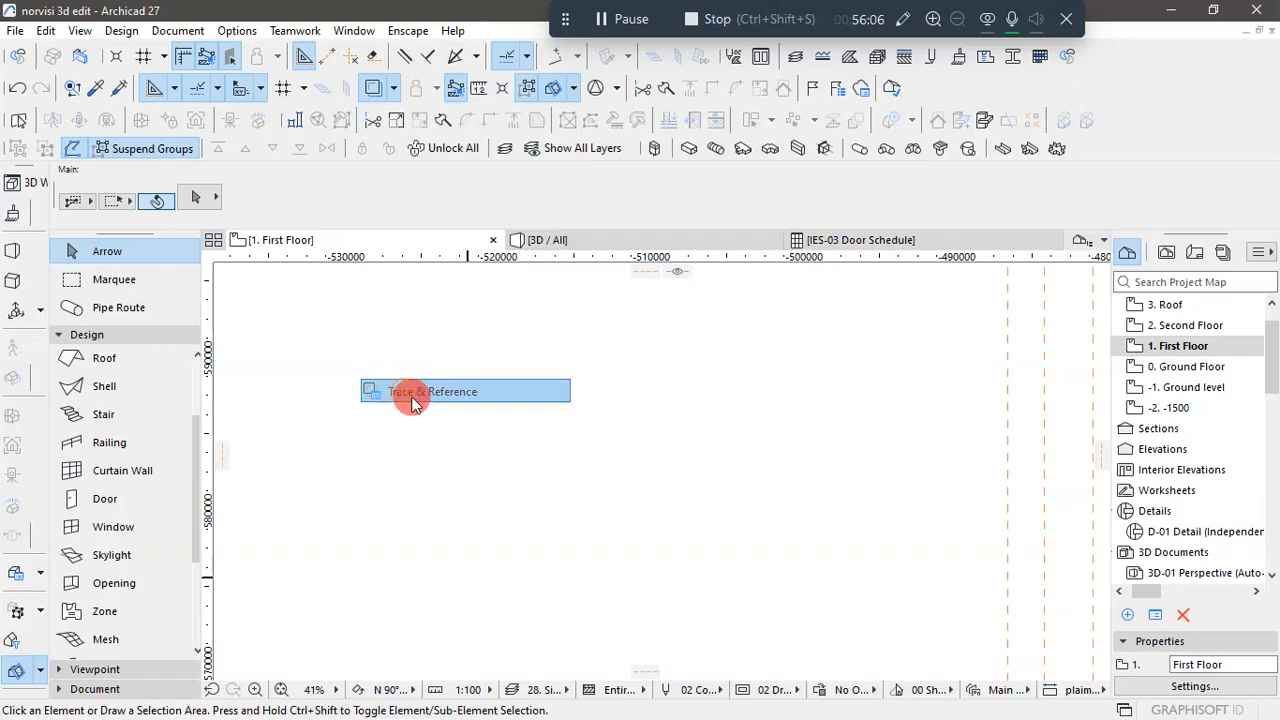
left_click(1141, 400)
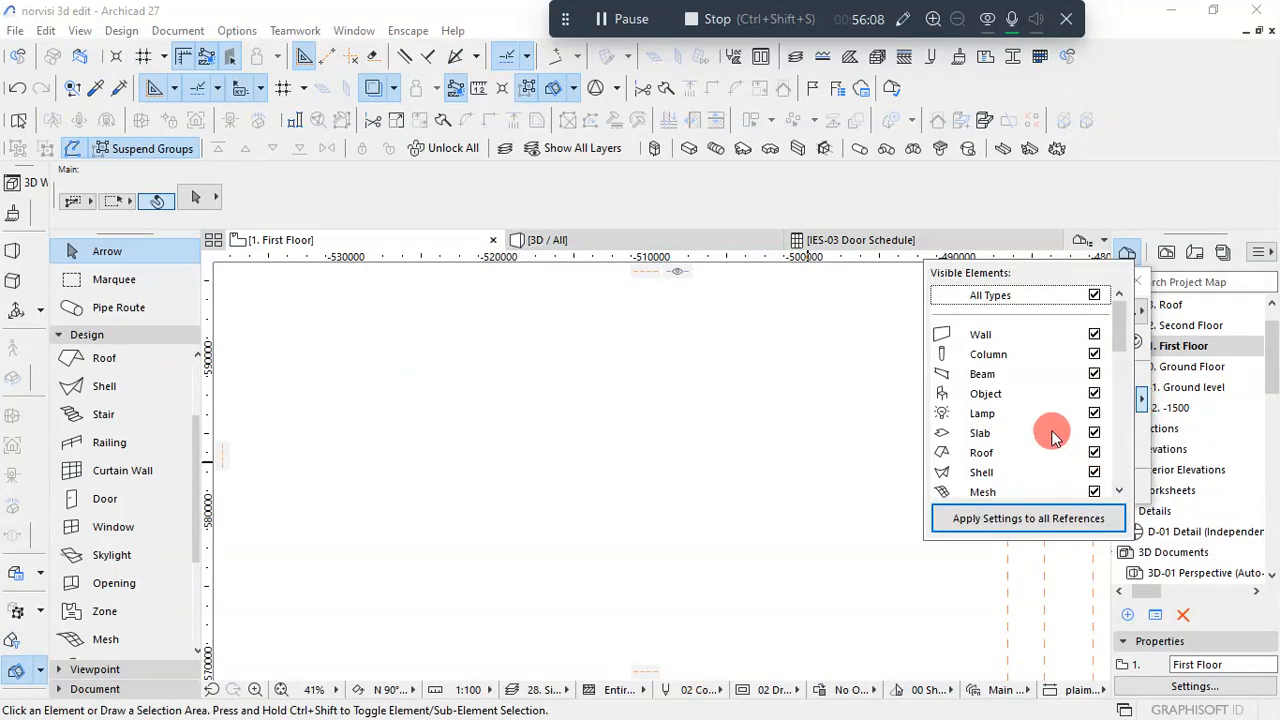
scroll(1052, 435, "down", 6)
scroll(1040, 428, "up", 2)
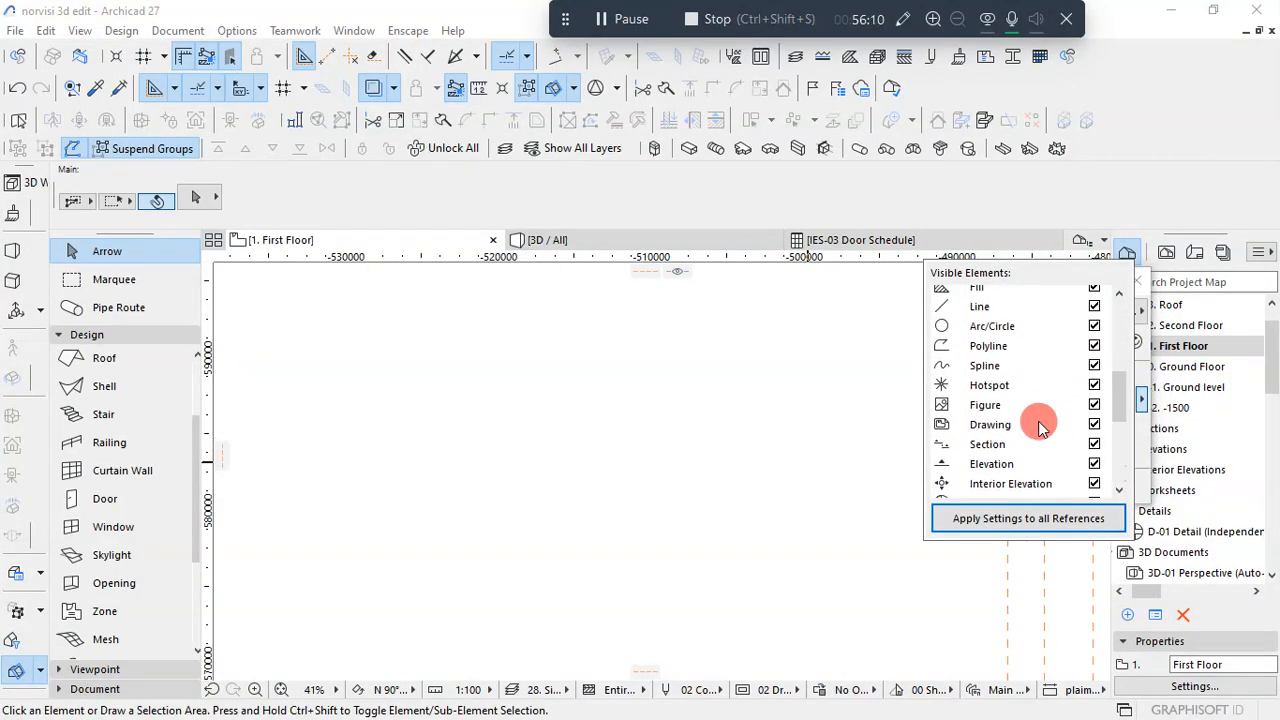
scroll(1045, 410, "up", 5)
left_click(1093, 297)
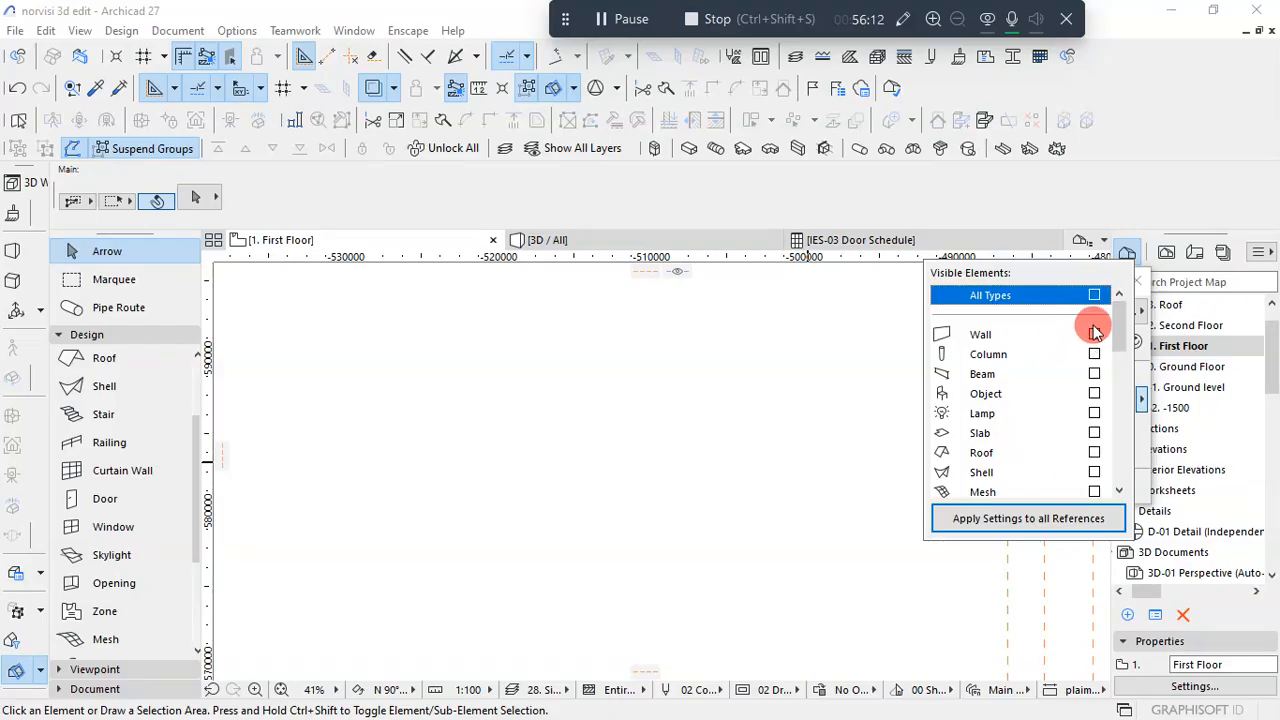
left_click(1094, 335)
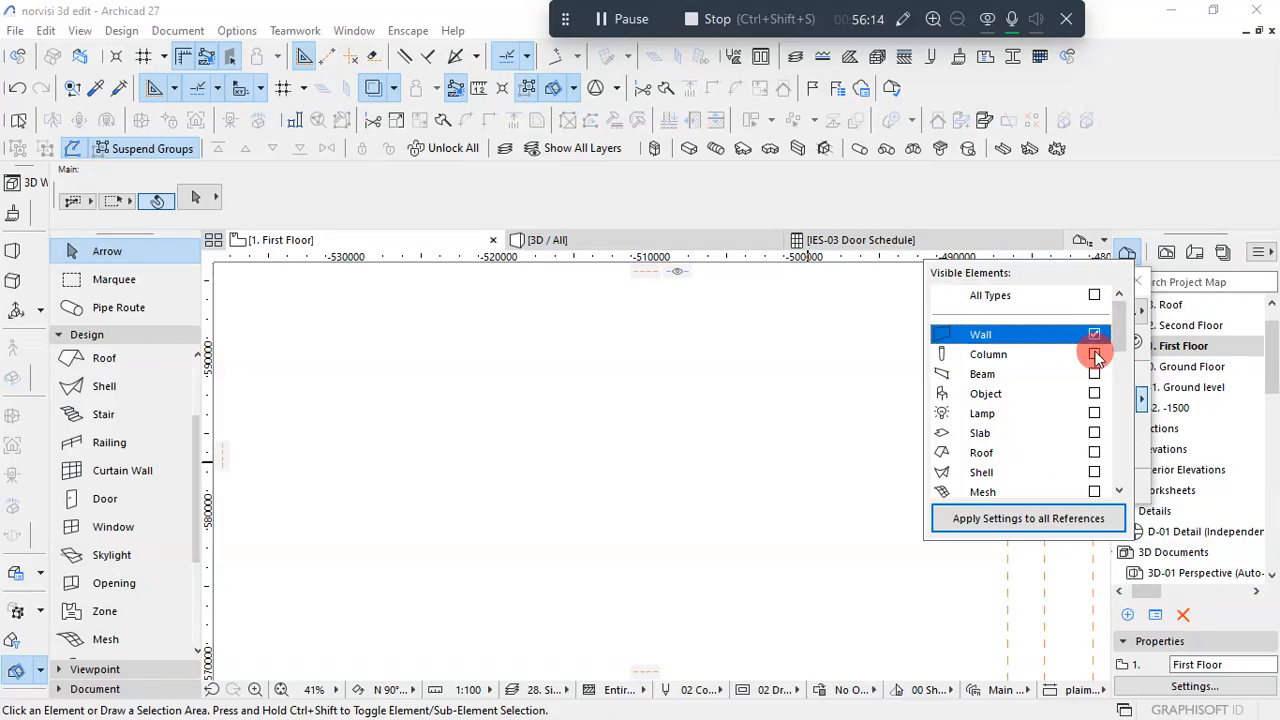
left_click(1095, 355)
left_click(1095, 354)
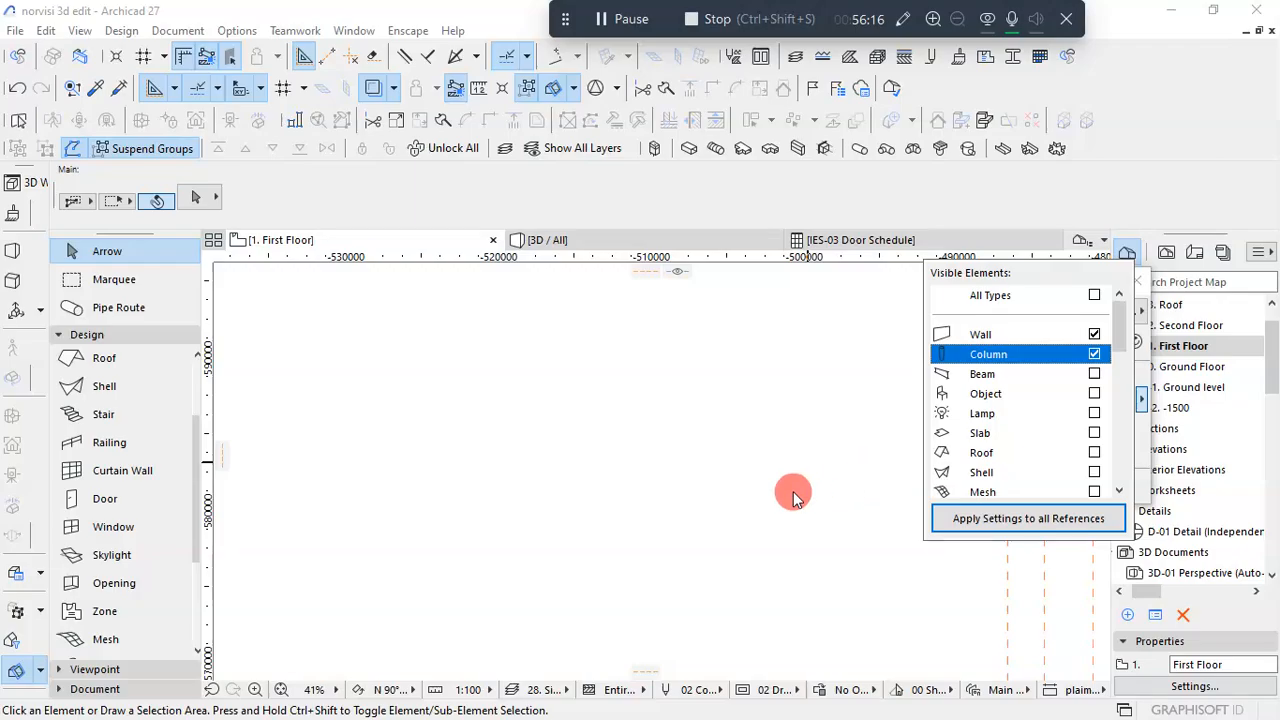
left_click(793, 497)
scroll(560, 465, "down", 5)
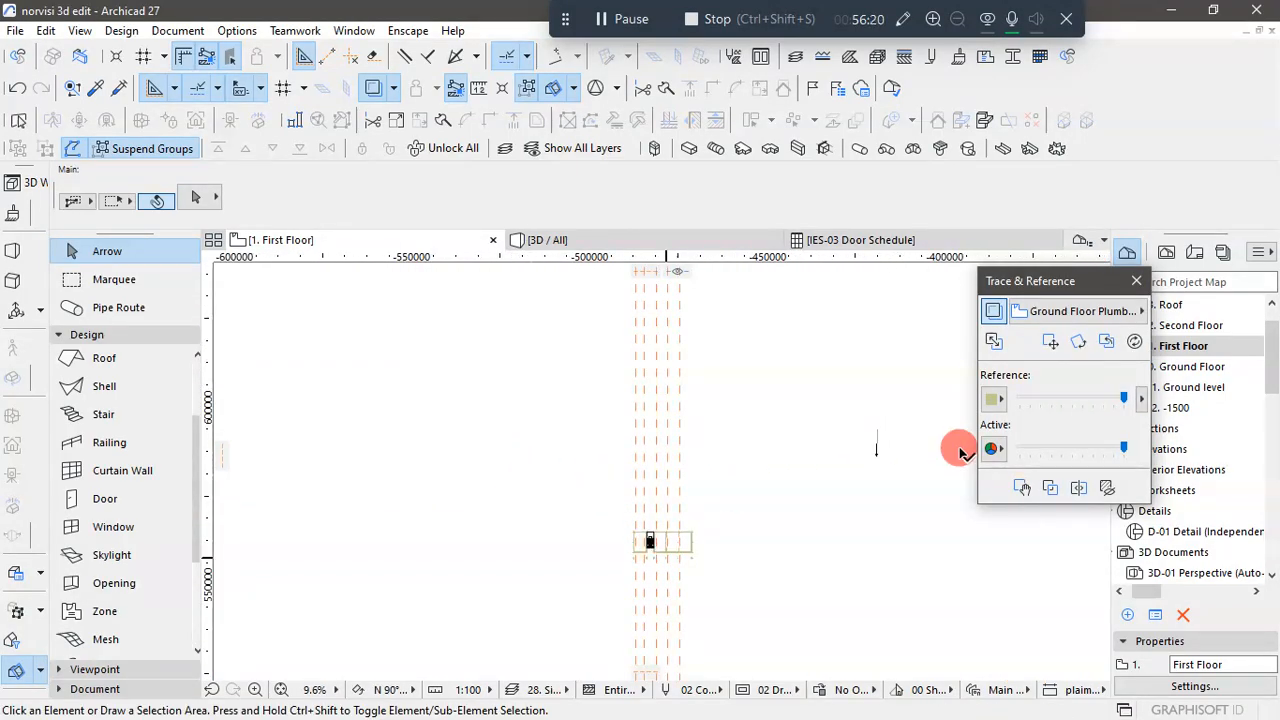
scroll(1058, 331, "up", 4)
left_click(1136, 282)
scroll(626, 457, "down", 6)
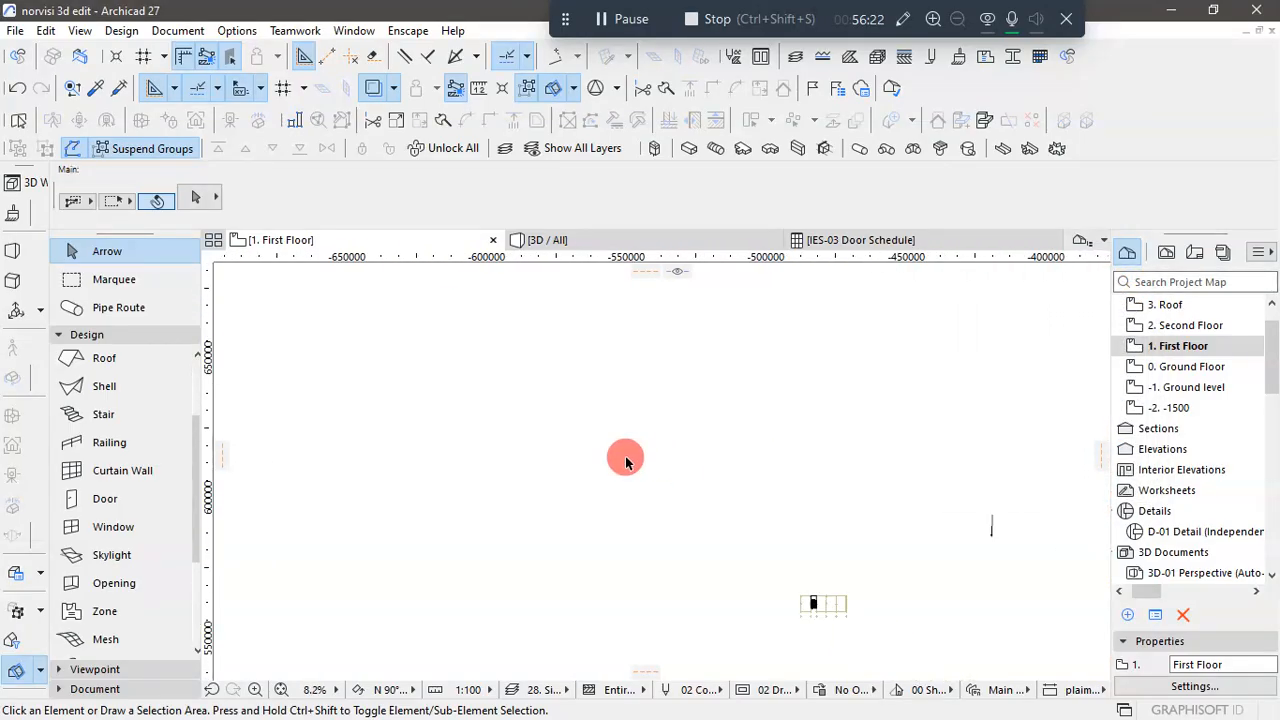
- Delete the stray slope symbol lying away from the building on the First Floor plan
scroll(822, 591, "up", 7)
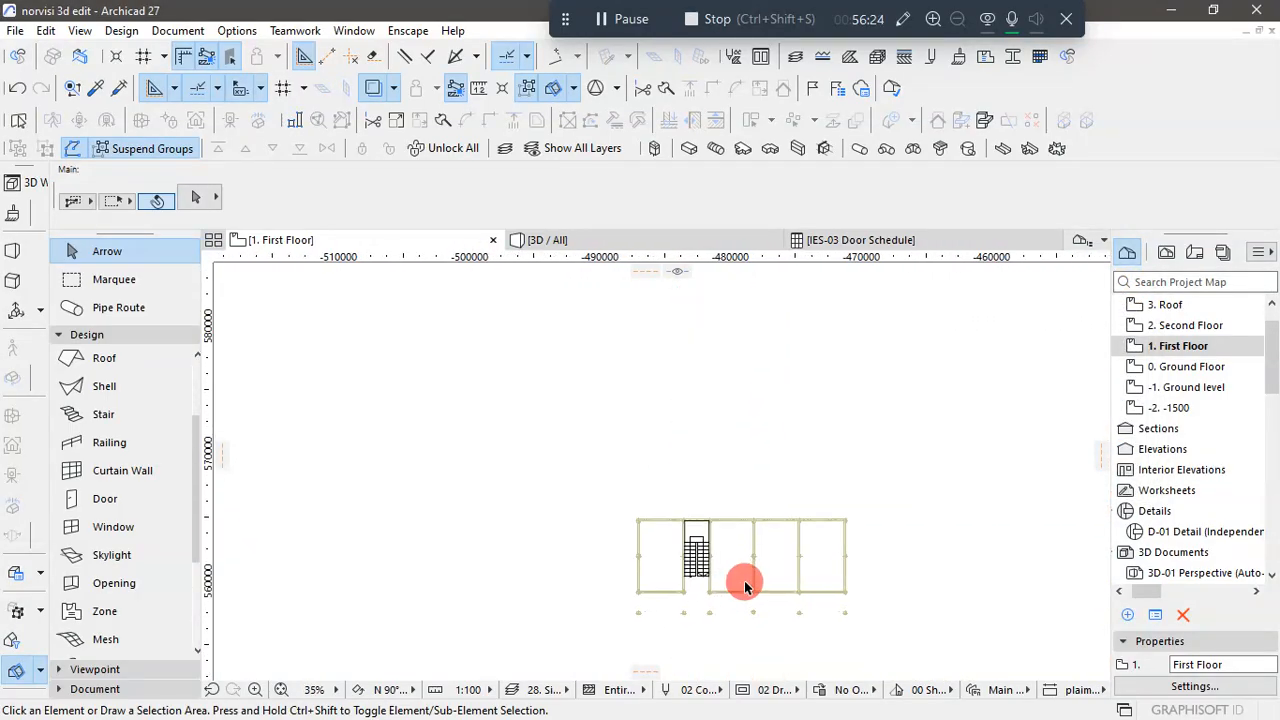
scroll(609, 571, "down", 4)
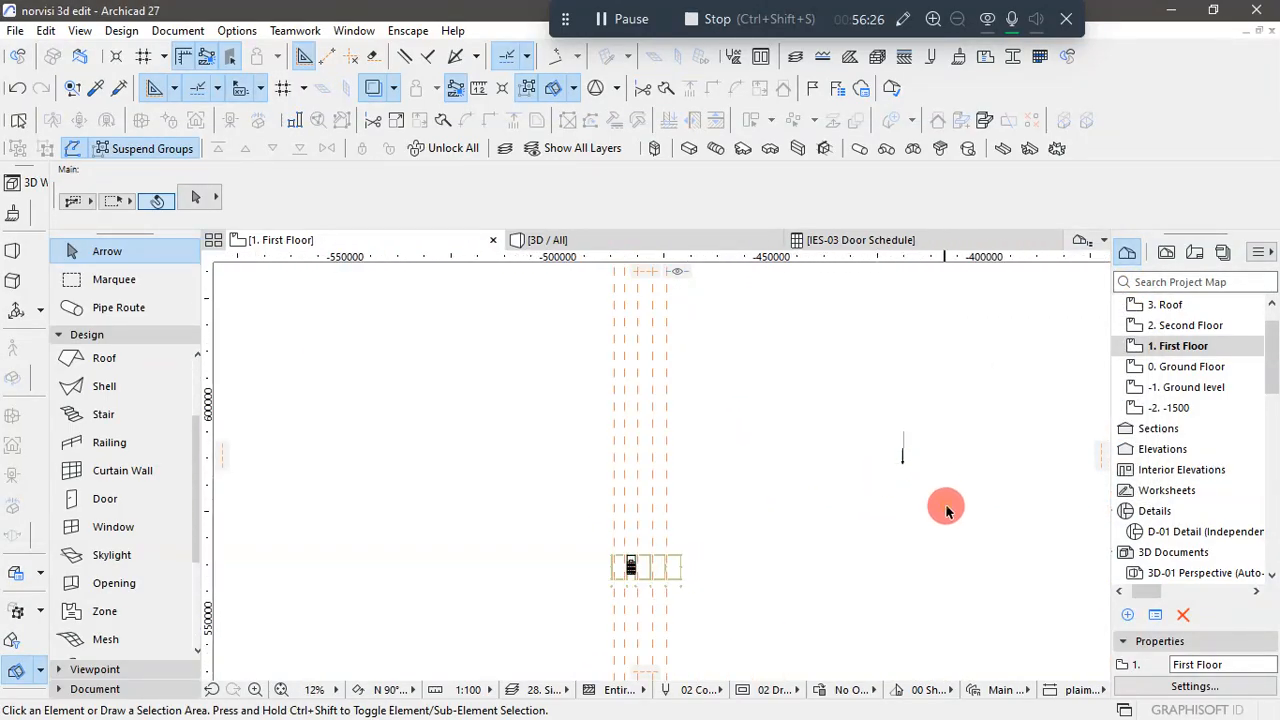
left_click_drag(866, 386, 930, 522)
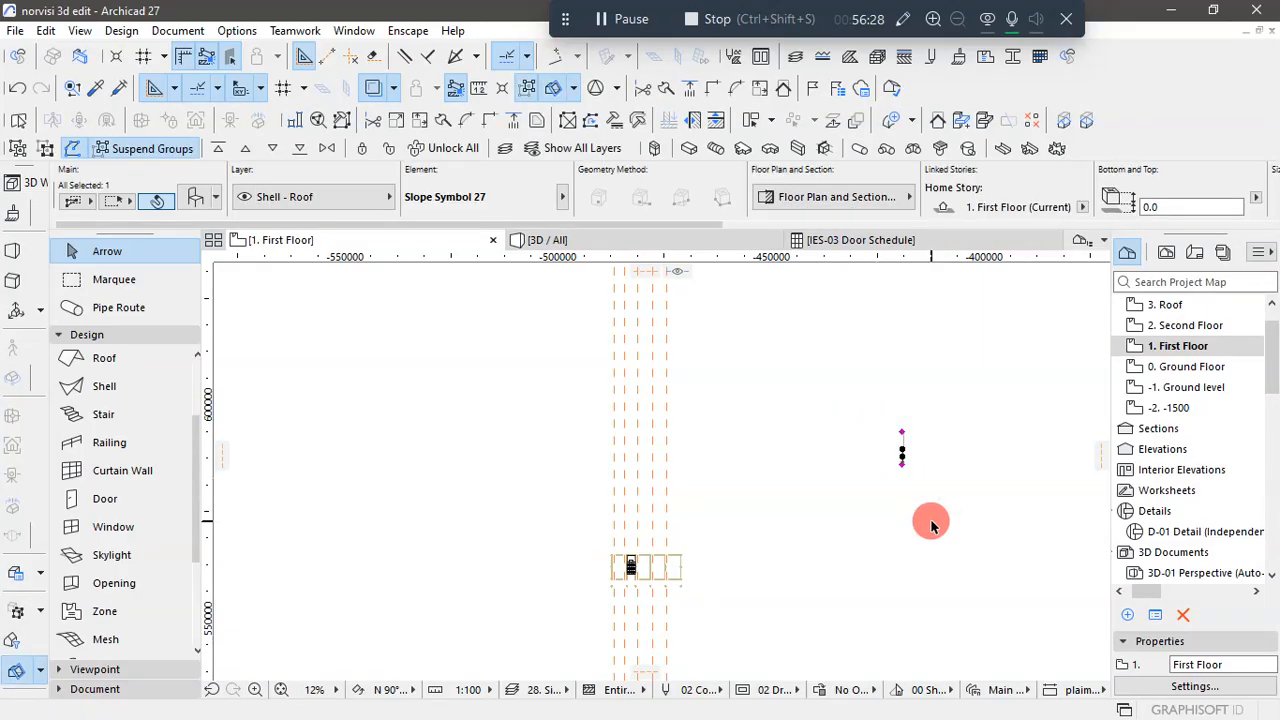
key("Delete")
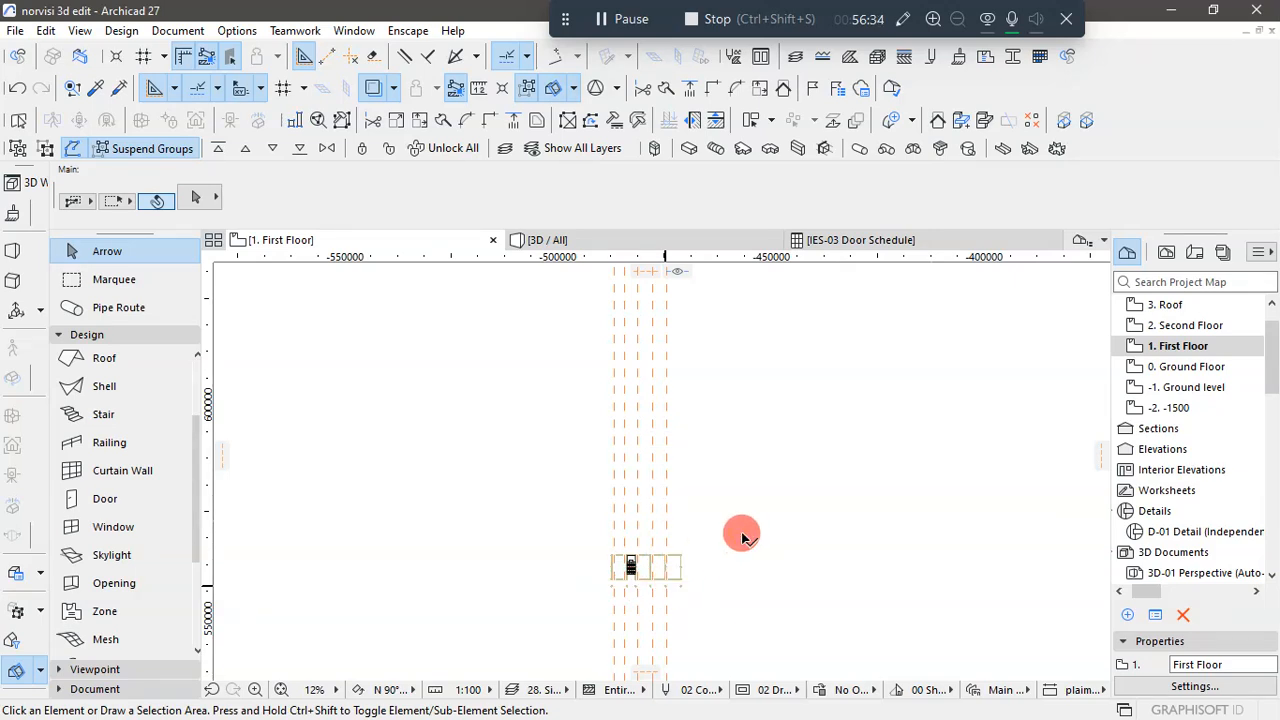
key("Escape")
- Place "1st and 2nd floor.dxf" as an external drawing on the First Floor plan, with 1 drawing unit equal to 1 millimeter
scroll(644, 142, "up", 2)
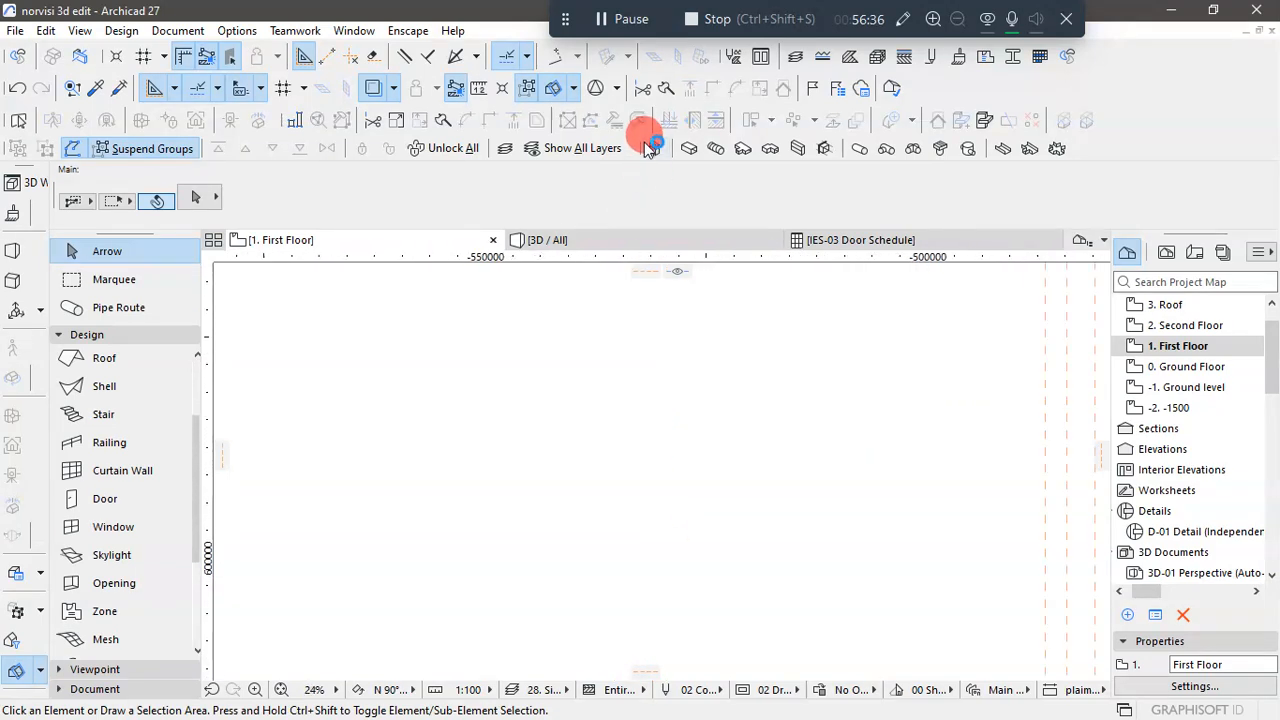
scroll(624, 320, "down", 4)
scroll(775, 485, "up", 4)
scroll(772, 472, "up", 5)
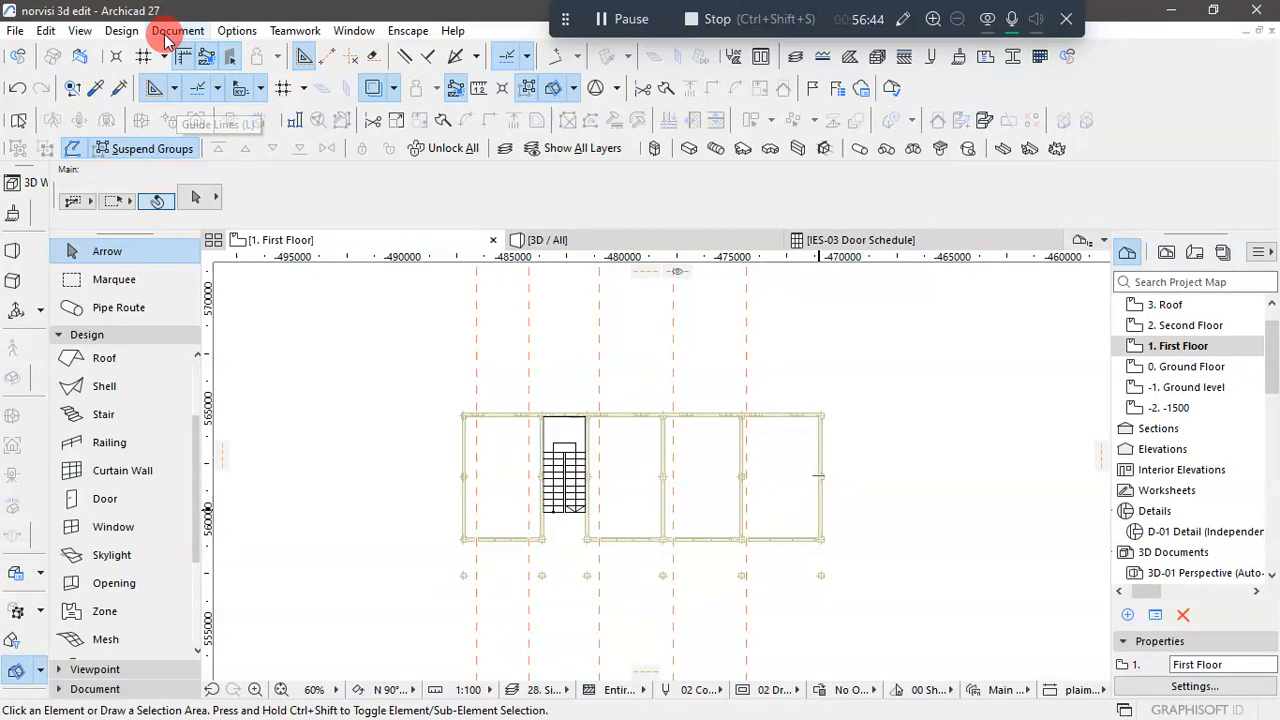
left_click(14, 36)
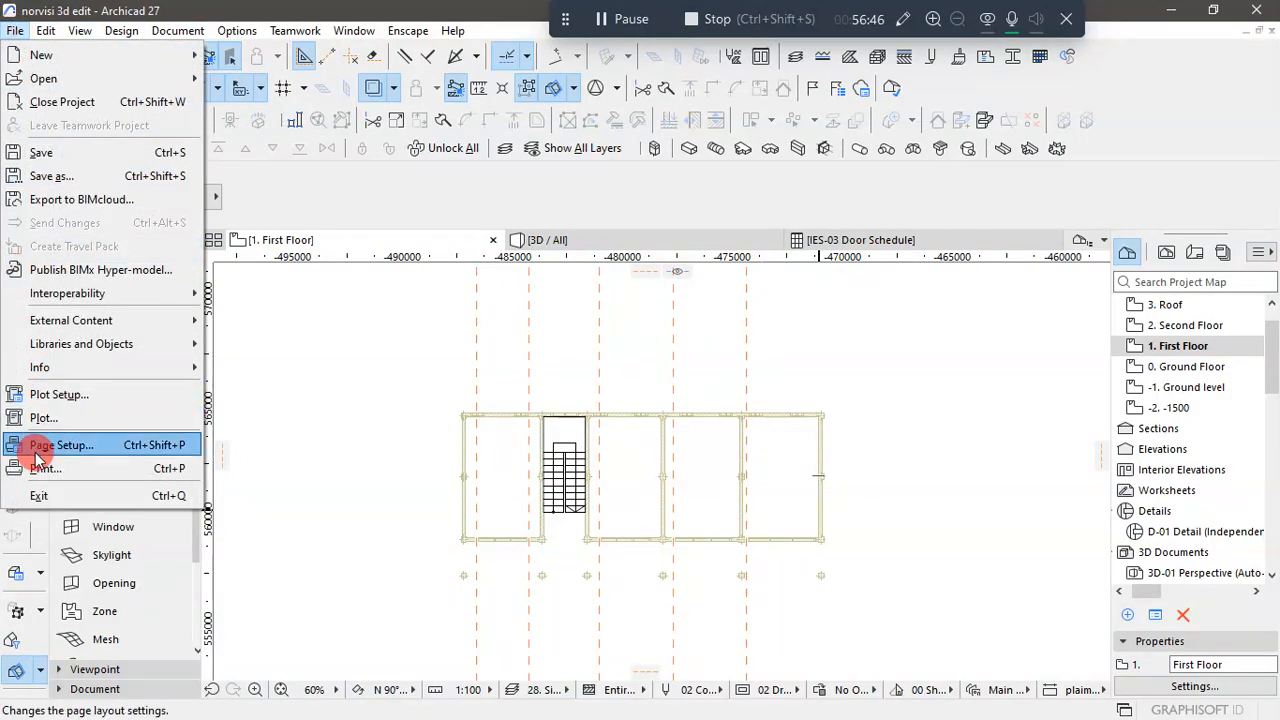
mouse_move(35, 320)
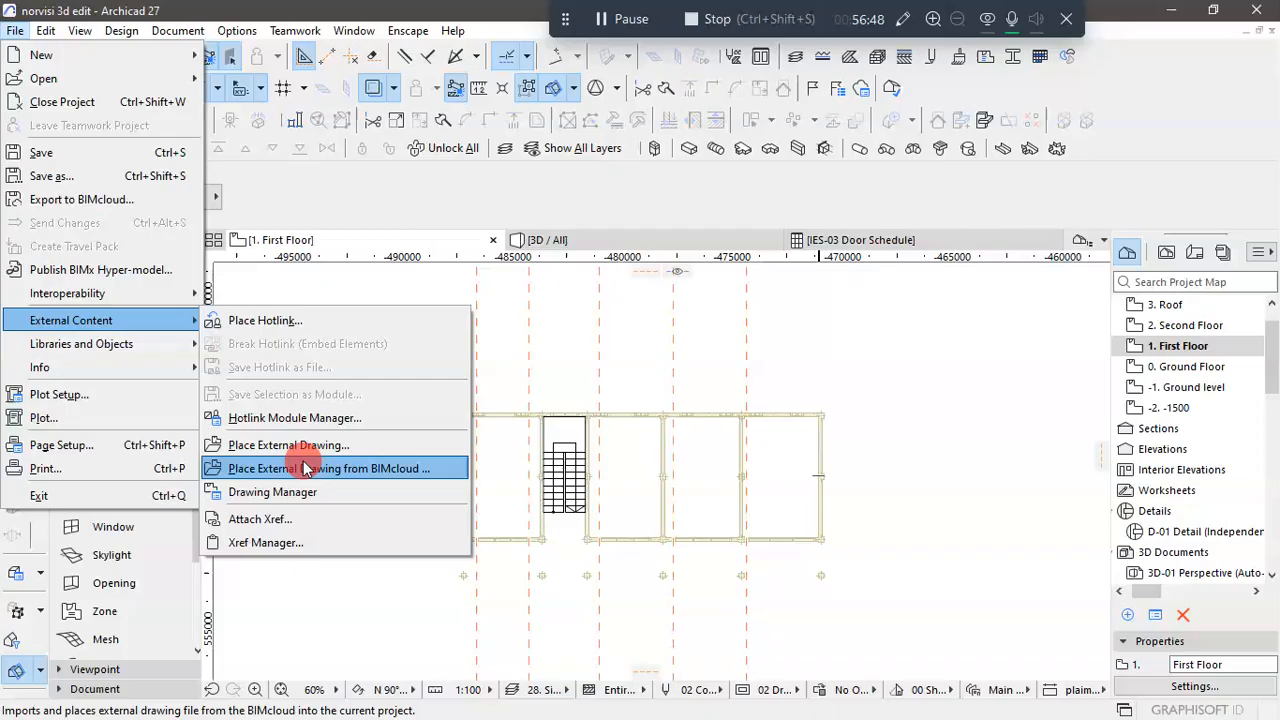
left_click(610, 445)
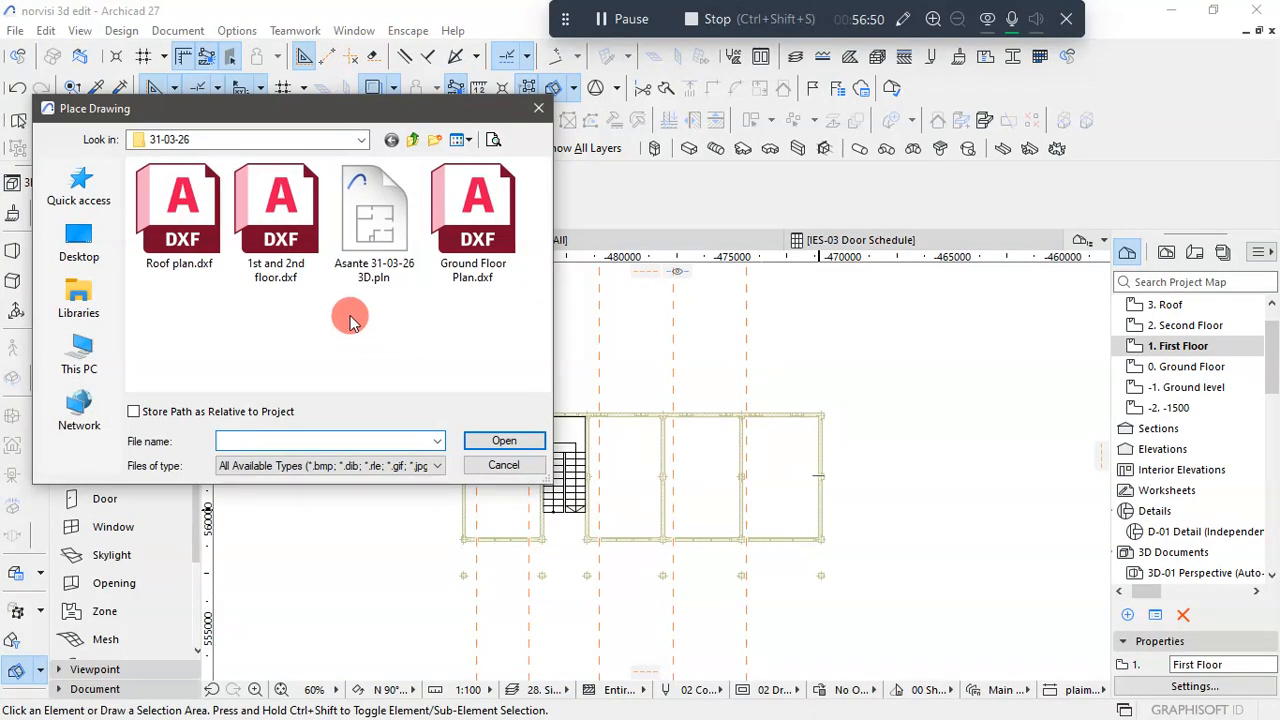
left_click(275, 220)
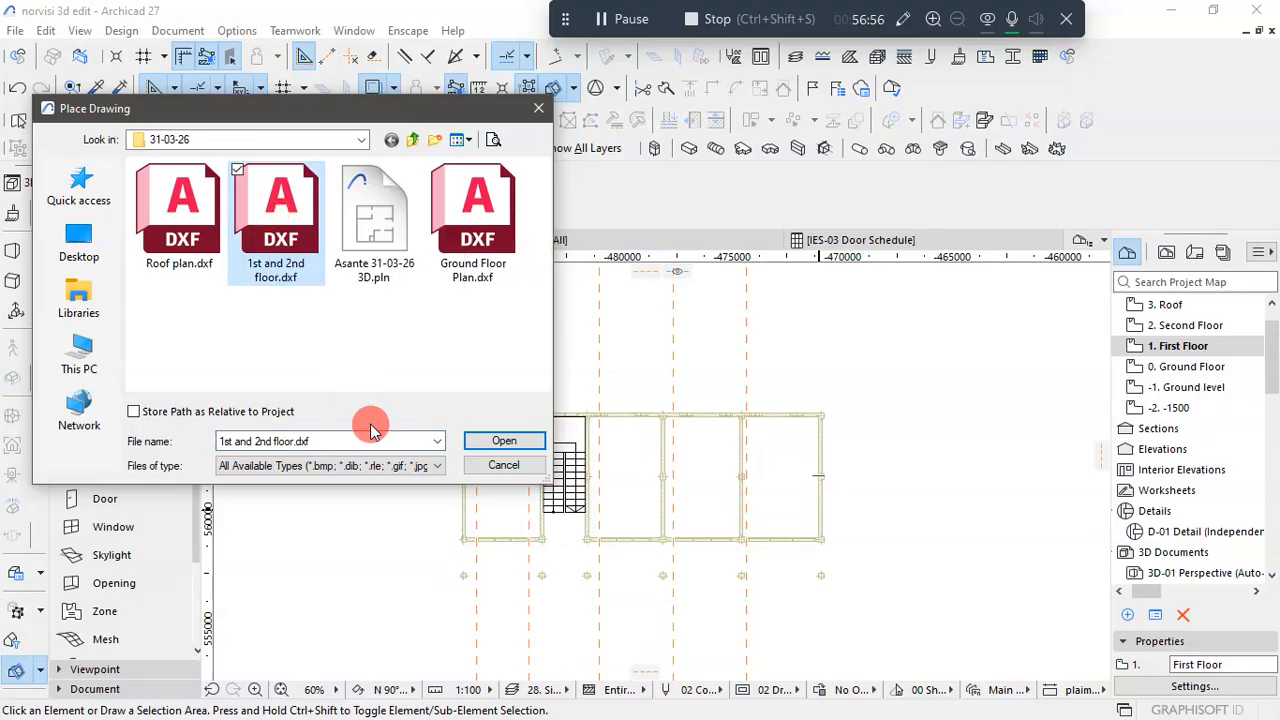
left_click(502, 441)
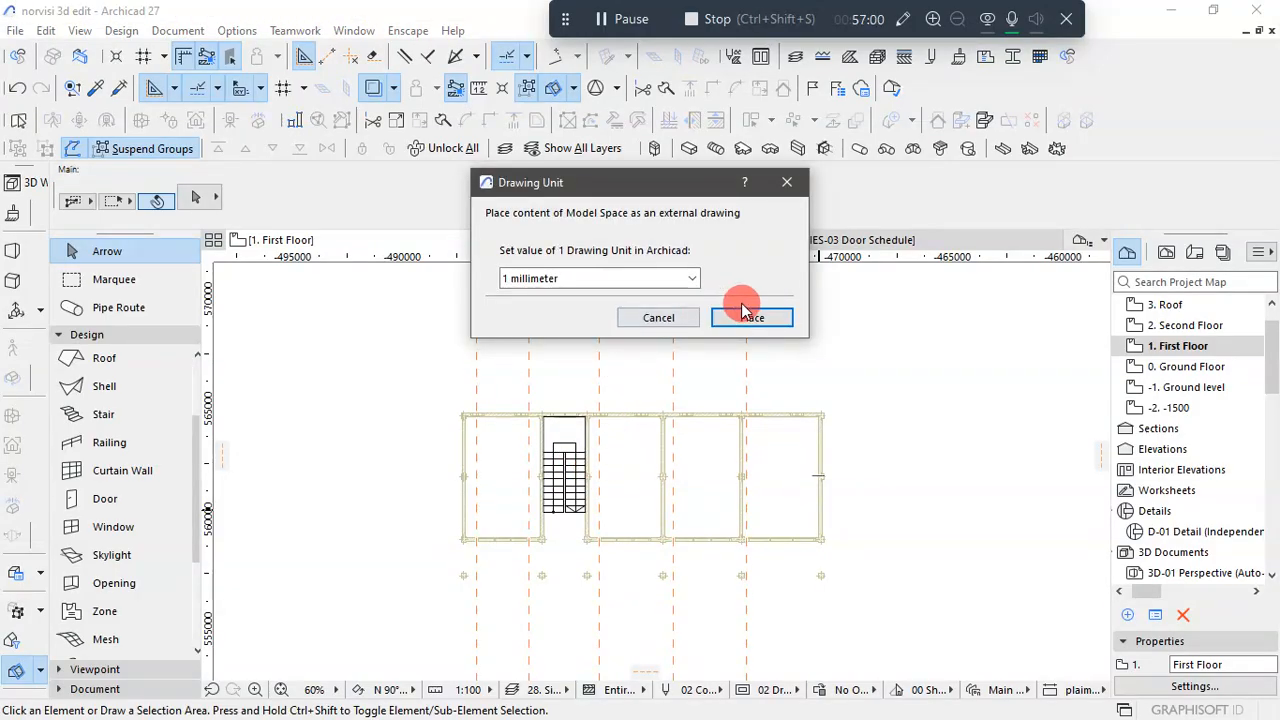
left_click(748, 325)
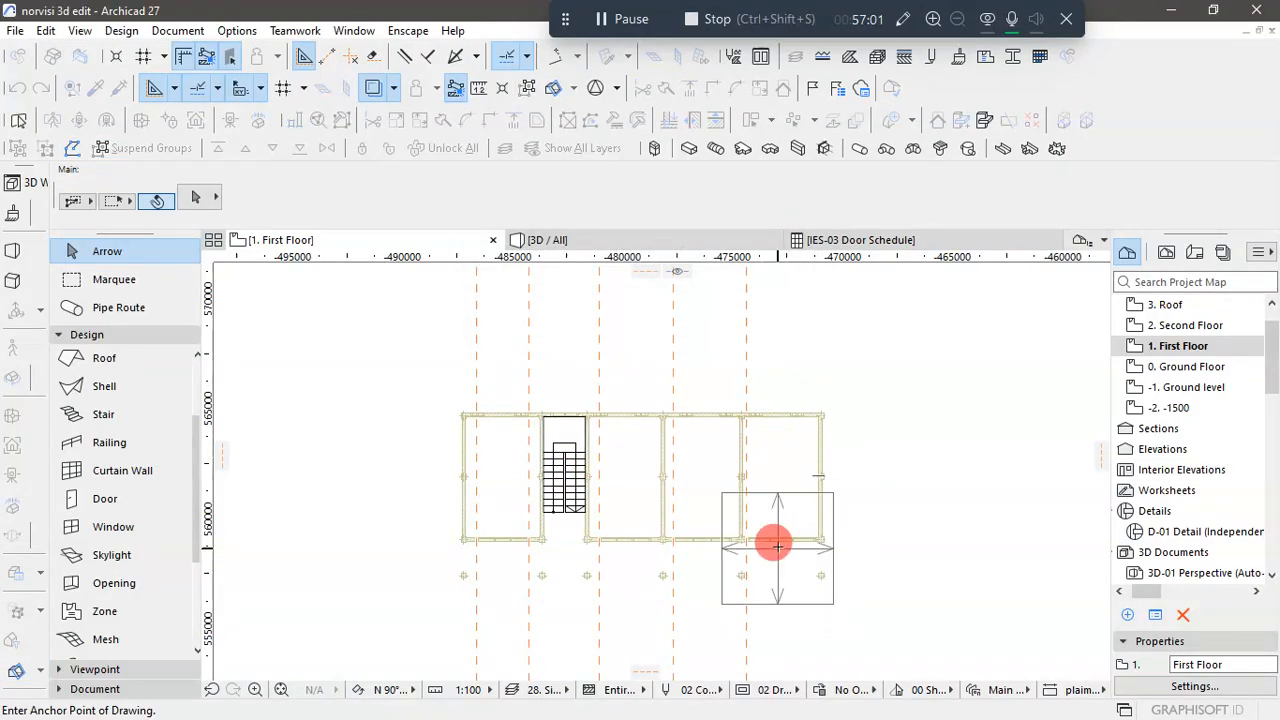
left_click(748, 370)
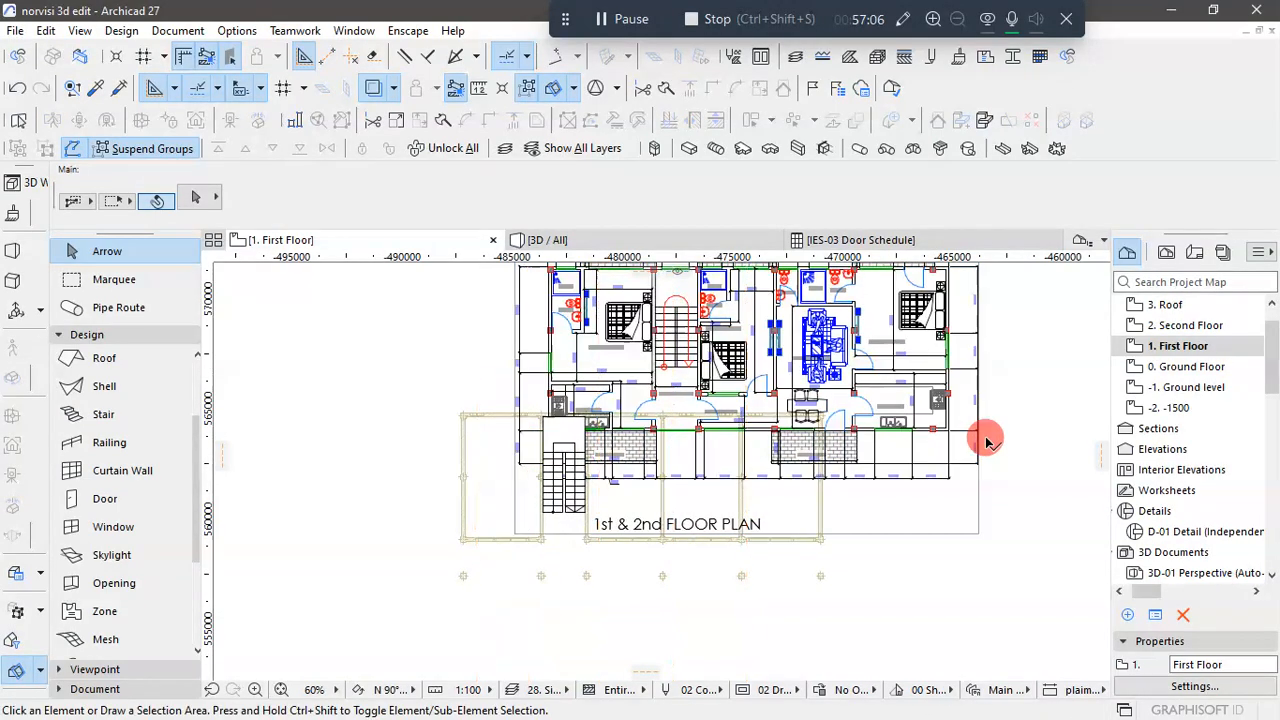
- Move the 1st and 2nd floor drawing by the outer corner of its kitchen's end column onto the matching front-row end column in the trace
scroll(986, 434, "up", 2)
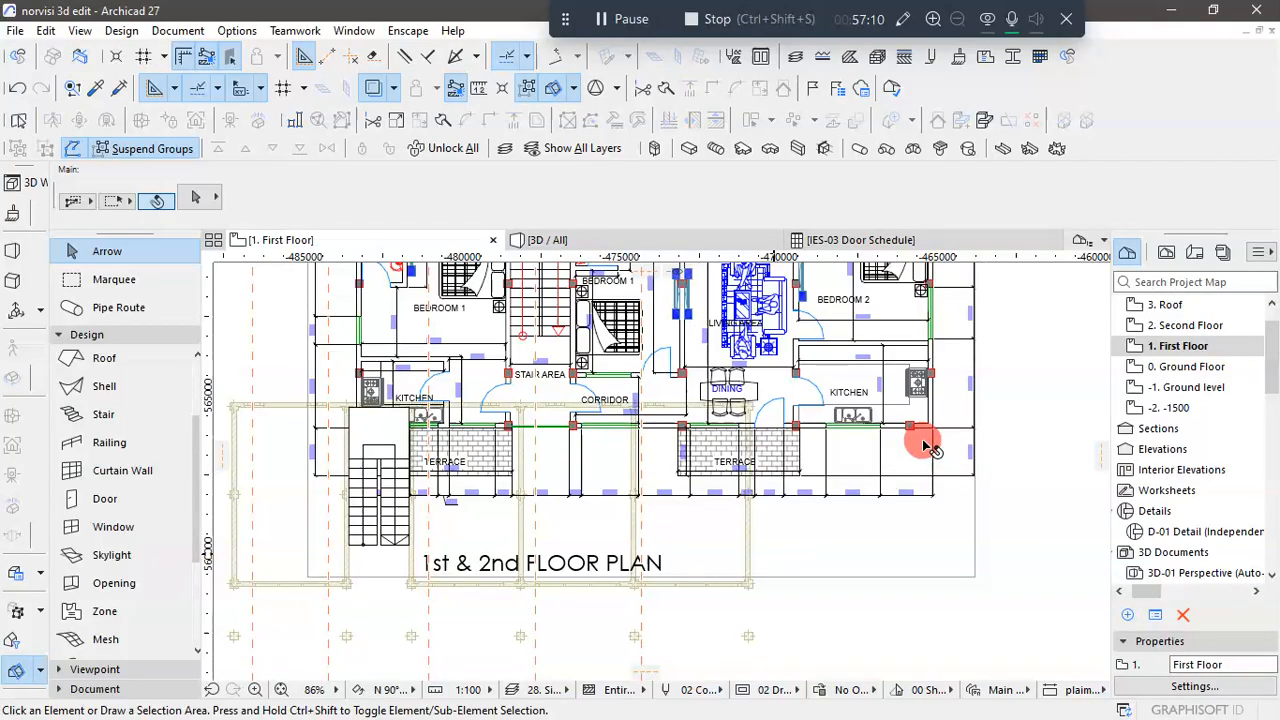
scroll(925, 442, "up", 6)
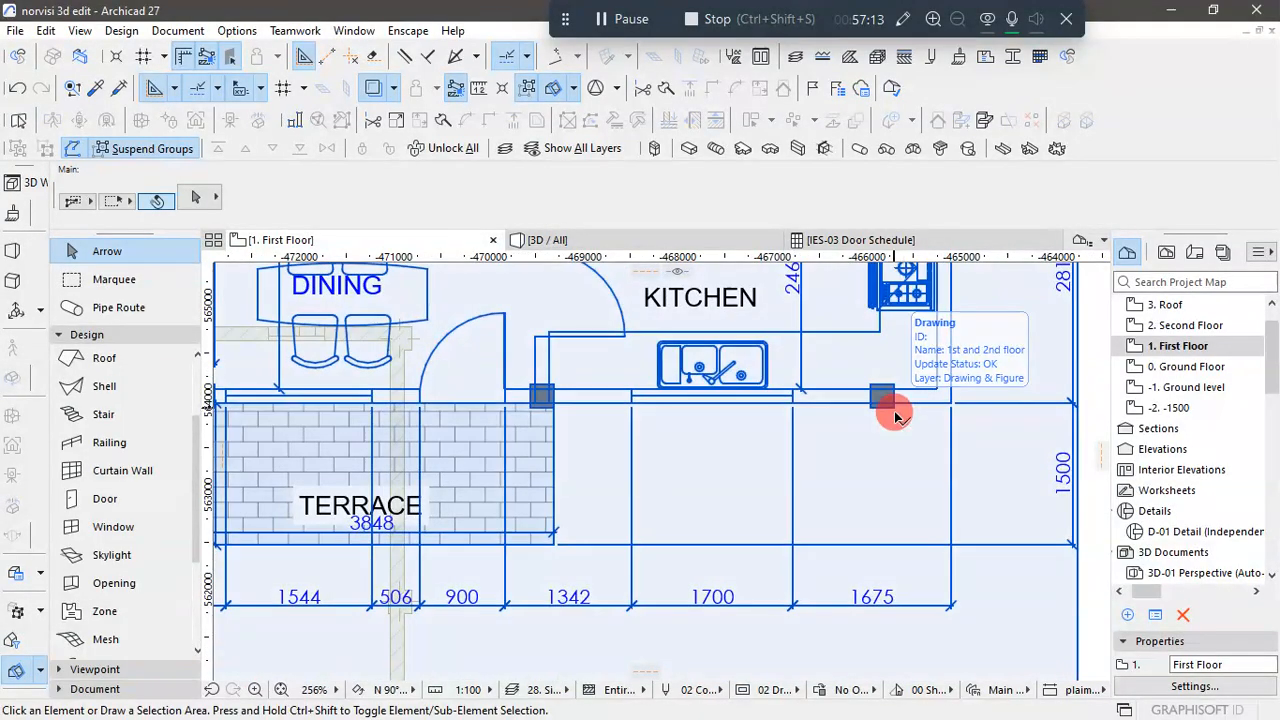
left_click(897, 411)
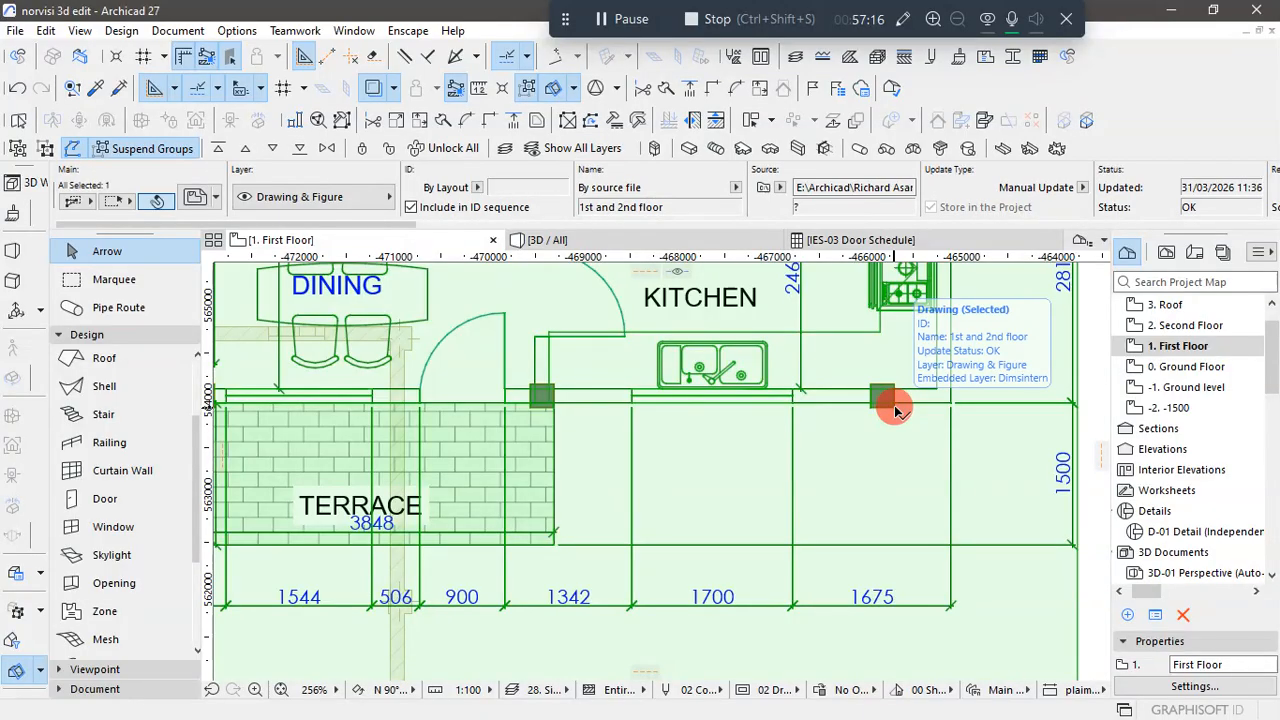
left_click(897, 411)
scroll(792, 428, "down", 3)
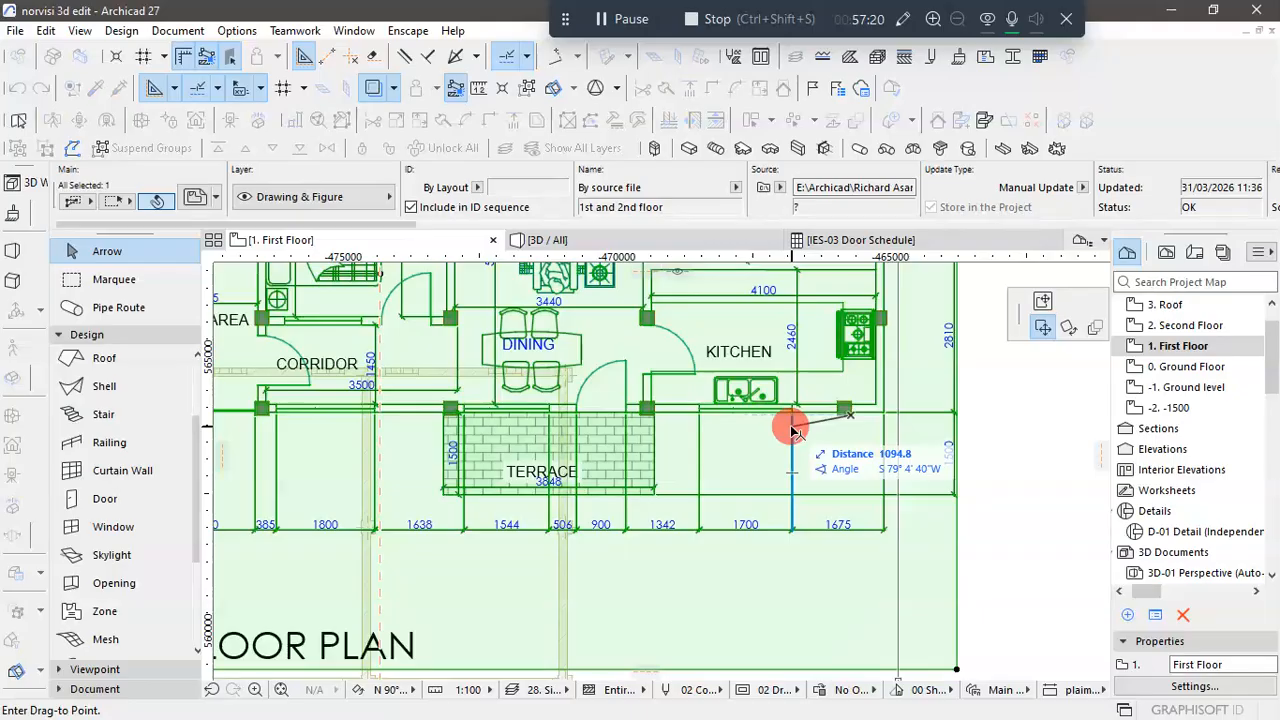
scroll(803, 429, "down", 3)
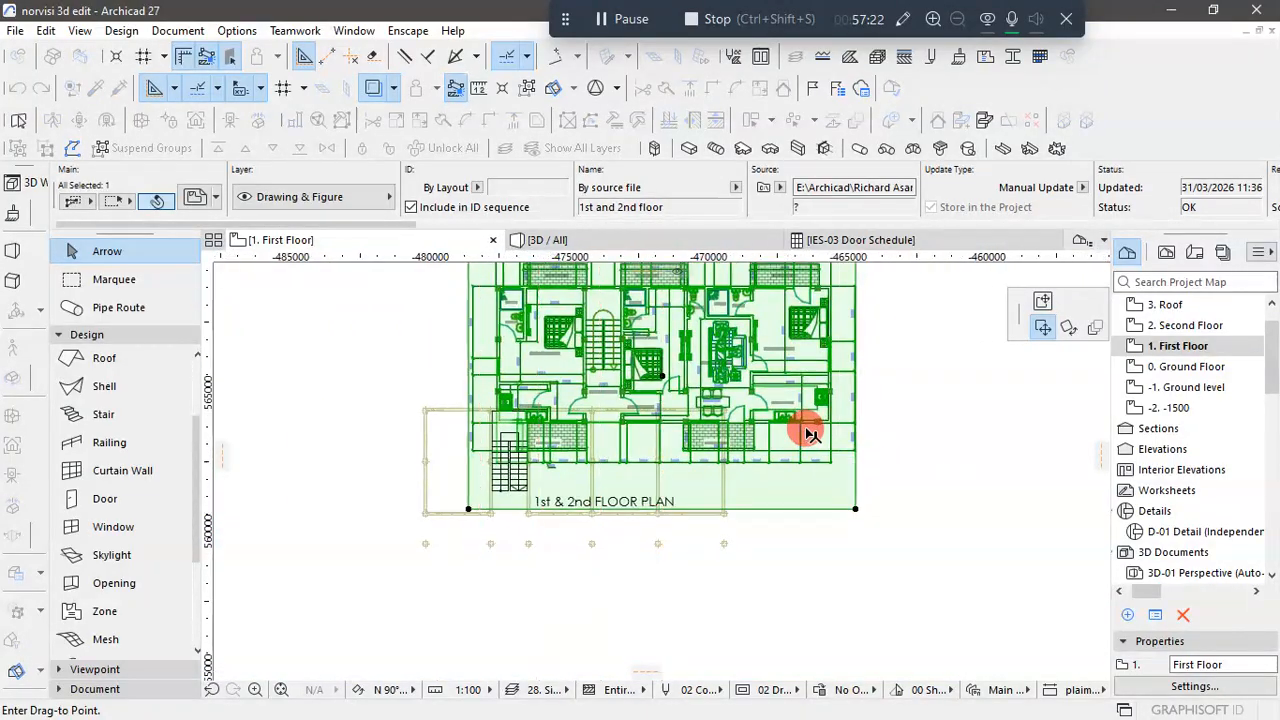
scroll(810, 433, "up", 2)
scroll(712, 490, "down", 3)
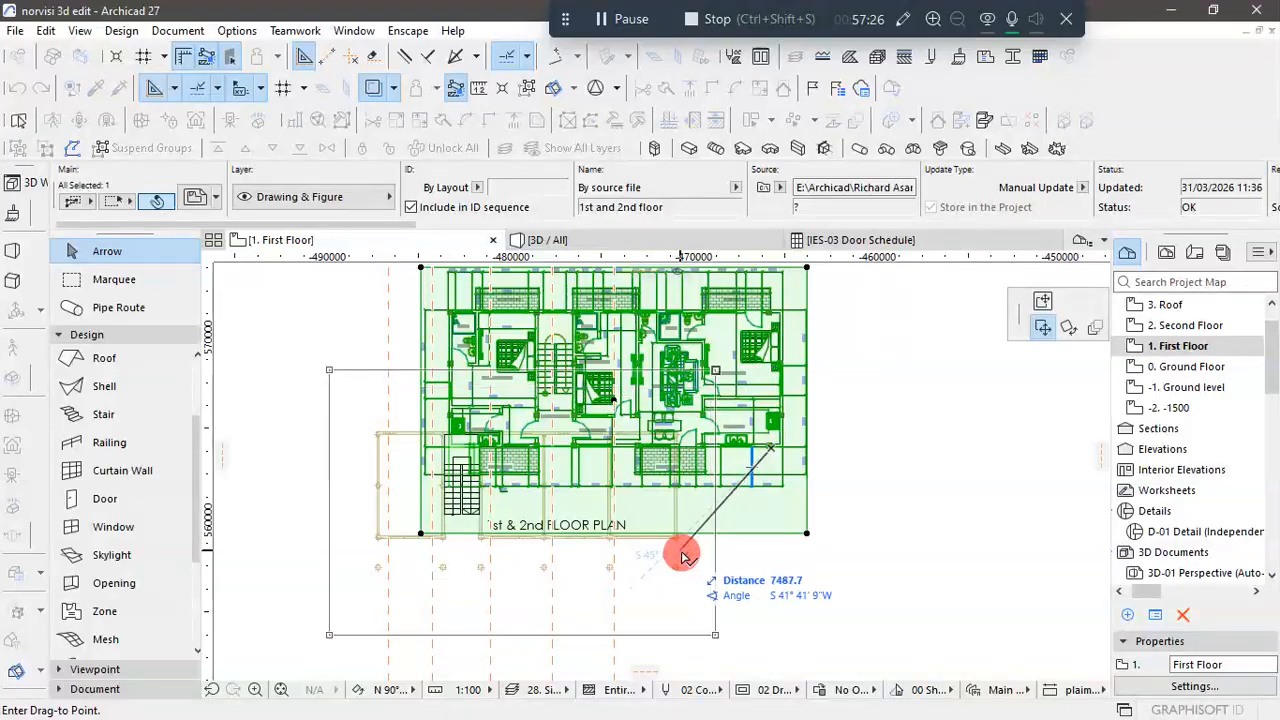
scroll(680, 552, "up", 2)
scroll(674, 549, "up", 3)
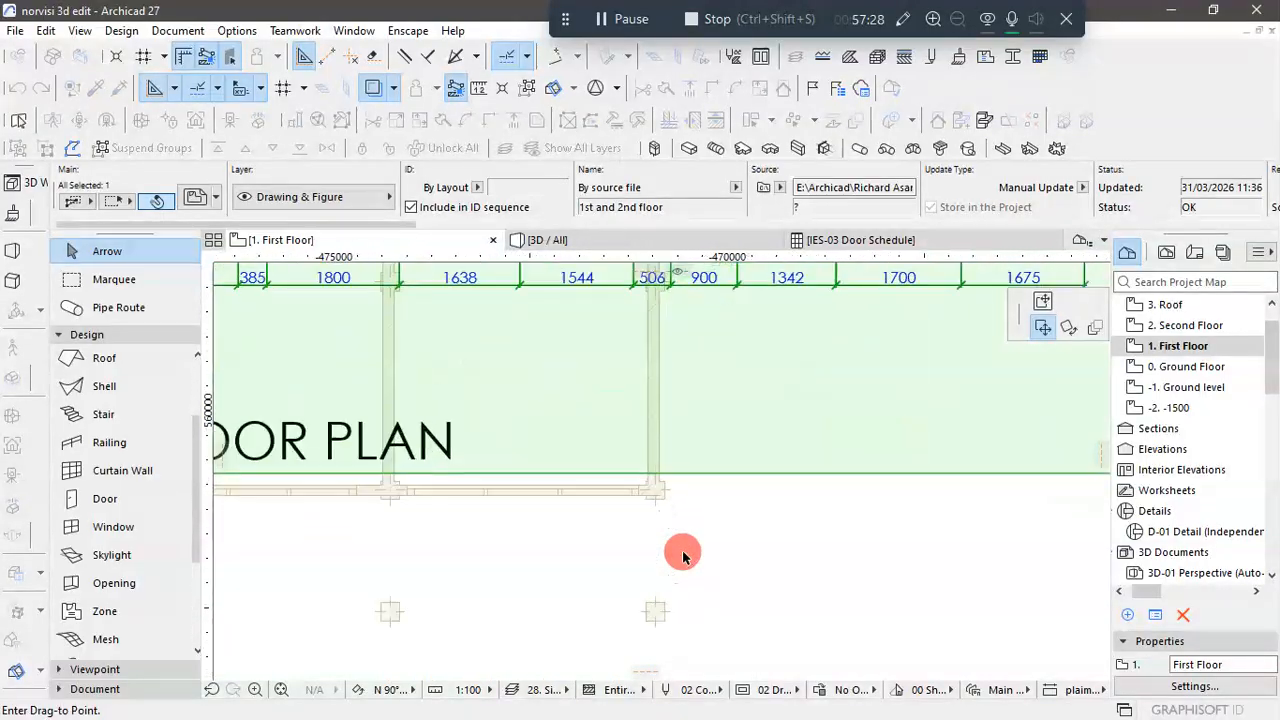
left_click(660, 628)
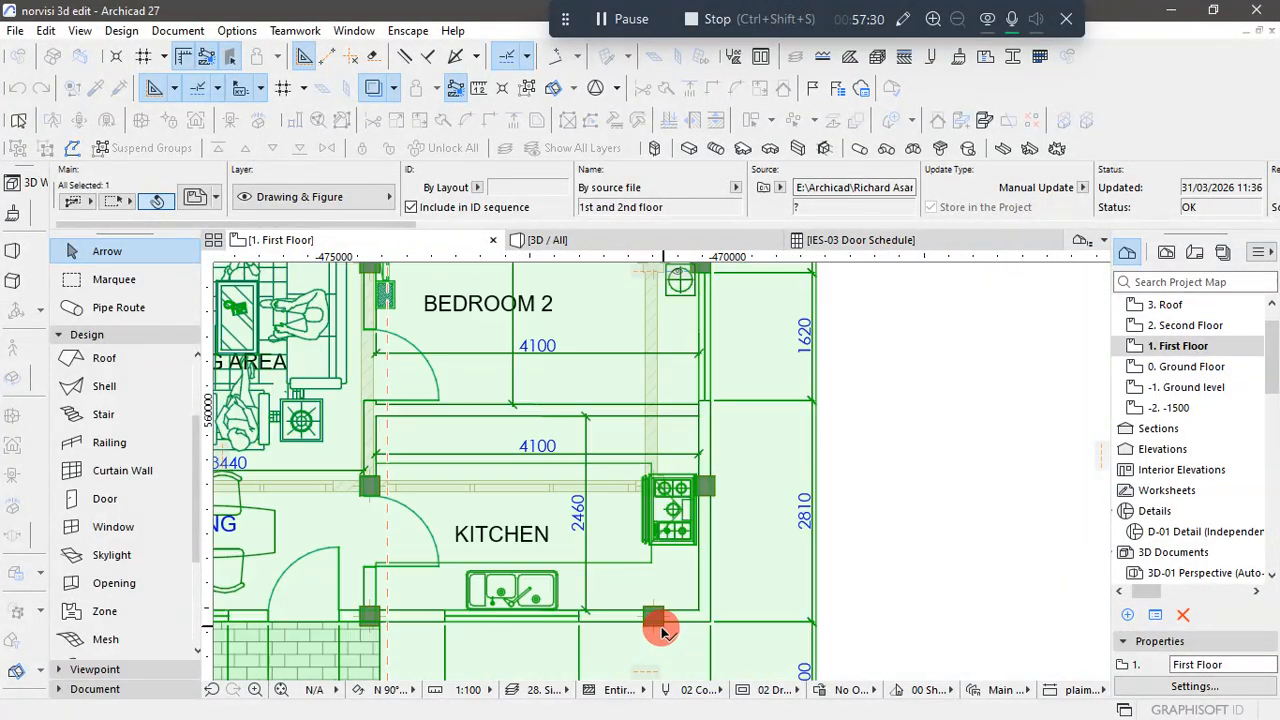
scroll(769, 537, "down", 2)
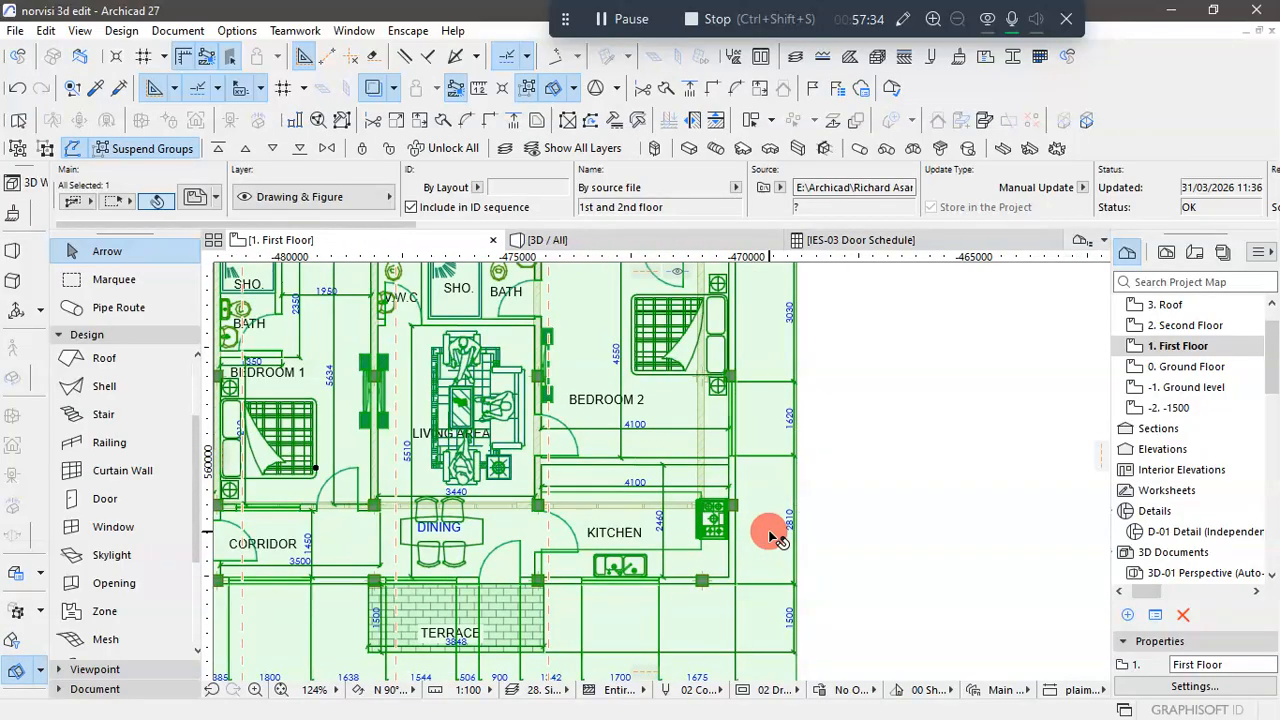
scroll(773, 535, "down", 3)
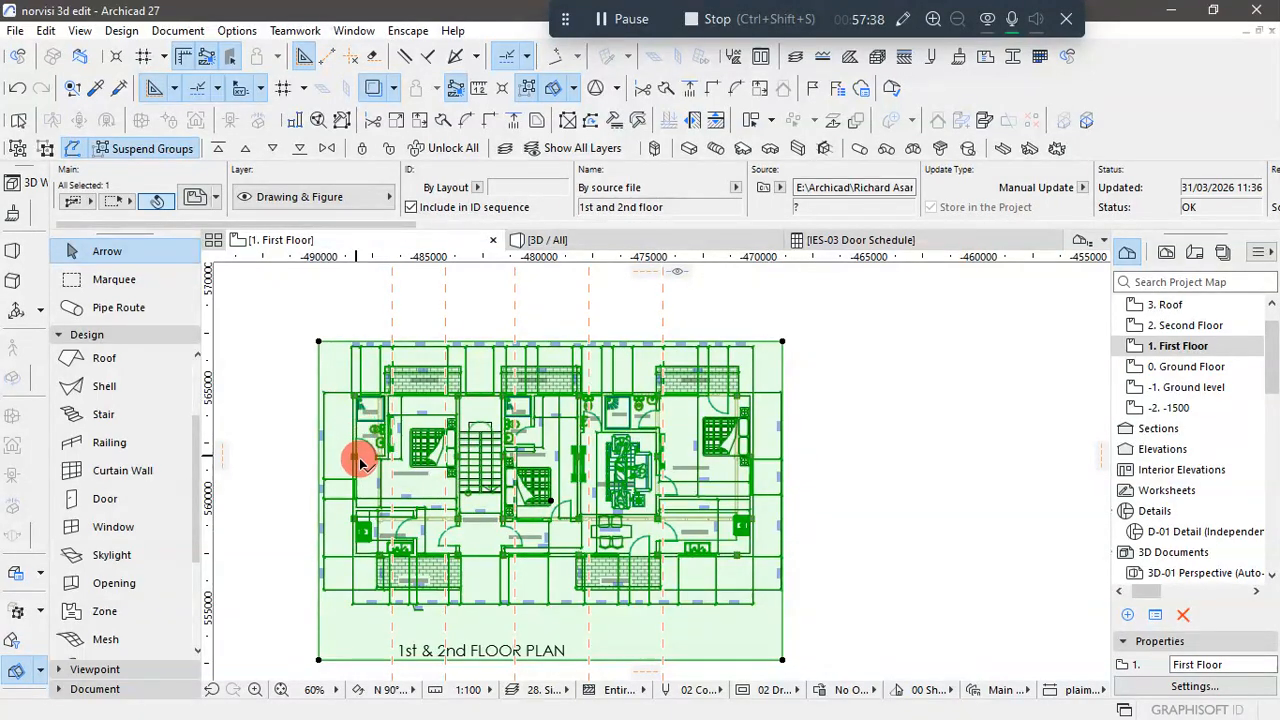
scroll(360, 462, "up", 2)
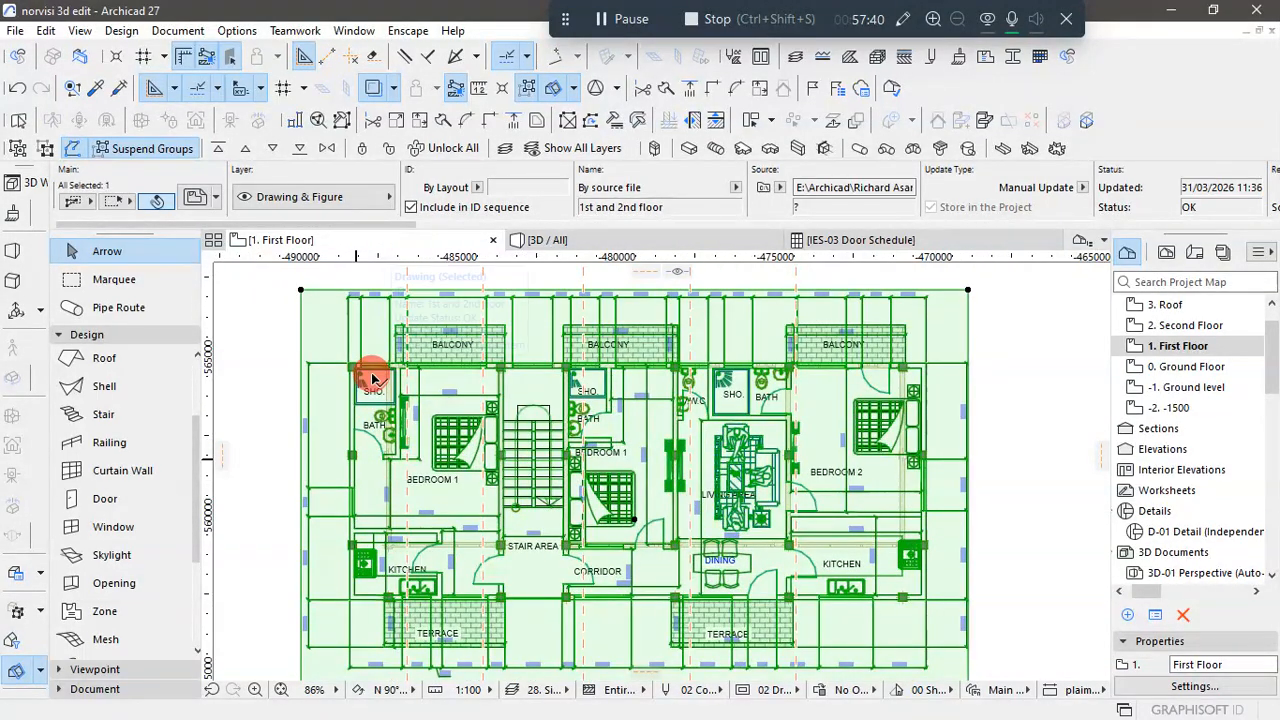
scroll(372, 378, "up", 3)
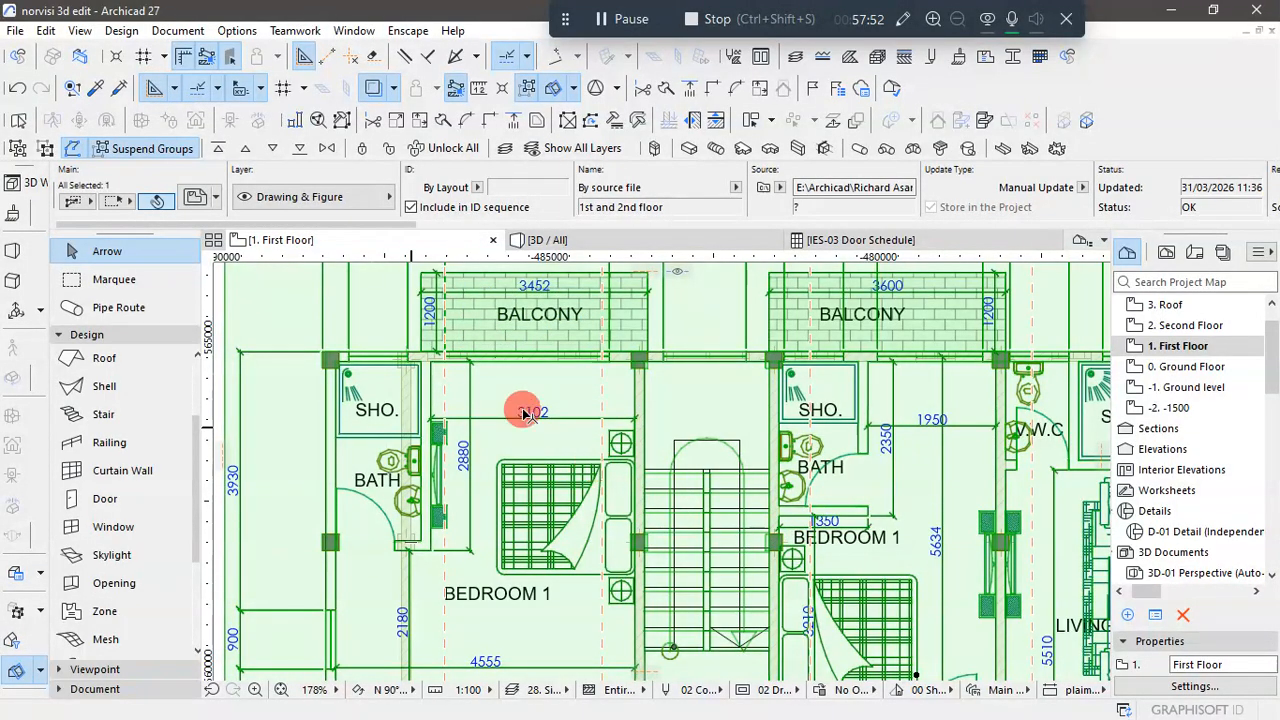
scroll(300, 268, "down", 4)
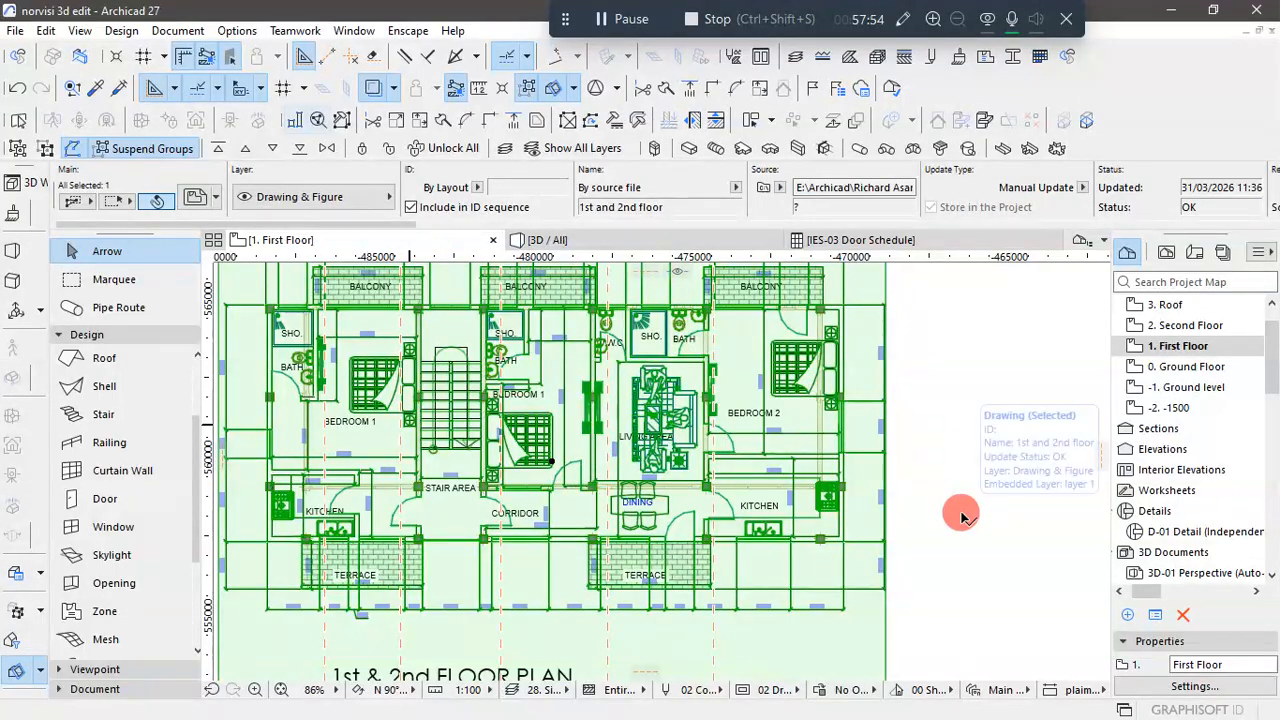
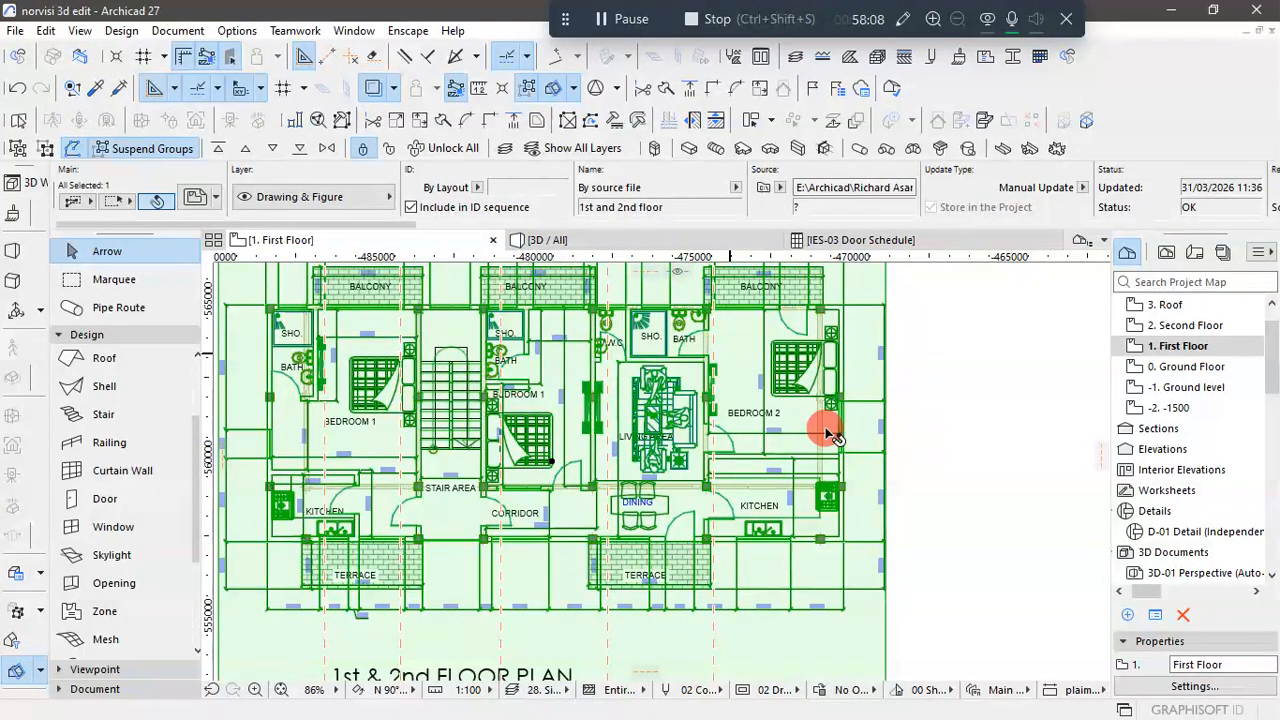
- Examine the placed 1st and 2nd floor drawing, checking its rooms, balconies, columns and outer wall lines across the whole plan
left_click(984, 492)
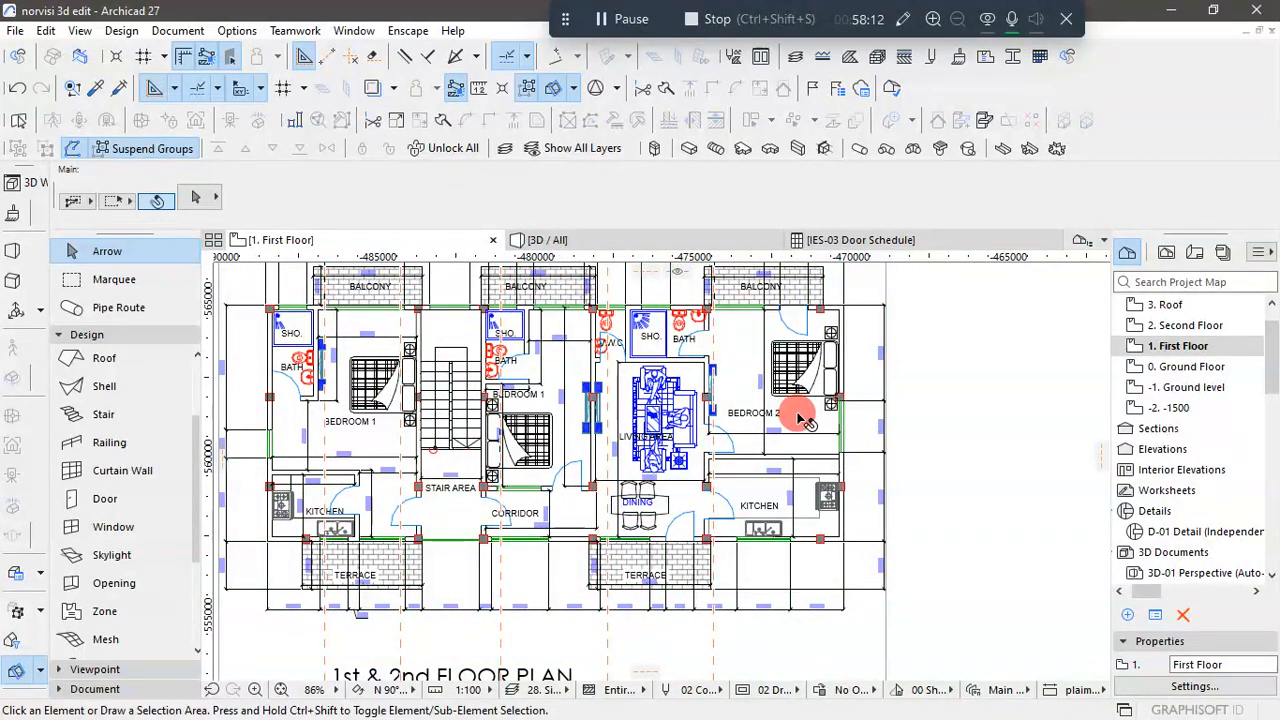
scroll(980, 440, "down", 3)
scroll(674, 334, "up", 3)
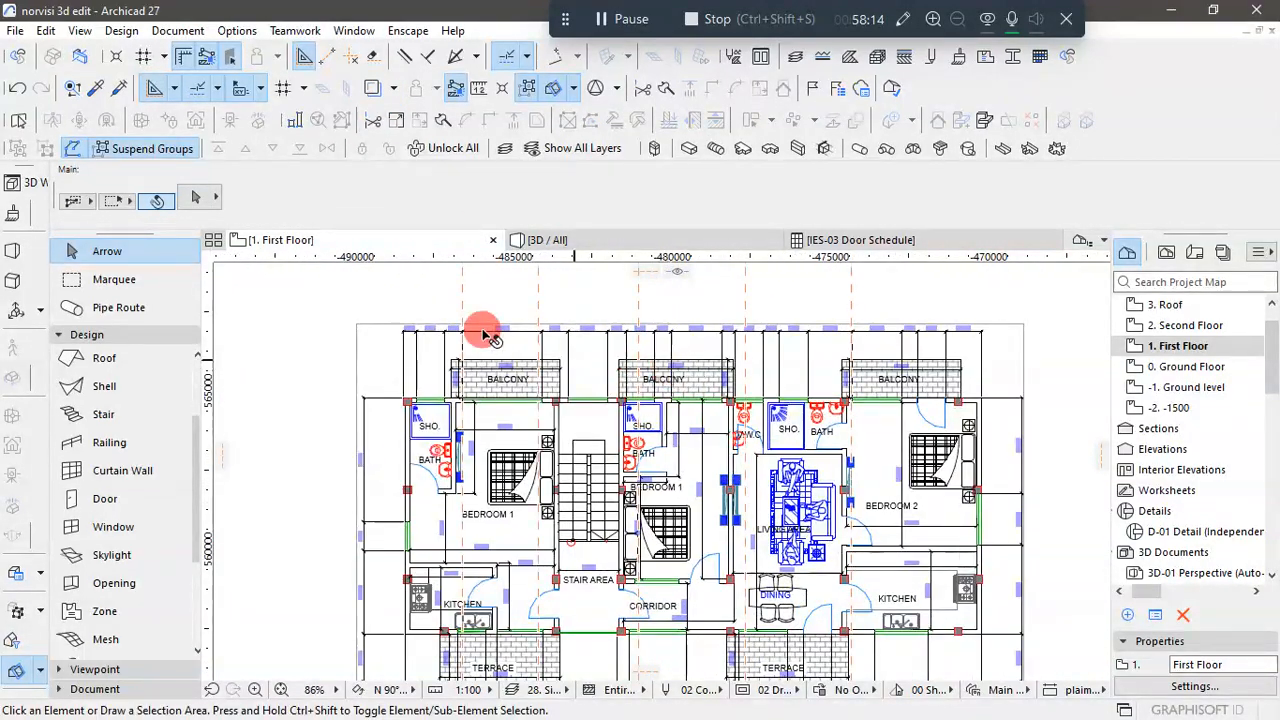
scroll(566, 351, "up", 2)
scroll(560, 403, "down", 4)
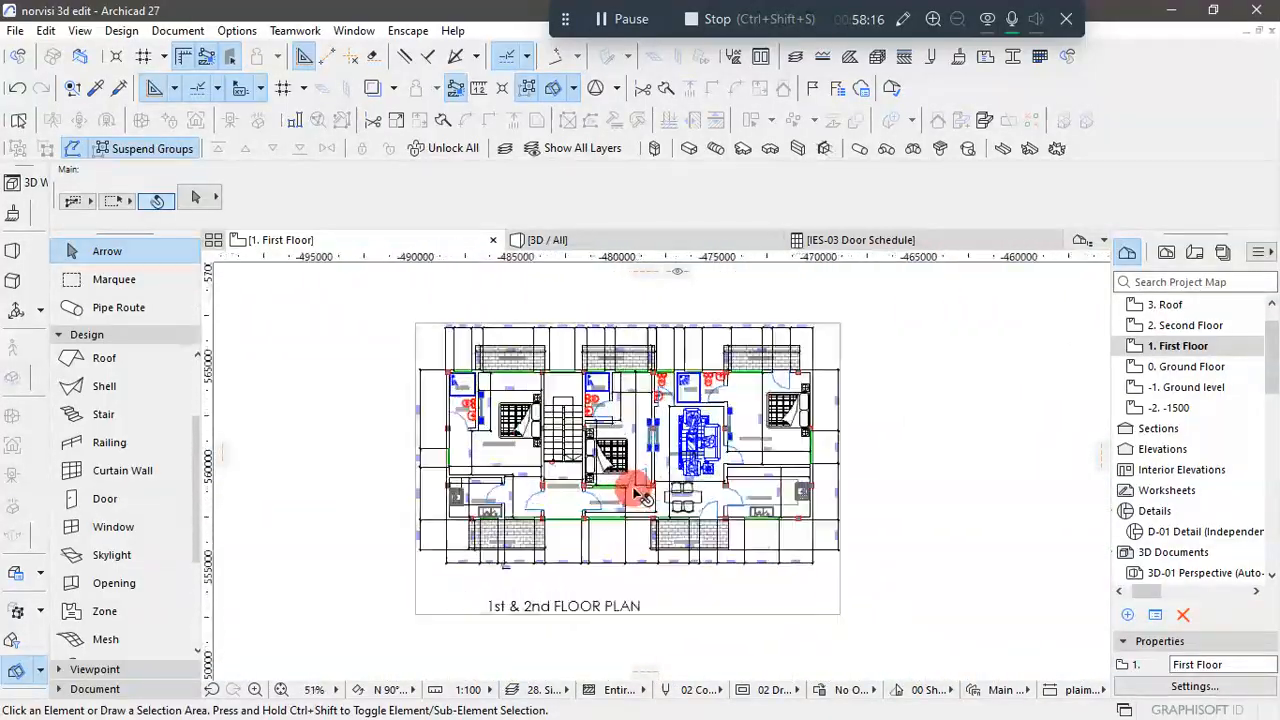
scroll(640, 492, "up", 3)
scroll(694, 509, "down", 3)
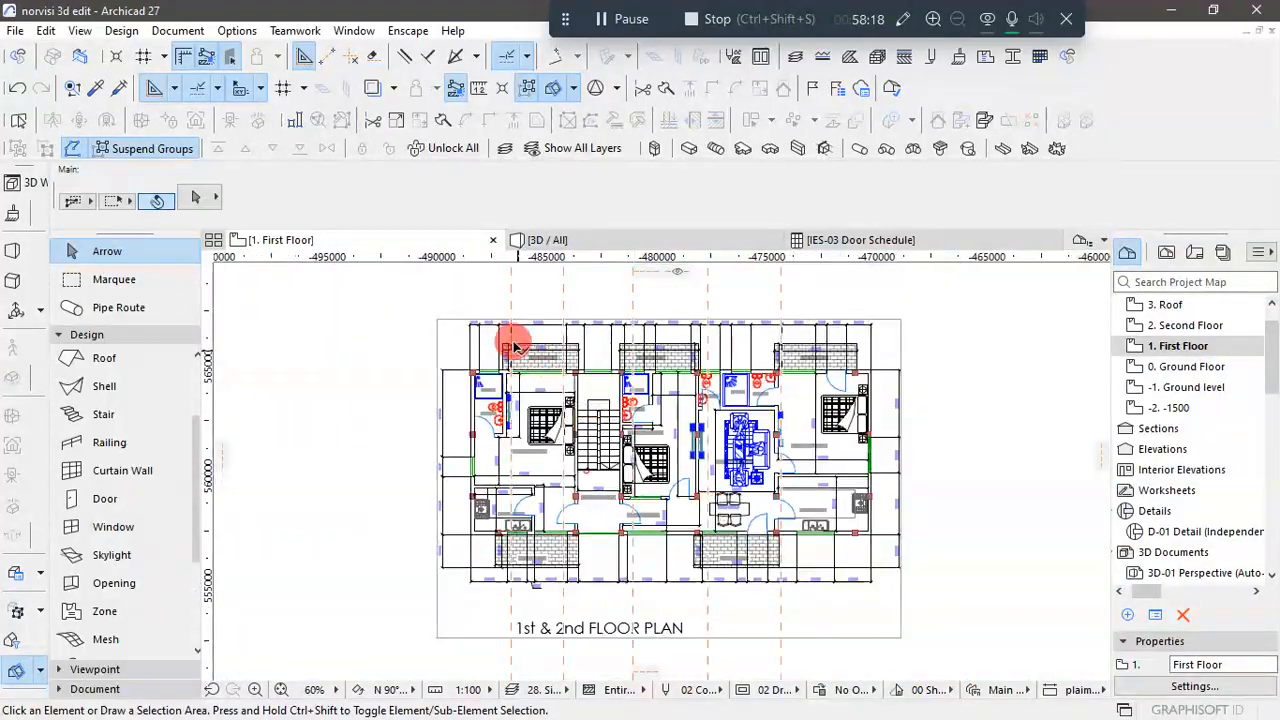
scroll(513, 344, "up", 3)
scroll(560, 332, "down", 3)
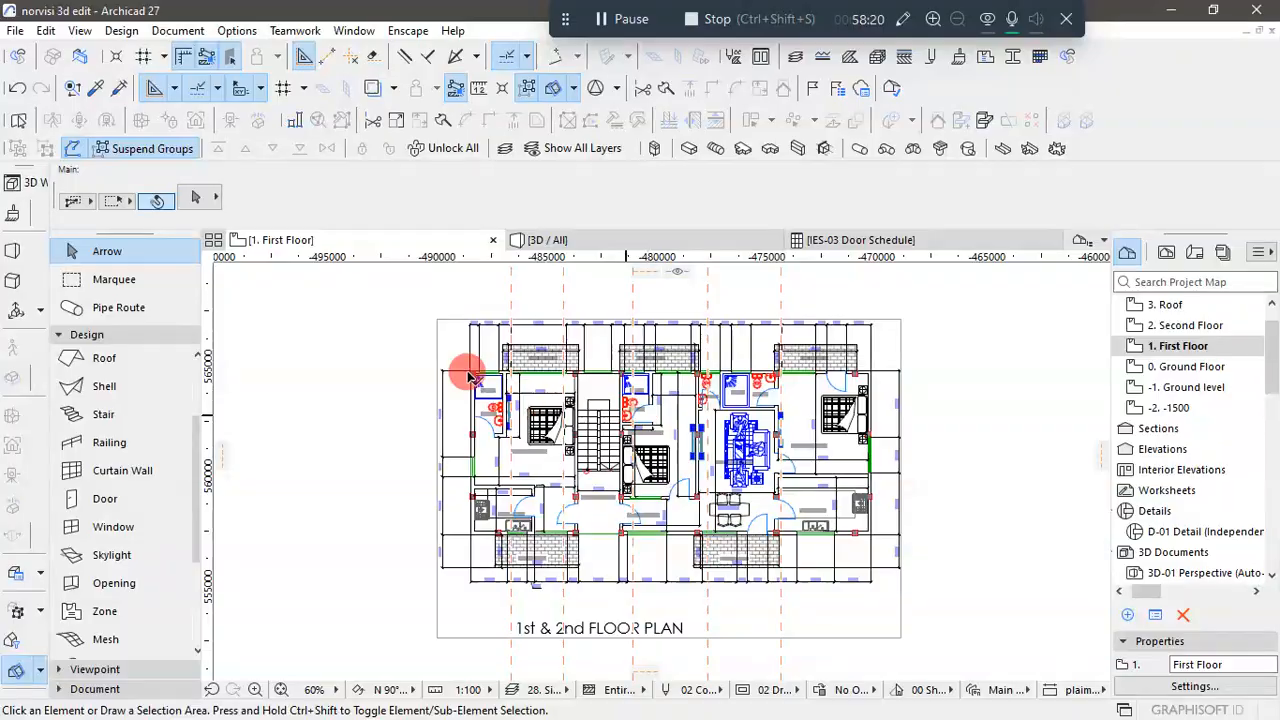
scroll(470, 376, "up", 3)
scroll(497, 370, "down", 3)
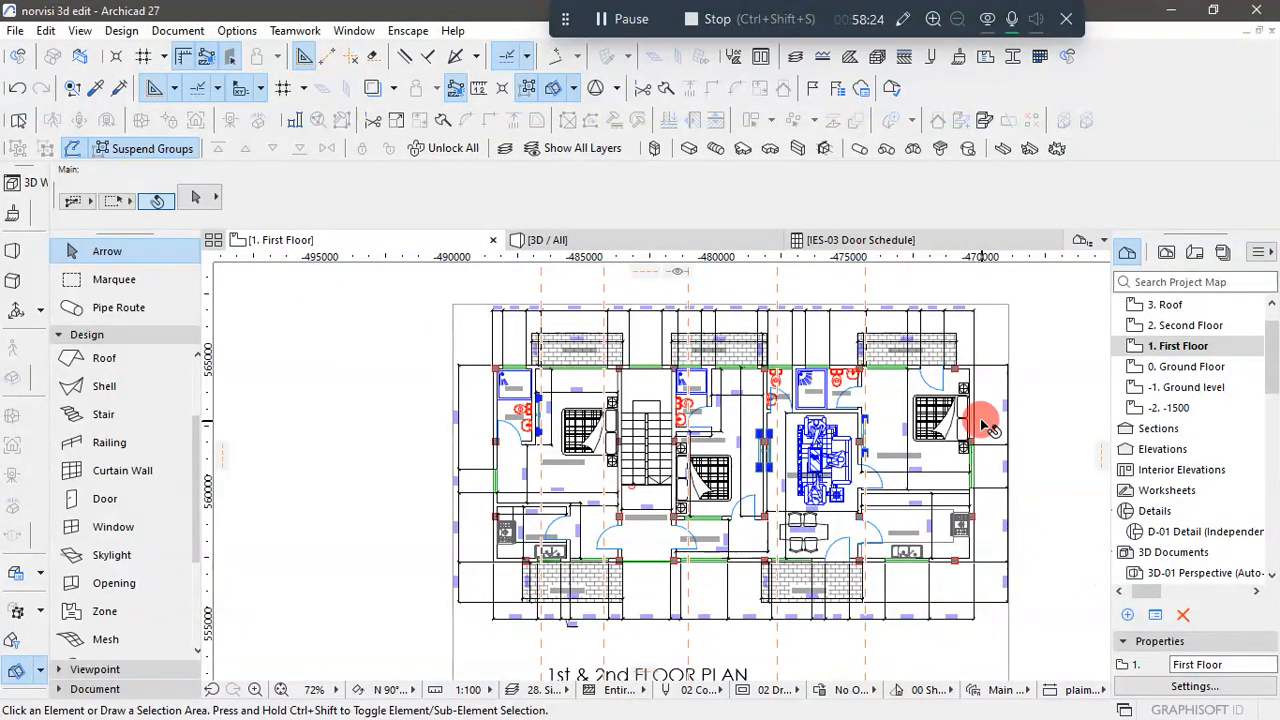
scroll(955, 405, "up", 1)
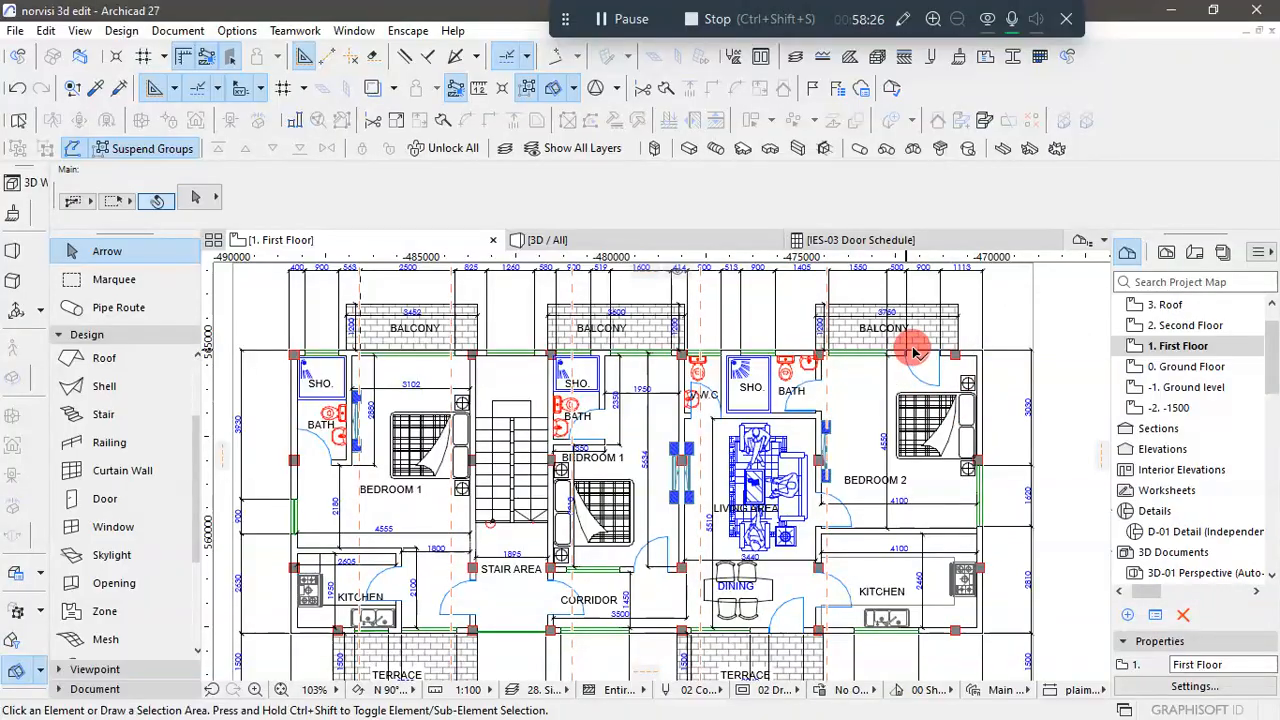
scroll(410, 360, "up", 1)
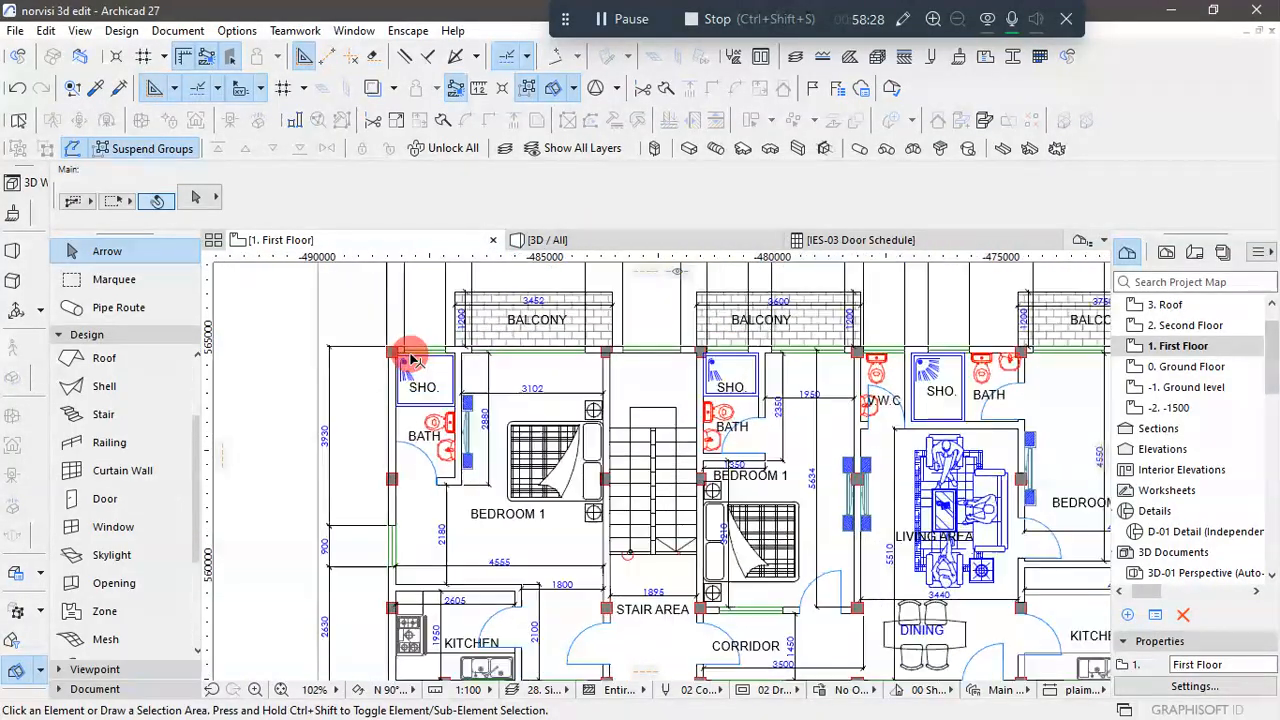
scroll(588, 510, "down", 2)
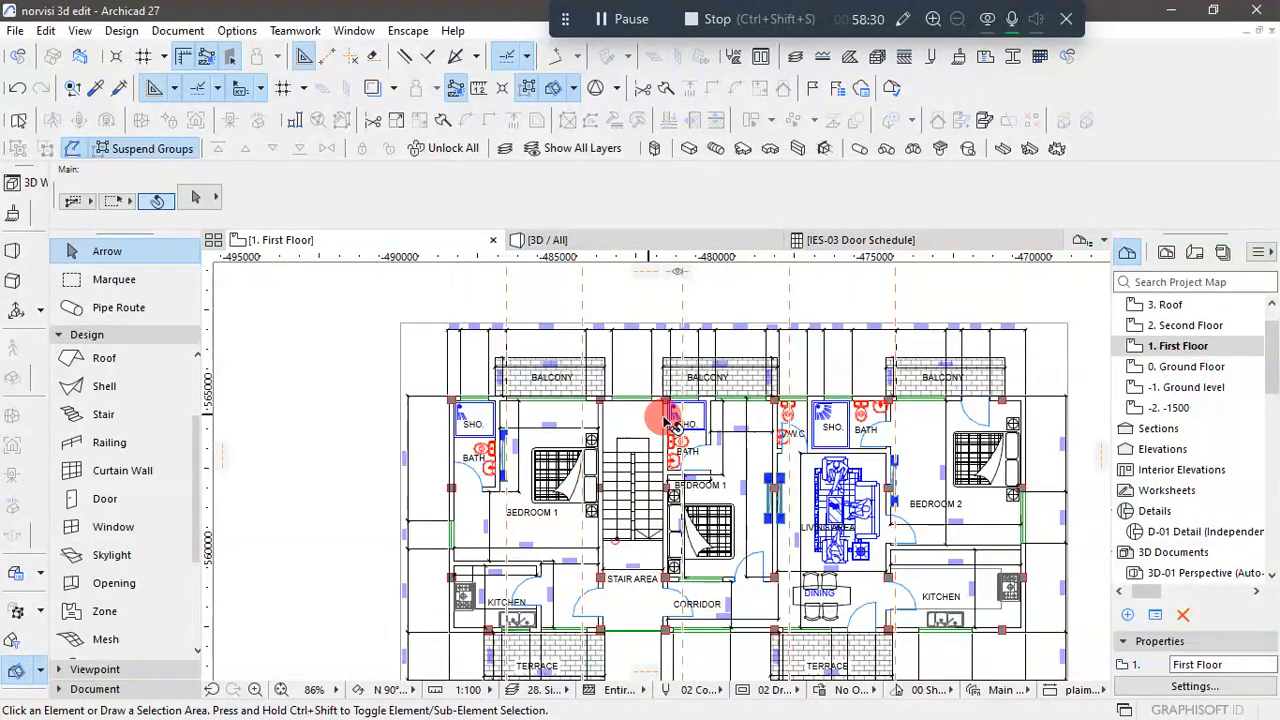
scroll(672, 420, "down", 2)
scroll(640, 557, "up", 2)
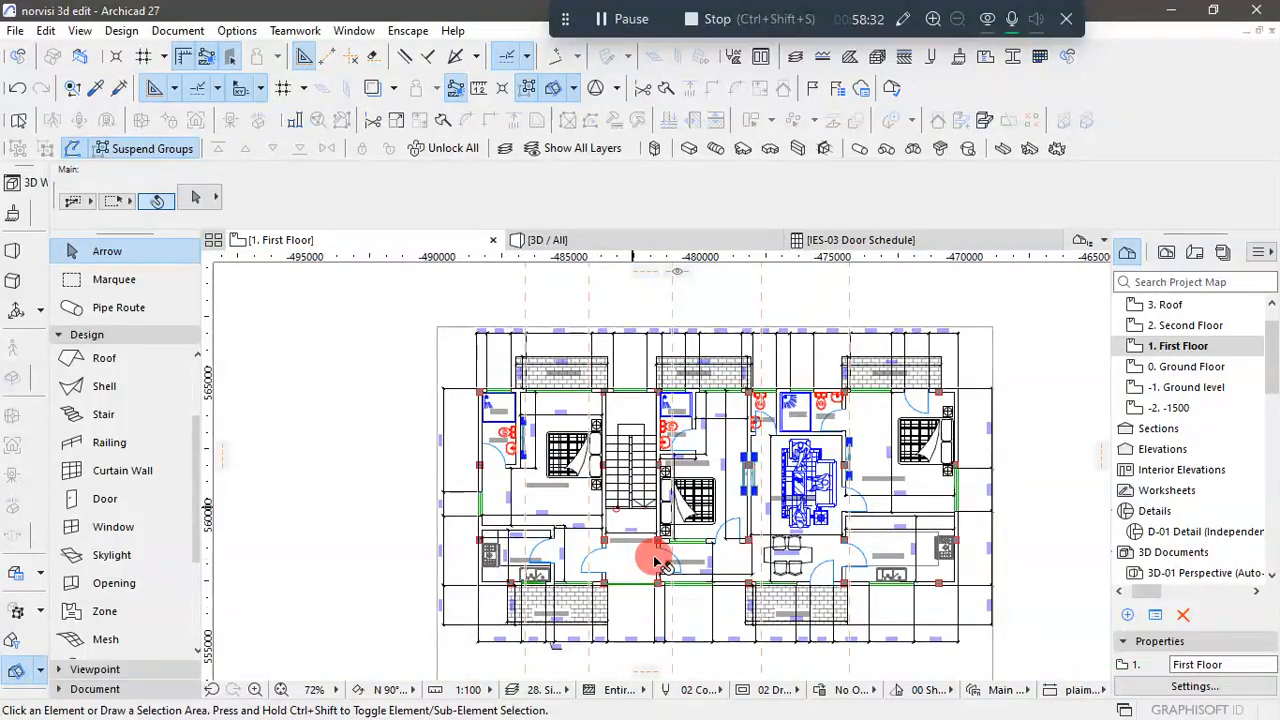
scroll(523, 317, "up", 2)
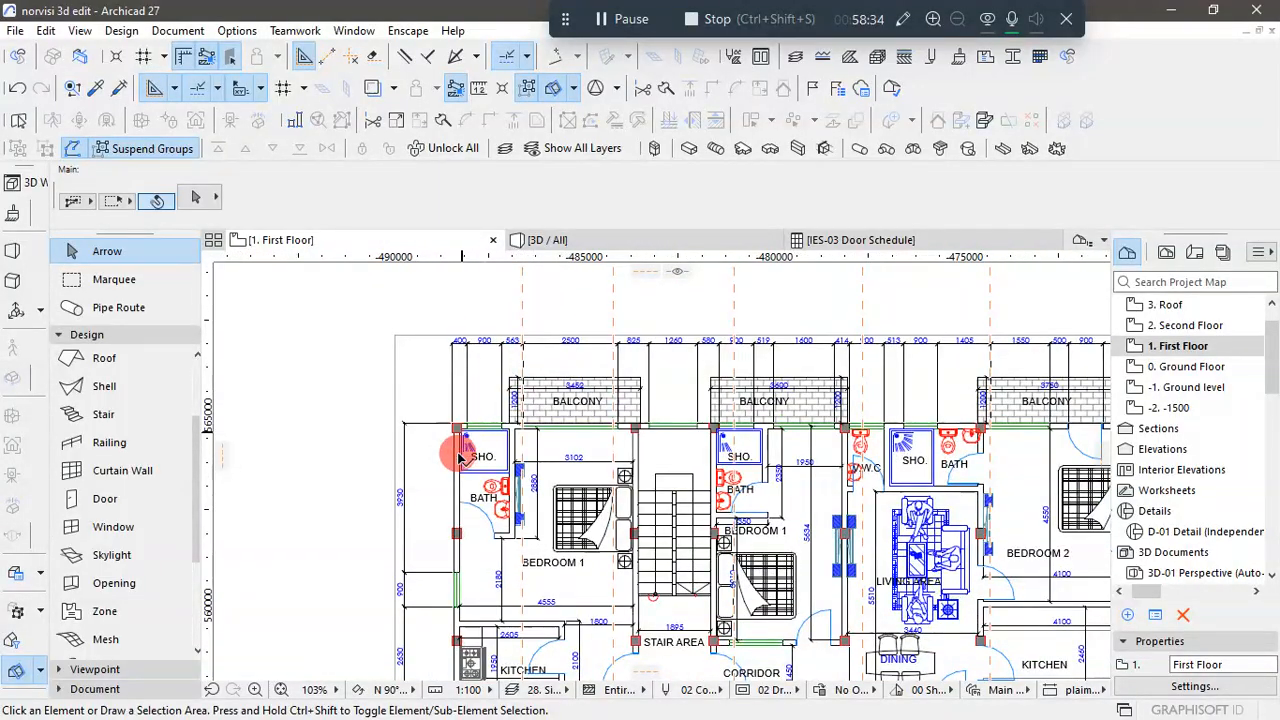
scroll(480, 450, "down", 4)
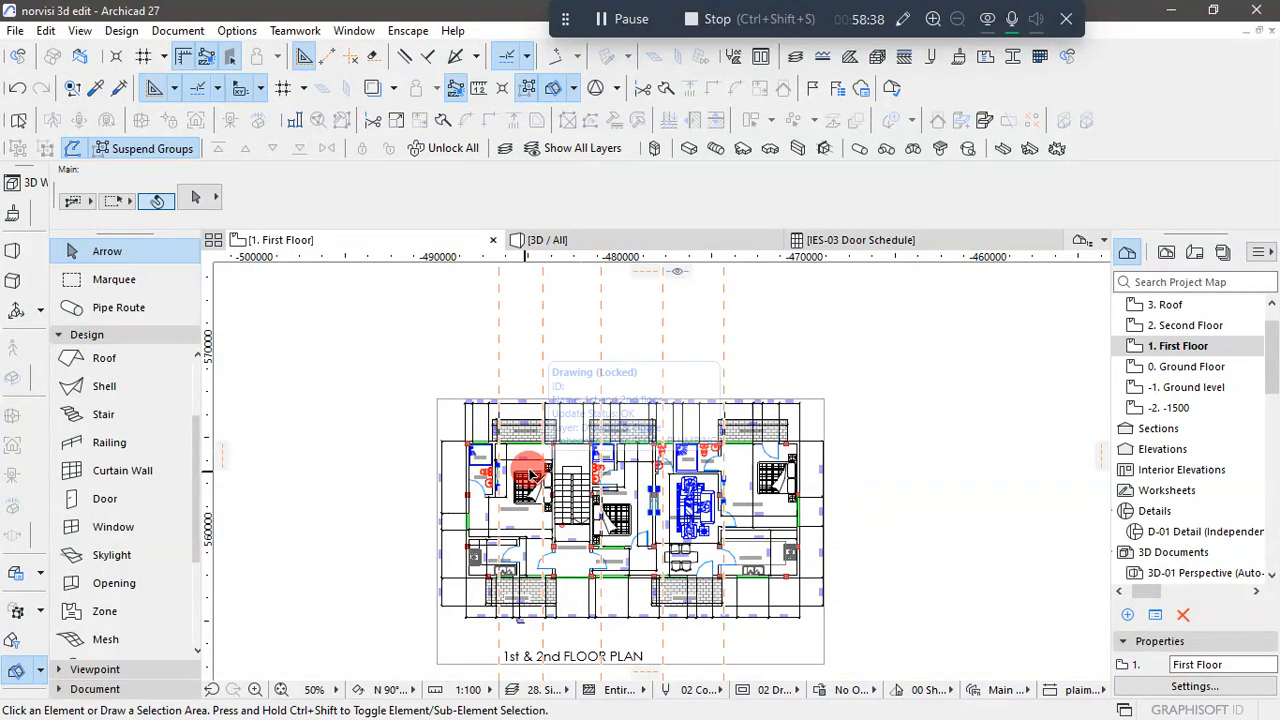
scroll(533, 470, "up", 3)
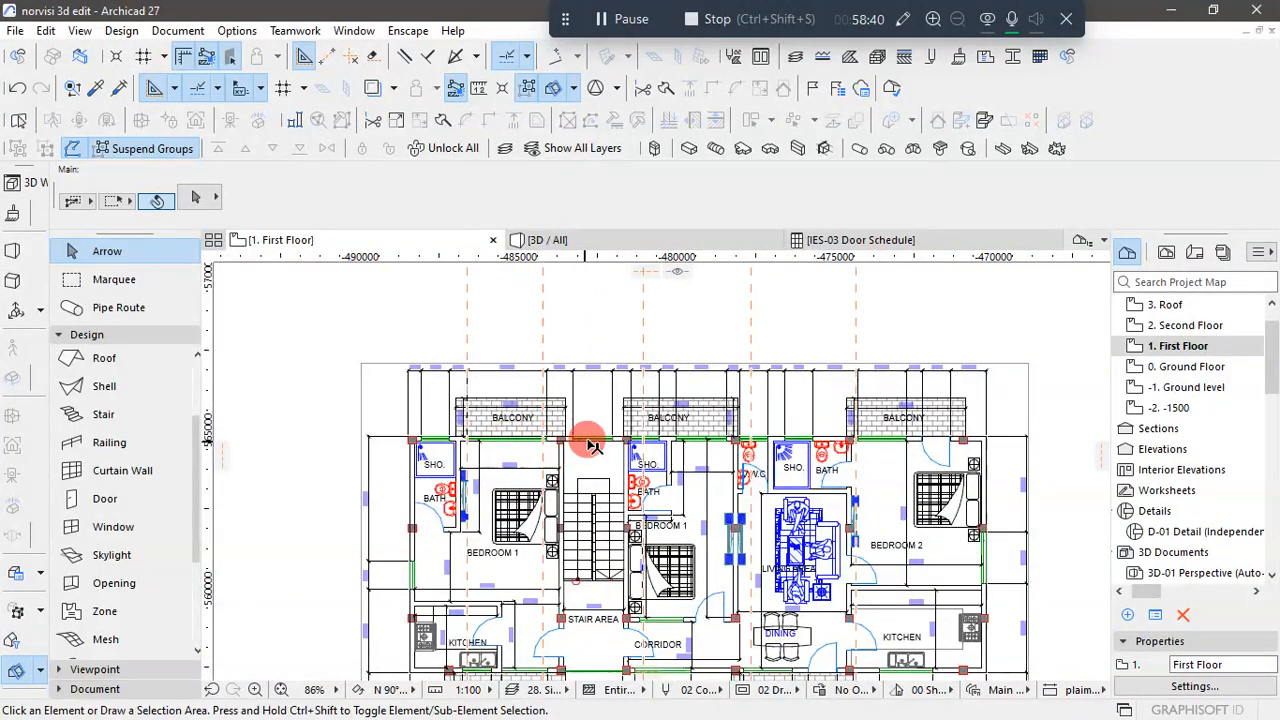
scroll(568, 404, "down", 2)
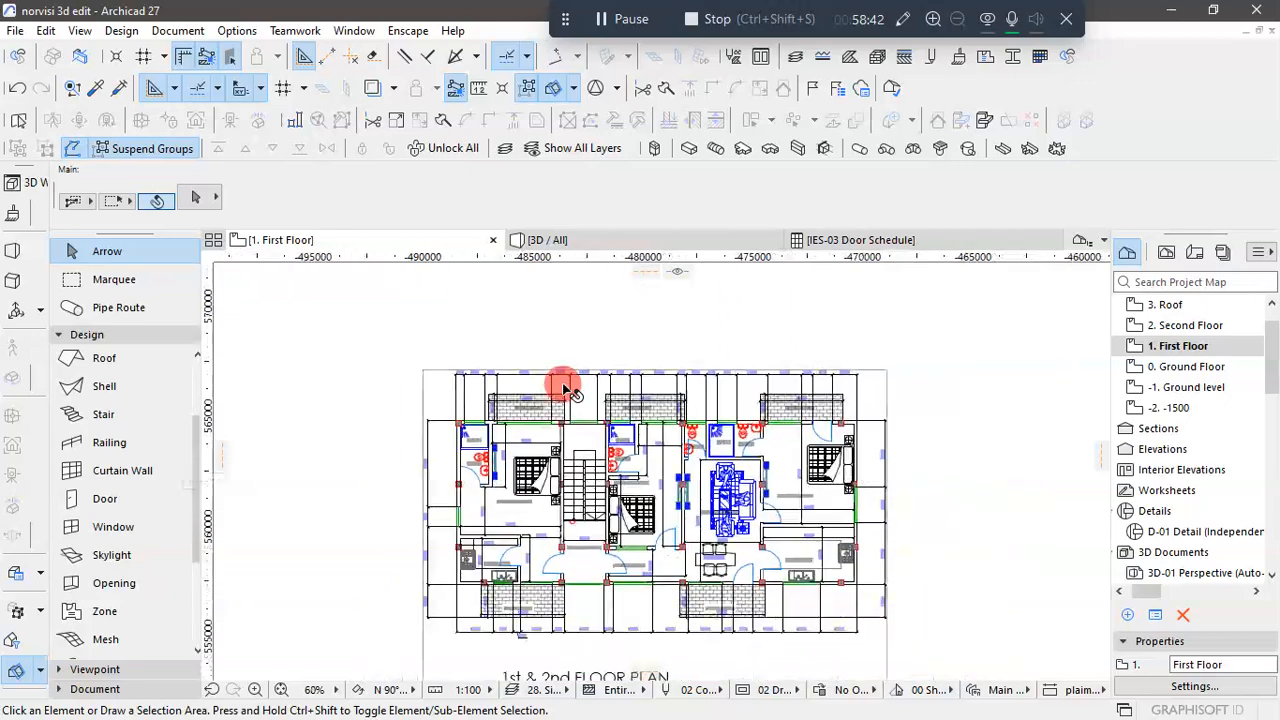
scroll(493, 415, "up", 2)
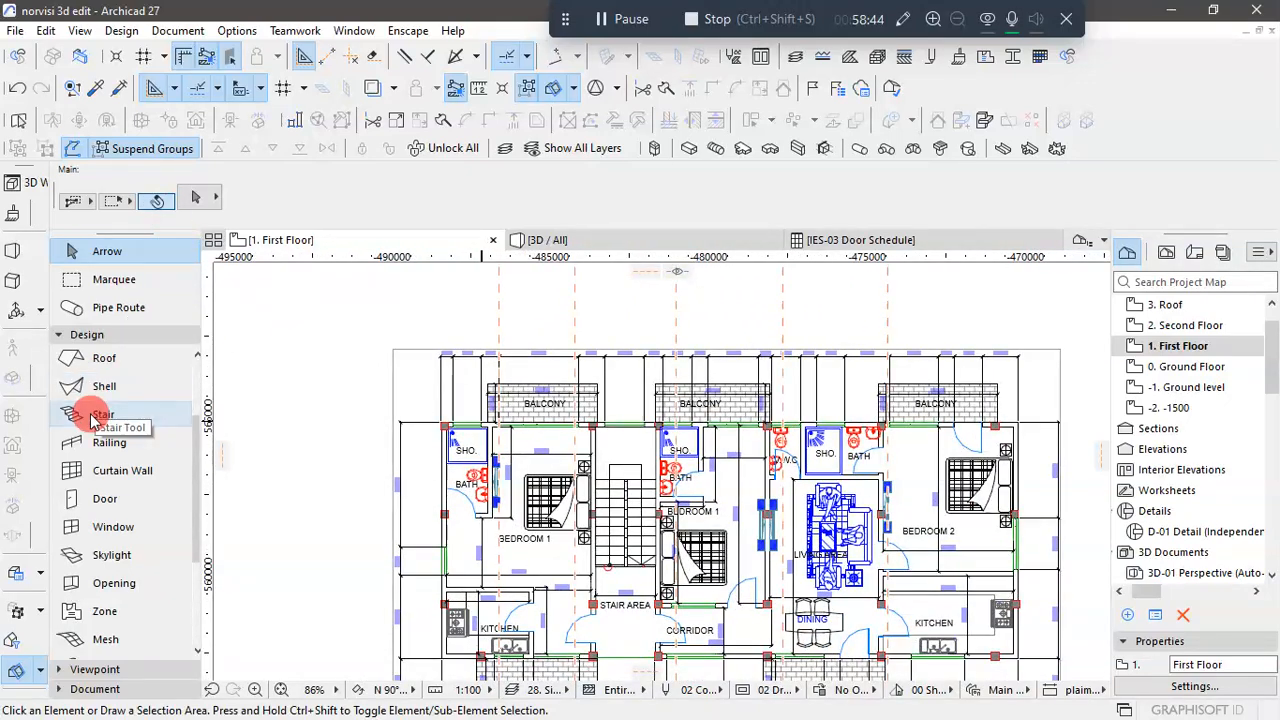
- Set the default wall's home story to 1. First Floor and its top link to 2. Second Floor (Home + 1)
scroll(114, 363, "up", 3)
left_click(113, 359)
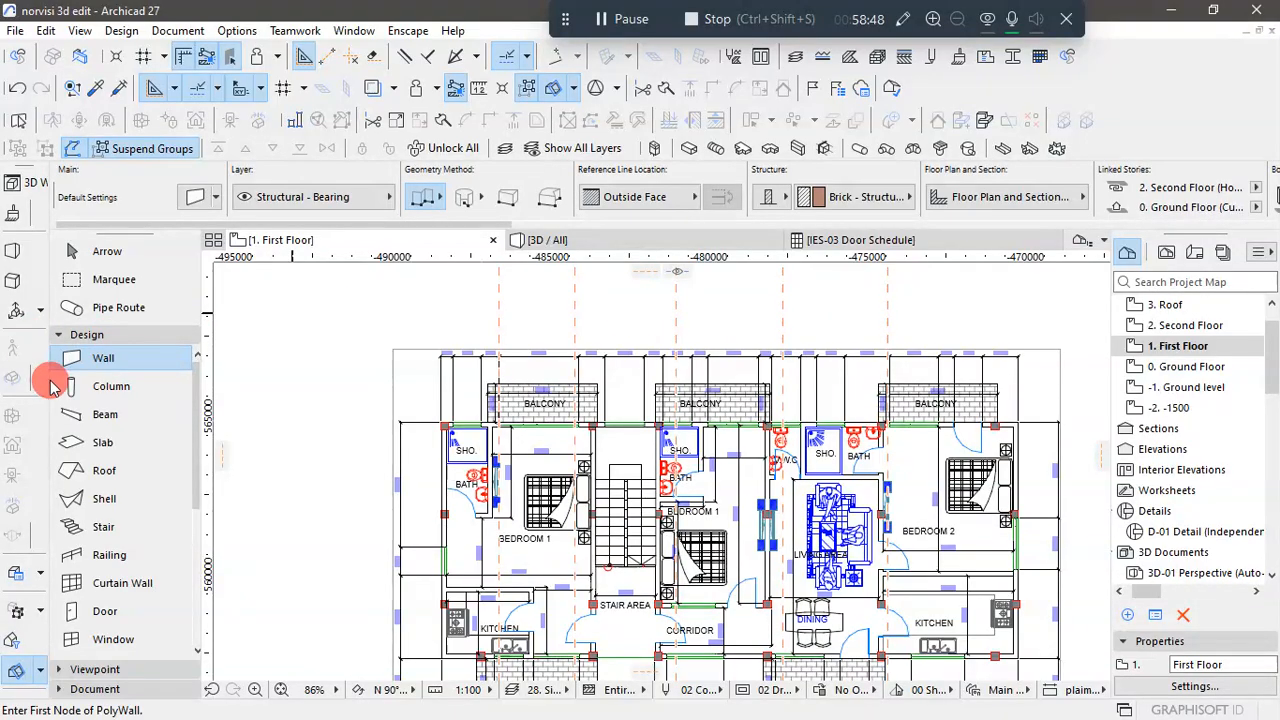
double_click(84, 369)
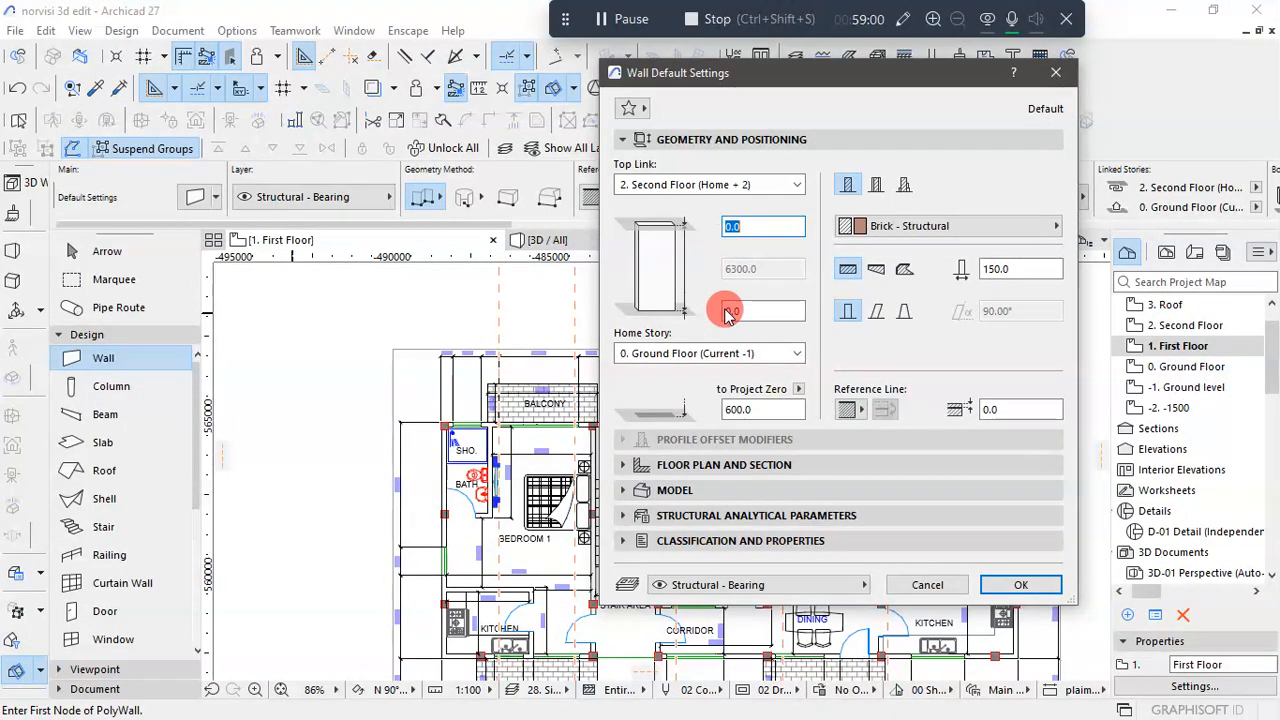
left_click(800, 354)
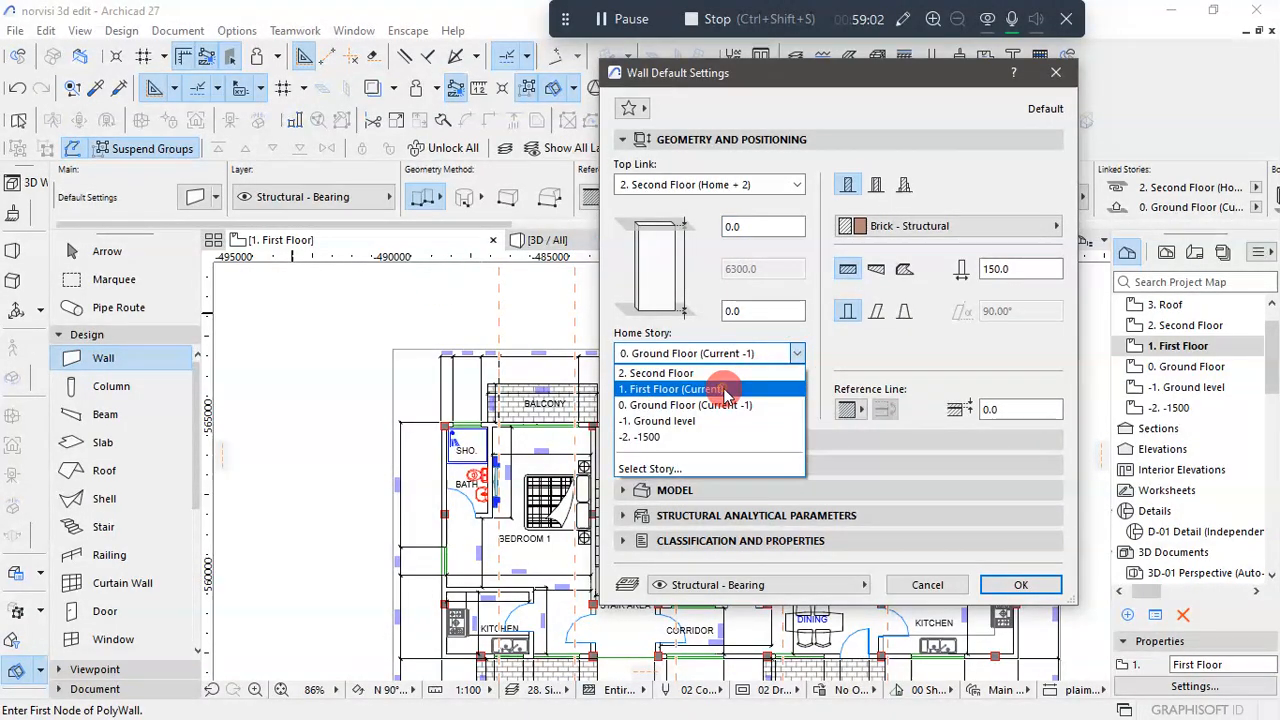
left_click(730, 383)
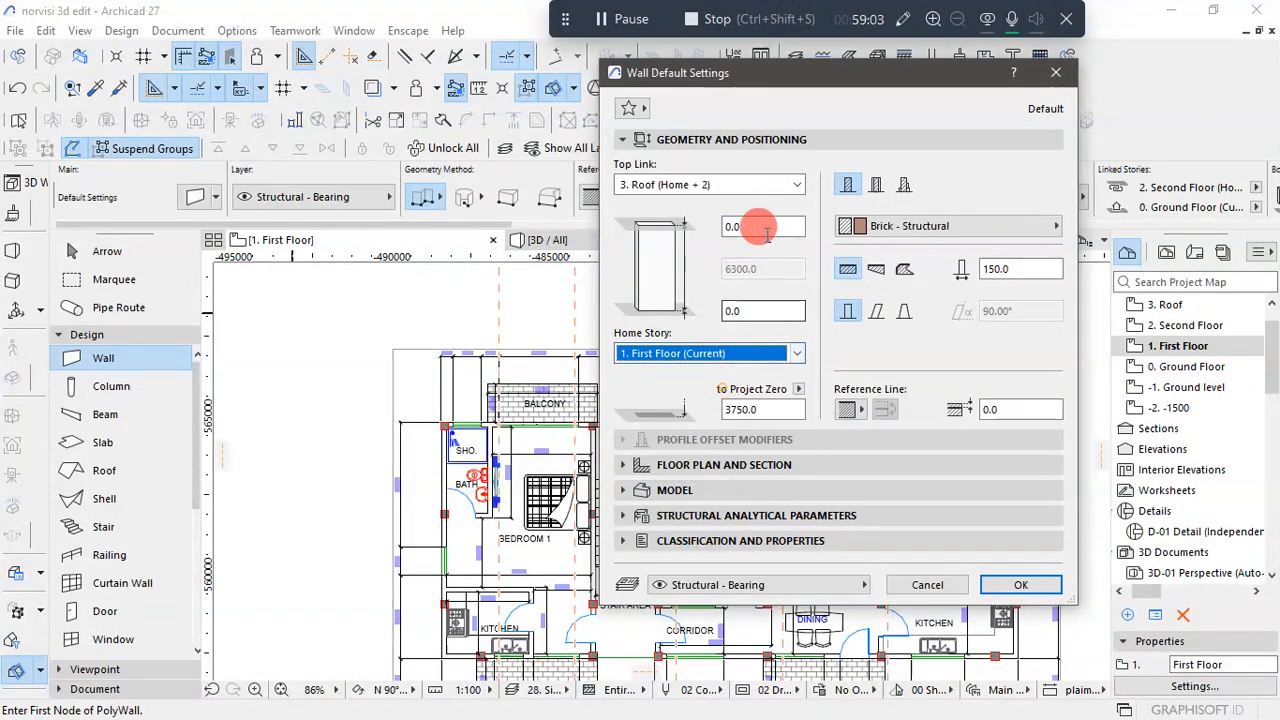
left_click(797, 186)
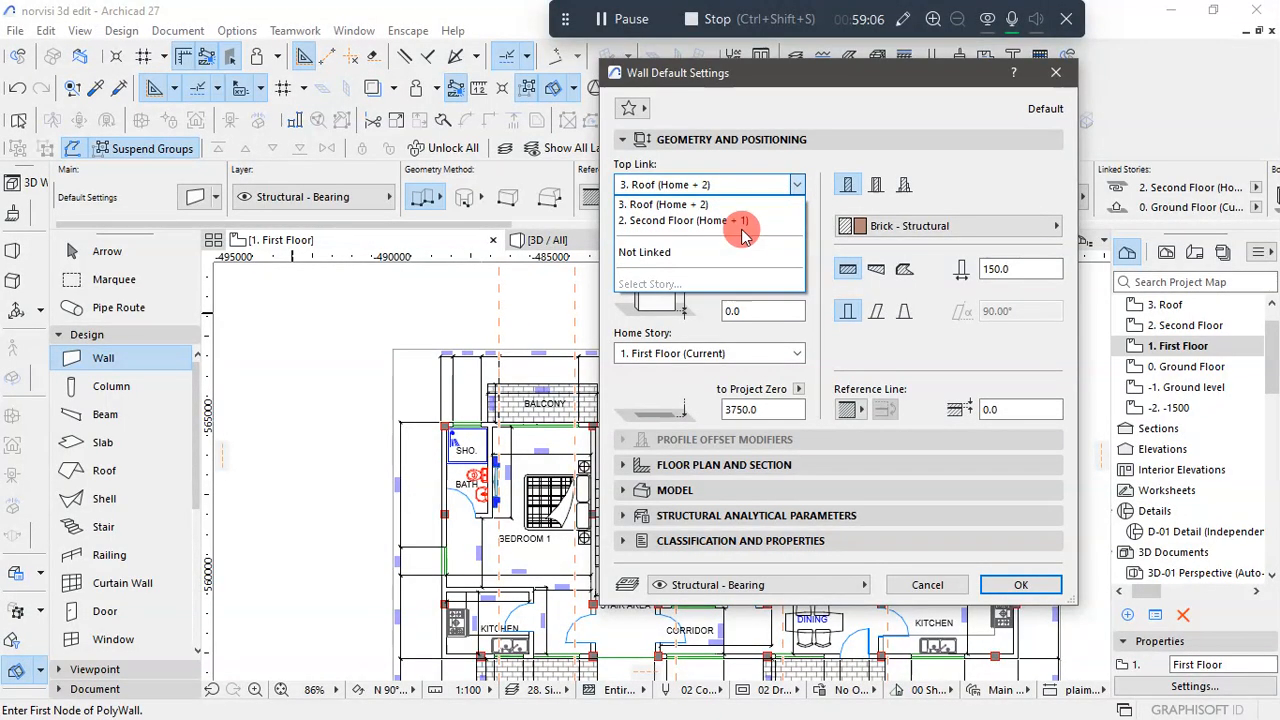
left_click(735, 216)
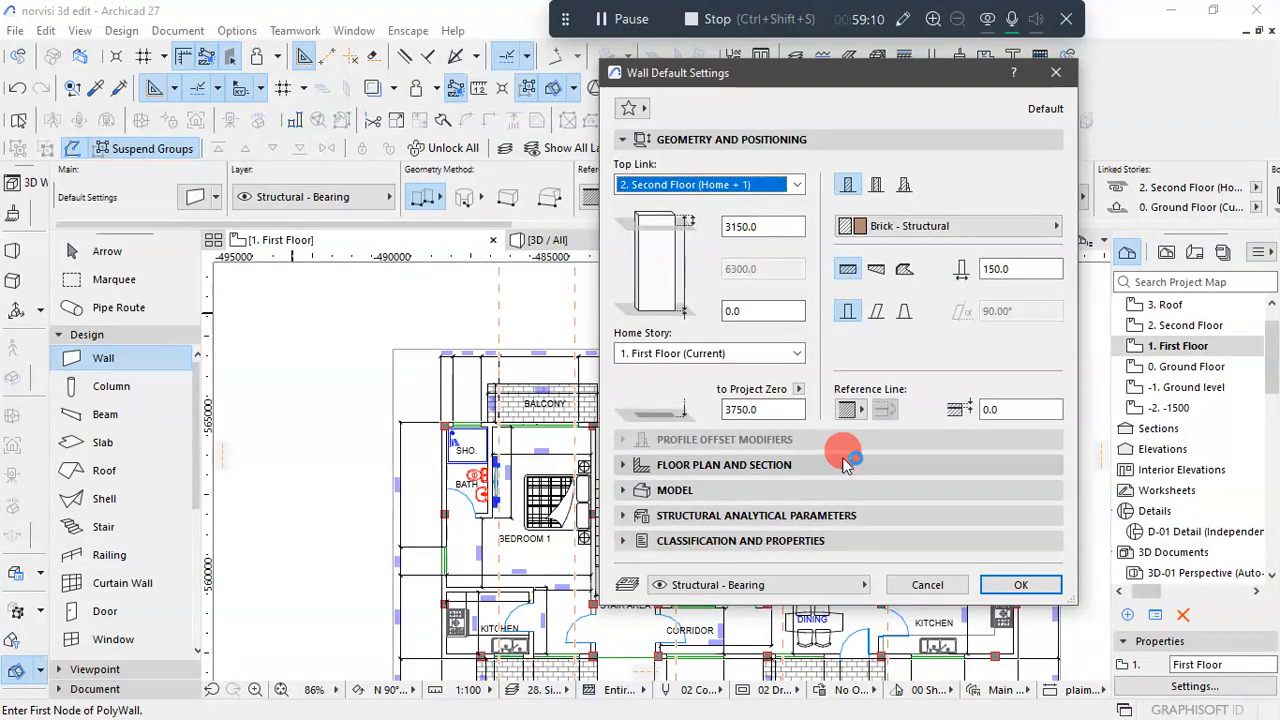
left_click(1020, 585)
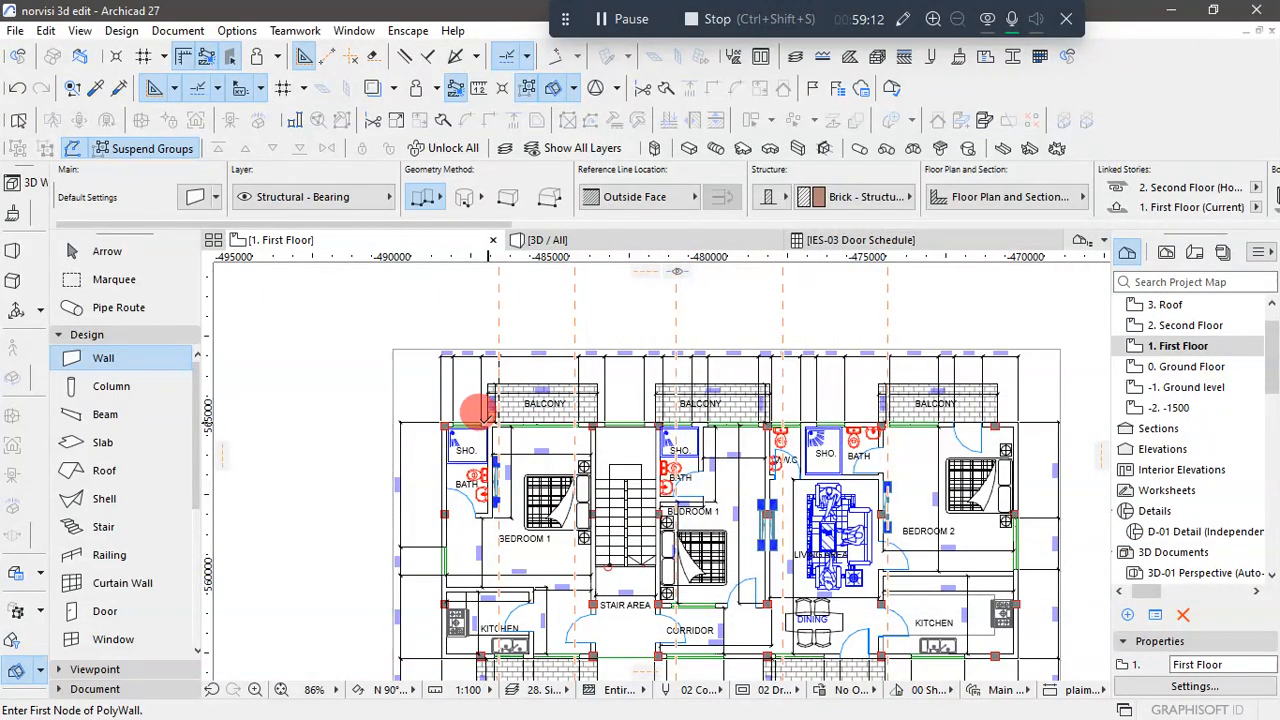
- Start the exterior polywall at the corner column beside Bedroom 1's shower and run it along the outer face to the kitchen's outer corner
scroll(480, 410, "up", 8)
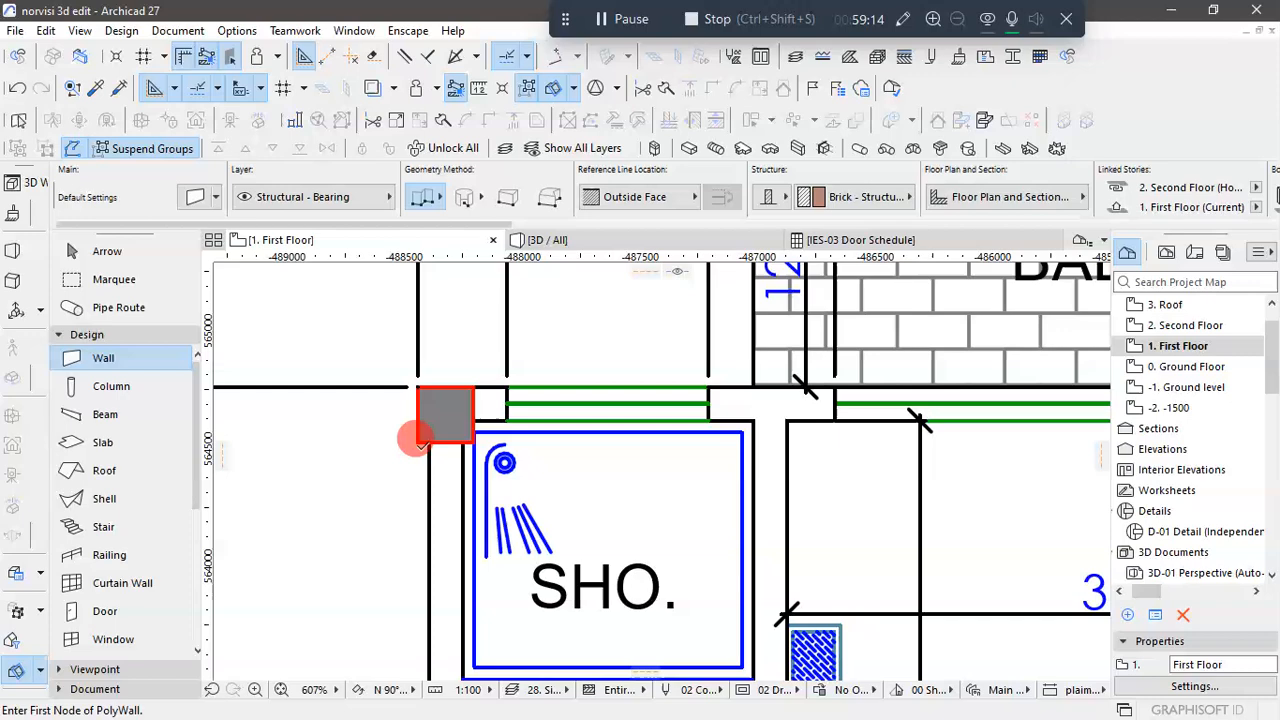
scroll(420, 440, "up", 1)
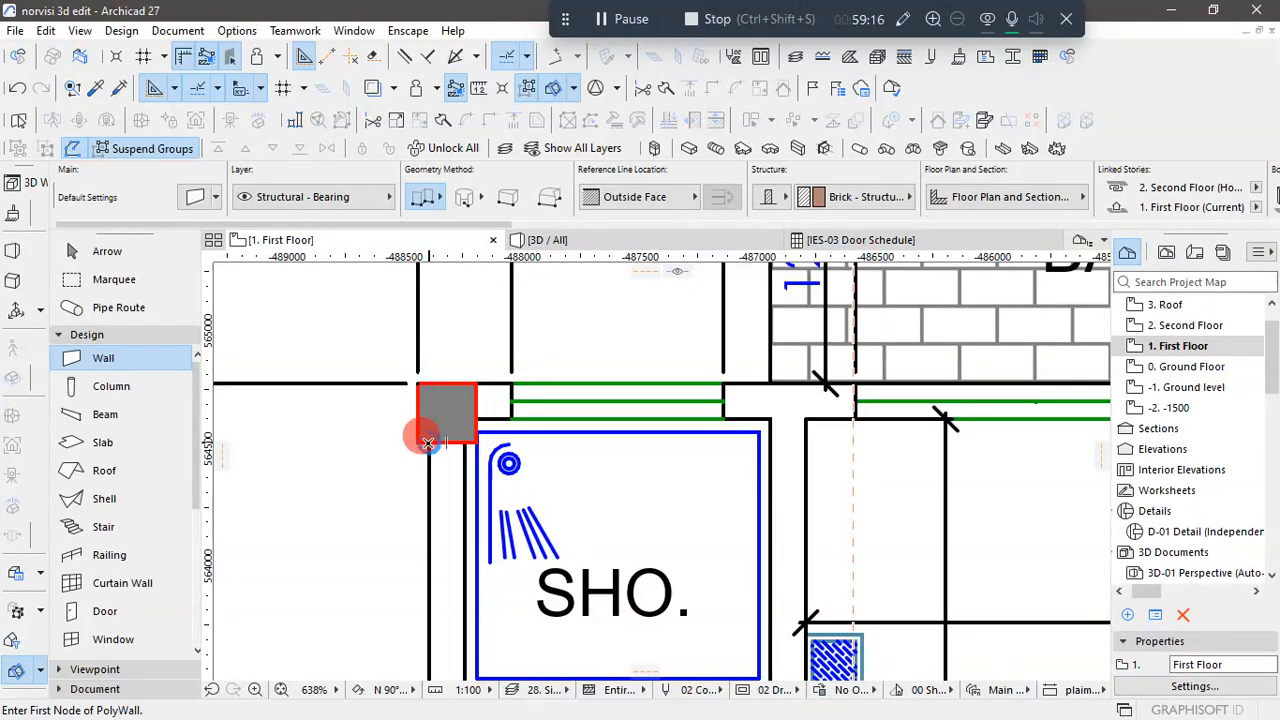
left_click(474, 360)
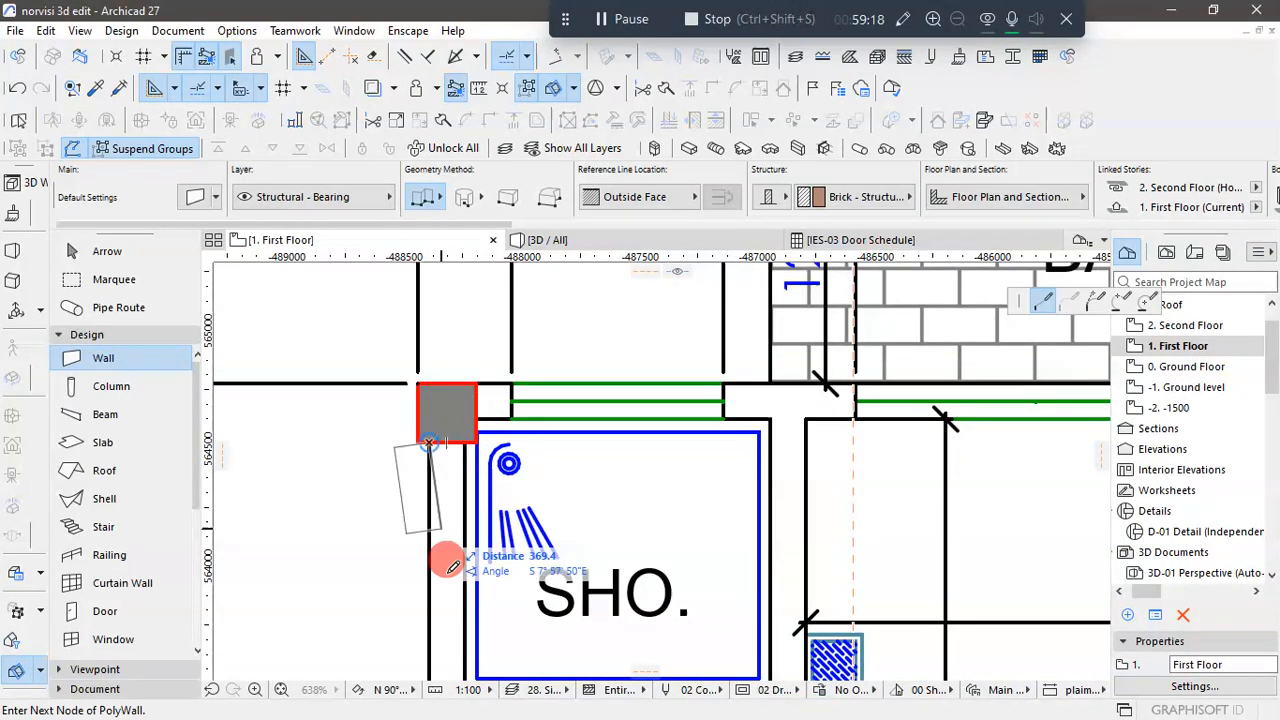
scroll(474, 420, "down", 1)
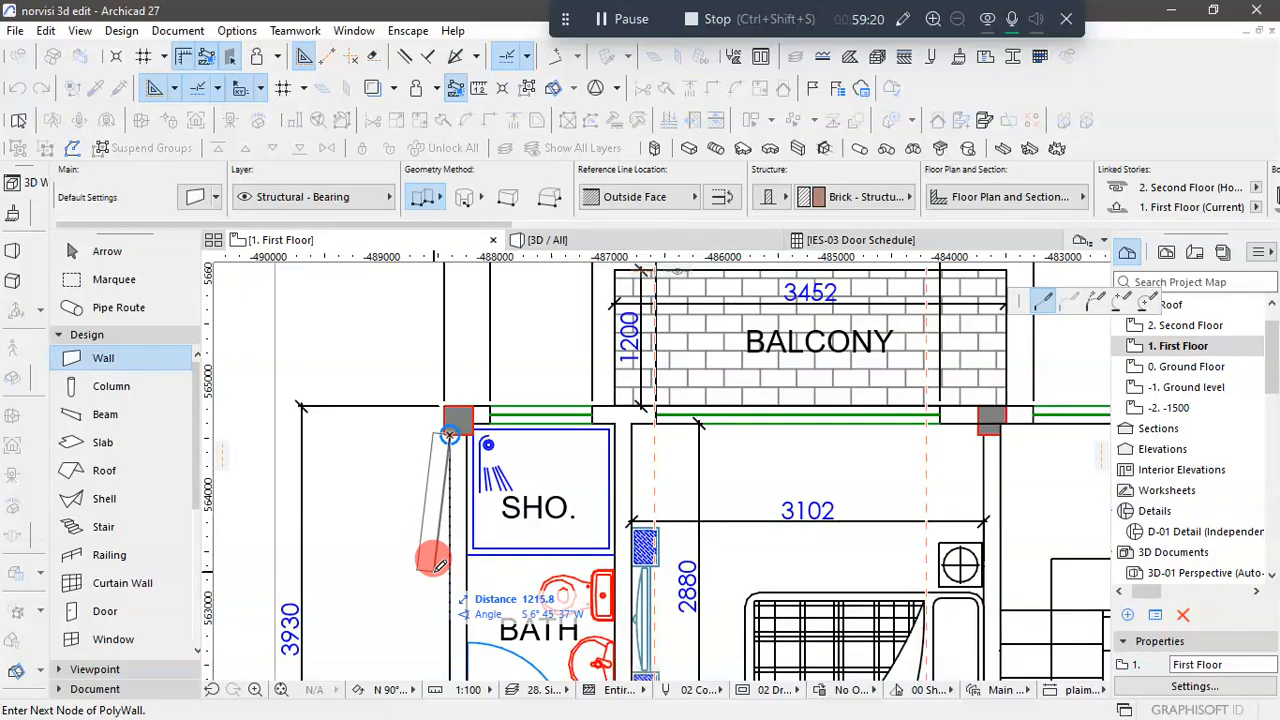
scroll(465, 440, "down", 5)
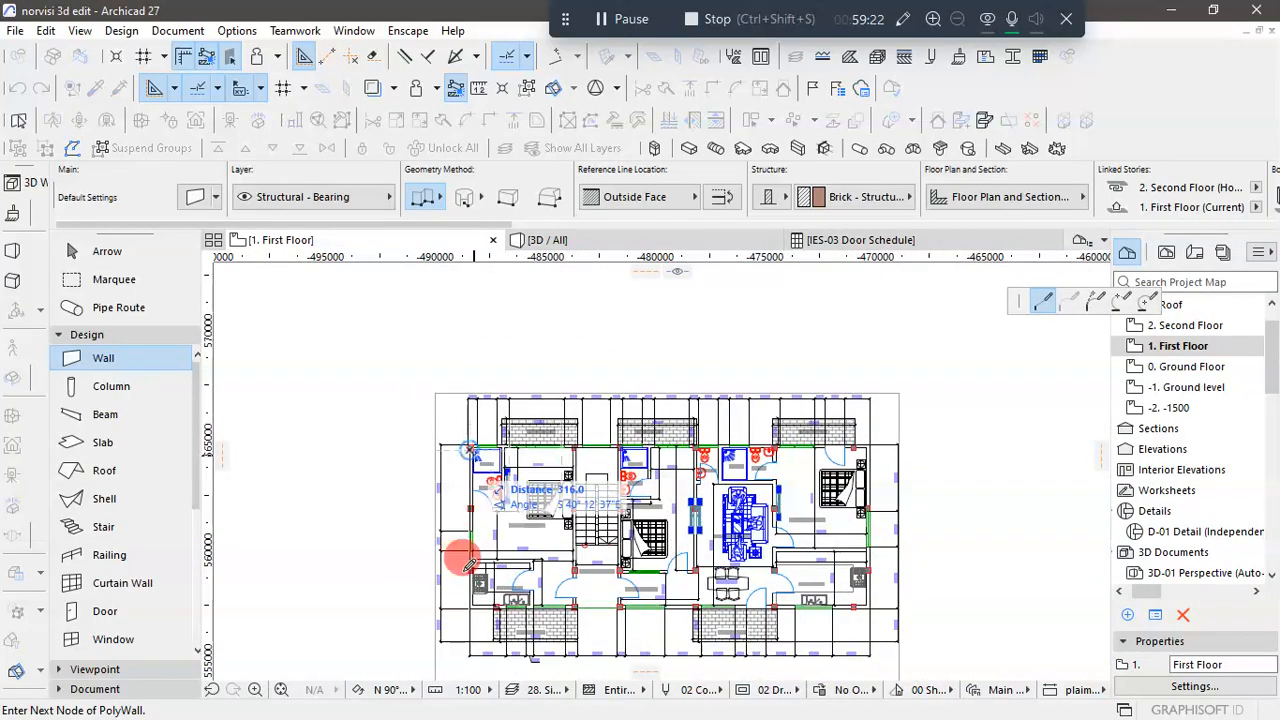
scroll(468, 605, "up", 5)
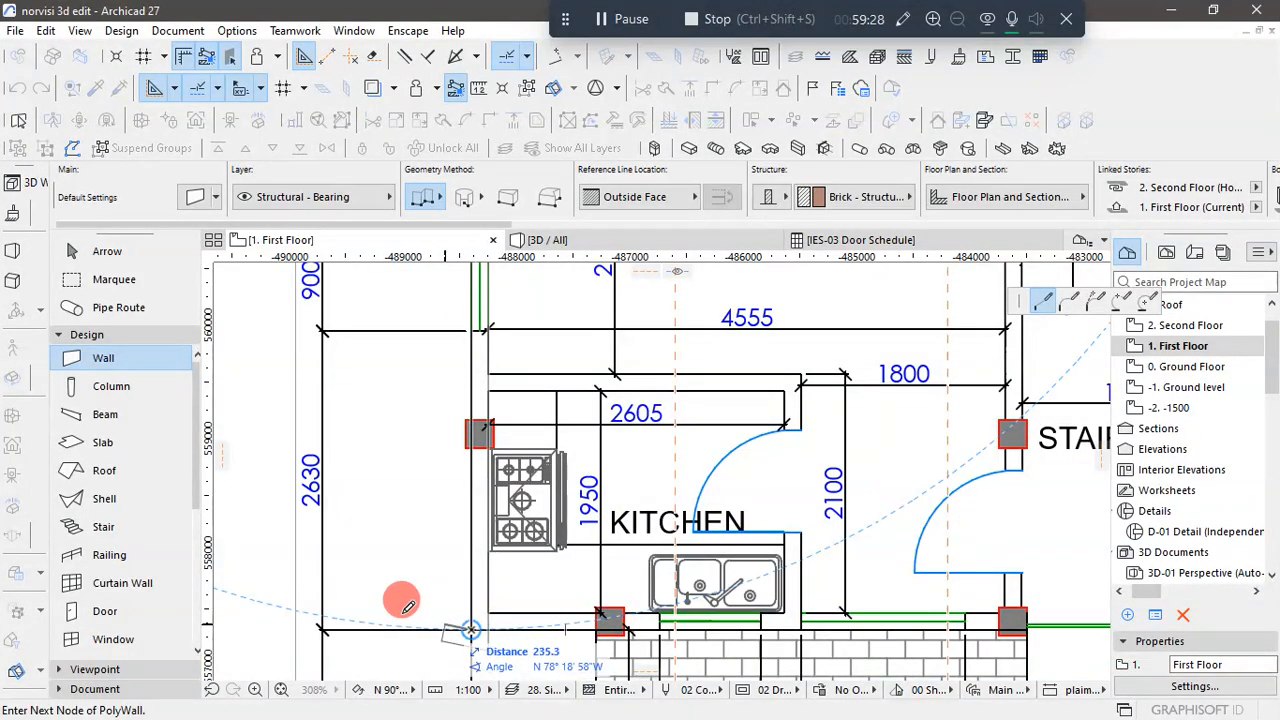
- Continue the exterior polywall from the kitchen's outer corner along the terrace side to the outer corner of the kitchen below Bedroom 2
scroll(405, 607, "down", 5)
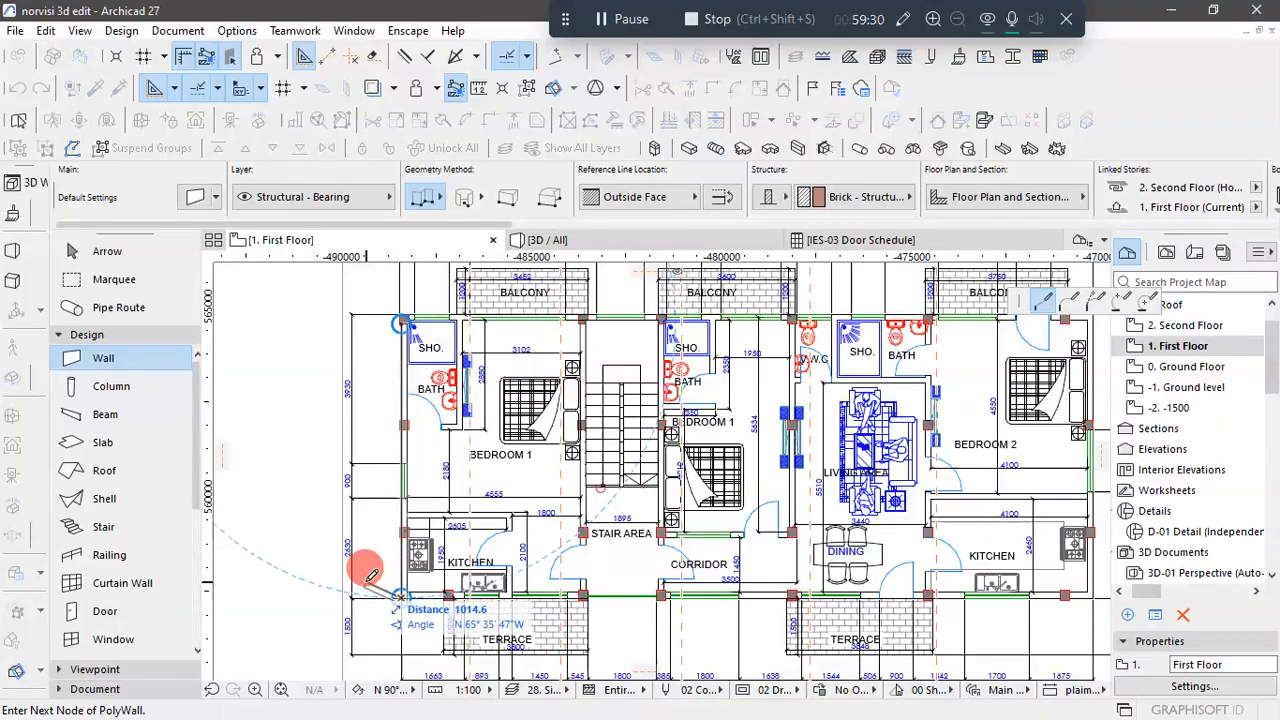
scroll(370, 576, "down", 2)
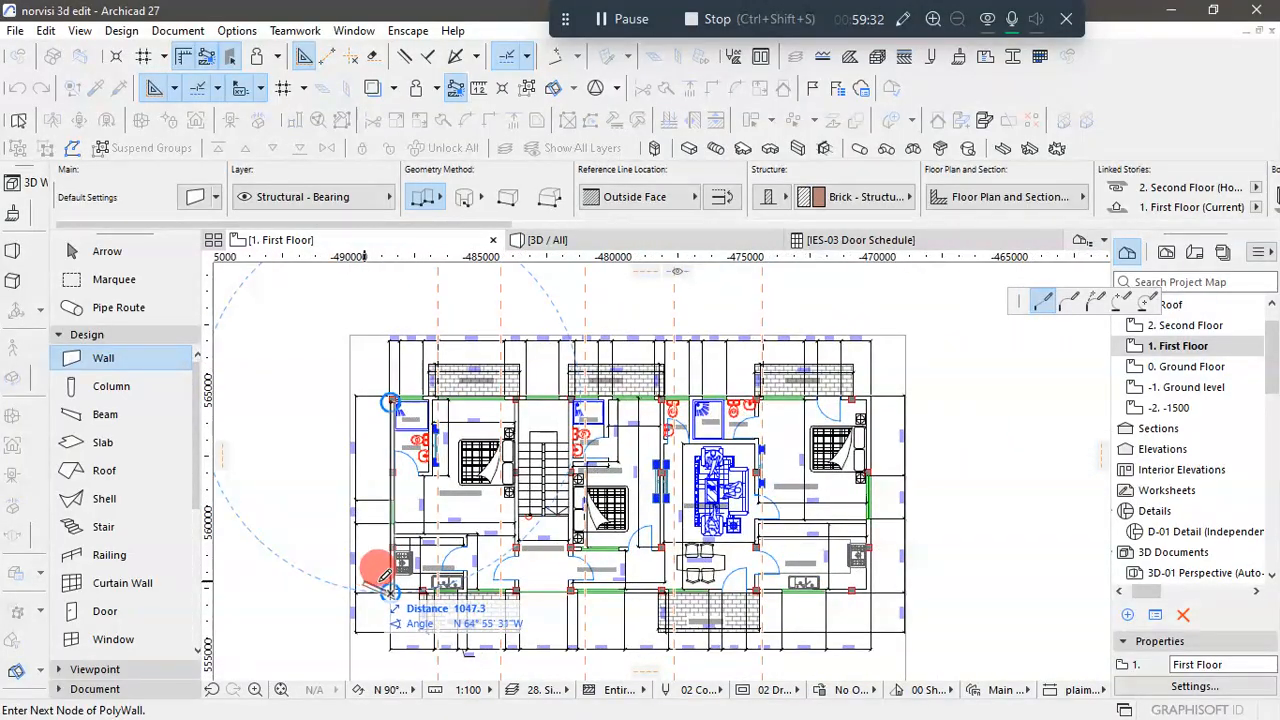
scroll(872, 560, "up", 4)
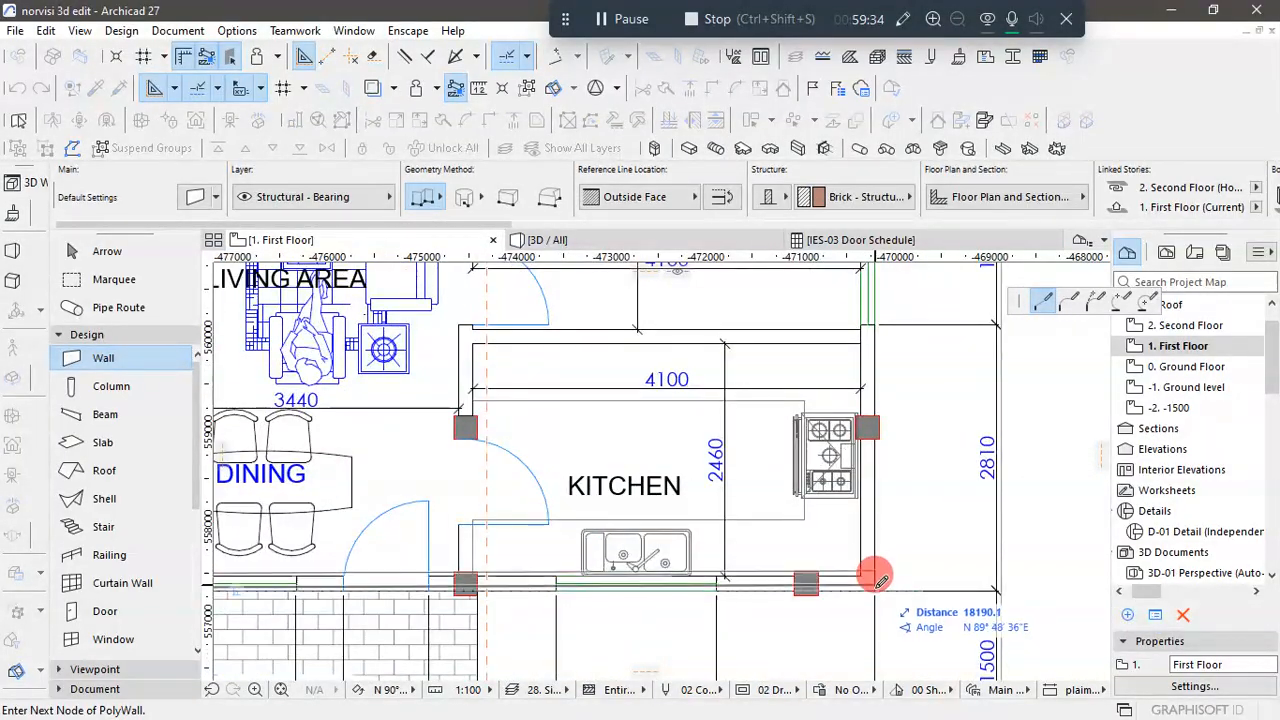
- Run the exterior polywall up to Bedroom 2's outer corner and back along the balcony side, closing it at the corner column beside Bedroom 1's shower
scroll(895, 640, "down", 3)
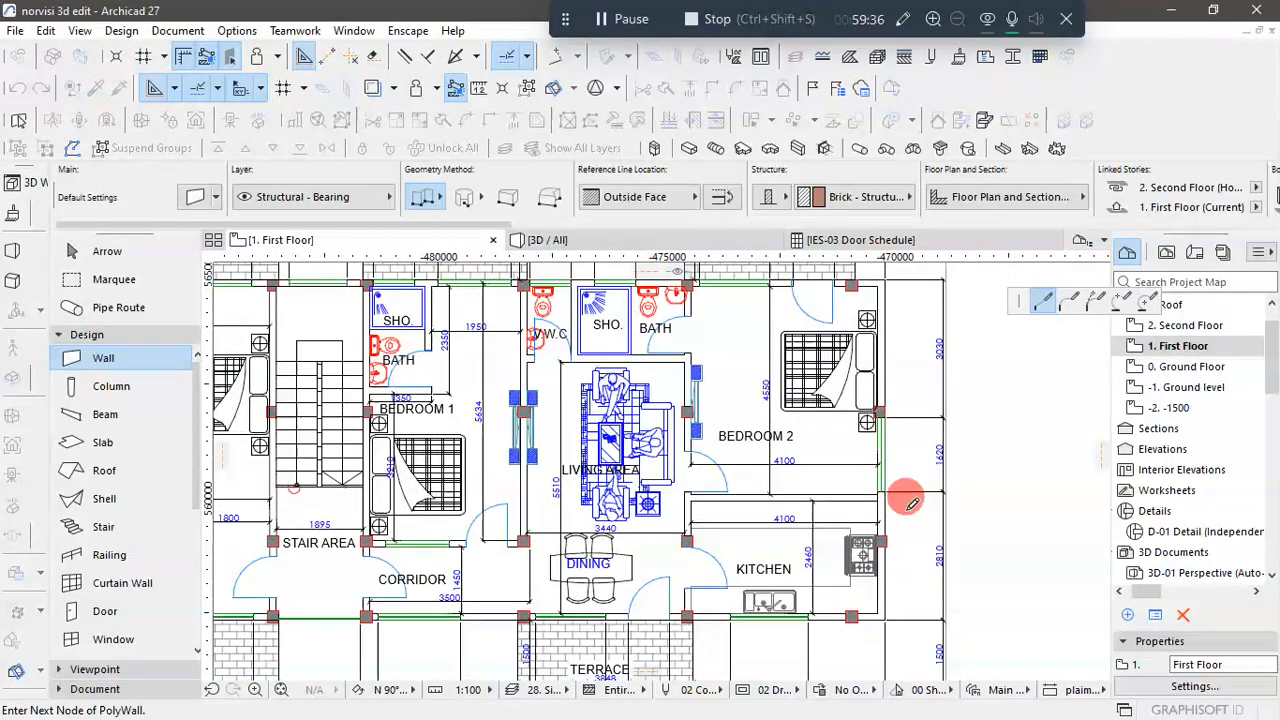
scroll(903, 371, "down", 2)
scroll(894, 357, "up", 5)
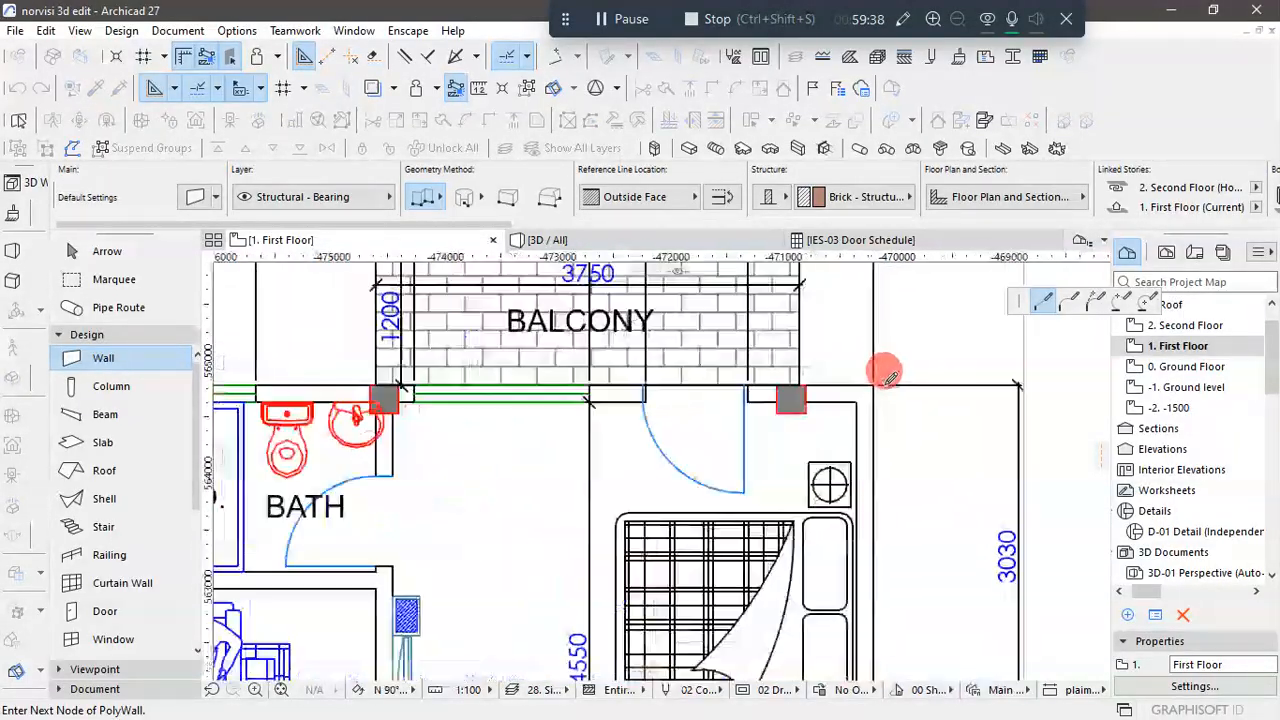
scroll(880, 370, "up", 1)
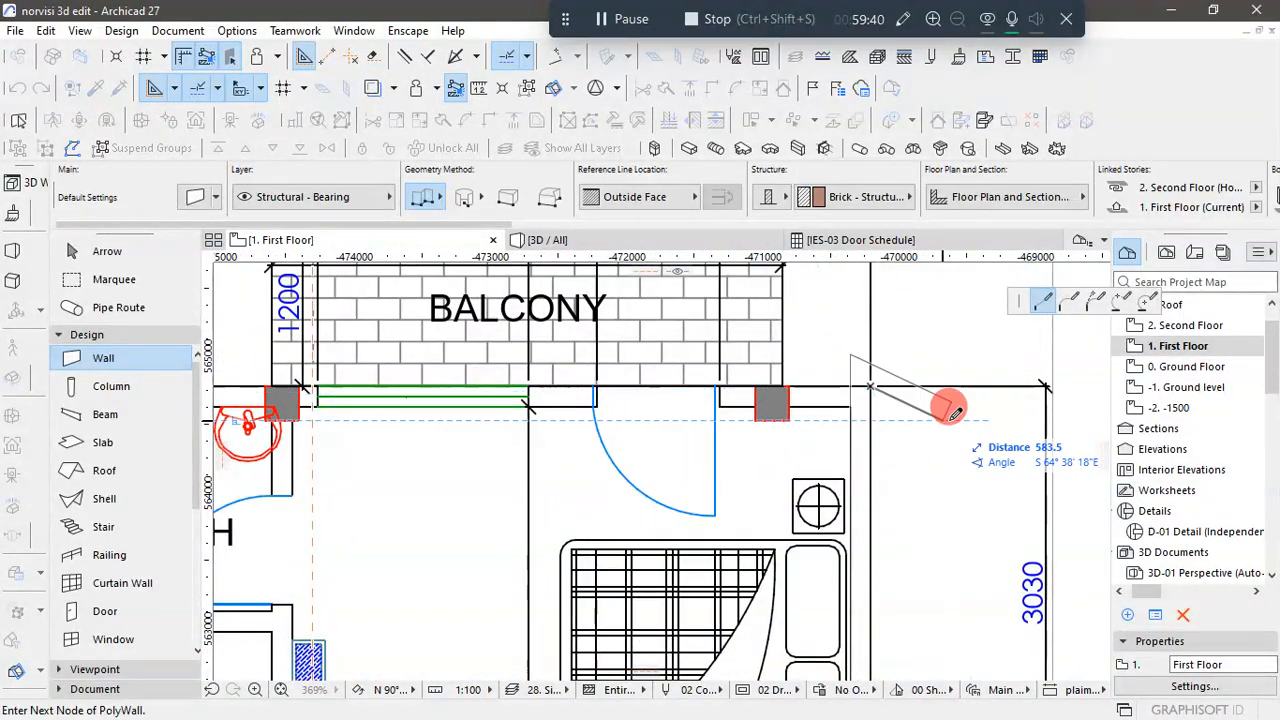
scroll(950, 408, "down", 4)
scroll(455, 418, "up", 4)
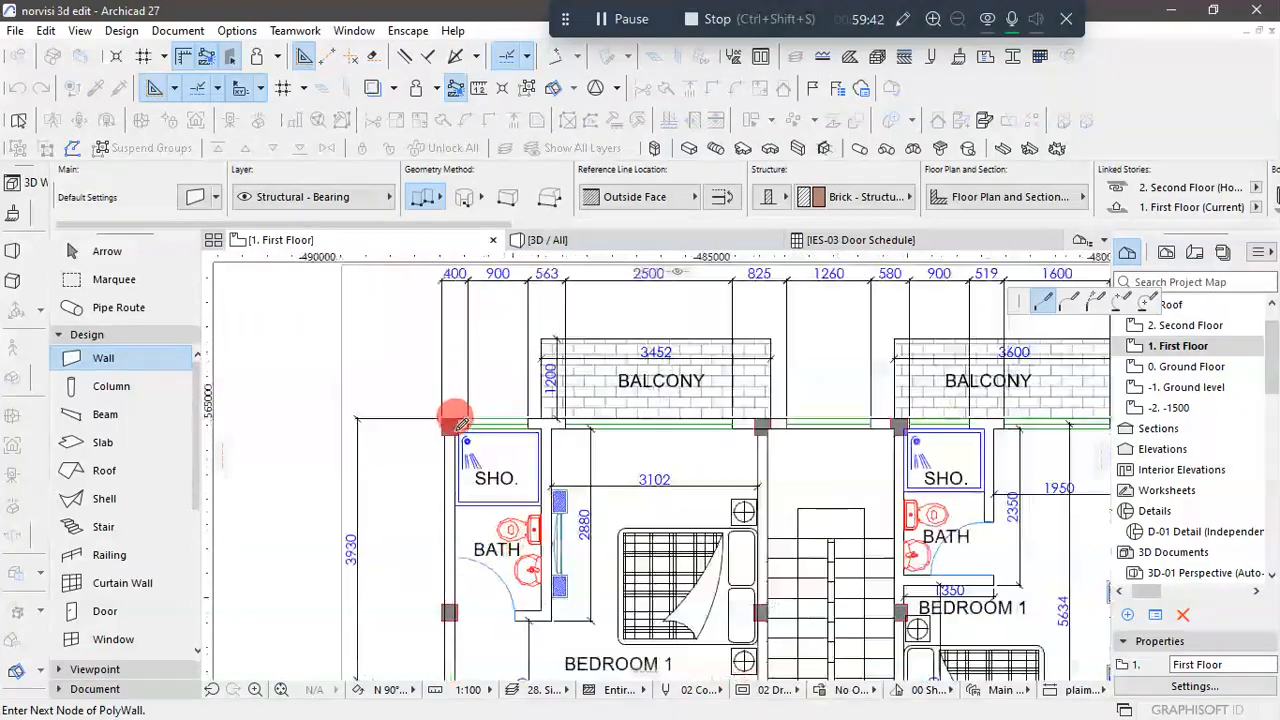
scroll(455, 418, "up", 5)
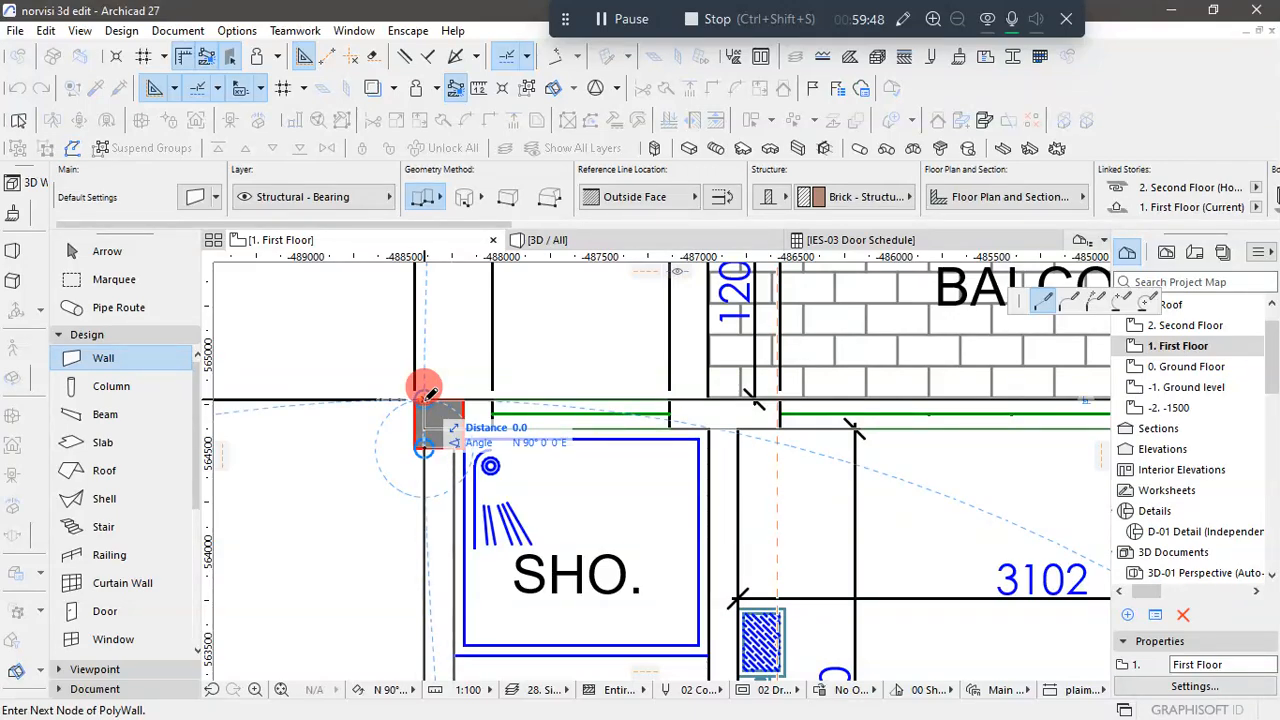
double_click(425, 392)
scroll(463, 424, "down", 4)
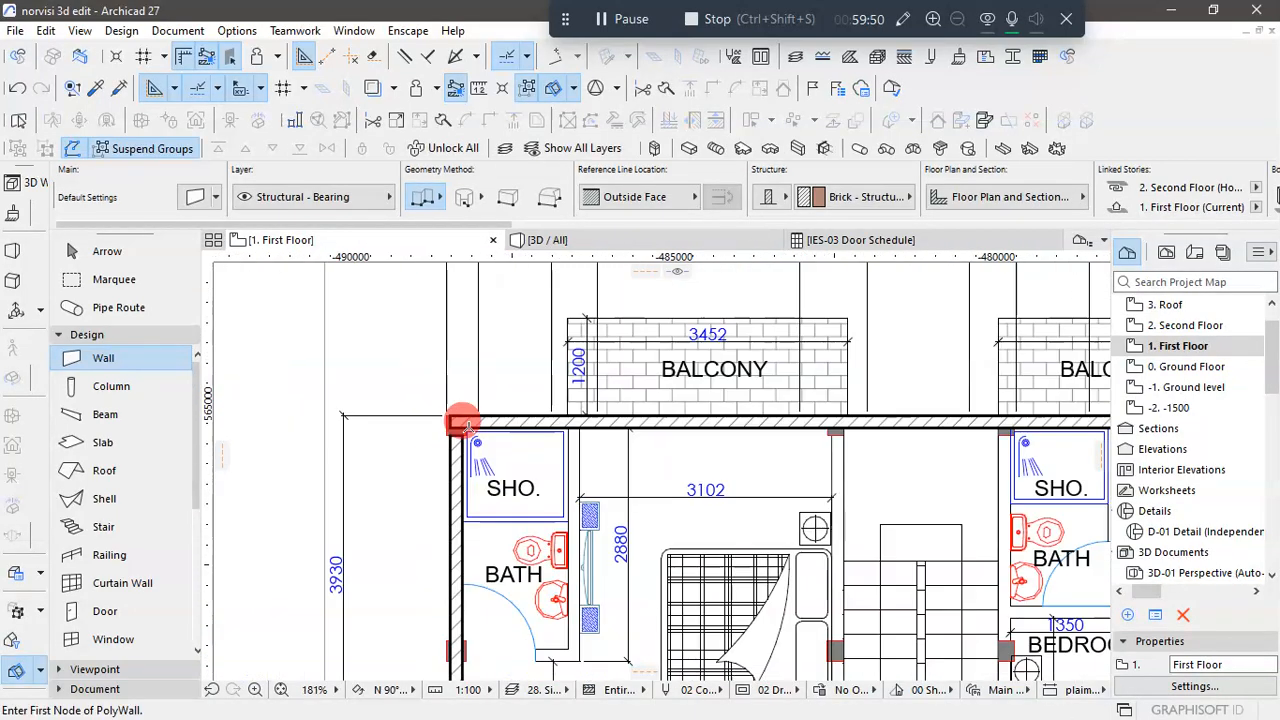
- Draw the wall between Bedroom 1 and the stairs from the balcony-side column down to the terrace-side exterior wall
scroll(463, 424, "down", 3)
scroll(583, 478, "down", 2)
scroll(583, 561, "up", 2)
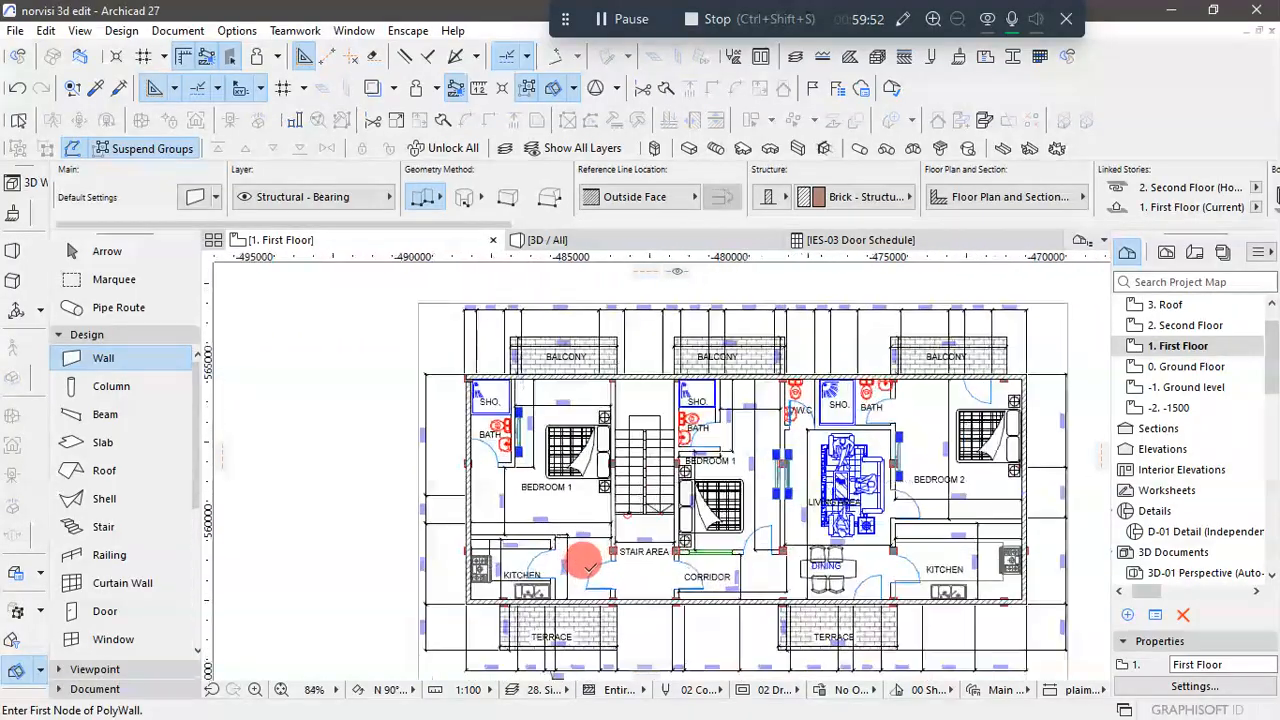
scroll(585, 562, "up", 2)
scroll(625, 310, "up", 9)
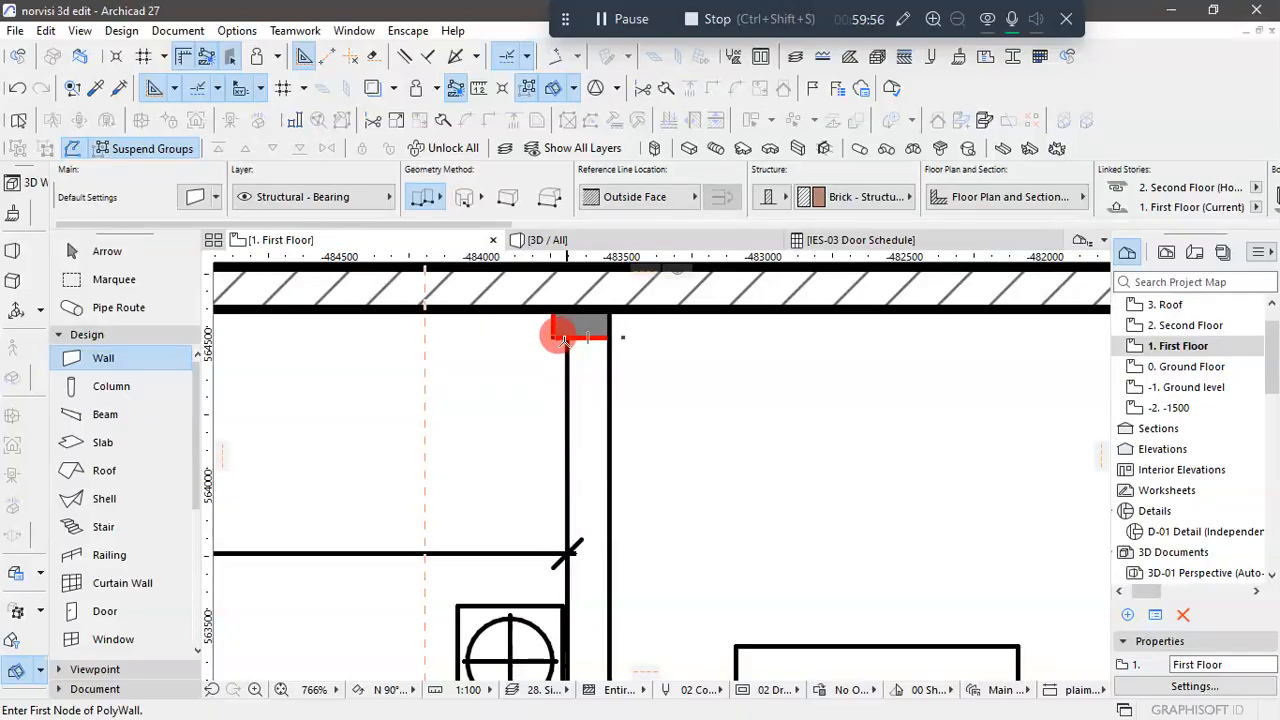
left_click(566, 338)
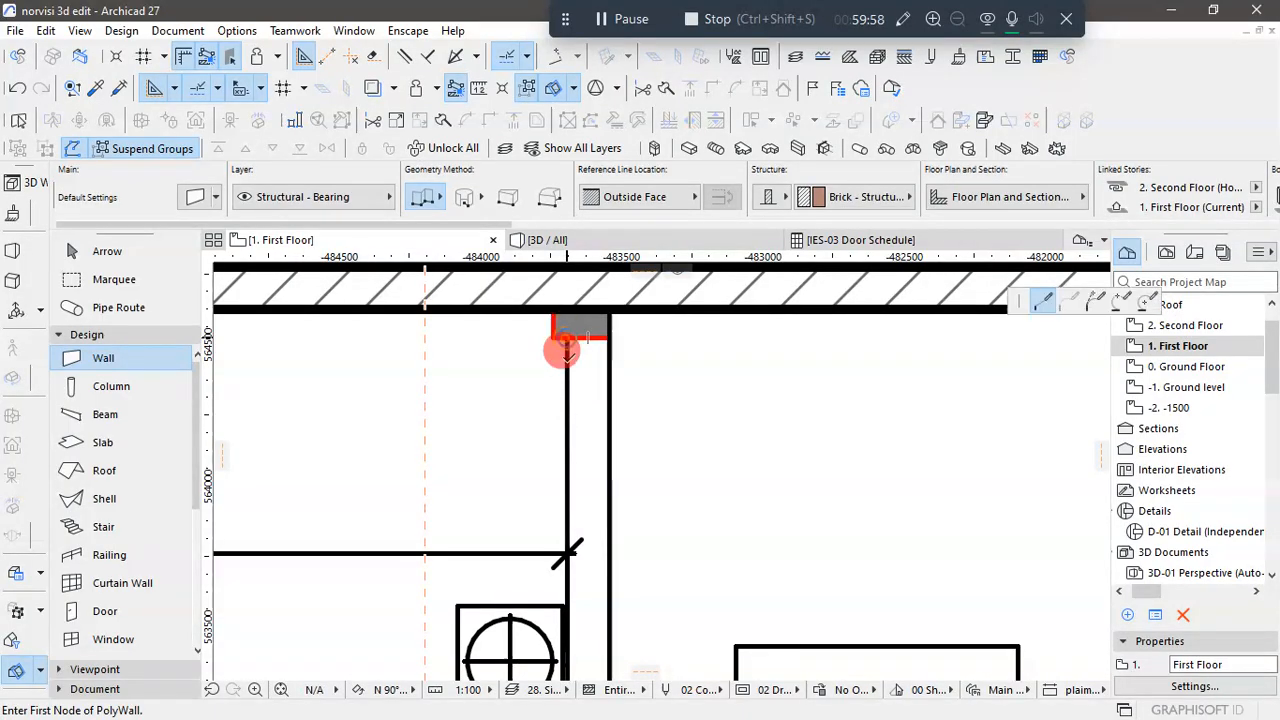
scroll(566, 505, "down", 15)
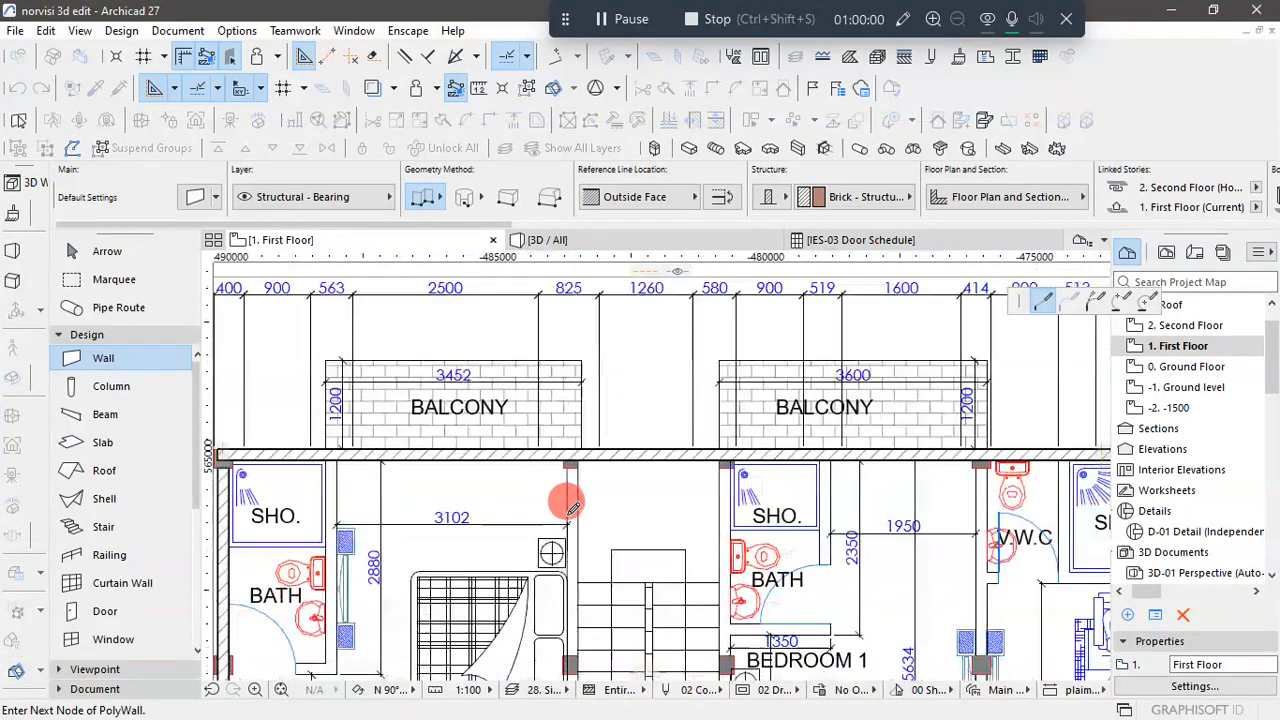
scroll(566, 630, "up", 7)
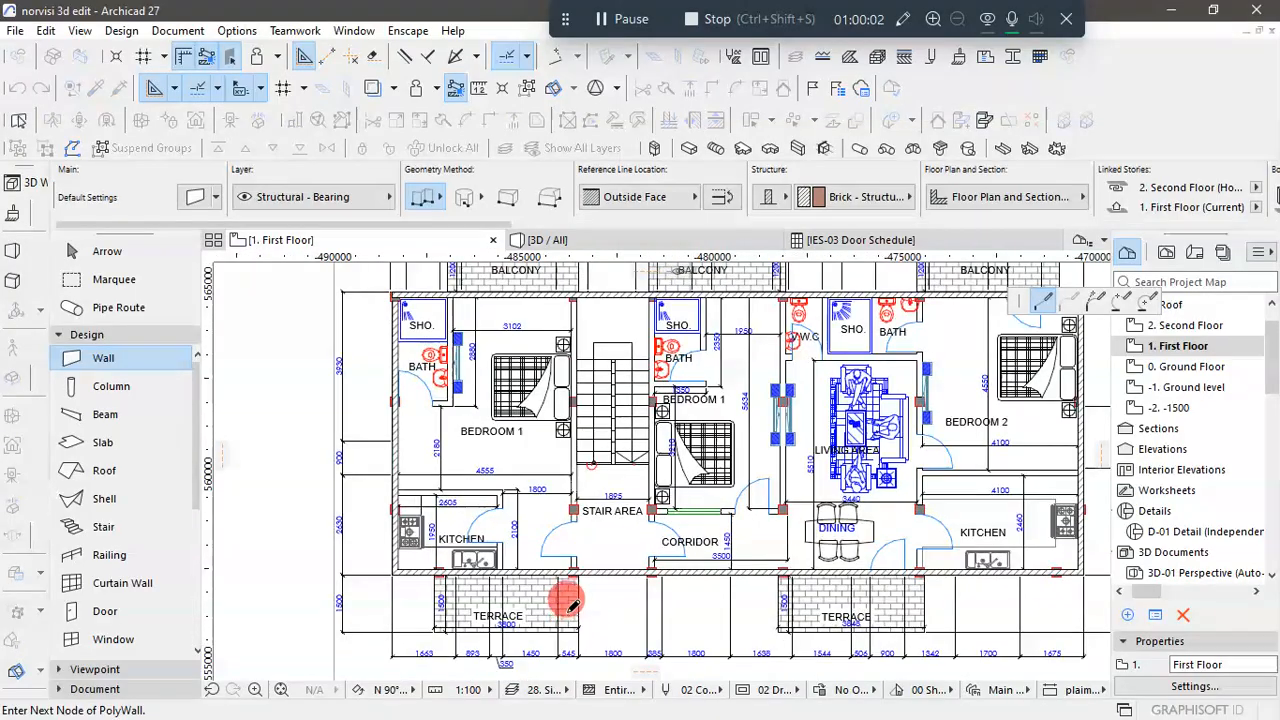
scroll(580, 534, "up", 4)
scroll(578, 538, "up", 1)
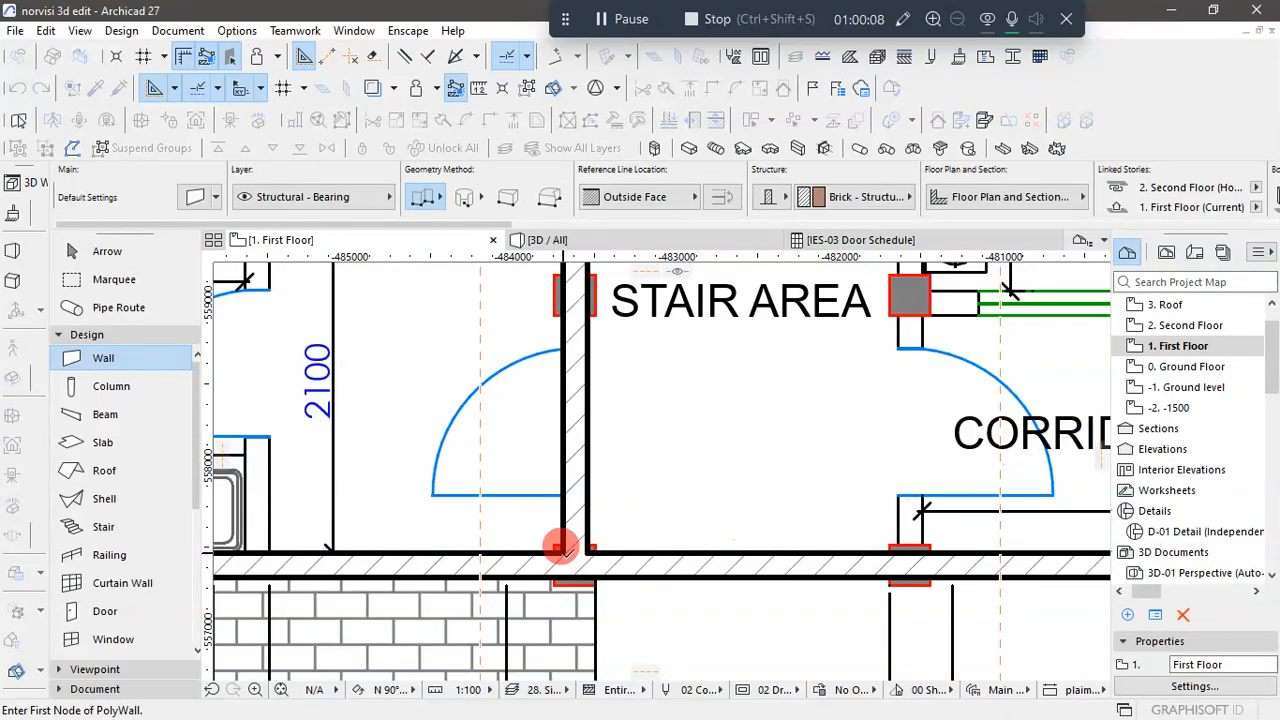
- Draw the wall on the stairs' corridor side, about 7010 mm long, from the column beside the middle shower to the terrace-side exterior wall
scroll(540, 577, "down", 5)
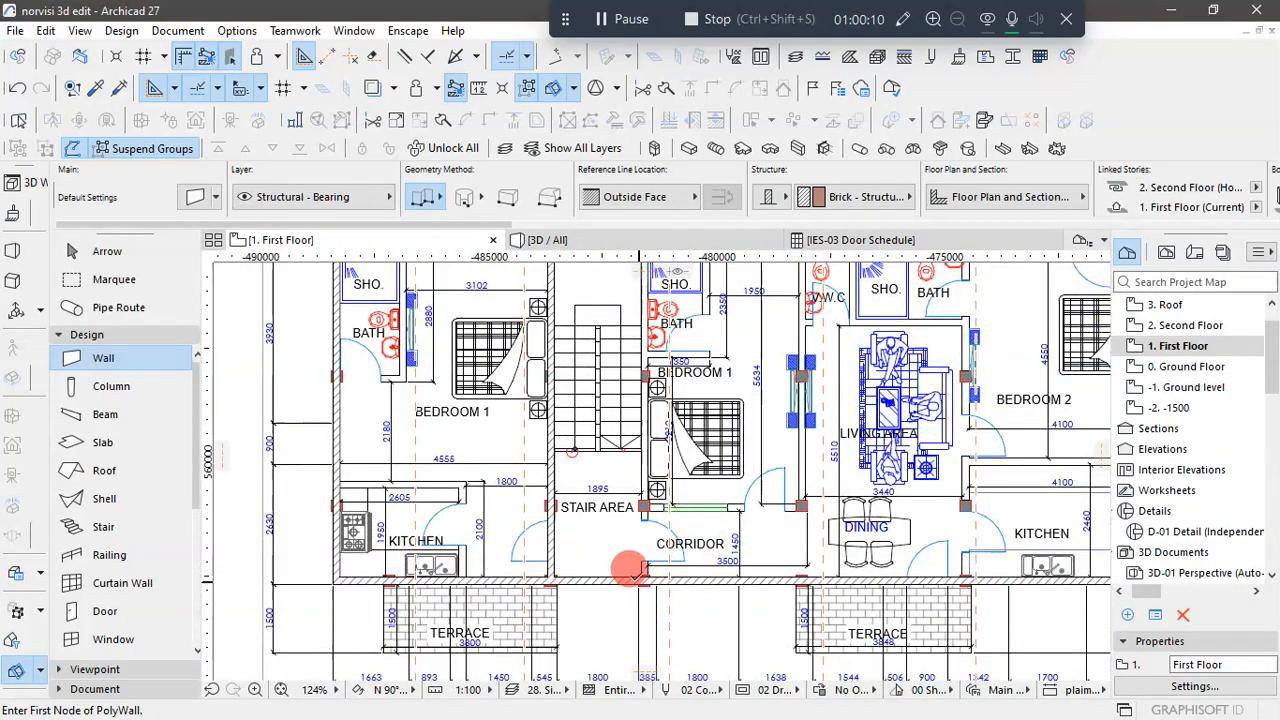
scroll(630, 568, "up", 4)
scroll(630, 568, "down", 6)
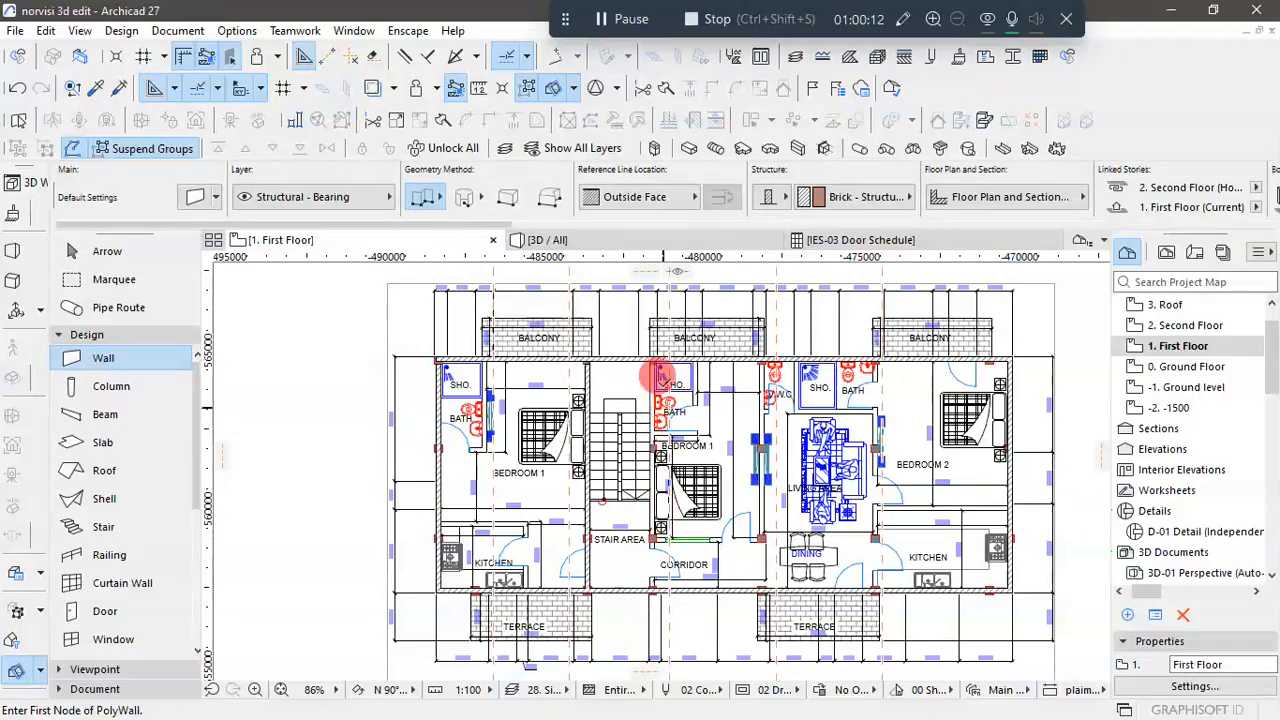
scroll(660, 377, "up", 7)
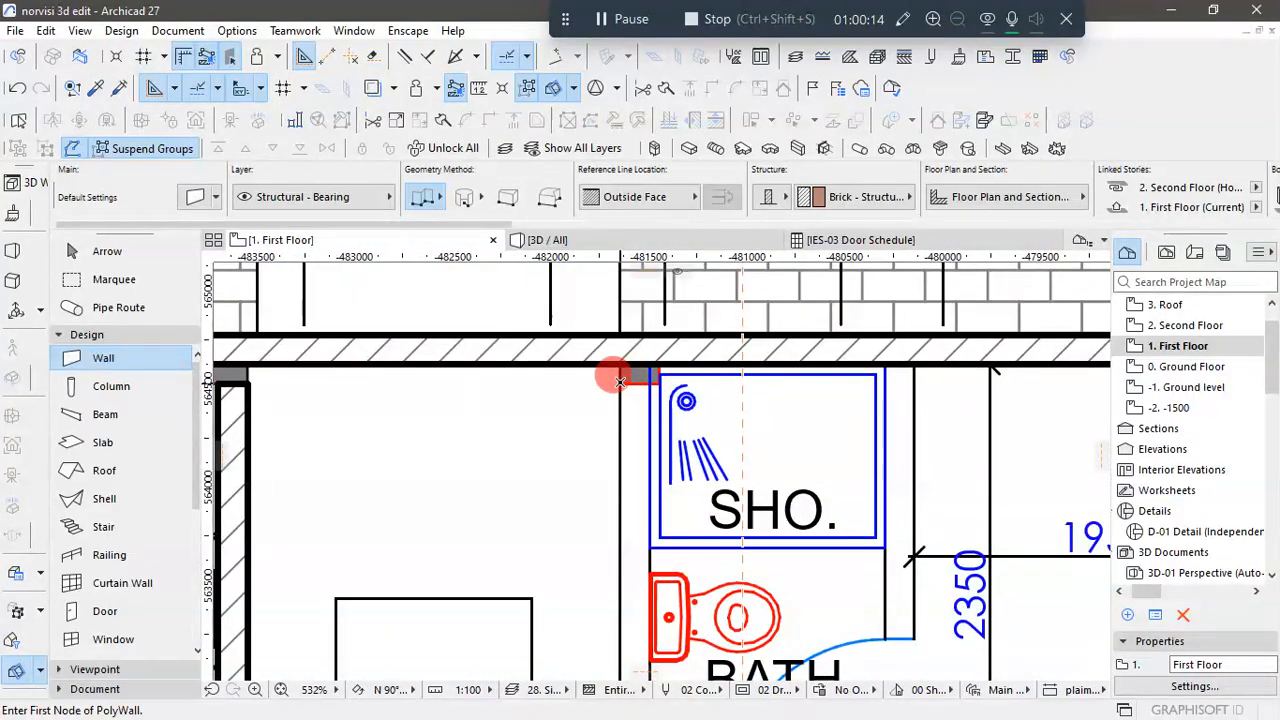
left_click(619, 383)
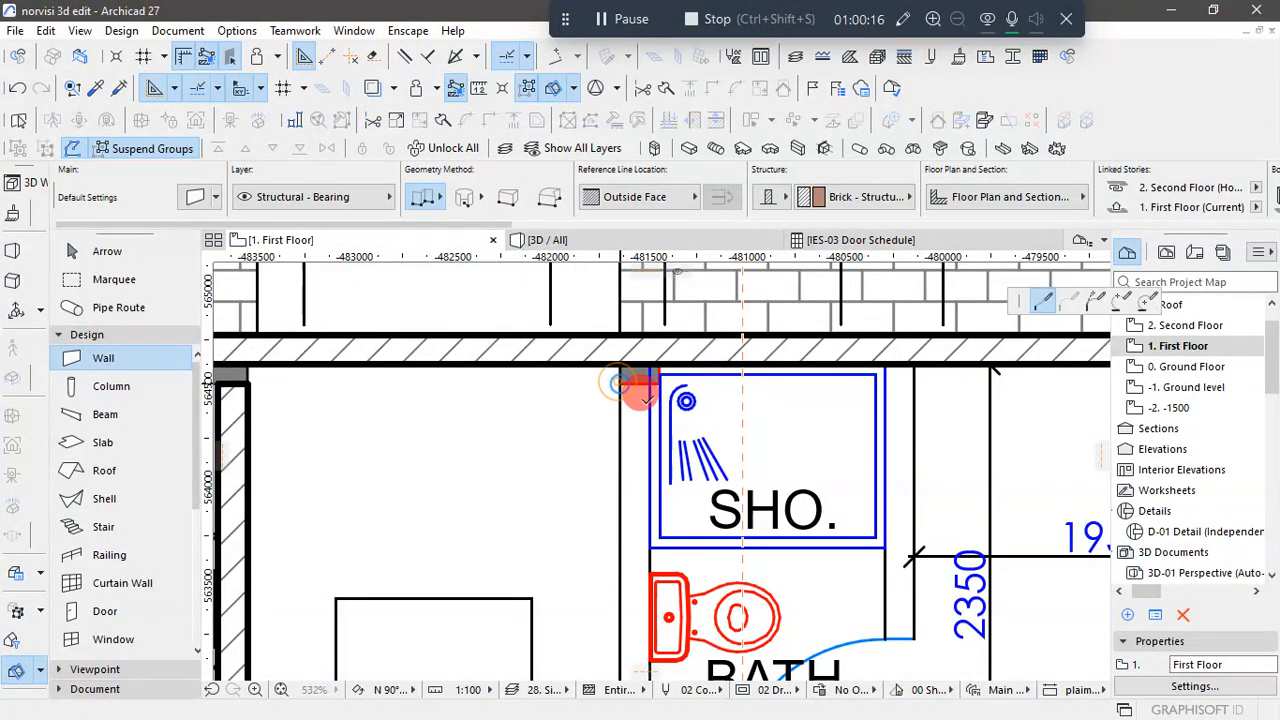
scroll(620, 447, "down", 9)
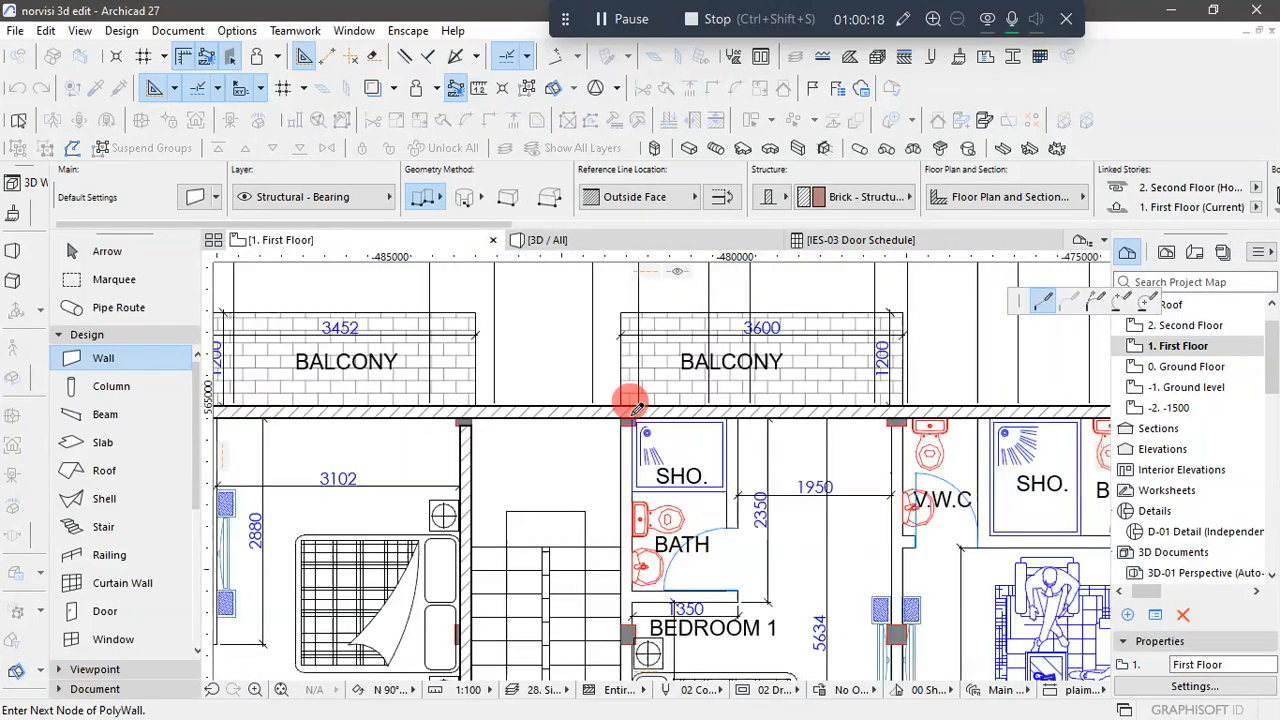
scroll(630, 542, "up", 3)
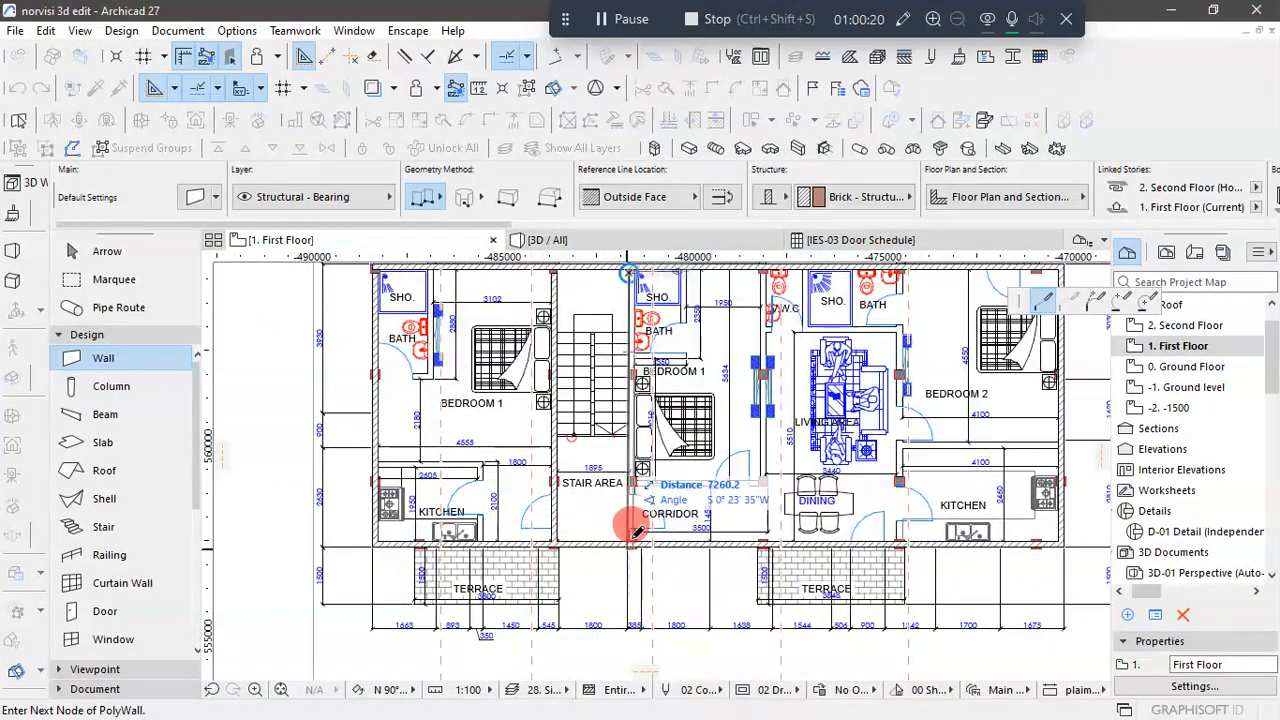
scroll(628, 540, "up", 7)
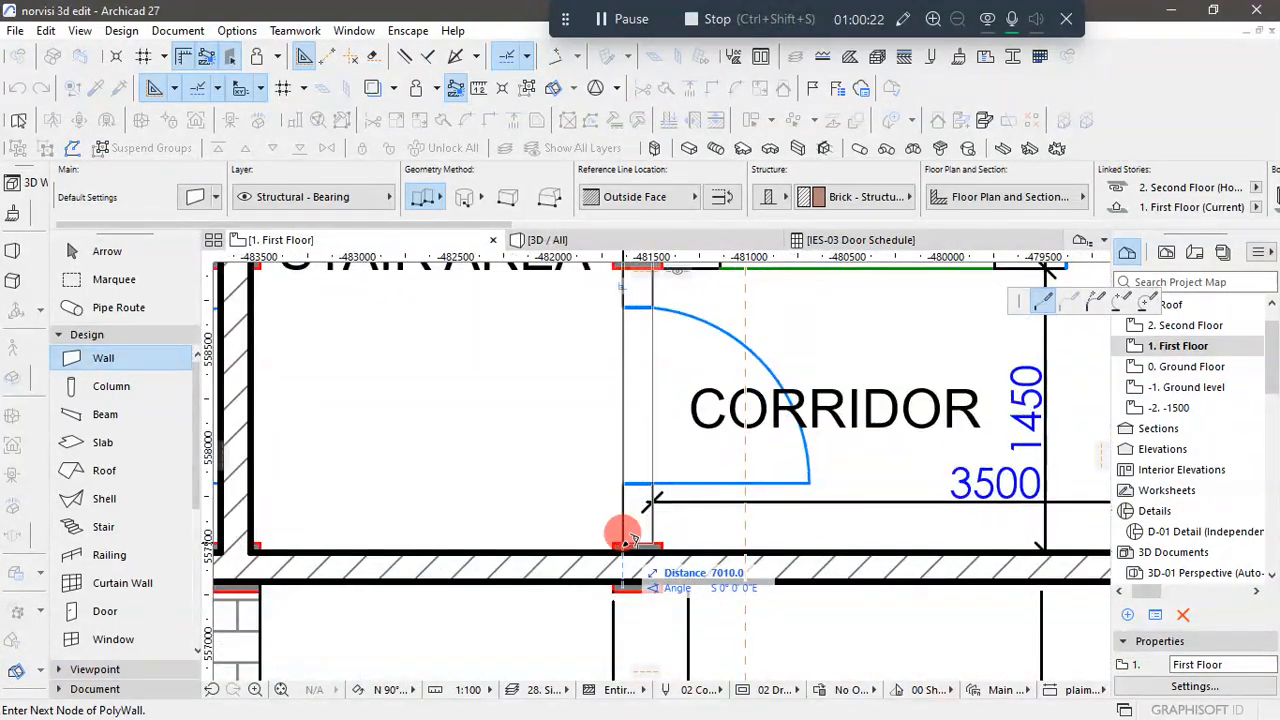
left_click(626, 541)
key("Escape")
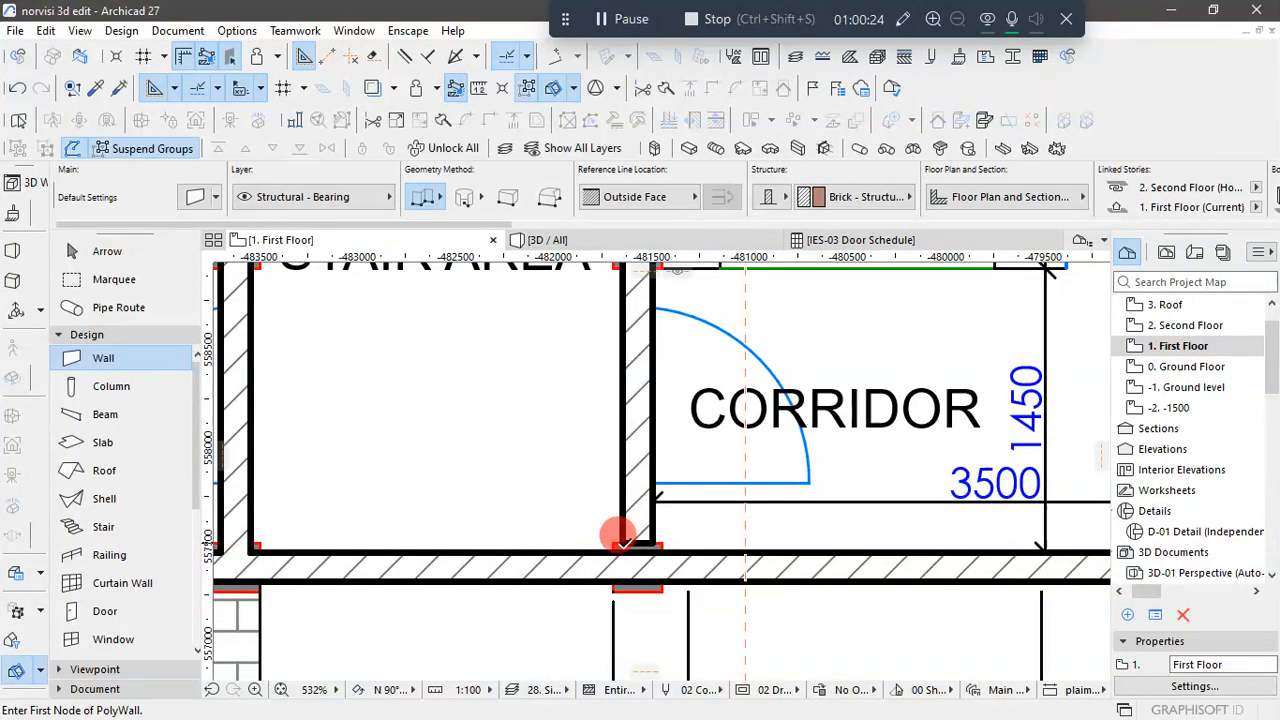
- Examine the traced exterior and stair walls against the whole First Floor plan, including the bedrooms, kitchens and living area
scroll(625, 540, "down", 5)
scroll(624, 540, "down", 2)
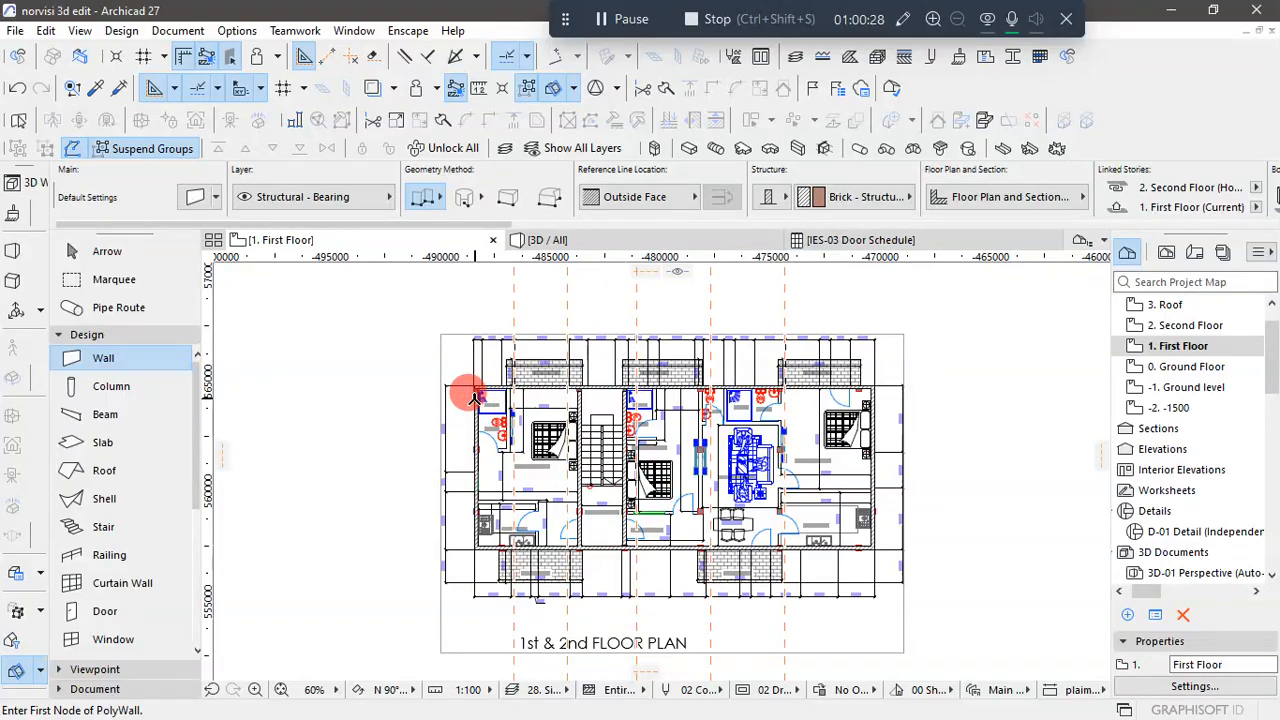
scroll(688, 455, "up", 2)
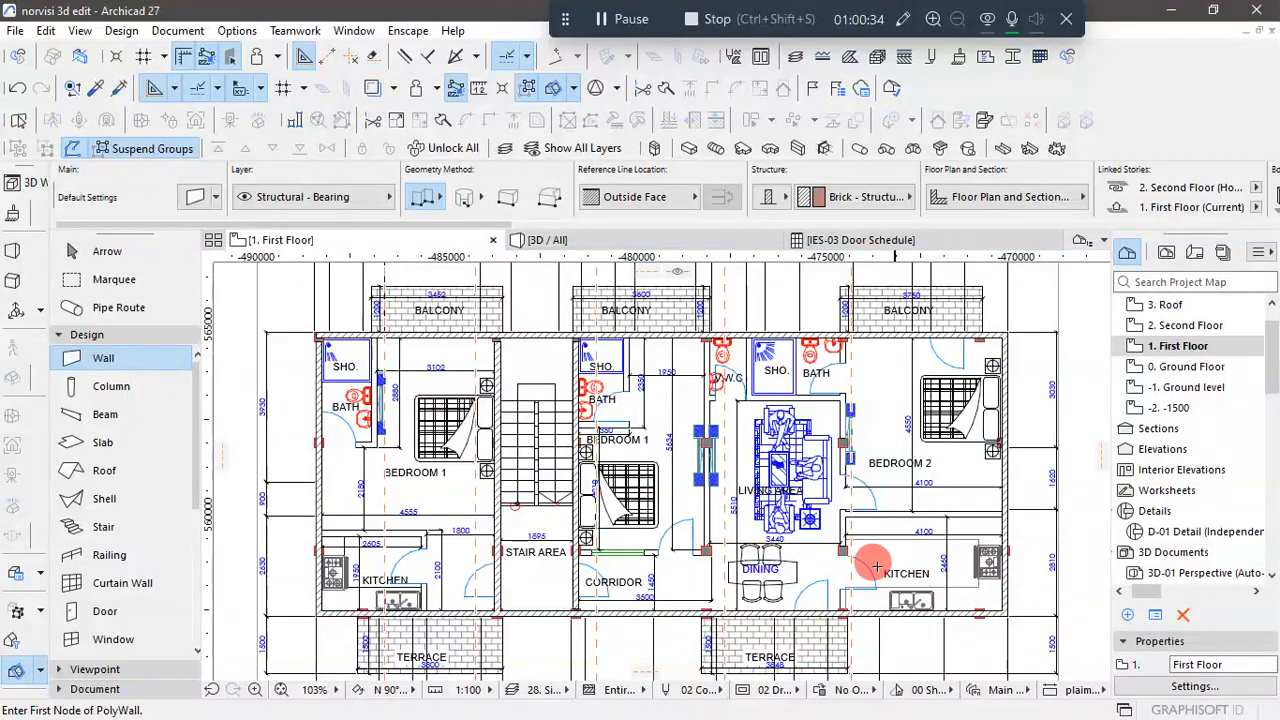
scroll(700, 420, "down", 2)
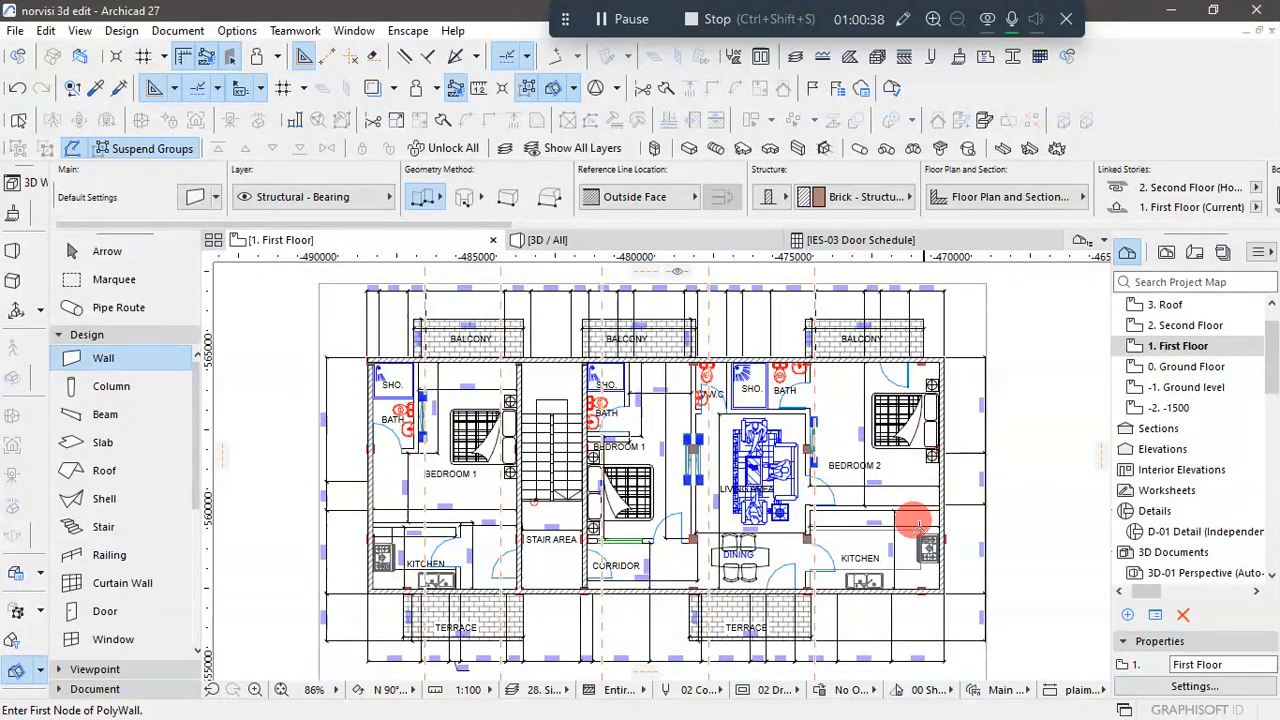
scroll(855, 560, "up", 1)
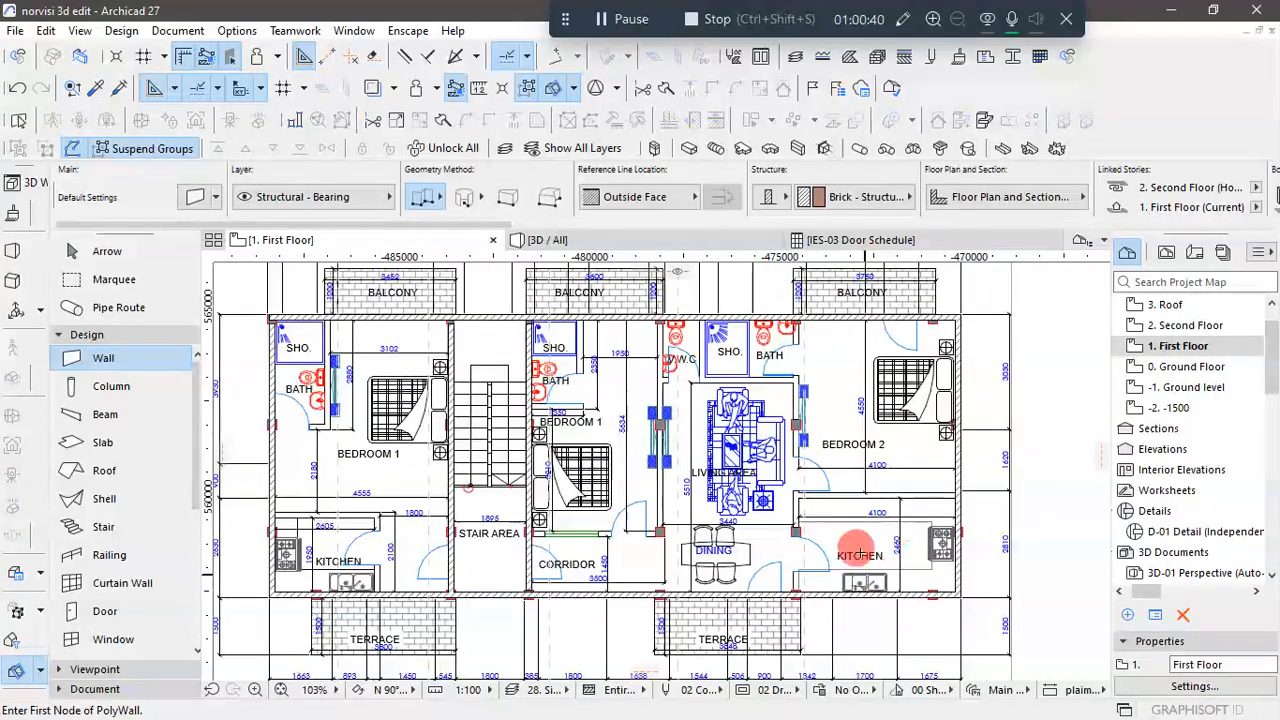
scroll(930, 555, "down", 1)
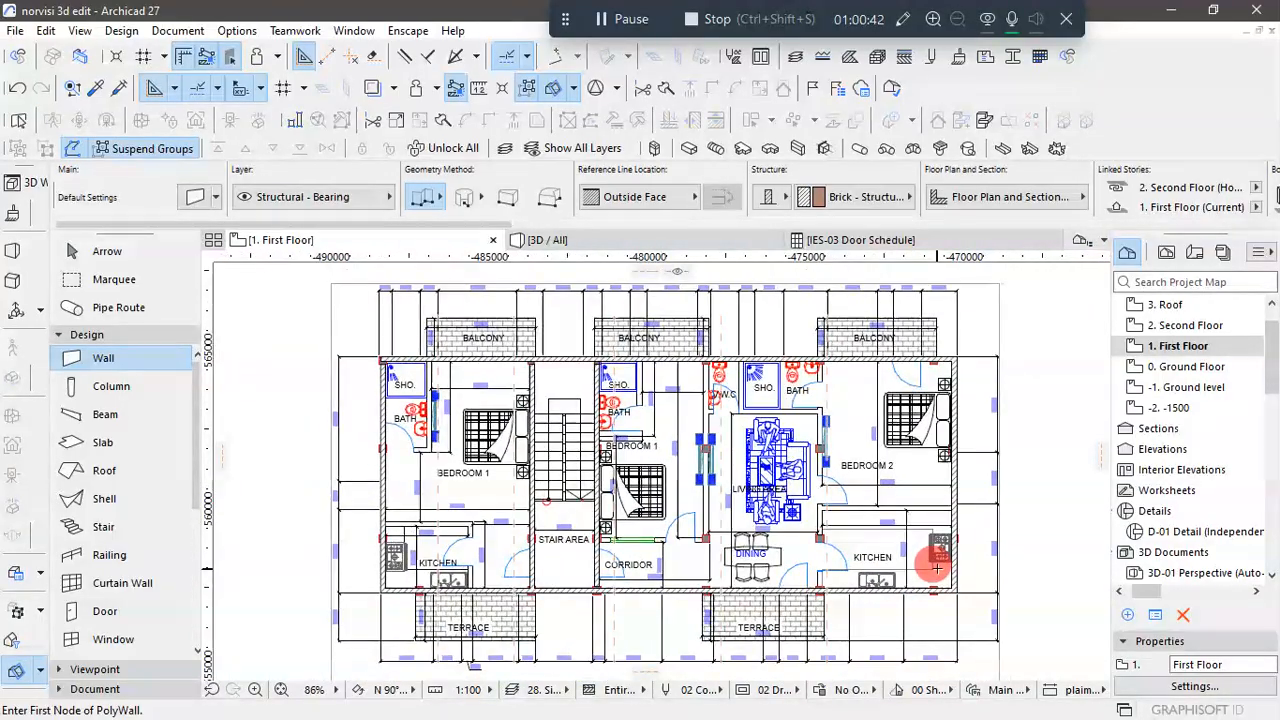
scroll(888, 588, "down", 4)
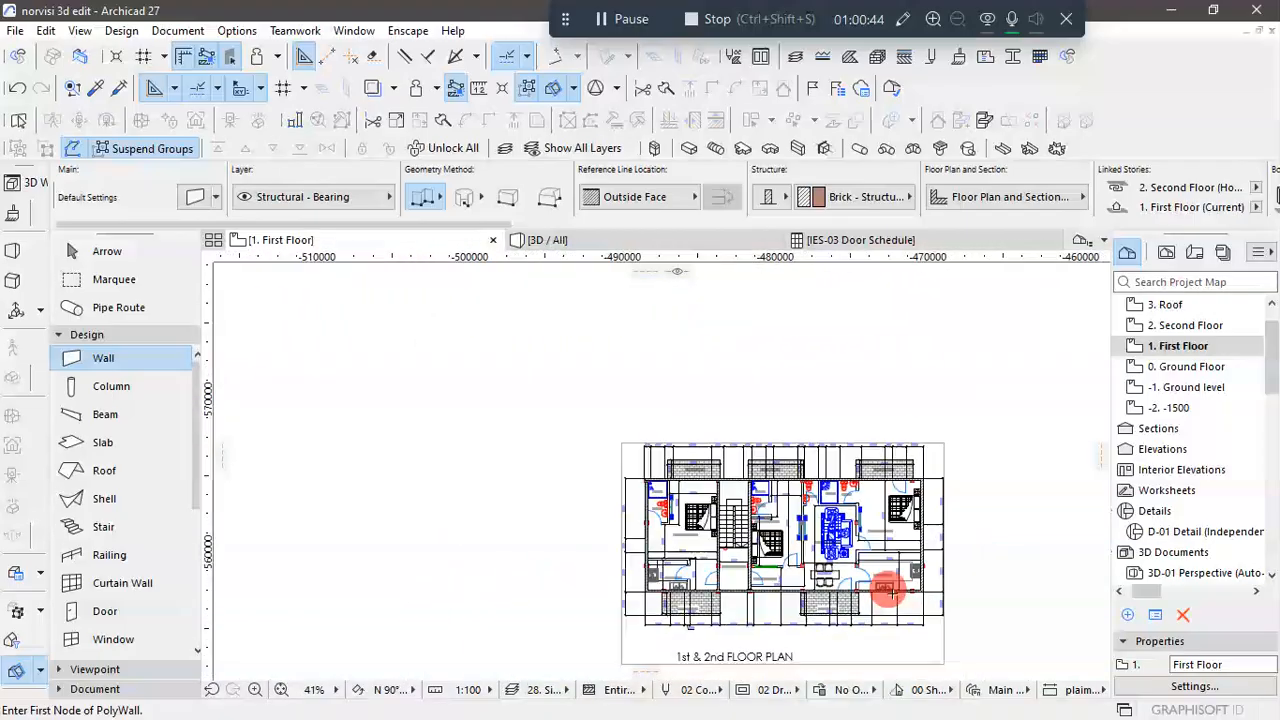
scroll(725, 470, "up", 2)
scroll(725, 470, "down", 2)
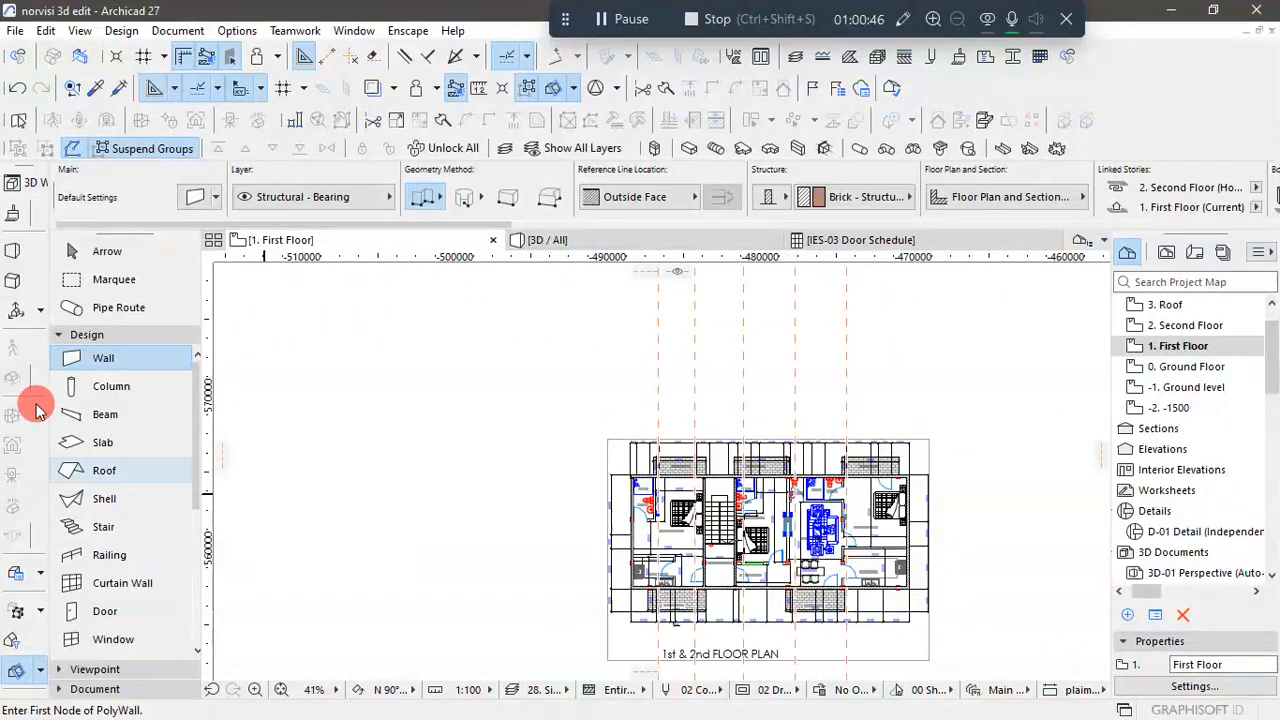
- Place a copy of the 1st and 2nd floor drawing straight above the original, offset by about 16353 mm
left_click(90, 251)
left_click(907, 652)
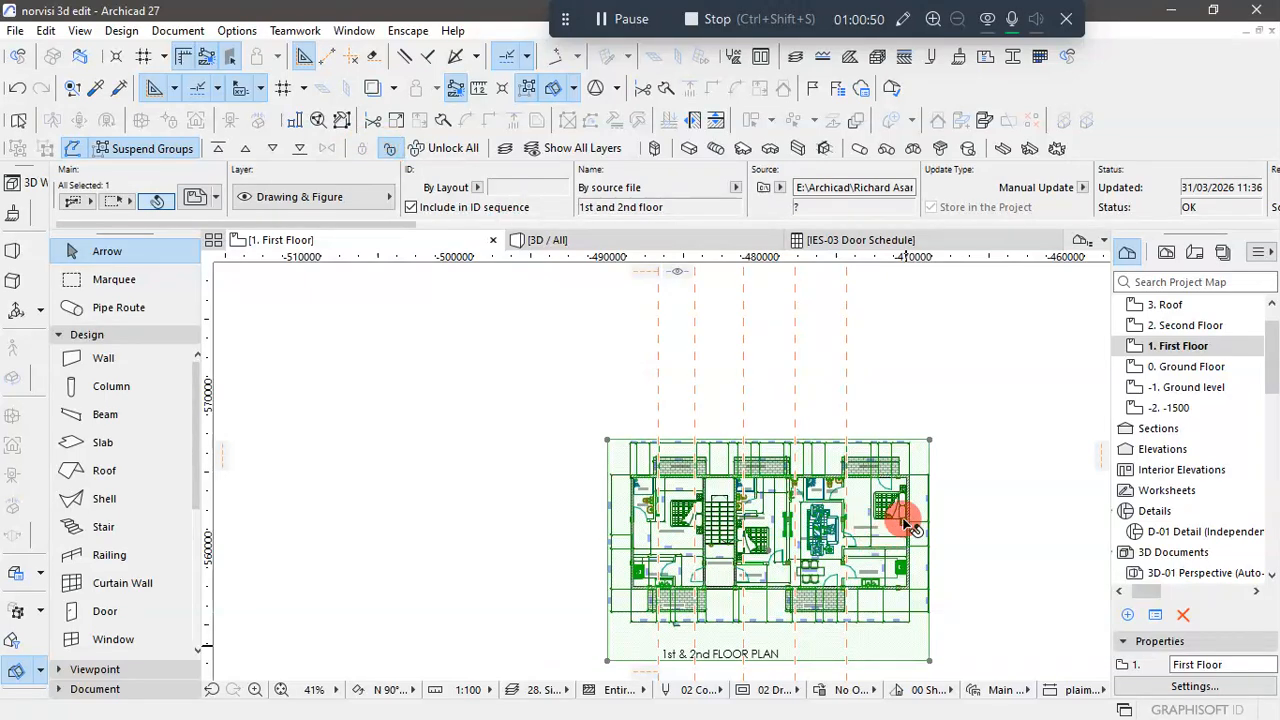
left_click(929, 441)
key("ctrl")
scroll(903, 517, "down", 2)
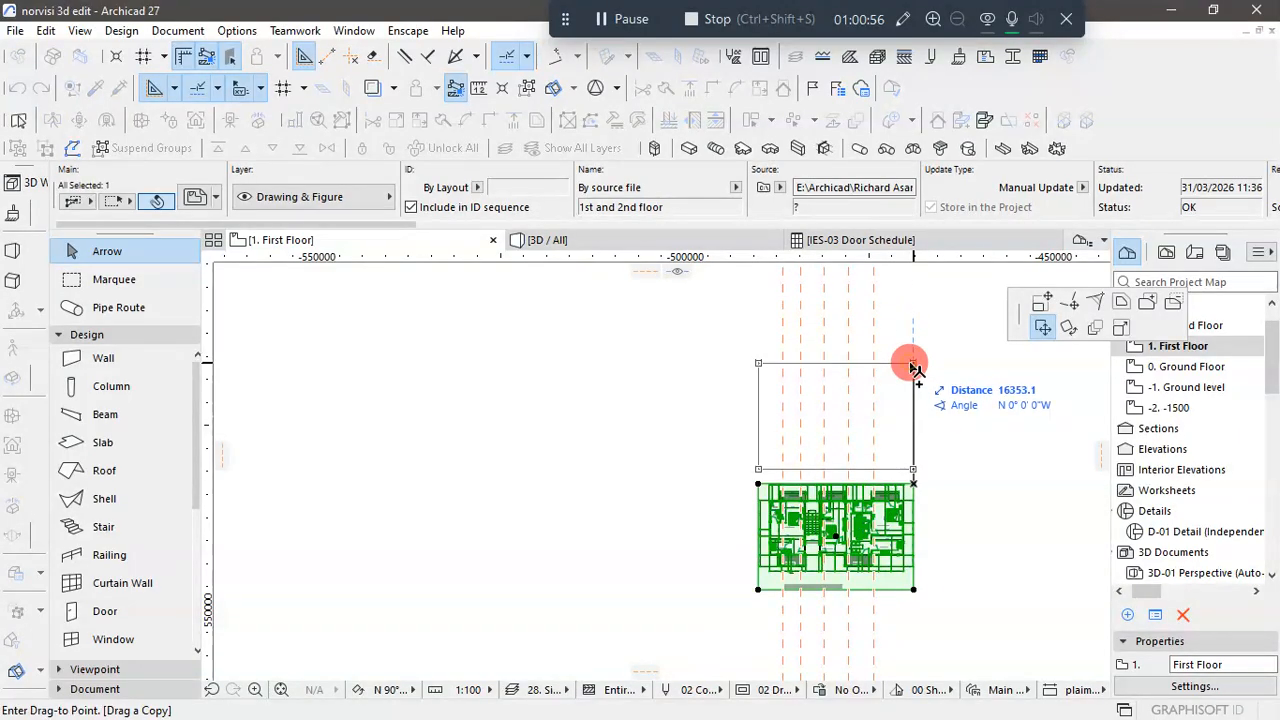
left_click(914, 363)
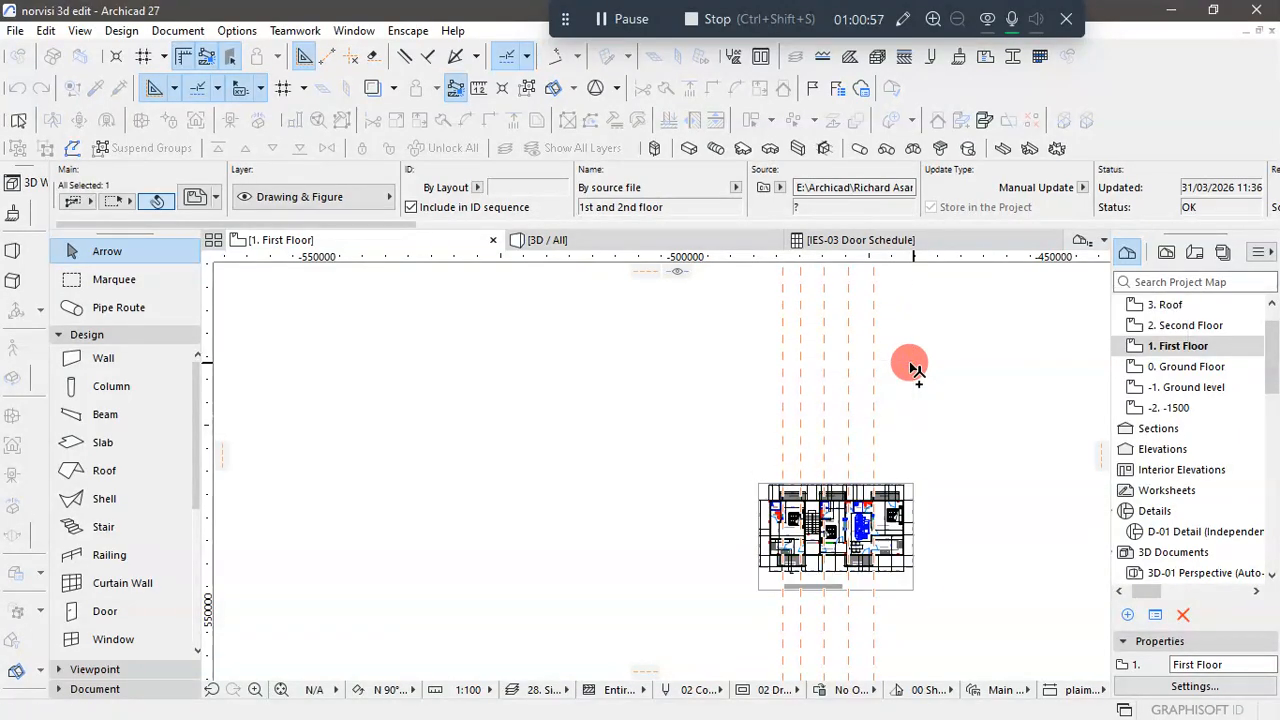
- Lock the original 1st and 2nd floor drawing beneath the traced walls and clear the selection
left_click(912, 586)
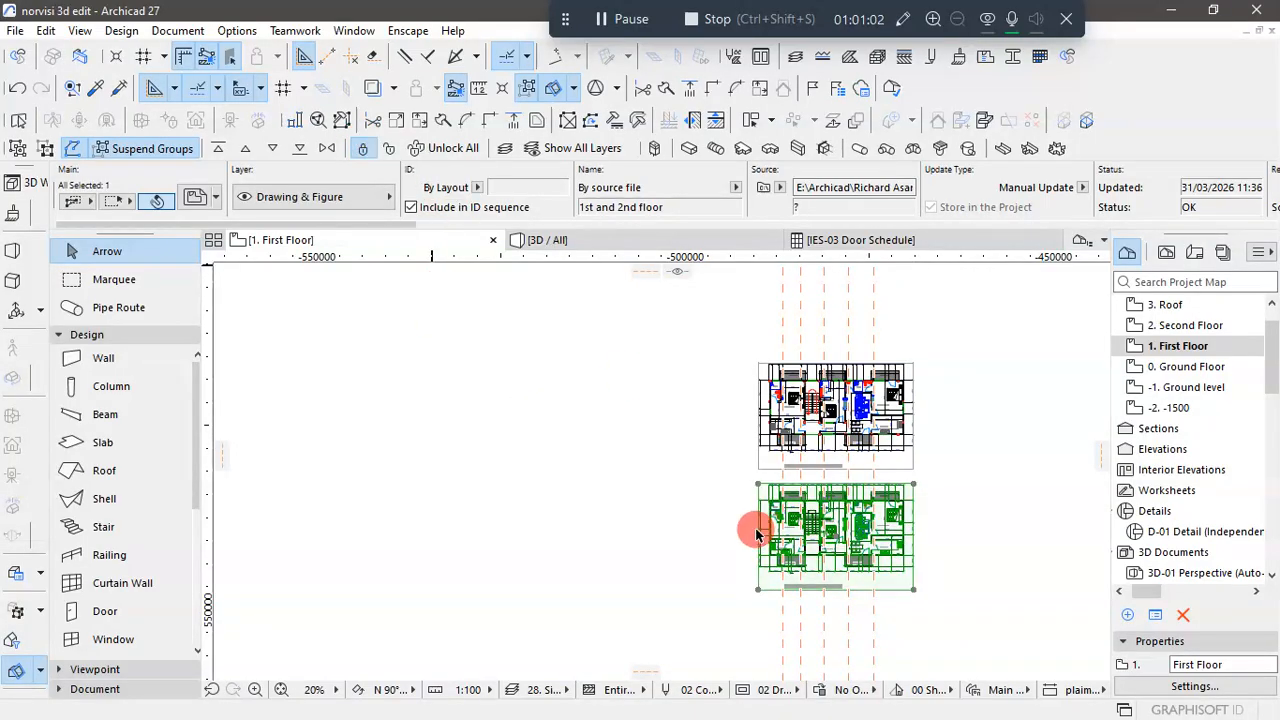
left_click(1000, 583)
scroll(830, 520, "up", 10)
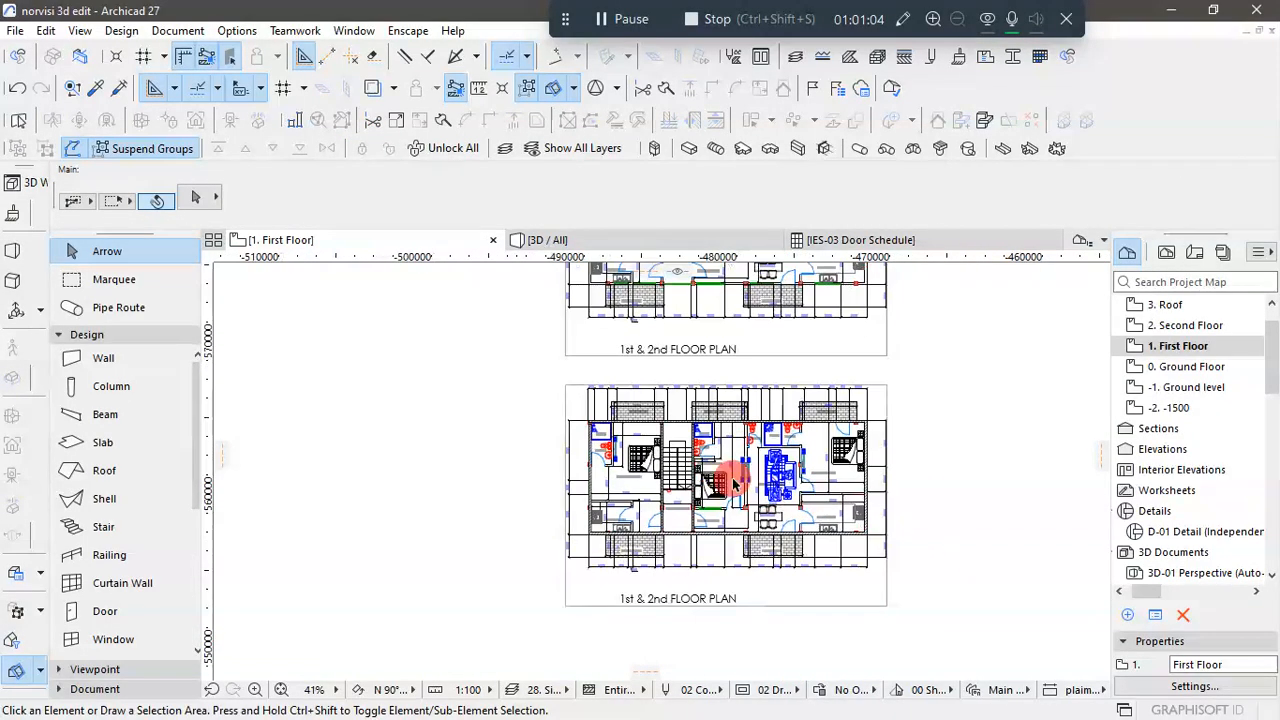
- Examine the traced First Floor walls across the whole plan and from several sides in the 3D model
scroll(630, 395, "down", 3)
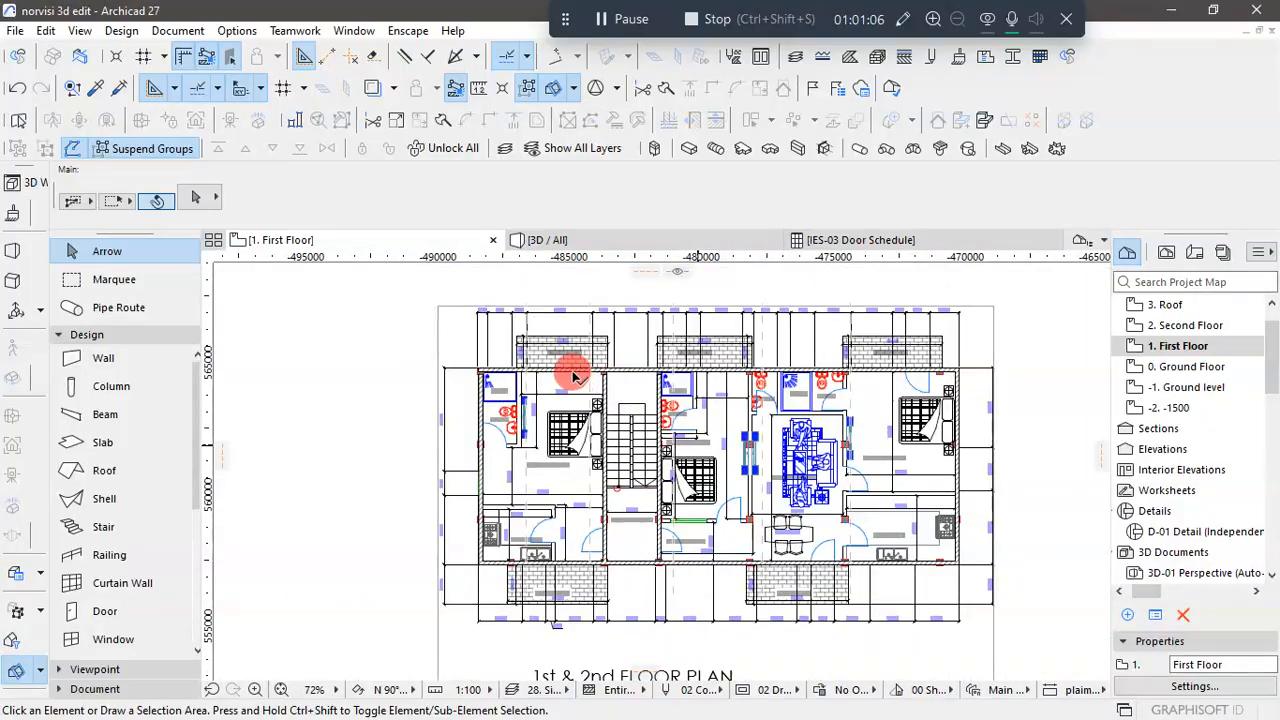
scroll(955, 560, "up", 2)
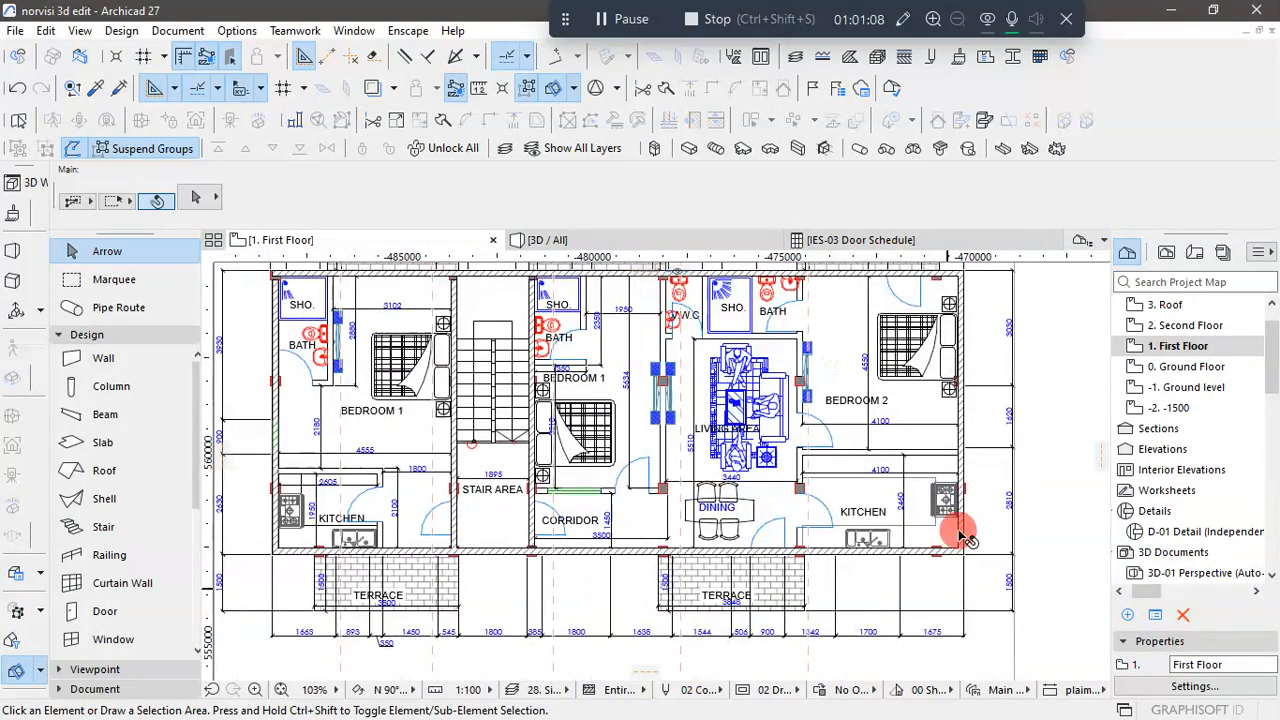
scroll(963, 528, "down", 1)
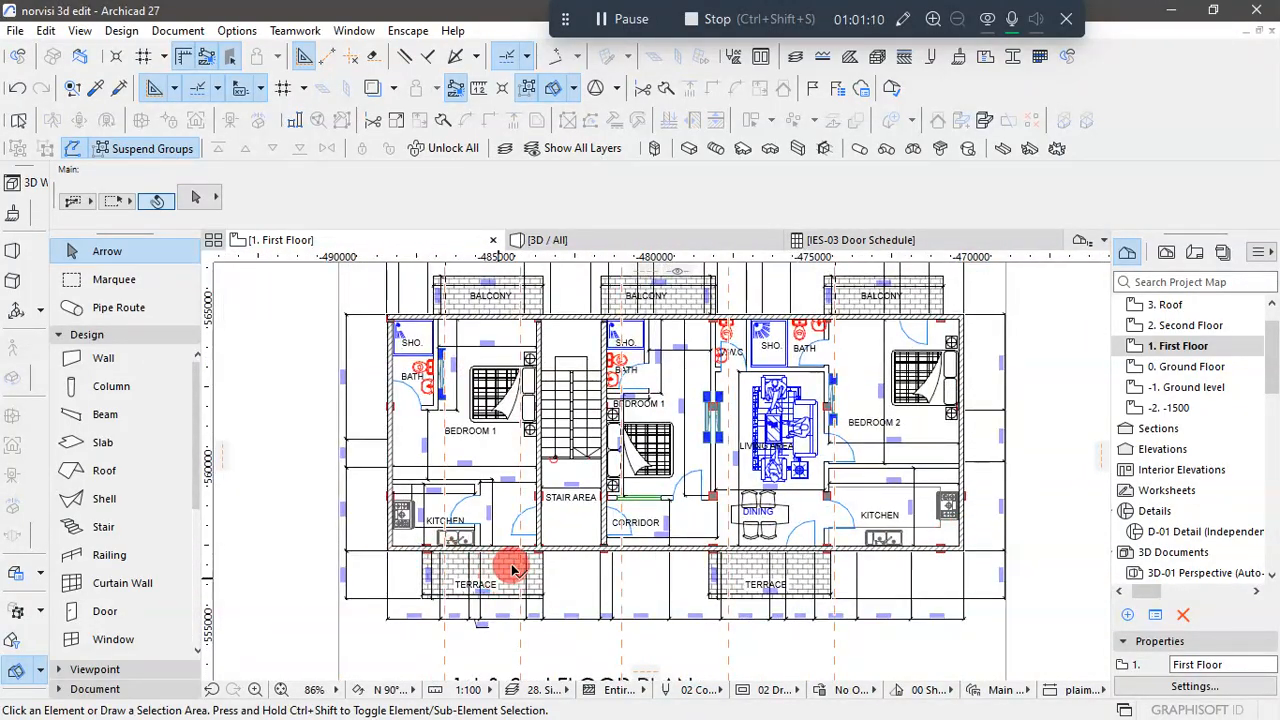
scroll(518, 573, "up", 2)
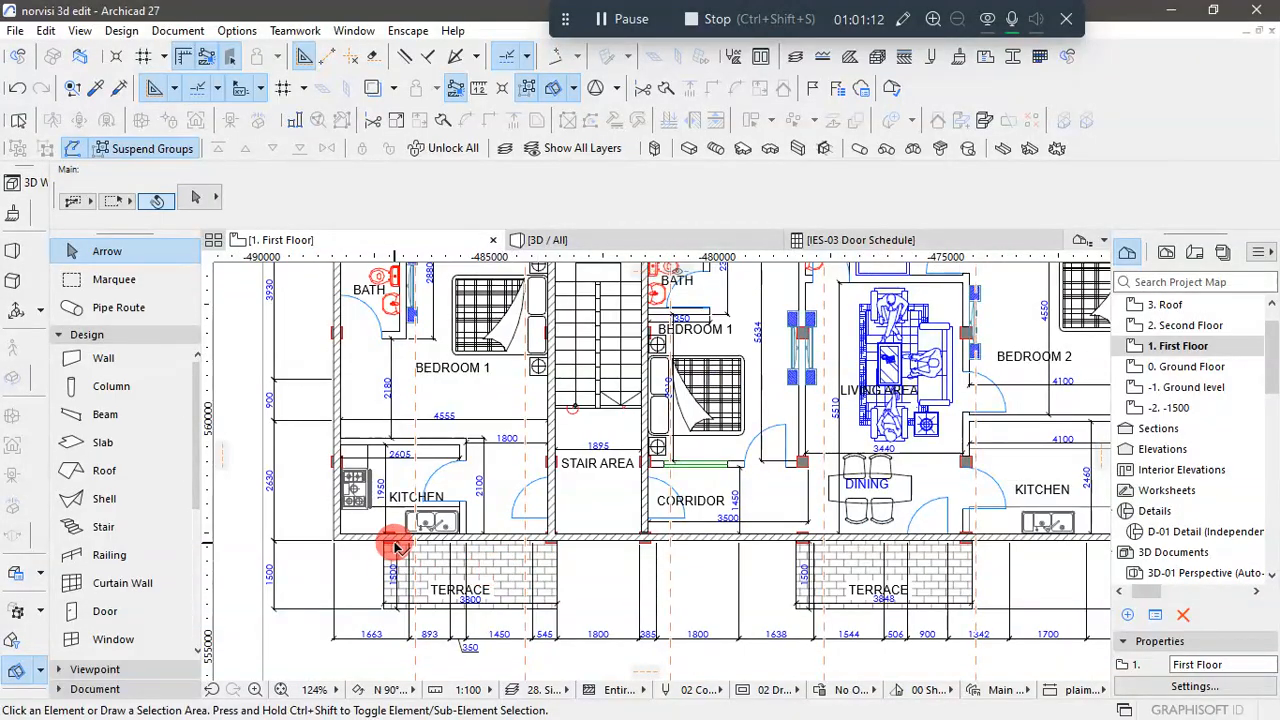
scroll(494, 594, "down", 2)
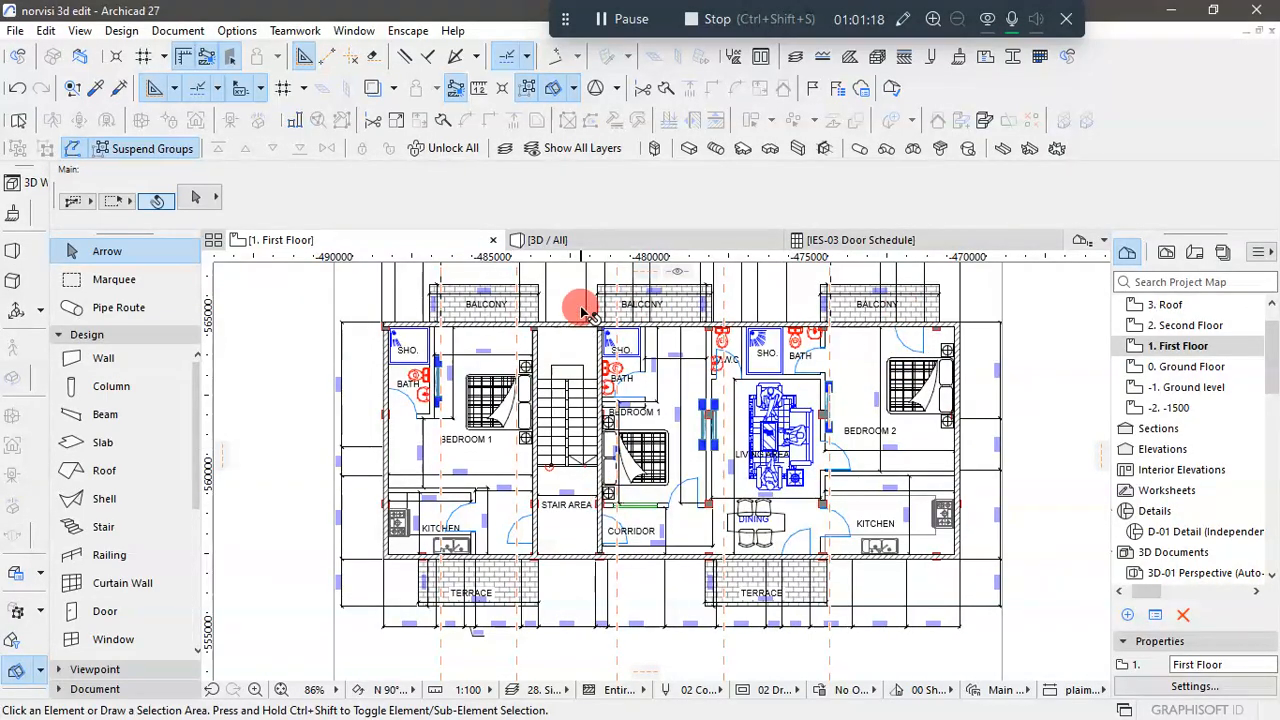
left_click(610, 240)
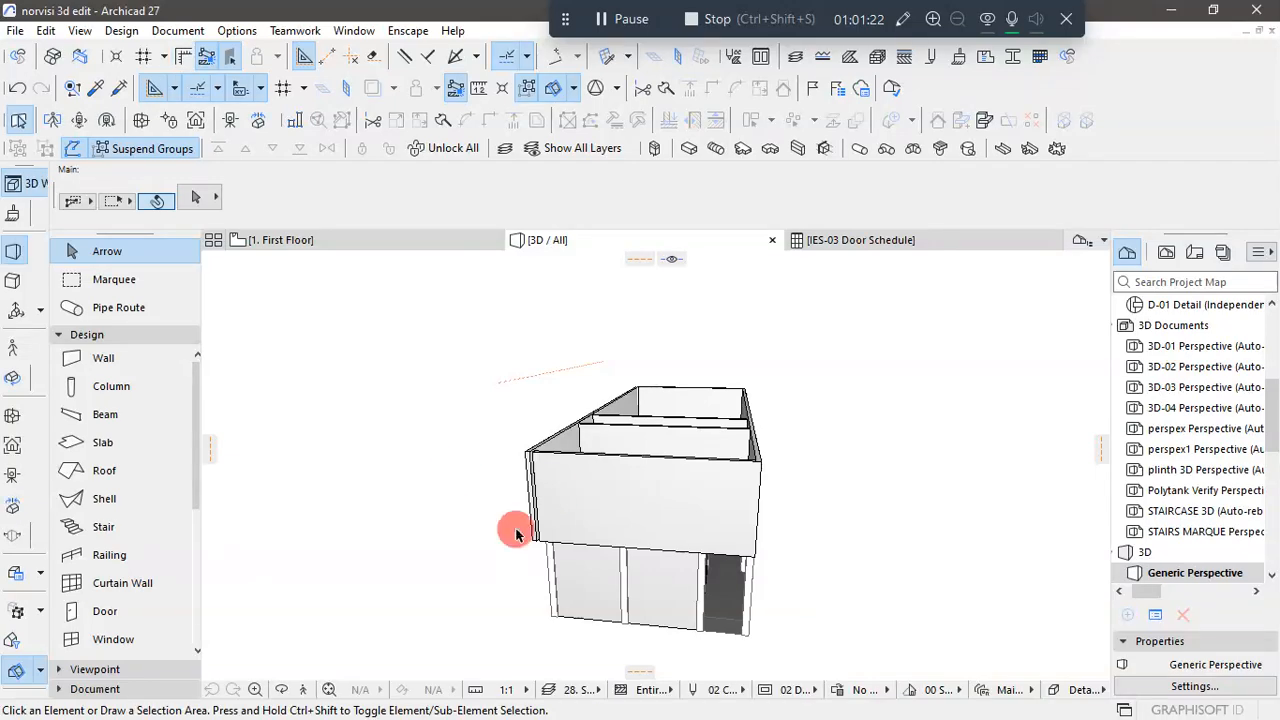
middle_click_drag(530, 497, 752, 620, "shift")
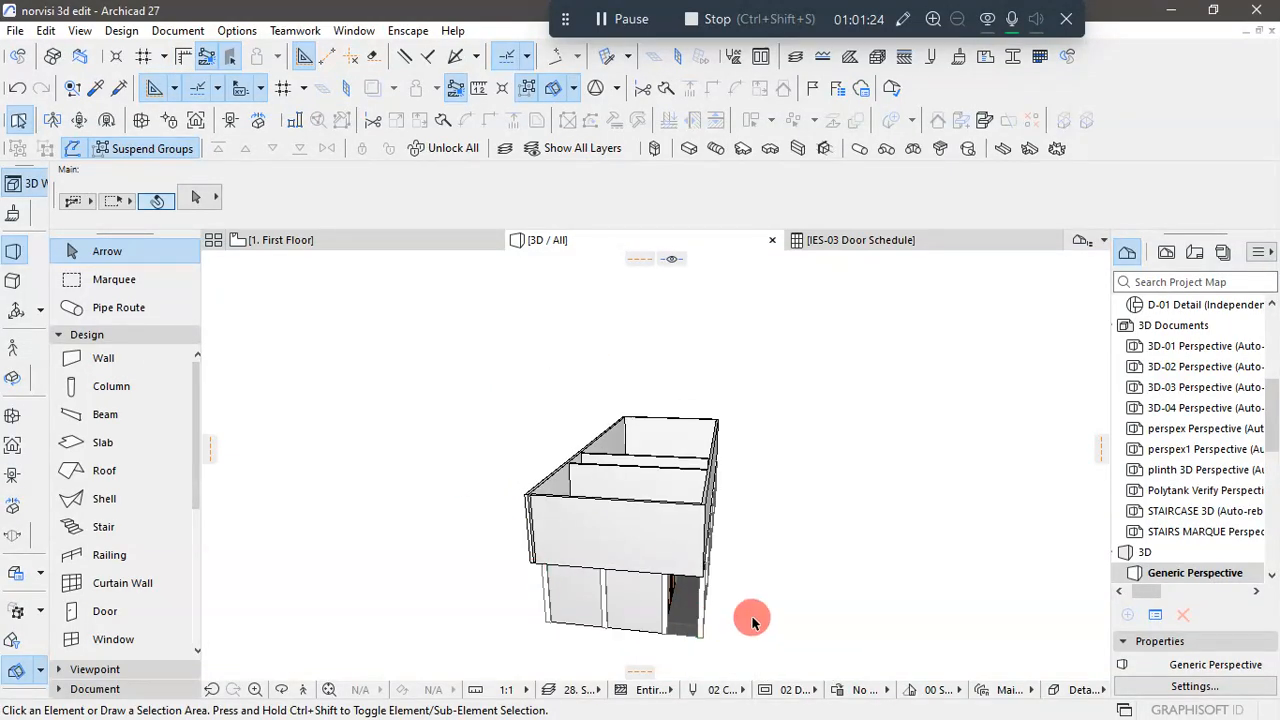
middle_click_drag(833, 607, 791, 560, "shift")
- Intersect the First Floor's long rear exterior wall with the adjoining end wall to close their open corner in 3D
scroll(765, 430, "up", 4)
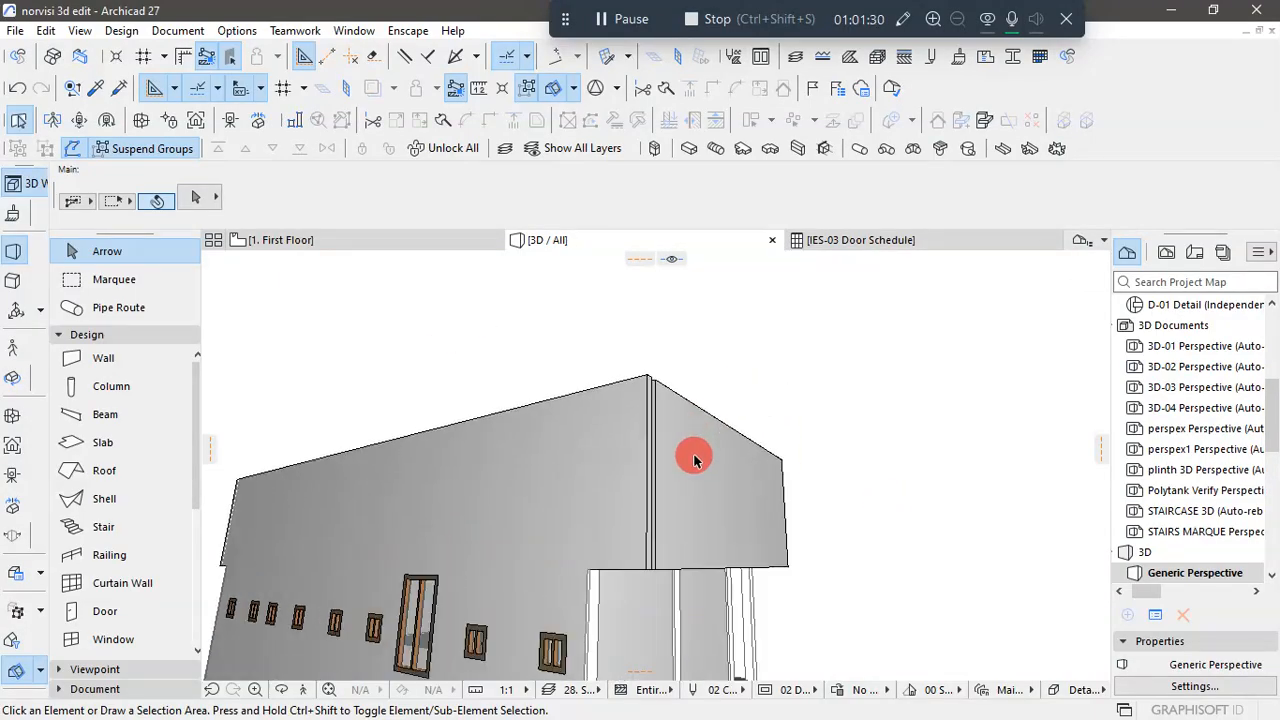
left_click(772, 455)
left_click(610, 482, "shift")
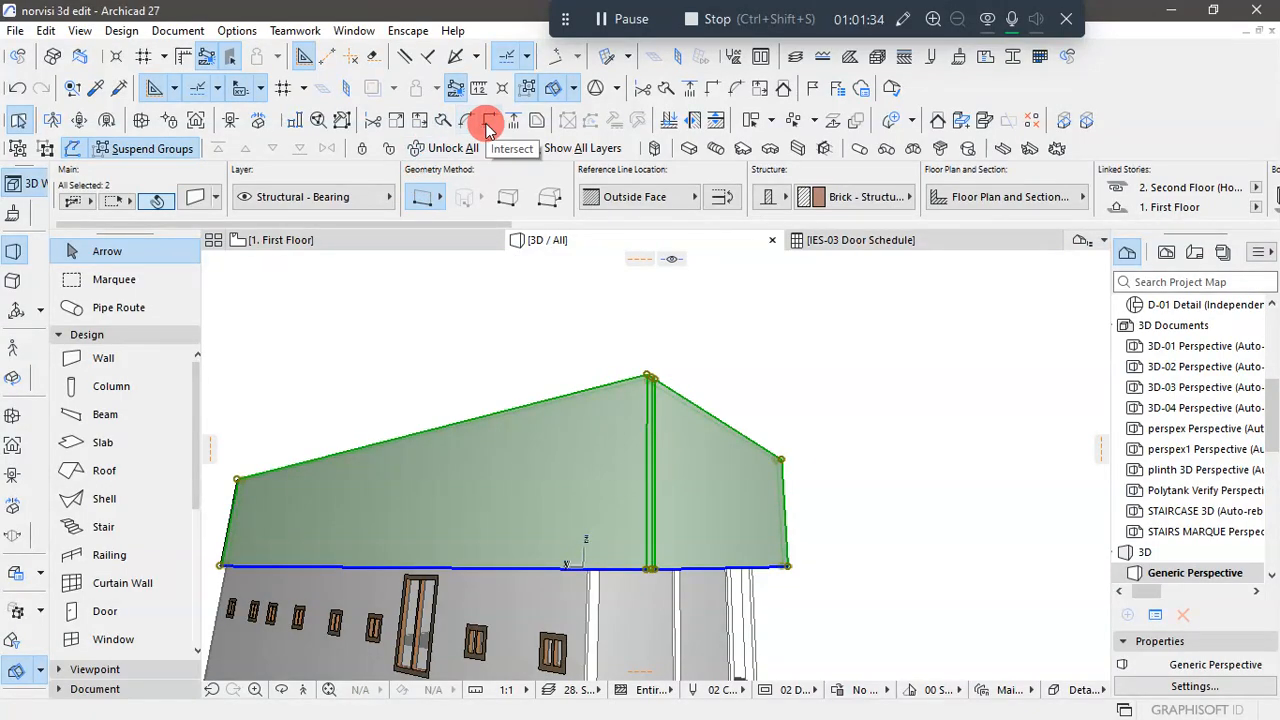
left_click(1000, 530)
scroll(990, 540, "down", 3)
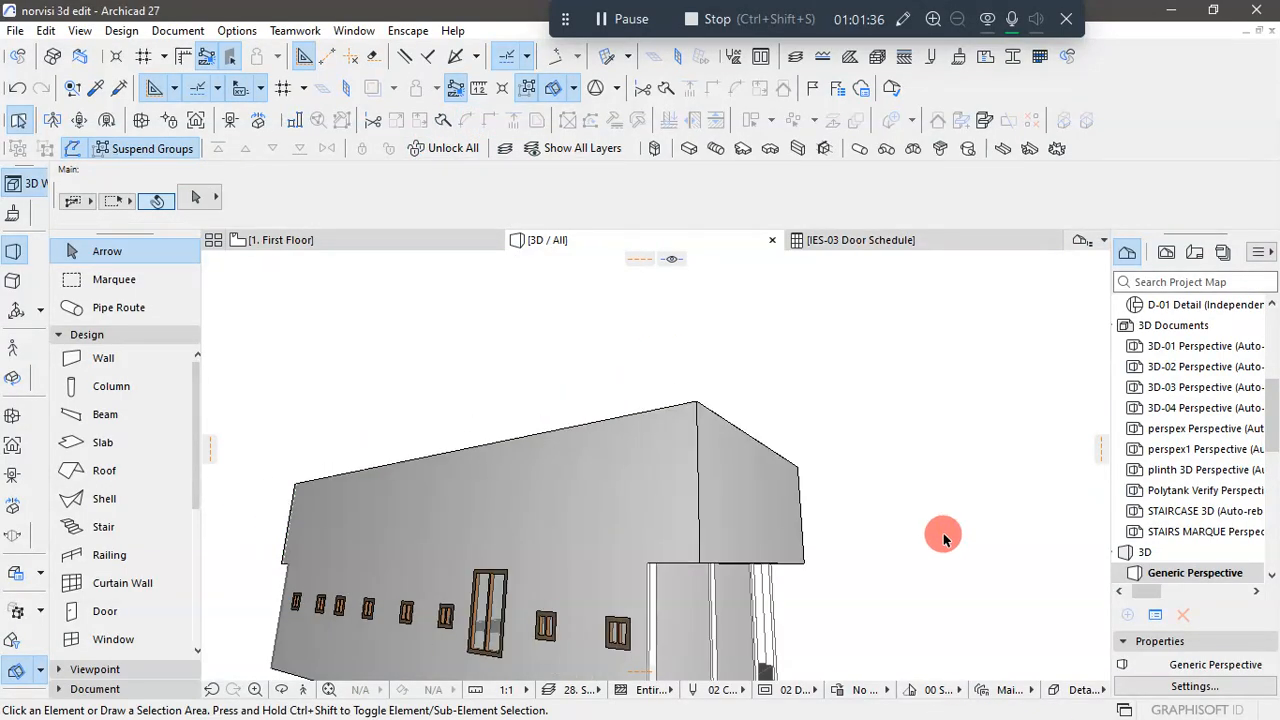
- Select all columns in the 3D model, set their top link to 2. Second Floor (Home + 3), and check them around the facade
left_click_drag(966, 556, 886, 549)
left_click_drag(619, 597, 830, 560)
left_click(125, 386)
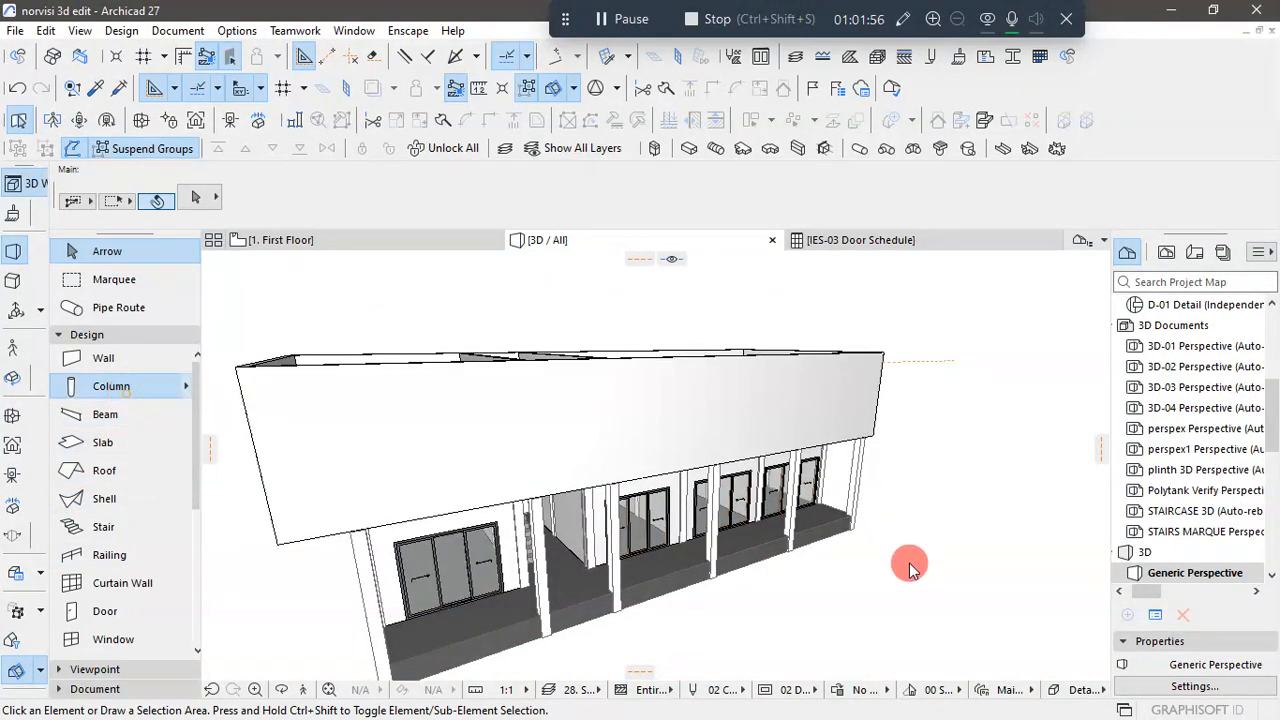
key("ctrl+a")
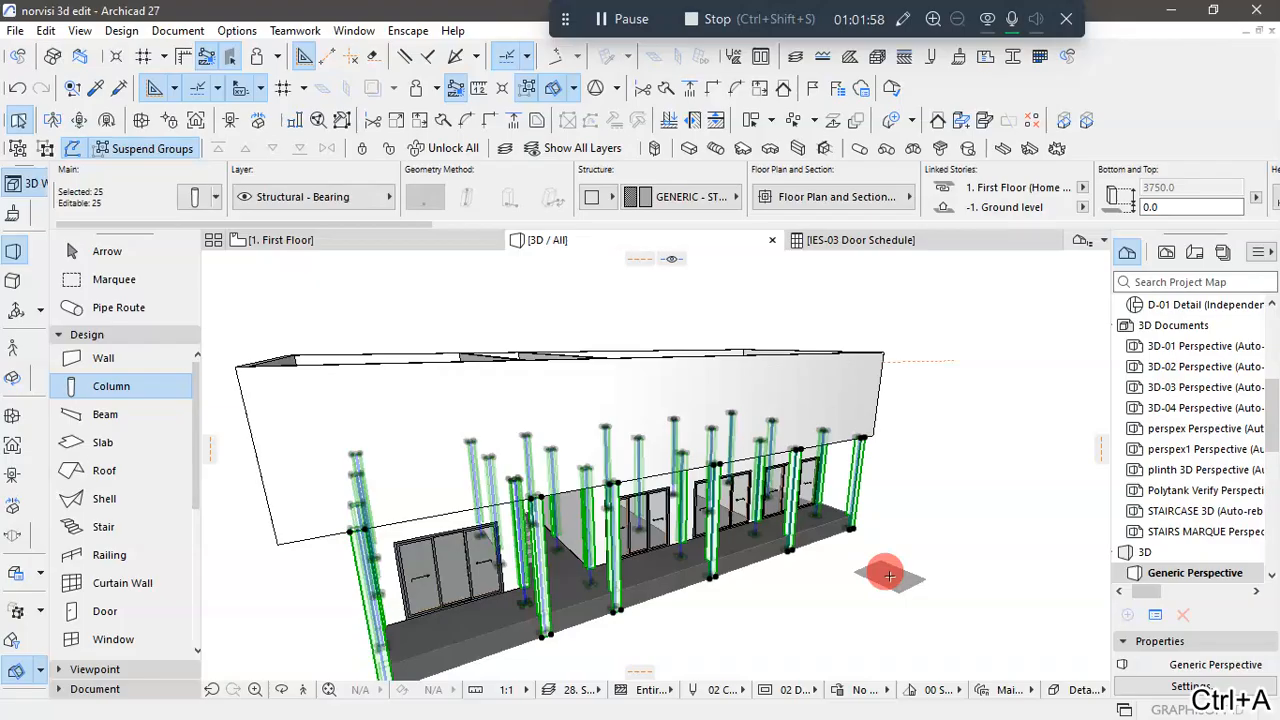
key("ctrl+t")
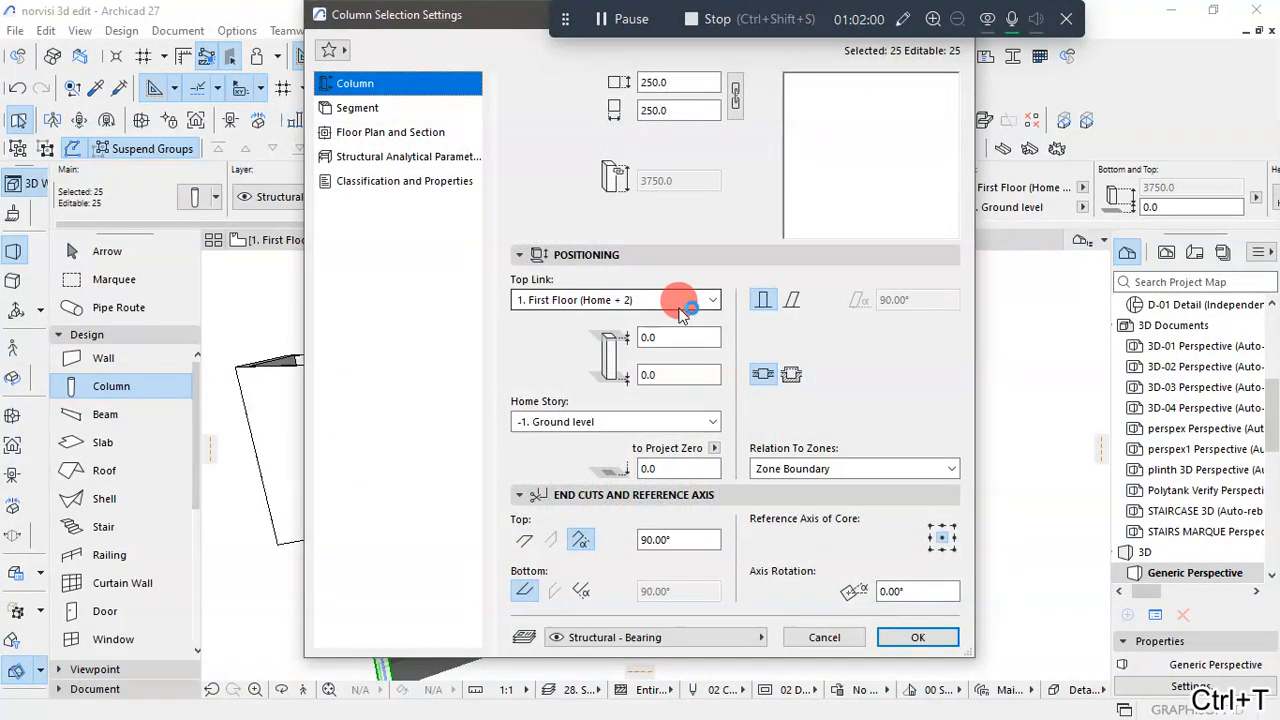
left_click(632, 300)
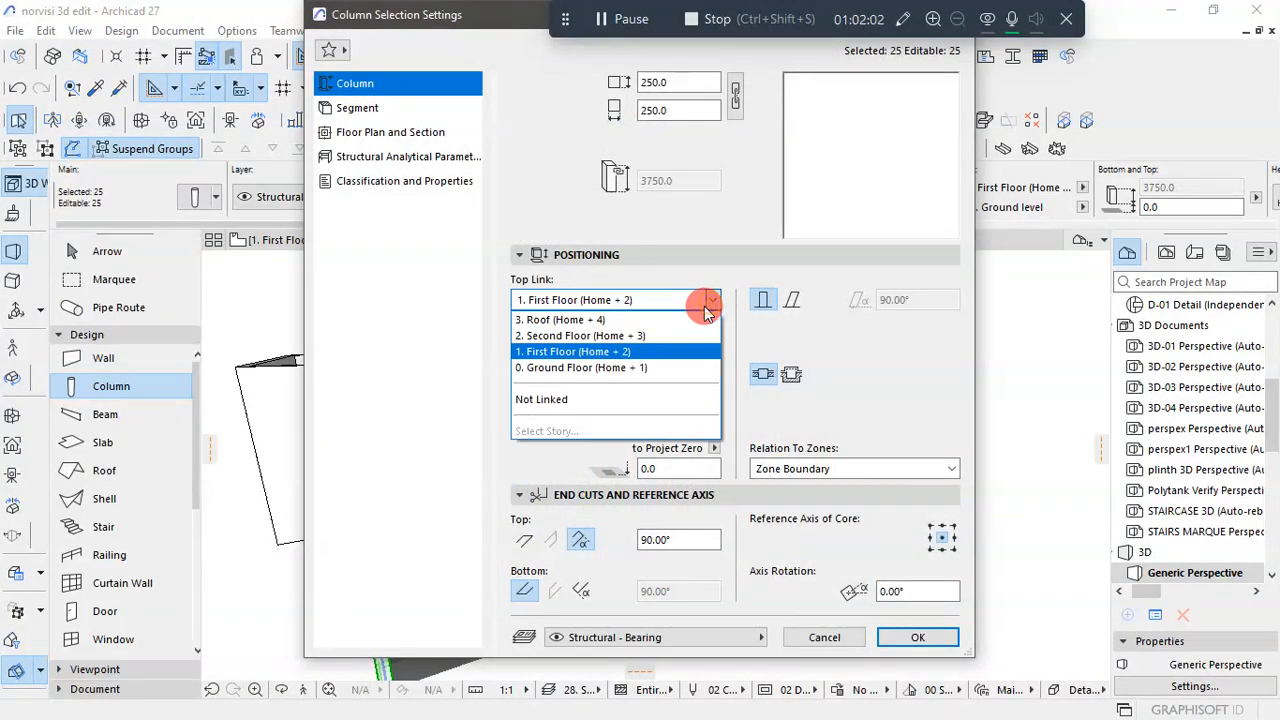
left_click(652, 336)
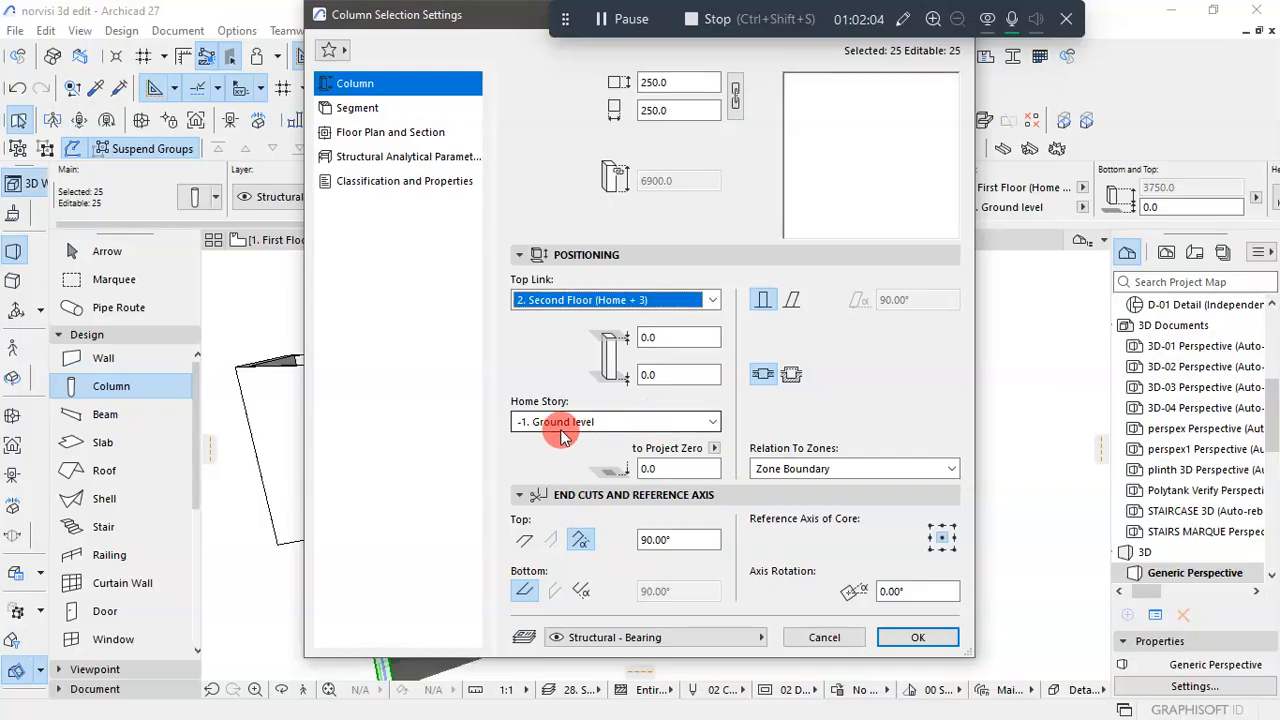
left_click(915, 637)
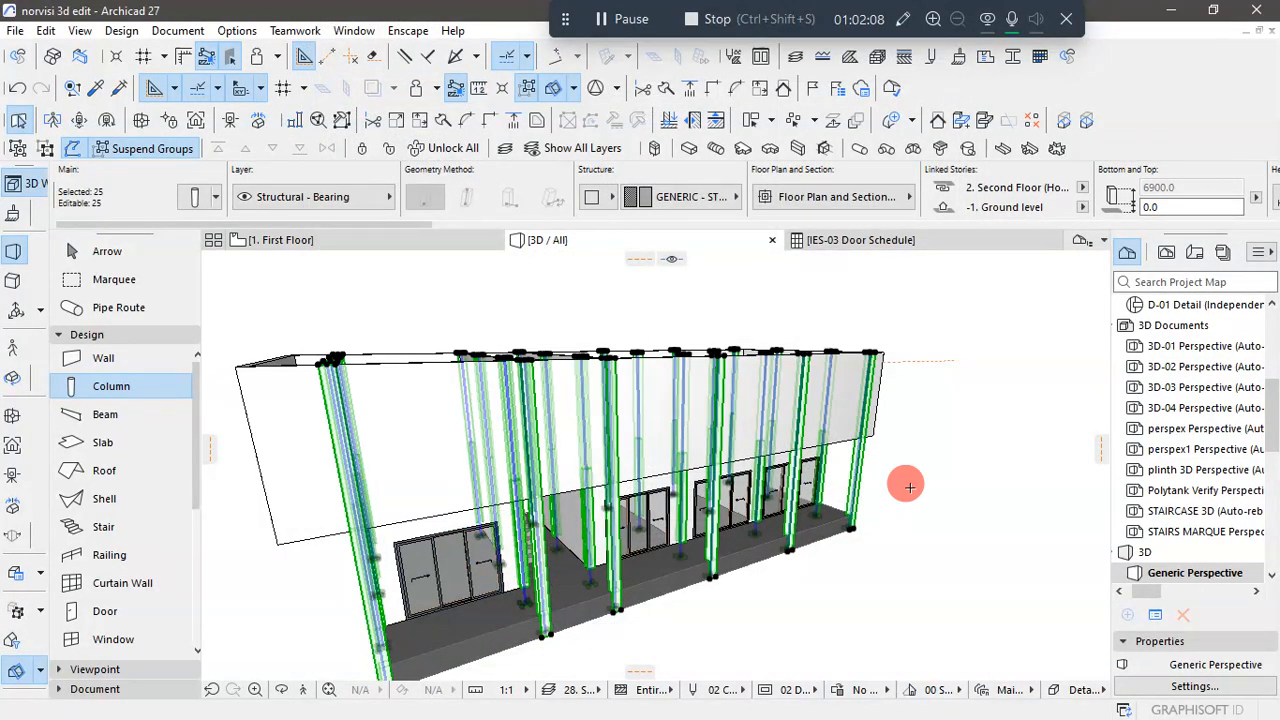
left_click(112, 249)
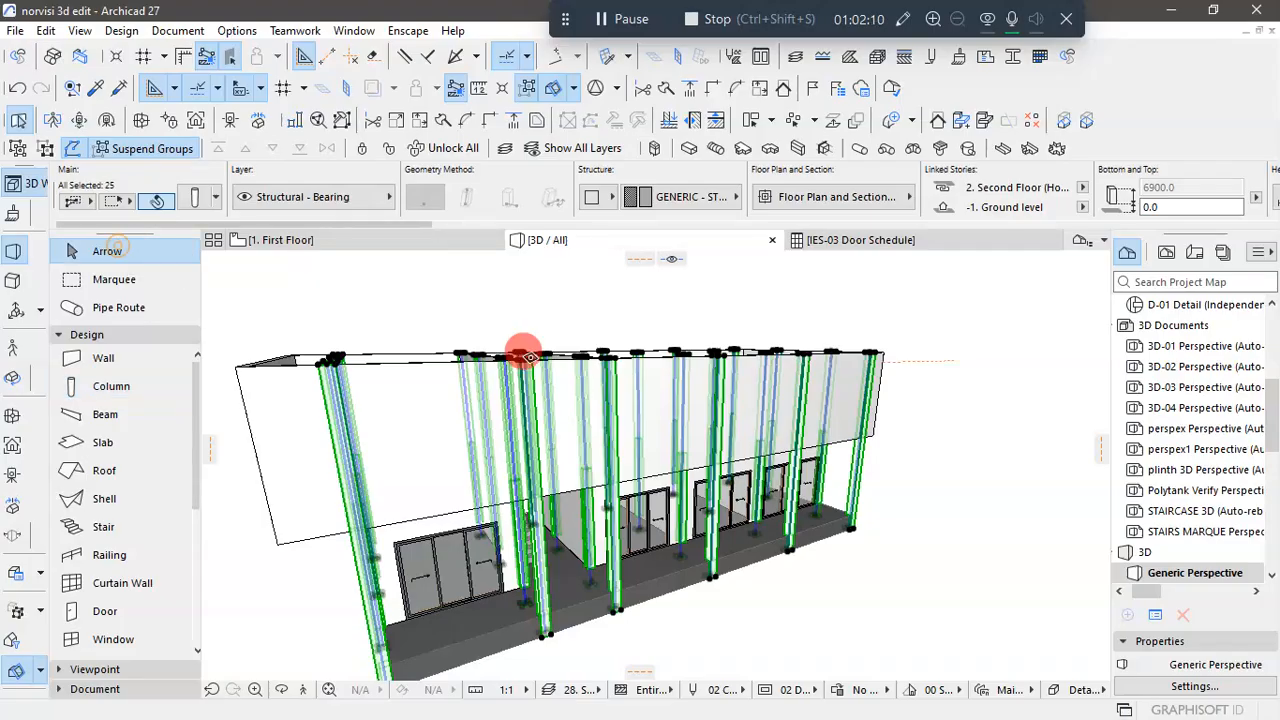
left_click(943, 440)
mouse_move(675, 464)
left_mouse_down()
mouse_move(843, 471)
mouse_move(643, 551)
mouse_move(557, 529)
mouse_move(537, 538)
mouse_move(686, 551)
mouse_move(443, 540)
mouse_move(511, 506)
mouse_move(705, 567)
mouse_move(808, 571)
mouse_move(789, 591)
mouse_move(802, 474)
mouse_move(684, 497)
left_mouse_up()
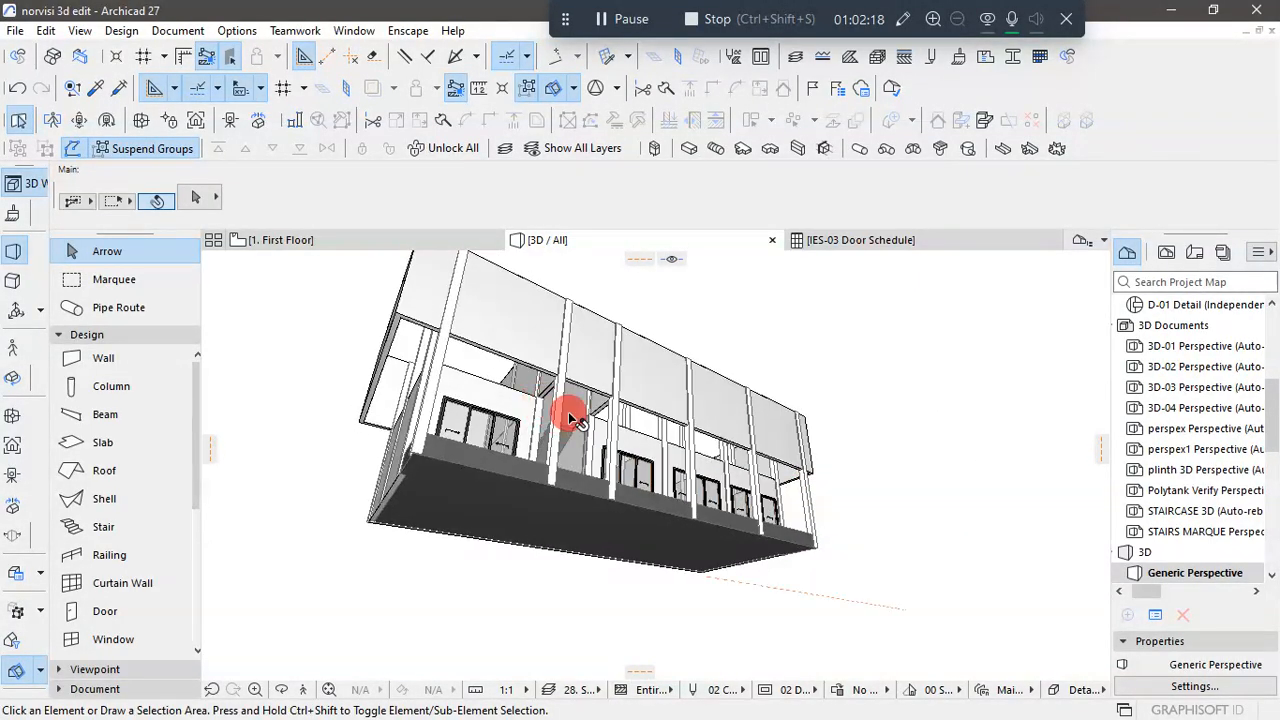
mouse_move(820, 495)
left_mouse_down()
mouse_move(894, 486)
mouse_move(871, 549)
mouse_move(770, 604)
mouse_move(558, 456)
left_mouse_up()
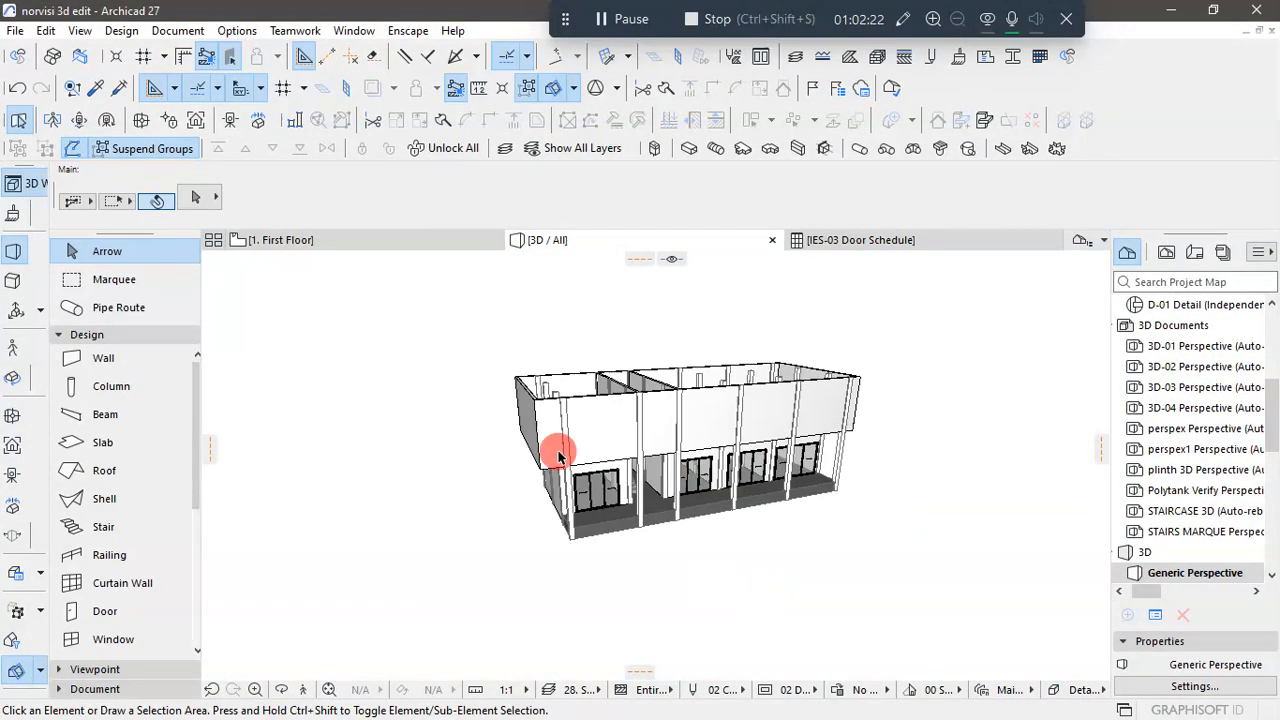
- For the First Floor plan, set the default slab thickness to 150 mm and its display to Home Story Only
left_click(298, 246)
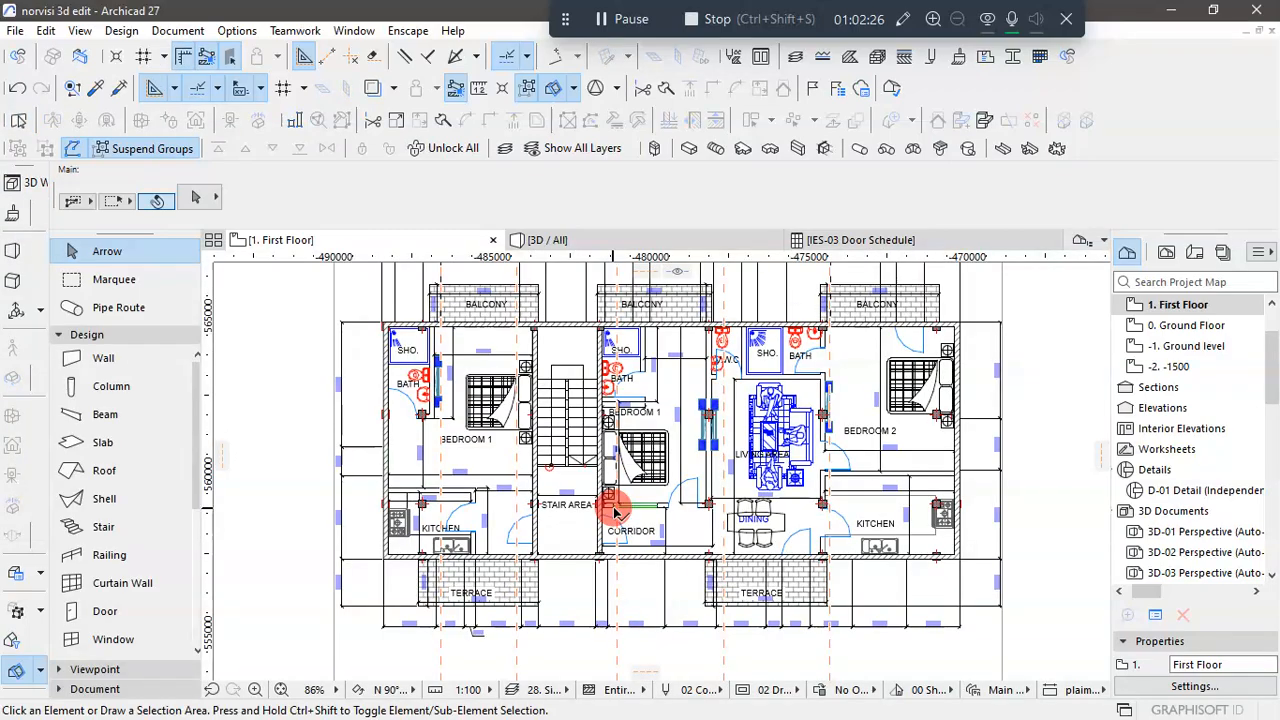
scroll(405, 350, "up", 4)
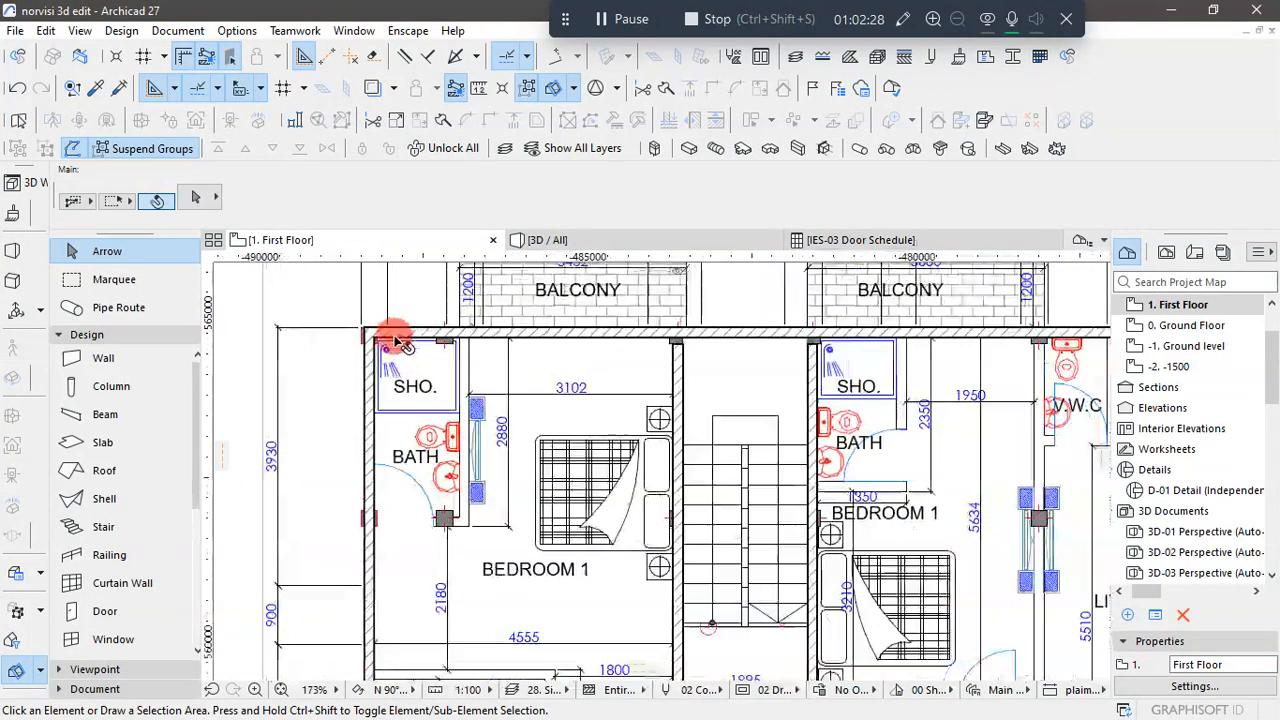
scroll(400, 363, "down", 4)
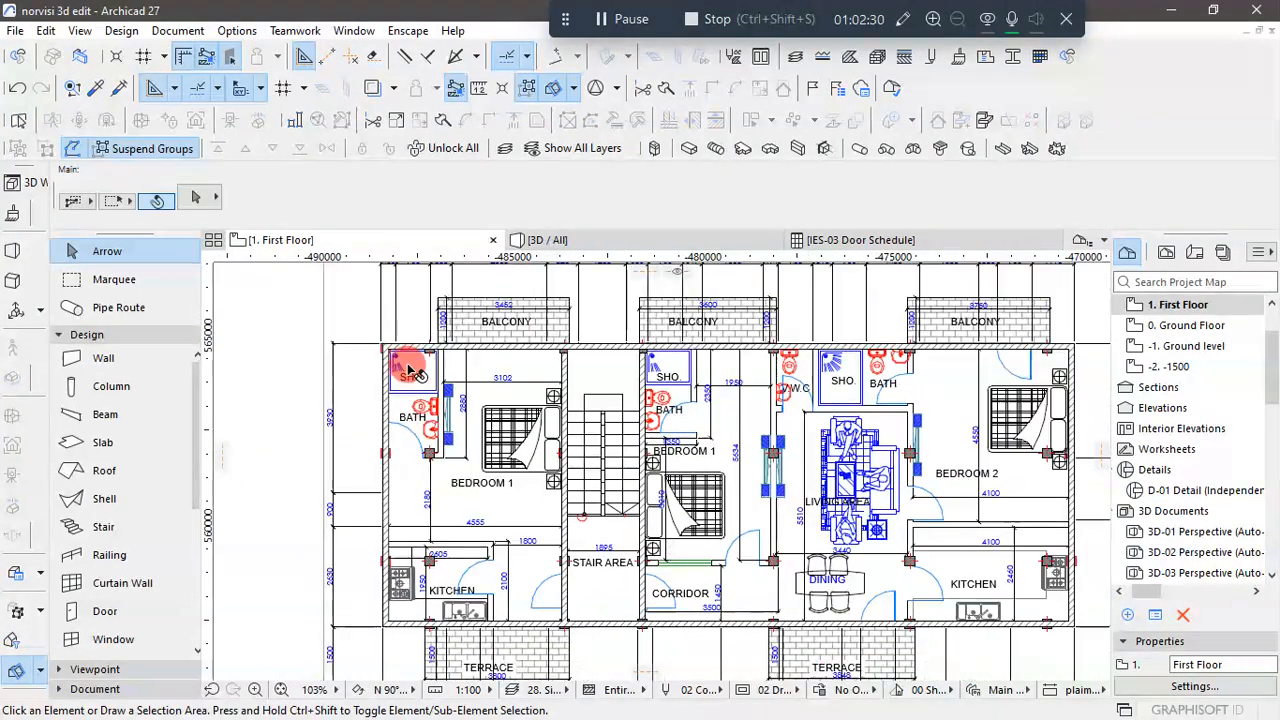
left_click(104, 444)
double_click(107, 448)
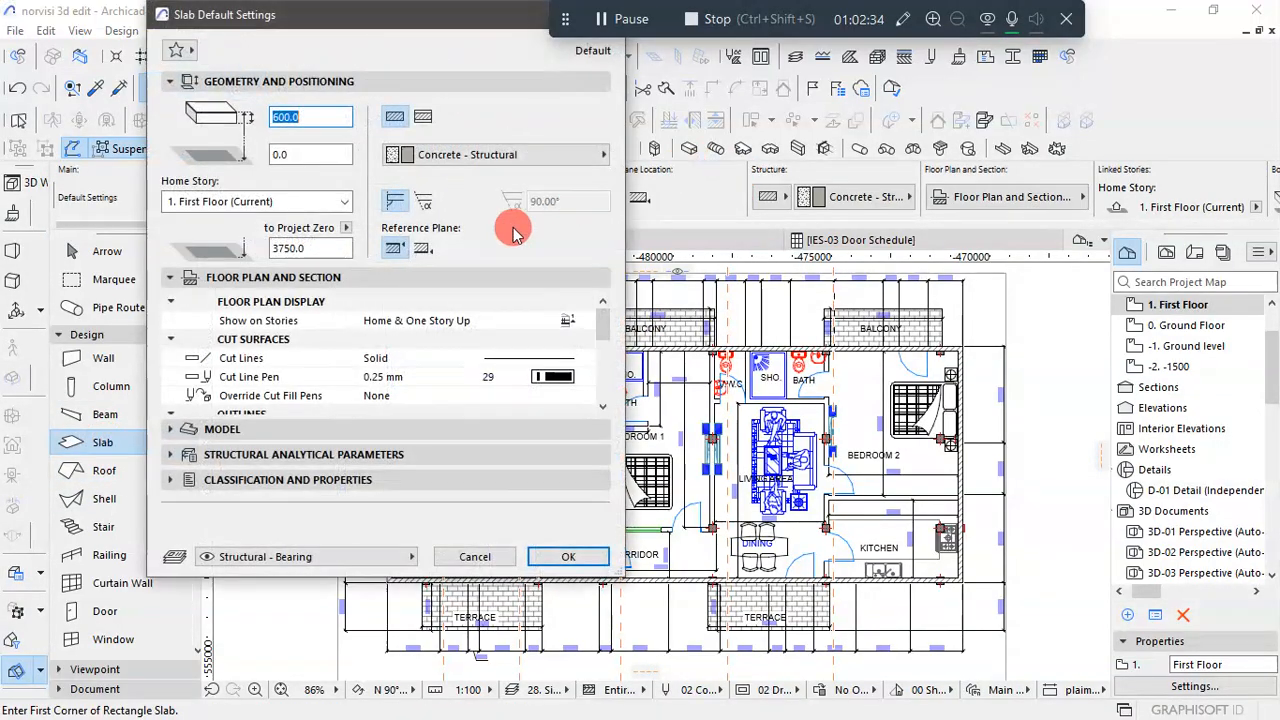
type("15")
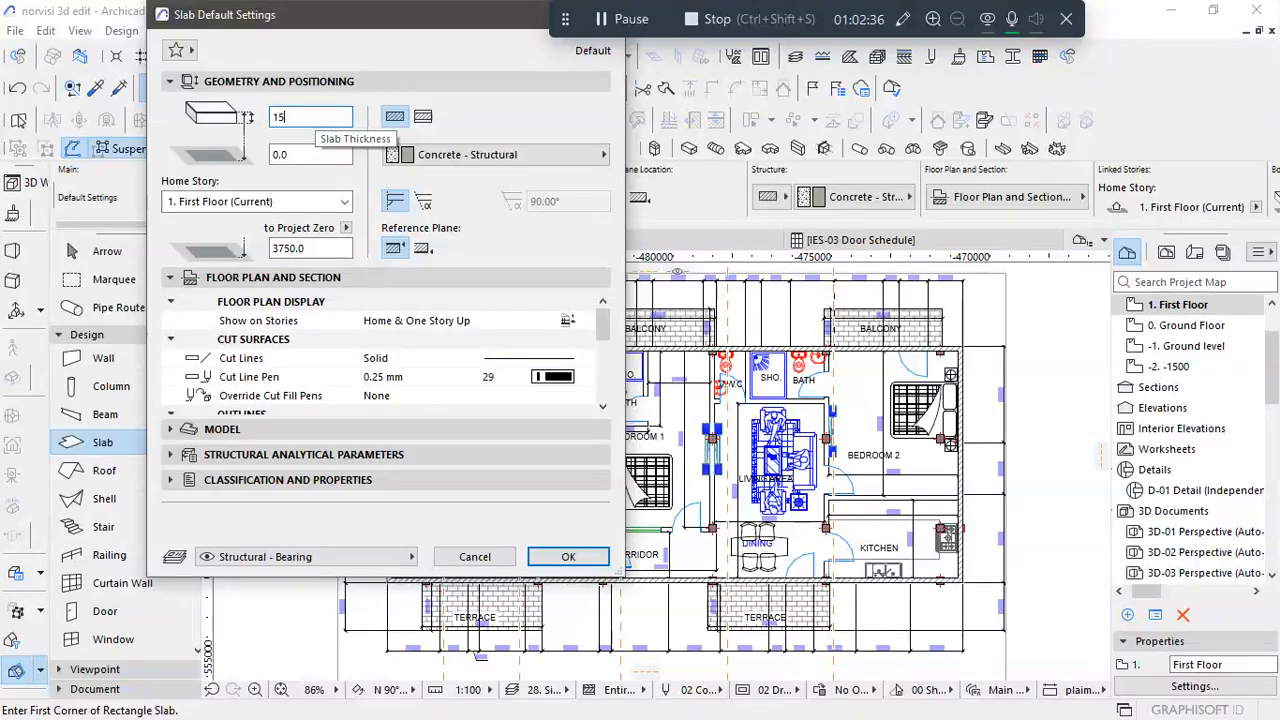
type("0.0")
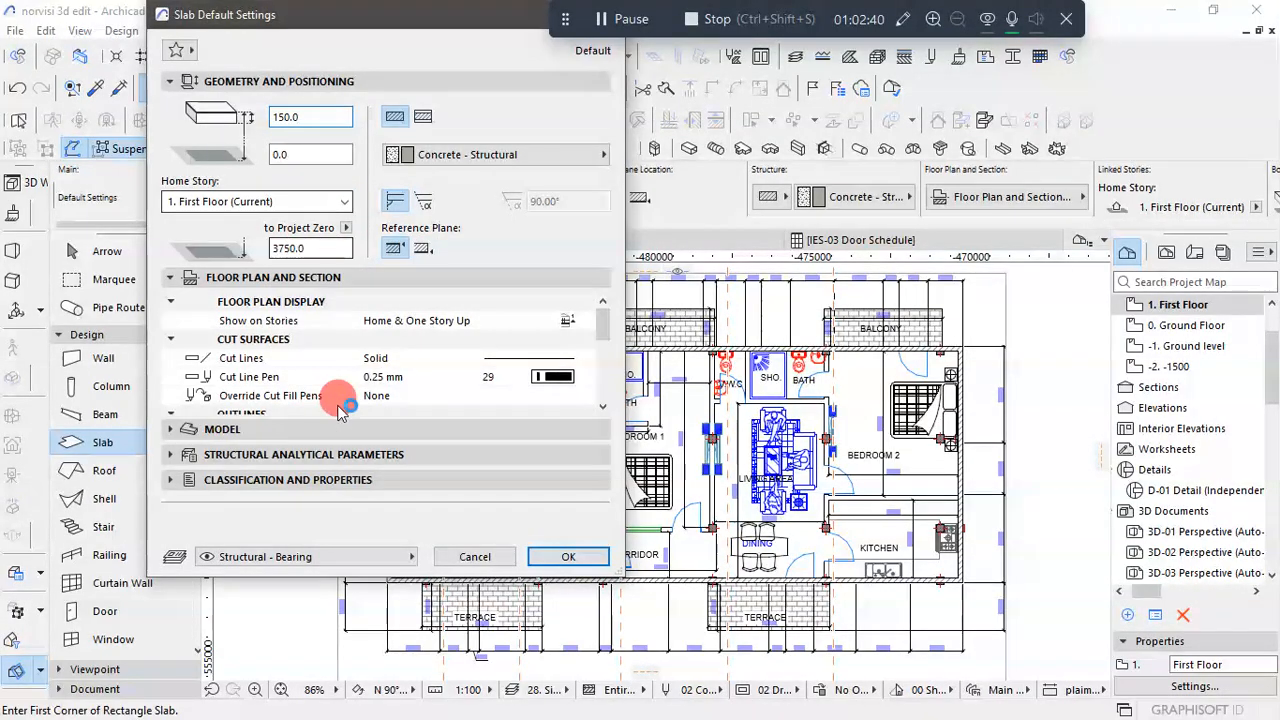
left_click(580, 320)
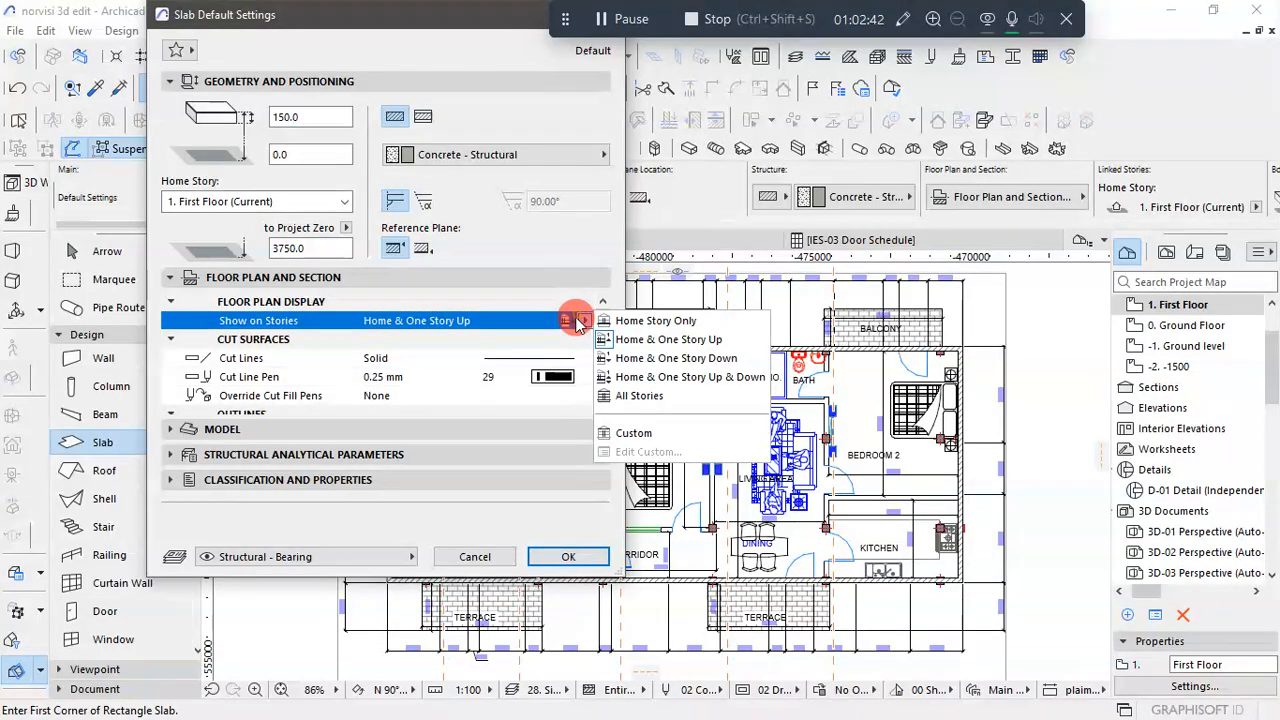
left_click(625, 321)
left_click(568, 557)
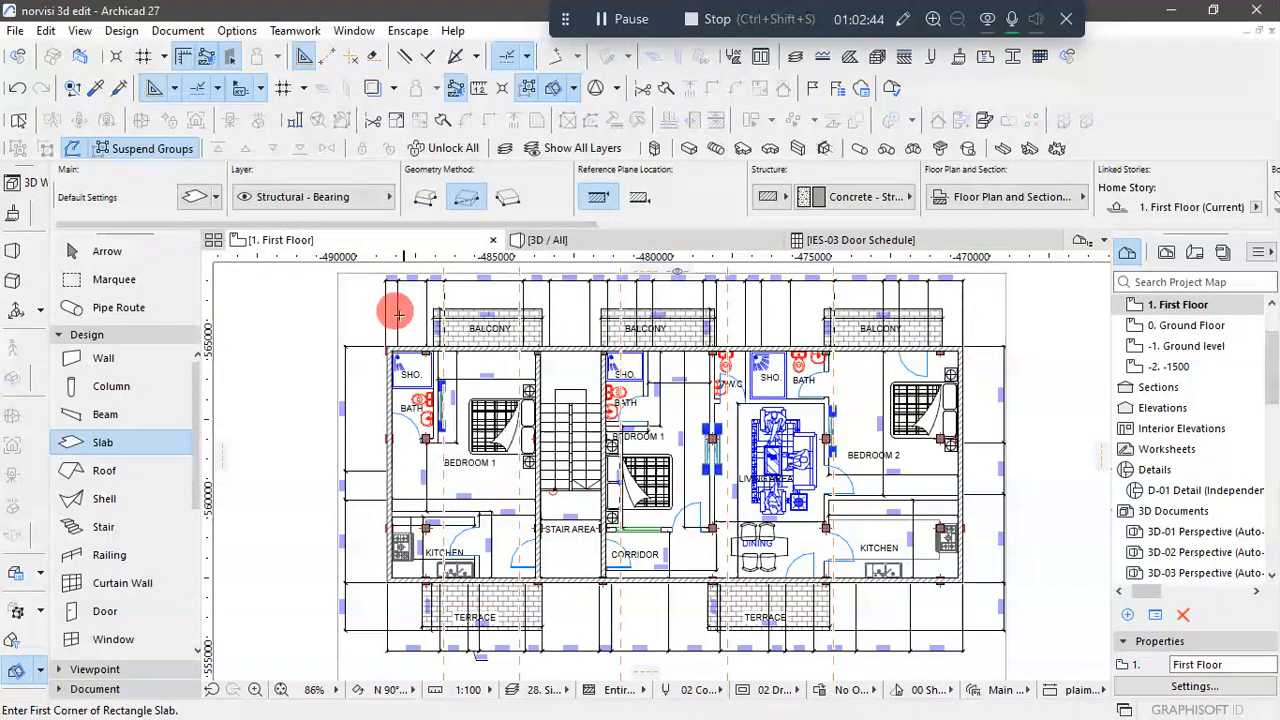
- Examine the exterior wall corner beside Bedroom 1's shower on the plan, and the front columns and wall overhang in 3D
scroll(398, 347, "up", 6)
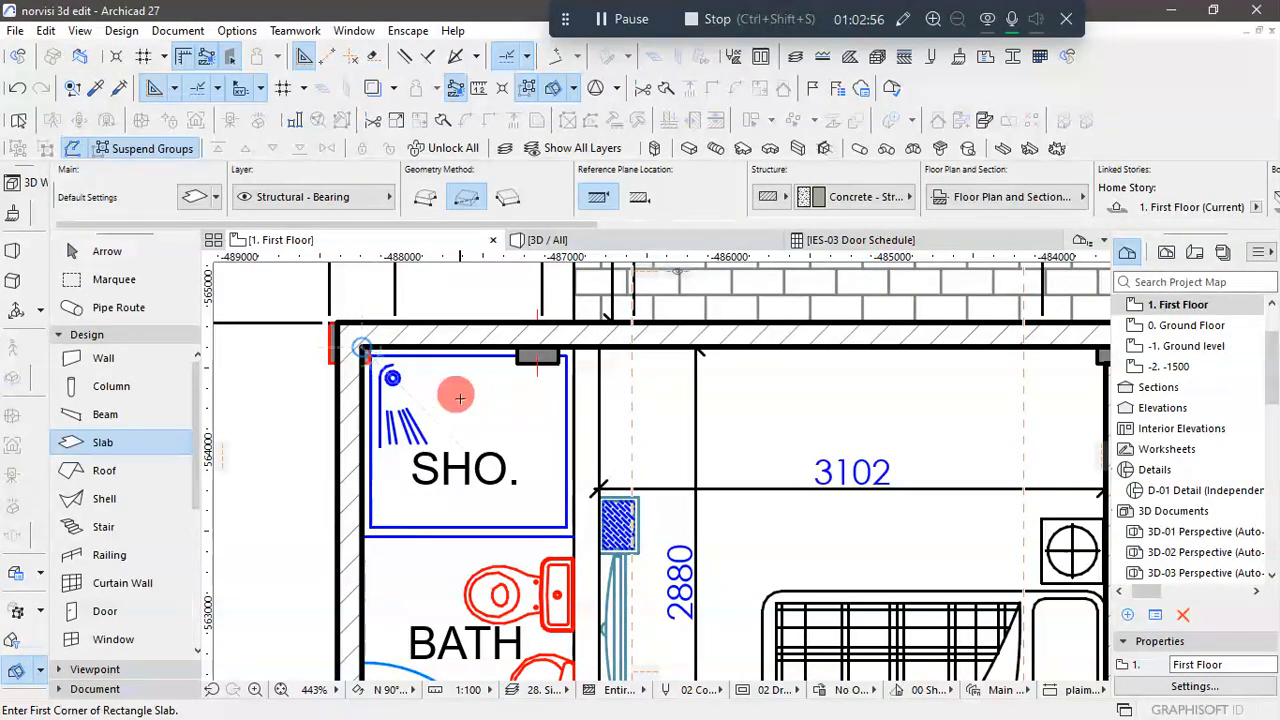
scroll(486, 331, "down", 3)
scroll(405, 330, "up", 2)
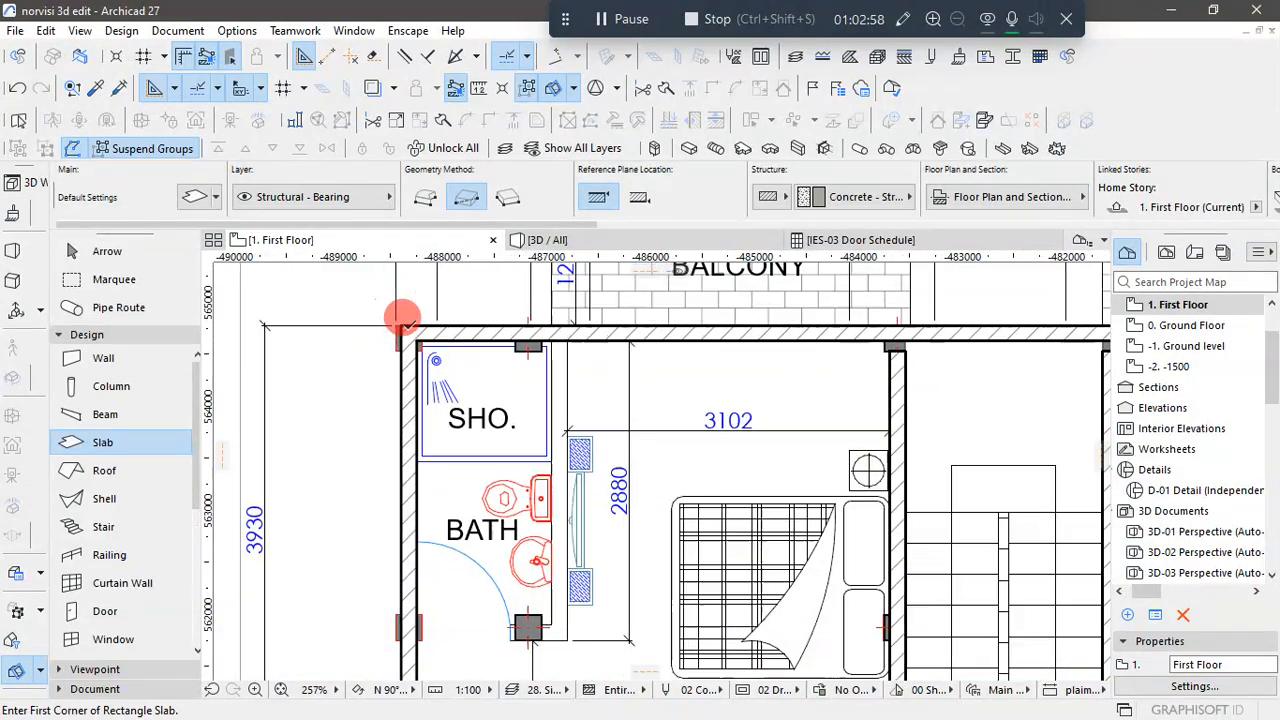
scroll(445, 335, "down", 3)
scroll(443, 334, "down", 2)
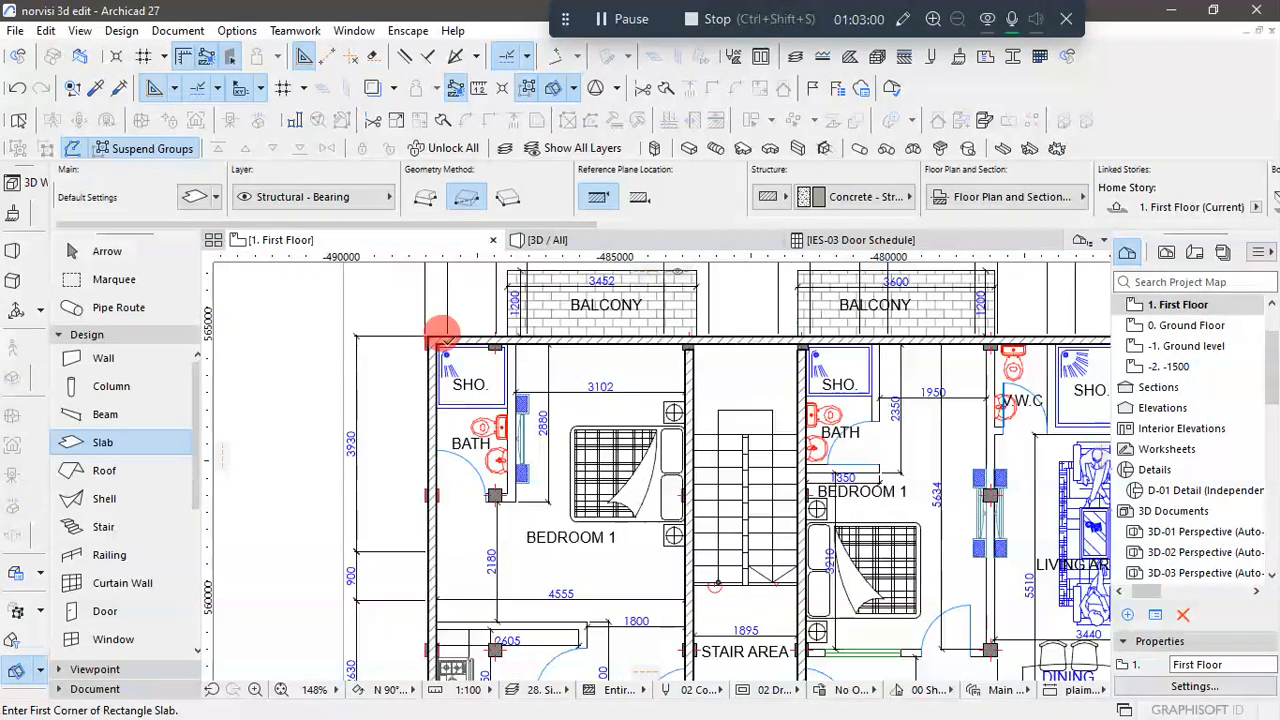
scroll(443, 334, "down", 4)
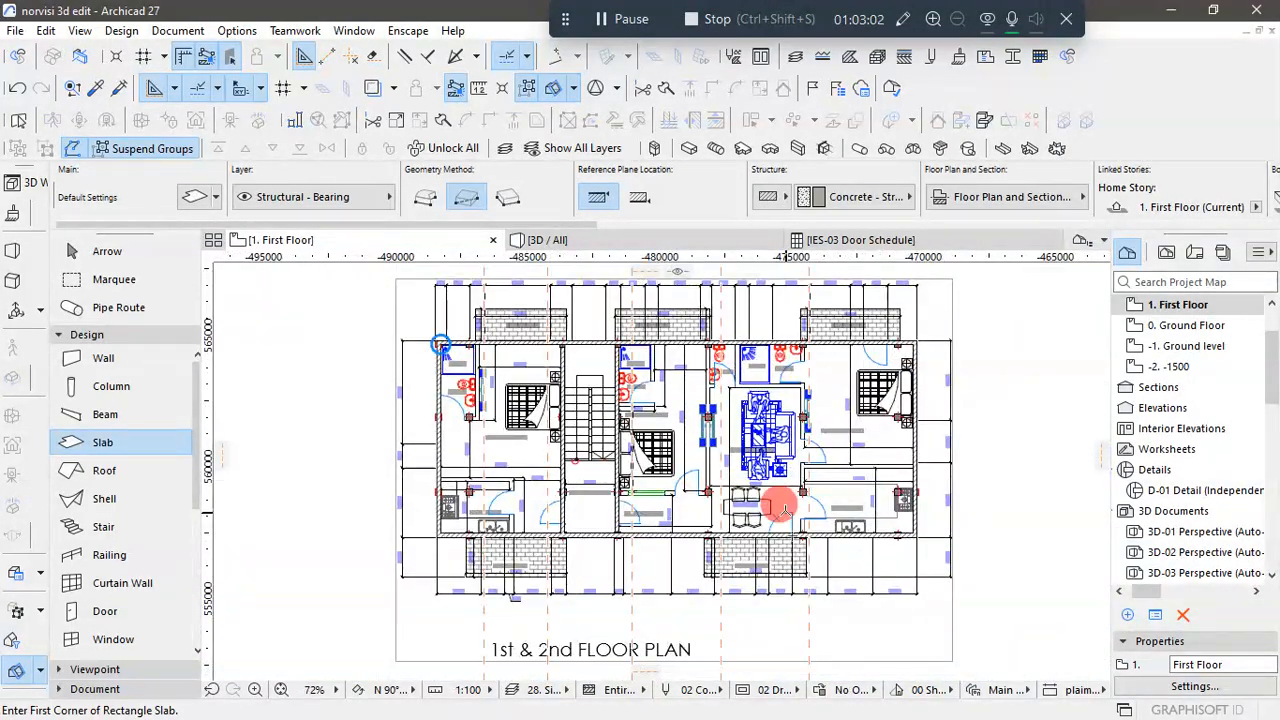
left_click(660, 246)
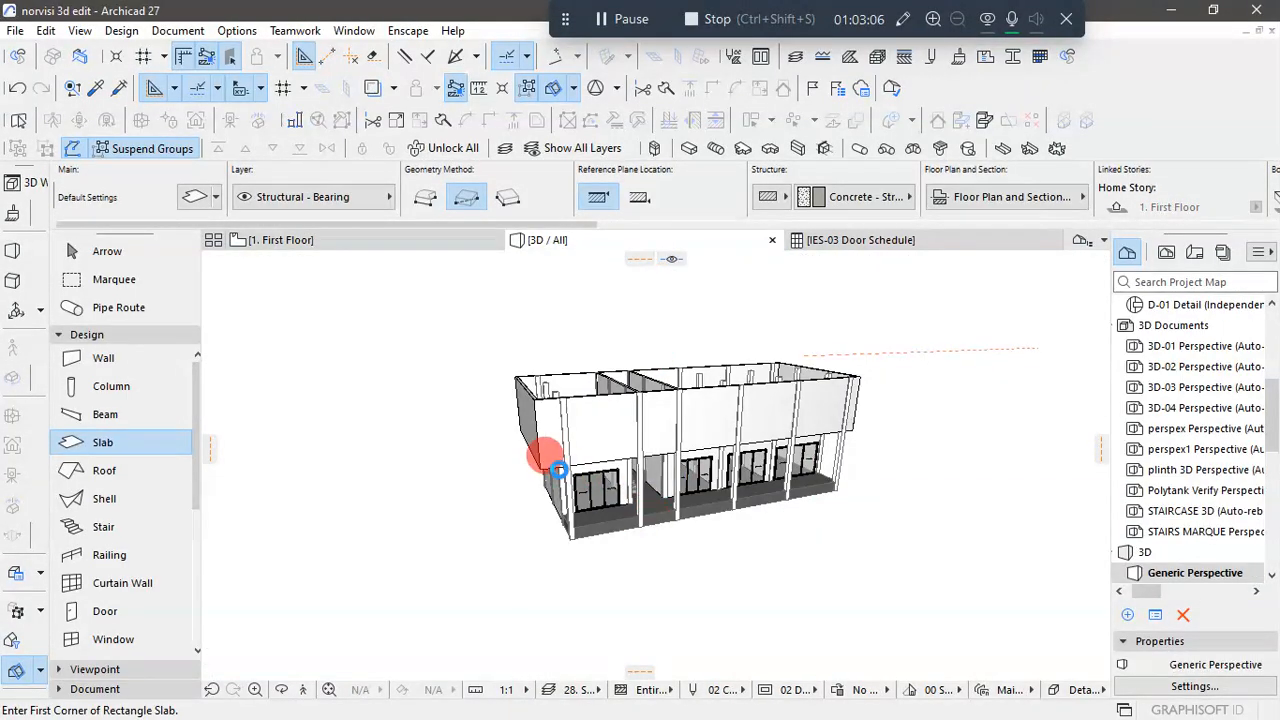
scroll(557, 470, "up", 4)
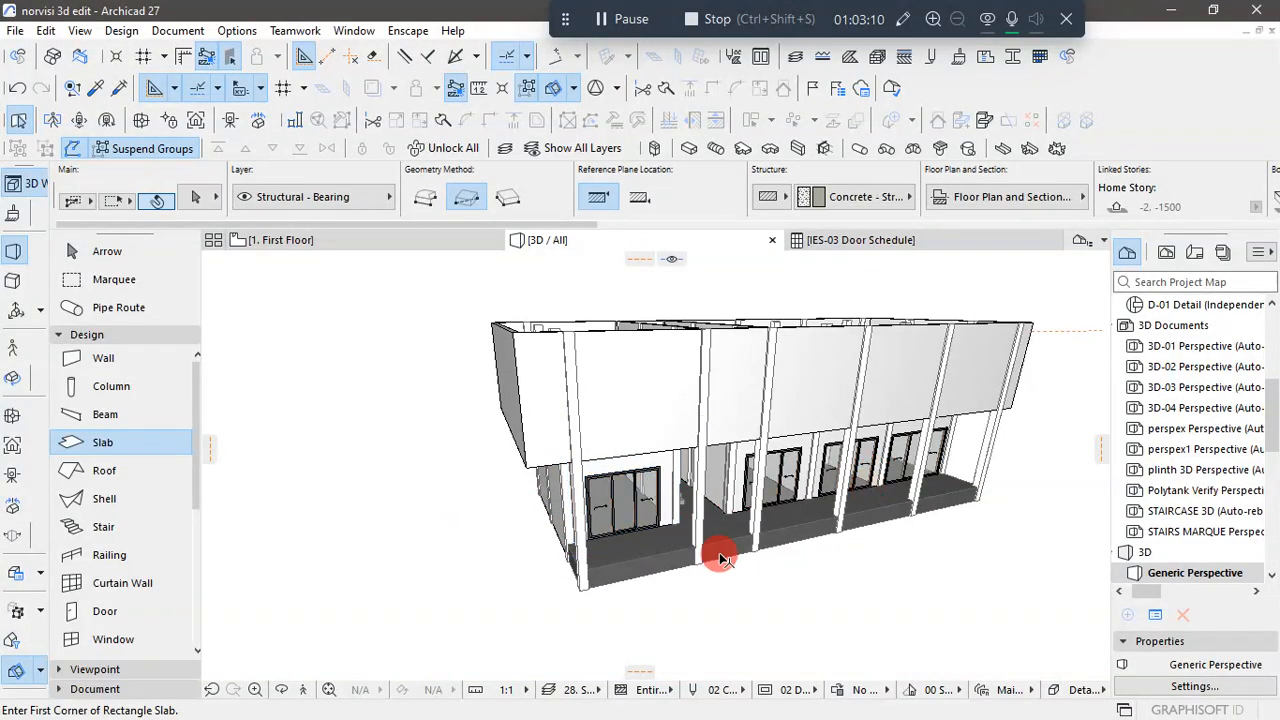
scroll(578, 440, "up", 5)
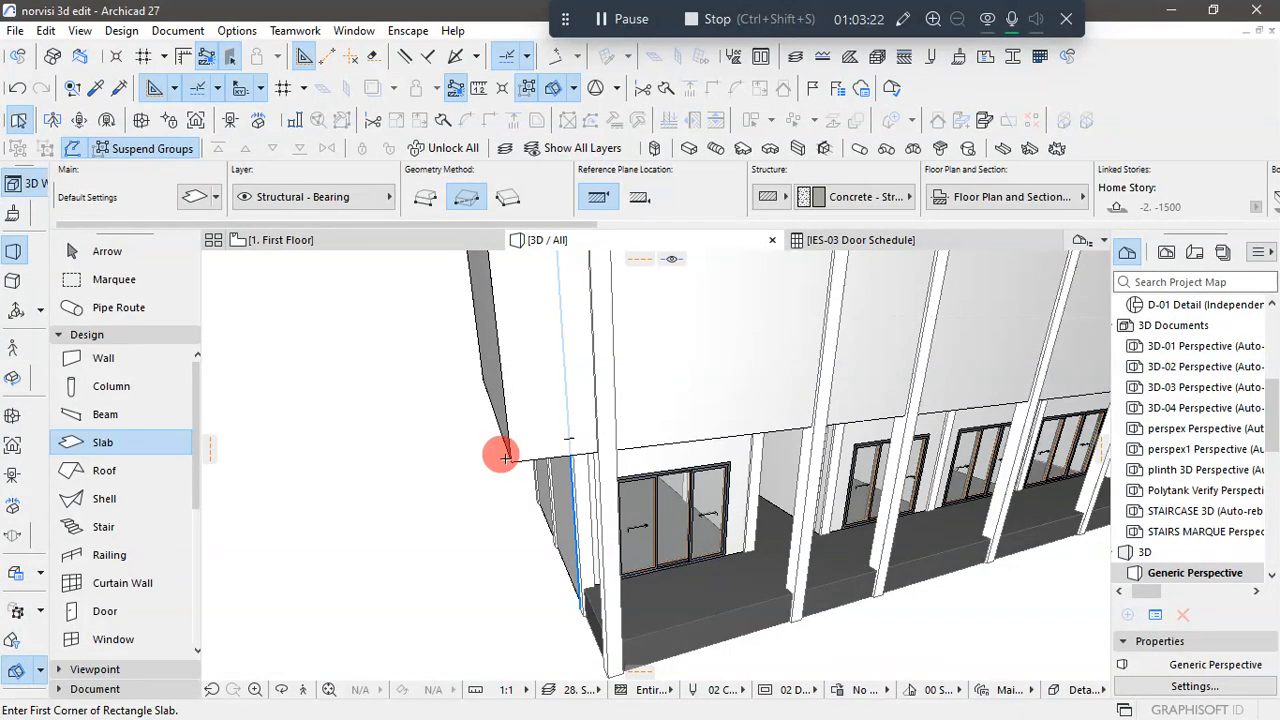
left_click(278, 240)
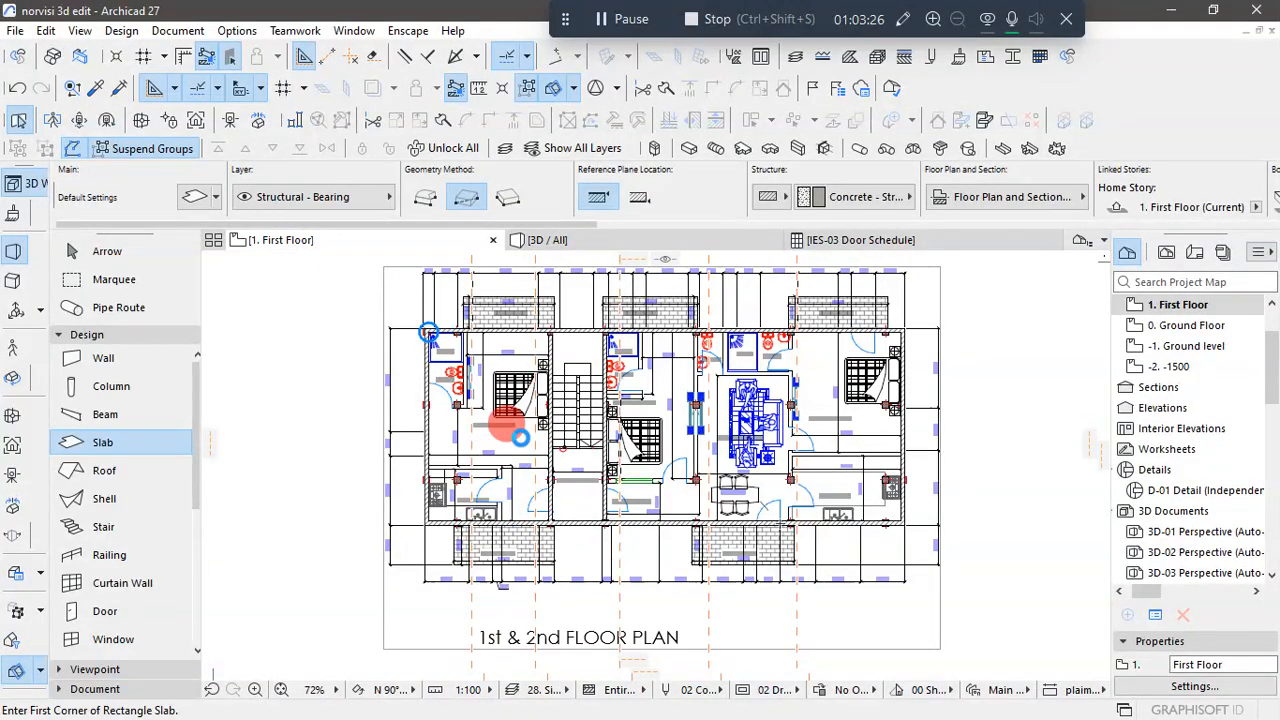
- Set the default slab thickness to 600 mm
key("ctrl+t")
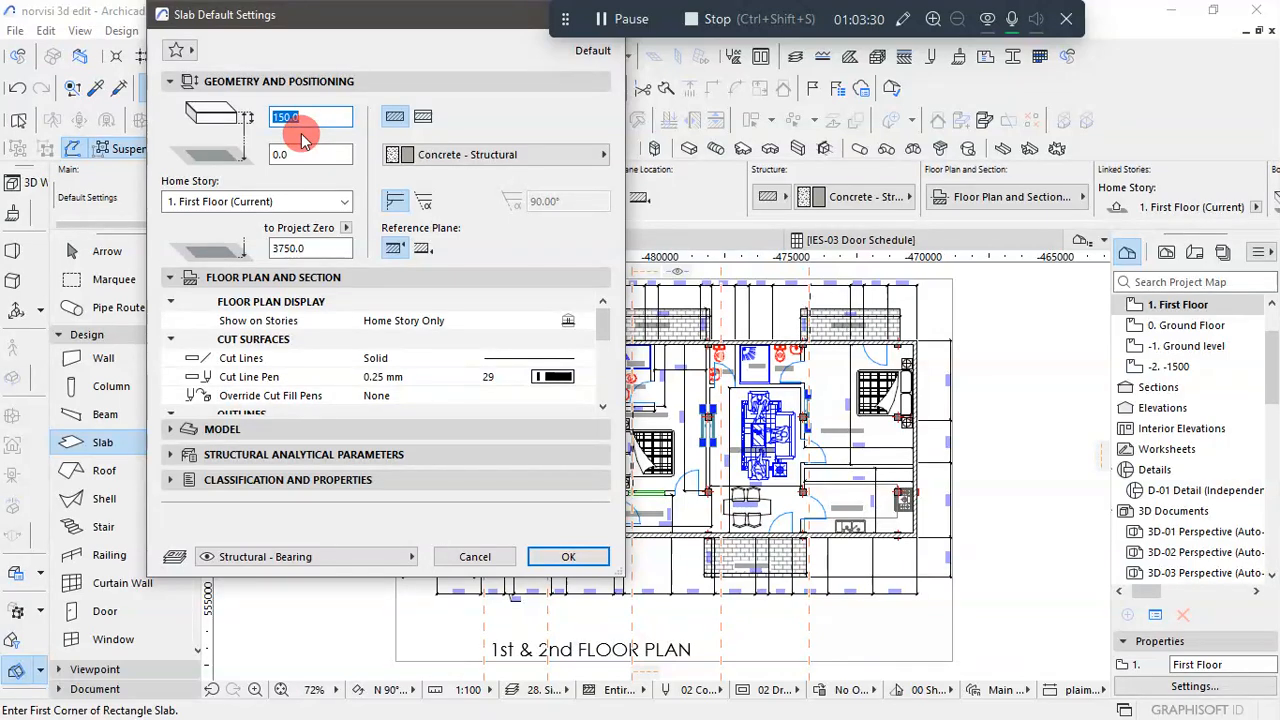
type("60")
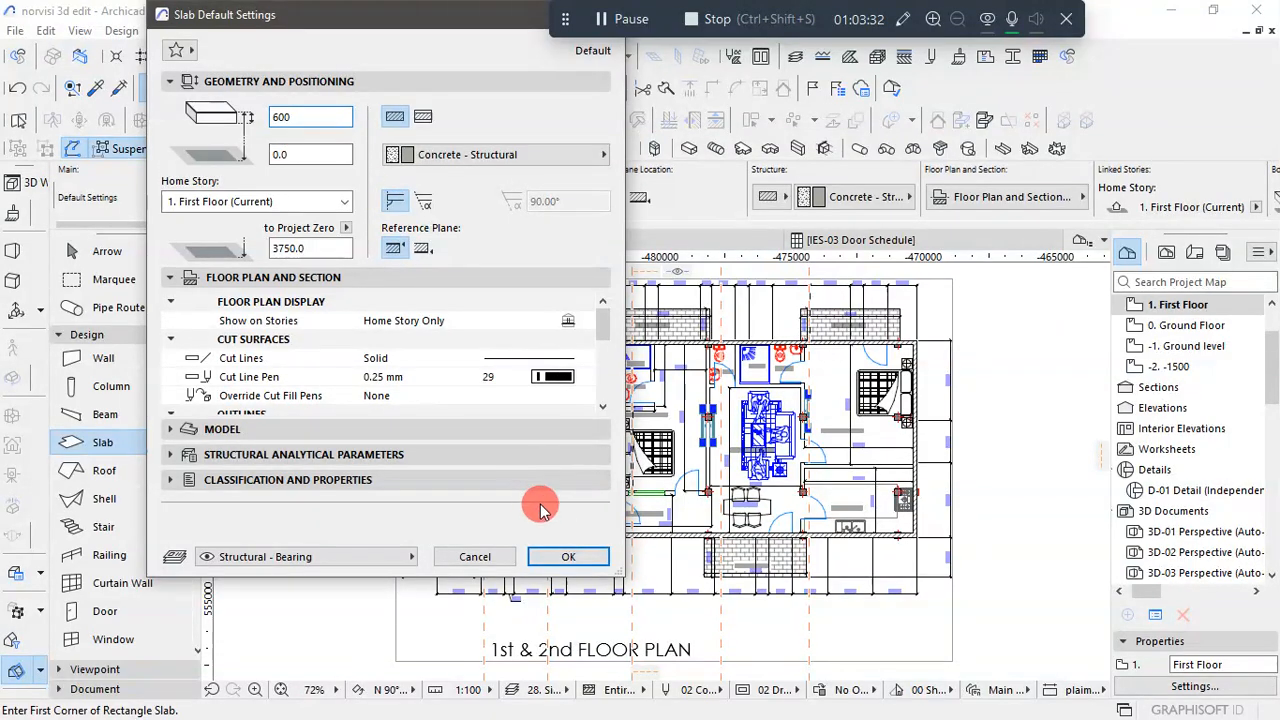
left_click(565, 562)
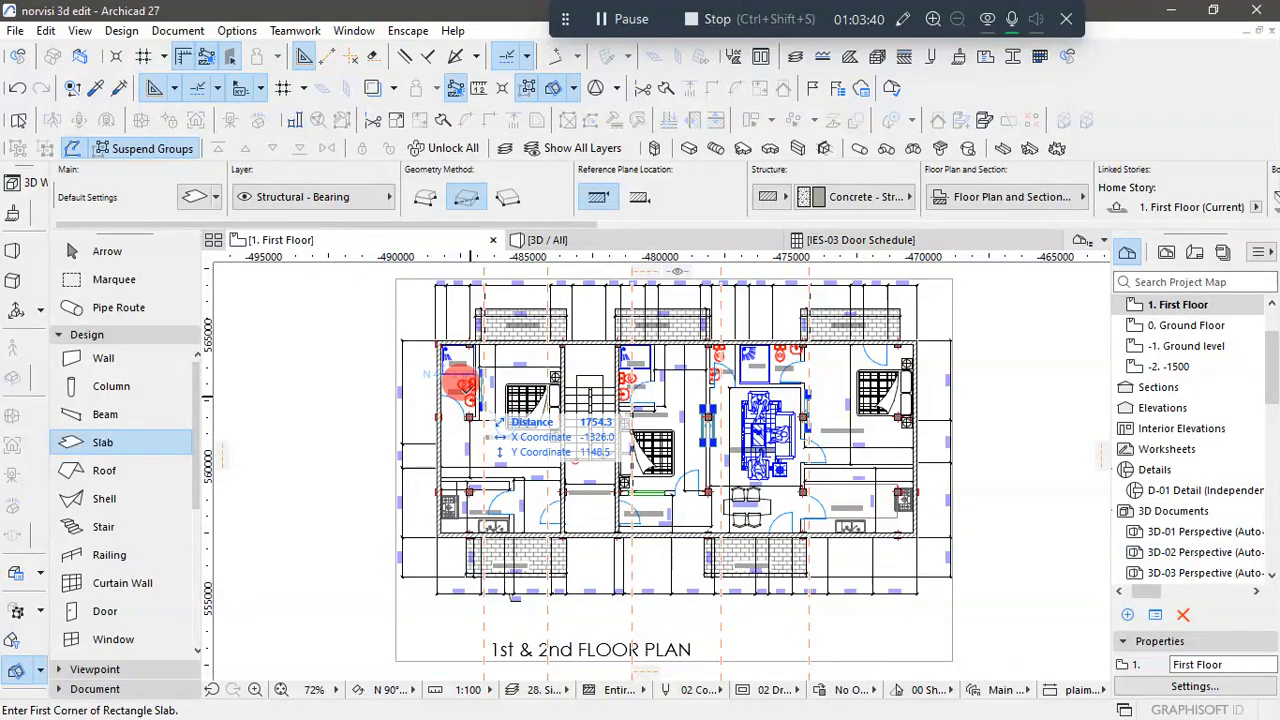
- Draw a rectangular slab of 18190 × 7460 mm between opposite outer wall corners, from Bedroom 1's shower to the far kitchen corner
scroll(437, 337, "up", 5)
scroll(425, 328, "up", 5)
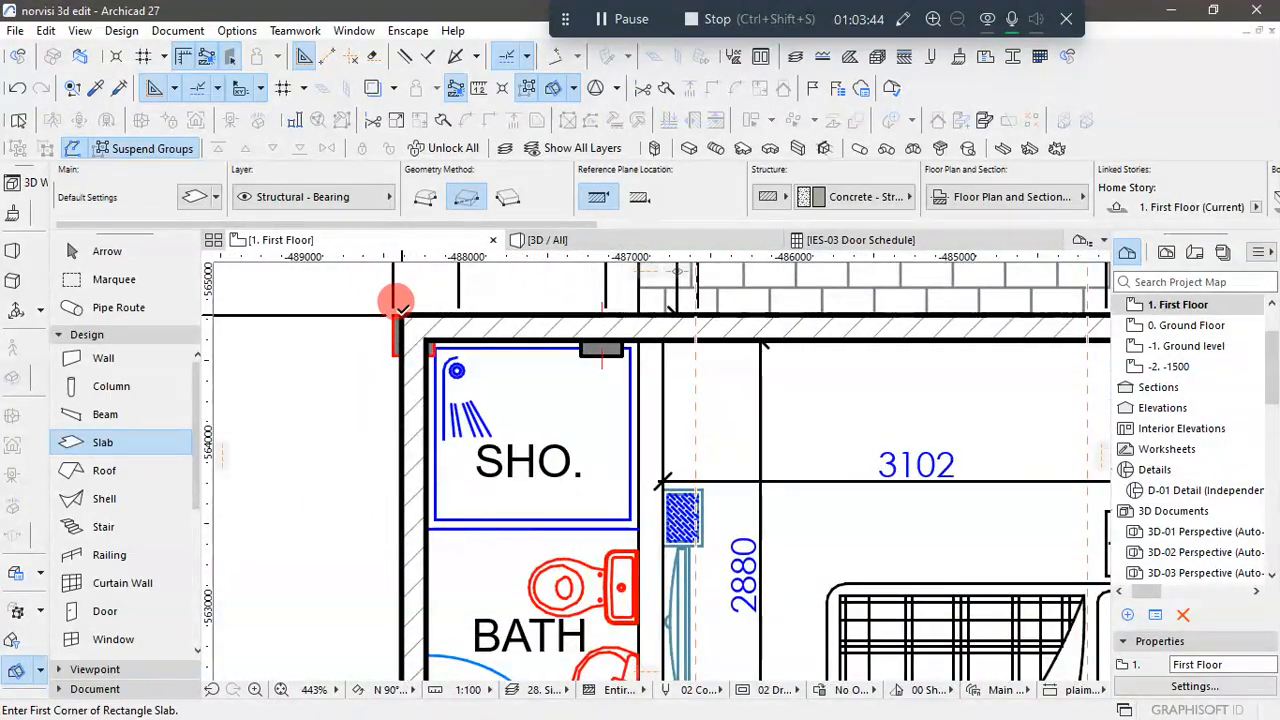
left_click(430, 345)
scroll(440, 350, "down", 5)
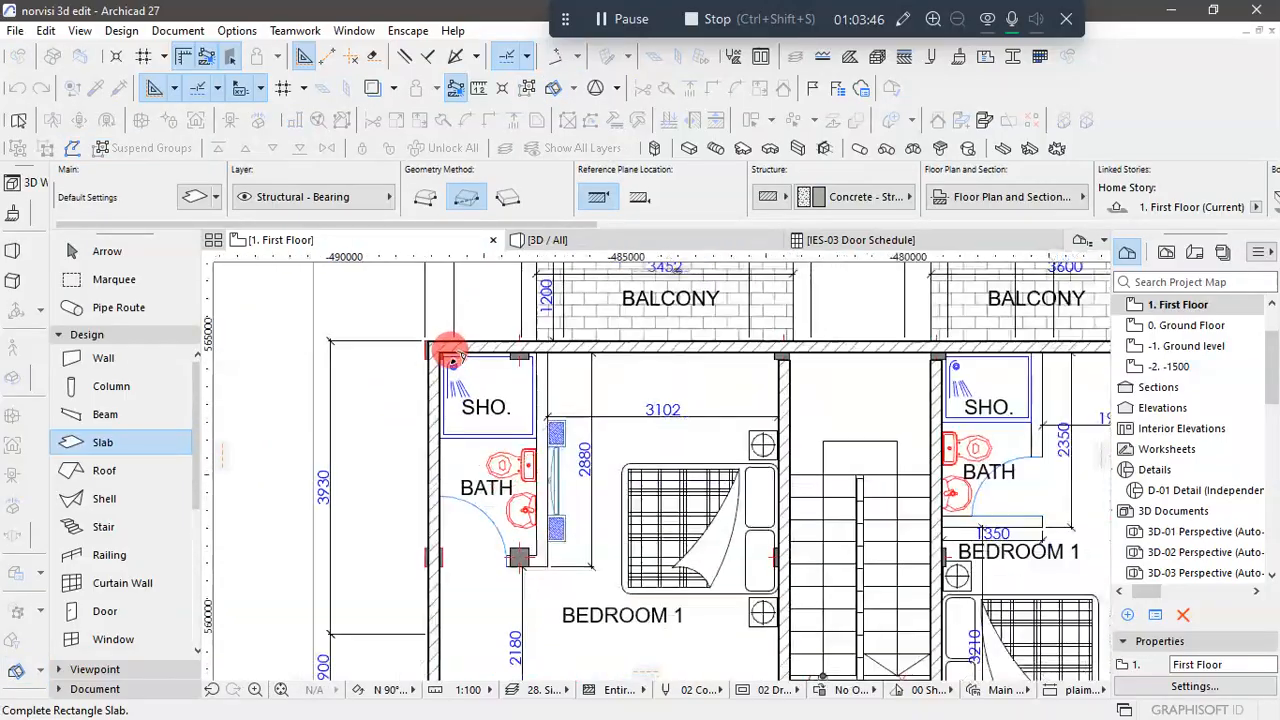
scroll(452, 355, "down", 3)
scroll(803, 476, "up", 6)
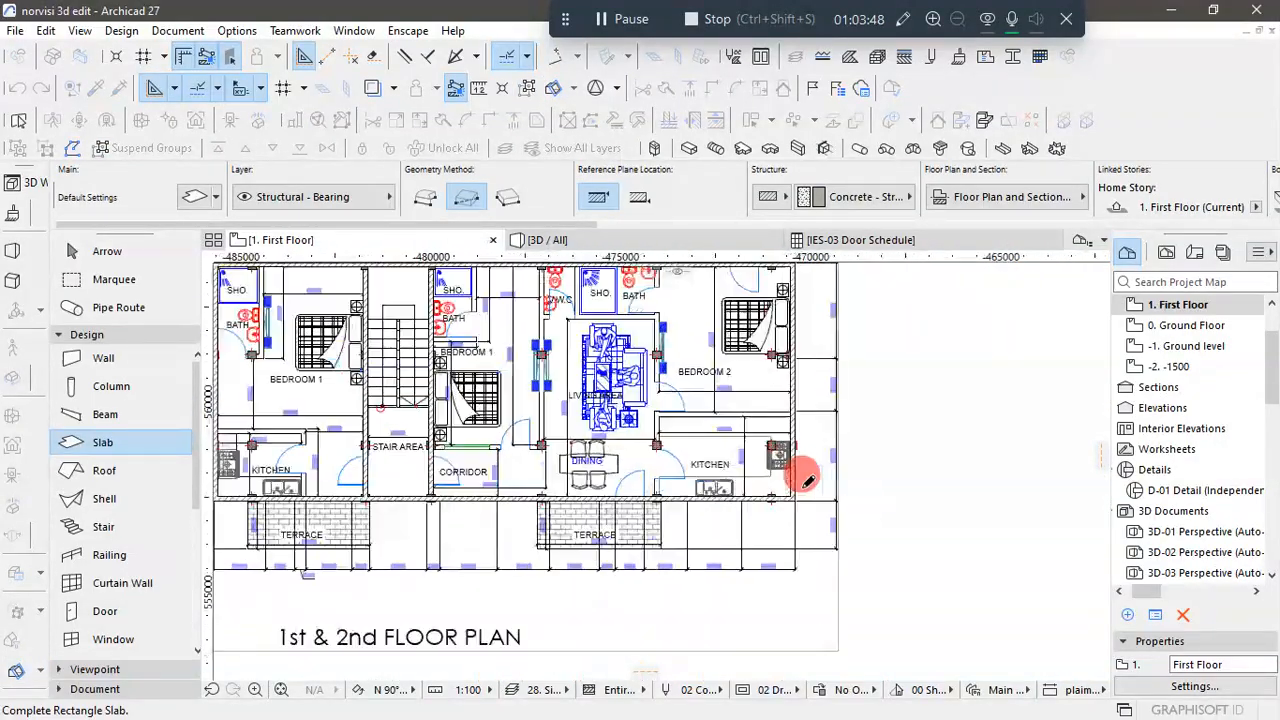
scroll(801, 484, "up", 3)
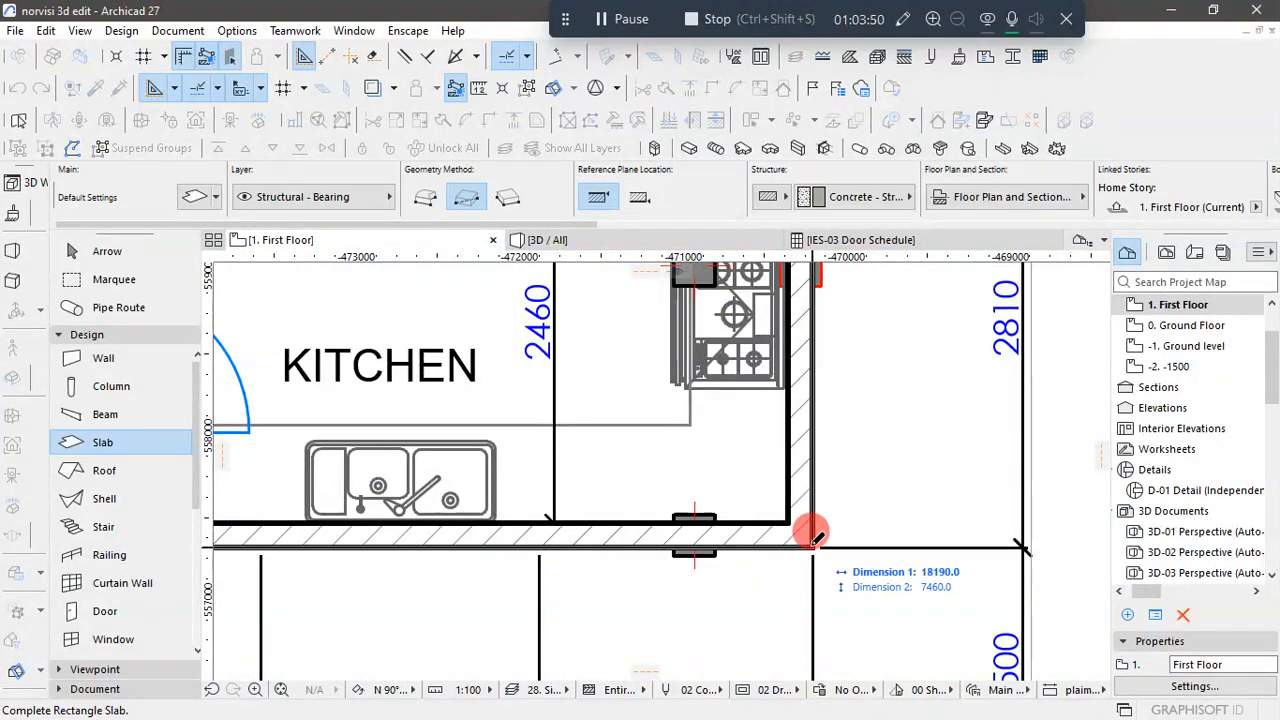
left_click(812, 536)
scroll(831, 531, "down", 6)
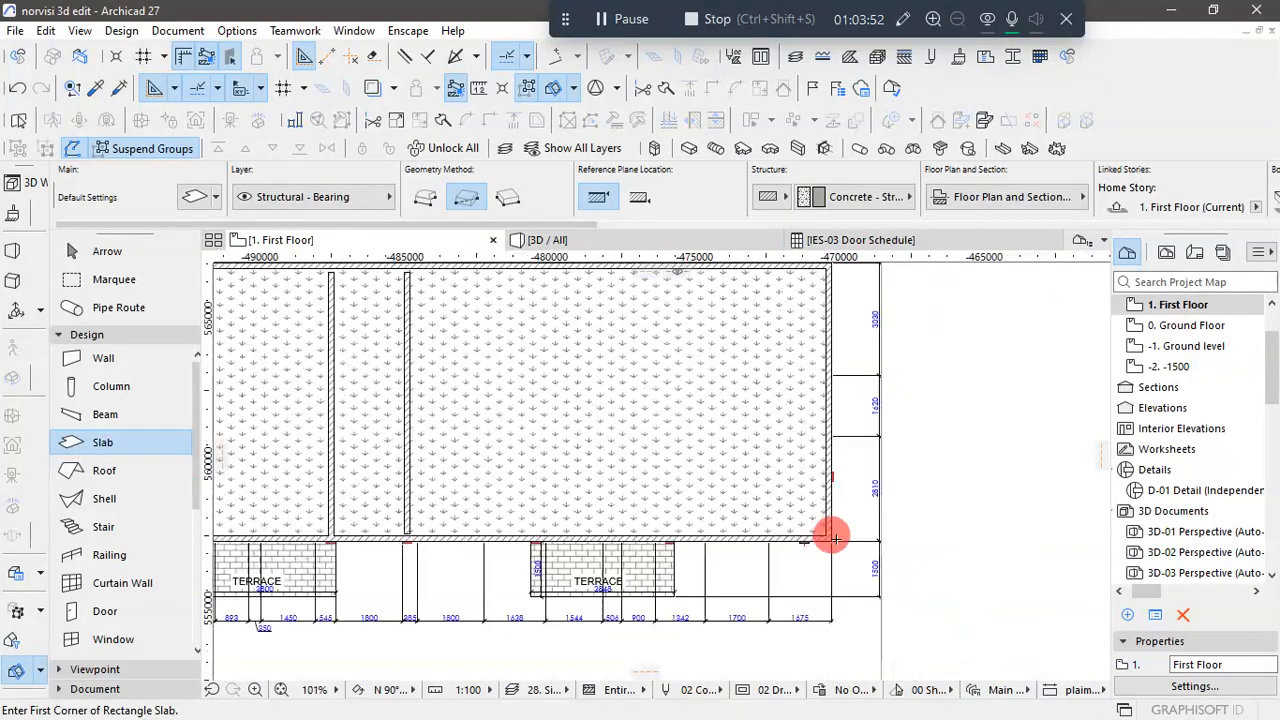
- Select the new First Floor slab and turn off its cover fill on the plan
left_click(45, 257)
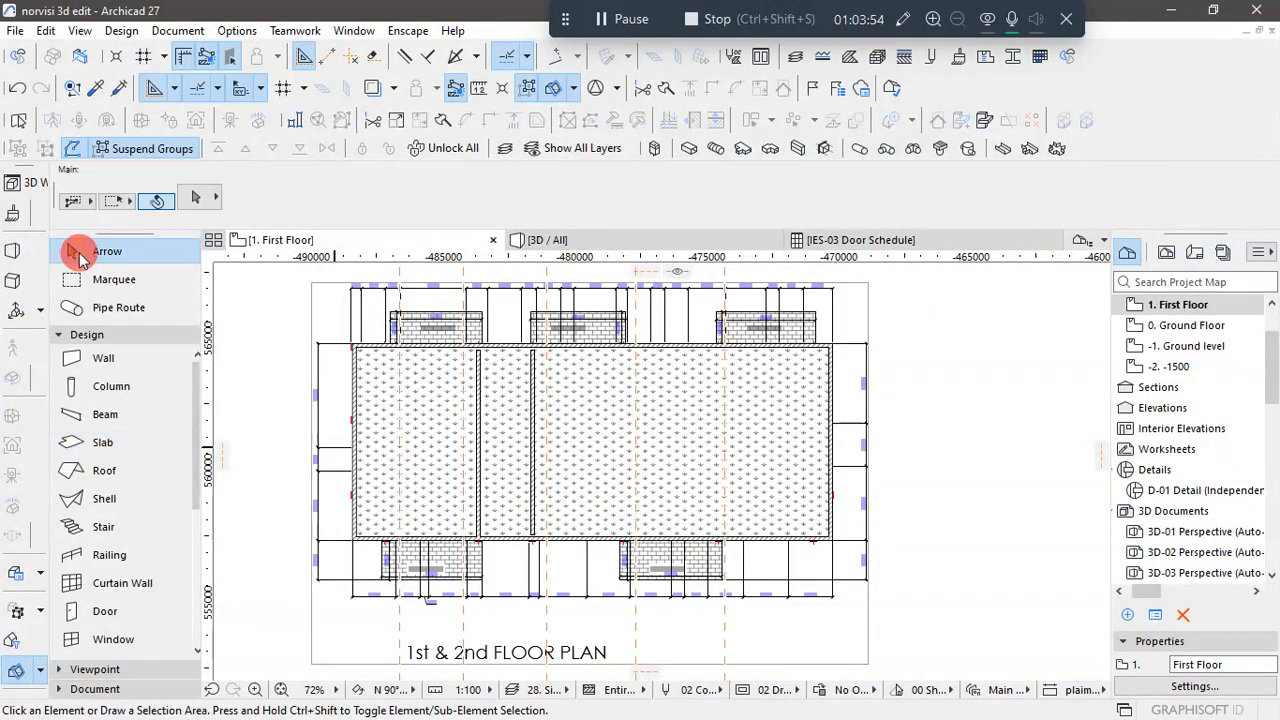
key("ctrl+a")
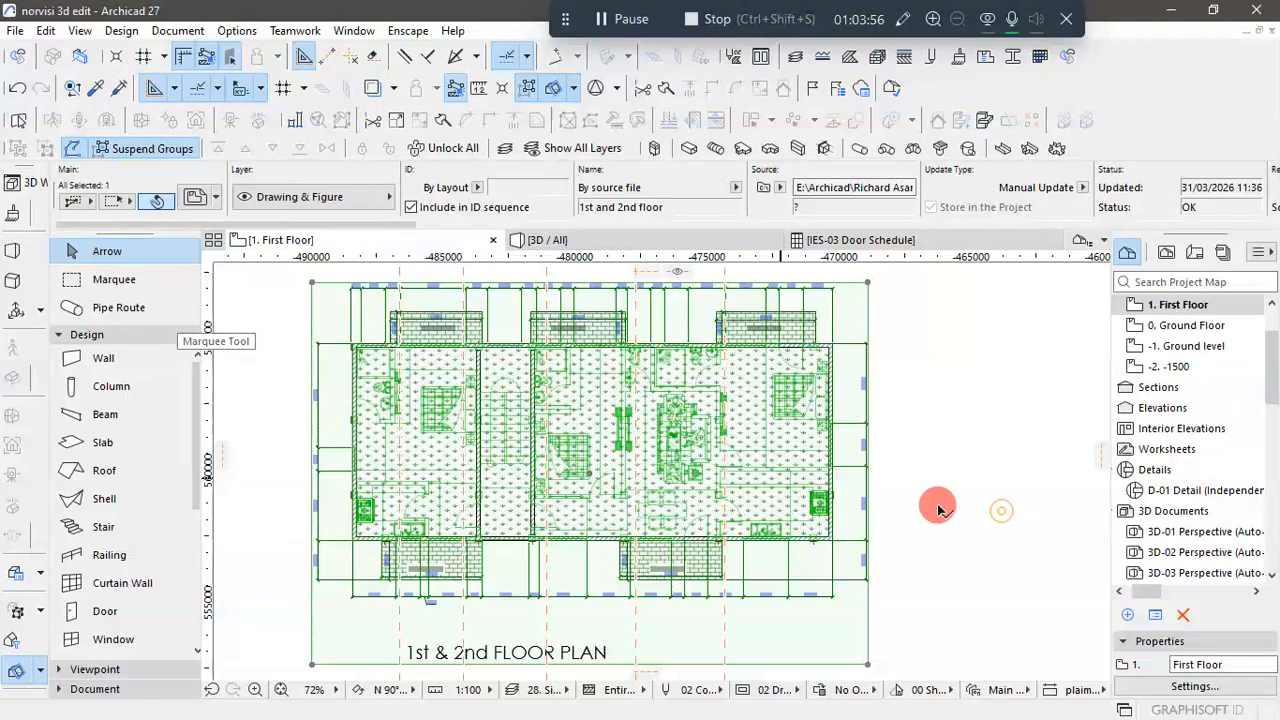
left_click(885, 468)
left_click(755, 420)
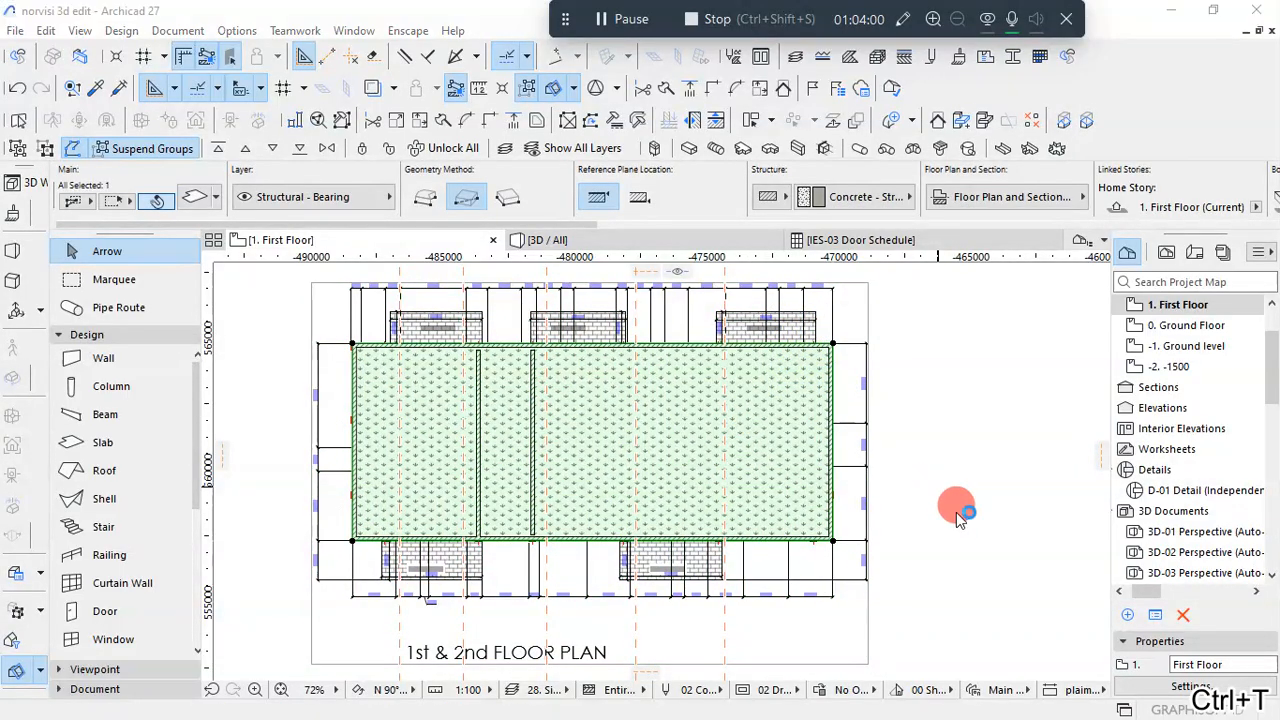
scroll(390, 362, "down", 3)
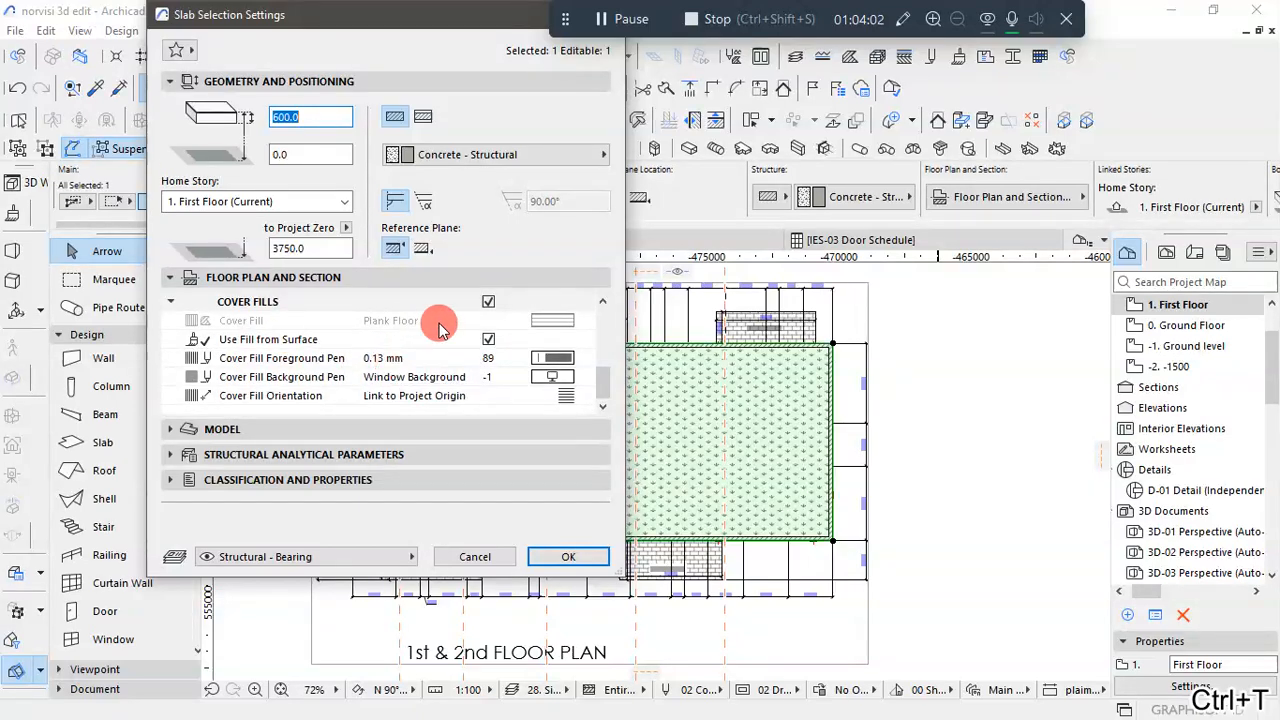
left_click(490, 303)
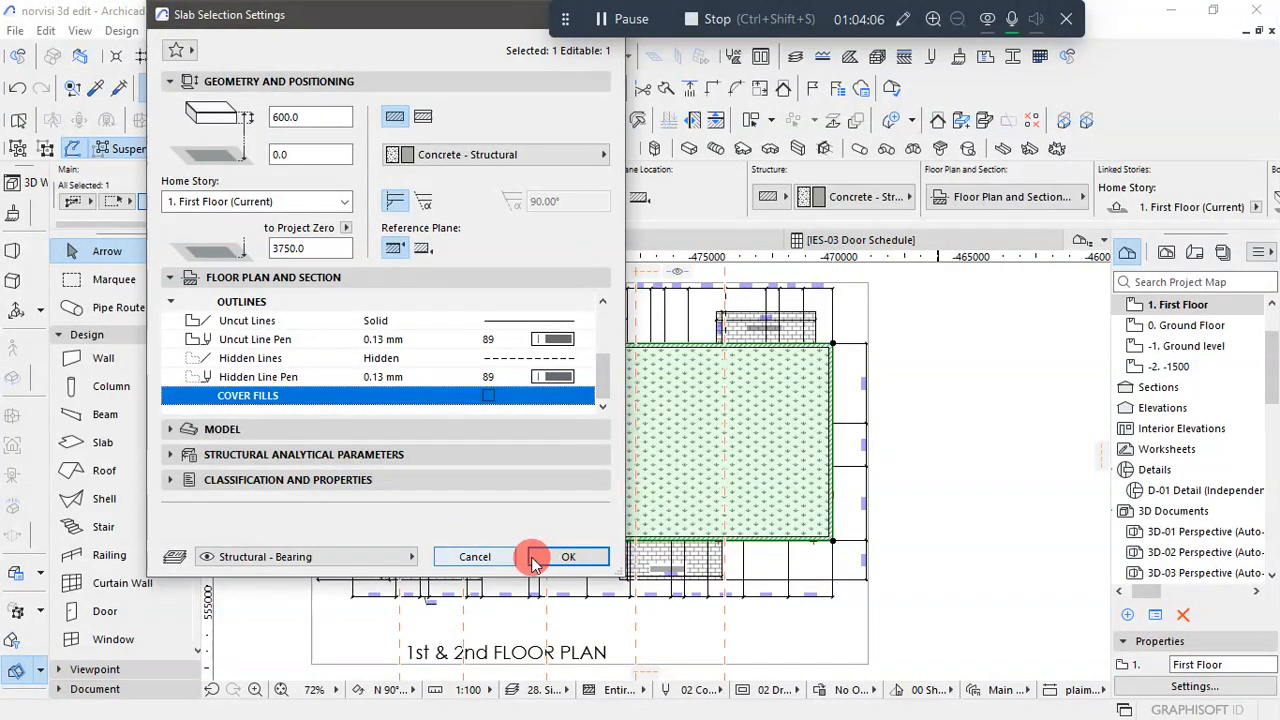
left_click(566, 556)
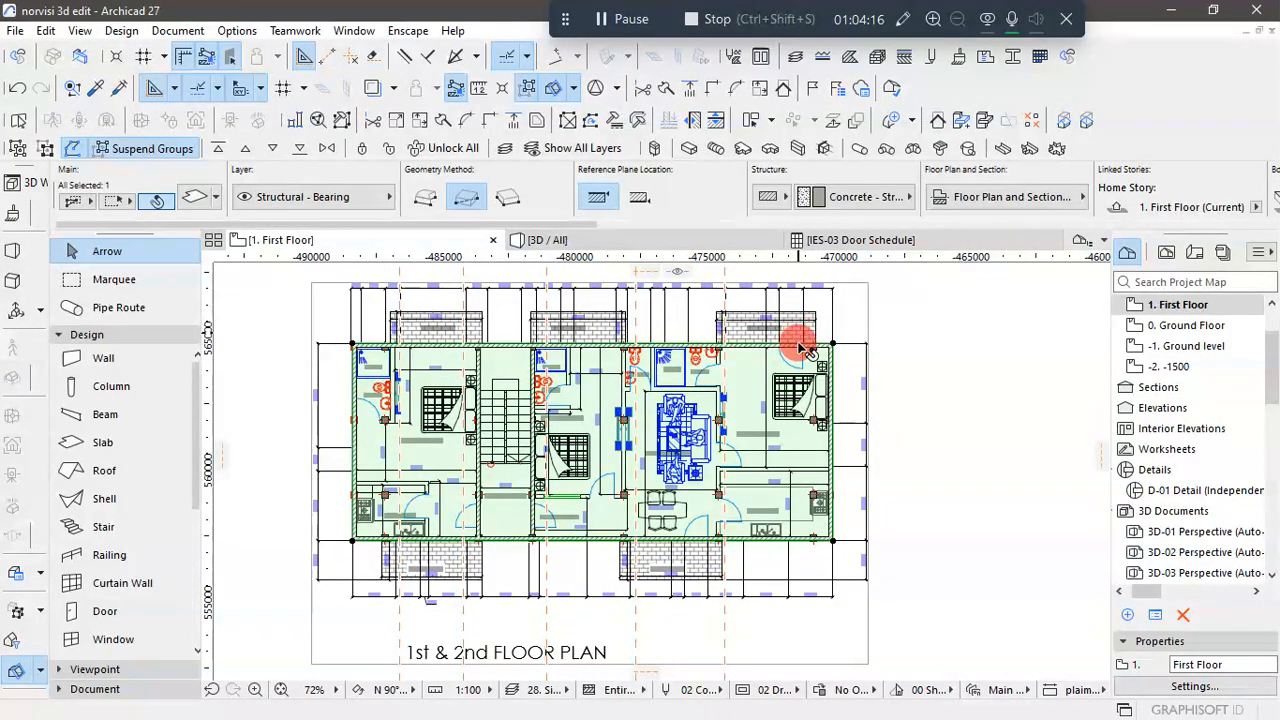
- Add the 3750 × 1200 mm balcony rectangle outside Bedroom 2 to the First Floor slab
scroll(830, 345, "up", 5)
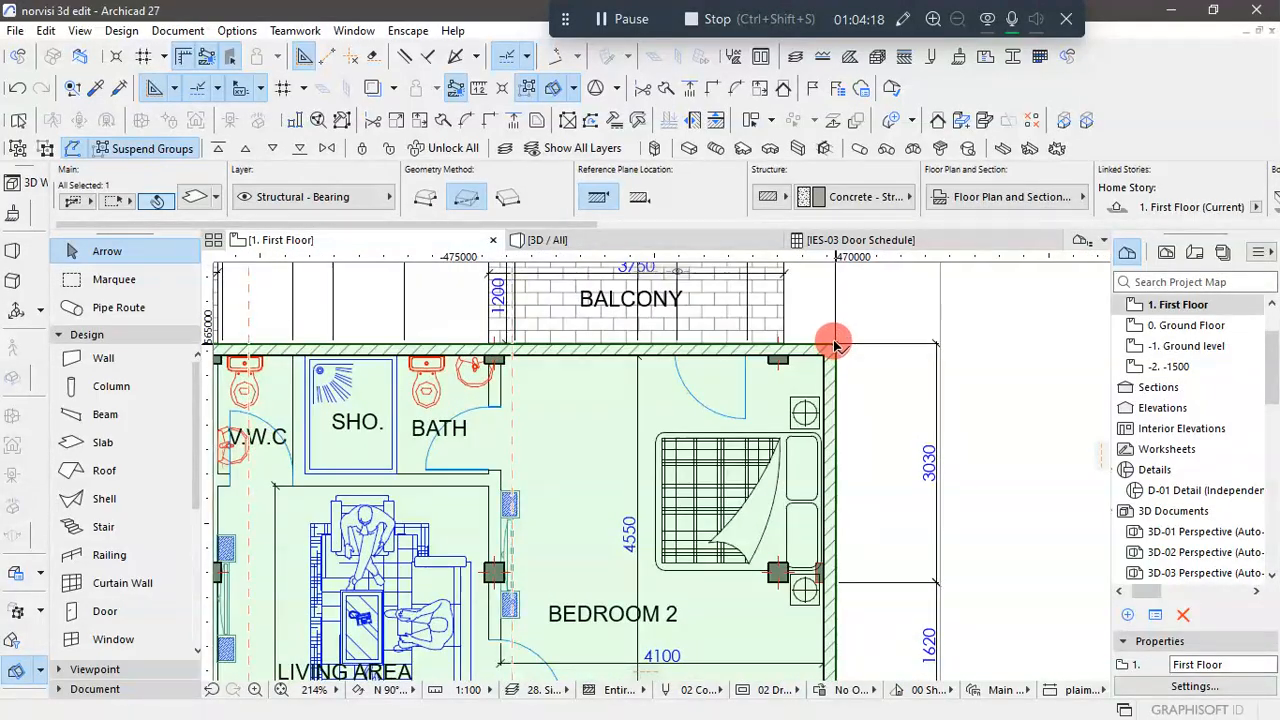
left_click(835, 345)
left_click(1125, 303)
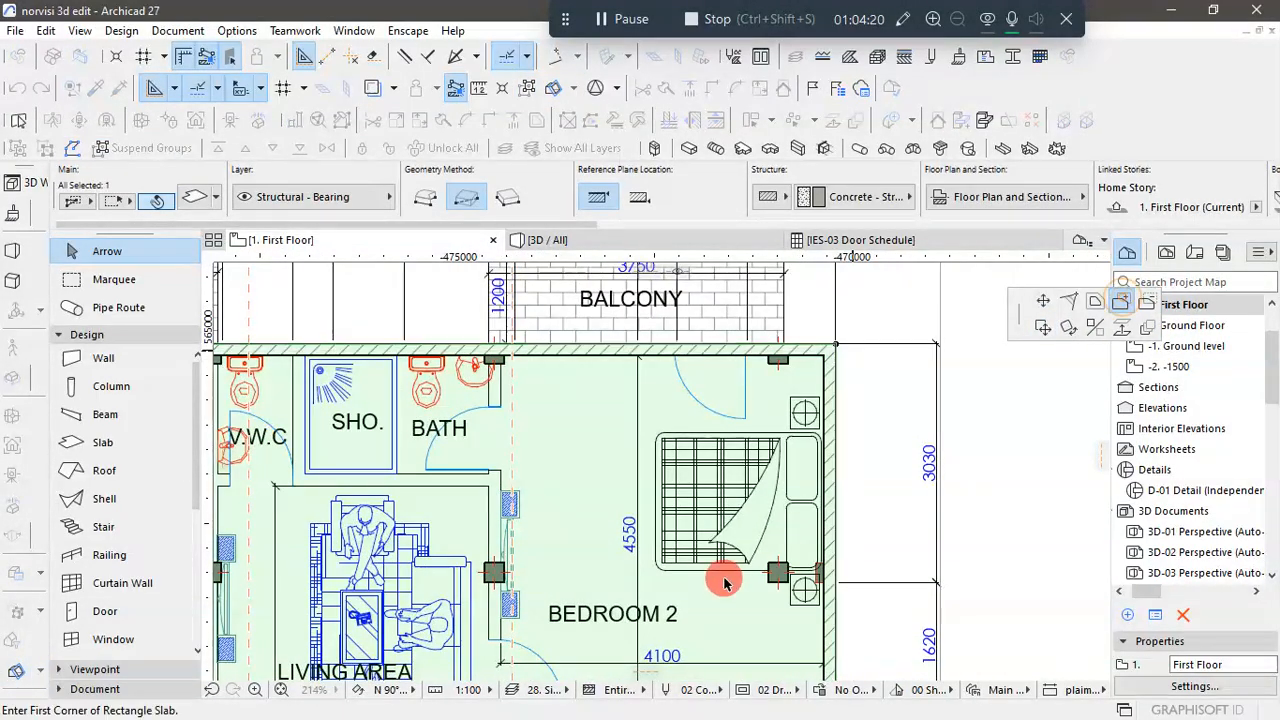
scroll(660, 500, "down", 5)
scroll(537, 445, "up", 7)
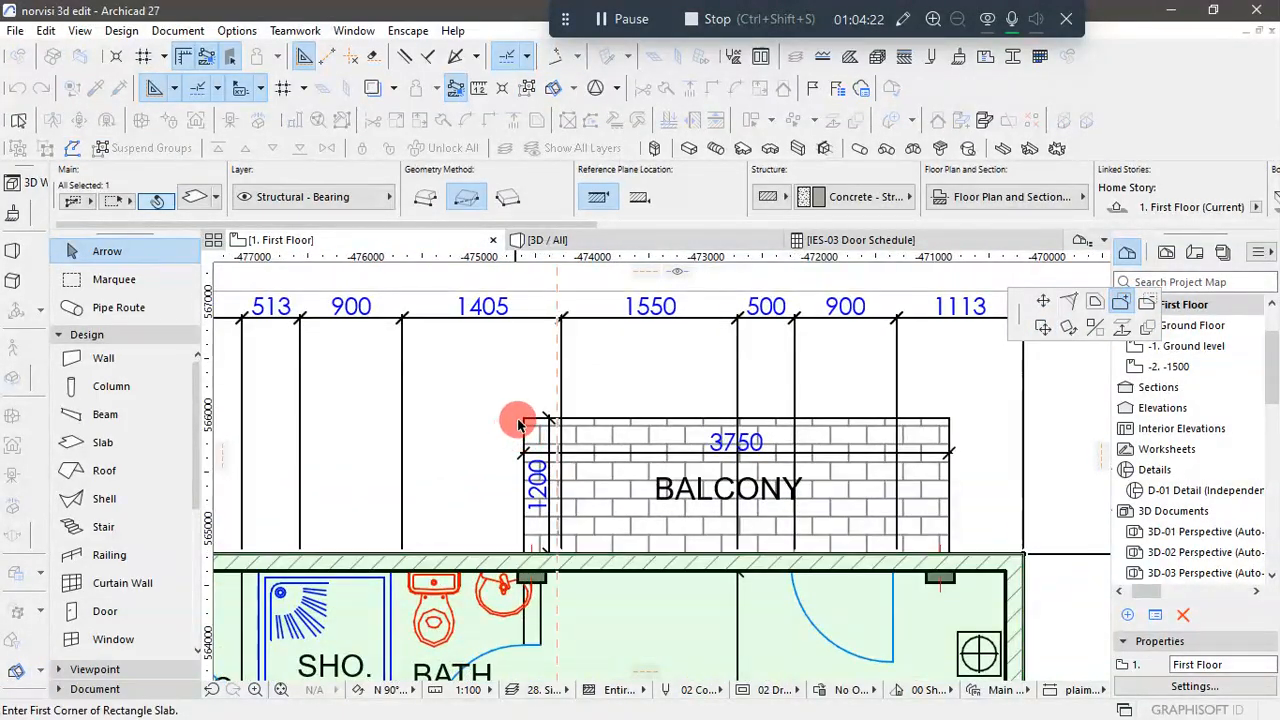
left_click(525, 420)
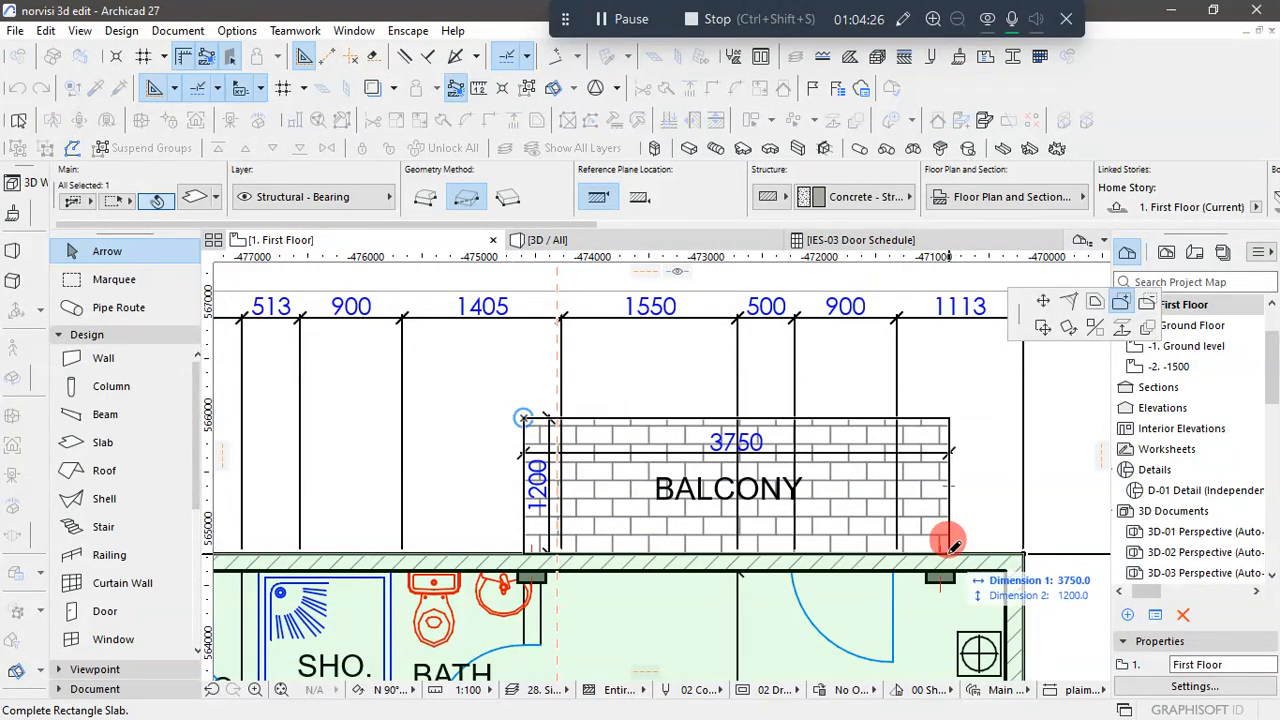
scroll(960, 535, "up", 5)
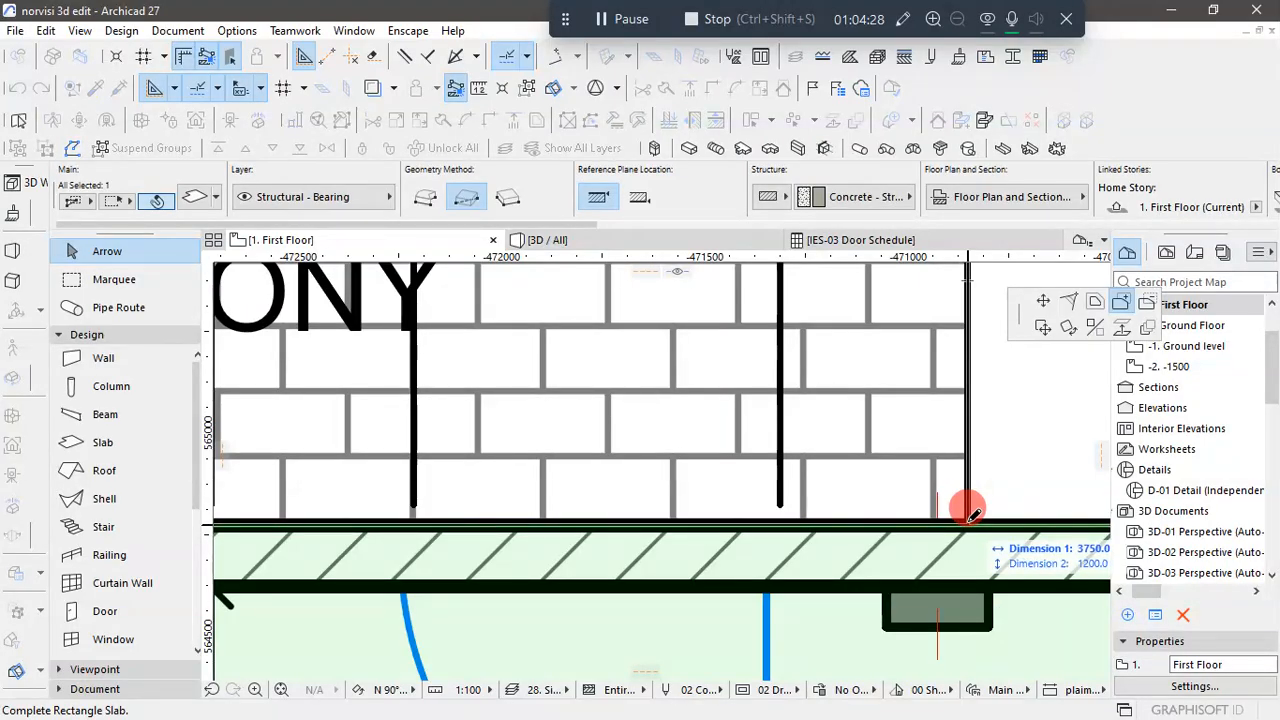
left_click(1014, 540)
scroll(1012, 490, "down", 5)
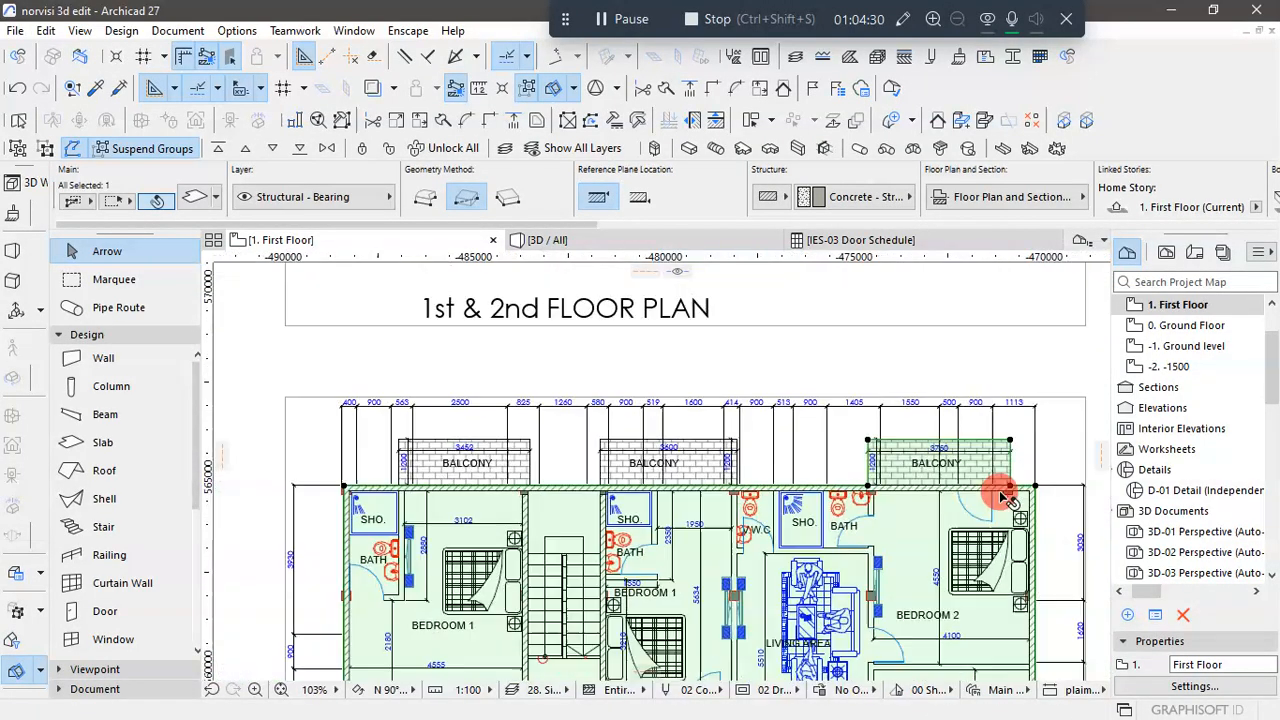
- Add the middle 3600 × 1200 mm balcony rectangle to the First Floor slab
key("Escape")
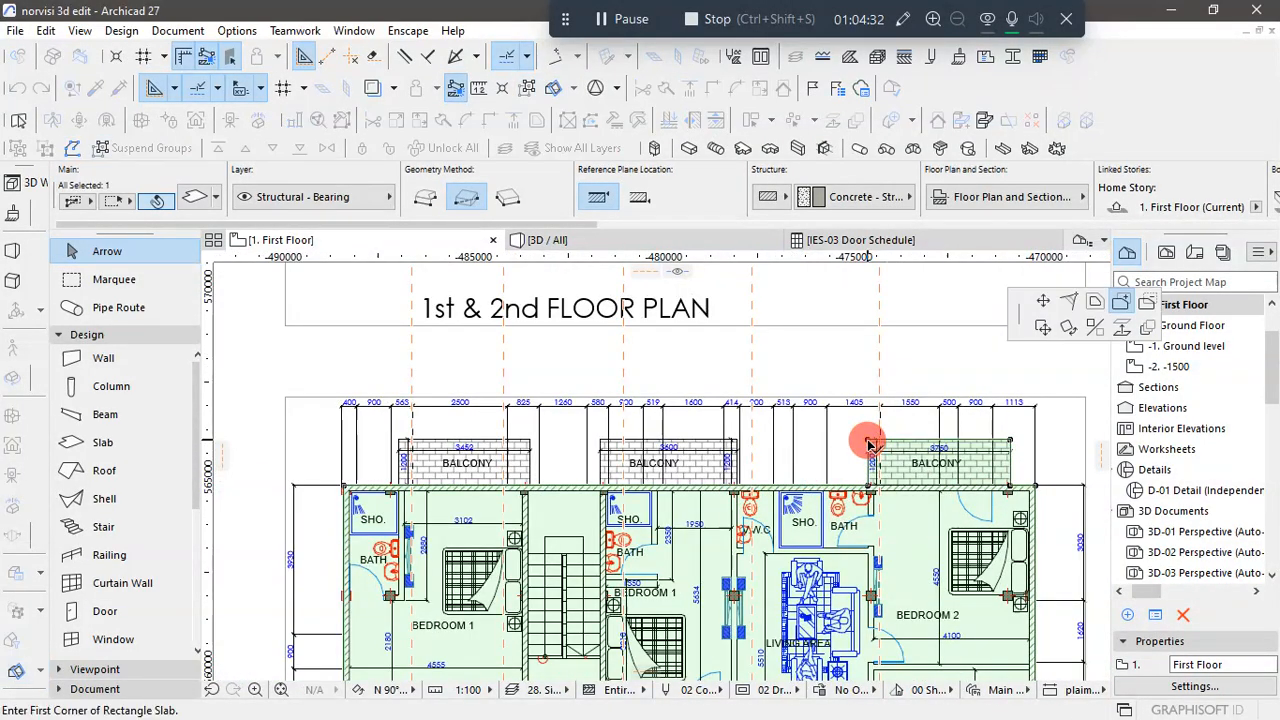
scroll(608, 449, "up", 5)
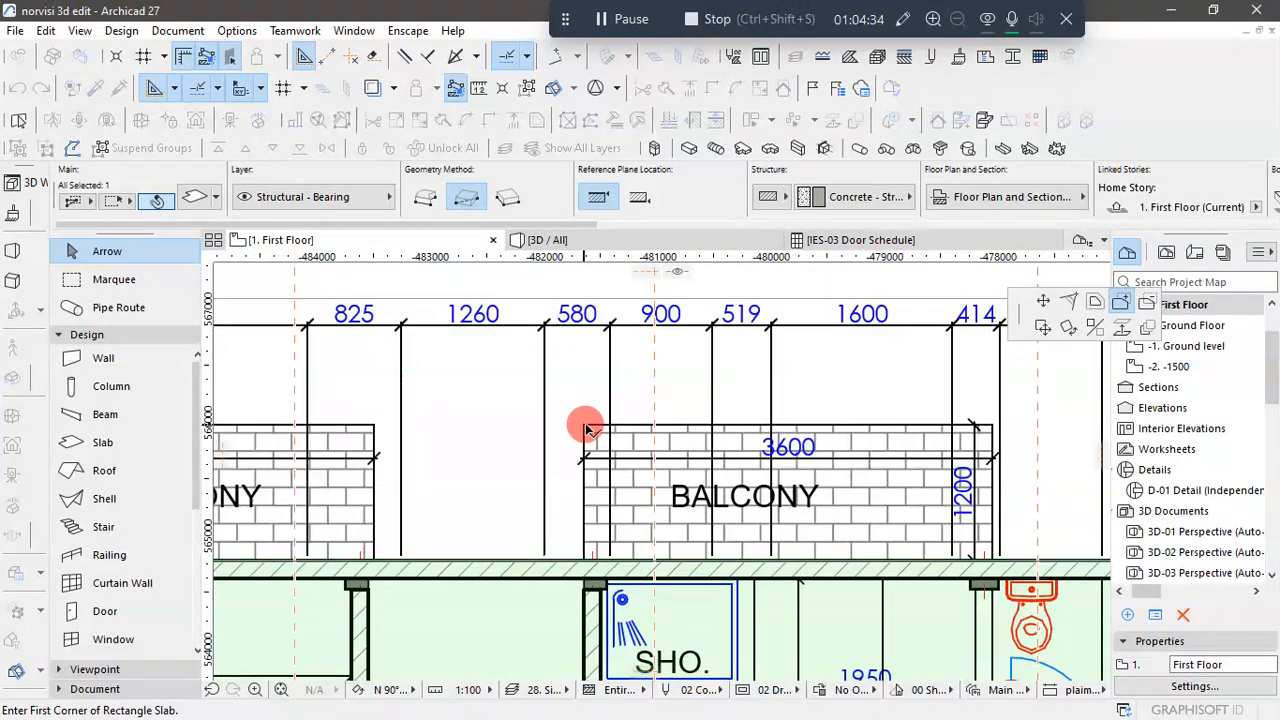
left_click(585, 428)
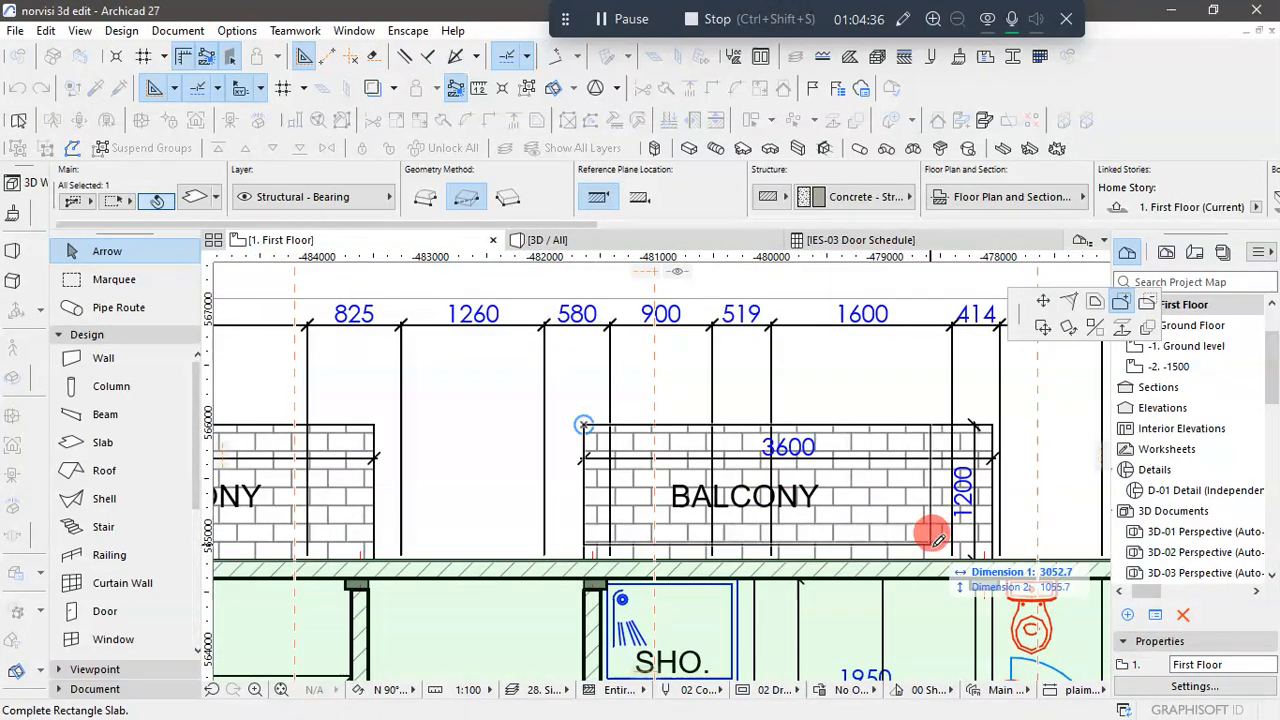
scroll(994, 543, "up", 3)
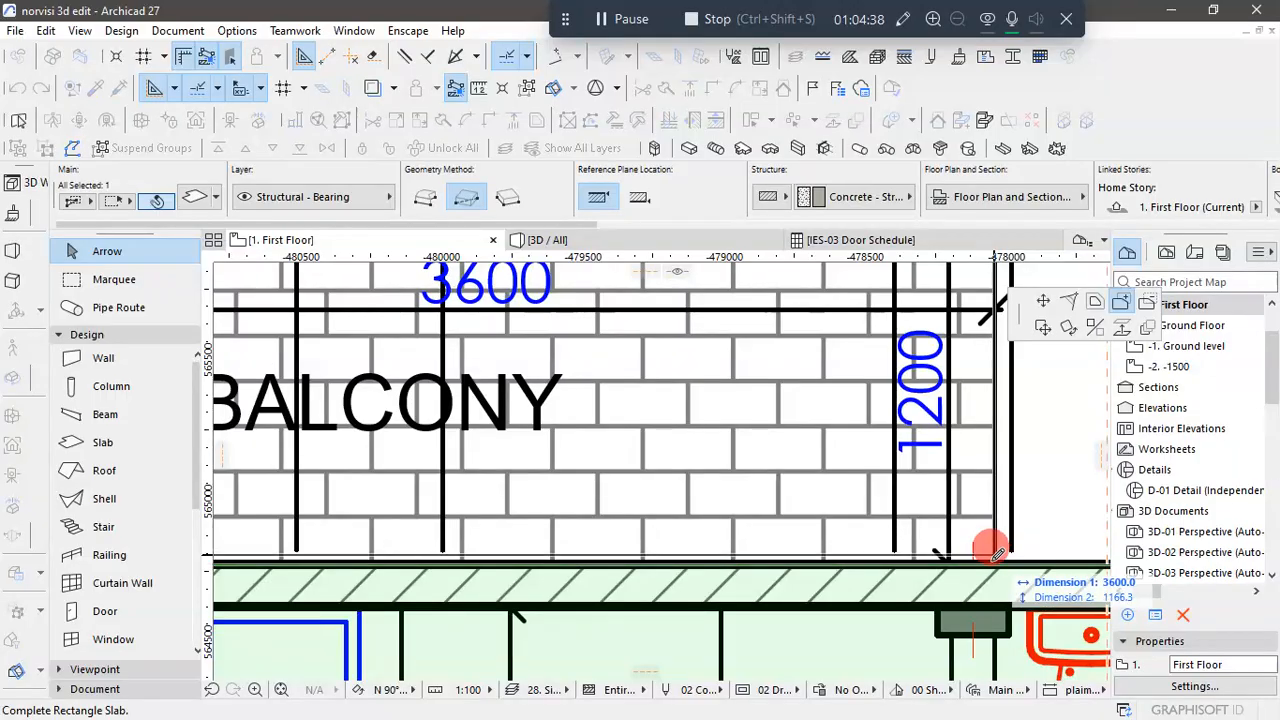
left_click(994, 553)
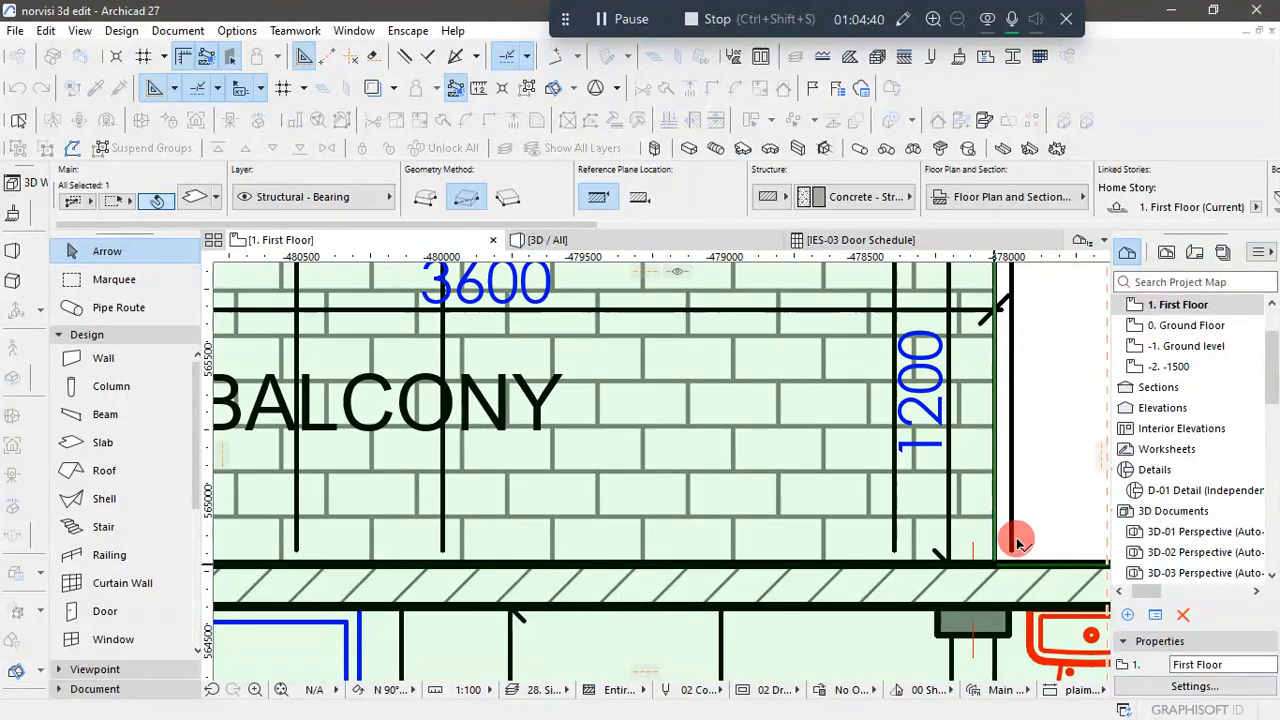
scroll(1008, 525, "down", 5)
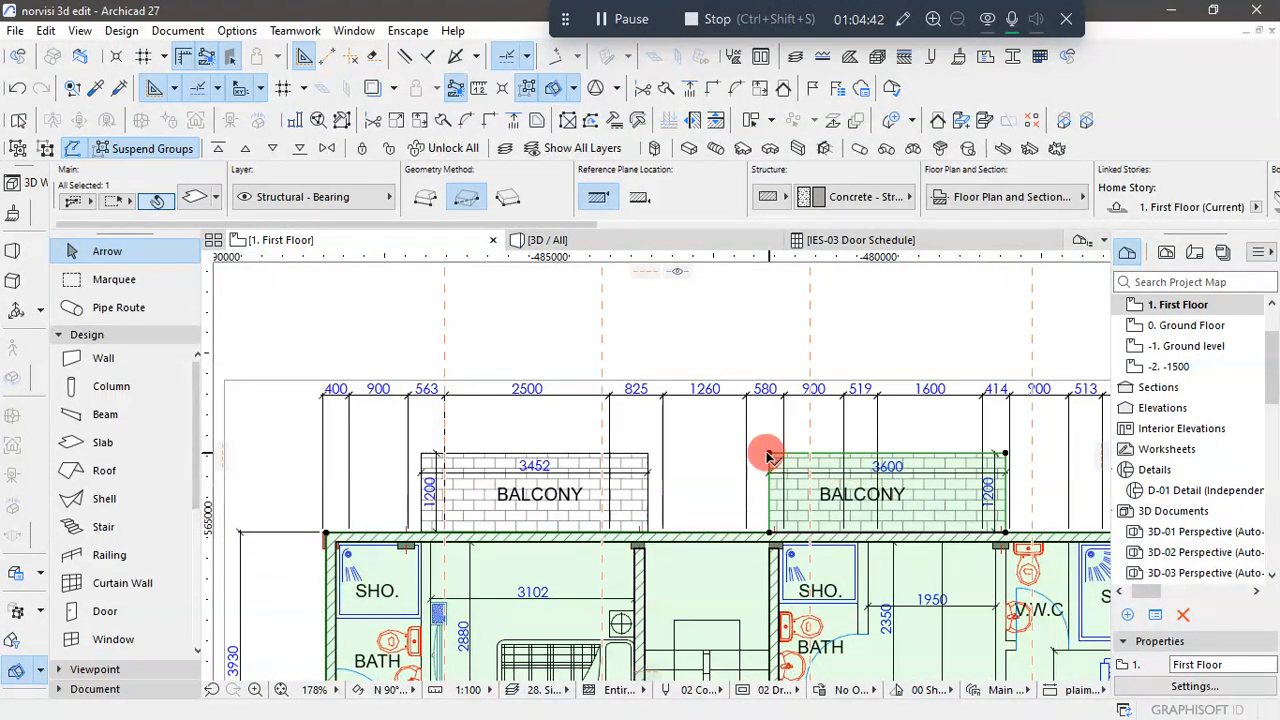
- Add the 3452 × 1200 mm balcony rectangle outside the end Bedroom 1 to the First Floor slab
left_click(770, 455)
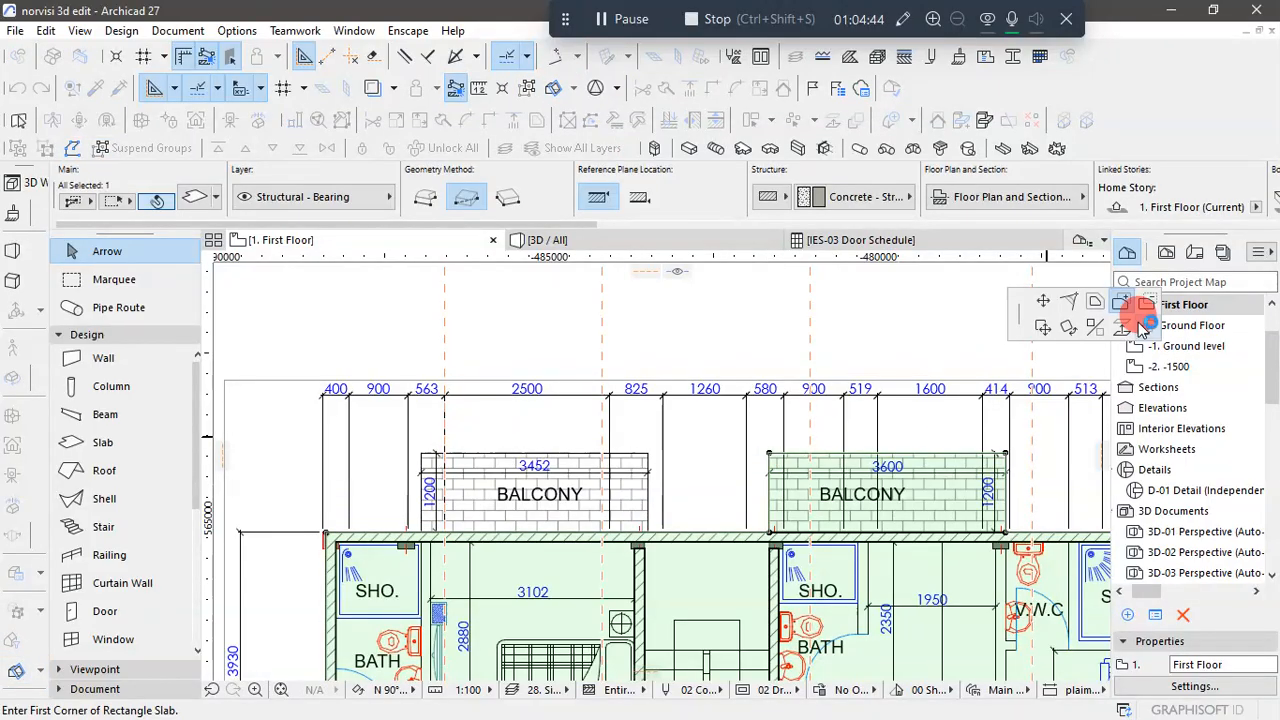
scroll(434, 475, "up", 2)
scroll(434, 475, "up", 2)
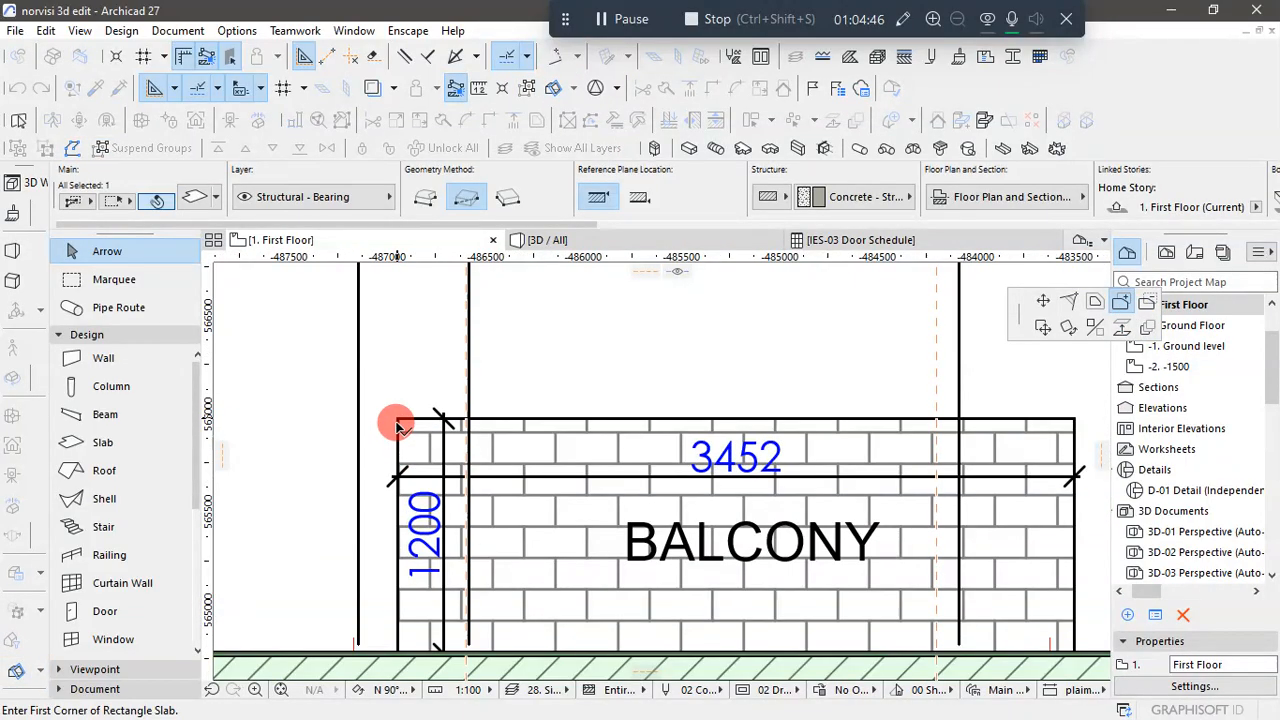
left_click(397, 421)
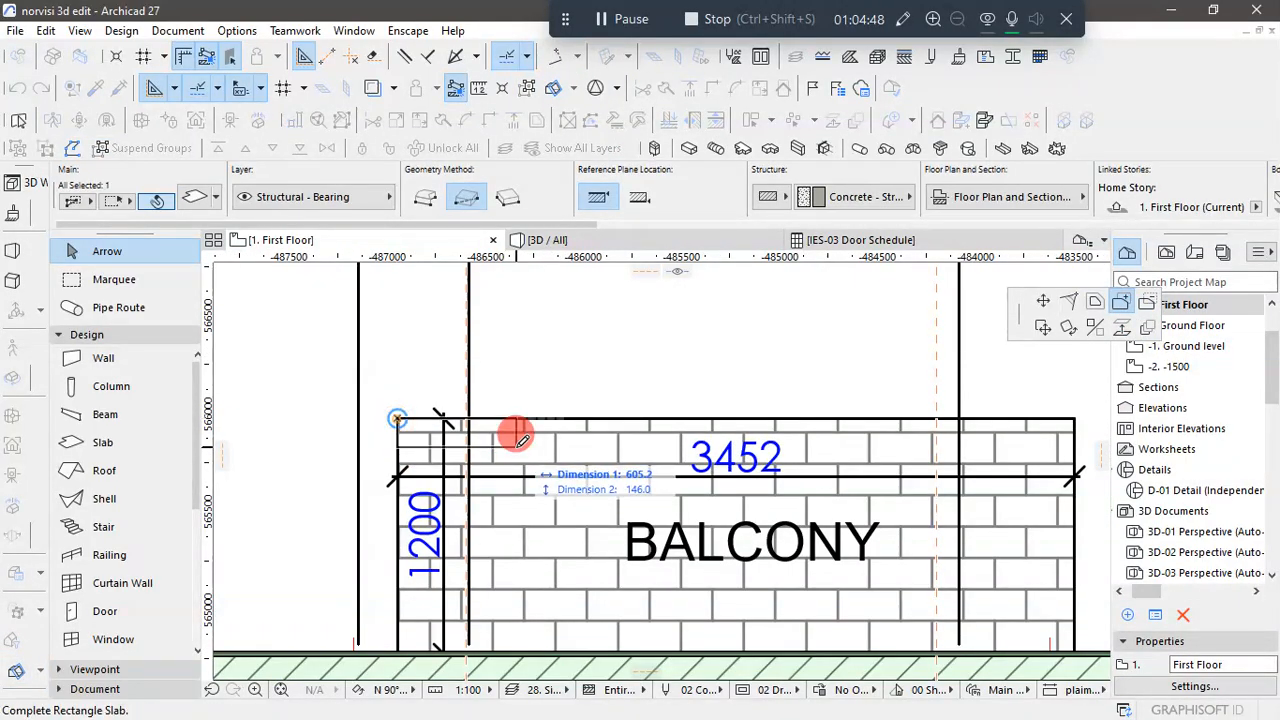
scroll(723, 517, "down", 2)
scroll(738, 520, "up", 3)
scroll(742, 517, "up", 1)
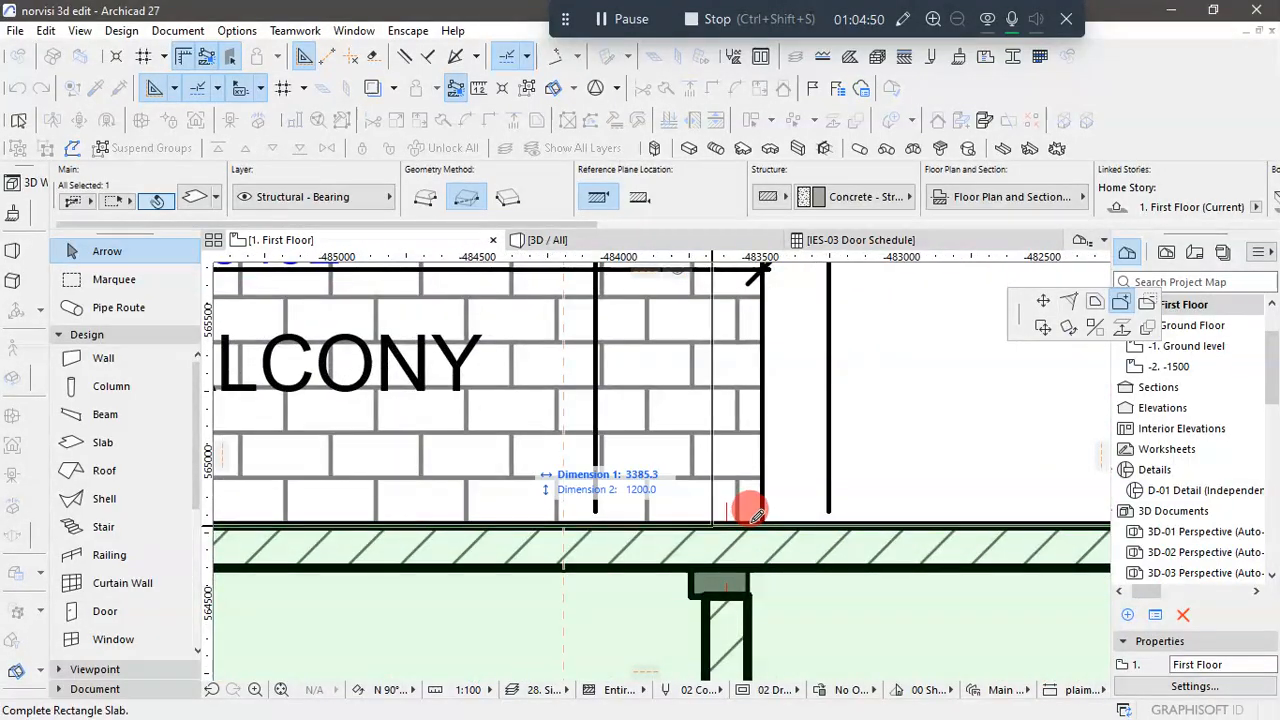
left_click(763, 521)
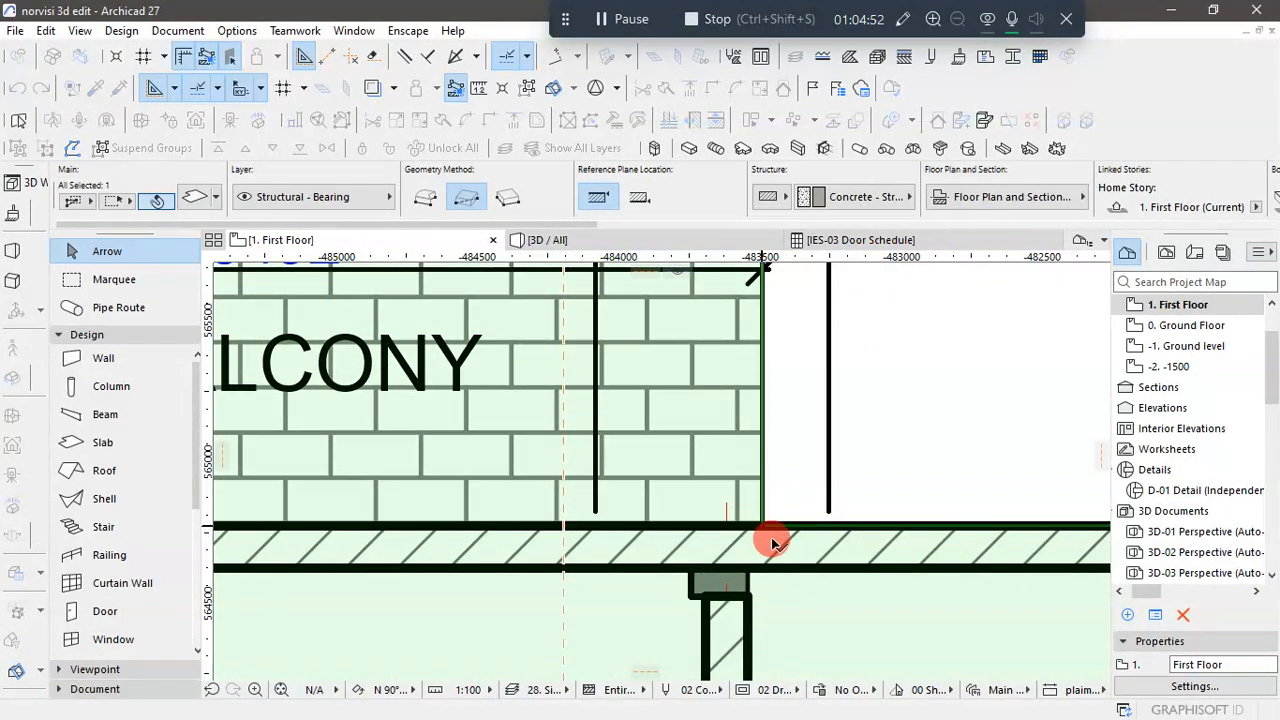
scroll(690, 440, "down", 2)
scroll(688, 440, "down", 5)
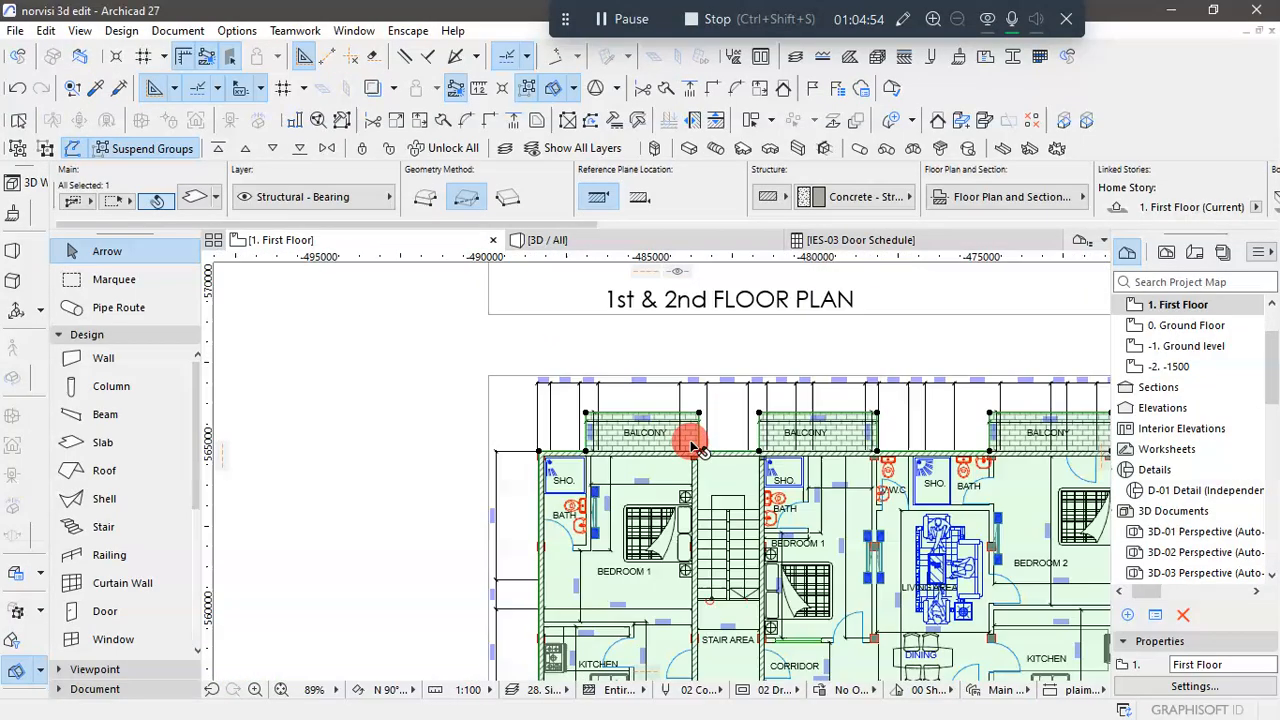
- Add the 3800 × 1500 mm terrace rectangle outside the kitchen beside the stair area to the First Floor slab
scroll(665, 580, "up", 2)
scroll(663, 582, "up", 3)
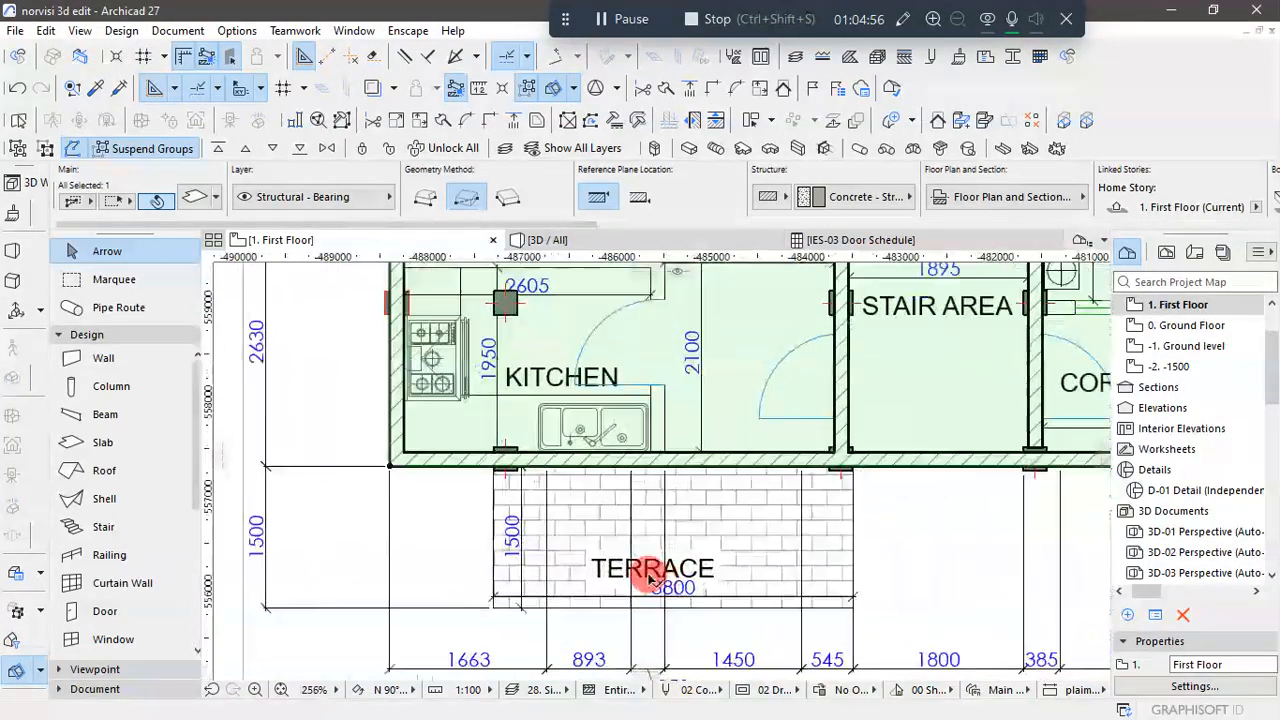
left_click(390, 471)
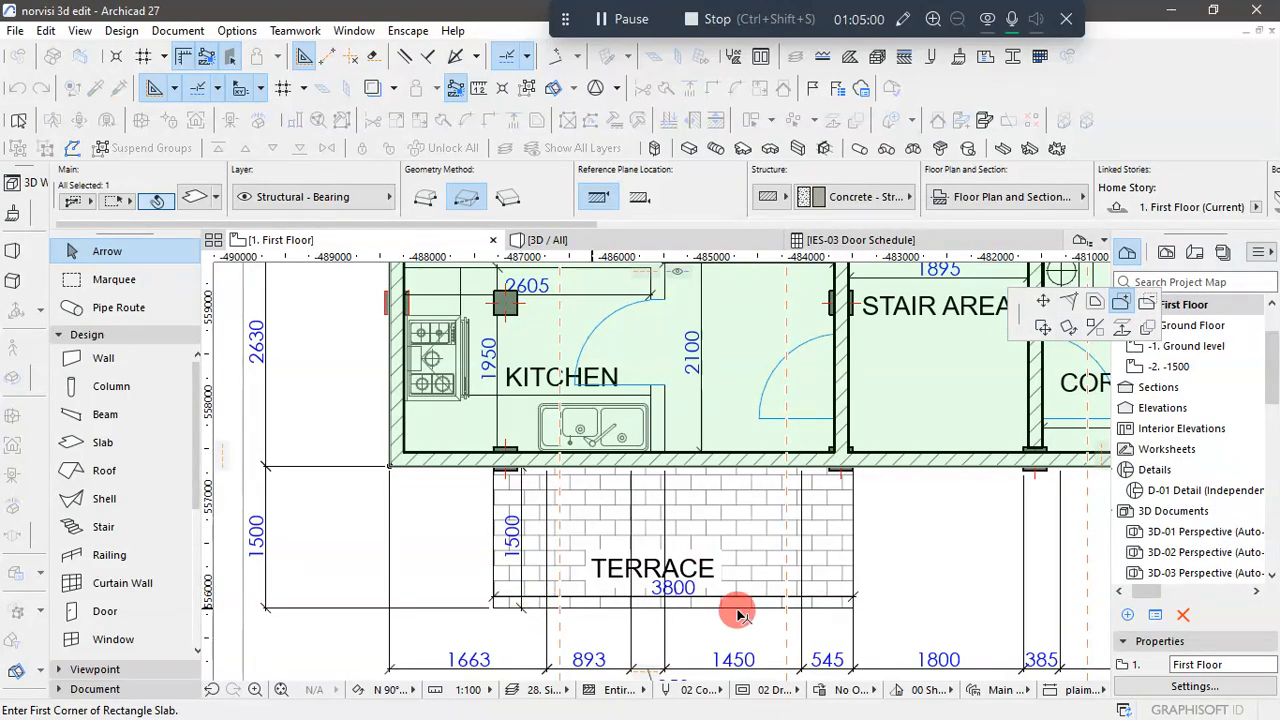
scroll(850, 605, "up", 2)
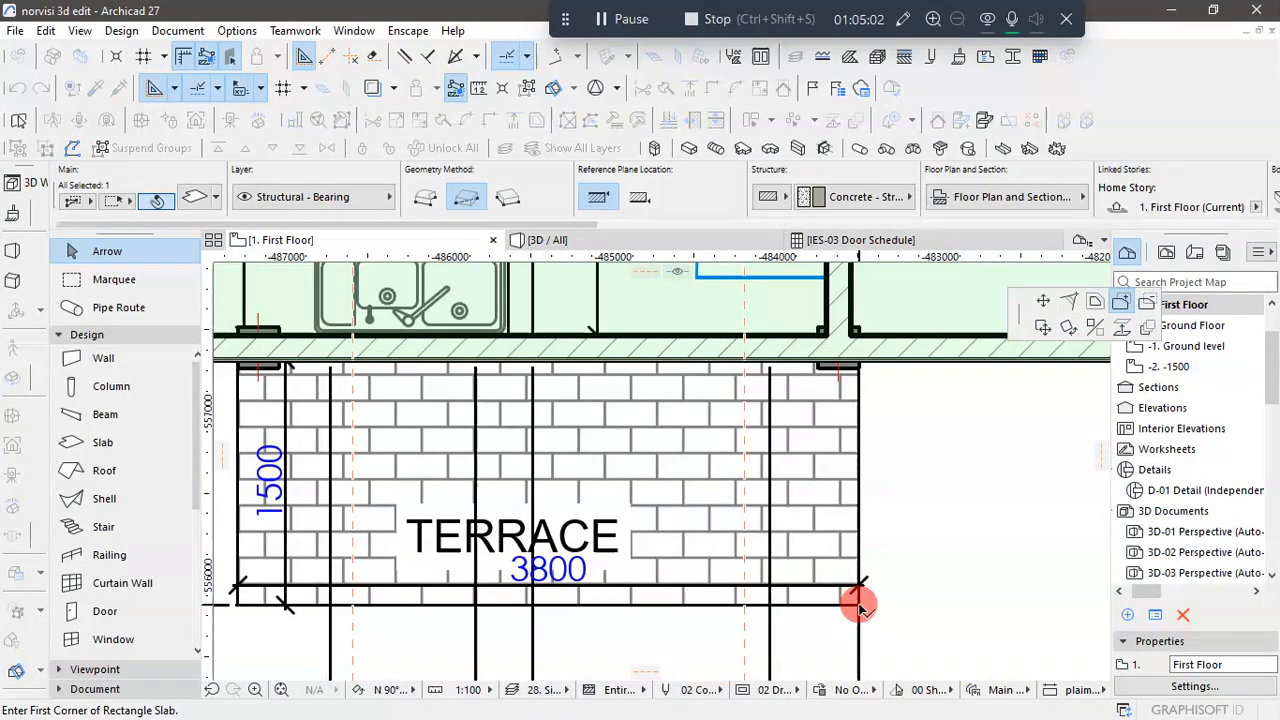
left_click(858, 606)
scroll(729, 514, "down", 1)
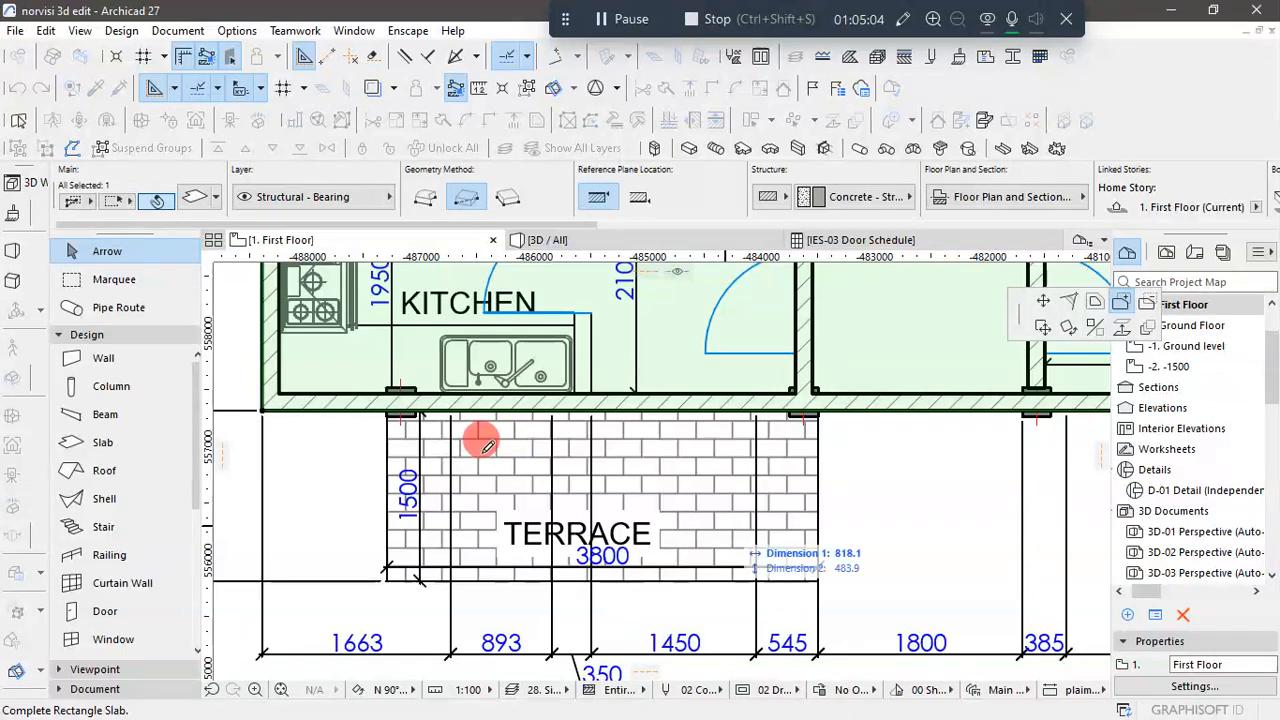
left_click(390, 404)
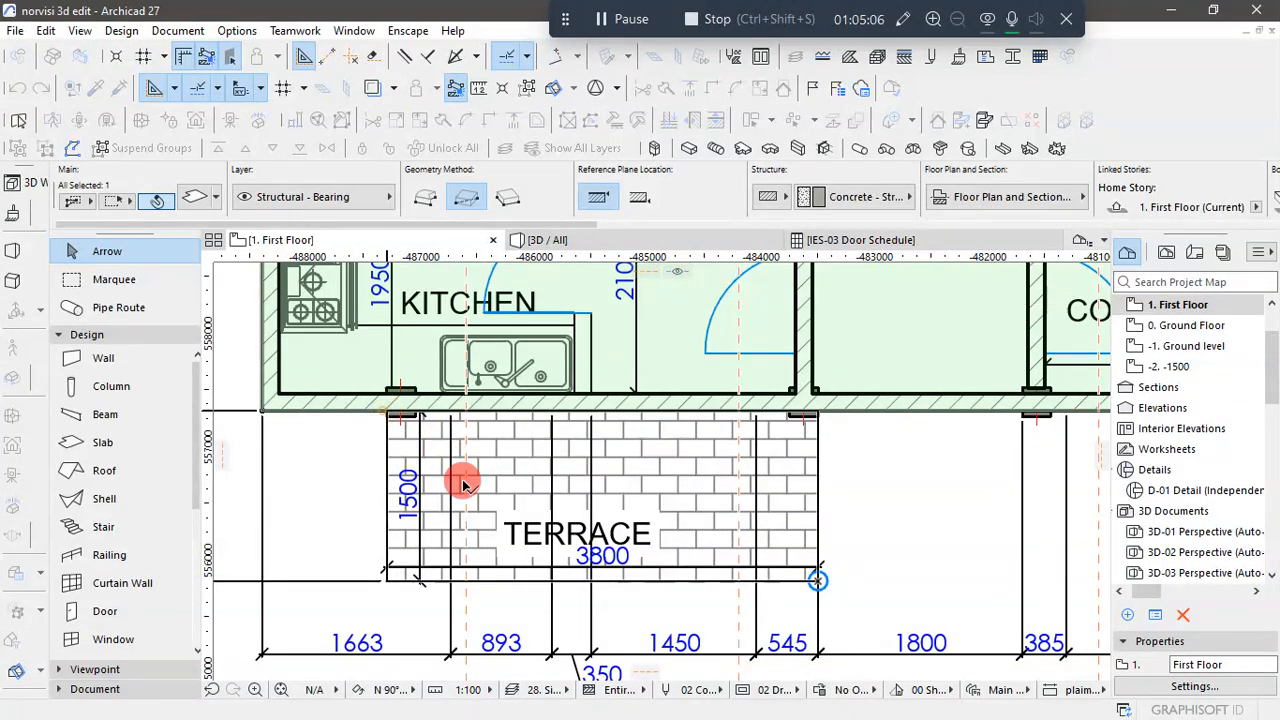
scroll(437, 486, "down", 3)
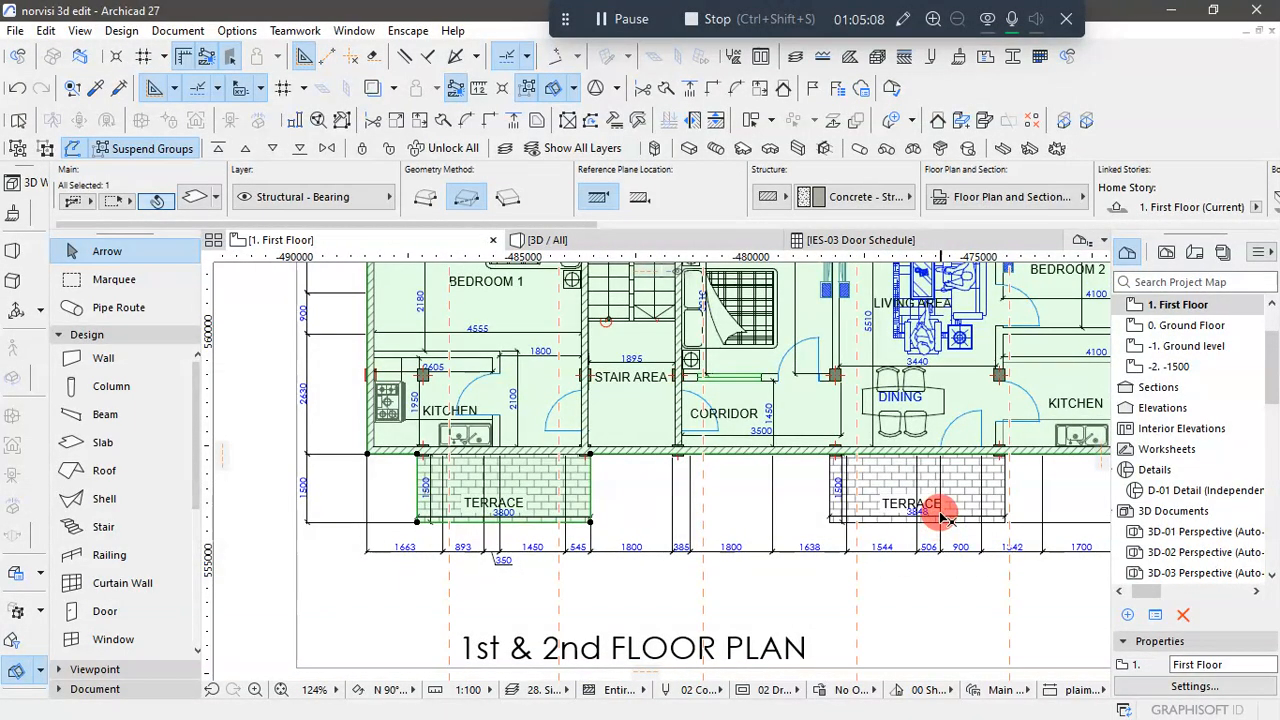
- Add the 3848 × 1500 mm terrace rectangle outside the dining area to the First Floor slab and deselect it
left_click(590, 522)
scroll(990, 520, "up", 3)
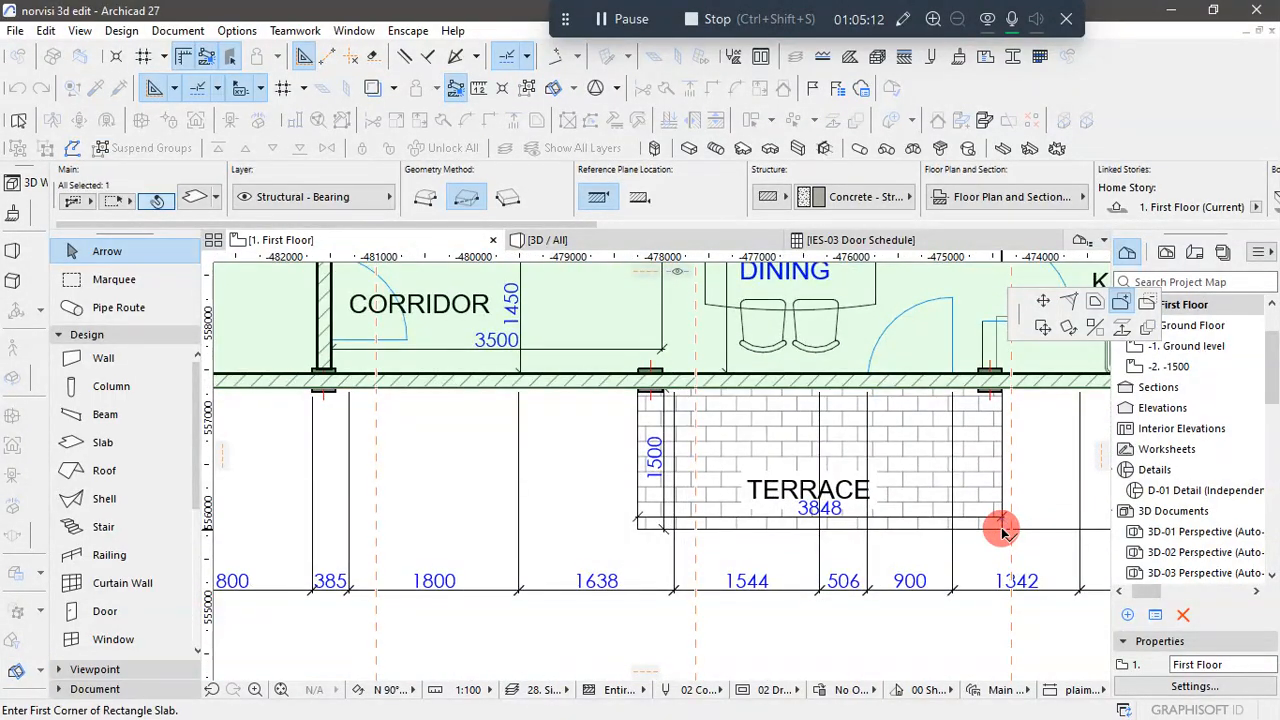
left_click_drag(1002, 532, 645, 382)
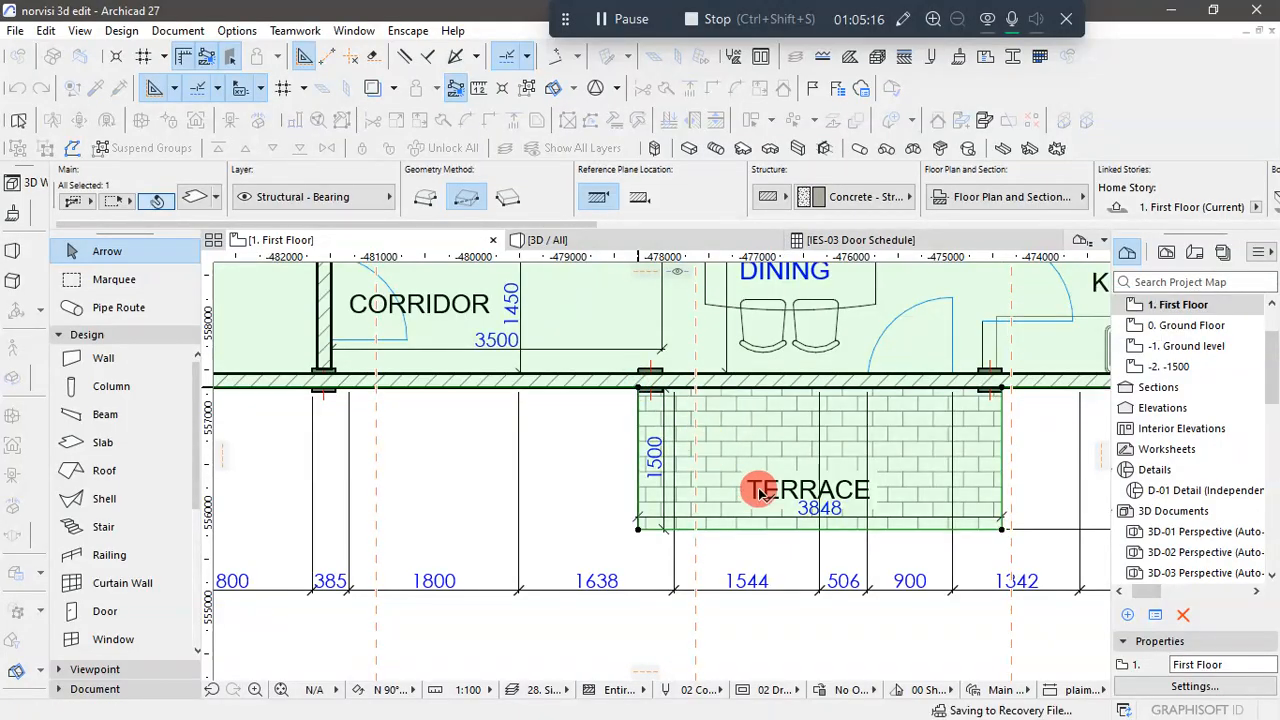
scroll(772, 527, "down", 5)
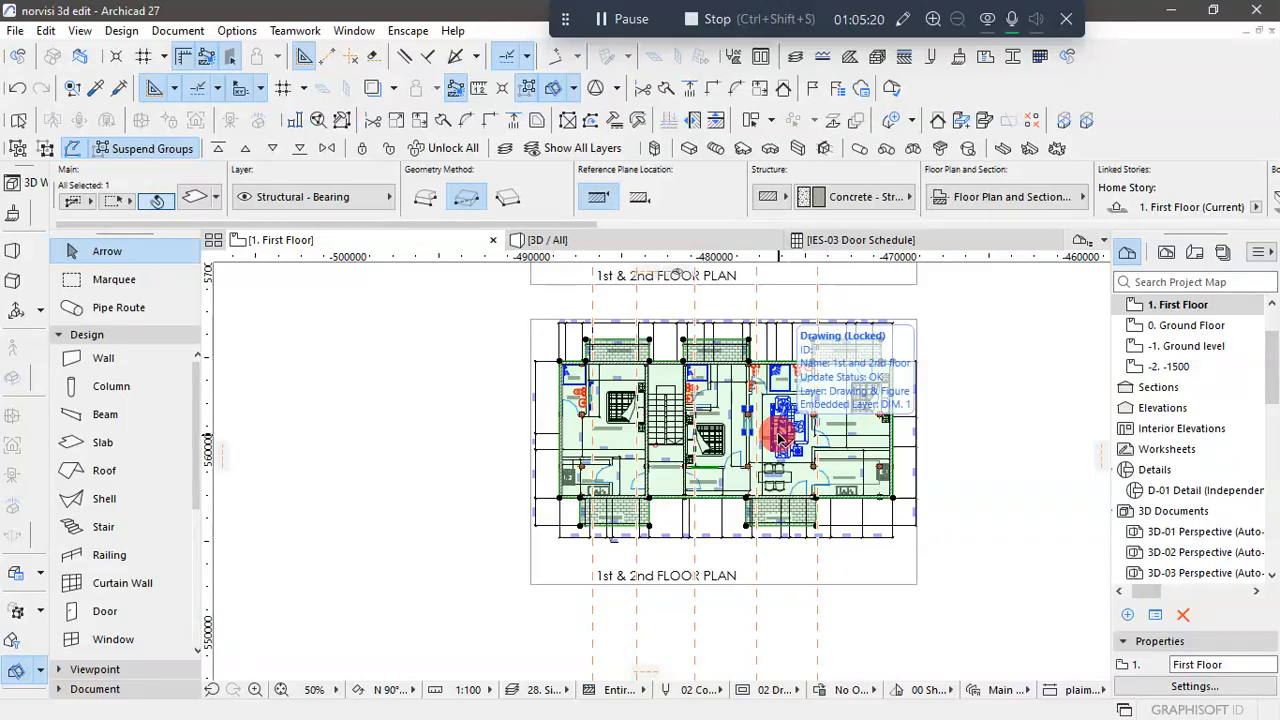
left_click(951, 568)
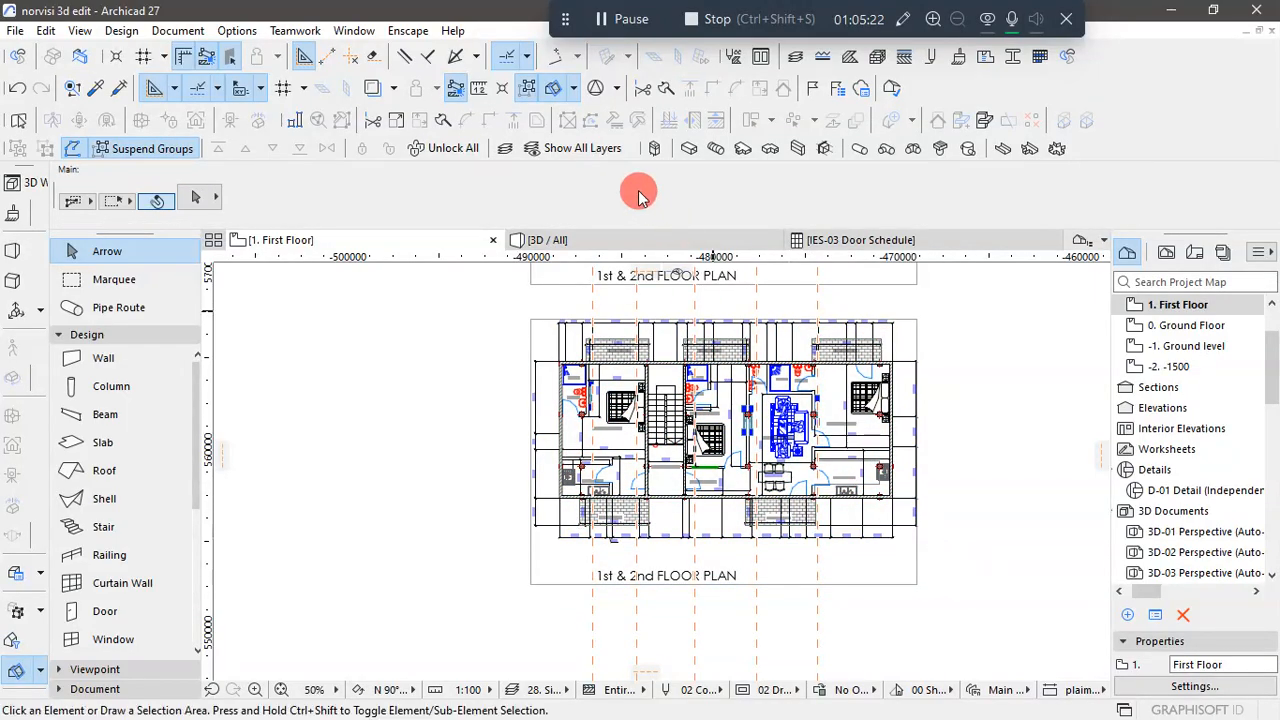
- Examine the whole building in 3D, checking the new terrace slabs along the long facade
left_click(578, 241)
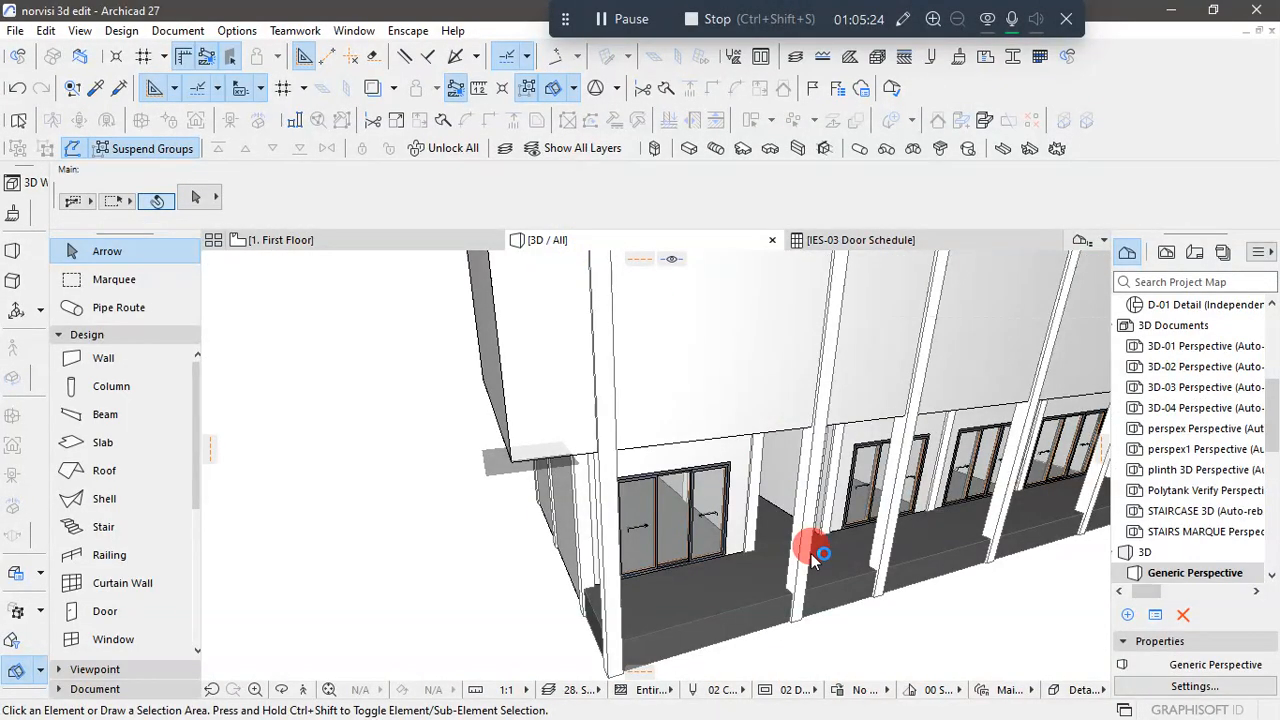
left_click_drag(810, 552, 693, 540)
scroll(685, 533, "down", 5)
scroll(891, 599, "up", 1)
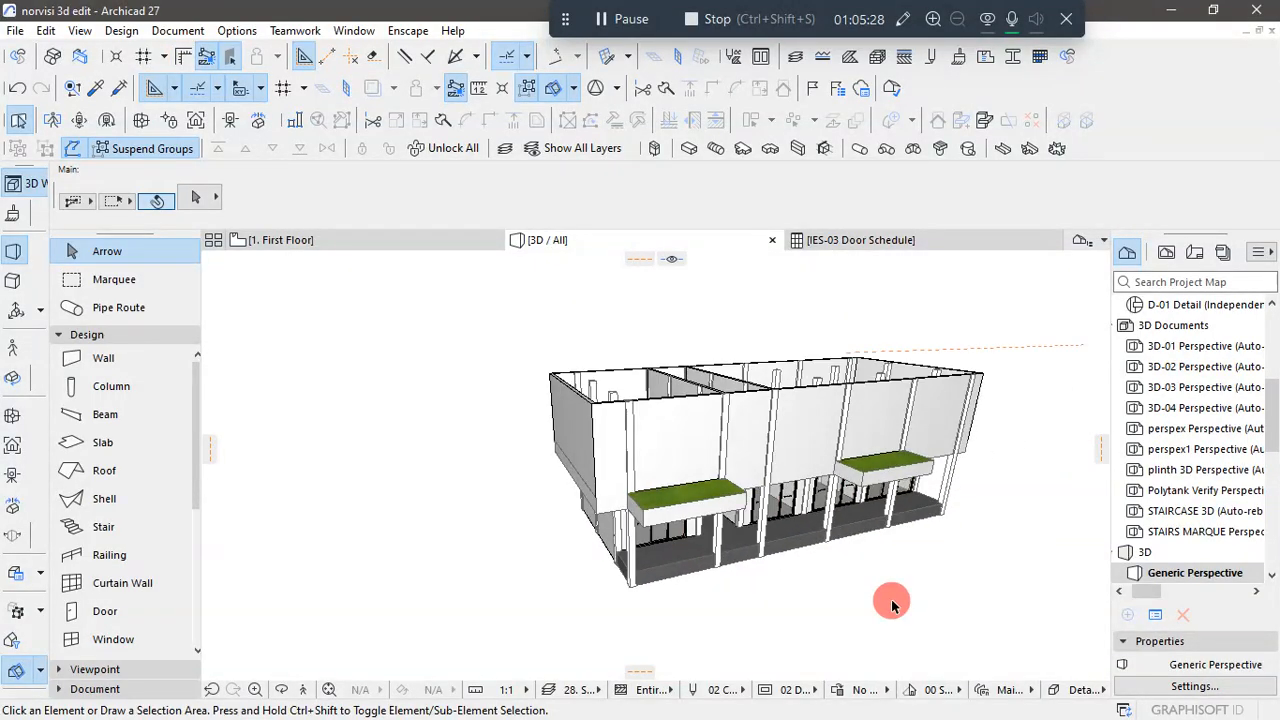
scroll(891, 599, "down", 1)
scroll(614, 624, "up", 1)
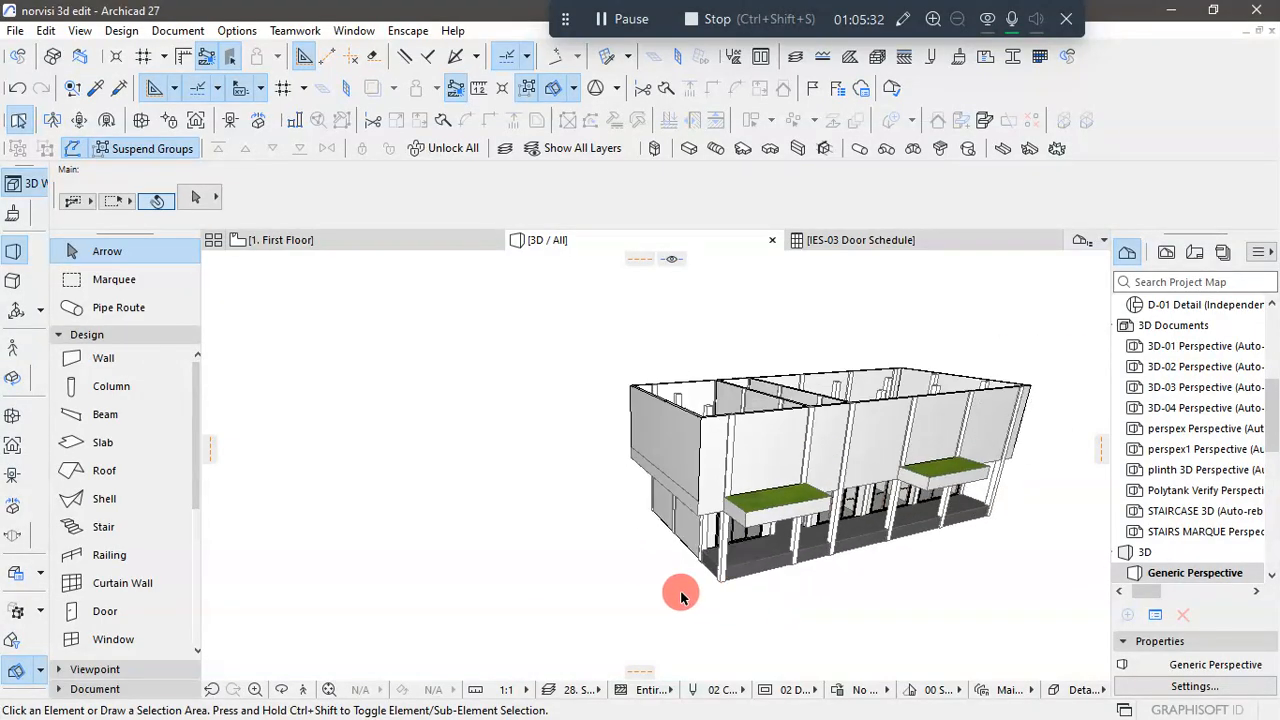
scroll(566, 589, "up", 2)
scroll(662, 582, "down", 2)
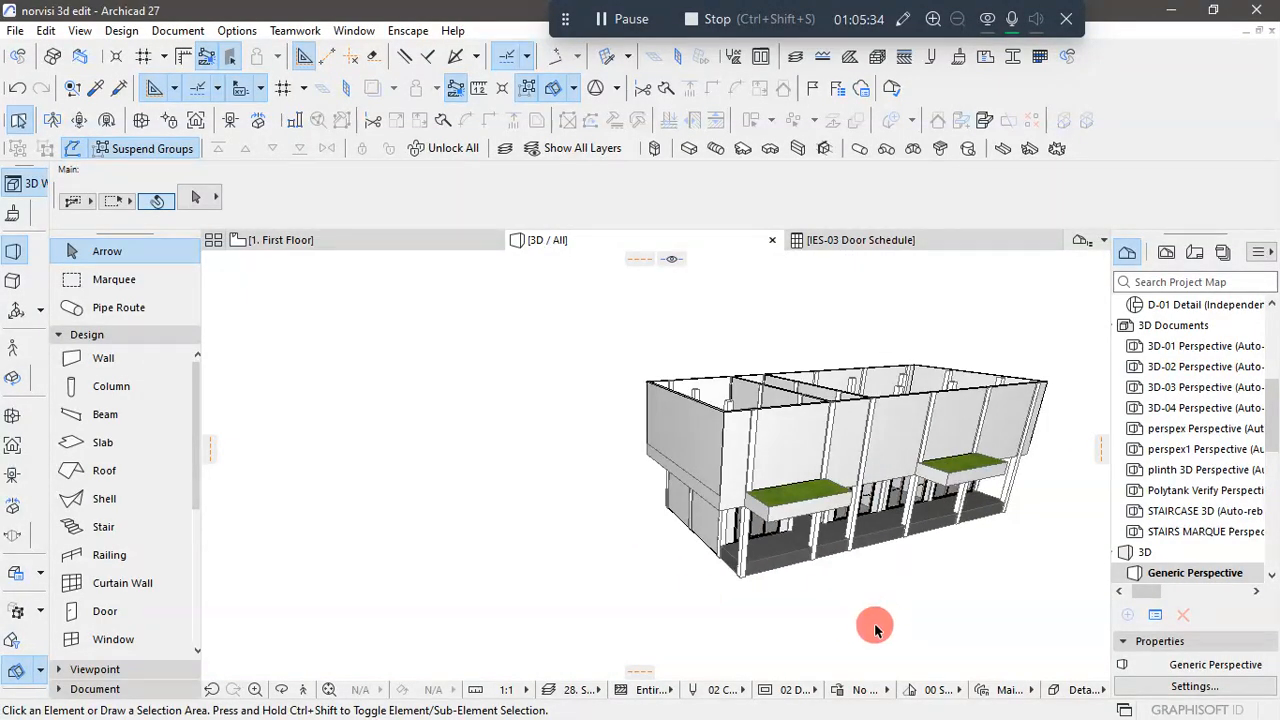
middle_click_drag(874, 623, 827, 505, "shift")
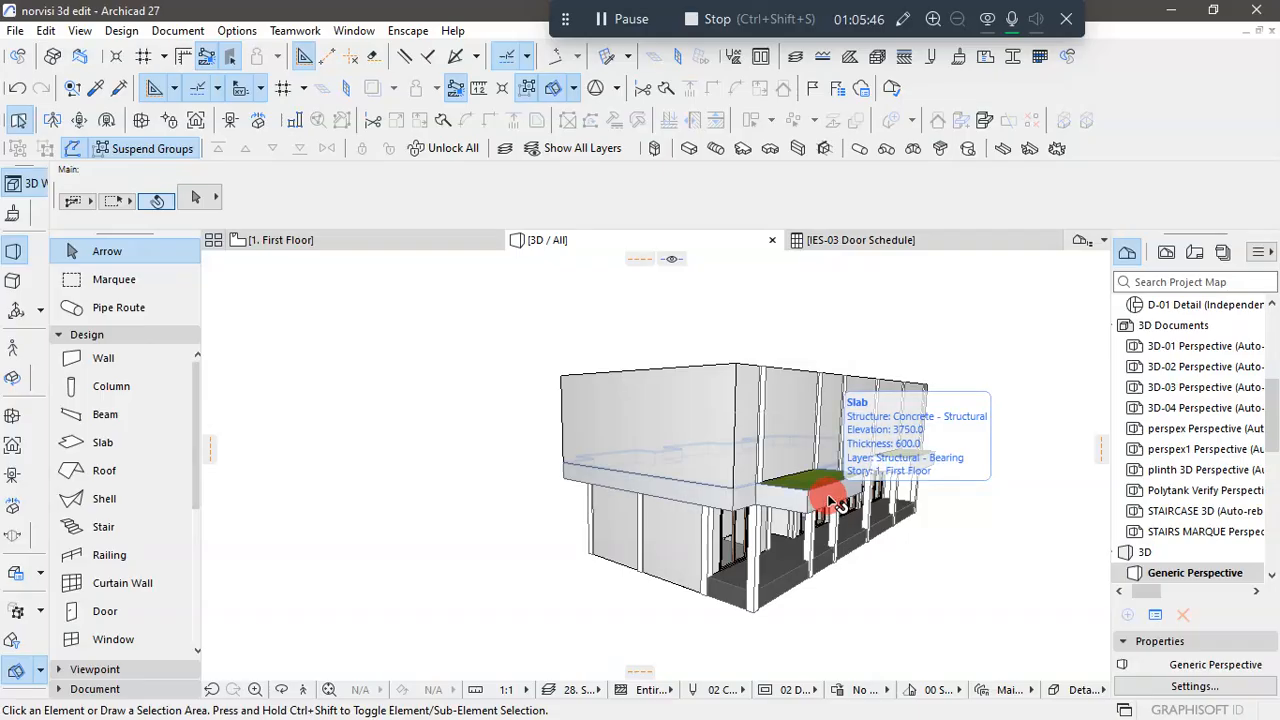
- Inspect the First Floor slab's edge and overhang at the building's end corner in 3D
scroll(838, 478, "up", 2)
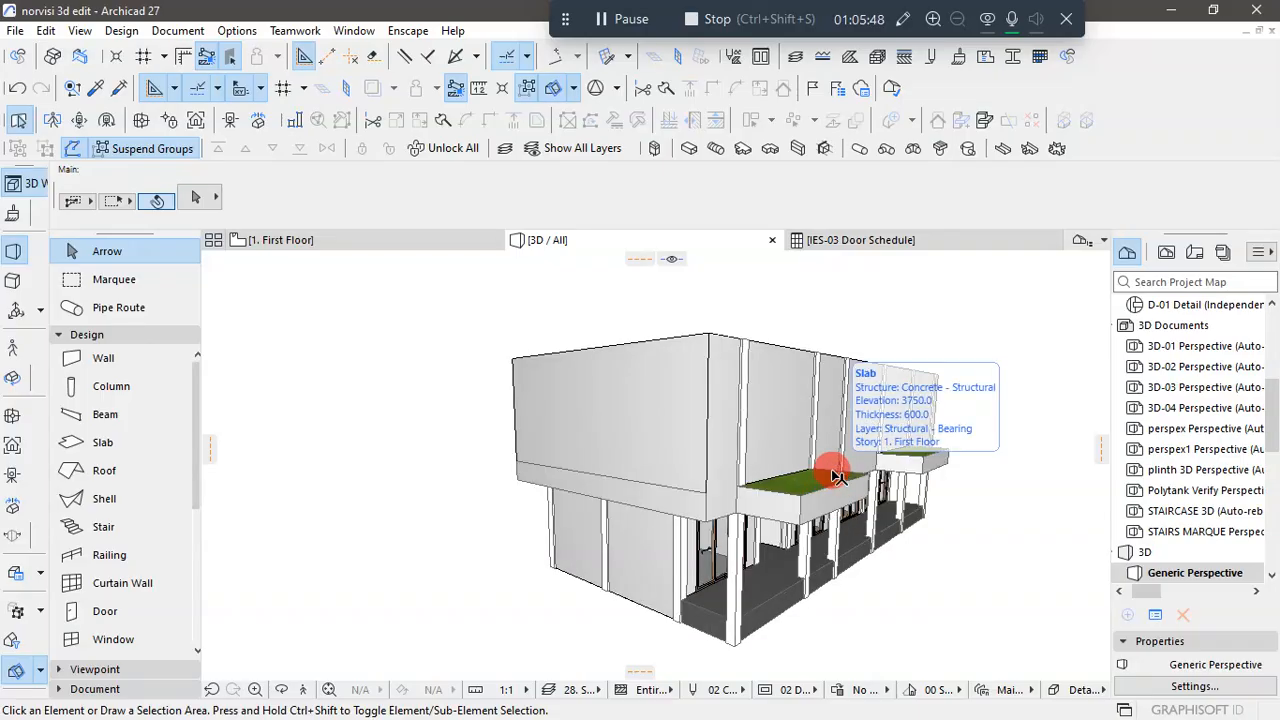
middle_click_drag(929, 583, 848, 622, "shift")
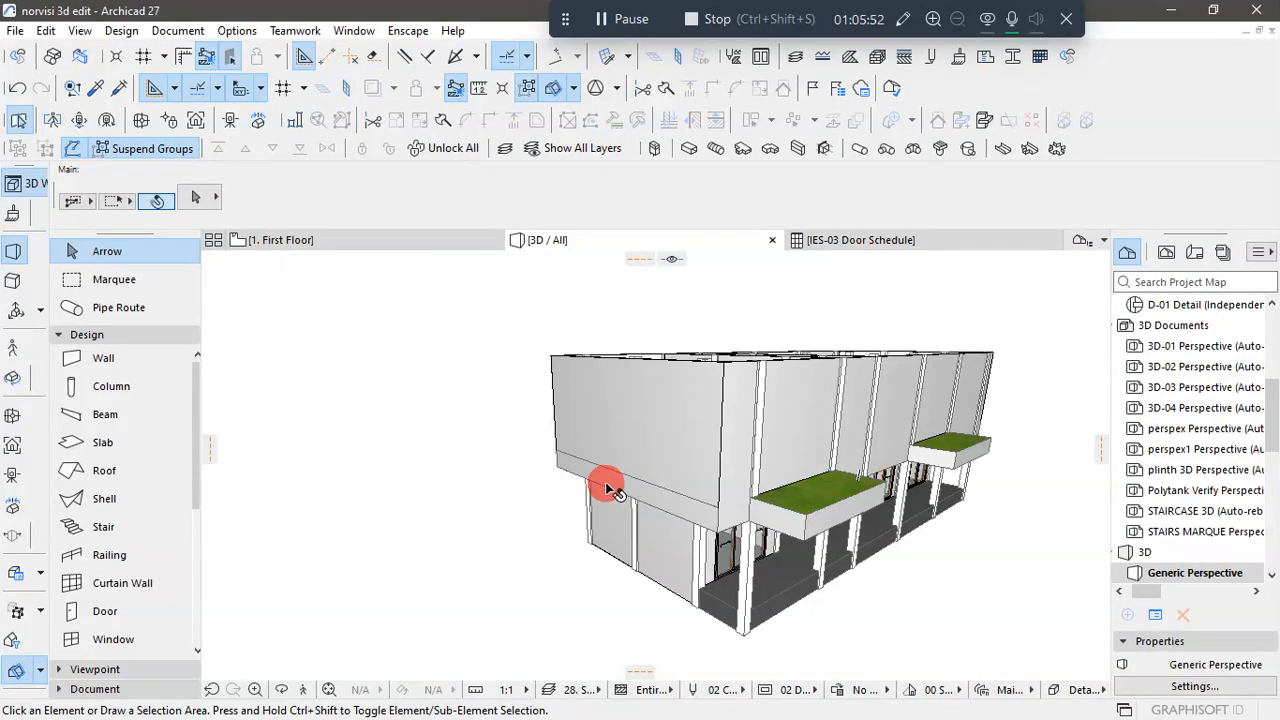
scroll(710, 467, "up", 3)
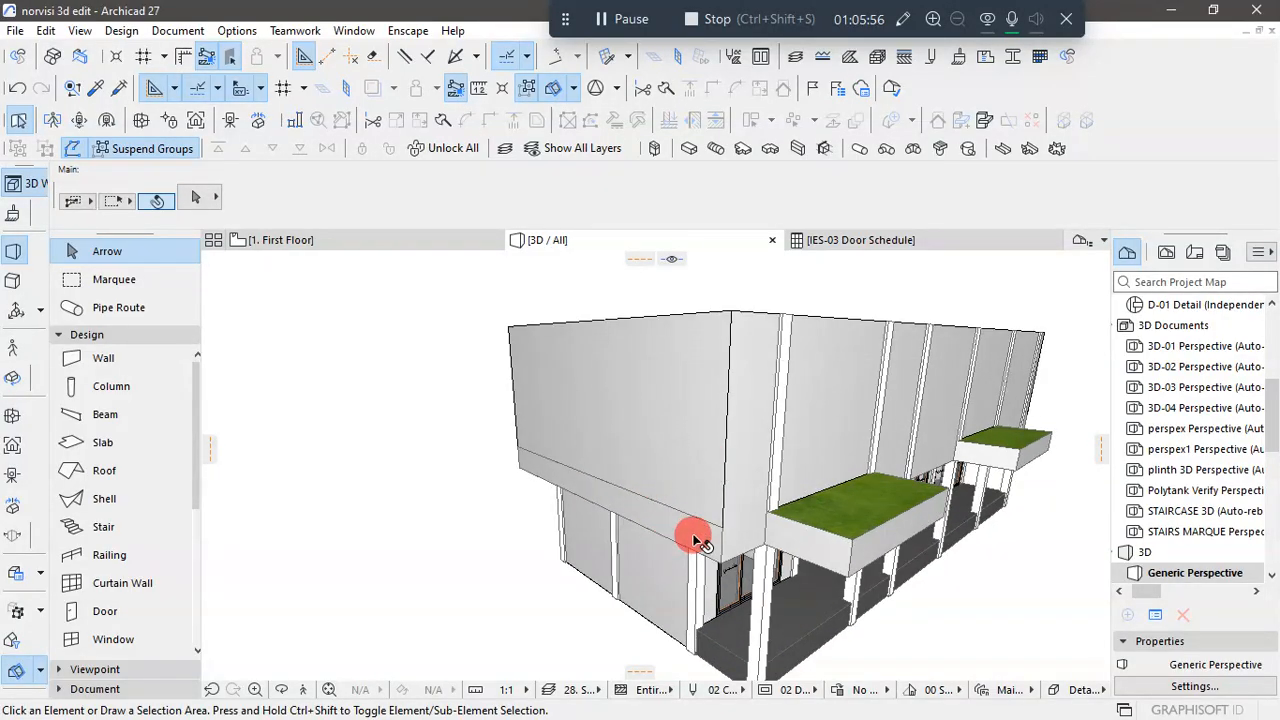
left_click(683, 521)
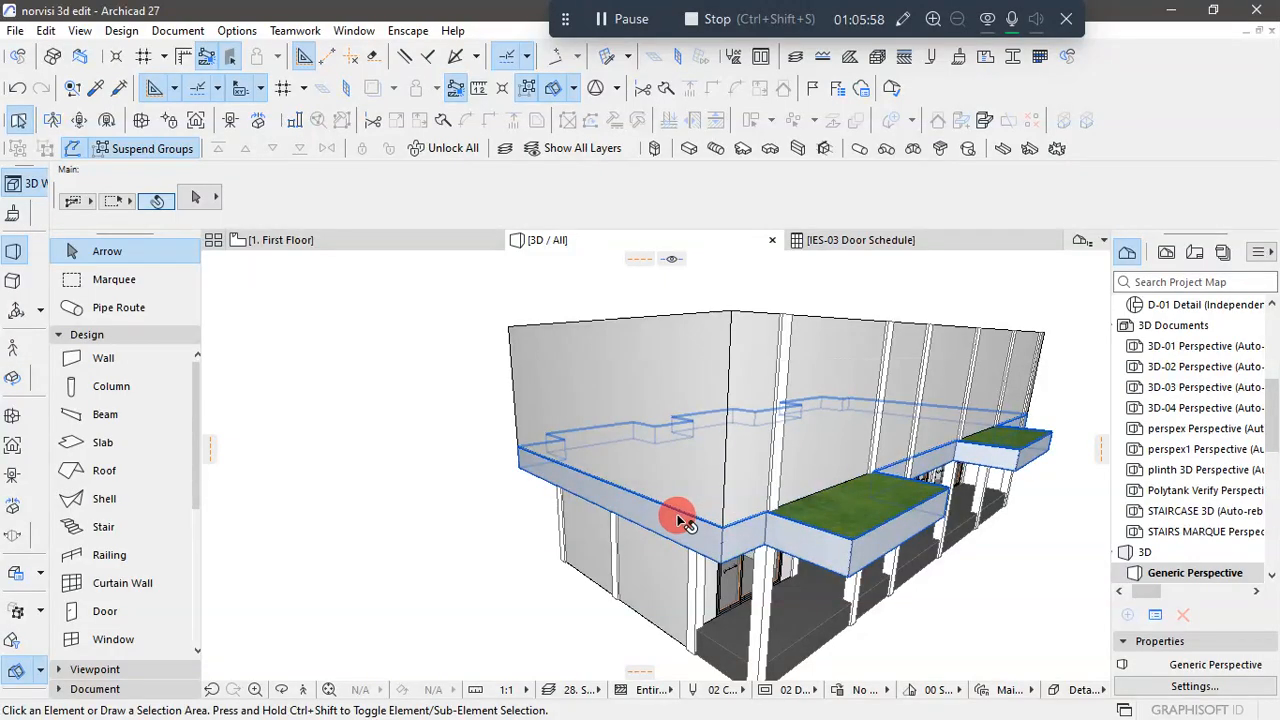
key("Escape")
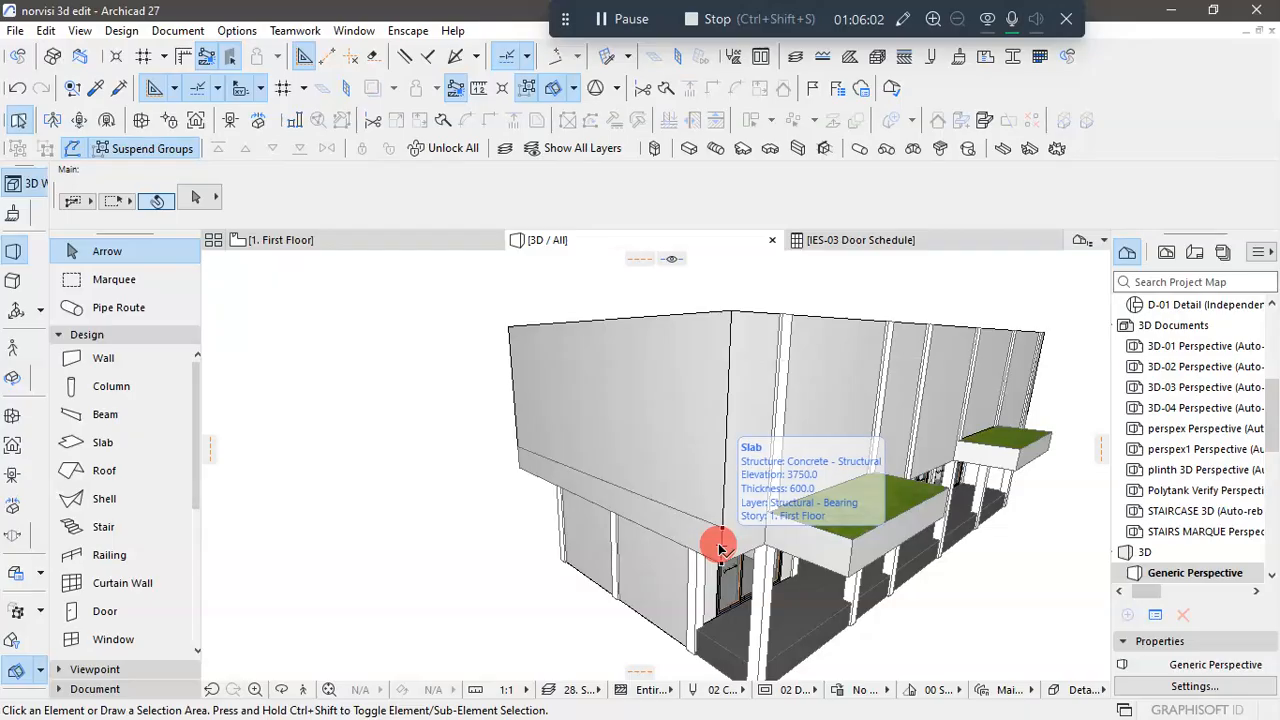
left_click(868, 562)
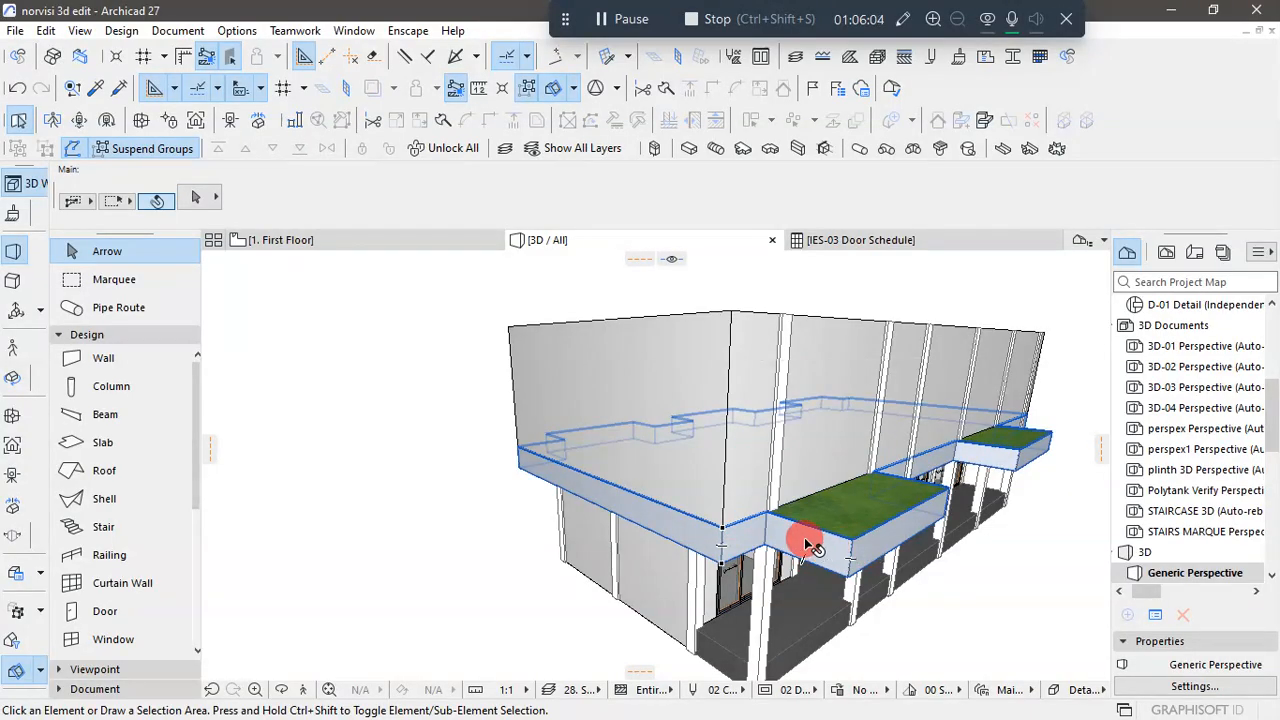
left_click(757, 562)
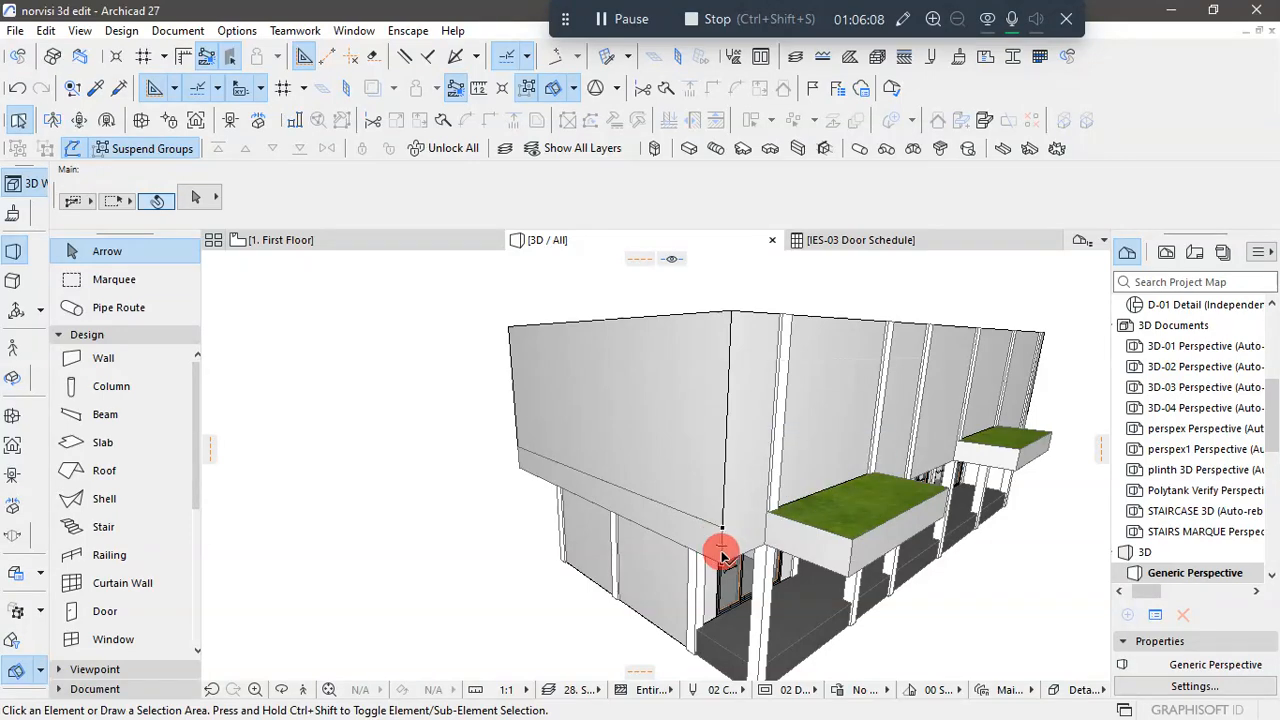
scroll(782, 472, "down", 2)
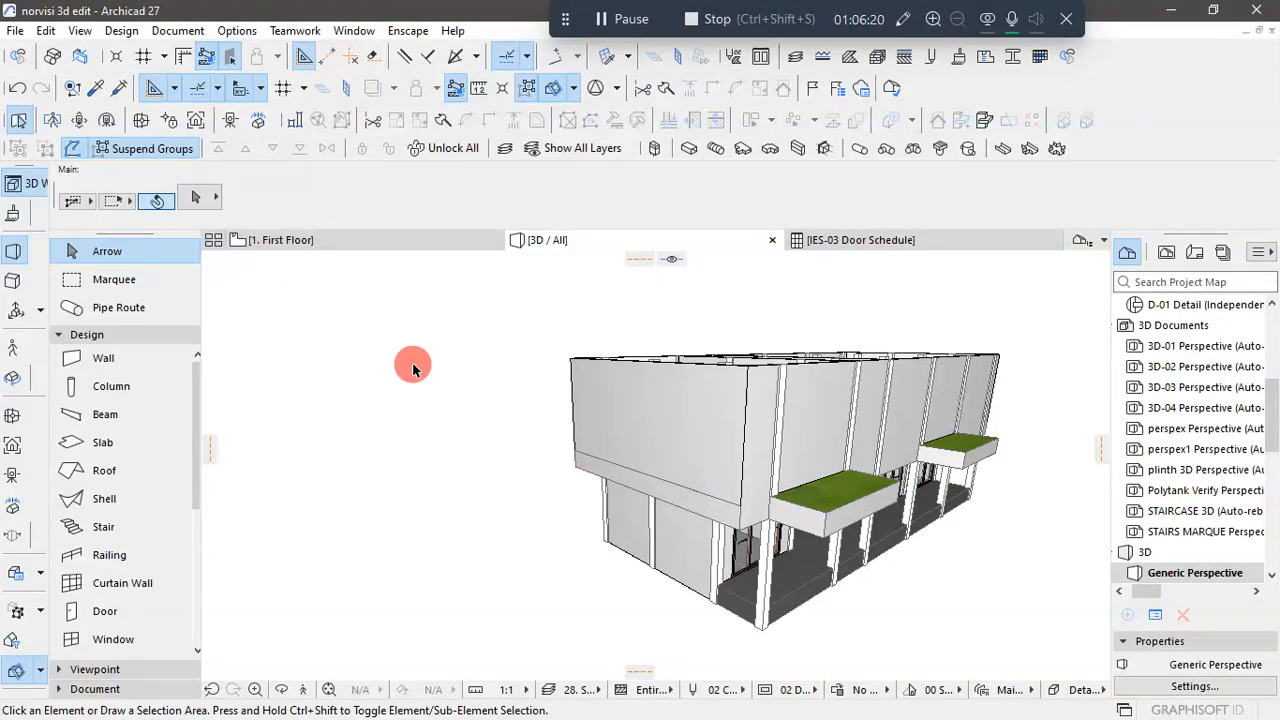
- On the First Floor plan, examine how the slab's edge lines up with the end outer wall and its corner columns
left_click(290, 240)
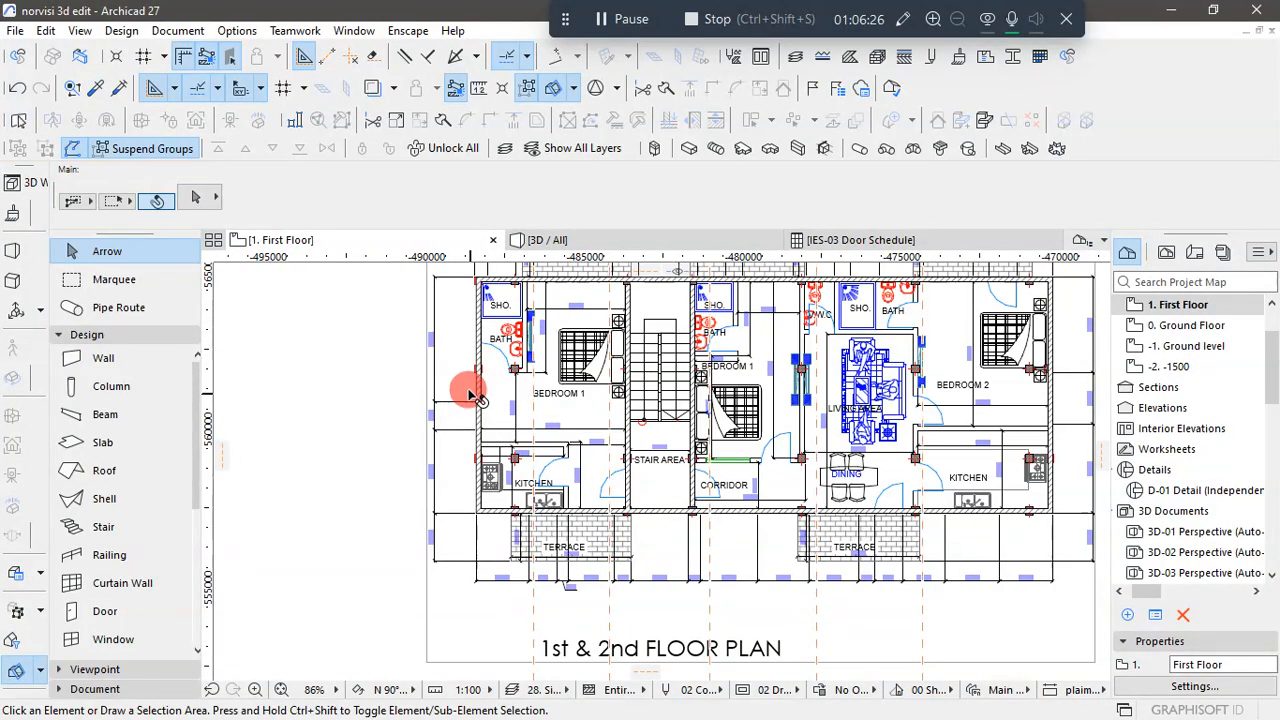
scroll(490, 385, "up", 5)
scroll(529, 409, "up", 1)
left_click(532, 412)
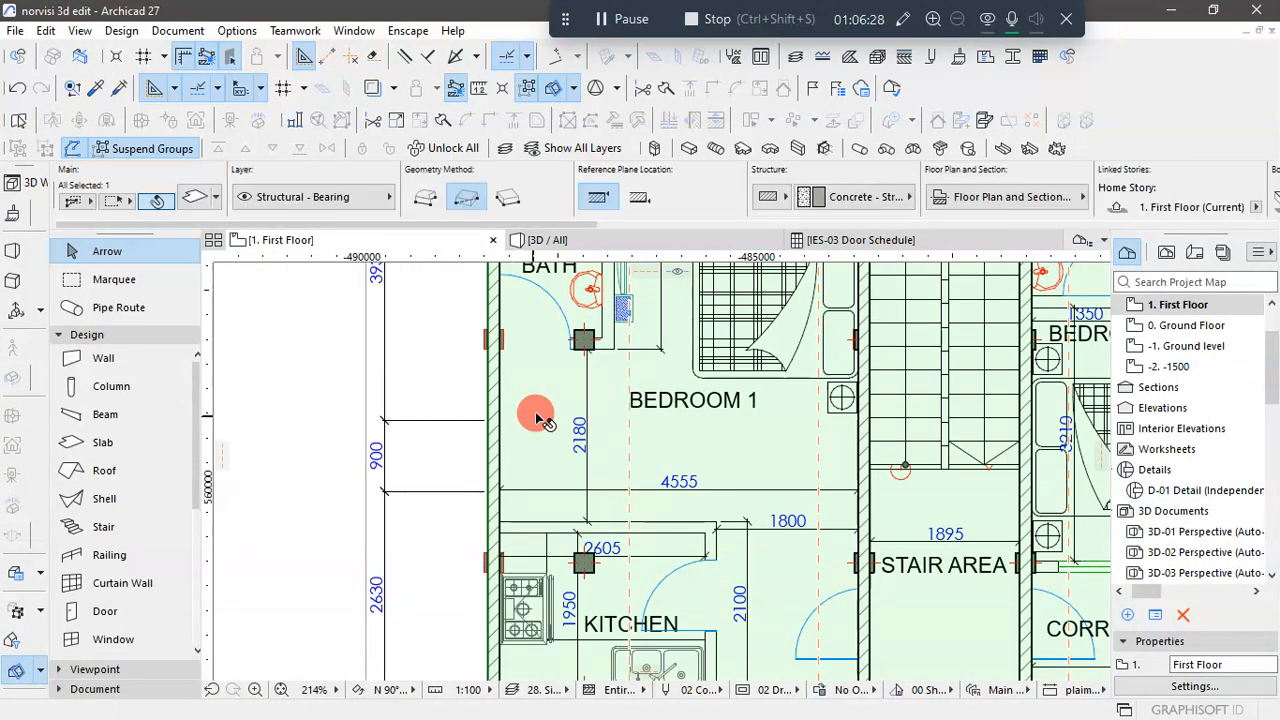
scroll(522, 464, "up", 5)
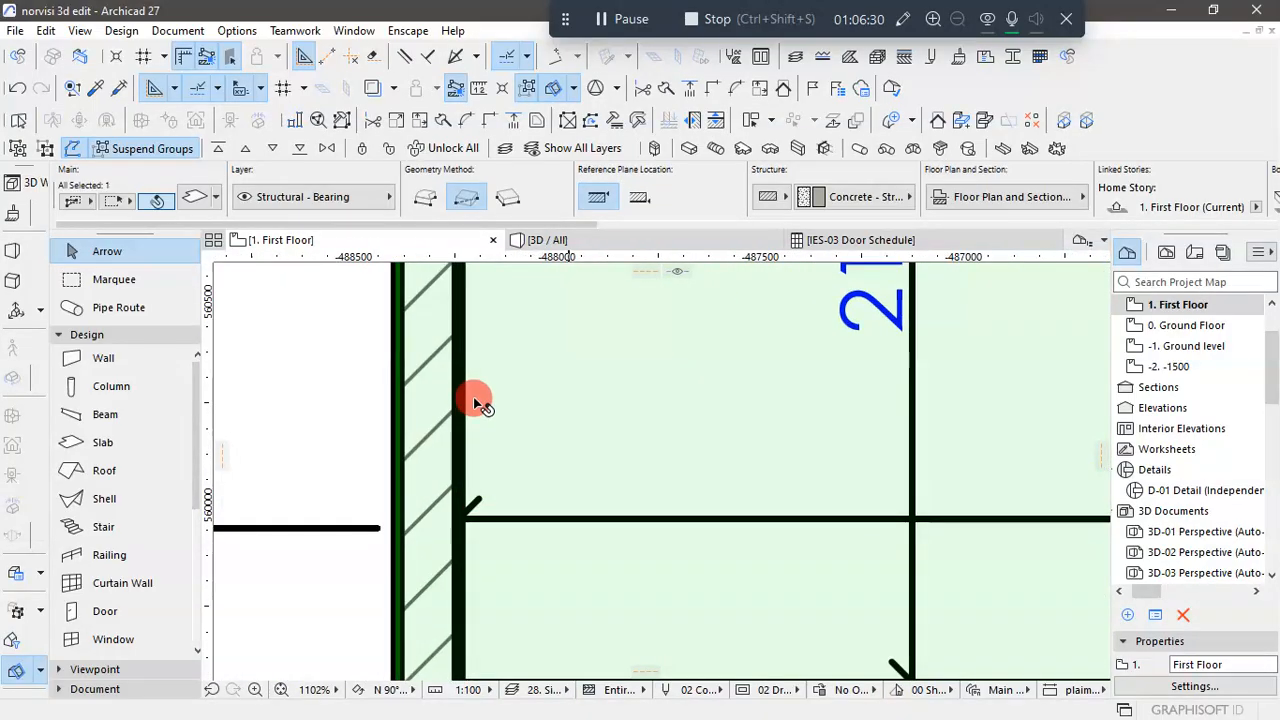
scroll(473, 394, "down", 8)
scroll(464, 507, "up", 10)
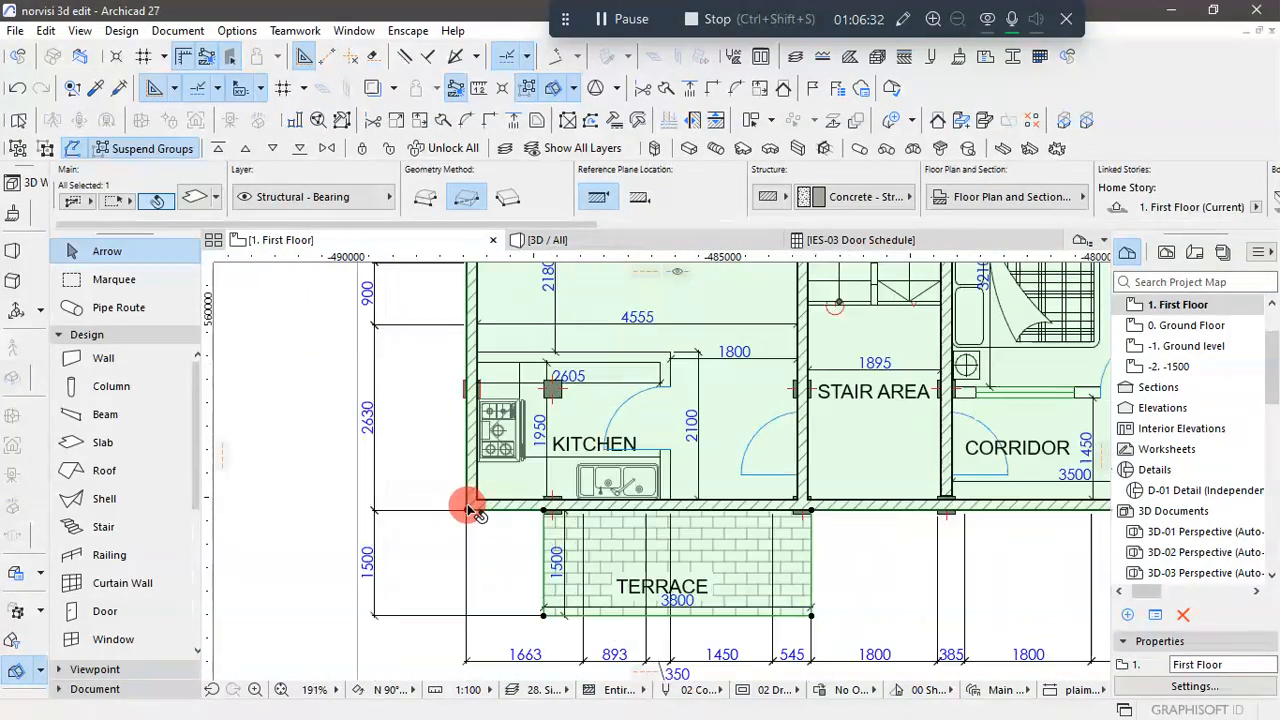
scroll(478, 510, "up", 4)
scroll(480, 614, "down", 10)
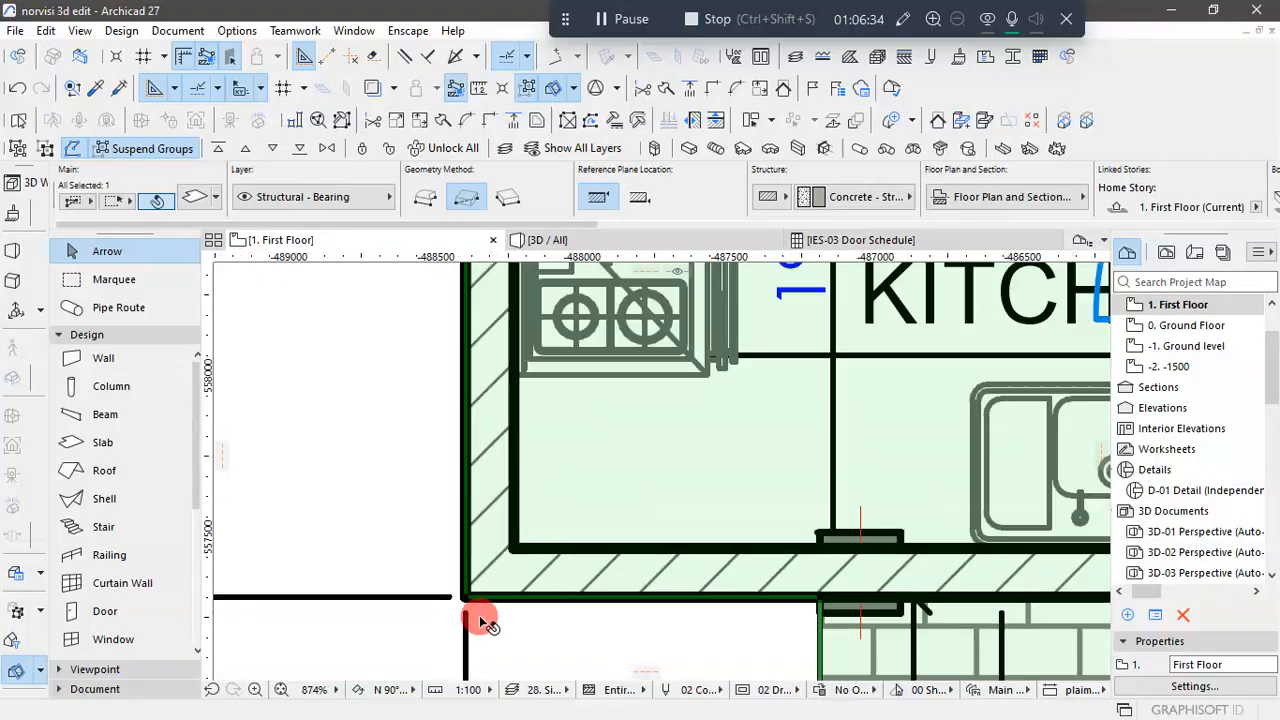
scroll(497, 604, "down", 6)
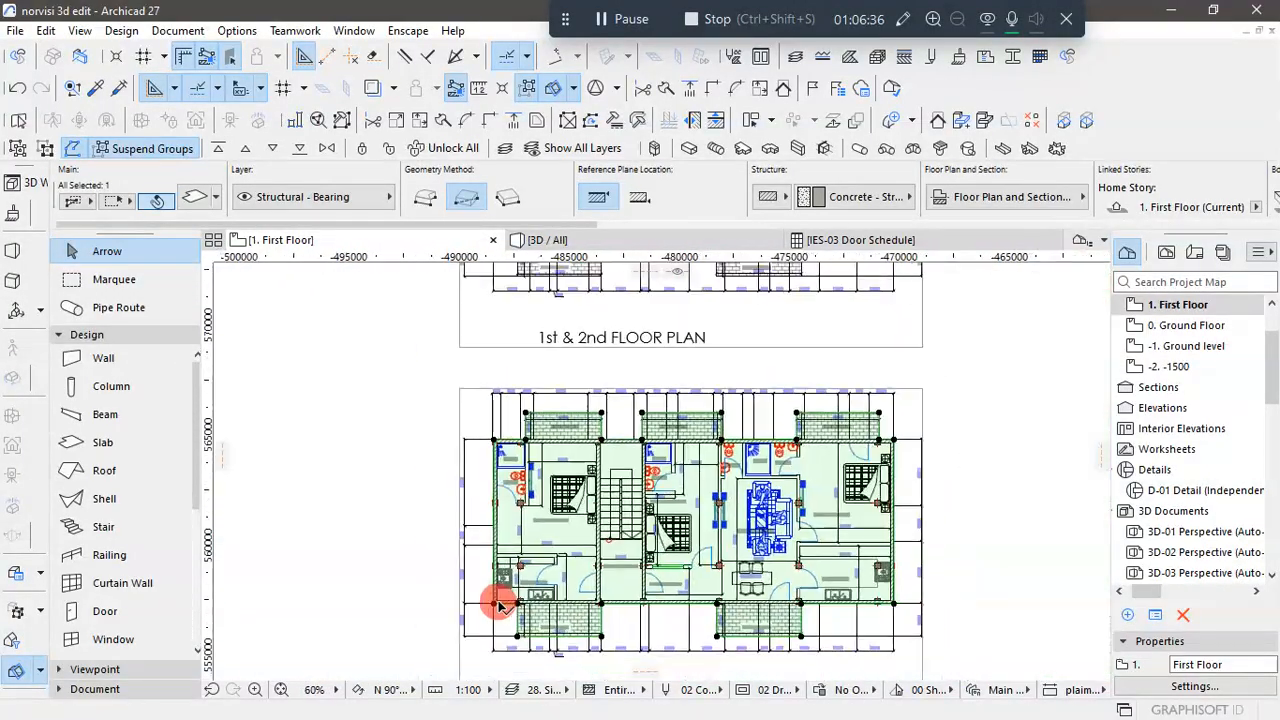
scroll(497, 460, "up", 10)
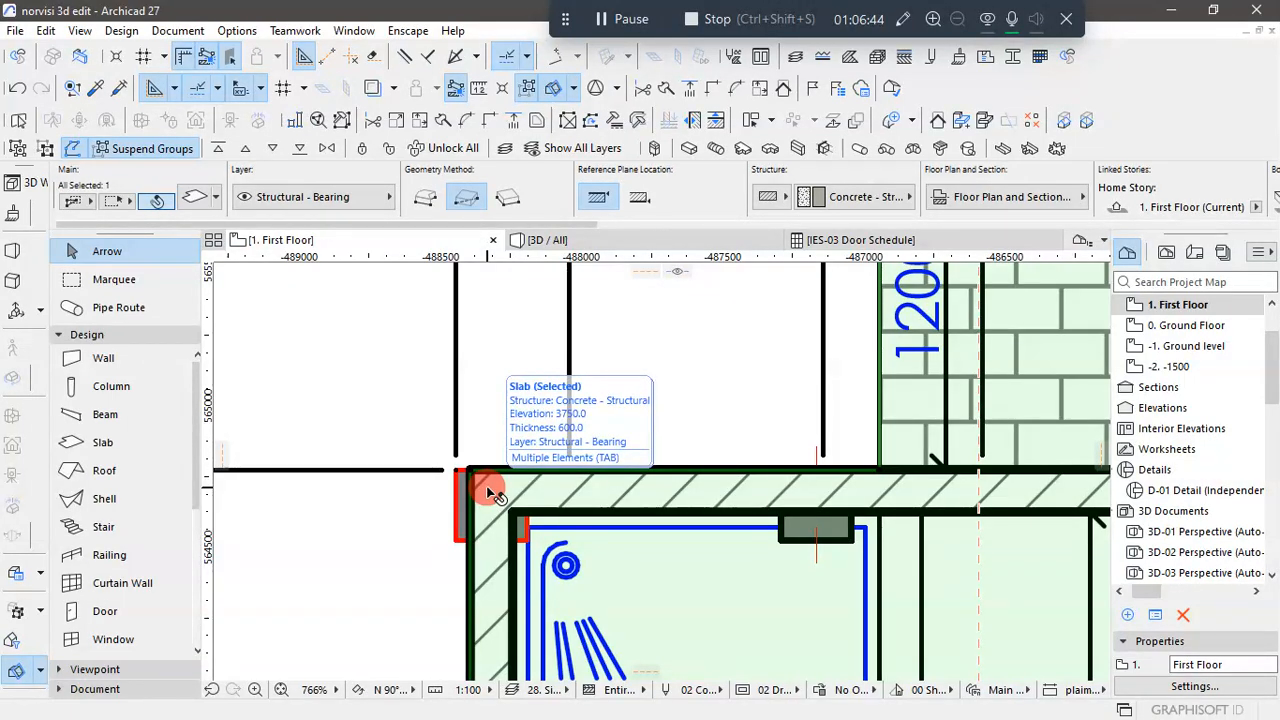
scroll(482, 497, "down", 11)
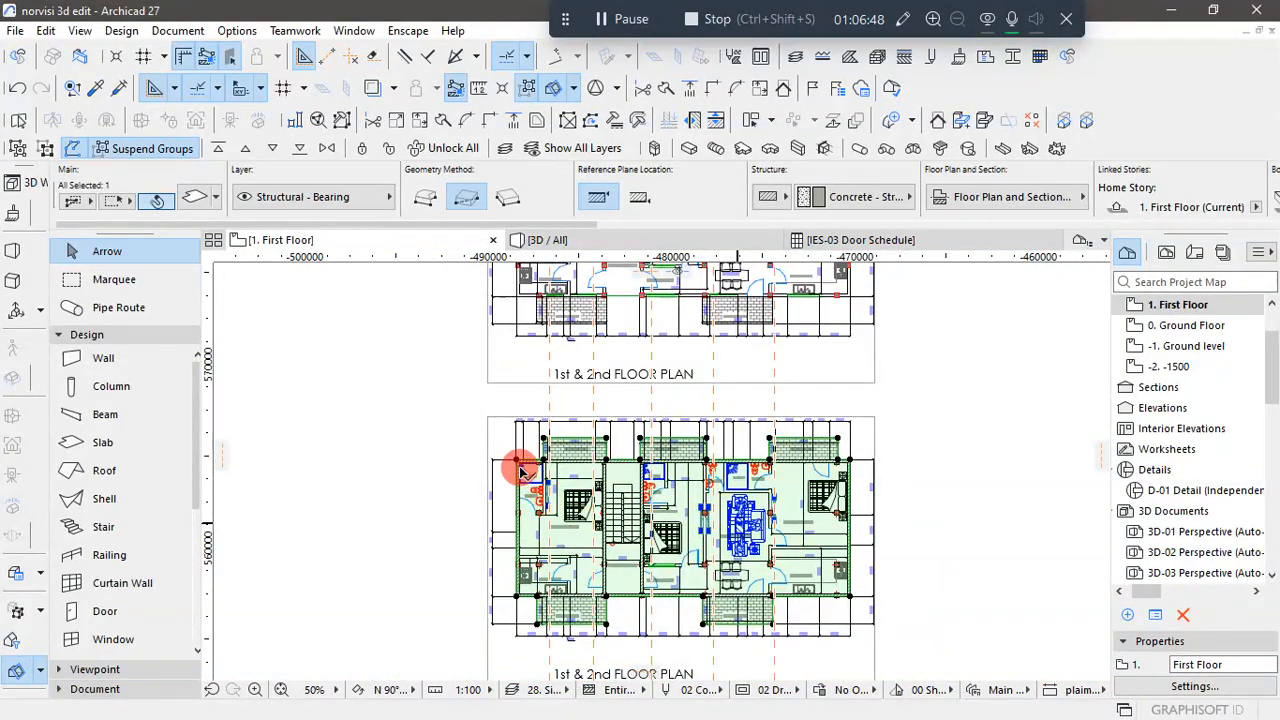
scroll(521, 470, "up", 3)
scroll(533, 445, "down", 5)
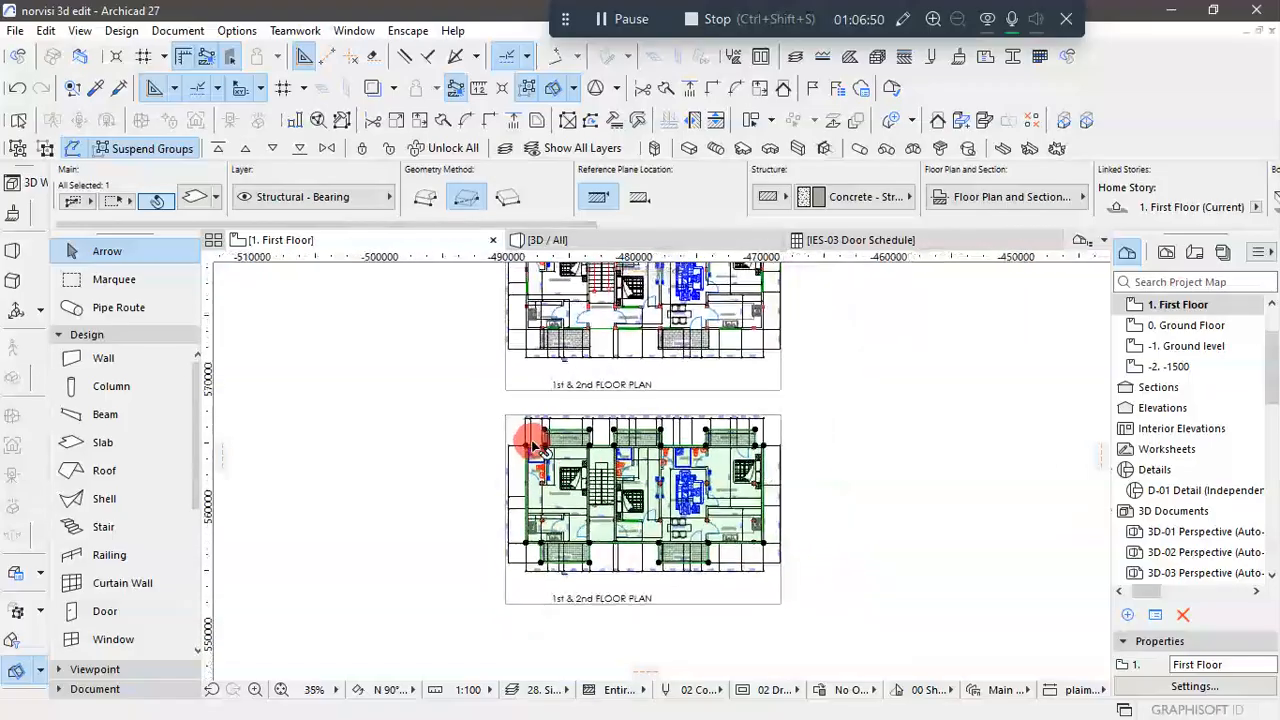
left_click(878, 500)
- Delete the end outer wall running beside the bath, Bedroom 1 and kitchen, and select the First Floor slab
scroll(555, 495, "up", 6)
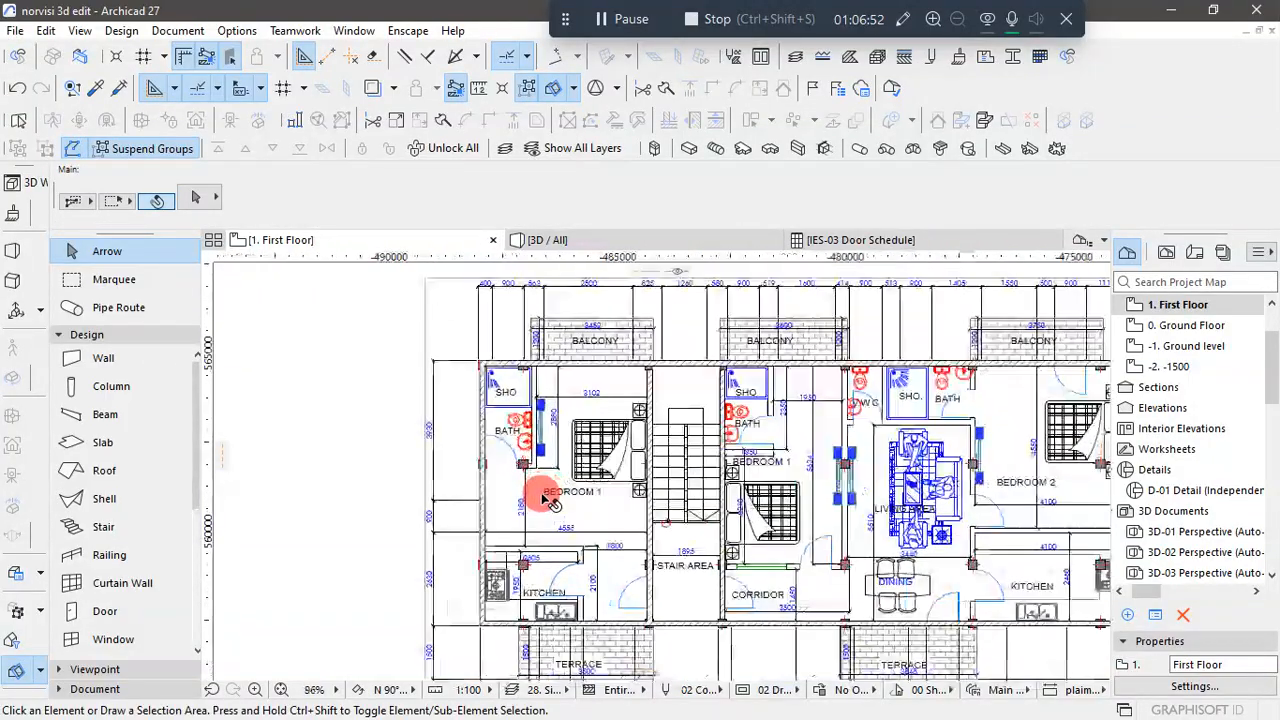
left_click(467, 480)
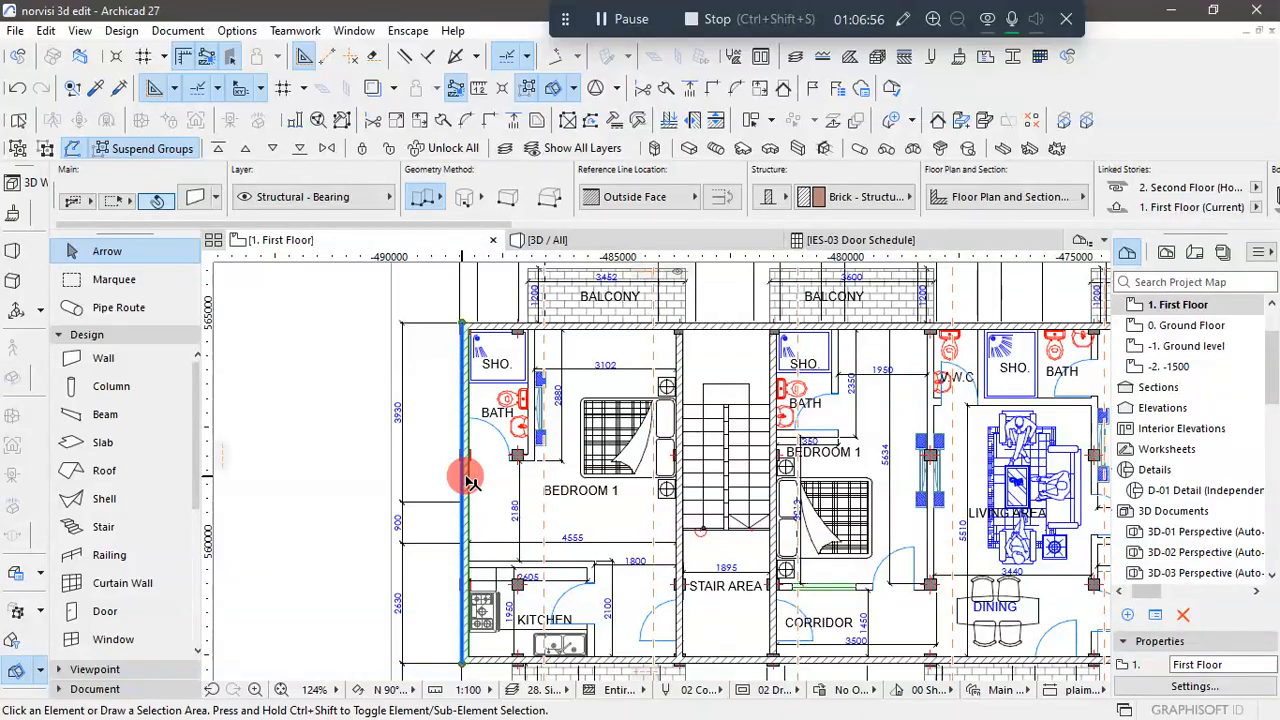
key("Delete")
left_click(492, 478)
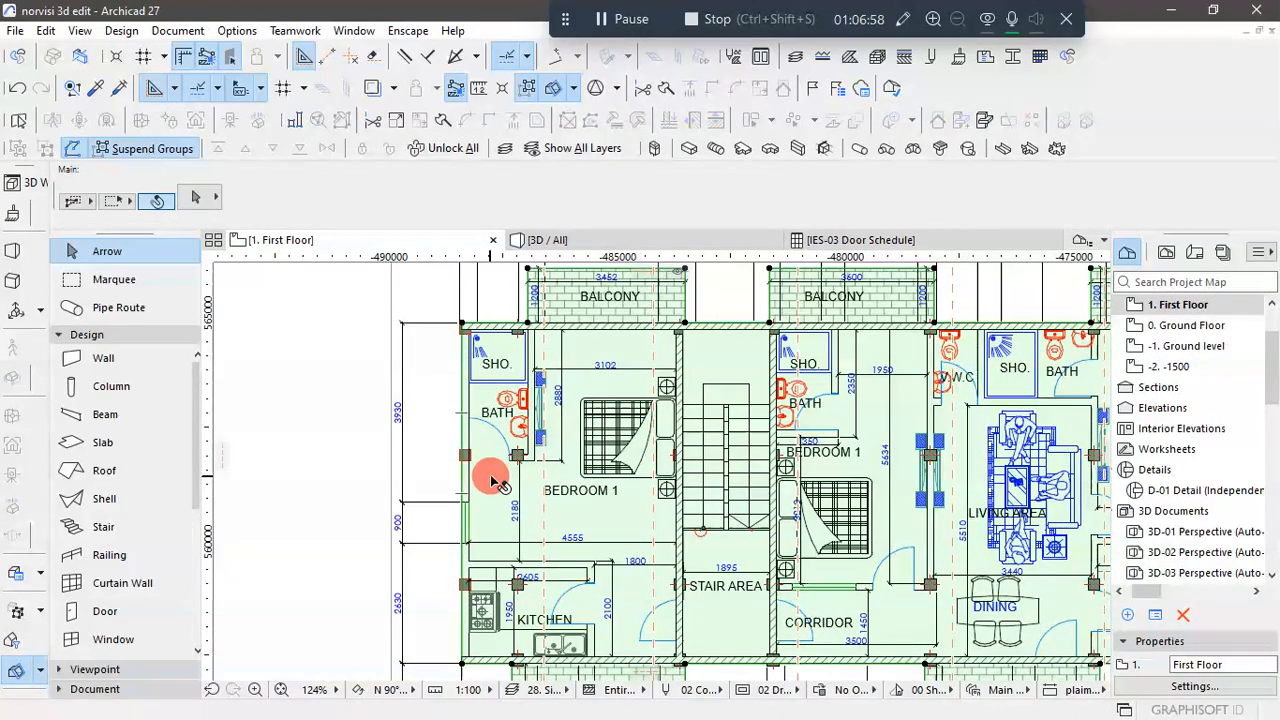
- Draw a brick Outside Face wall along the building's end, from the kitchen's outer corner to just past the shower's outer corner
scroll(460, 337, "up", 5)
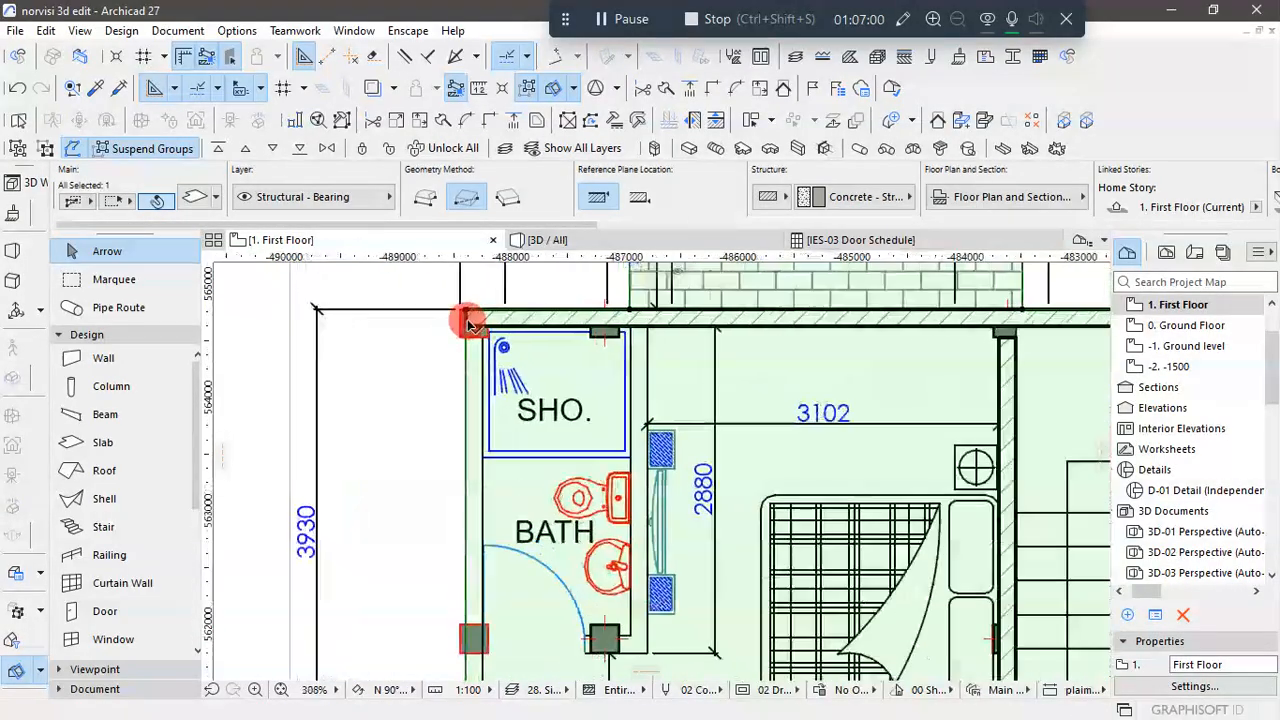
scroll(480, 310, "down", 5)
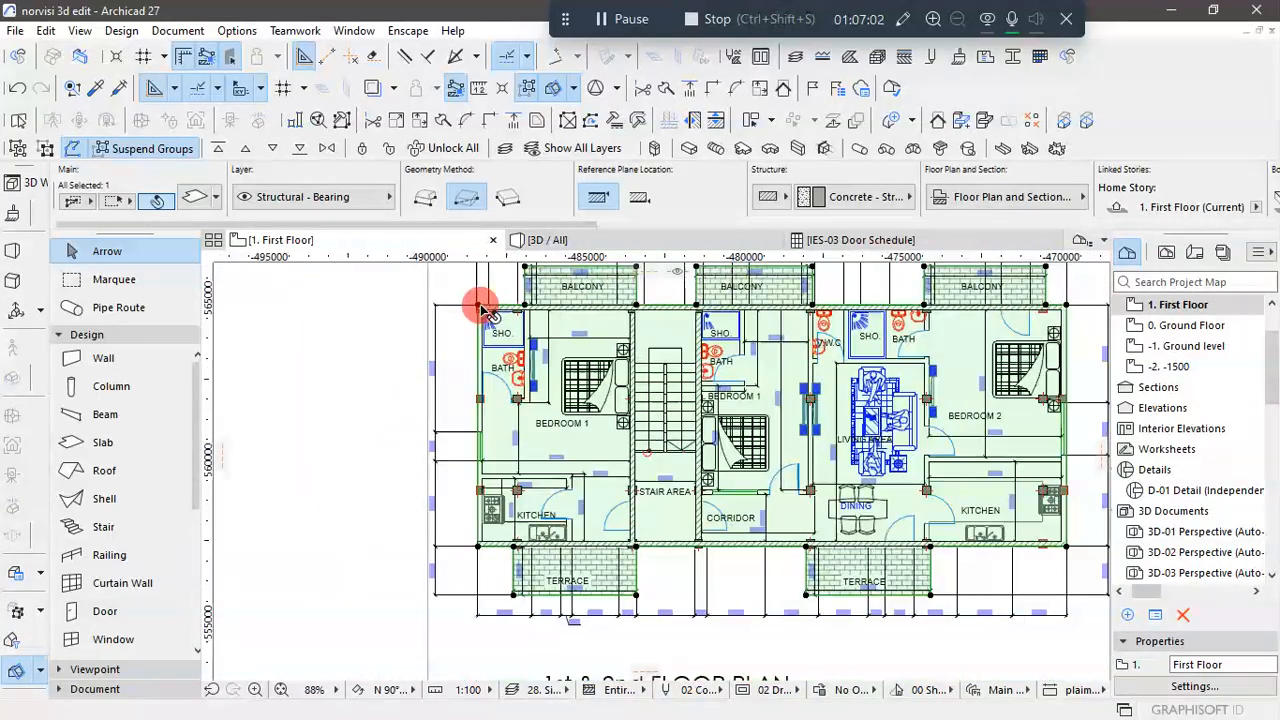
scroll(482, 557, "up", 3)
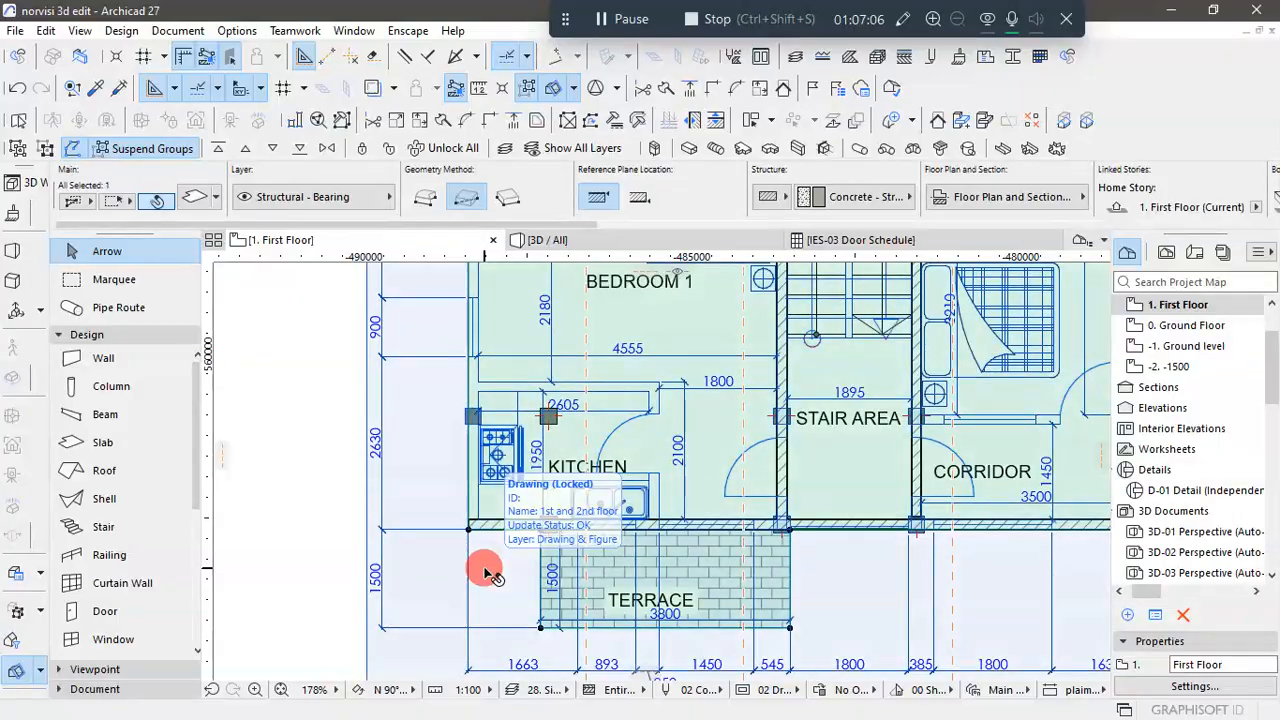
left_click(522, 547)
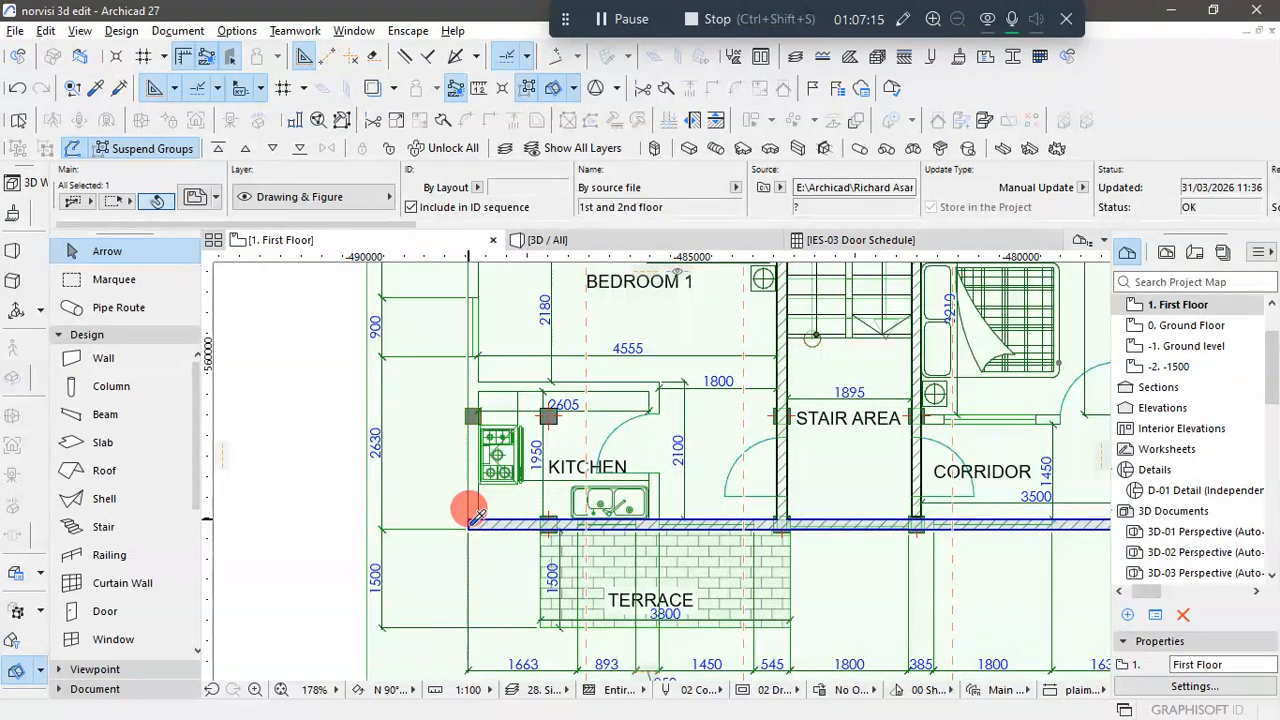
left_click(469, 514, "alt")
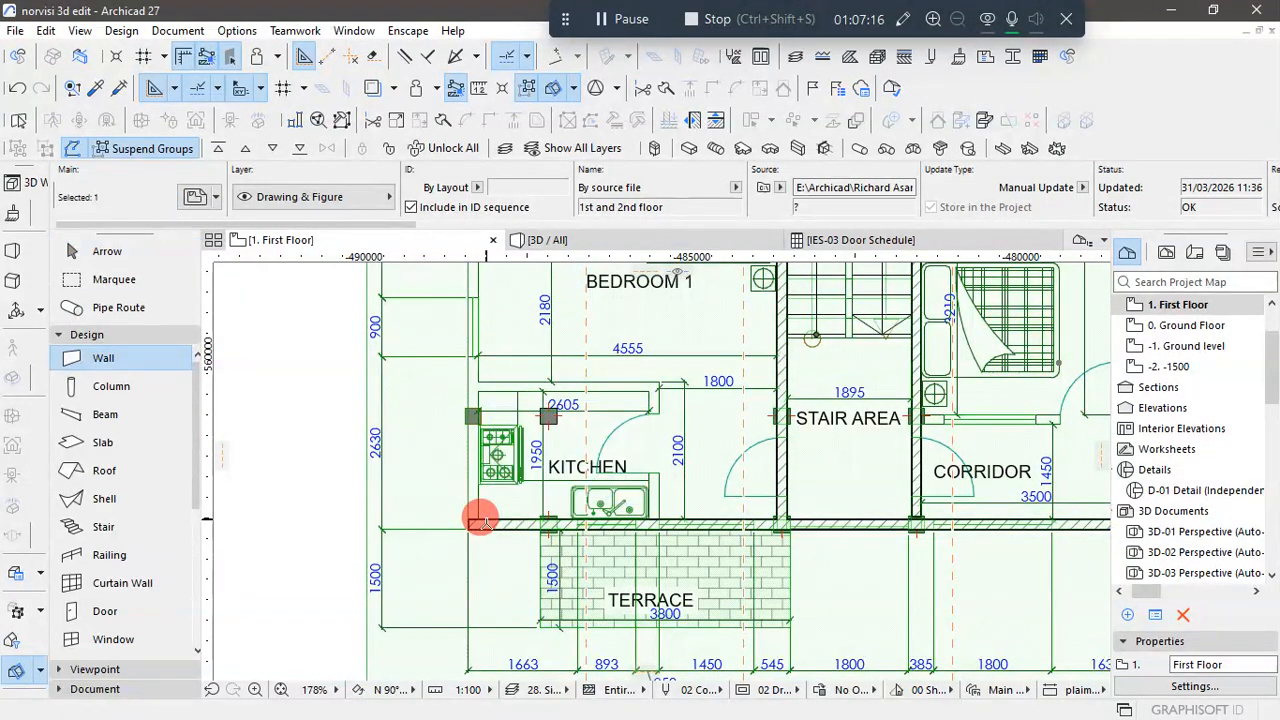
scroll(469, 493, "up", 5)
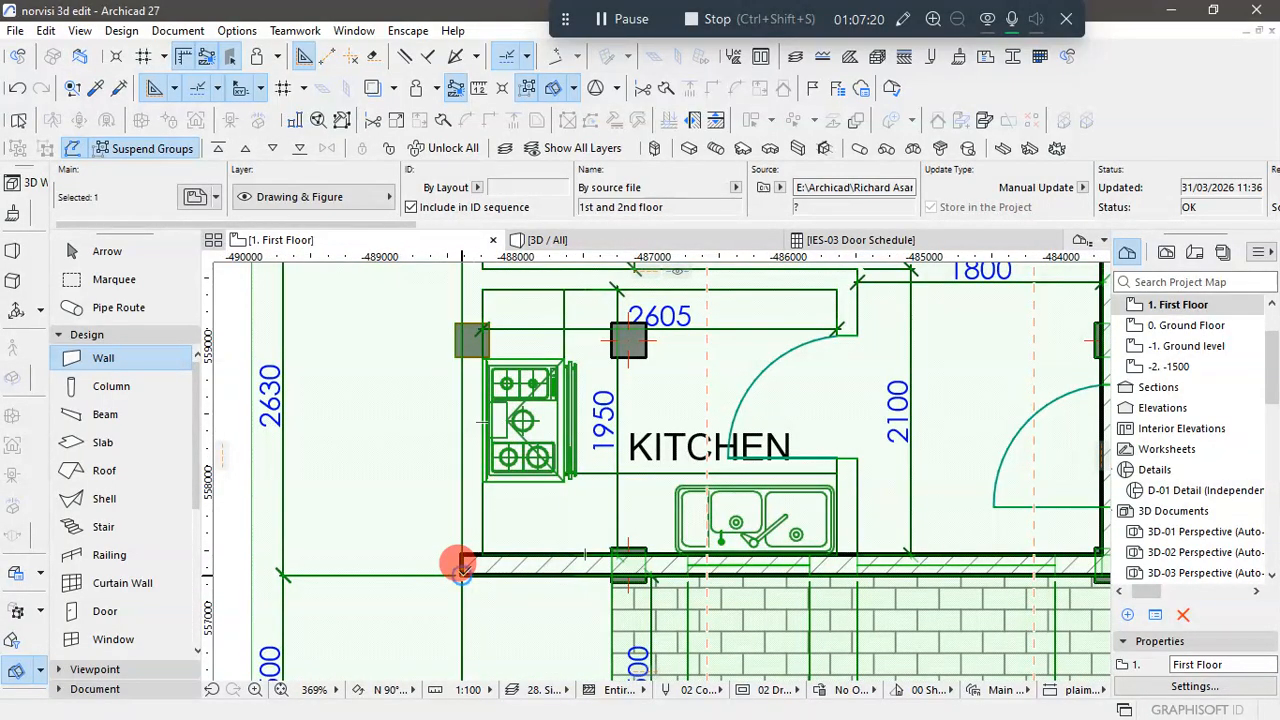
key("Escape")
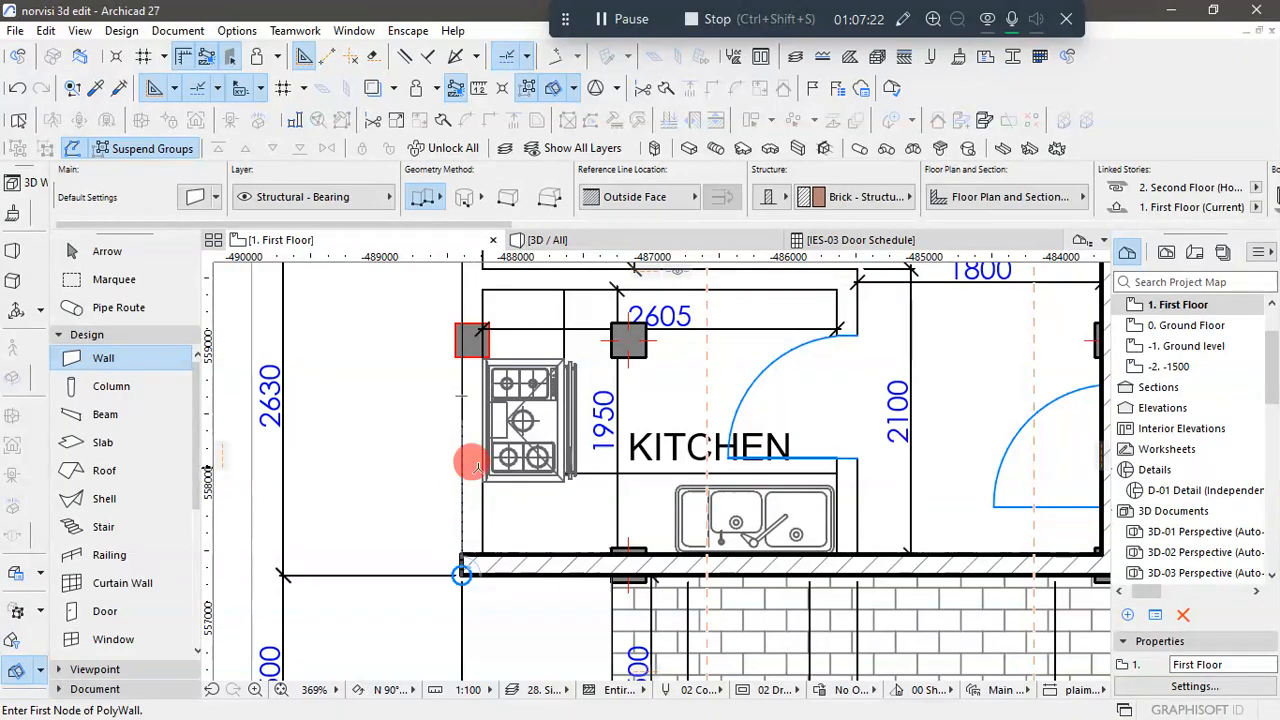
left_click(462, 572)
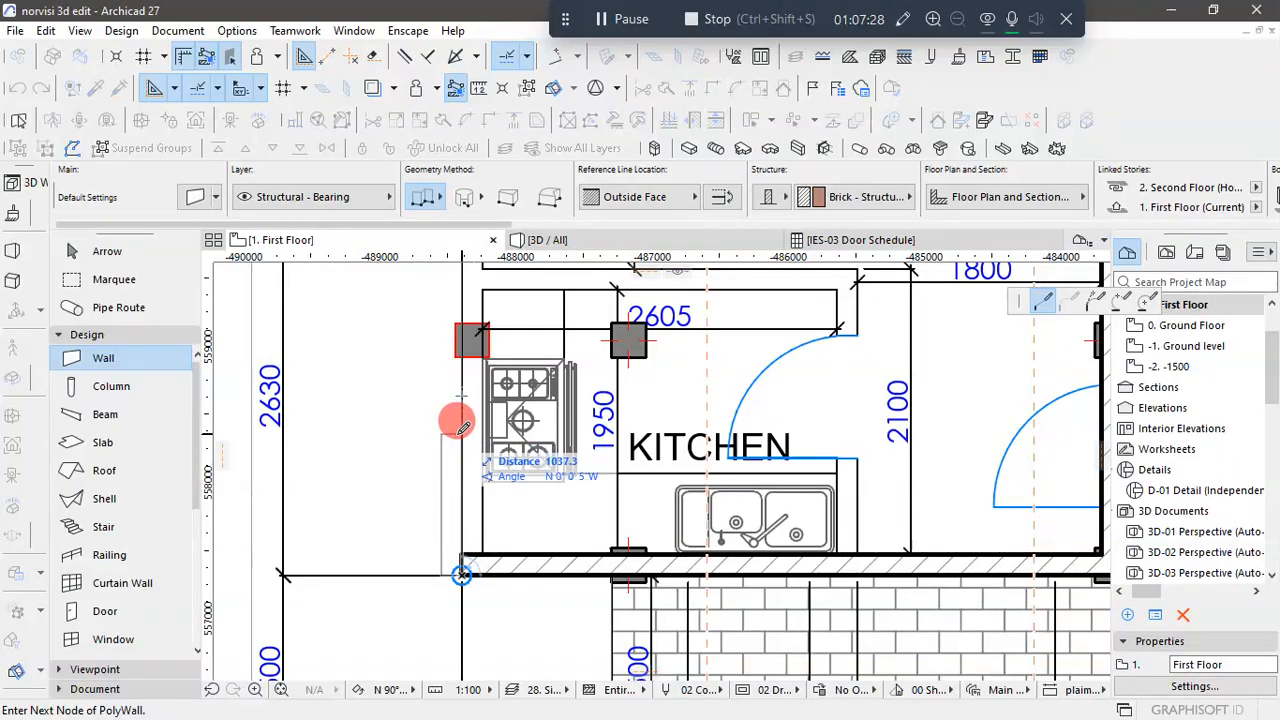
scroll(466, 543, "down", 5)
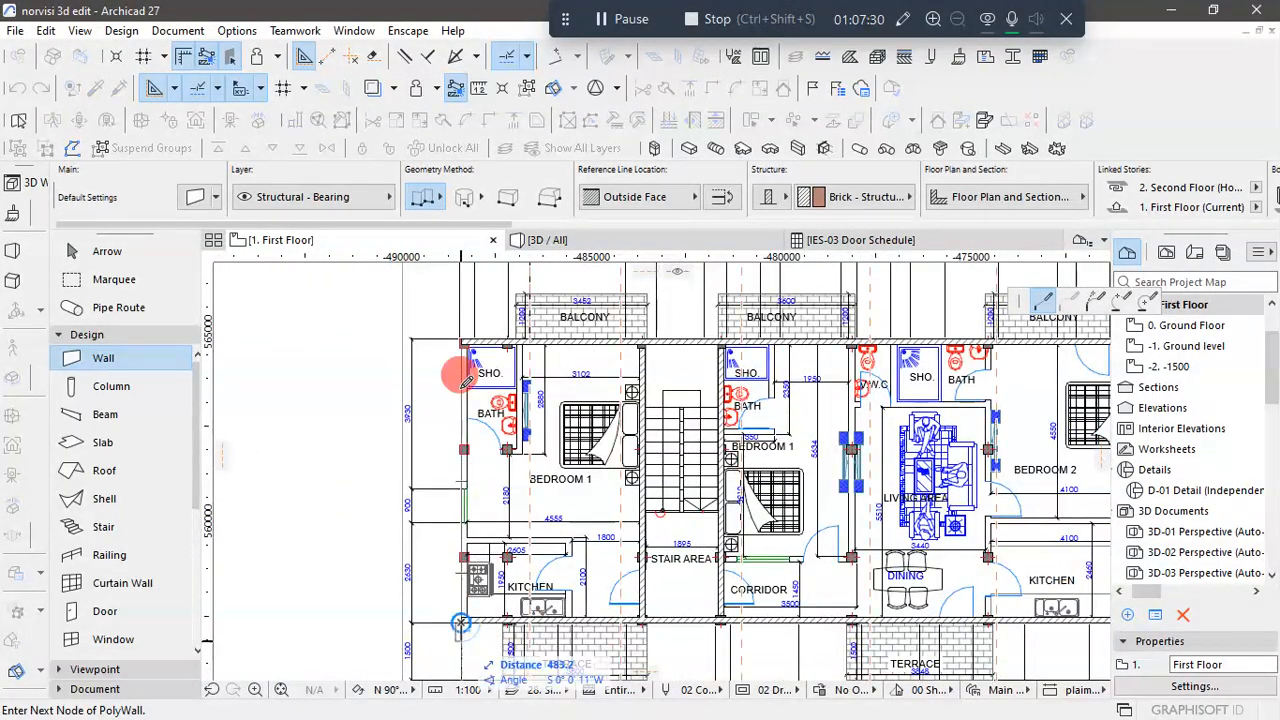
scroll(474, 324, "up", 3)
scroll(460, 332, "up", 3)
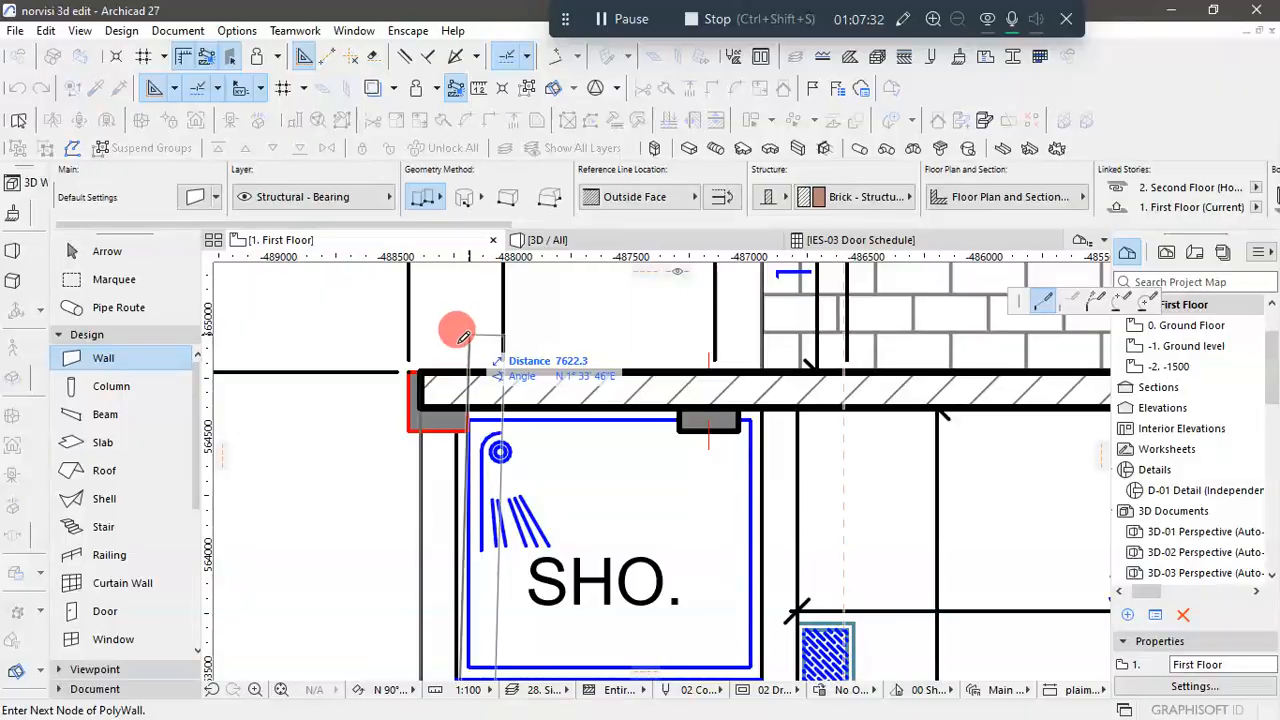
left_click(422, 284)
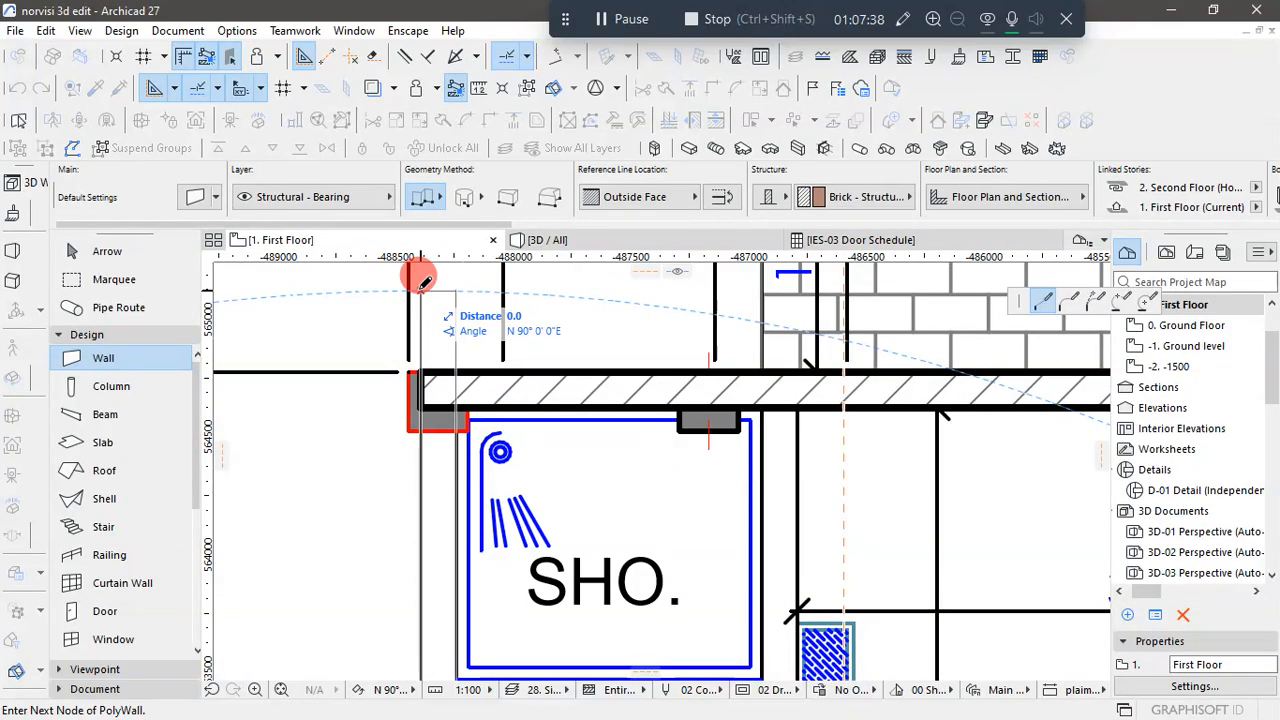
double_click(423, 280)
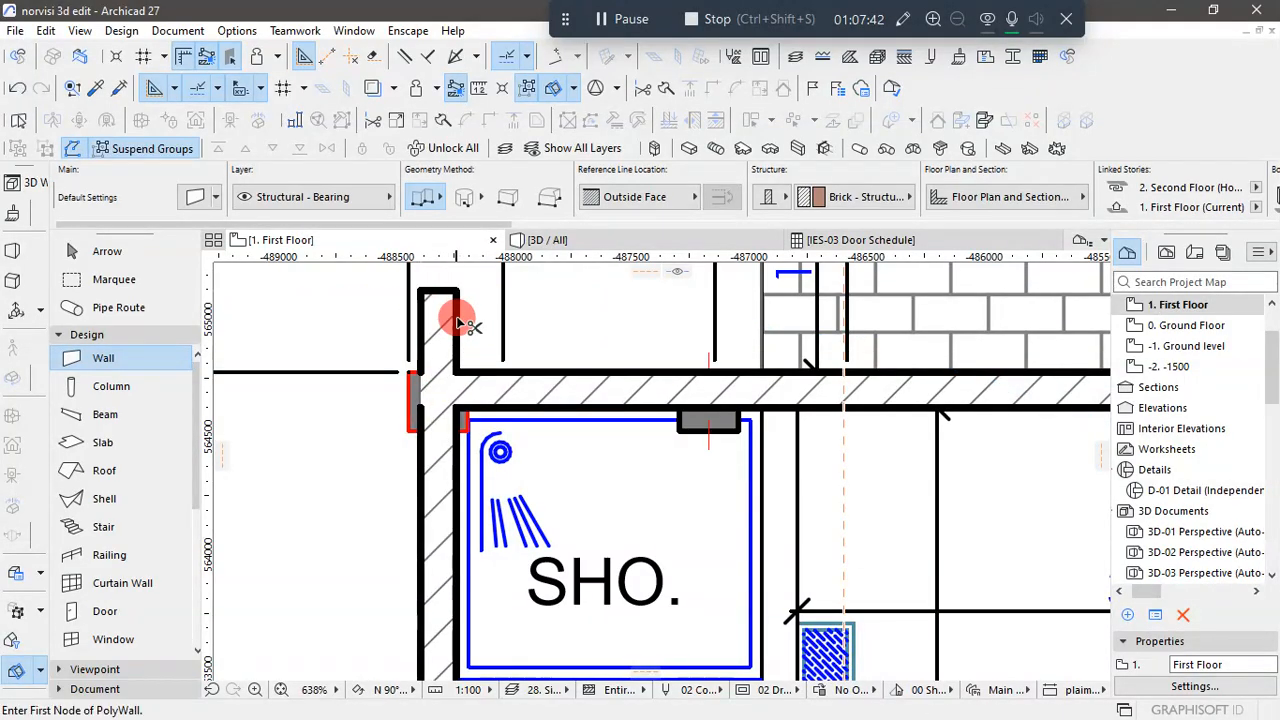
scroll(478, 355, "down", 6)
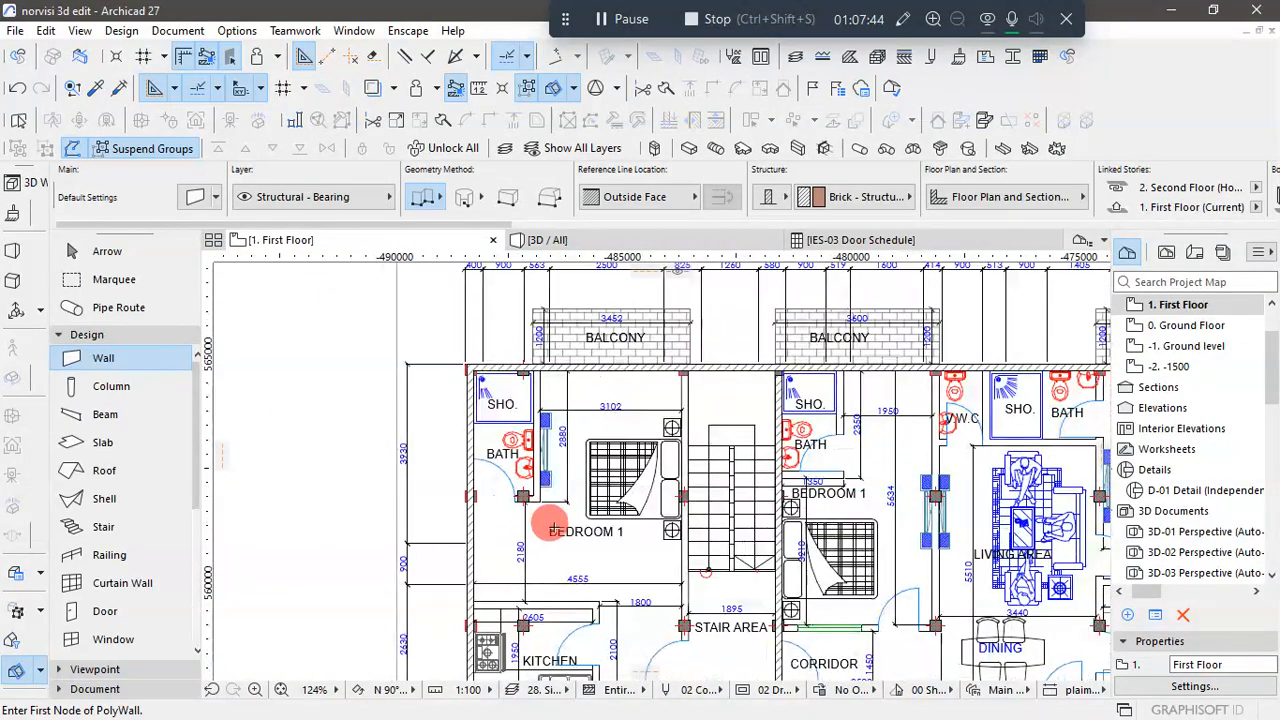
- Examine the new First Floor end wall in 3D, from above and at its corner with the long facade wall
left_click(605, 245)
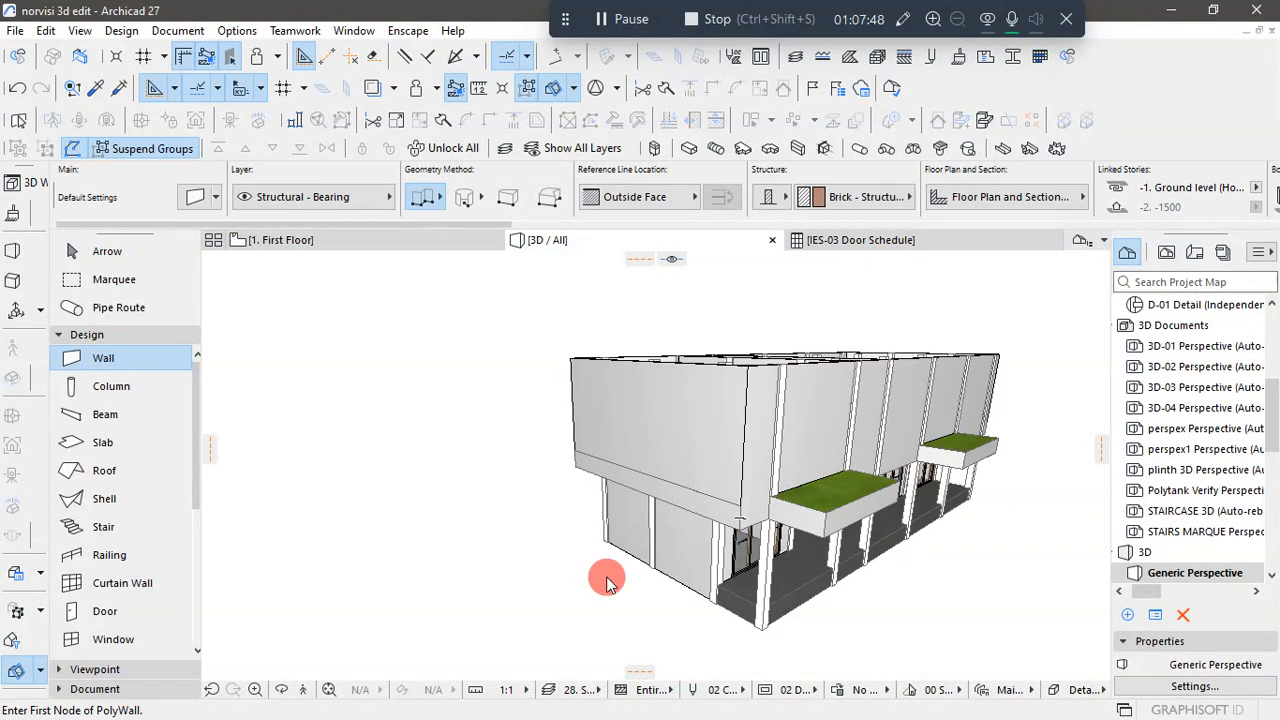
scroll(610, 470, "up", 6)
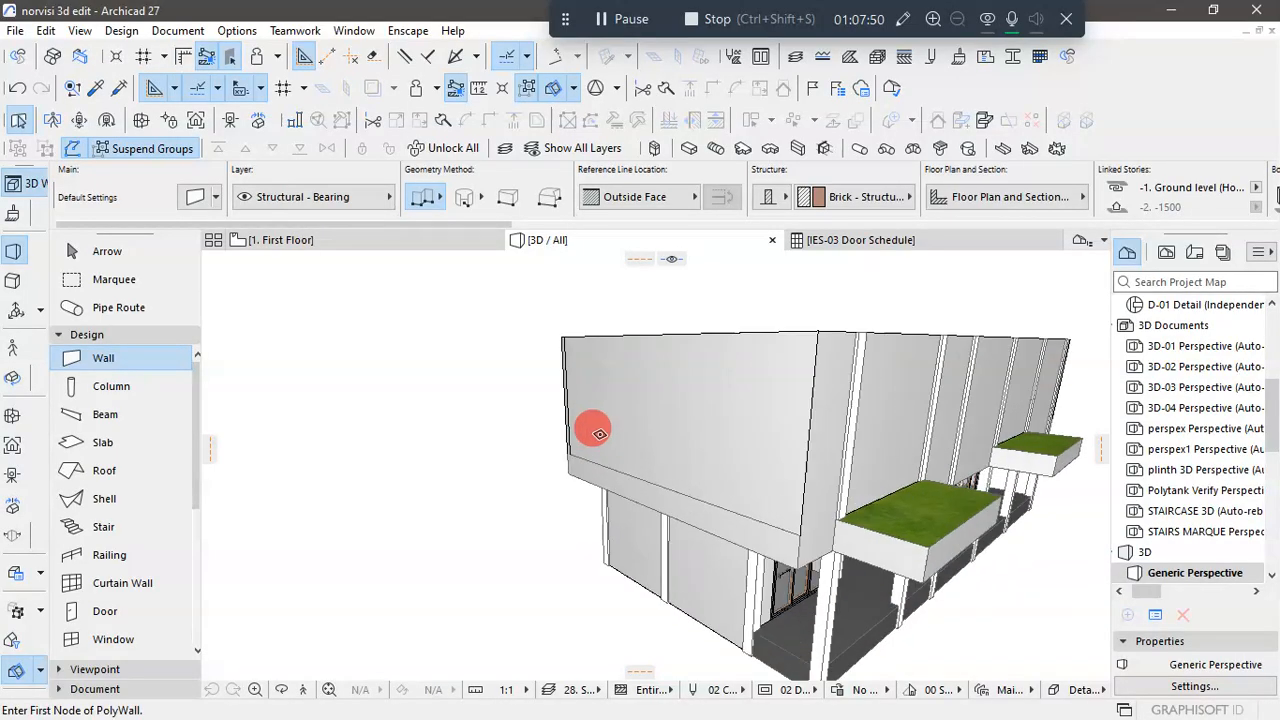
scroll(582, 507, "down", 8)
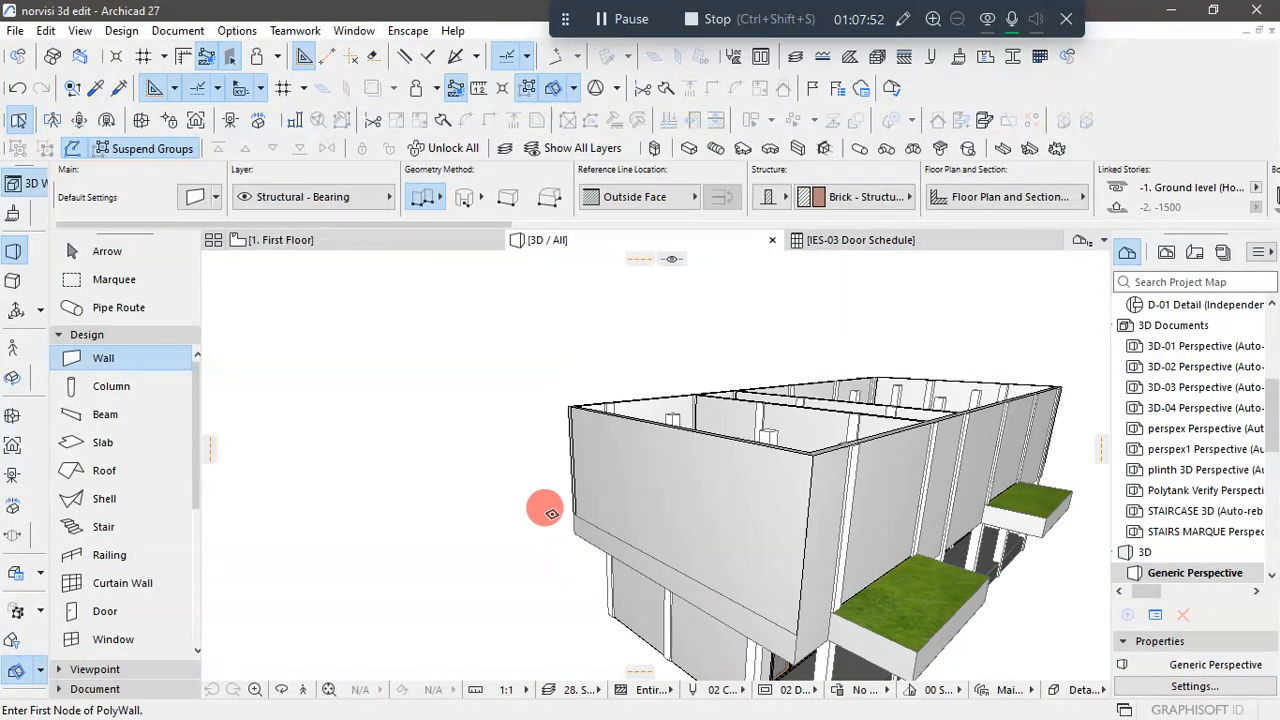
scroll(675, 510, "up", 5)
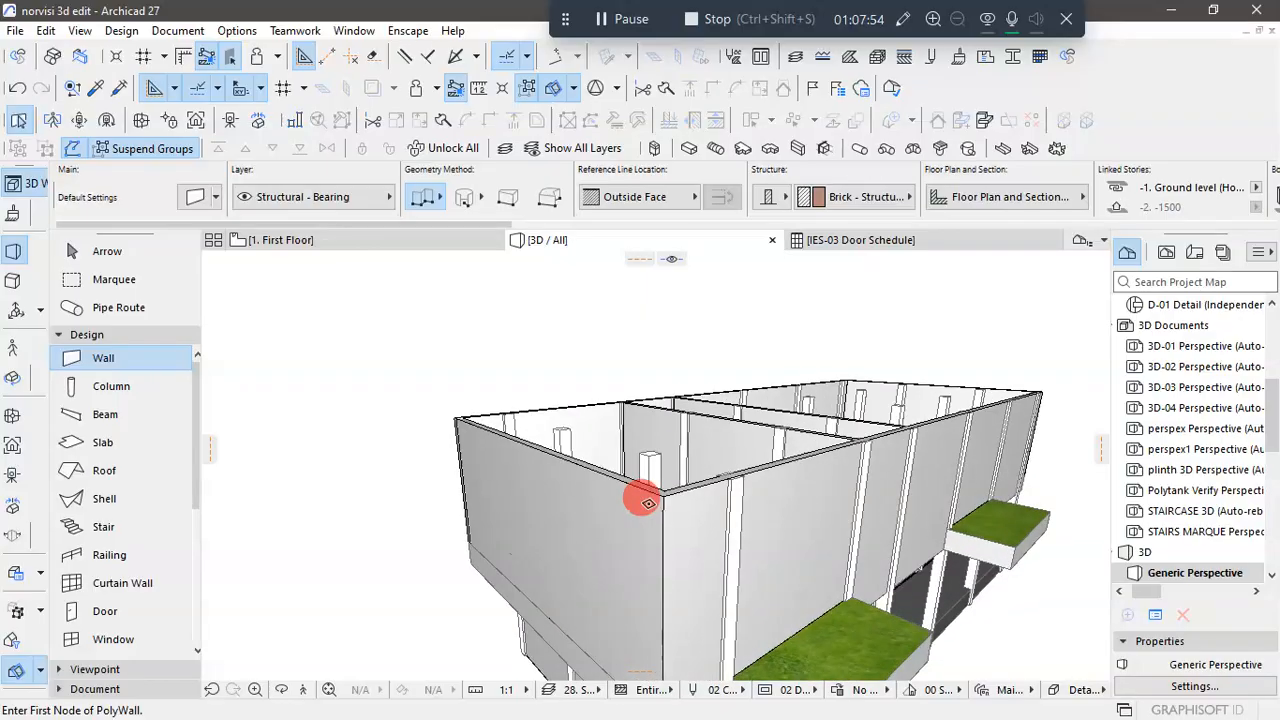
scroll(643, 491, "down", 3)
left_click(120, 255)
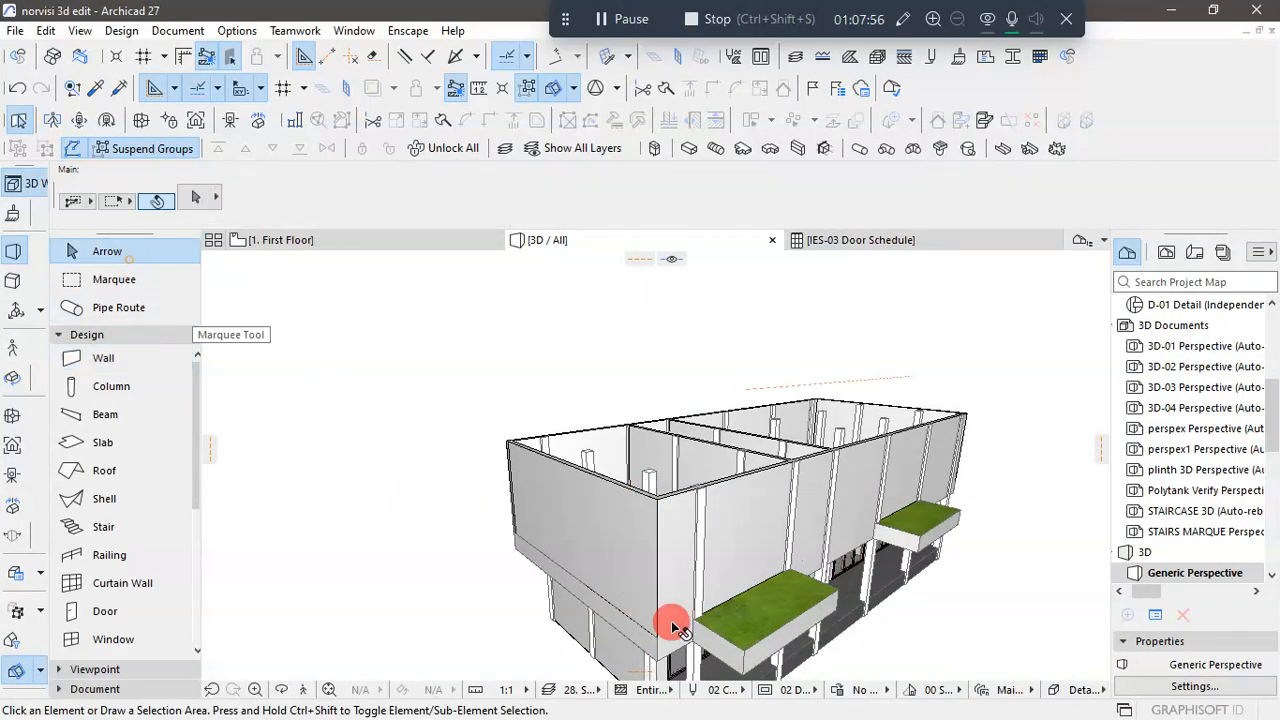
scroll(662, 648, "up", 3)
scroll(656, 652, "up", 5)
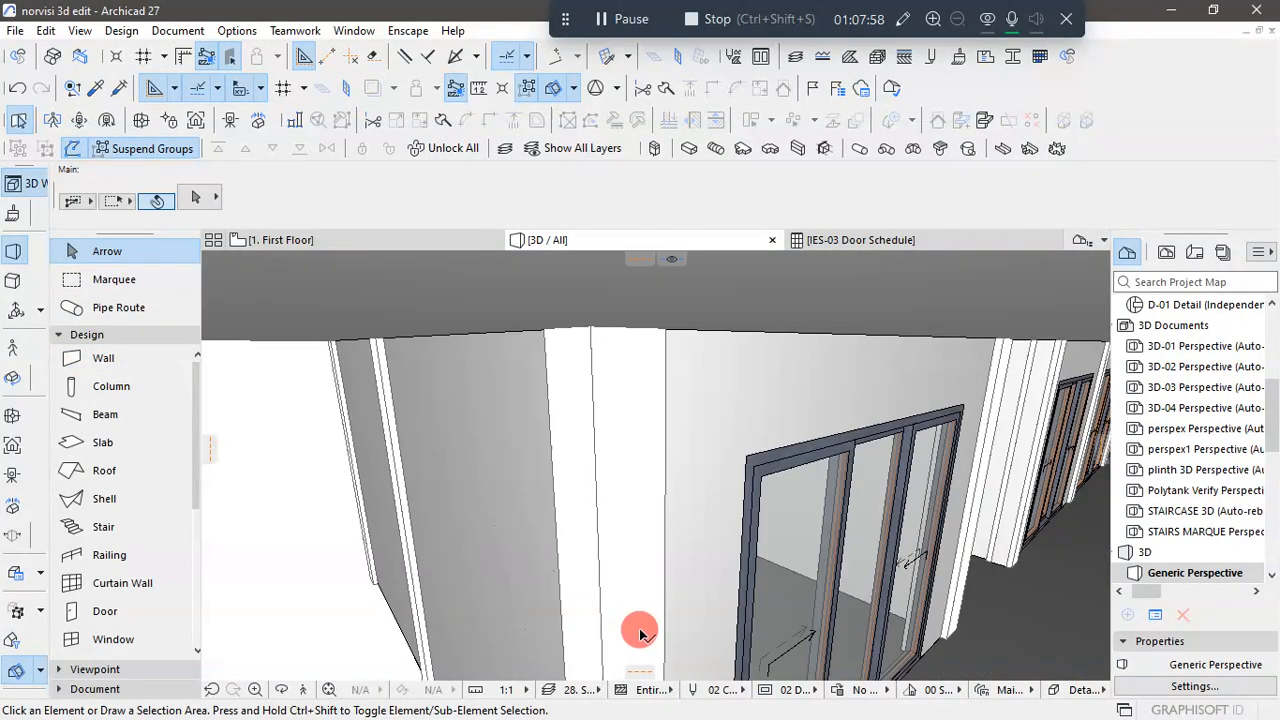
scroll(638, 618, "up", 5)
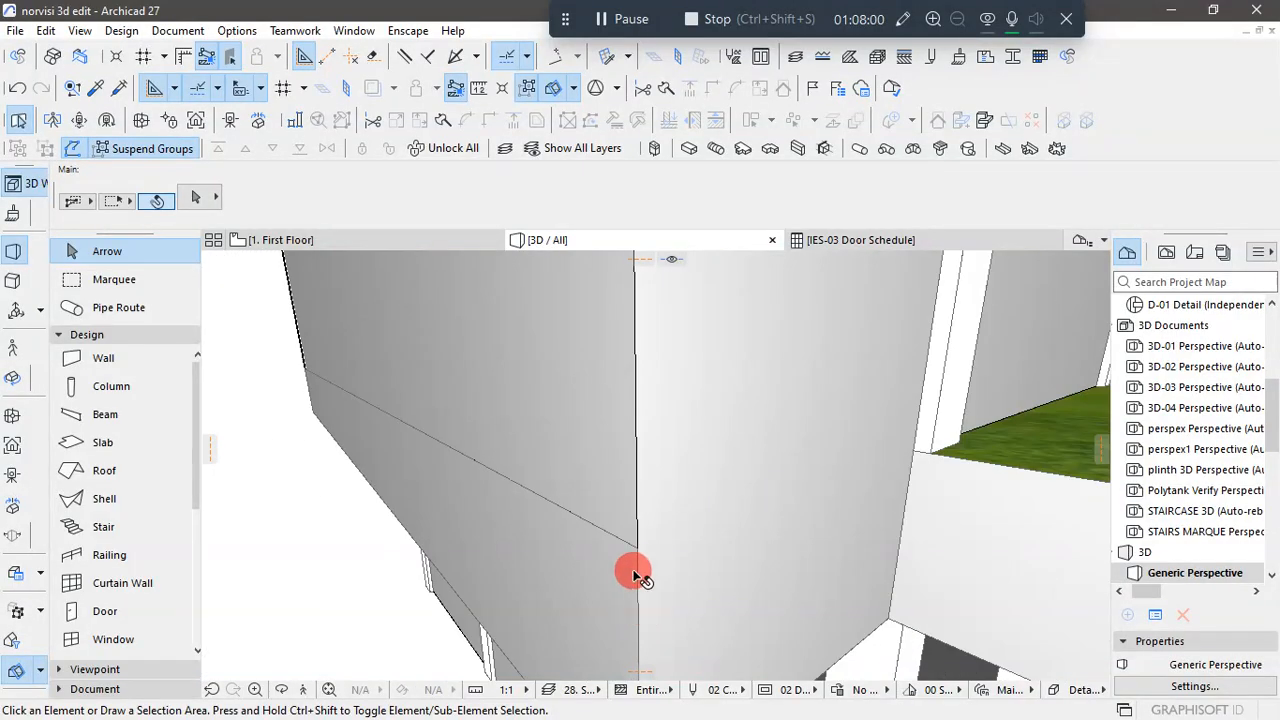
scroll(634, 540, "up", 5)
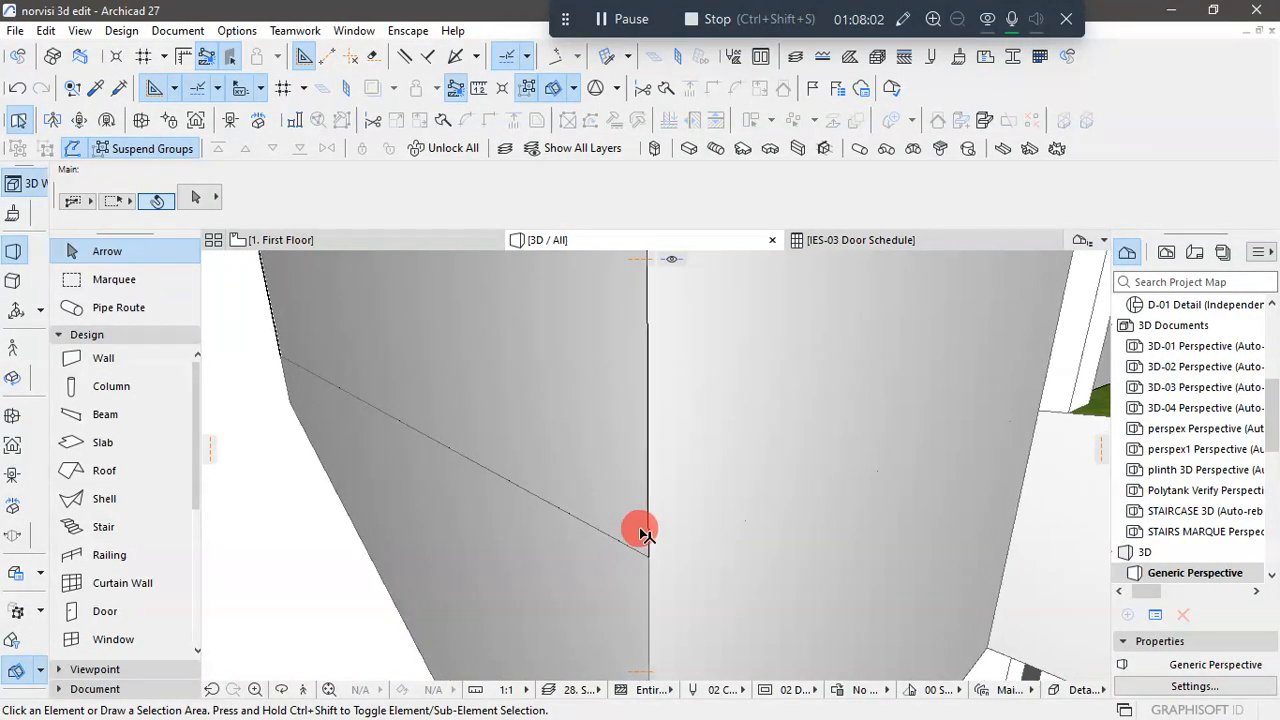
scroll(663, 562, "down", 5)
scroll(663, 563, "up", 5)
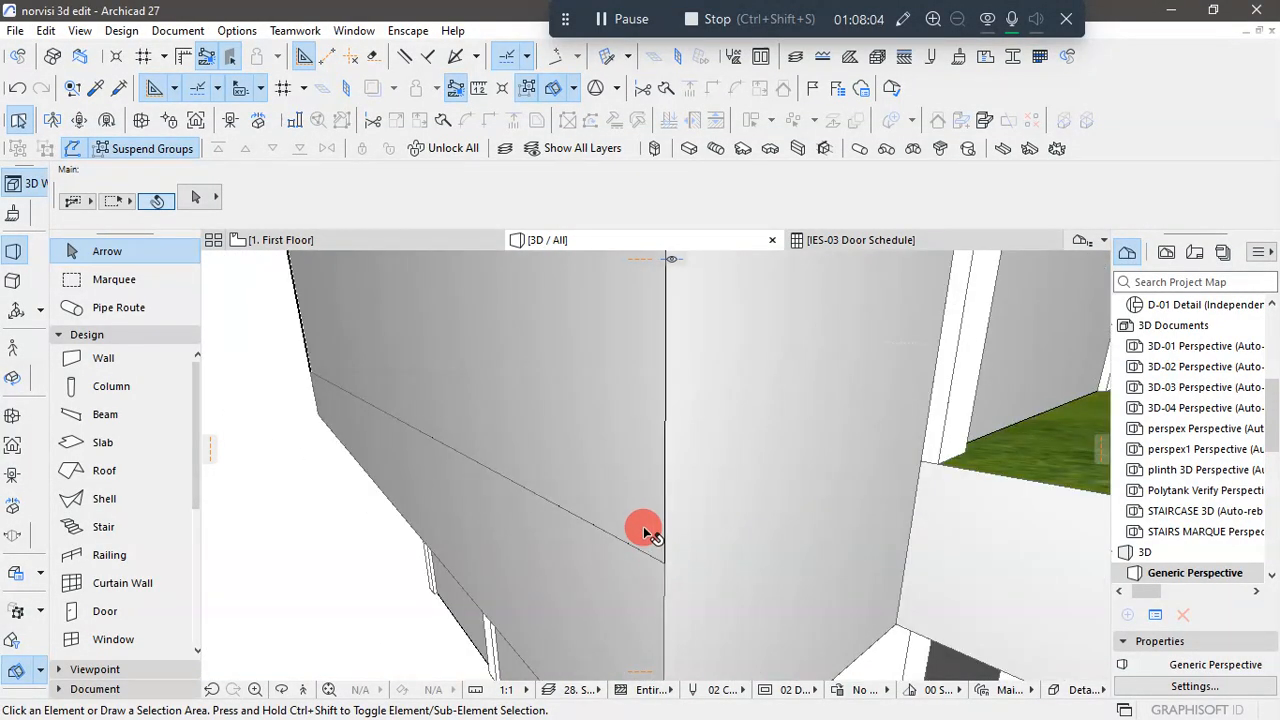
- Move the First Floor end wall outward from the slab's edge, clear of the corner with the long facade wall
left_click(645, 530)
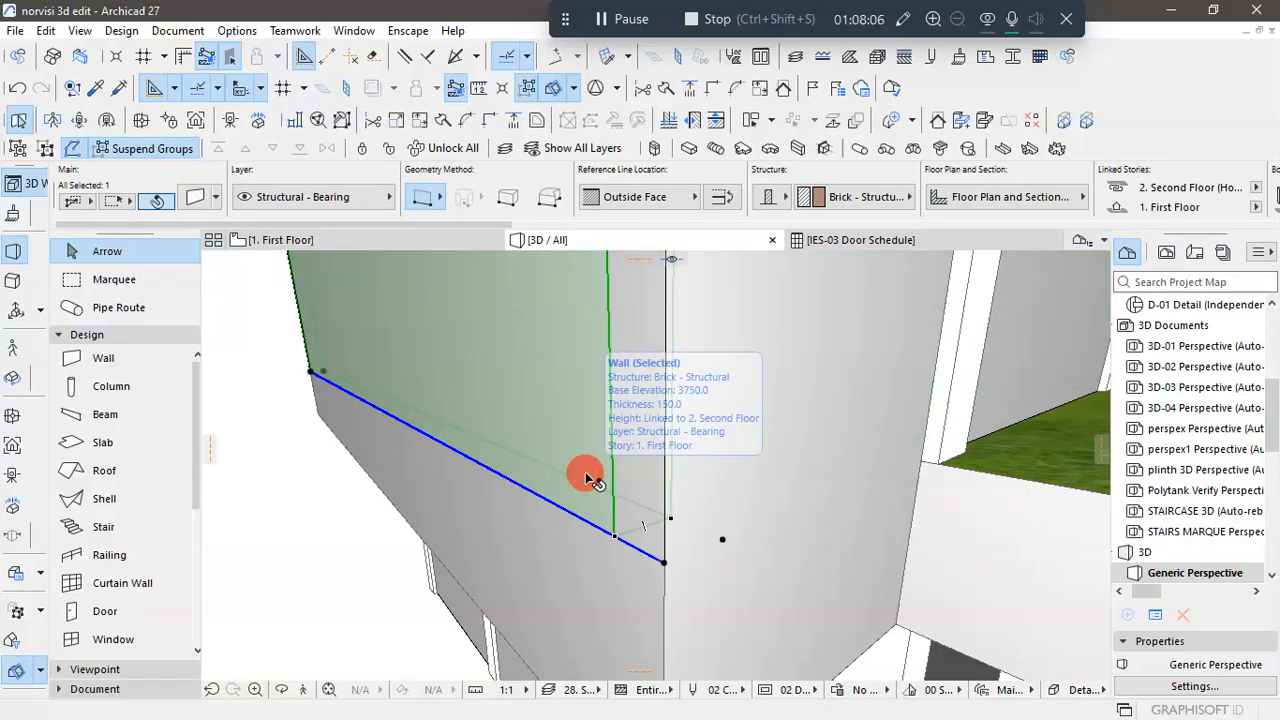
left_click(665, 566)
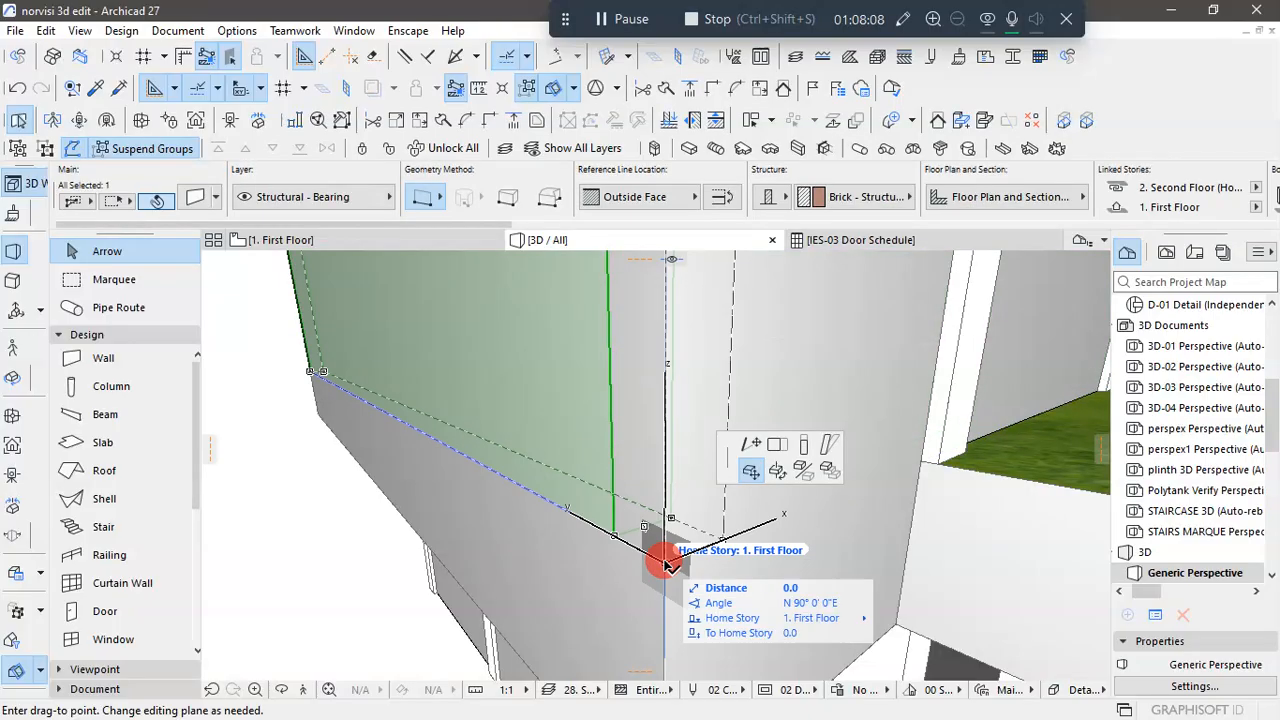
left_click(752, 469)
left_click(332, 570)
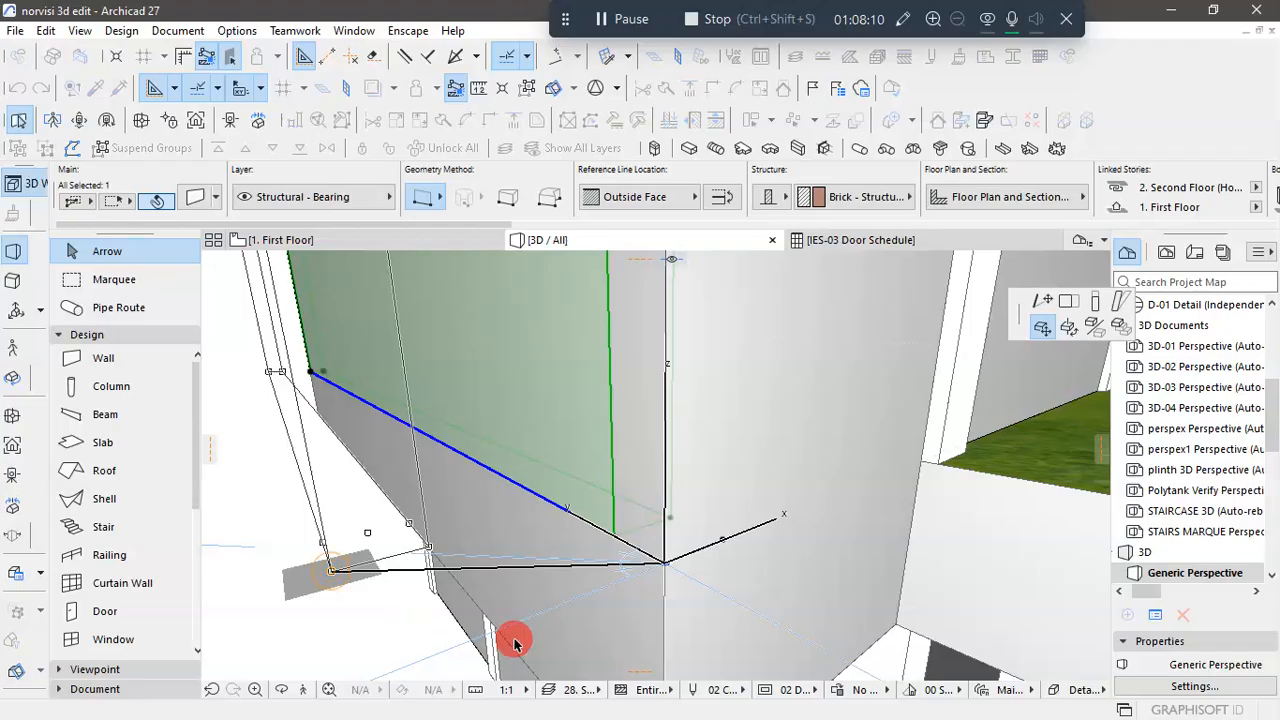
scroll(608, 520, "up", 3)
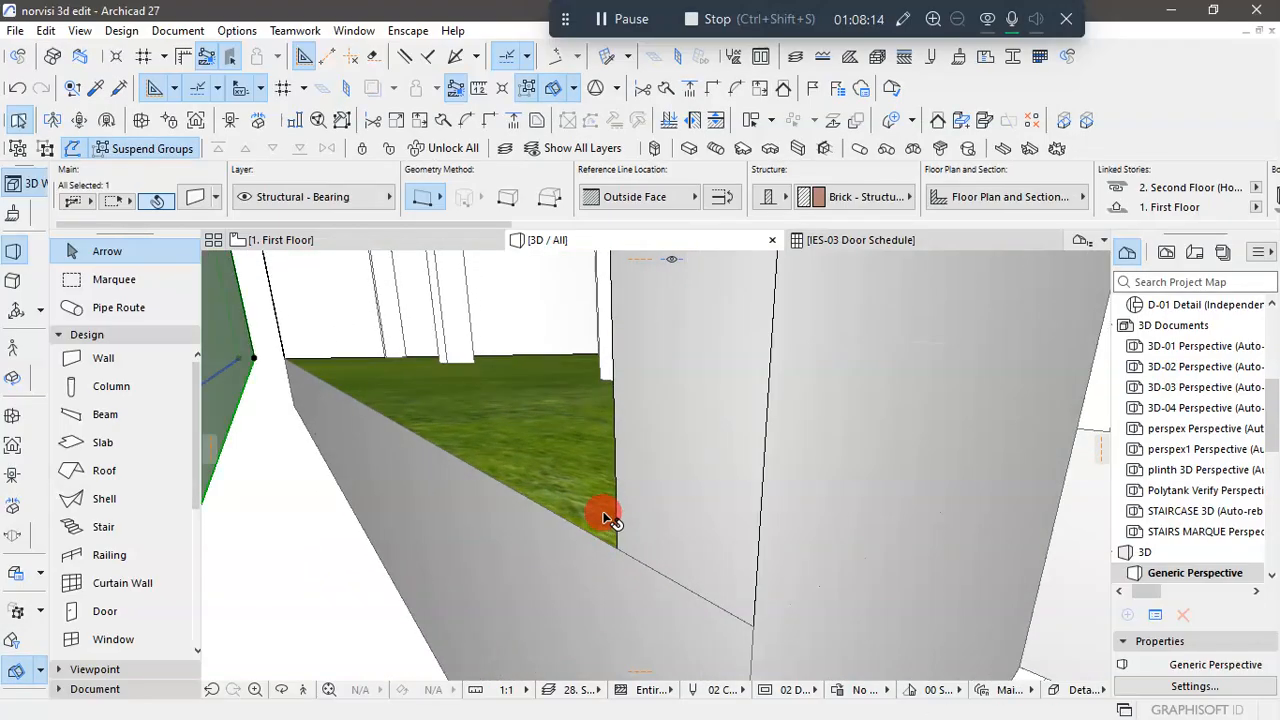
scroll(602, 475, "down", 2)
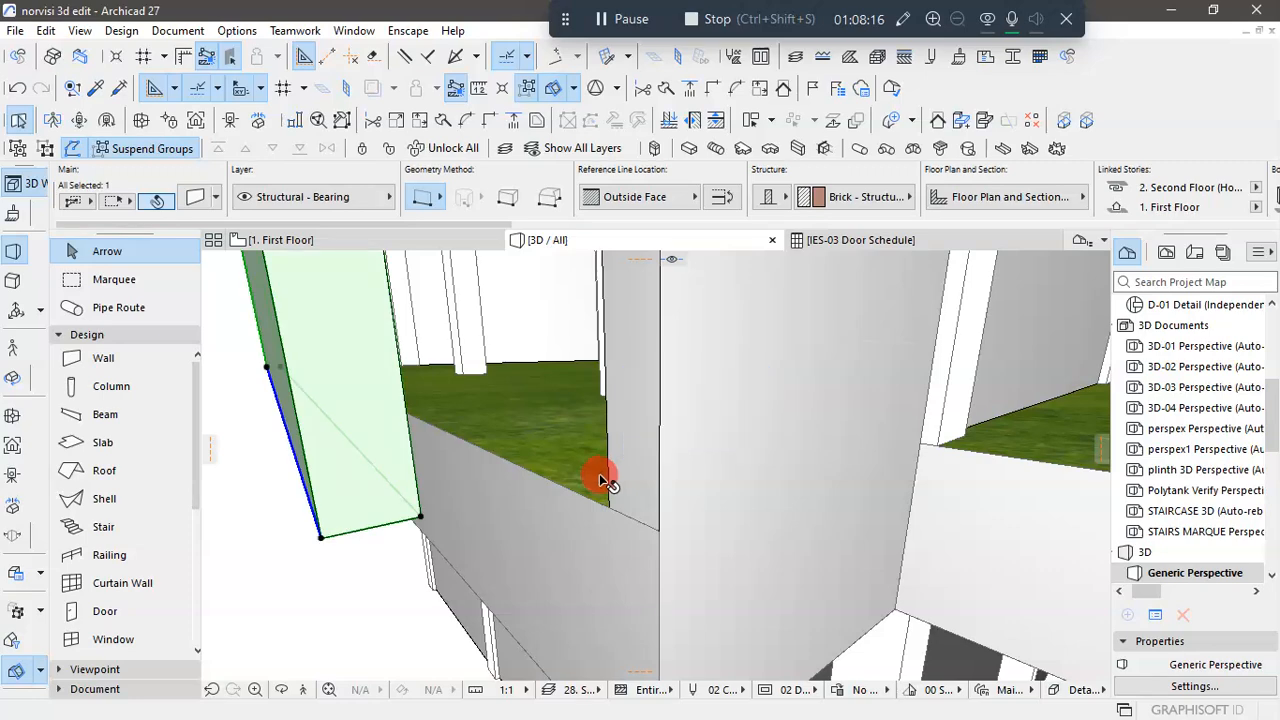
scroll(600, 475, "up", 1)
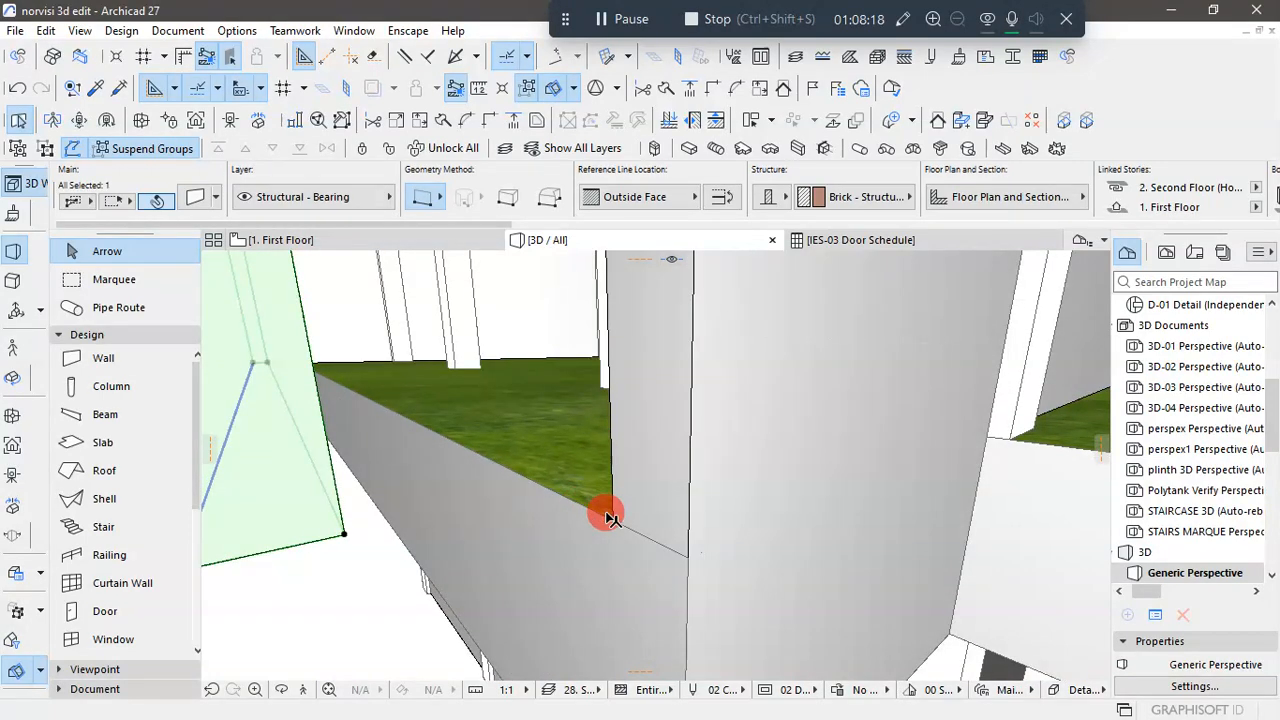
scroll(607, 516, "down", 5)
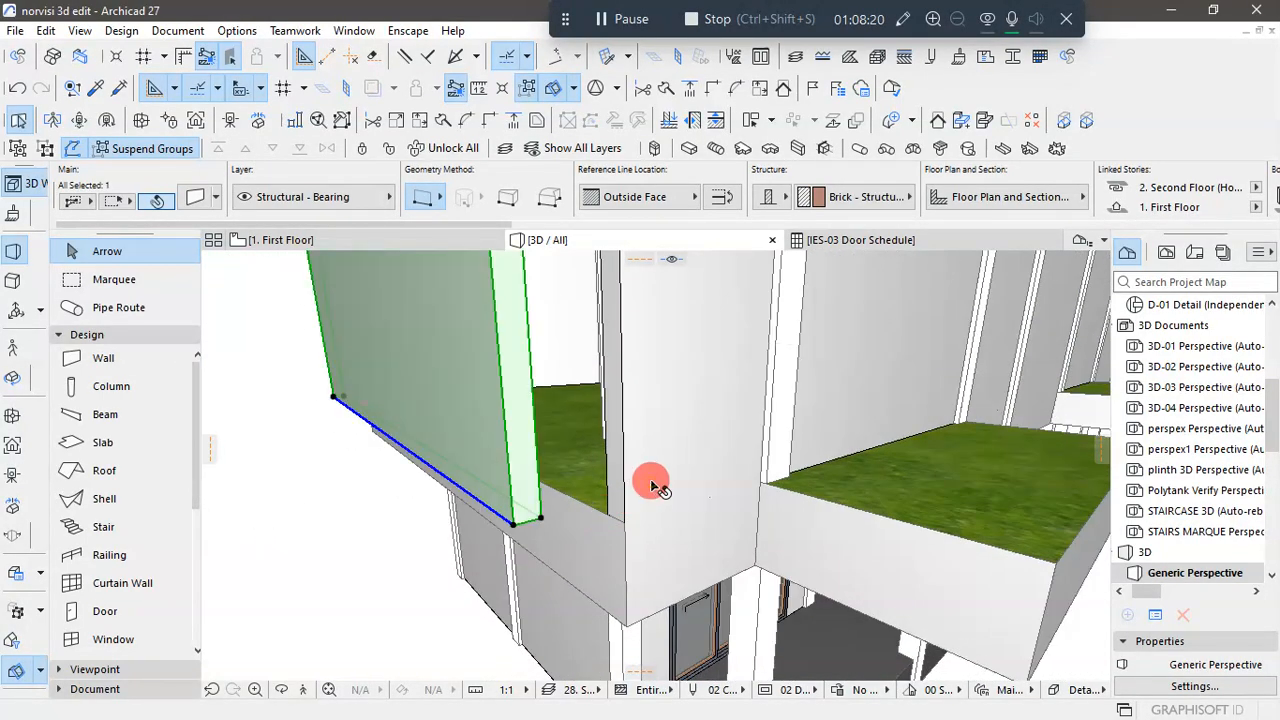
- Shorten the First Floor long facade wall by pulling its end back from the slab's corner, and deselect it
left_click(655, 520)
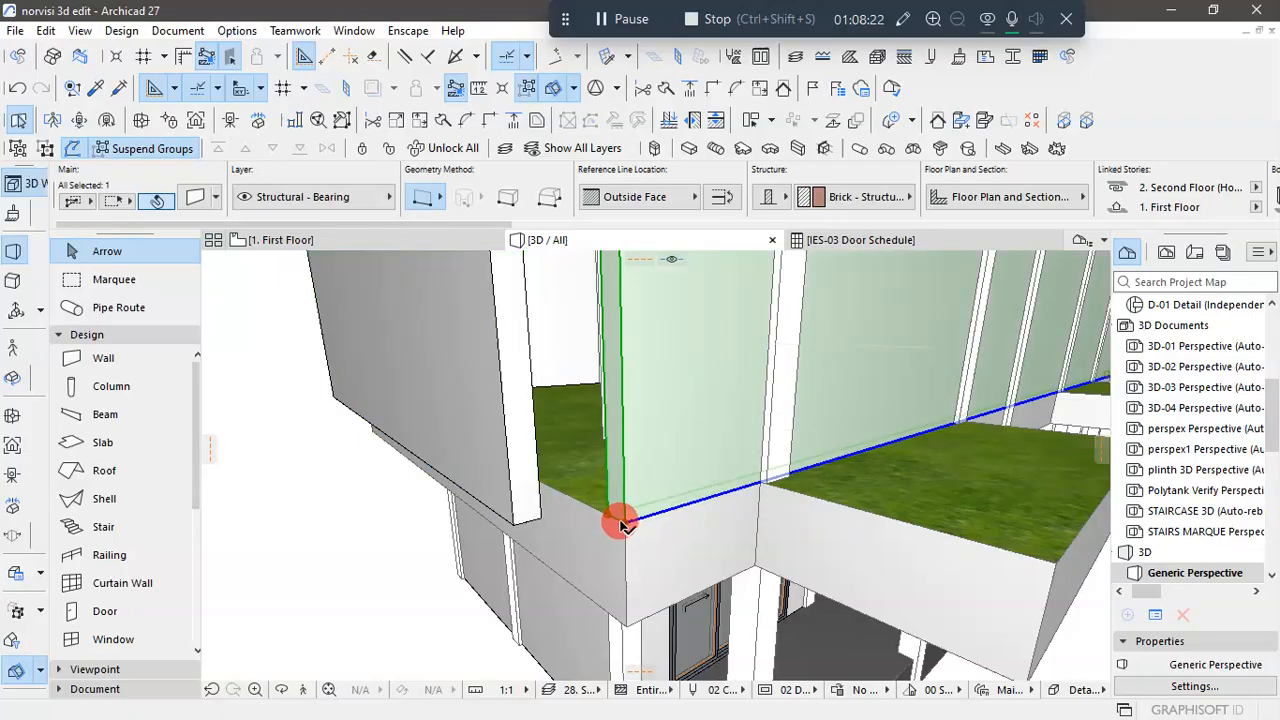
left_click(620, 524)
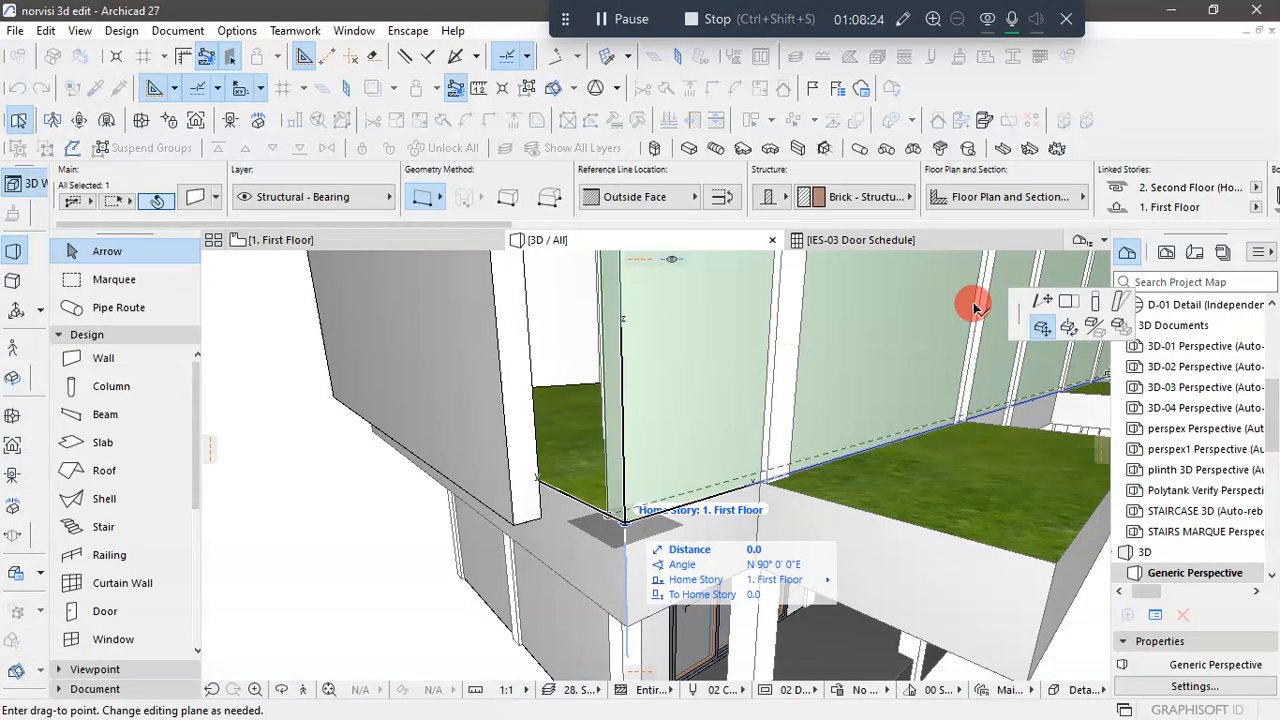
left_click(1042, 300)
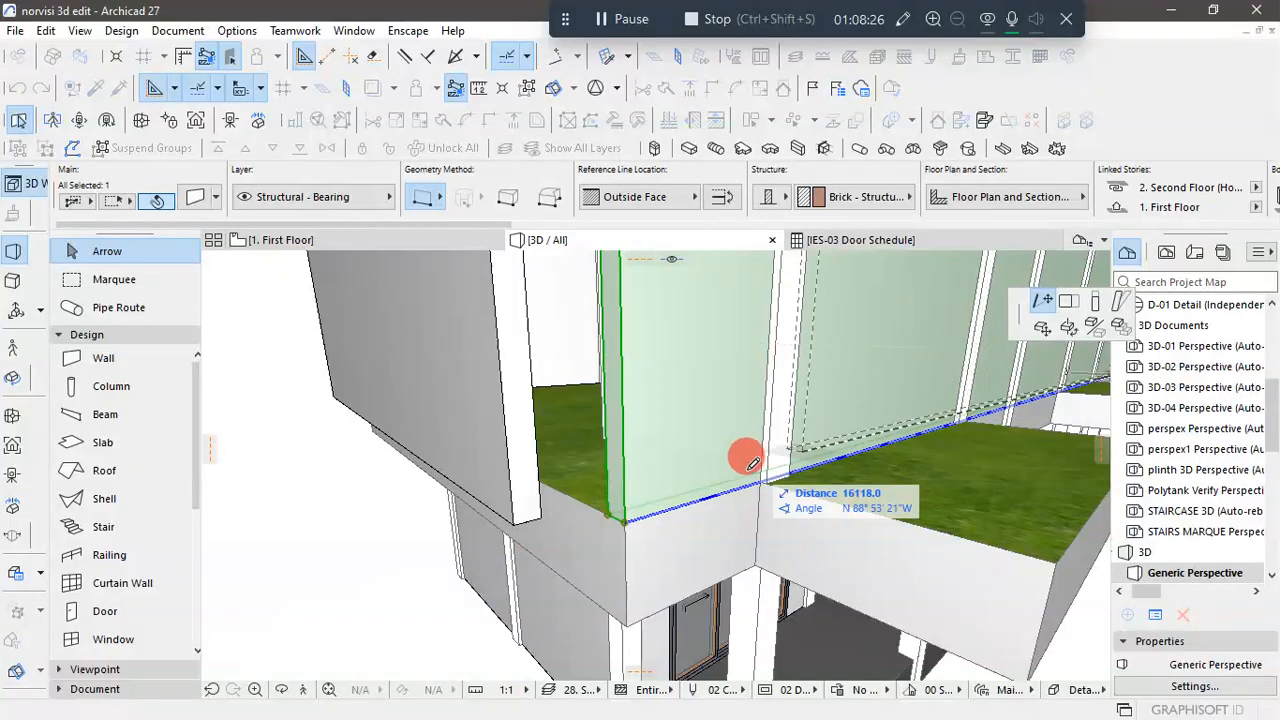
left_click(703, 488)
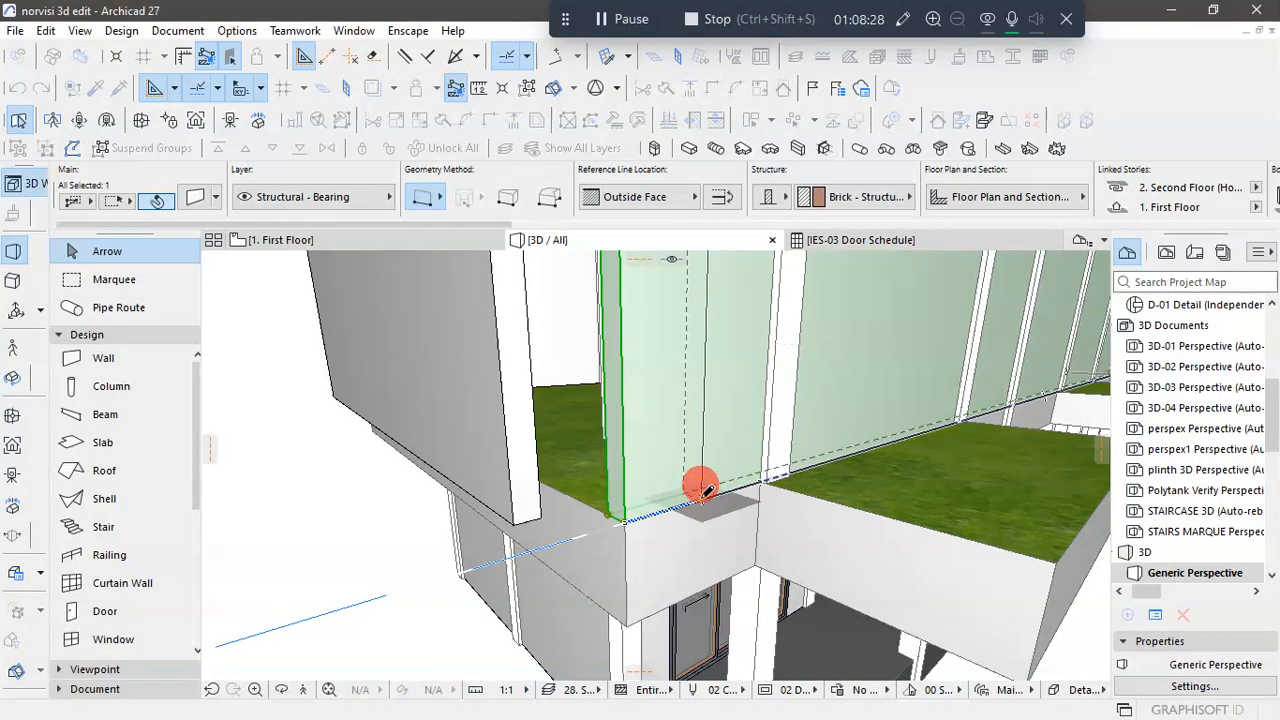
scroll(507, 574, "down", 2)
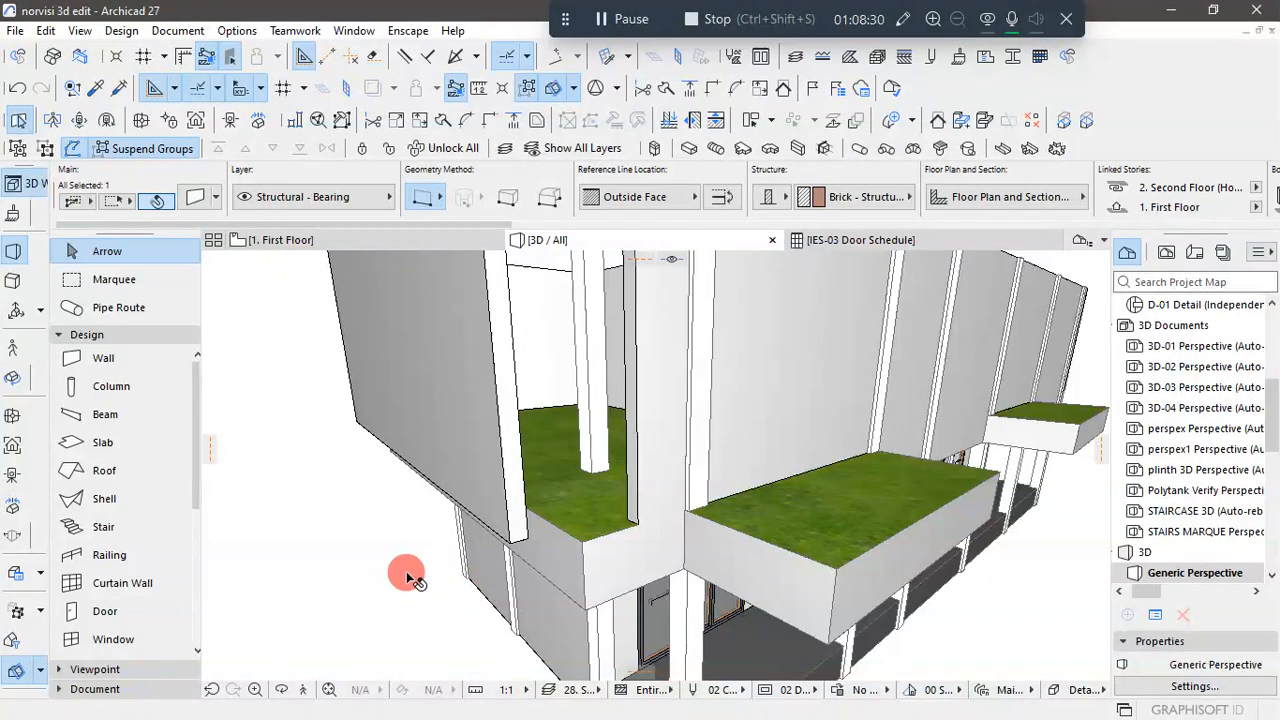
left_click(407, 573)
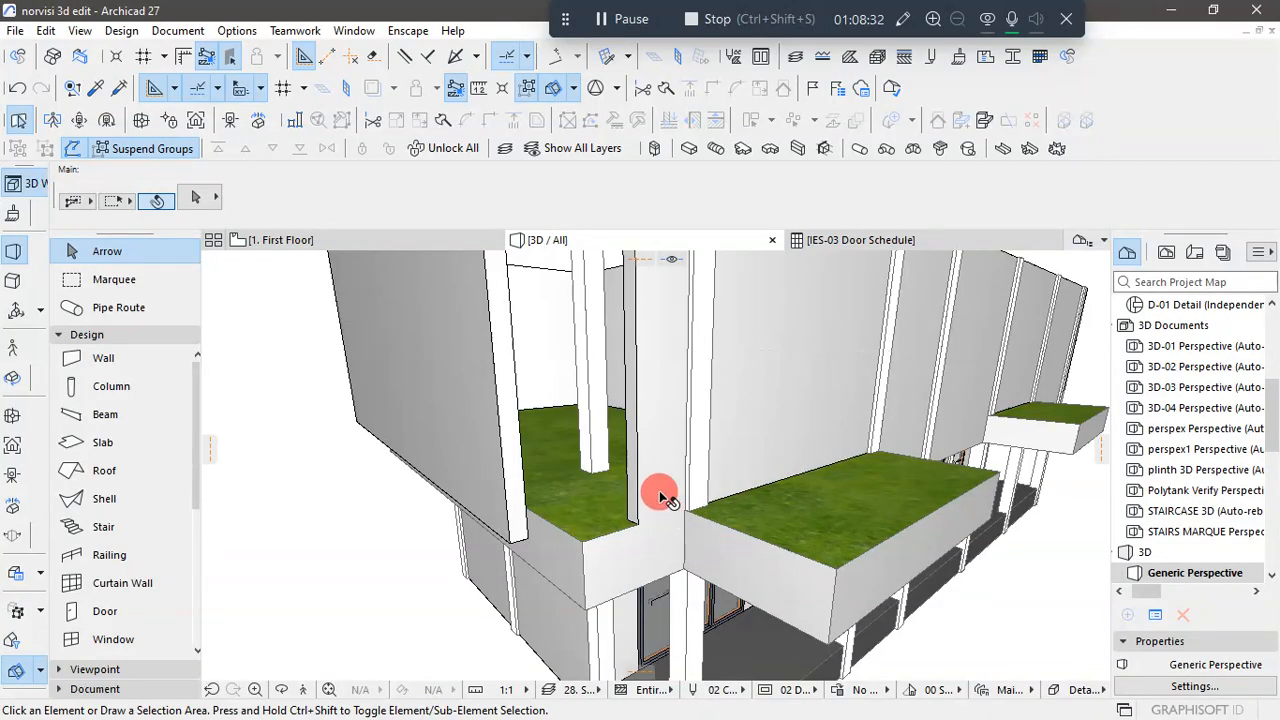
- Move the First Floor end wall back so its lower outer end sits on the slab's outer corner
scroll(517, 545, "up", 4)
left_click(505, 555)
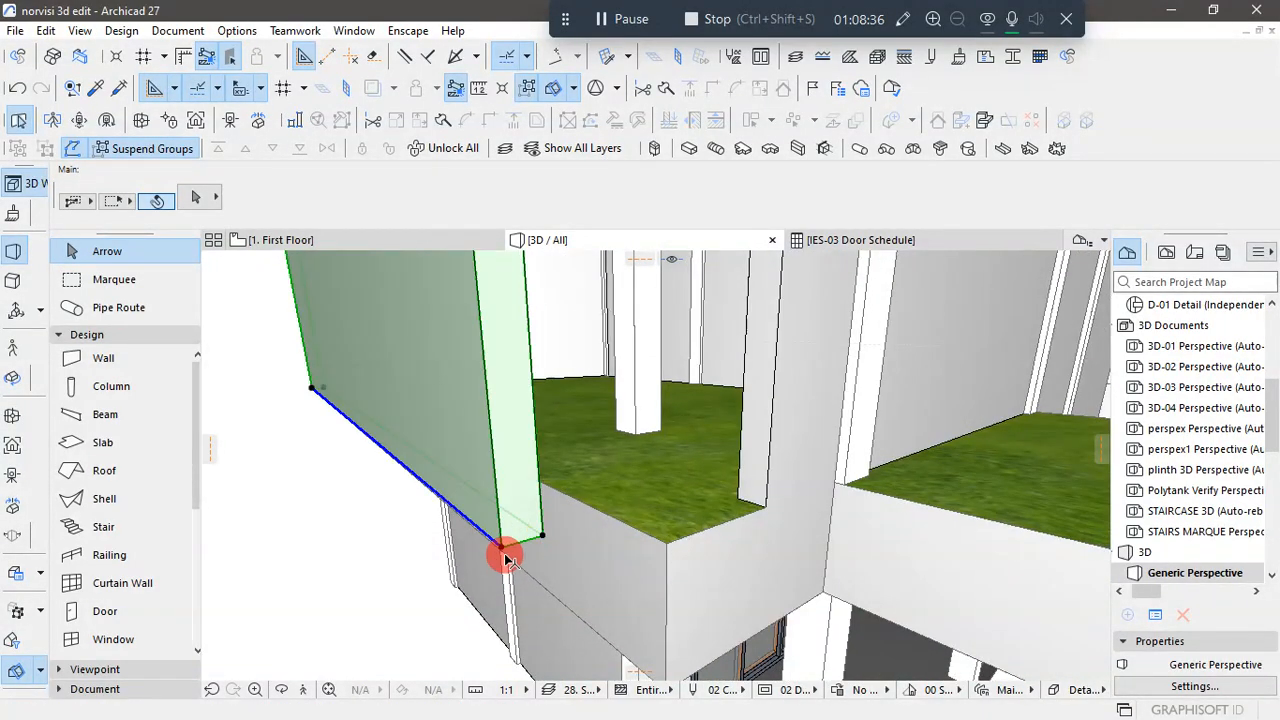
left_click(505, 555)
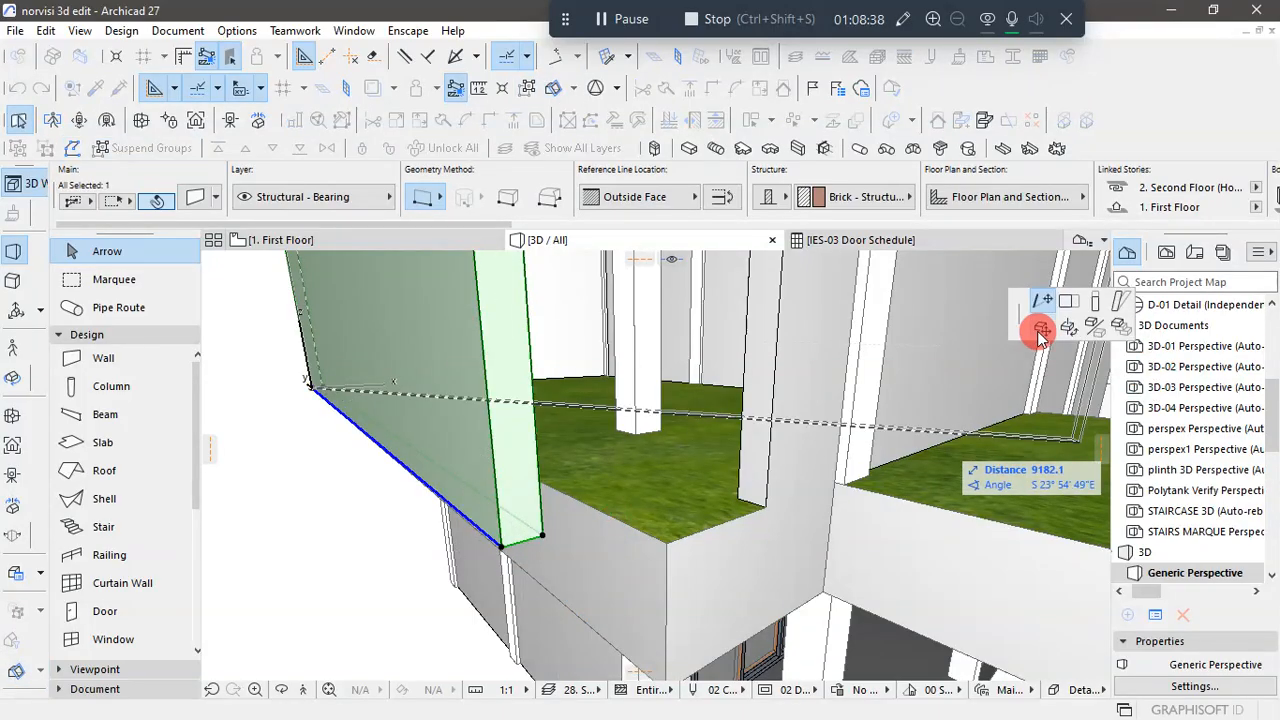
scroll(671, 523, "up", 5)
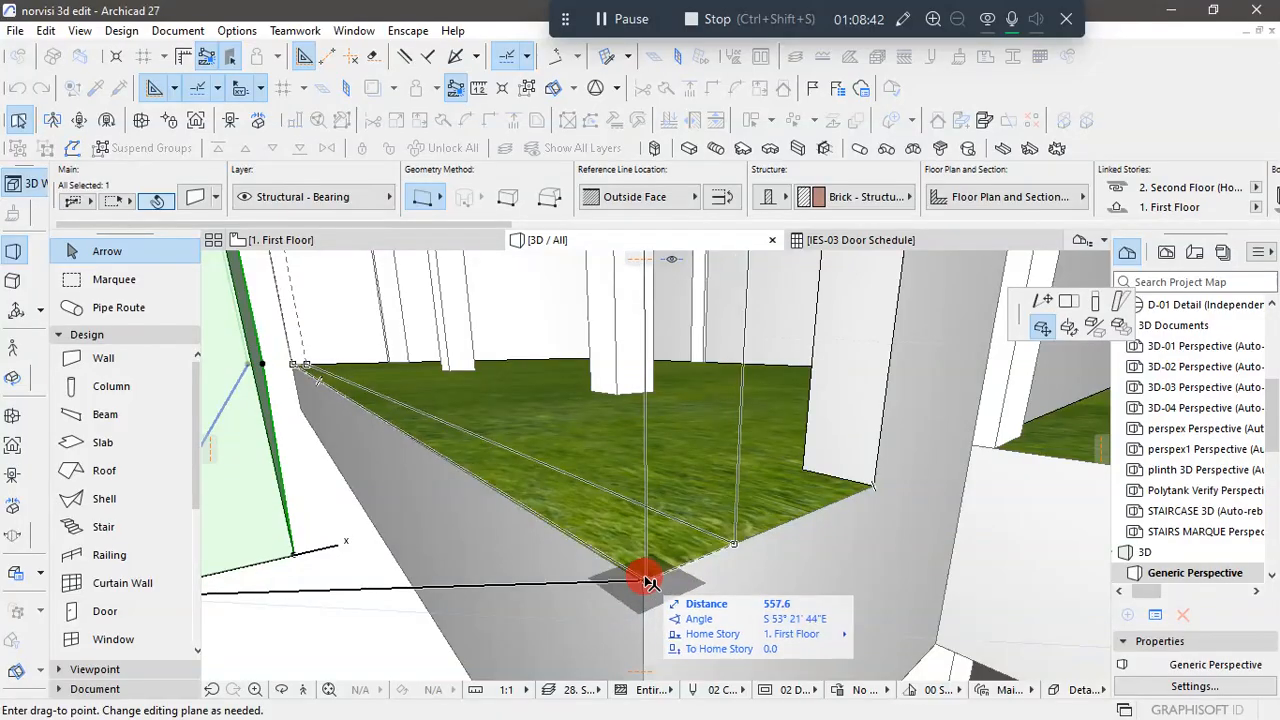
scroll(645, 583, "up", 2)
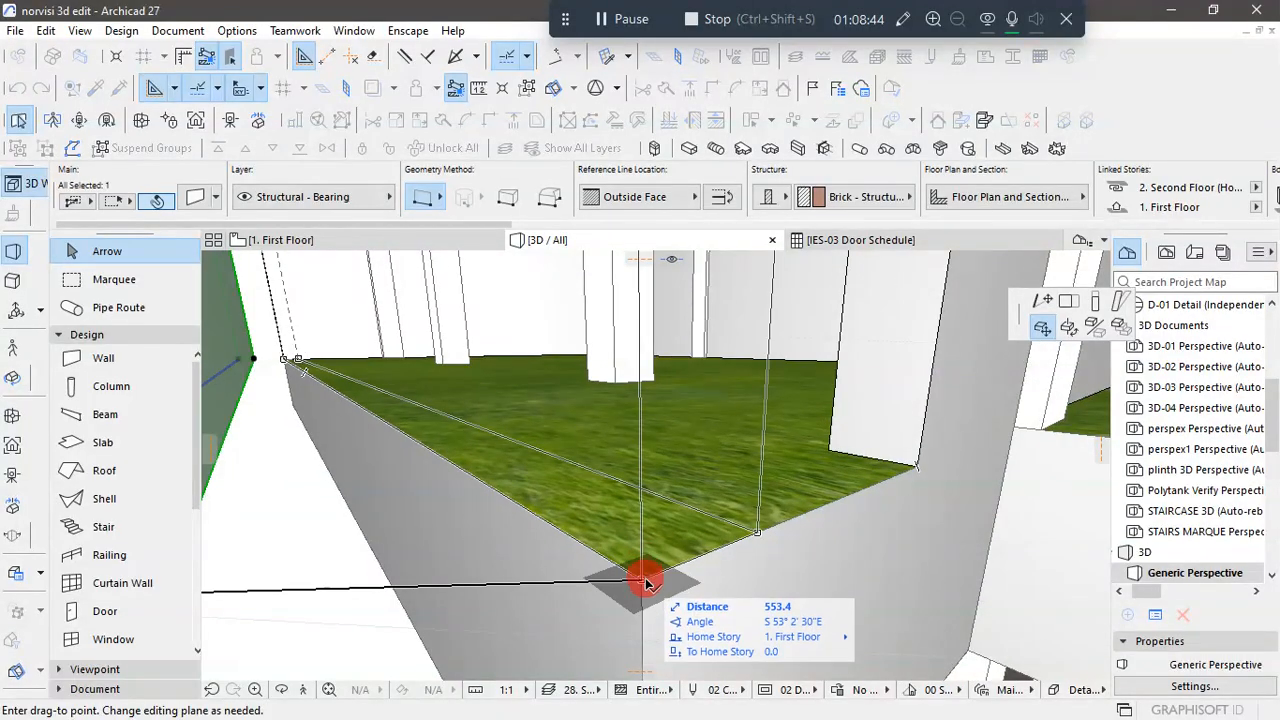
left_click(643, 580)
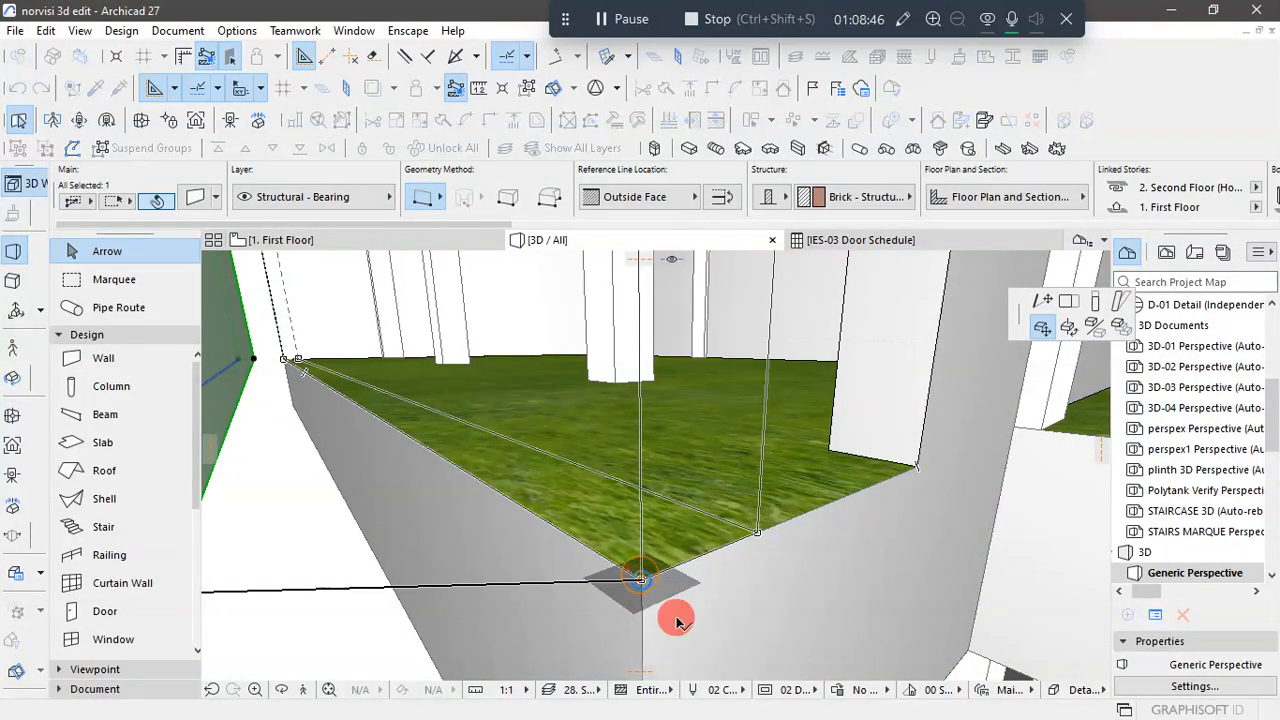
- Intersect the First Floor end wall with the long facade wall to close their corner, and deselect both walls
scroll(690, 549, "down", 2)
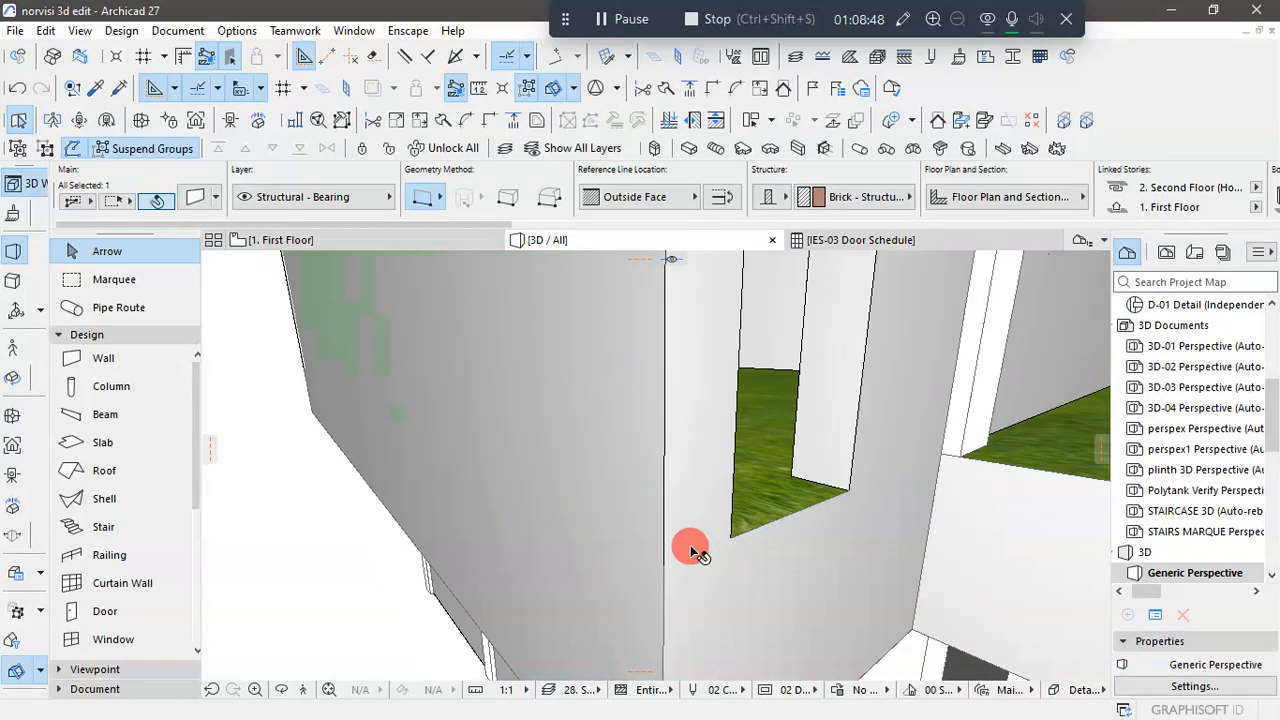
scroll(642, 519, "down", 2)
scroll(642, 519, "down", 5)
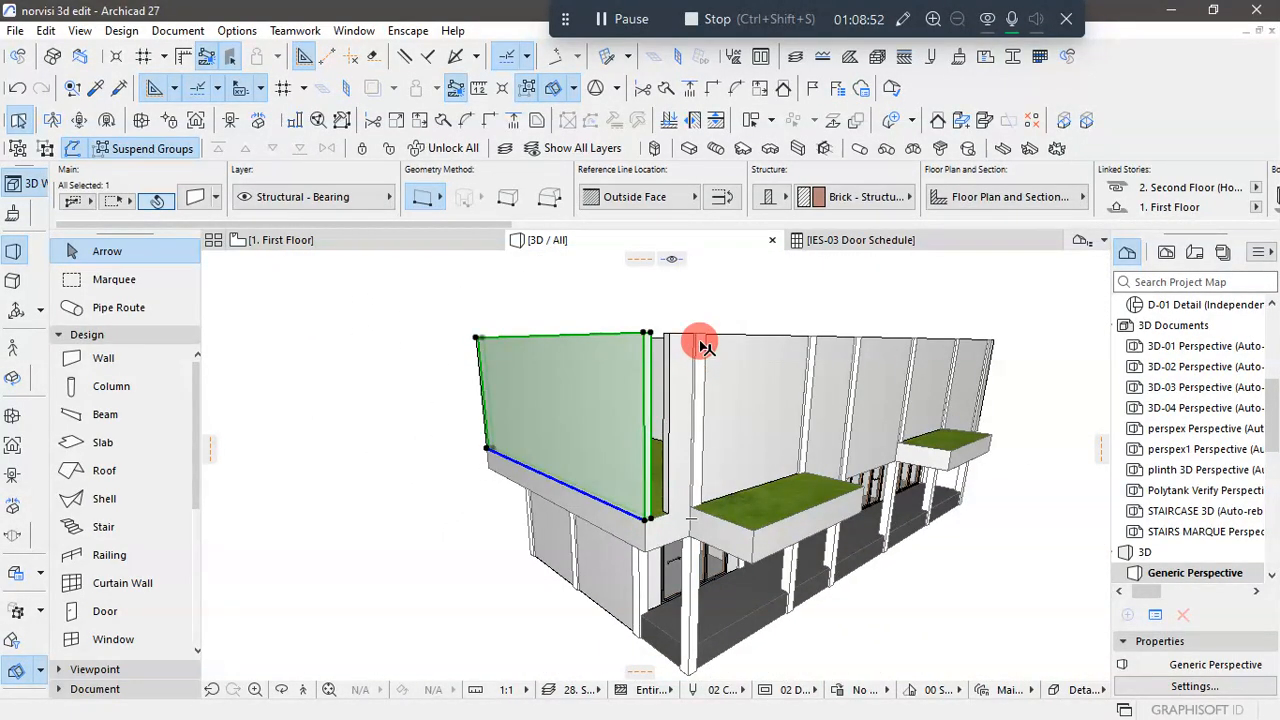
left_click(700, 342, "shift")
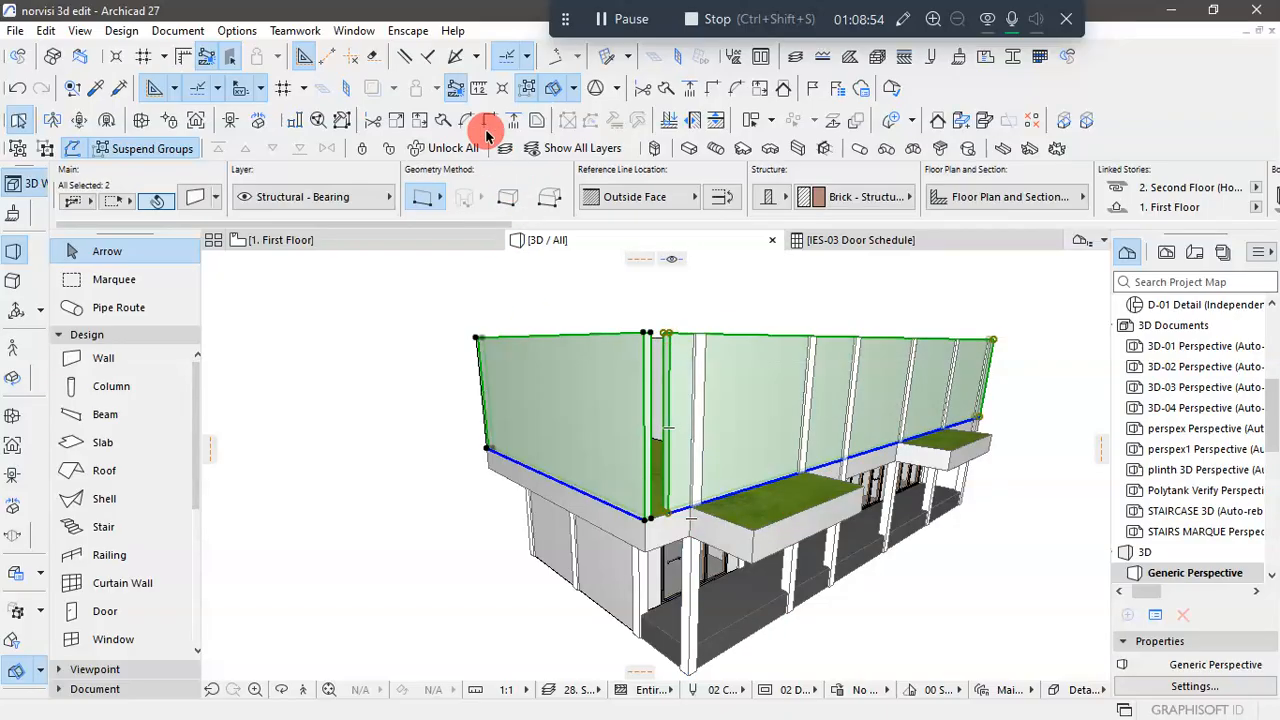
left_click(1018, 566)
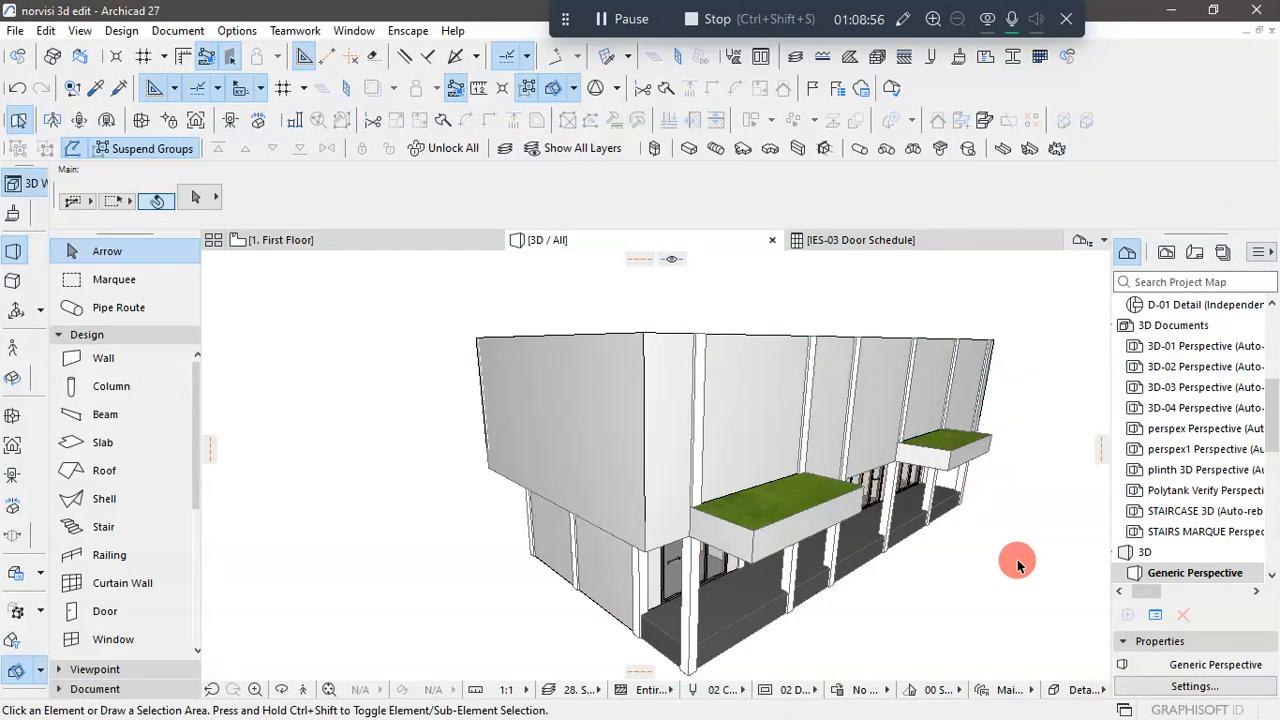
- Override the First Floor slab's top surface with Paint - Light Gray and check it in 3D
scroll(929, 614, "down", 3)
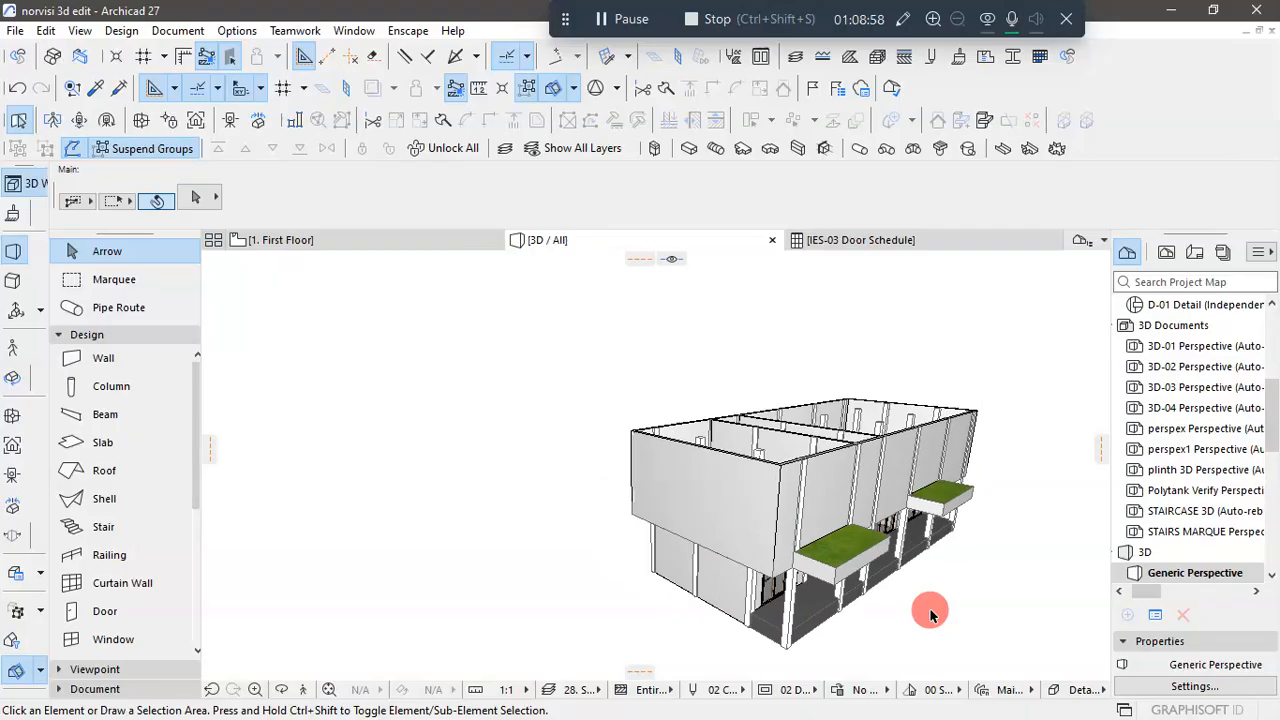
left_click(834, 557)
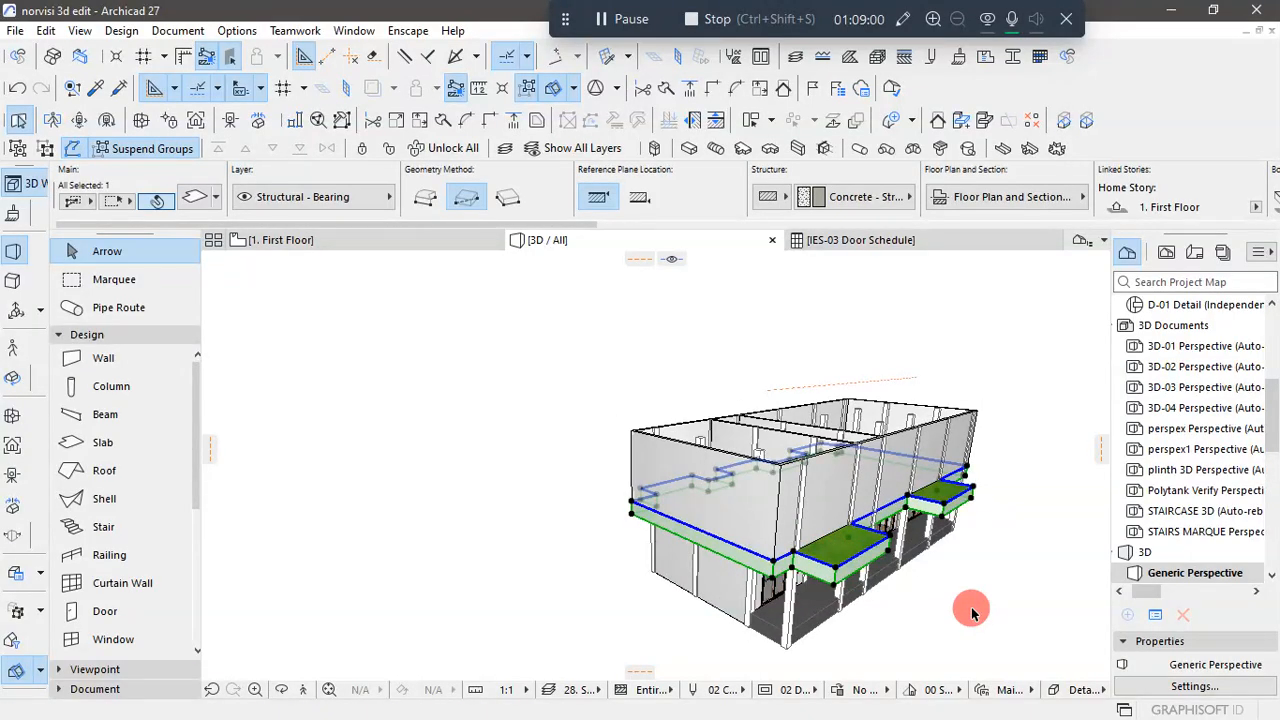
key("ctrl+t")
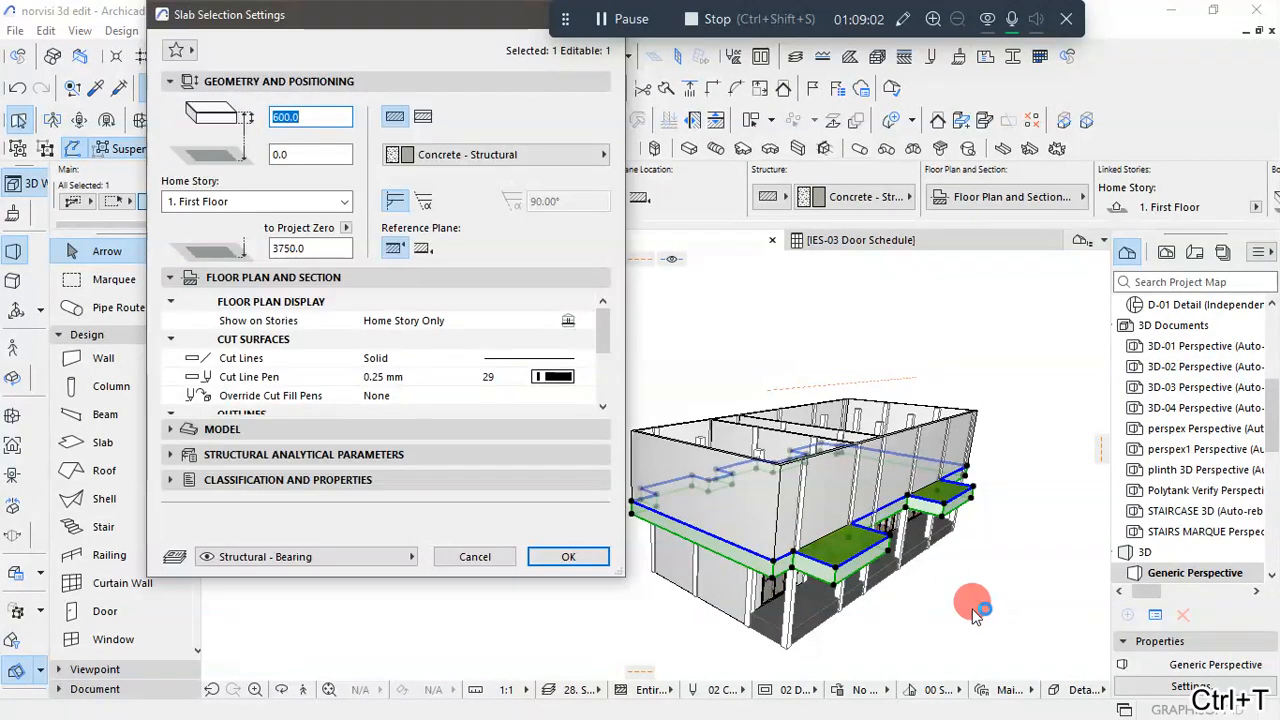
scroll(395, 370, "down", 2)
scroll(395, 370, "down", 2)
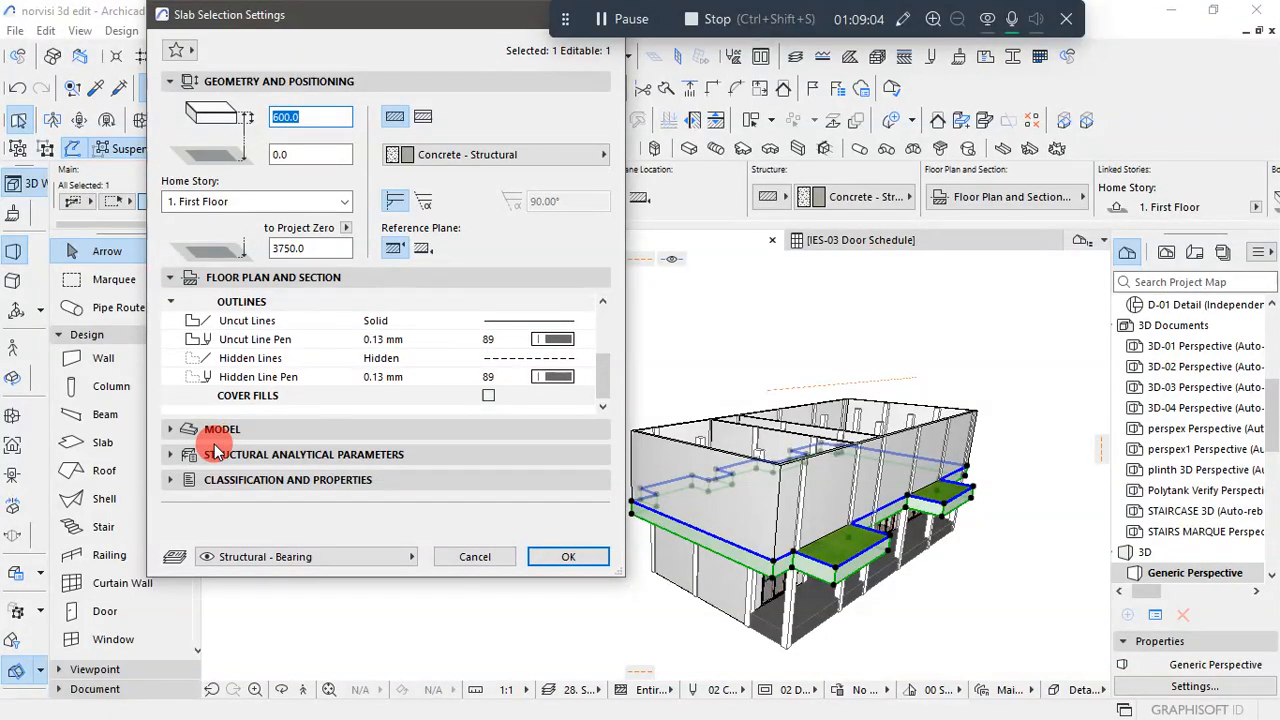
left_click(185, 428)
left_click(257, 352)
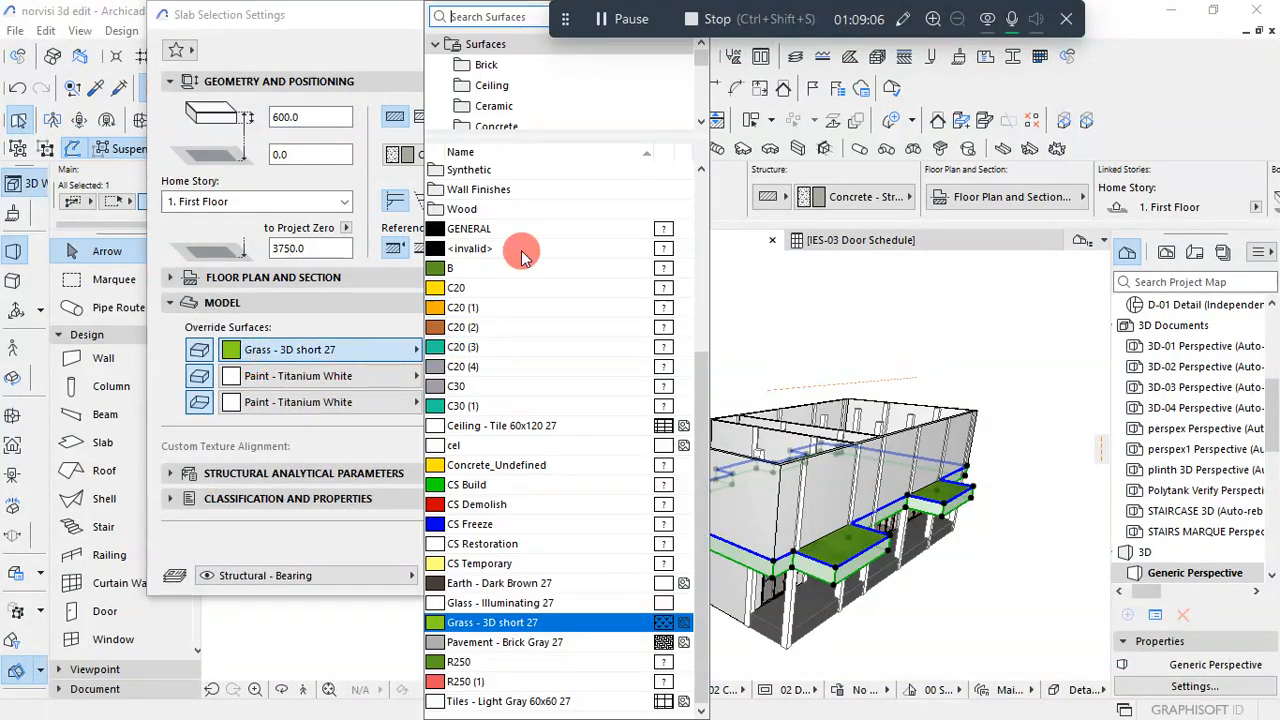
type("pain")
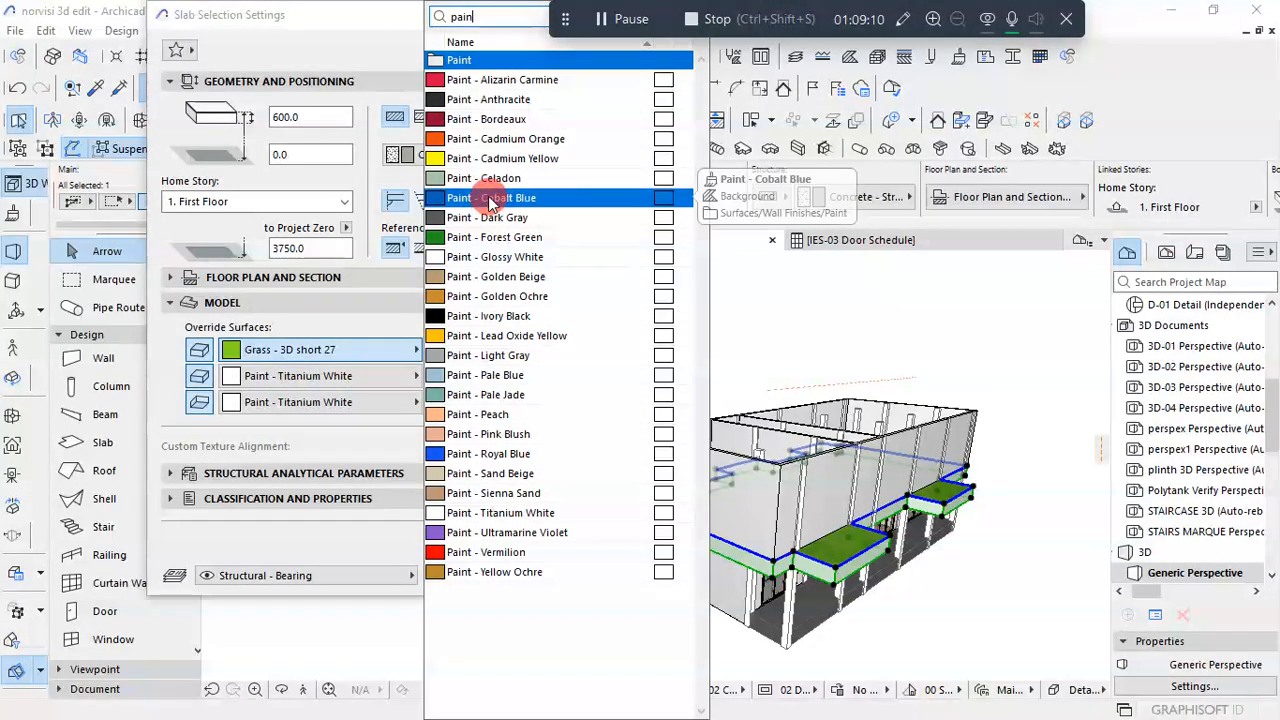
left_click(490, 355)
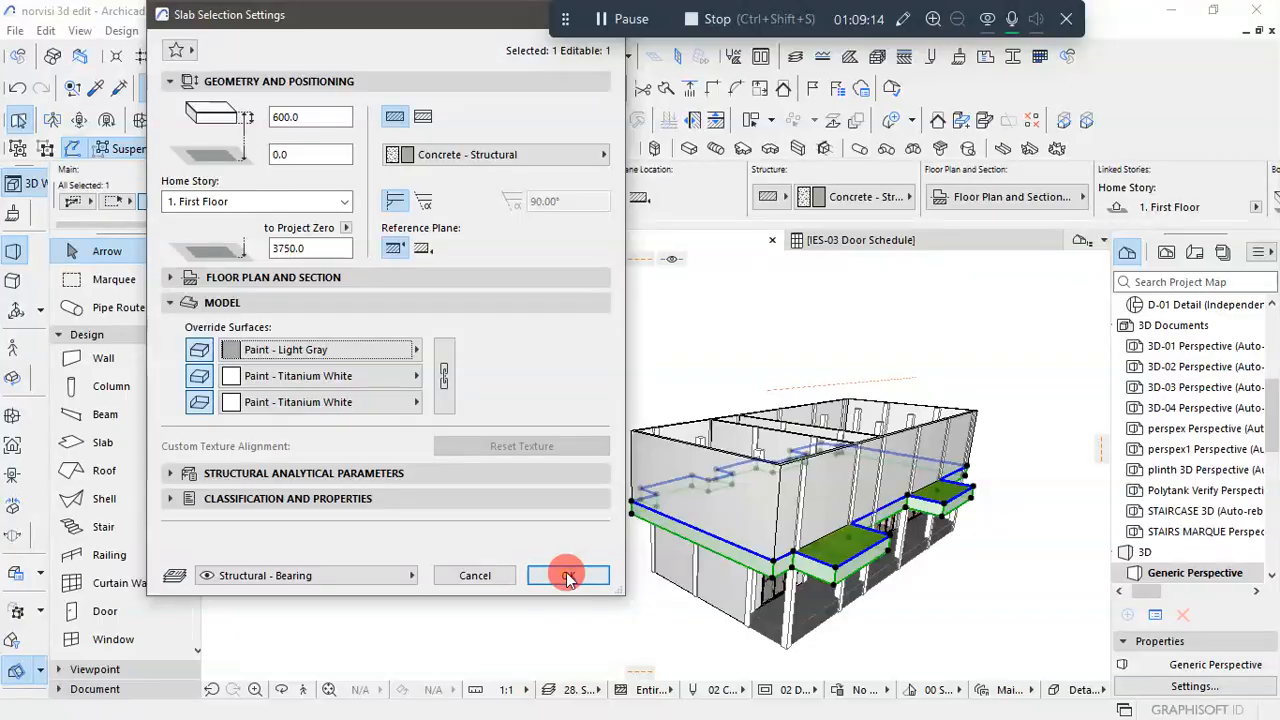
left_click(567, 577)
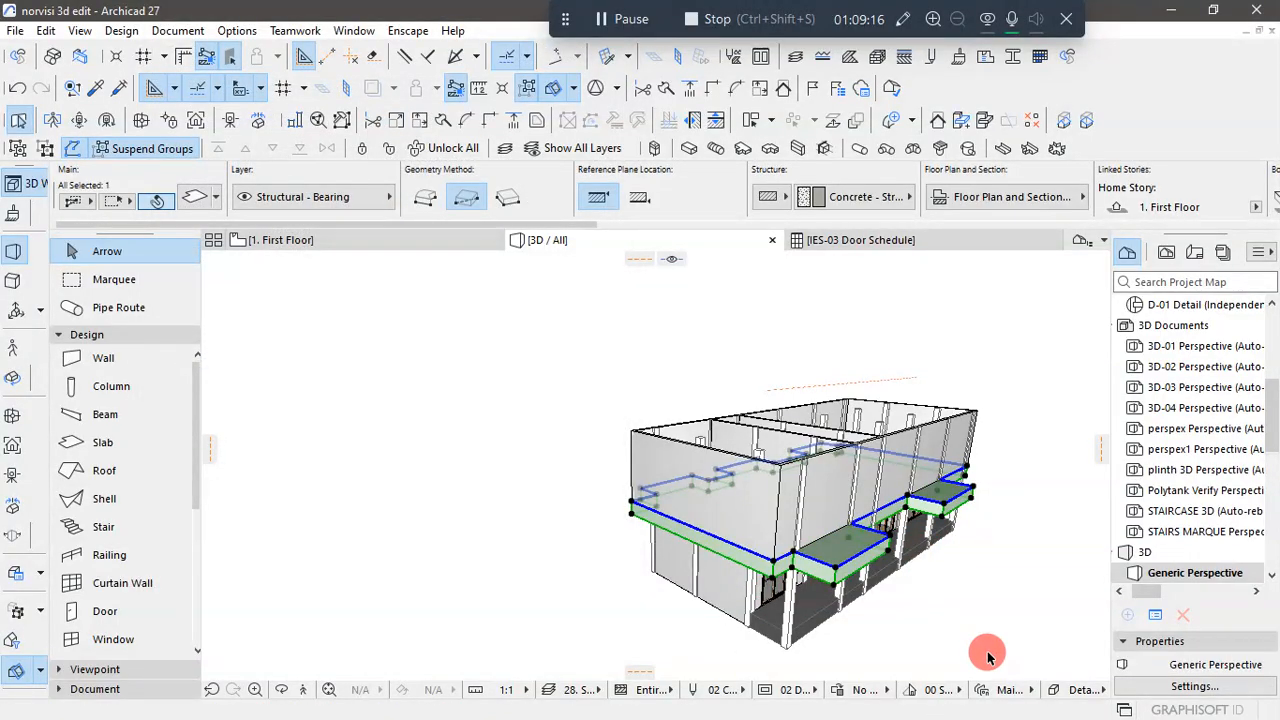
left_click(1000, 560)
scroll(1003, 519, "up", 2)
scroll(760, 453, "down", 1)
middle_click_drag(945, 598, 950, 530, "shift")
- Return to the First Floor plan and compare the facade across the stair area with the unmodelled copy of the floor plan drawing
left_click(334, 250)
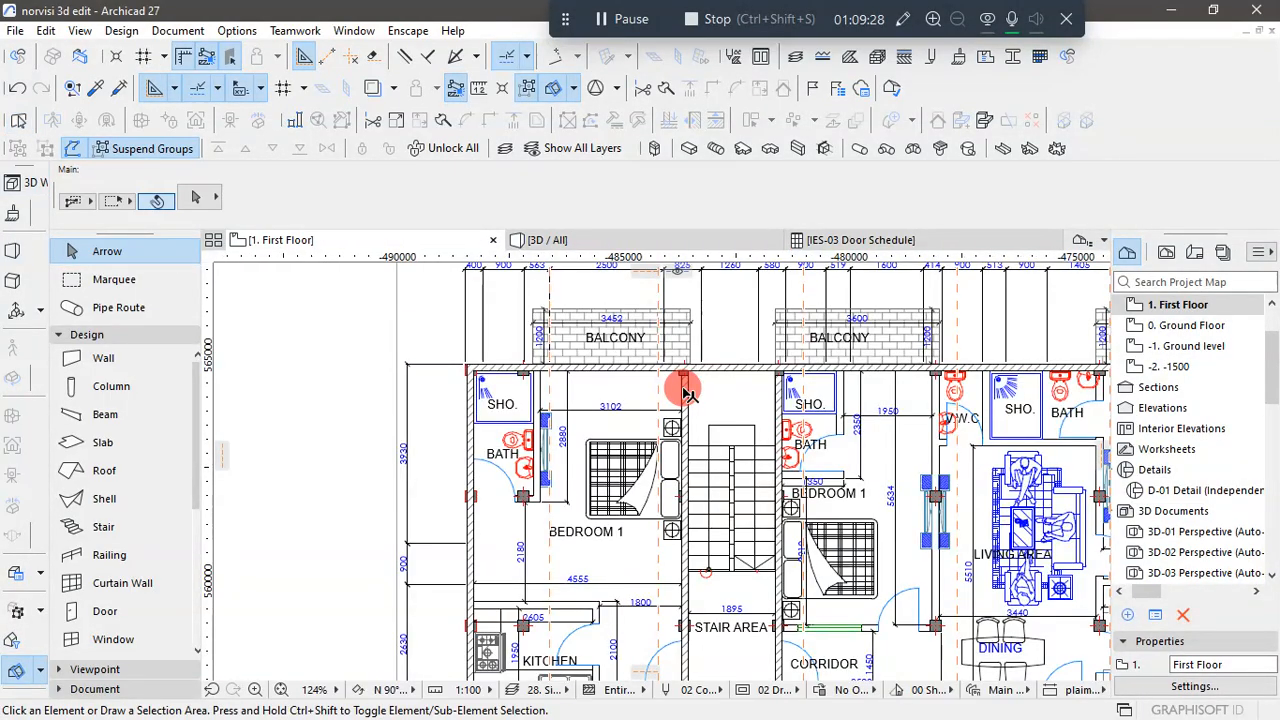
scroll(680, 391, "down", 6)
scroll(712, 490, "up", 5)
scroll(711, 490, "up", 1)
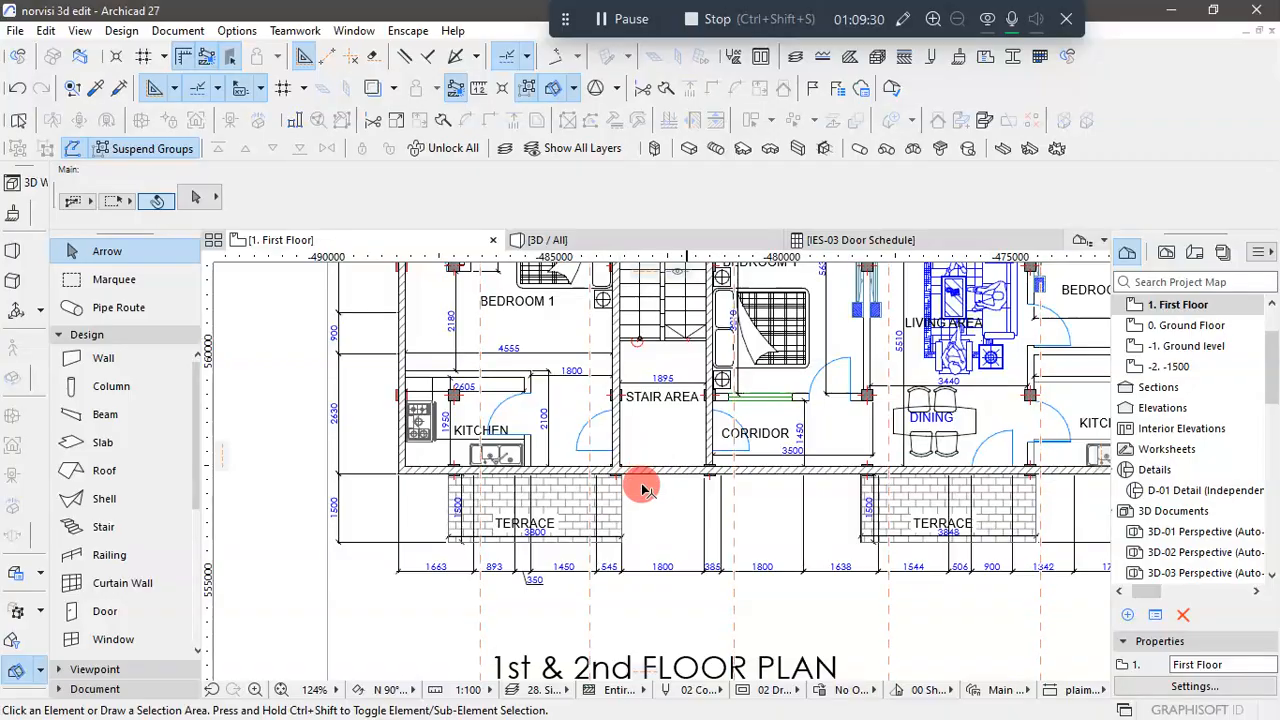
scroll(642, 504, "down", 2)
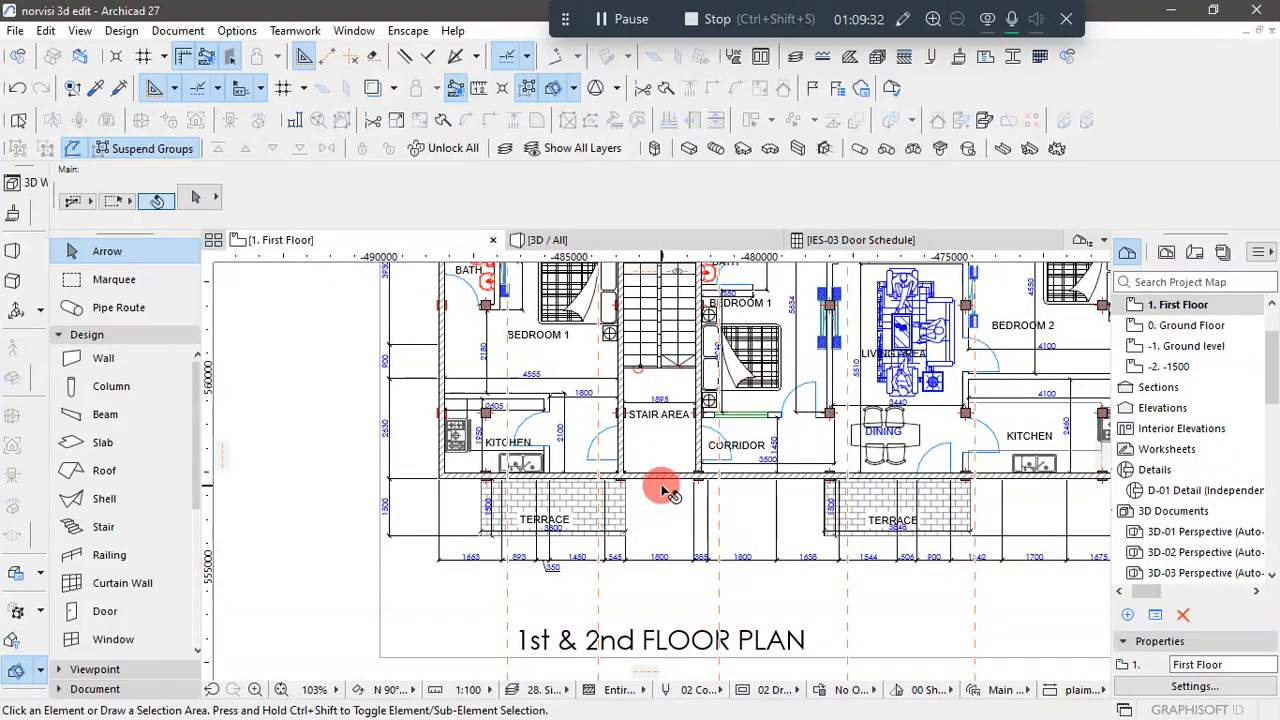
scroll(651, 508, "down", 4)
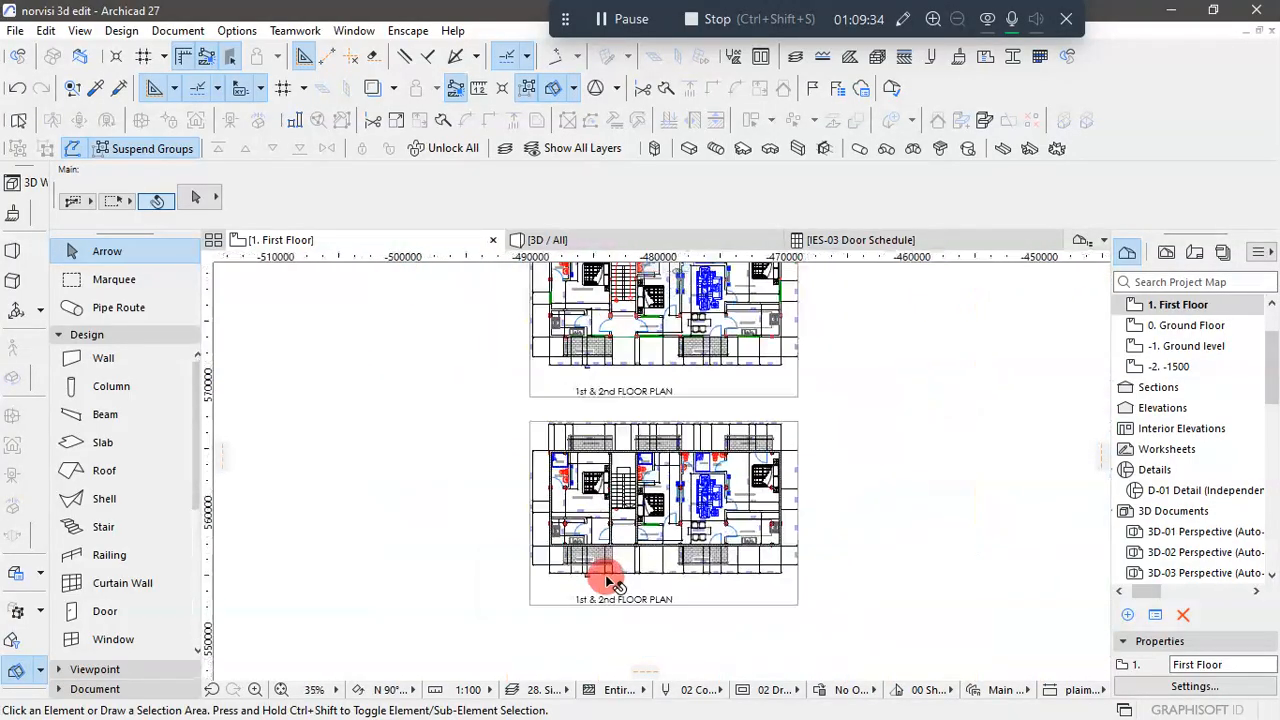
scroll(620, 340, "up", 5)
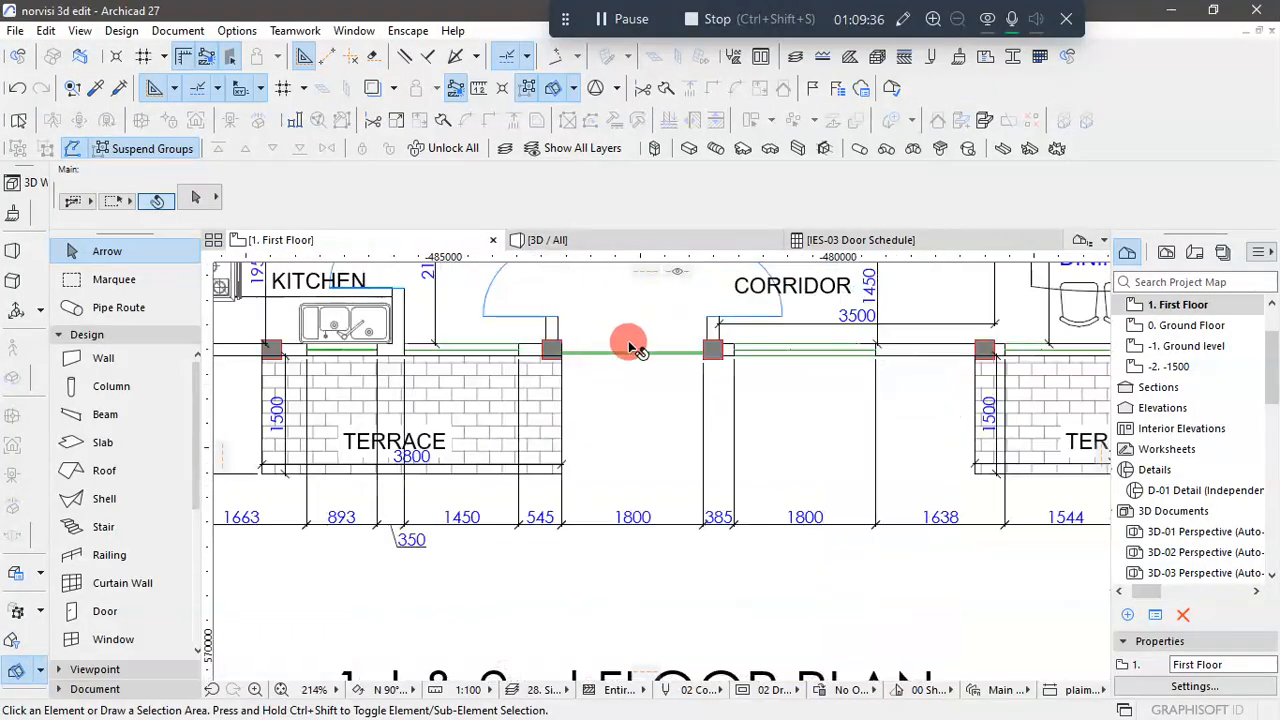
scroll(643, 376, "down", 2)
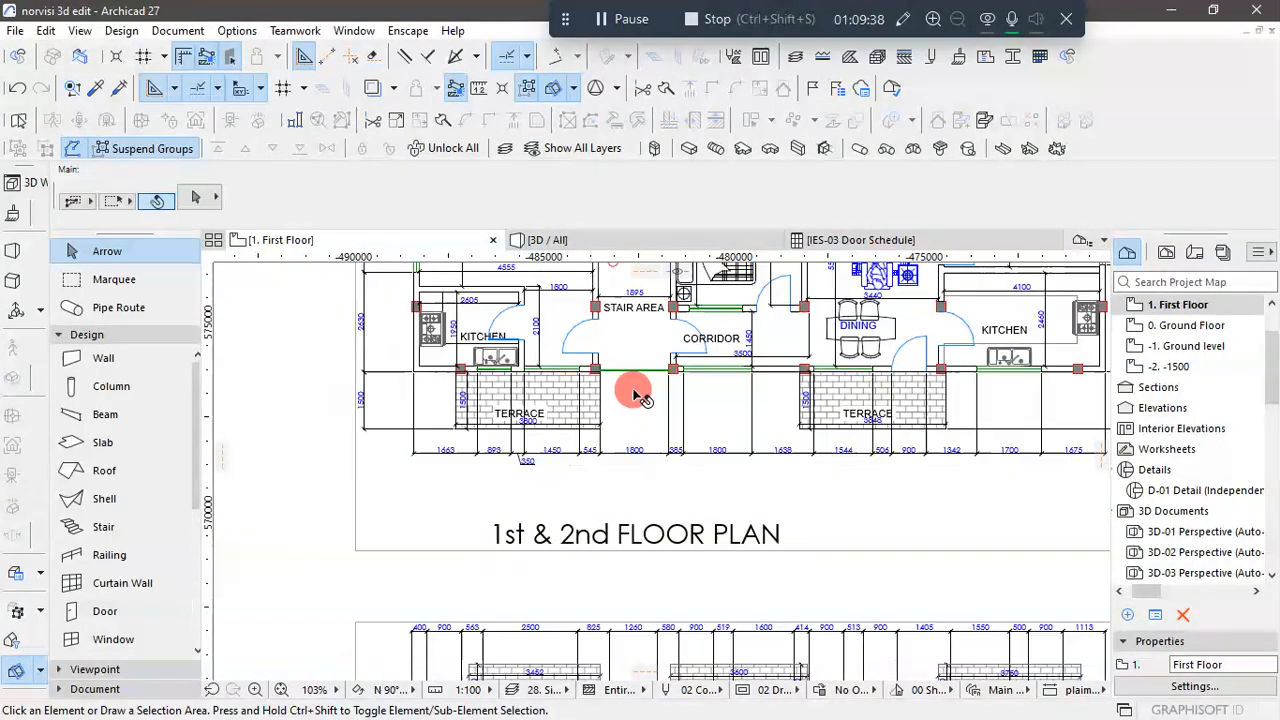
scroll(618, 370, "down", 2)
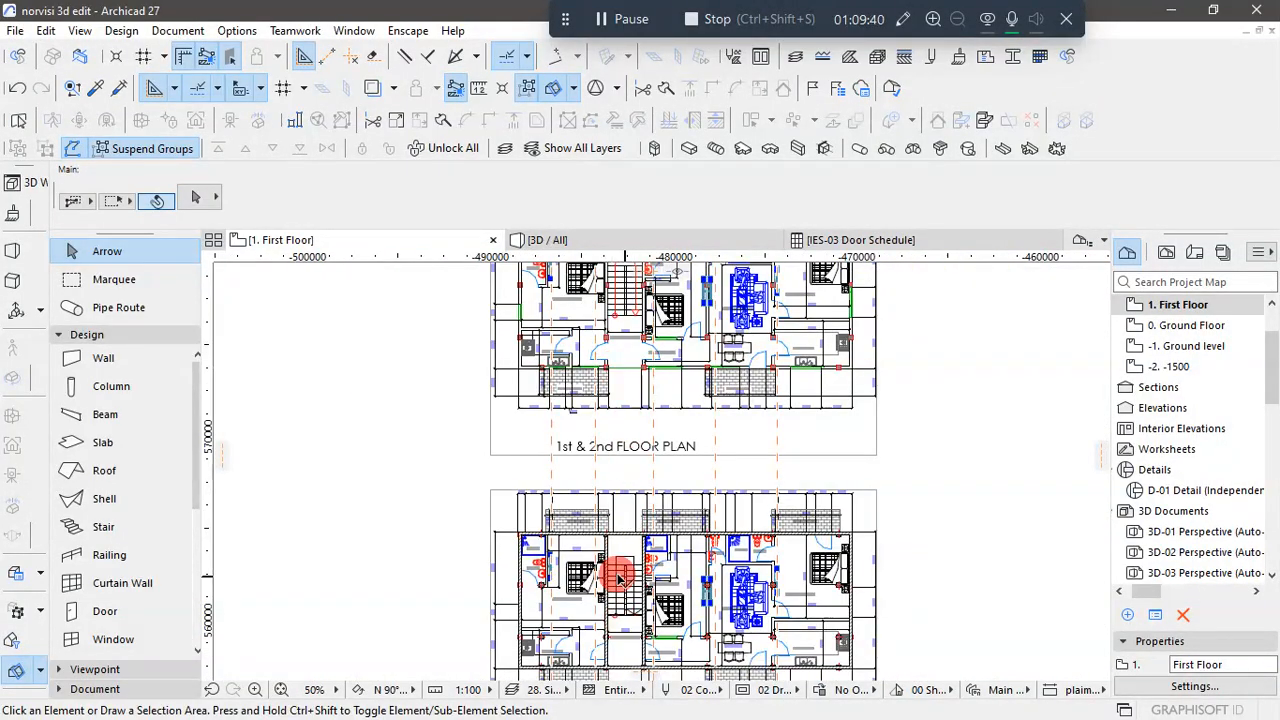
scroll(622, 348, "down", 1)
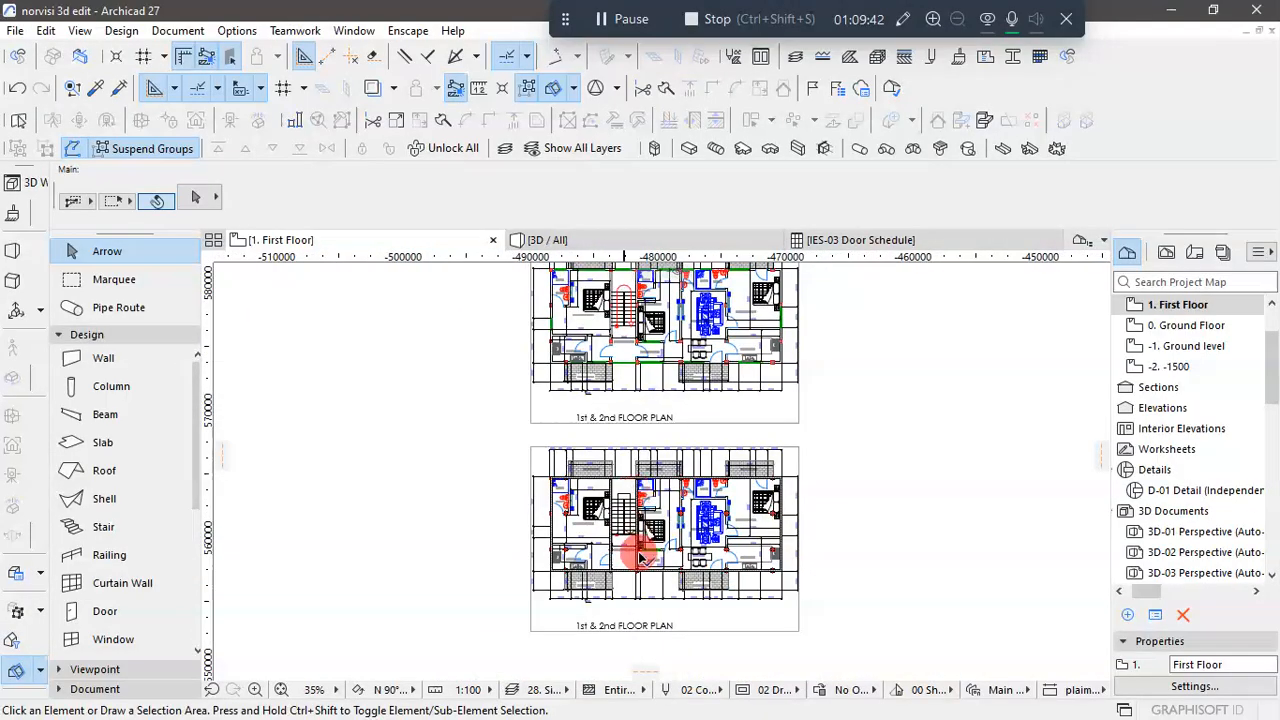
scroll(628, 580, "up", 4)
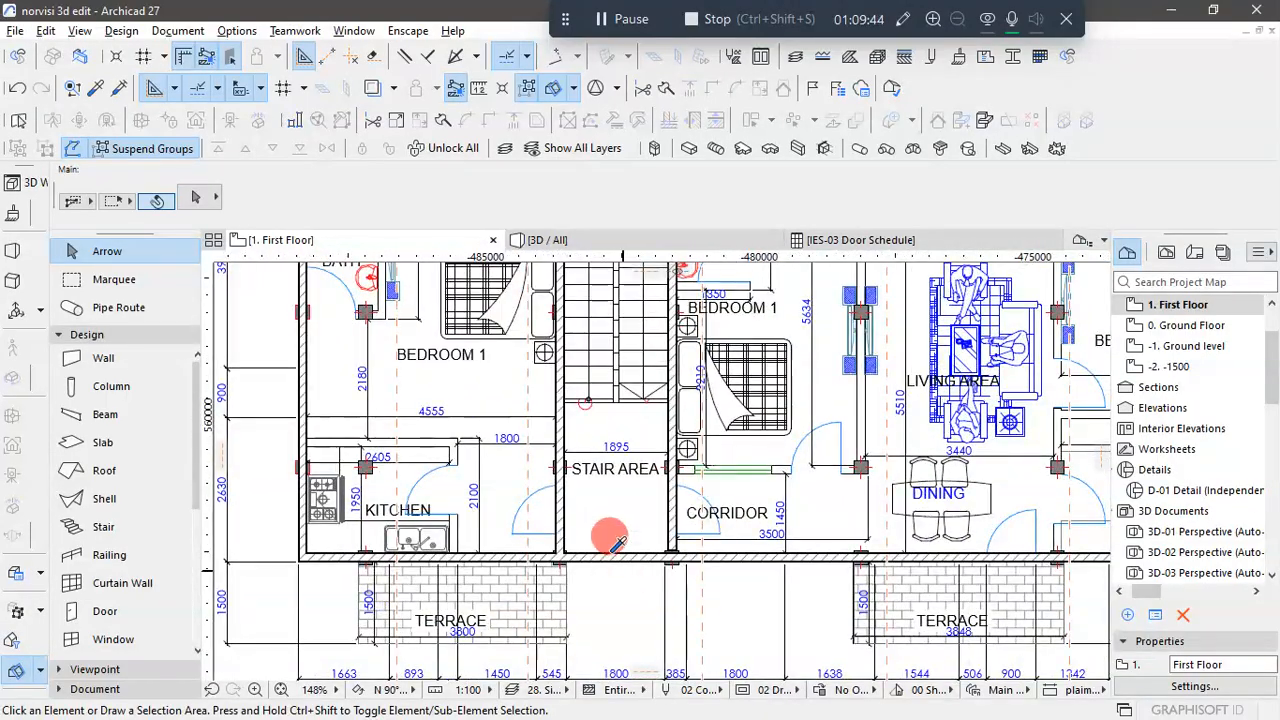
- Trim away the long facade wall's segment across the stair area, between the two stair side walls
left_click(618, 548)
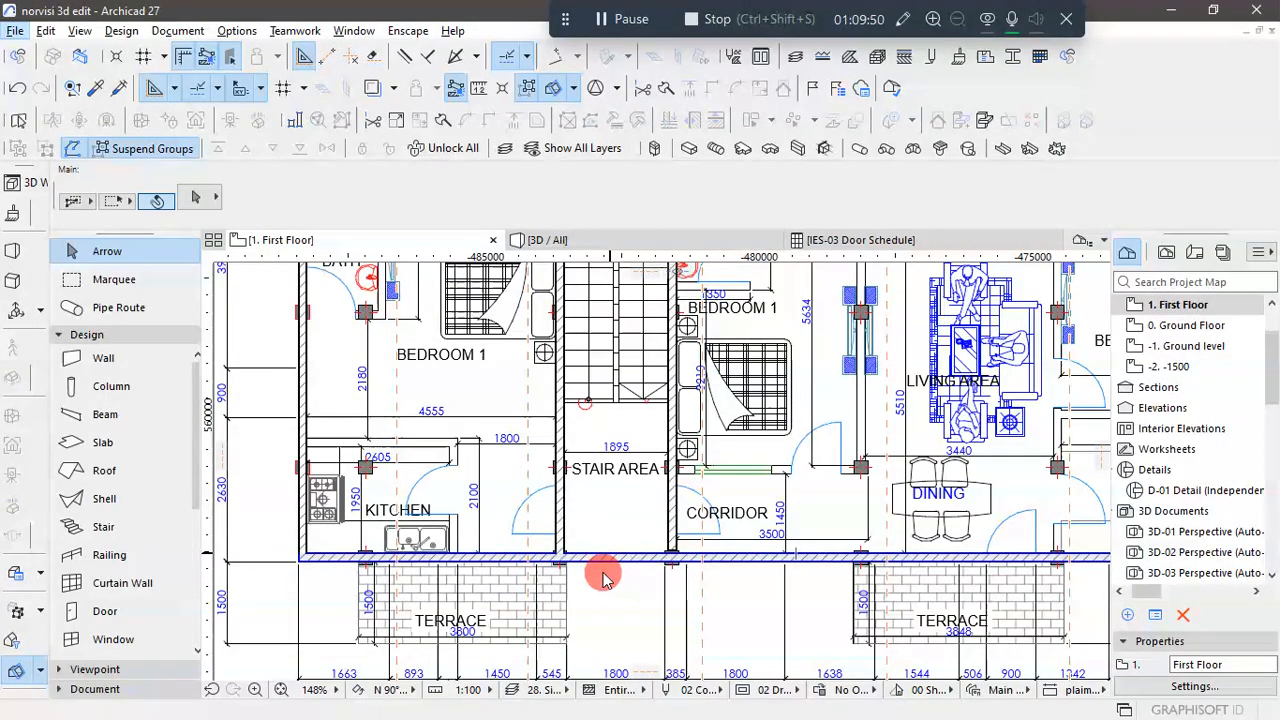
left_click(618, 513)
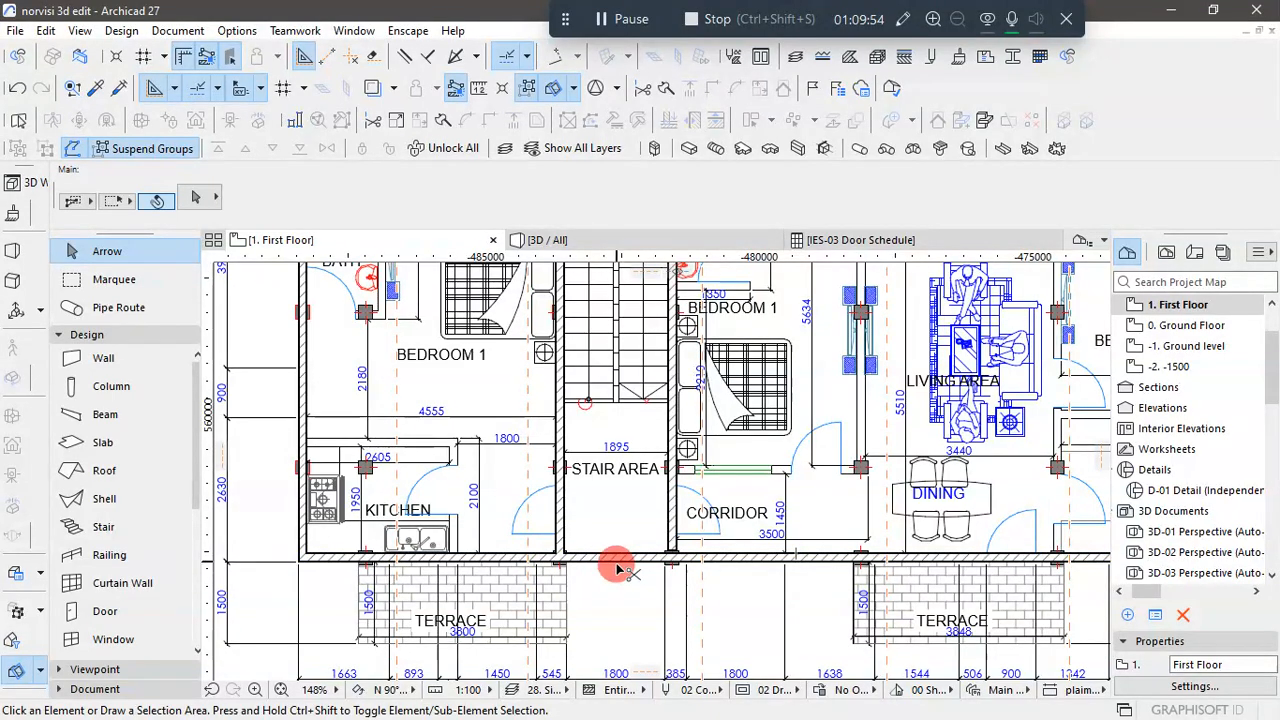
key("ctrl+a")
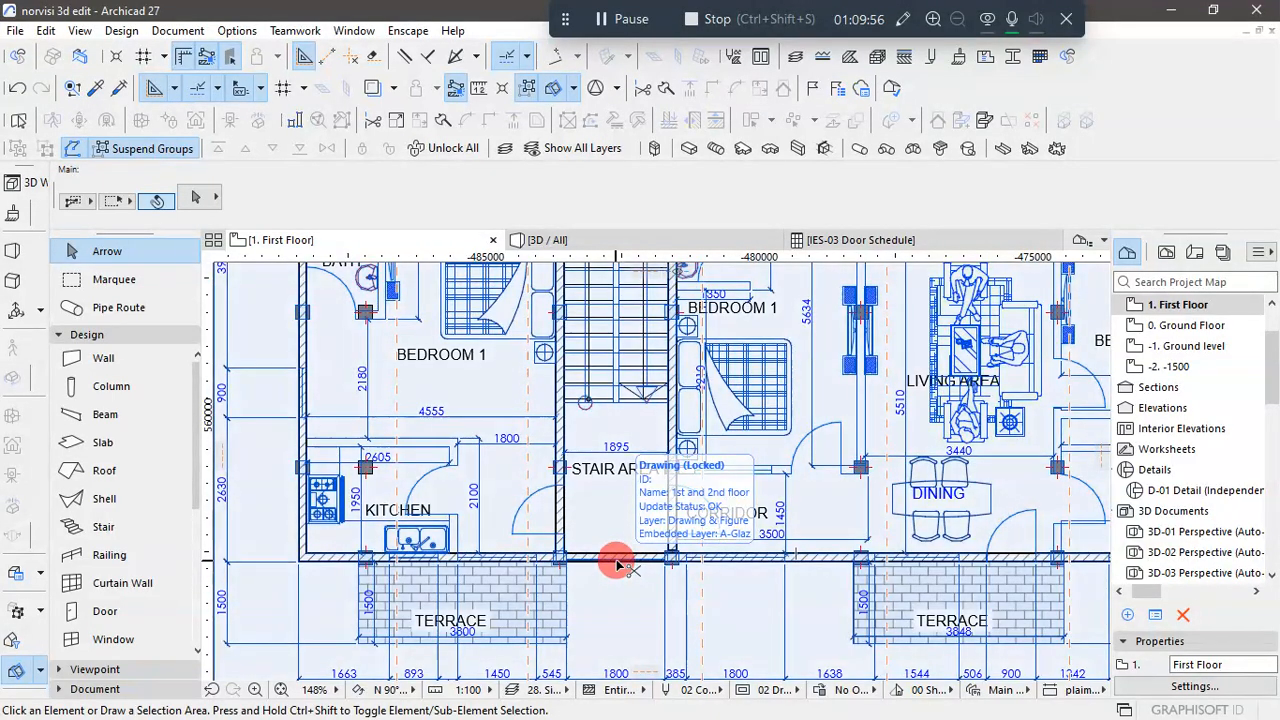
left_click(624, 558)
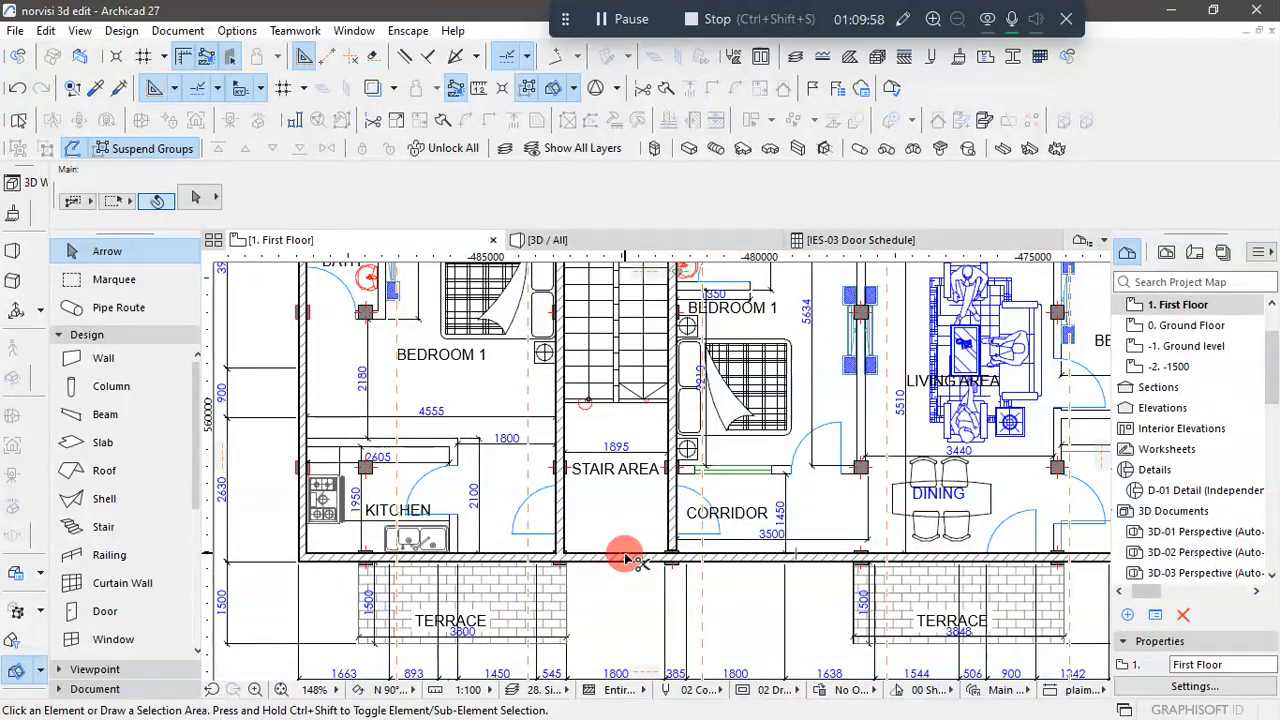
key("ctrl+z")
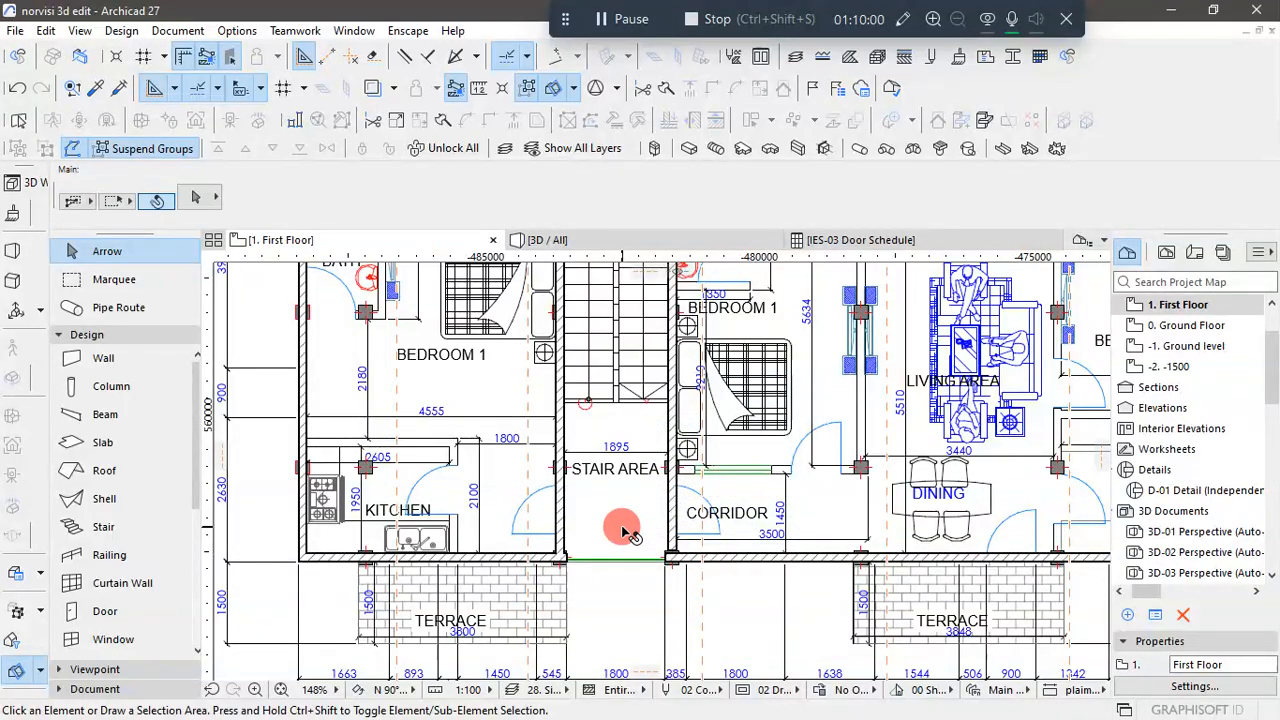
- Examine the unmodelled copy of the 1st & 2nd floor plan along the kitchens, corridor and terraces for its facade openings
scroll(624, 530, "down", 6)
left_click(910, 538)
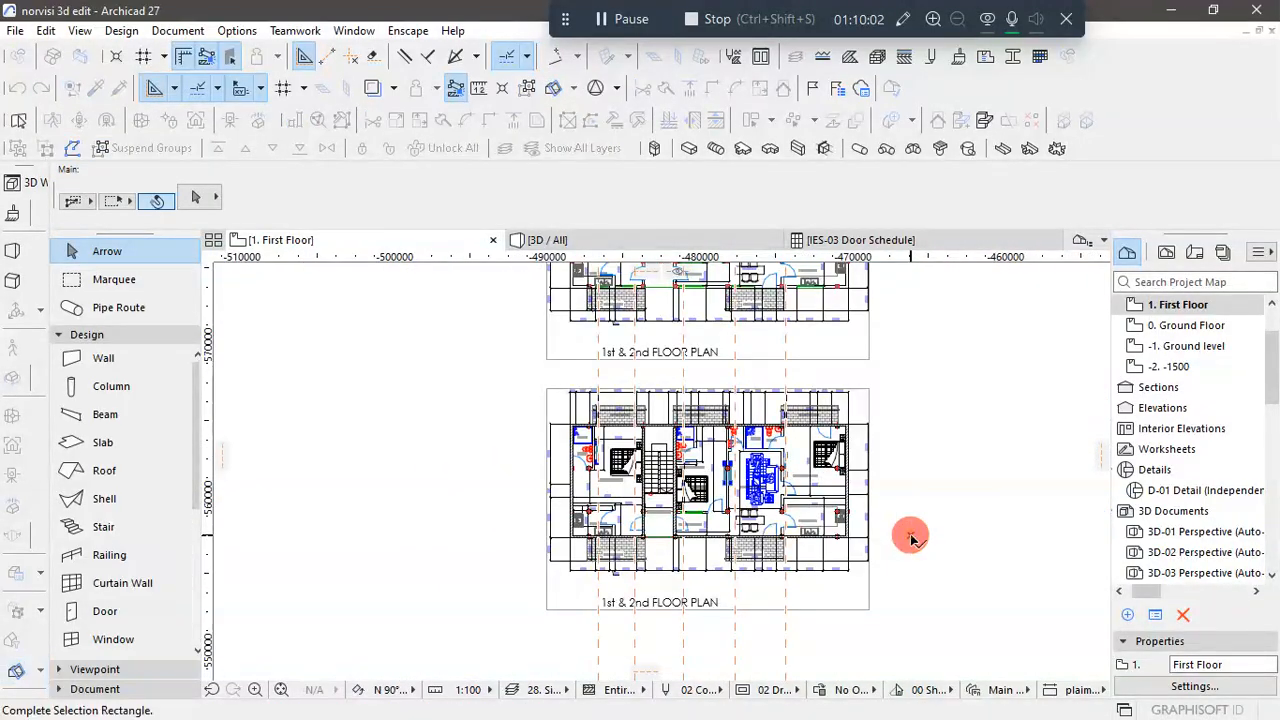
left_click(910, 538)
scroll(658, 486, "up", 5)
scroll(644, 494, "down", 5)
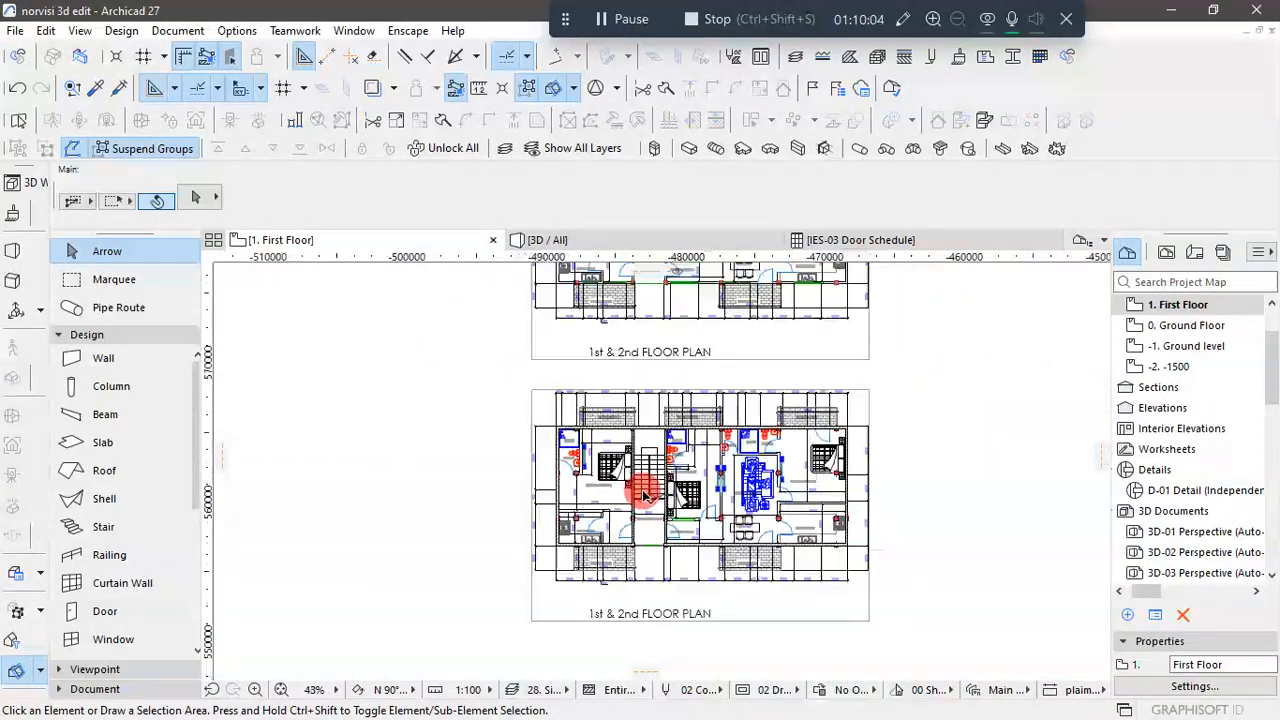
middle_click_drag(645, 494, 694, 337)
scroll(694, 297, "up", 3)
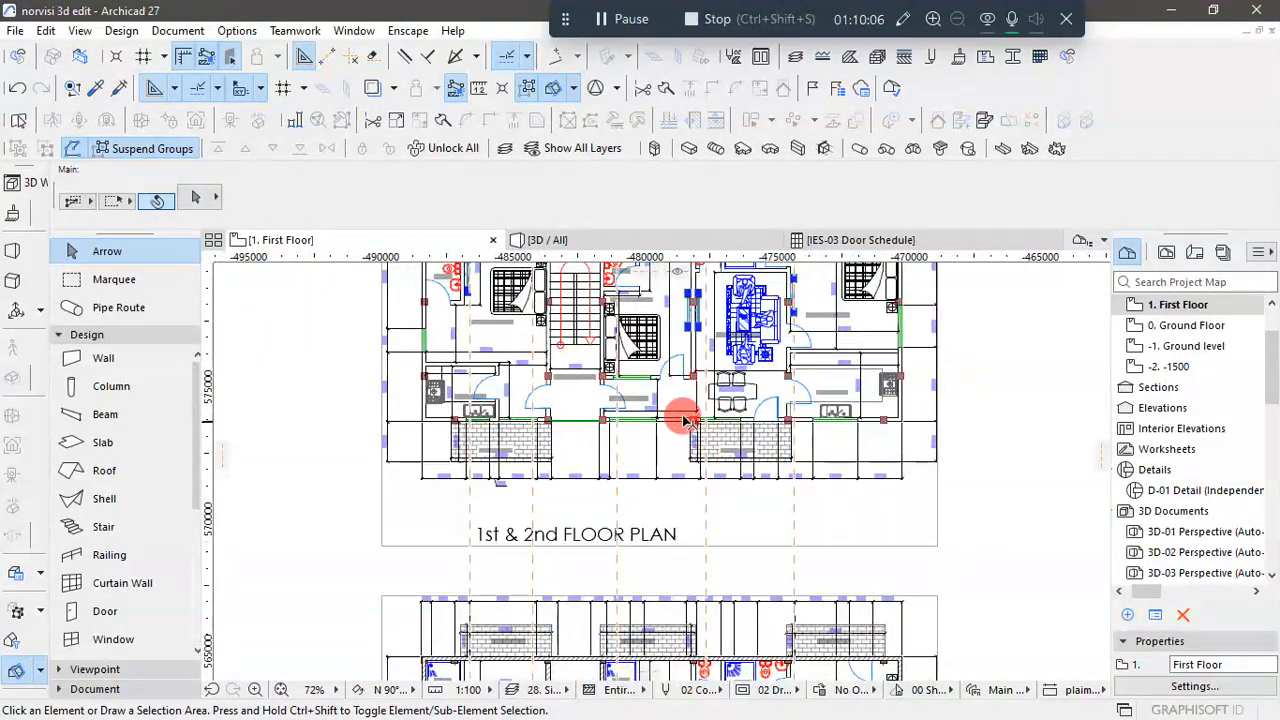
scroll(687, 420, "up", 2)
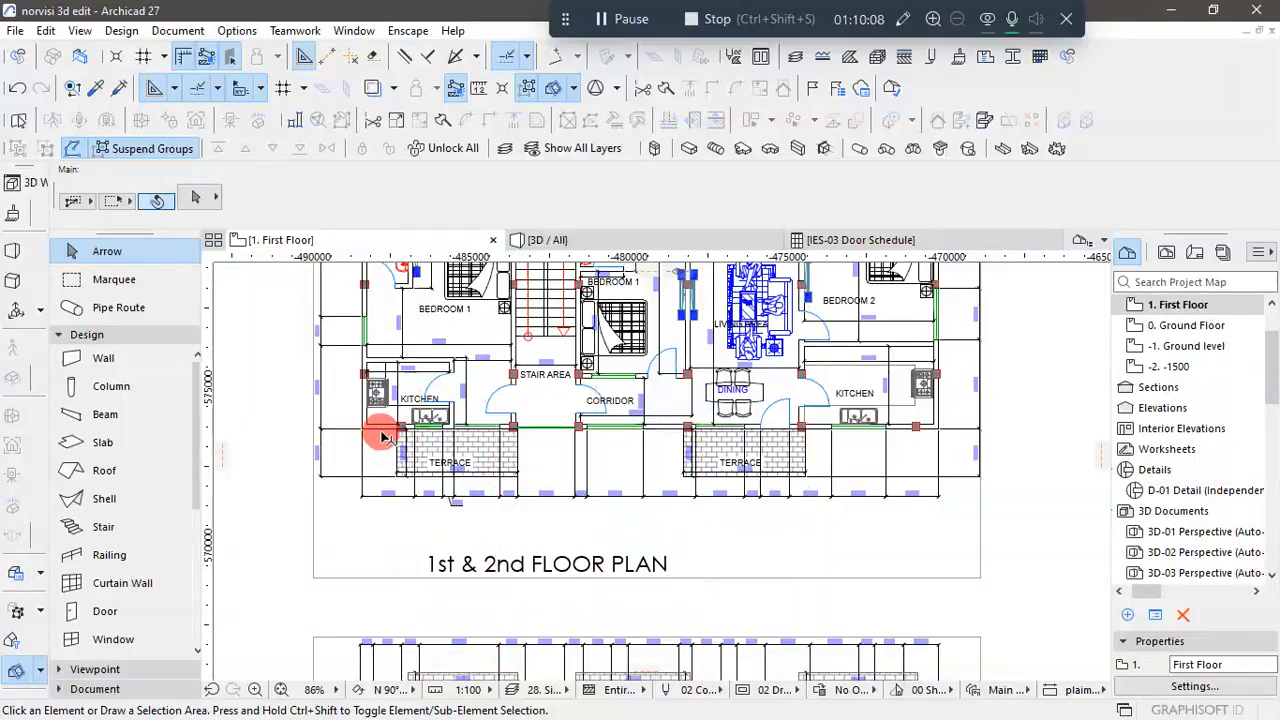
- Inspect the terrace-side facade of the upper 1st & 2nd floor plan from one kitchen past the stair area to the other
scroll(400, 430, "up", 3)
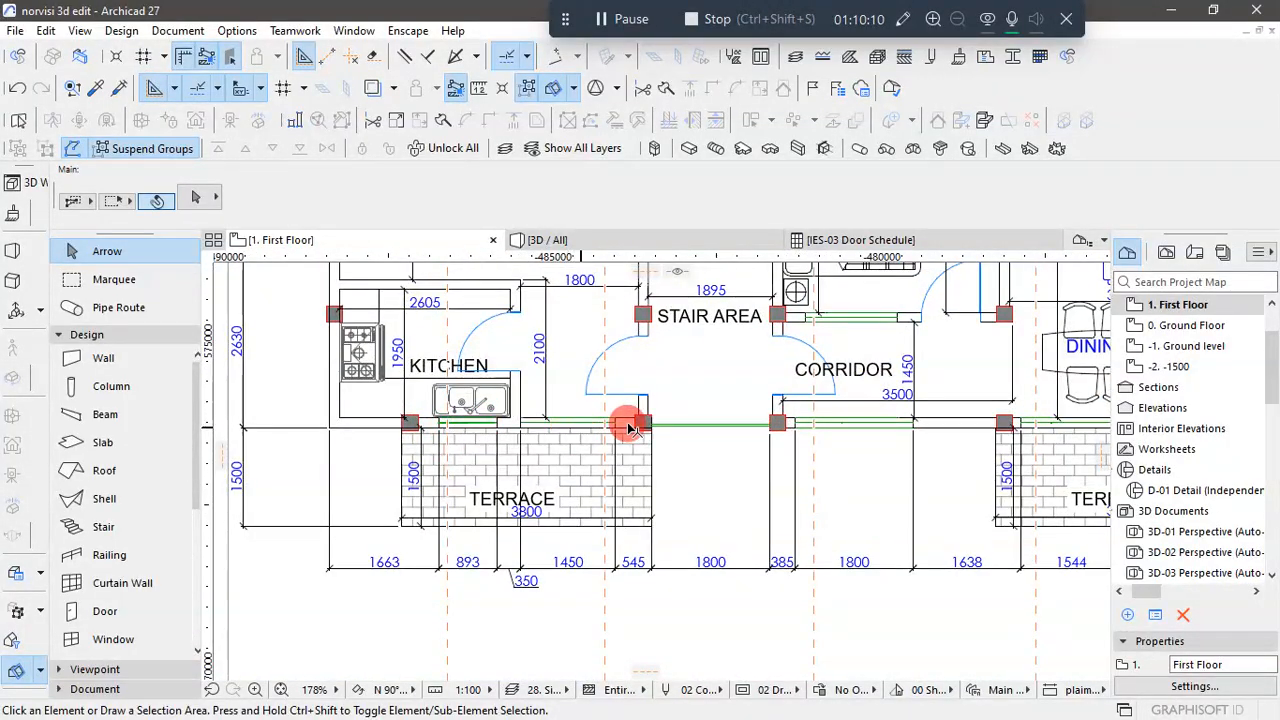
scroll(586, 423, "up", 3)
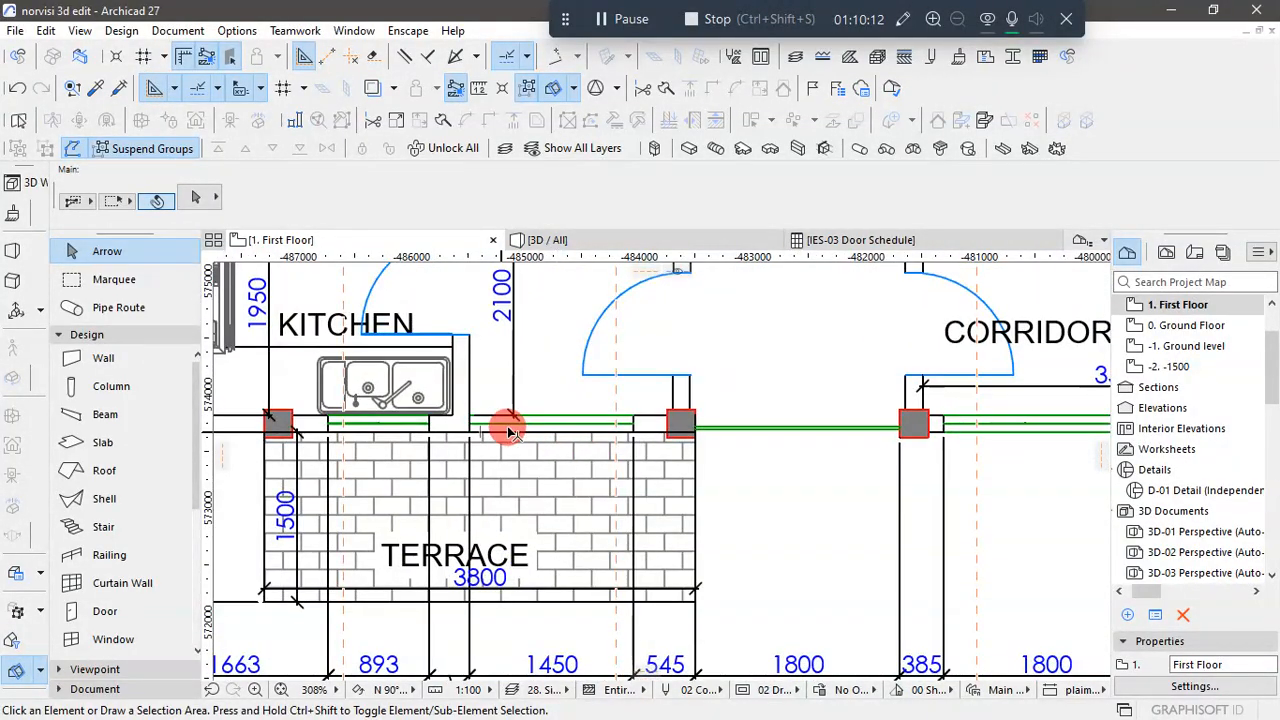
scroll(515, 433, "down", 8)
scroll(787, 424, "up", 3)
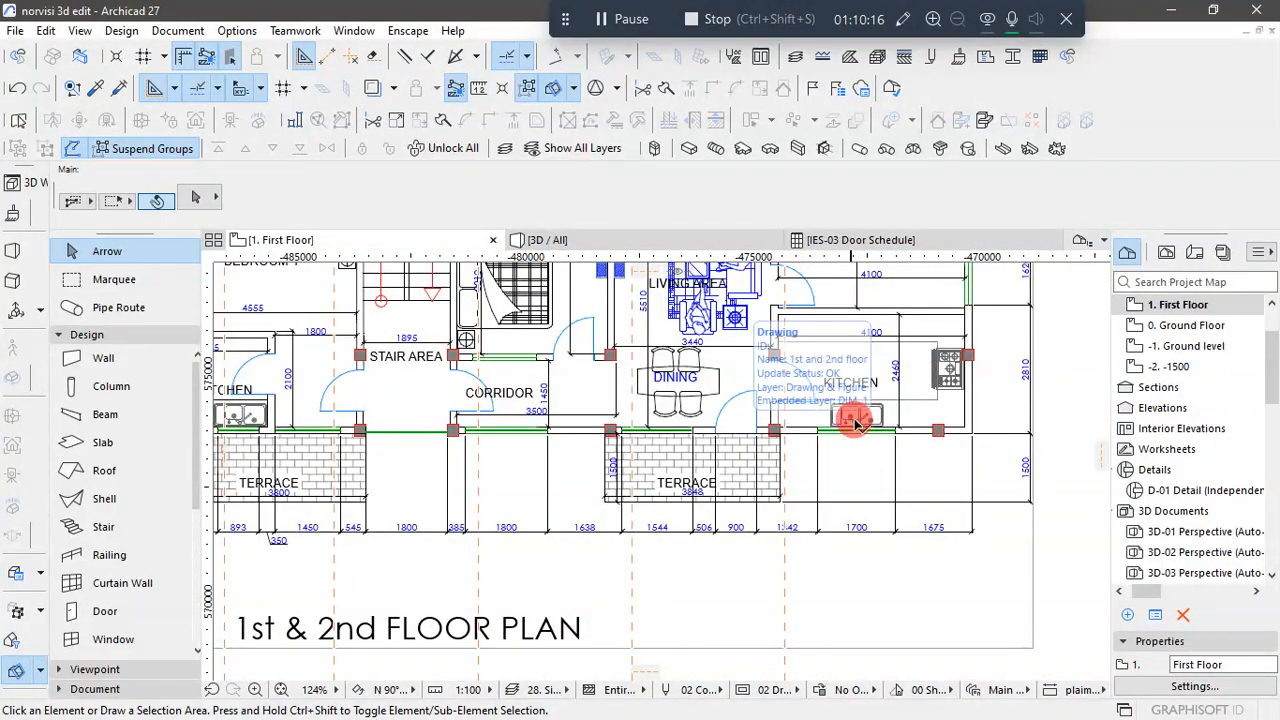
scroll(872, 432, "down", 4)
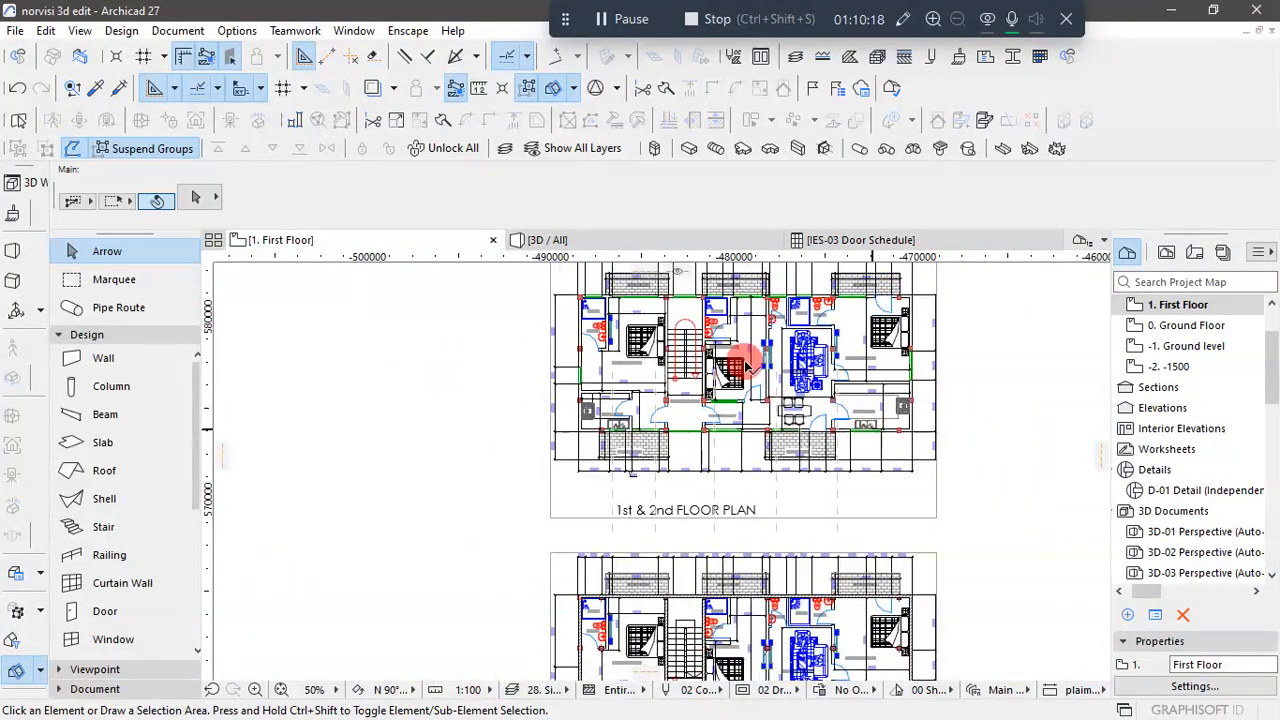
scroll(537, 436, "up", 2)
scroll(537, 436, "down", 3)
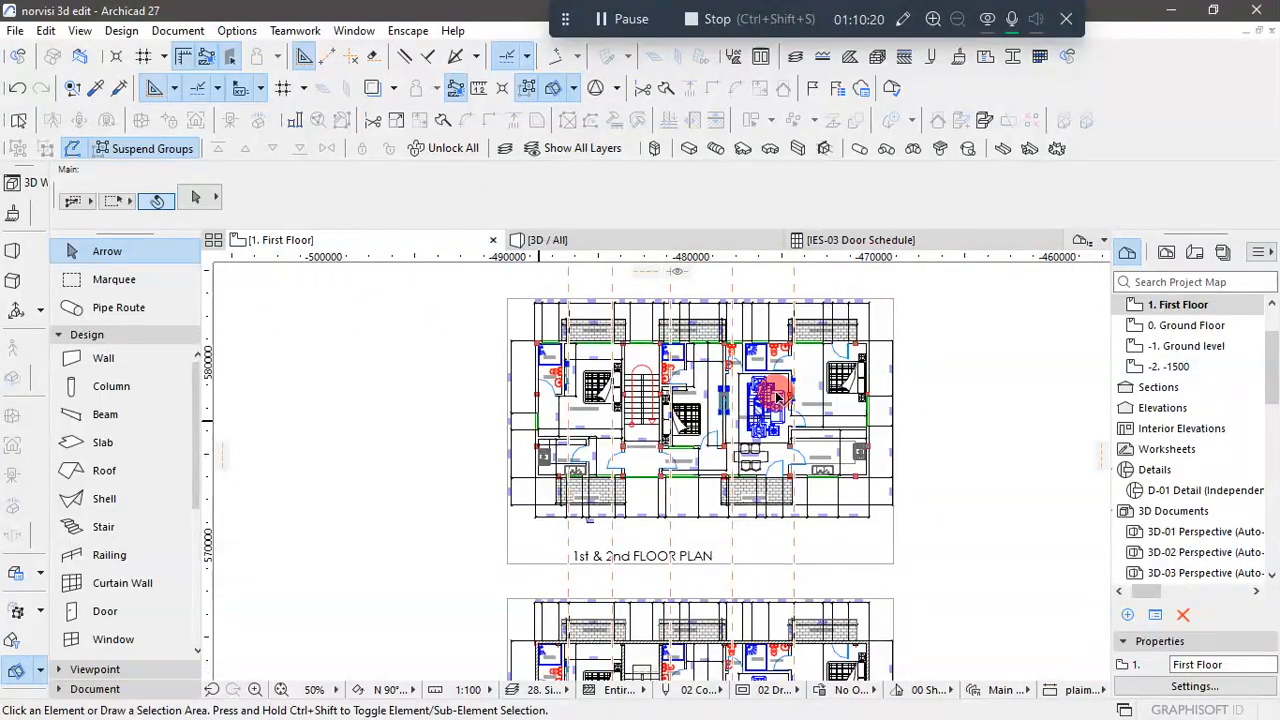
scroll(875, 443, "up", 2)
scroll(871, 414, "down", 6)
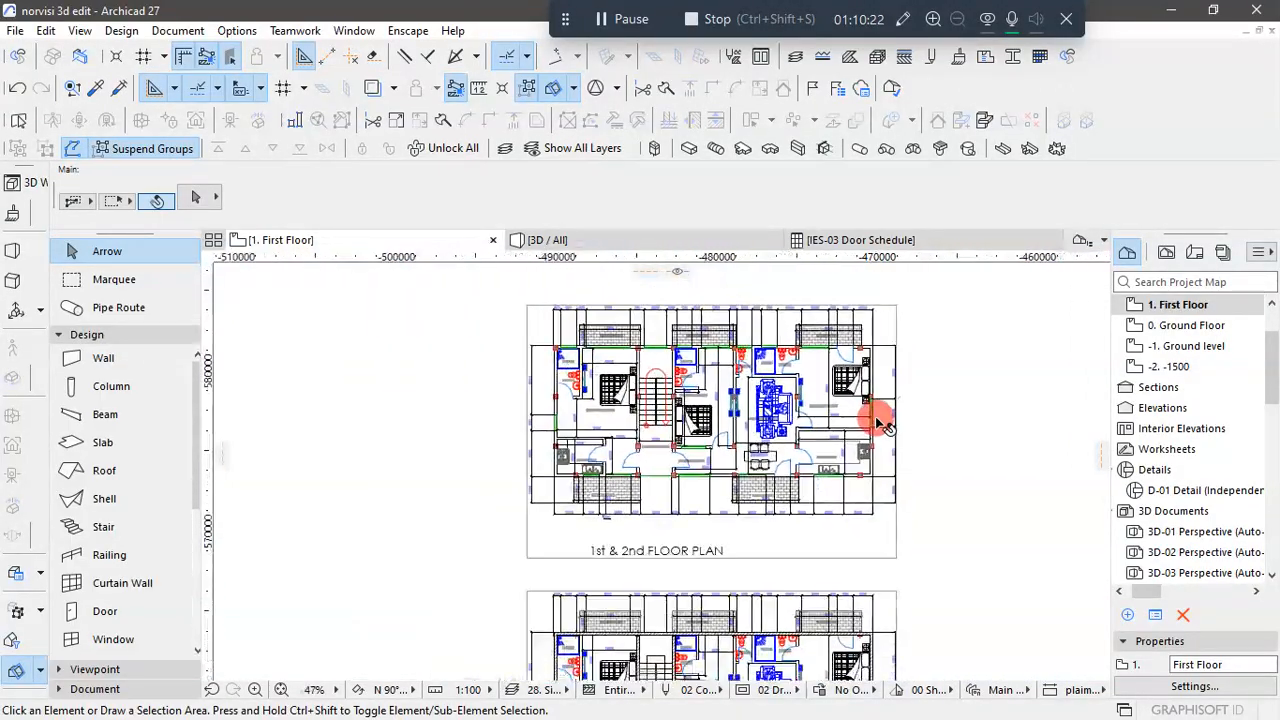
scroll(894, 560, "up", 5)
scroll(894, 528, "down", 1)
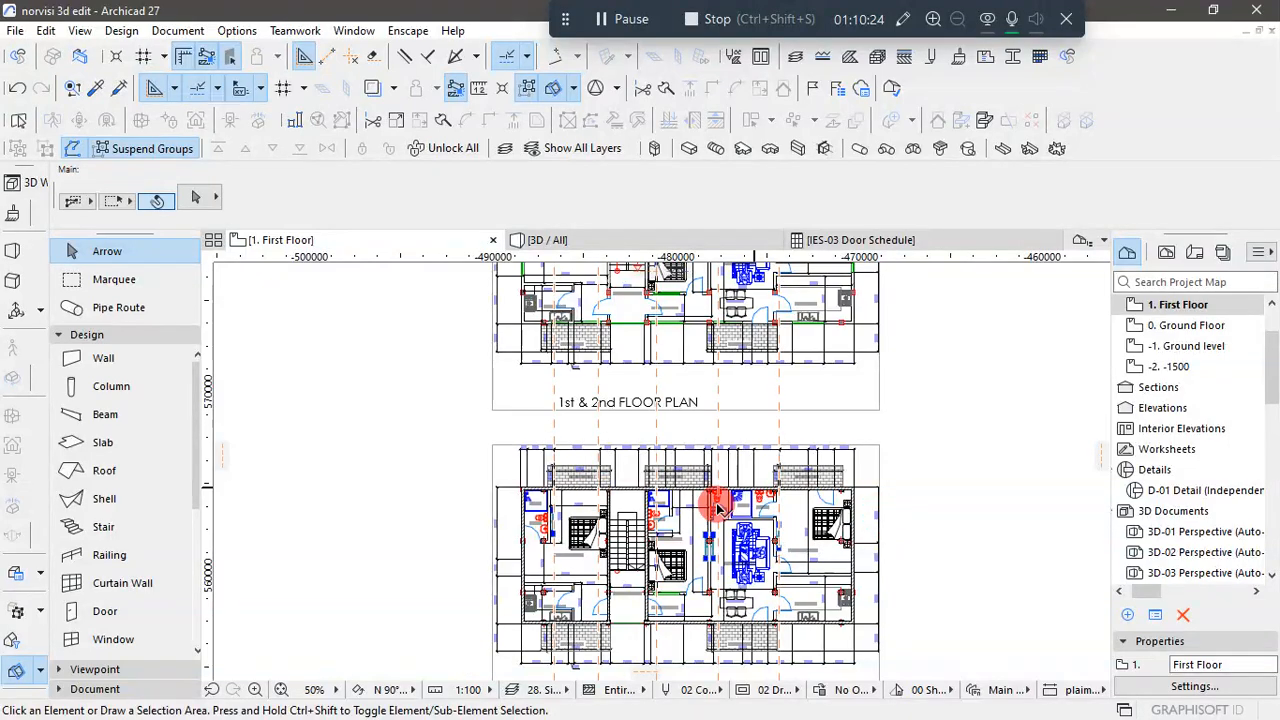
- Compare the modelled lower copy of the 1st & 2nd floor plan with the upper copy, checking its terrace-side wall and stair area
scroll(665, 465, "down", 2)
scroll(620, 435, "up", 5)
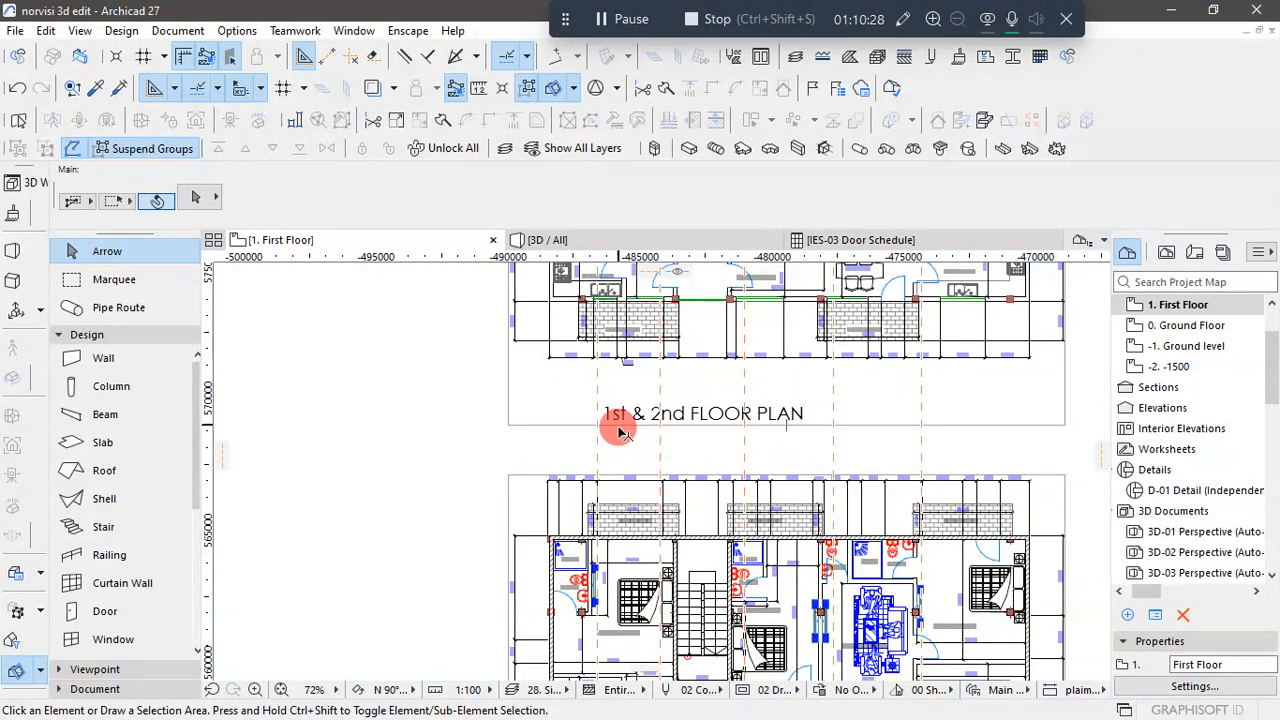
scroll(708, 416, "down", 3)
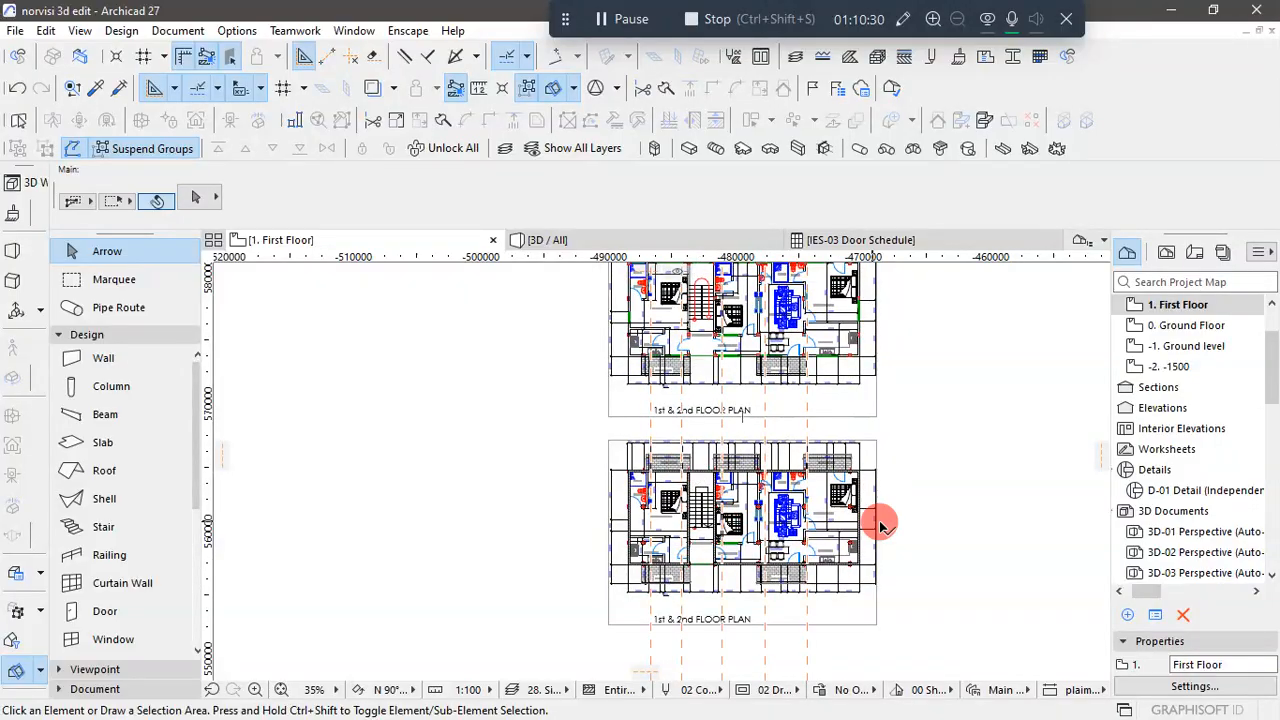
scroll(825, 540, "up", 2)
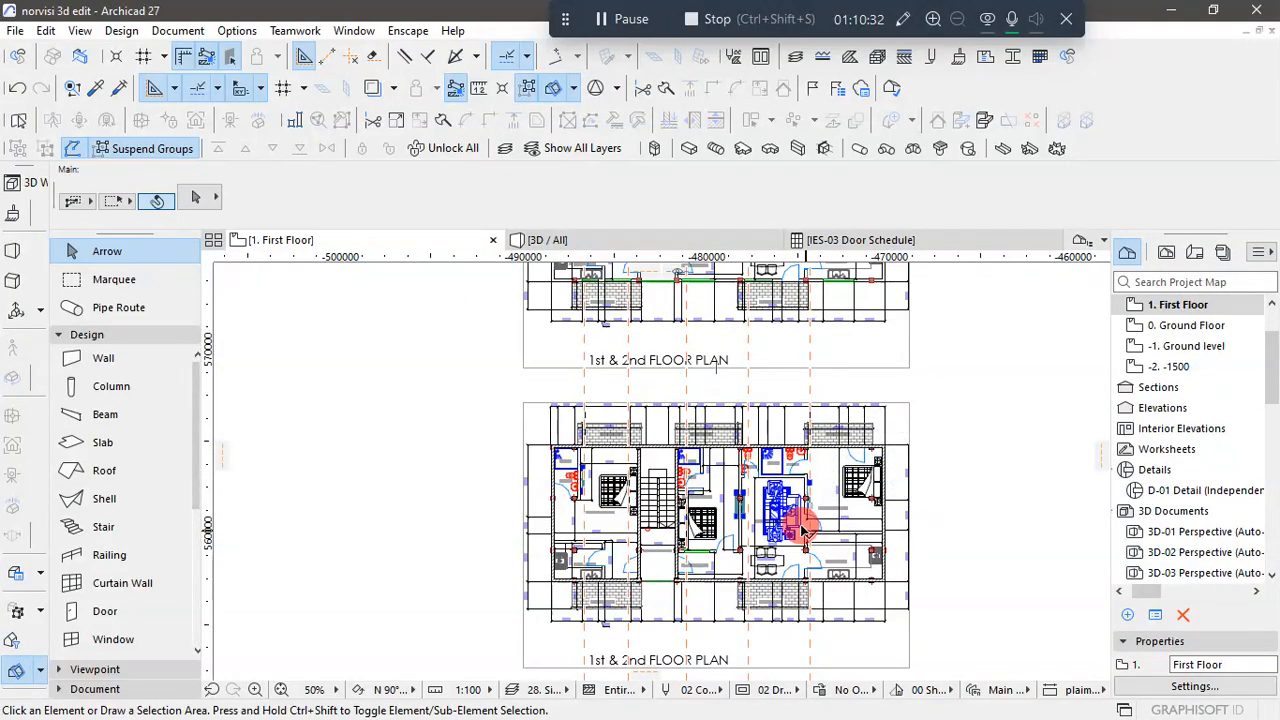
left_click(803, 530)
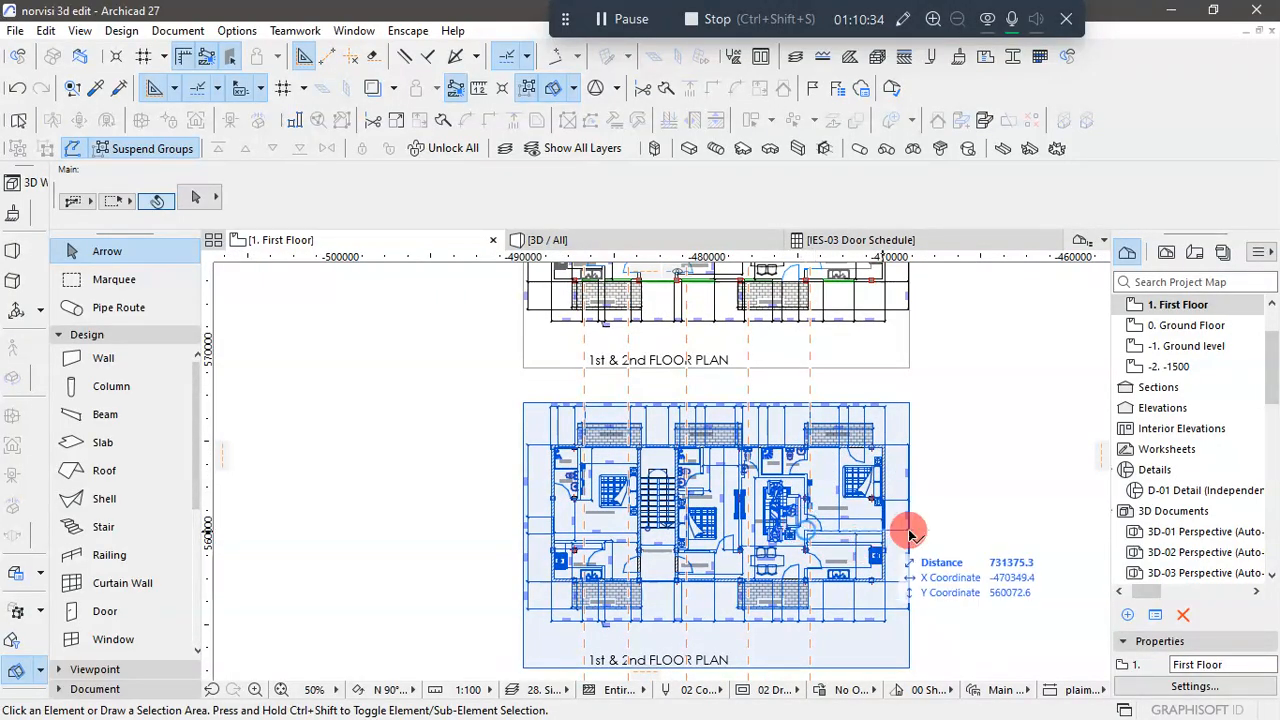
left_click(934, 480)
scroll(912, 432, "down", 1)
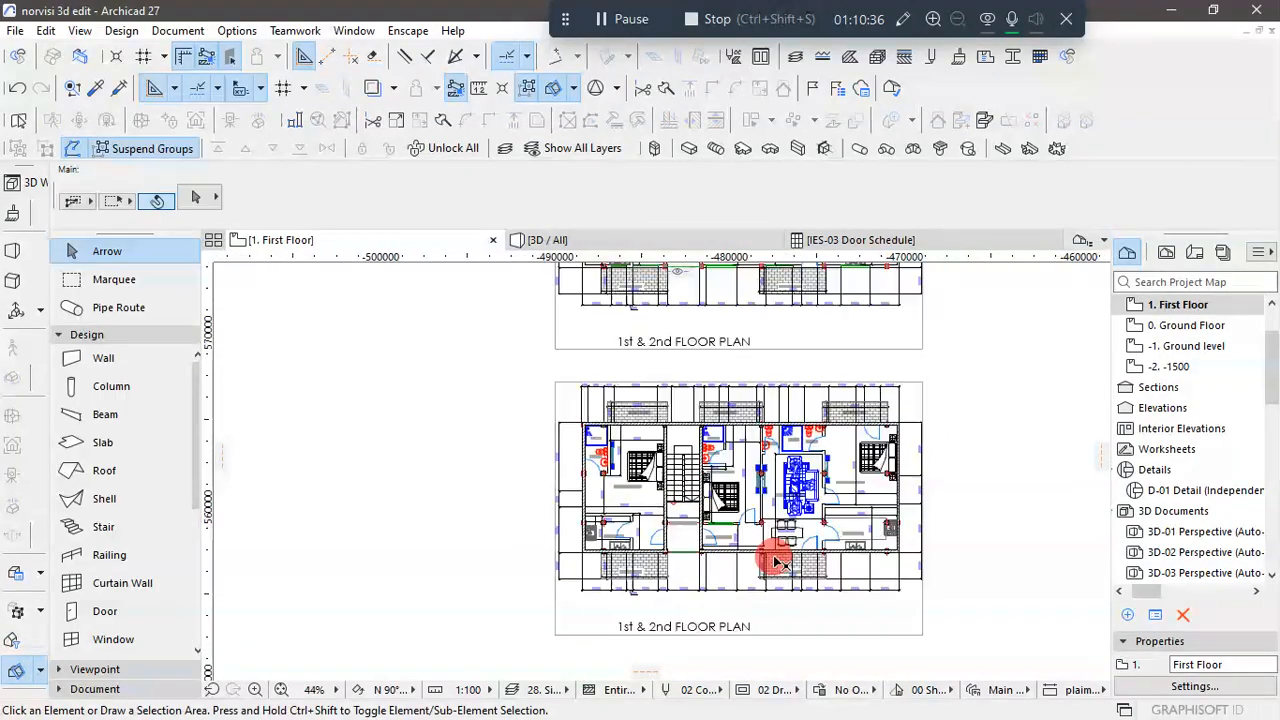
scroll(777, 563, "up", 5)
scroll(741, 566, "down", 5)
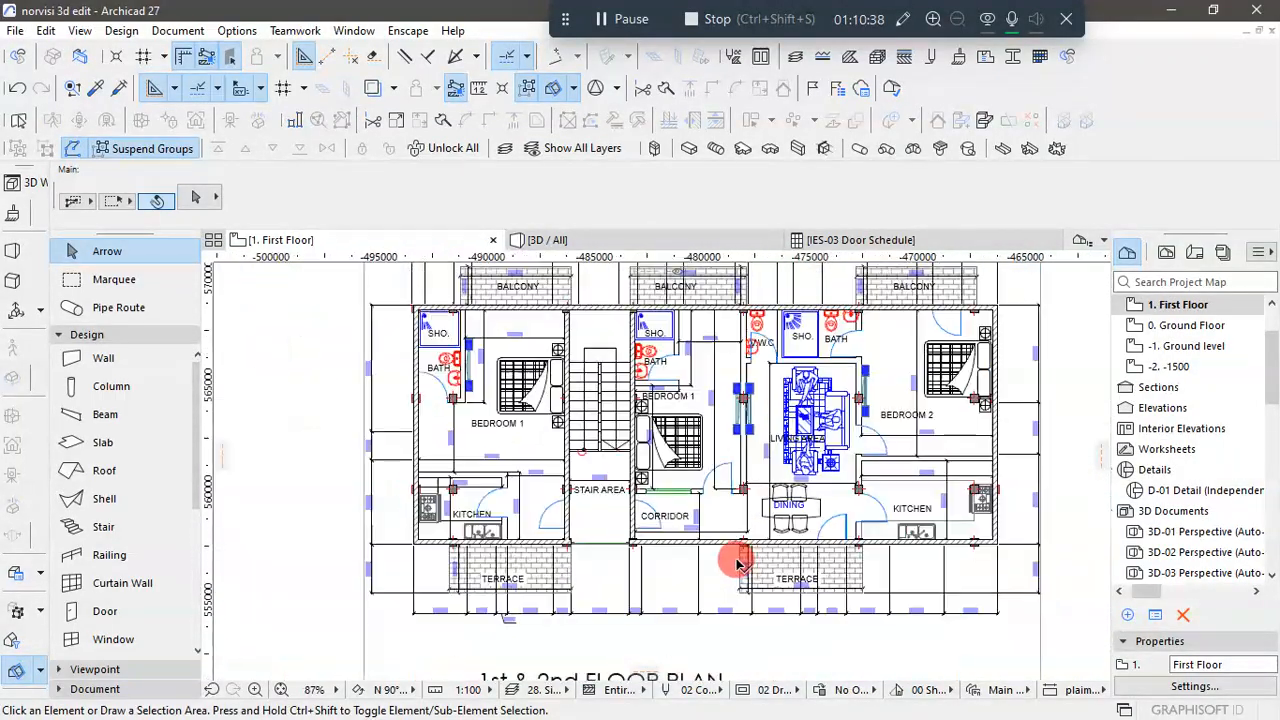
scroll(690, 560, "up", 3)
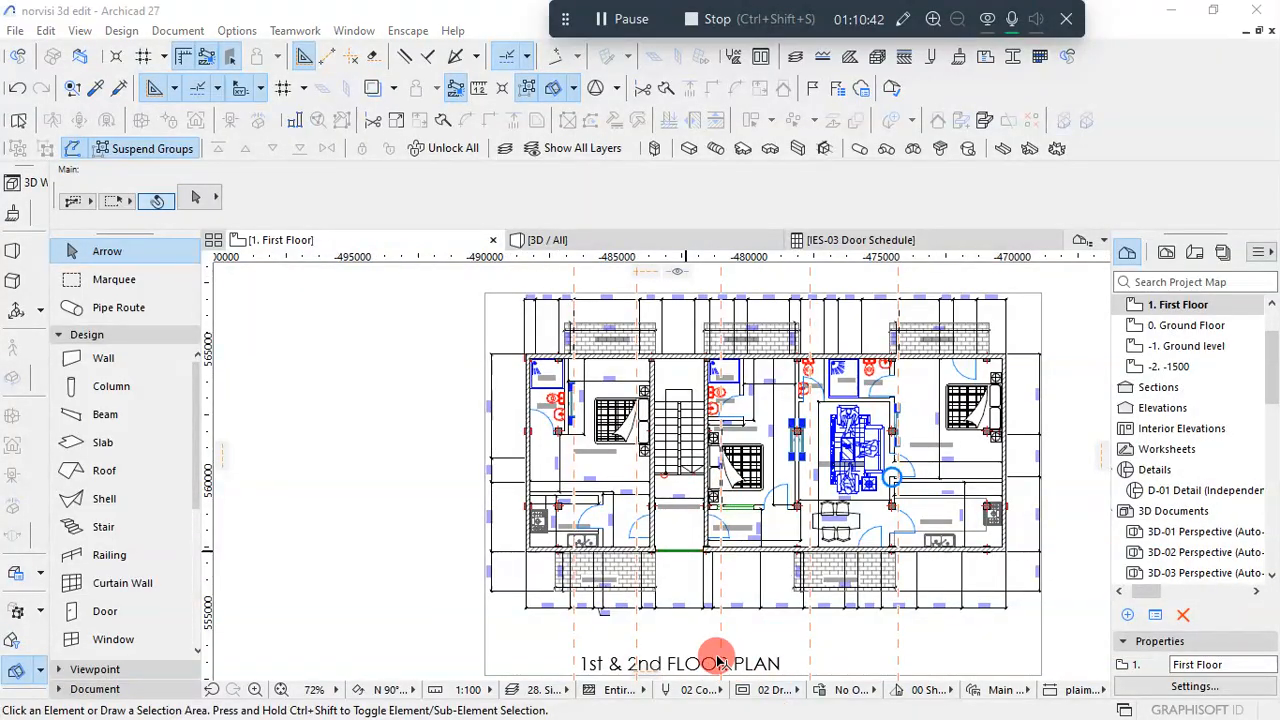
- Switch to the KUMASI 1 drawing in AutoCAD and examine the windows, doors and balconies on the front elevation's upper floors
key("super")
left_click(662, 701)
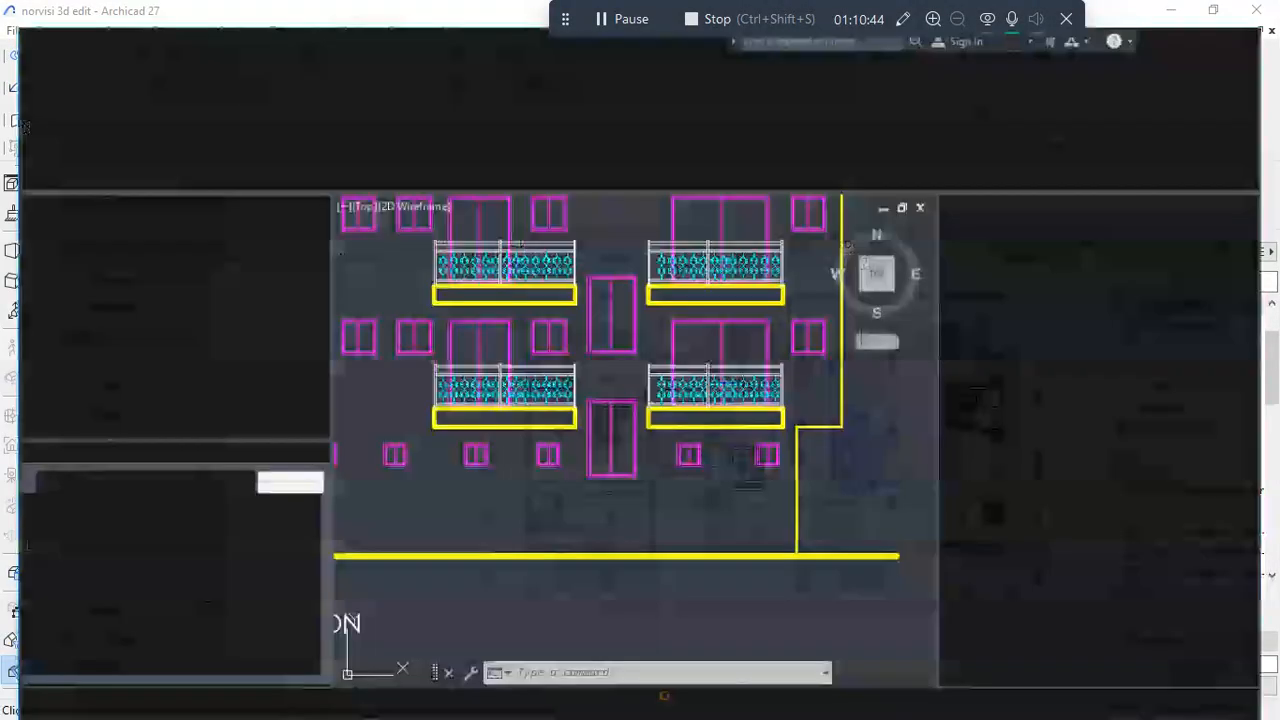
scroll(617, 486, "down", 4)
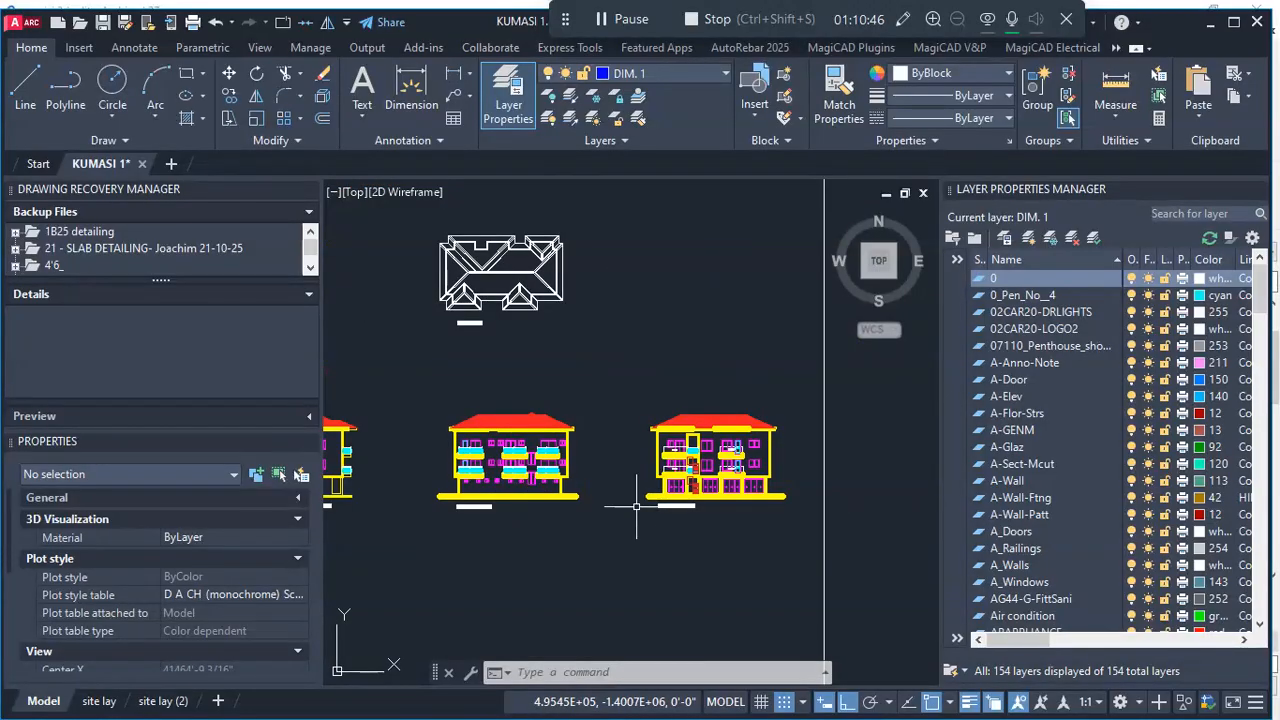
scroll(651, 491, "up", 5)
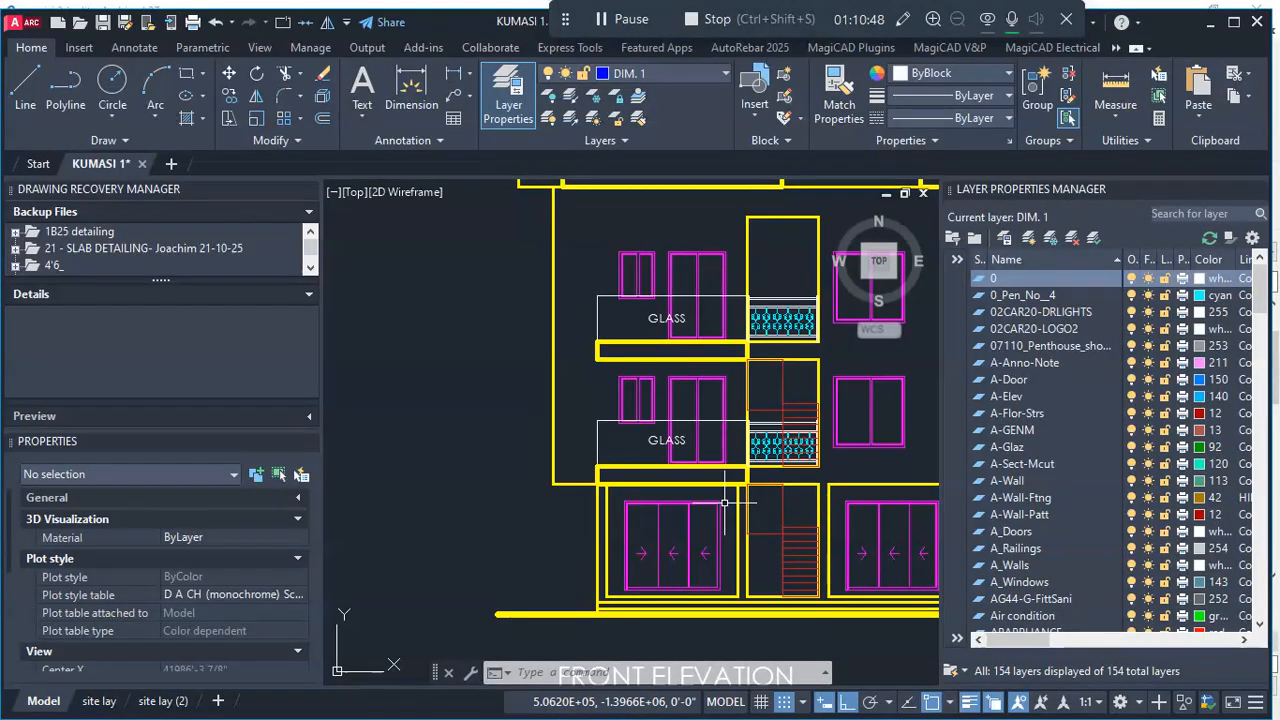
scroll(645, 404, "down", 4)
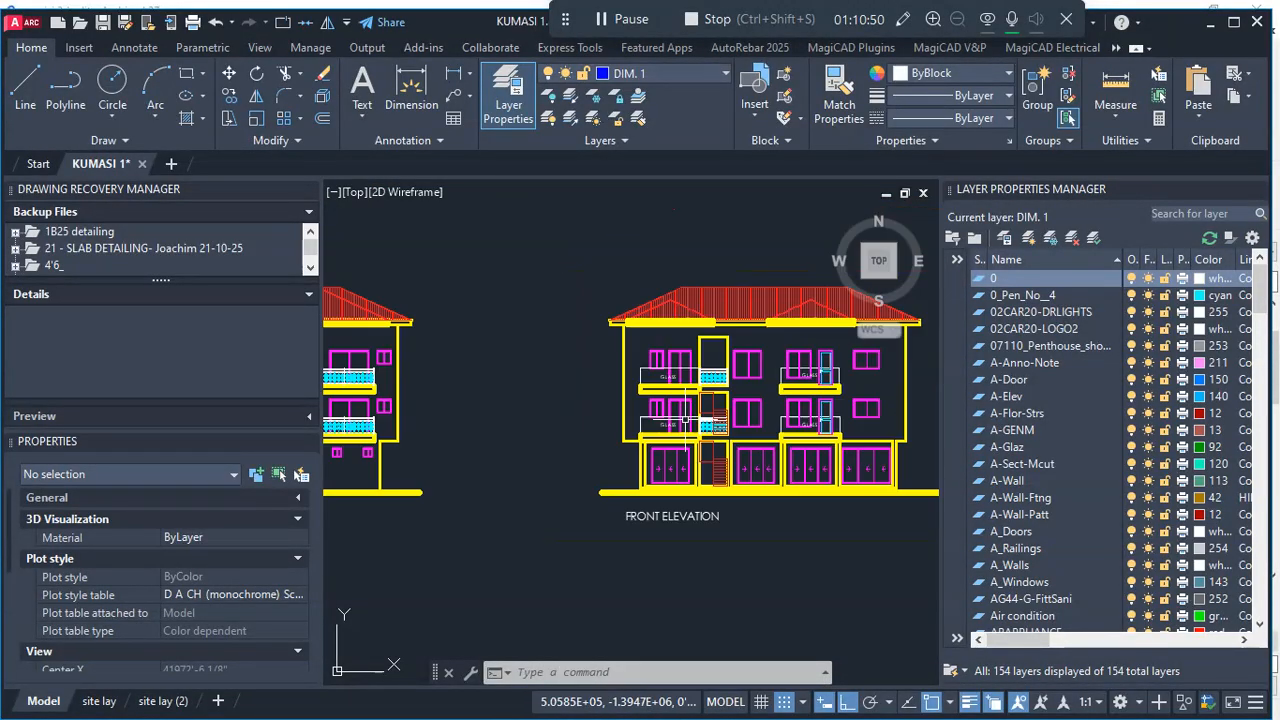
scroll(822, 408, "up", 4)
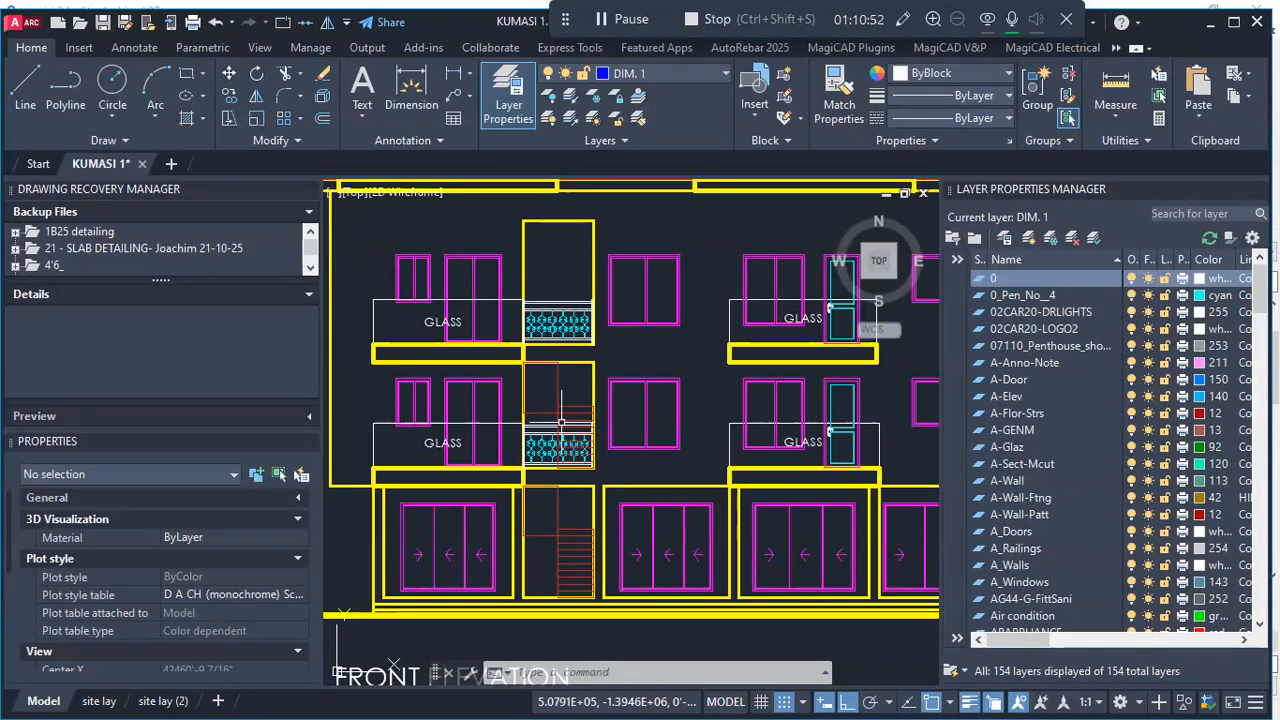
scroll(460, 404, "down", 2)
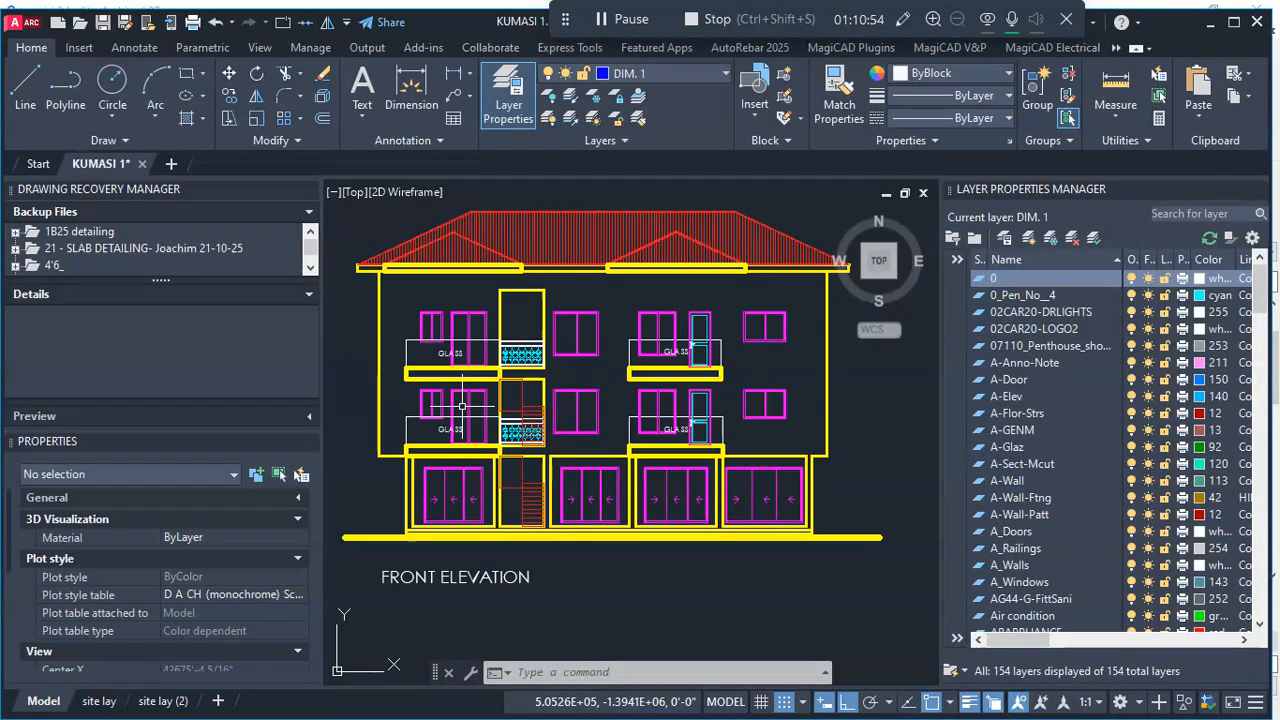
scroll(732, 425, "down", 2)
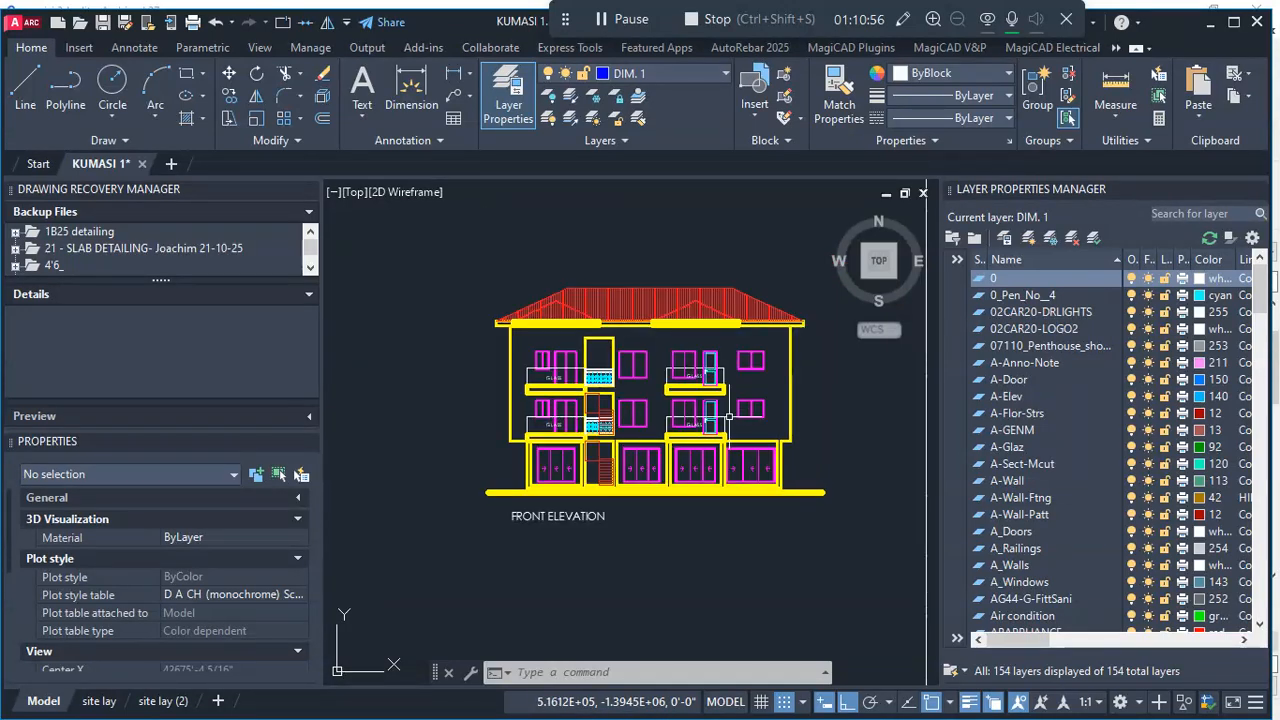
scroll(611, 418, "up", 2)
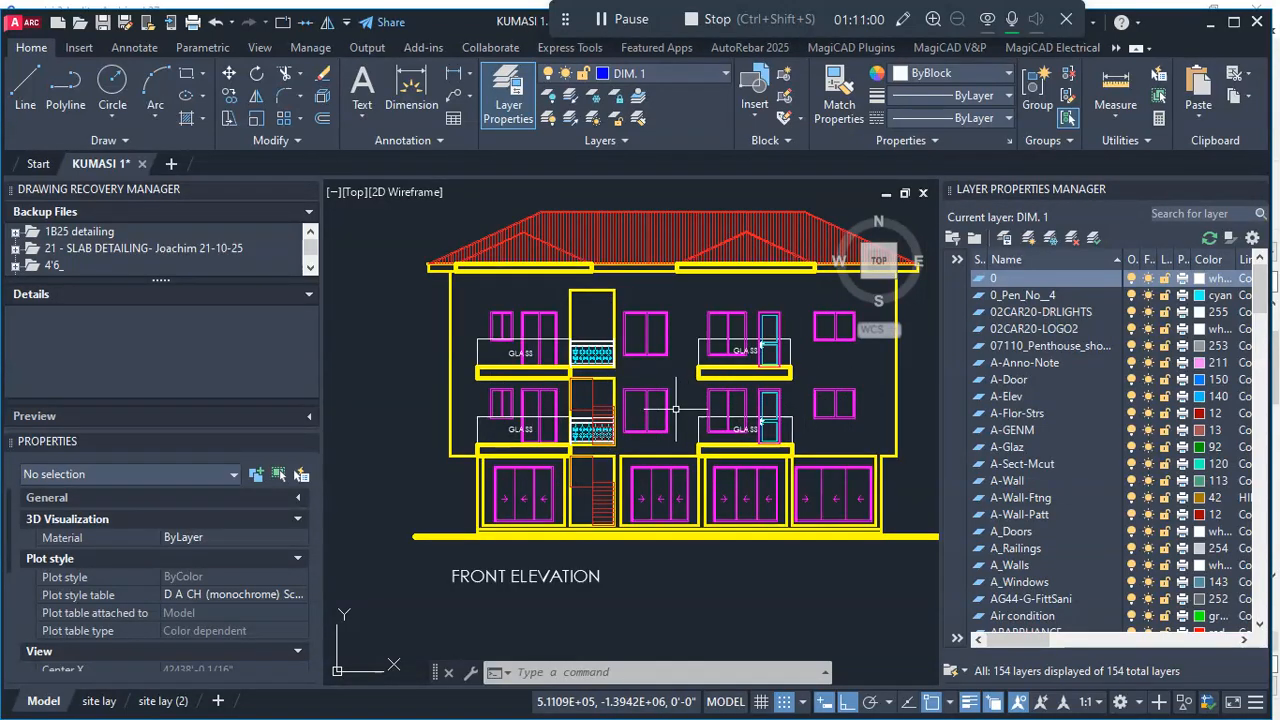
scroll(527, 400, "up", 3)
scroll(533, 396, "down", 1)
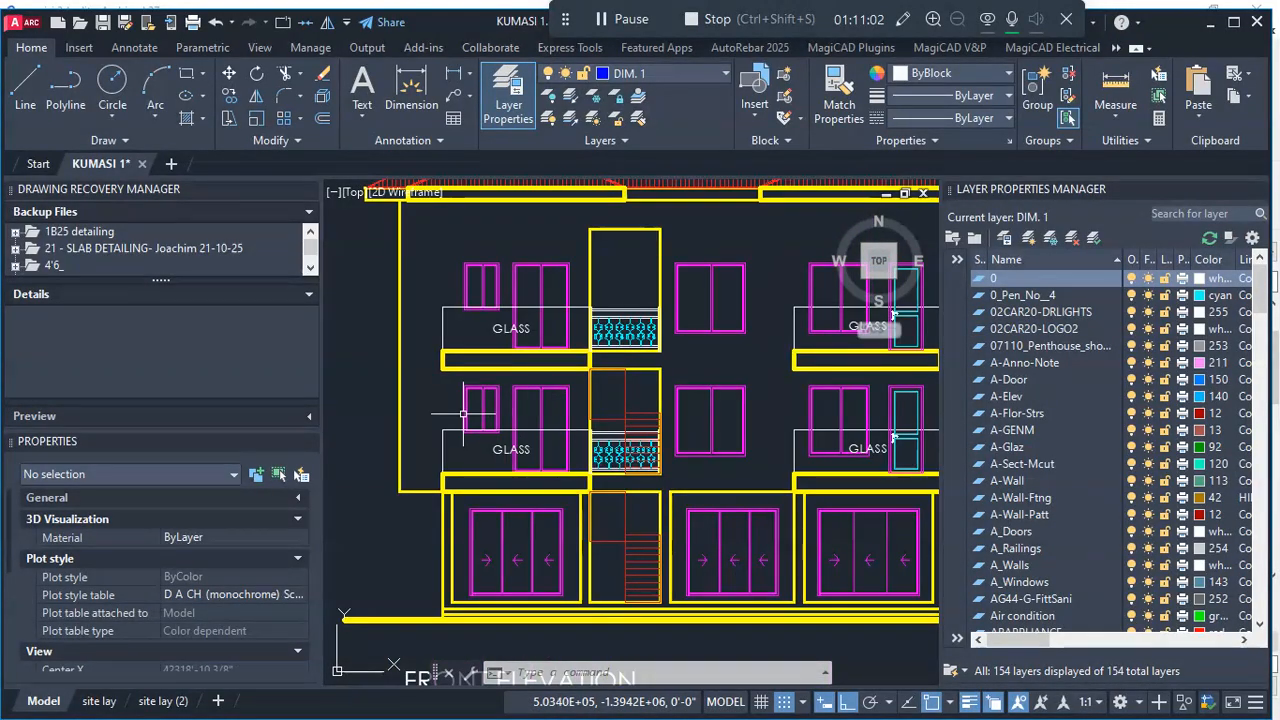
scroll(619, 430, "down", 4)
scroll(761, 419, "up", 4)
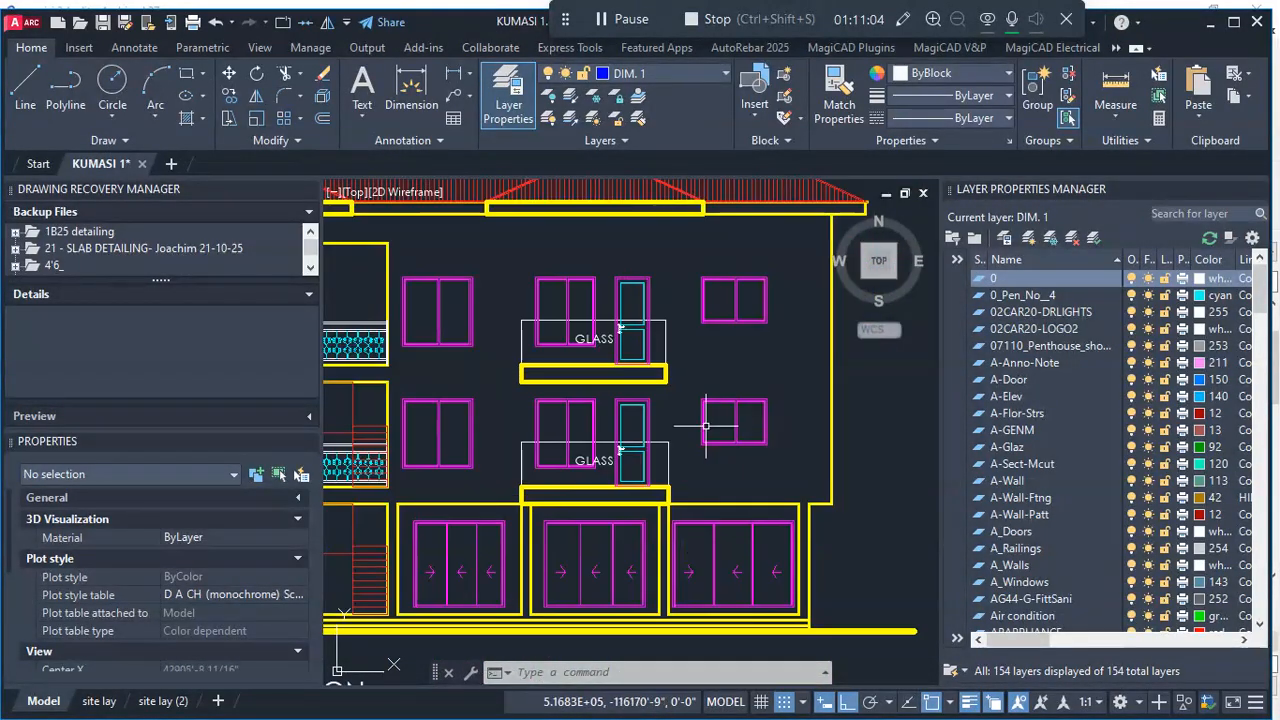
scroll(709, 428, "down", 2)
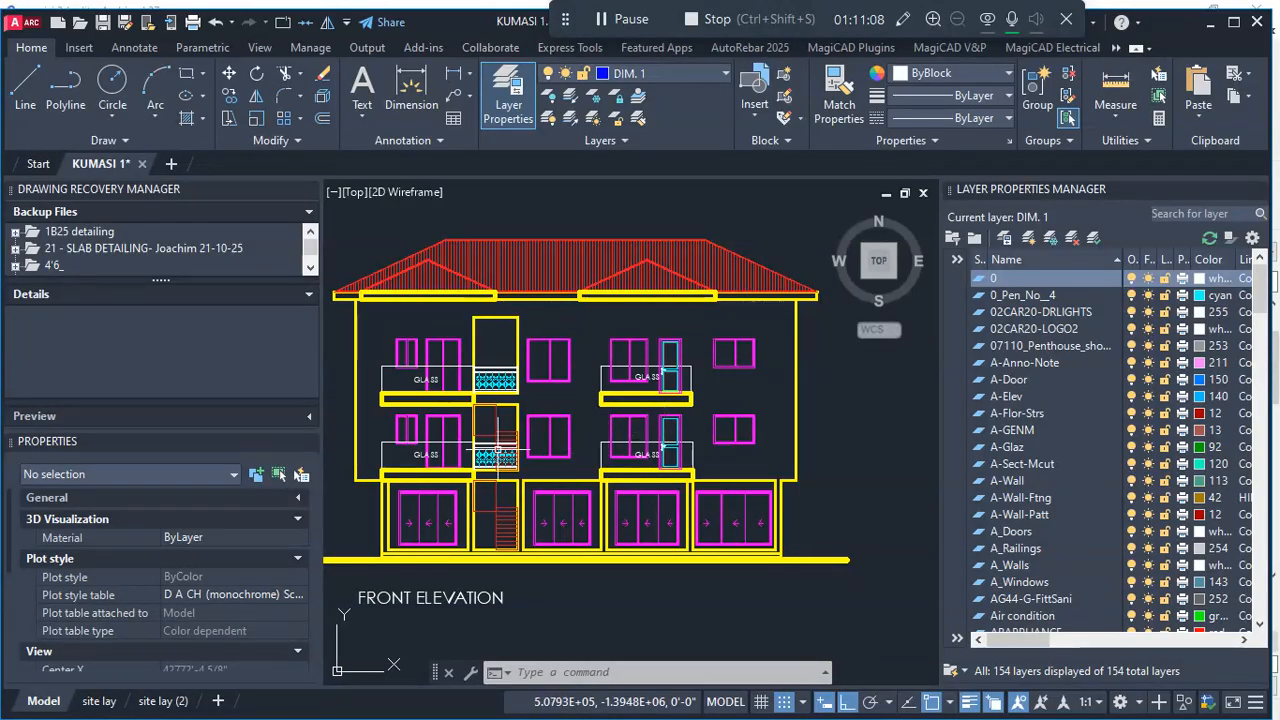
- Examine the balustrades across the stair area openings on both upper floors of the front elevation
scroll(497, 449, "up", 4)
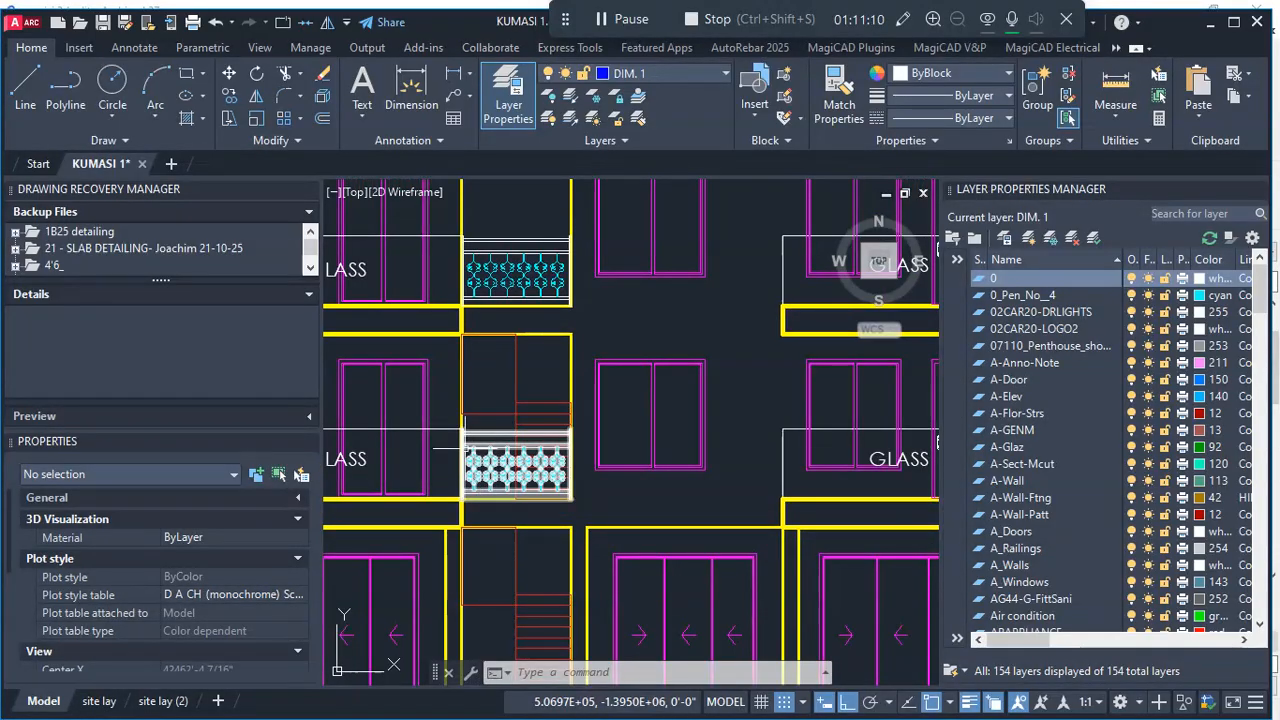
scroll(819, 432, "down", 4)
scroll(697, 384, "up", 5)
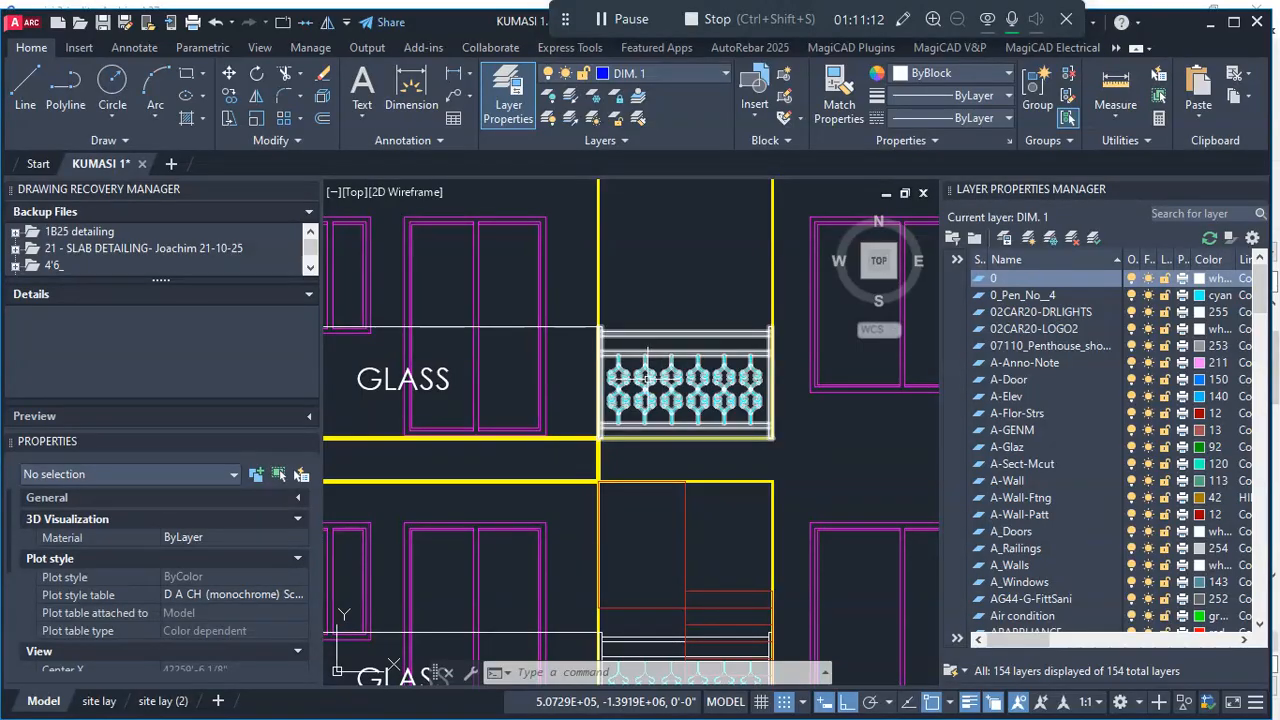
scroll(665, 383, "down", 5)
scroll(708, 405, "down", 4)
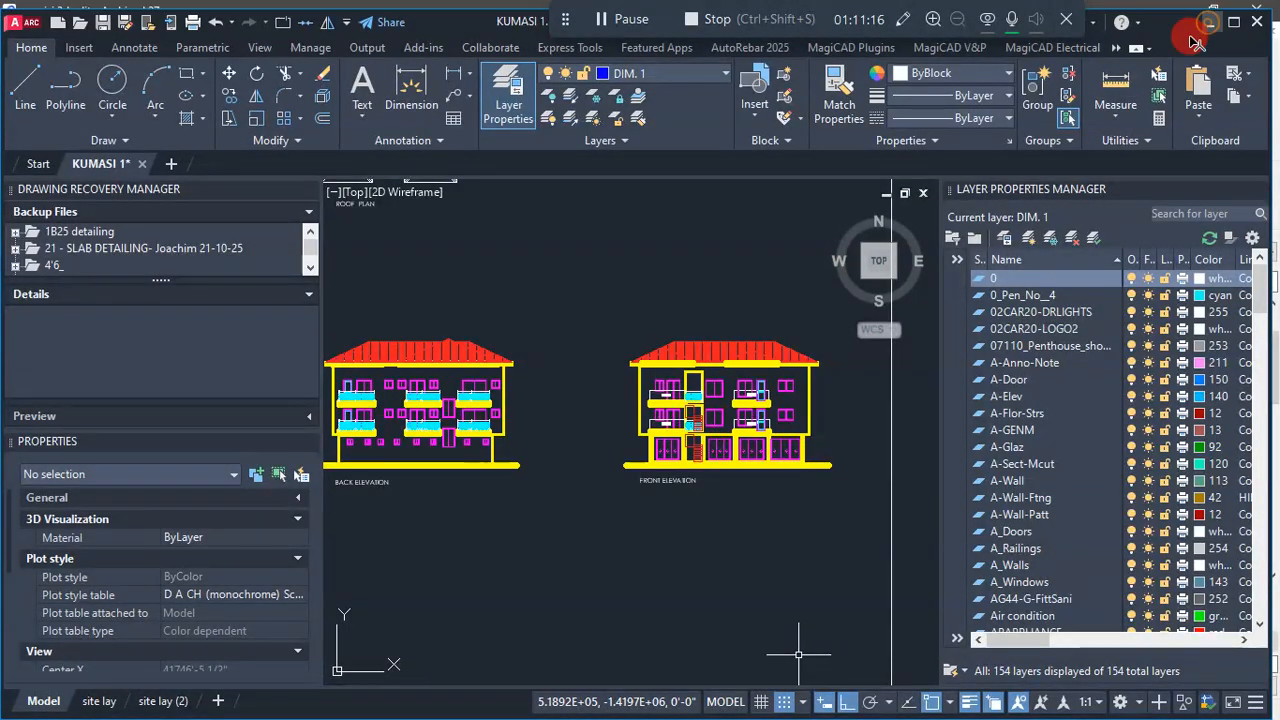
- Switch back to Archicad and inspect the stair area opening between the two terraces on the First Floor plan
left_click(1209, 22)
scroll(688, 558, "up", 5)
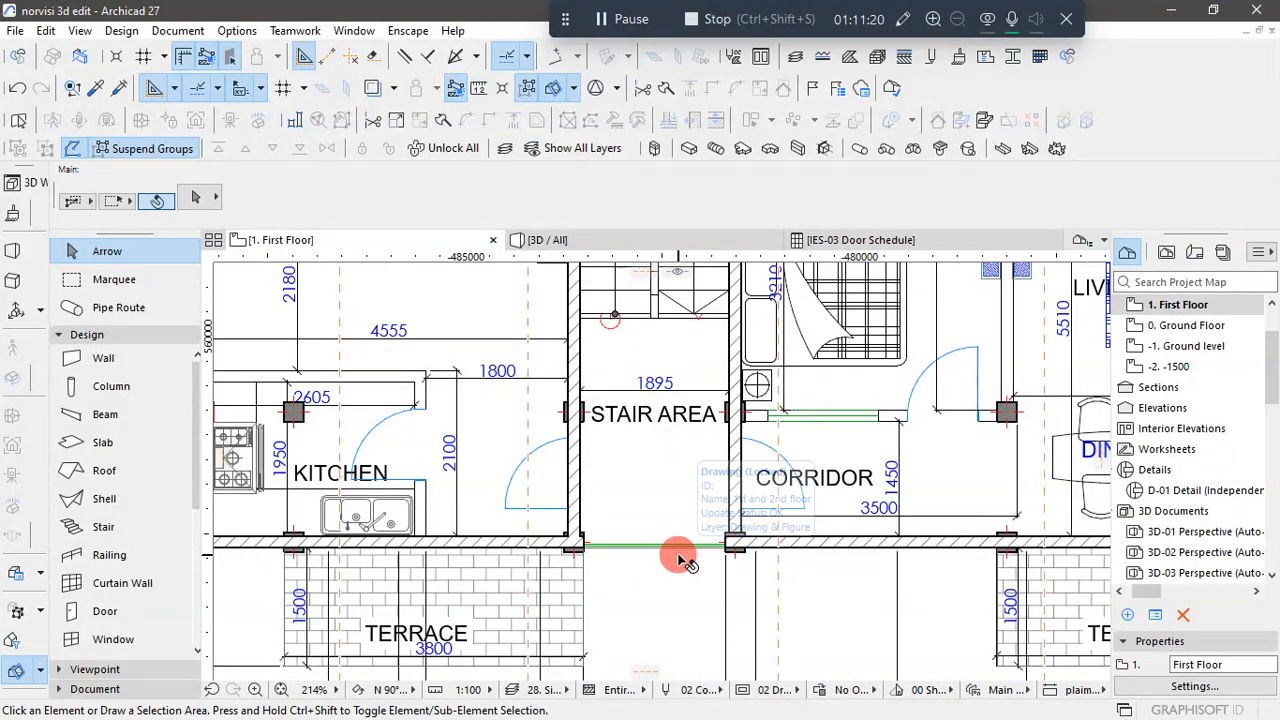
scroll(560, 445, "down", 3)
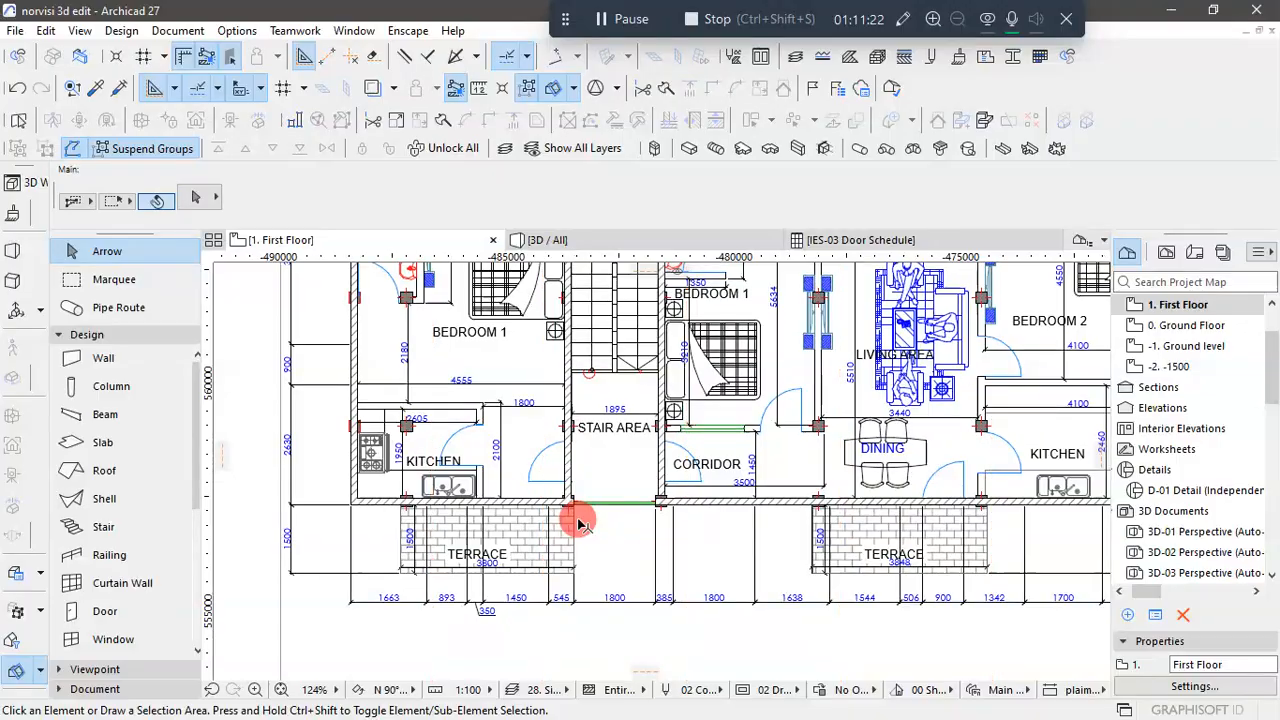
scroll(573, 522, "down", 4)
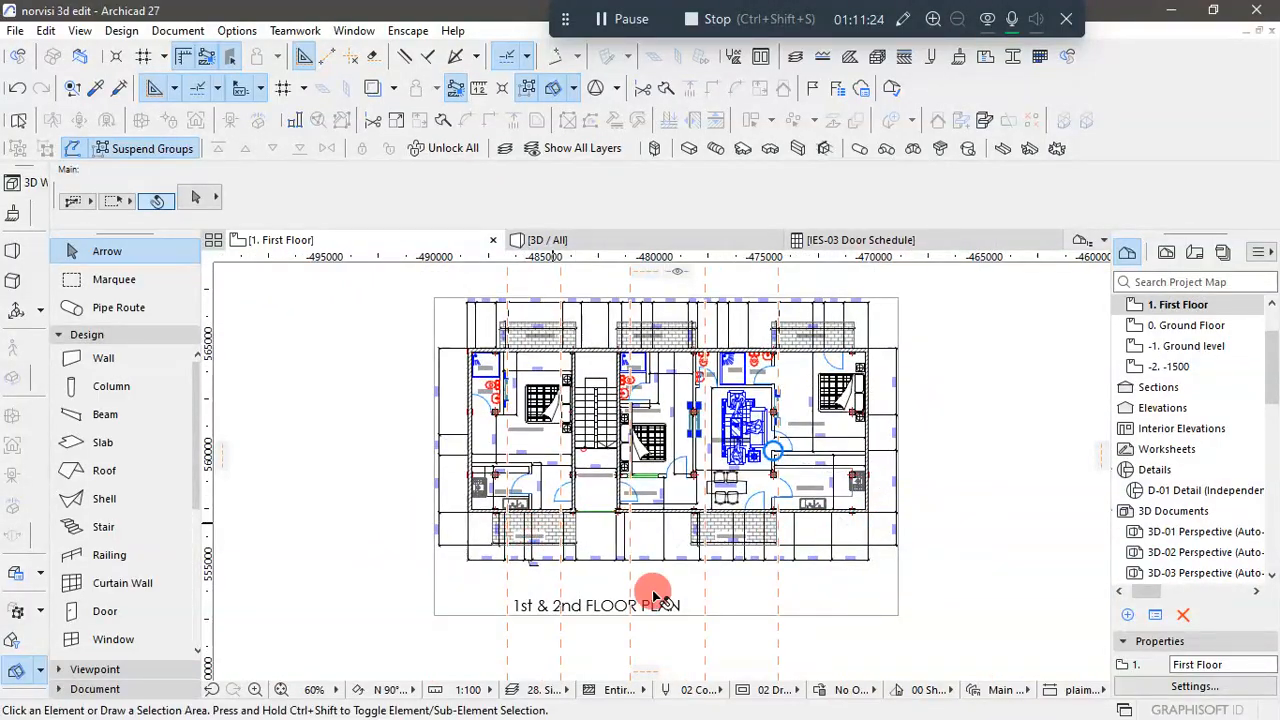
- Start the Railing tool and open the railing favorites from its default settings
left_click(108, 558)
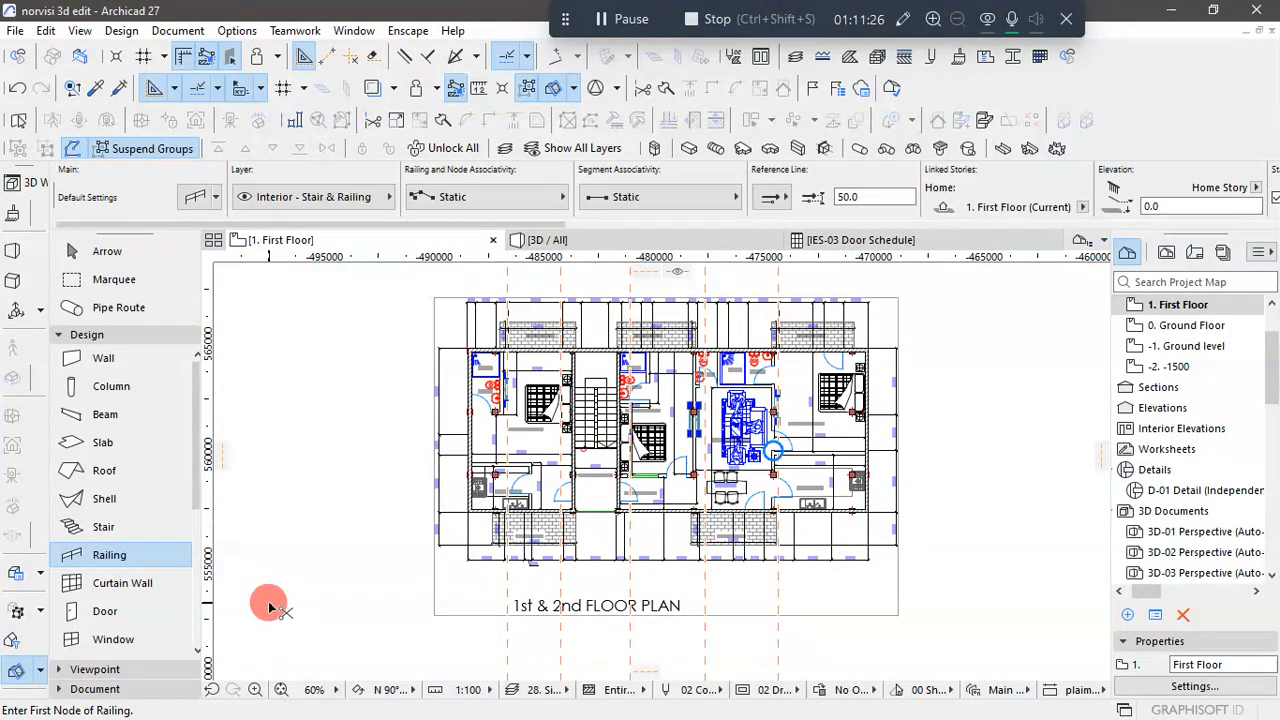
key("ctrl+t")
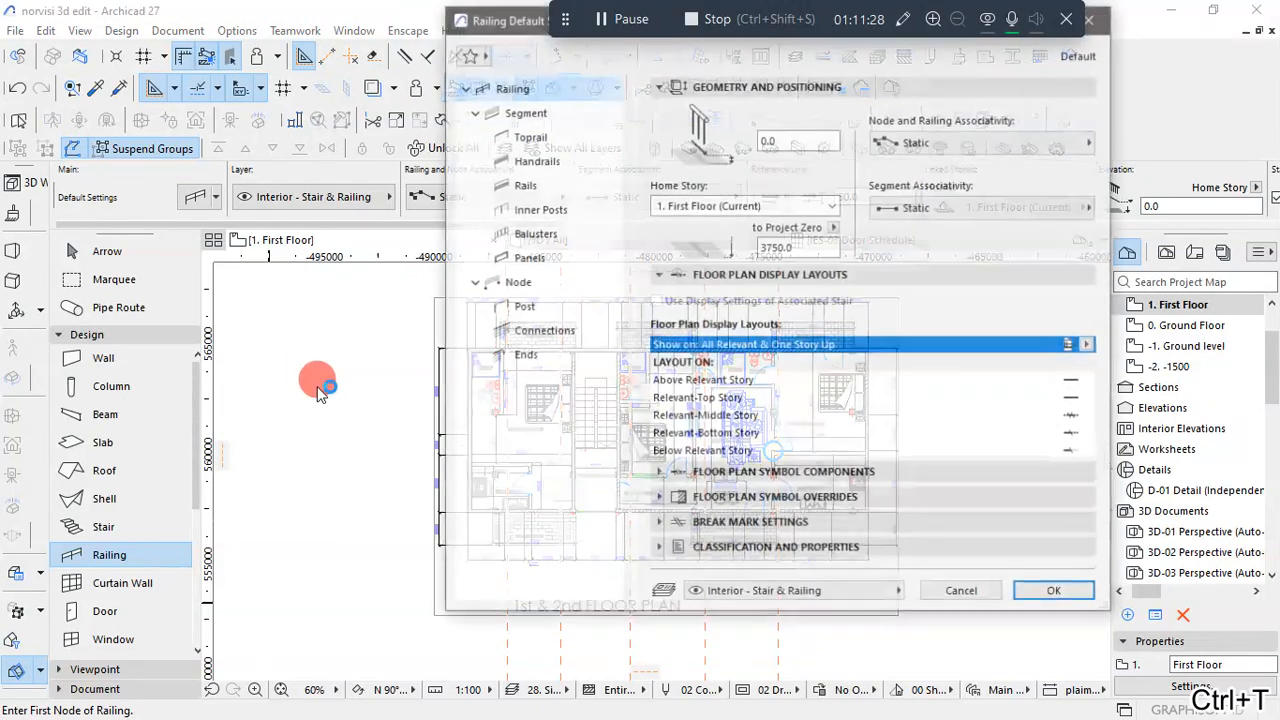
left_click(467, 54)
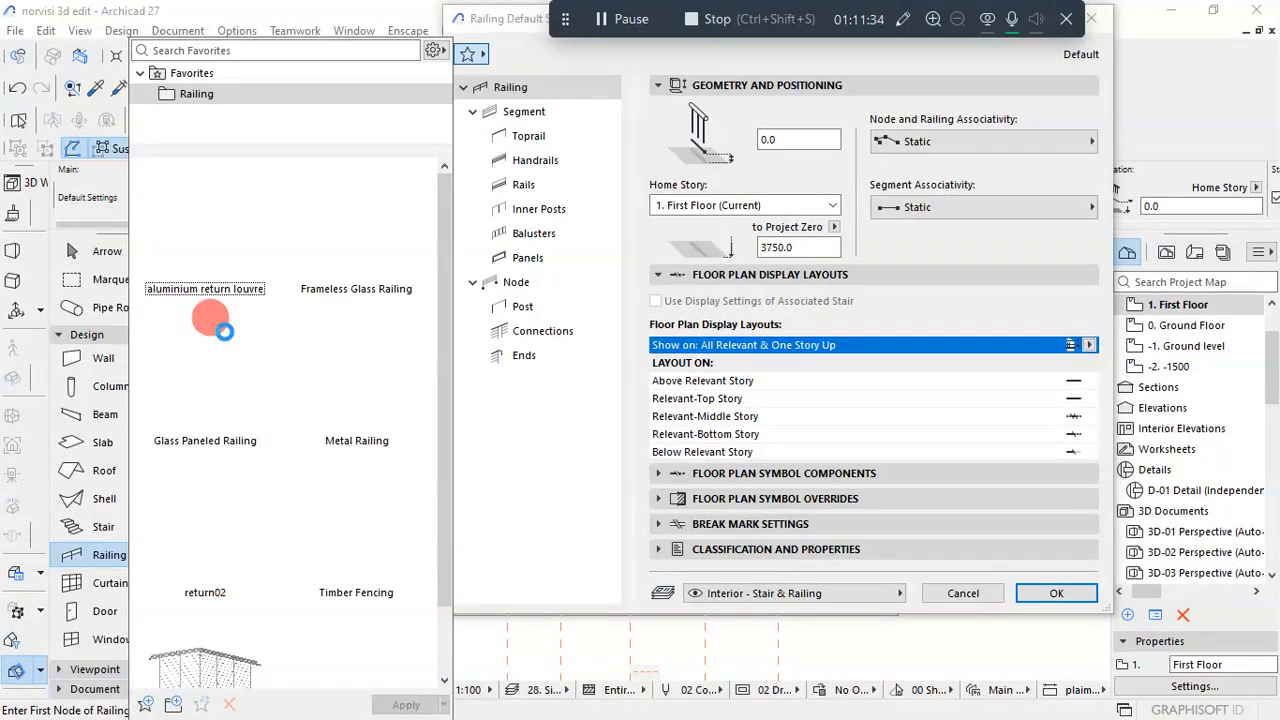
left_click(224, 331)
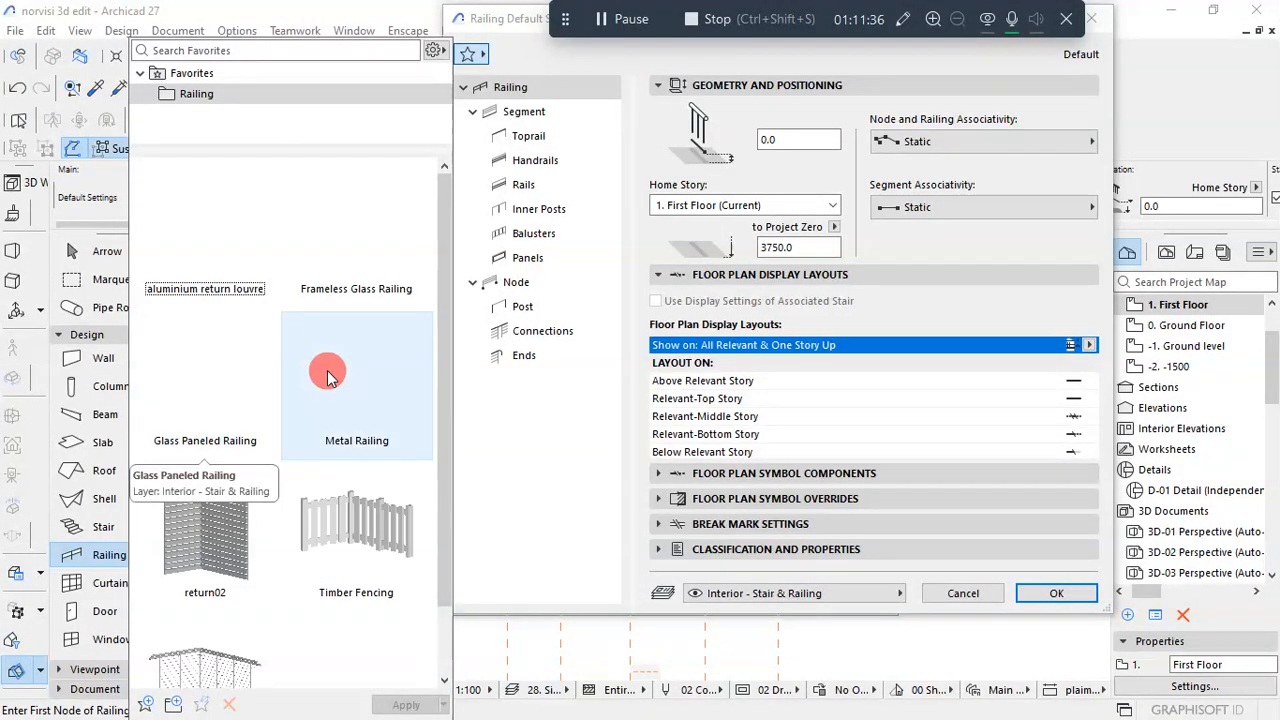
- Compare the saved railing favorites, from the glass and metal railings to the timber fencing and wired railing
scroll(330, 405, "down", 1)
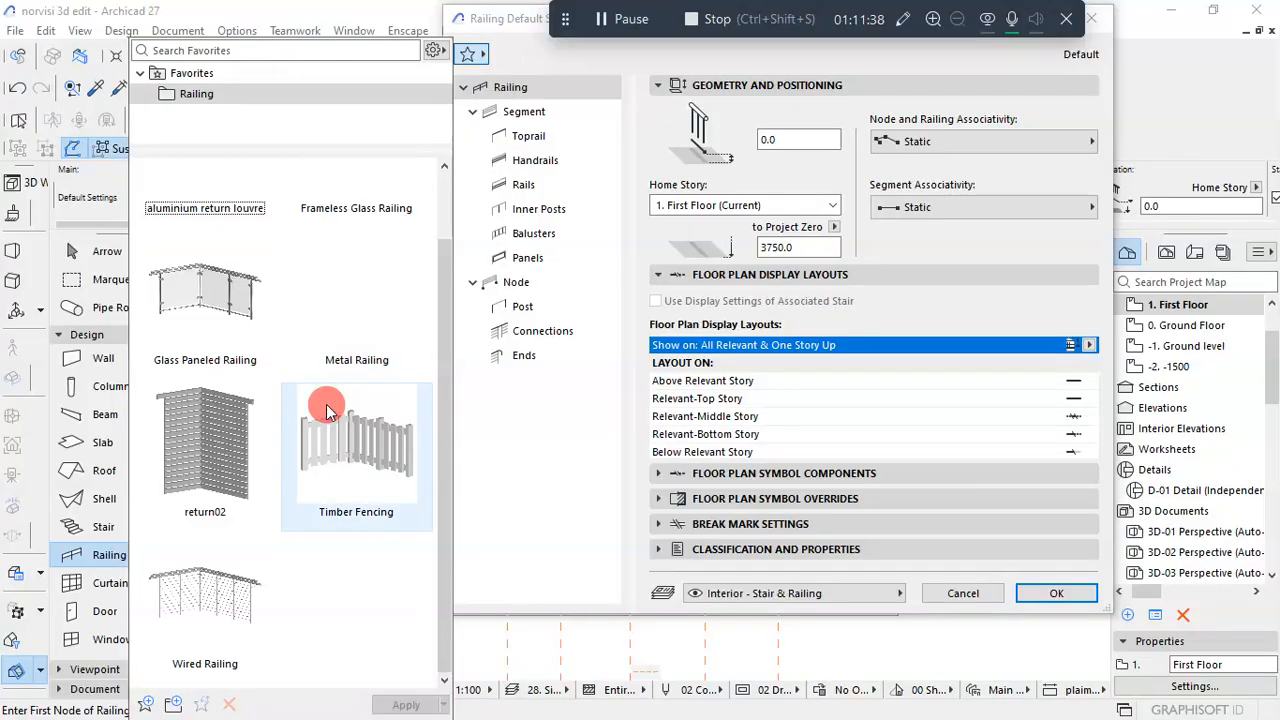
scroll(338, 352, "up", 1)
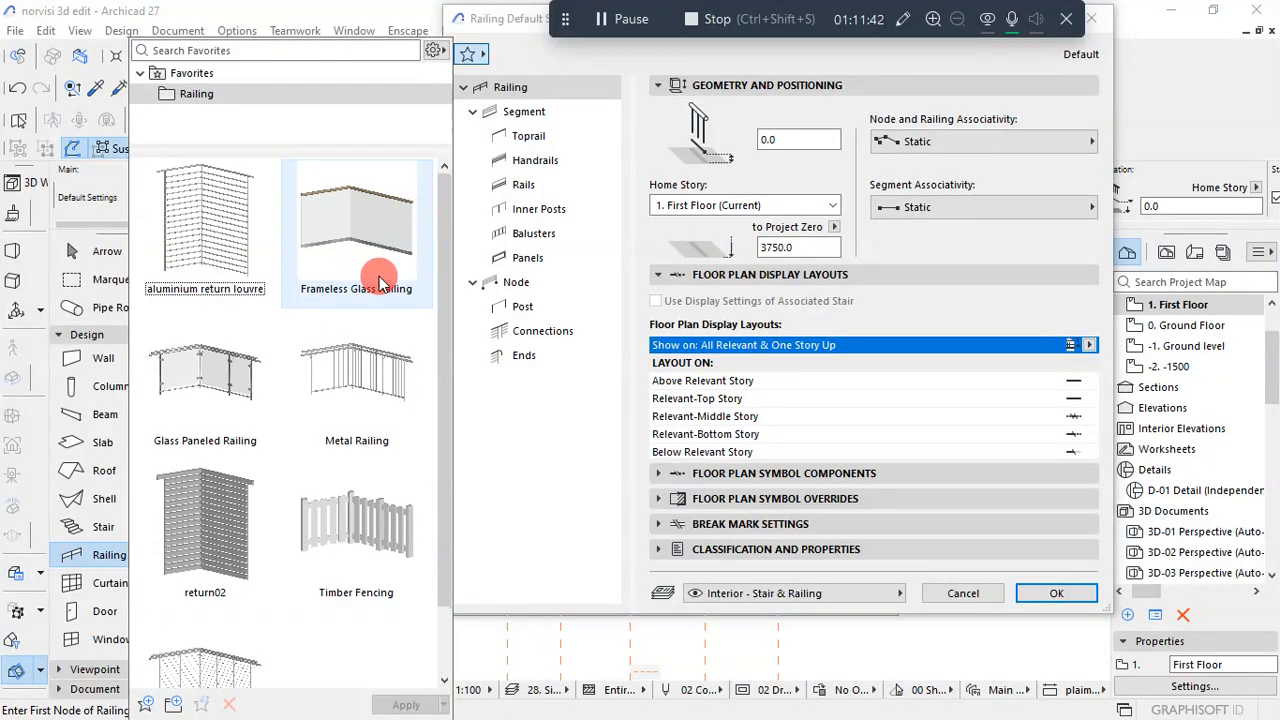
scroll(226, 232, "down", 1)
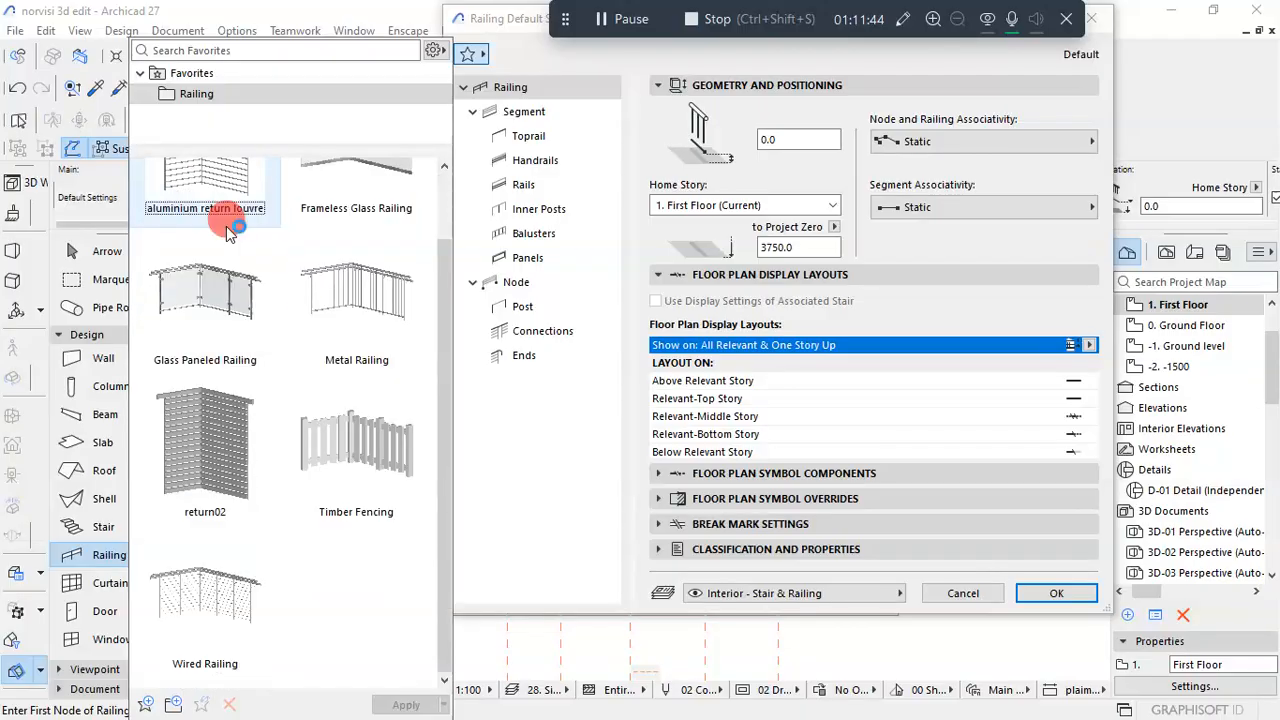
scroll(270, 270, "up", 1)
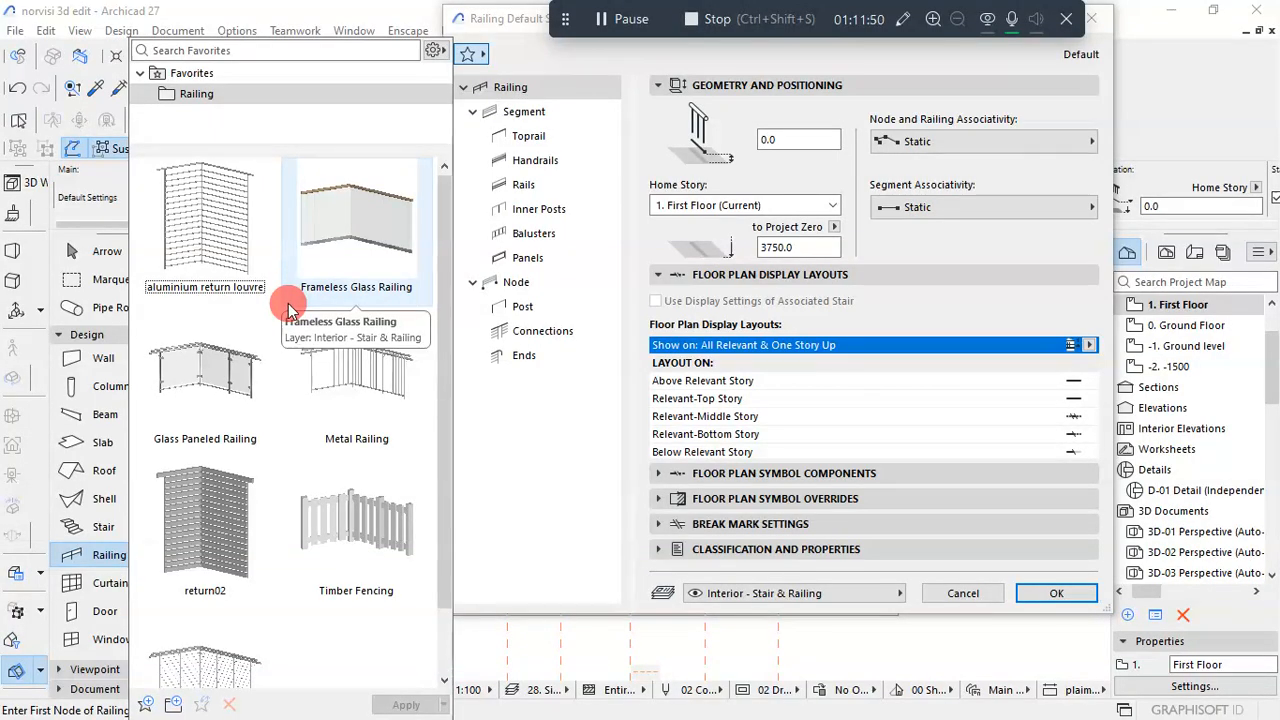
scroll(350, 420, "down", 1)
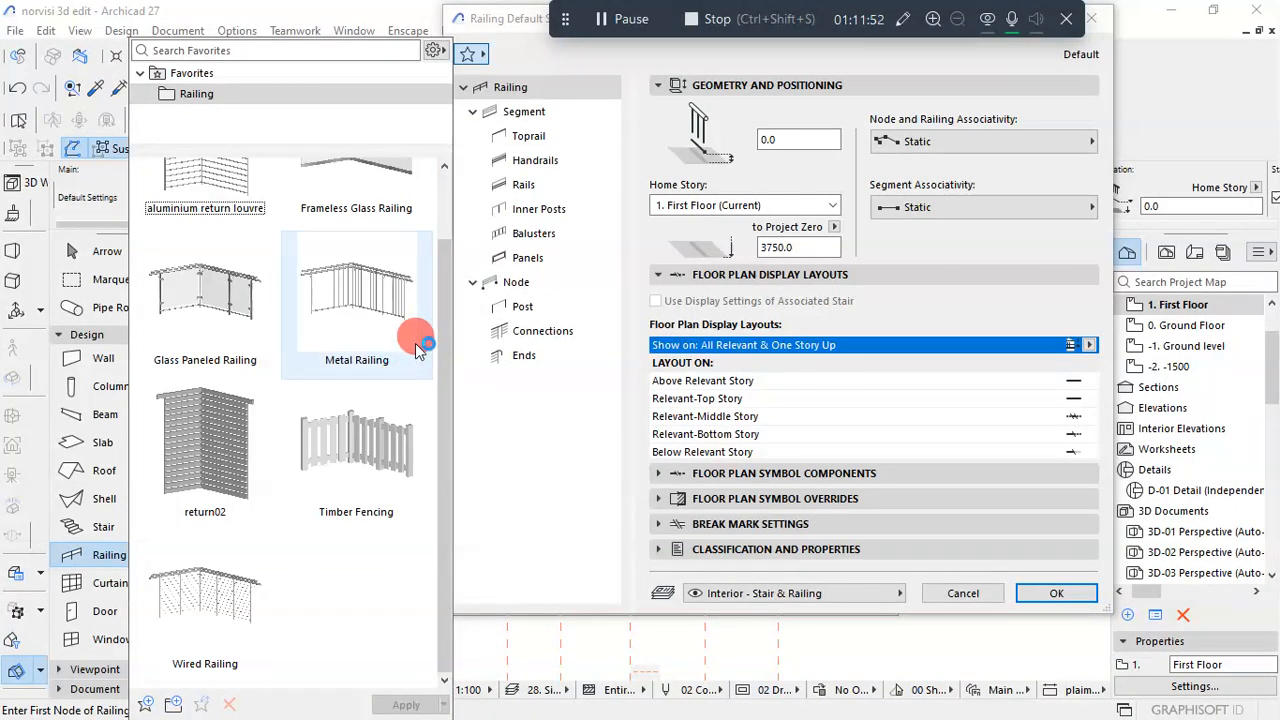
scroll(415, 344, "up", 1)
scroll(415, 344, "down", 1)
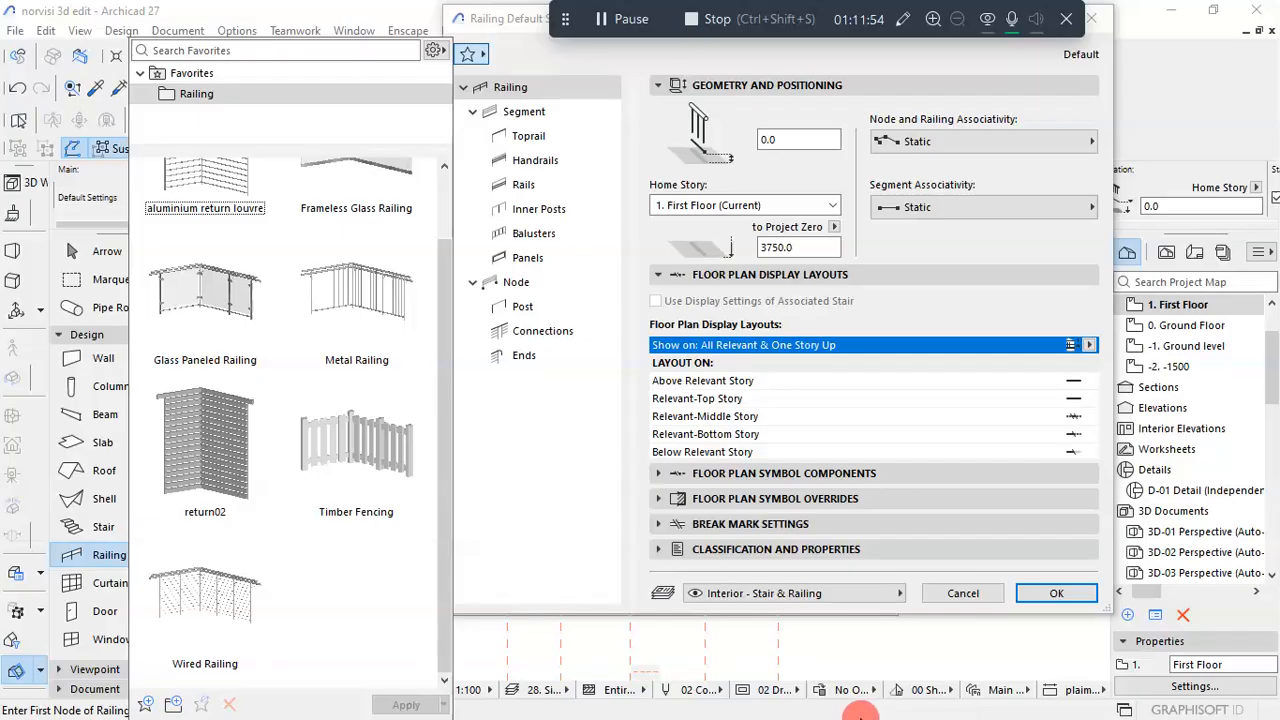
- Switch to the KUMASI 1 drawing in AutoCAD and examine the baluster design of the stair area railing on the front elevation
key("super")
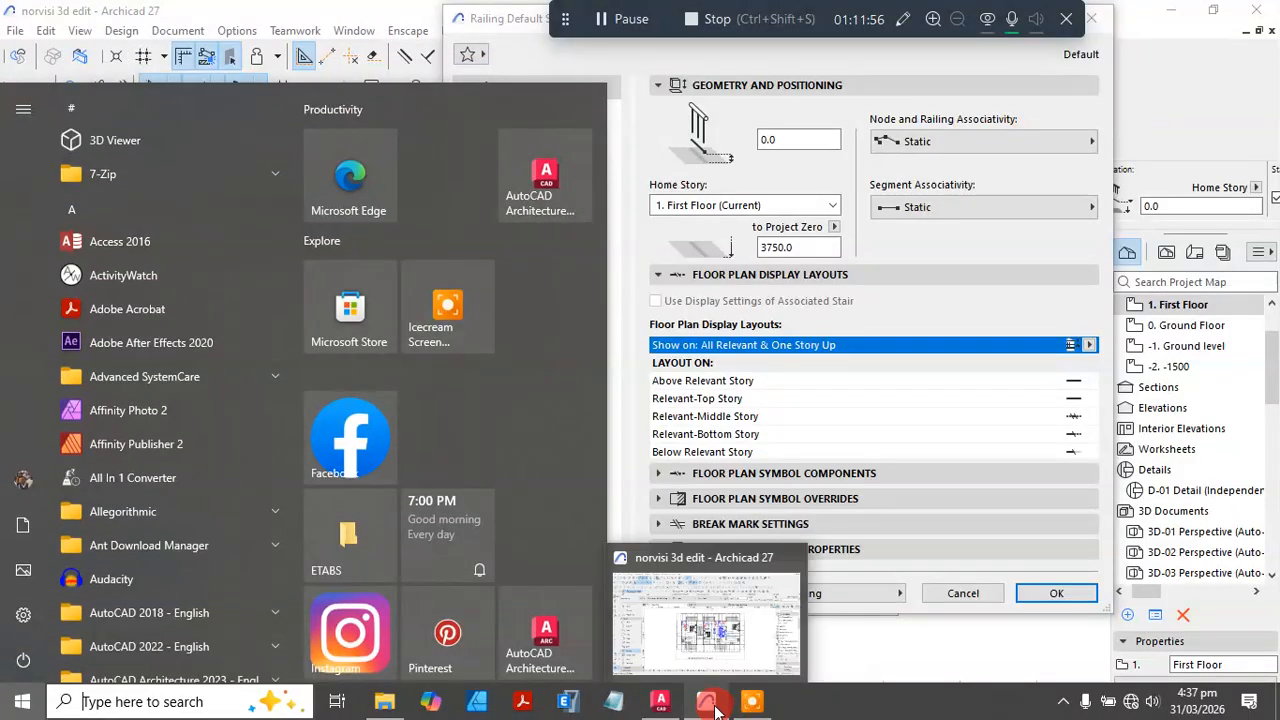
left_click(657, 705)
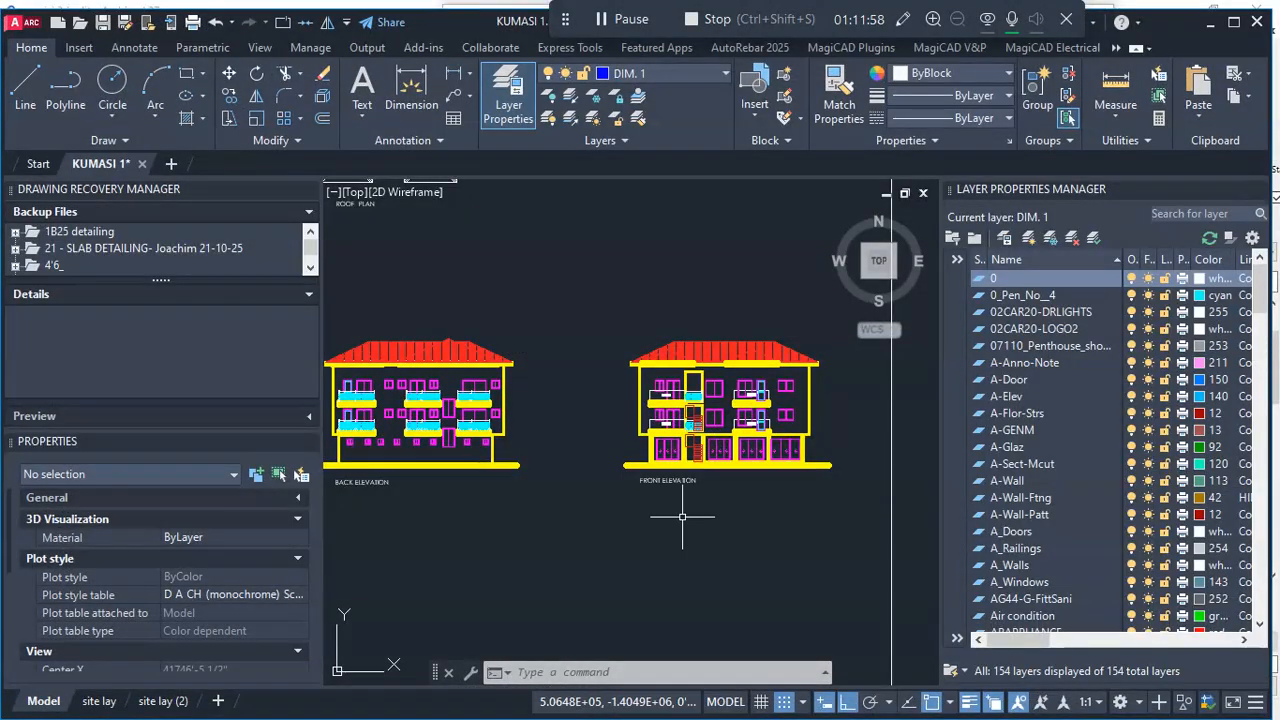
scroll(642, 295, "up", 5)
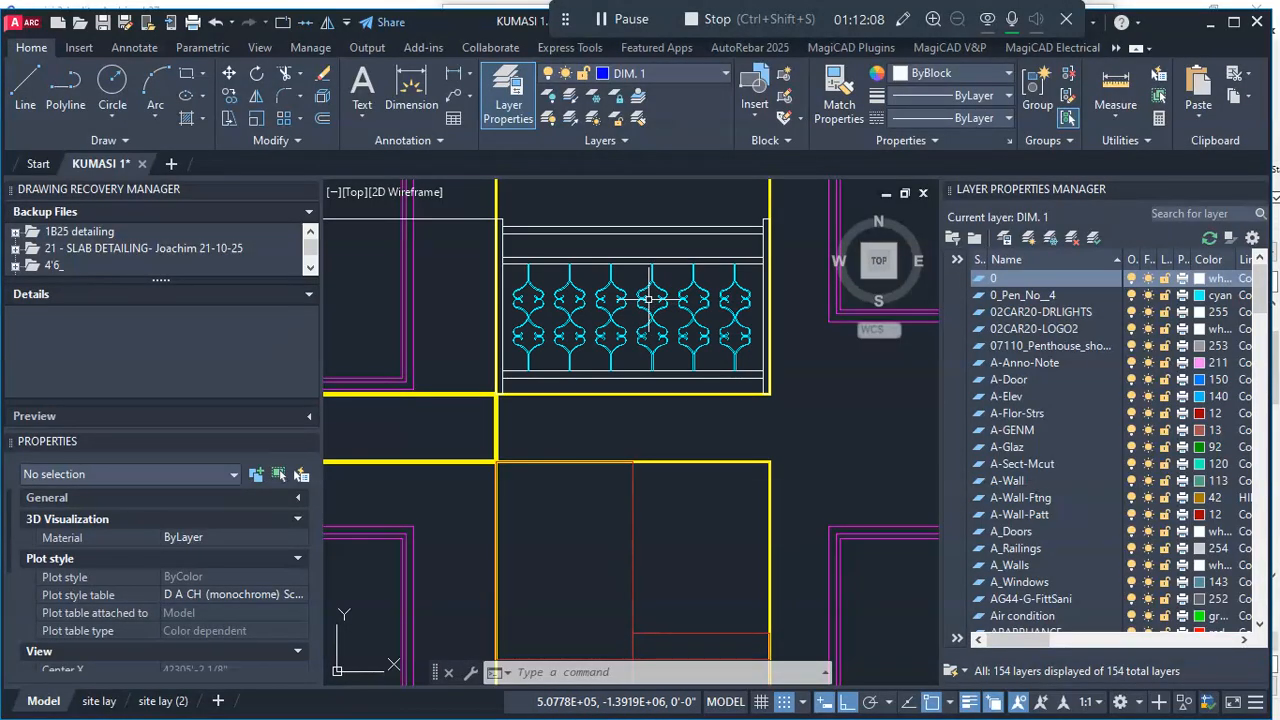
- Switch back to Archicad and delete the balusters from the railing's default segment pattern
left_click(1211, 27)
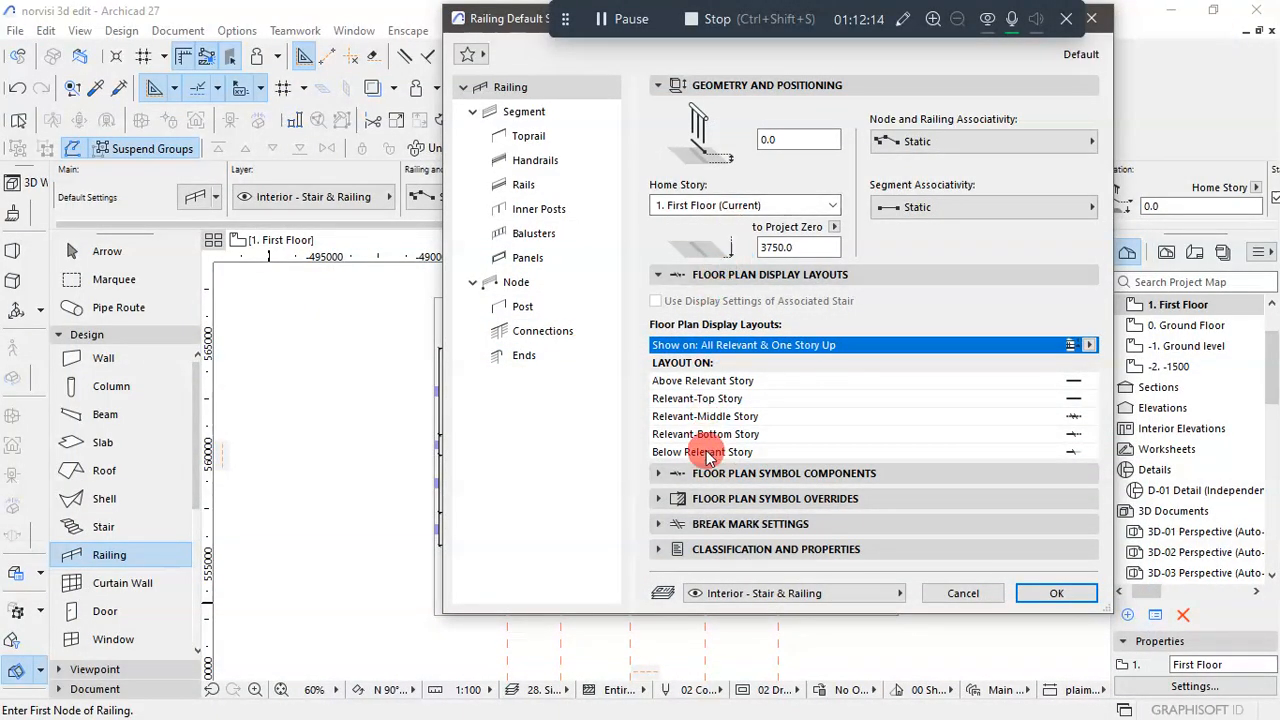
left_click(515, 184)
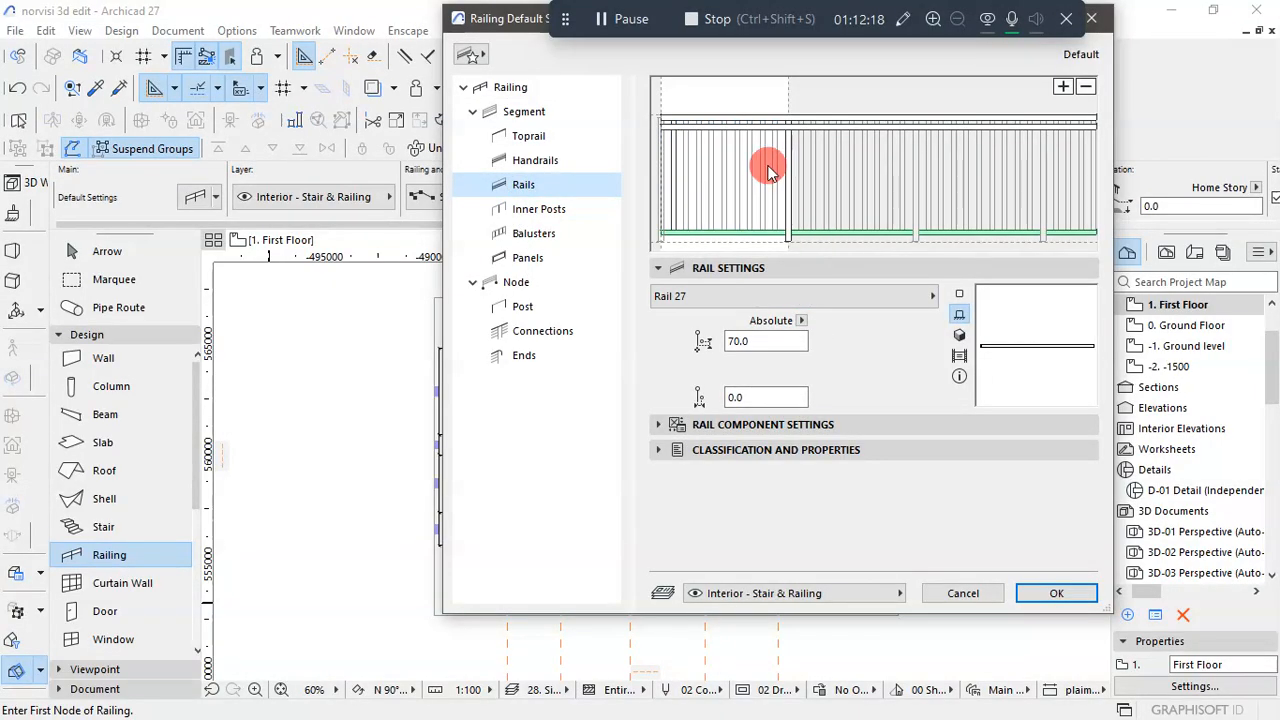
left_click(751, 174)
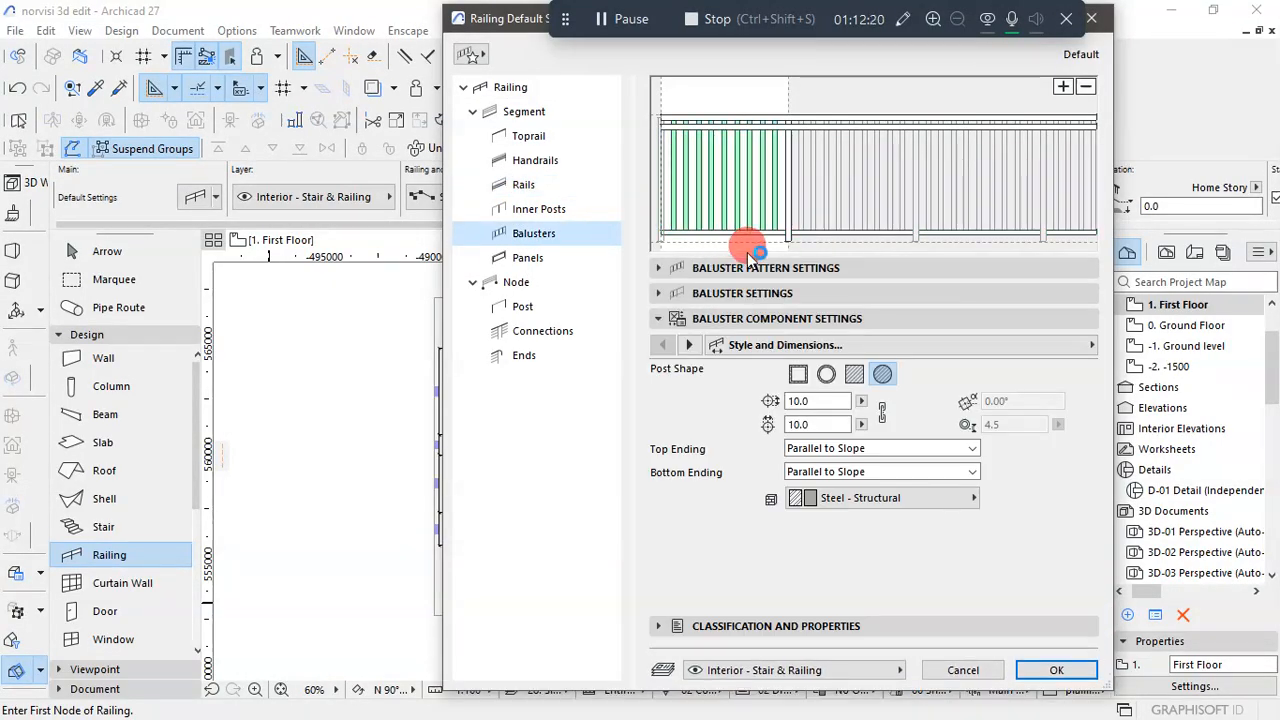
key("Delete")
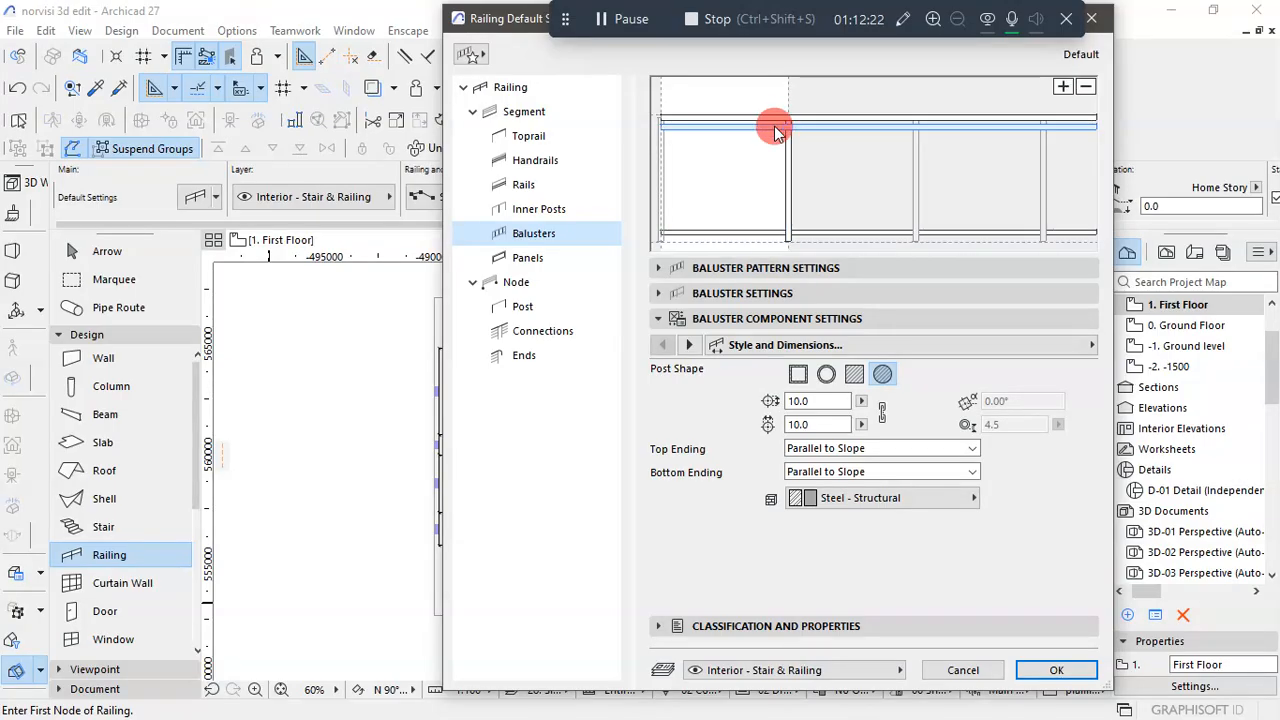
- Replace the upper handrail with a new handrail at a height of 750 and accept the default railing settings
left_click(776, 127)
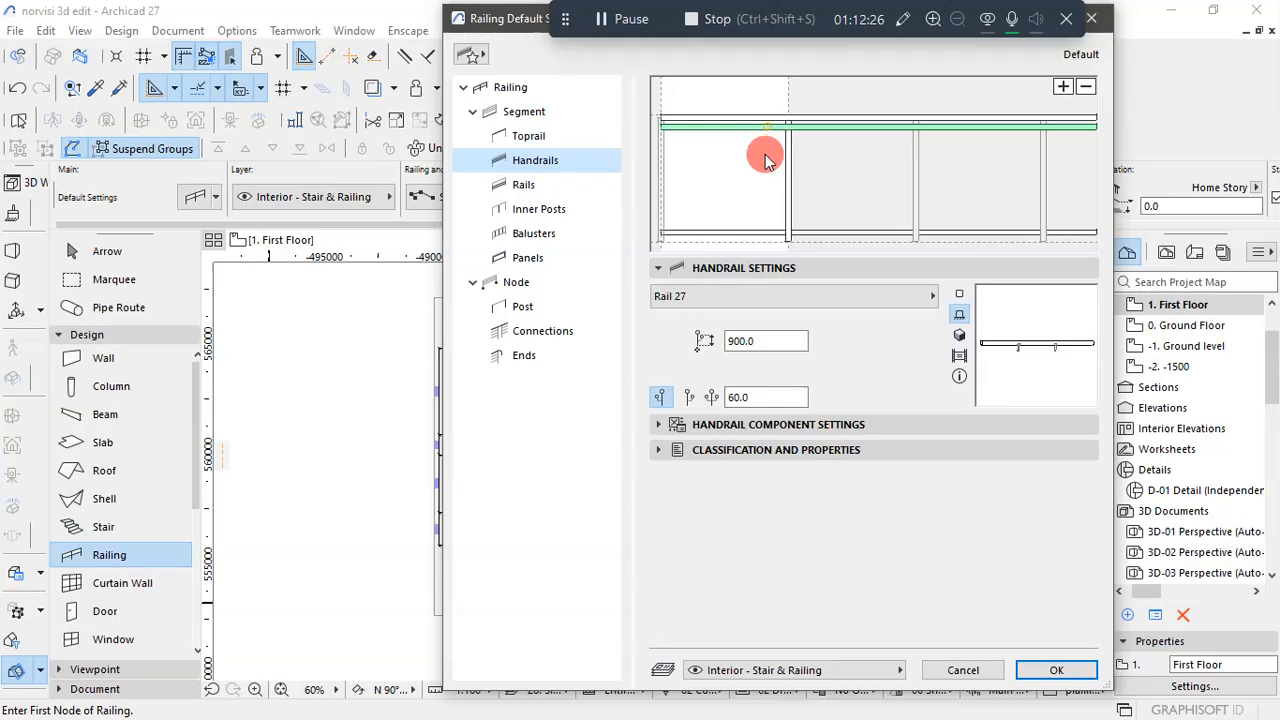
left_click(766, 166)
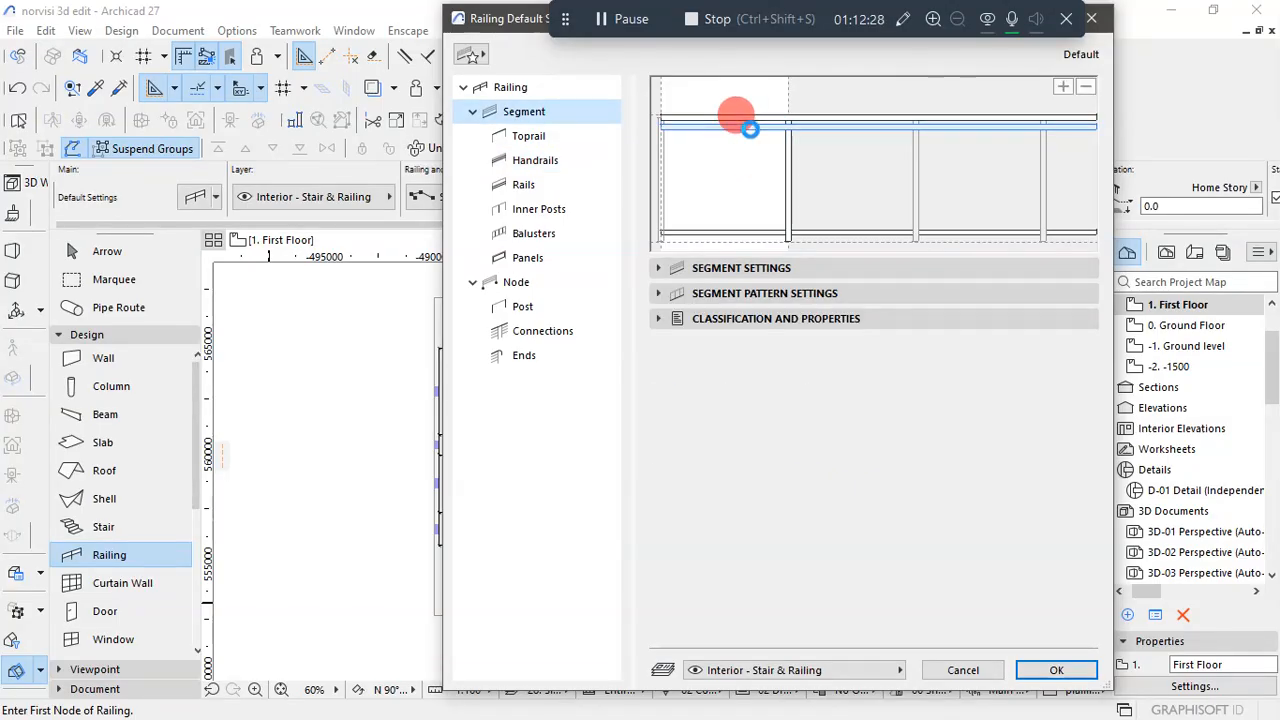
left_click(749, 129)
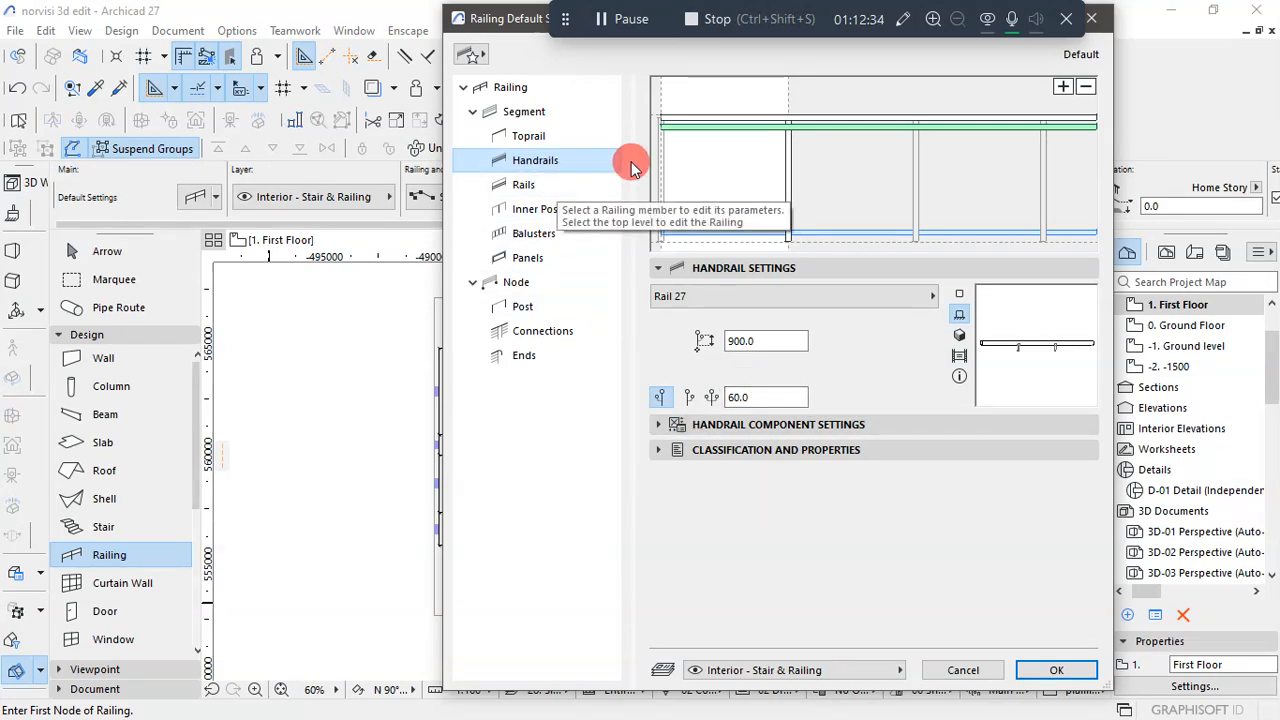
left_click(1085, 90)
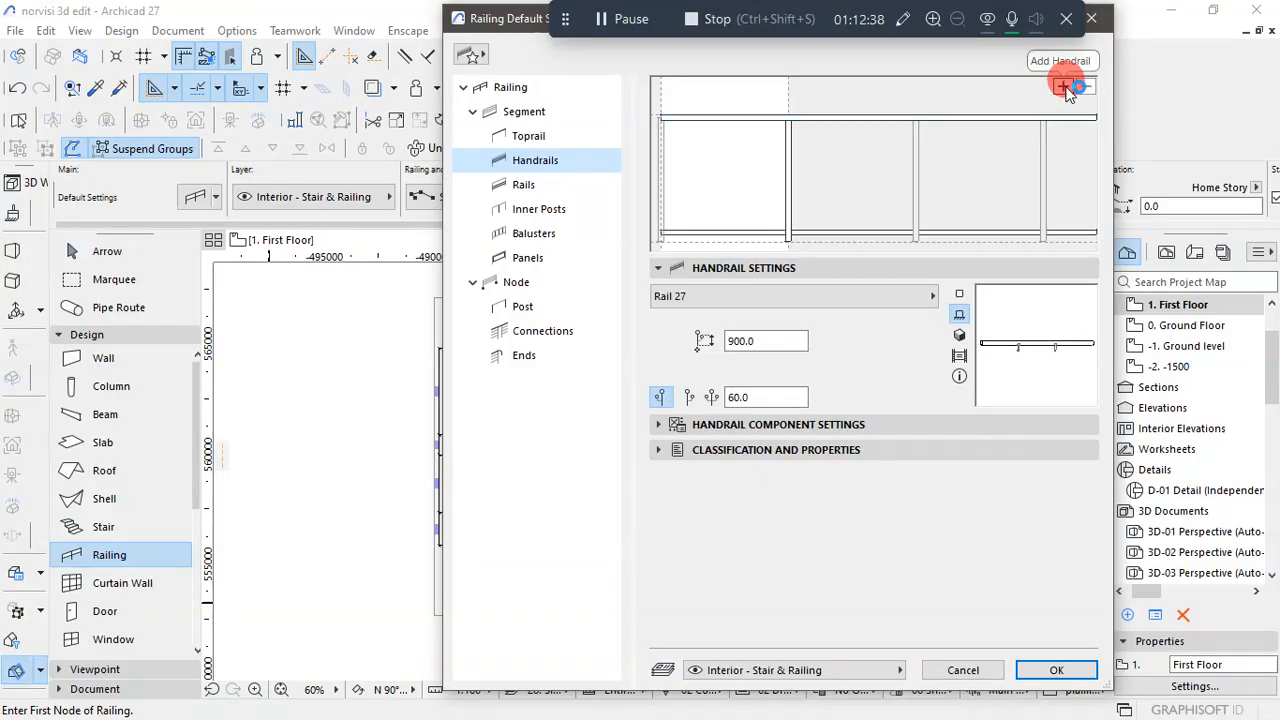
left_click(1063, 87)
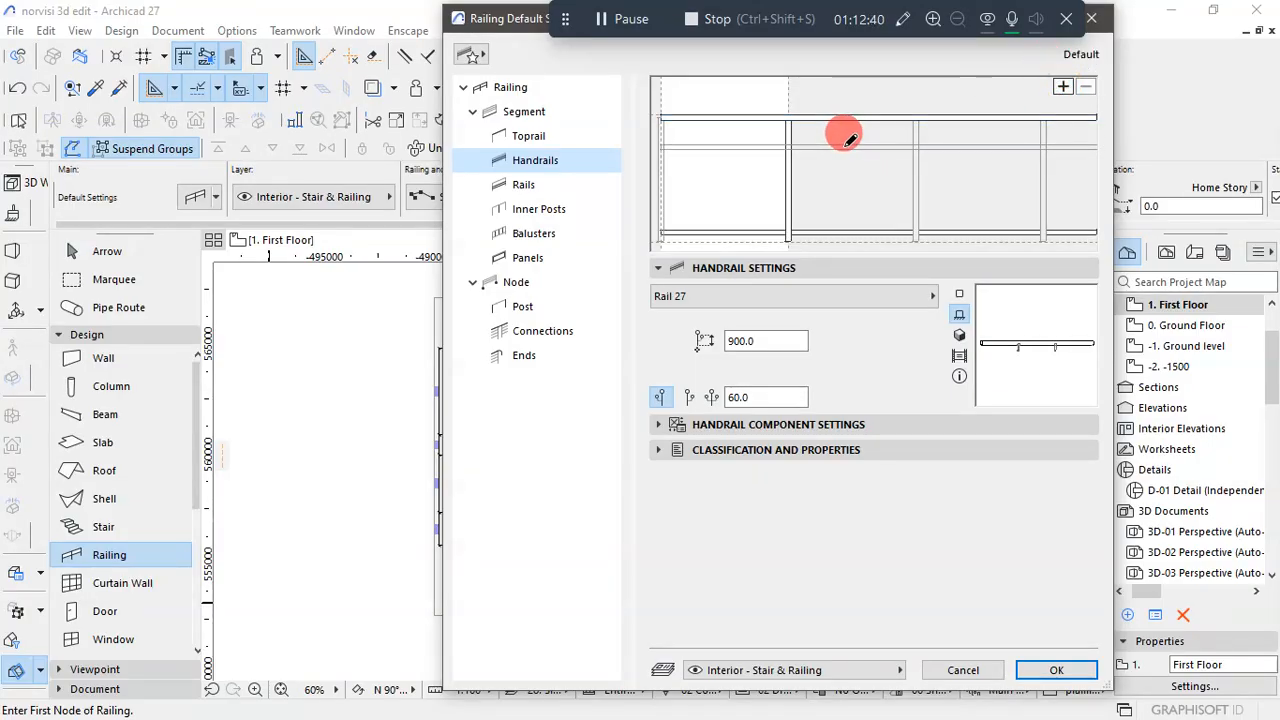
left_click(843, 241)
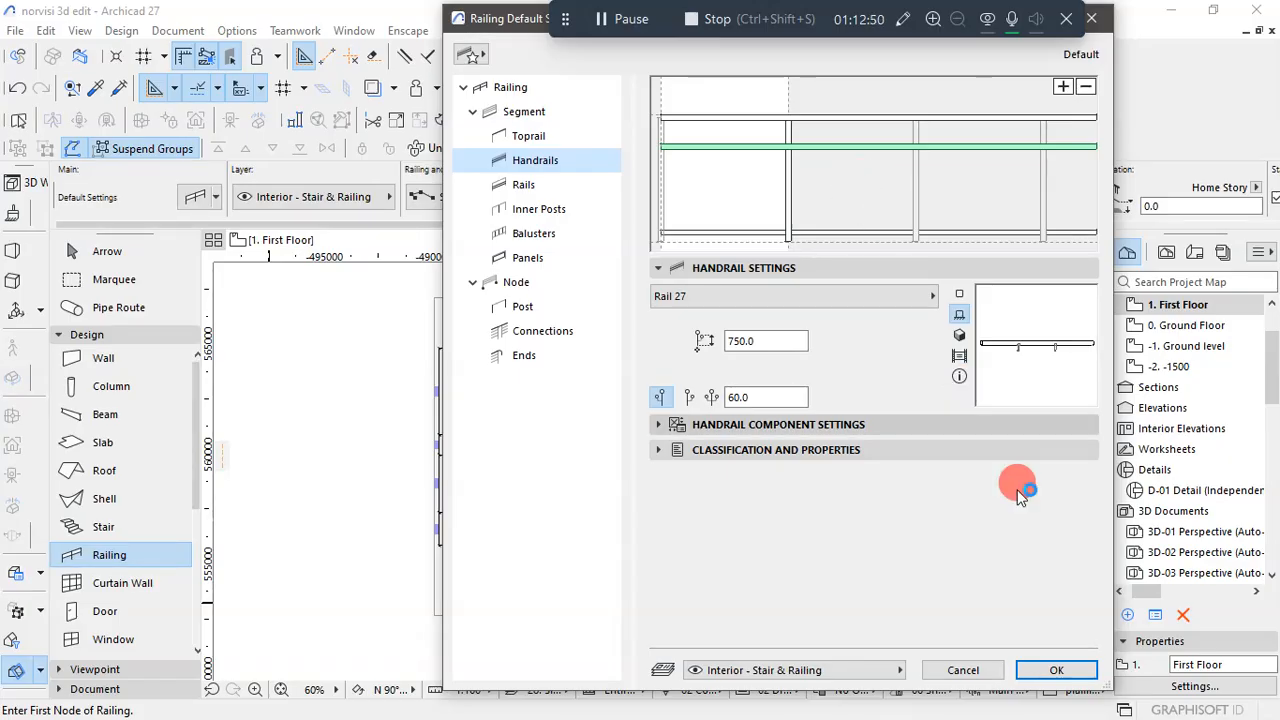
left_click(1055, 673)
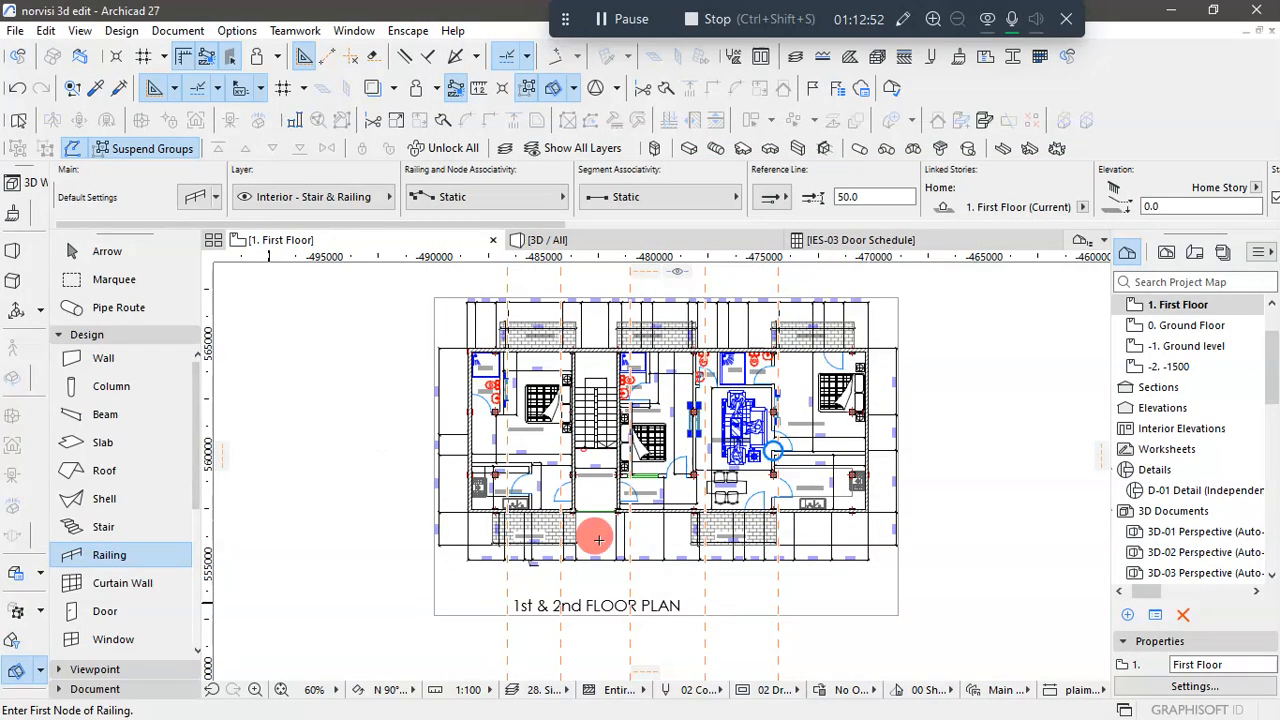
- Draw an 1800 mm long railing across the stair area opening between the two columns on the First Floor plan
scroll(590, 527, "up", 6)
scroll(588, 525, "up", 3)
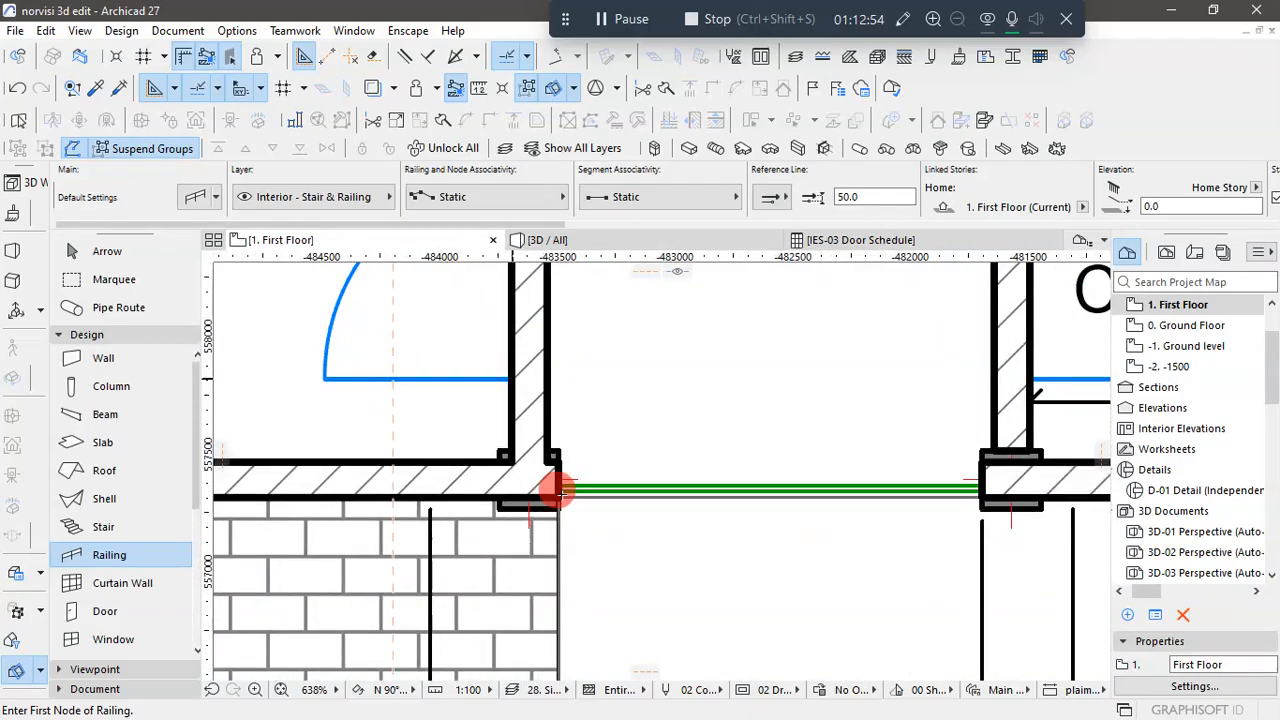
double_click(983, 487)
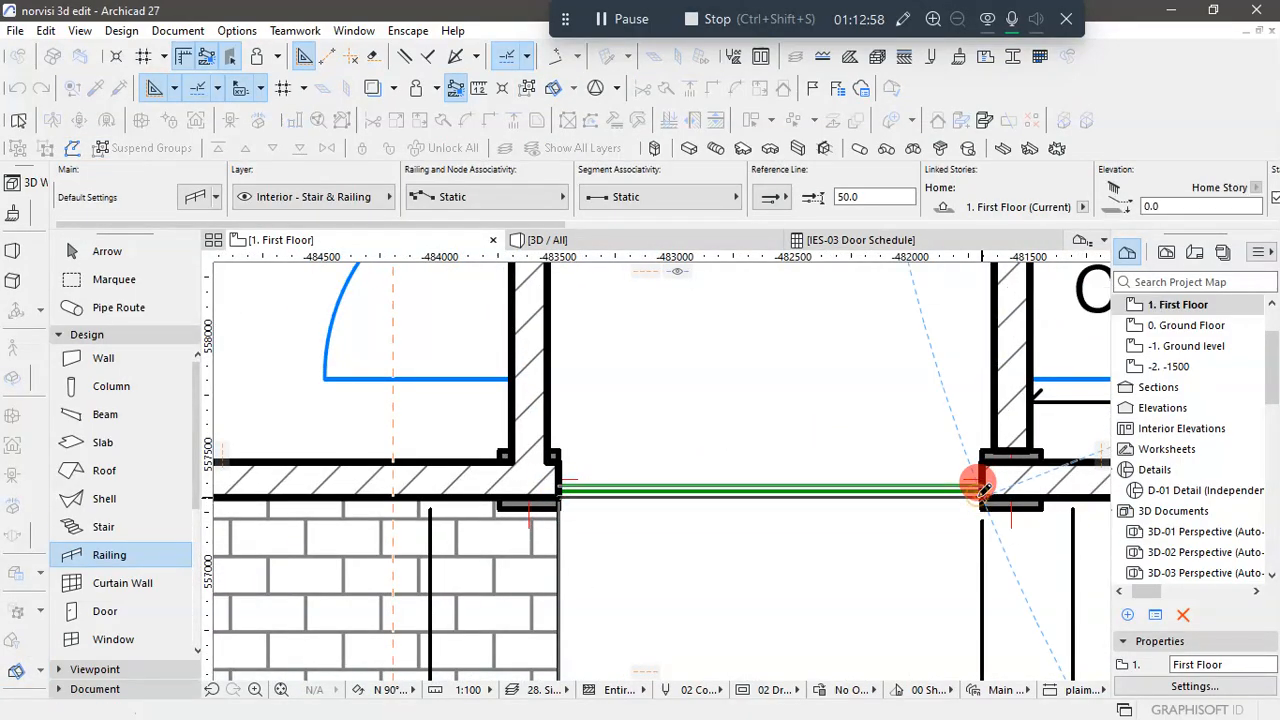
scroll(846, 517, "down", 3)
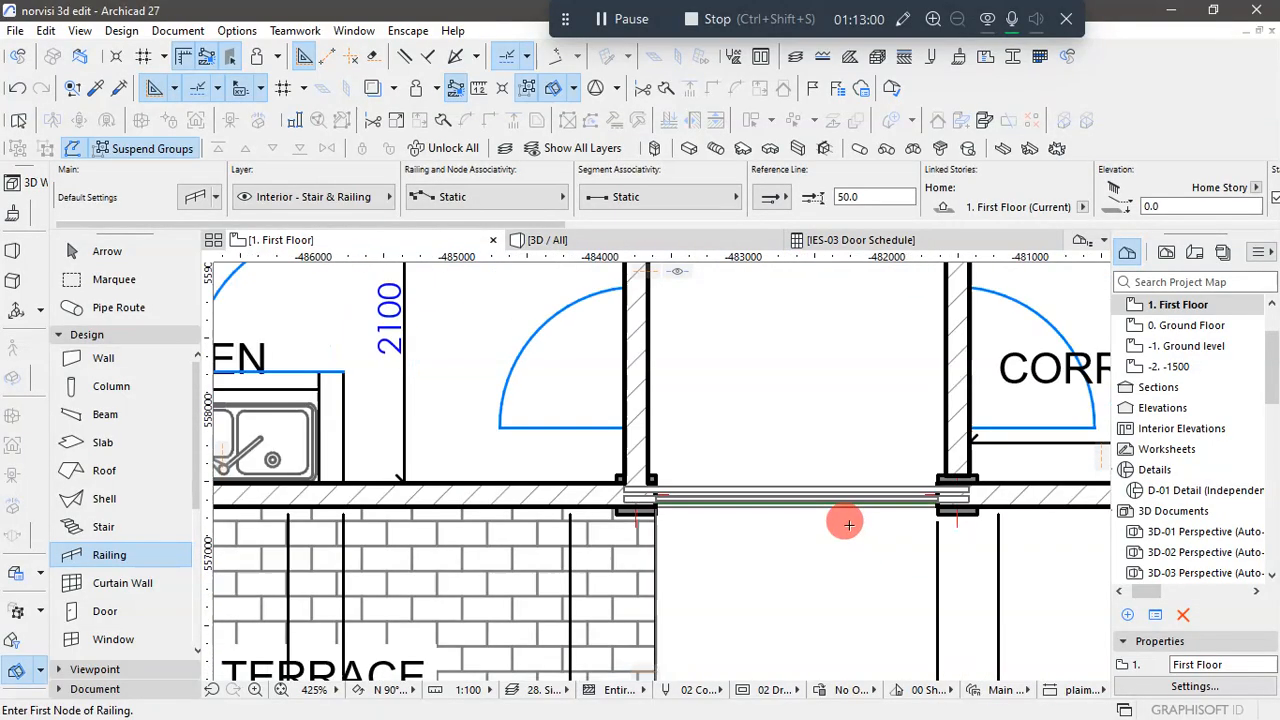
- Set the toprail end extension of the placed stair area railing to 0
left_click(125, 255)
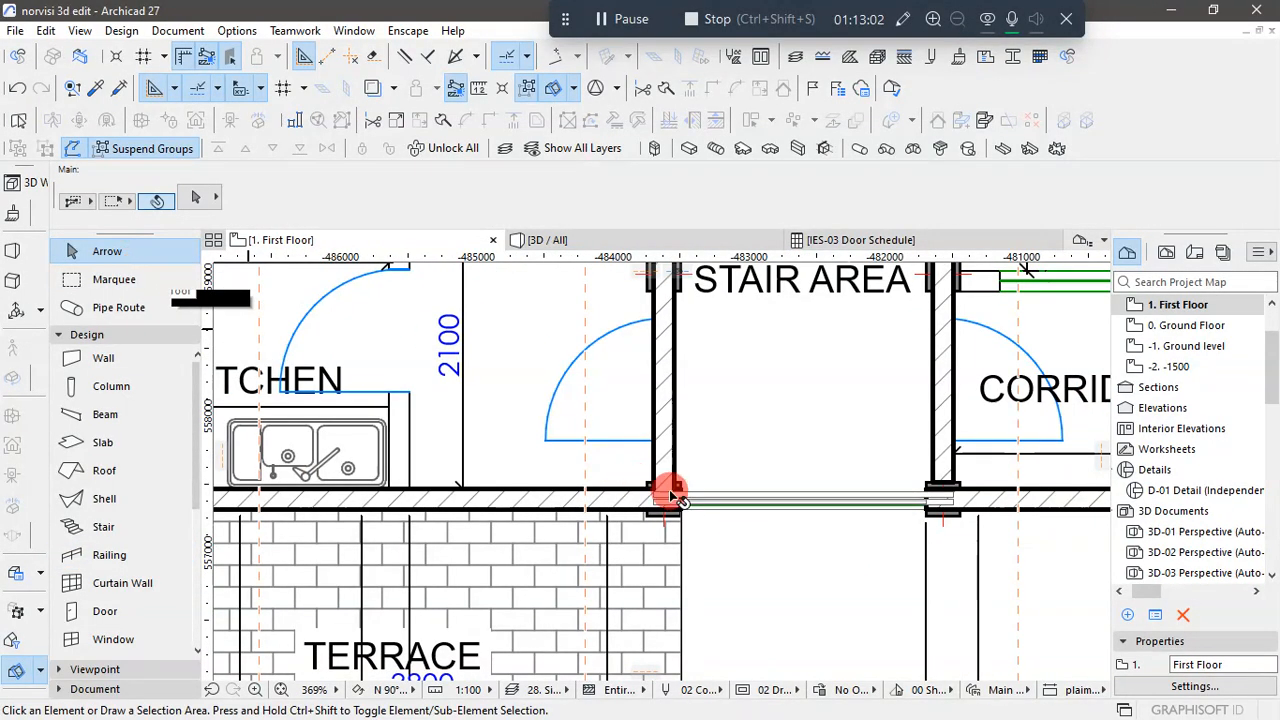
left_click(690, 505)
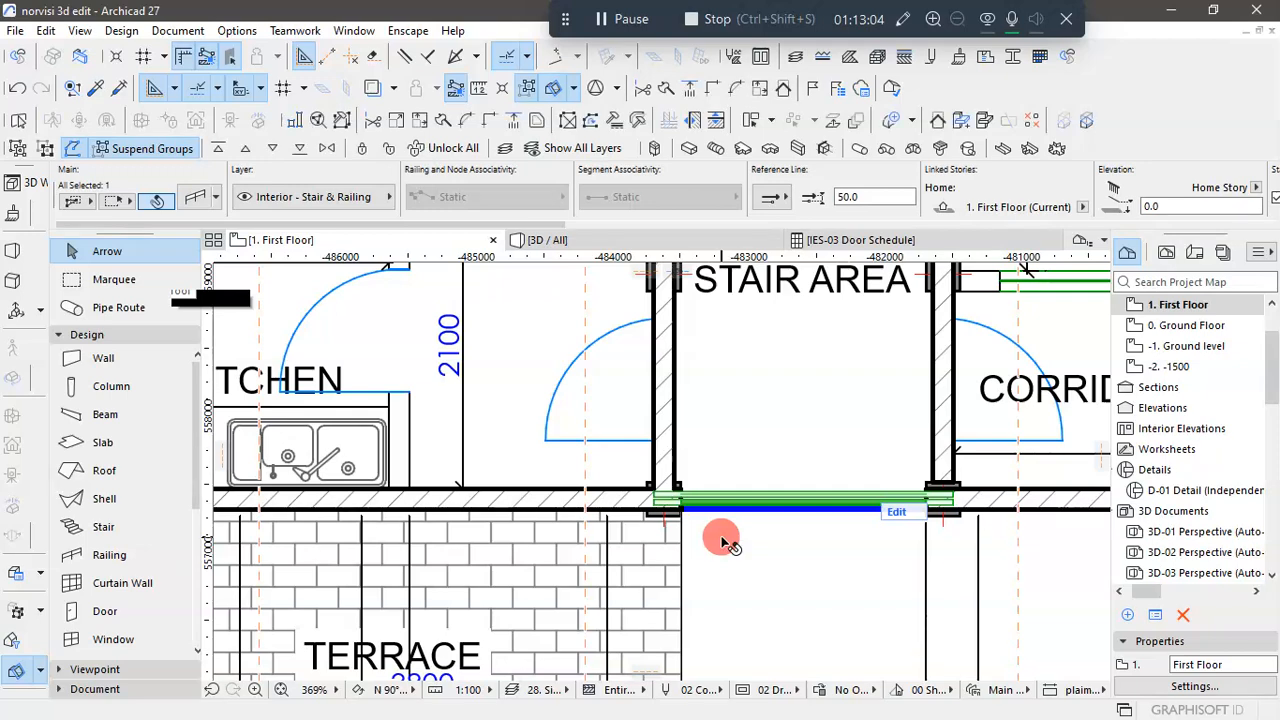
key("ctrl+t")
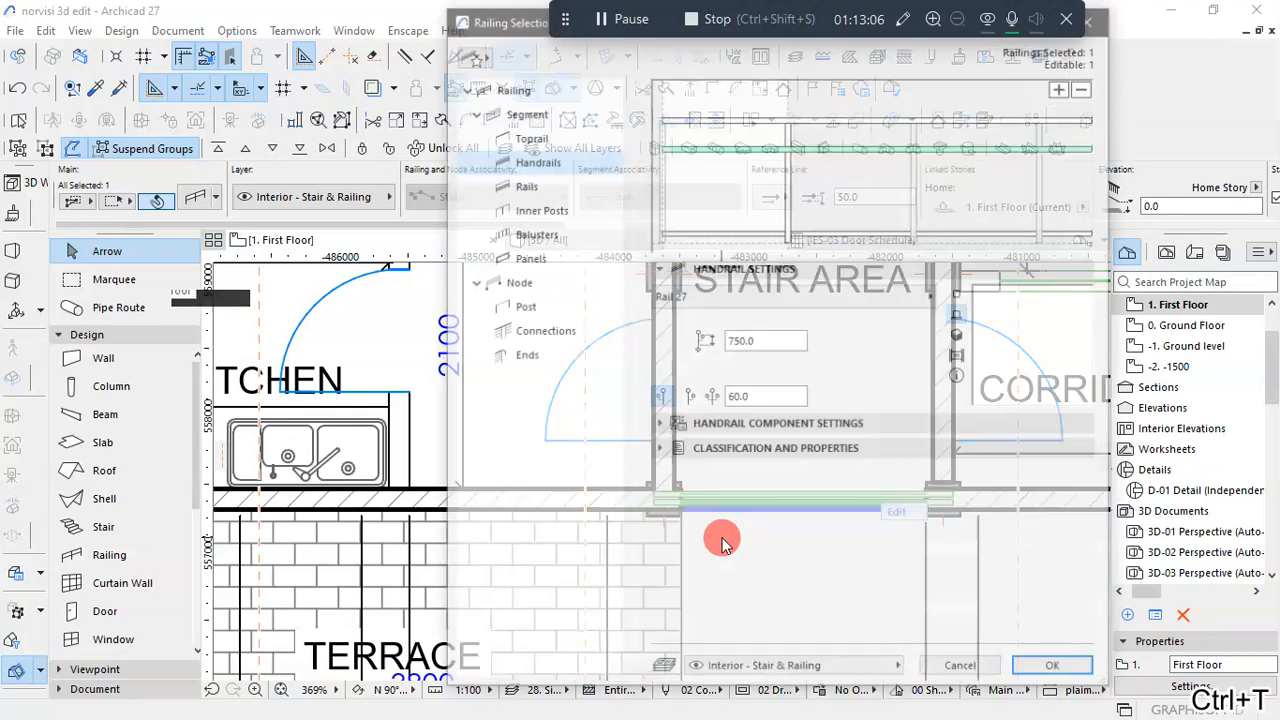
left_click(508, 87)
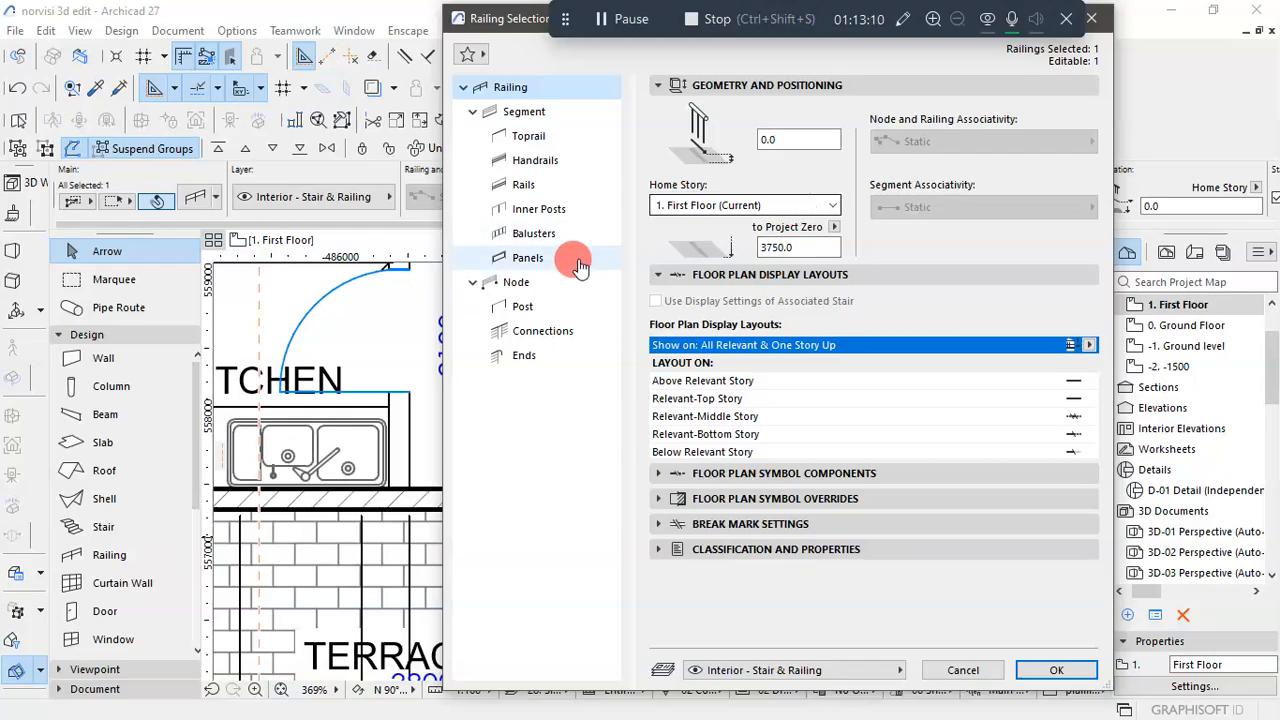
left_click(524, 355)
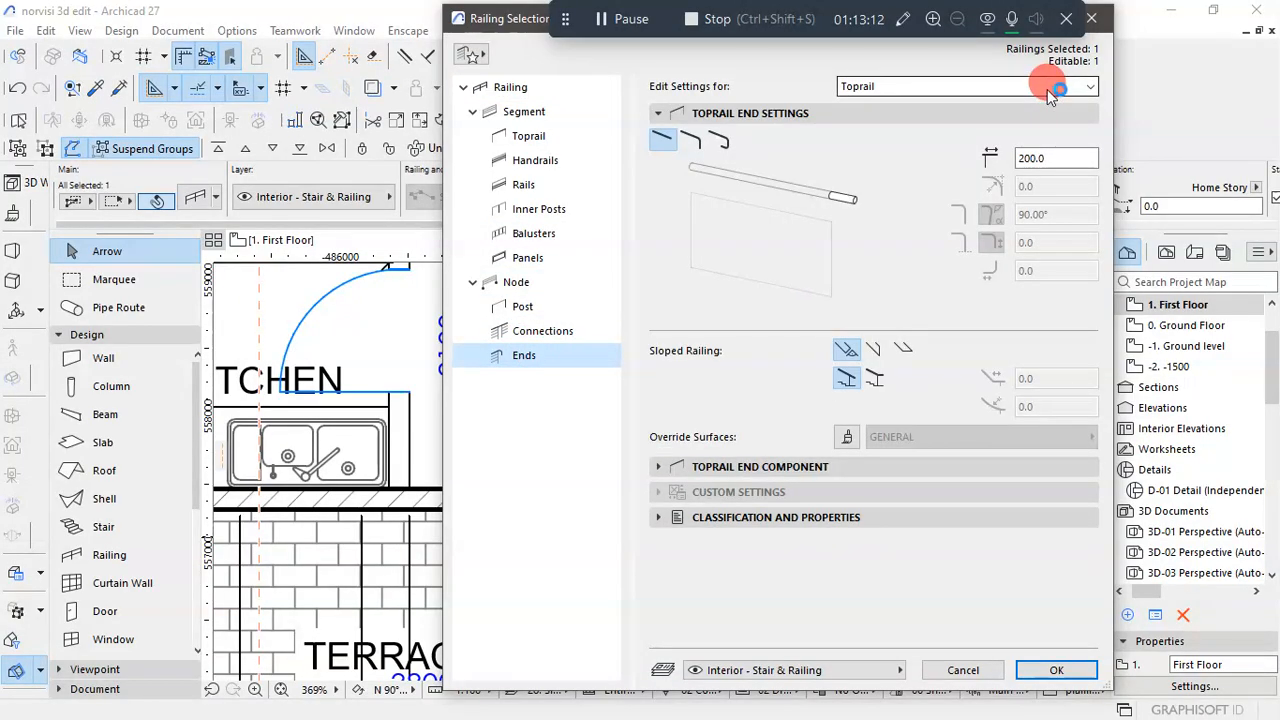
left_click(1050, 90)
left_click(1050, 90)
left_click(1050, 90)
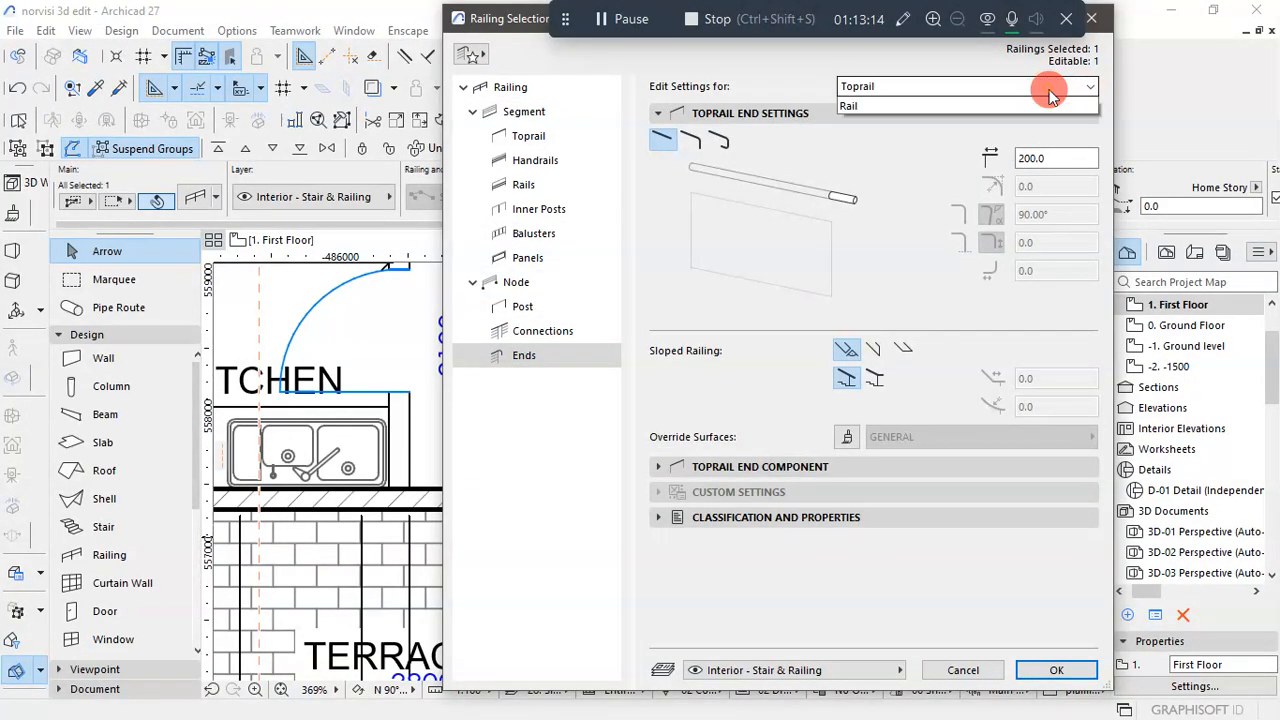
left_click(1056, 84)
left_click(1064, 153)
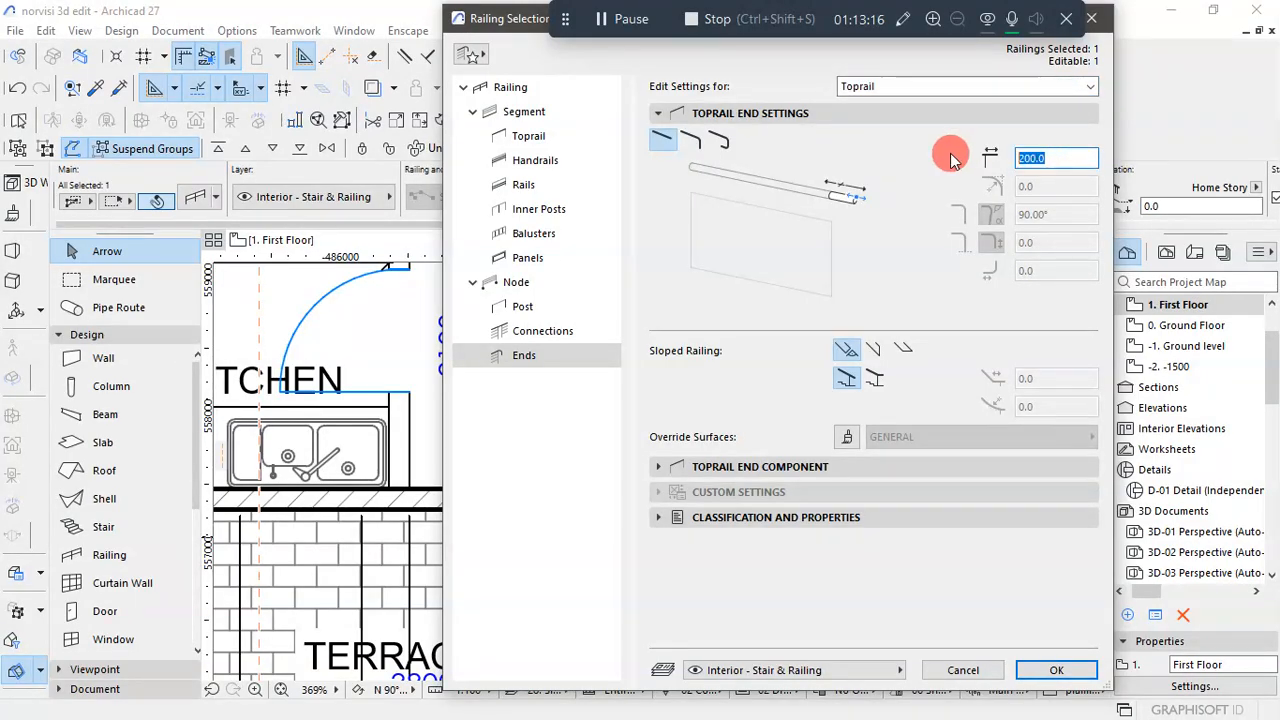
type("0")
- Set the end extensions of Handrail 1 and Handrail 2 to 0 and apply the railing's changes
left_click(1044, 88)
left_click(1030, 117)
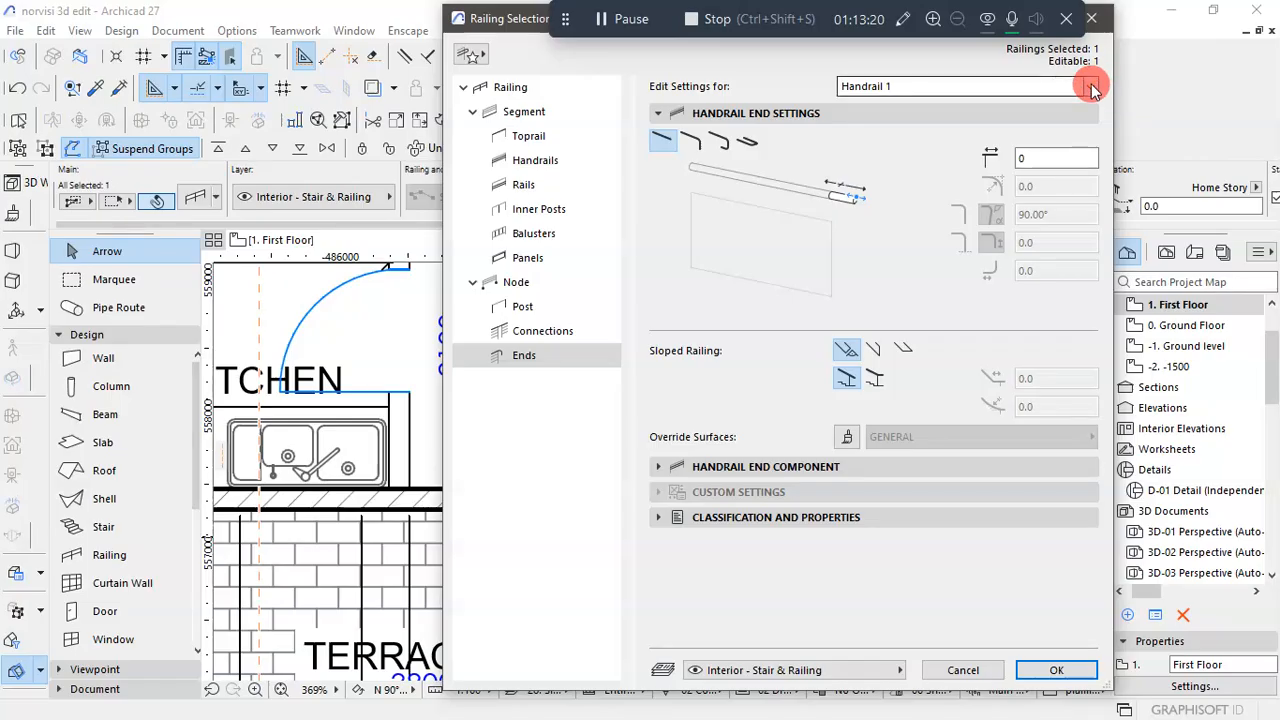
left_click(1088, 86)
left_click(1037, 136)
type("0.0")
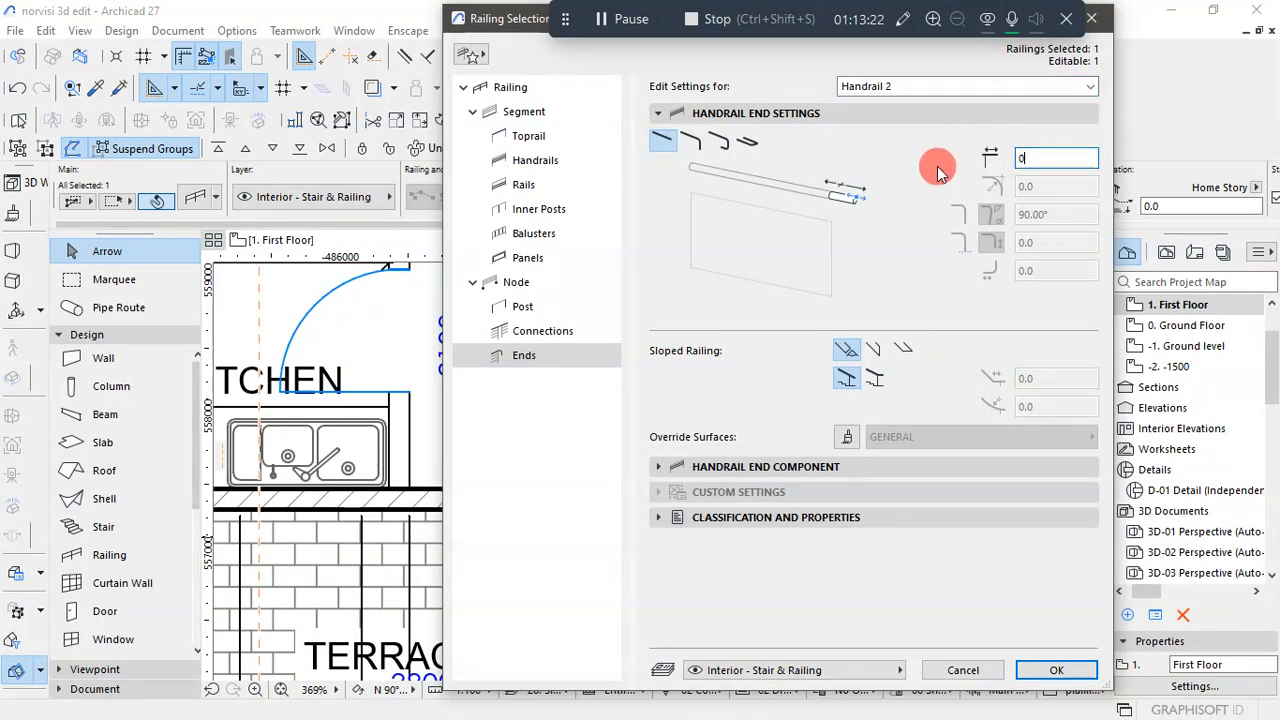
left_click(1086, 86)
left_click(1000, 143)
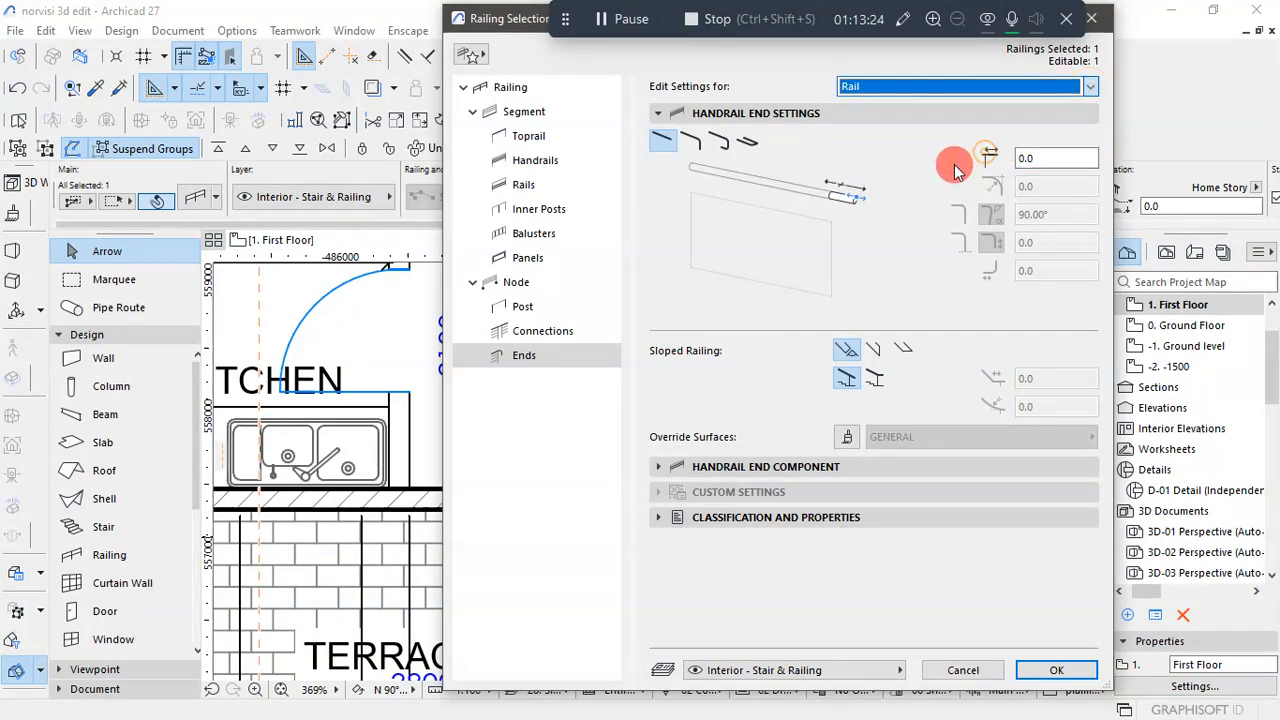
left_click(1053, 670)
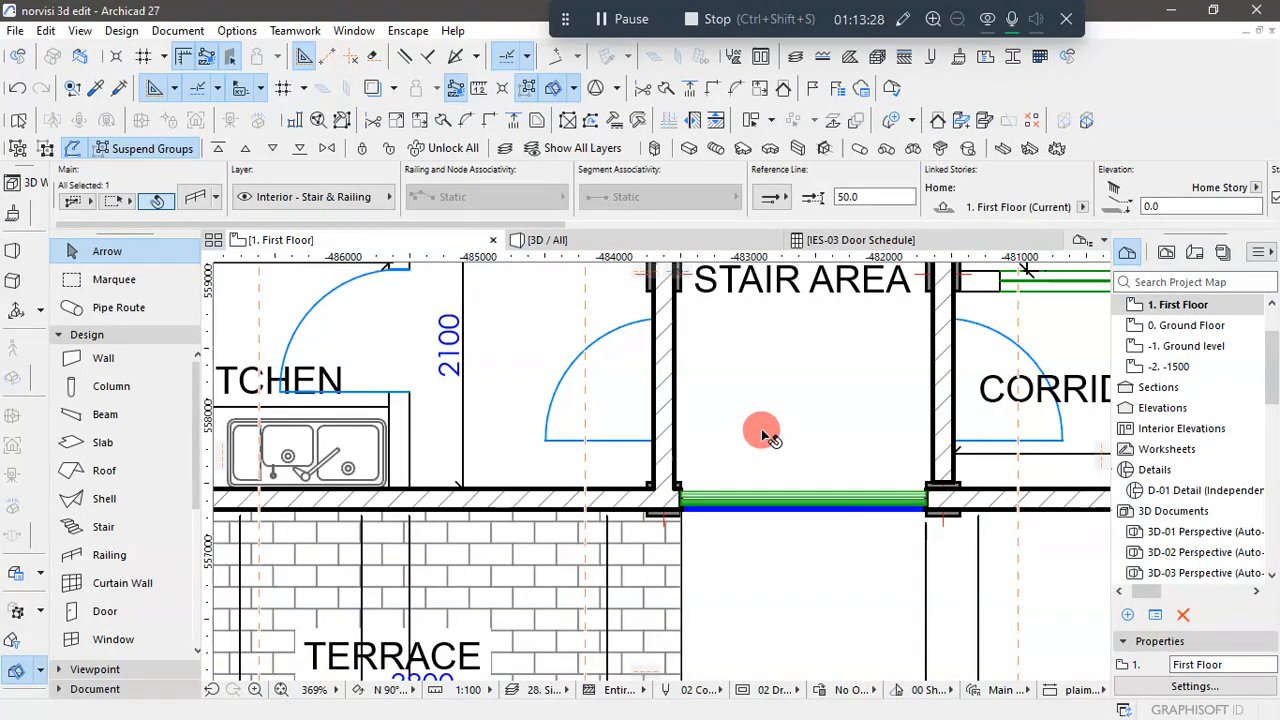
- Examine the new railing across the stair area opening in the 3D view of the front facade
scroll(761, 429, "down", 6)
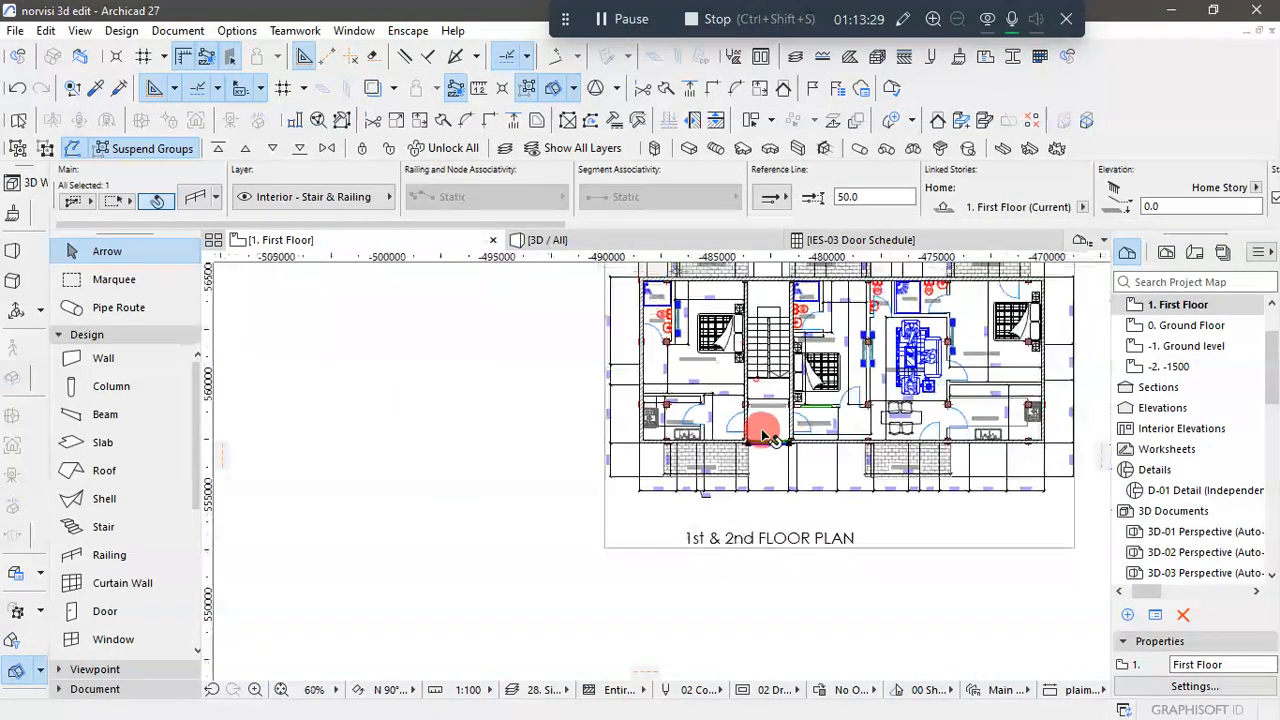
left_click(991, 607)
left_click(683, 240)
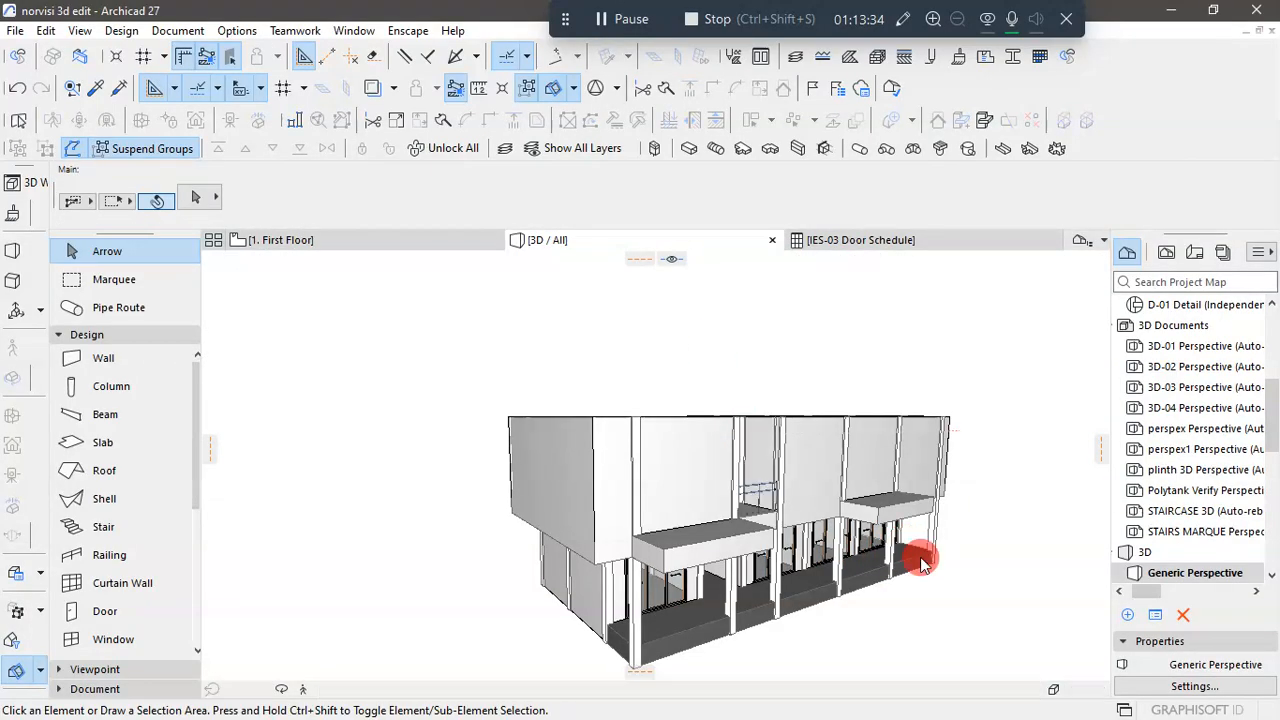
scroll(766, 505, "up", 6)
middle_click_drag(743, 483, 559, 524, "shift")
scroll(651, 514, "down", 10)
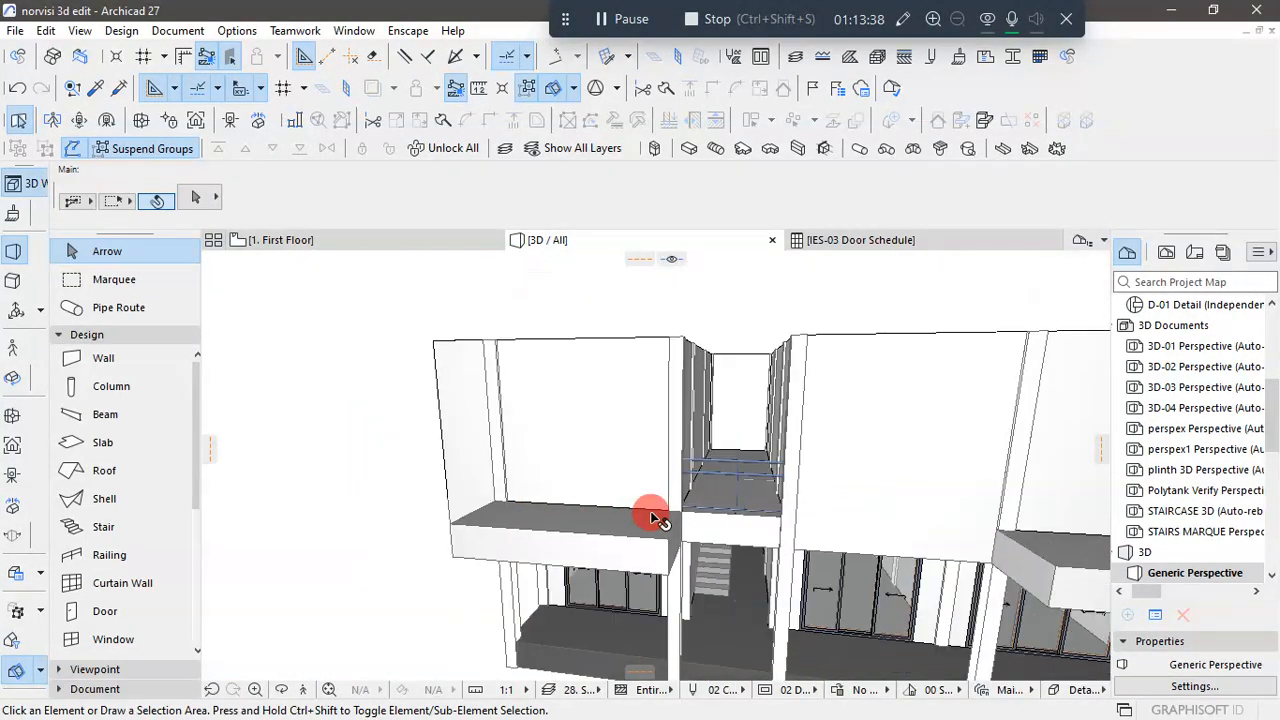
middle_click_drag(724, 617, 589, 559, "shift")
scroll(700, 545, "up", 6)
middle_click_drag(720, 557, 648, 550, "shift")
middle_click_drag(712, 470, 738, 485, "shift")
scroll(738, 485, "up", 2)
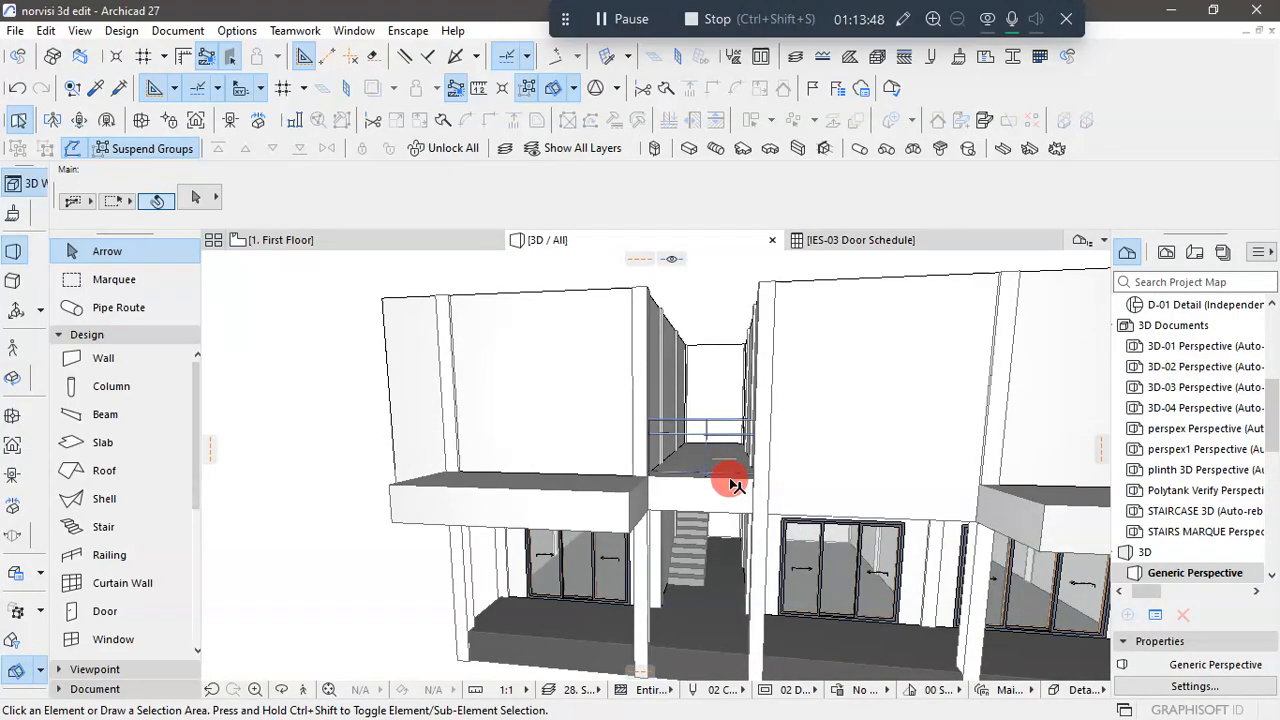
- Elevate a copy of the ground floor stair by about 3037.7 mm into the First Floor stair area
left_click(695, 540)
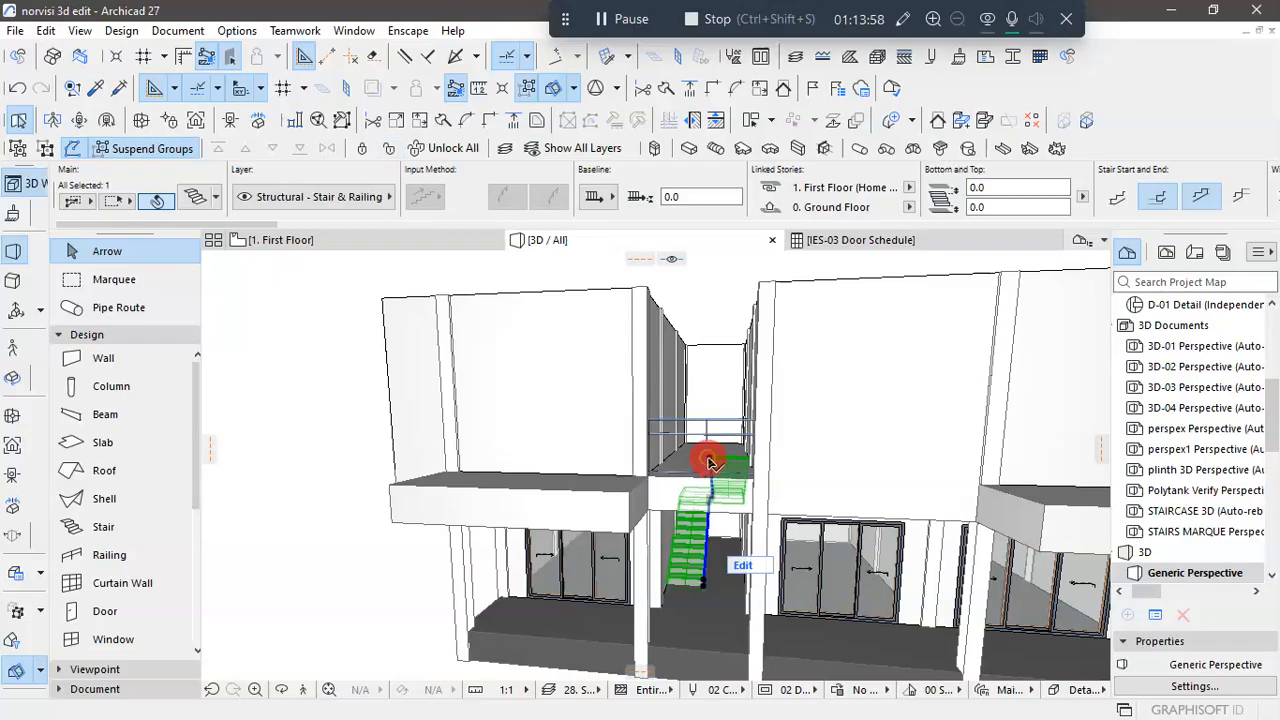
left_click(709, 462)
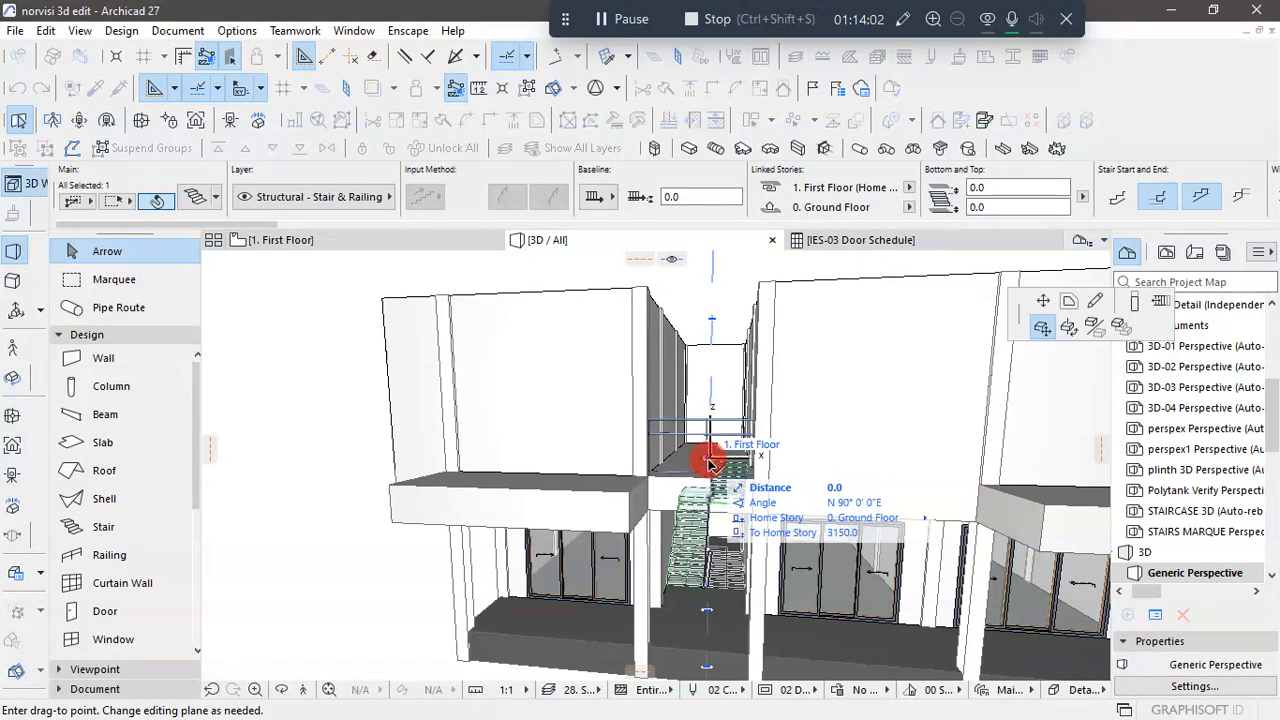
left_click(1134, 300)
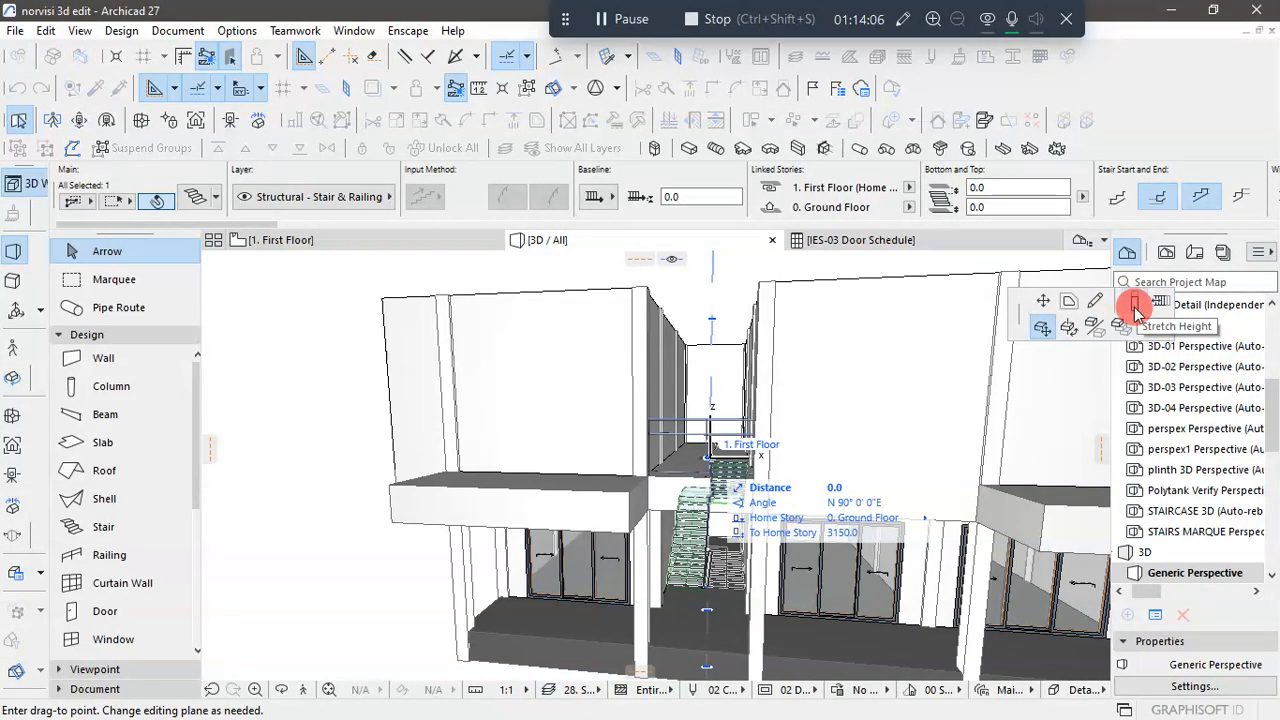
left_click_drag(1043, 333, 714, 334)
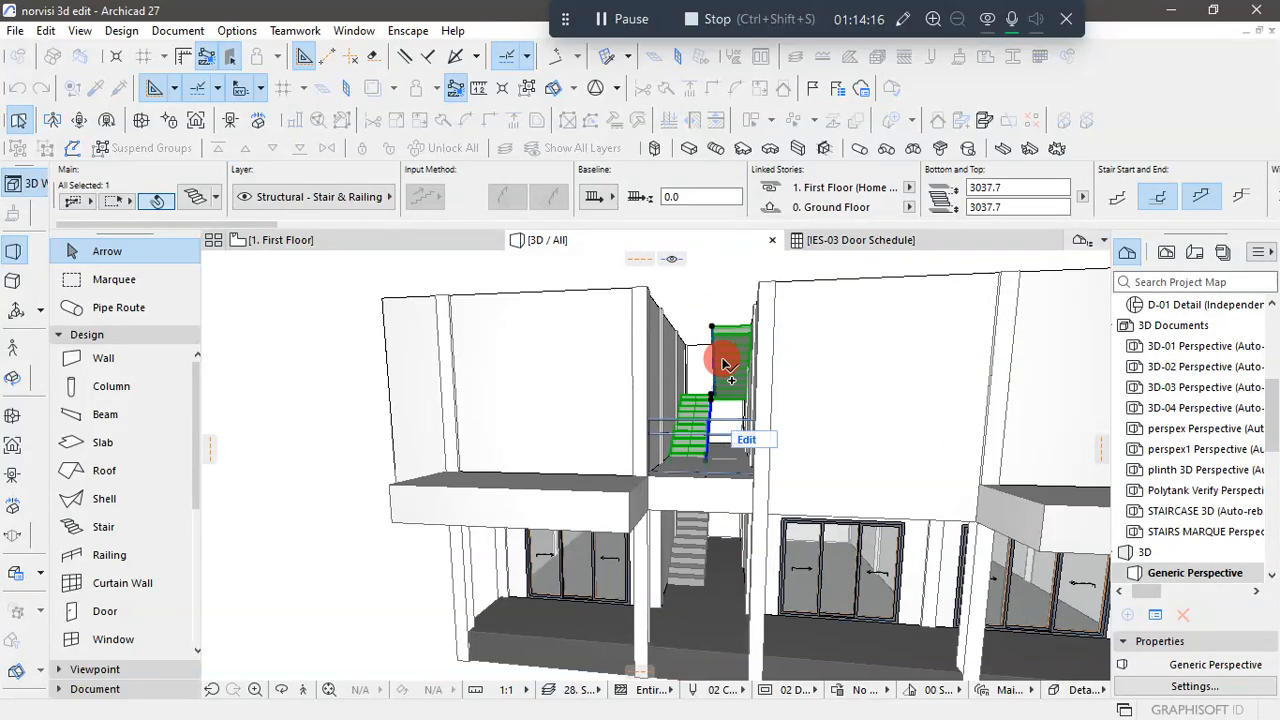
scroll(723, 389, "up", 5)
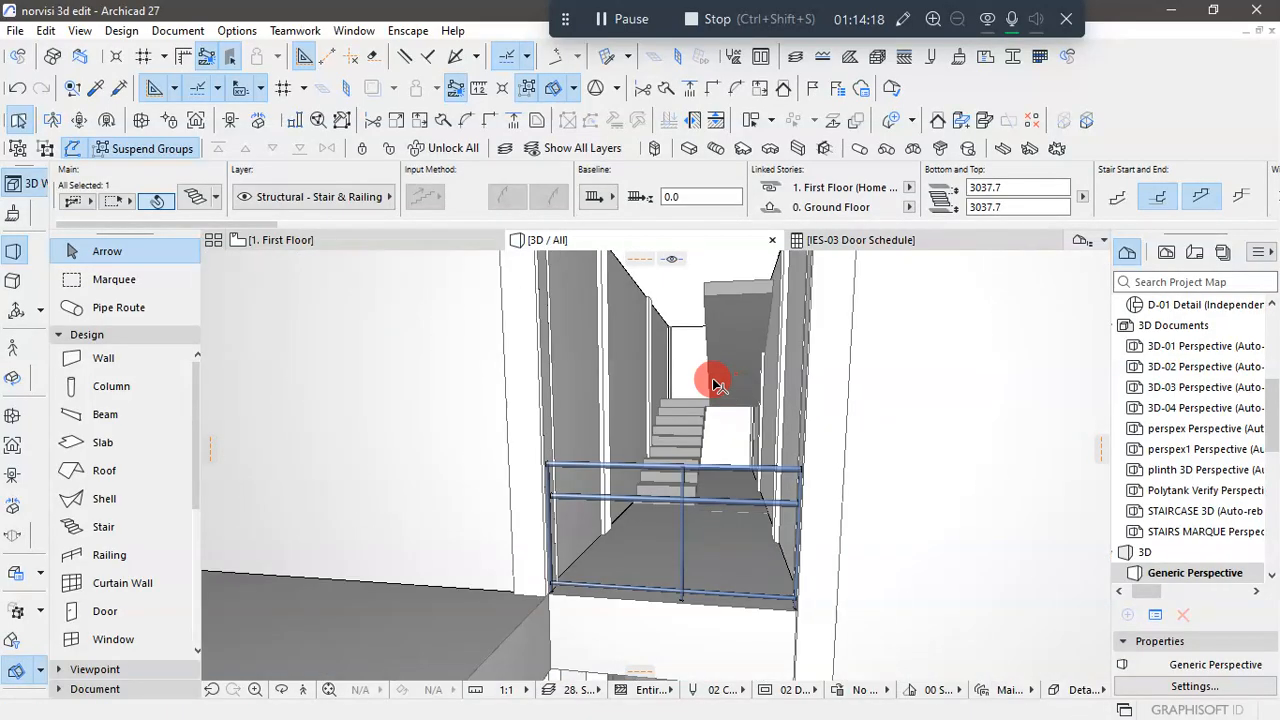
scroll(691, 370, "down", 5)
middle_click_drag(663, 366, 784, 385, "shift")
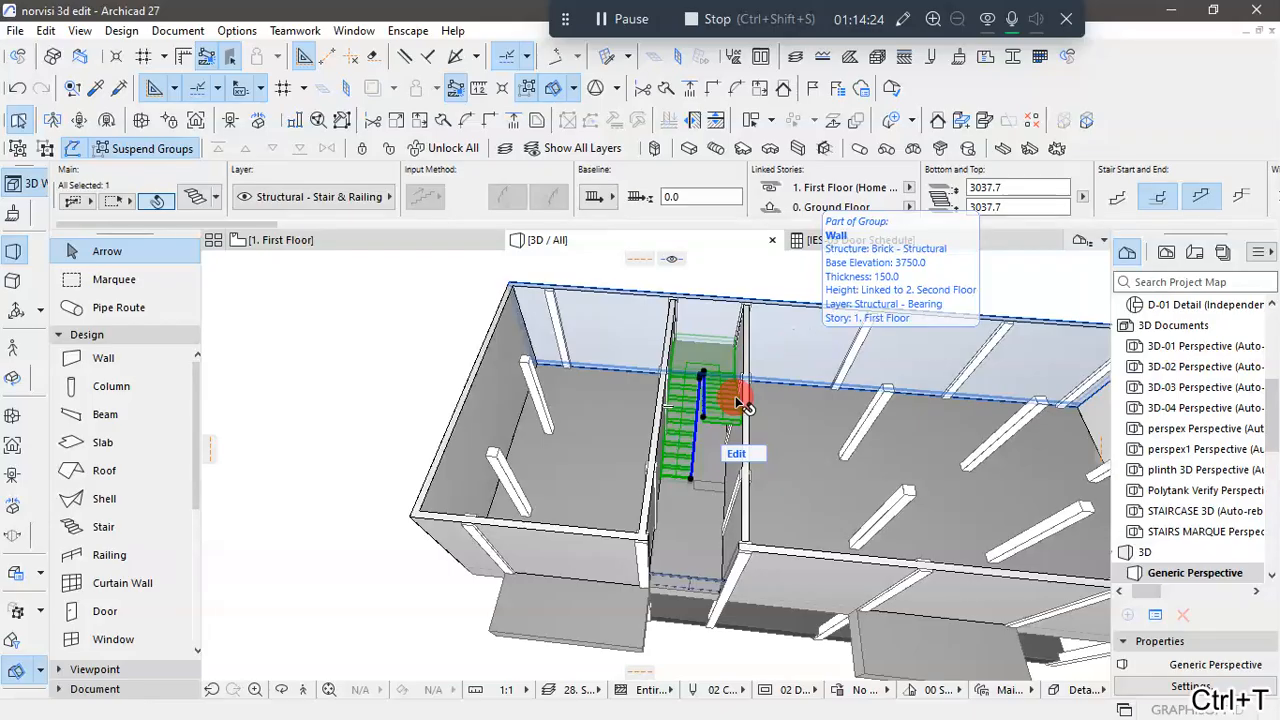
- Set the copied stair's home story to 1. First Floor, with its top linked to 2. Second Floor
key("ctrl+t")
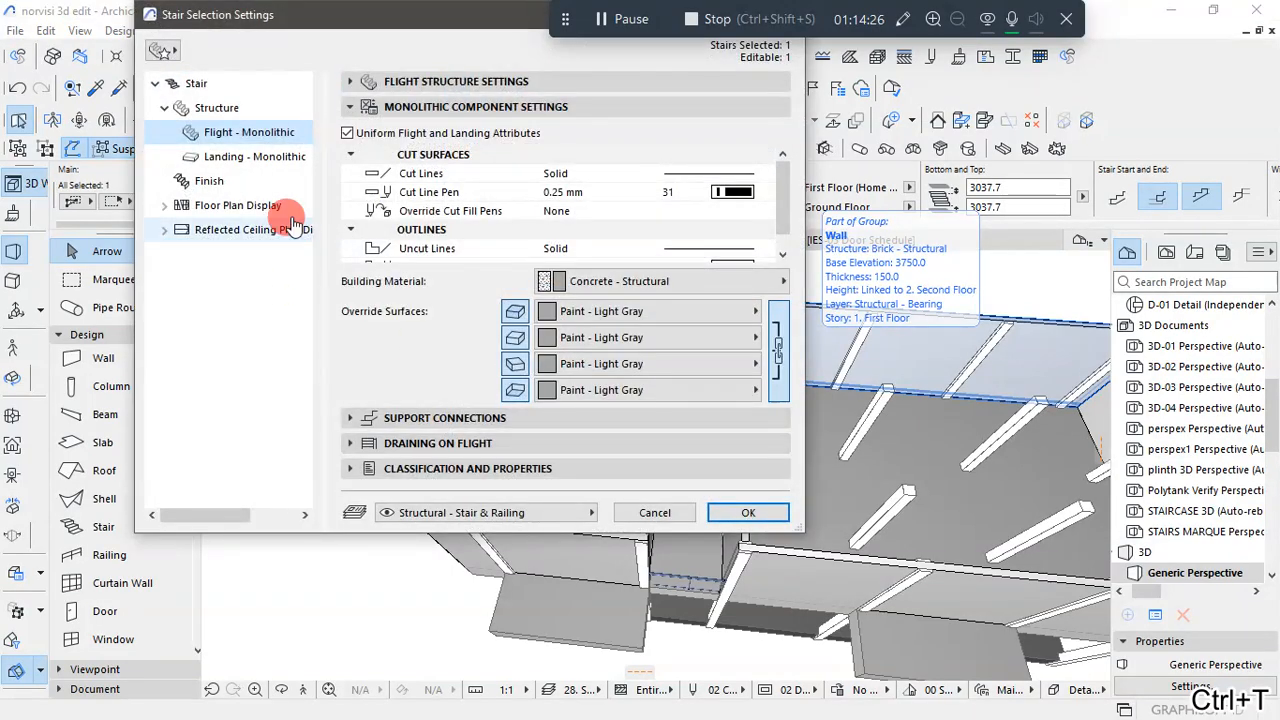
left_click(229, 89)
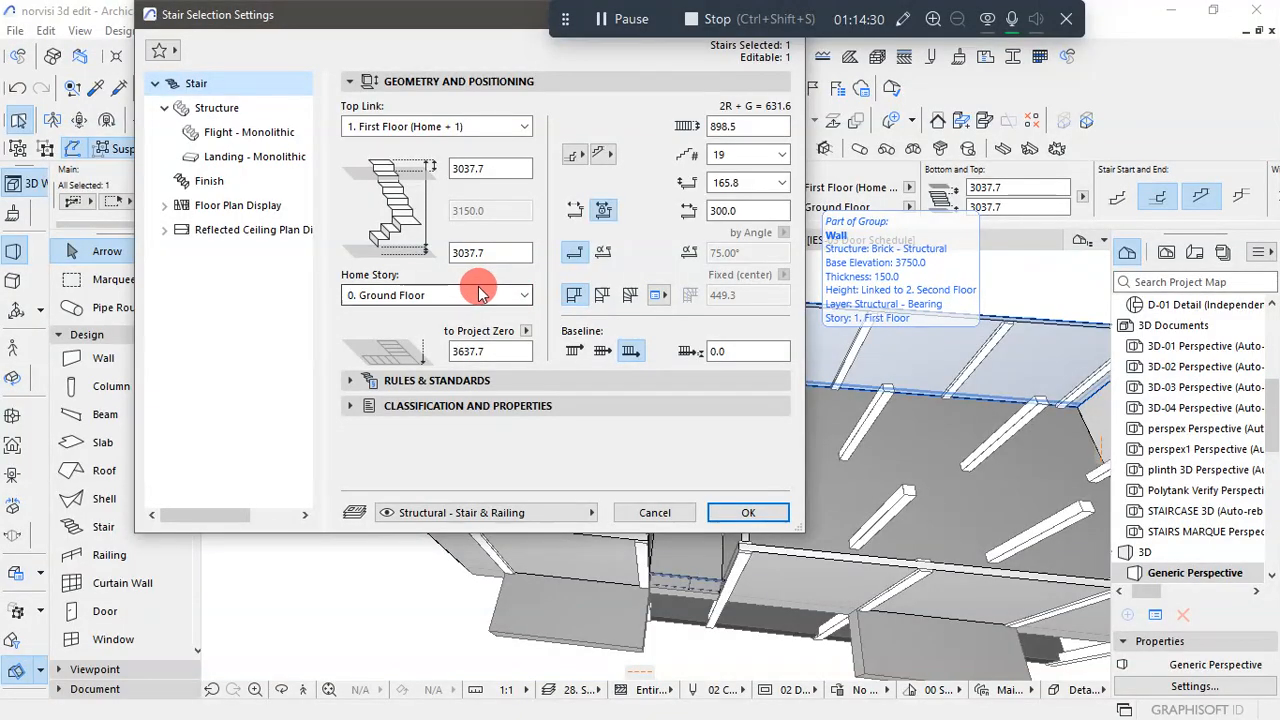
left_click(520, 295)
left_click(485, 323)
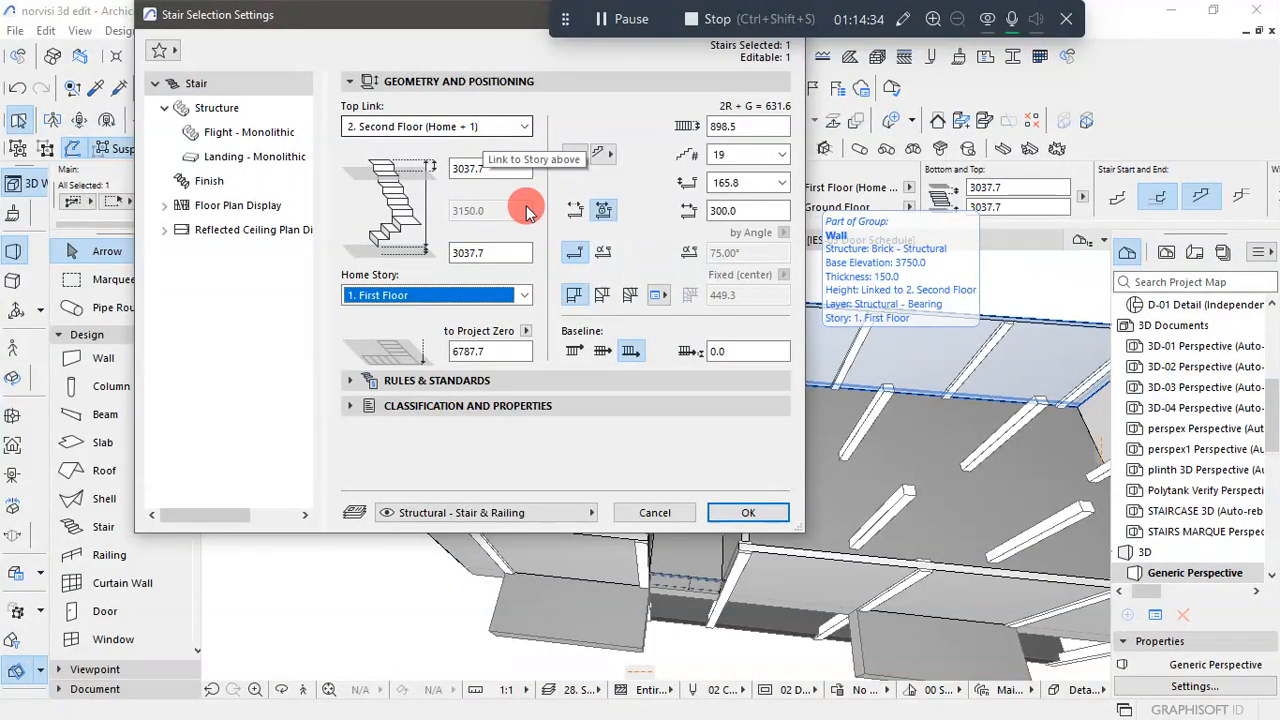
left_click(740, 513)
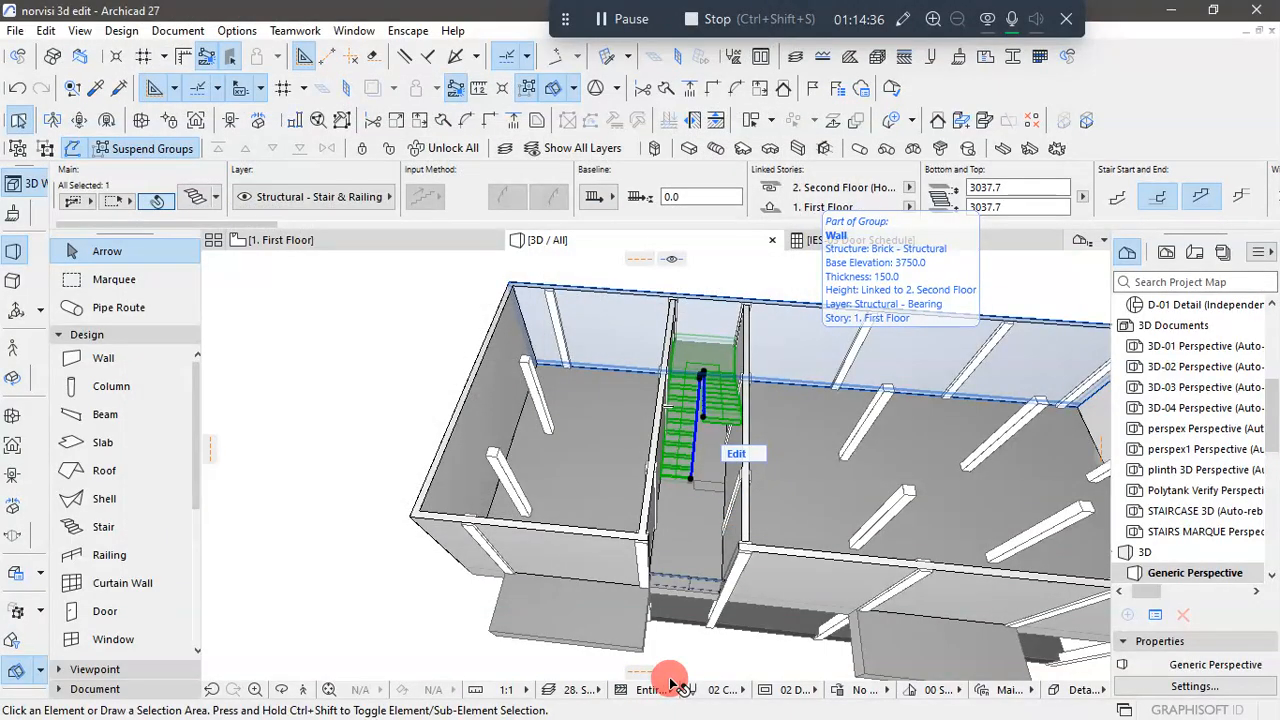
- Set both the bottom and top offsets of the First Floor stair to 0 and deselect it
scroll(440, 520, "down", 3)
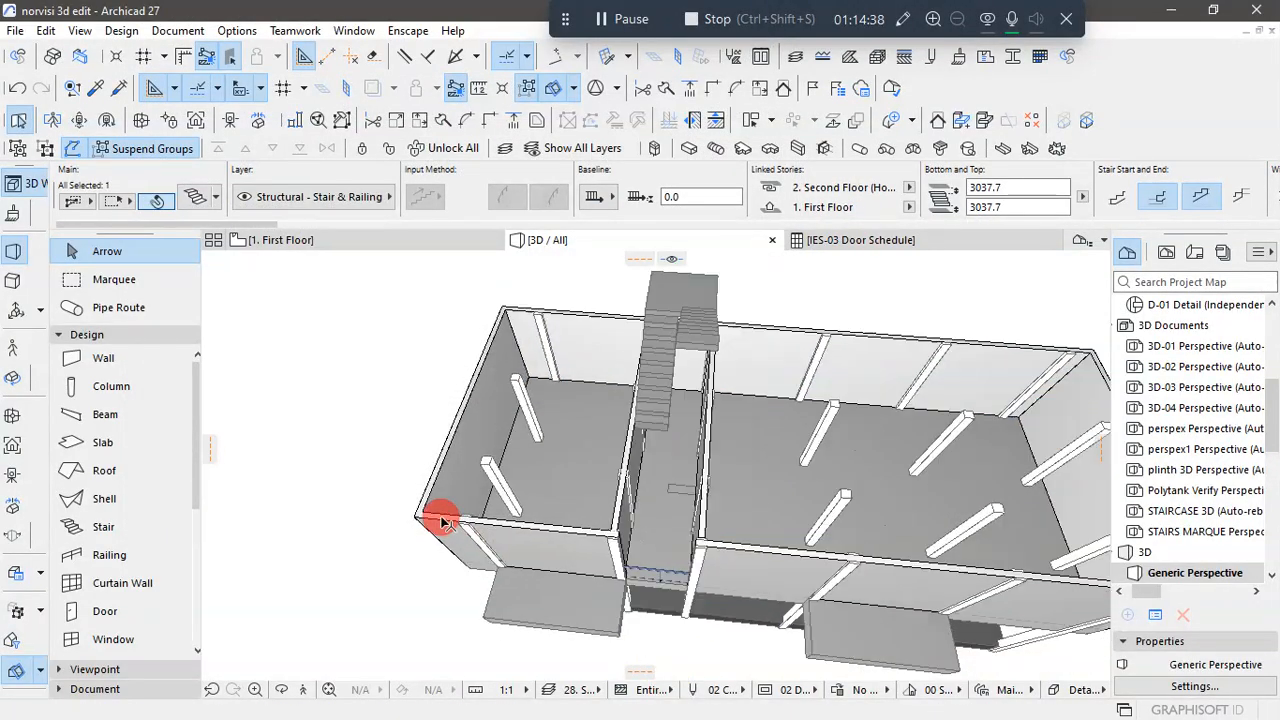
scroll(590, 520, "up", 5)
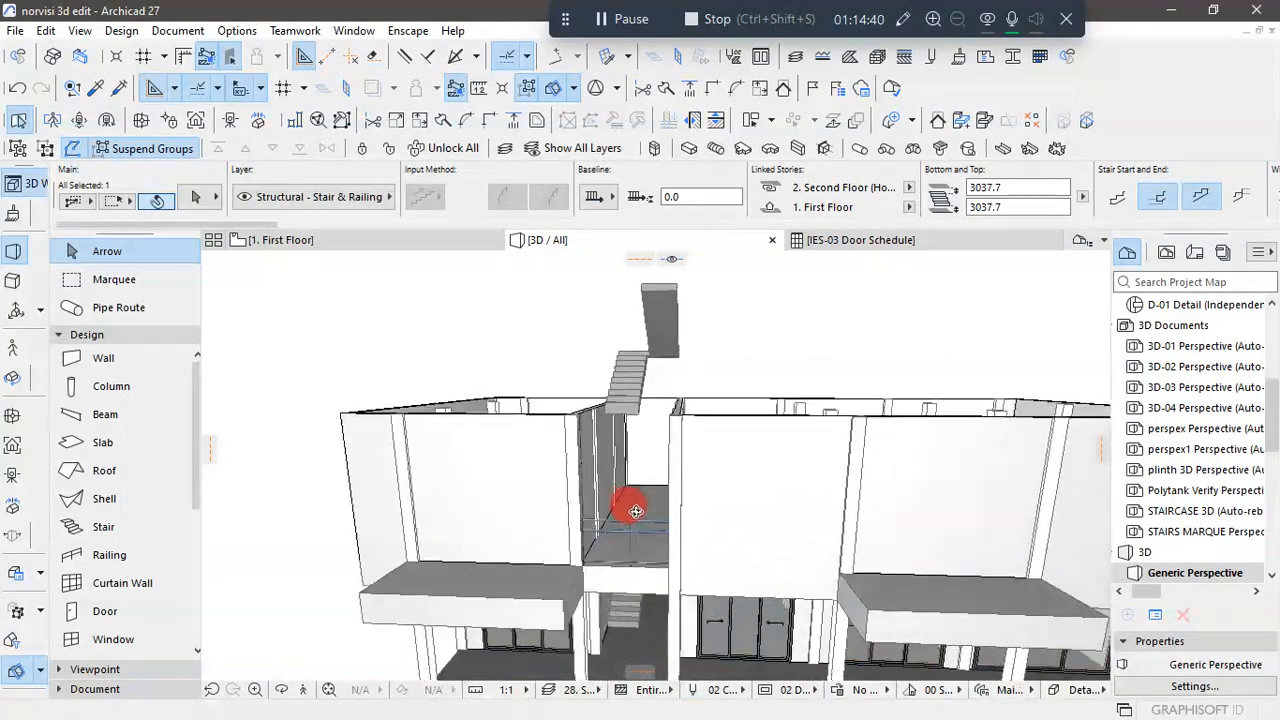
left_click(625, 425)
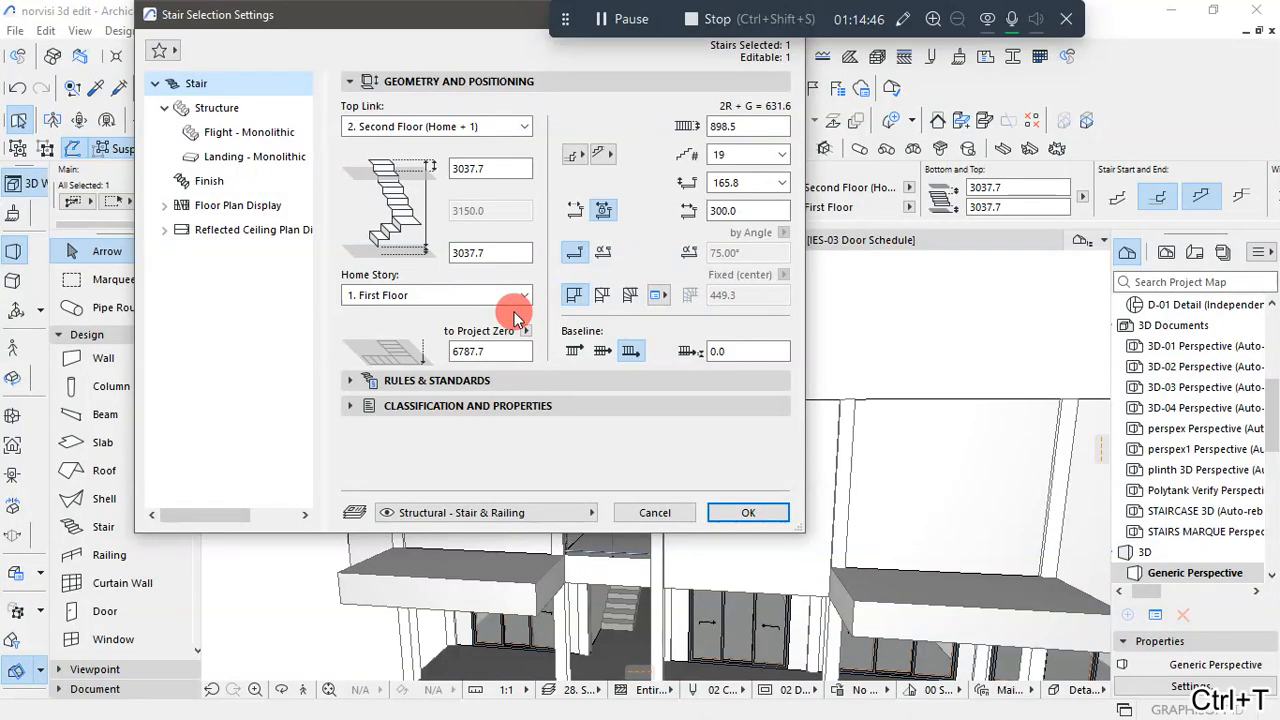
left_click(508, 253)
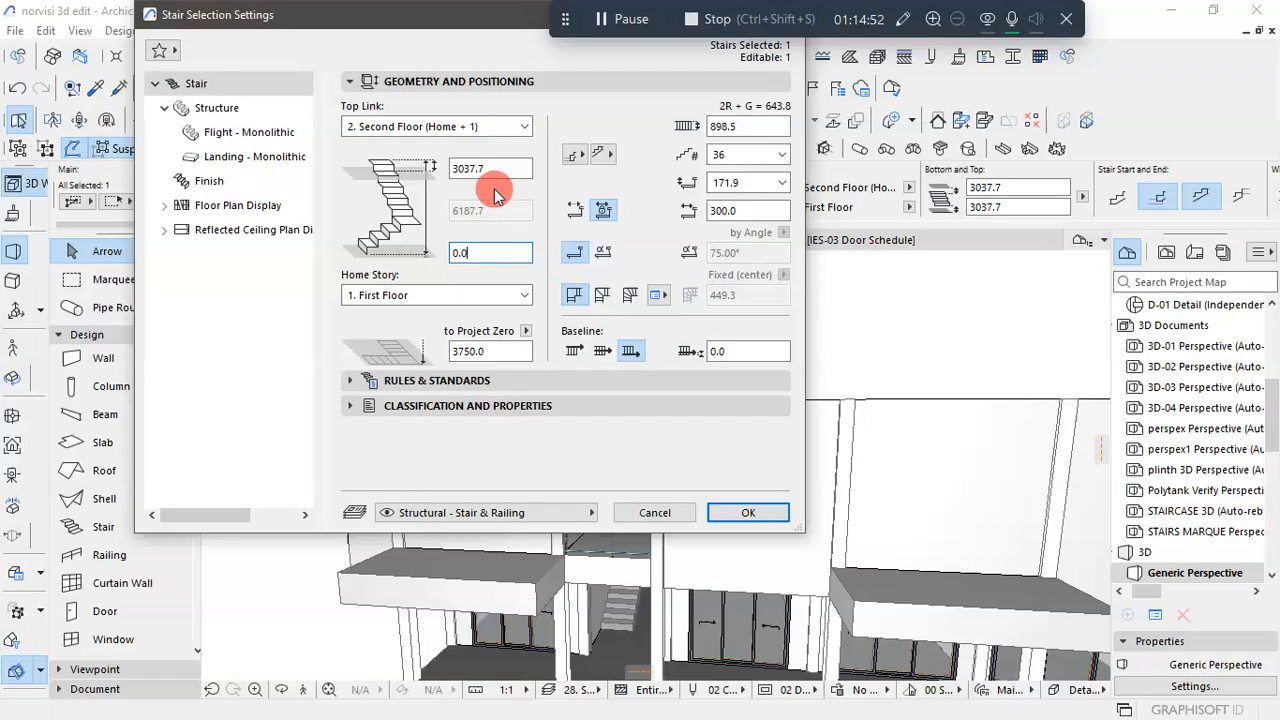
left_click_drag(508, 168, 440, 167)
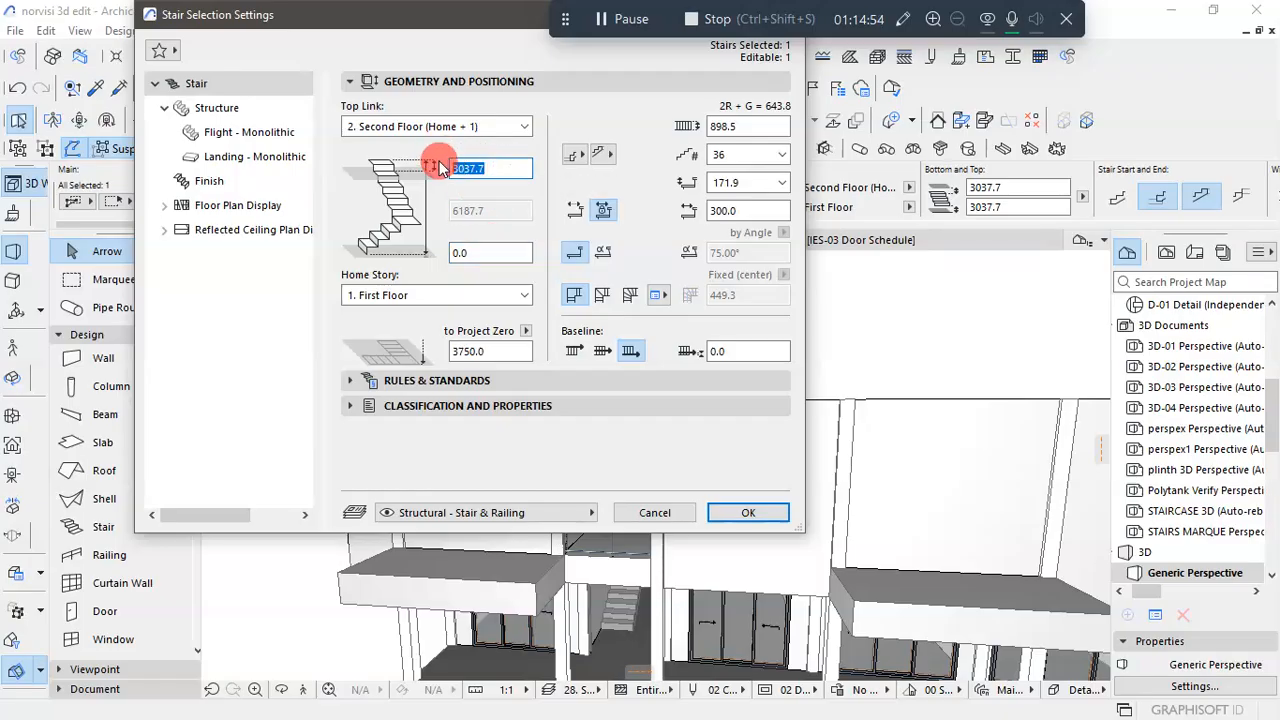
type("0")
left_click(738, 510)
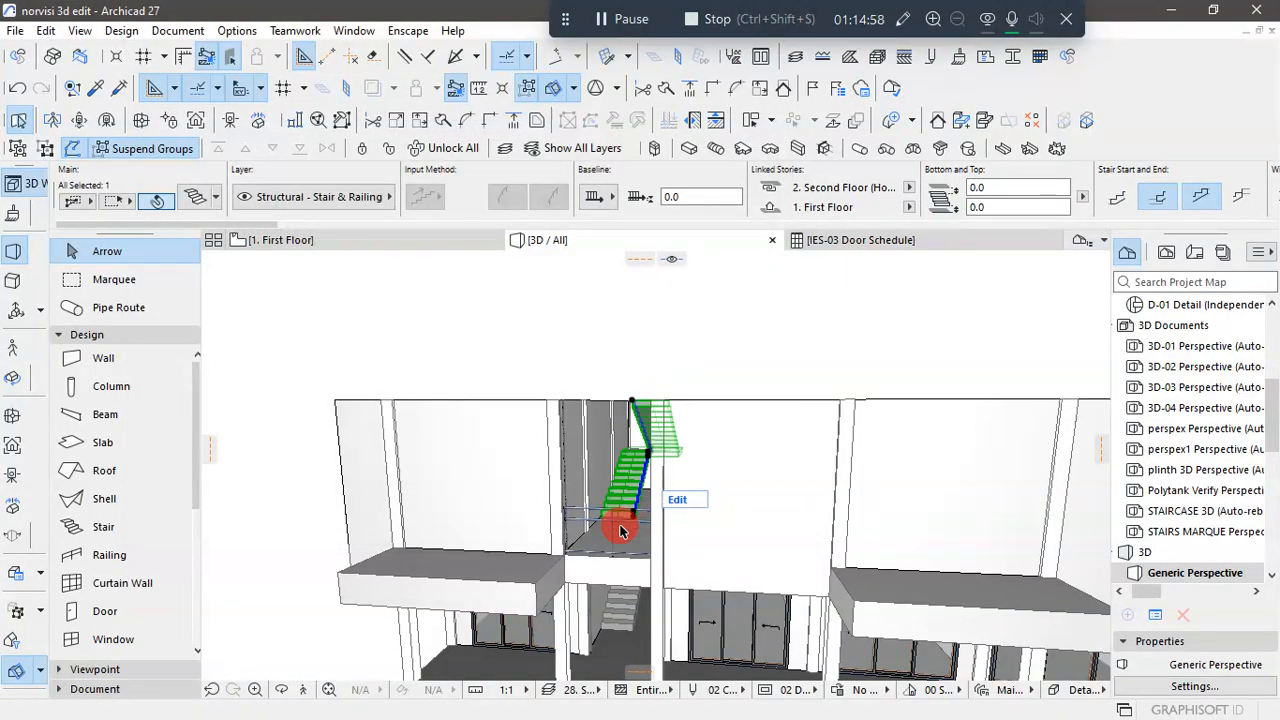
left_click(669, 360)
- Select the First Floor slab in the 1. First Floor plan and unlock it
scroll(660, 356, "down", 1)
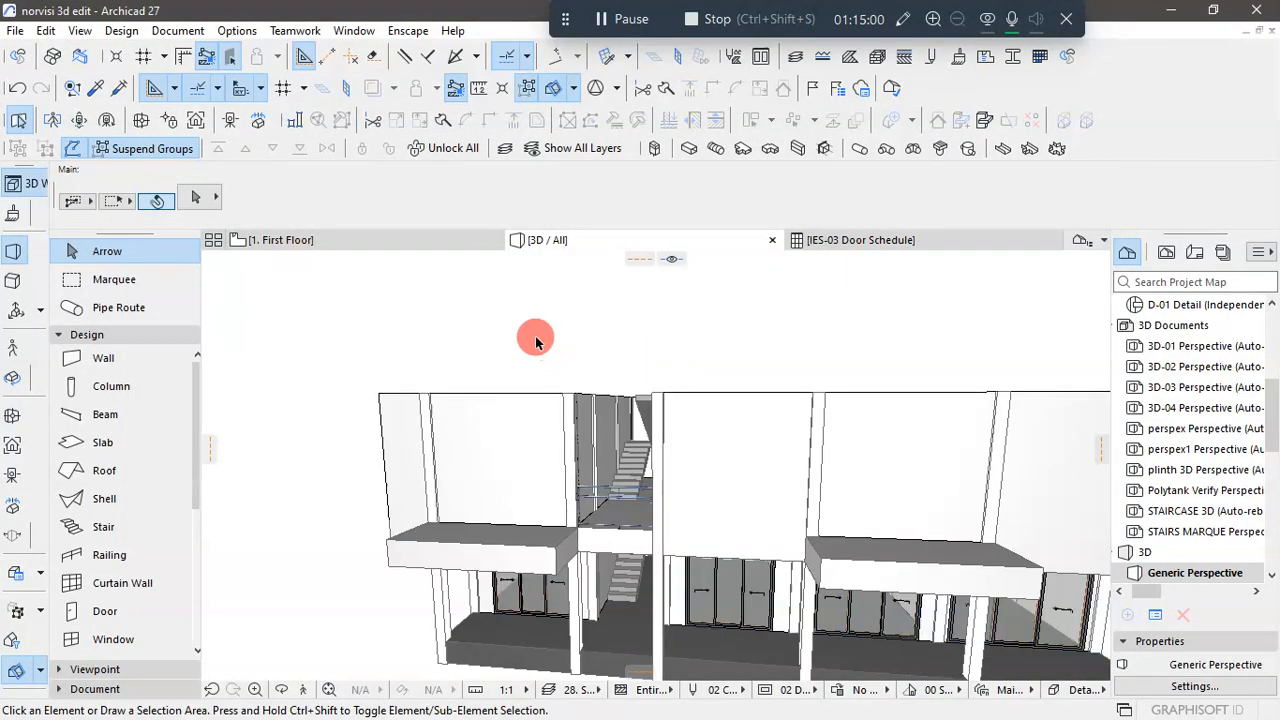
middle_click_drag(535, 339, 641, 381, "shift")
scroll(610, 415, "up", 5)
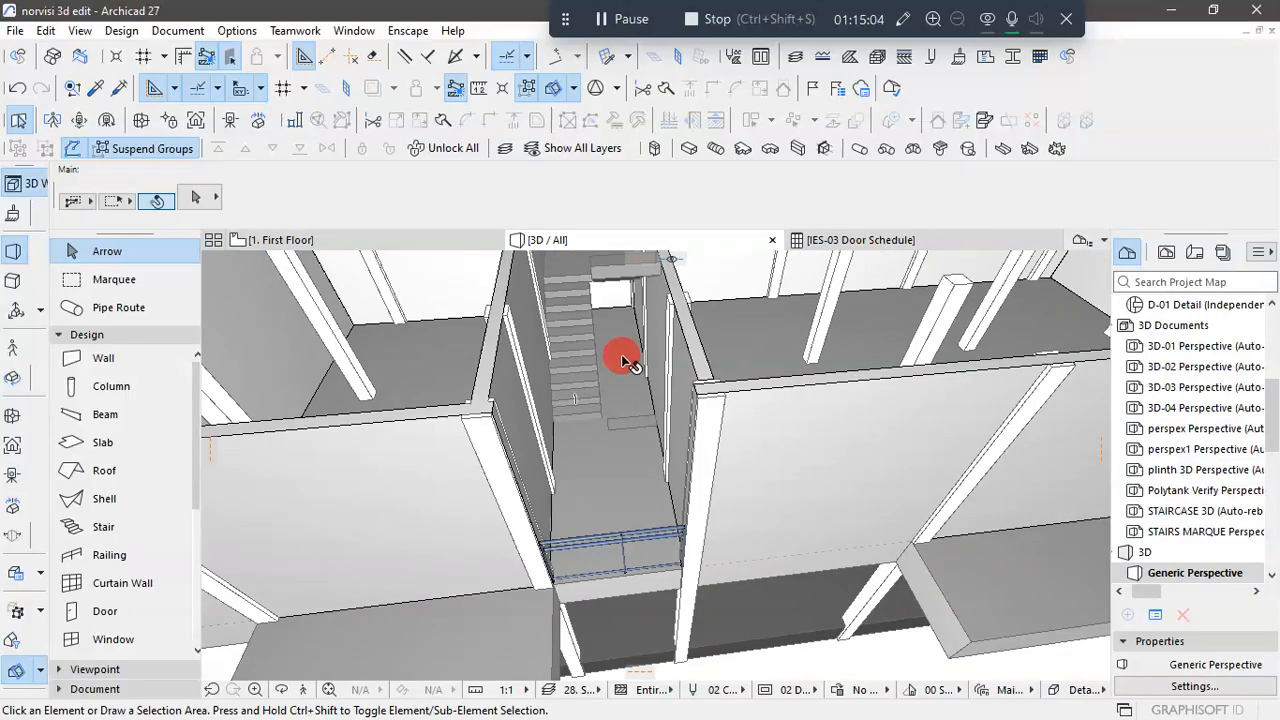
left_click(379, 241)
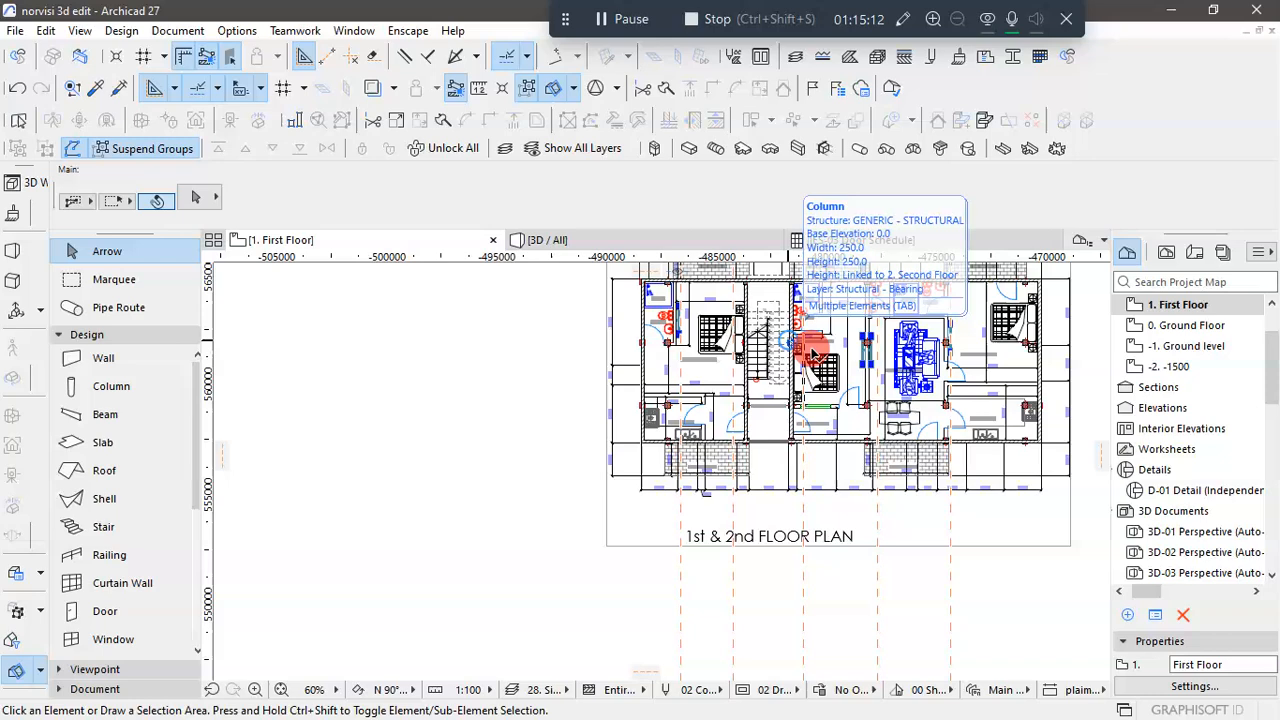
scroll(798, 395, "up", 3)
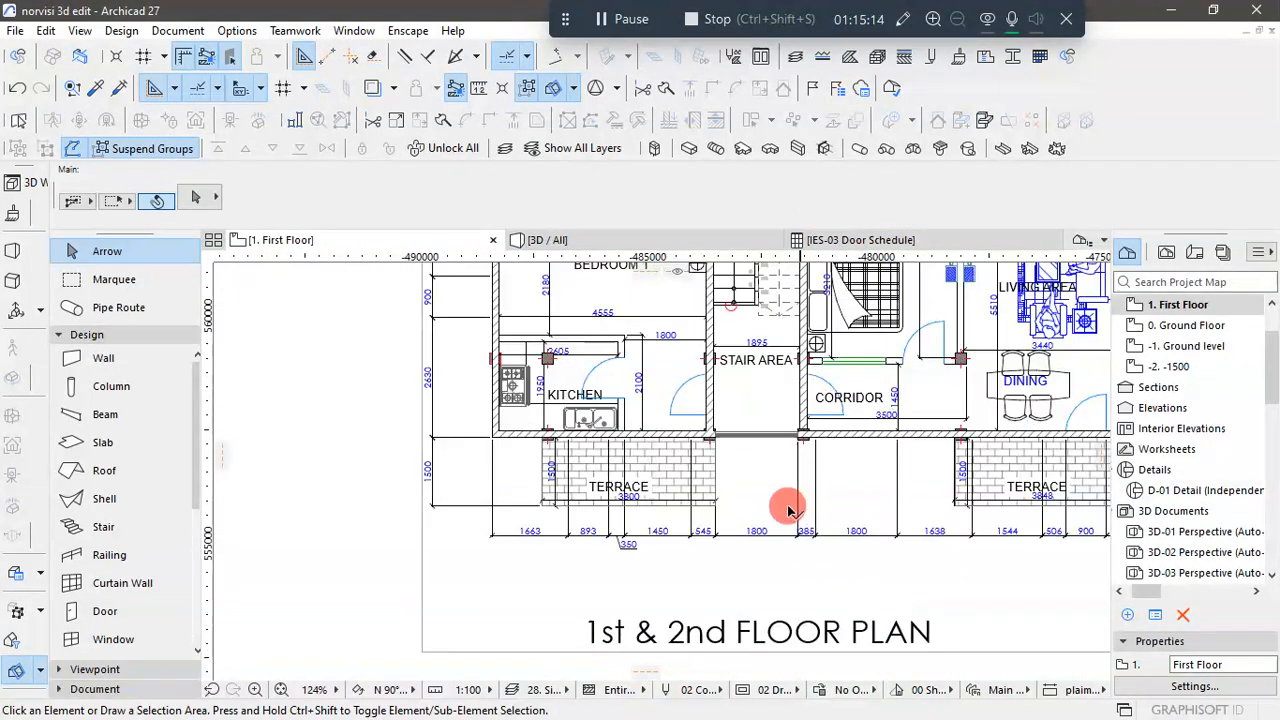
key("ctrl+a")
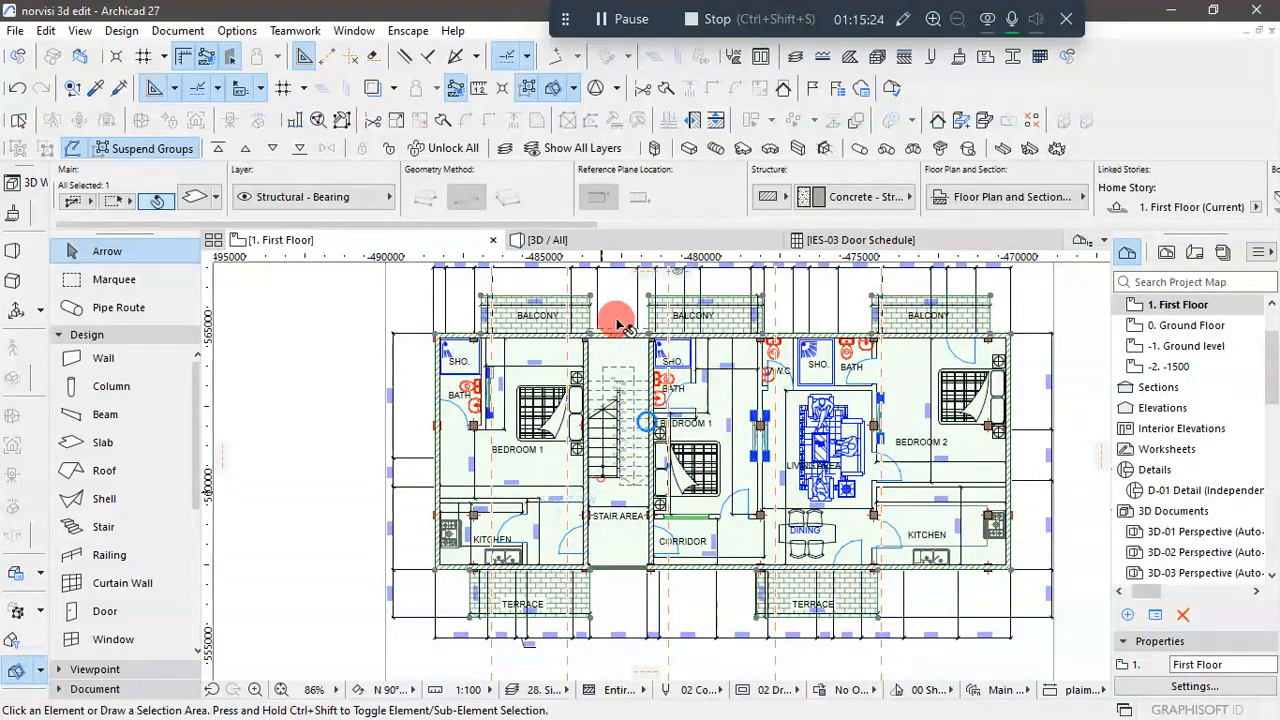
left_click(390, 148)
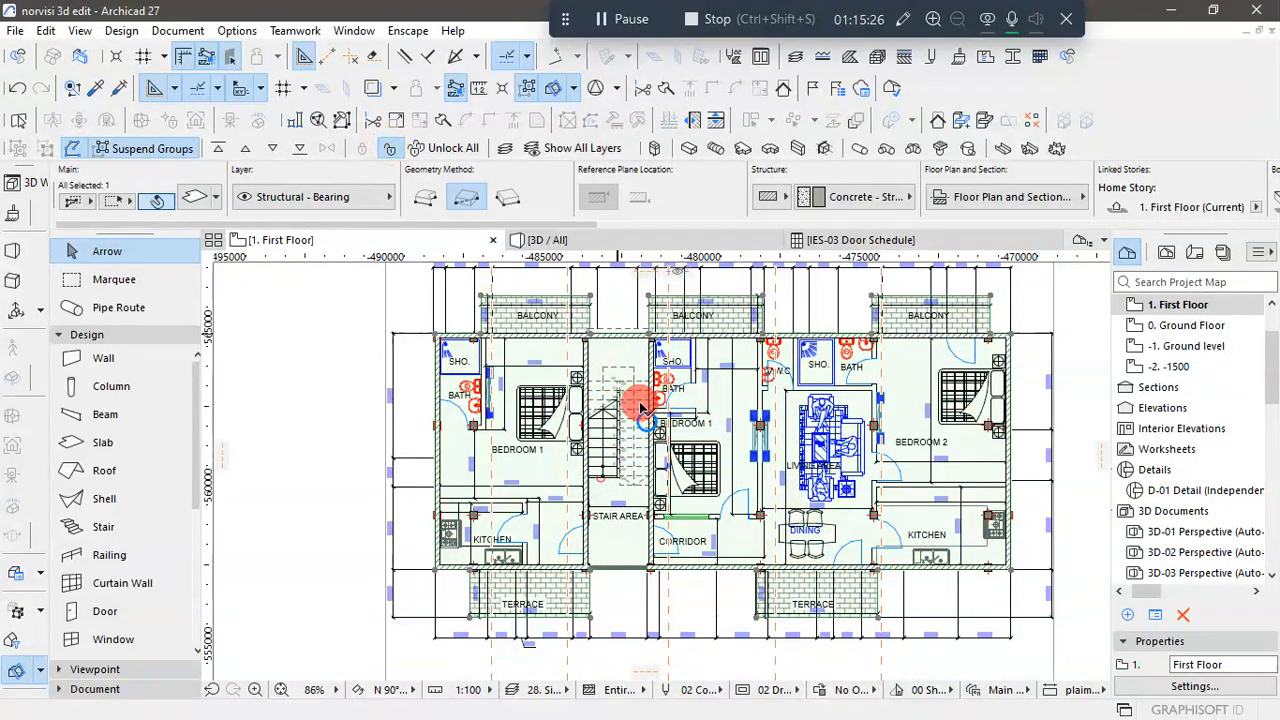
- Cut a rectangular hole about 1897 by 4343 mm in the slab around the stair flights and lock the slab again
left_click(649, 298)
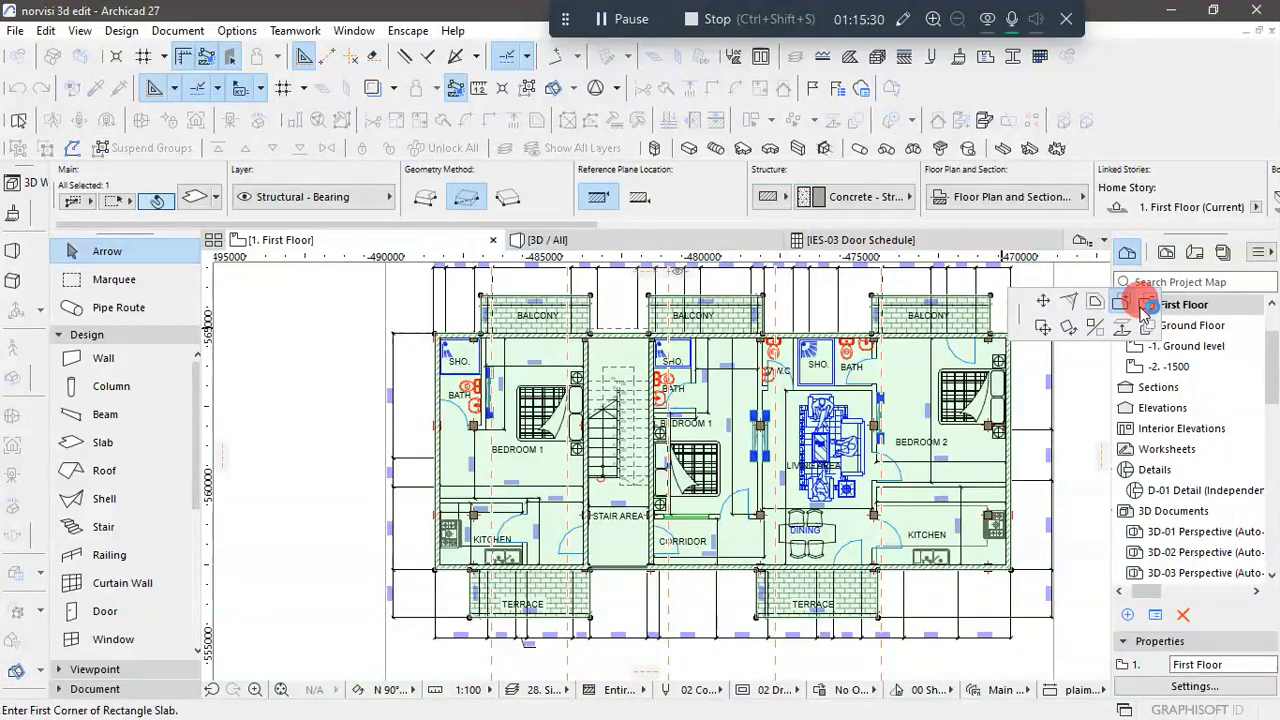
left_click(1147, 304)
scroll(617, 366, "up", 4)
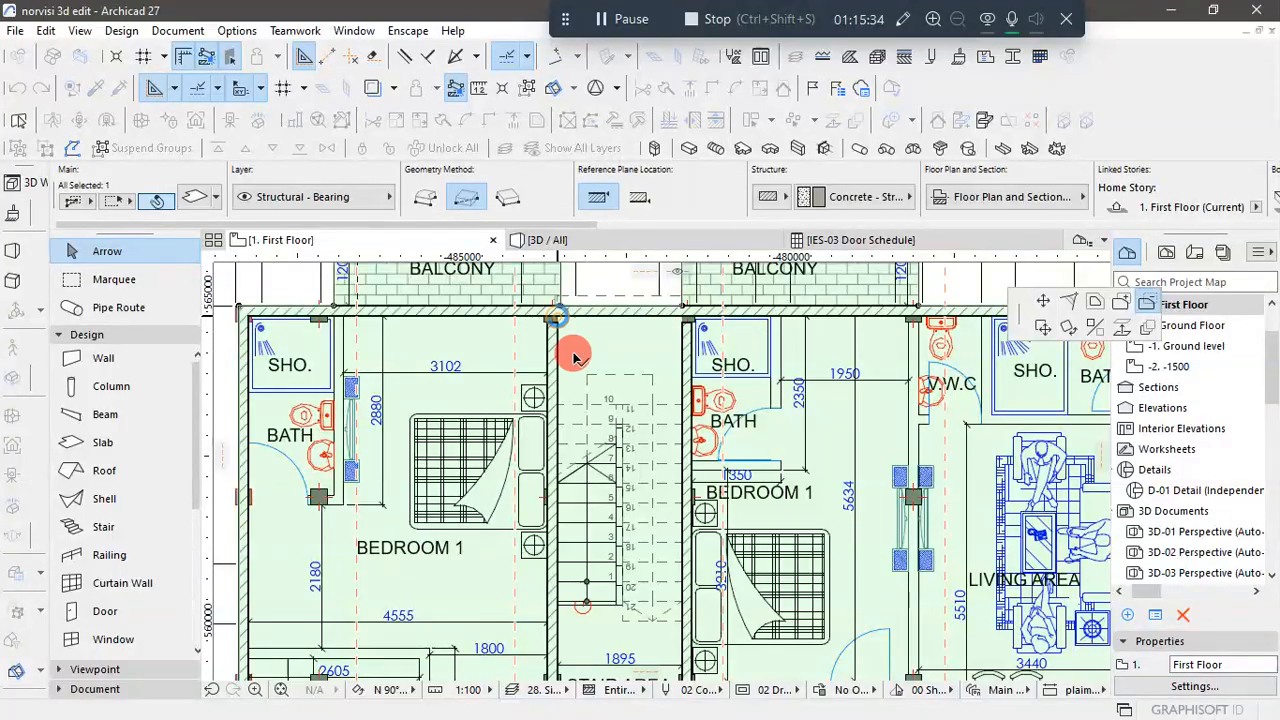
left_click(557, 316)
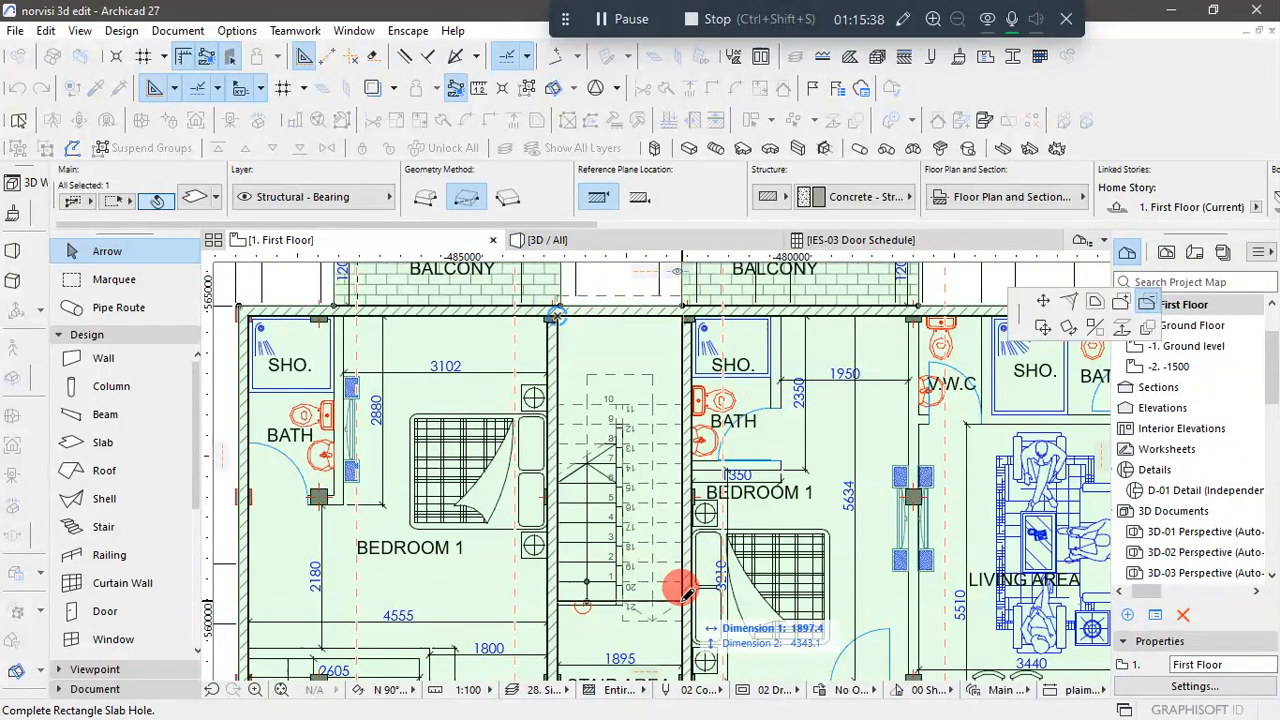
left_click(681, 600)
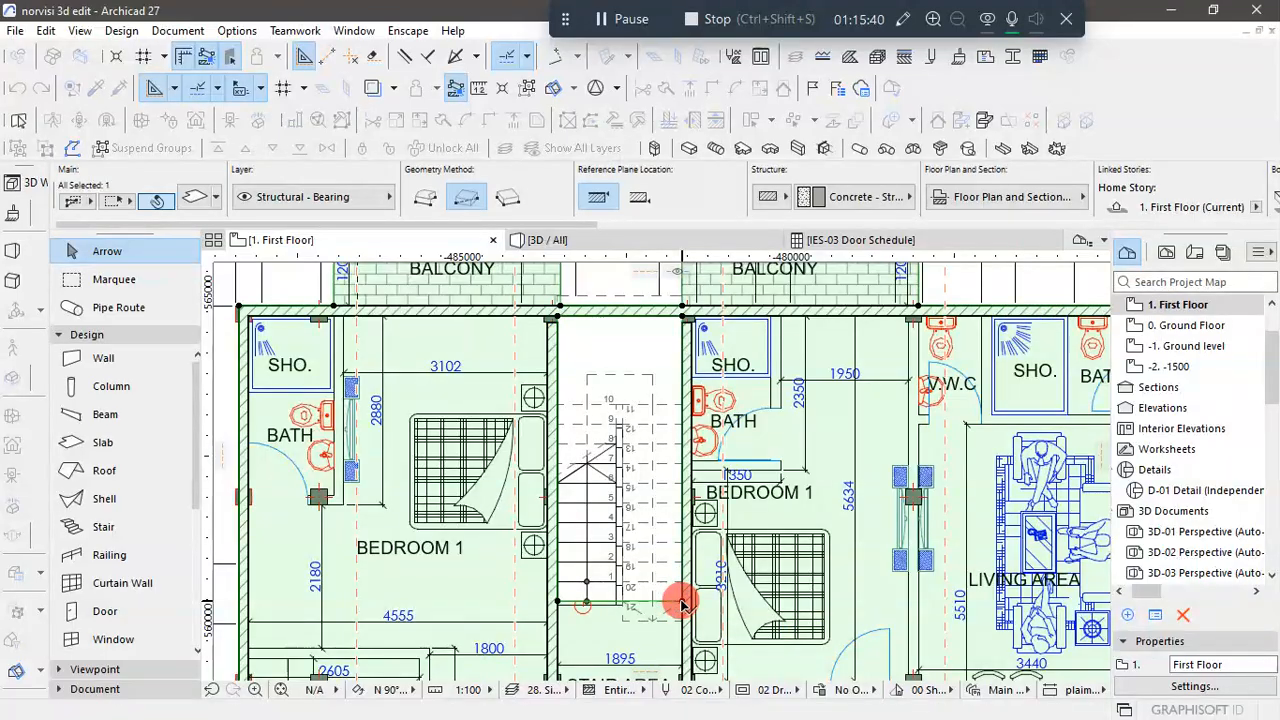
scroll(626, 470, "down", 2)
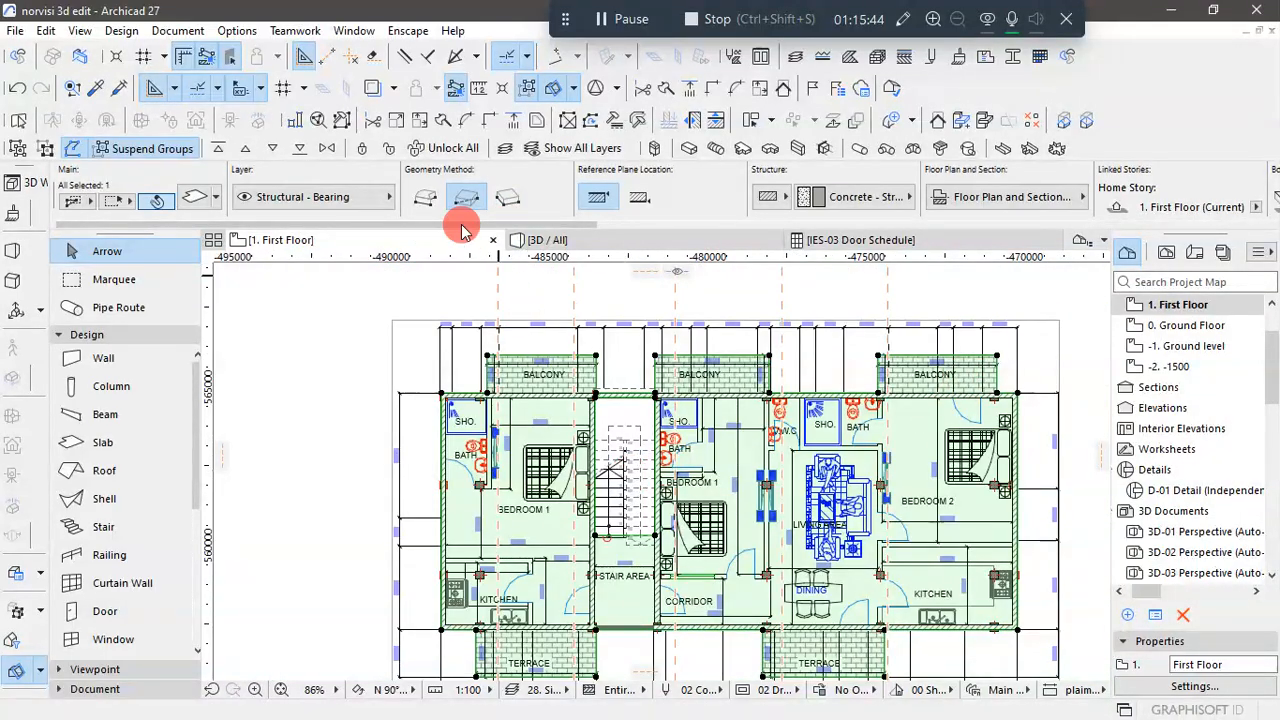
left_click(363, 148)
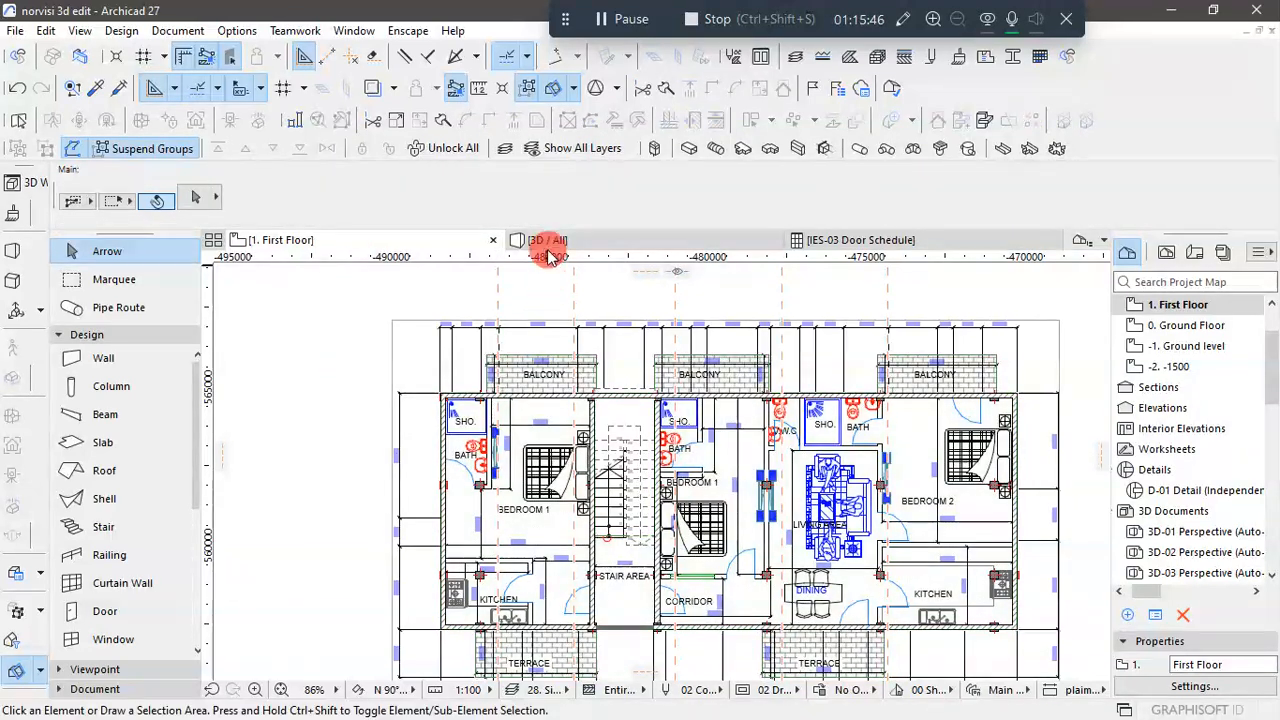
- Select and unlock the First Floor slab in the 3D view at the stair opening's front edge
left_click(560, 240)
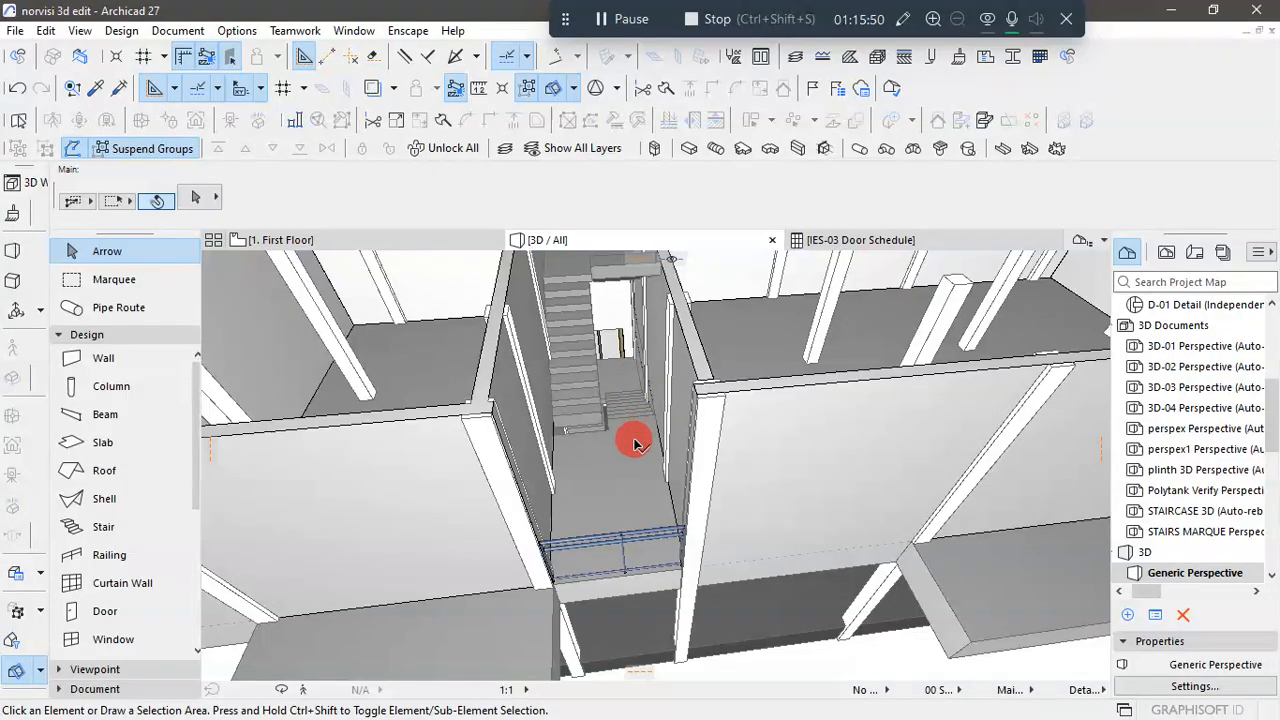
scroll(636, 480, "down", 3)
scroll(633, 473, "up", 3)
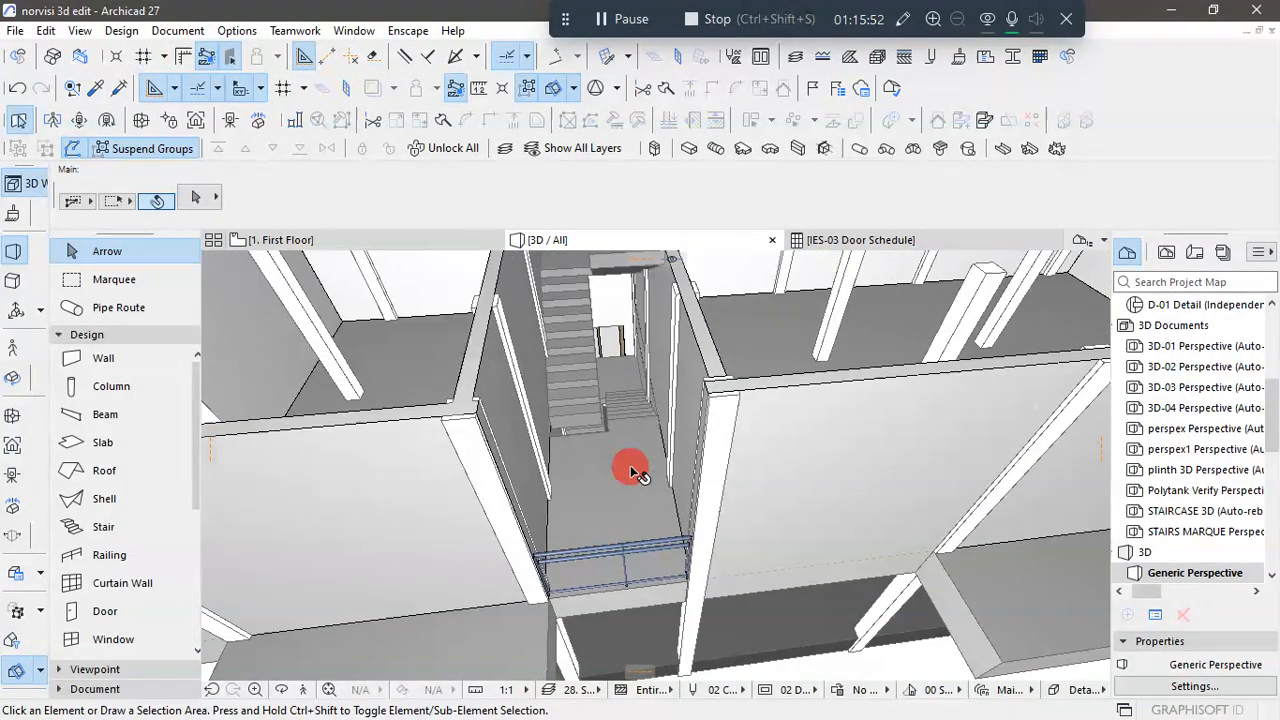
middle_click_drag(630, 470, 567, 465, "shift")
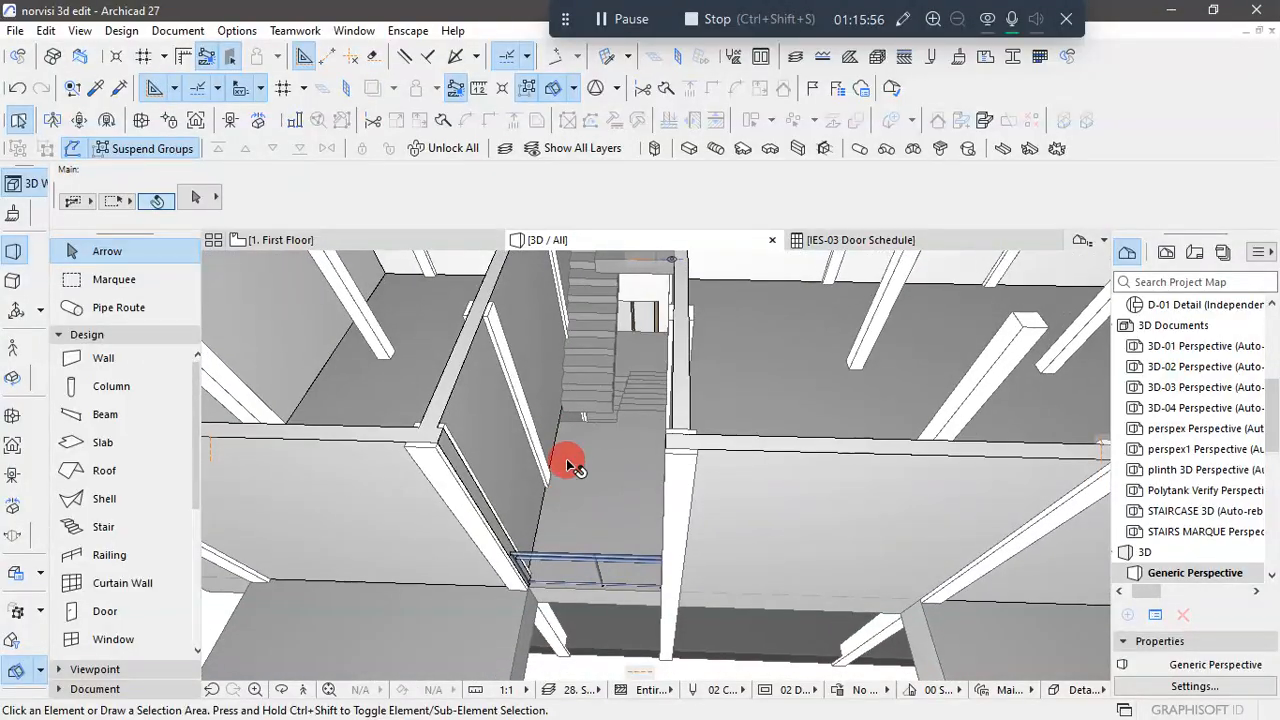
scroll(591, 401, "up", 6)
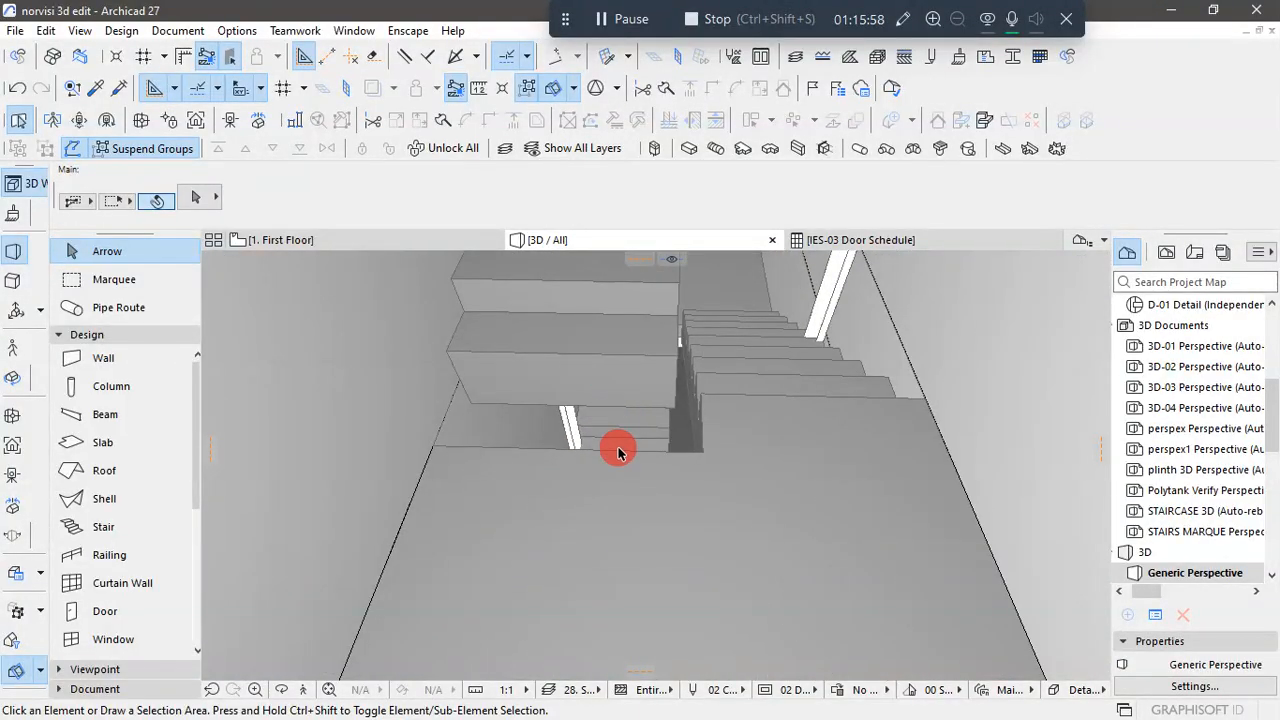
left_click(541, 472)
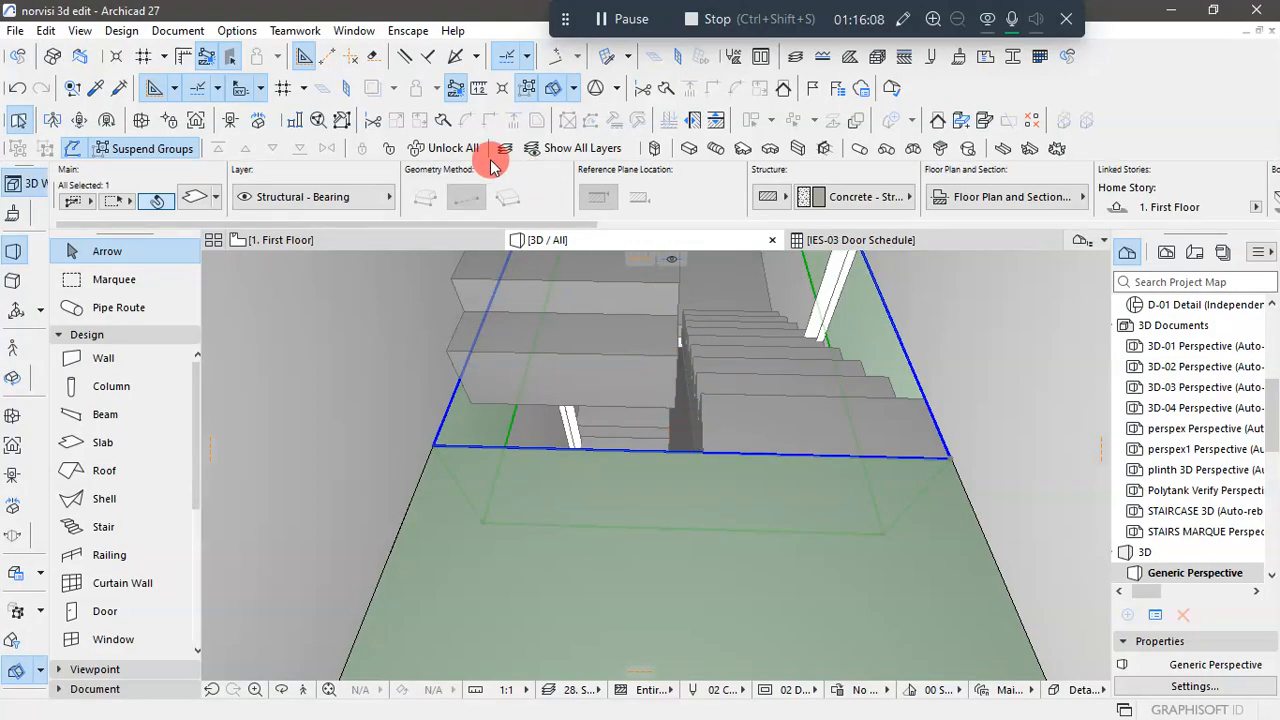
left_click(384, 150)
left_click(573, 353)
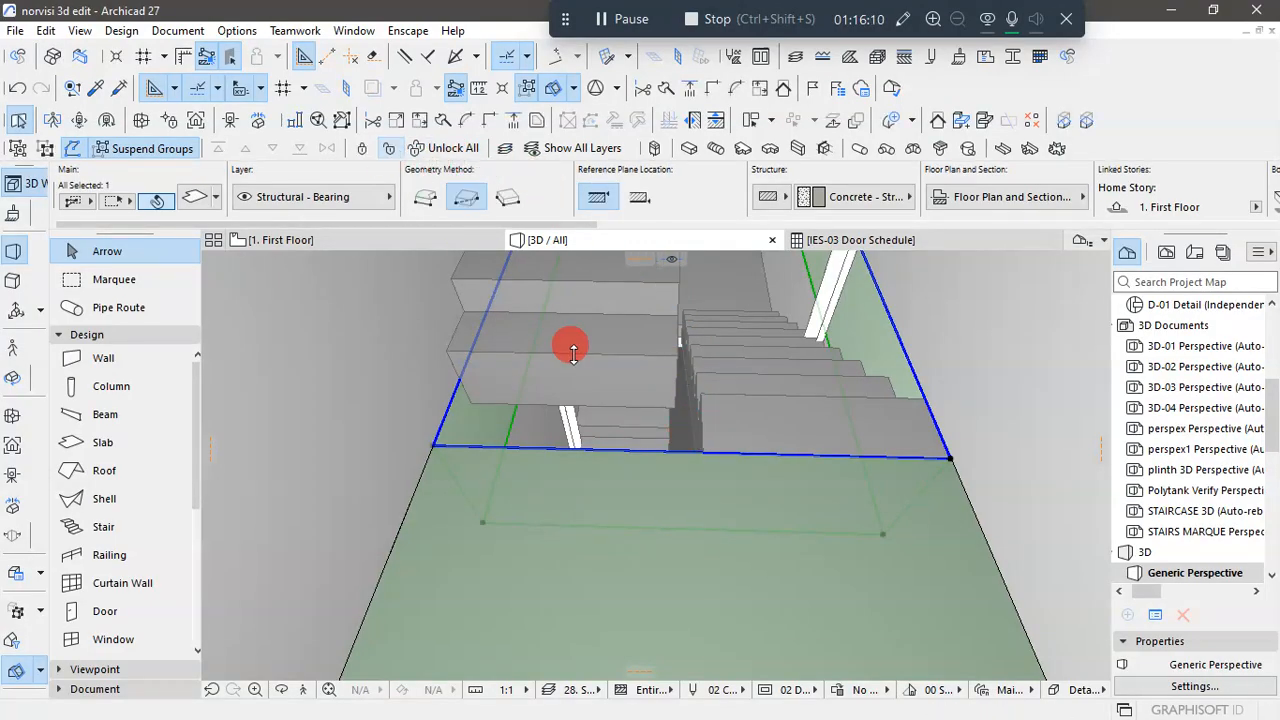
- Insert a new node on the stair hole's front edge, near the gap between the two flights
left_click(682, 455)
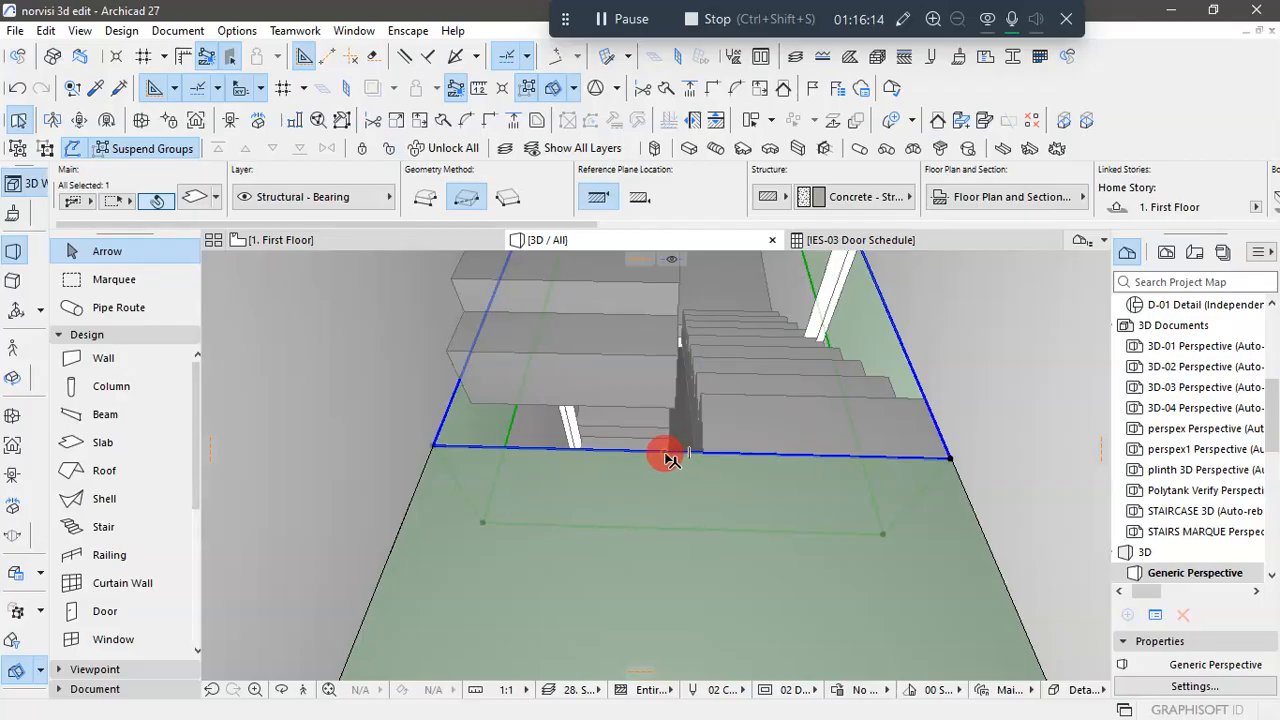
left_click(666, 455)
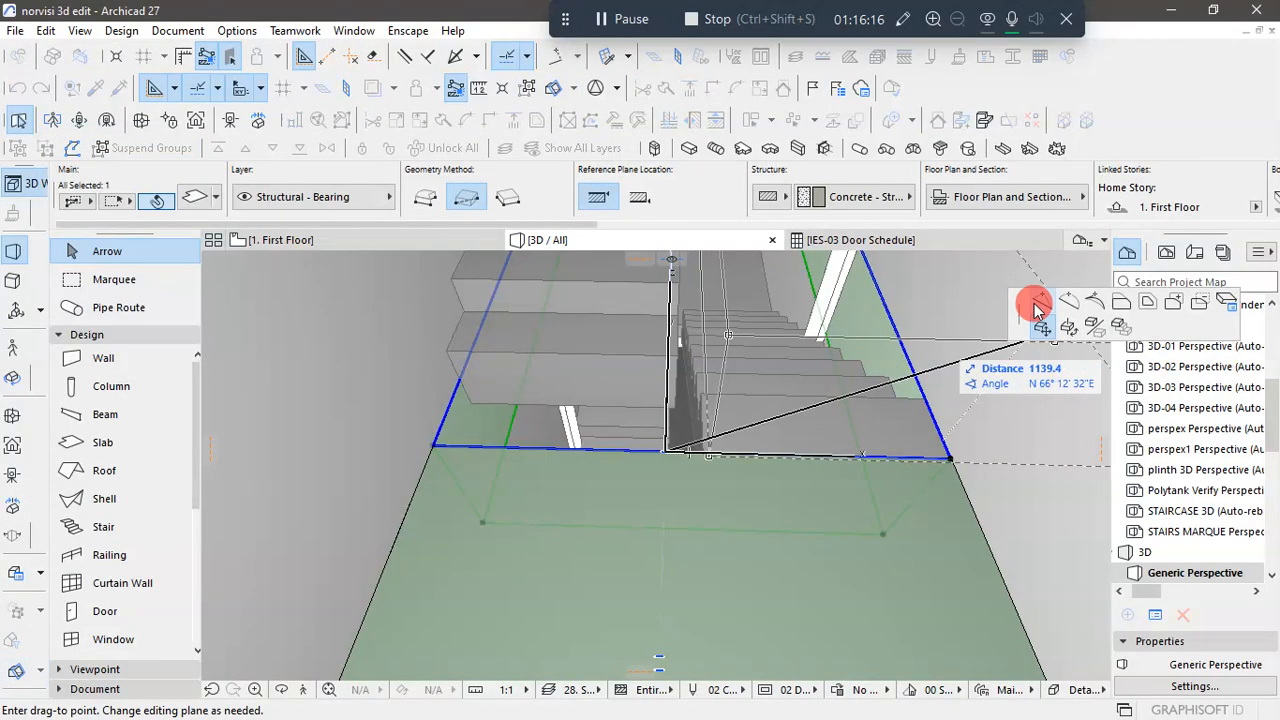
left_click(1037, 310)
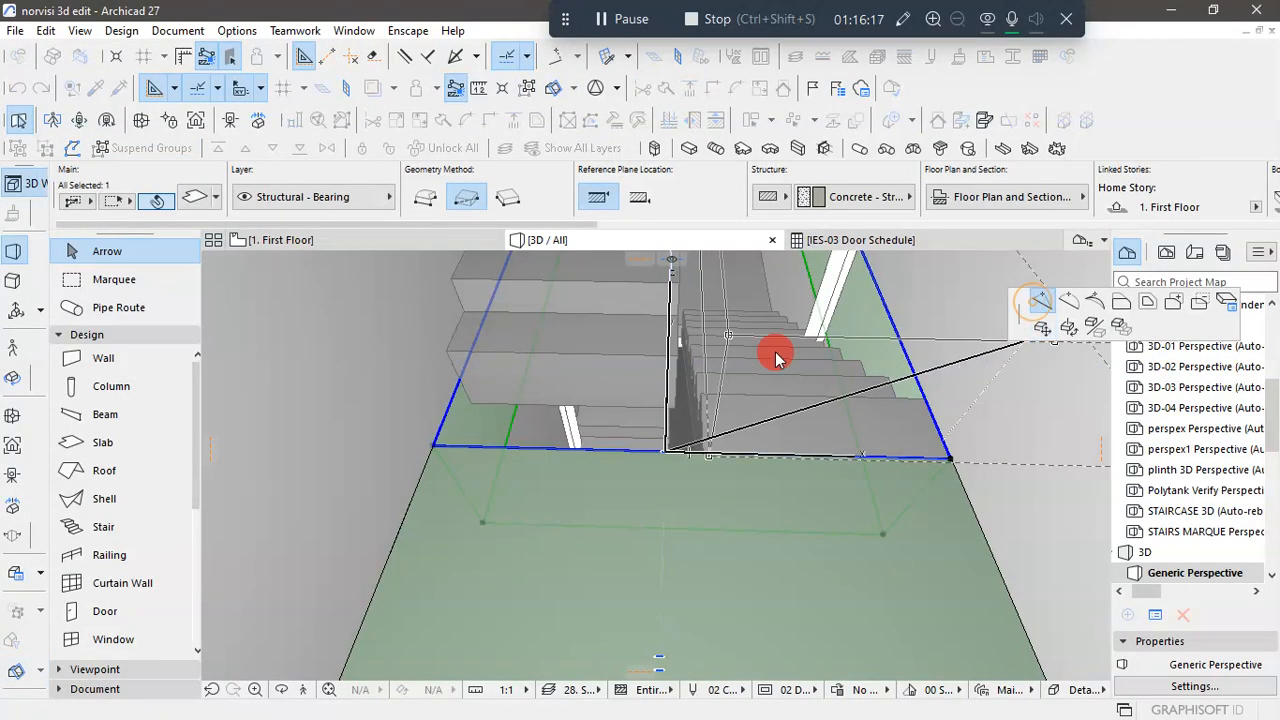
left_click(665, 442)
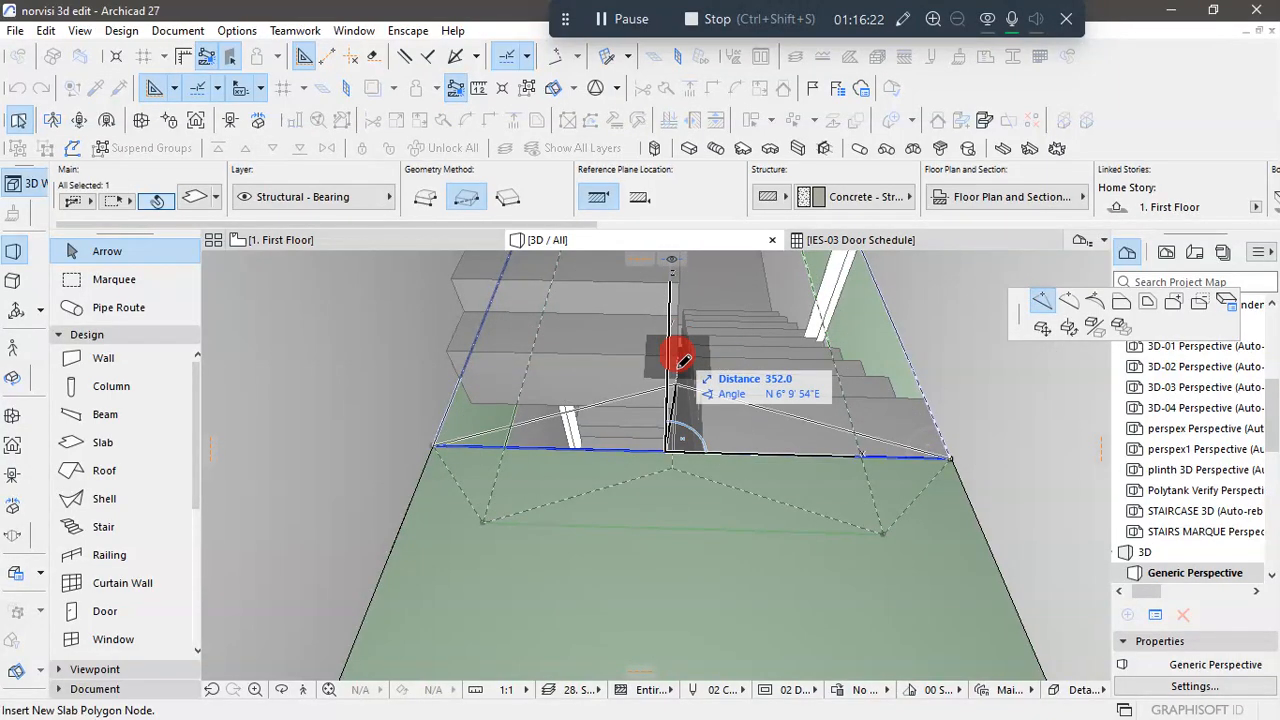
left_click(670, 447)
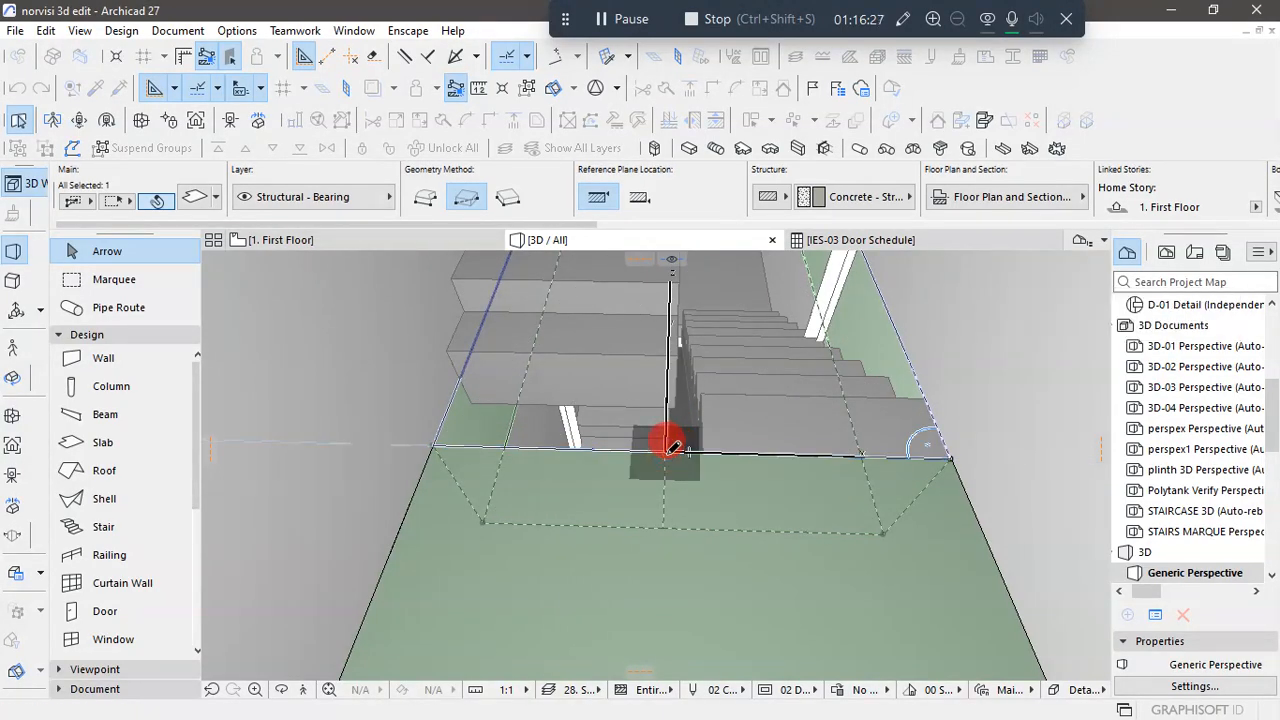
- Offset the hole edge segment beneath the upper flight's first step by 350 mm into the opening, extending the slab there
left_click(607, 455)
left_click(684, 538)
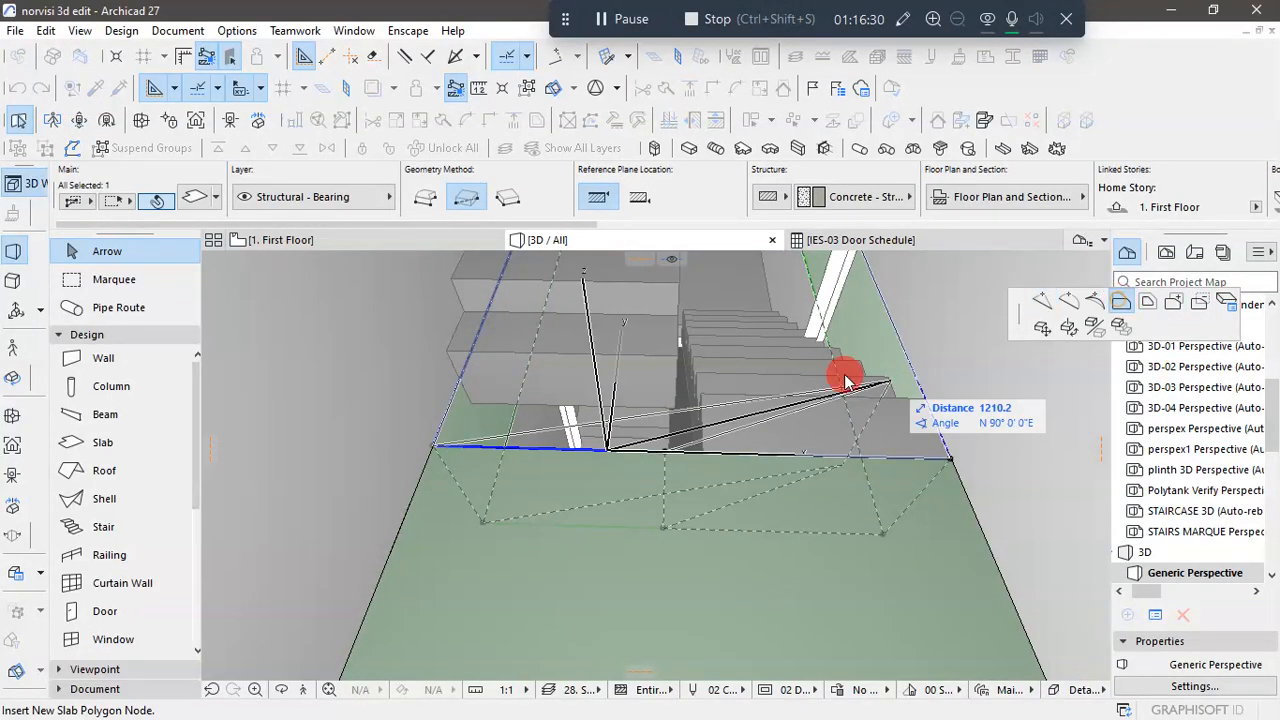
left_click(683, 345)
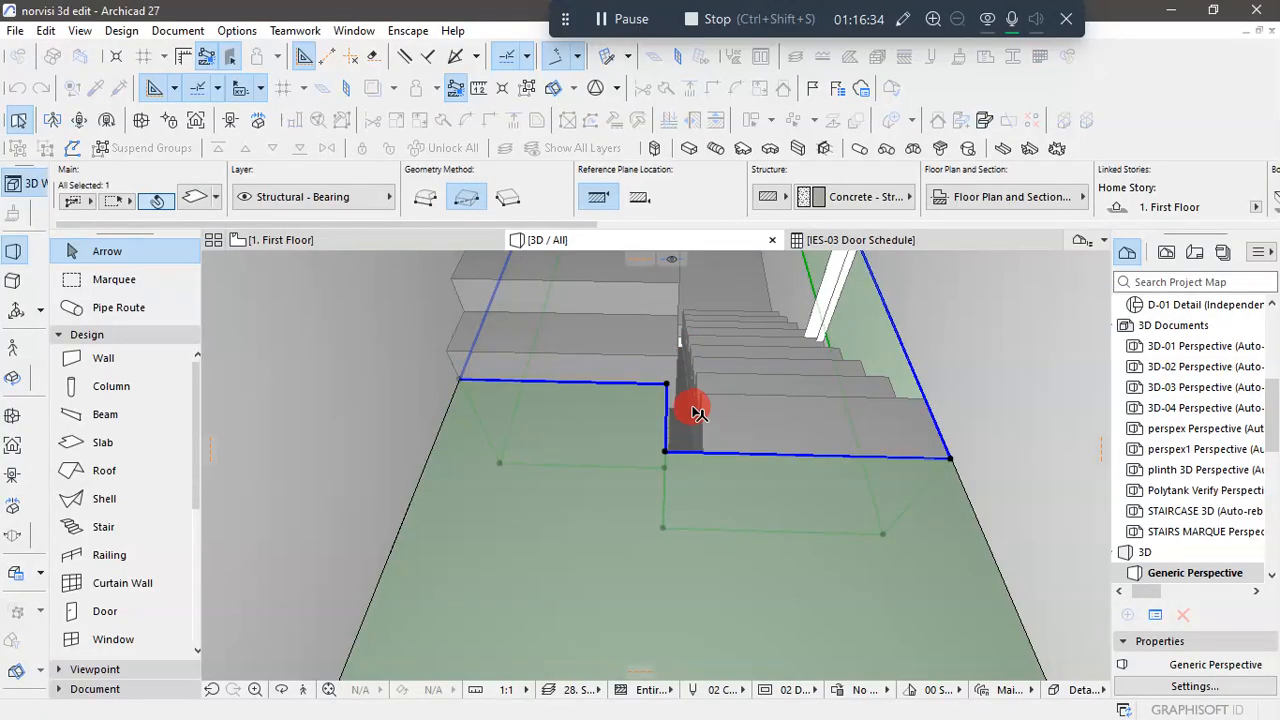
- Offset the short hole edge beside the gap between the stair flights by about 38 mm, aligning it with the upper flight's side
scroll(697, 407, "up", 3)
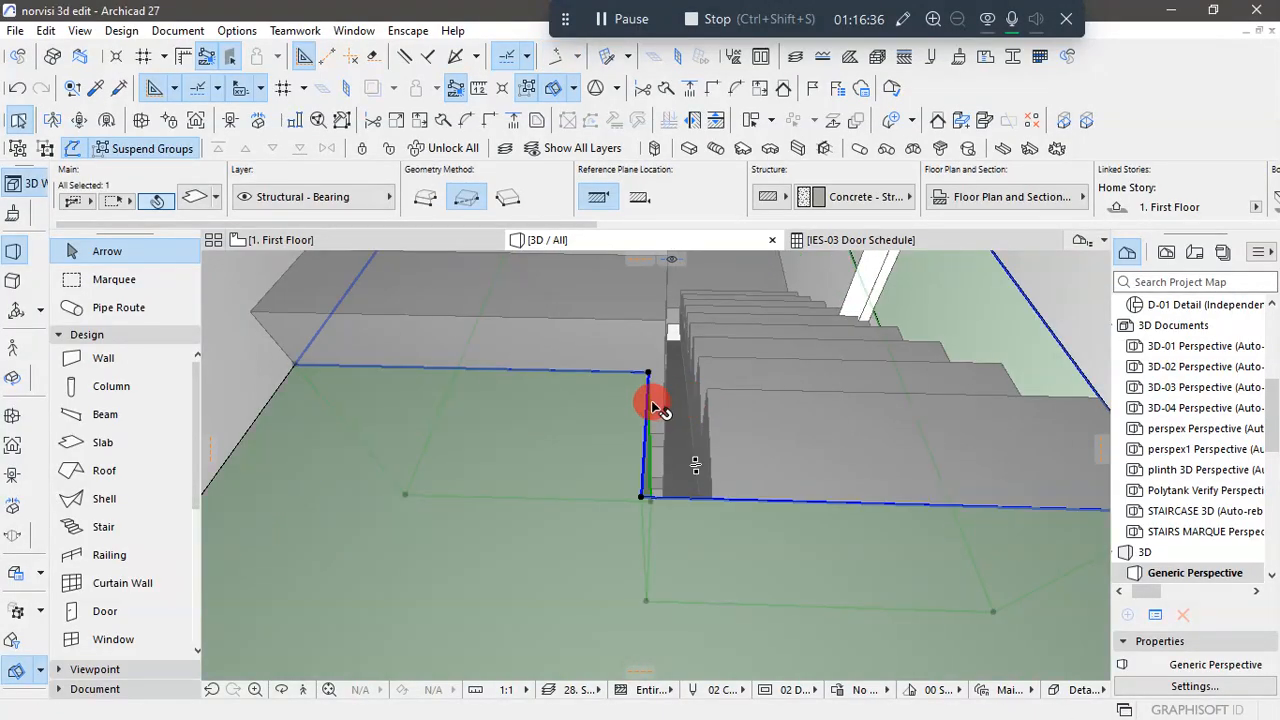
left_click(650, 398)
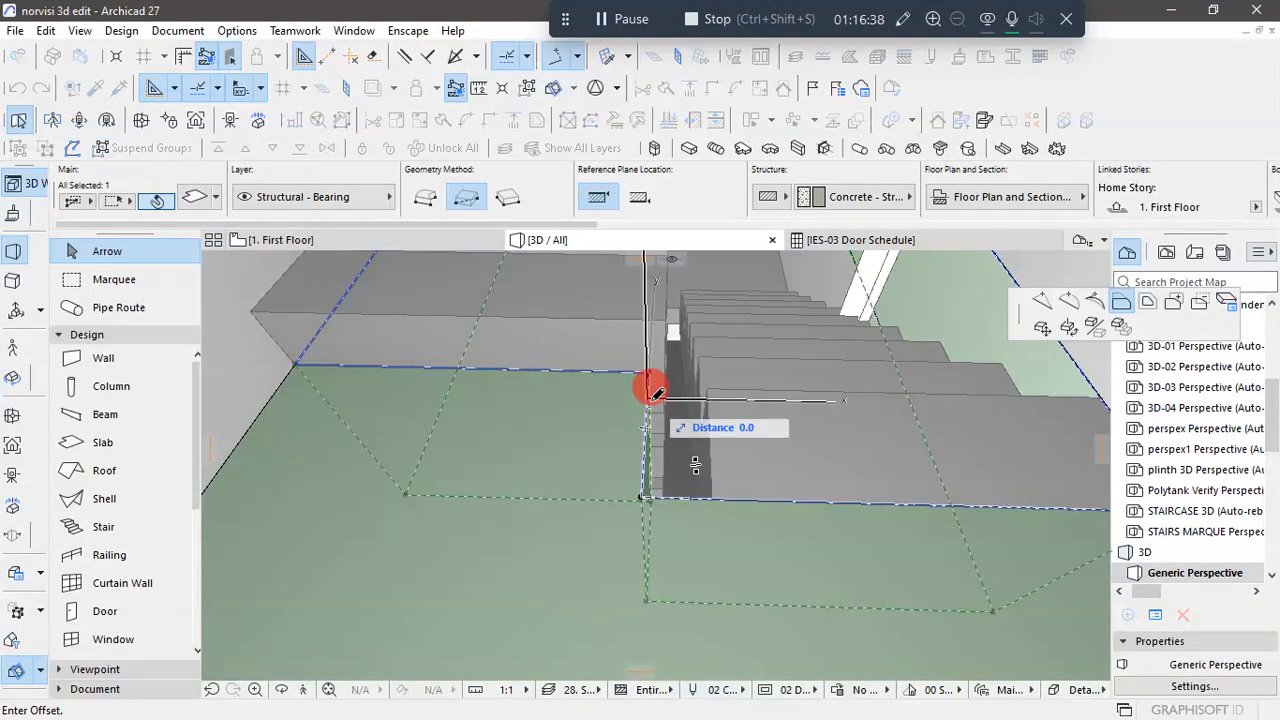
left_click(672, 308)
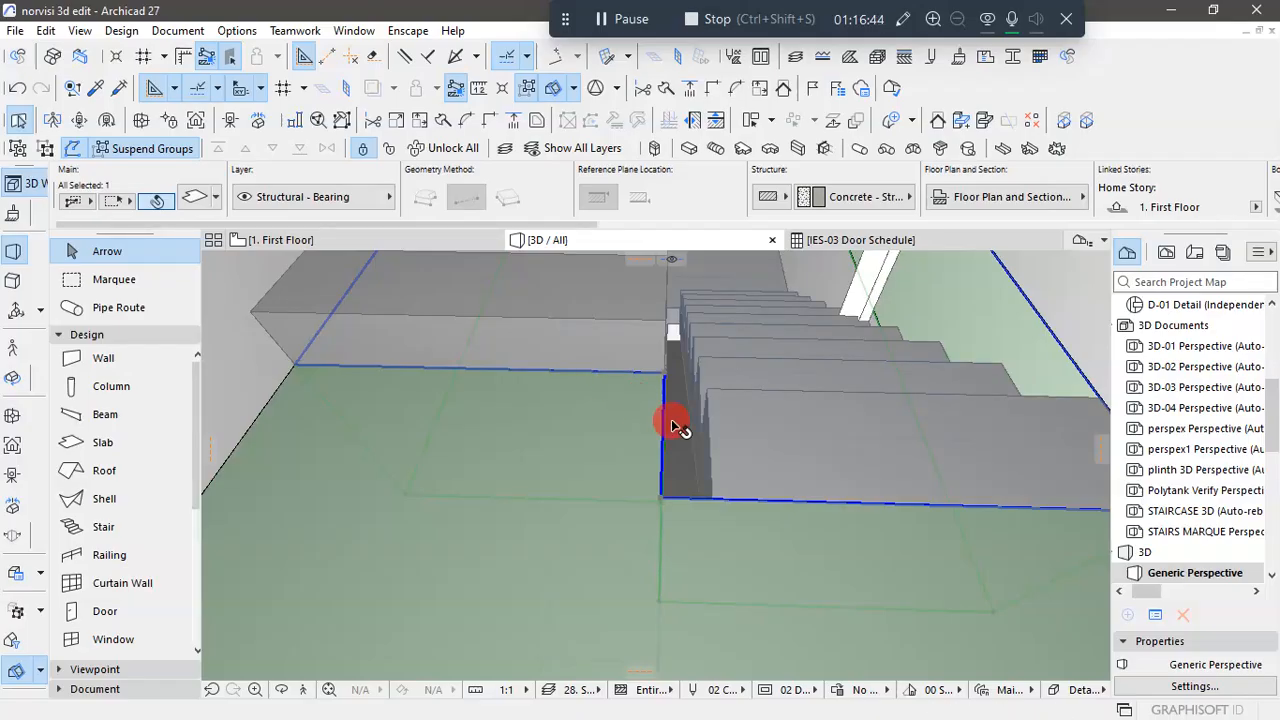
- Review the fitted stair opening and the building's front in the 3D view from above and from lower angles
scroll(674, 422, "down", 6)
scroll(588, 466, "down", 2)
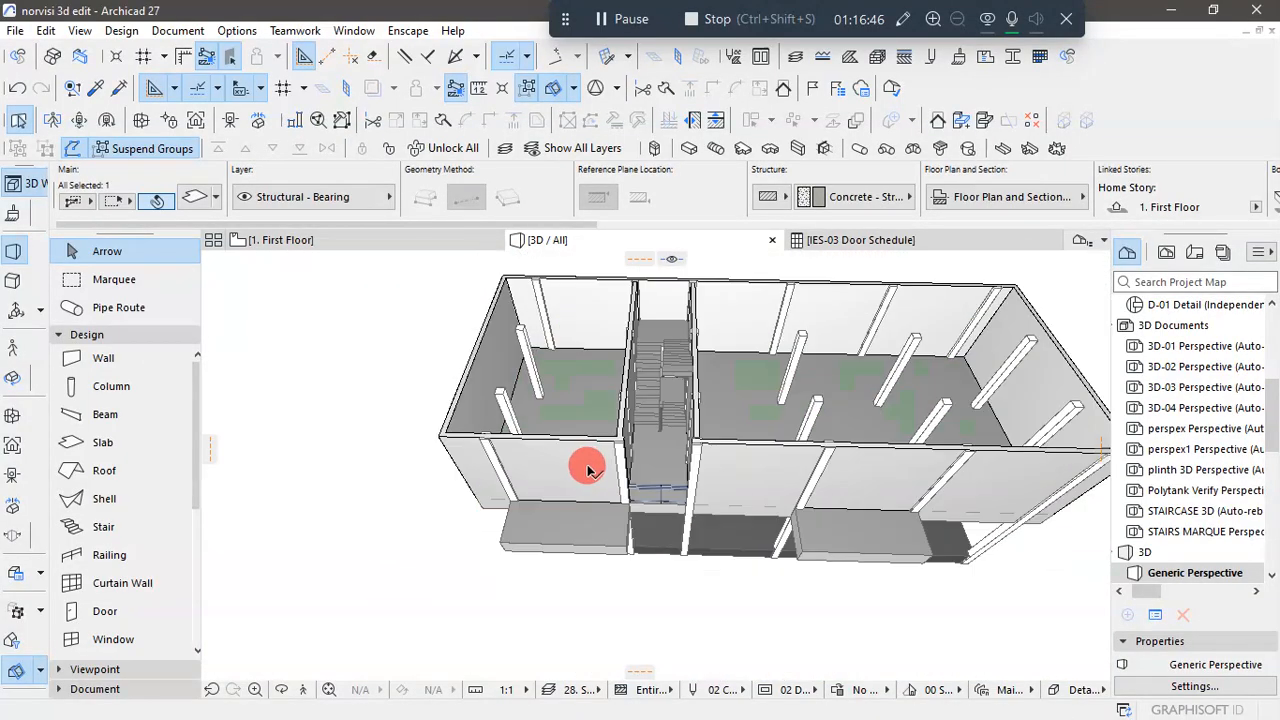
middle_click_drag(674, 587, 718, 474, "shift")
middle_click_drag(701, 433, 674, 523, "shift")
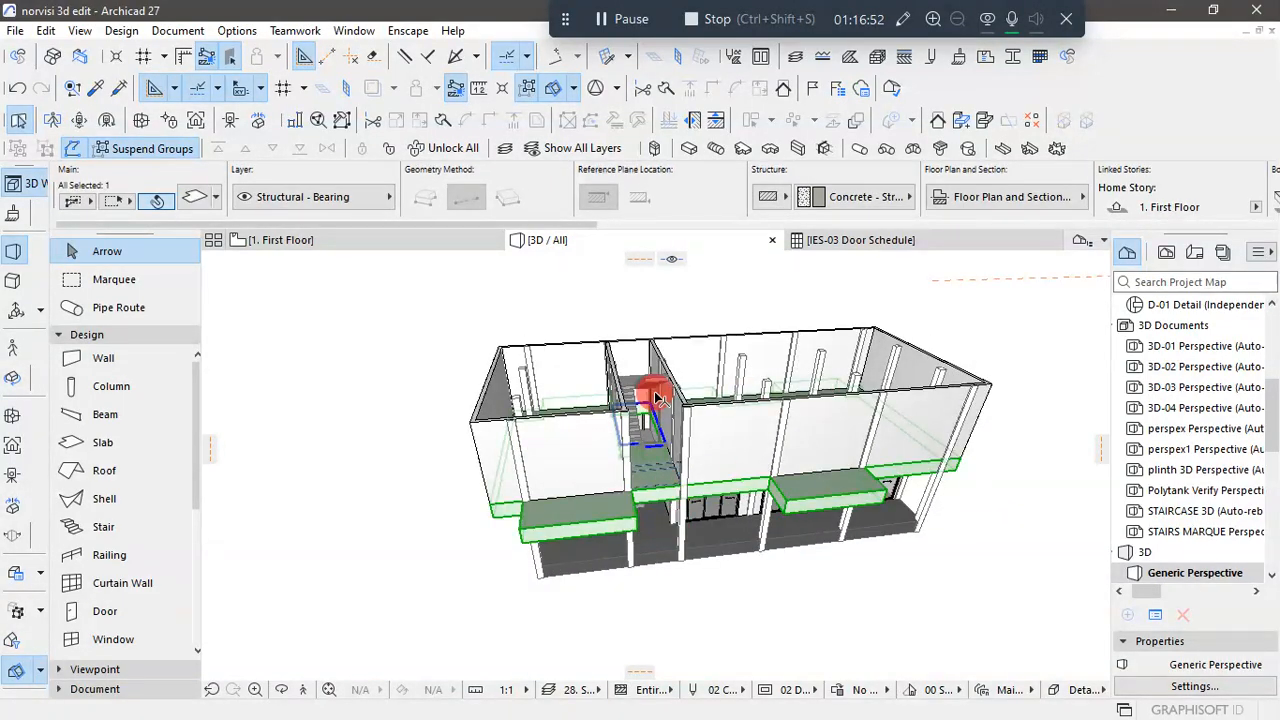
scroll(656, 397, "up", 5)
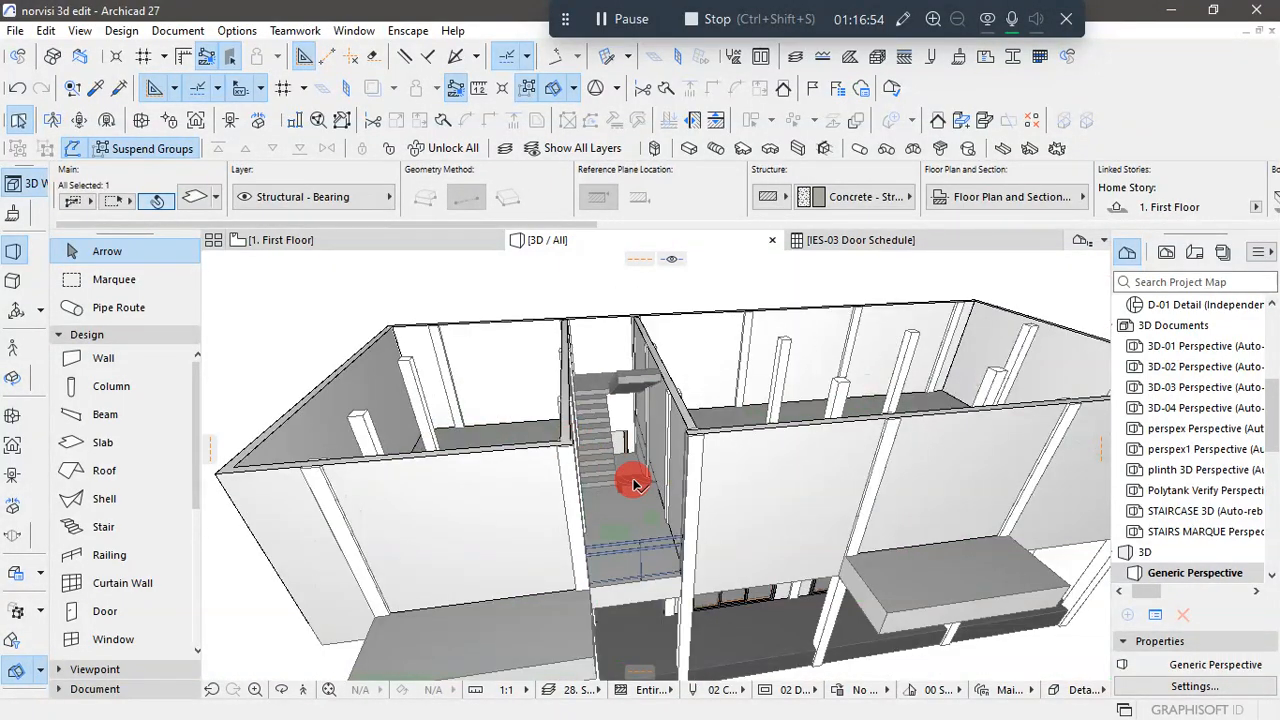
scroll(737, 434, "down", 6)
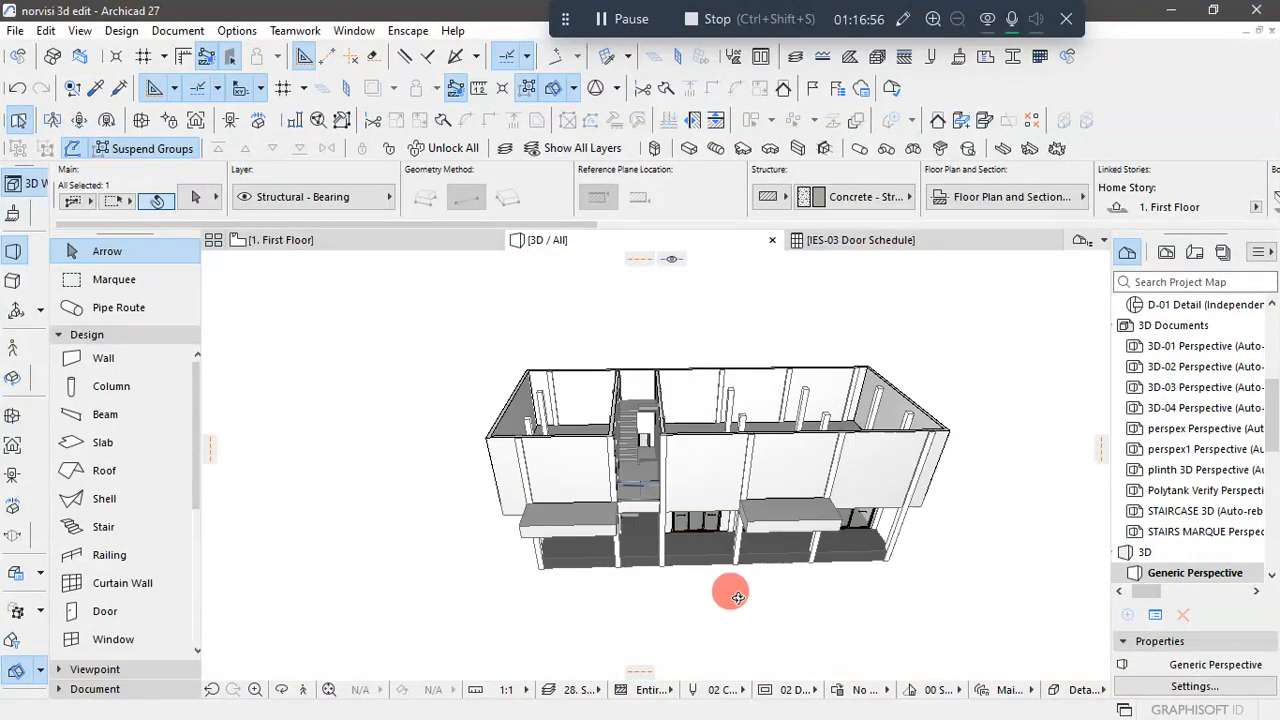
middle_click_drag(737, 597, 866, 577, "shift")
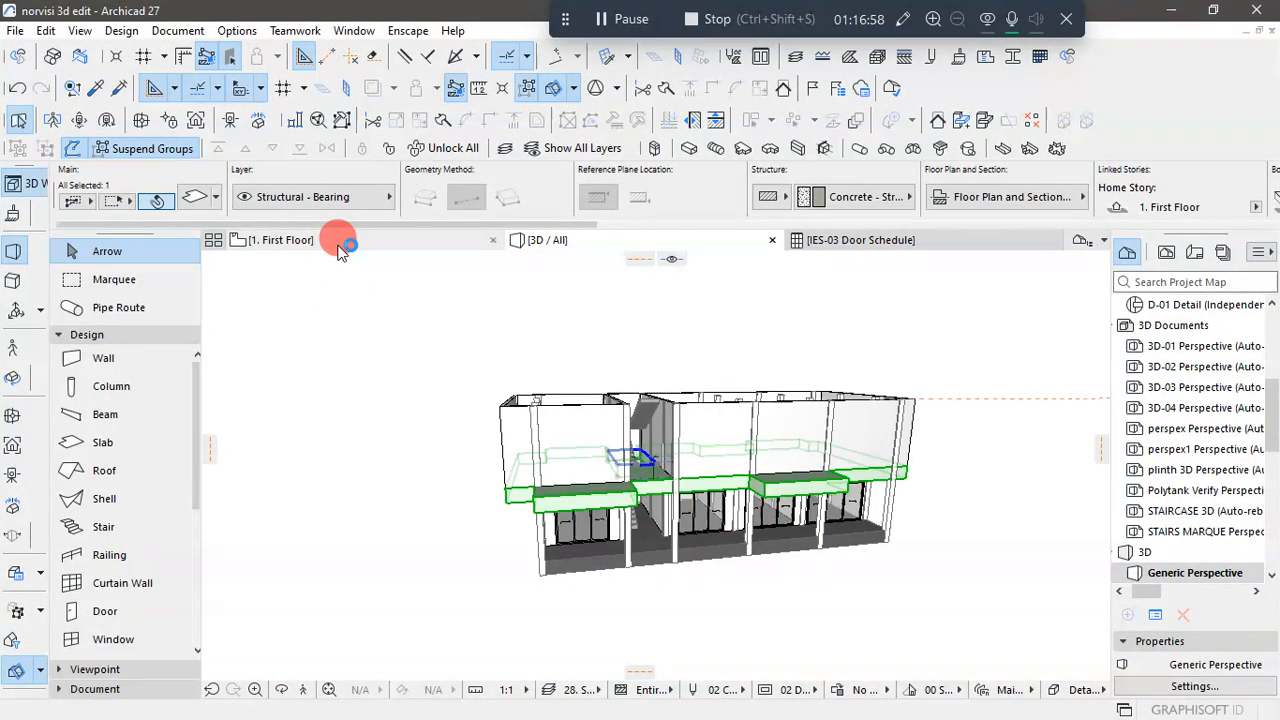
- Open the First Floor plan and examine the front wall openings along the kitchen, stair area and terraces on the 1st & 2nd floor drawing
left_click(338, 244)
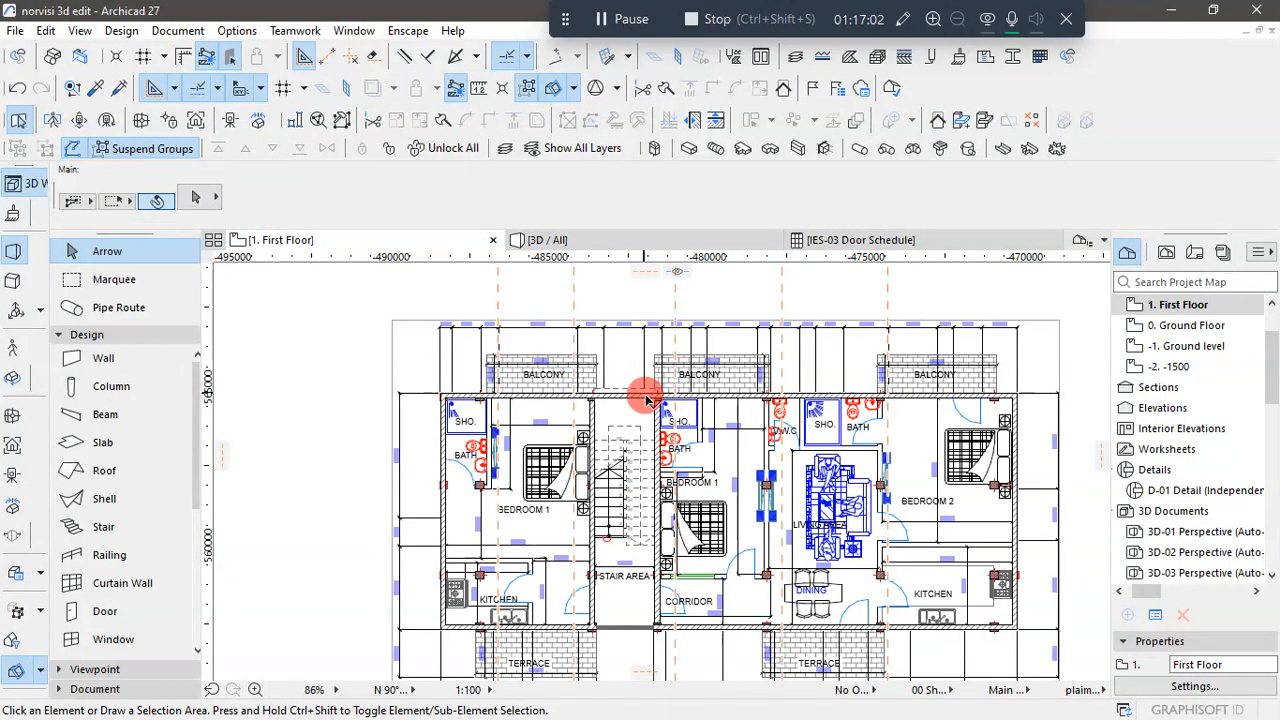
scroll(645, 400, "down", 2)
scroll(614, 486, "up", 4)
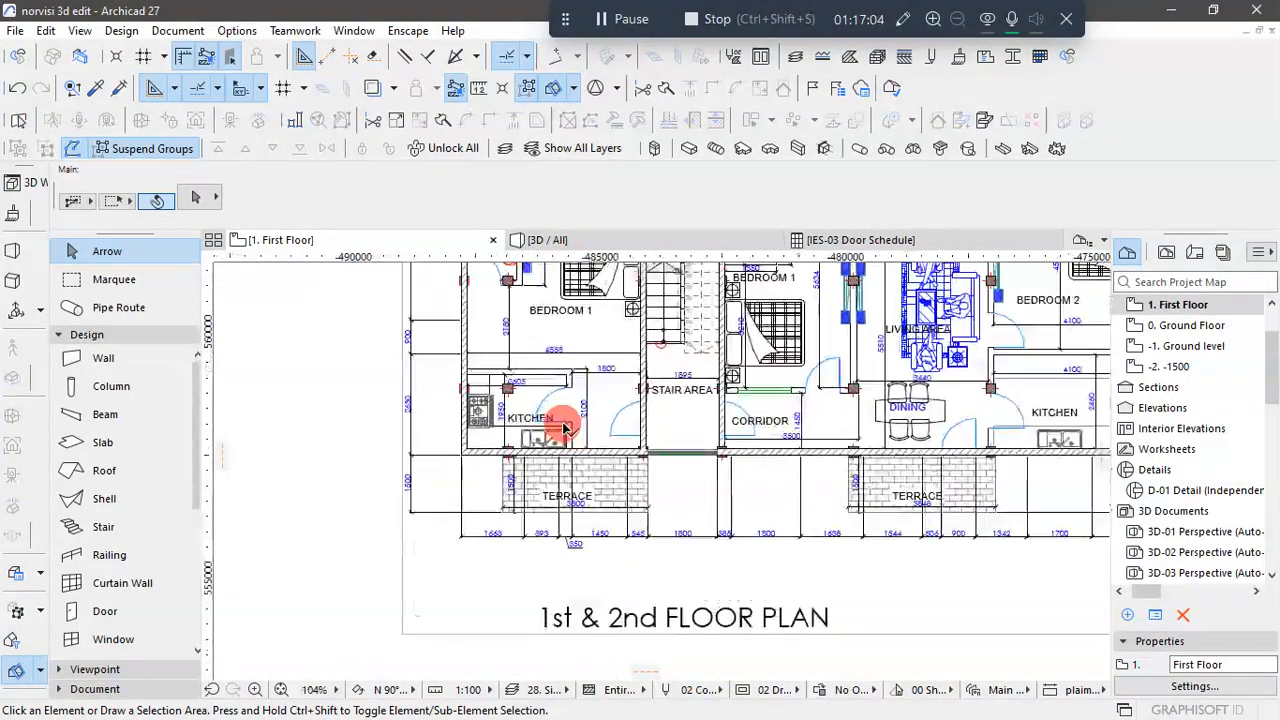
scroll(565, 428, "up", 3)
scroll(625, 503, "down", 9)
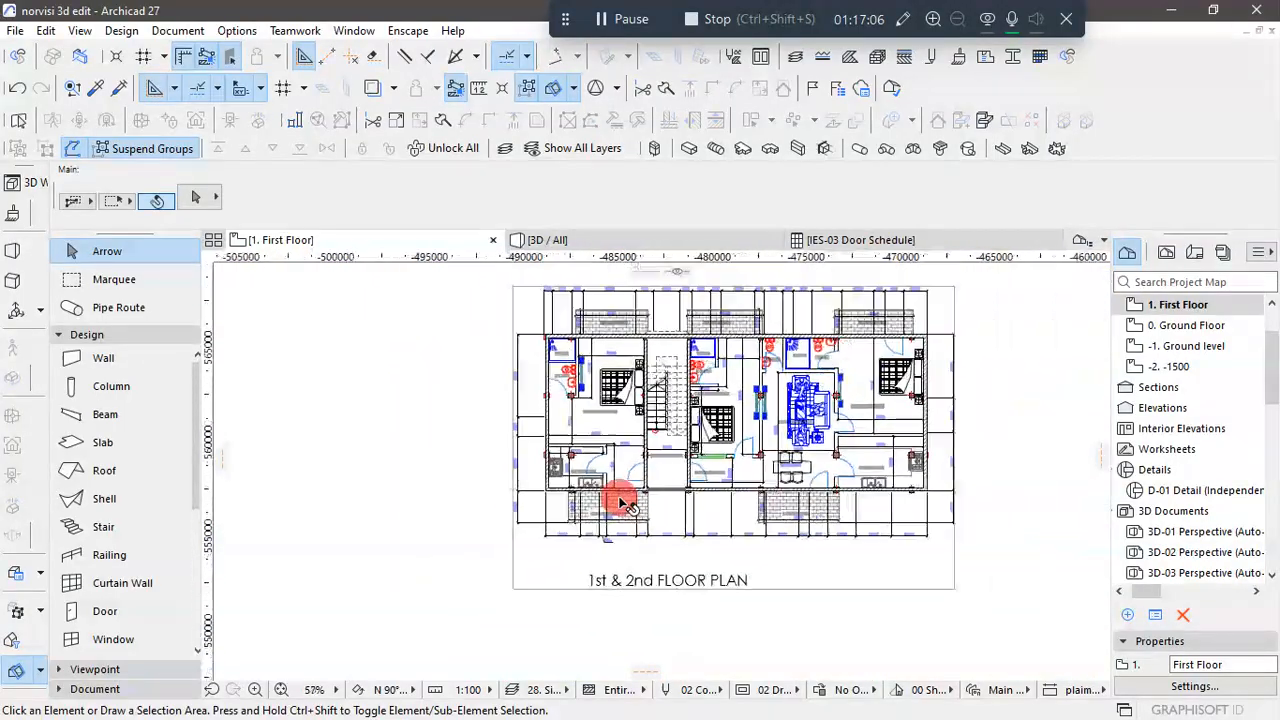
scroll(640, 295, "up", 9)
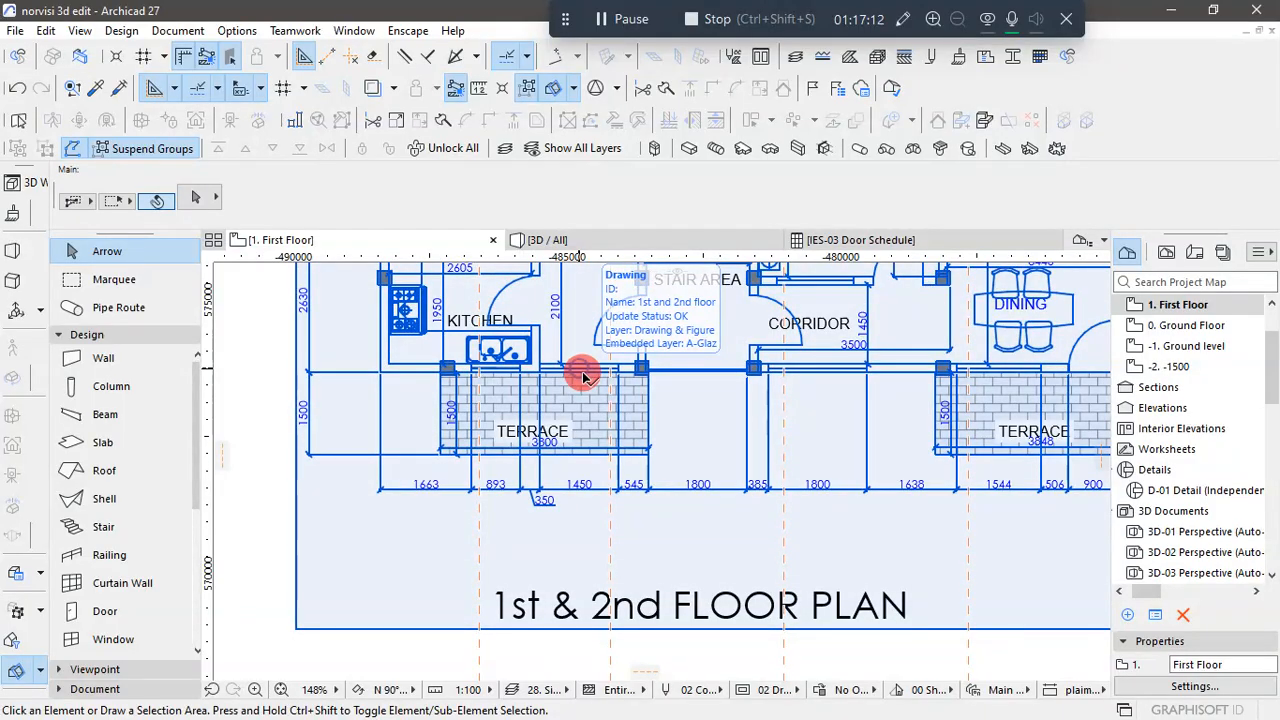
left_click(590, 376)
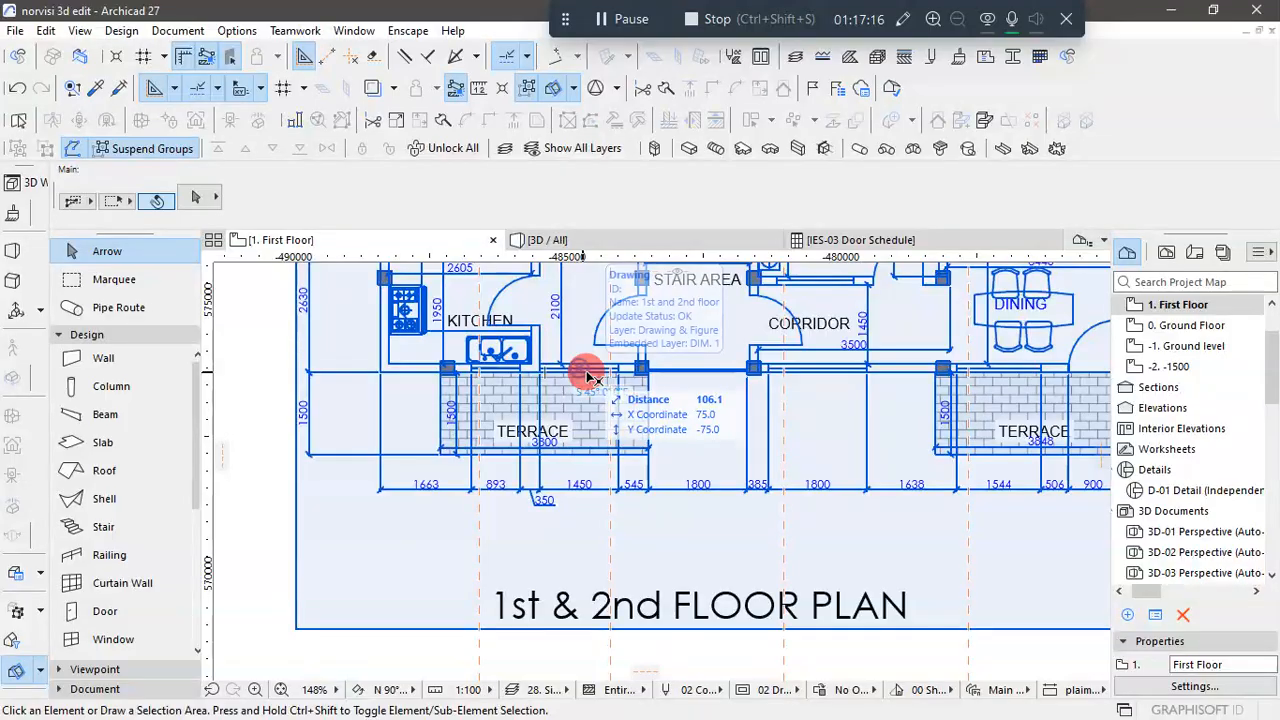
scroll(590, 376, "down", 3)
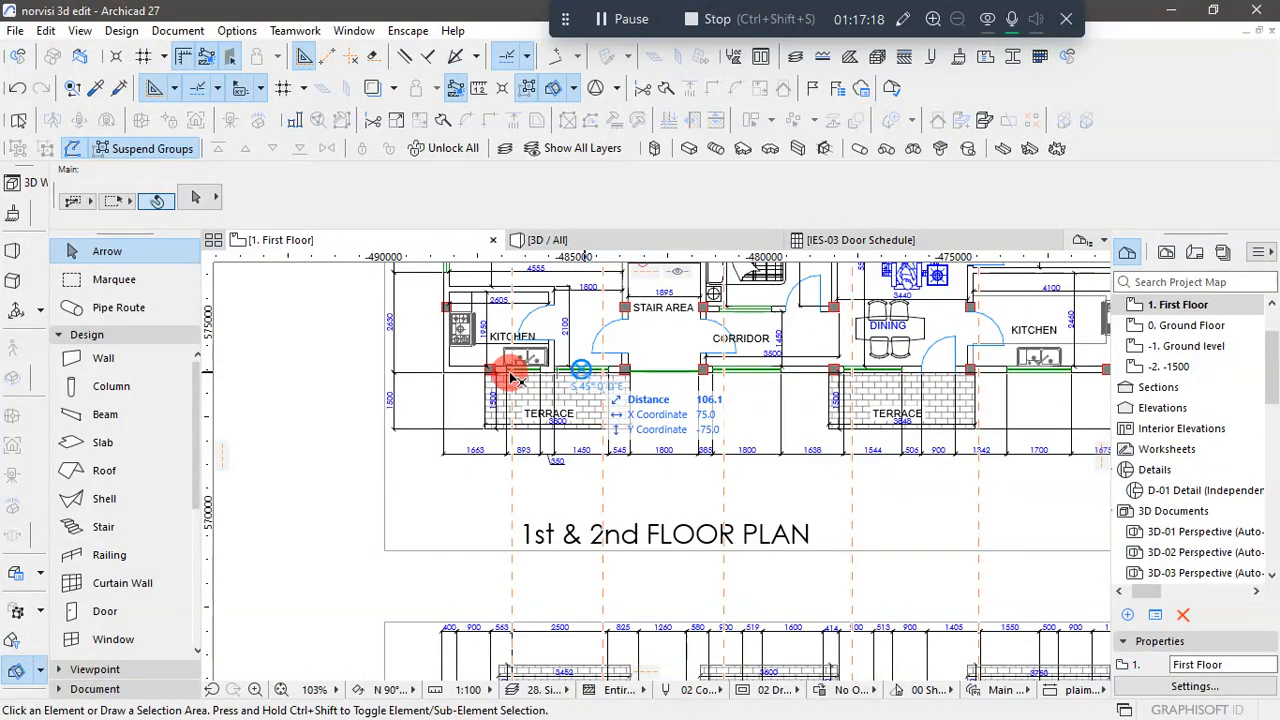
scroll(518, 372, "up", 2)
scroll(524, 382, "down", 4)
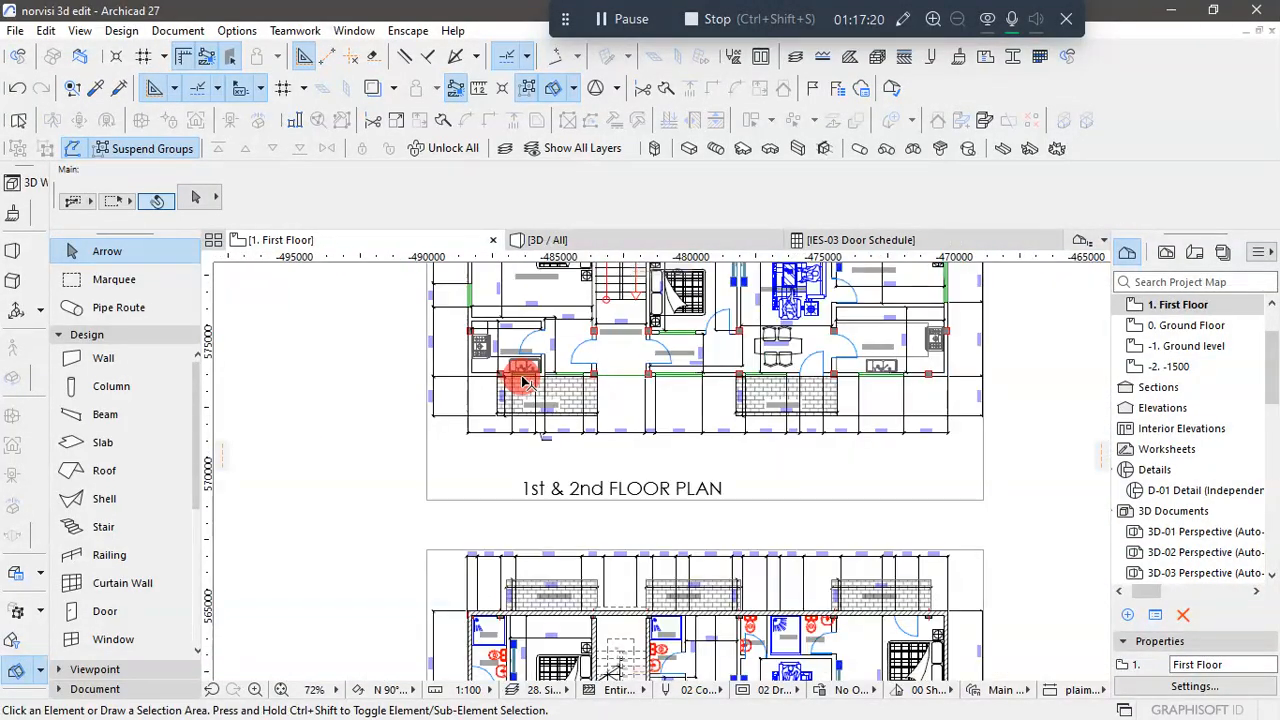
scroll(760, 370, "up", 2)
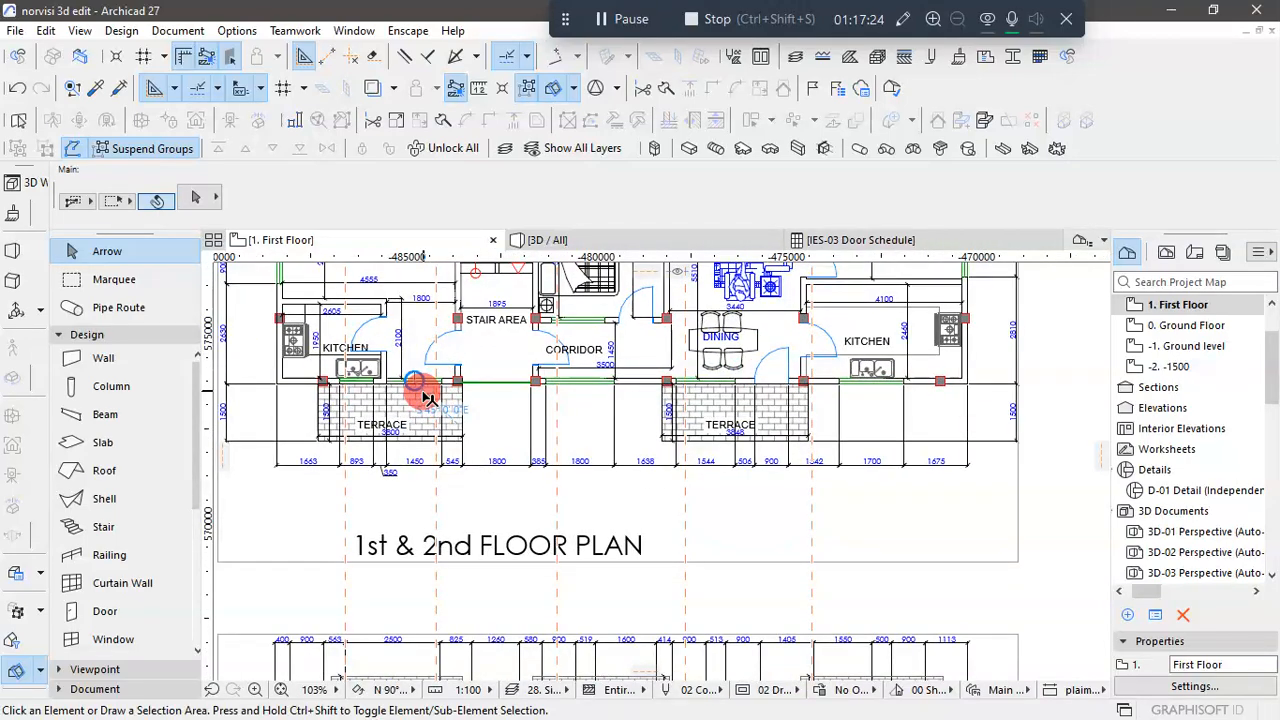
scroll(617, 378, "down", 4)
scroll(617, 383, "down", 2)
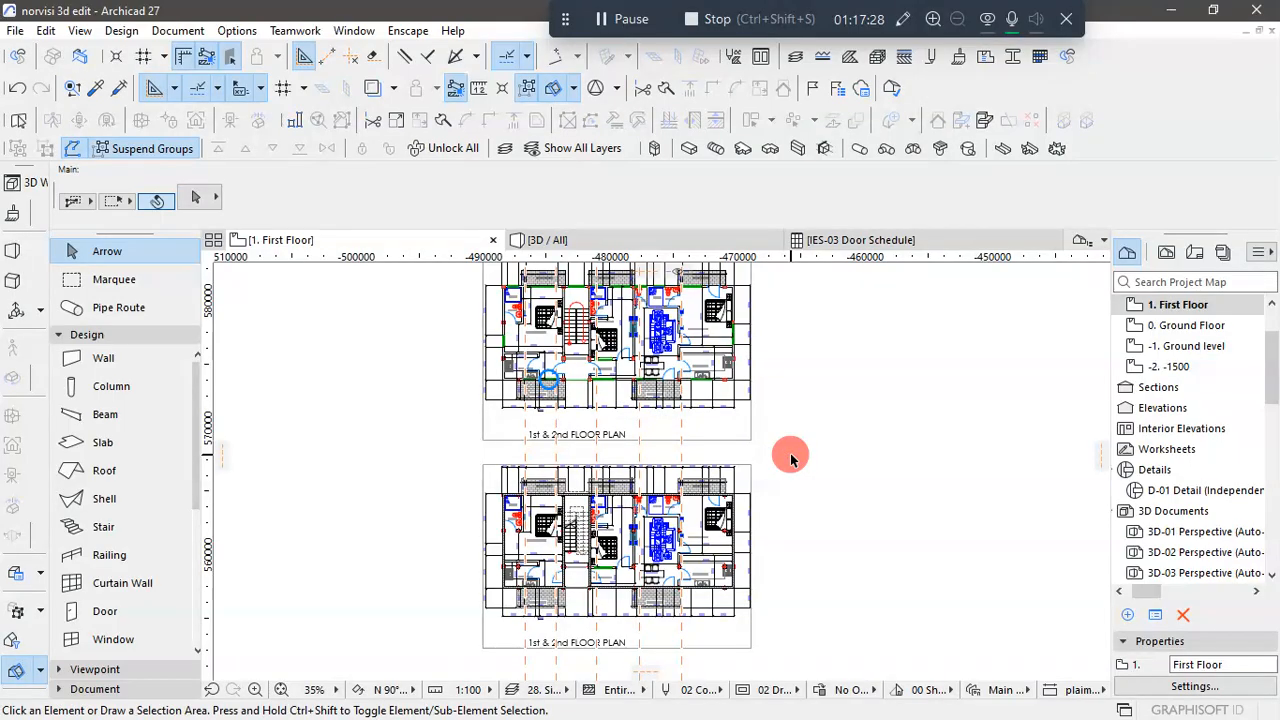
- Set Ground Floor as the current story, return to the 3D view and pick up the settings of the leftmost Ground Floor front sliding window
left_click(1186, 325)
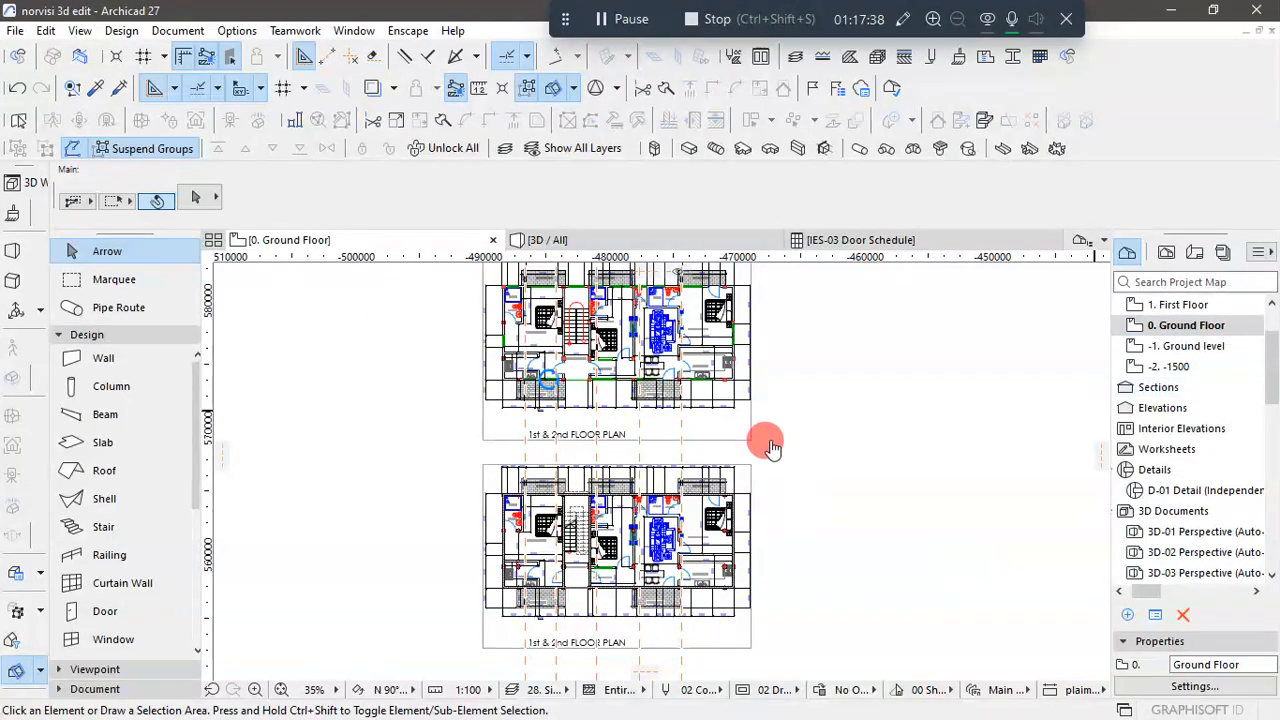
left_click(664, 242)
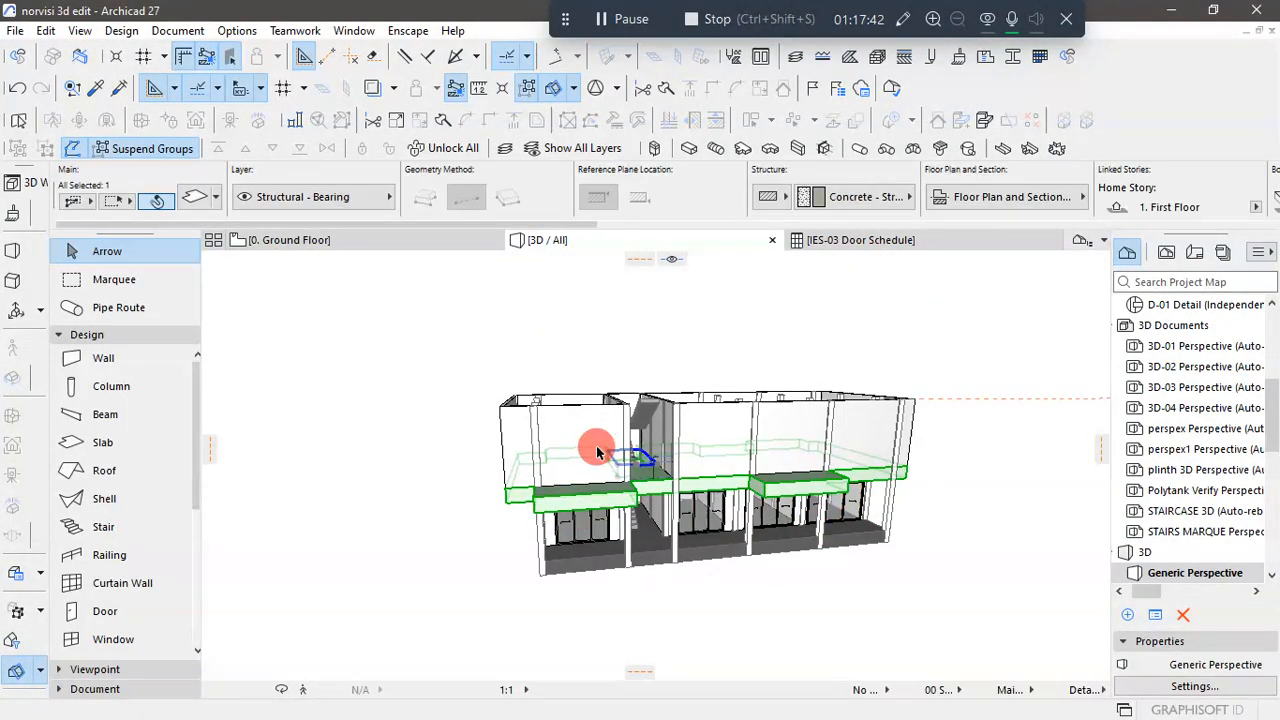
left_click(655, 635)
scroll(608, 525, "up", 3)
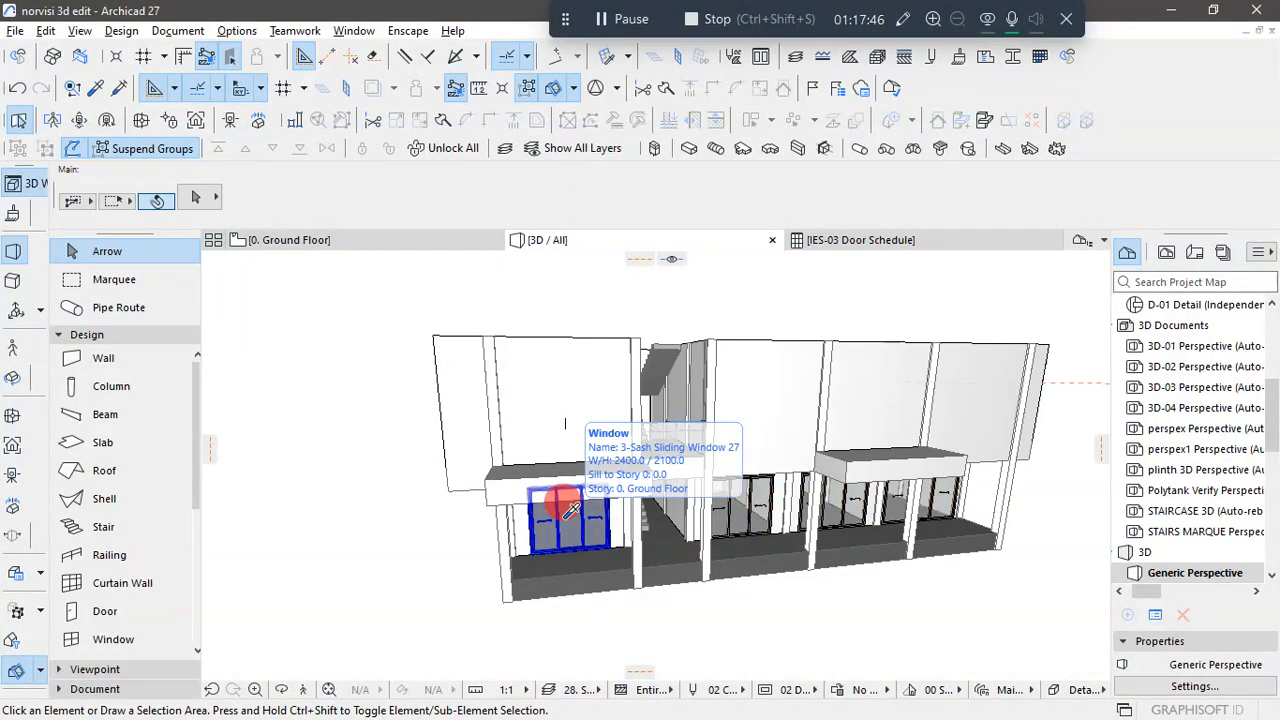
left_click(566, 514, "alt")
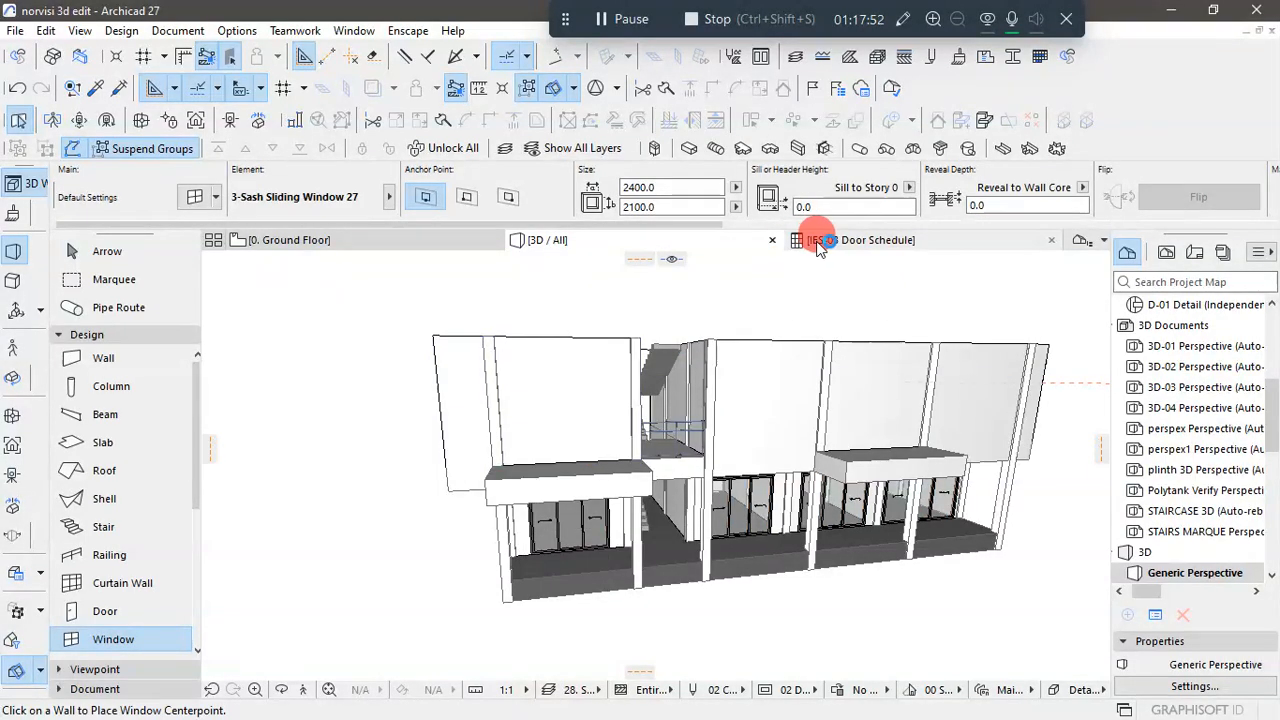
- Relink the new window's anchor story to 1. First Floor
left_click(908, 187)
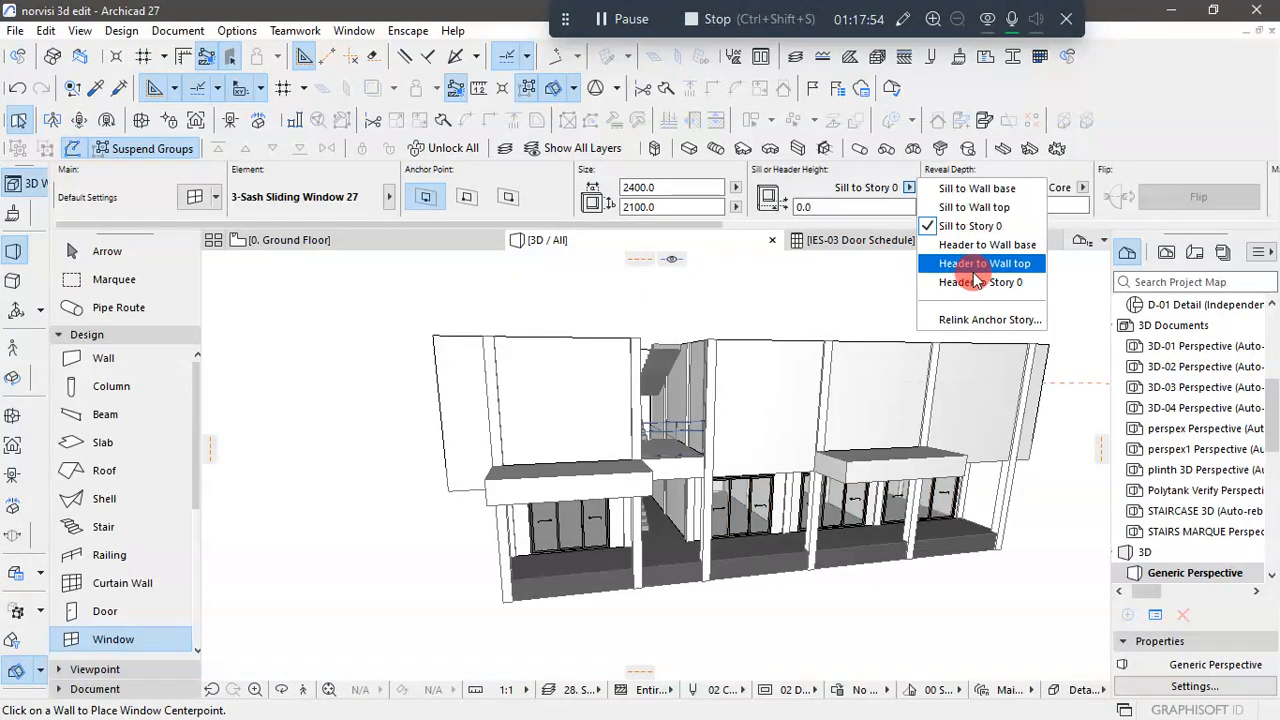
left_click(990, 319)
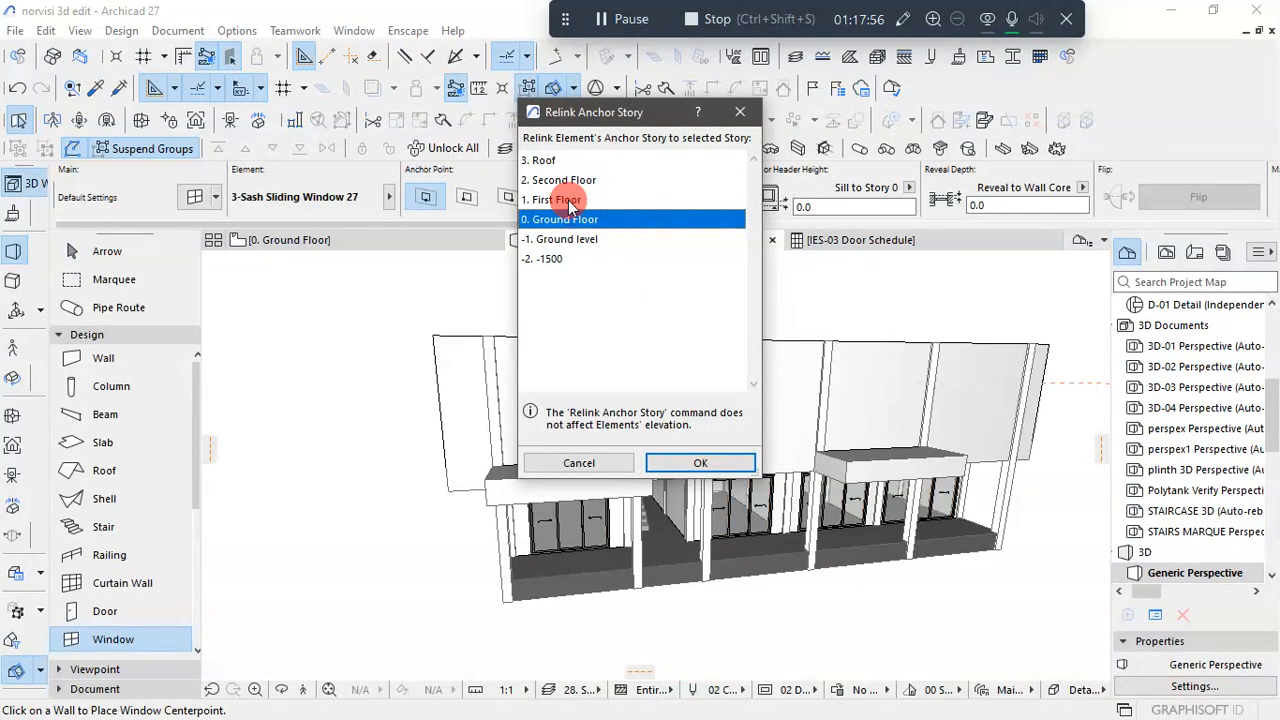
left_click(560, 200)
left_click(712, 462)
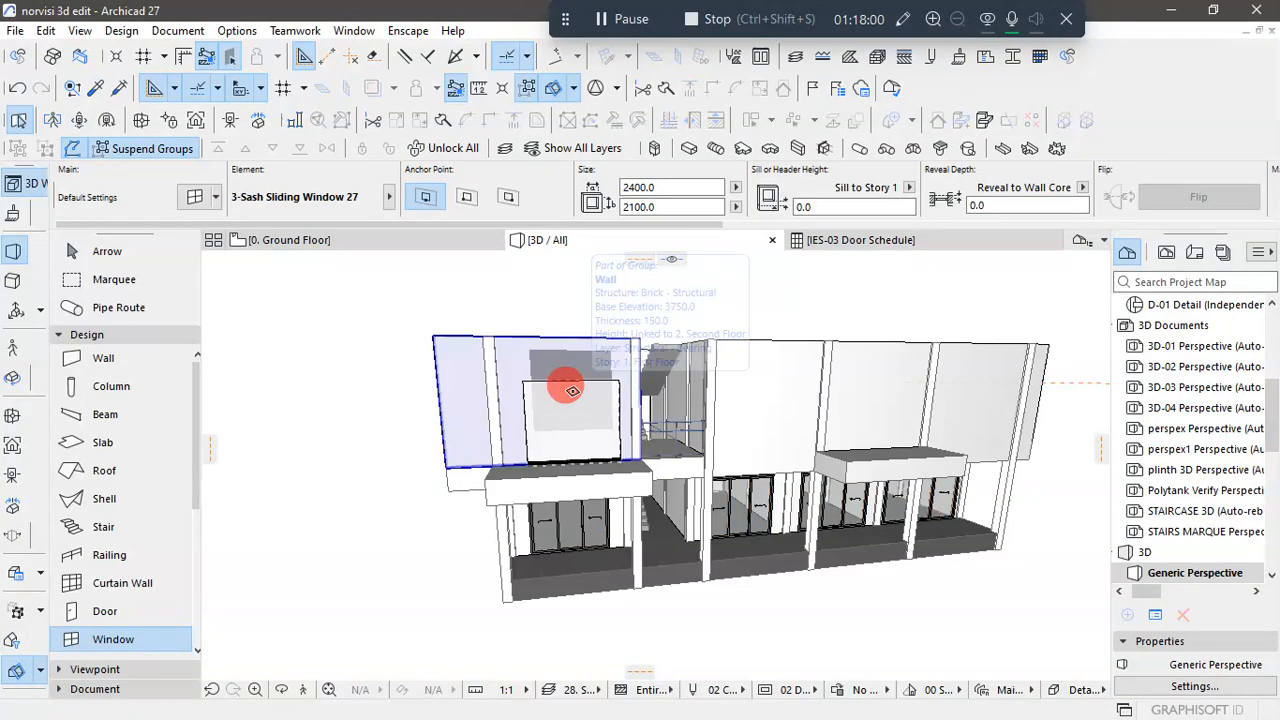
- Place the 2400 x 2100 3-Sash Sliding Window 27 on the First Floor front wall, above the left terrace slab, with its sill at 0
left_click(572, 390)
left_click(585, 398)
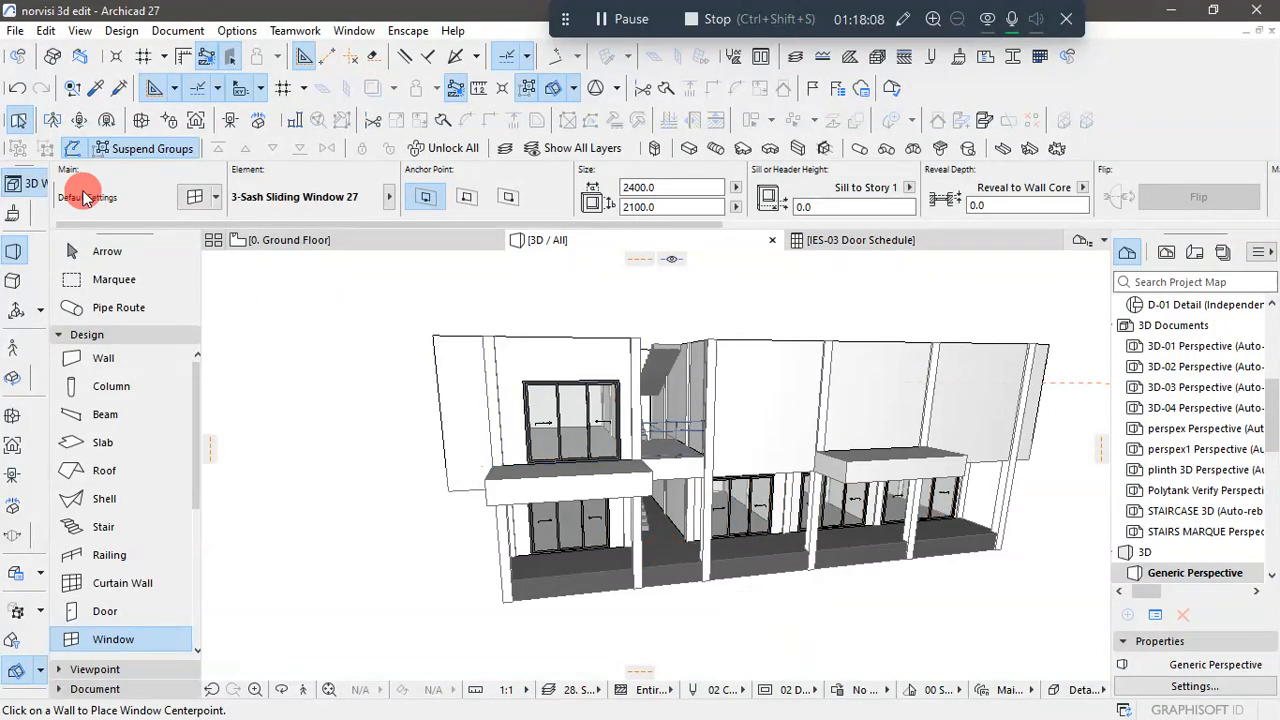
left_click(70, 251)
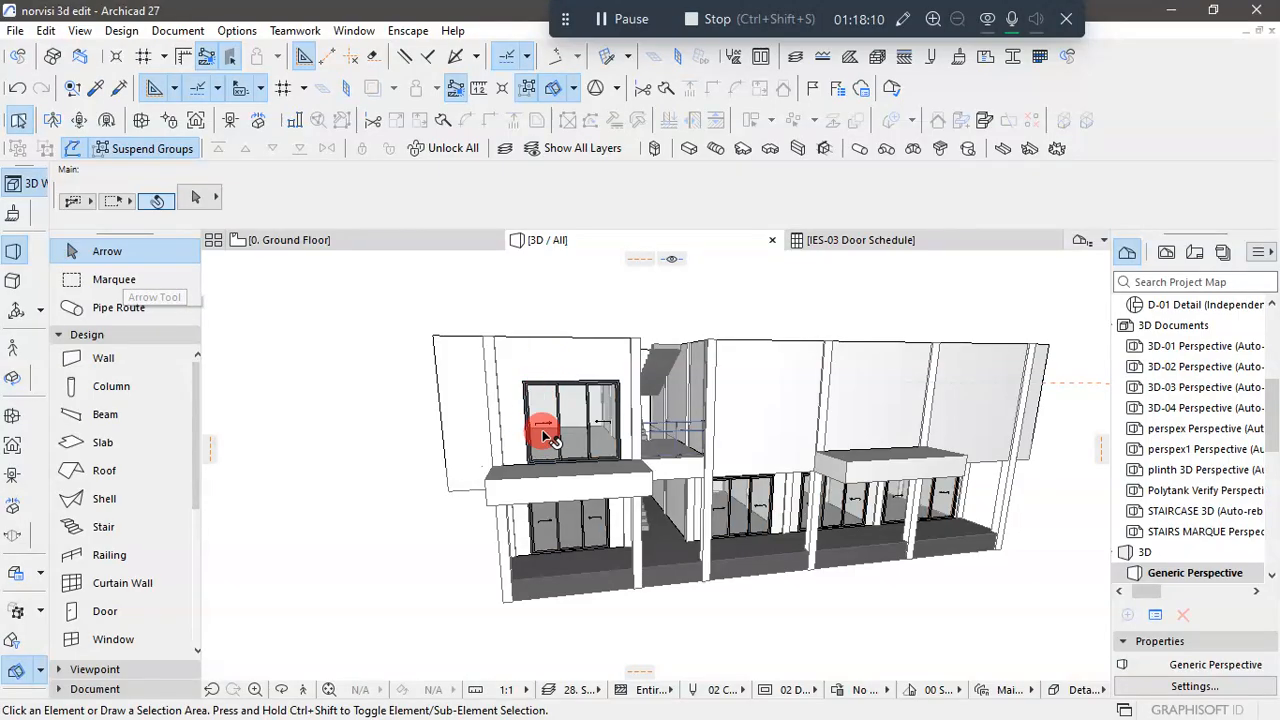
left_click(729, 302)
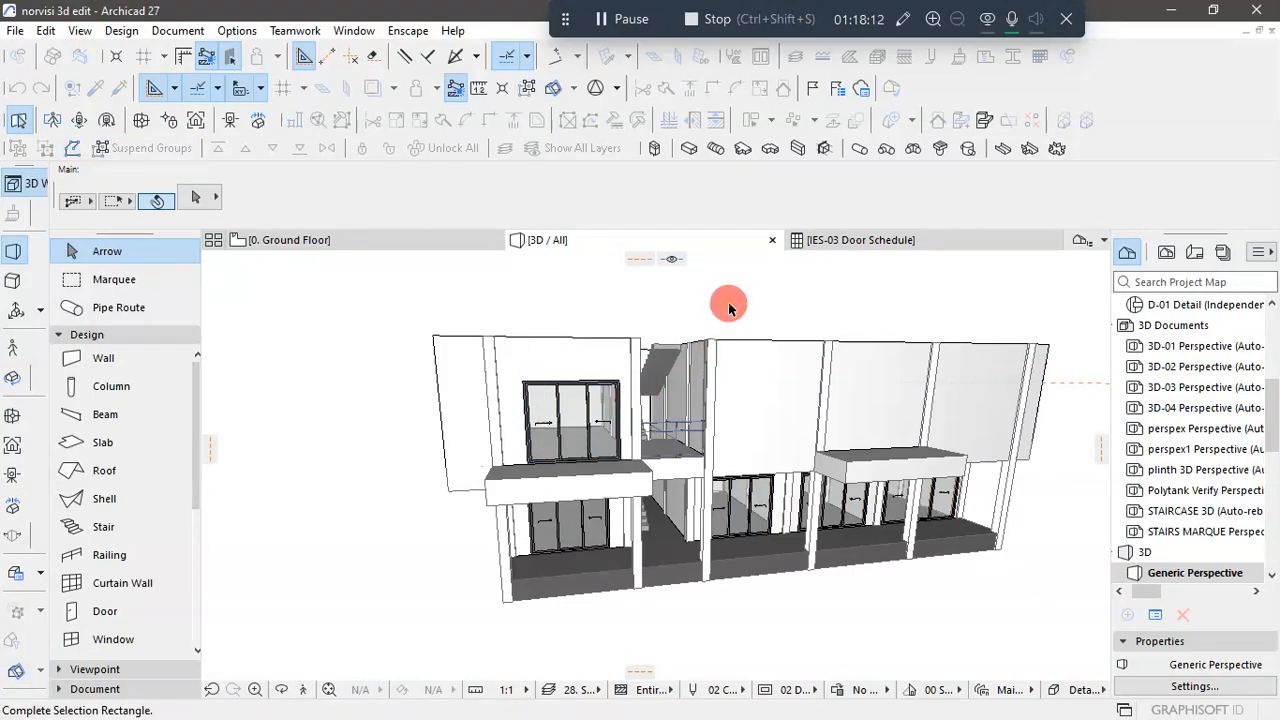
left_click(709, 278)
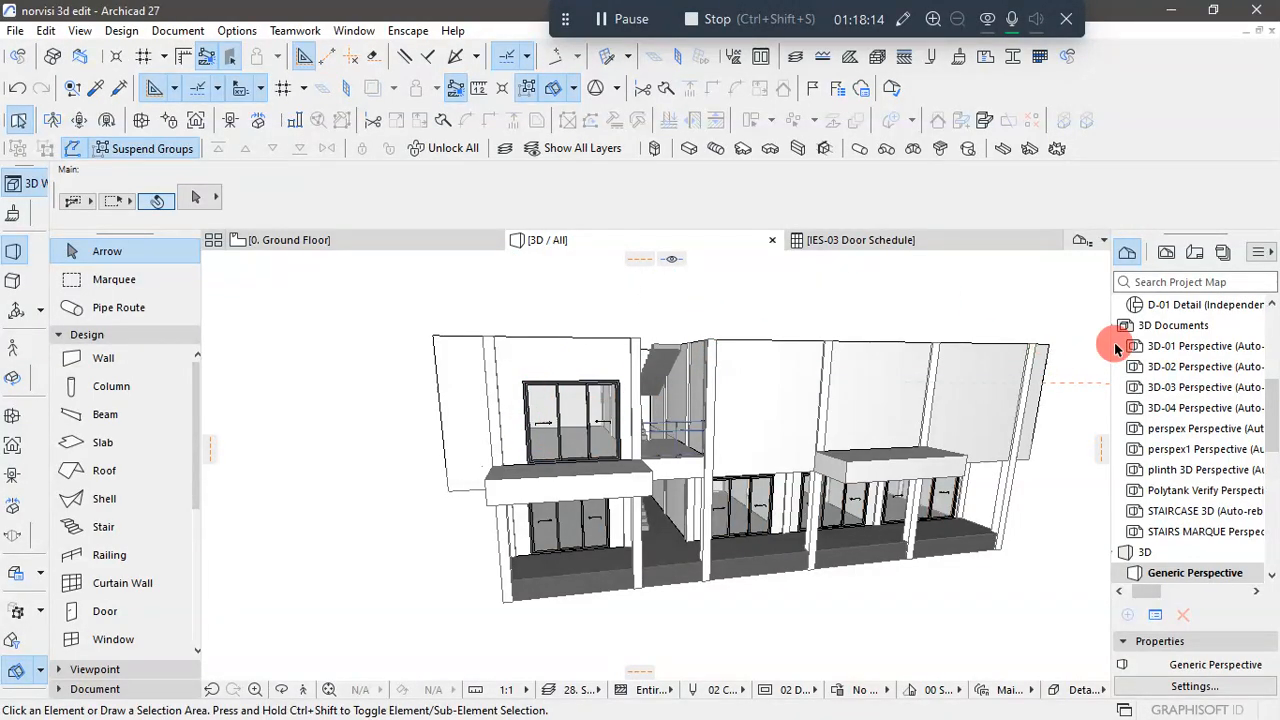
- Open the First Floor plan and compare the placed window with the kitchen and terrace openings and their dimensions on the floor plan drawings
scroll(1135, 320, "up", 5)
left_click(1180, 388)
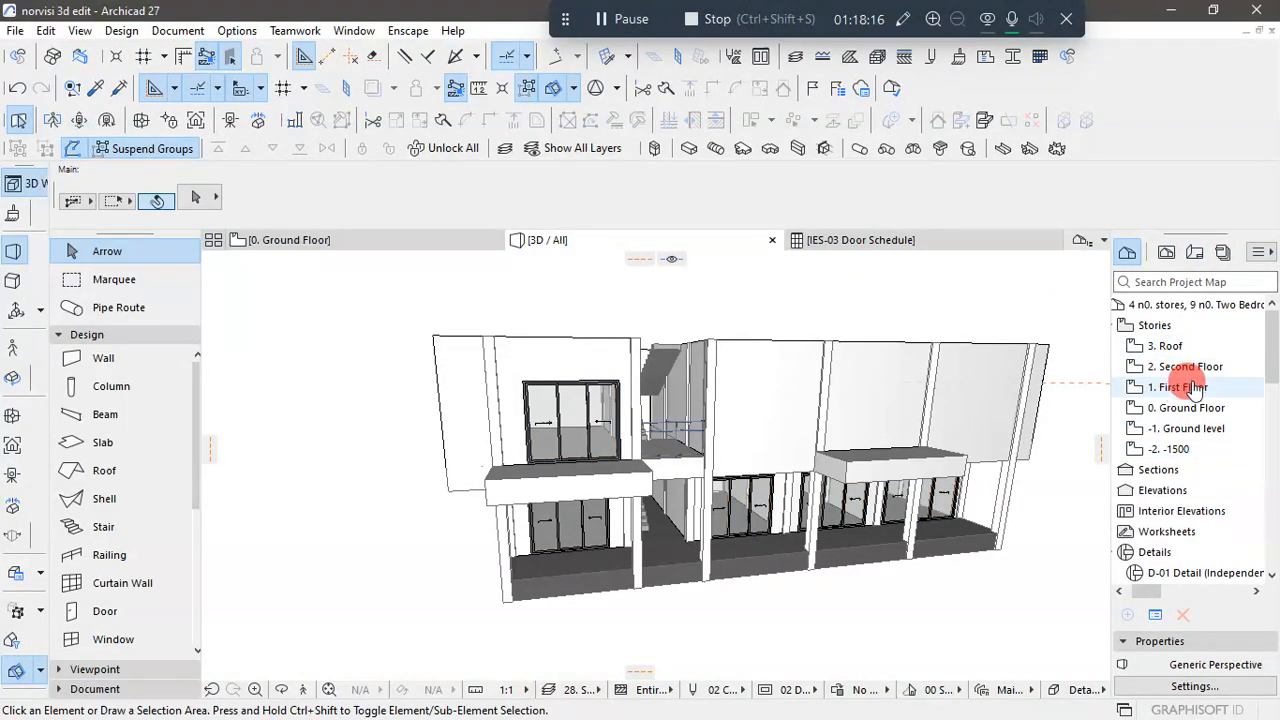
double_click(1185, 391)
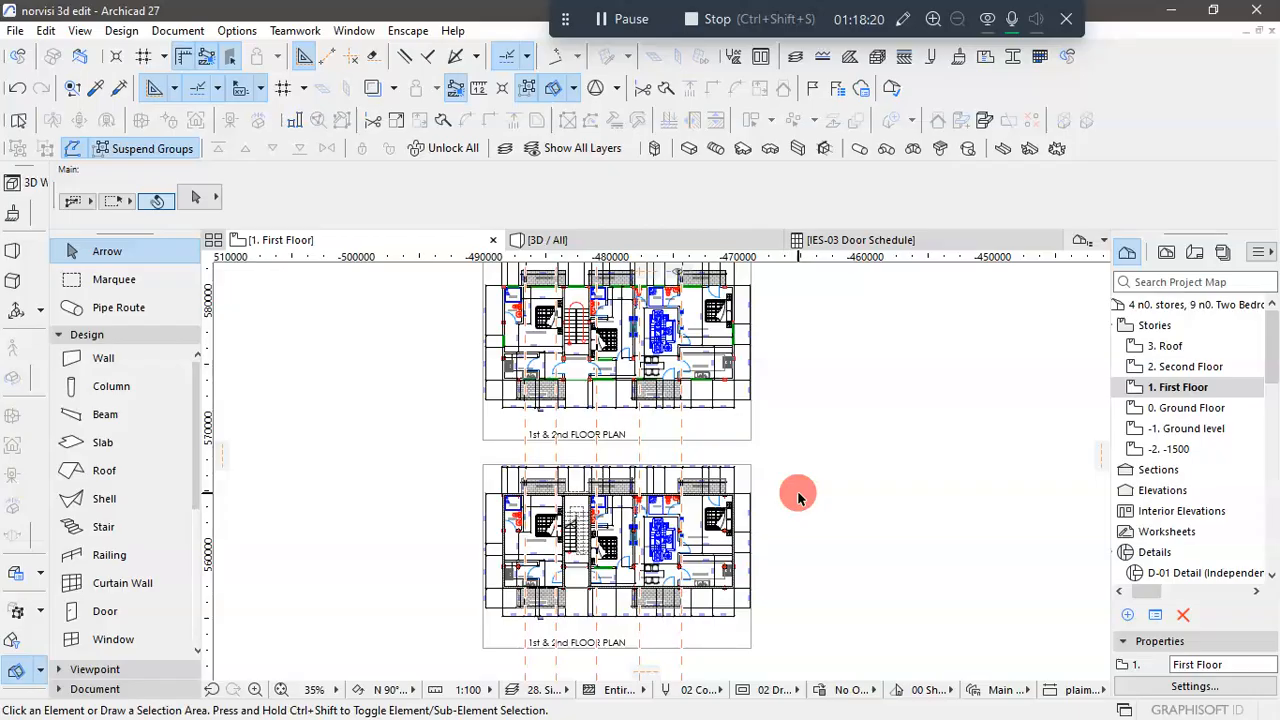
scroll(556, 592, "up", 5)
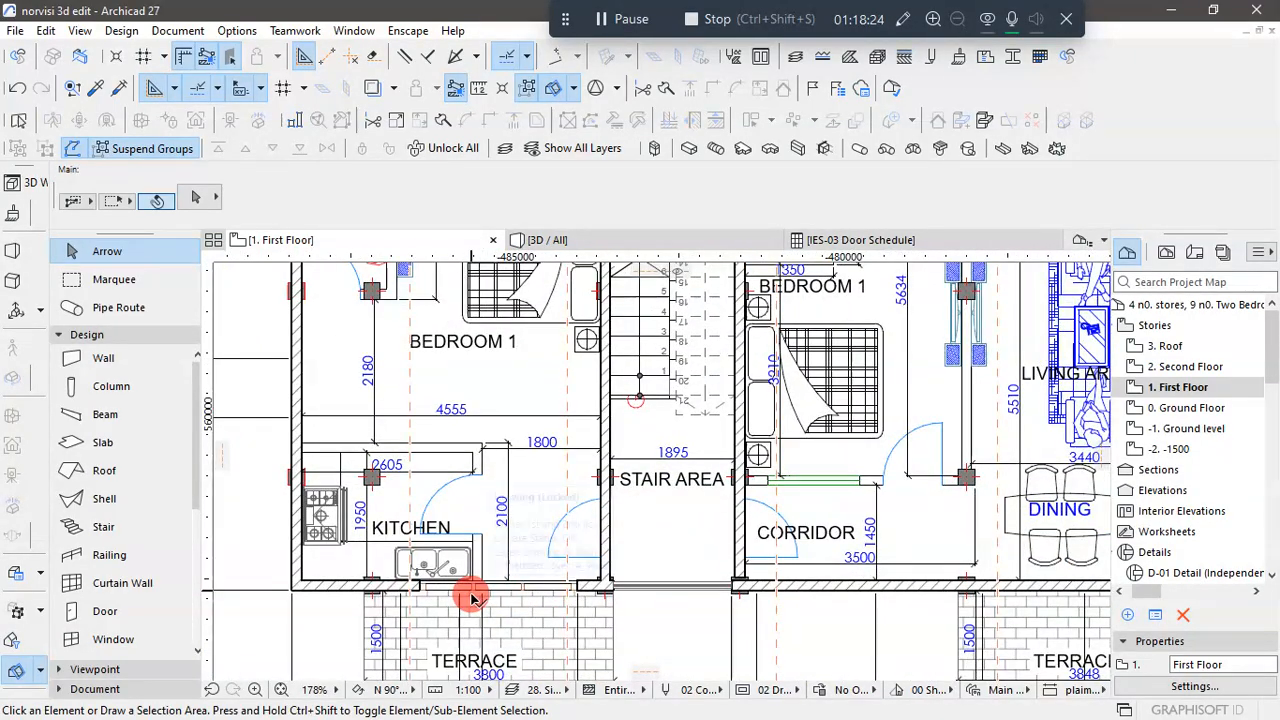
scroll(500, 600, "down", 4)
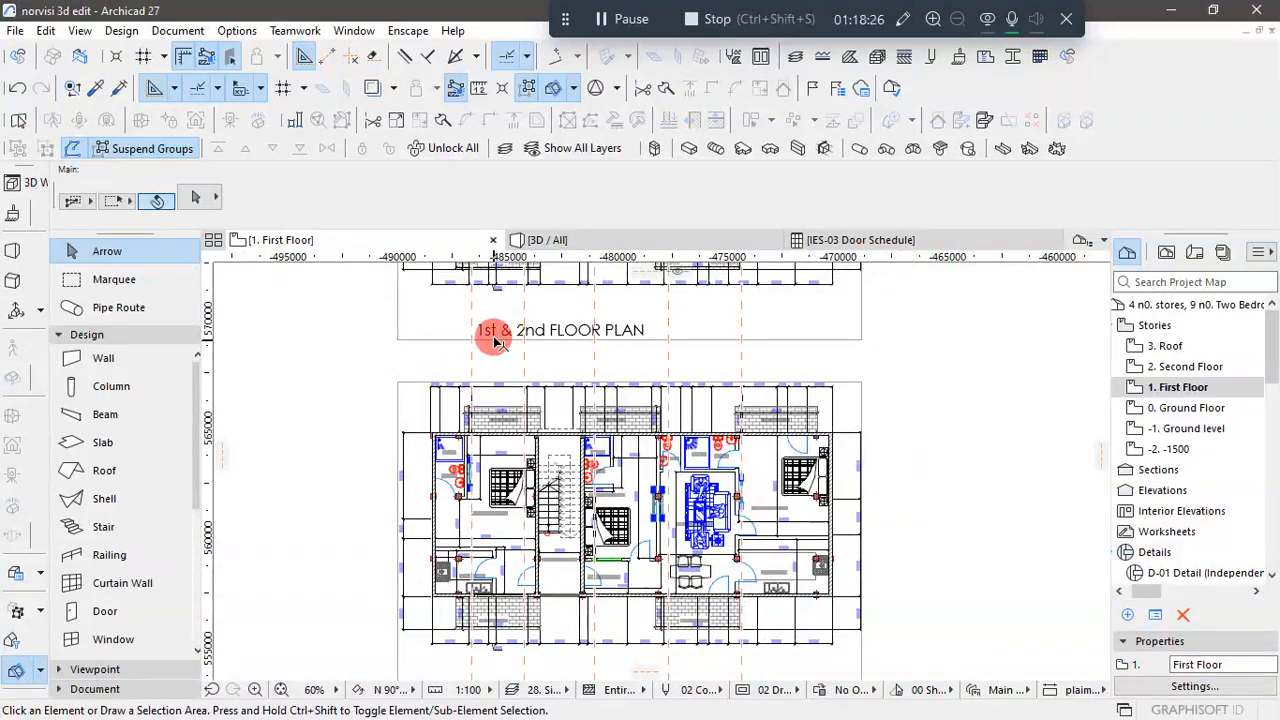
scroll(494, 342, "down", 2)
scroll(508, 275, "up", 7)
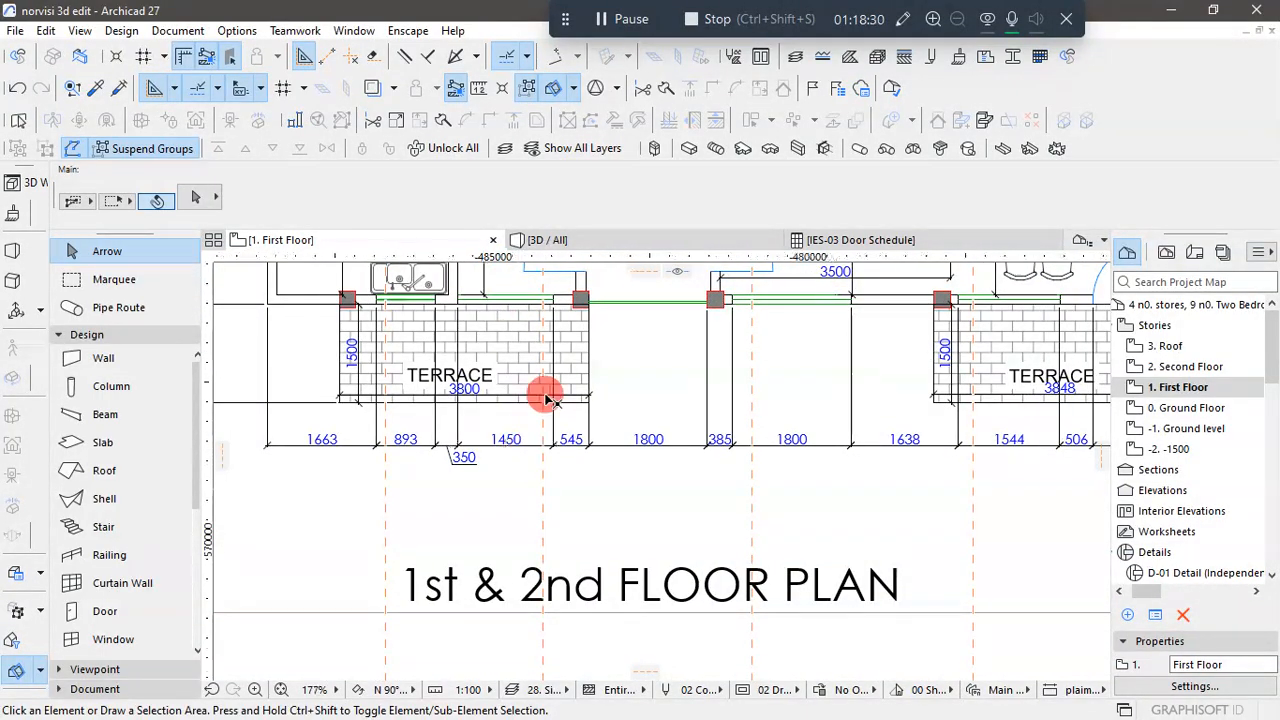
scroll(545, 399, "down", 7)
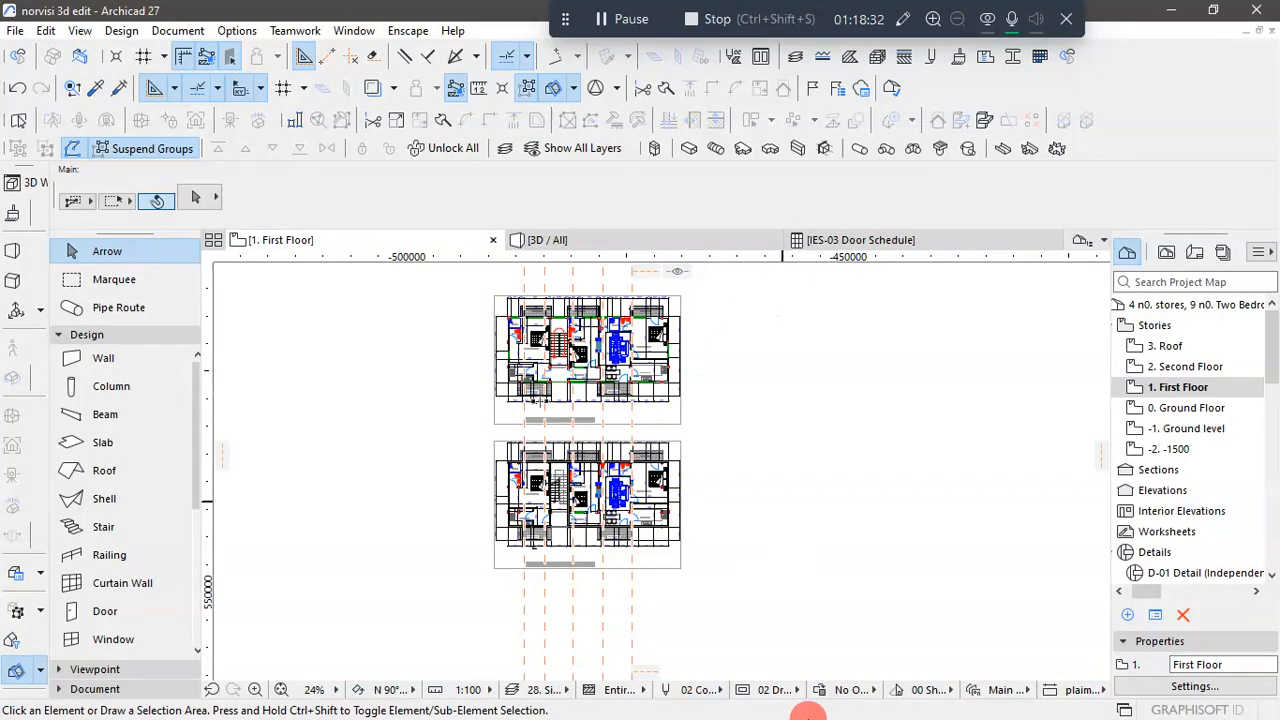
- Switch to AutoCAD Architecture and examine the upper-floor windows above the left terrace in the front elevation
key("super")
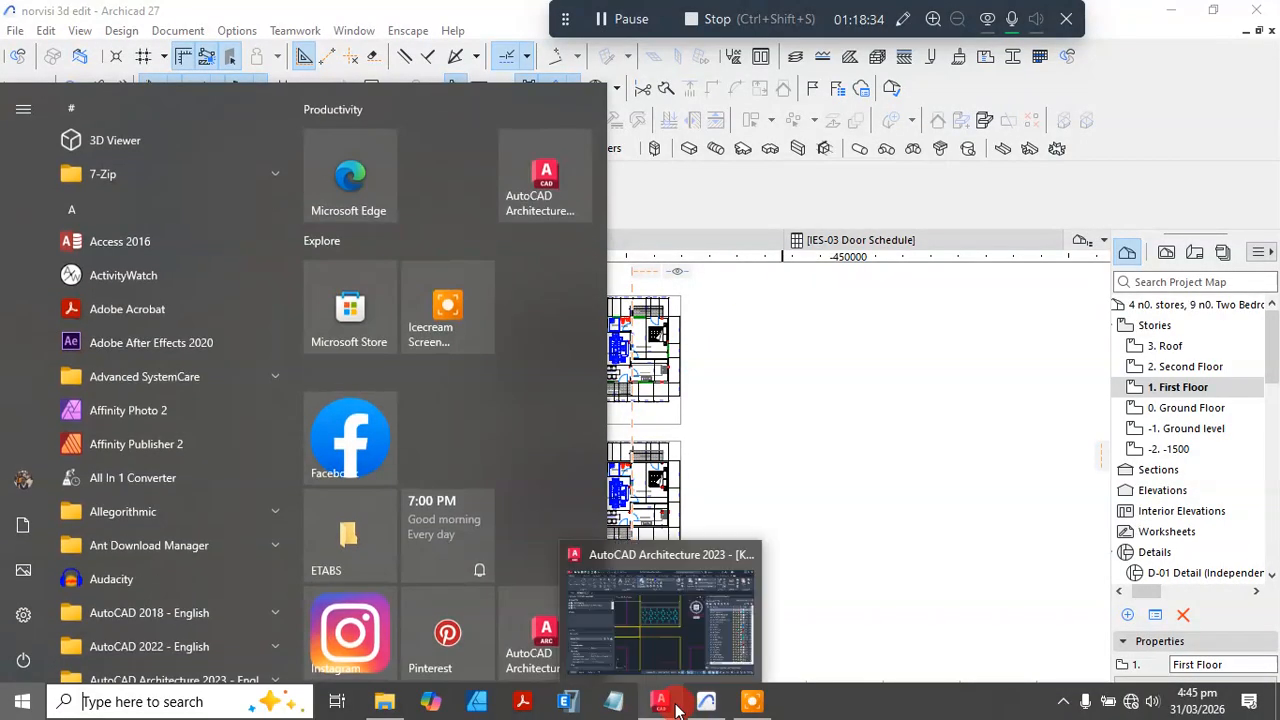
left_click(668, 703)
scroll(700, 448, "down", 8)
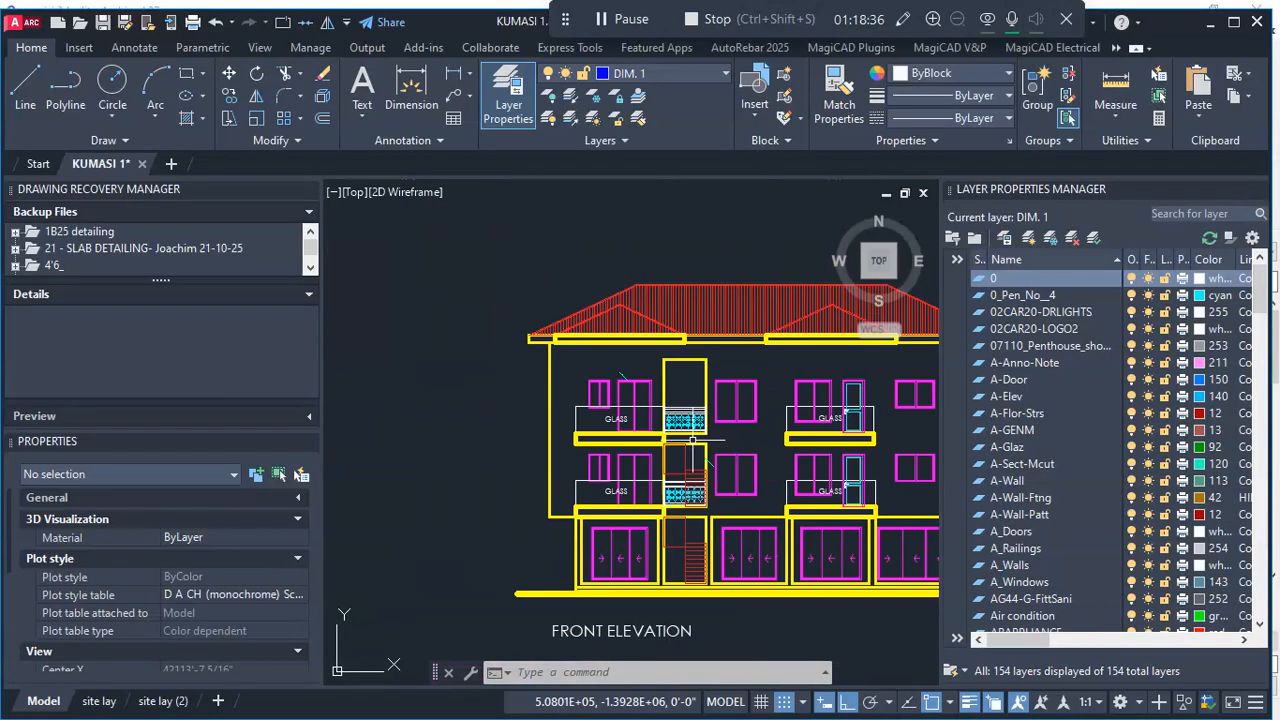
scroll(641, 470, "up", 4)
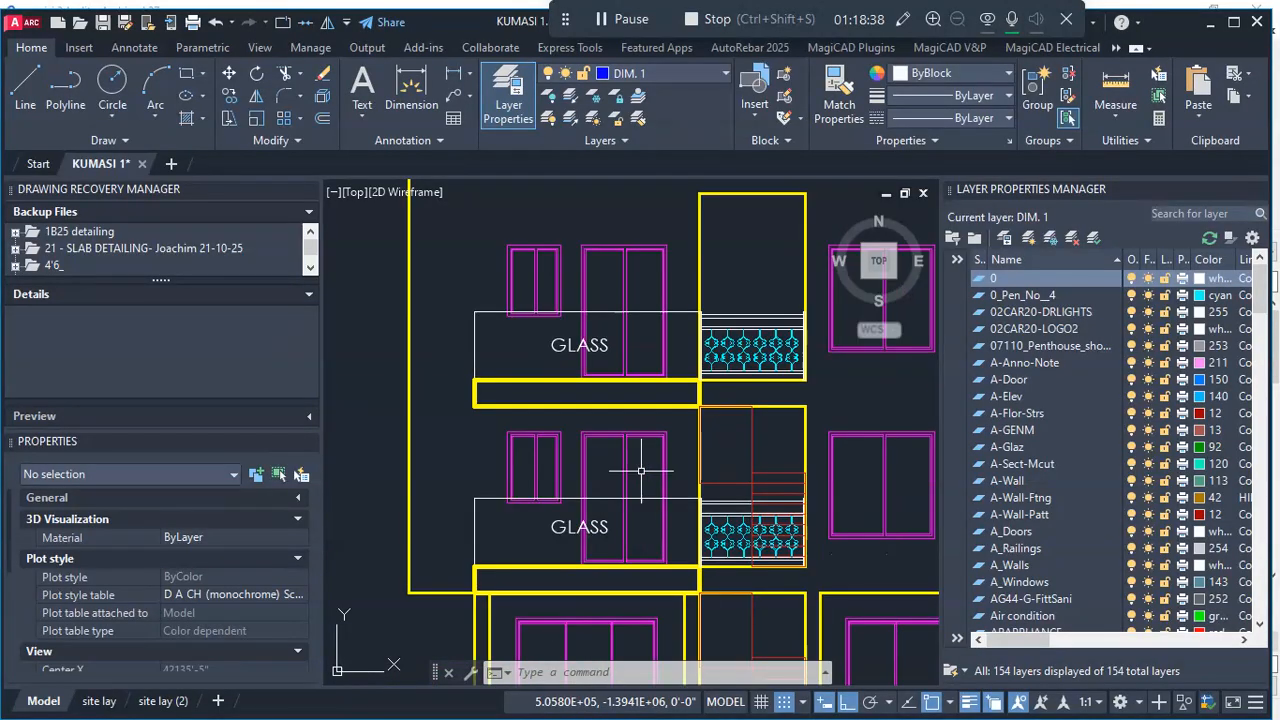
left_click(1208, 36)
- Back in Archicad, set the width of the First Floor kitchen and terrace front window to 1450
scroll(557, 528, "up", 2)
scroll(557, 528, "up", 8)
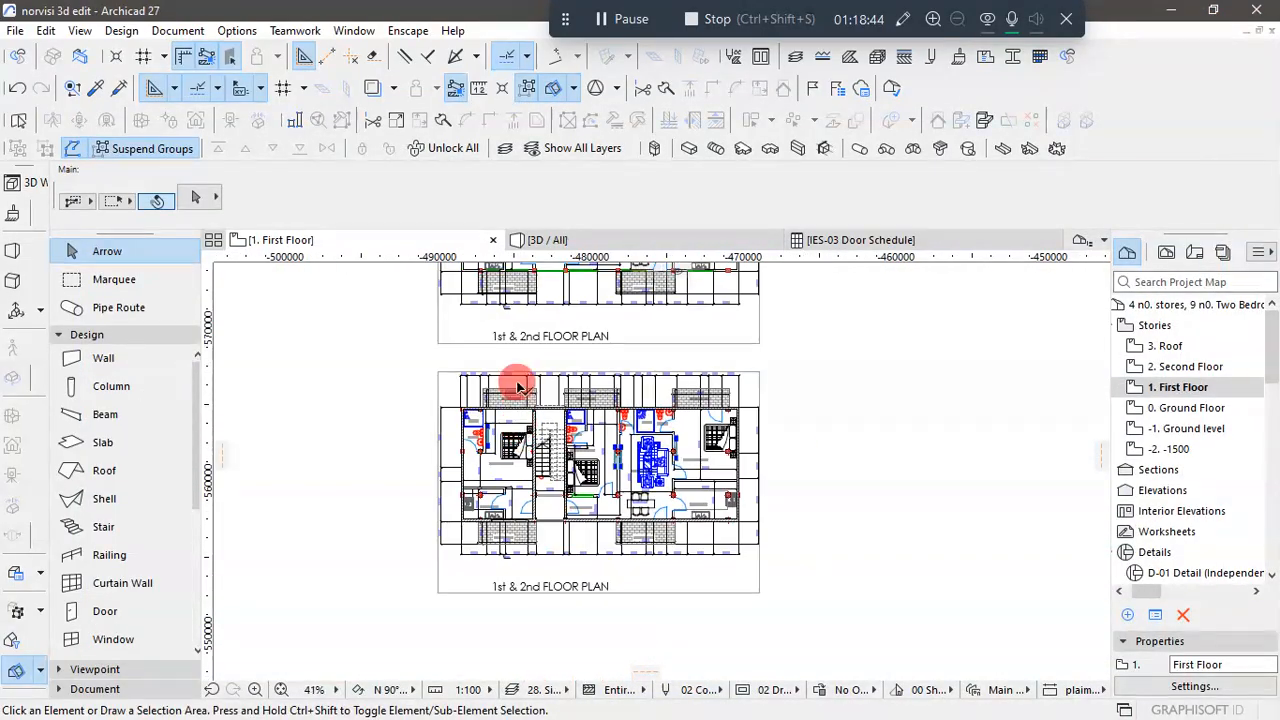
scroll(507, 592, "down", 5)
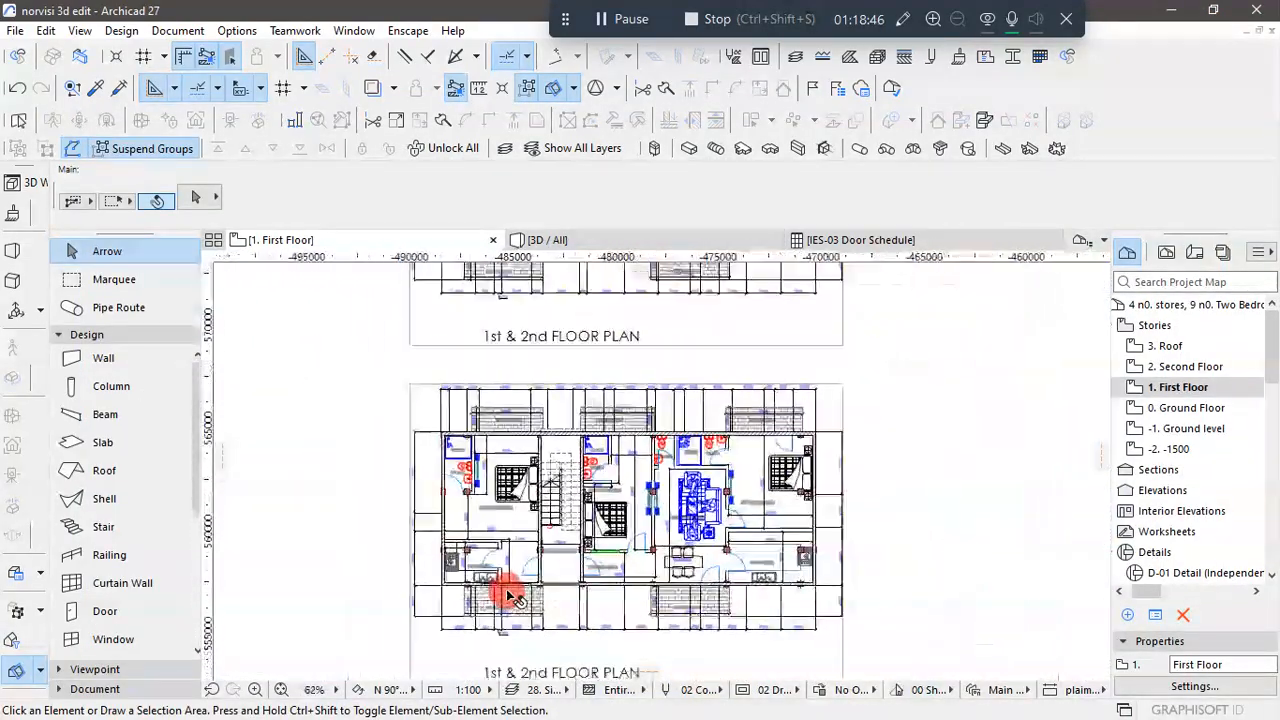
scroll(514, 300, "up", 4)
scroll(503, 549, "down", 2)
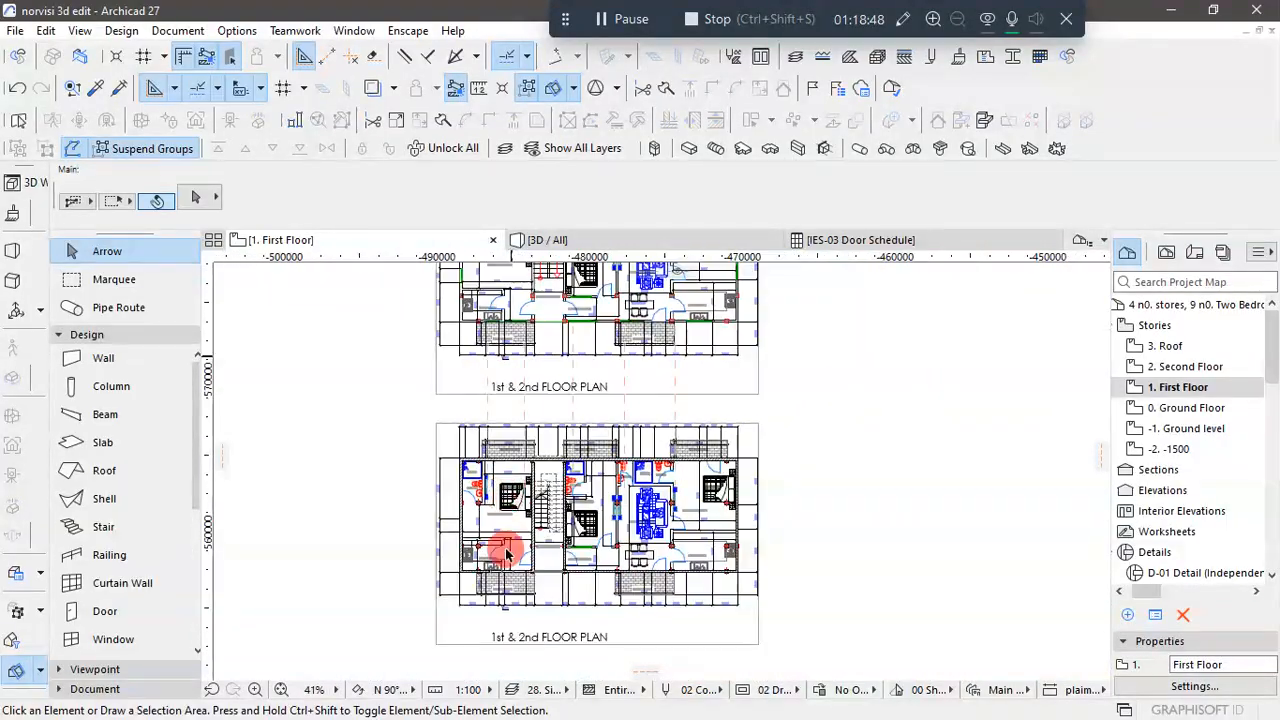
scroll(503, 580, "up", 5)
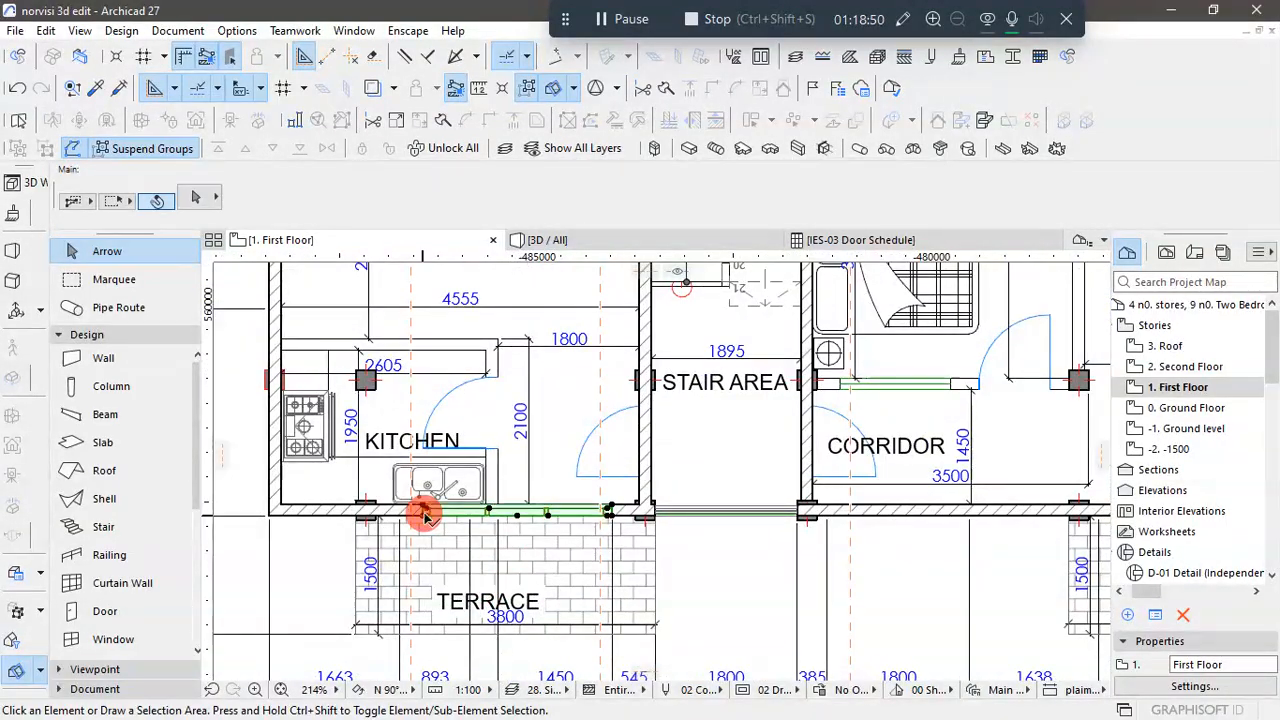
left_click(424, 512)
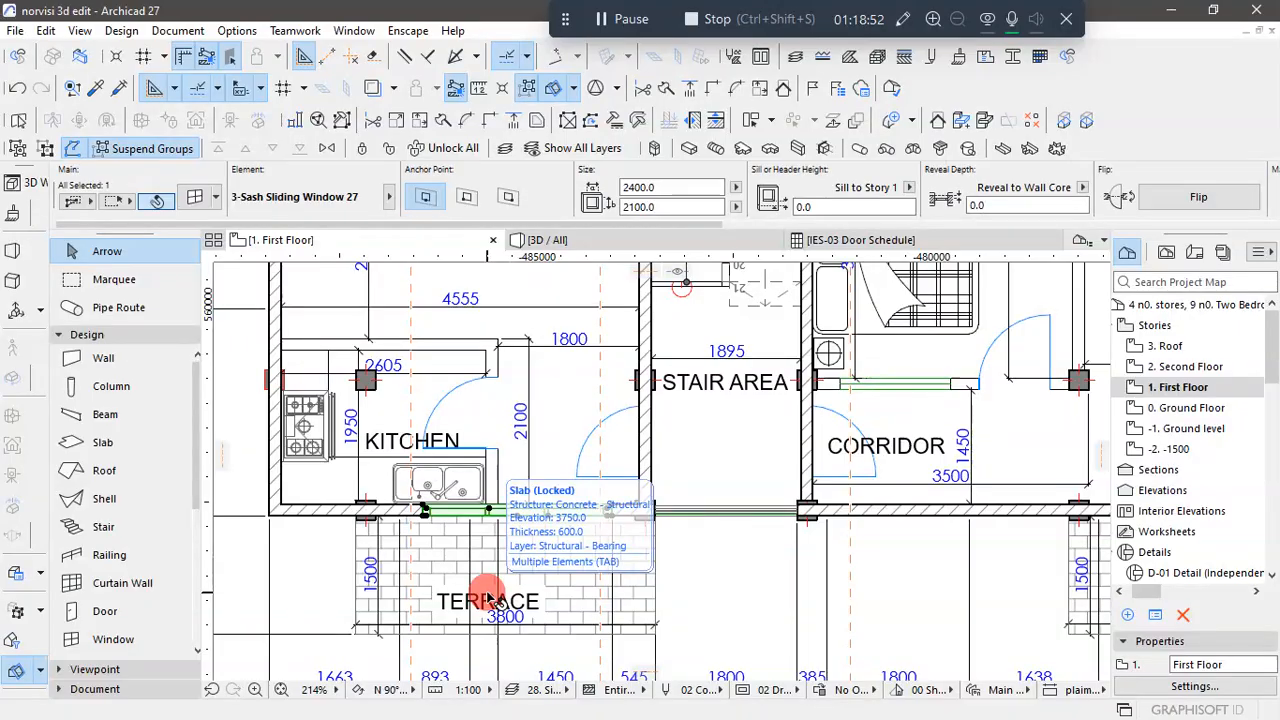
left_click(688, 187)
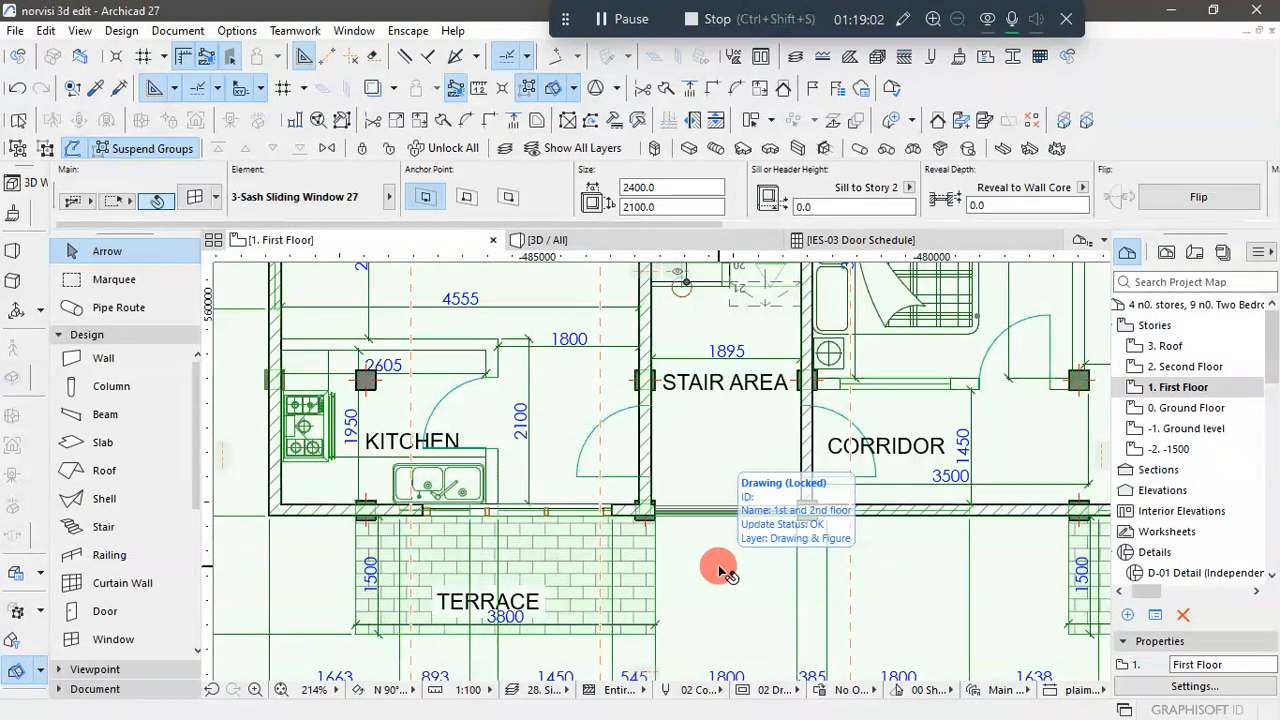
left_click(565, 406)
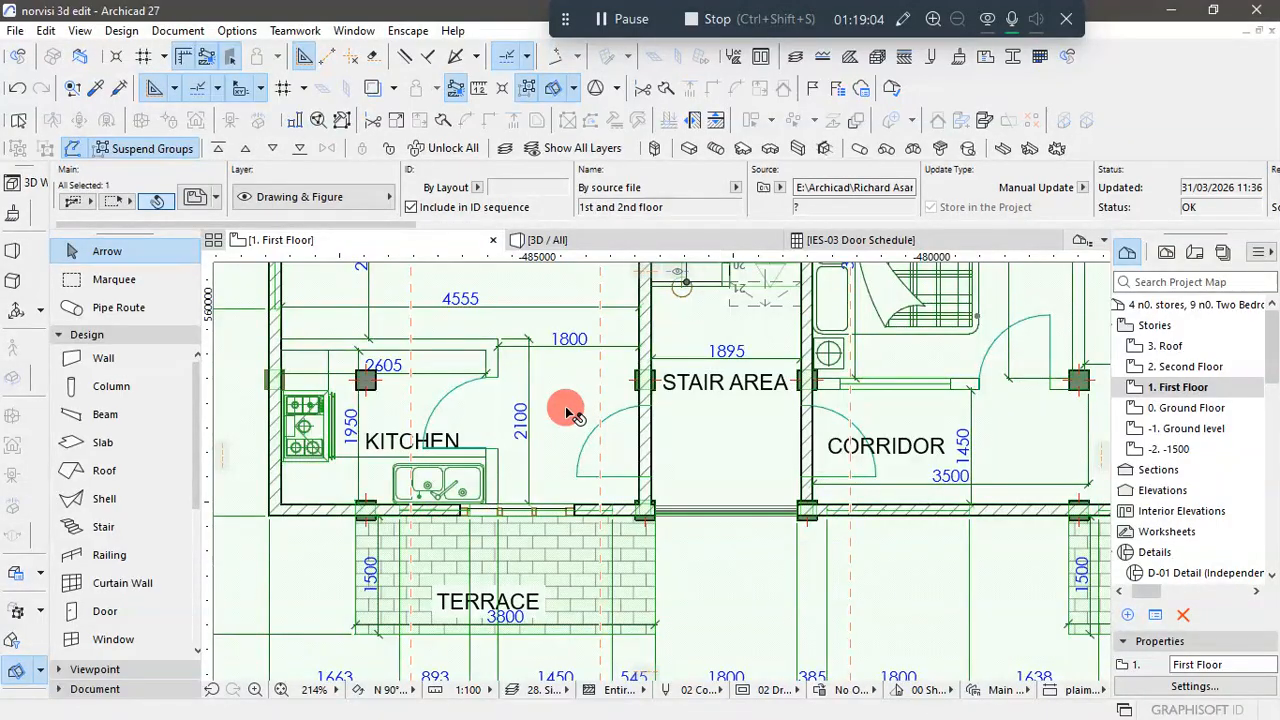
scroll(565, 406, "down", 3)
left_click(328, 607)
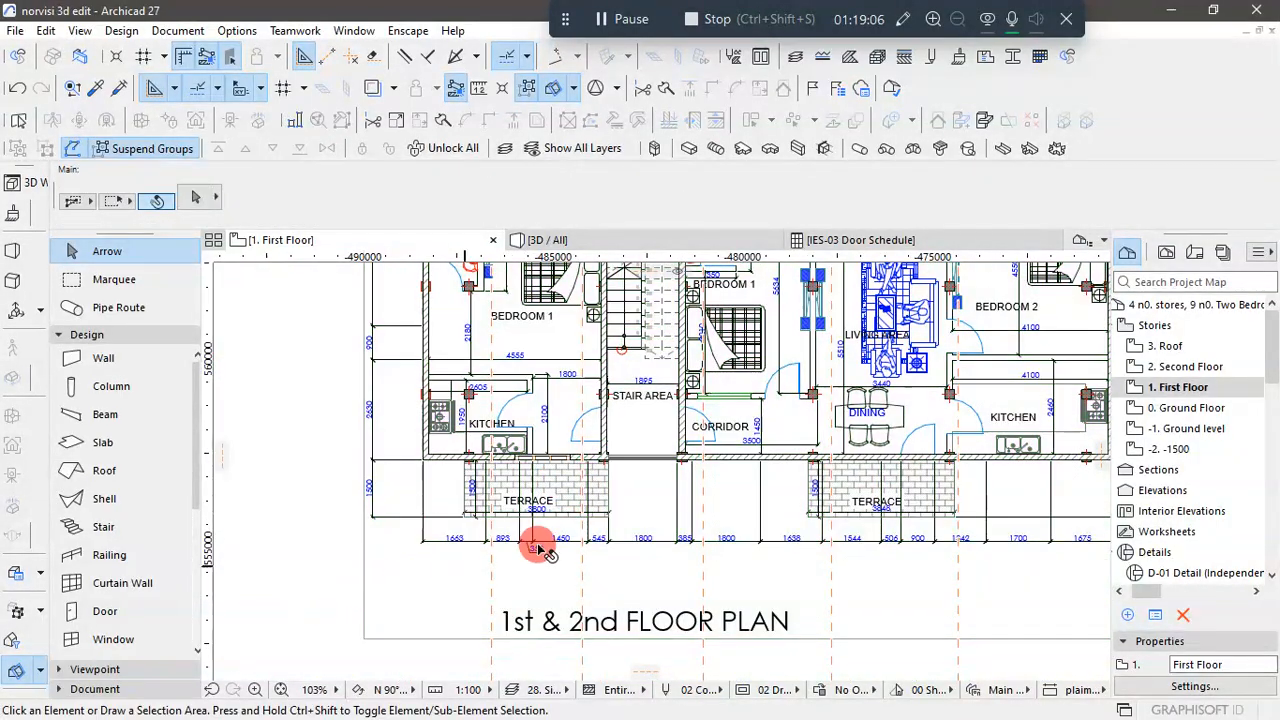
- Remove all the old vertical guide lines crossing the First Floor plan
scroll(545, 511, "down", 4)
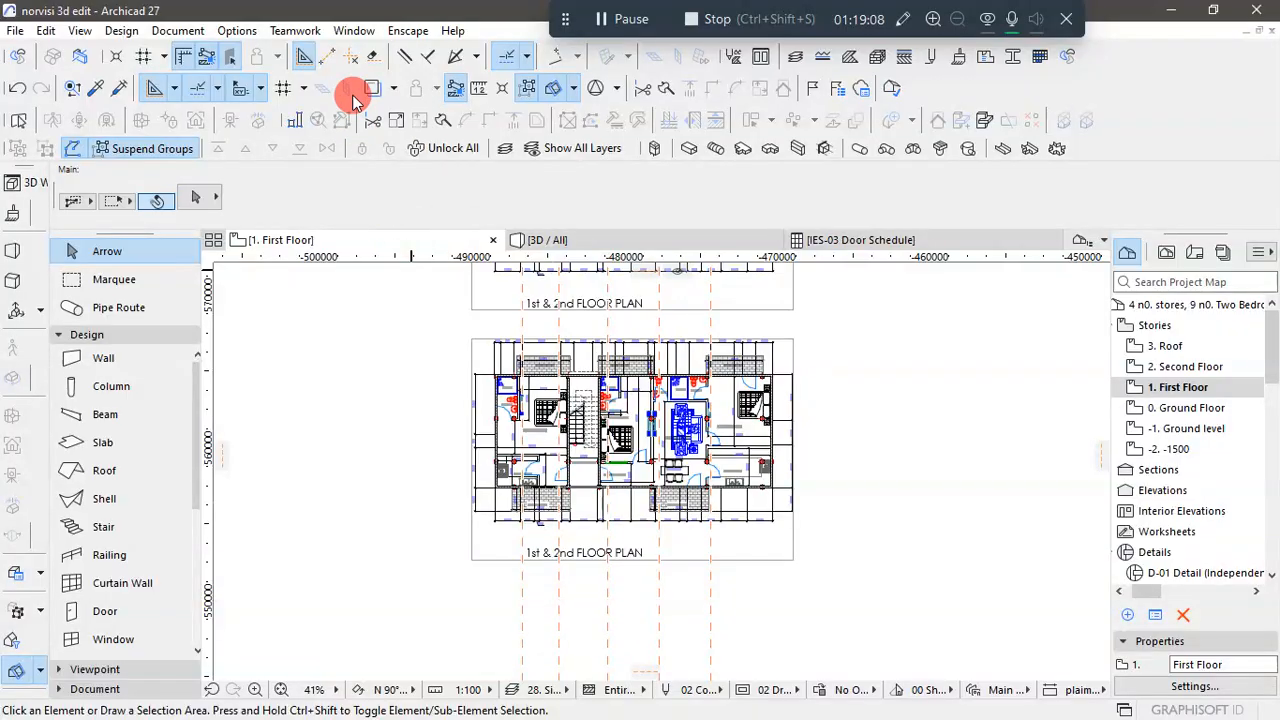
left_click(372, 56)
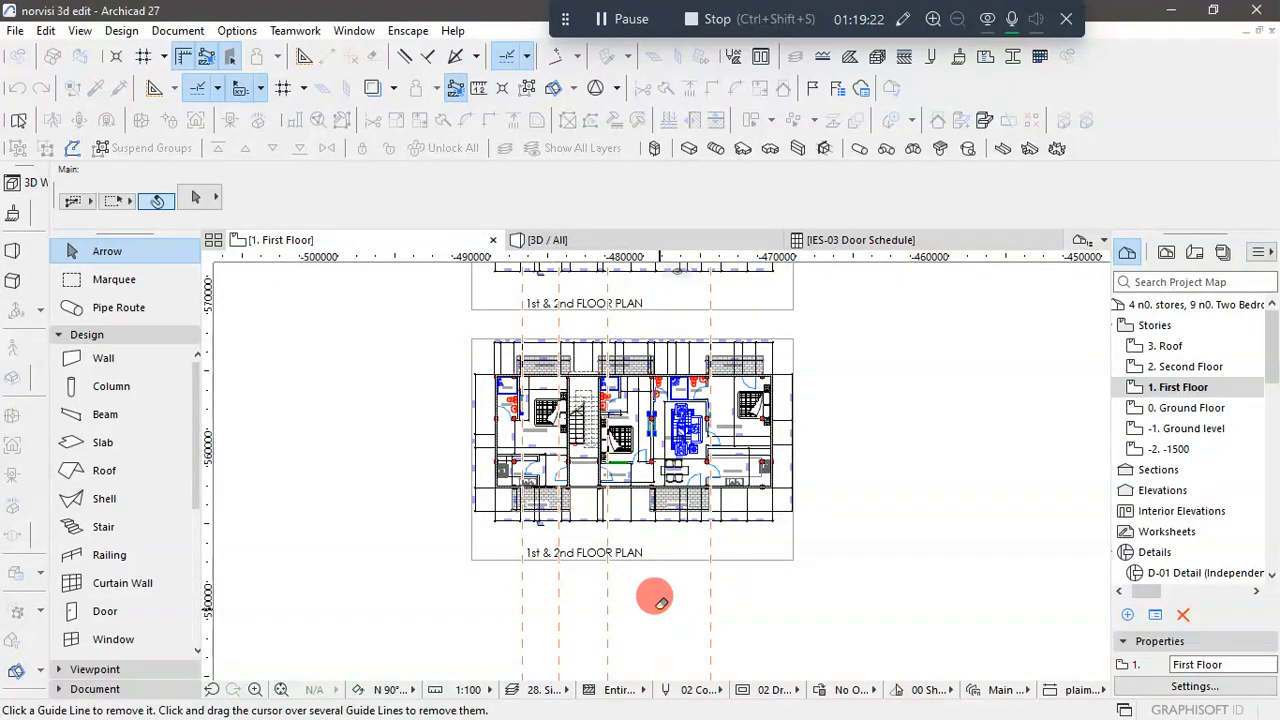
left_click(604, 596)
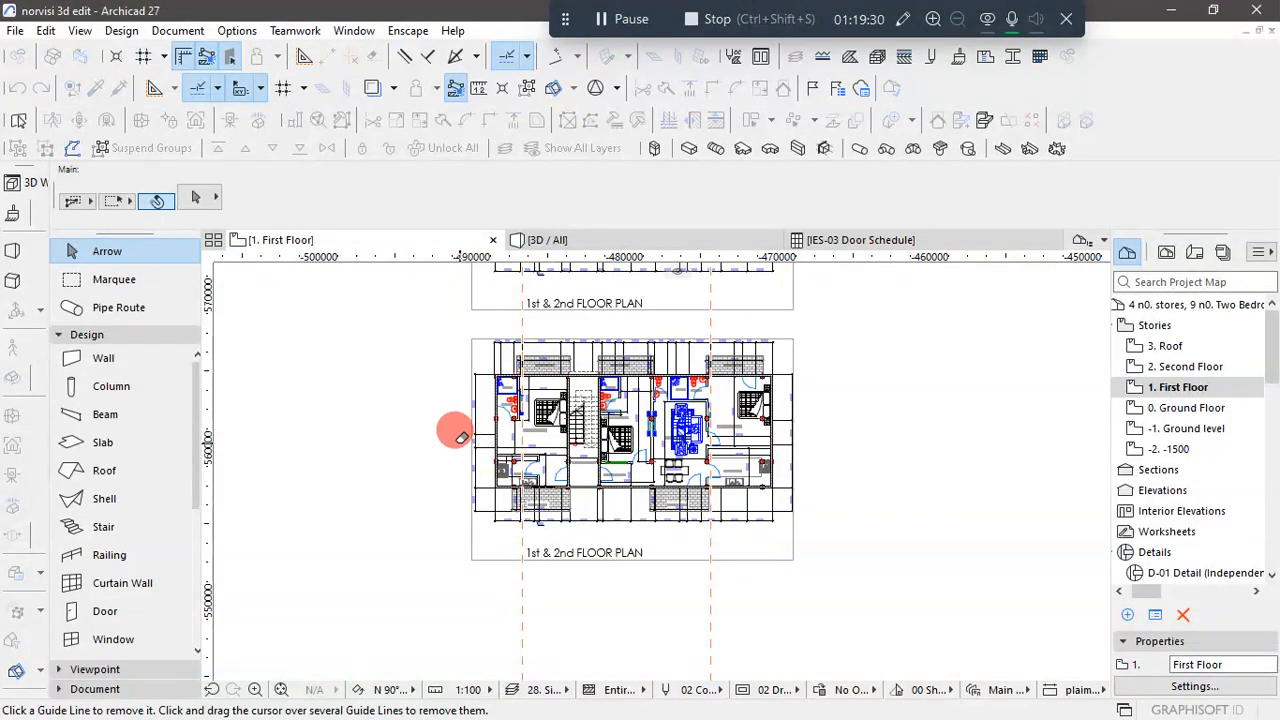
key("Escape")
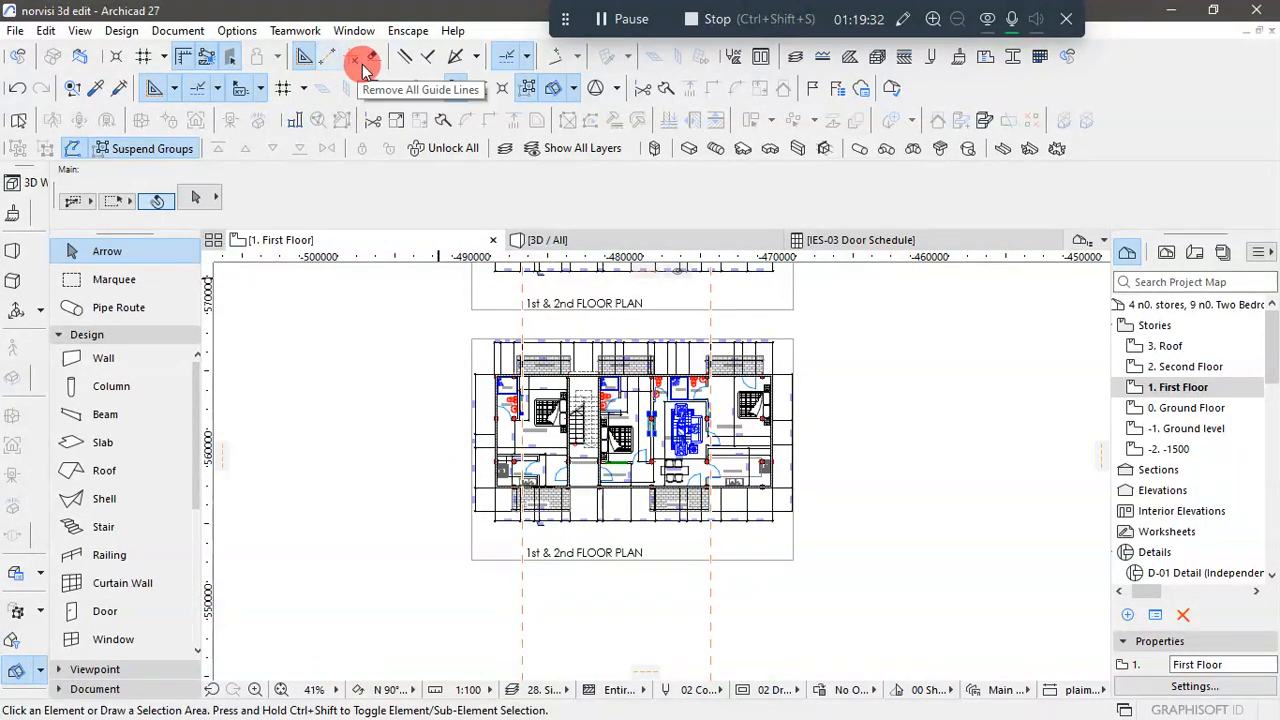
left_click(371, 60)
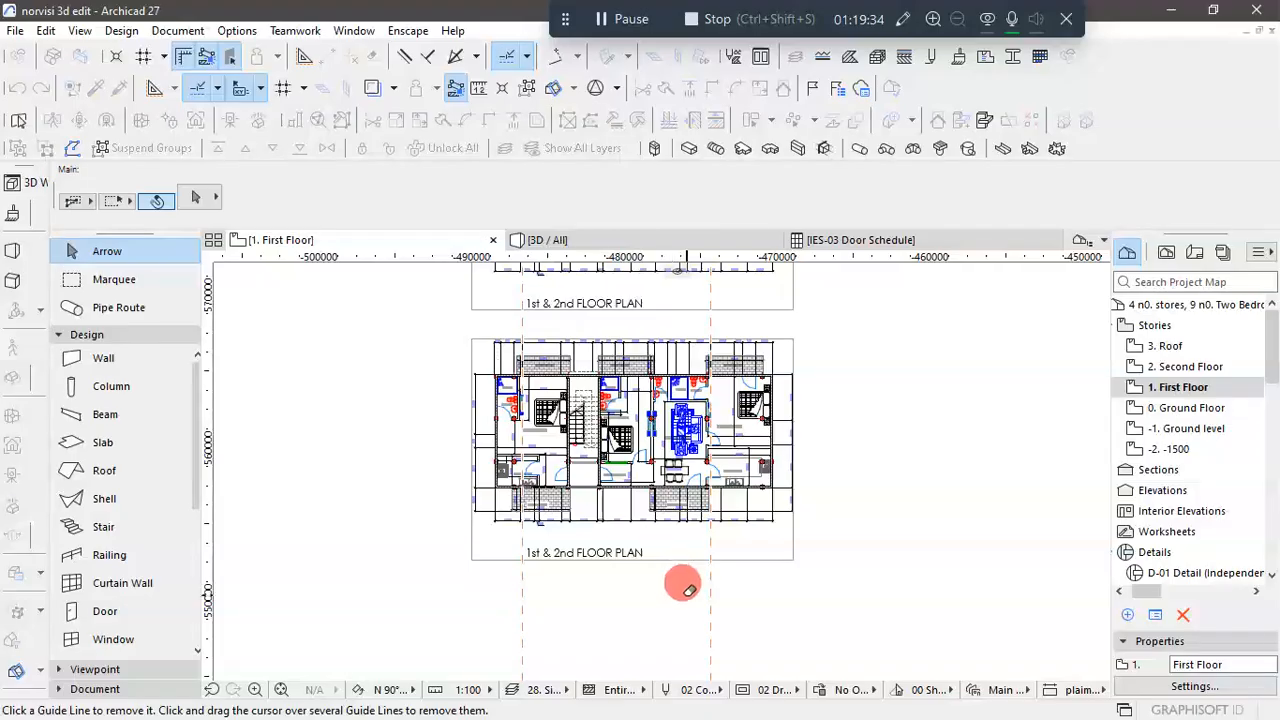
left_click_drag(709, 598, 548, 602)
left_click(521, 579)
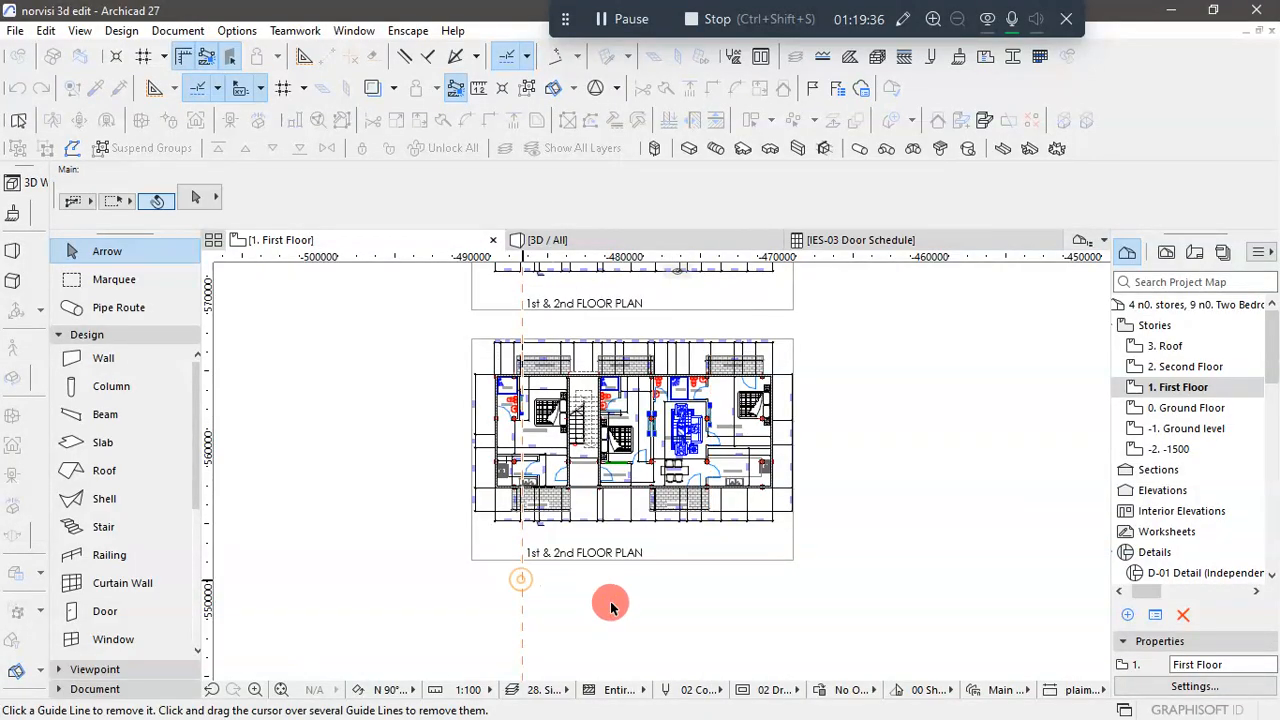
scroll(539, 485, "up", 4)
key("Escape")
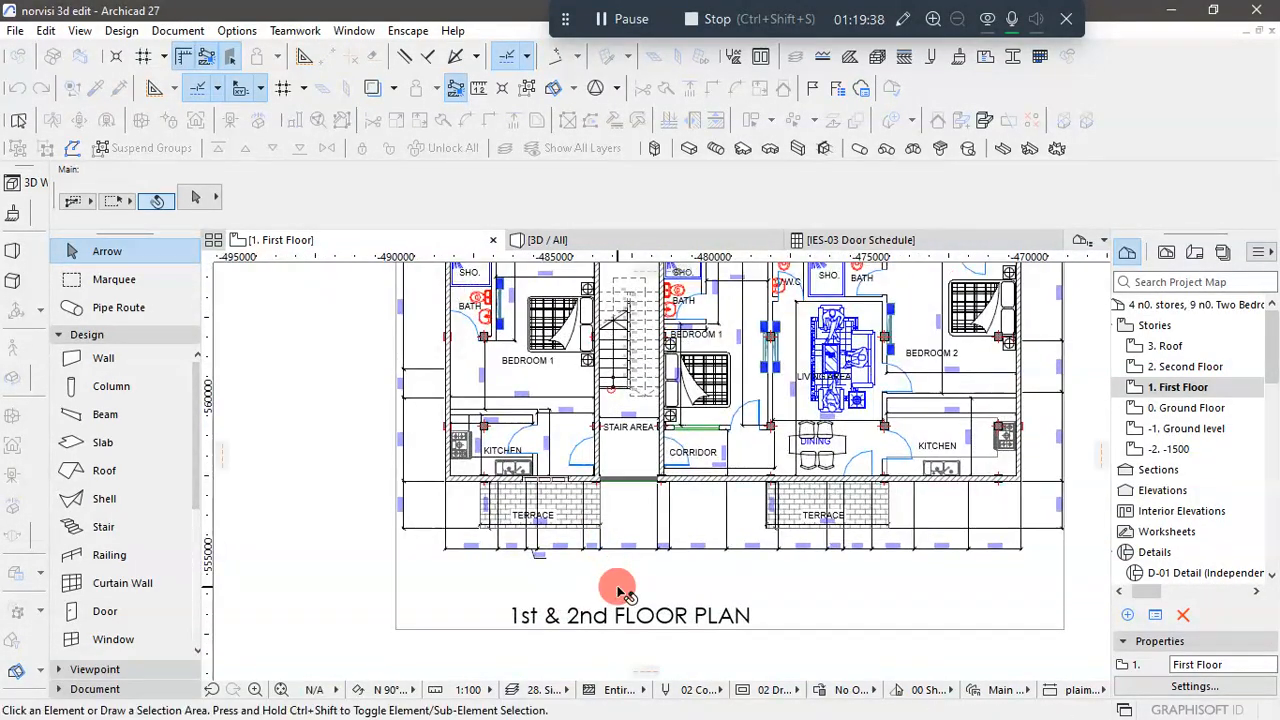
- Place a vertical guide line at the left edge of the 1450 terrace opening on the upper floor plan drawing
scroll(515, 487, "up", 2)
scroll(528, 557, "down", 5)
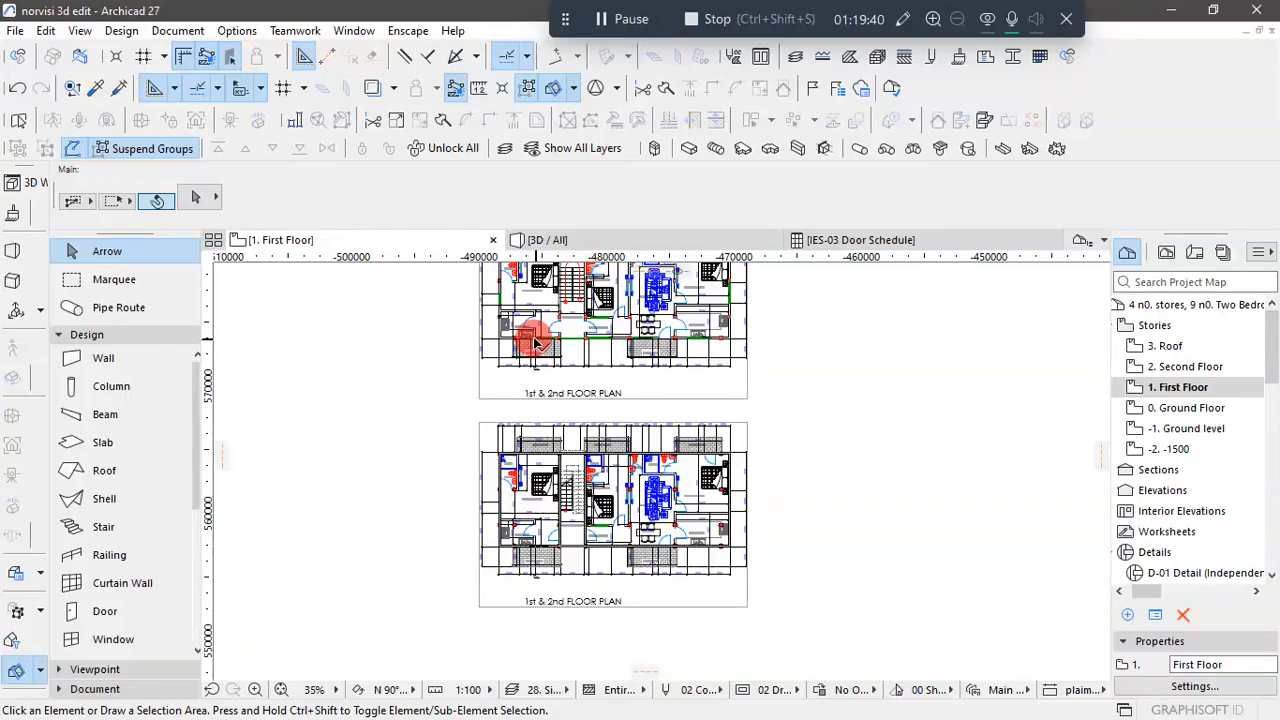
scroll(535, 320, "up", 4)
scroll(543, 345, "up", 3)
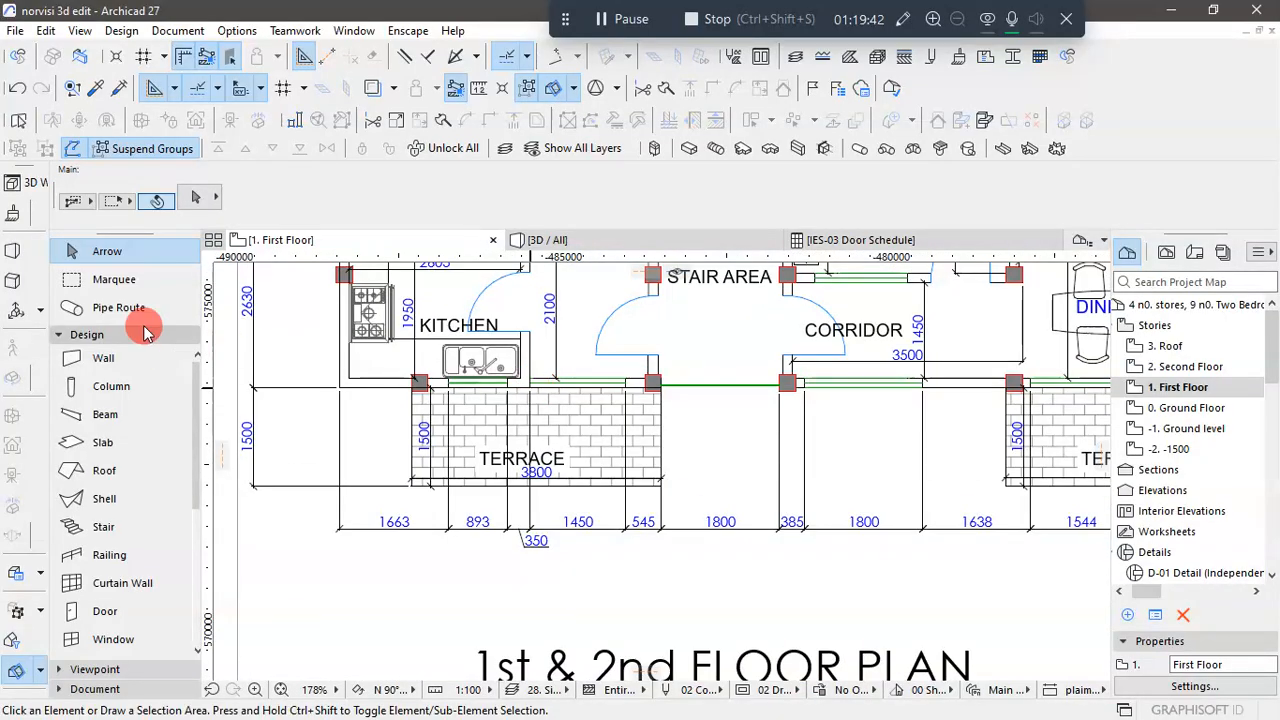
left_click_drag(210, 447, 531, 372)
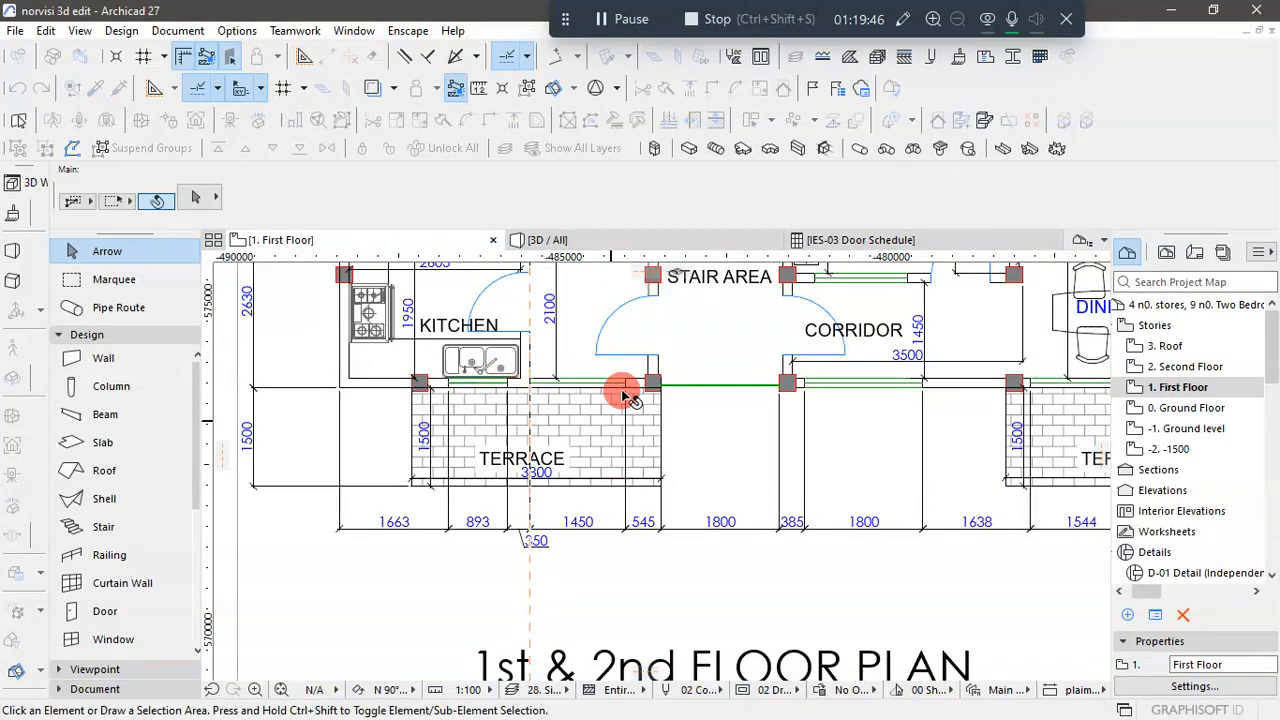
- Move the 1450 wide front window along the wall until its left edge meets the vertical guide line
scroll(605, 350, "down", 6)
scroll(585, 575, "up", 10)
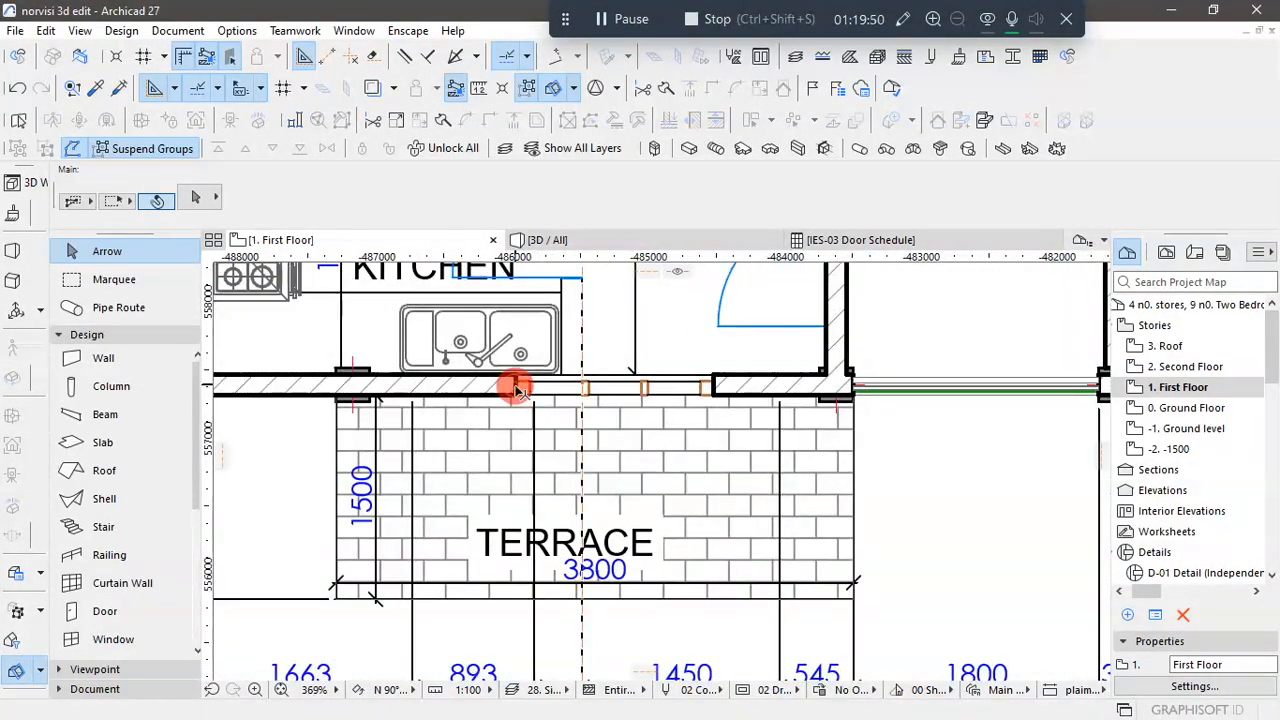
key("ctrl+a")
left_click(519, 382)
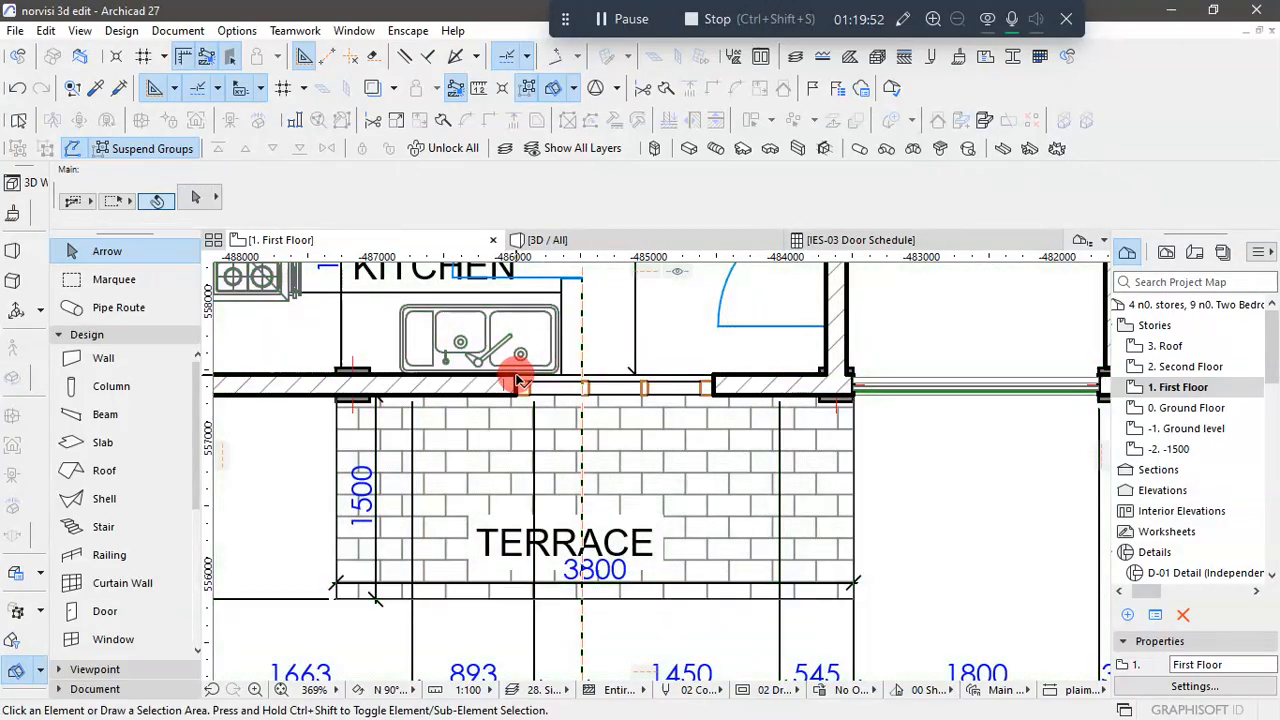
left_click(518, 382)
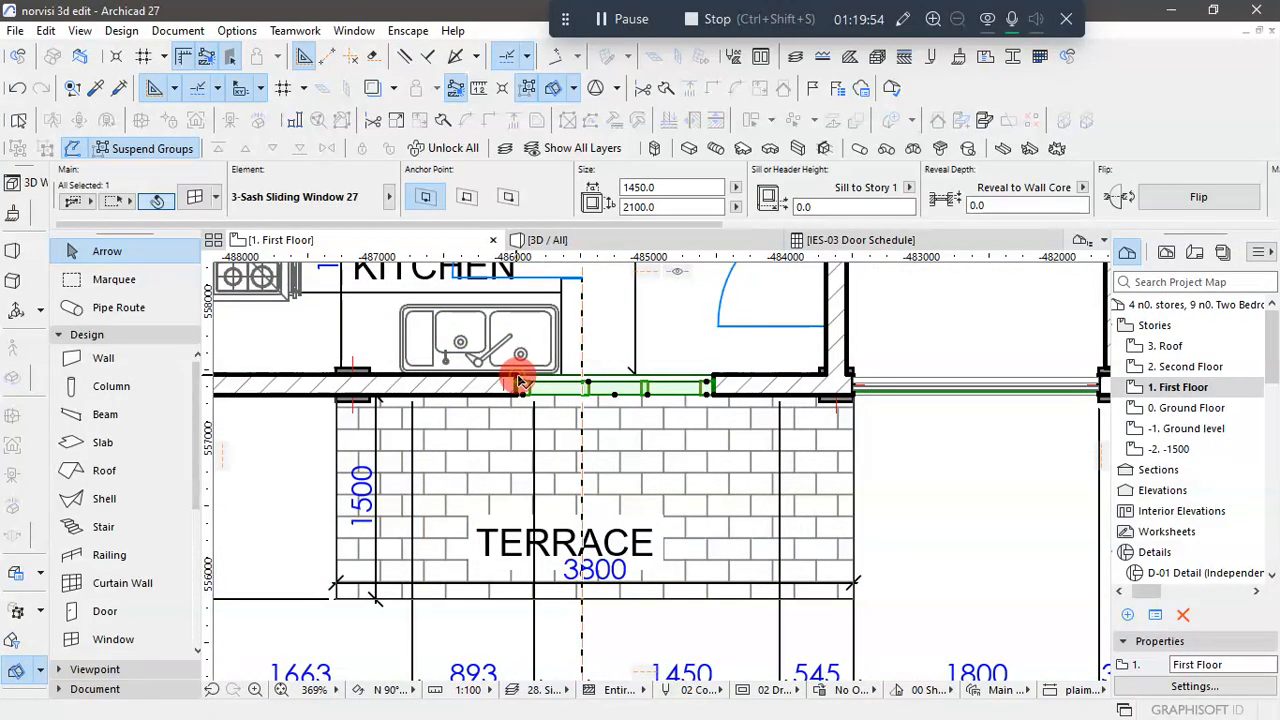
left_click(588, 383)
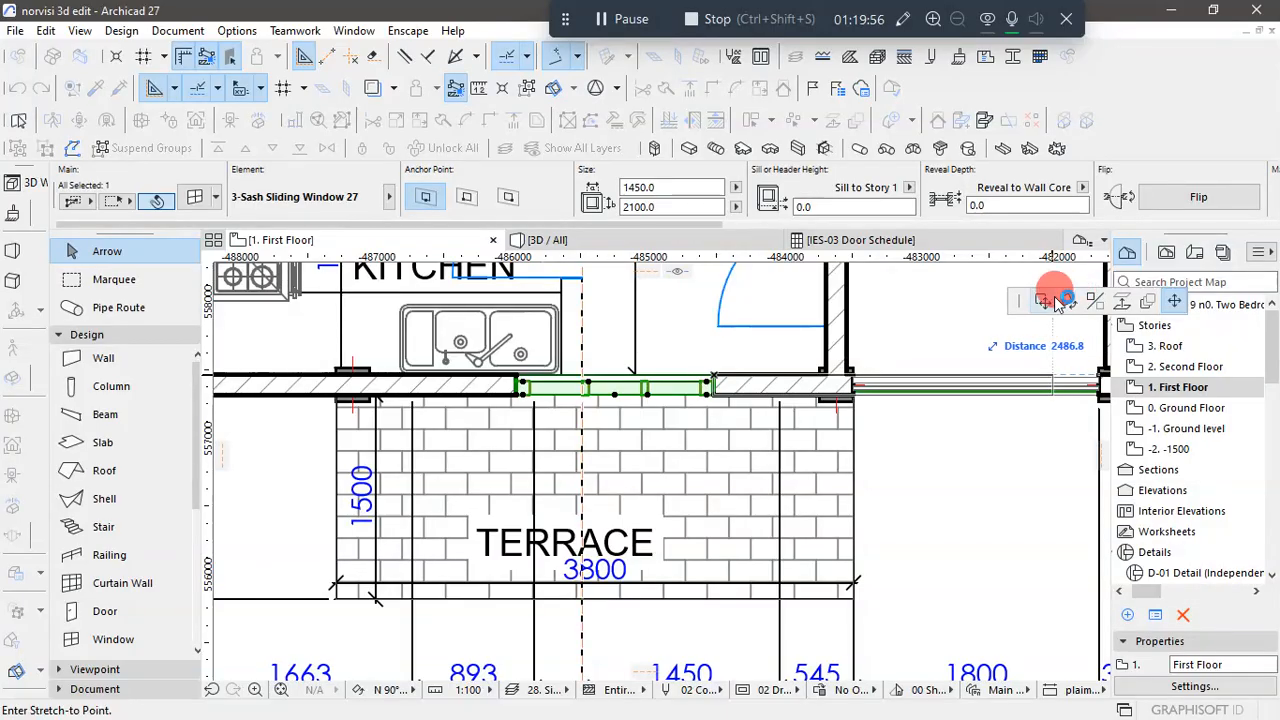
left_click(1058, 302)
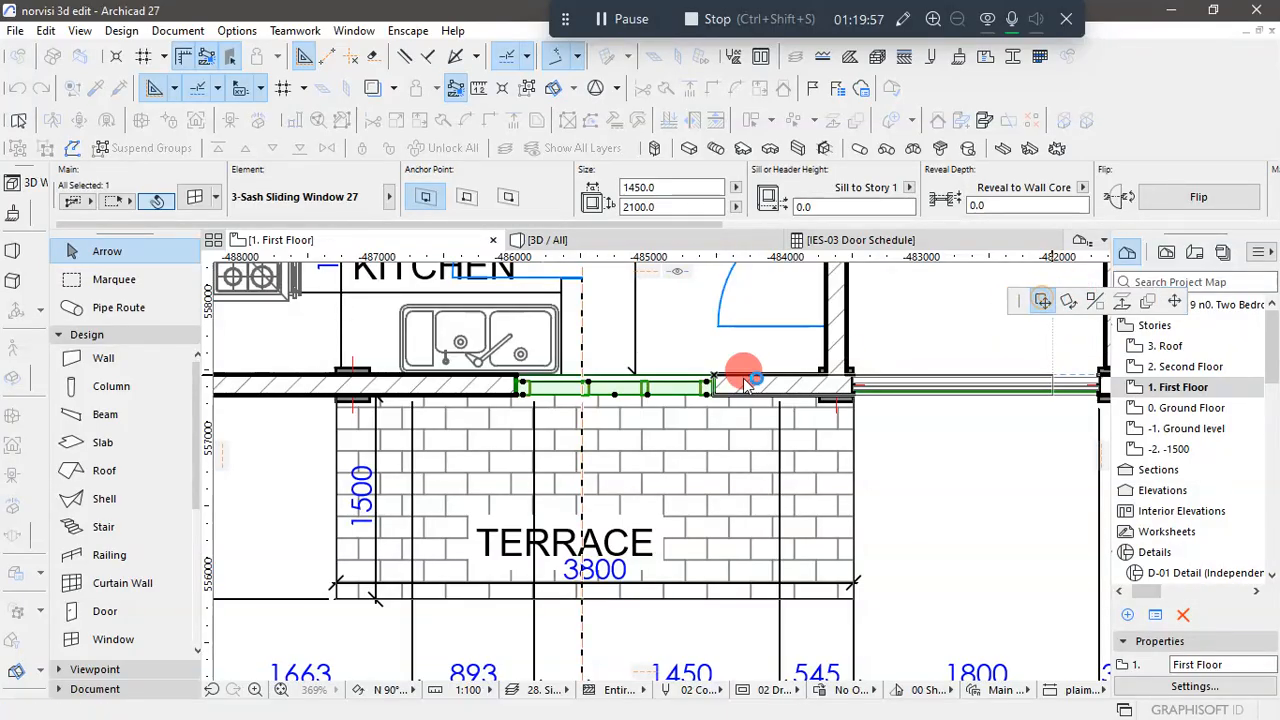
left_click(584, 375)
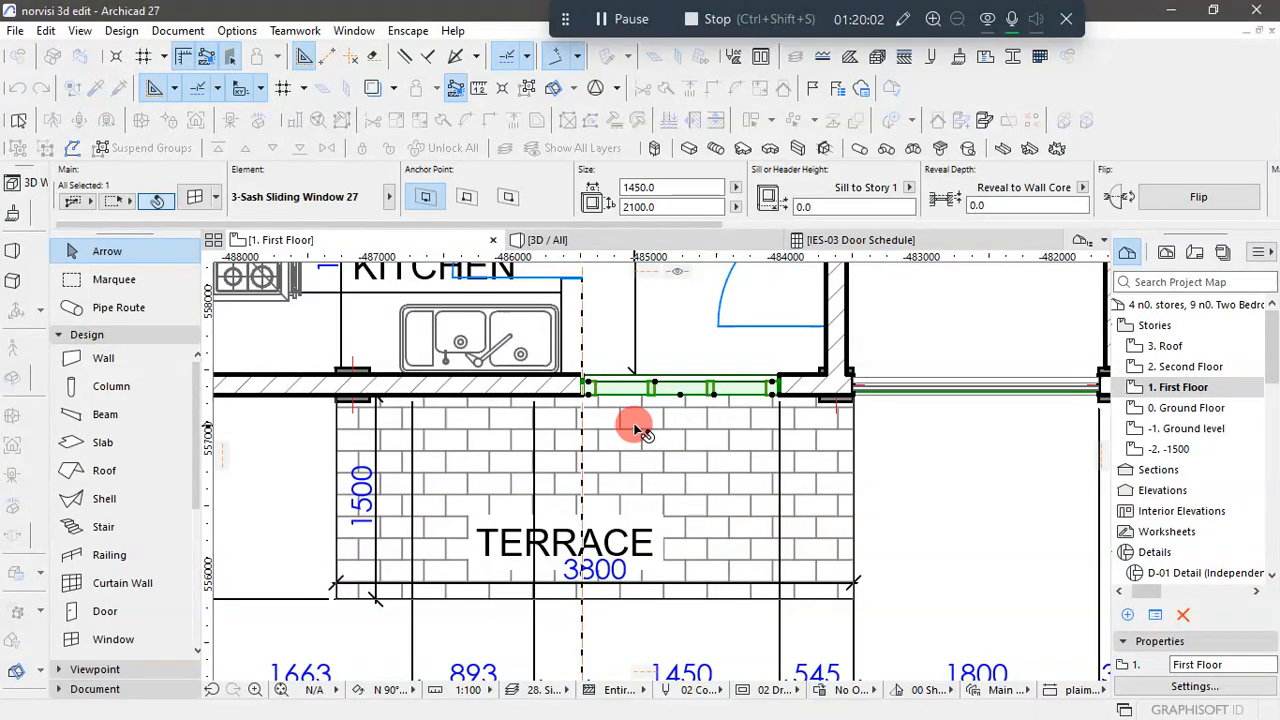
- In the 3D view, change the First Floor kitchen and terrace front window to the 2-Sash Sliding Window 27 type
scroll(640, 430, "down", 5)
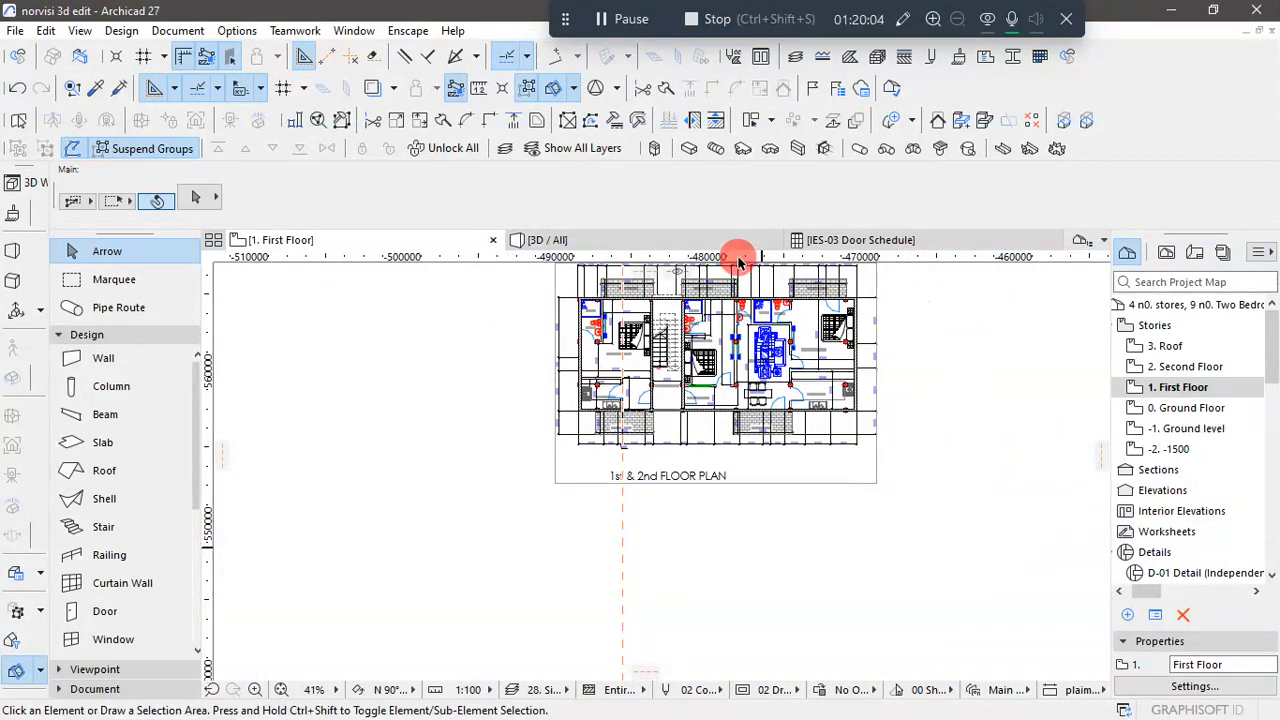
left_click(612, 242)
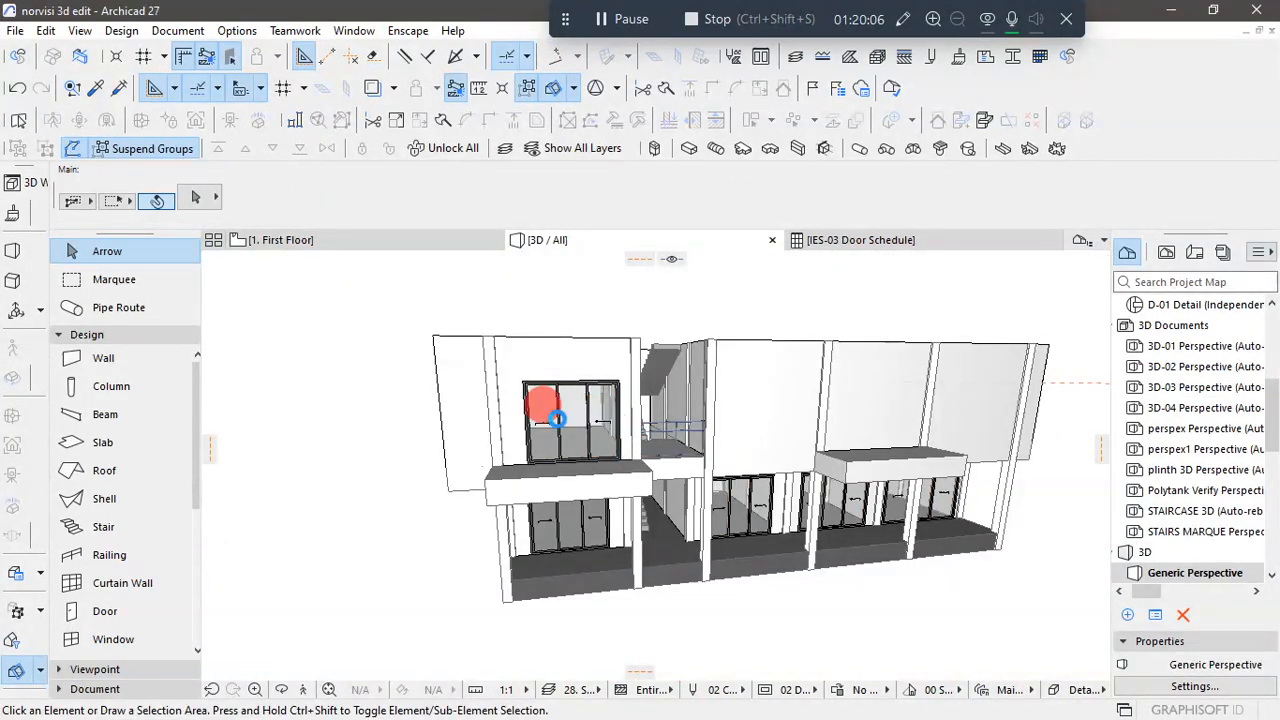
left_click_drag(556, 418, 611, 447)
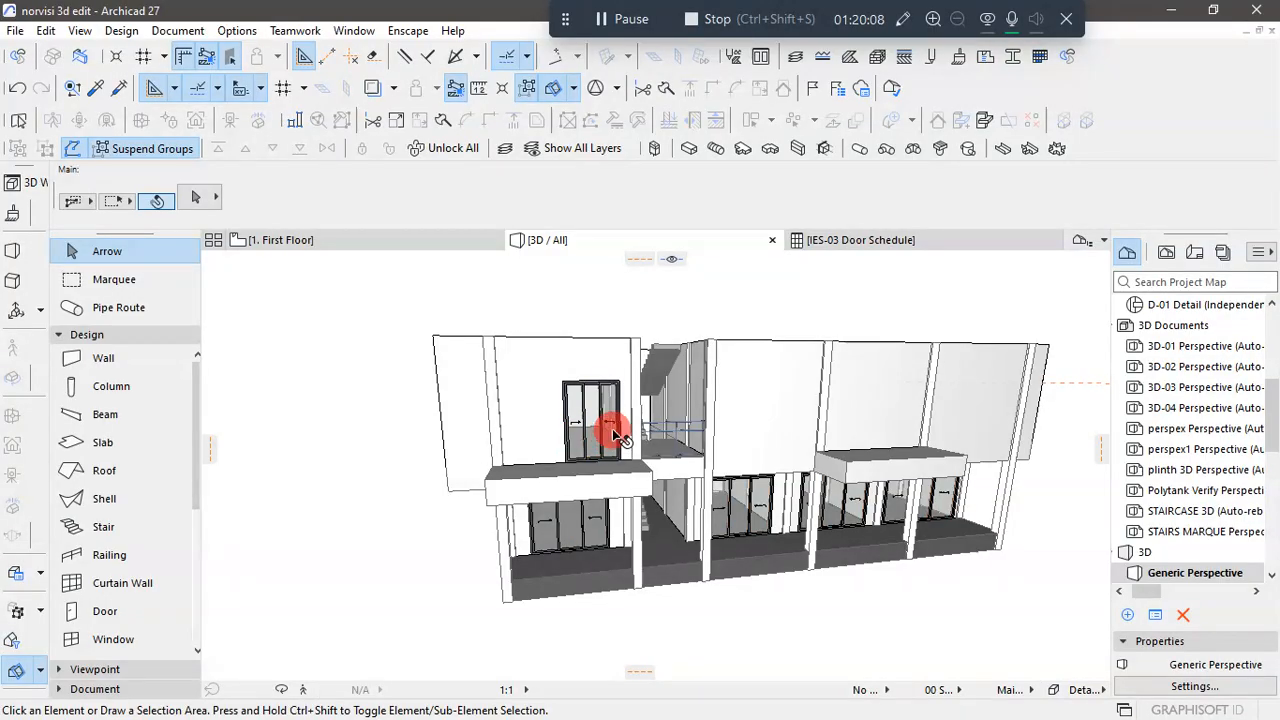
left_click(606, 418)
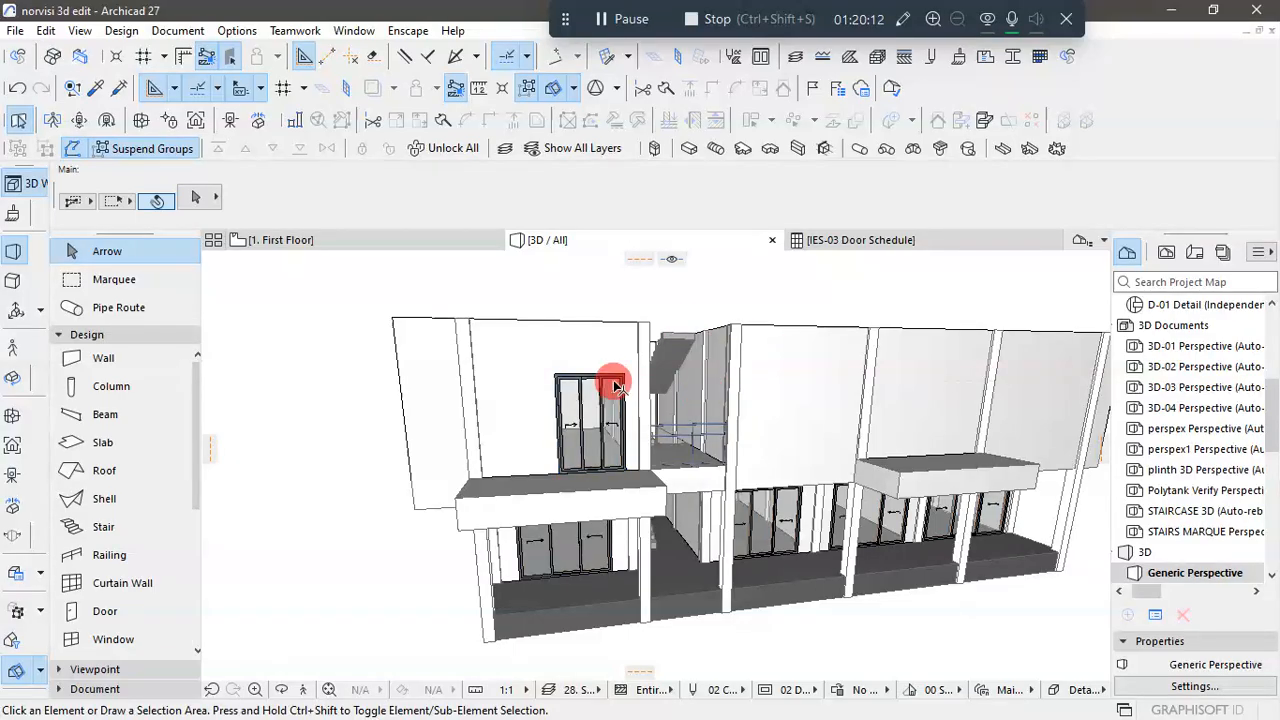
left_click(597, 409)
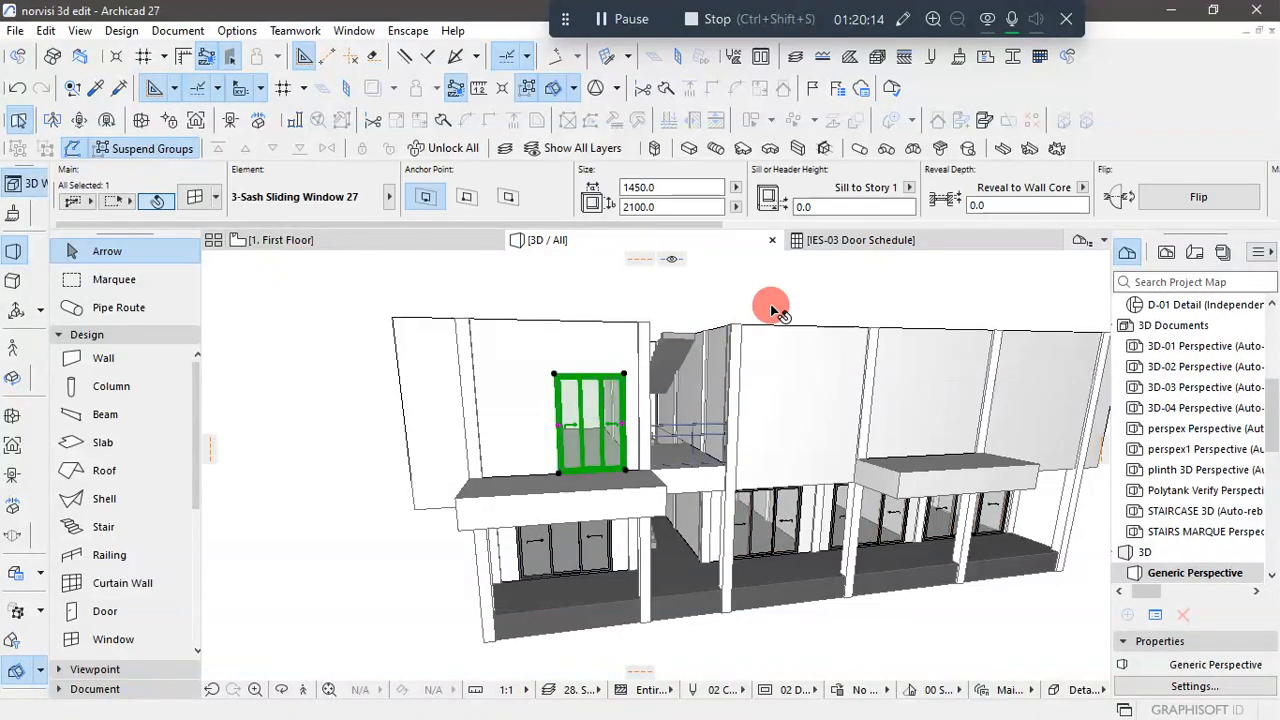
key("ctrl+t")
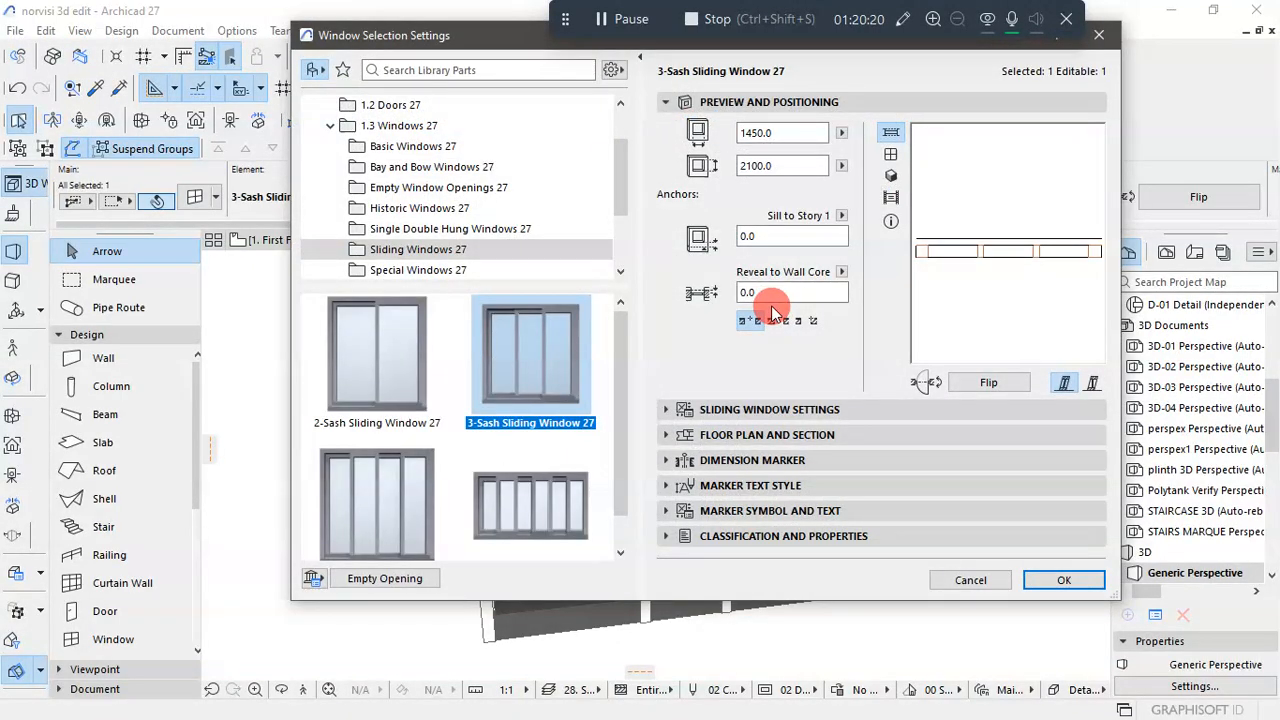
left_click(412, 384)
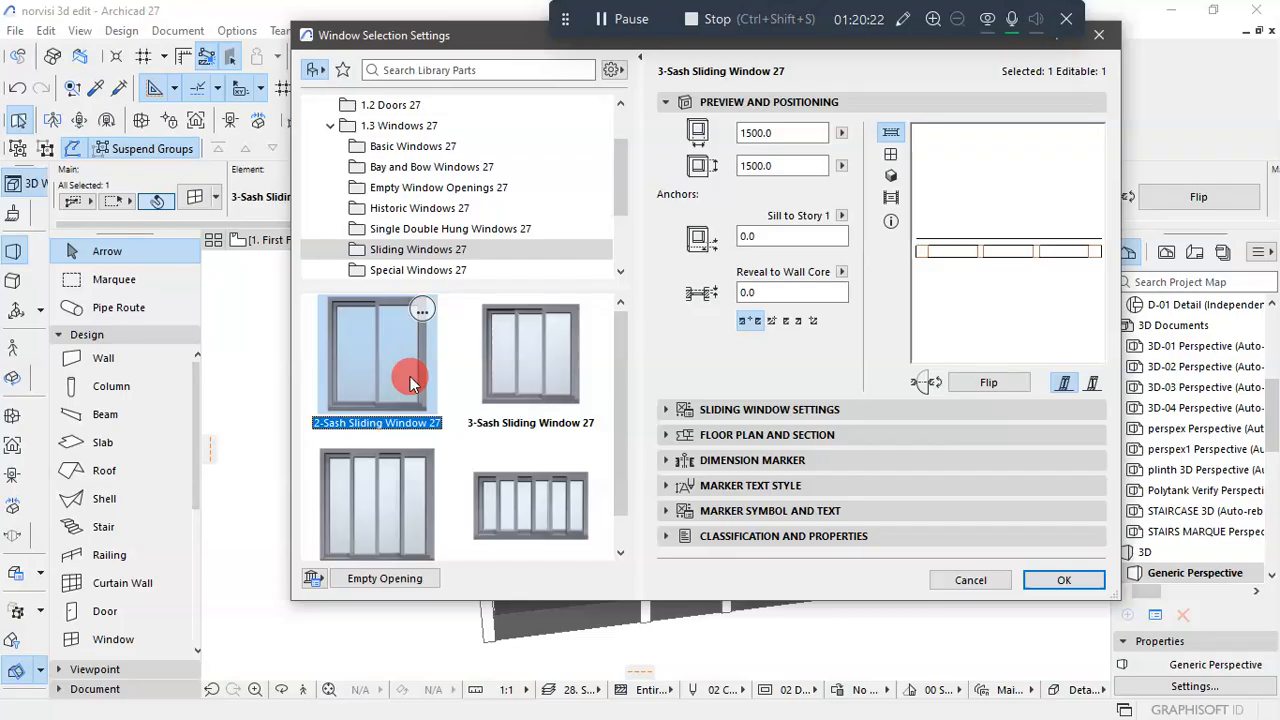
- Set the two-sash front window's width to 1450 and its height to 2100
double_click(804, 135)
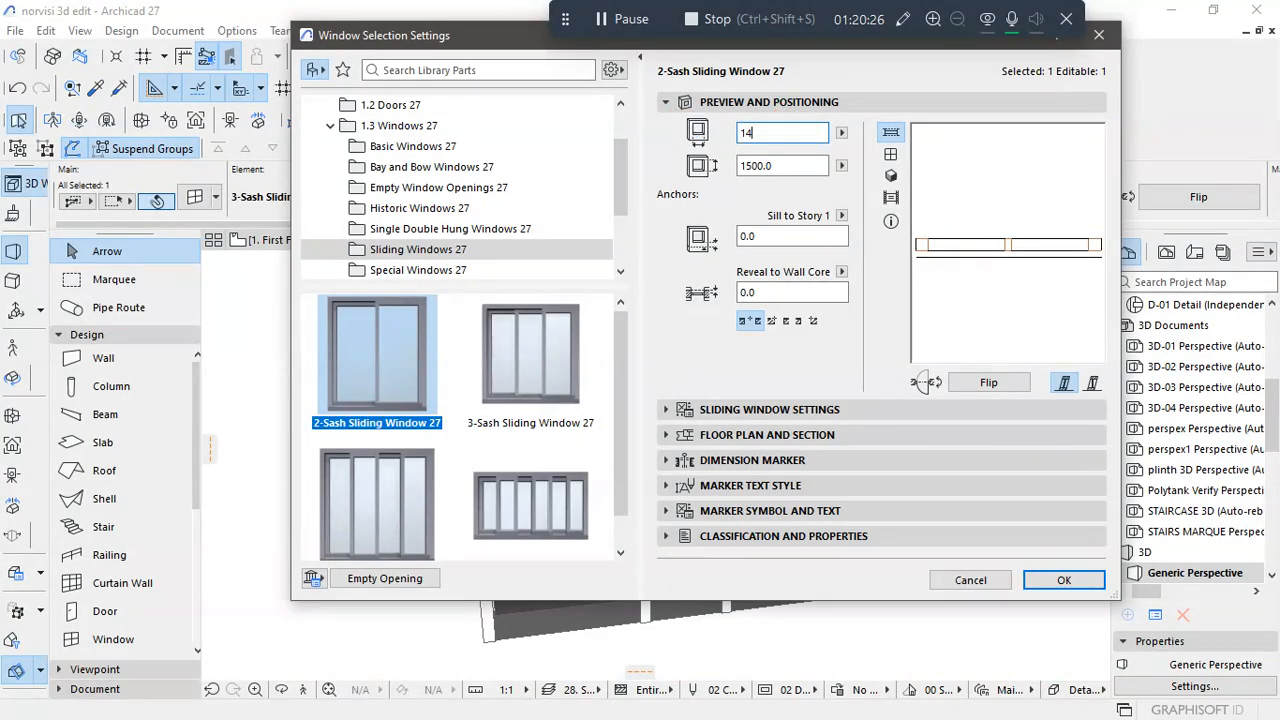
type("1450")
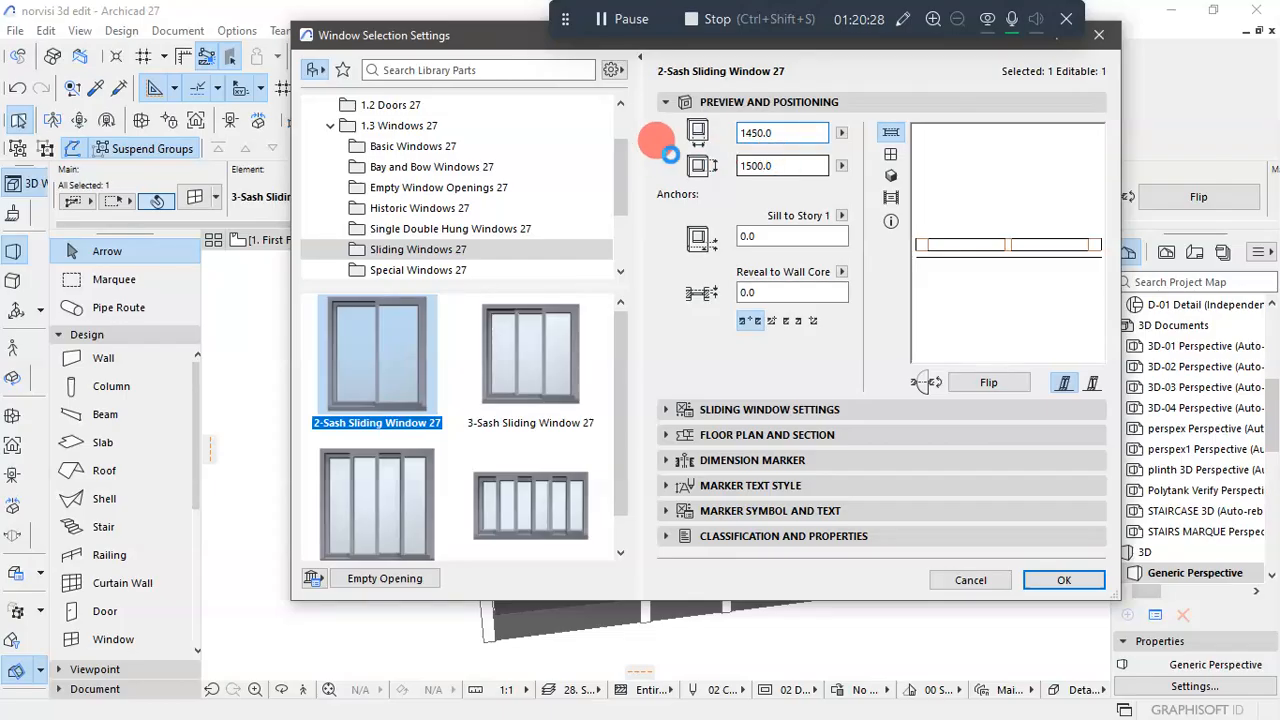
double_click(812, 162)
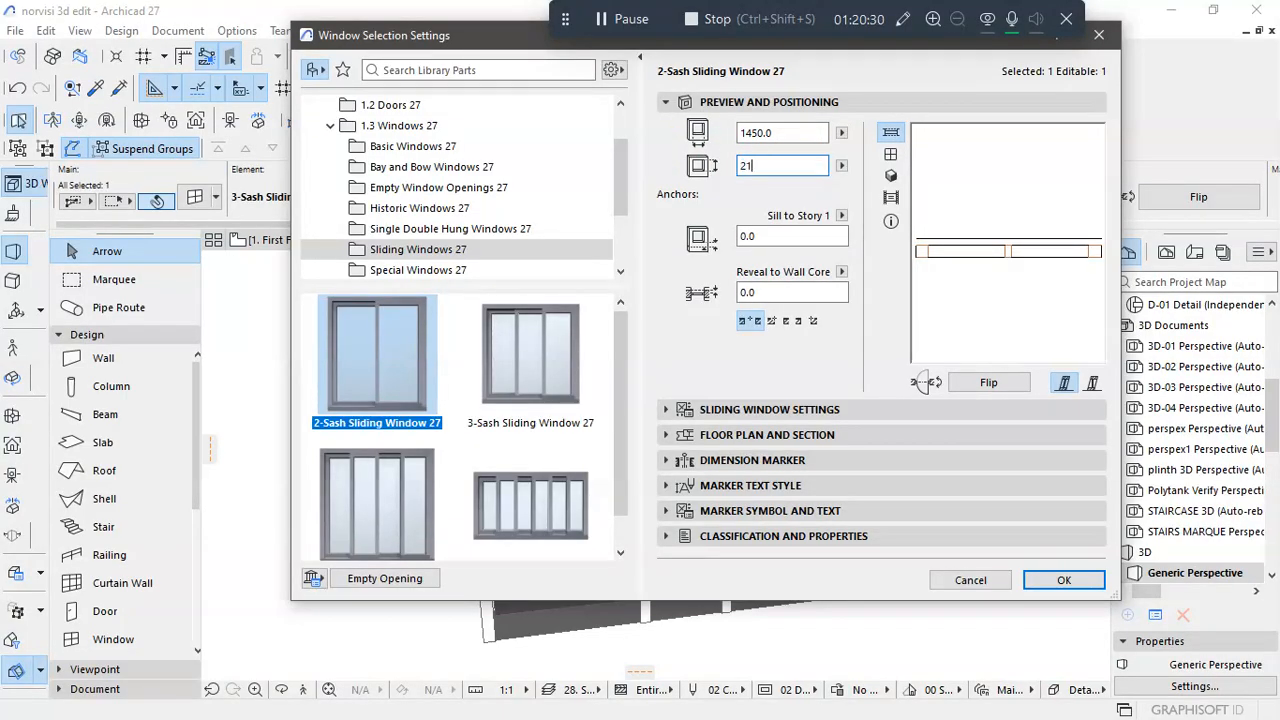
type("2100")
left_click(718, 536)
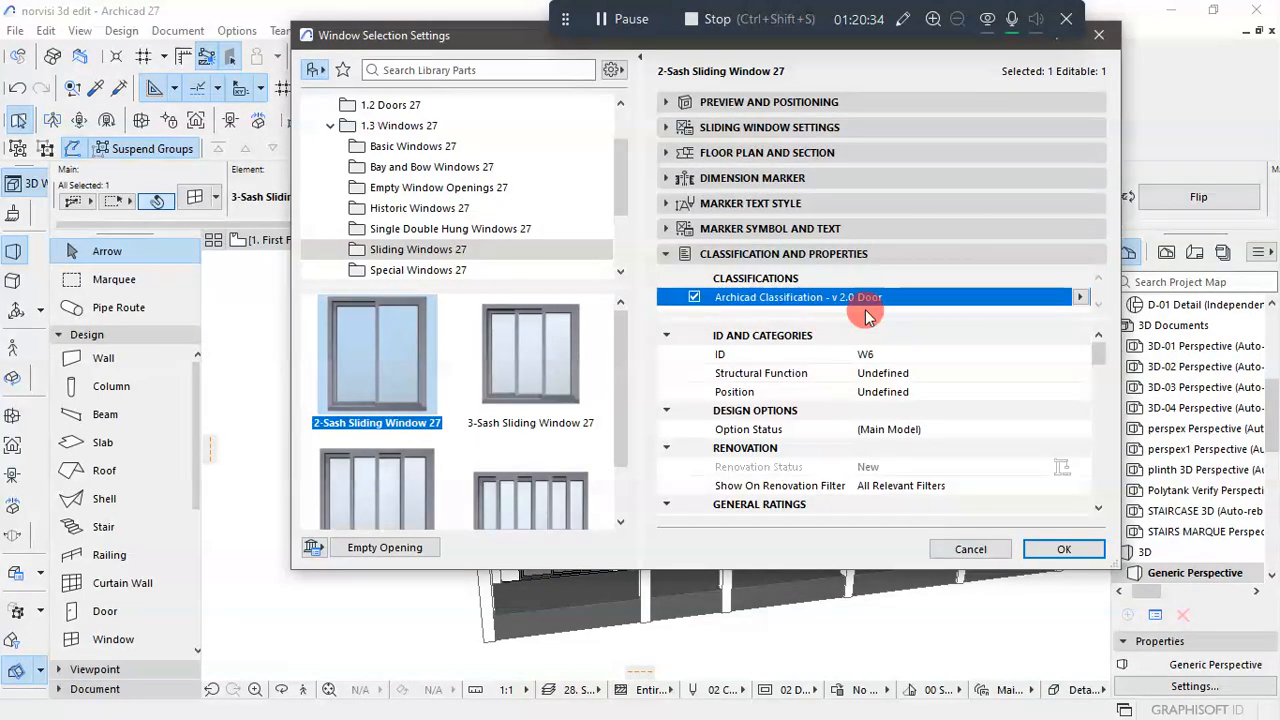
left_click(1063, 546)
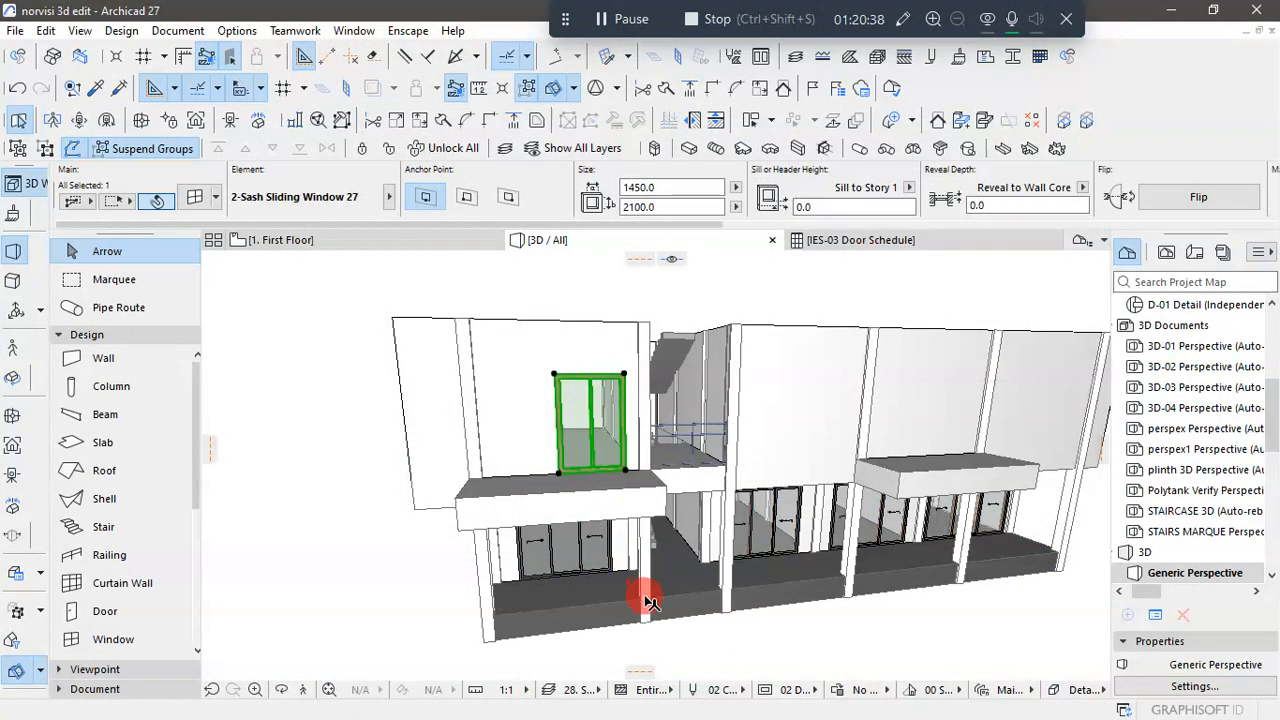
left_click(730, 658)
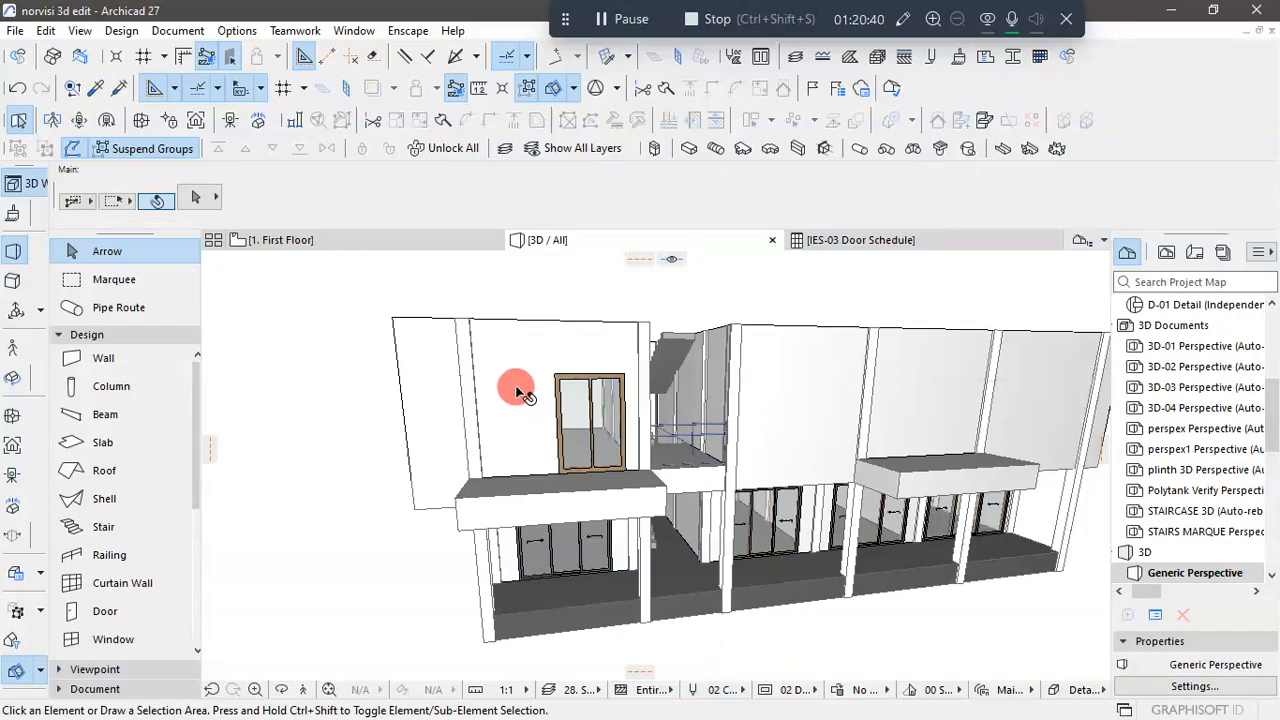
- Examine the two-sash window on the First Floor plan and compare it with the front elevation drawing in AutoCAD
left_click(376, 248)
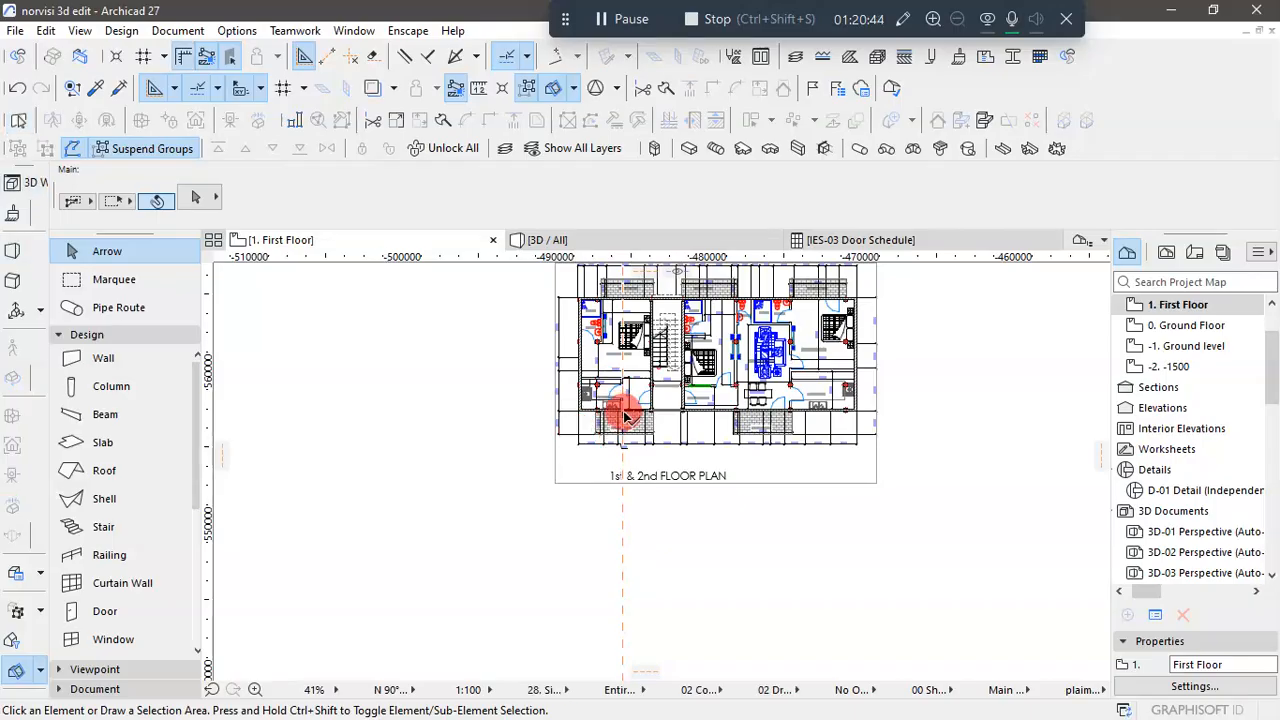
scroll(625, 413, "up", 5)
scroll(625, 413, "up", 3)
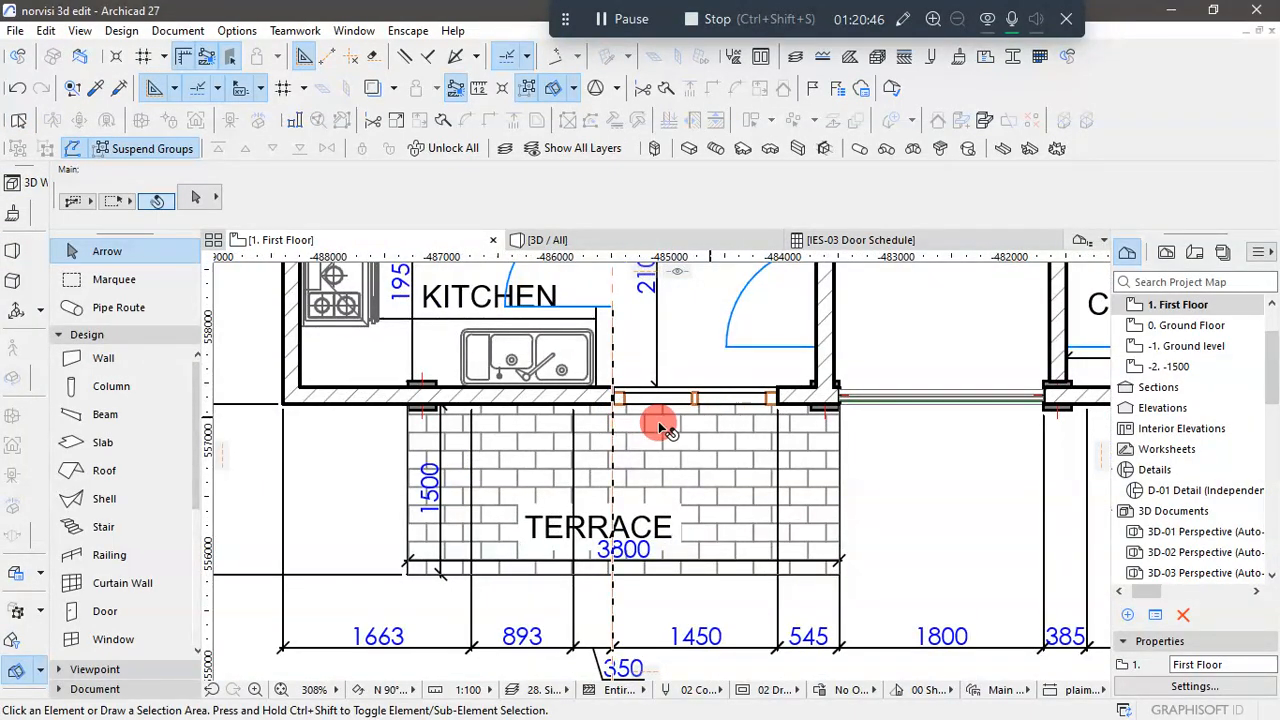
scroll(658, 421, "down", 6)
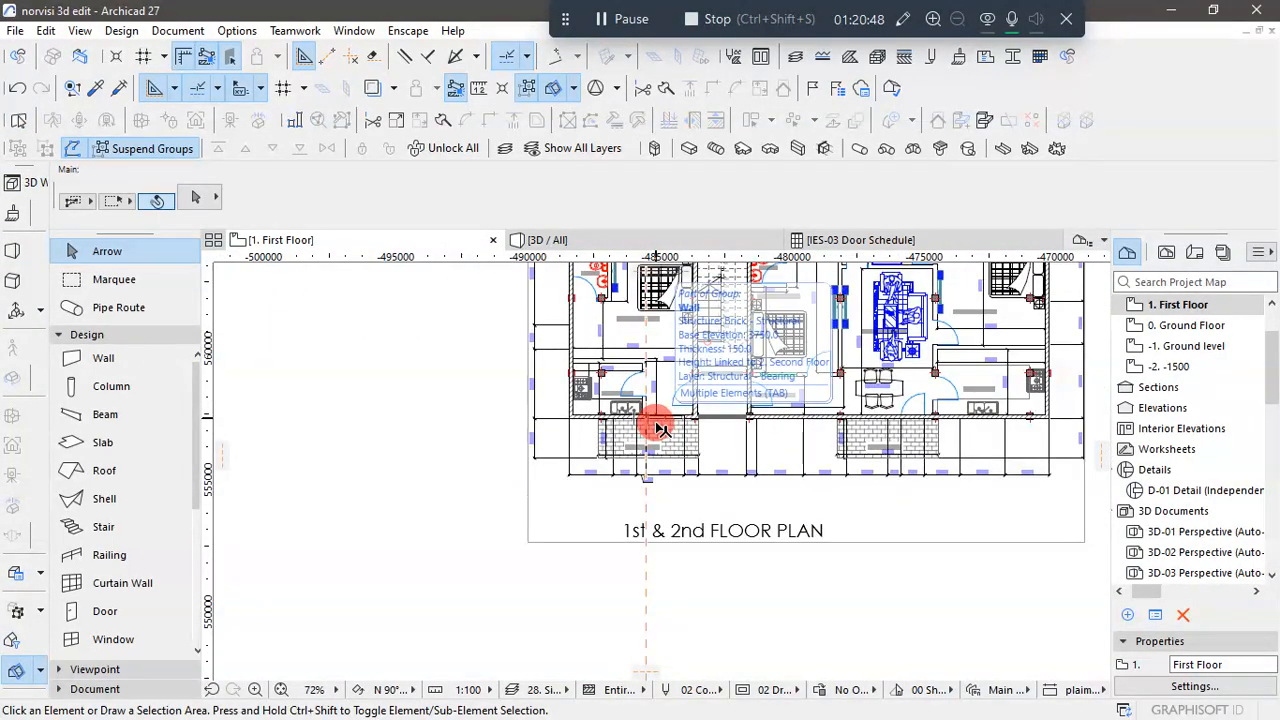
key("super")
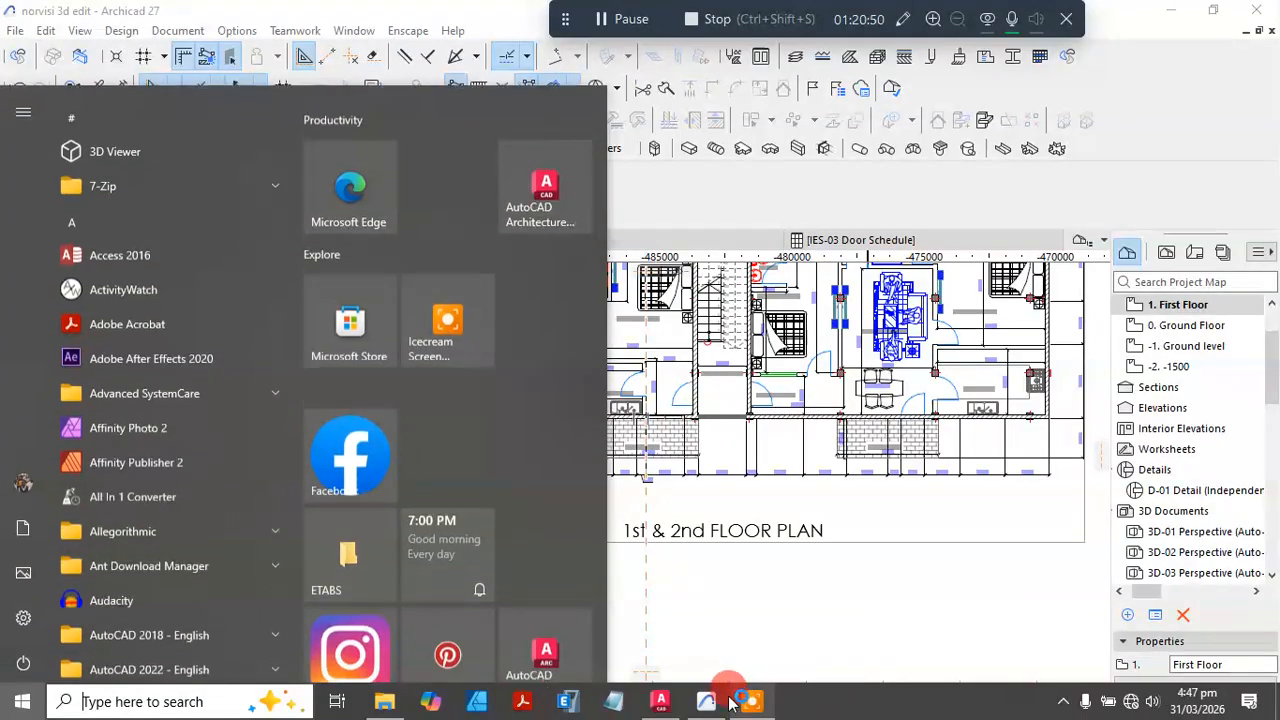
left_click(665, 706)
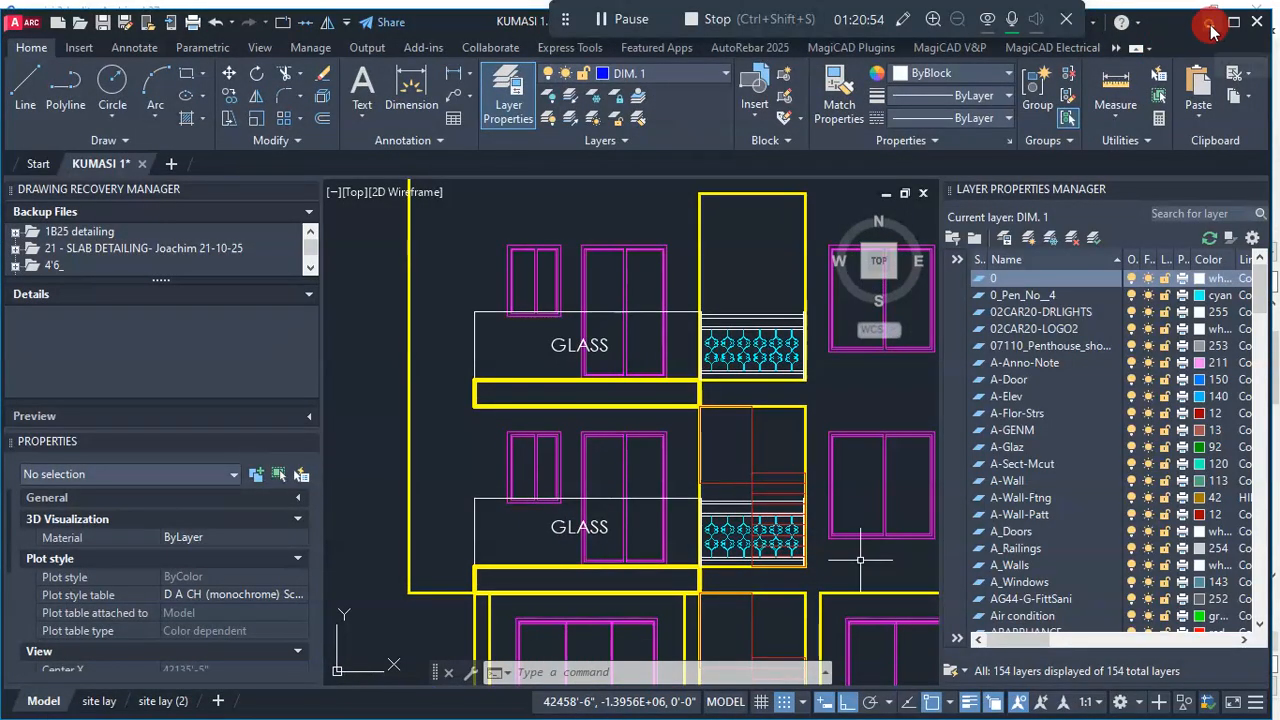
left_click(1209, 28)
left_click(523, 527)
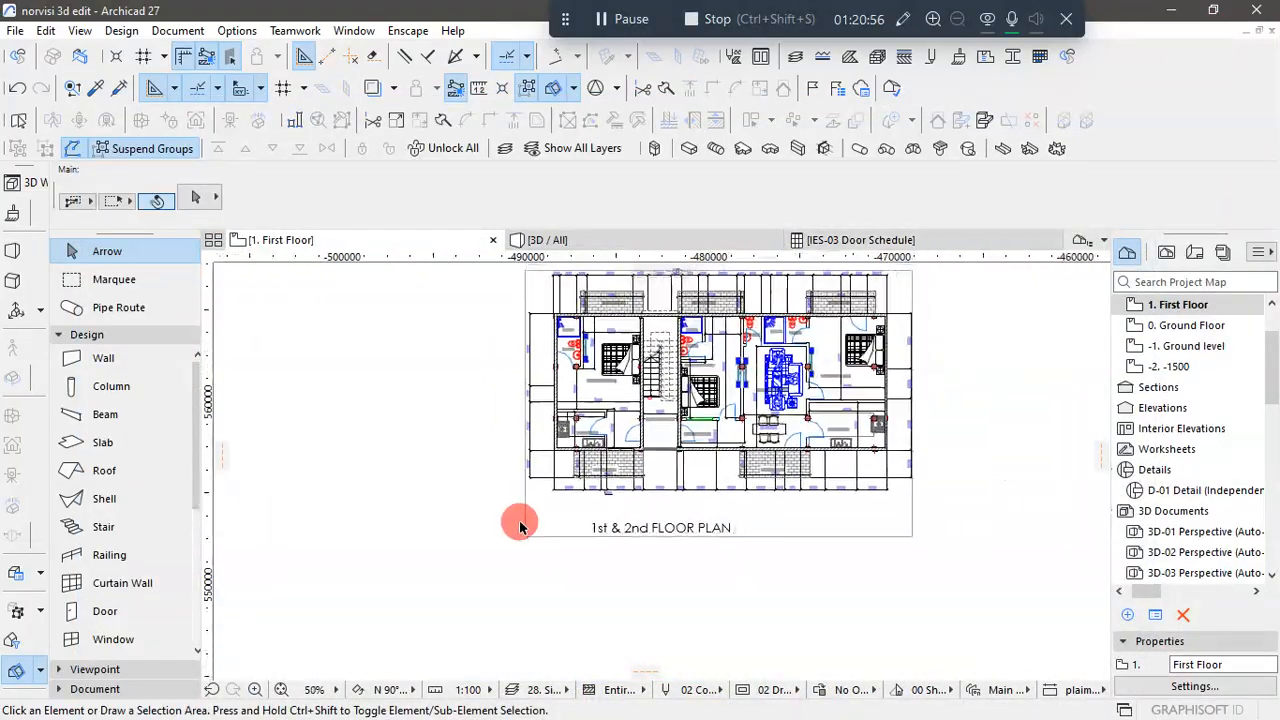
- Back in the 3D view, set the First Floor front window's opening type to Single Sliding
left_click(580, 240)
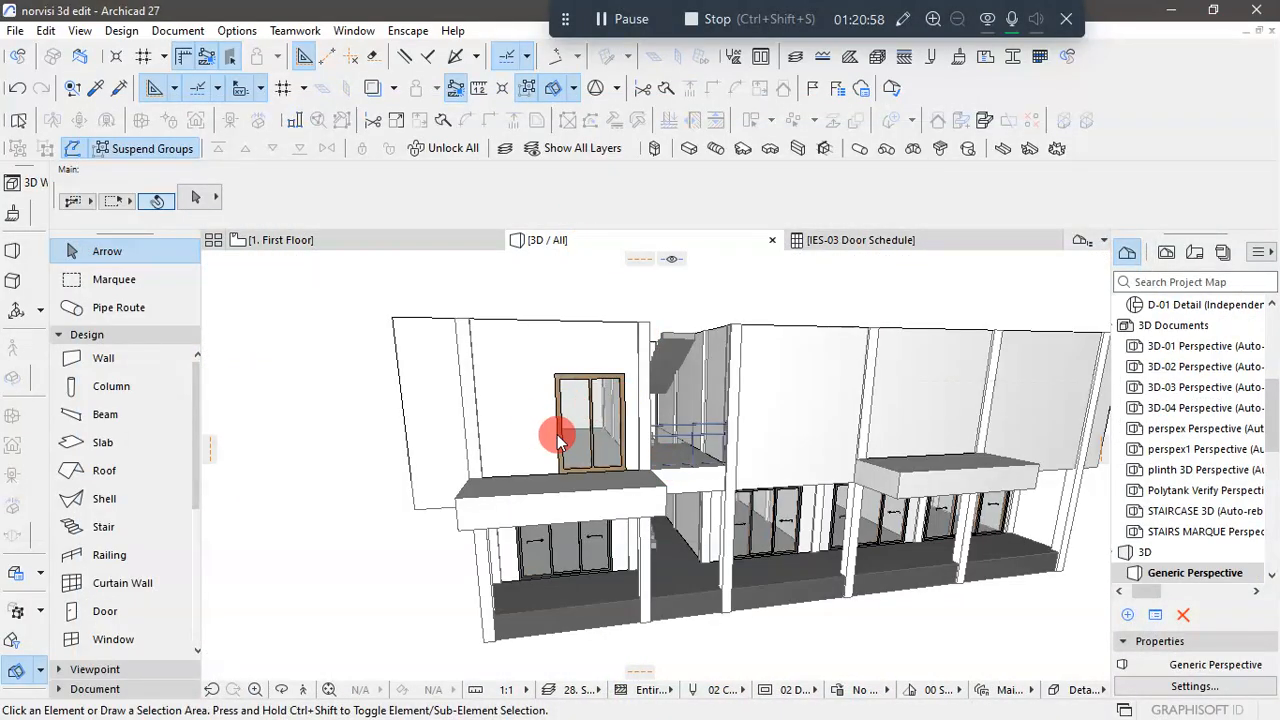
left_click(606, 411)
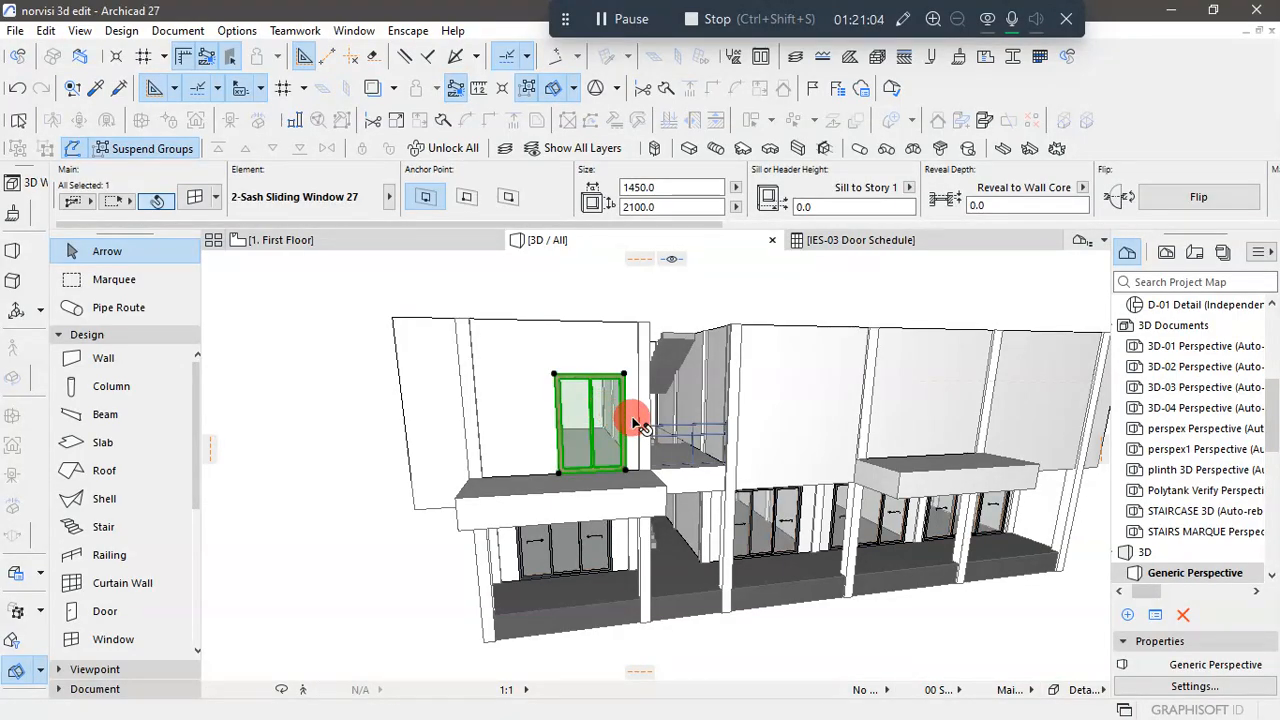
key("ctrl+t")
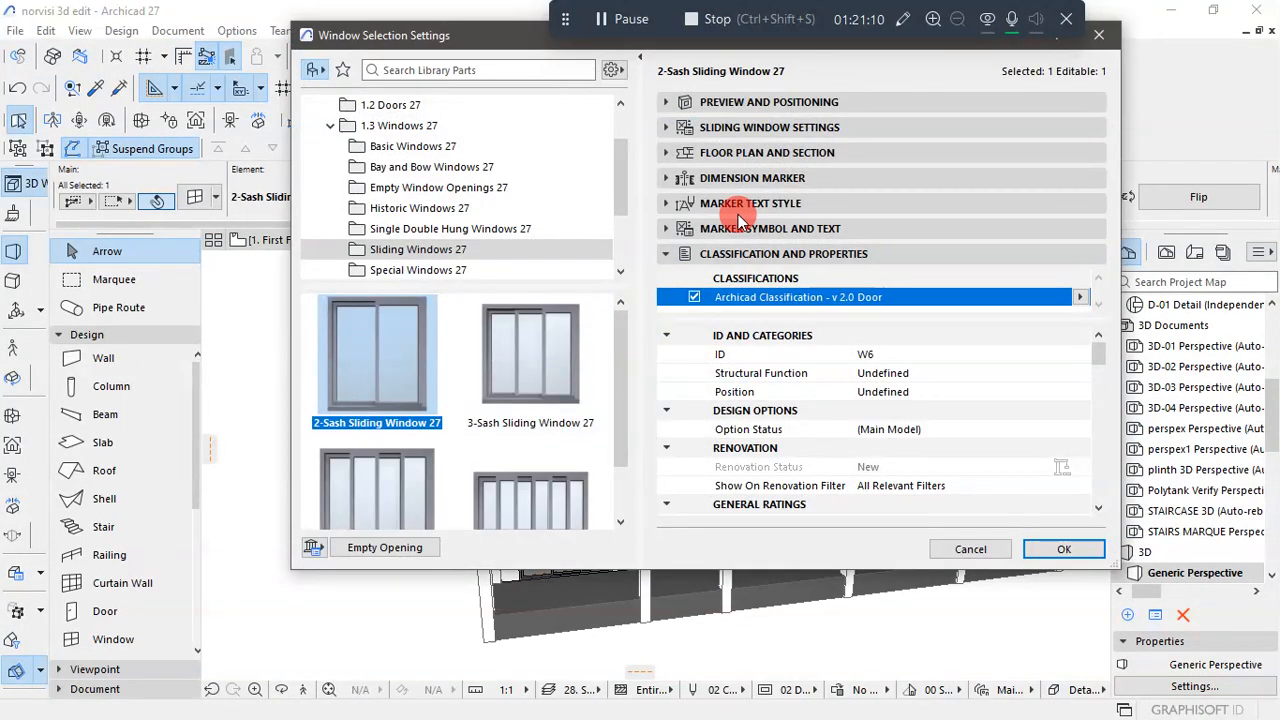
left_click(697, 104)
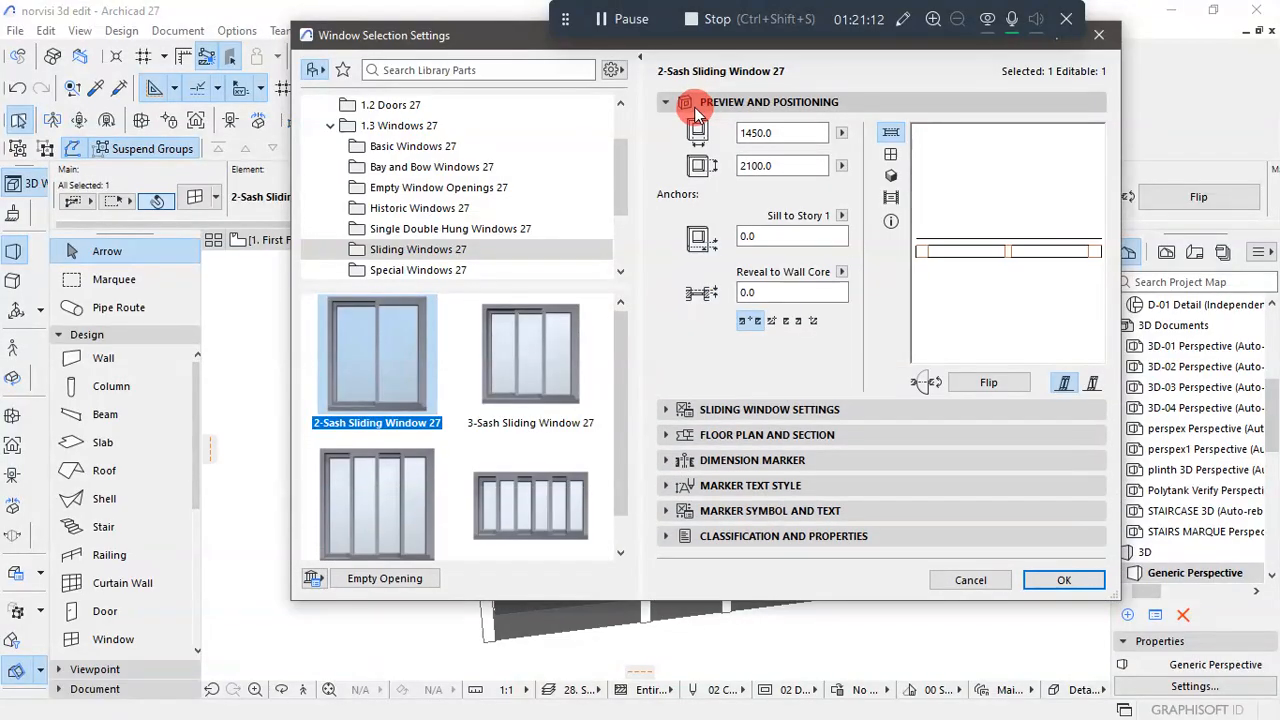
left_click(745, 350)
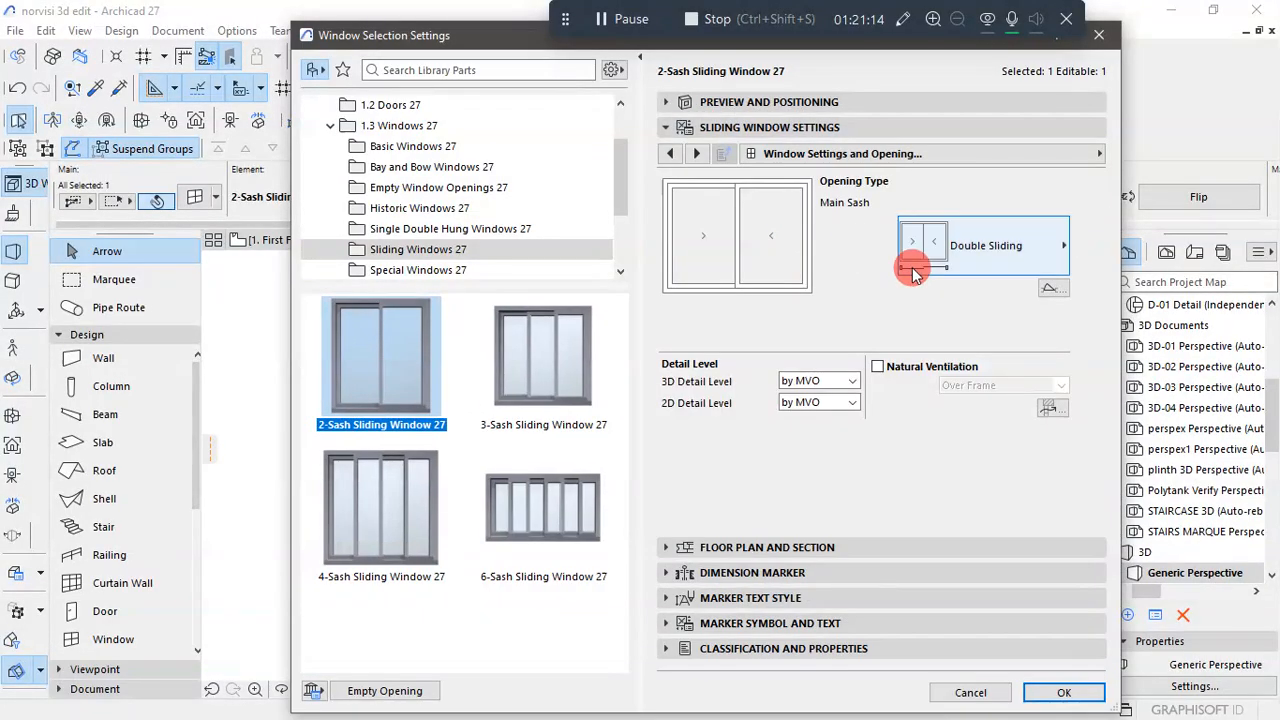
left_click(1017, 265)
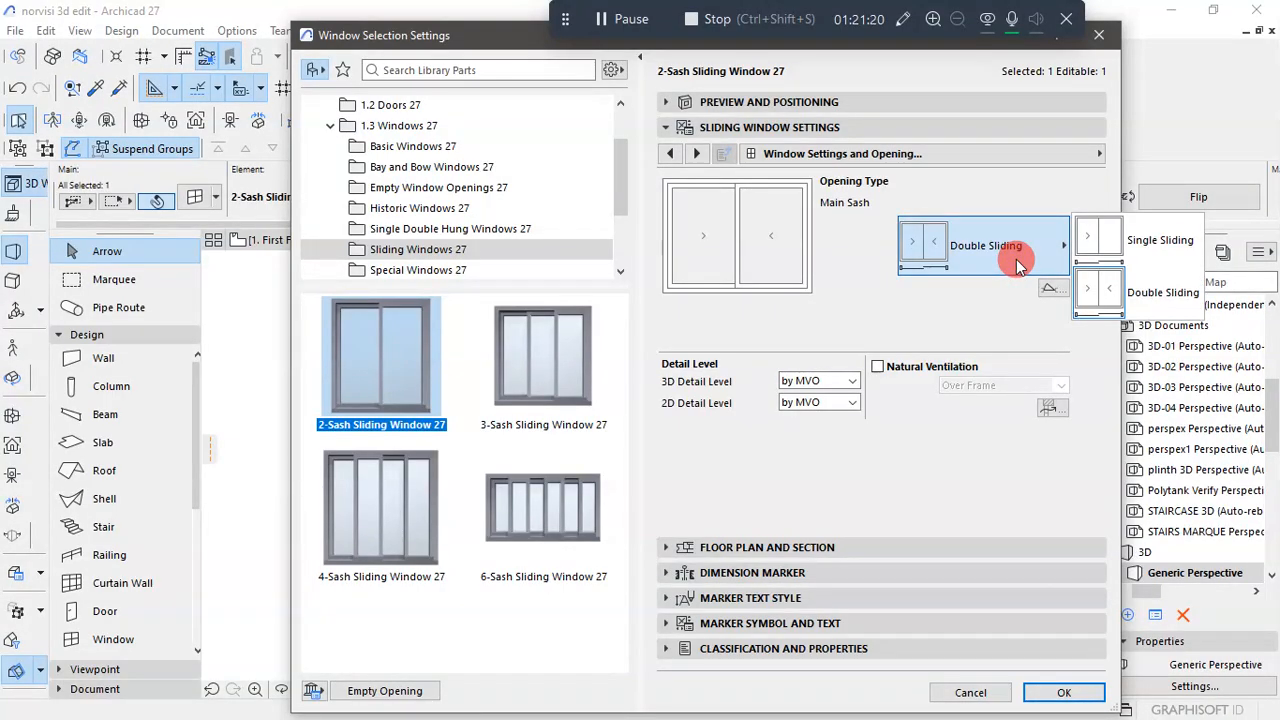
left_click(1090, 240)
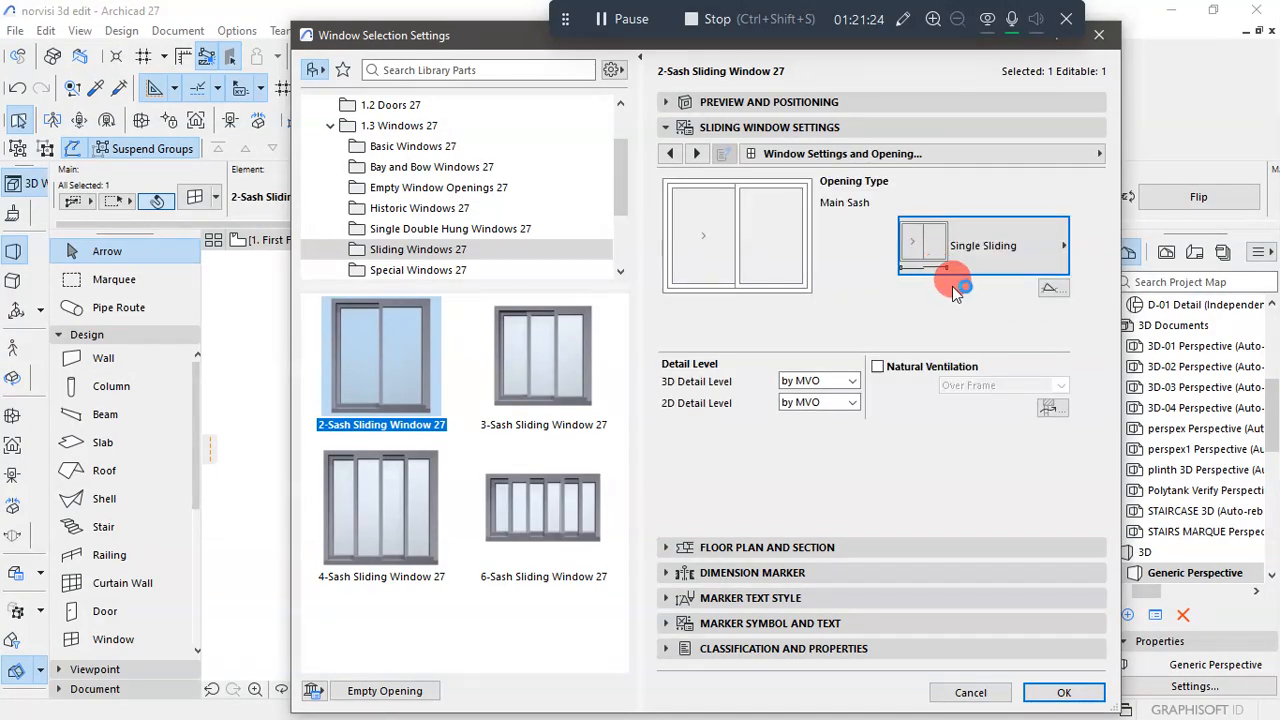
- Set the front window's 3D detail level to Full, apply the settings and inspect the window on the facade
left_click(849, 380)
left_click(832, 412)
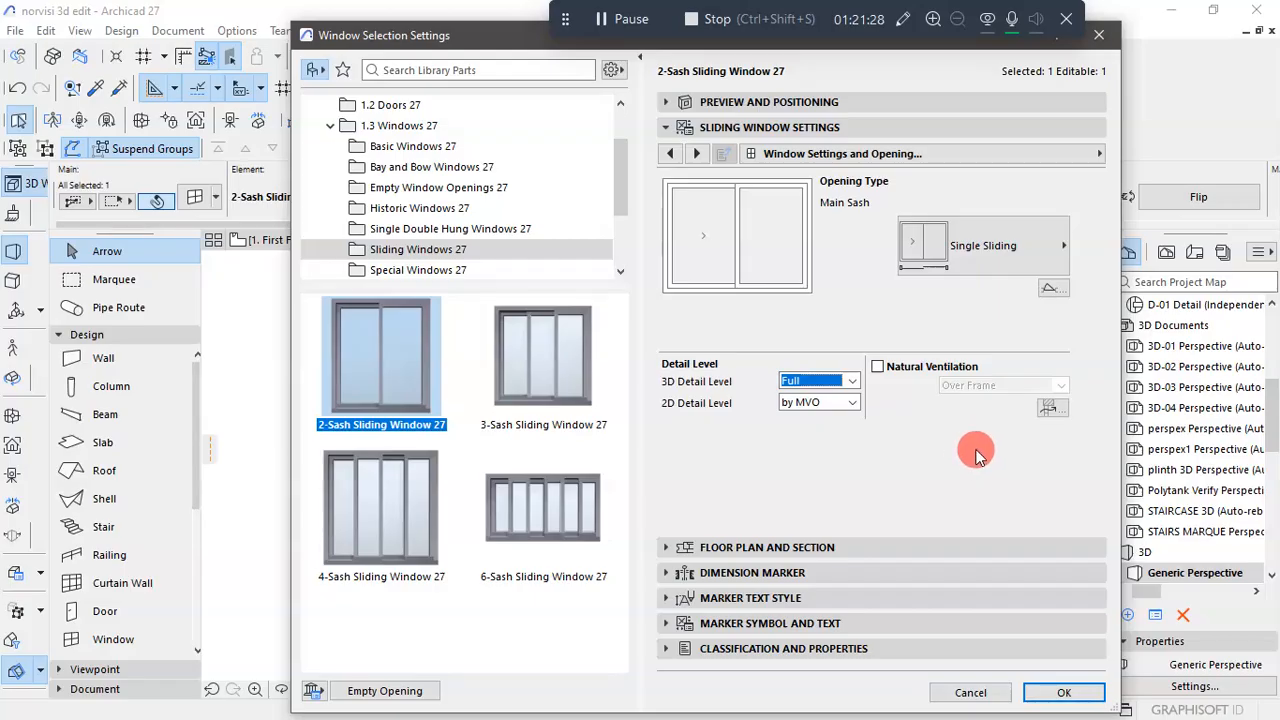
left_click(1003, 263)
left_click(1003, 266)
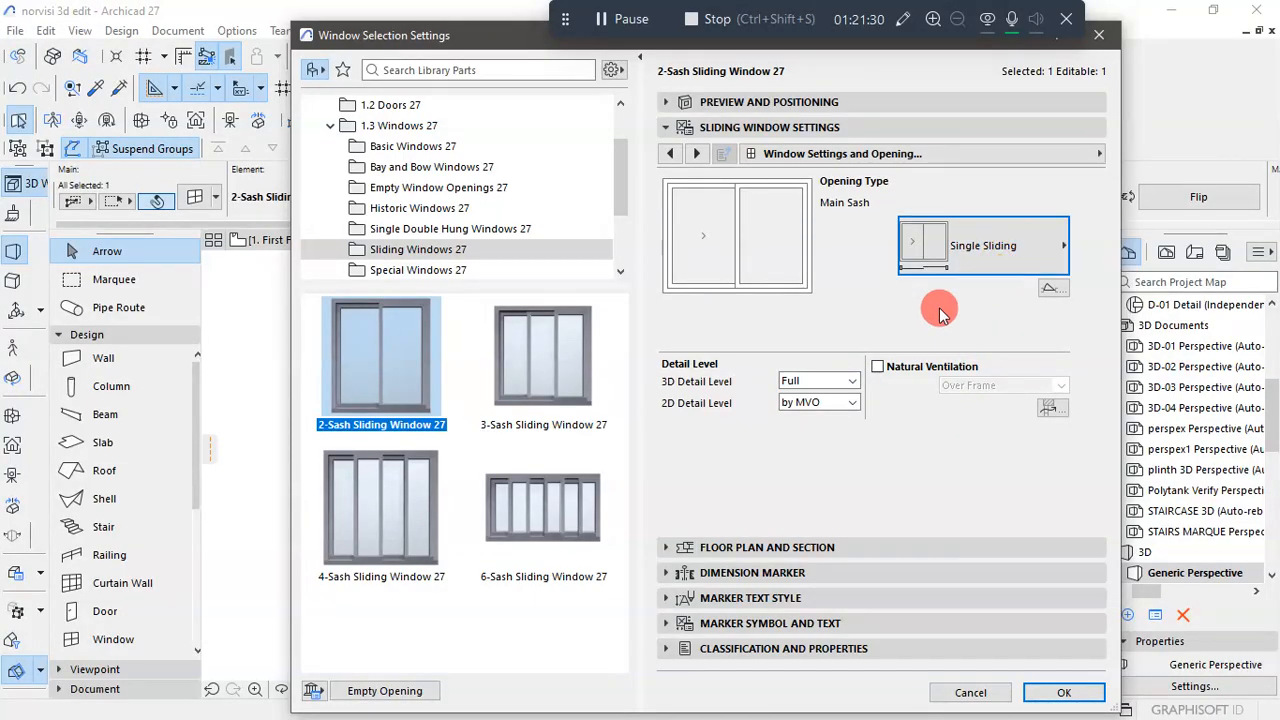
left_click(1055, 693)
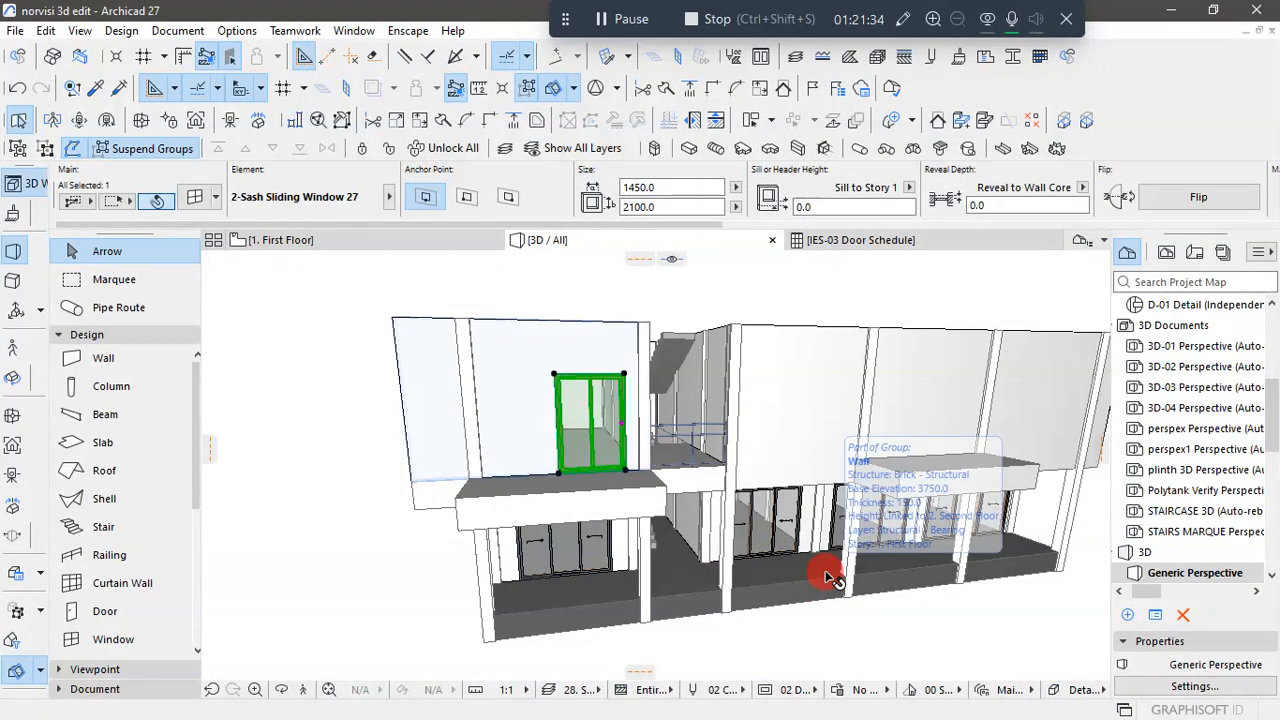
left_click(751, 306)
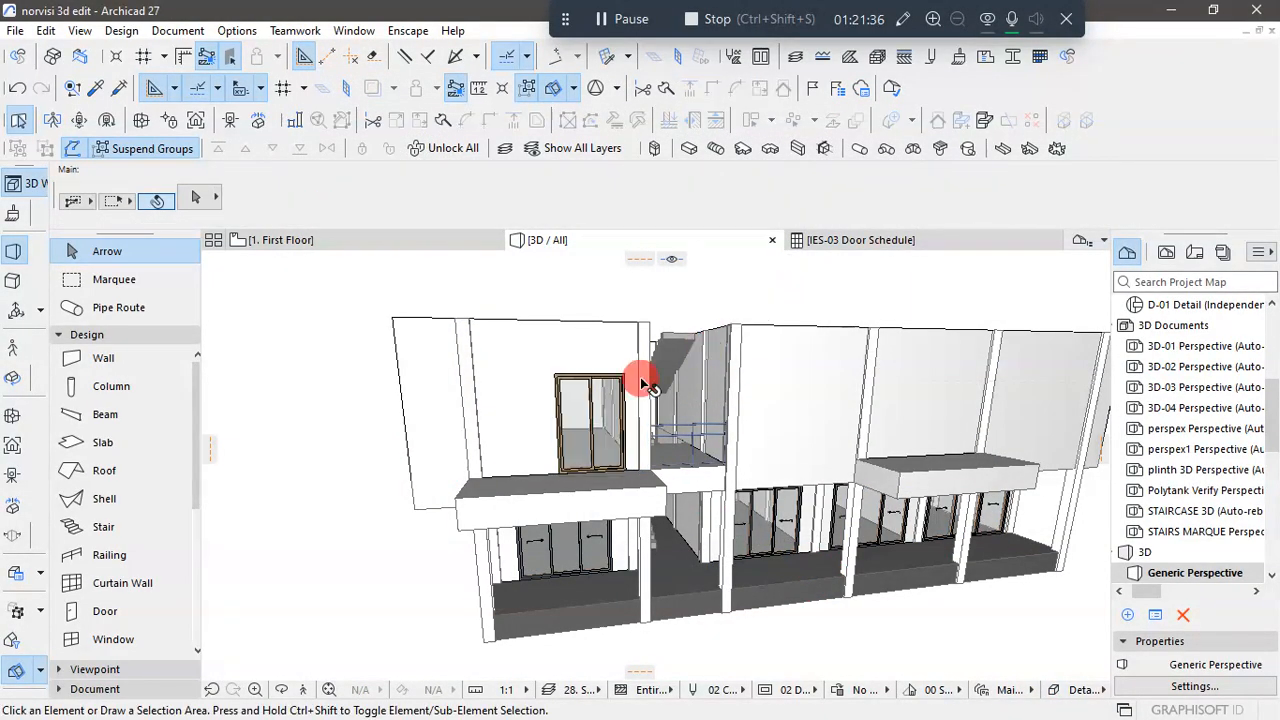
scroll(640, 375, "up", 3)
scroll(632, 378, "down", 4)
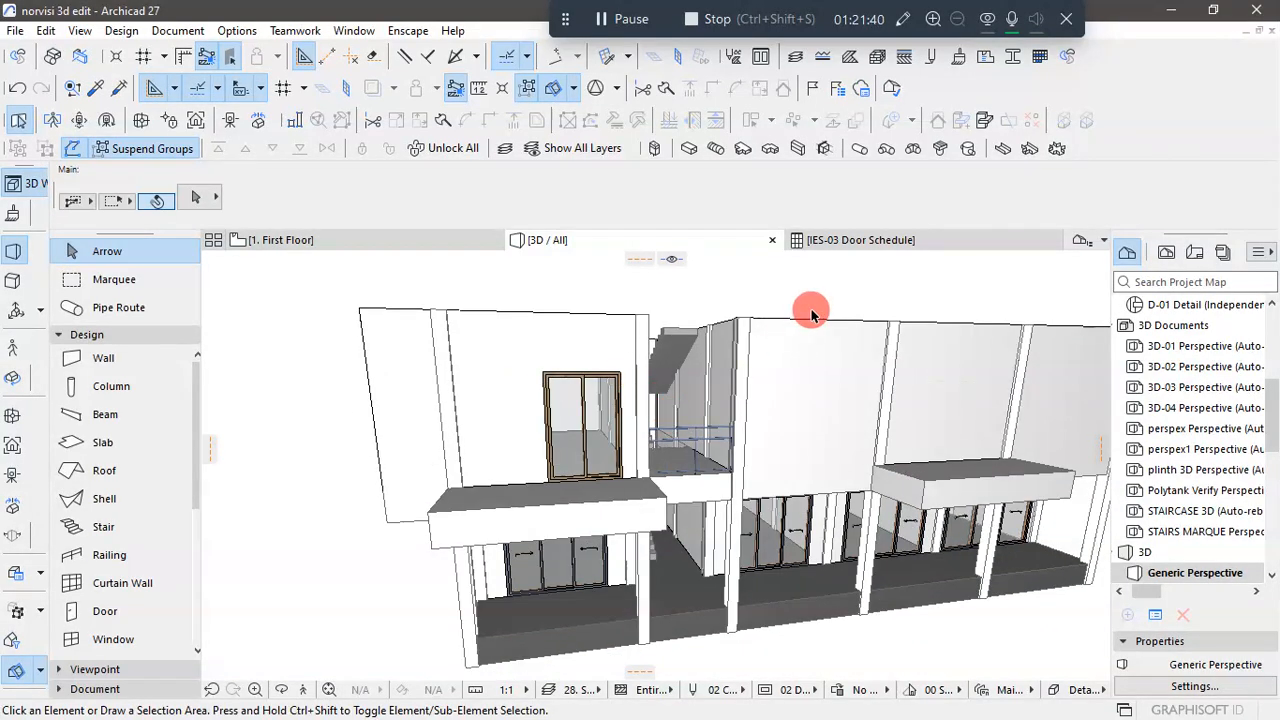
- Examine the kitchen and terrace front wall on the First Floor plan and its reference drawing for window positions and widths
left_click(344, 243)
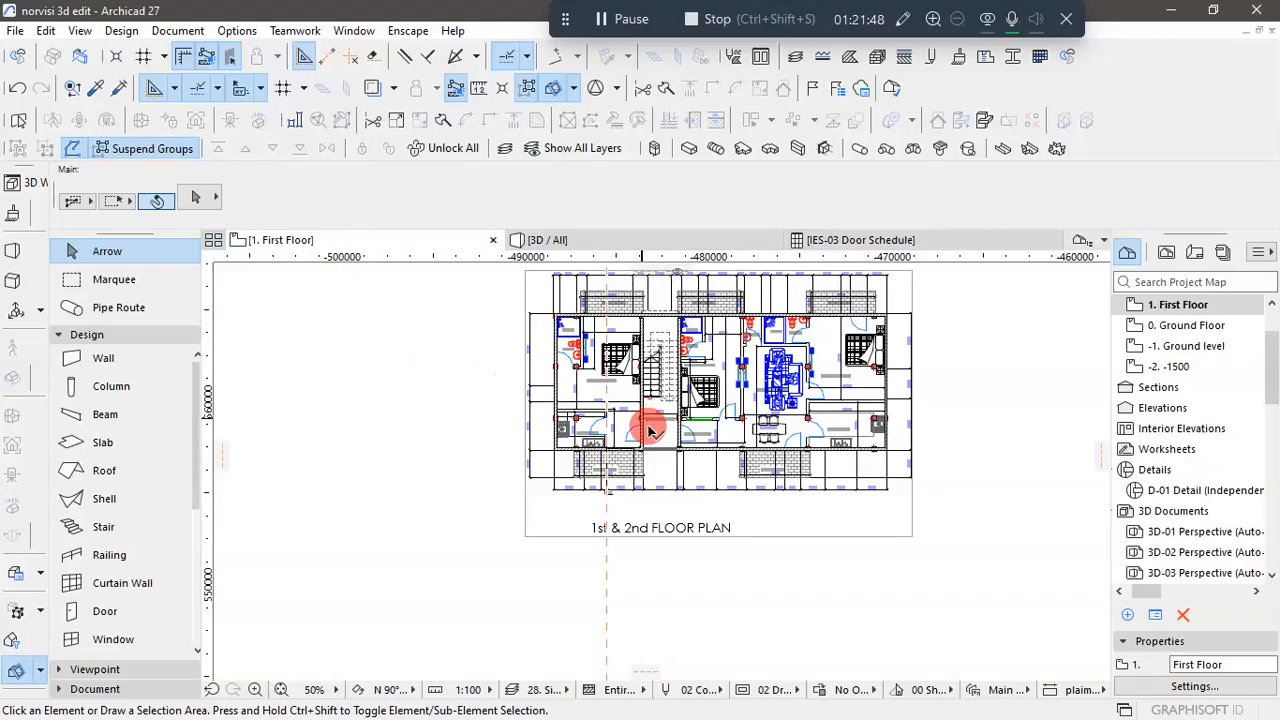
scroll(620, 436, "up", 5)
scroll(620, 436, "up", 1)
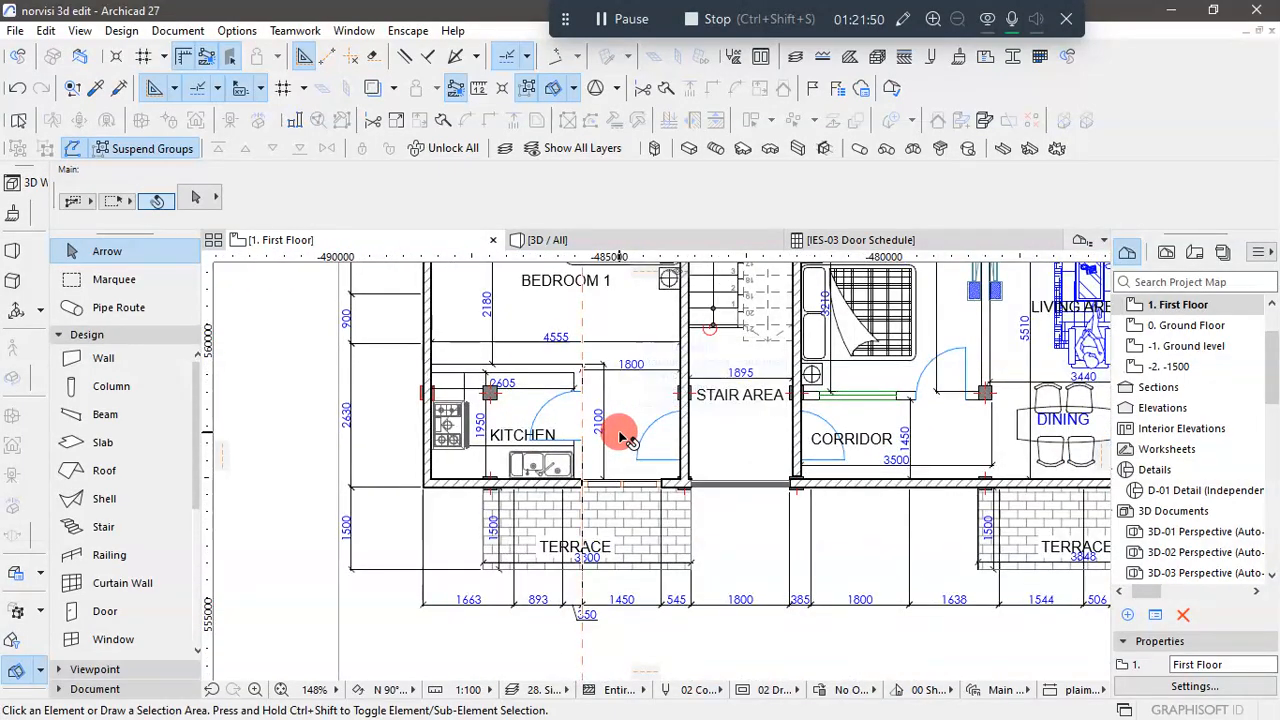
scroll(620, 436, "down", 8)
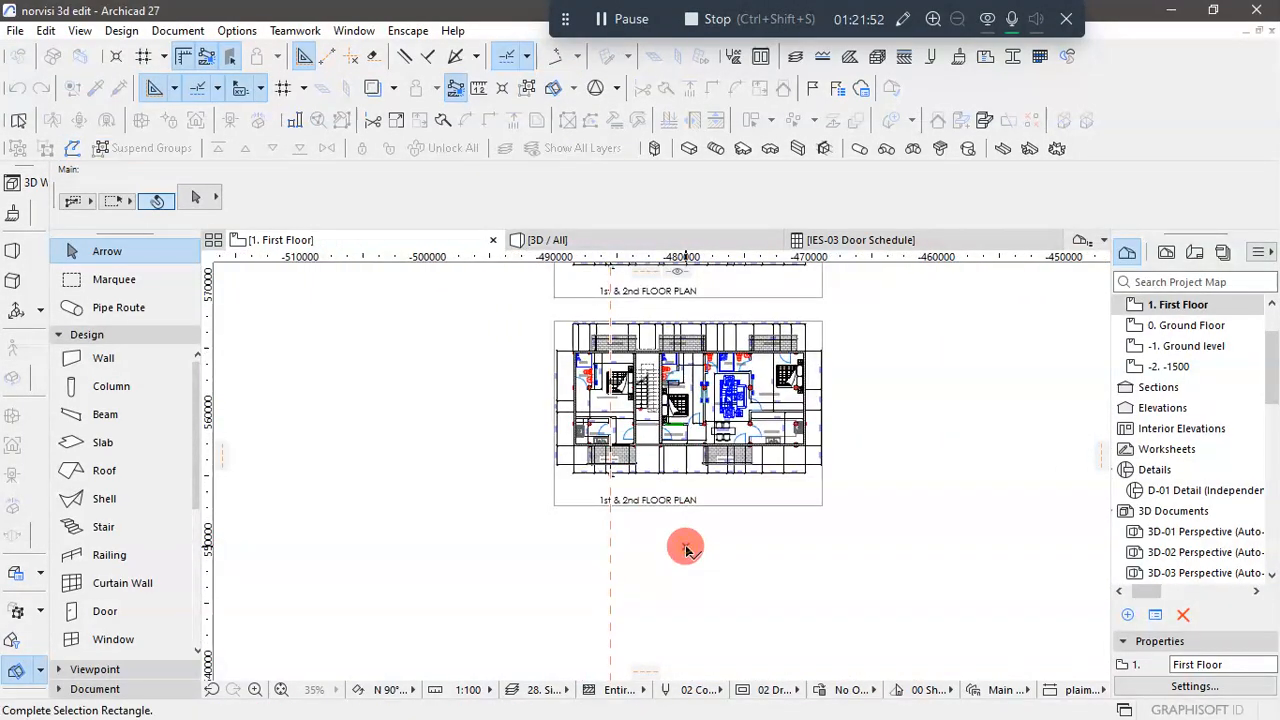
scroll(610, 435, "up", 7)
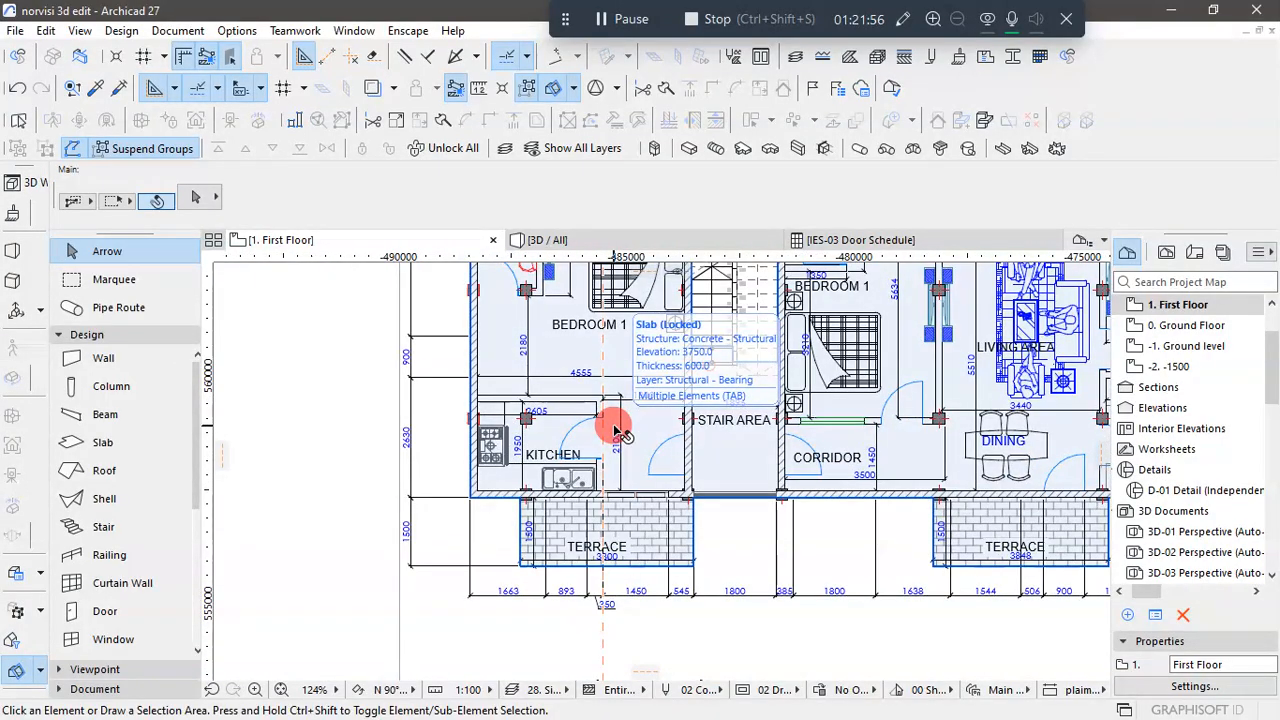
scroll(618, 432, "down", 3)
scroll(618, 432, "down", 2)
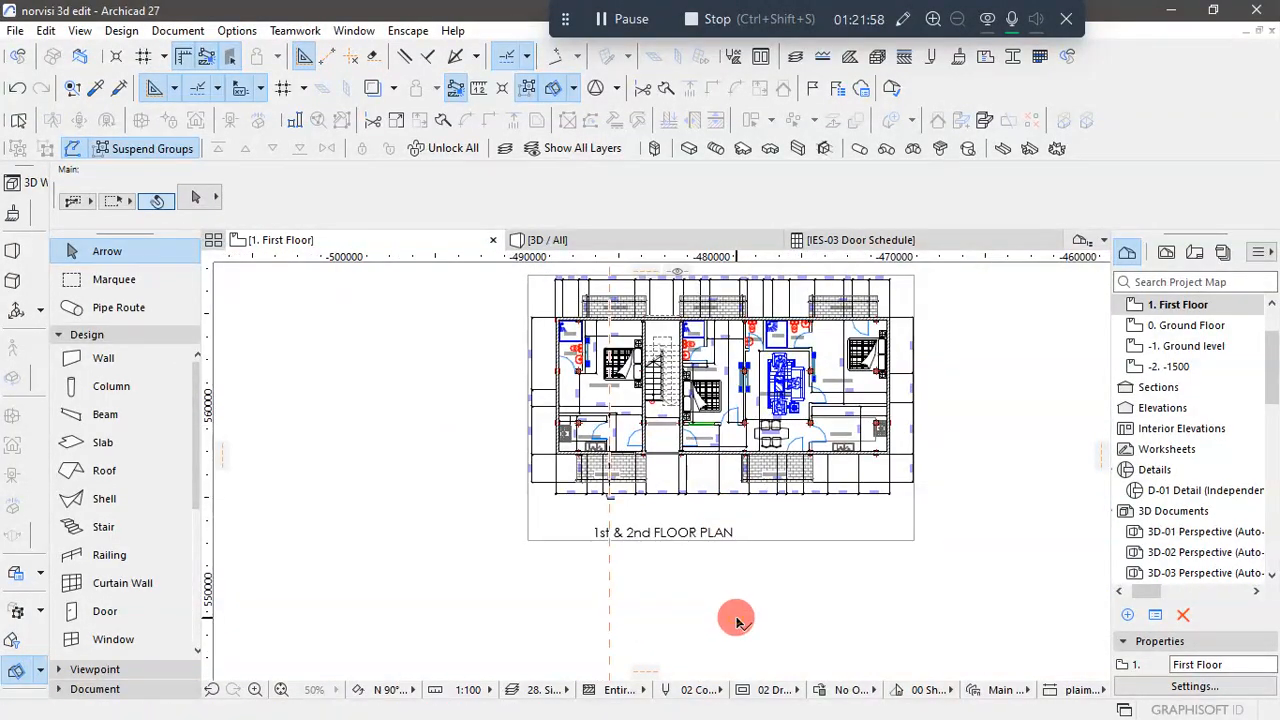
scroll(606, 440, "up", 6)
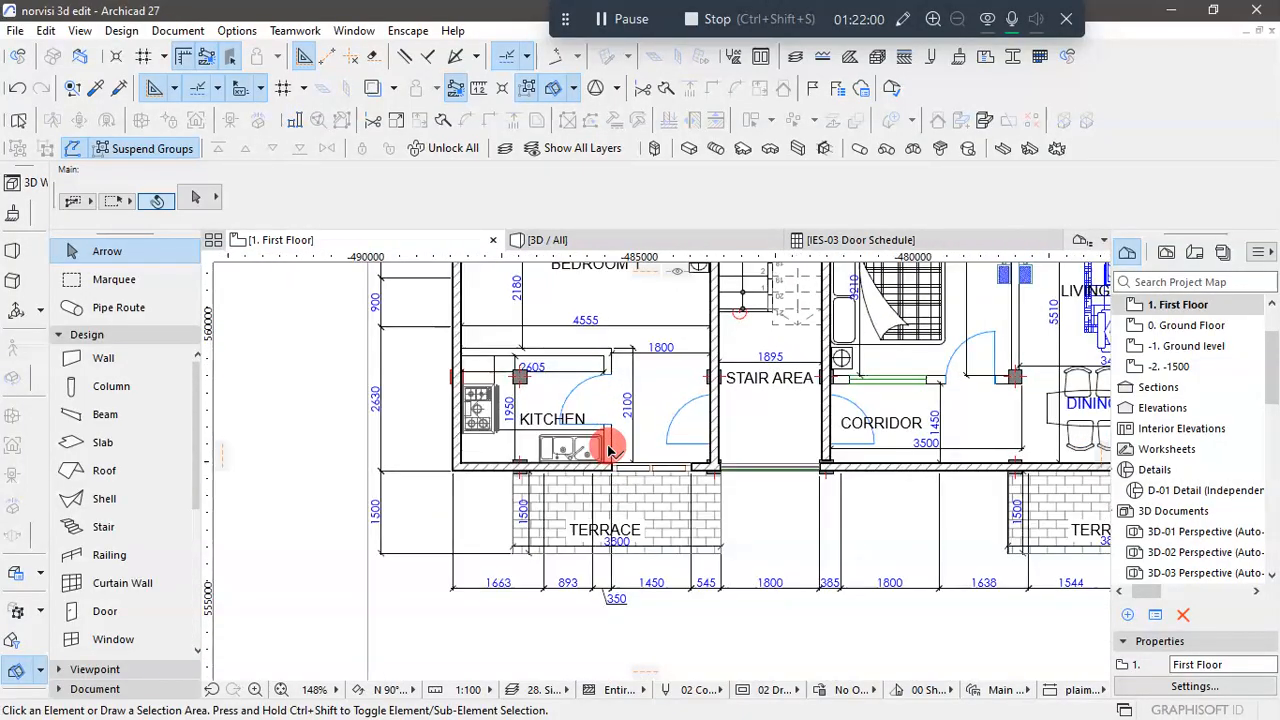
scroll(608, 450, "up", 2)
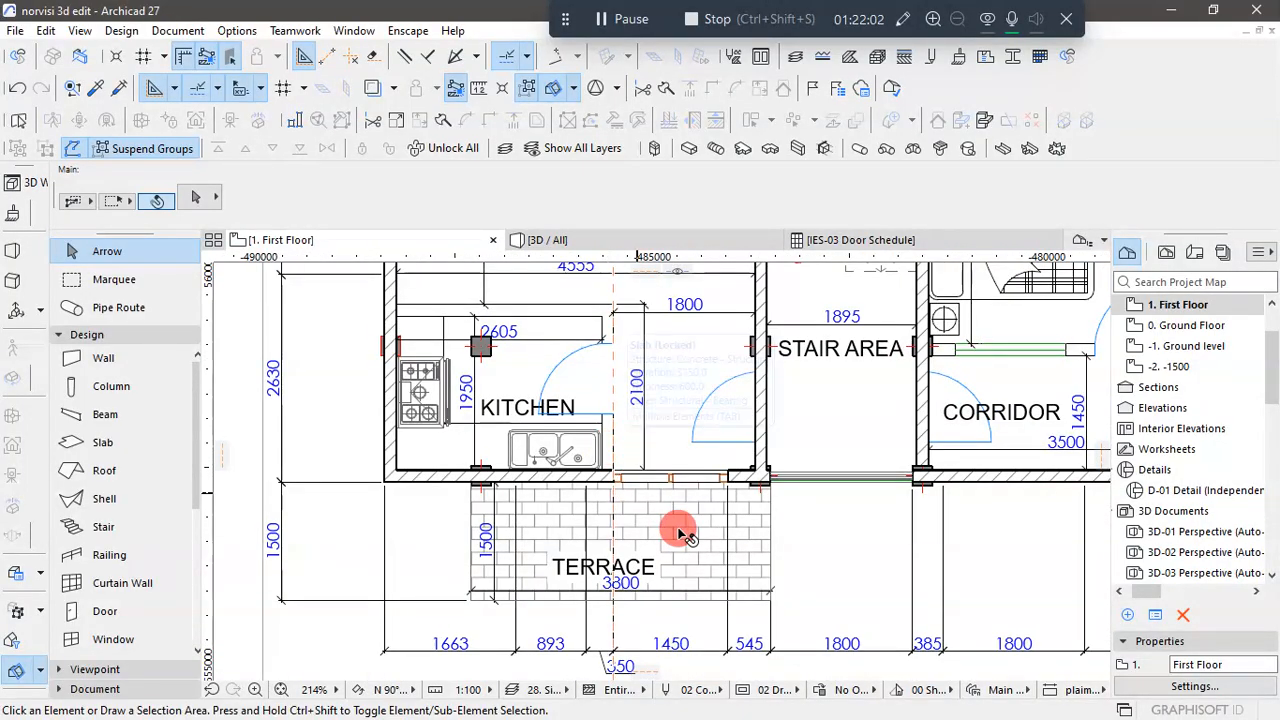
scroll(668, 540, "down", 3)
scroll(660, 535, "down", 2)
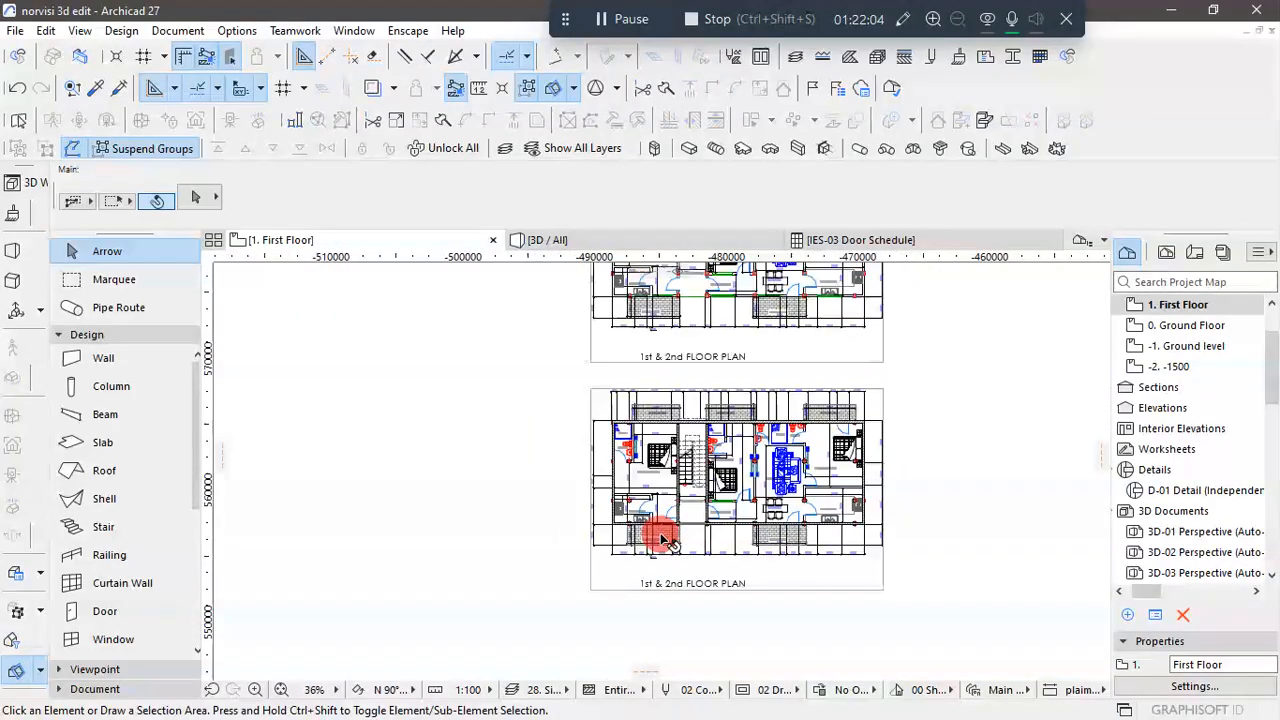
scroll(648, 300, "up", 8)
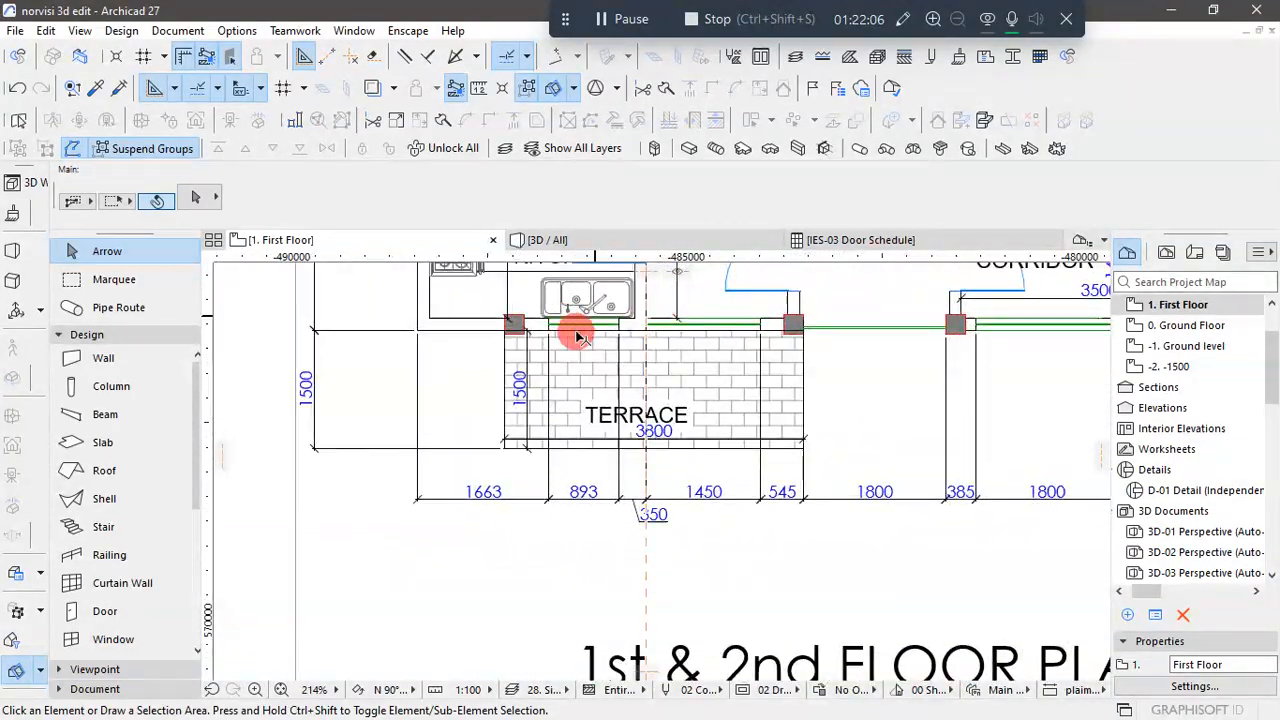
scroll(572, 338, "down", 3)
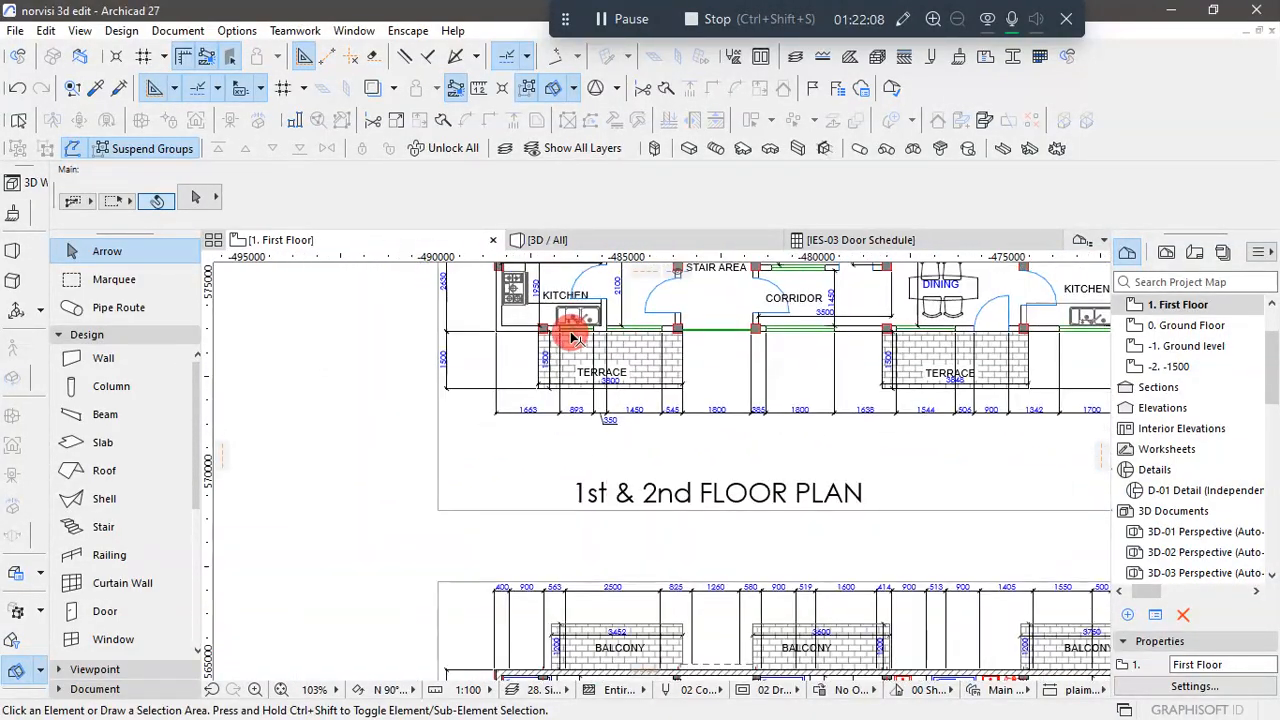
scroll(583, 330, "up", 2)
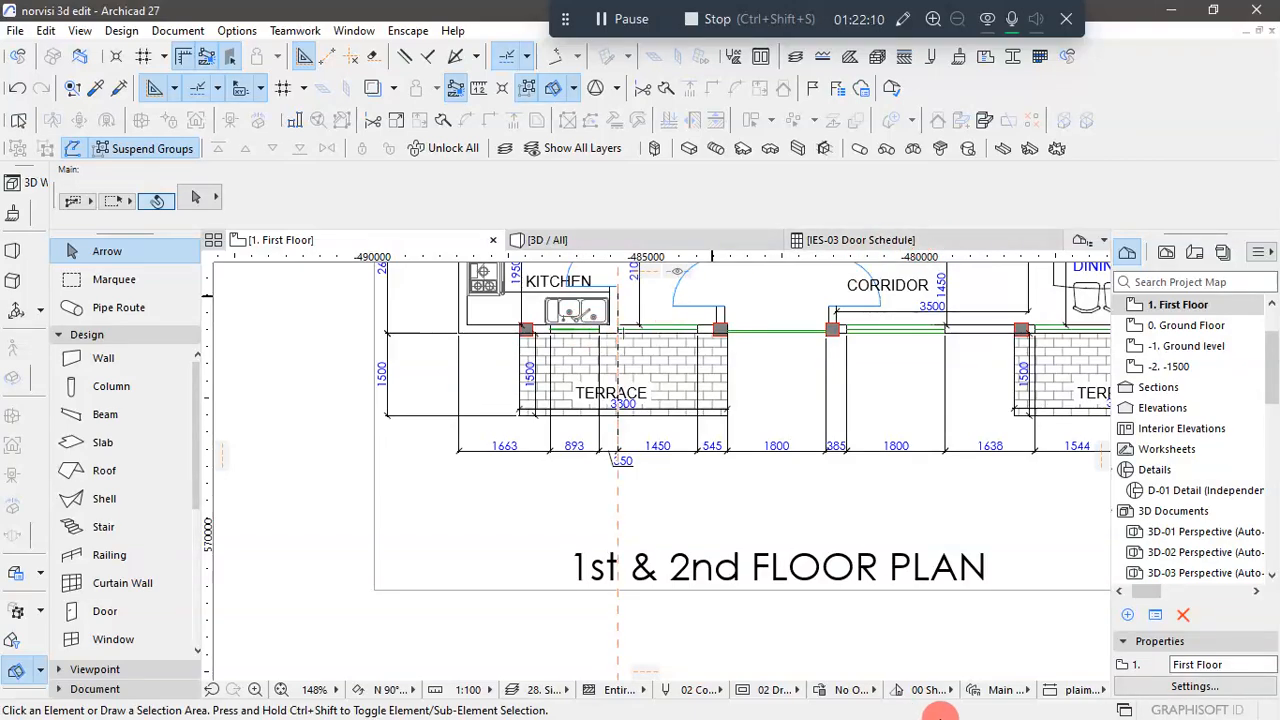
- Switch to AutoCAD and examine the upper-floor windows and balcony doors on the front elevation drawing
key("super")
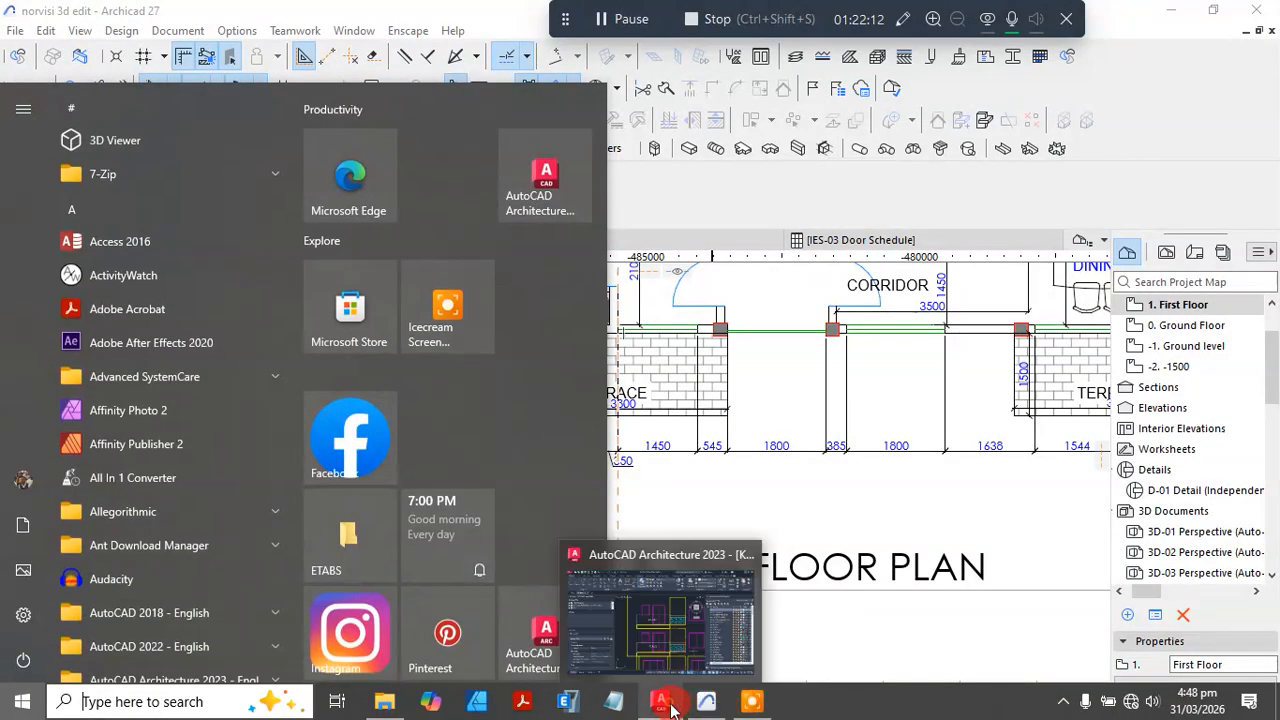
left_click(666, 704)
scroll(519, 440, "down", 4)
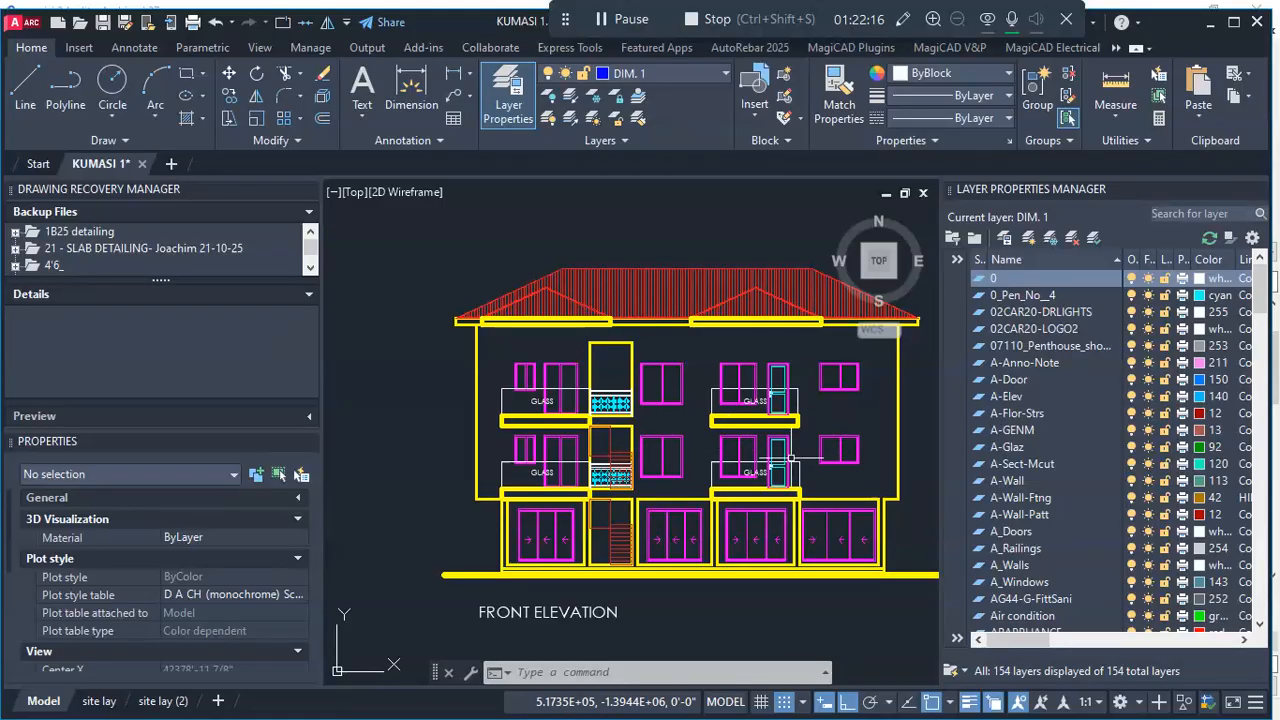
scroll(594, 467, "up", 4)
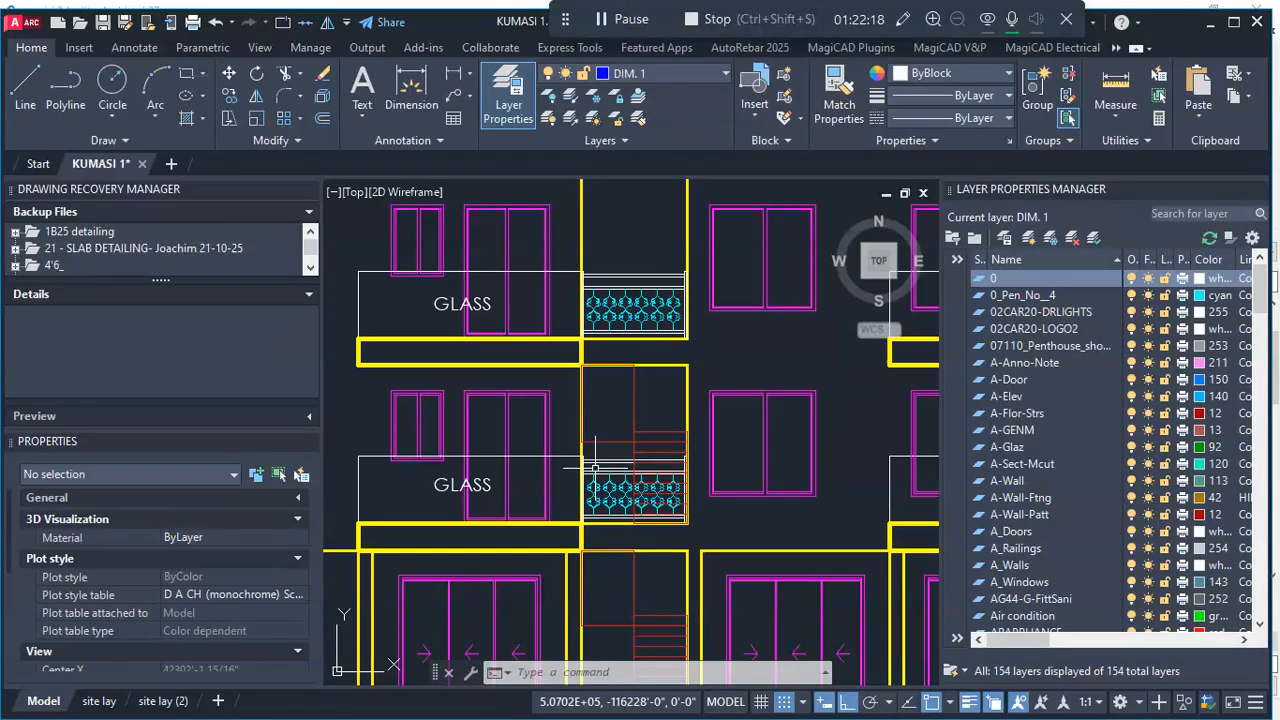
scroll(594, 467, "down", 4)
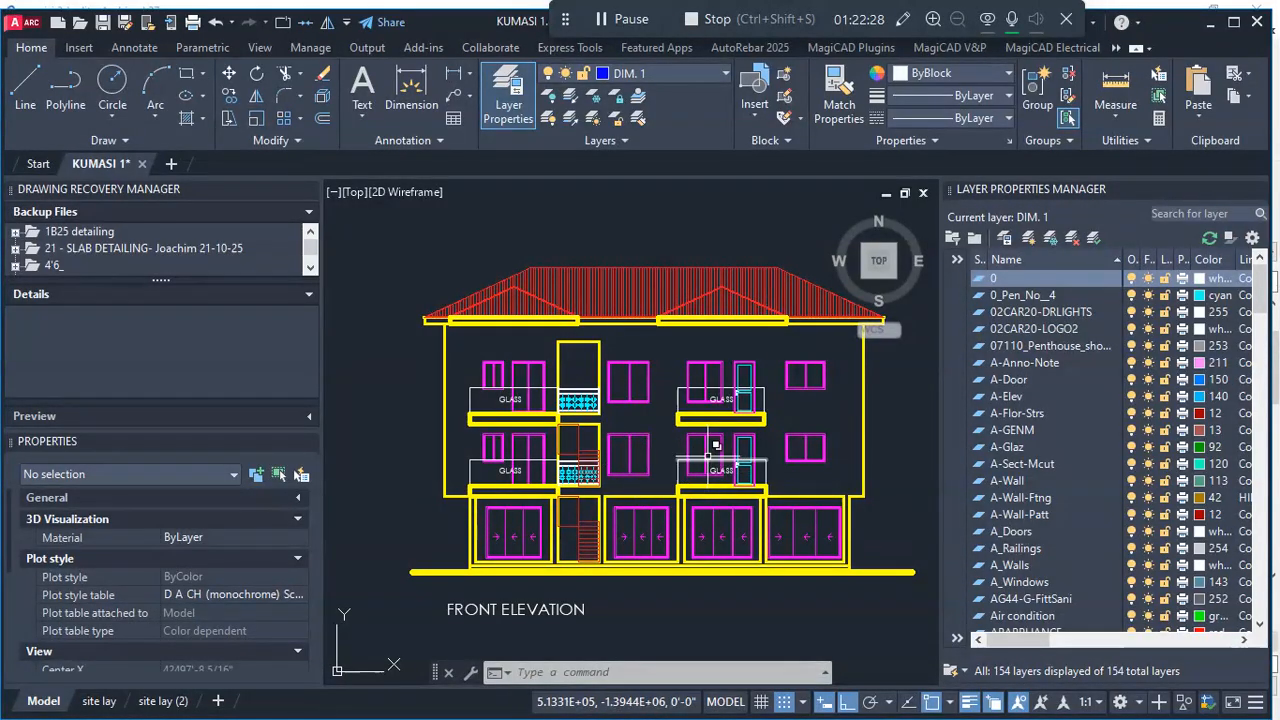
mouse_move(707, 455)
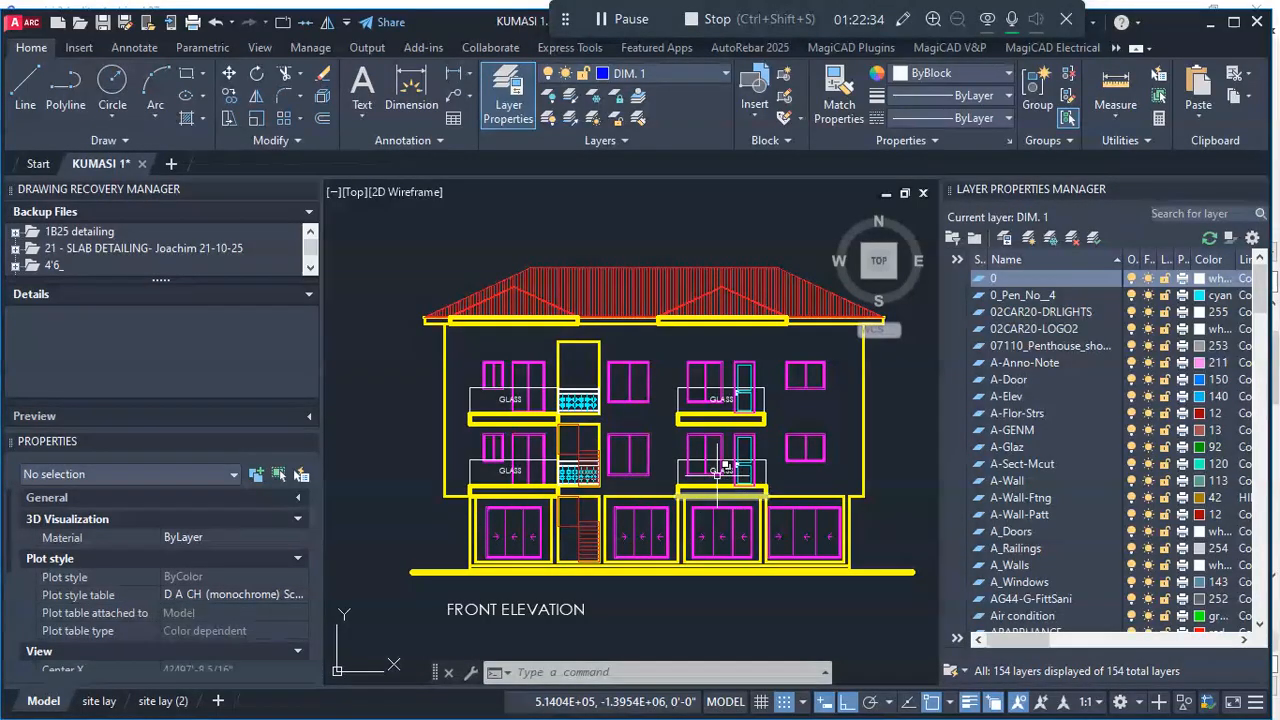
scroll(686, 451, "up", 4)
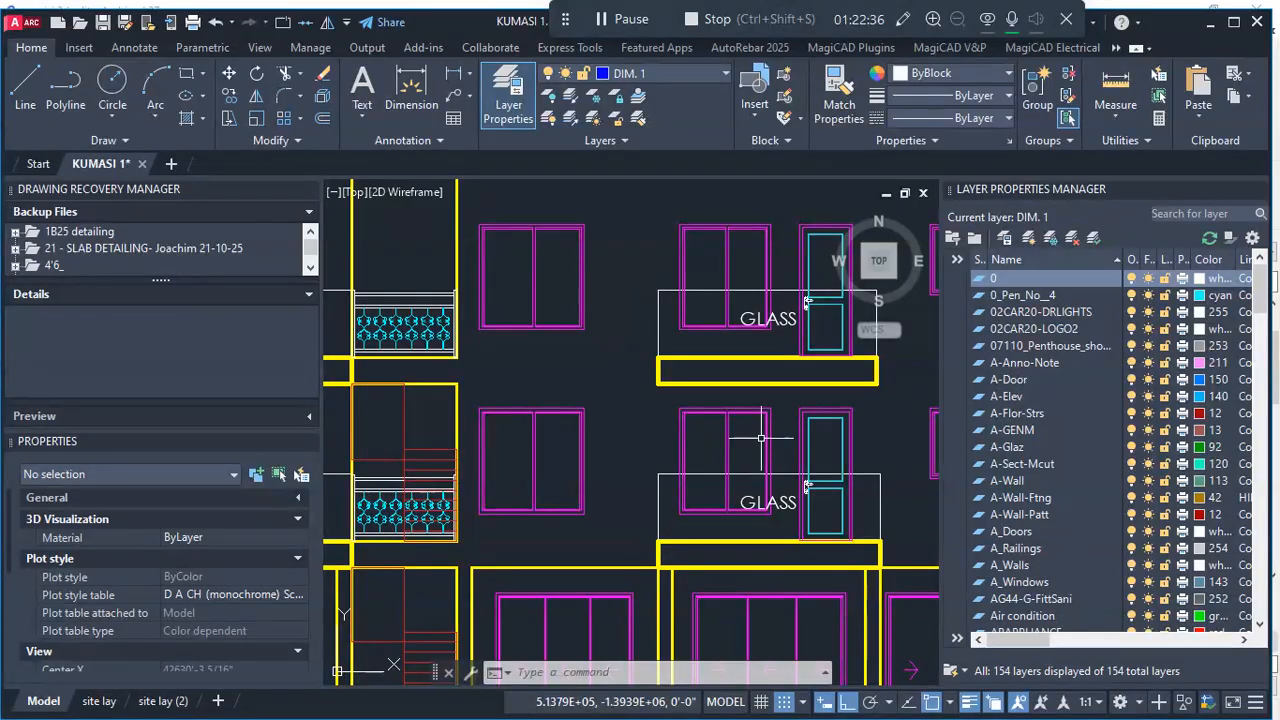
scroll(636, 413, "down", 4)
scroll(598, 422, "up", 3)
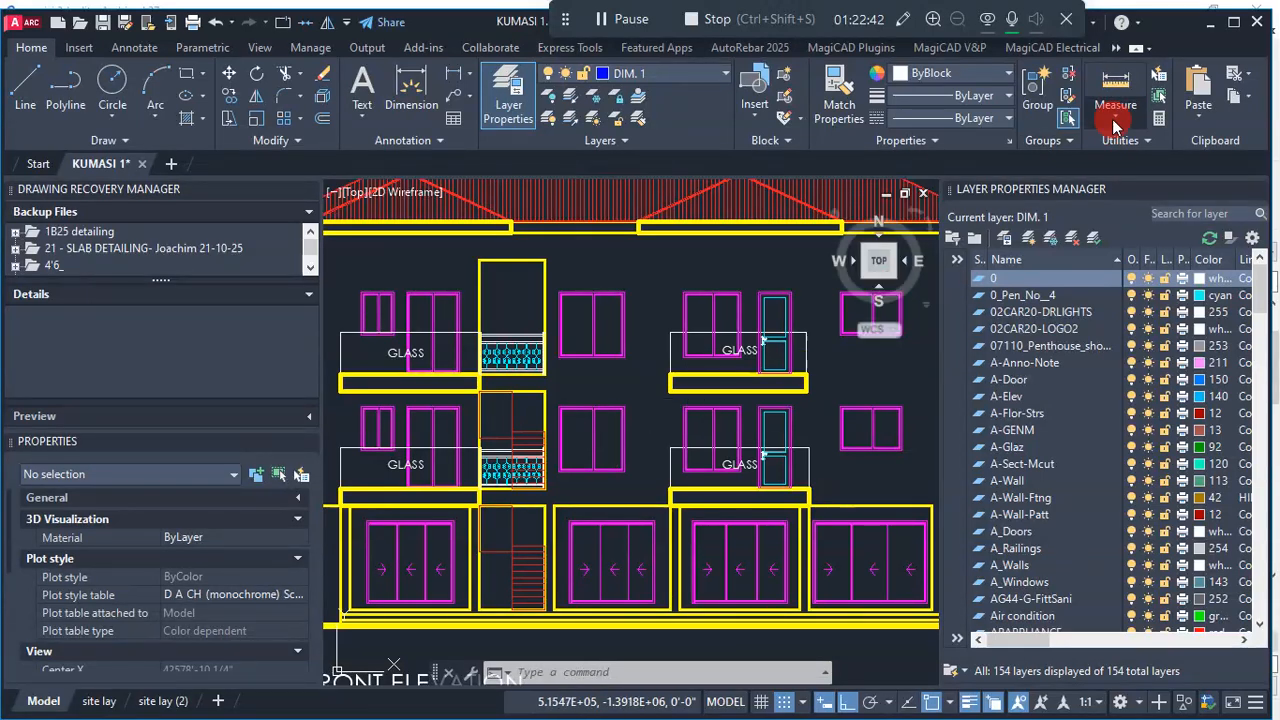
- Return to Archicad and set the Window tool's default type to 2-Sash Sliding Window 27
left_click(1211, 30)
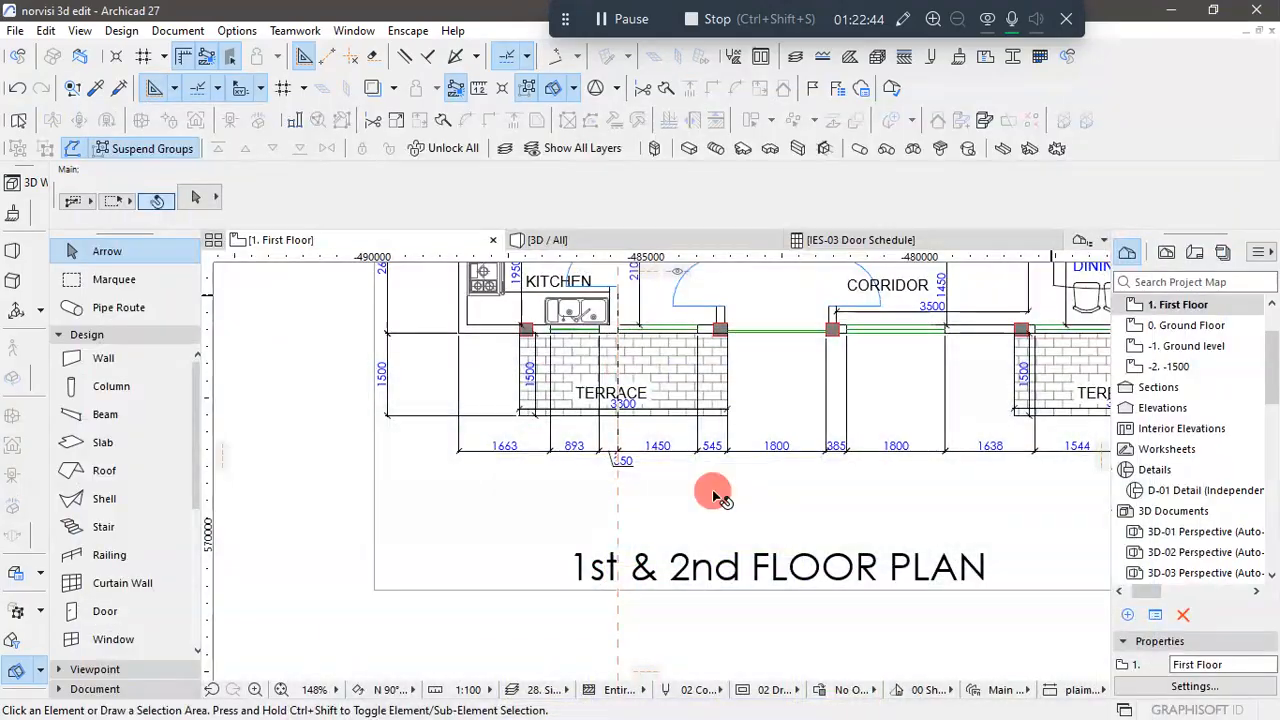
scroll(609, 466, "up", 6)
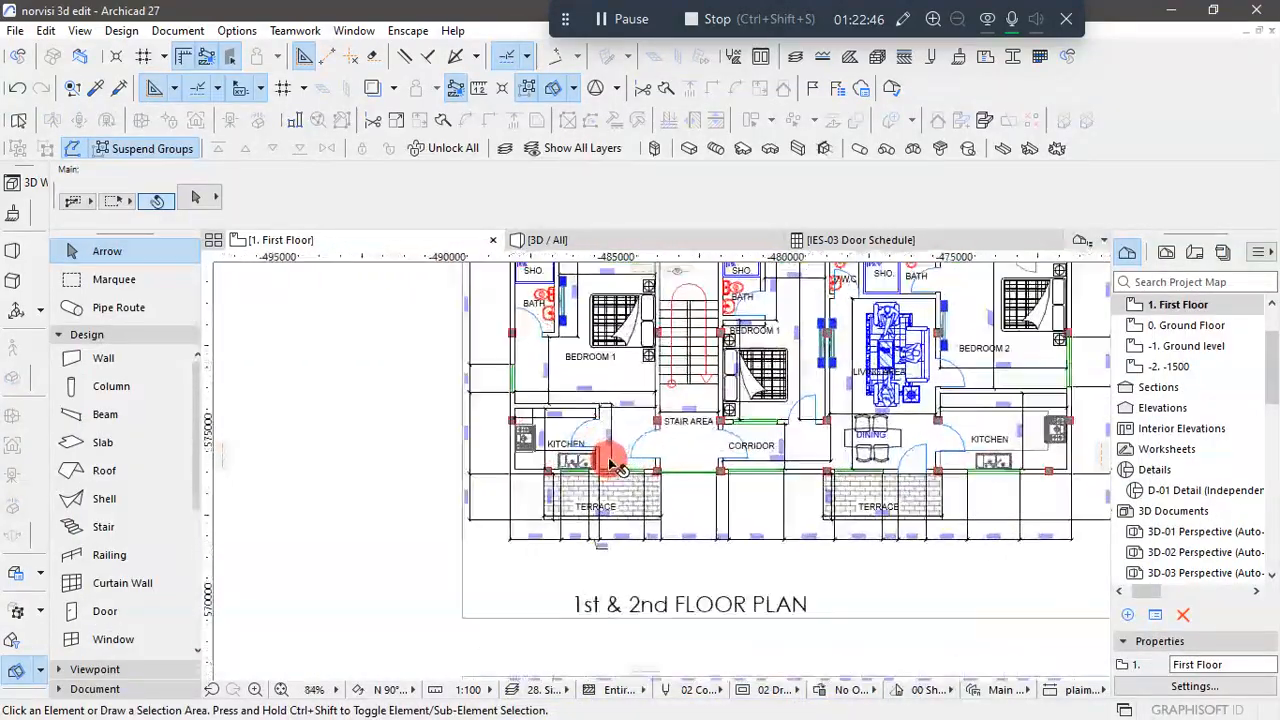
scroll(628, 493, "down", 6)
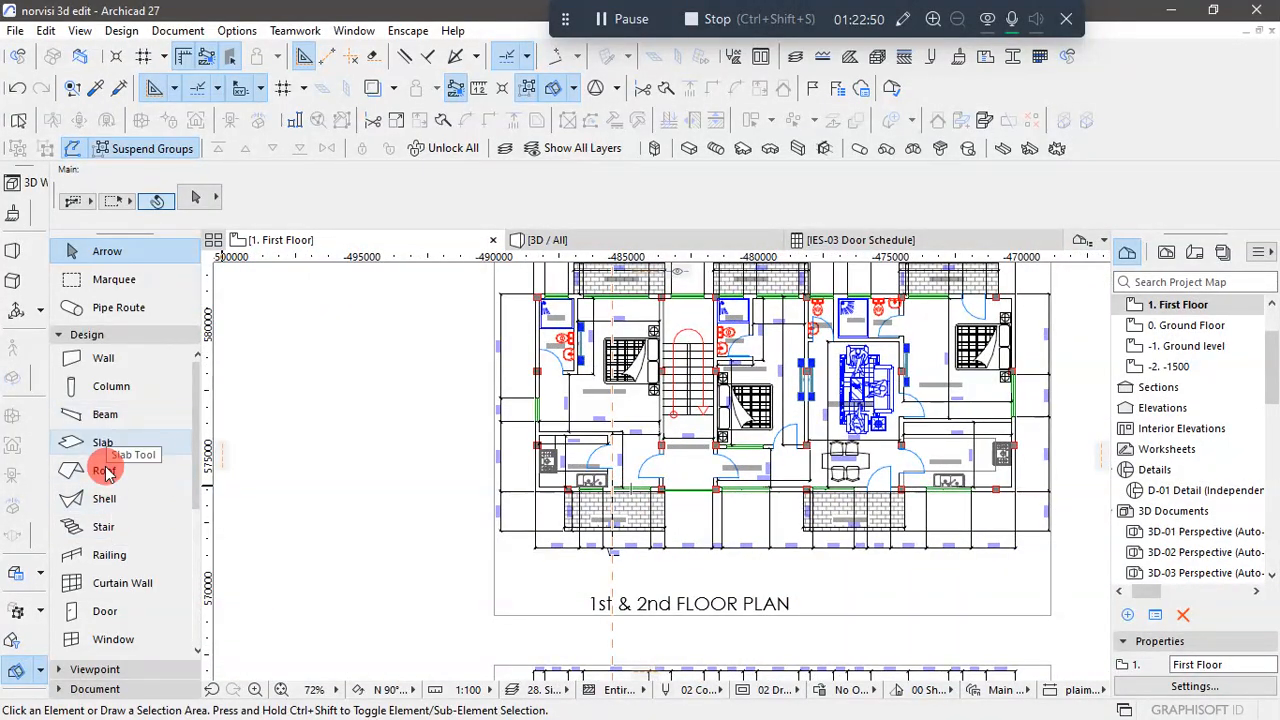
scroll(105, 450, "down", 3)
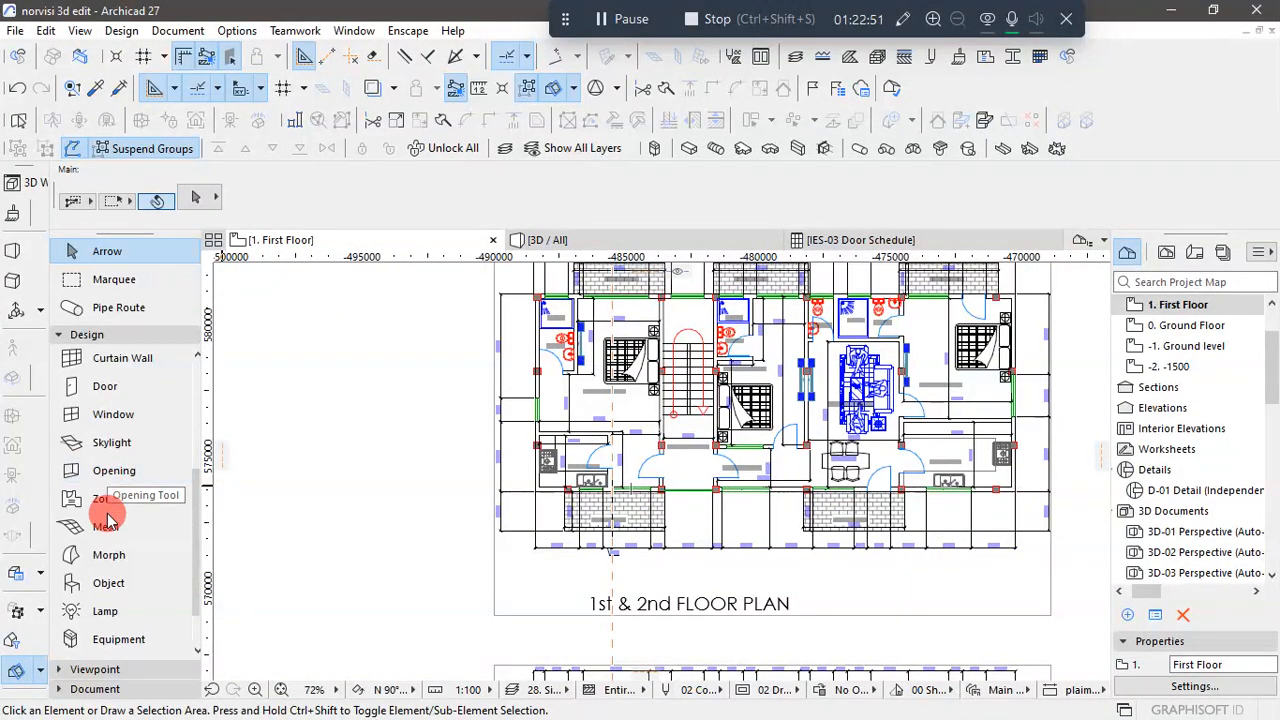
left_click(113, 416)
left_click(634, 190)
left_click(638, 207)
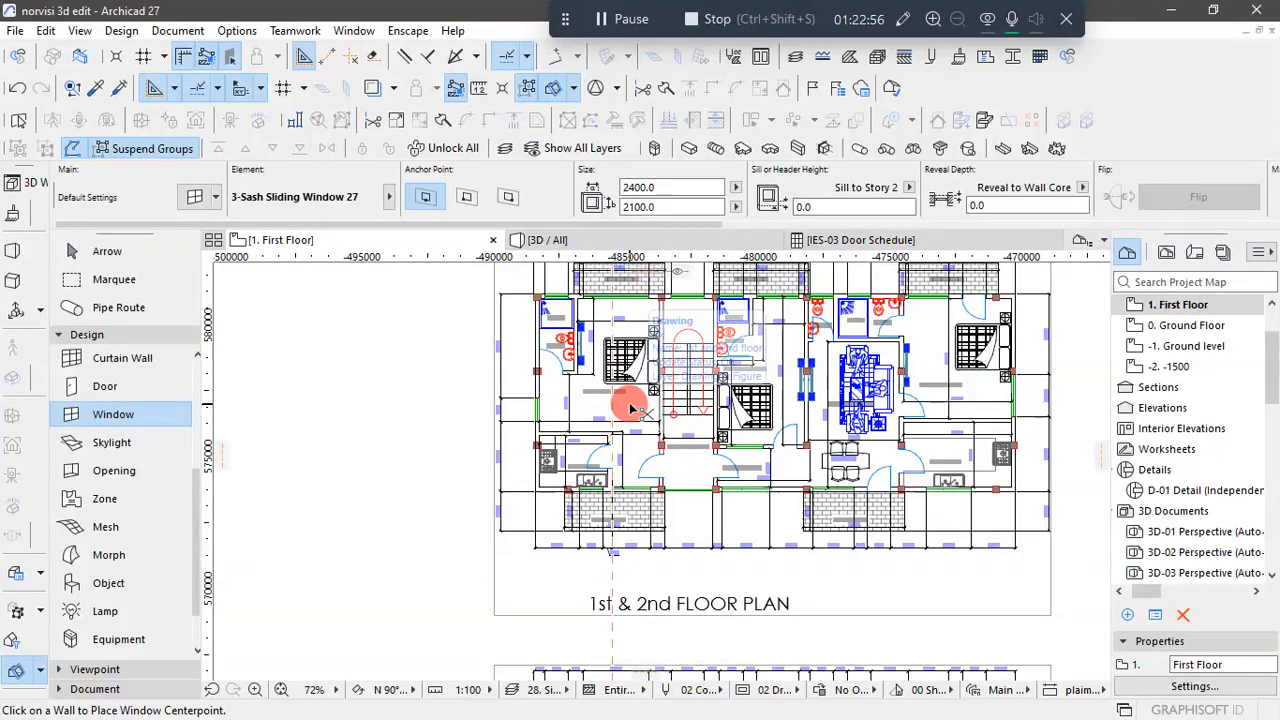
key("ctrl+t")
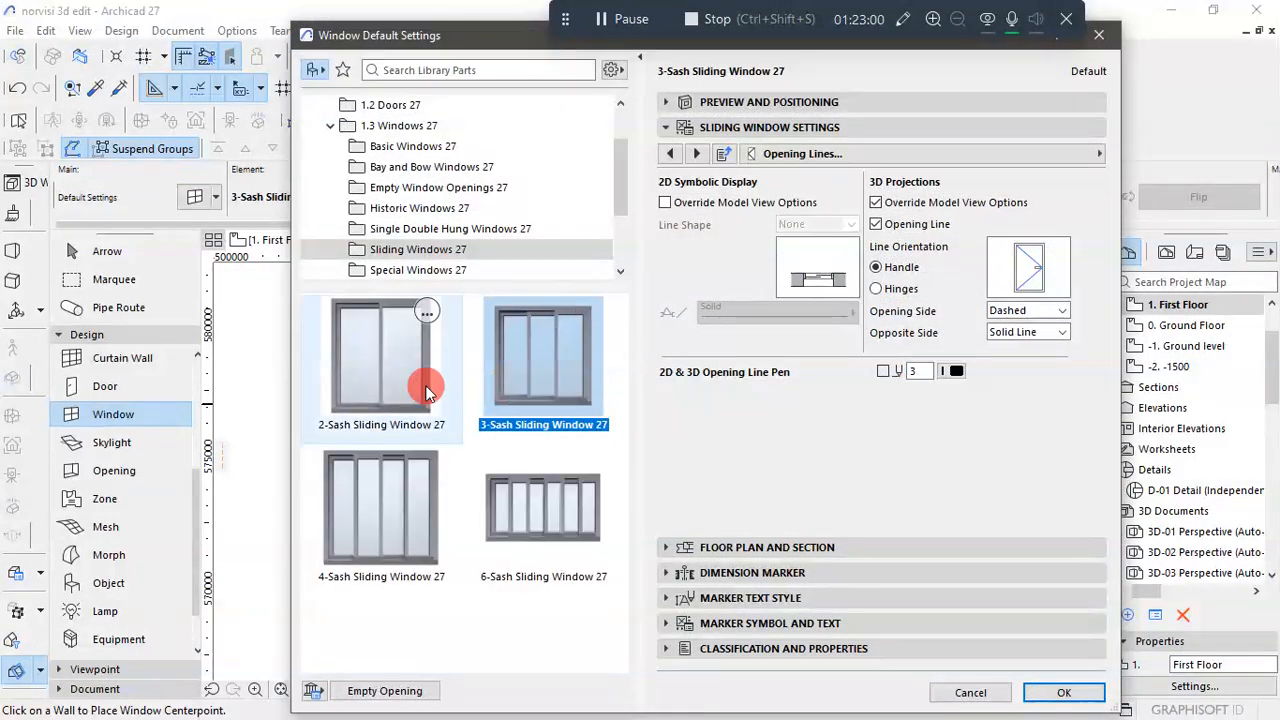
left_click(412, 378)
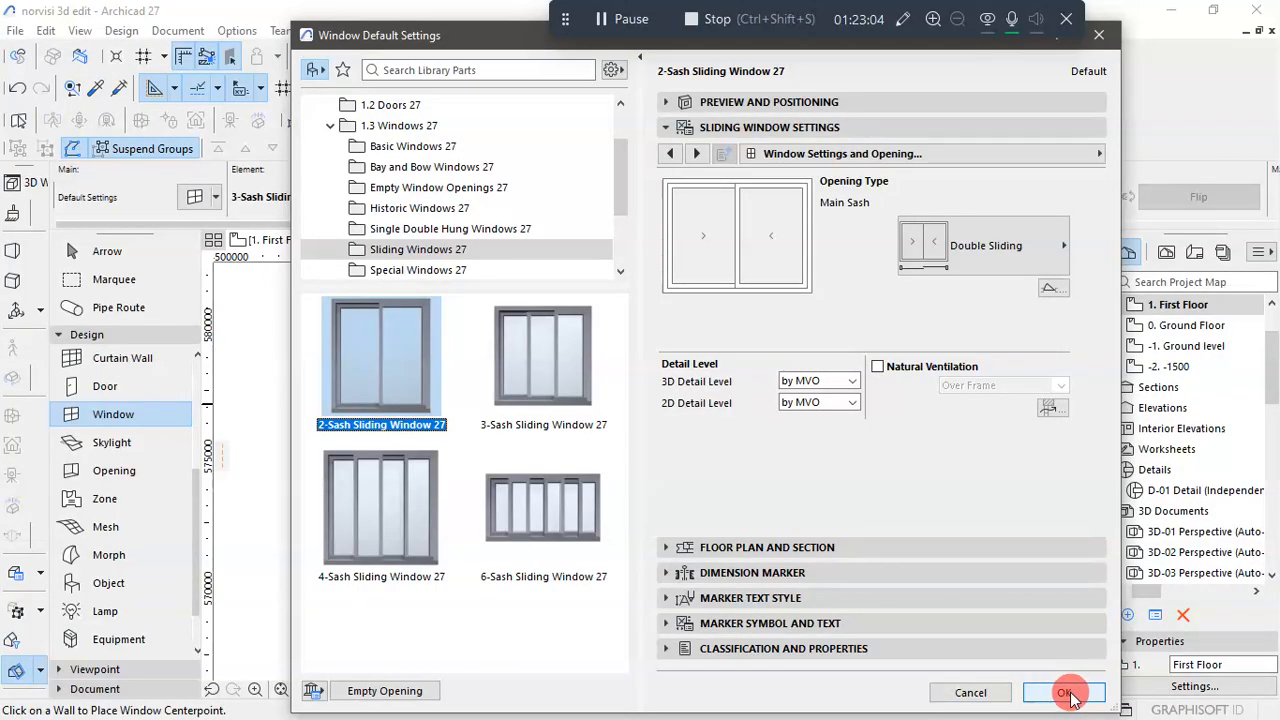
key("Return")
- Place a 1500 by 1500 two-sash sliding window in the First Floor kitchen's front wall, behind the sink
scroll(595, 425, "up", 3)
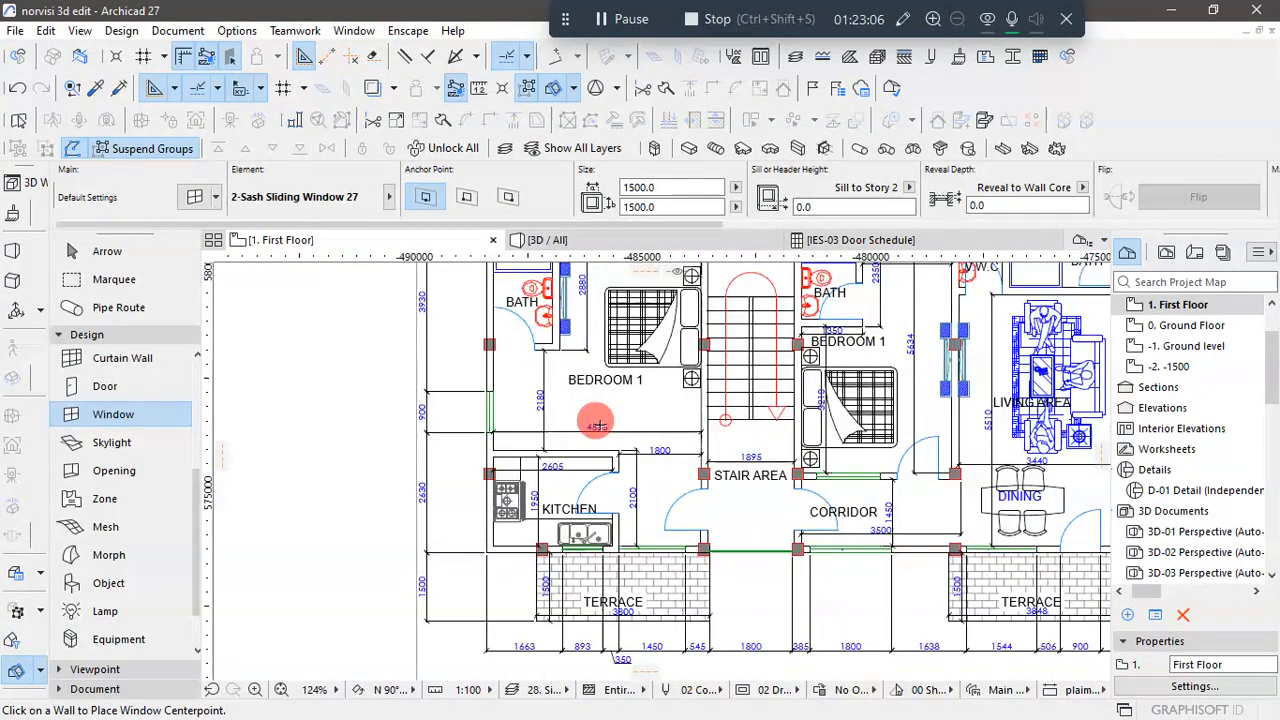
scroll(586, 530, "up", 4)
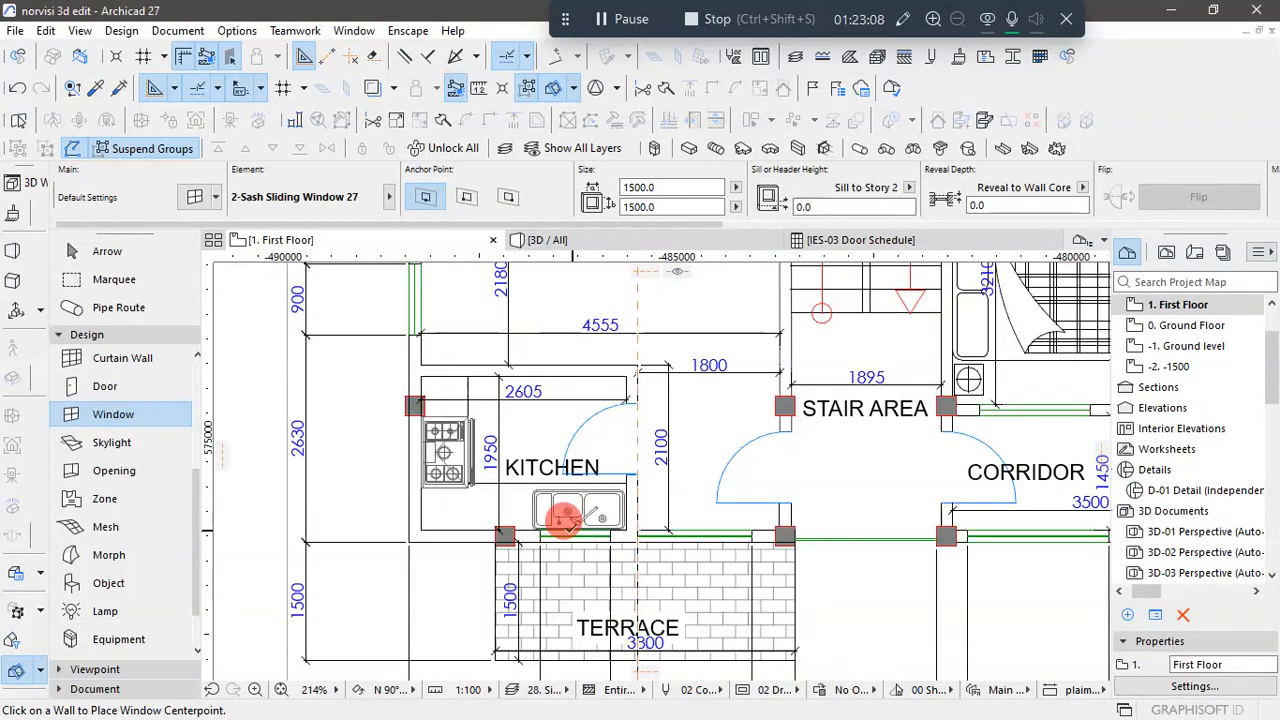
scroll(568, 500, "down", 4)
scroll(567, 476, "down", 5)
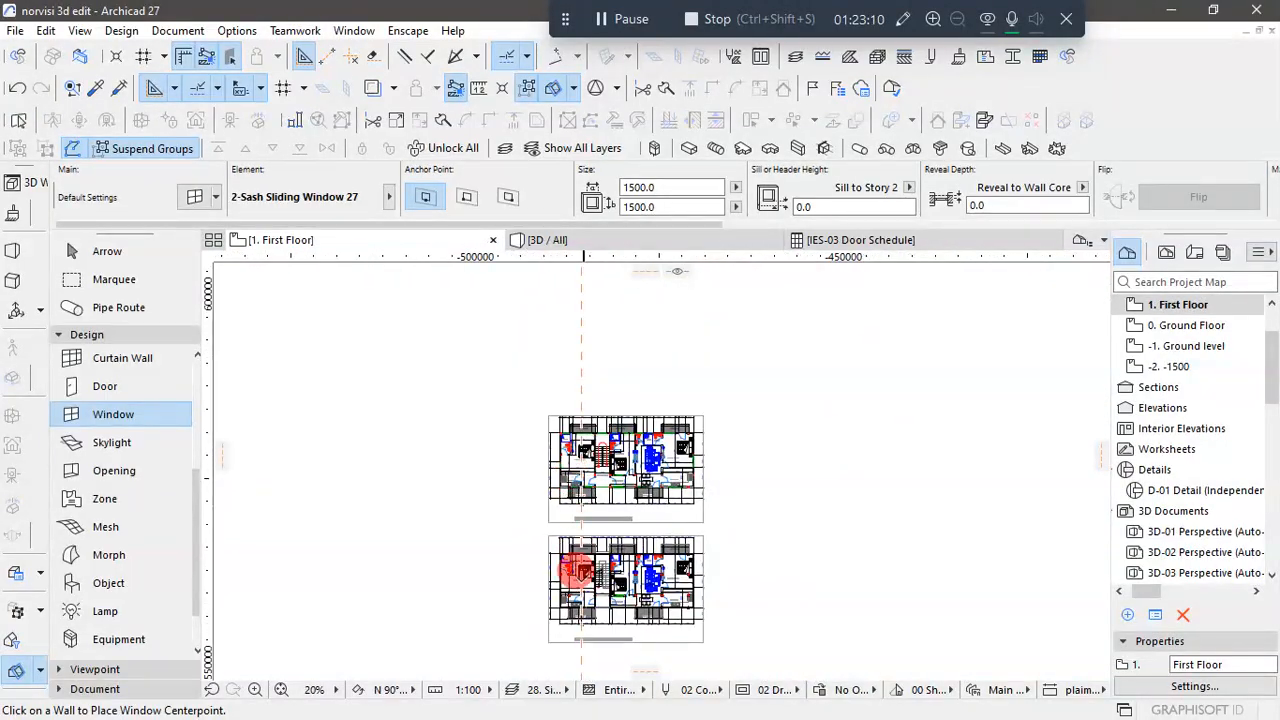
scroll(575, 585, "up", 3)
scroll(575, 590, "up", 2)
scroll(580, 660, "down", 2)
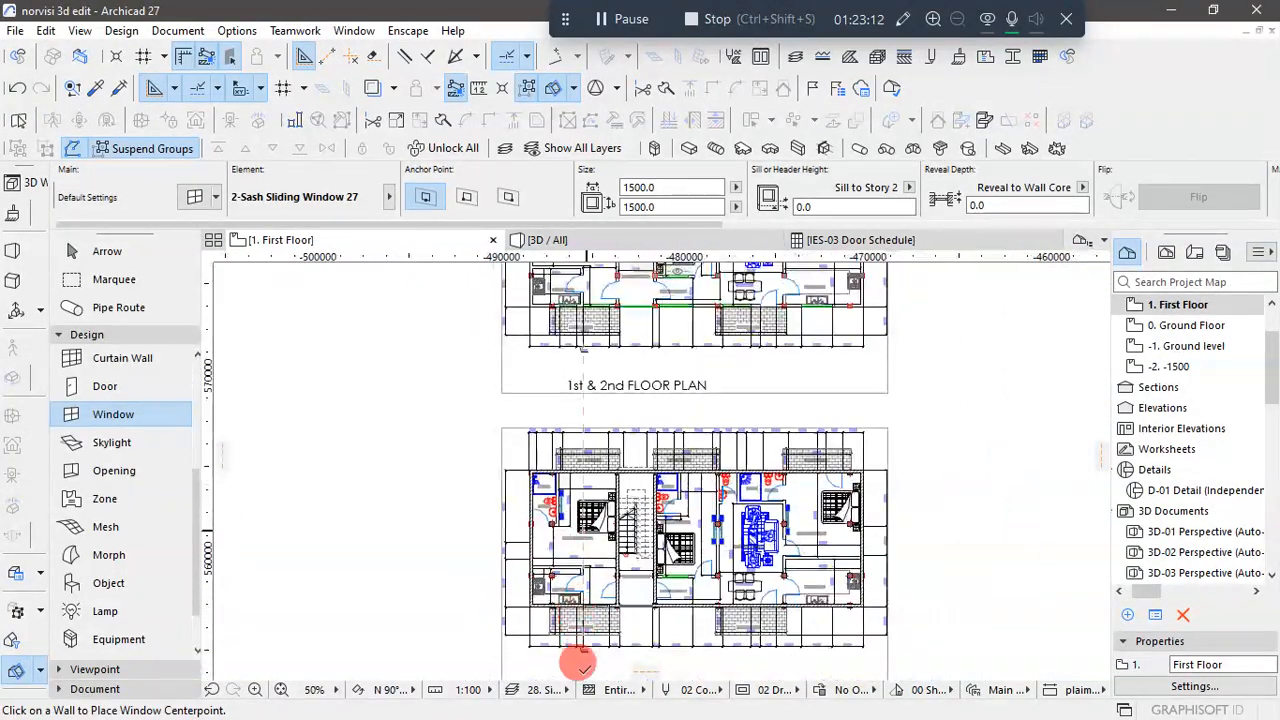
scroll(566, 612, "up", 3)
scroll(566, 612, "up", 2)
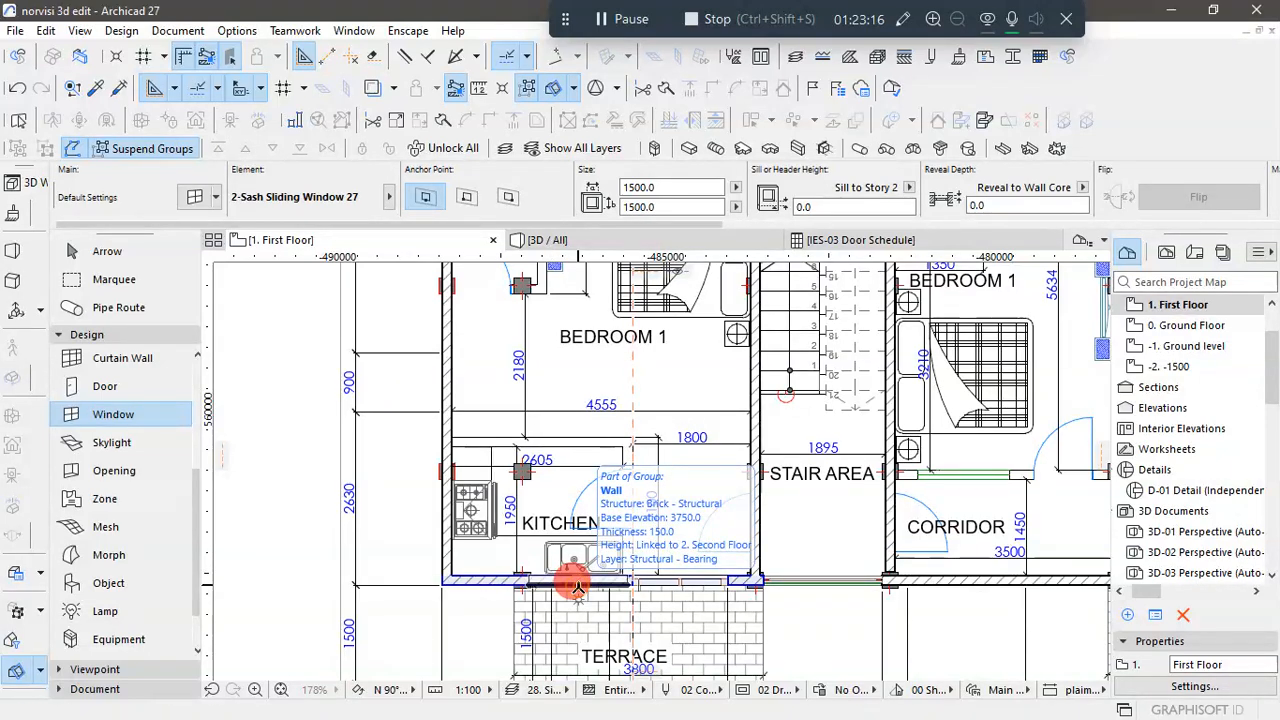
left_click(578, 585)
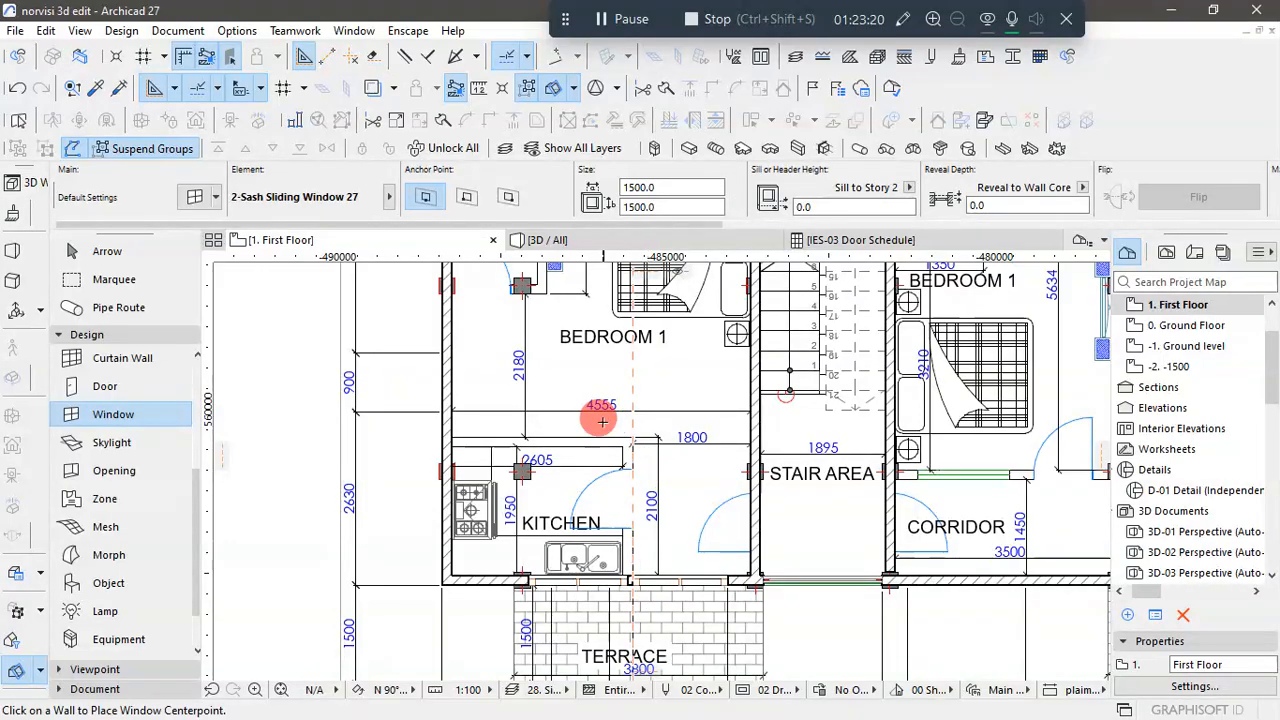
- Set the First Floor kitchen's front window to 893 wide by 1200 high, with a sill height of 900
scroll(594, 414, "down", 4)
scroll(590, 516, "up", 4)
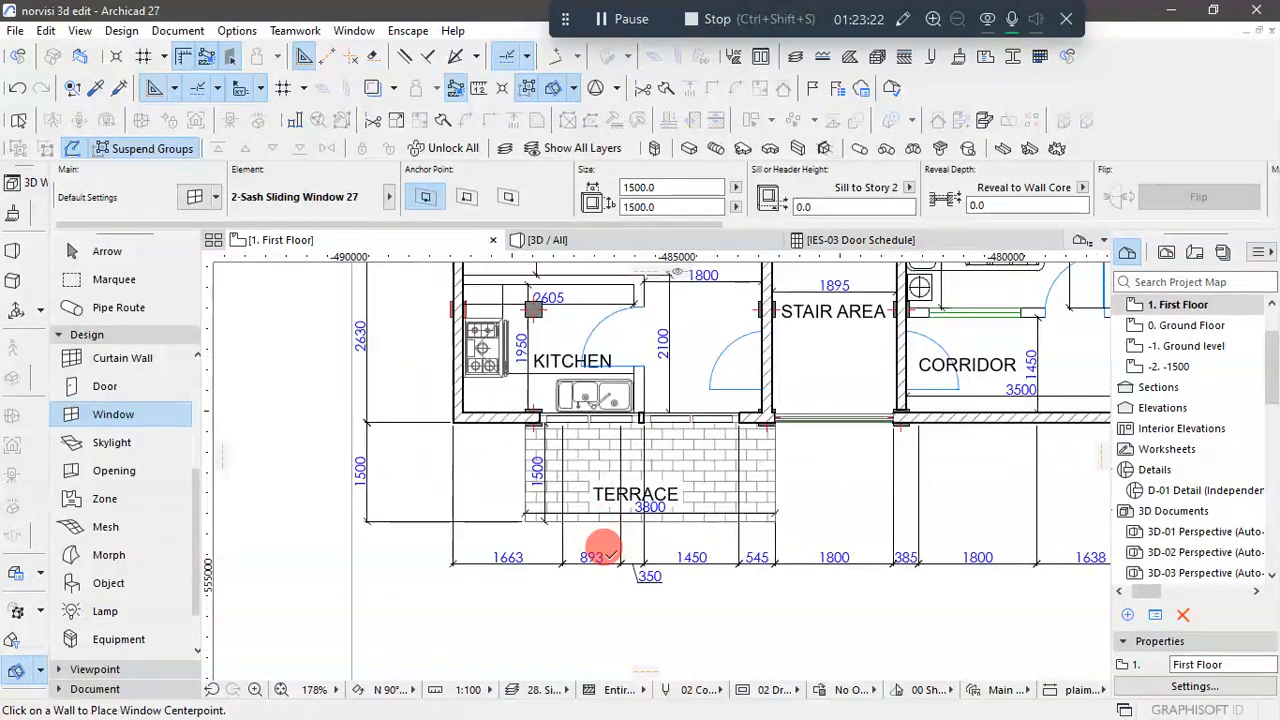
left_click(75, 252)
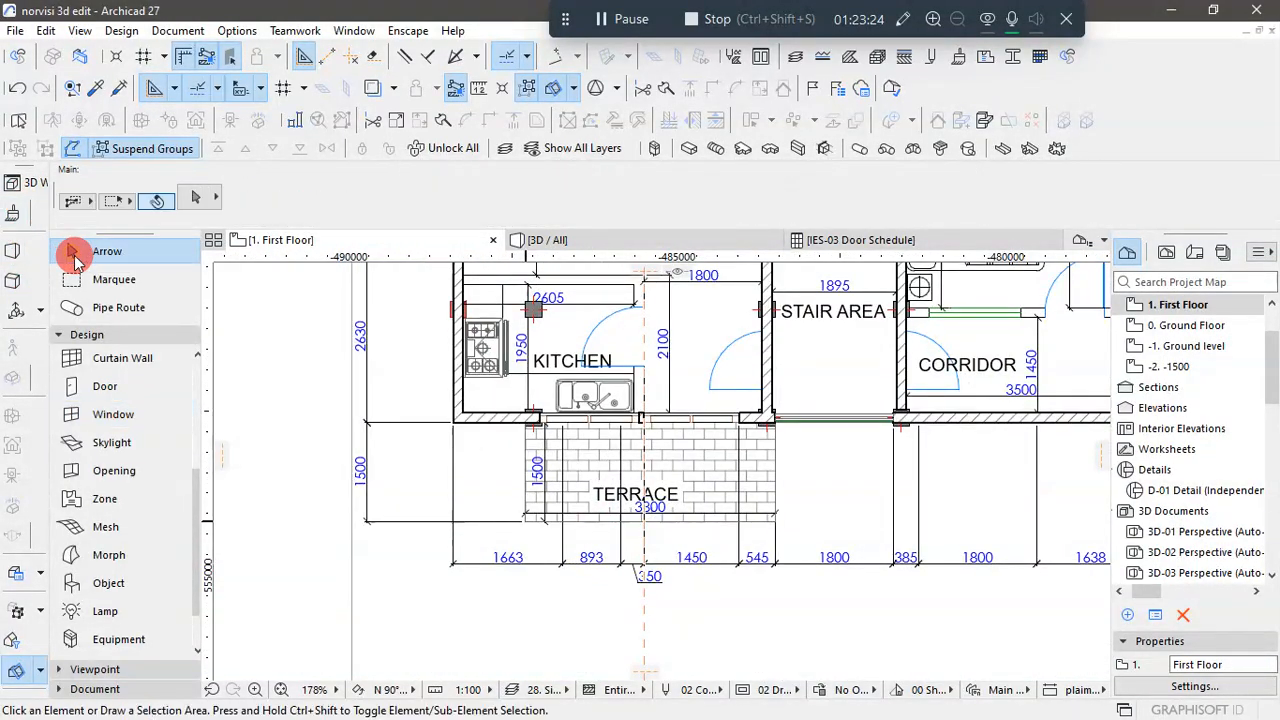
scroll(545, 422, "up", 2)
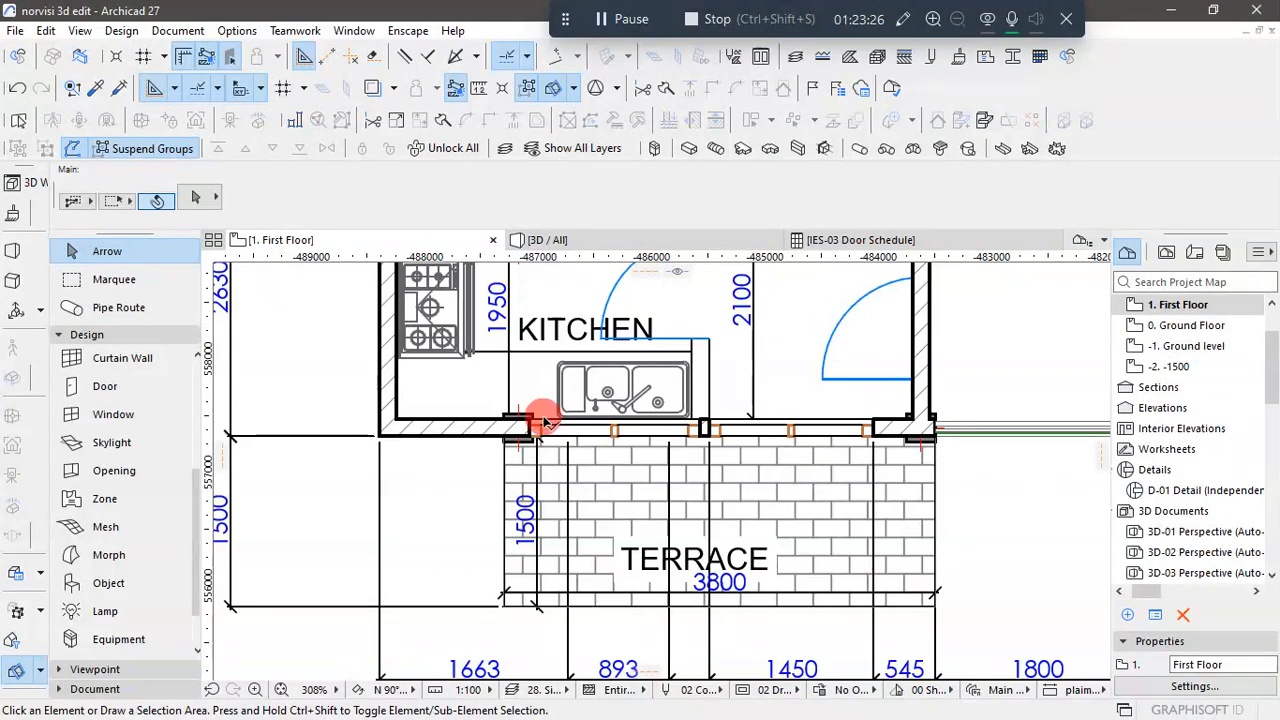
left_click(528, 424)
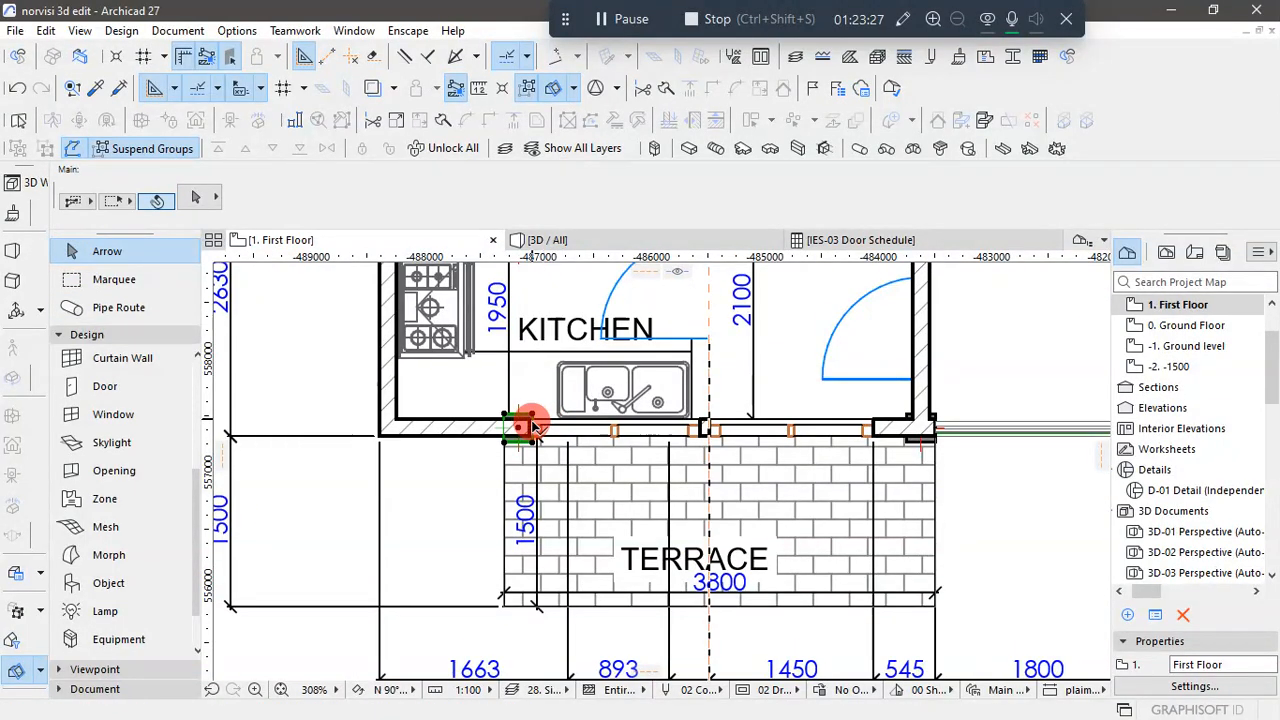
left_click(614, 438)
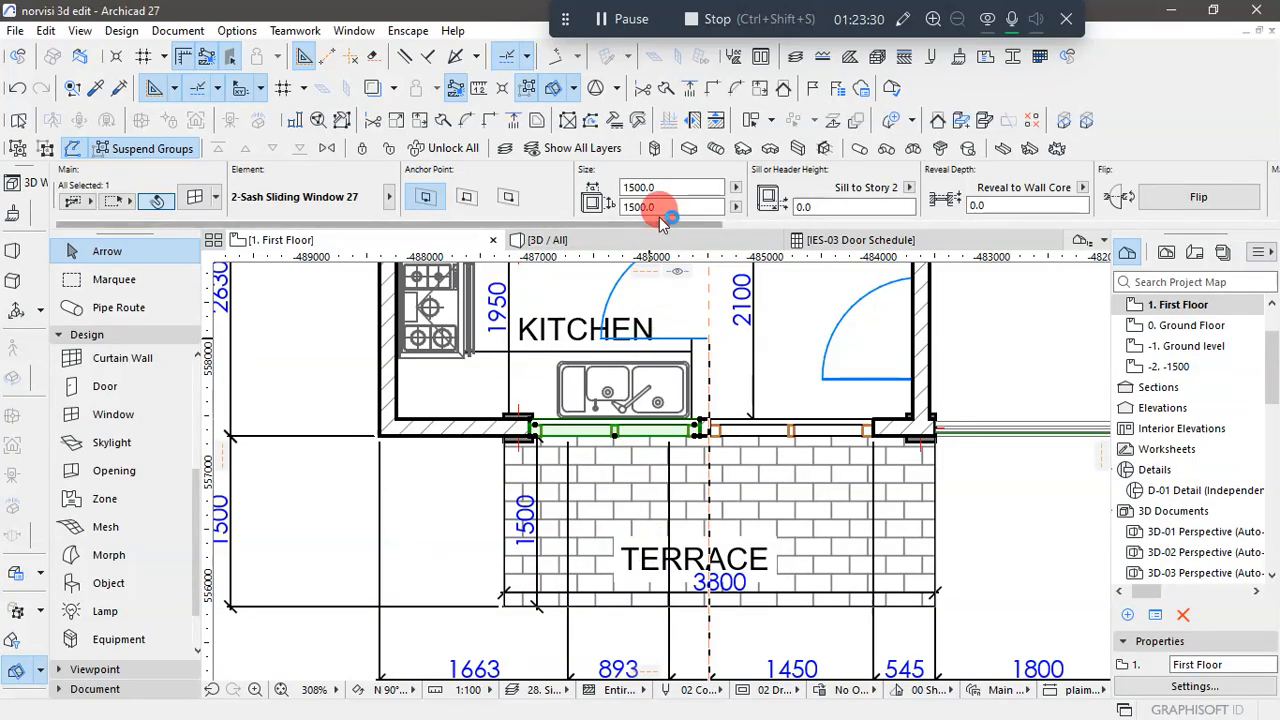
left_click(665, 187)
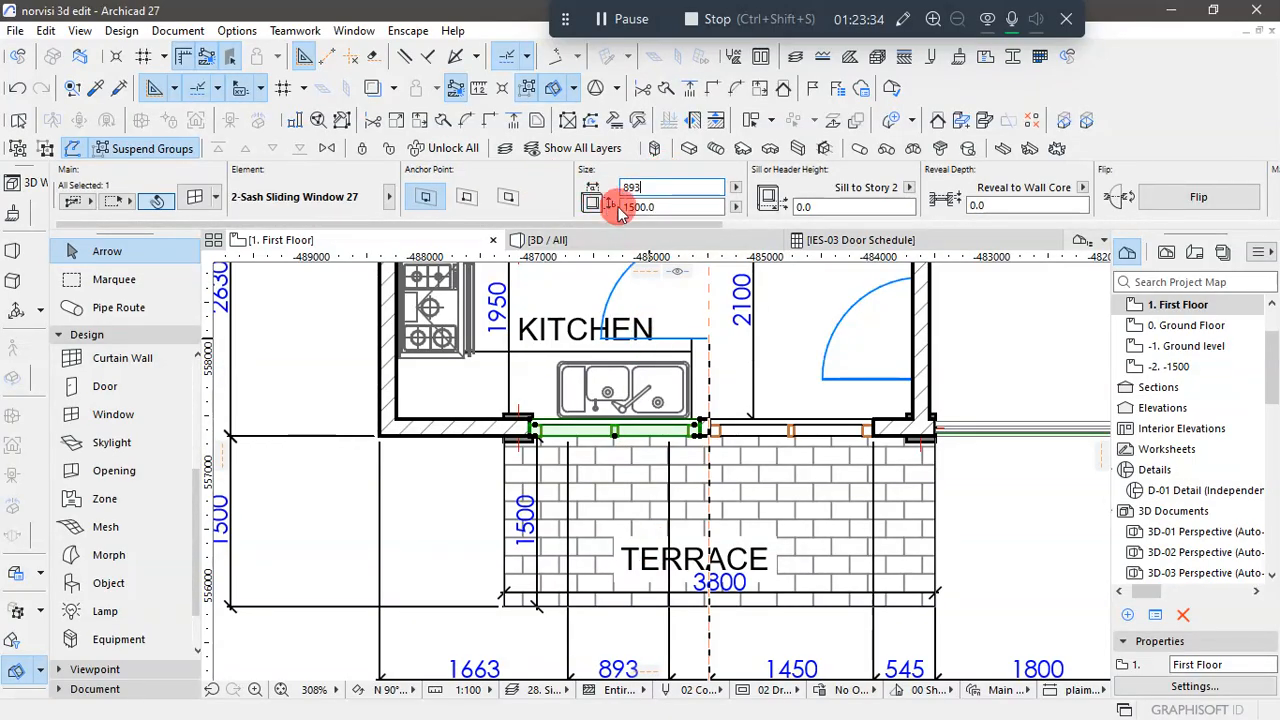
left_click(665, 207)
key("Tab")
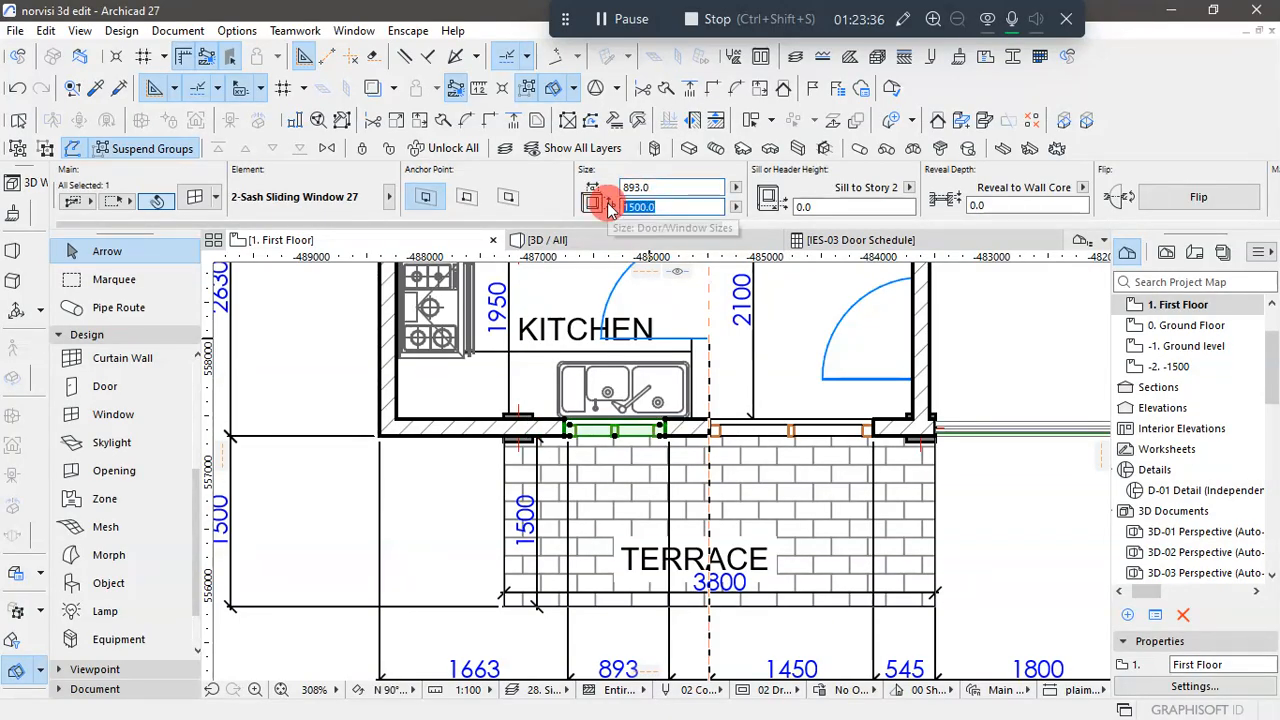
type("12")
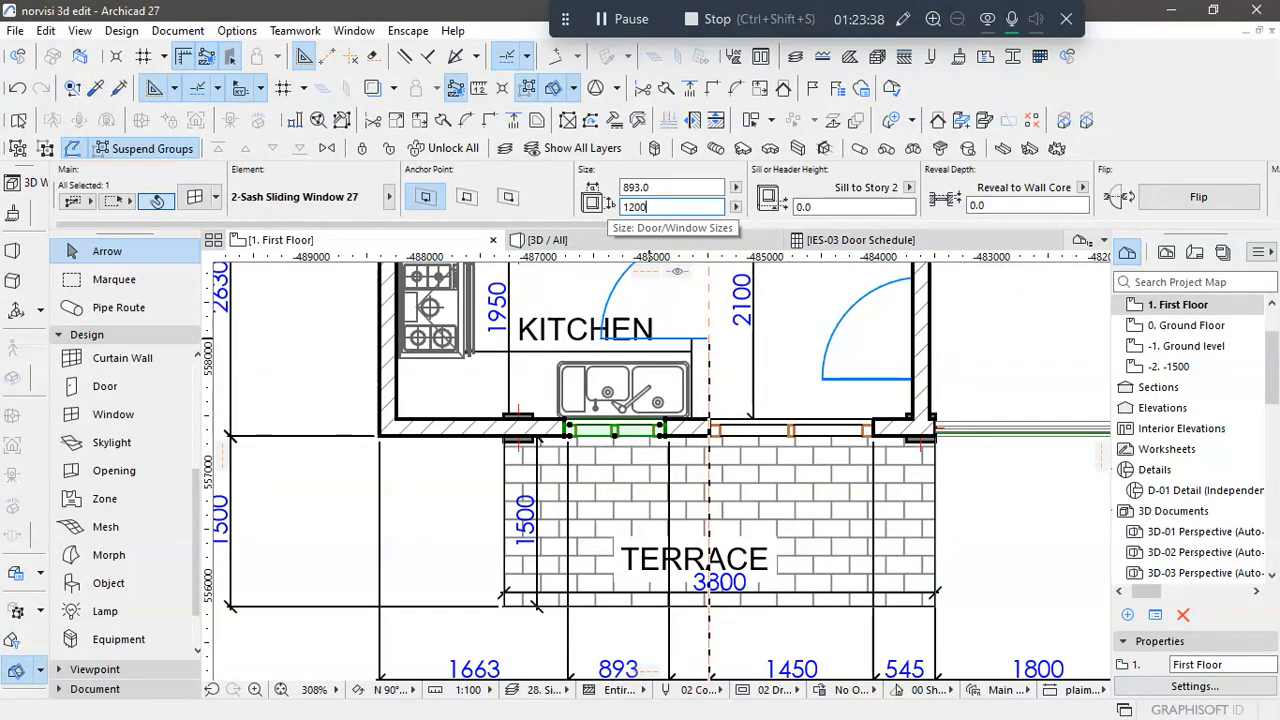
left_click(848, 205)
left_click(815, 206)
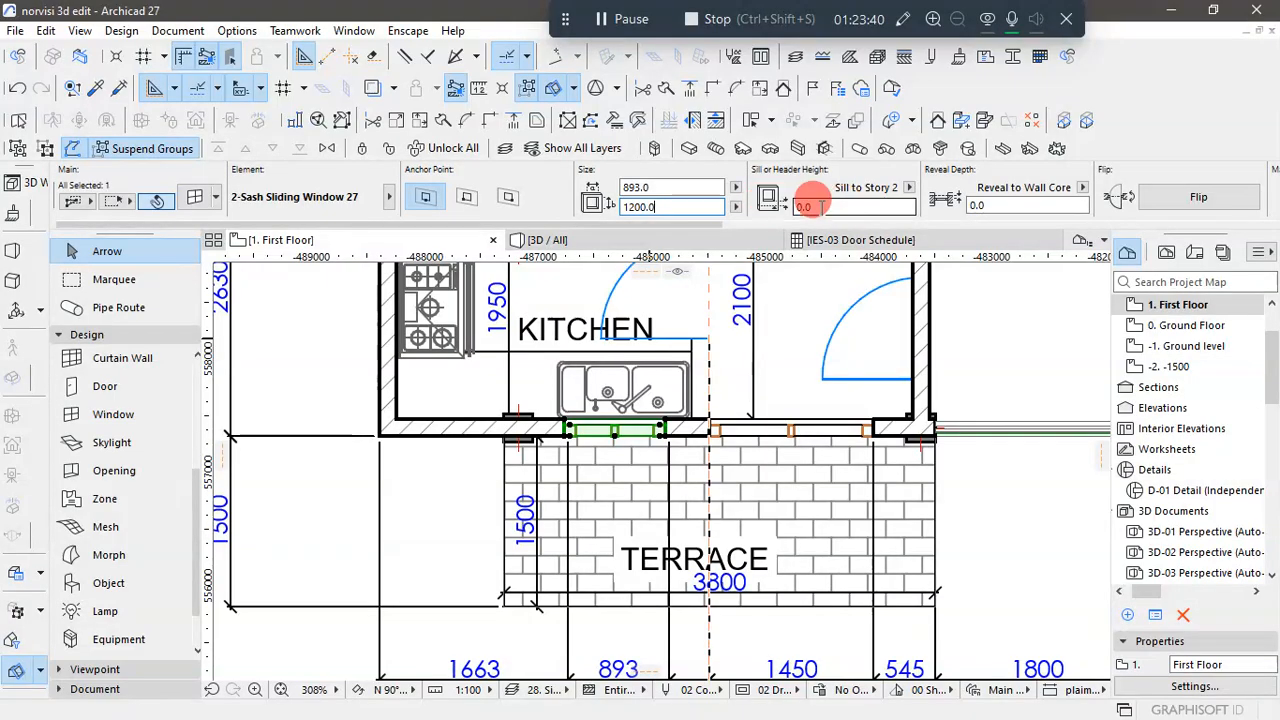
double_click(789, 210)
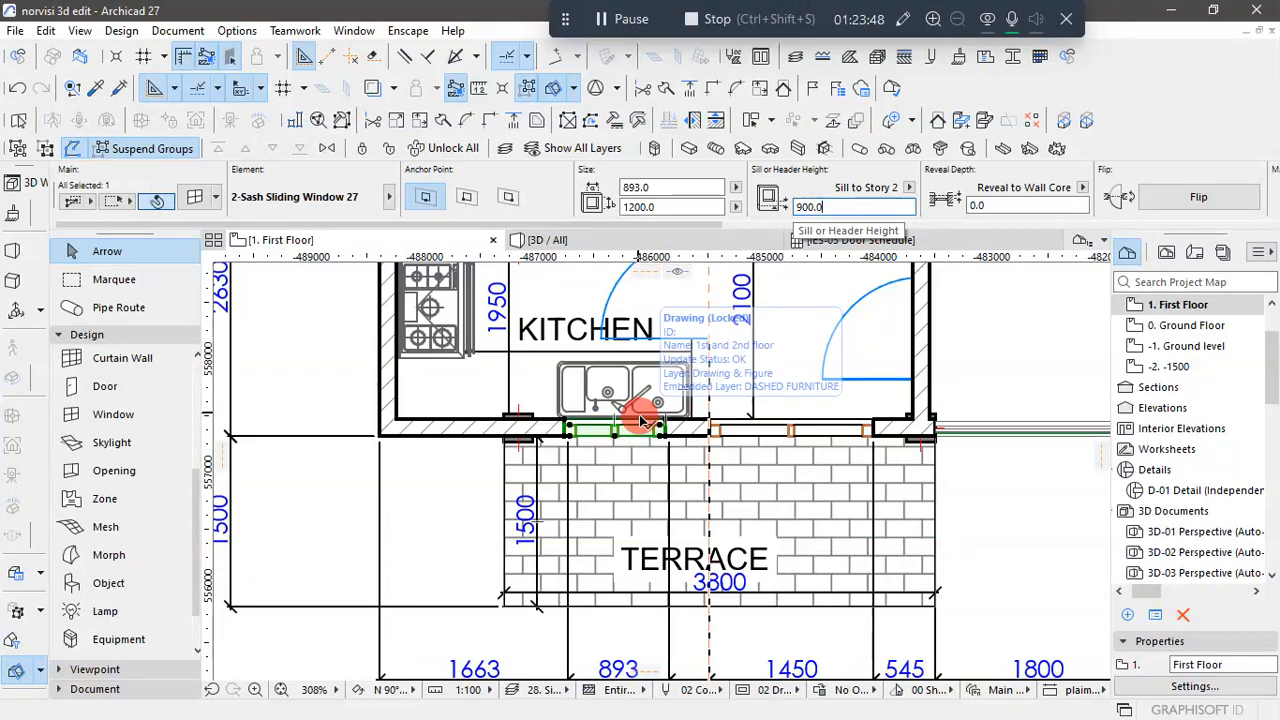
- In the 3D view, relink the kitchen window's anchor story to 1. First Floor
scroll(640, 422, "down", 3)
scroll(636, 440, "down", 1)
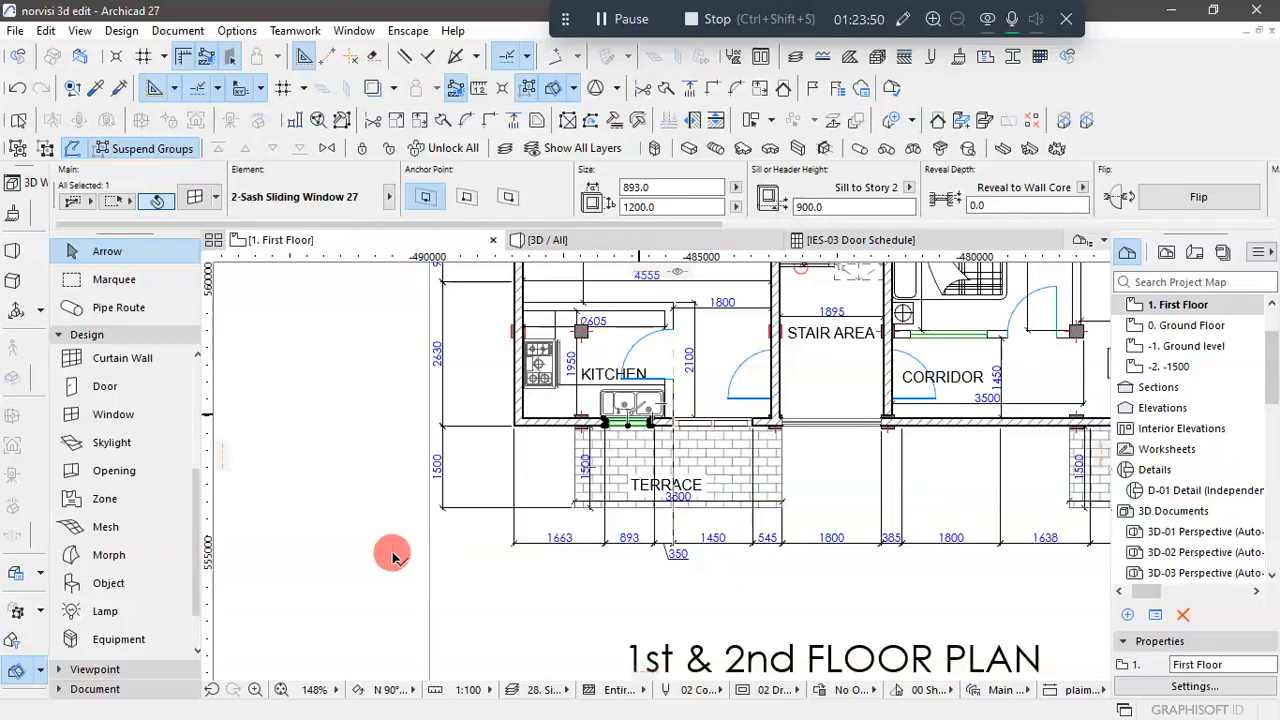
left_click(558, 244)
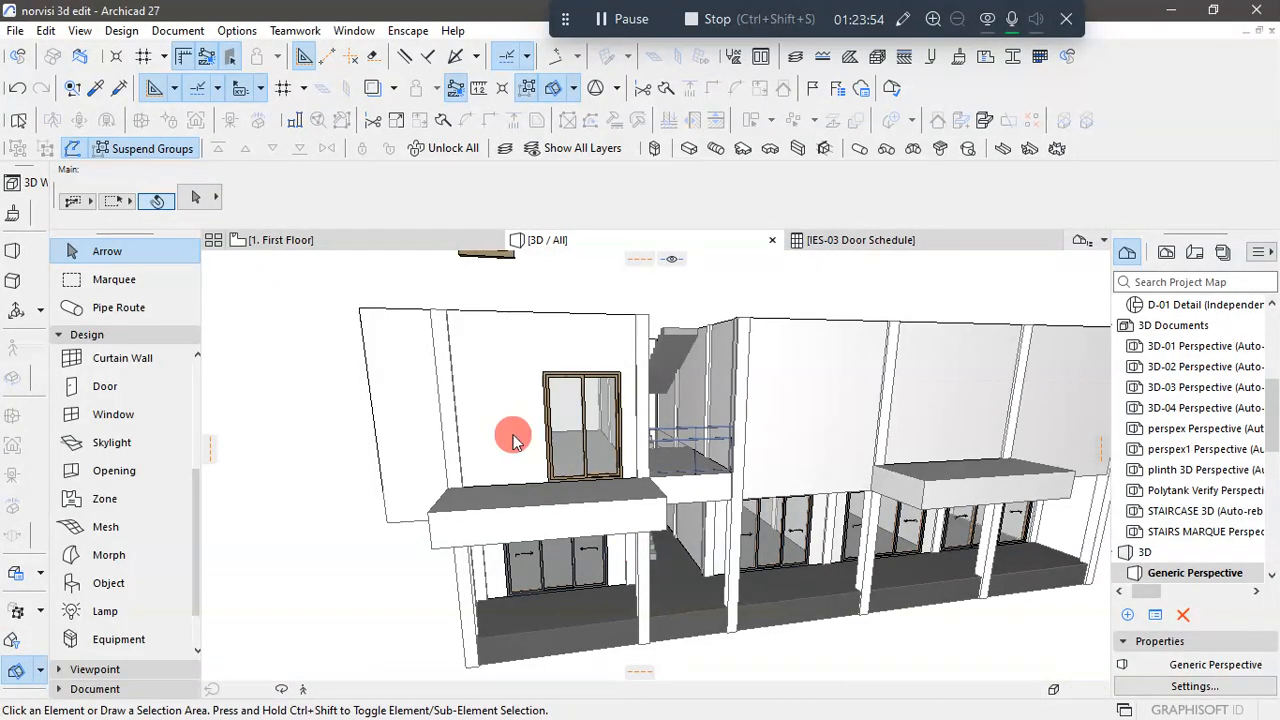
scroll(512, 434, "down", 2)
left_click(499, 309)
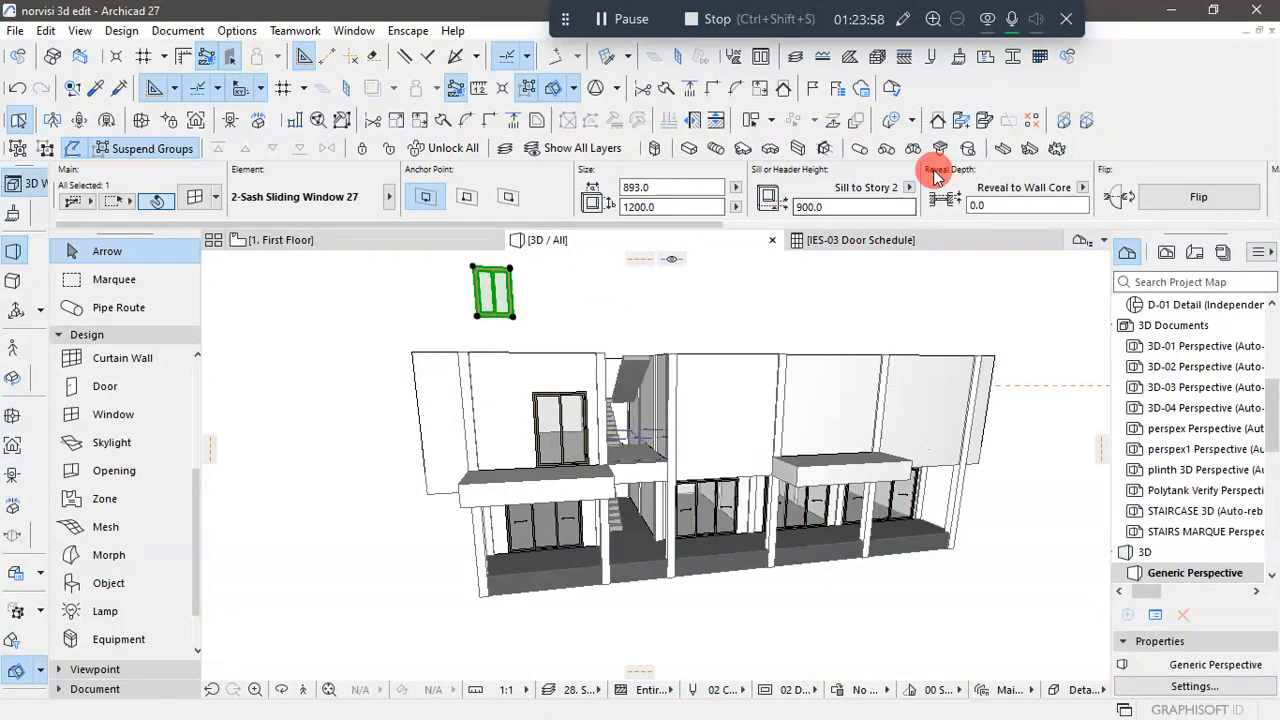
left_click(910, 190)
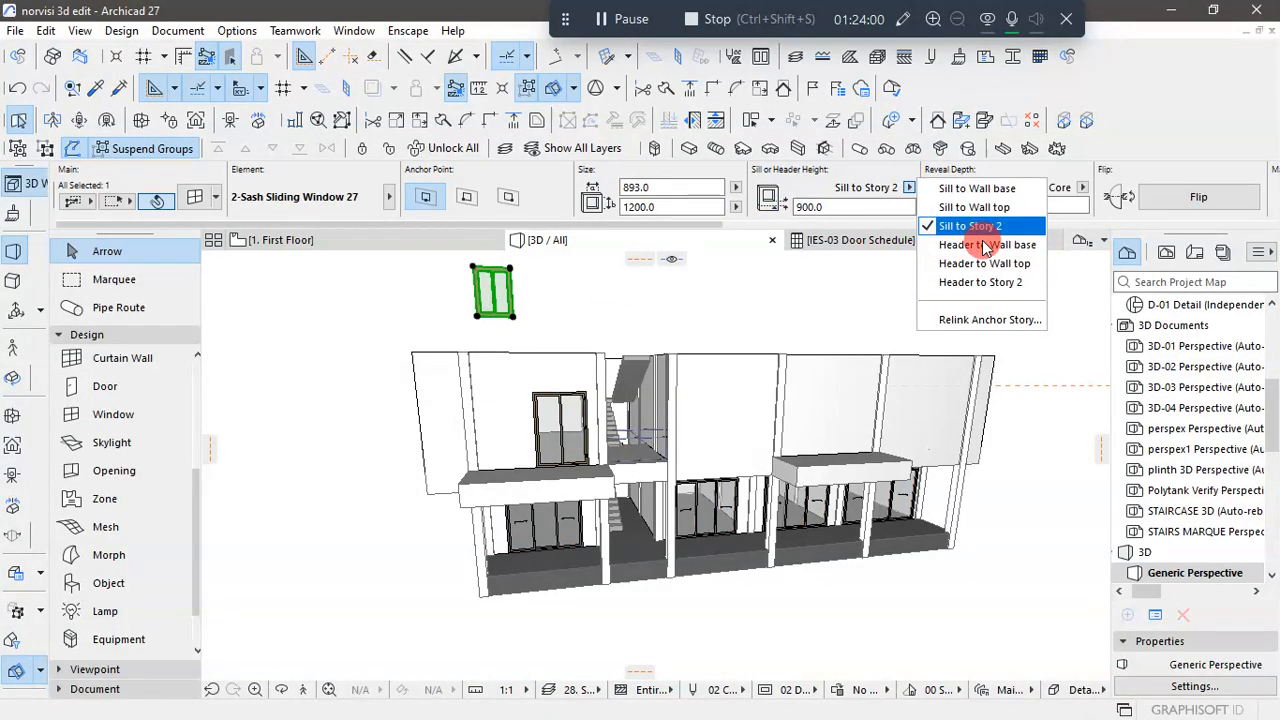
left_click(996, 320)
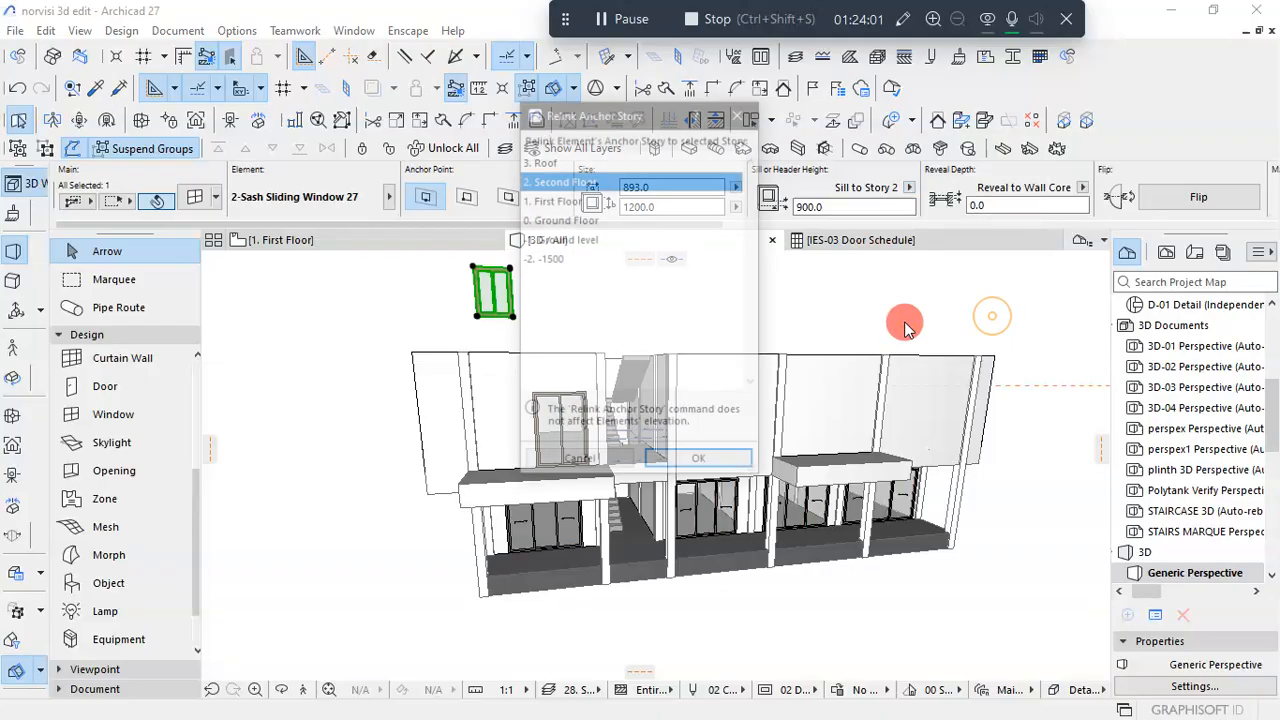
left_click(553, 200)
left_click(700, 462)
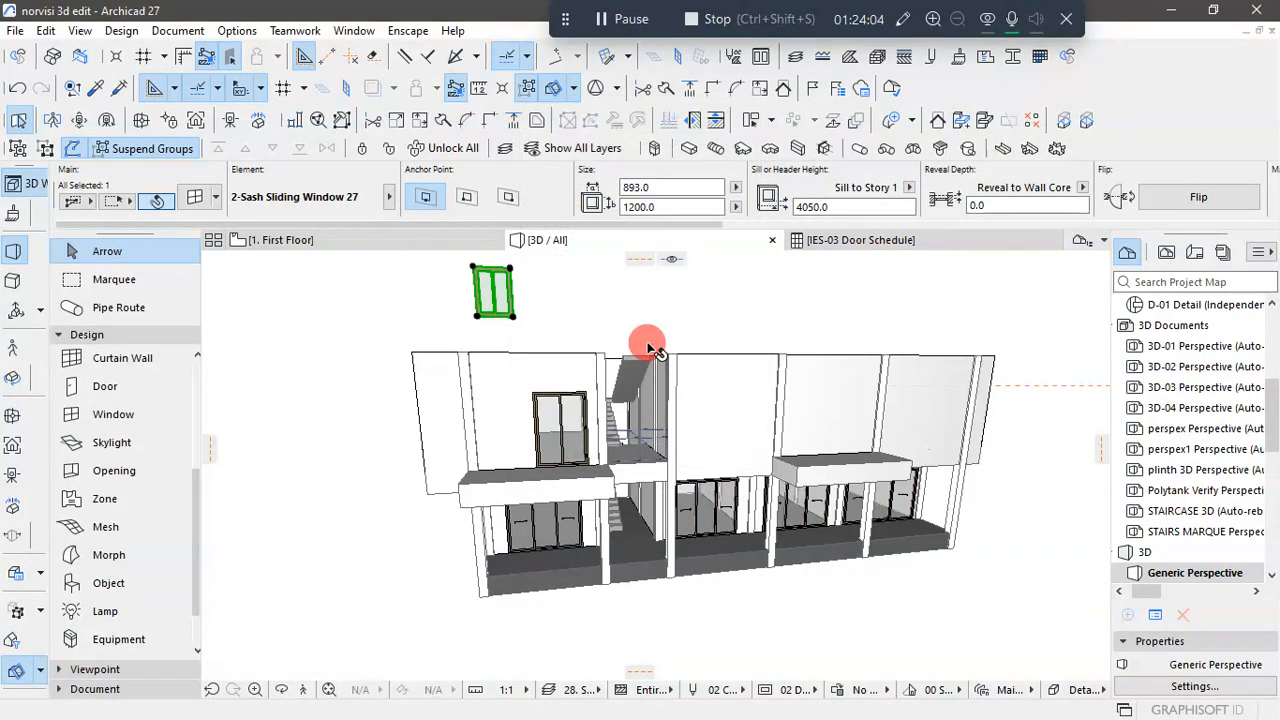
- Set the kitchen window's sill height to 900 relative to Story 1 and check it beside the balcony door
left_click(822, 205)
type("900")
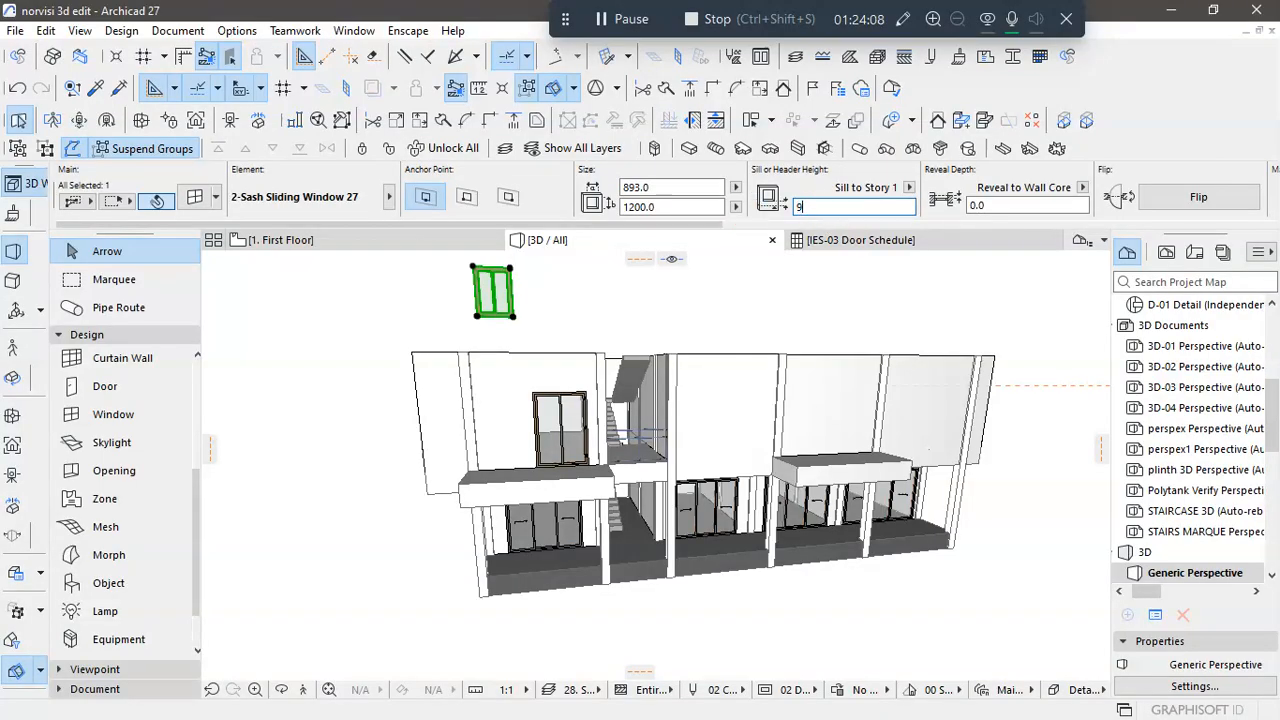
key("Return")
left_click(843, 290)
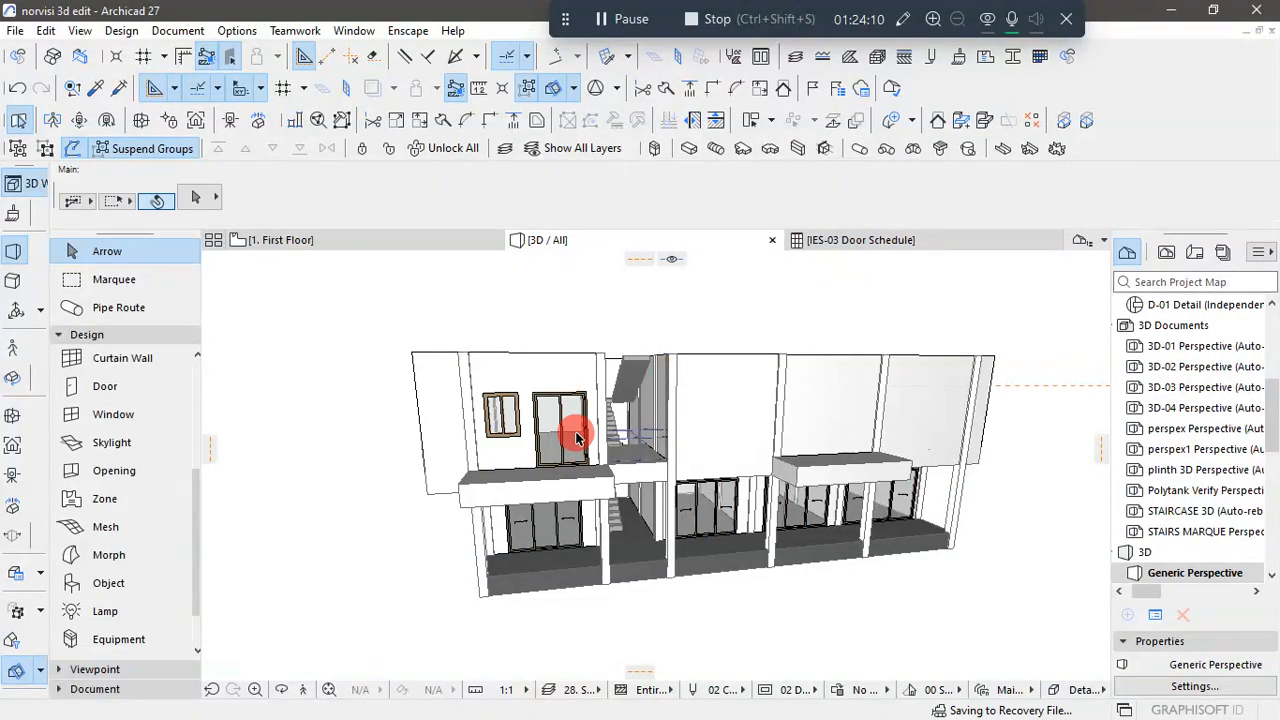
scroll(510, 416, "up", 5)
scroll(550, 441, "up", 1)
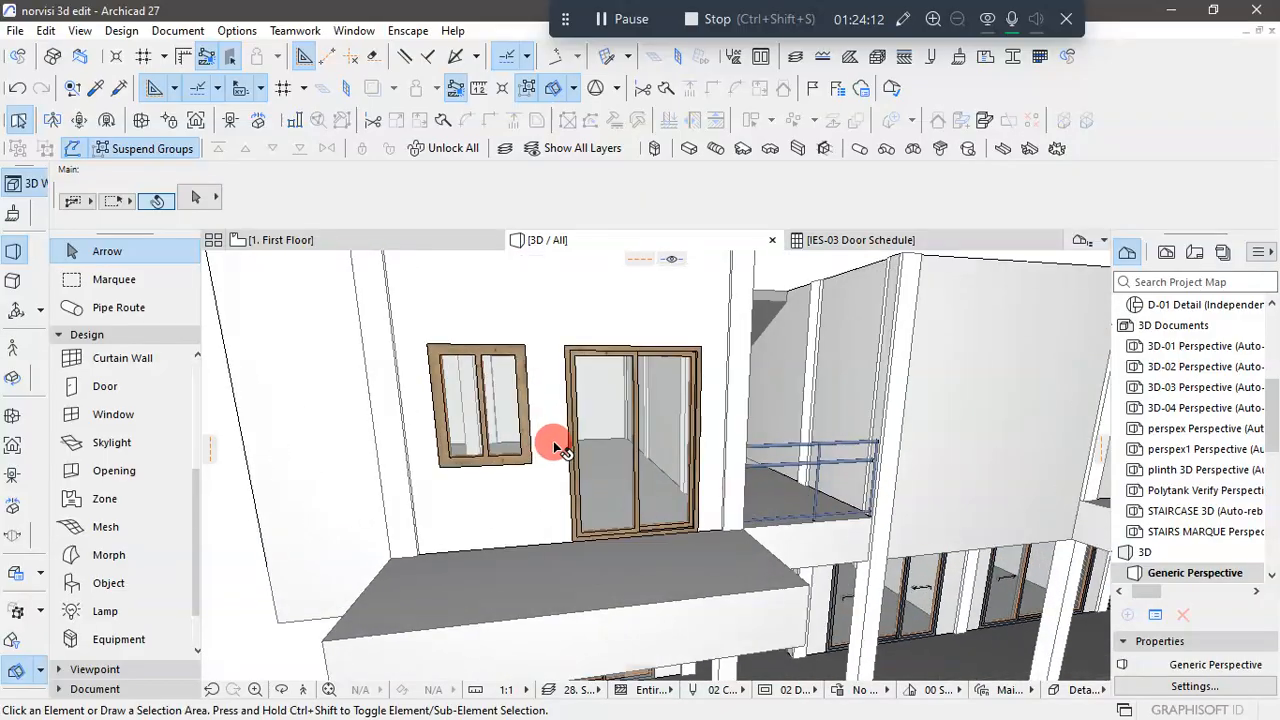
scroll(552, 441, "down", 4)
middle_click_drag(537, 495, 380, 371, "shift")
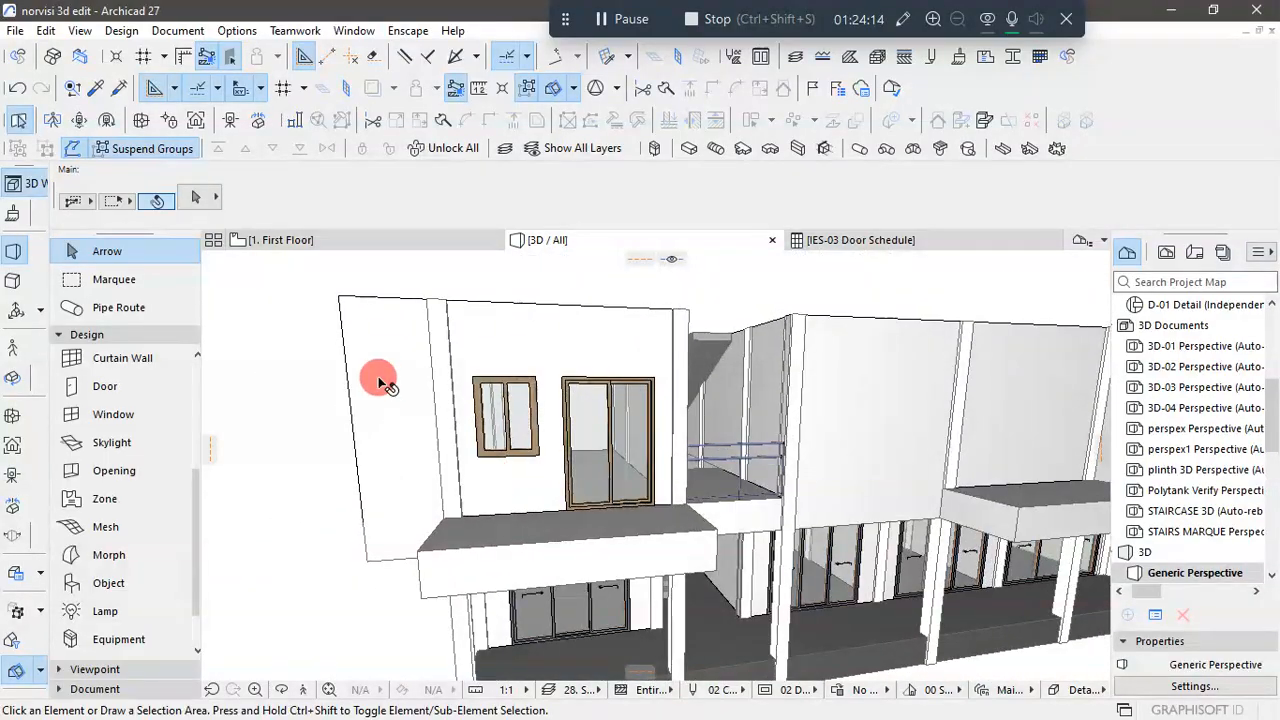
- Check the kitchen window on the First Floor plan, and switch to AutoCAD to examine the front elevation's windows
left_click(352, 244)
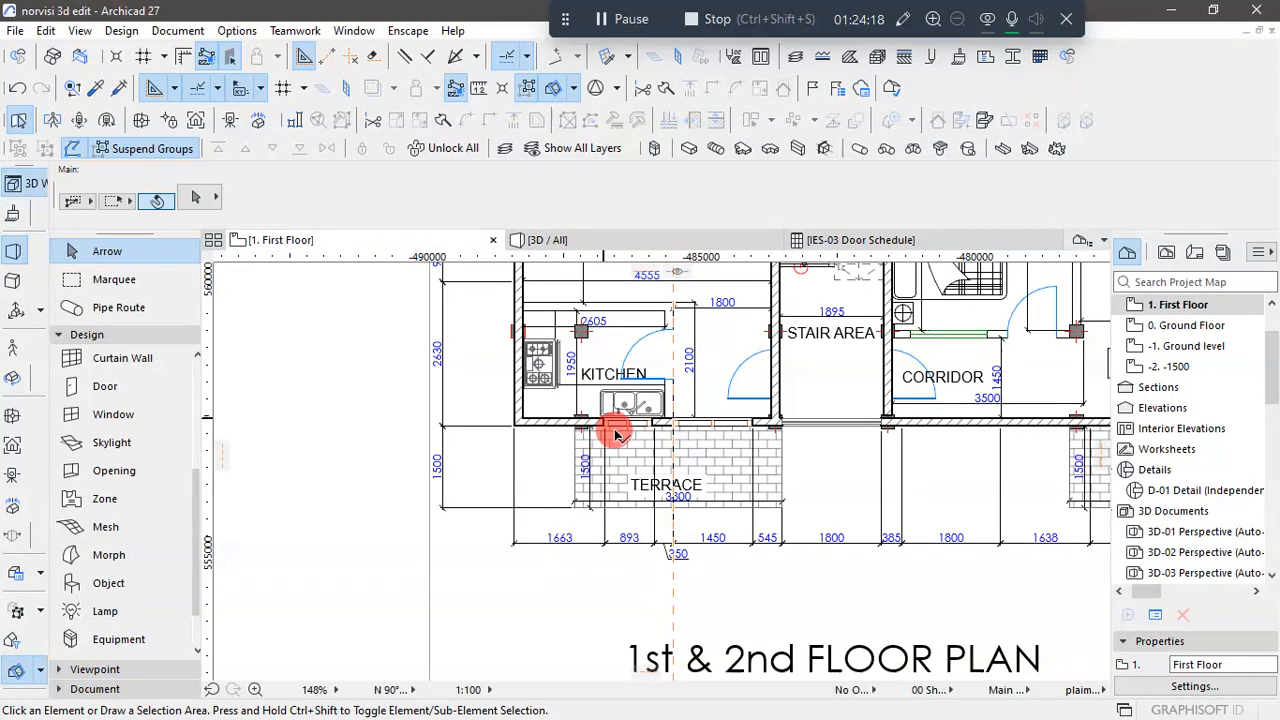
scroll(620, 440, "up", 3)
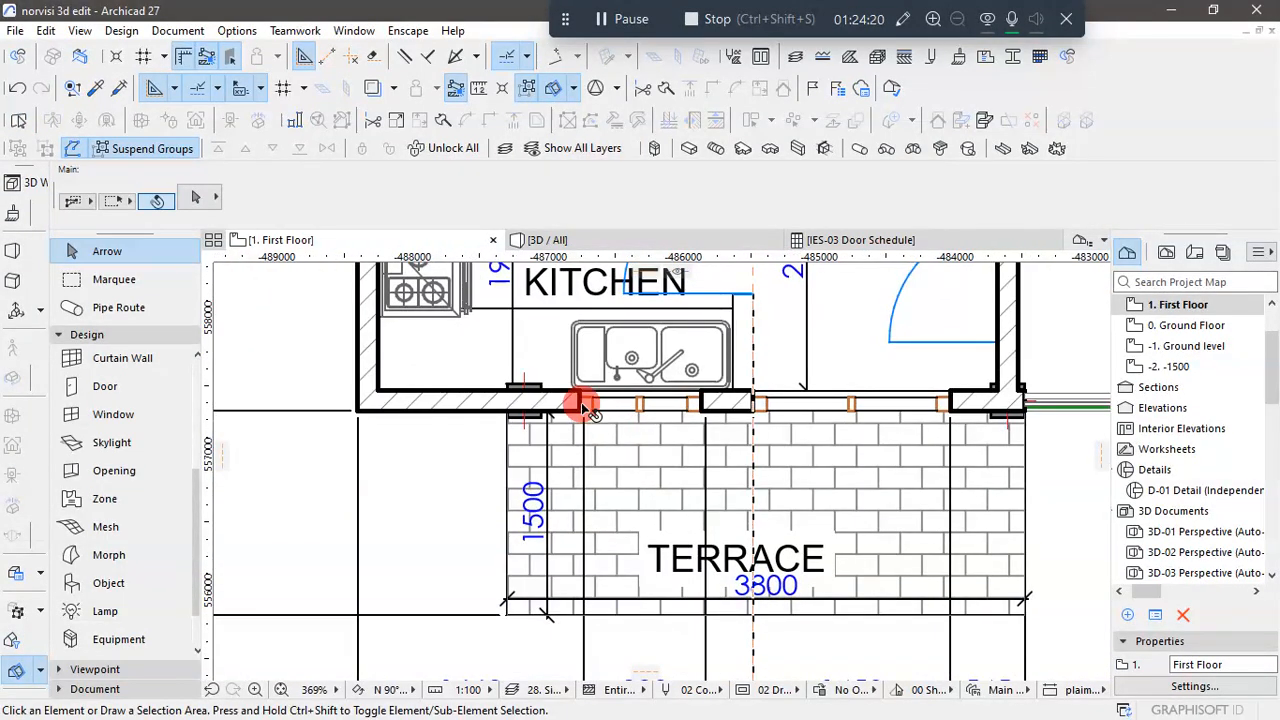
scroll(583, 408, "down", 2)
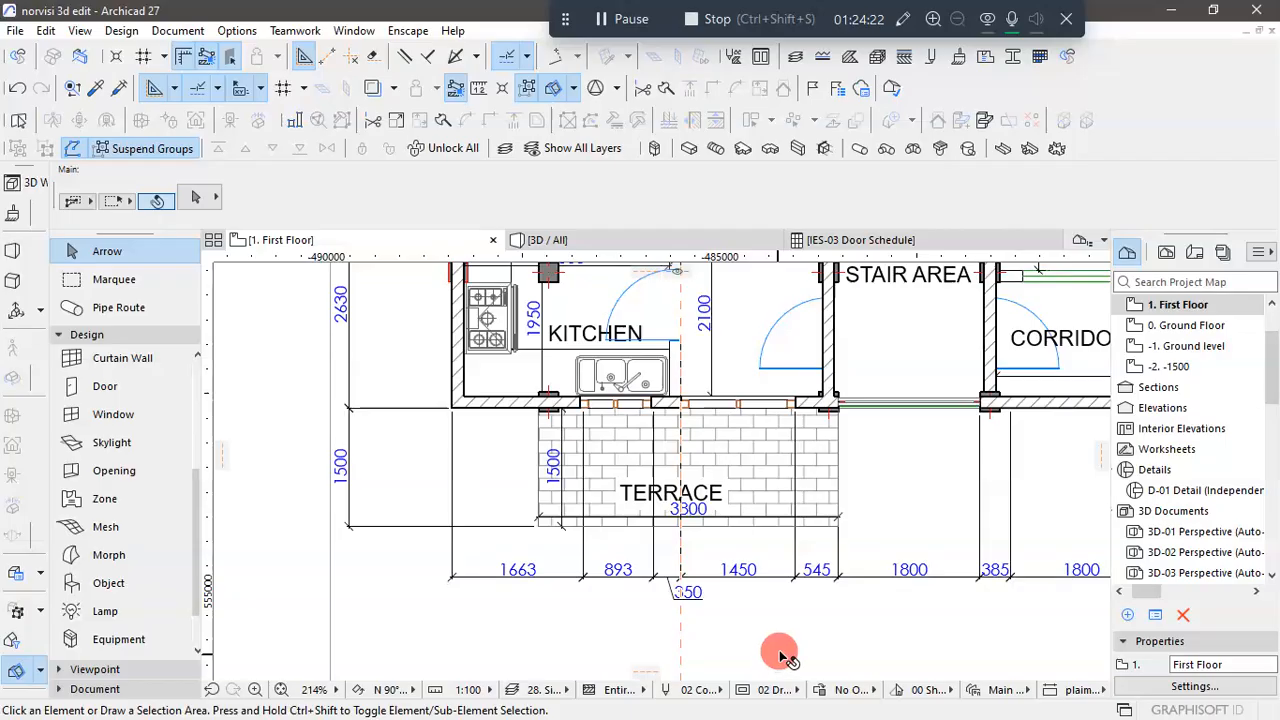
key("super")
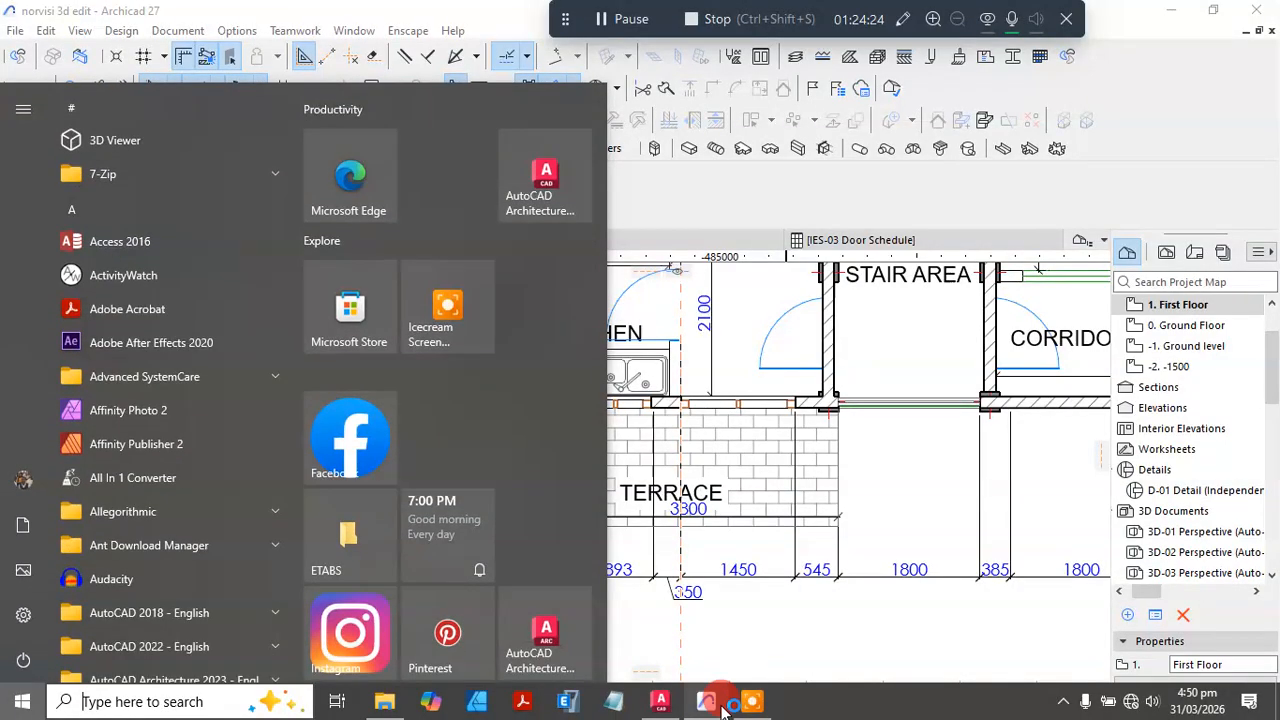
mouse_move(712, 702)
left_click(664, 703)
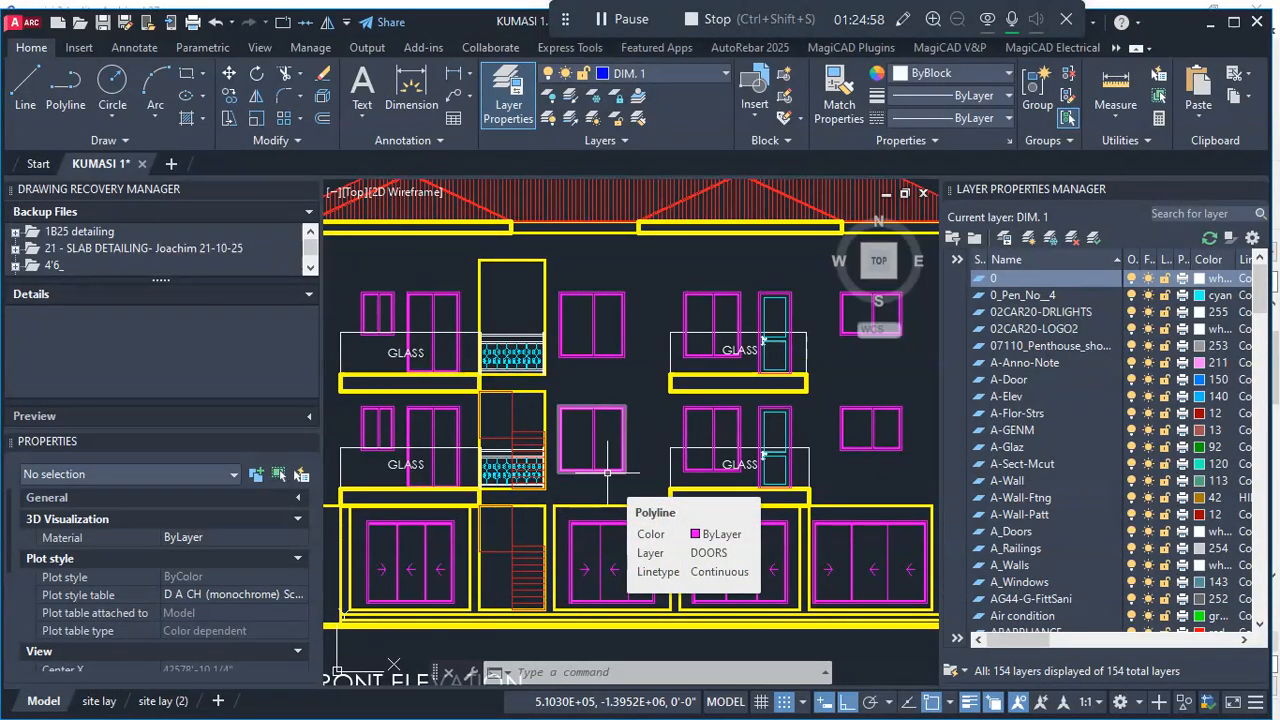
- Return to Archicad and copy the kitchen's sliding window to the front wall of the corridor, beside the stair area
left_click(1234, 21)
scroll(654, 454, "down", 3)
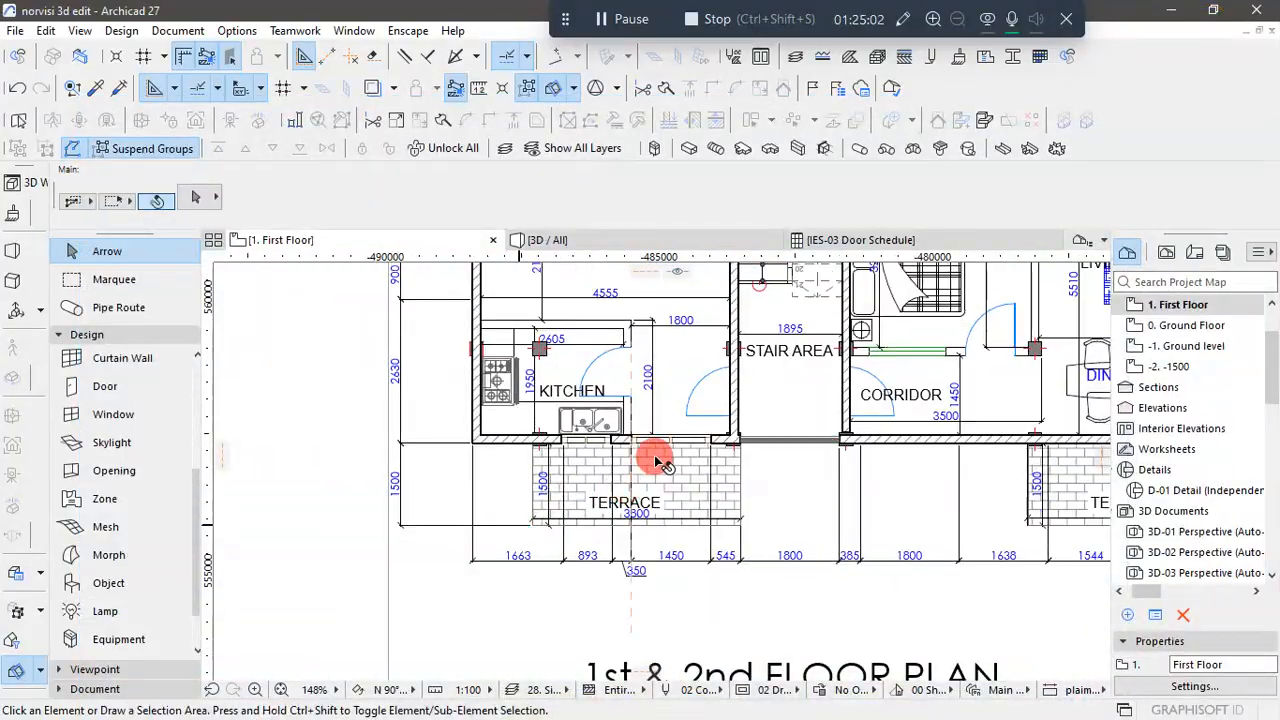
scroll(663, 449, "up", 3)
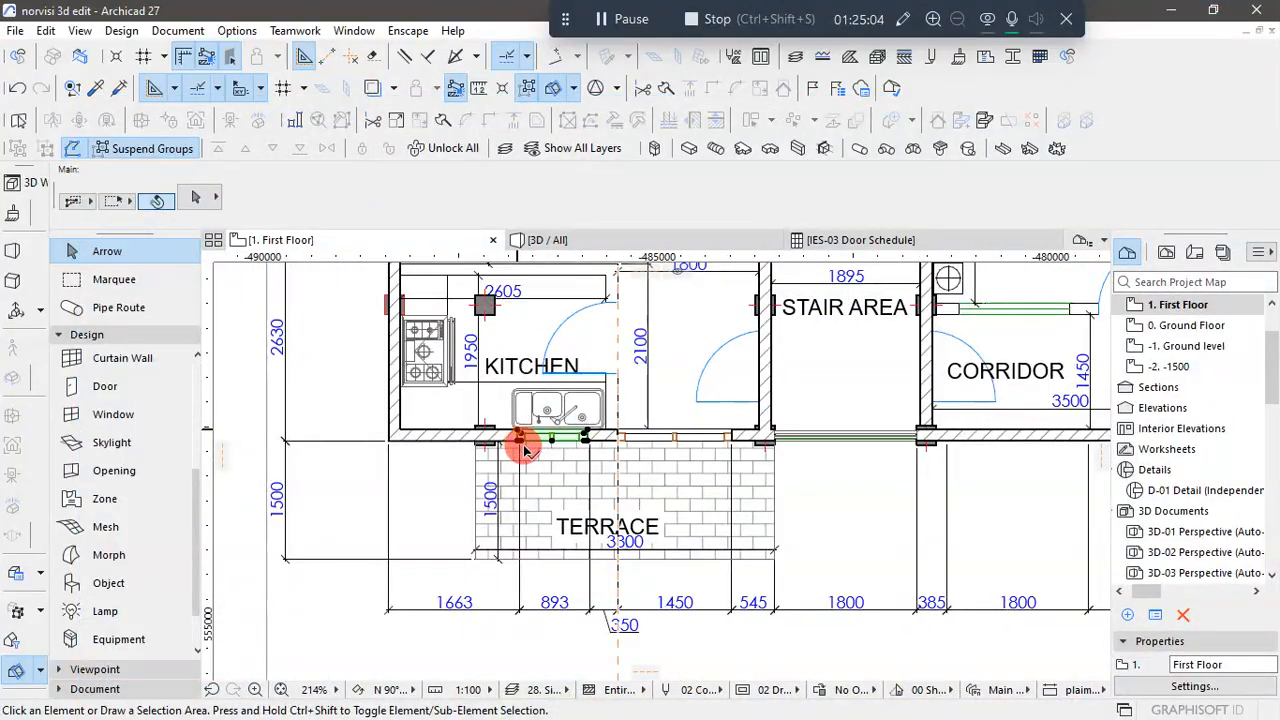
left_click(520, 440)
left_click(518, 434)
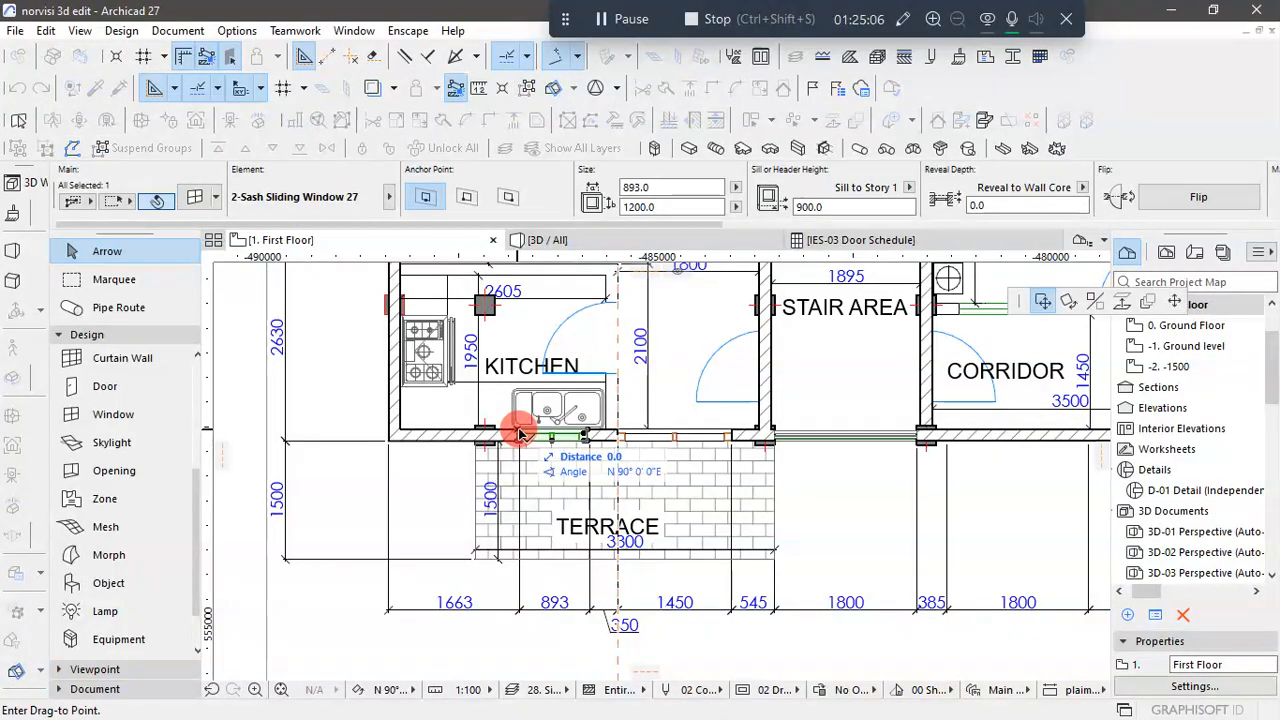
key("ctrl")
scroll(450, 440, "down", 2)
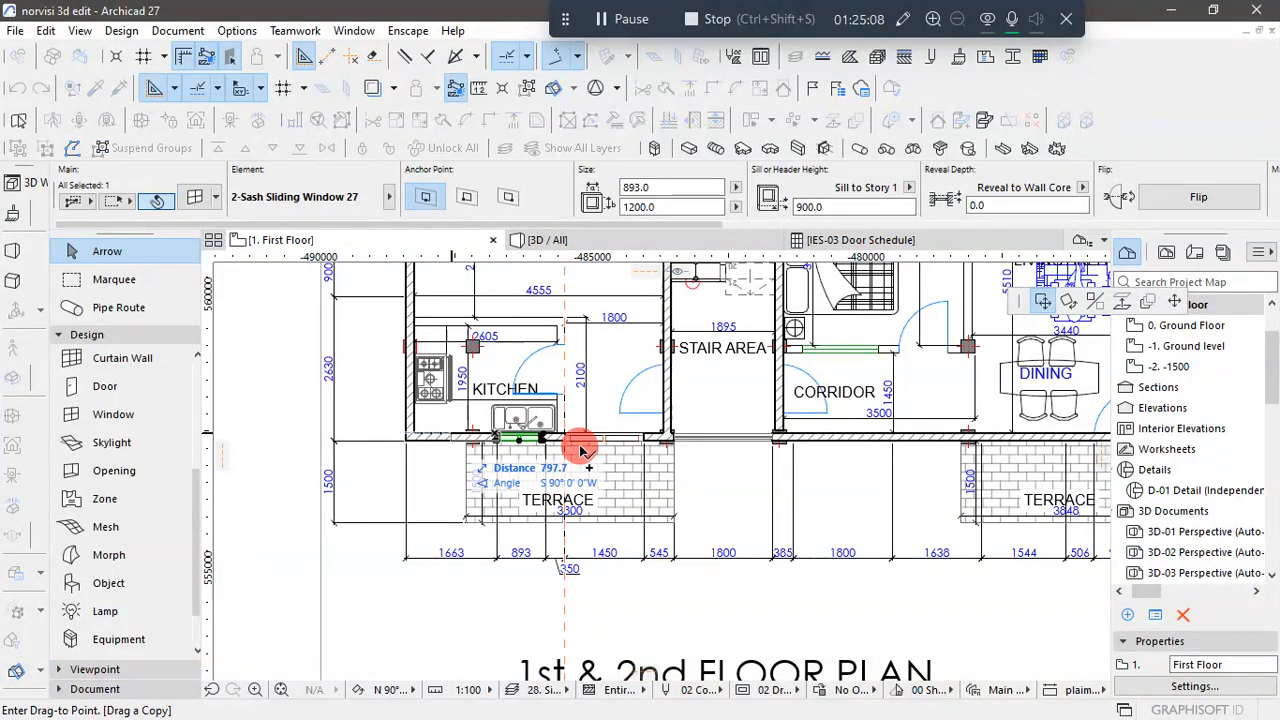
scroll(815, 450, "up", 2)
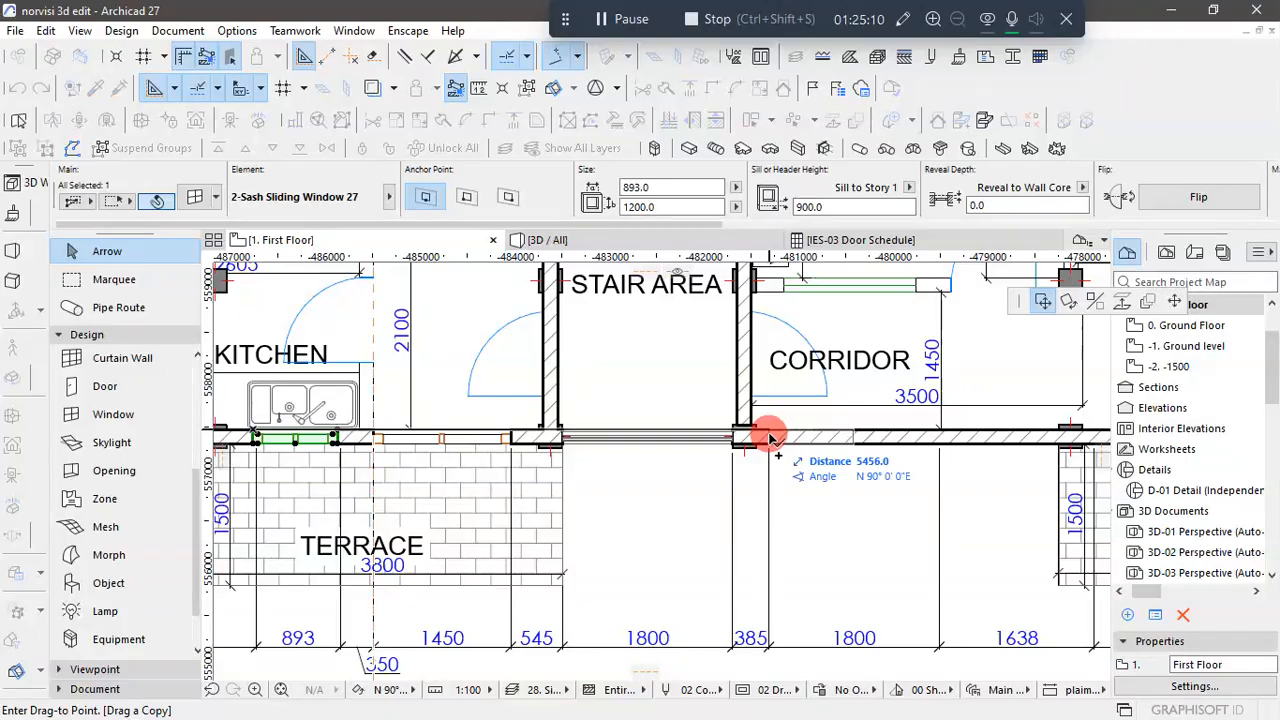
left_click(815, 455)
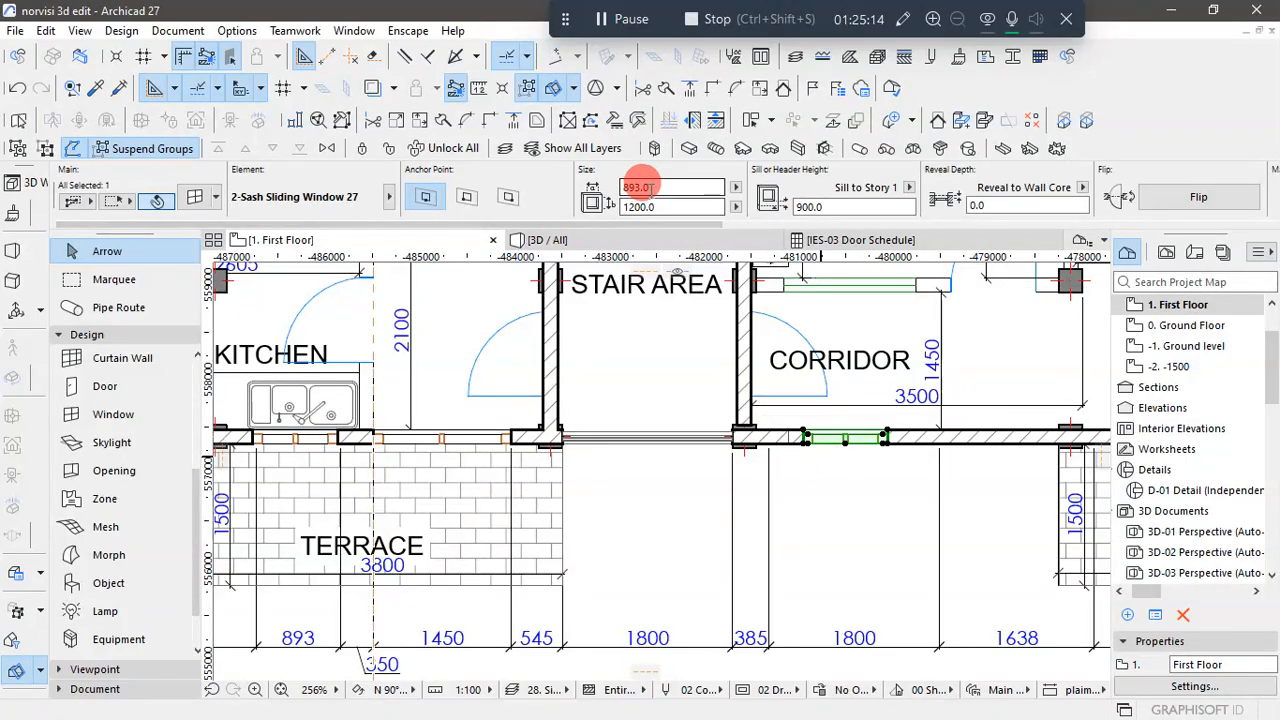
- Set the size of the copied corridor window to 1800 wide by 1500 high
left_click(592, 189)
type("1")
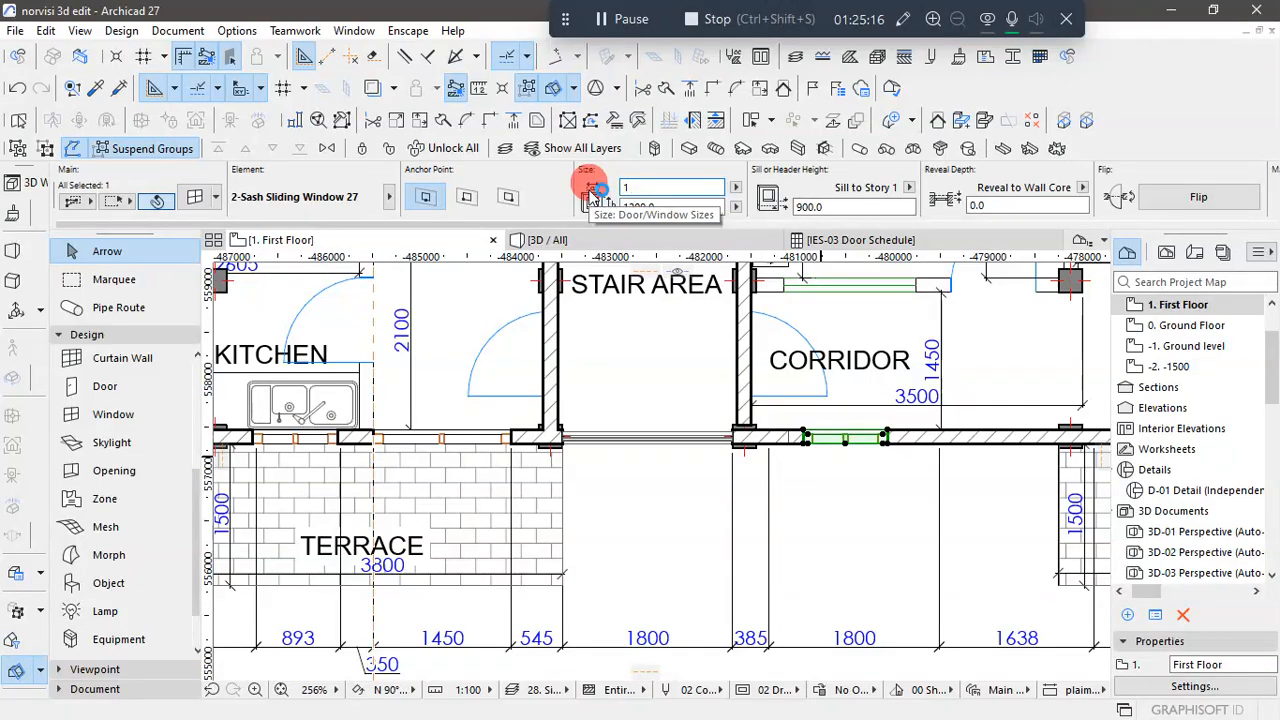
type("800")
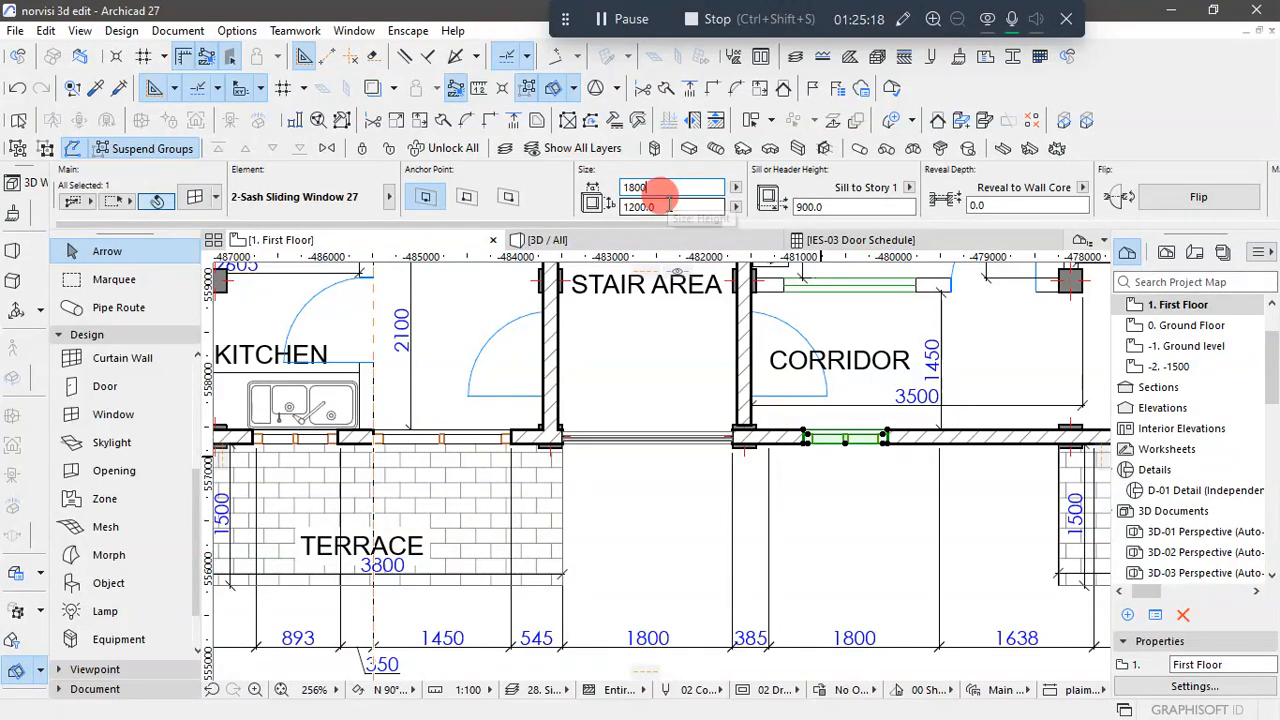
left_click_drag(666, 203, 609, 196)
left_click(646, 208)
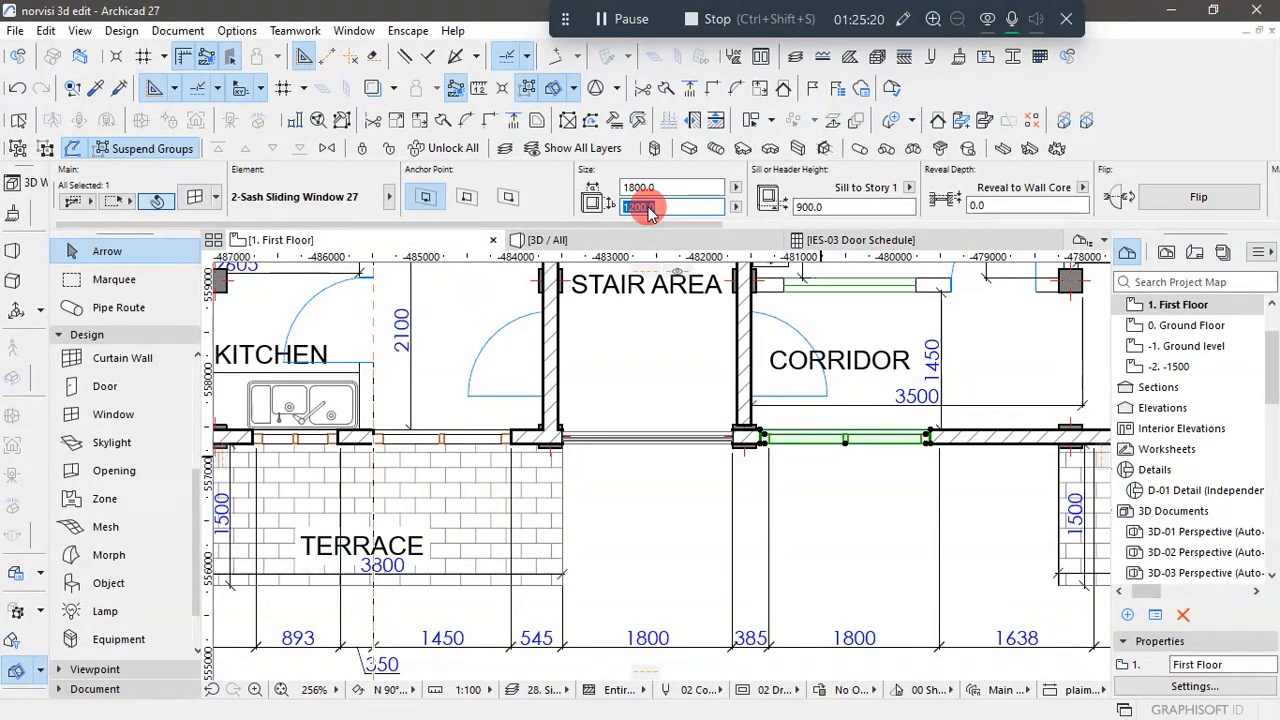
type("1500")
key("Return")
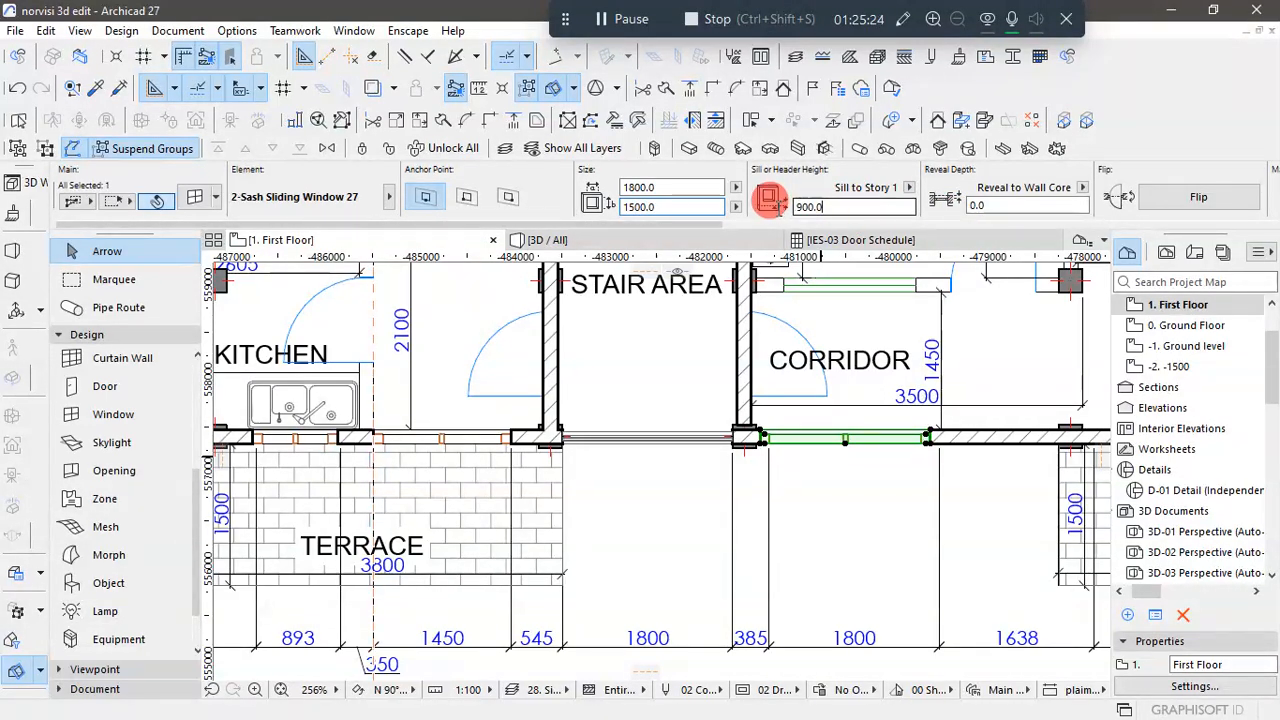
- Set the corridor window's sill height to 600 relative to Story 1 and clear the selection
left_click(816, 206)
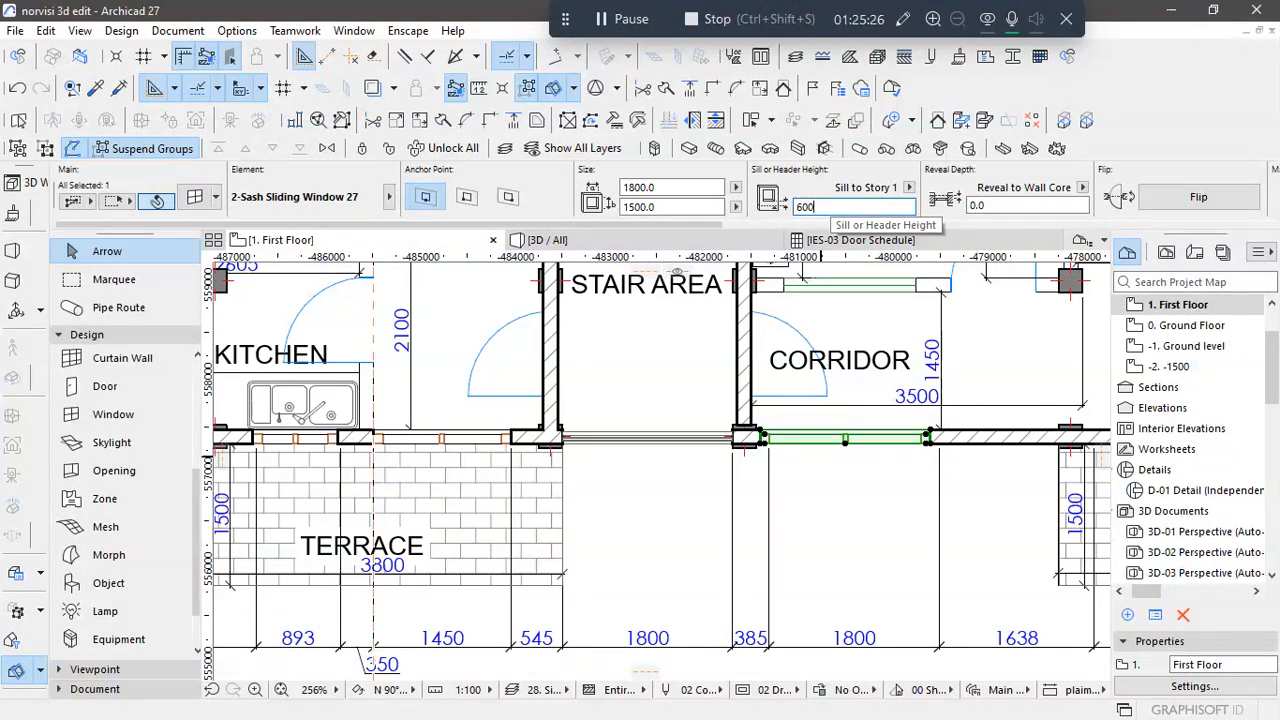
type("600")
left_click(871, 434)
left_click(865, 477)
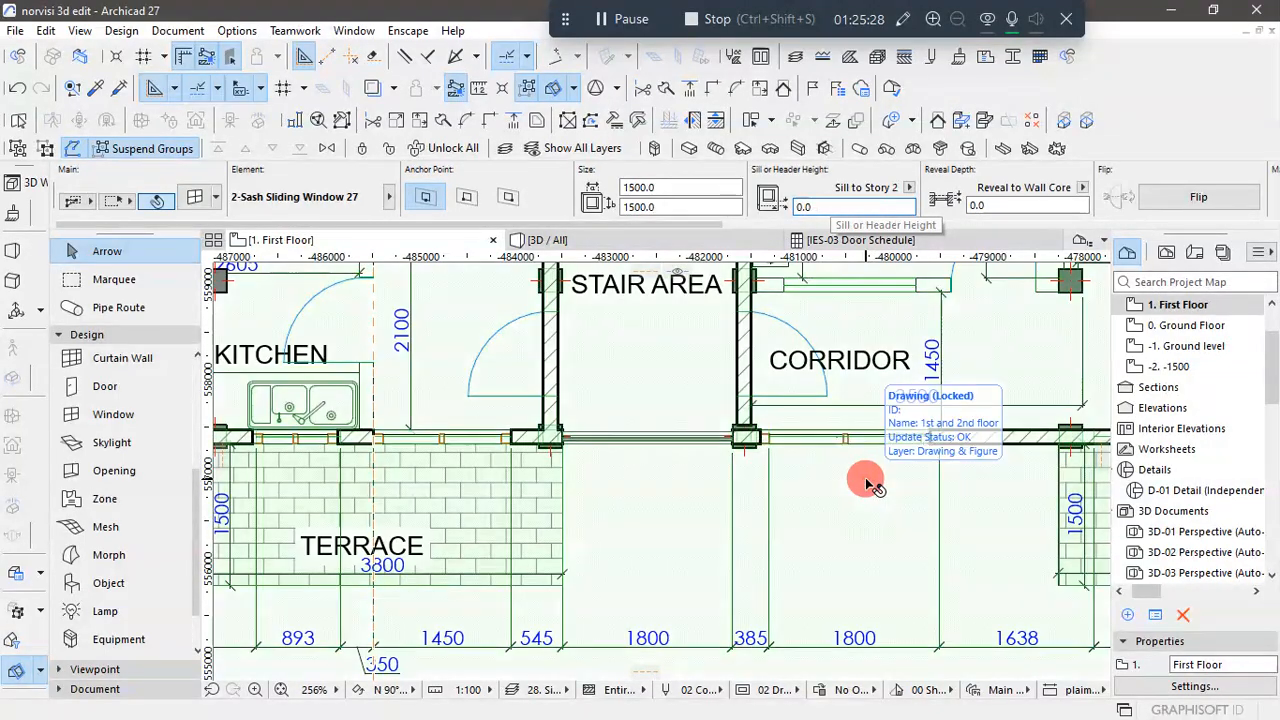
left_click(742, 445)
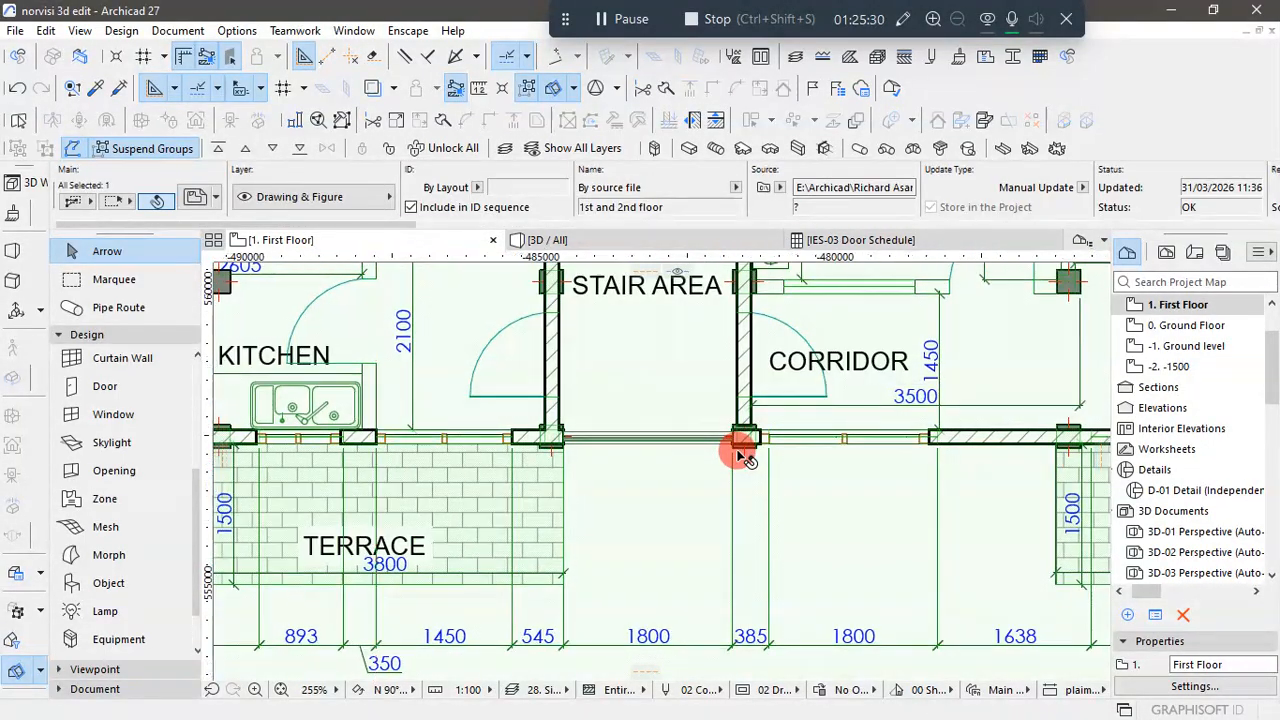
scroll(738, 453, "down", 4)
left_click(901, 601)
- Move the corridor window along the front wall to line up with the plan's 1800 opening beside the 385 dimension
scroll(790, 462, "up", 1)
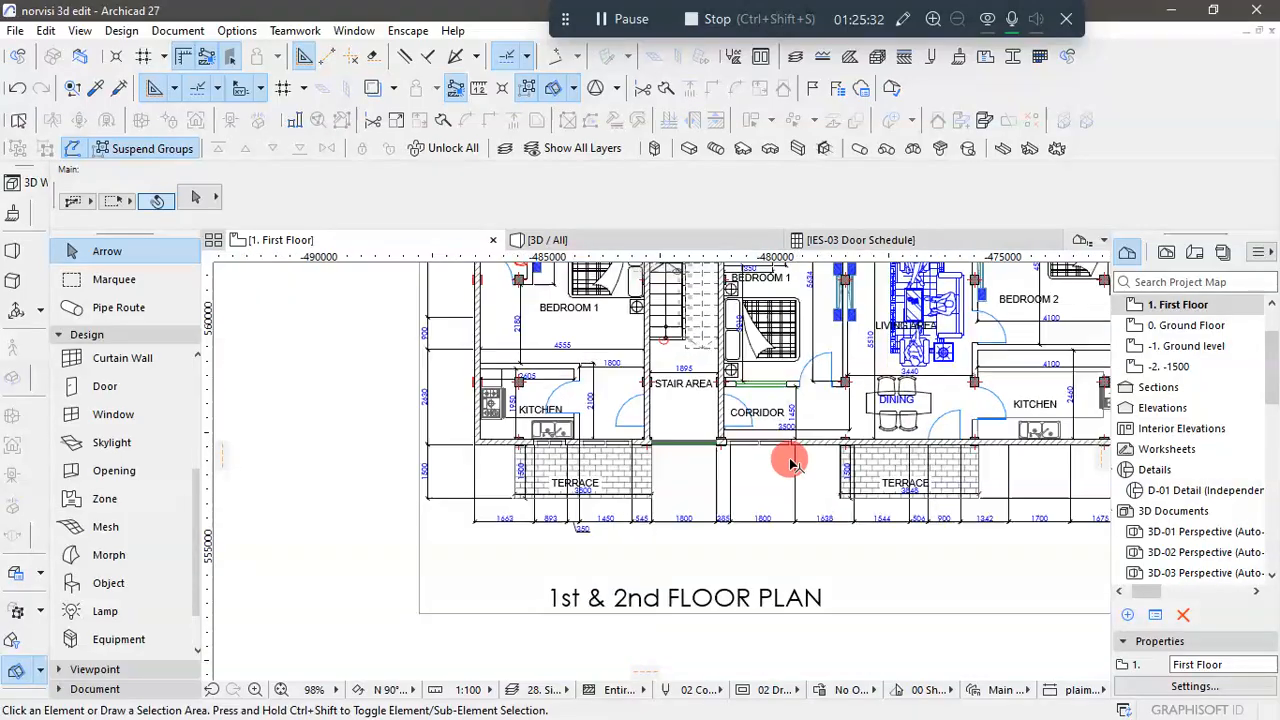
scroll(790, 462, "up", 4)
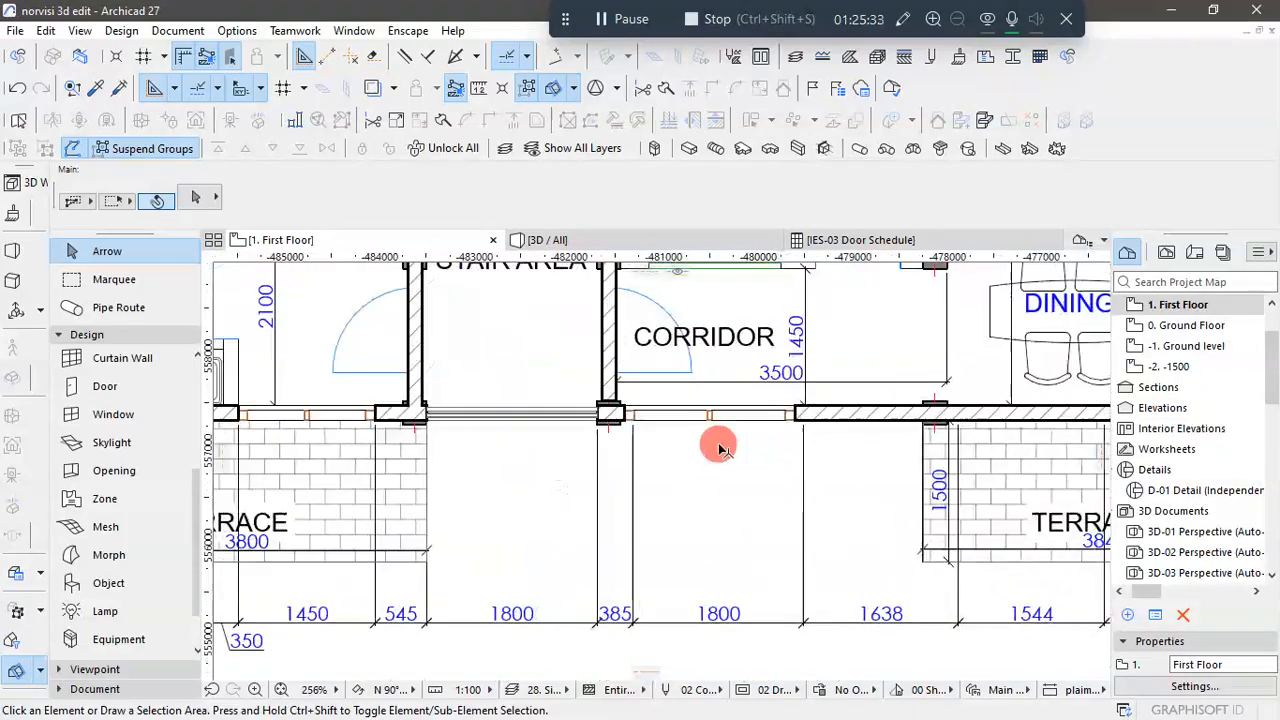
left_click(626, 423)
left_click(626, 423)
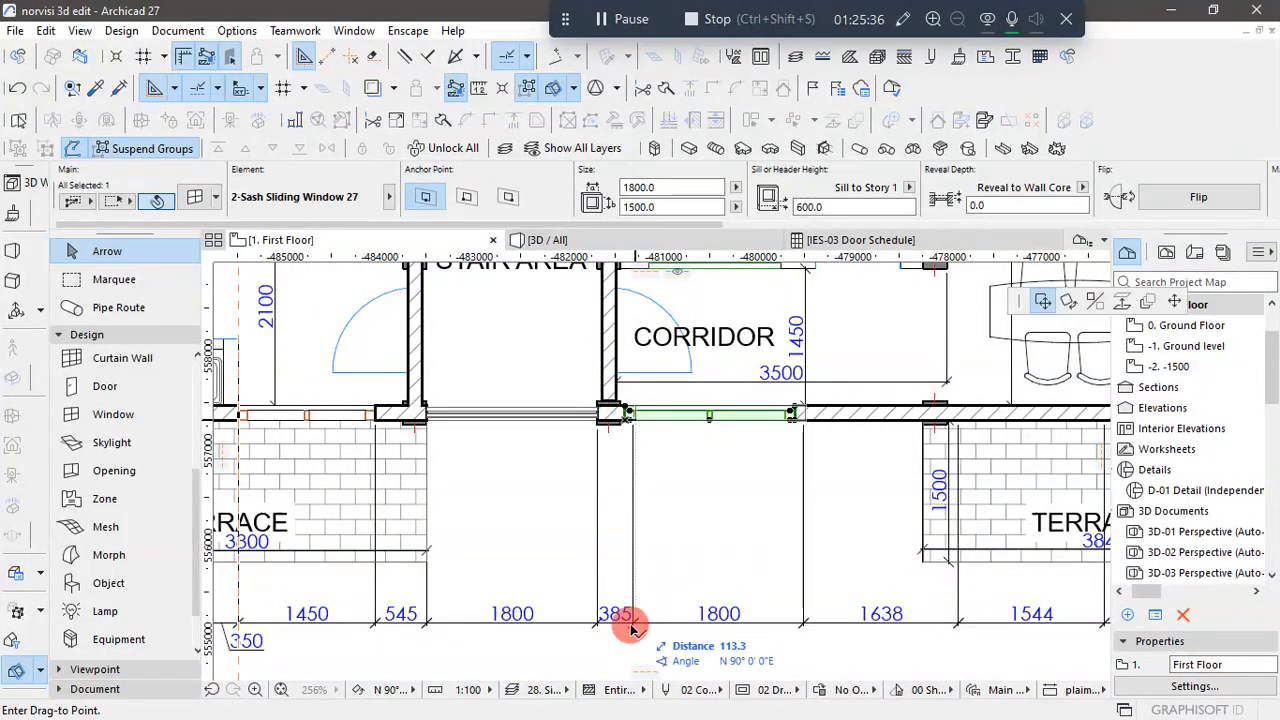
scroll(634, 626, "up", 2)
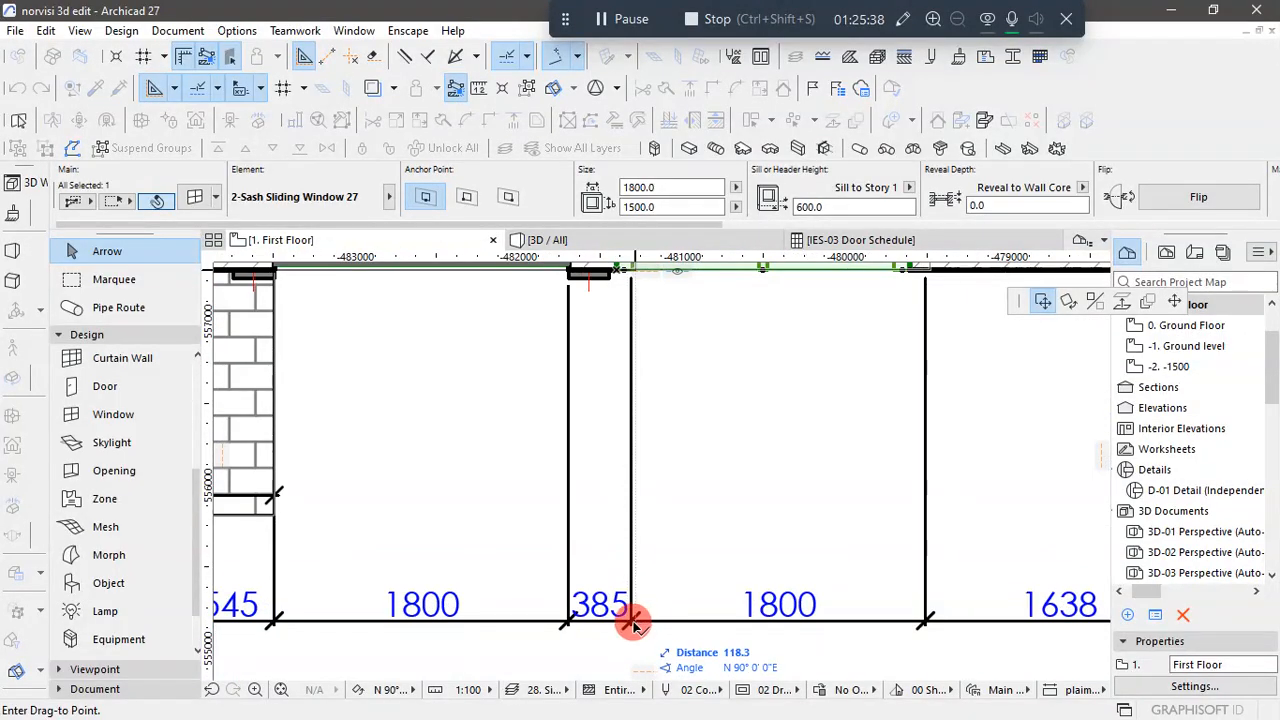
left_click(705, 570)
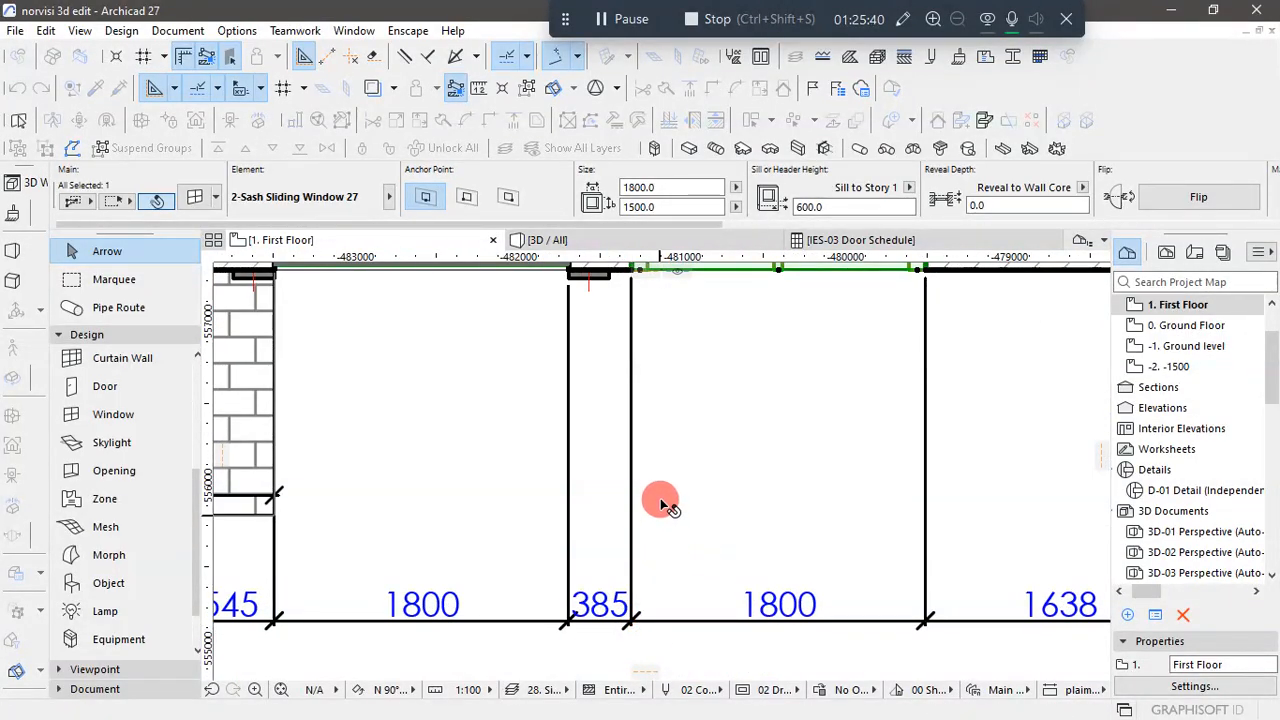
- Copy the corridor's sliding window to the front wall of the dining area, behind the terrace
scroll(628, 519, "down", 3)
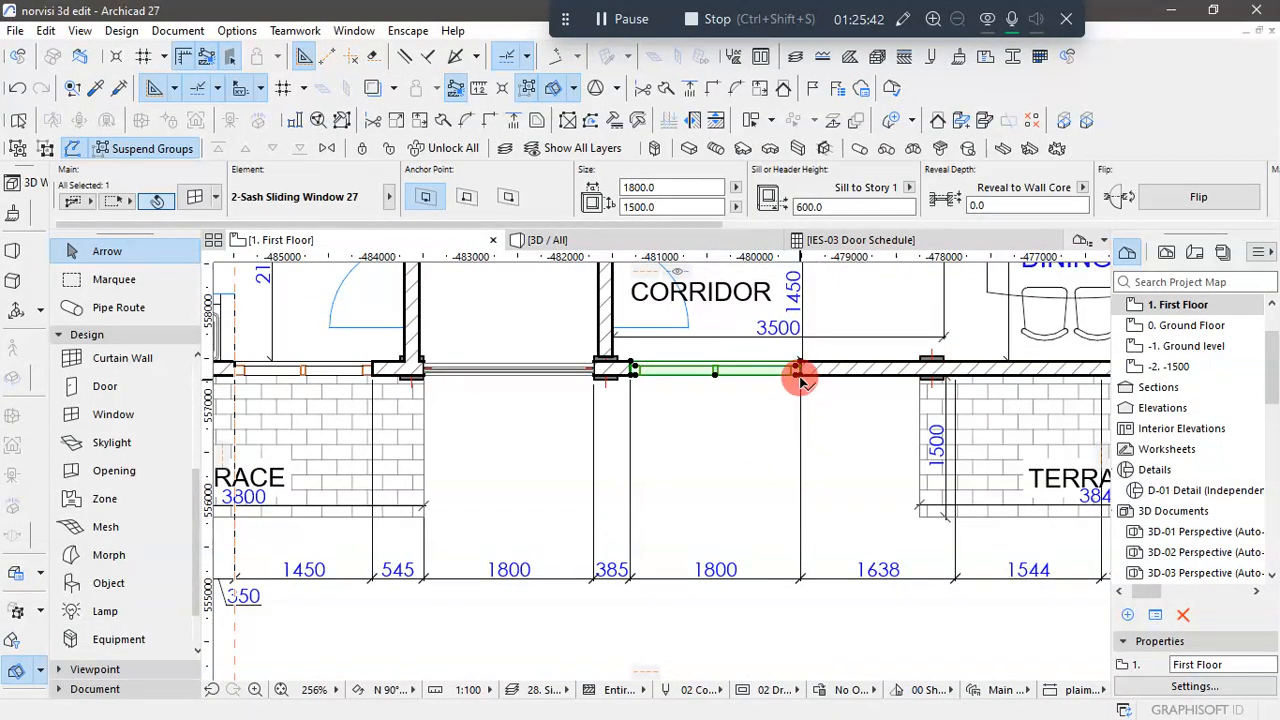
left_click(798, 372)
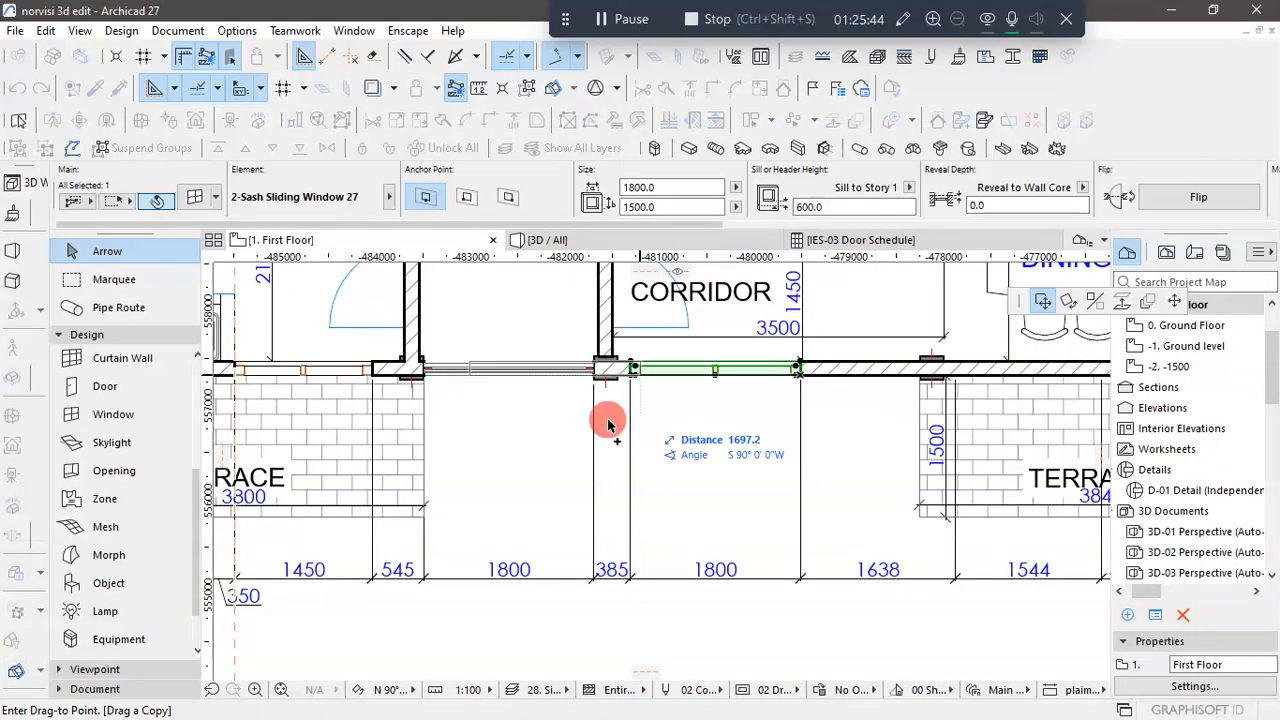
scroll(606, 424, "down", 2)
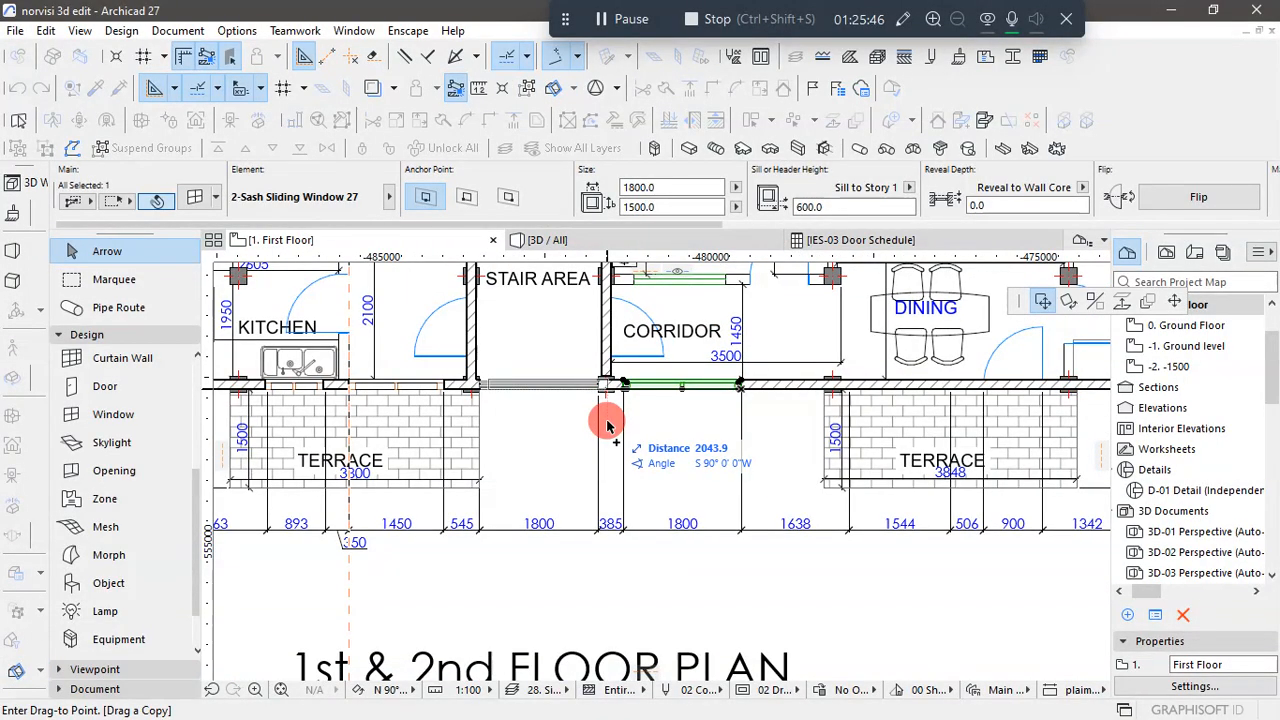
scroll(606, 424, "down", 1)
scroll(606, 424, "down", 1)
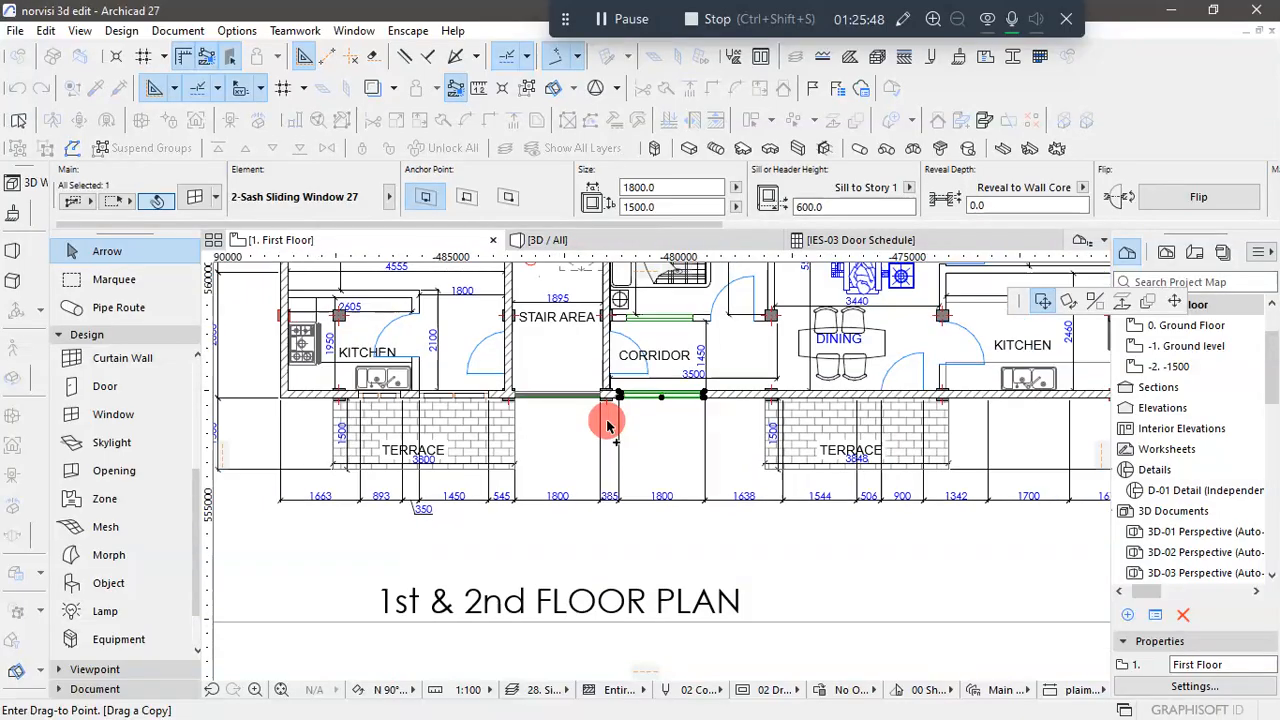
scroll(606, 424, "down", 8)
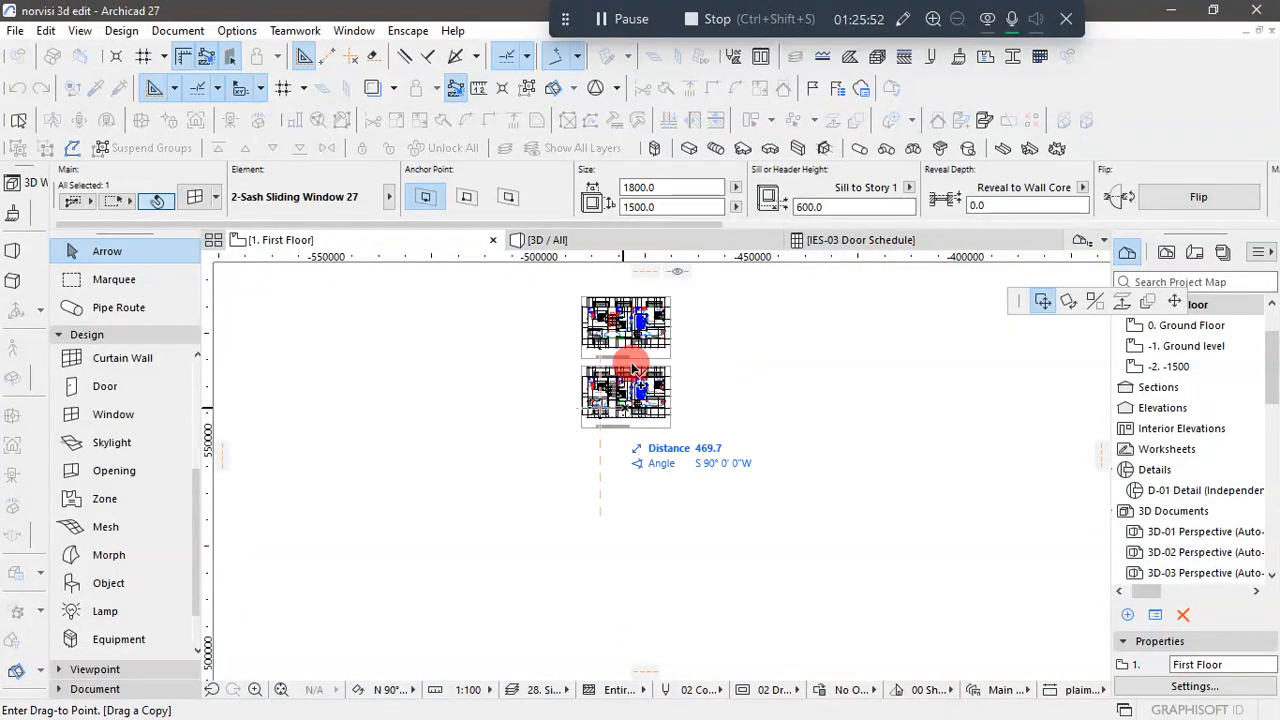
scroll(646, 345, "up", 4)
scroll(646, 345, "up", 1)
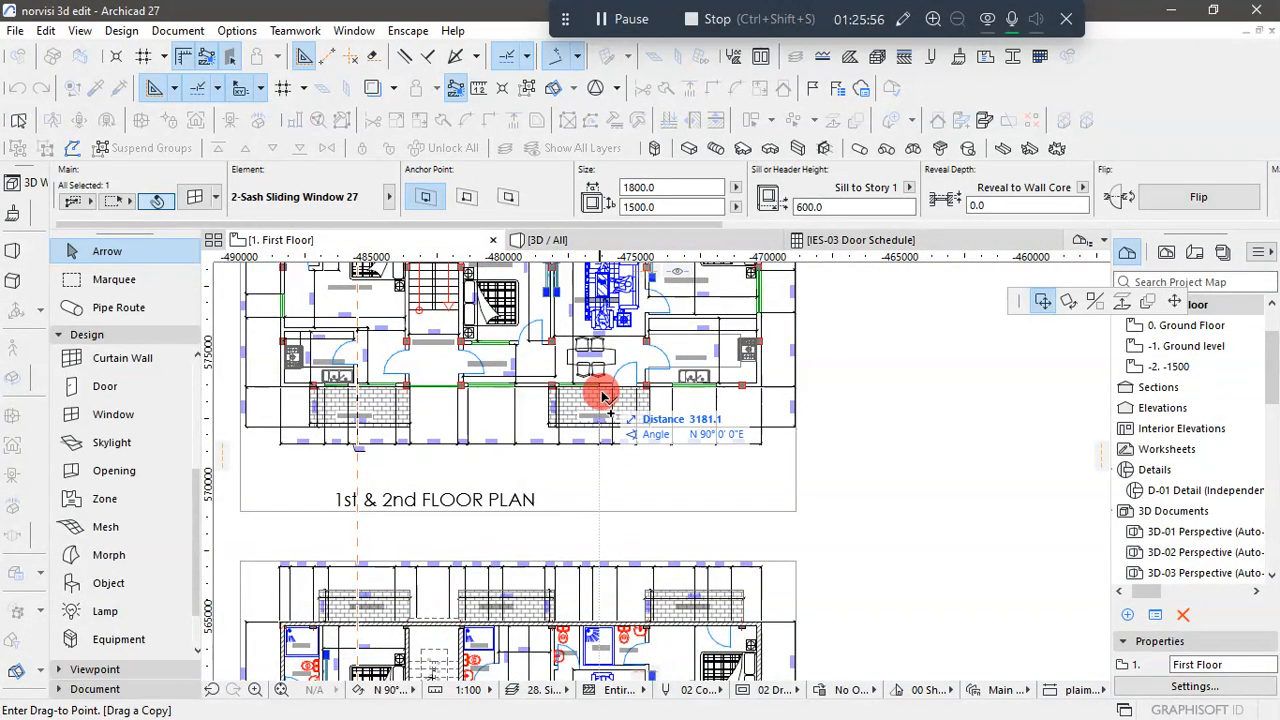
scroll(694, 371, "down", 8)
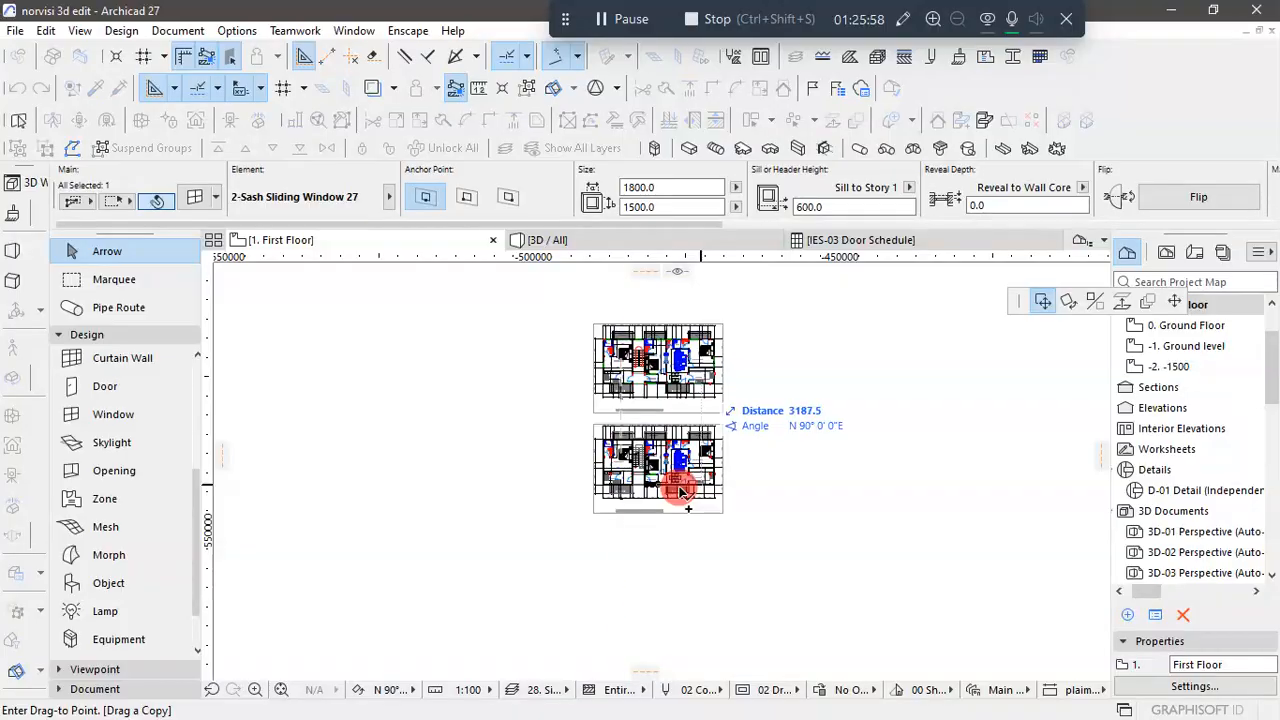
scroll(680, 490, "up", 10)
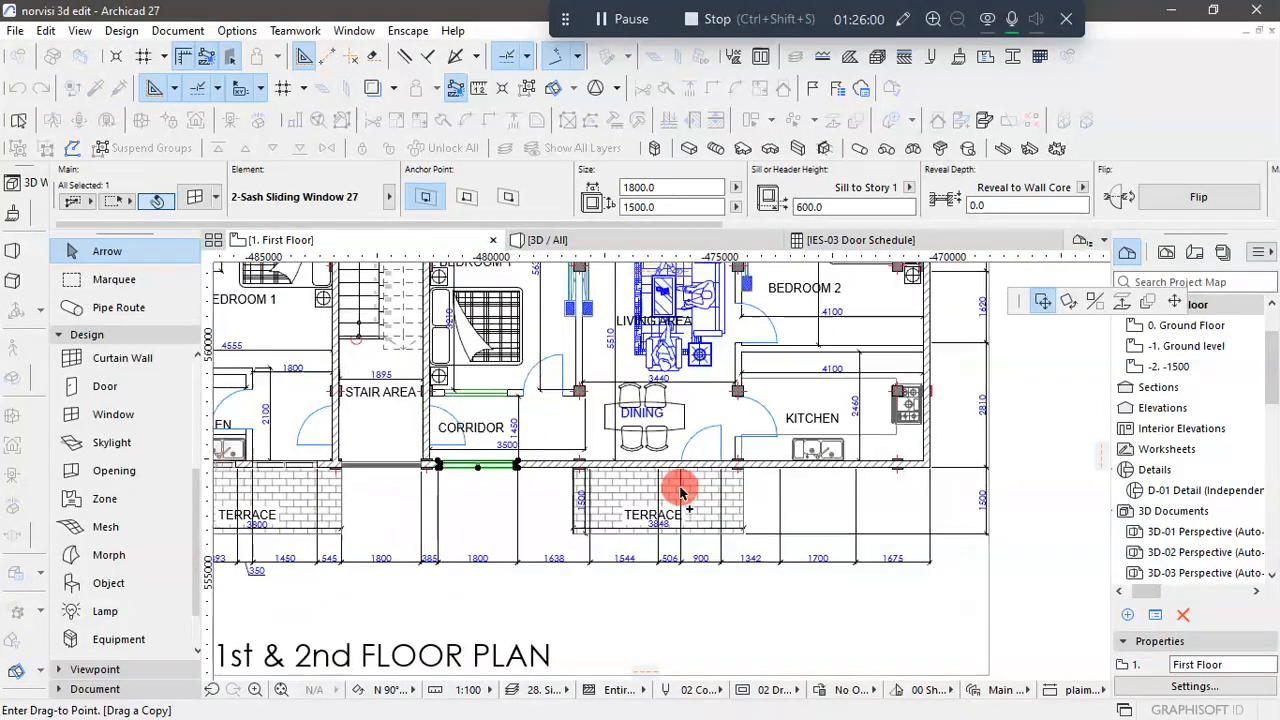
scroll(680, 490, "up", 2)
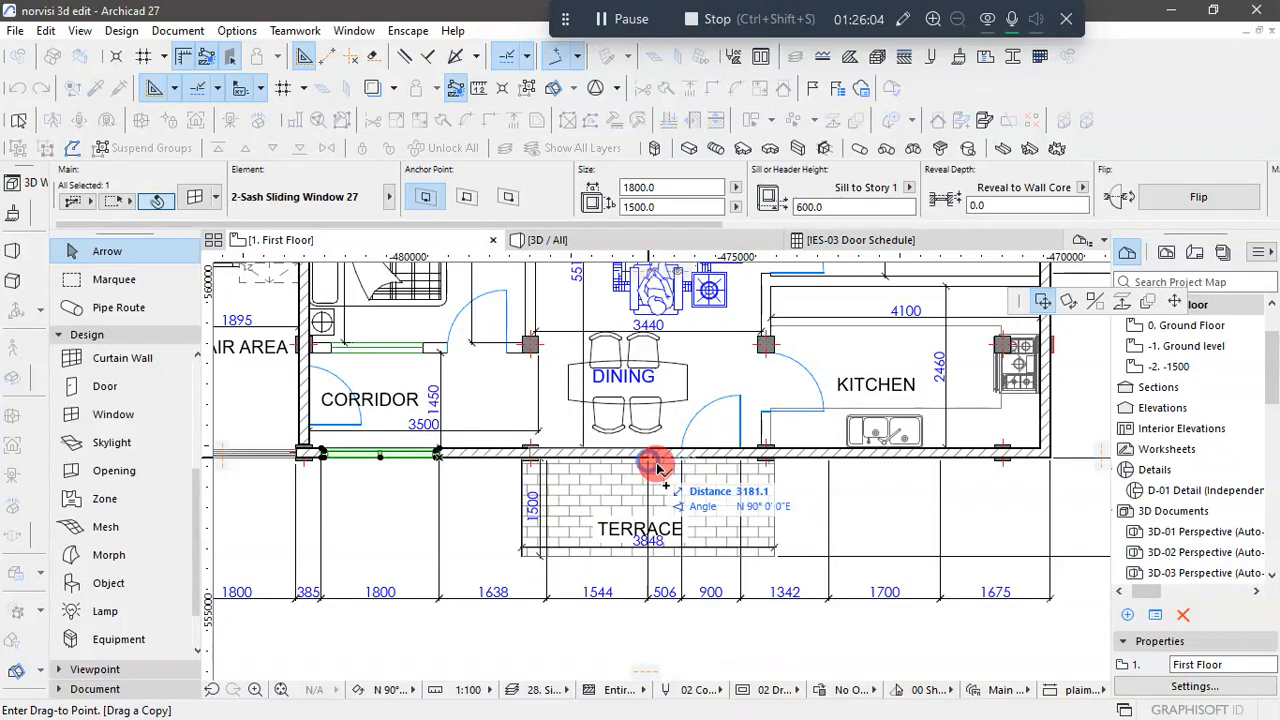
key("Escape")
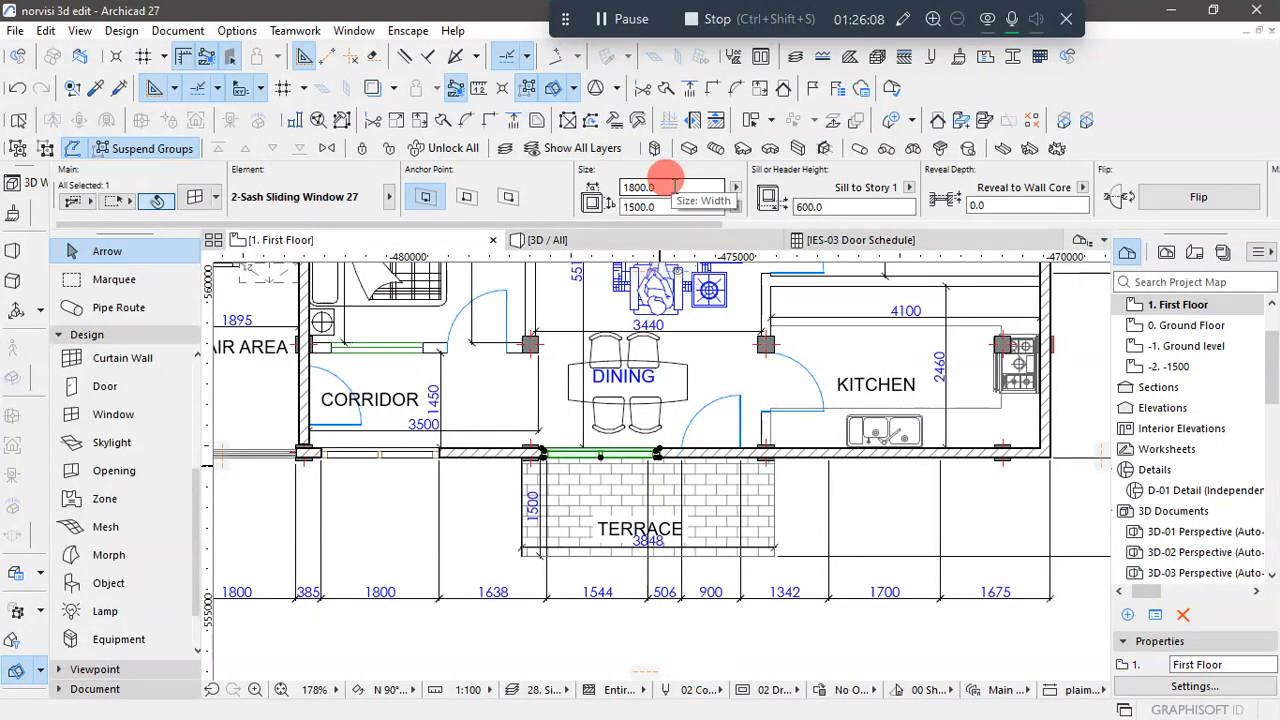
- Set the dining window's width to 1544 and clear the selection
left_click_drag(668, 187, 601, 189)
key("BackSpace")
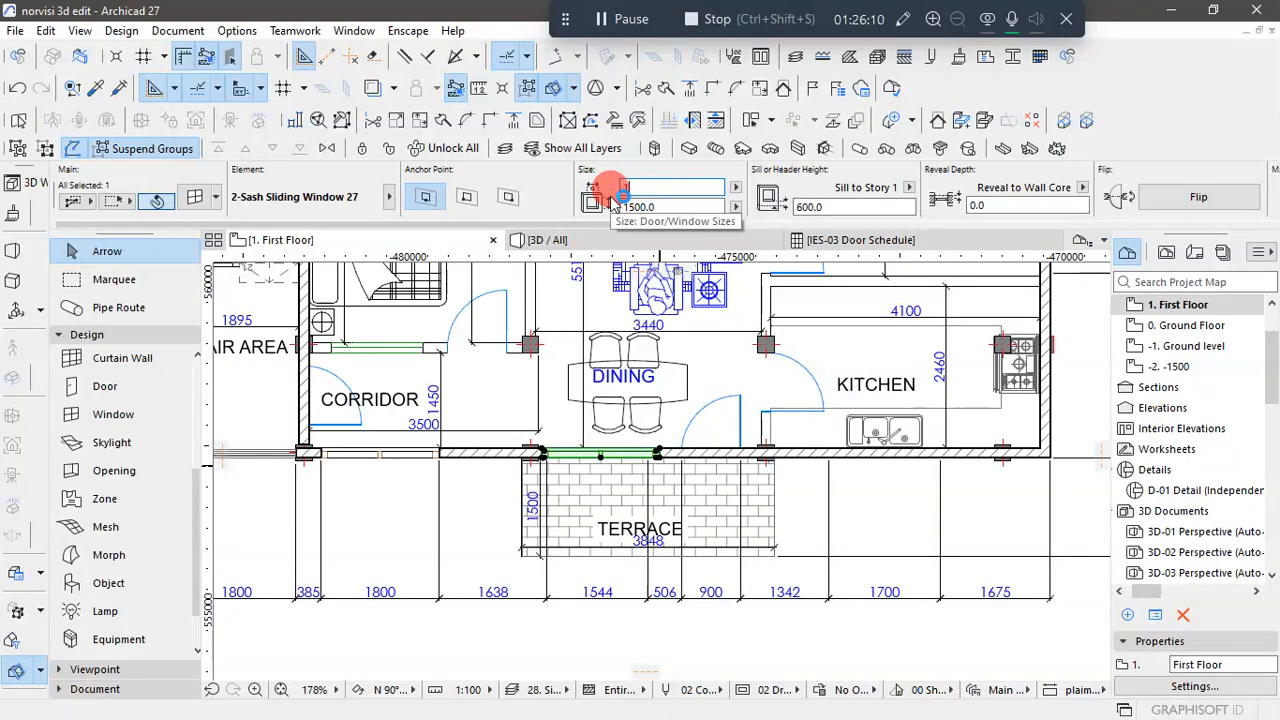
type("1544")
left_click(640, 643)
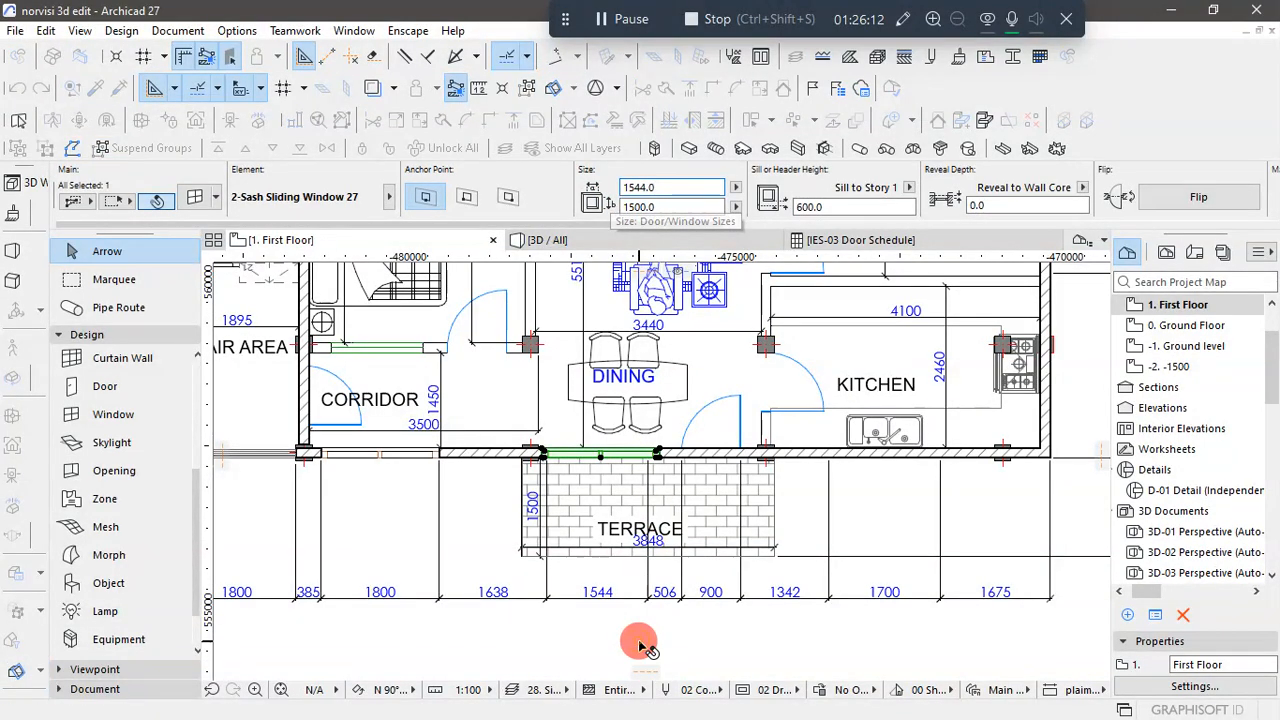
left_click(640, 643)
left_click(651, 630)
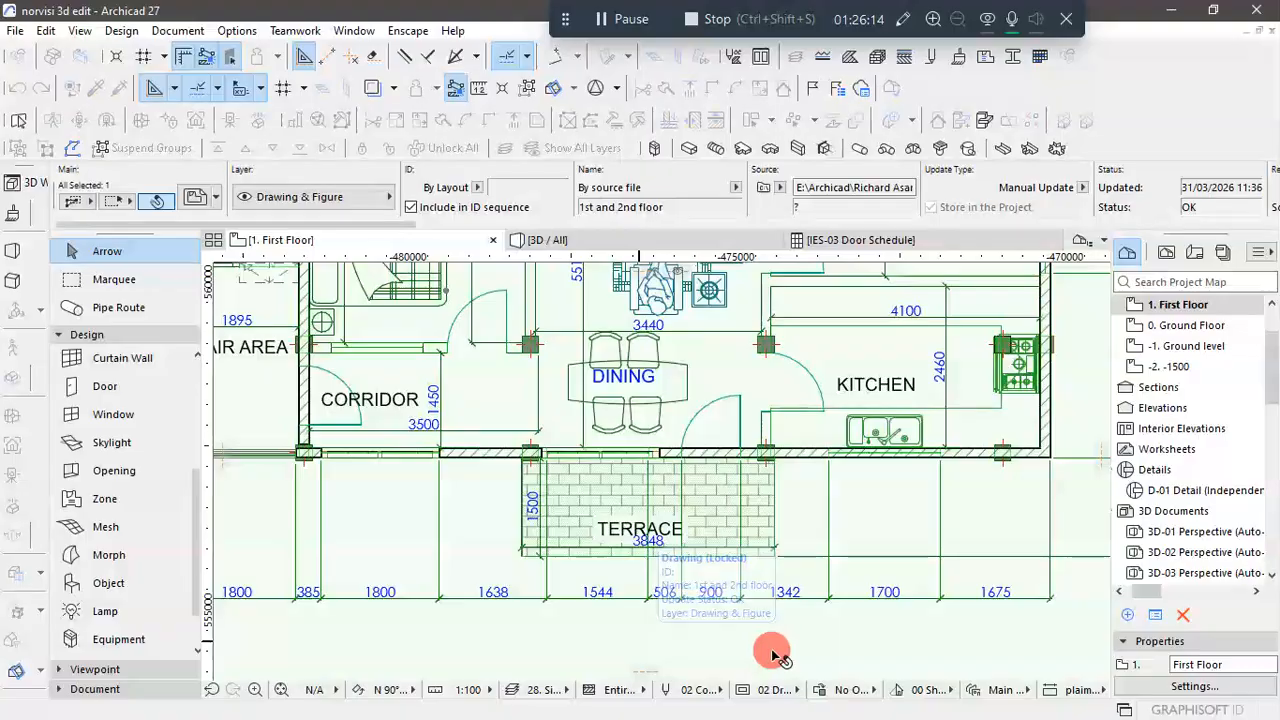
scroll(663, 563, "down", 4)
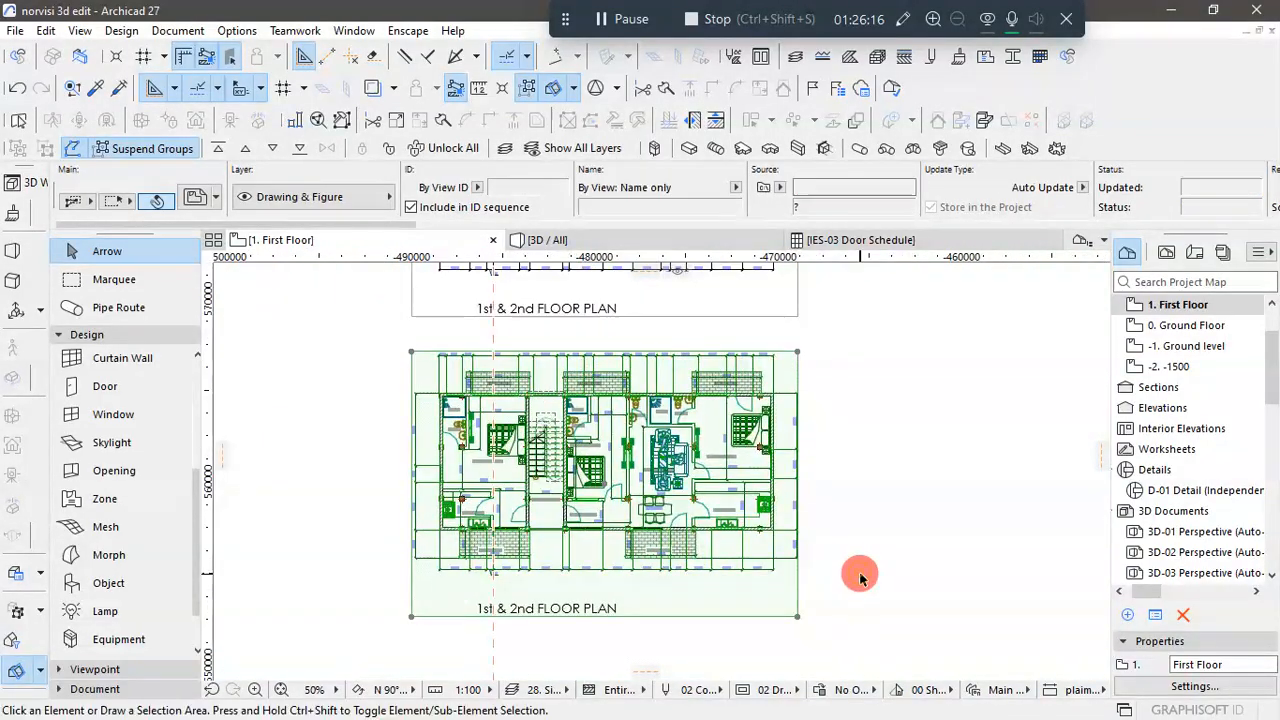
left_click(934, 571)
- Move the dining window so its edge aligns with the plan's mark between the 1638 and 1544 dimensions
scroll(660, 550, "up", 5)
scroll(580, 537, "up", 1)
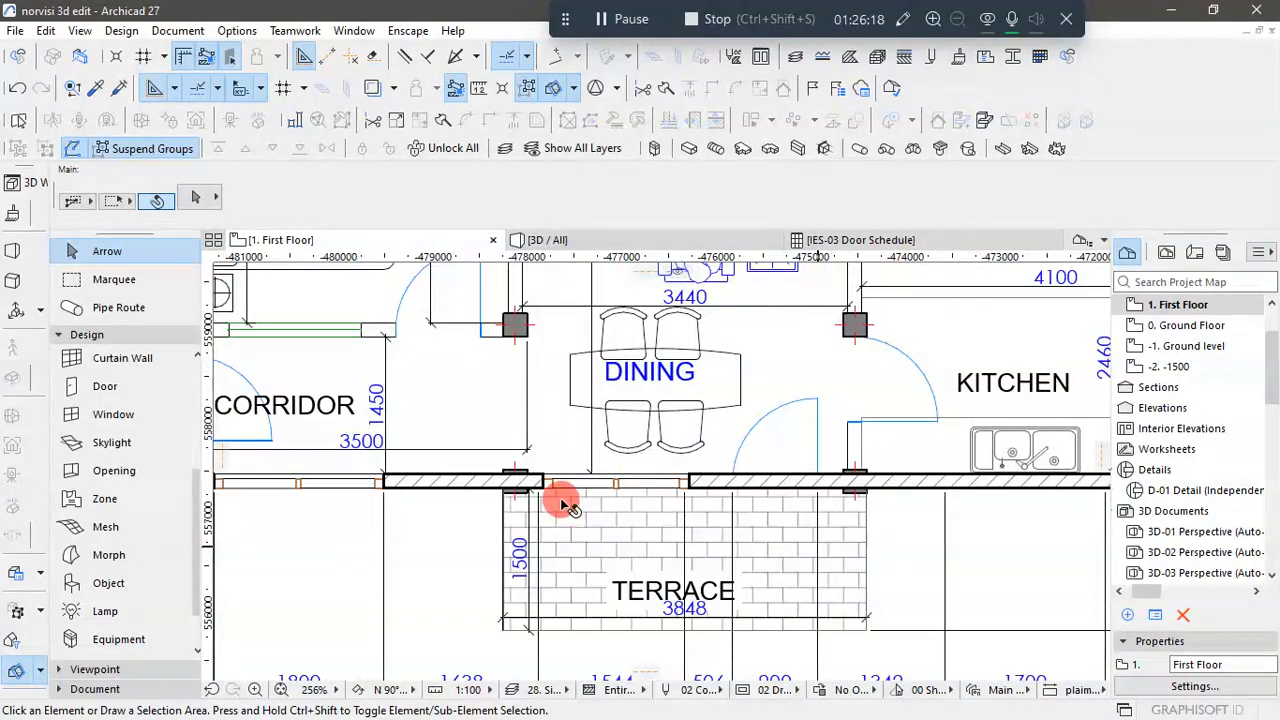
left_click(541, 486)
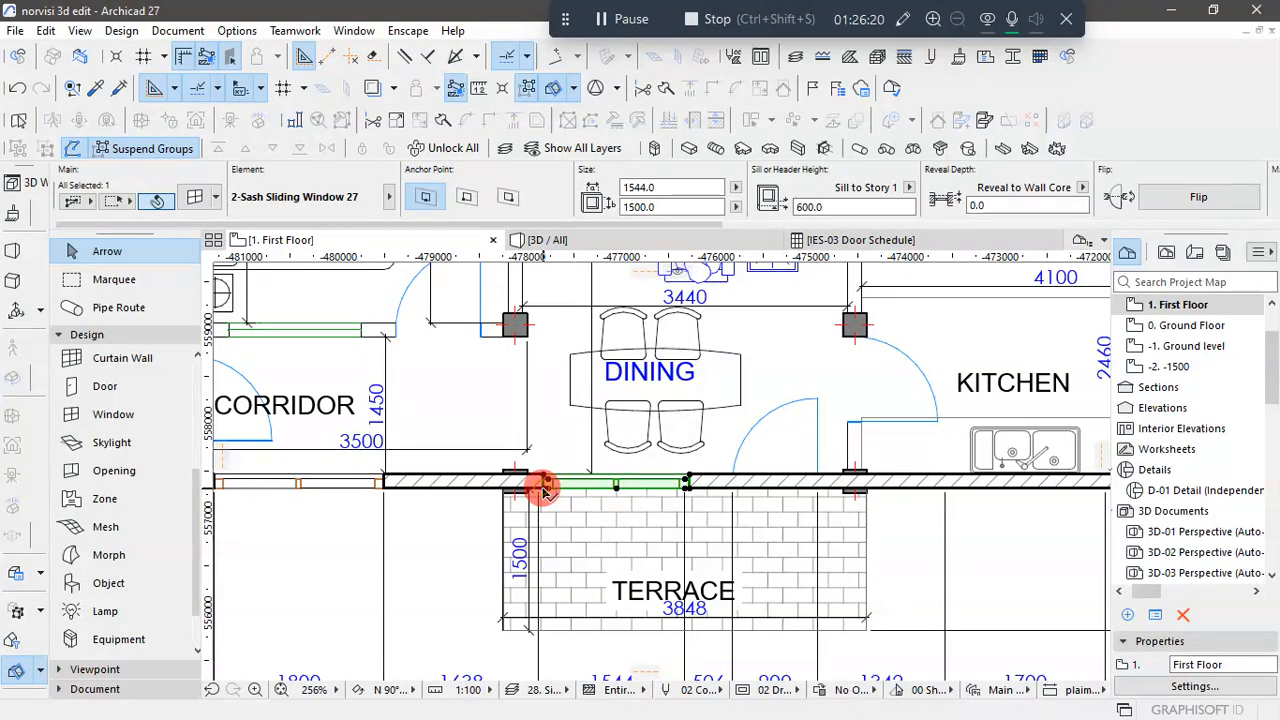
left_click(543, 489)
scroll(679, 468, "down", 4)
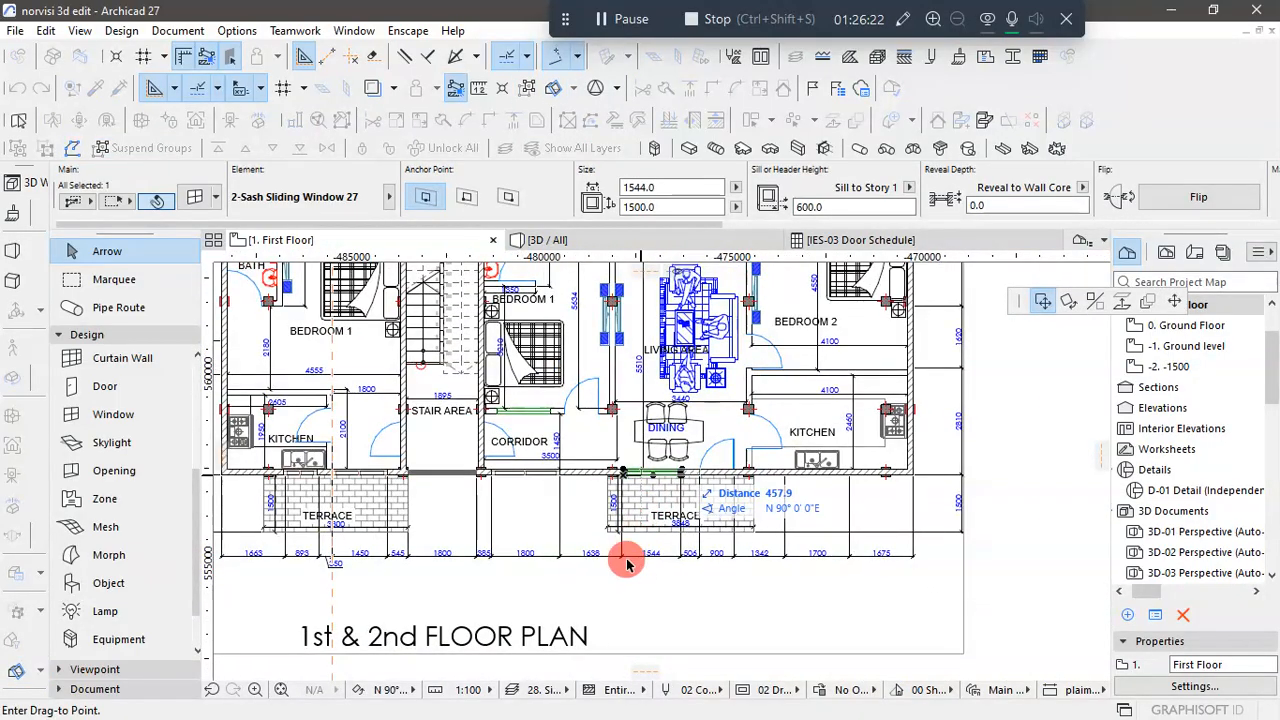
scroll(624, 560, "up", 10)
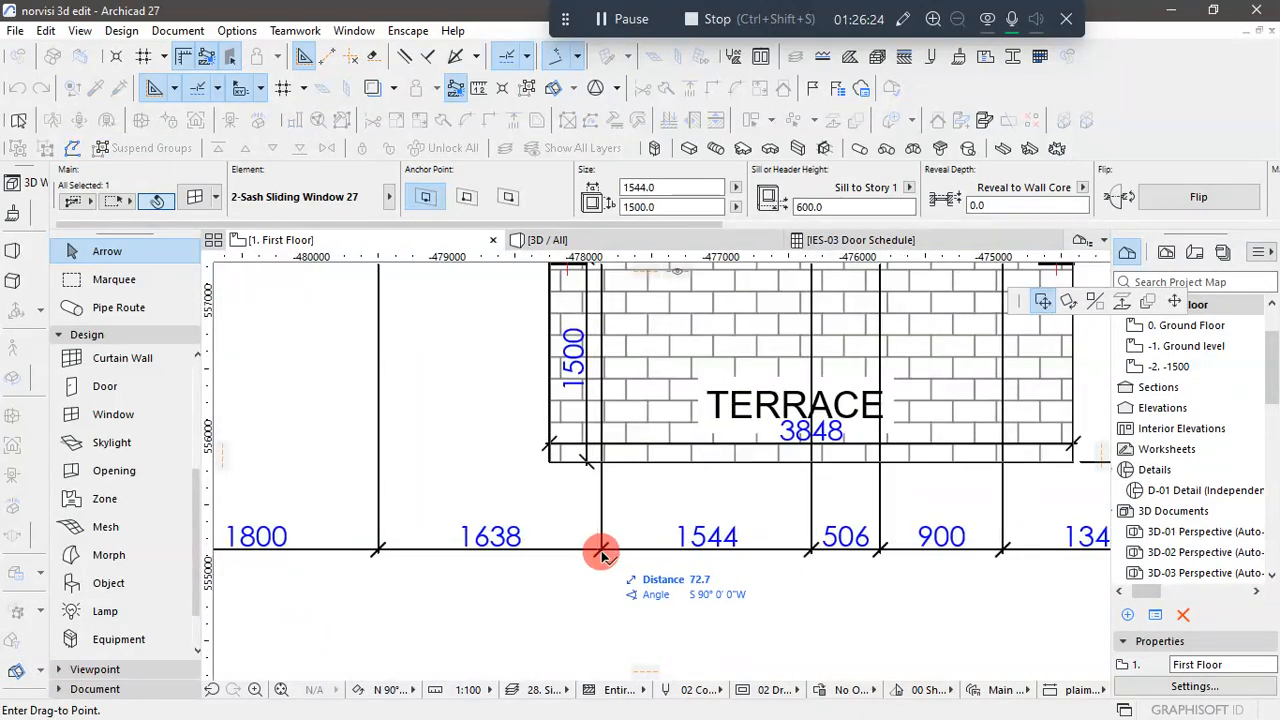
scroll(601, 553, "up", 6)
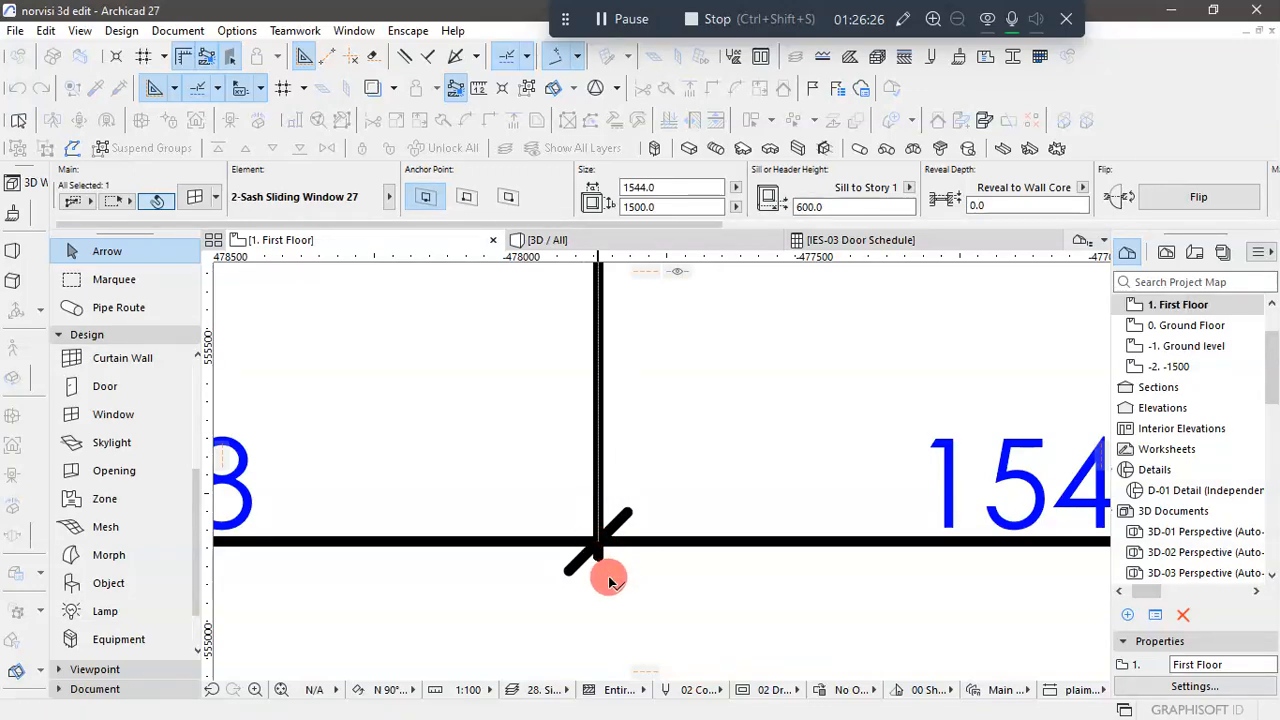
left_click(600, 540)
scroll(612, 532, "down", 10)
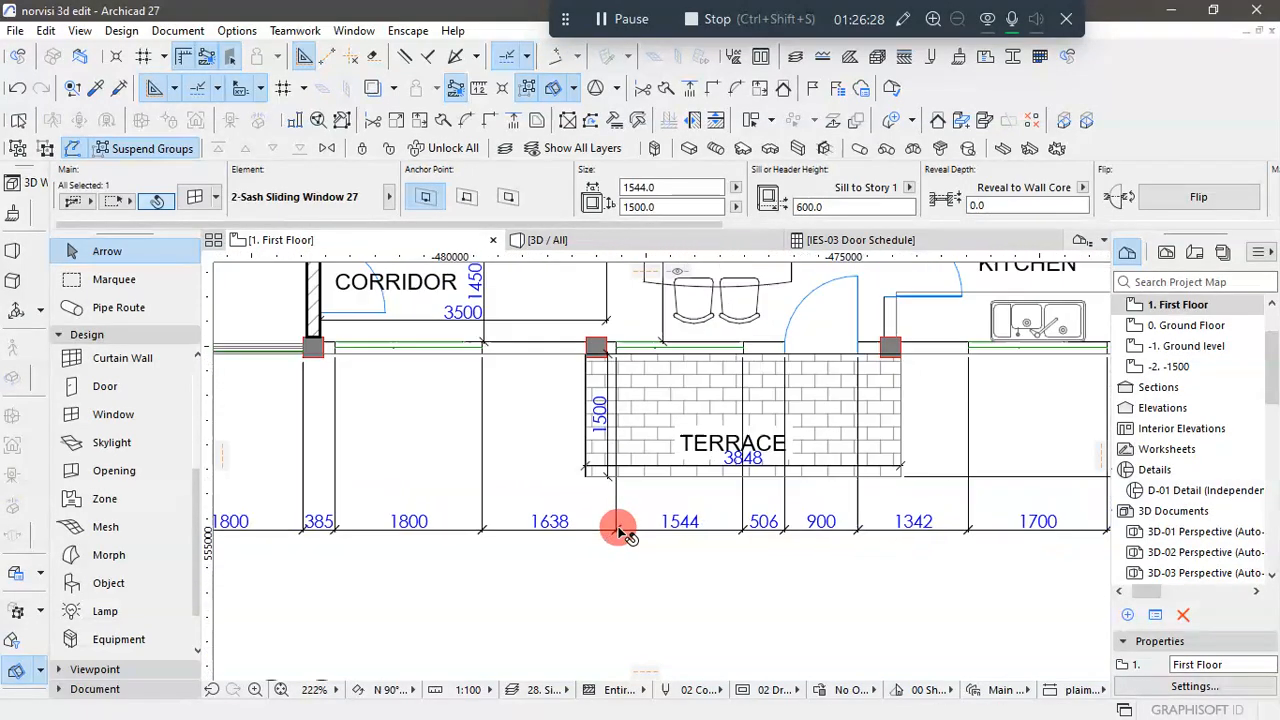
- Copy the dining window to the adjoining kitchen's front wall by the sink, ending at the 1700 opening's edge nearest the 1675 dimension
scroll(619, 530, "down", 3)
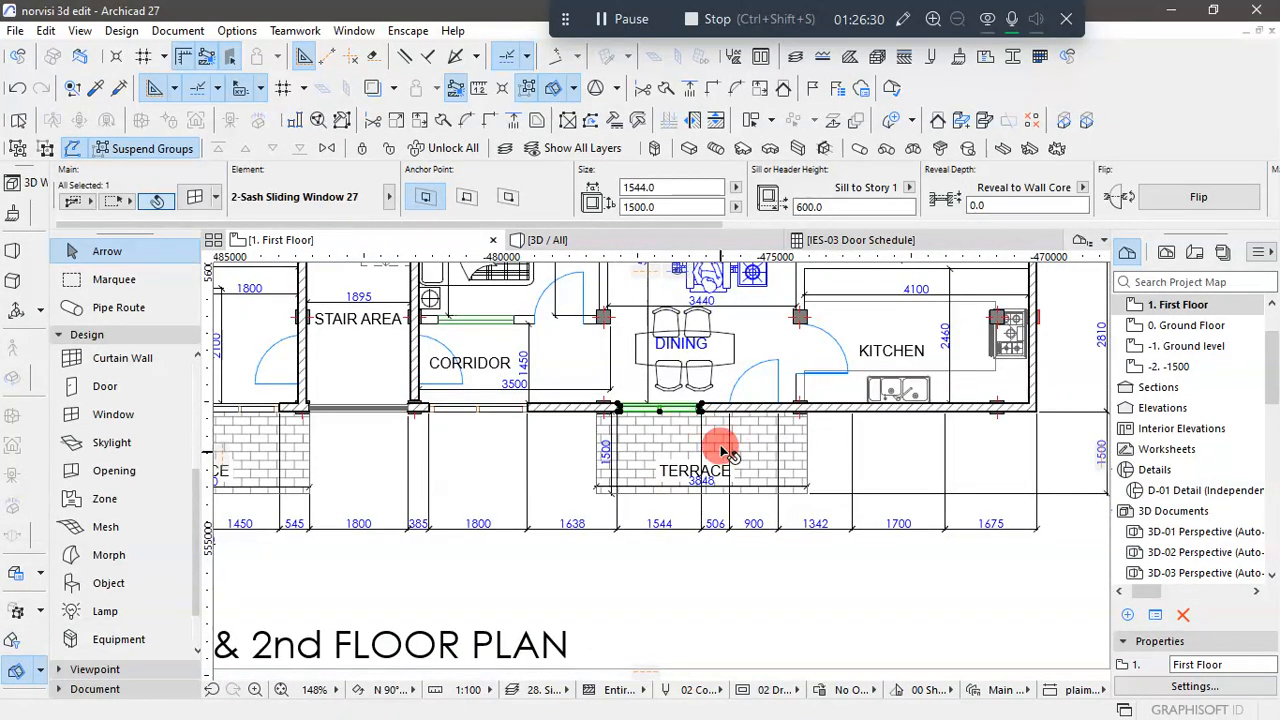
scroll(733, 452, "down", 1)
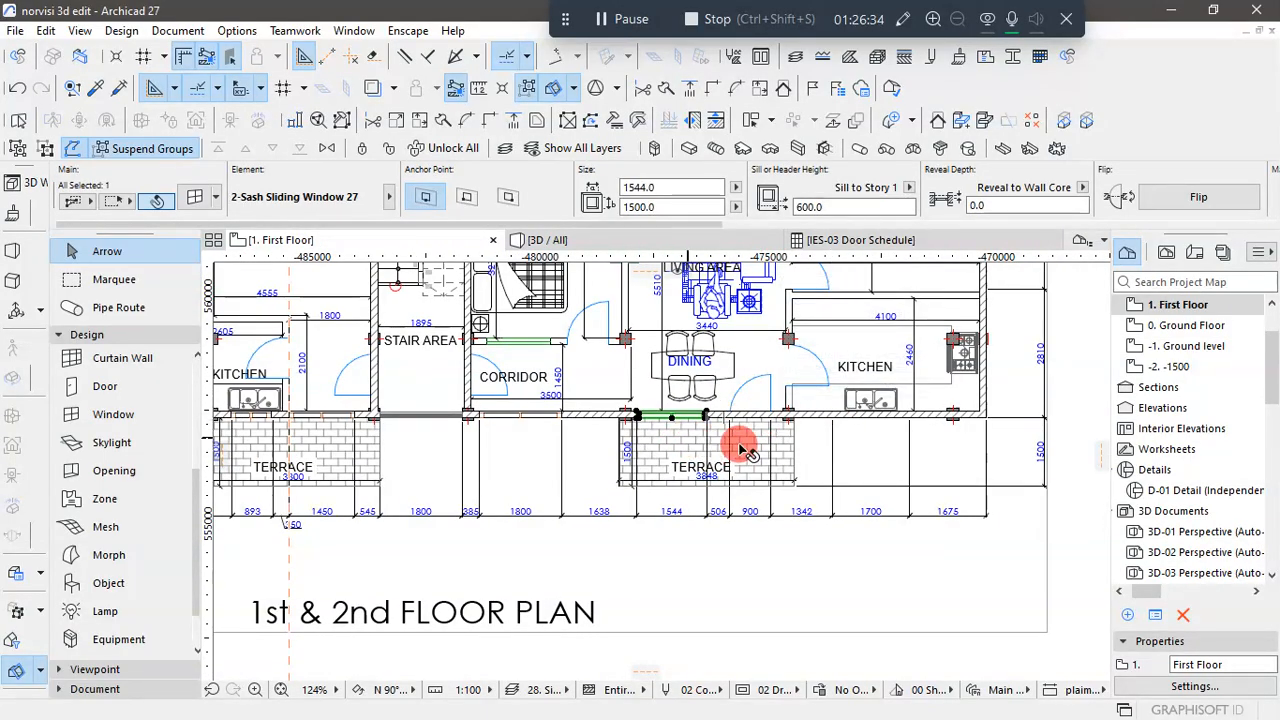
scroll(697, 443, "up", 5)
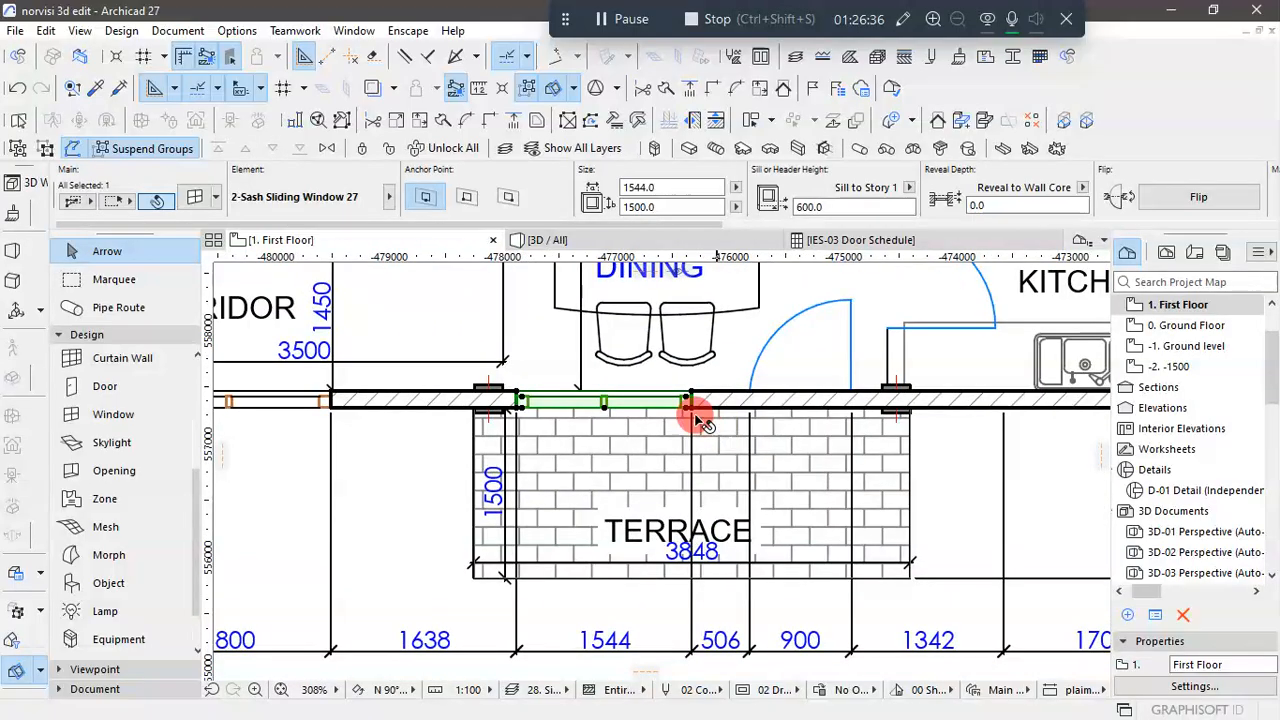
left_click(697, 413)
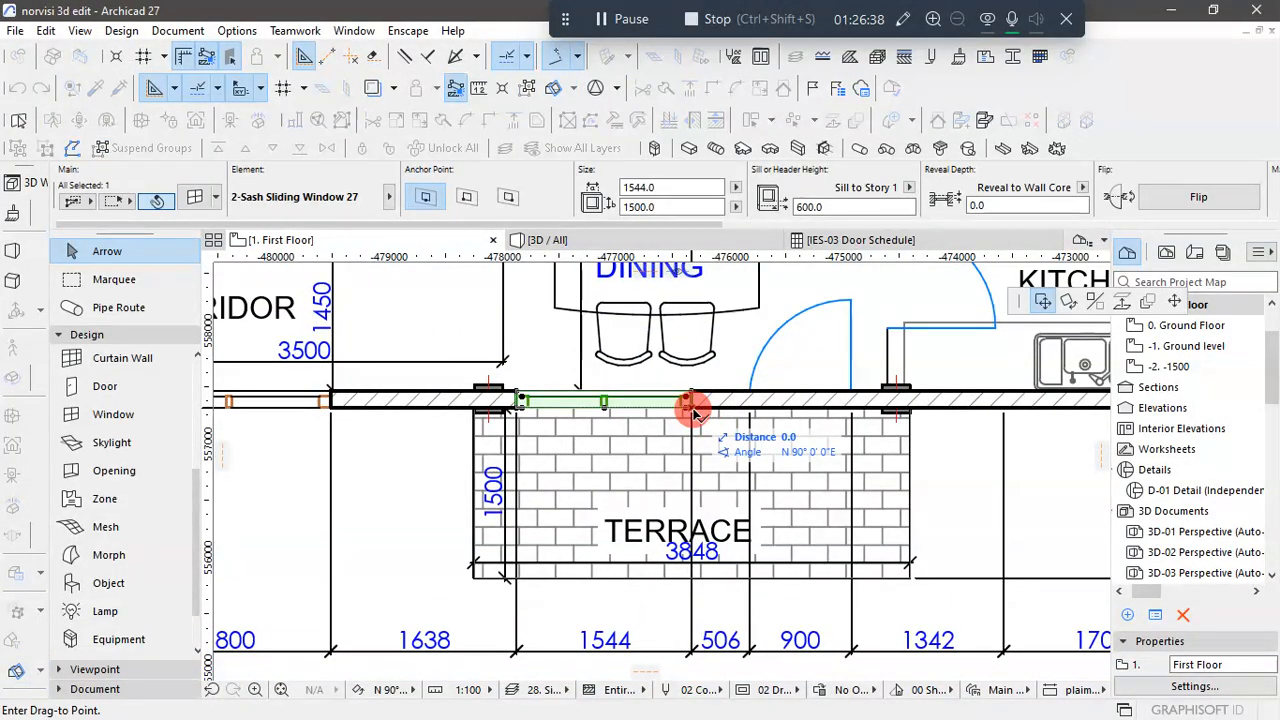
key("ctrl")
scroll(660, 440, "down", 3)
scroll(910, 437, "up", 3)
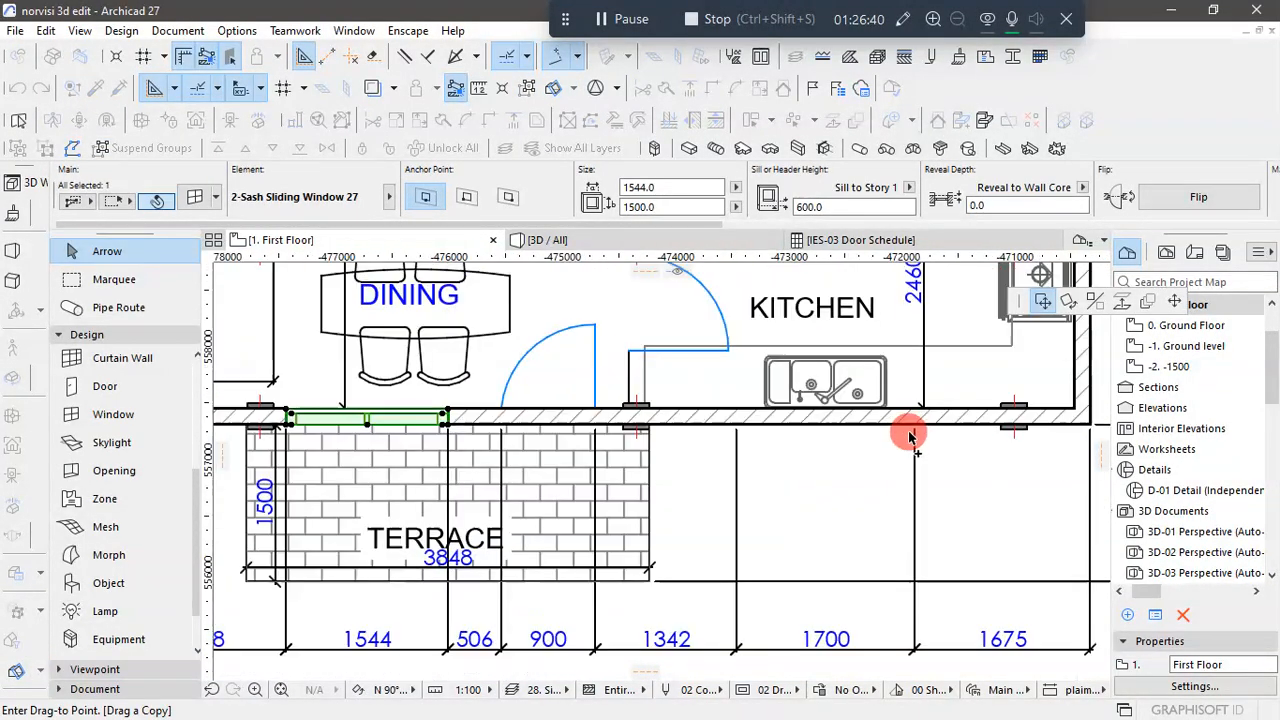
scroll(910, 437, "up", 2)
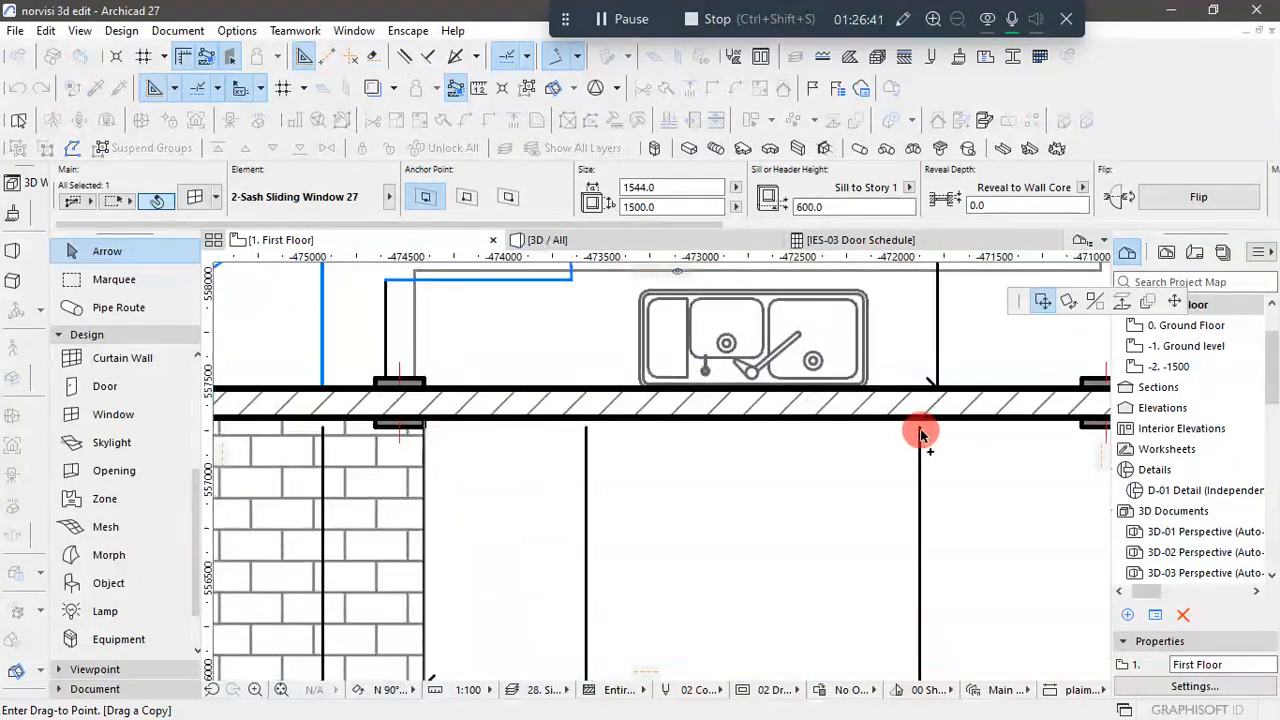
left_click(704, 450)
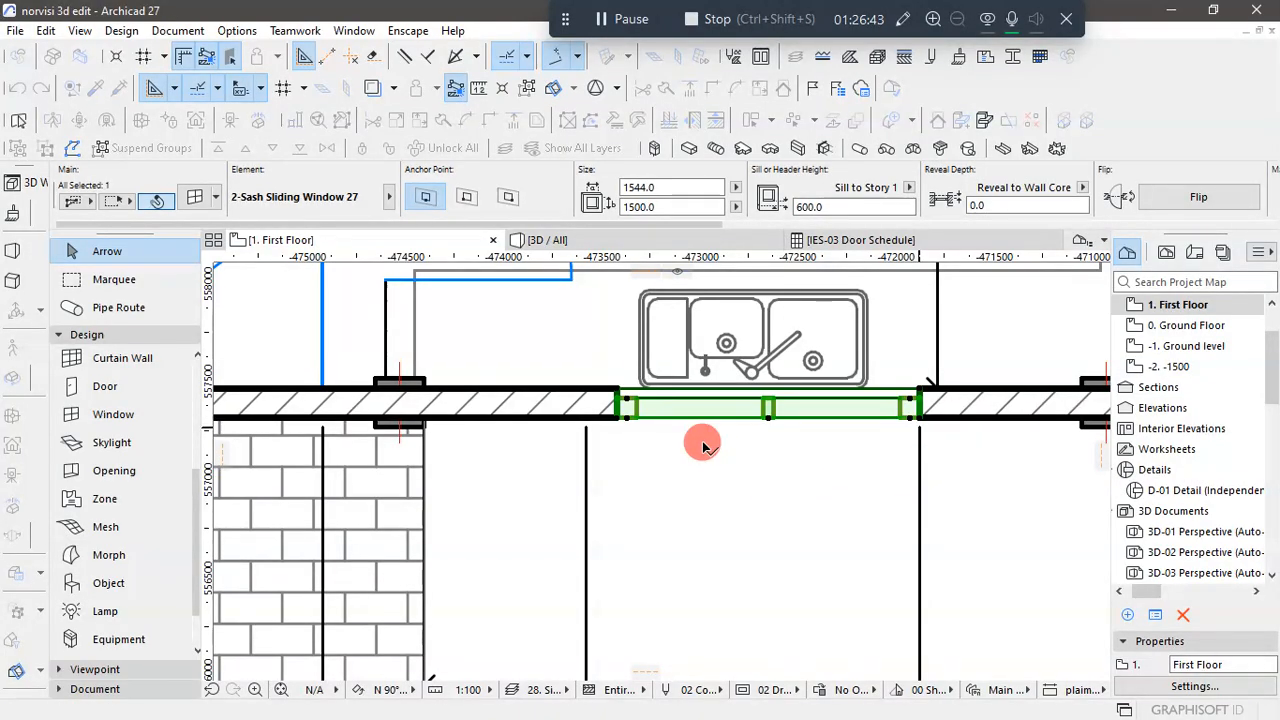
- Set the kitchen window's height to 1200, sill height to 900 and width to 1700, and clear the selection
left_click(670, 206)
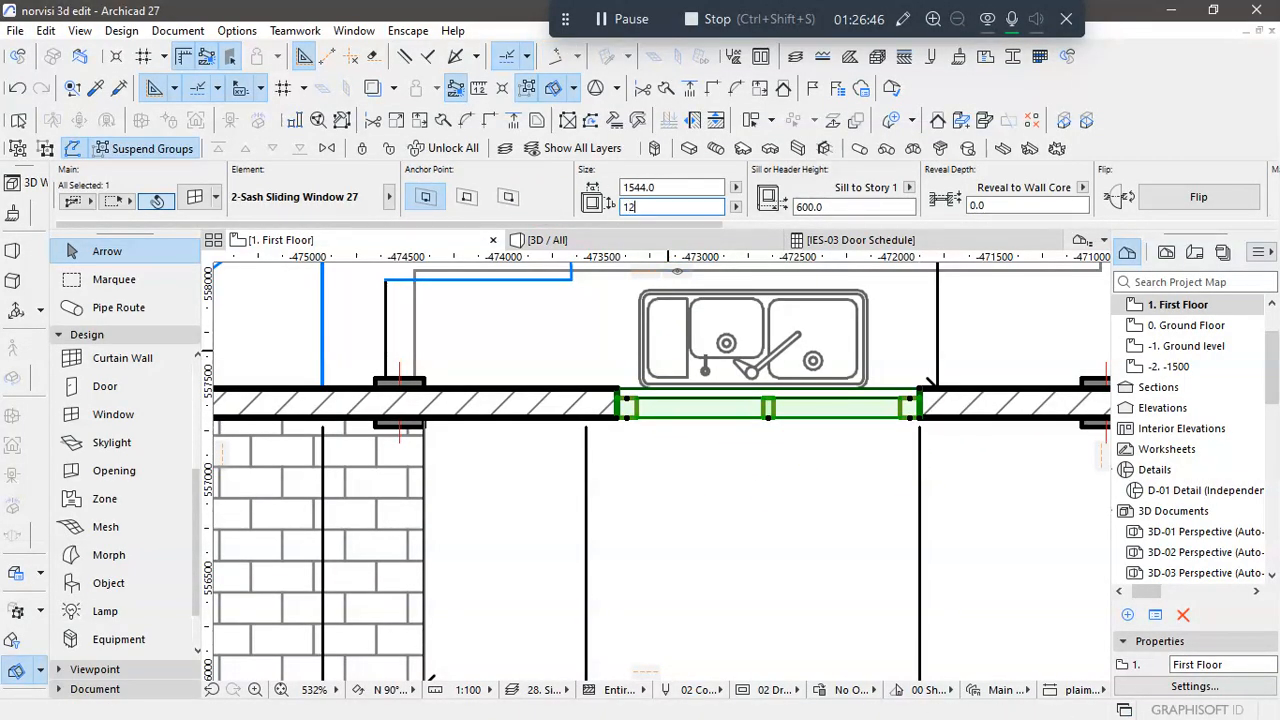
left_click(812, 206)
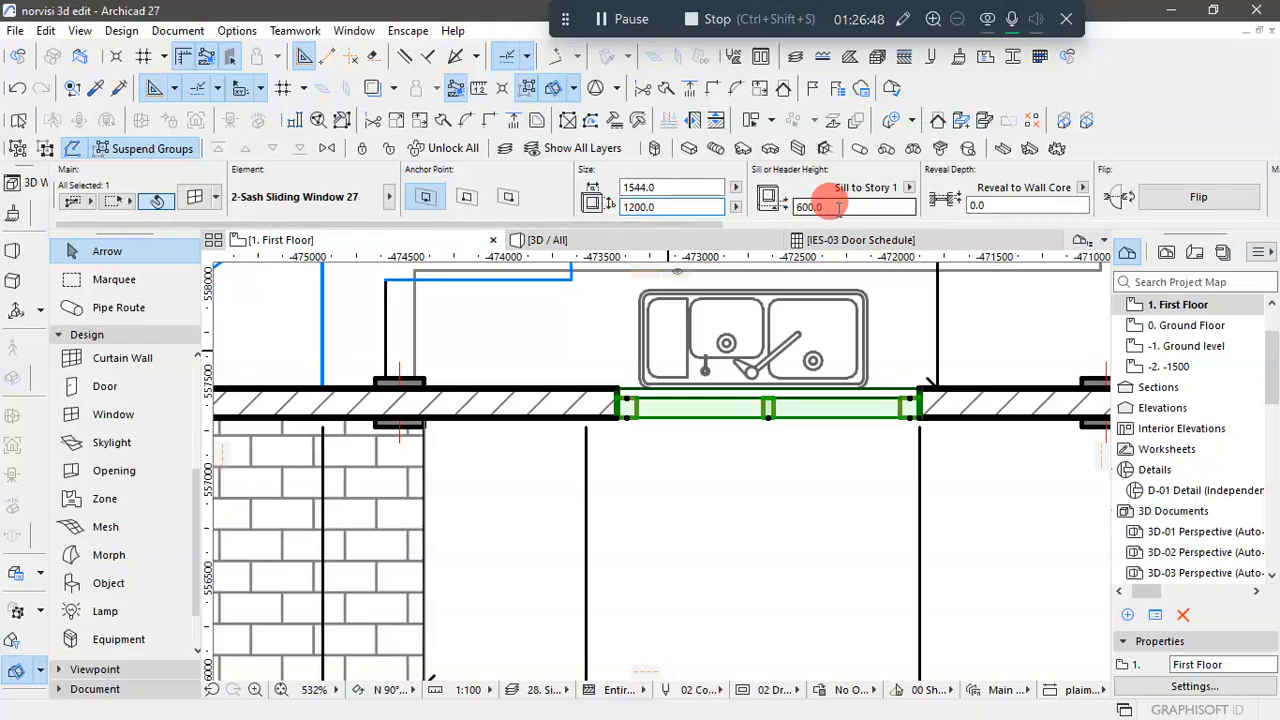
left_click_drag(838, 207, 792, 206)
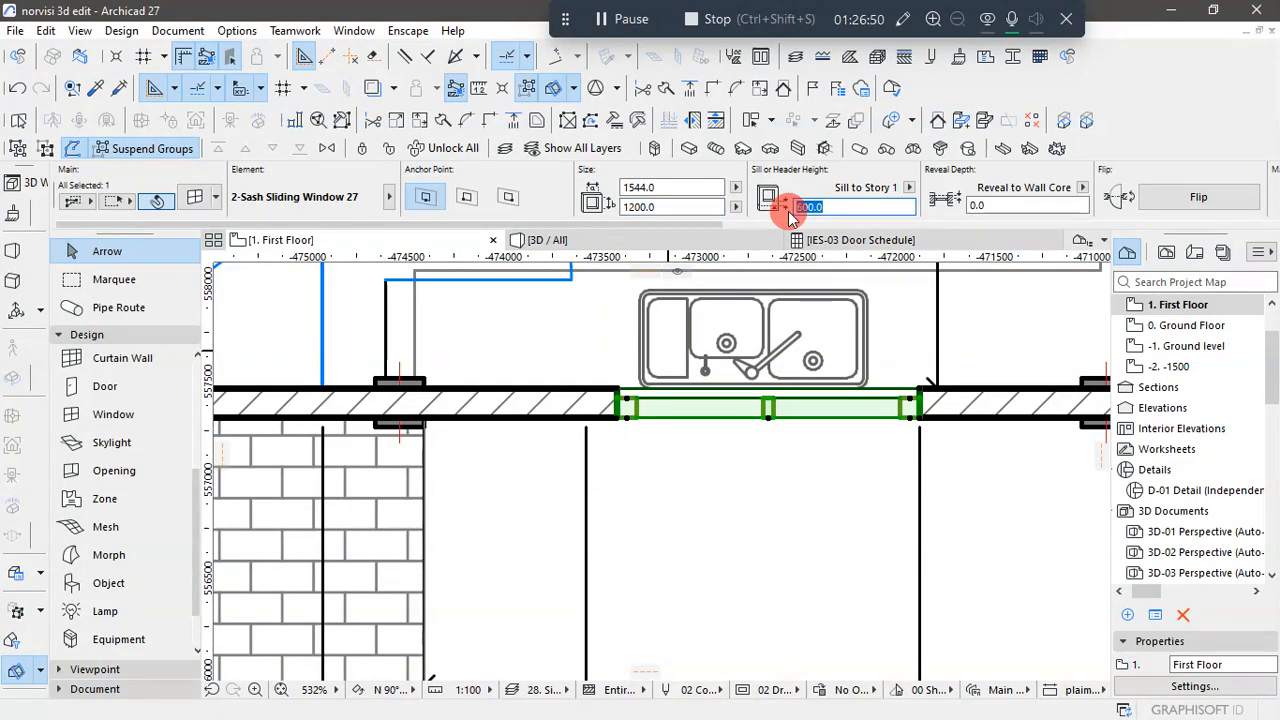
left_click(680, 187)
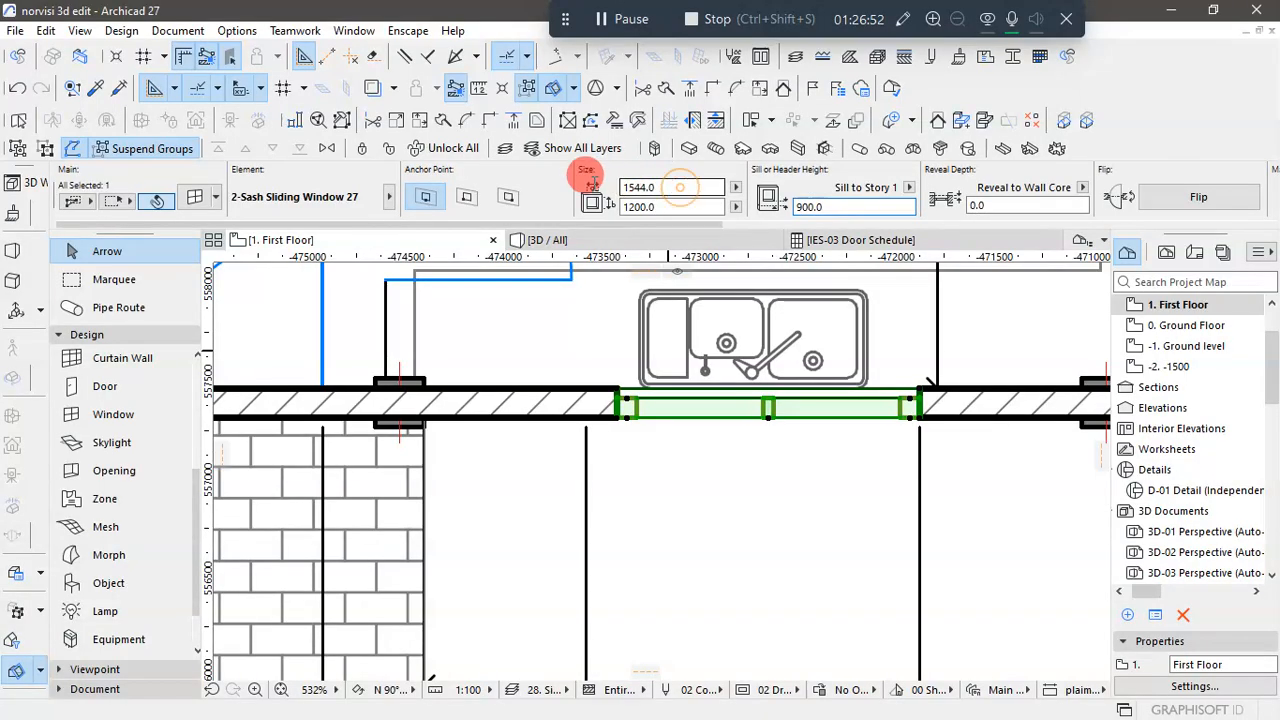
double_click(624, 187)
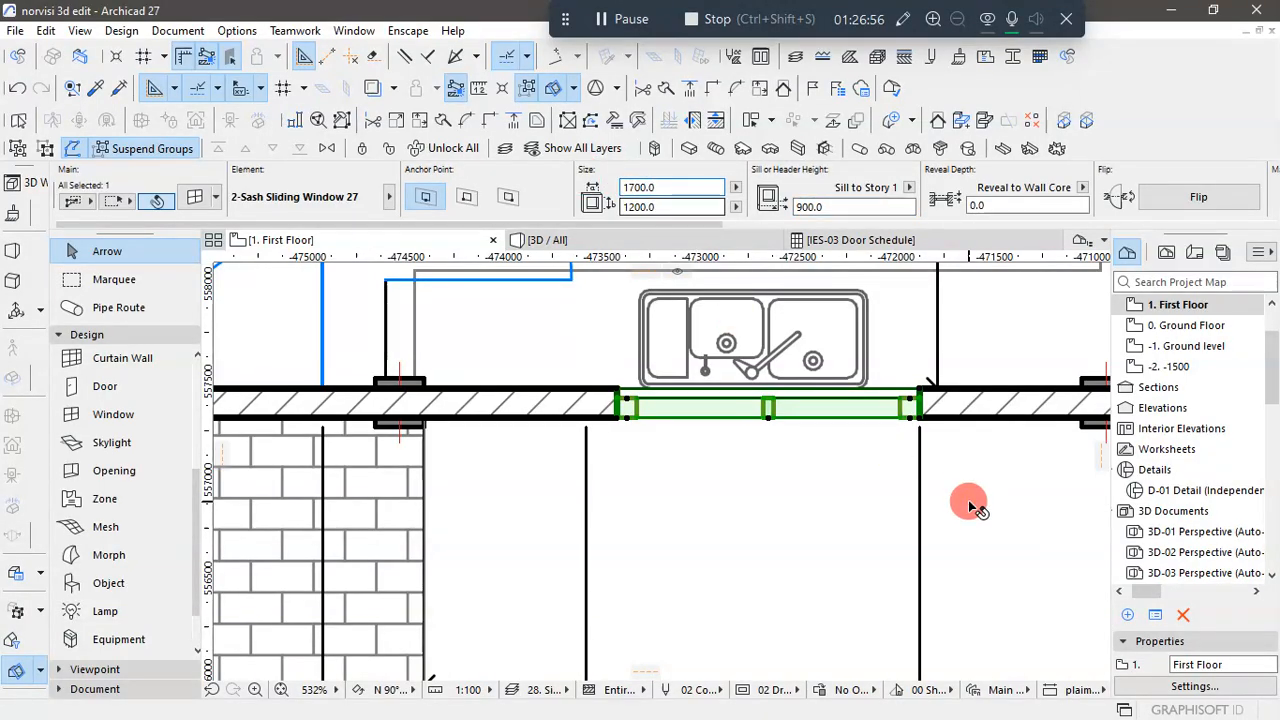
left_click(968, 500)
left_click(852, 407)
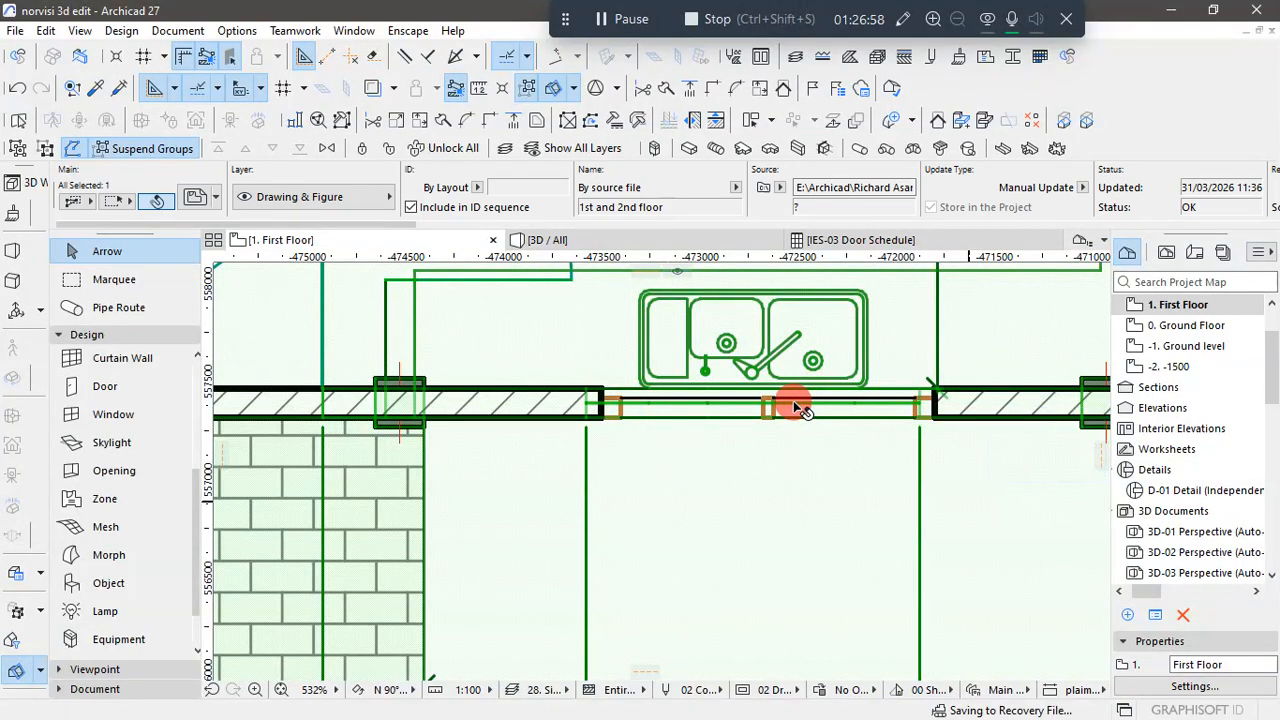
scroll(793, 400, "down", 2)
scroll(808, 591, "down", 3)
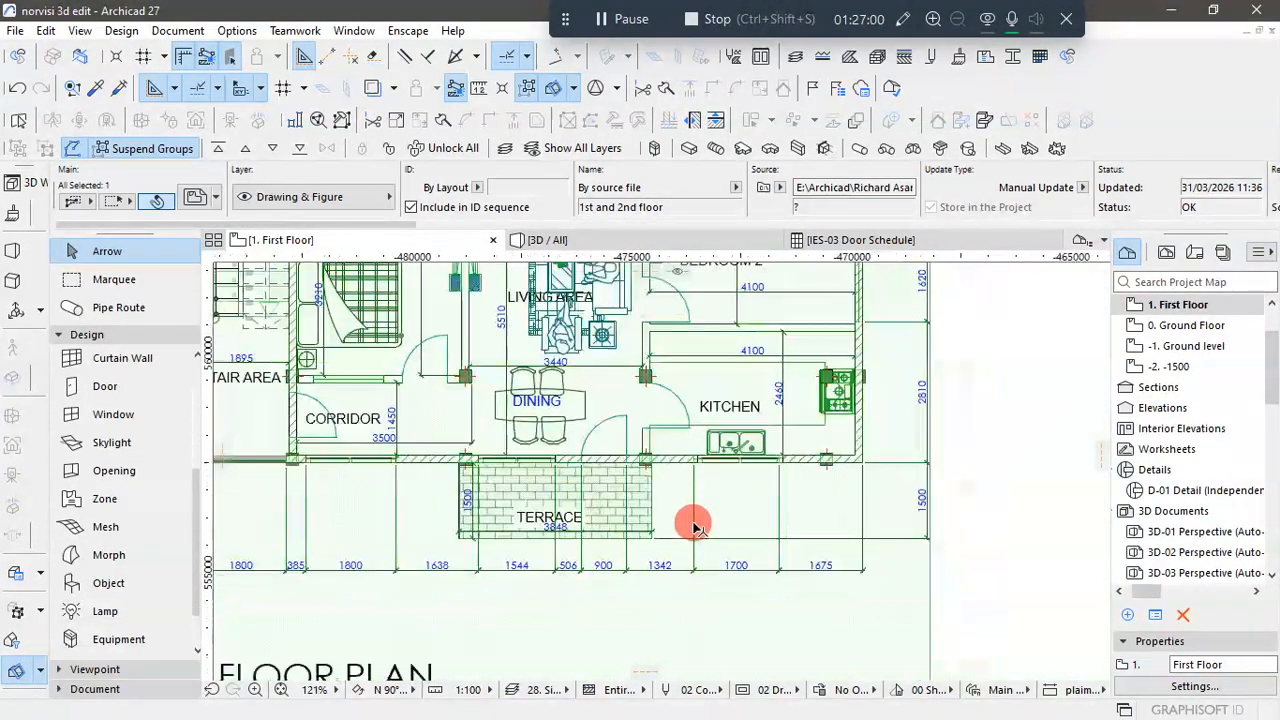
left_click(1000, 537)
- Move the kitchen window so its edge aligns with the plan's mark between the 1700 and 1675 dimensions, and deselect it
scroll(812, 519, "up", 4)
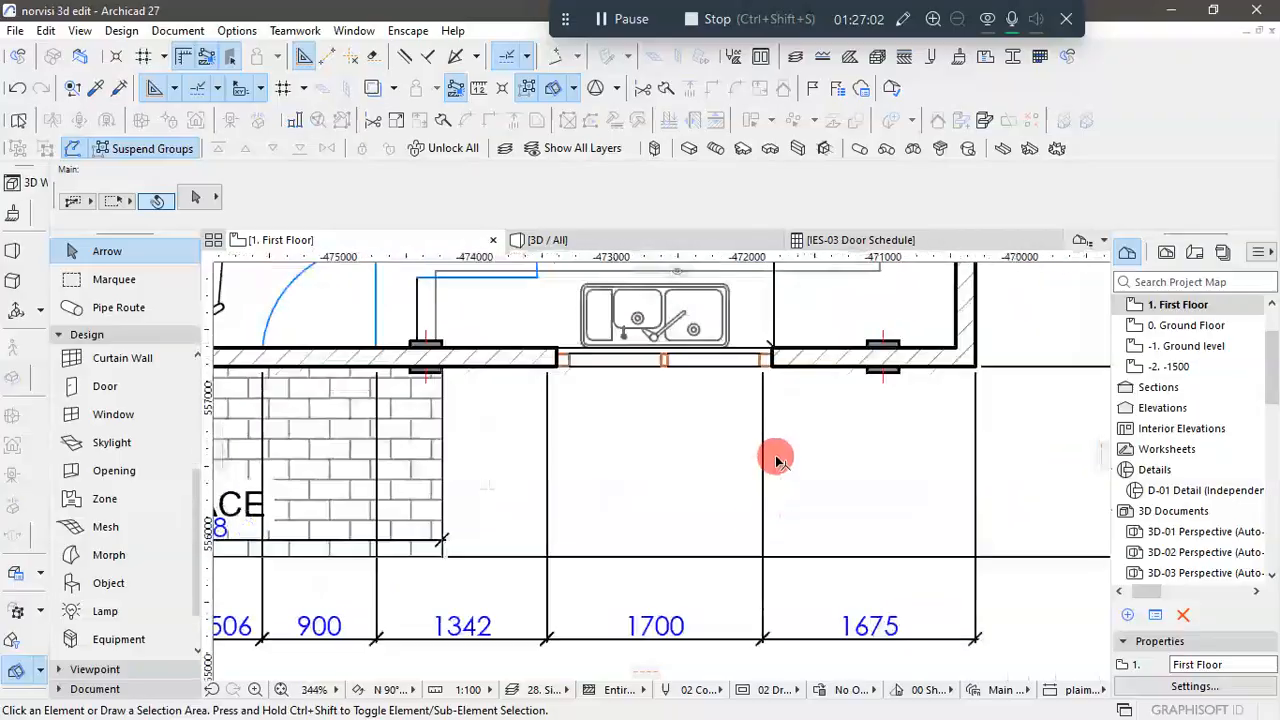
left_click(775, 358)
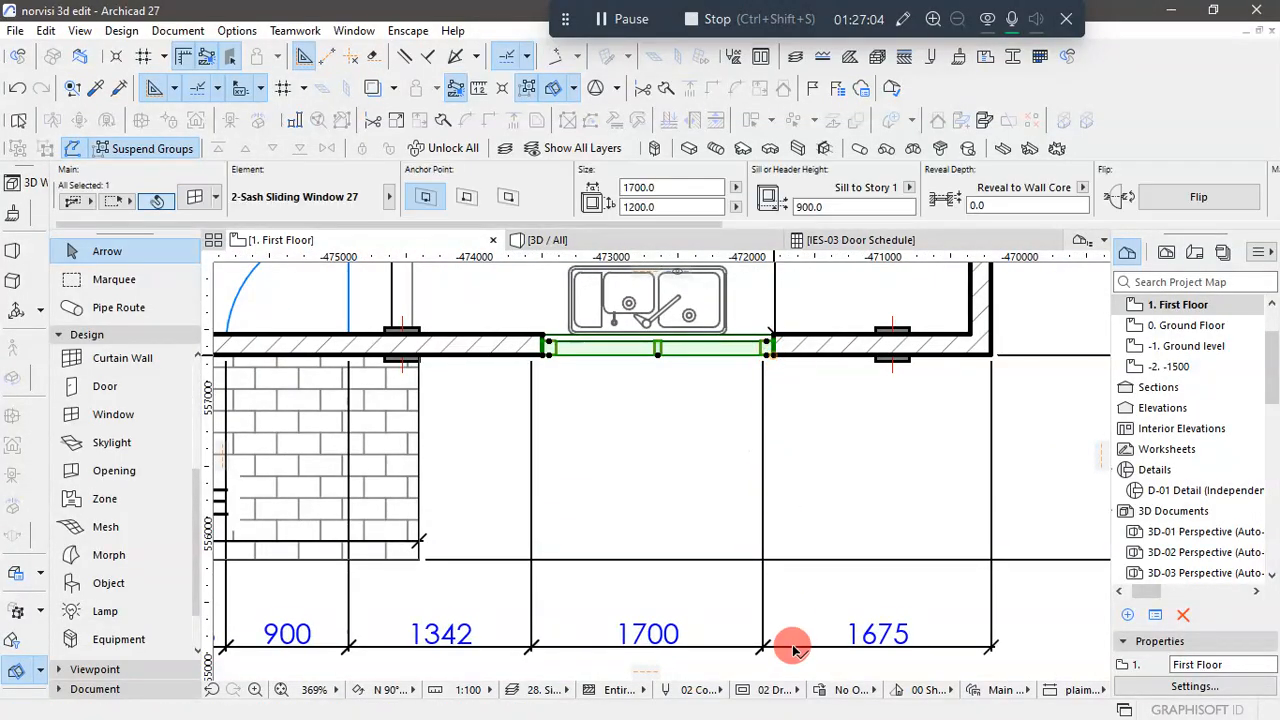
left_click(764, 648)
scroll(762, 652, "up", 1)
scroll(762, 652, "up", 1)
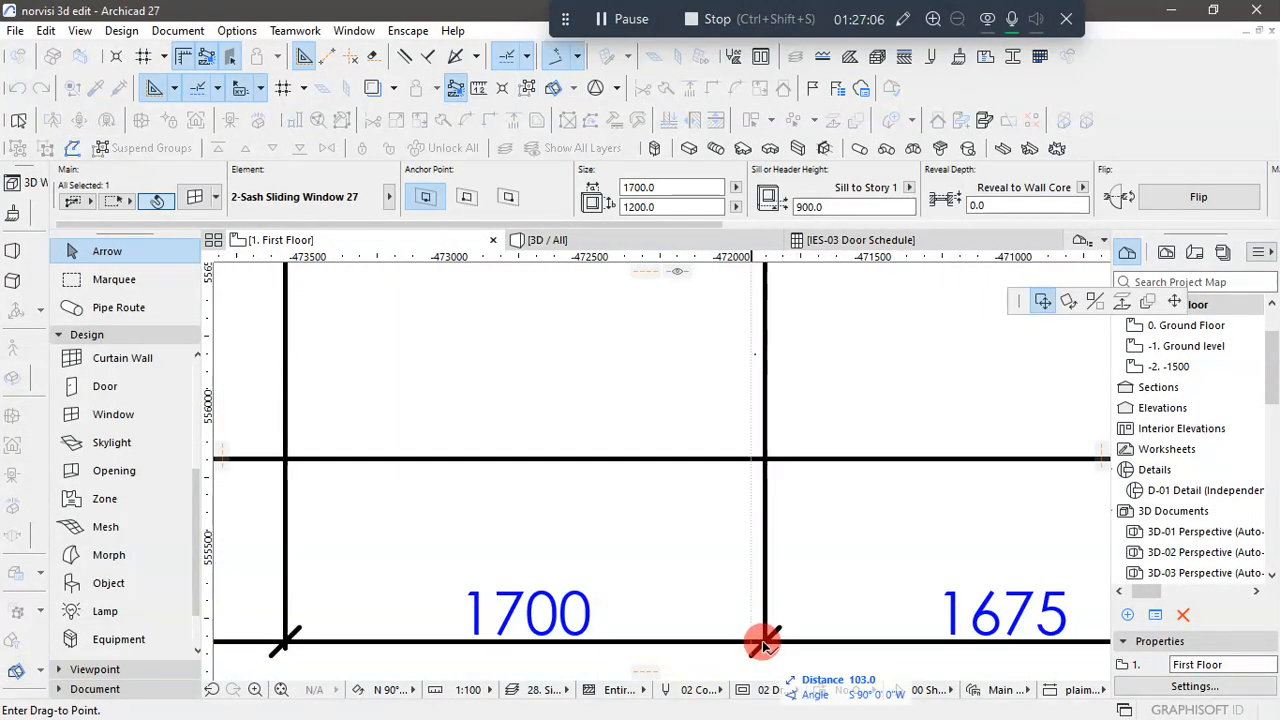
left_click(768, 644)
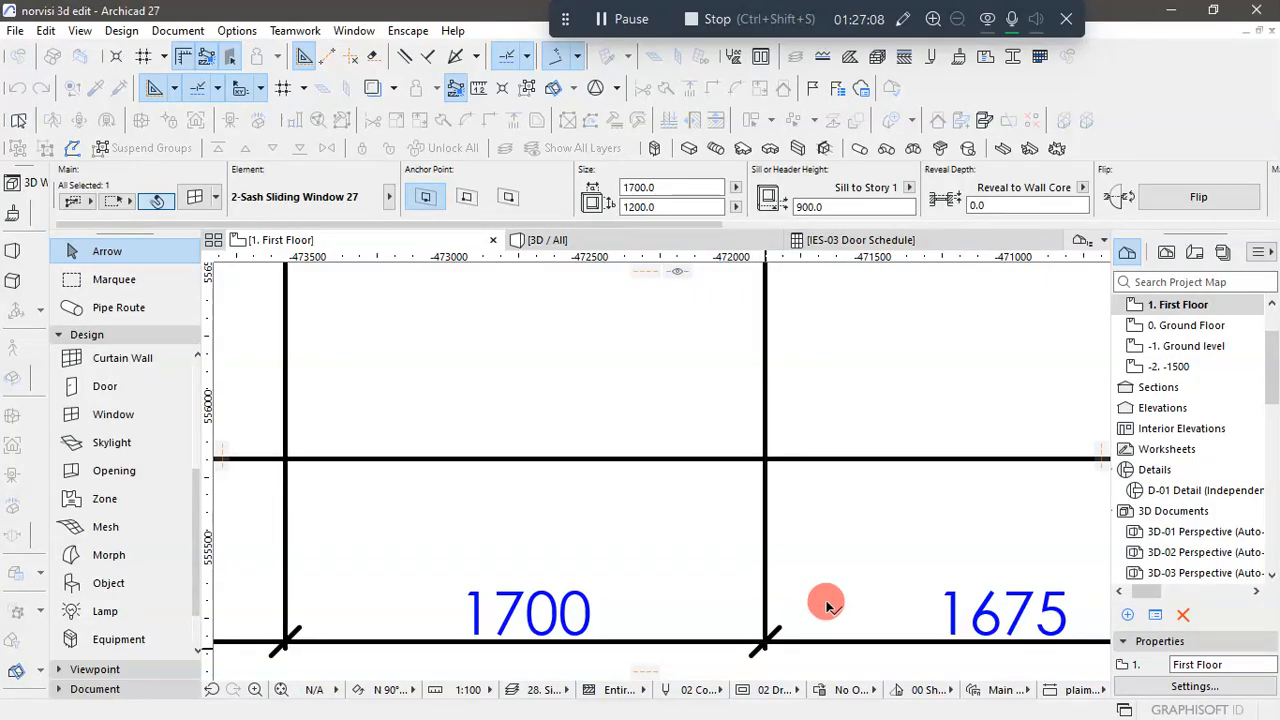
scroll(726, 520, "down", 4)
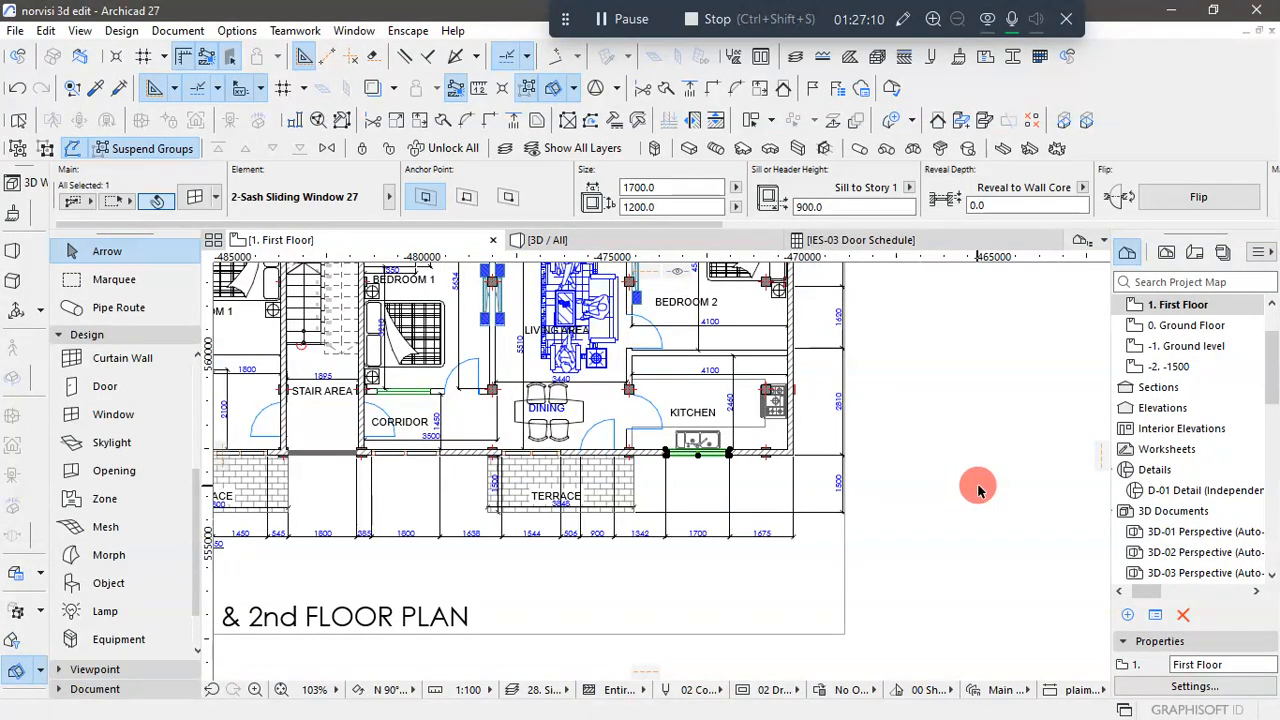
left_click(980, 488)
- Inspect the First Floor front windows in the 3D view and switch to the front elevation in AutoCAD Architecture for comparison
left_click(631, 239)
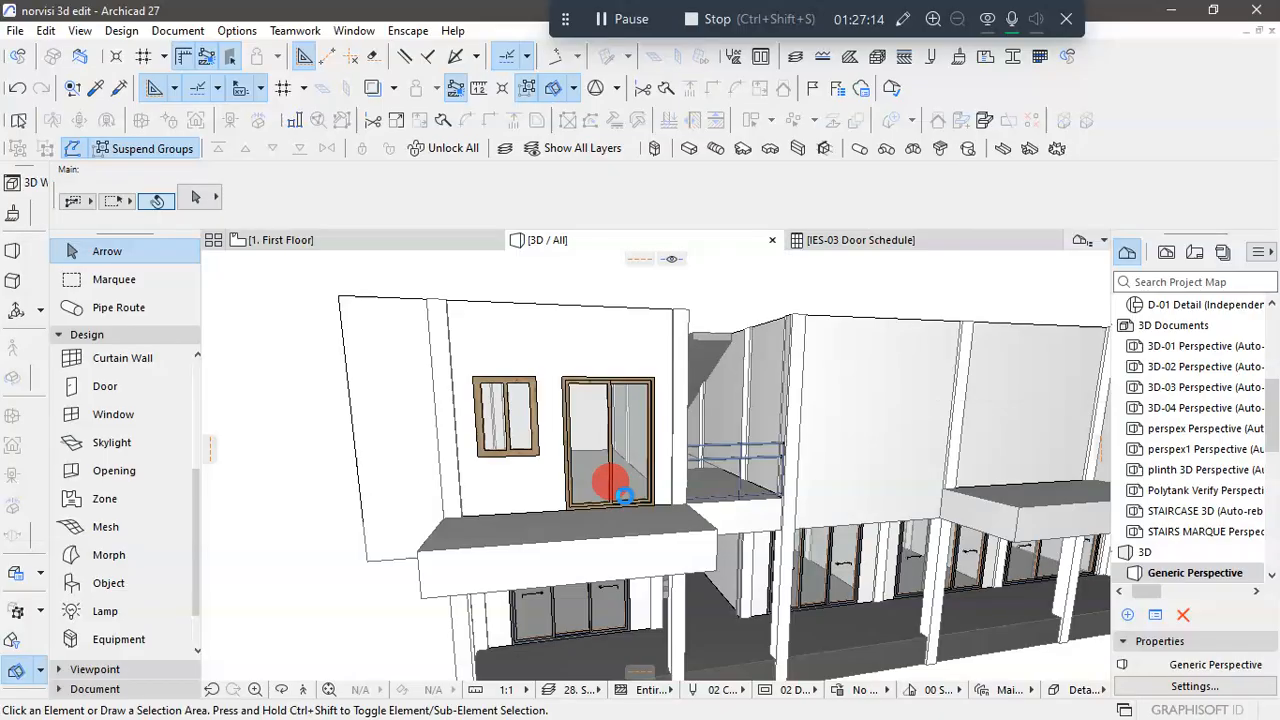
scroll(531, 480, "down", 5)
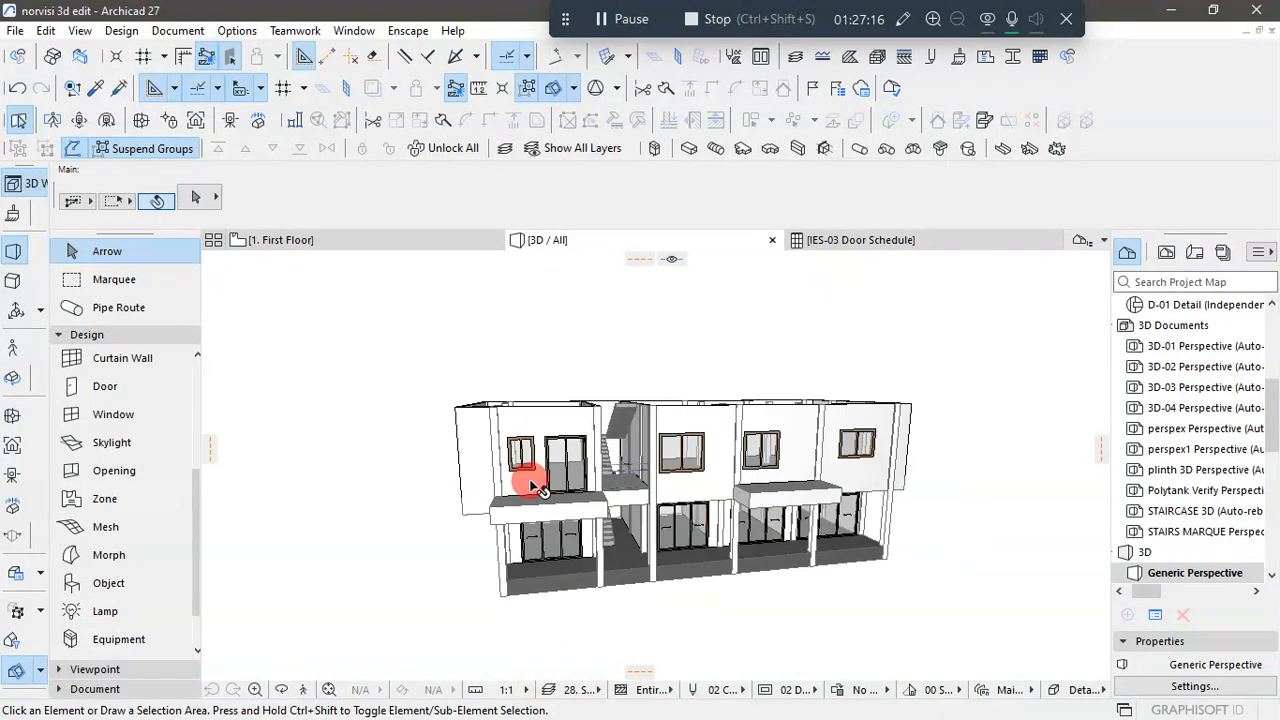
scroll(846, 491, "up", 4)
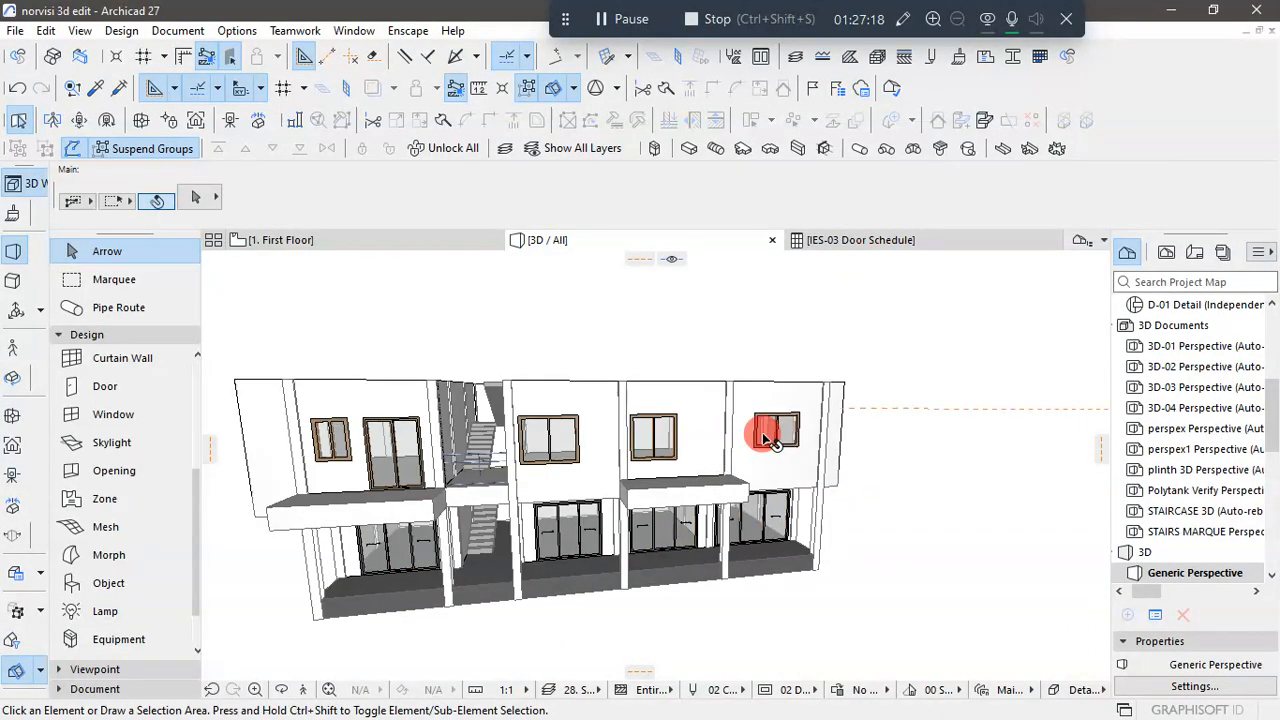
scroll(770, 440, "up", 2)
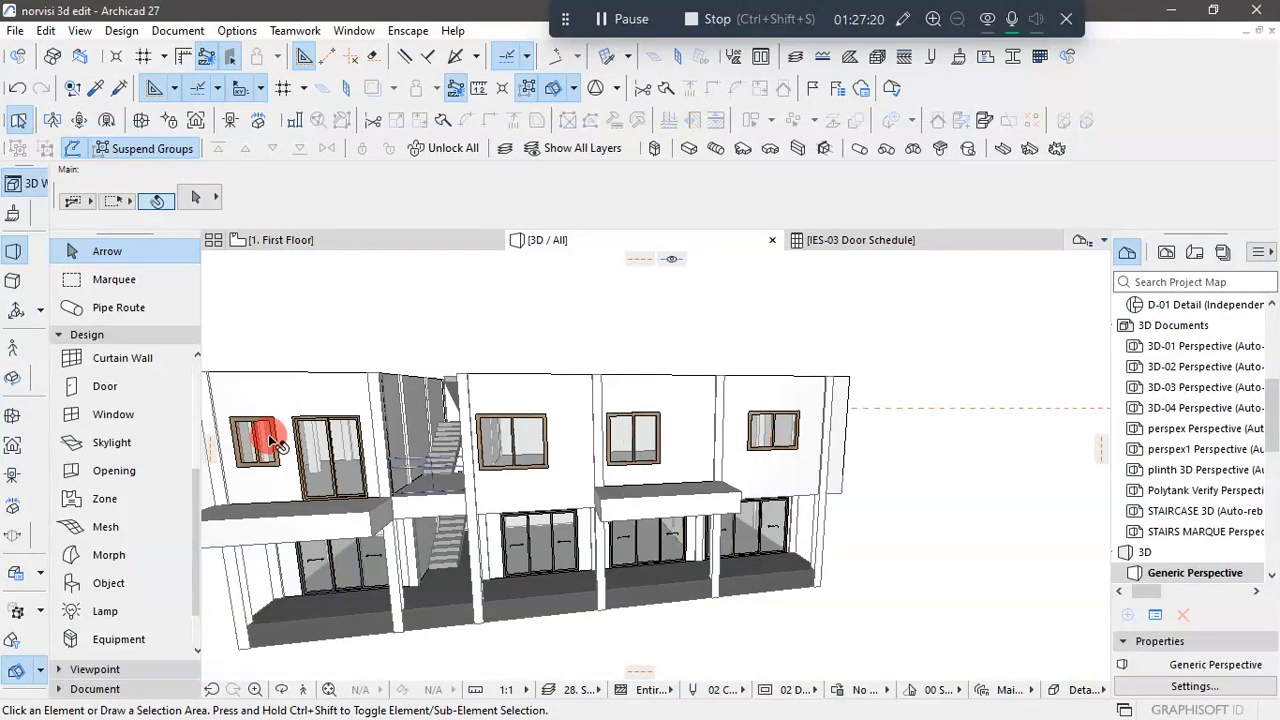
key("super")
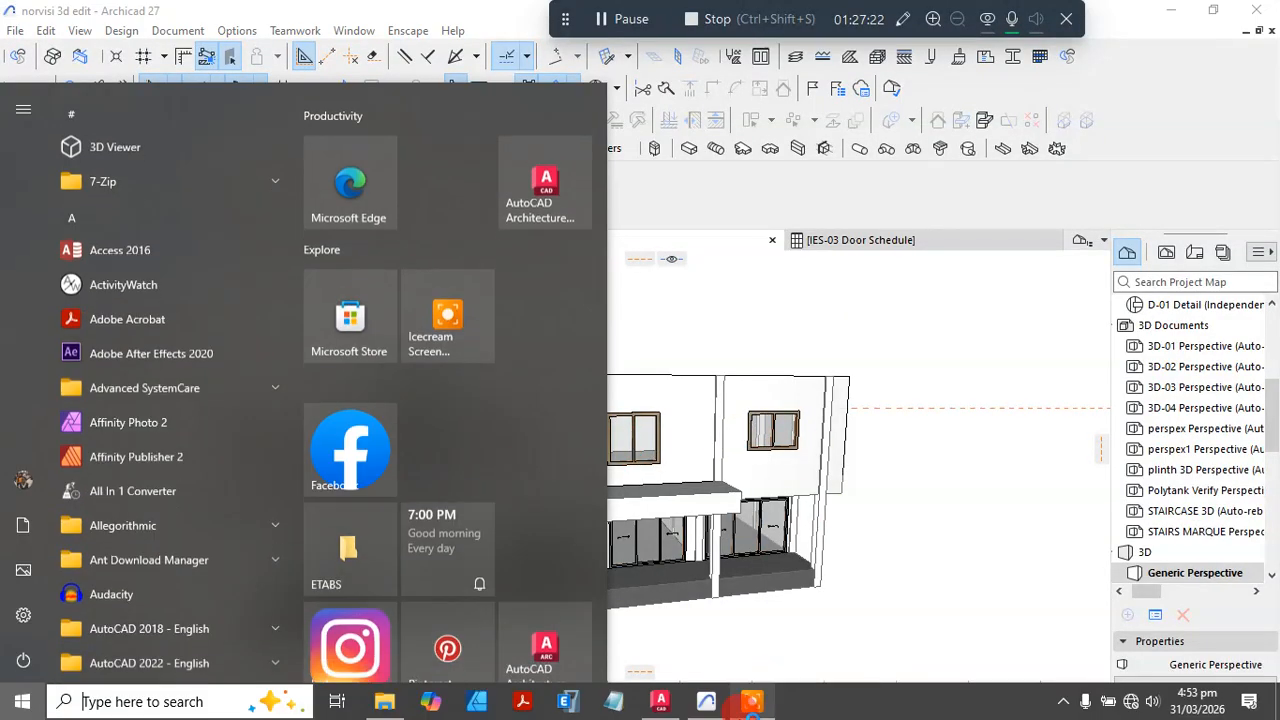
left_click(661, 703)
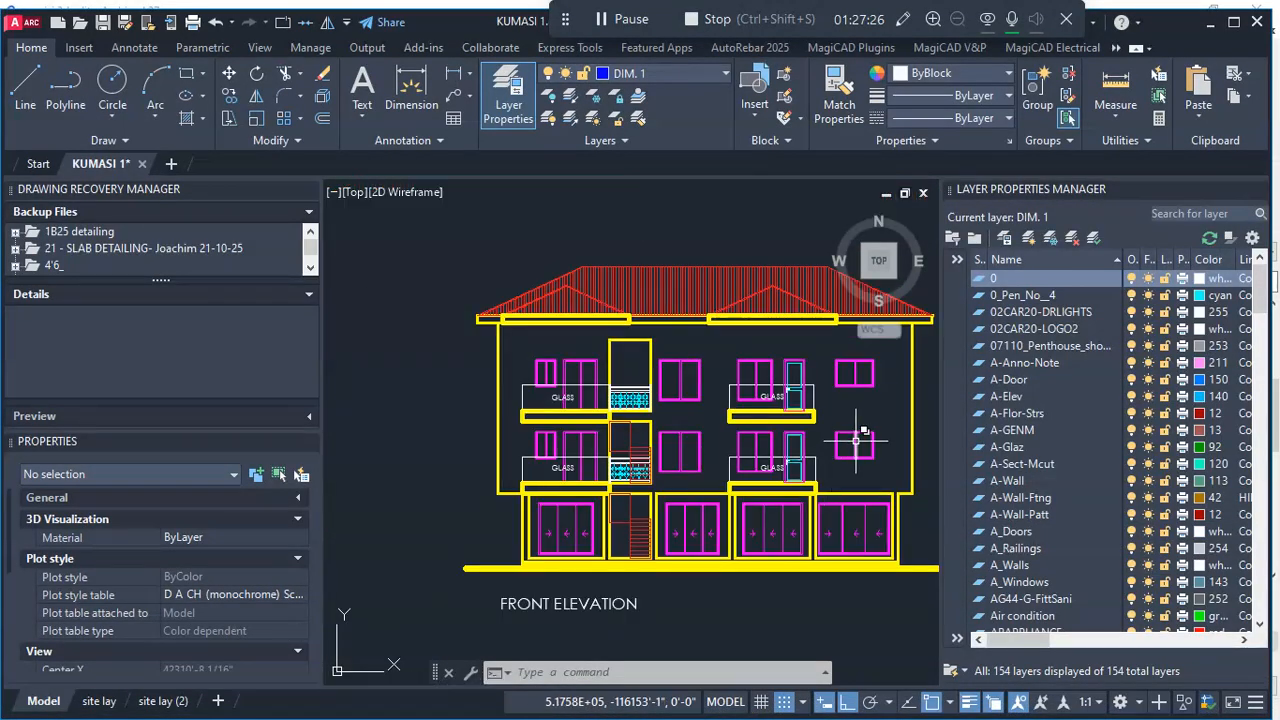
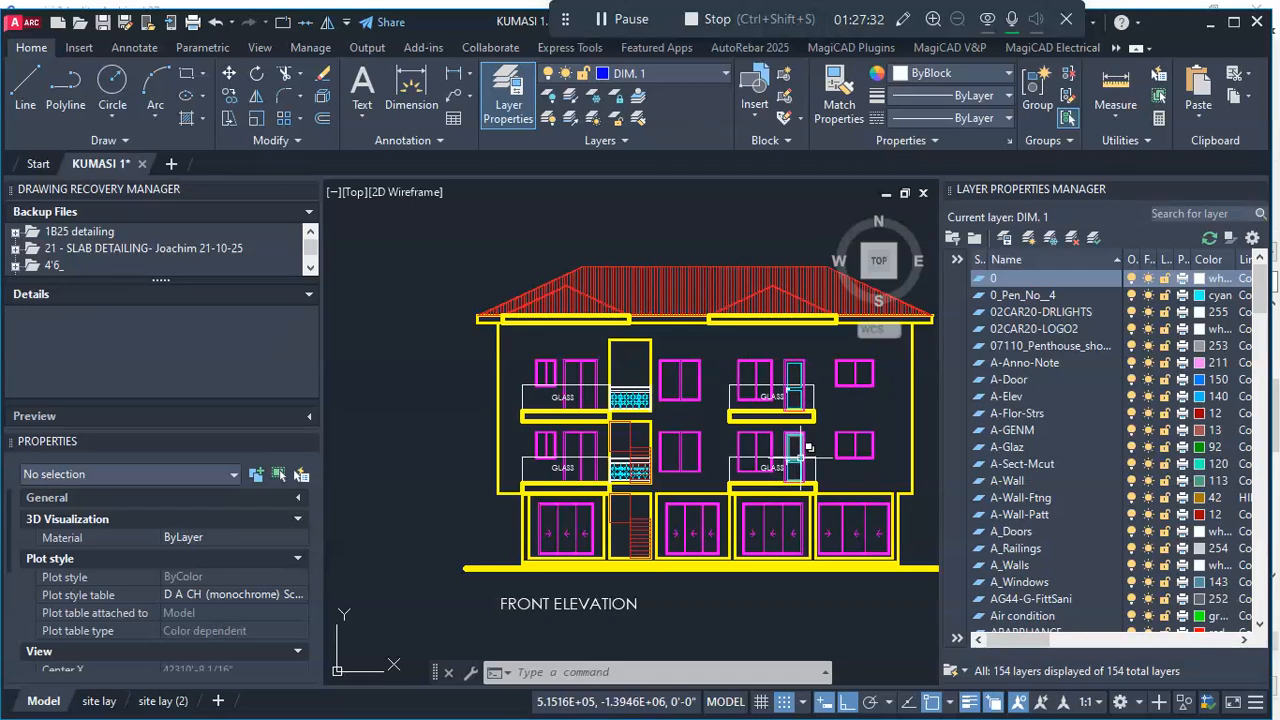
- Examine the doors, windows and balcony railings in the front and back elevations of the KUMASI 1 drawing in AutoCAD
scroll(800, 459, "up", 4)
scroll(800, 459, "down", 4)
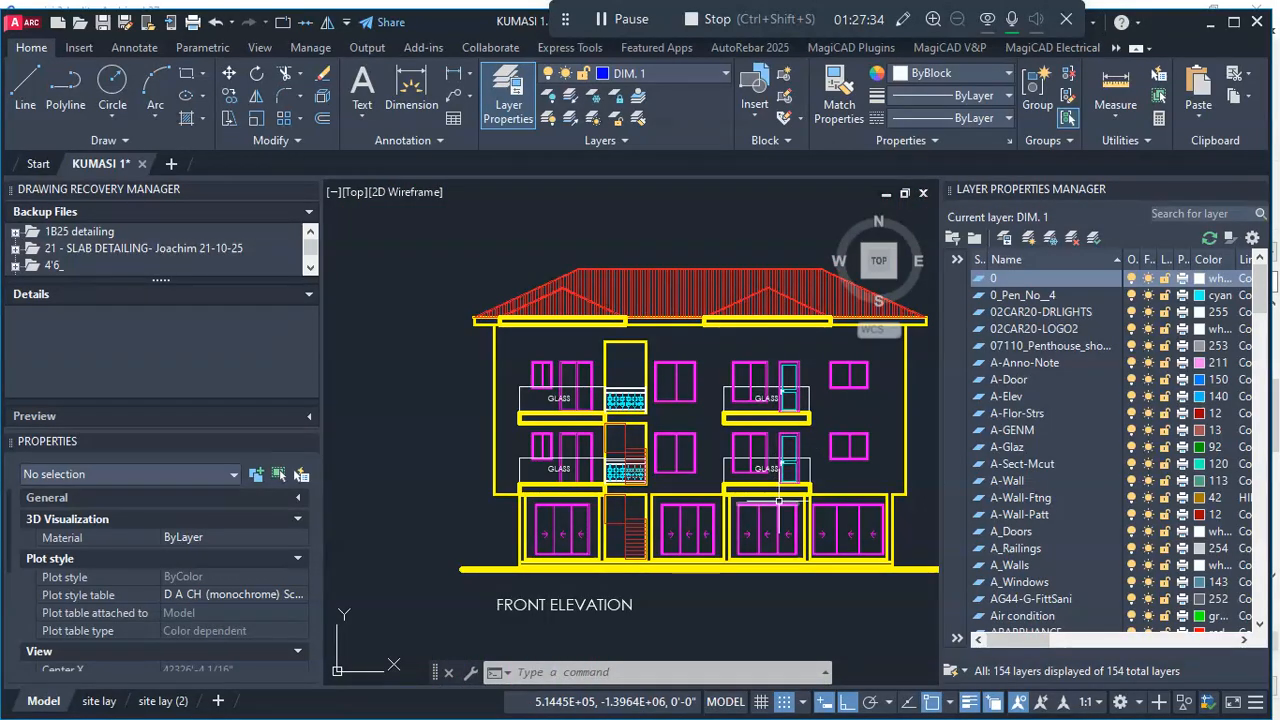
left_click(1210, 23)
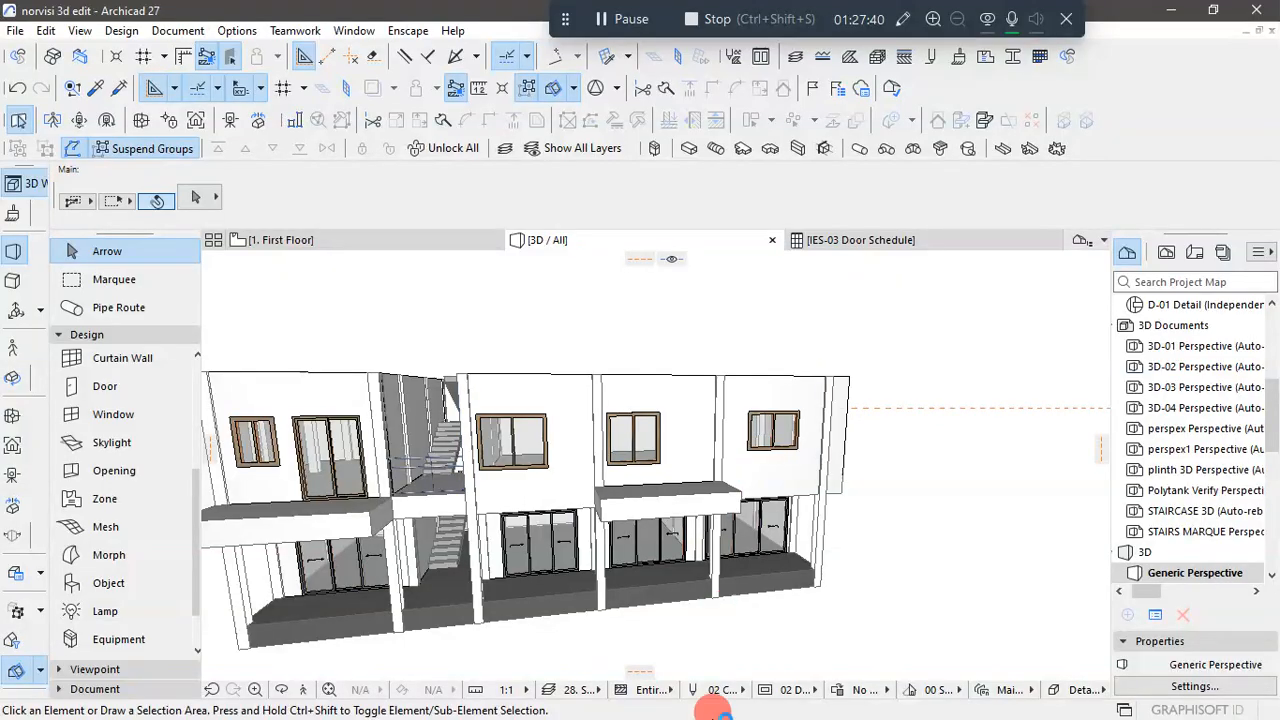
key("super")
left_click(664, 703)
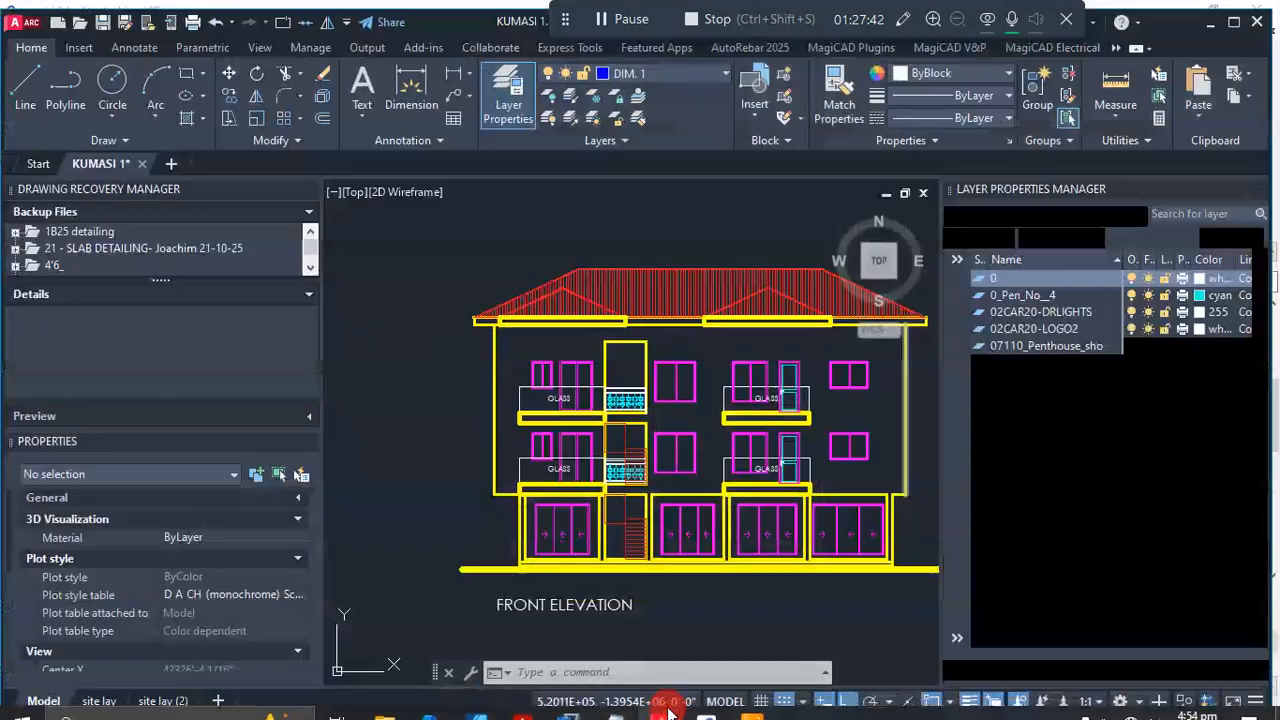
scroll(610, 463, "up", 4)
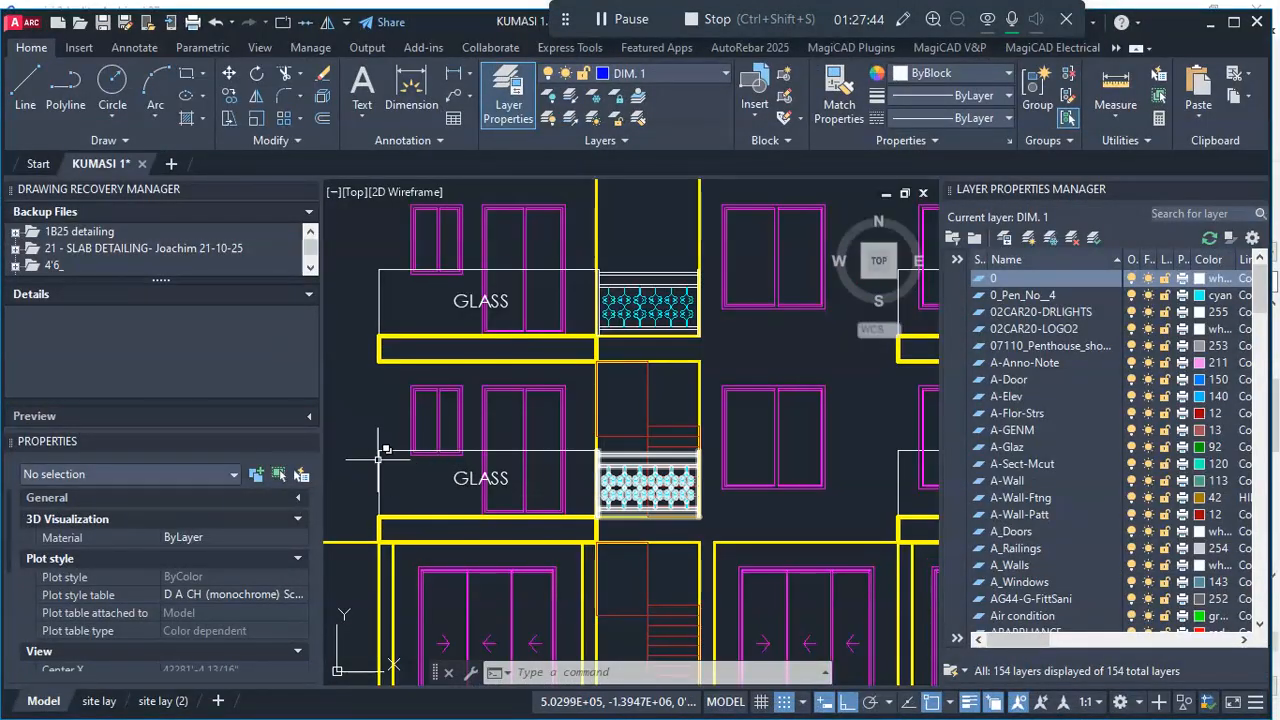
scroll(404, 454, "down", 2)
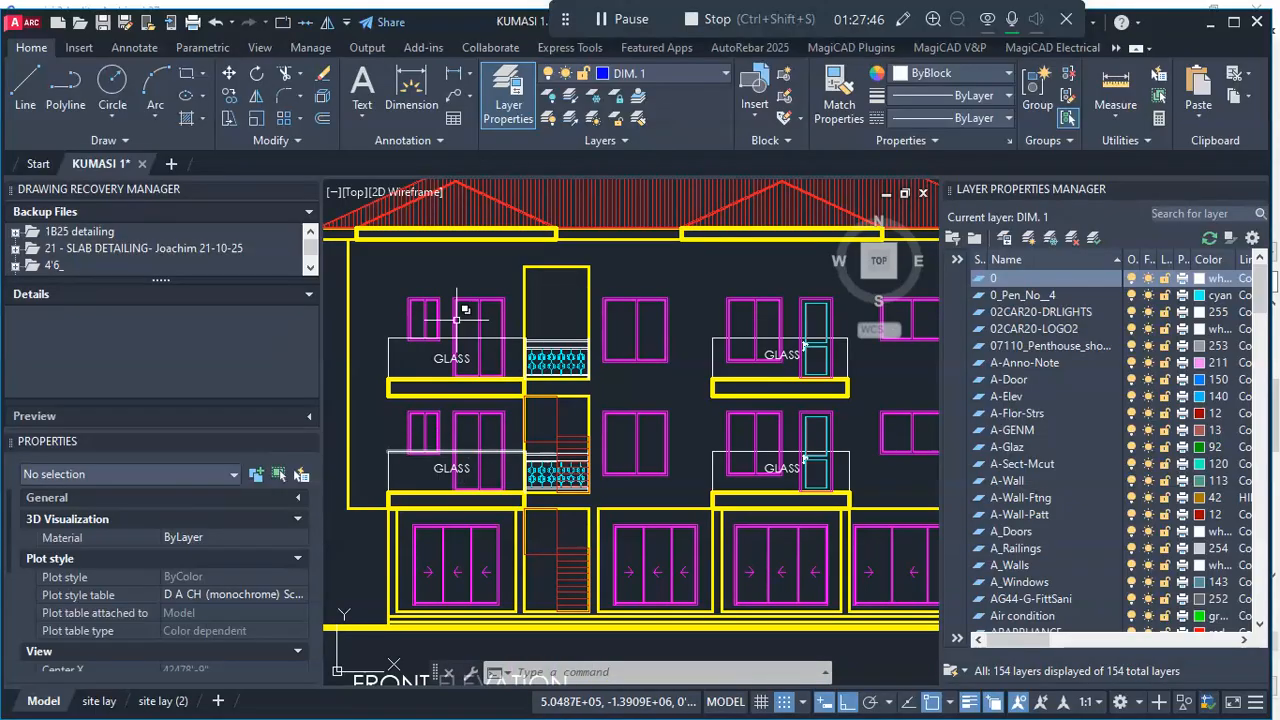
scroll(795, 450, "down", 3)
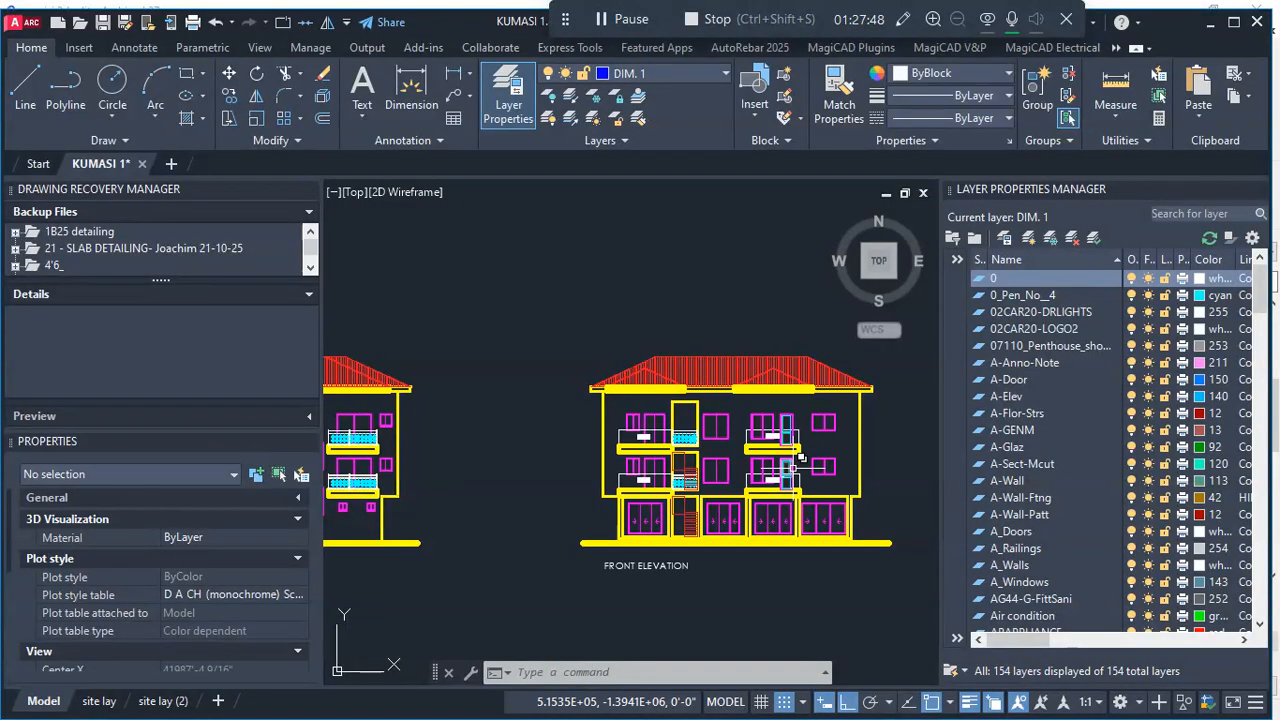
scroll(800, 458, "down", 2)
scroll(358, 472, "up", 5)
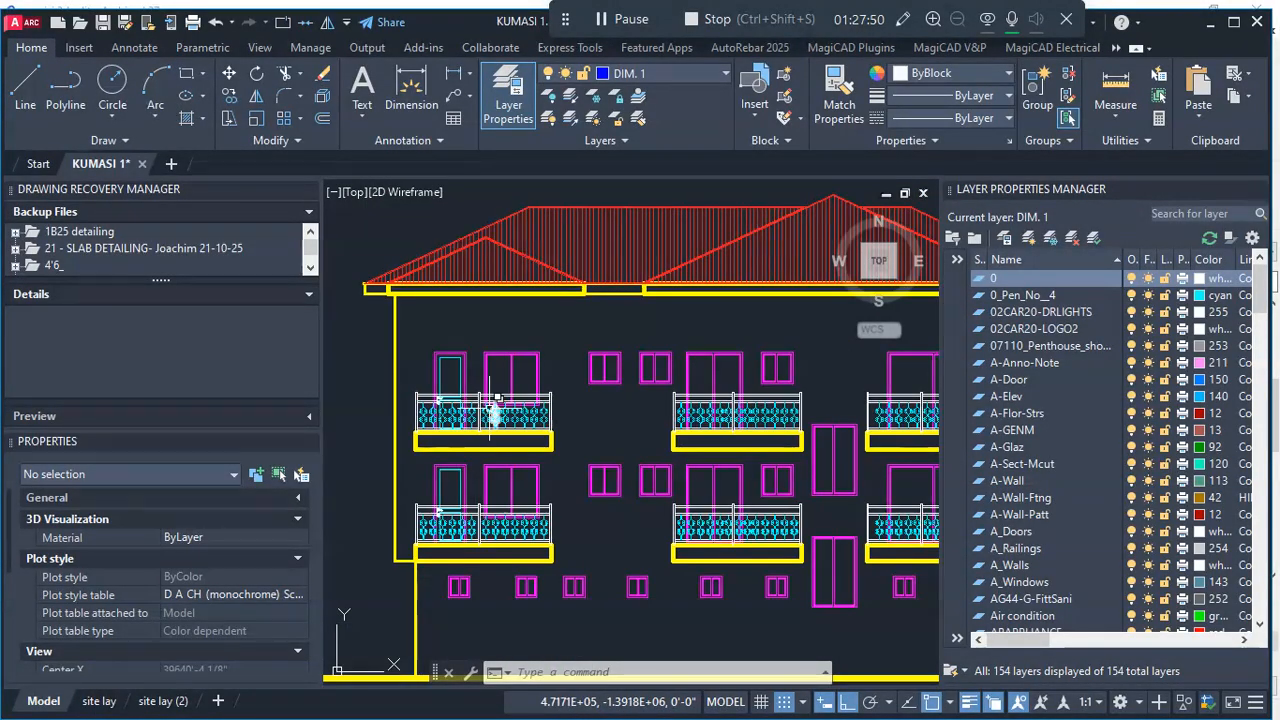
scroll(487, 568, "down", 2)
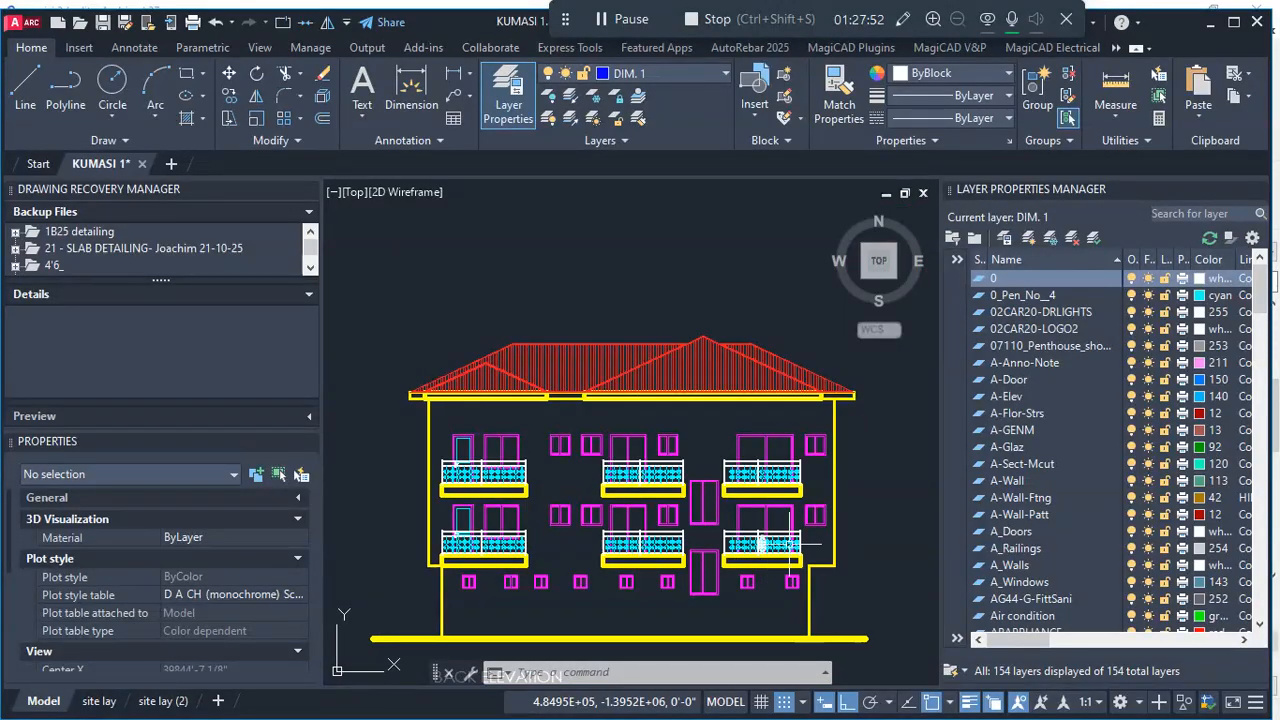
scroll(551, 511, "down", 4)
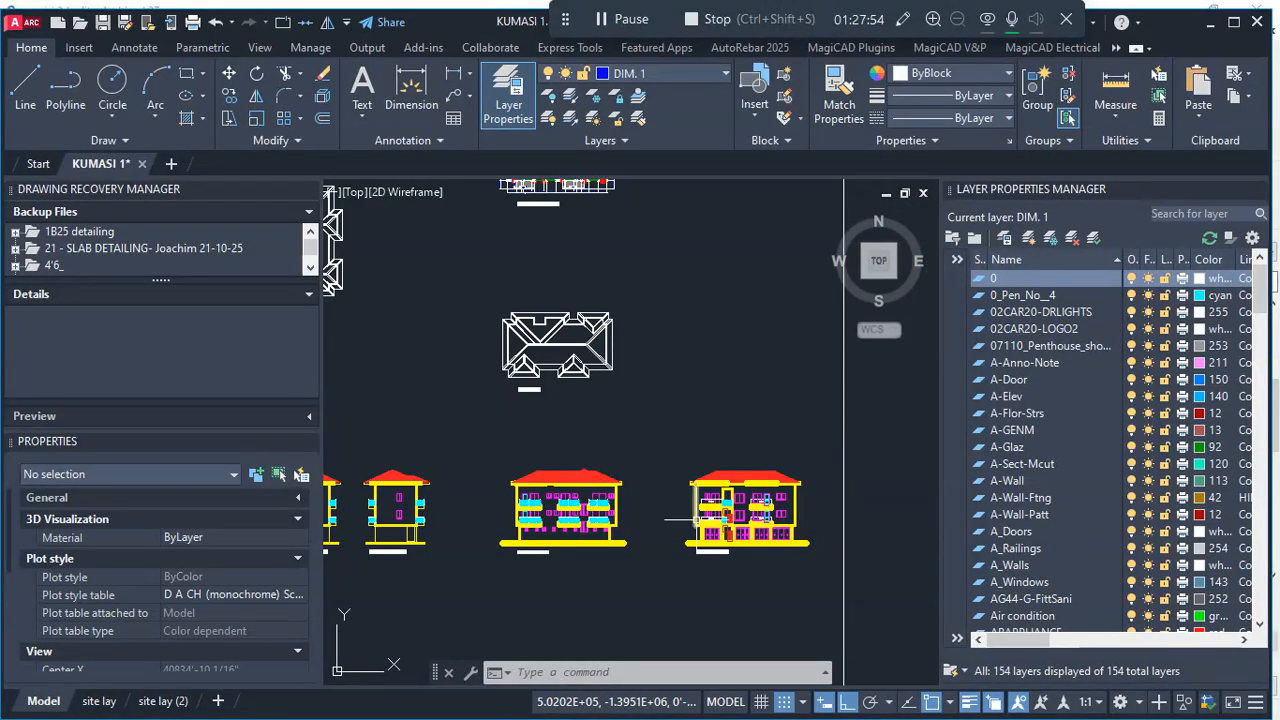
scroll(600, 500, "up", 2)
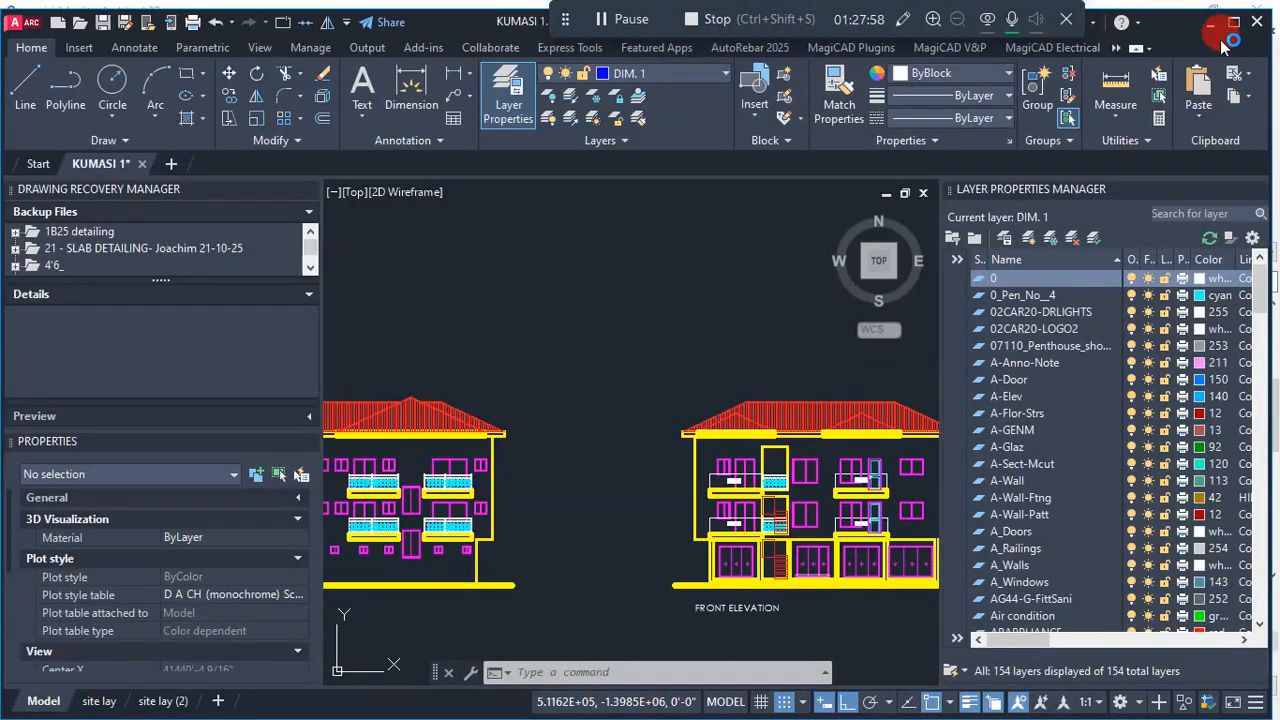
- Switch to Archicad and open the First Floor plan at the wall between the dining area and terrace
left_click(1208, 30)
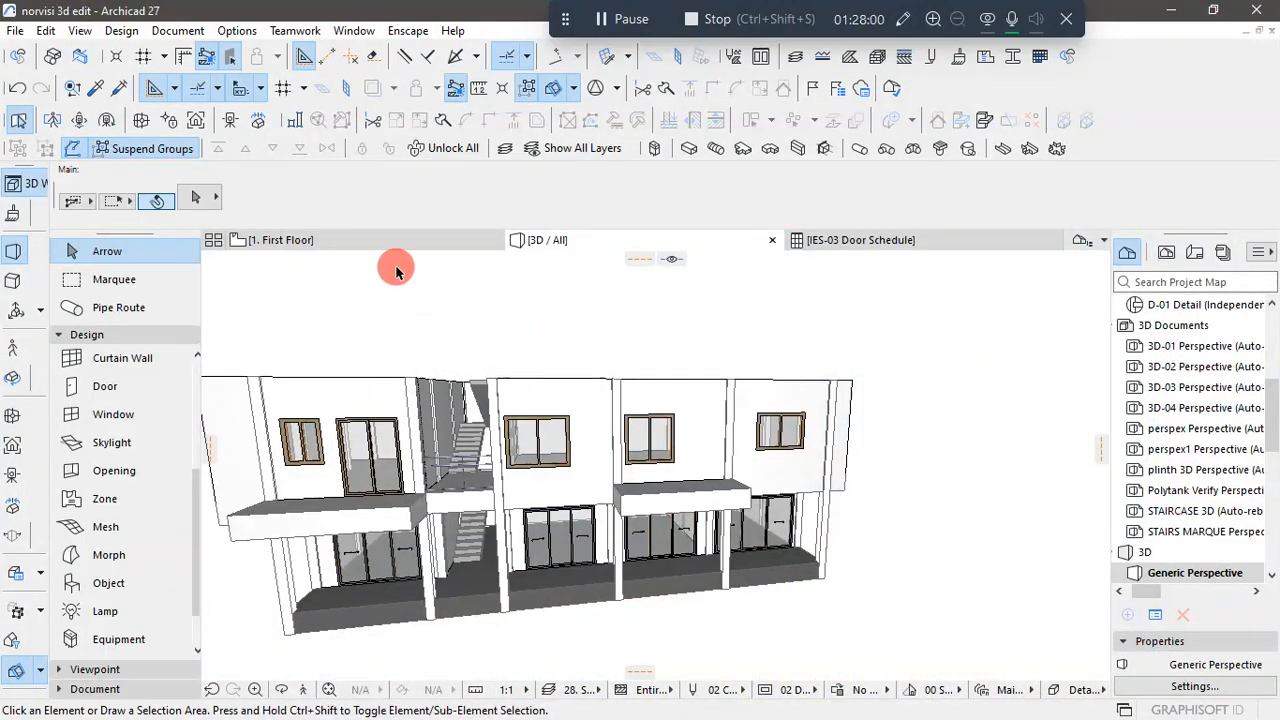
left_click(380, 242)
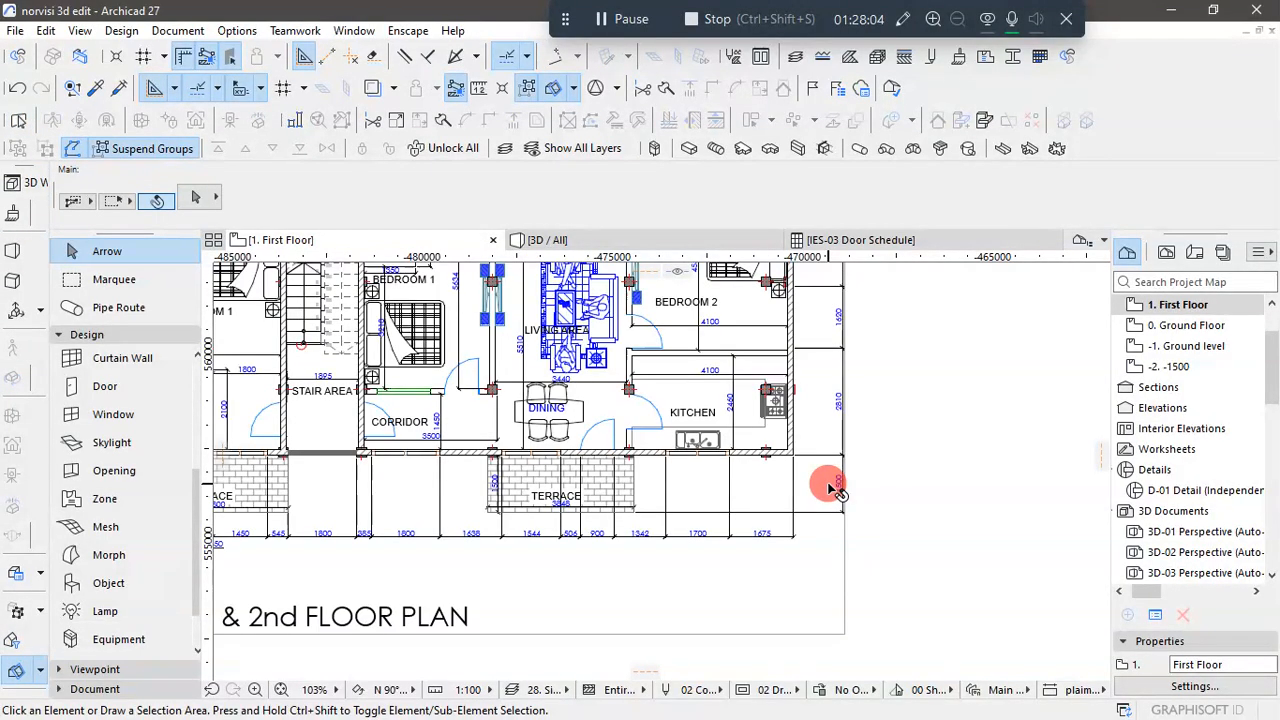
scroll(610, 432, "down", 3)
scroll(610, 432, "up", 7)
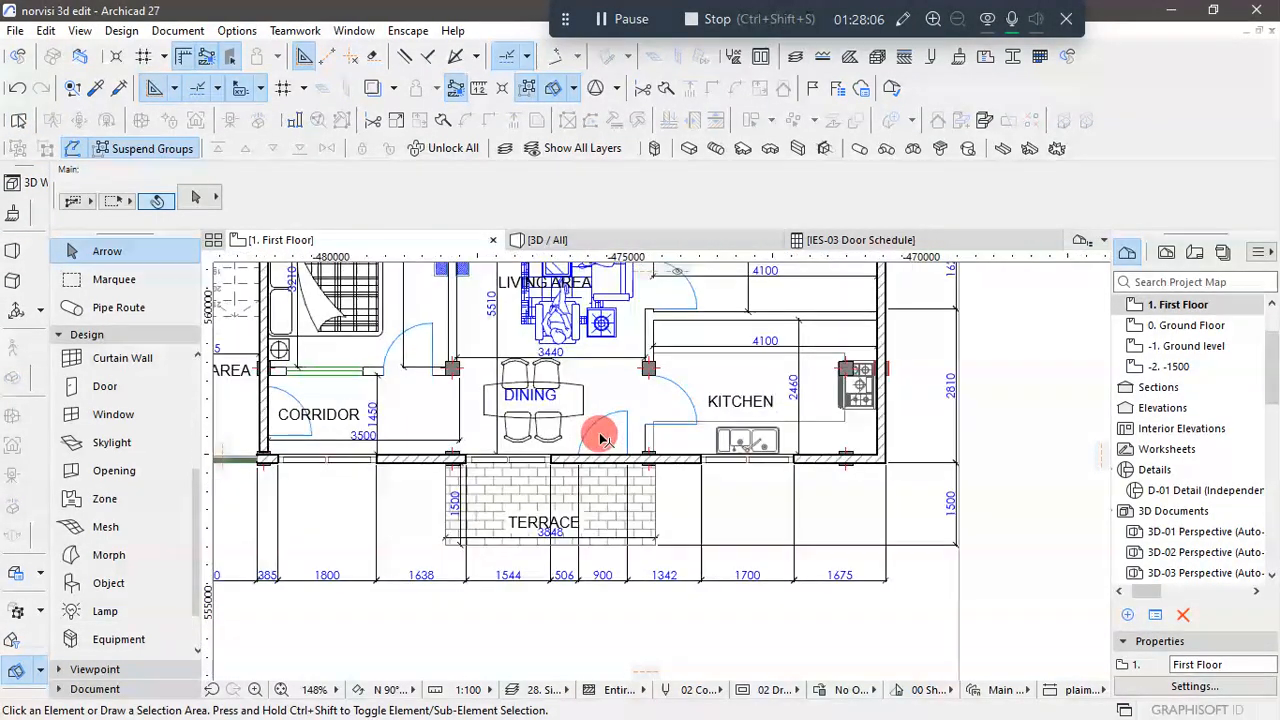
middle_click_drag(603, 443, 655, 455)
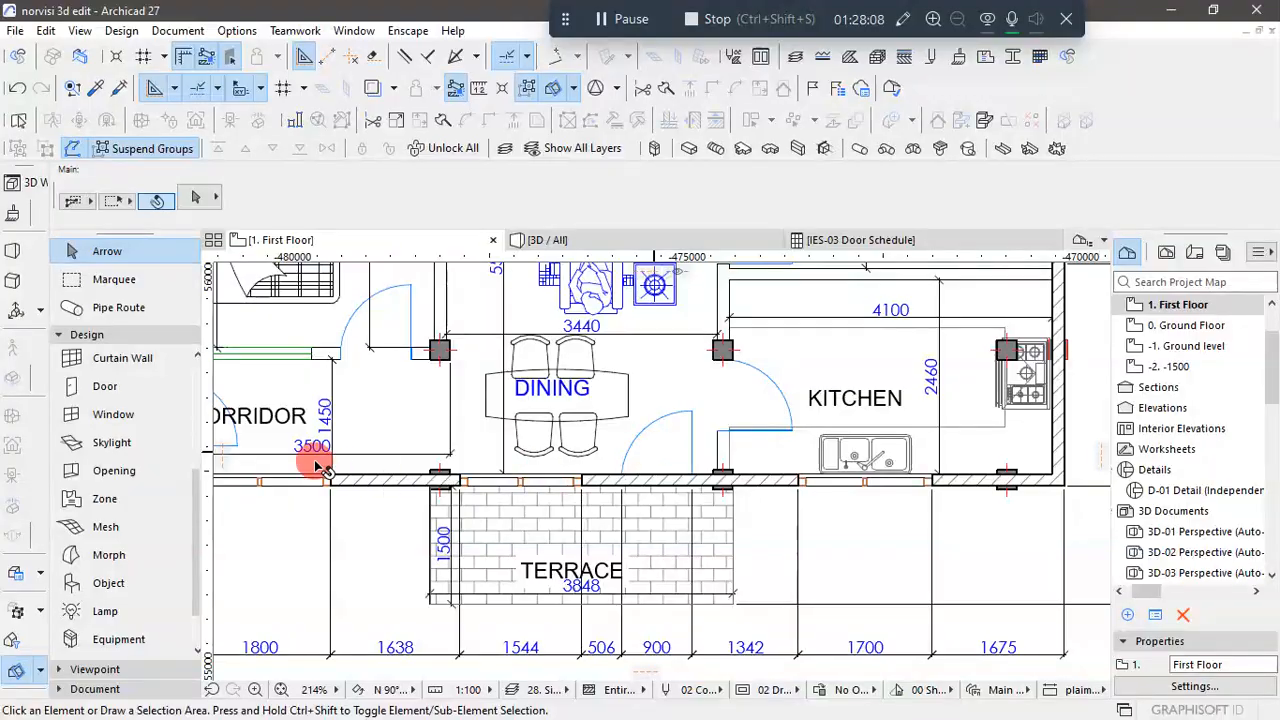
- Set the default leaf type of the hinged Door 27 to Style 41
left_click(105, 386)
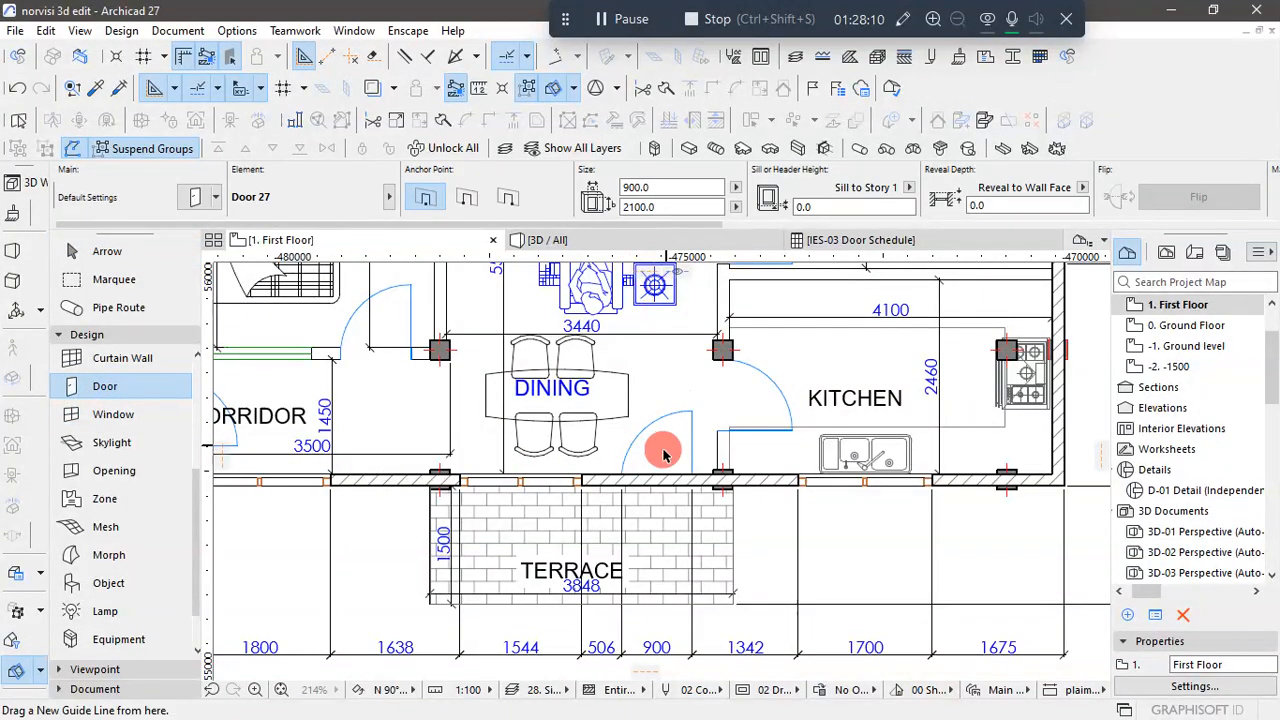
key("ctrl+t")
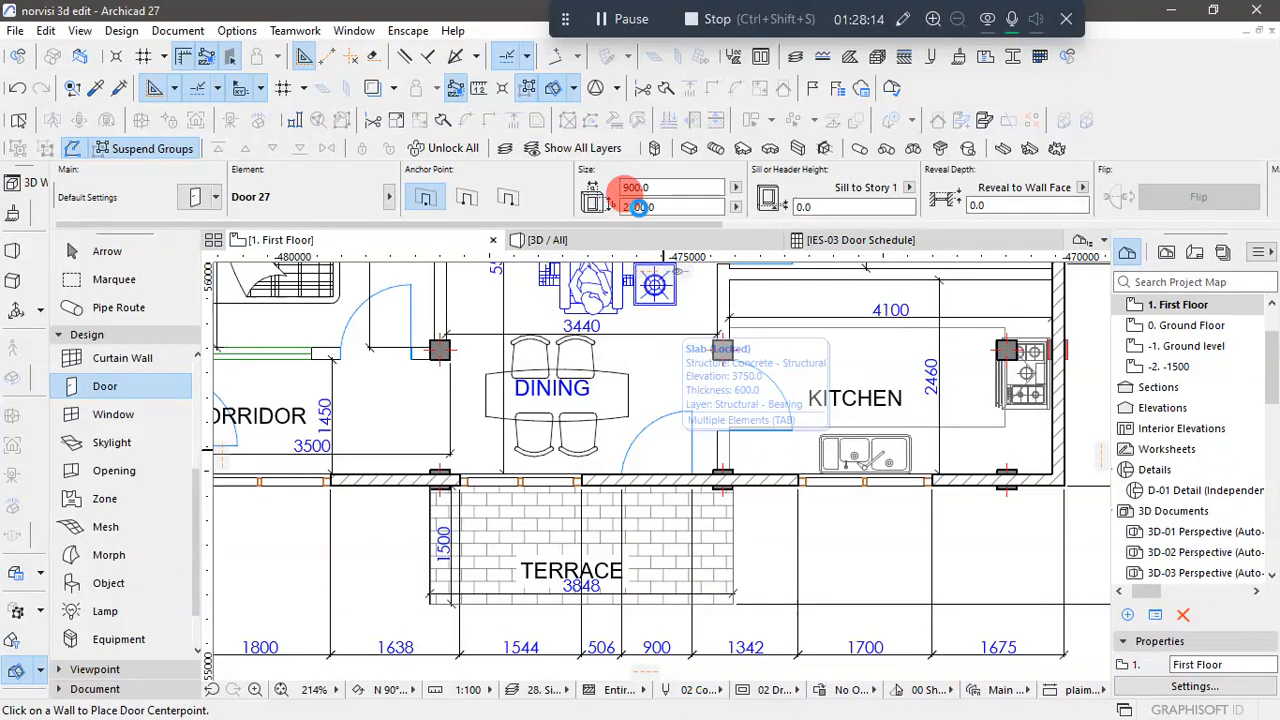
scroll(541, 485, "up", 2)
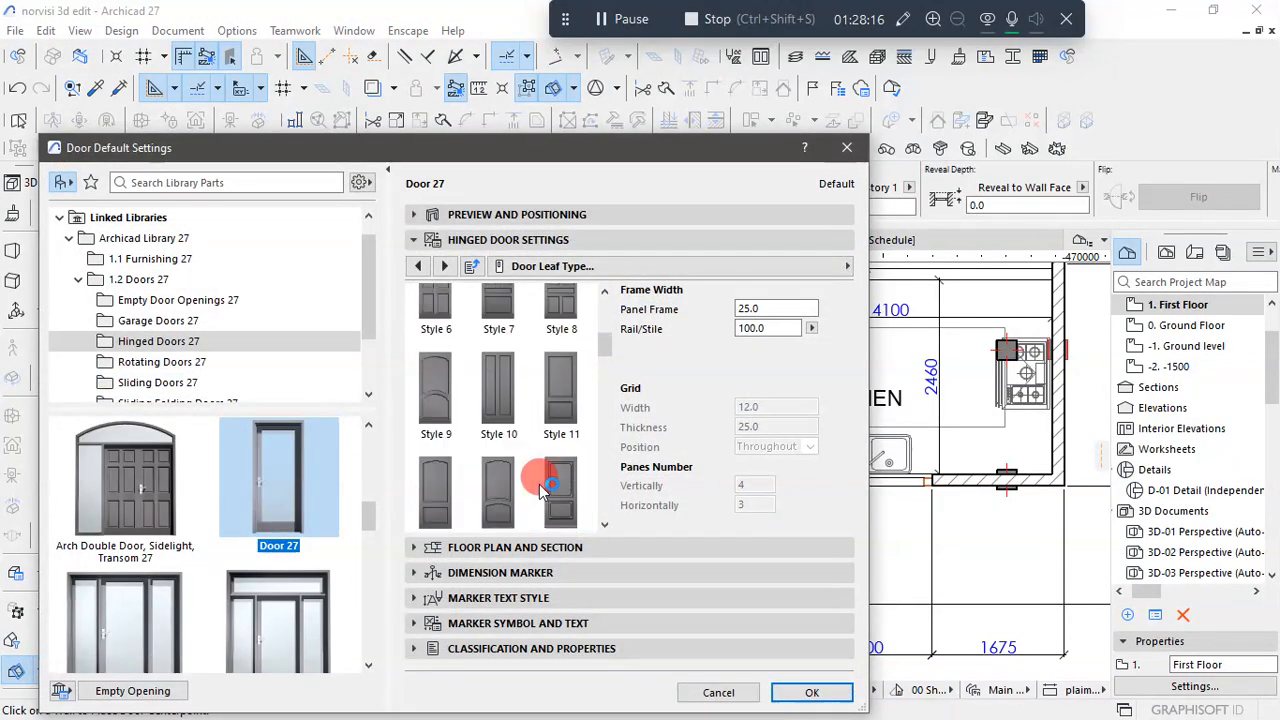
scroll(541, 487, "up", 3)
scroll(545, 470, "down", 5)
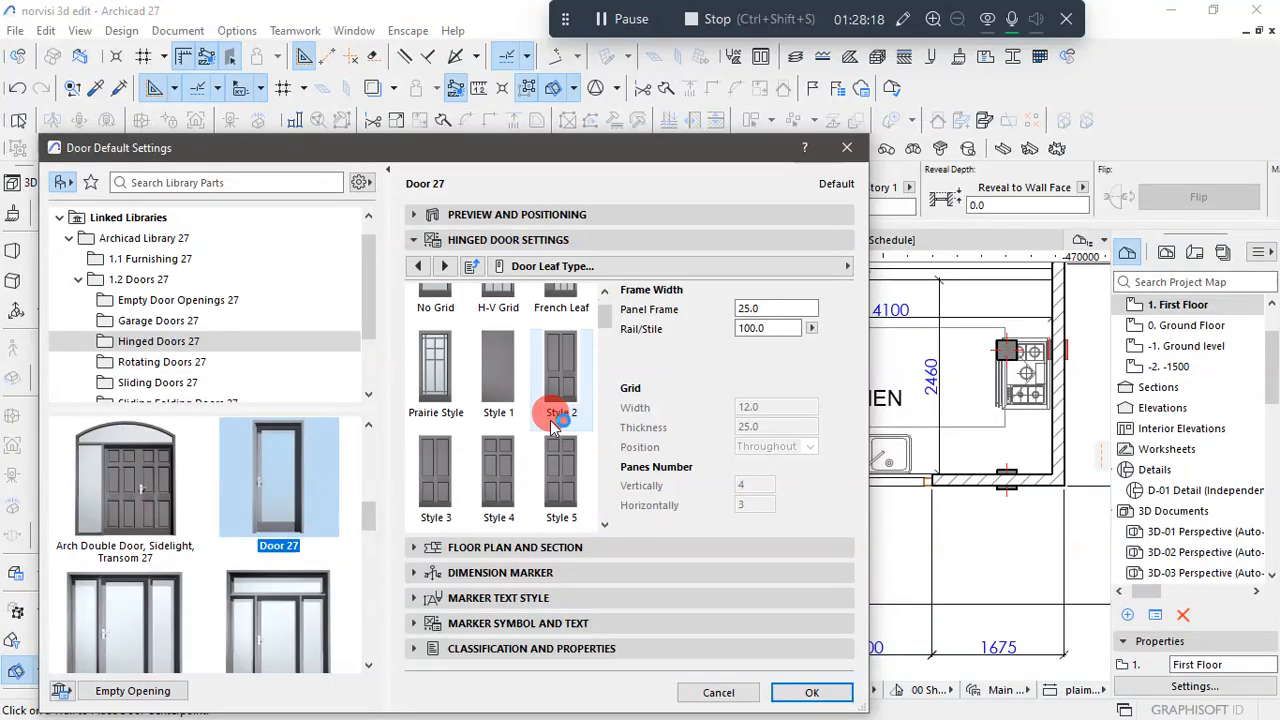
scroll(552, 427, "down", 3)
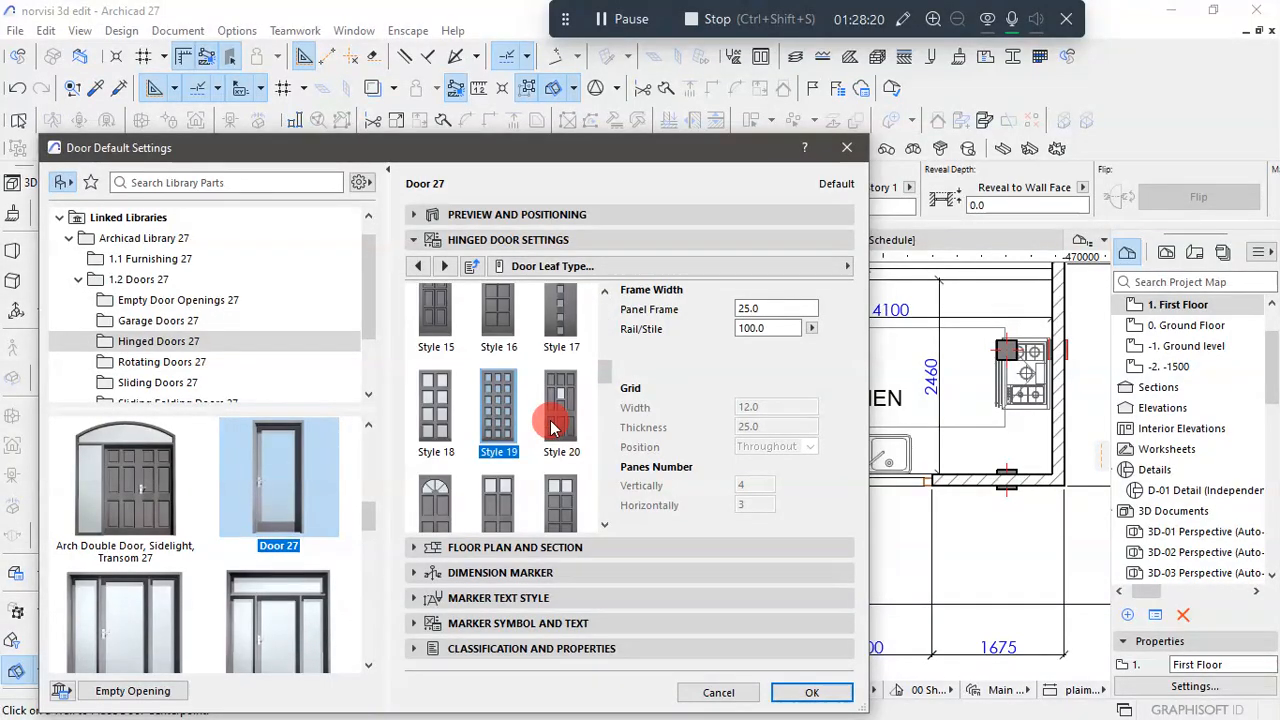
scroll(552, 427, "down", 2)
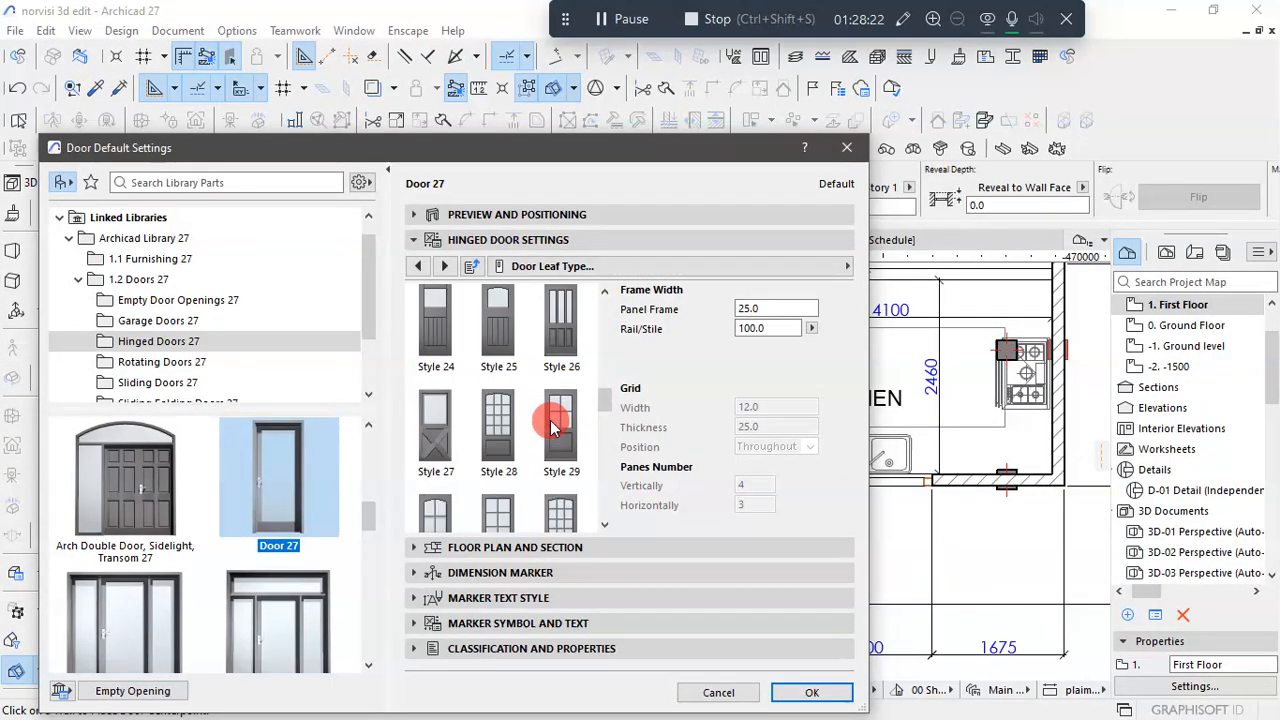
scroll(552, 427, "down", 6)
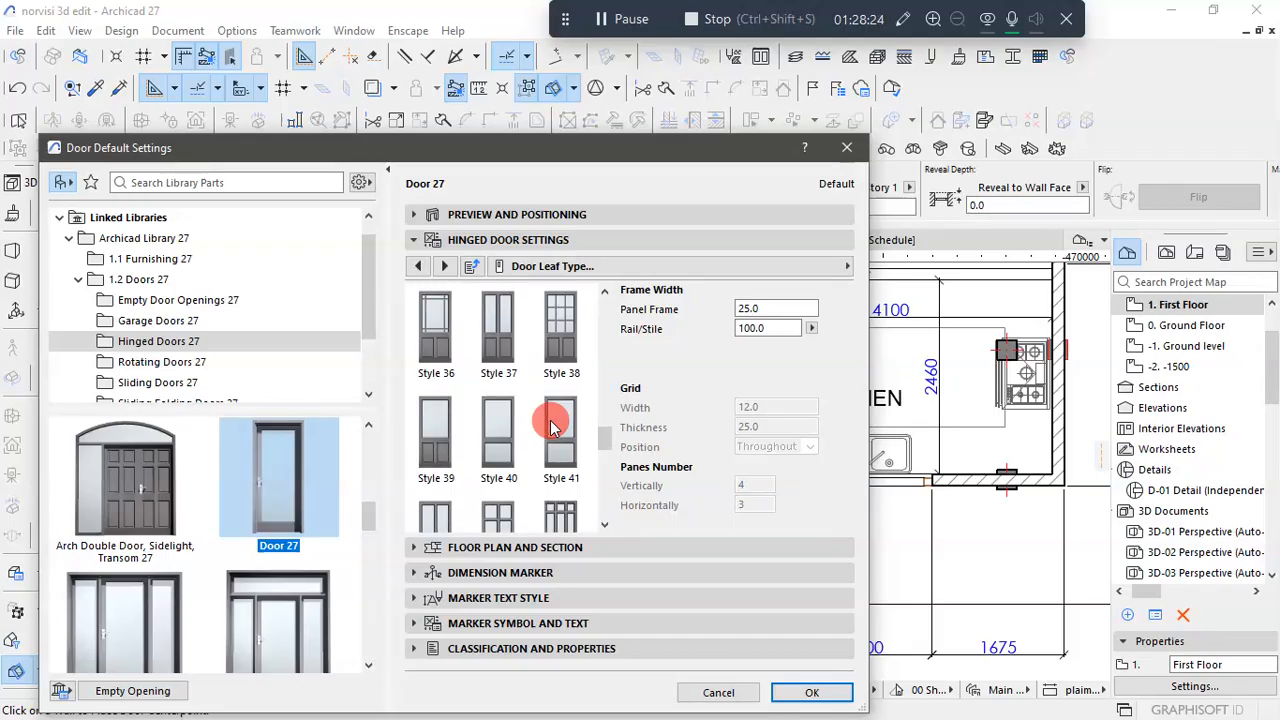
scroll(567, 441, "down", 1)
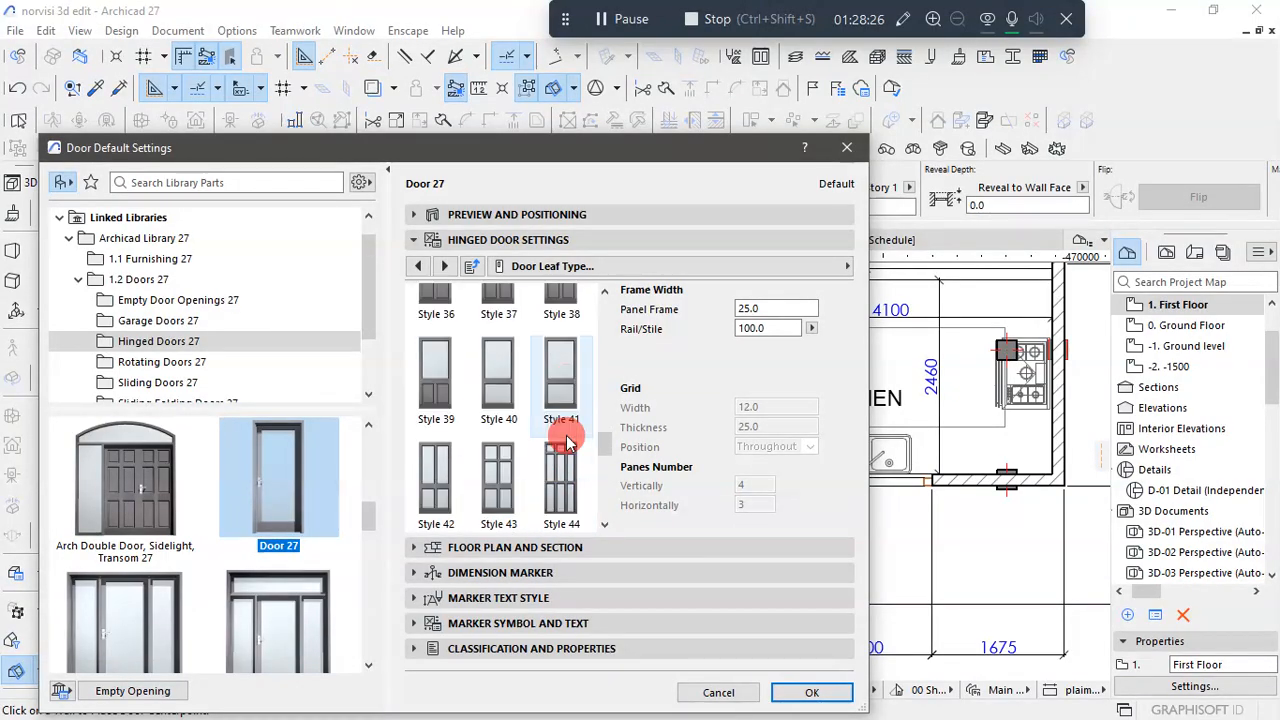
left_click(561, 372)
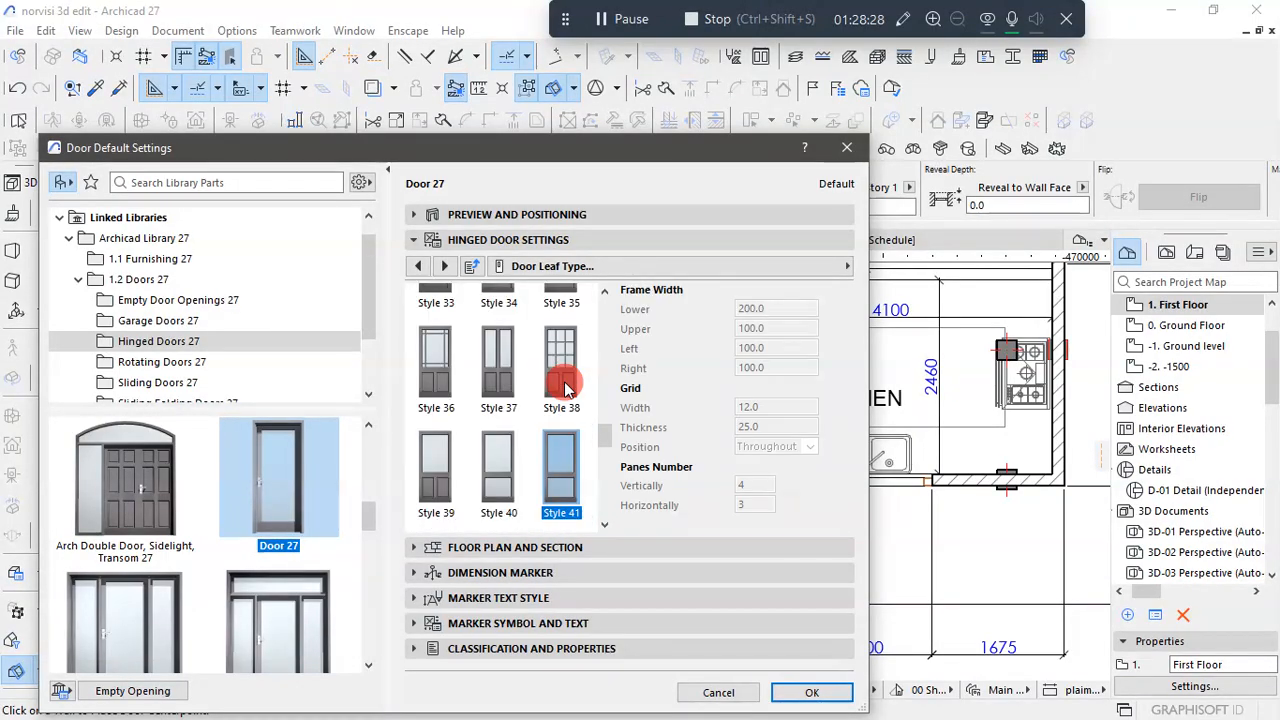
- Override the model view options for the door's 3D projections, turn off its opening line, and accept the default settings
left_click(444, 266)
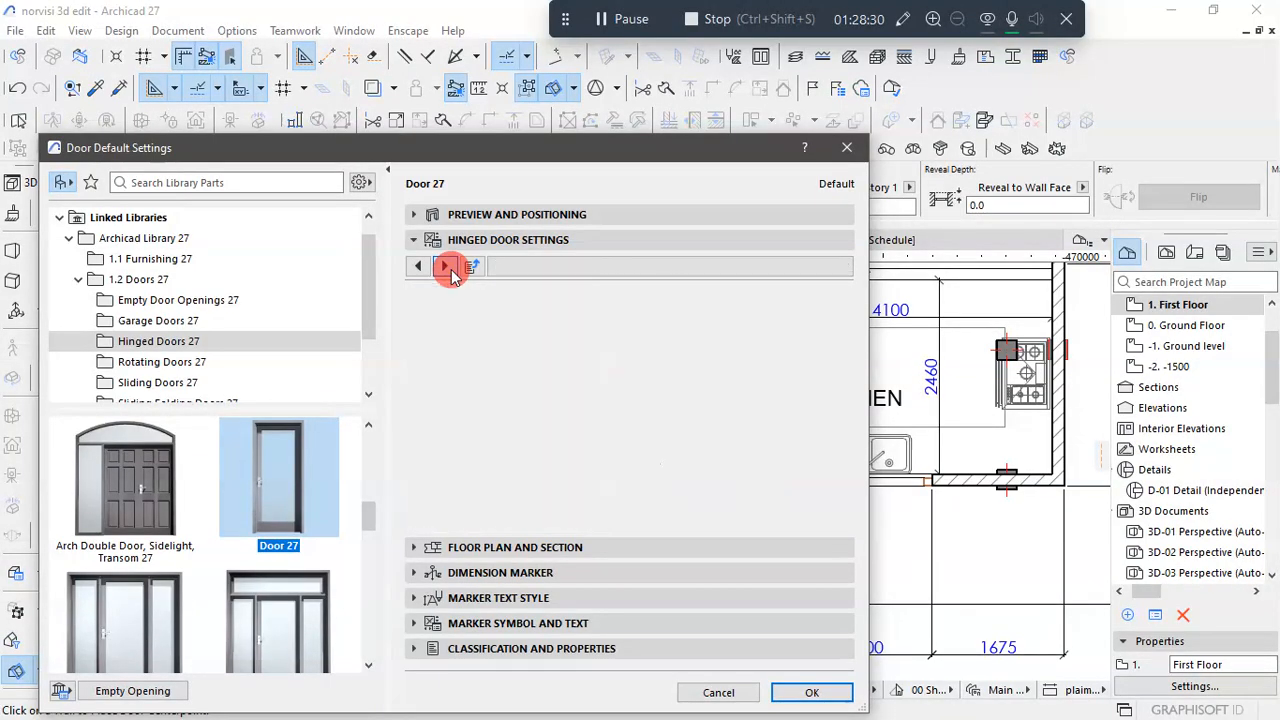
left_click(563, 343)
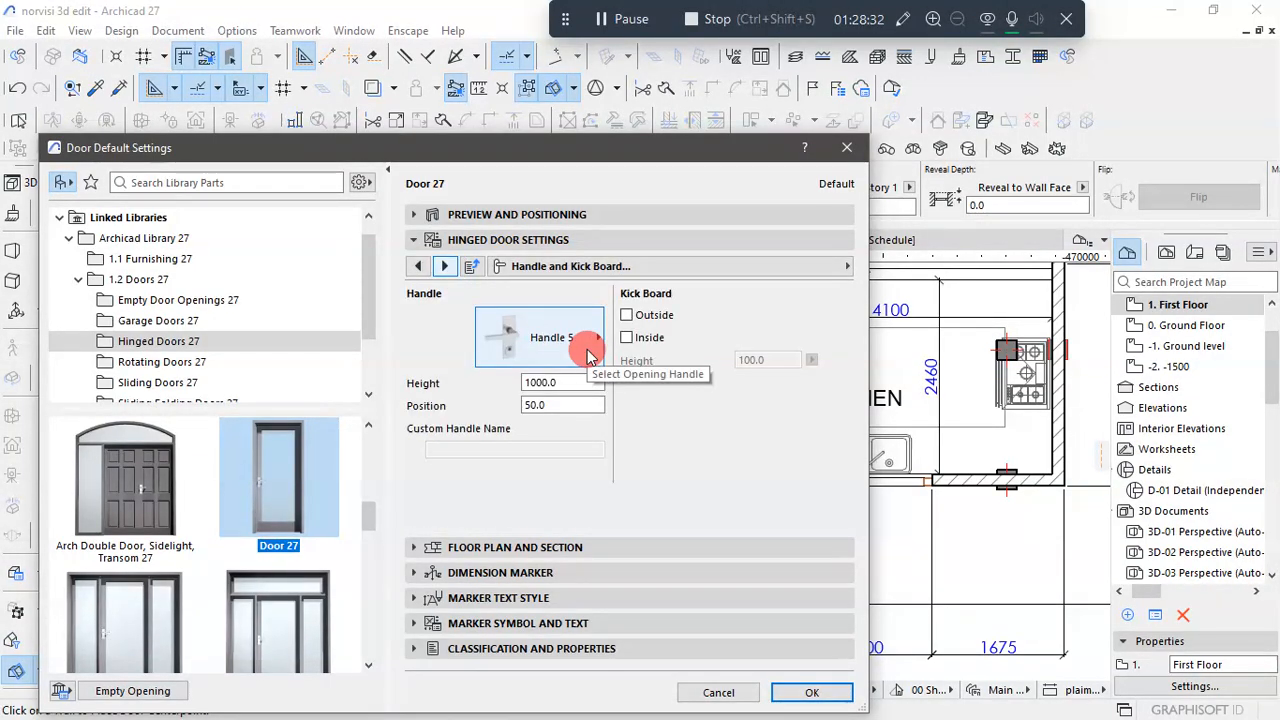
left_click(338, 261)
left_click(447, 265)
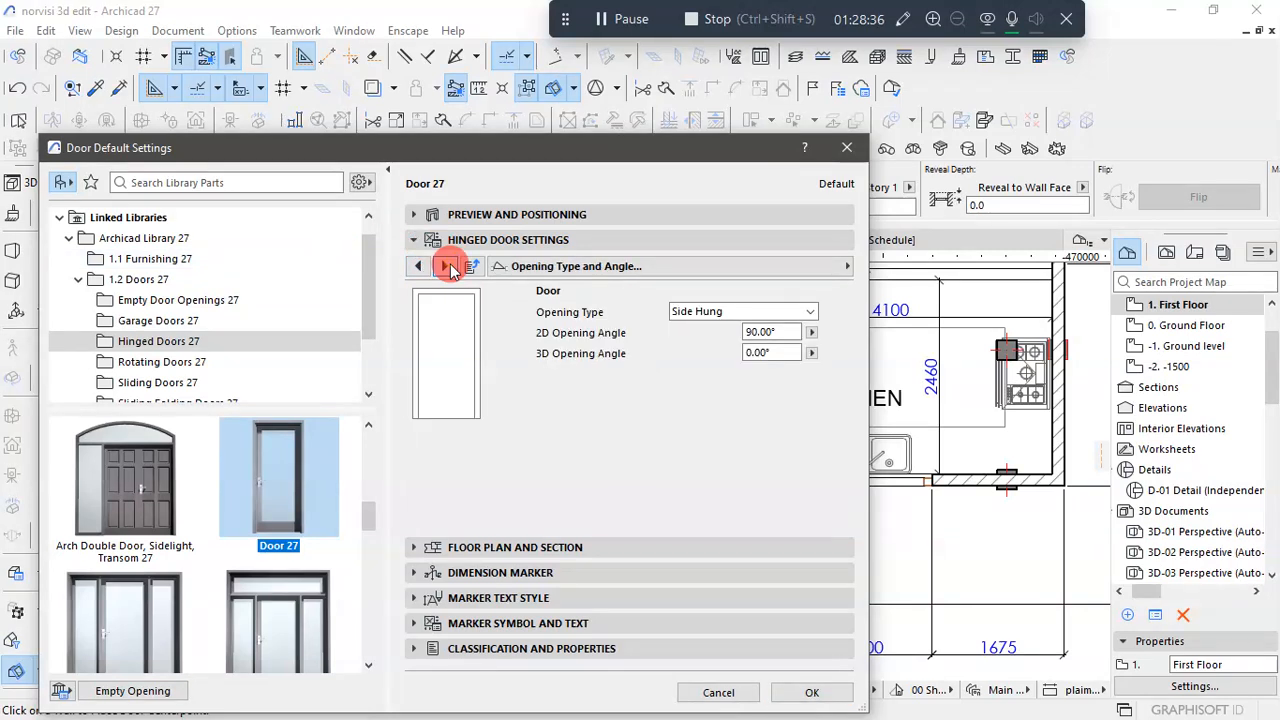
left_click(447, 266)
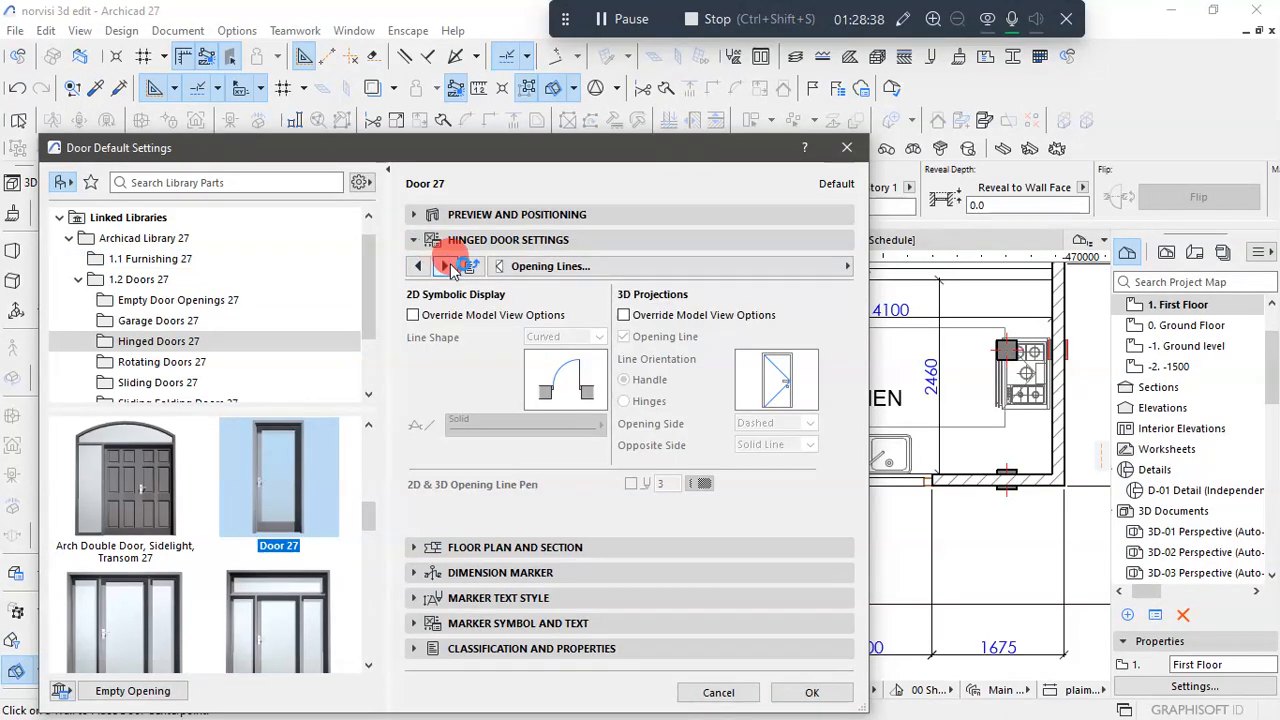
left_click(623, 315)
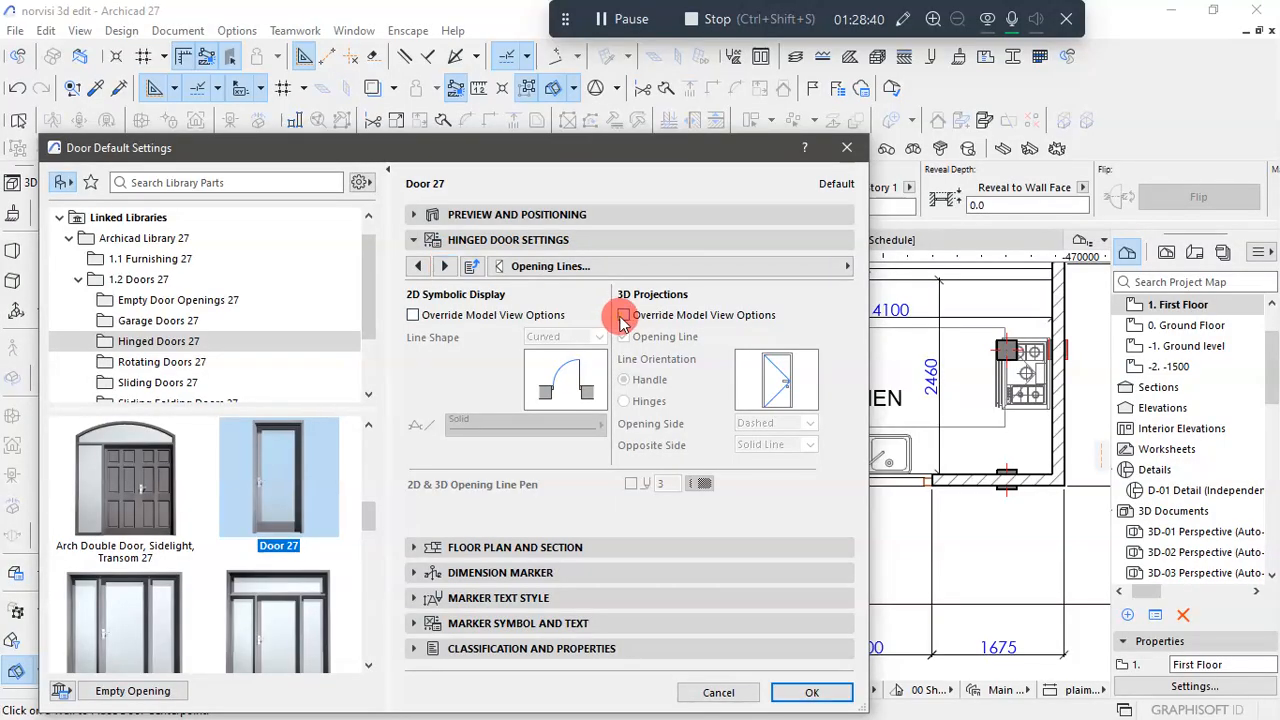
left_click(624, 337)
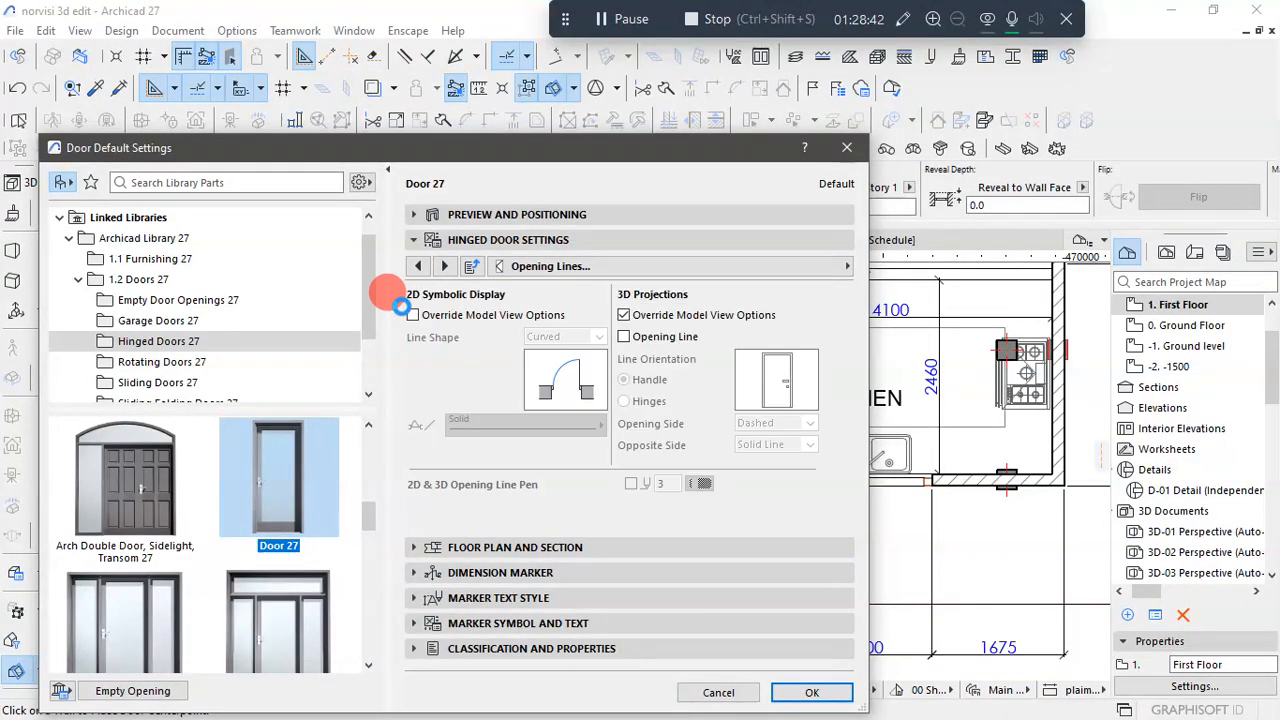
left_click(447, 266)
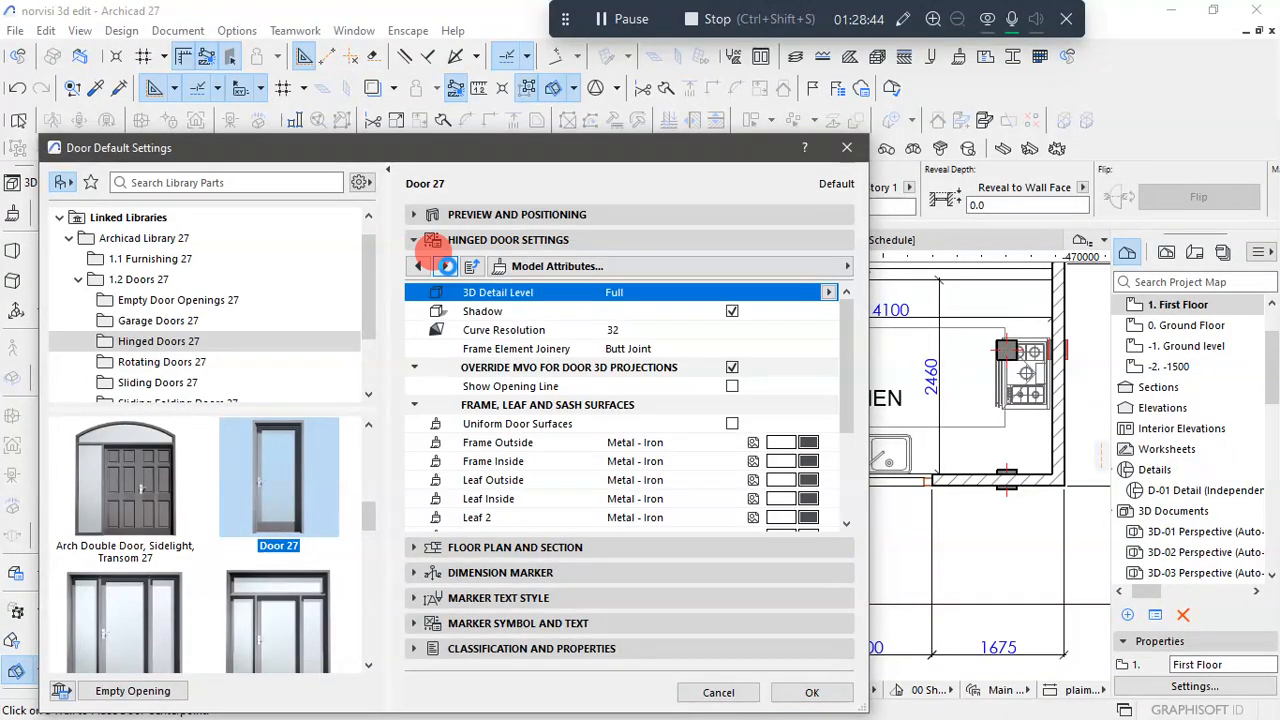
left_click(813, 692)
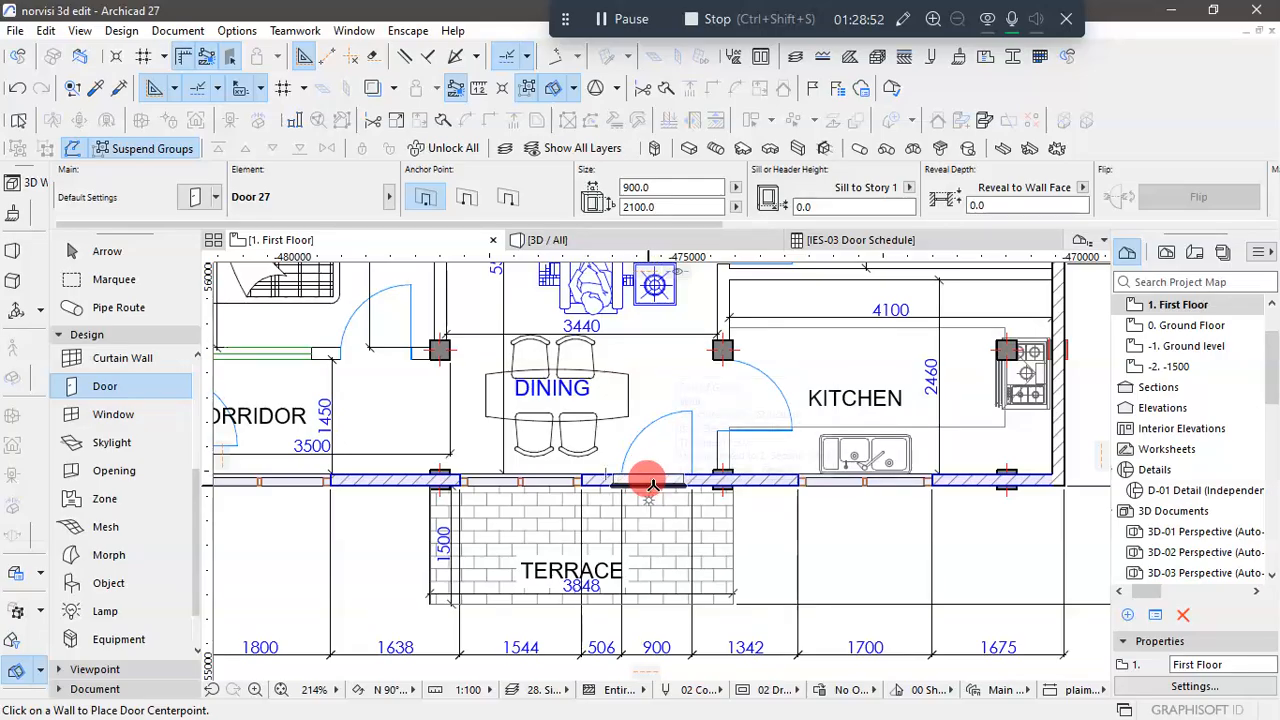
- Place the 900 by 2100 door in the wall between the dining area and the terrace, at the traced door swing
left_click(652, 484)
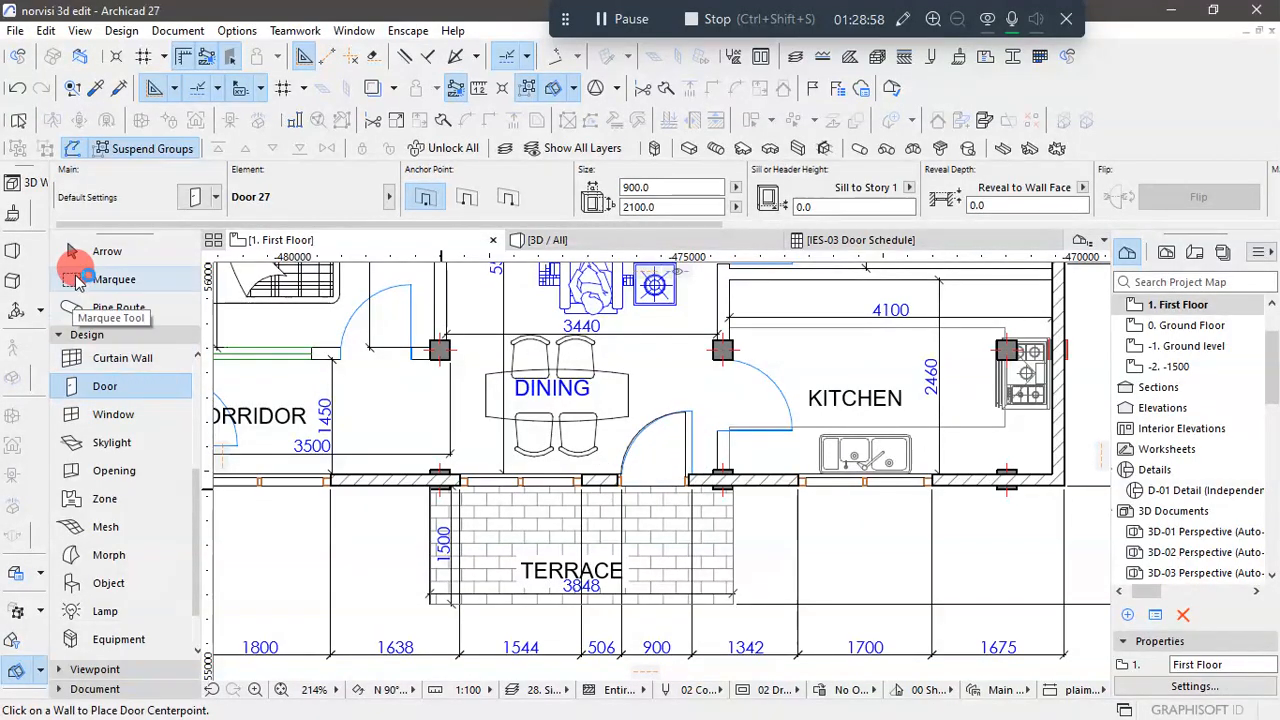
left_click(86, 262)
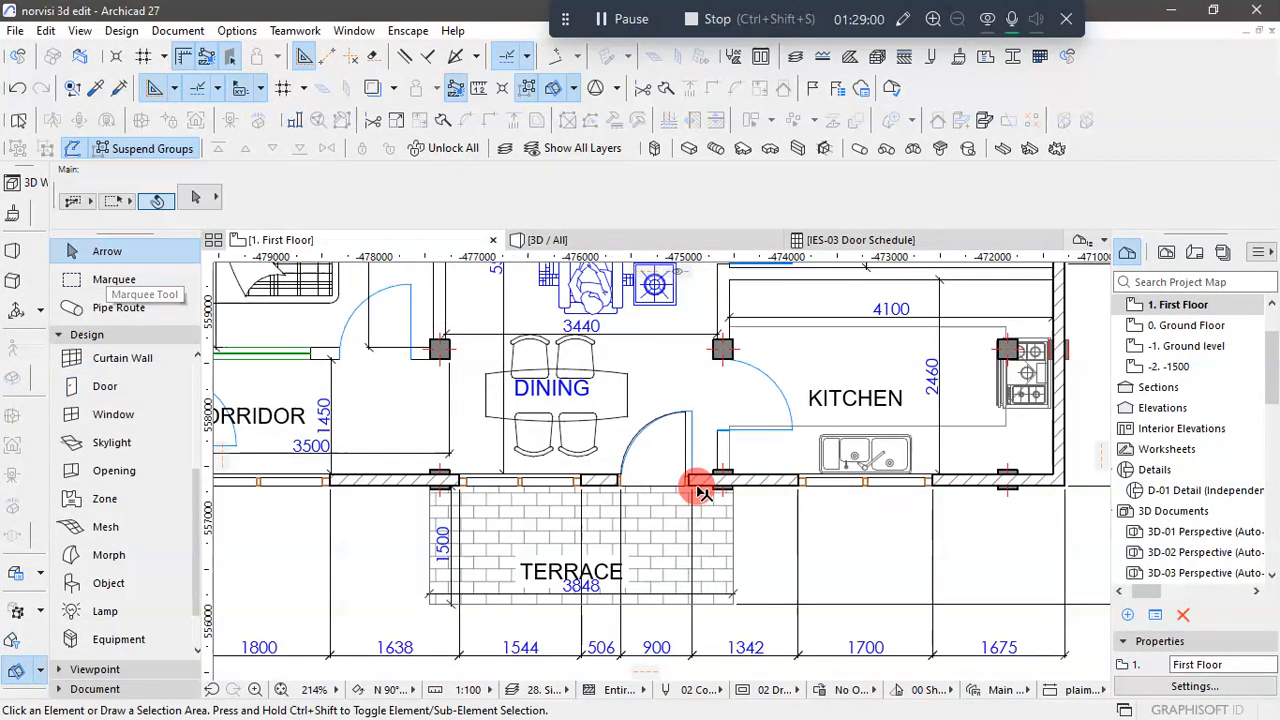
- Move the 900 by 2100 terrace door along its wall so its leaf edge aligns with the traced door swing
scroll(700, 487, "up", 4)
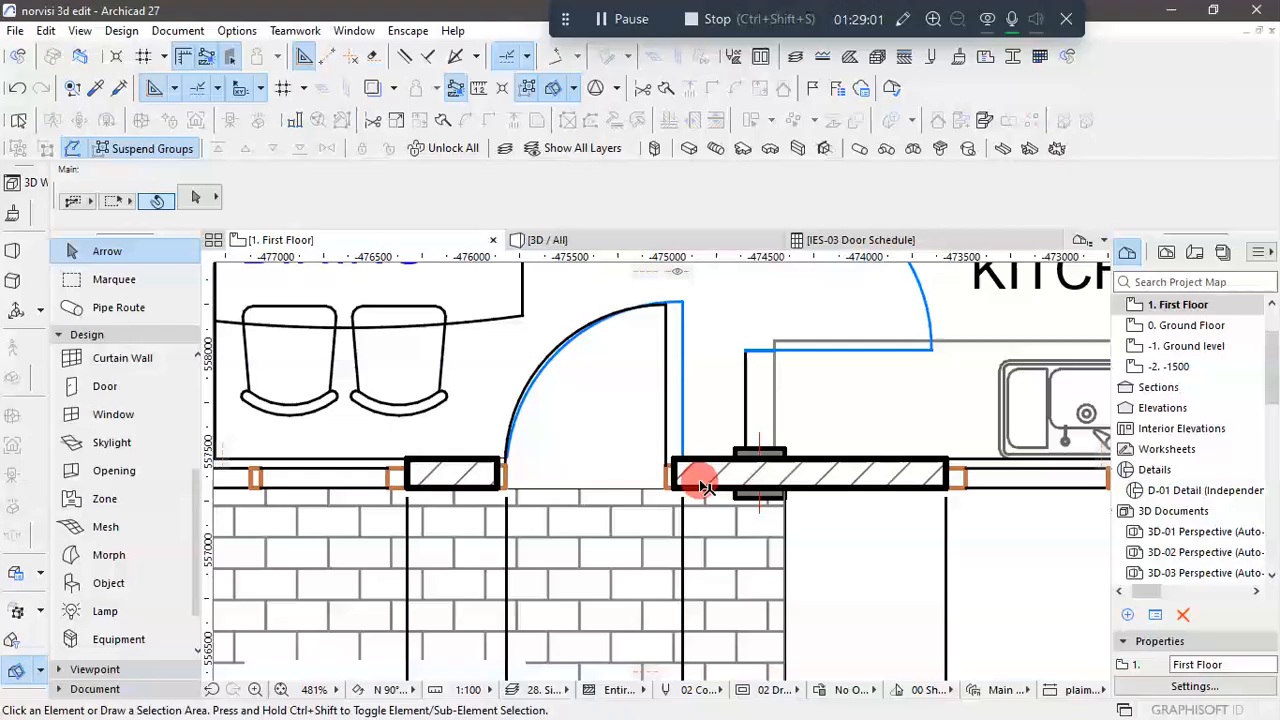
left_click(668, 312)
scroll(690, 458, "up", 4)
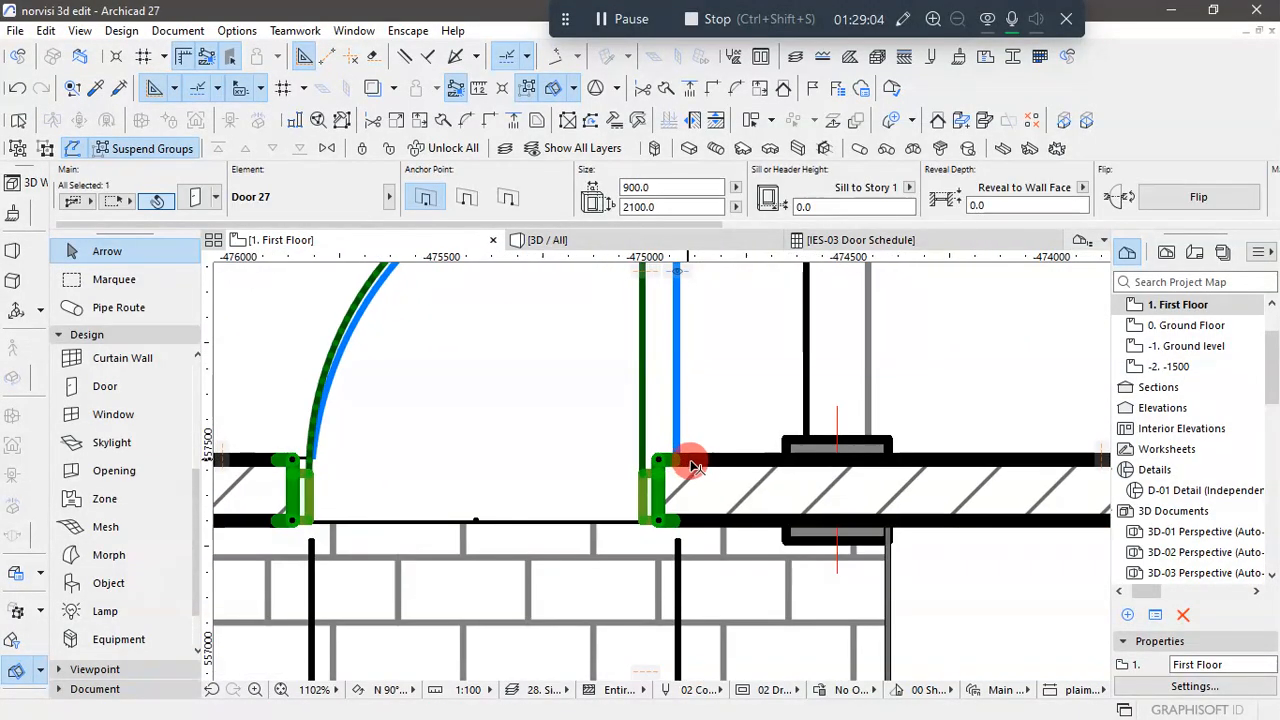
scroll(687, 474, "down", 6)
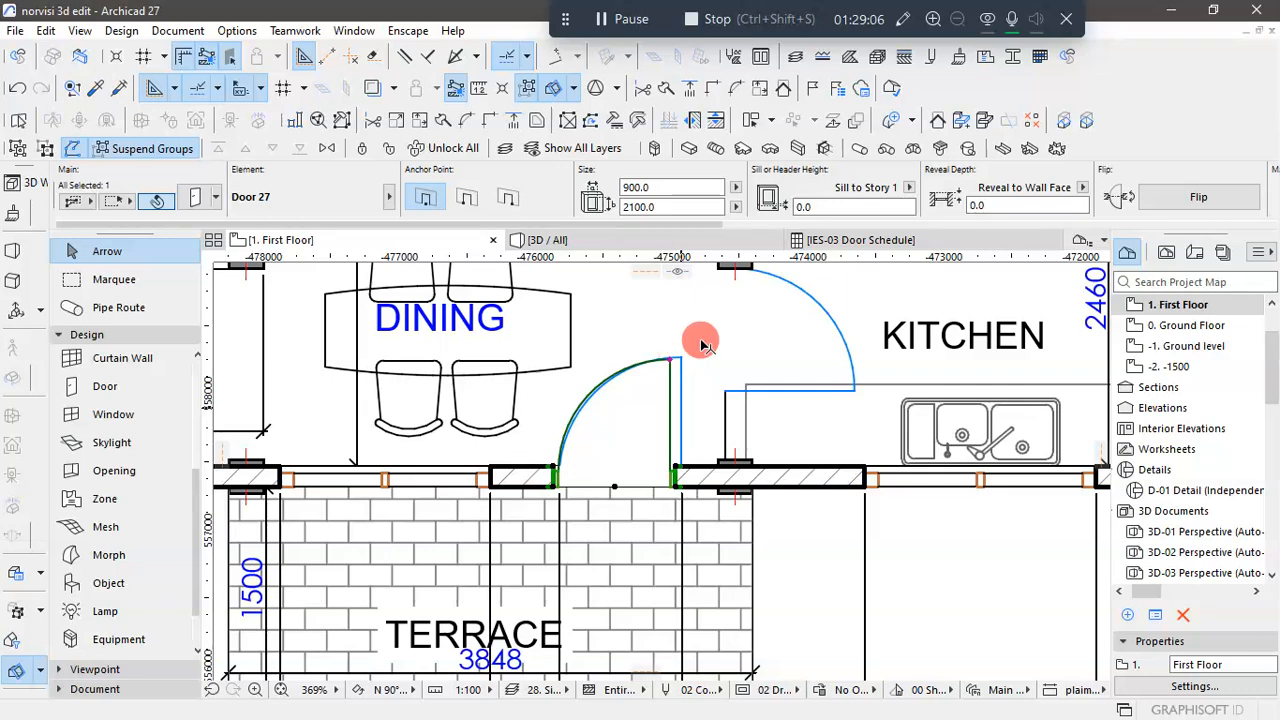
scroll(703, 344, "up", 6)
left_click(609, 399)
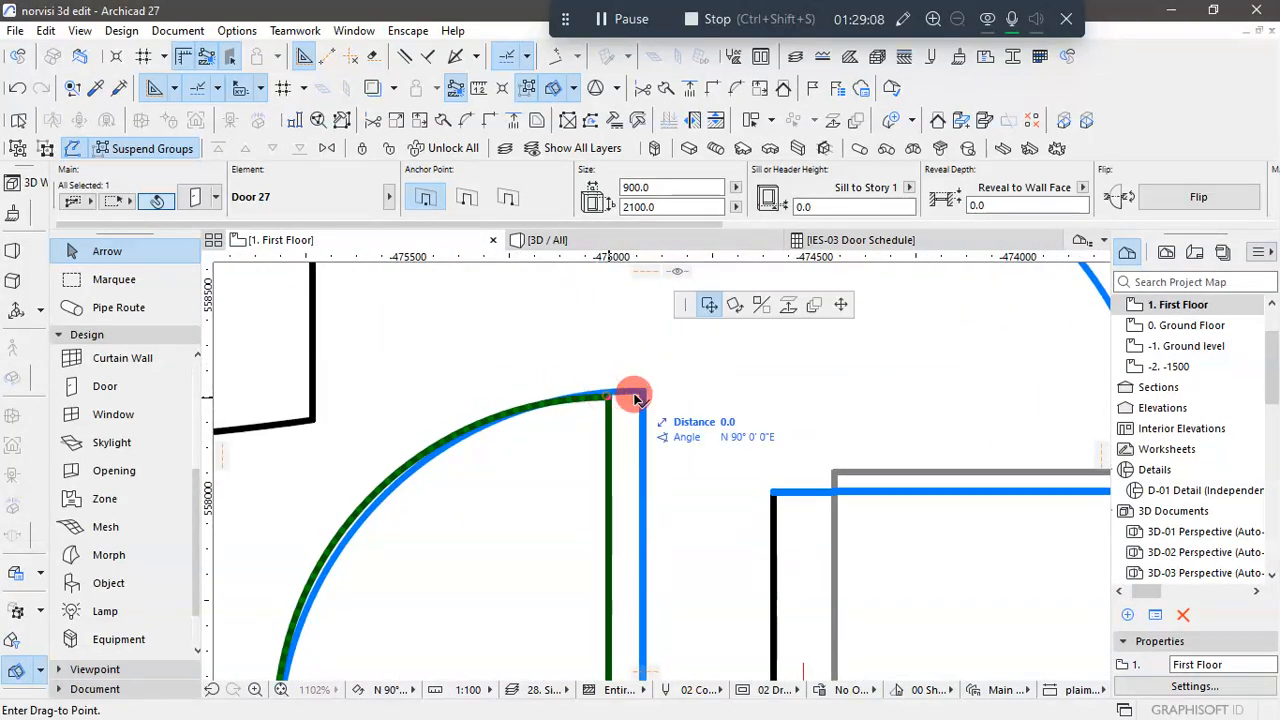
left_click(634, 466)
- Open the 3D view of the whole building and select the terrace door on the first floor
left_click(588, 238)
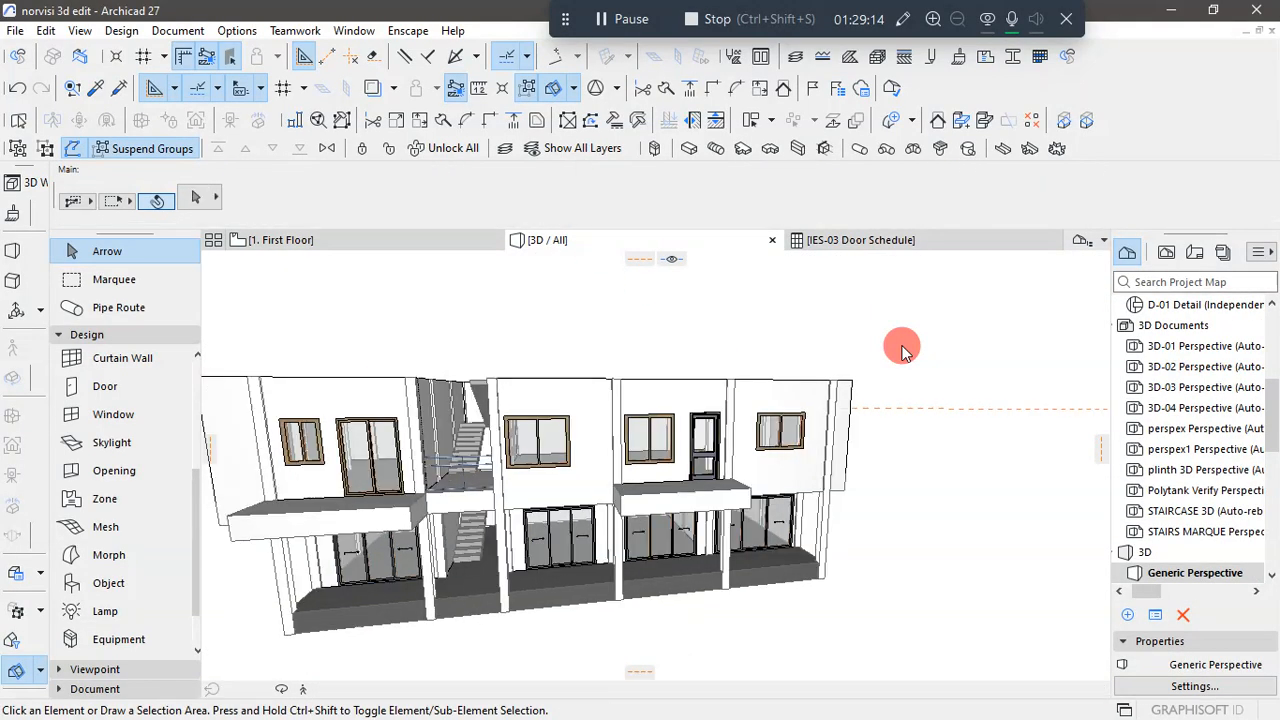
left_click(898, 347)
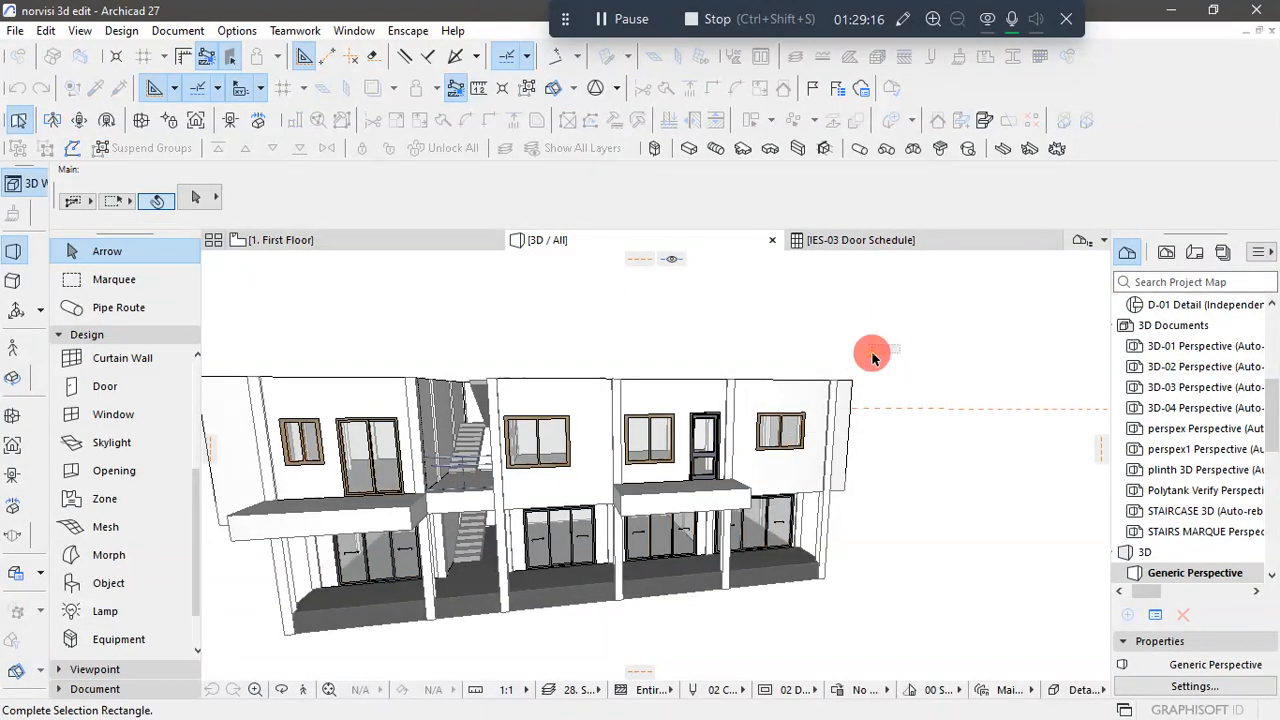
left_click(908, 366)
scroll(709, 451, "up", 3)
scroll(735, 442, "up", 5)
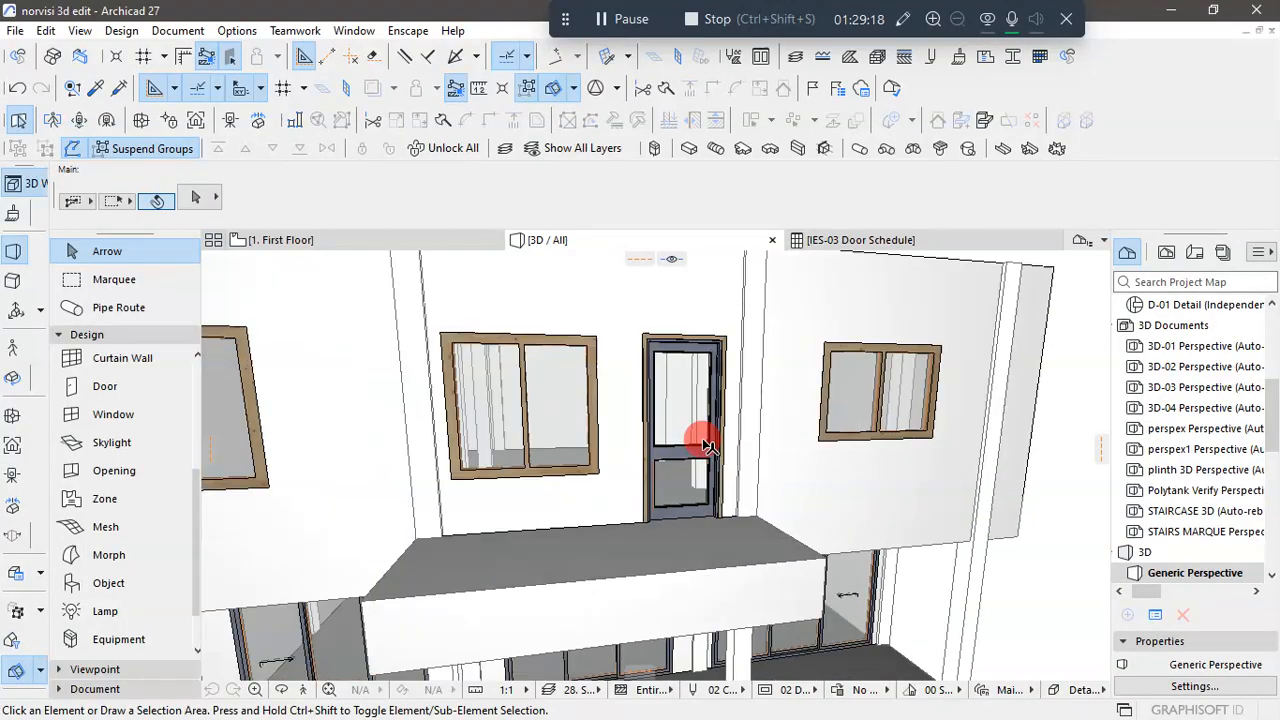
scroll(644, 460, "down", 10)
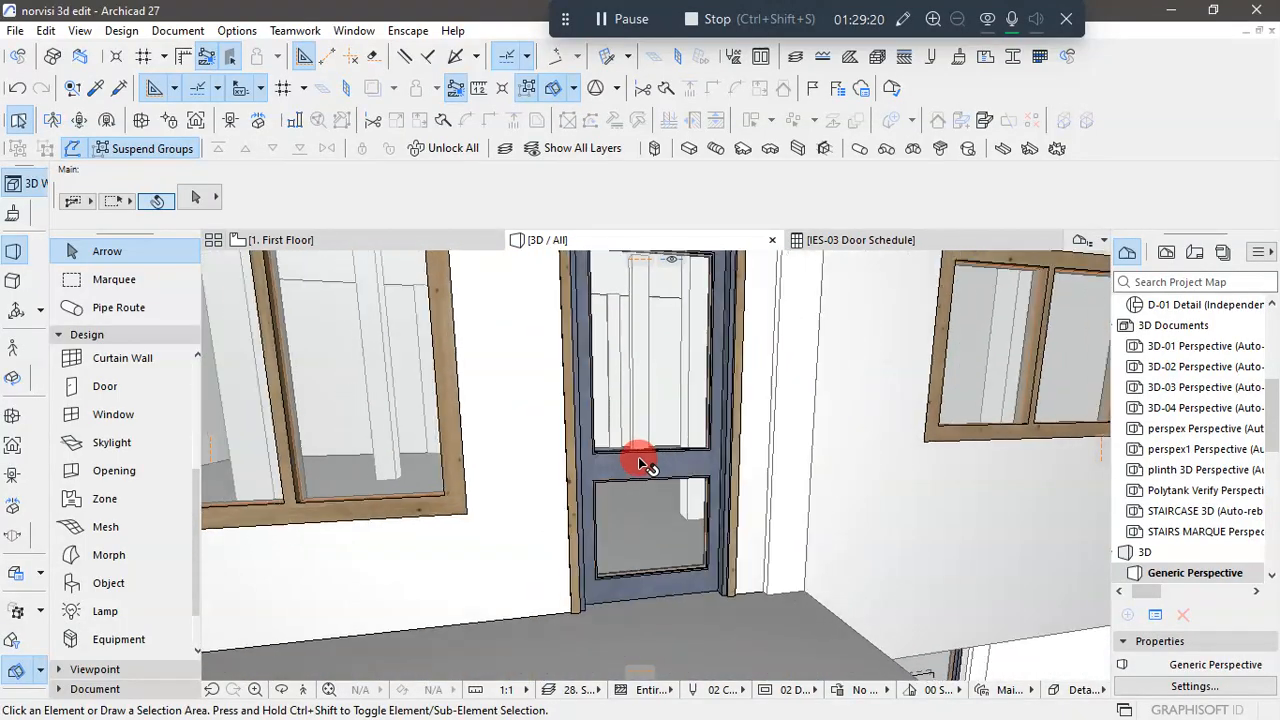
left_click(650, 460)
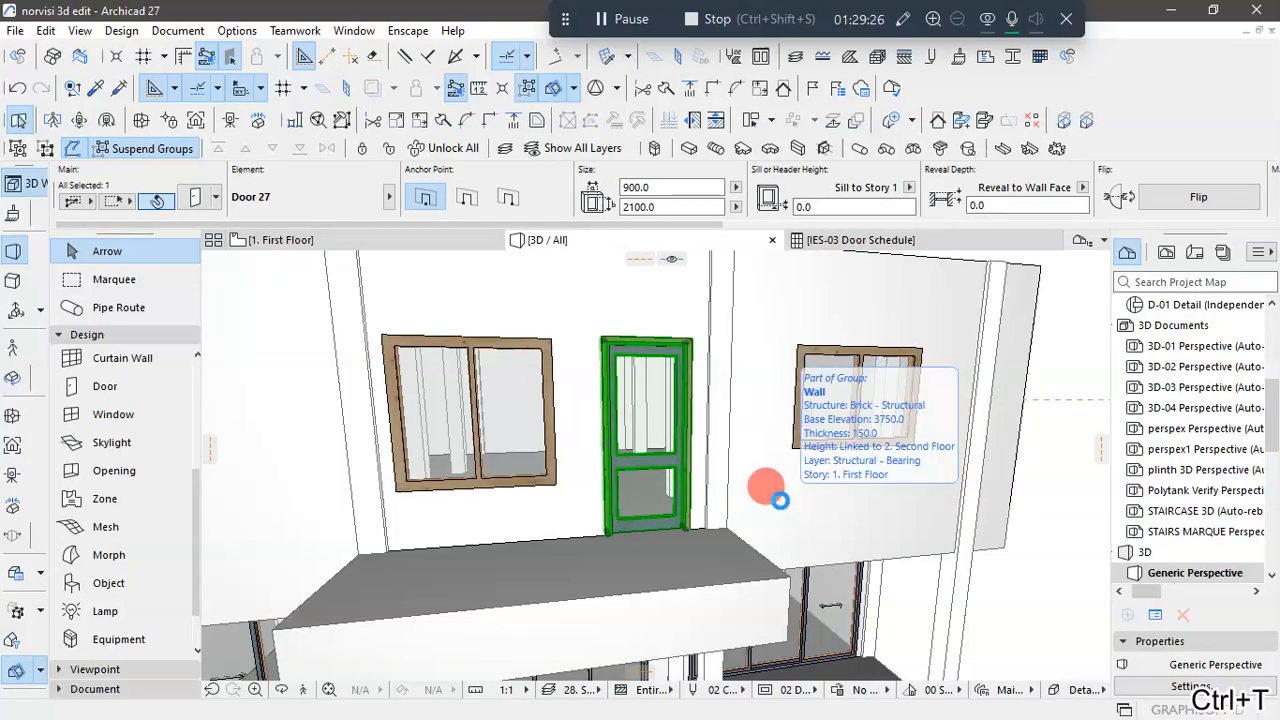
- Open the selected door's settings at the Handle and Kick Board options
key("ctrl+t")
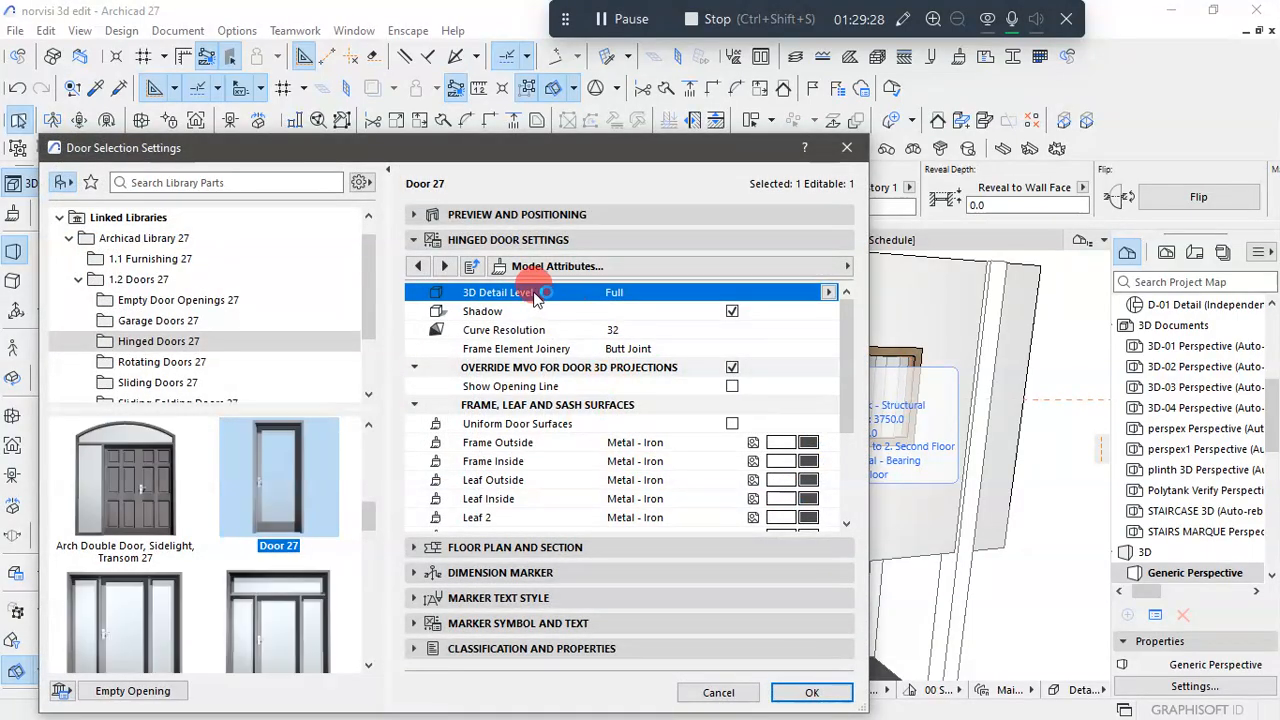
left_click(447, 266)
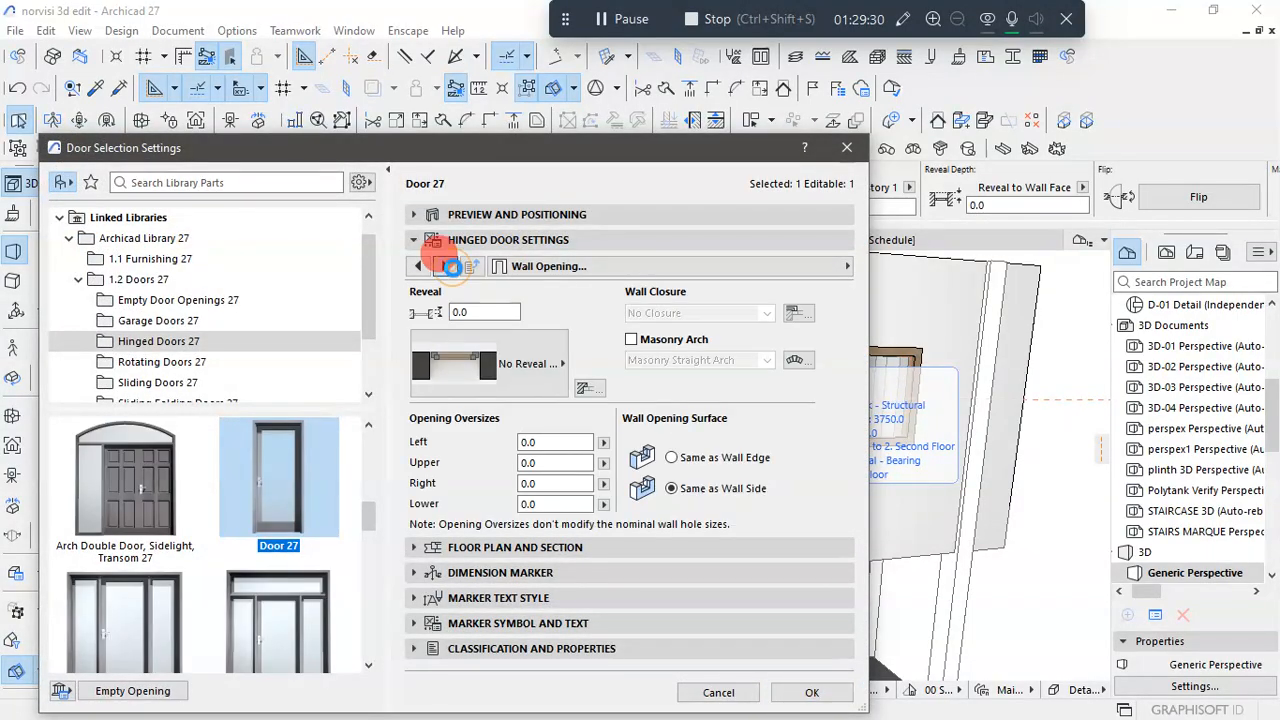
left_click(451, 266)
left_click(451, 266)
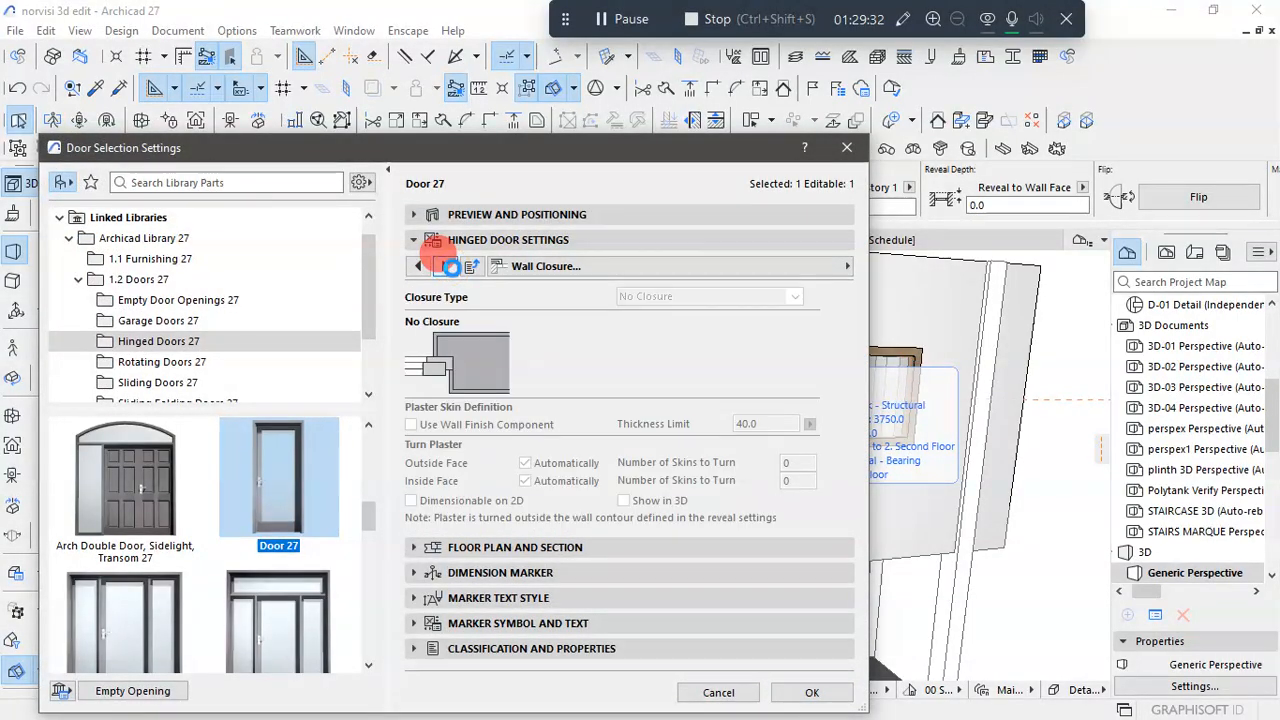
left_click(451, 266)
left_click(451, 266)
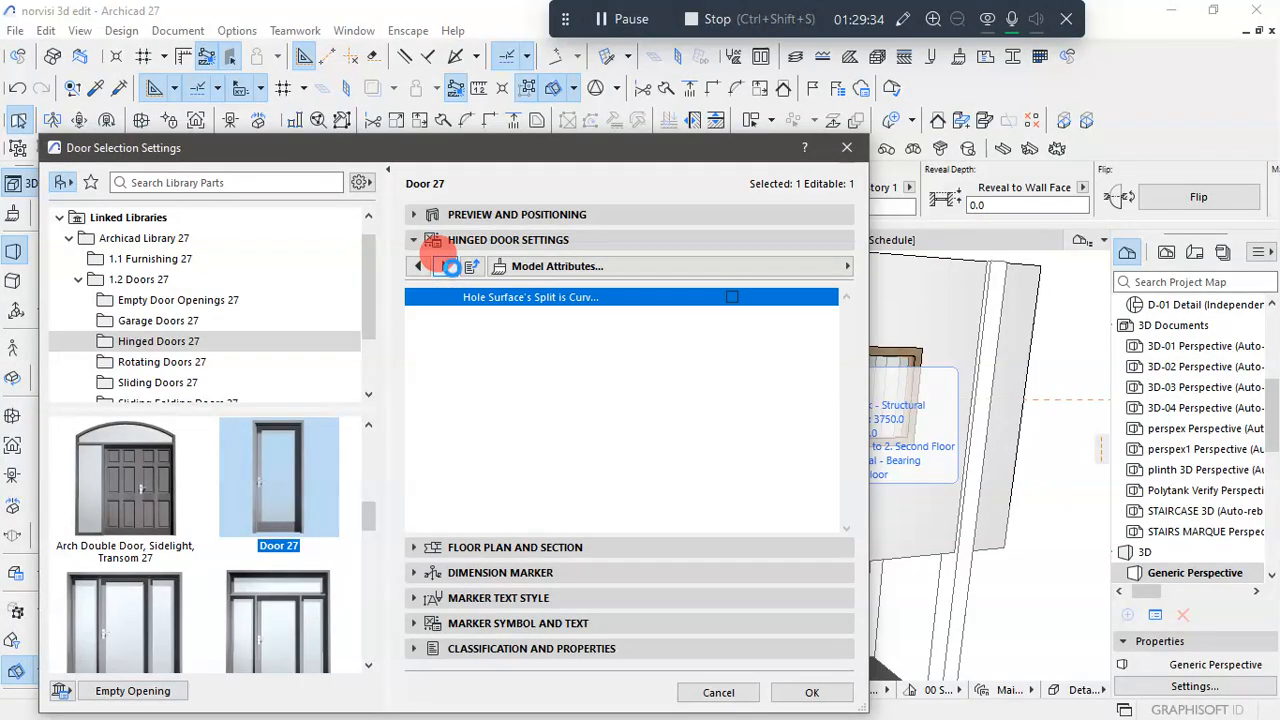
left_click(418, 266)
left_click(418, 266)
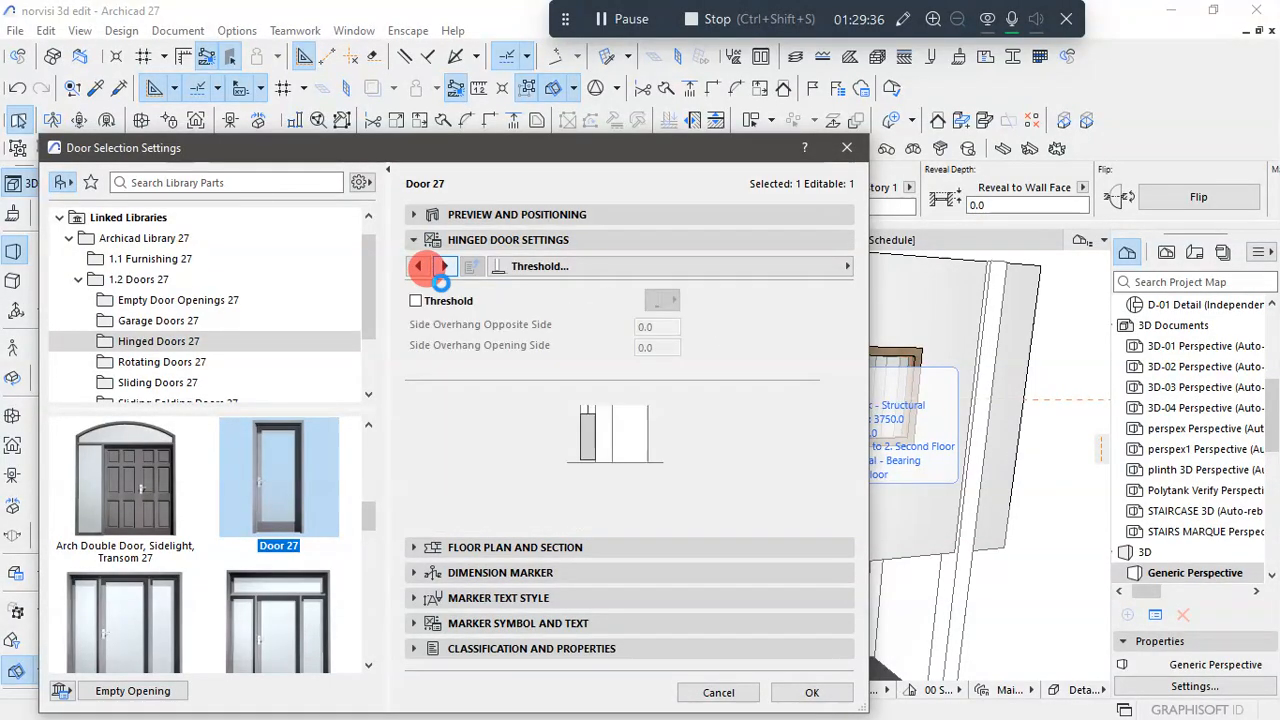
left_click(418, 266)
left_click(443, 265)
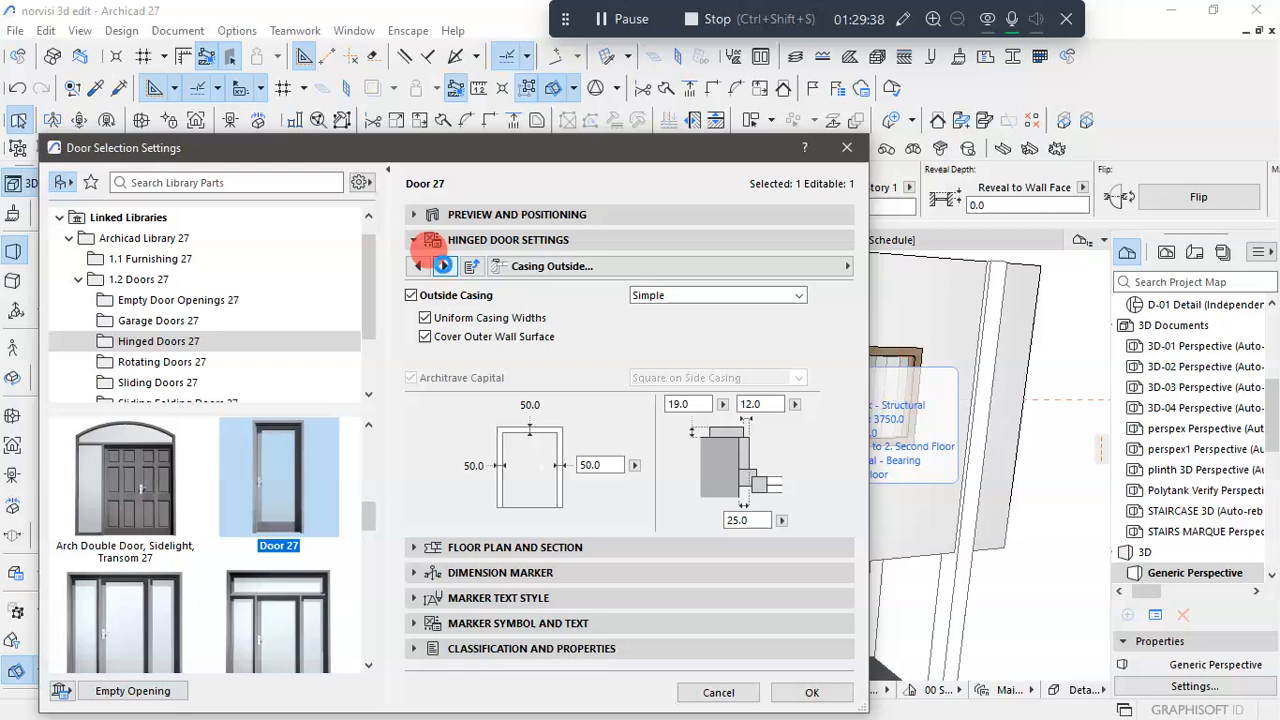
left_click(587, 265)
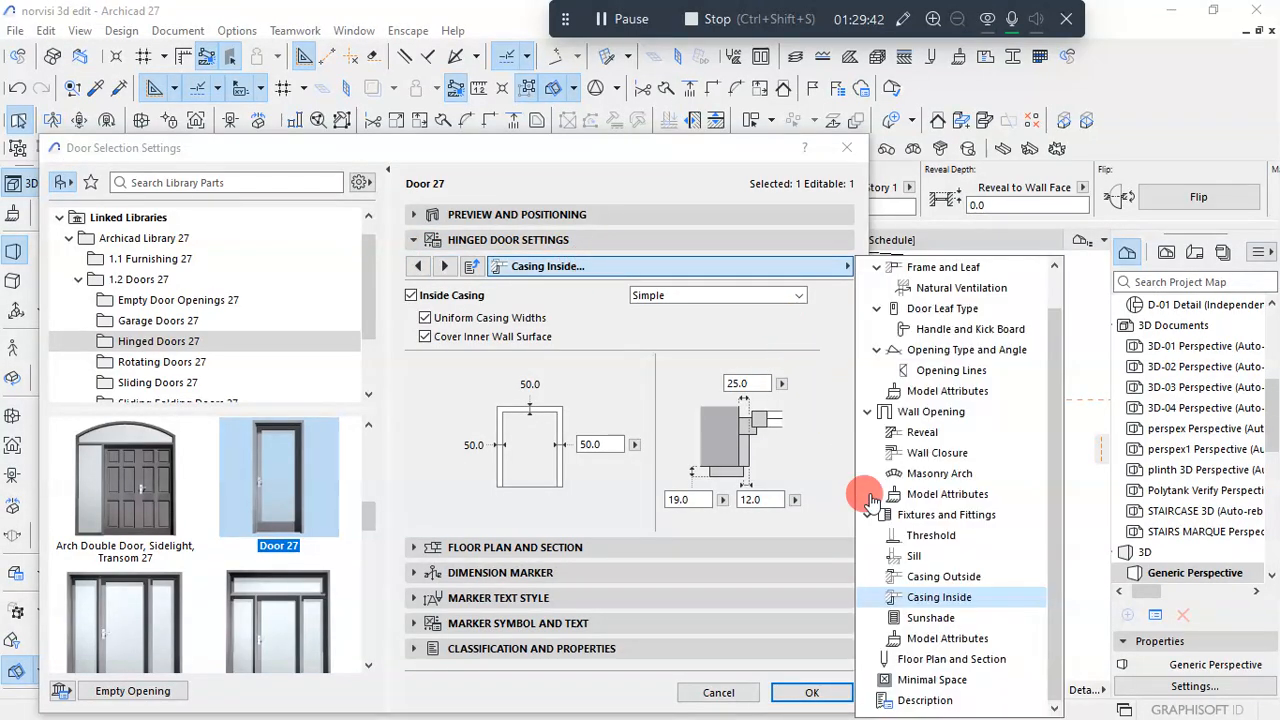
left_click(905, 329)
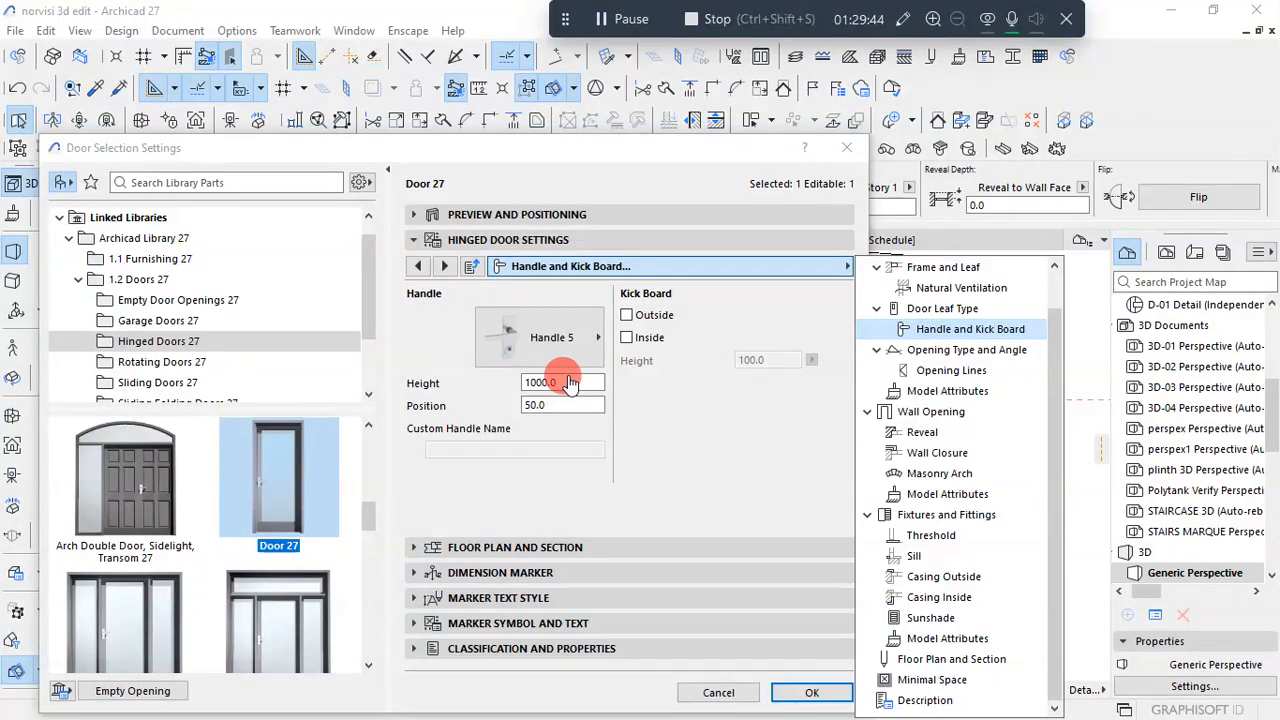
- Set the terrace door's handle type to Handle 6 and accept the settings
left_click(535, 342)
left_click(550, 345)
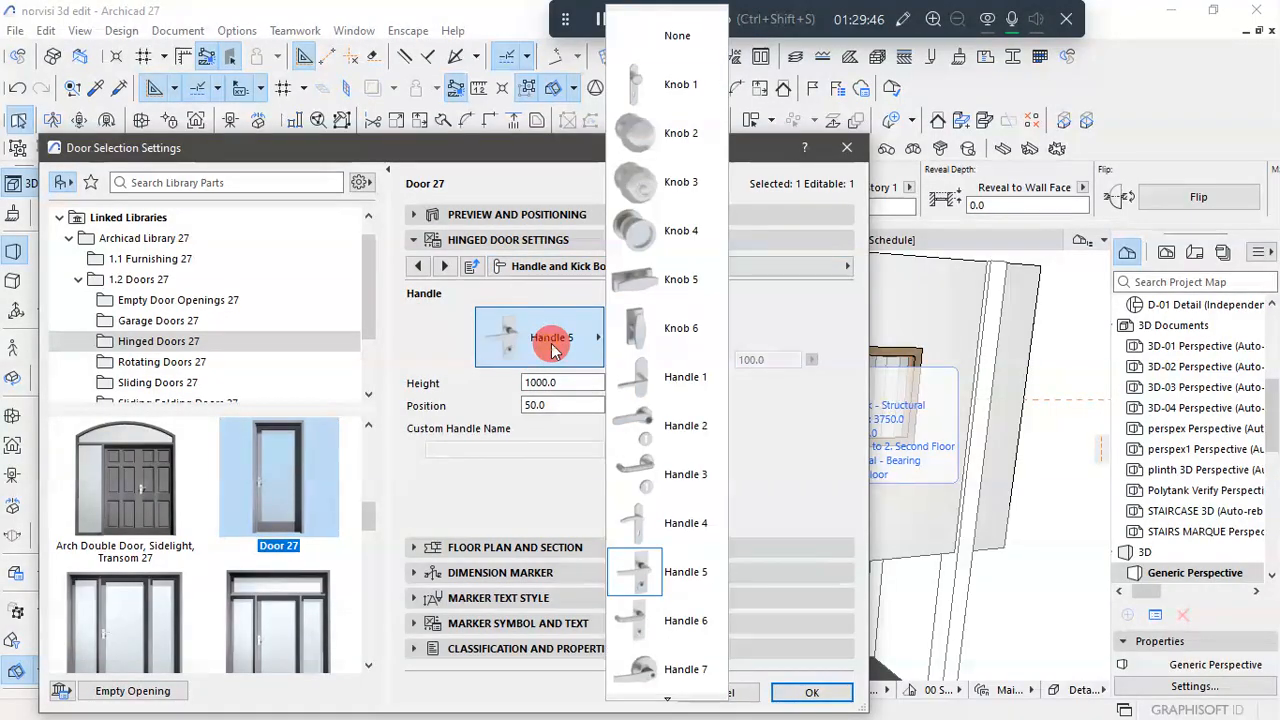
scroll(655, 420, "down", 3)
scroll(655, 450, "down", 1)
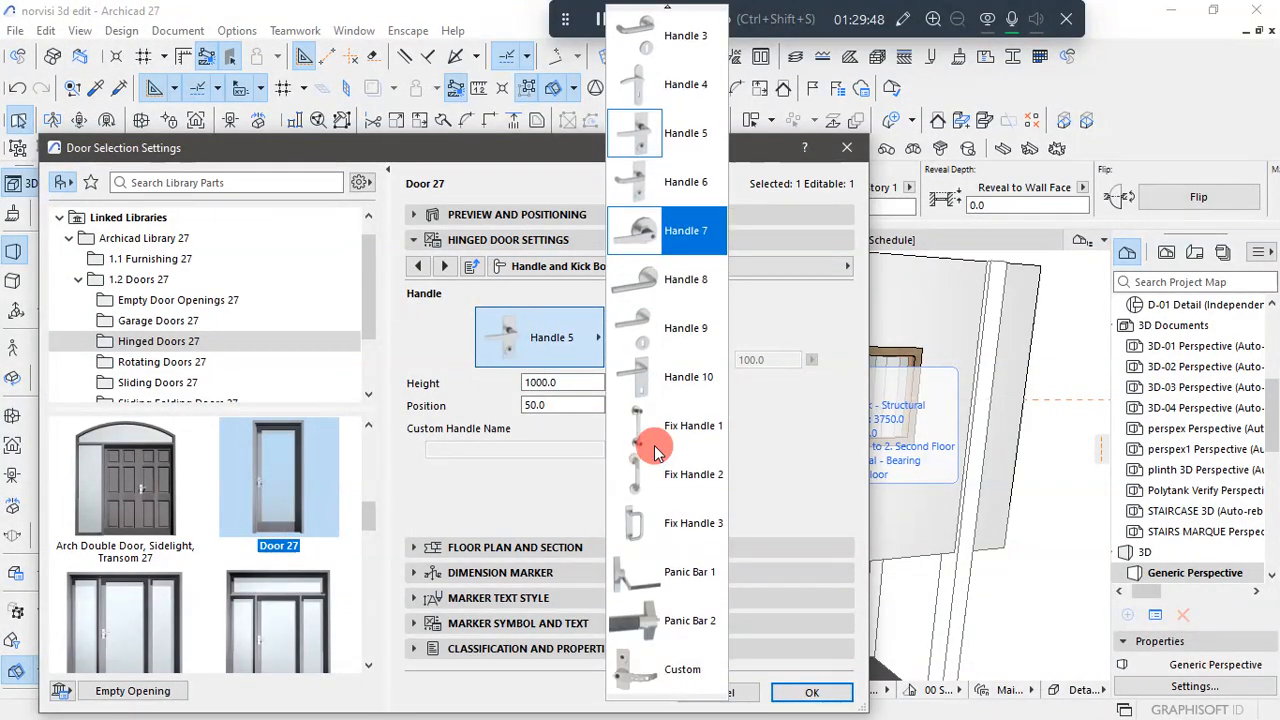
scroll(656, 460, "up", 6)
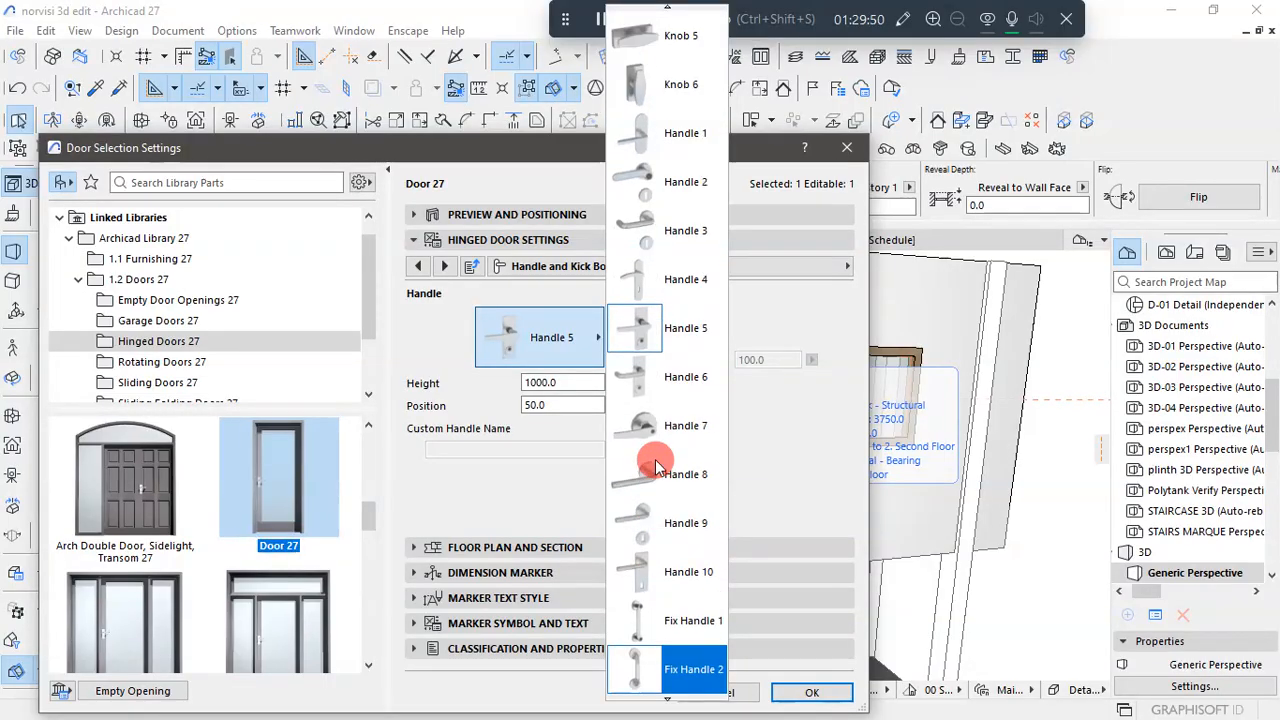
scroll(656, 466, "up", 1)
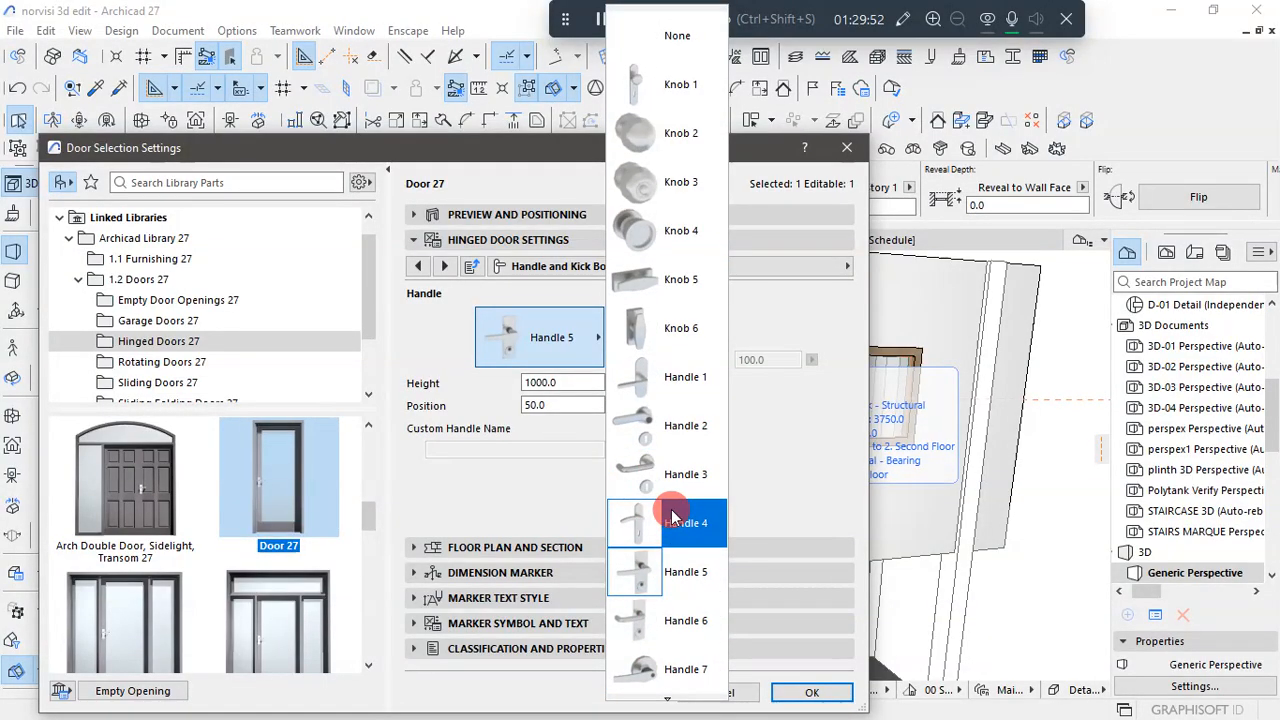
left_click(685, 572)
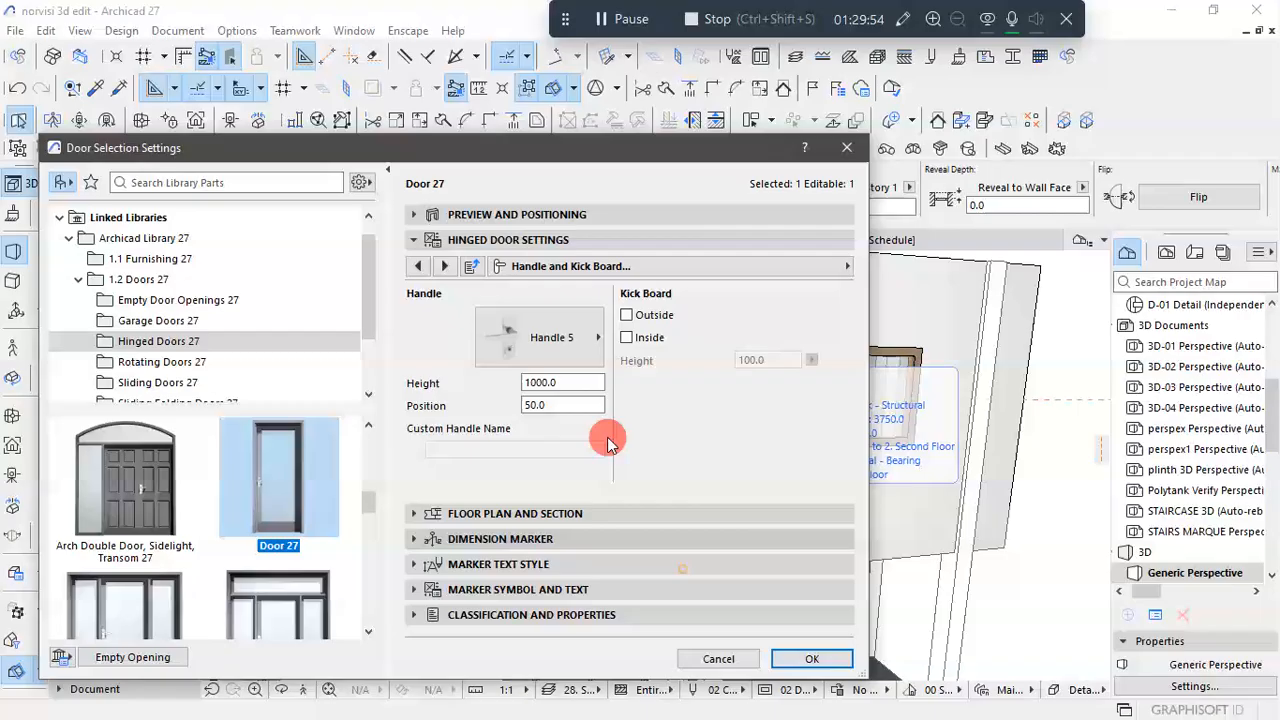
left_click(596, 539)
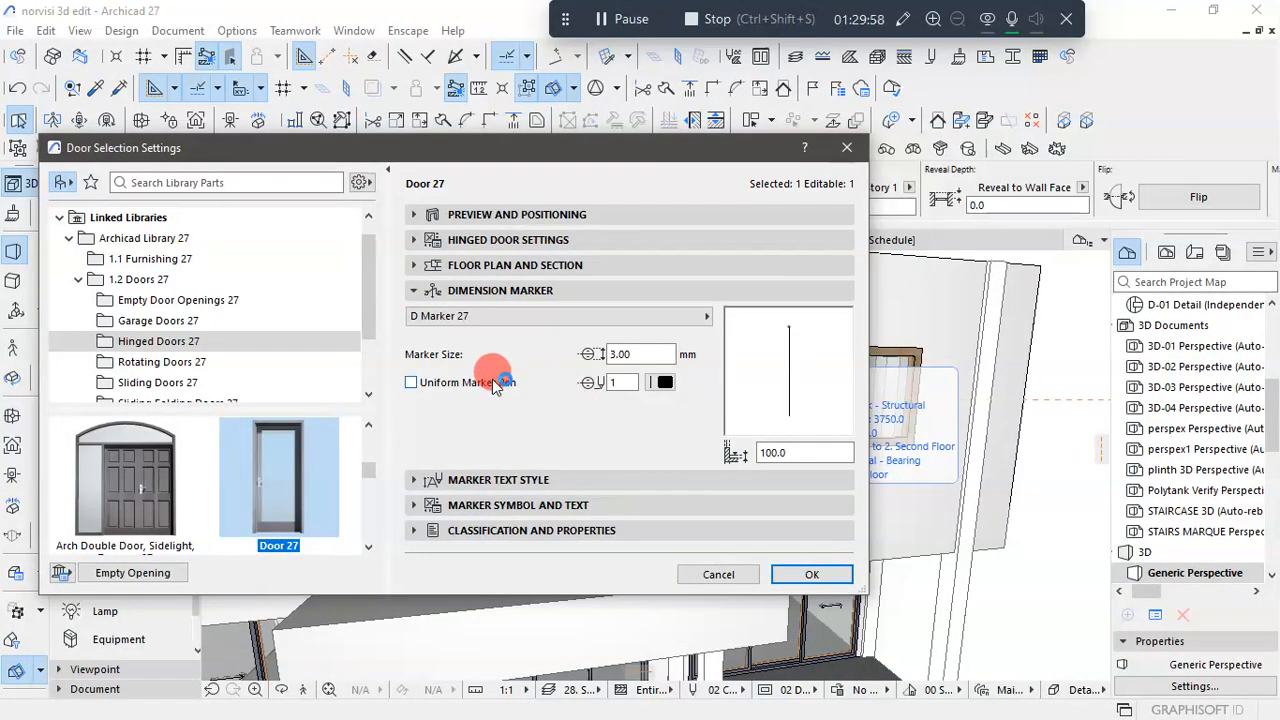
left_click(425, 290)
left_click(425, 240)
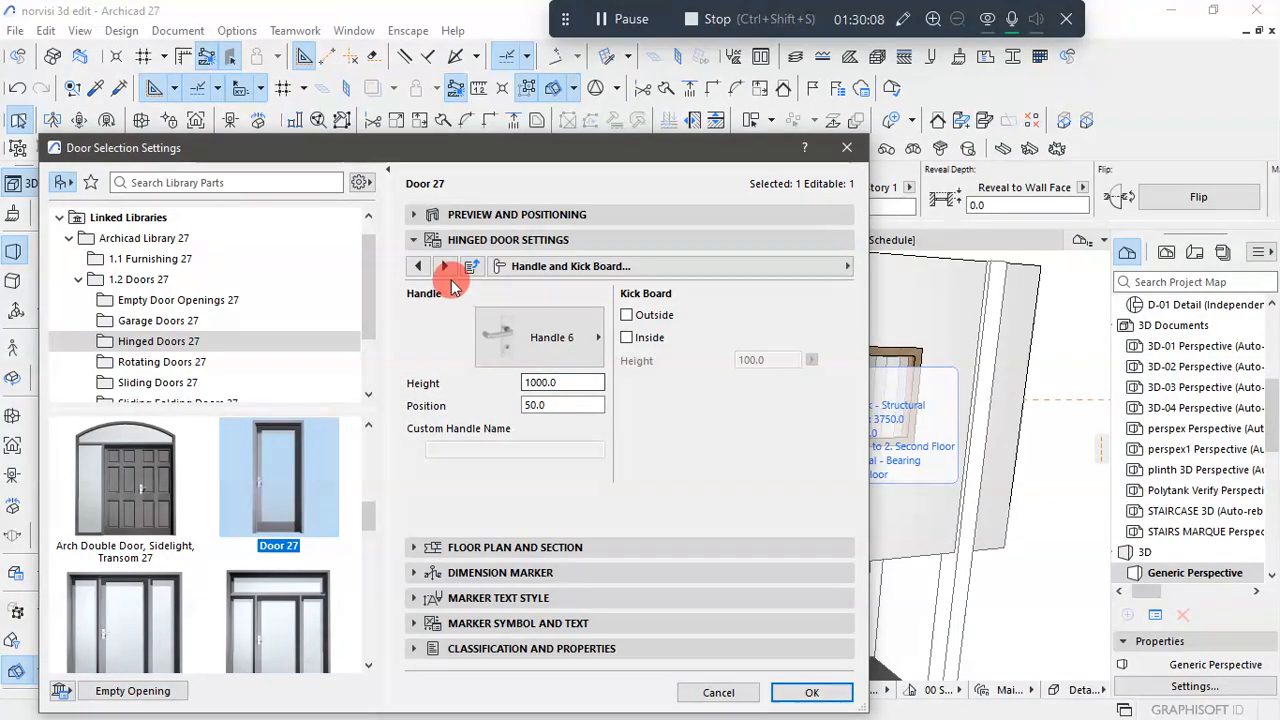
left_click(808, 690)
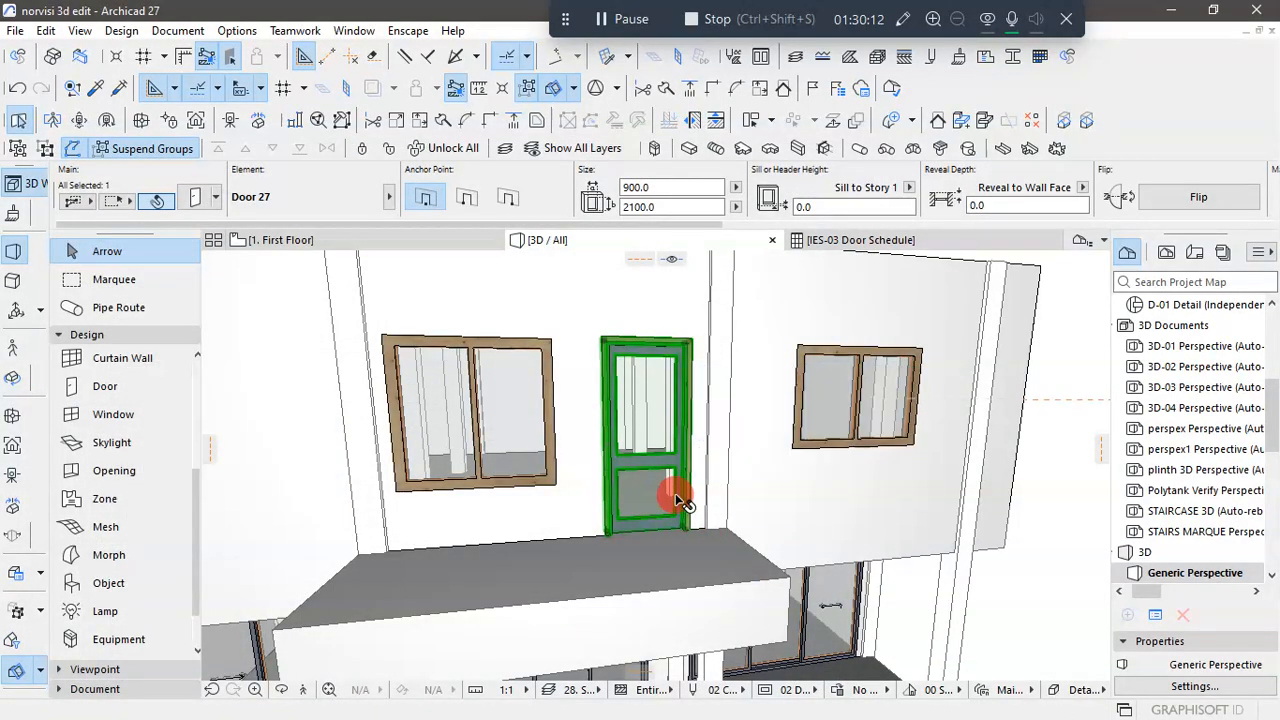
- Set the terrace door's handle position to 100, accept the settings, and check the door in 3D
scroll(647, 449, "down", 8)
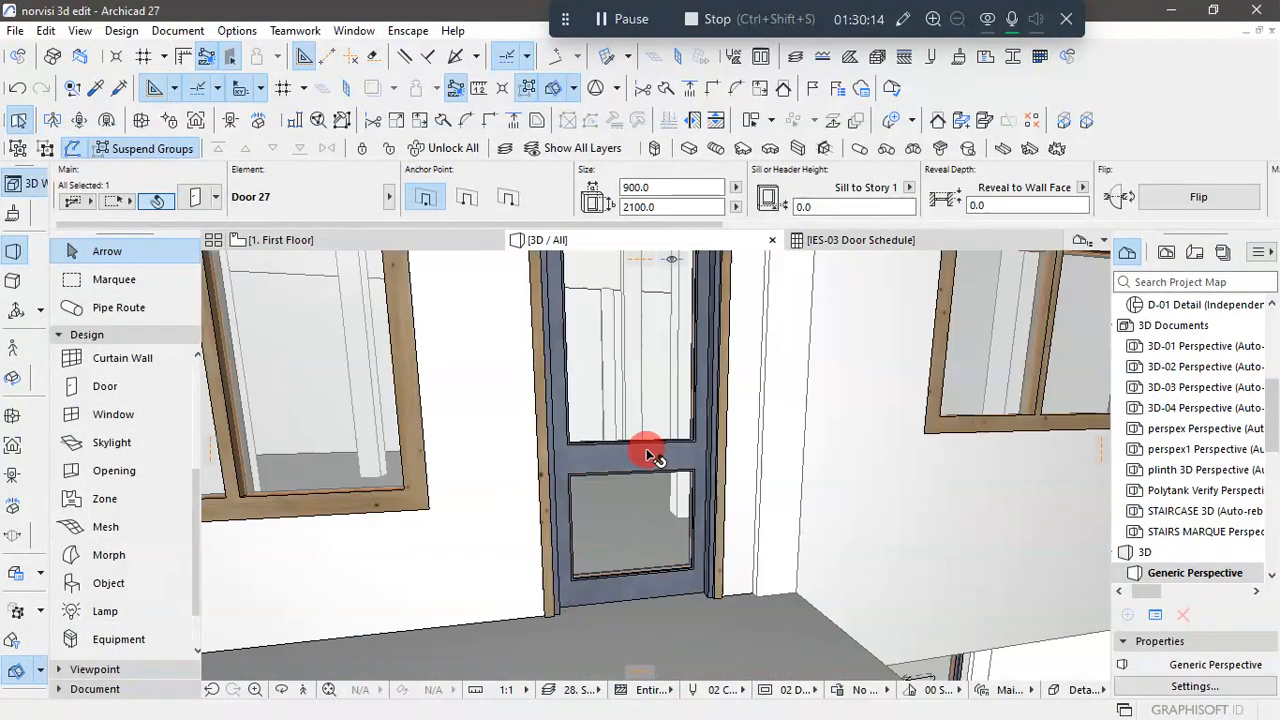
scroll(687, 361, "up", 6)
scroll(686, 357, "down", 5)
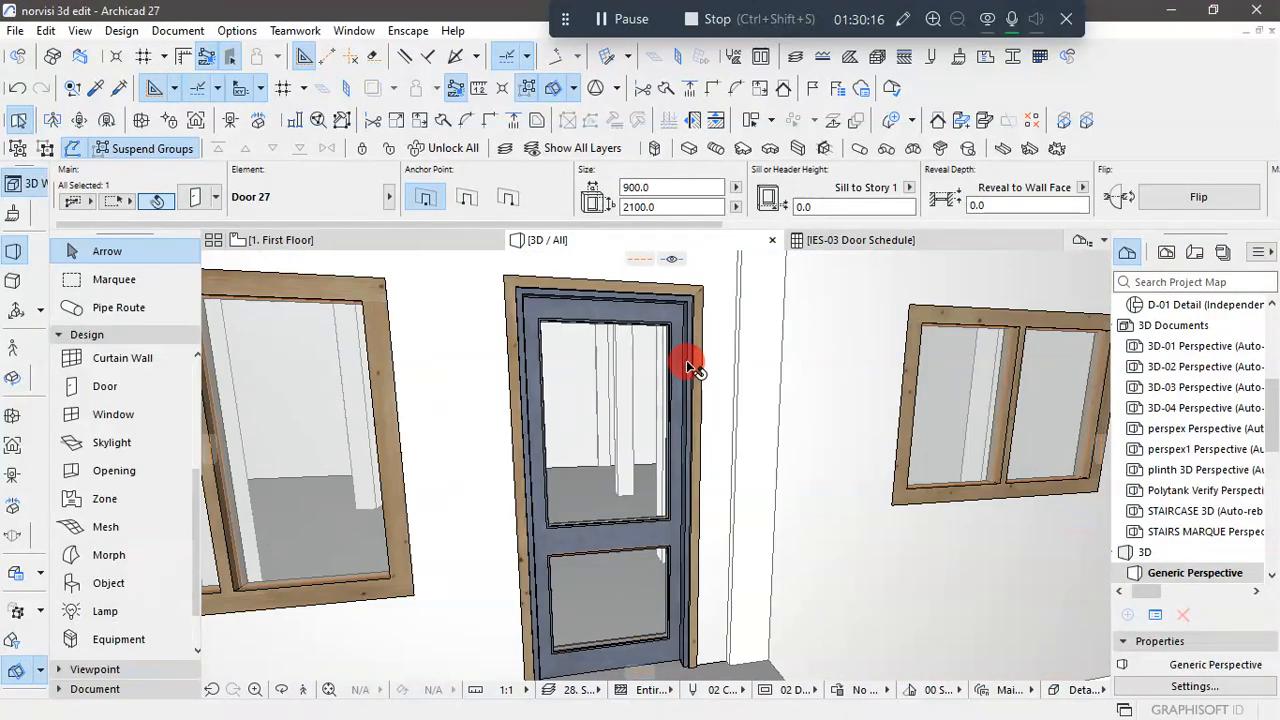
scroll(677, 503, "up", 2)
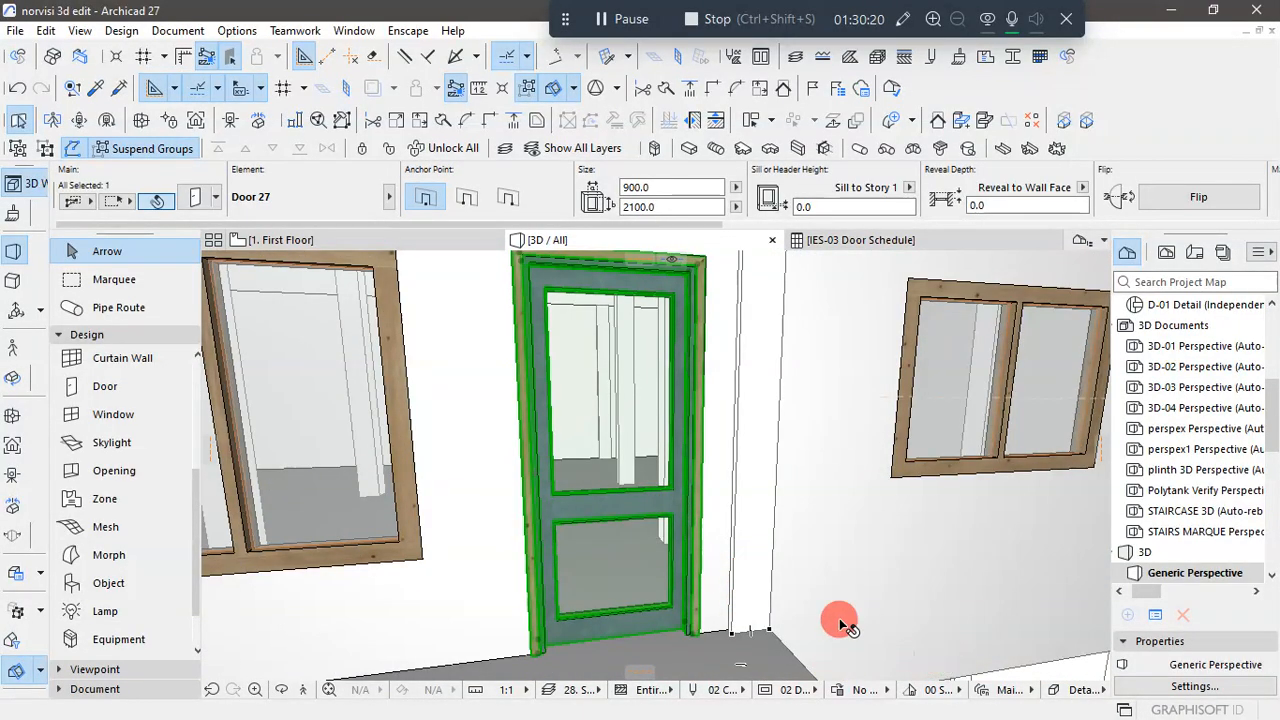
scroll(839, 618, "down", 4)
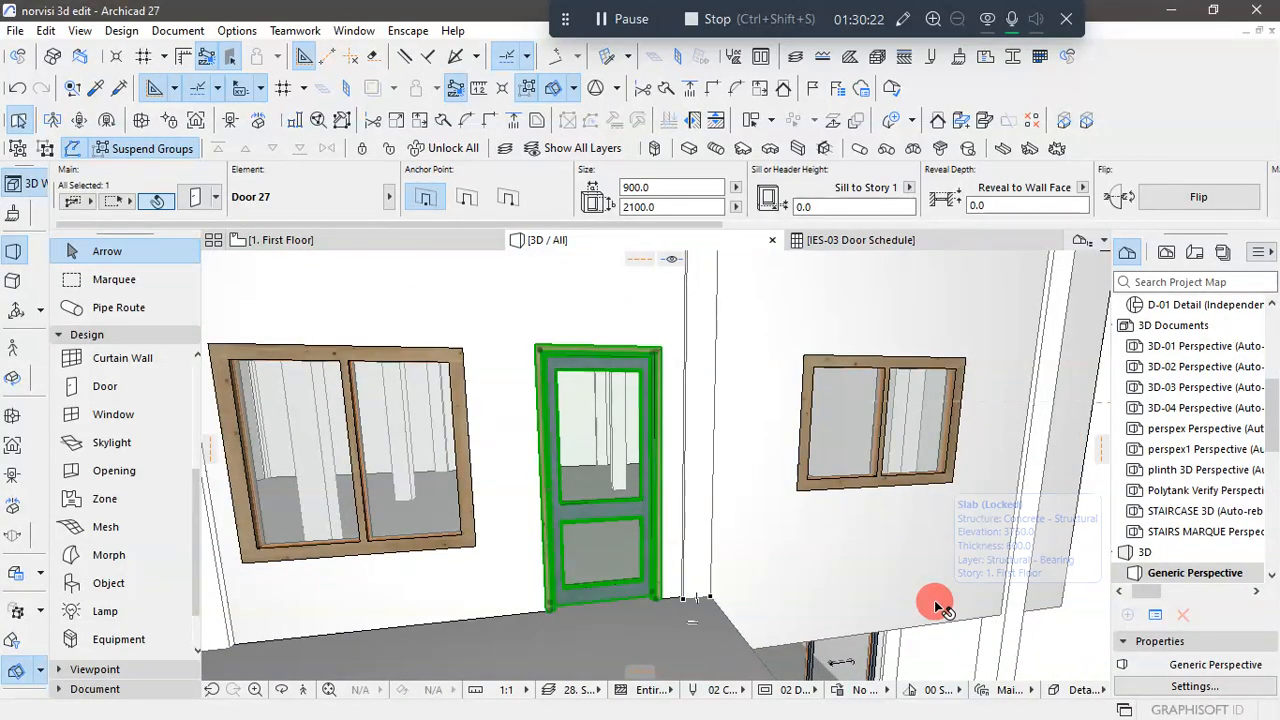
key("ctrl+t")
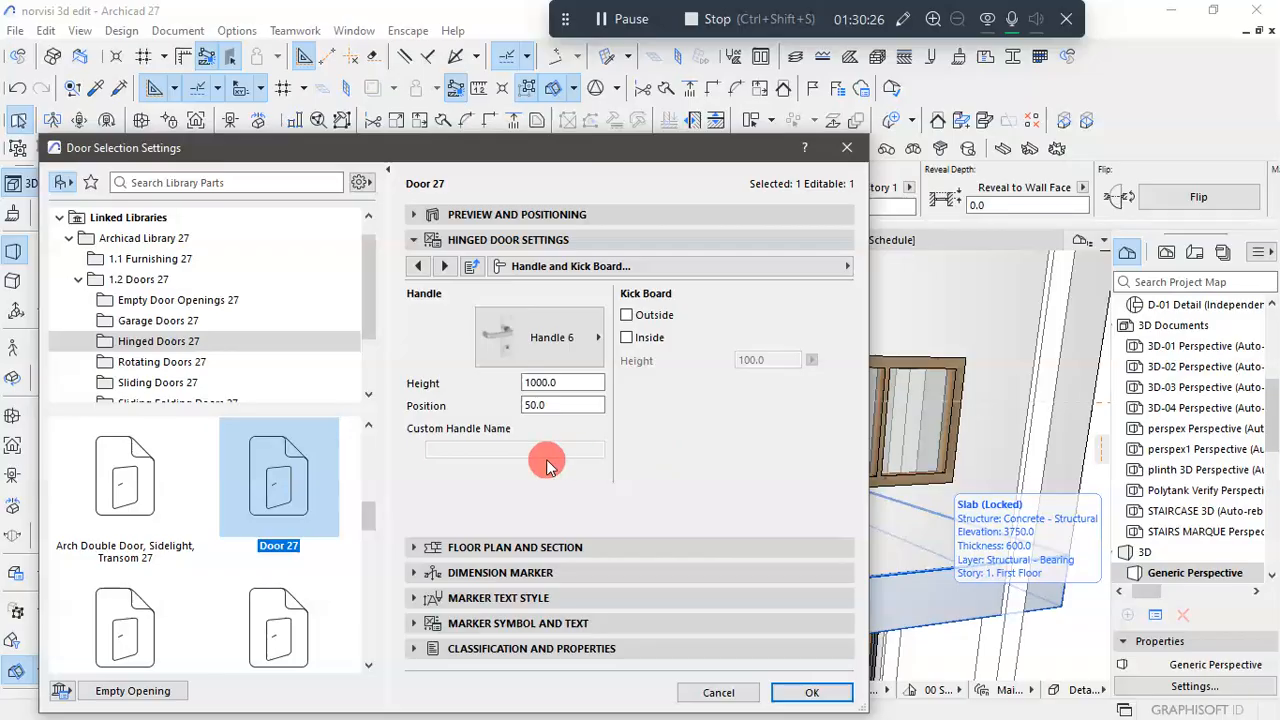
left_click(548, 383)
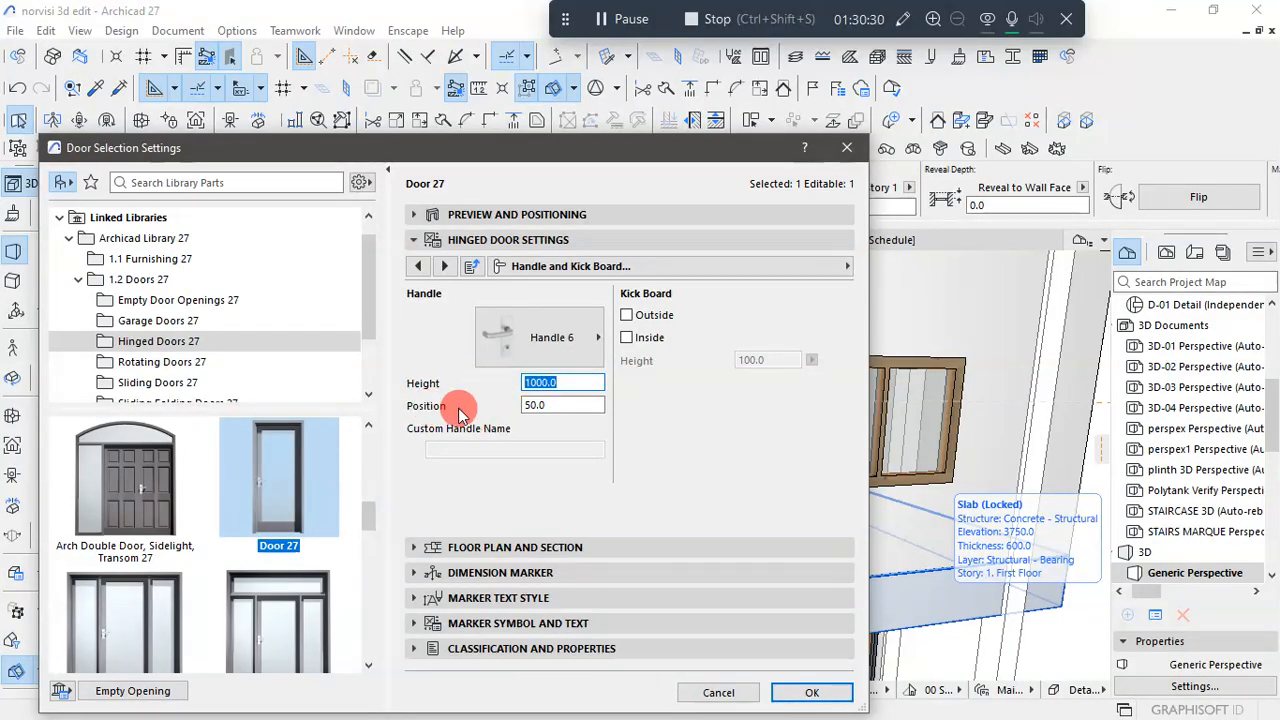
left_click(582, 404)
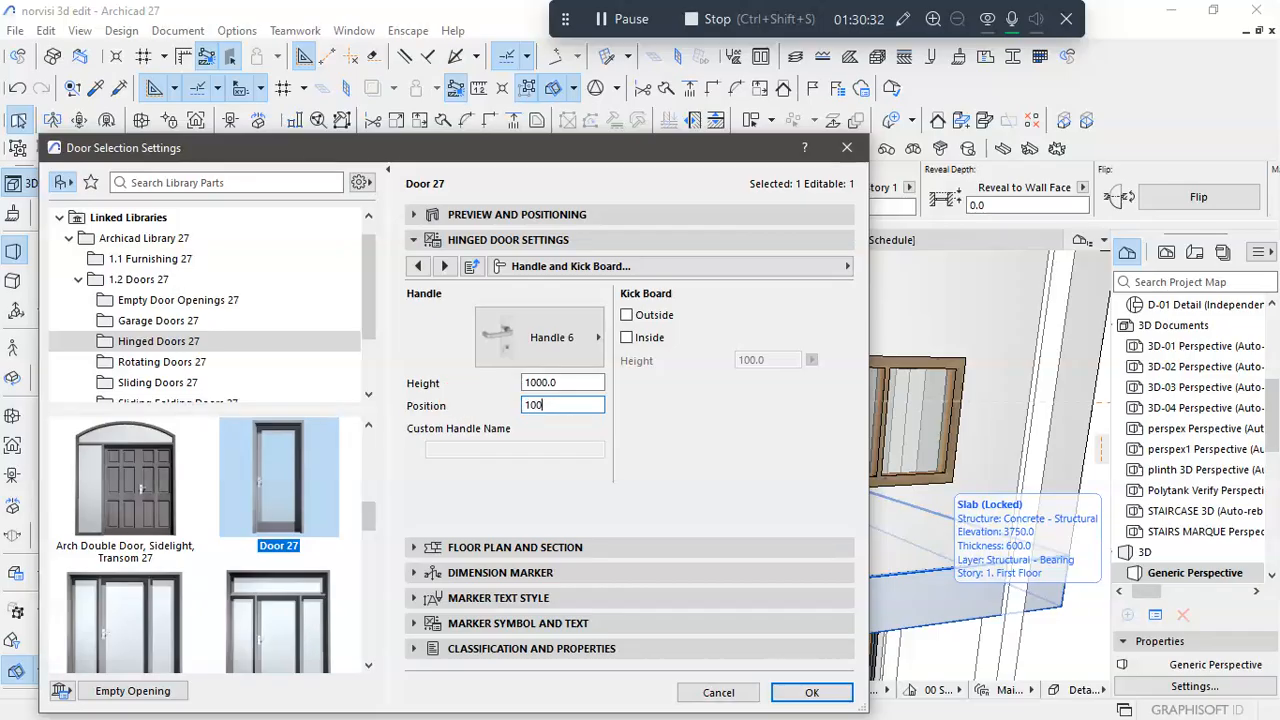
left_click(808, 692)
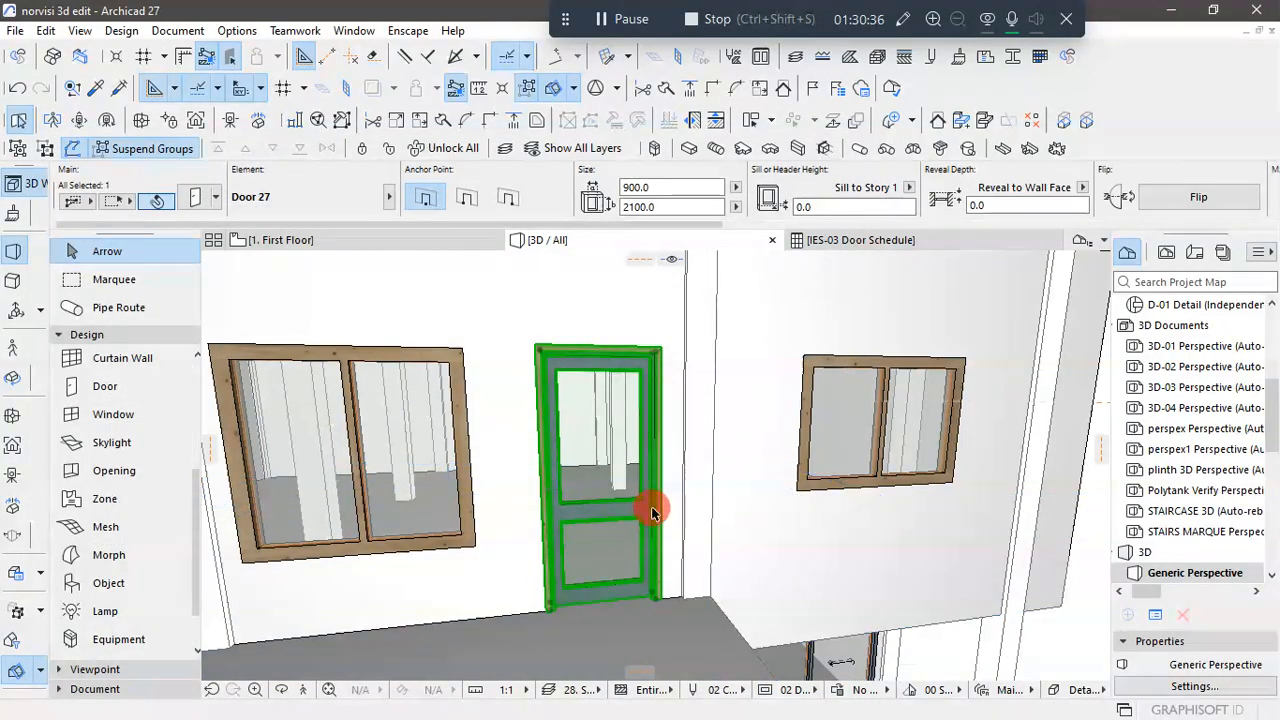
scroll(653, 512, "up", 5)
scroll(603, 501, "down", 5)
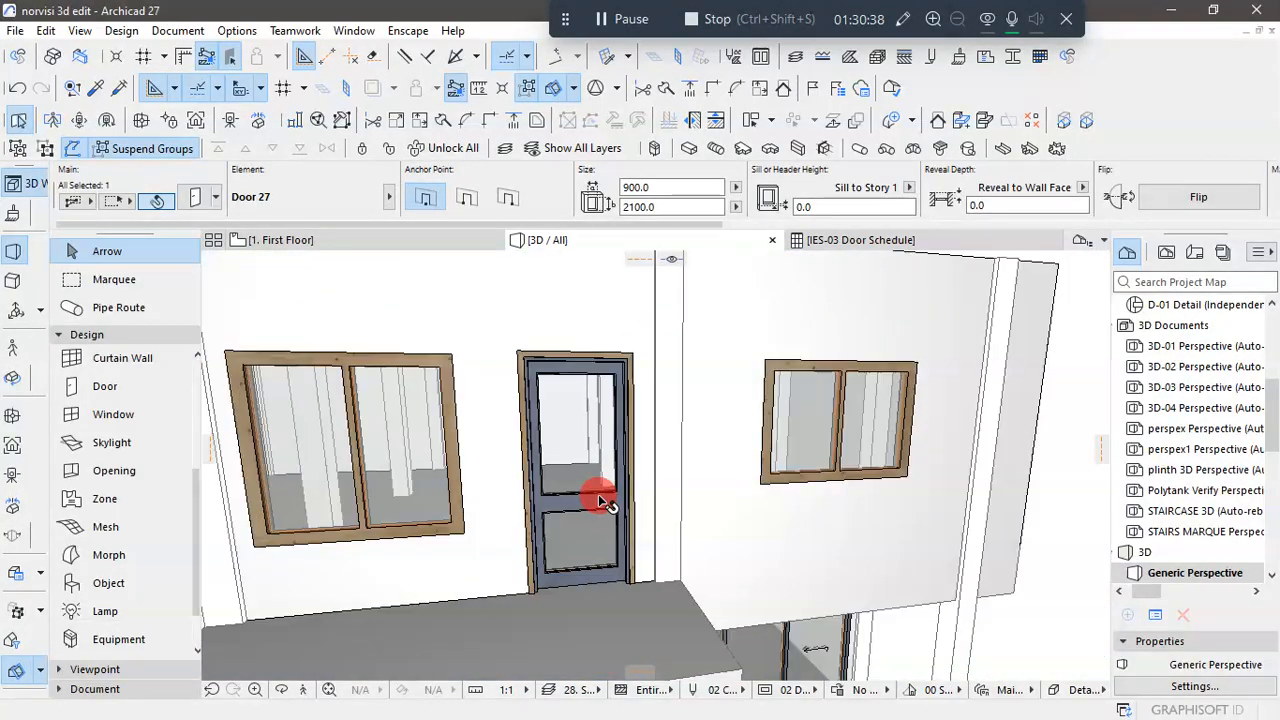
scroll(586, 354, "down", 5)
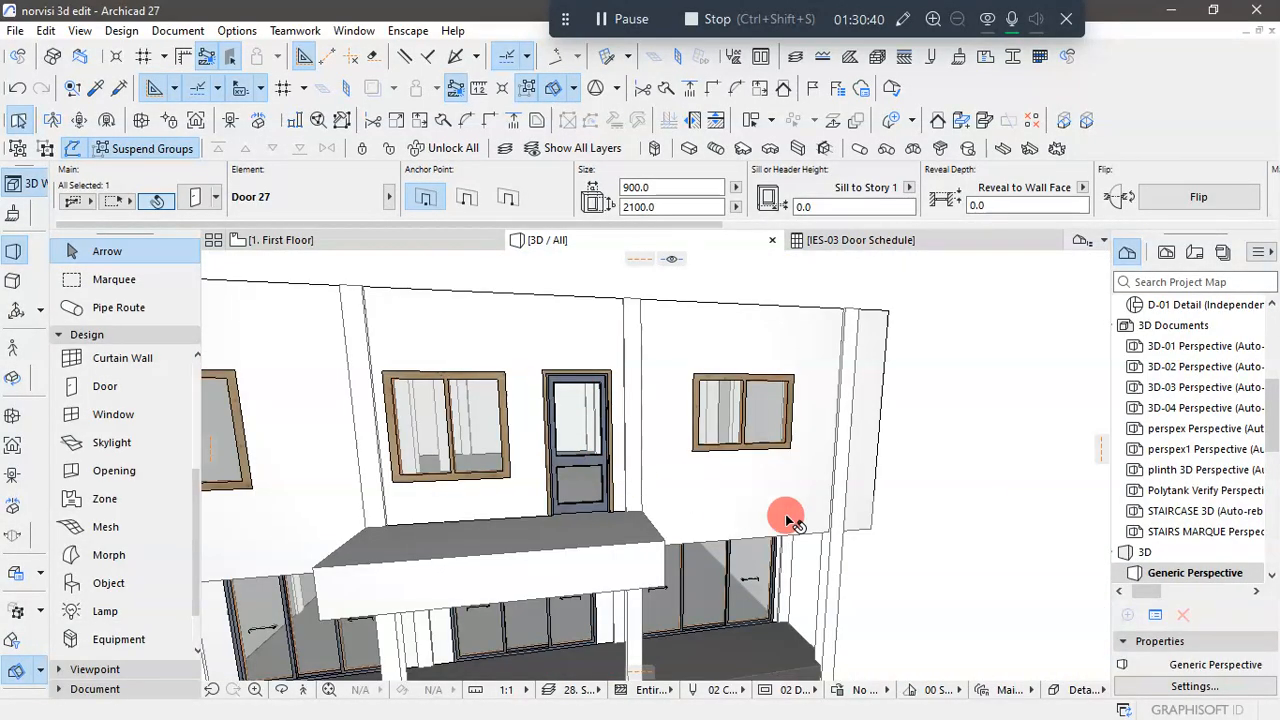
- Deselect the terrace door and examine it along with the building's front facade in 3D from several angles
left_click(993, 531)
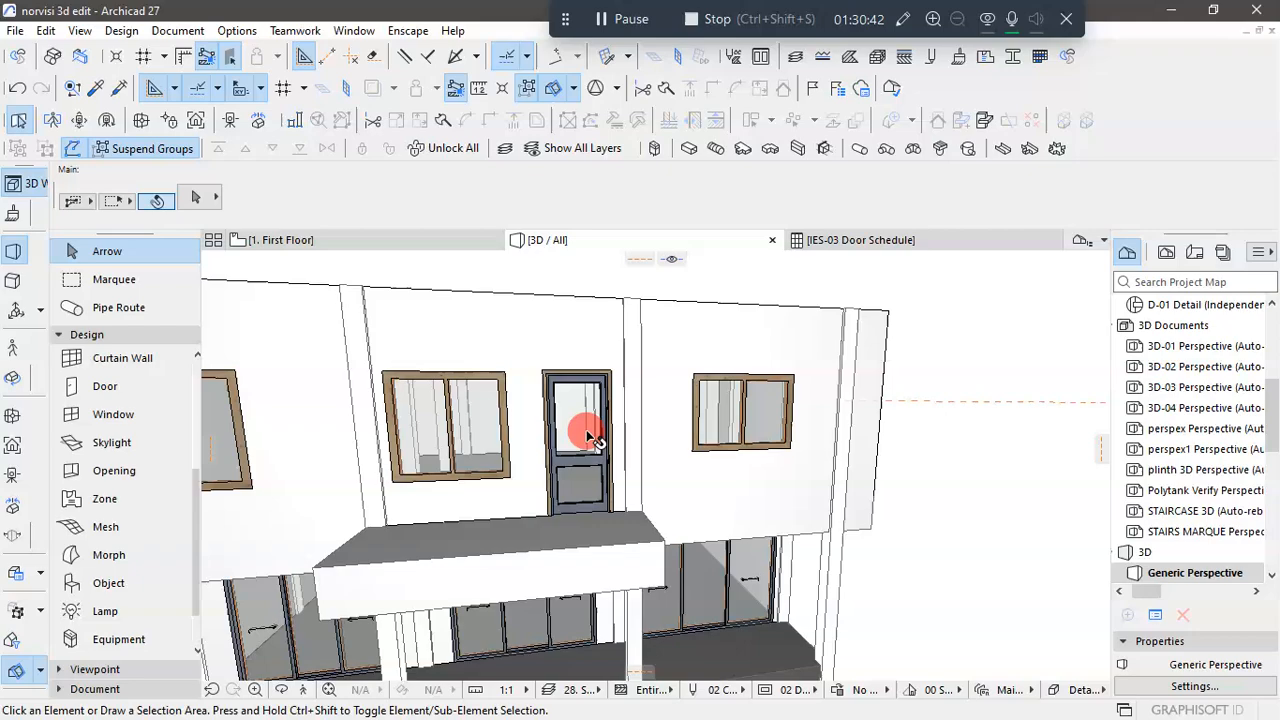
scroll(570, 455, "up", 5)
scroll(563, 465, "down", 6)
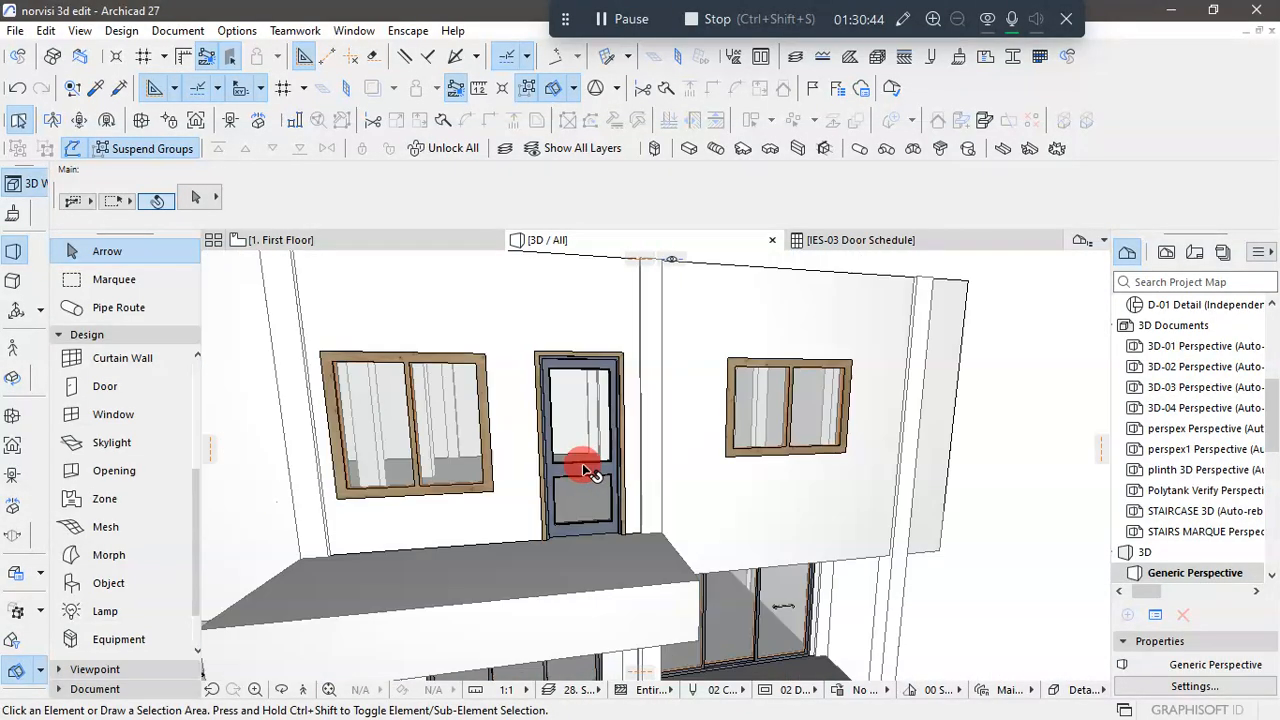
scroll(810, 524, "down", 6)
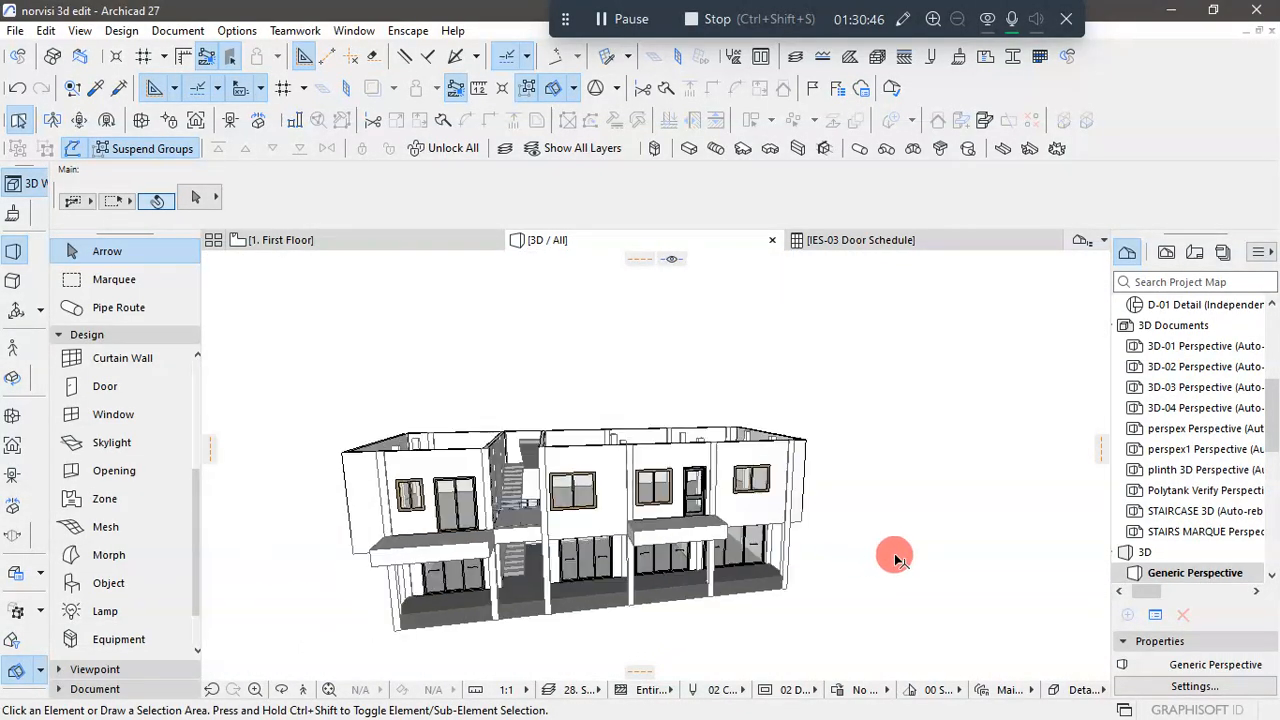
middle_click_drag(797, 563, 875, 522, "shift")
scroll(875, 522, "up", 1)
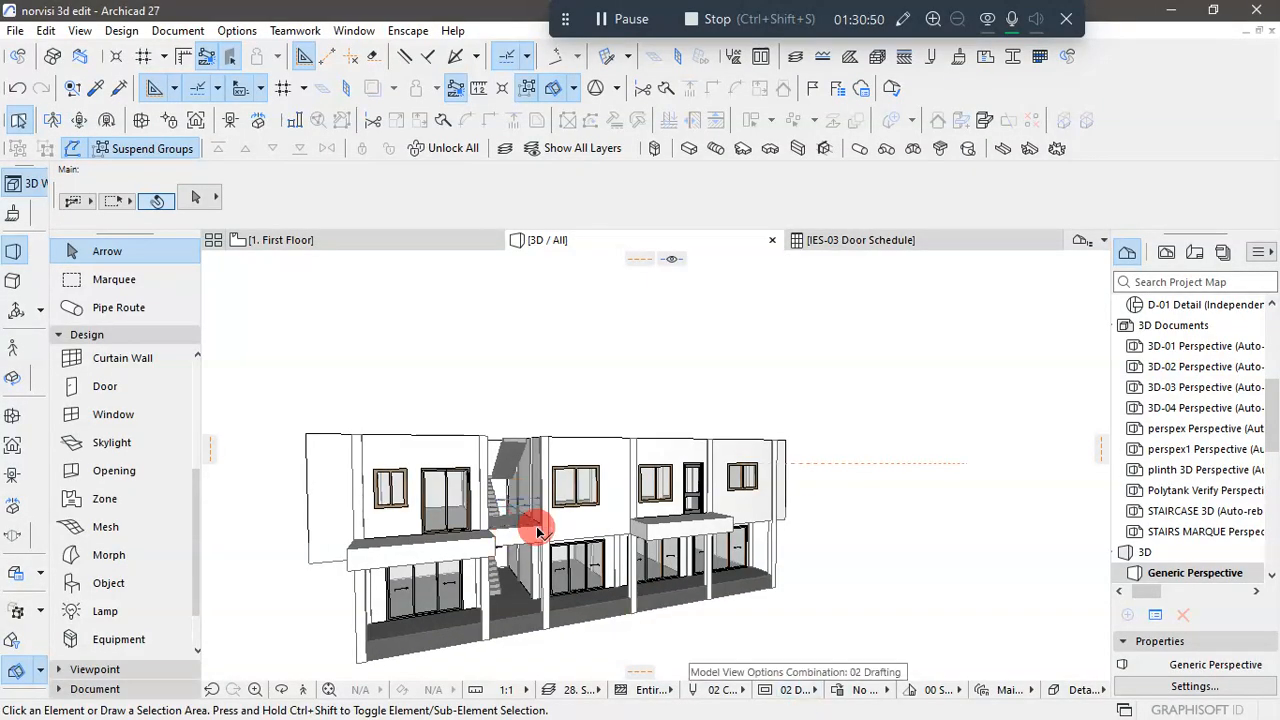
middle_click_drag(988, 550, 1028, 570, "shift")
mouse_move(484, 551)
middle_mouse_down("shift")
mouse_move(449, 551)
mouse_move(448, 598)
middle_mouse_up("shift")
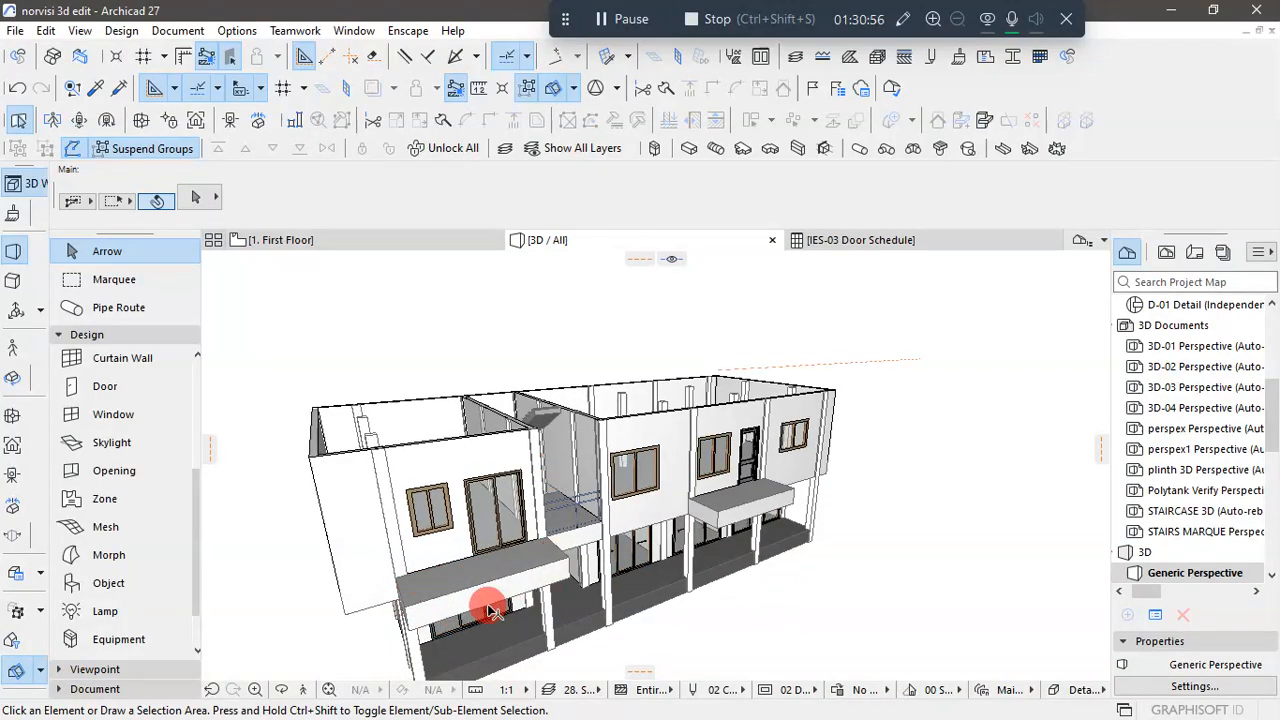
- Open the terrace door's settings from the first floor plan and review its general door, opening and 2D detail level options
left_click(359, 240)
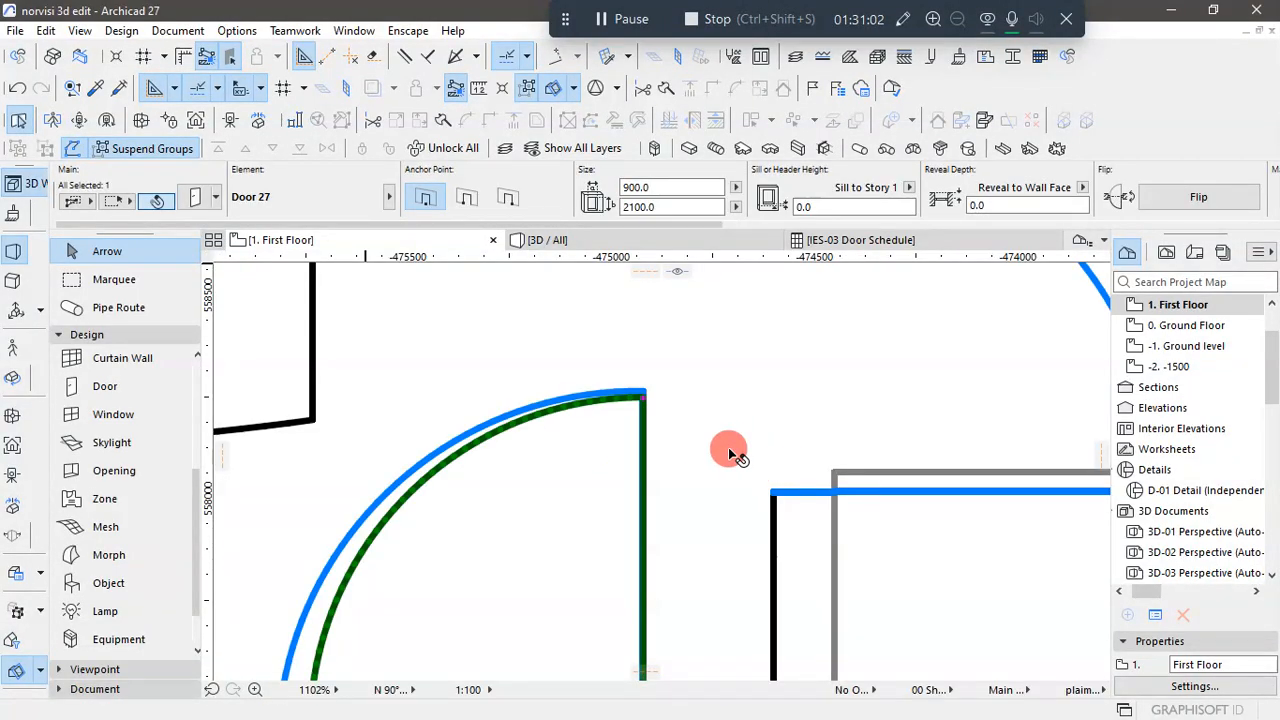
scroll(710, 390, "down", 5)
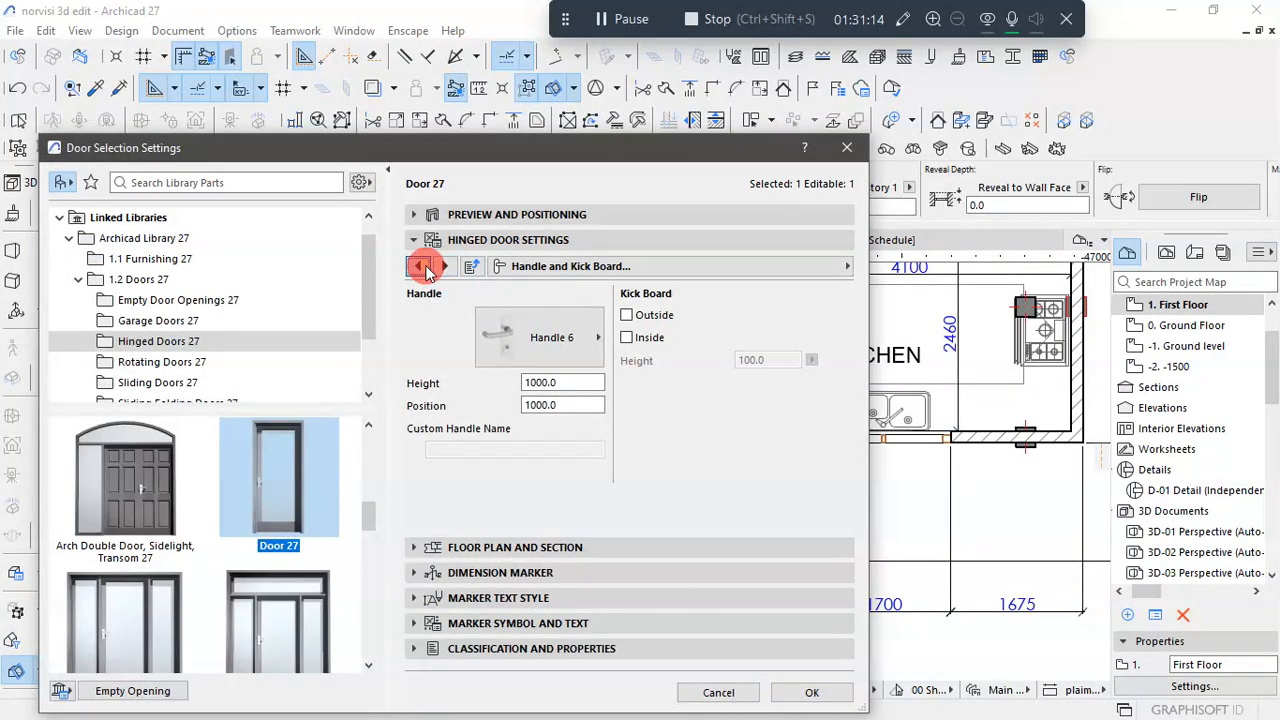
left_click(421, 267)
left_click(423, 266)
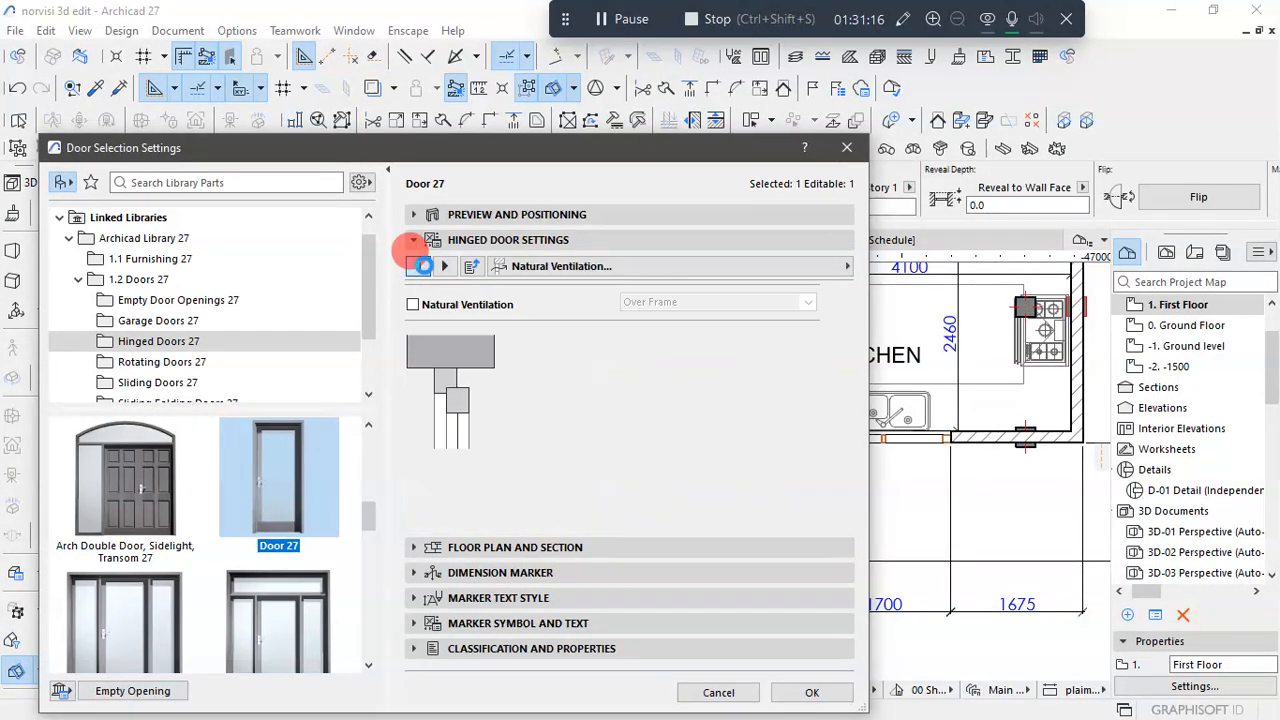
left_click(423, 266)
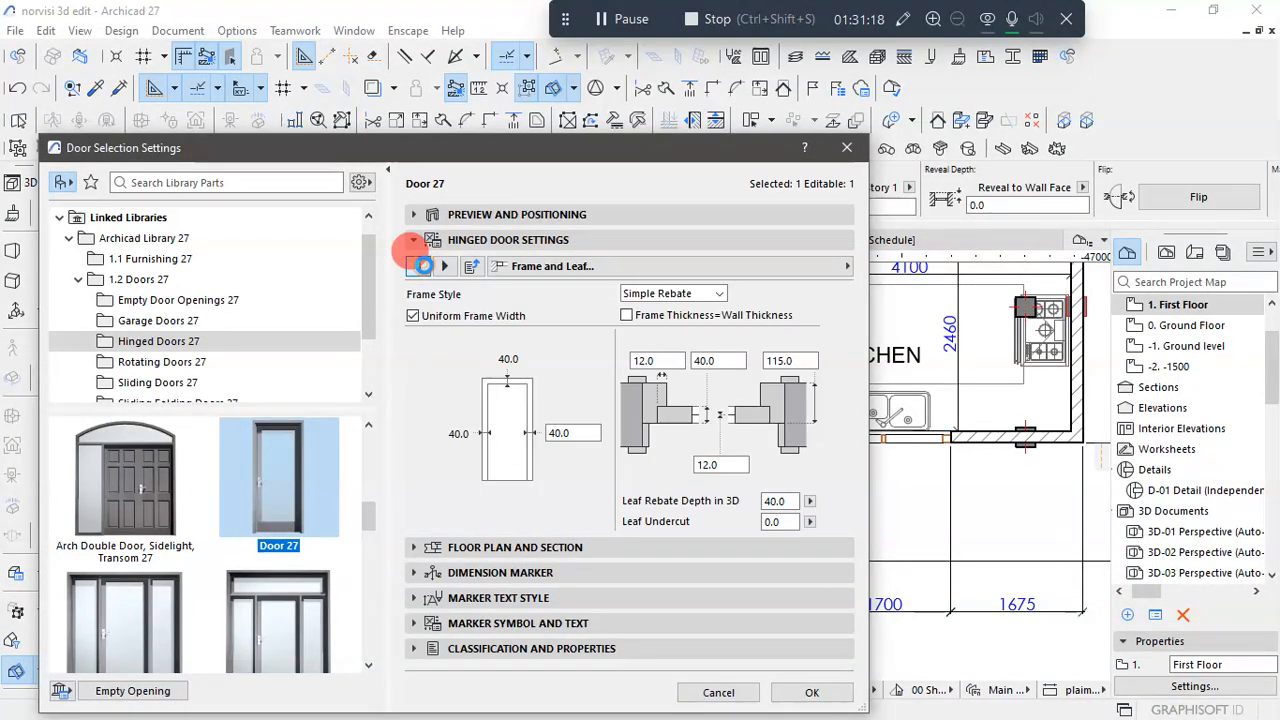
left_click(423, 266)
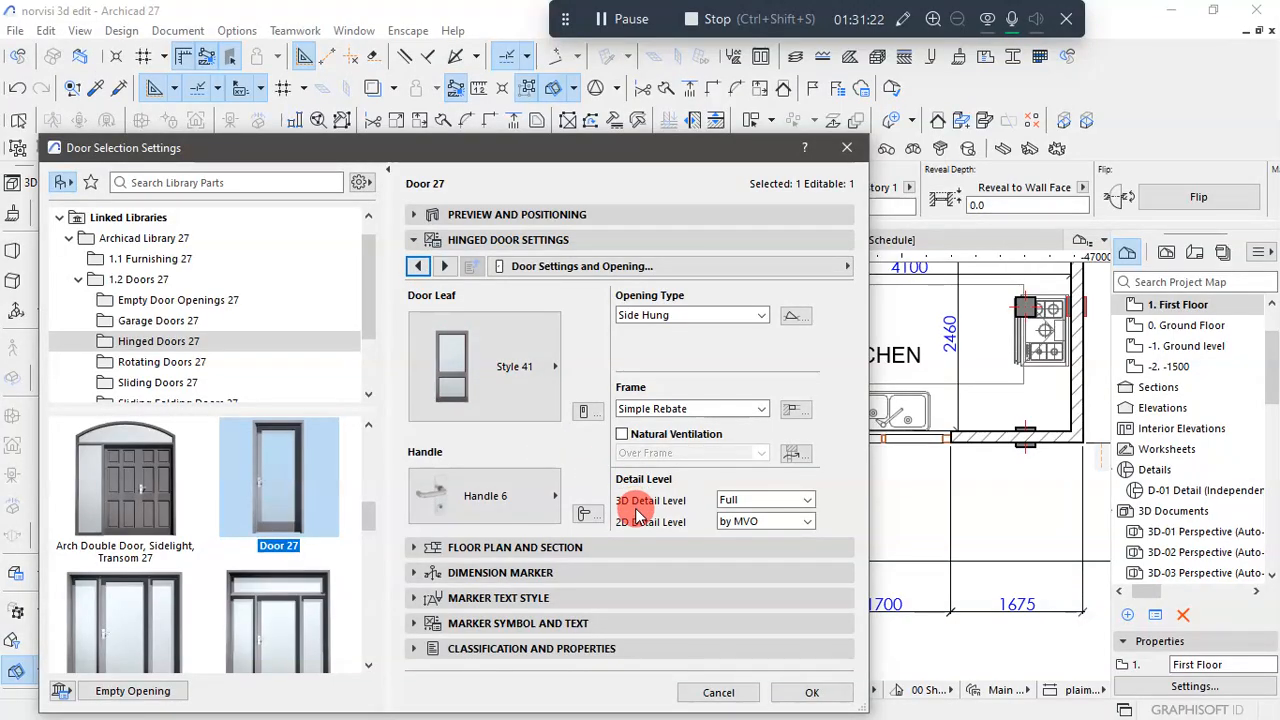
left_click(806, 528)
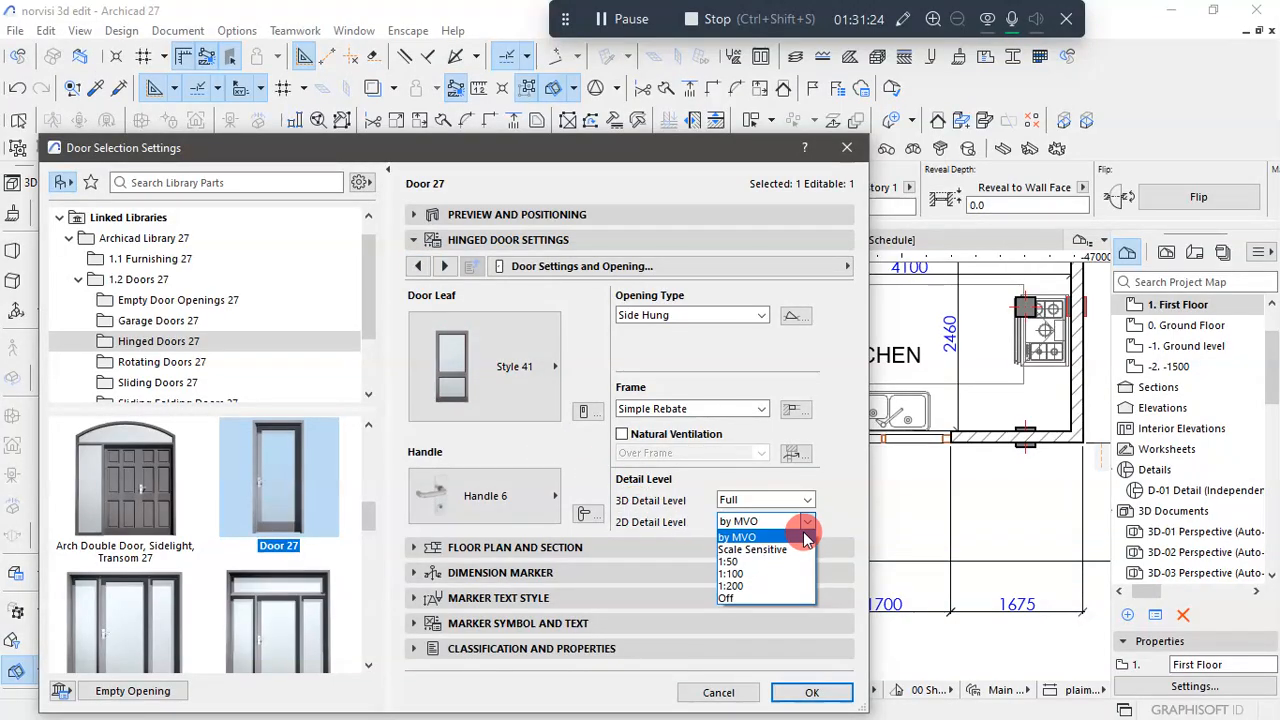
left_click(806, 537)
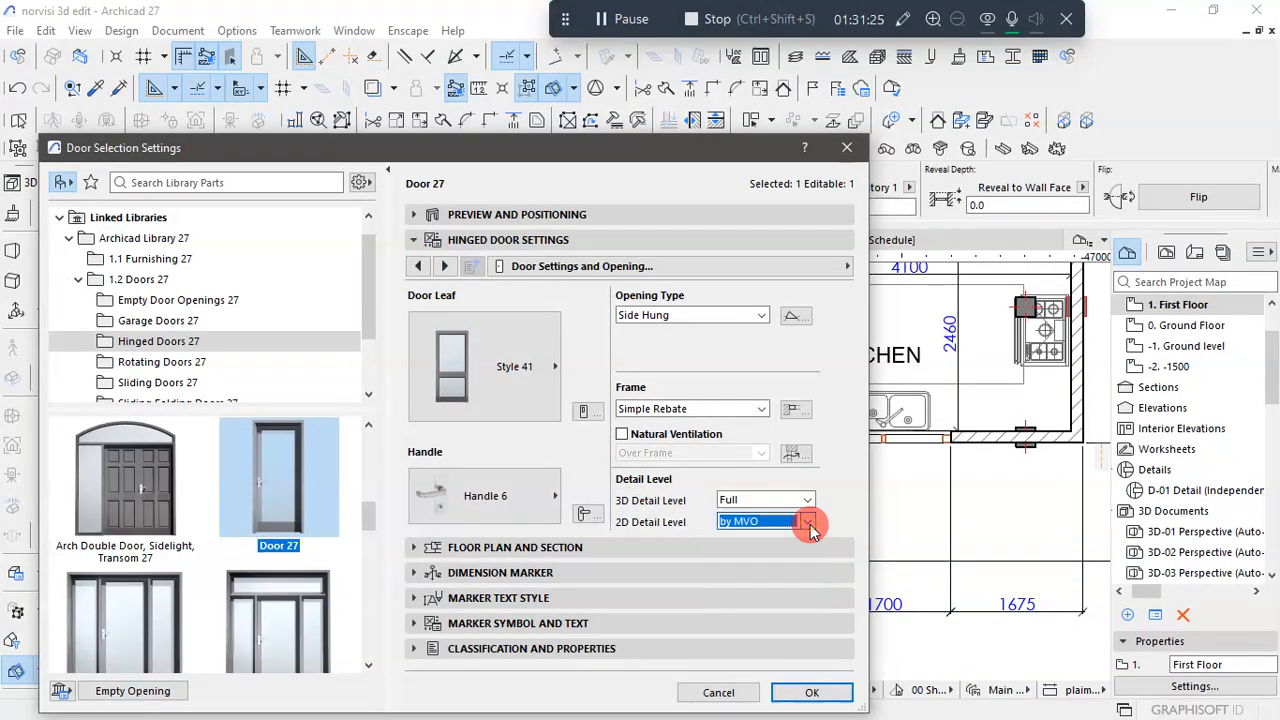
- Review the terrace door's handle, natural ventilation, frame and leaf, and nominal size settings
left_click(586, 513)
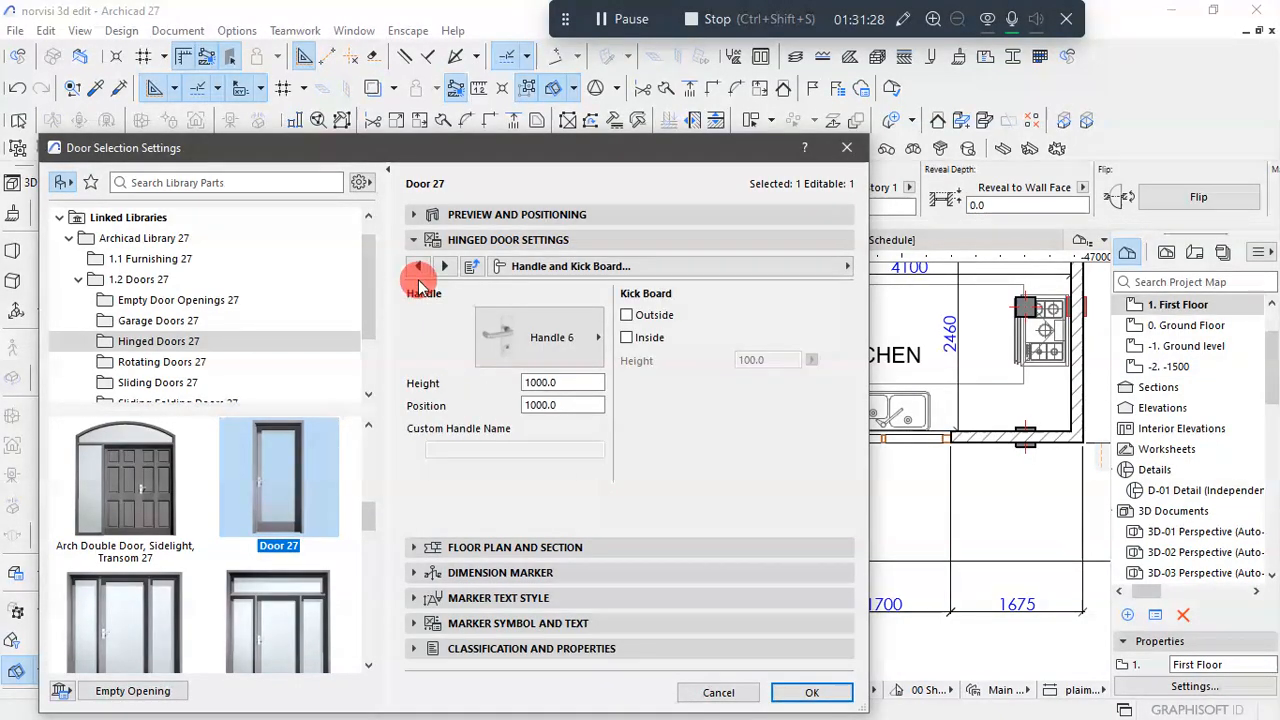
left_click(418, 266)
left_click(418, 266)
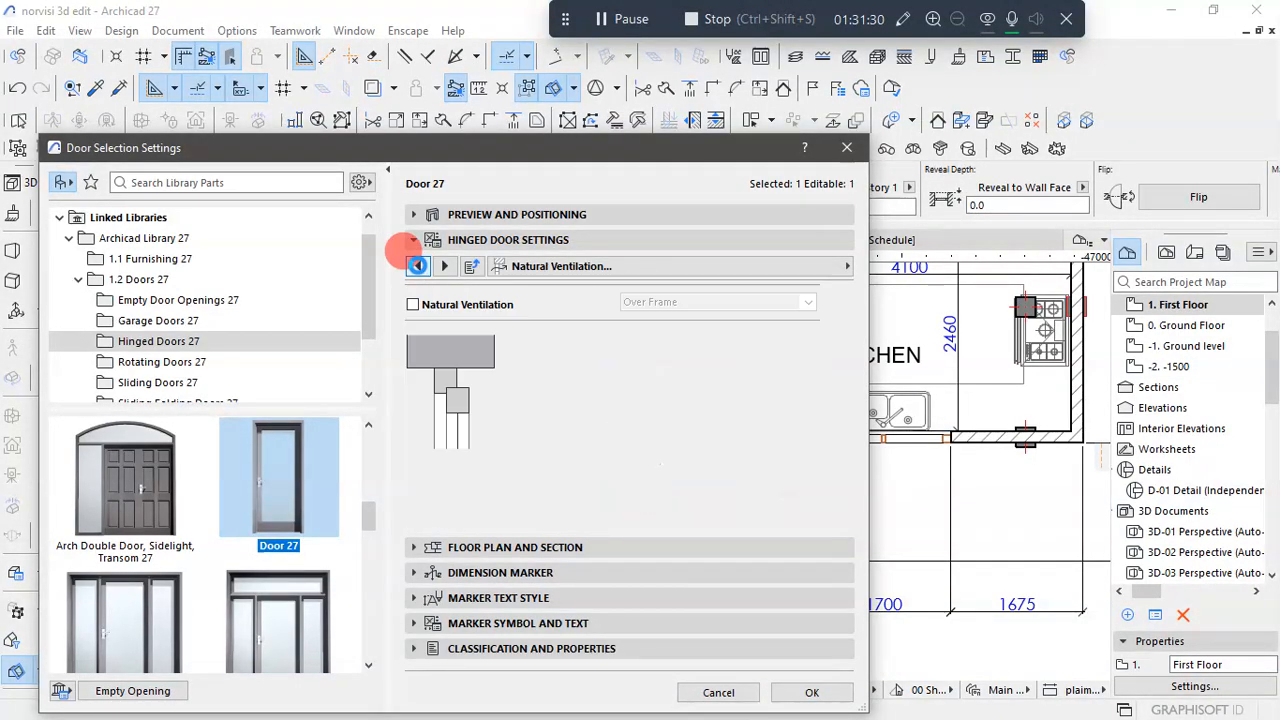
left_click(418, 266)
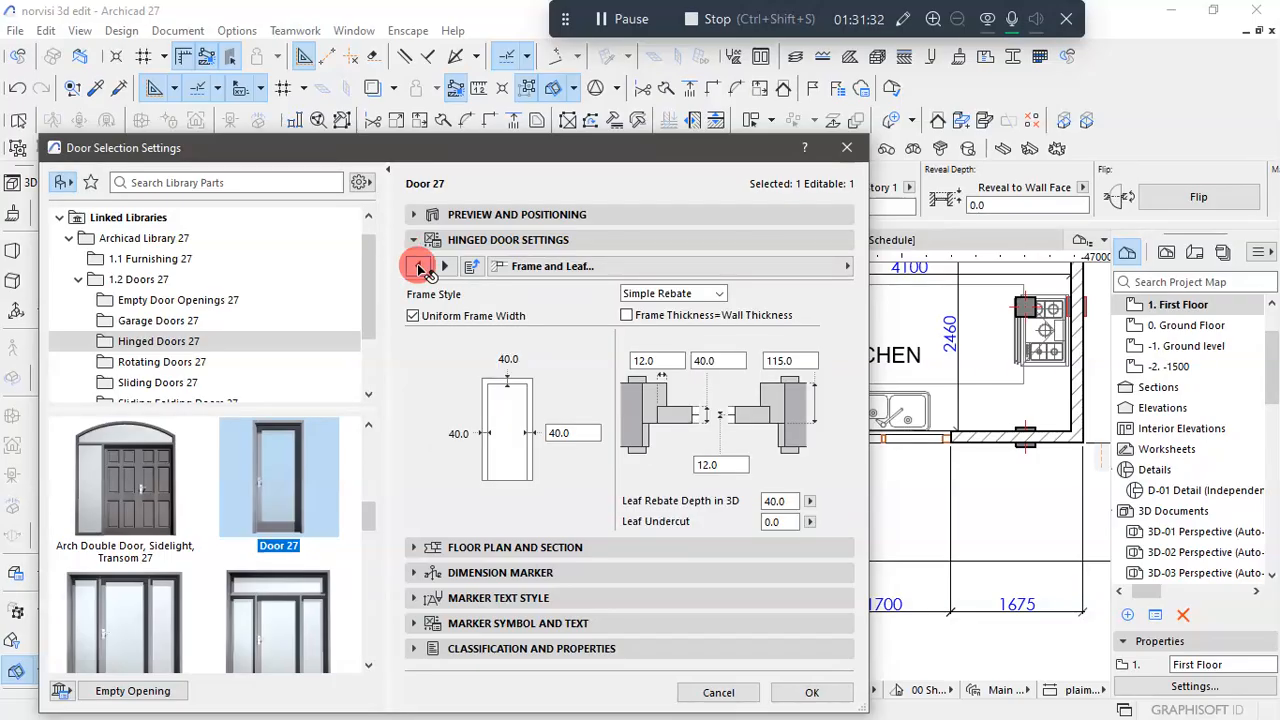
left_click(418, 266)
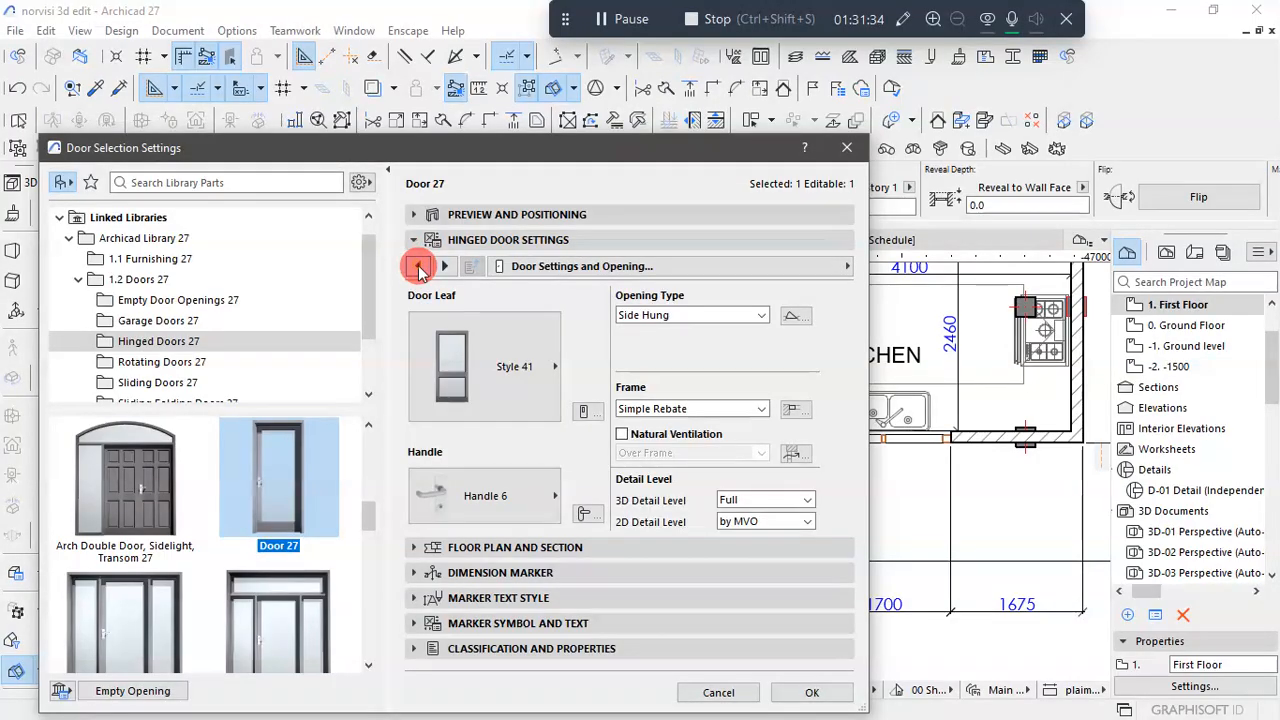
left_click(418, 266)
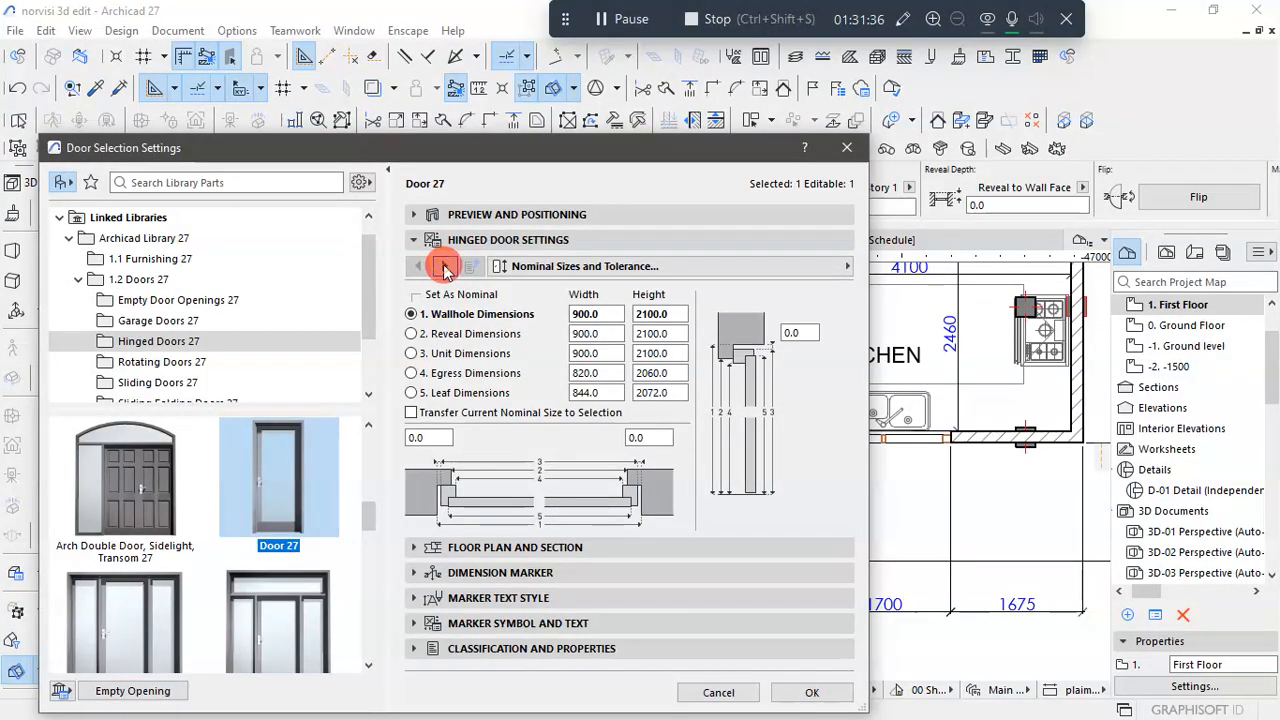
left_click(446, 267)
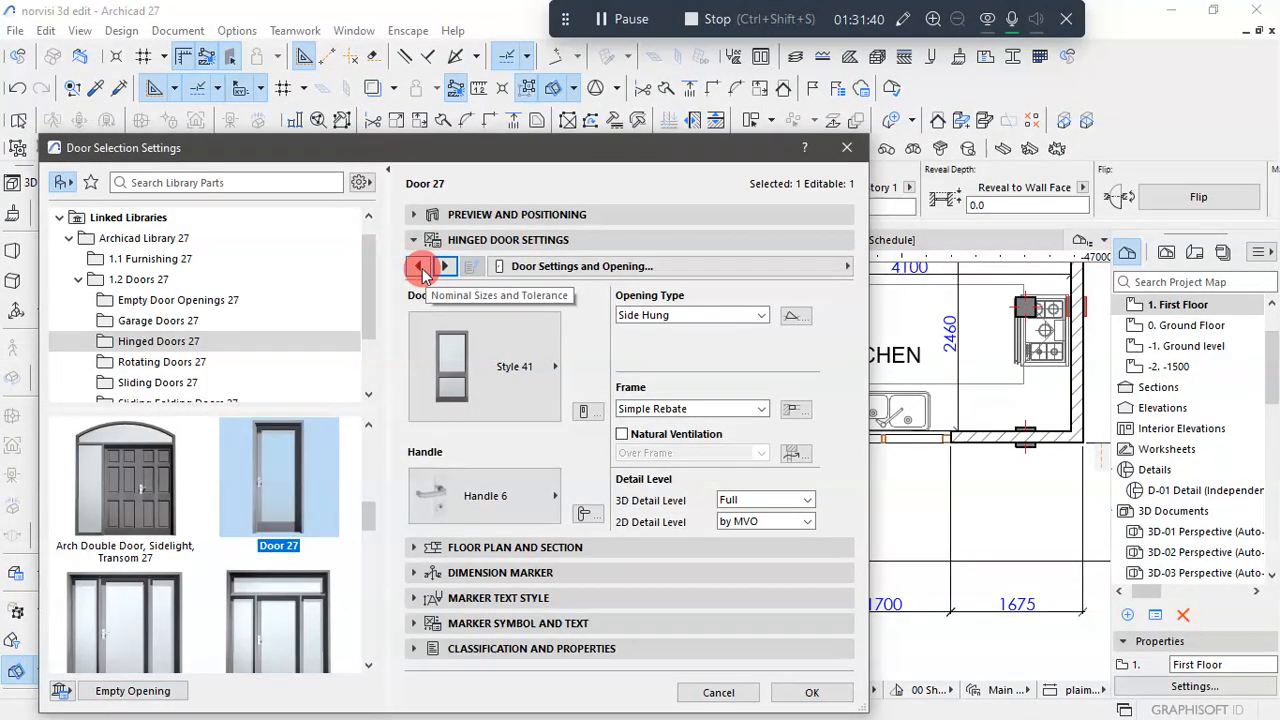
left_click(419, 266)
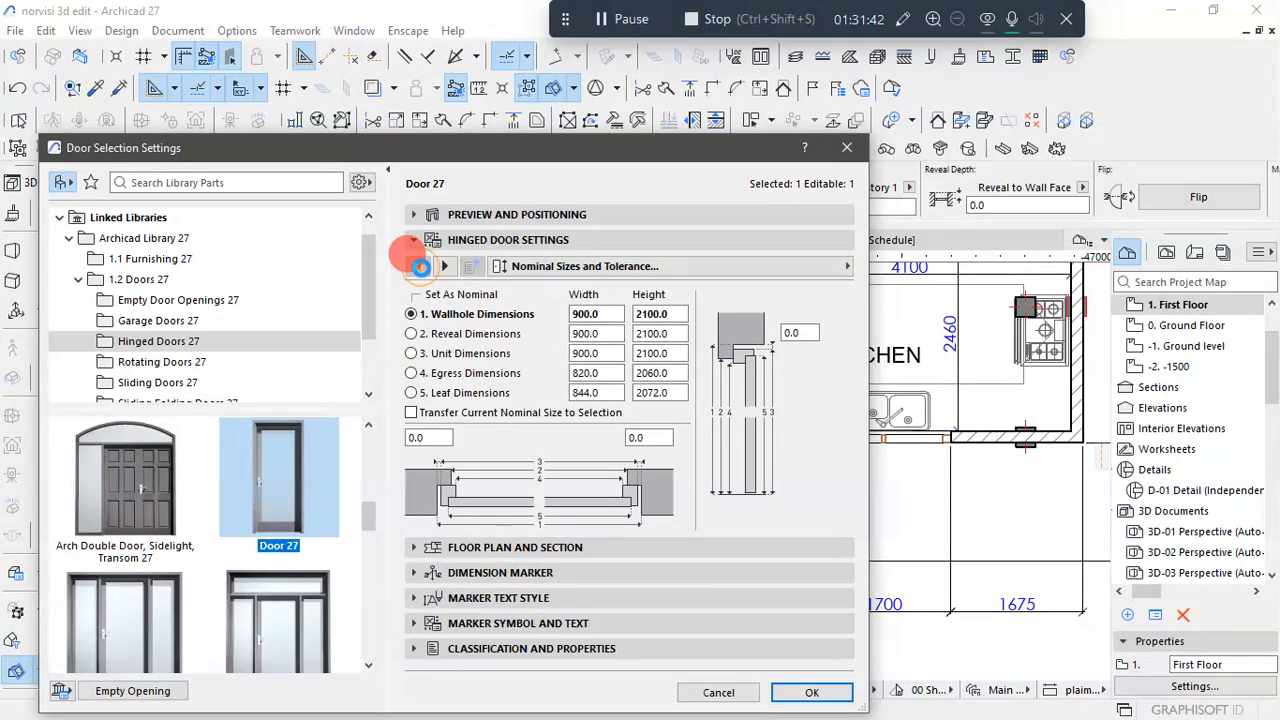
left_click(446, 267)
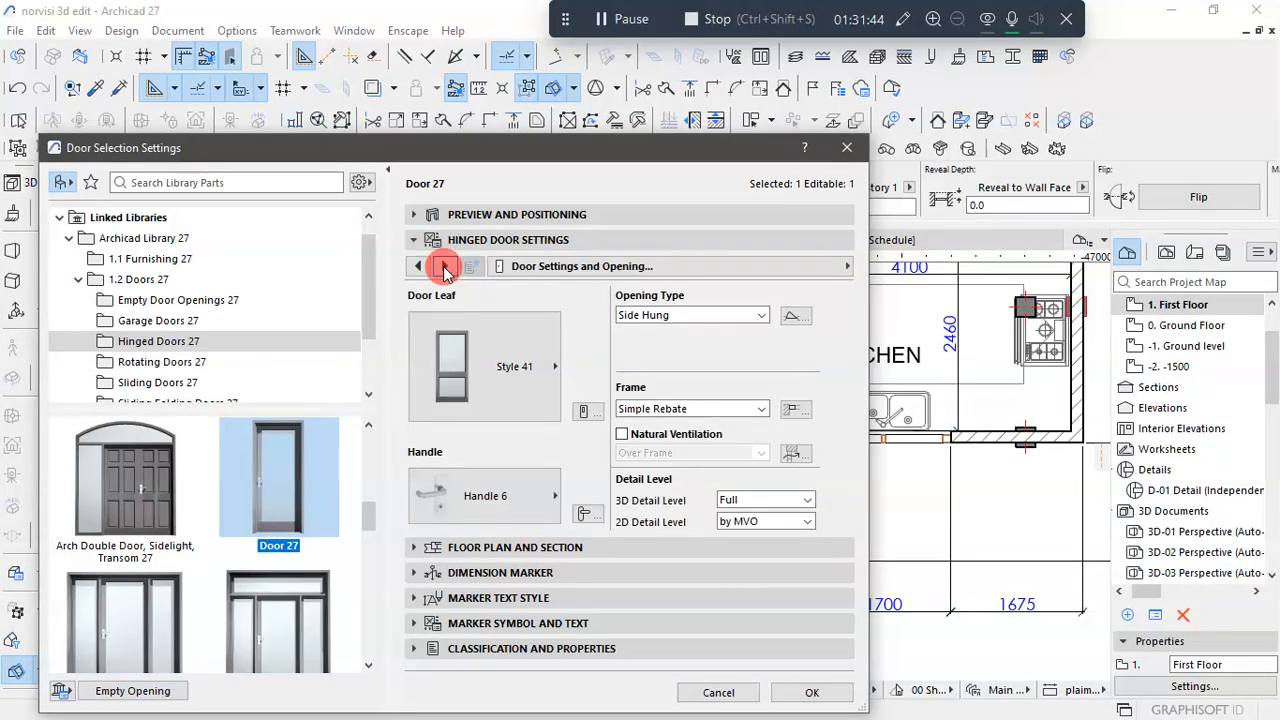
- Turn on the opening line in 3D projections for the terrace door and accept the settings
left_click(446, 267)
left_click(445, 267)
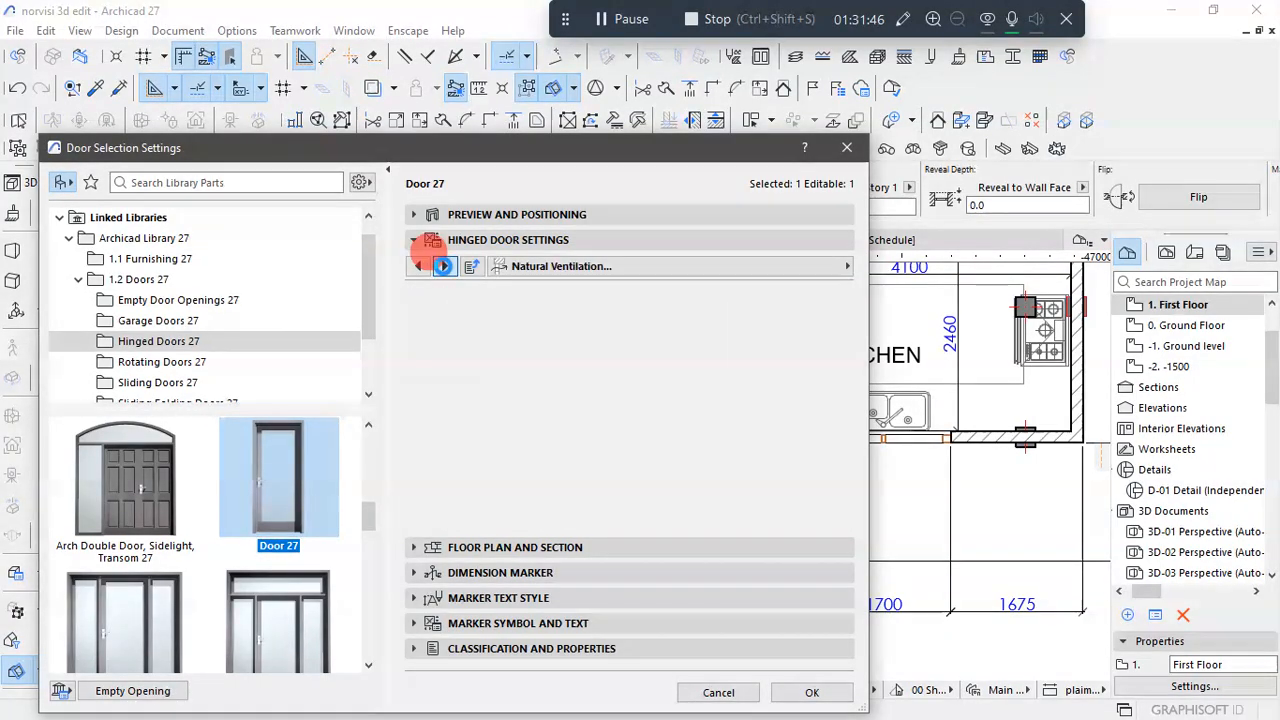
left_click(443, 266)
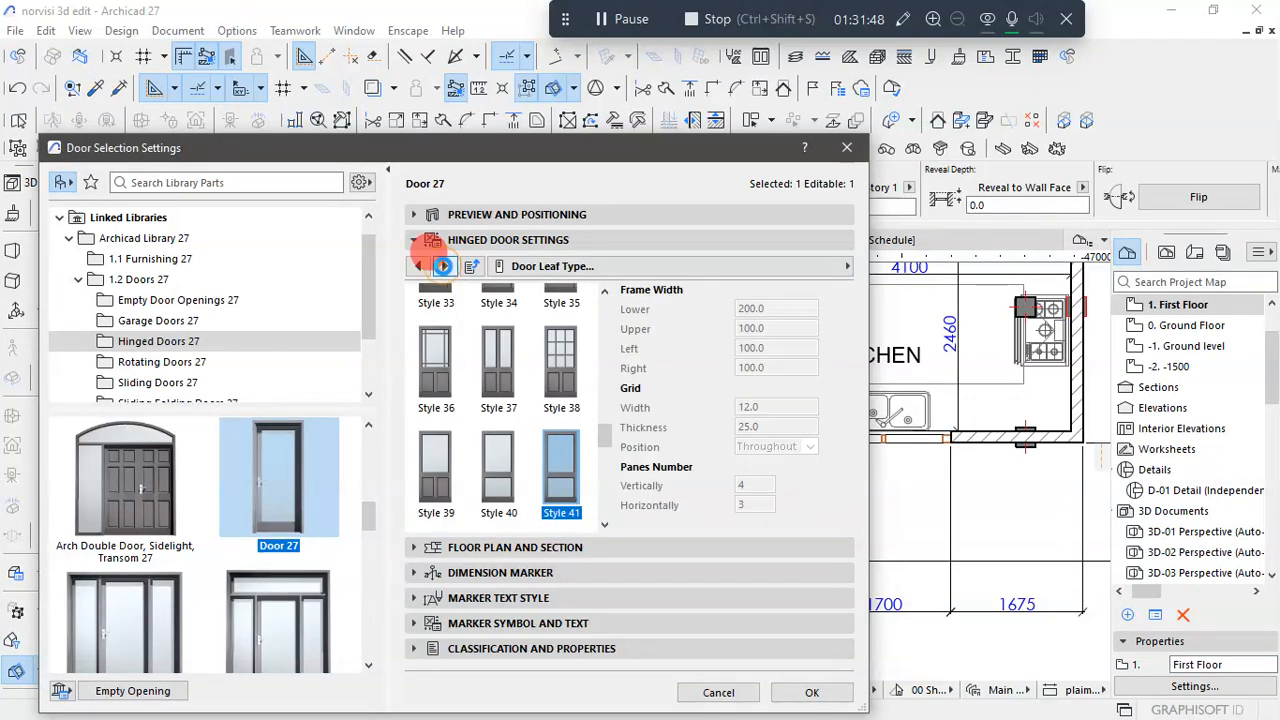
left_click(443, 266)
left_click(443, 266)
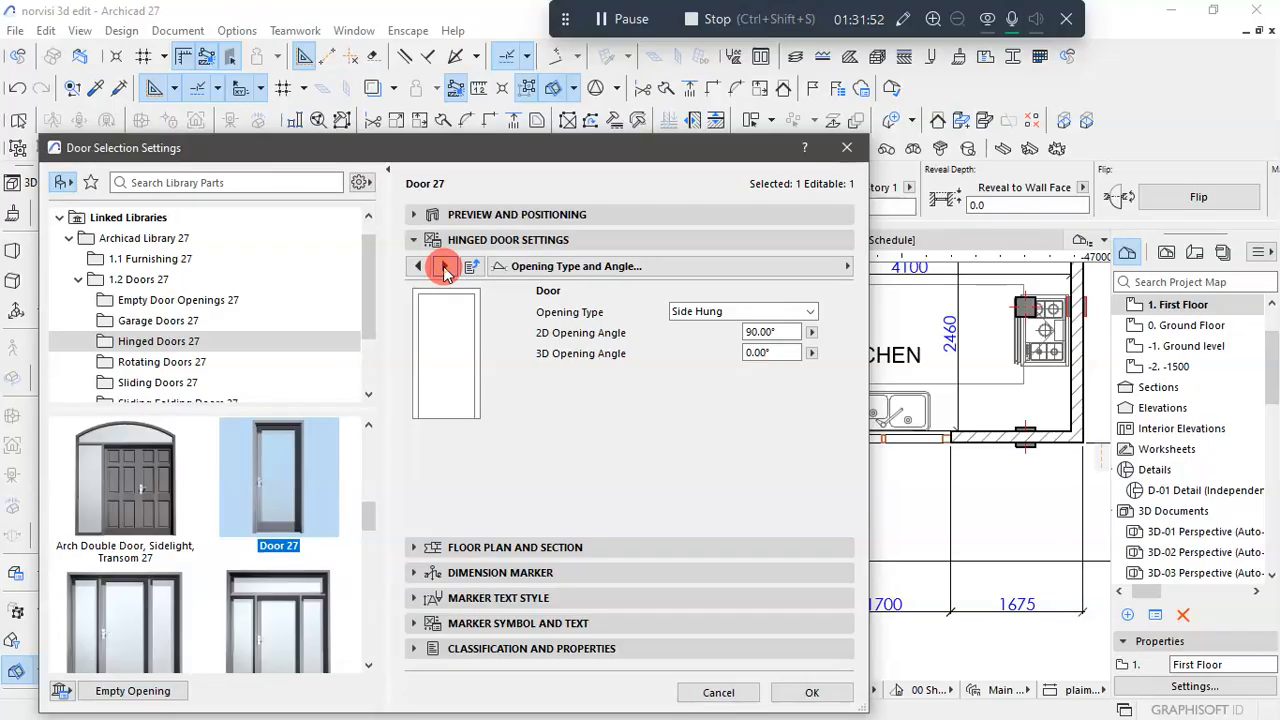
left_click(444, 267)
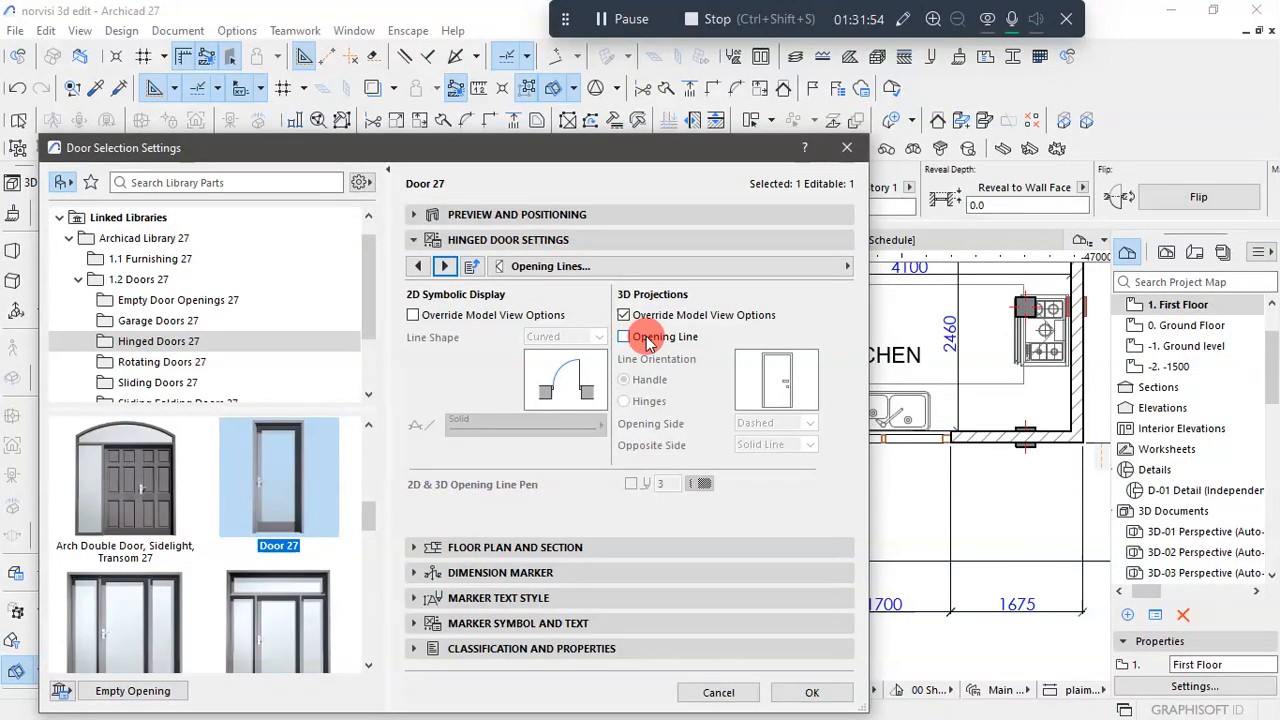
left_click(637, 343)
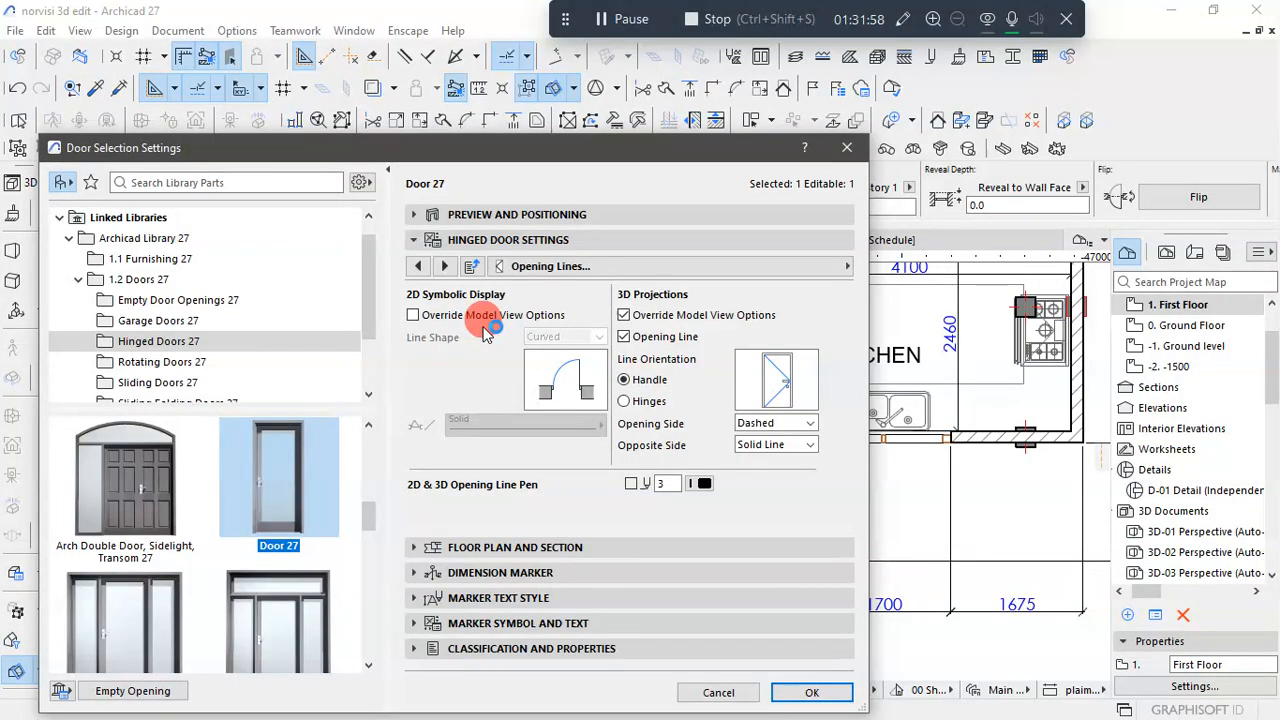
left_click(800, 689)
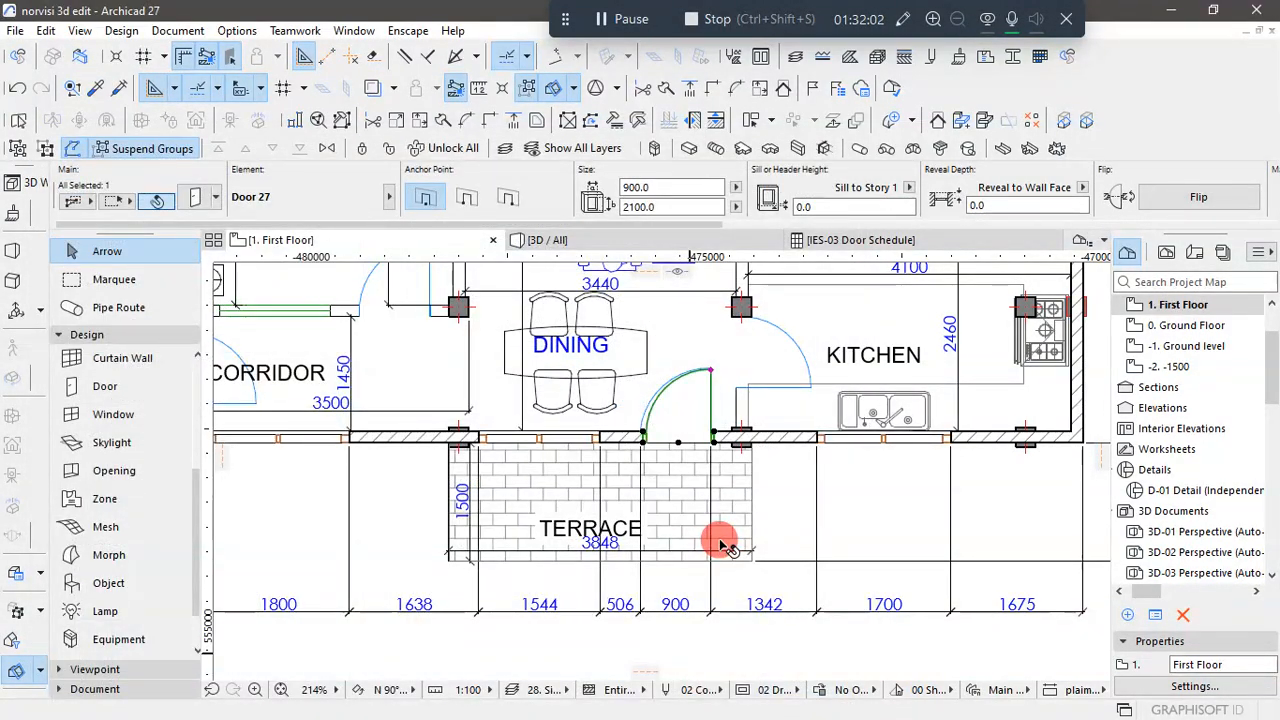
- Inspect the terrace door's opening lines and handle side in the 3D view, both close up and within the whole facade
left_click(629, 246)
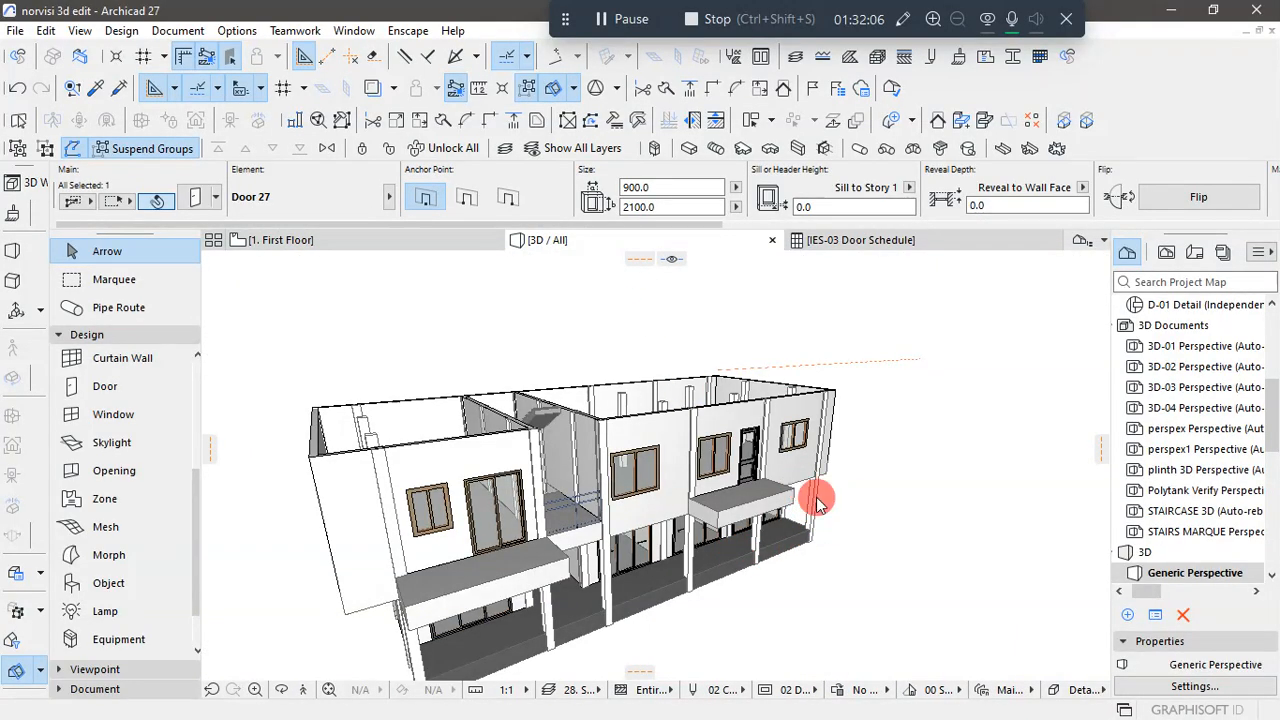
key("Escape")
scroll(758, 461, "up", 3)
scroll(758, 461, "up", 5)
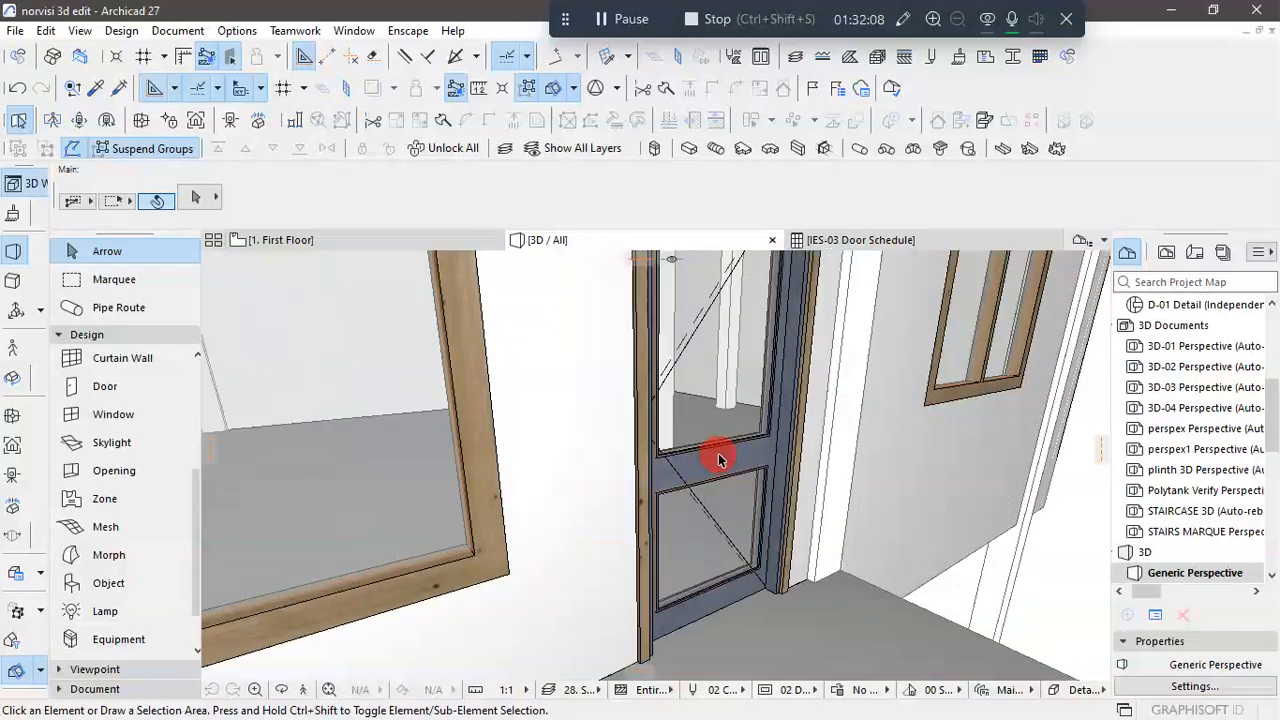
scroll(489, 453, "down", 5)
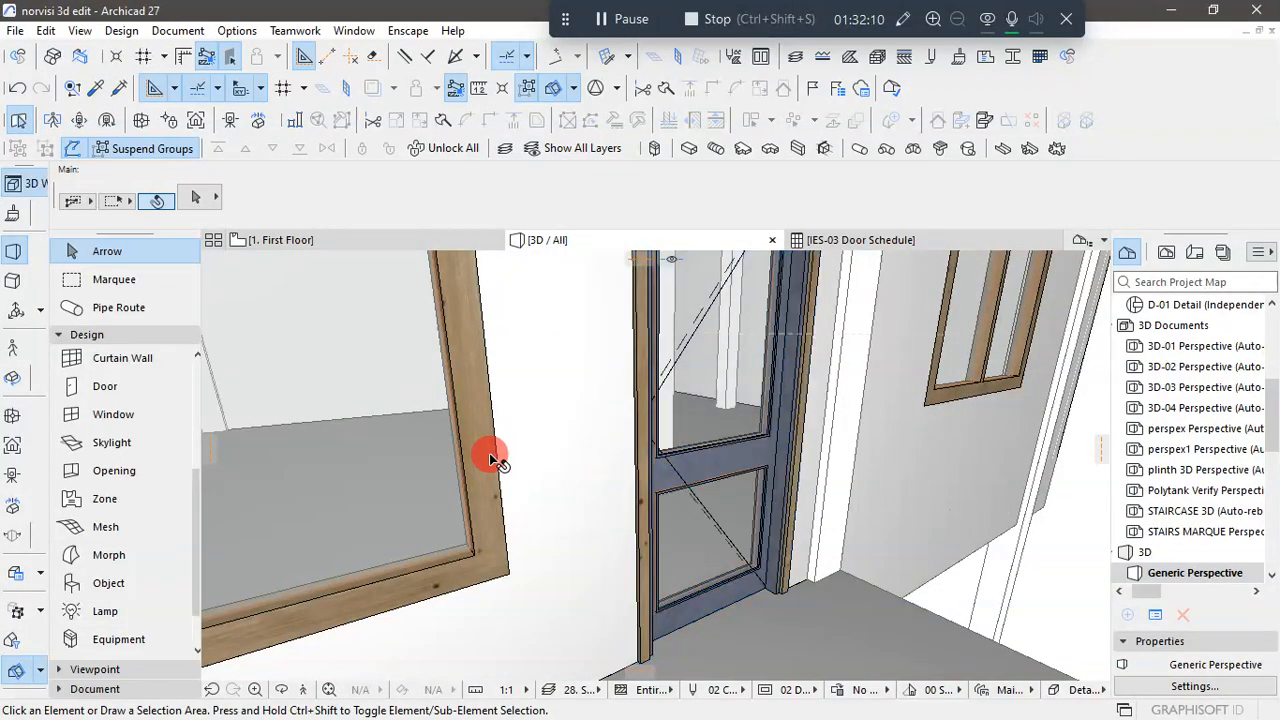
scroll(640, 453, "down", 3)
left_click_drag(638, 454, 363, 493)
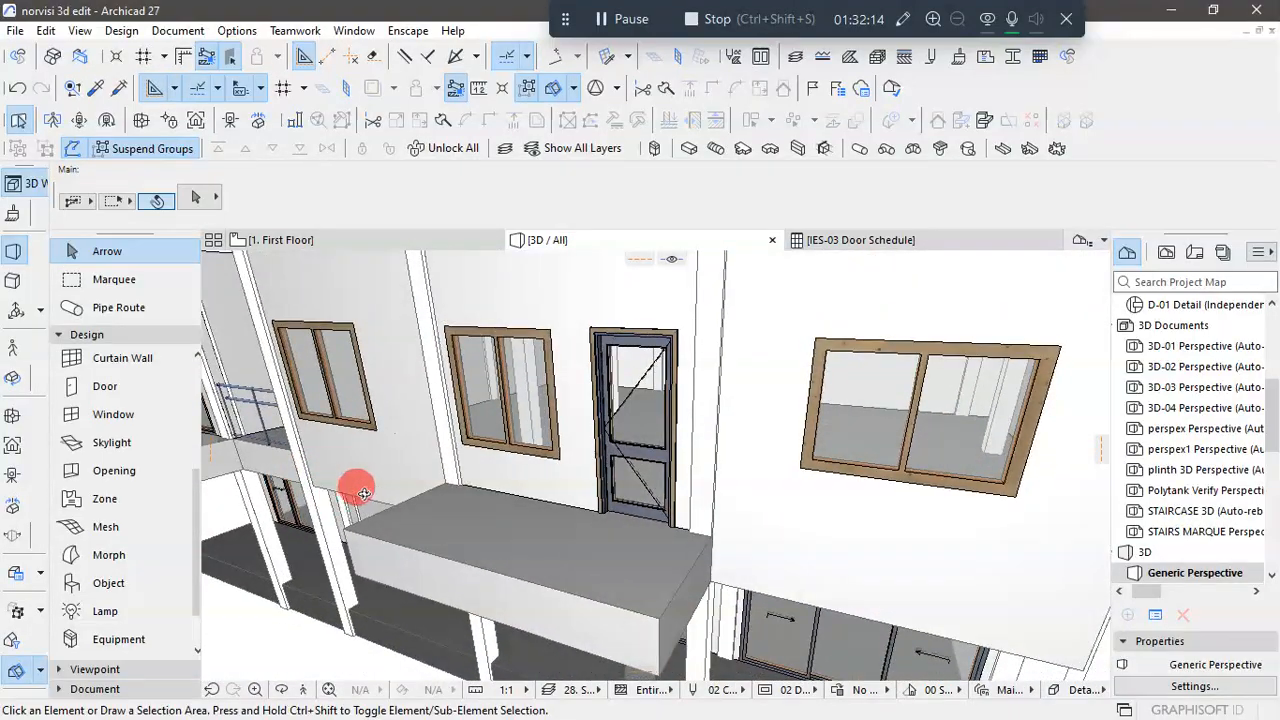
scroll(657, 428, "up", 8)
scroll(576, 441, "down", 6)
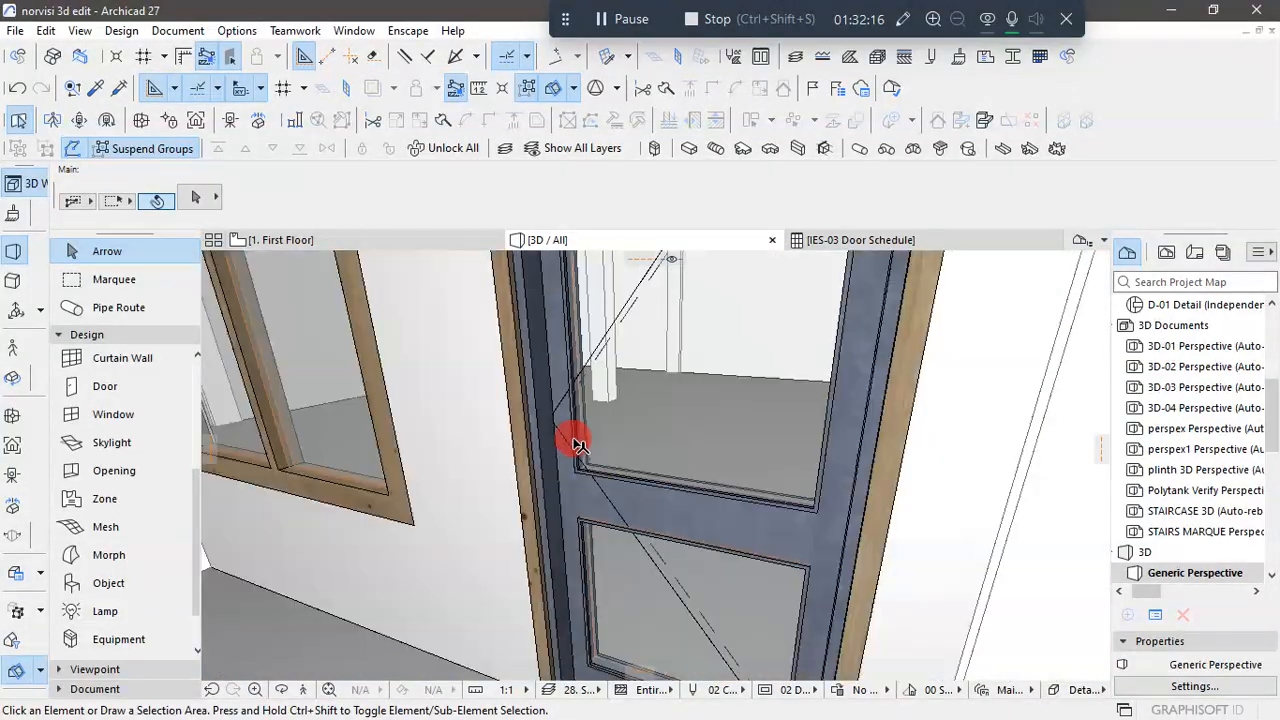
scroll(576, 441, "down", 5)
left_click_drag(580, 445, 781, 427)
scroll(510, 458, "up", 8)
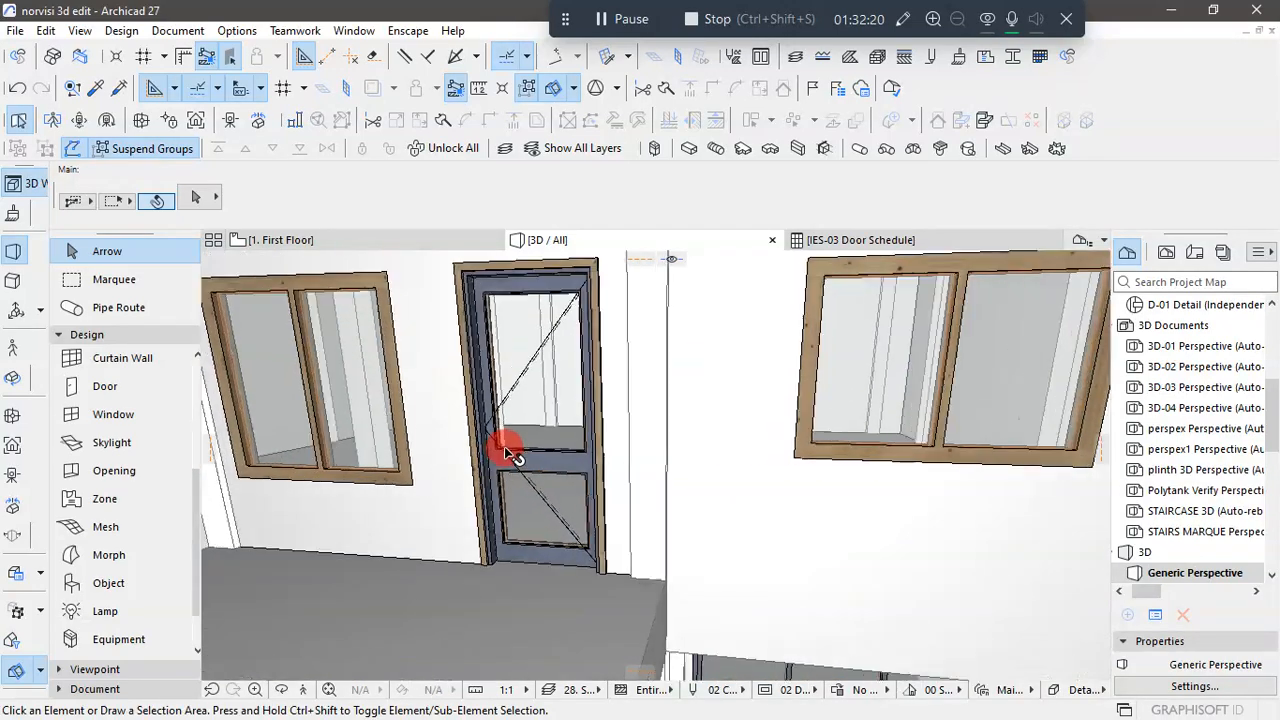
scroll(708, 405, "down", 10)
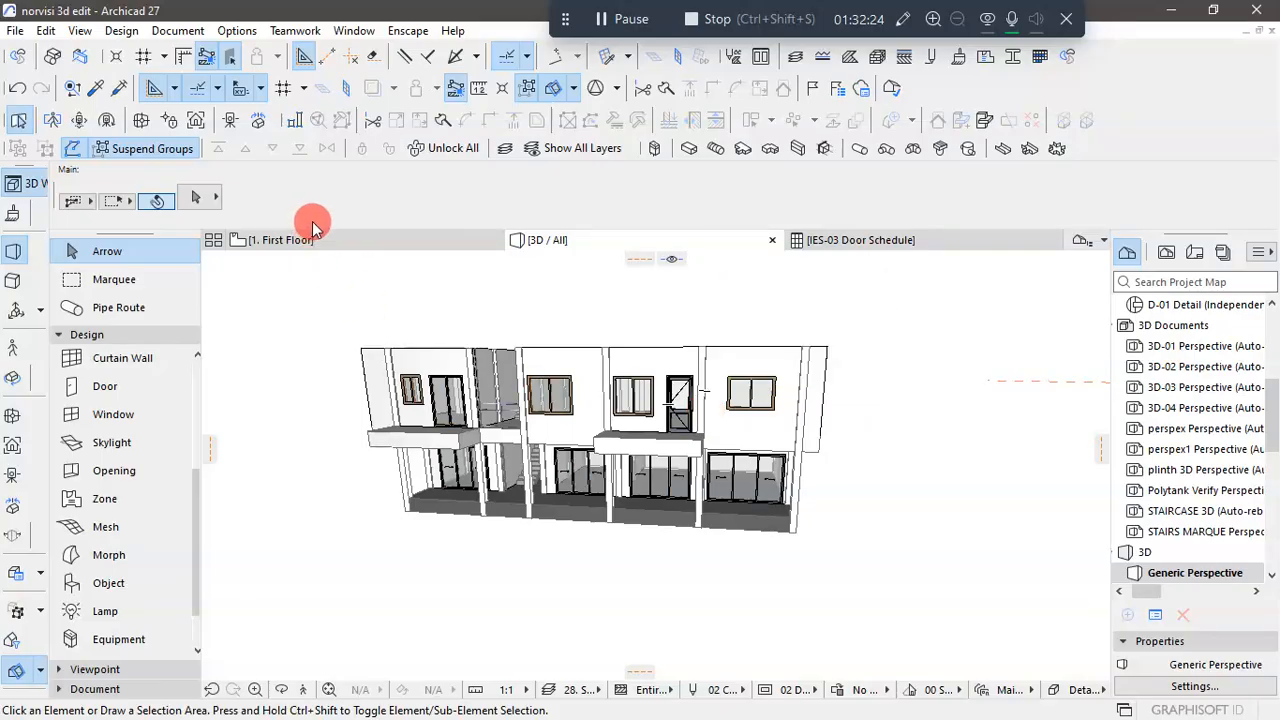
- Return to the first floor plan and open the default settings of the Railing tool
left_click(285, 240)
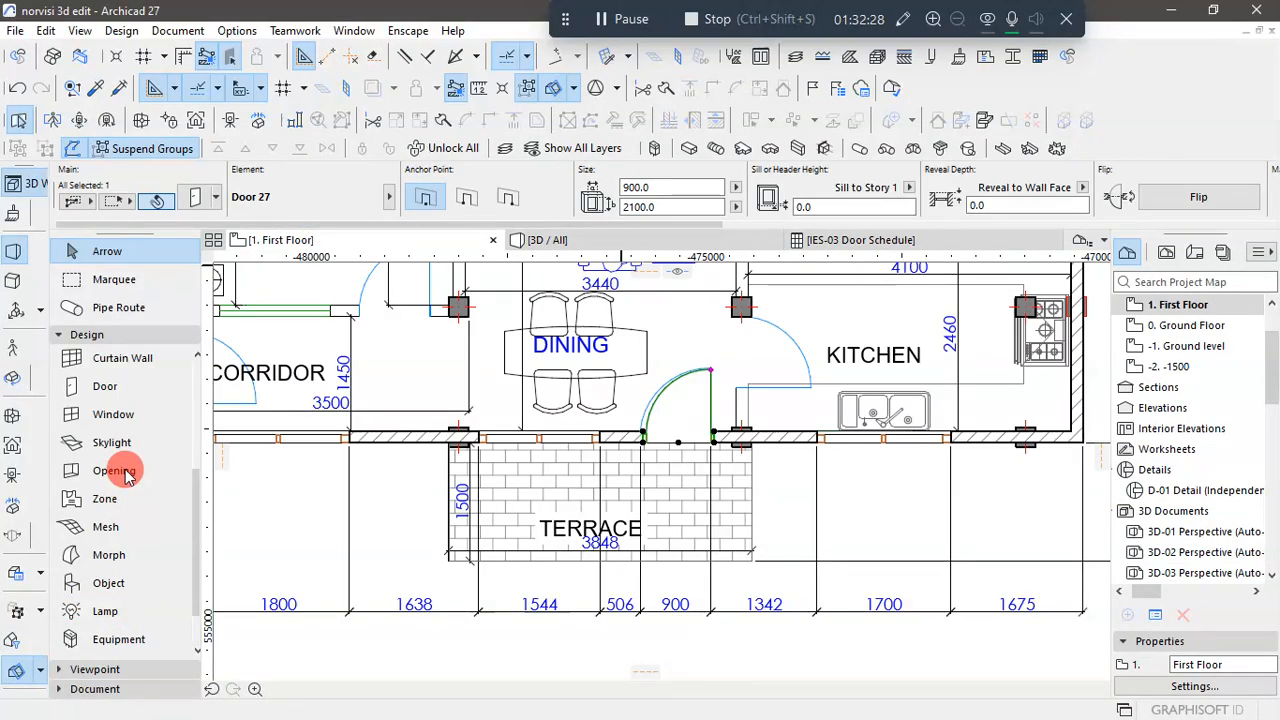
scroll(198, 503, "up", 3)
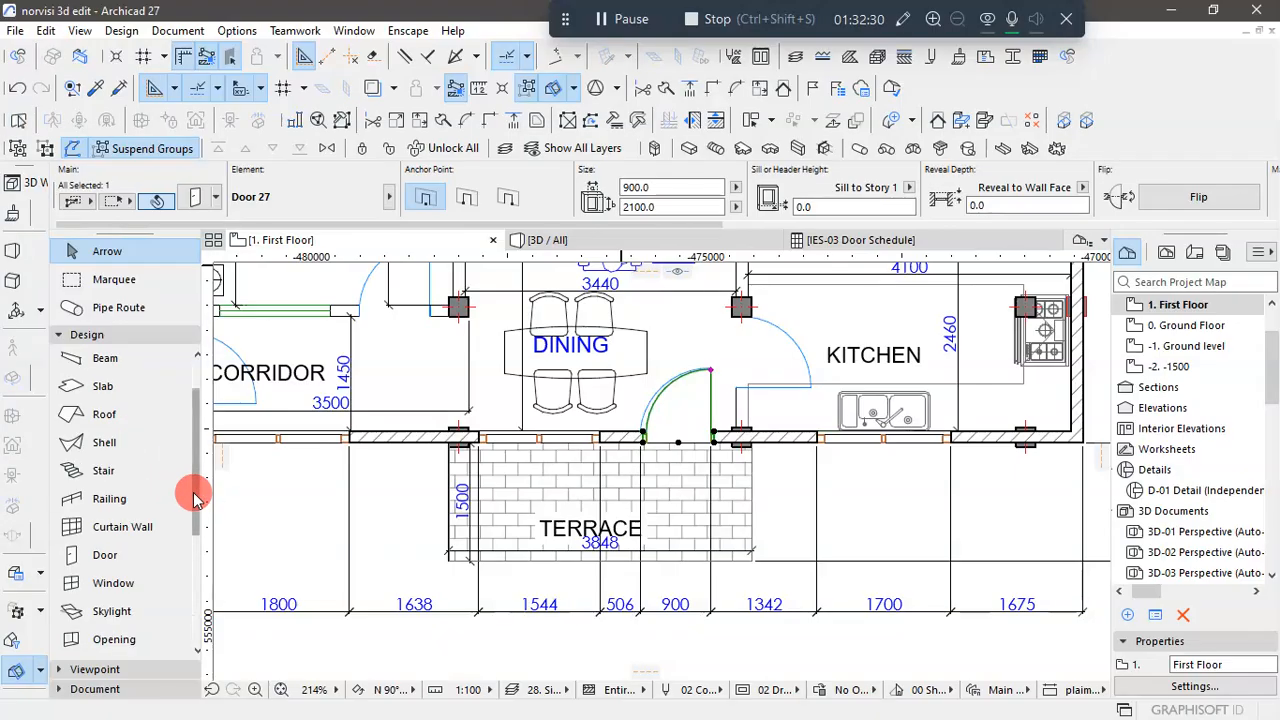
left_click(176, 495)
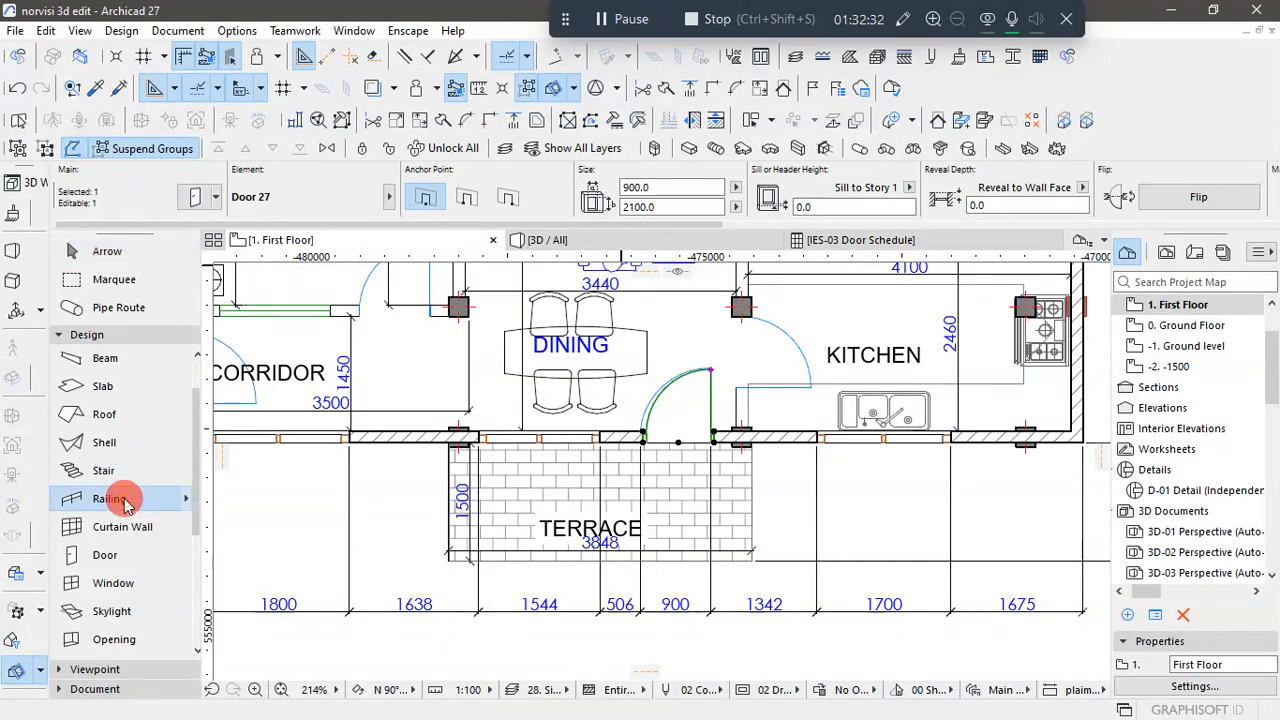
left_click(216, 197)
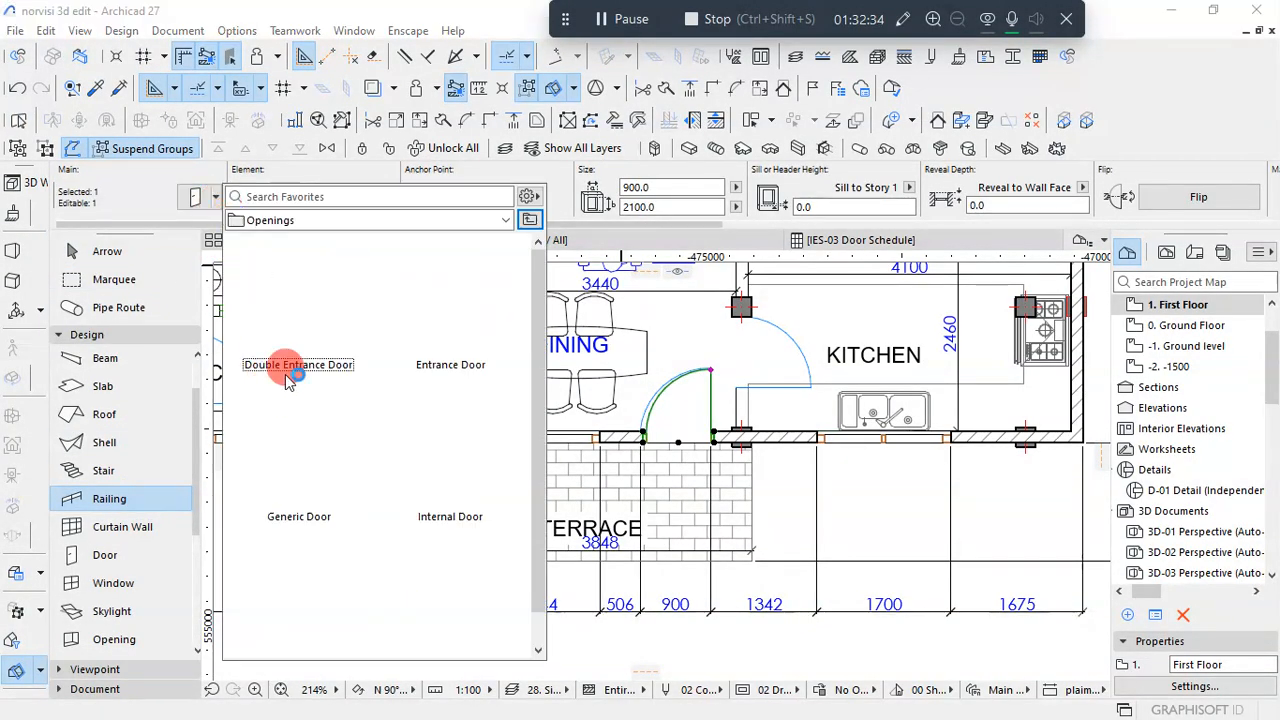
left_click(167, 204)
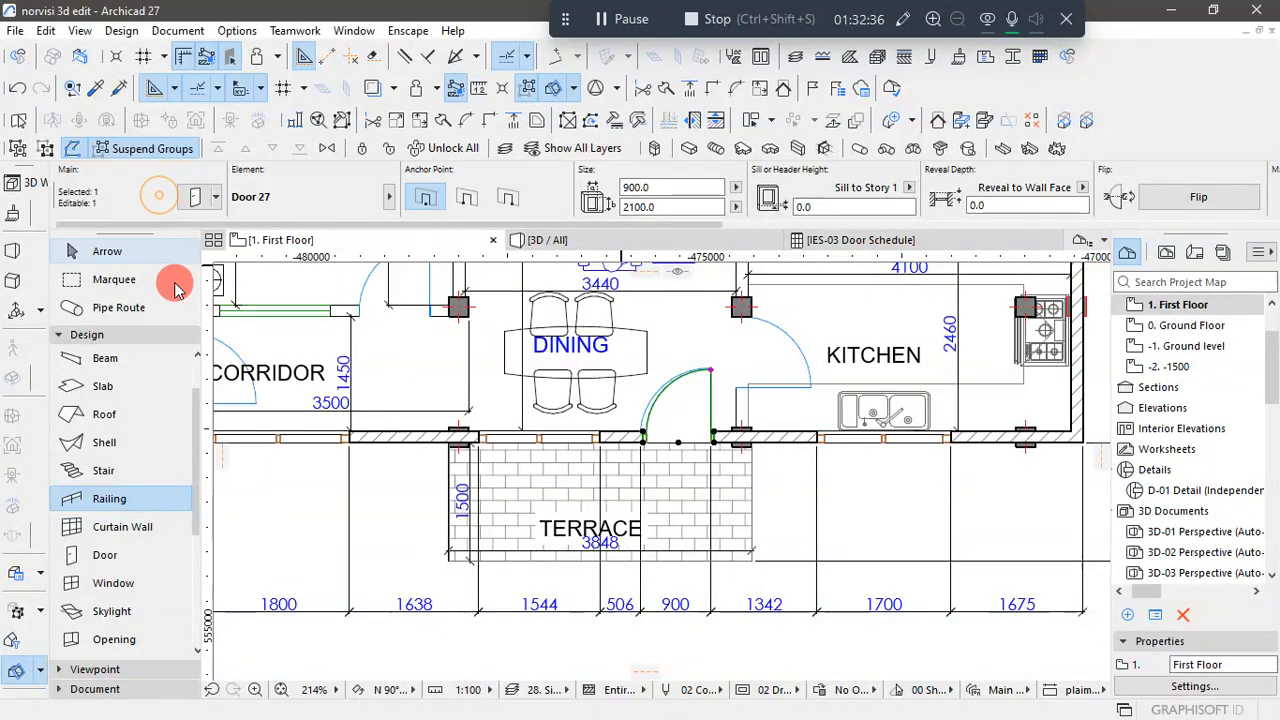
left_click(135, 513)
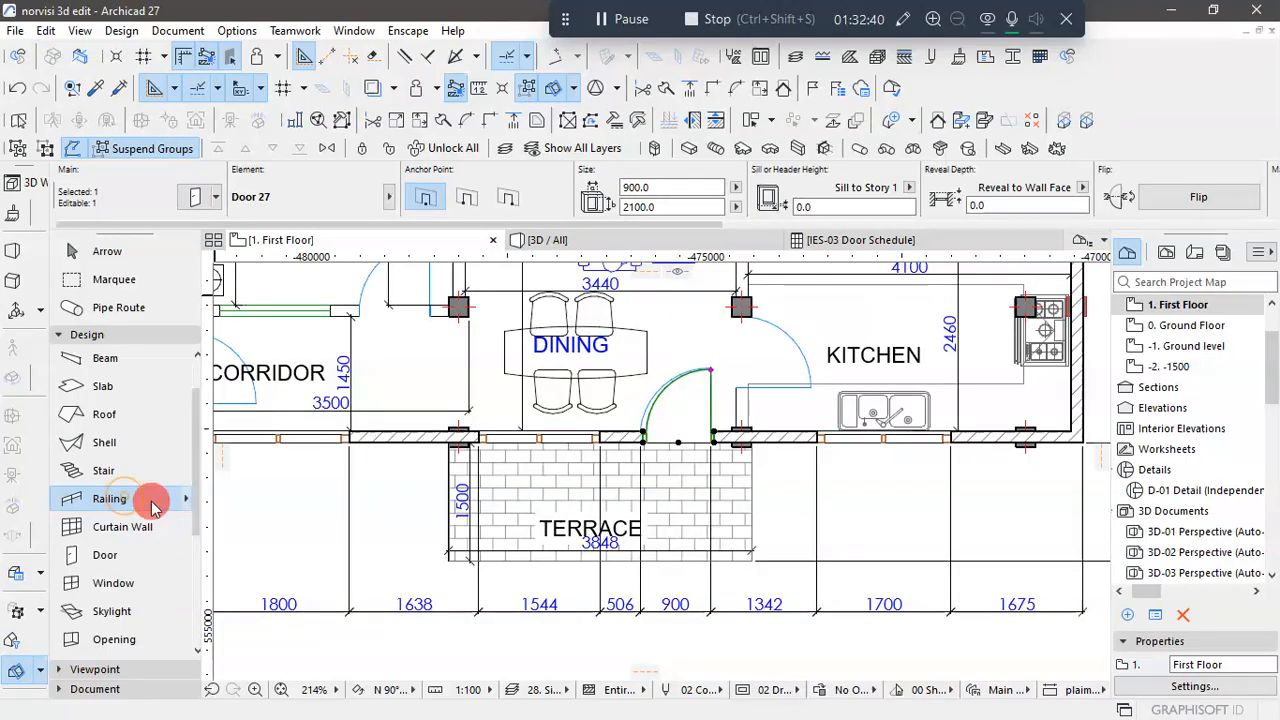
key("ctrl+t")
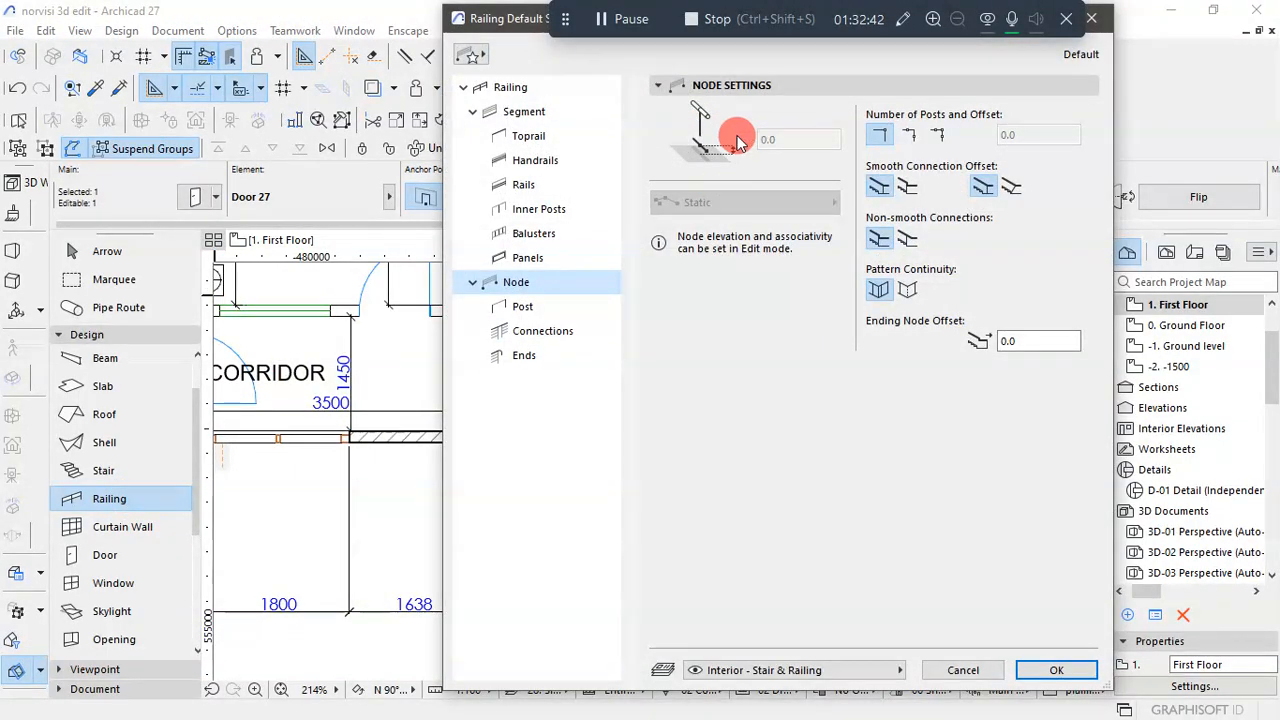
left_click(478, 58)
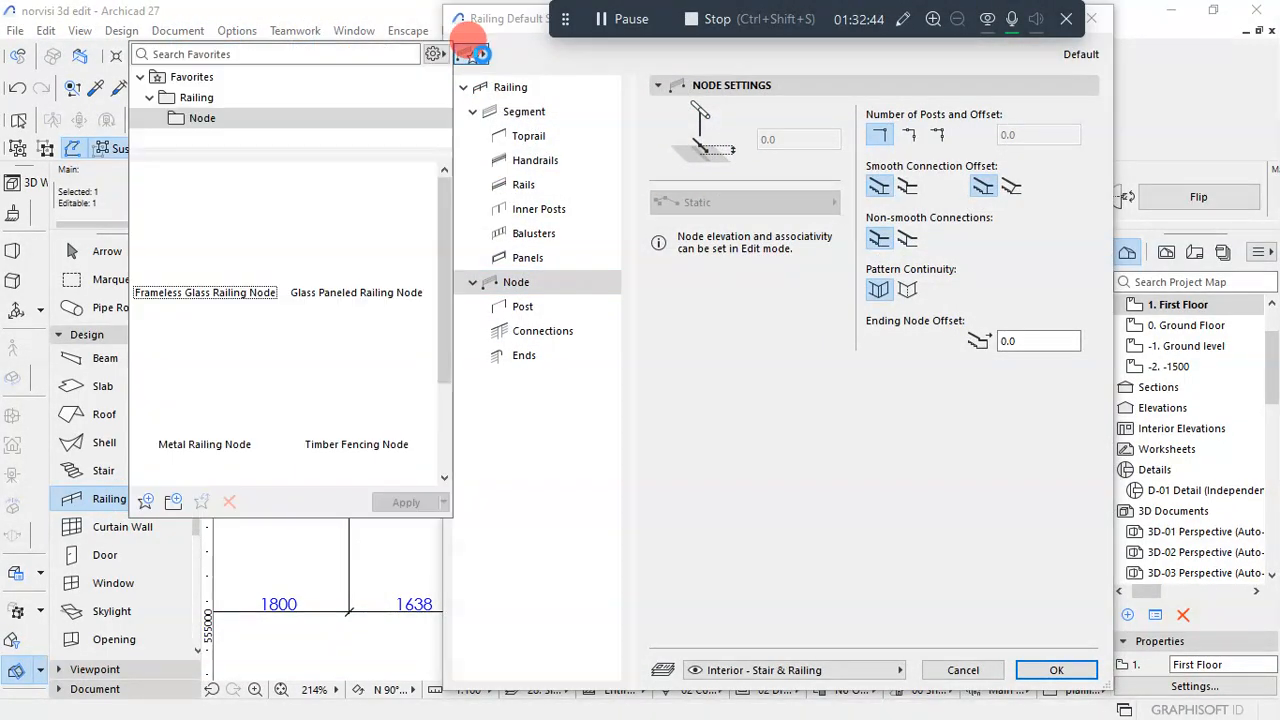
left_click(250, 302)
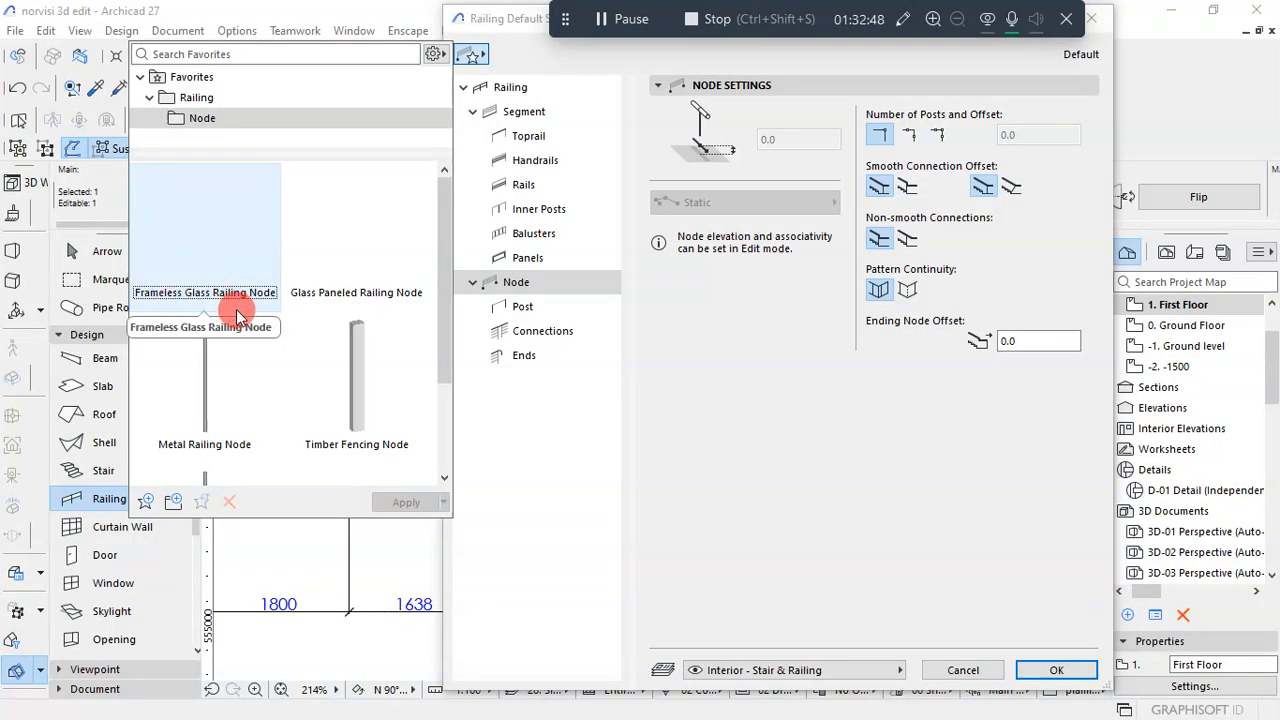
scroll(329, 391, "down", 3)
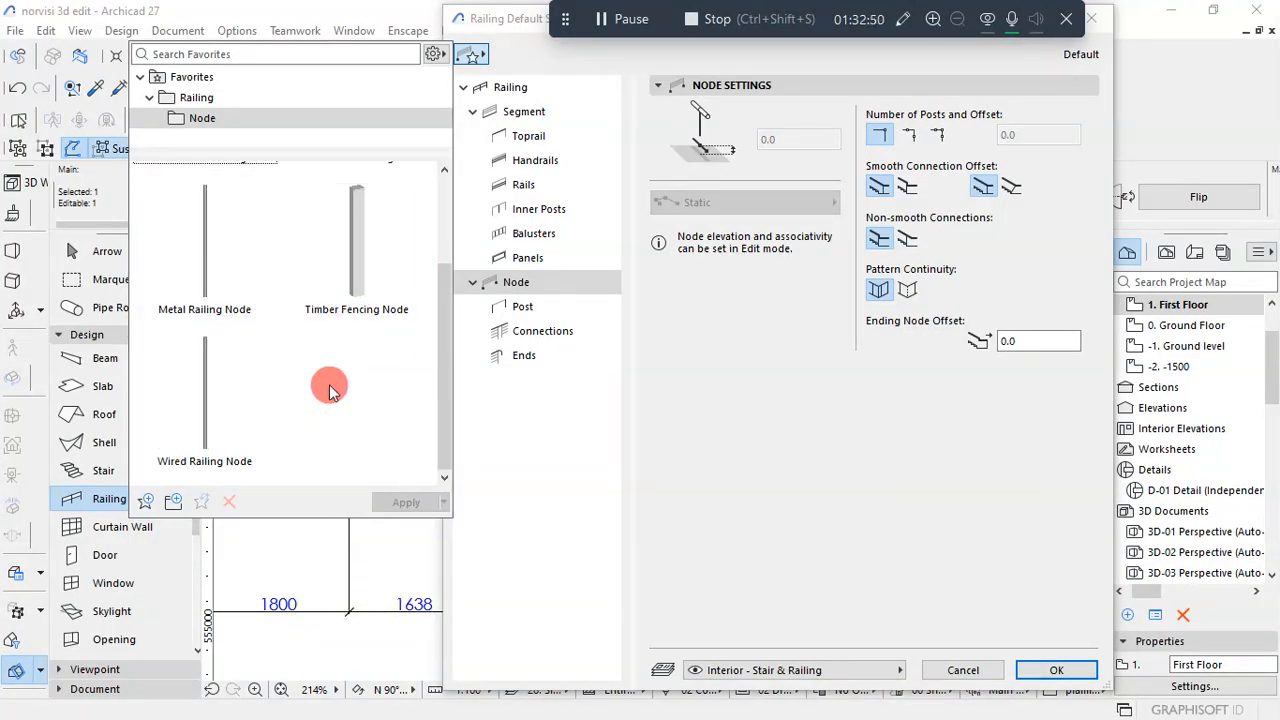
scroll(329, 391, "up", 3)
left_click(778, 380)
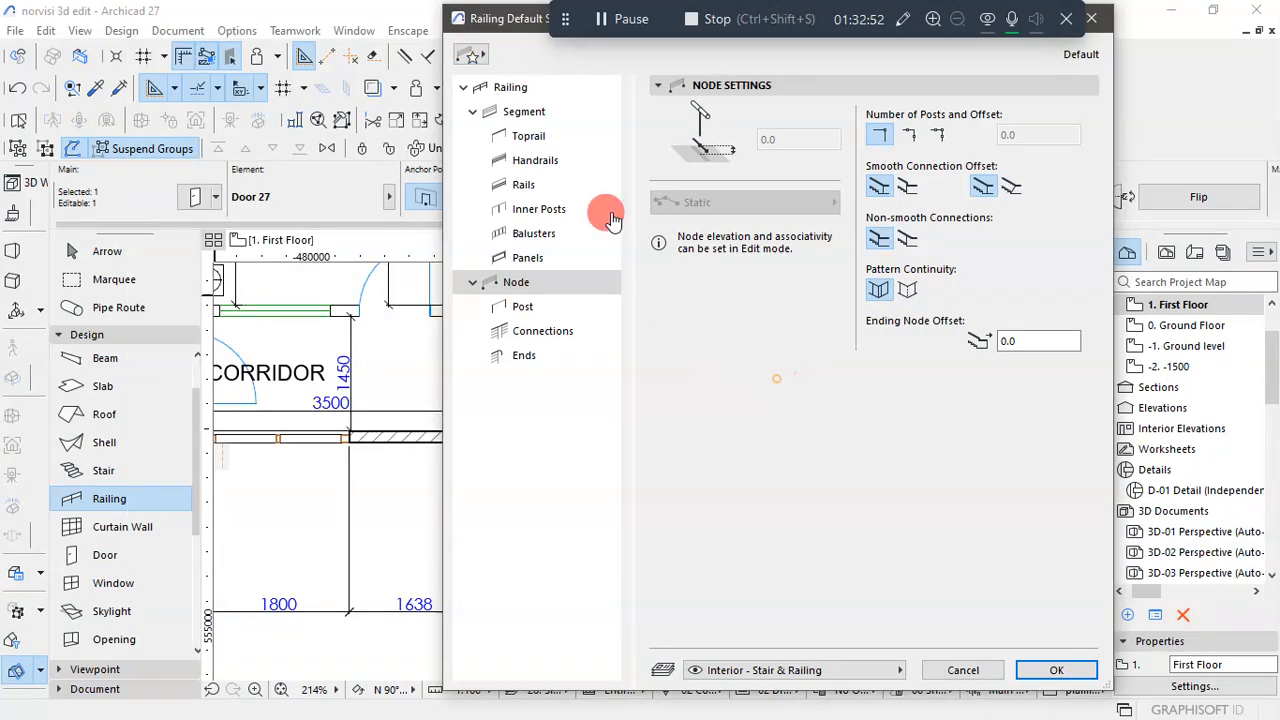
- Apply the Frameless Glass Railing favorite to the whole railing's default settings and accept them
left_click(555, 87)
left_click(537, 138)
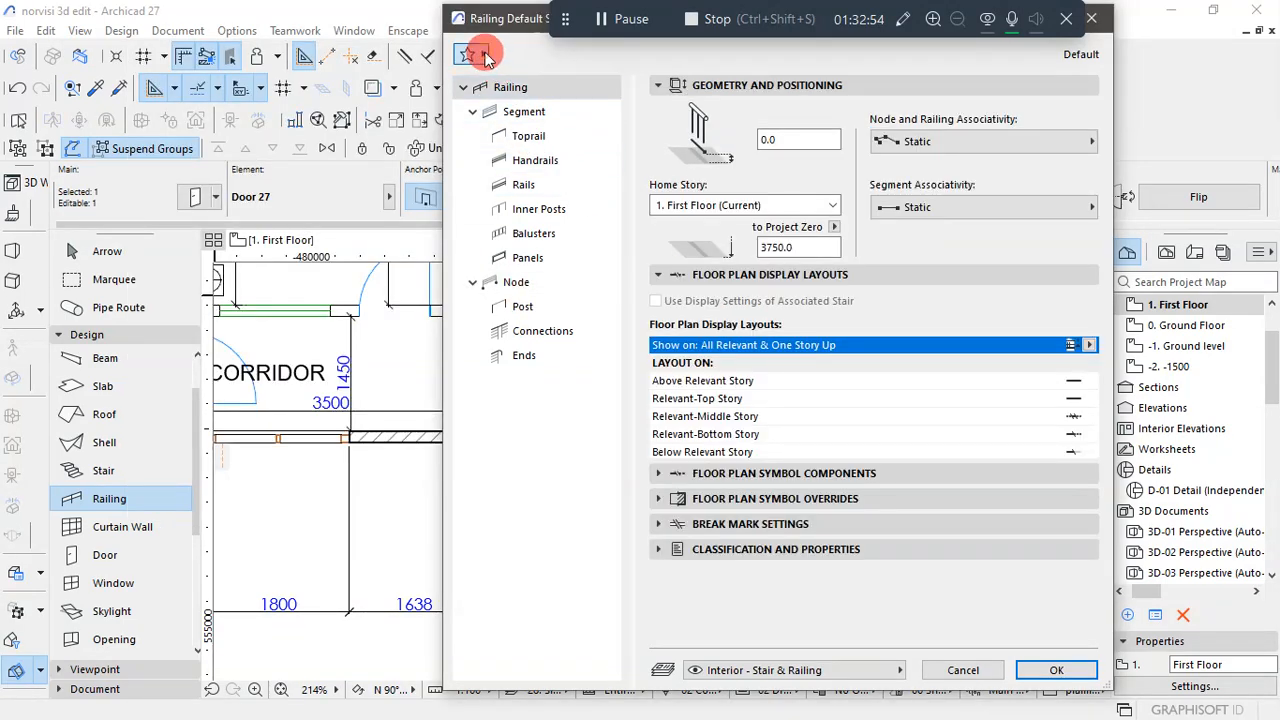
left_click(468, 54)
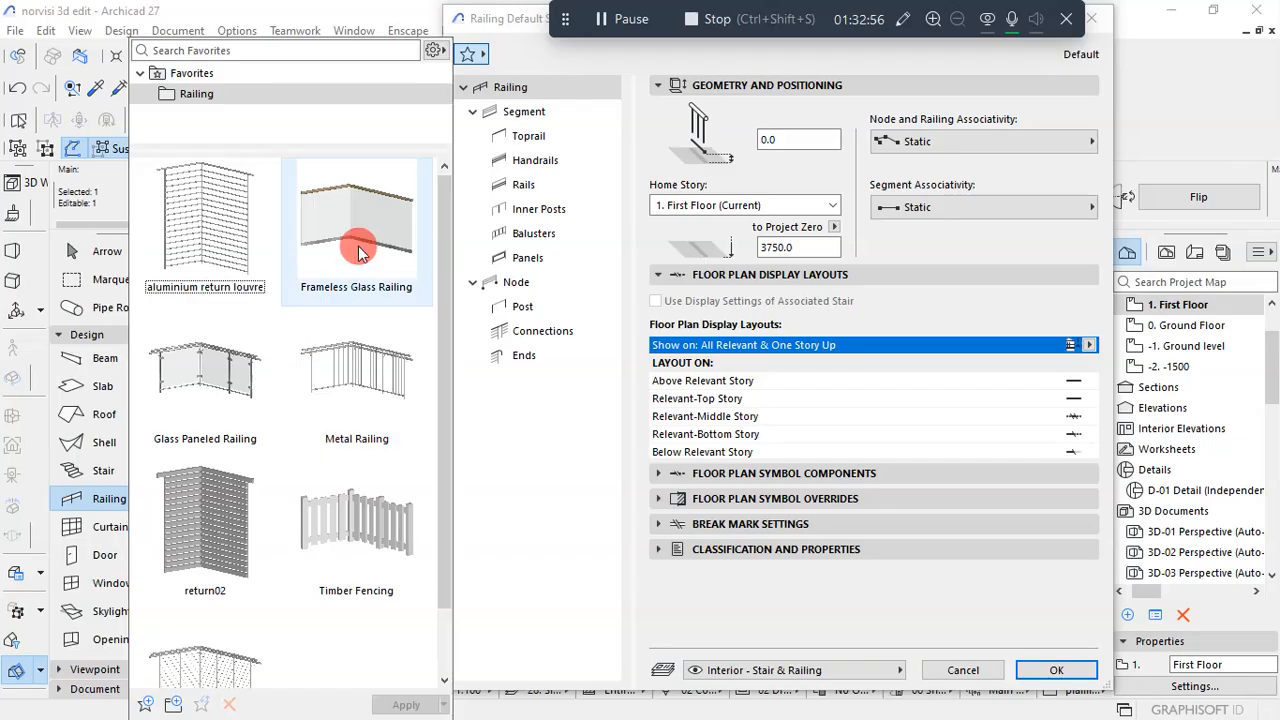
scroll(358, 258, "up", 1)
double_click(360, 252)
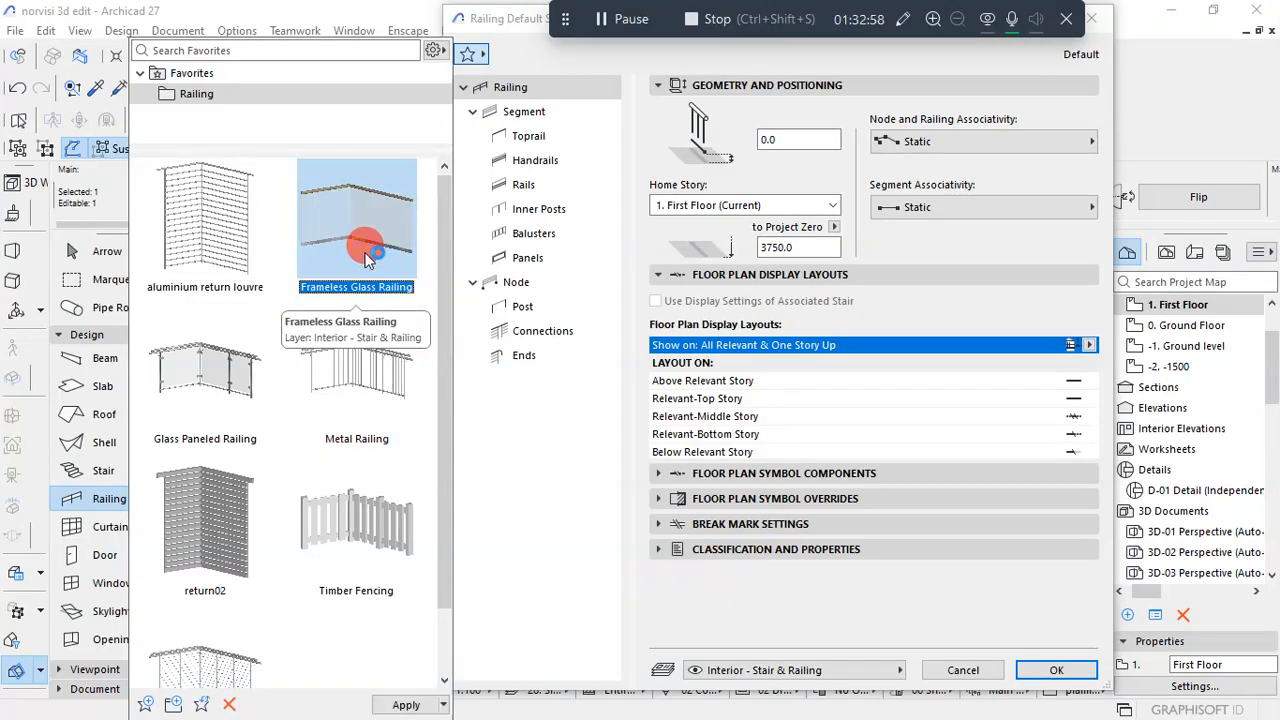
left_click(1040, 668)
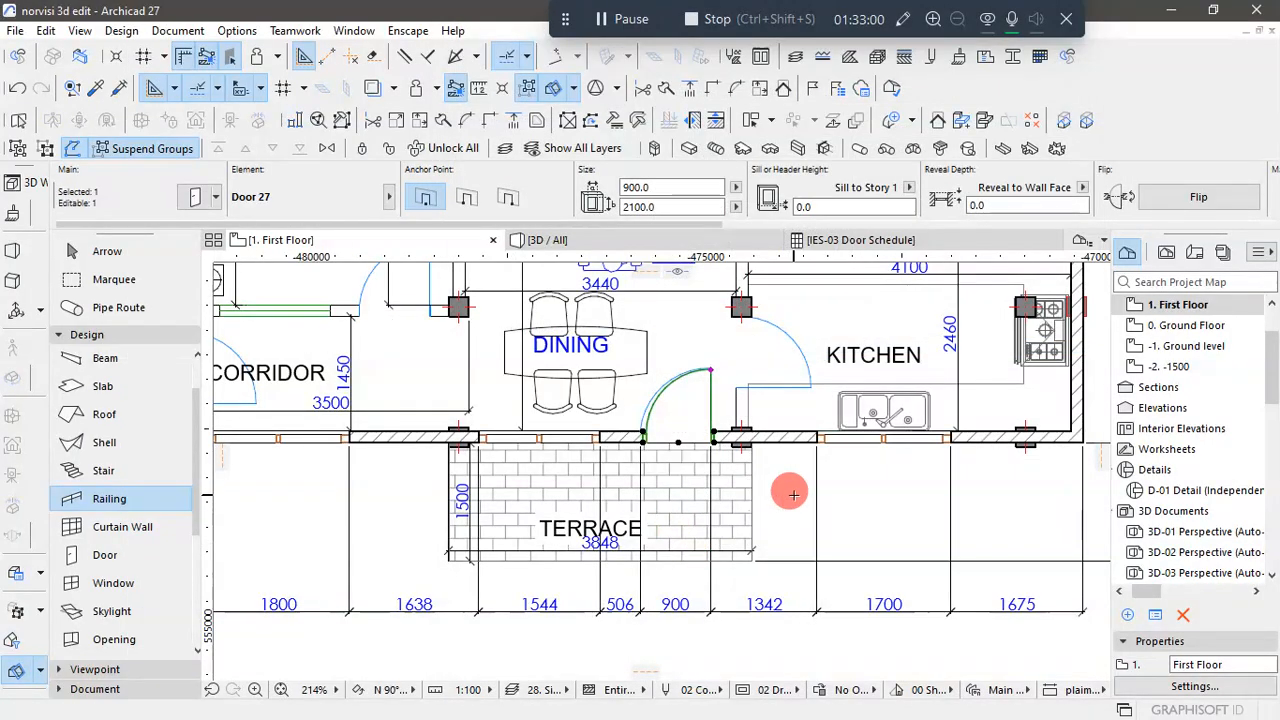
- Draw a railing along the three open edges of the terrace beside the stair area, with a front run 3800 long
scroll(790, 490, "down", 4)
scroll(380, 476, "up", 5)
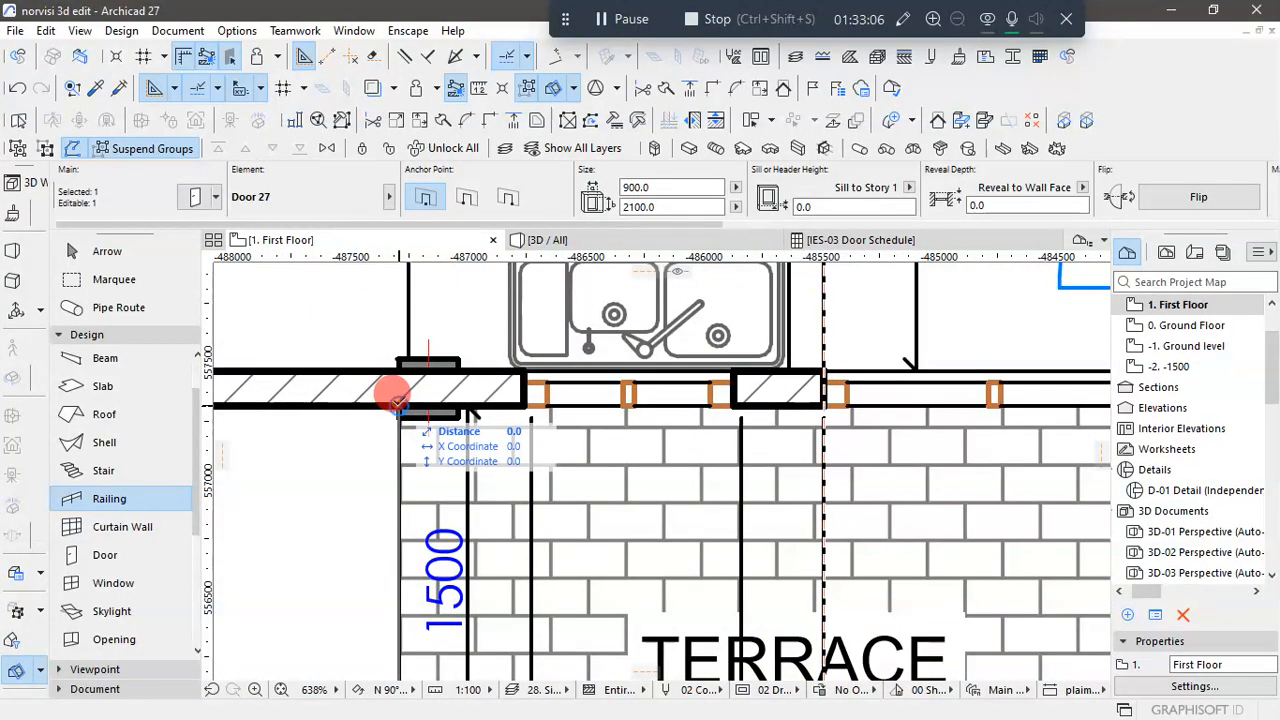
key("Escape")
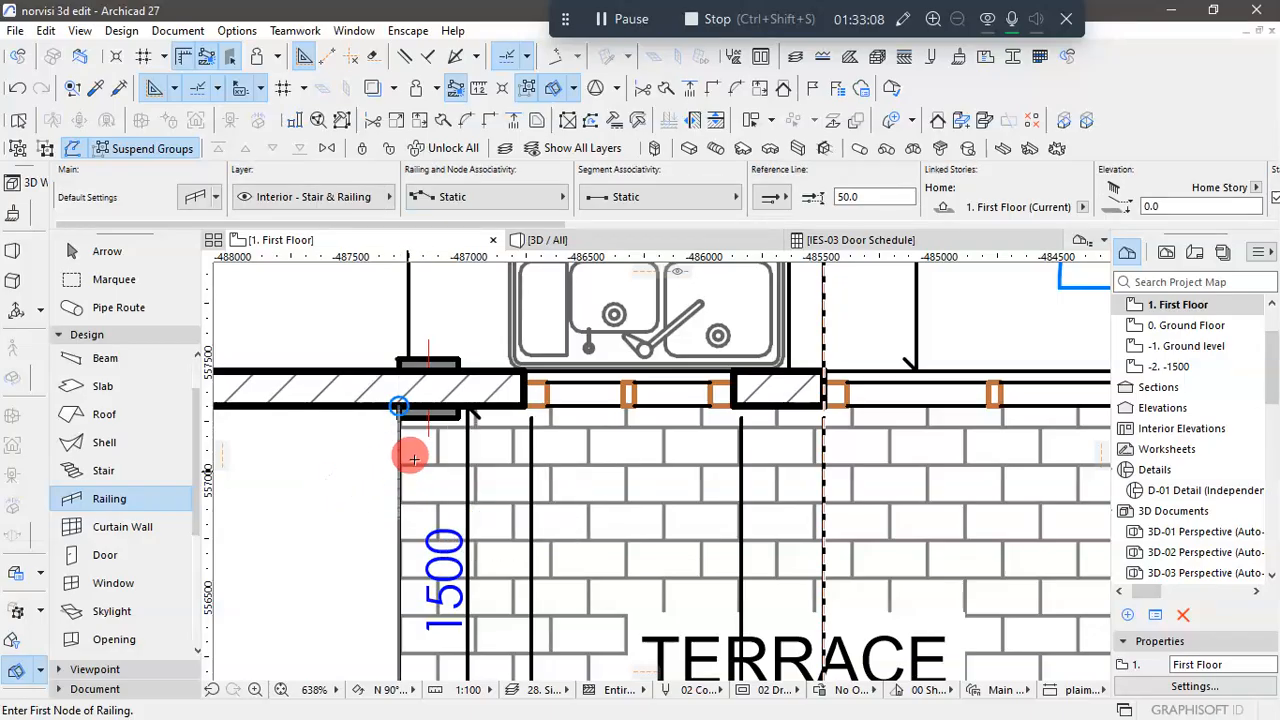
left_click(398, 402)
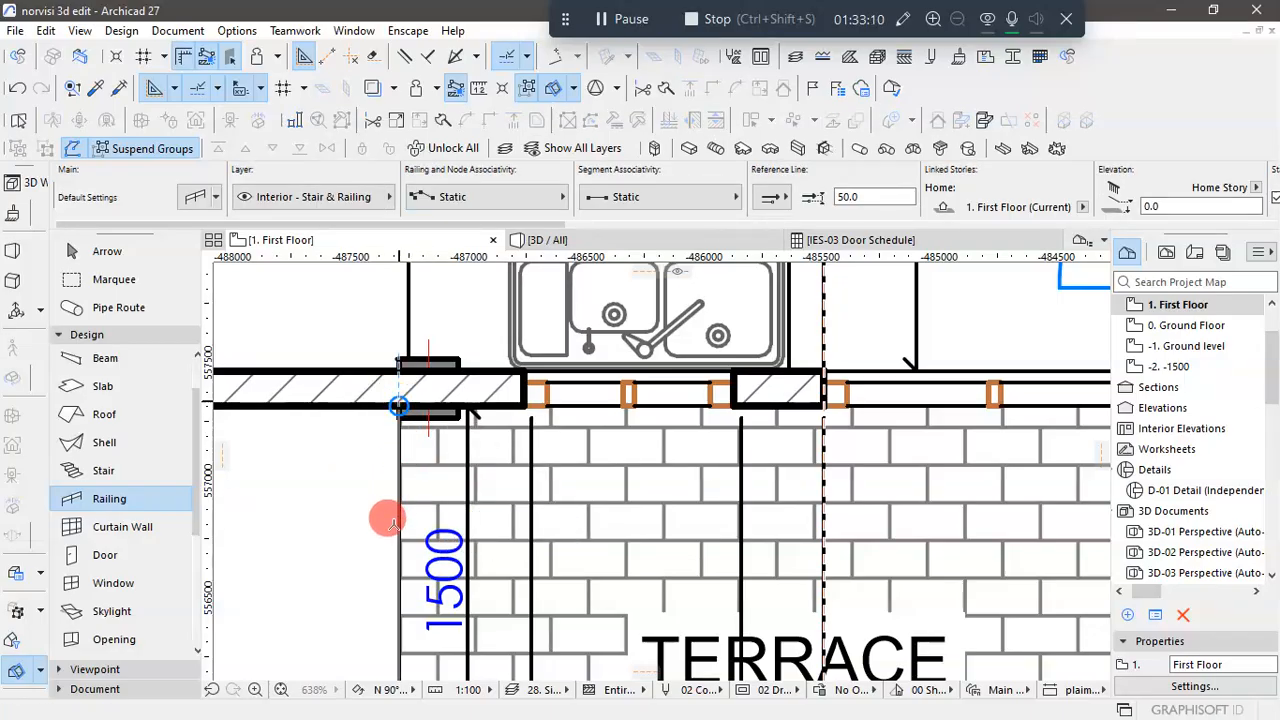
scroll(405, 492, "down", 3)
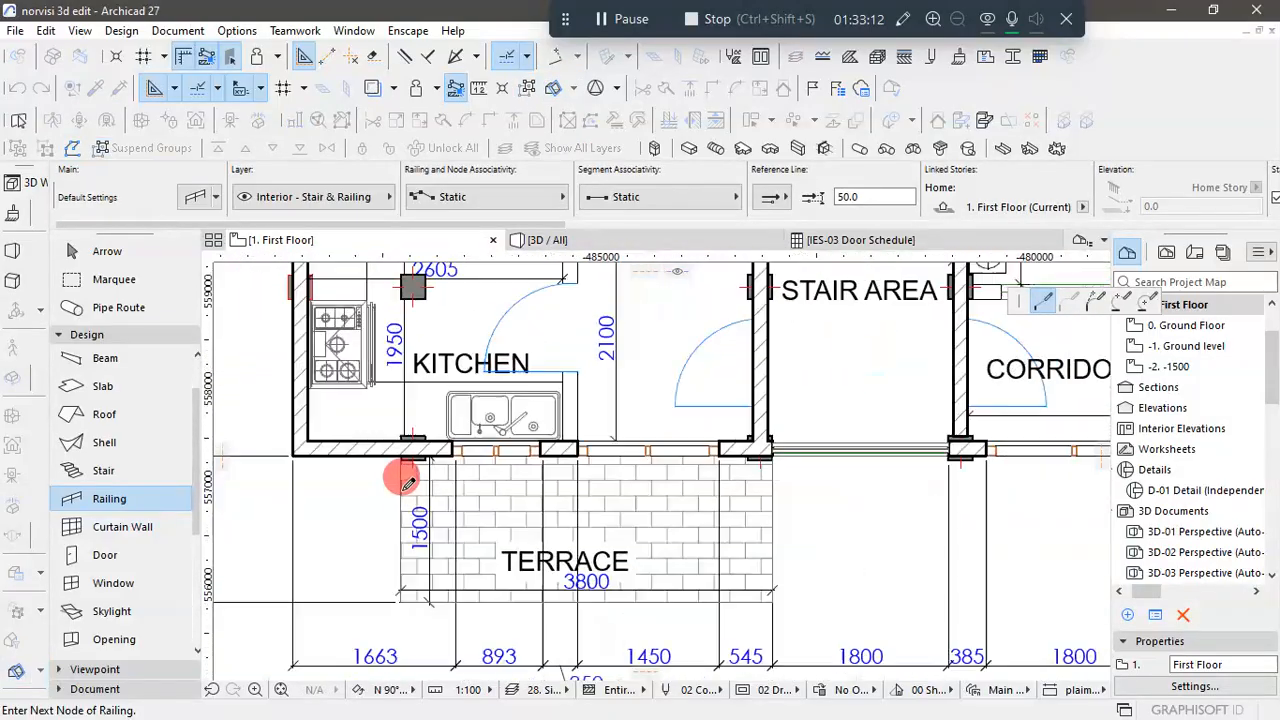
scroll(405, 545, "up", 4)
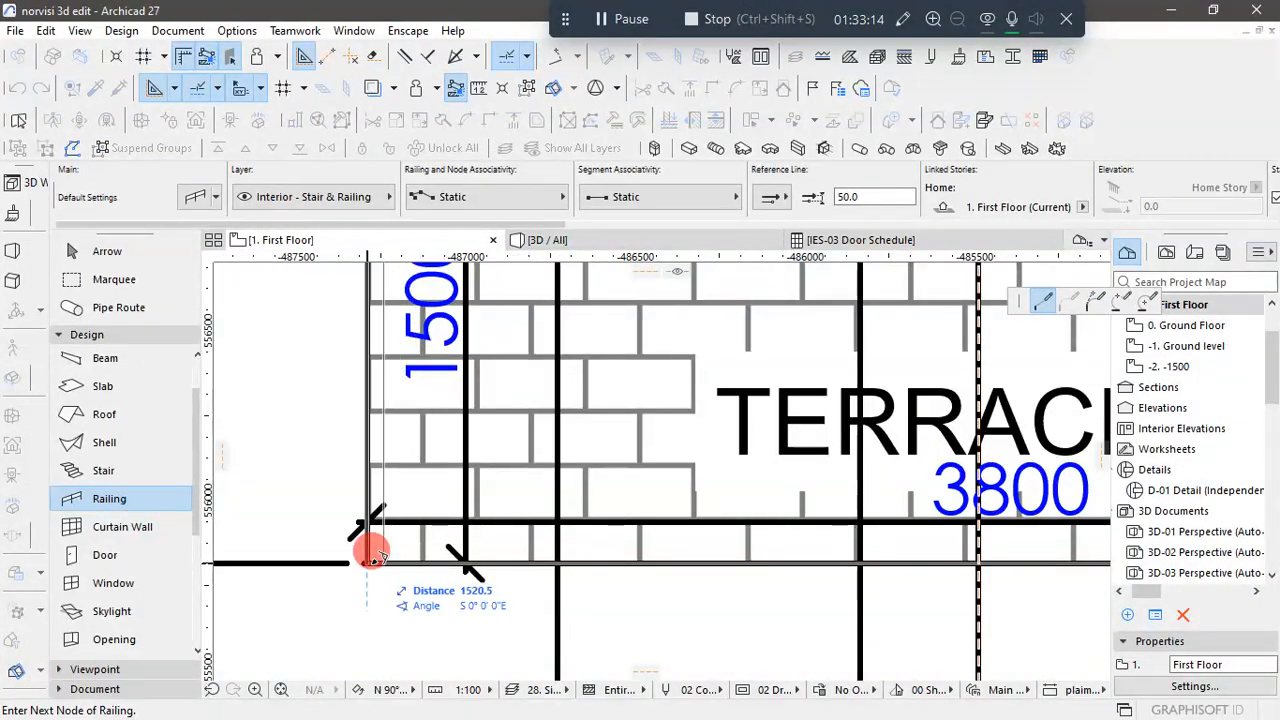
scroll(300, 605, "down", 3)
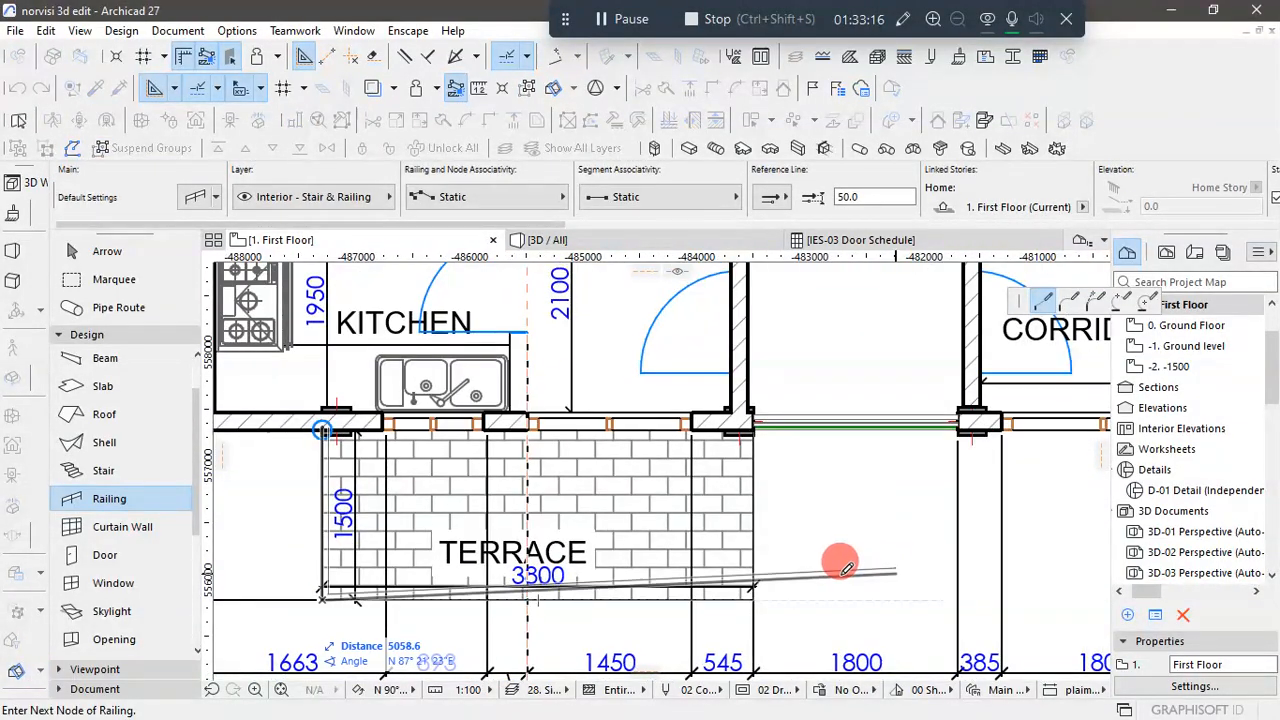
scroll(820, 494, "up", 4)
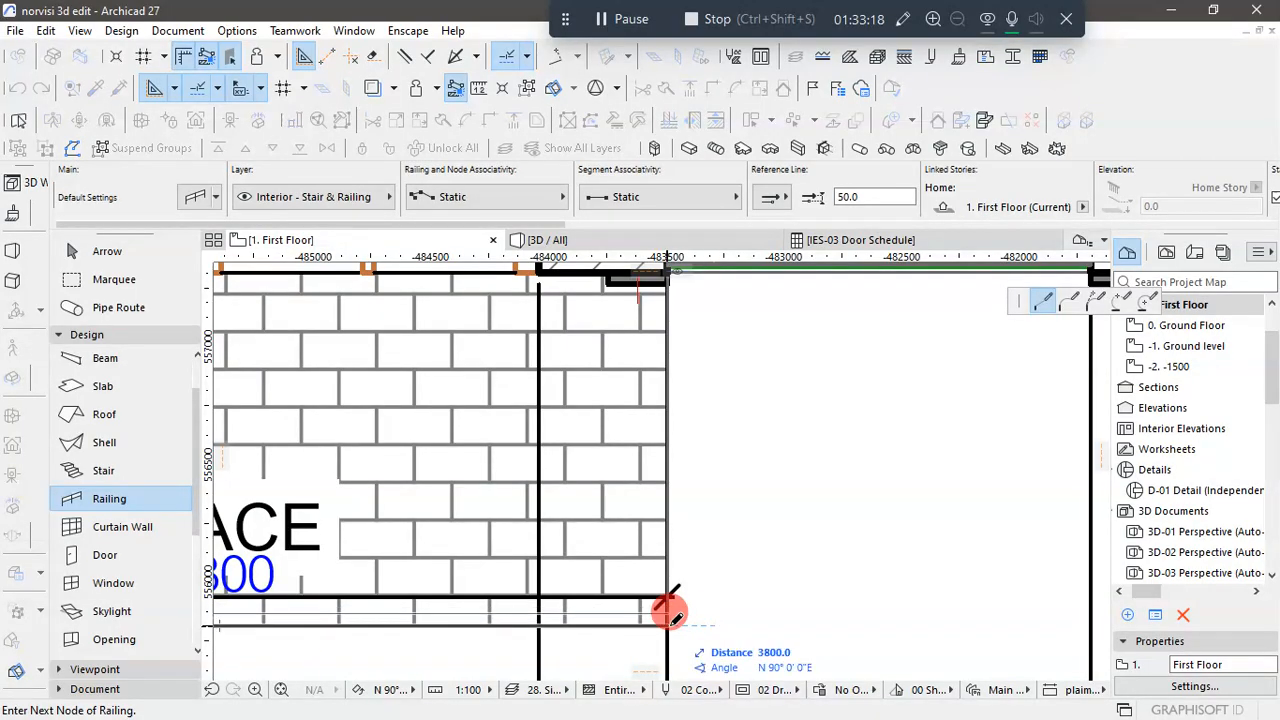
scroll(668, 610, "down", 2)
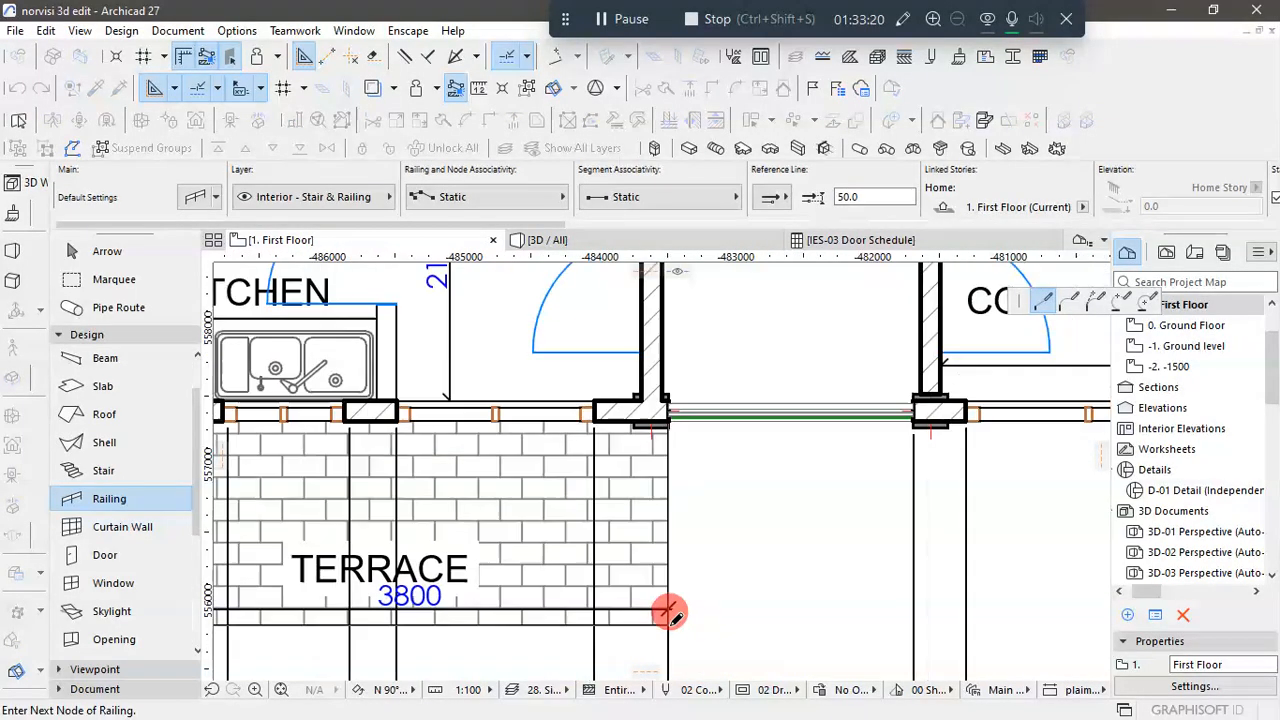
double_click(673, 412)
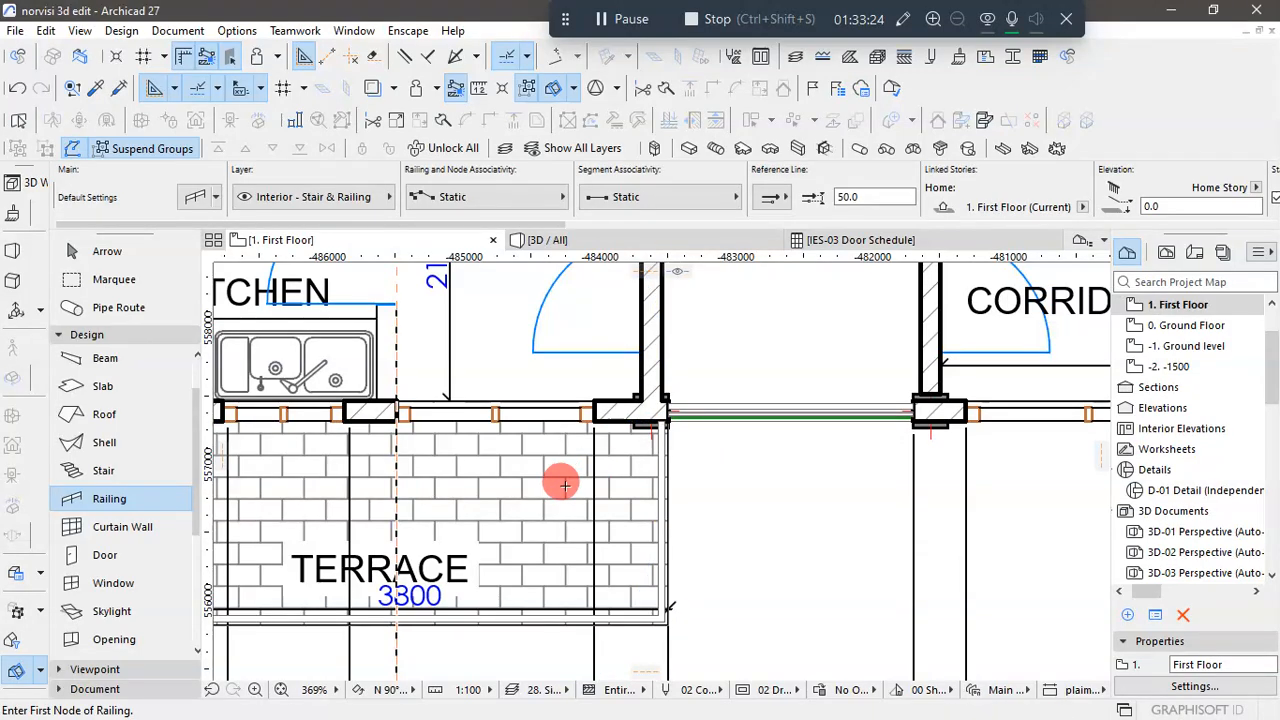
- Draw a matching railing from wall to wall around the dining-side terrace, following its 1500 deep sides and 3848 long front edge
scroll(563, 486, "down", 5)
scroll(1120, 513, "up", 1)
scroll(1000, 494, "up", 4)
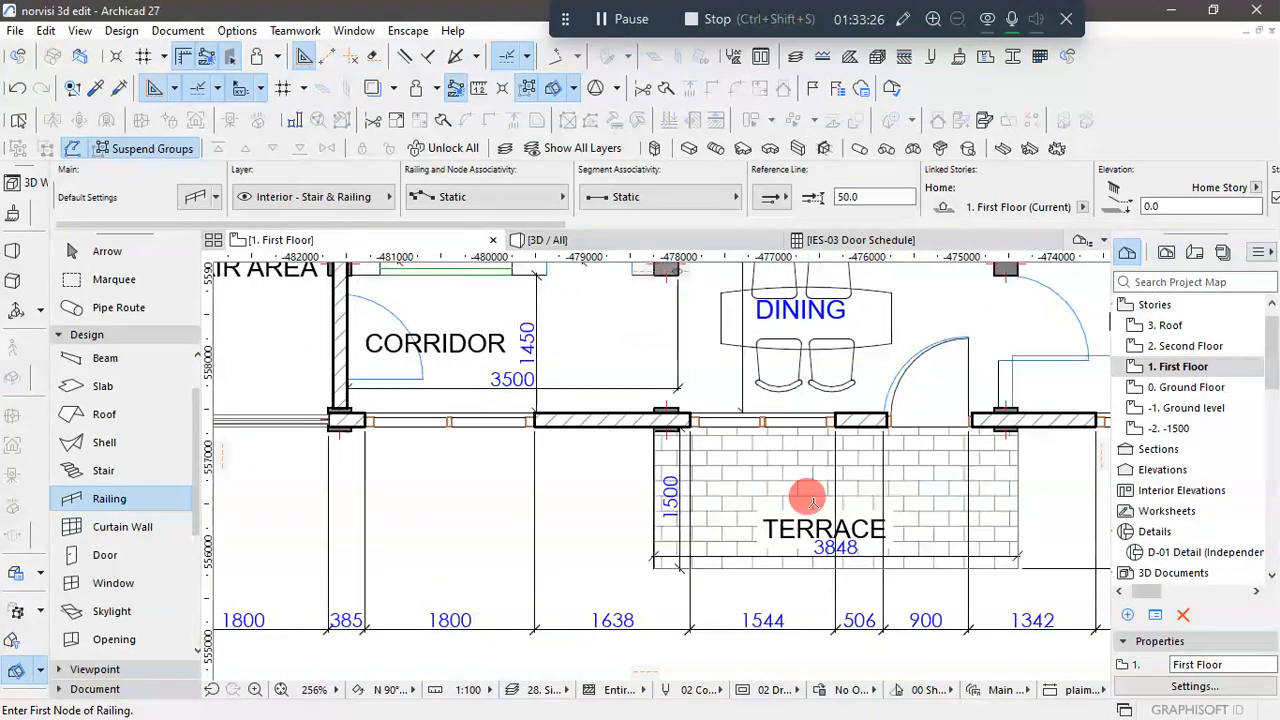
scroll(651, 422, "up", 4)
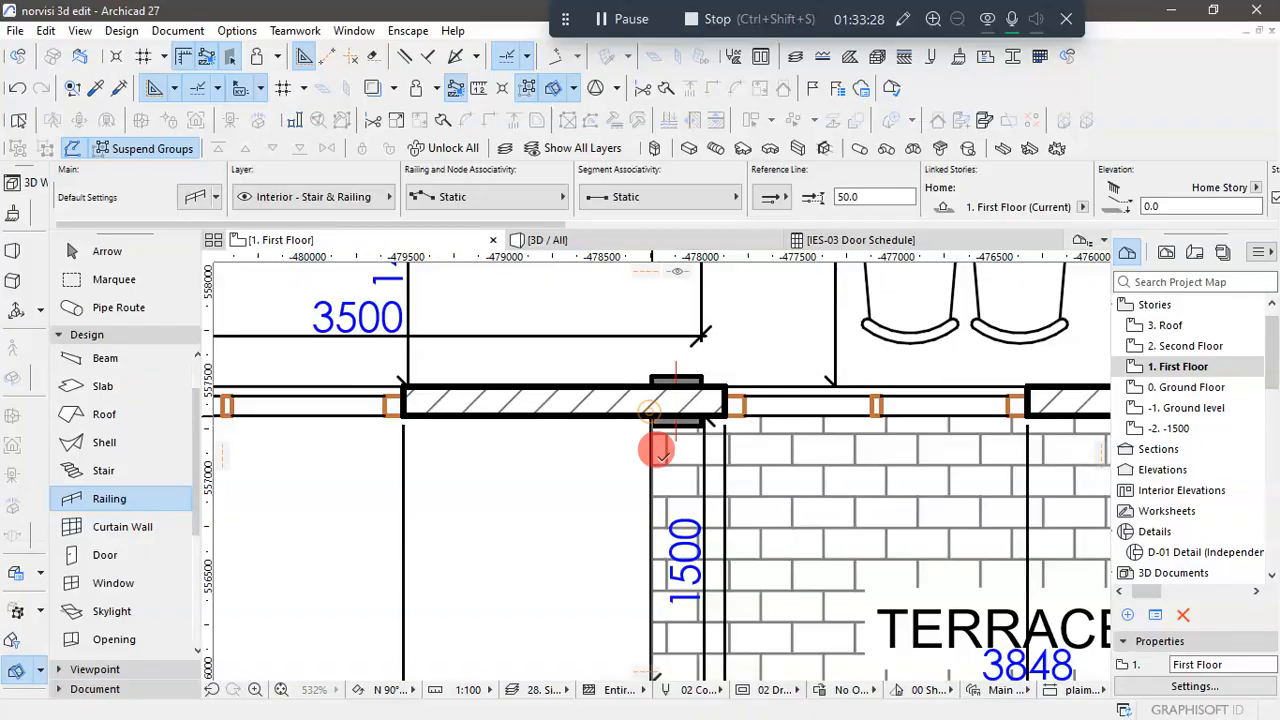
left_click(658, 452)
scroll(657, 455, "down", 3)
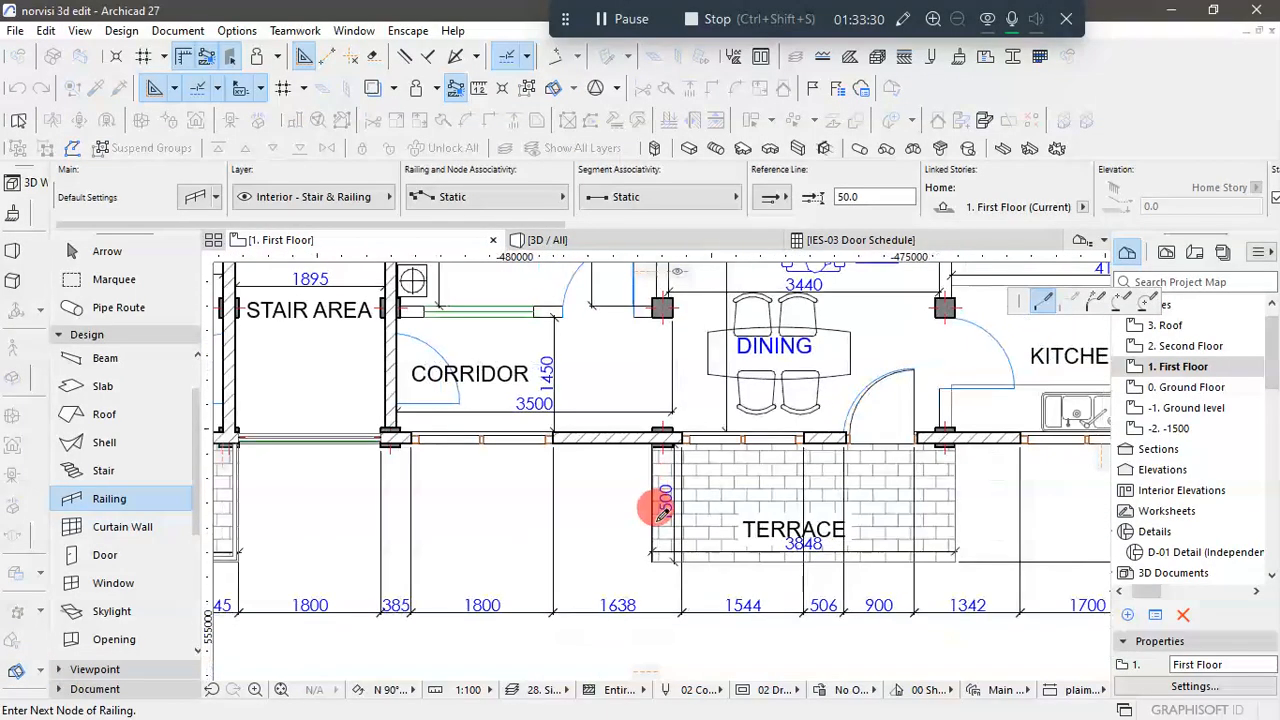
scroll(651, 514, "up", 4)
left_click(641, 563)
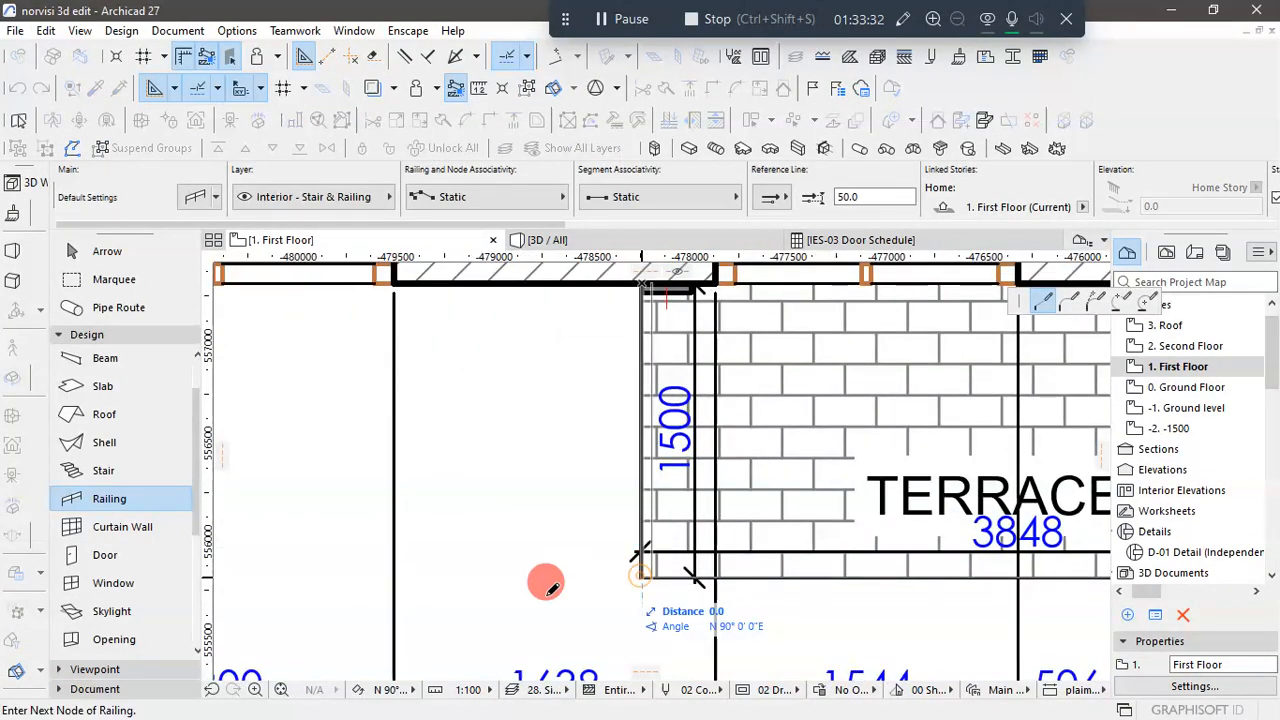
scroll(514, 580, "down", 3)
scroll(822, 575, "up", 4)
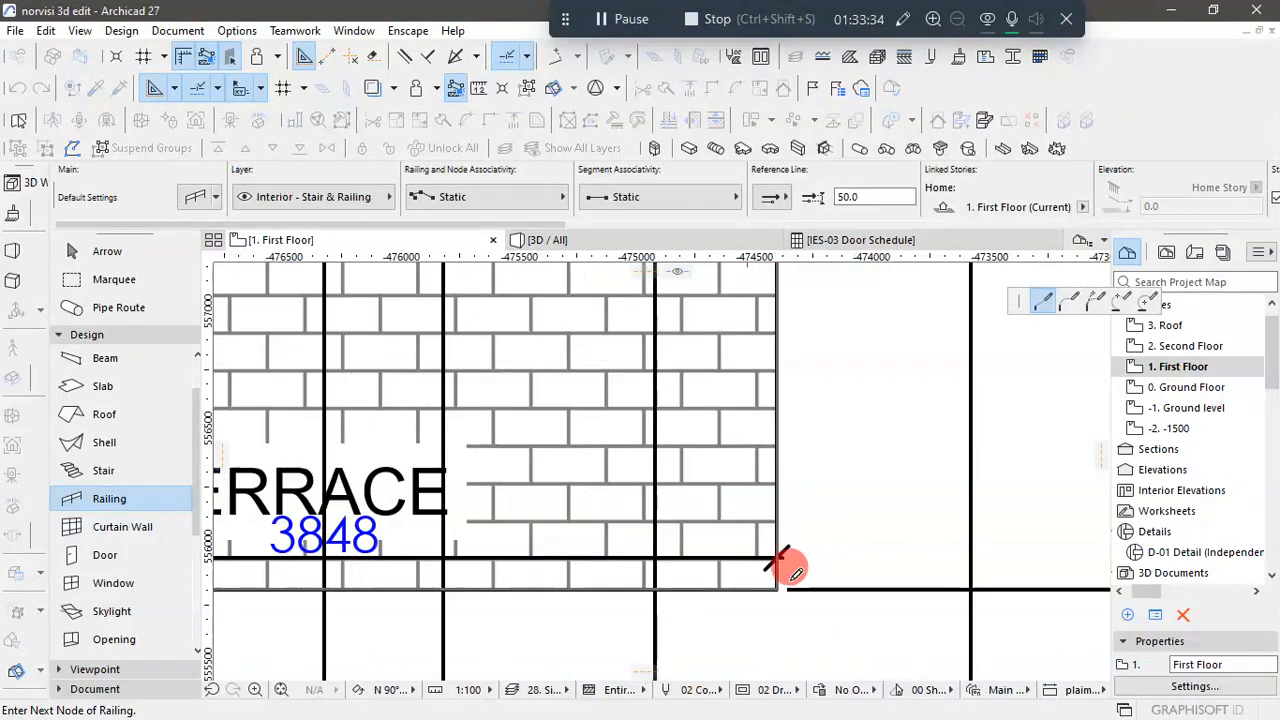
left_click(790, 600)
scroll(795, 605, "down", 3)
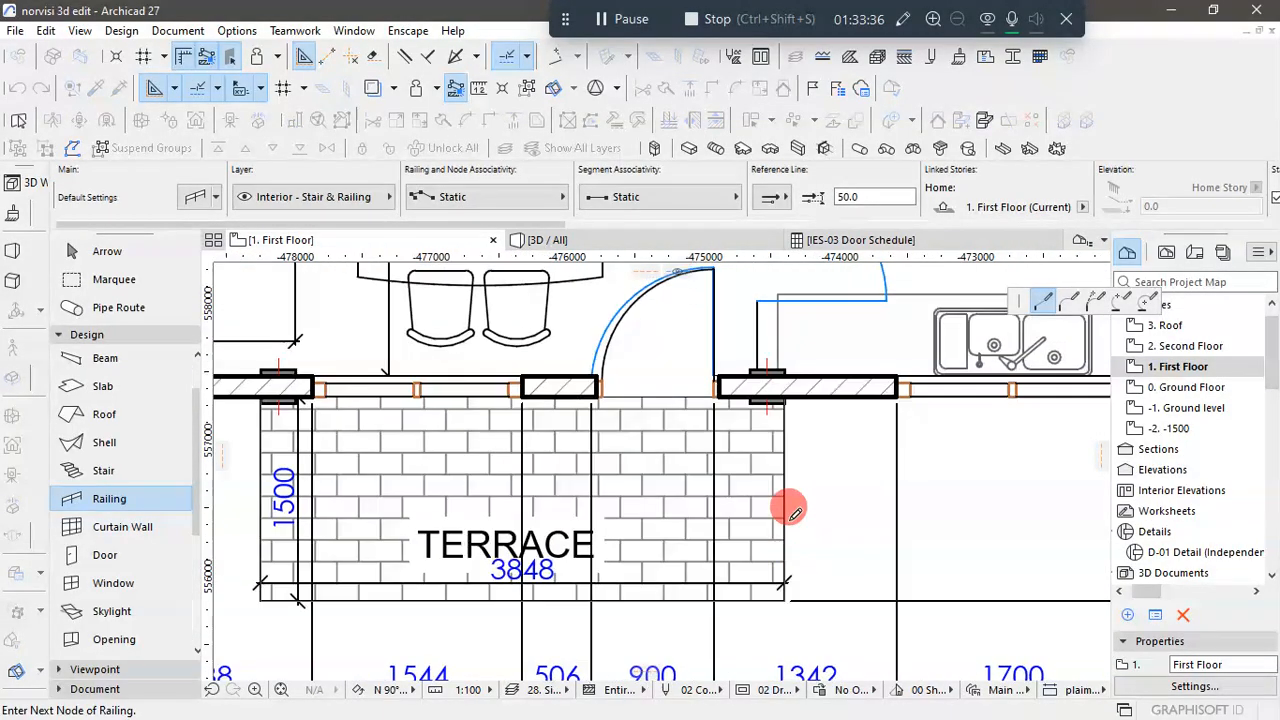
left_click(790, 390)
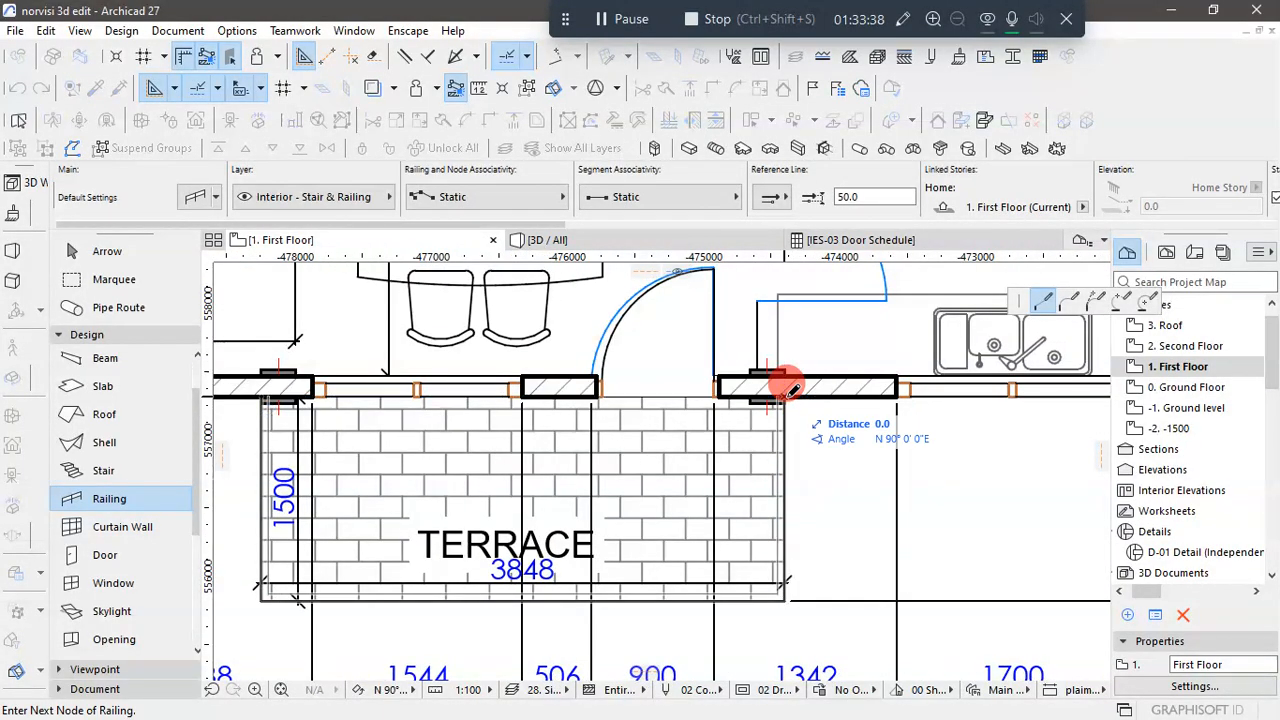
left_click(790, 390)
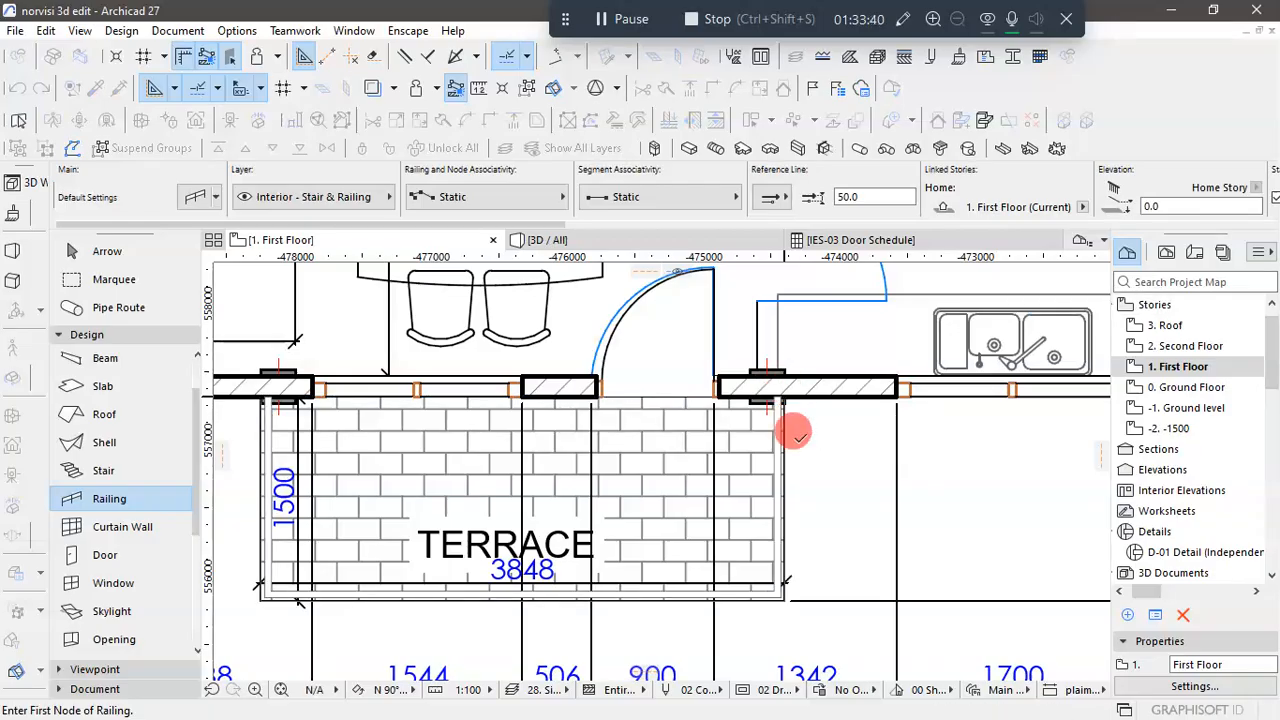
- Leave the Railing tool and inspect both terrace railings on the facade in the 3D view
scroll(805, 500, "down", 6)
left_click(85, 251)
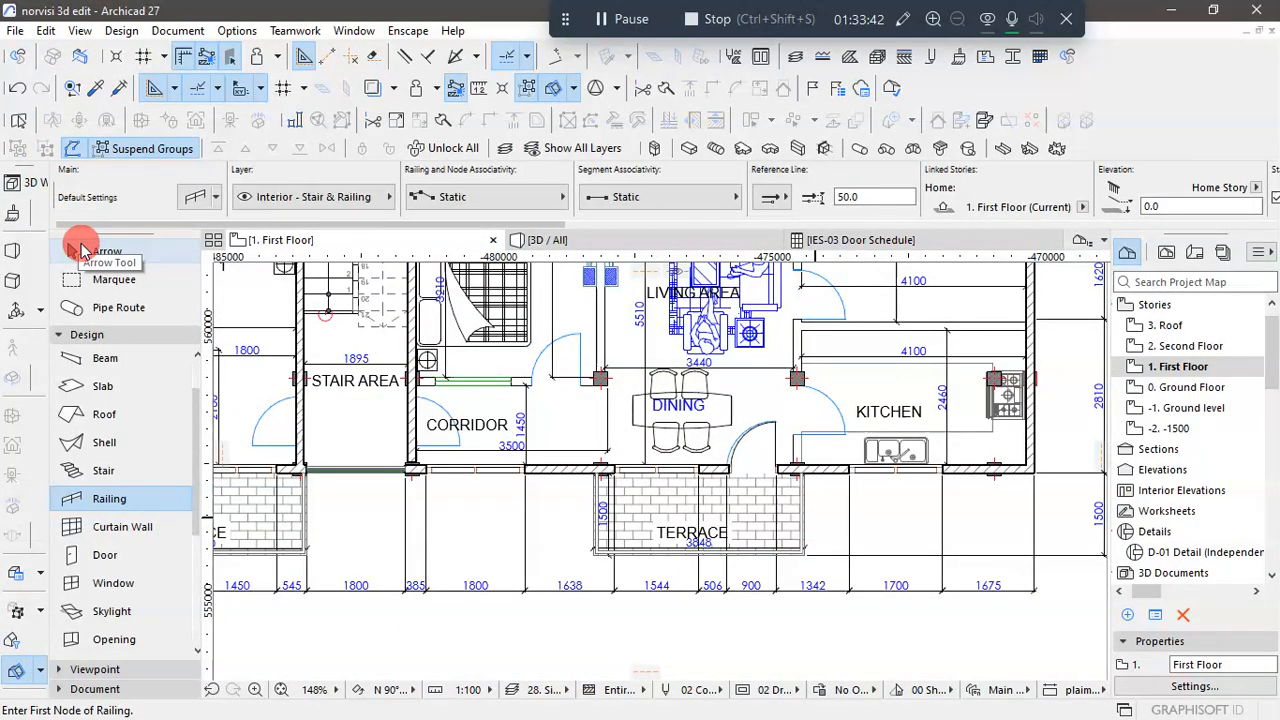
left_click(689, 240)
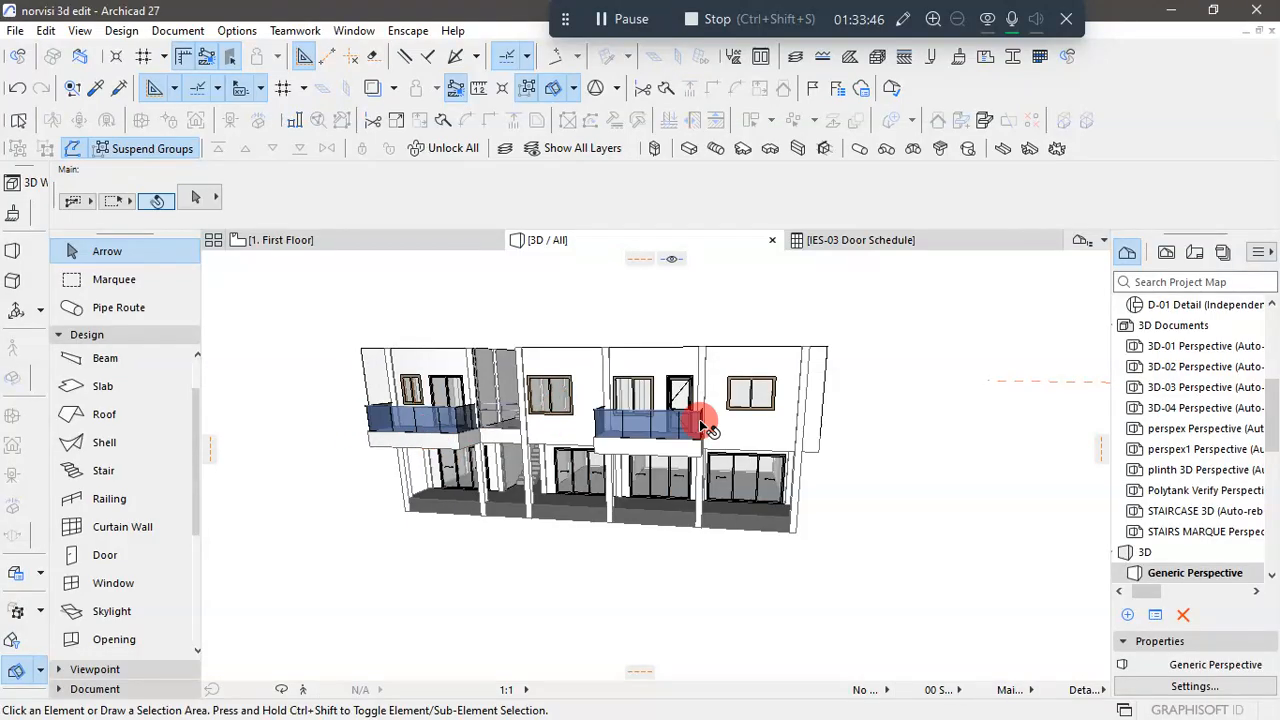
scroll(699, 426, "up", 3)
scroll(699, 426, "down", 3)
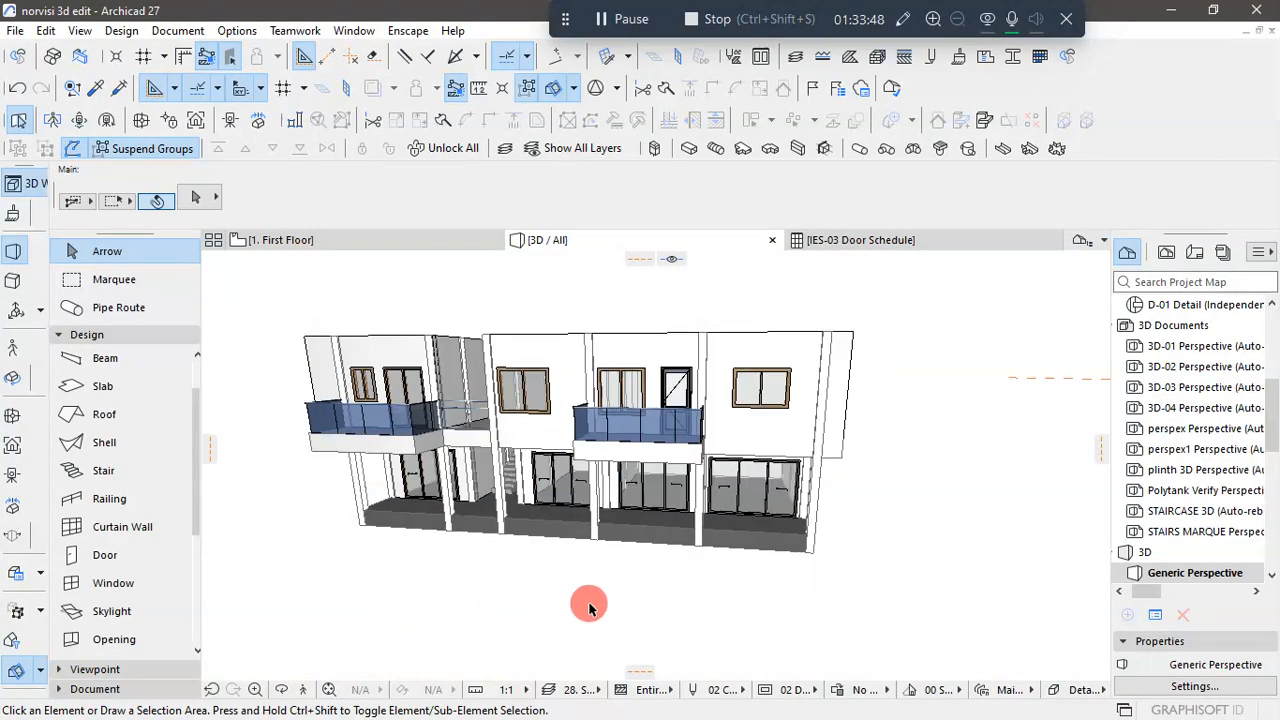
- Return to the first floor plan and pick up the settings of the railing across the stair area's front opening
middle_click_drag(589, 607, 568, 535, "shift")
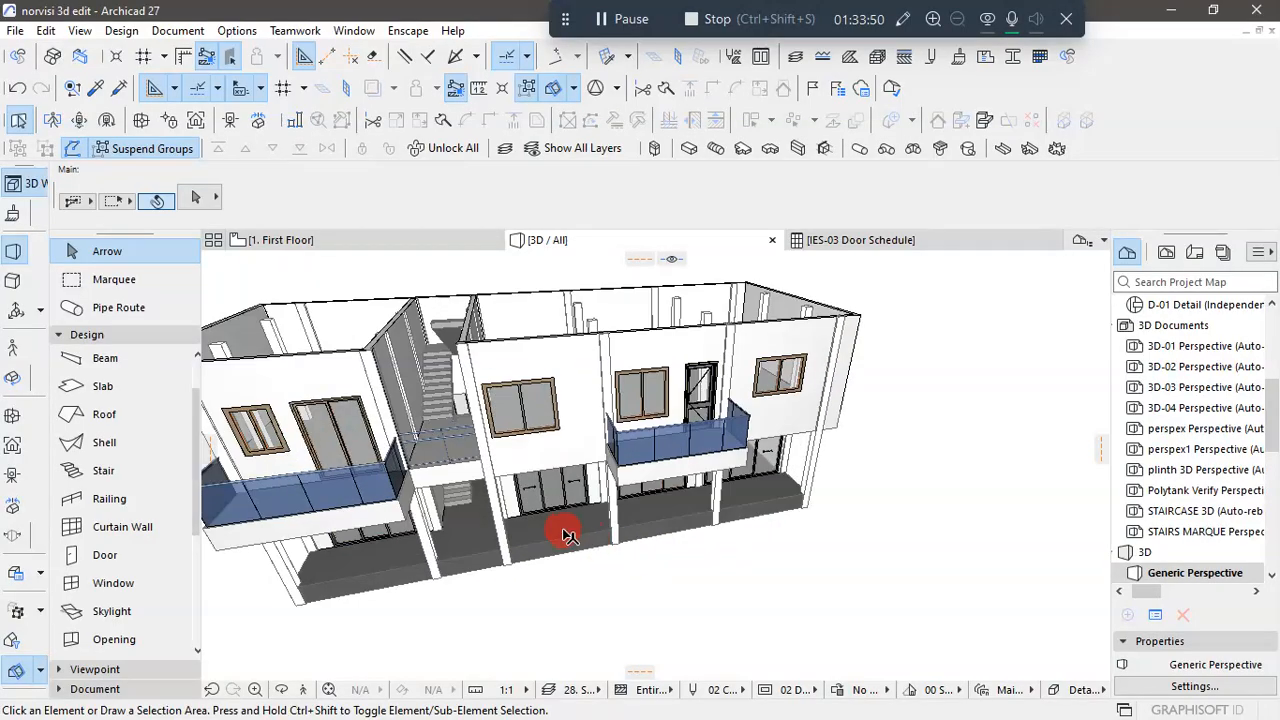
scroll(443, 449, "up", 2)
scroll(458, 442, "down", 3)
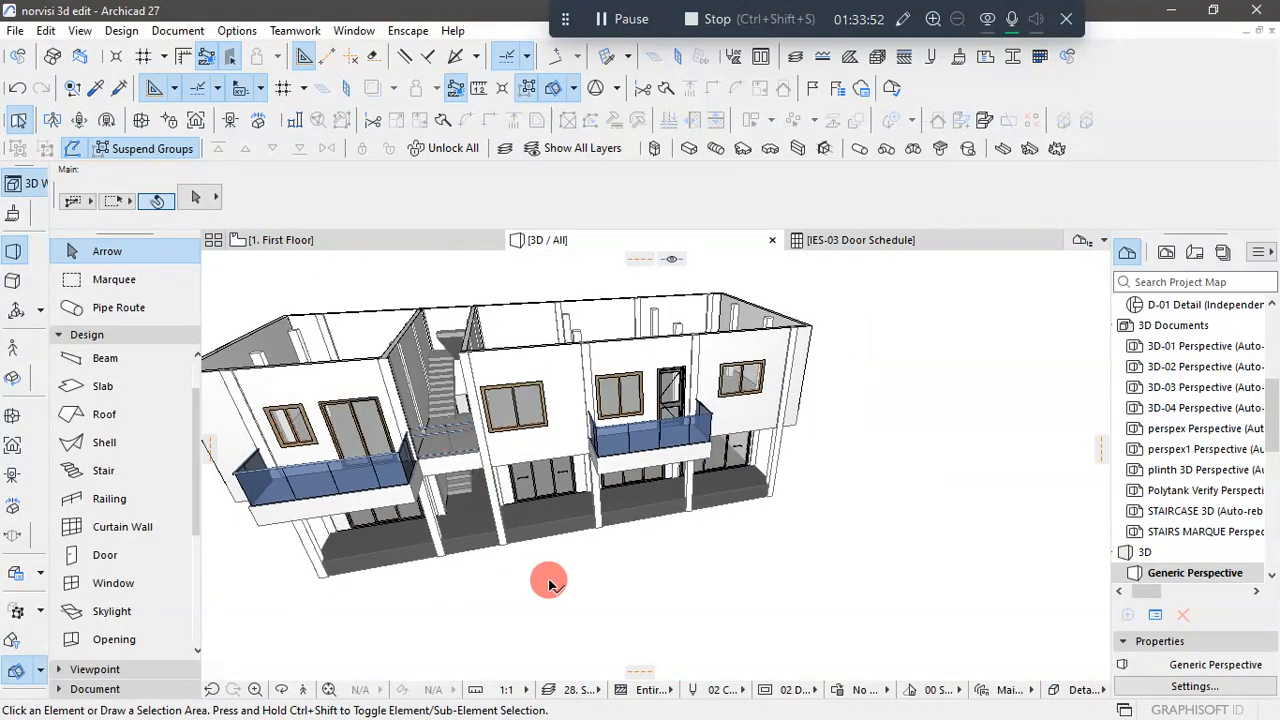
middle_click_drag(543, 586, 426, 401, "shift")
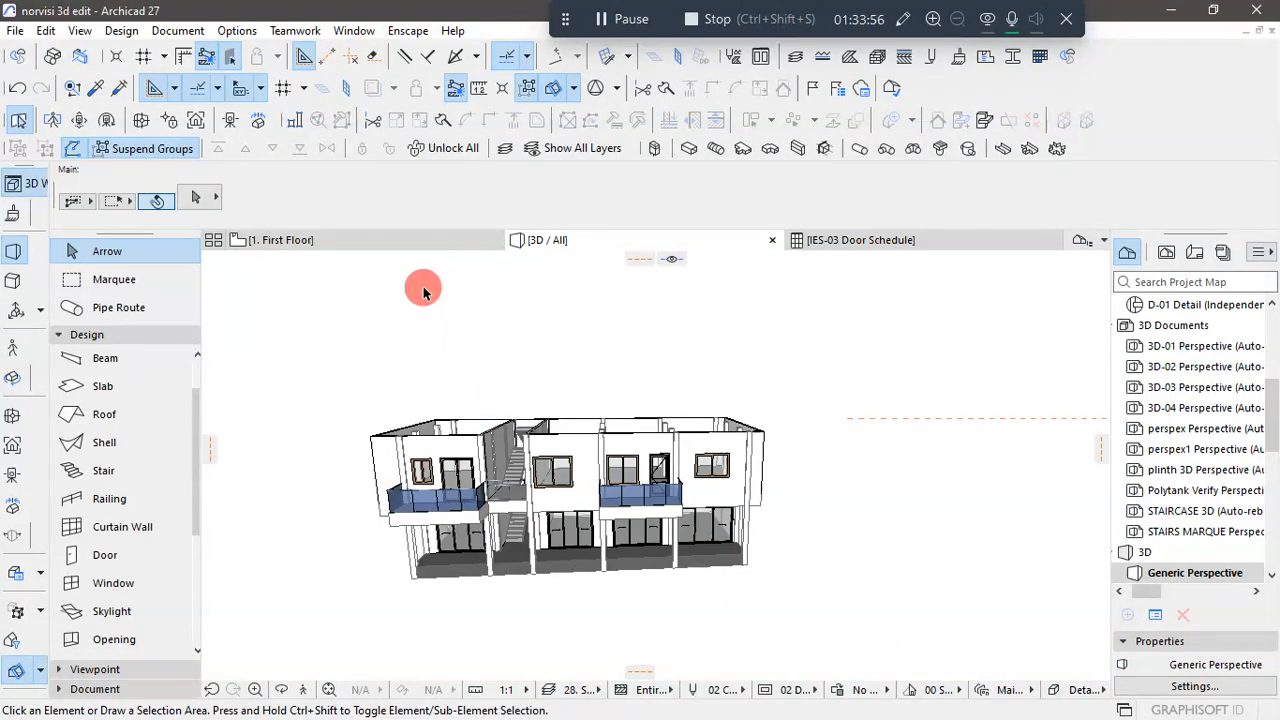
key("F2")
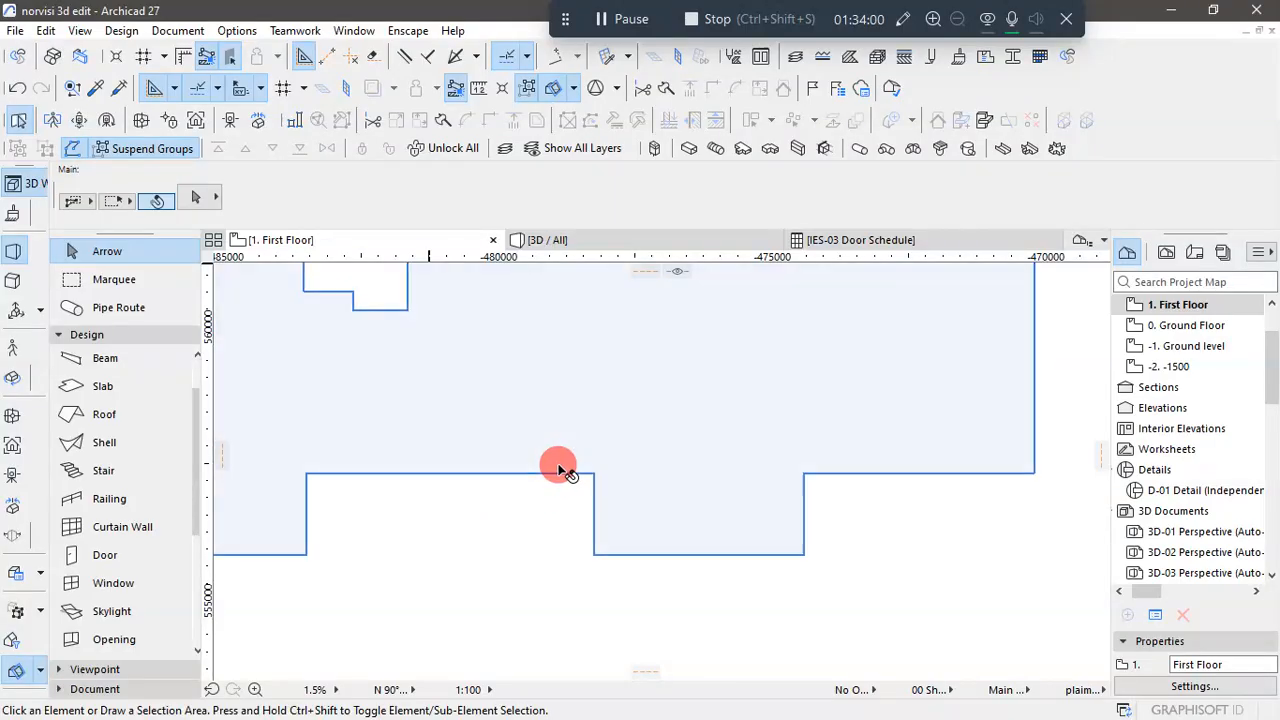
scroll(481, 458, "up", 10)
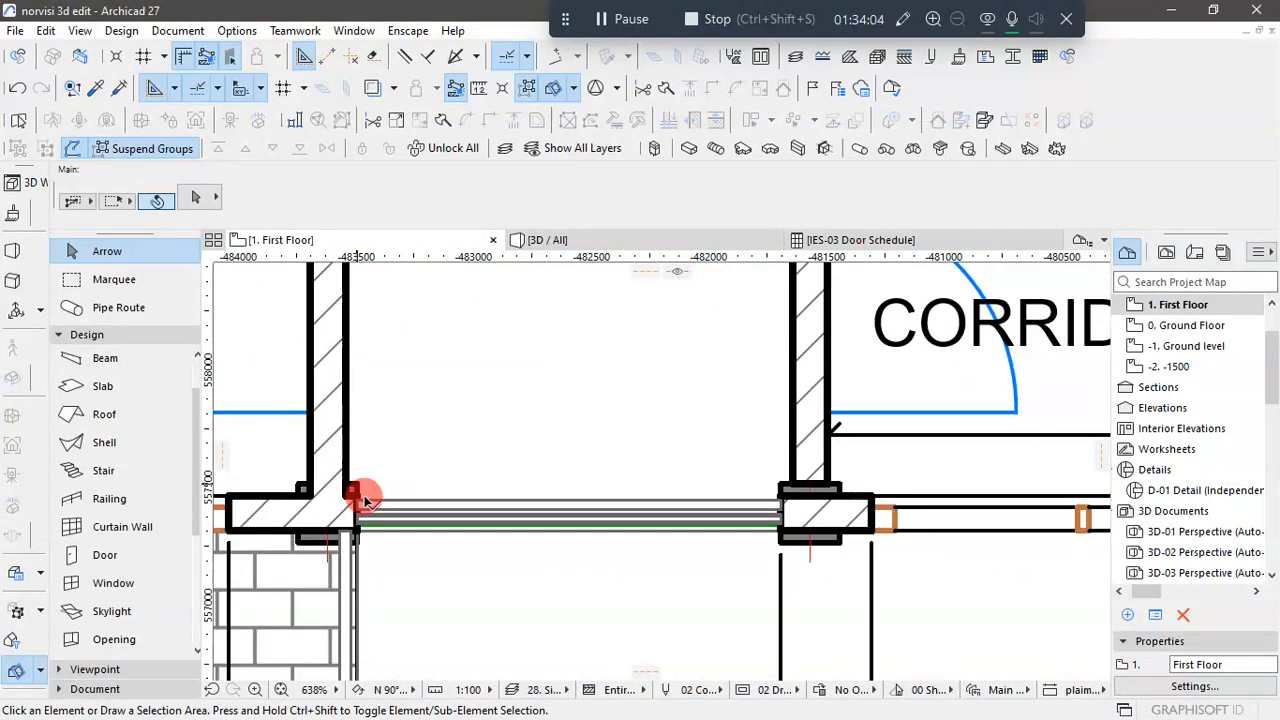
left_click(365, 500)
left_click(377, 501, "alt")
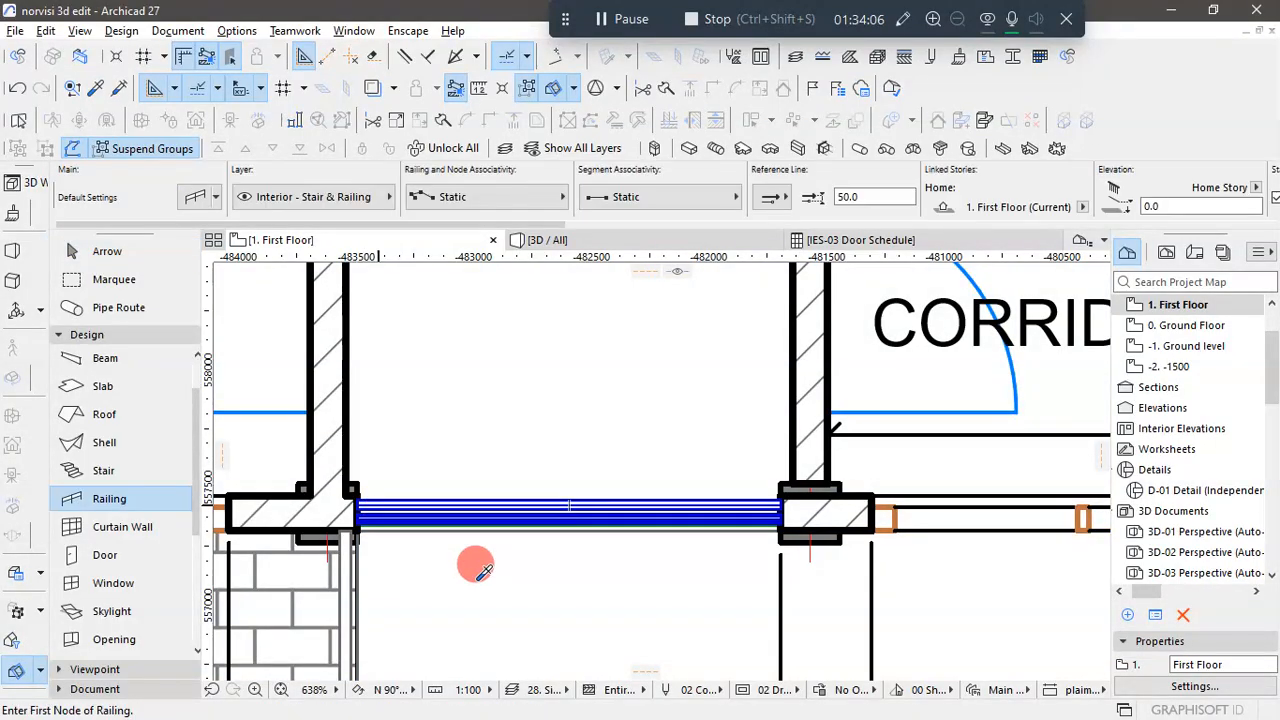
- Draw a railing from wall to wall around the Bedroom 1 balcony left of the stairs, with 1200 sides and a 3452 long outer edge
scroll(484, 587, "down", 6)
scroll(484, 587, "down", 4)
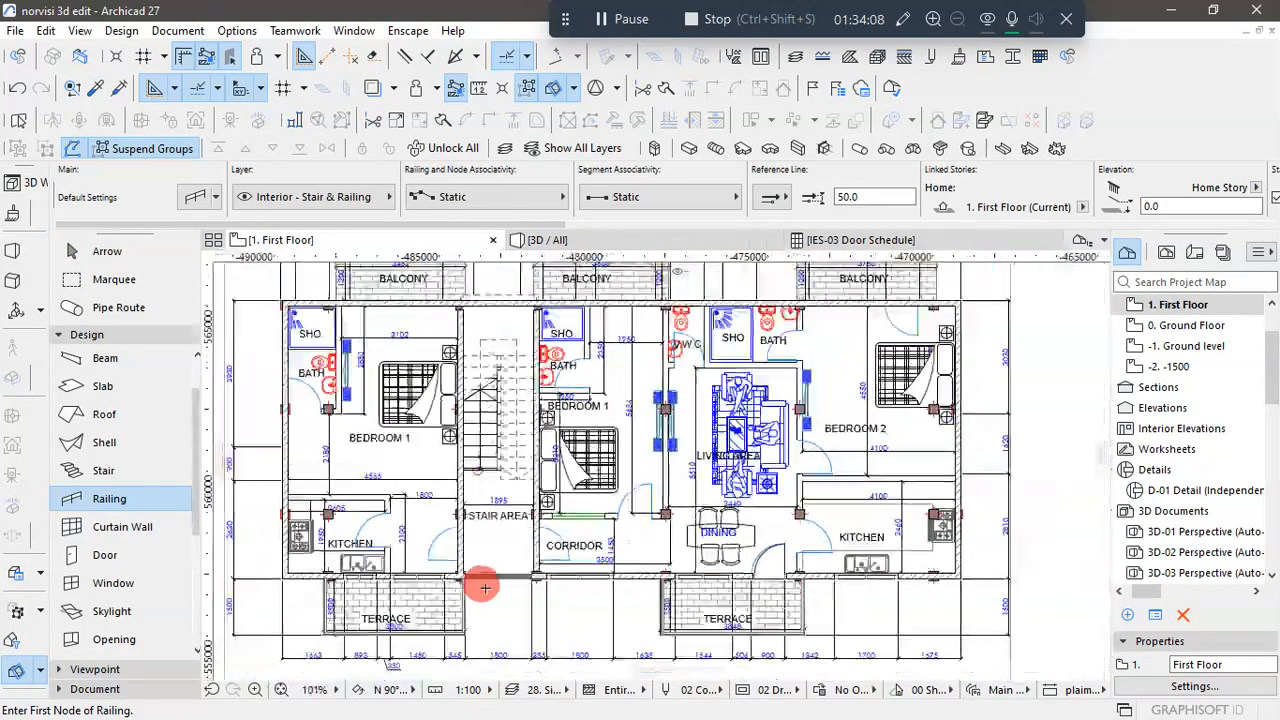
scroll(392, 362, "up", 3)
scroll(392, 362, "up", 5)
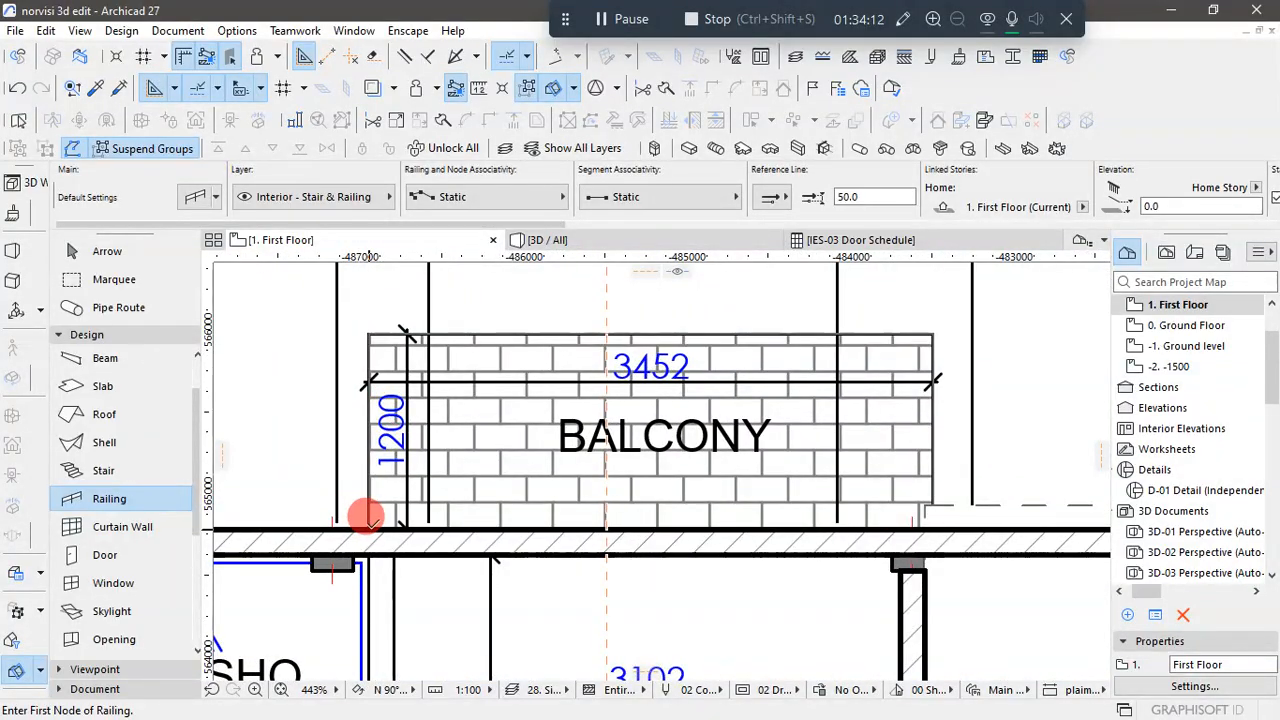
left_click(368, 522)
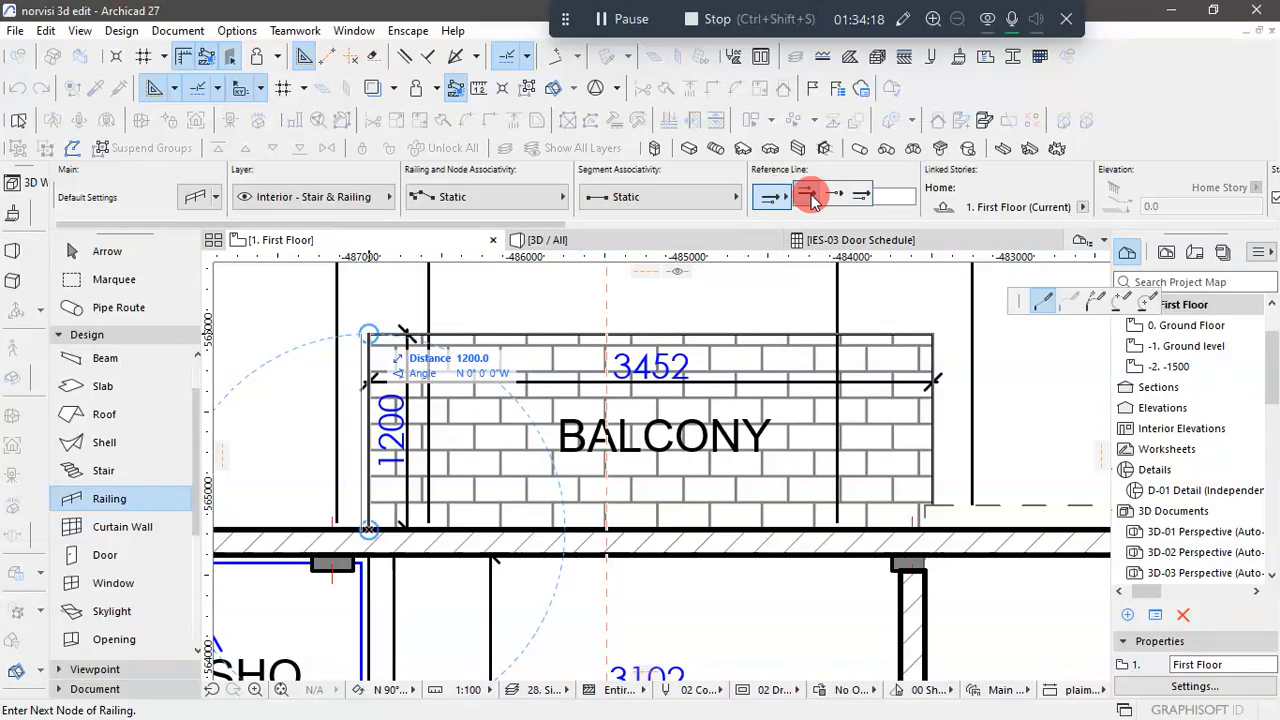
left_click(369, 332)
left_click(933, 332)
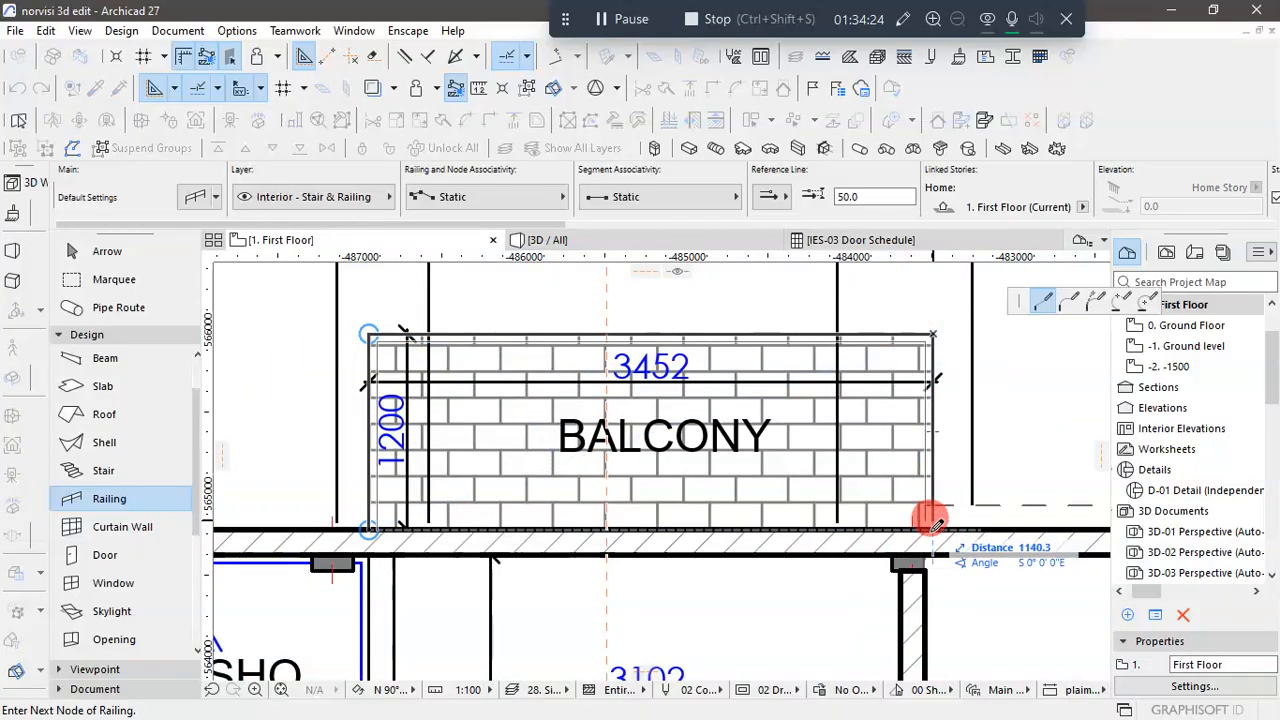
left_click(931, 522)
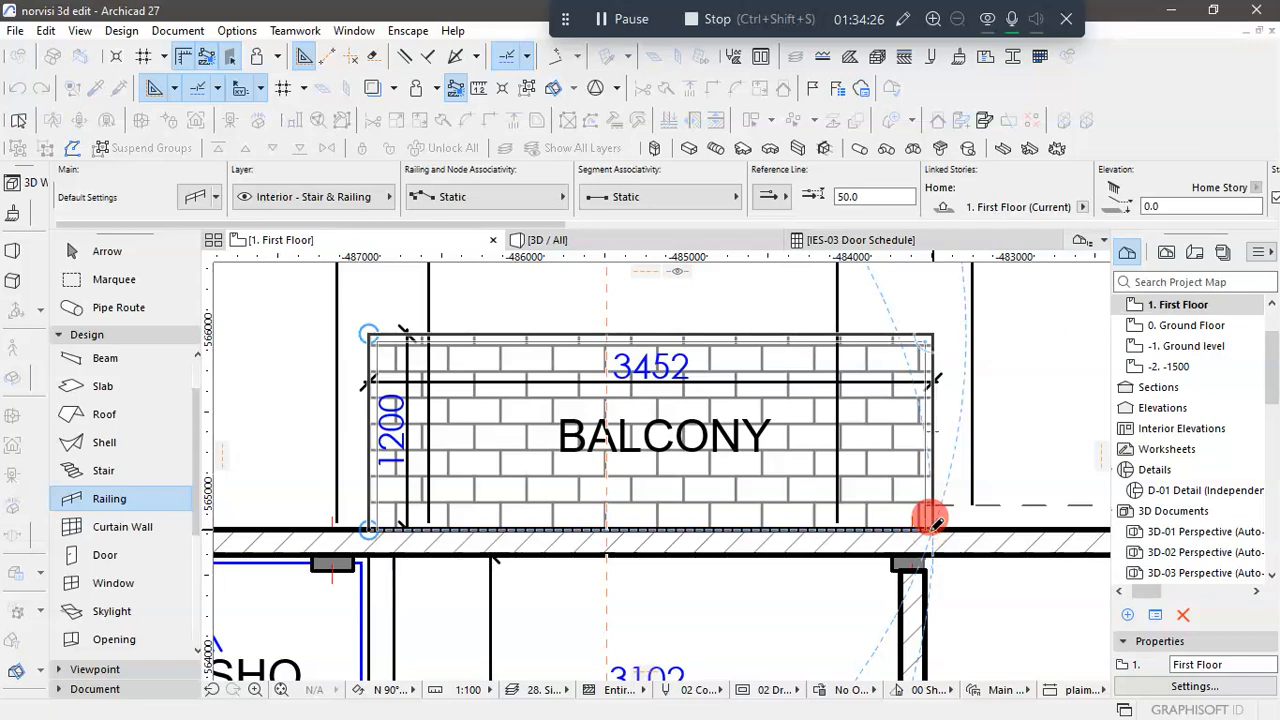
- Draw a matching railing around the three open edges of the middle balcony, 1200 deep with a 3600 long outer edge
scroll(430, 523, "down", 5)
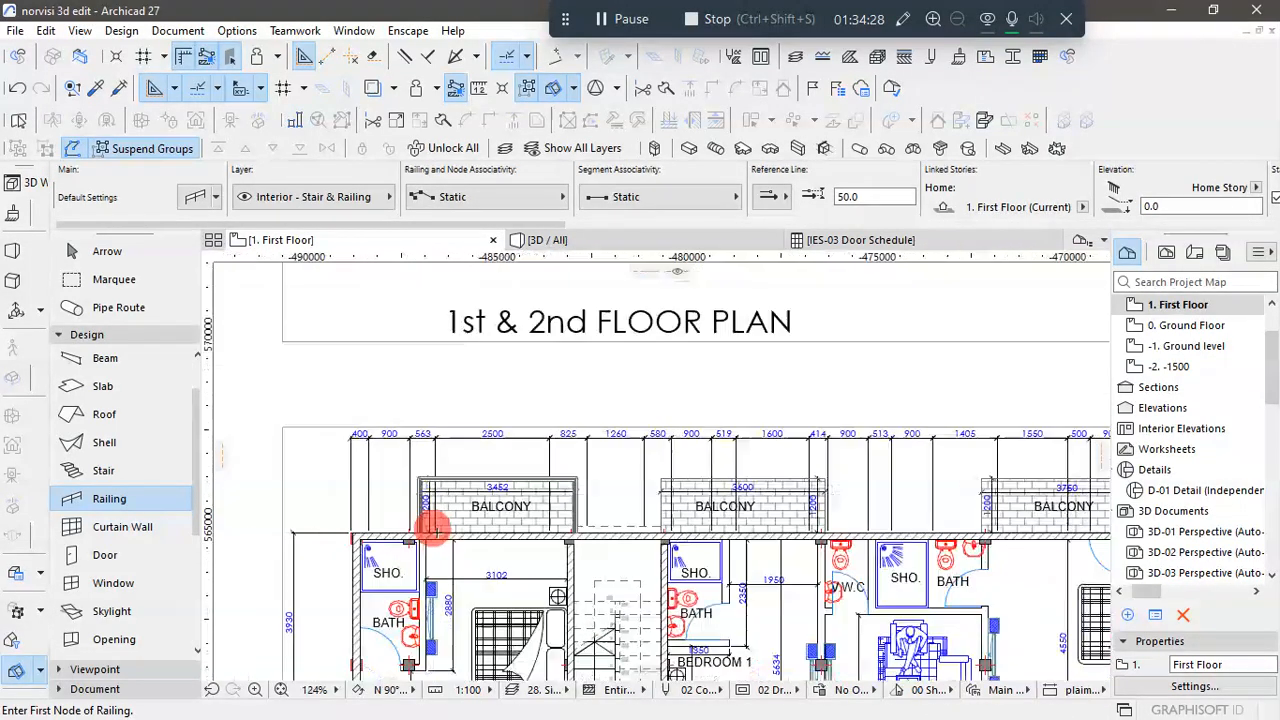
scroll(665, 510, "up", 5)
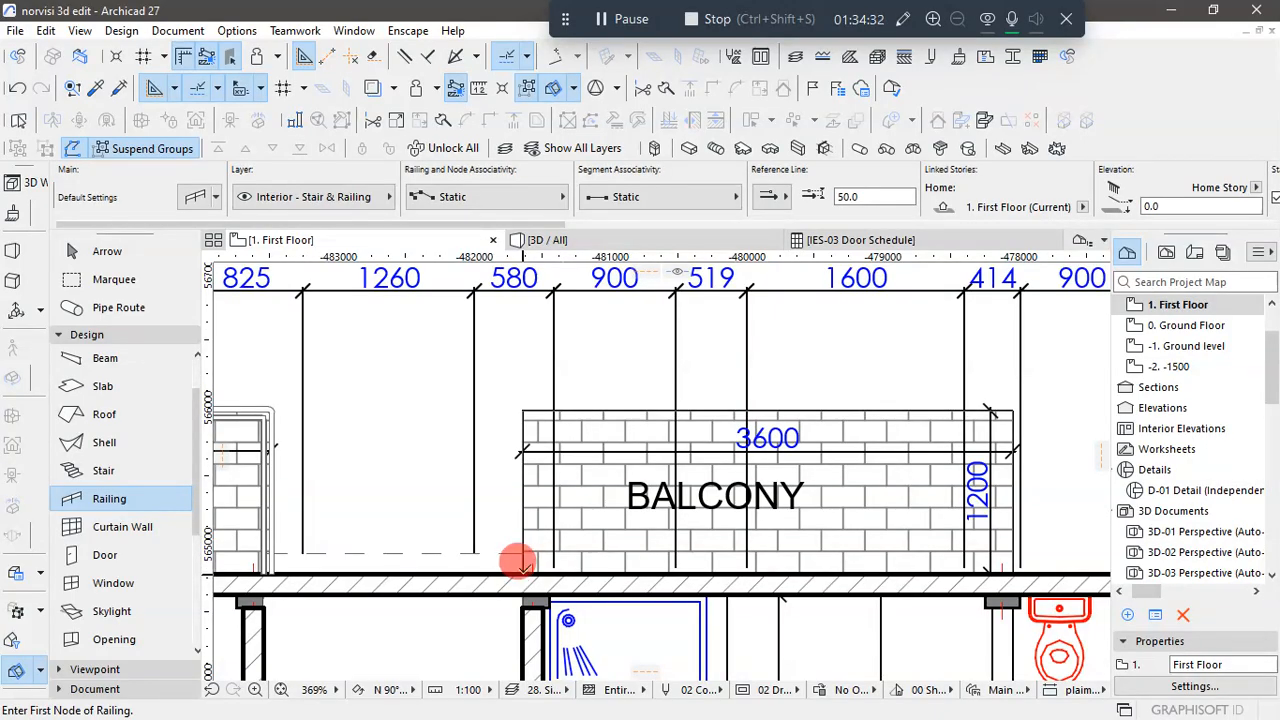
left_click(522, 570)
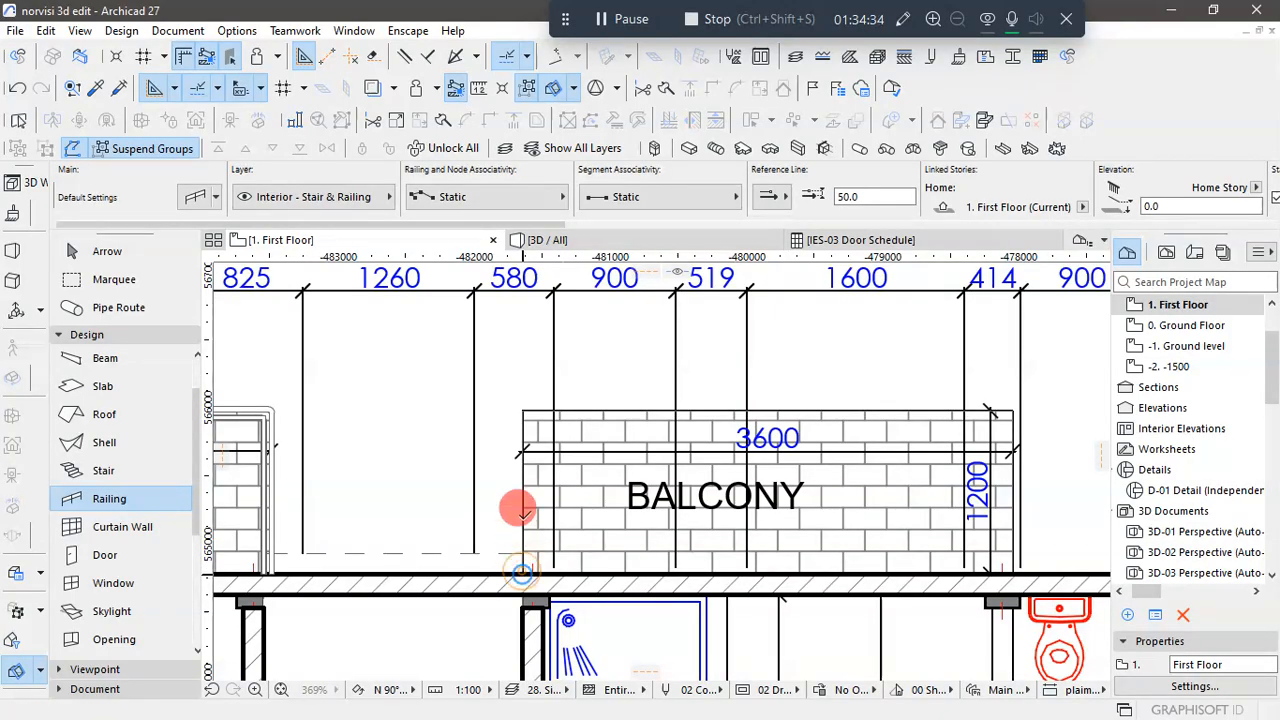
left_click(522, 410)
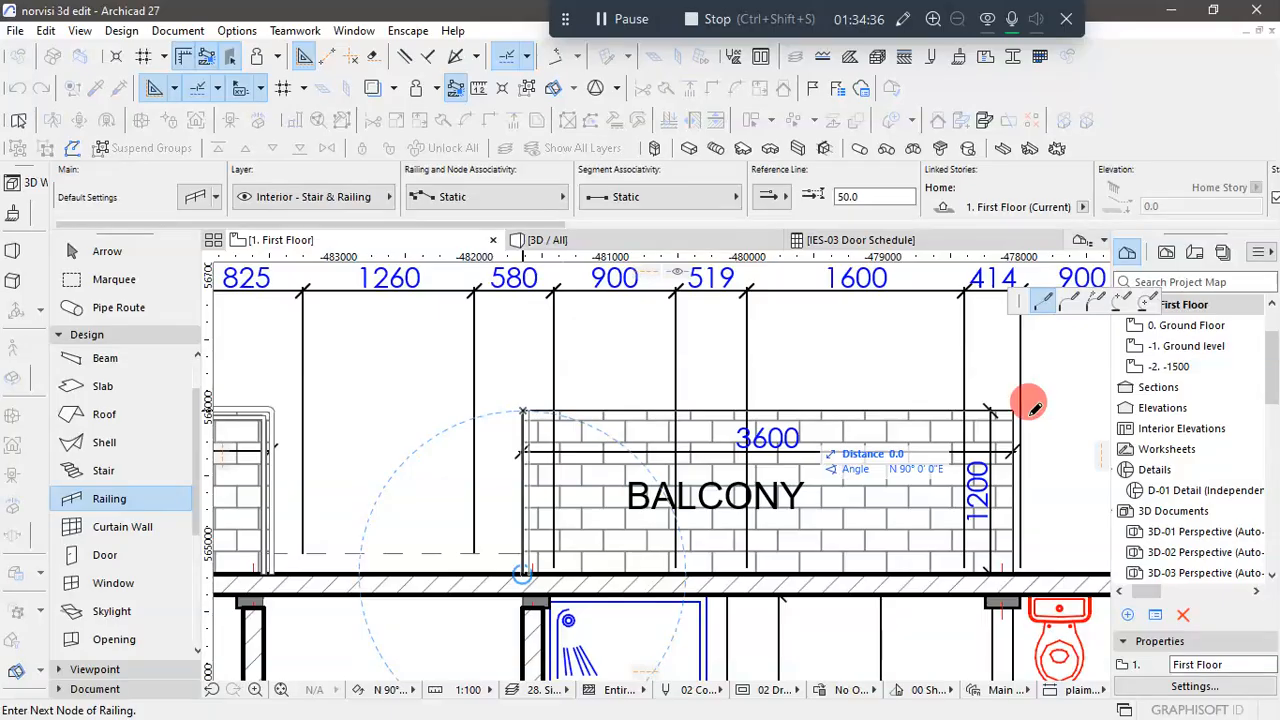
left_click(1012, 408)
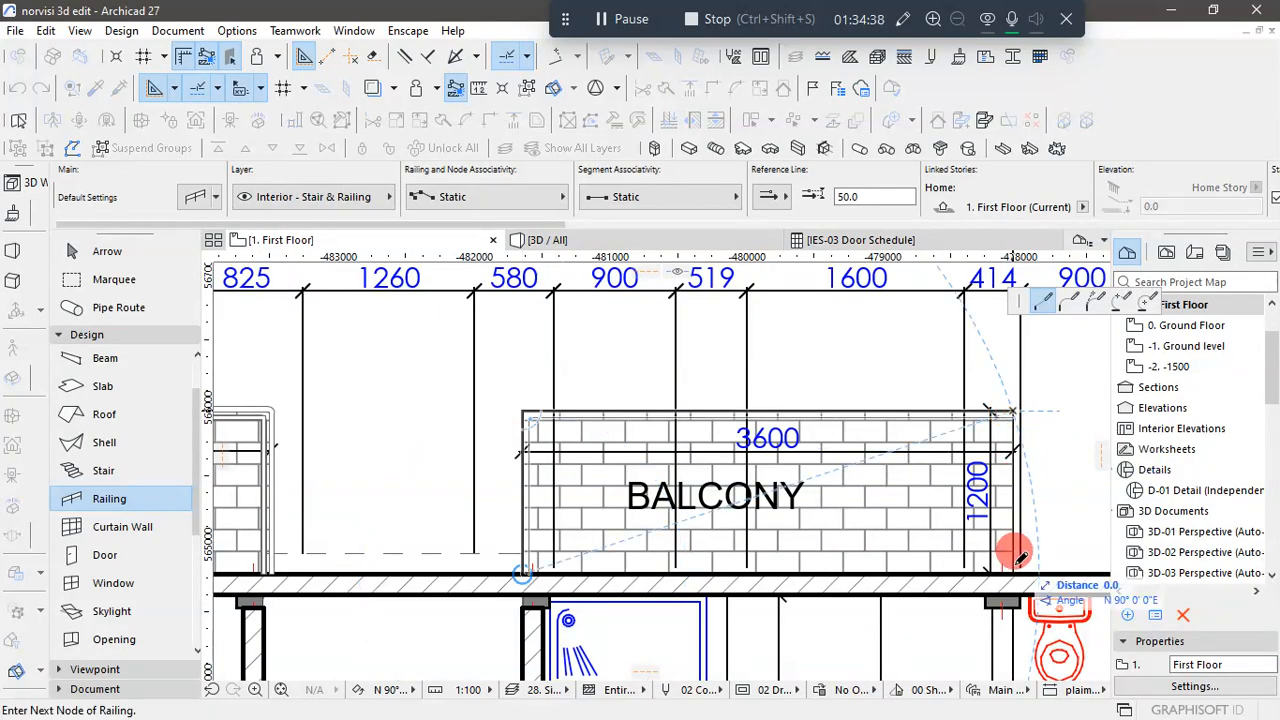
double_click(1015, 566)
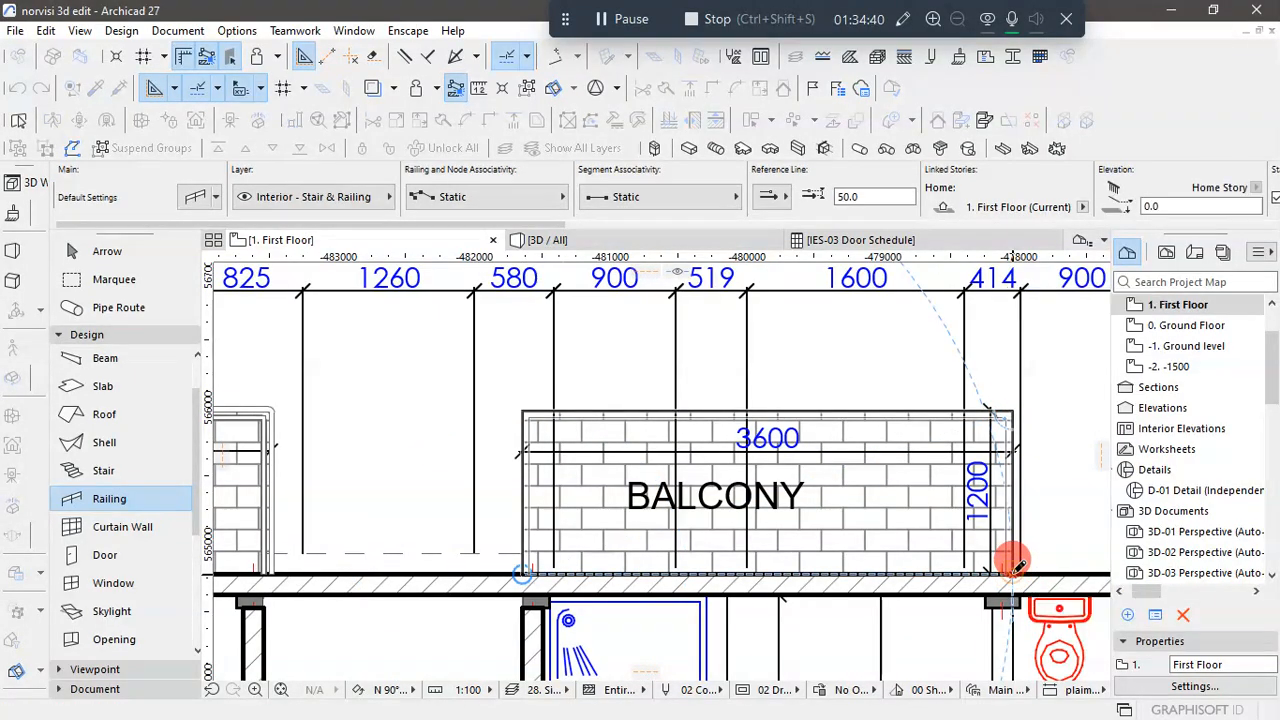
- Draw a matching railing around the Bedroom 2 balcony, following its 1200 deep sides and 3750 long outer edge
scroll(600, 509, "down", 4)
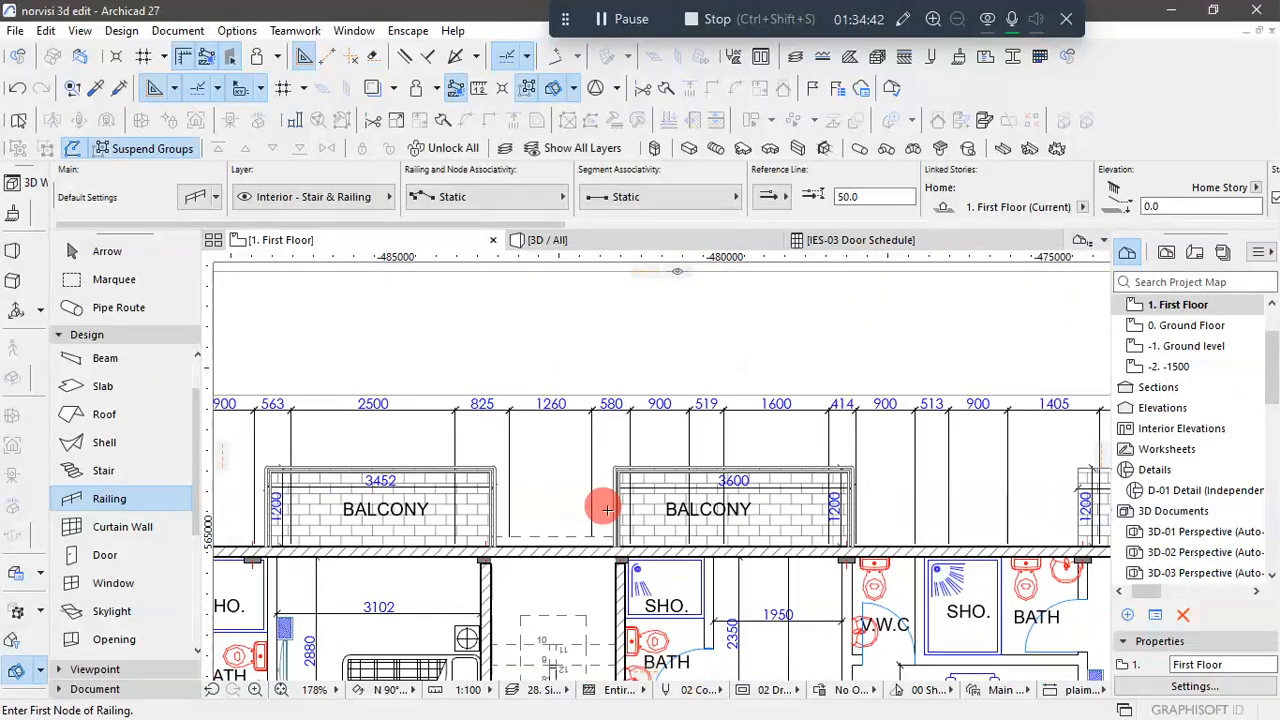
scroll(1000, 515, "up", 5)
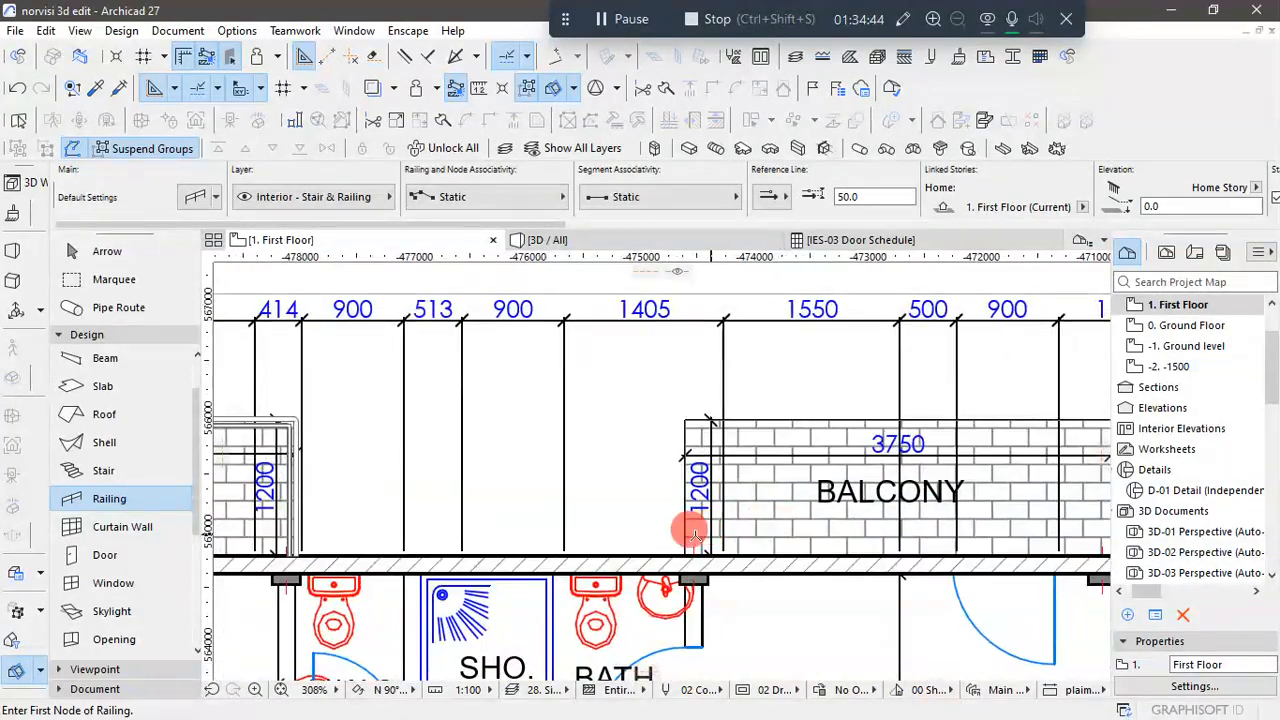
left_click(682, 550)
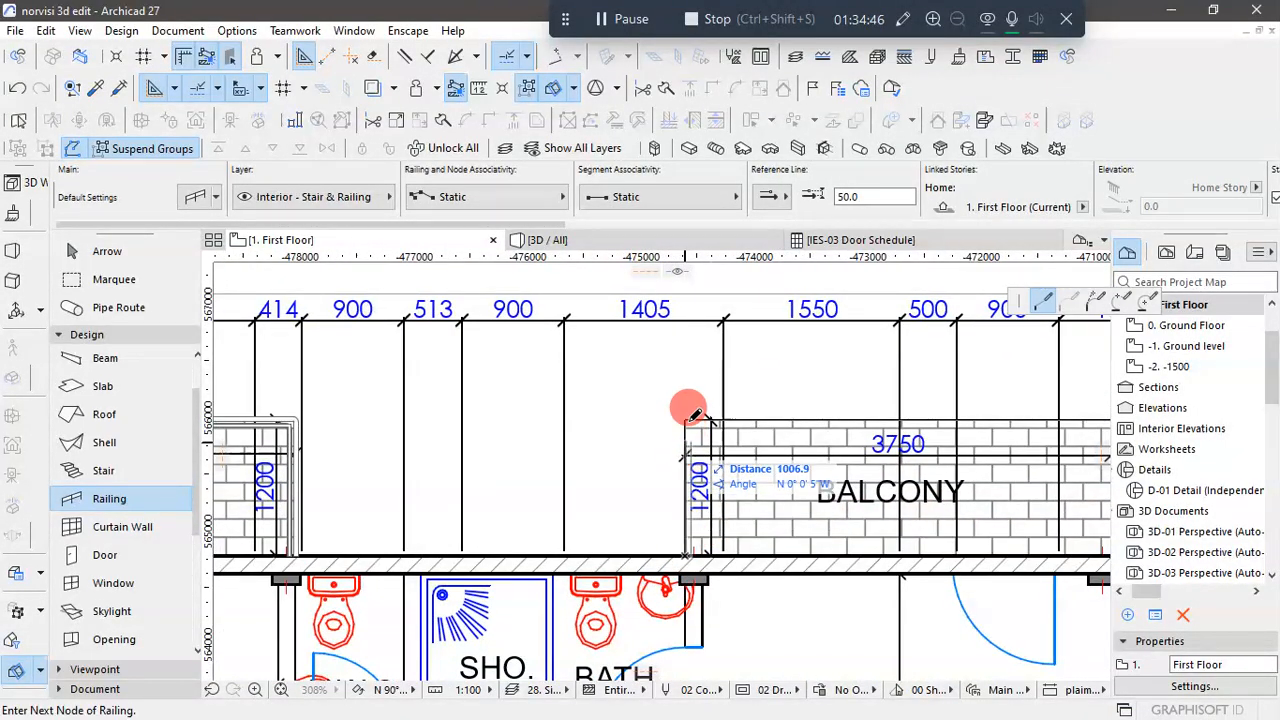
left_click(686, 420)
scroll(623, 449, "down", 2)
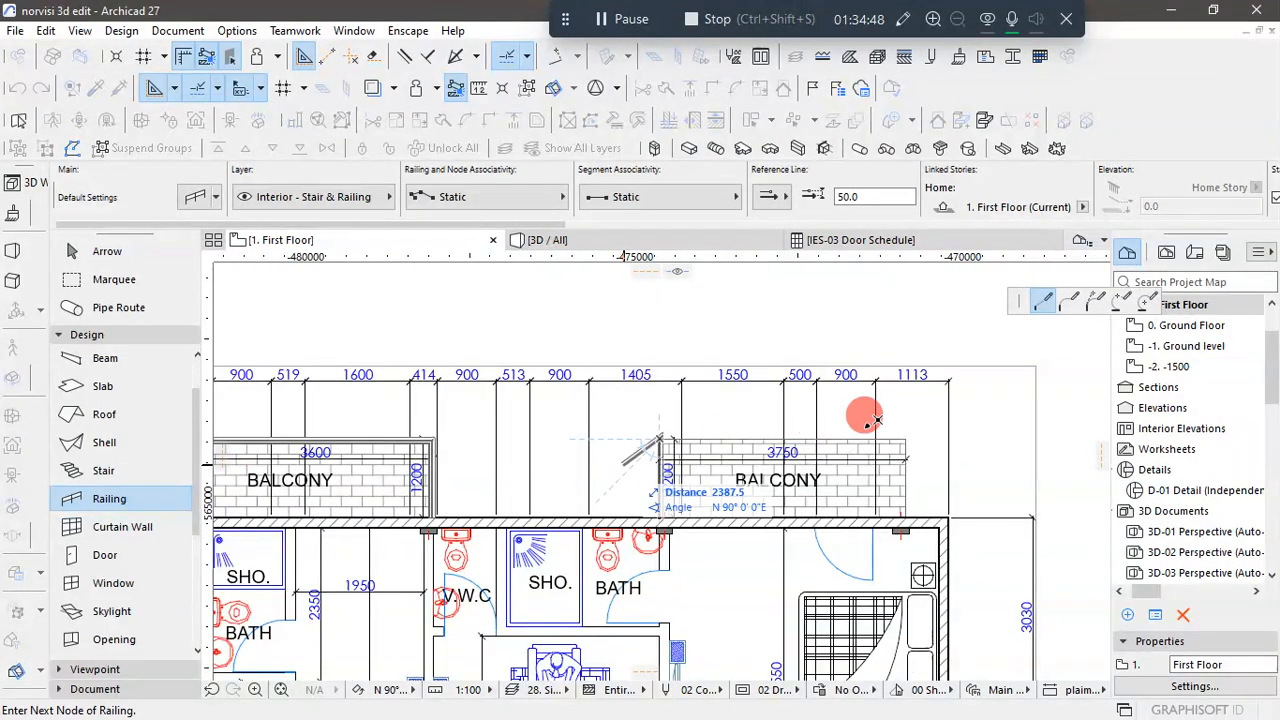
scroll(885, 422, "up", 3)
left_click(920, 436)
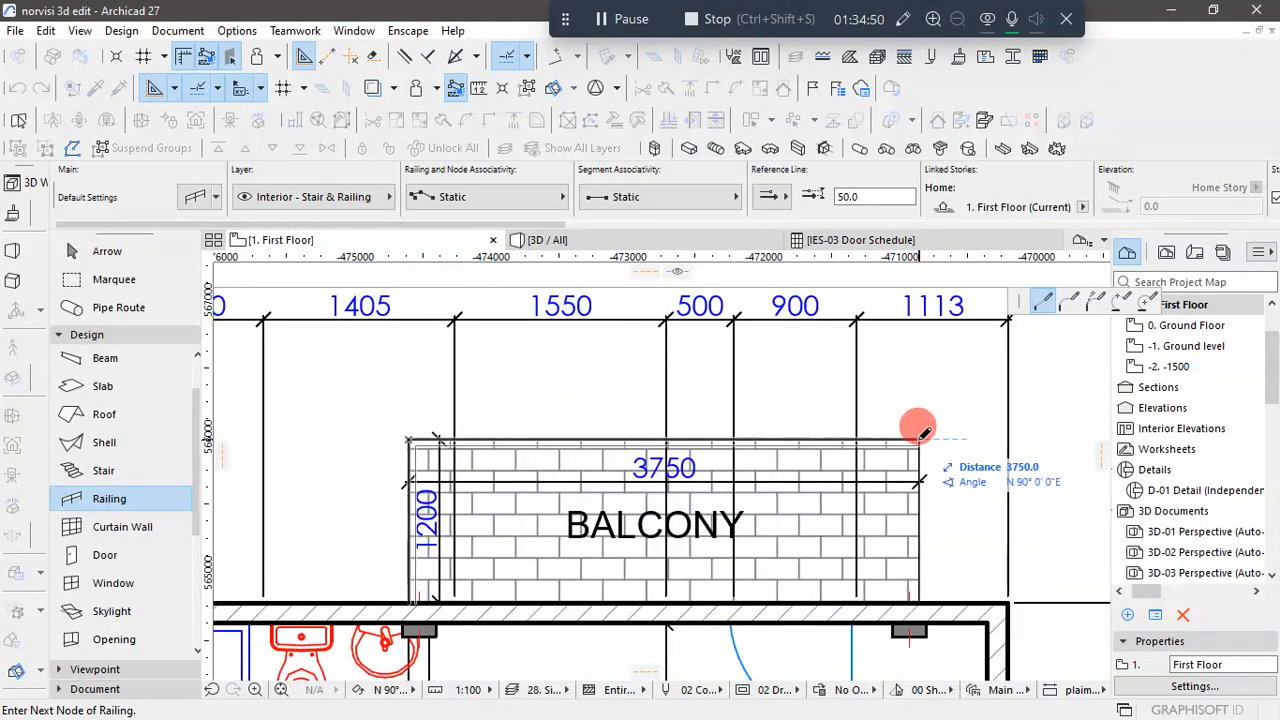
left_click(920, 594)
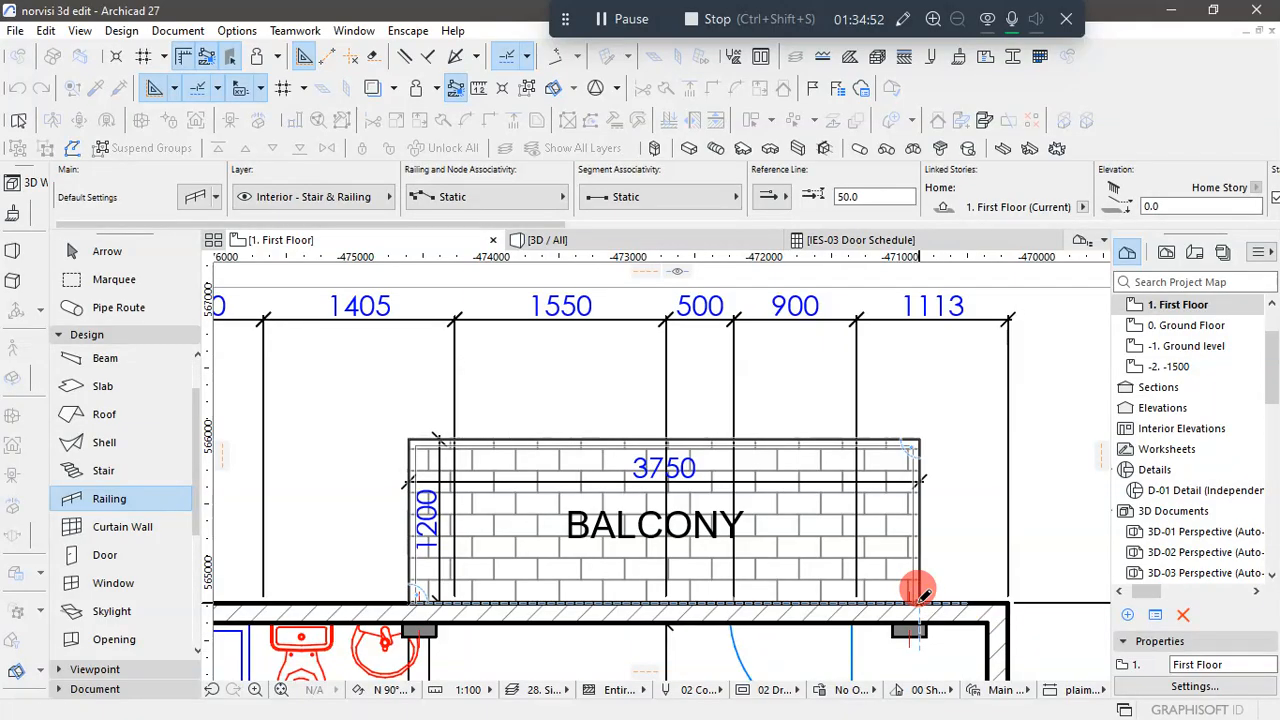
- Leave the Railing tool and inspect the three balcony railings on the rear wall in the 3D view
scroll(889, 517, "down", 3)
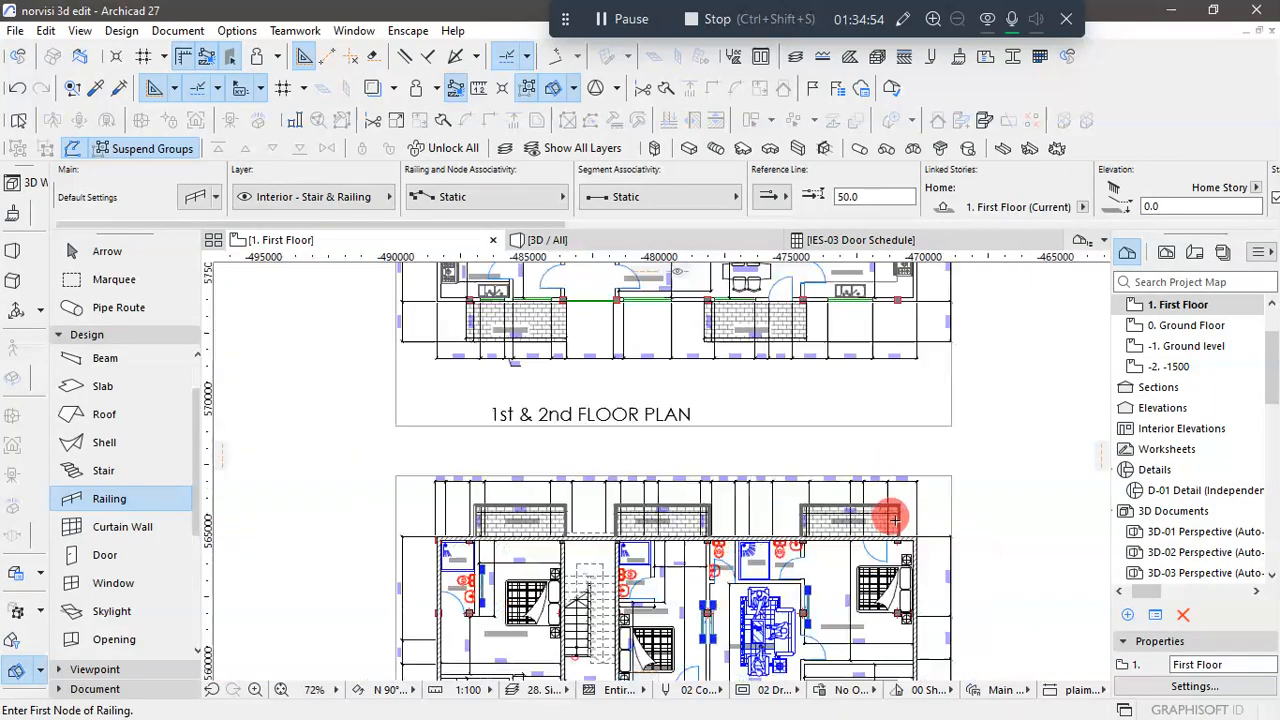
scroll(572, 326, "down", 2)
left_click(608, 241)
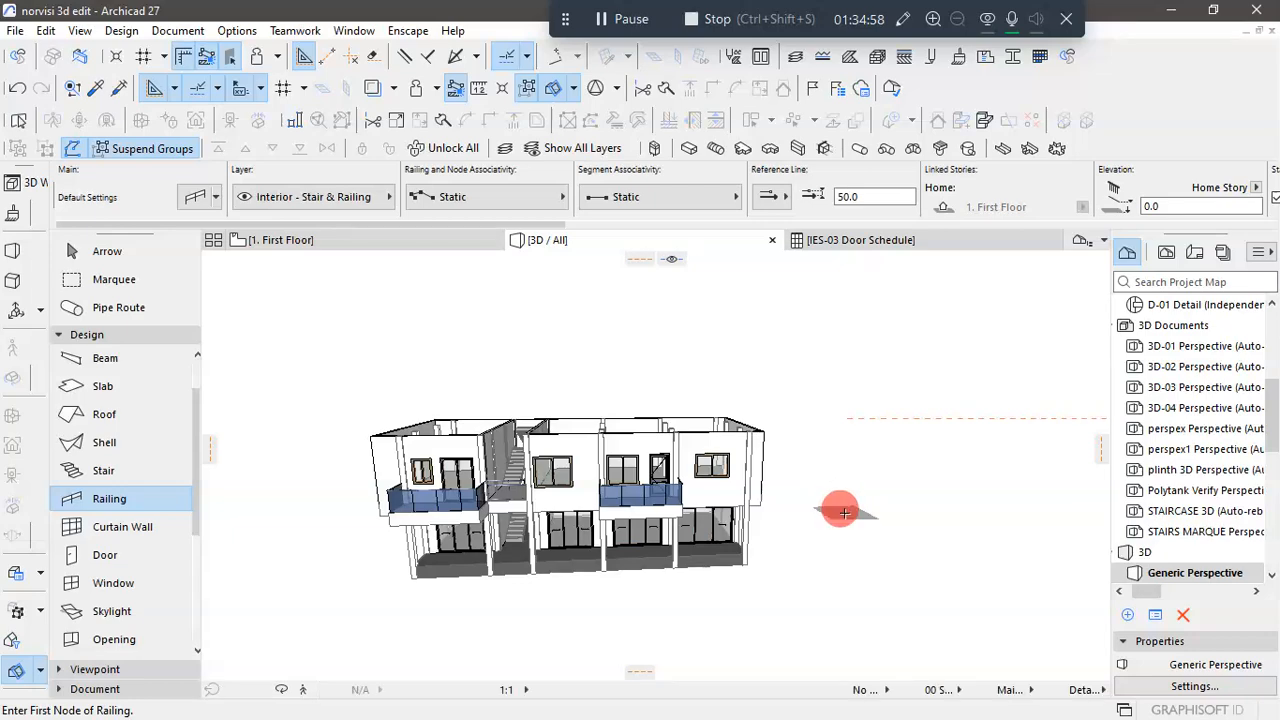
left_click(100, 251)
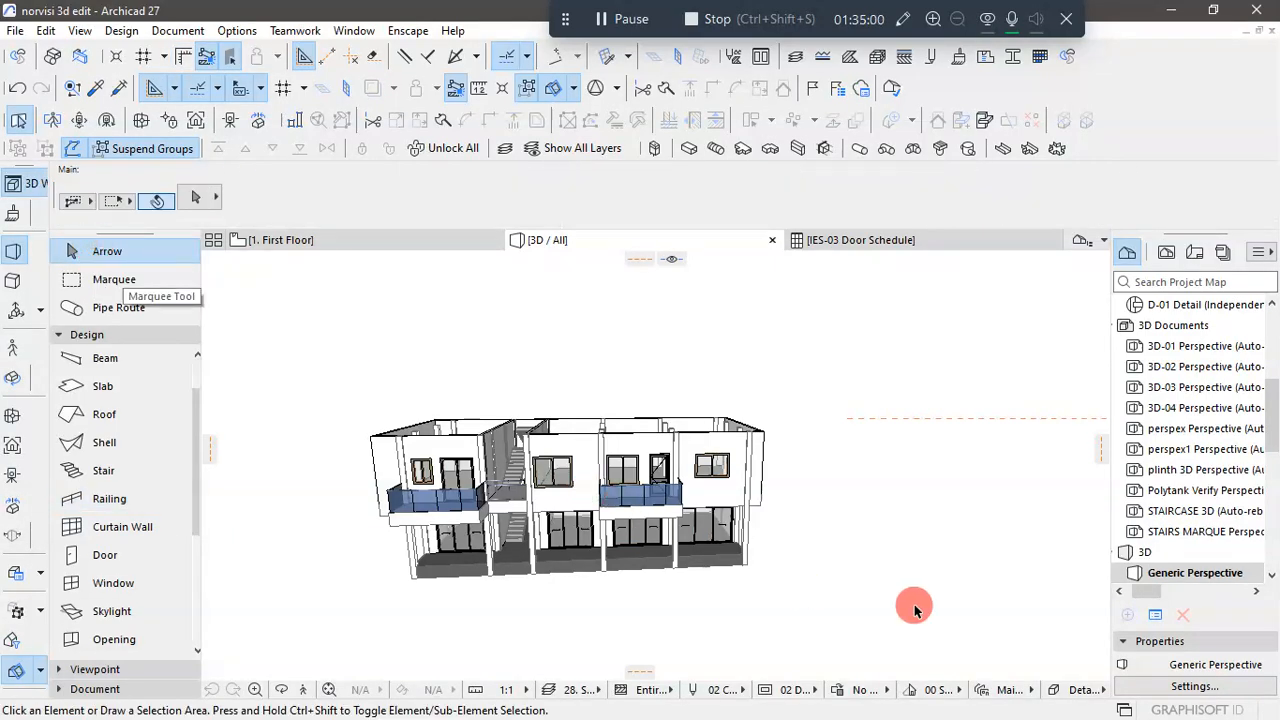
left_click_drag(864, 514, 855, 440)
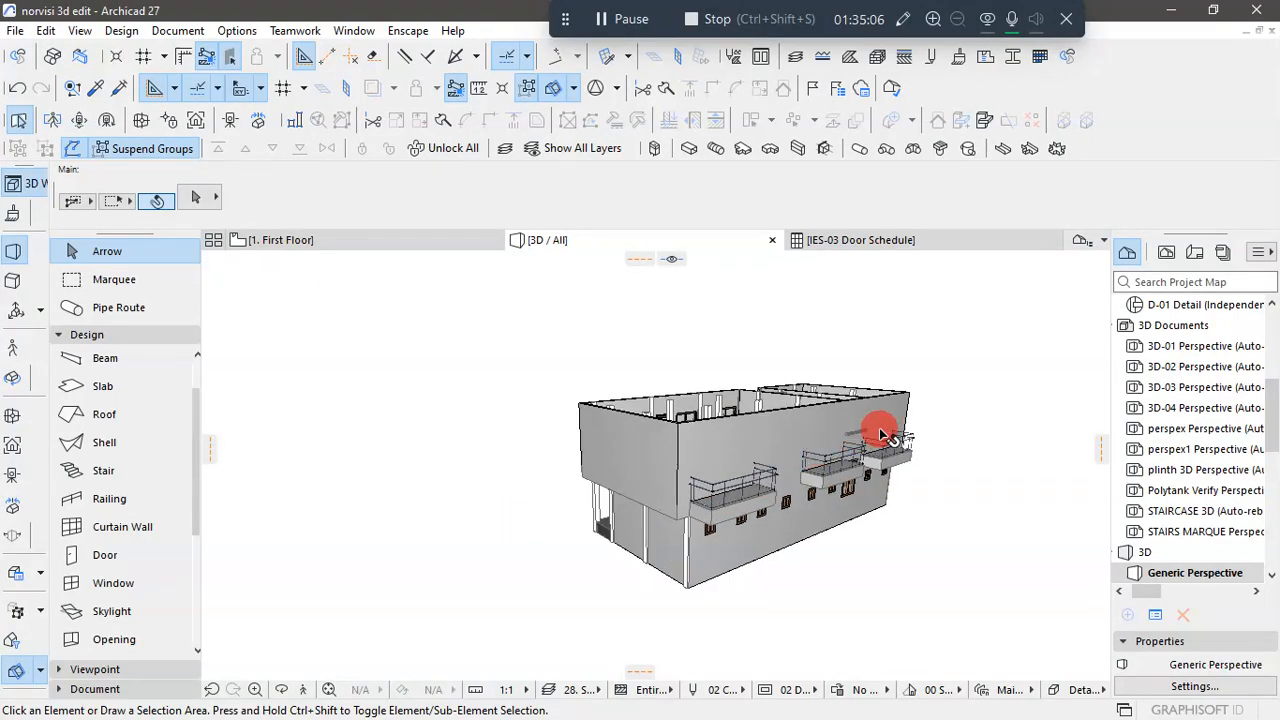
scroll(868, 440, "up", 5)
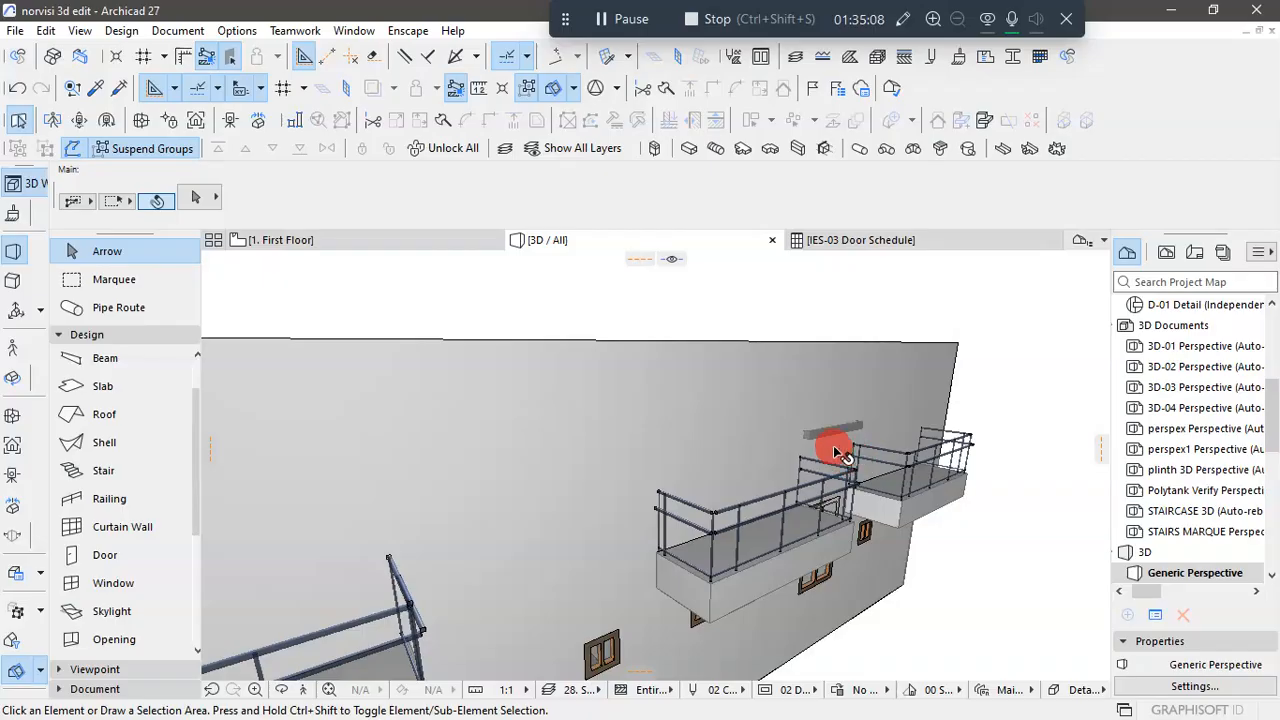
scroll(855, 445, "down", 5)
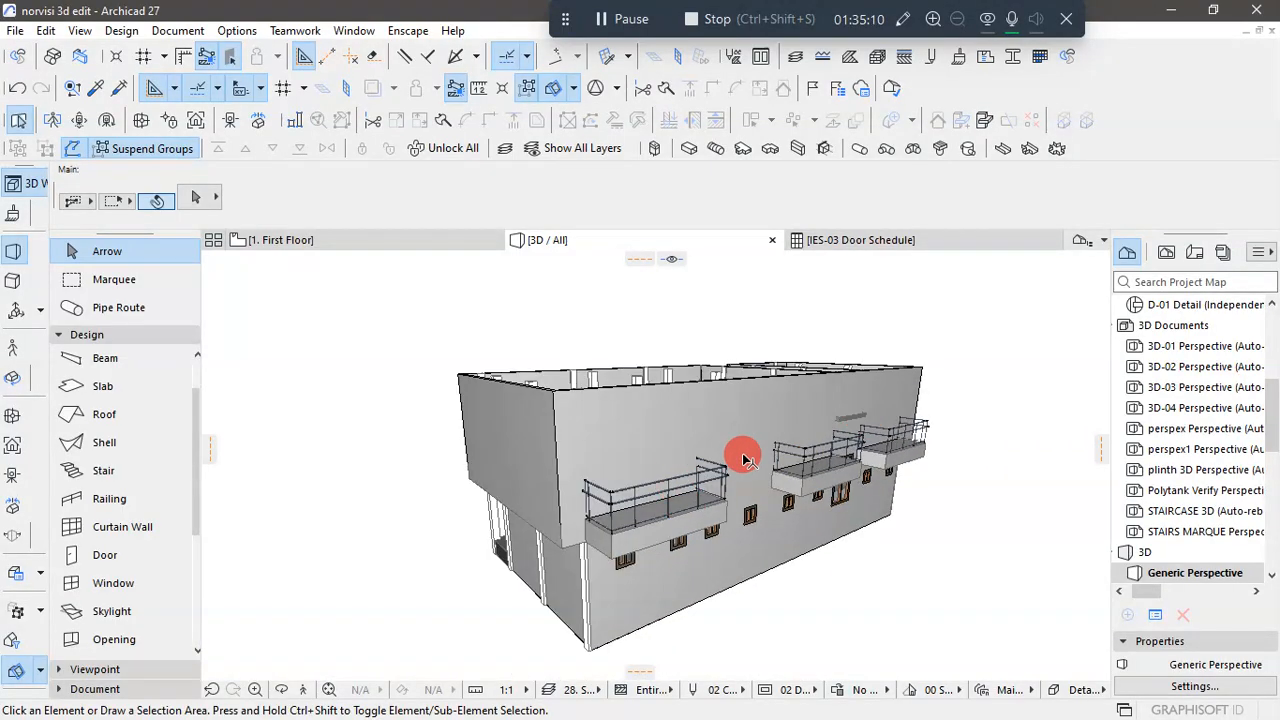
- Return to the First Floor plan and examine the rear wall's balconies and openings from Bedroom 1 to Bedroom 2
left_click(280, 240)
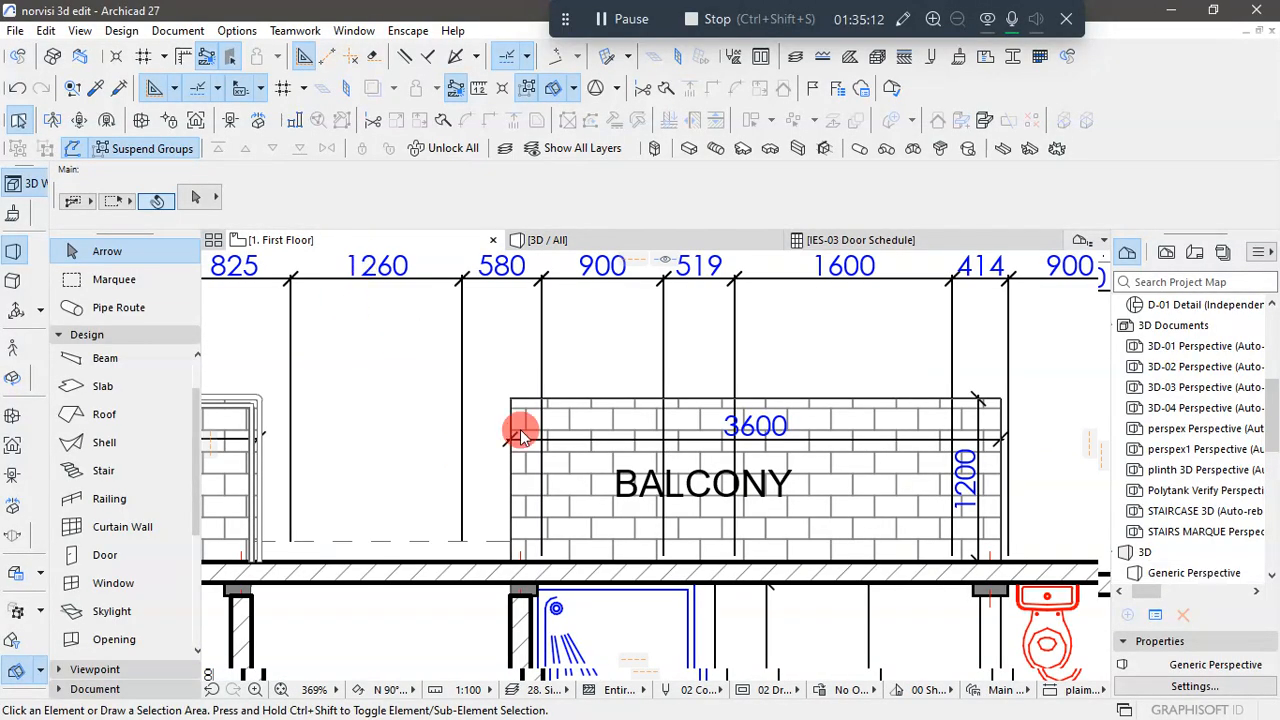
scroll(666, 425, "down", 10)
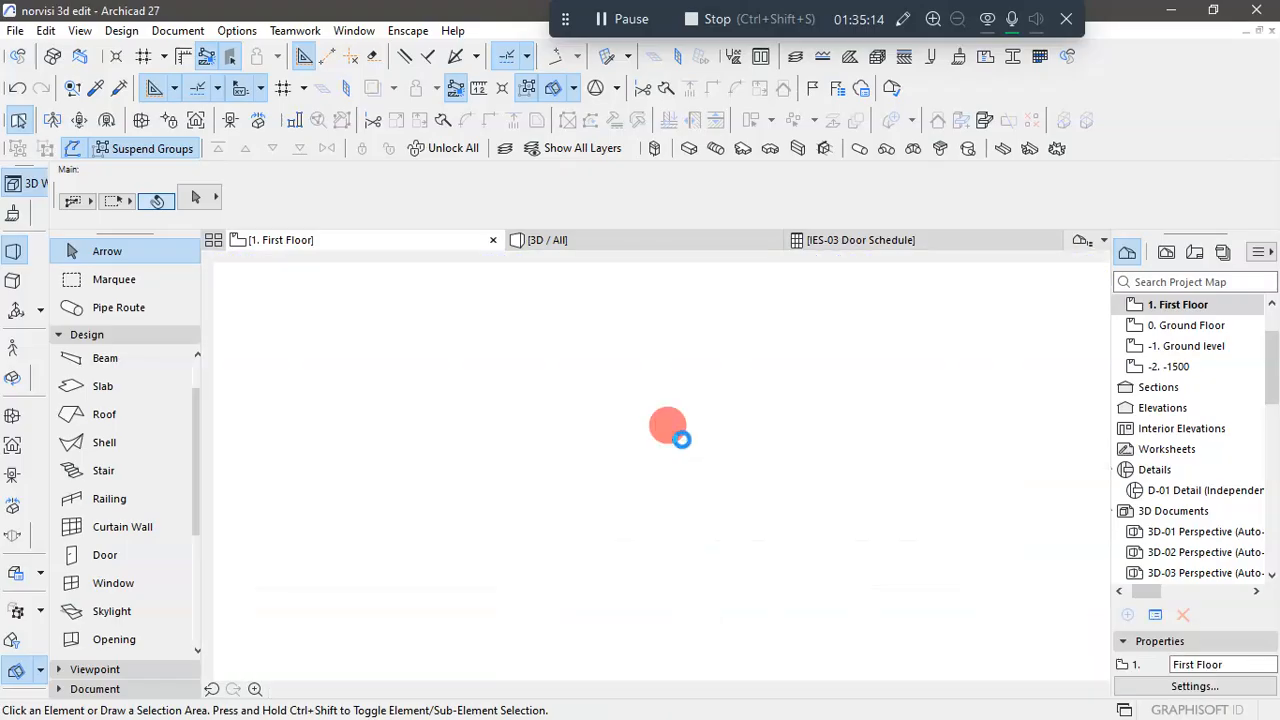
scroll(684, 441, "down", 1)
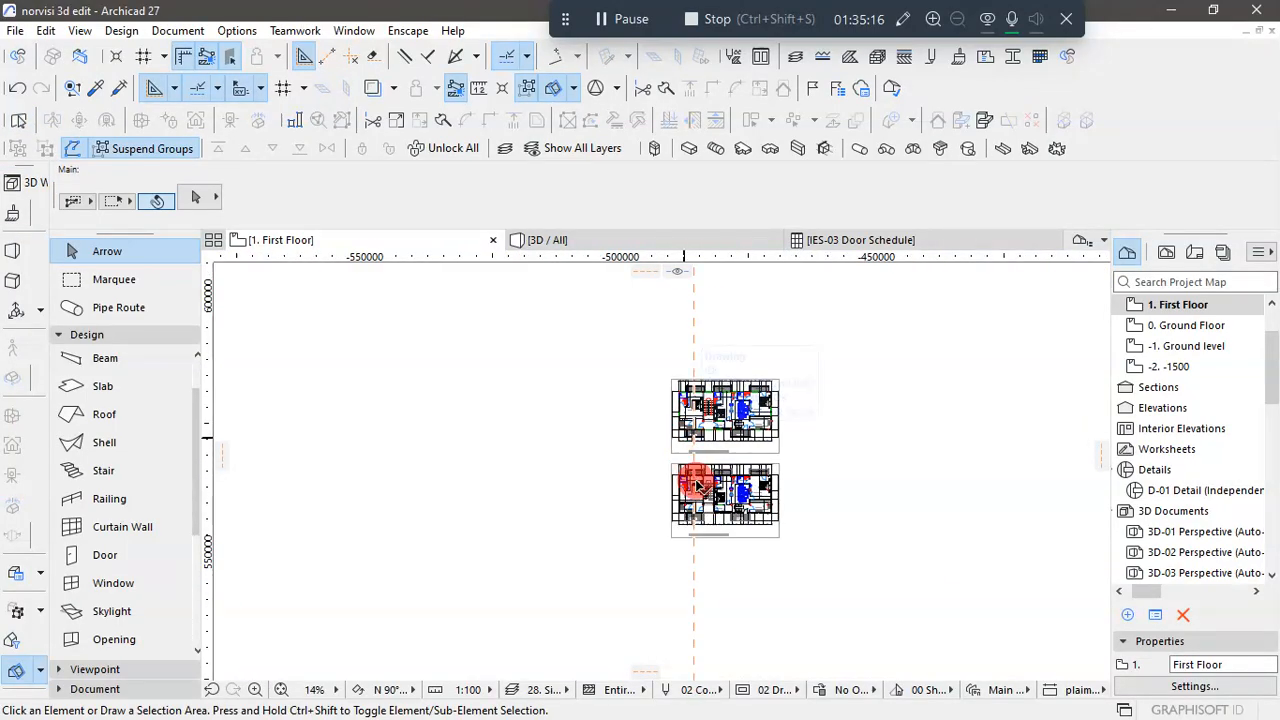
scroll(697, 487, "up", 5)
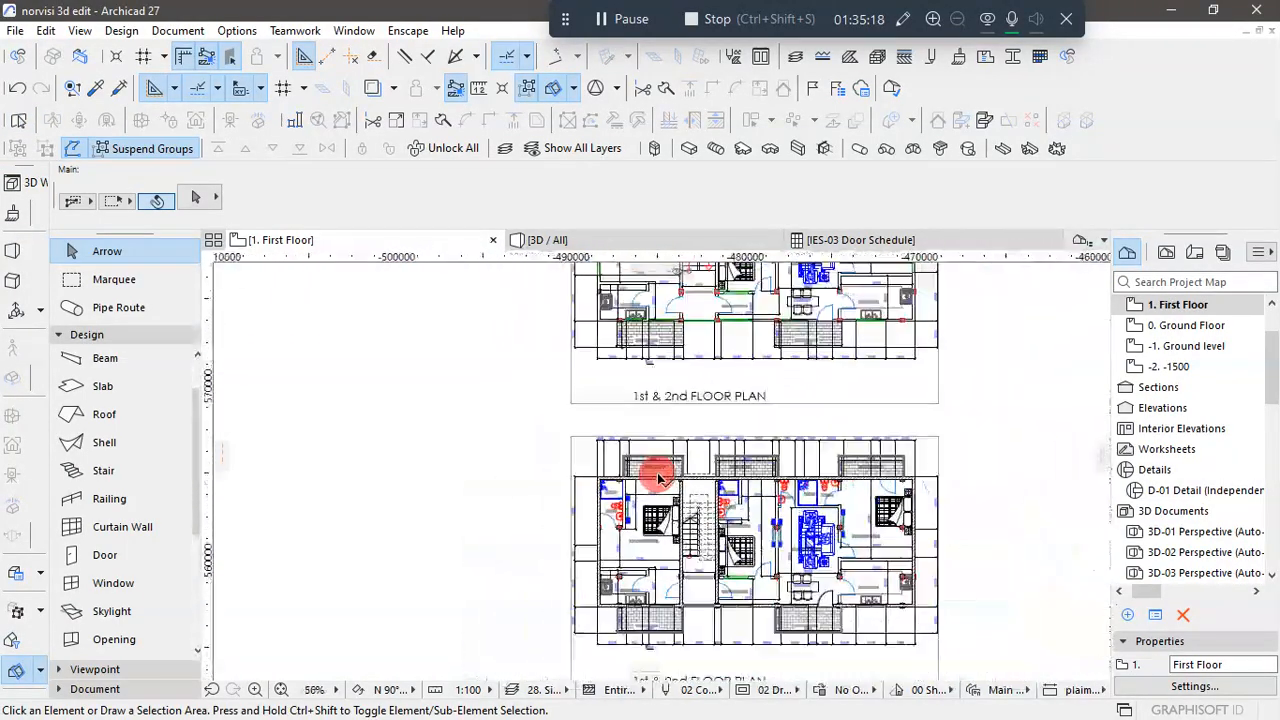
scroll(655, 280, "up", 3)
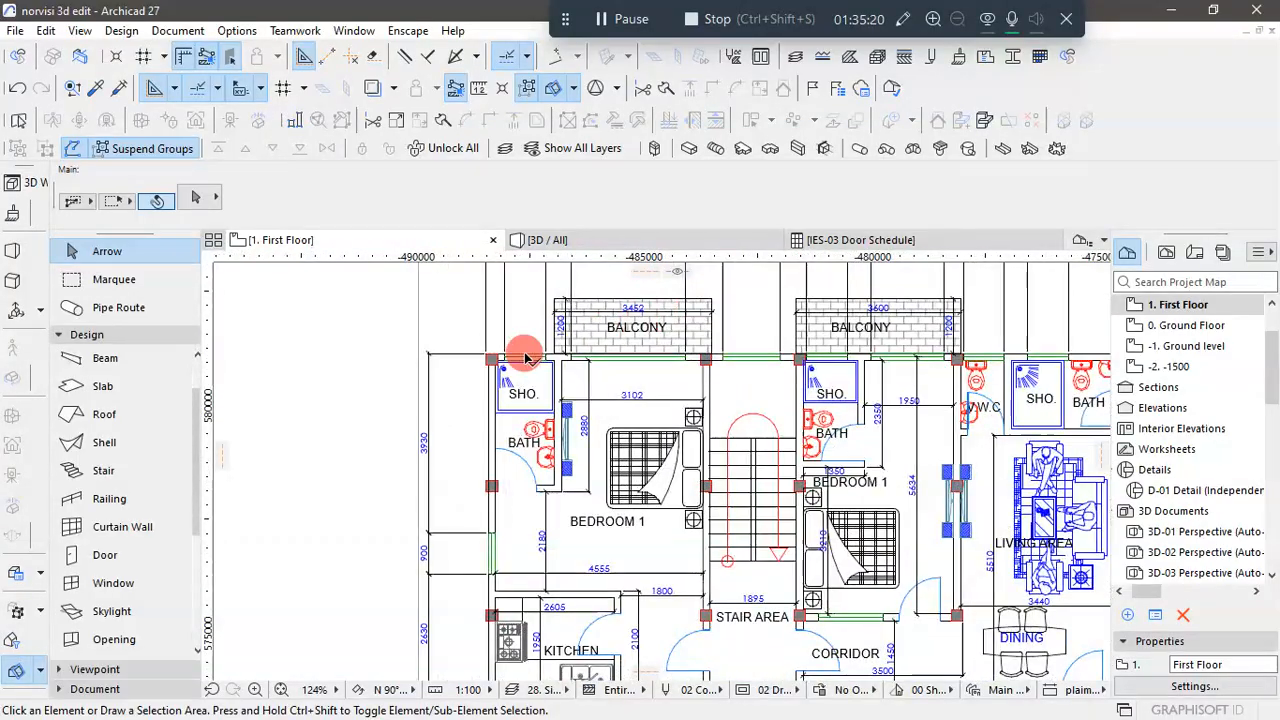
scroll(560, 375, "down", 3)
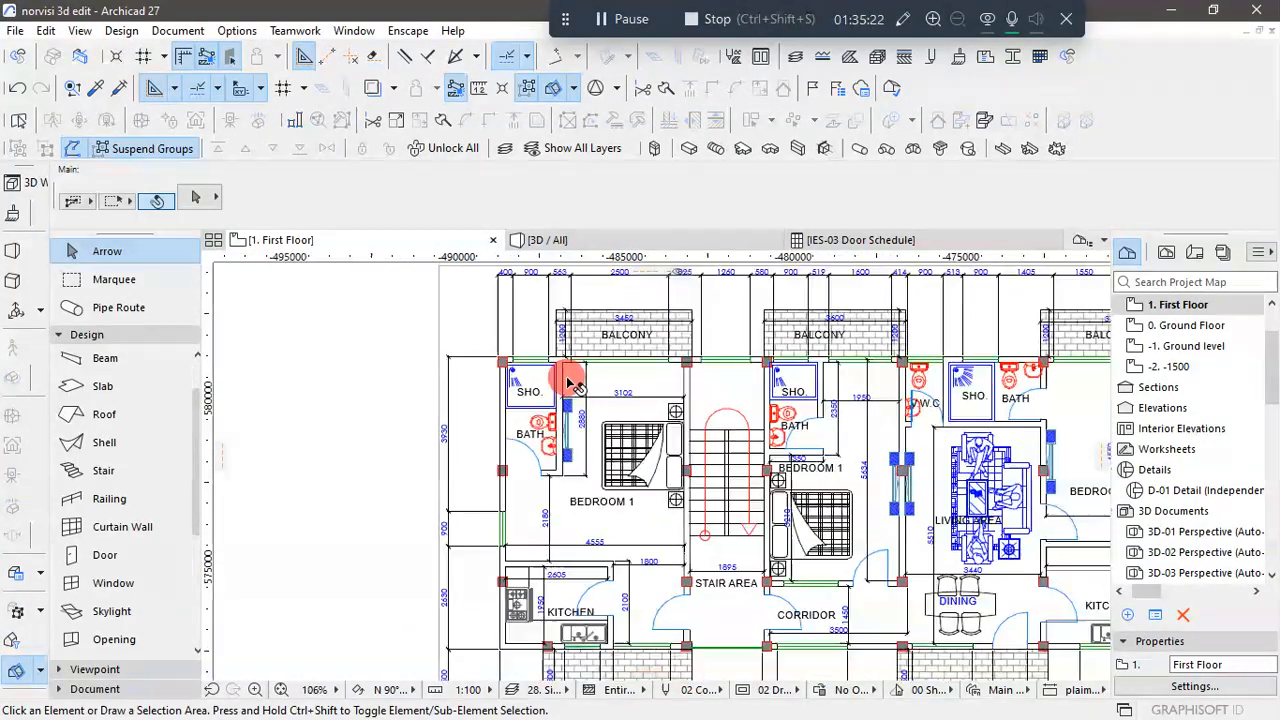
scroll(870, 370, "up", 2)
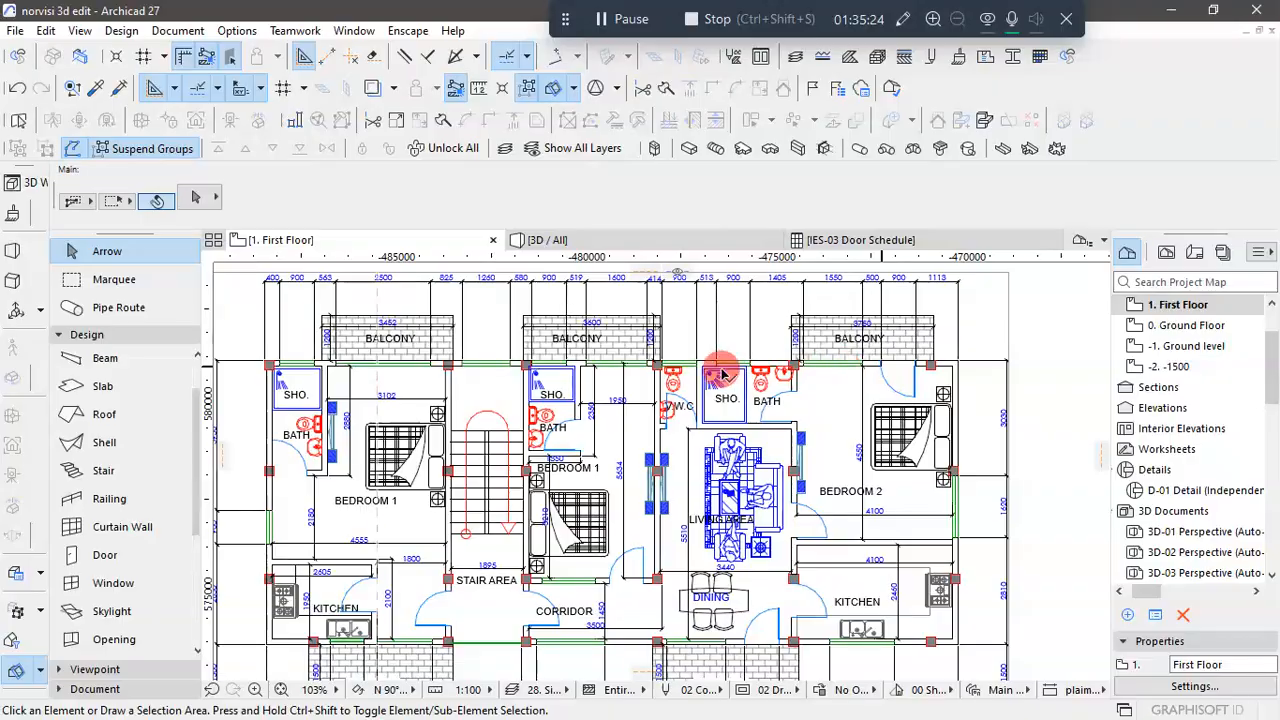
scroll(810, 380, "down", 2)
scroll(845, 378, "up", 2)
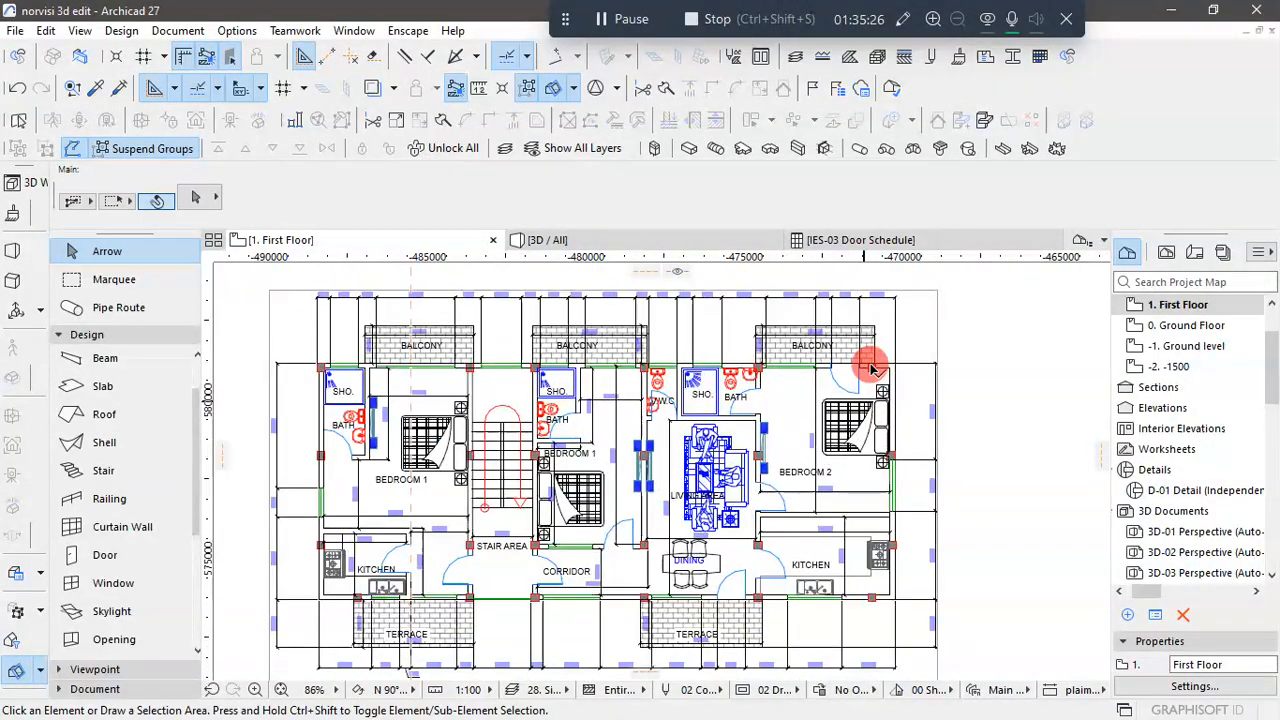
scroll(848, 375, "down", 1)
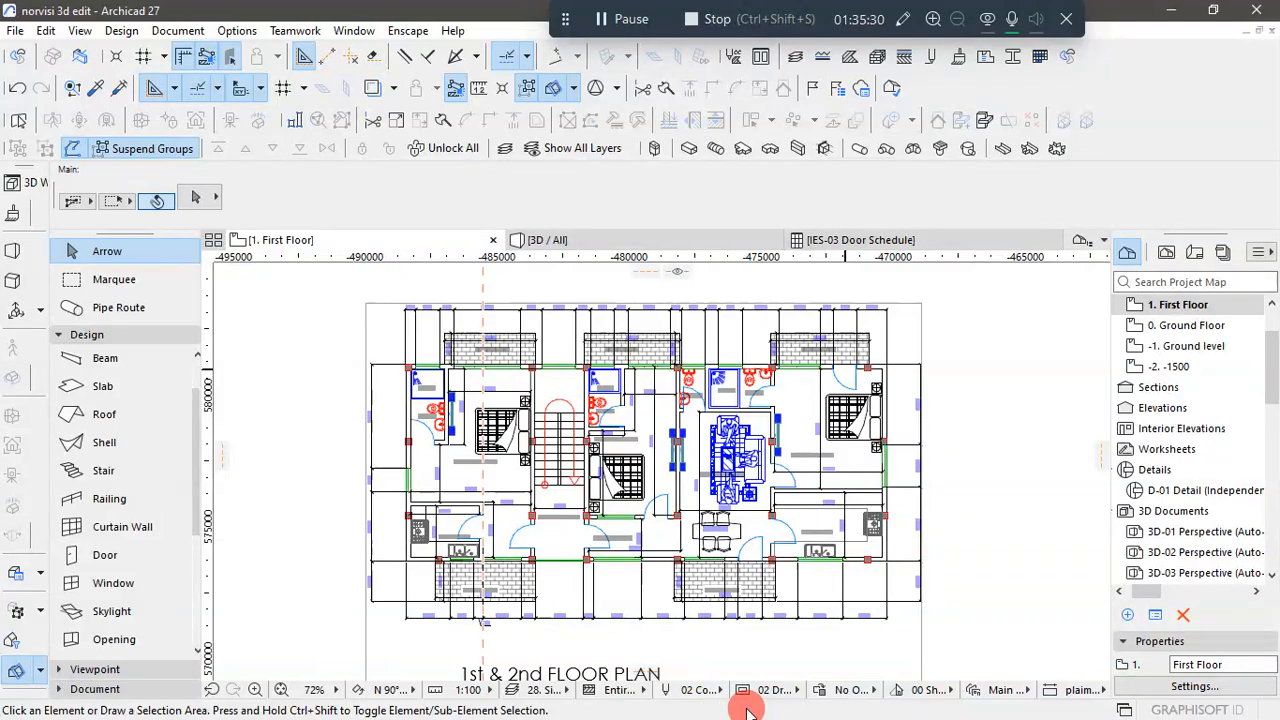
- Switch to the AutoCAD drawing and examine the doors, windows and balcony openings along the back elevation
key("super")
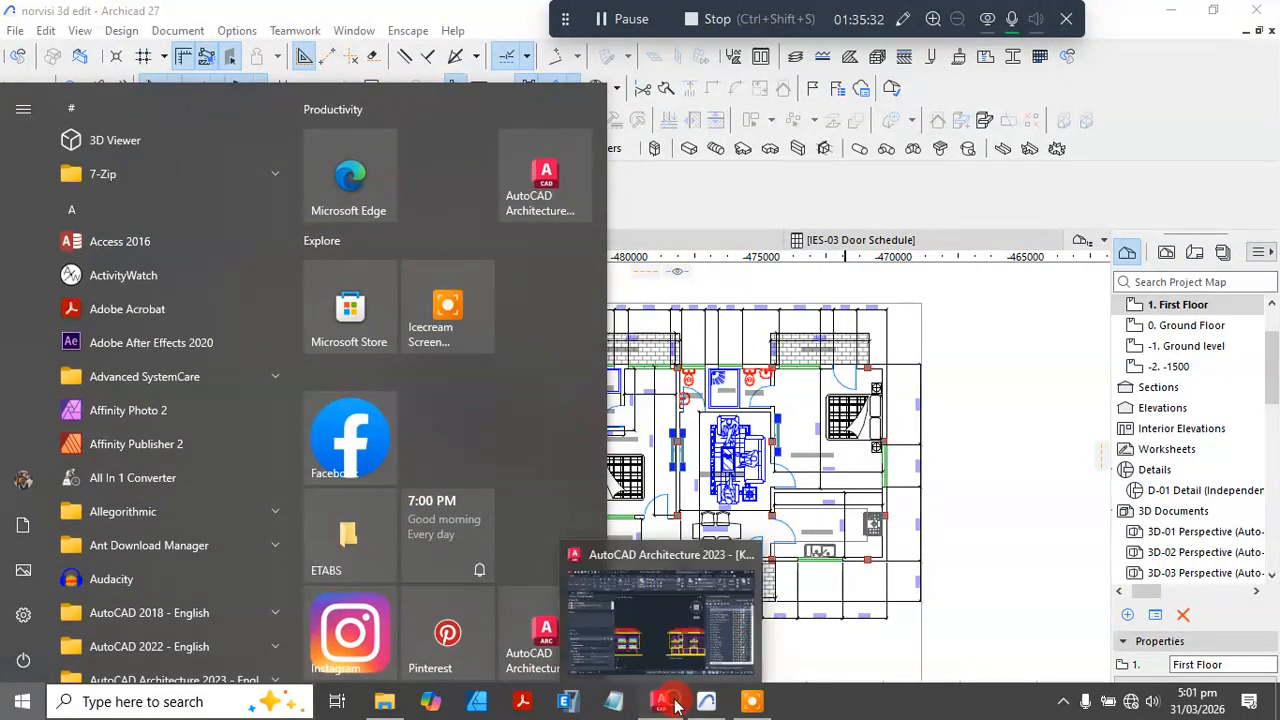
left_click(669, 704)
scroll(811, 469, "down", 2)
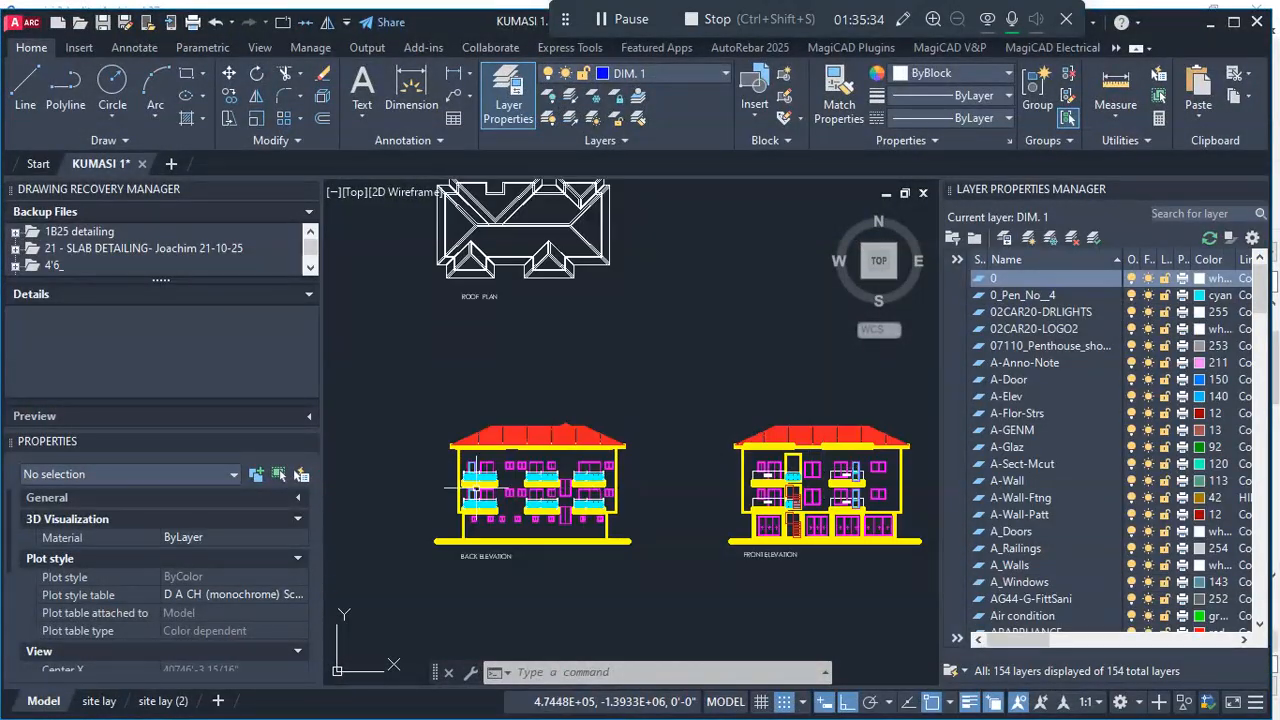
scroll(461, 486, "up", 5)
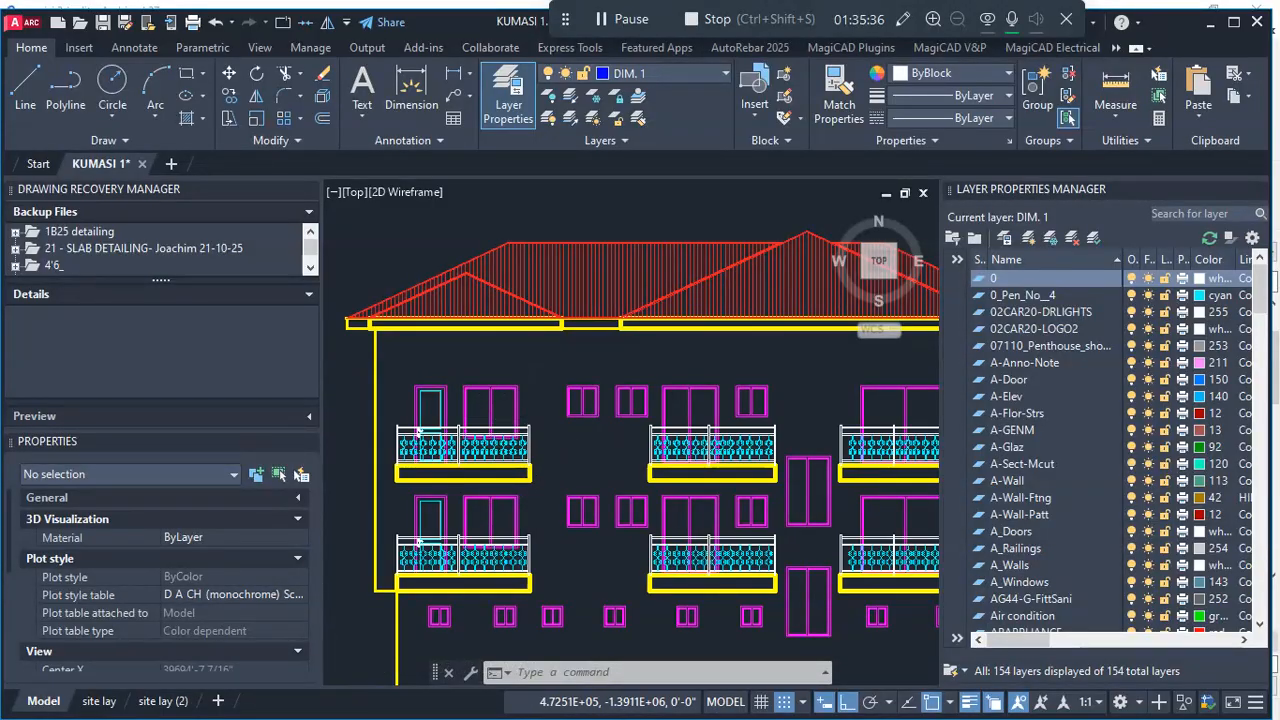
scroll(716, 481, "down", 3)
scroll(716, 481, "up", 3)
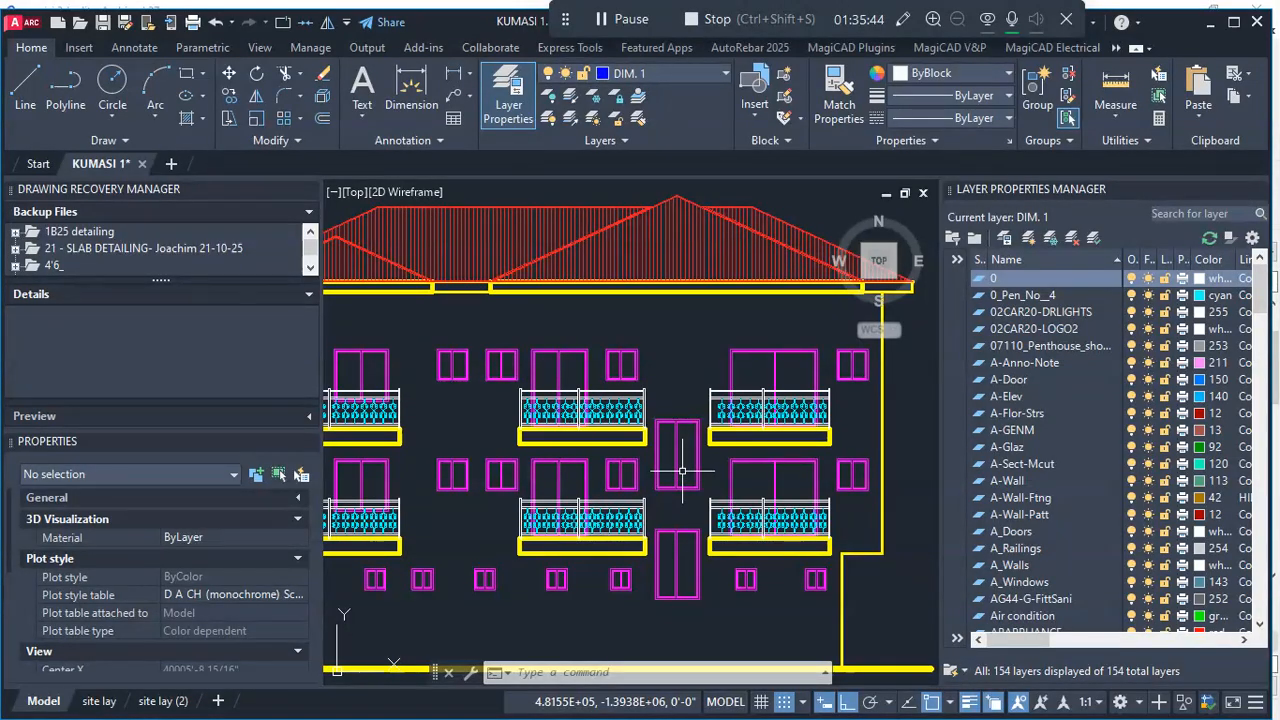
scroll(682, 470, "down", 3)
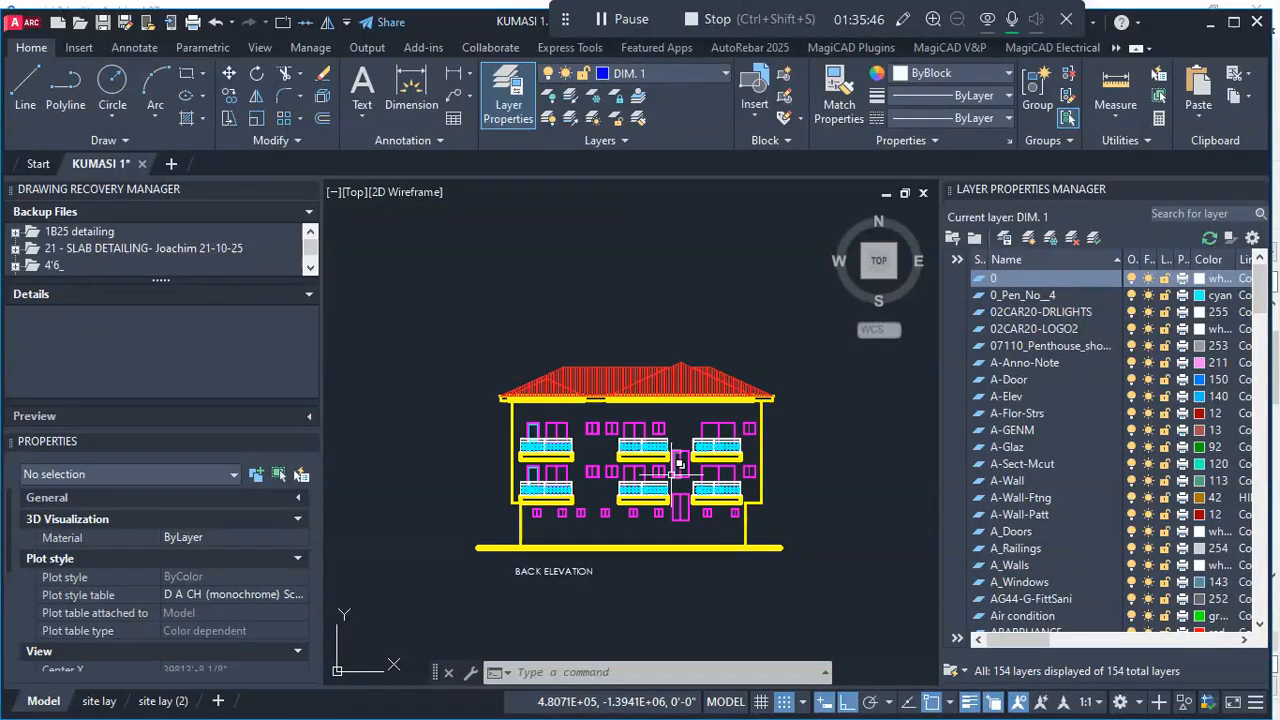
scroll(671, 474, "up", 3)
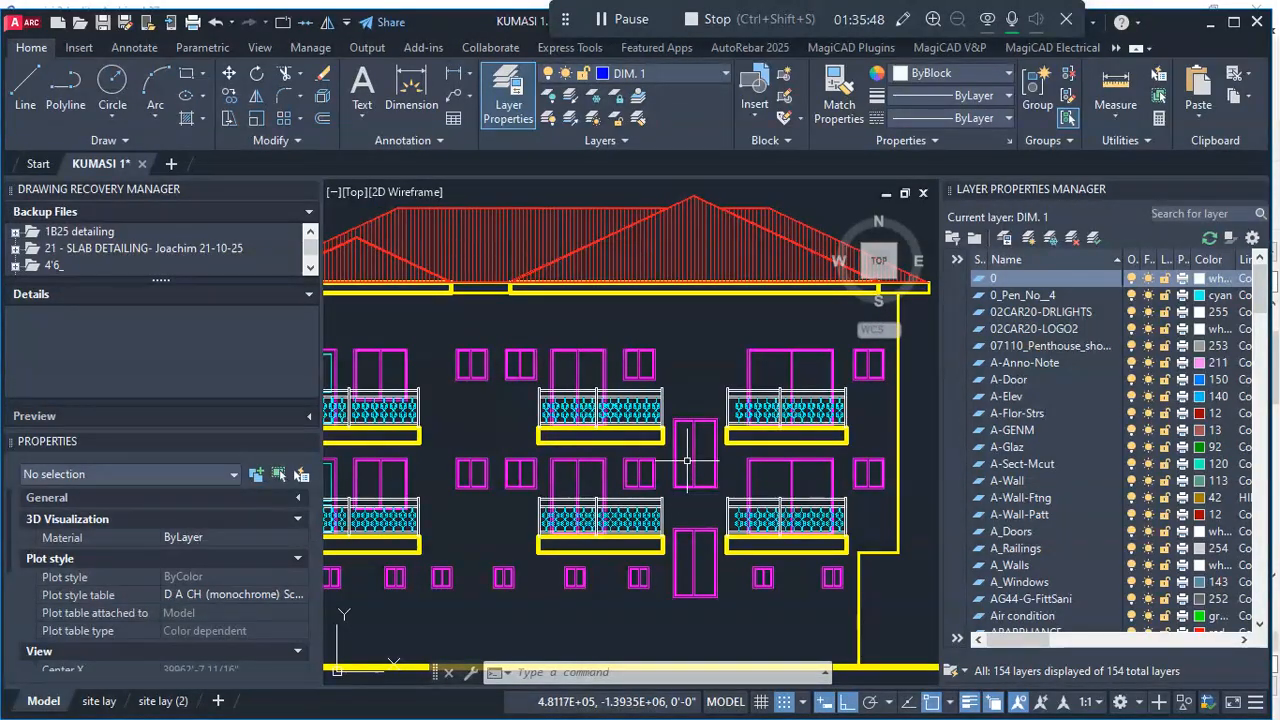
scroll(687, 461, "down", 3)
scroll(757, 466, "up", 4)
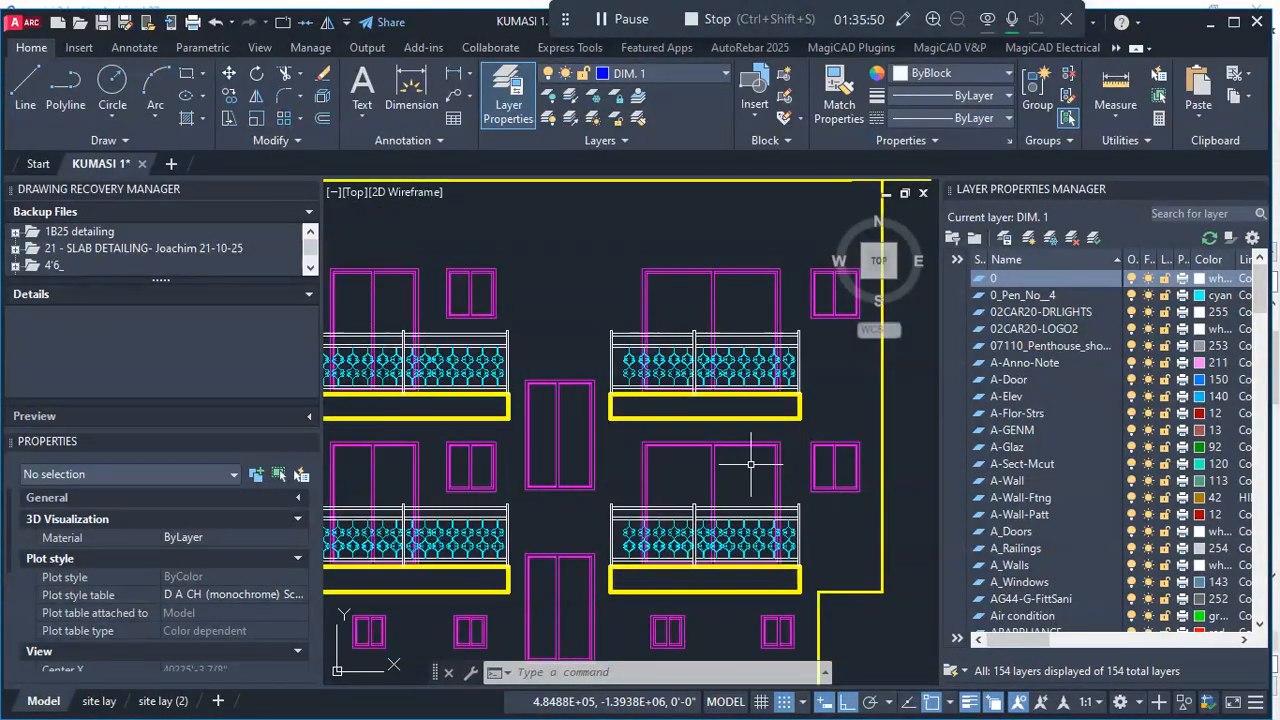
scroll(758, 464, "down", 2)
scroll(758, 464, "down", 2)
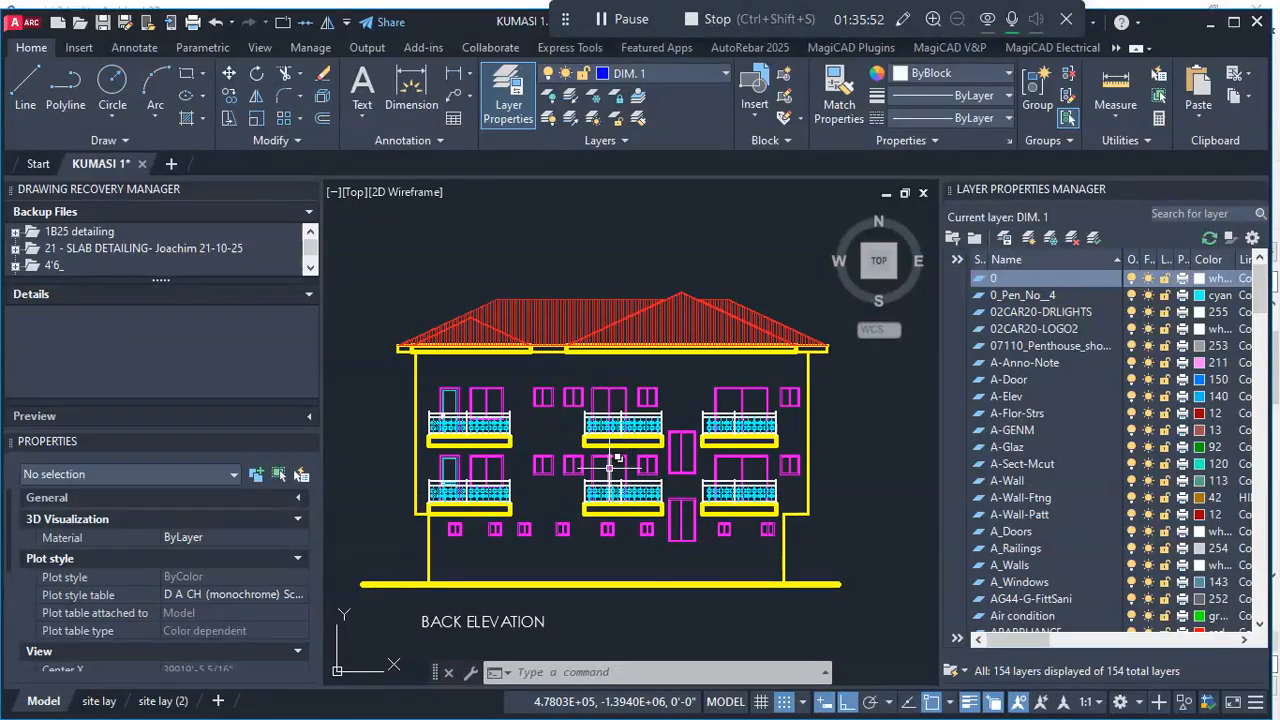
scroll(609, 466, "up", 2)
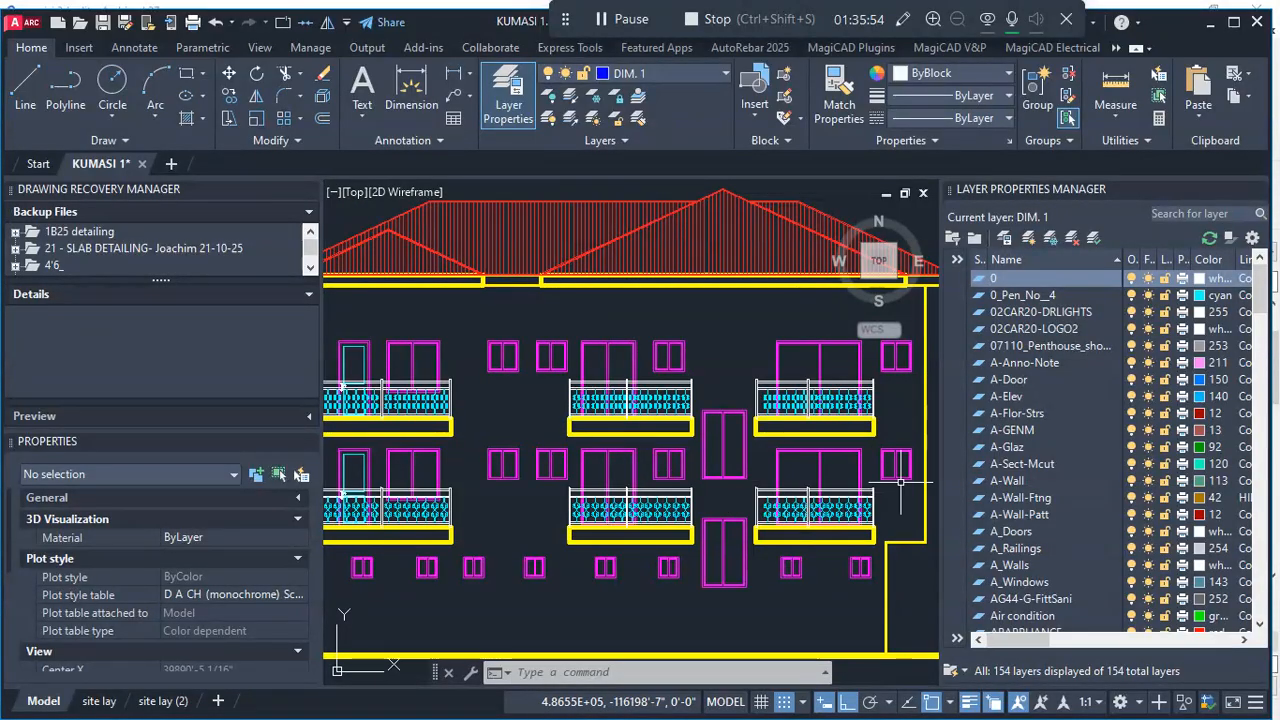
scroll(656, 490, "down", 2)
scroll(553, 492, "up", 3)
scroll(554, 473, "down", 2)
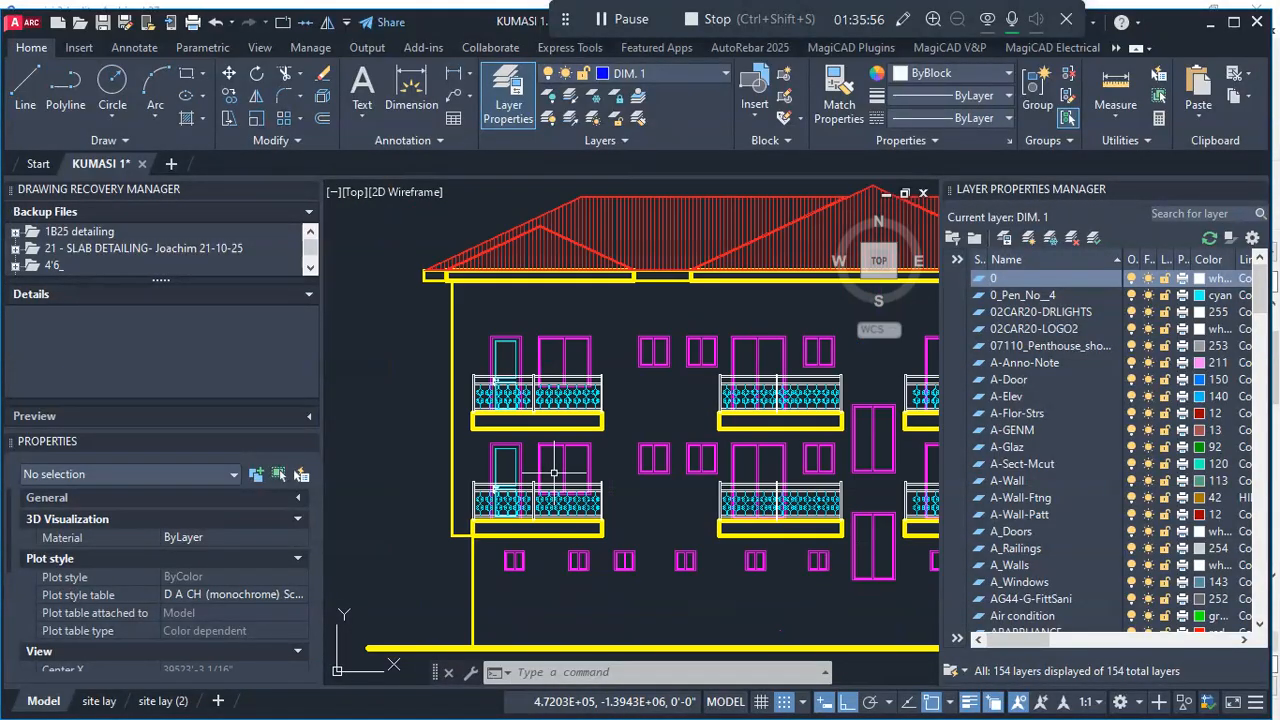
scroll(503, 471, "down", 2)
scroll(520, 470, "up", 3)
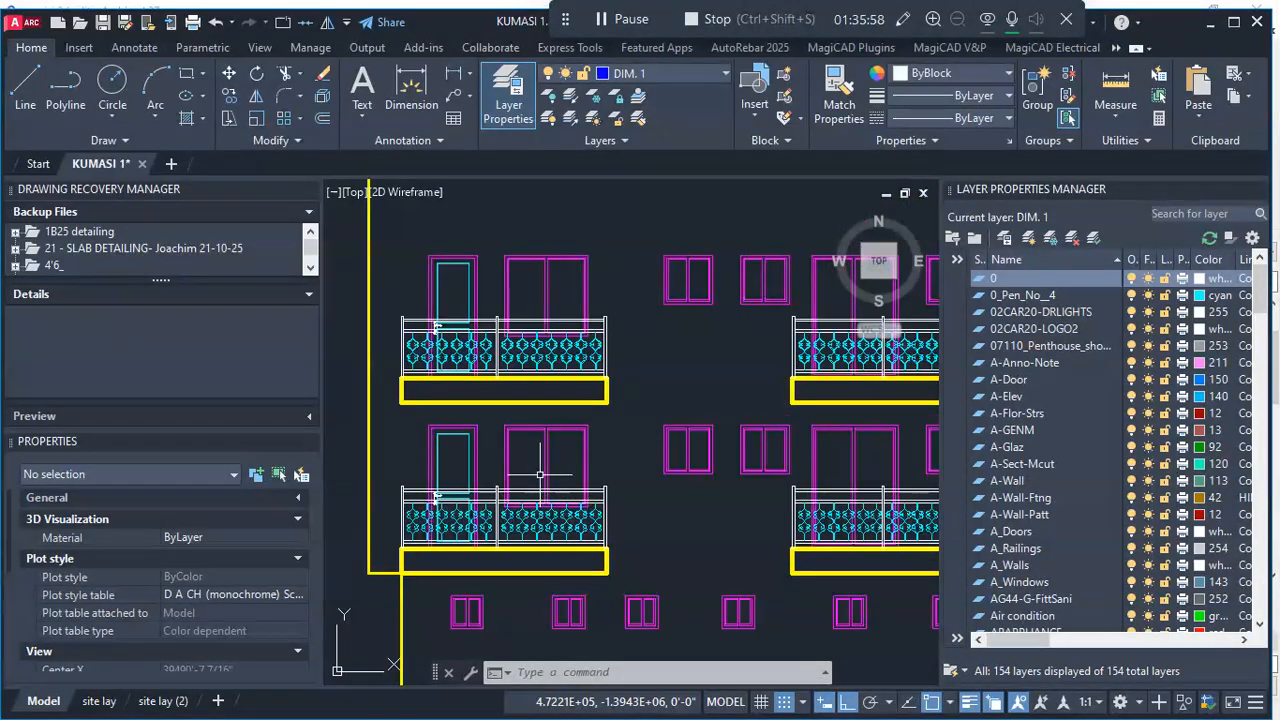
scroll(539, 468, "down", 3)
scroll(700, 460, "up", 2)
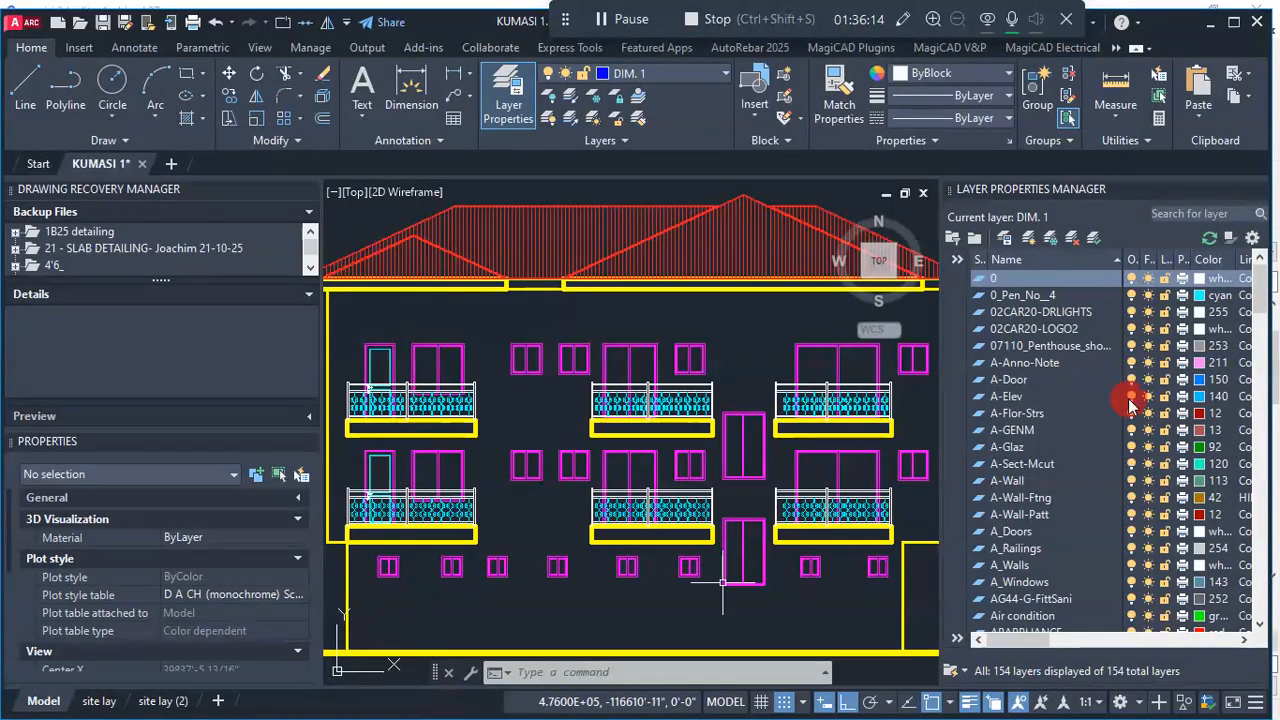
- Return to Archicad and pick up the settings of the 1450 by 2100 sliding window in the front wall beside the kitchen
left_click(1210, 28)
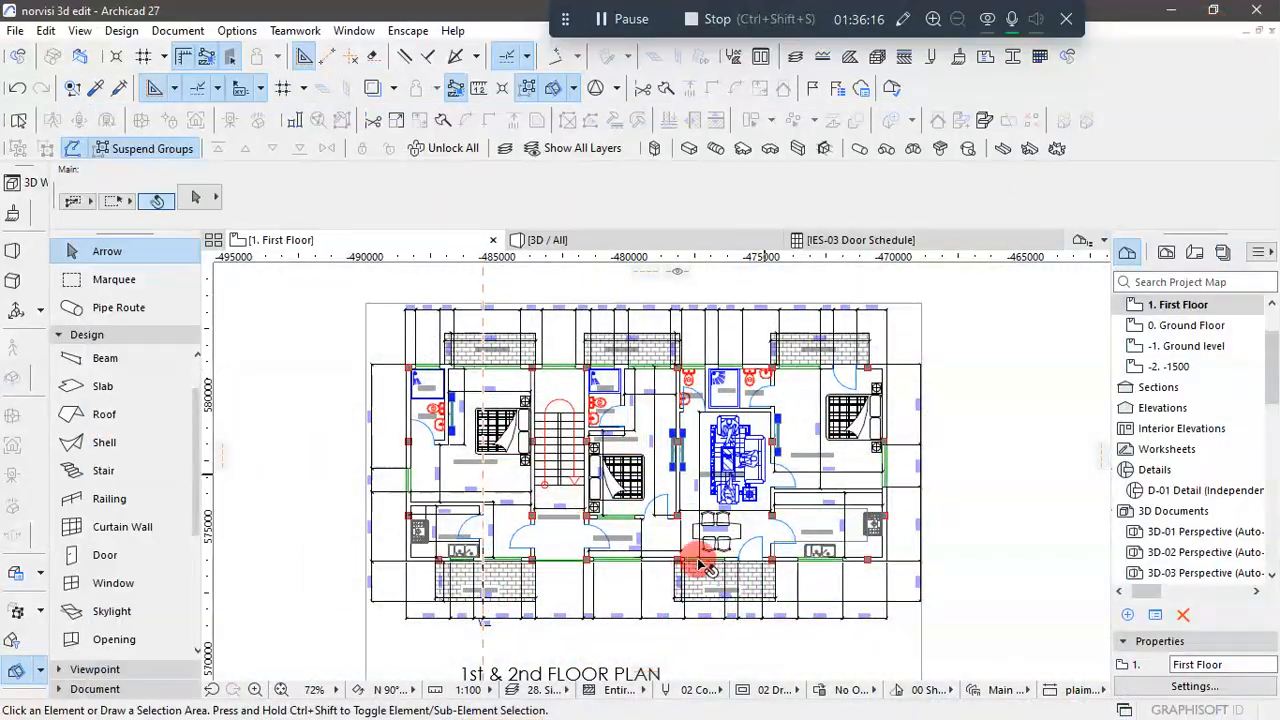
scroll(659, 493, "down", 5)
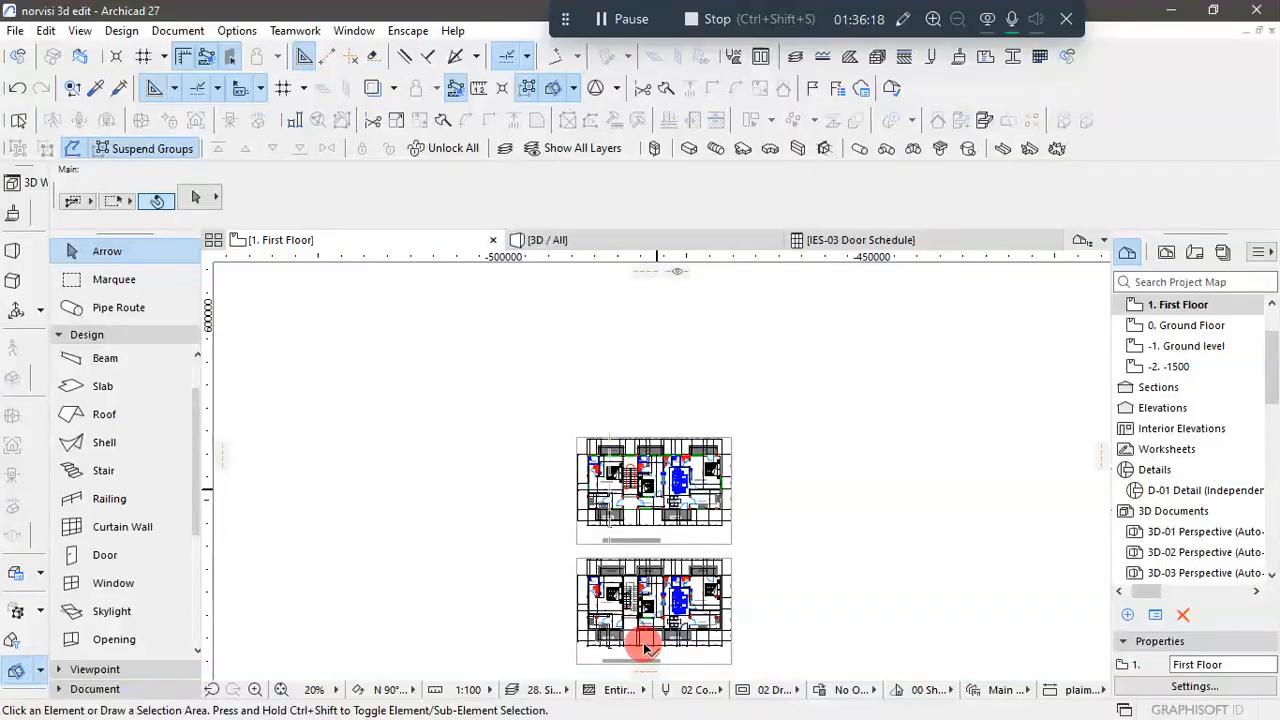
scroll(640, 640, "up", 5)
scroll(565, 594, "up", 2)
scroll(563, 606, "down", 2)
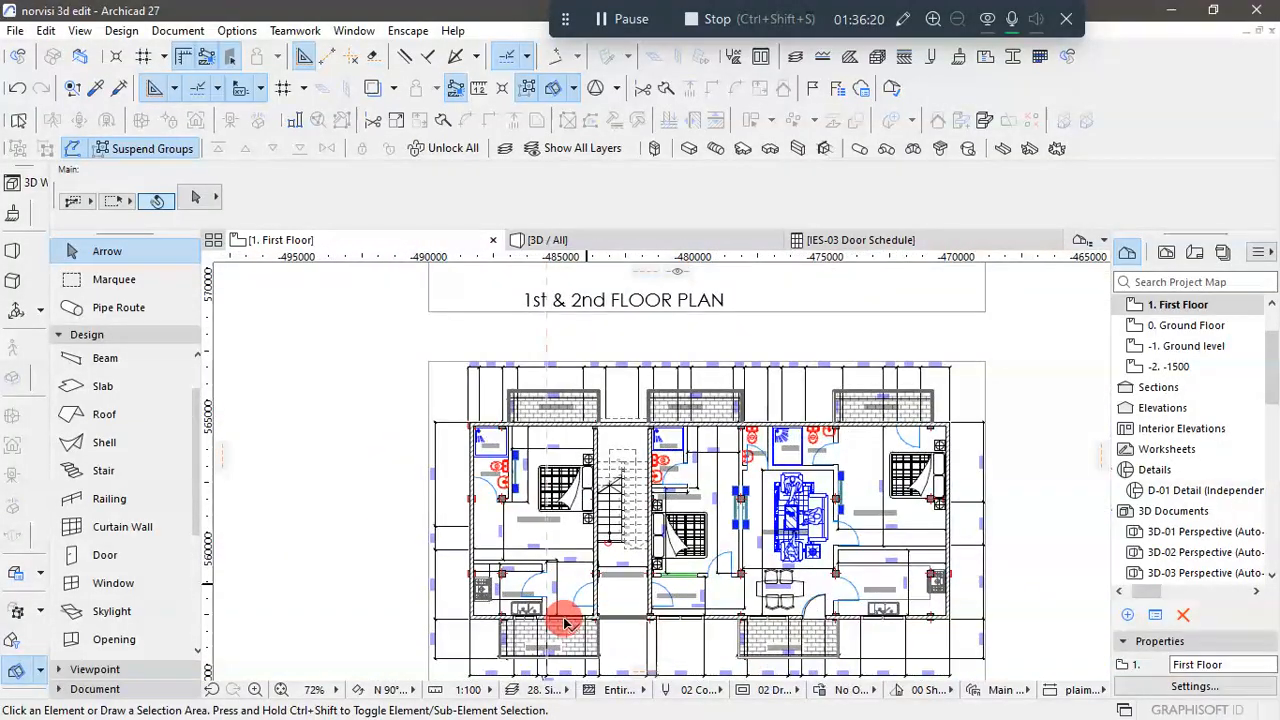
scroll(563, 607, "up", 5)
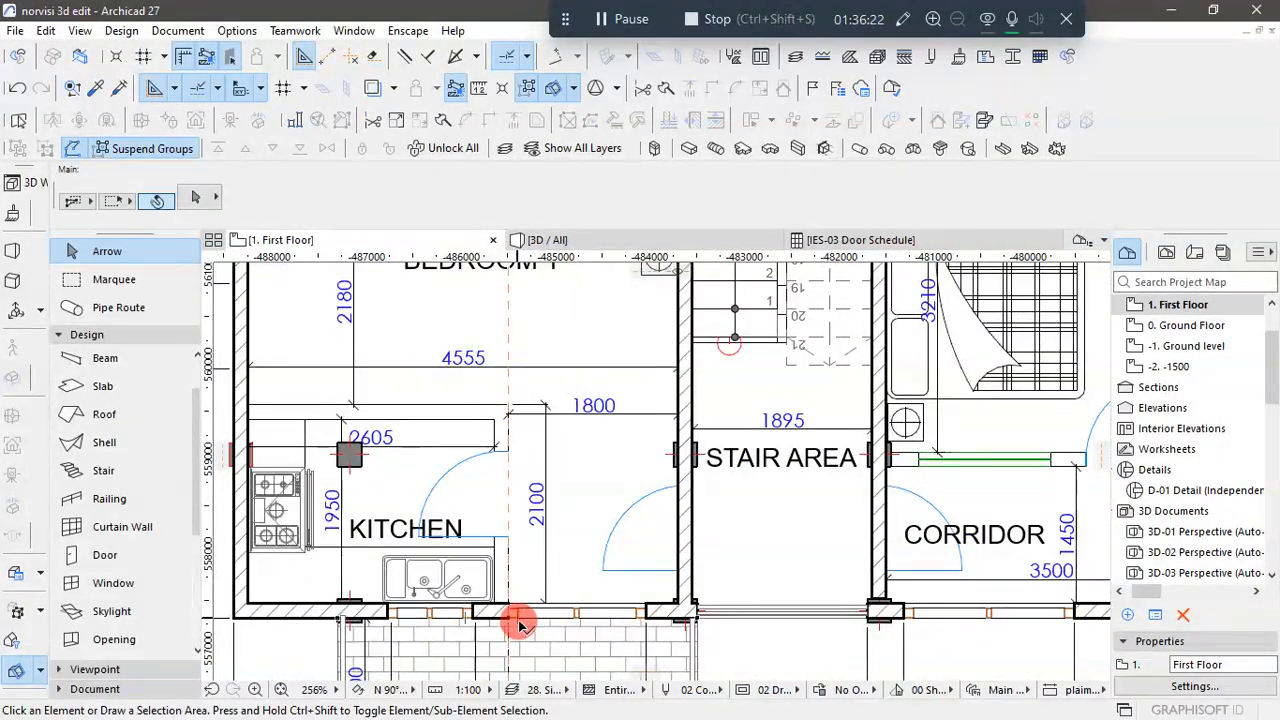
scroll(518, 620, "up", 2)
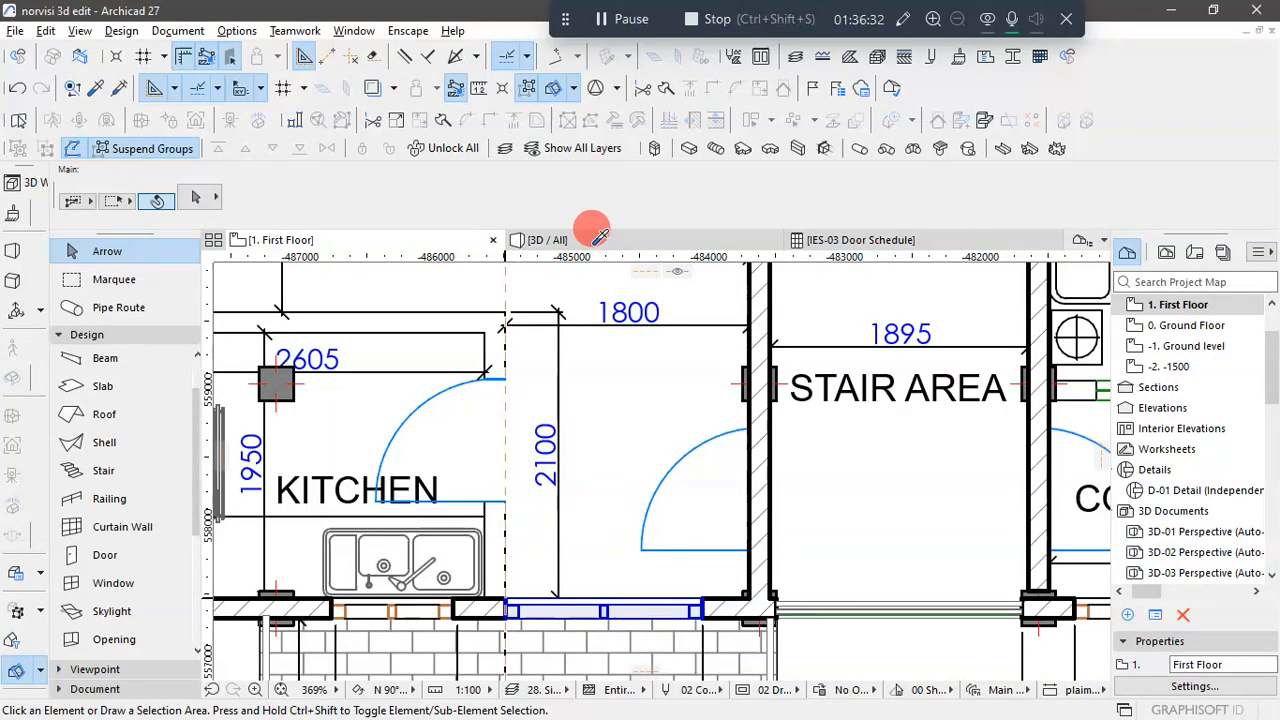
scroll(598, 240, "down", 4)
scroll(708, 634, "down", 6)
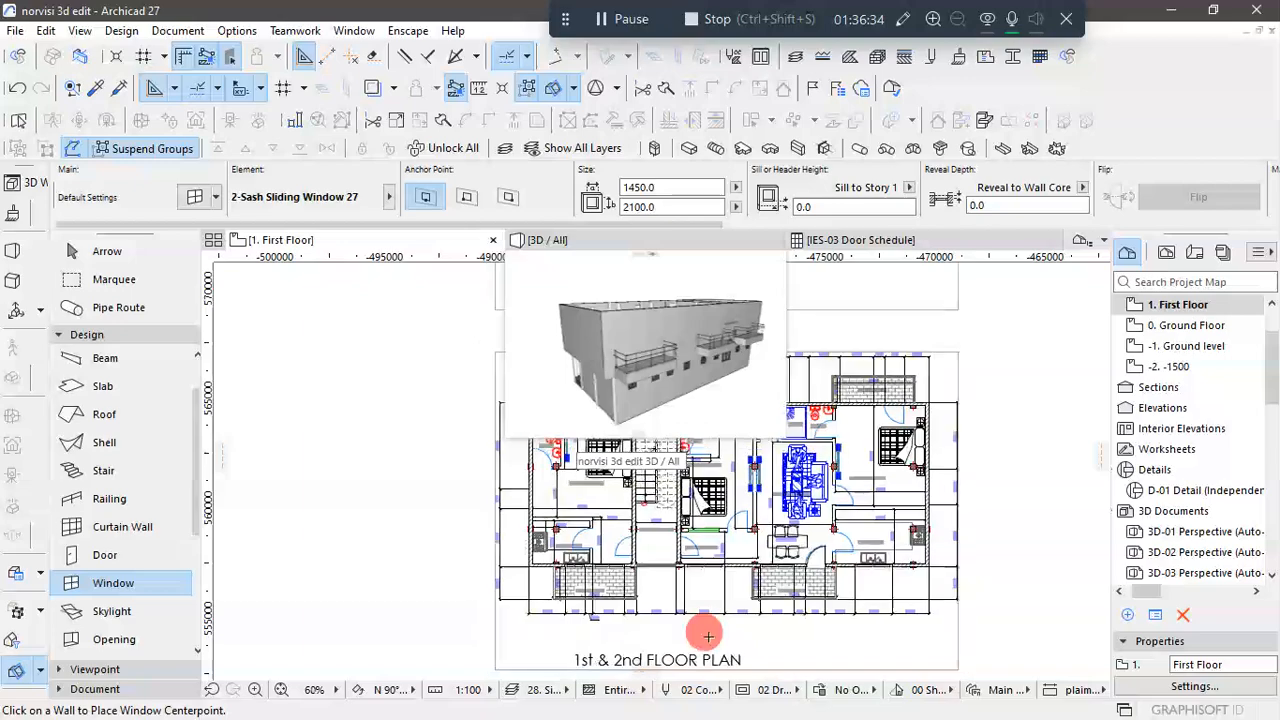
- Clear the lingering 3D preview by switching to the 3D view and back to the First Floor plan
scroll(708, 636, "down", 3)
scroll(385, 410, "up", 2)
middle_click_drag(385, 410, 589, 570)
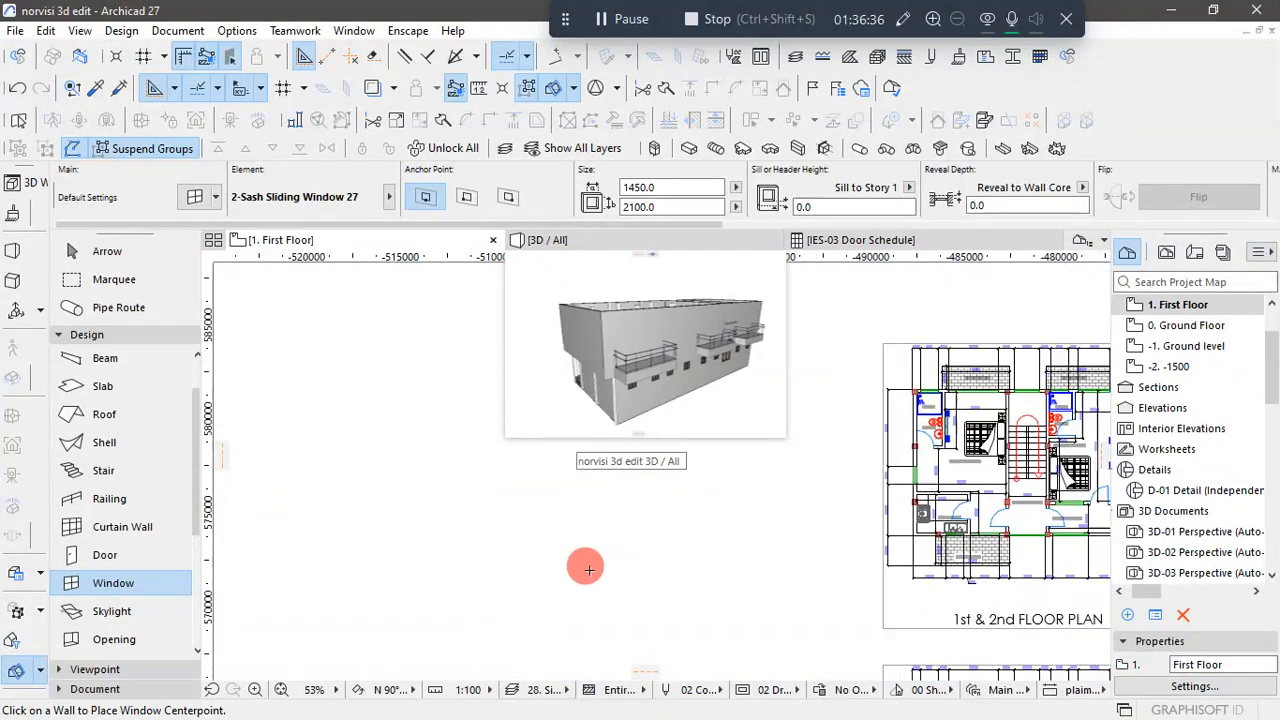
scroll(589, 570, "down", 2)
scroll(887, 488, "up", 3)
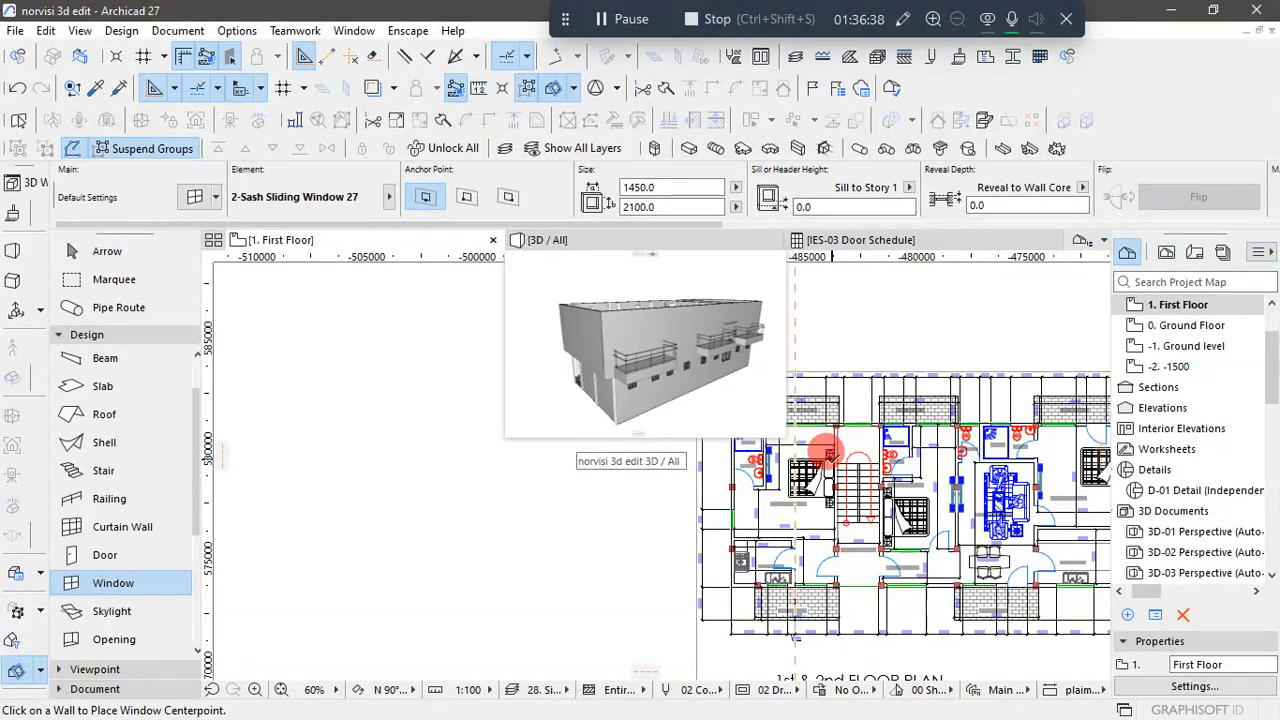
left_click(727, 243)
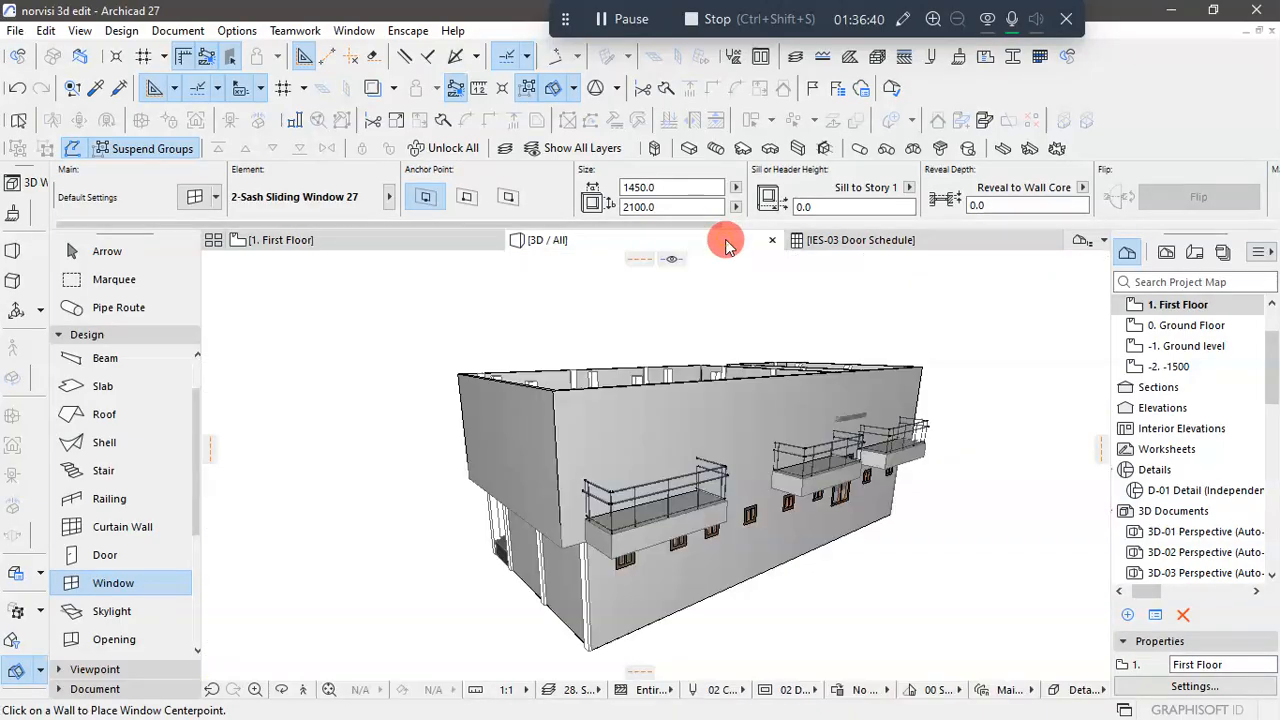
left_click(395, 245)
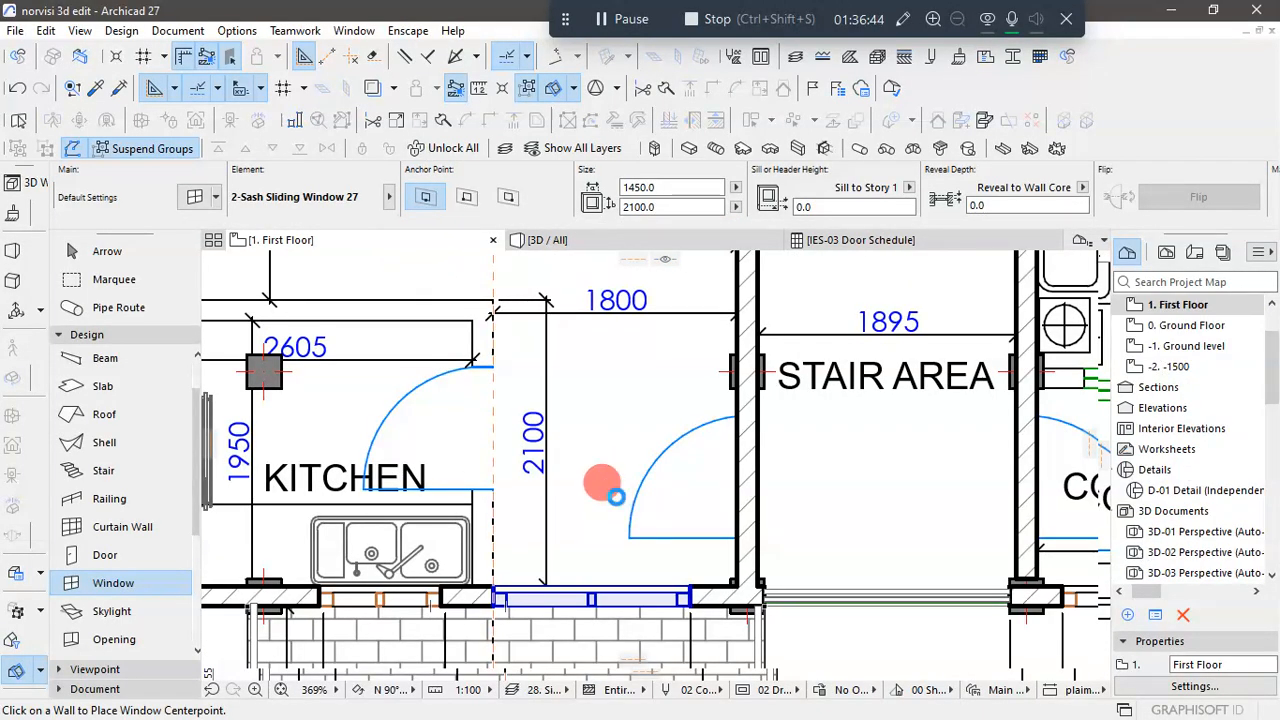
- Place the 1450 by 2100 sliding window in the rear wall at the balcony of the first Bedroom 1
scroll(611, 491, "down", 5)
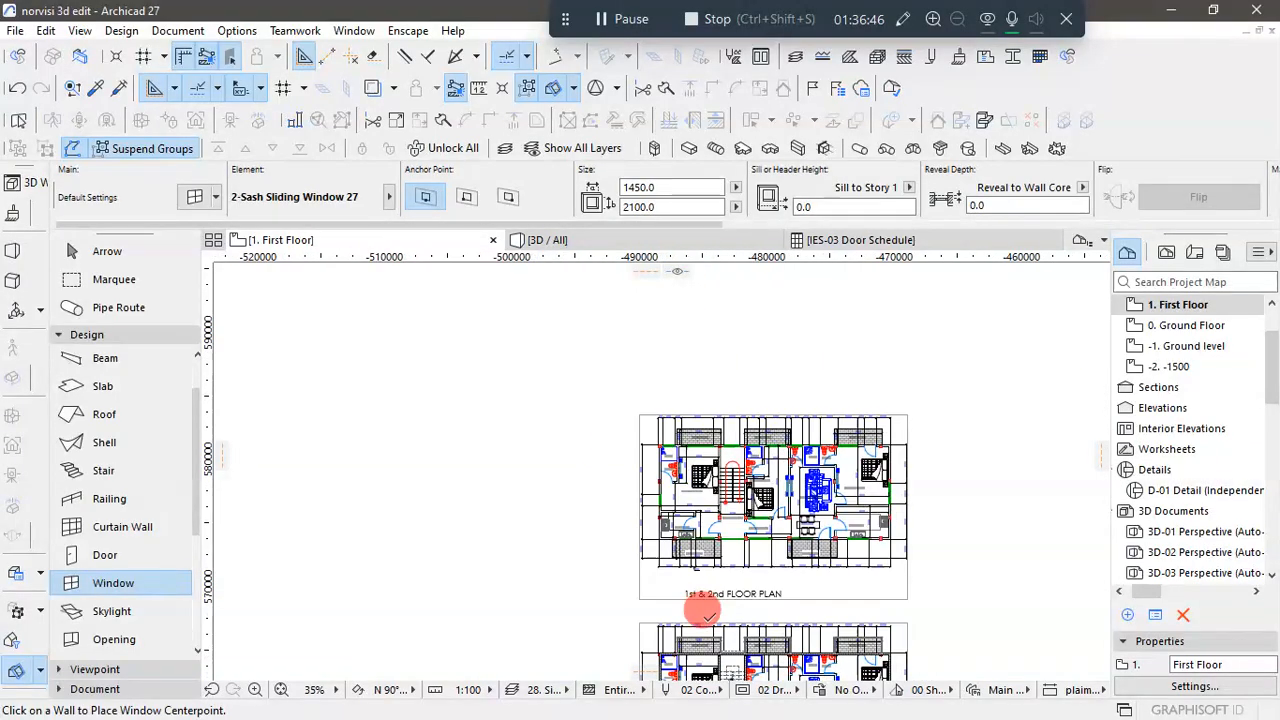
scroll(682, 630, "up", 2)
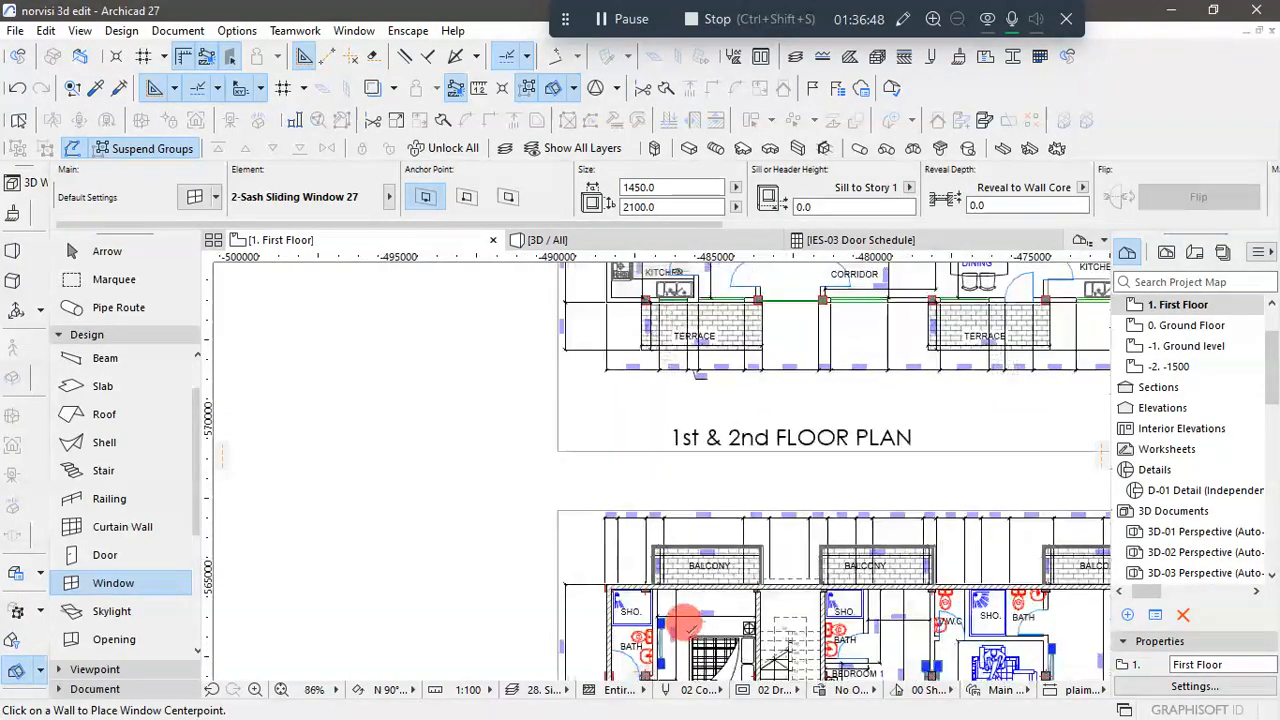
scroll(690, 628, "up", 2)
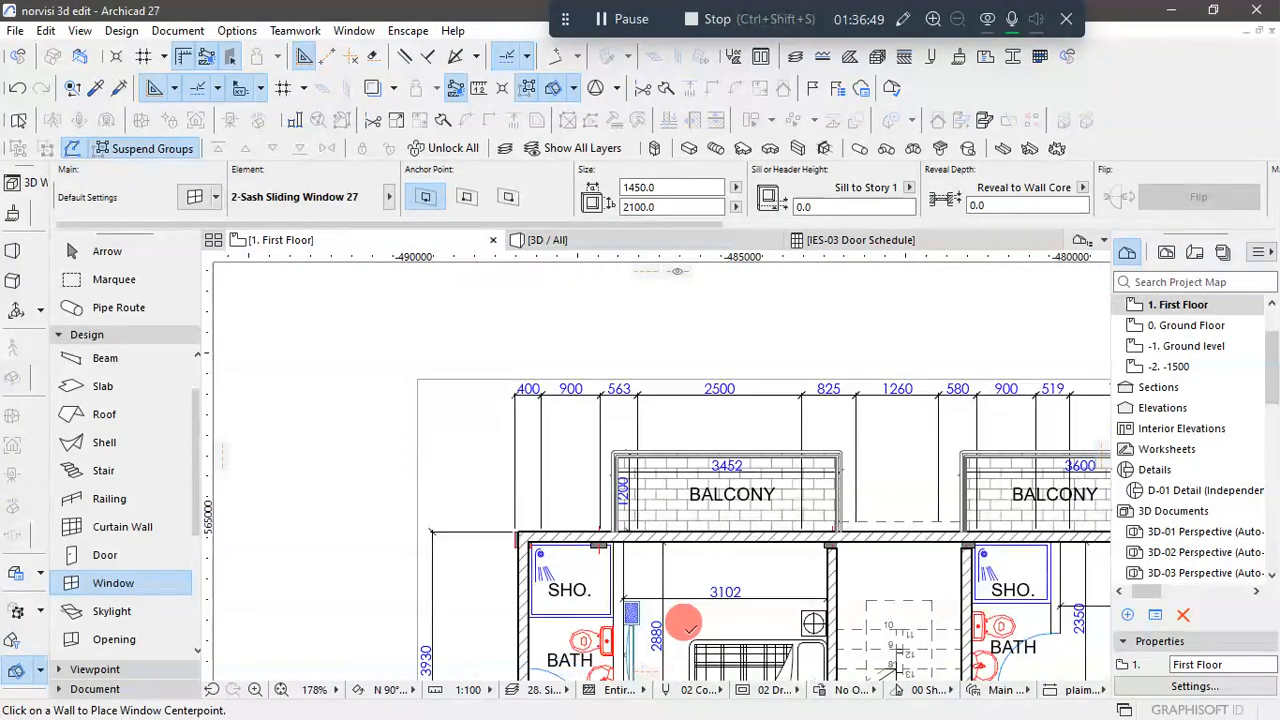
left_click(776, 528)
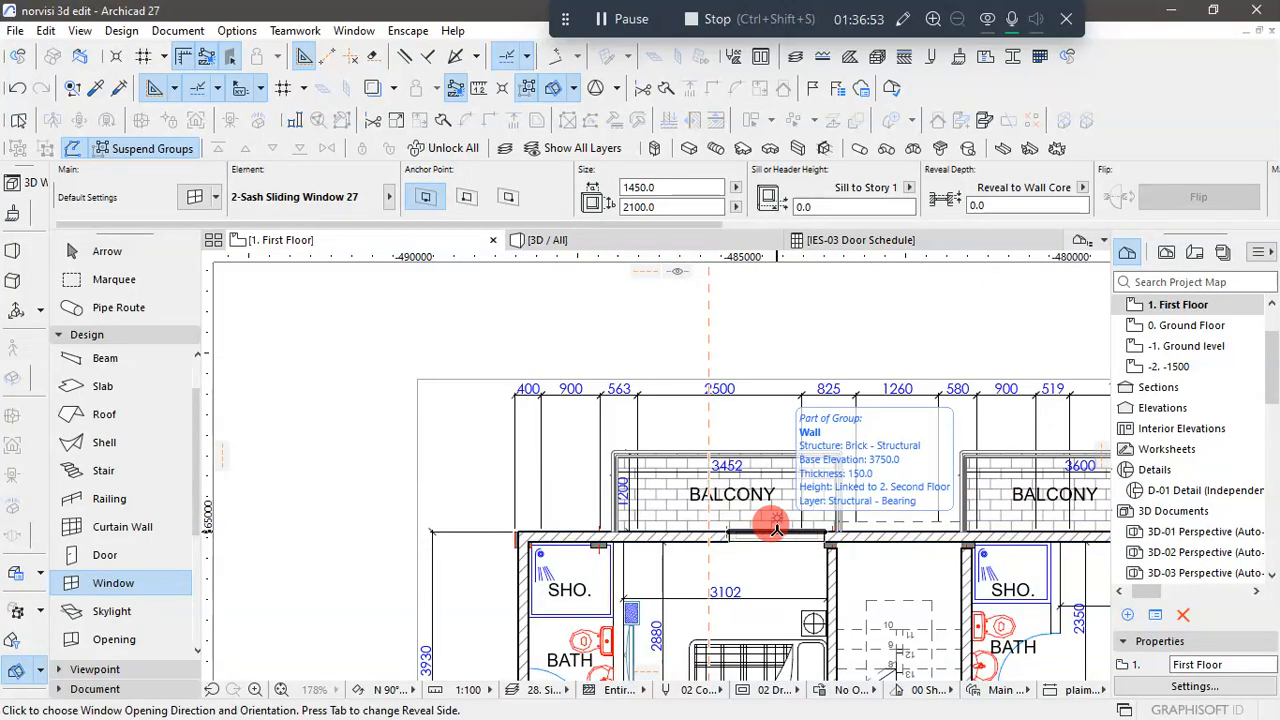
left_click(832, 567)
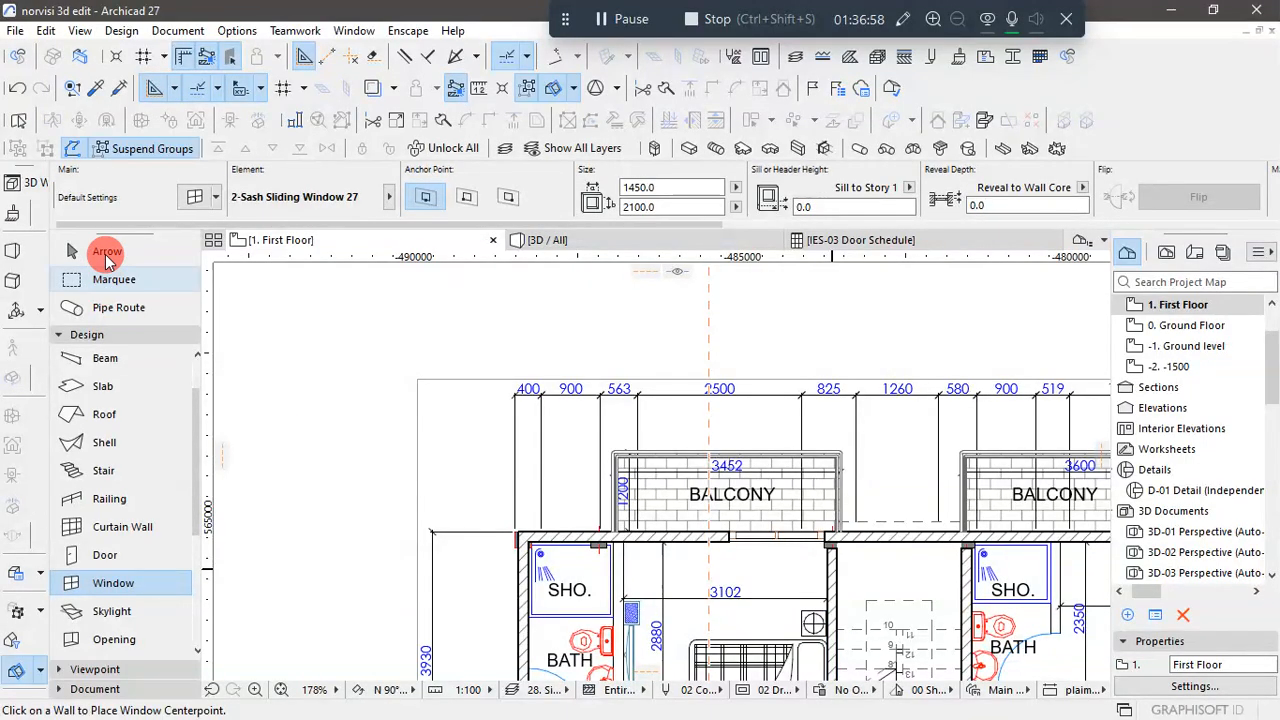
left_click(107, 255)
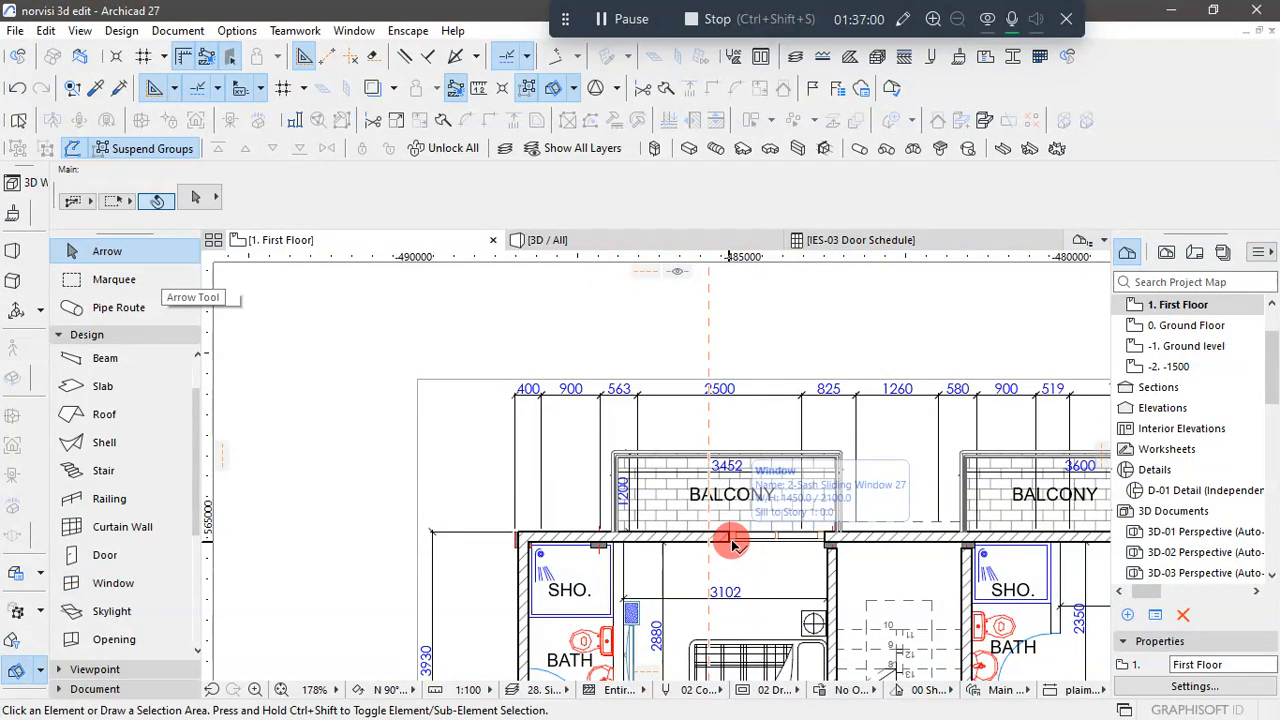
- Erase the old vertical guide line running through the floor plans
scroll(600, 495, "down", 5)
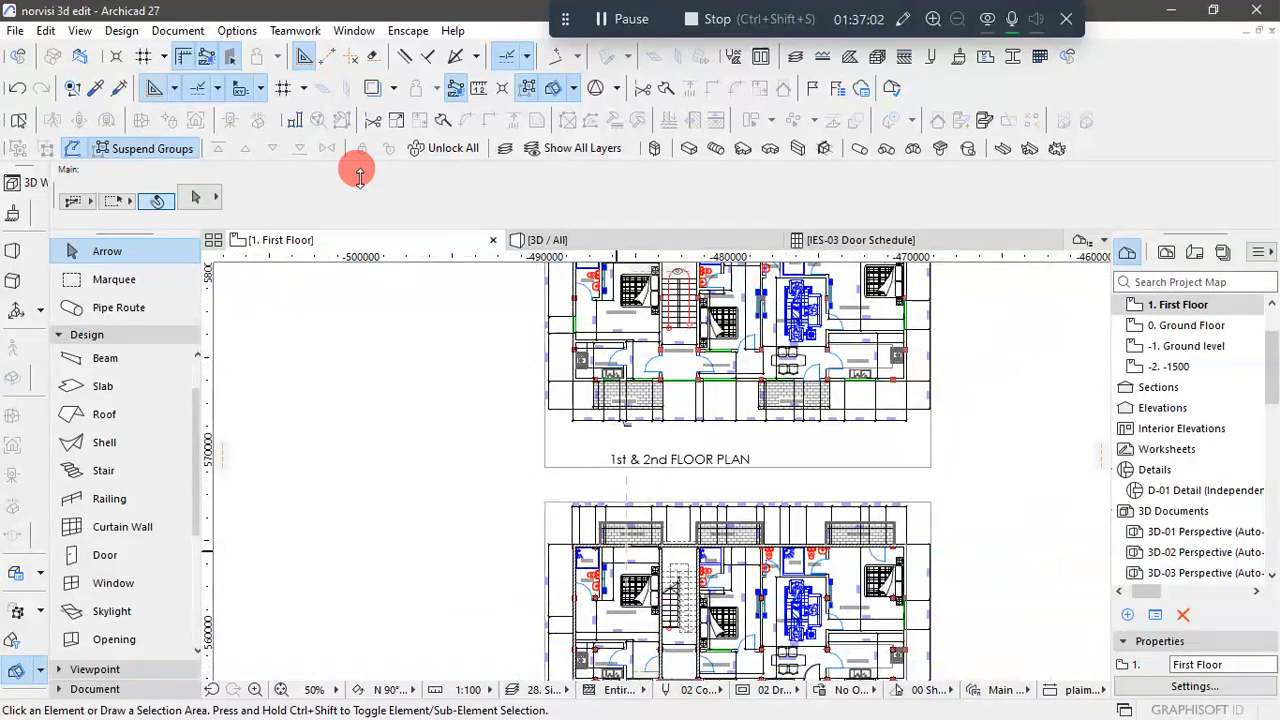
left_click(372, 56)
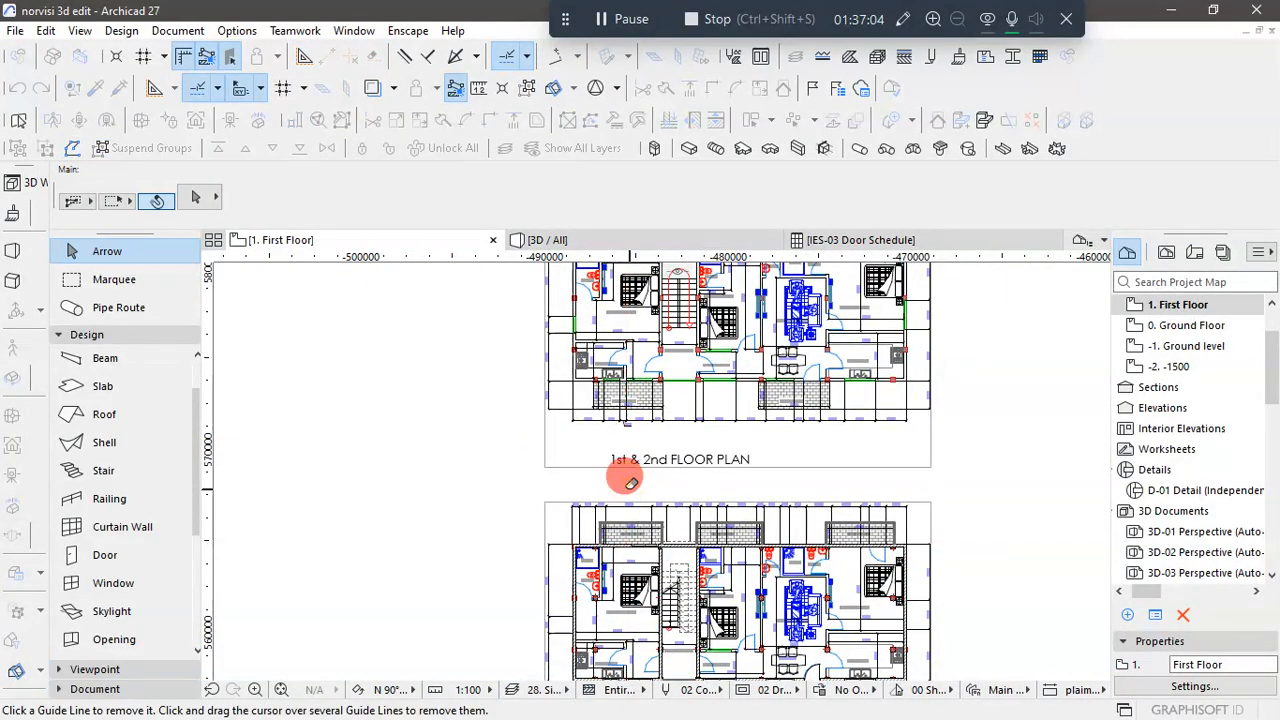
scroll(520, 485, "down", 1)
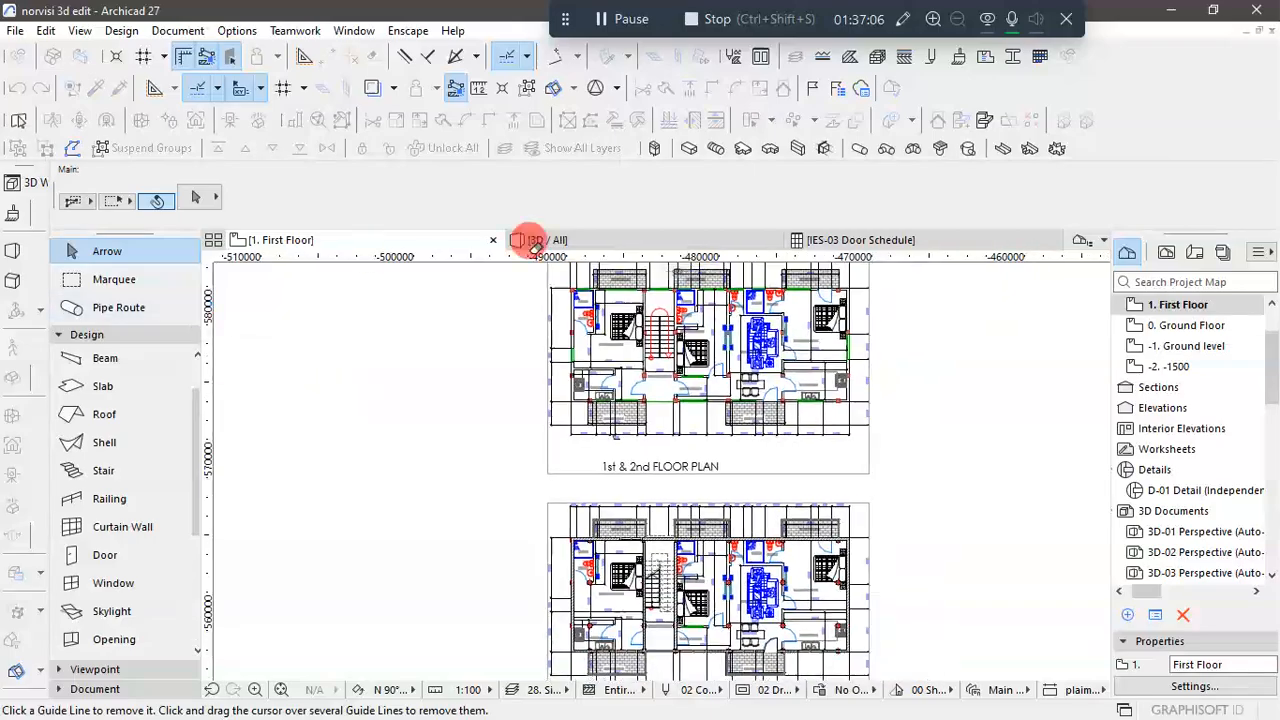
scroll(612, 272, "up", 6)
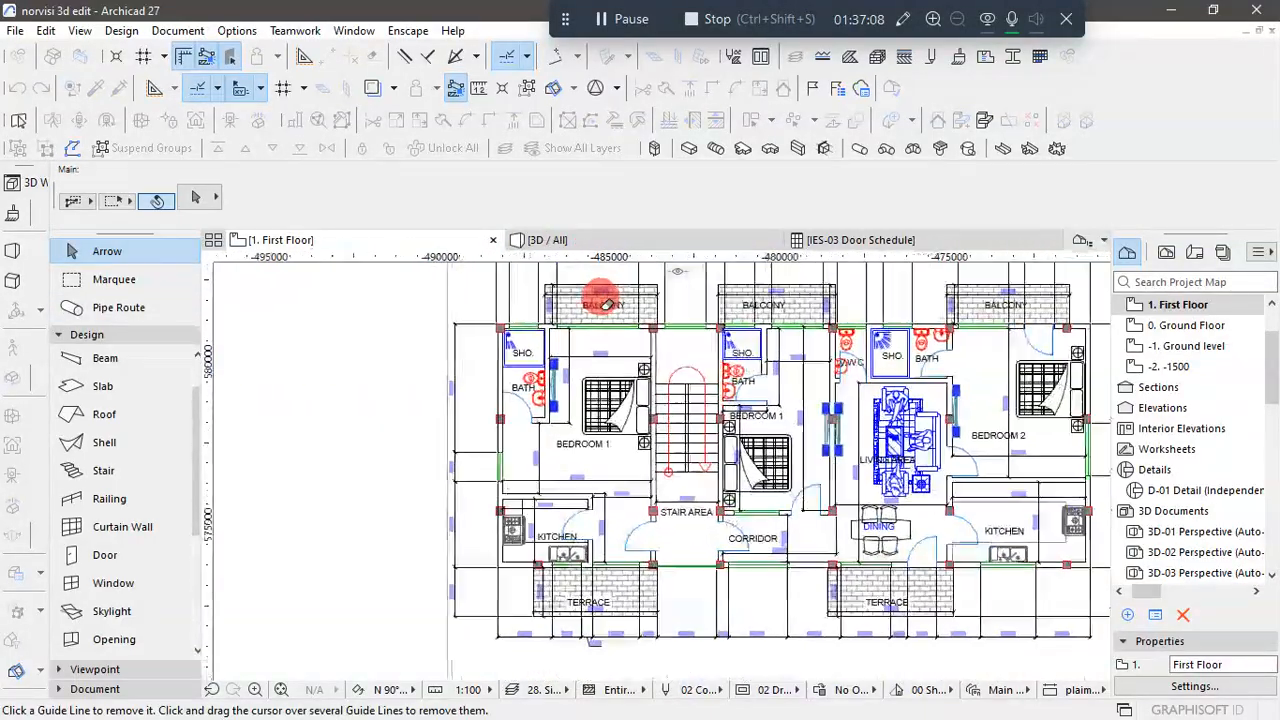
scroll(560, 380, "down", 3)
scroll(575, 390, "up", 3)
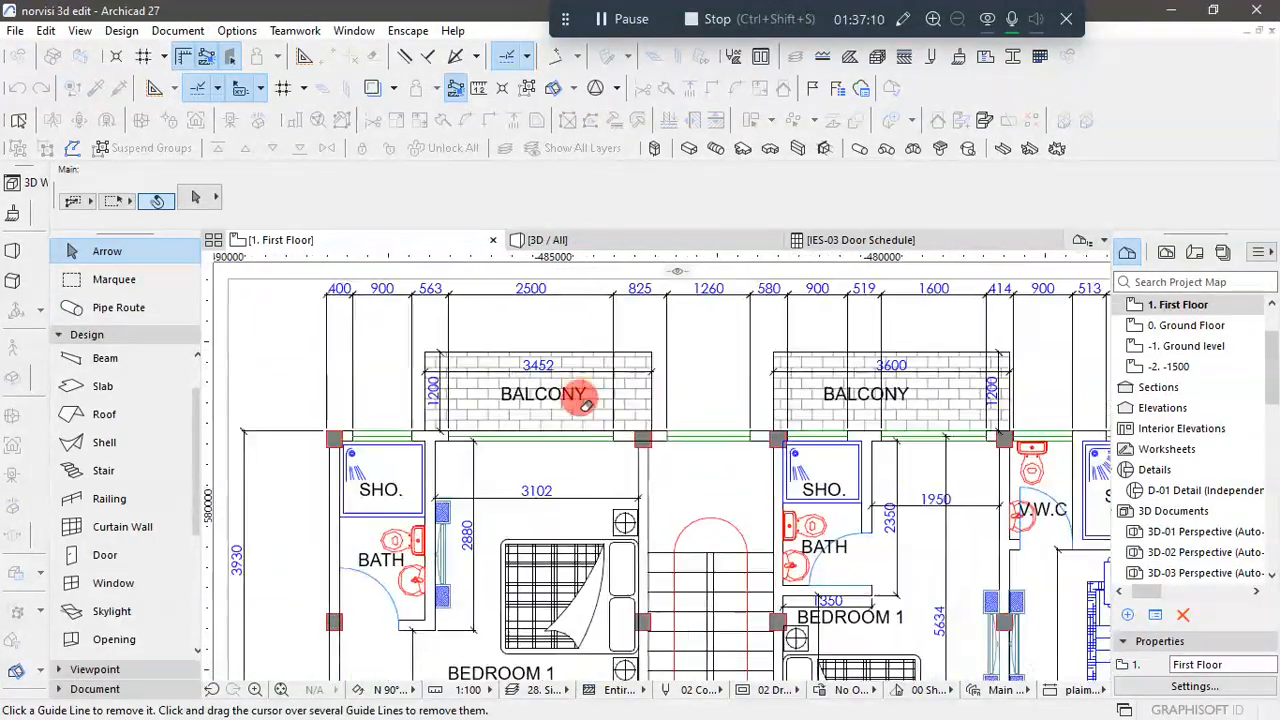
scroll(485, 396, "down", 3)
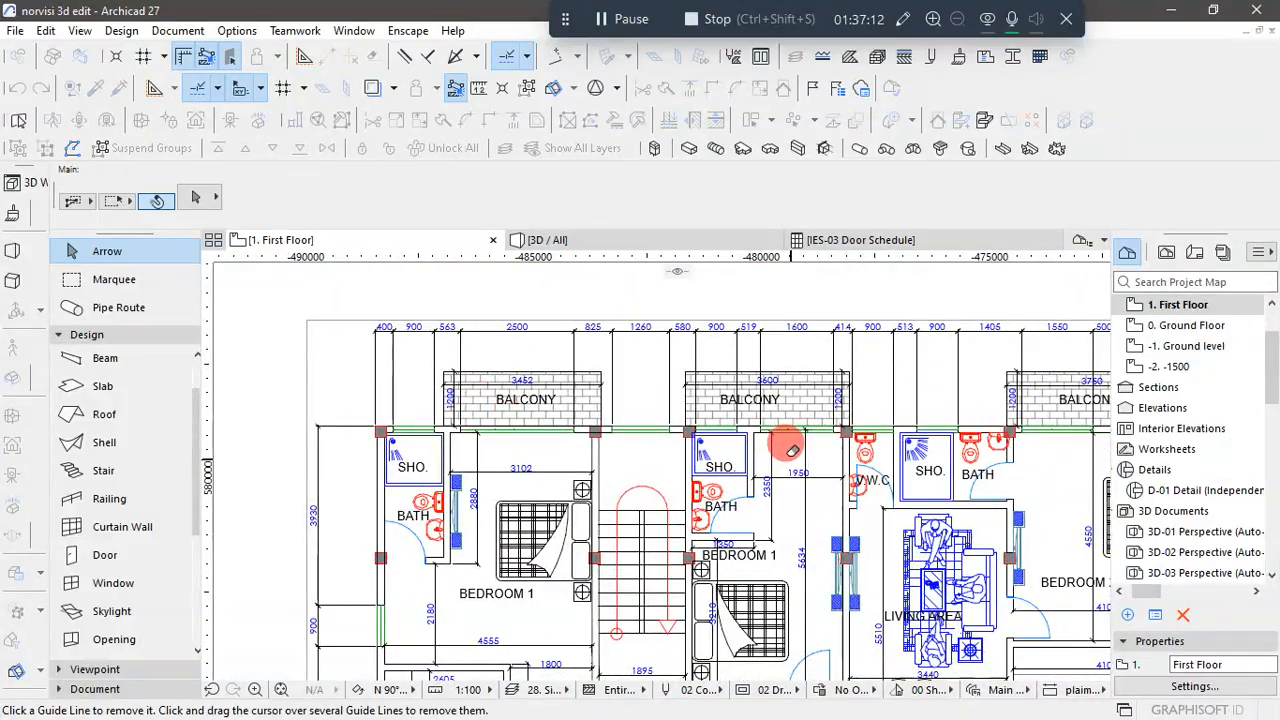
scroll(792, 449, "up", 1)
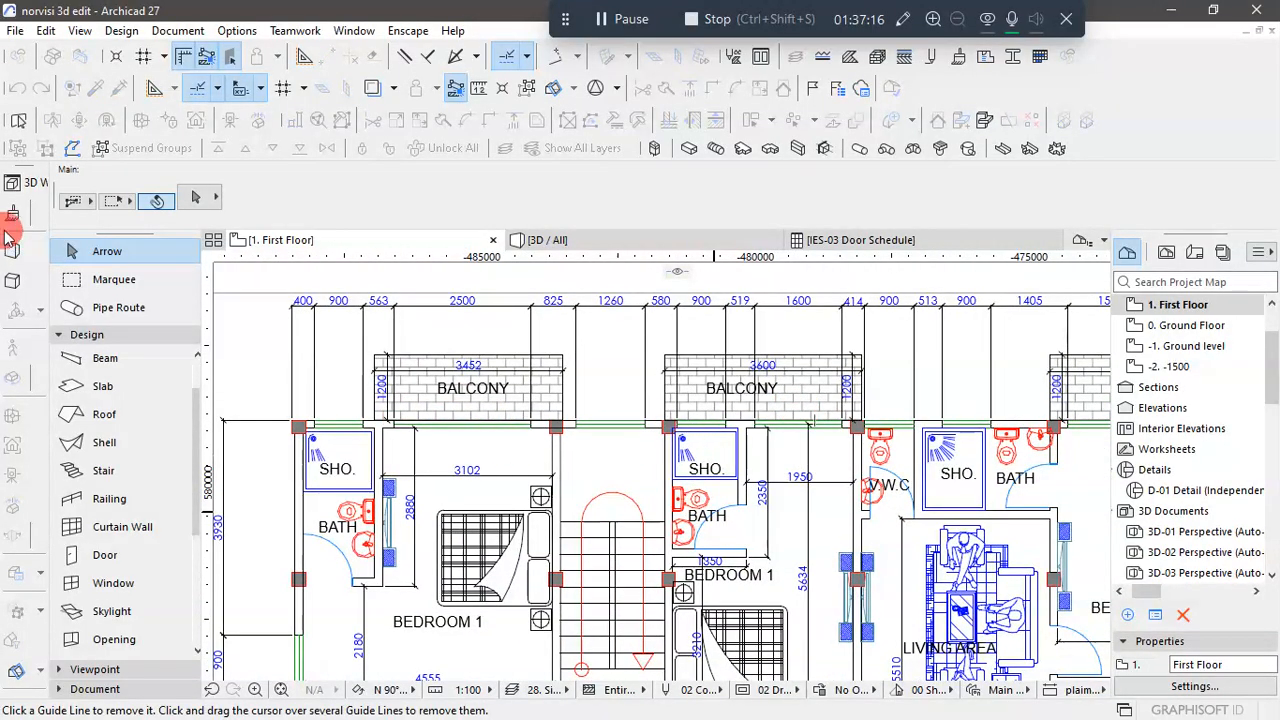
scroll(300, 435, "up", 2)
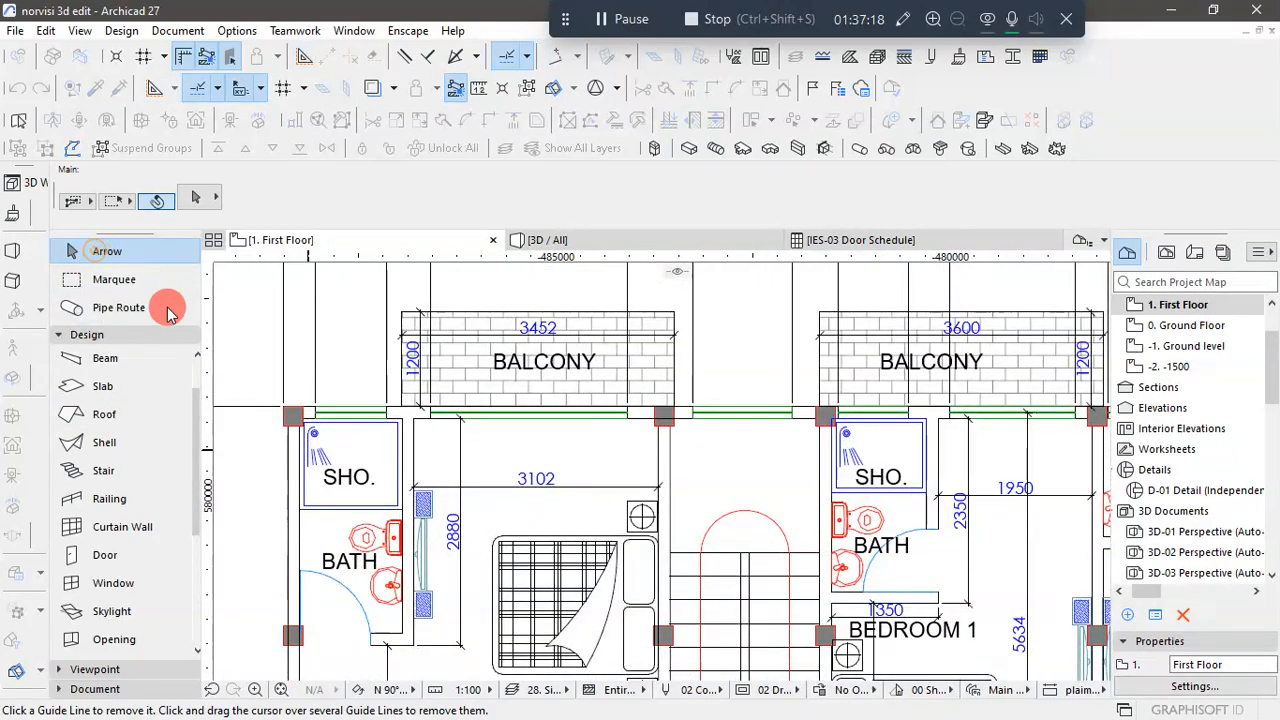
left_click(248, 395)
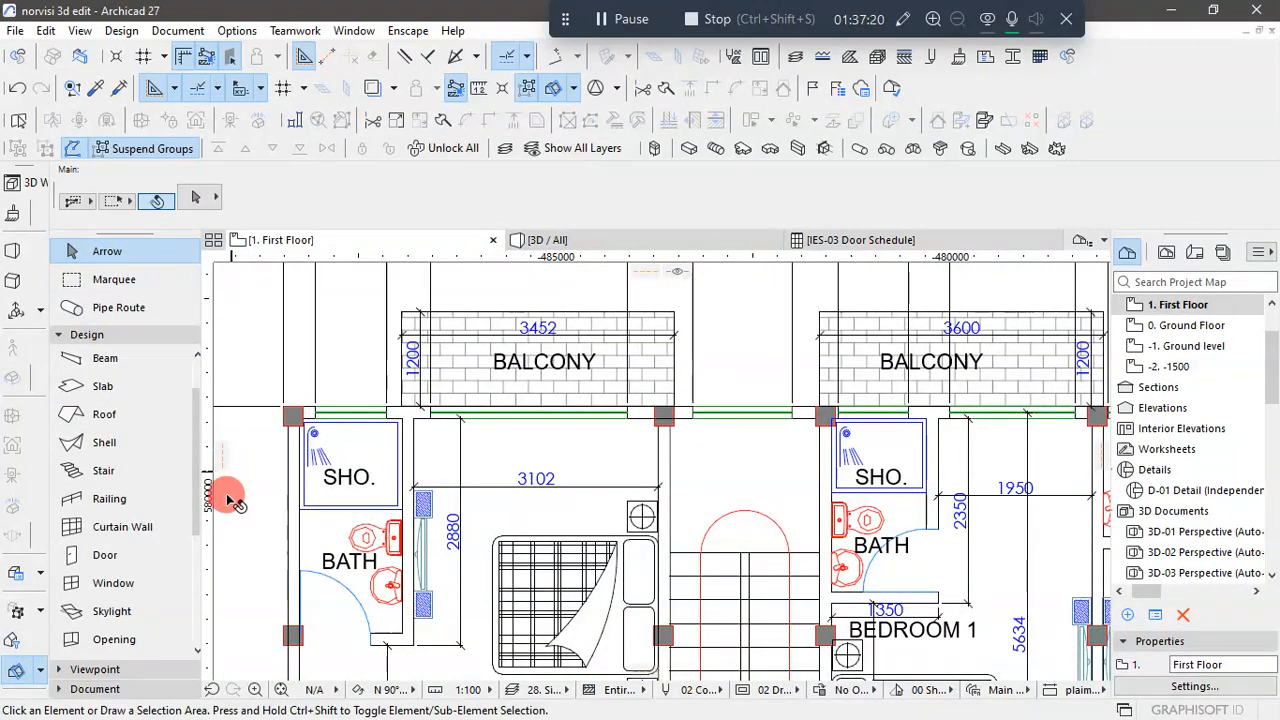
- Place vertical guide lines at the left edges of the balcony openings of both Bedroom 1 rooms on the reference plan
left_click_drag(211, 534, 430, 424)
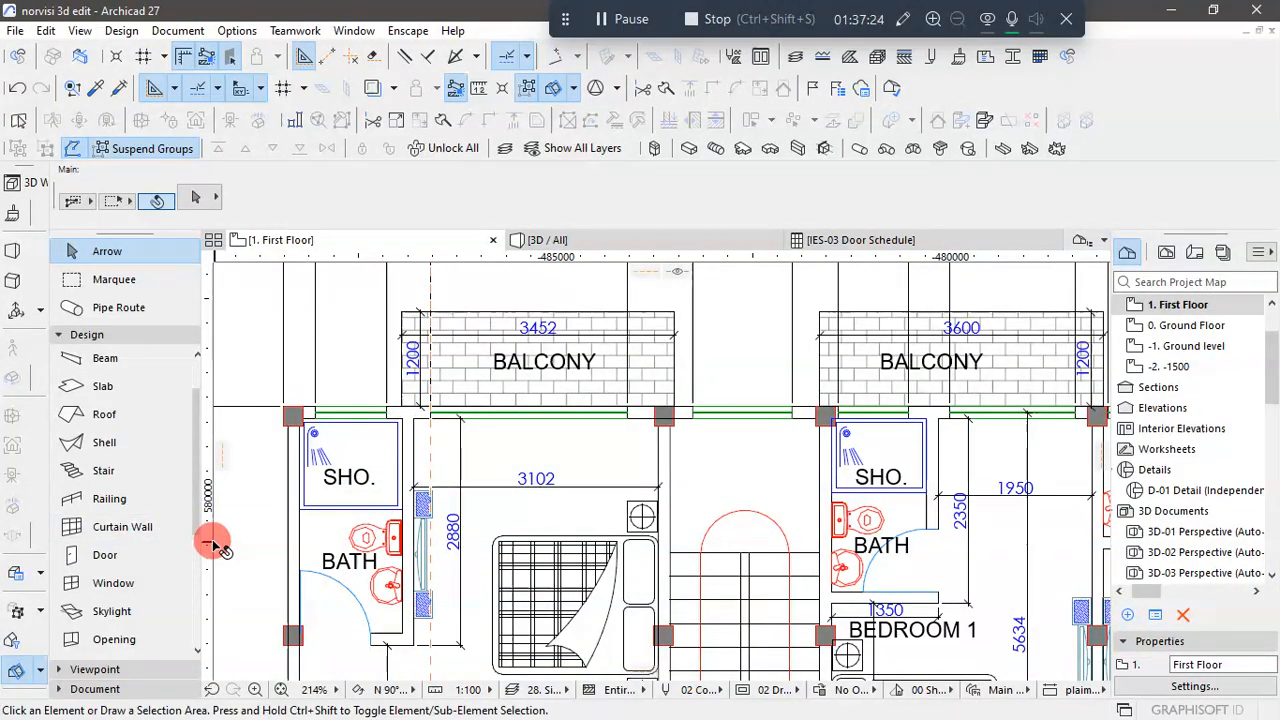
left_click_drag(210, 545, 952, 428)
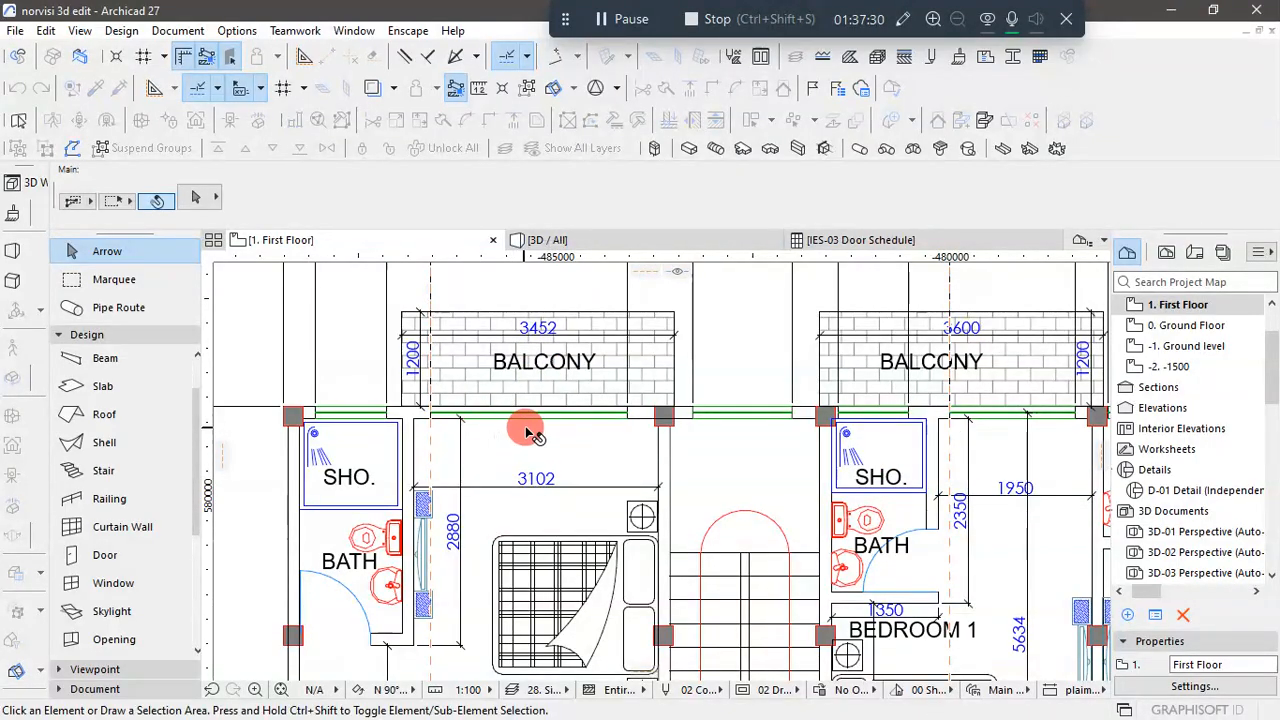
scroll(543, 447, "down", 1)
scroll(535, 399, "up", 1)
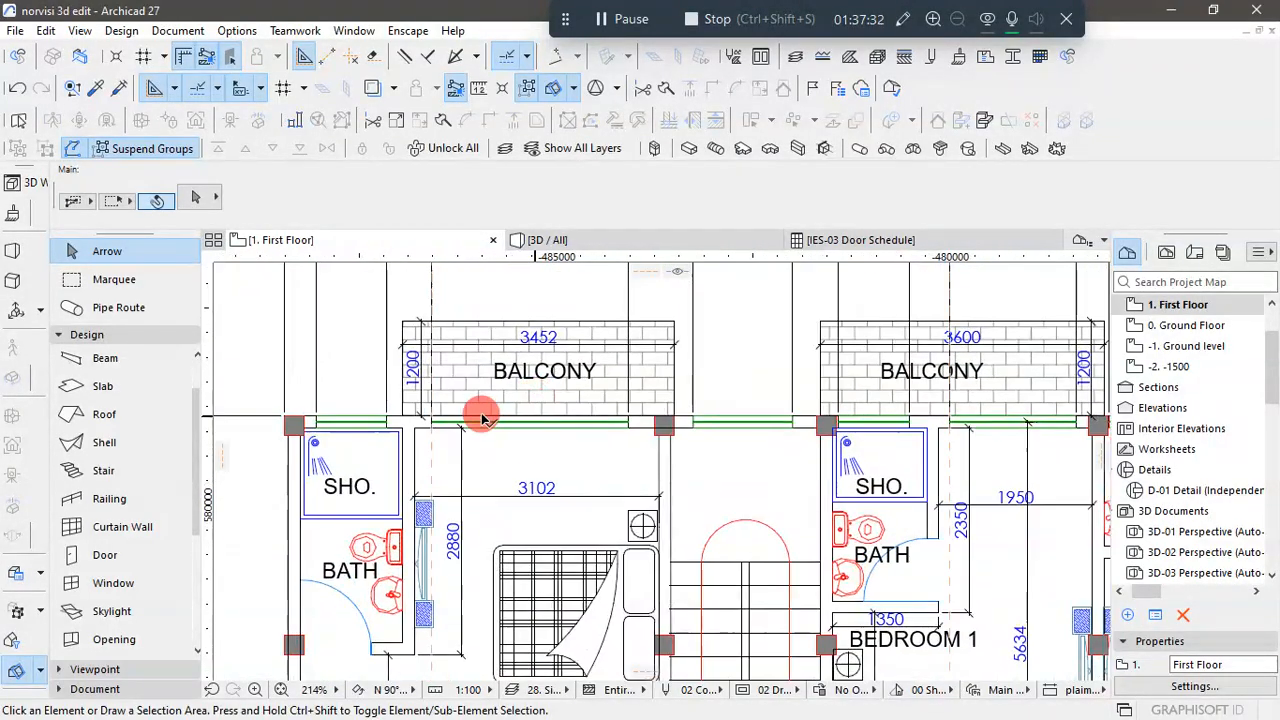
- Set the width of the sliding window at the first Bedroom 1 balcony to 2500
scroll(531, 470, "down", 1)
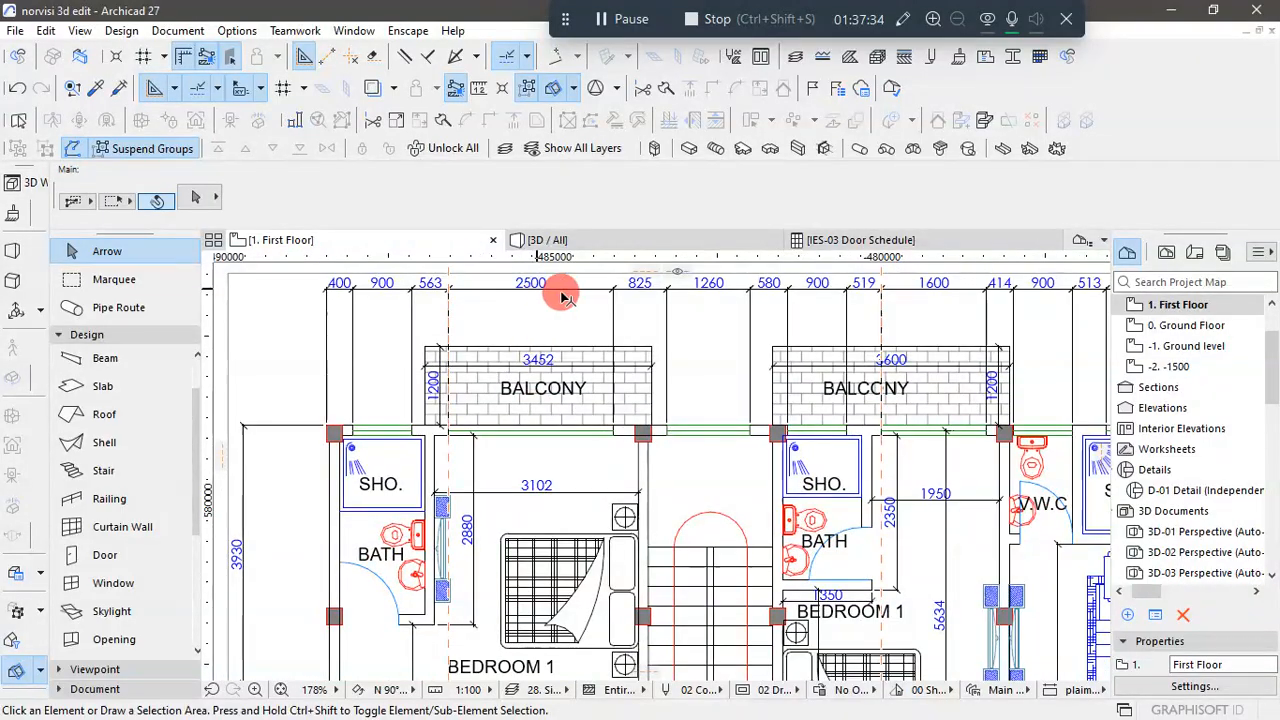
scroll(570, 320, "down", 6)
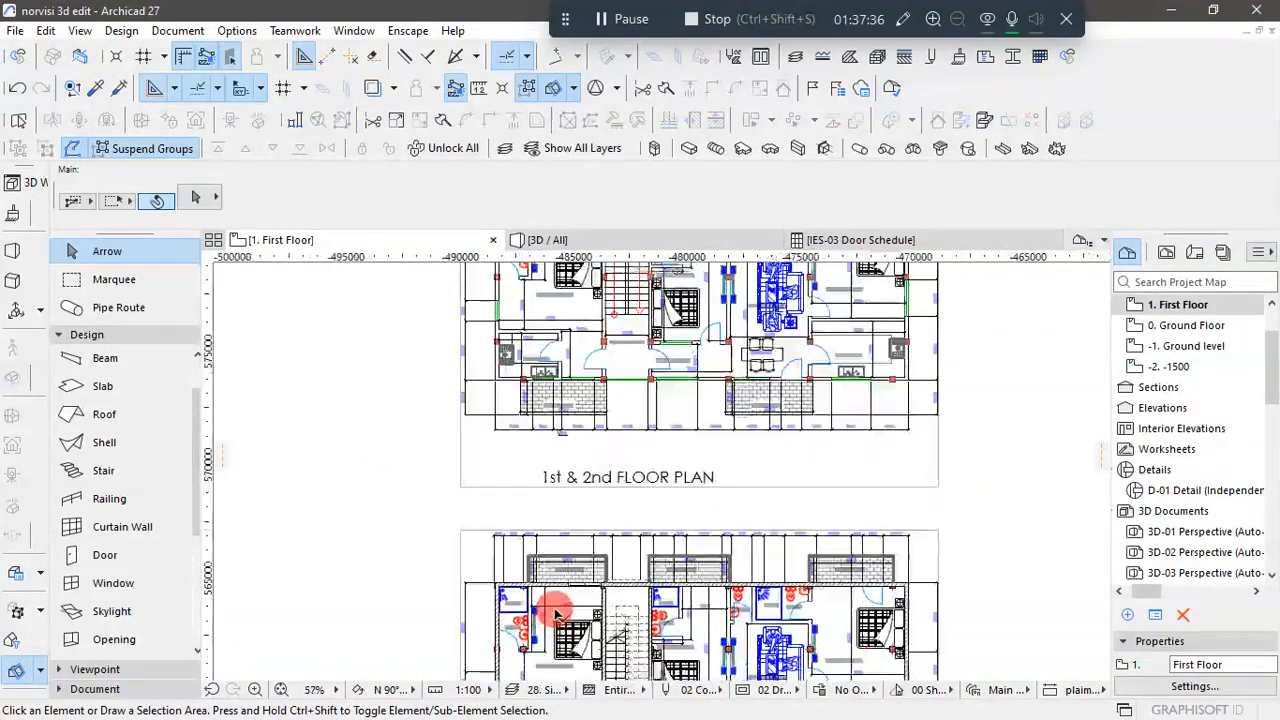
scroll(555, 612, "up", 8)
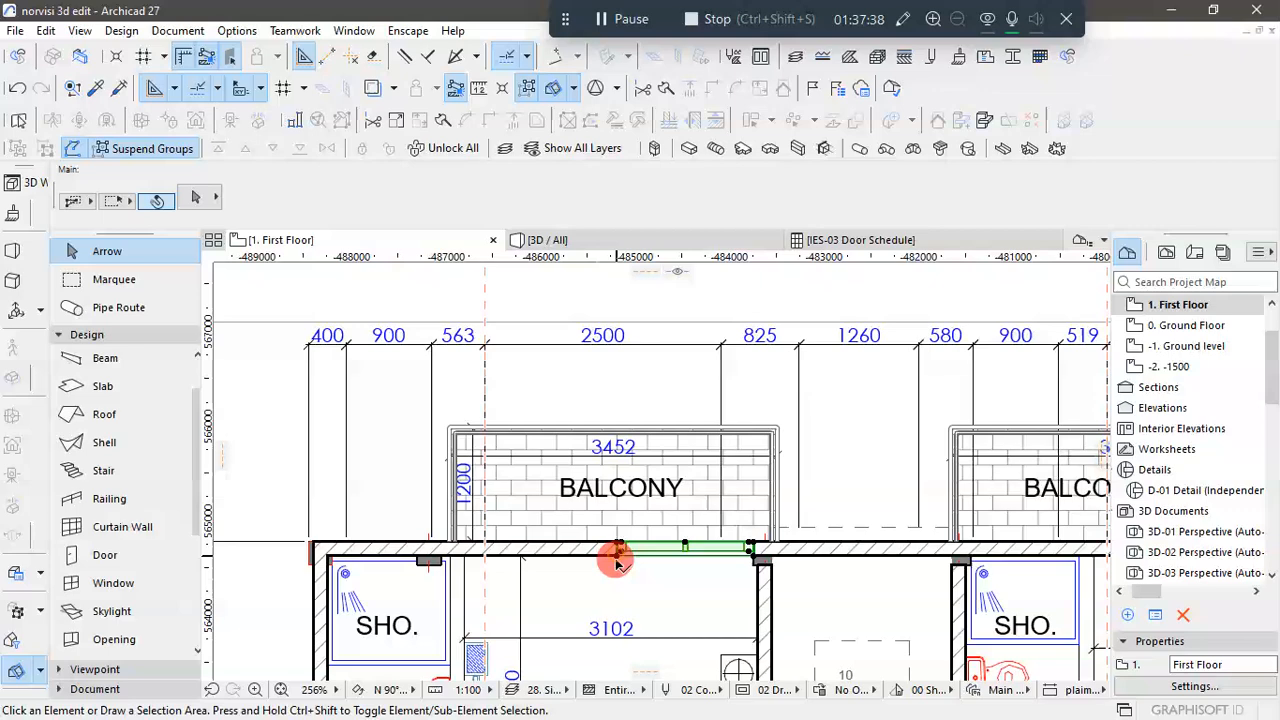
left_click(617, 563)
left_click(596, 189)
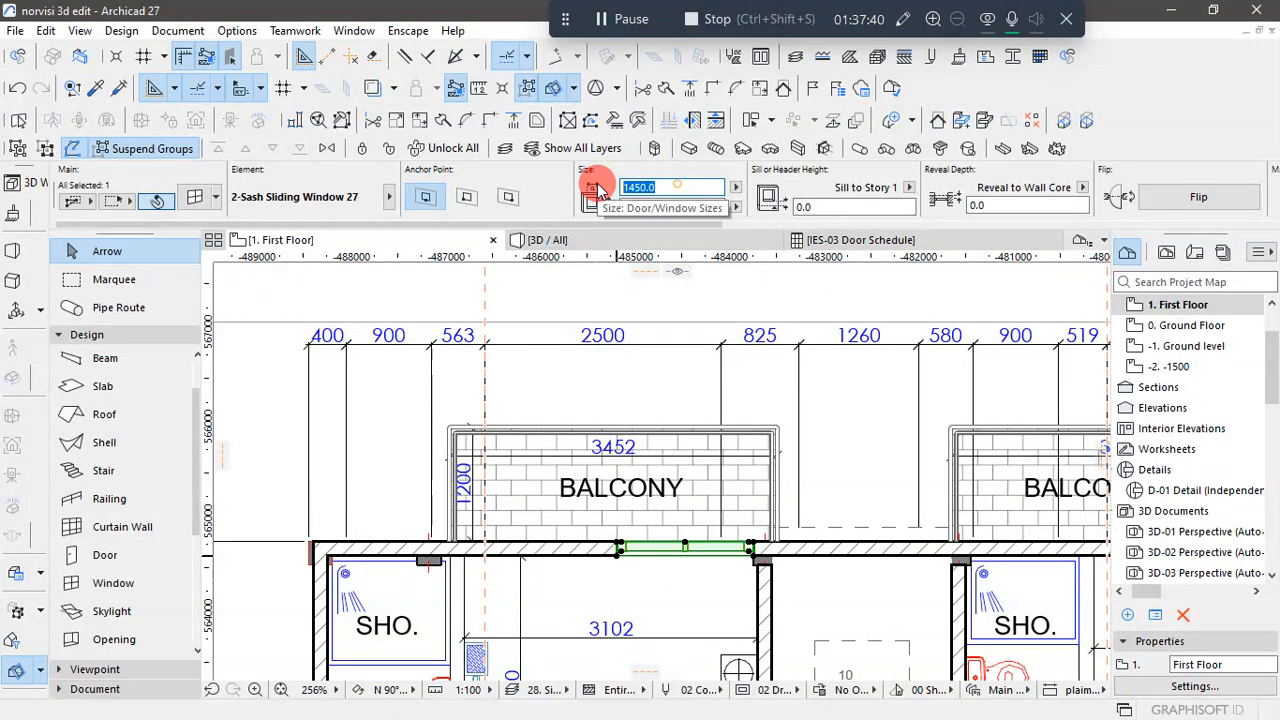
type("2500")
key("Return")
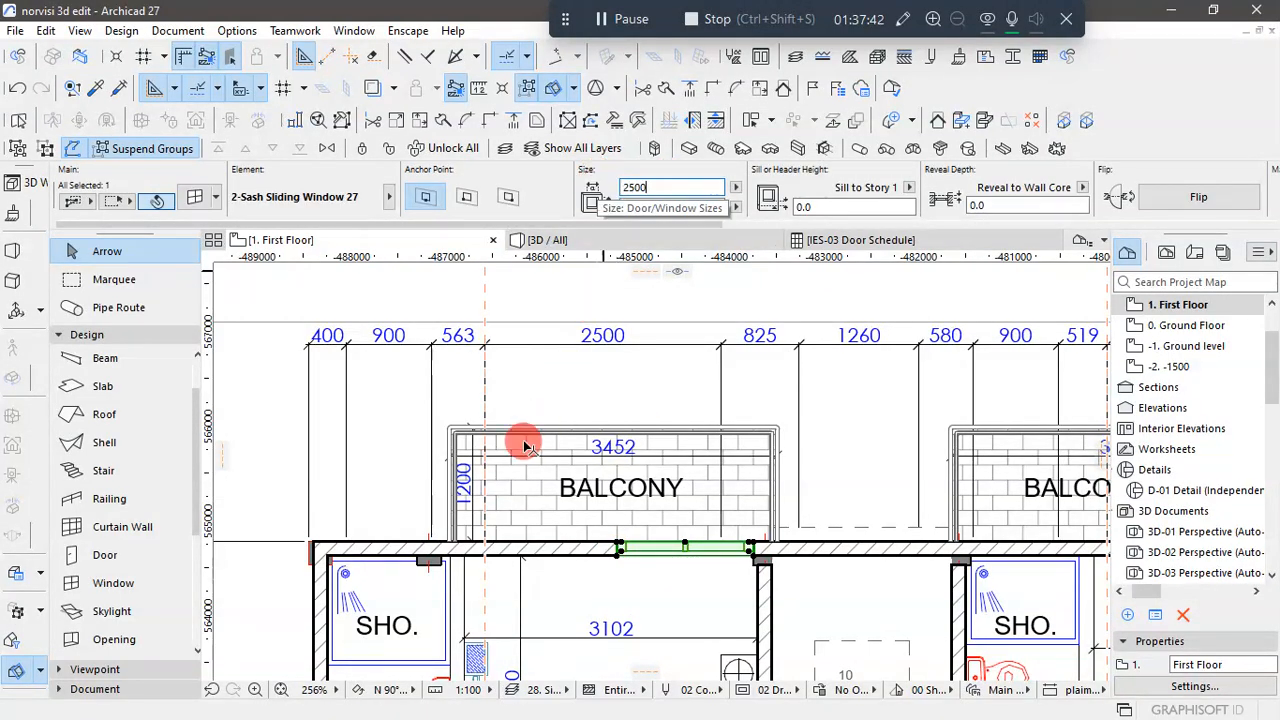
left_click(527, 616)
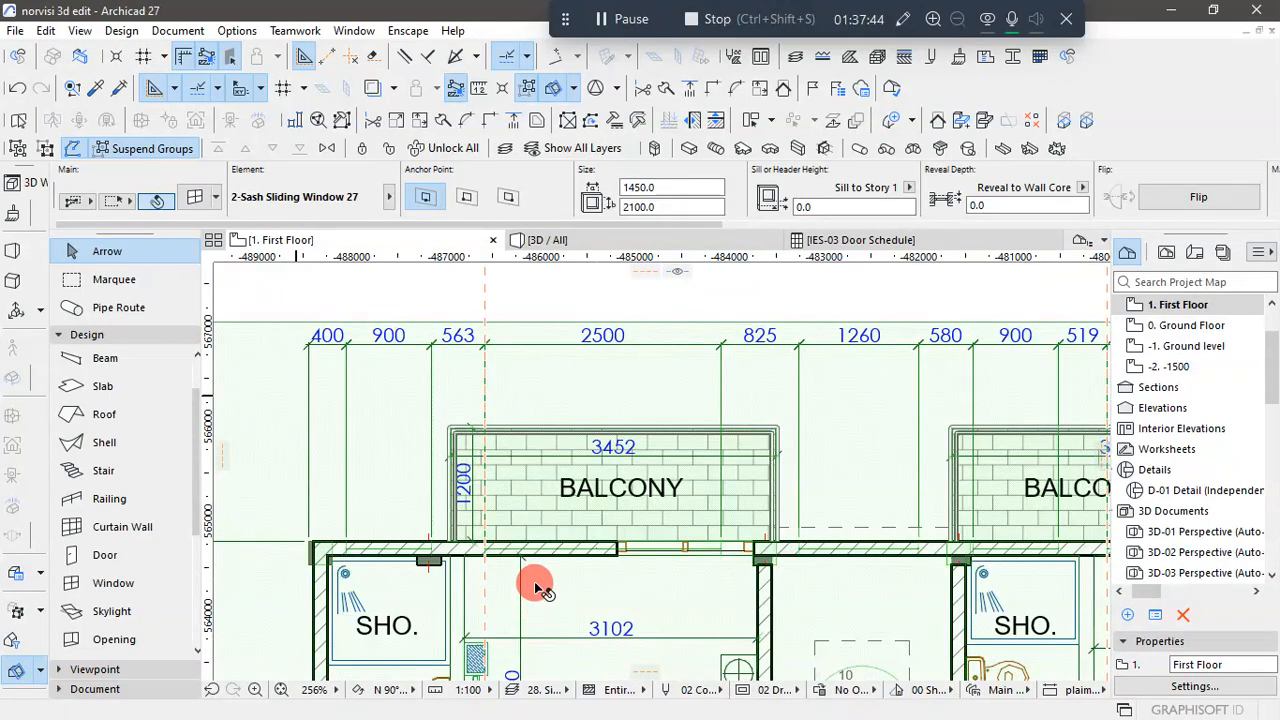
scroll(655, 568, "down", 2)
scroll(655, 568, "down", 3)
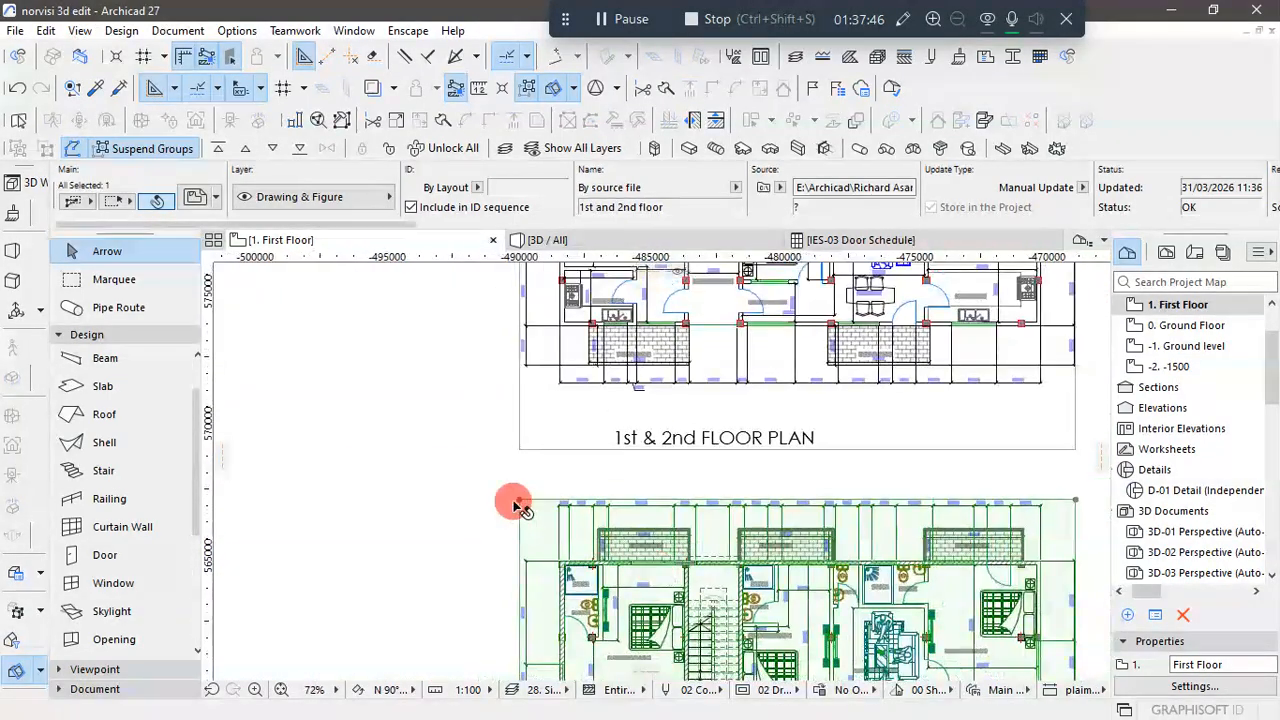
left_click(448, 469)
- Move the 2500-wide sliding window along the rear wall so its left edge aligns with the first guide line
scroll(655, 563, "up", 4)
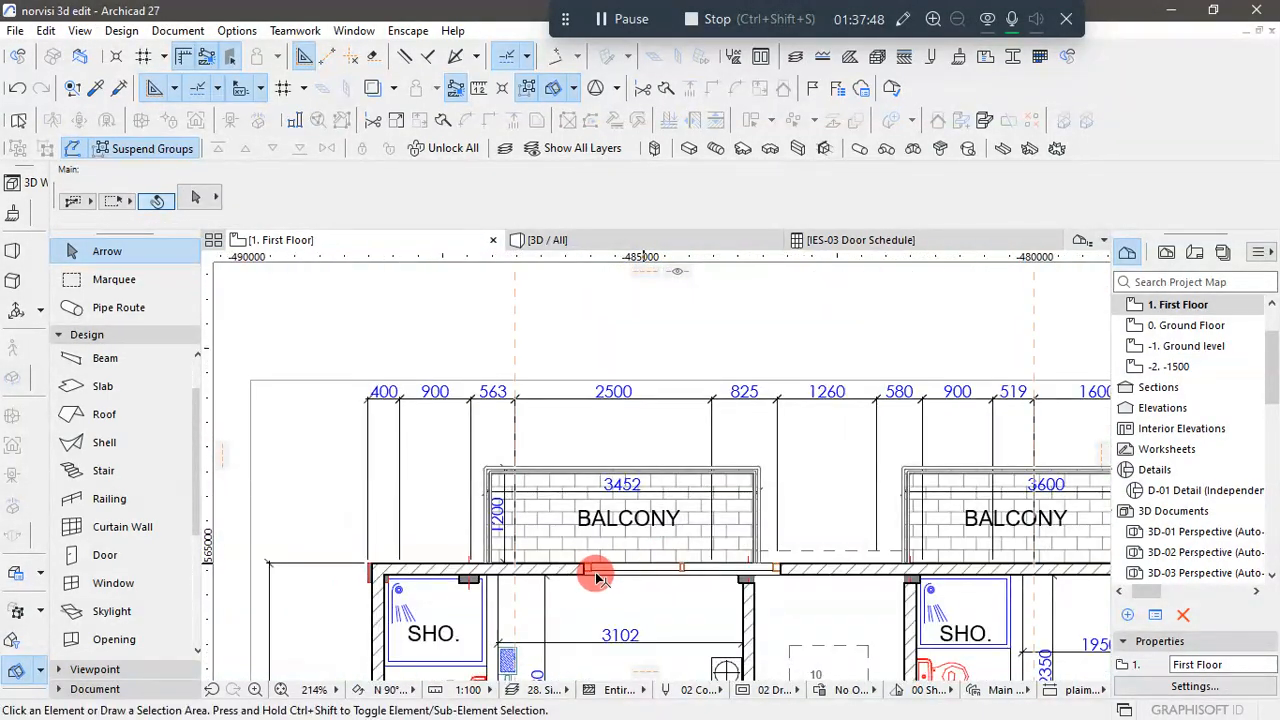
left_click(587, 579)
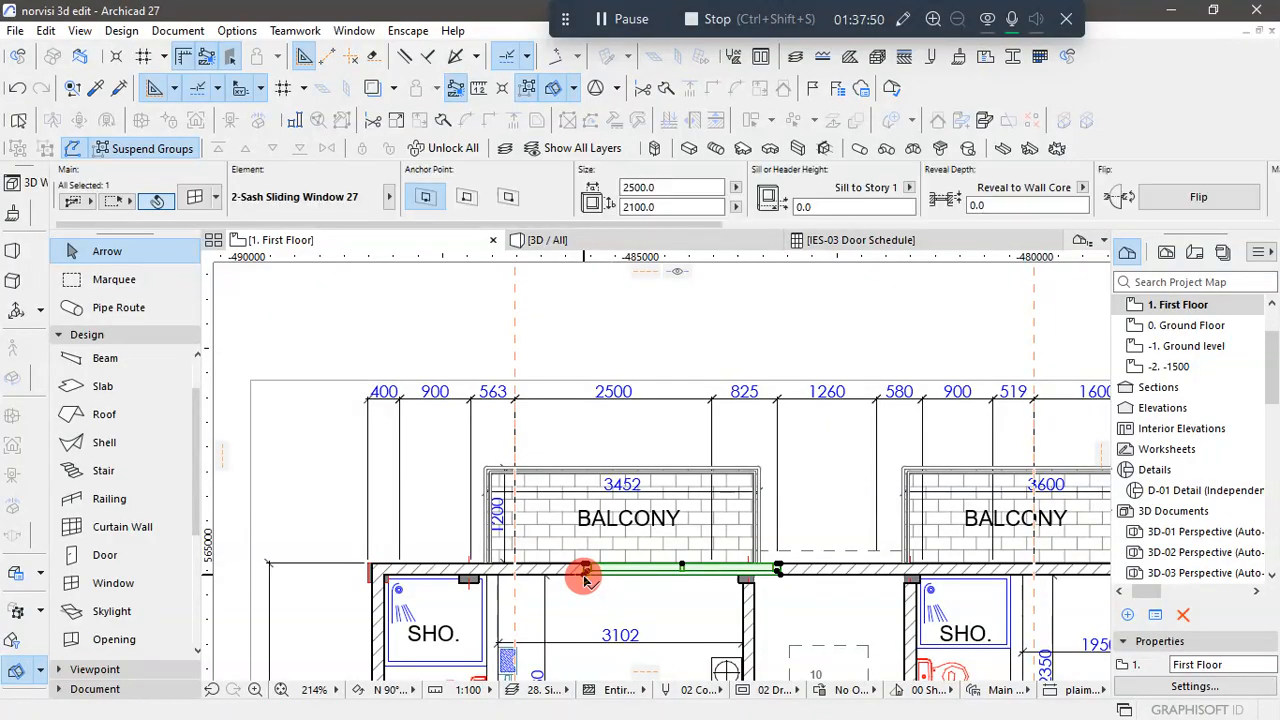
left_click(531, 582)
scroll(520, 578, "up", 3)
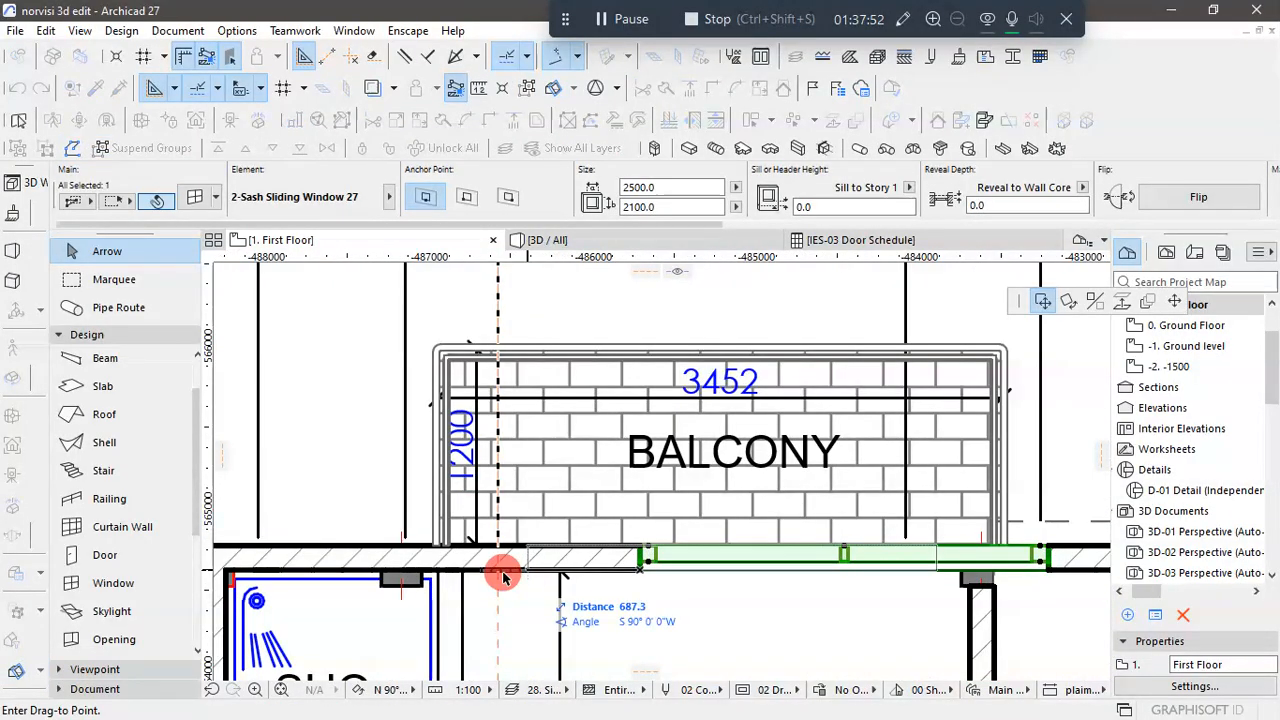
left_click(572, 597)
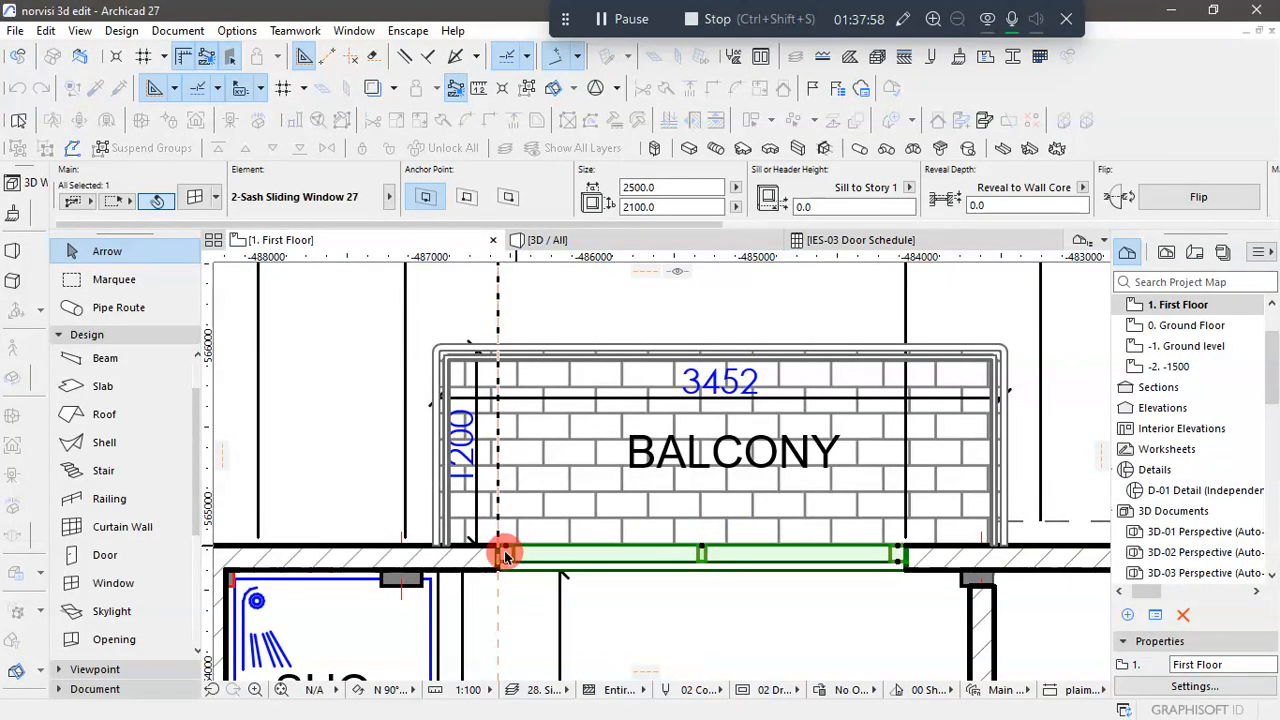
- Copy the sliding window to the middle balcony, aligning the copy's left edge with the second guide line
scroll(505, 555, "up", 3)
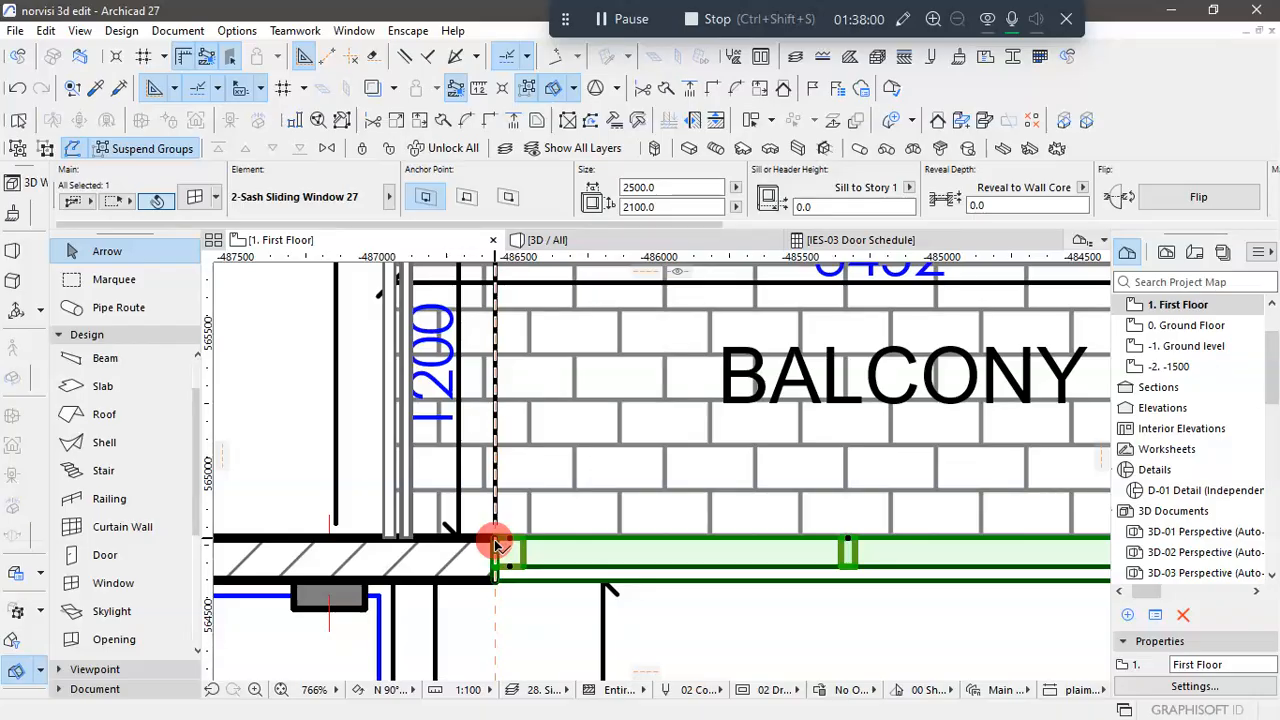
left_click(495, 545)
scroll(490, 550, "down", 5)
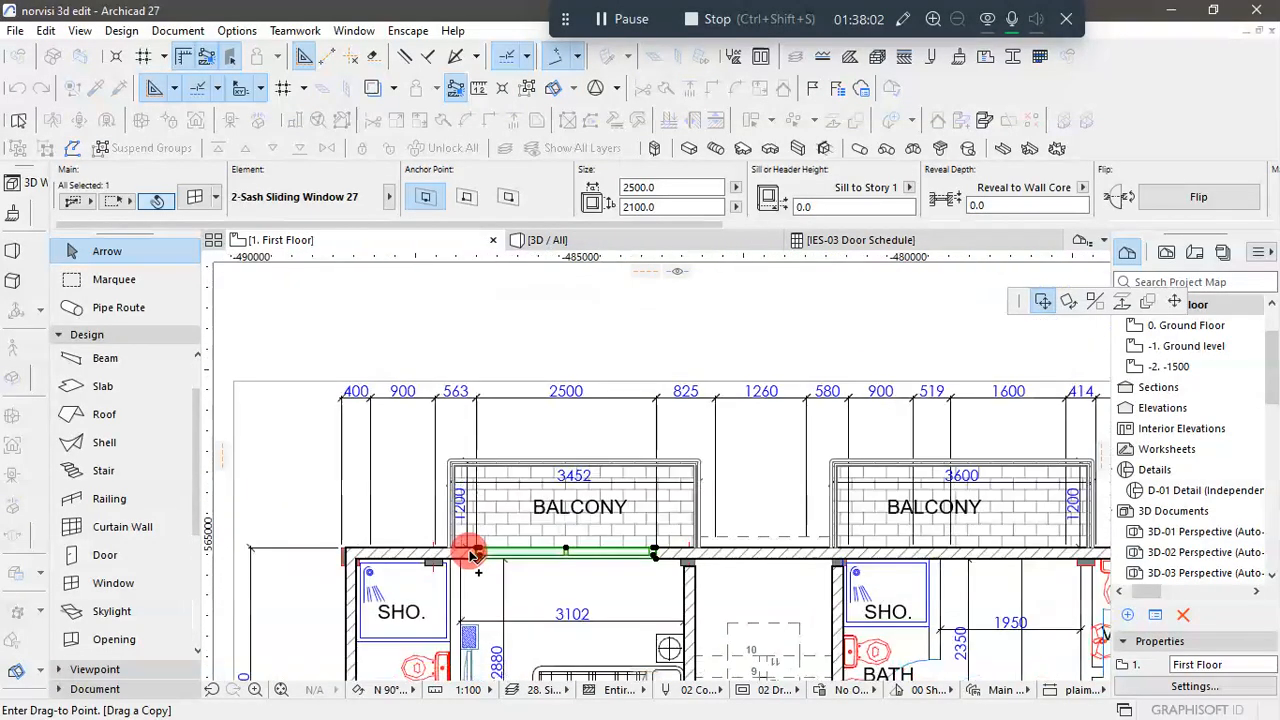
scroll(472, 553, "down", 2)
scroll(790, 548, "up", 3)
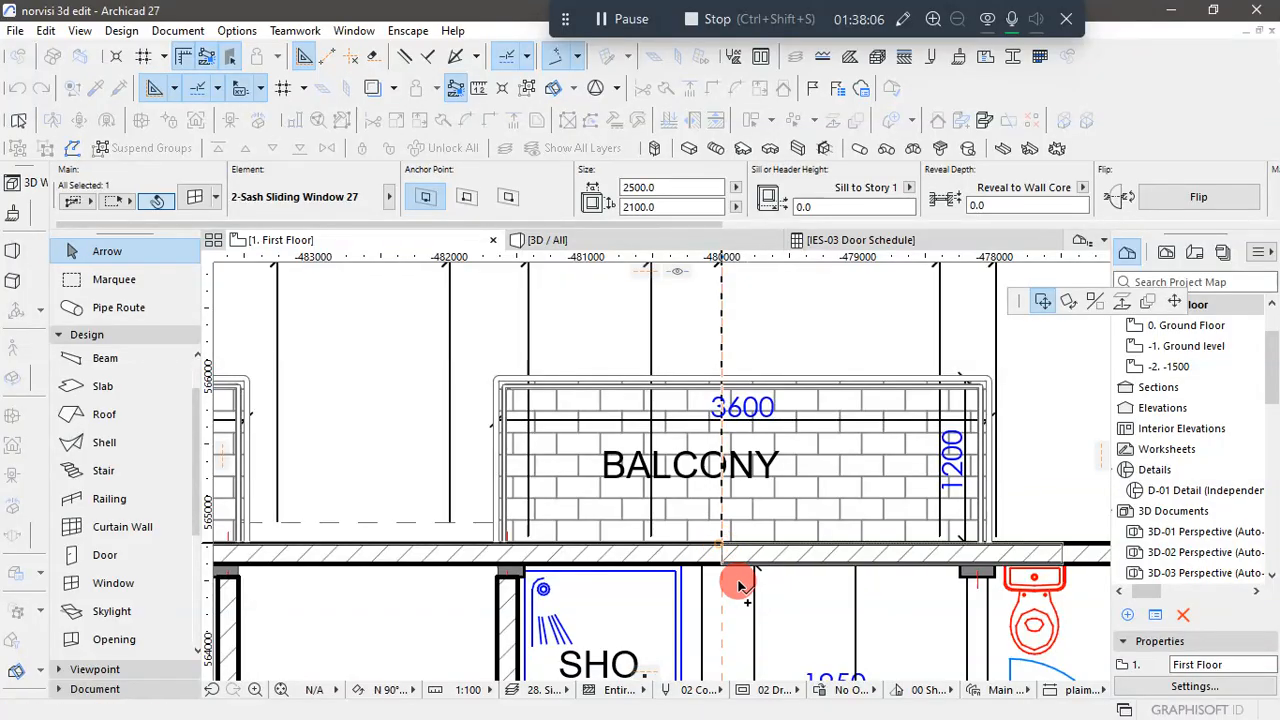
left_click(726, 550)
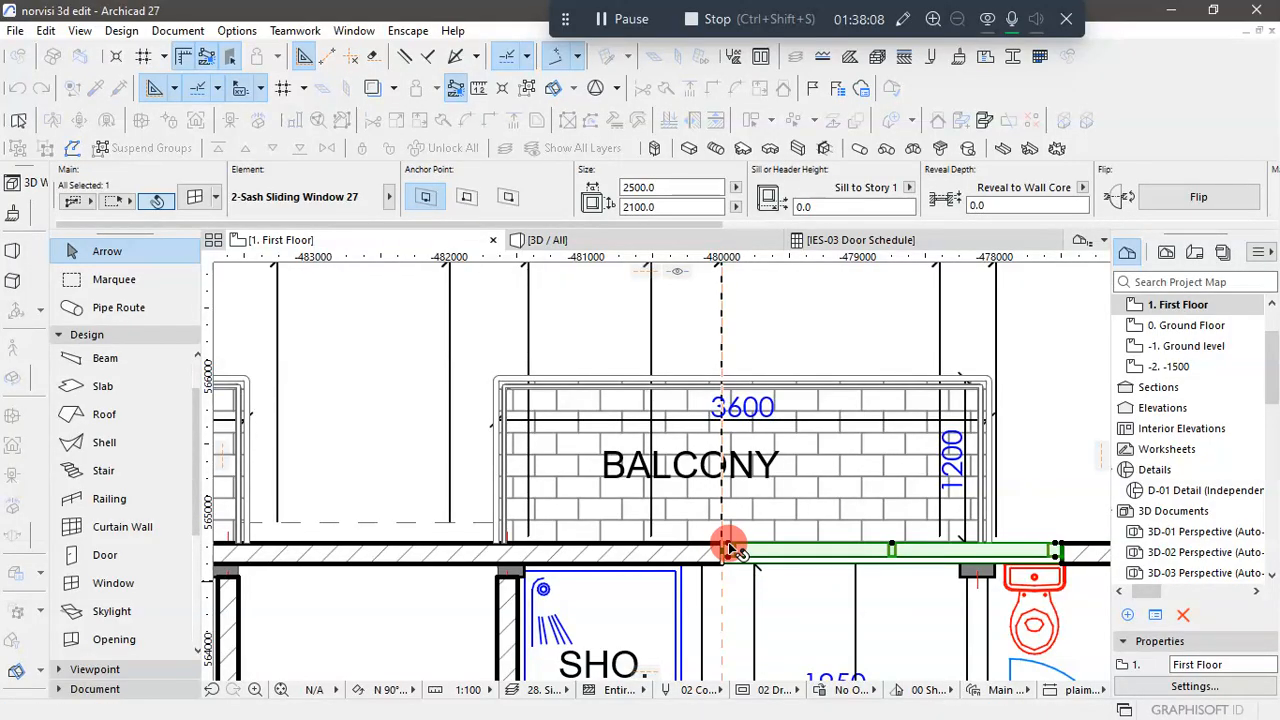
scroll(728, 548, "down", 6)
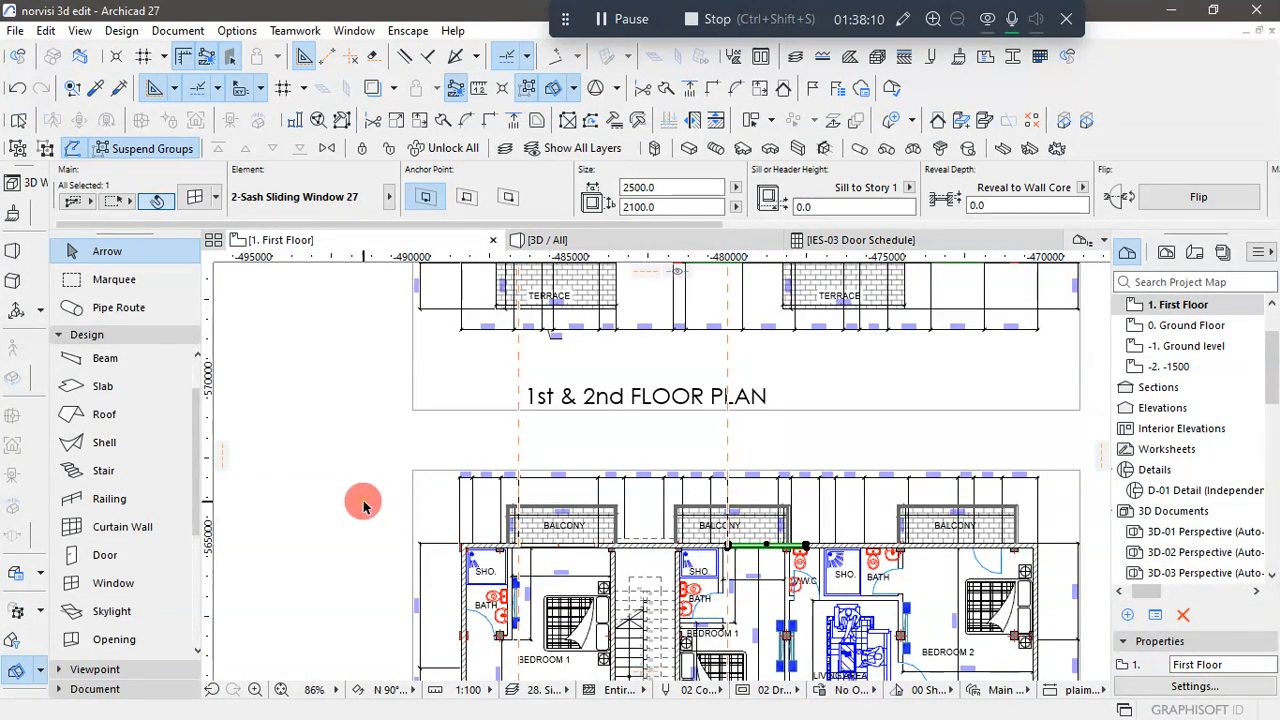
left_click(363, 505)
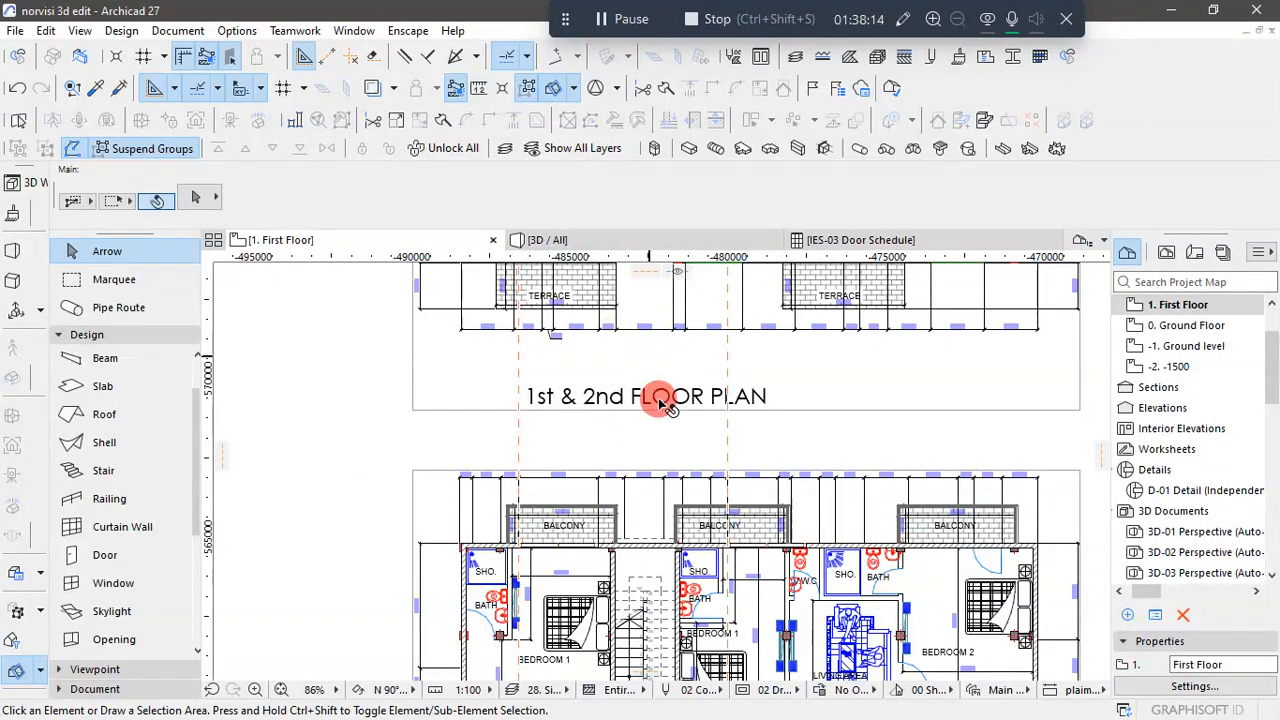
- Set the width of the copied sliding window at the middle balcony to 1600, matching the opening dimension on the reference plan
scroll(672, 568, "down", 3)
scroll(717, 352, "up", 6)
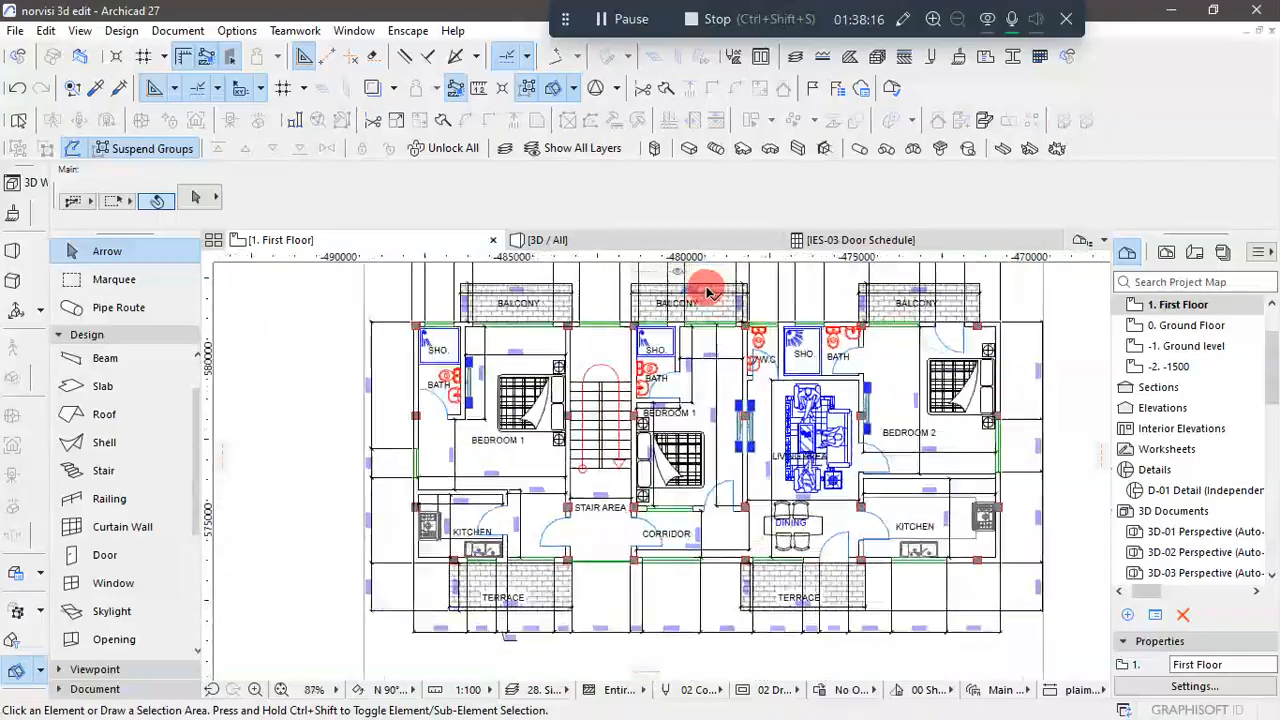
scroll(722, 340, "down", 5)
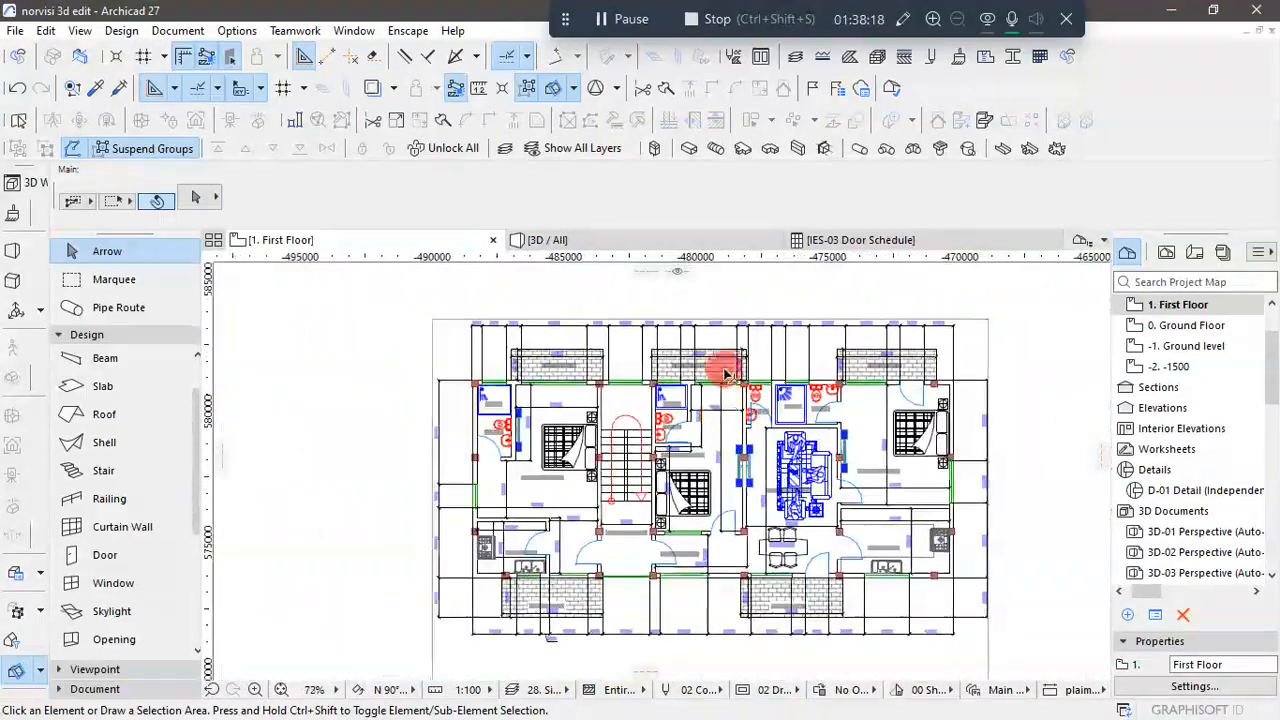
scroll(725, 328, "up", 6)
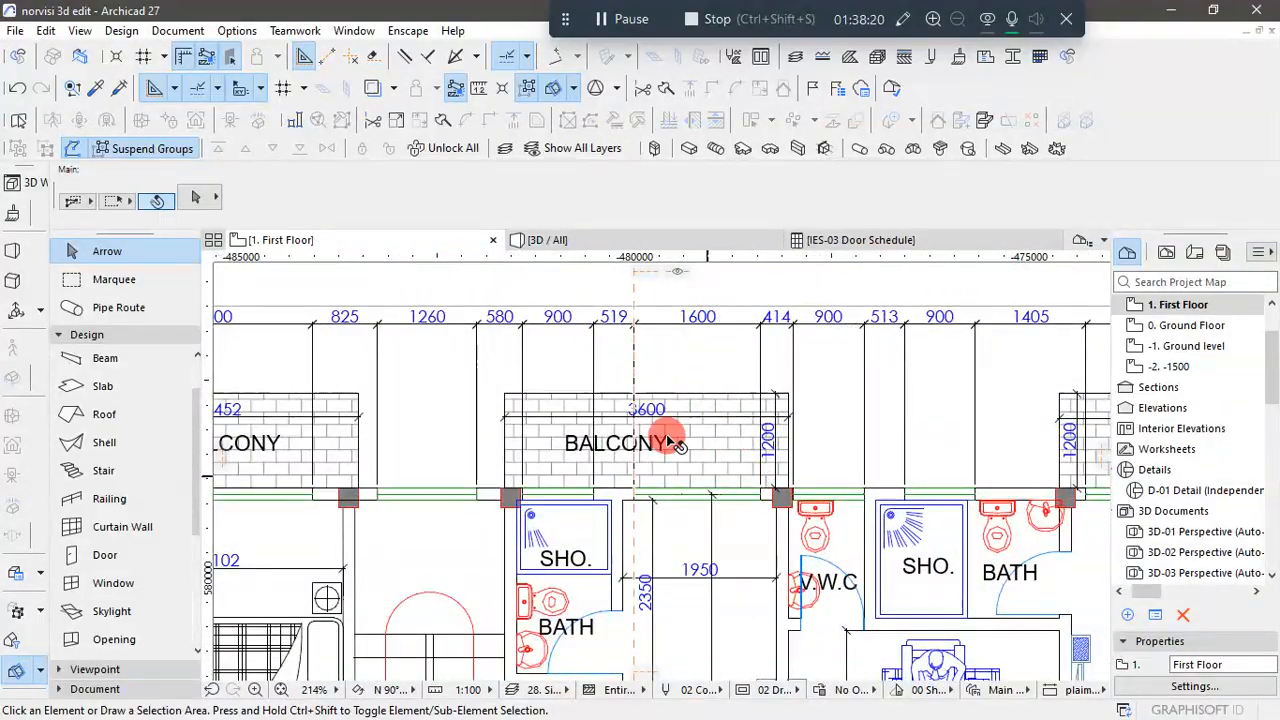
scroll(645, 395, "down", 1)
scroll(640, 385, "down", 10)
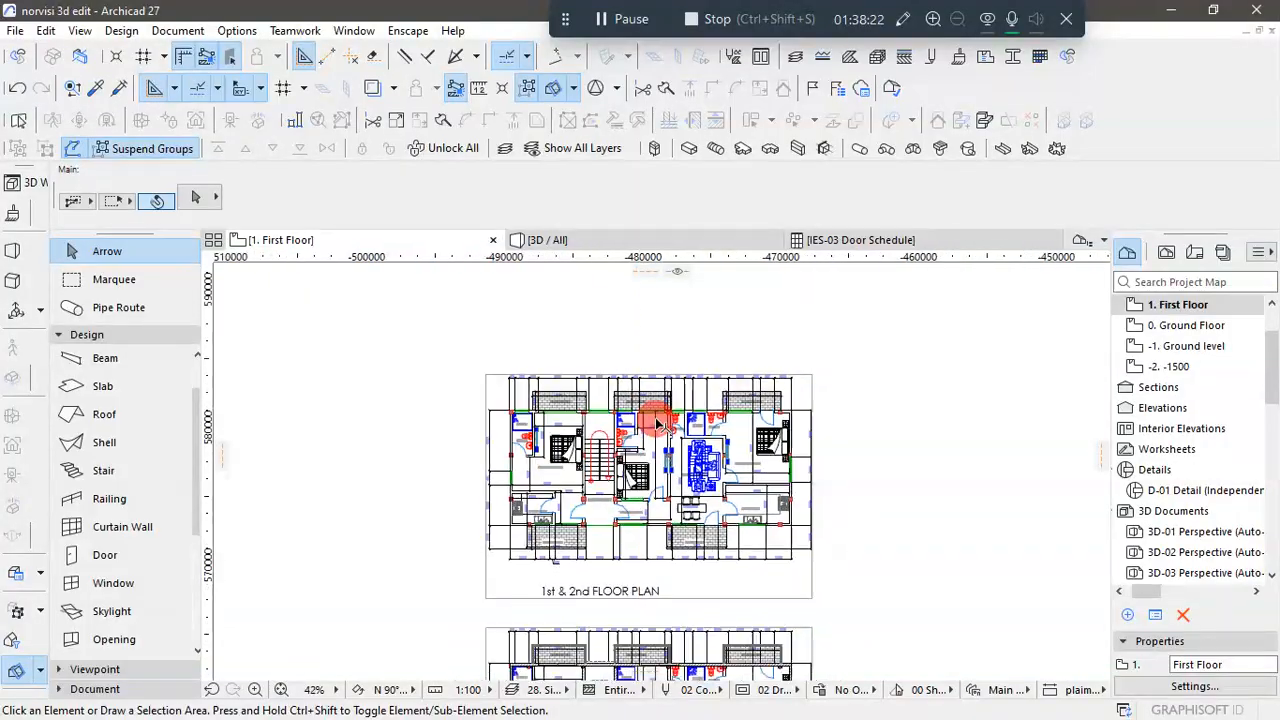
scroll(650, 630, "up", 13)
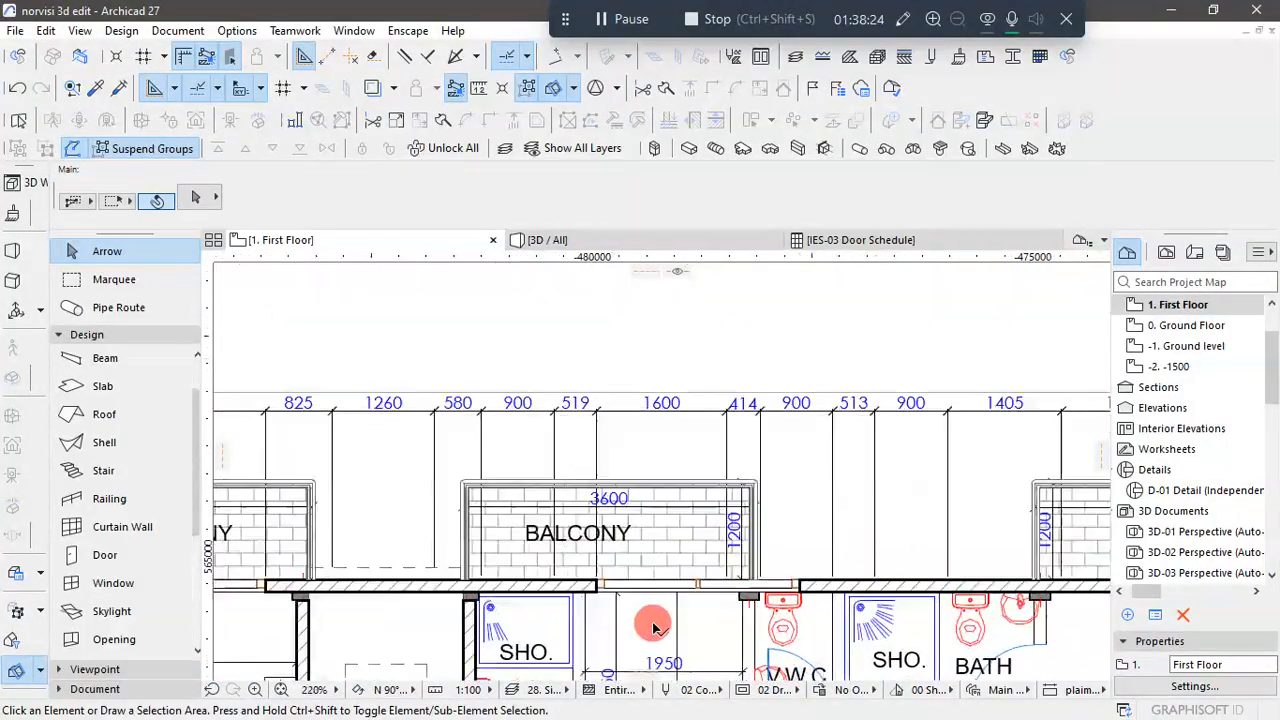
left_click(590, 585)
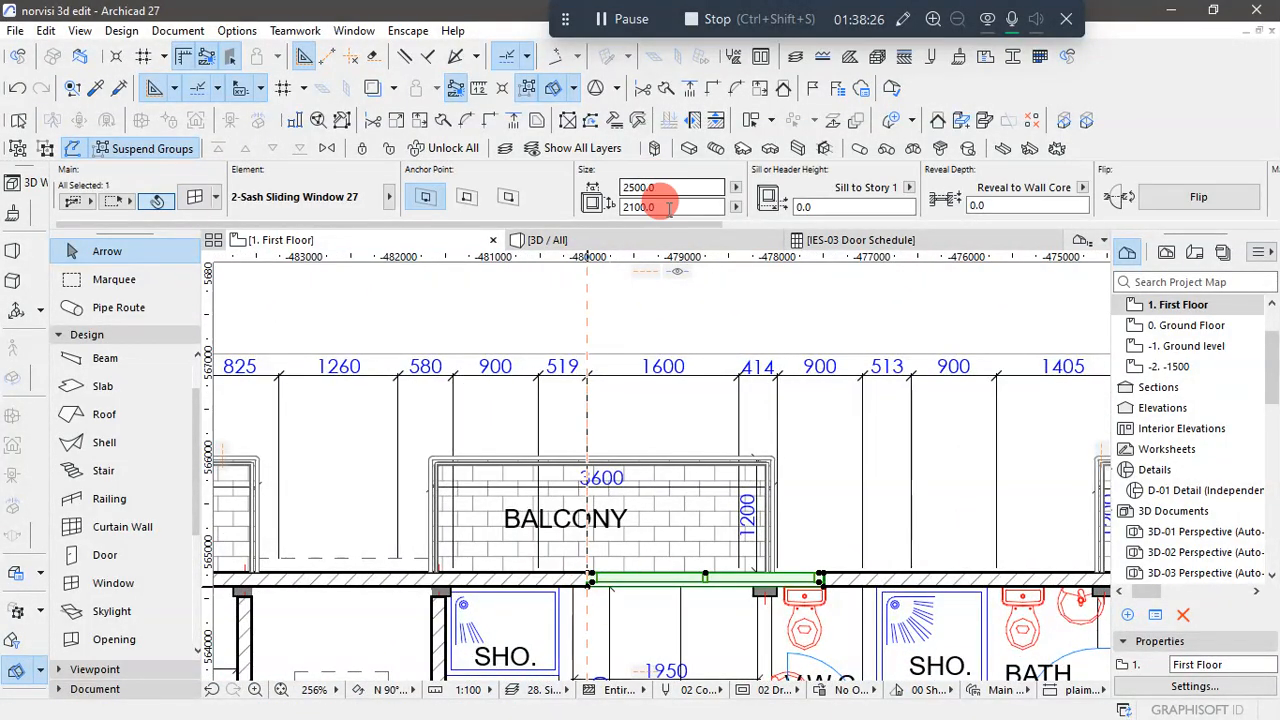
left_click(593, 190)
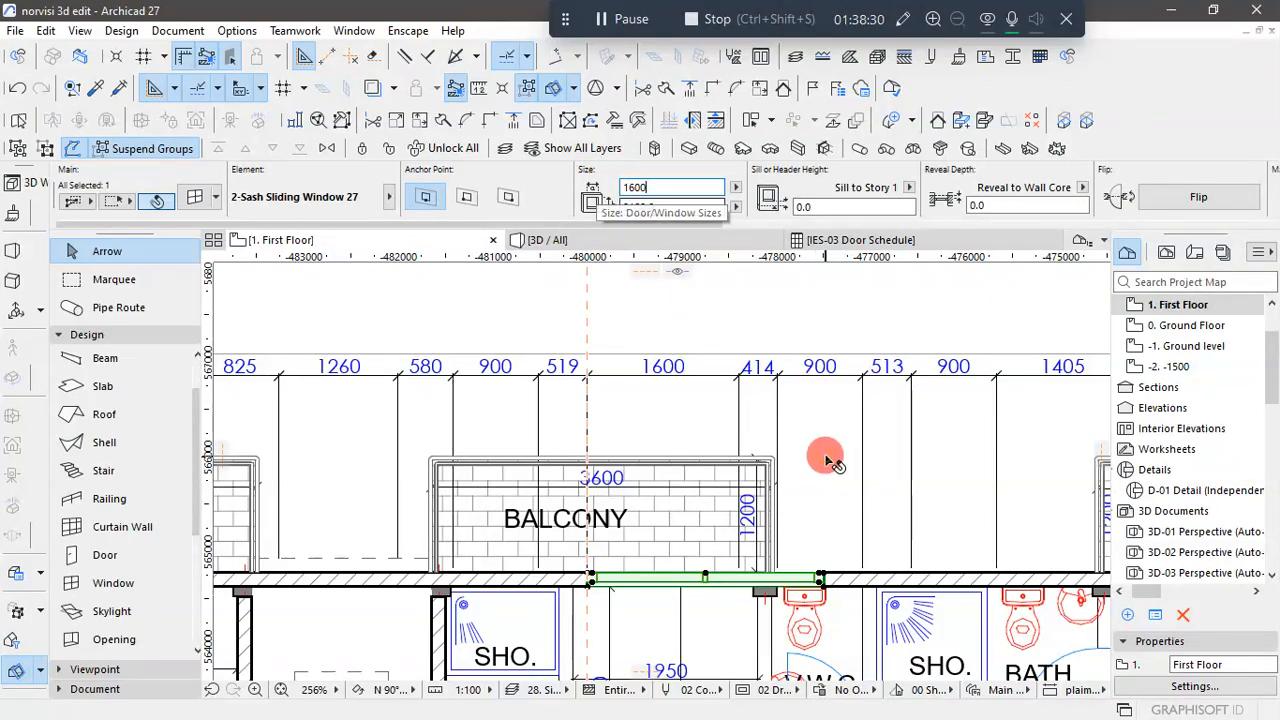
key("Return")
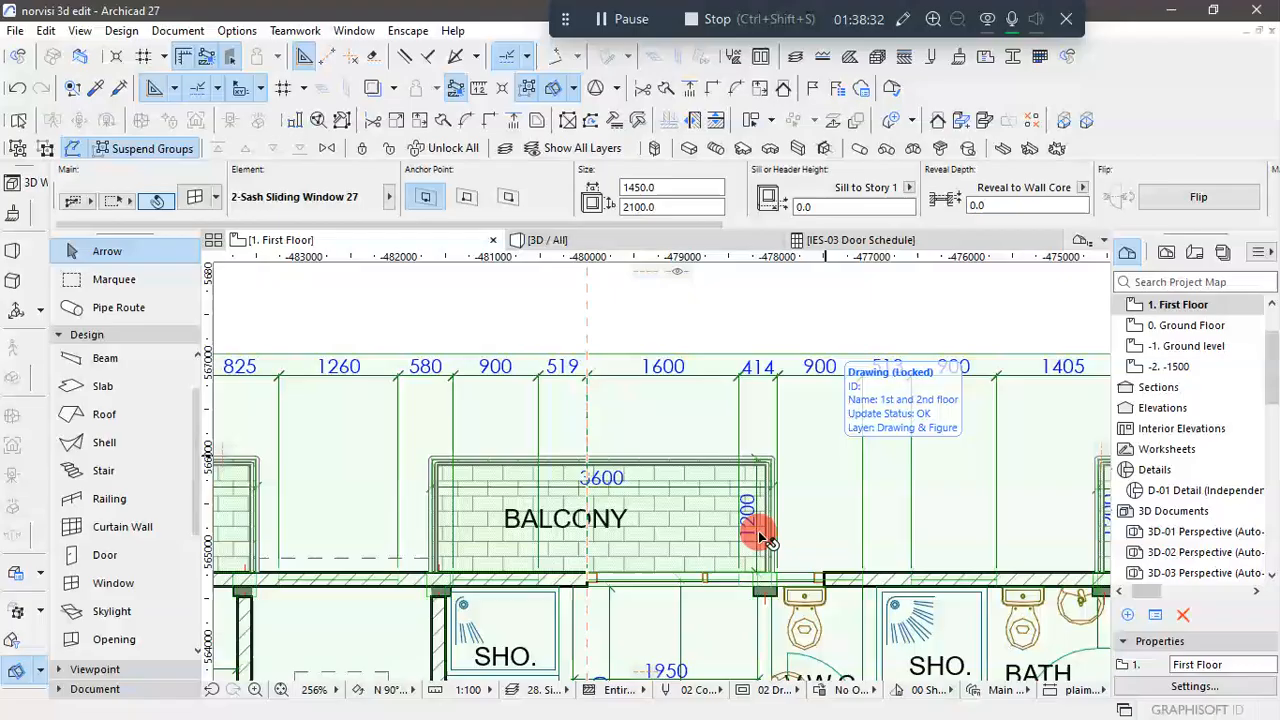
left_click(757, 527)
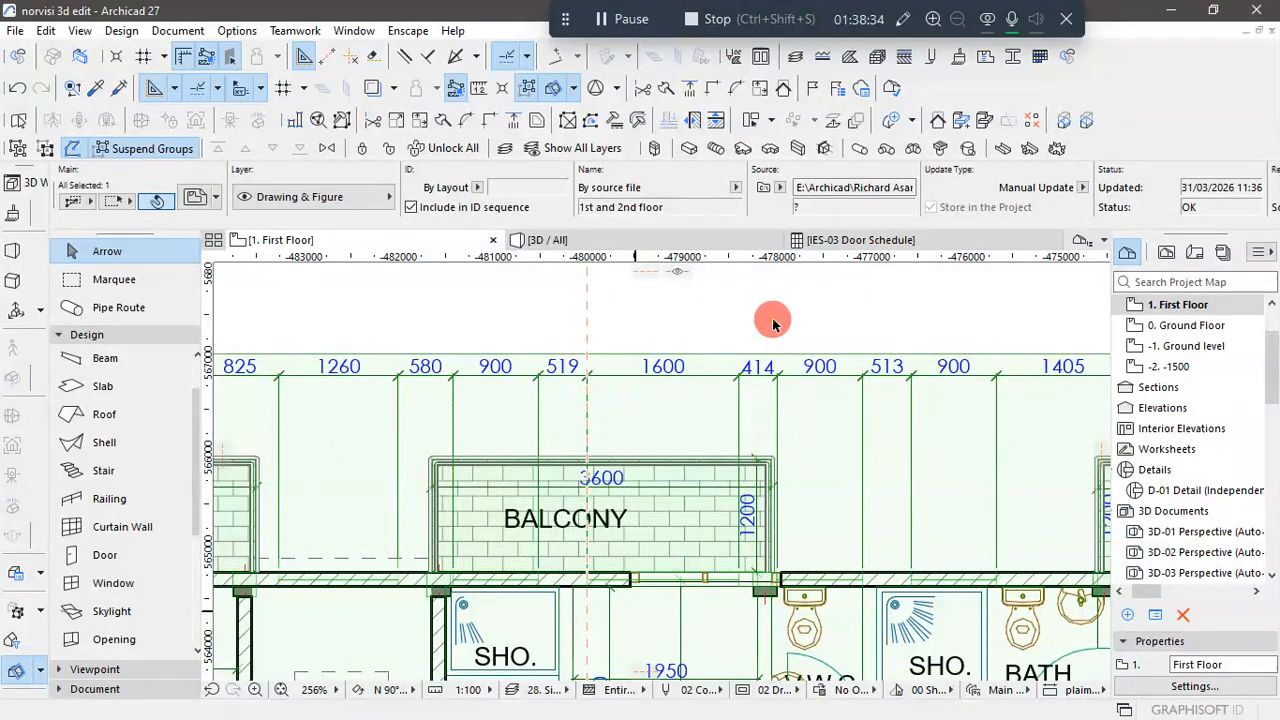
key("Escape")
- Move the 1600-wide sliding window along the rear wall so its left edge aligns with the second guide line, and deselect it
scroll(635, 595, "up", 3)
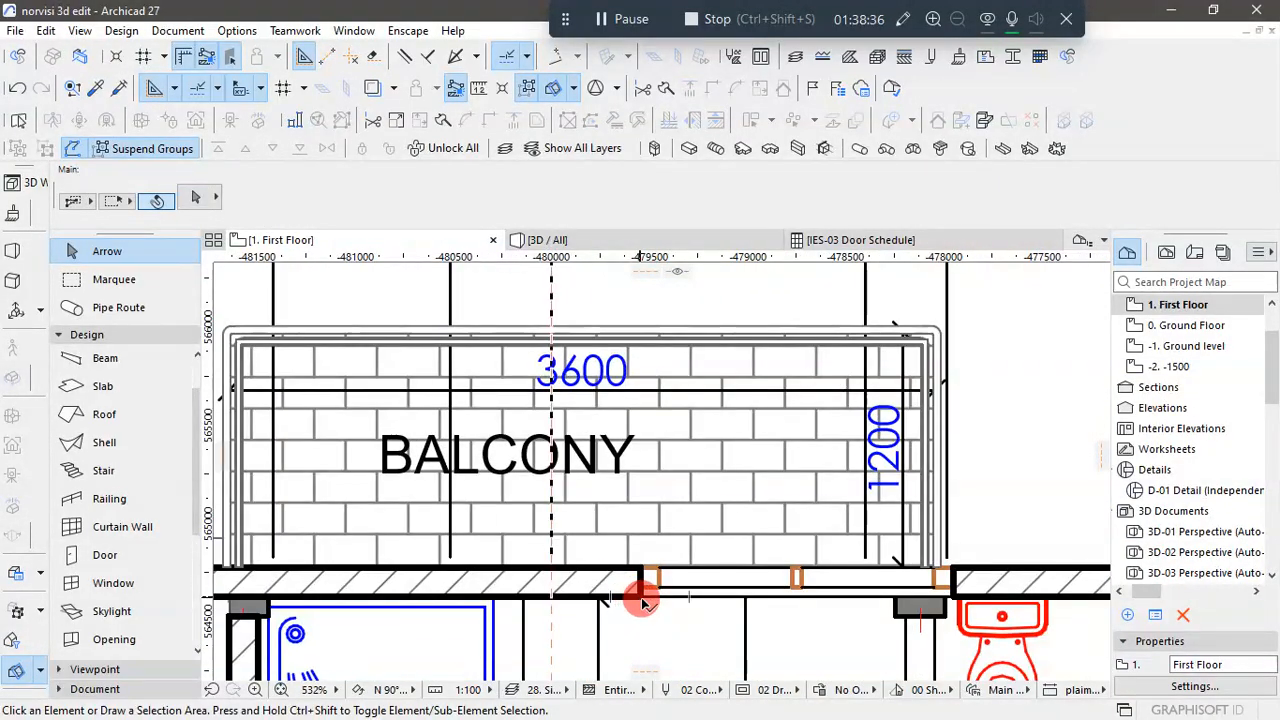
left_click(643, 600)
left_click(641, 598)
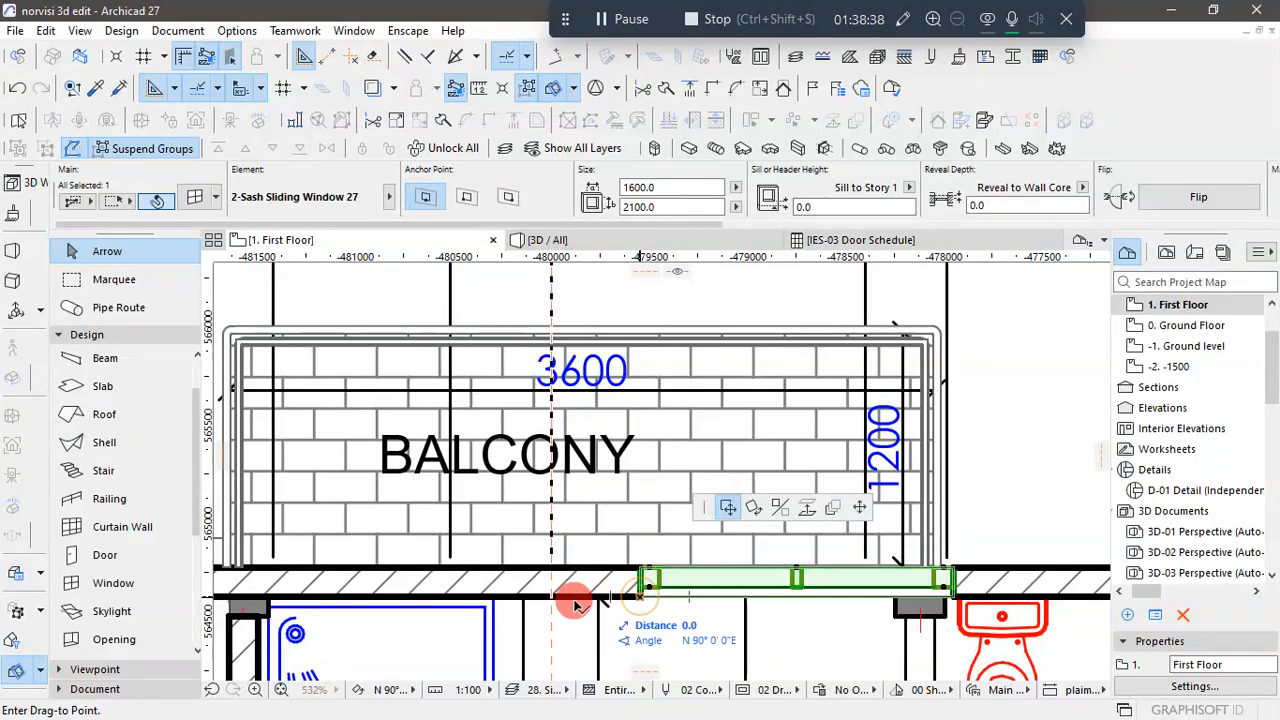
left_click(553, 598)
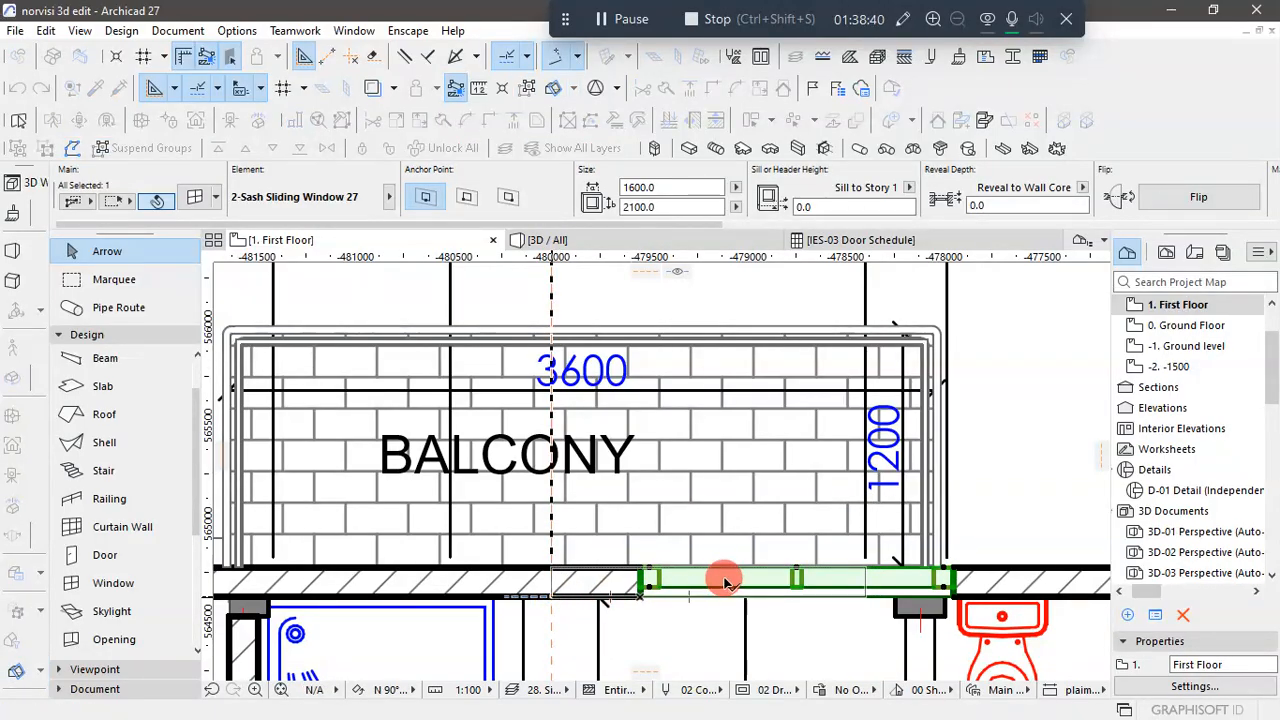
scroll(675, 556, "down", 4)
scroll(771, 371, "down", 2)
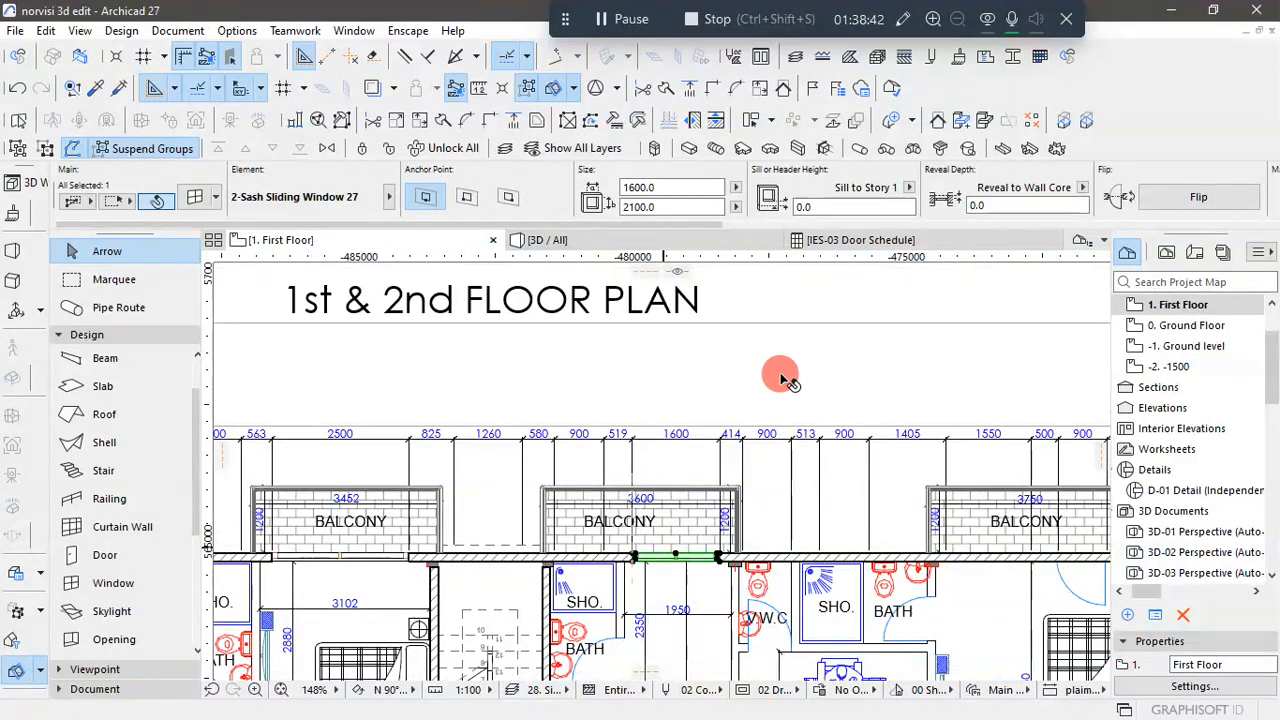
scroll(737, 380, "down", 3)
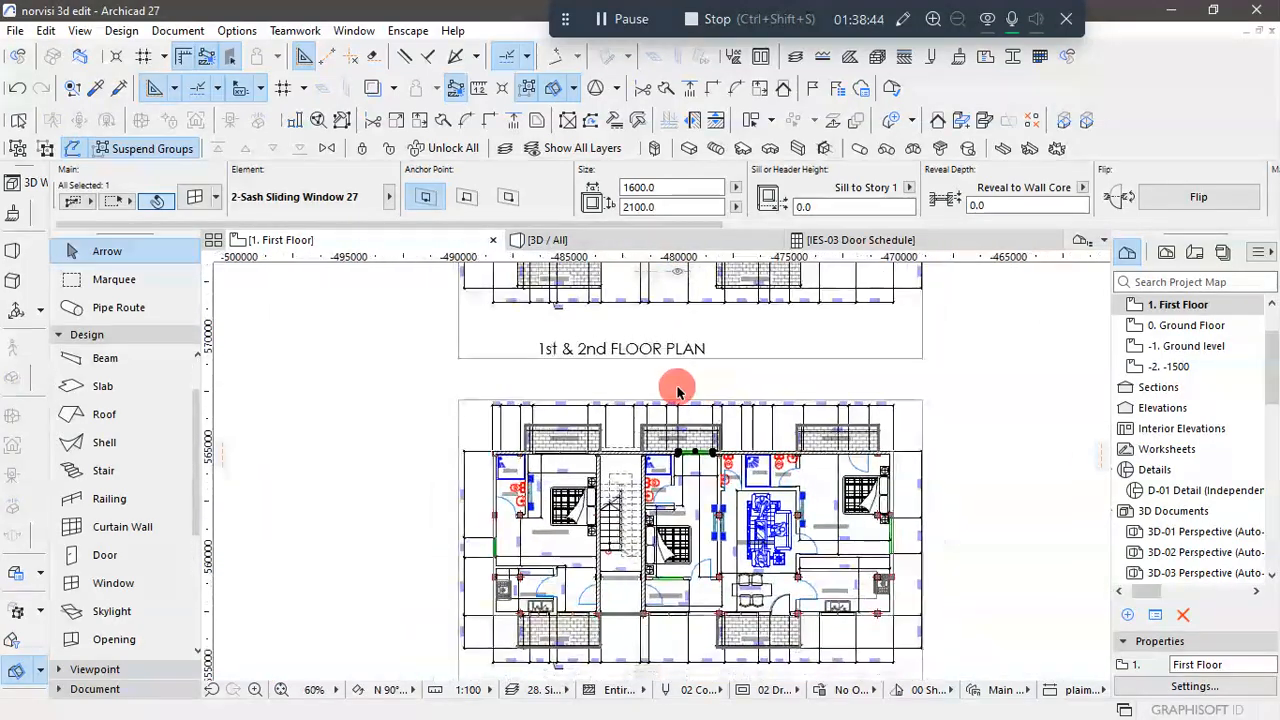
left_click(412, 390)
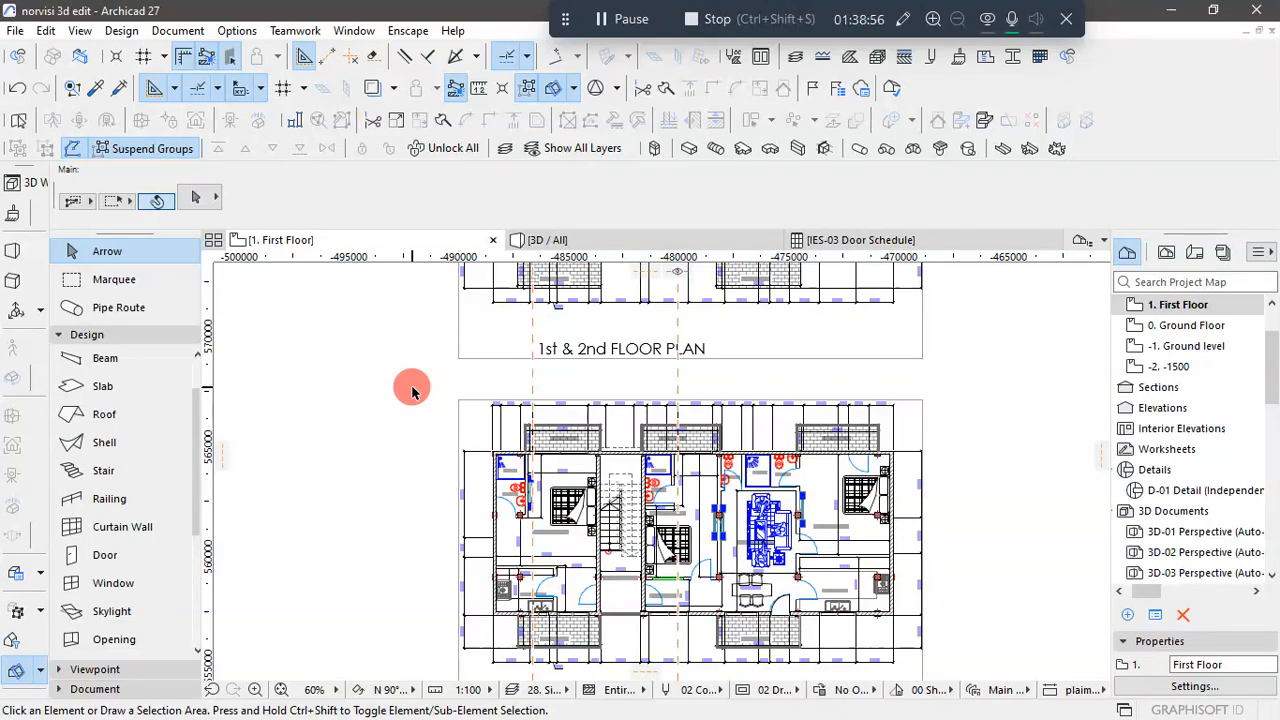
- Start the Door tool with the settings of the 900 x 2100 entrance door in the front wall beside the dining area
scroll(700, 428, "up", 3)
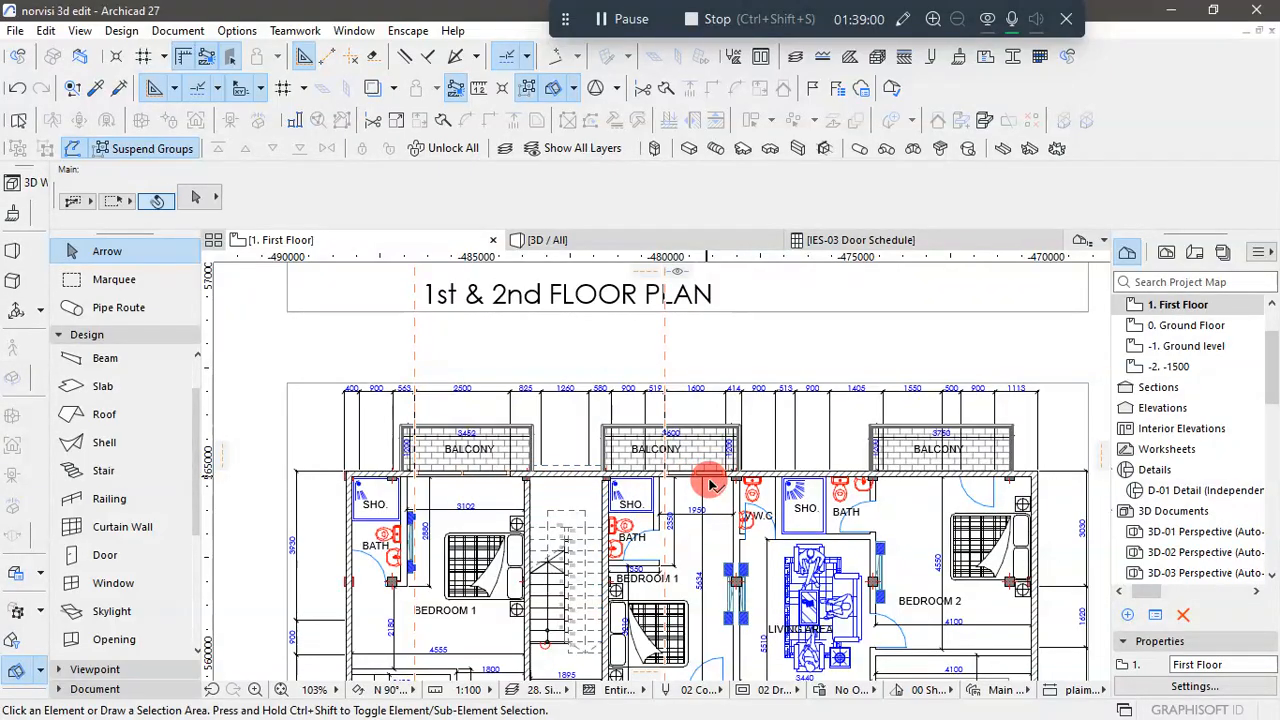
scroll(703, 434, "down", 5)
left_click(978, 490)
left_click(972, 487)
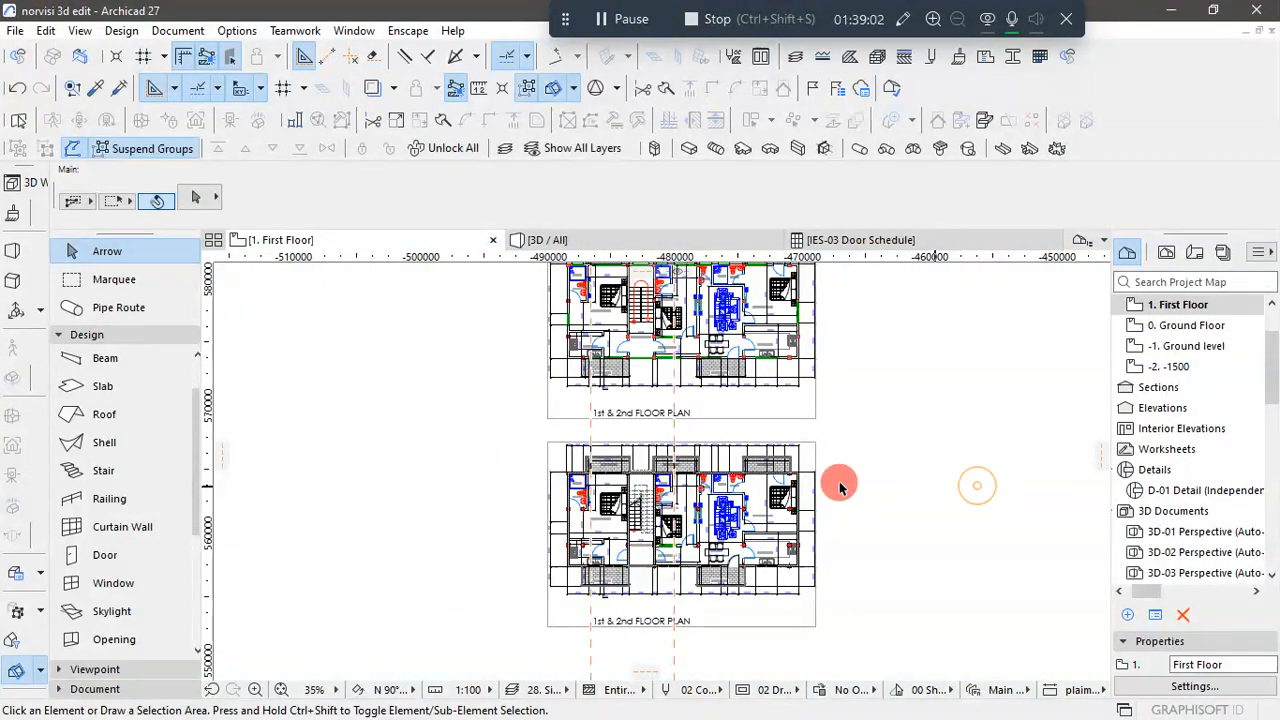
scroll(768, 476, "up", 4)
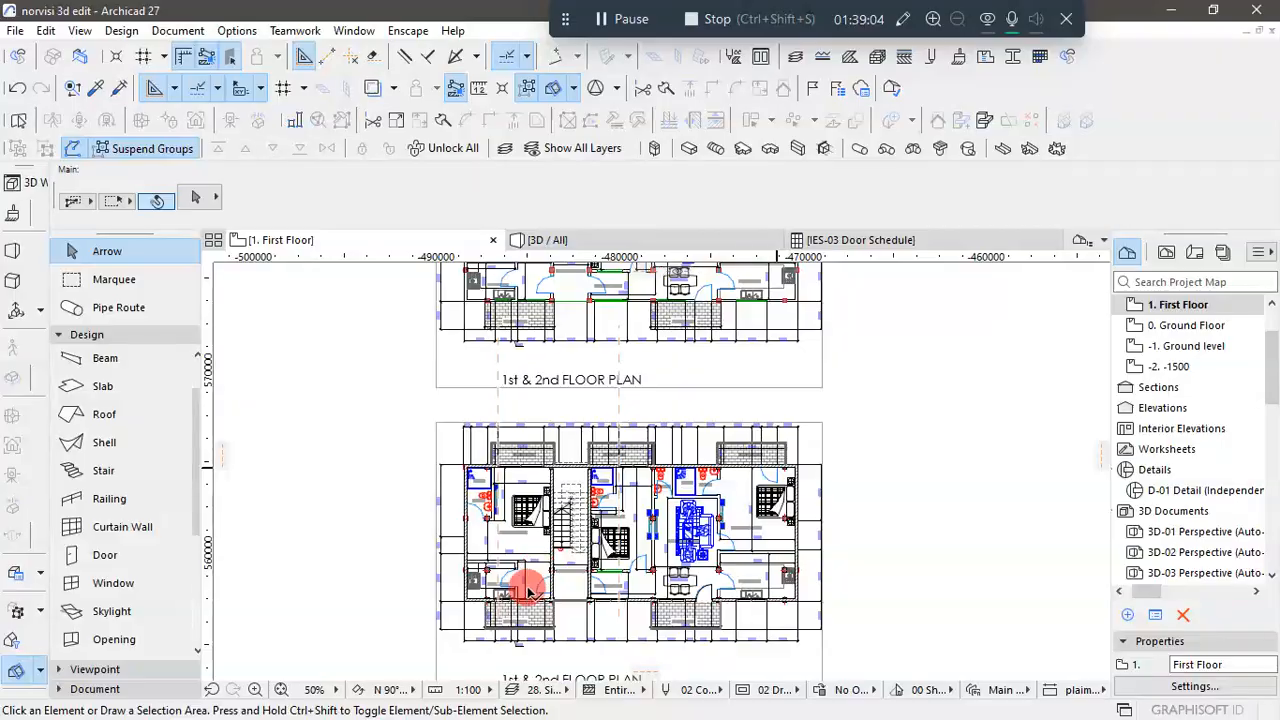
scroll(527, 588, "up", 3)
scroll(825, 607, "up", 7)
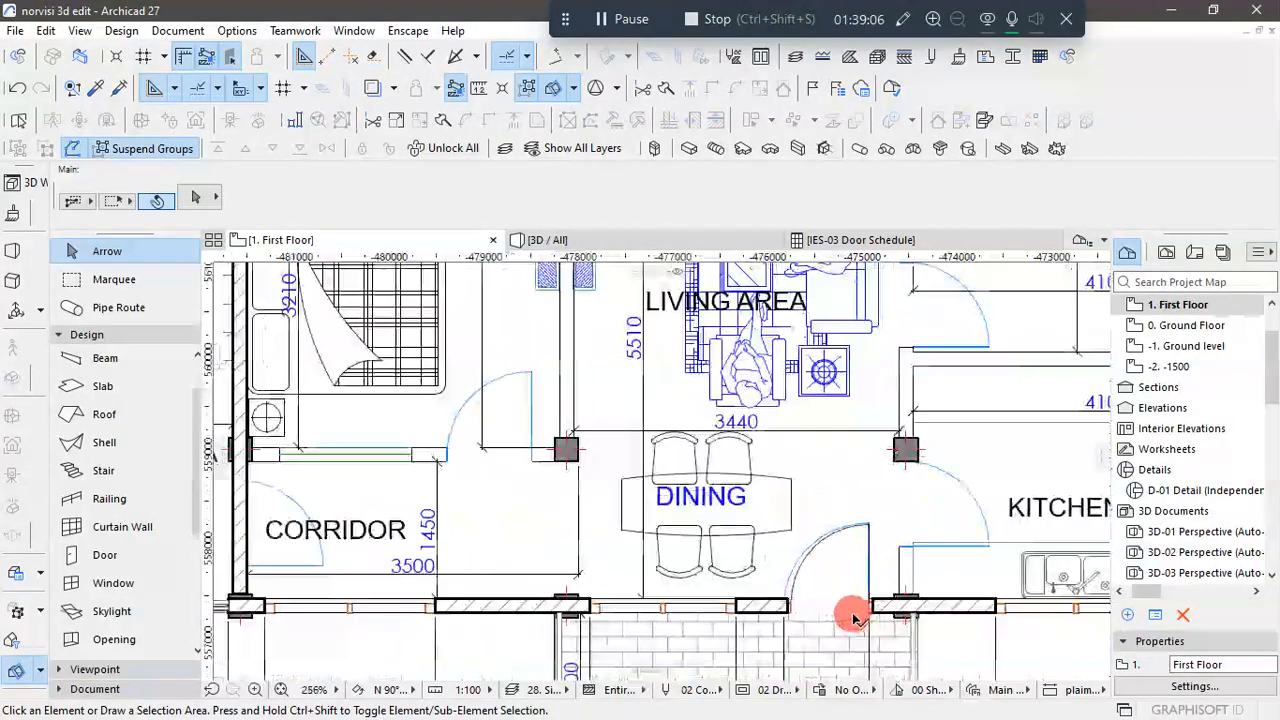
left_click(871, 608, "alt")
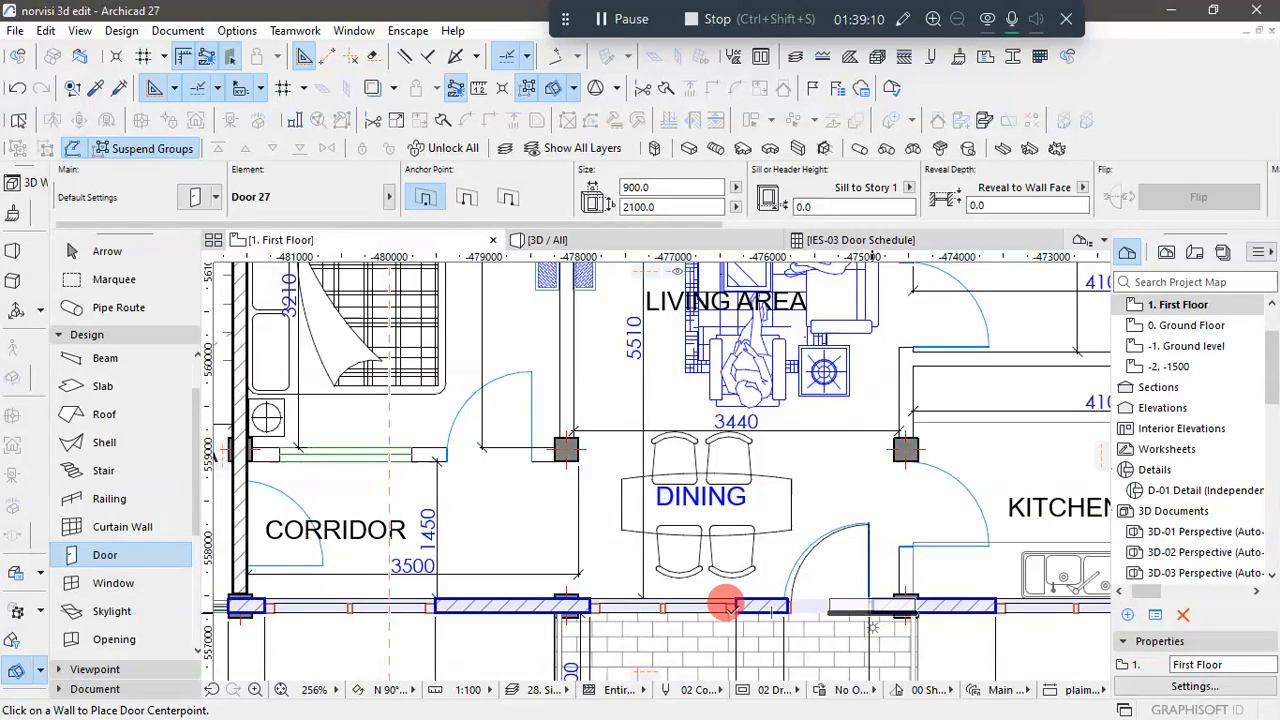
- Place a 900 x 2100 Door 27 in Bedroom 2's rear wall at the balcony, matching the plan's inward swing, and leave the Door tool
scroll(677, 572, "down", 6)
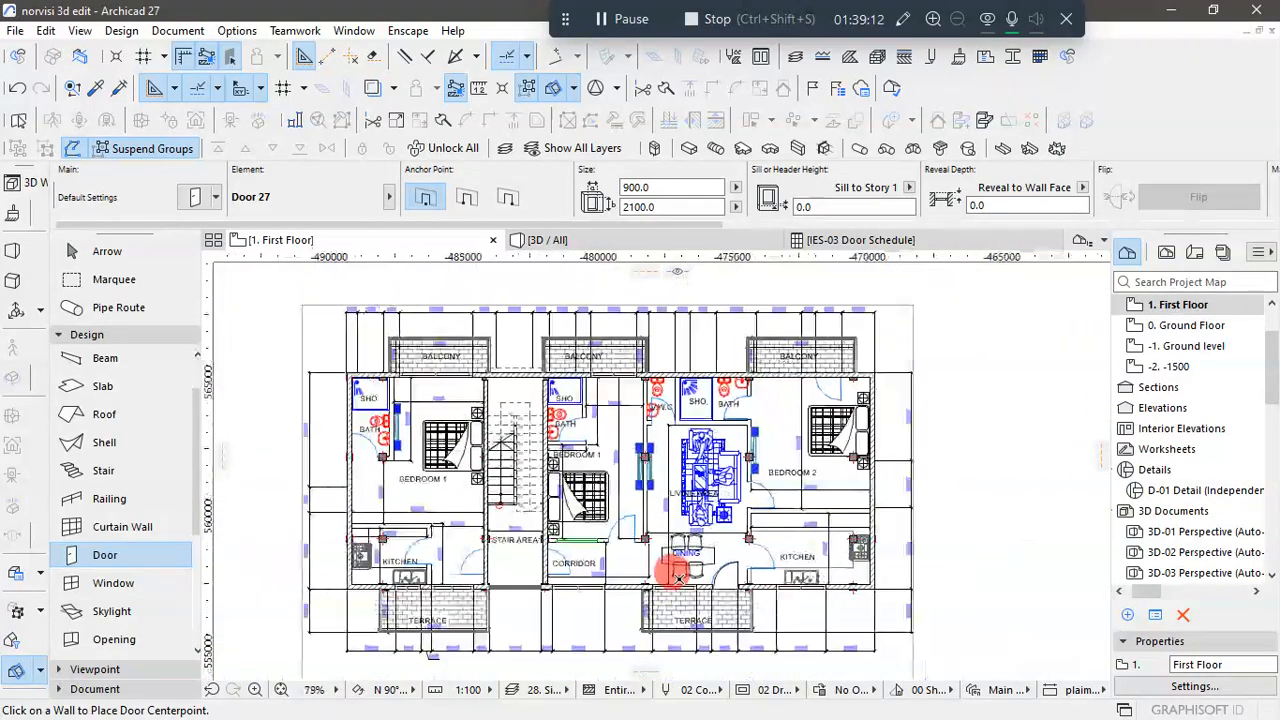
scroll(677, 577, "down", 1)
scroll(826, 380, "up", 7)
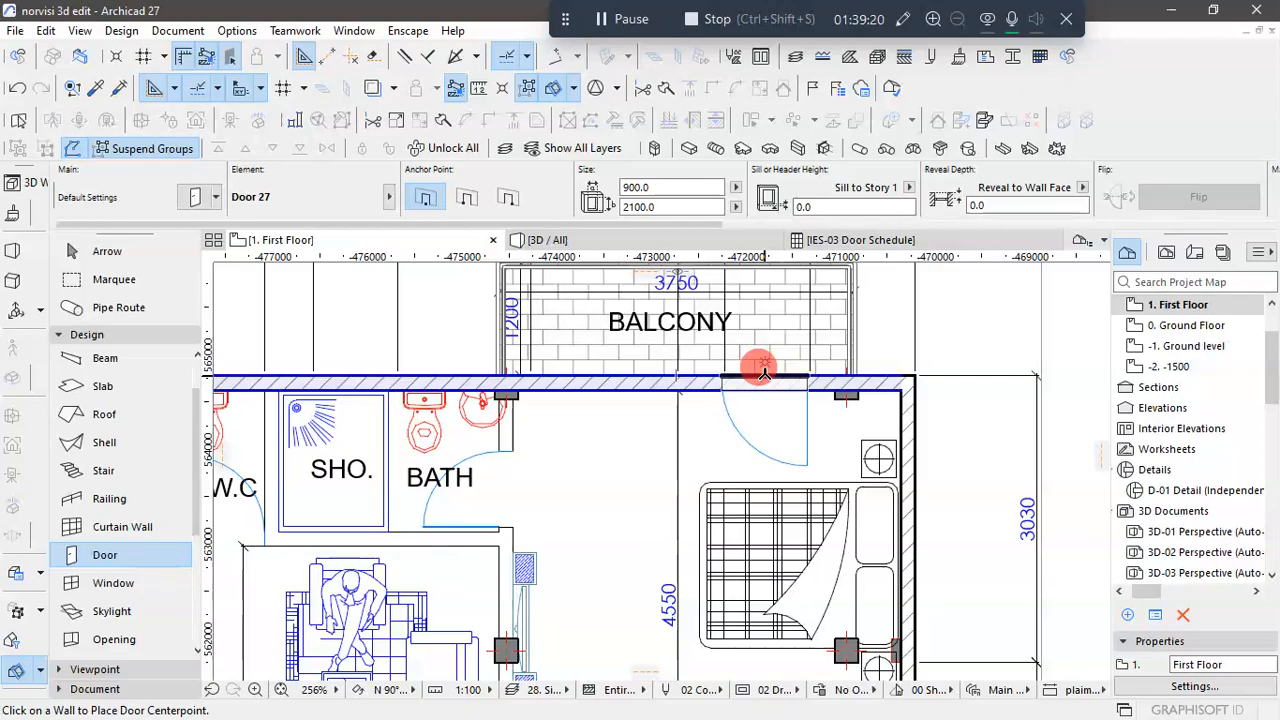
left_click(764, 384)
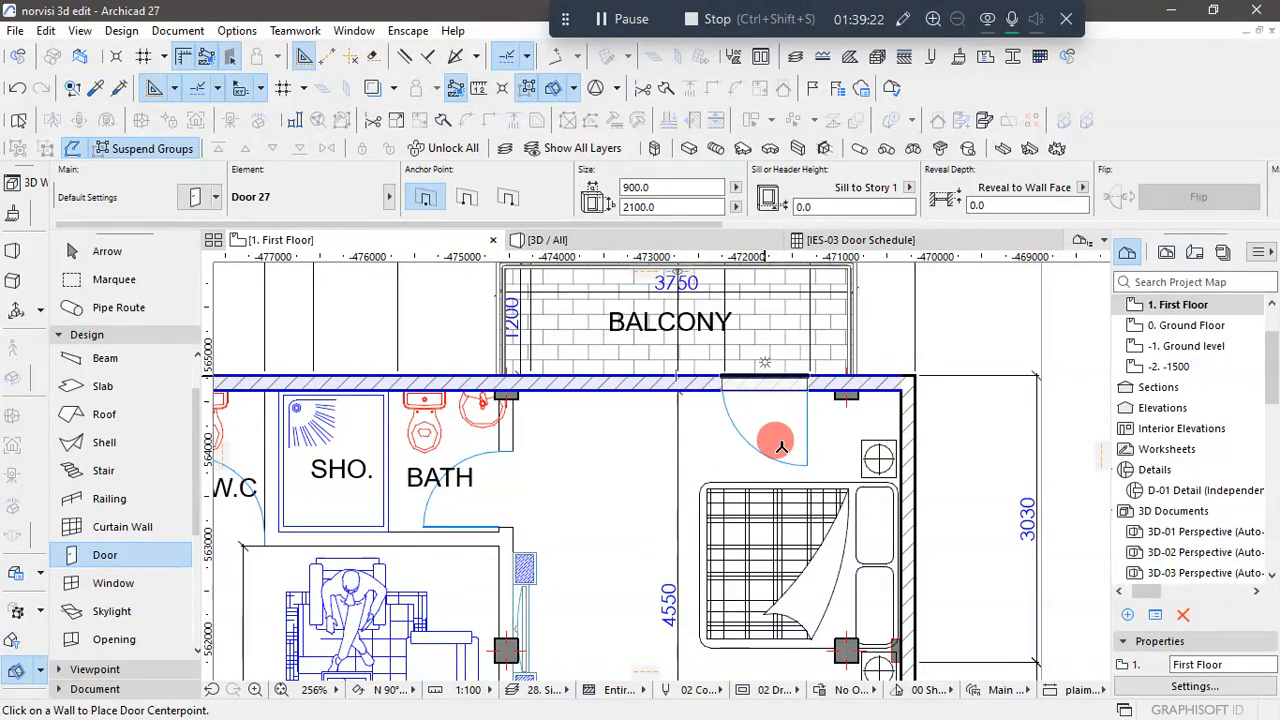
left_click(782, 448)
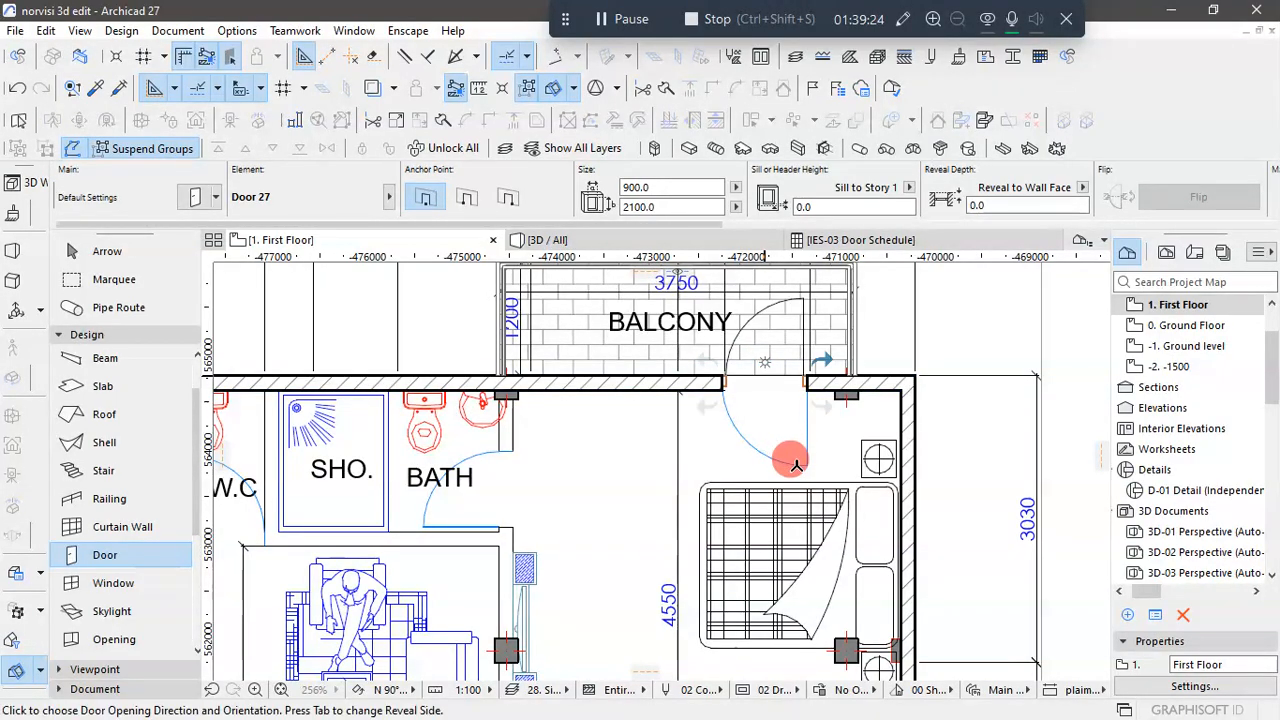
left_click(772, 512)
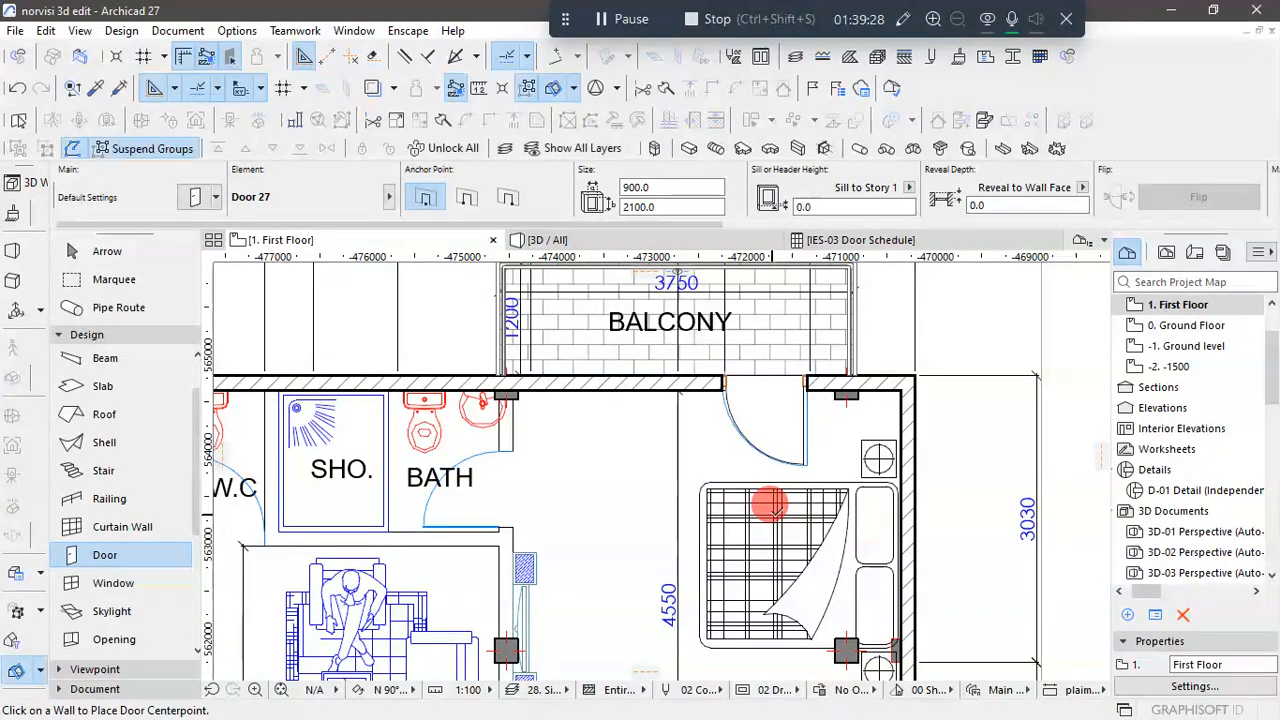
scroll(826, 492, "down", 3)
left_click(103, 250)
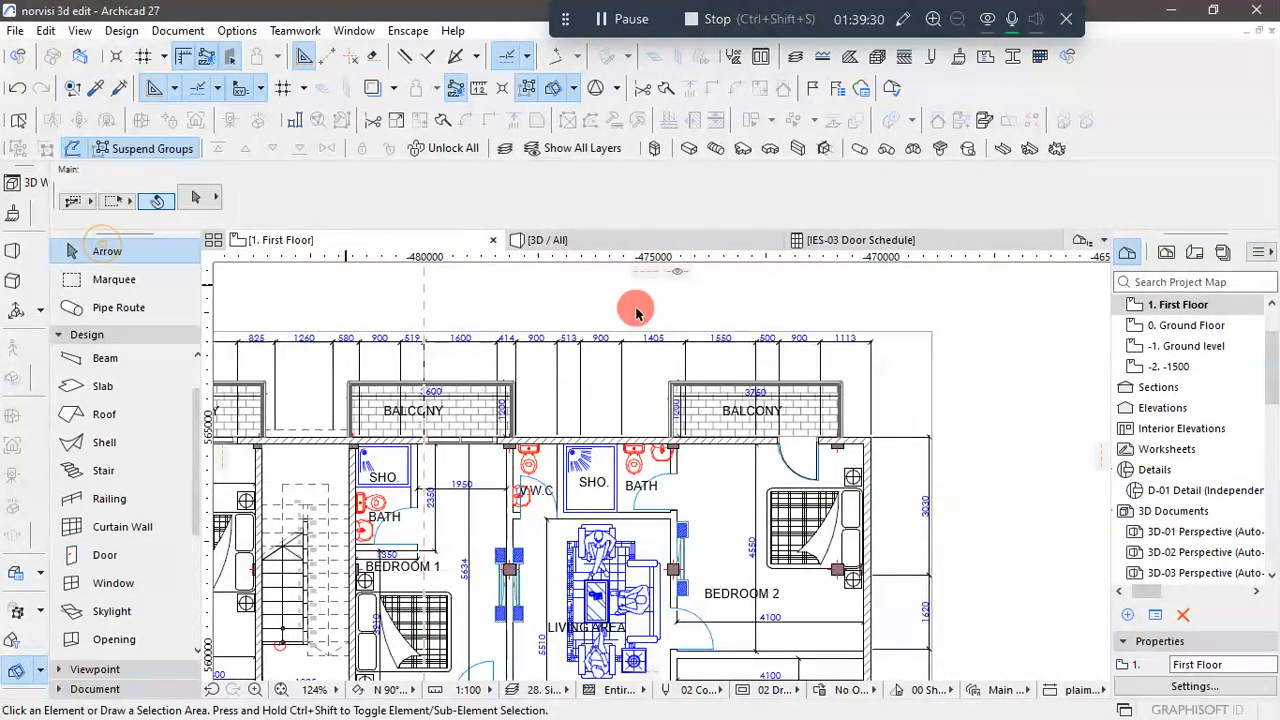
- Examine the rear wall's balcony openings and the element projecting between two balconies in the 3D view
left_click(620, 244)
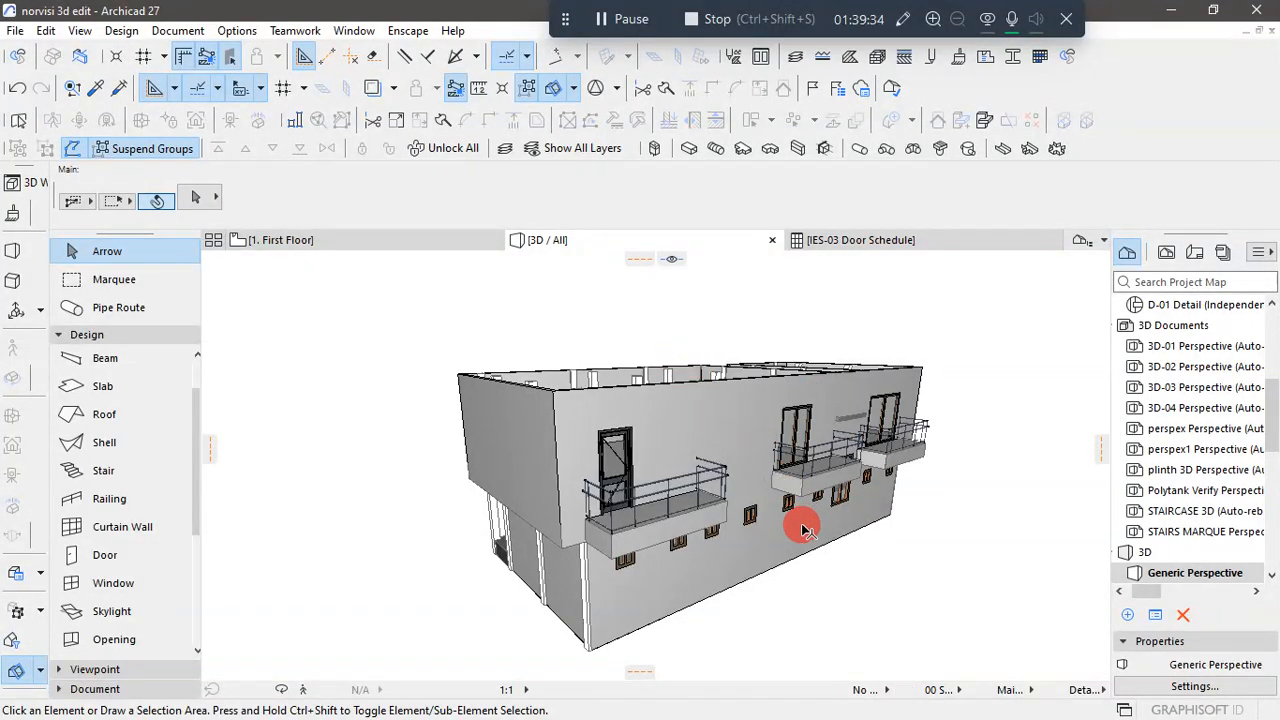
scroll(915, 495, "up", 5)
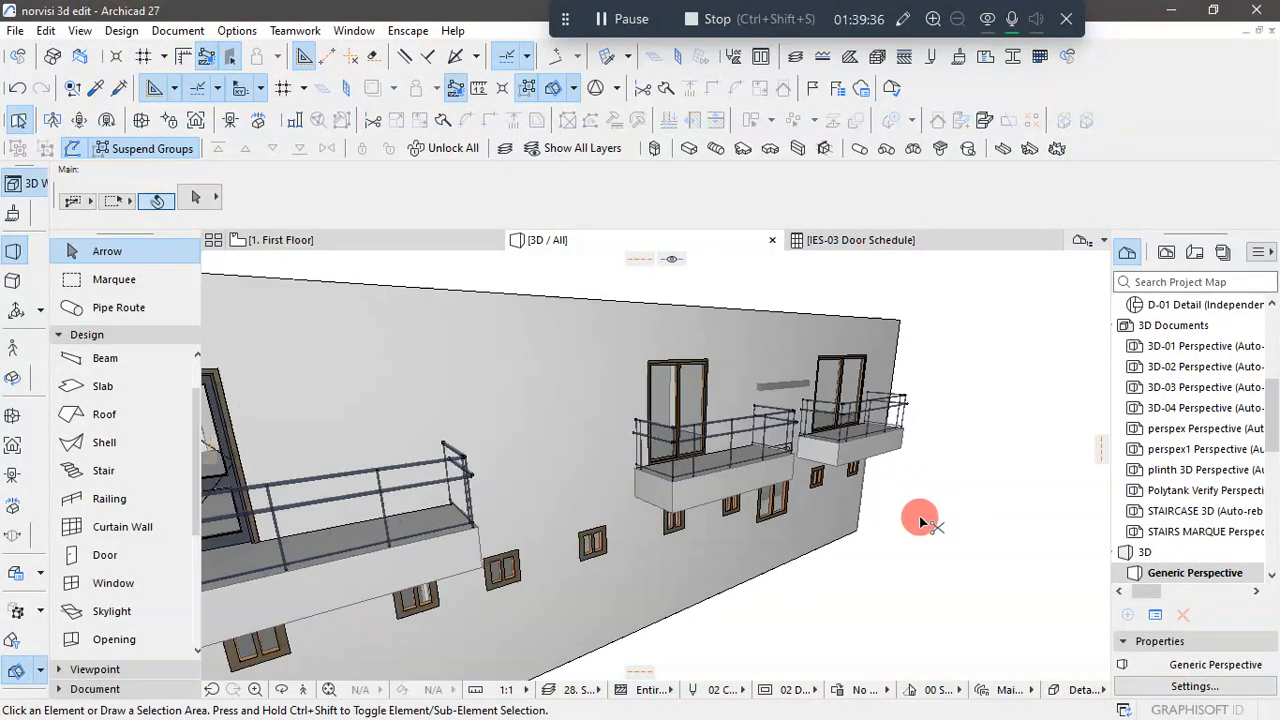
scroll(826, 540, "up", 8)
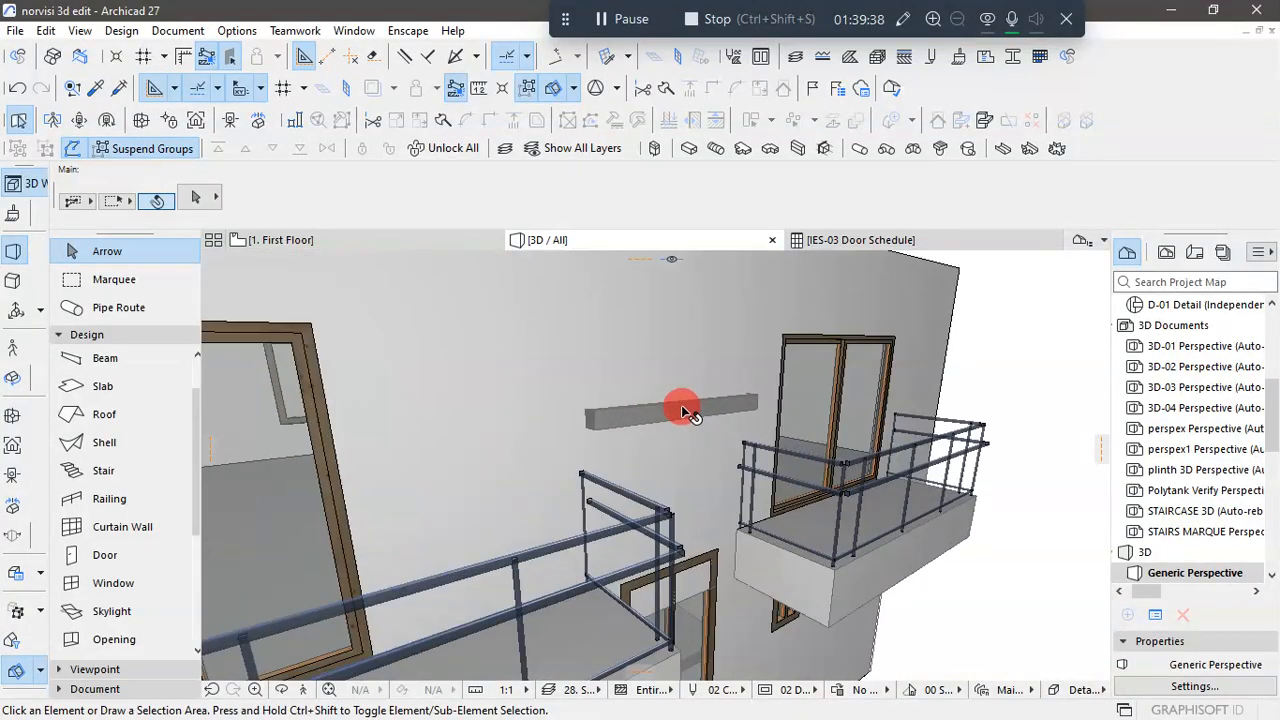
scroll(703, 425, "down", 10)
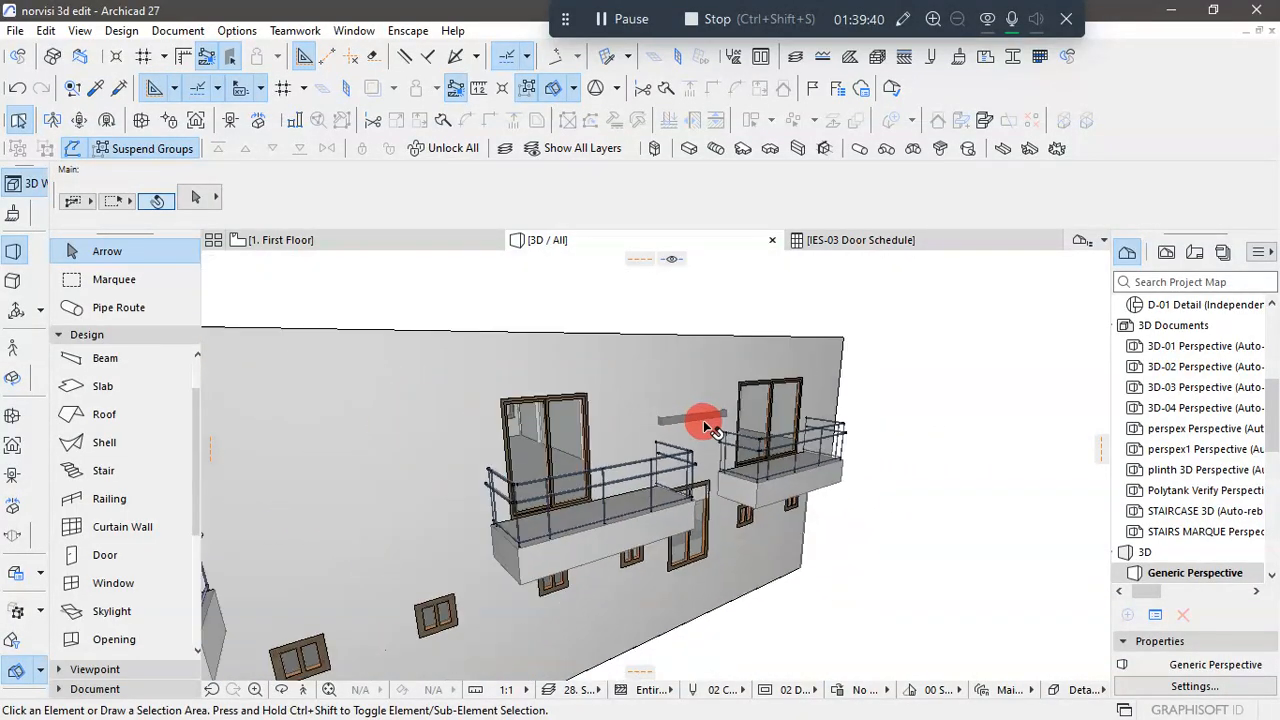
- On the first floor plan, offset the stair boundary's rear edge inward to the inner face of the rear wall, and deselect the stair
left_click(340, 240)
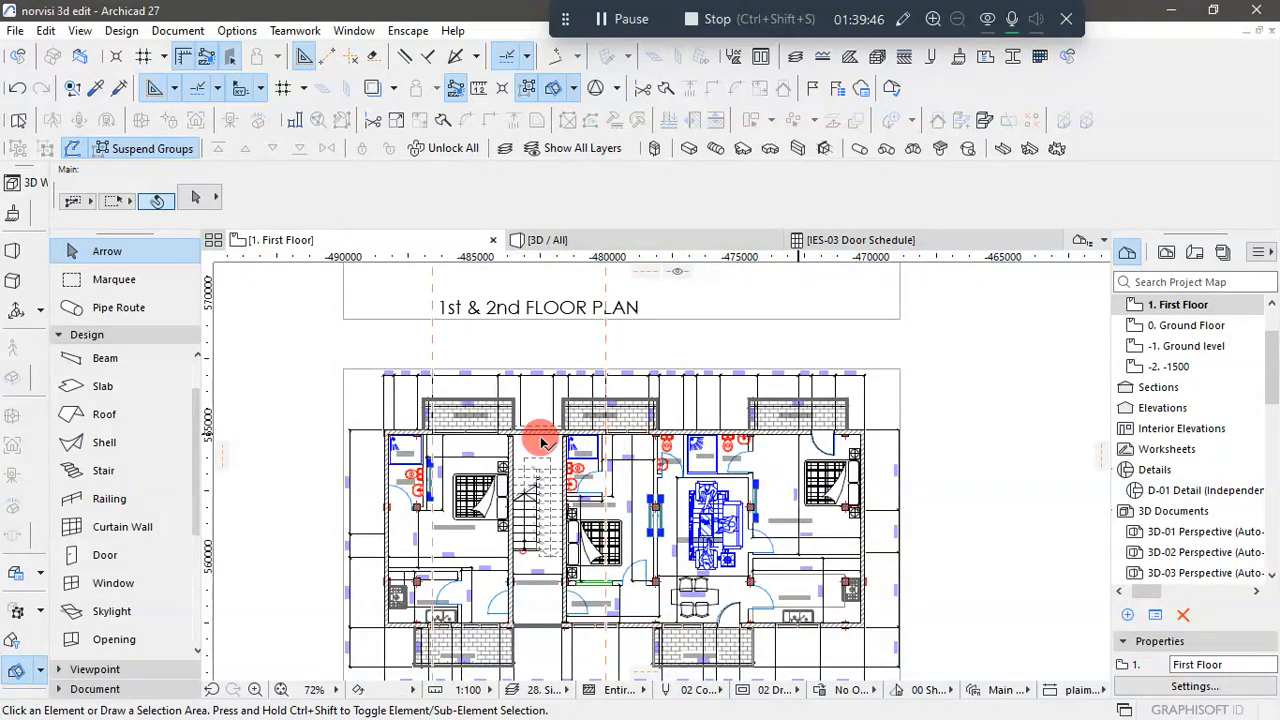
scroll(543, 437, "up", 5)
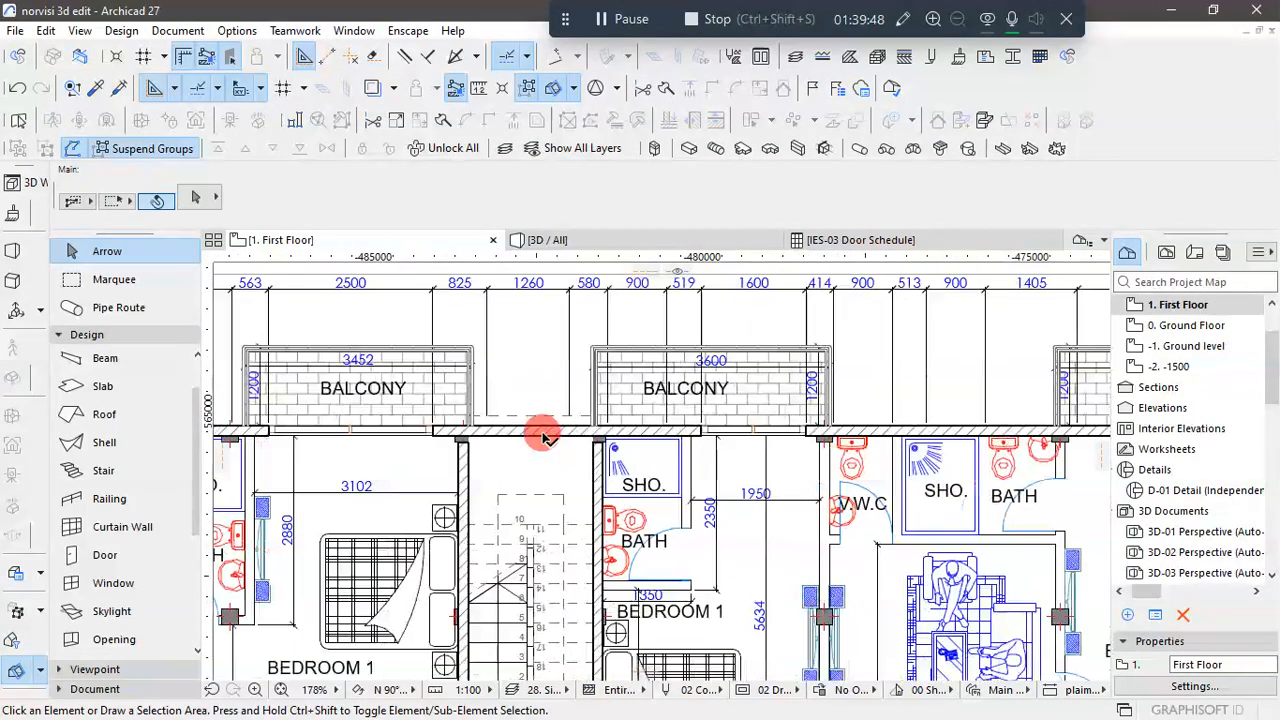
left_click(540, 421)
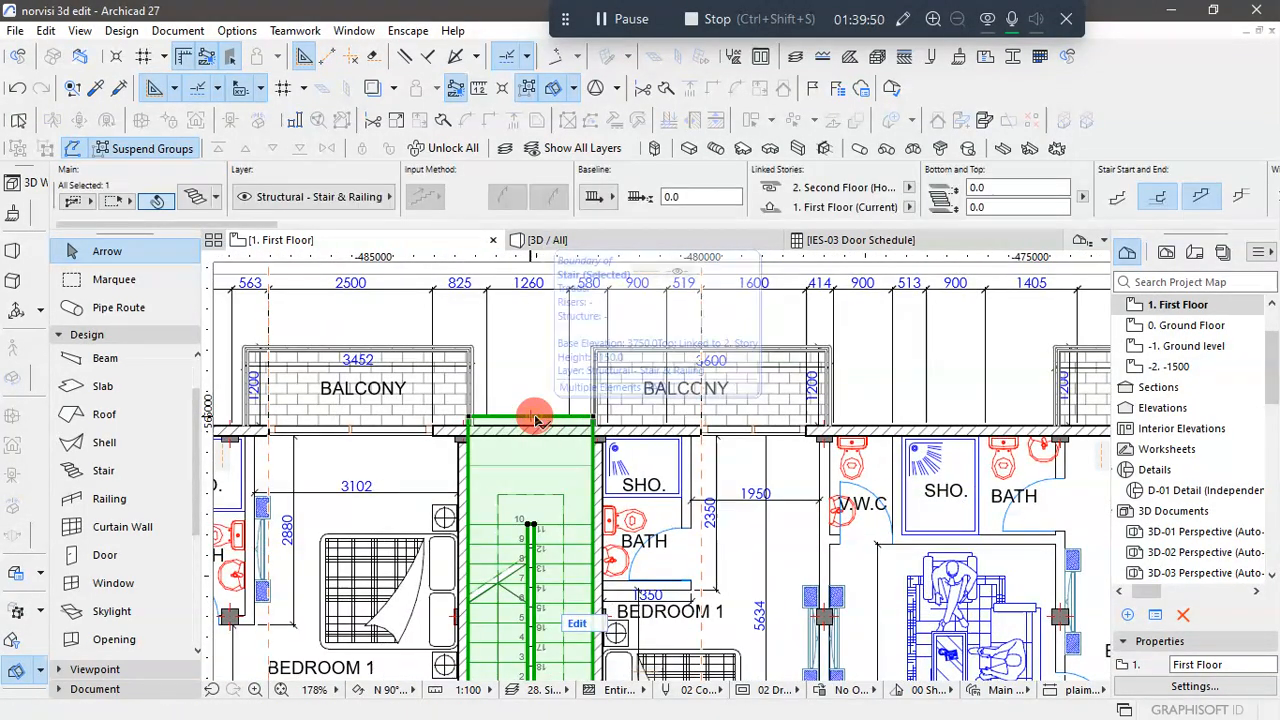
left_click(537, 418)
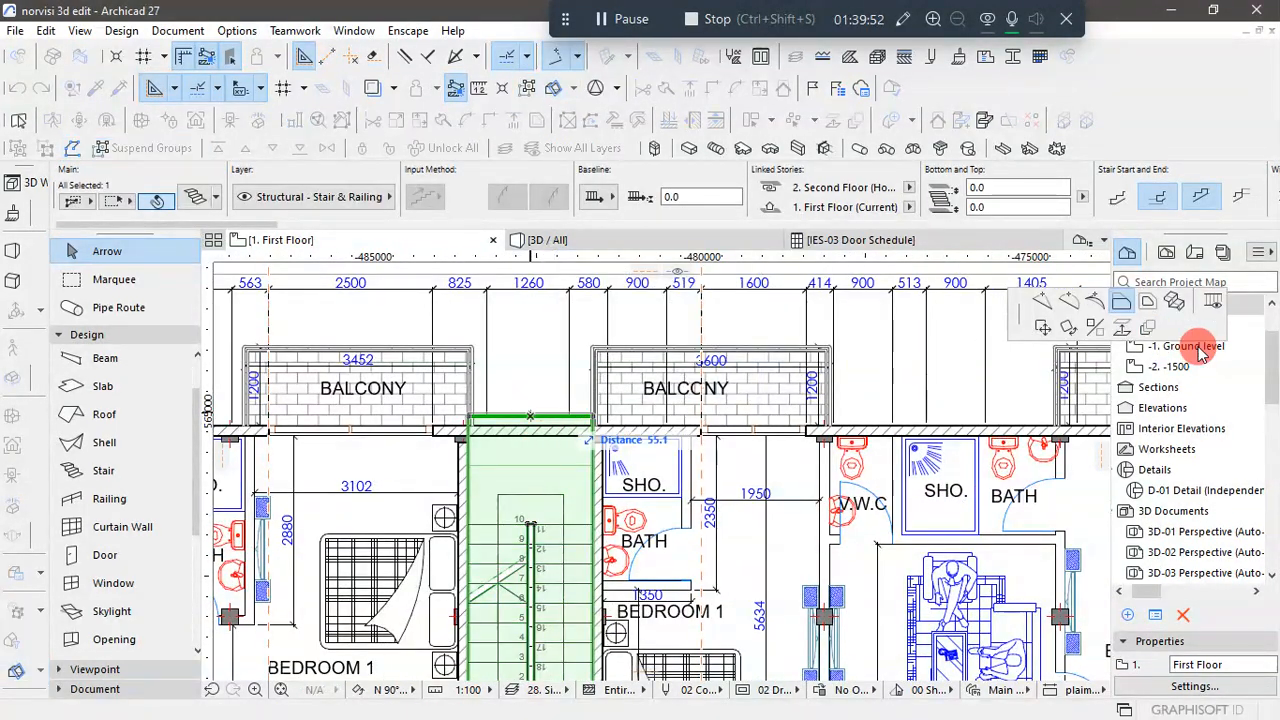
scroll(555, 430, "up", 3)
scroll(555, 430, "up", 2)
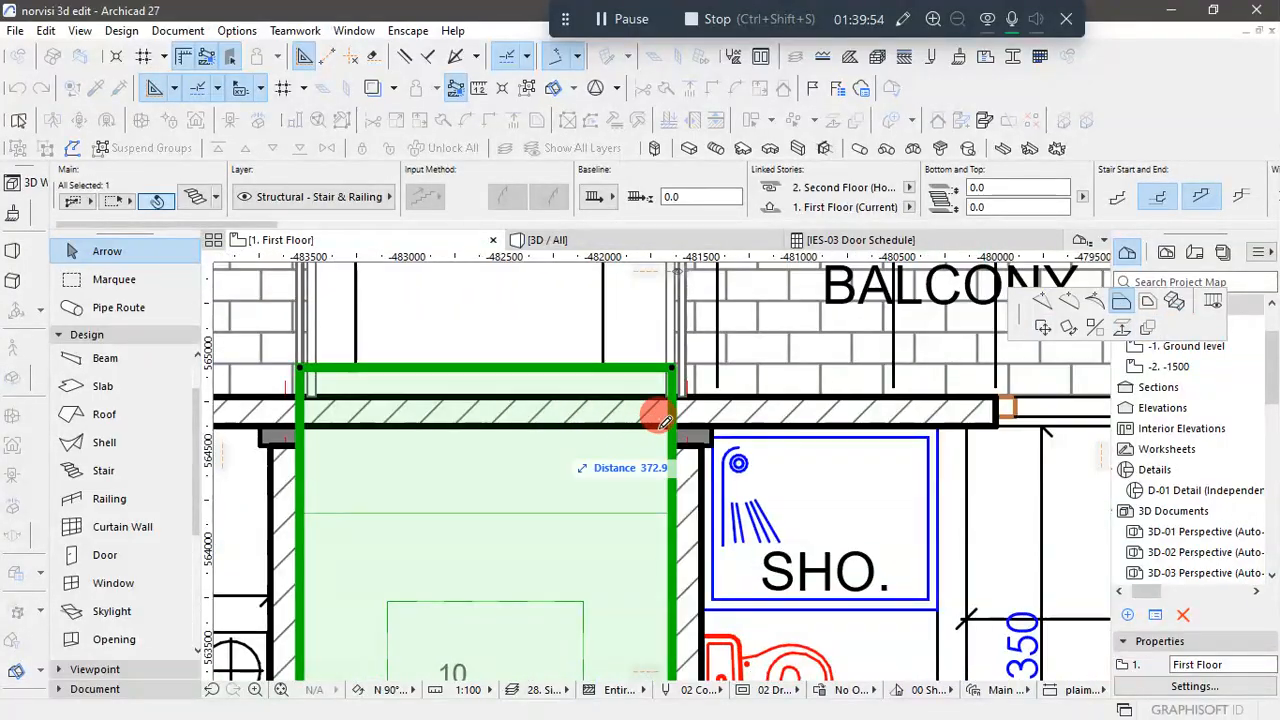
left_click(393, 426)
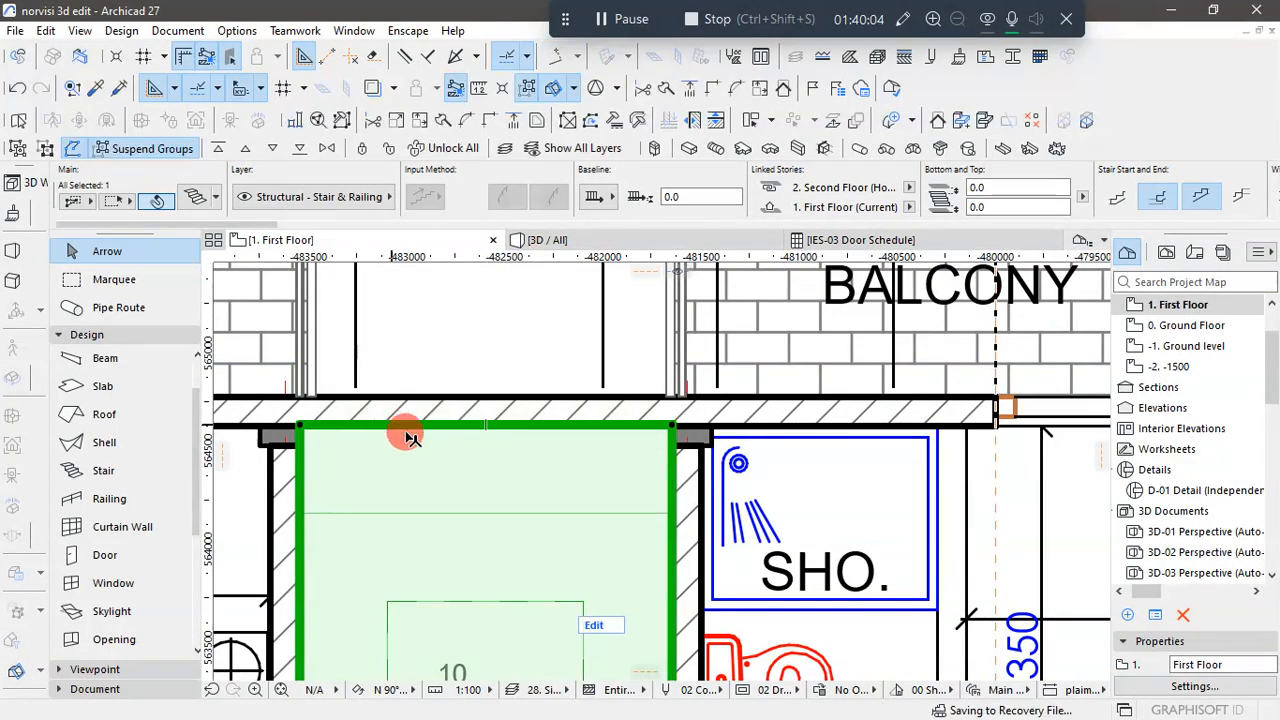
scroll(523, 455, "down", 4)
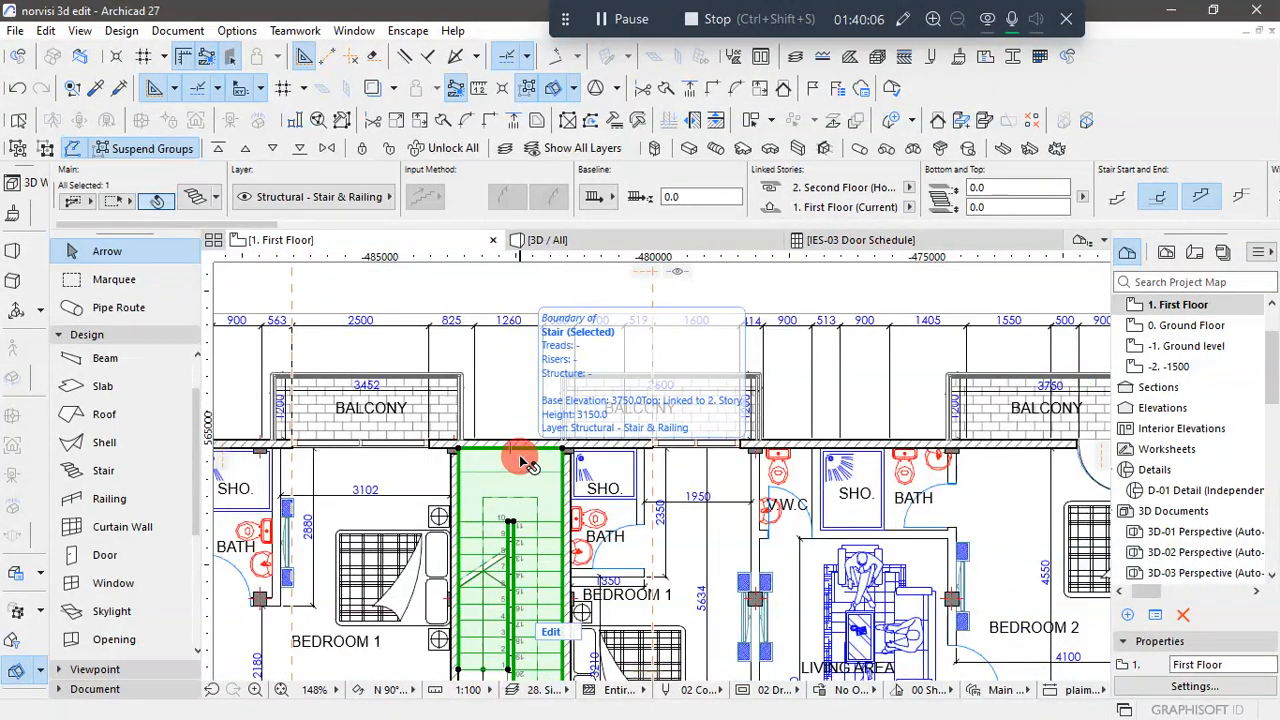
scroll(863, 349, "down", 4)
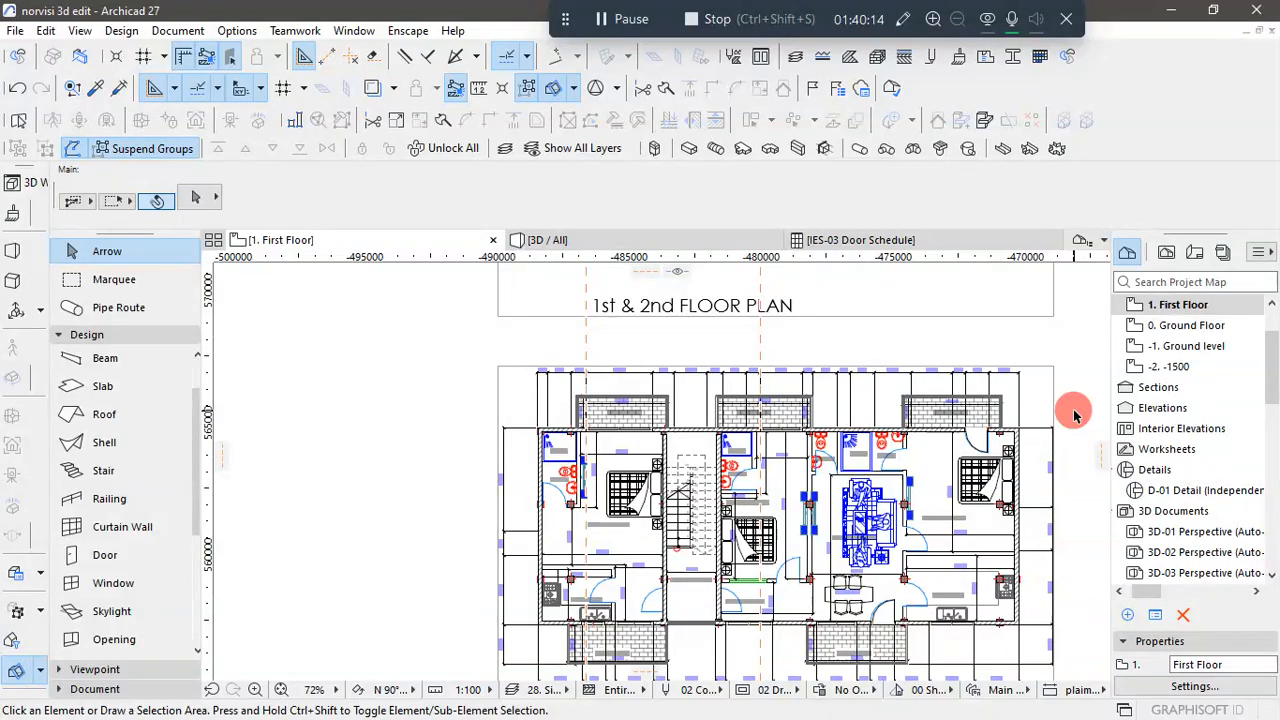
- Compare the modelled first floor's rear-wall openings with those on the 1st & 2nd floor reference plan above it
scroll(1073, 415, "up", 1)
scroll(505, 428, "up", 1)
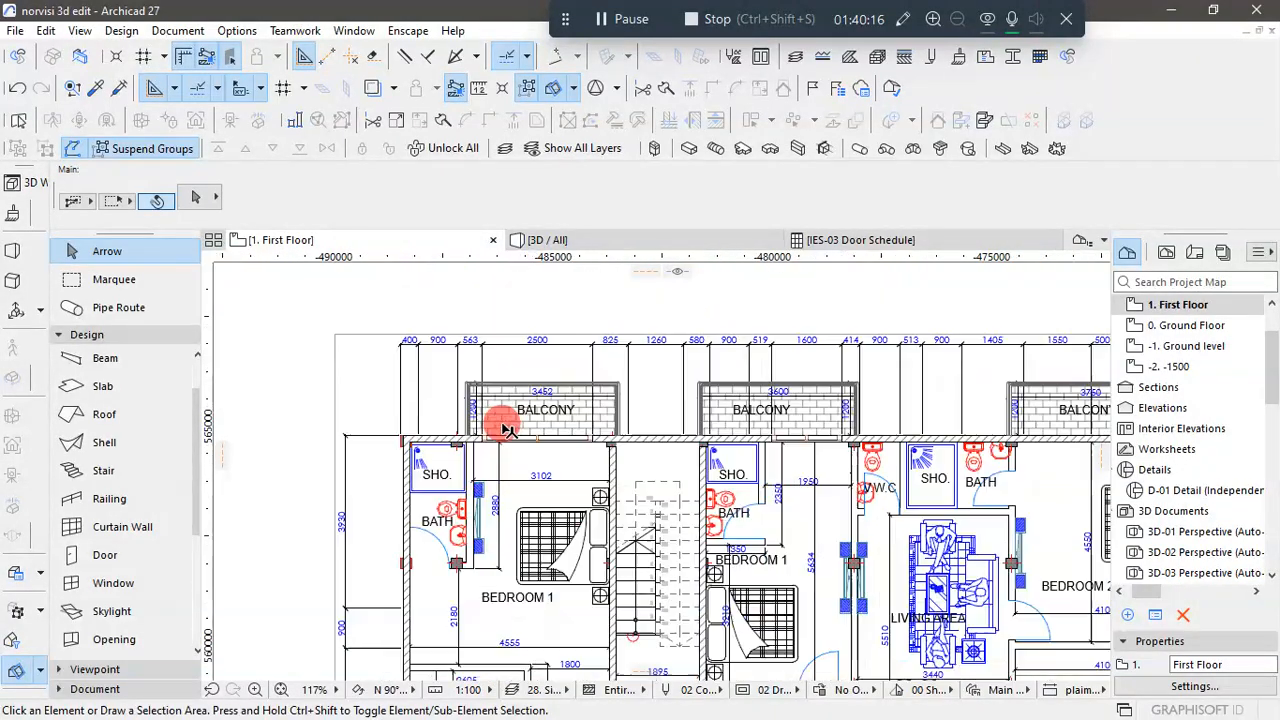
scroll(500, 435, "up", 1)
scroll(410, 446, "down", 3)
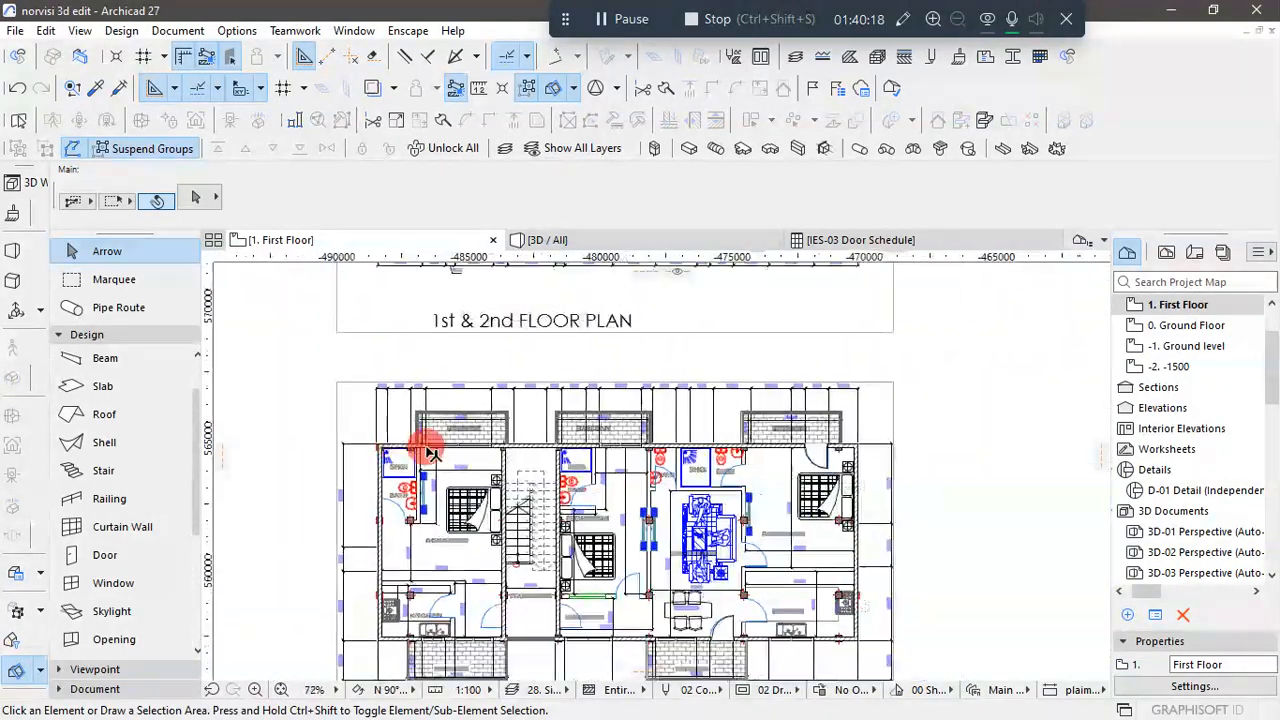
scroll(740, 445, "down", 2)
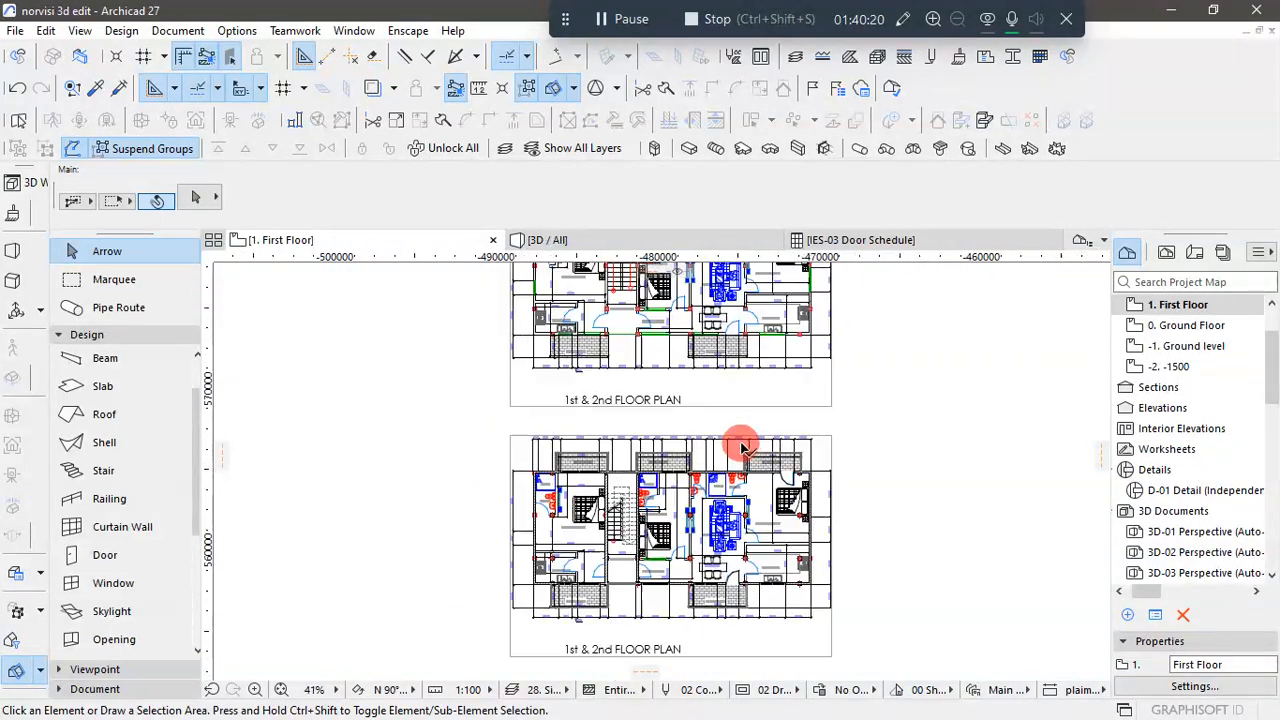
scroll(740, 445, "up", 1)
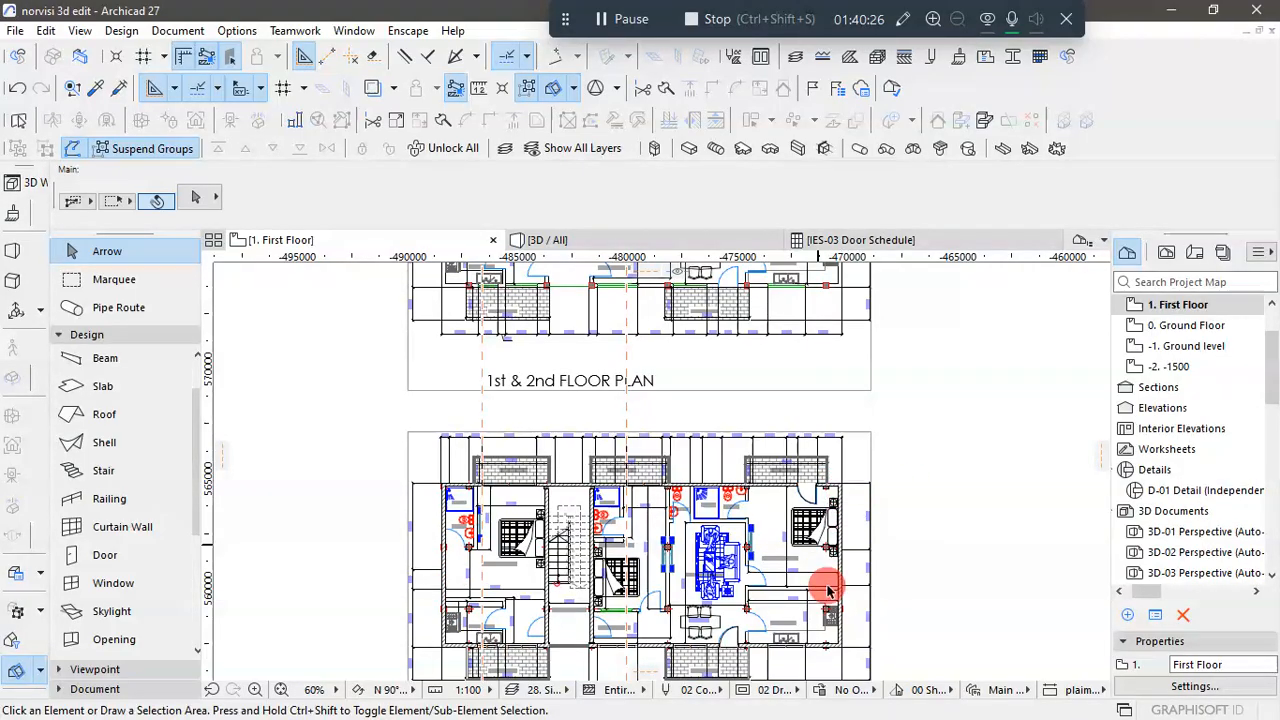
scroll(826, 591, "down", 4)
scroll(760, 338, "up", 1)
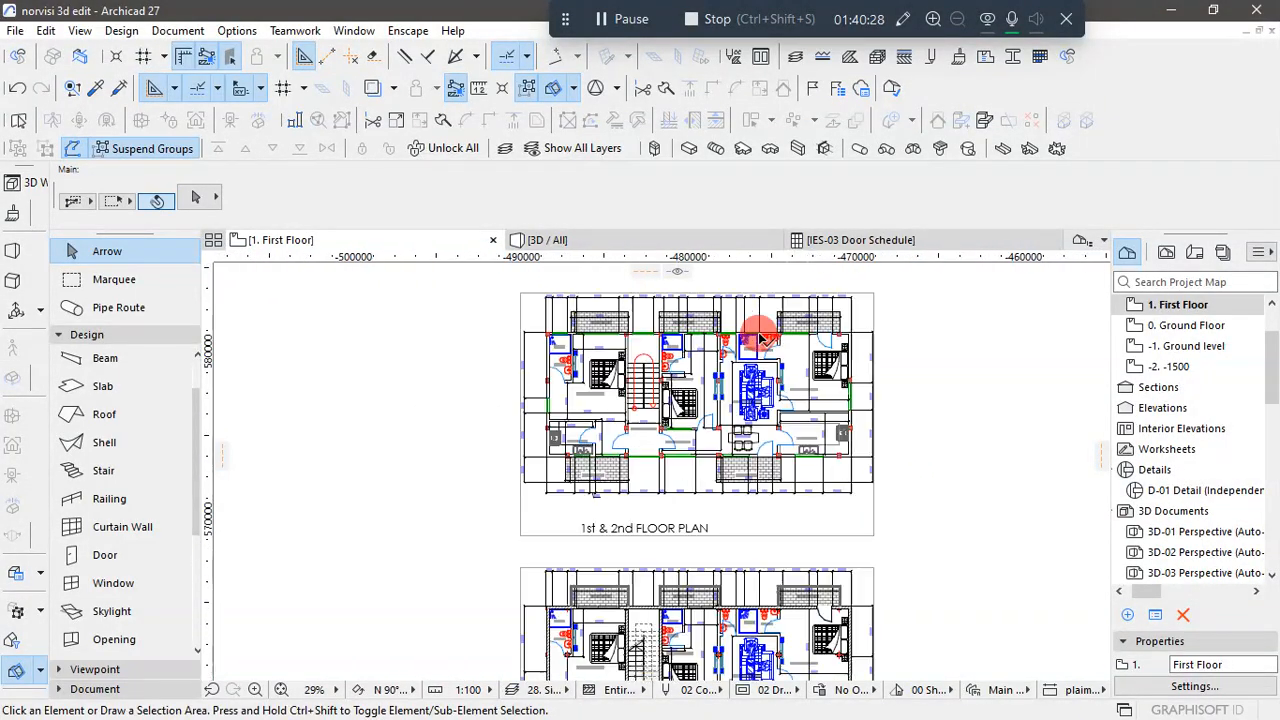
scroll(534, 331, "up", 5)
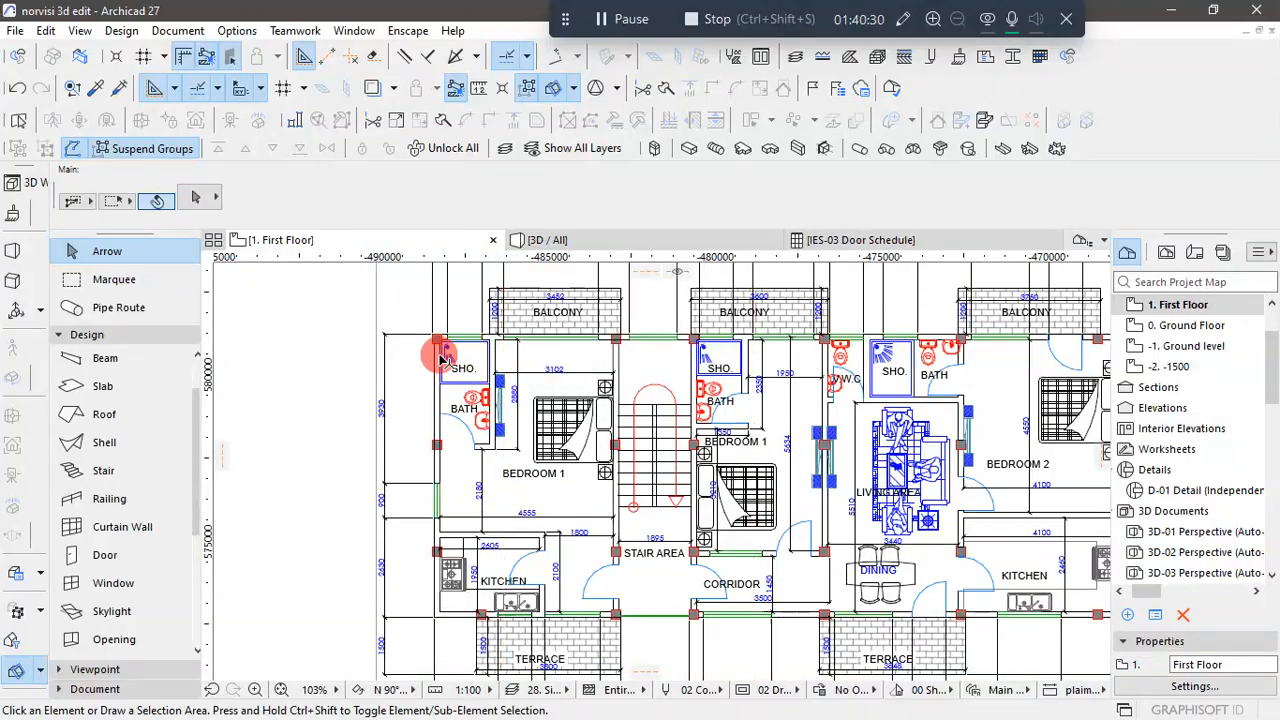
scroll(443, 356, "down", 2)
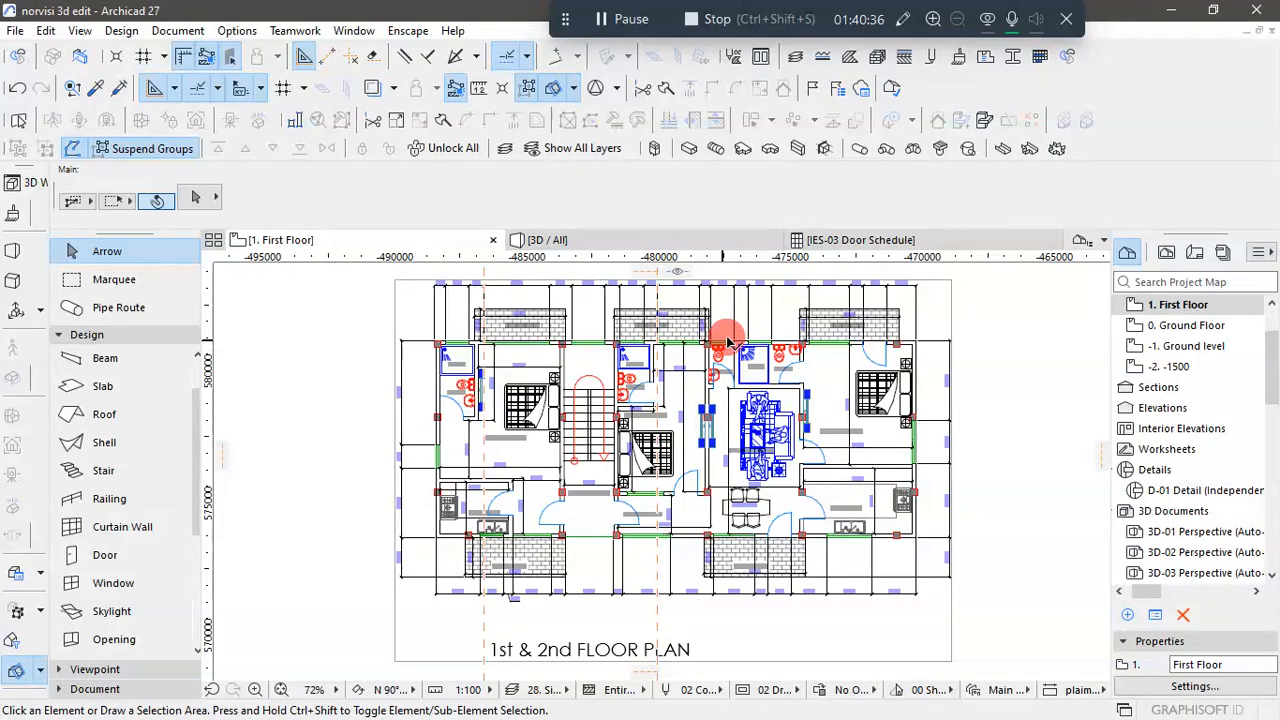
scroll(760, 345, "up", 2)
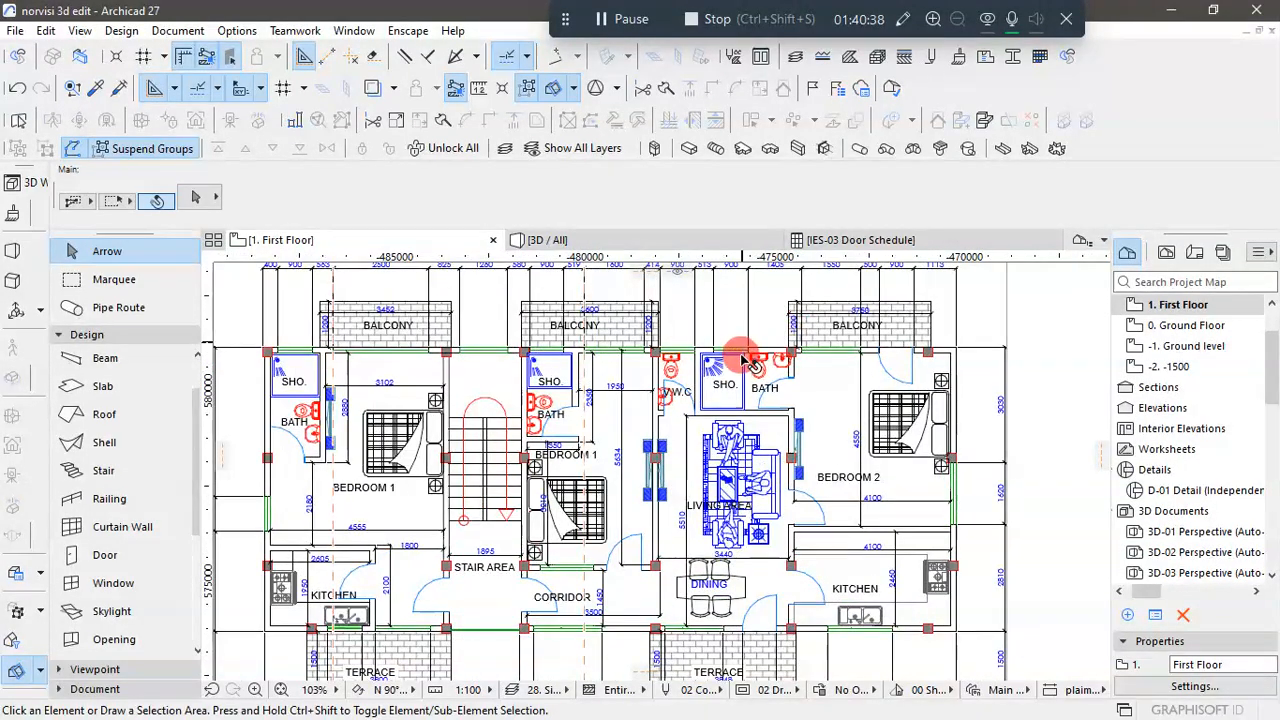
scroll(737, 360, "down", 4)
scroll(790, 362, "up", 1)
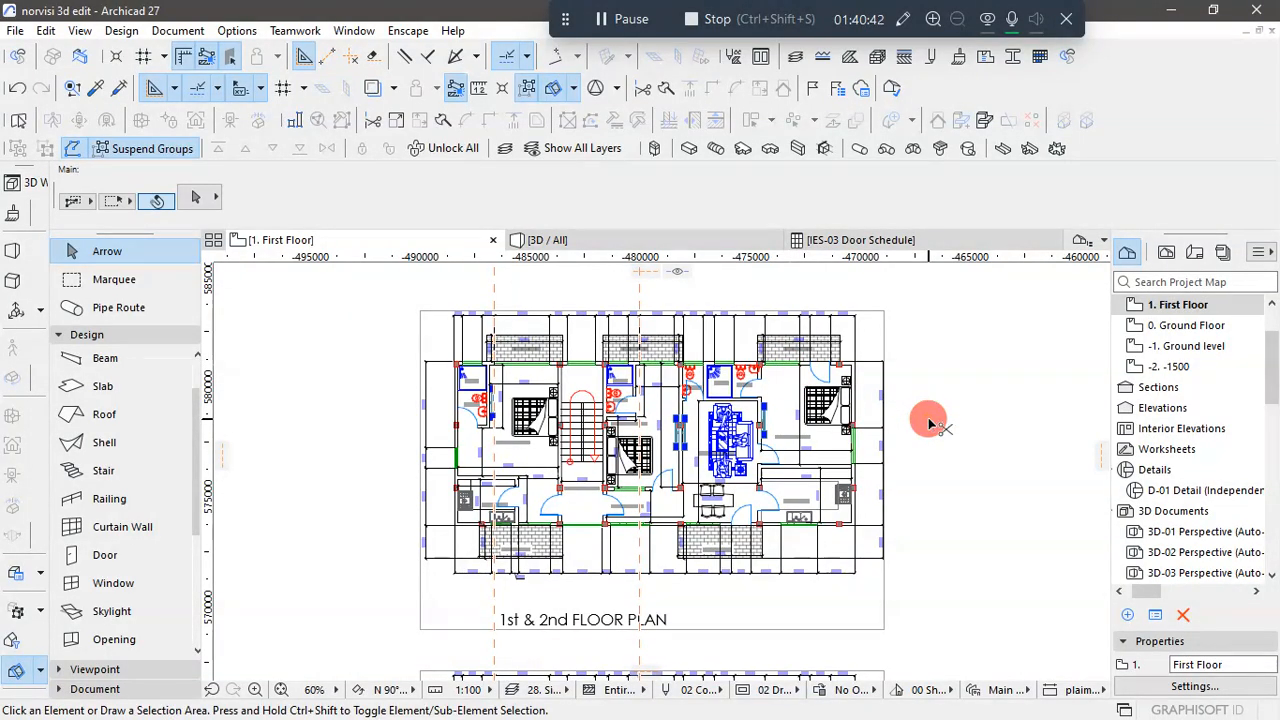
scroll(832, 443, "down", 3)
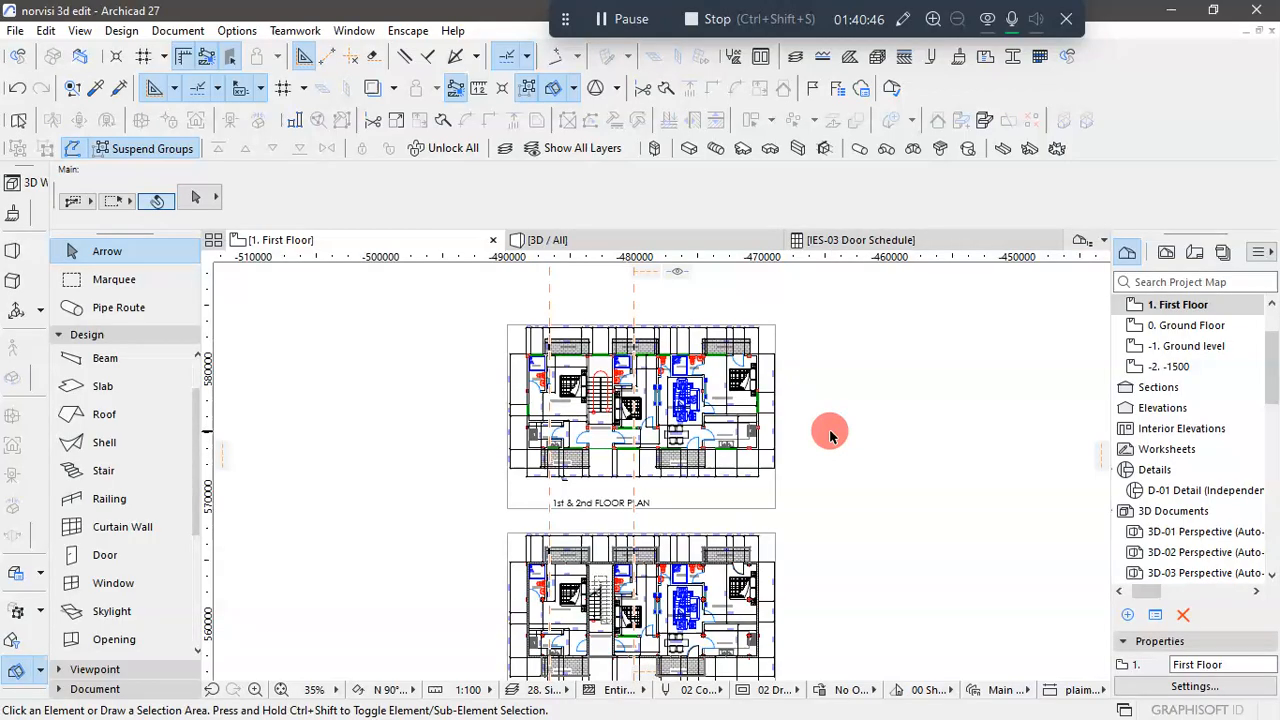
scroll(830, 435, "down", 2)
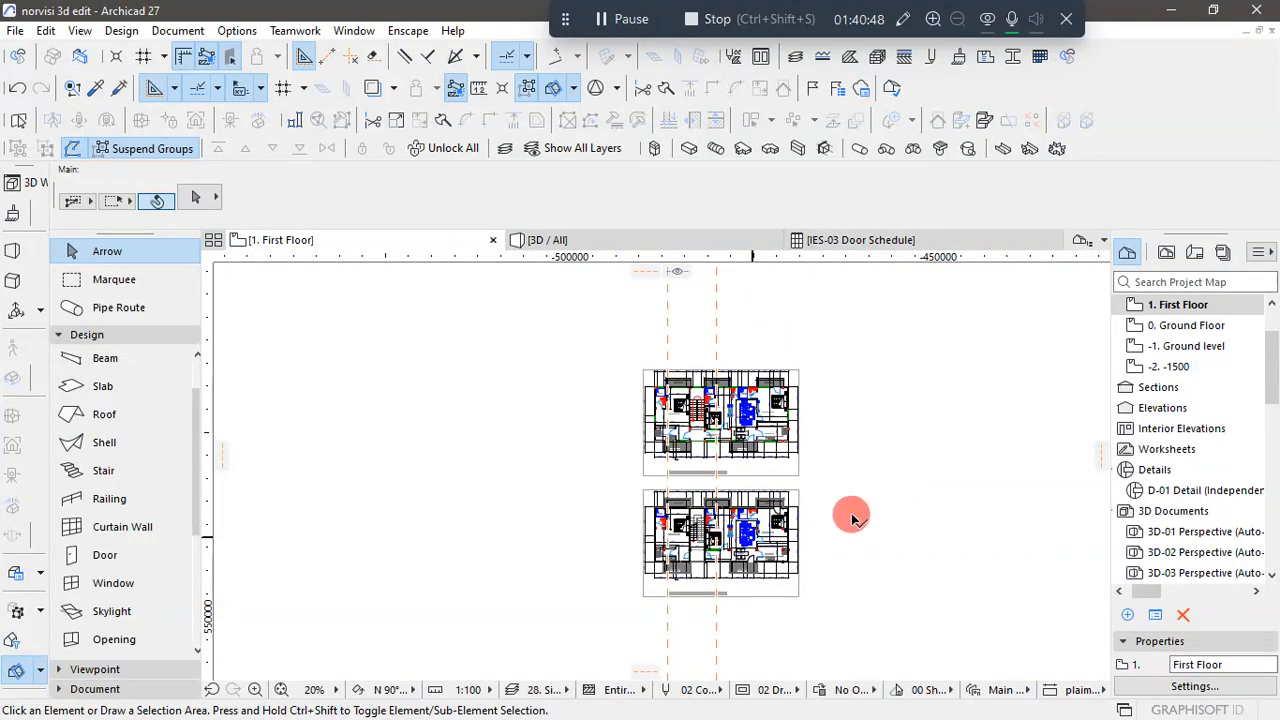
scroll(852, 517, "up", 4)
scroll(871, 512, "down", 2)
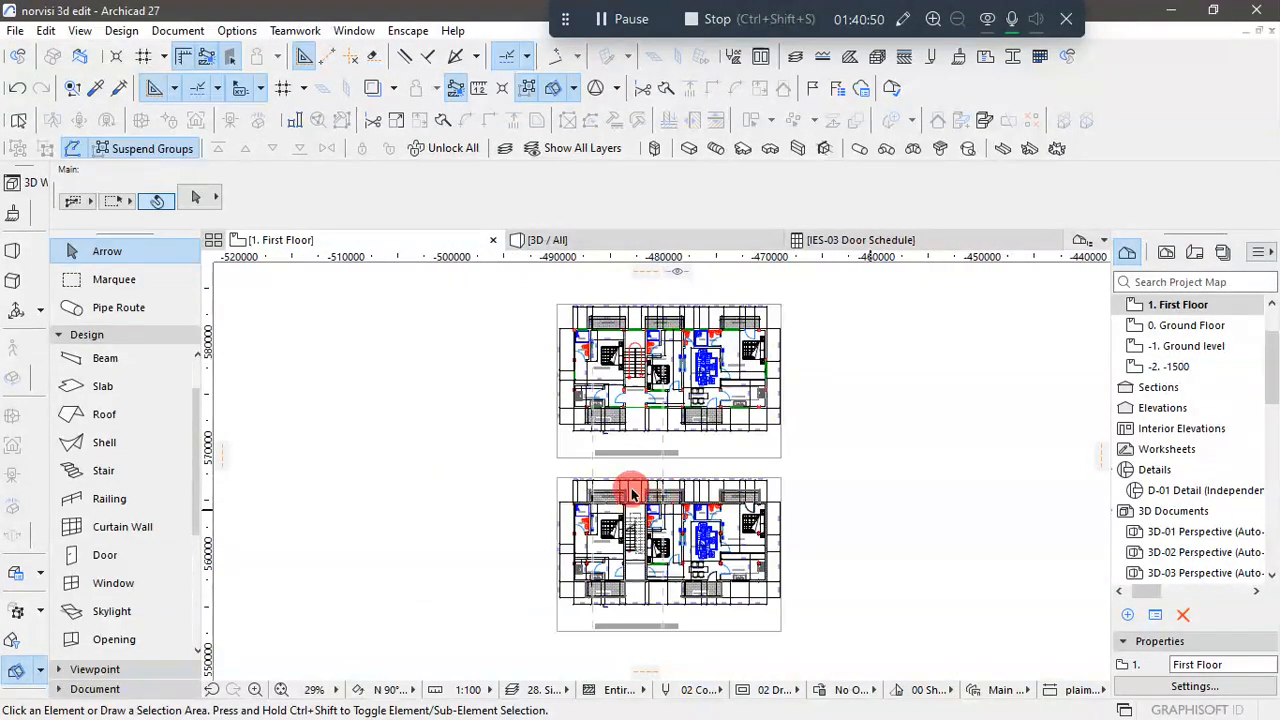
- Copy the 2500-wide sliding window at Bedroom 1's balcony along the rear wall to the adjoining shower's outer corner
scroll(632, 493, "up", 5)
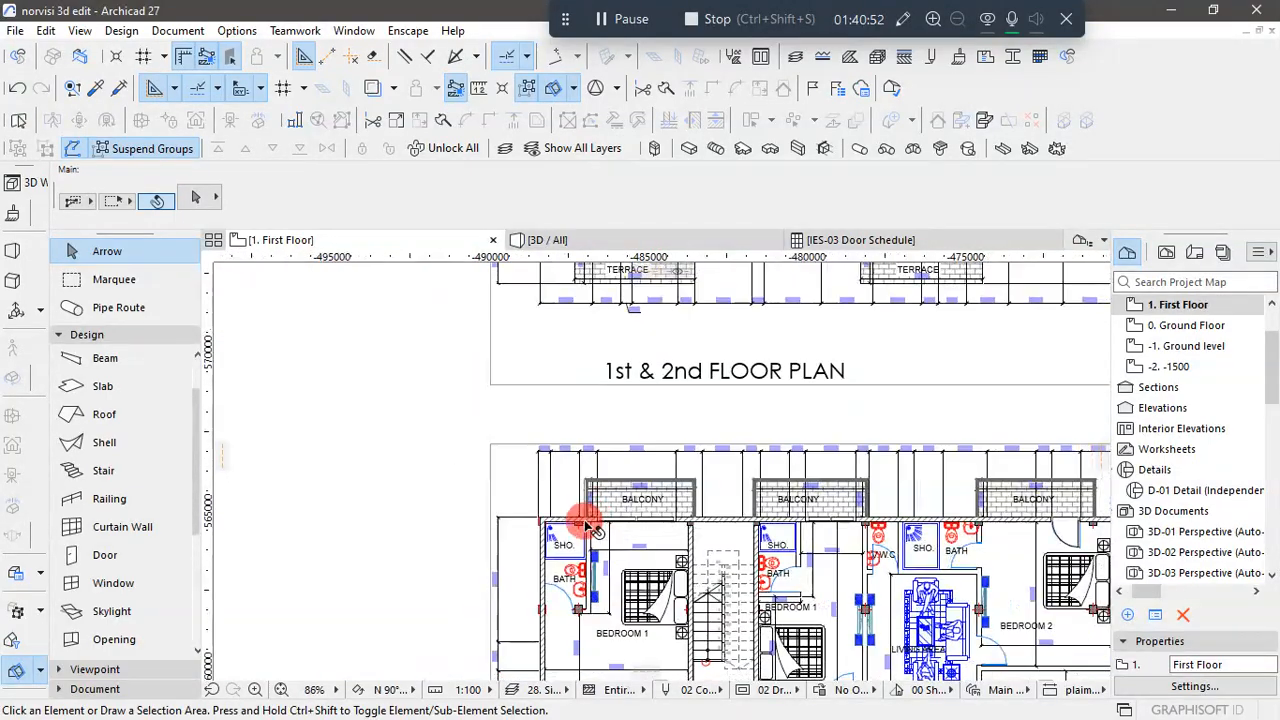
scroll(578, 525, "up", 3)
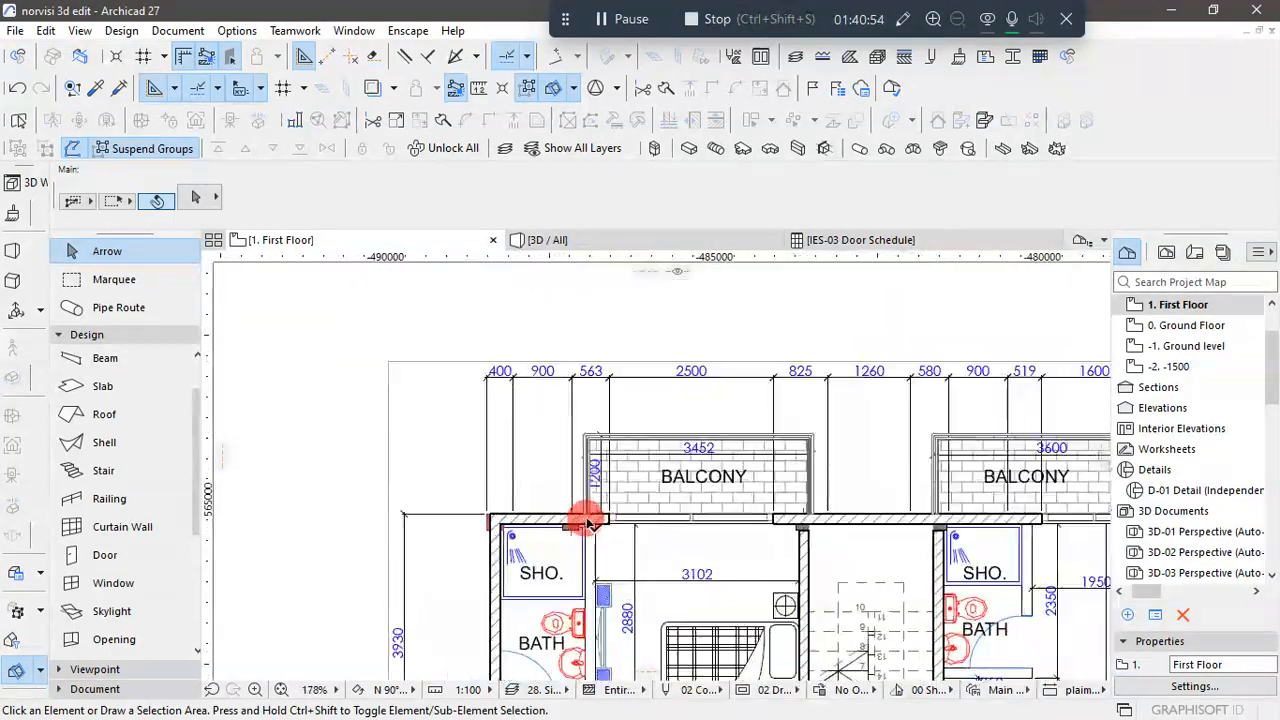
left_click(612, 520)
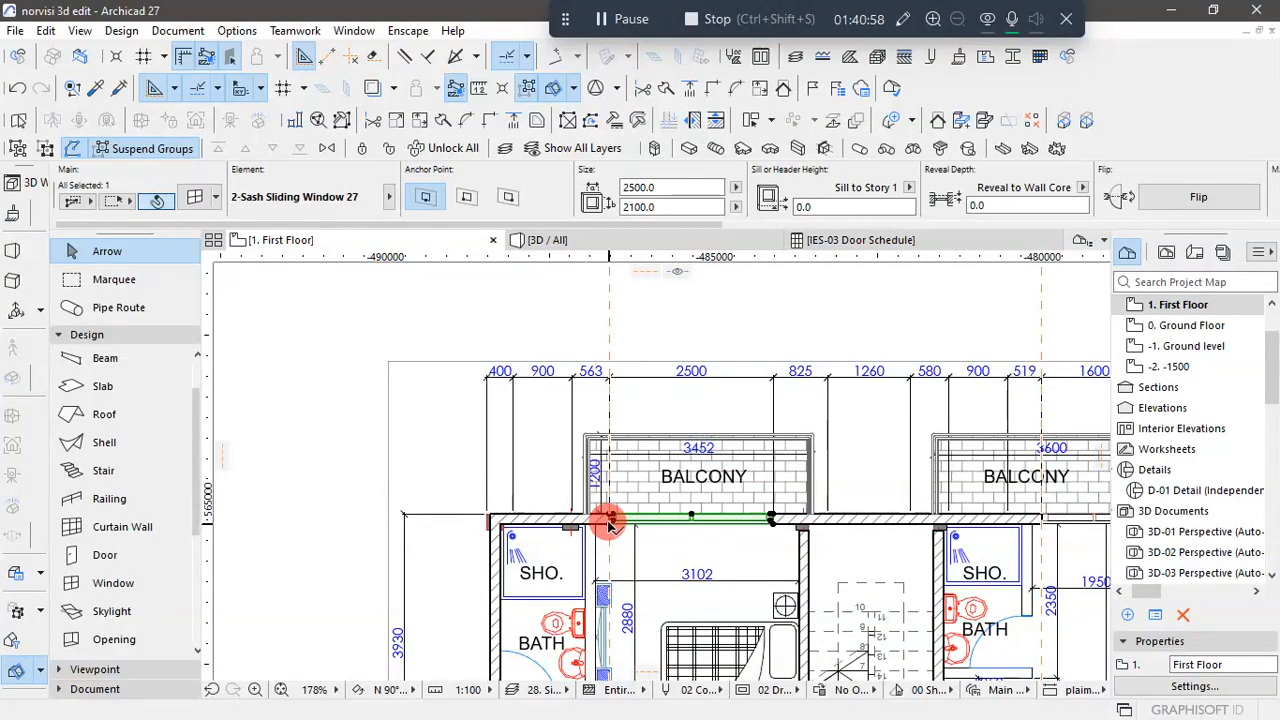
left_click(610, 523)
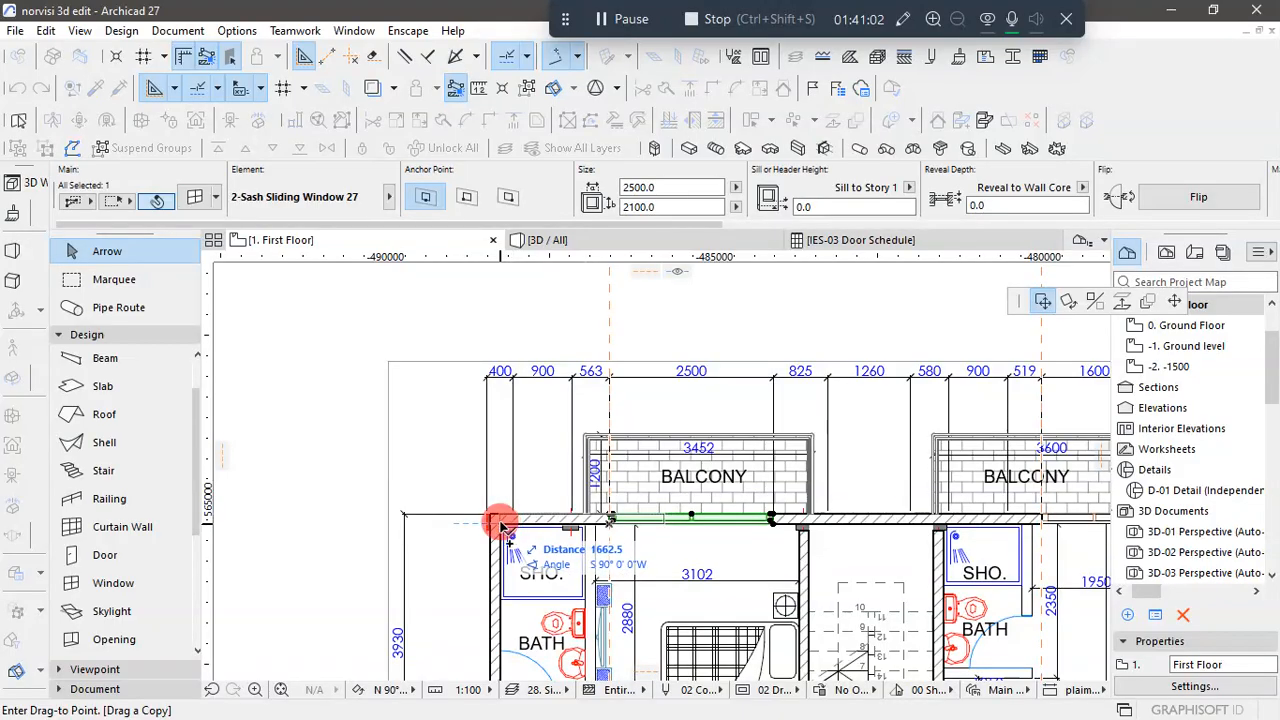
left_click(501, 525)
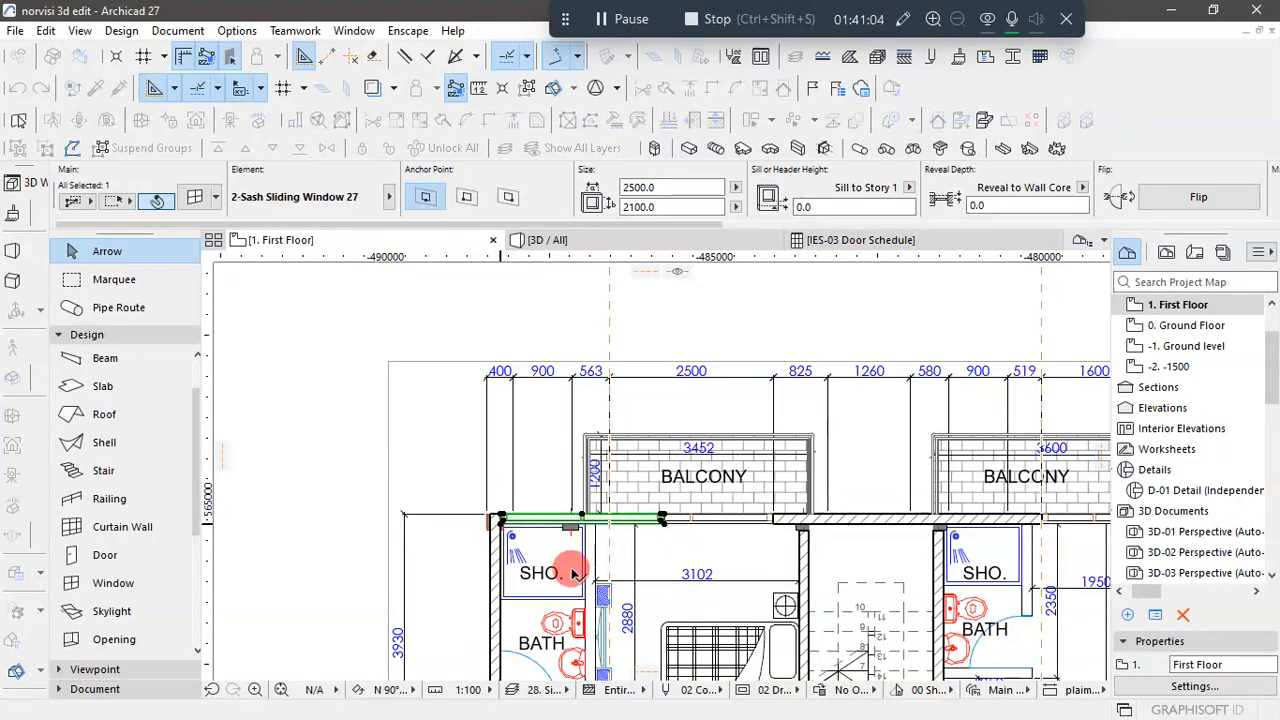
- Set the copied shower window's width to 900 and deselect it
scroll(633, 515, "down", 3)
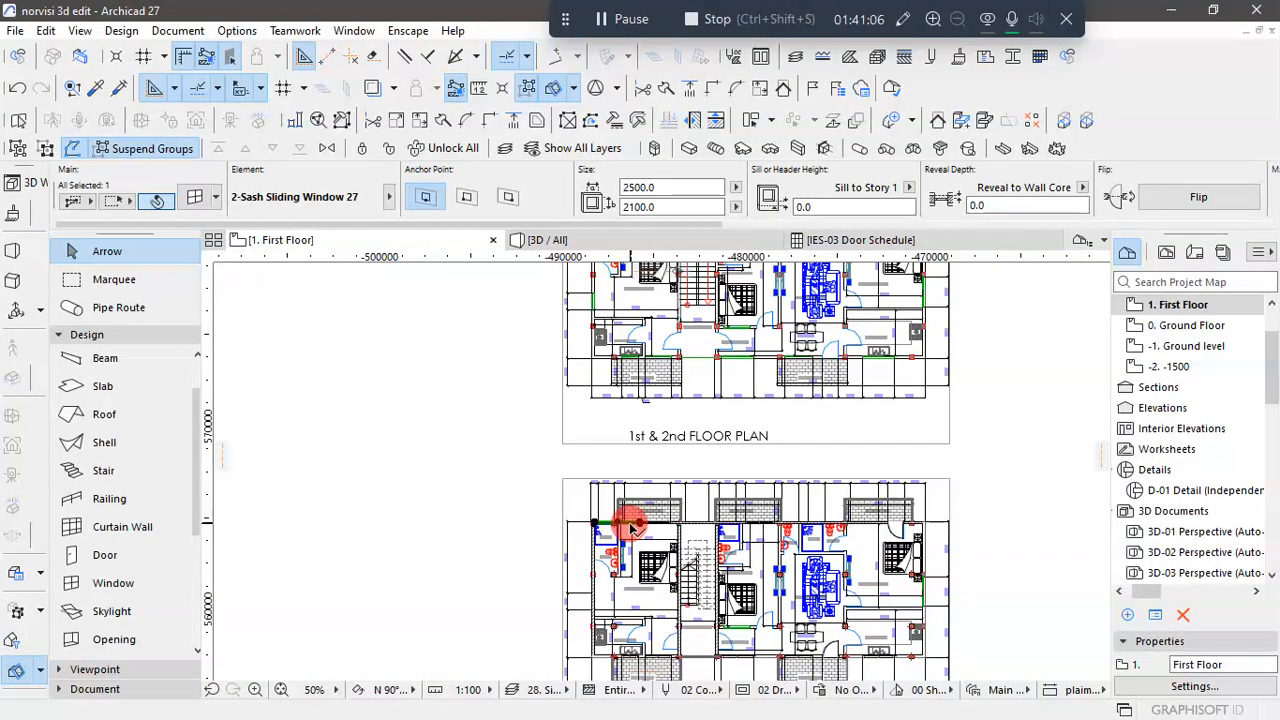
scroll(625, 495, "up", 4)
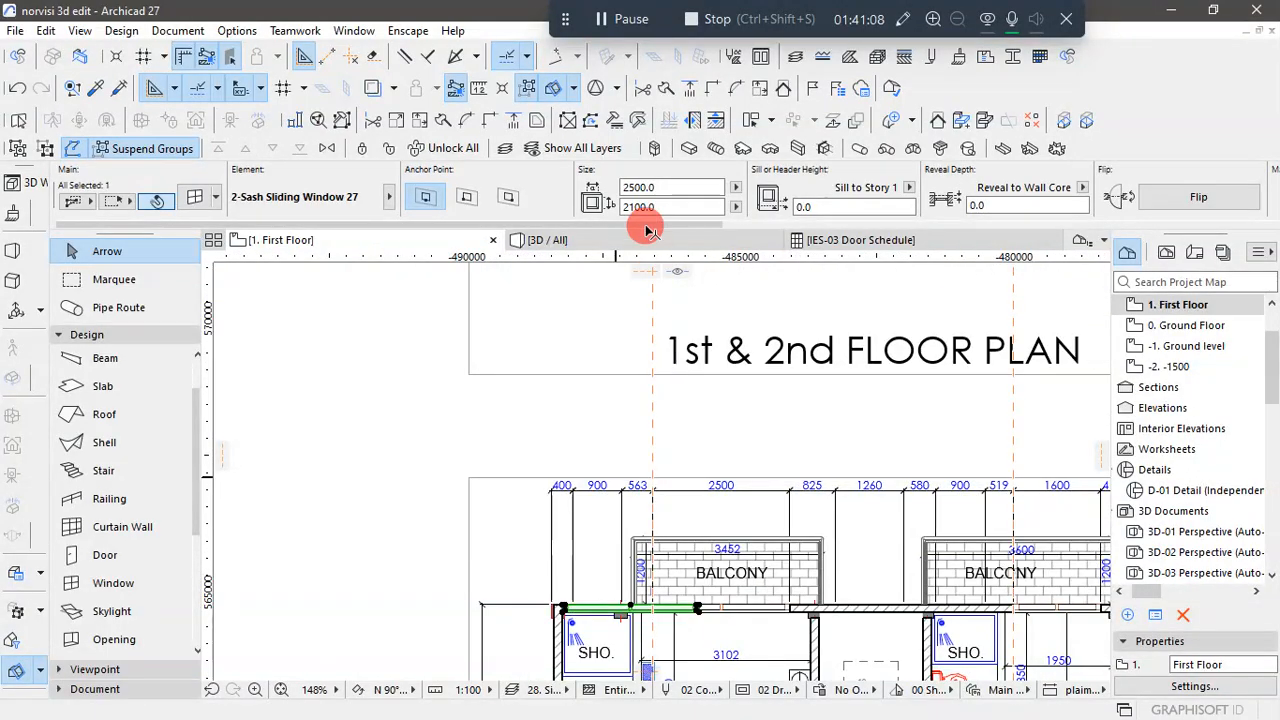
left_click(667, 188)
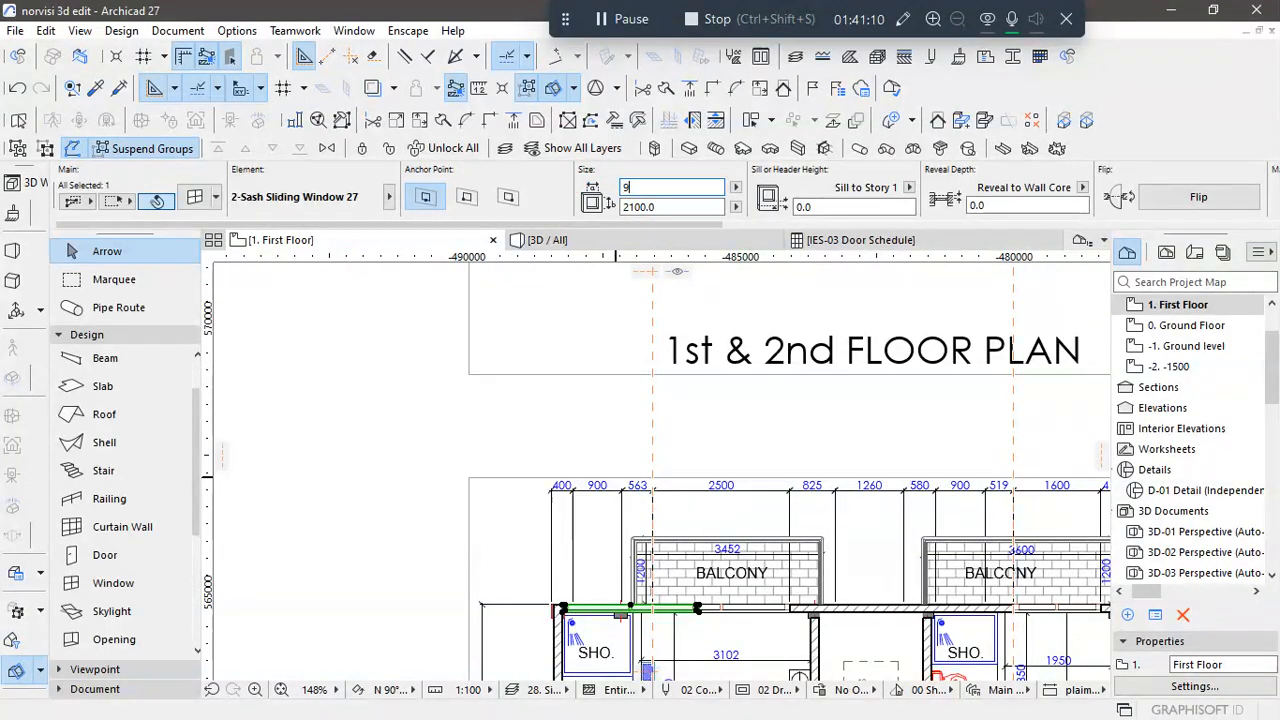
key("Escape")
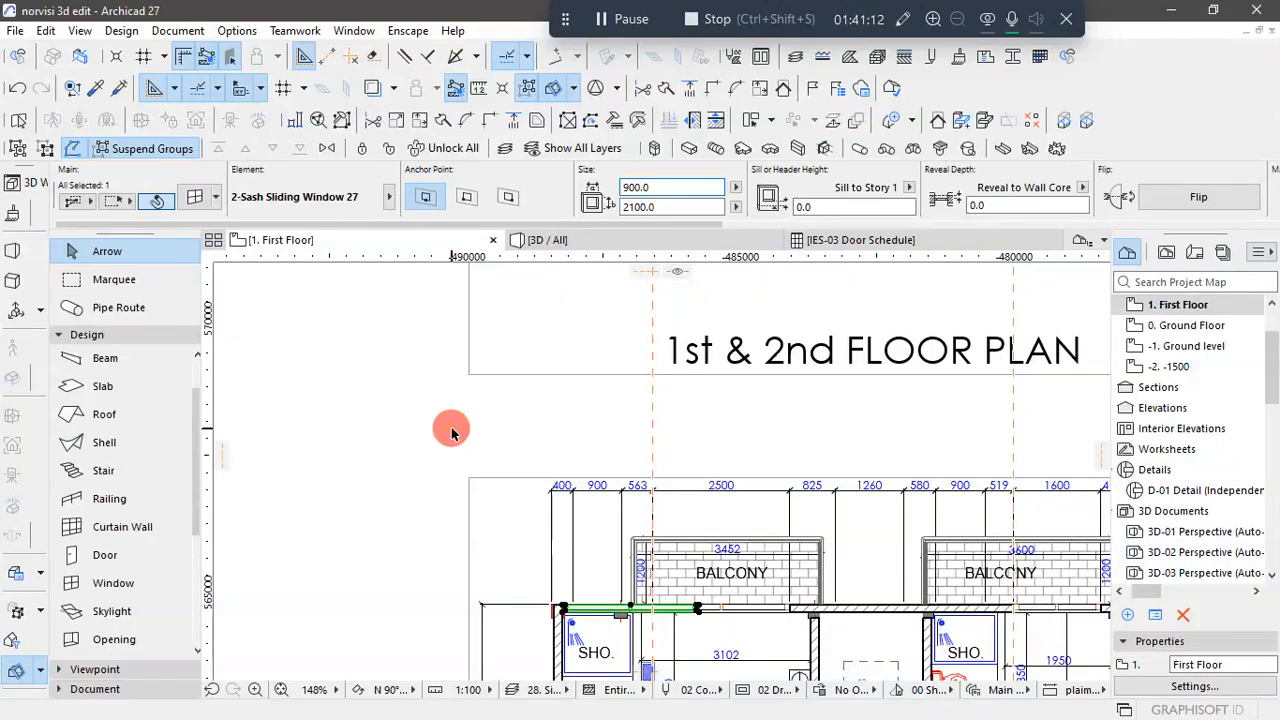
left_click(451, 432)
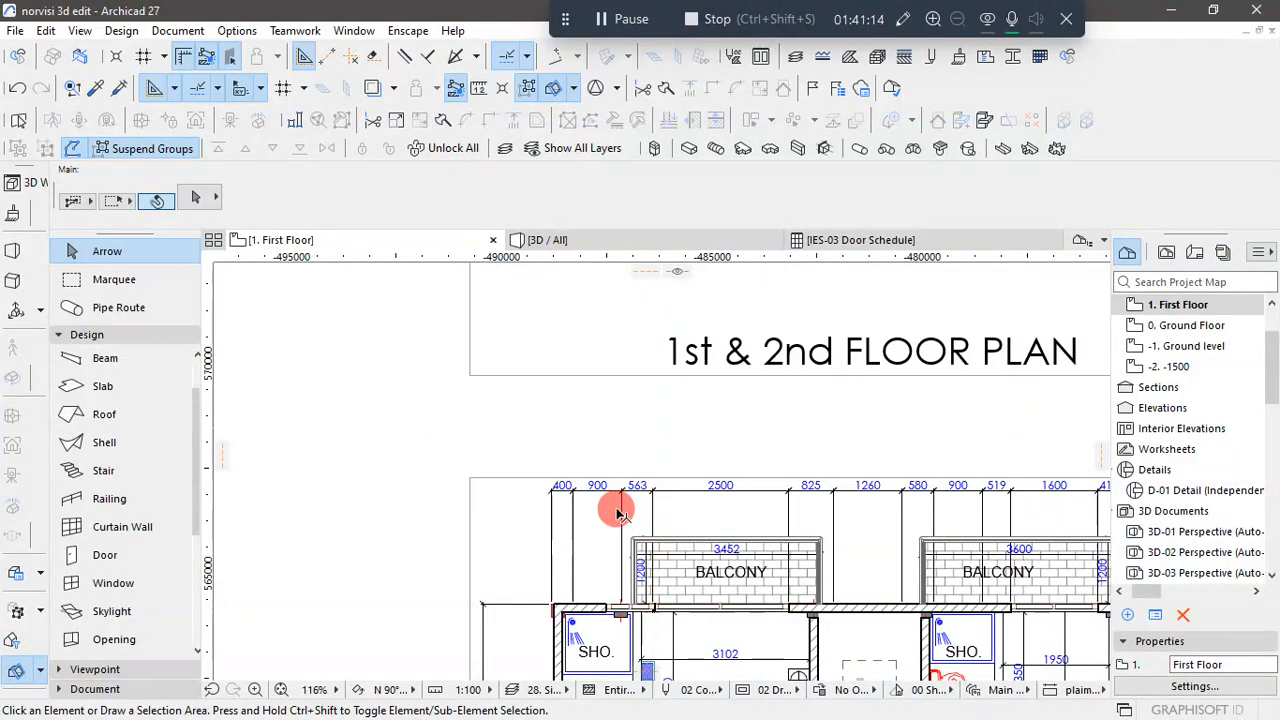
- Move the 900-wide shower window along the rear wall to start at the plan's 400 dimension line from the building corner
scroll(617, 513, "up", 5)
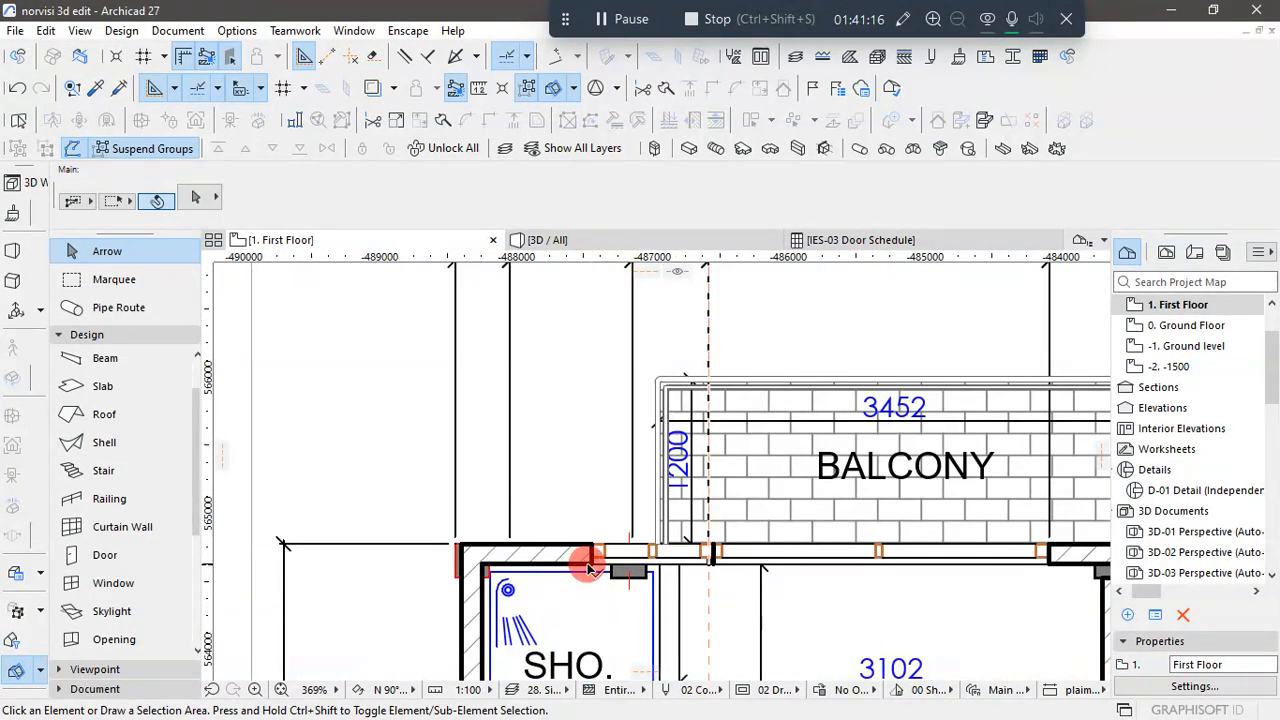
left_click(594, 566)
left_click(588, 549)
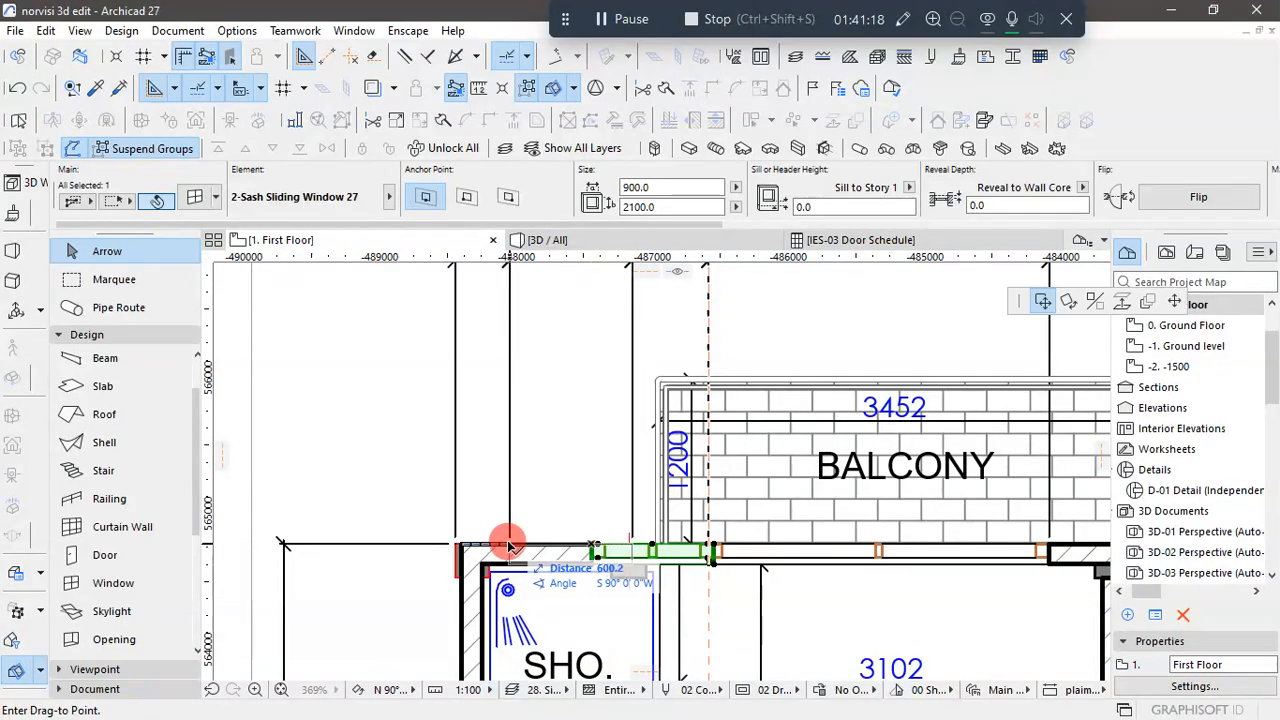
left_click(507, 549)
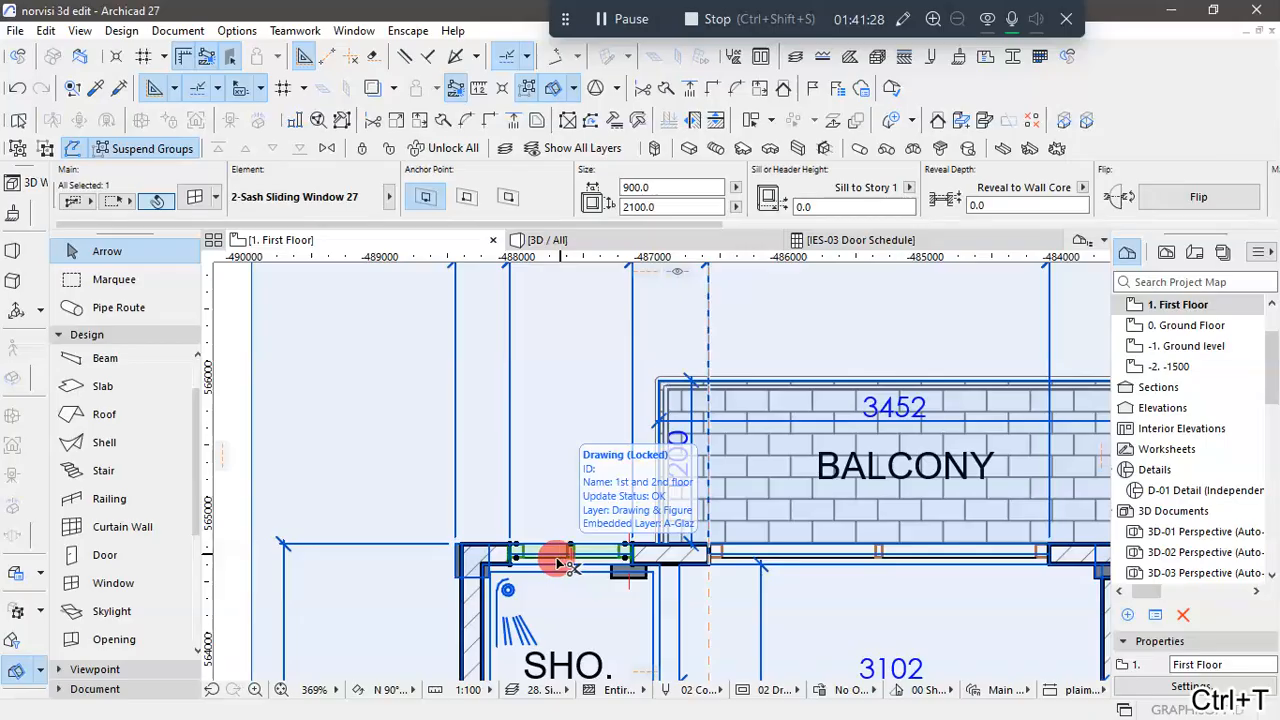
- Change the shower window's Archicad Classification to Window in its selection settings
key("ctrl+t")
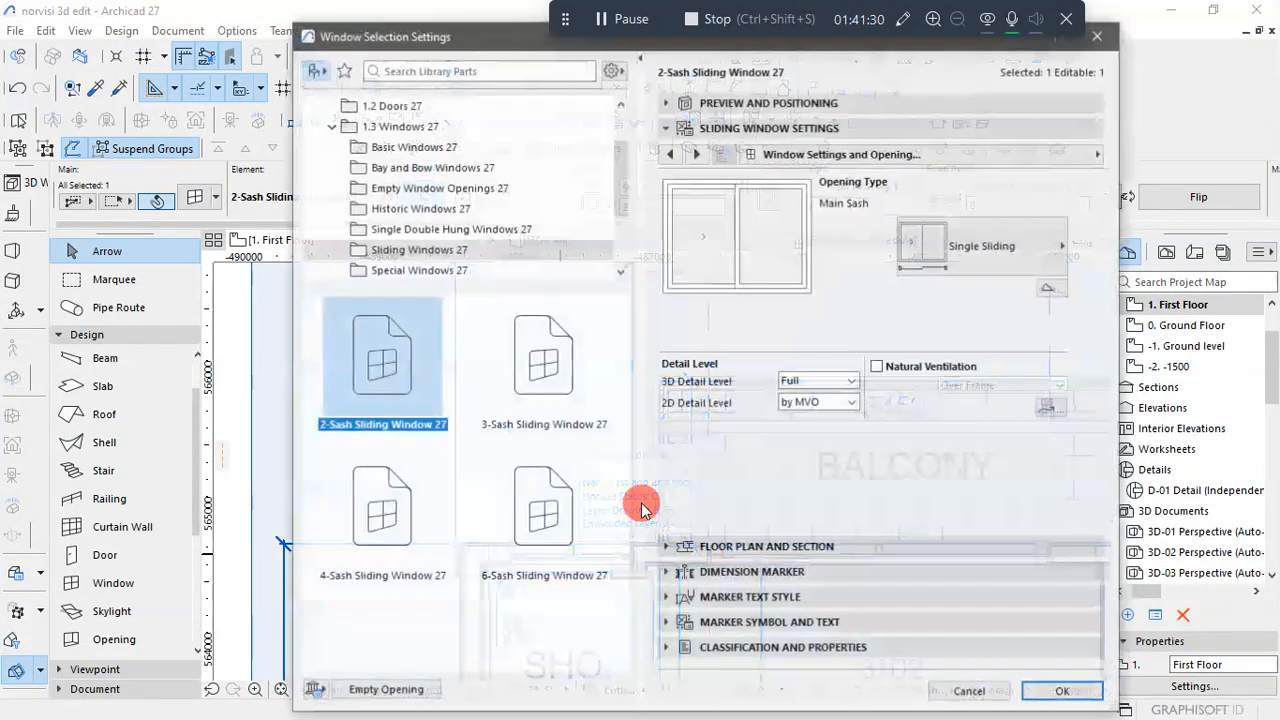
left_click(771, 648)
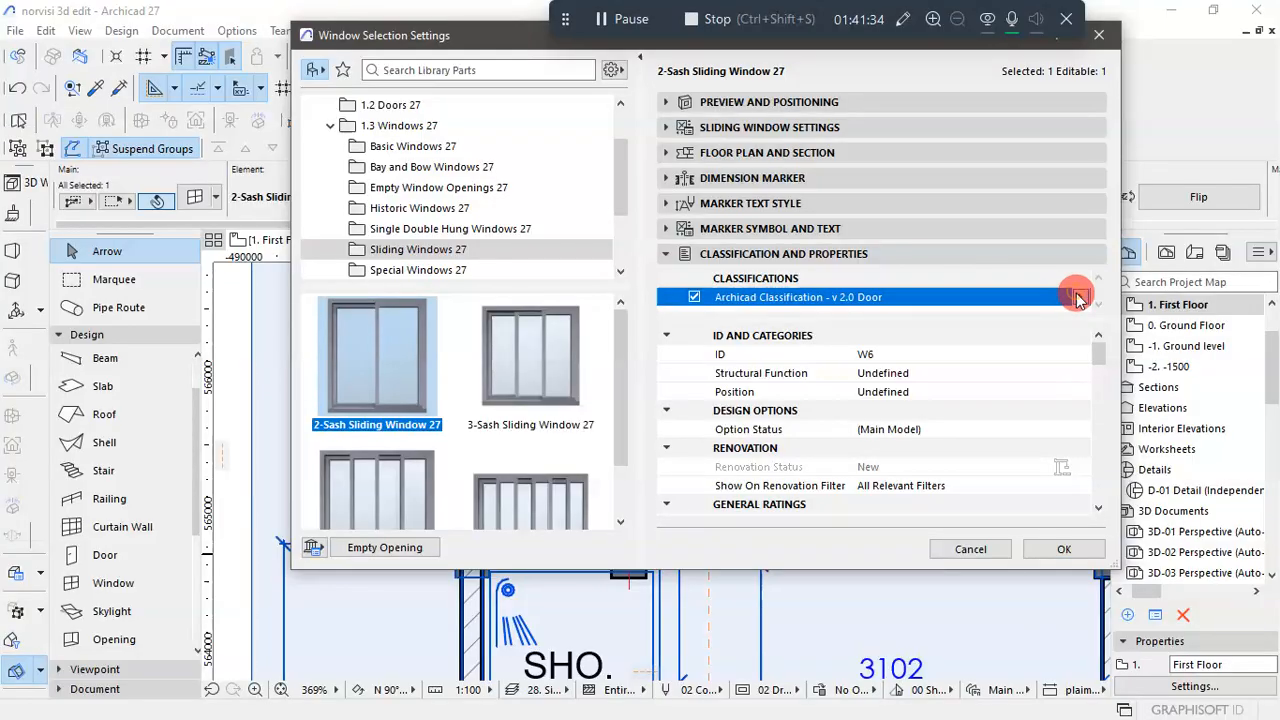
left_click(1072, 297)
left_click(870, 452)
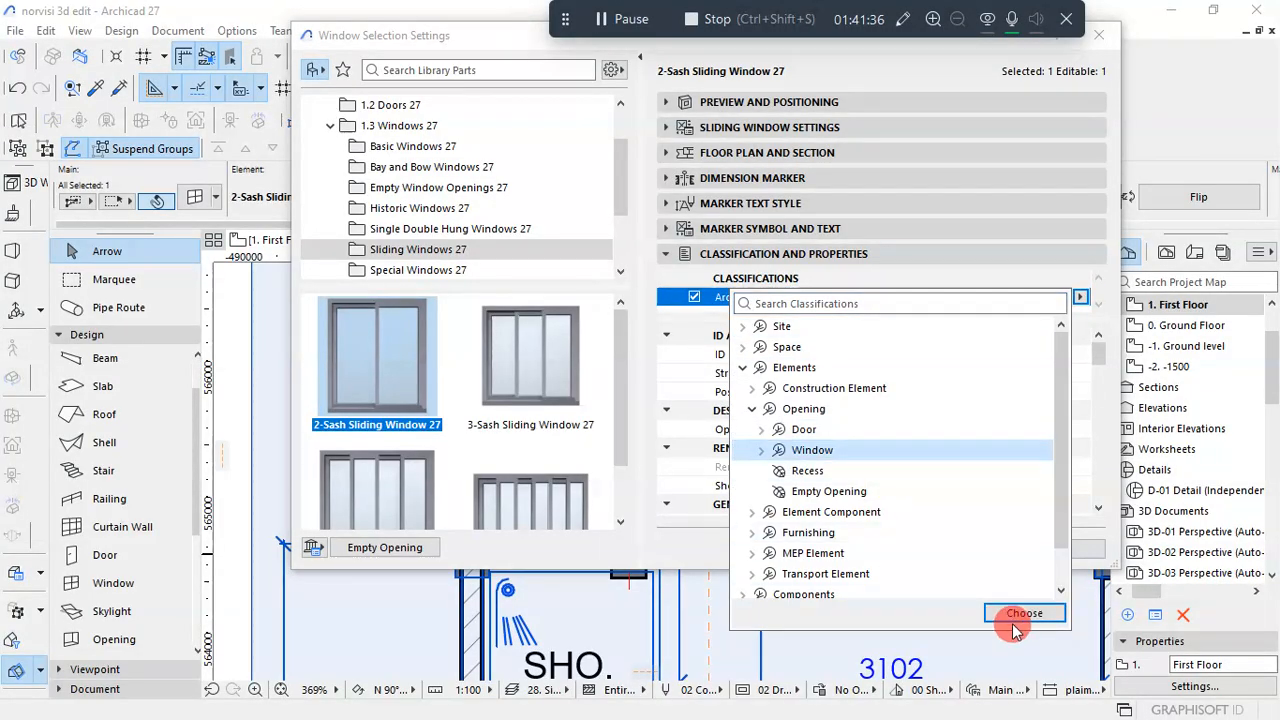
left_click(1024, 612)
left_click(1054, 546)
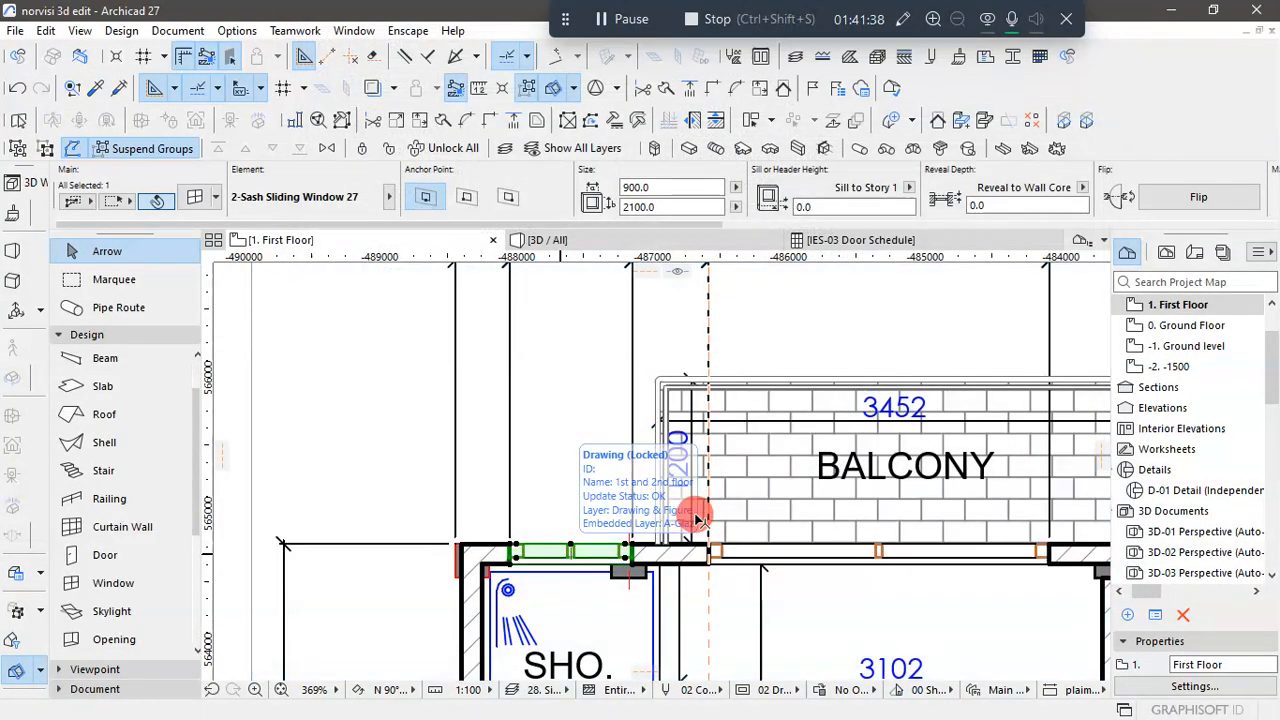
- Compare the rear wall's openings with the plan, and set the shower window's sill height to 900
scroll(638, 517, "down", 7)
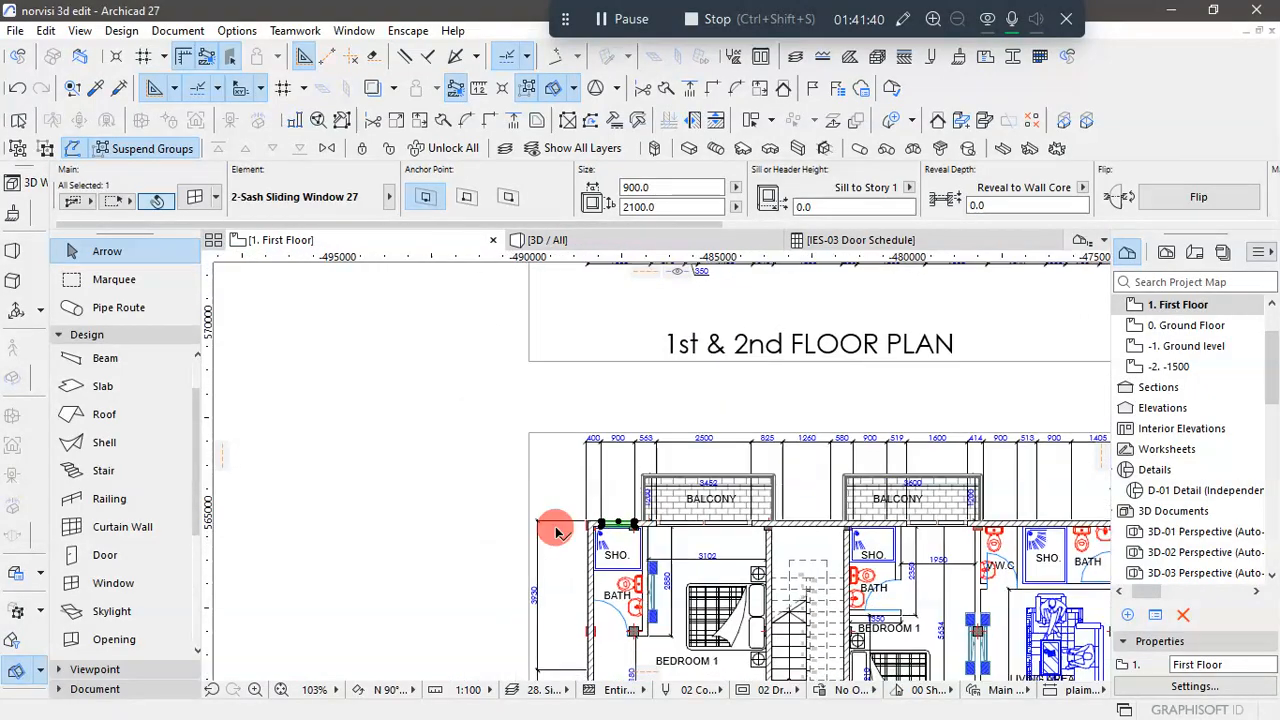
scroll(591, 514, "down", 3)
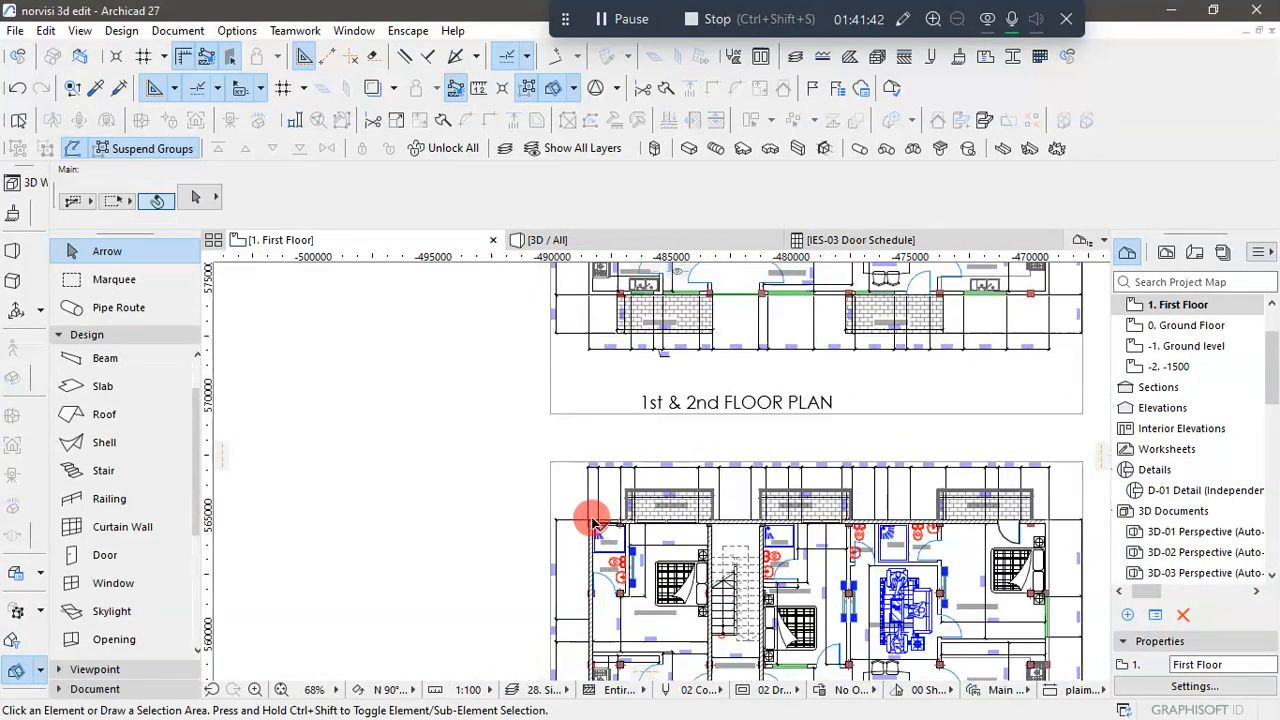
scroll(963, 523, "up", 3)
scroll(955, 520, "up", 2)
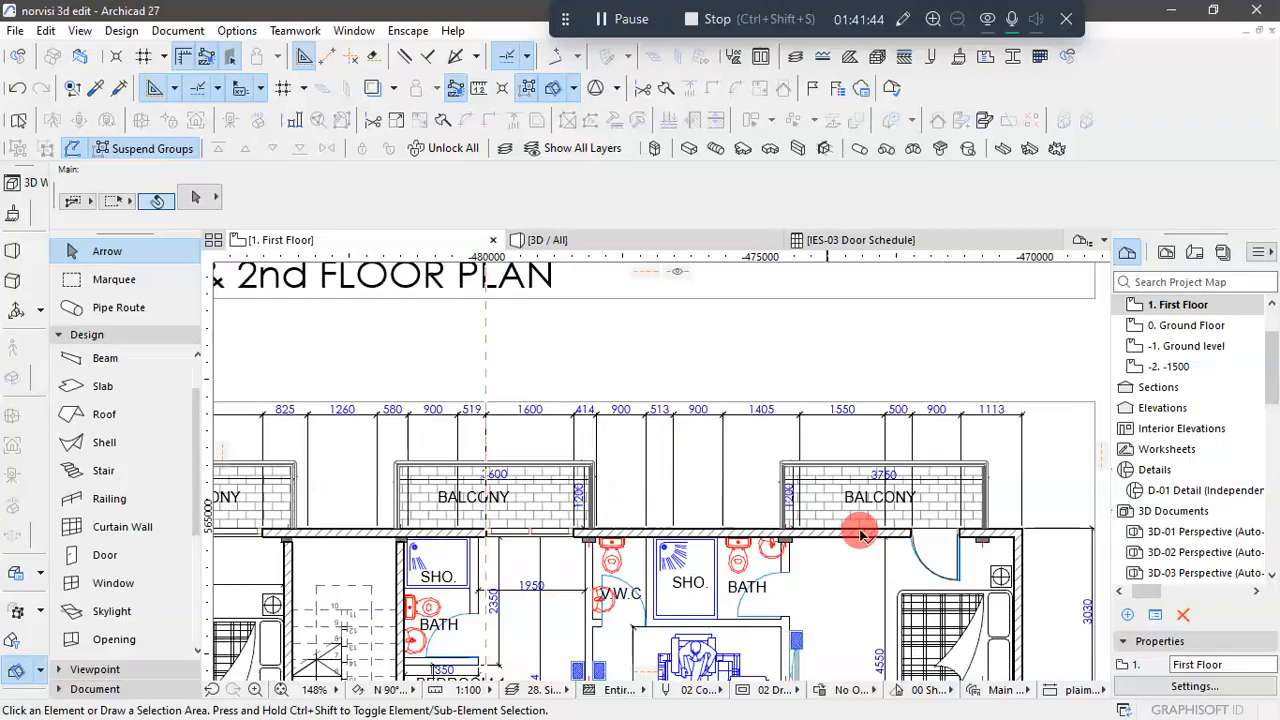
scroll(937, 534, "down", 5)
scroll(586, 540, "up", 9)
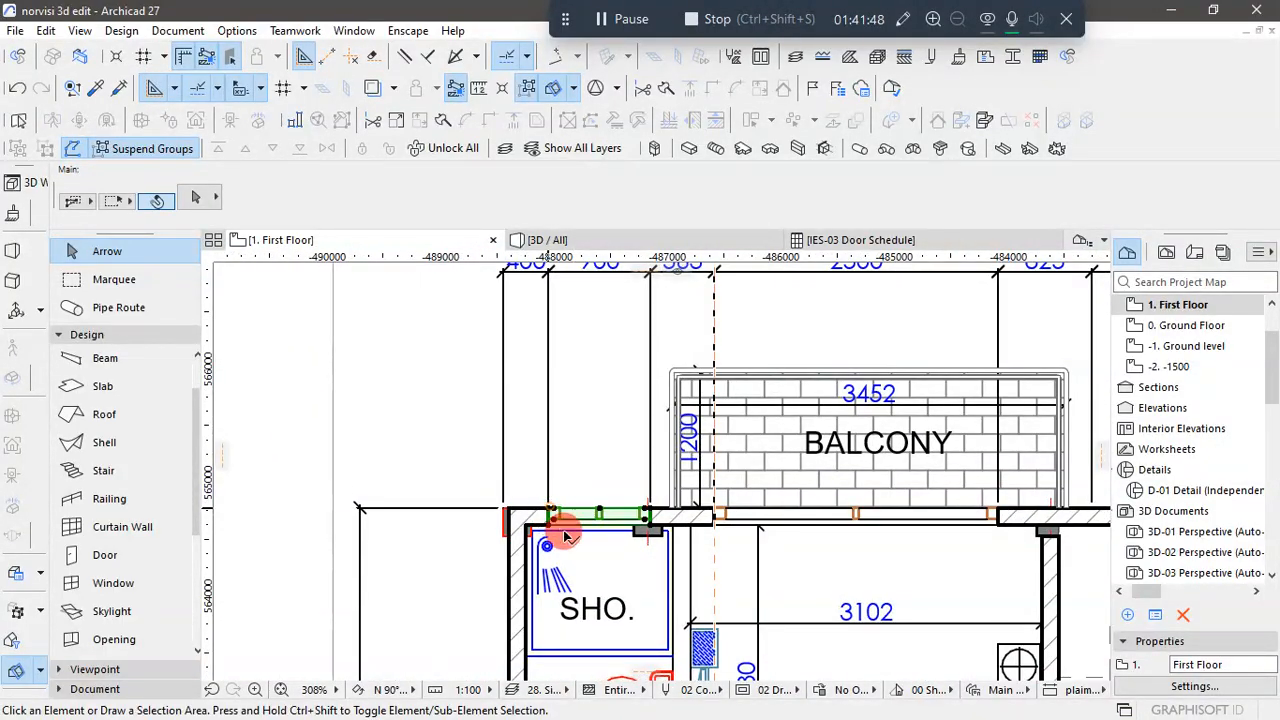
left_click(565, 537)
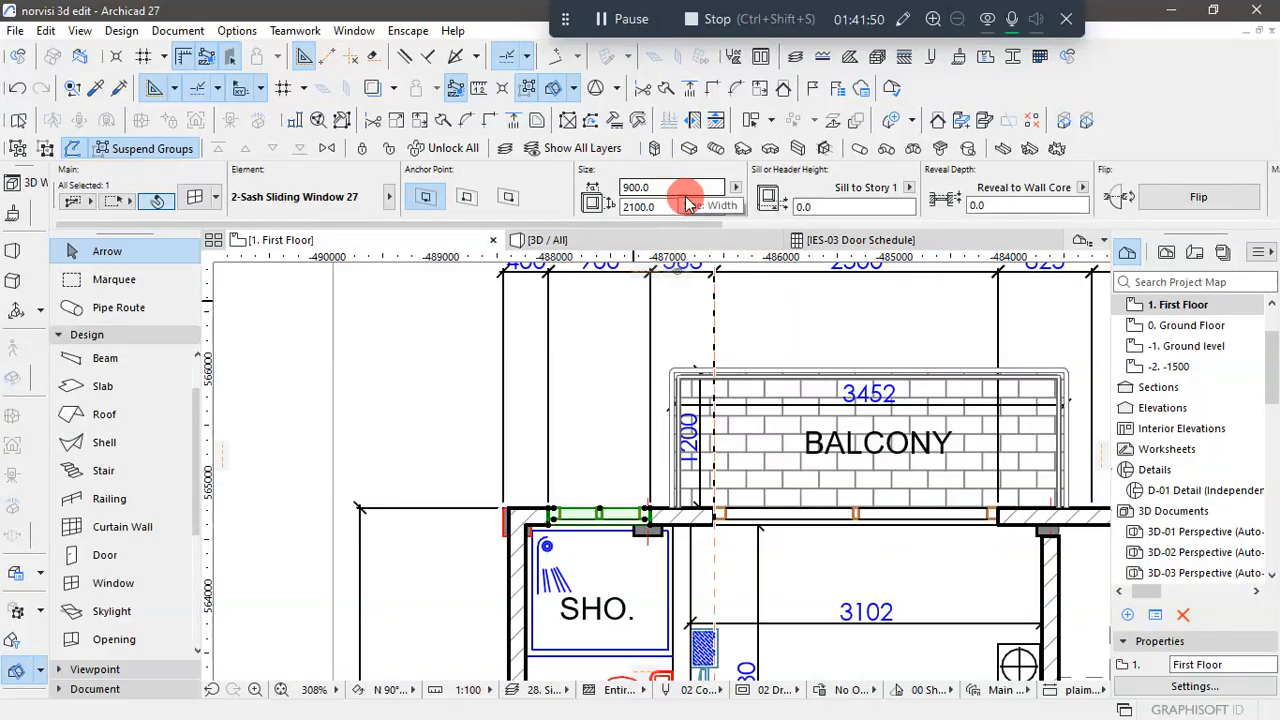
left_click(862, 200)
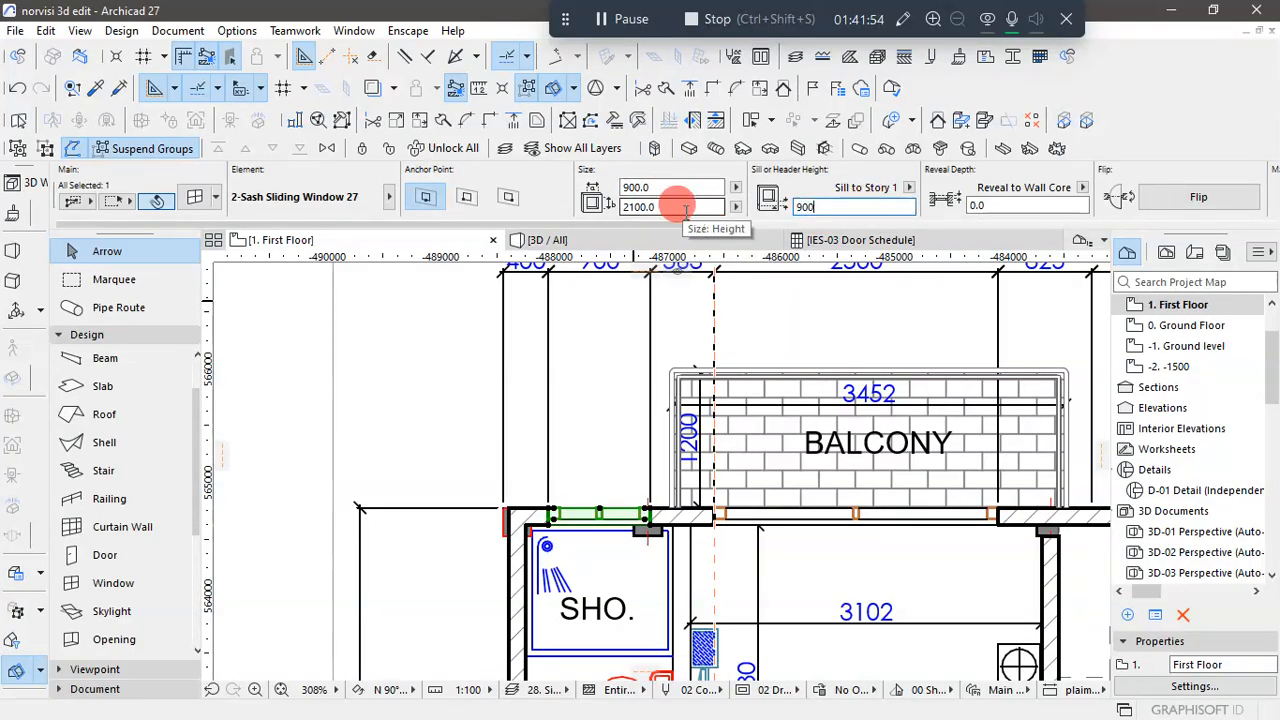
type("900")
- Set the shower window's width to 1200
left_click(640, 186)
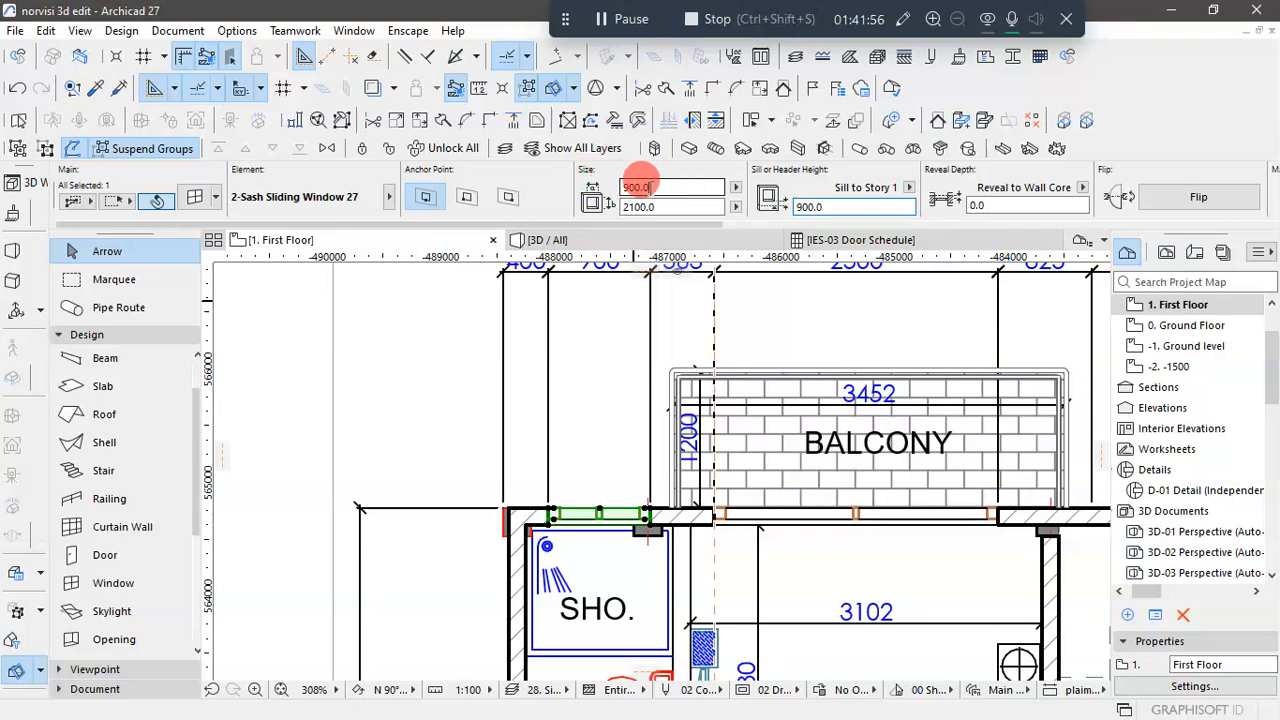
left_click_drag(640, 186, 612, 187)
type("12")
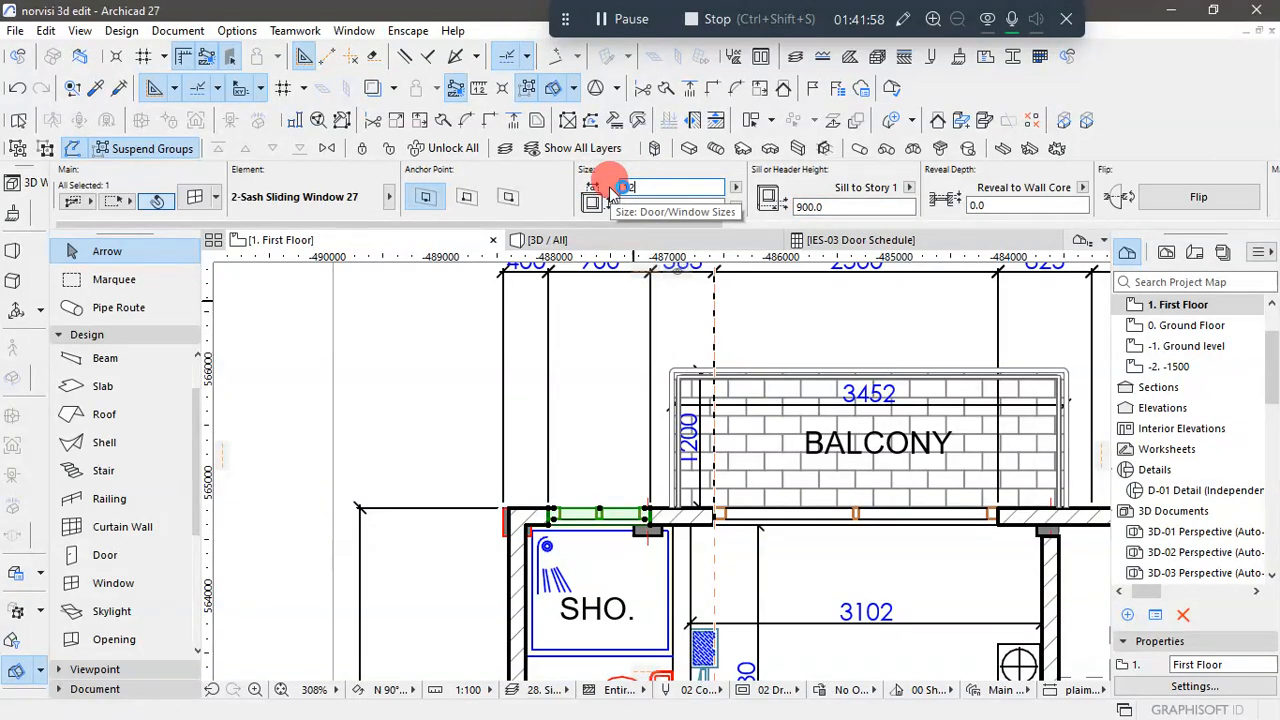
- Set the shower window's height to 1200 and its width to 900, and deselect it
left_click(668, 206)
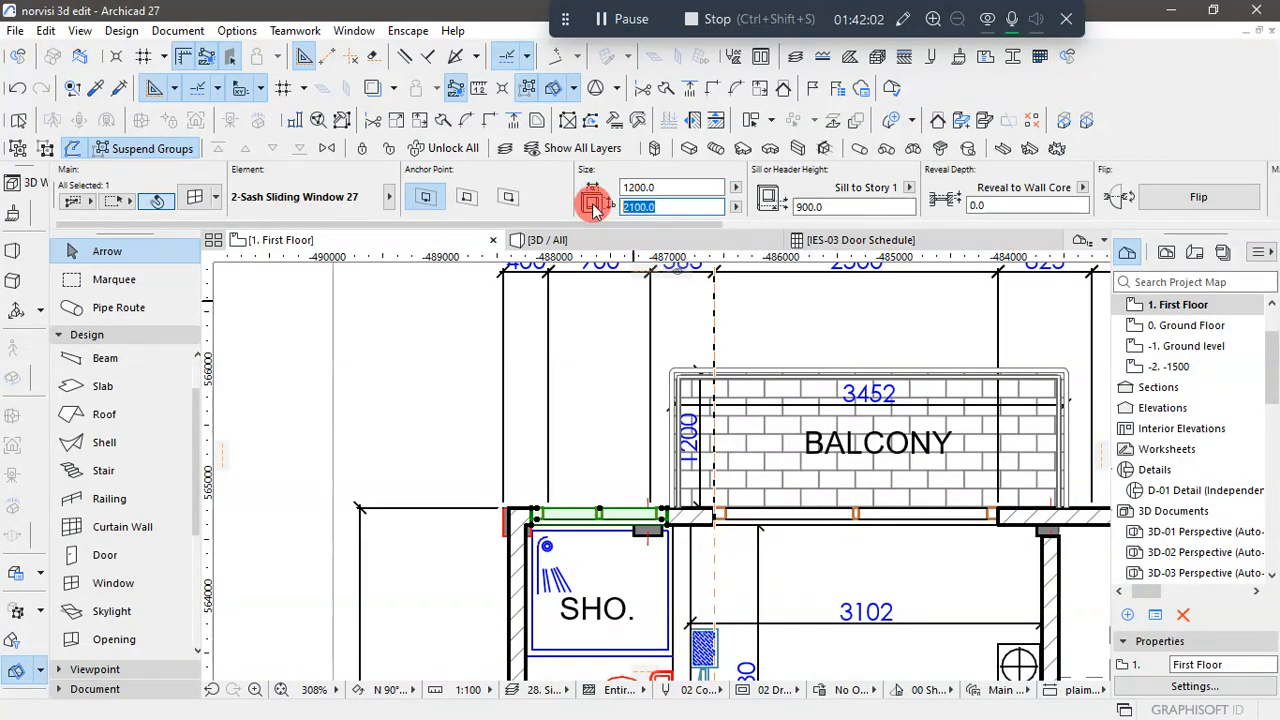
left_click(406, 388)
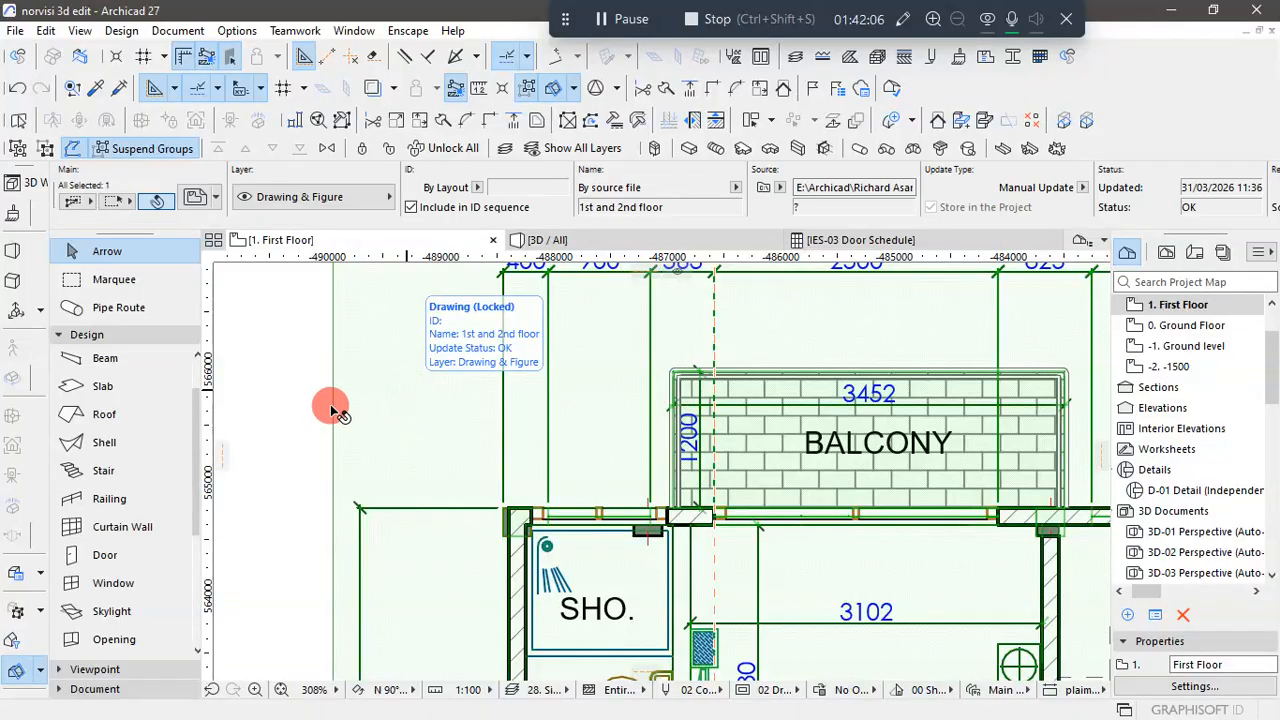
left_click(278, 378)
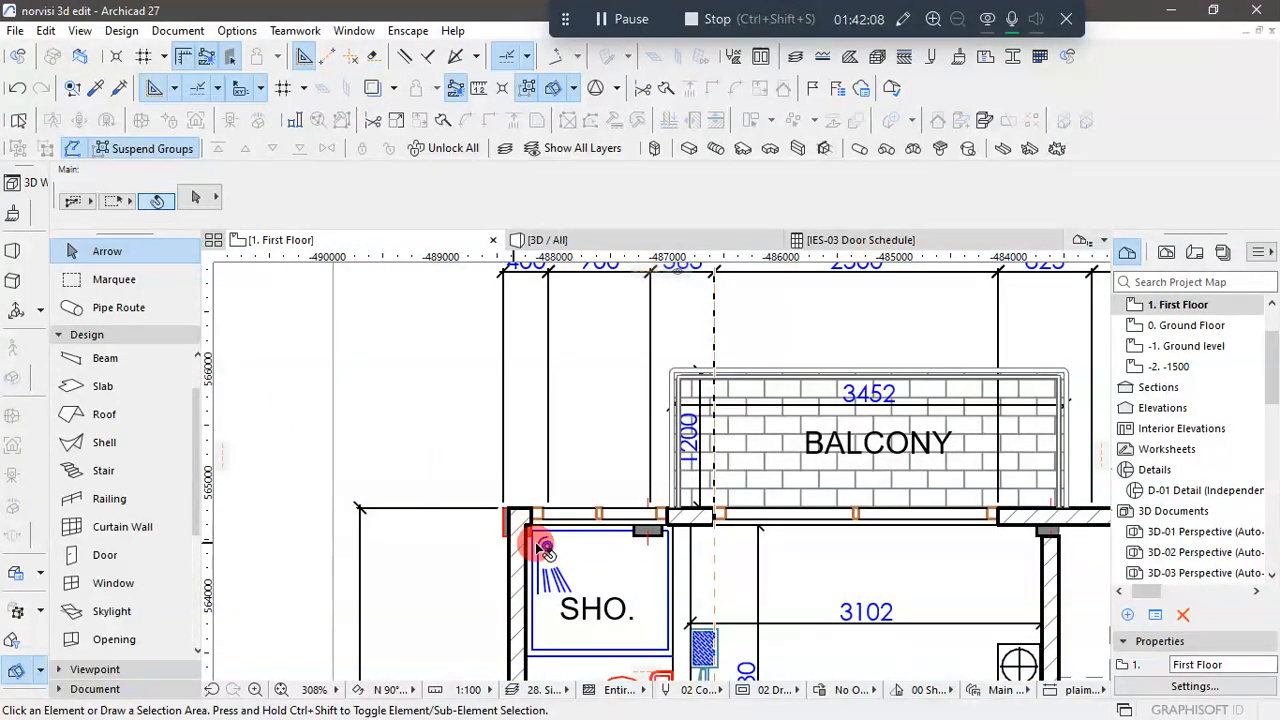
left_click(533, 512)
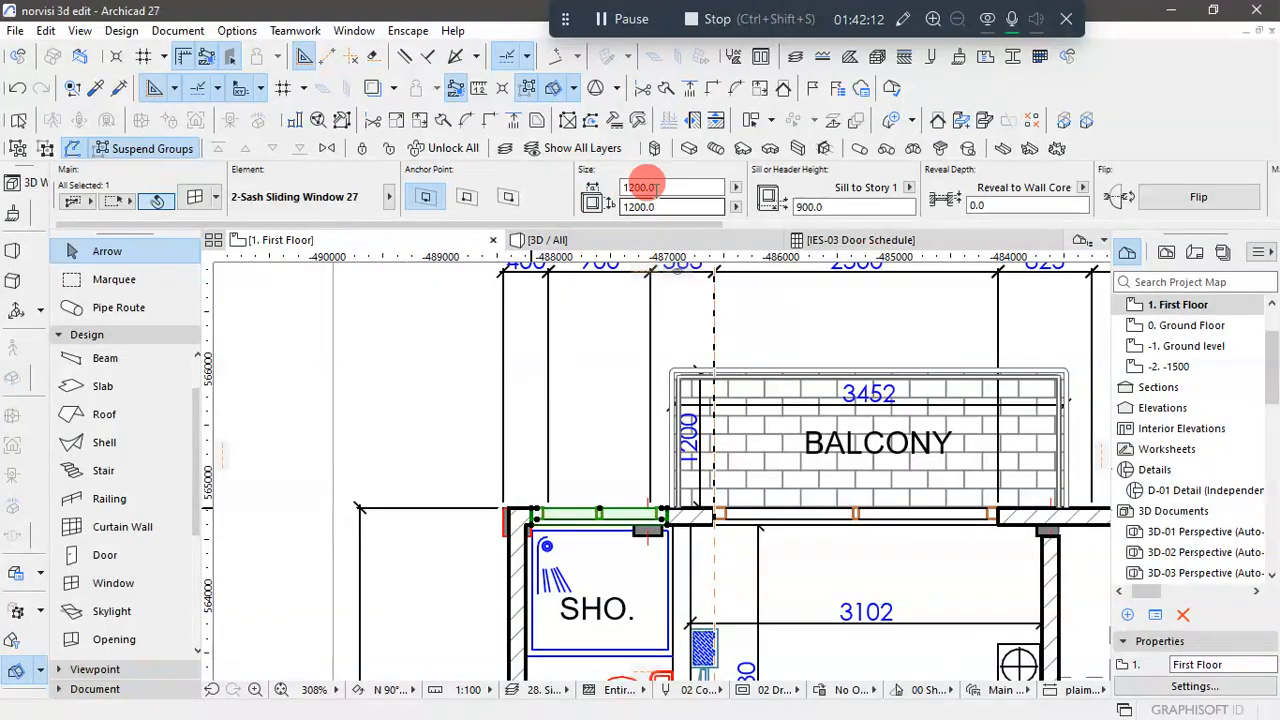
left_click_drag(655, 186, 605, 190)
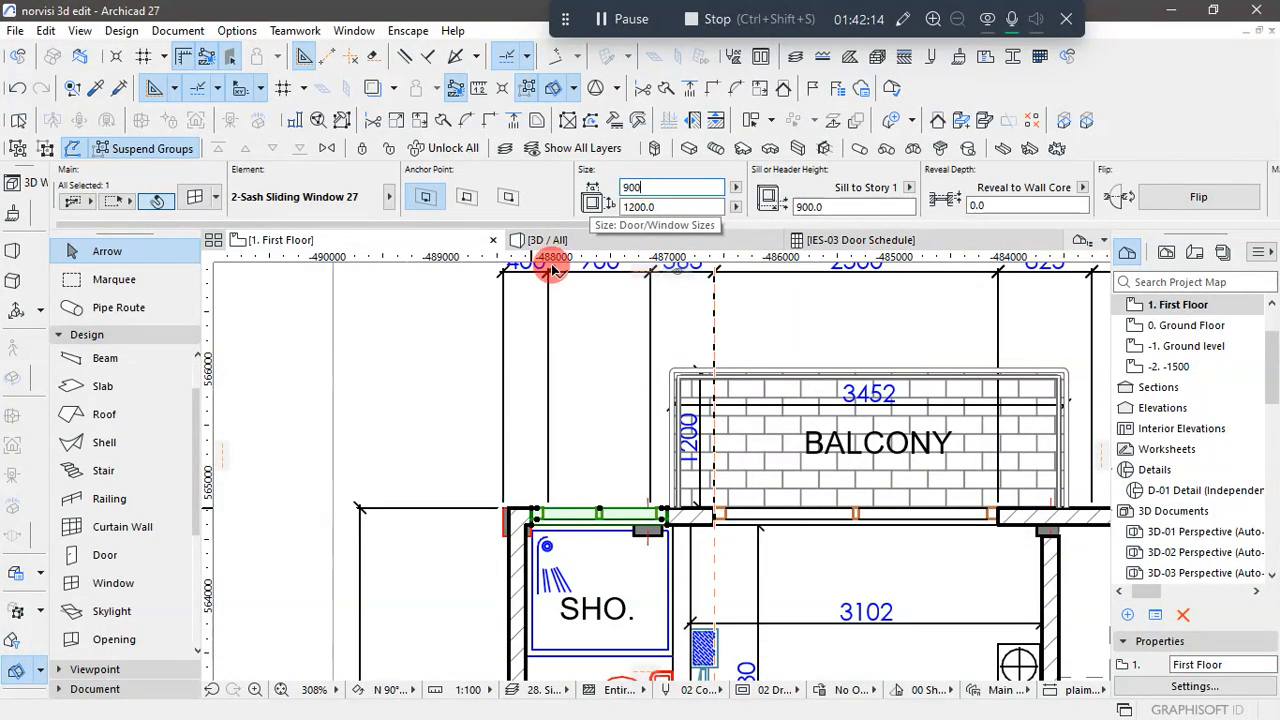
left_click(299, 347)
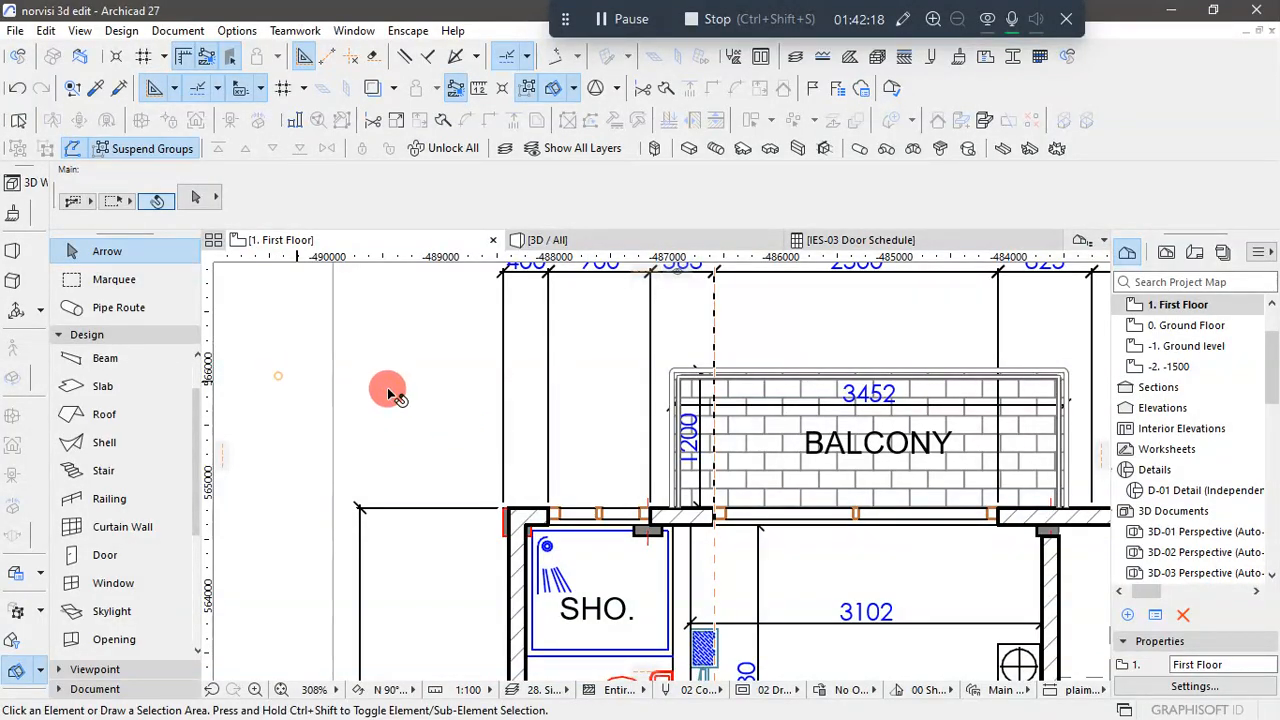
- Remove the two vertical guide lines crossing the floor plans
scroll(393, 390, "down", 3)
scroll(500, 478, "down", 6)
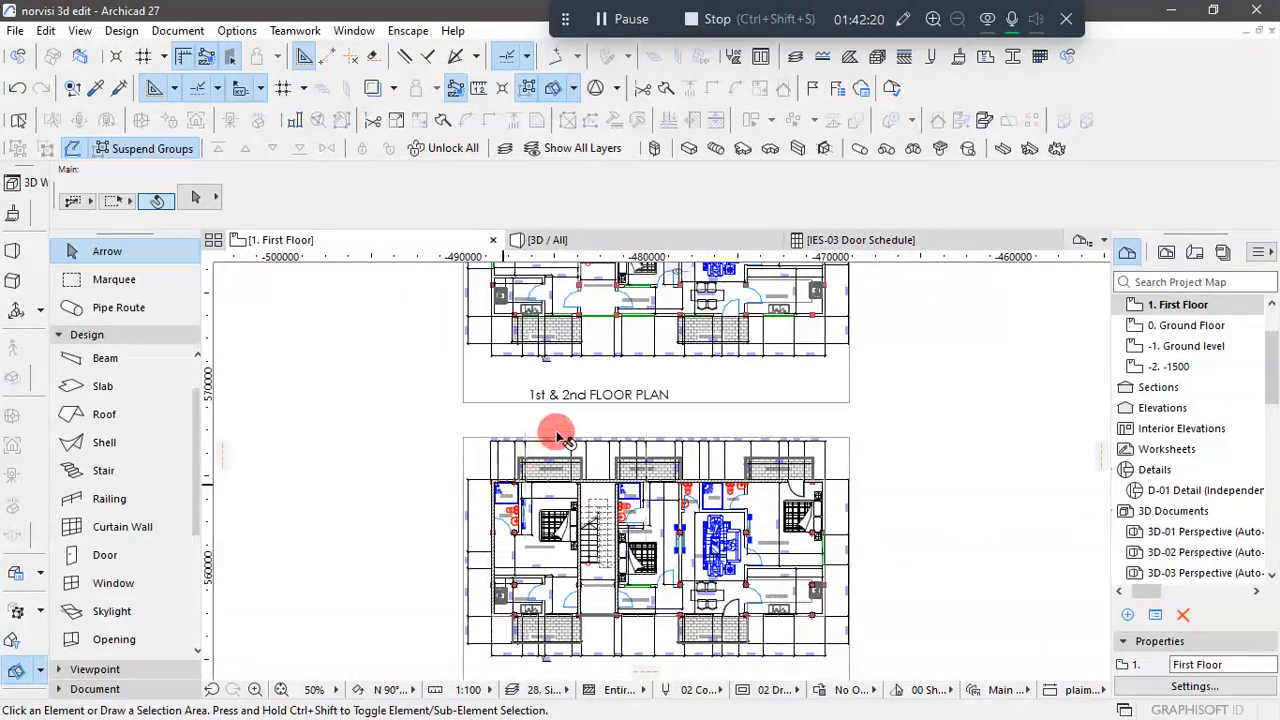
left_click(378, 56)
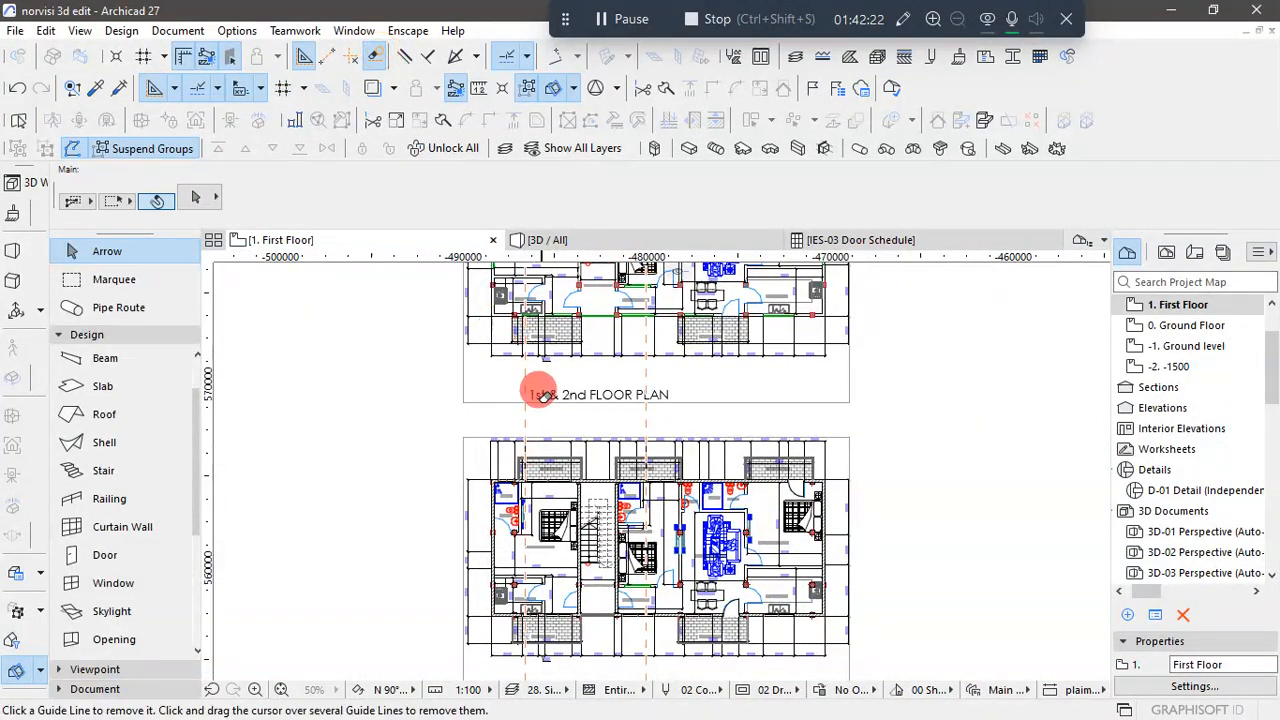
left_click_drag(526, 378, 650, 350)
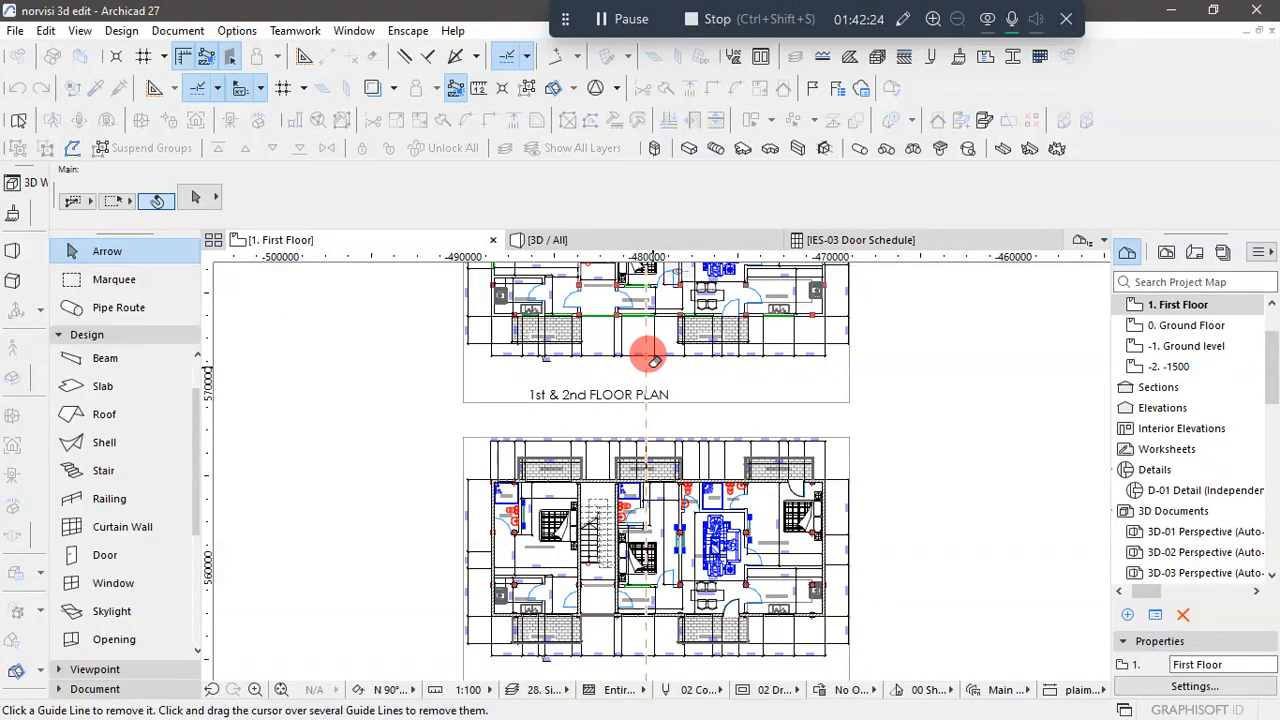
left_click(645, 357)
scroll(650, 522, "down", 2)
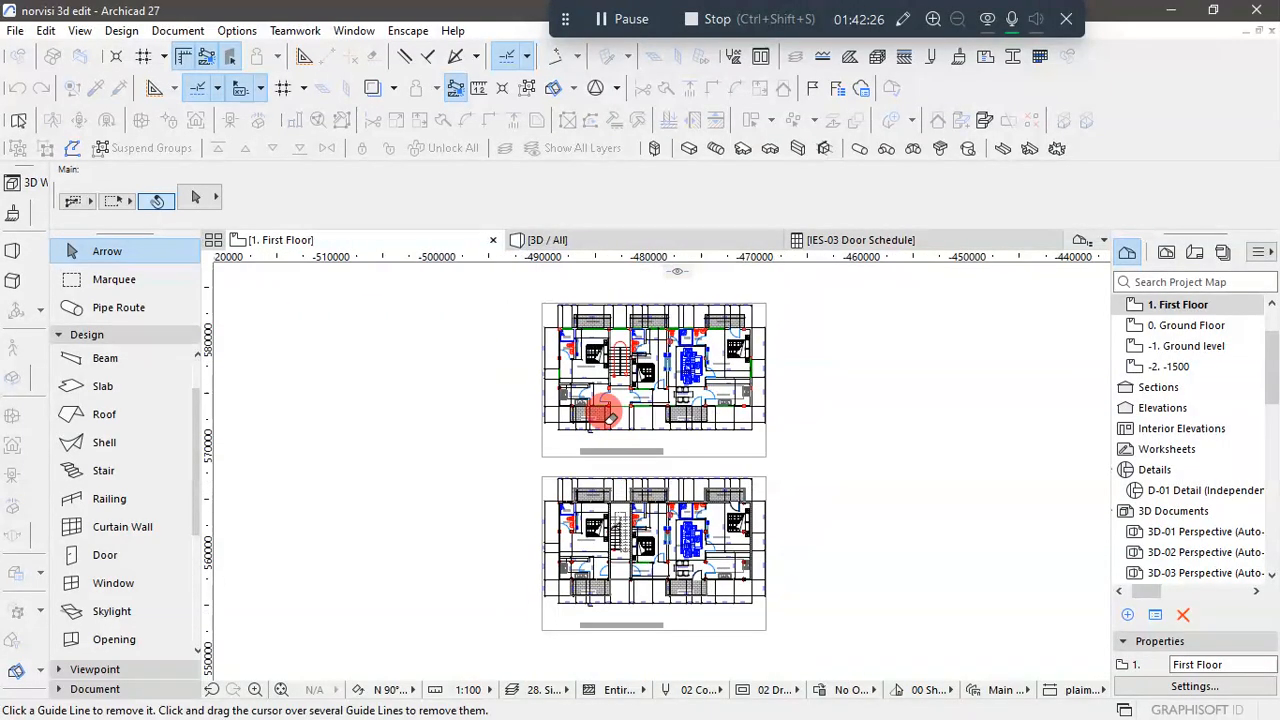
- Place a vertical guide line at the stair-side Bedroom 1 shower window's end nearest the bedroom in the reference plan
scroll(607, 305, "up", 3)
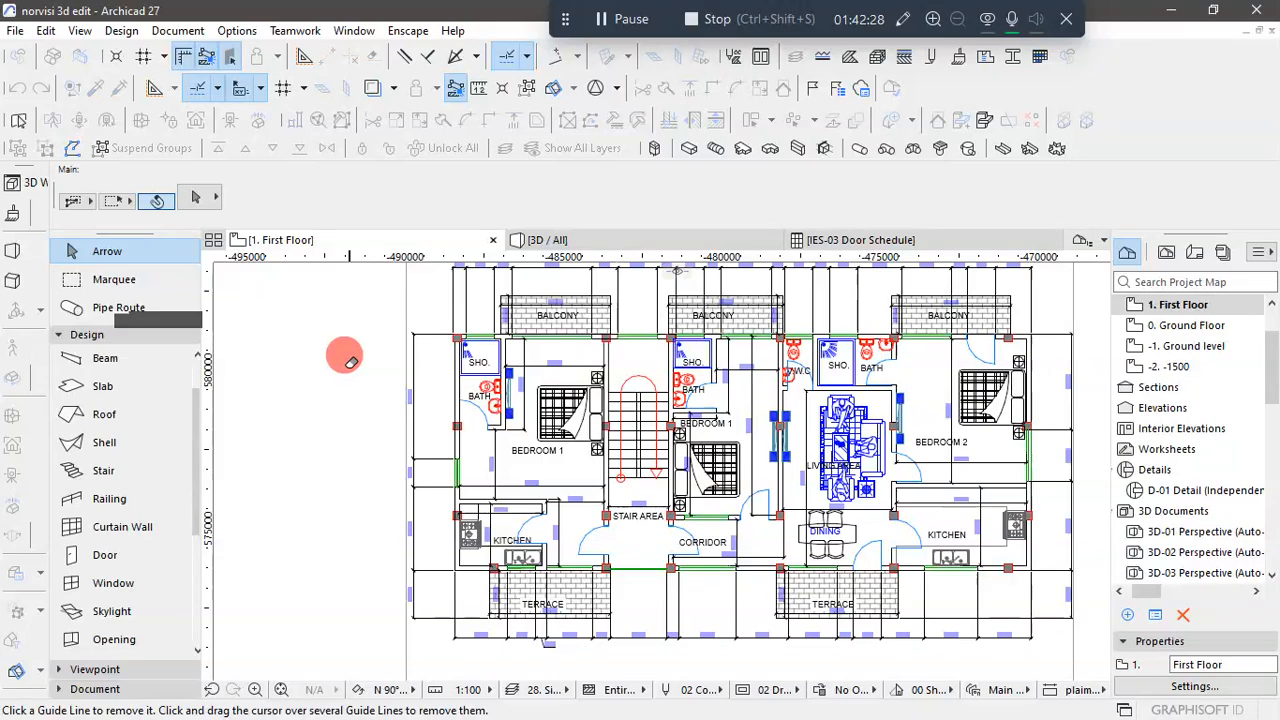
key("Escape")
scroll(507, 310, "up", 3)
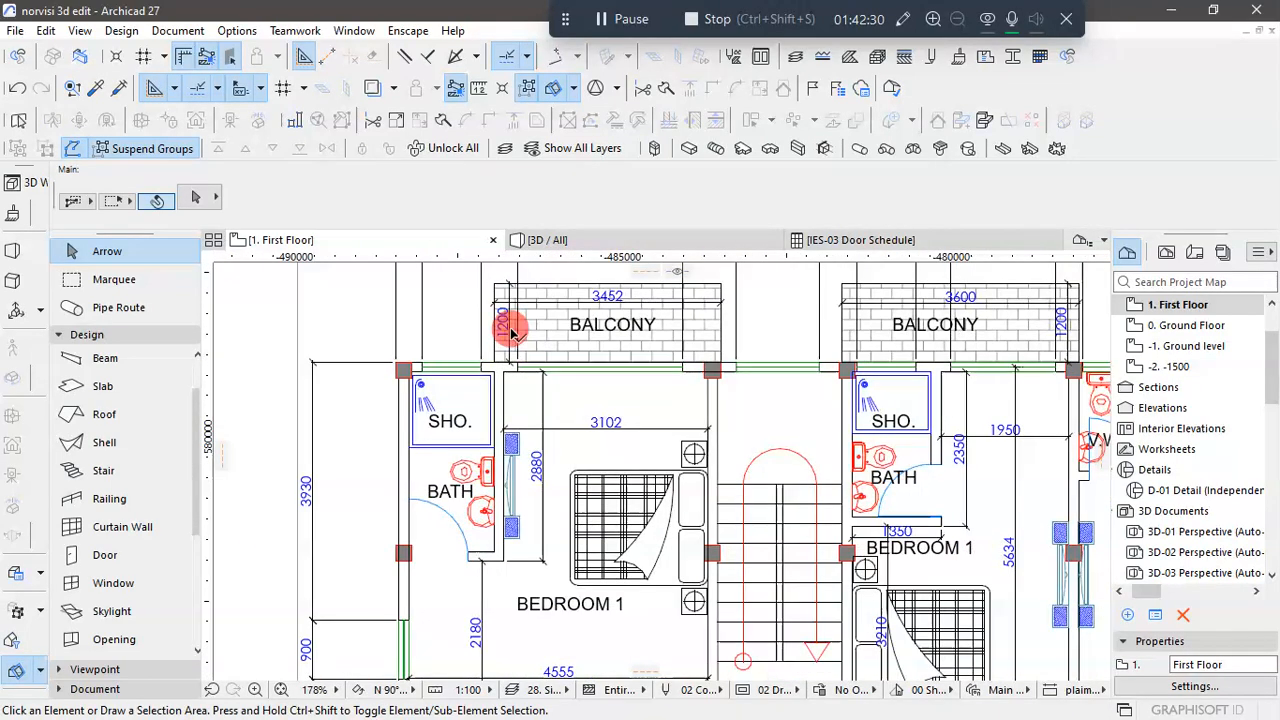
scroll(430, 368, "down", 3)
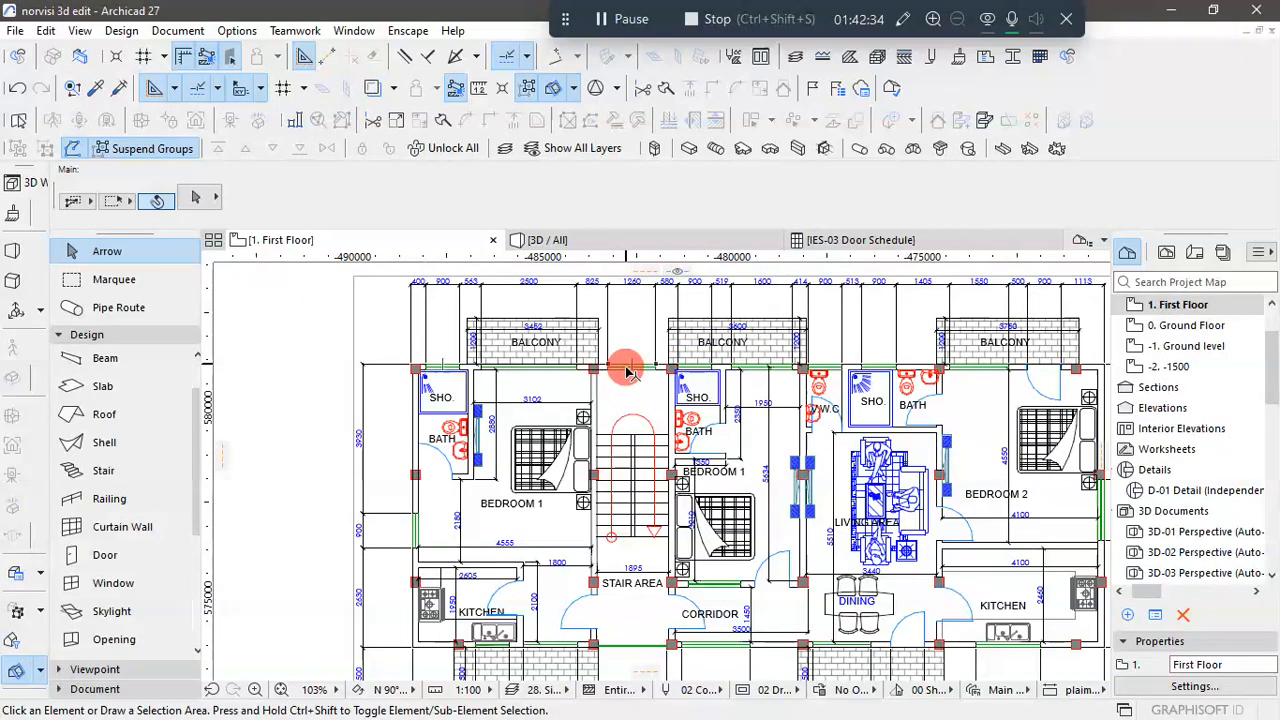
scroll(620, 374, "up", 5)
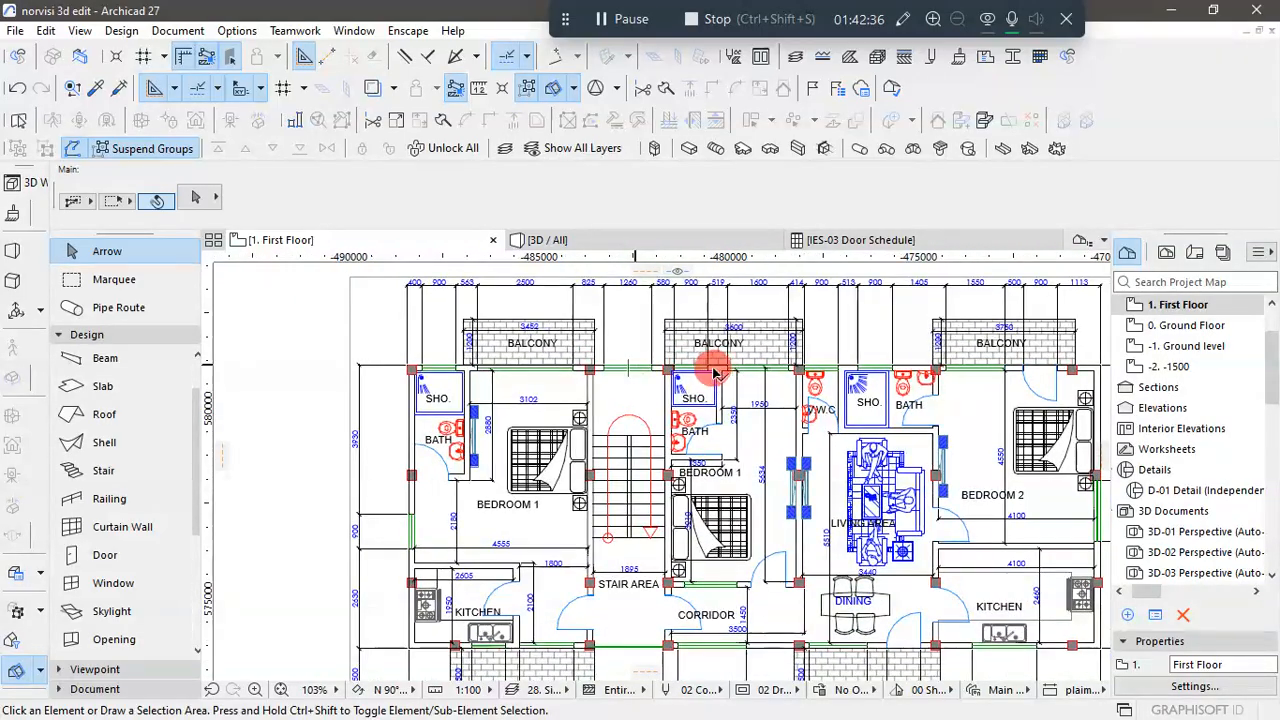
scroll(713, 372, "up", 3)
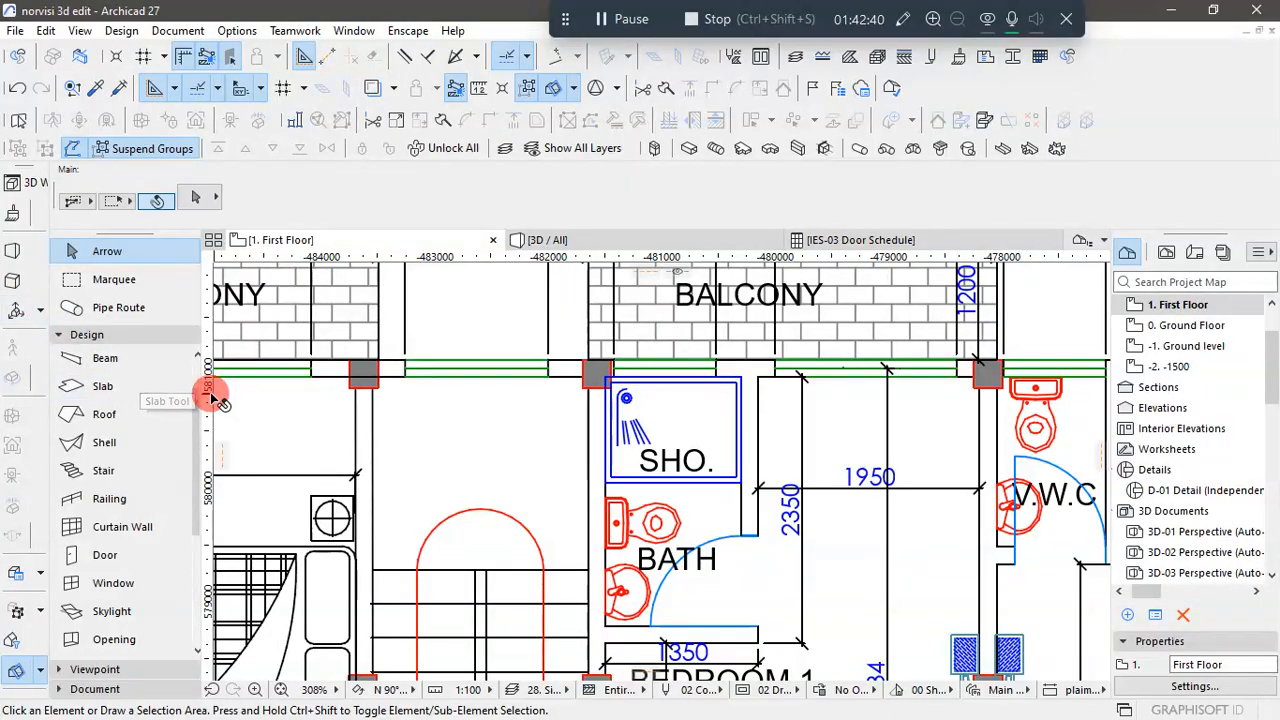
left_click_drag(210, 433, 720, 372)
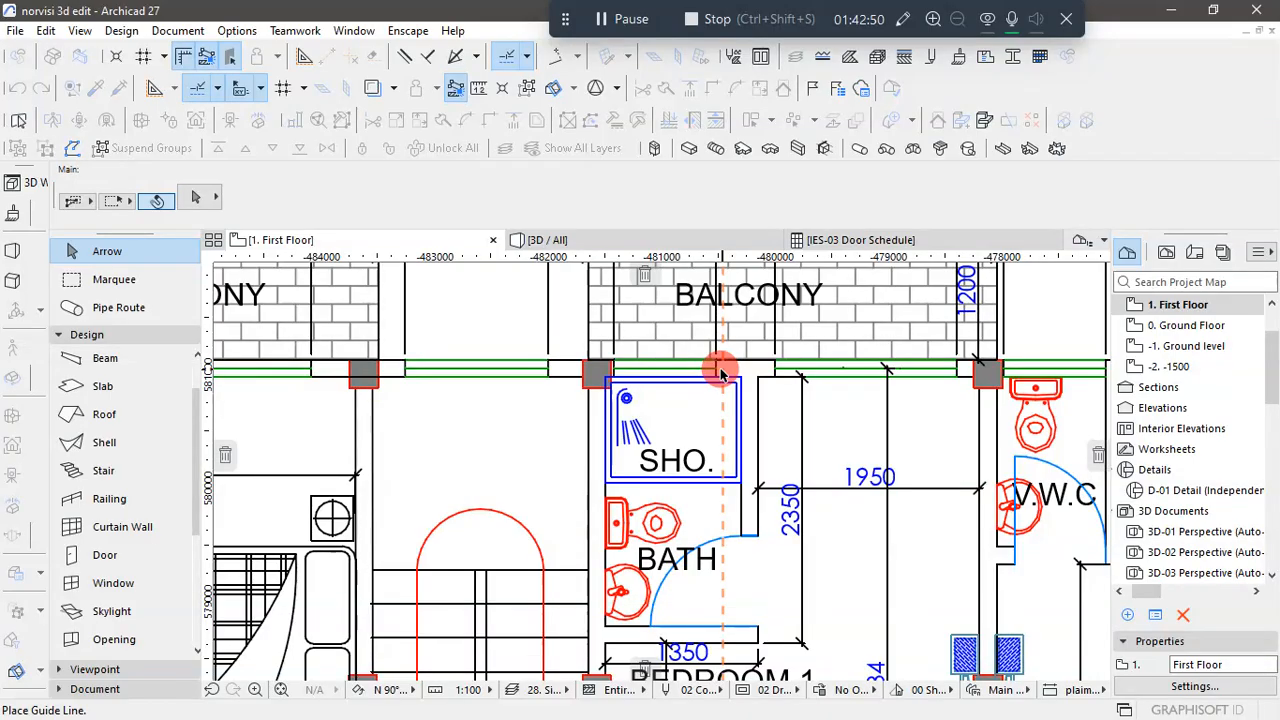
left_click_drag(718, 374, 722, 395)
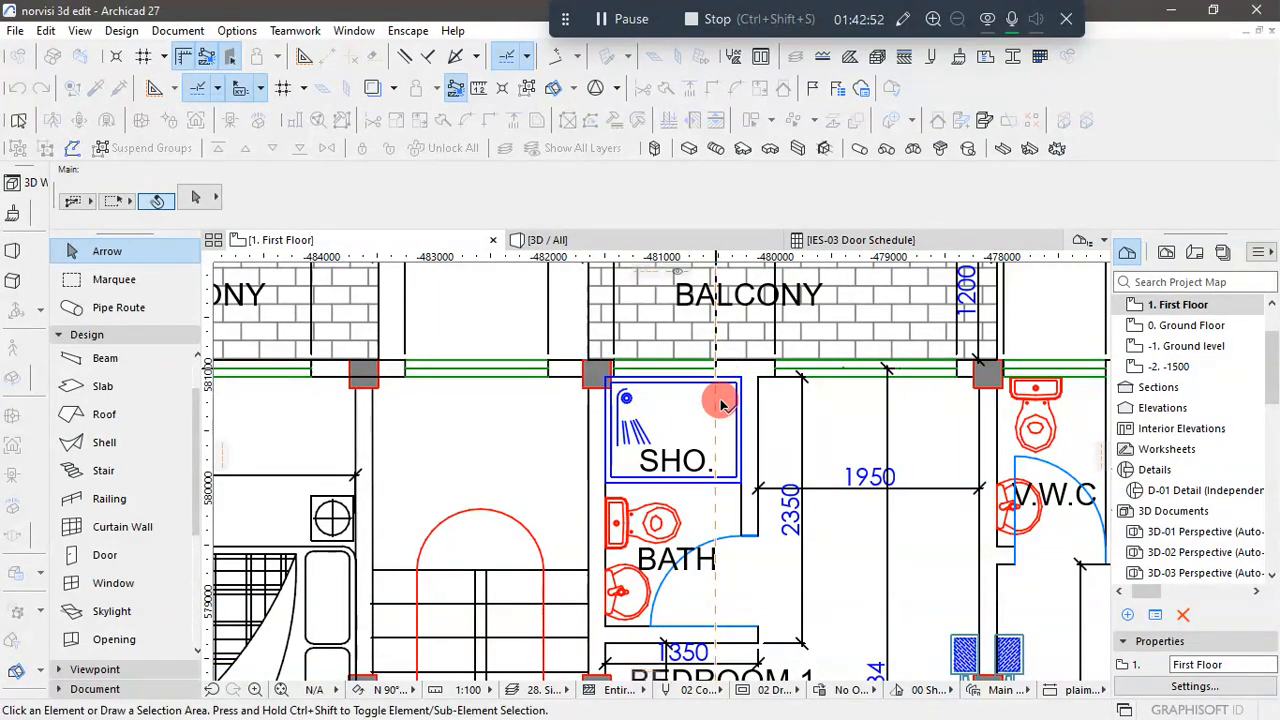
- Place a vertical guide line at the V.W.C window's end nearest the adjoining shower in the reference plan
scroll(700, 400, "down", 4)
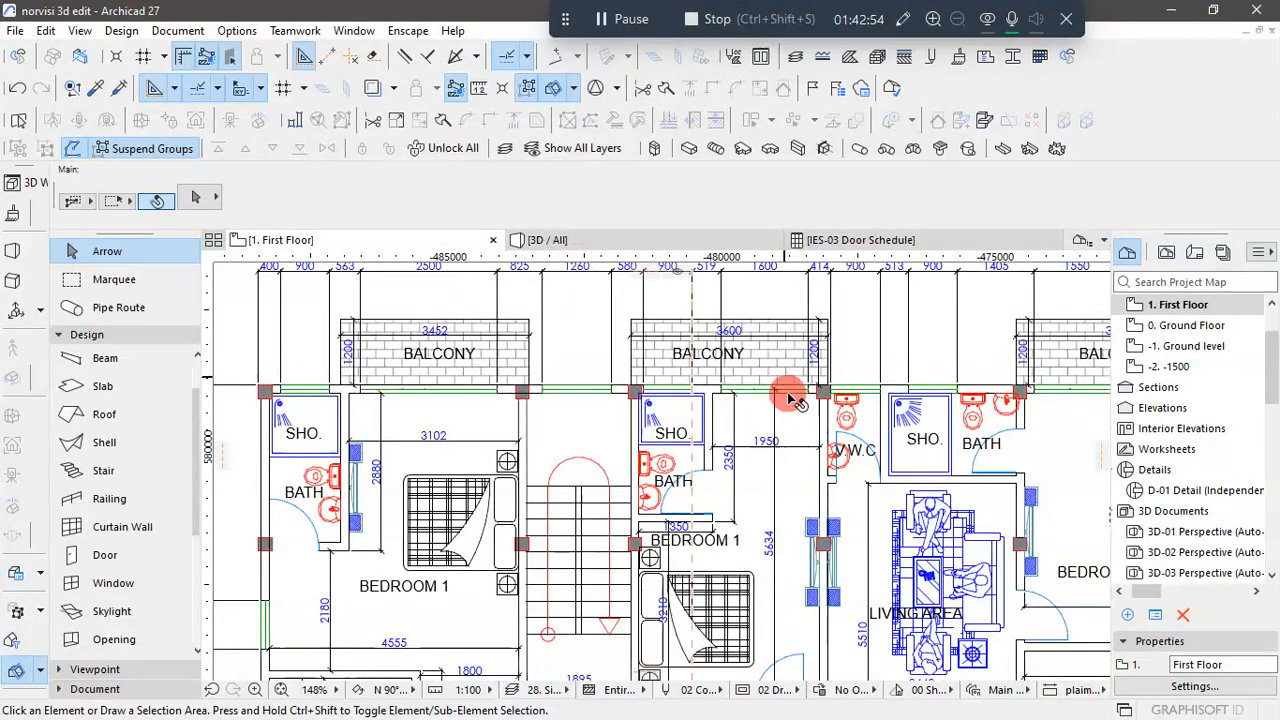
scroll(895, 390, "up", 3)
scroll(885, 405, "up", 1)
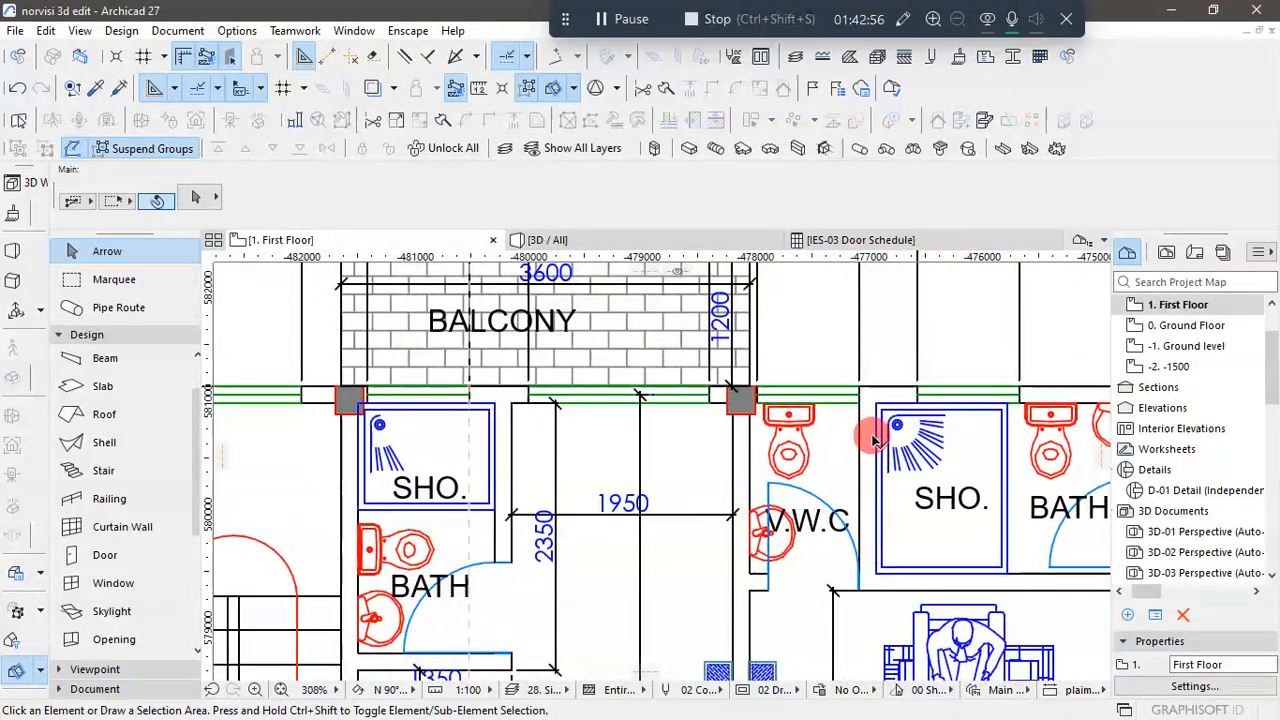
left_click_drag(207, 341, 875, 420)
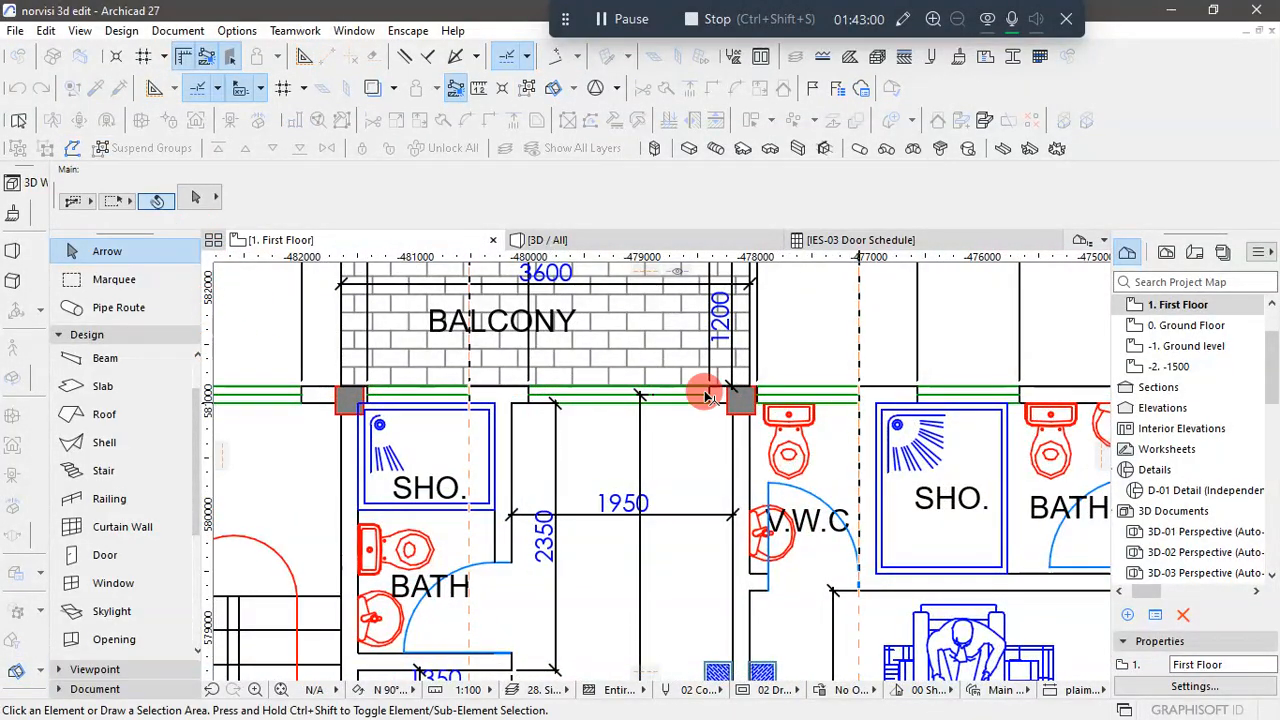
- Place a vertical guide line at the end of the shower window beside Bedroom 2's bath in the reference plan
scroll(706, 391, "down", 6)
scroll(965, 435, "up", 2)
scroll(800, 385, "up", 1)
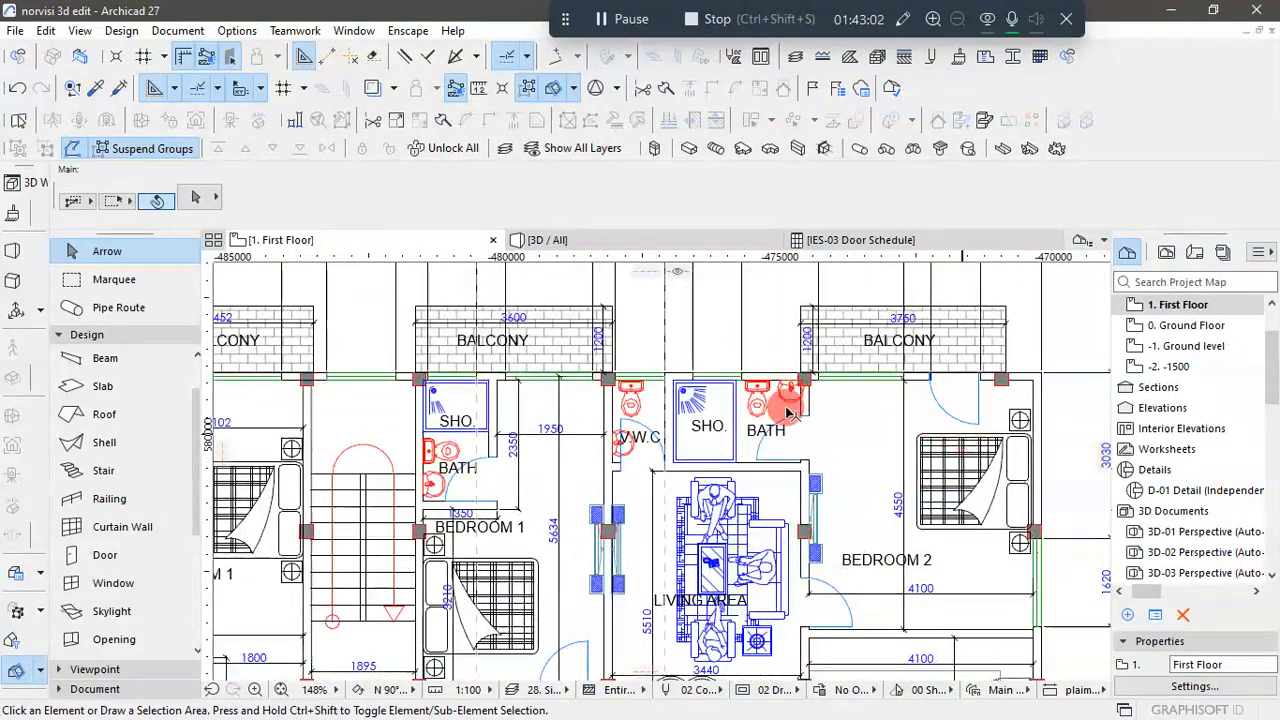
scroll(743, 371, "up", 1)
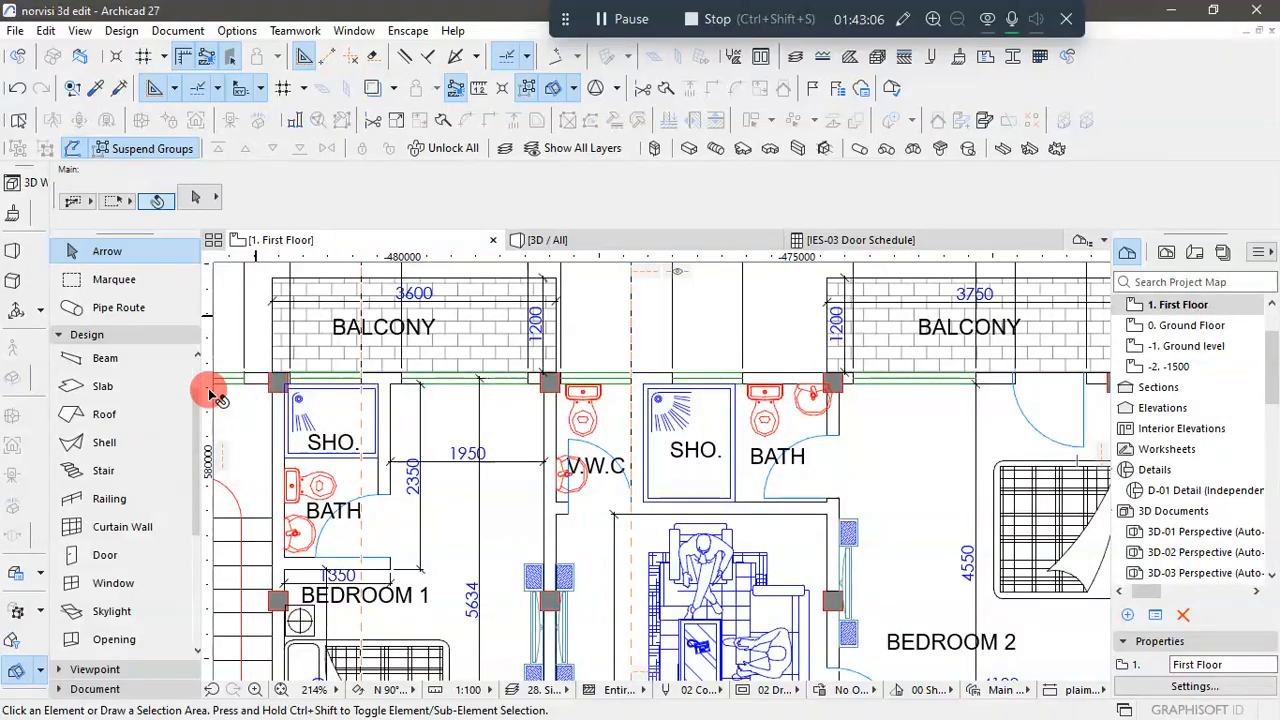
left_click_drag(215, 395, 744, 384)
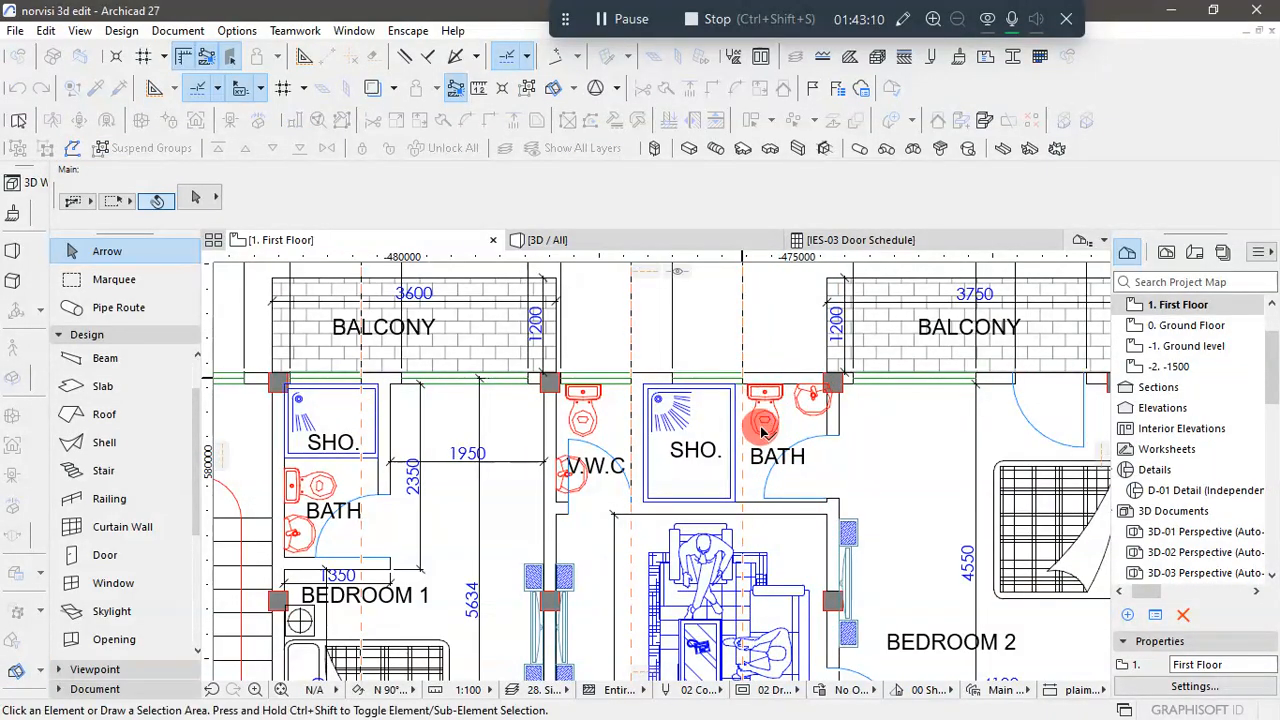
- Examine the rear wall's remaining window positions and dimensions in the reference plan, including the Bedroom 2 balcony window
scroll(688, 420, "down", 2)
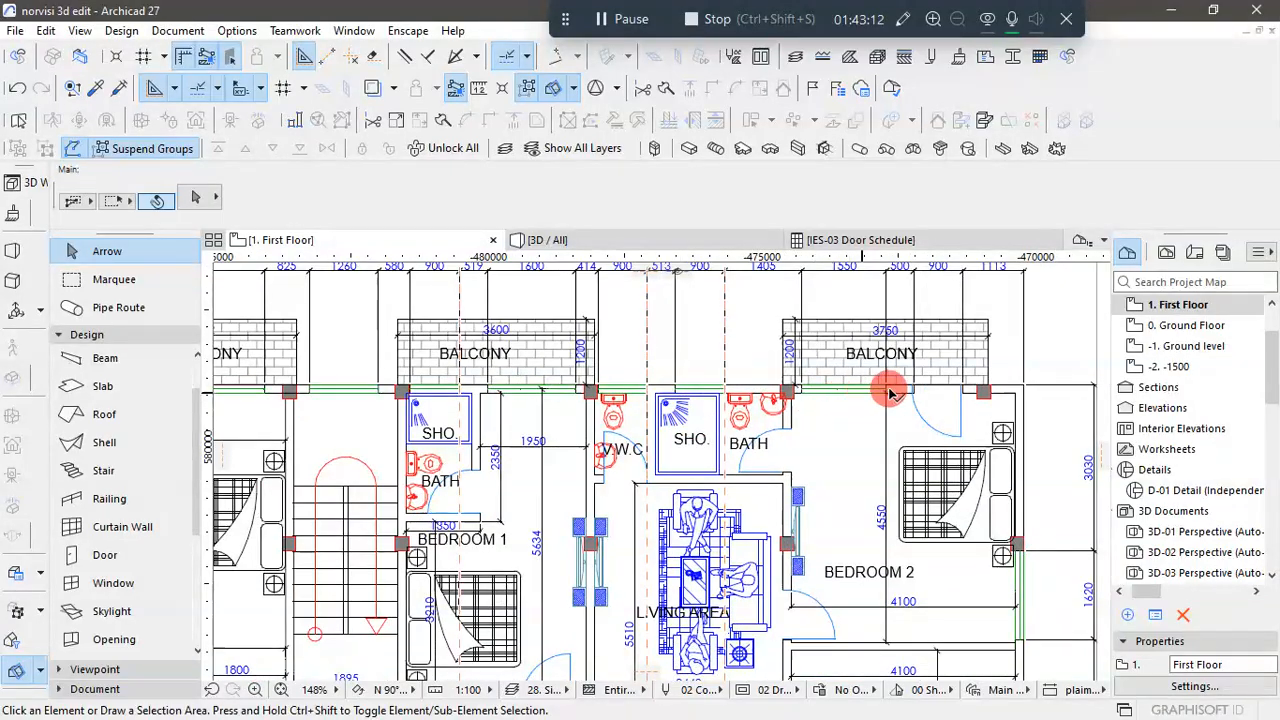
scroll(1008, 386, "up", 2)
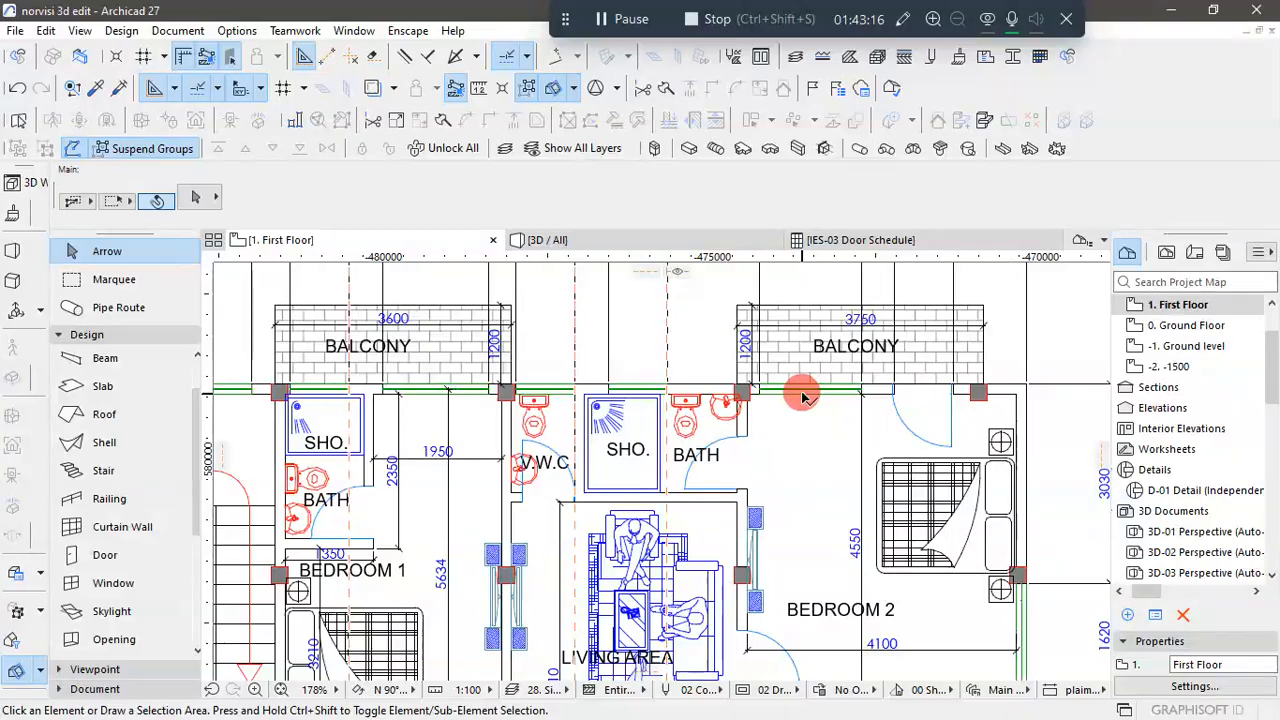
scroll(792, 414, "down", 4)
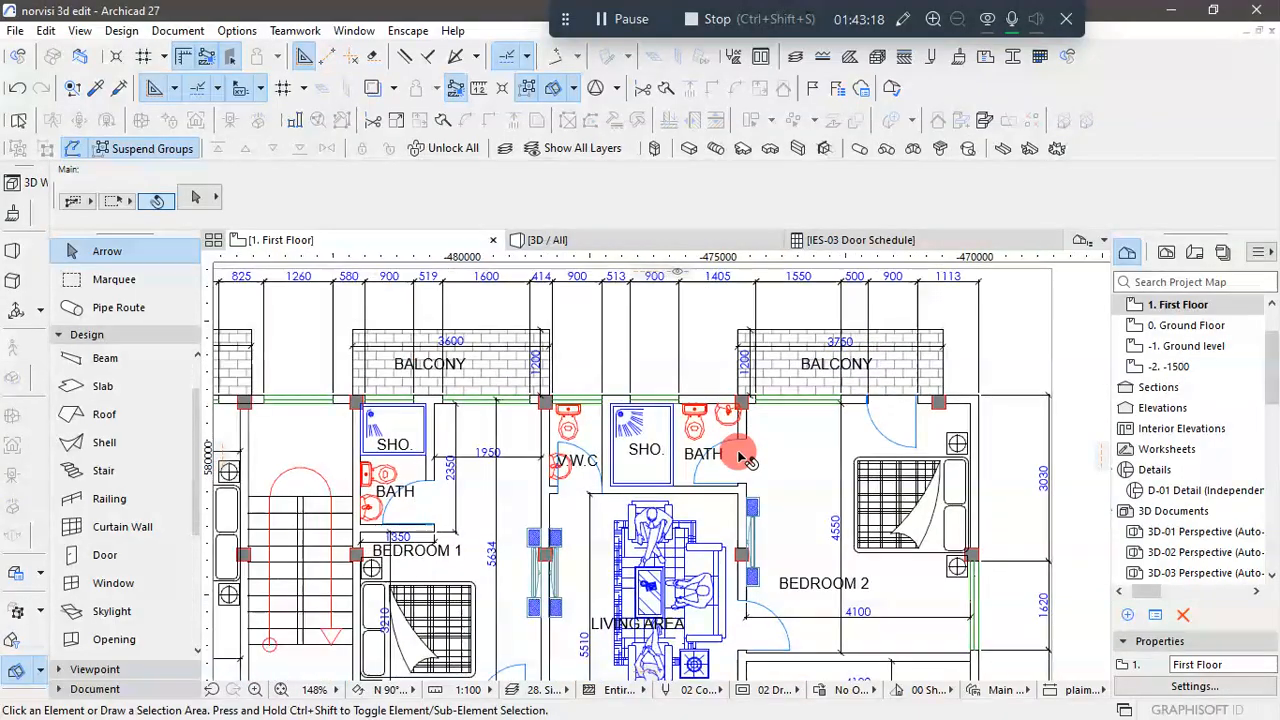
scroll(677, 351, "up", 1)
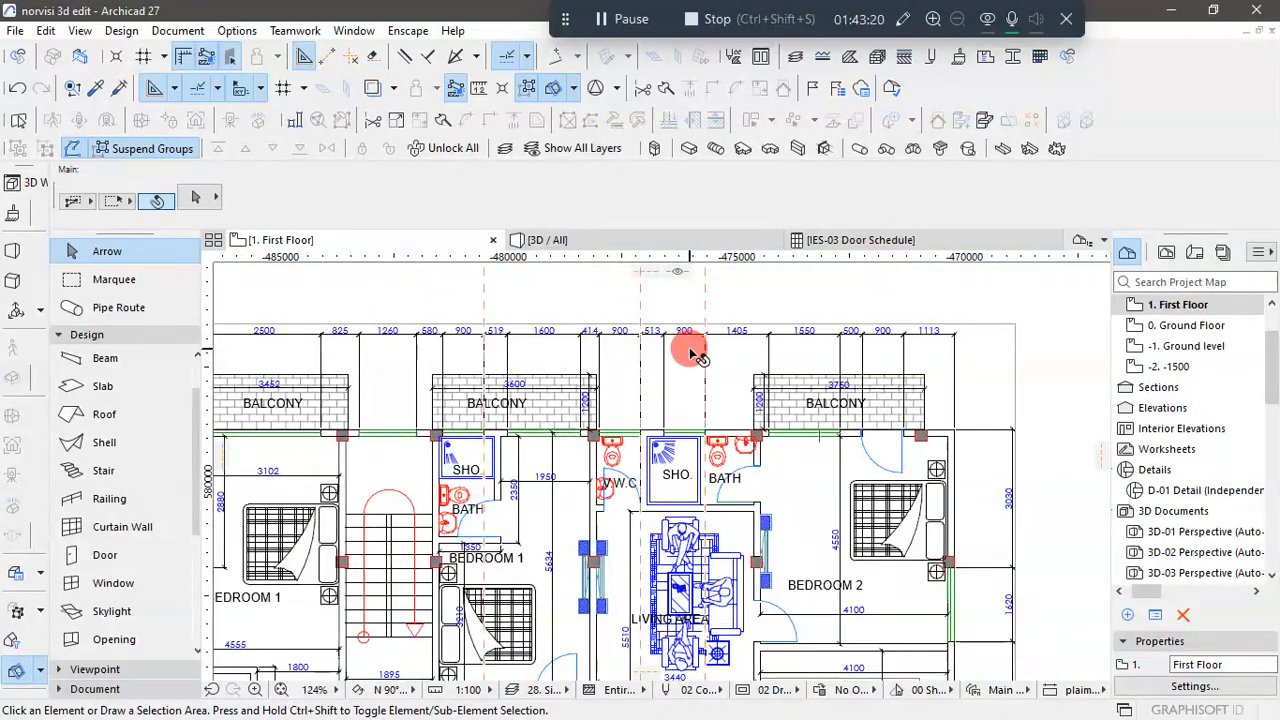
scroll(680, 355, "down", 2)
scroll(503, 380, "up", 3)
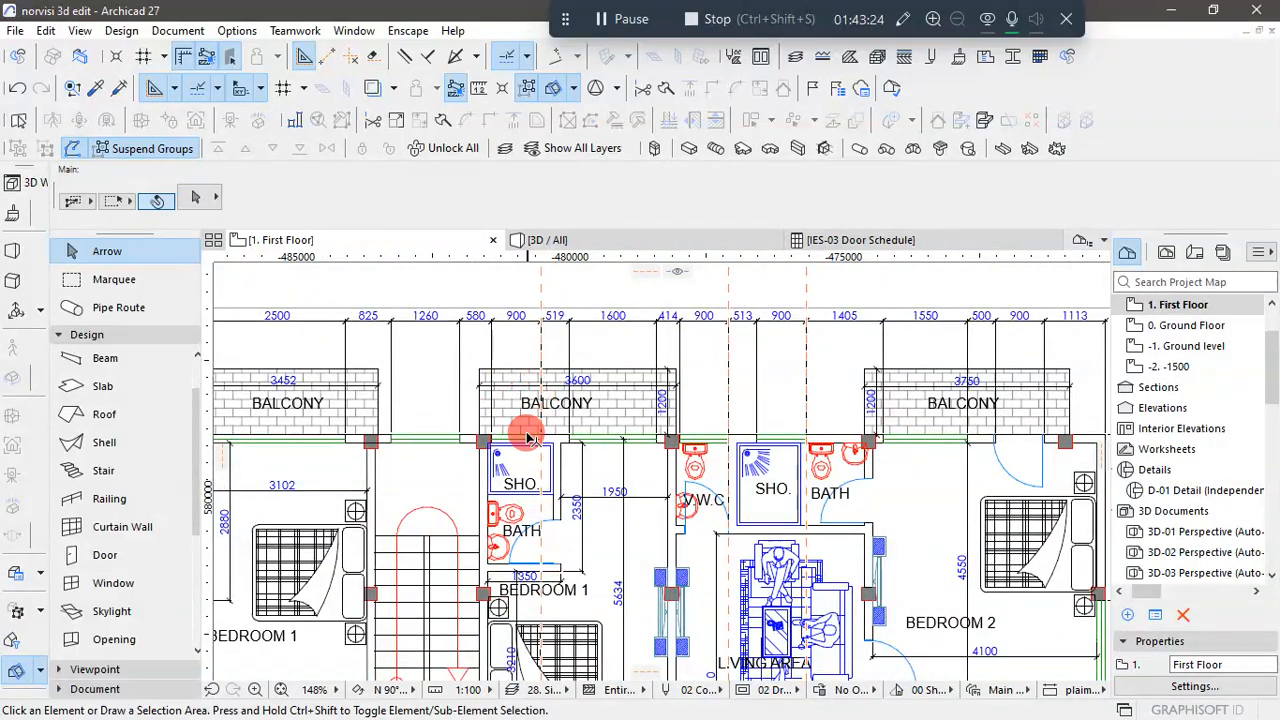
scroll(720, 362, "down", 5)
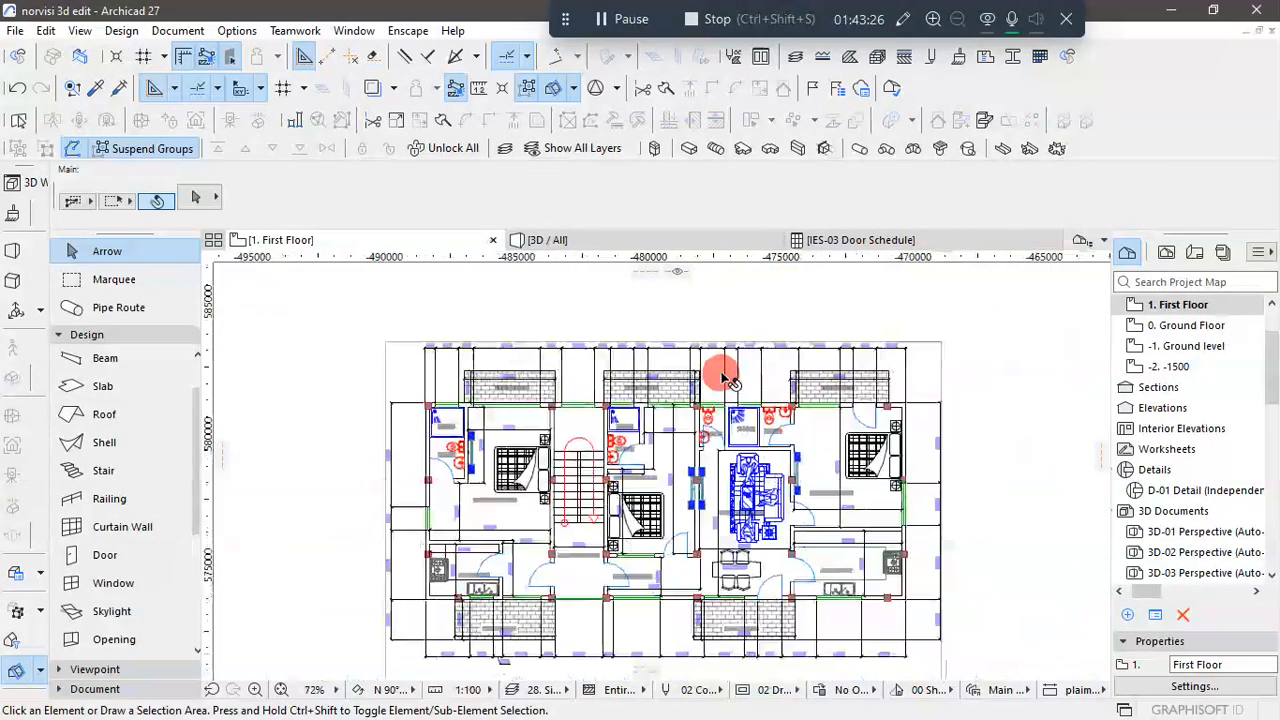
- Start dragging multiple copies of the 900 x 1200 shower window and place one at the stair-side Bedroom 1 shower's guide line
scroll(600, 500, "up", 6)
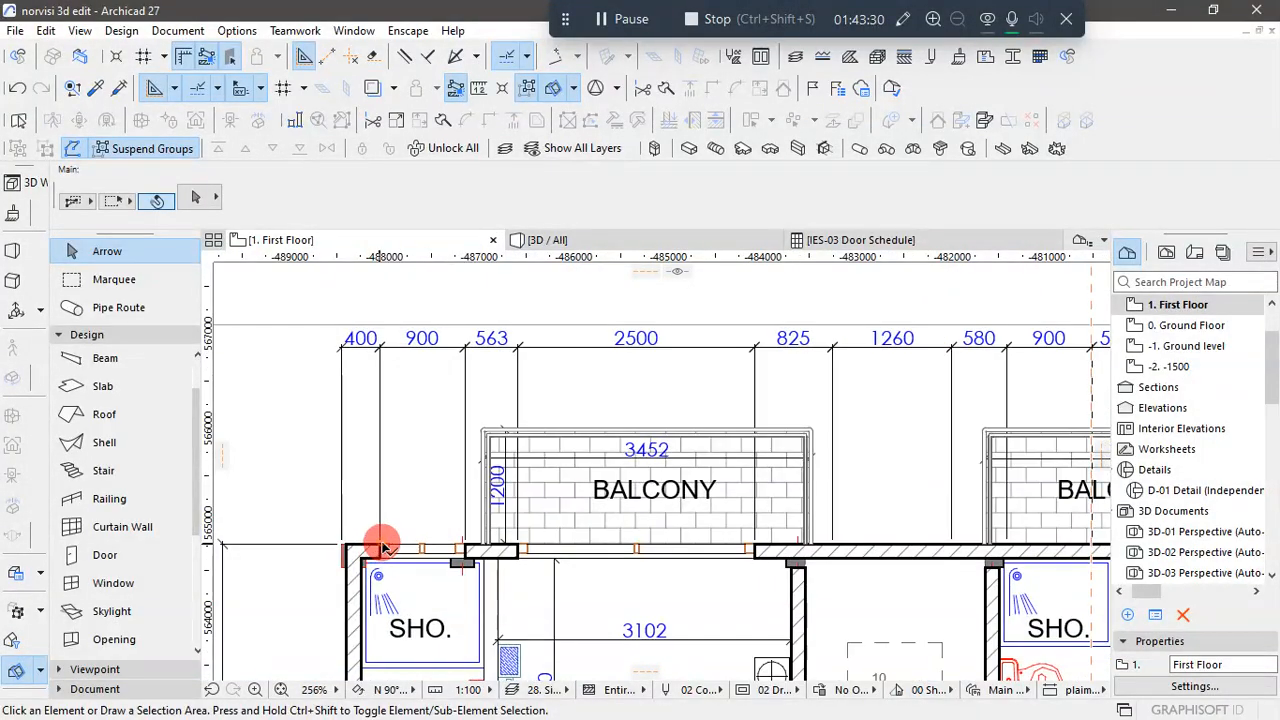
left_click_drag(383, 544, 443, 556)
left_click(463, 548)
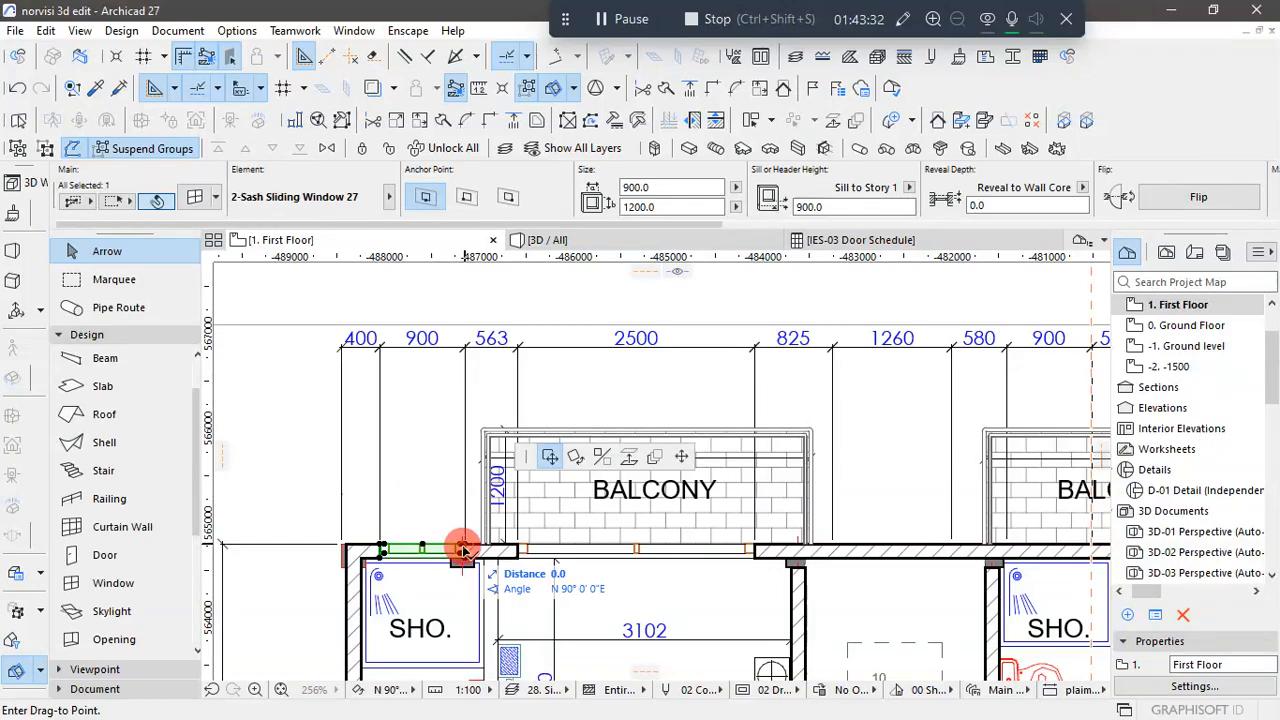
scroll(463, 548, "down", 2)
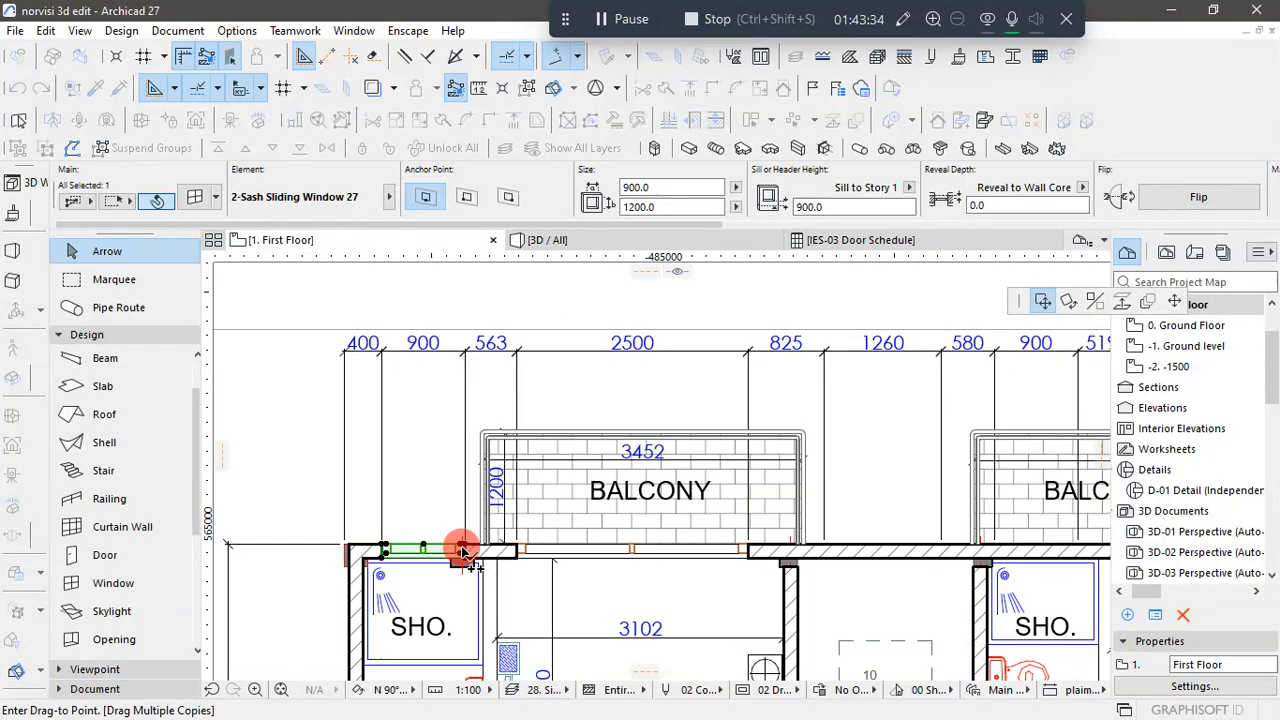
scroll(846, 560, "up", 5)
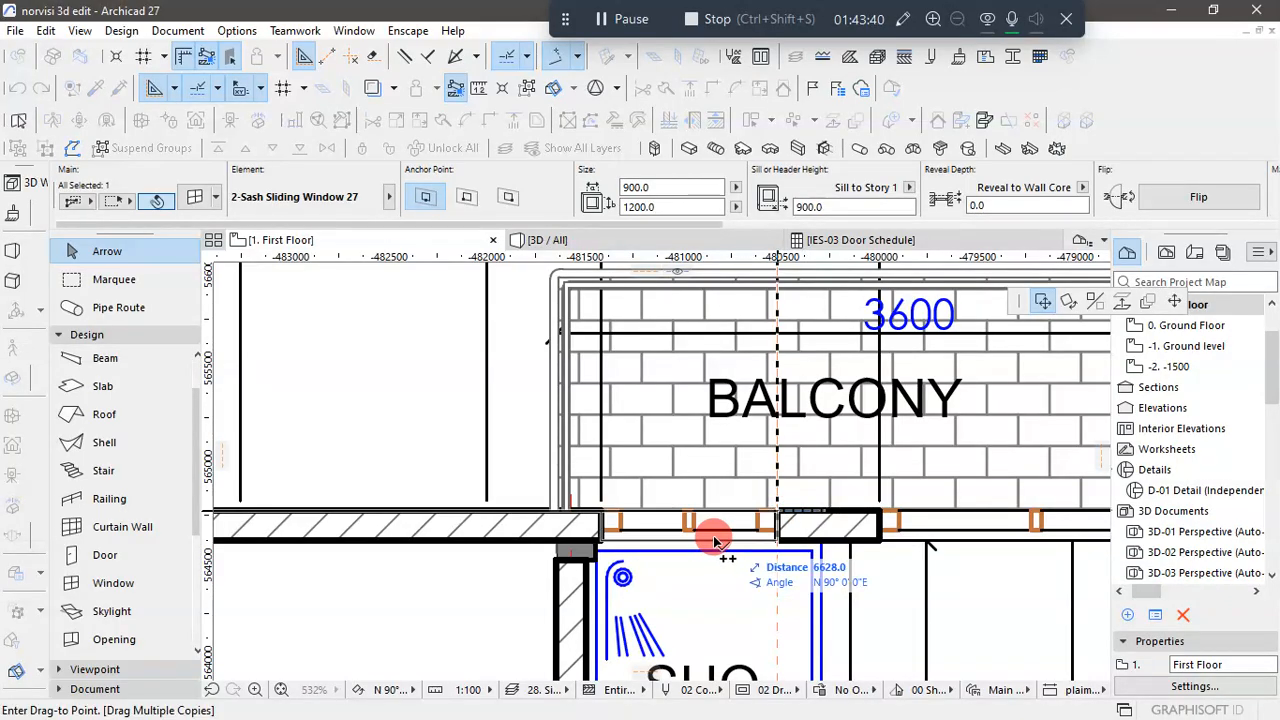
- Place further copies of the shower window at the V.W.C guide line and at the adjoining shower's guide line
scroll(661, 545, "down", 2)
scroll(661, 545, "down", 2)
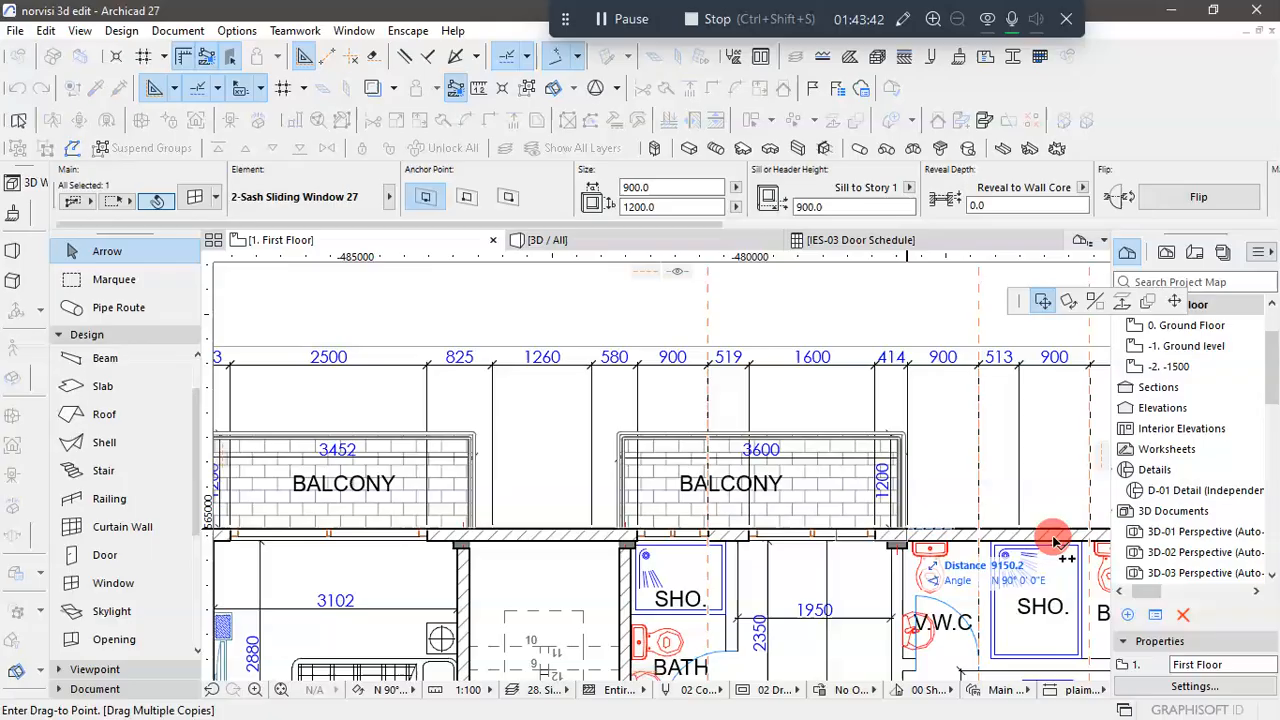
scroll(1068, 540, "up", 2)
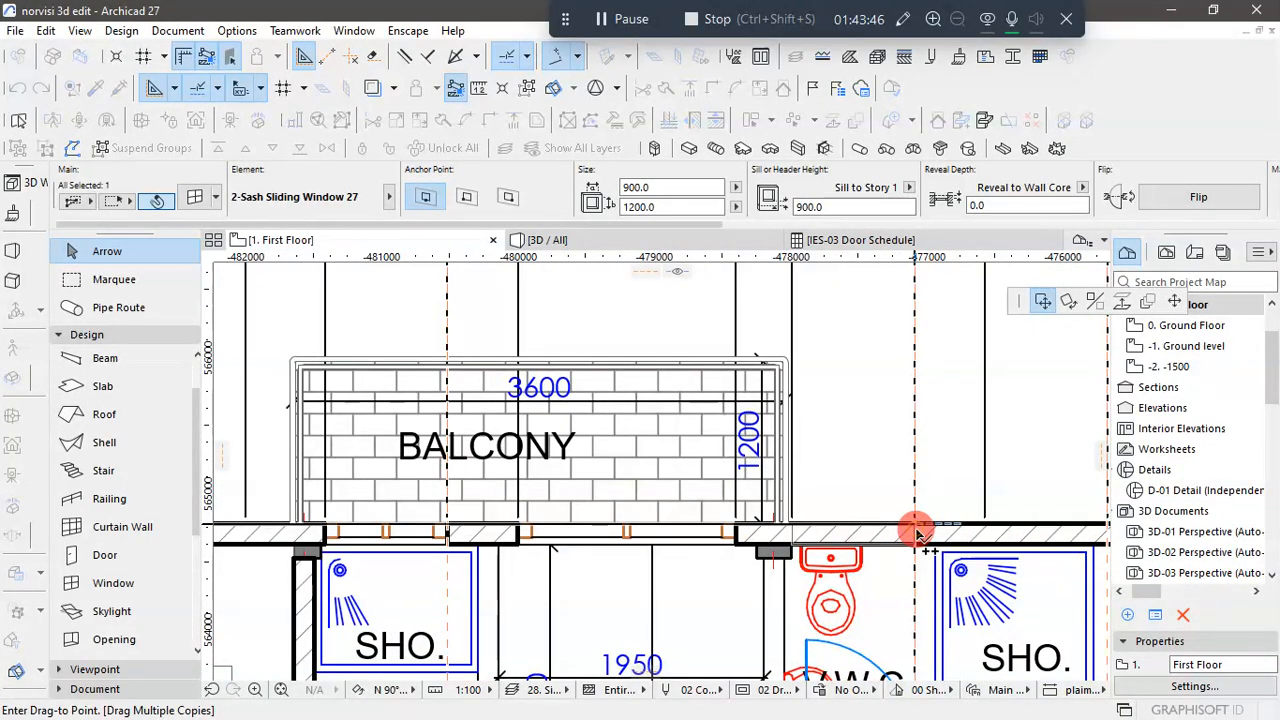
scroll(655, 553, "down", 2)
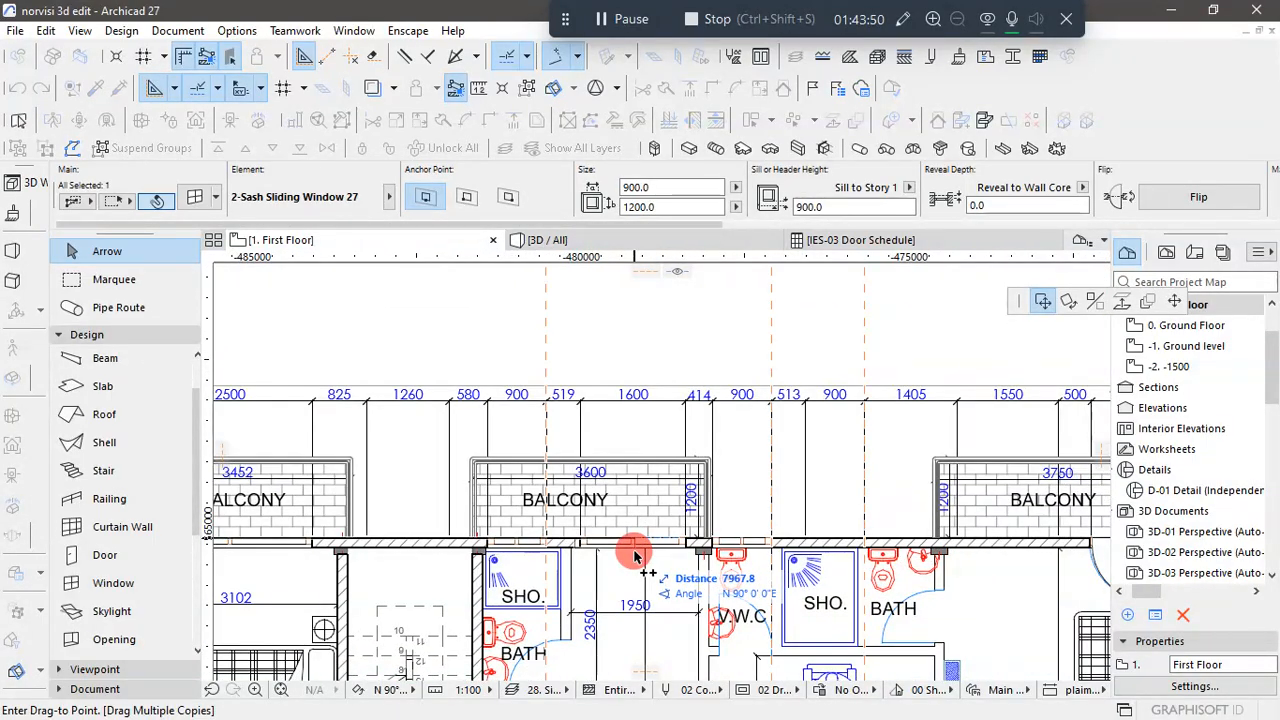
scroll(840, 540, "up", 2)
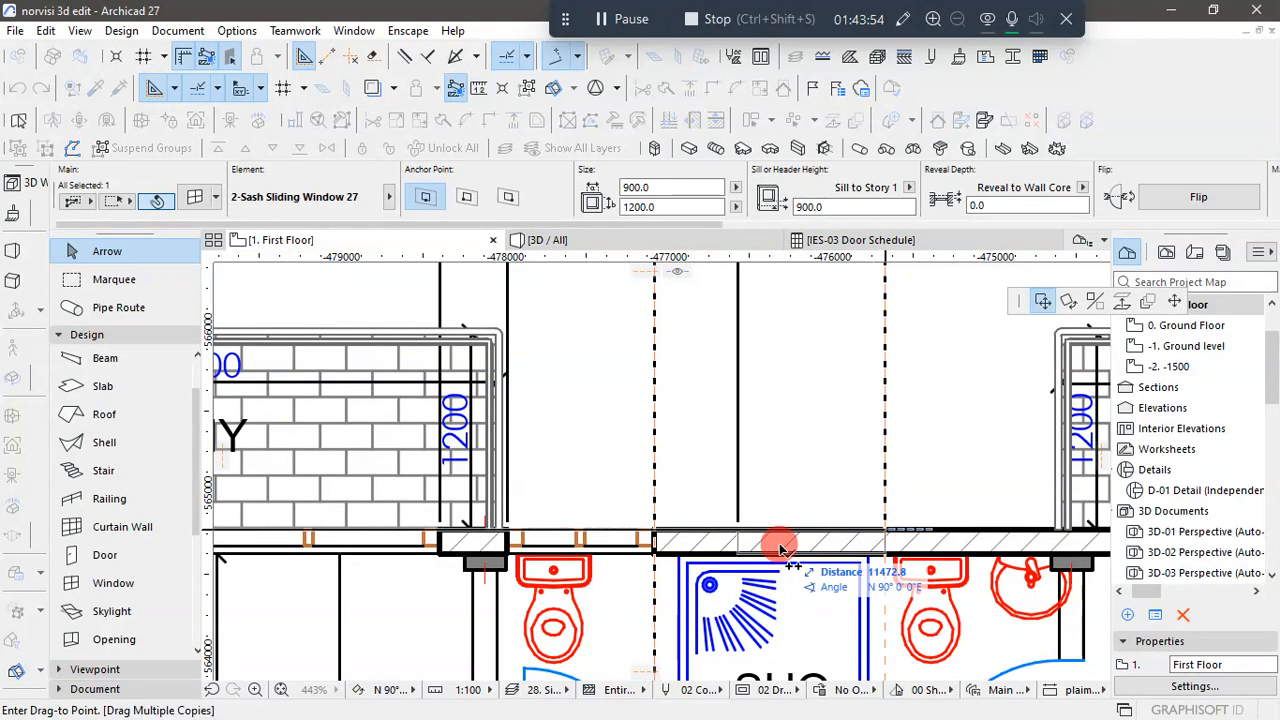
- Place the last window copy in the rear wall at Bedroom 2's balcony, finish copying, and deselect the windows
scroll(690, 522, "down", 3)
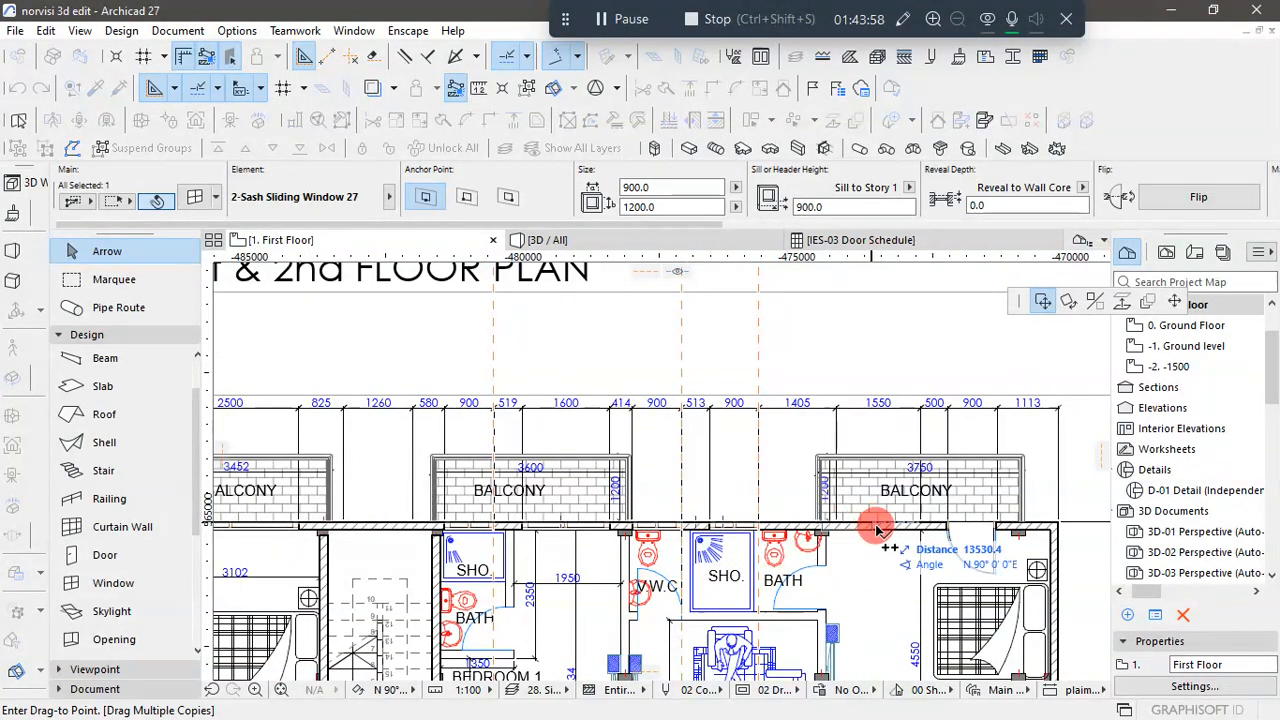
scroll(895, 538, "up", 2)
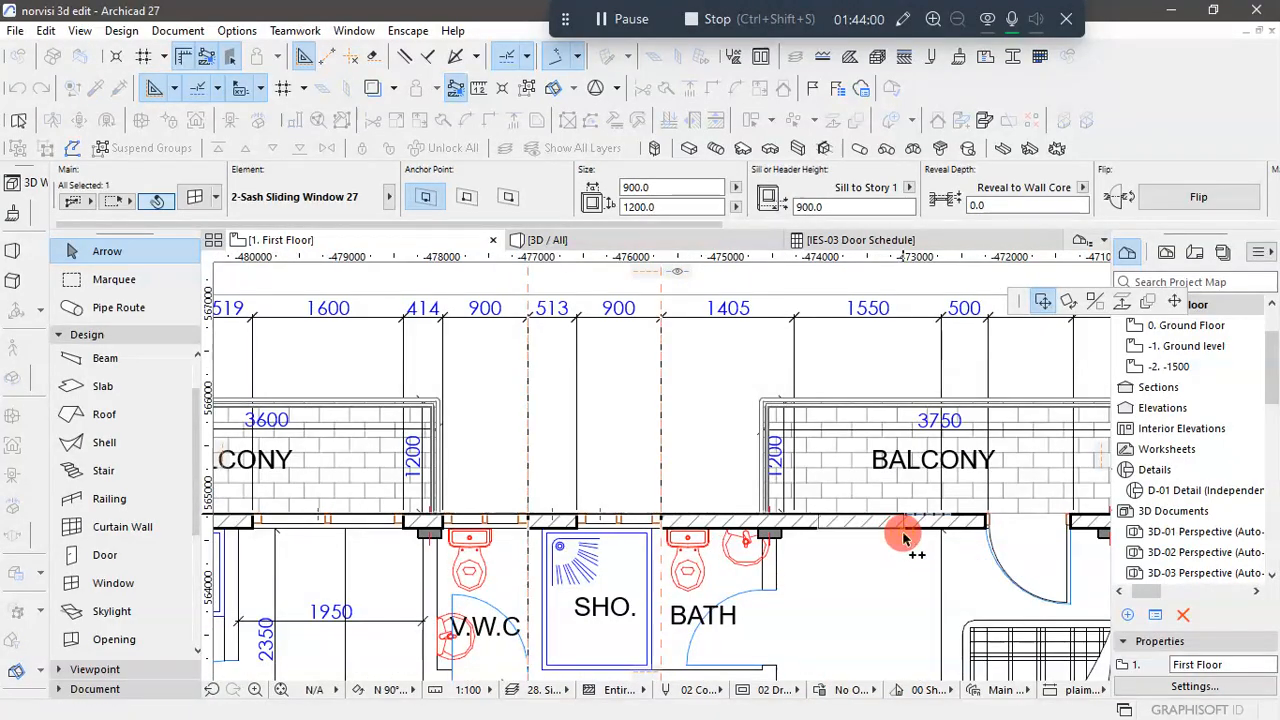
scroll(831, 549, "down", 3)
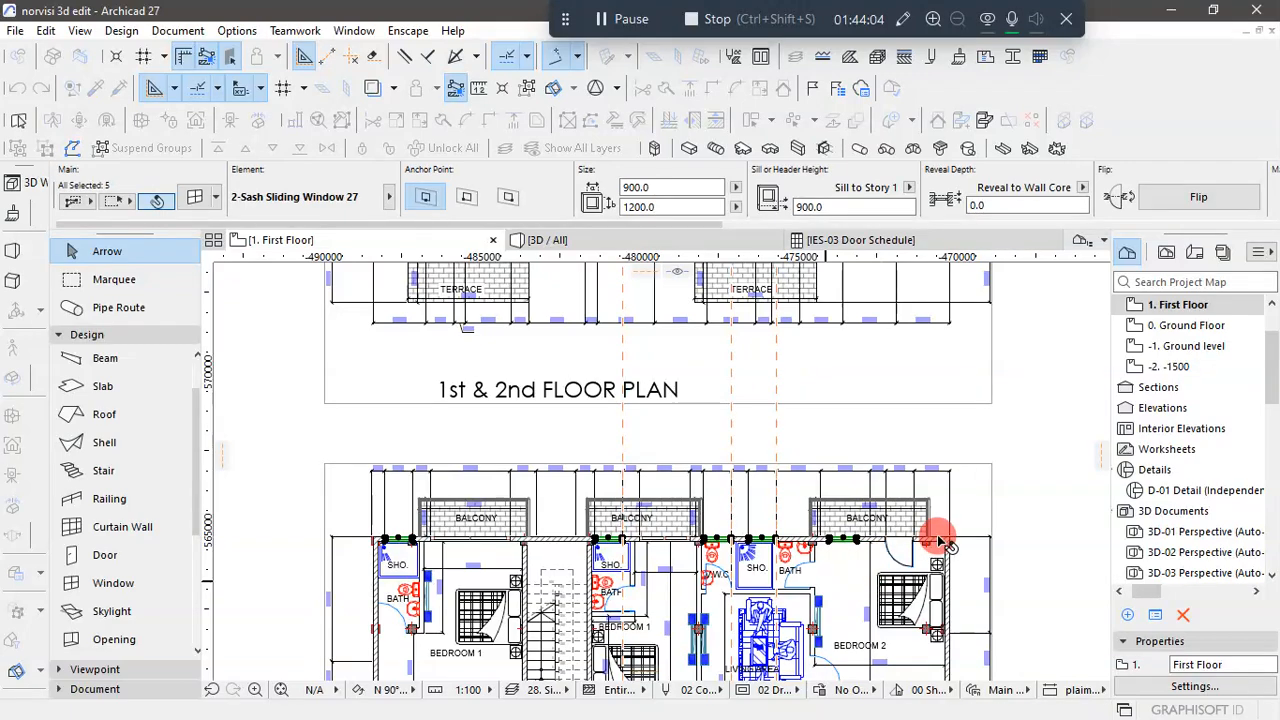
left_click(1020, 491)
- Set the Bedroom 2 balcony window's width to 1550 and its height to 1500
scroll(850, 540, "up", 3)
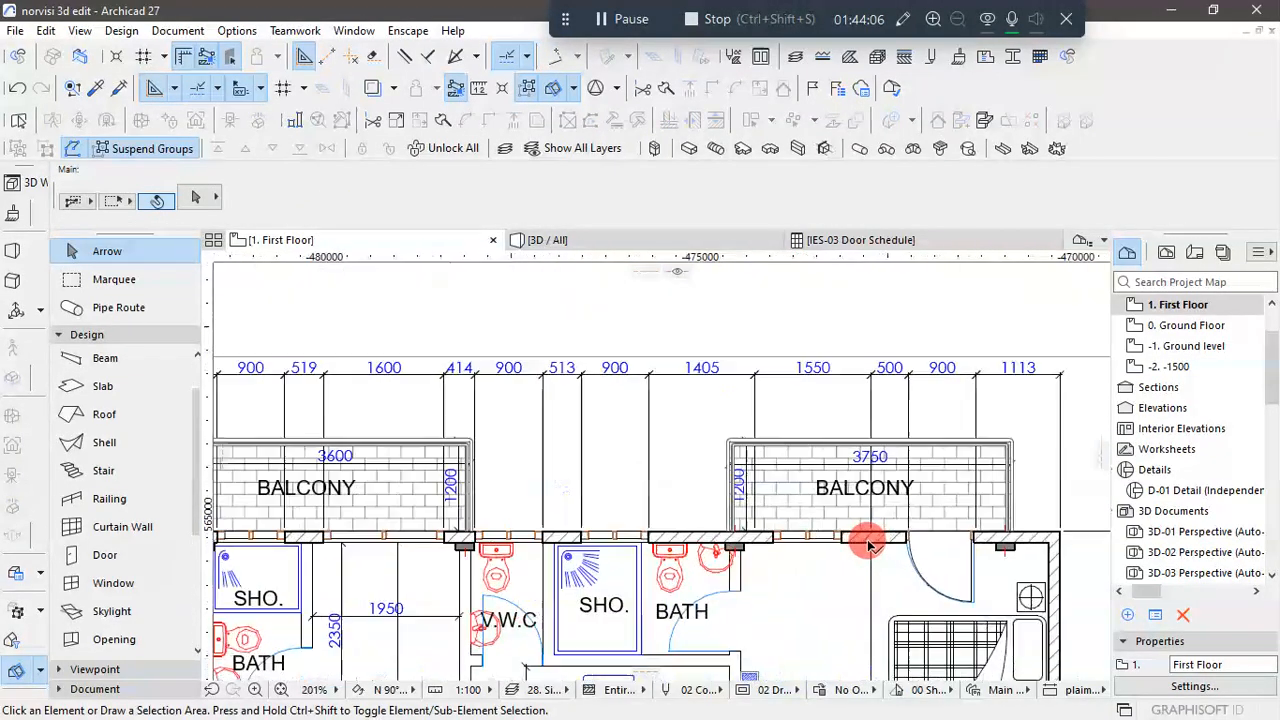
left_click(790, 535)
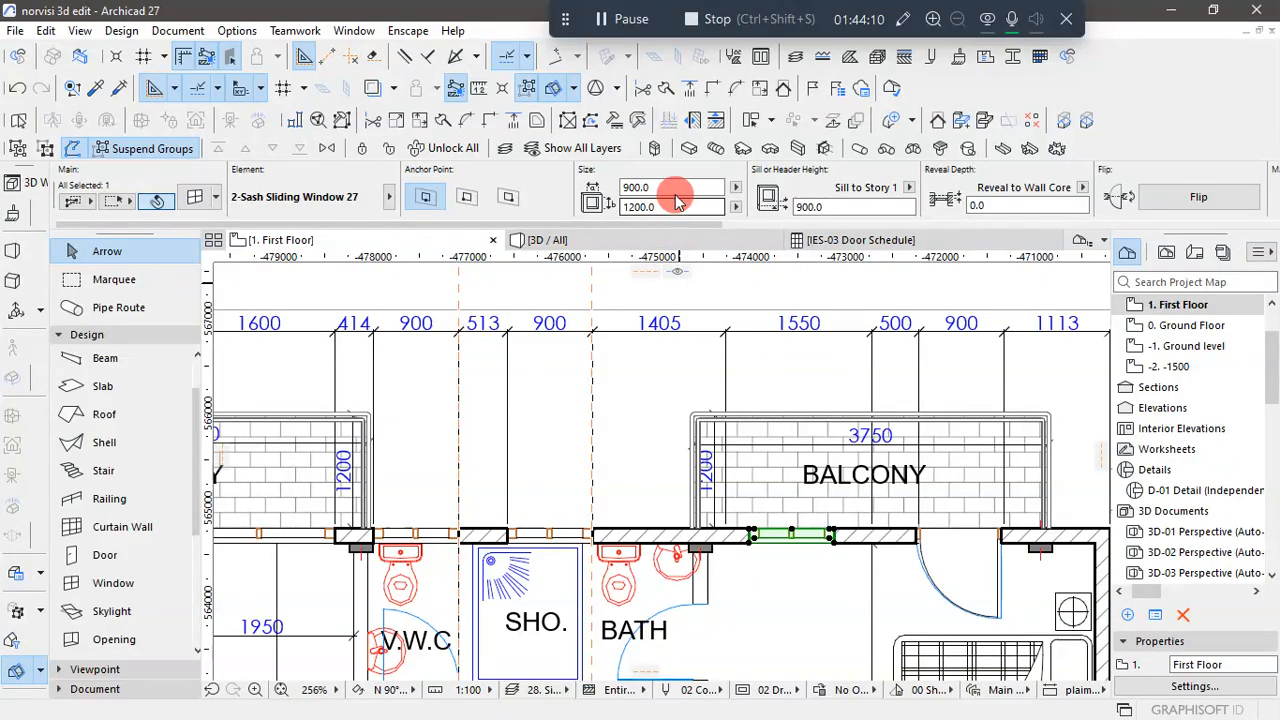
left_click_drag(672, 186, 576, 192)
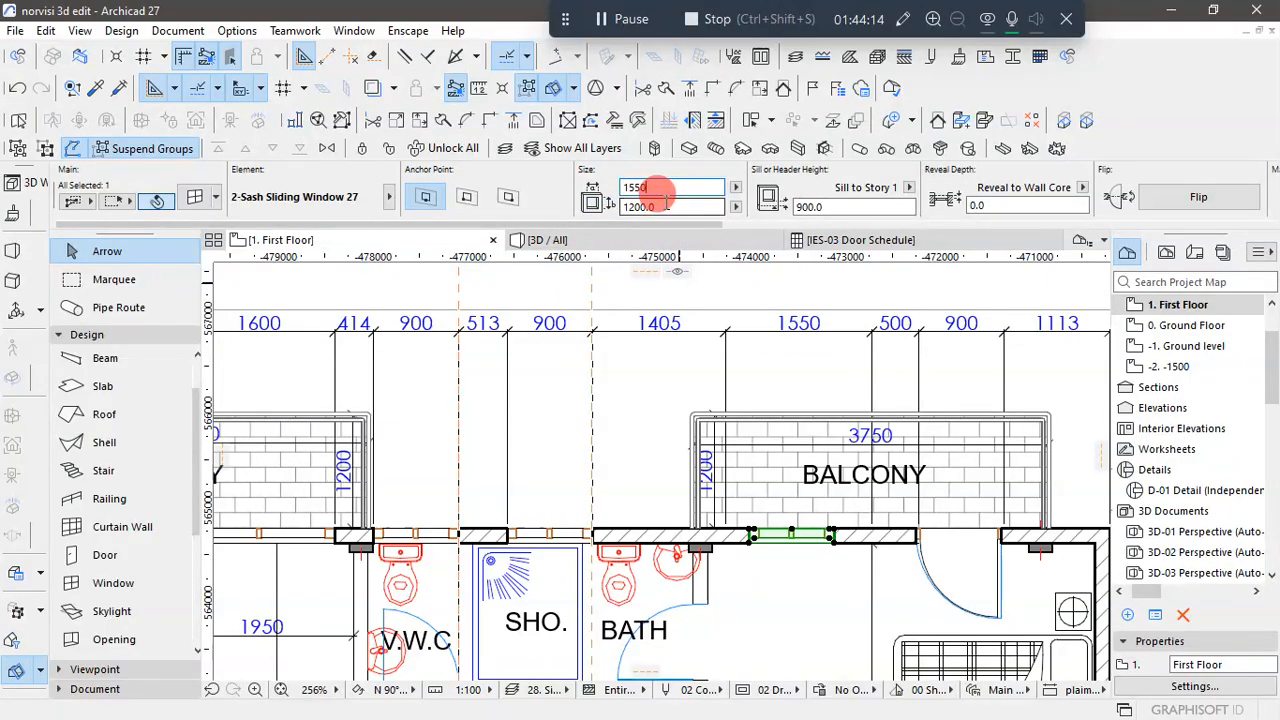
mouse_move(663, 209)
left_mouse_down()
mouse_move(610, 200)
mouse_move(663, 208)
left_mouse_up()
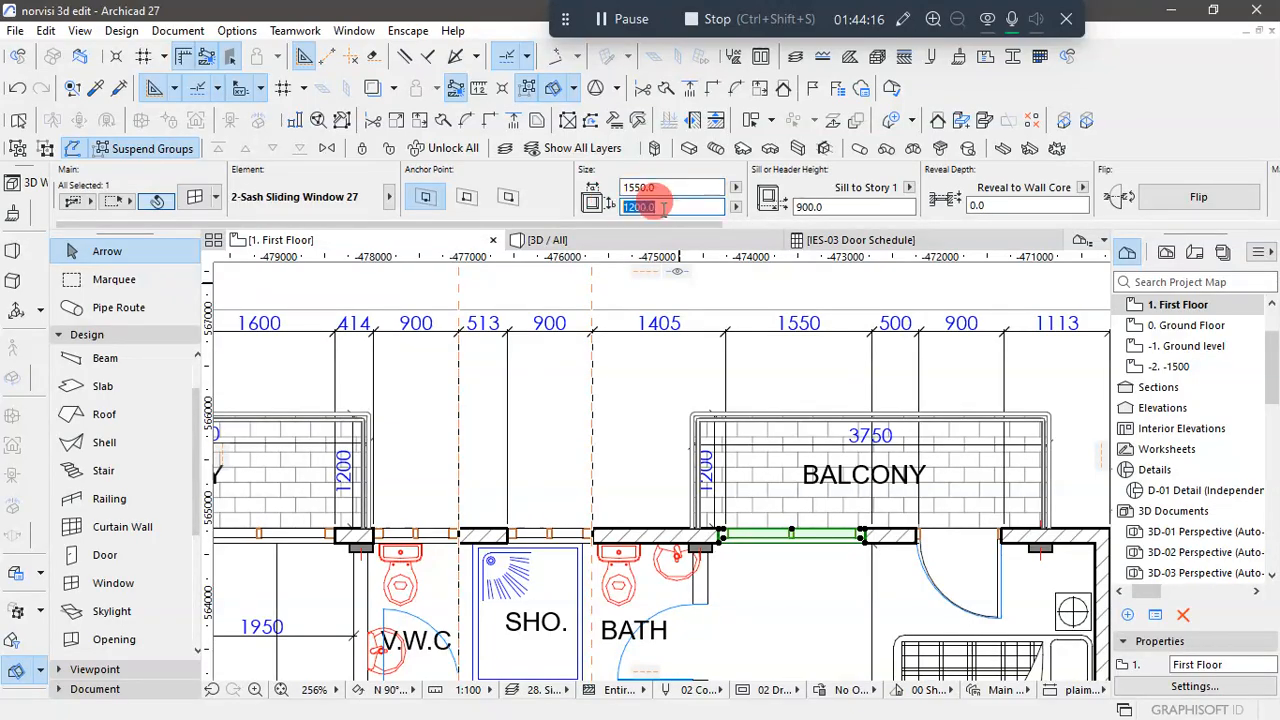
type("1500")
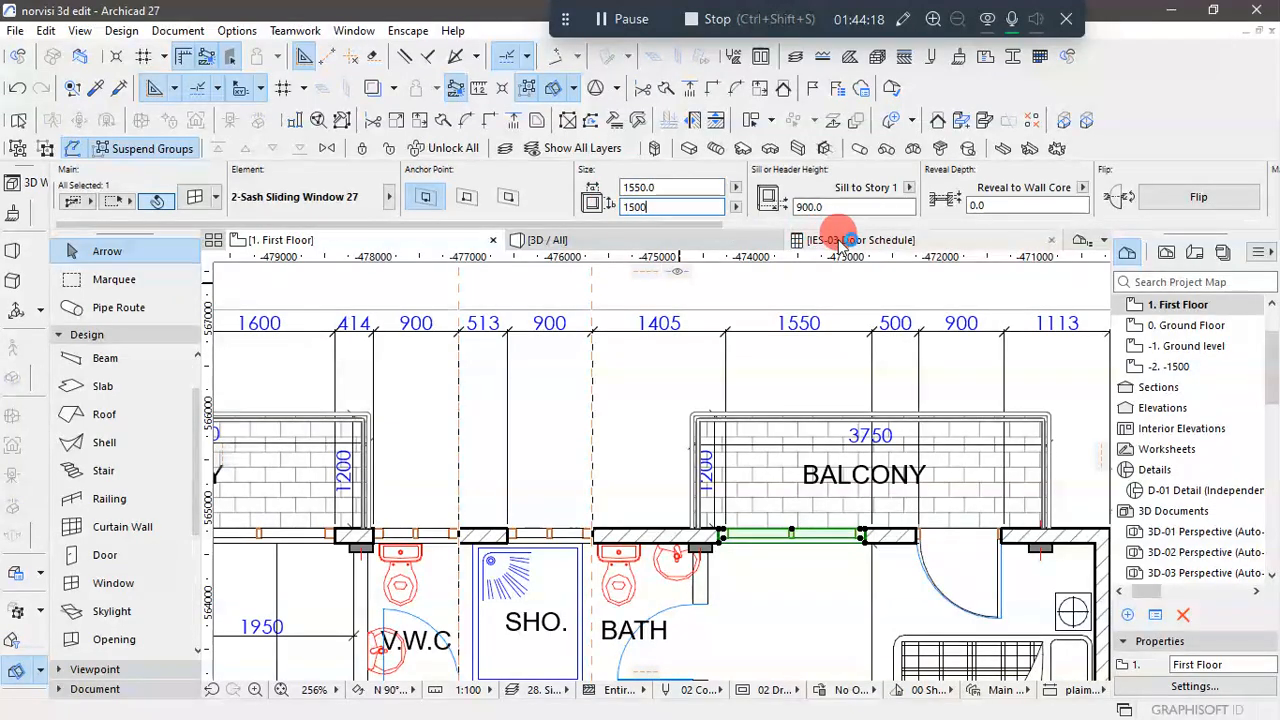
- Set the Bedroom 2 balcony window's sill height to 600 and deselect the window
left_click_drag(852, 207, 799, 214)
type("6")
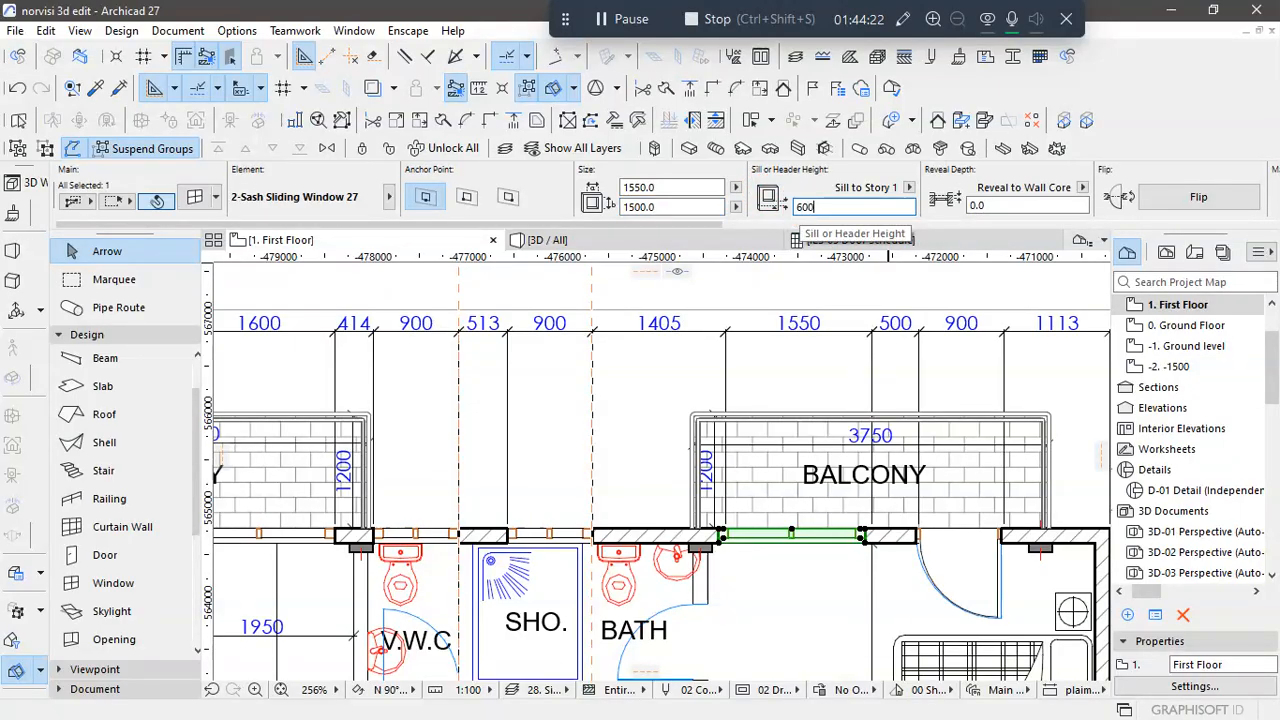
type("00")
key("Return")
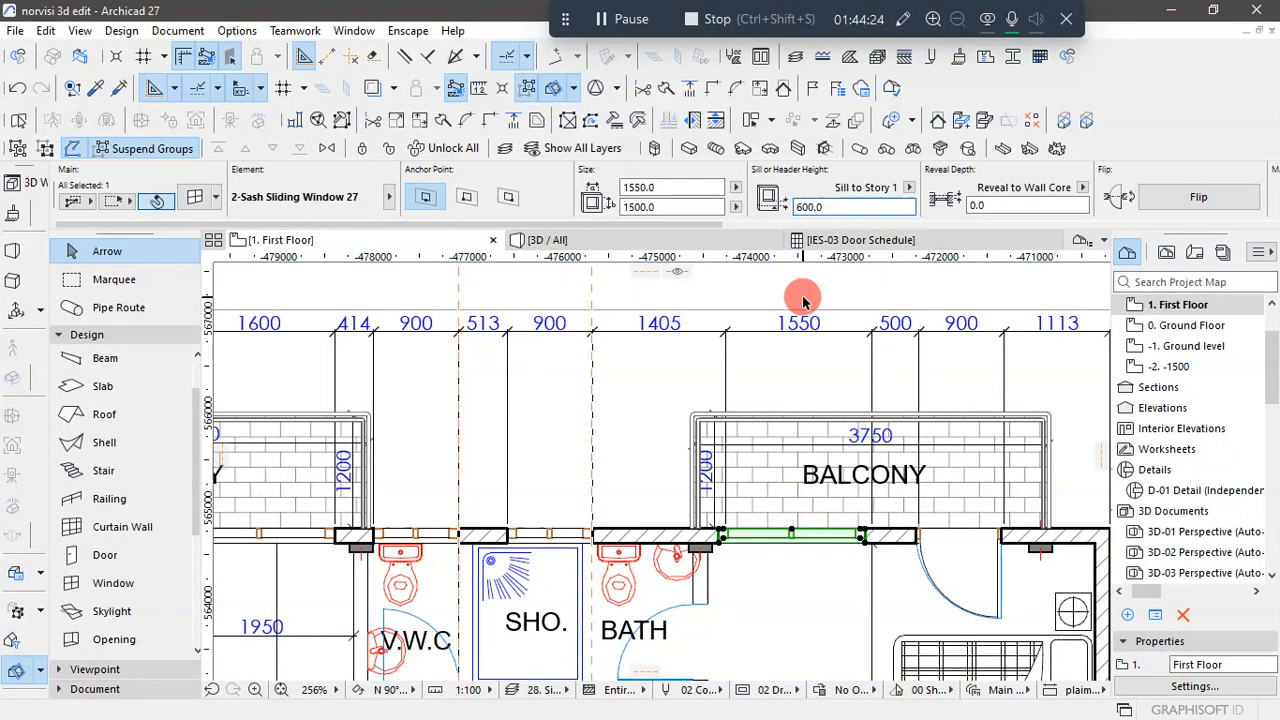
key("Escape")
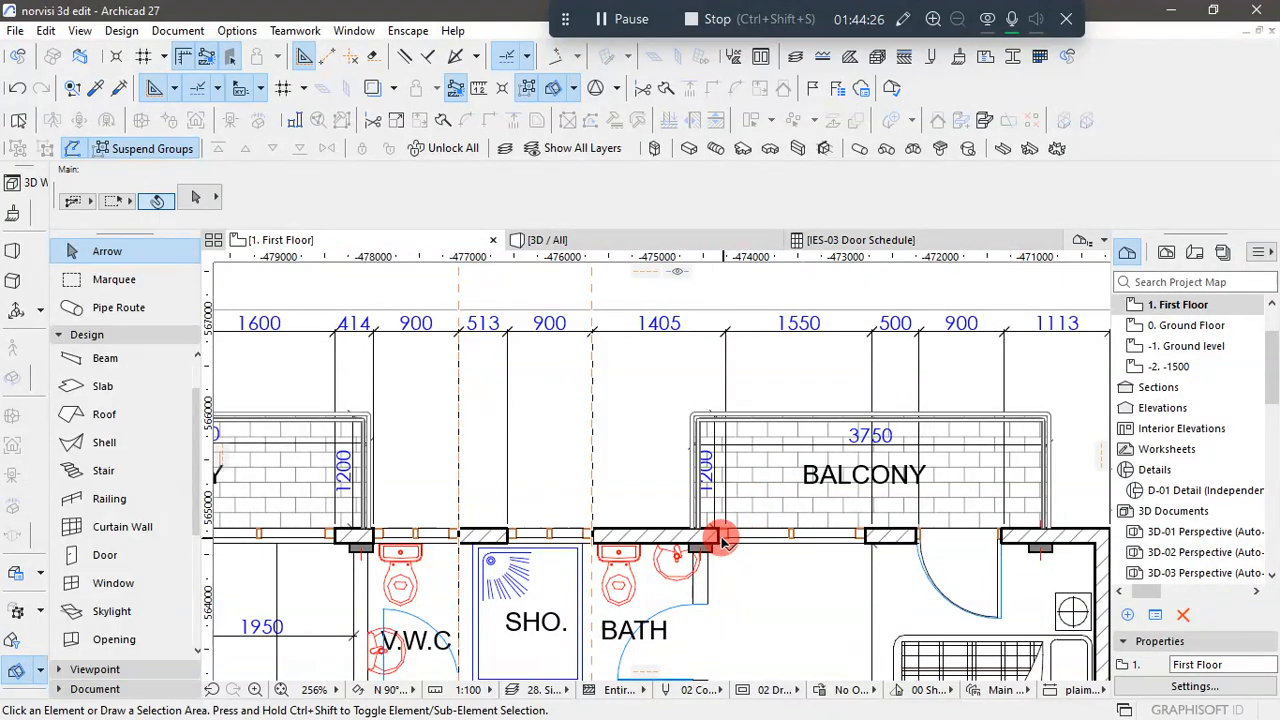
- Move the Bedroom 2 balcony window so its edge aligns with the start of the 1550 dimension on the reference plan
left_click(722, 539)
left_click(722, 537)
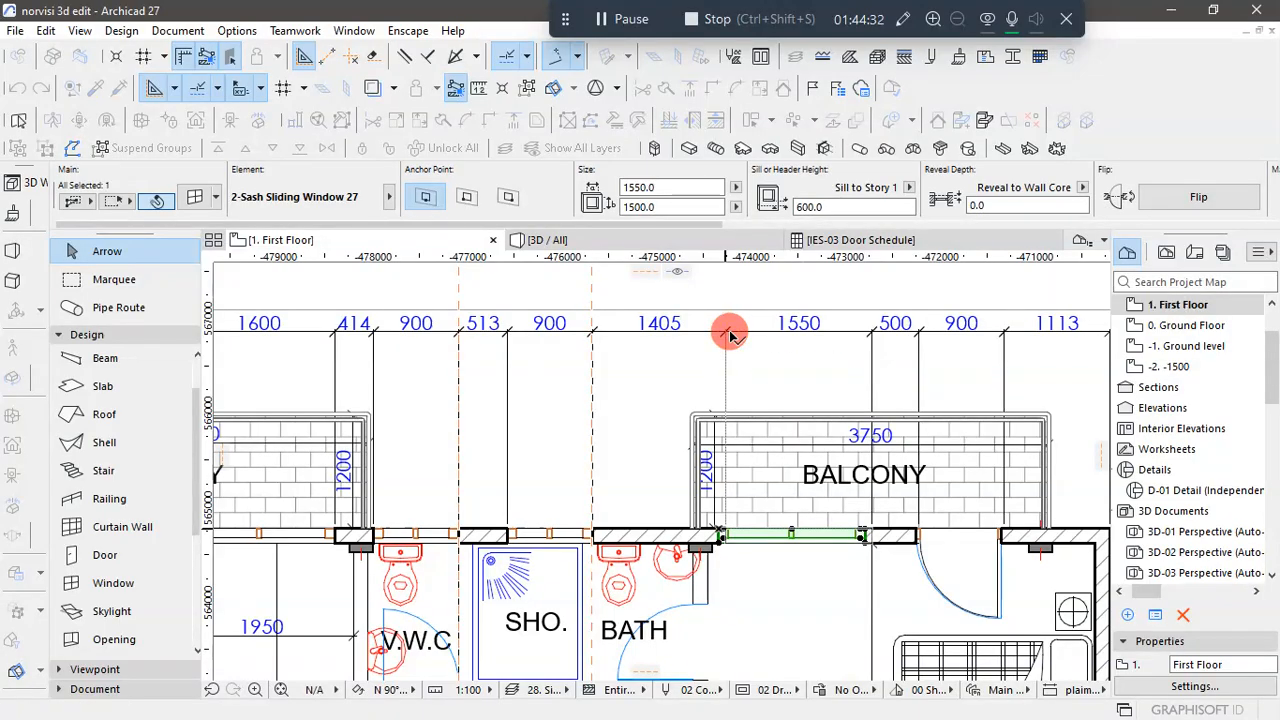
scroll(746, 466, "down", 5)
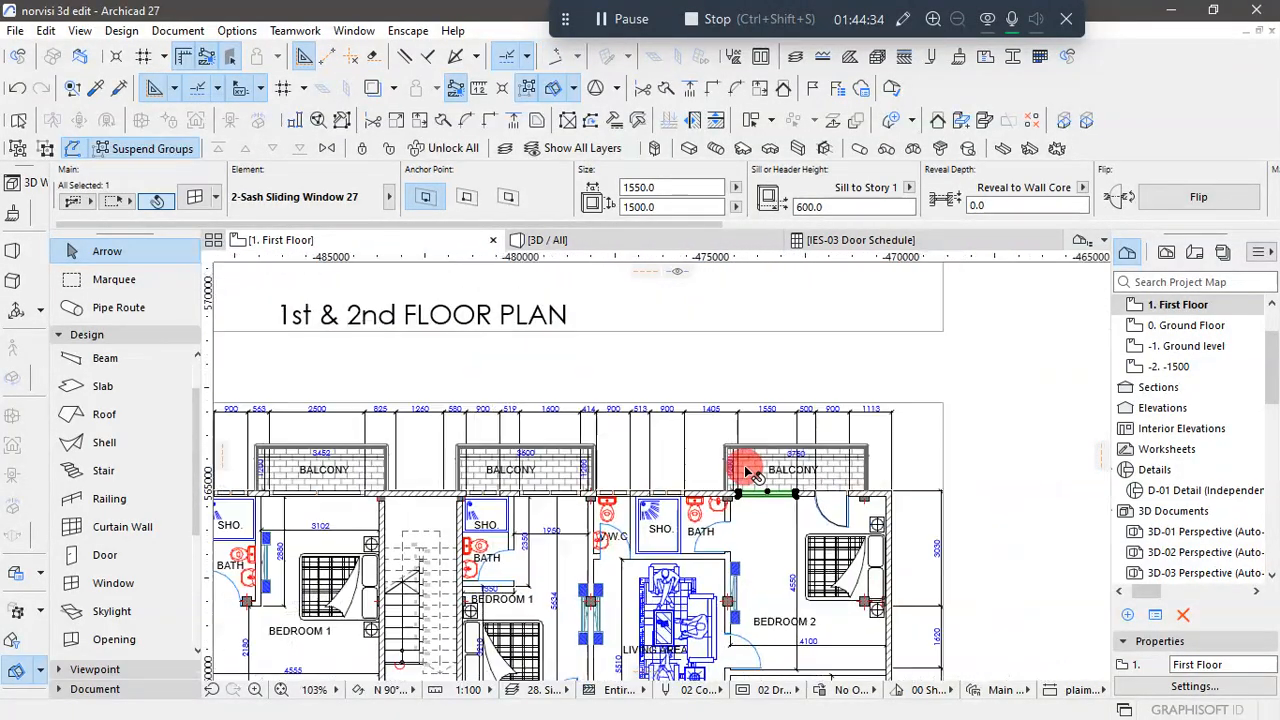
- Inspect the building's rear facade with its windows and balconies in the 3D view
left_click(618, 238)
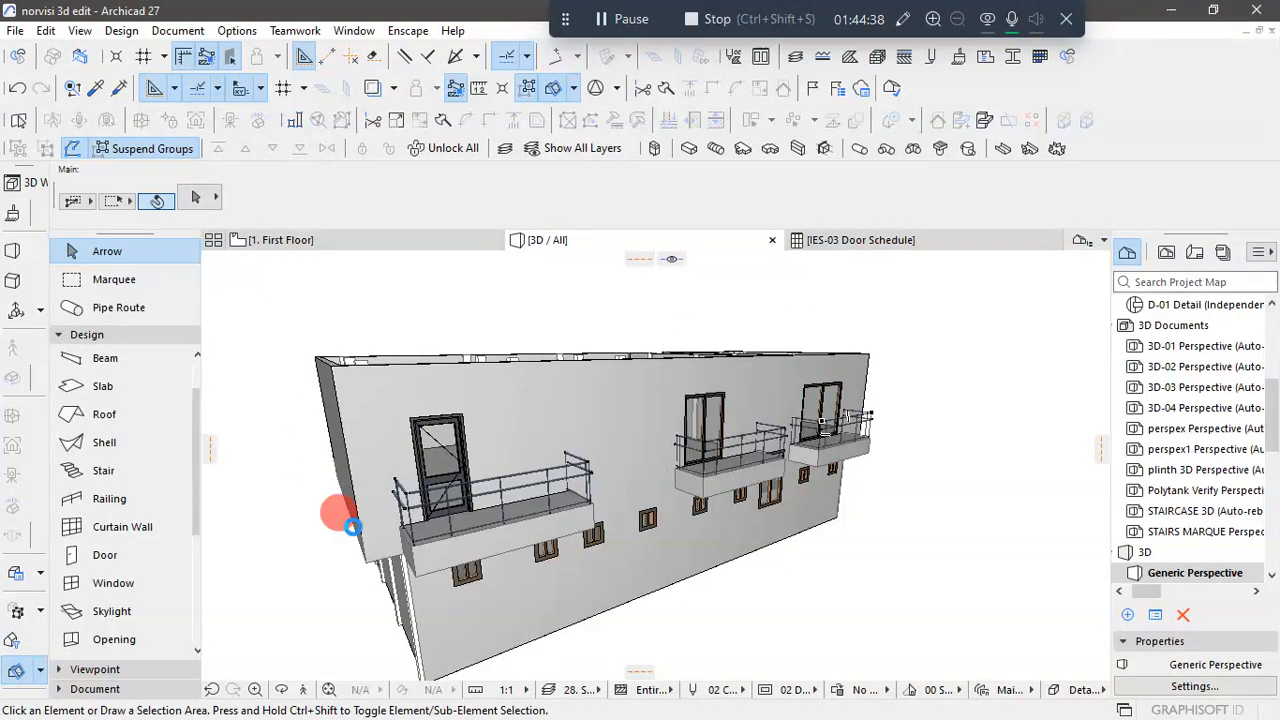
left_click(700, 425)
scroll(829, 586, "down", 3)
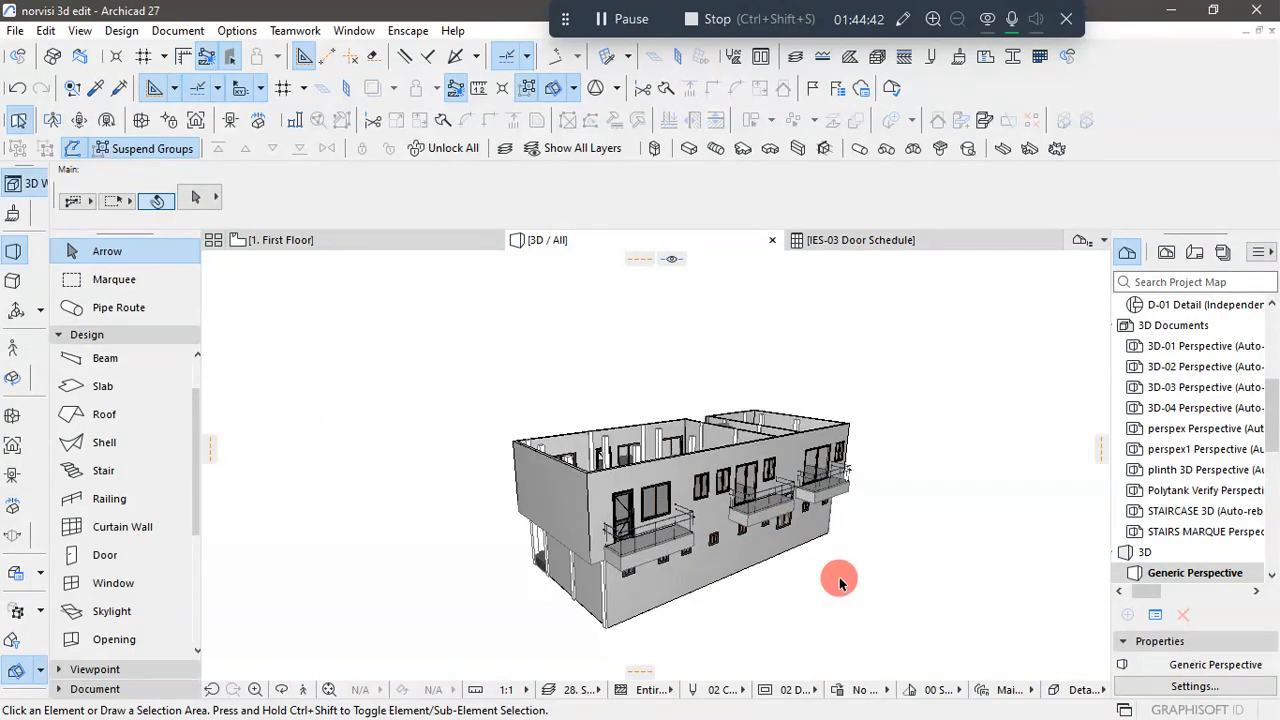
middle_click_drag(871, 580, 386, 557, "shift")
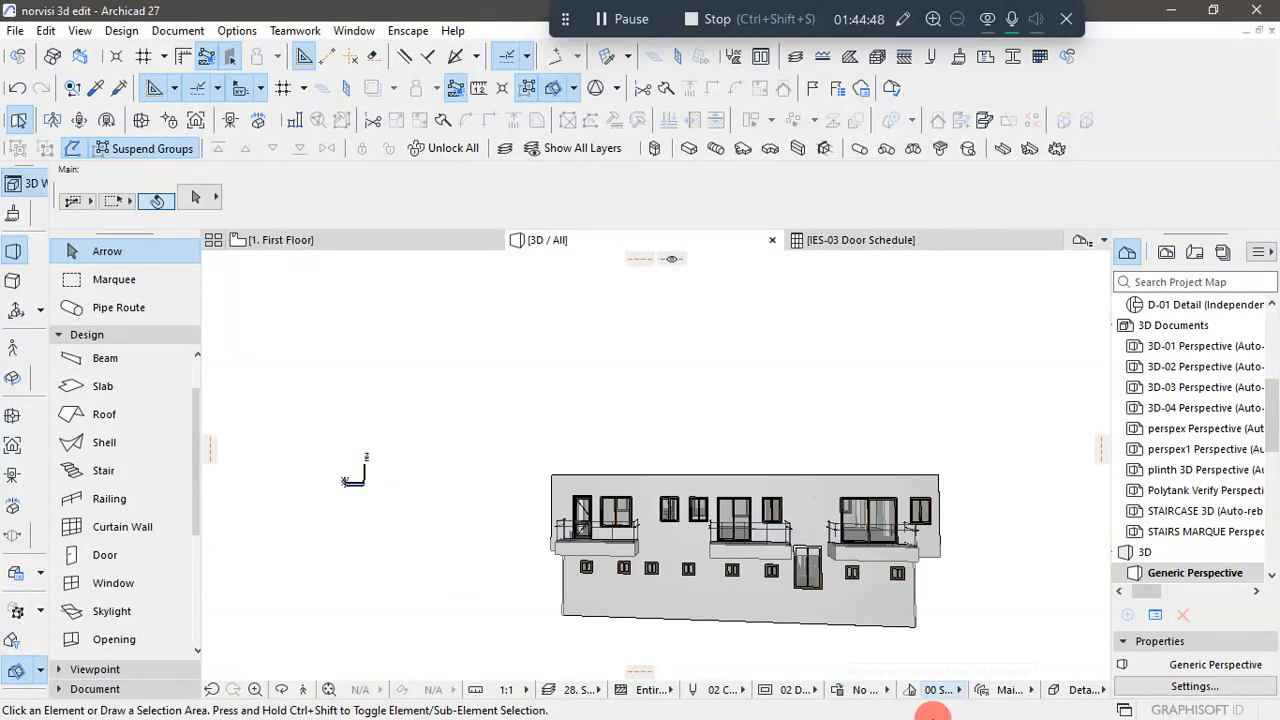
- Switch to AutoCAD to compare the rear facade with the reference elevation, and return to Archicad's 3D view
key("super")
left_click(663, 712)
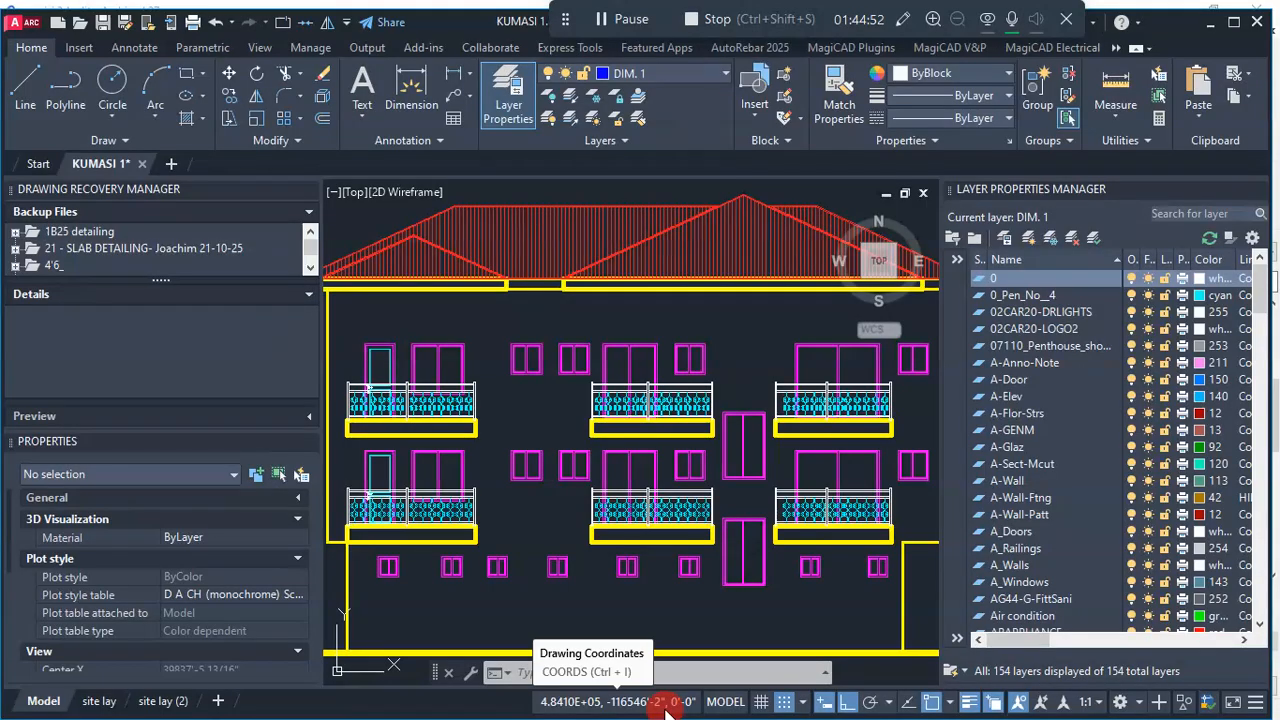
left_click(666, 708)
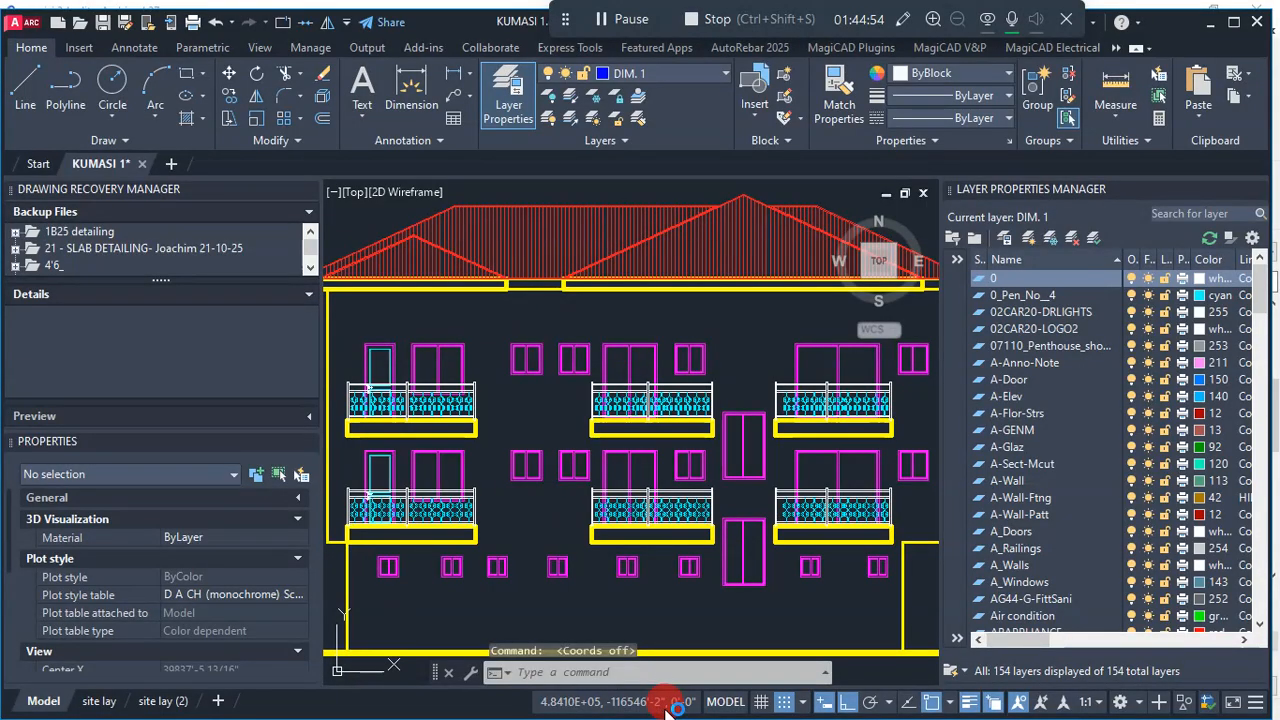
key("super")
left_click(705, 710)
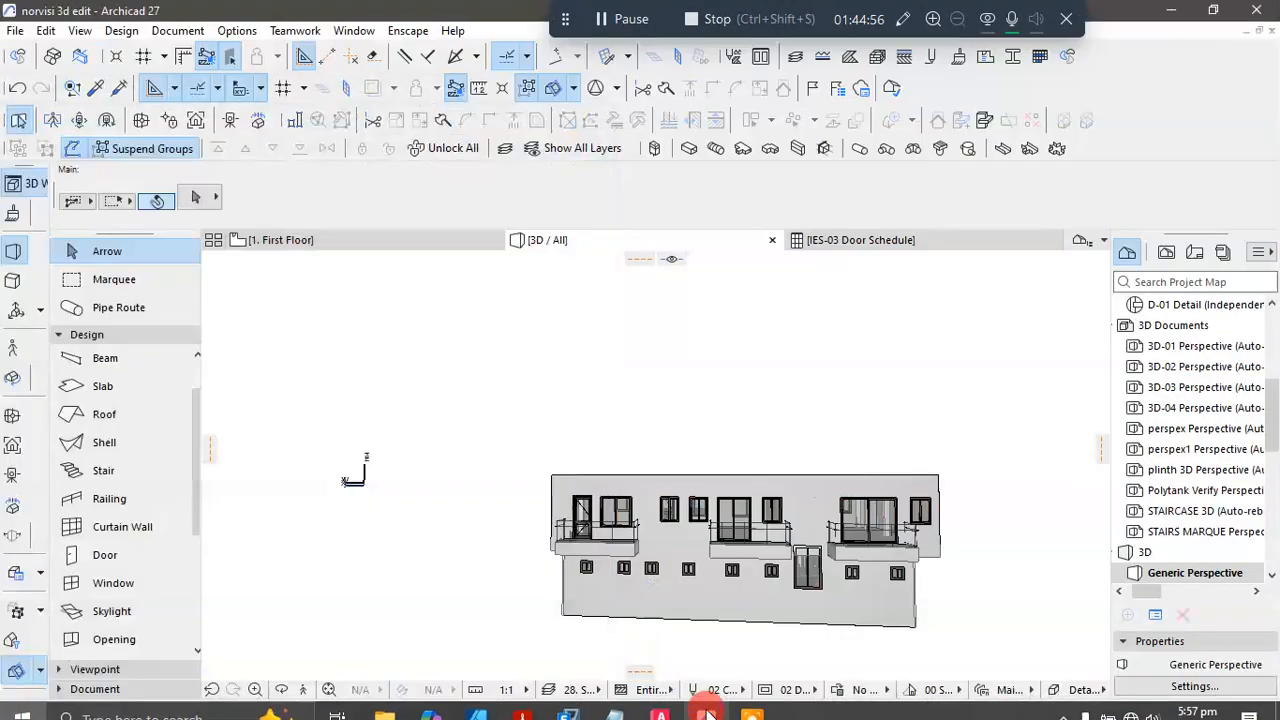
key("super")
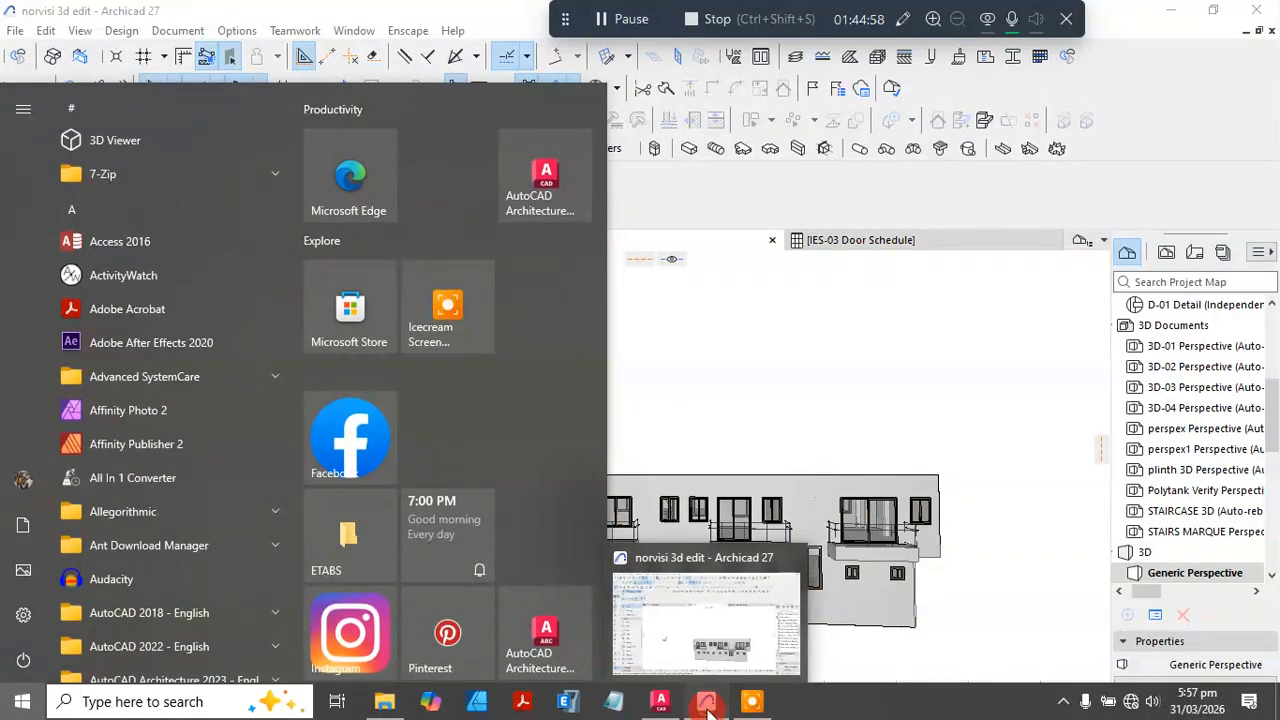
left_click(707, 710)
scroll(843, 414, "down", 1)
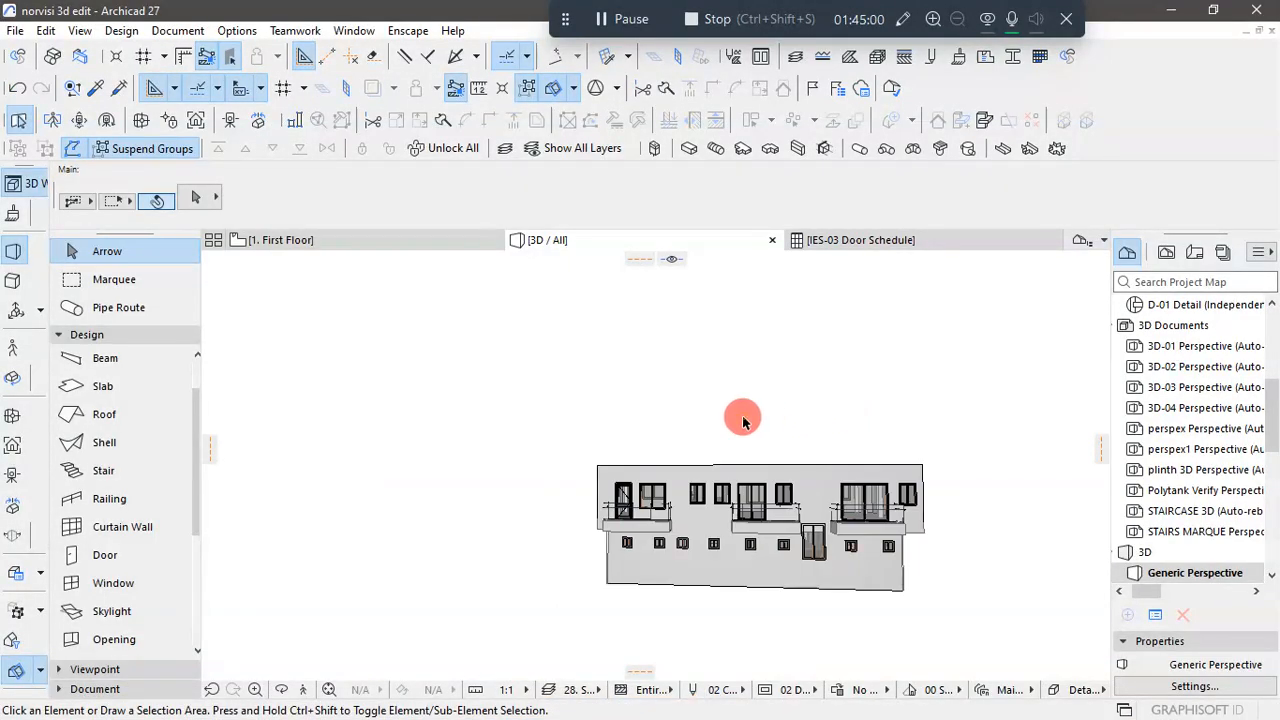
left_click(750, 421)
left_click(740, 449)
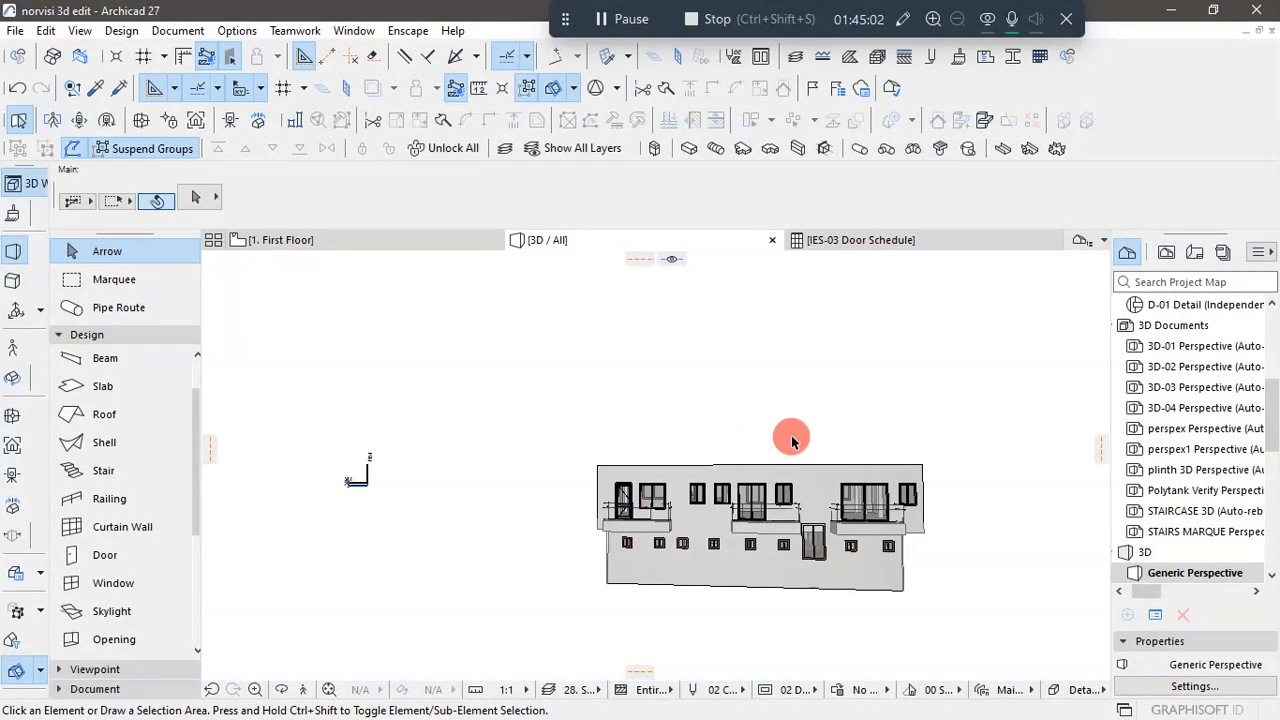
- Place an elevation marker line behind the rear balconies on the first-floor plan, facing the building and spanning its full length
left_click(380, 240)
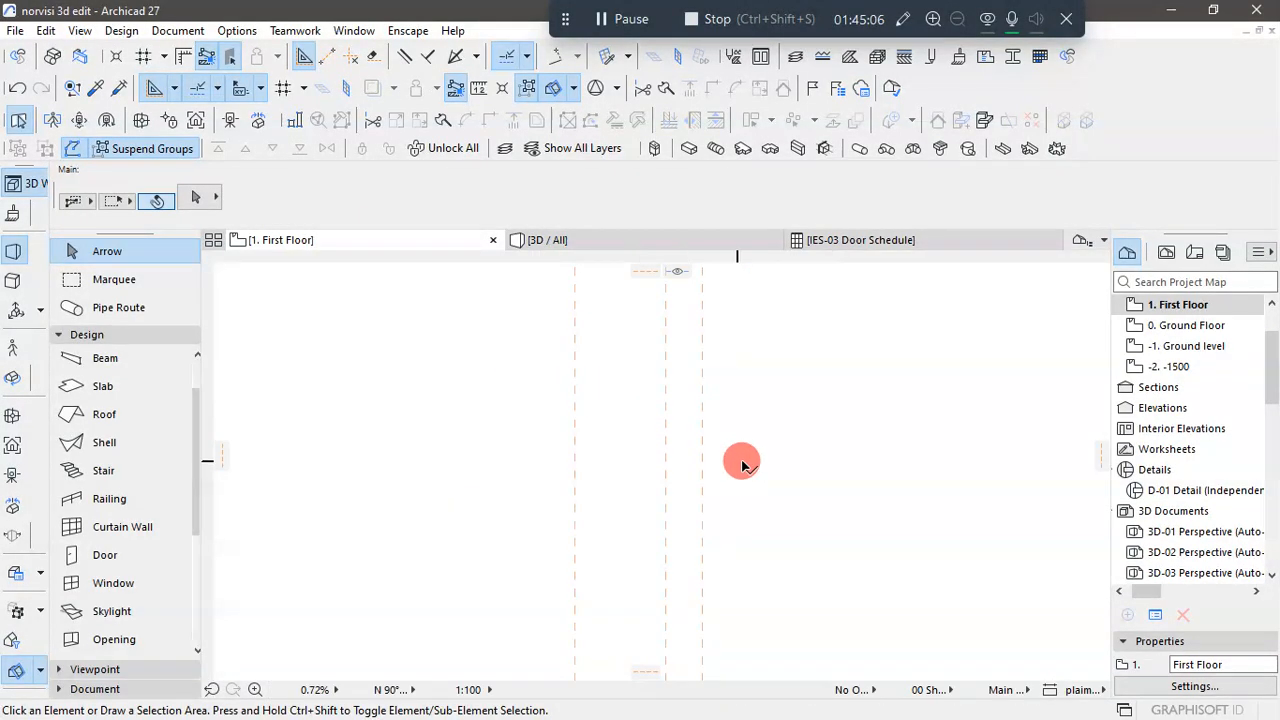
left_click(67, 341)
left_click(77, 354)
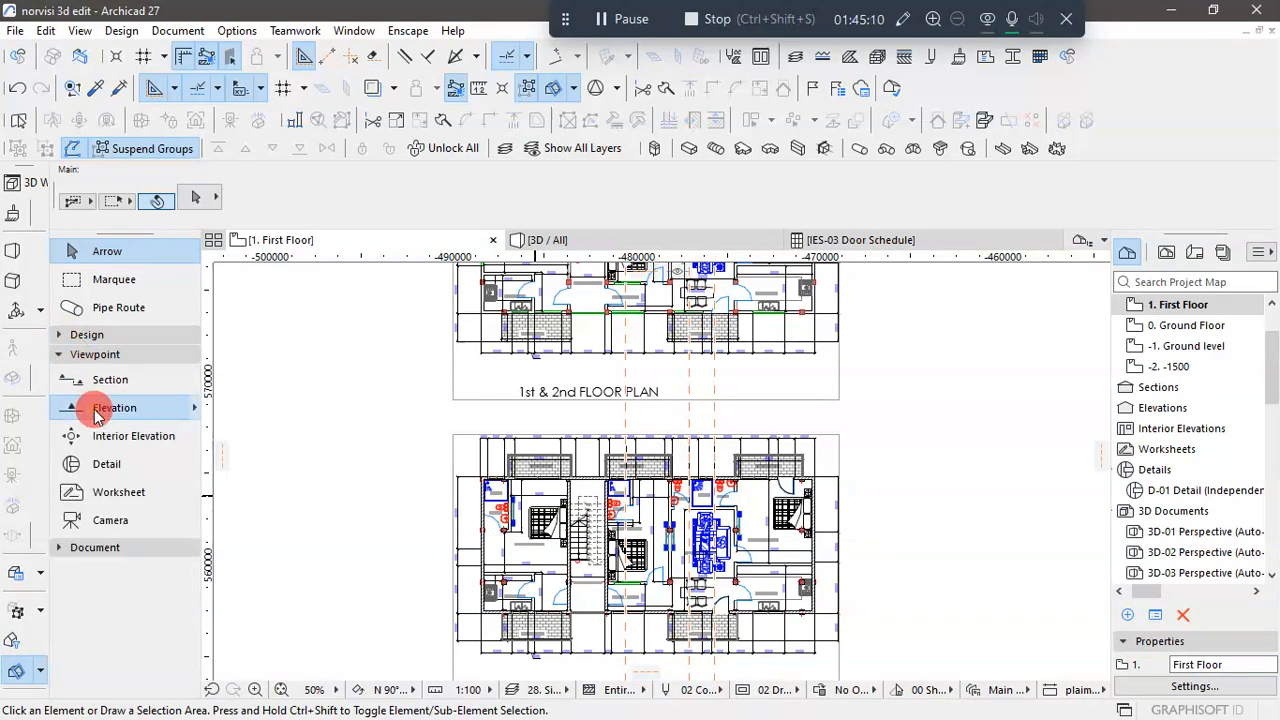
left_click(688, 441)
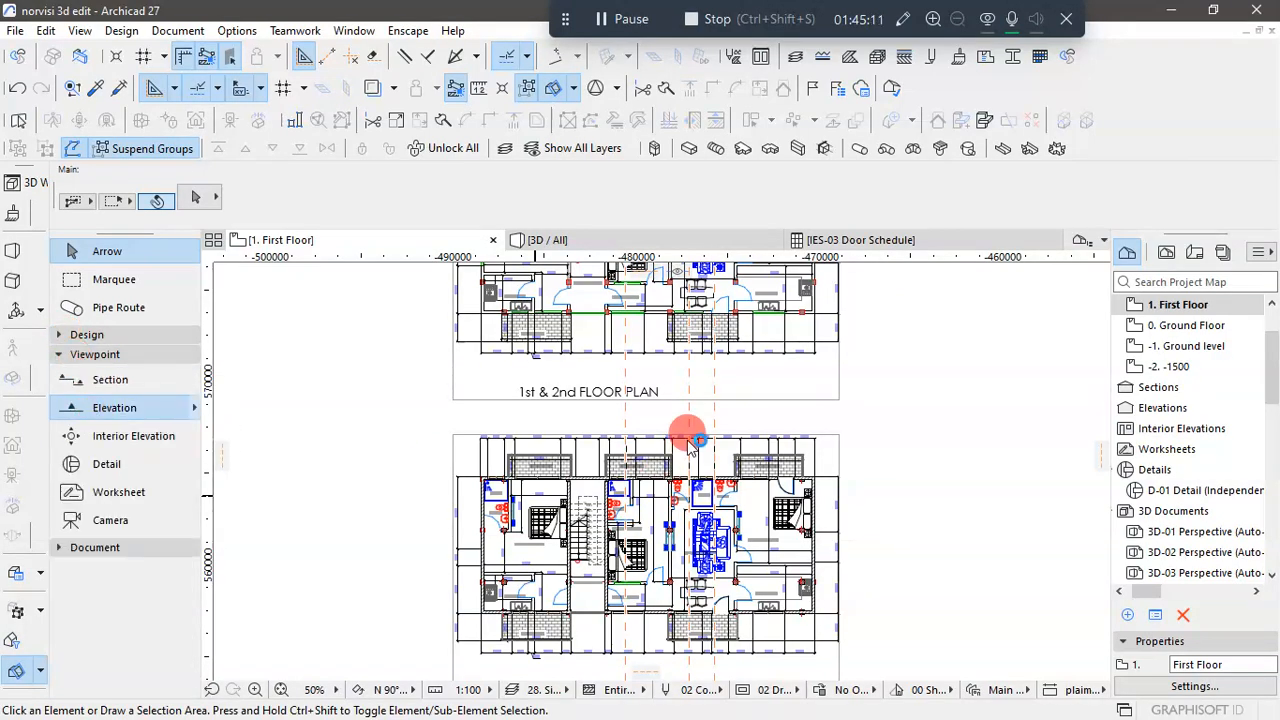
left_click(437, 418)
left_click(903, 419)
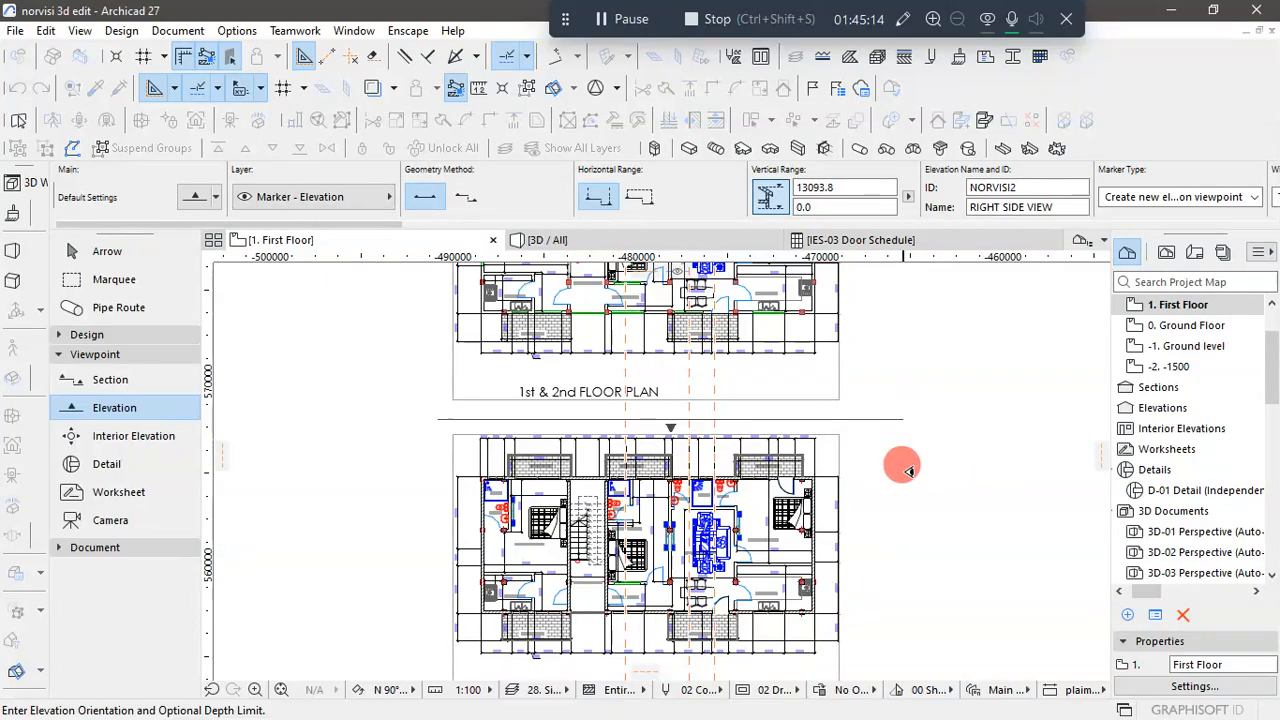
left_click(910, 500)
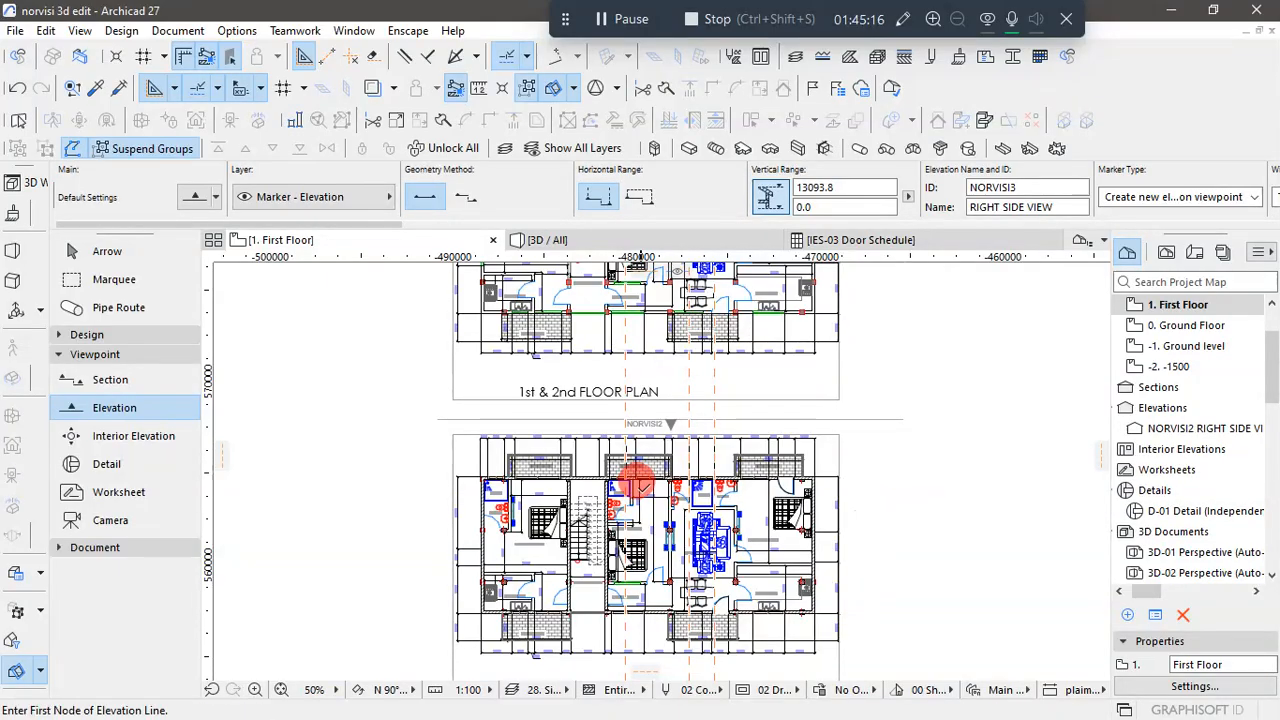
- Clear the new elevation marker's ID, name it "Back Elev", and deselect it
left_click(102, 251)
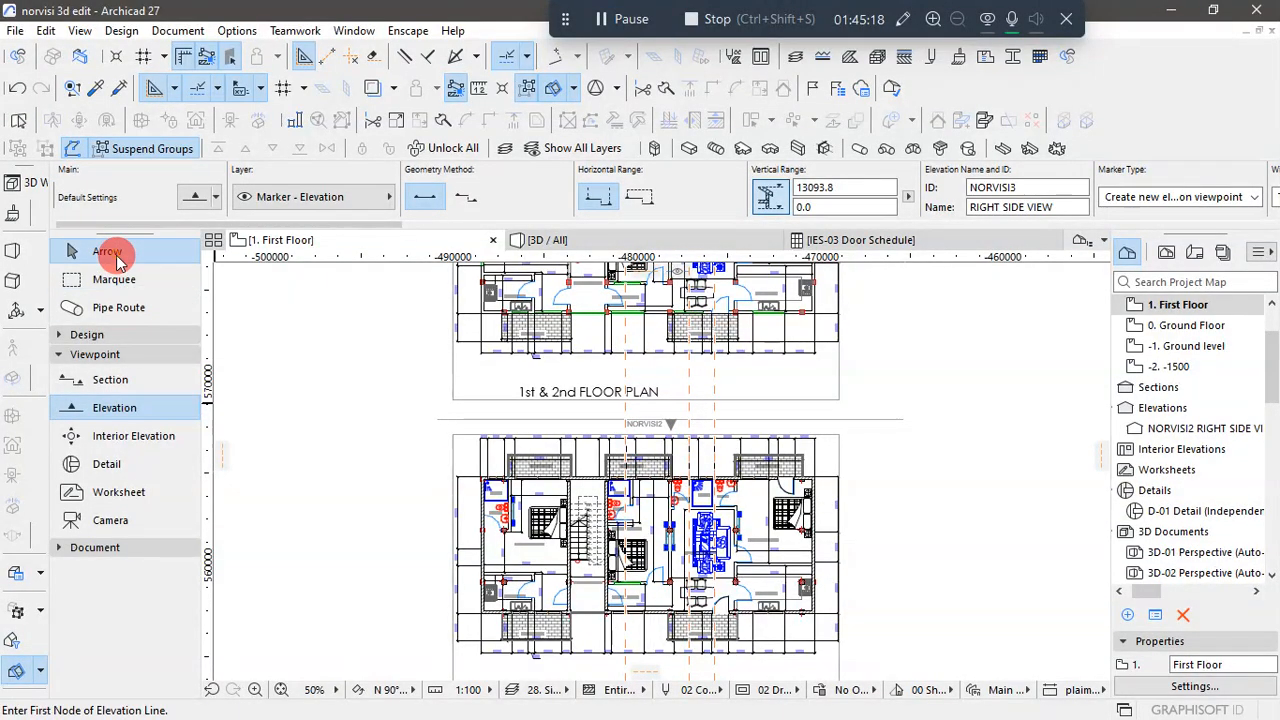
left_click(858, 421)
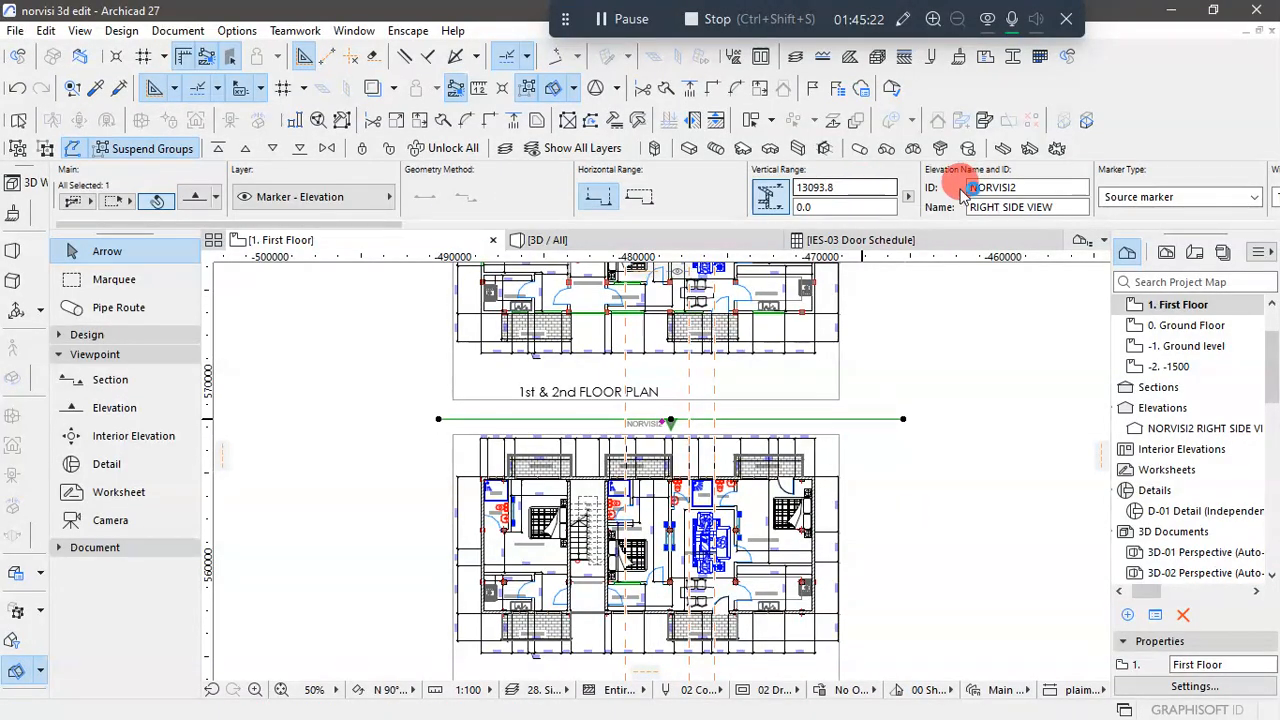
left_click(1040, 187)
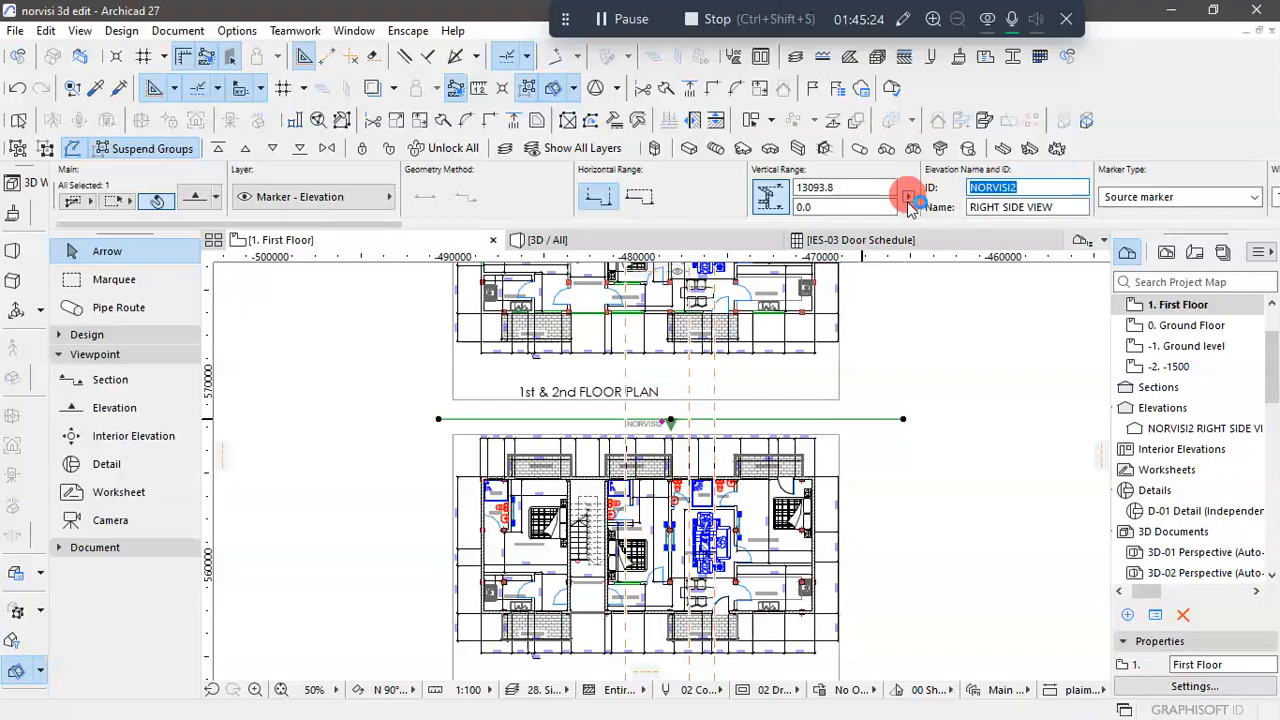
key("BackSpace")
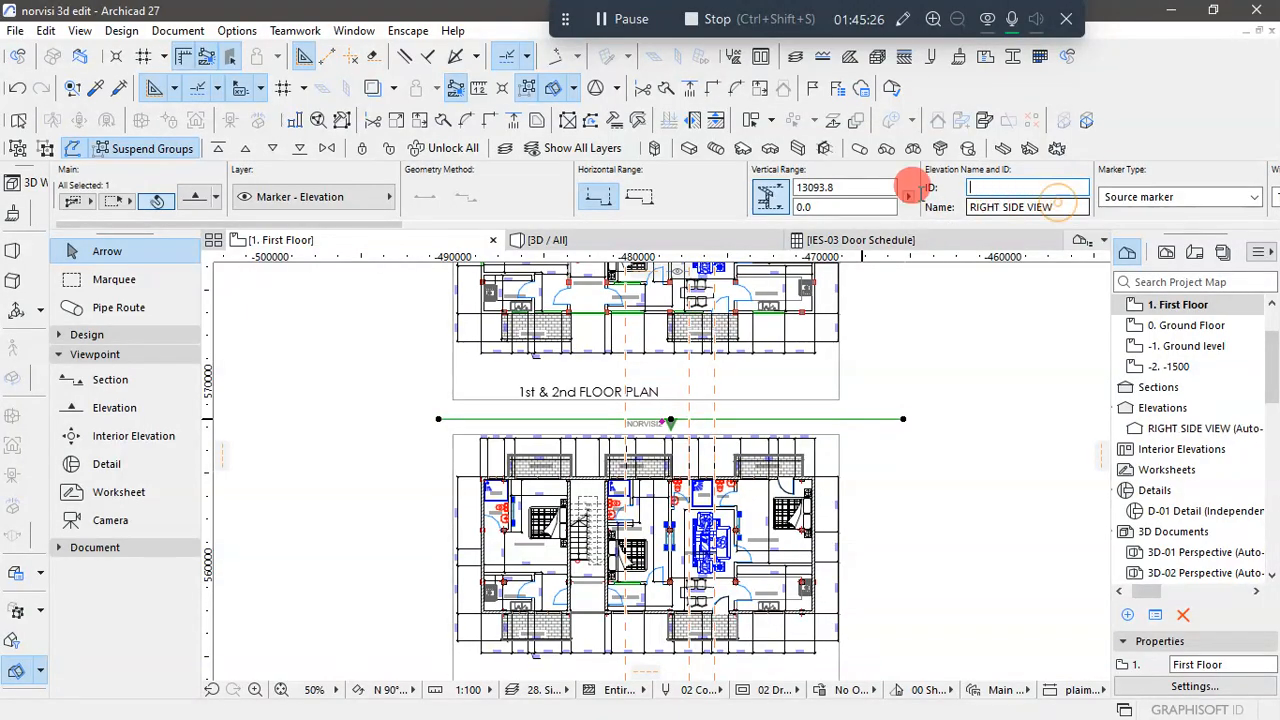
left_click(1043, 206)
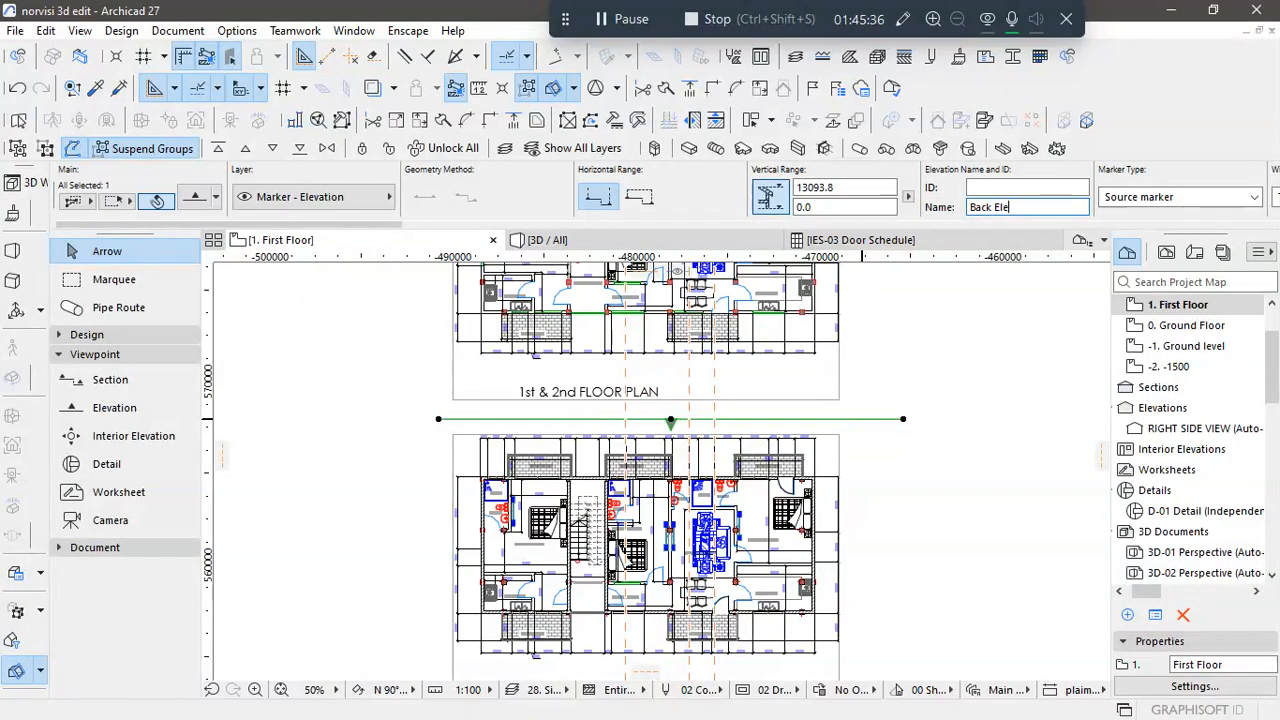
left_click(997, 343)
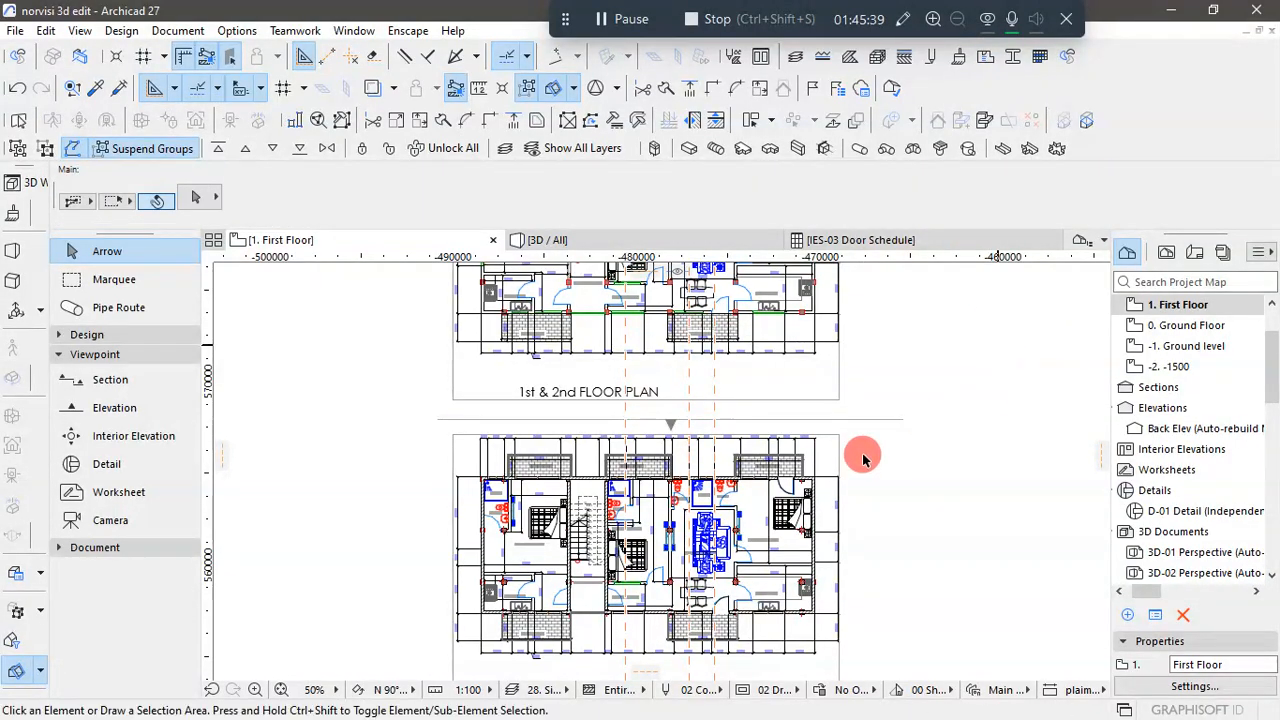
- Open the Back Elev view and examine the rear wall's edges, windows and balconies
left_click(1180, 430)
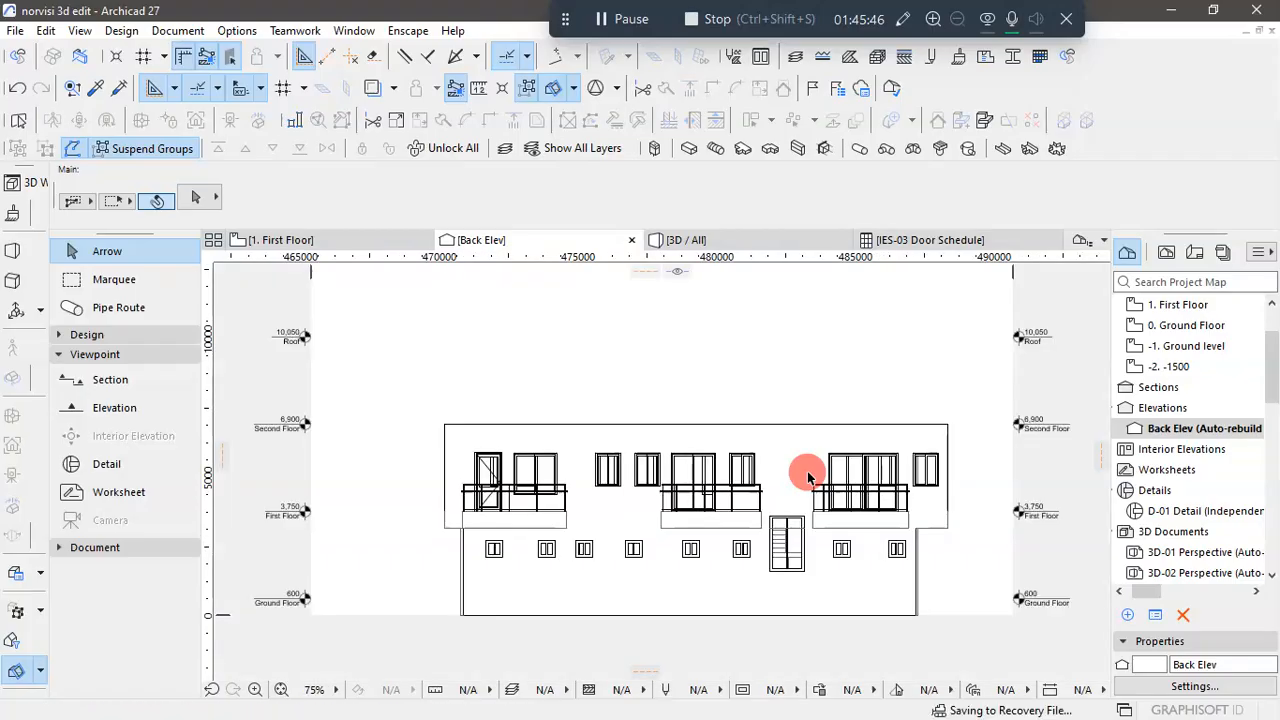
scroll(563, 491, "up", 2)
scroll(566, 494, "down", 3)
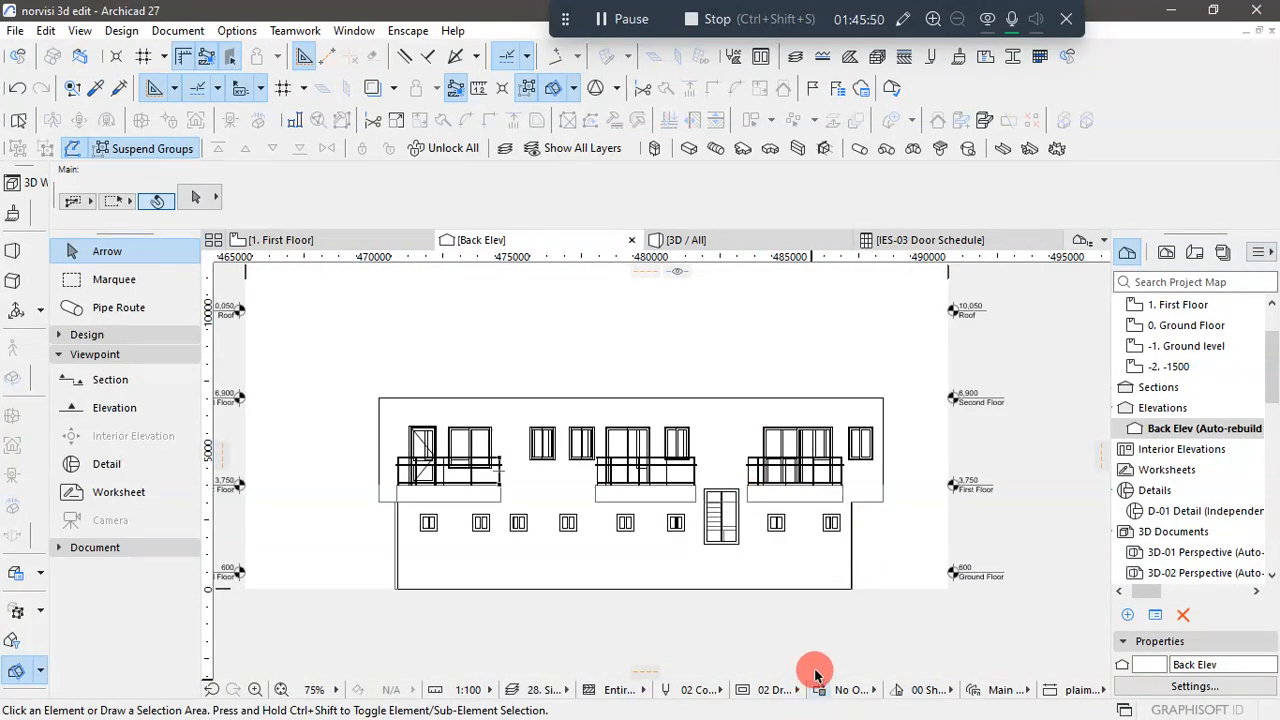
scroll(400, 534, "up", 4)
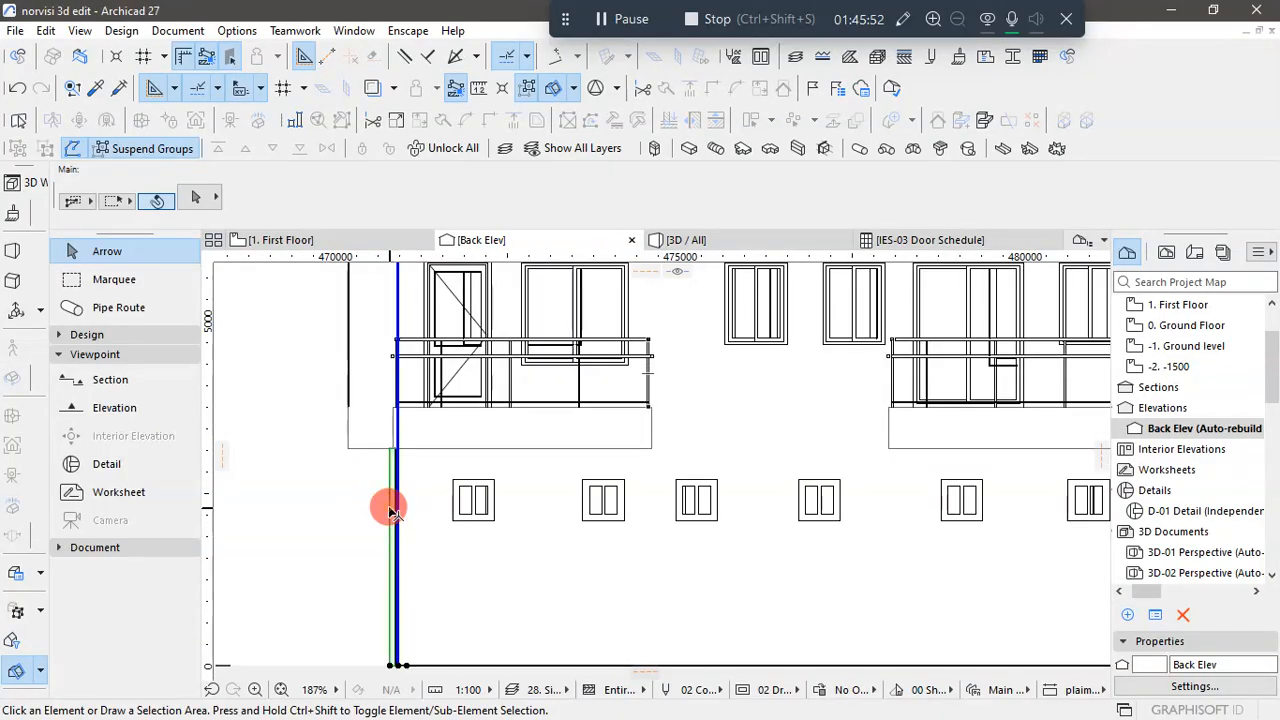
left_click(391, 511)
scroll(400, 514, "down", 4)
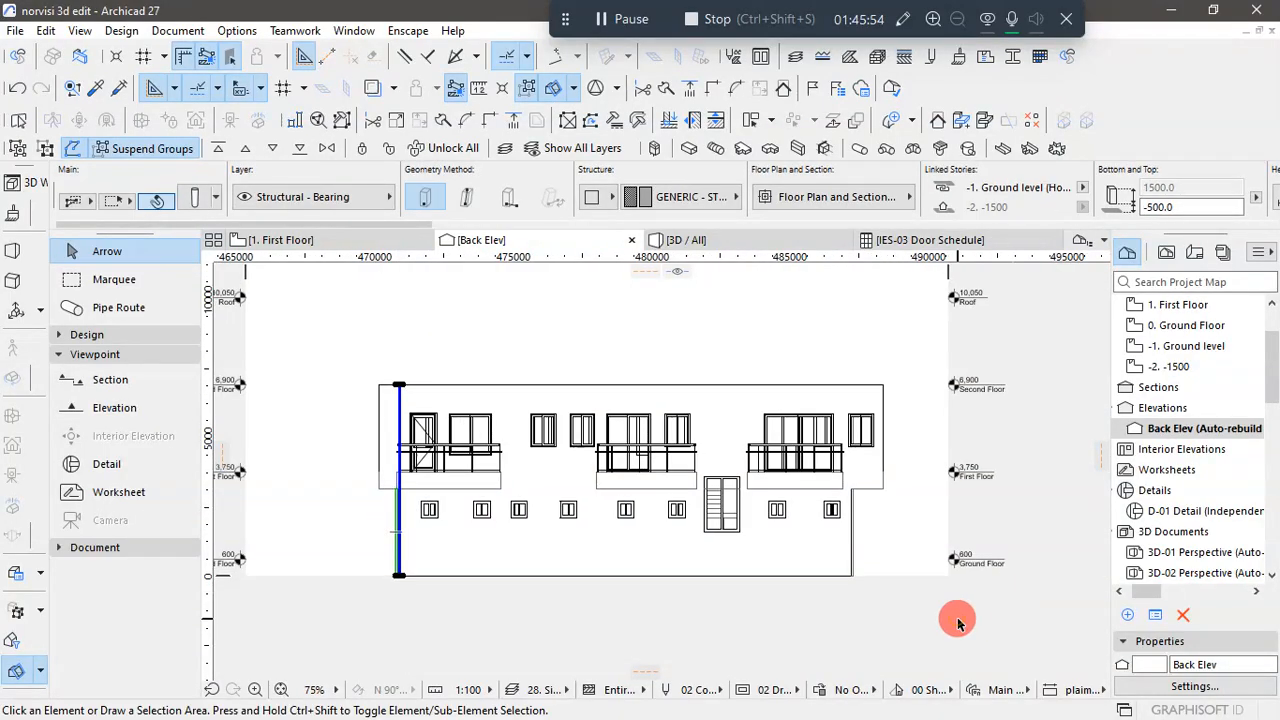
left_click(957, 622)
scroll(720, 508, "up", 3)
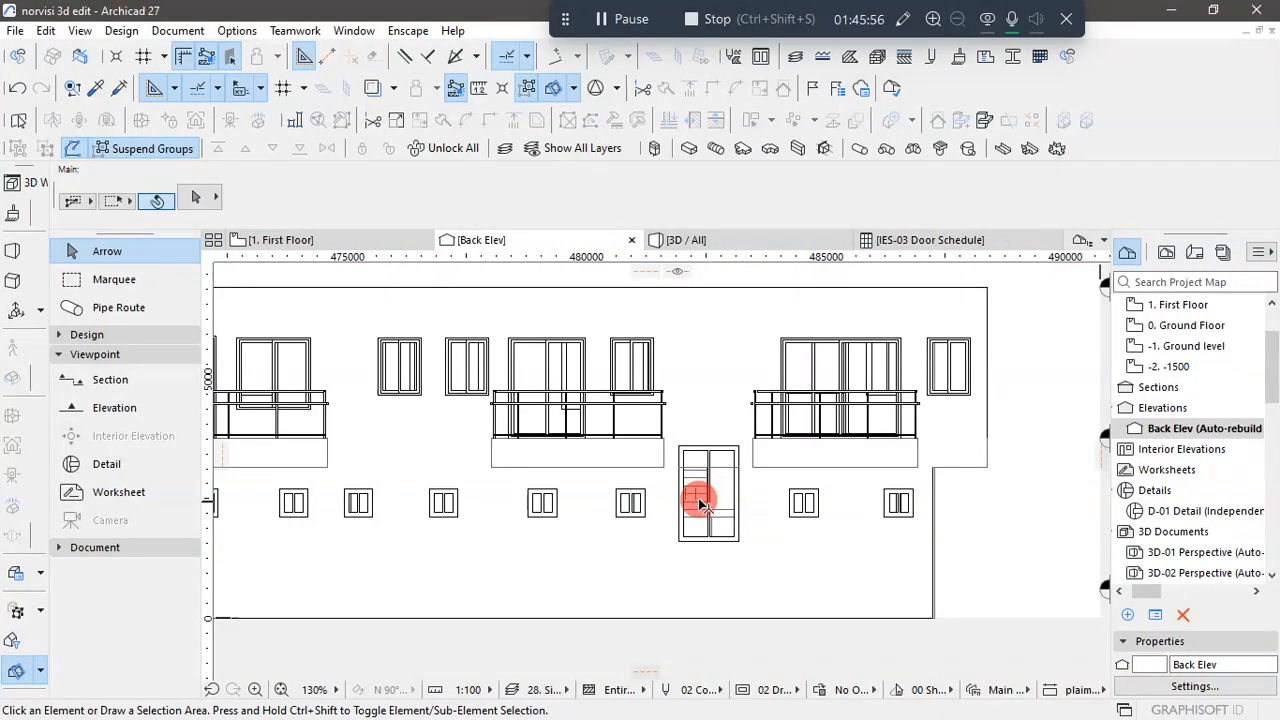
scroll(718, 495, "down", 3)
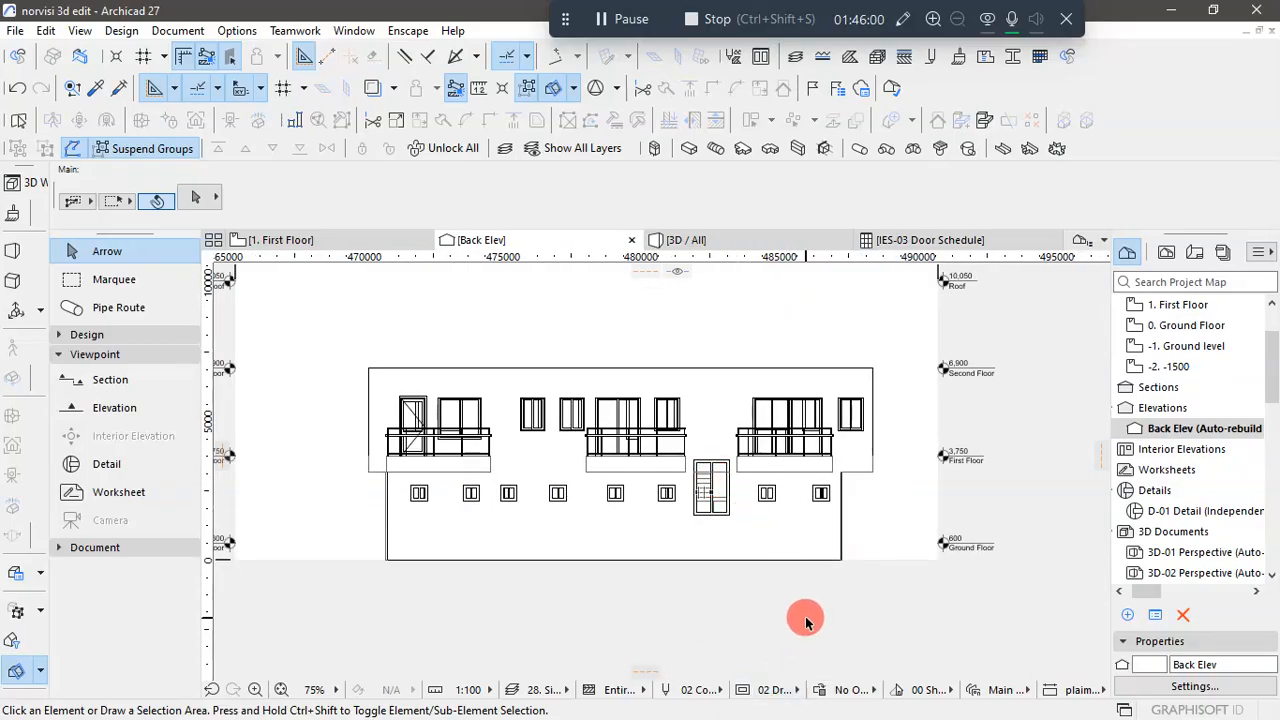
- Switch between AutoCAD and Archicad to compare the Back Elev view with the reference drawing's rear elevation
key("super")
left_click(664, 712)
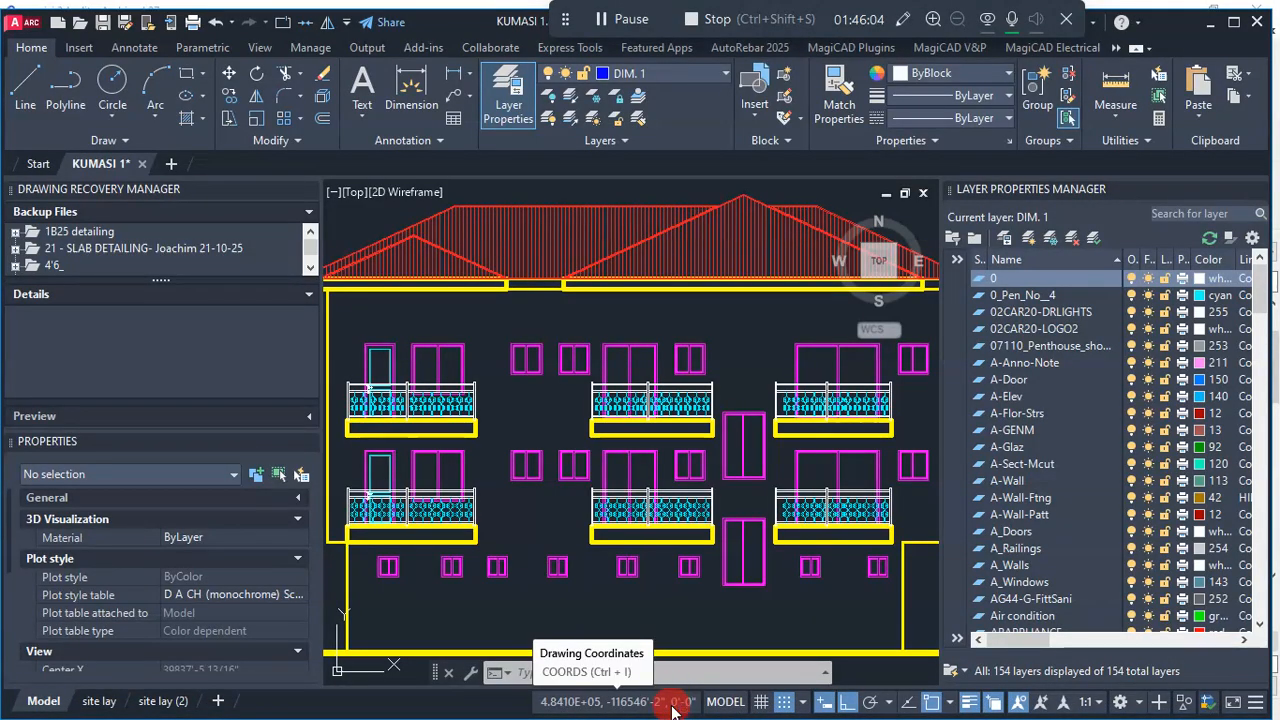
key("super")
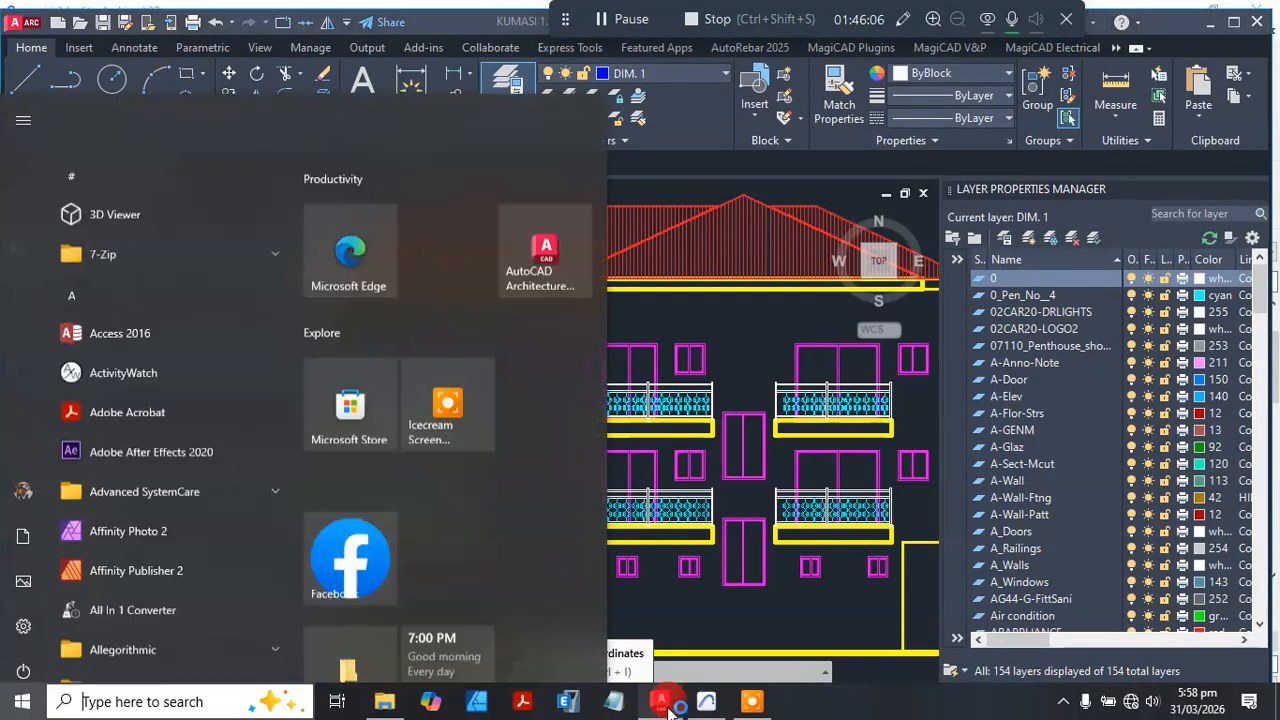
left_click(720, 706)
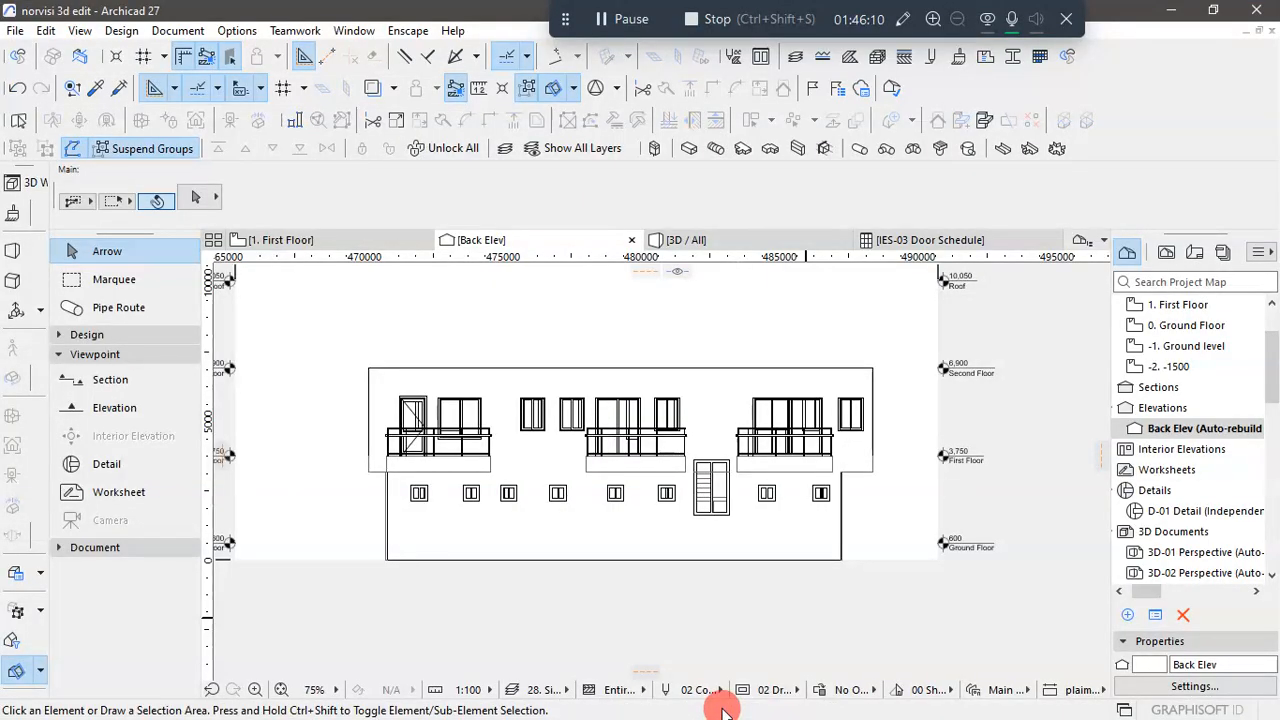
key("super")
left_click(663, 708)
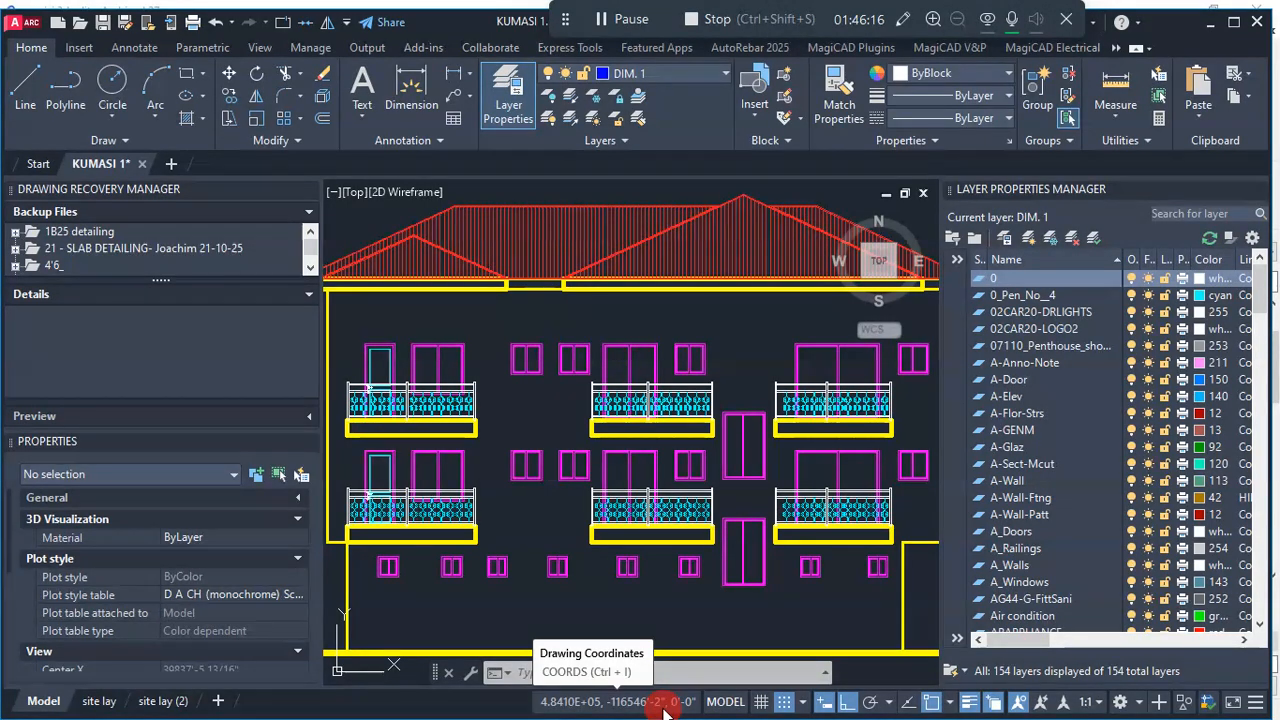
- Switch to Archicad and examine the windows, balconies and wall outline in the Back Elev view
key("super")
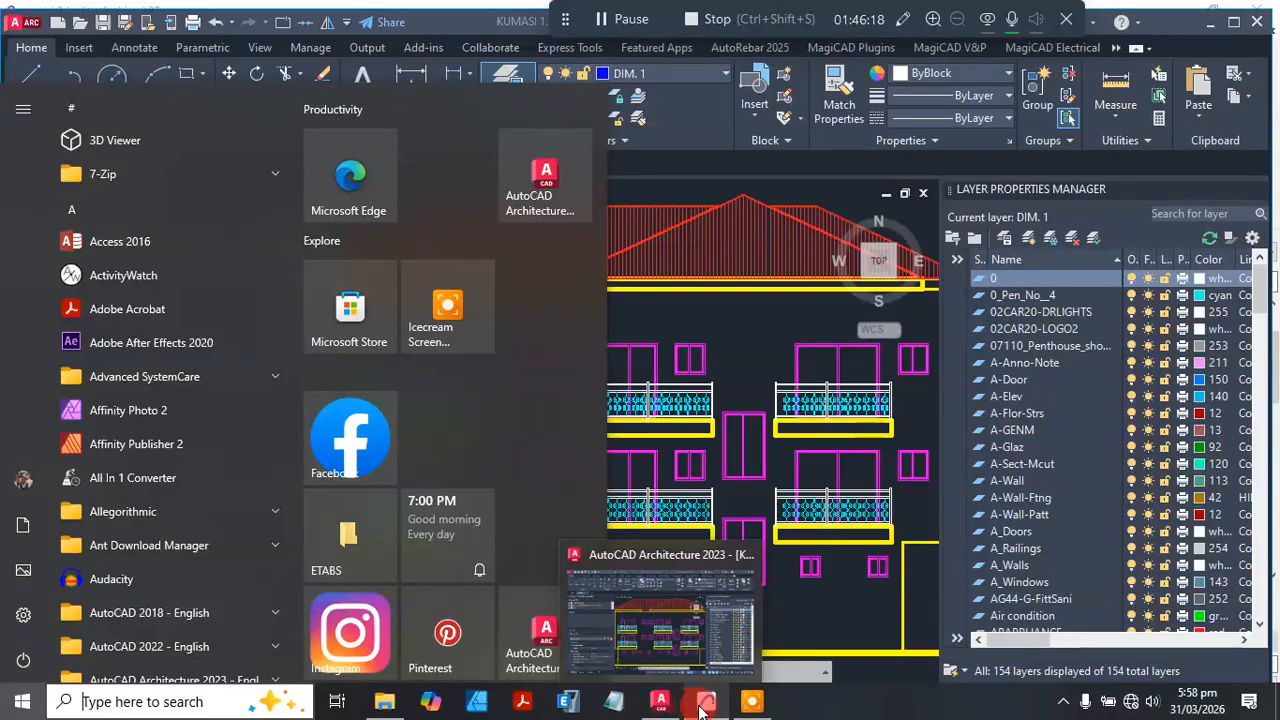
left_click(706, 710)
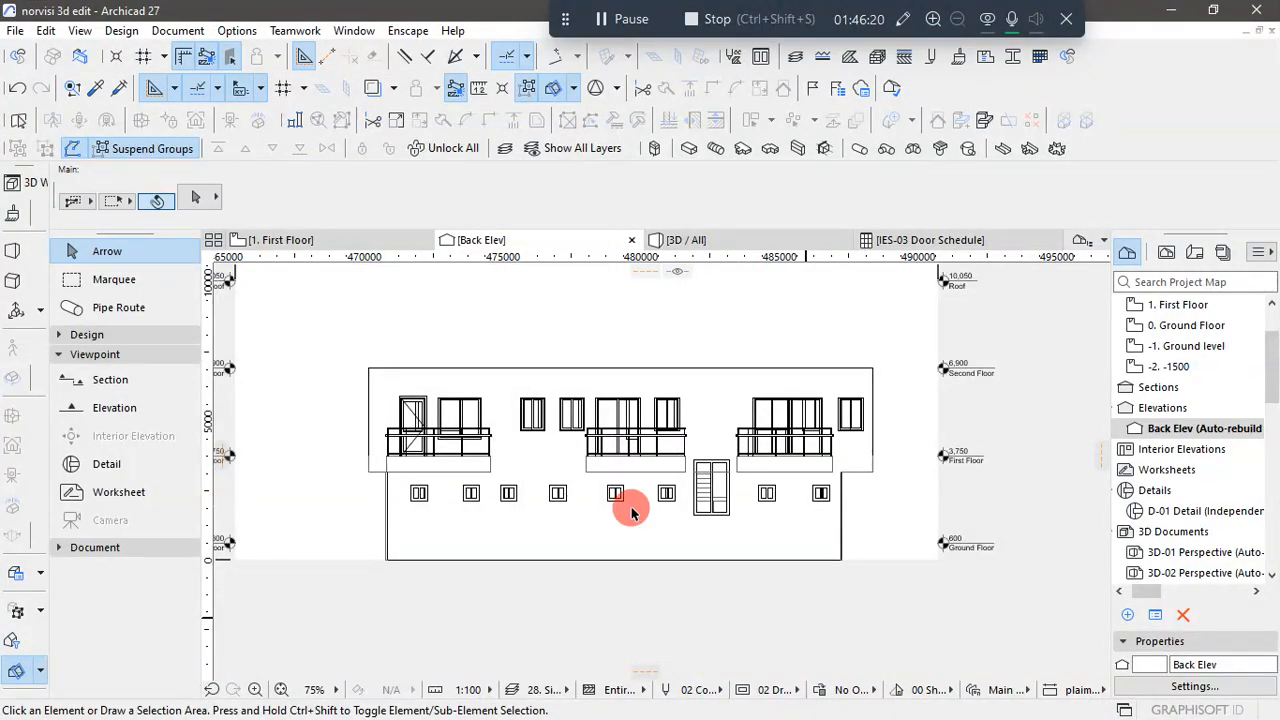
scroll(631, 512, "up", 5)
scroll(708, 428, "down", 2)
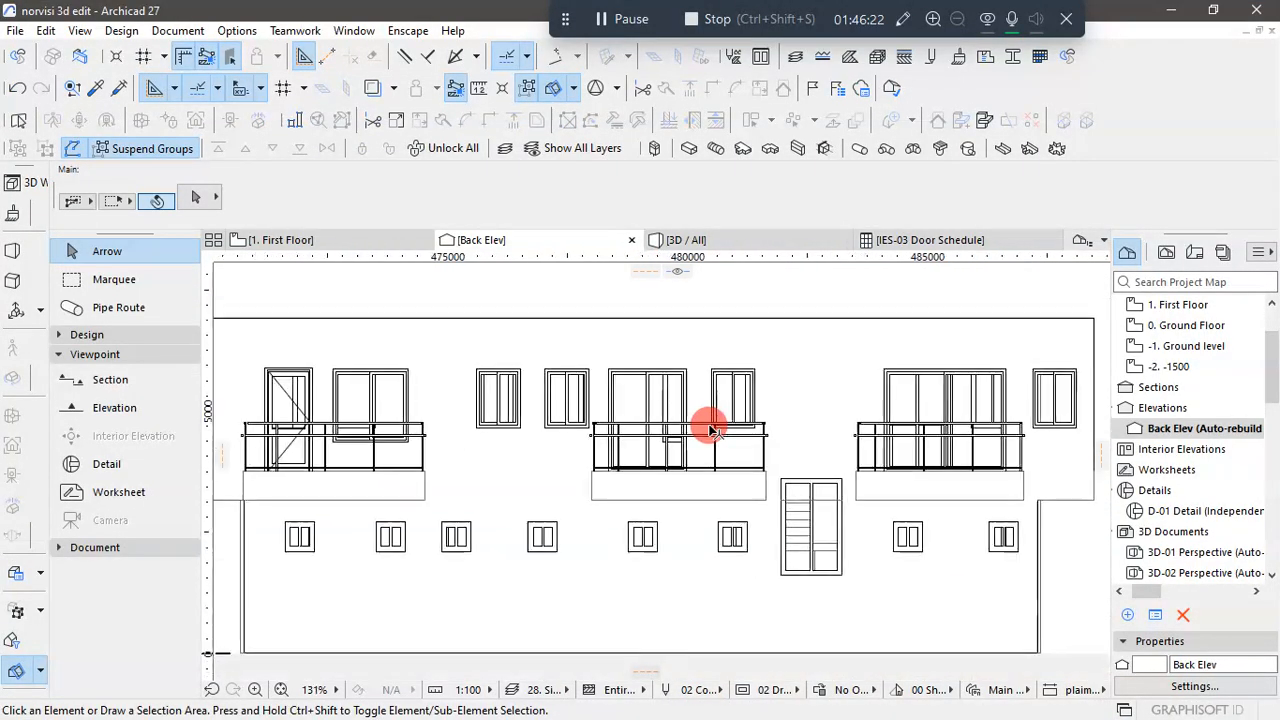
scroll(708, 428, "down", 1)
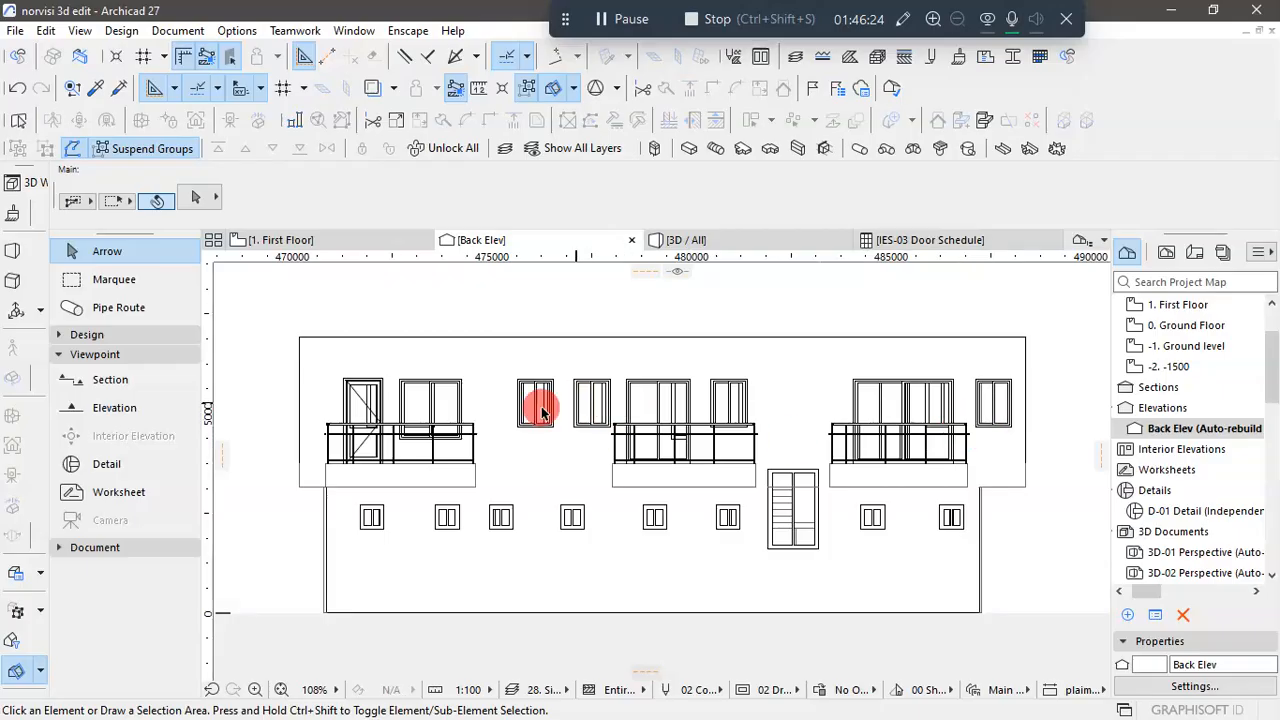
scroll(562, 387, "up", 2)
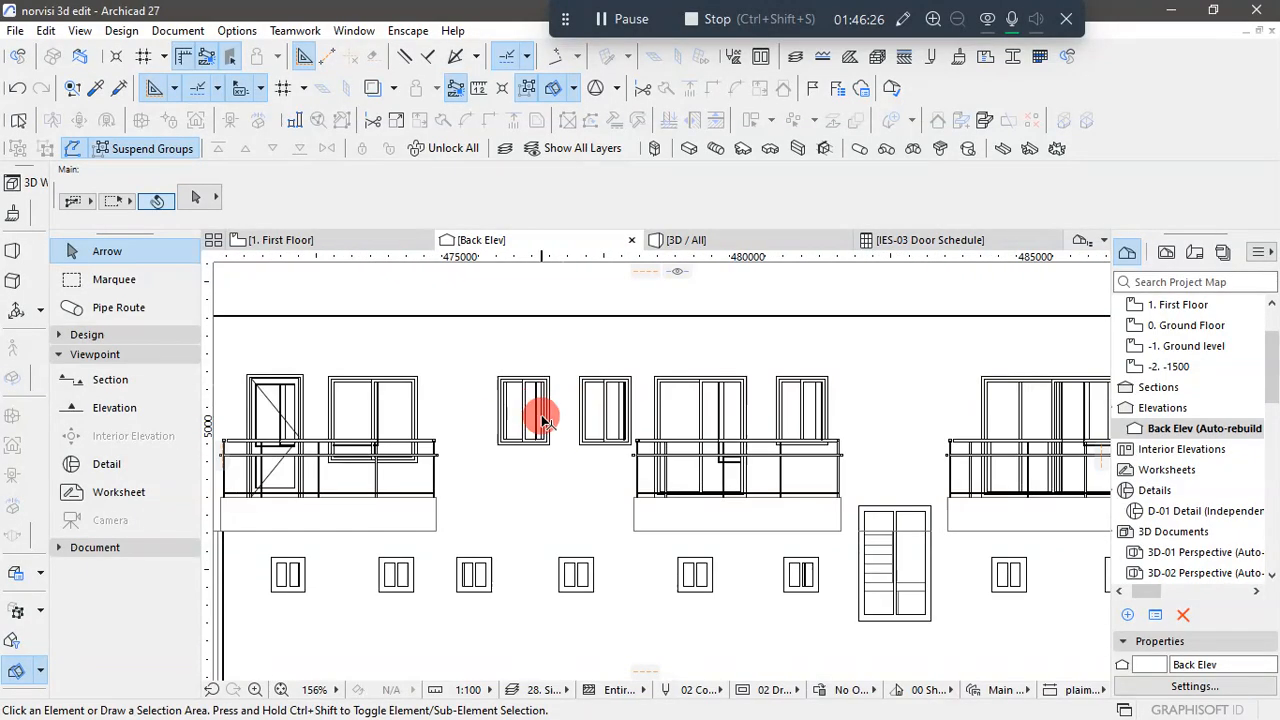
scroll(548, 420, "down", 3)
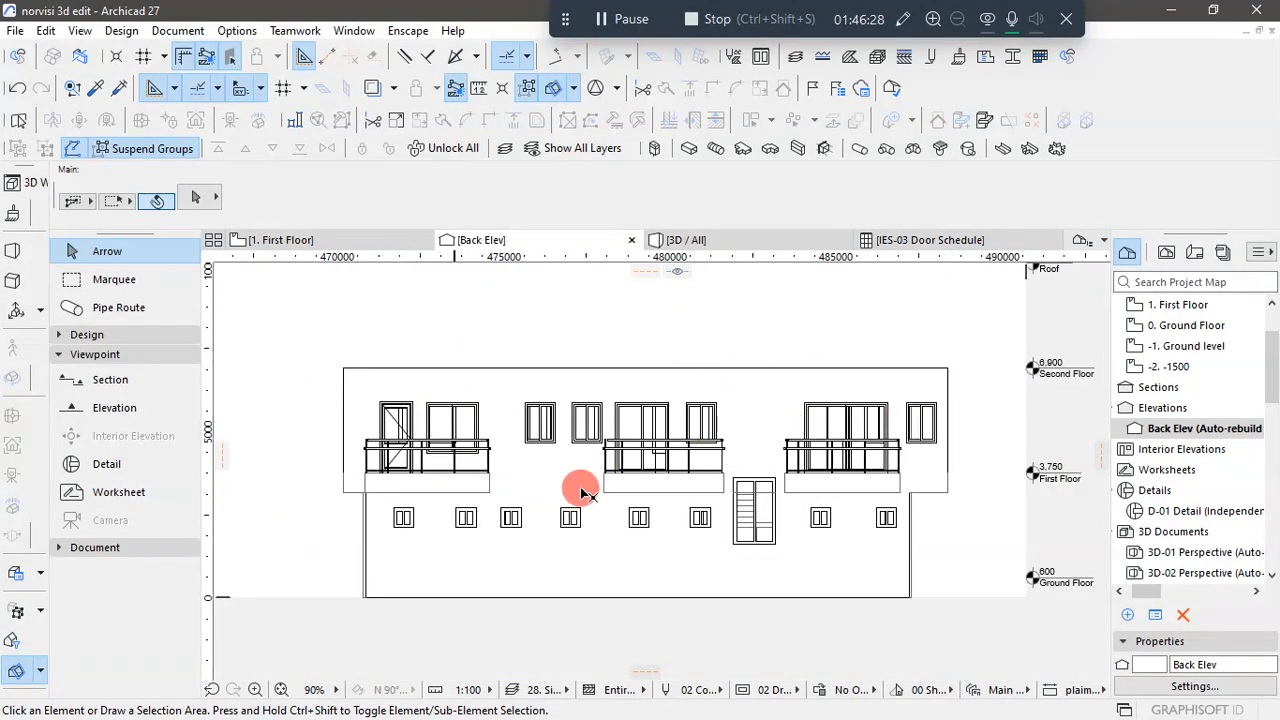
scroll(371, 478, "up", 3)
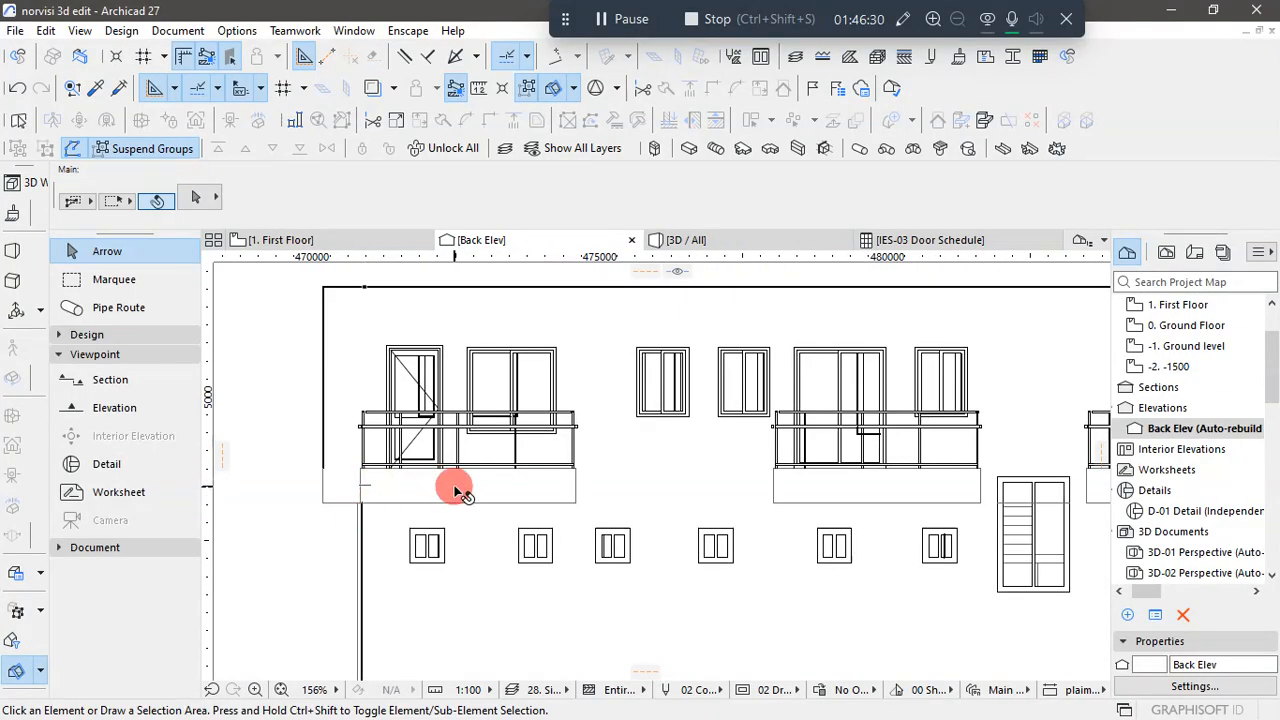
scroll(455, 490, "down", 3)
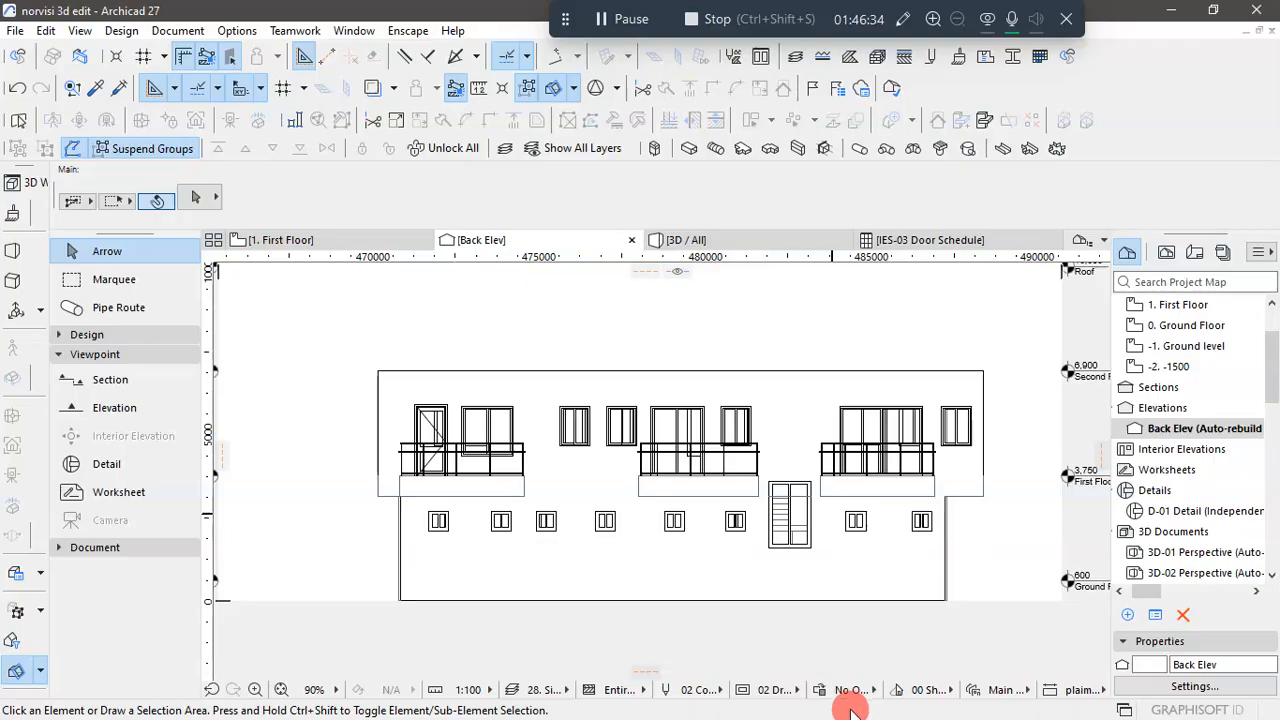
- Check the window and balcony layout of each floor in AutoCAD's BACK ELEVATION drawing against Archicad, ending in Archicad
key("super")
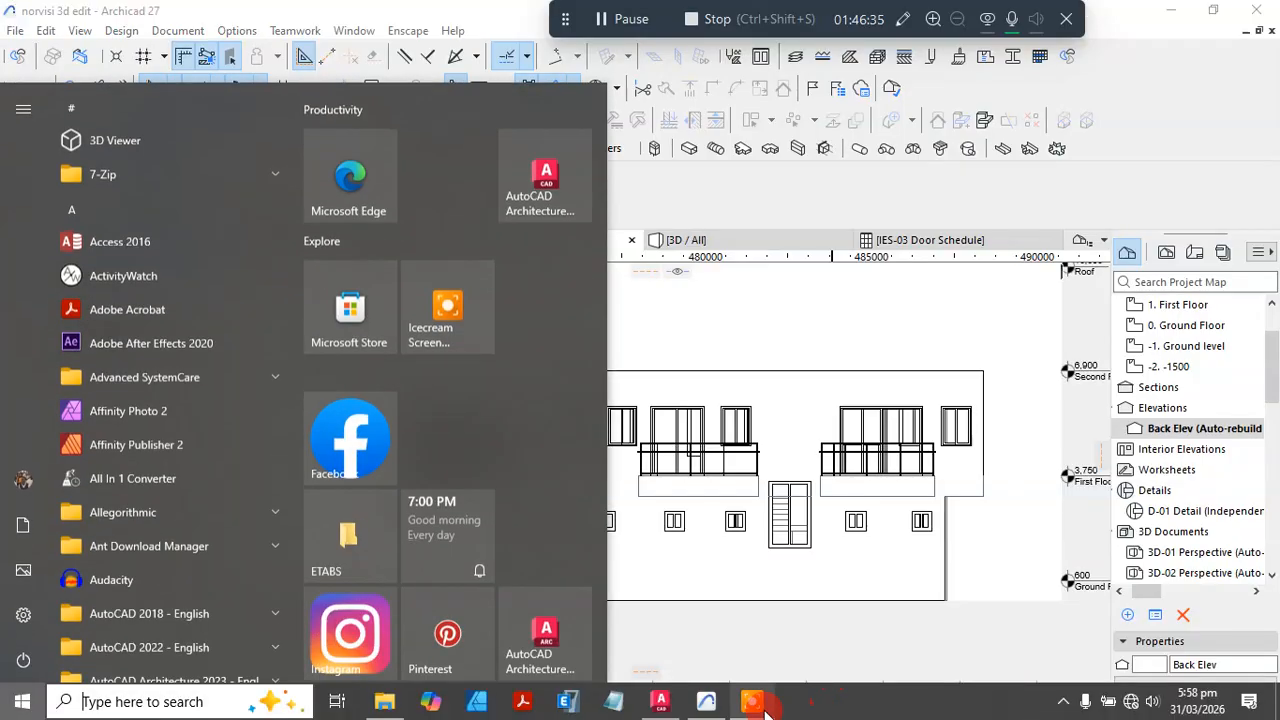
left_click(664, 704)
scroll(700, 555, "down", 2)
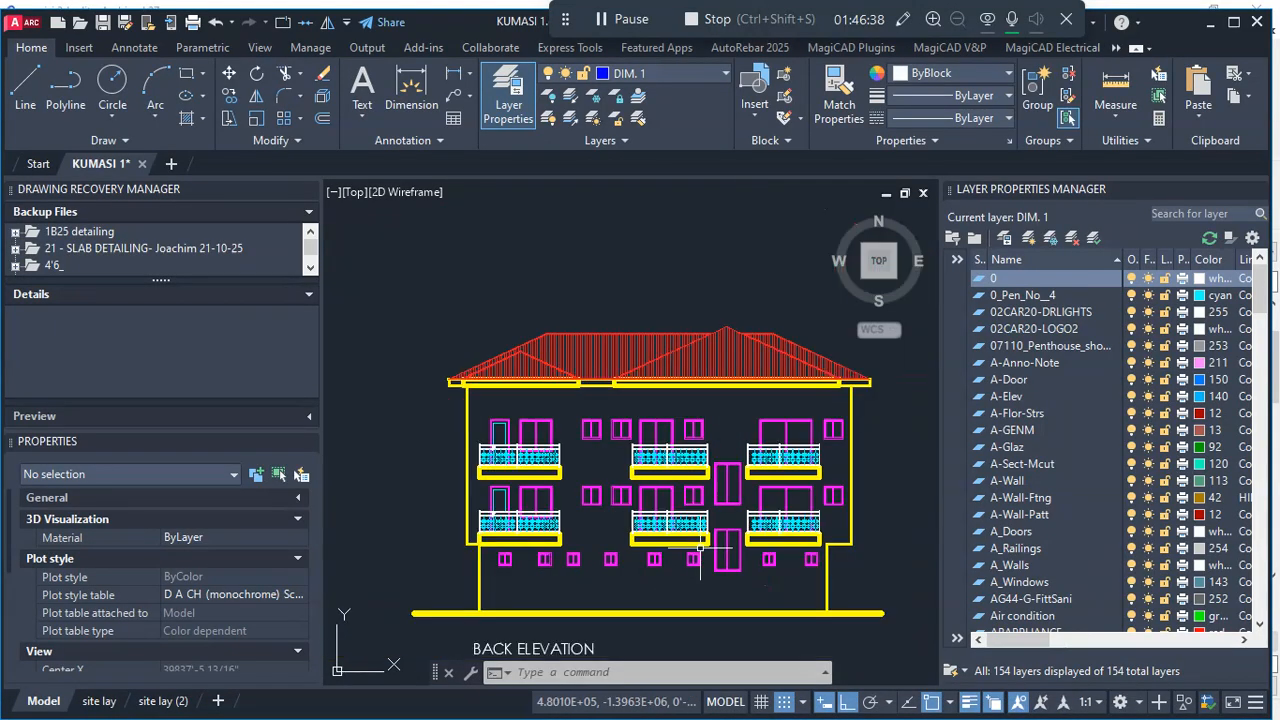
scroll(699, 548, "up", 3)
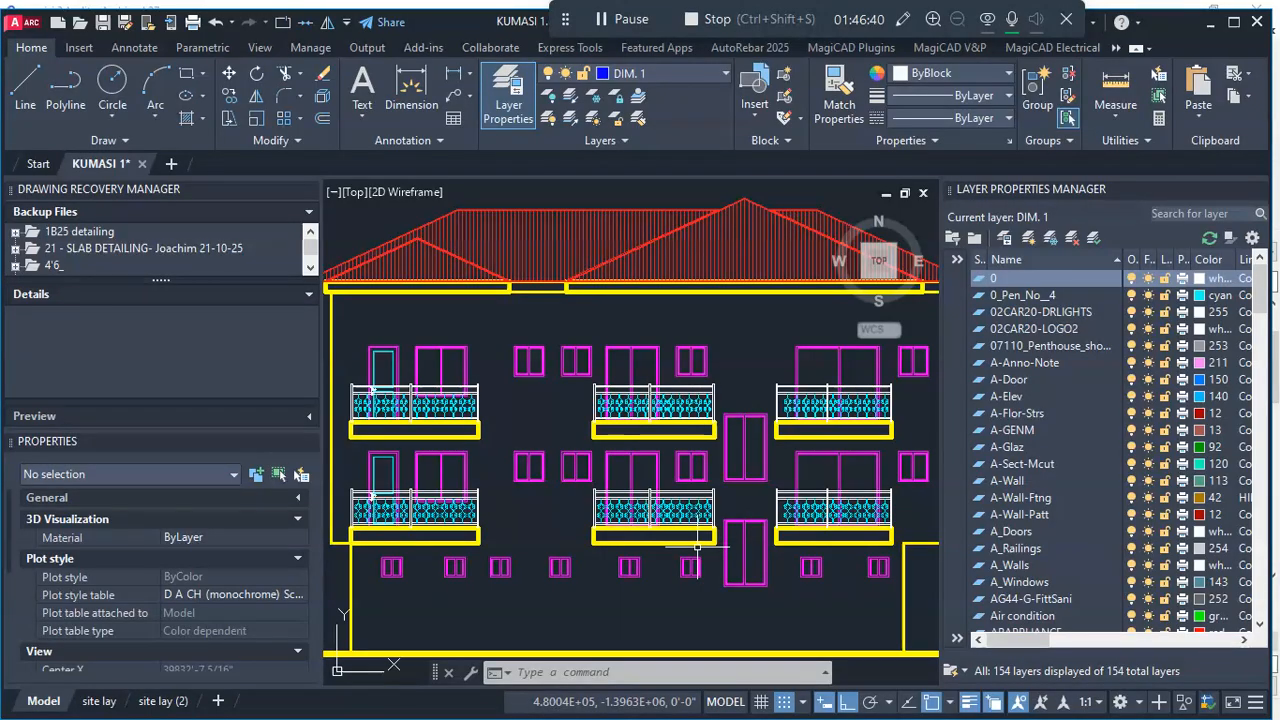
key("super")
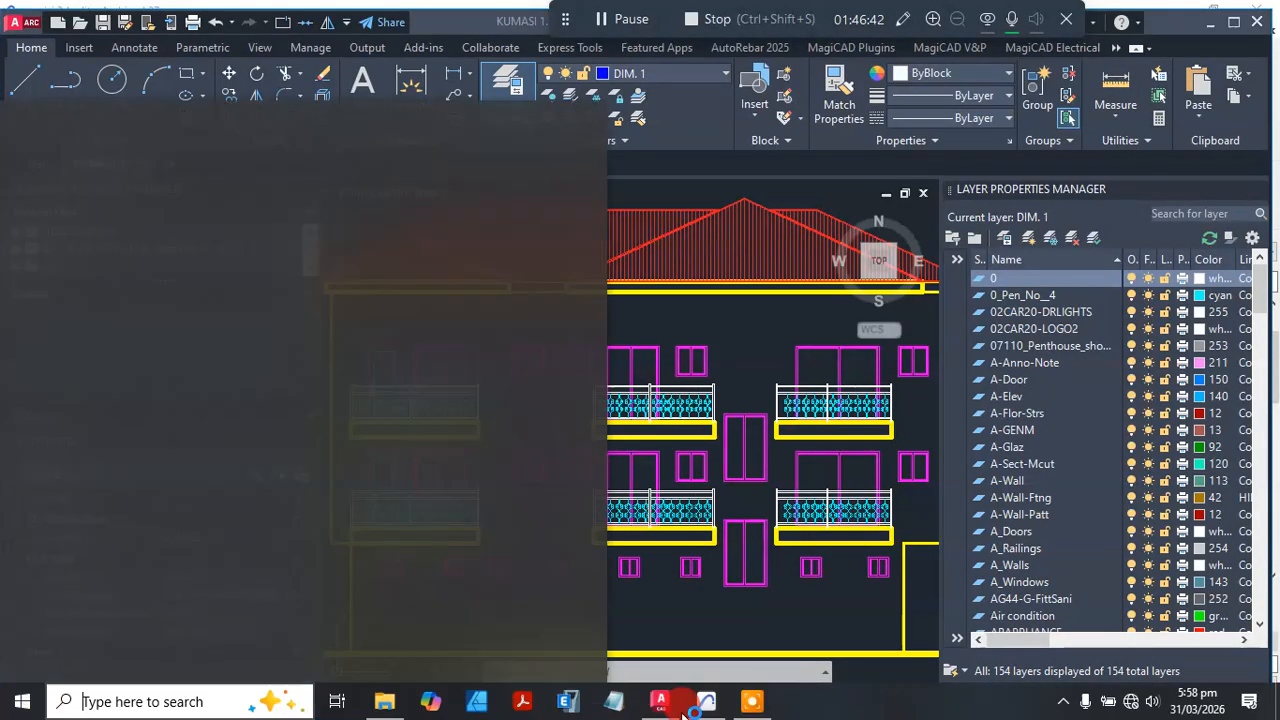
left_click(706, 712)
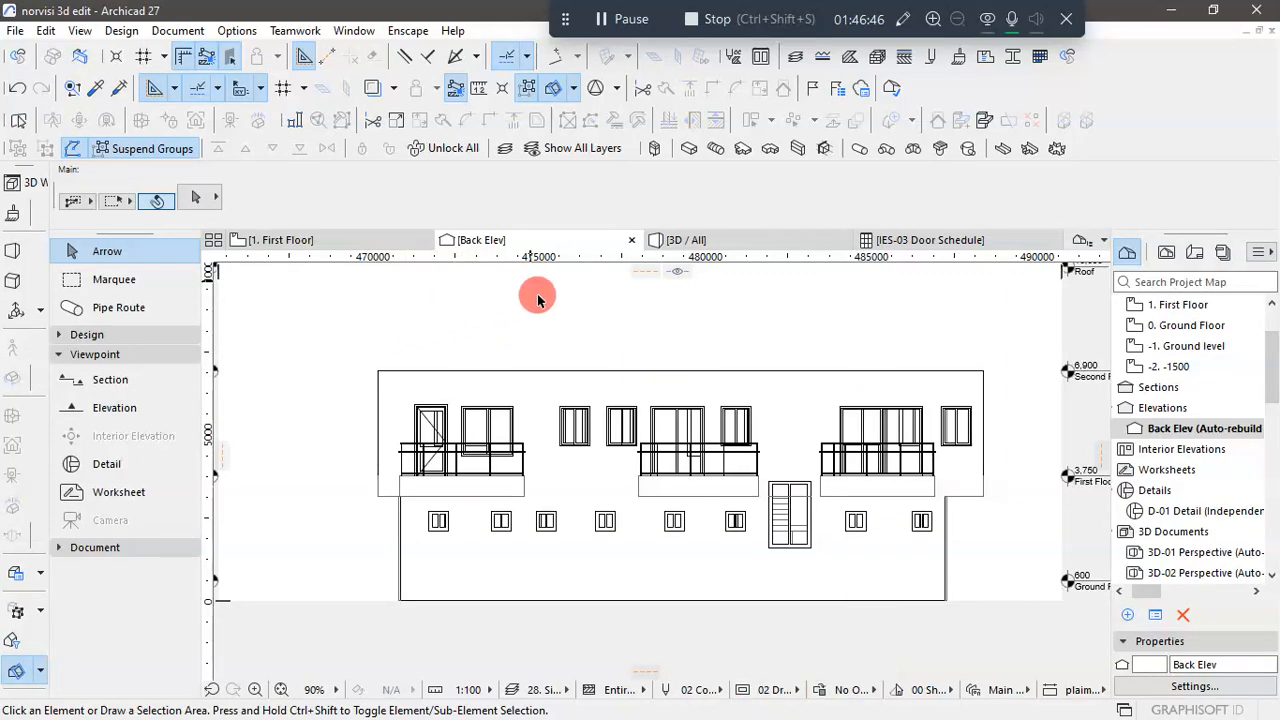
left_click(1170, 10)
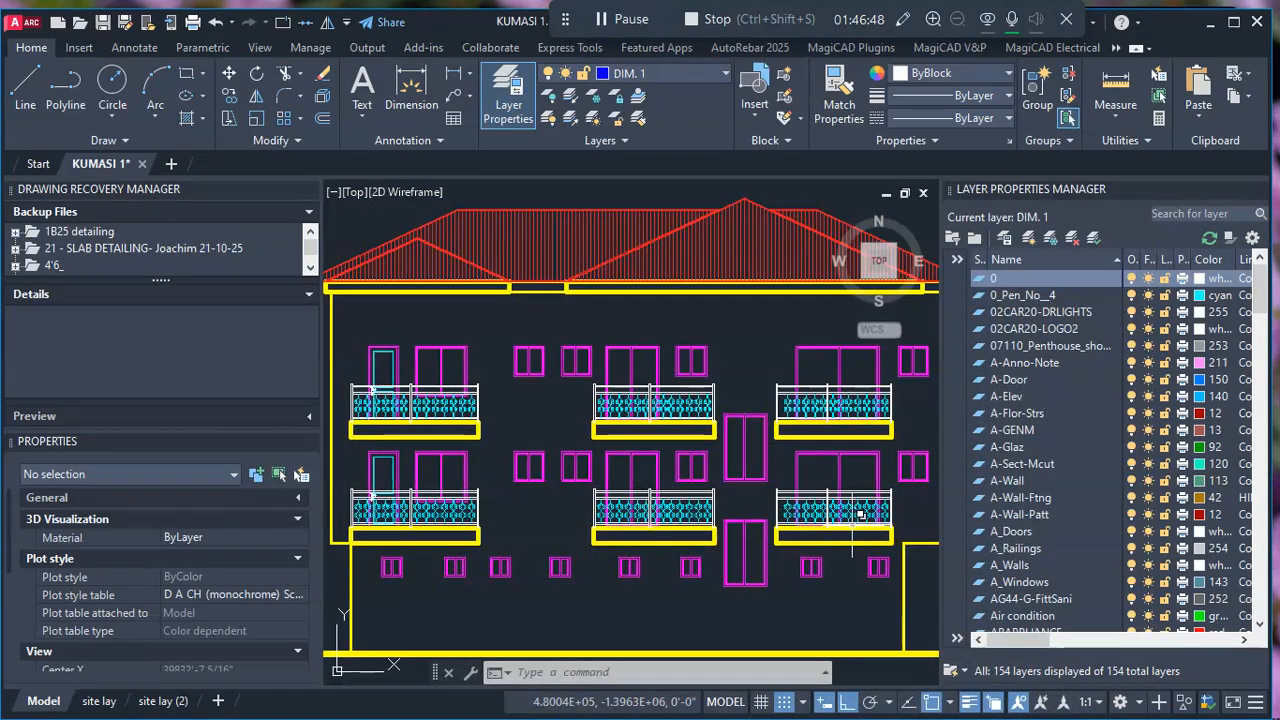
scroll(667, 485, "down", 4)
scroll(667, 460, "up", 2)
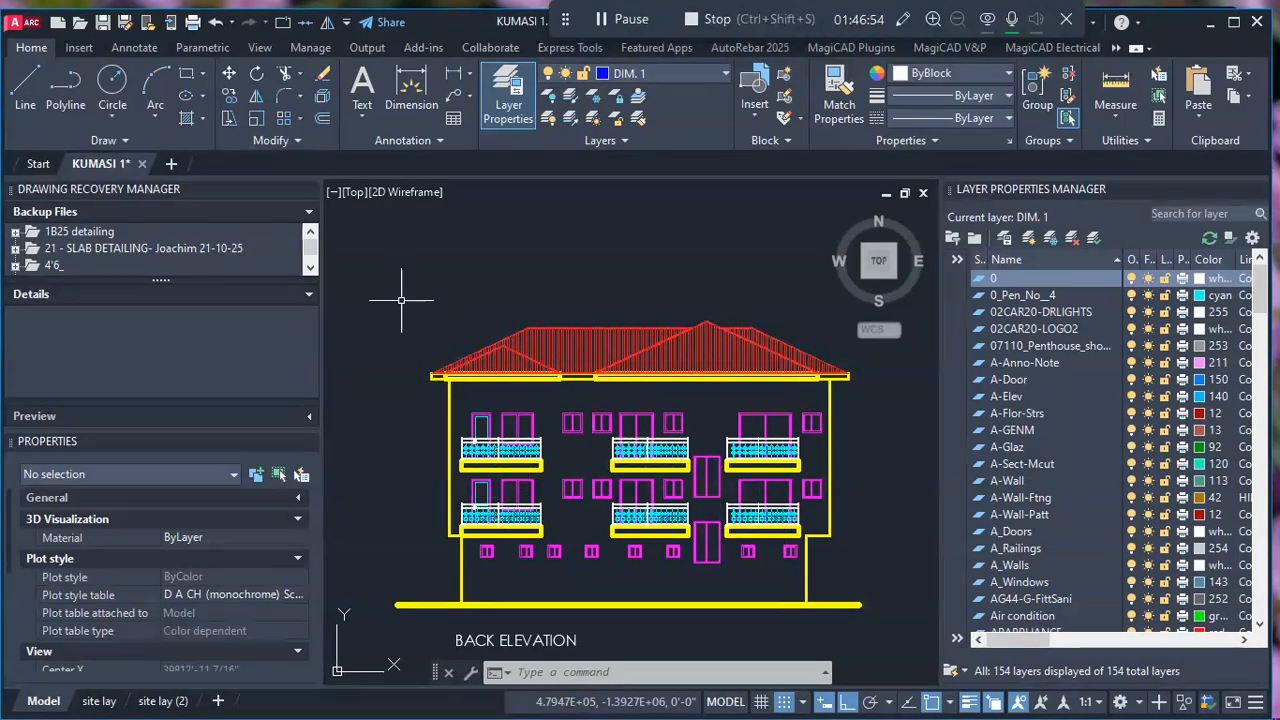
left_click(1208, 33)
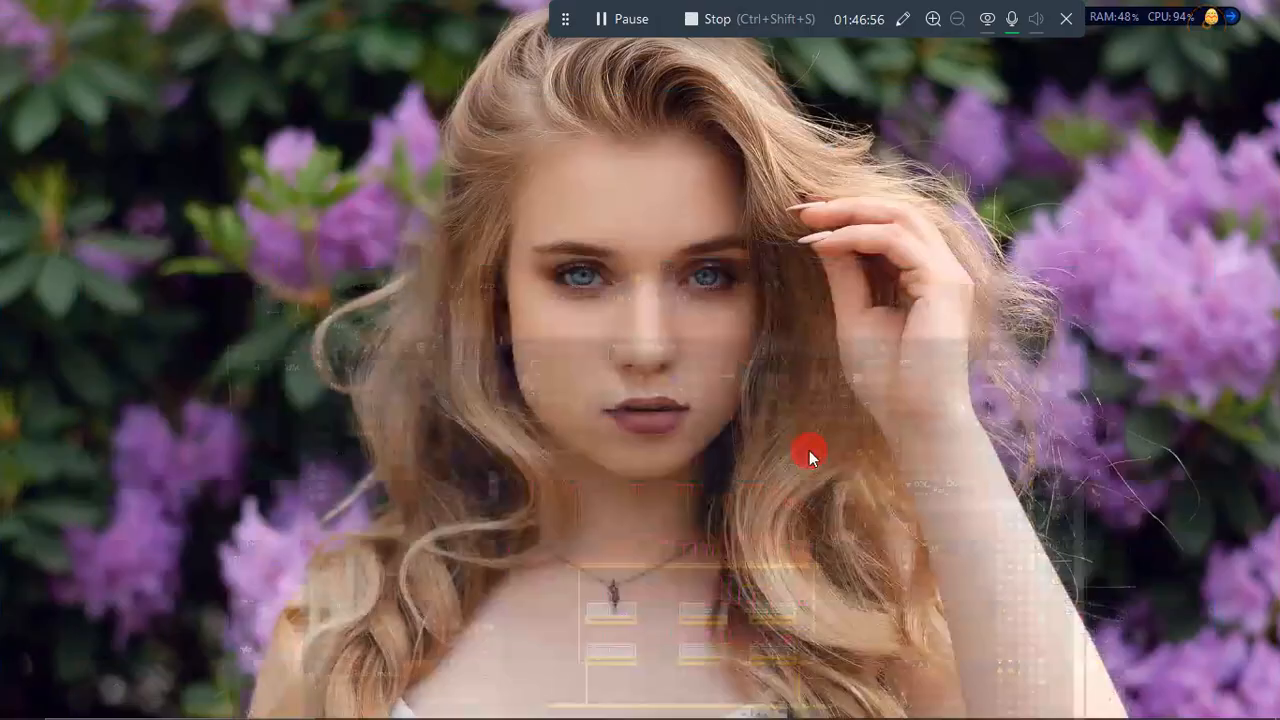
key("super")
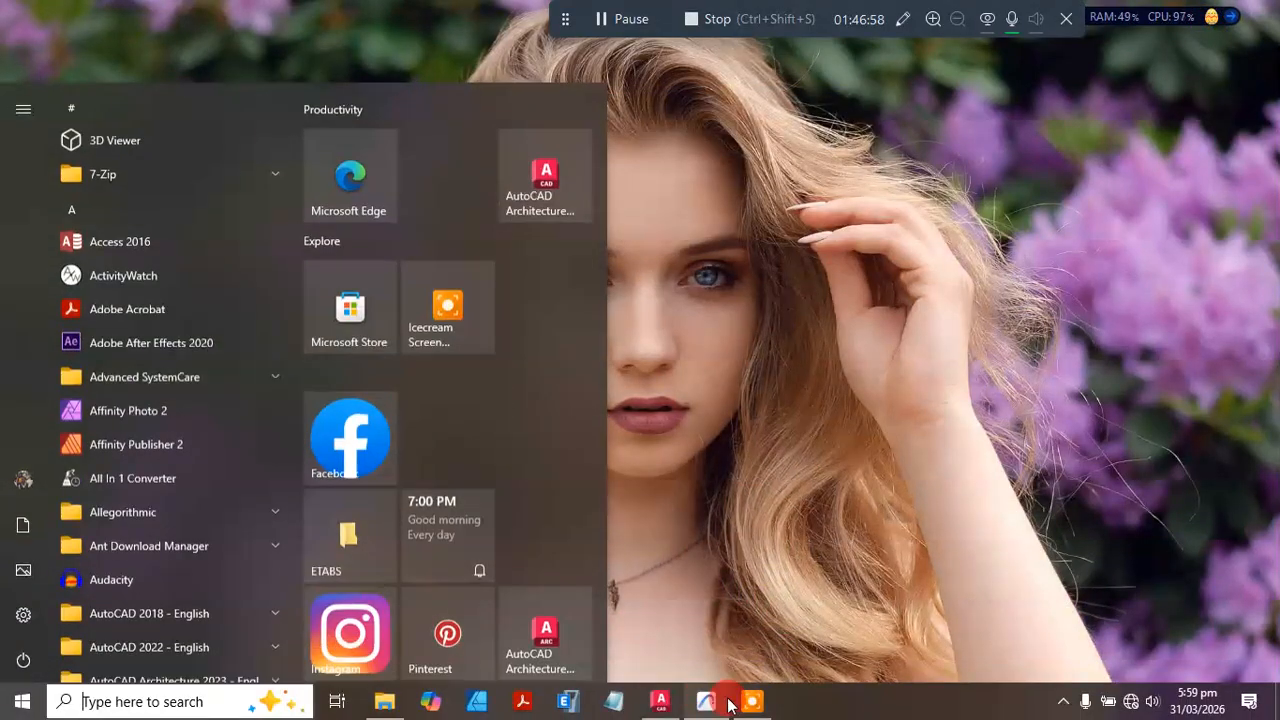
left_click(662, 700)
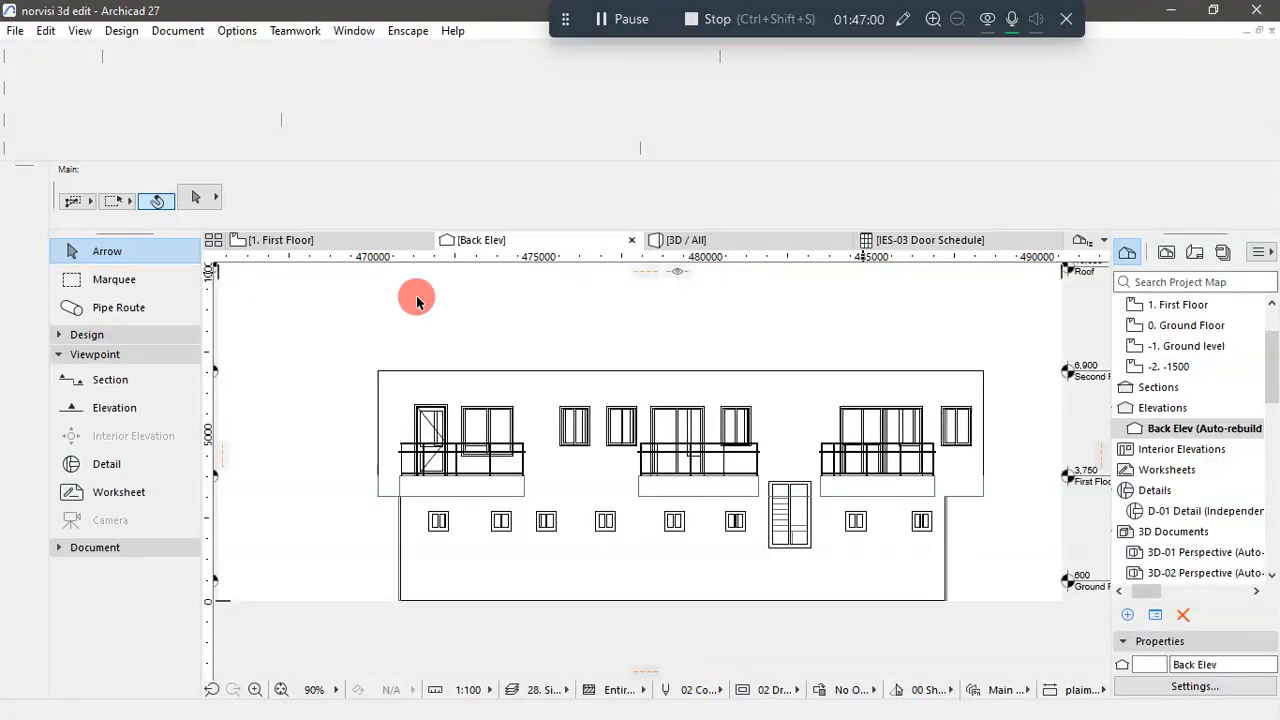
- Return to the First Floor plan and open Edit Elements by Stories
left_click(308, 246)
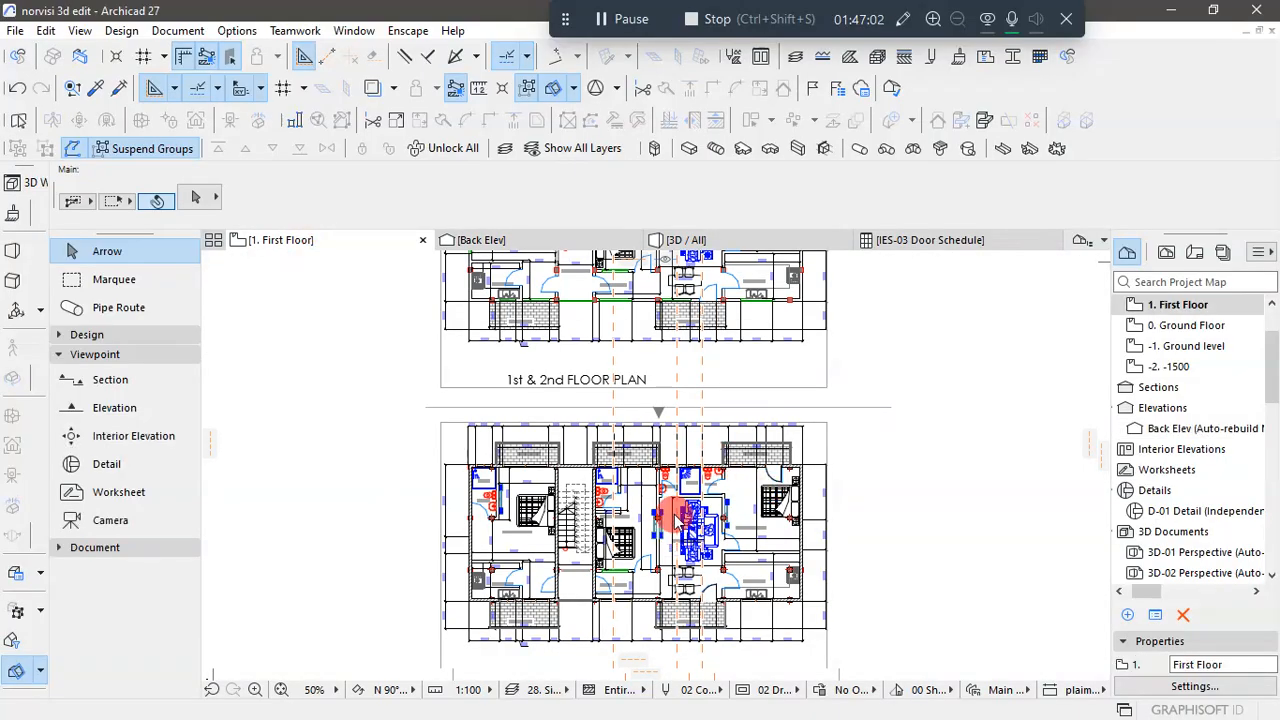
scroll(680, 510, "down", 3)
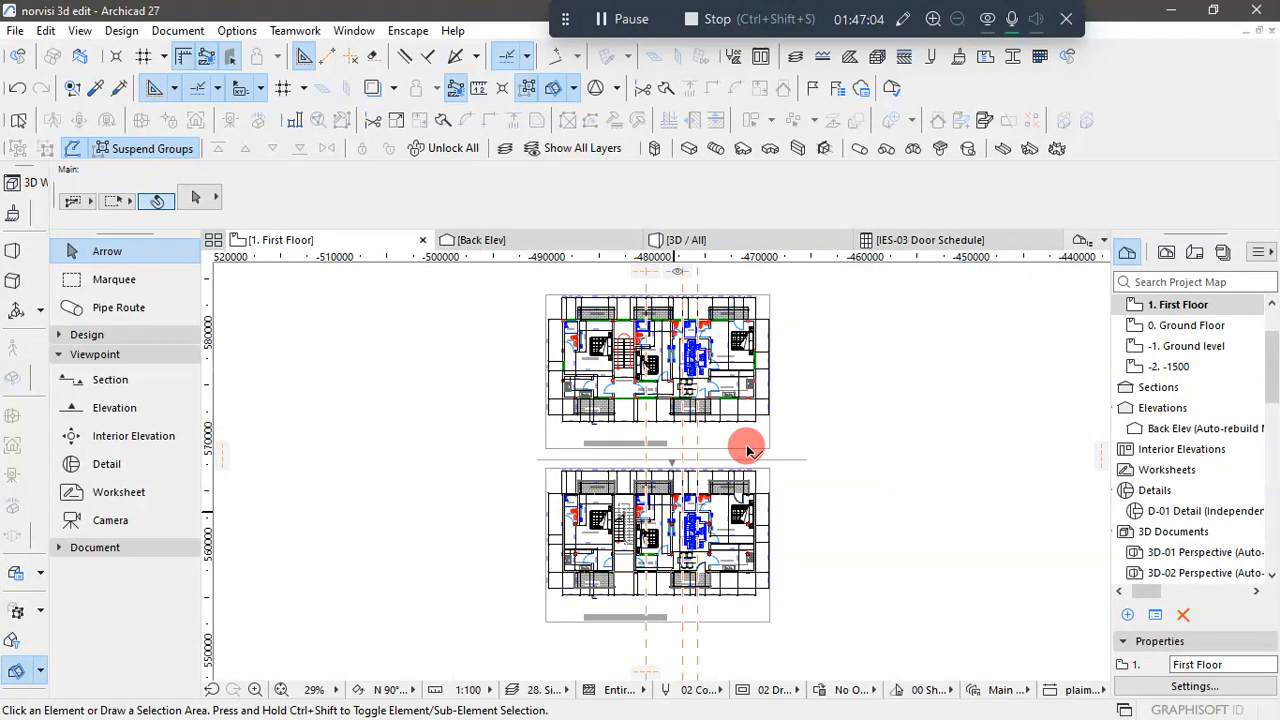
scroll(1090, 390, "up", 1)
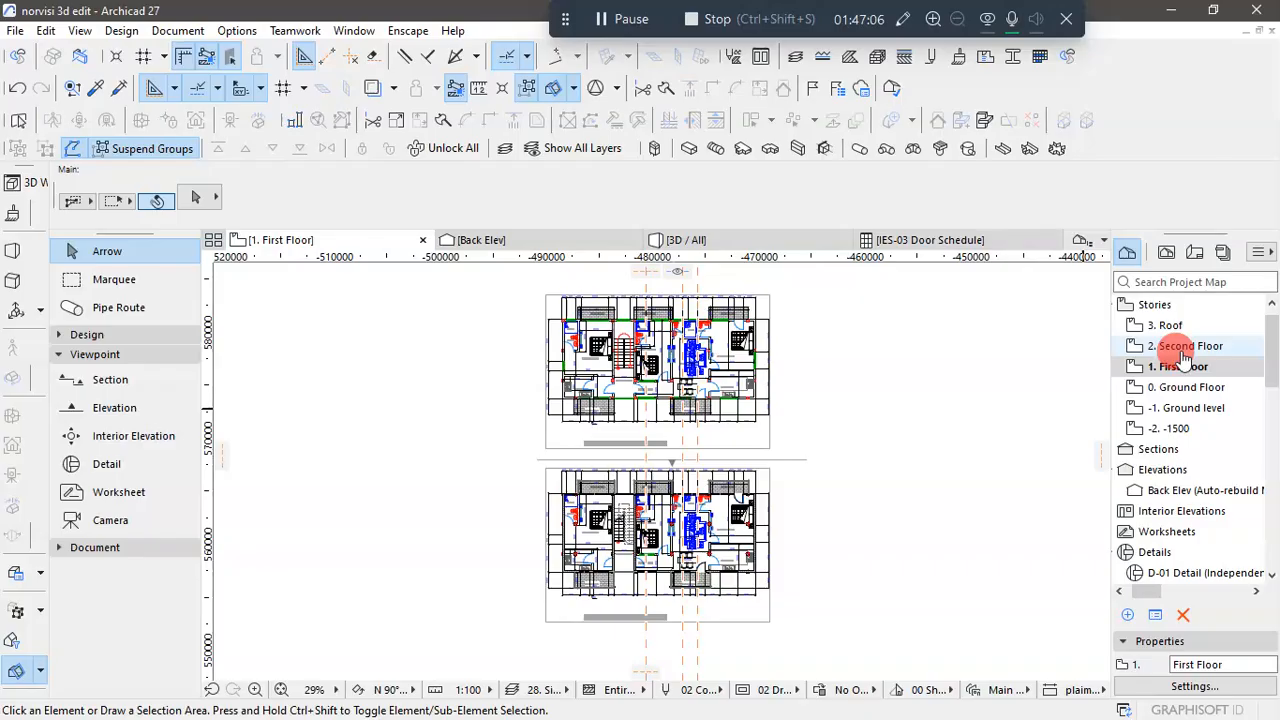
left_click(885, 428)
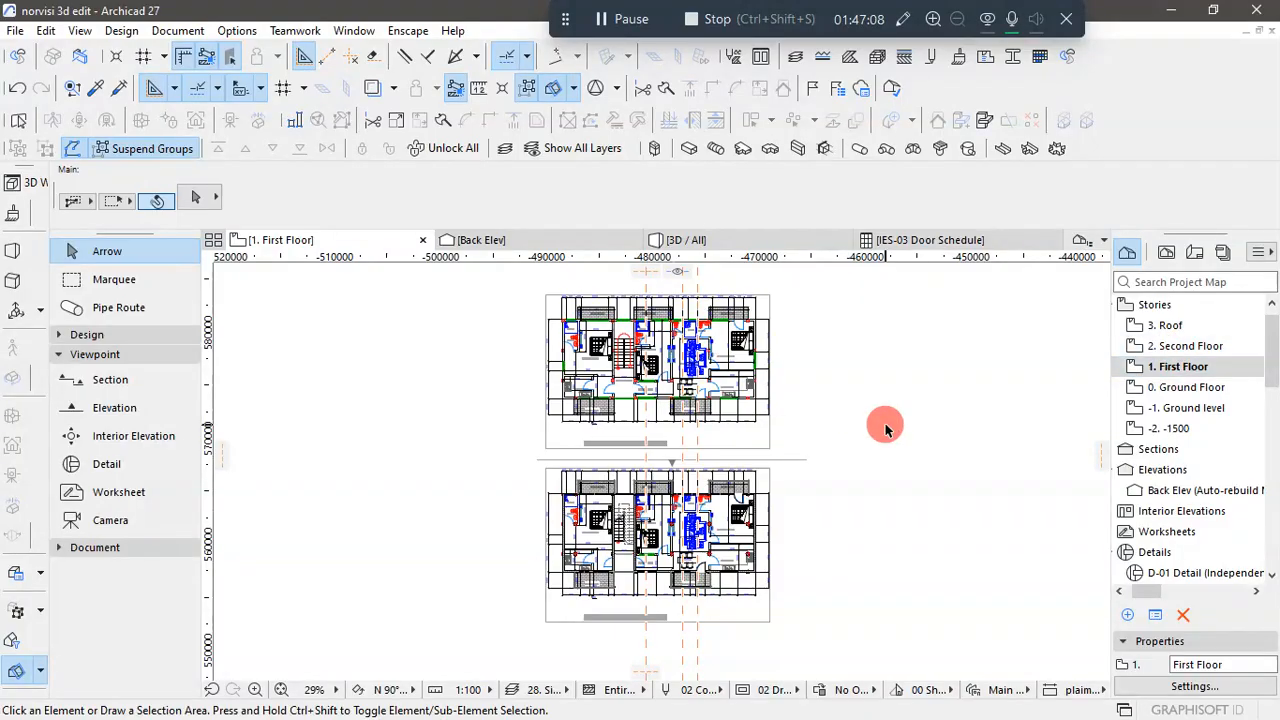
left_click(121, 30)
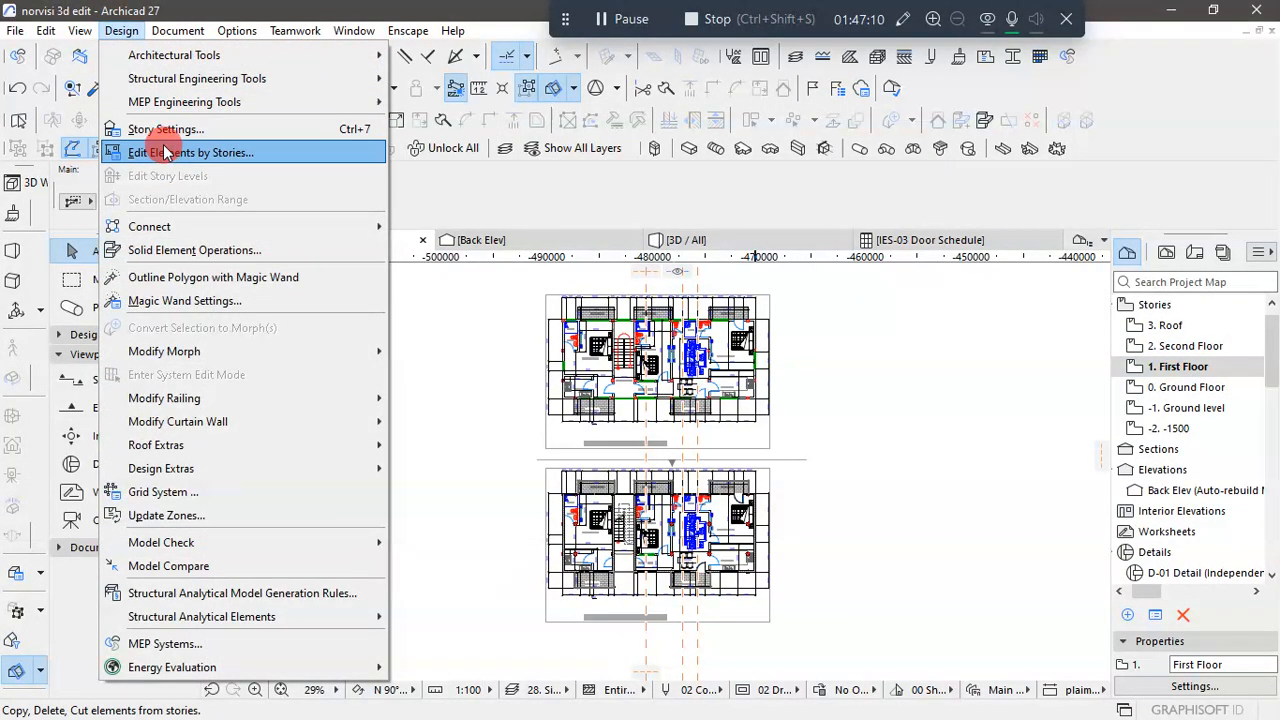
left_click(193, 155)
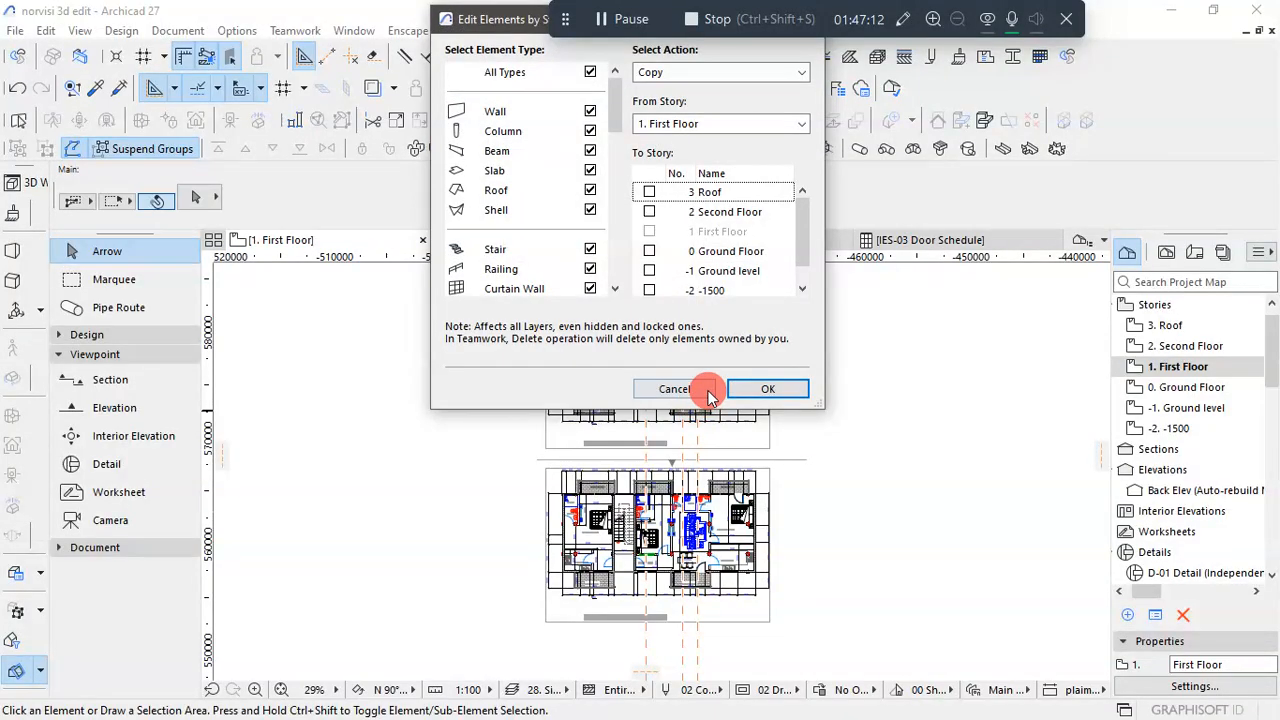
- Copy all element types from the First Floor story to the Second Floor story
scroll(586, 250, "down", 10)
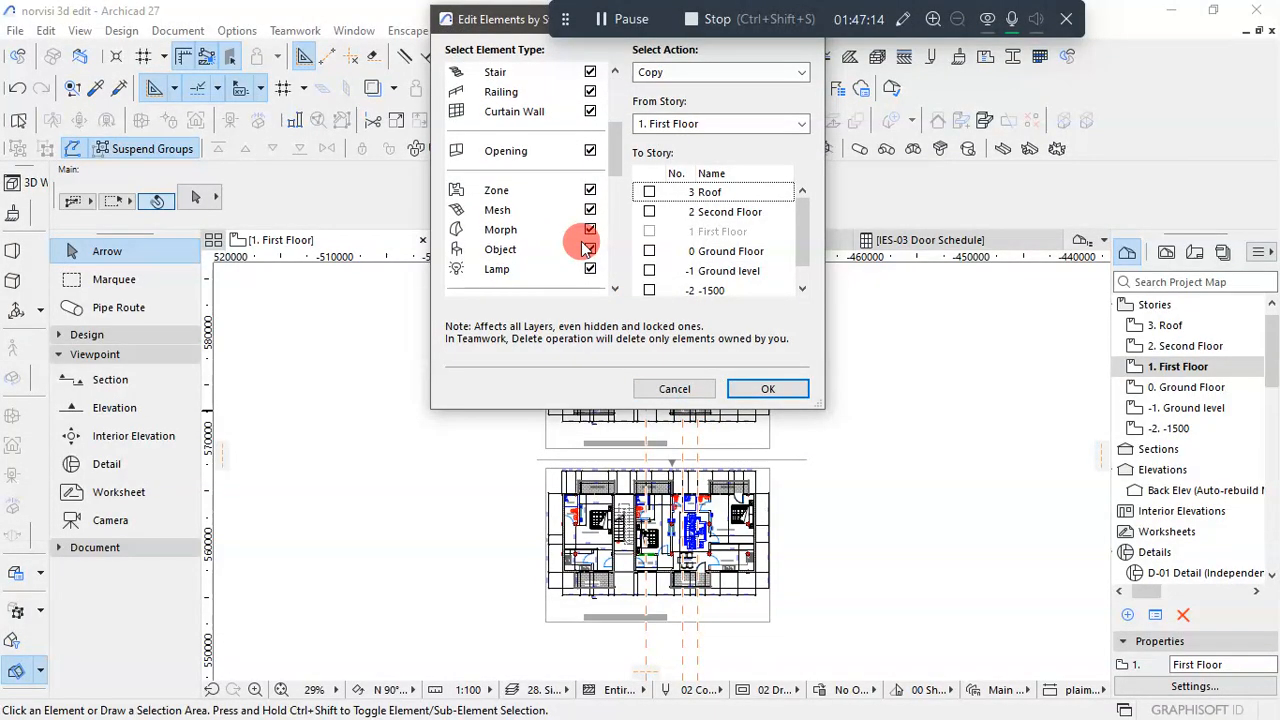
scroll(588, 245, "up", 10)
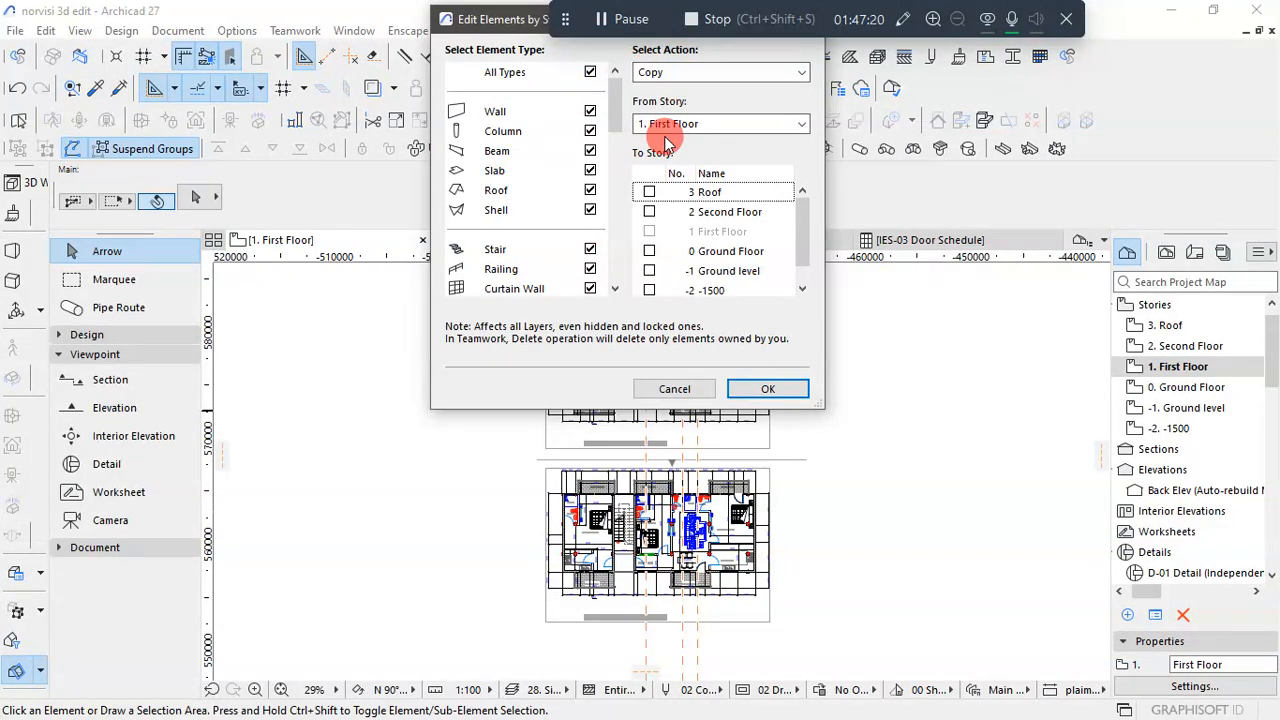
scroll(560, 215, "down", 5)
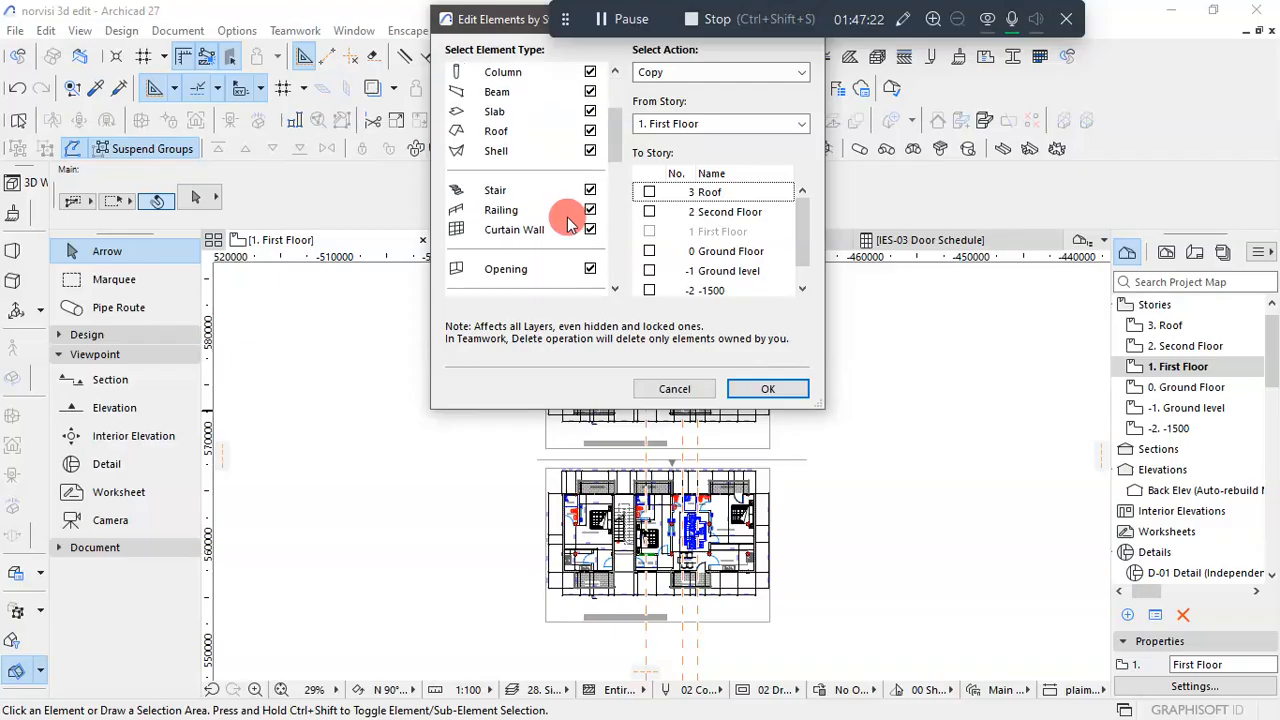
scroll(519, 218, "up", 5)
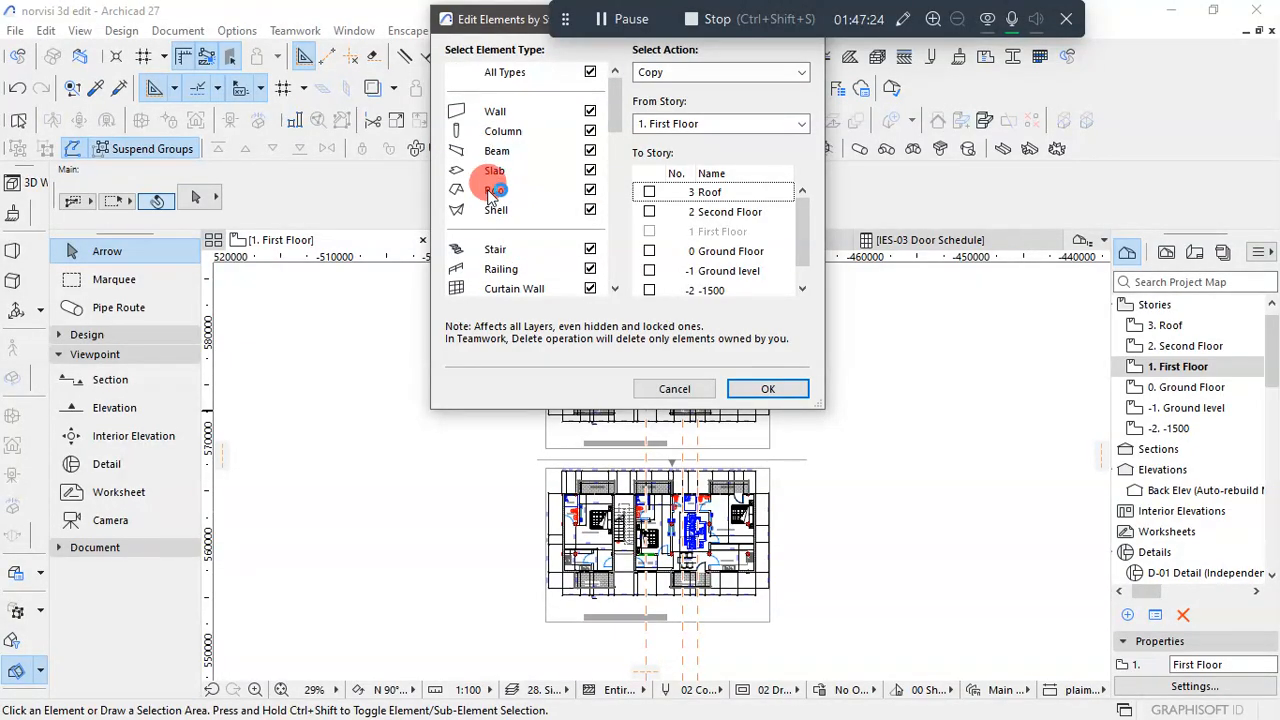
scroll(530, 270, "down", 10)
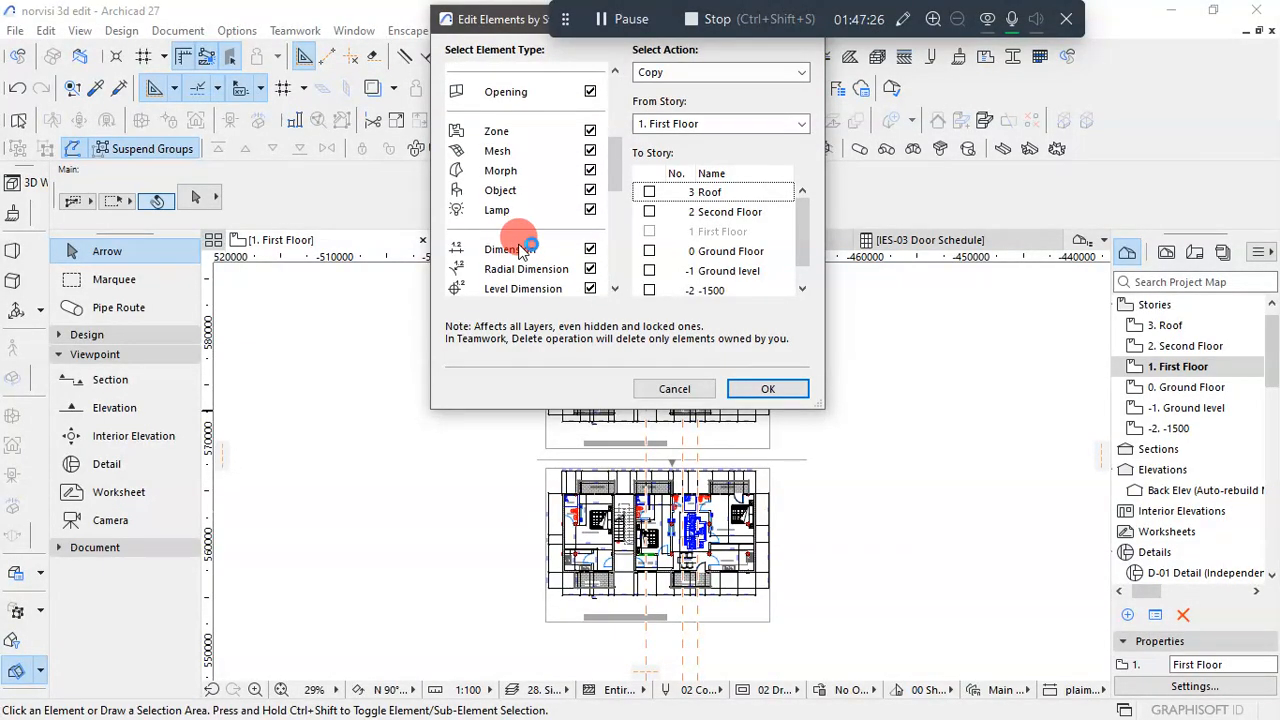
scroll(557, 258, "down", 3)
scroll(557, 258, "up", 12)
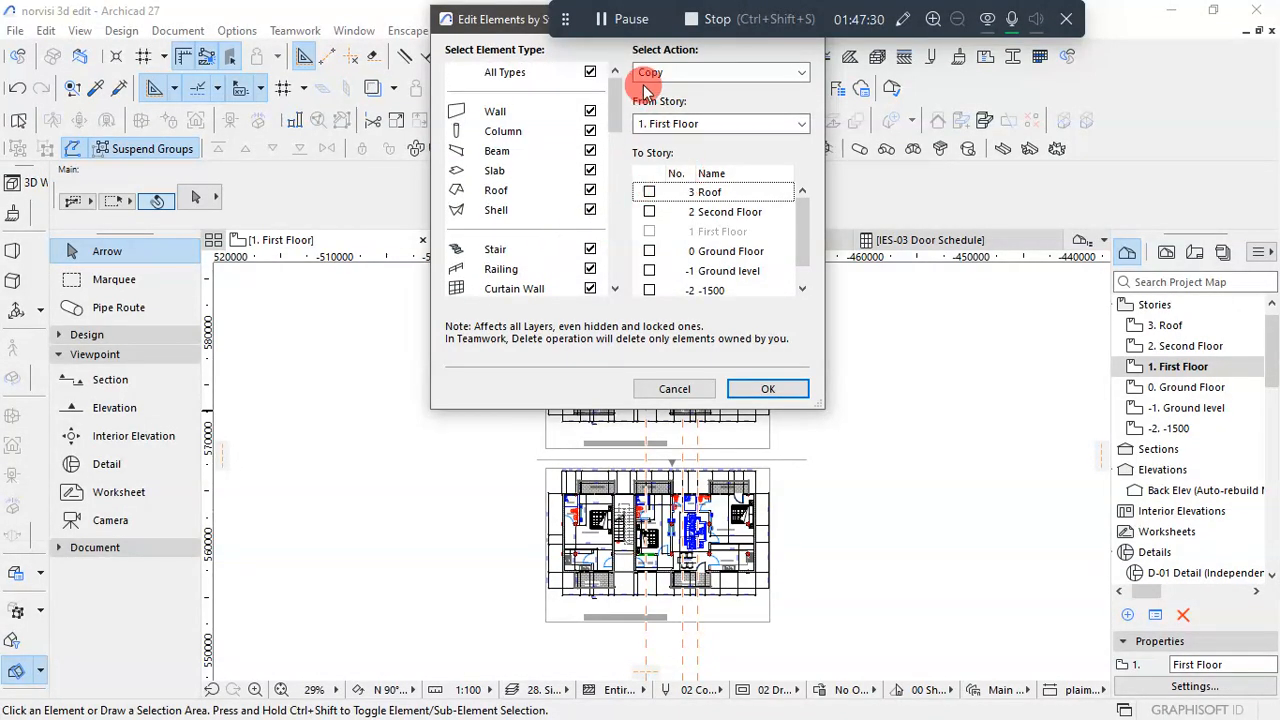
left_click(649, 213)
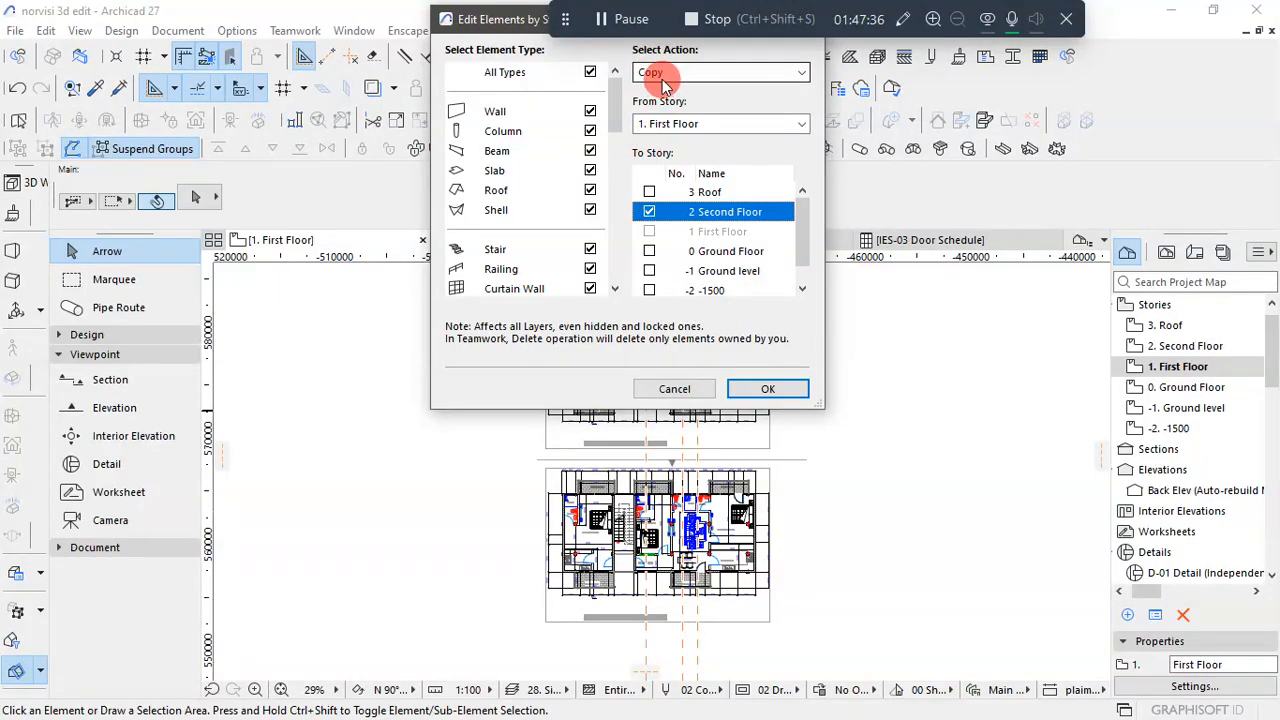
left_click(800, 80)
left_click(800, 80)
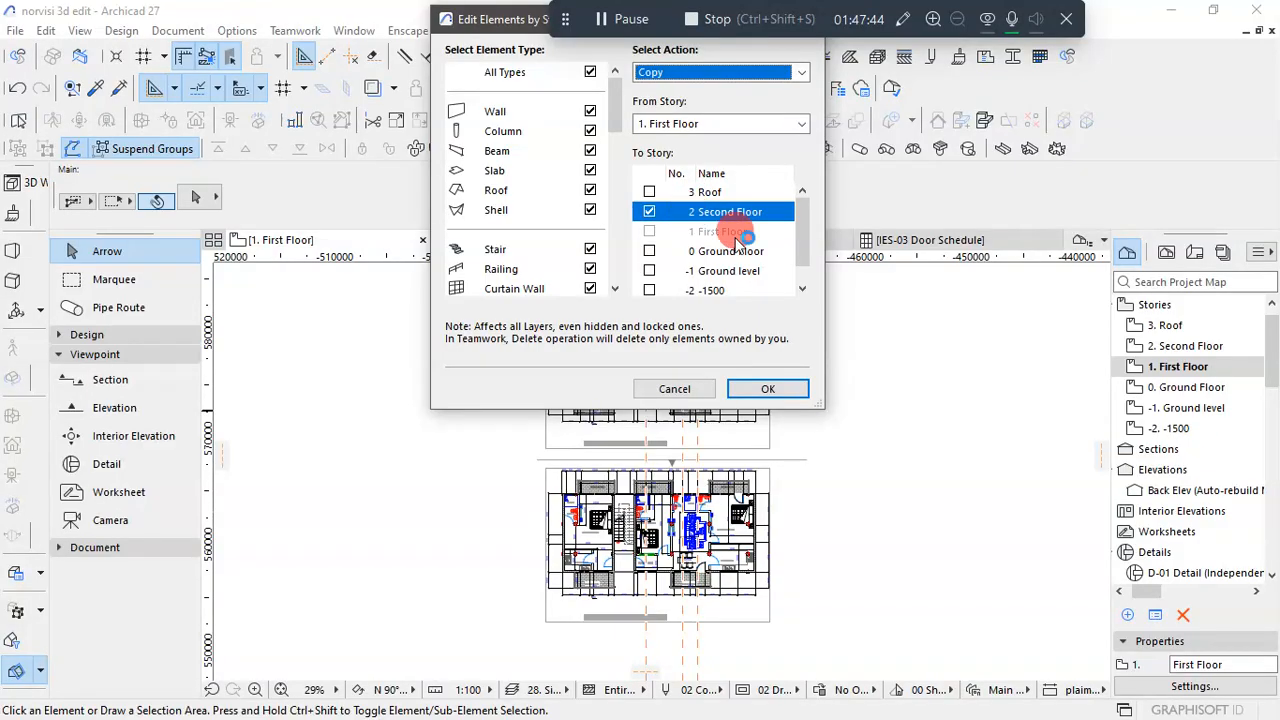
left_click(768, 389)
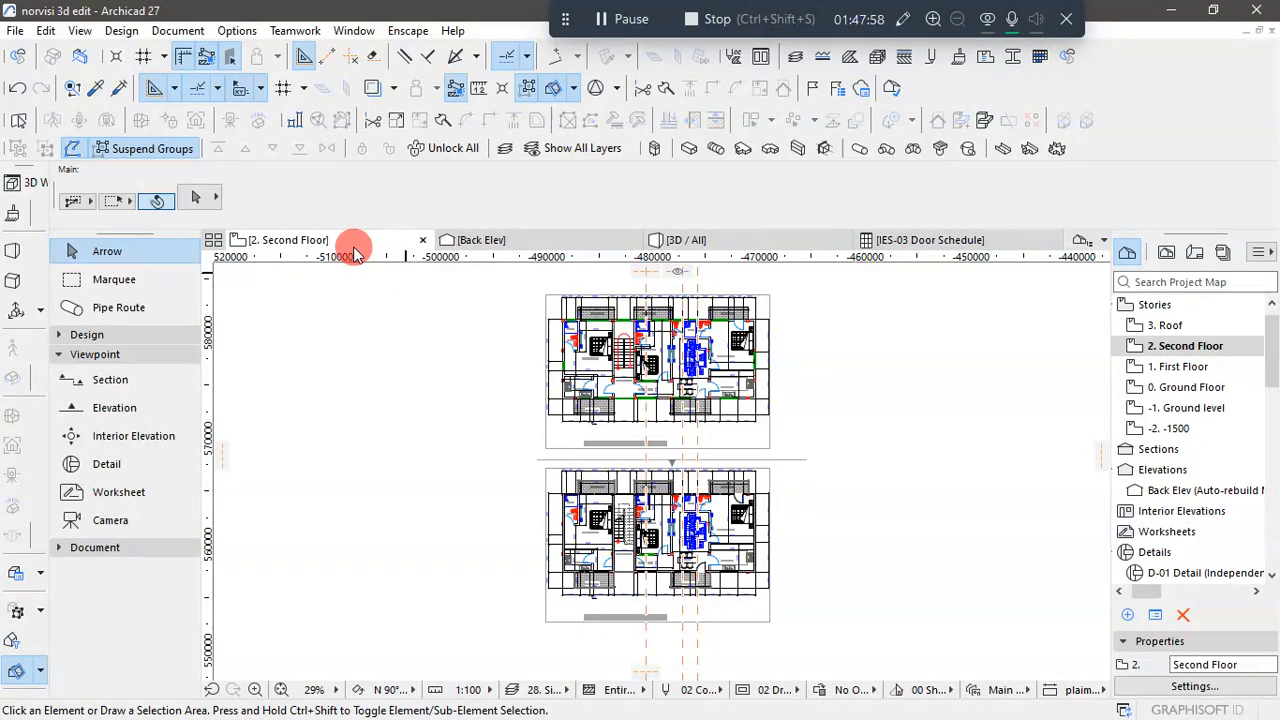
- Open the 3D view and examine the building's upper floors and balconies from the rear and side
left_click(737, 240)
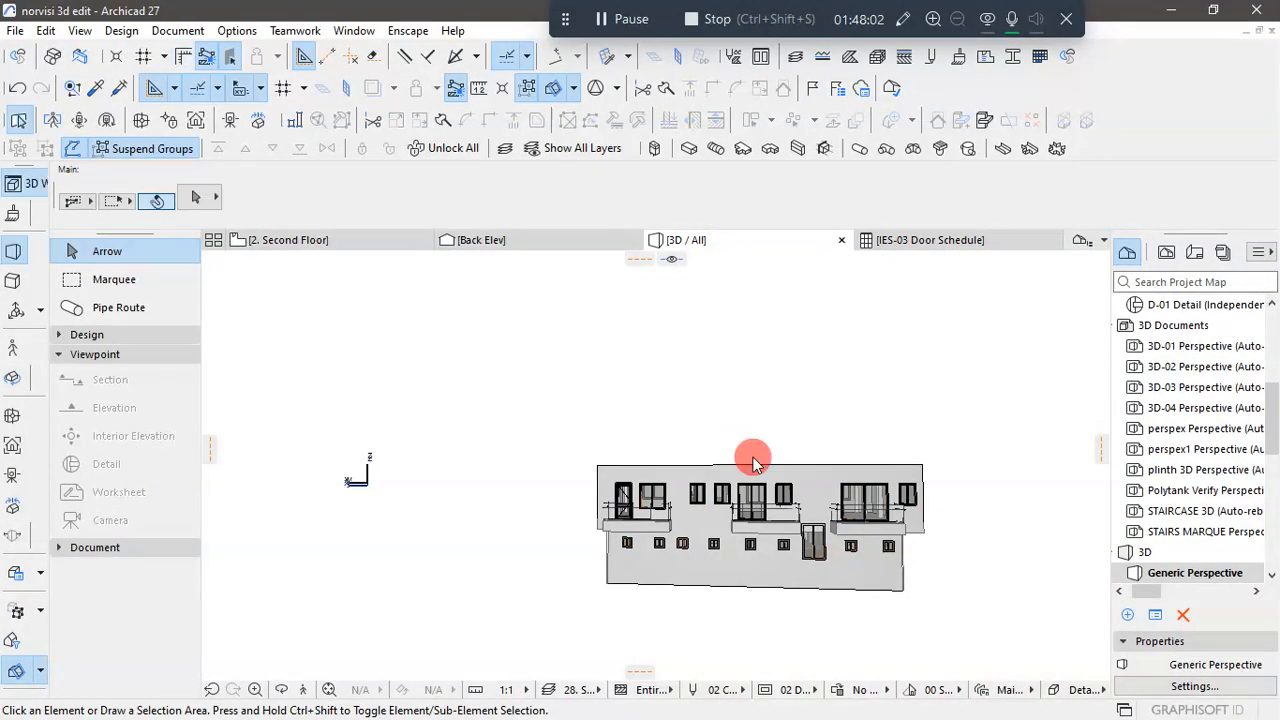
mouse_move(980, 551)
left_mouse_down()
mouse_move(943, 452)
mouse_move(962, 549)
left_mouse_up()
middle_click_drag(956, 604, 890, 544, "shift")
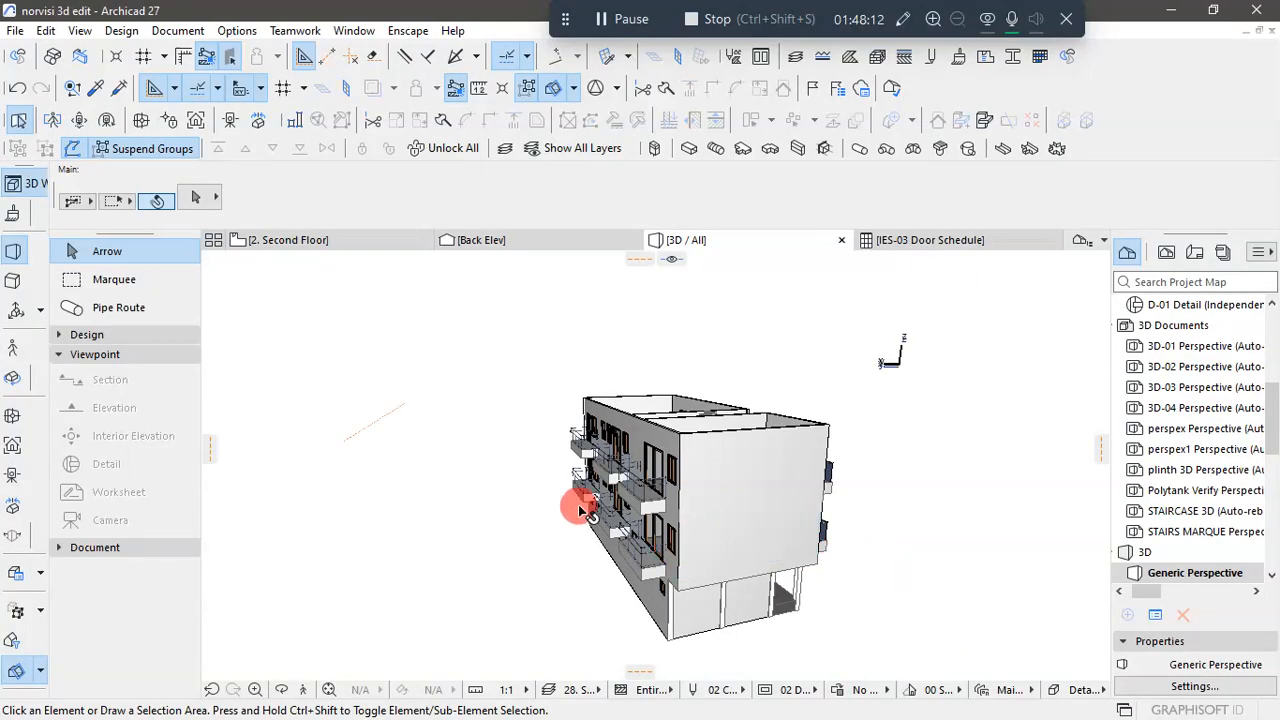
- Select all columns in the 3D model and set their top link to 3. Roof (Home + 4)
middle_click_drag(884, 506, 588, 568, "shift")
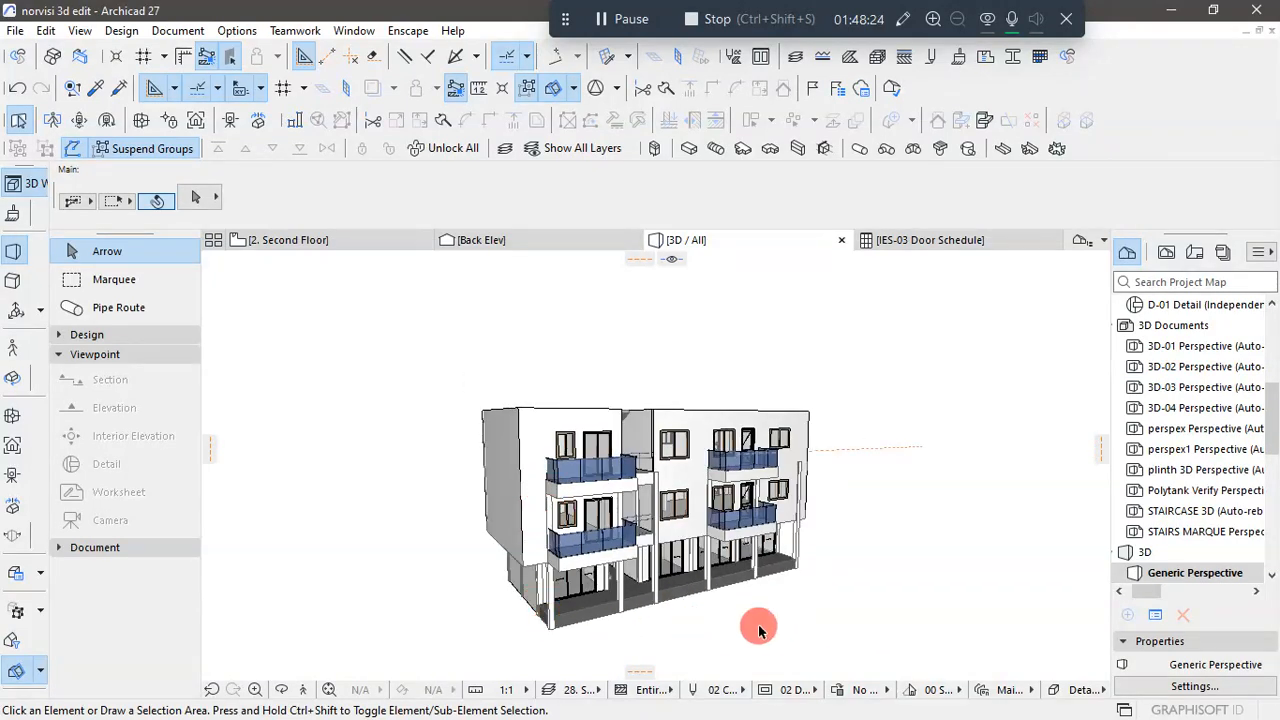
left_click(64, 332)
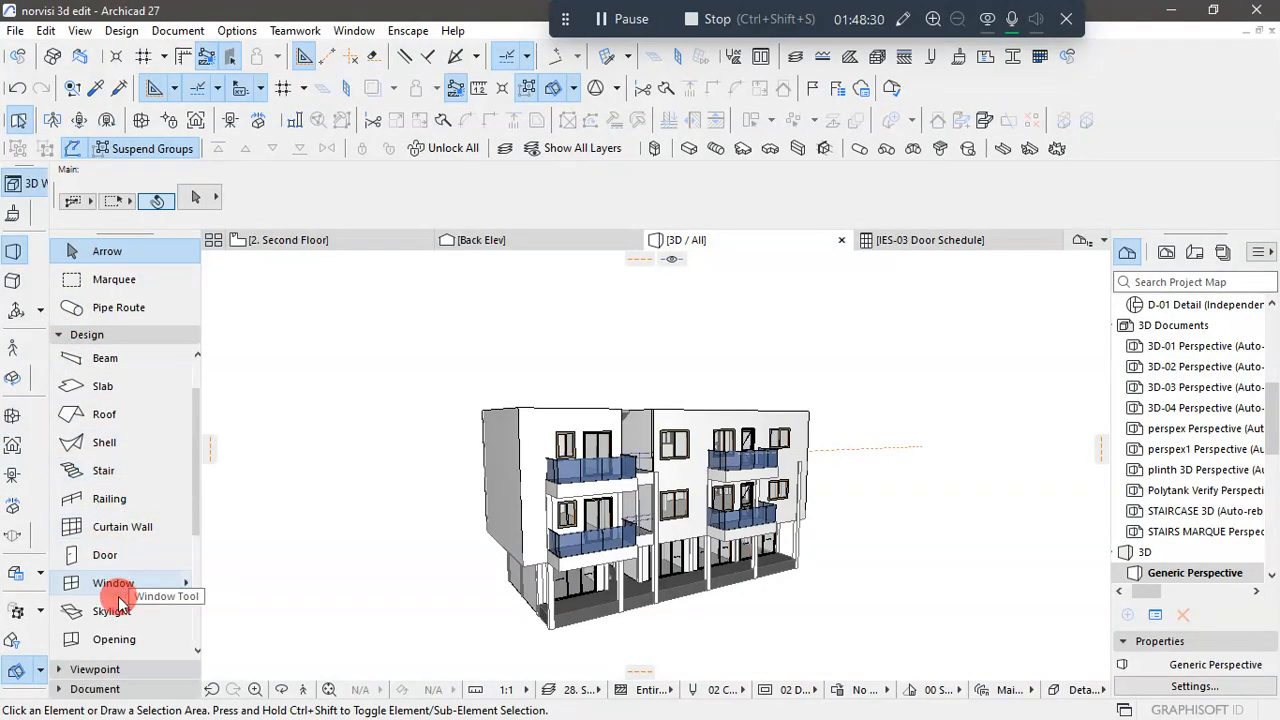
scroll(112, 580, "up", 2)
left_click(108, 388)
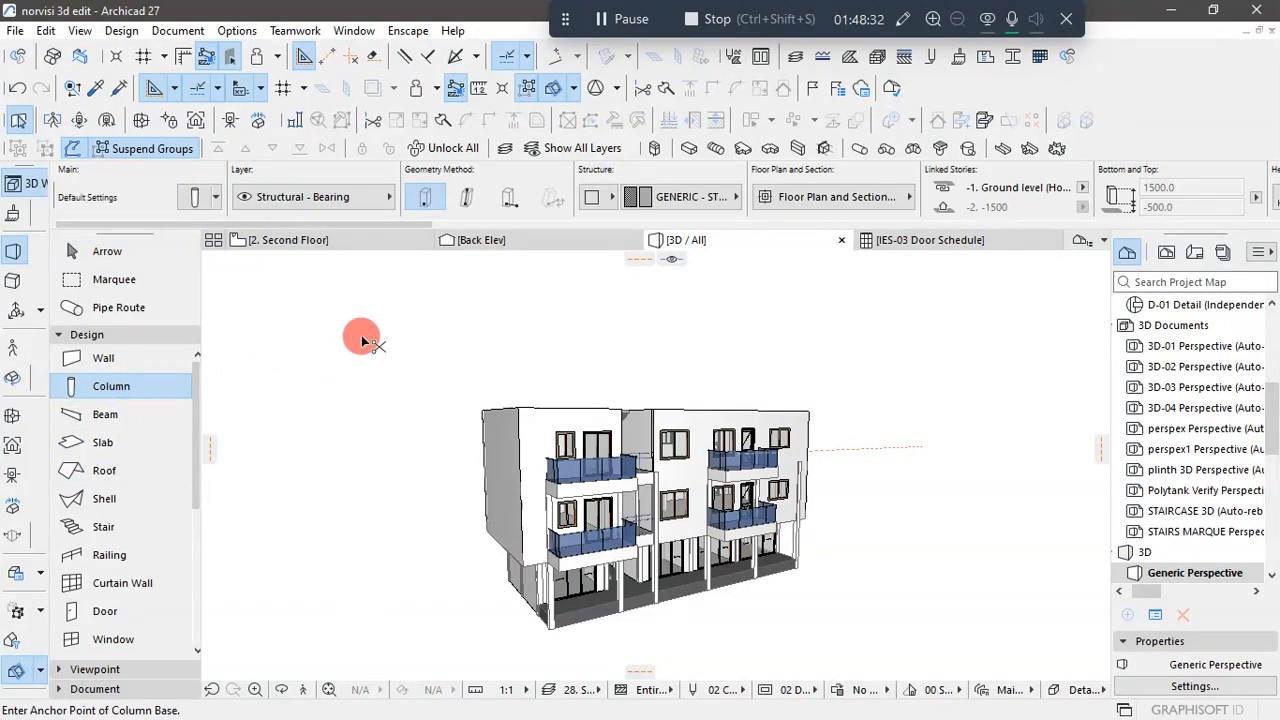
key("ctrl+a")
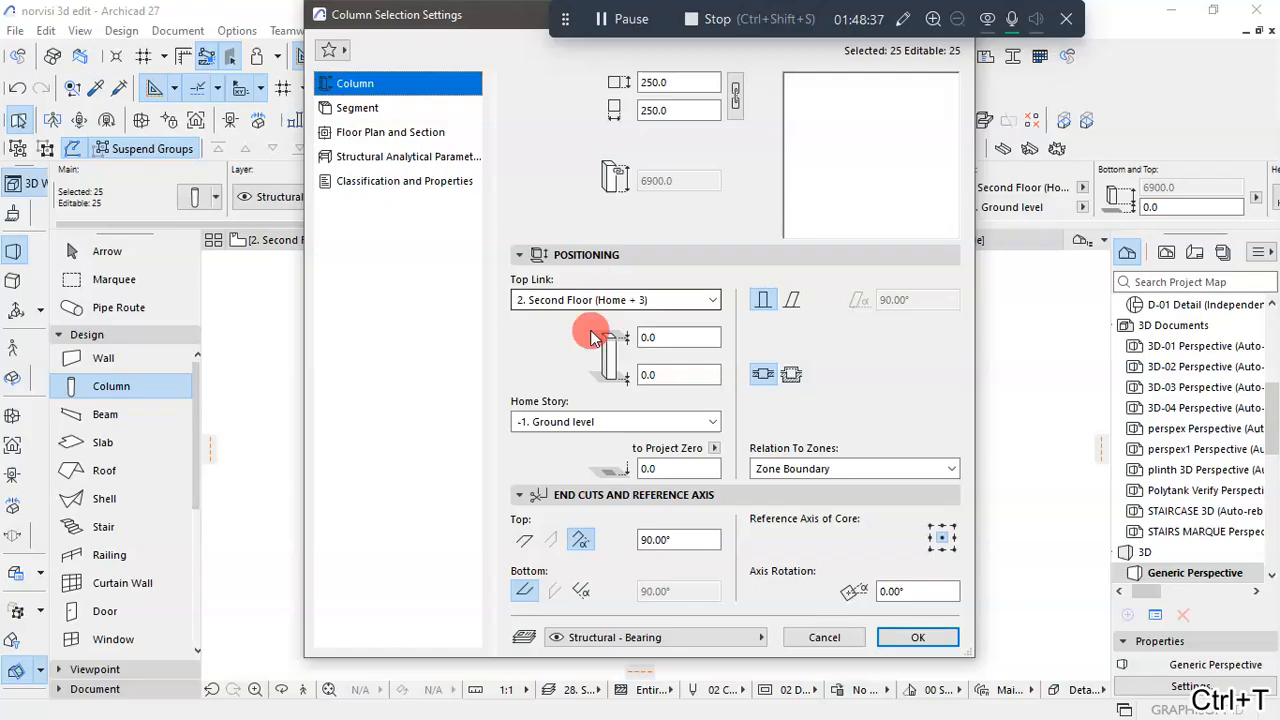
left_click(714, 300)
left_click(600, 320)
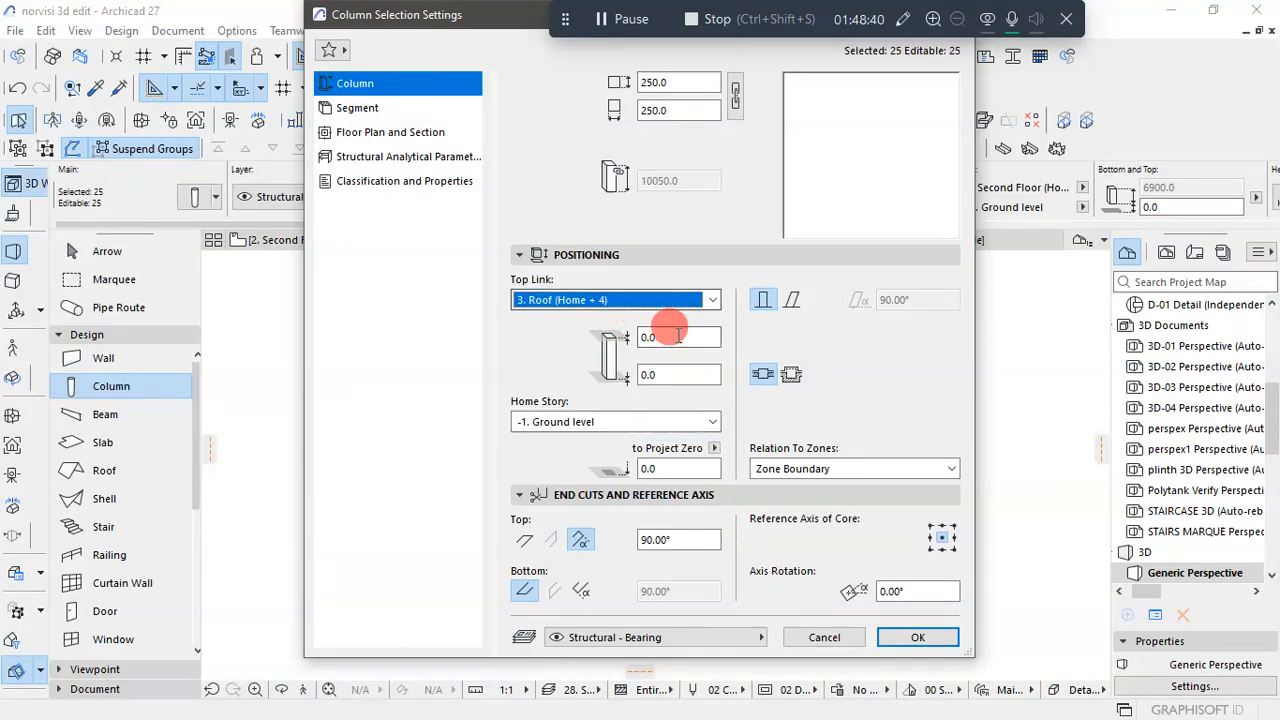
left_click(917, 637)
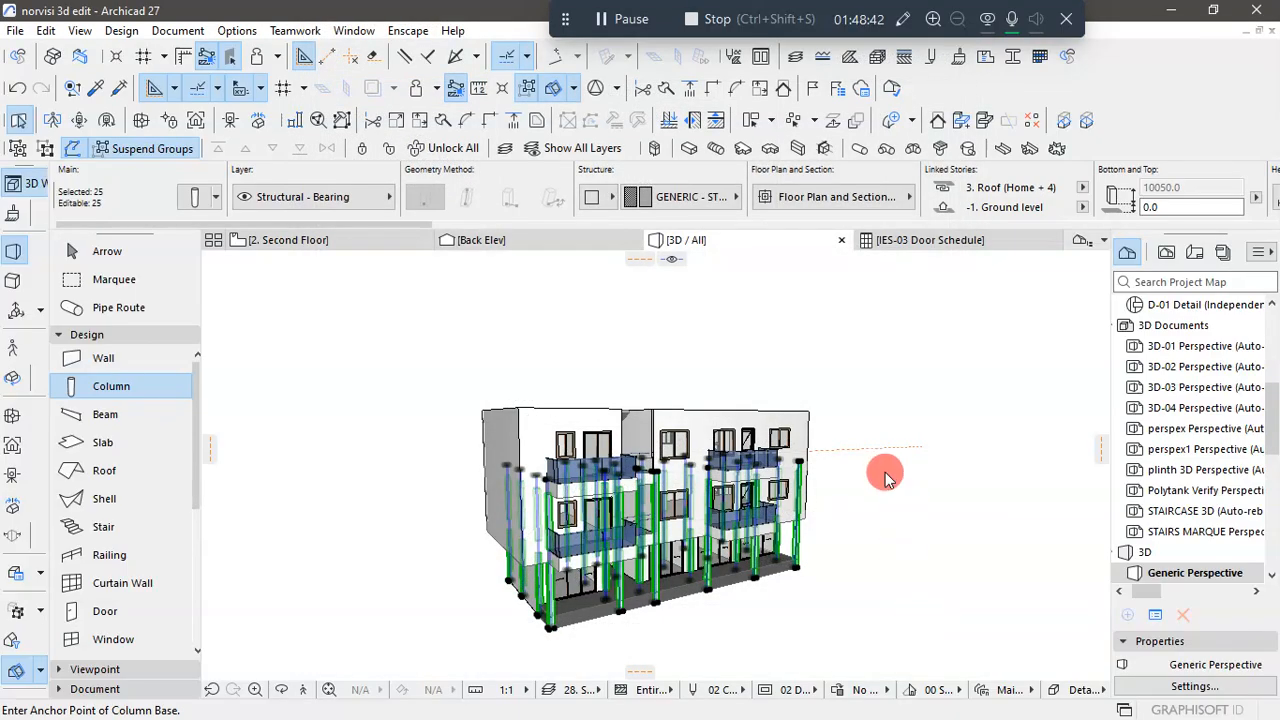
key("Escape")
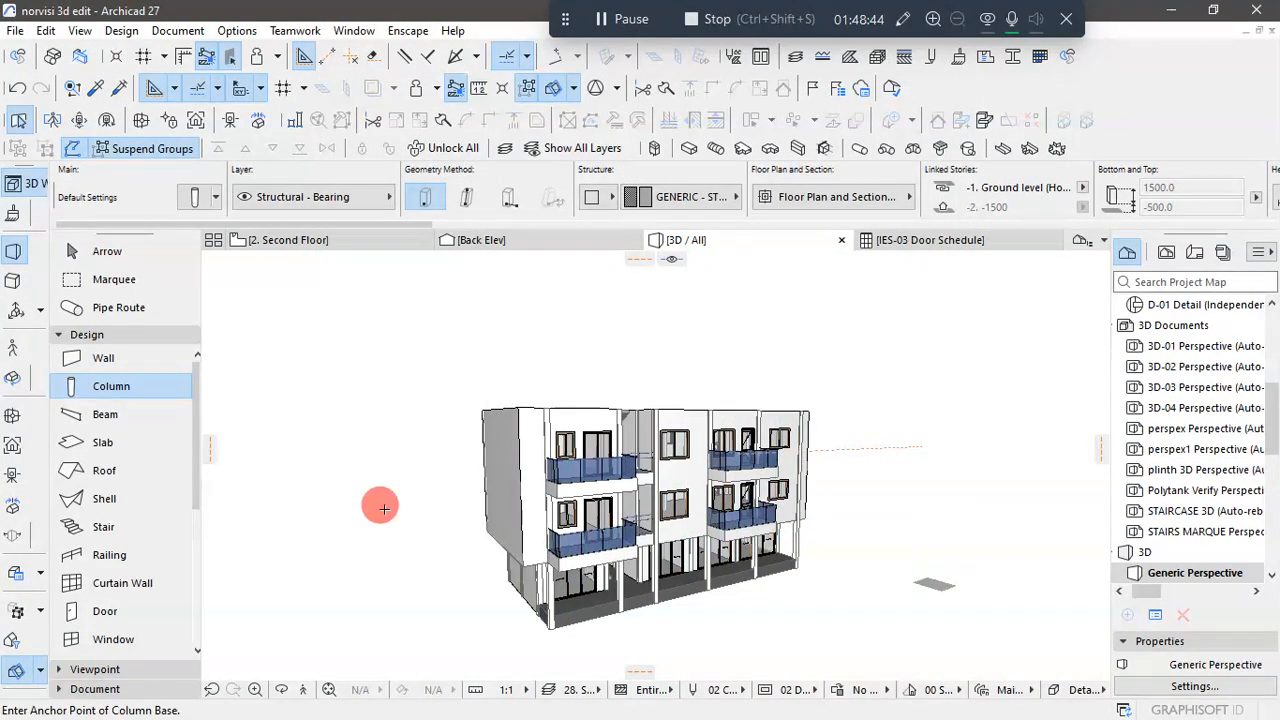
- Delete the stair flight that runs from the Second Floor story to the Roof story
left_click(86, 254)
double_click(918, 585)
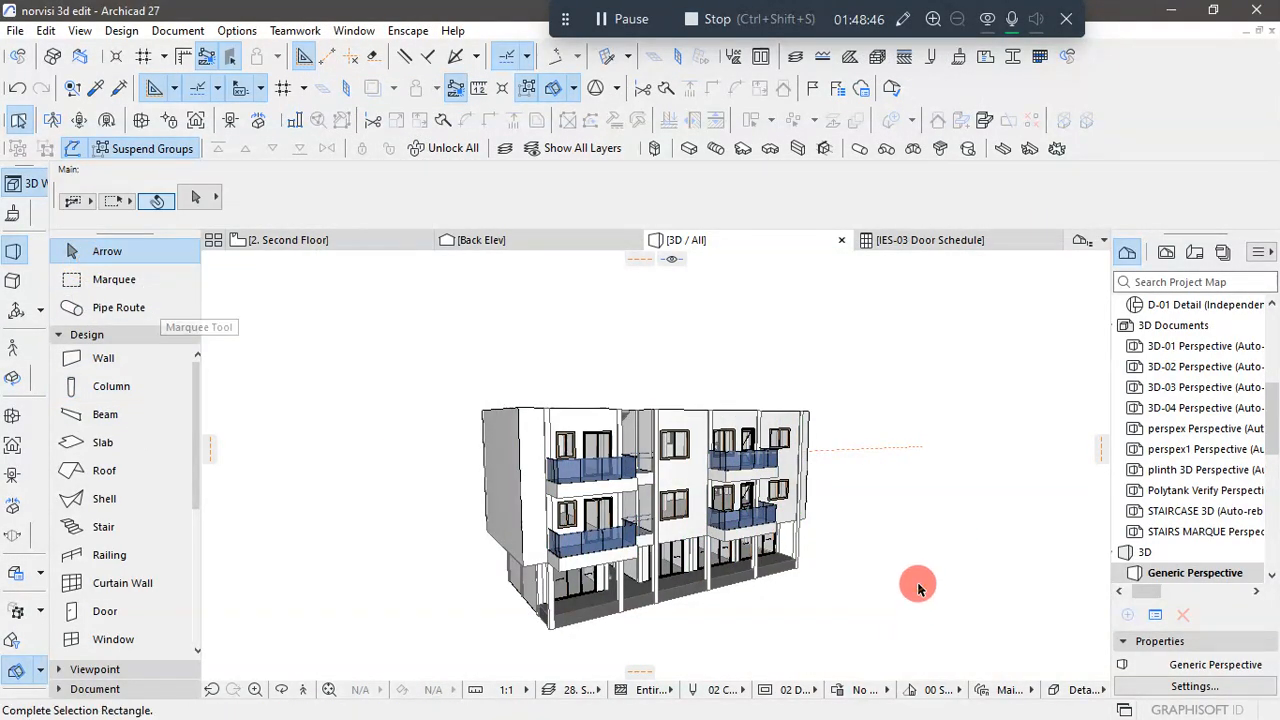
scroll(766, 608, "up", 4)
scroll(800, 586, "down", 4)
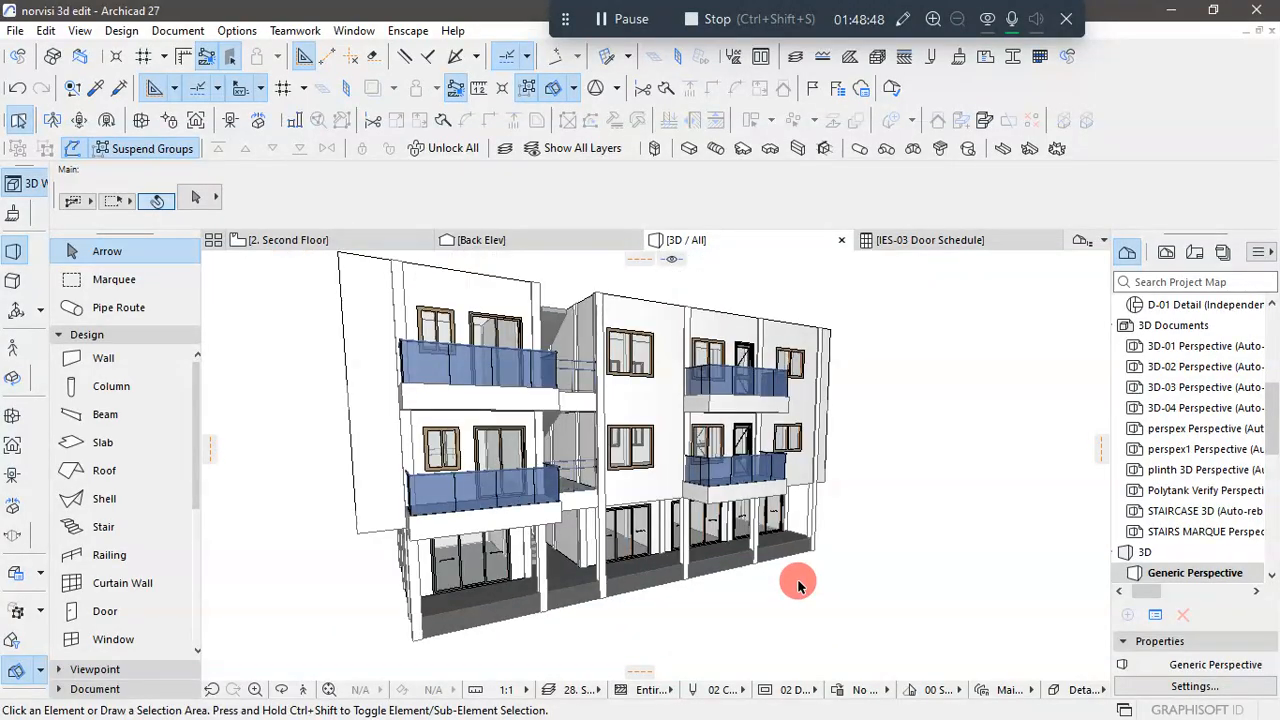
middle_click_drag(837, 617, 711, 603, "shift")
scroll(624, 405, "up", 2)
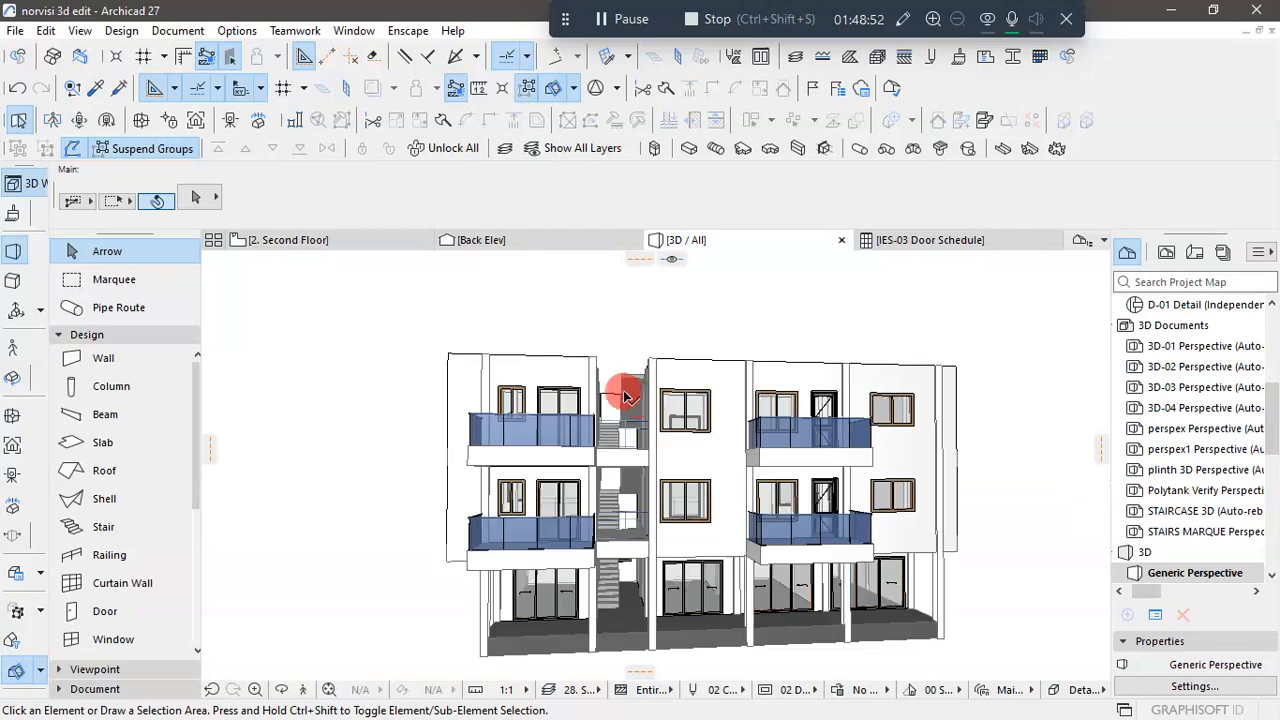
middle_click_drag(645, 437, 624, 376, "shift")
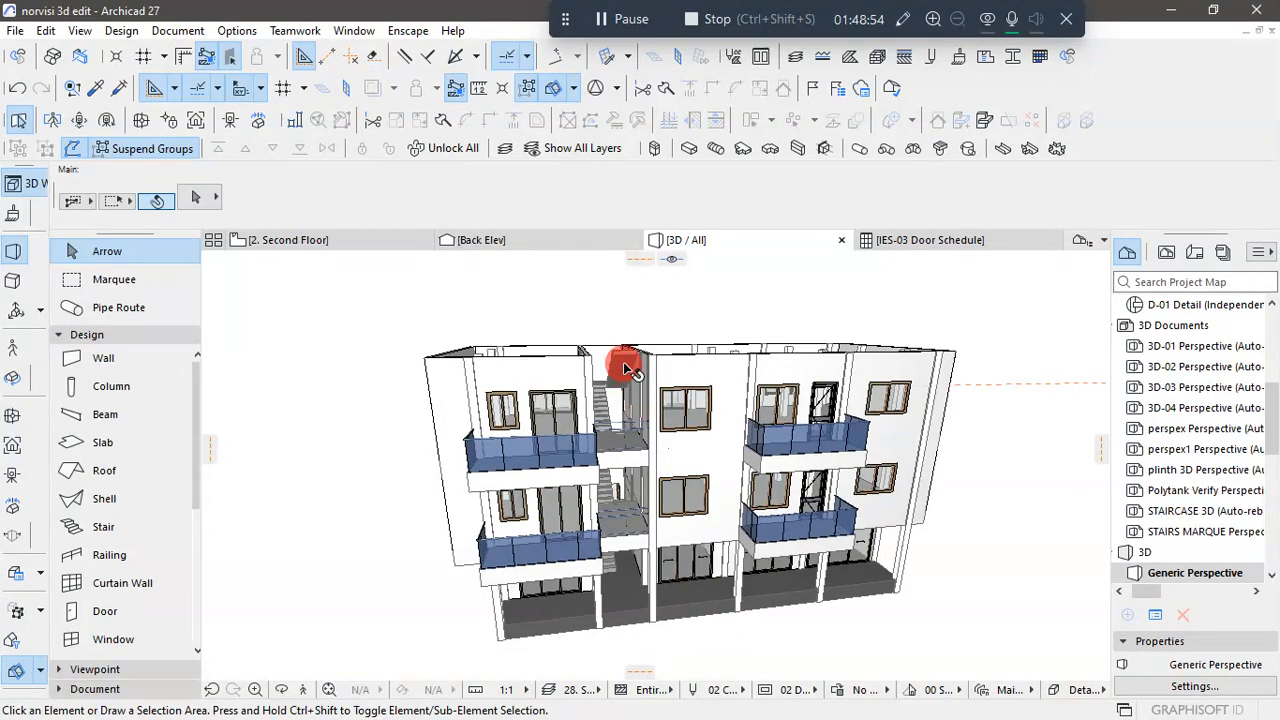
left_click(624, 368)
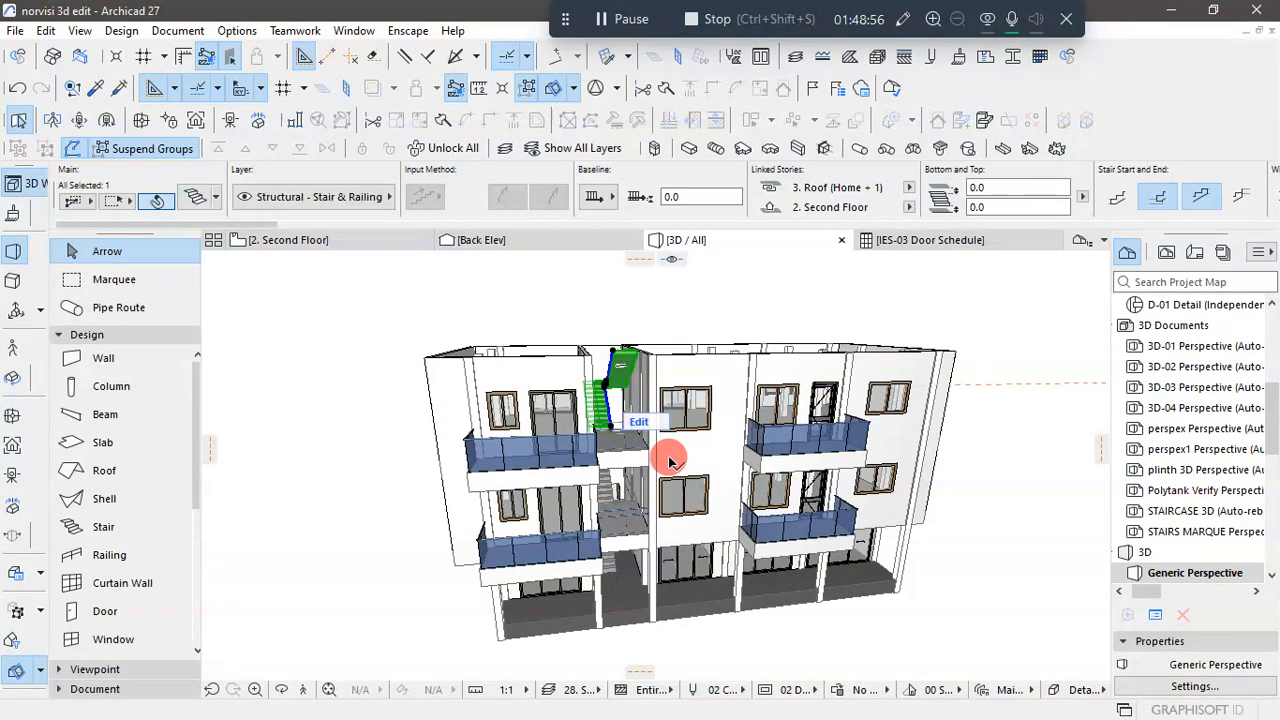
key("Escape")
- Examine the stairwell and terrace side of the upper floors in 3D and compare them with the Second Floor plan
scroll(725, 328, "up", 3)
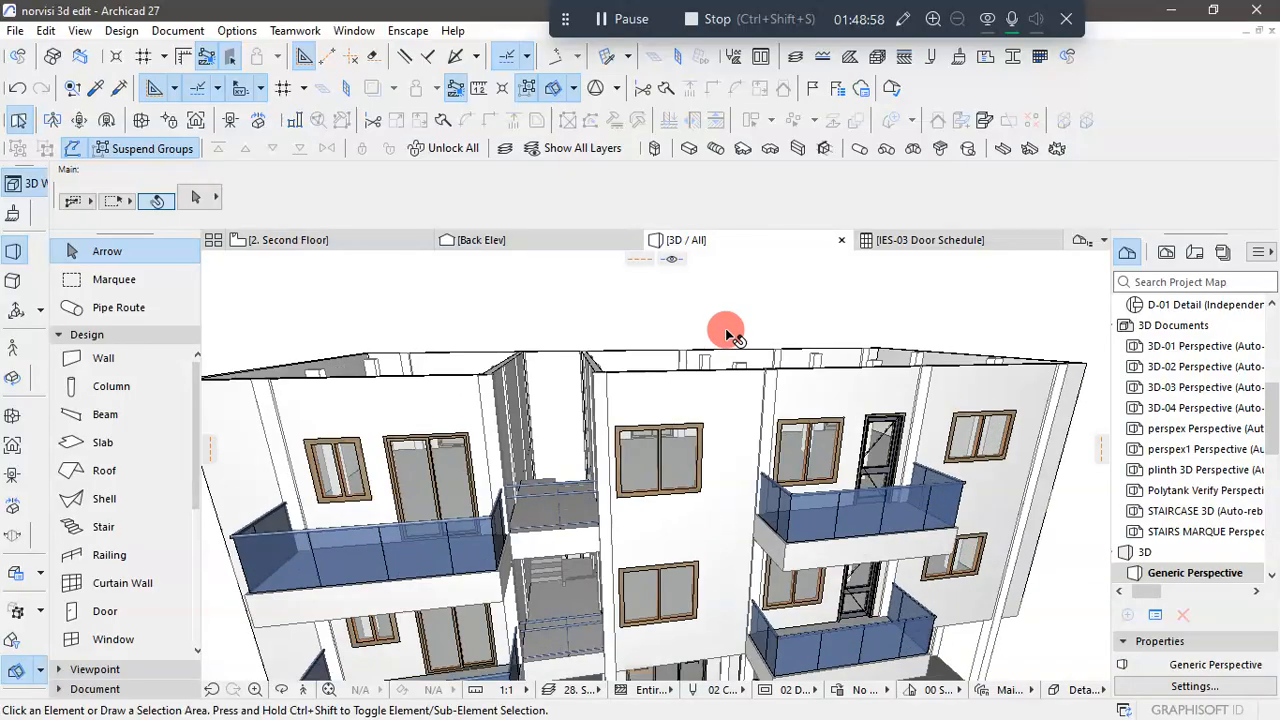
scroll(725, 328, "down", 4)
middle_click_drag(706, 325, 641, 443, "shift")
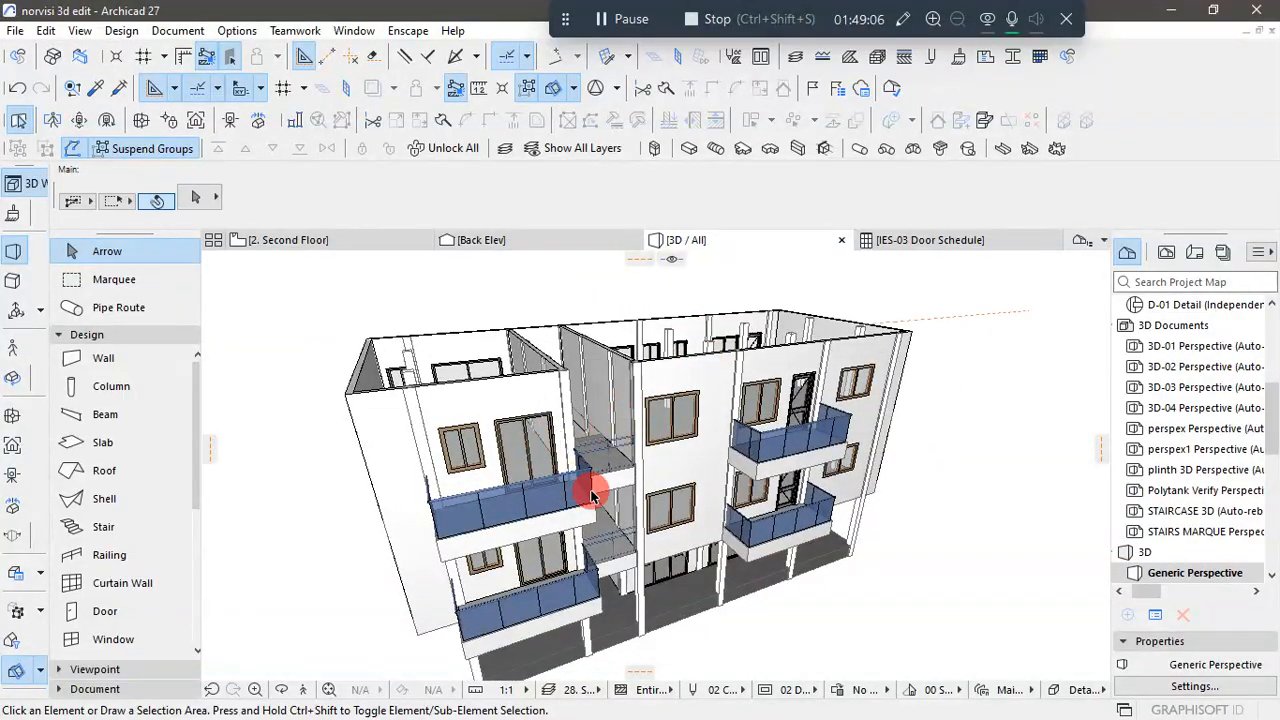
left_click(350, 240)
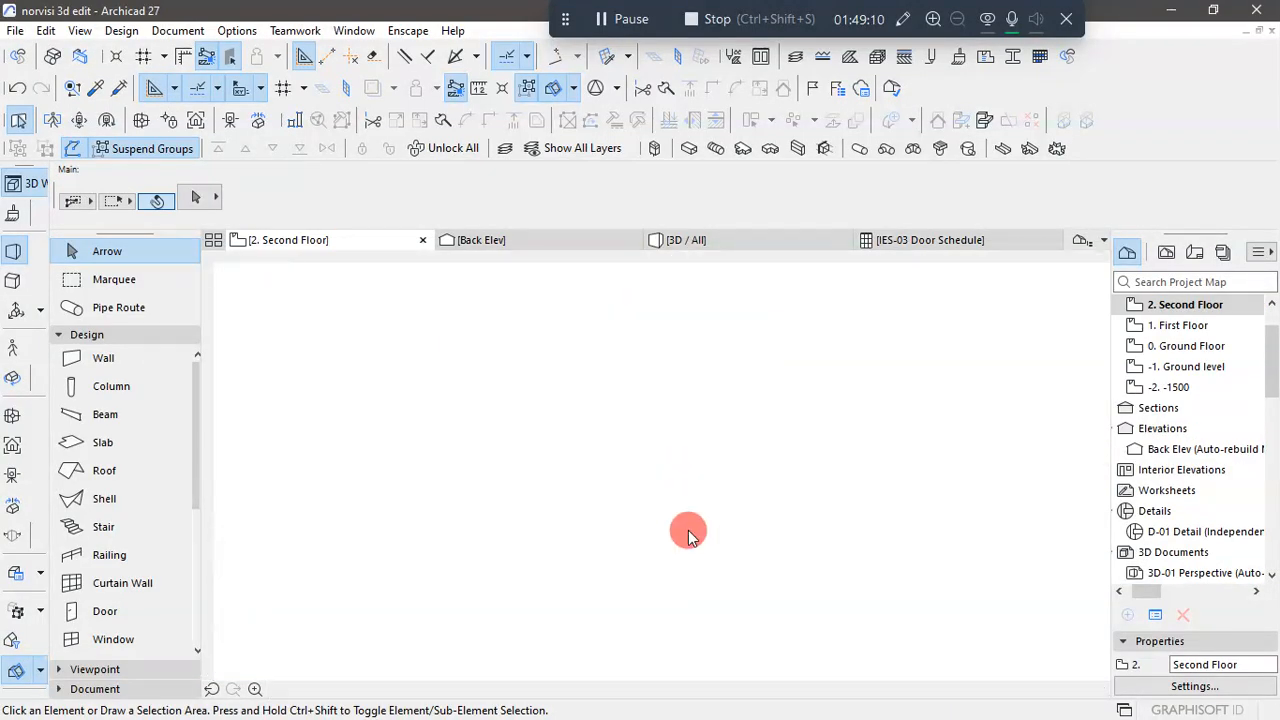
scroll(633, 572, "up", 5)
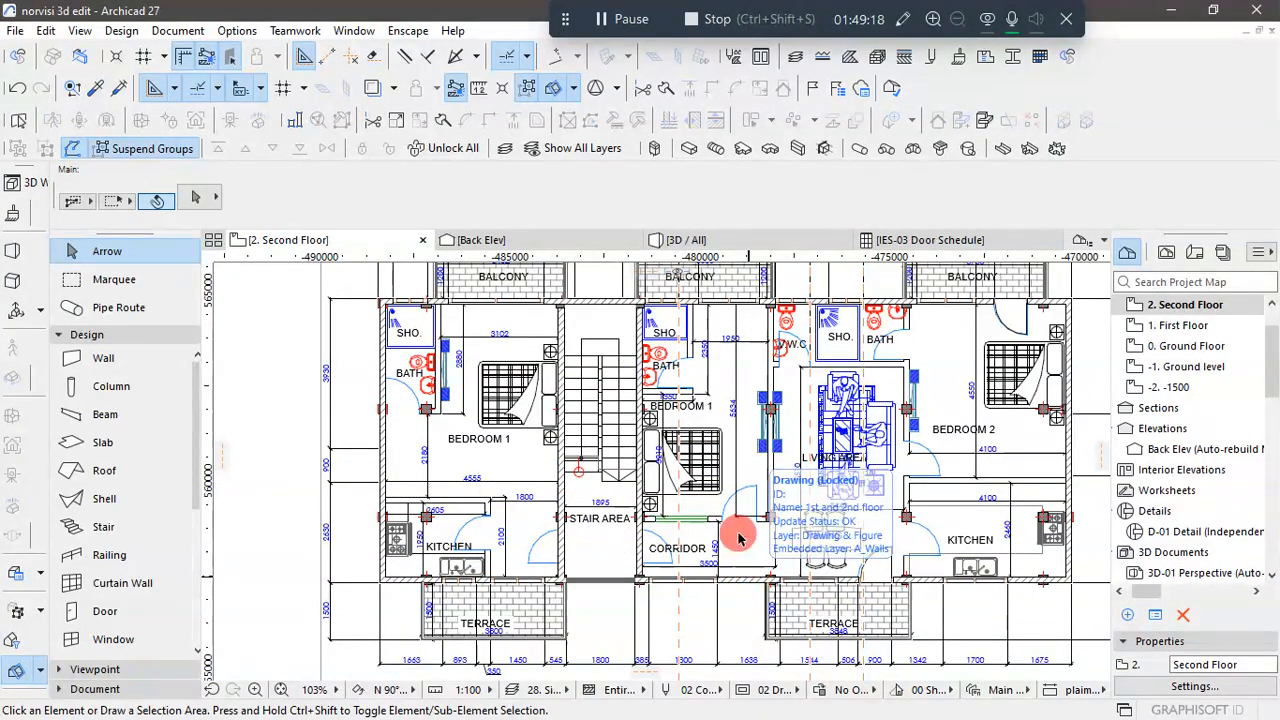
scroll(597, 558, "down", 1)
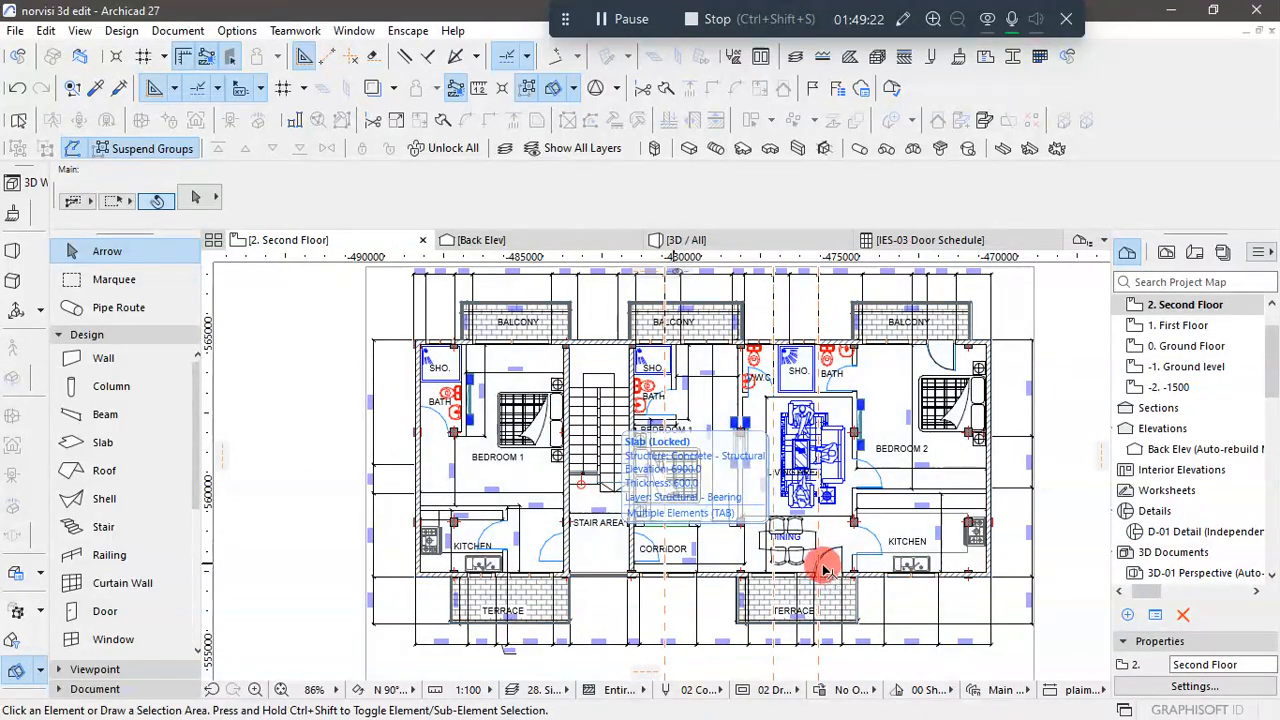
scroll(845, 585, "up", 1)
scroll(845, 585, "up", 1)
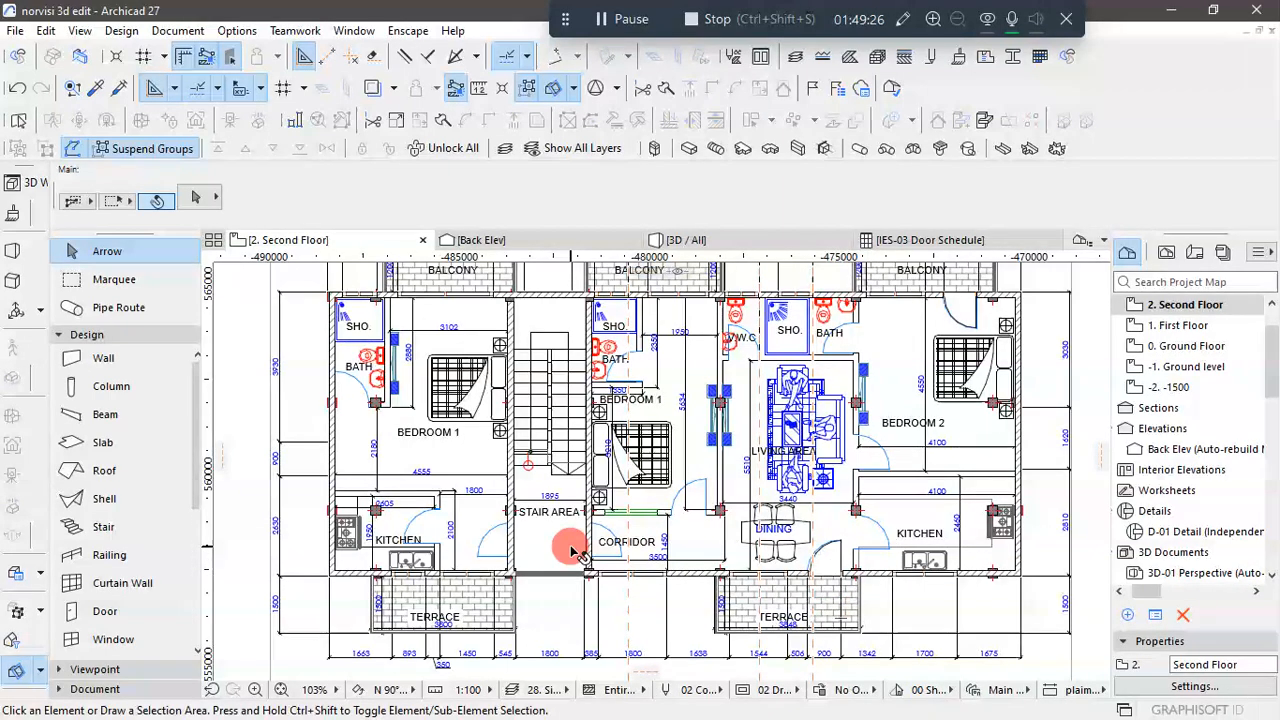
scroll(492, 545, "up", 4)
left_click(705, 240)
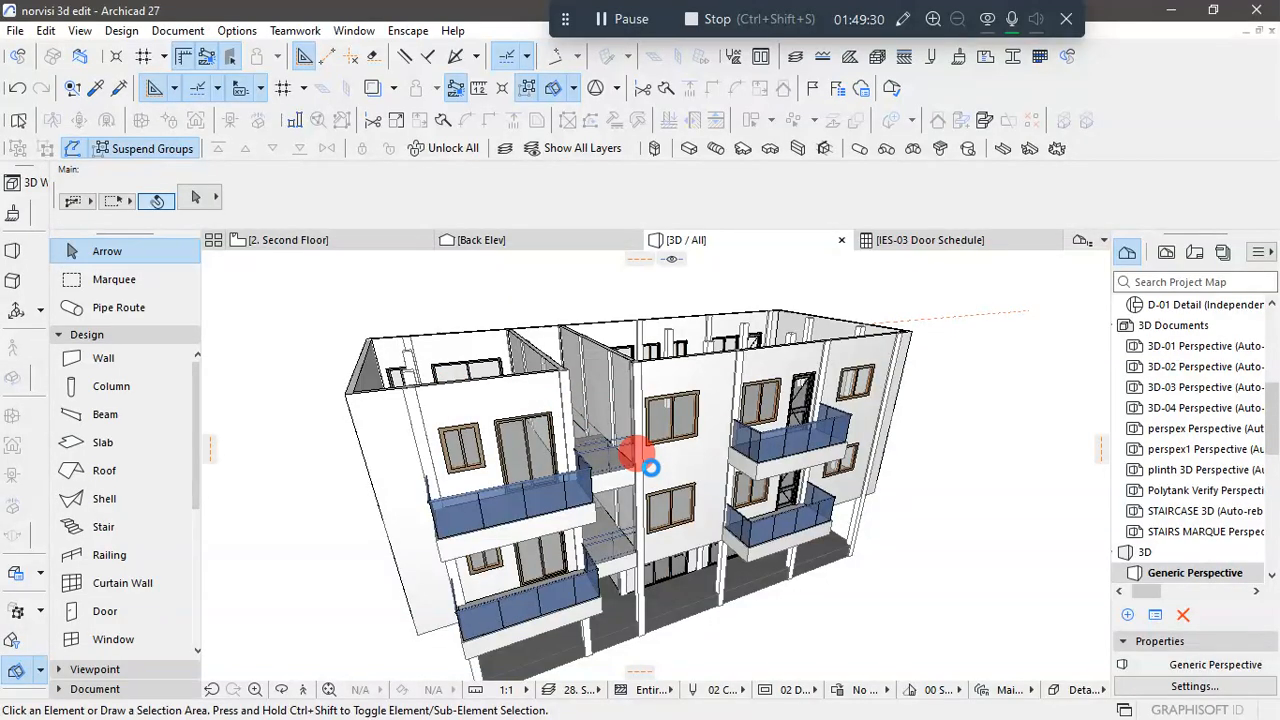
left_click_drag(650, 467, 631, 422)
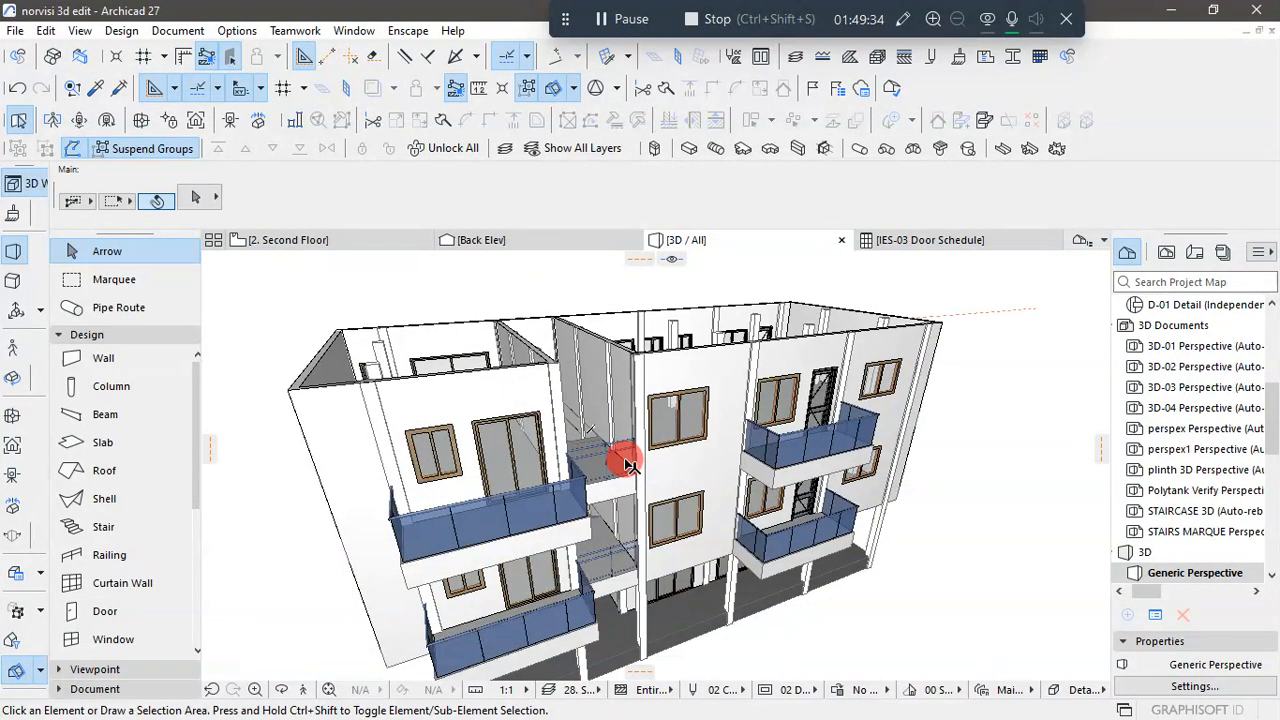
left_click(362, 240)
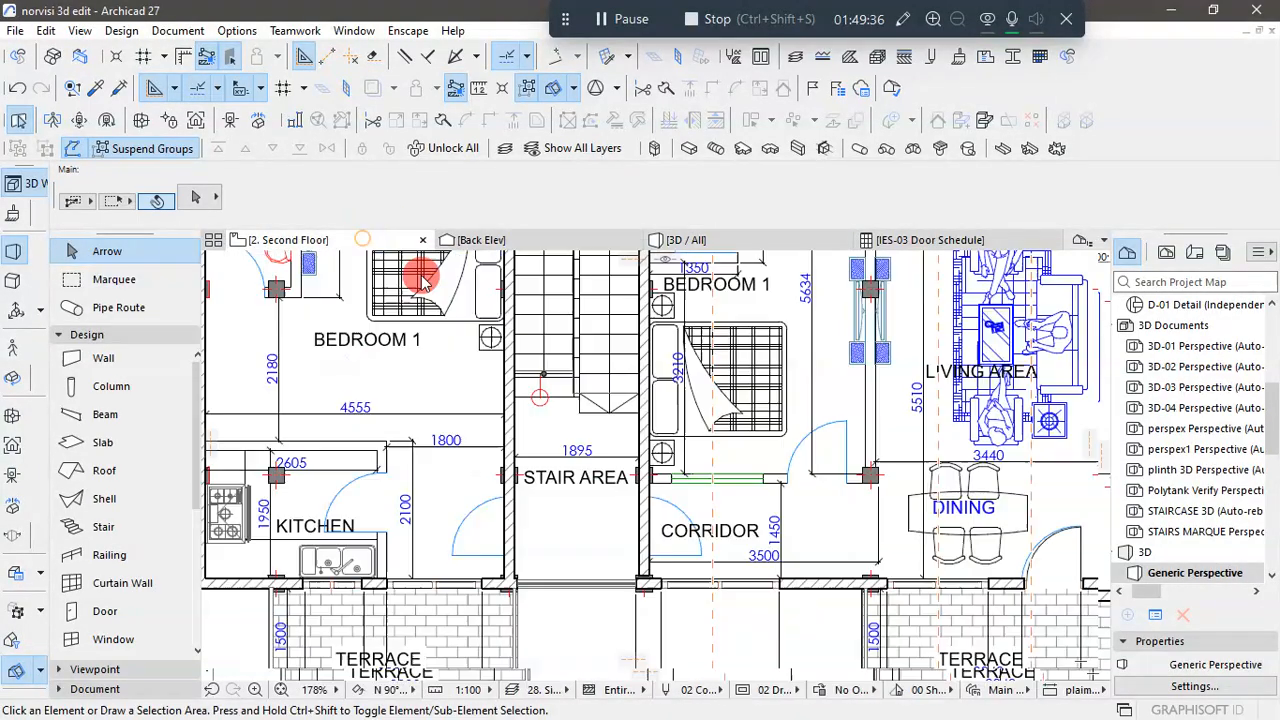
scroll(620, 441, "down", 3)
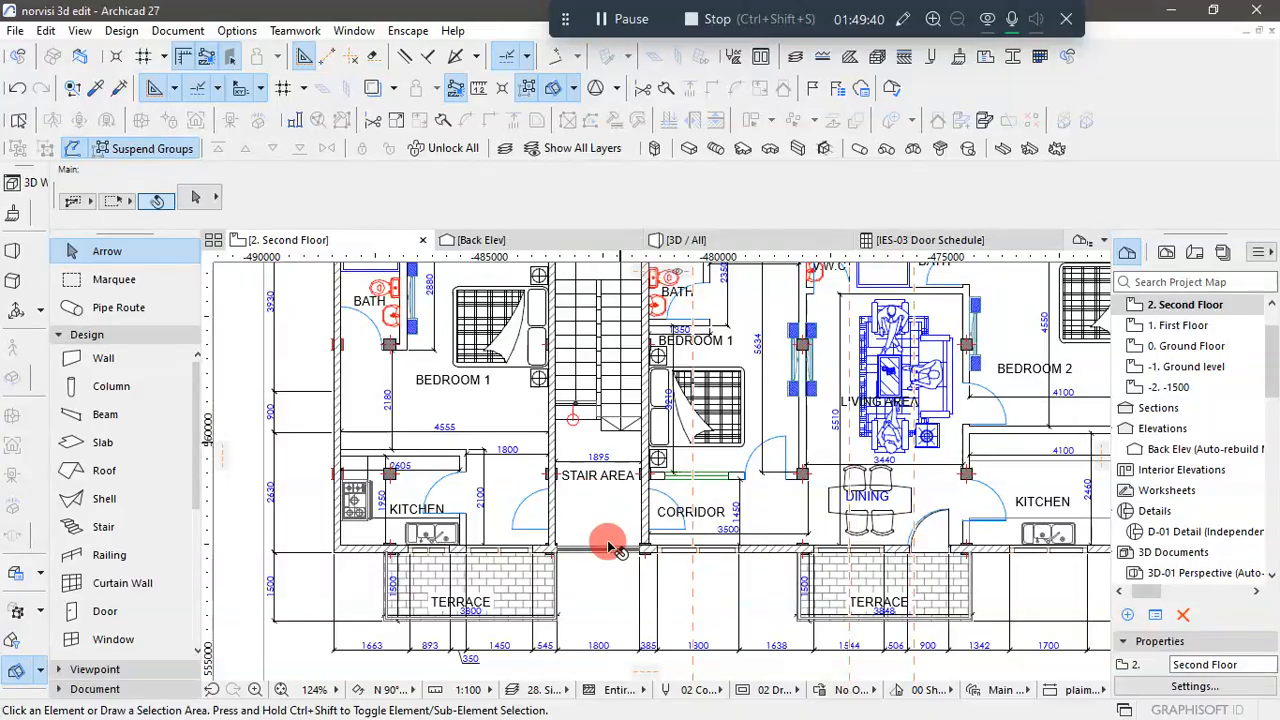
scroll(680, 524, "down", 1)
scroll(950, 547, "up", 2)
scroll(950, 547, "up", 4)
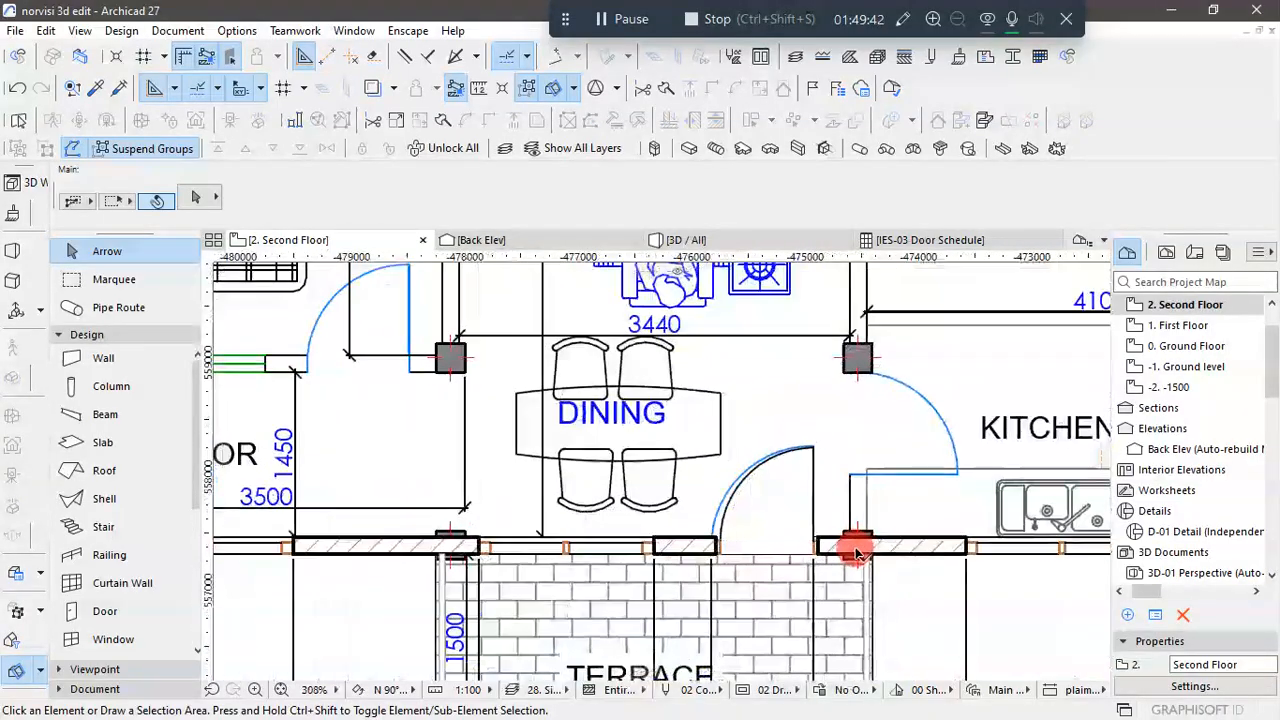
- Pick up the settings of the outer brick wall beside the dining area's terrace door for the Wall tool
key("ctrl+a")
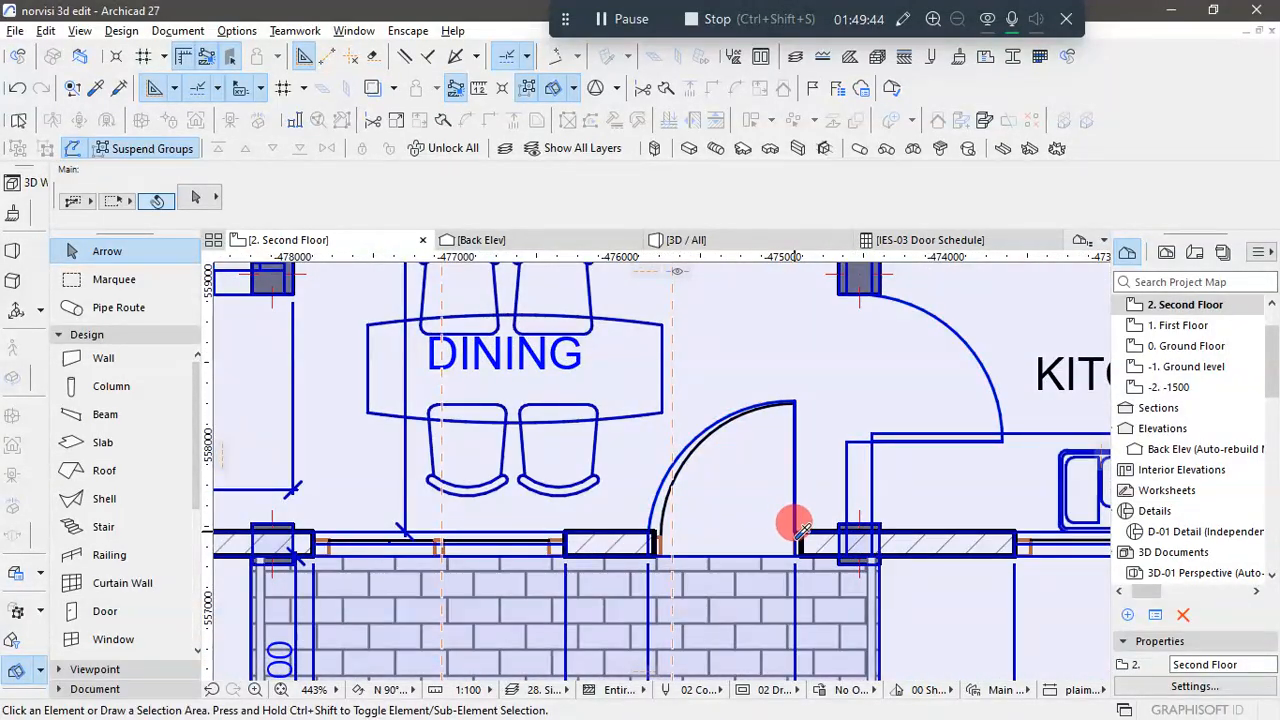
left_click(810, 530)
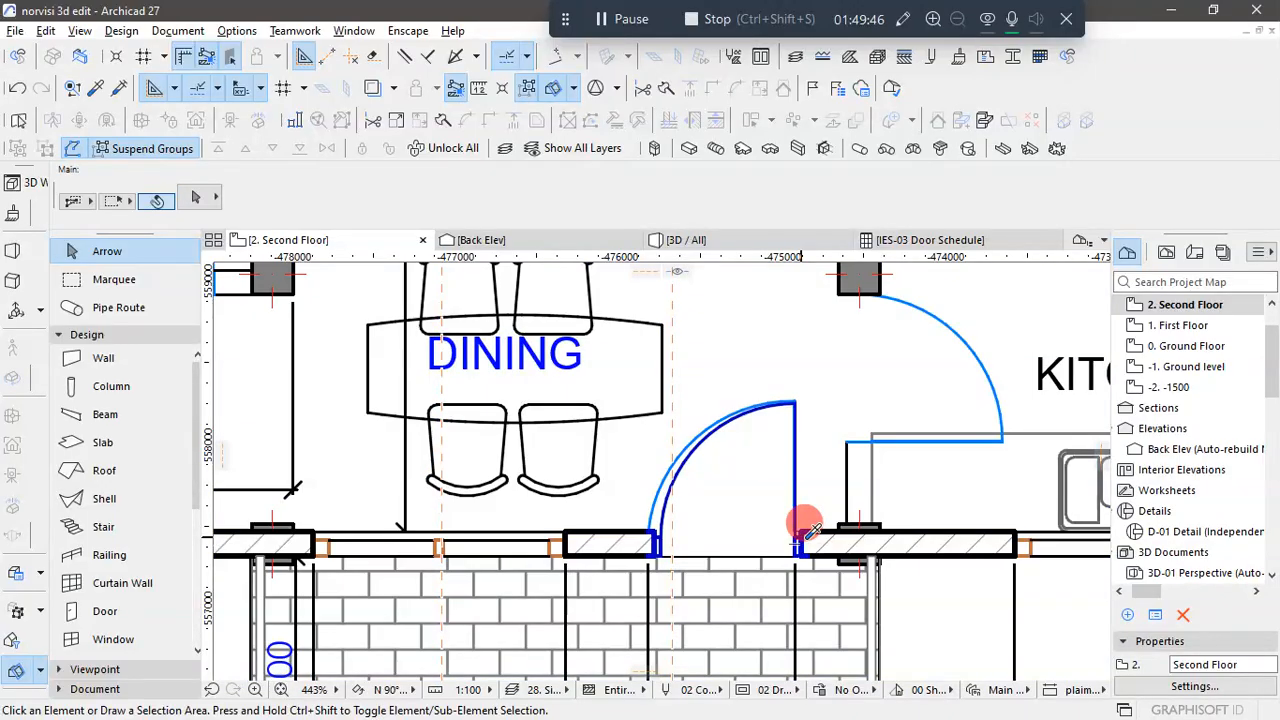
left_click(957, 545)
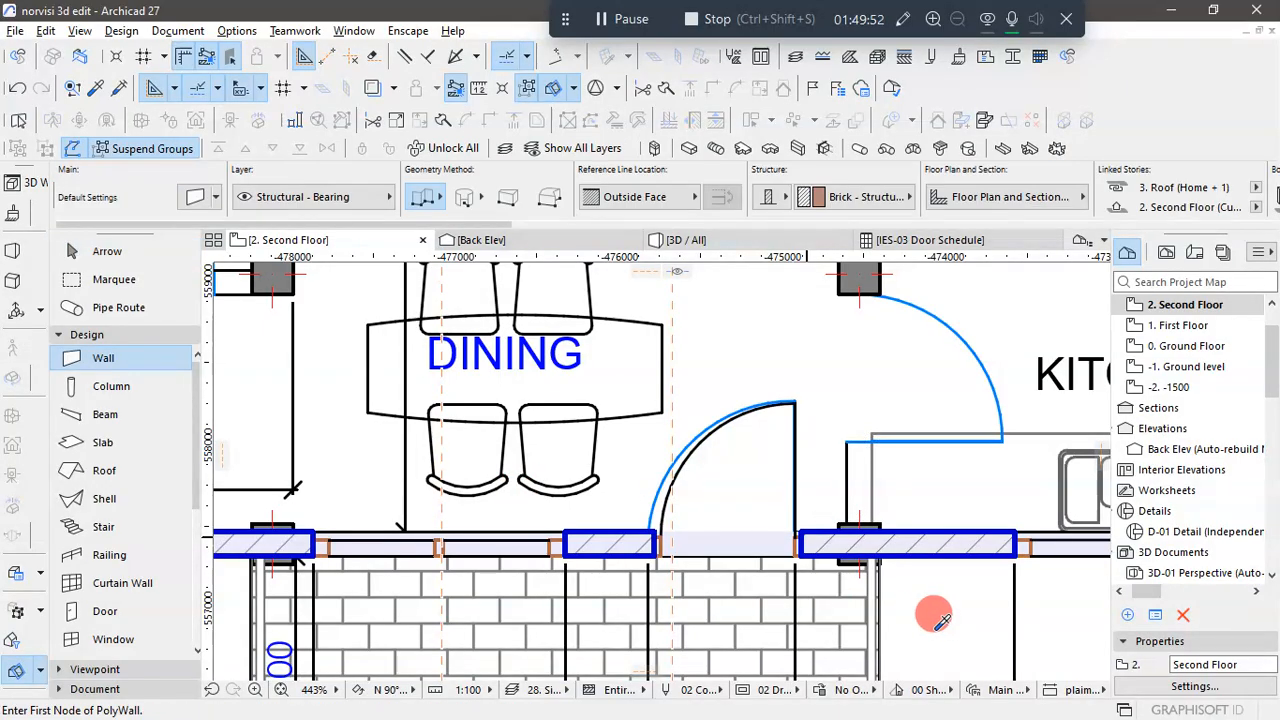
key("Escape")
scroll(936, 628, "down", 4)
scroll(506, 515, "down", 2)
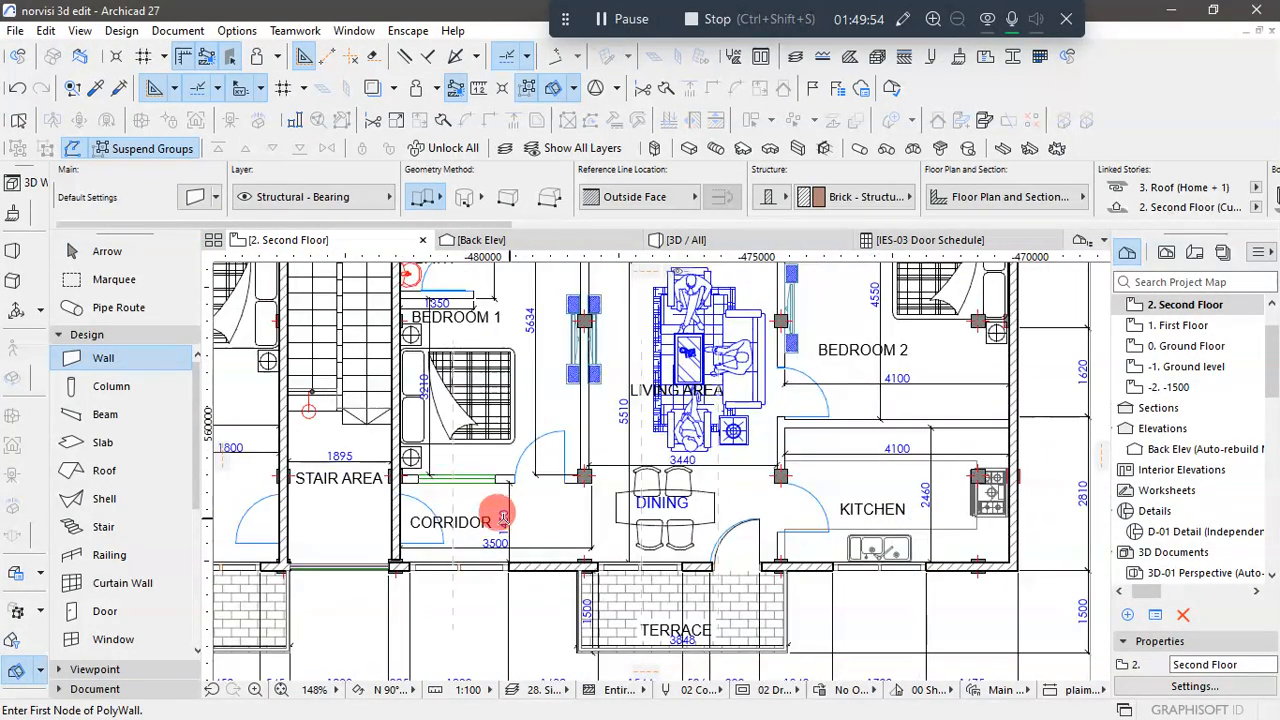
scroll(386, 522, "up", 5)
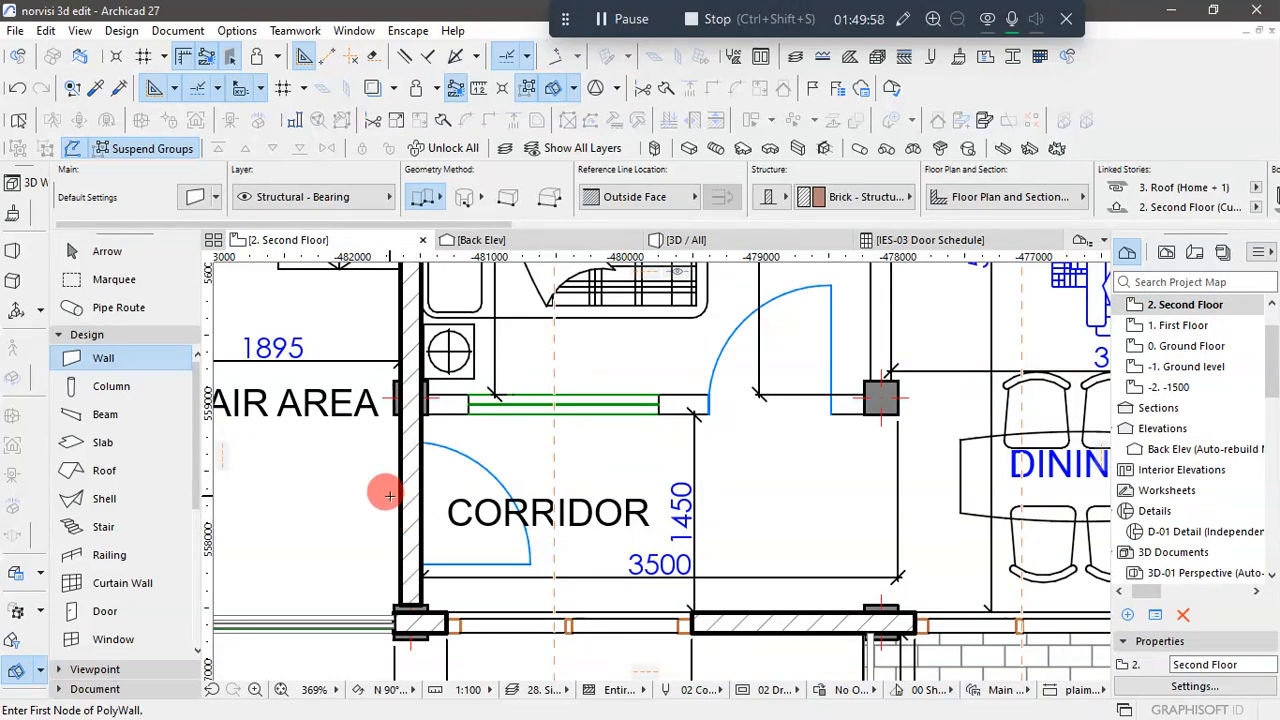
scroll(389, 496, "down", 5)
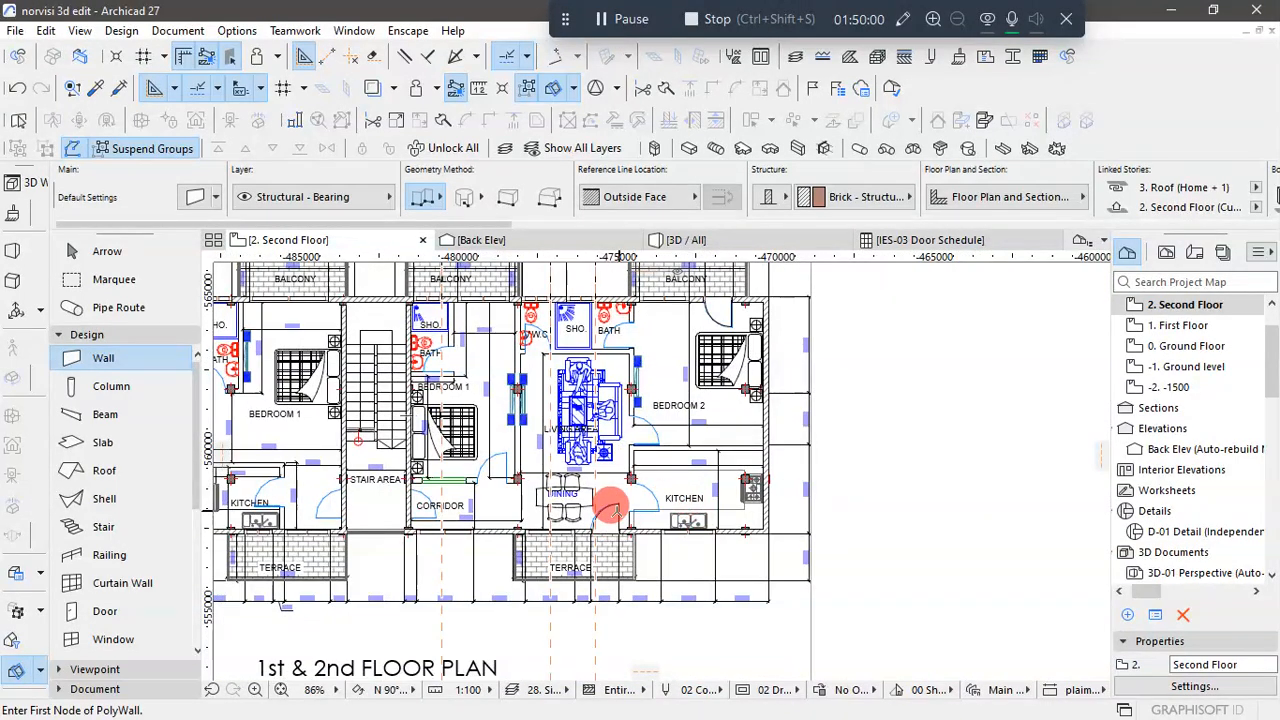
scroll(608, 509, "down", 1)
scroll(608, 509, "up", 8)
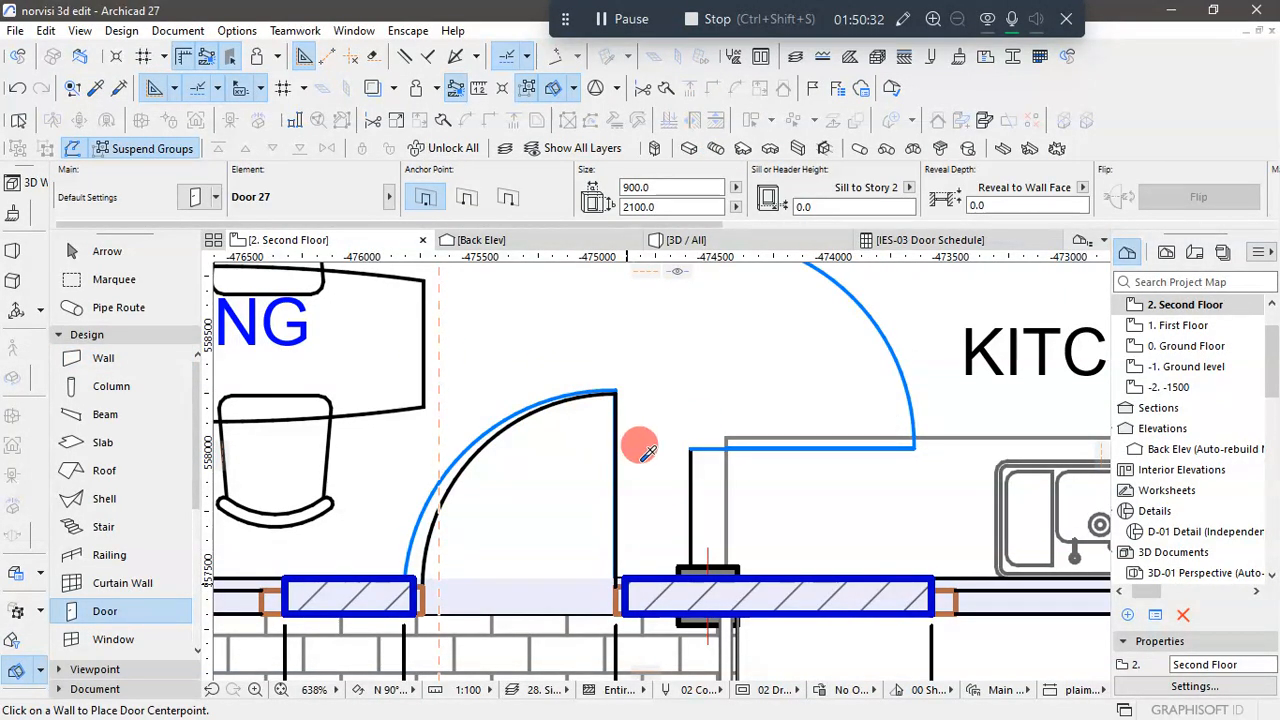
left_click(668, 598, "alt")
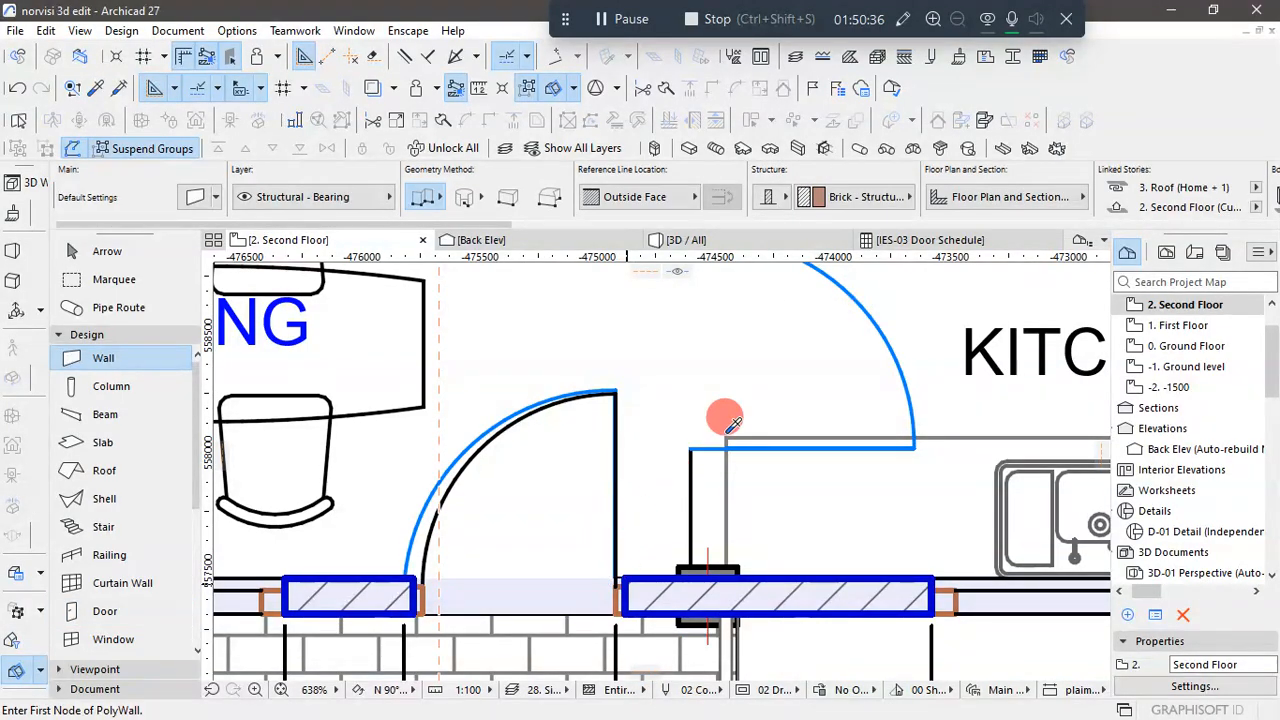
- Delete the placed 1st & 2nd floor plan drawing that overlays the model on the Second Floor
scroll(712, 420, "down", 5)
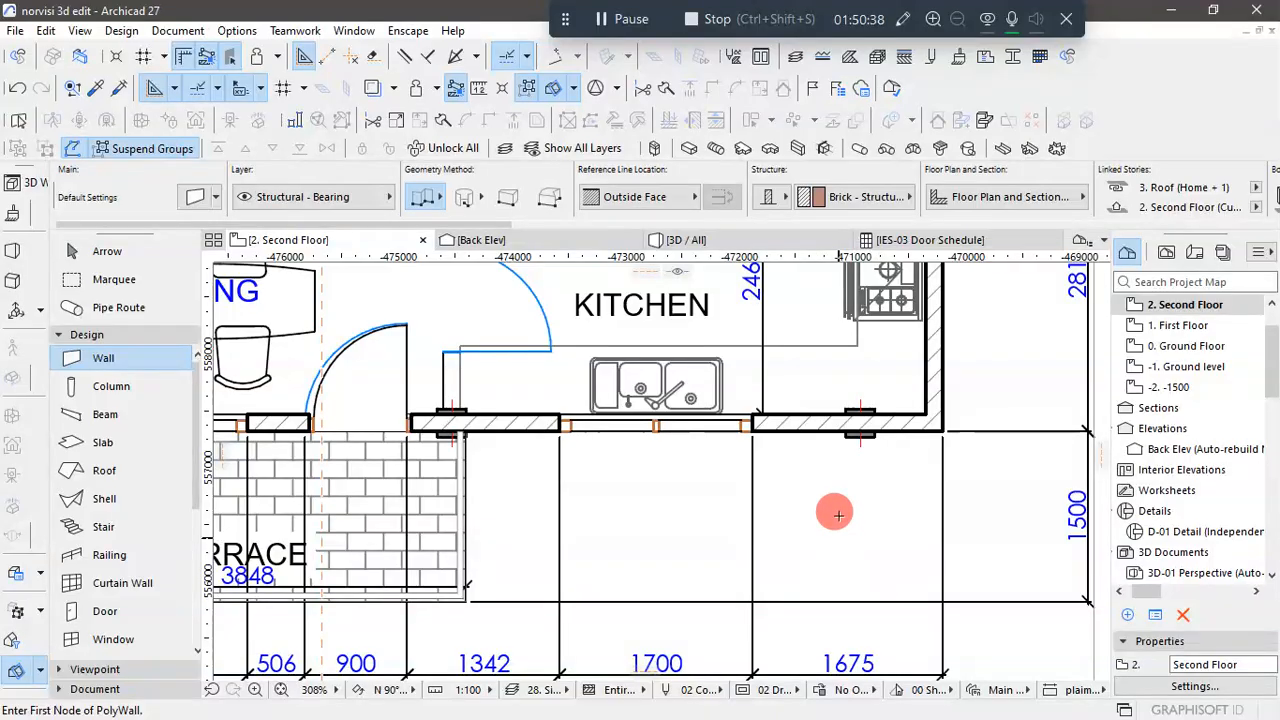
scroll(834, 511, "down", 2)
scroll(786, 523, "down", 3)
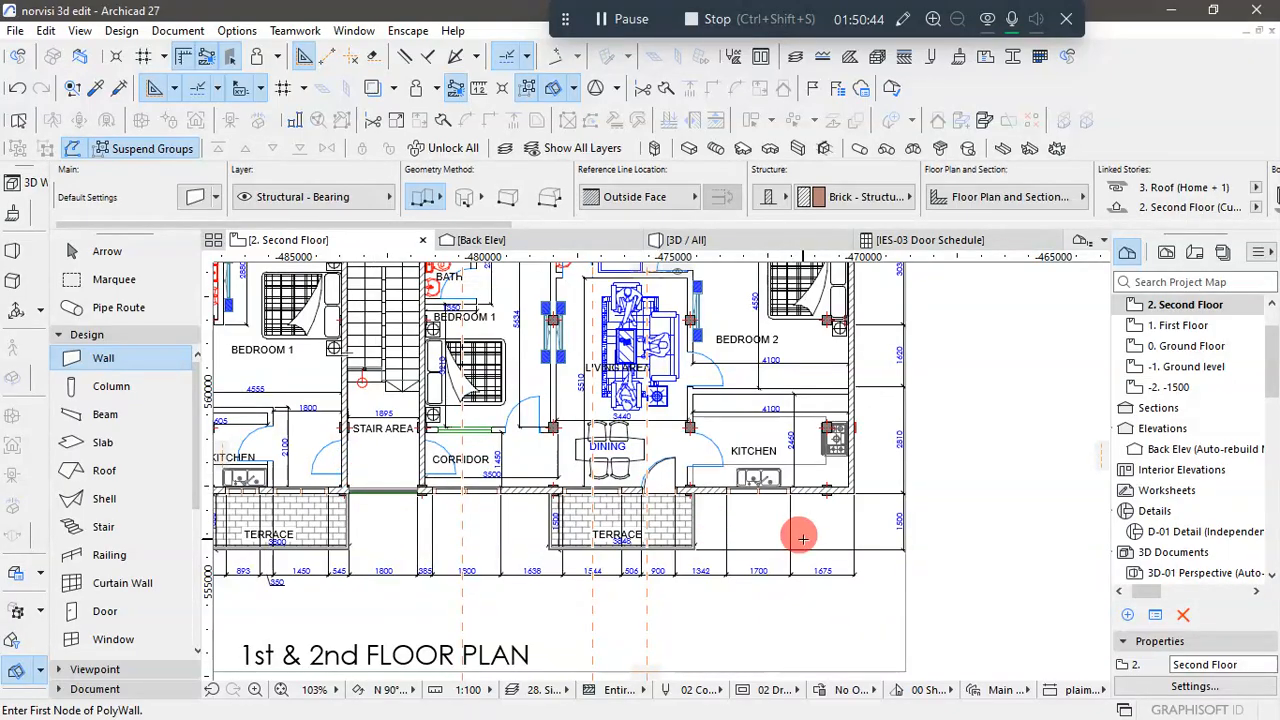
scroll(800, 540, "down", 2)
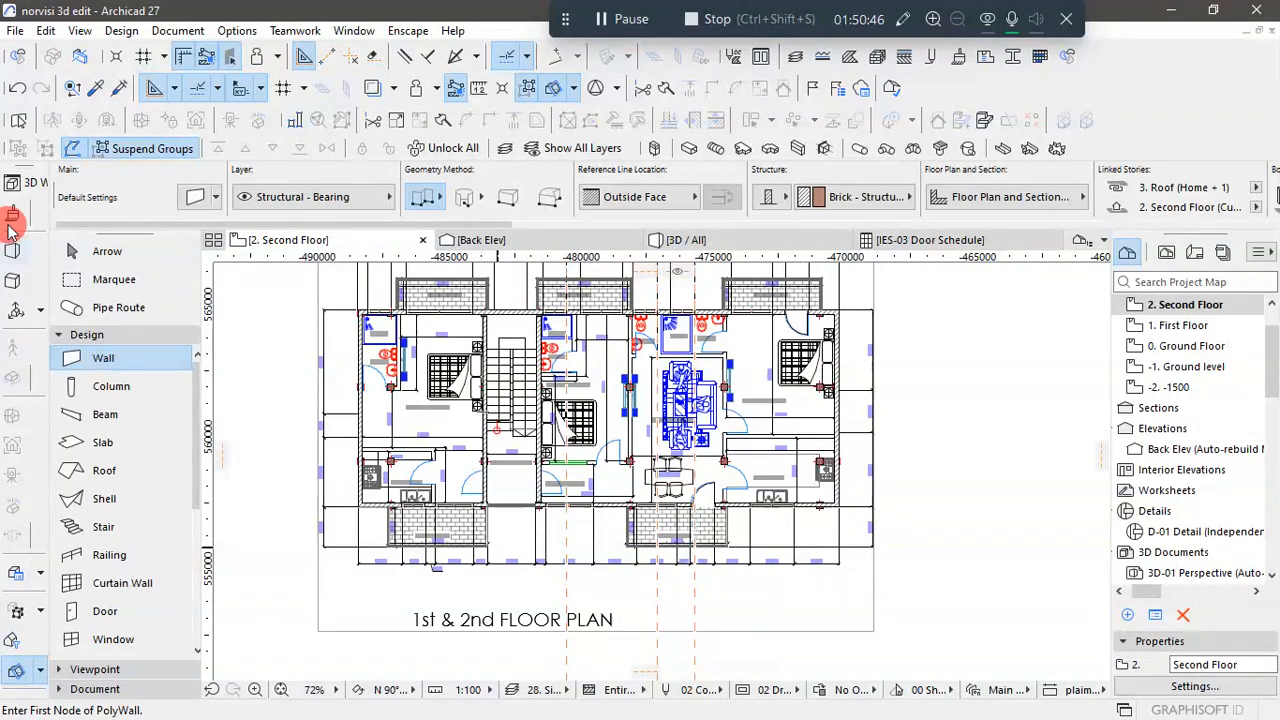
left_click(66, 250)
left_click(815, 602)
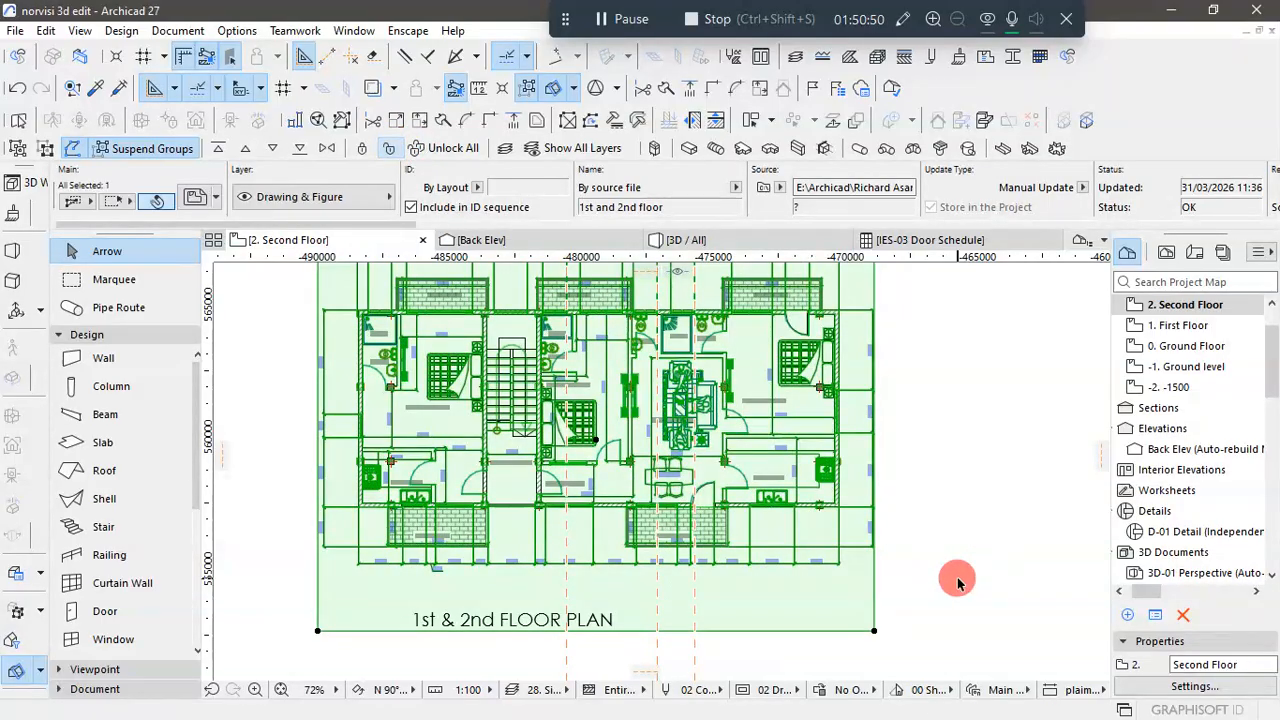
key("Delete")
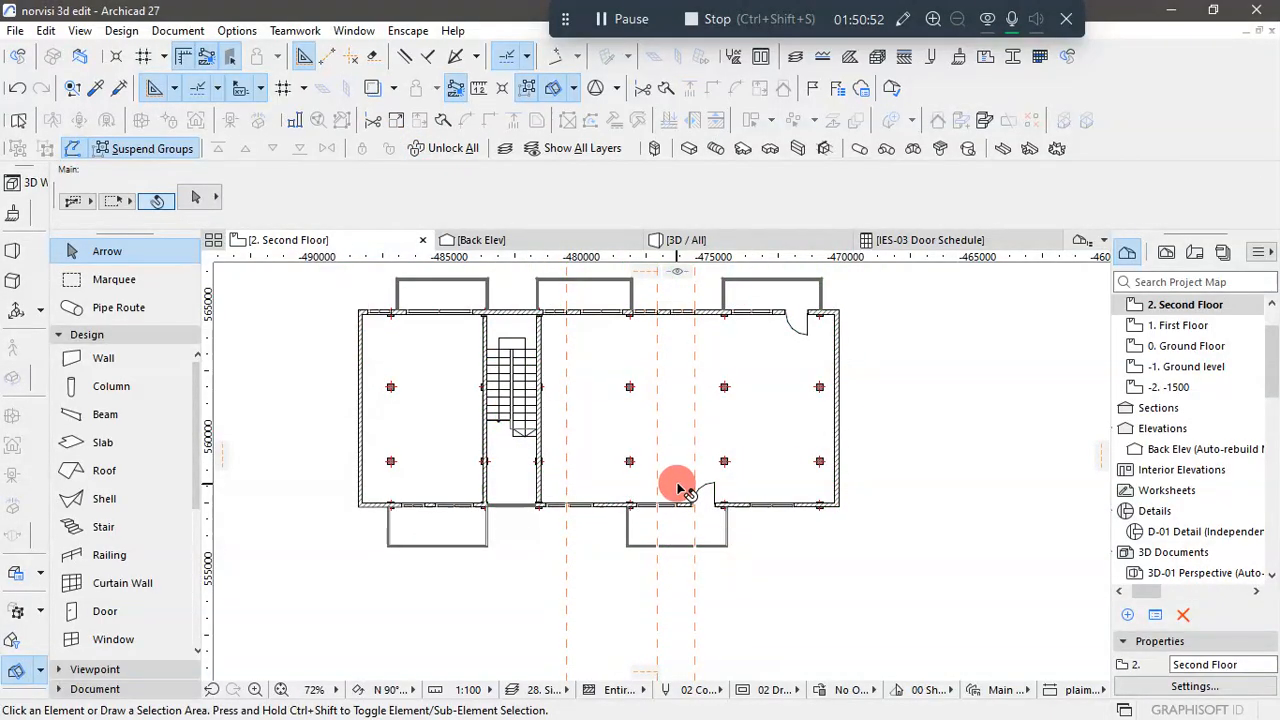
- Using the terrace door's settings, place a 900 x 2100 Door 27 in the west stair wall near the landing railing, swinging away from the stairwell
scroll(673, 430, "up", 6)
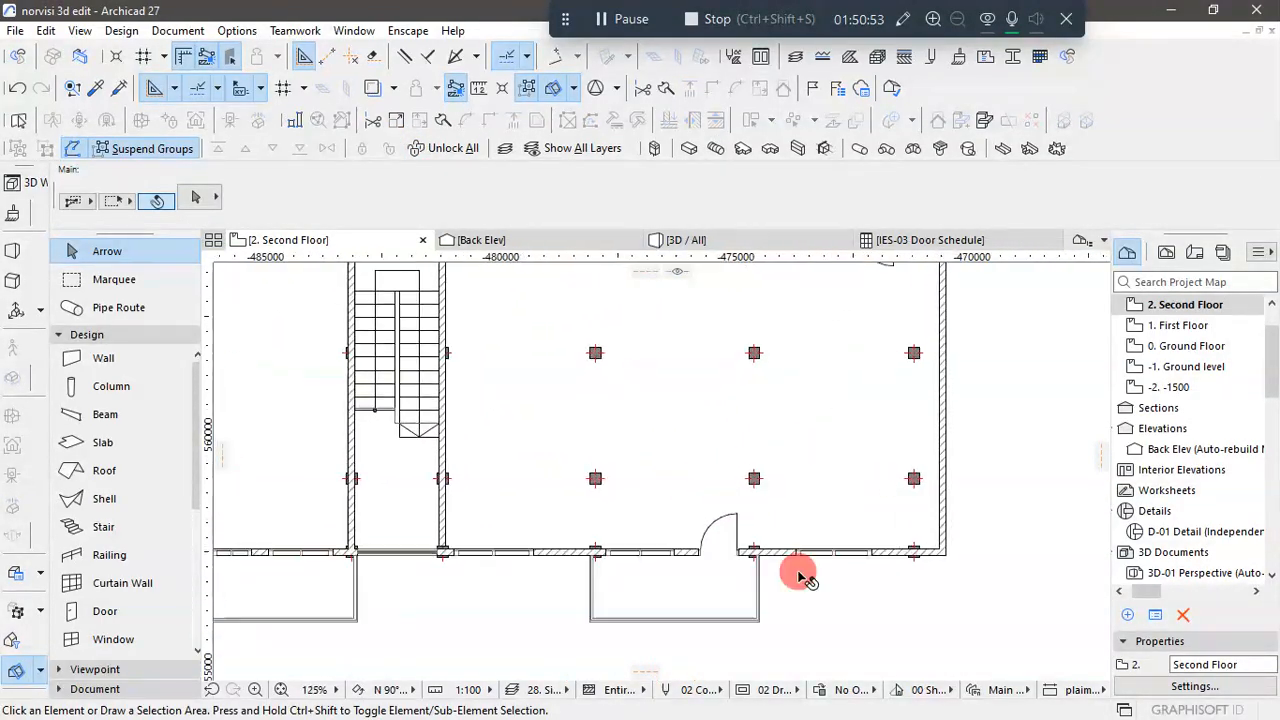
scroll(711, 561, "up", 2)
left_click(711, 545)
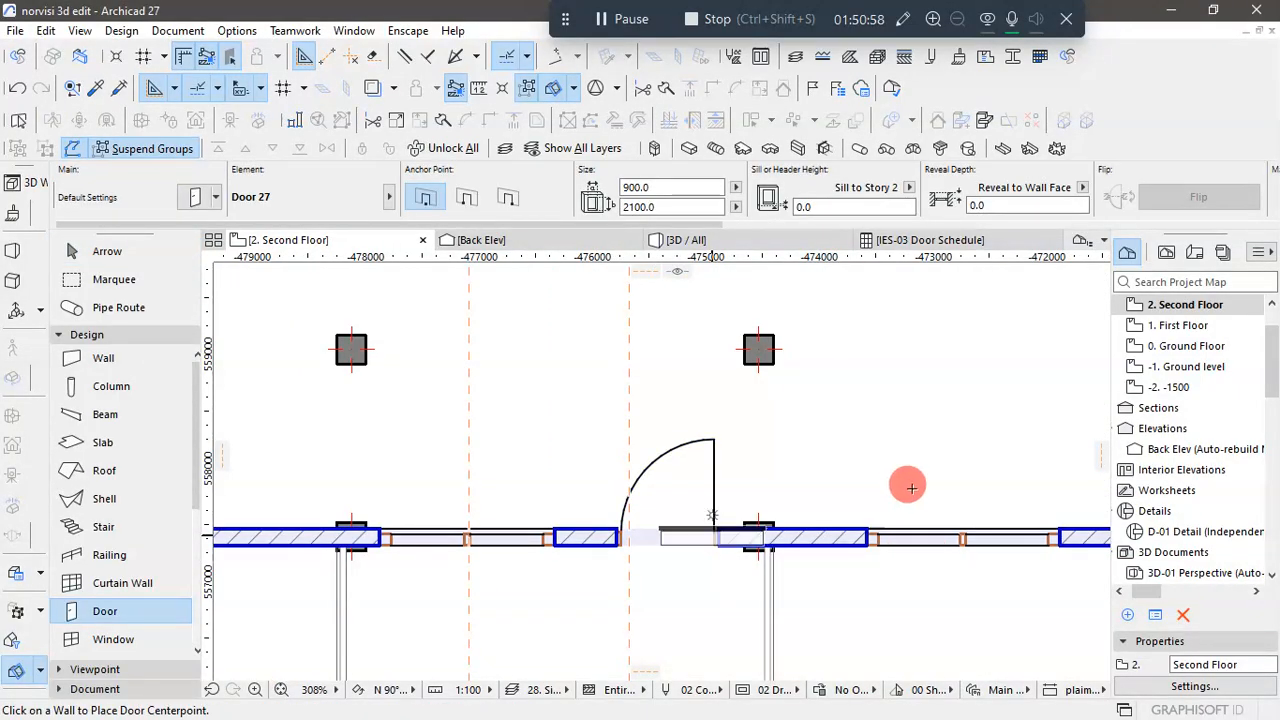
scroll(911, 487, "down", 7)
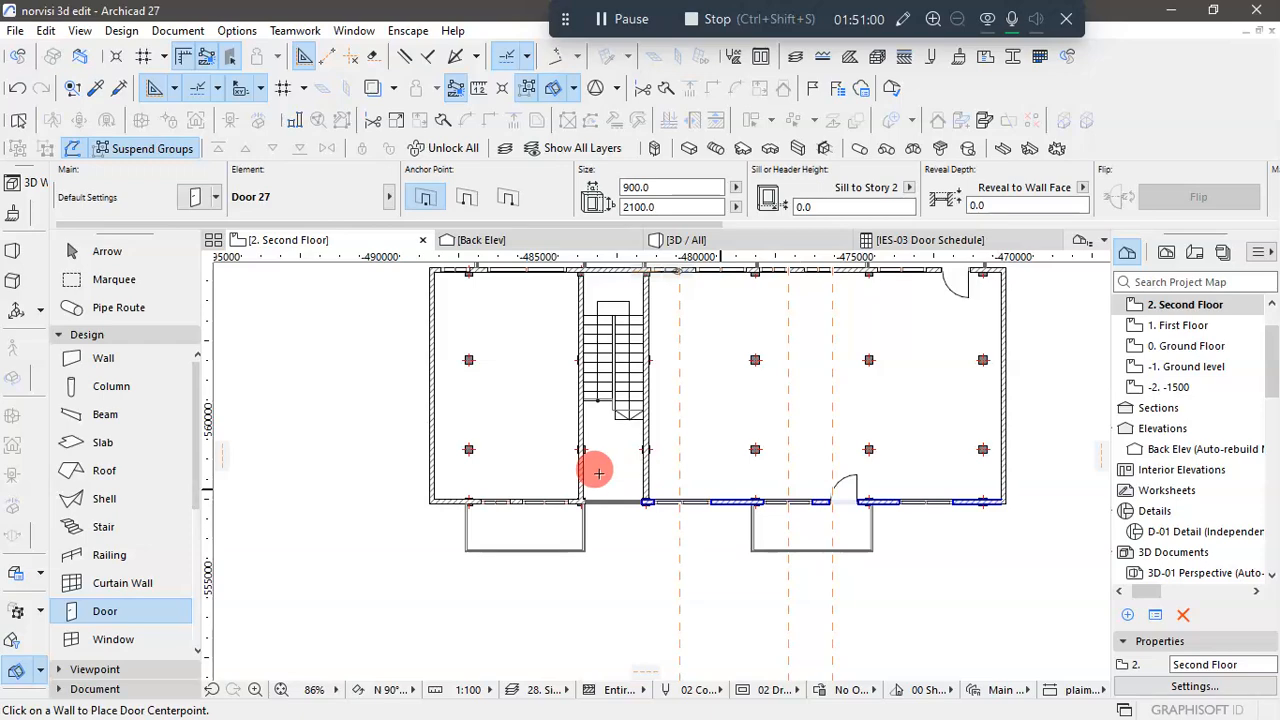
scroll(584, 465, "up", 6)
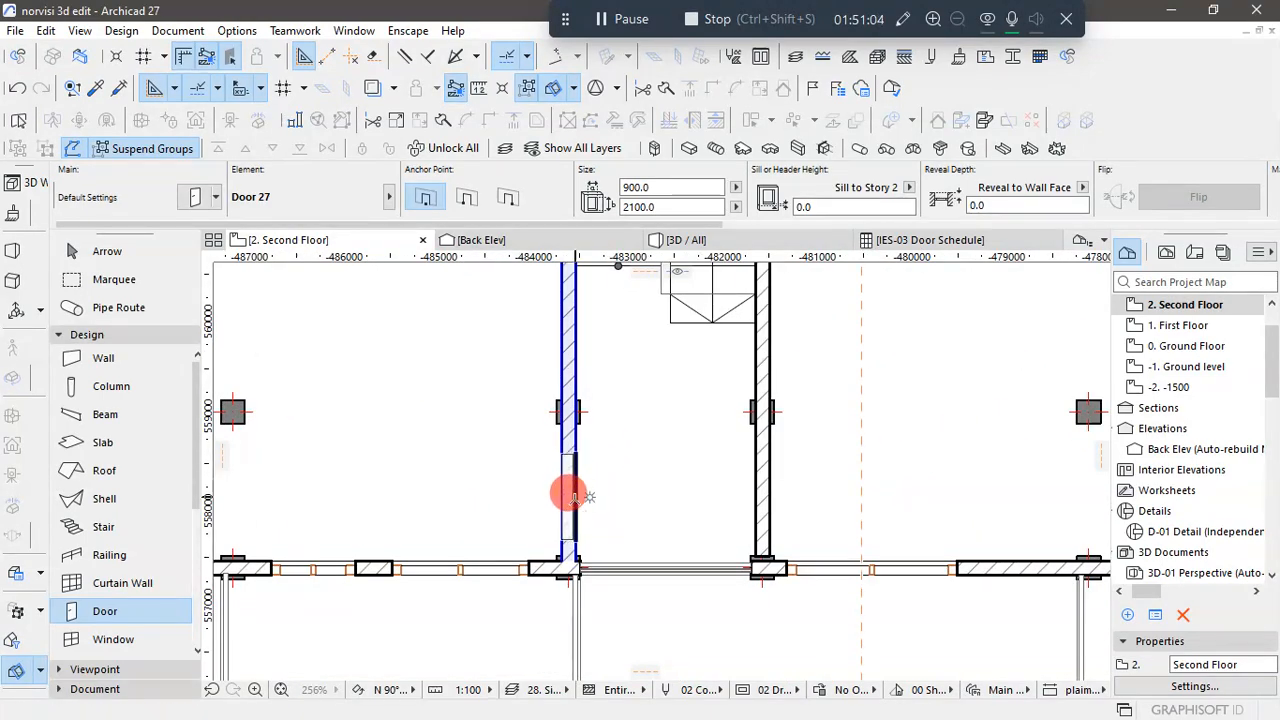
left_click(571, 497)
scroll(578, 550, "down", 8)
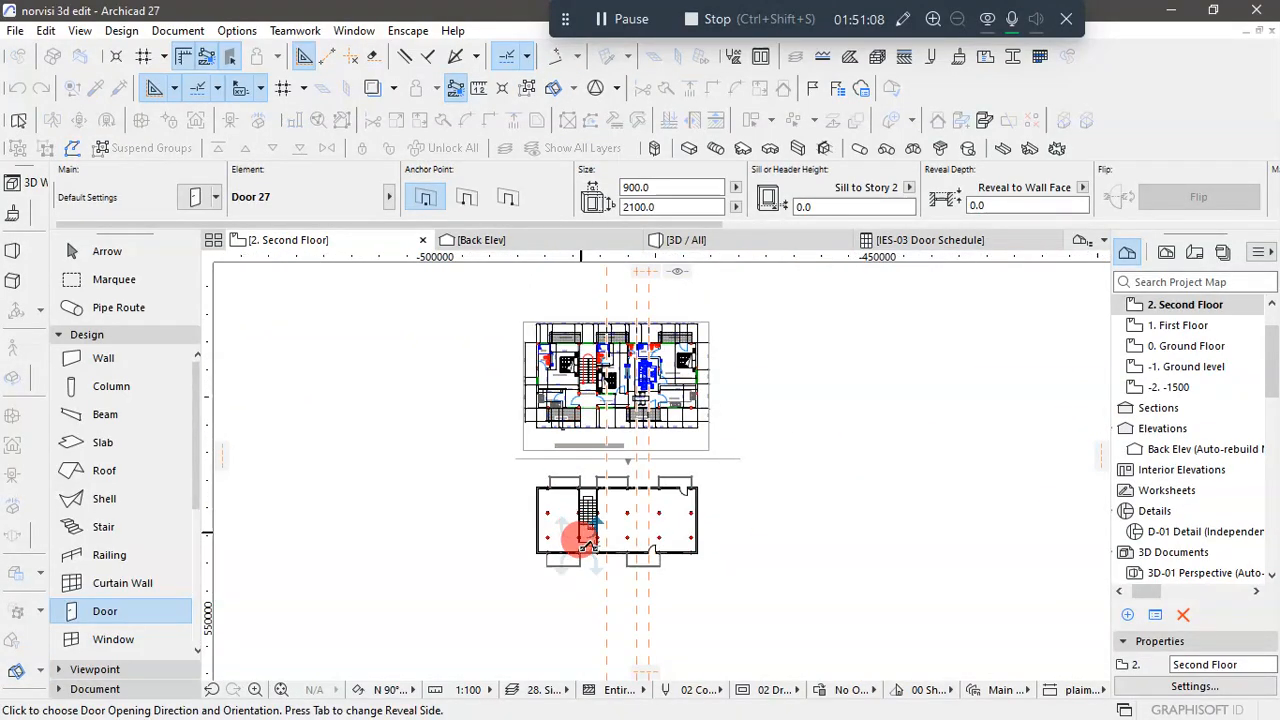
scroll(586, 544, "up", 5)
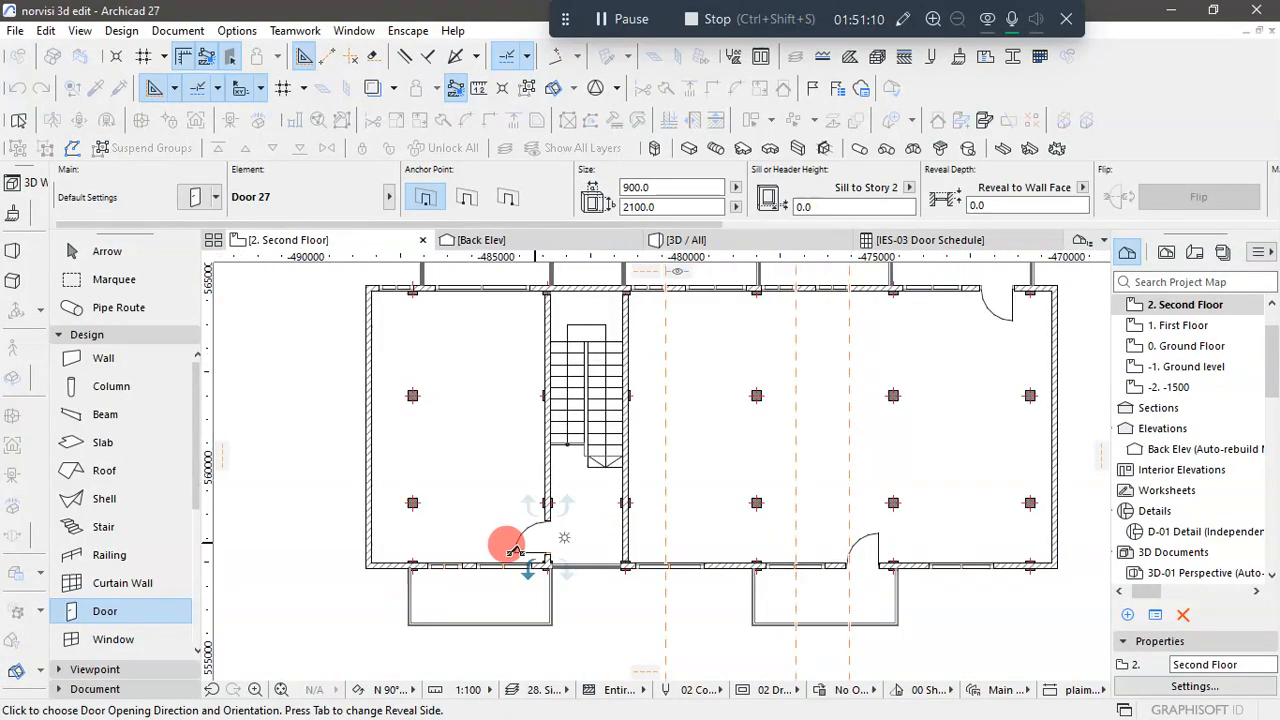
scroll(512, 549, "up", 3)
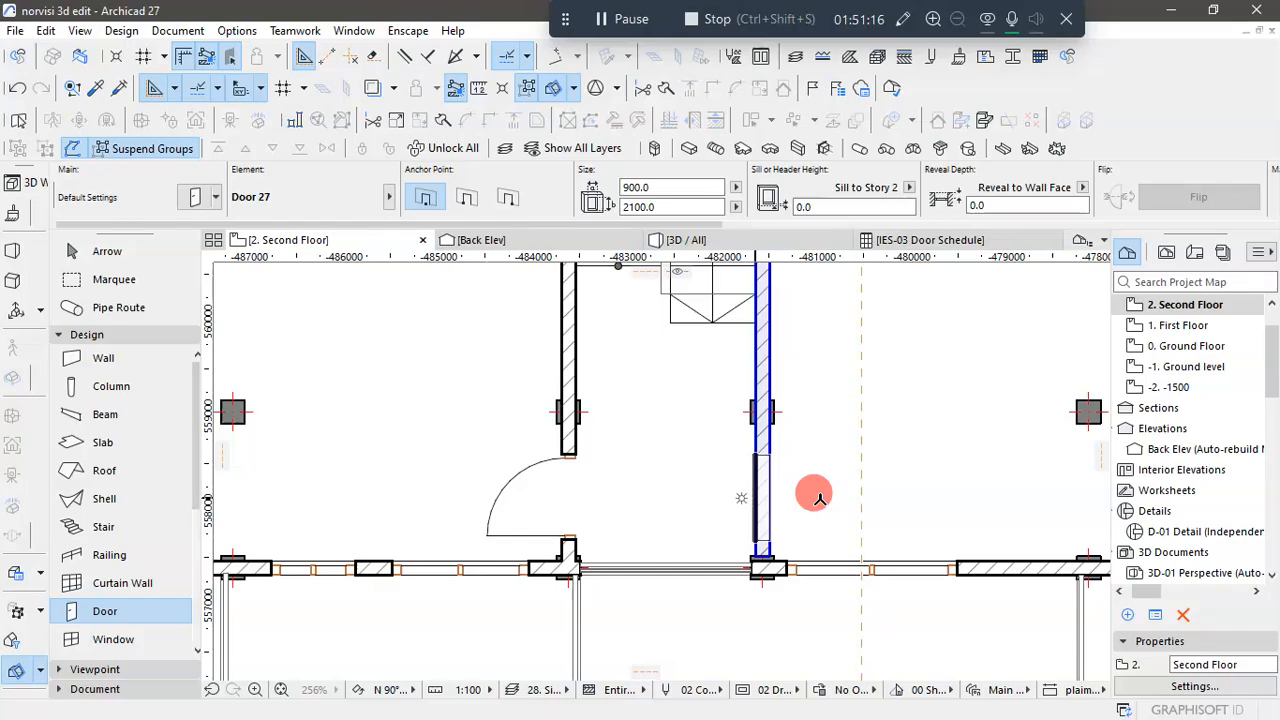
- Place a matching door in the opposite stair wall on the Second Floor, swinging into the adjoining corridor side
scroll(810, 510, "down", 10)
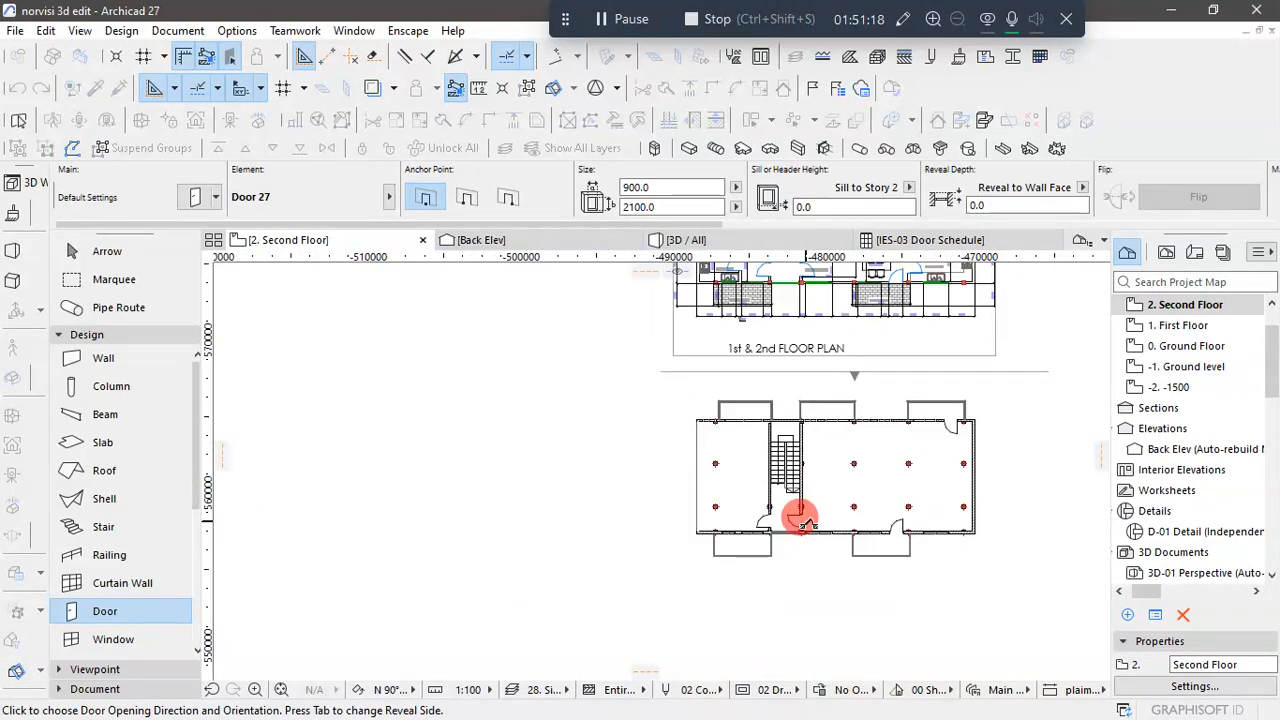
scroll(801, 519, "up", 5)
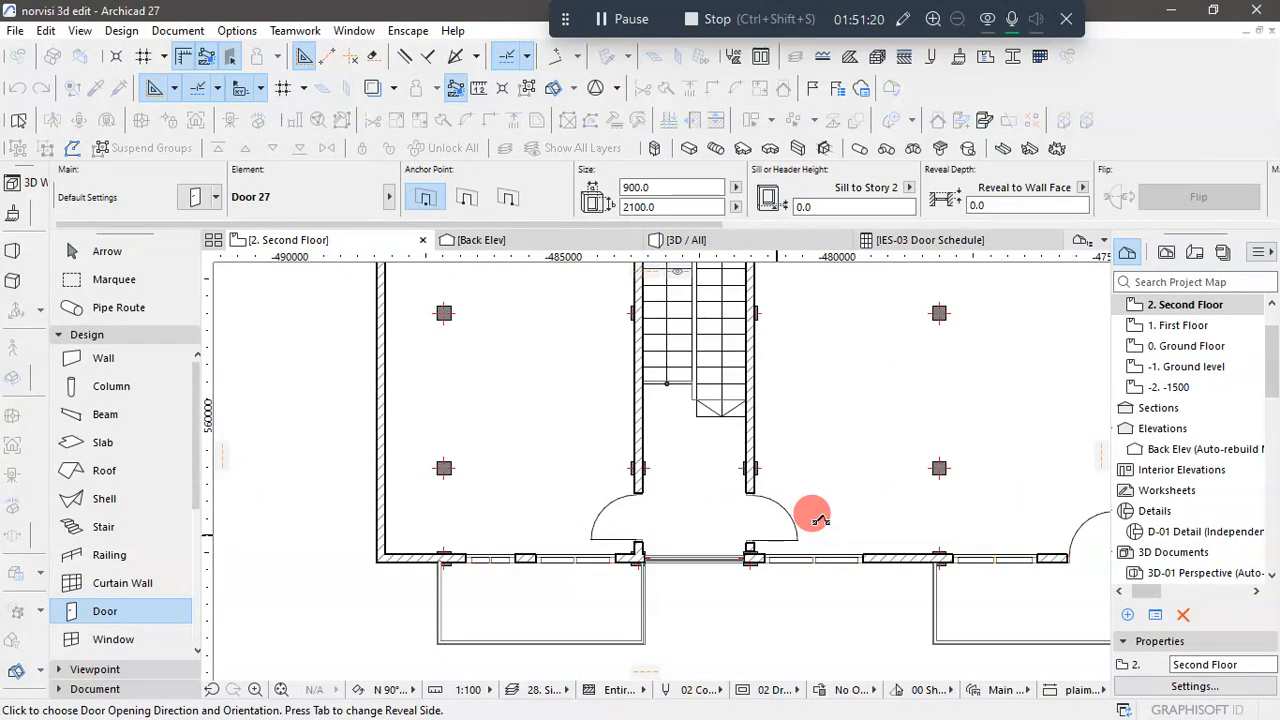
scroll(815, 518, "up", 3)
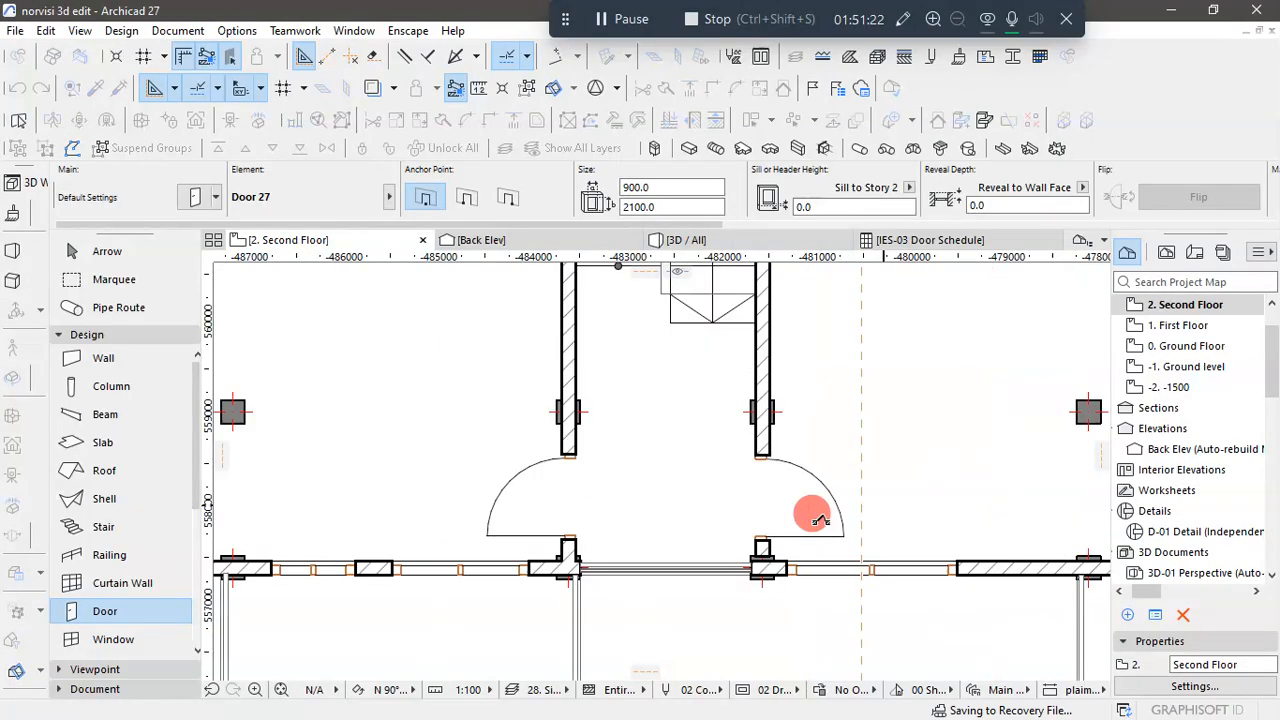
- On the First Floor, place the same 900 x 2100 door in the stair wall on the kitchen side, matching the swing in the reference drawing
left_click(1203, 332)
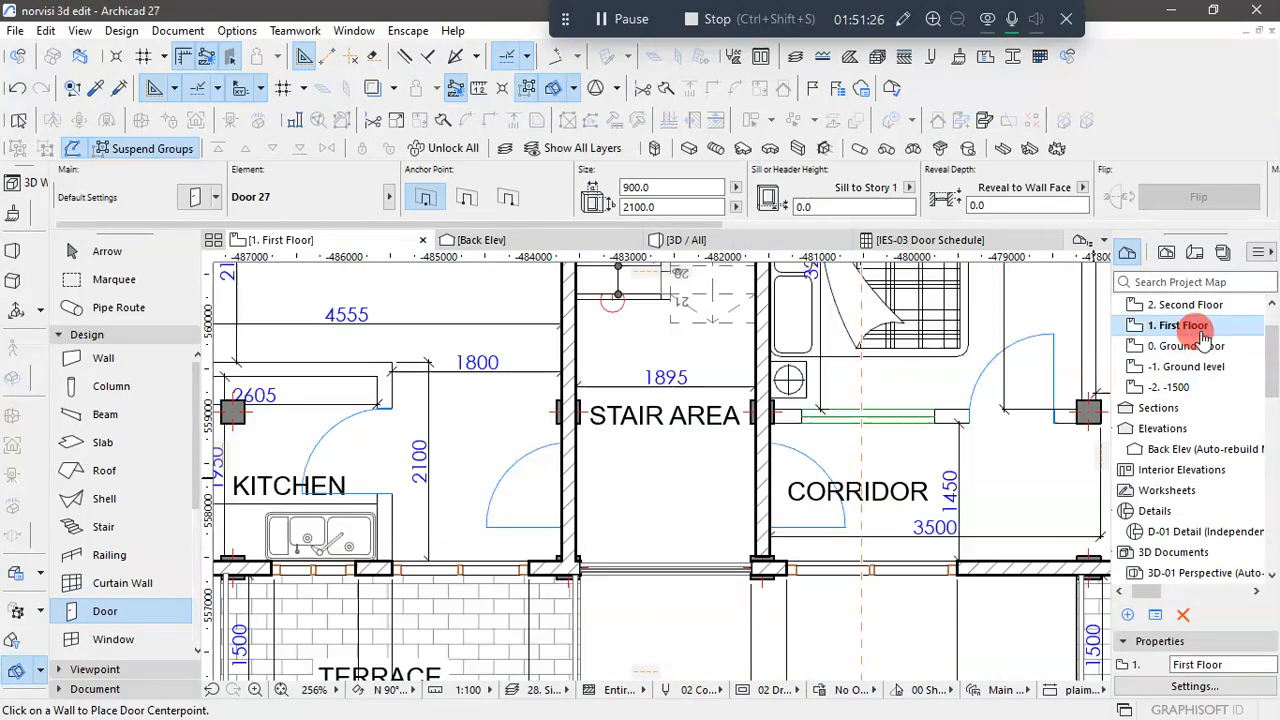
left_click(567, 485)
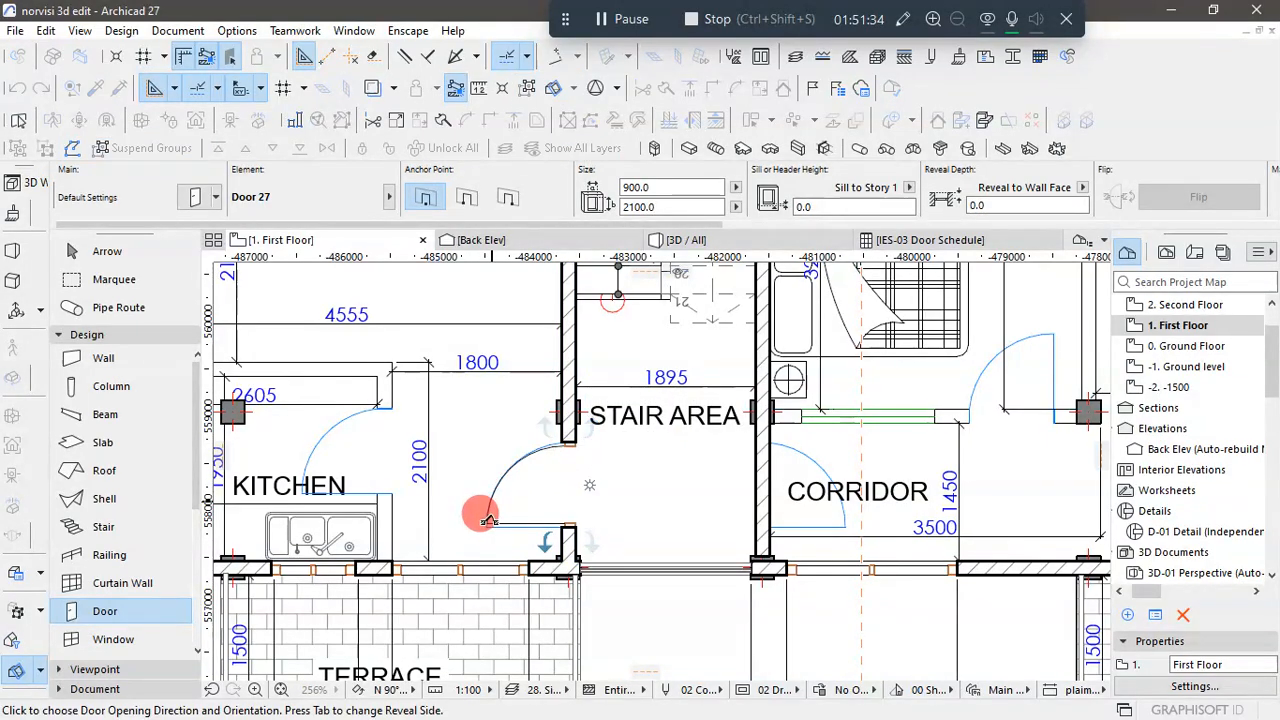
left_click(482, 517)
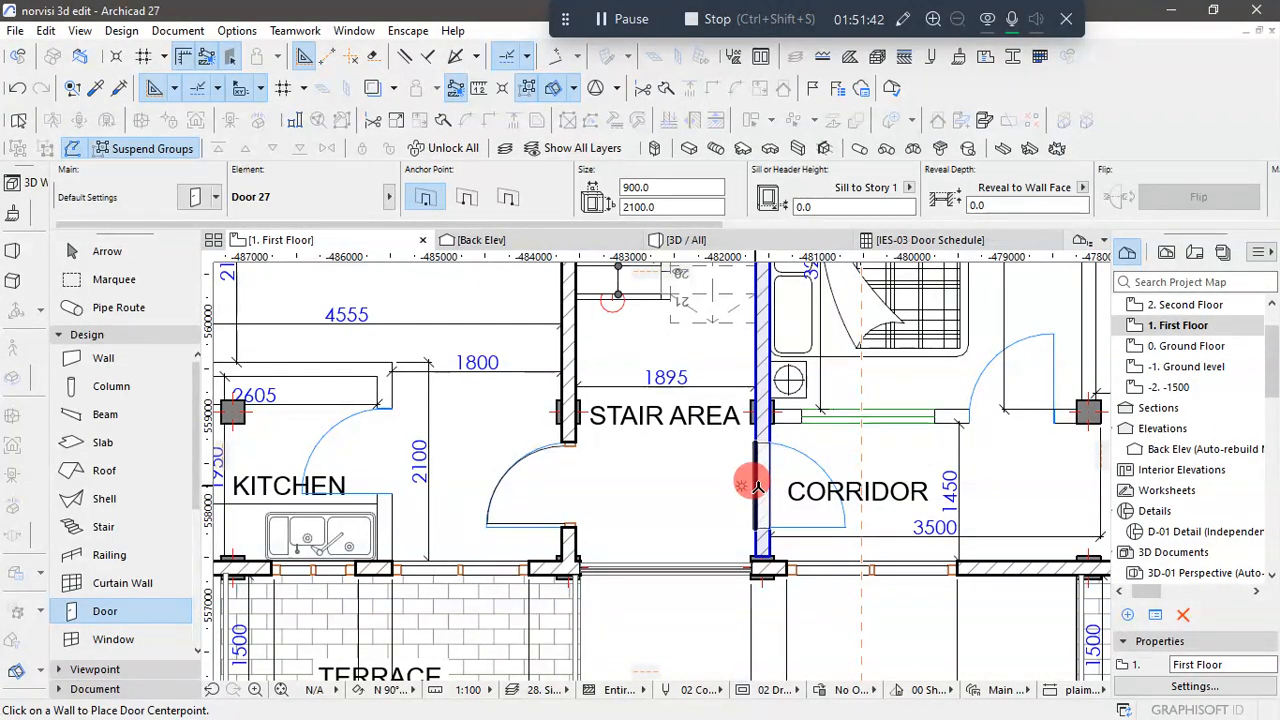
- Place the same door in the First Floor wall between the stair area and the corridor, swinging into the corridor
left_click(757, 487)
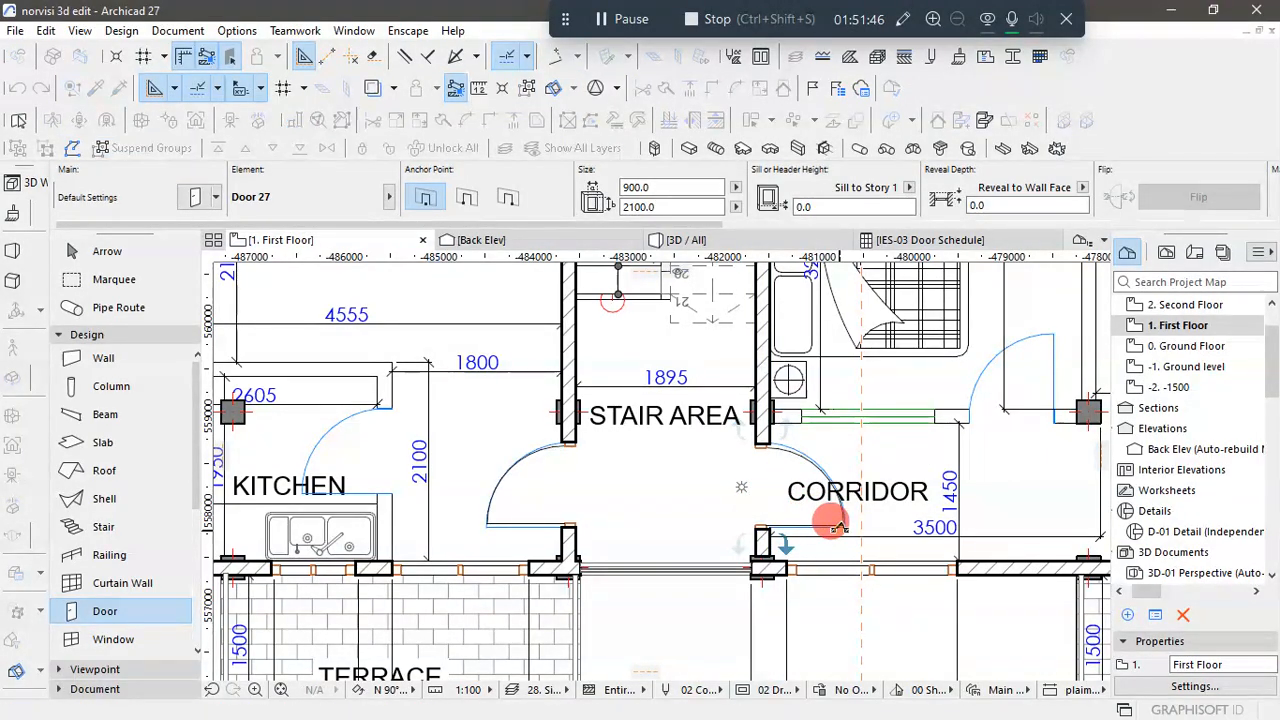
left_click(837, 480)
scroll(751, 471, "down", 5)
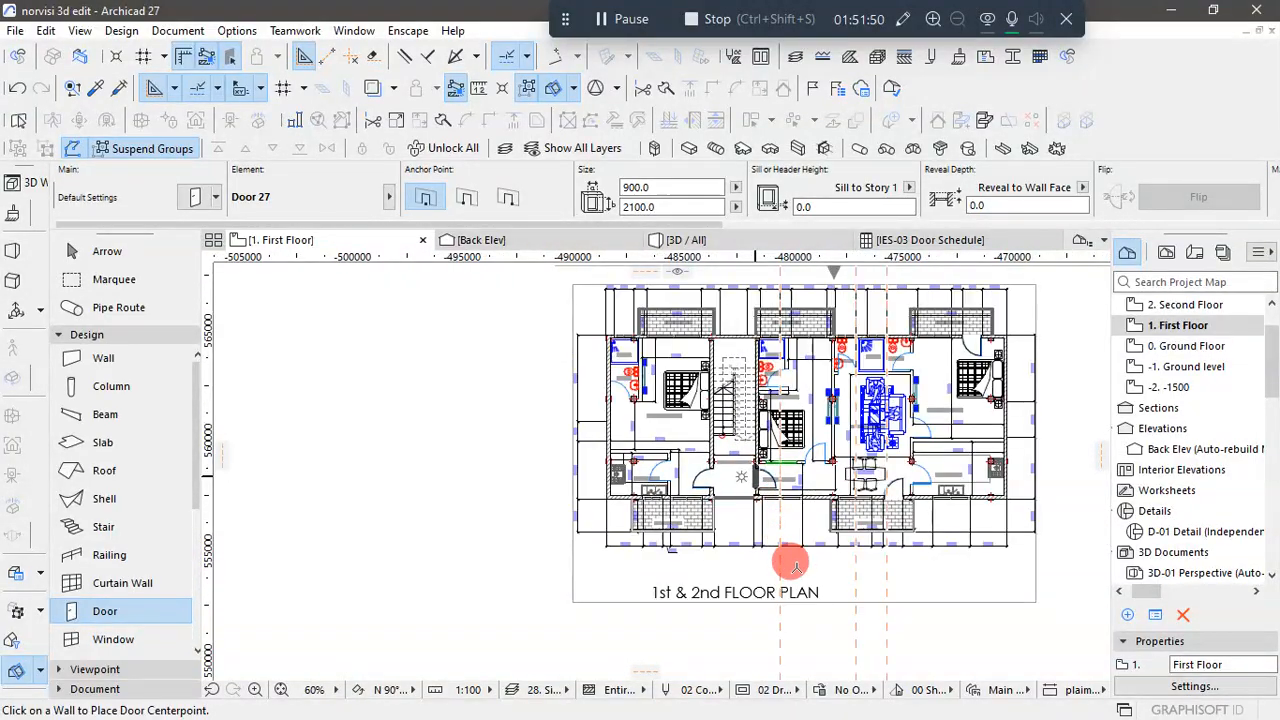
left_click(118, 253)
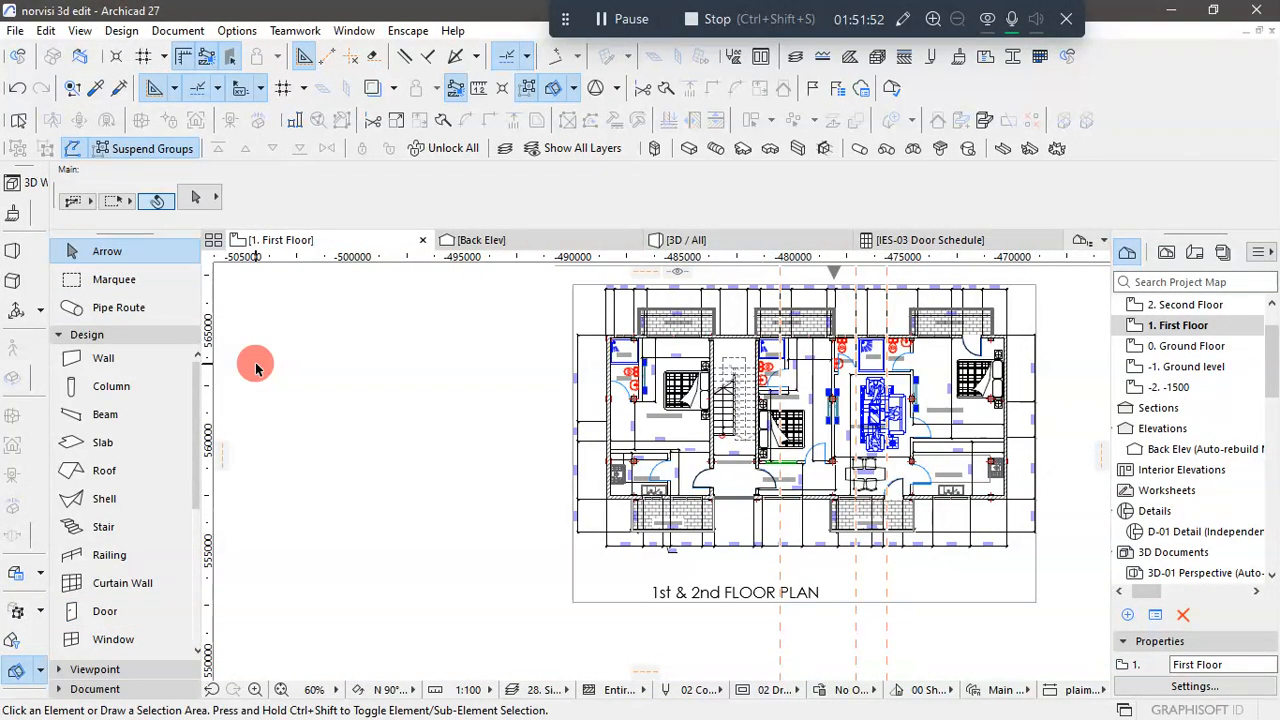
left_click(428, 410)
key("Escape")
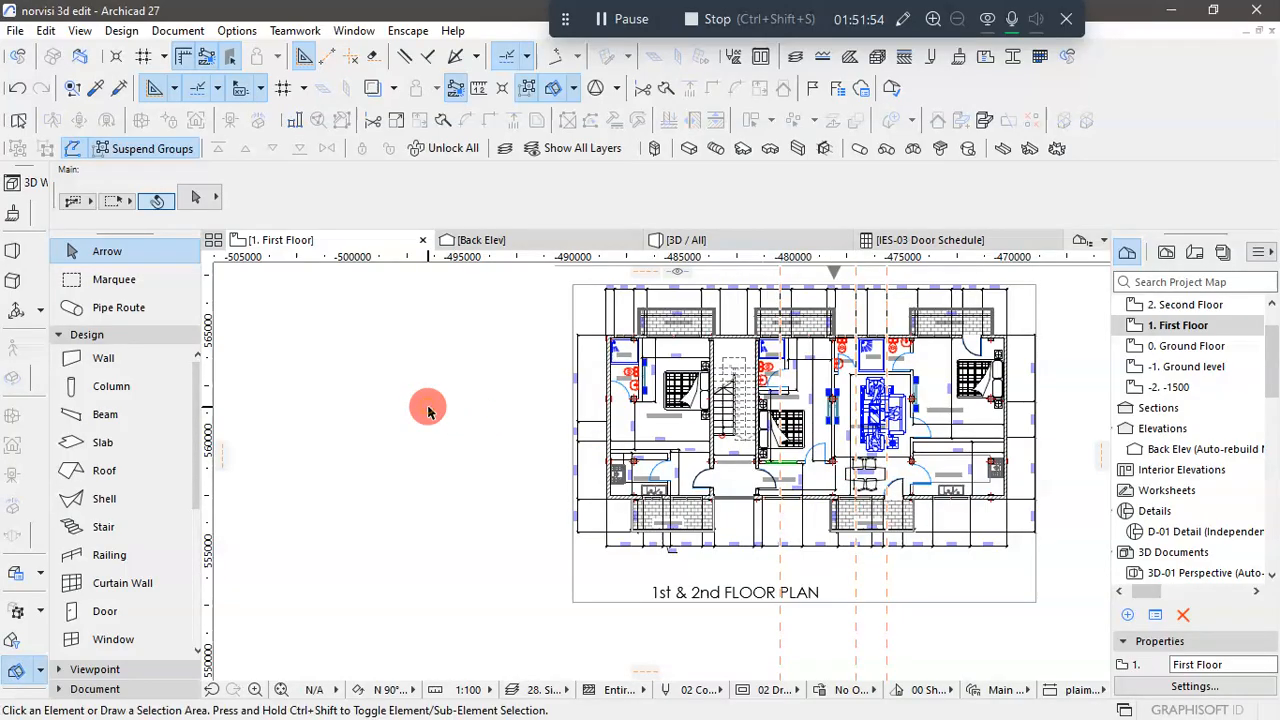
- Examine the stair landings and balcony facade in the 3D model and switch to the back elevation in AutoCAD for comparison
left_click(749, 241)
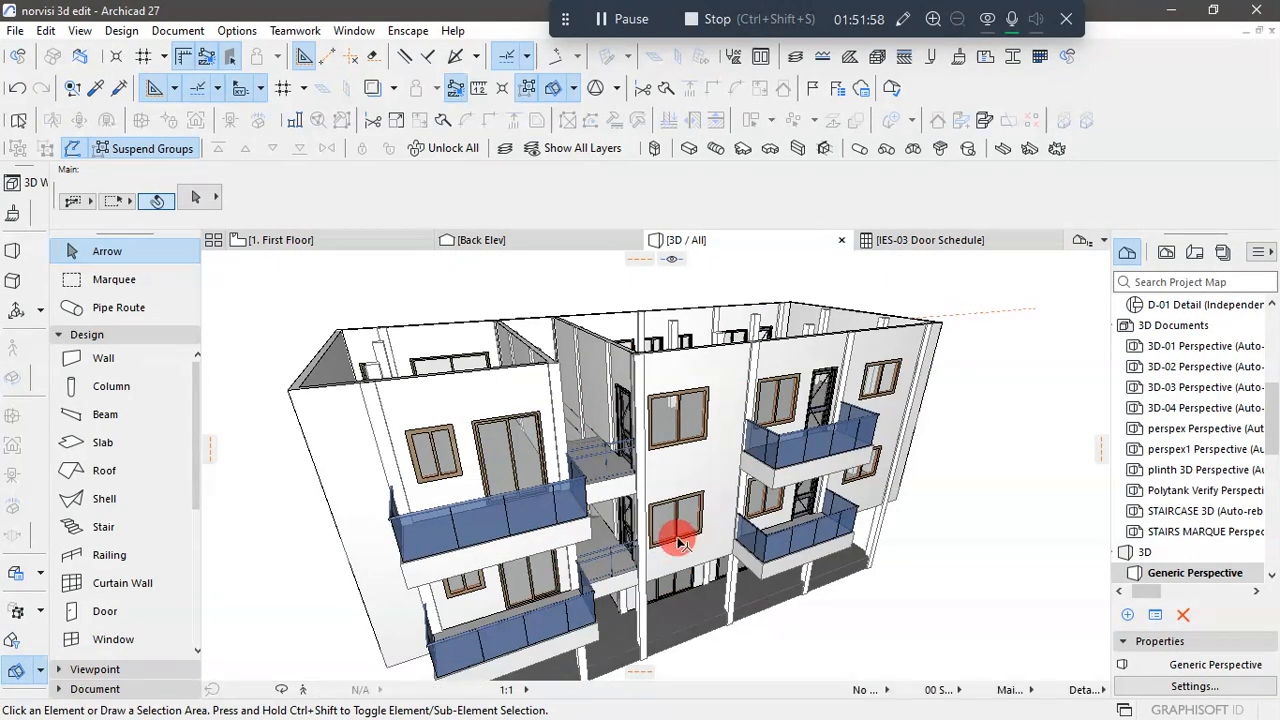
scroll(668, 530, "up", 5)
scroll(651, 437, "down", 2)
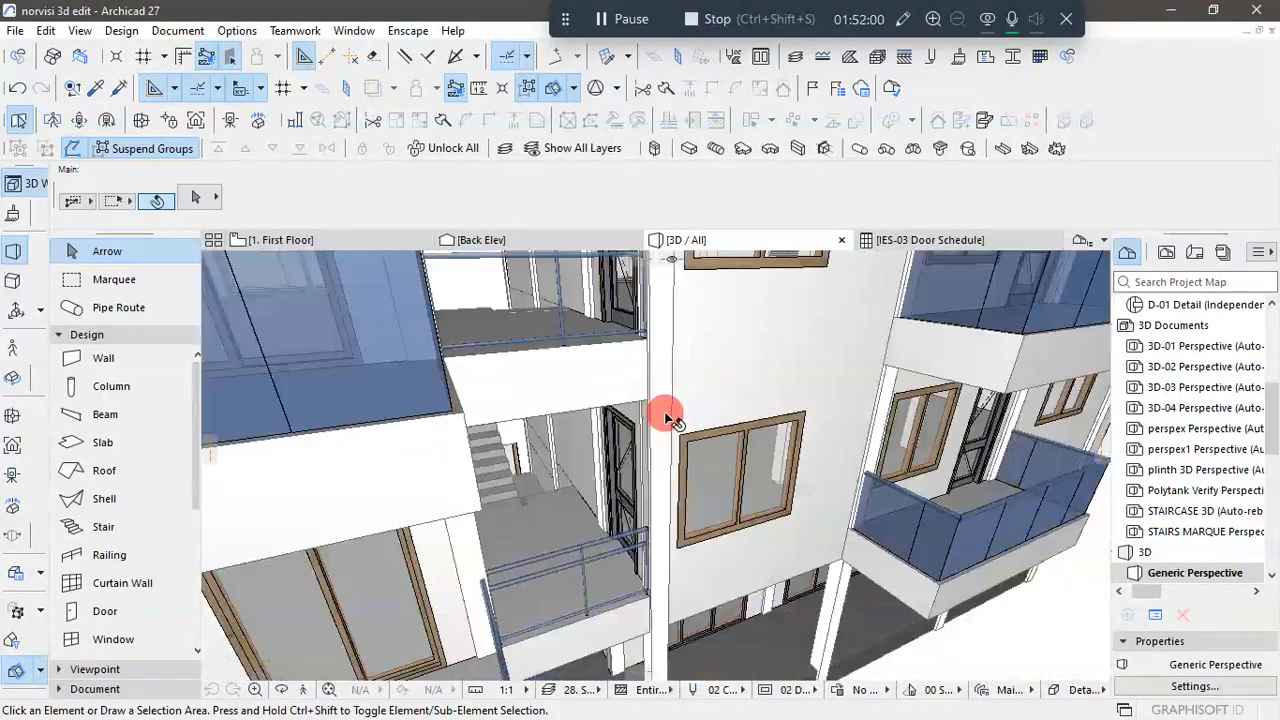
scroll(668, 418, "down", 6)
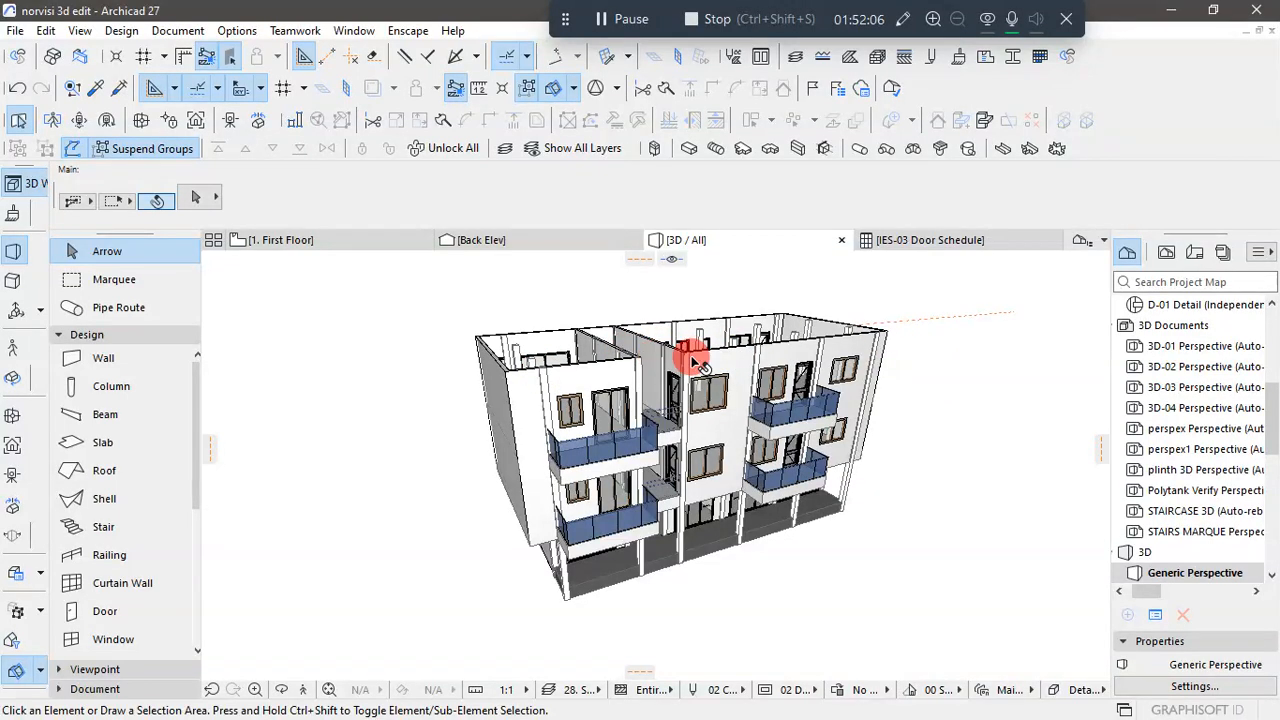
scroll(680, 365, "up", 2)
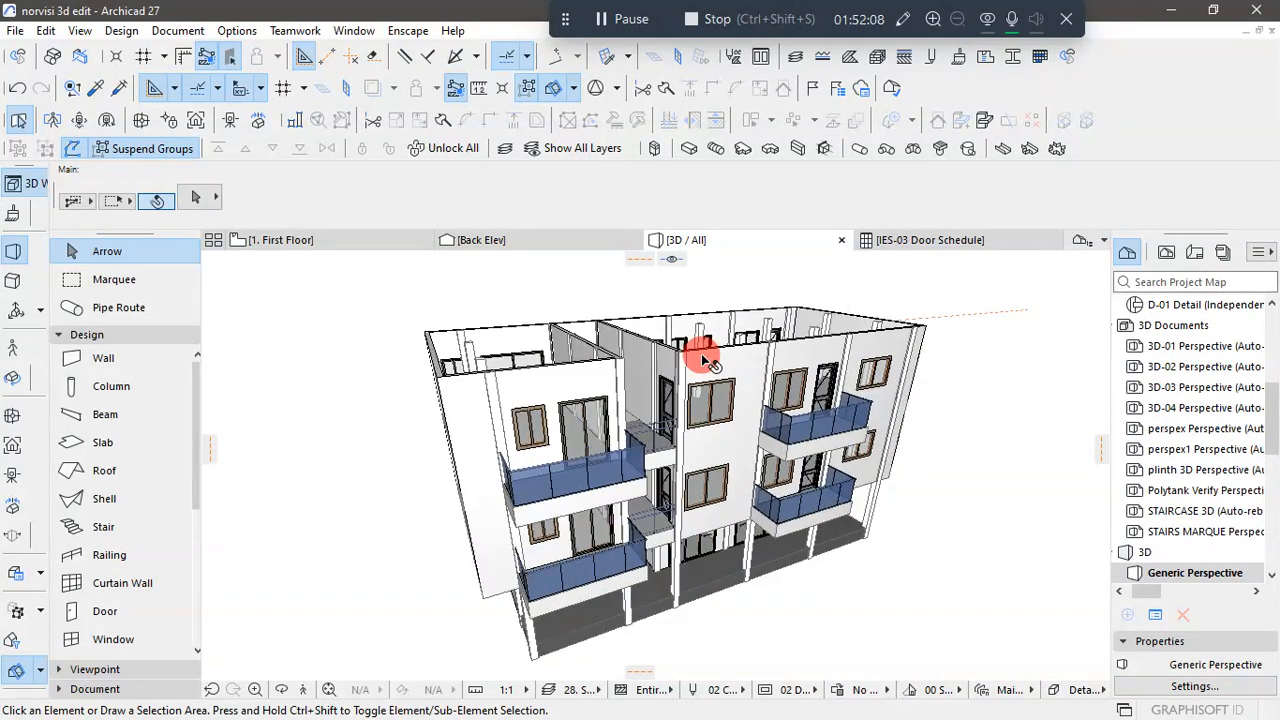
scroll(710, 362, "down", 3)
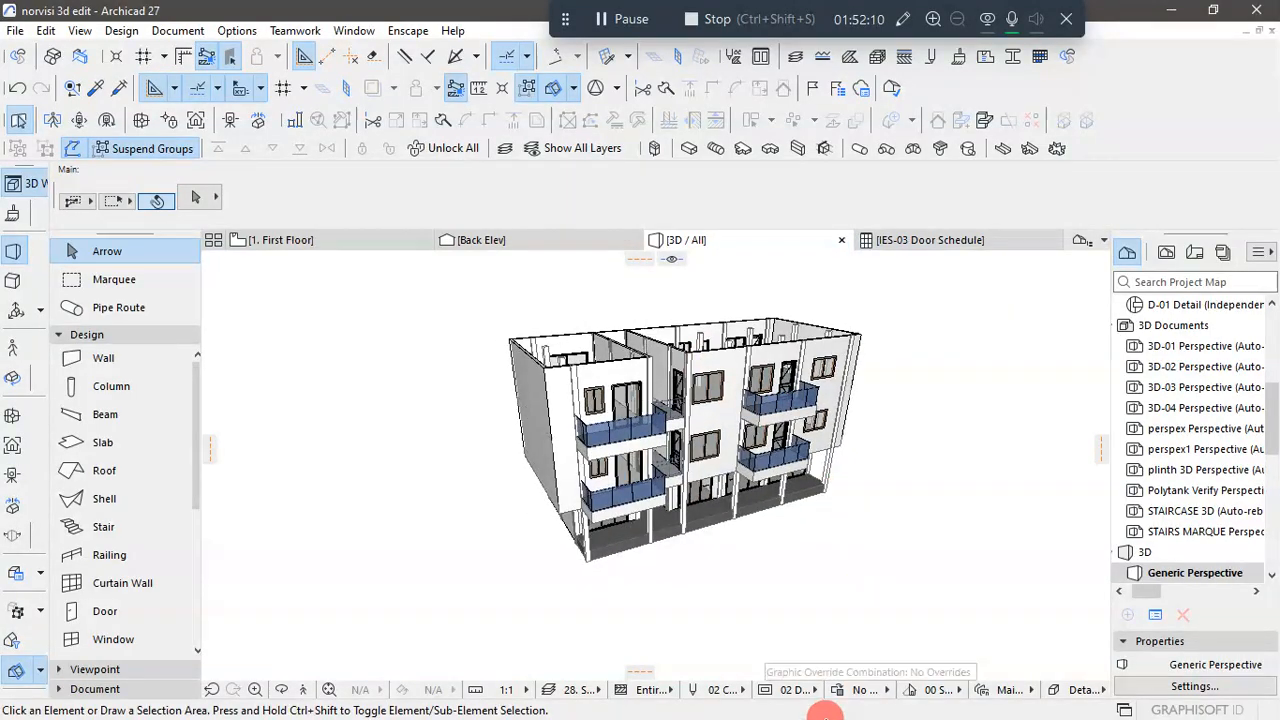
key("super")
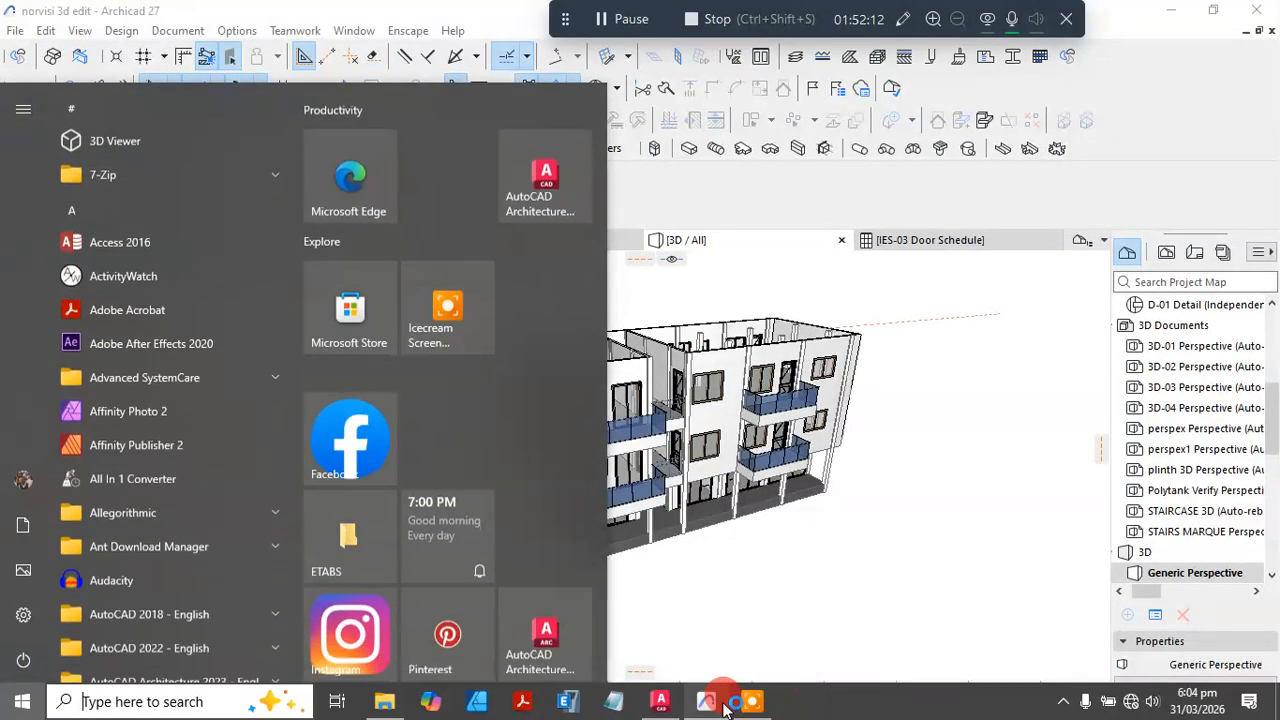
left_click(661, 710)
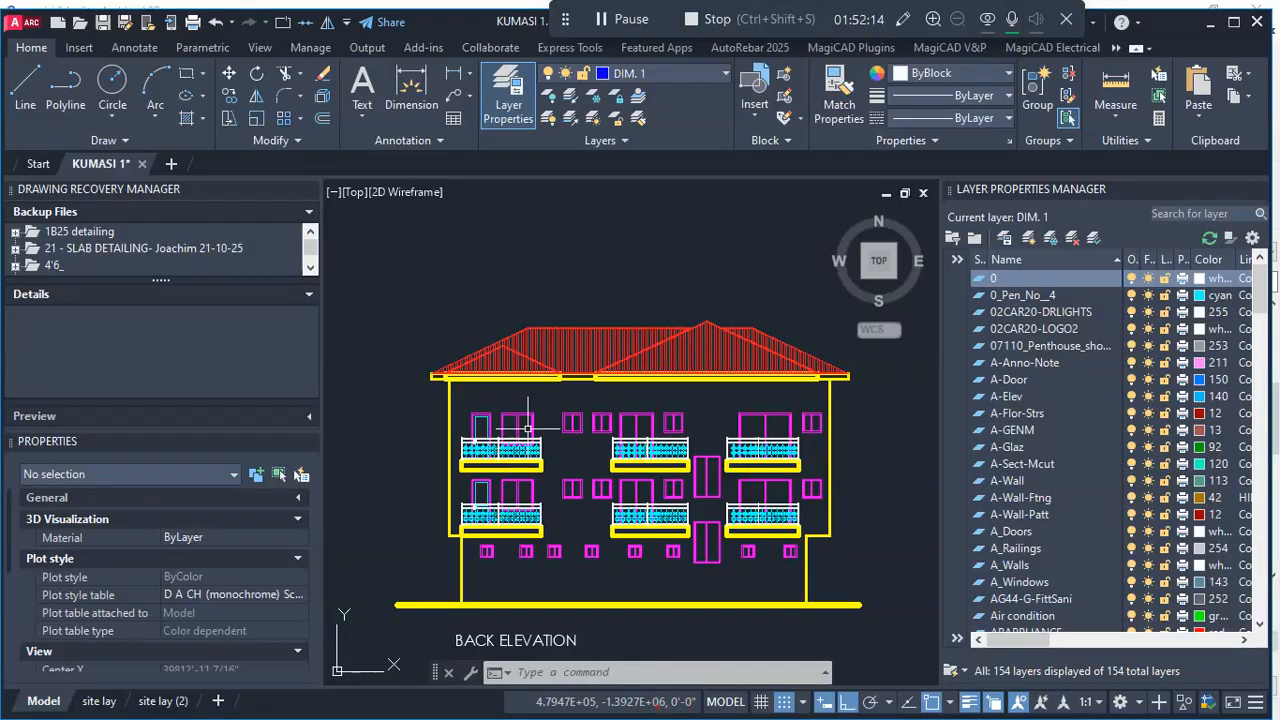
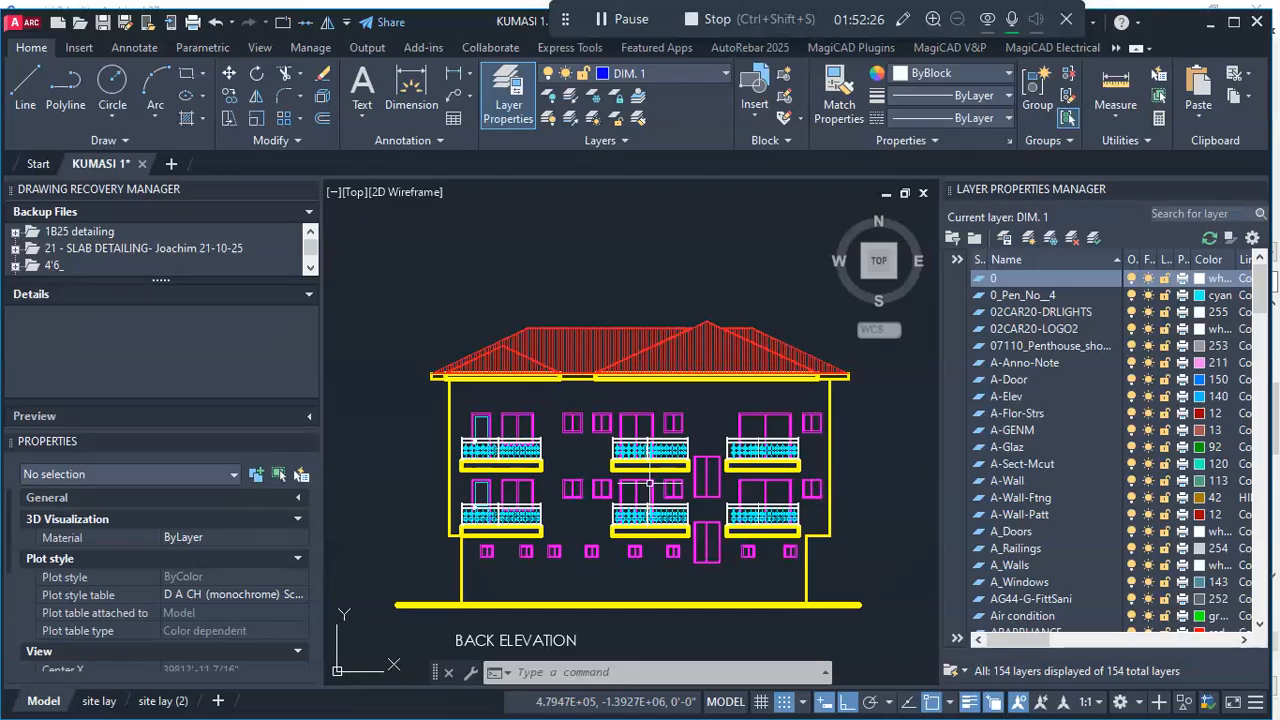
- Examine the back and front elevations and the roof plan in the AutoCAD drawing
scroll(650, 483, "down", 5)
scroll(680, 450, "up", 4)
scroll(651, 406, "down", 2)
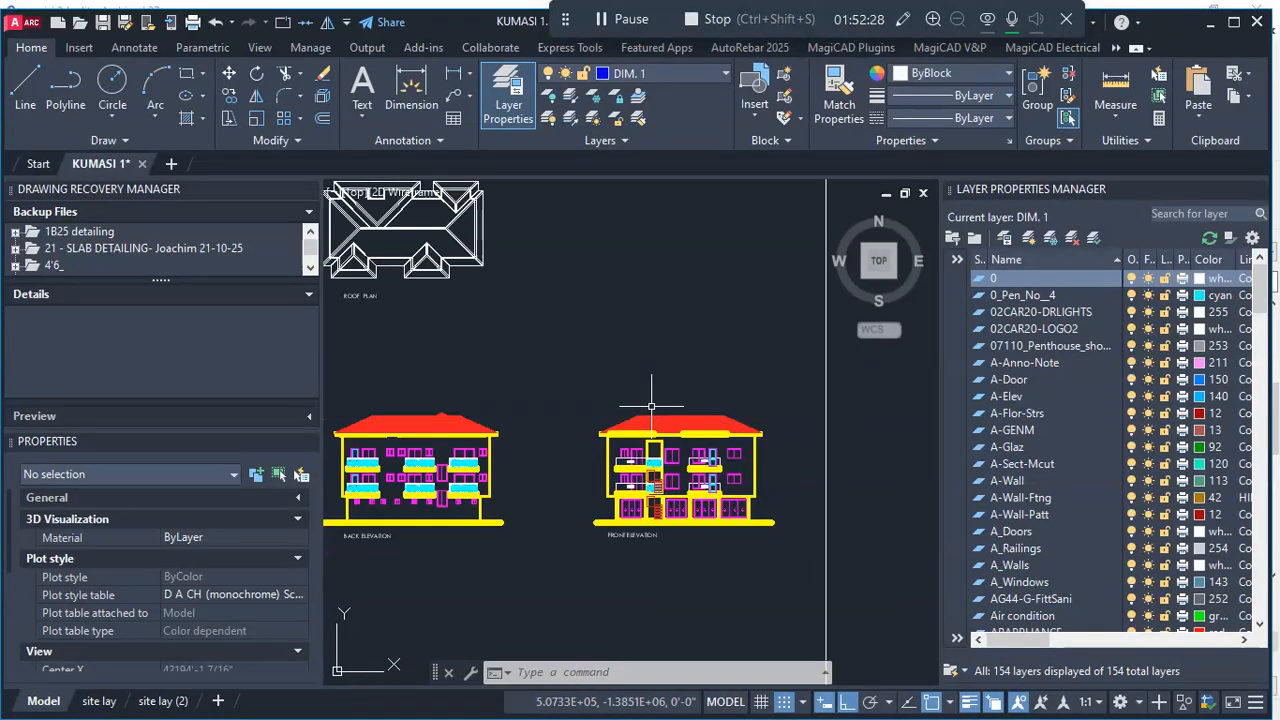
scroll(676, 435, "up", 2)
scroll(695, 455, "up", 2)
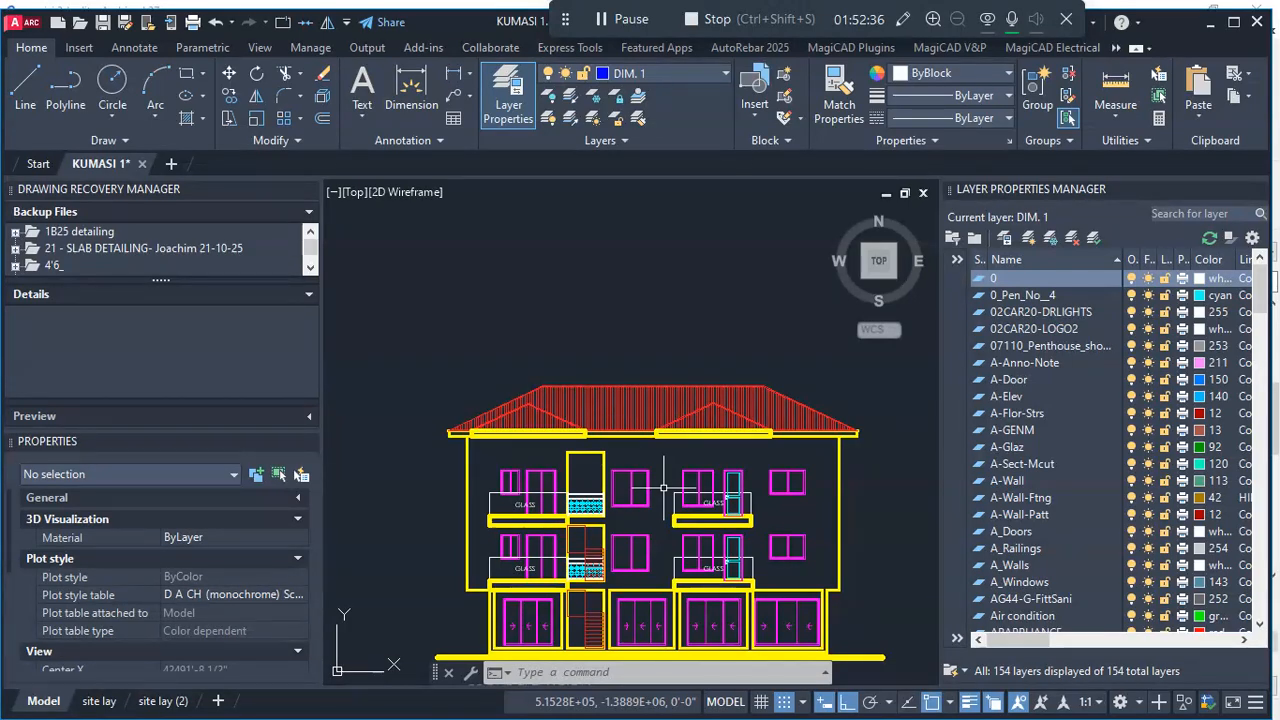
scroll(671, 460, "down", 7)
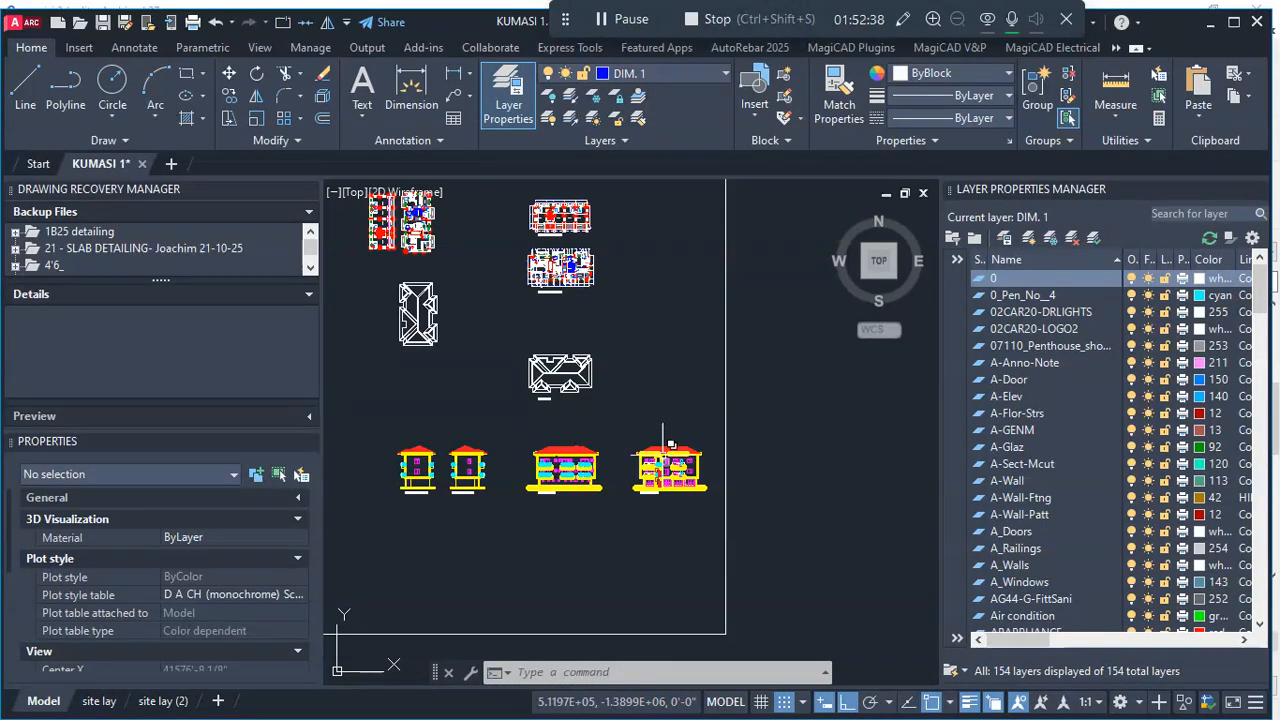
scroll(544, 369, "up", 10)
scroll(544, 369, "down", 7)
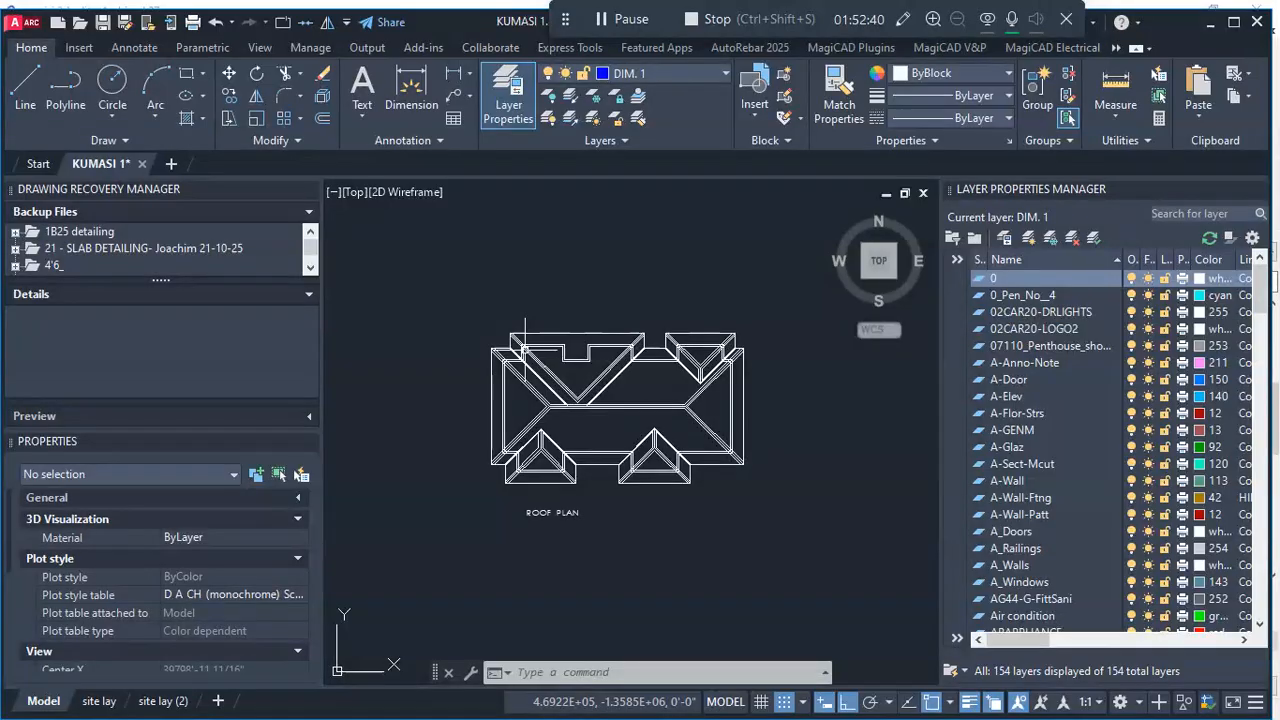
scroll(544, 369, "down", 5)
scroll(562, 354, "up", 5)
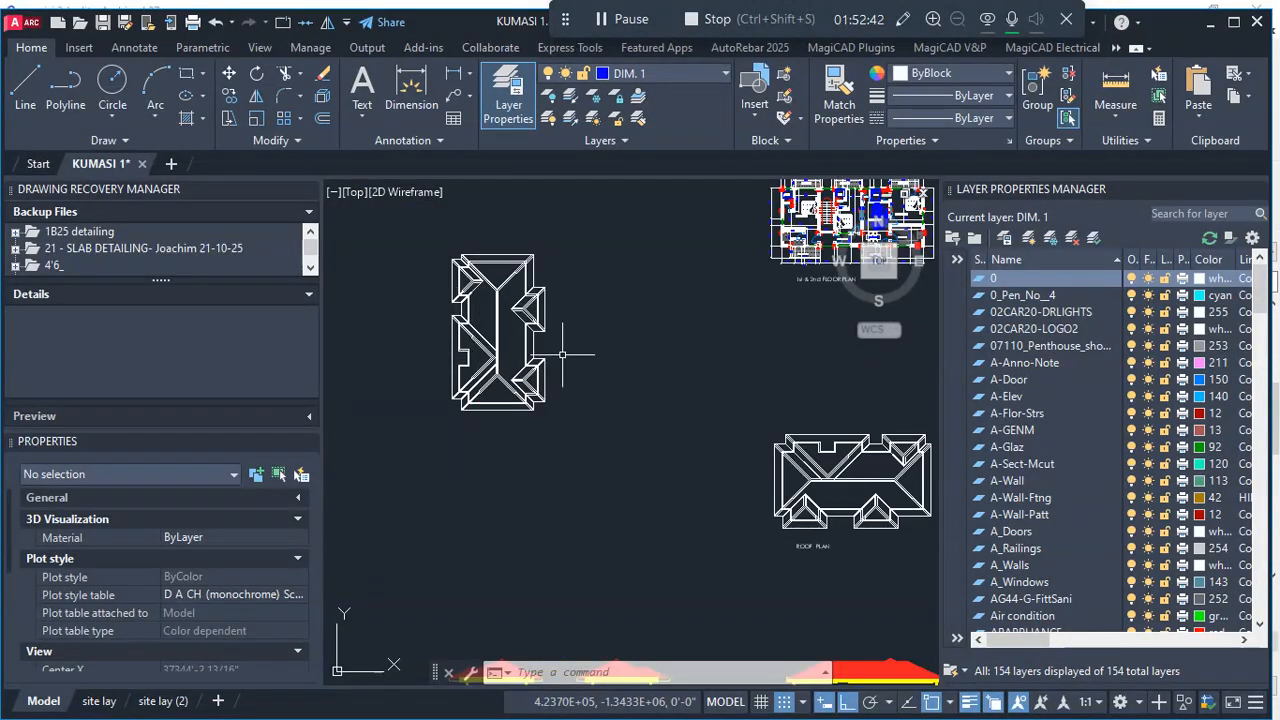
scroll(663, 440, "down", 6)
scroll(740, 449, "up", 5)
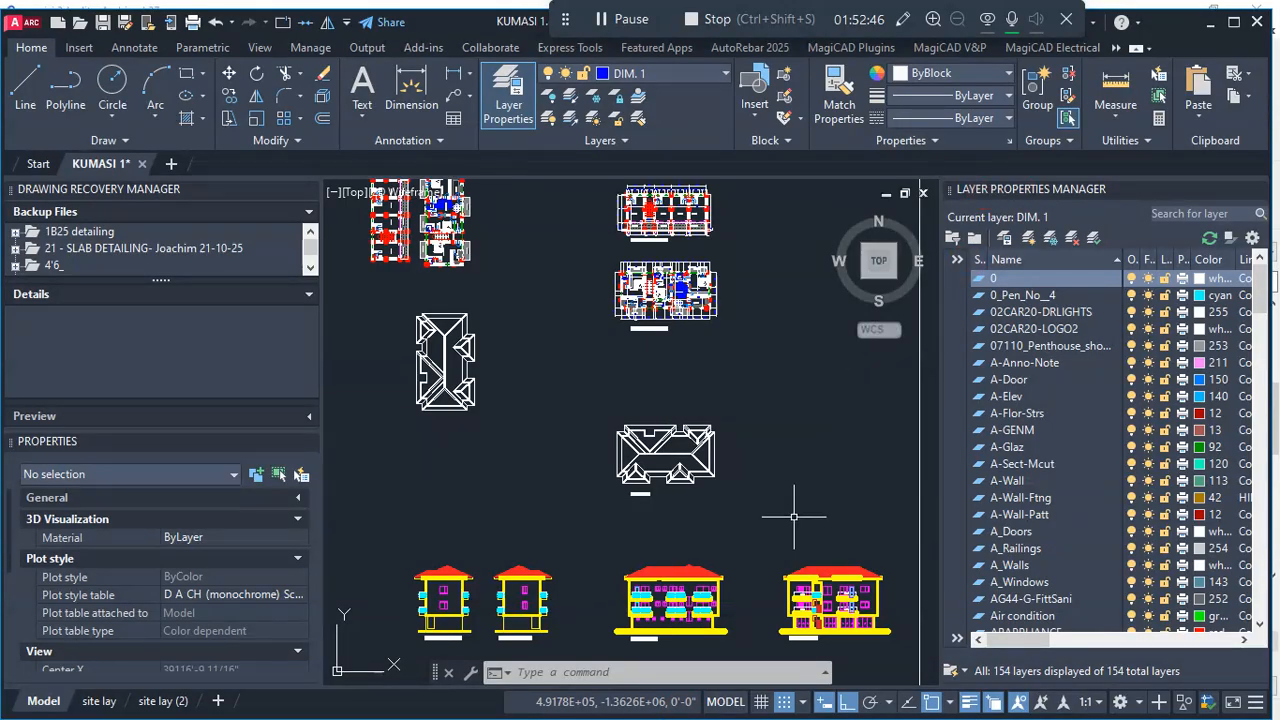
- Switch to Archicad and open the Roof story's floor plan
key("super")
left_click(718, 704)
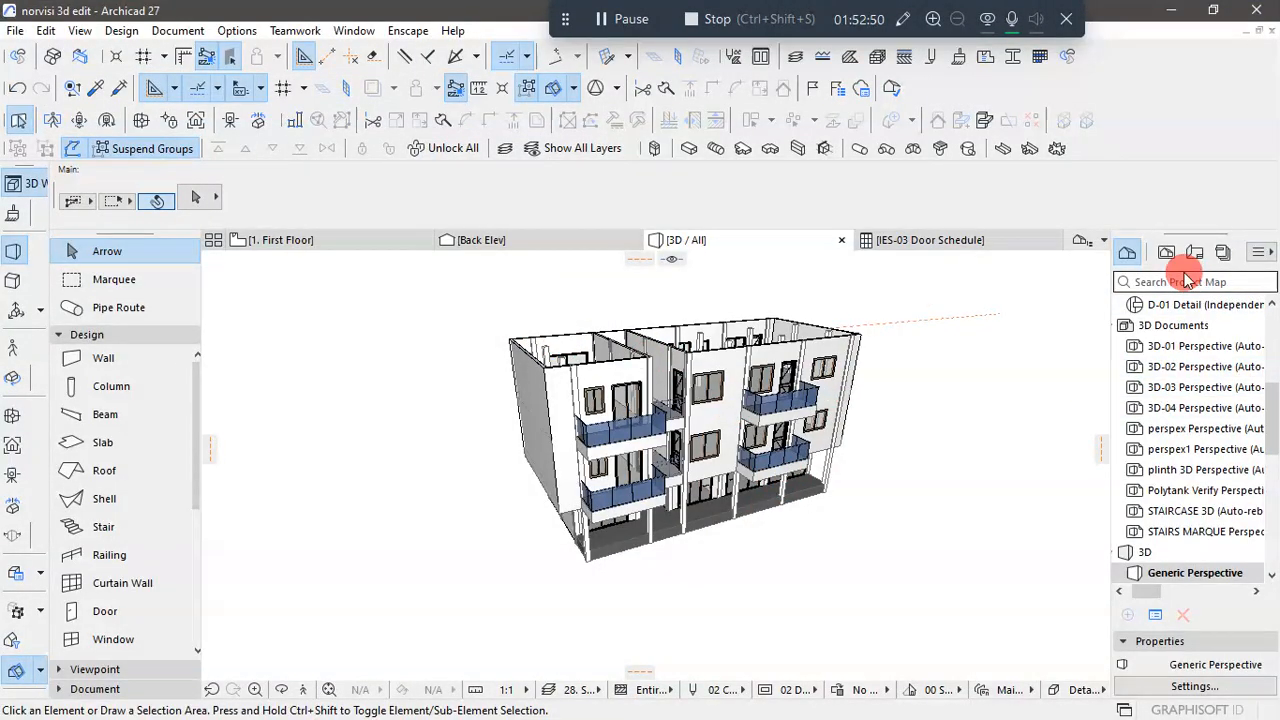
scroll(1168, 345, "up", 5)
double_click(1178, 387)
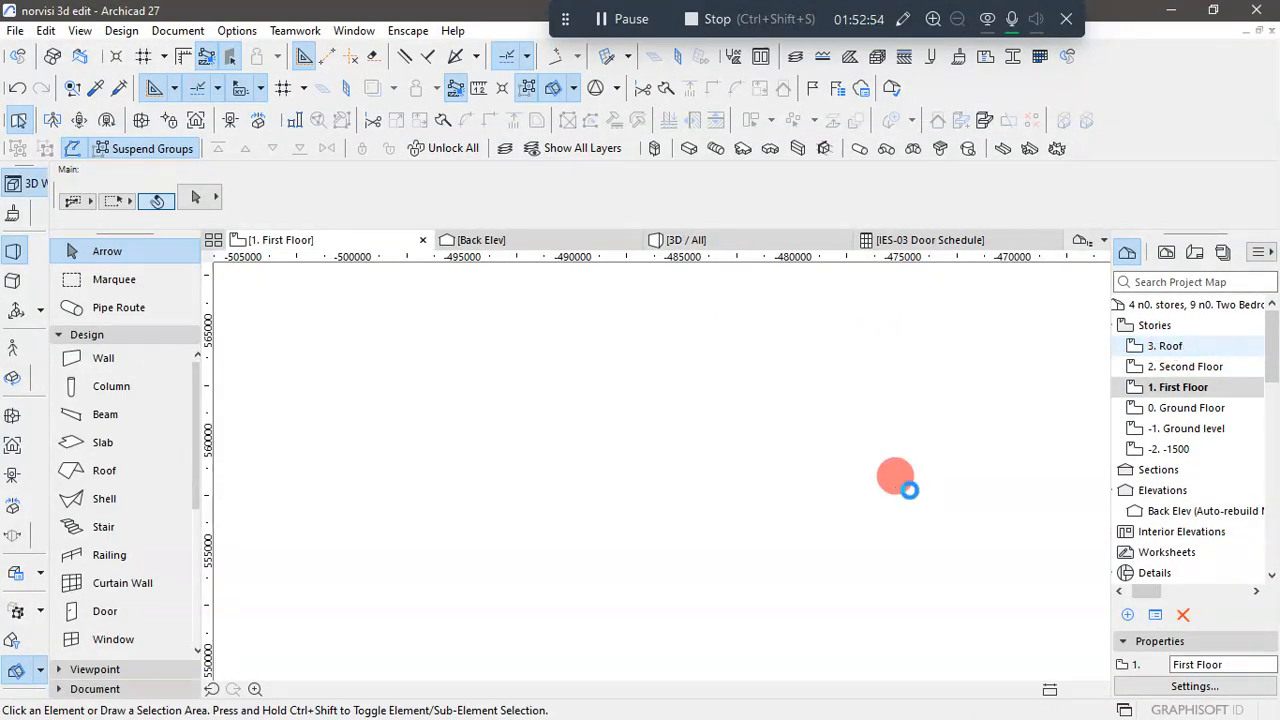
double_click(1150, 345)
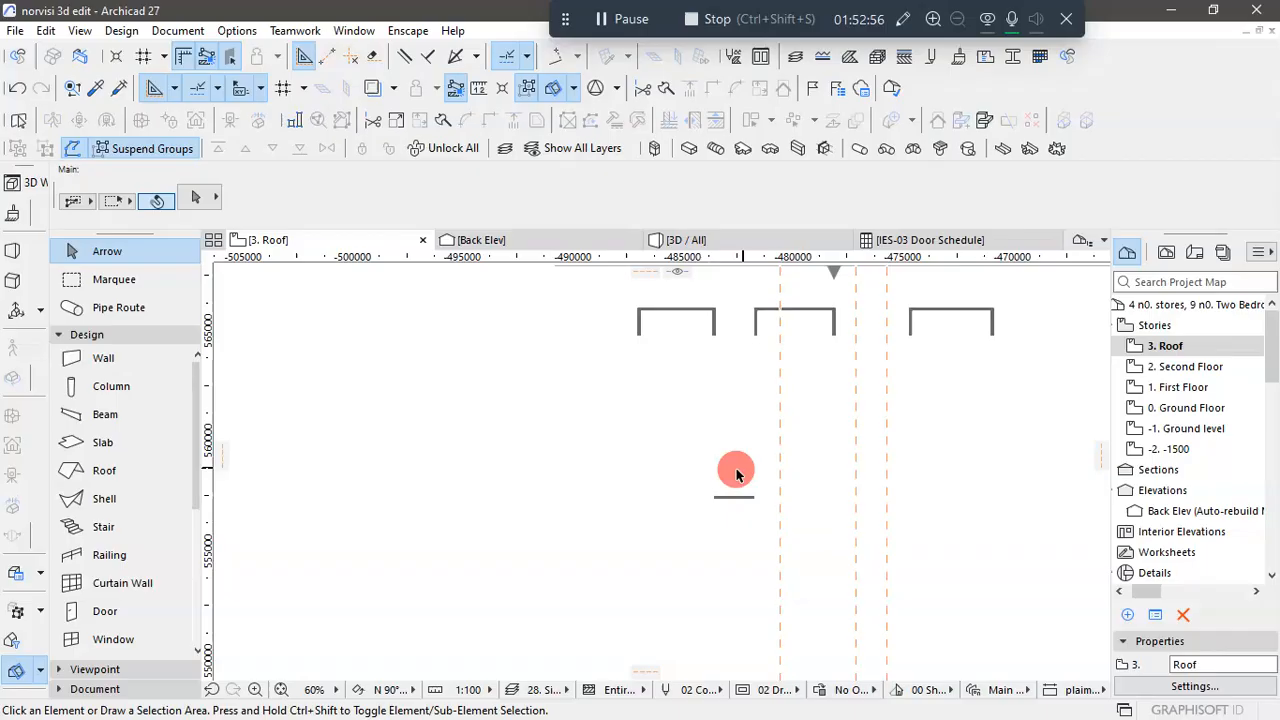
- Turn on the trace reference on the Roof story to show the walls and columns of the floor below
scroll(735, 474, "down", 2)
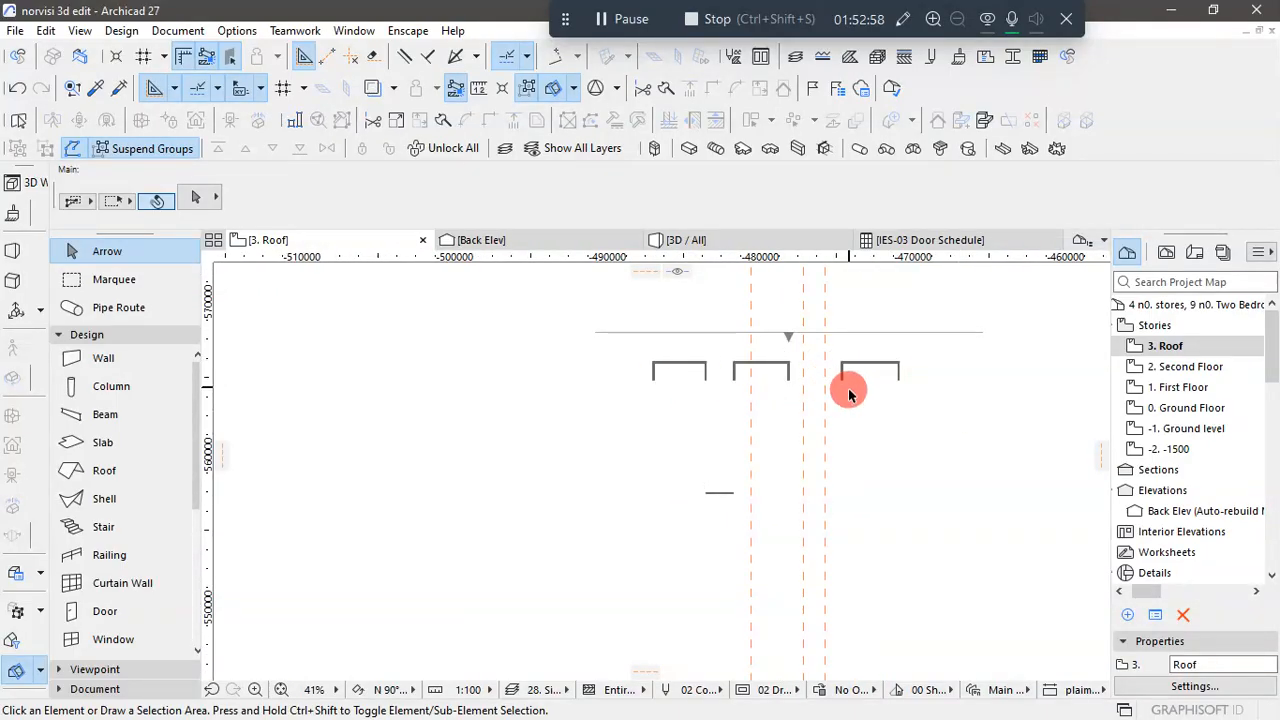
scroll(740, 489, "up", 1)
scroll(616, 522, "down", 1)
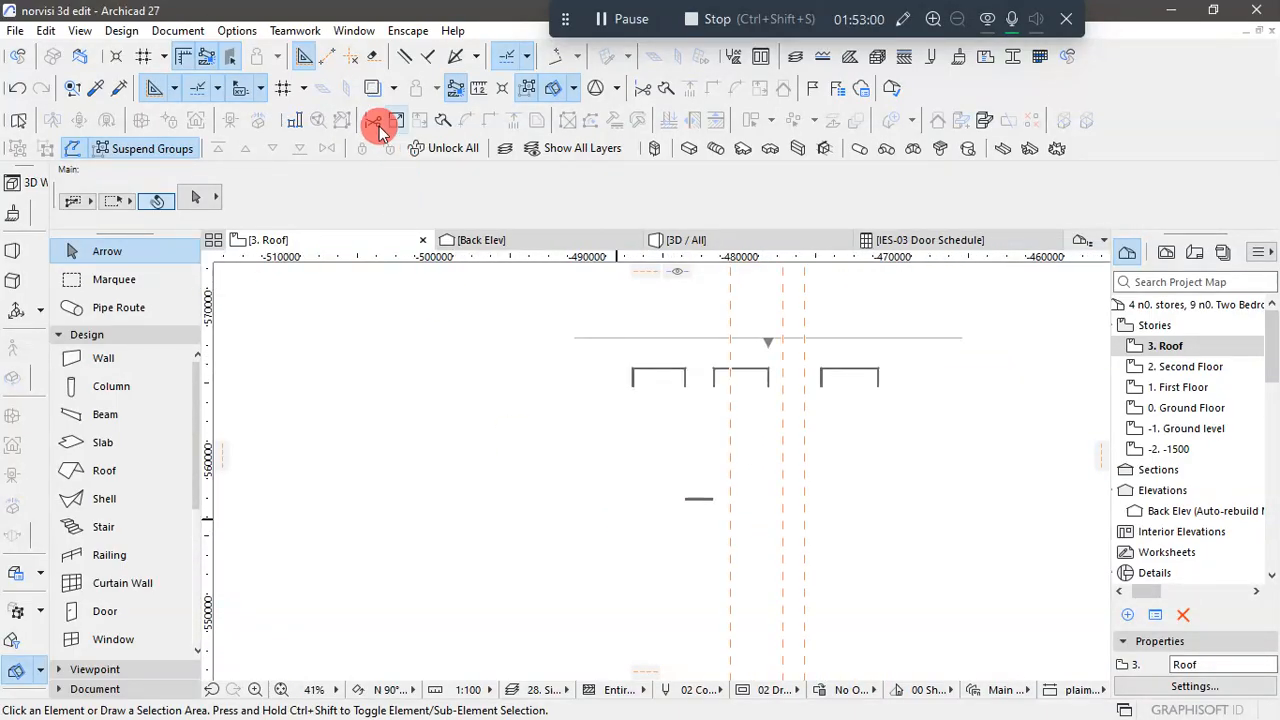
left_click(372, 88)
scroll(756, 430, "up", 1)
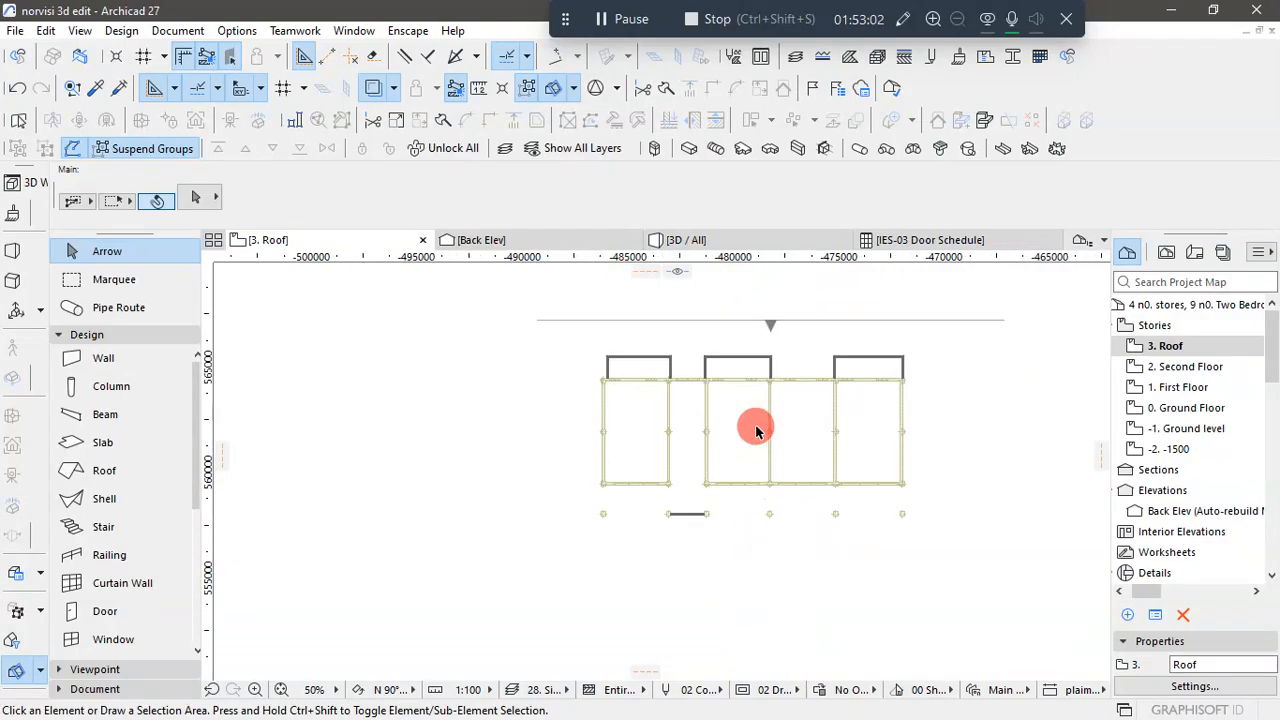
scroll(756, 430, "up", 2)
left_click(651, 551)
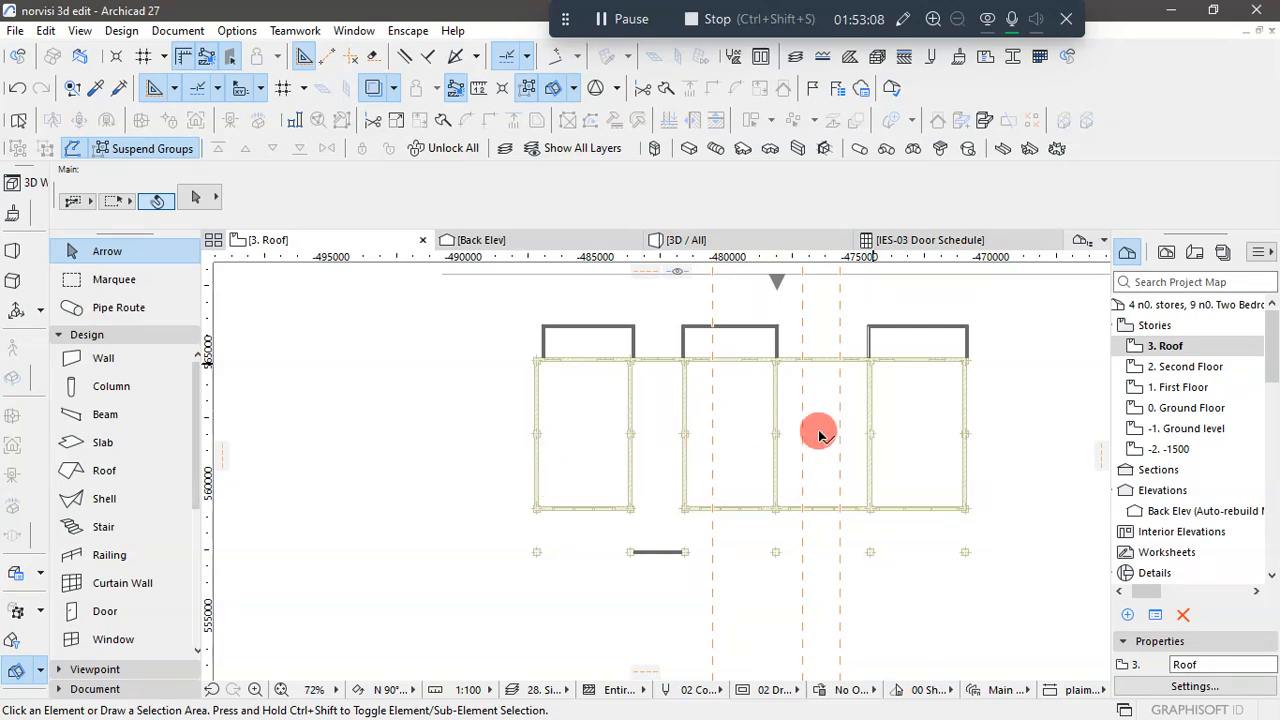
- Place Roof plan.dxf as an external drawing with a drawing unit of 1 millimeter, beside the traced floor plan
scroll(248, 288, "down", 3)
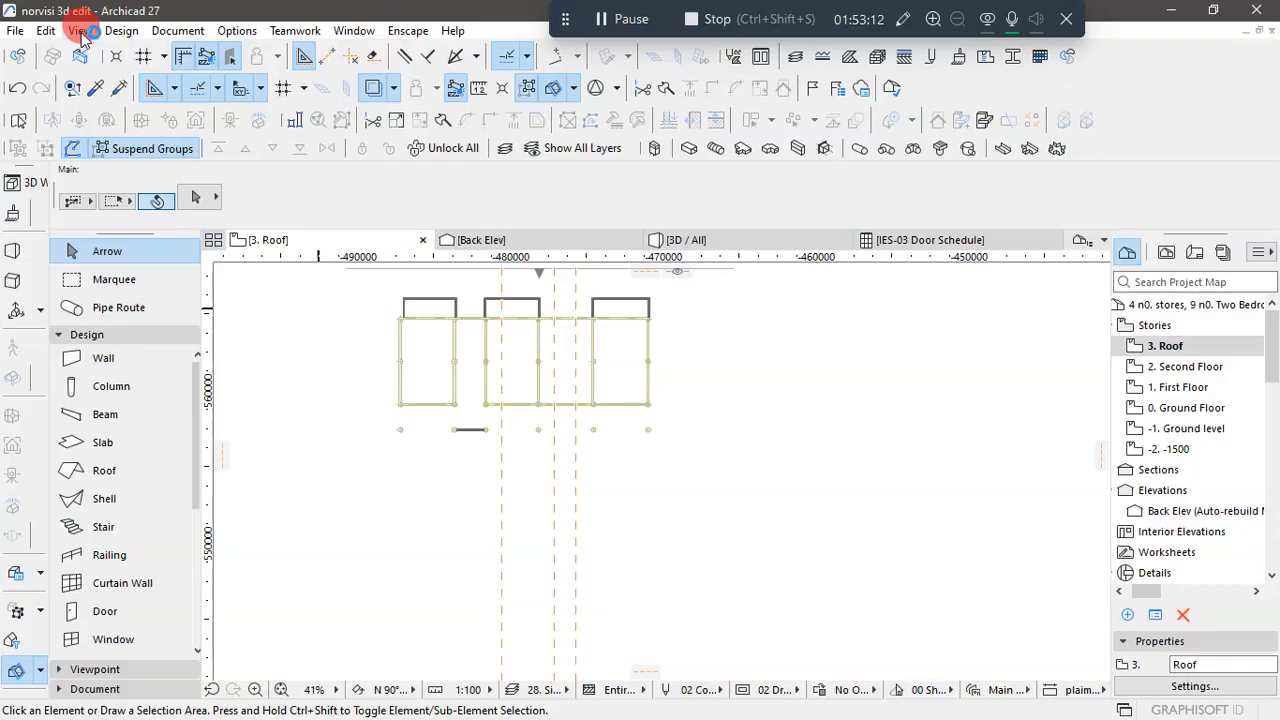
left_click(10, 32)
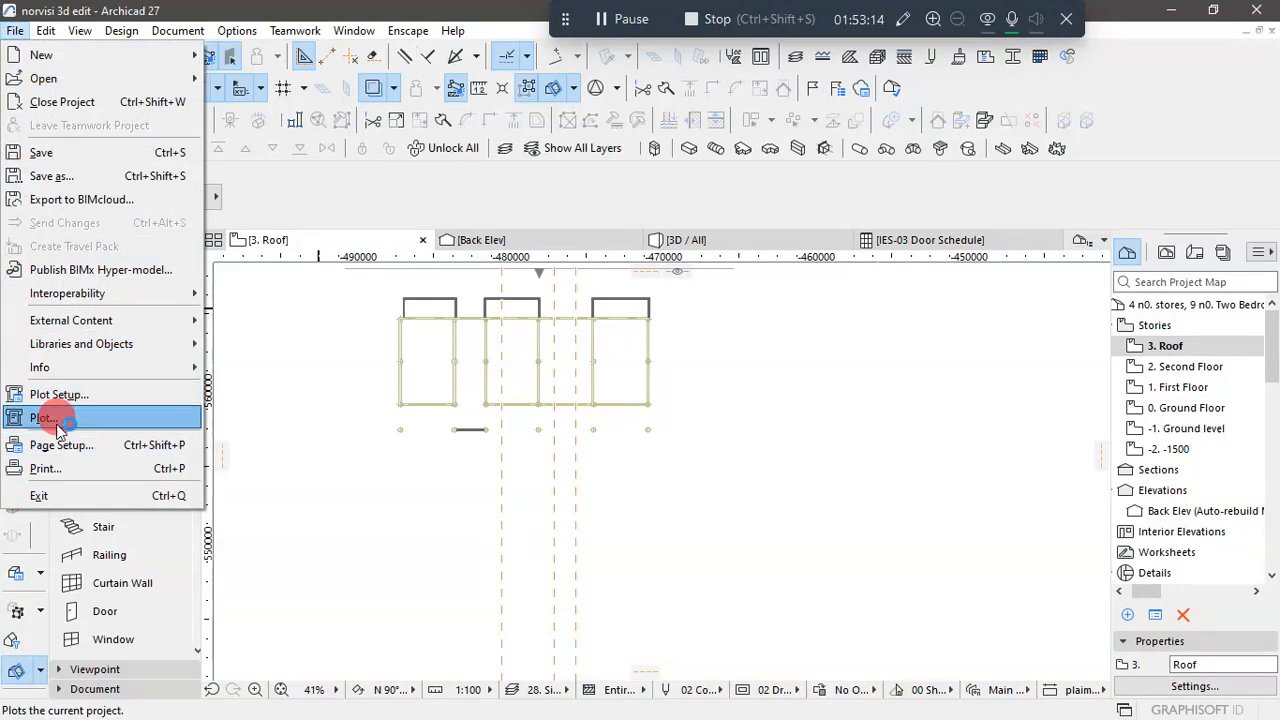
mouse_move(82, 352)
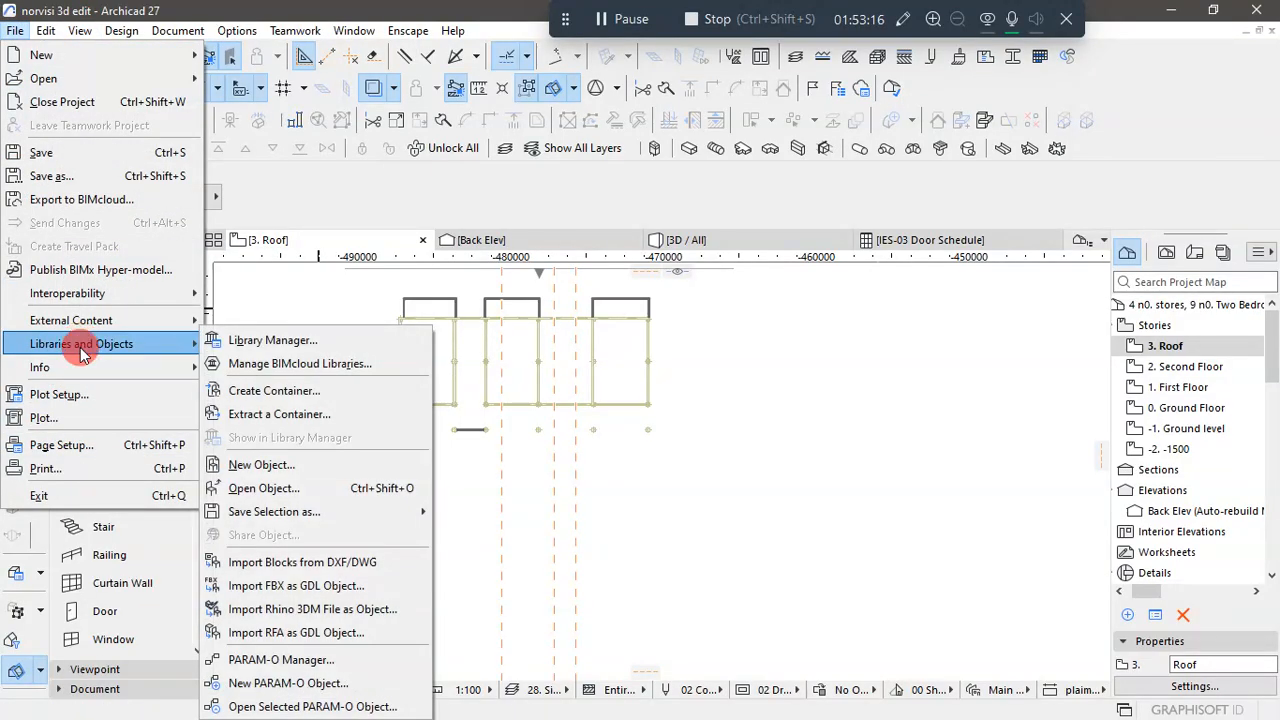
mouse_move(100, 320)
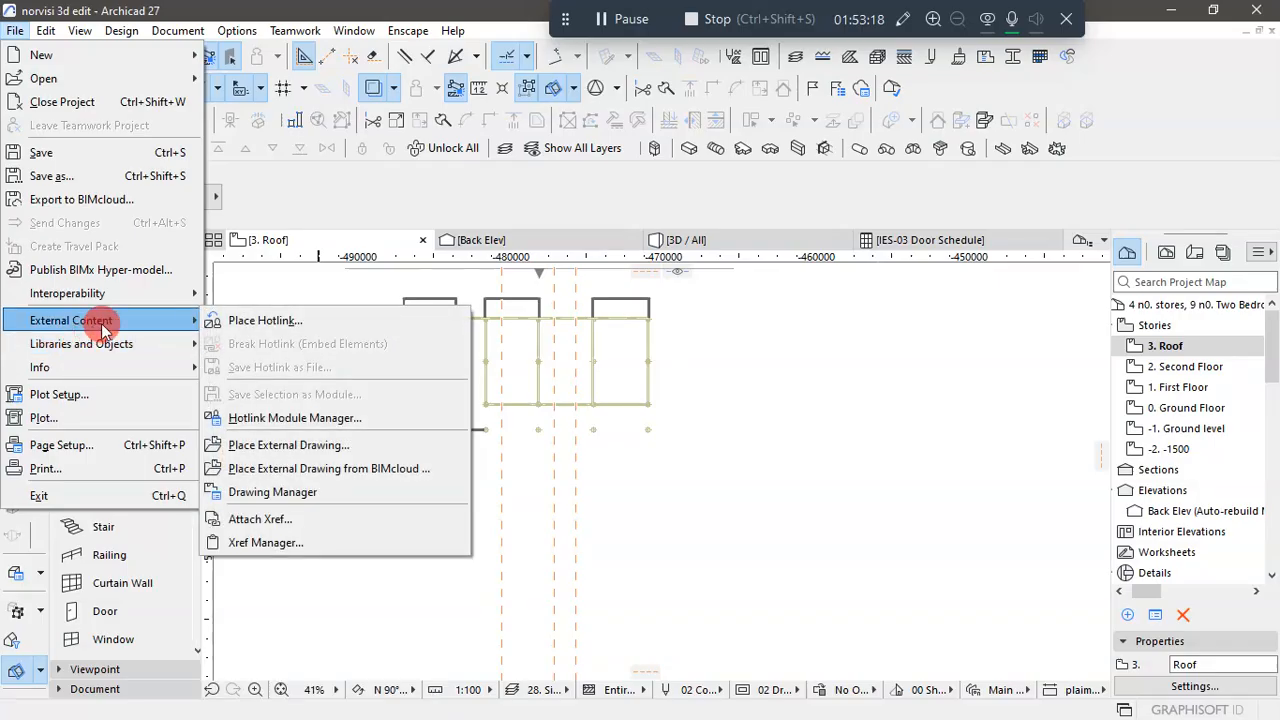
left_click(345, 443)
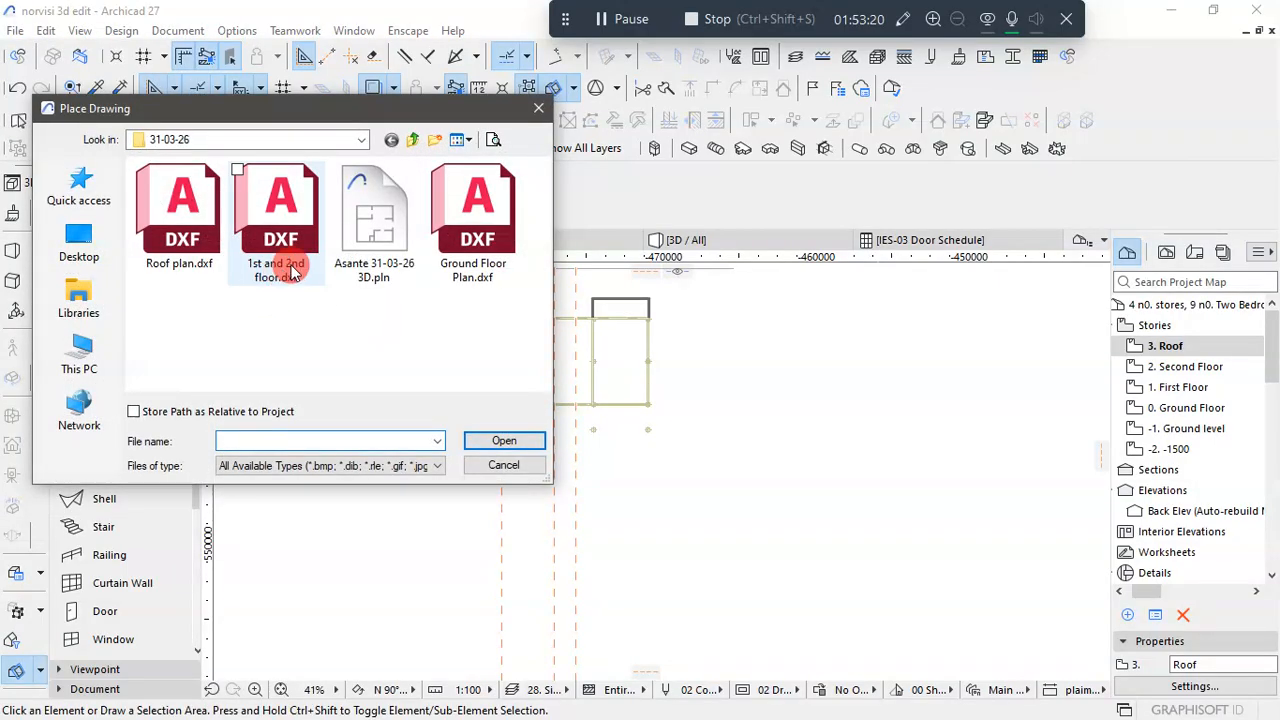
left_click(168, 240)
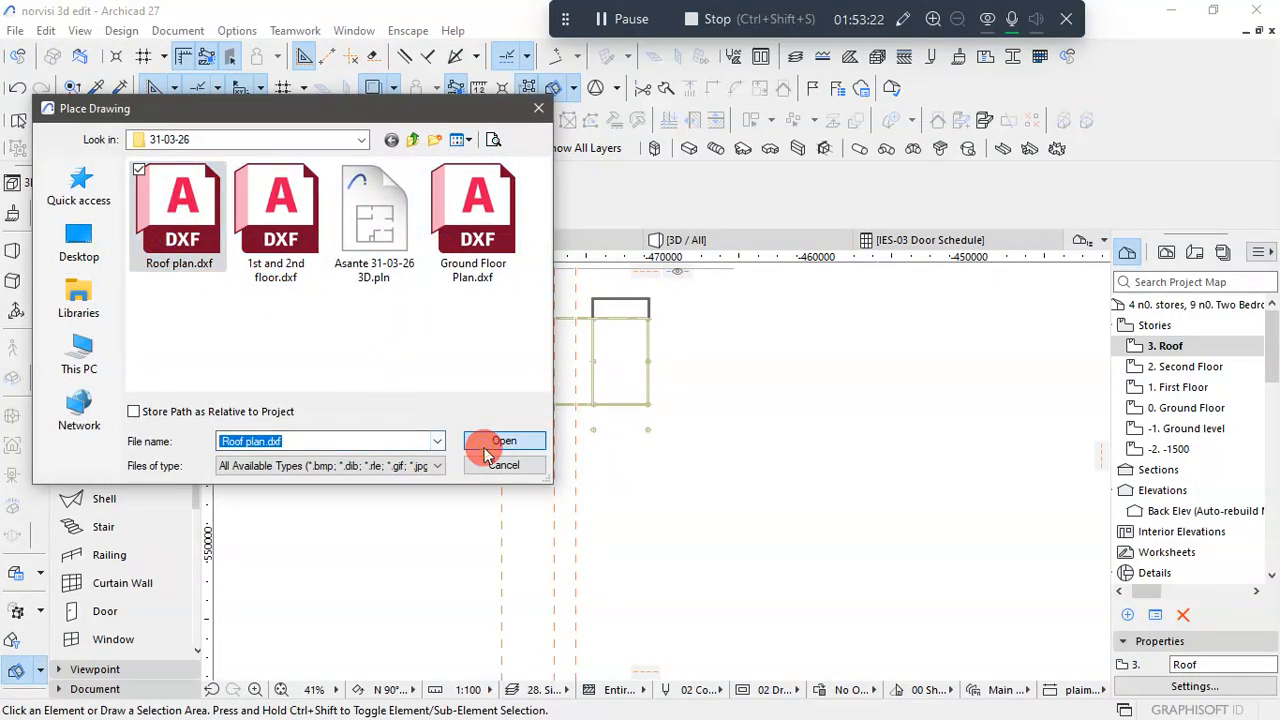
left_click(502, 444)
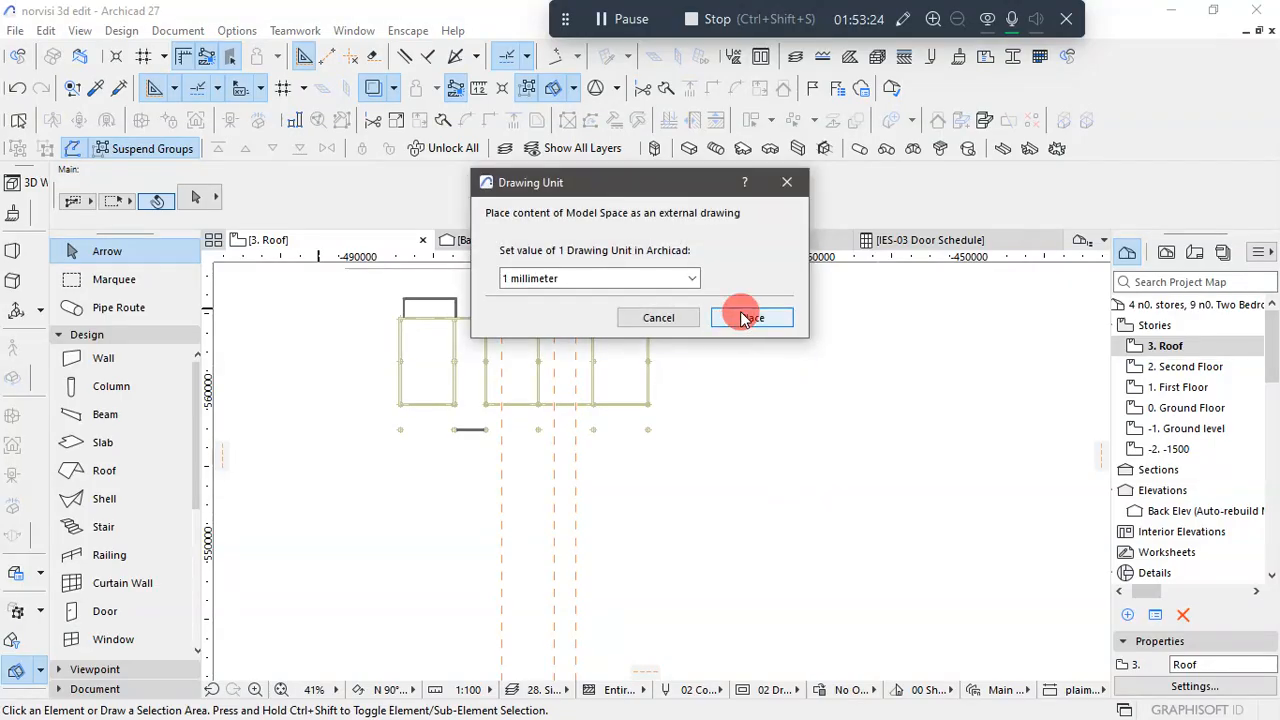
left_click(750, 317)
left_click(812, 453)
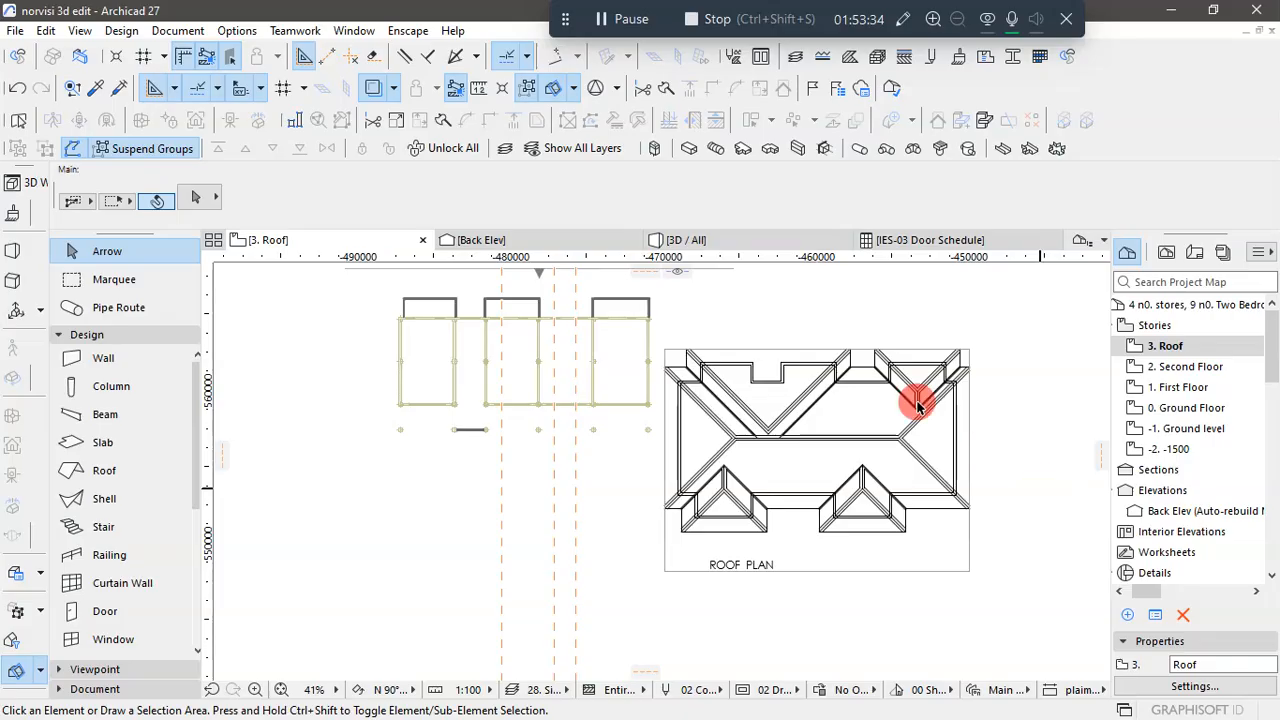
- Move the roof plan drawing so its upper-right wall corner coincides with the outer corner of the traced walls, and deselect it
scroll(958, 391, "up", 8)
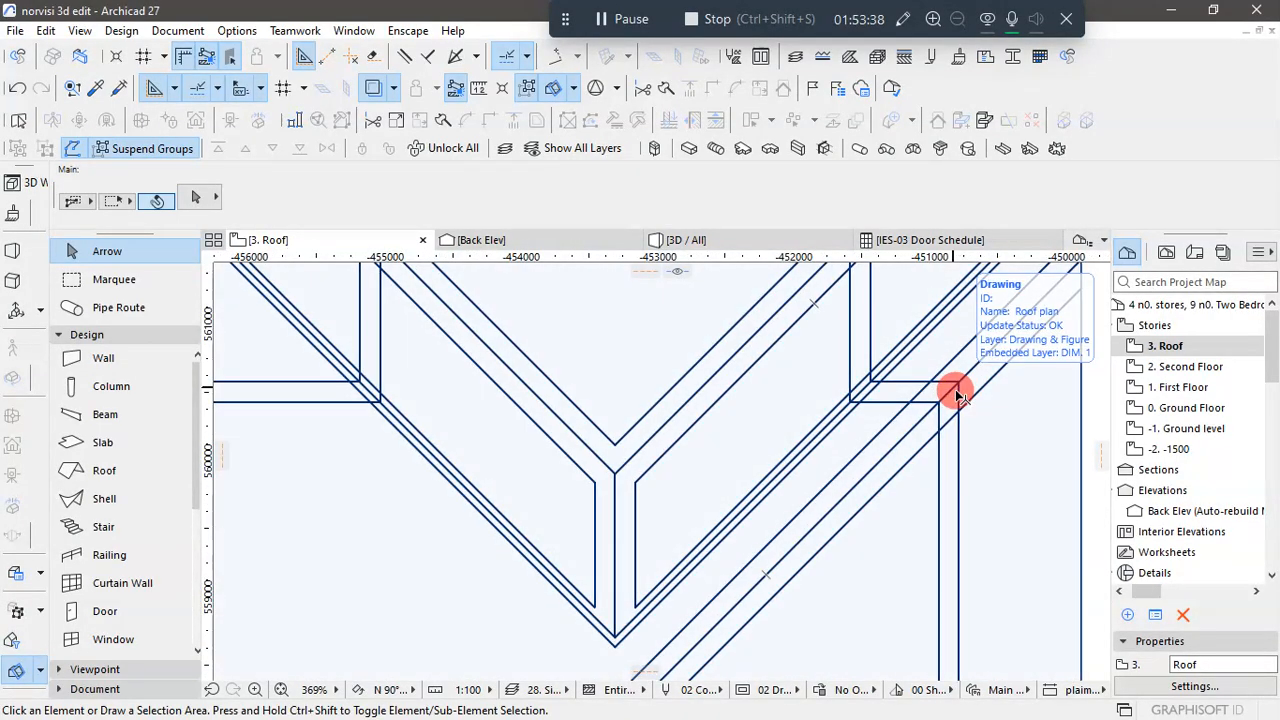
left_click(957, 387)
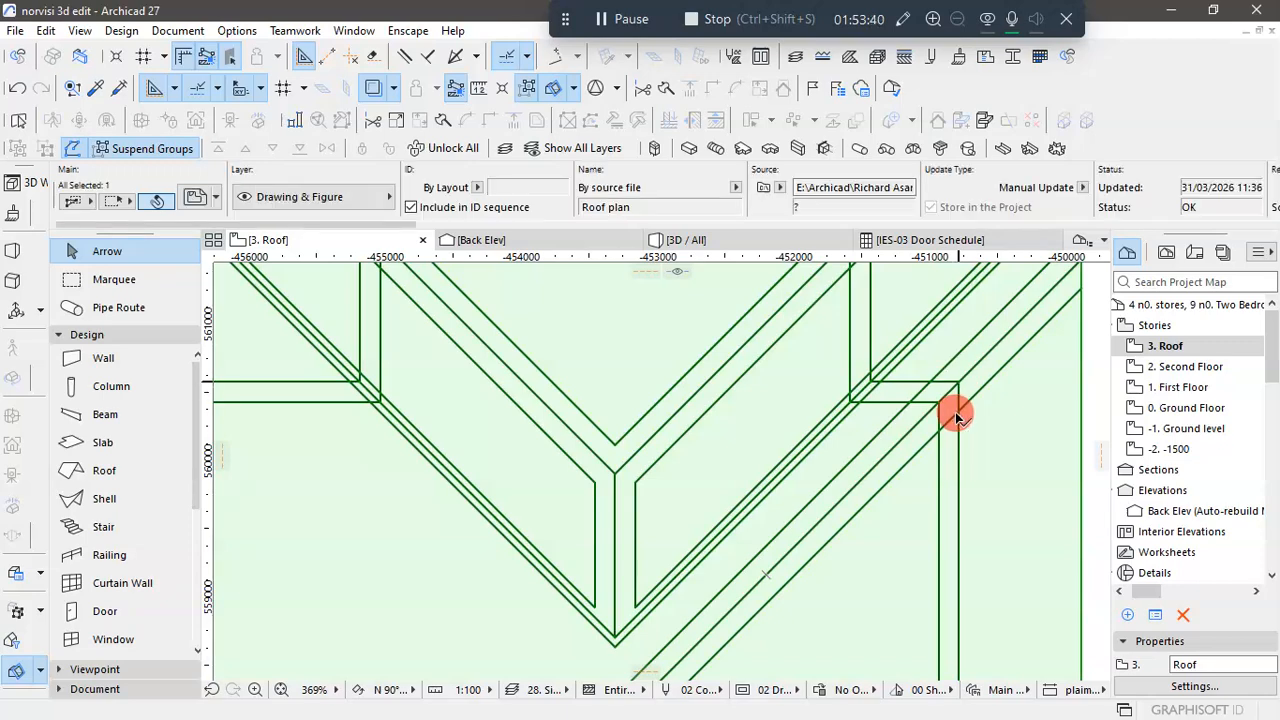
left_click(957, 416)
scroll(951, 437, "down", 5)
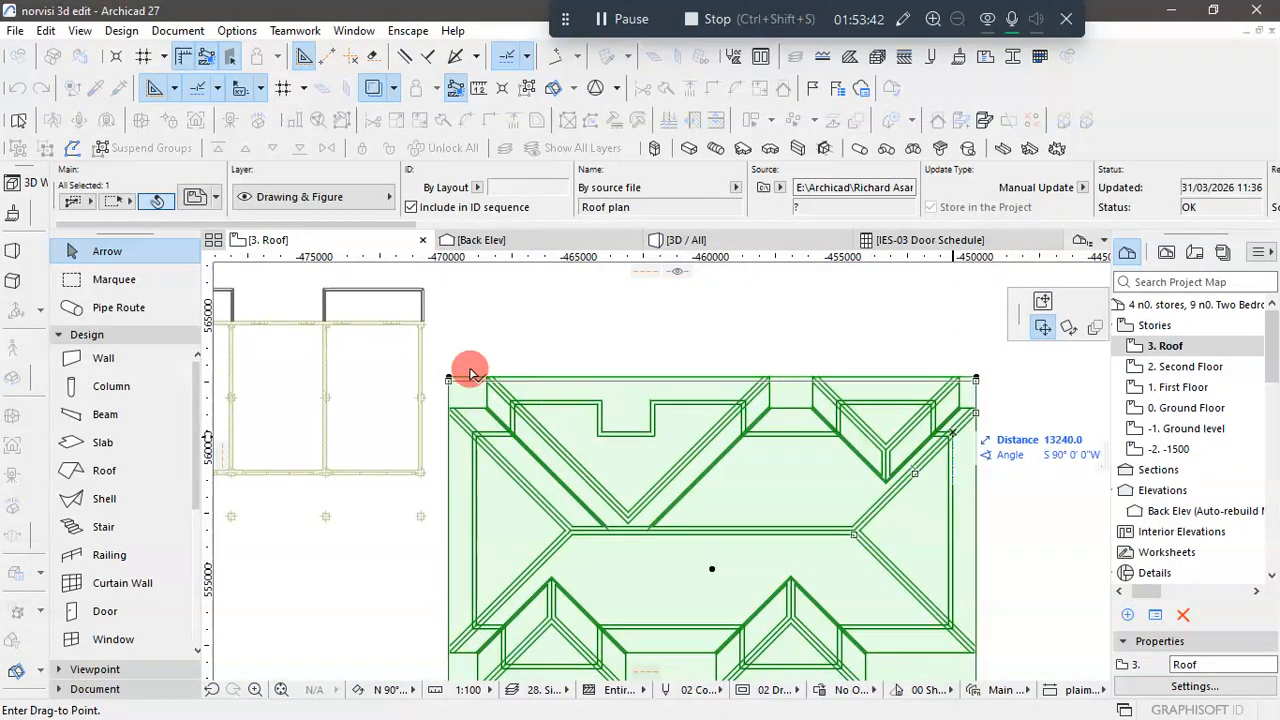
scroll(412, 312, "up", 10)
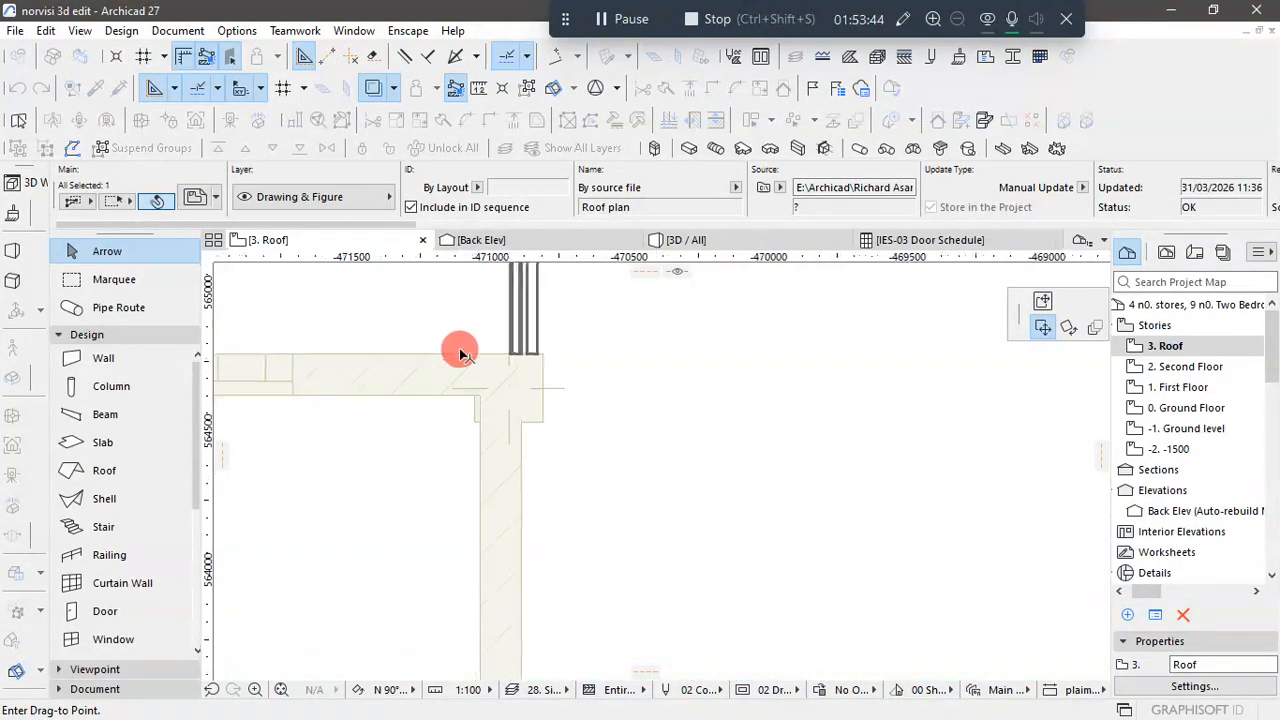
left_click(523, 353)
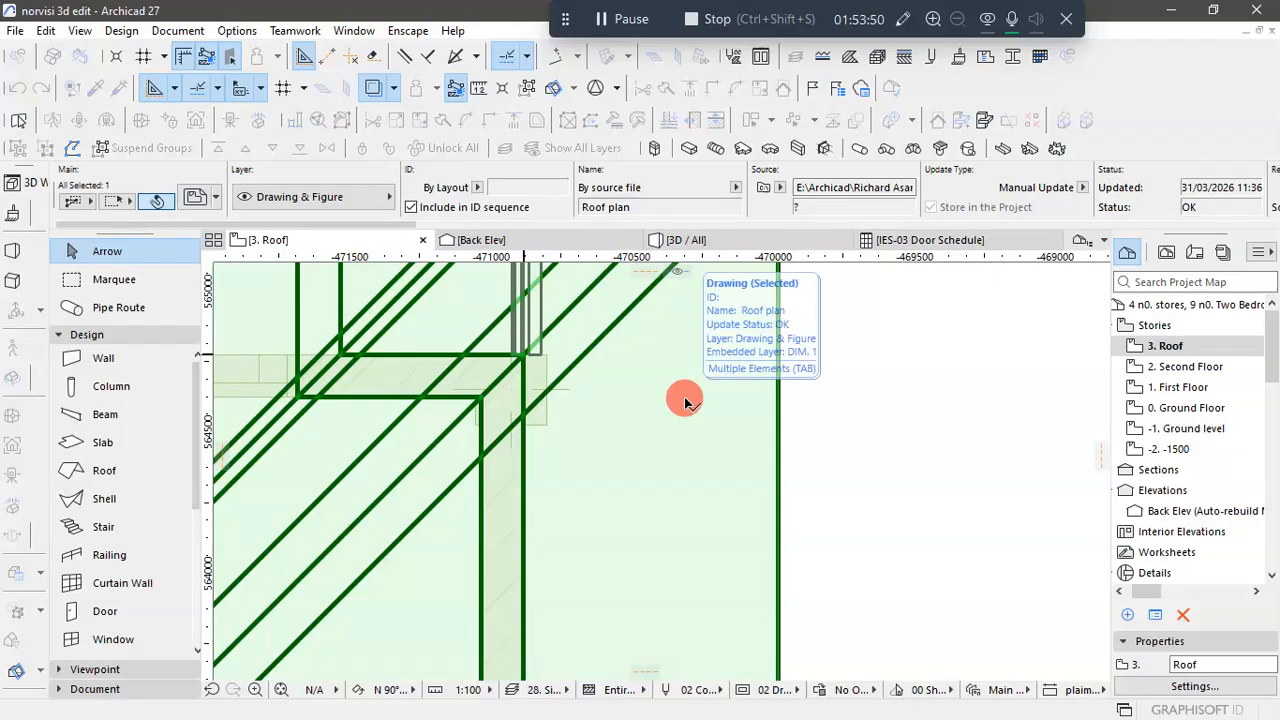
scroll(684, 397, "down", 12)
scroll(672, 432, "down", 3)
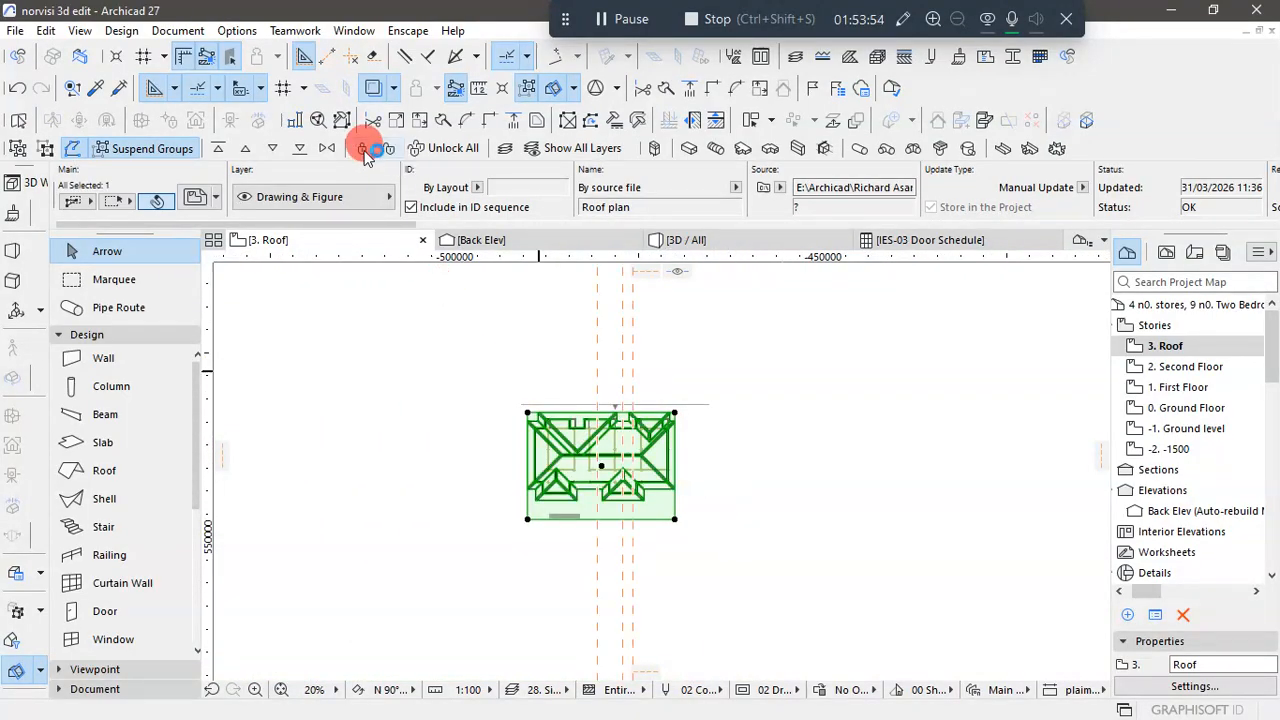
left_click(779, 510)
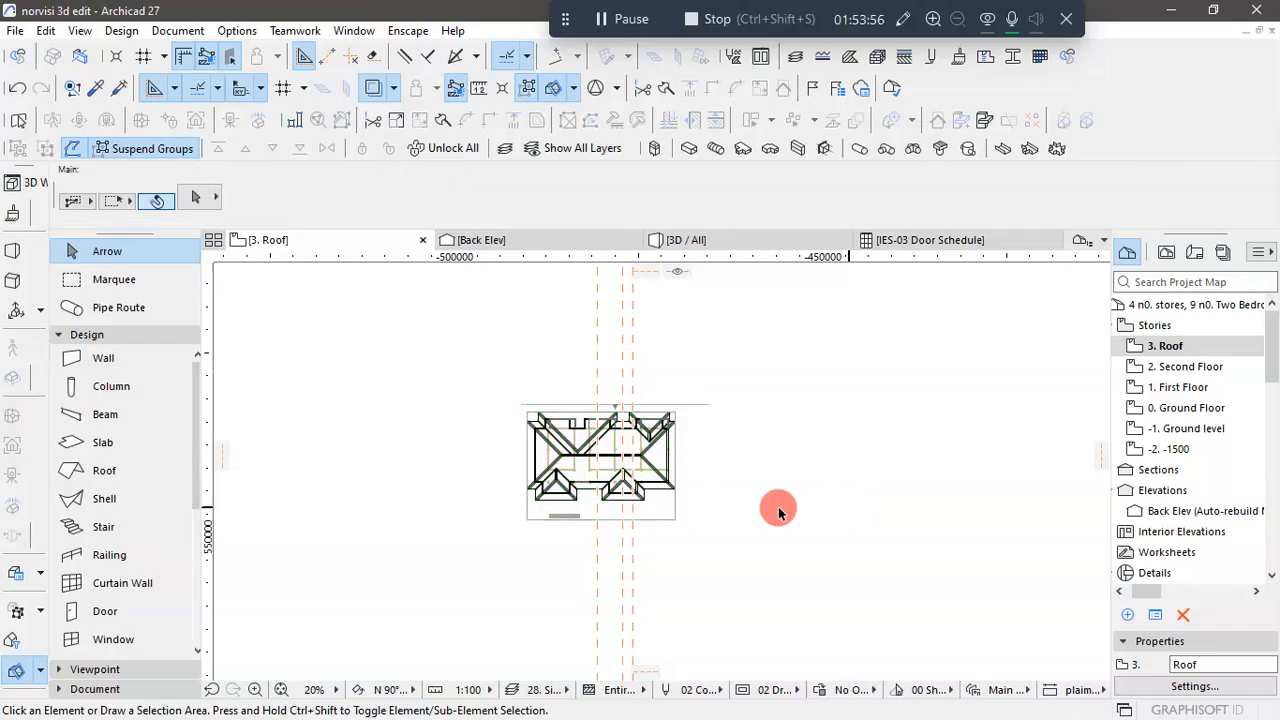
- Turn off the trace reference so only the Roof story and the placed roof plan are shown
scroll(657, 432, "up", 3)
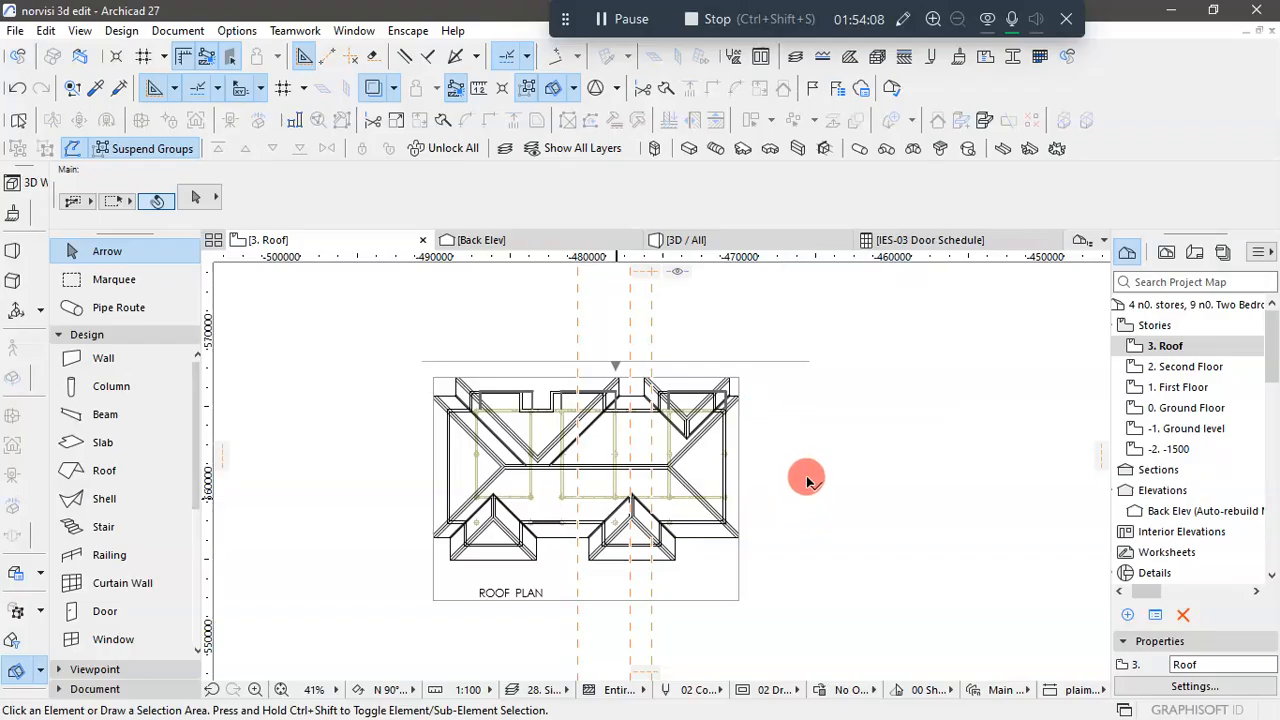
scroll(745, 256, "up", 4)
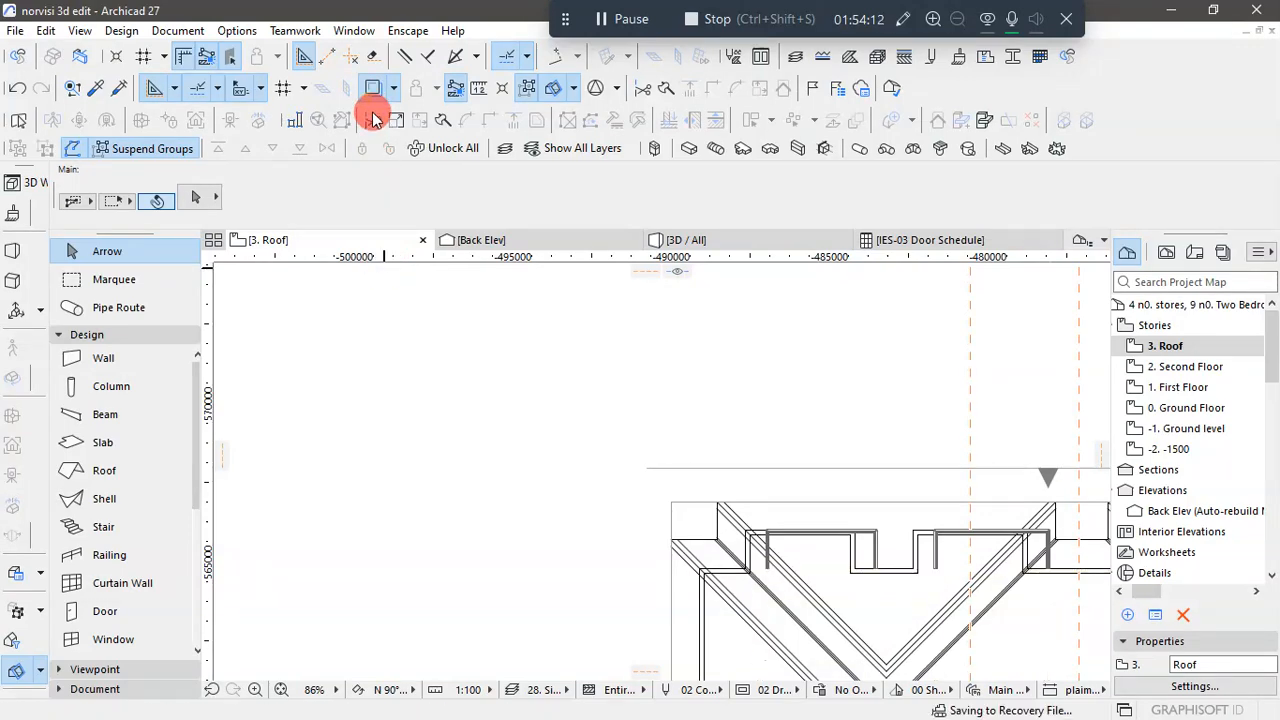
scroll(394, 290, "down", 3)
scroll(746, 438, "up", 2)
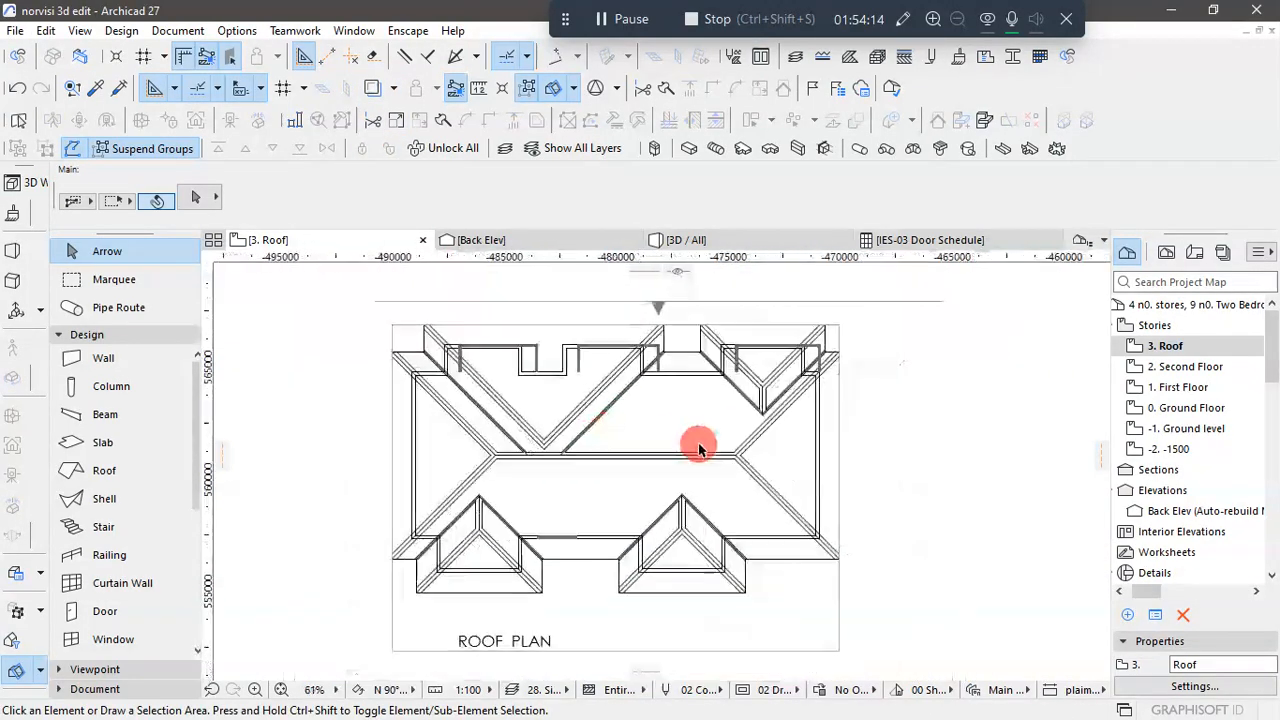
scroll(847, 335, "up", 1)
- Measure the eaves overhang between the outer face of the right-hand wall and the roof edge on the roof plan
key("m")
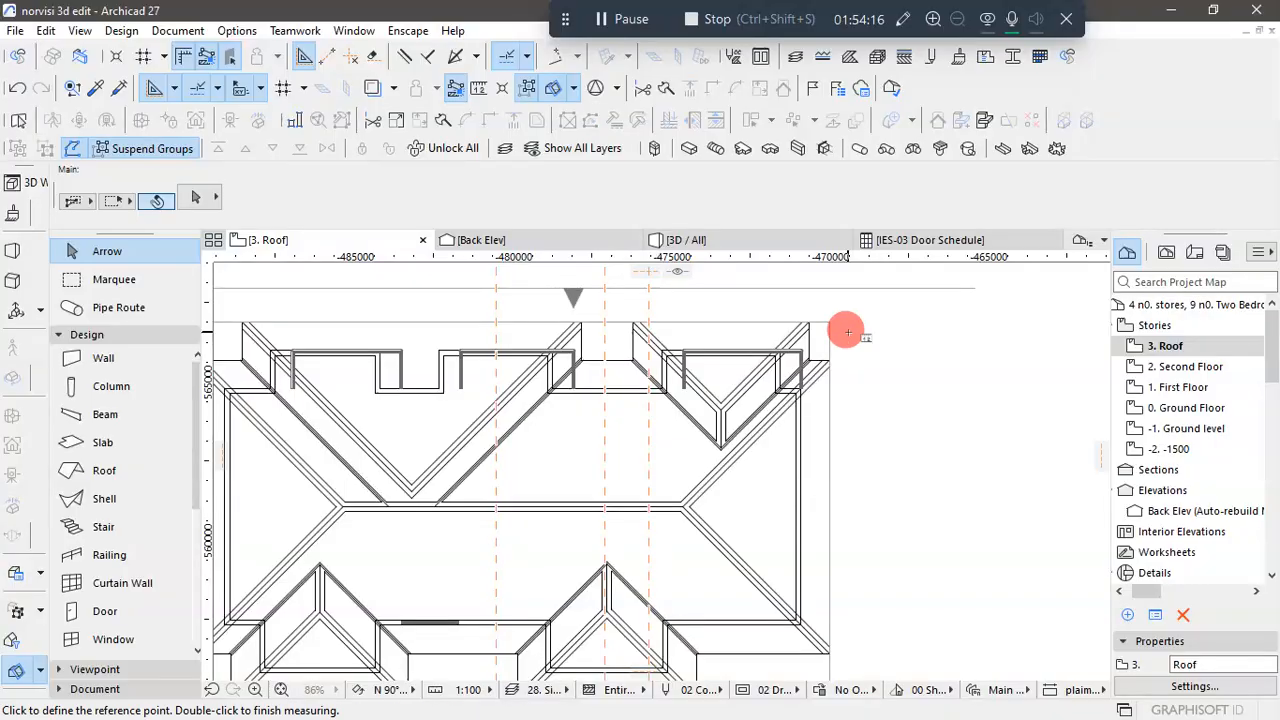
scroll(823, 343, "down", 2)
scroll(837, 555, "up", 1)
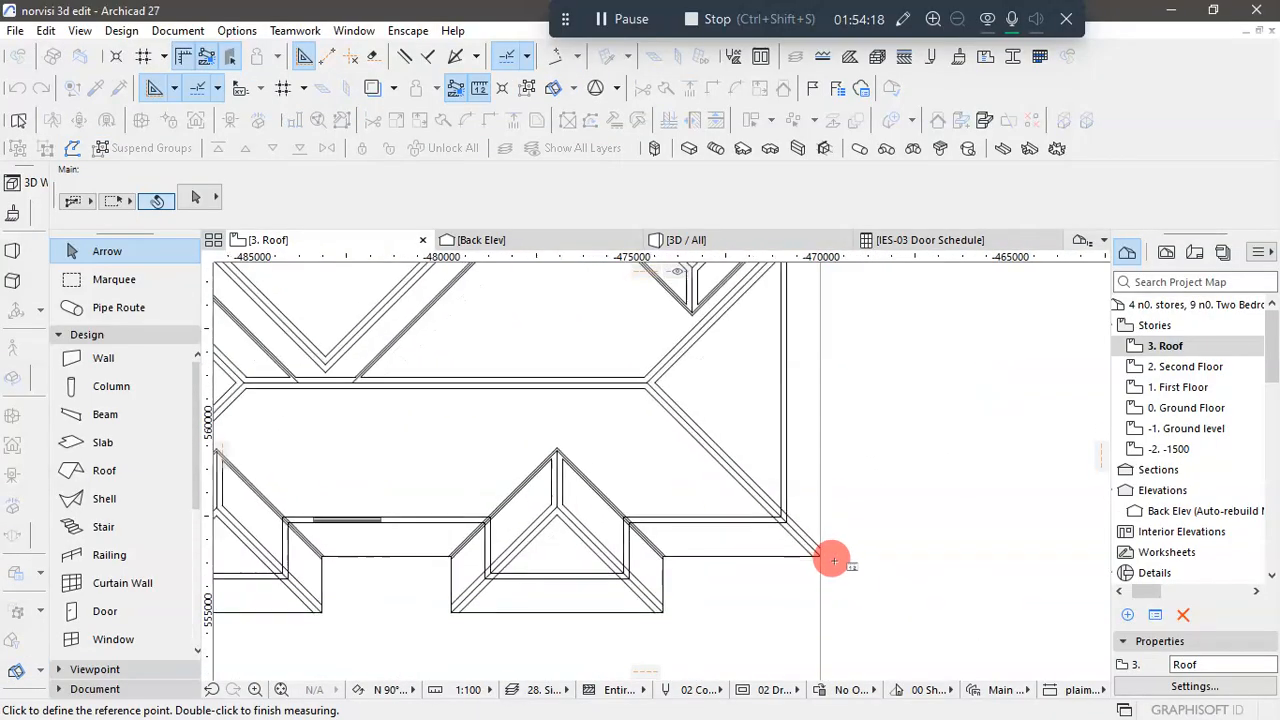
scroll(648, 540, "up", 2)
scroll(648, 540, "up", 1)
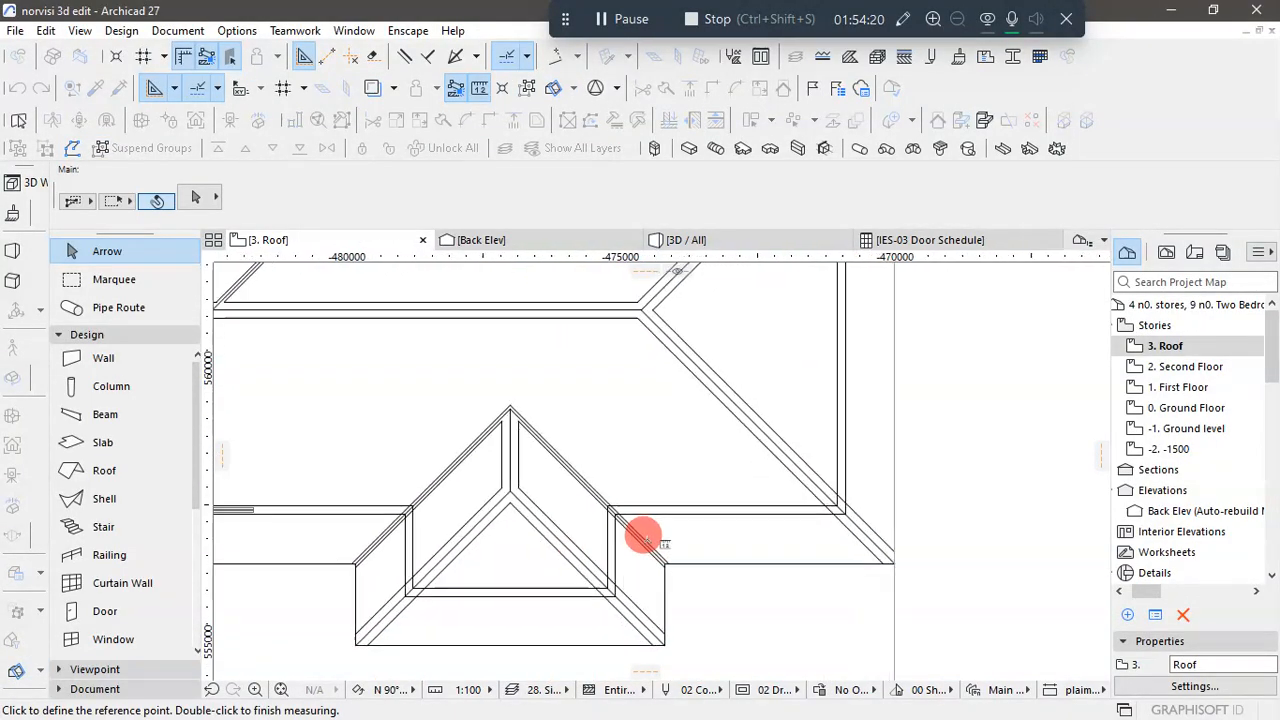
scroll(636, 556, "down", 3)
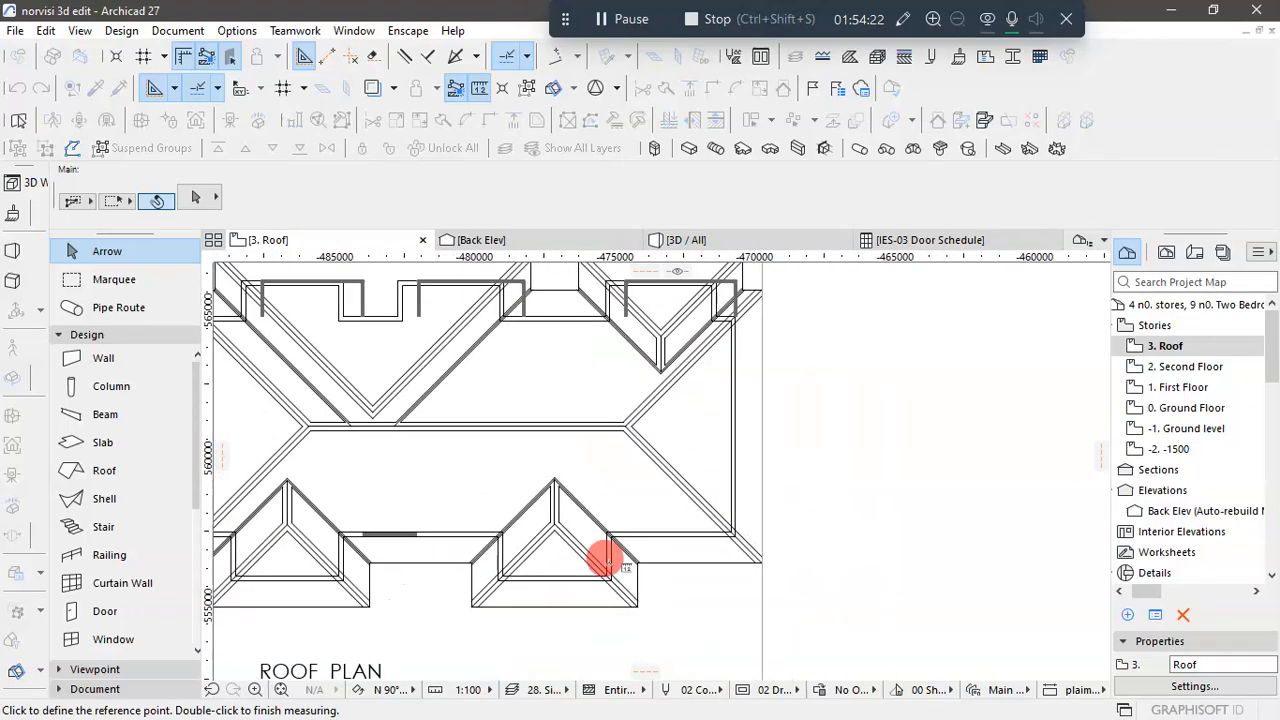
scroll(710, 474, "up", 3)
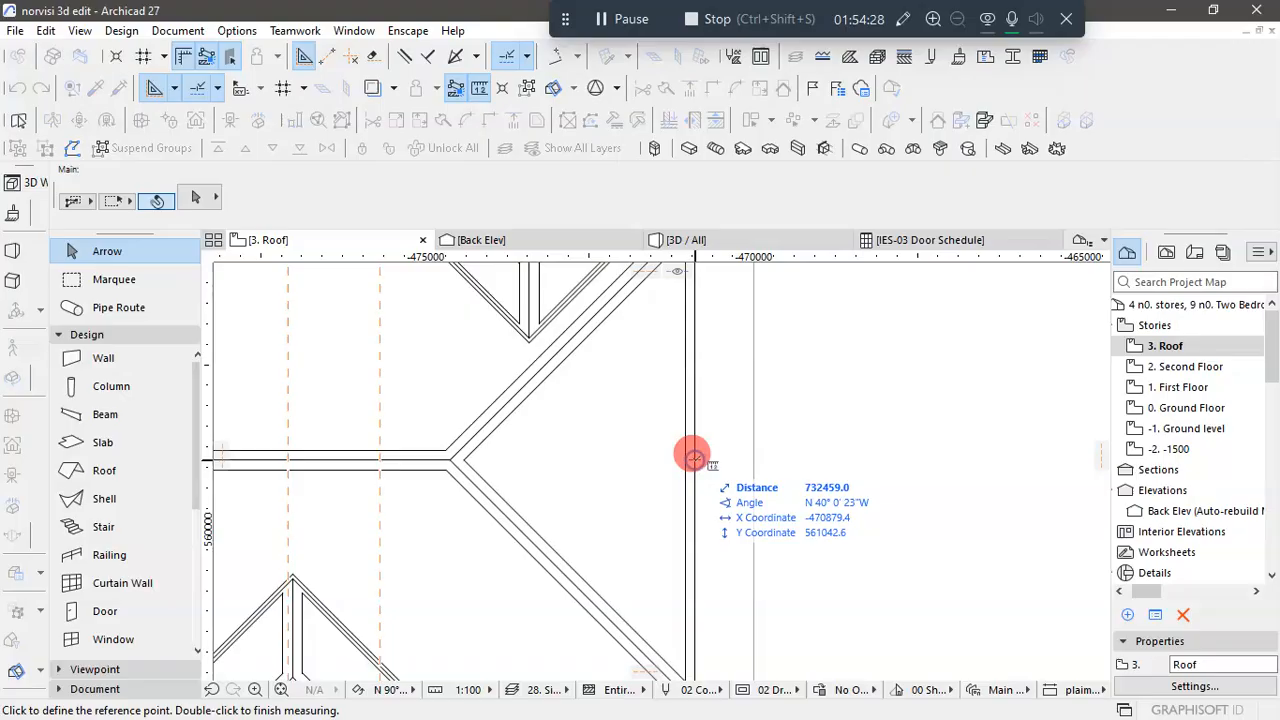
left_click(694, 458)
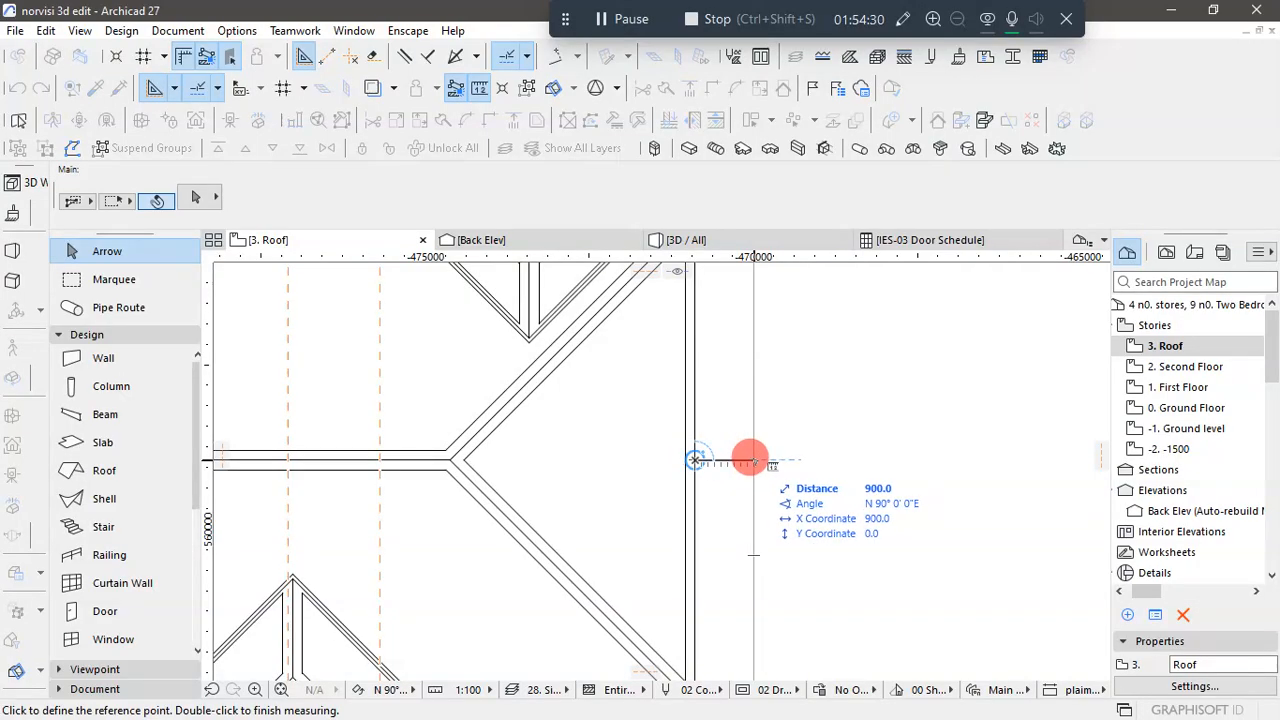
scroll(751, 475, "down", 5)
key("Escape")
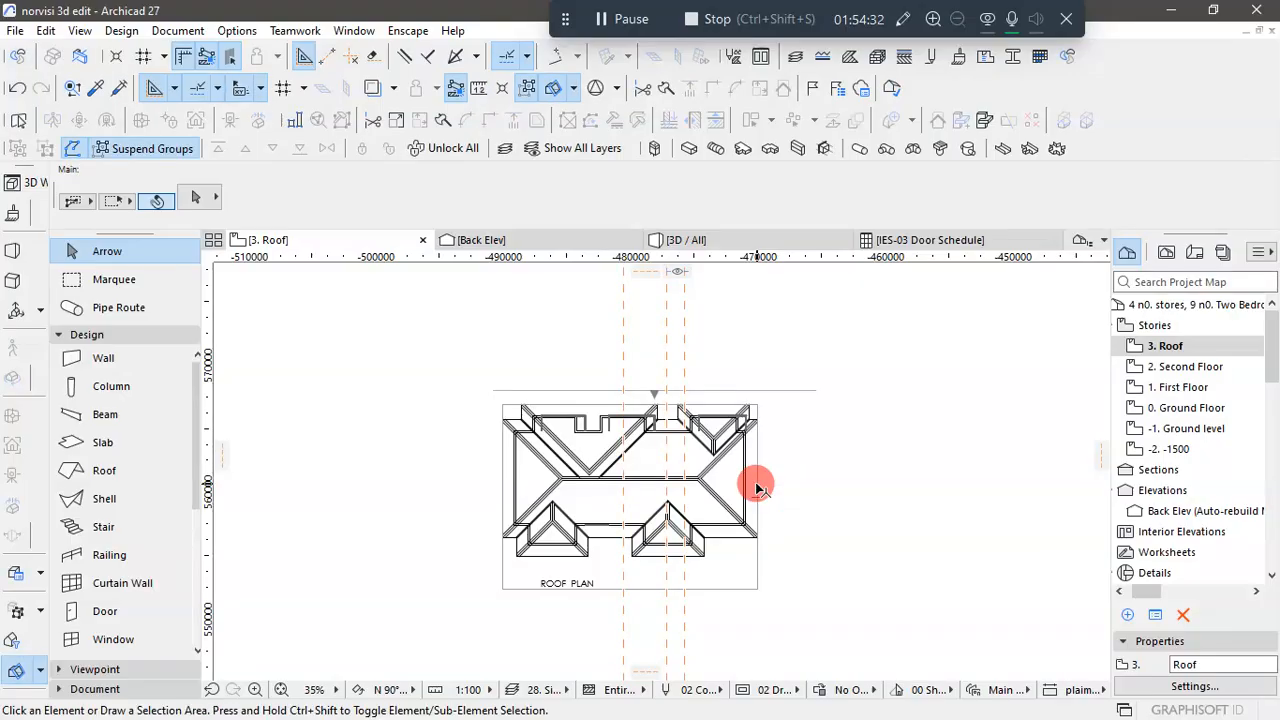
scroll(543, 491, "up", 4)
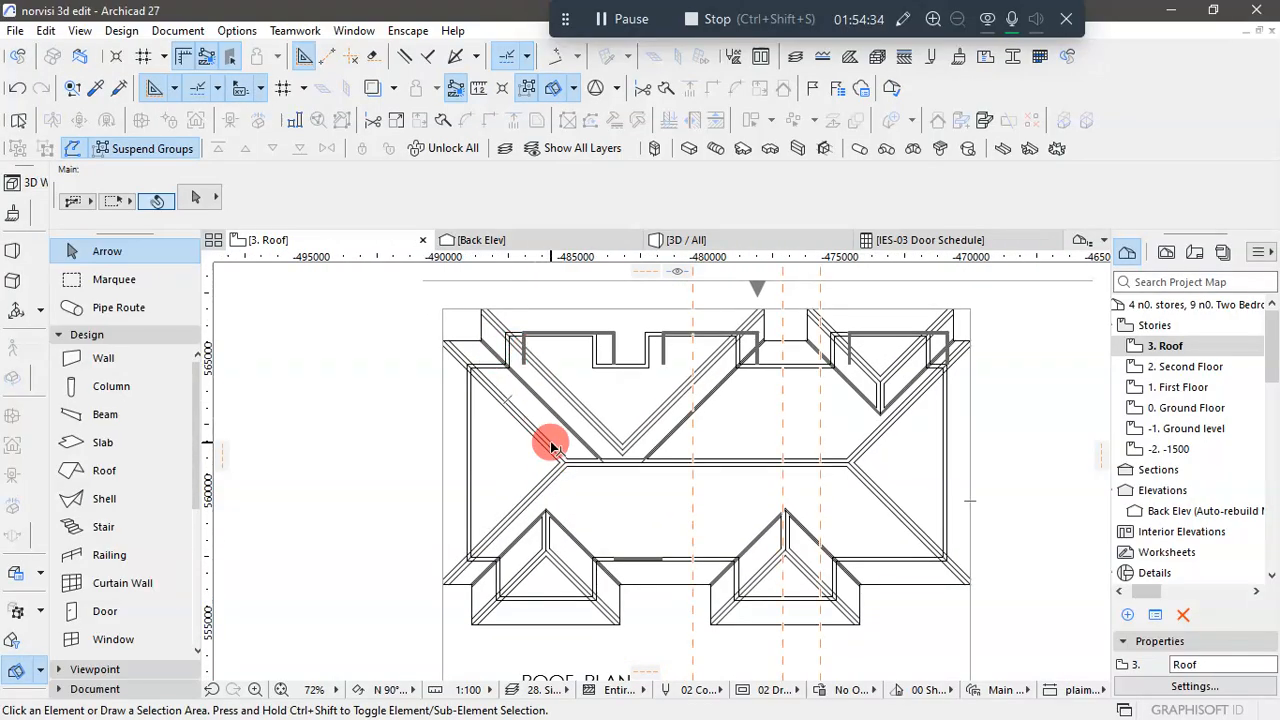
scroll(551, 447, "down", 2)
scroll(533, 402, "up", 1)
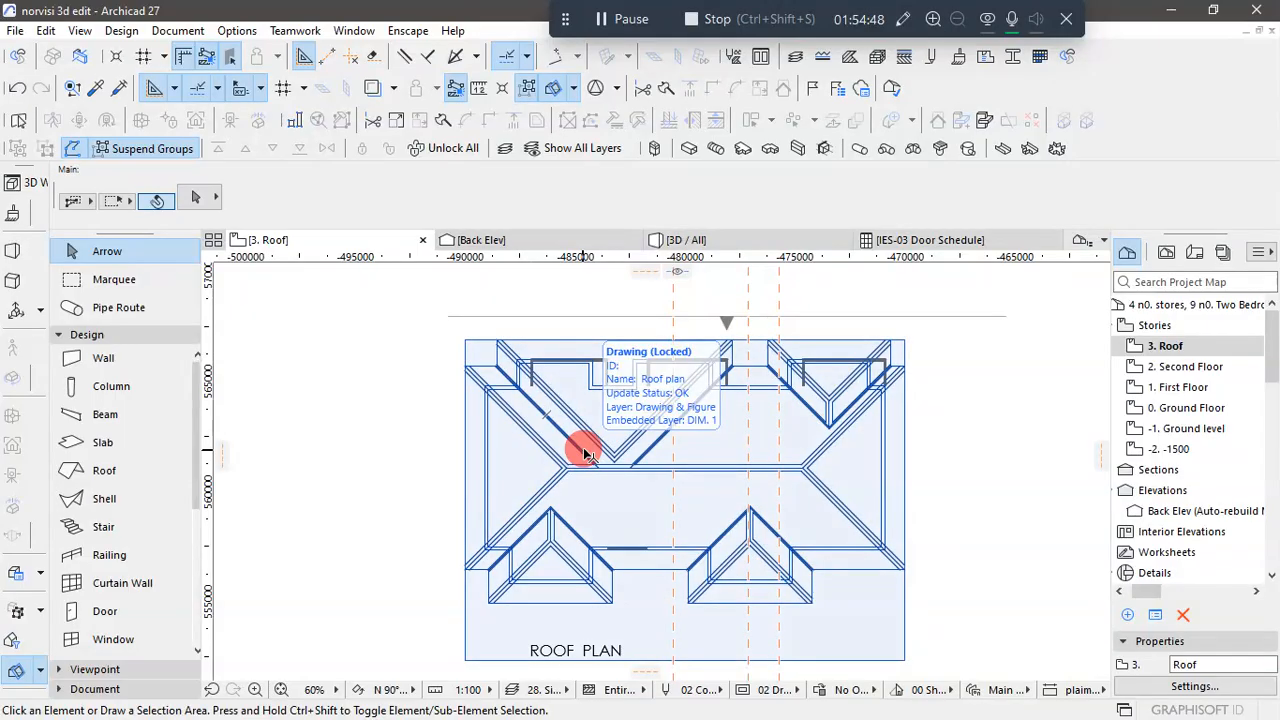
scroll(886, 370, "down", 2)
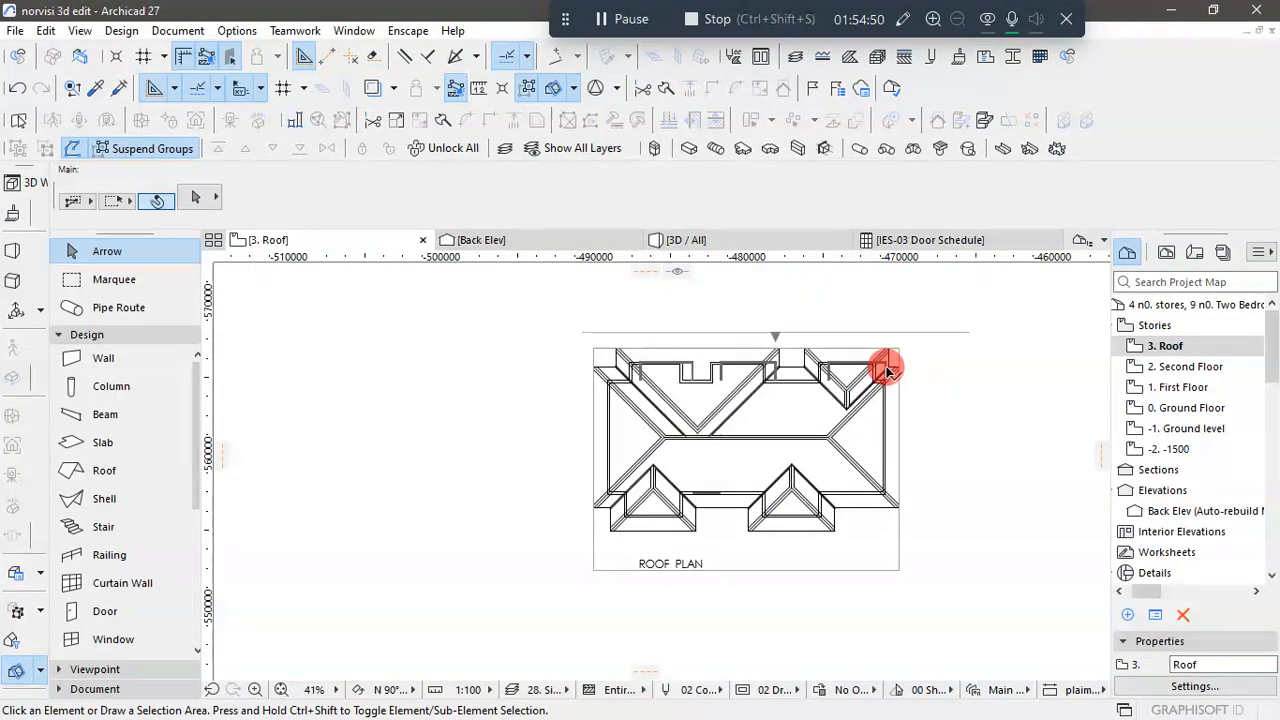
- Switch to AutoCAD and examine the layout of the ground floor plan and the 1st & 2nd floor plan
key("super")
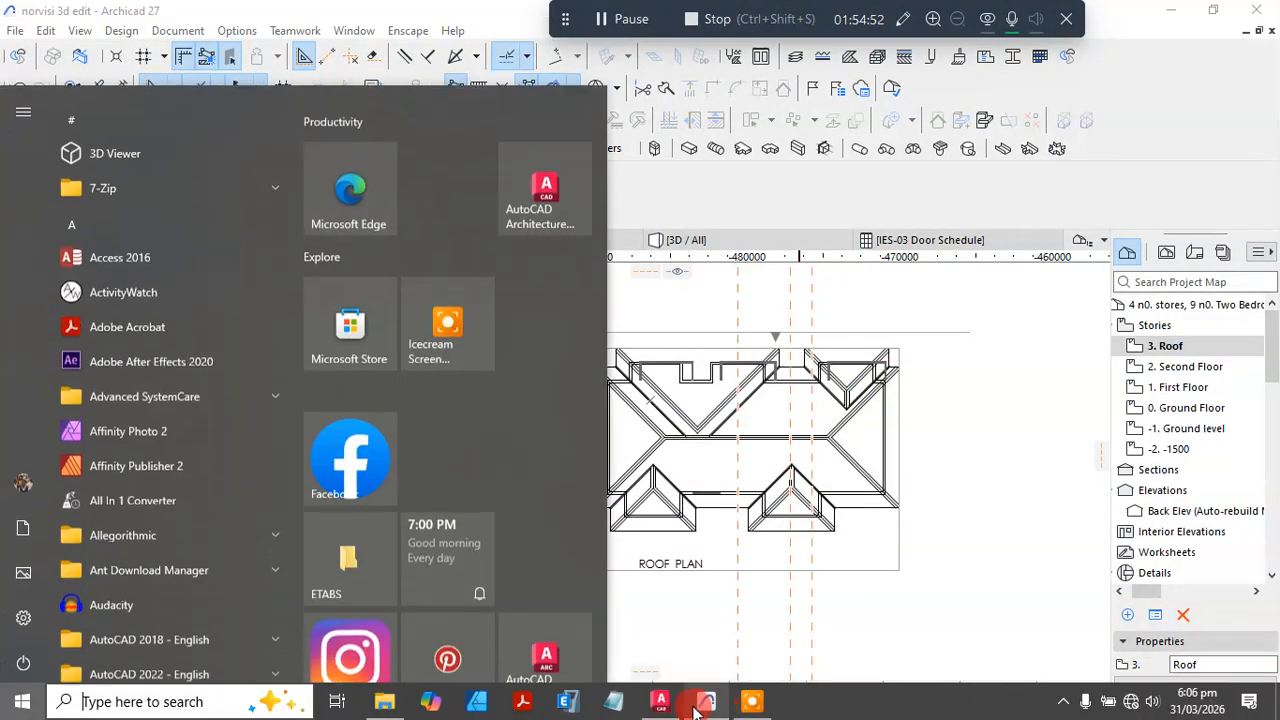
left_click(672, 706)
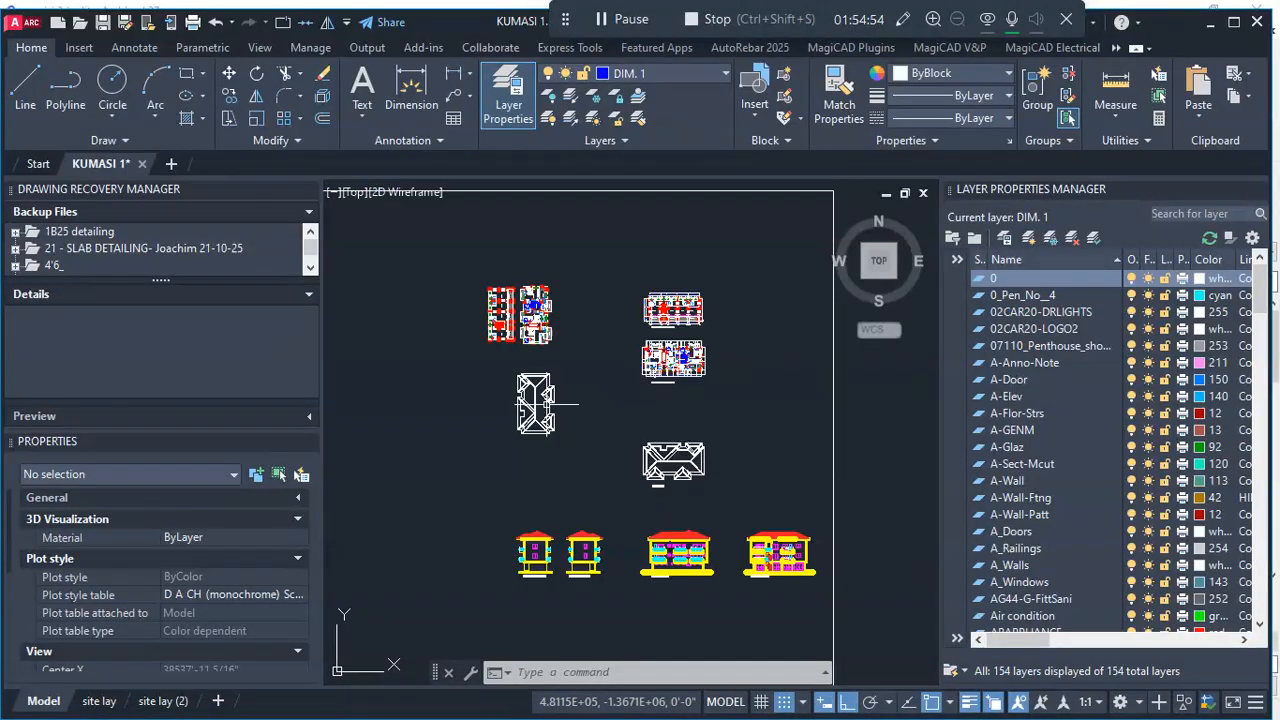
scroll(548, 404, "up", 6)
scroll(540, 392, "down", 7)
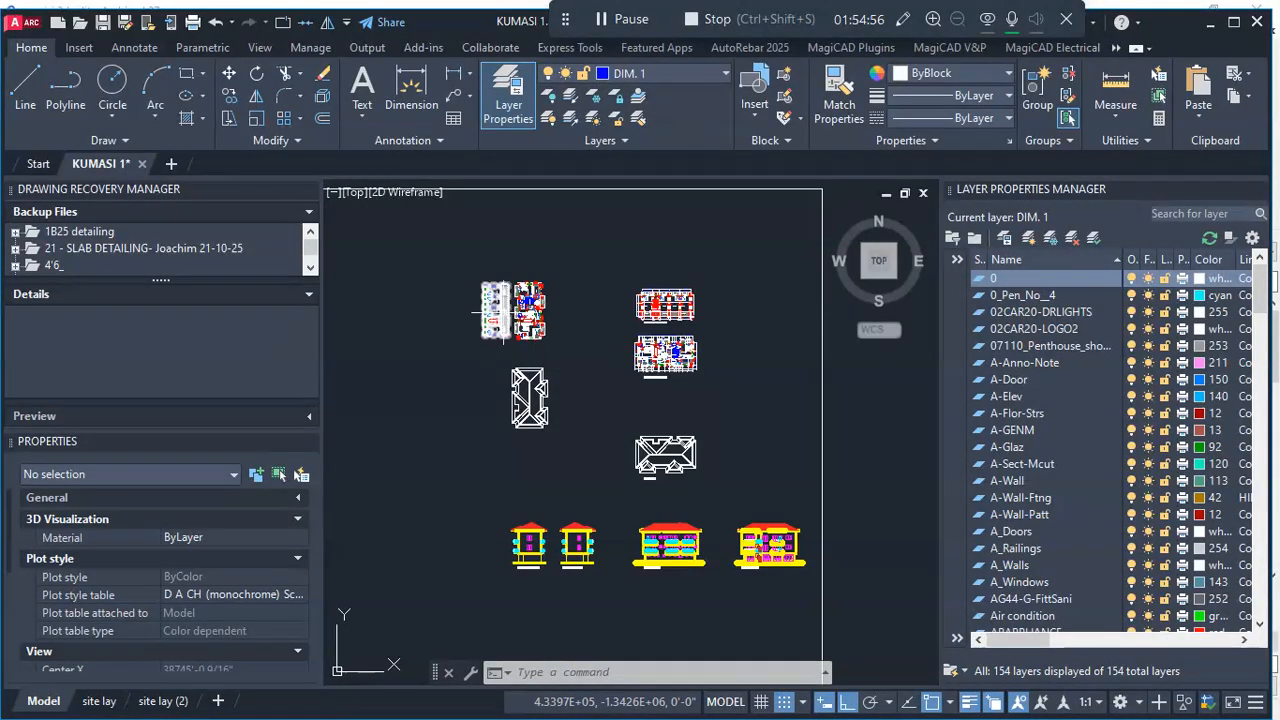
scroll(505, 313, "up", 6)
scroll(523, 314, "down", 4)
scroll(794, 338, "up", 6)
scroll(685, 340, "down", 2)
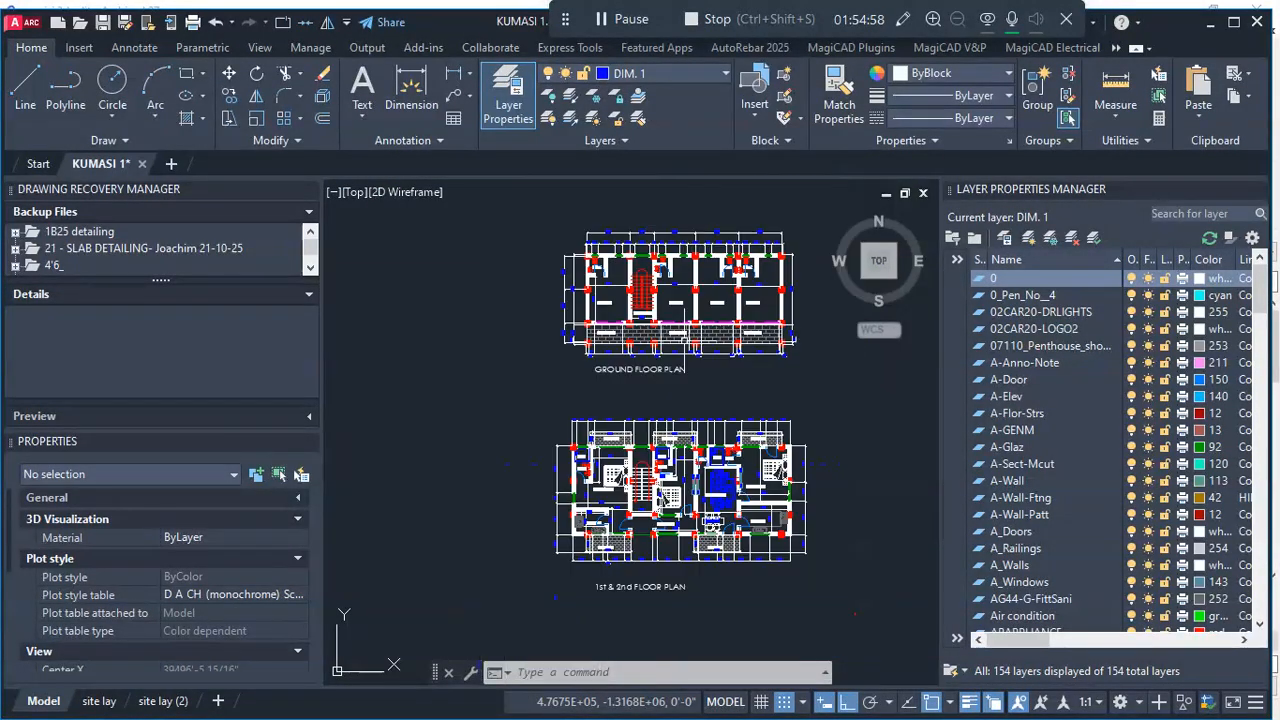
scroll(685, 340, "down", 8)
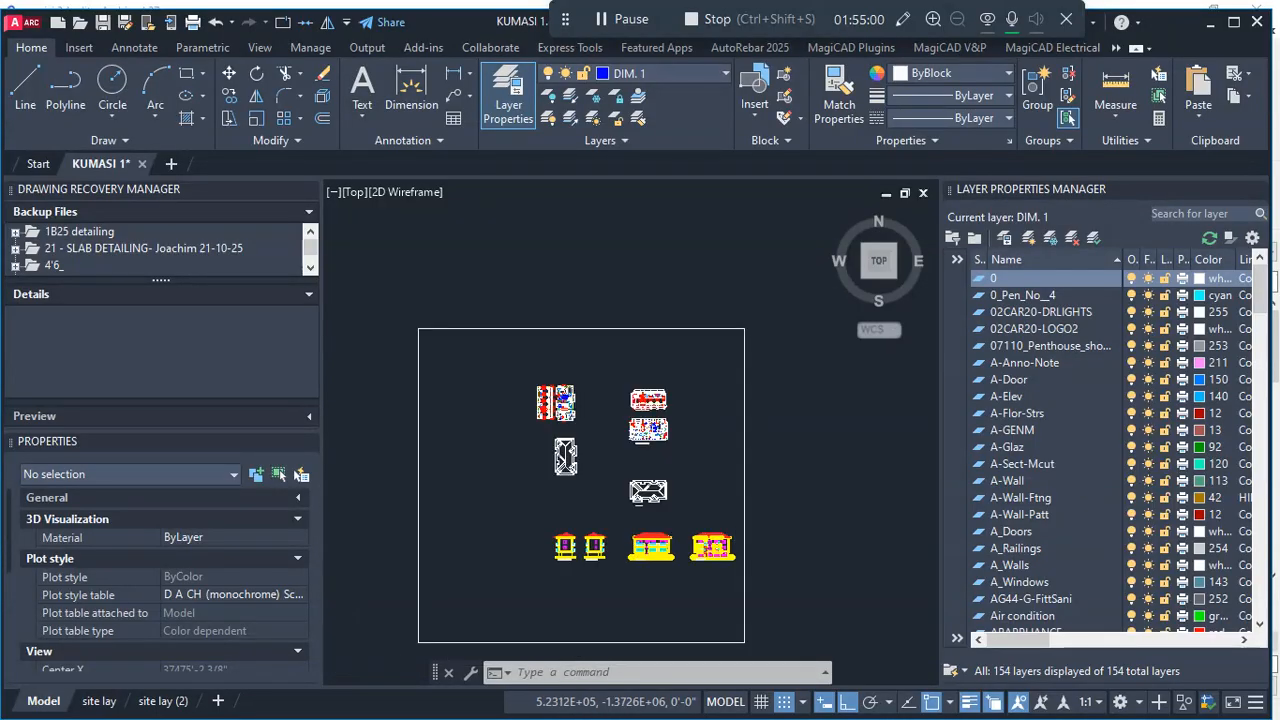
scroll(734, 505, "up", 2)
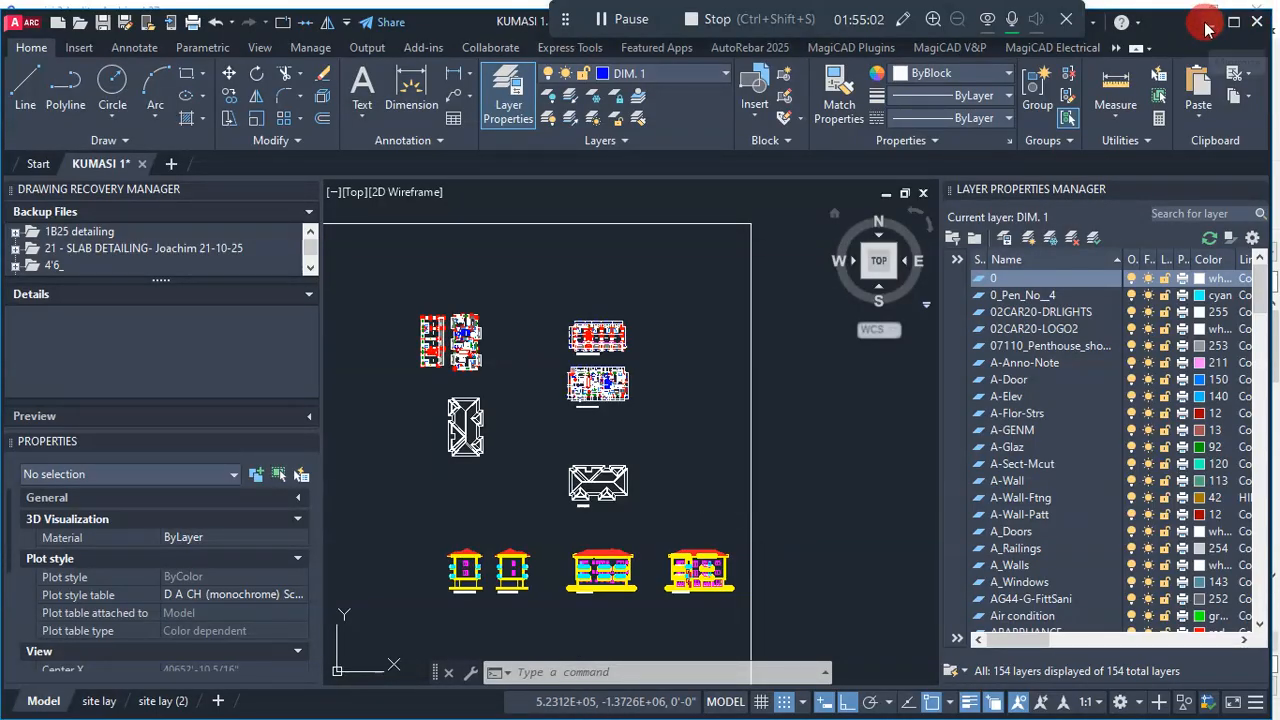
- Examine the roof shape in the building elevations, including the front elevation, and return to Archicad
scroll(596, 560, "up", 3)
scroll(678, 404, "up", 2)
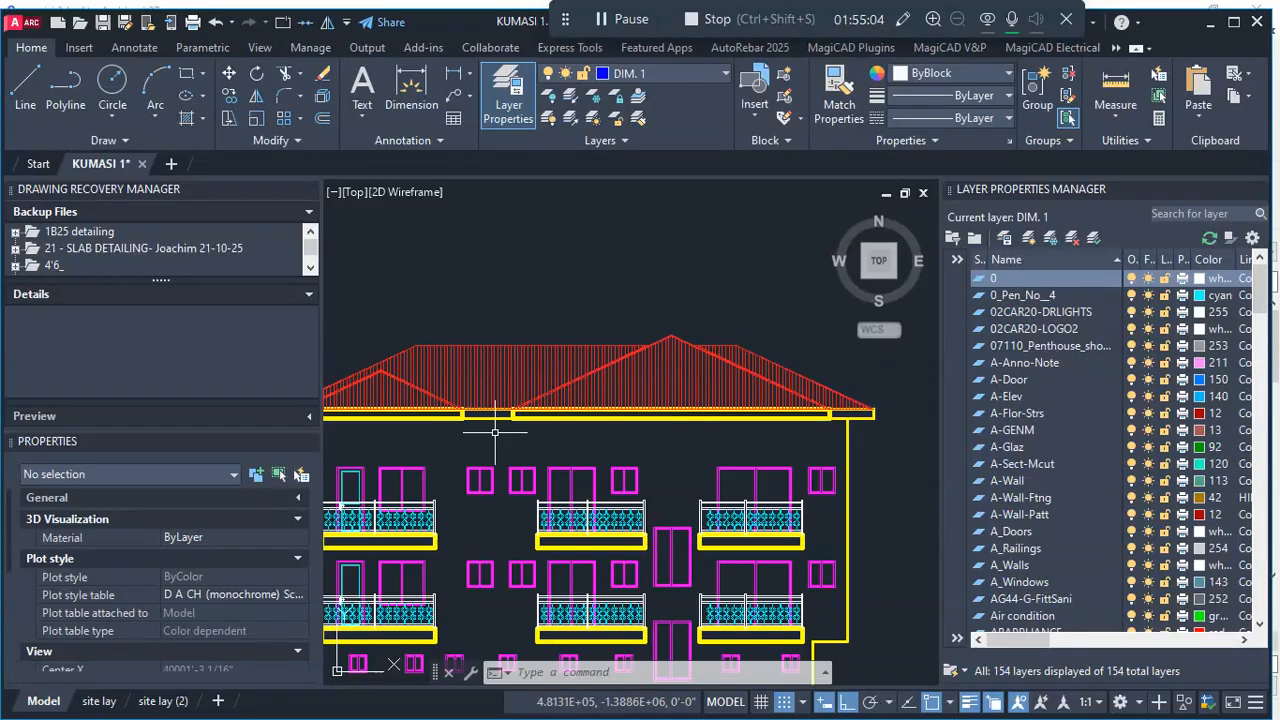
scroll(500, 429, "down", 4)
scroll(606, 437, "up", 4)
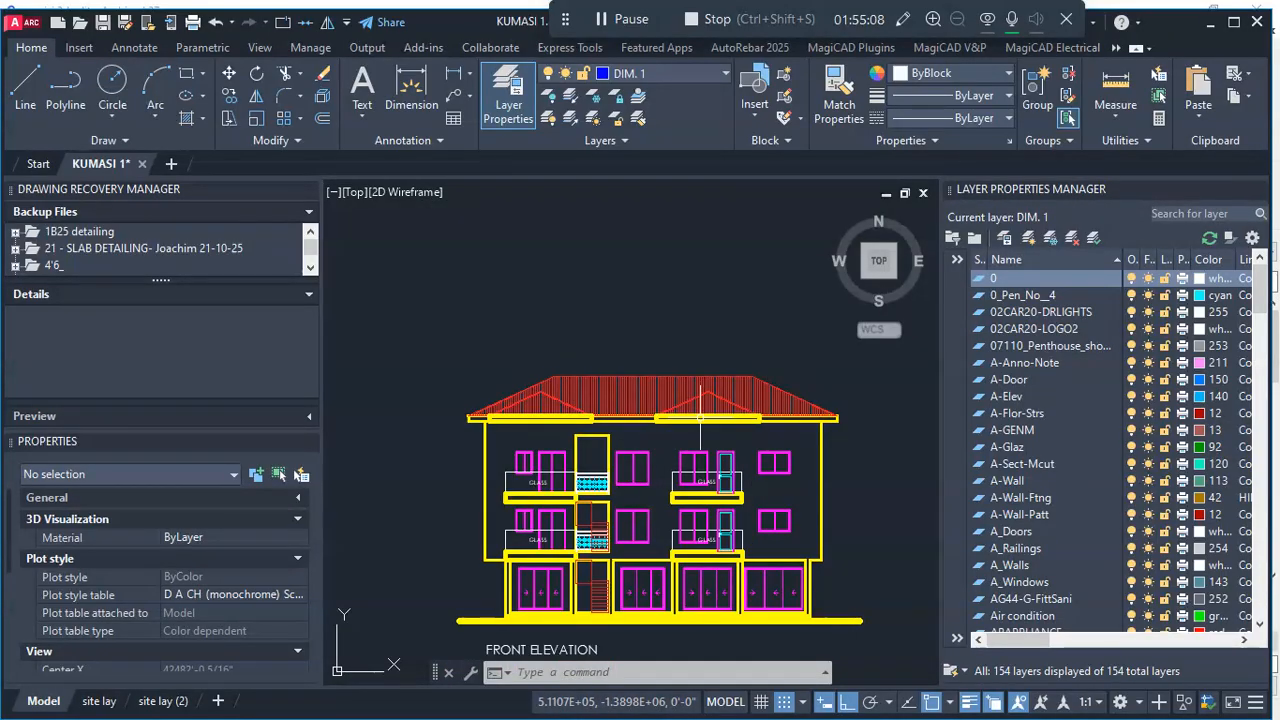
left_click(1212, 24)
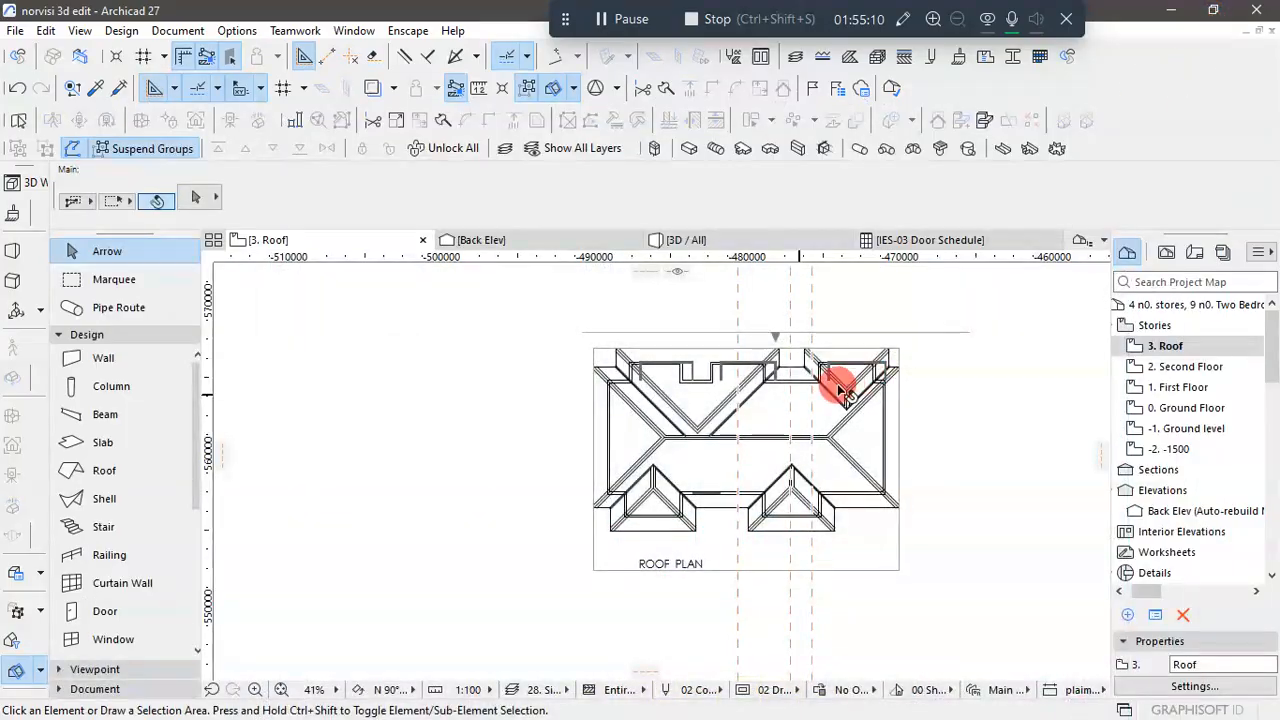
- Set the multi-plane Roof defaults to an eaves overhang offset of 900, then switch the overhang to Manual and accept the settings
left_click(95, 472)
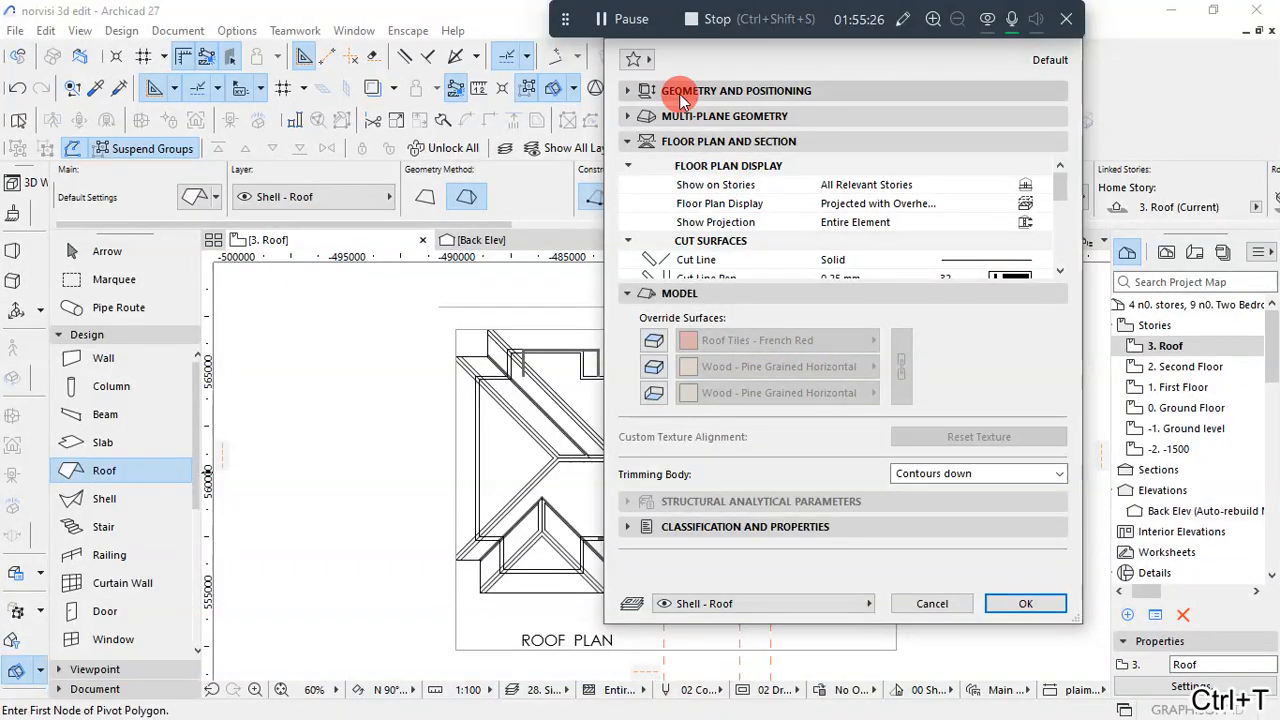
left_click(680, 92)
left_click(752, 150)
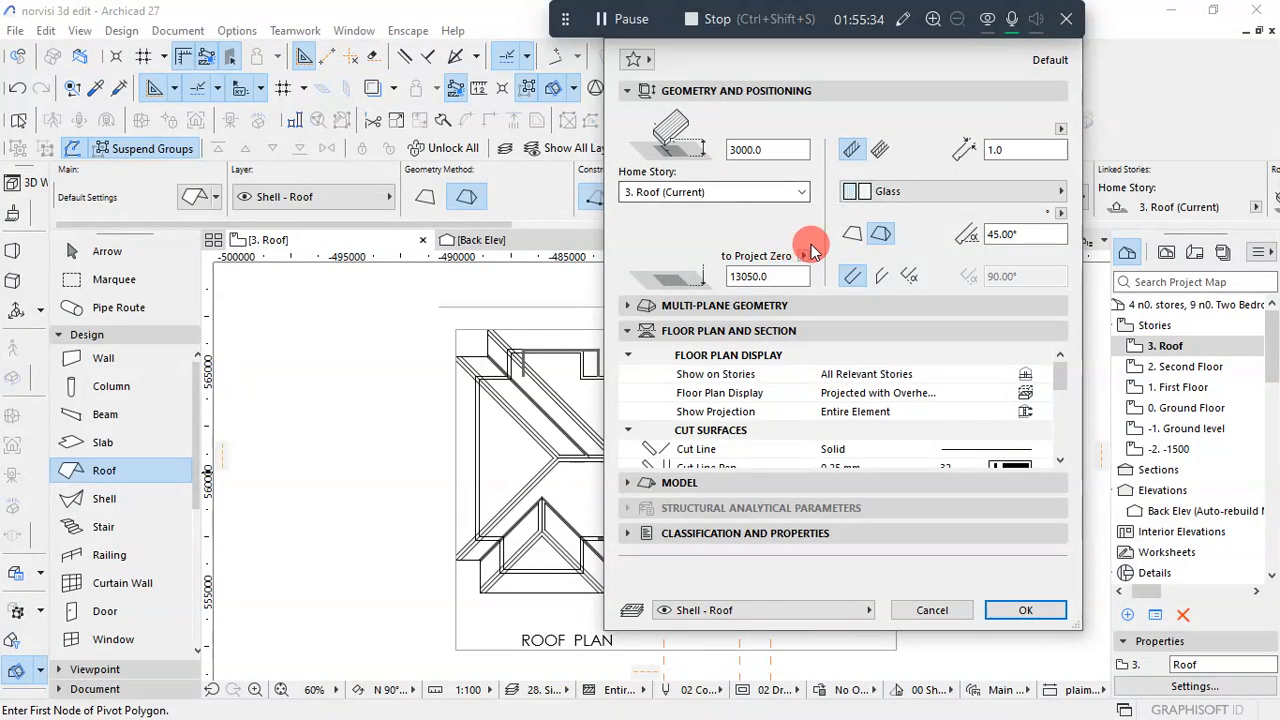
left_click(638, 304)
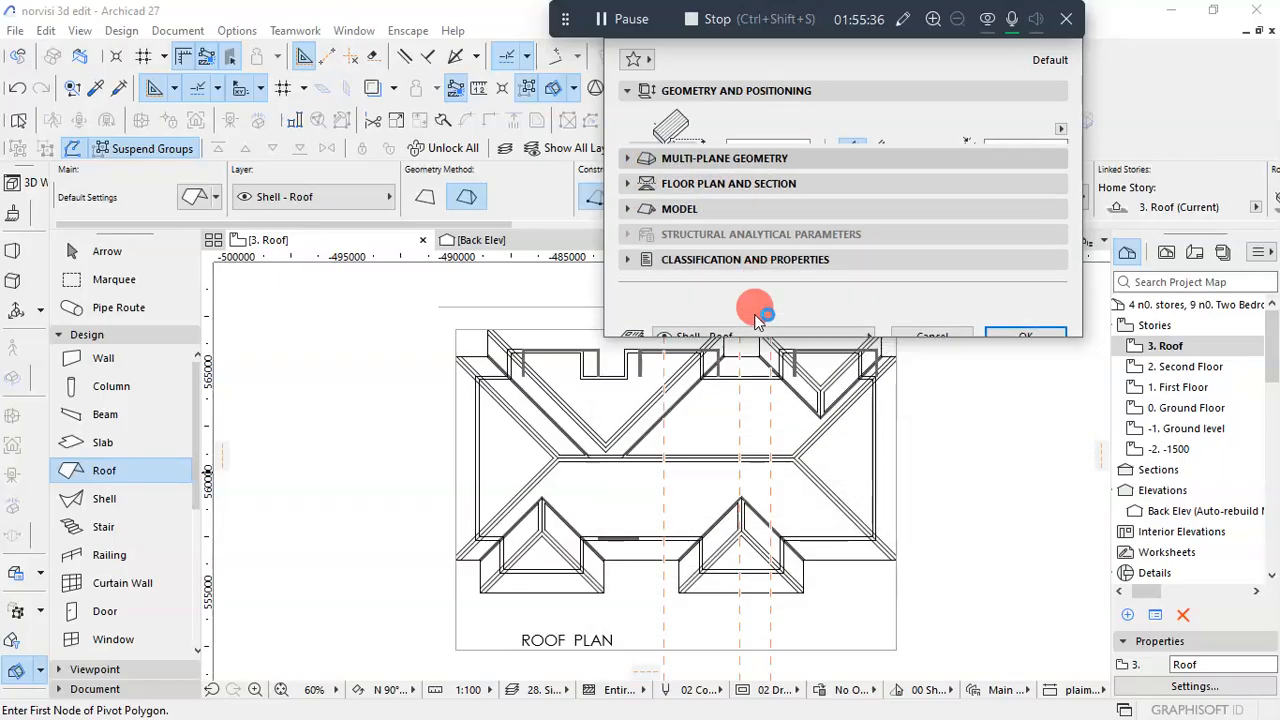
left_click(780, 325)
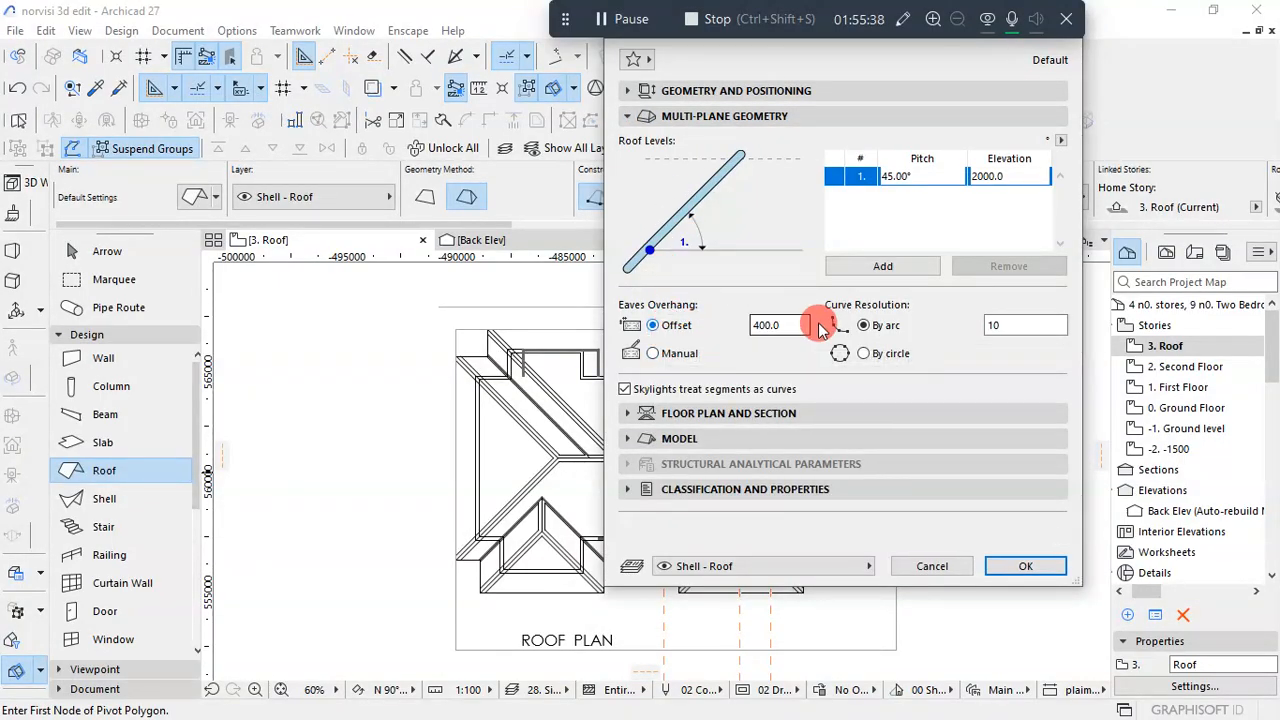
left_click_drag(780, 325, 708, 333)
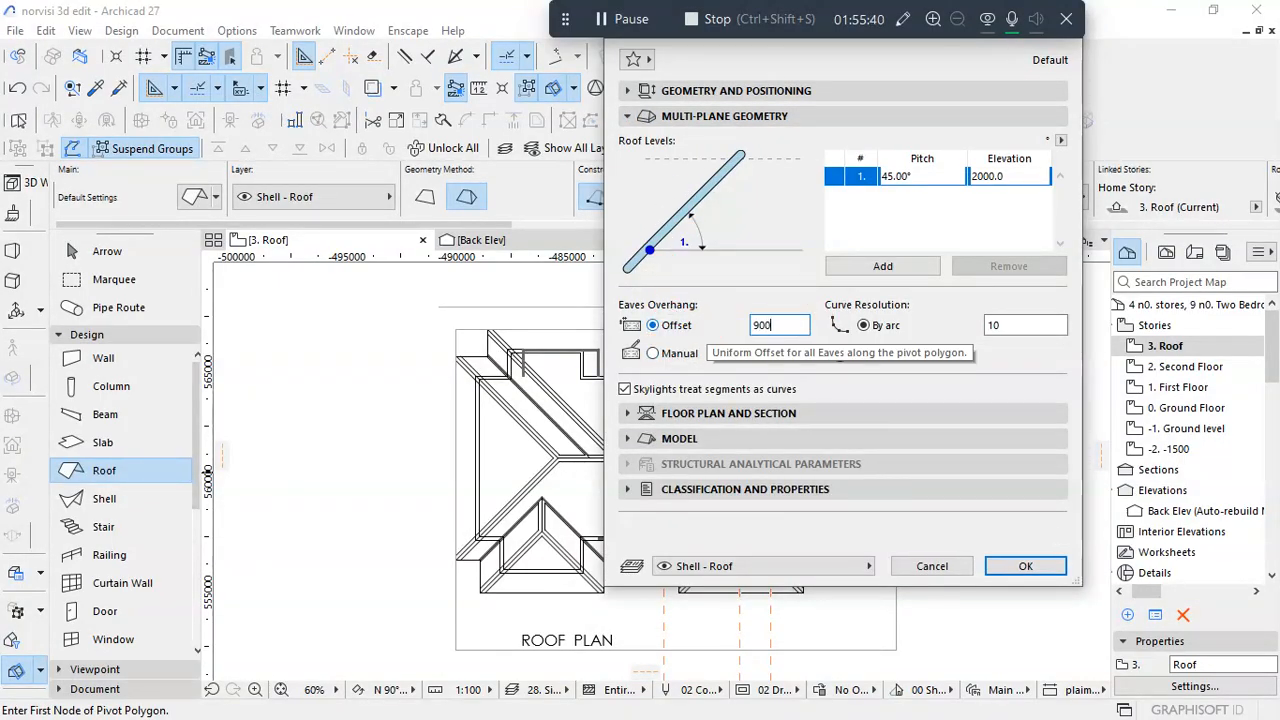
type("900")
left_click(653, 353)
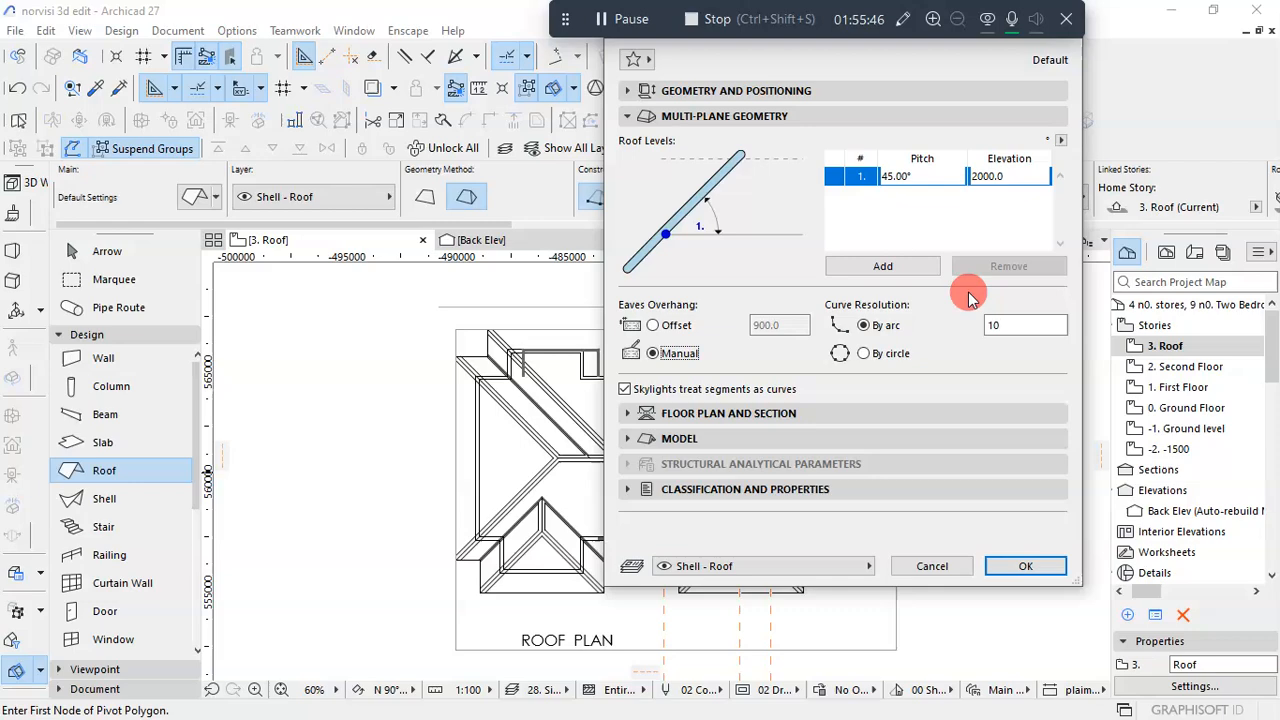
left_click(1025, 566)
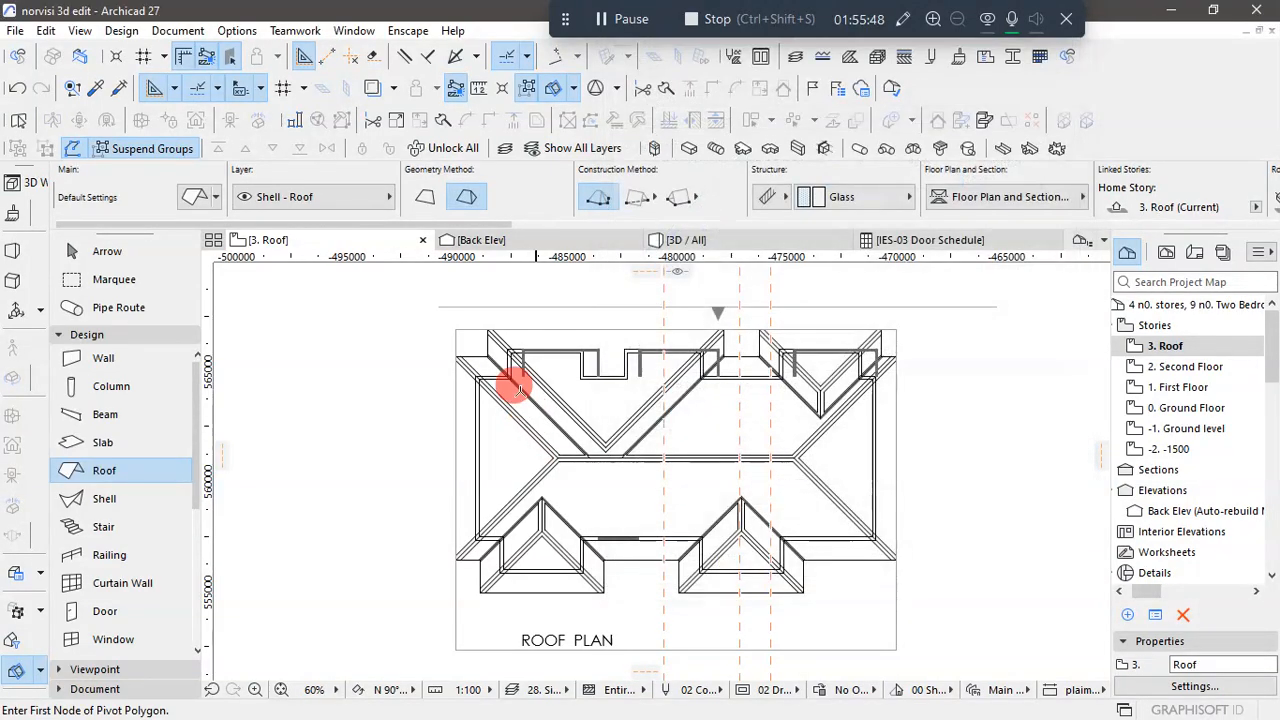
- Start the multi-plane roof's pivot polygon at the upper-left projection's outer corner and trace the left side to the building's lower-left wall corner
scroll(495, 363, "up", 5)
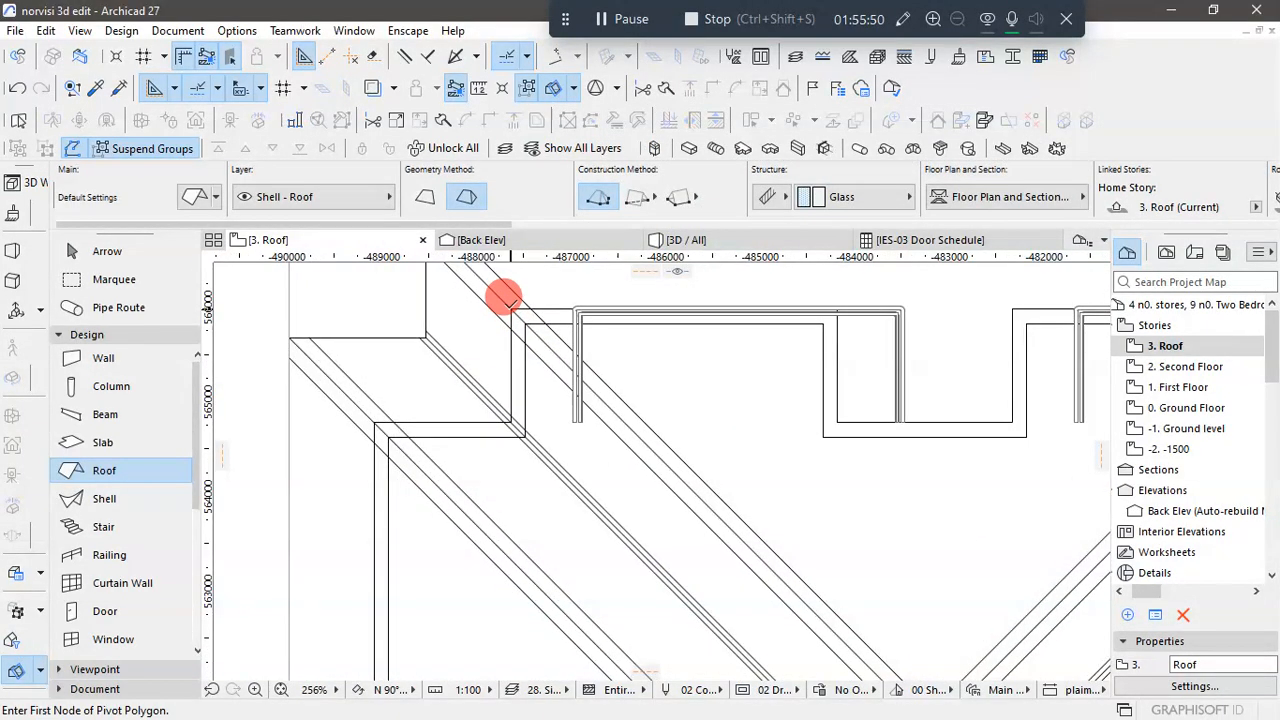
left_click(510, 307)
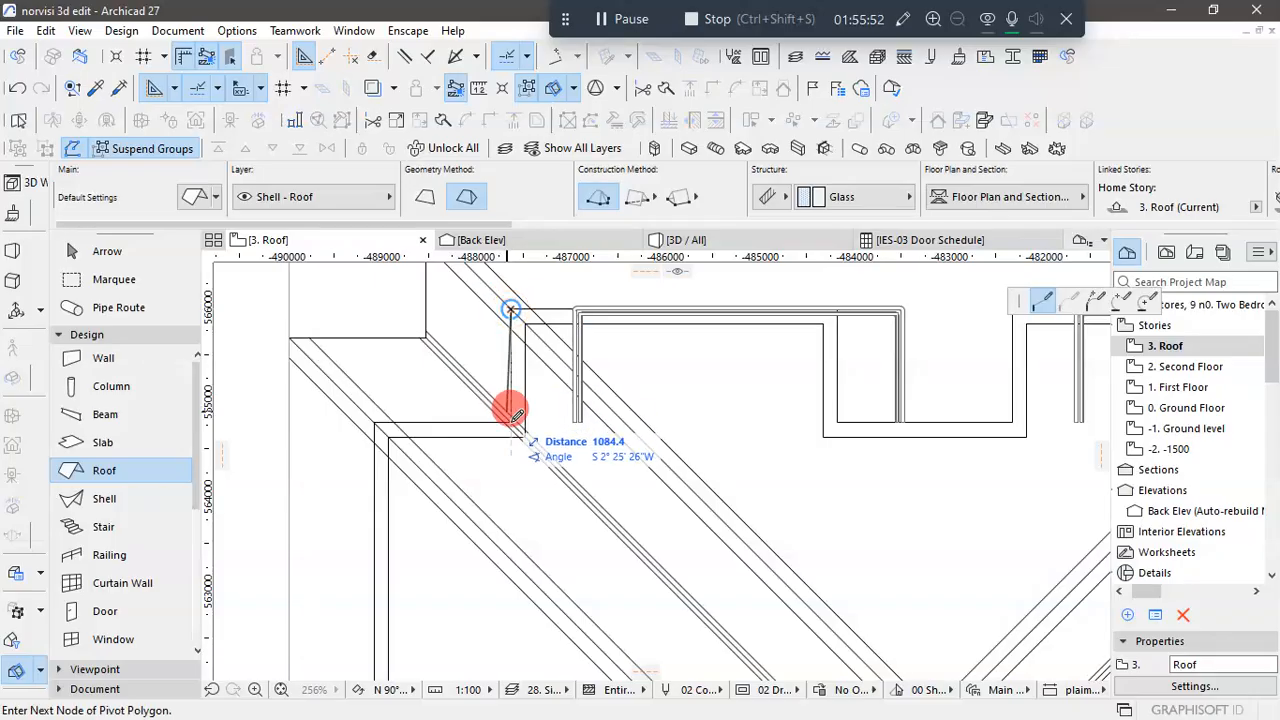
scroll(372, 415, "down", 5)
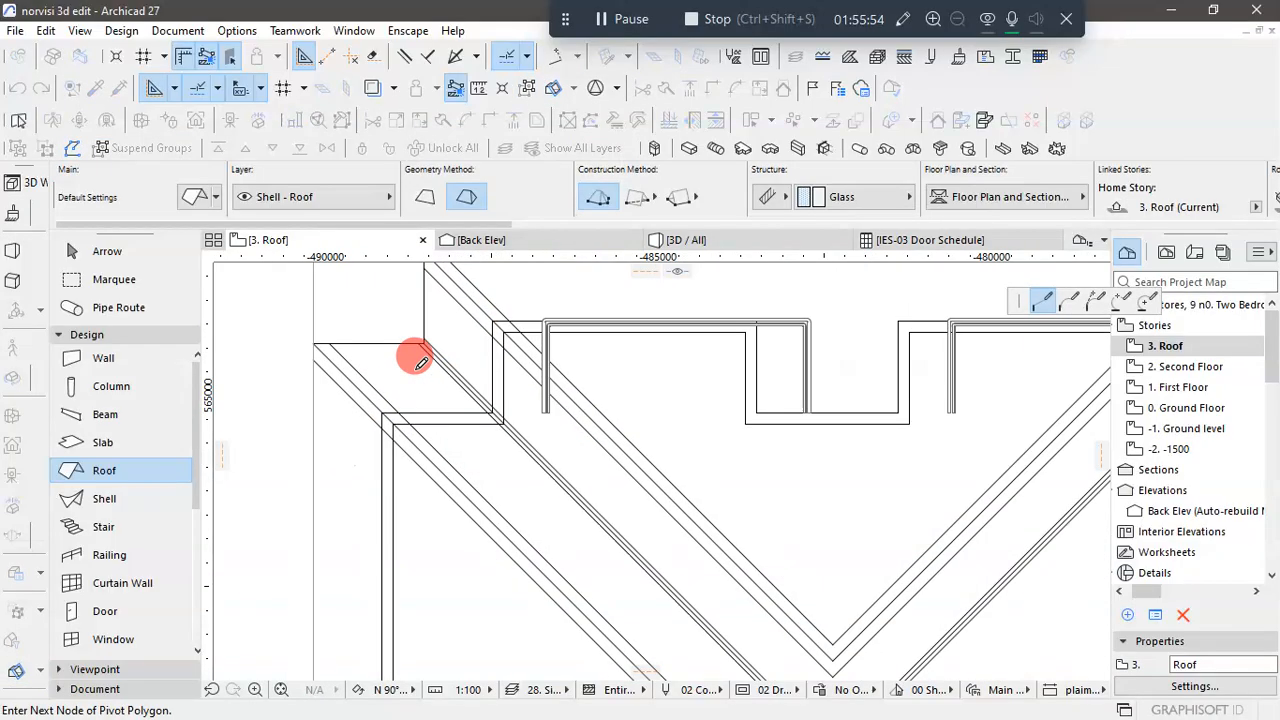
scroll(395, 585, "up", 1)
scroll(395, 585, "up", 2)
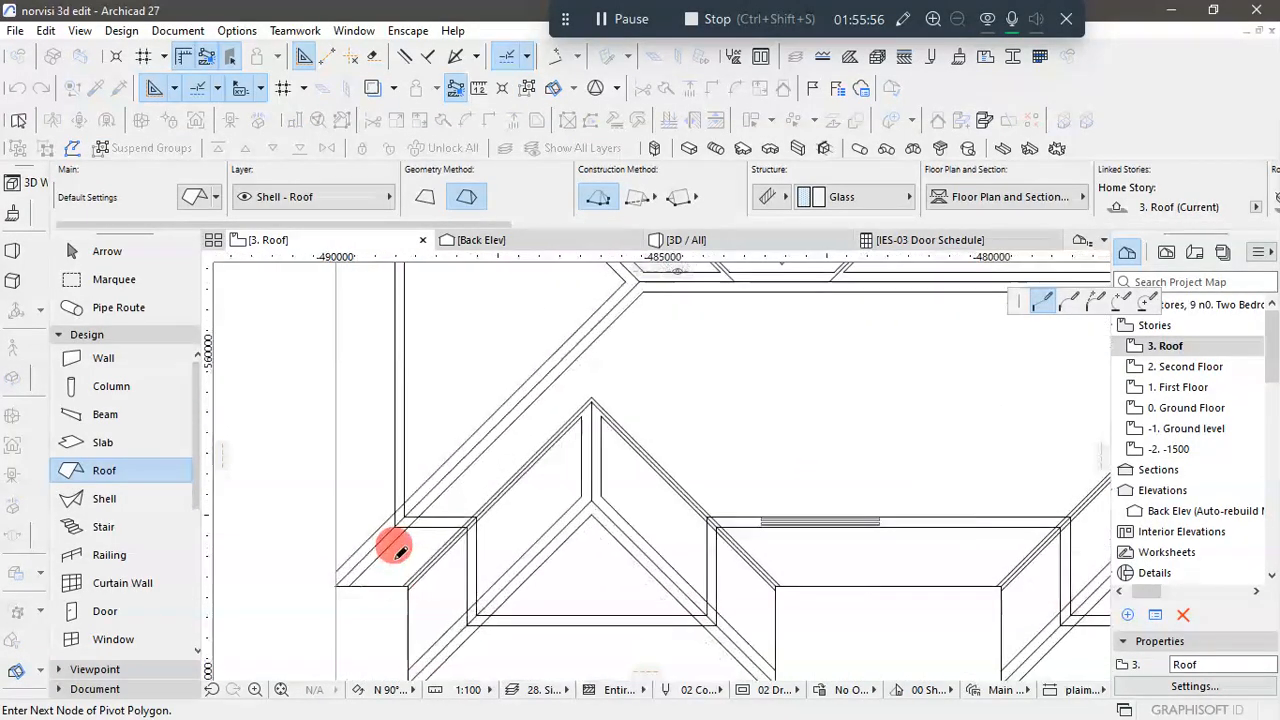
left_click(397, 523)
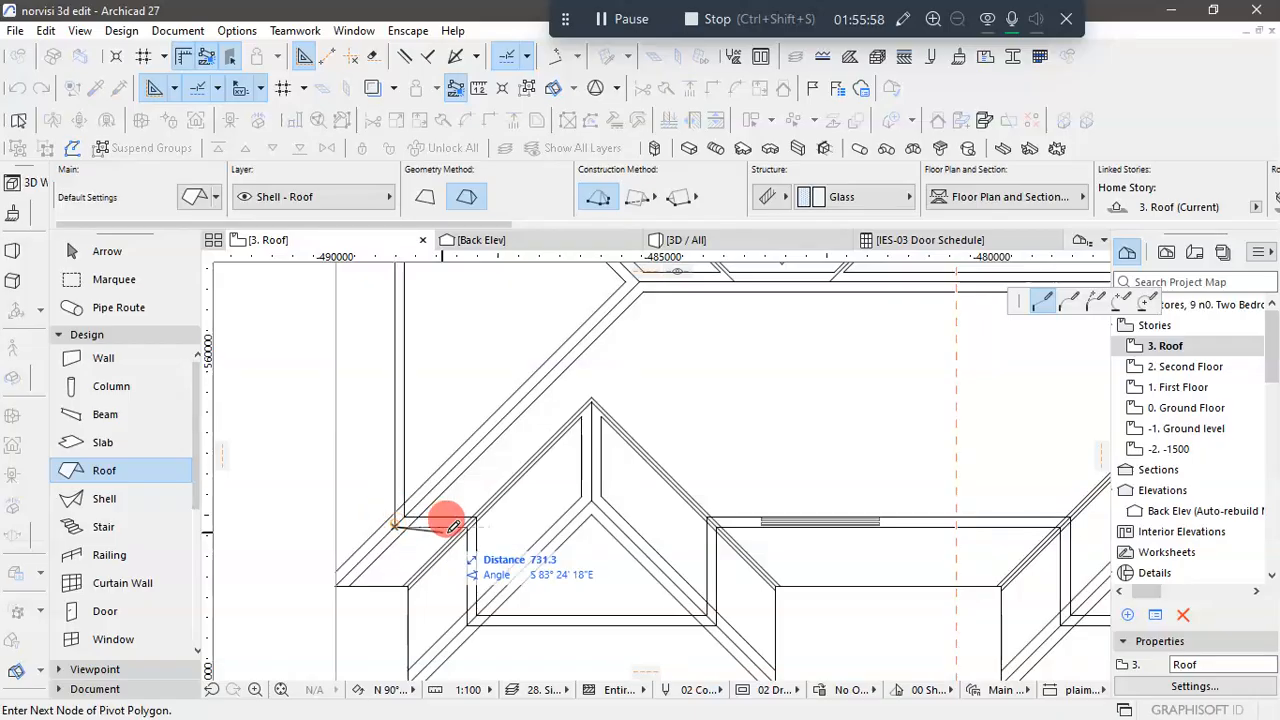
- Continue the pivot polygon around the lower-left bay, about 1500 deep, and along the lower wall to the start of the lower-right bay
left_click(468, 521)
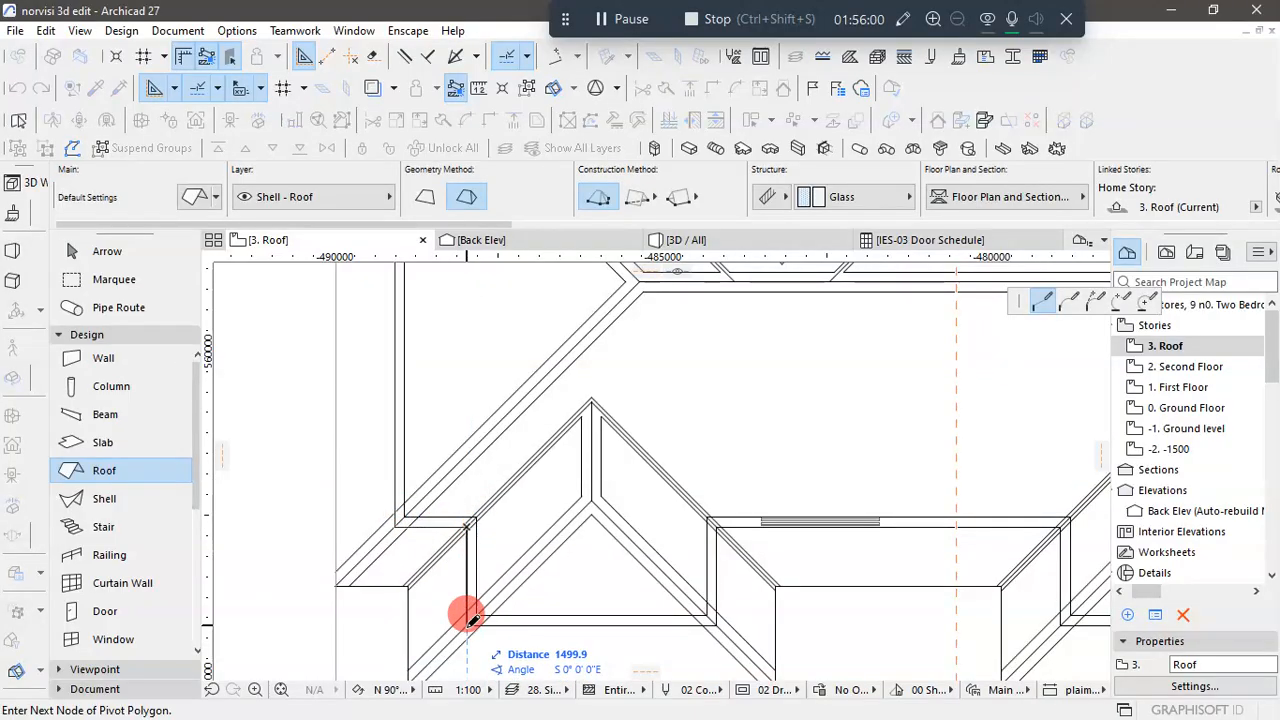
left_click(468, 623)
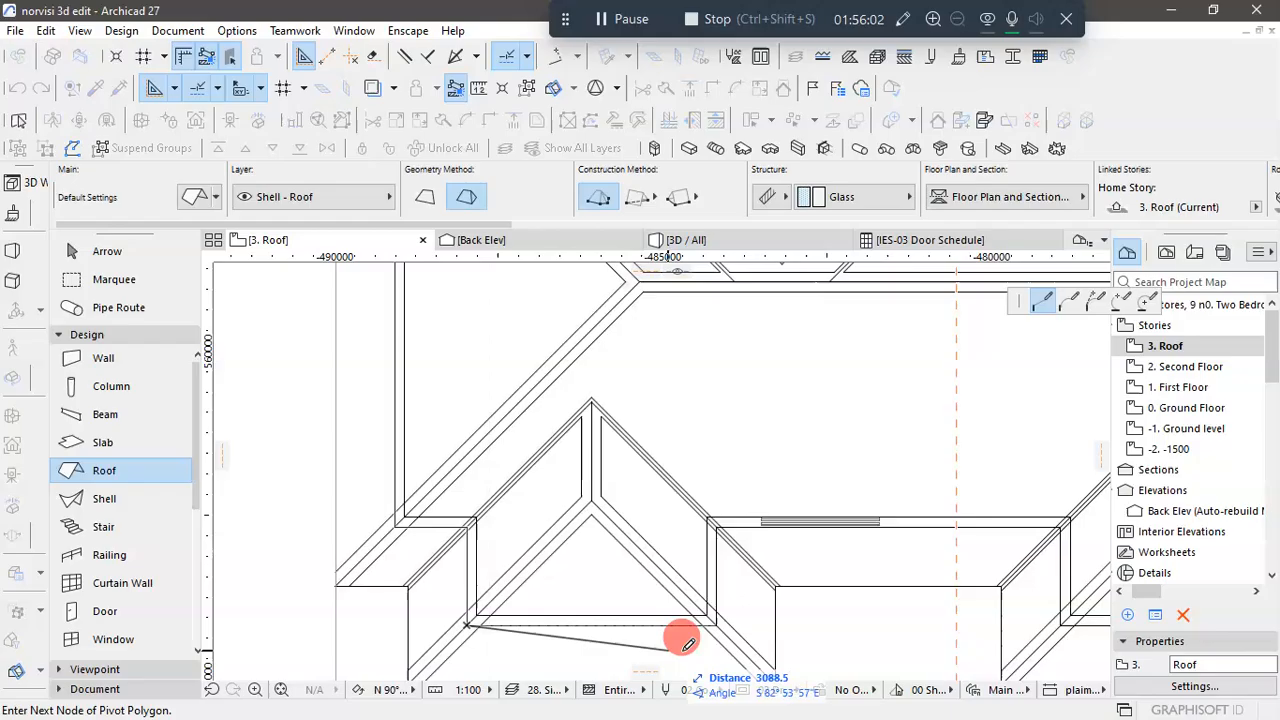
left_click(716, 623)
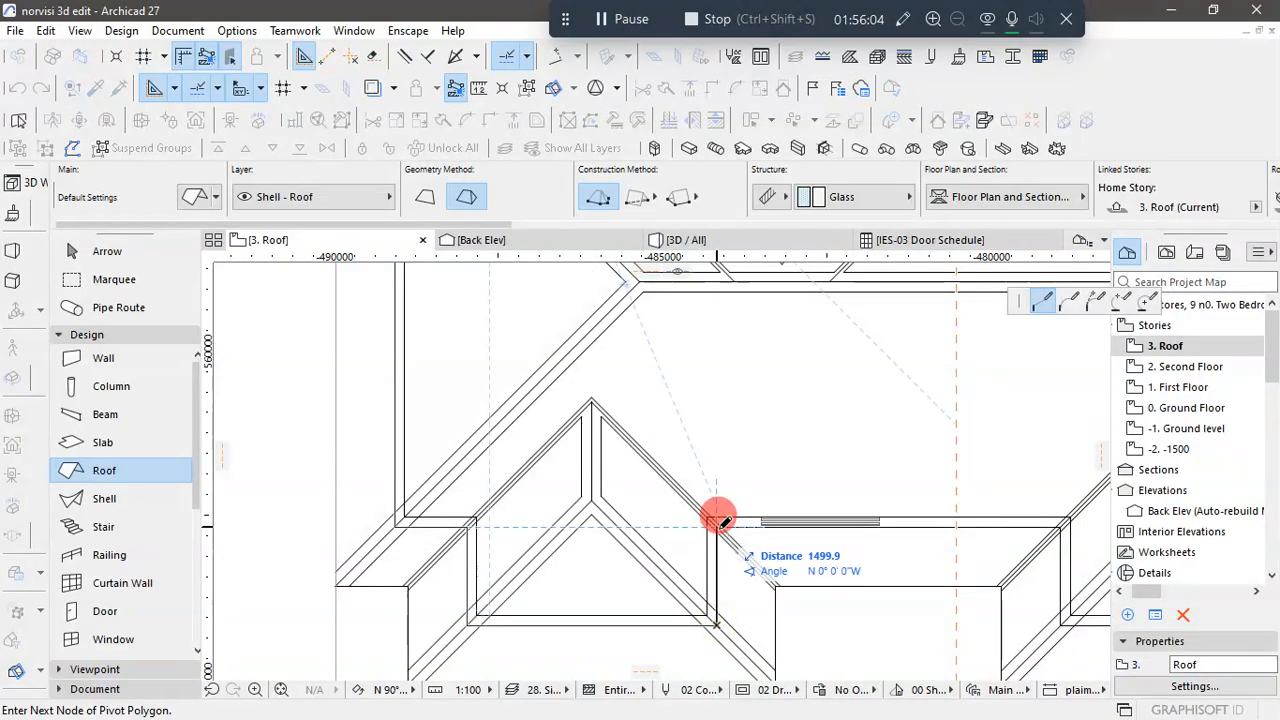
left_click(716, 521)
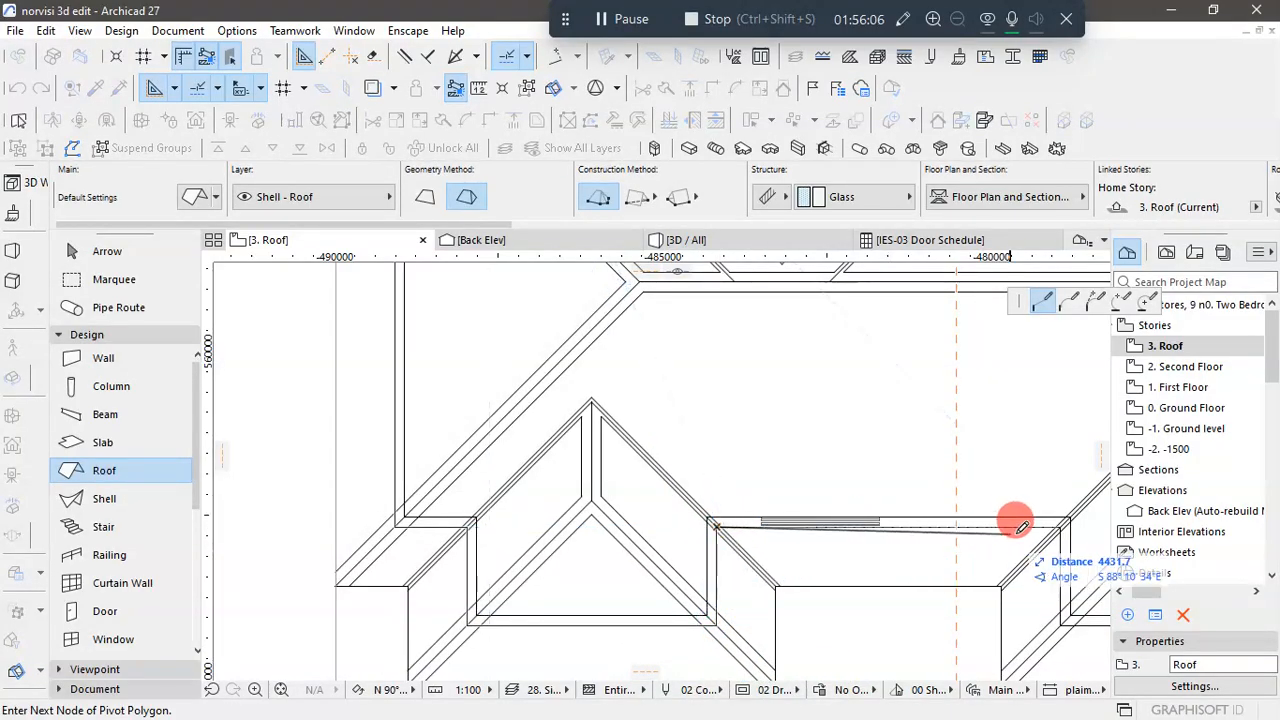
left_click(1062, 519)
- Trace the pivot polygon around the lower-right bay and 4200 along the lower wall to the building's lower-right corner
scroll(698, 488, "down", 3)
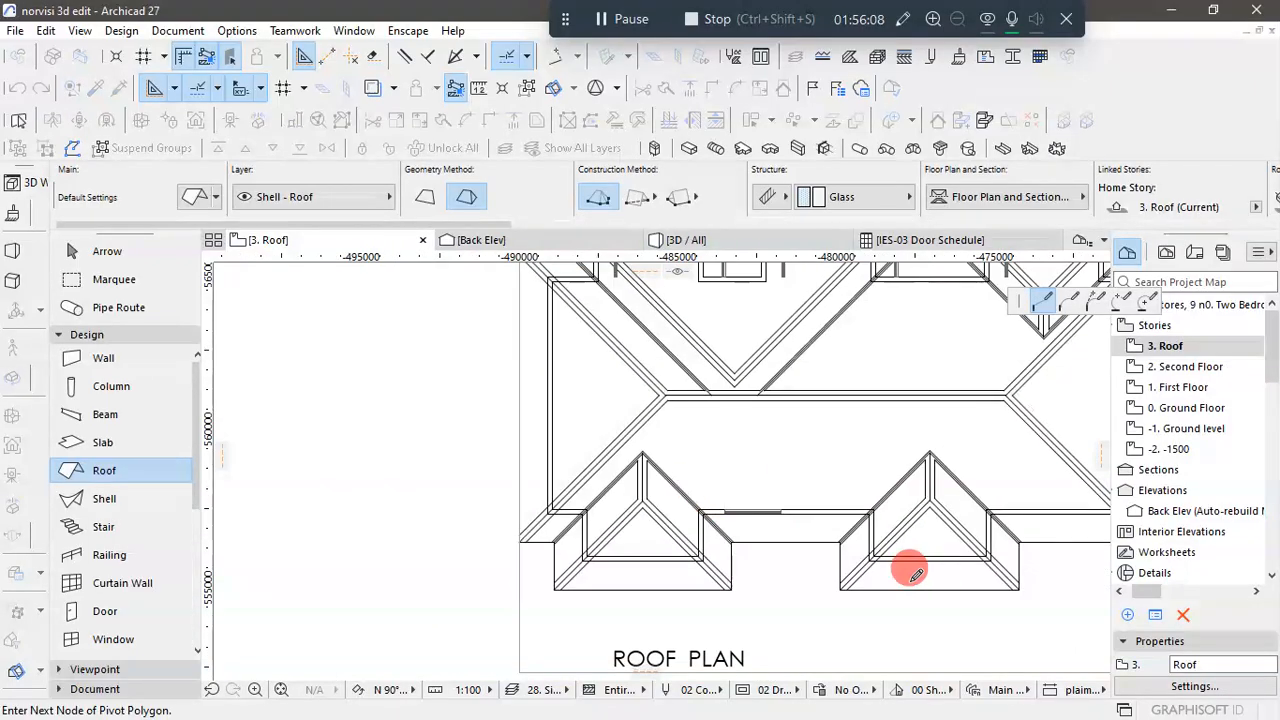
scroll(920, 557, "up", 3)
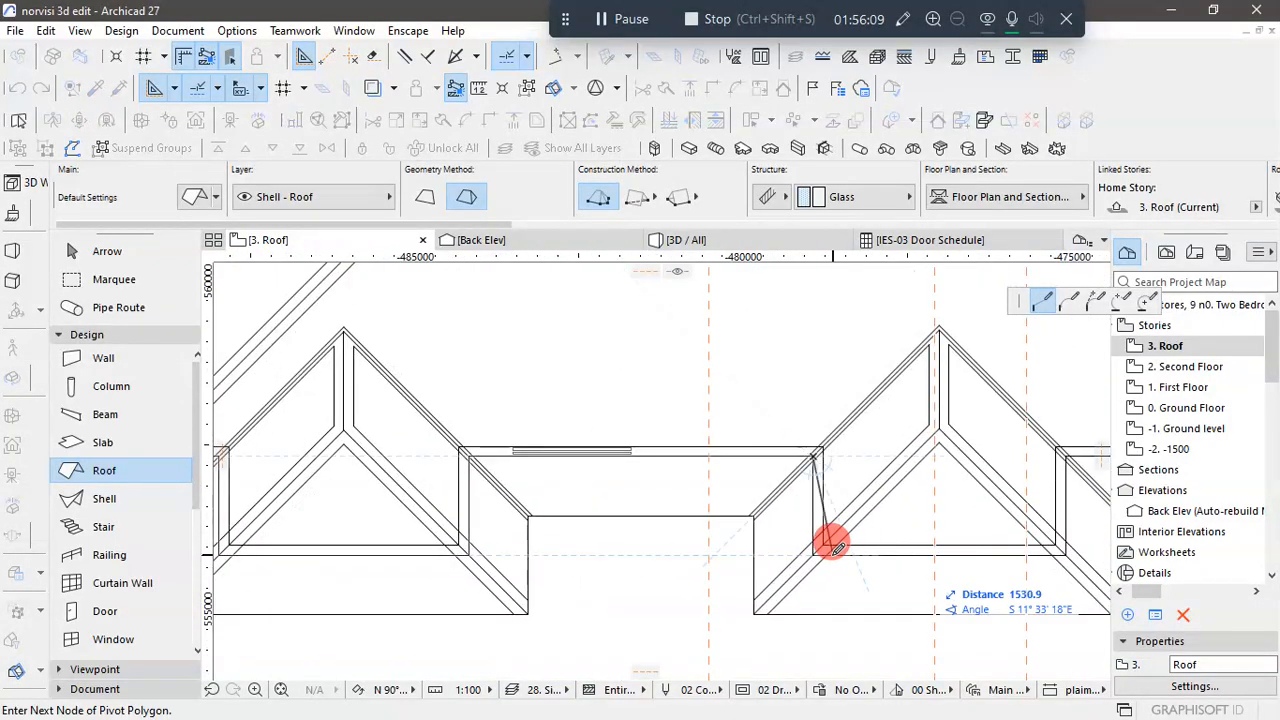
left_click(1065, 551)
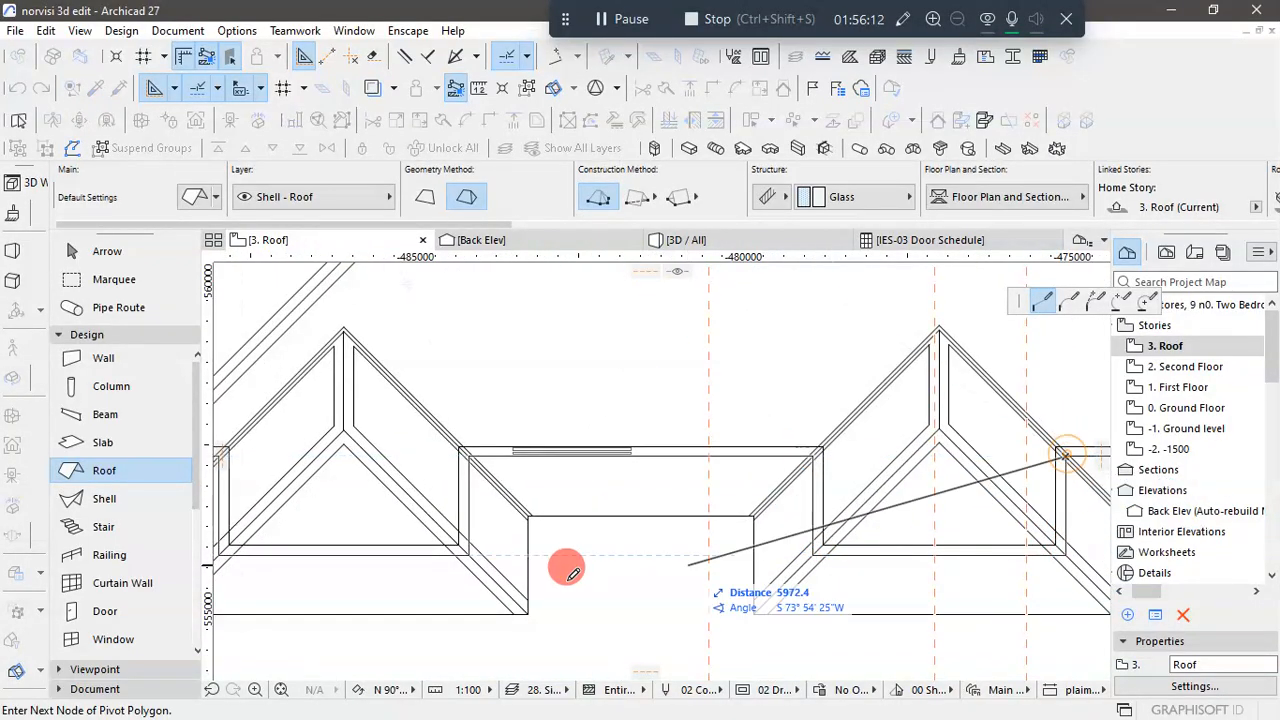
scroll(471, 571, "down", 4)
scroll(832, 530, "up", 4)
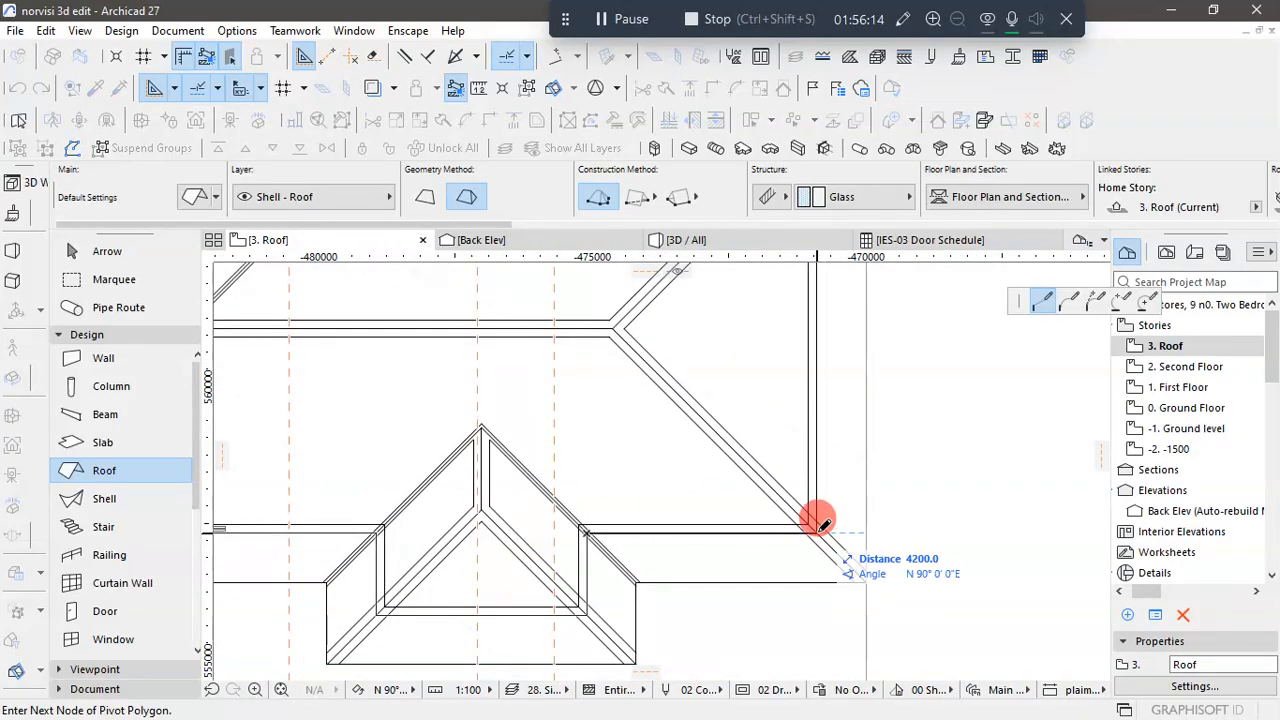
- Trace the pivot polygon 7460 up the right wall, then inward along the short wall step to the upper-right projection
scroll(814, 560, "down", 3)
scroll(810, 350, "up", 5)
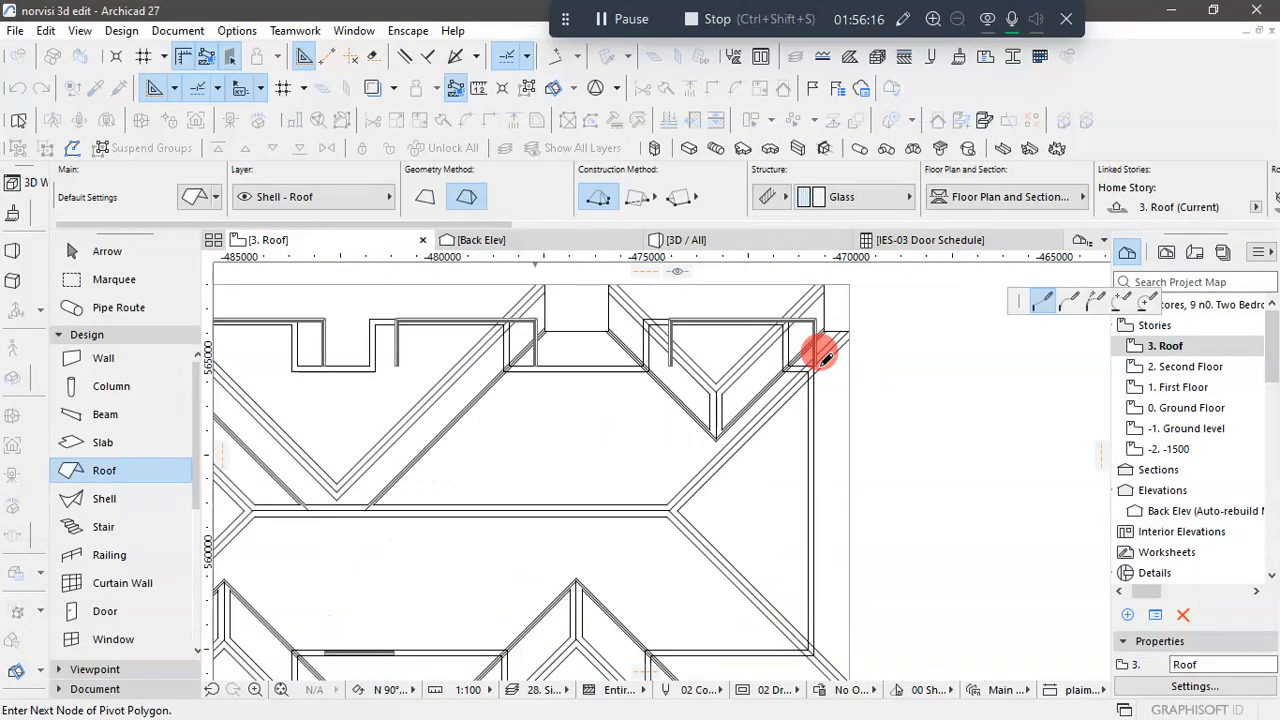
scroll(812, 368, "up", 1)
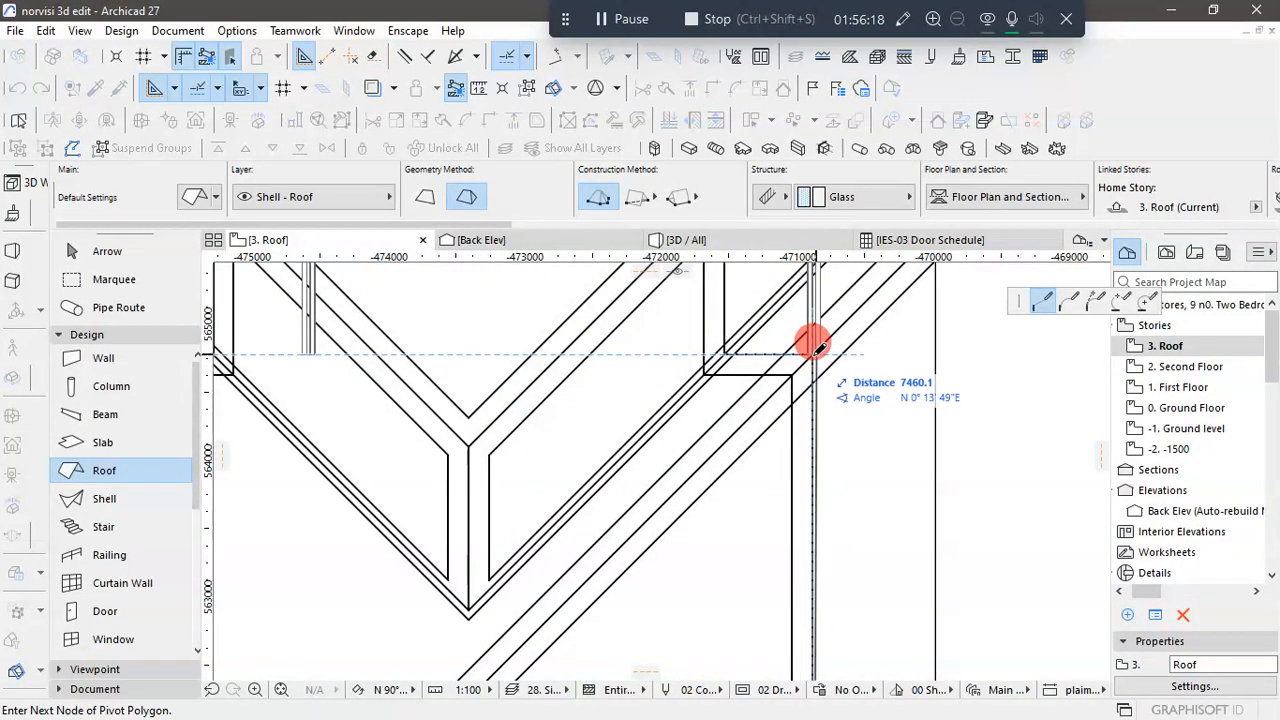
scroll(818, 345, "up", 2)
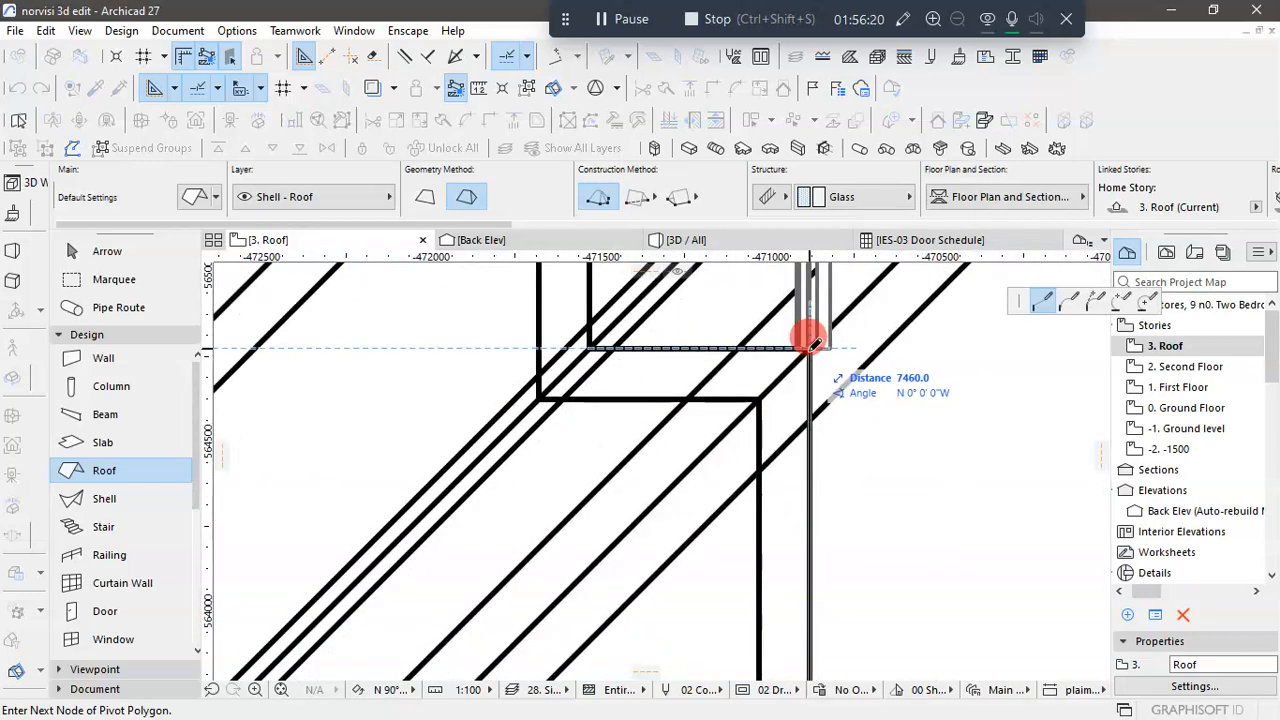
left_click(811, 343)
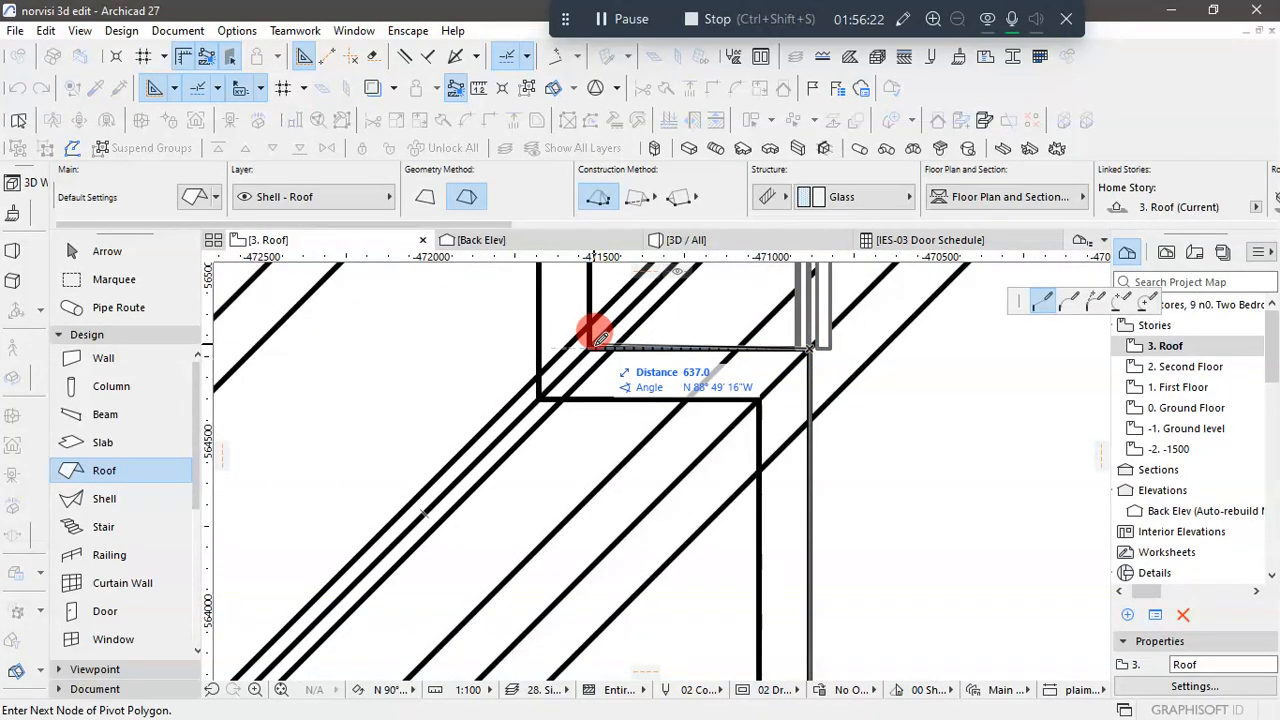
left_click(591, 343)
- Trace the pivot polygon 1200 up the upper-right projection's side and across its outer wall to the opposite corner
scroll(655, 543, "down", 5)
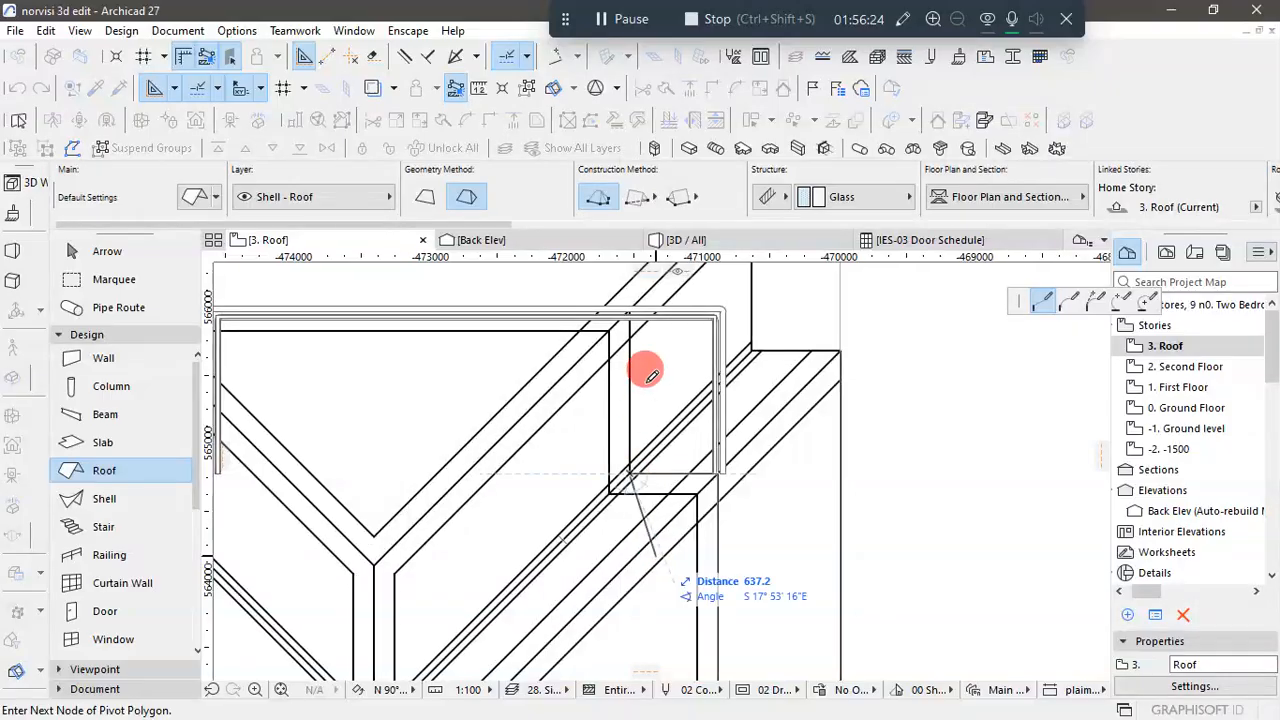
scroll(625, 295, "up", 4)
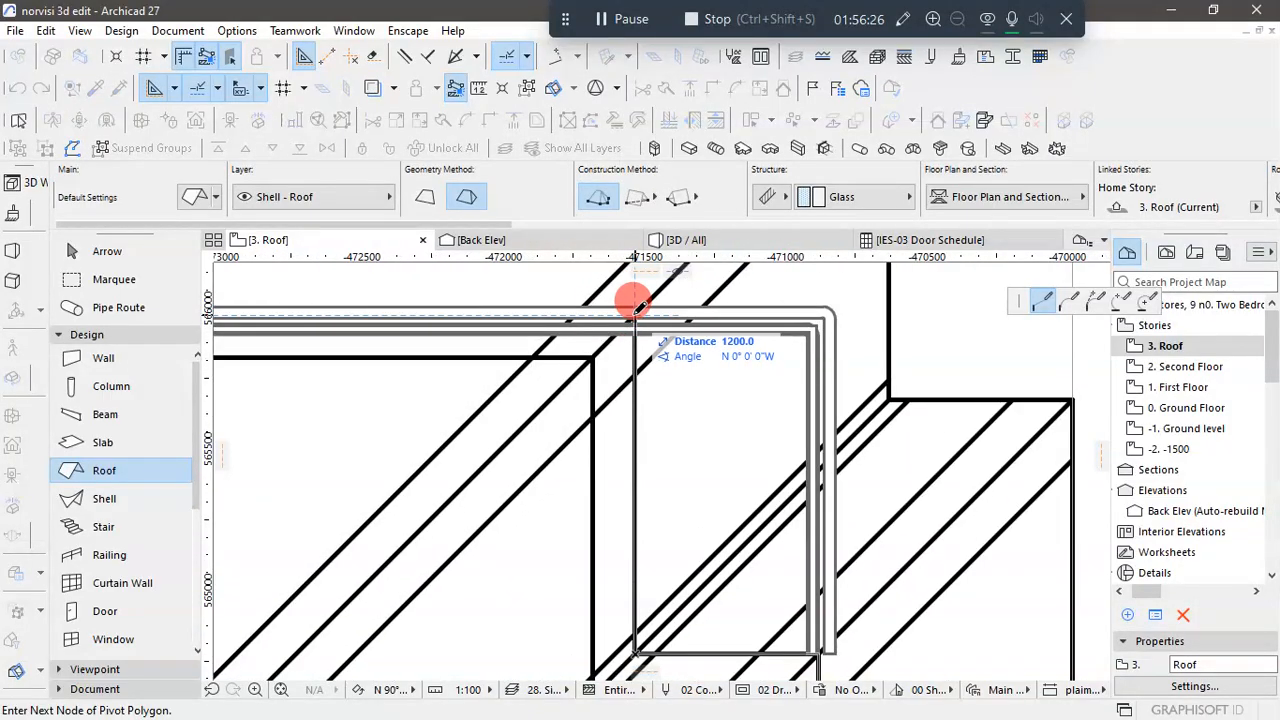
left_click(636, 339)
scroll(790, 365, "down", 4)
scroll(551, 366, "up", 4)
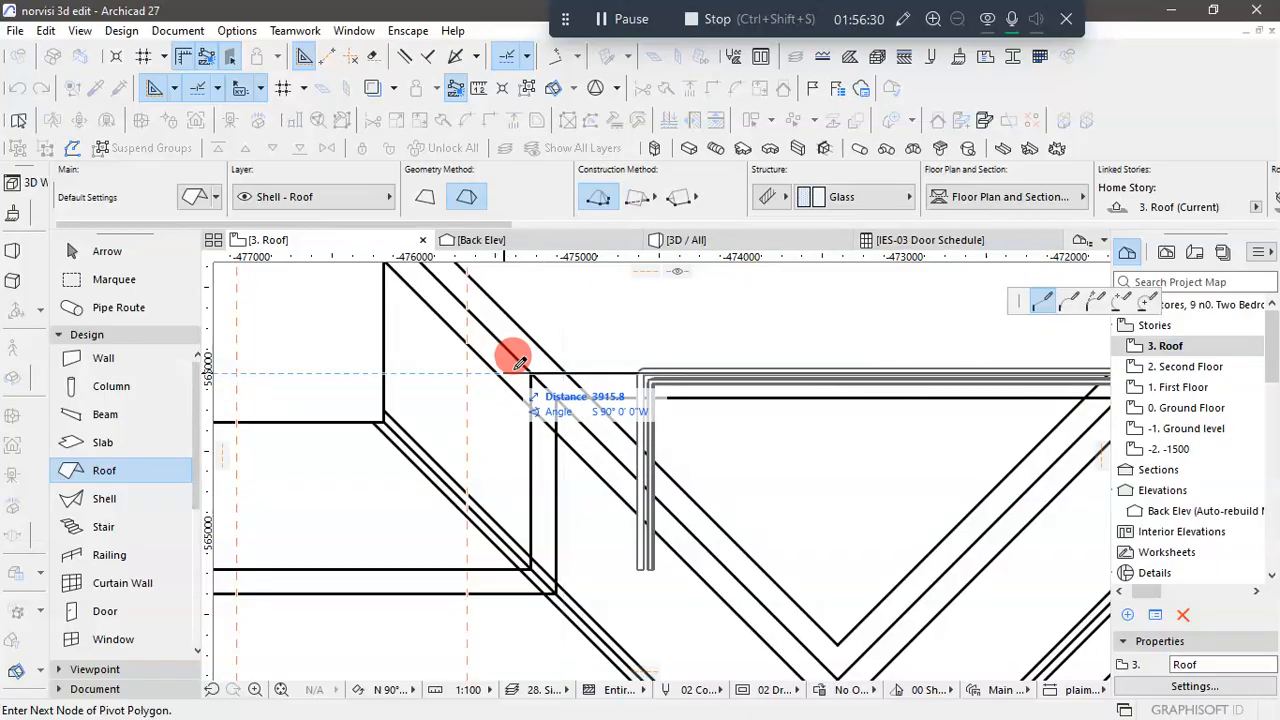
left_click(533, 362)
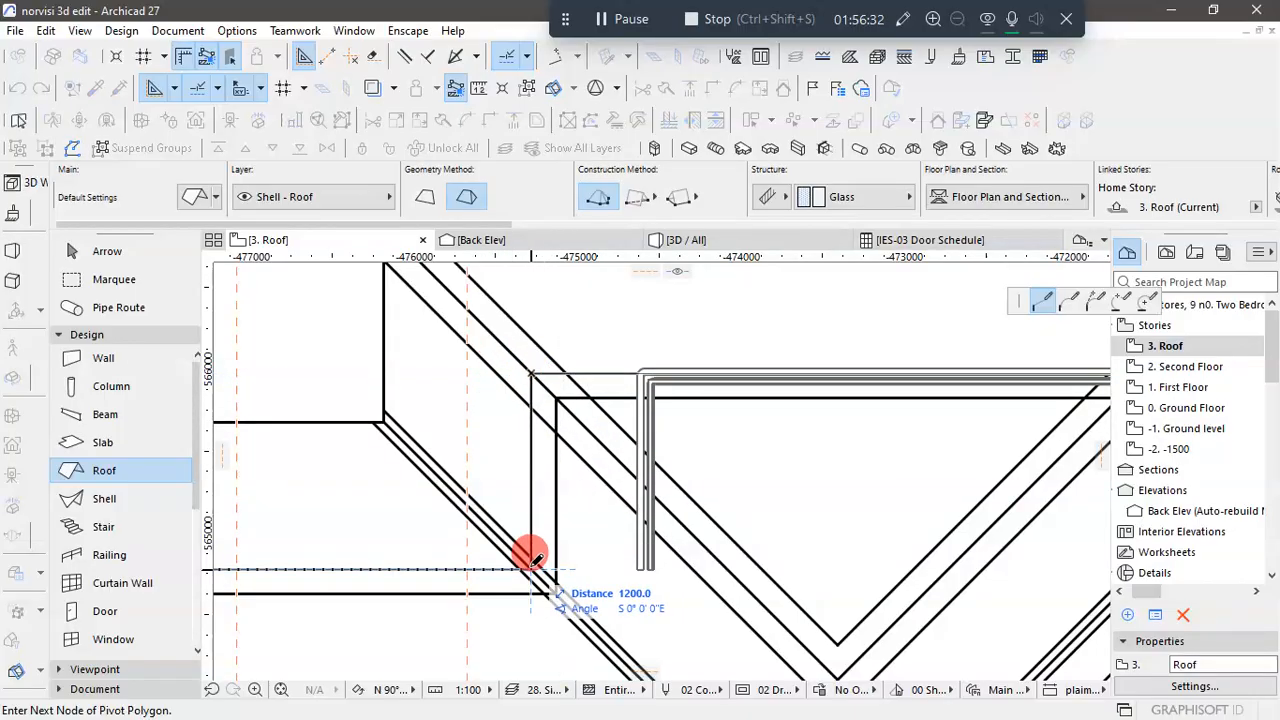
- Trace the pivot polygon around the recess between the upper projections and along the middle projection's outer wall to its left corner
scroll(757, 533, "down", 4)
scroll(492, 537, "up", 3)
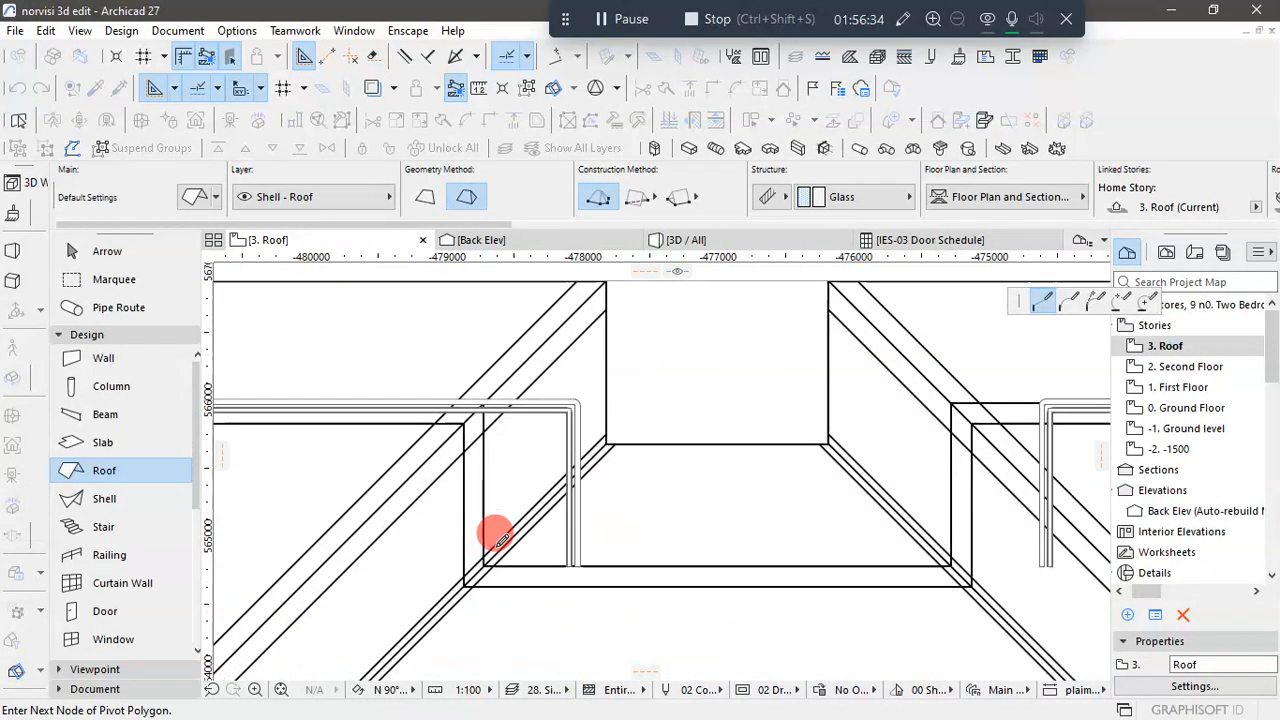
left_click(484, 551)
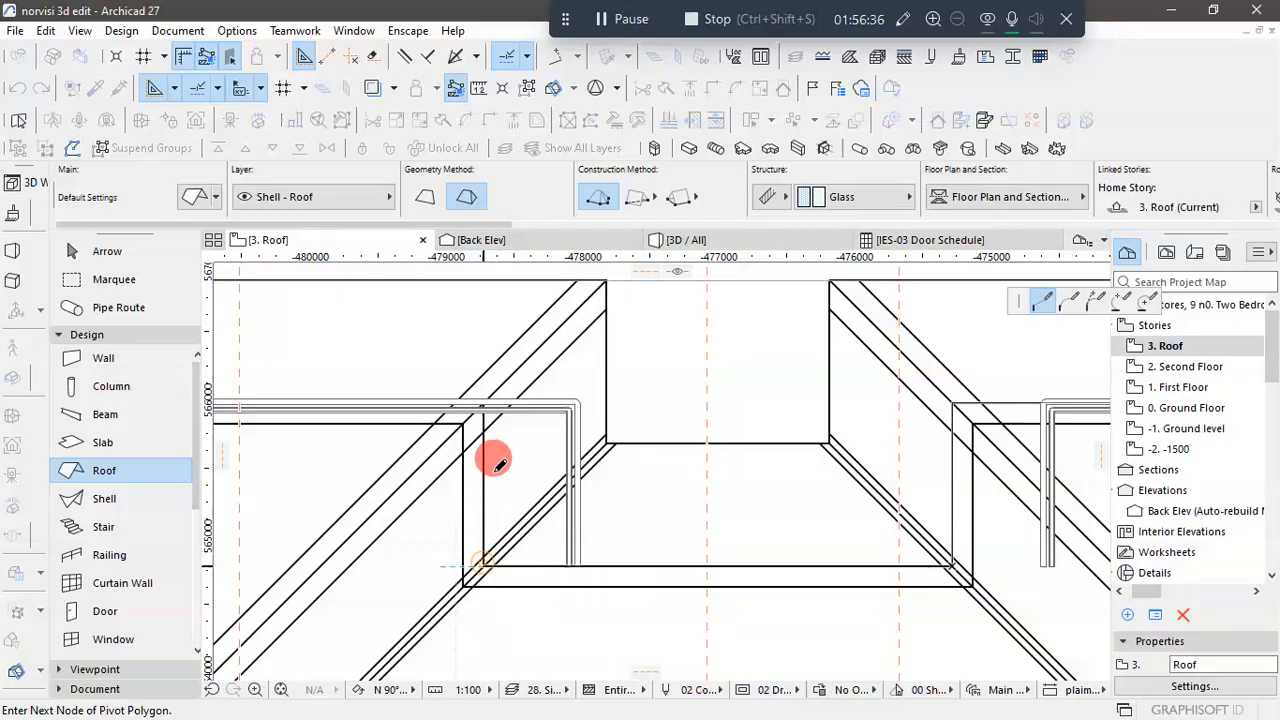
left_click(484, 393)
scroll(670, 403, "down", 3)
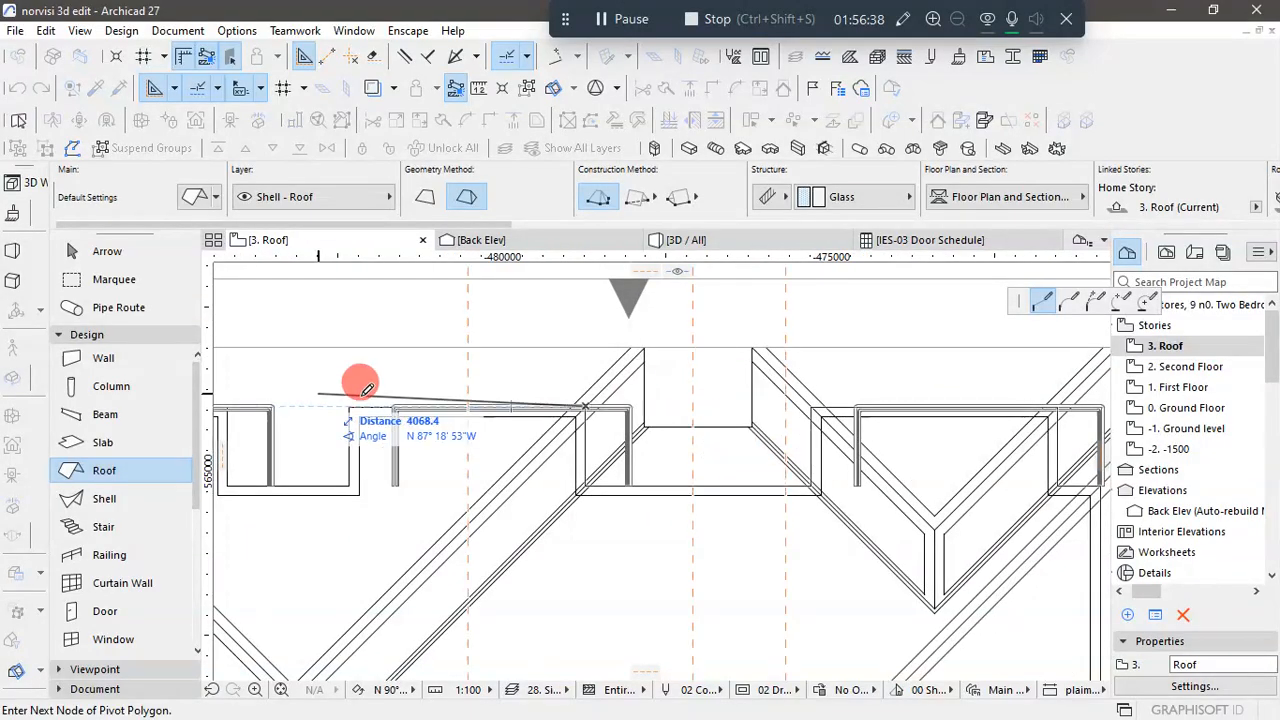
scroll(357, 400, "up", 3)
left_click(335, 419)
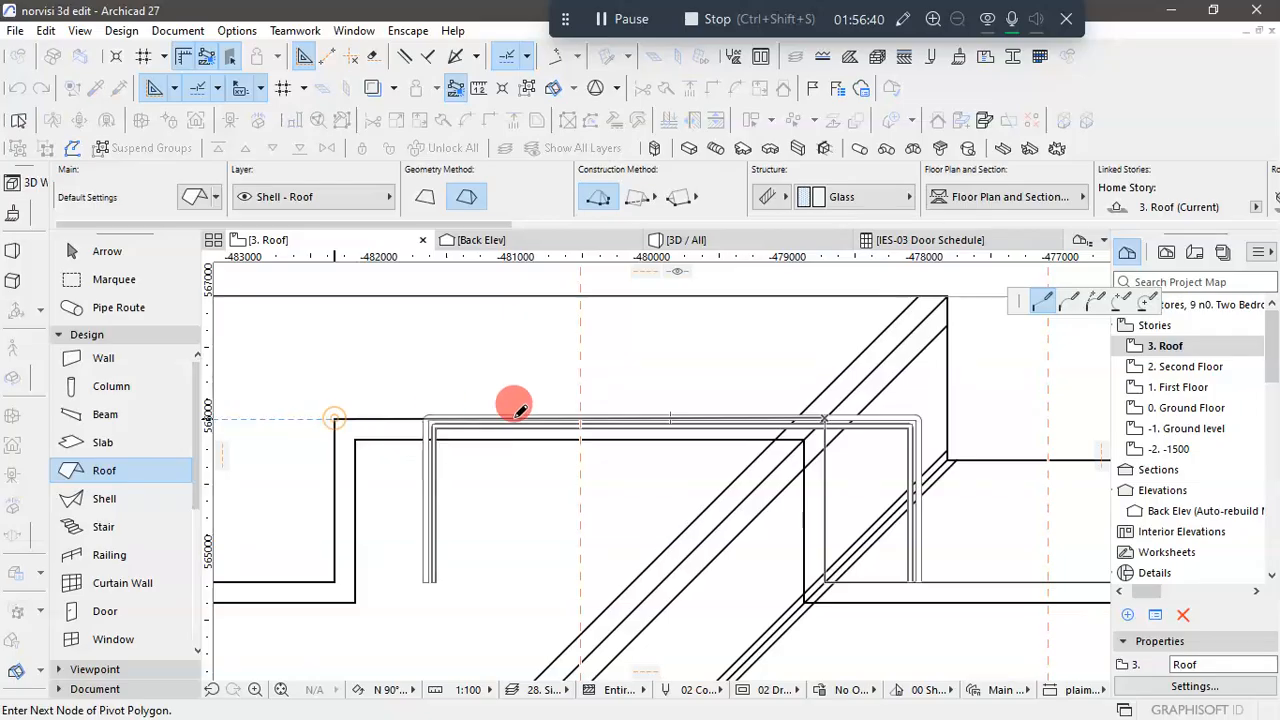
- Trace the pivot polygon around the notch beside the upper-left projection, 1850 wide and 1200 deep
scroll(532, 417, "down", 6)
scroll(408, 417, "up", 3)
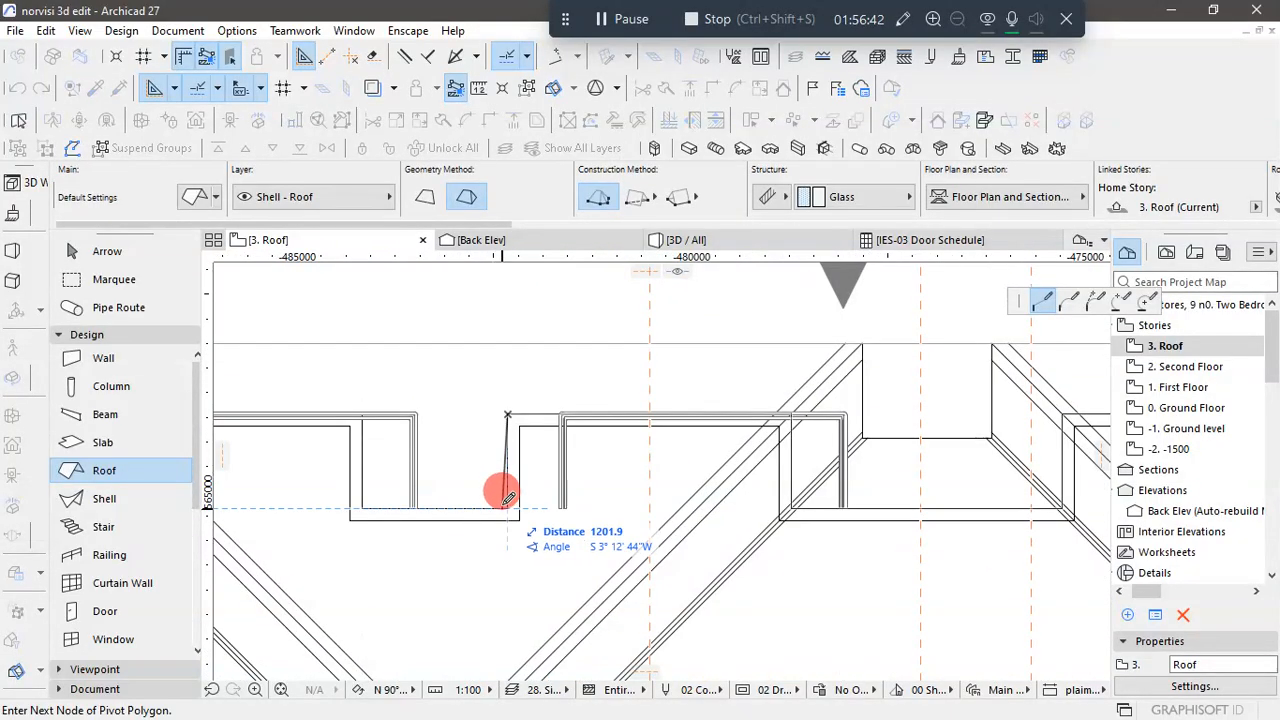
left_click(508, 508)
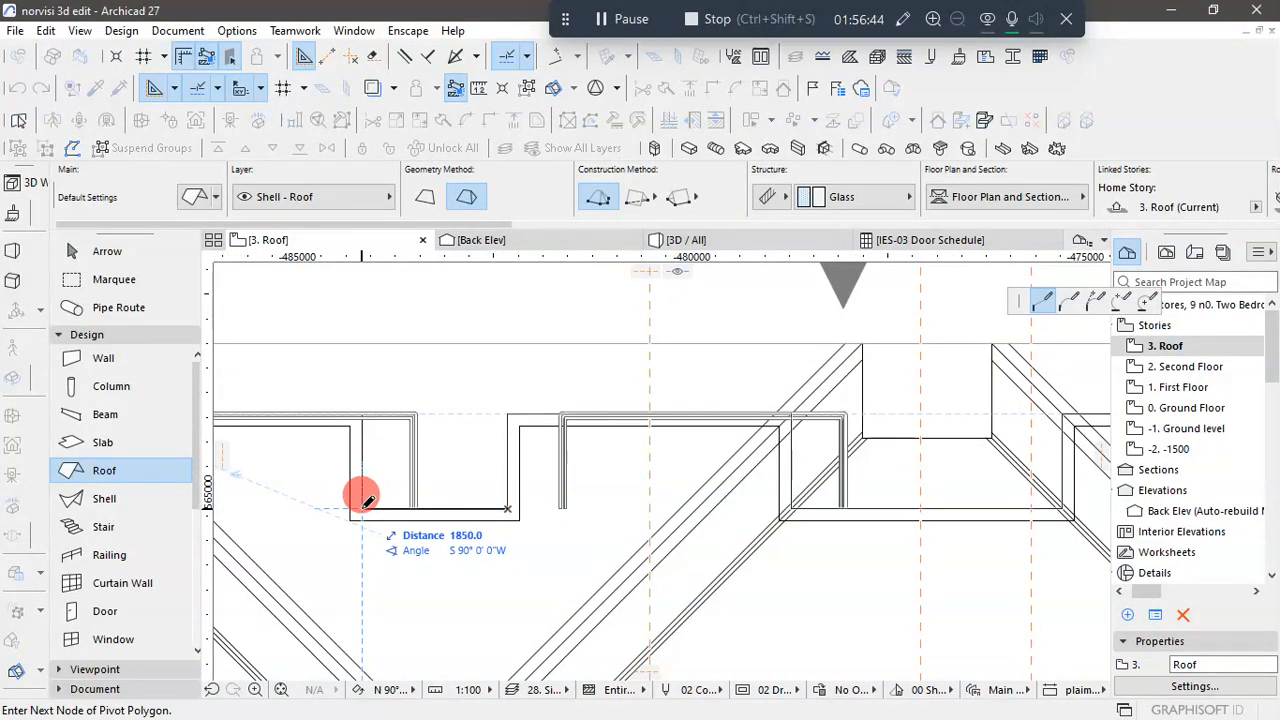
left_click(362, 508)
scroll(367, 410, "up", 4)
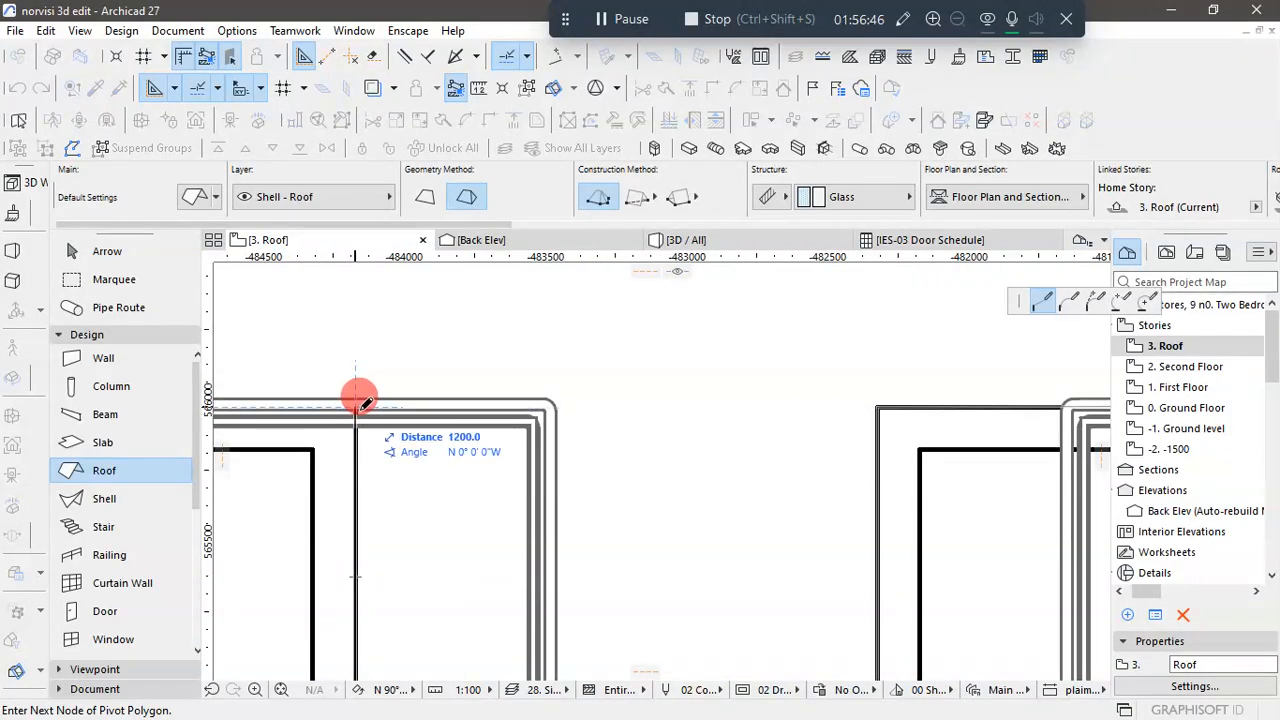
scroll(362, 395, "up", 2)
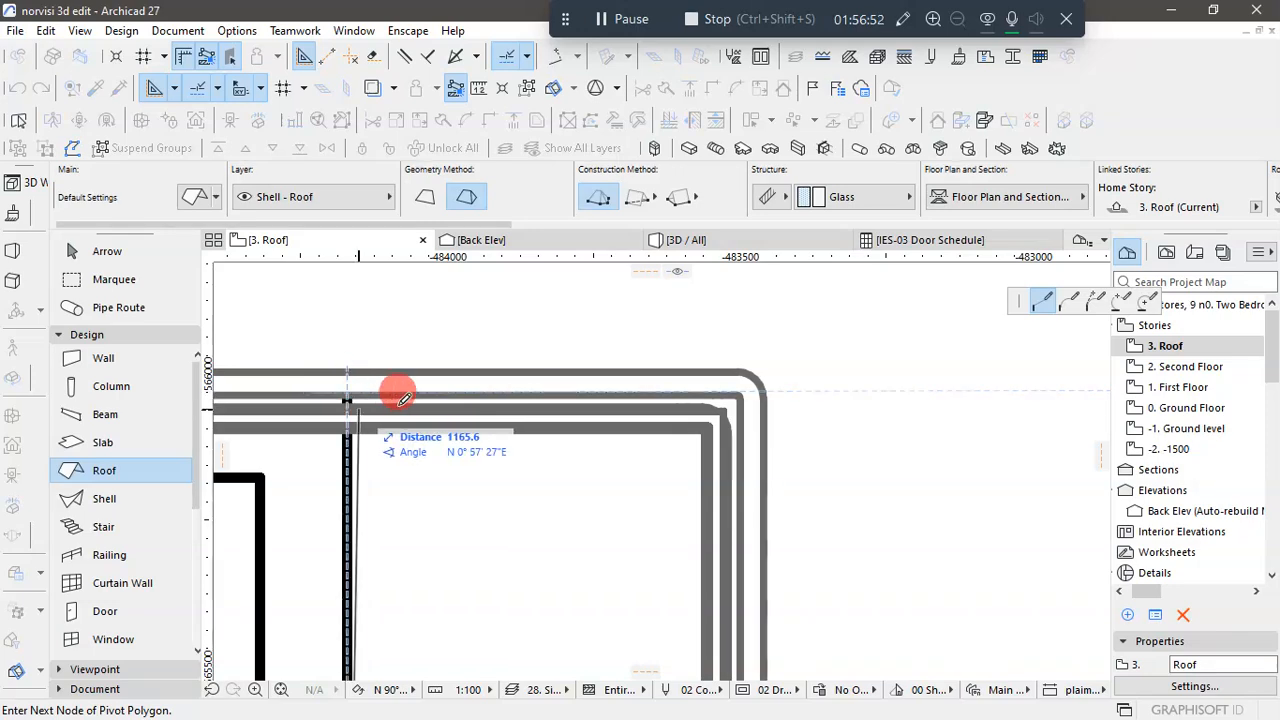
scroll(571, 403, "down", 7)
scroll(515, 398, "up", 5)
scroll(505, 404, "up", 2)
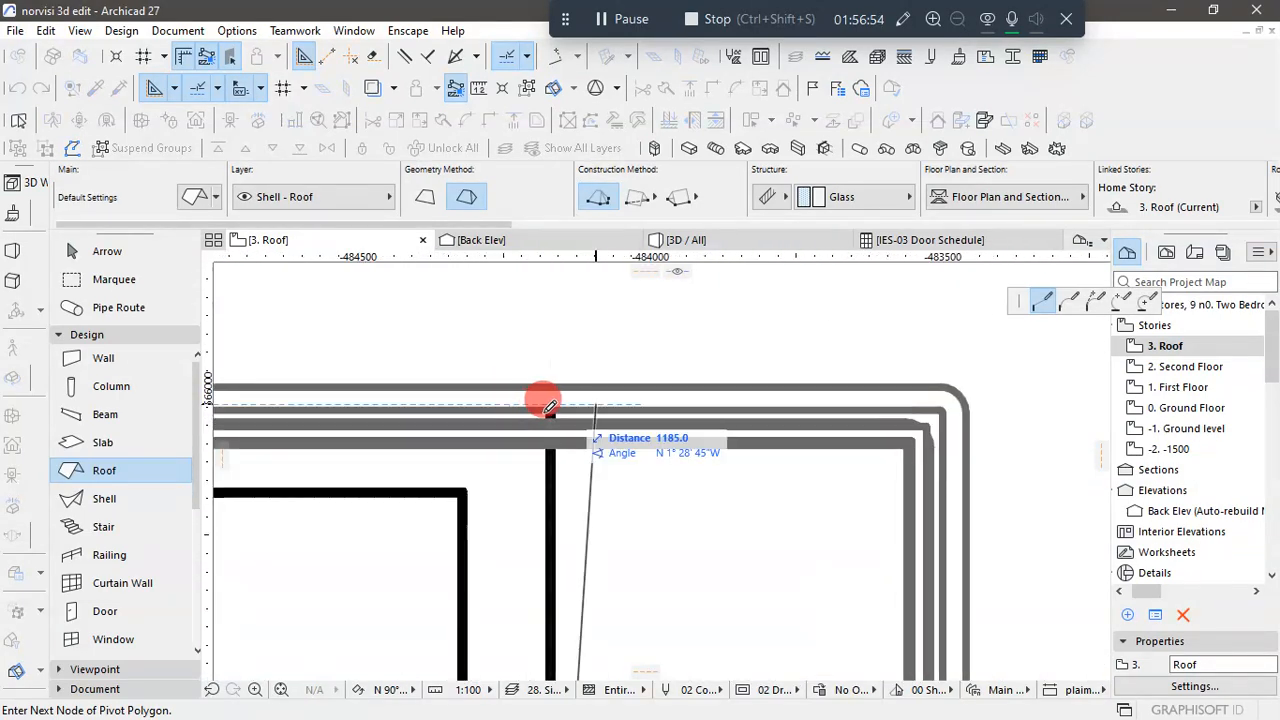
left_click(555, 400)
- Close the pivot polygon along the upper-left projection's outer wall at its starting corner to create the multi-plane roof
scroll(831, 417, "down", 5)
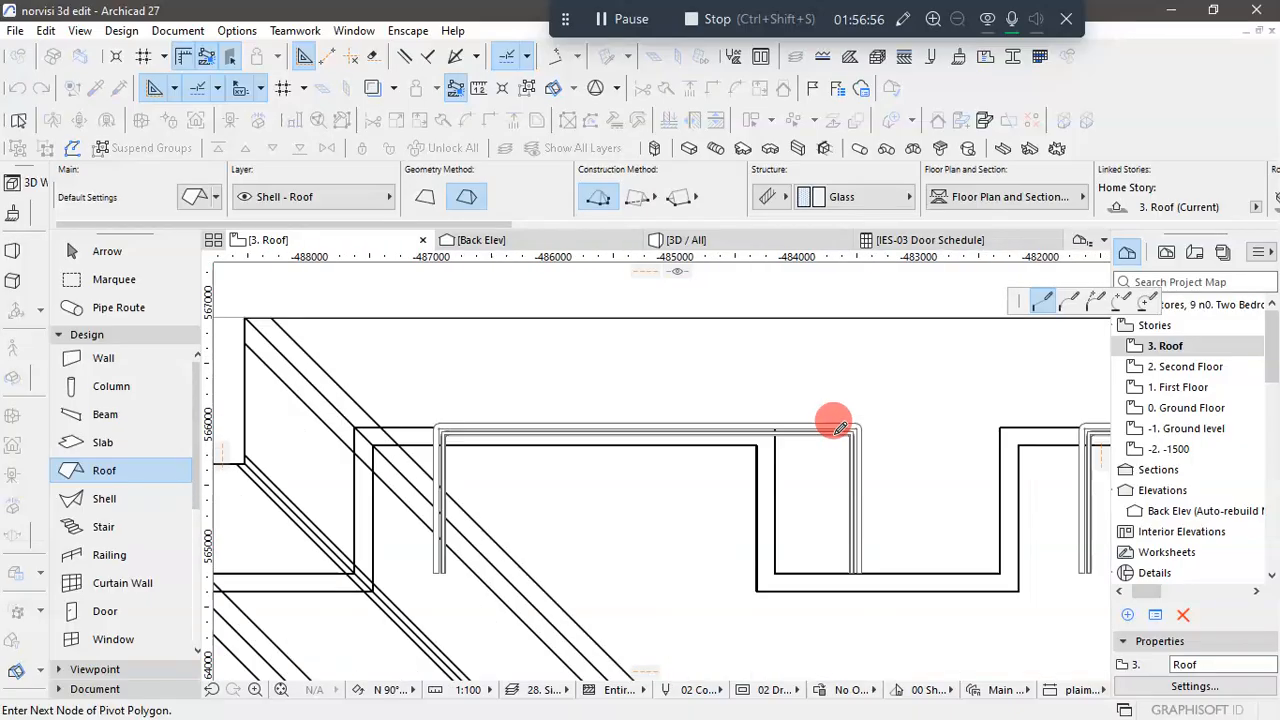
left_click(388, 425)
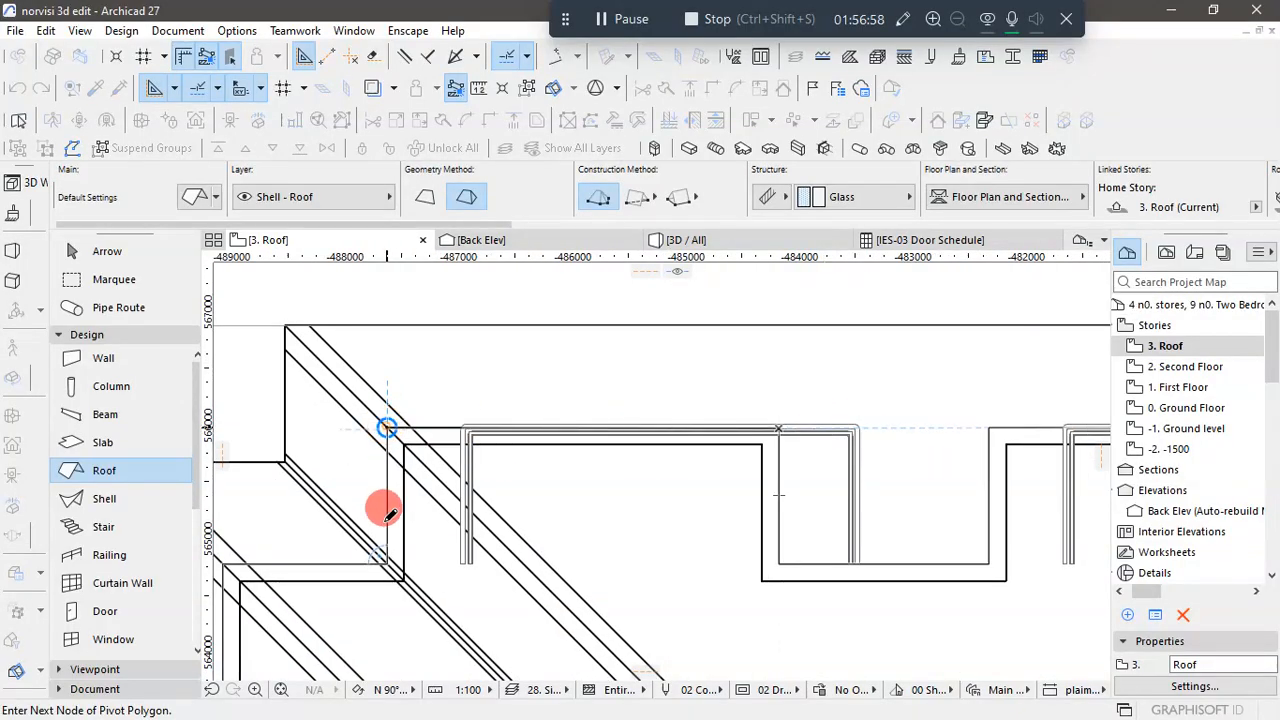
scroll(600, 417, "down", 5)
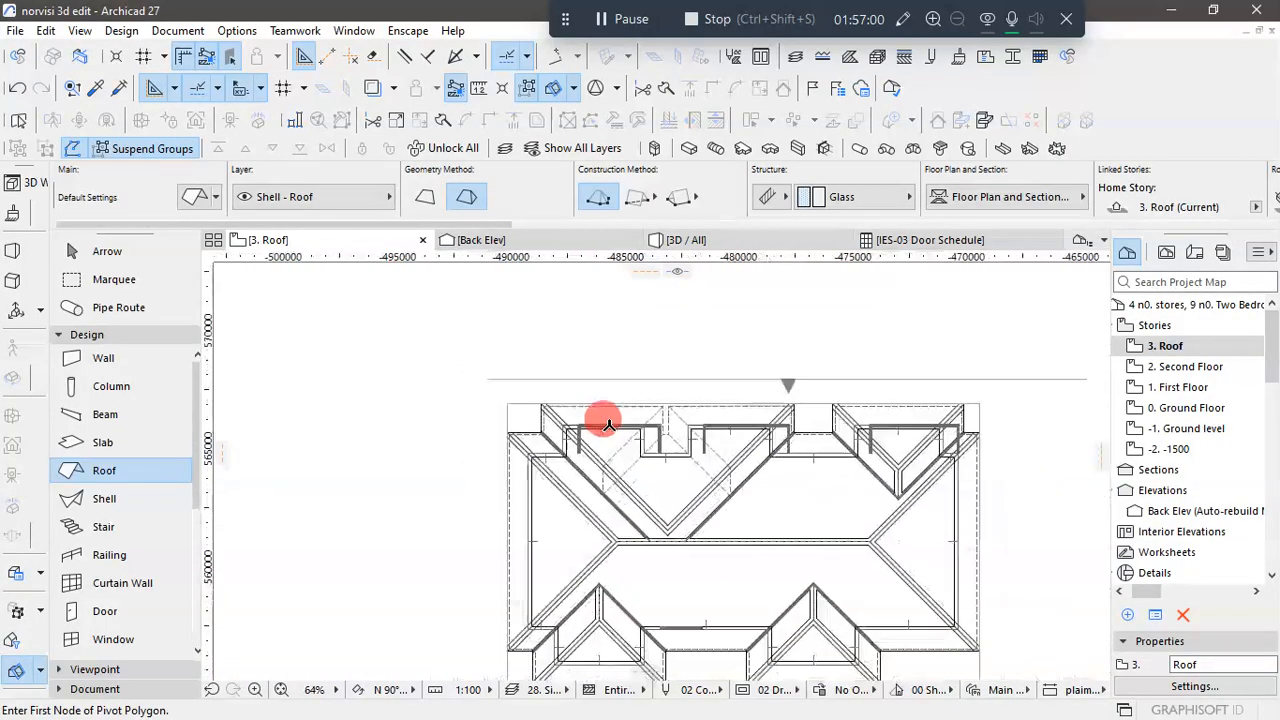
scroll(590, 416, "up", 2)
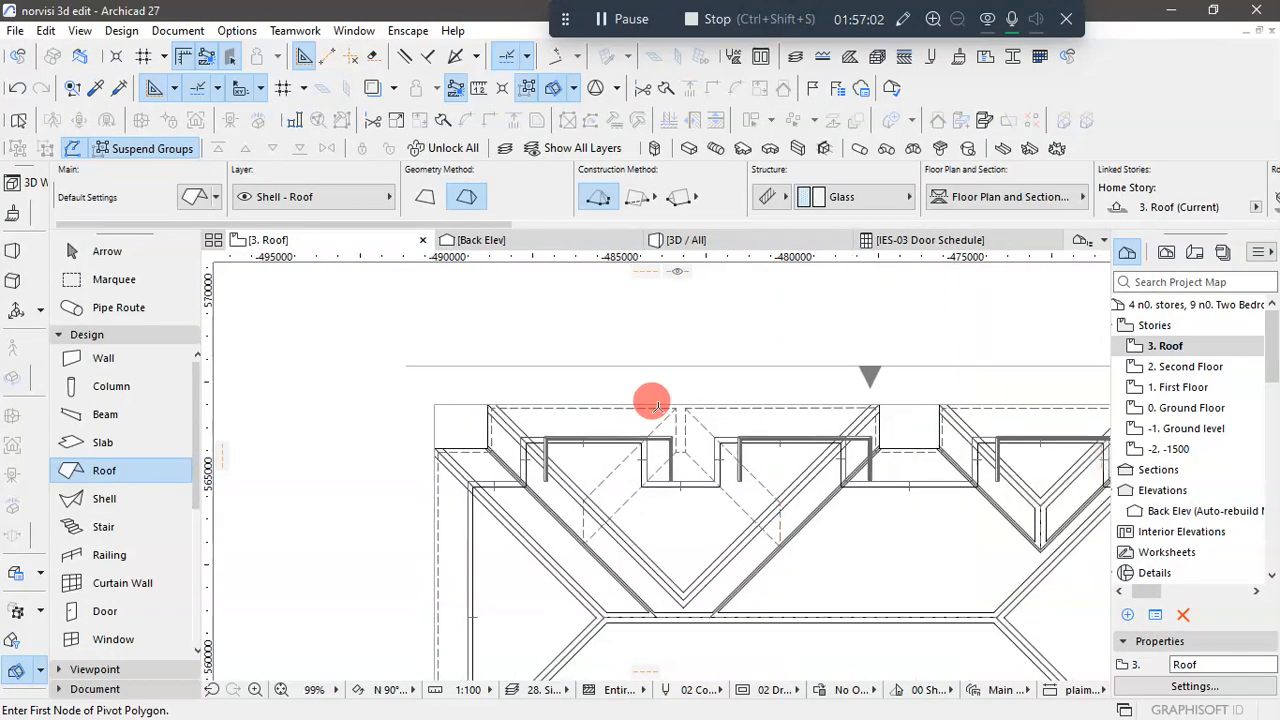
scroll(670, 425, "down", 2)
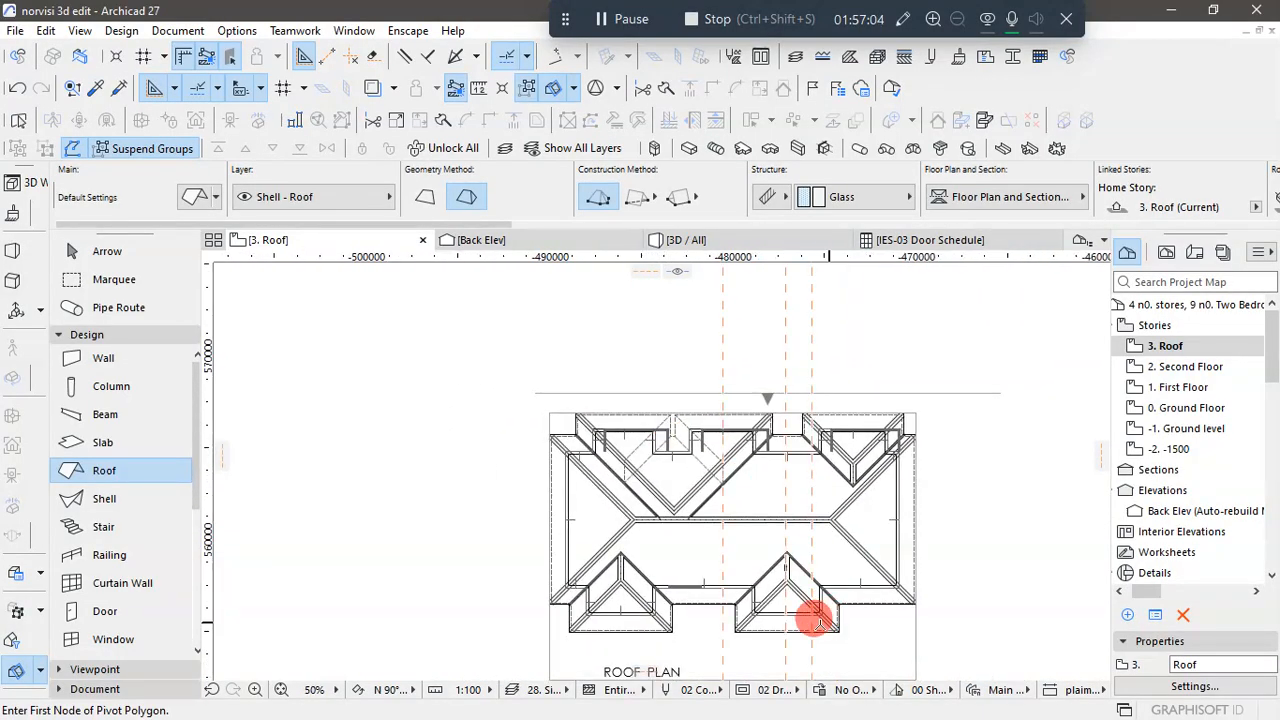
- Examine the new multi-plane roof on the Roof story plan and its height above the walls in the 3D view
scroll(780, 622, "up", 2)
scroll(638, 539, "down", 3)
scroll(600, 580, "up", 4)
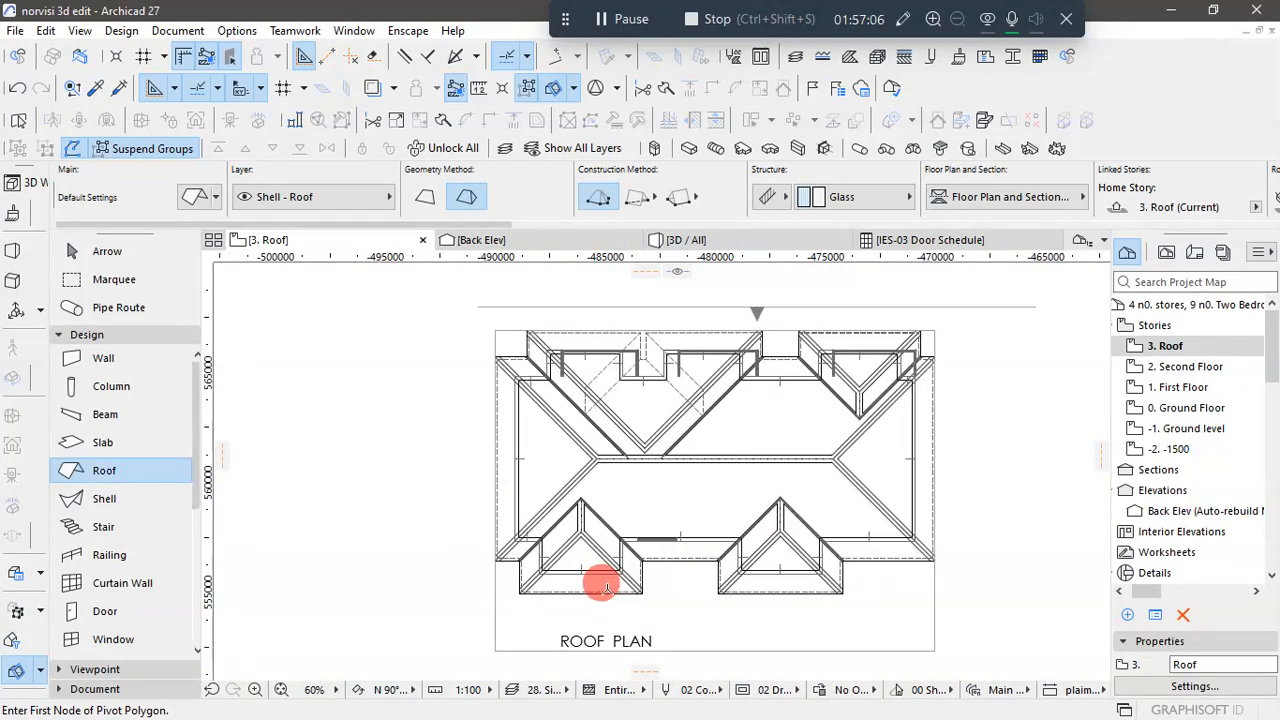
scroll(583, 553, "down", 2)
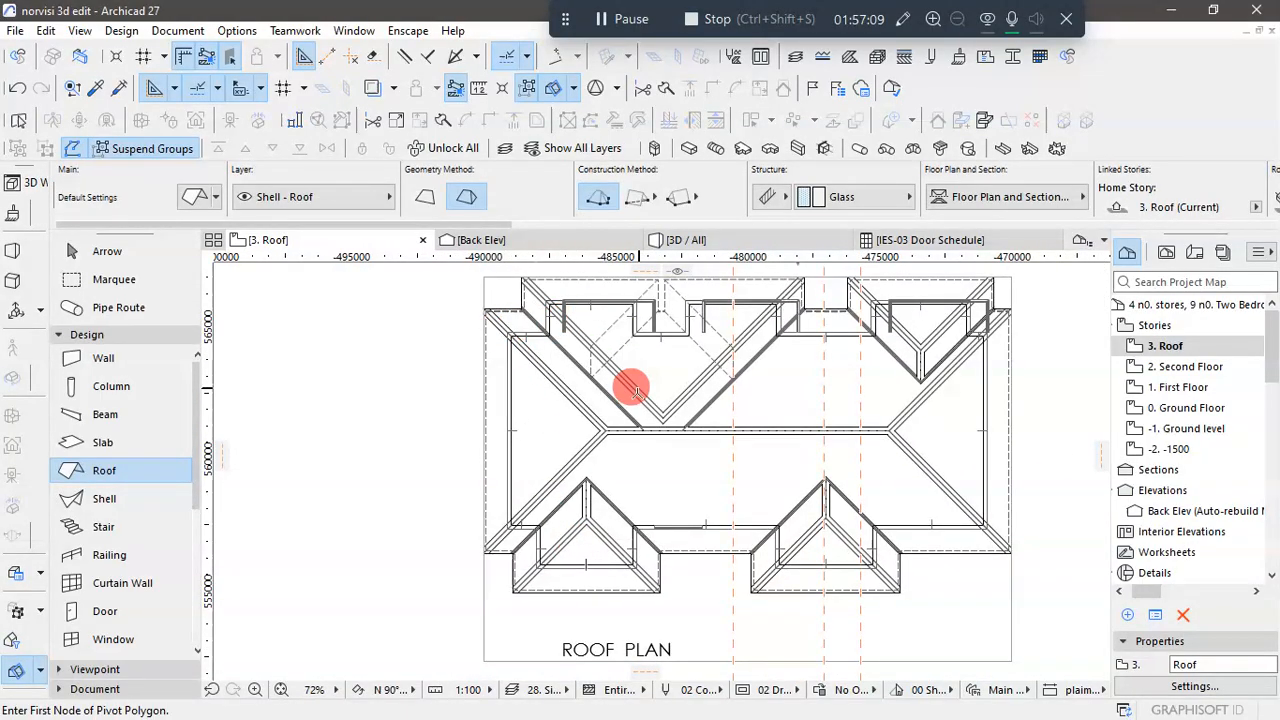
left_click(92, 252)
scroll(516, 455, "down", 2)
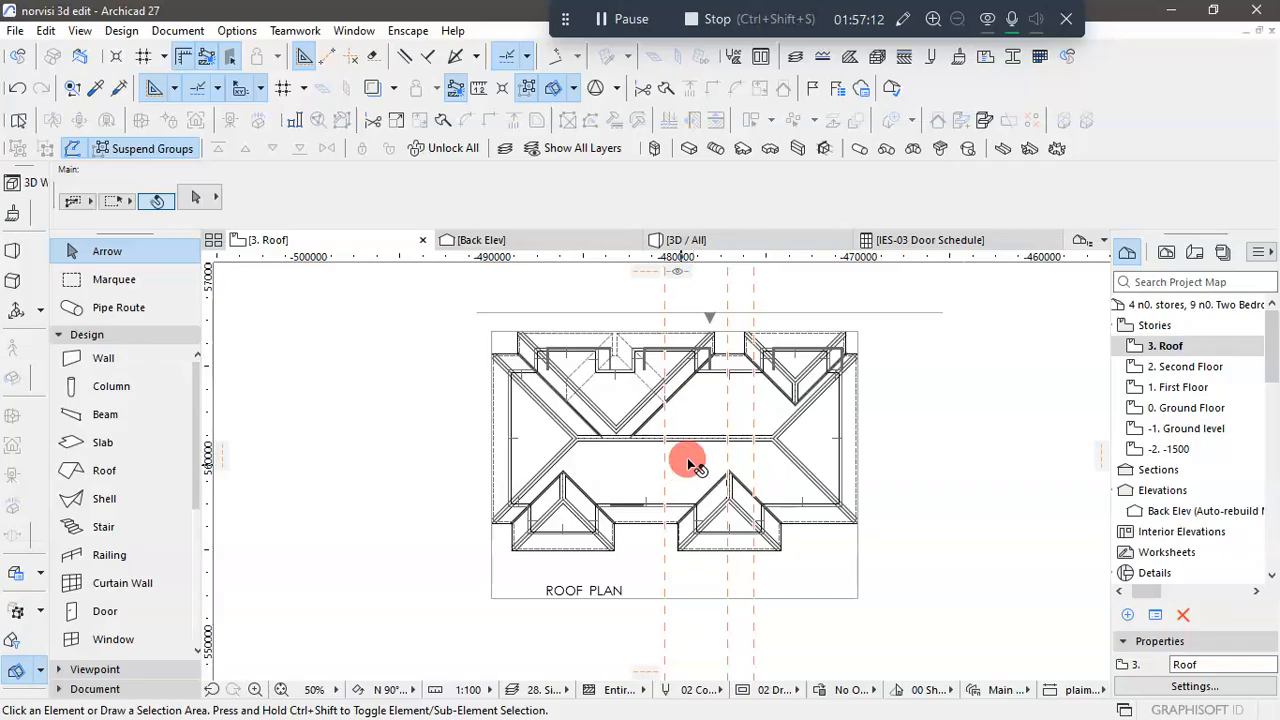
left_click(756, 236)
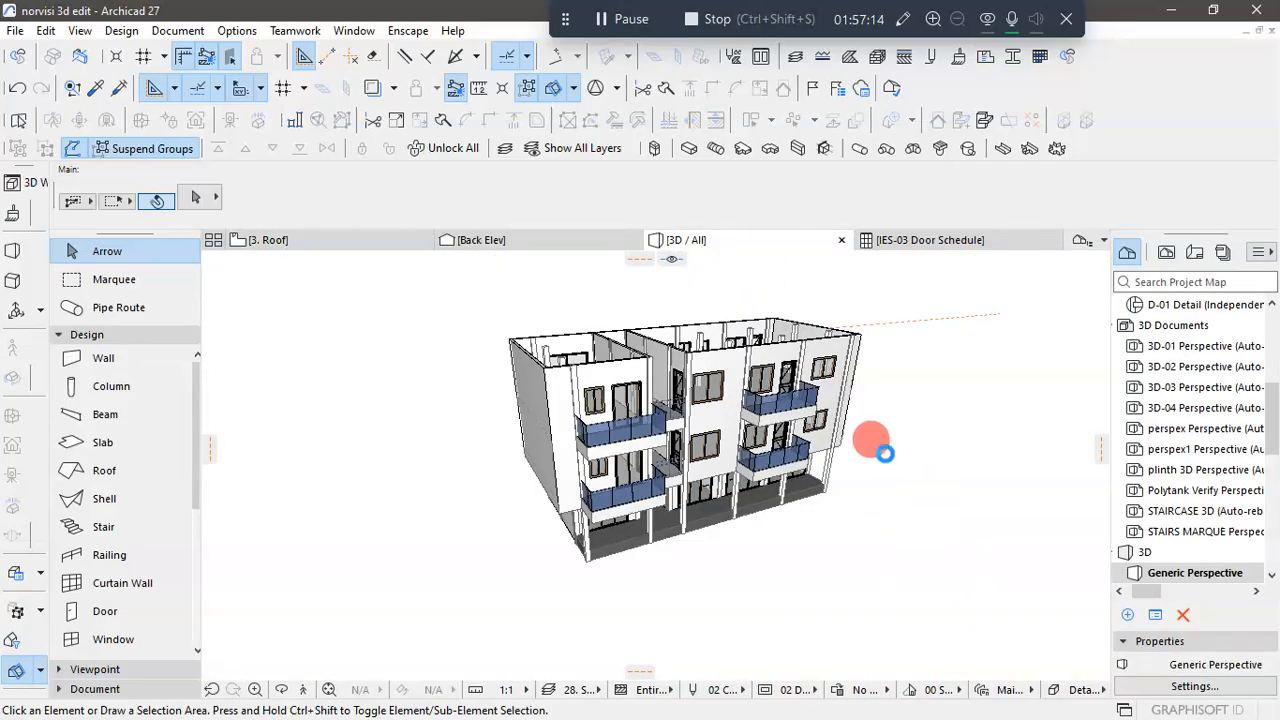
scroll(805, 608, "down", 2)
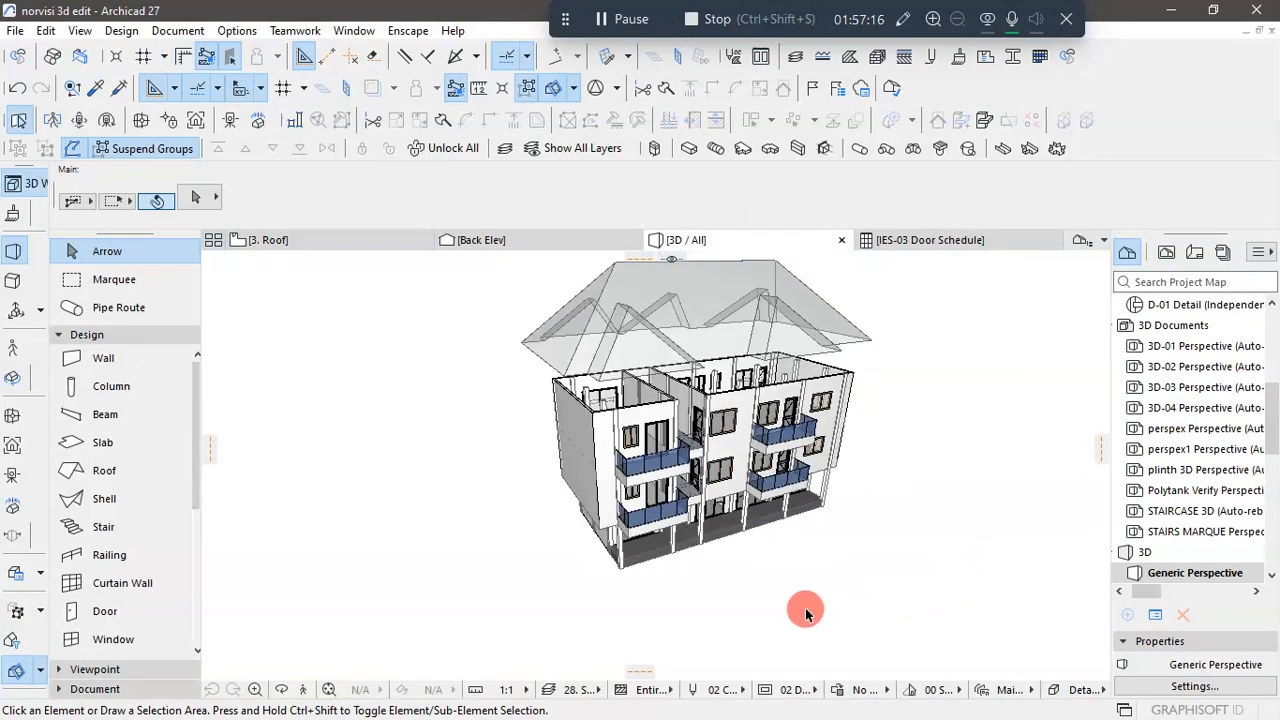
scroll(705, 368, "up", 1)
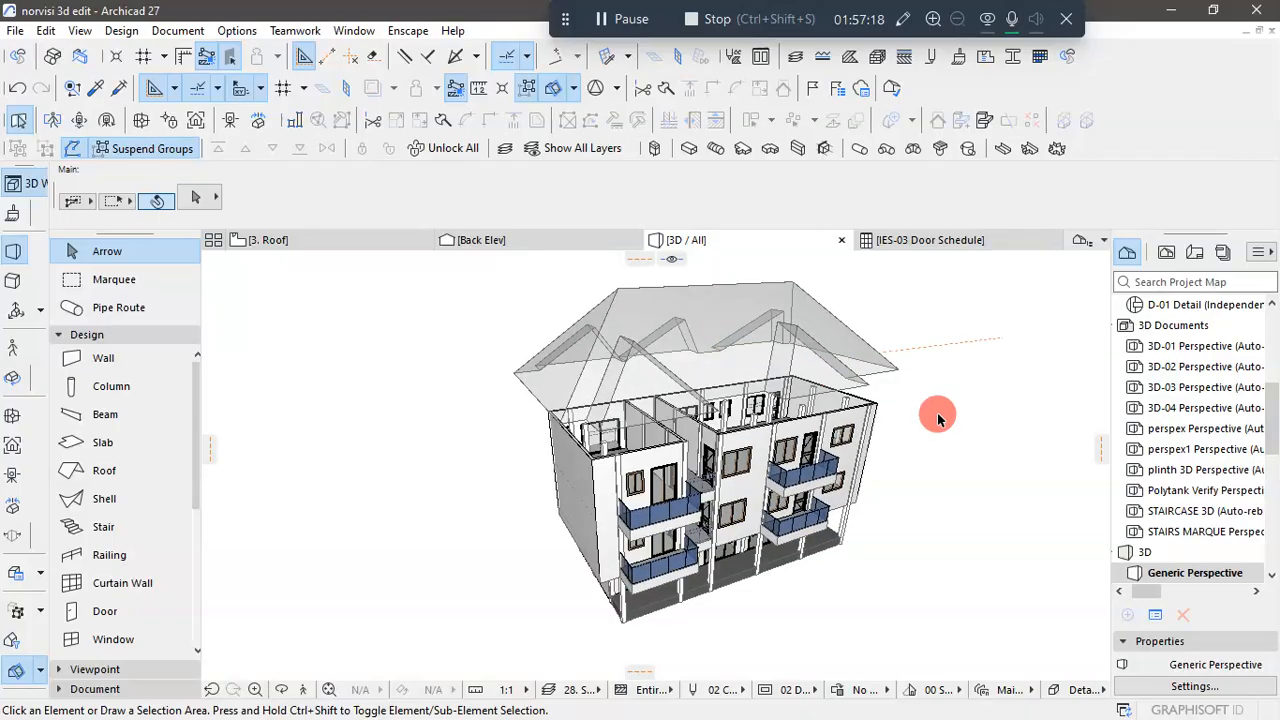
- Set the multi-plane roof's pivot line elevation to 0 relative to its home story 3. Roof
left_click(850, 334)
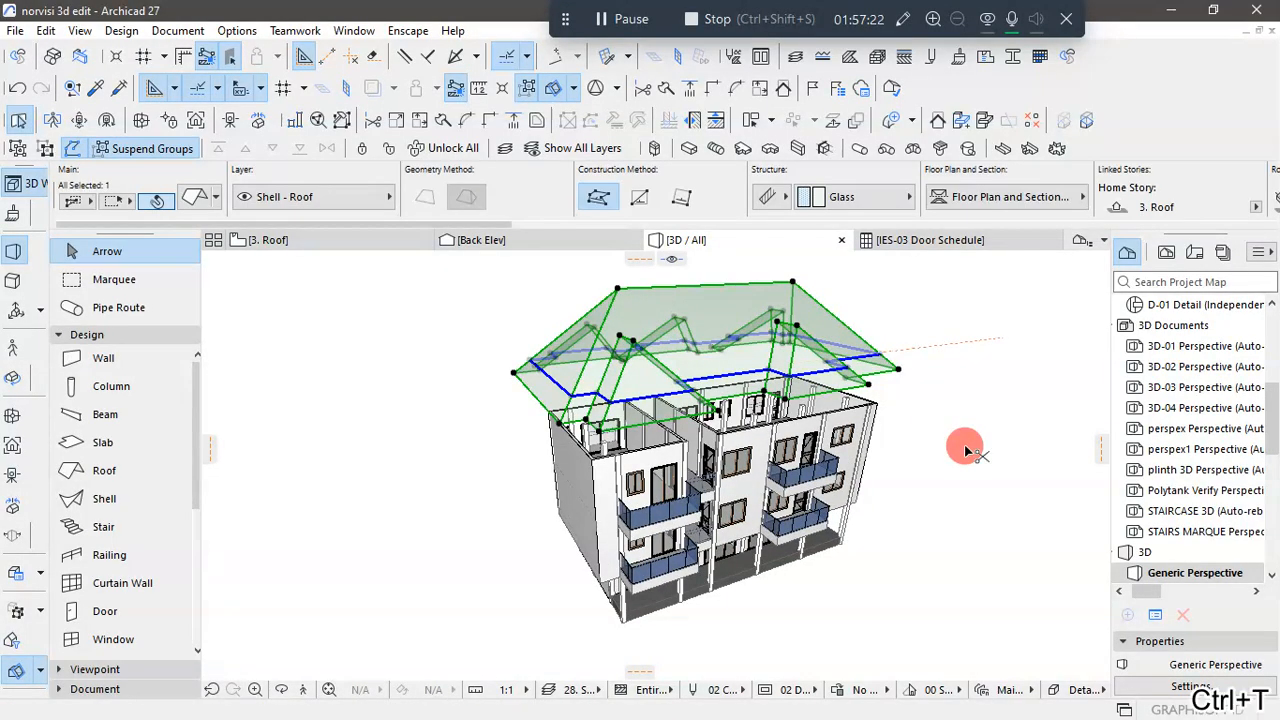
key("ctrl+t")
left_click(653, 114)
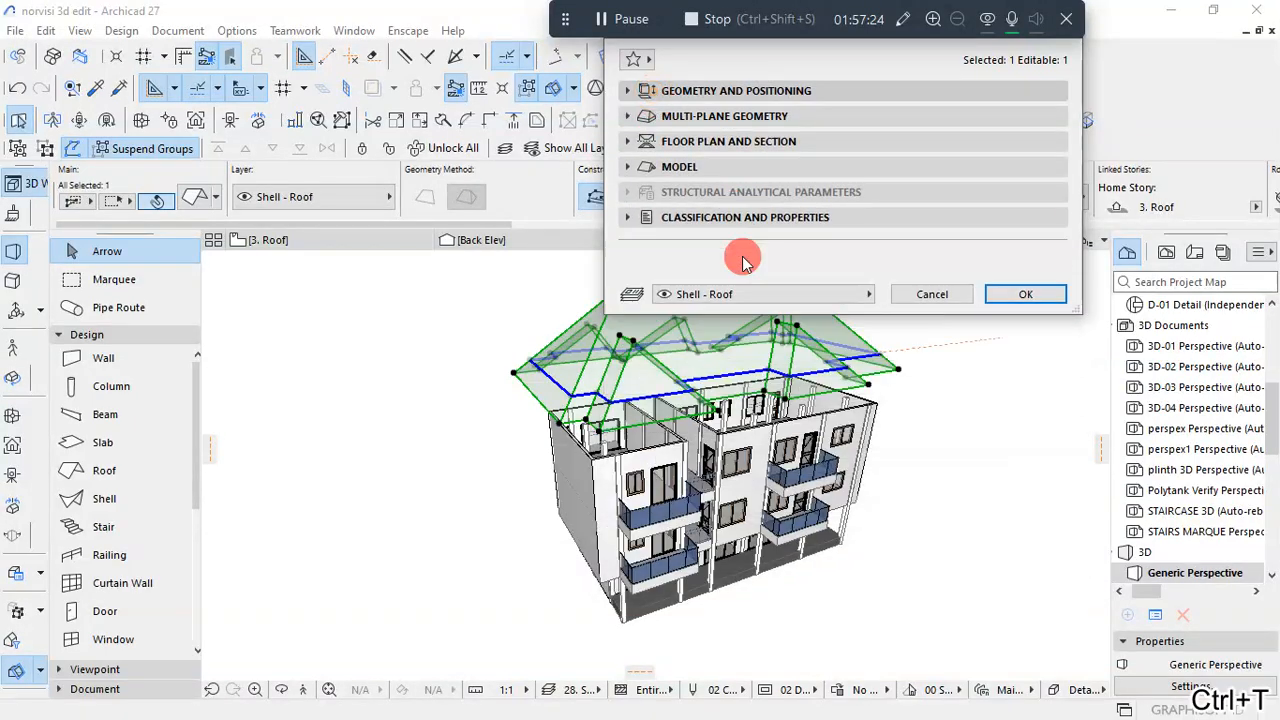
left_click(788, 148)
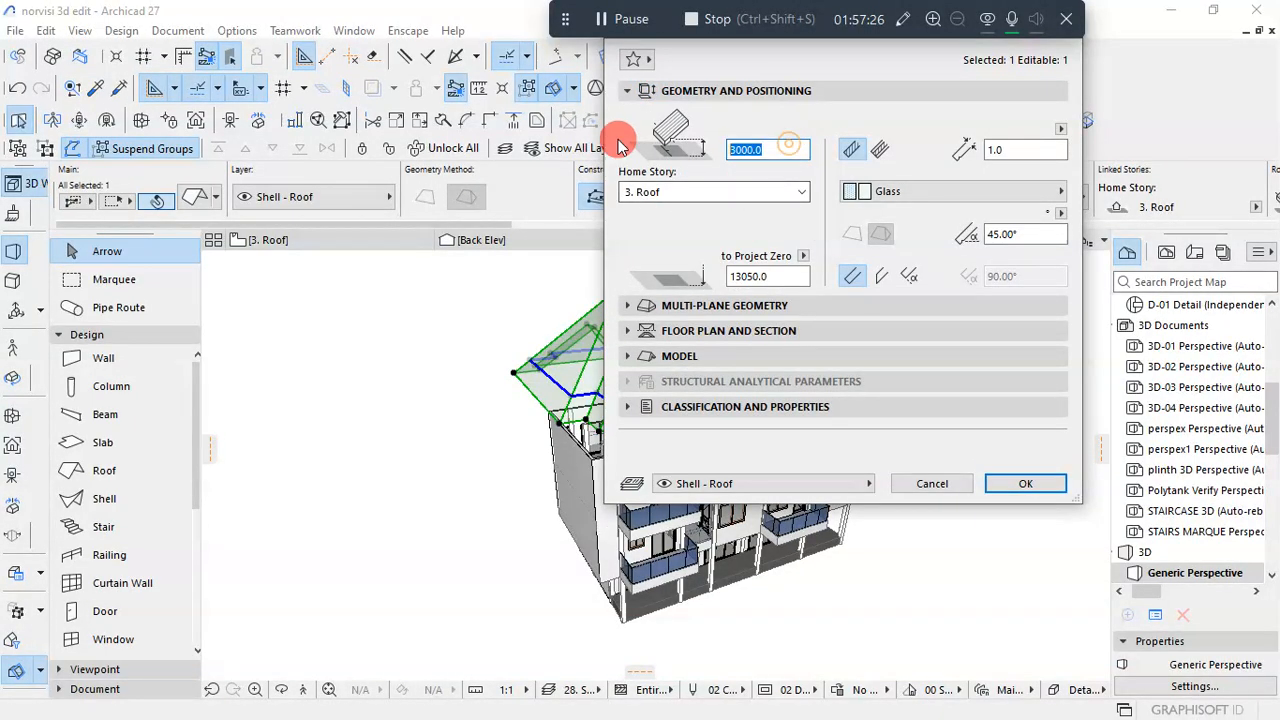
type("0")
left_click(1025, 483)
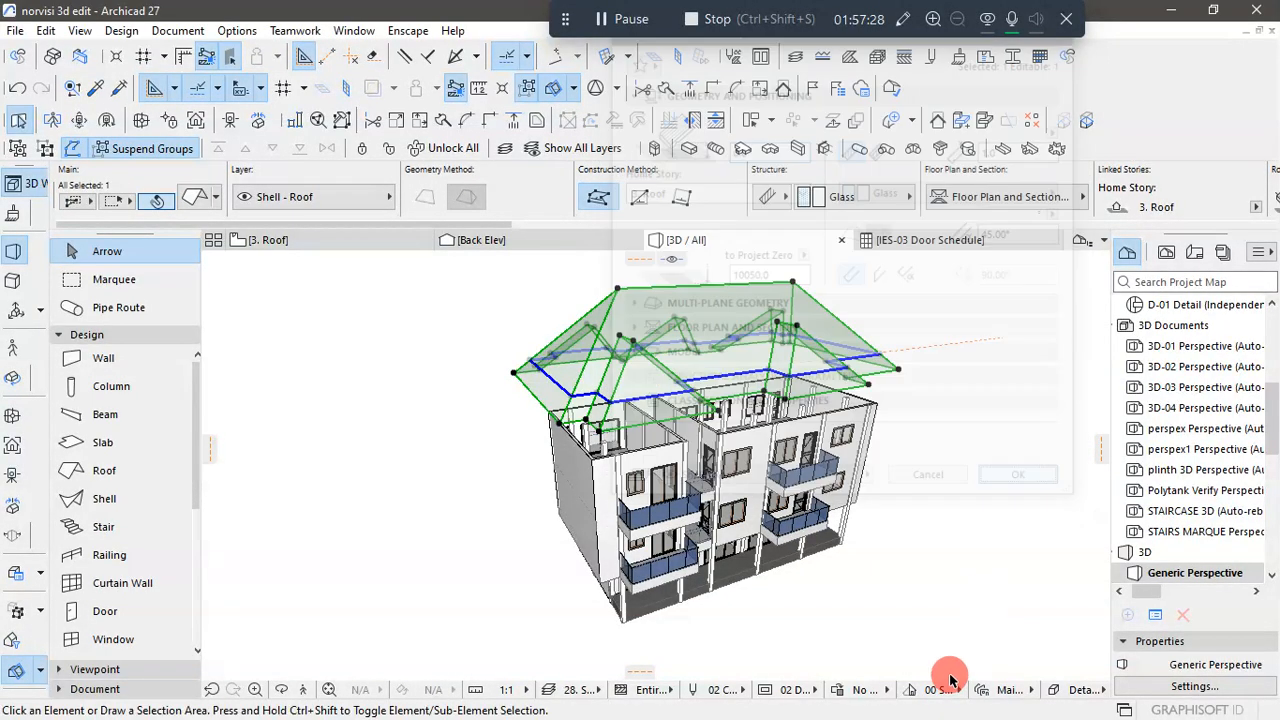
left_click(986, 576)
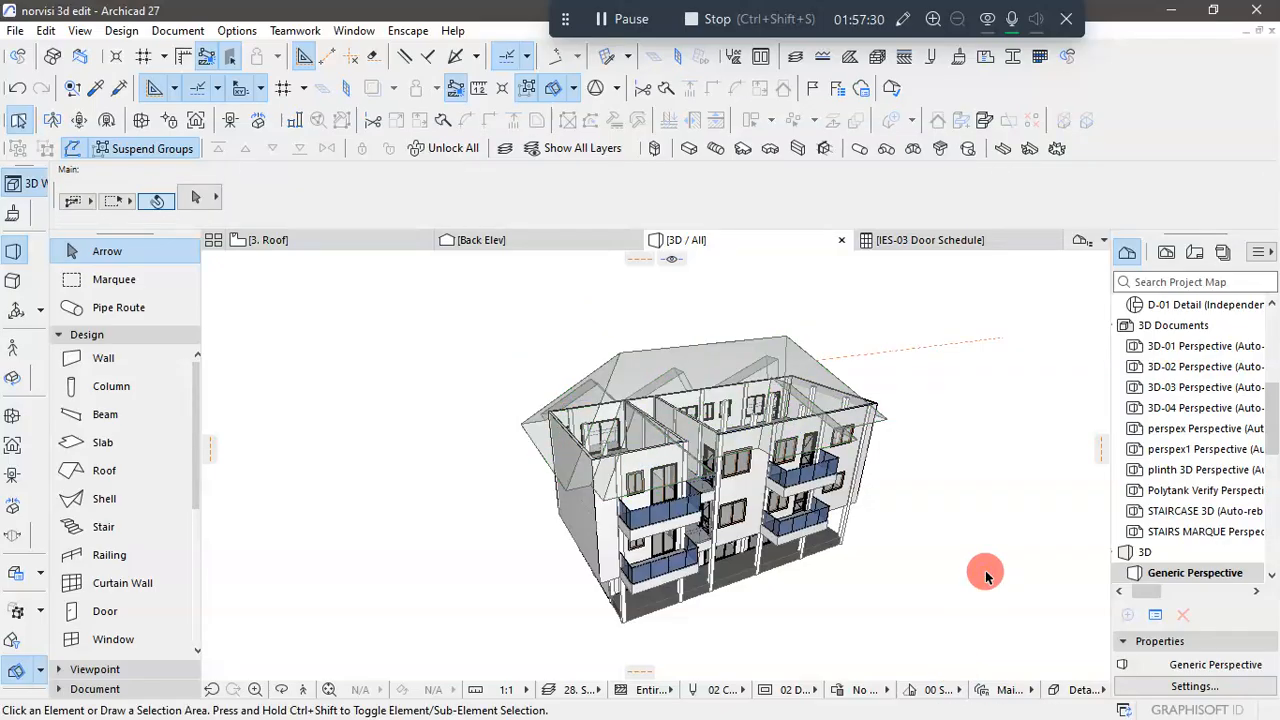
- Change the multi-plane roof's building material to Tile - Roof
scroll(939, 455, "up", 3)
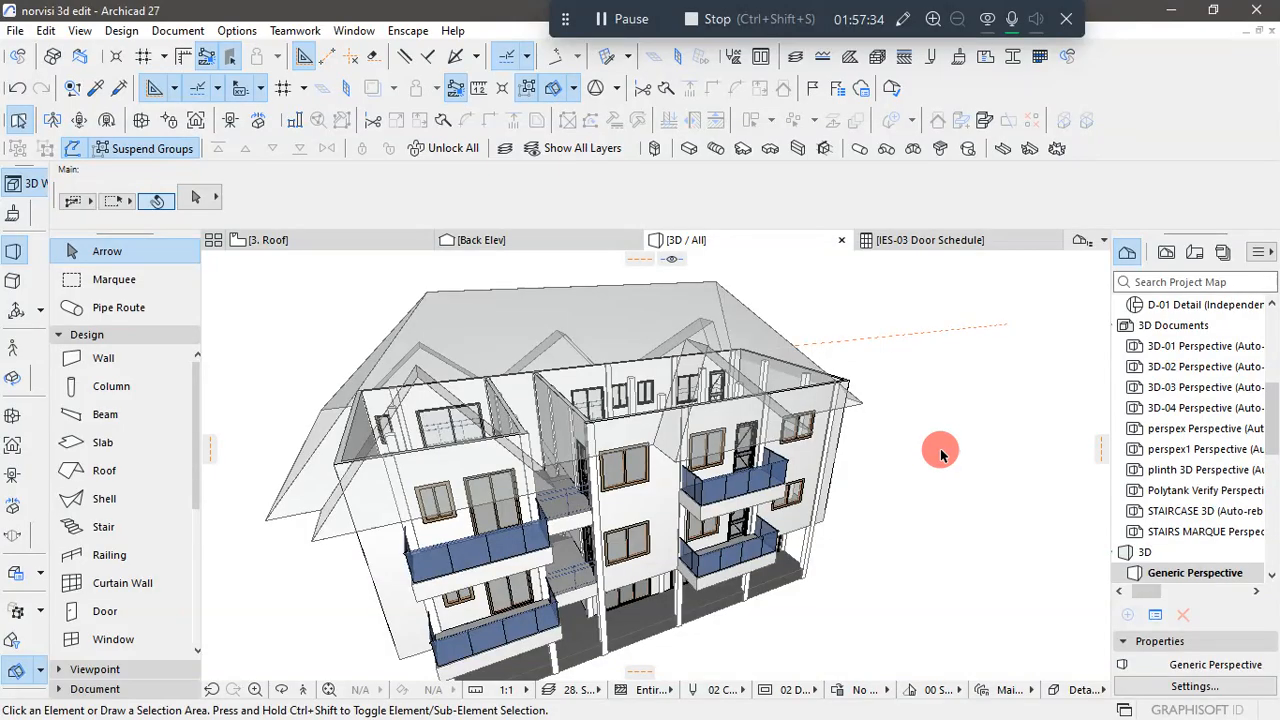
scroll(935, 455, "down", 2)
mouse_move(922, 492)
left_mouse_down()
mouse_move(883, 463)
mouse_move(916, 494)
left_mouse_up()
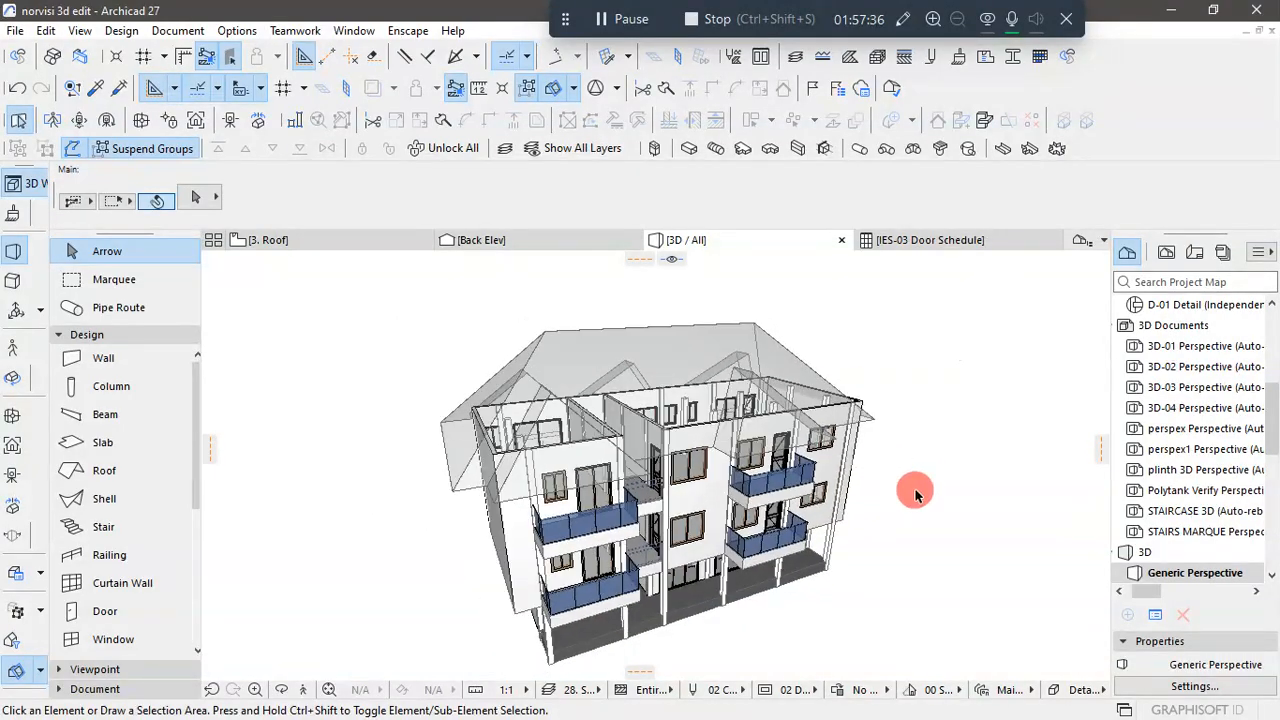
left_click_drag(972, 462, 875, 521)
left_click_drag(921, 314, 919, 315)
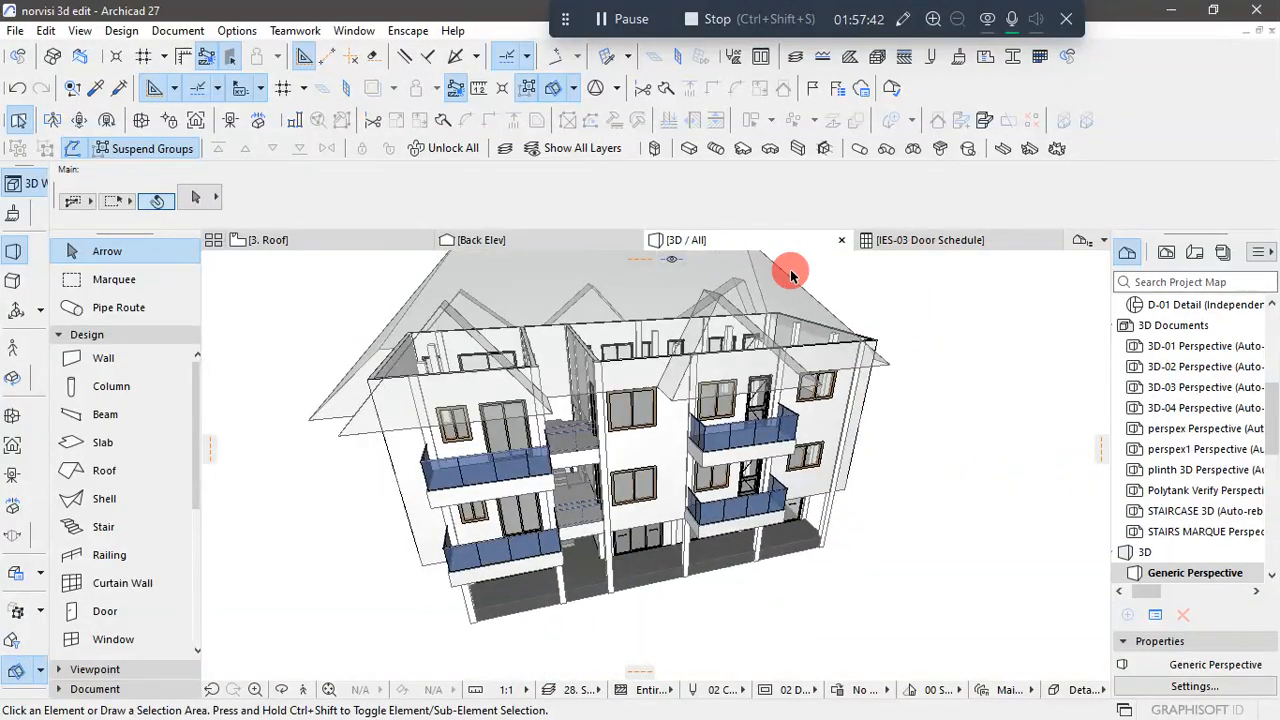
left_click(781, 276)
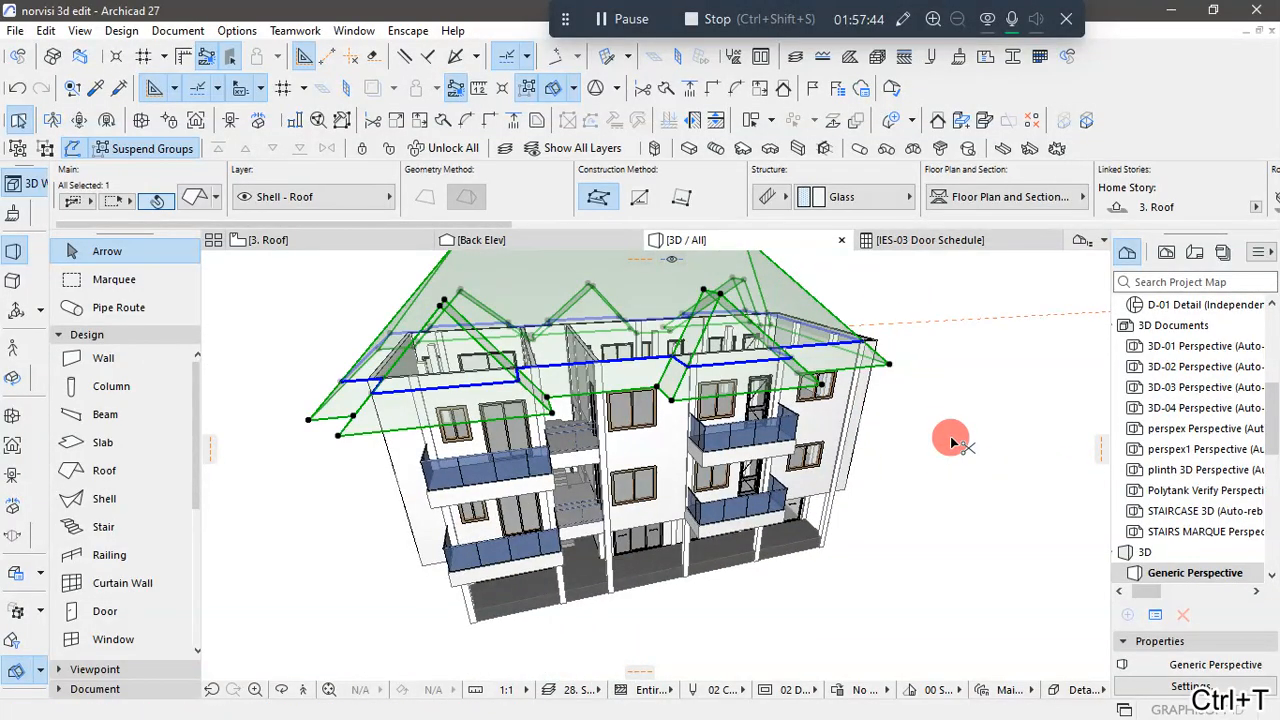
key("ctrl+t")
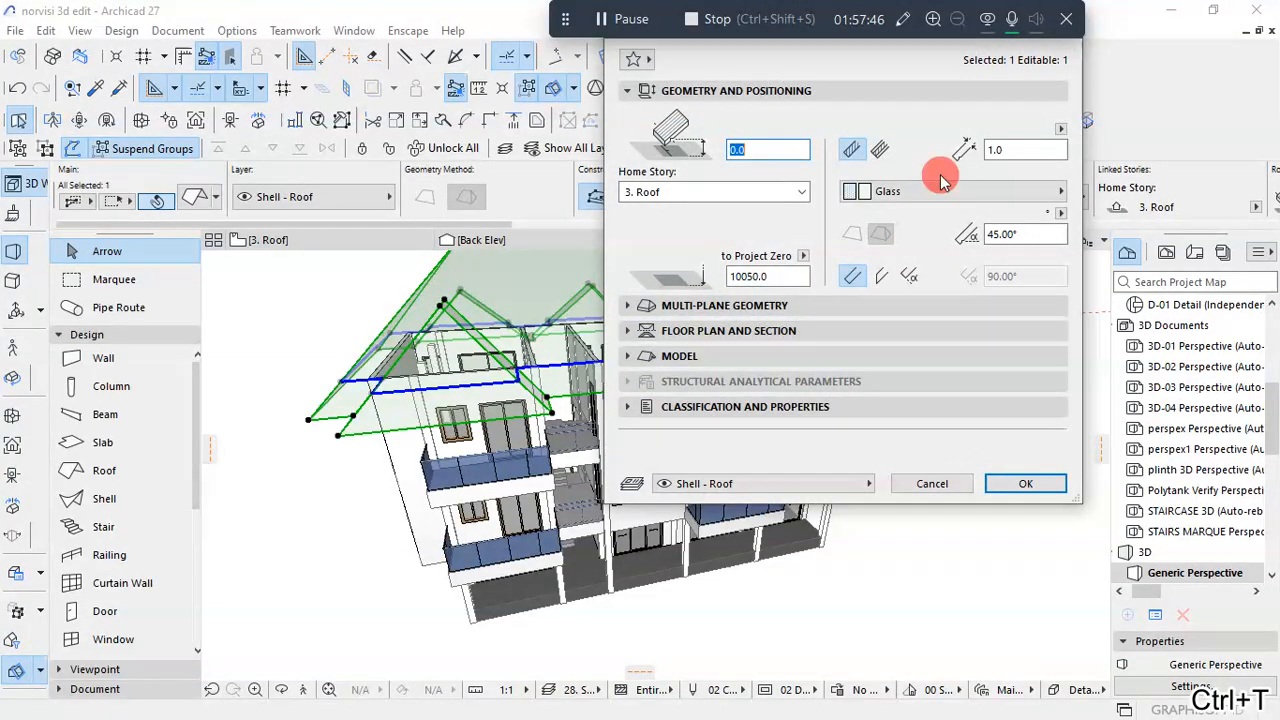
left_click(944, 191)
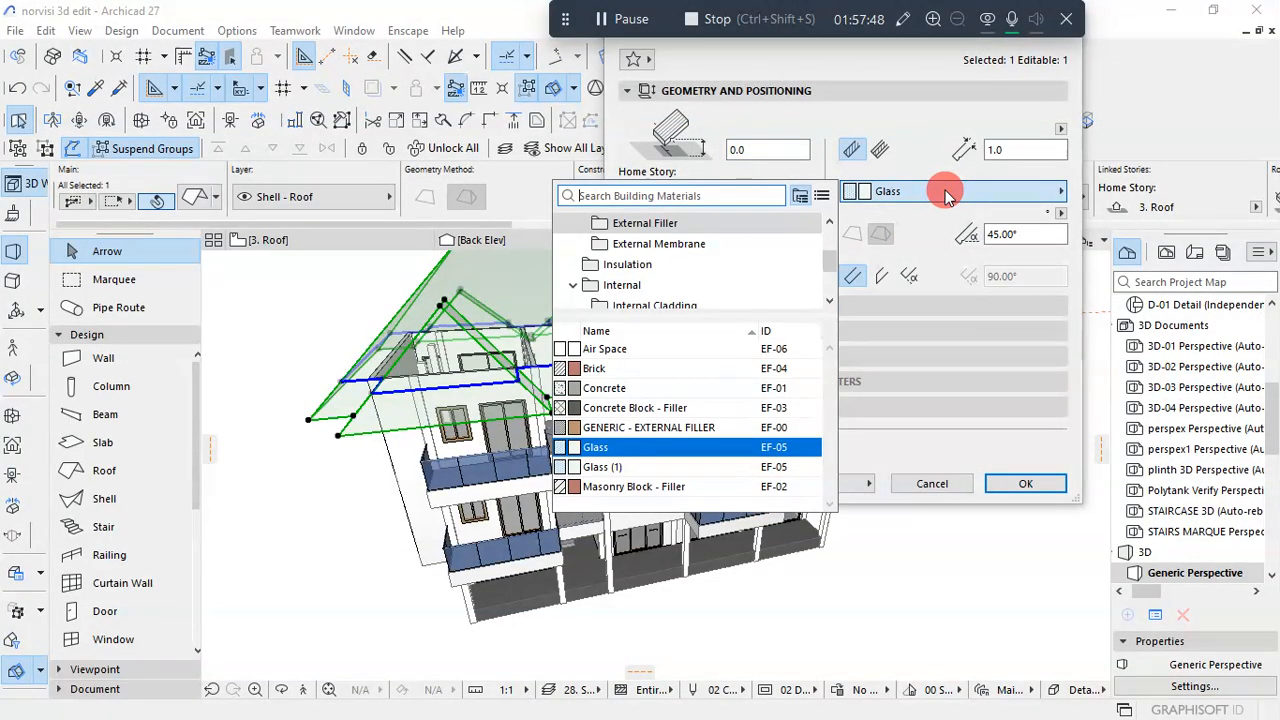
type("roo")
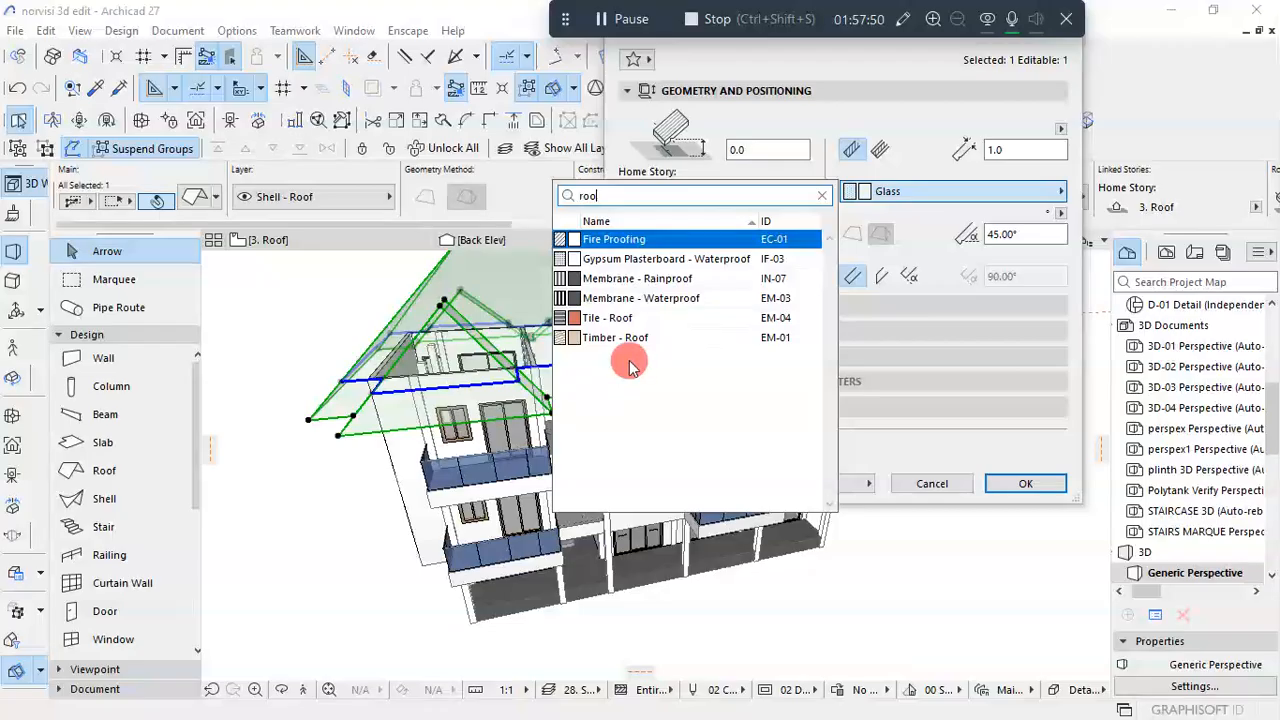
left_click(605, 316)
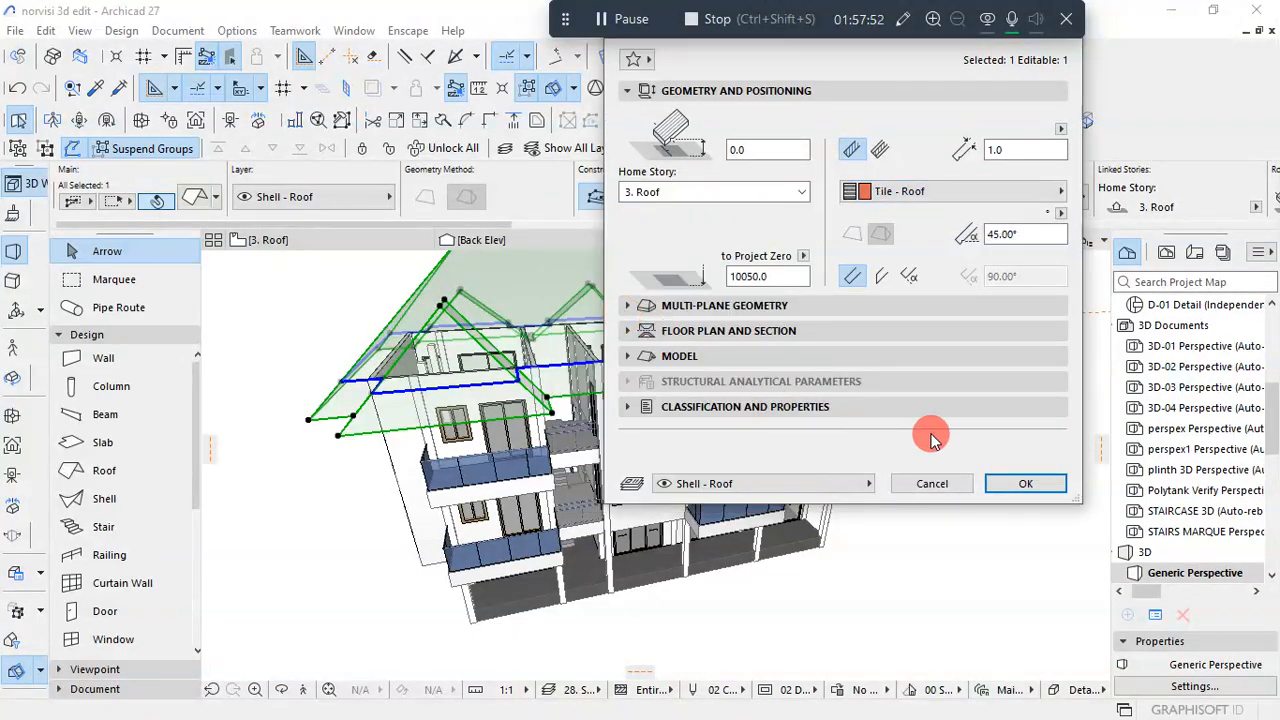
left_click(1025, 483)
left_click(932, 595)
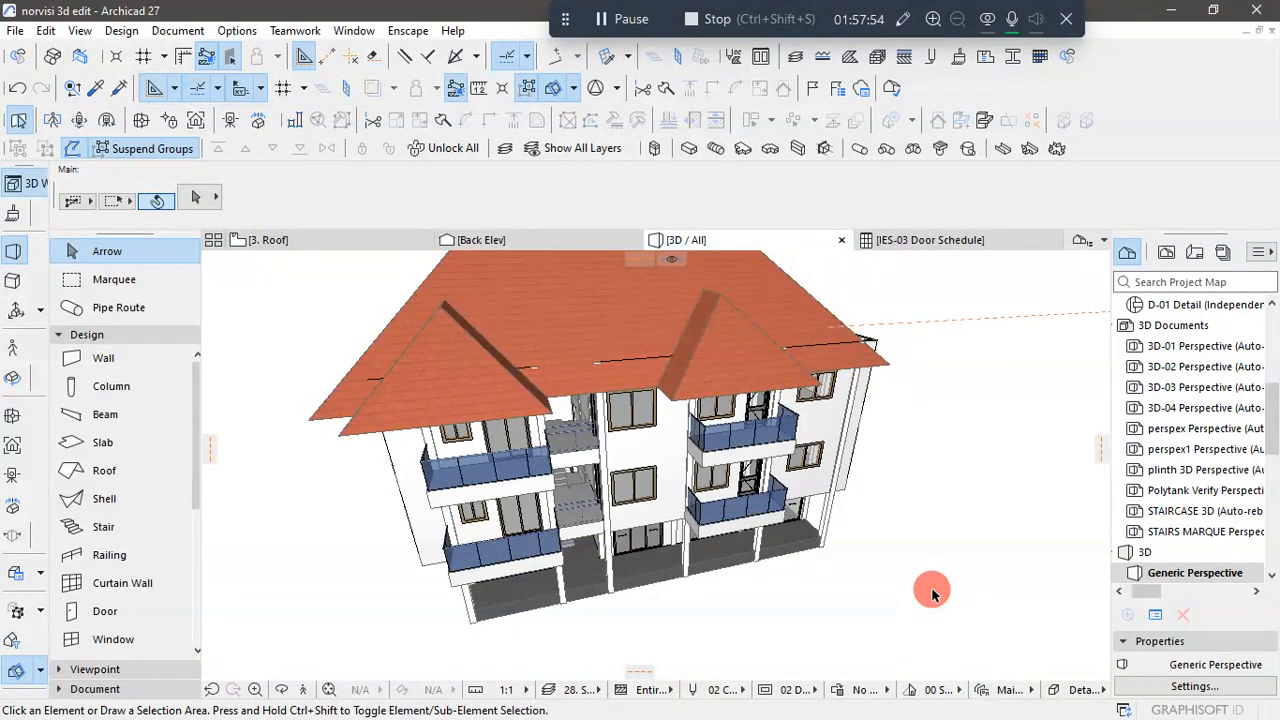
- Raise the roof vertically by about 681 mm, from its eave intersection at the end wall's corner to the top of that wall
scroll(802, 632, "down", 1)
middle_click_drag(688, 658, 526, 626, "shift")
middle_click_drag(1080, 378, 960, 537, "shift")
scroll(960, 537, "up", 5)
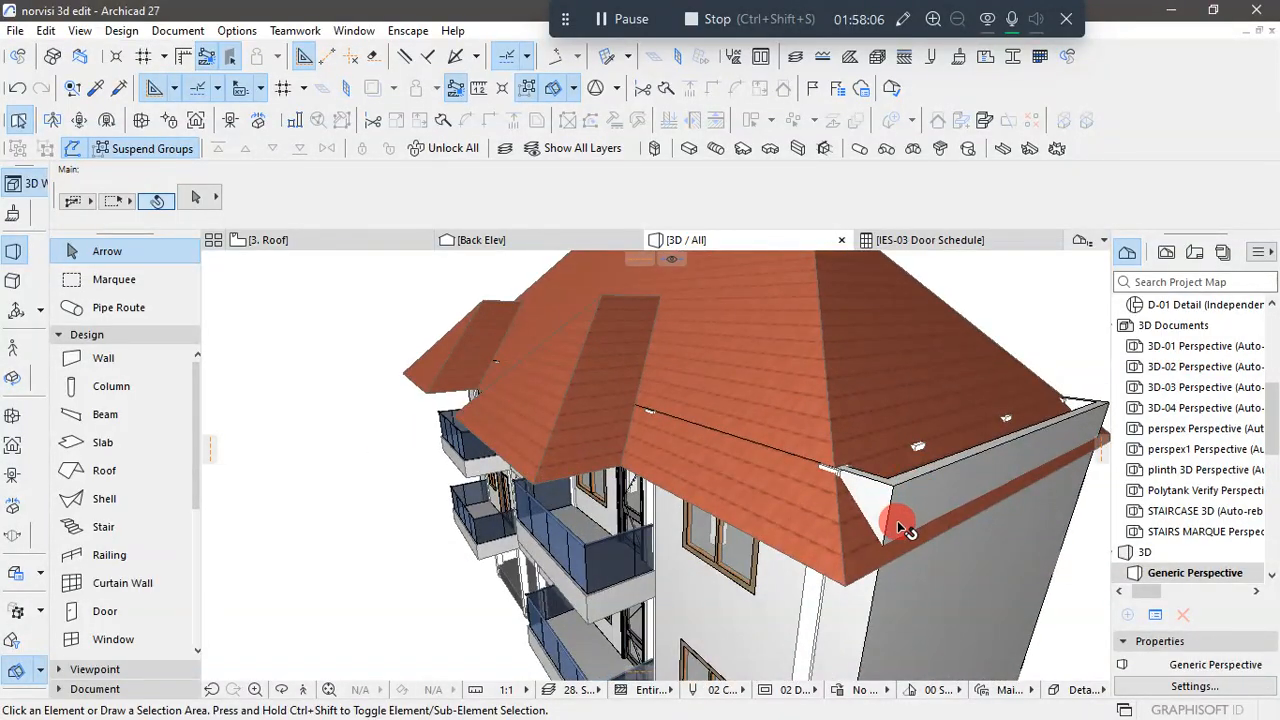
scroll(890, 550, "up", 1)
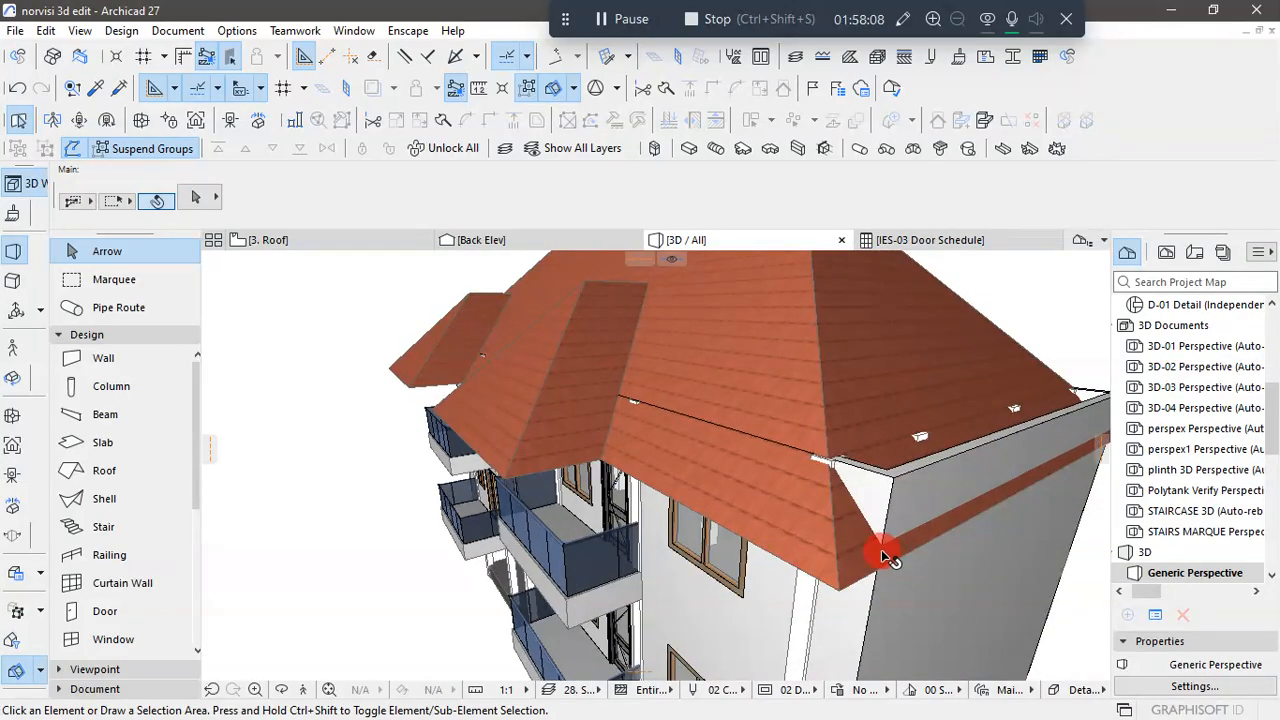
left_click(885, 549)
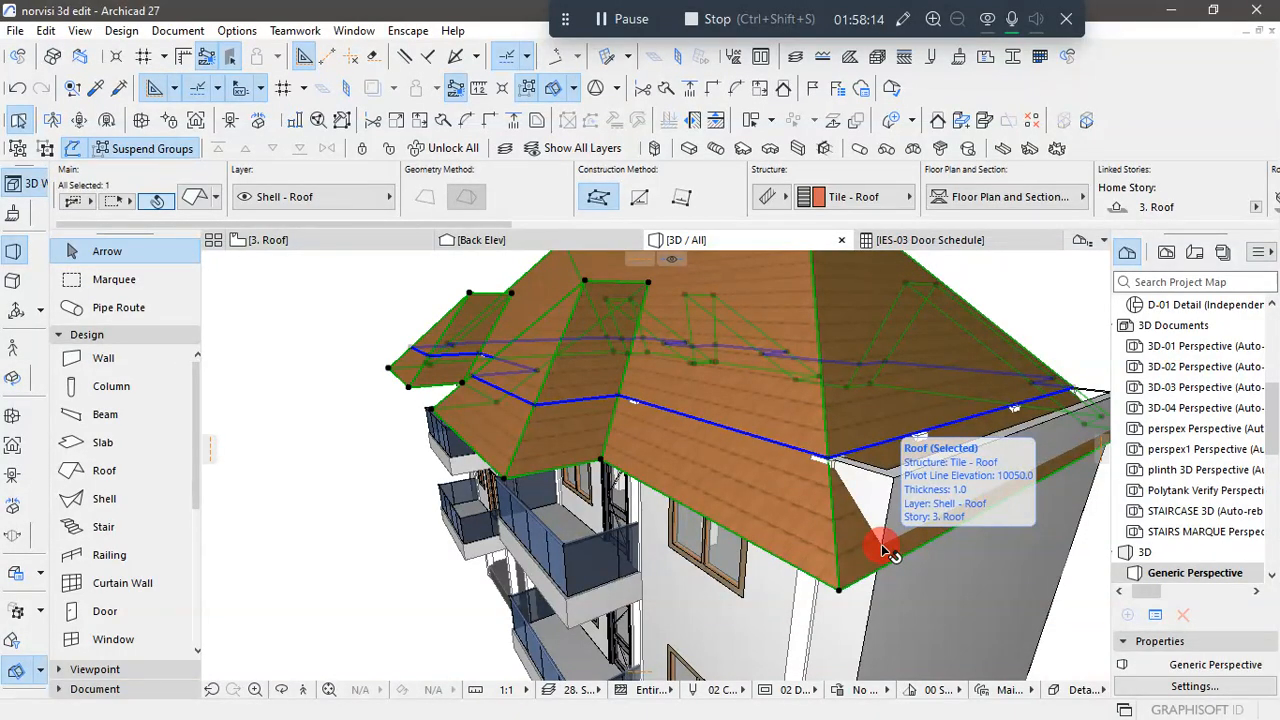
left_click(881, 544)
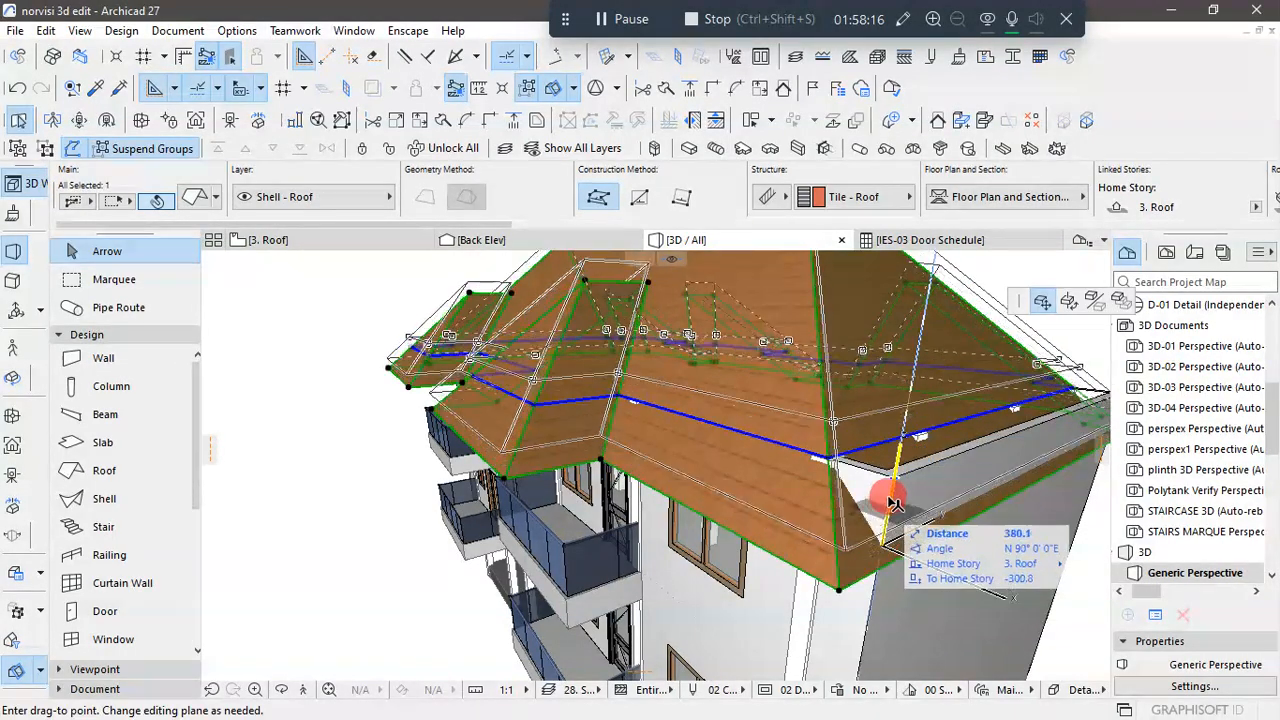
left_click(893, 505)
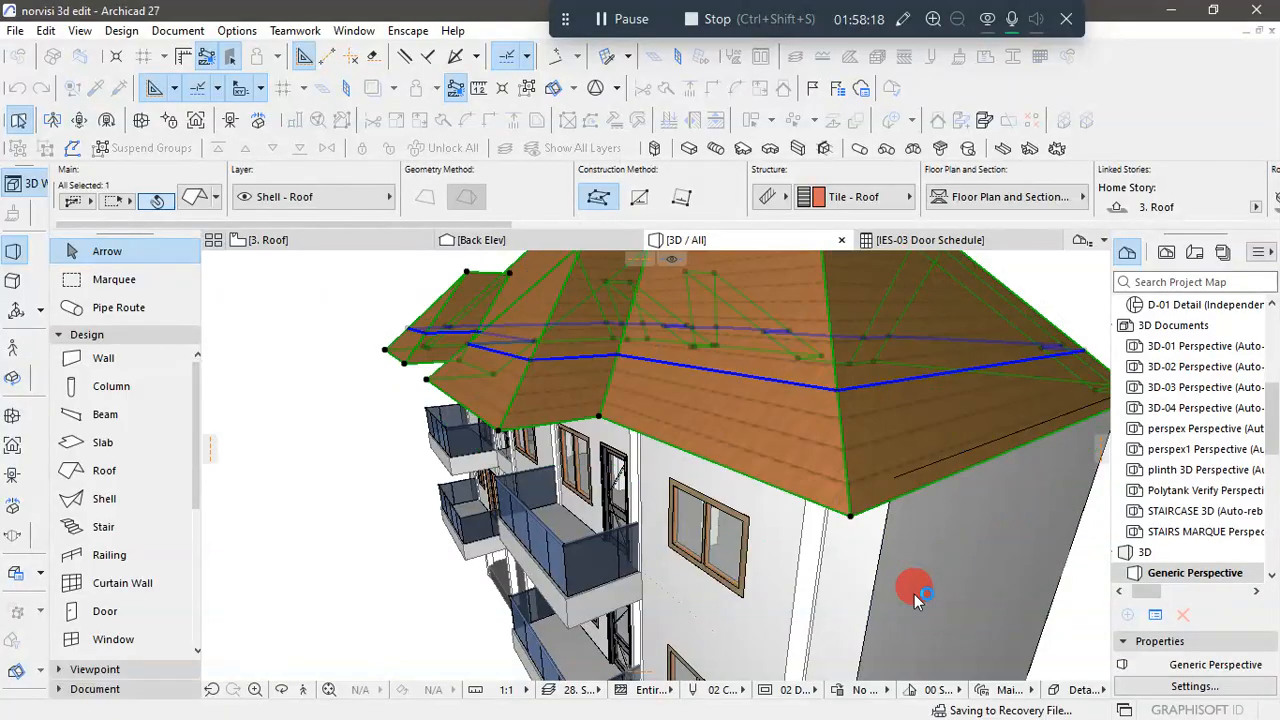
scroll(866, 546, "down", 5)
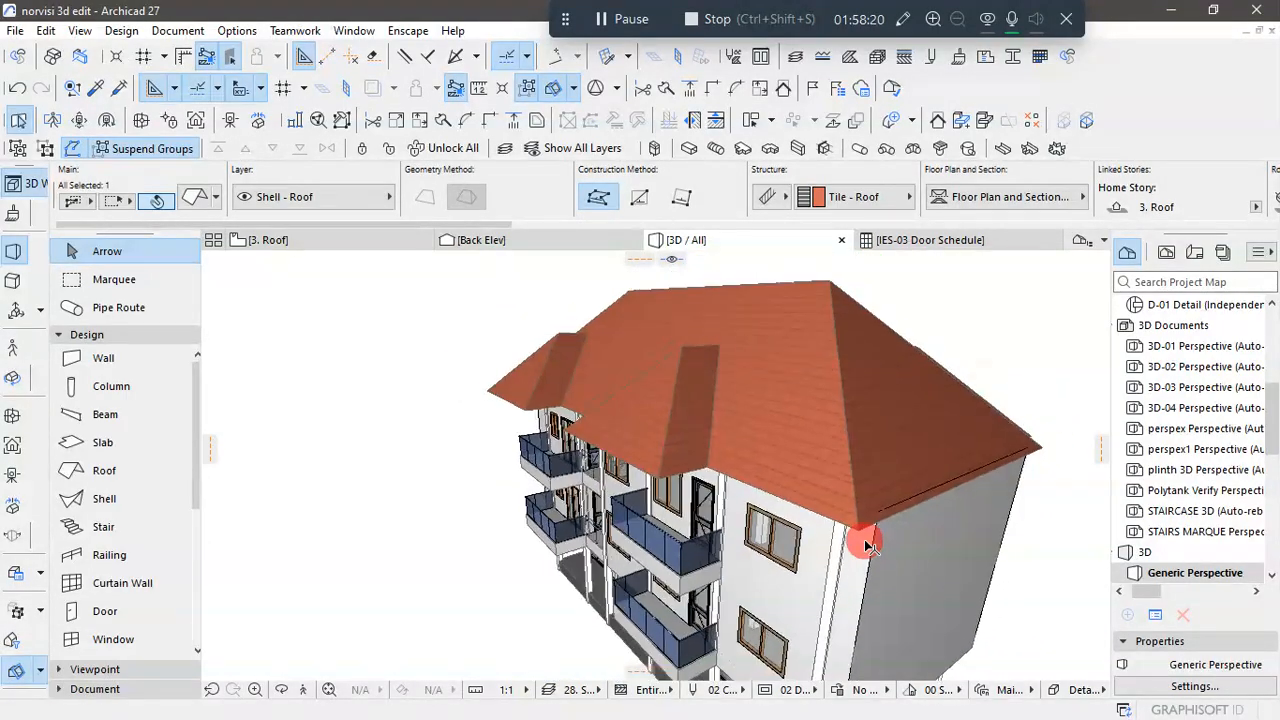
scroll(904, 488, "down", 1)
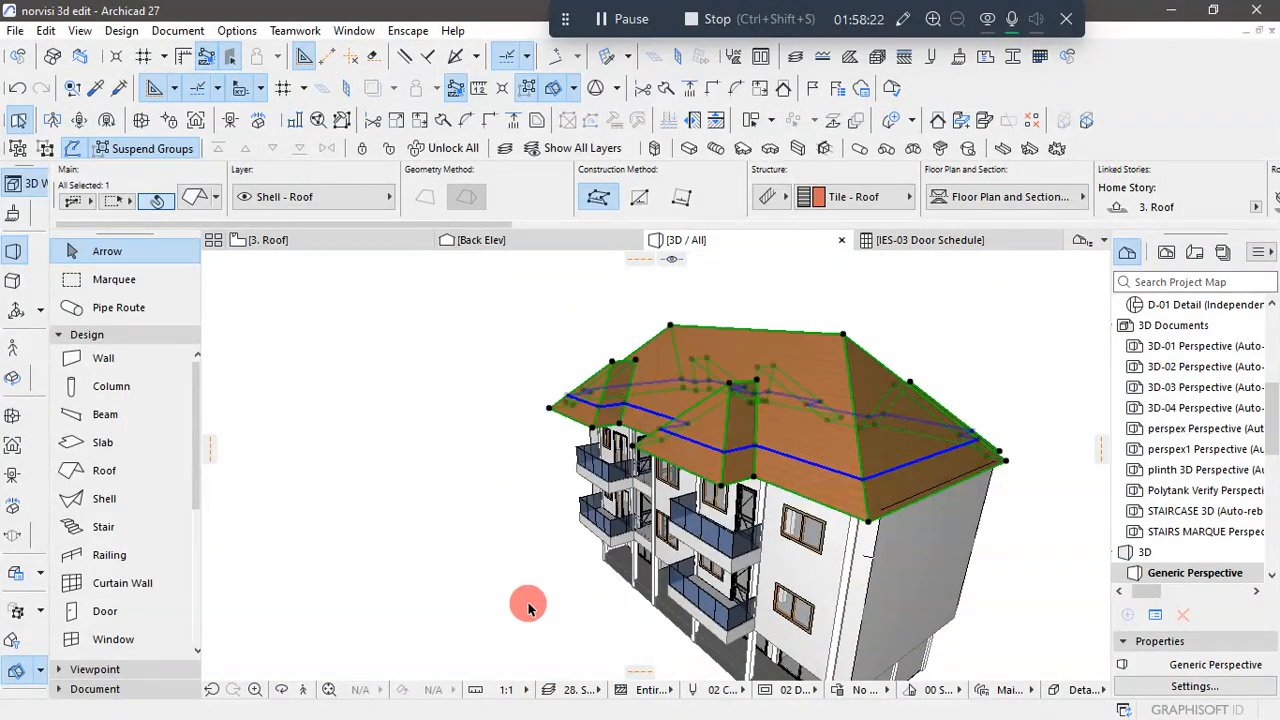
- Check the raised roof's elevation, thickness and pitch in its settings
key("ctrl+t")
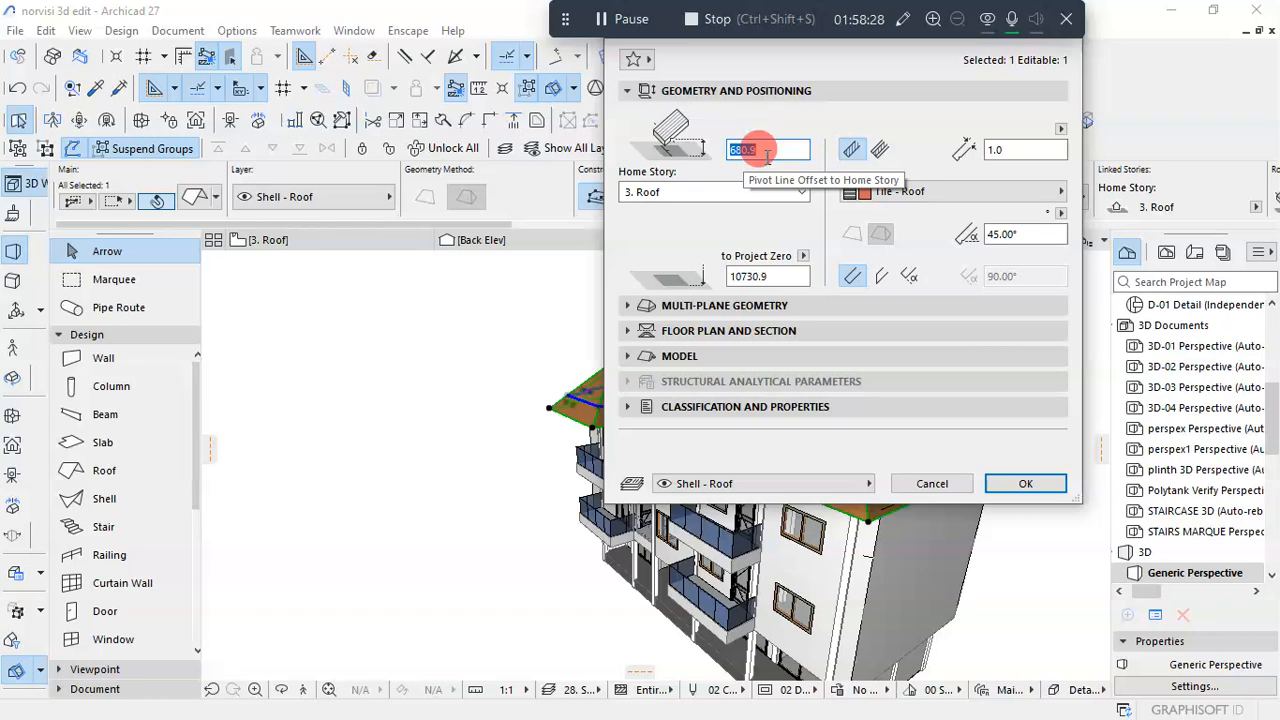
left_click(1030, 484)
left_click(299, 528)
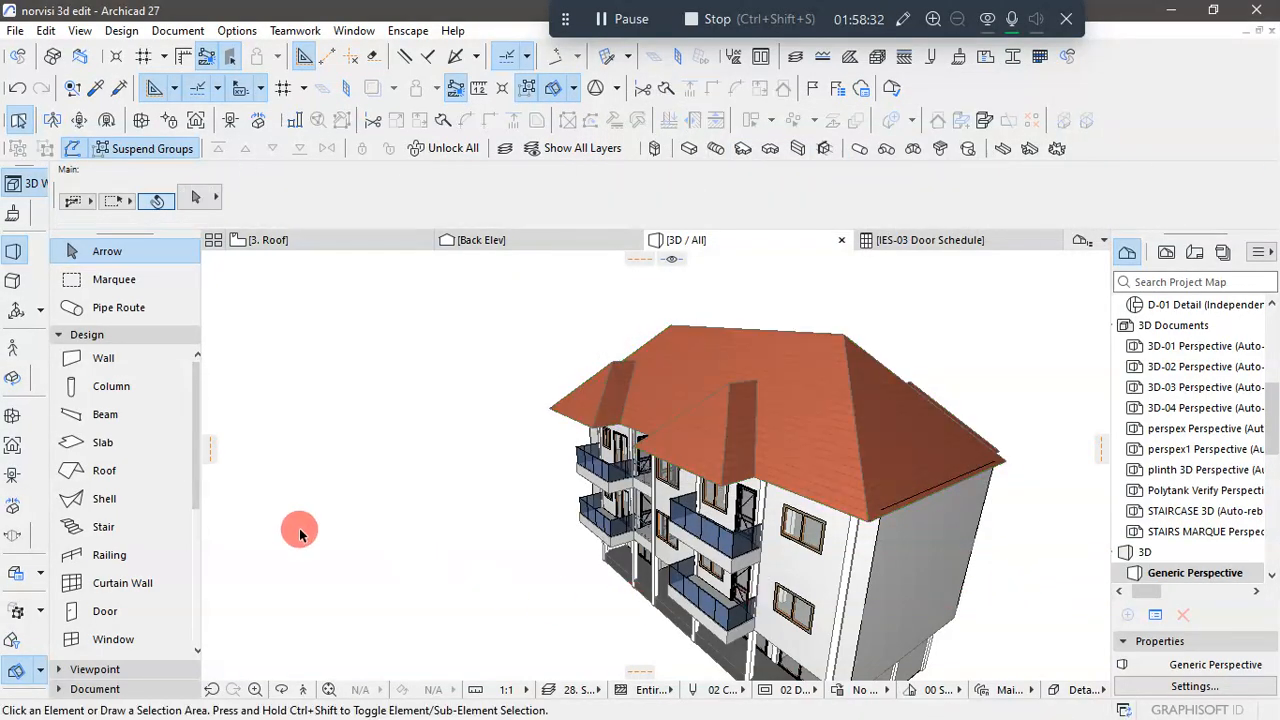
- Examine the roof's underside, eaves and front projections from below and from the front of the building
scroll(429, 484, "down", 1)
middle_click_drag(458, 521, 768, 461, "shift")
scroll(444, 462, "up", 3)
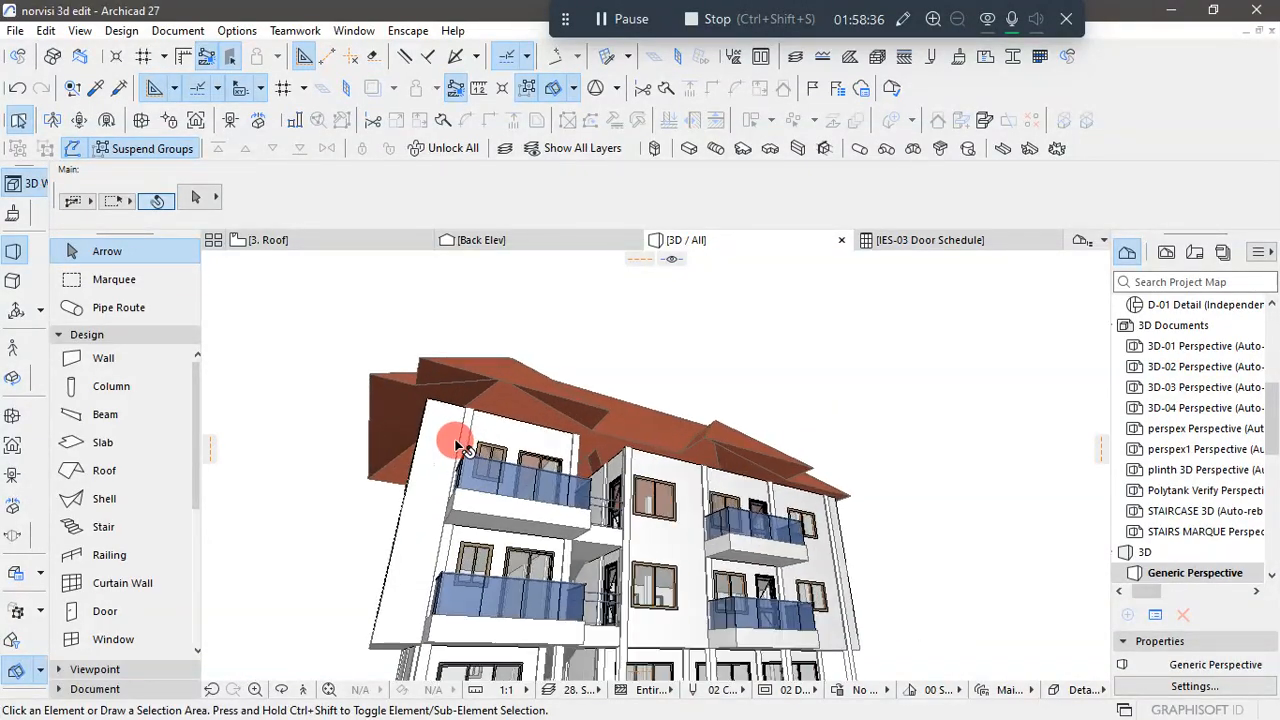
middle_click_drag(594, 476, 449, 466, "shift")
scroll(514, 491, "up", 3)
middle_click_drag(558, 525, 482, 493, "shift")
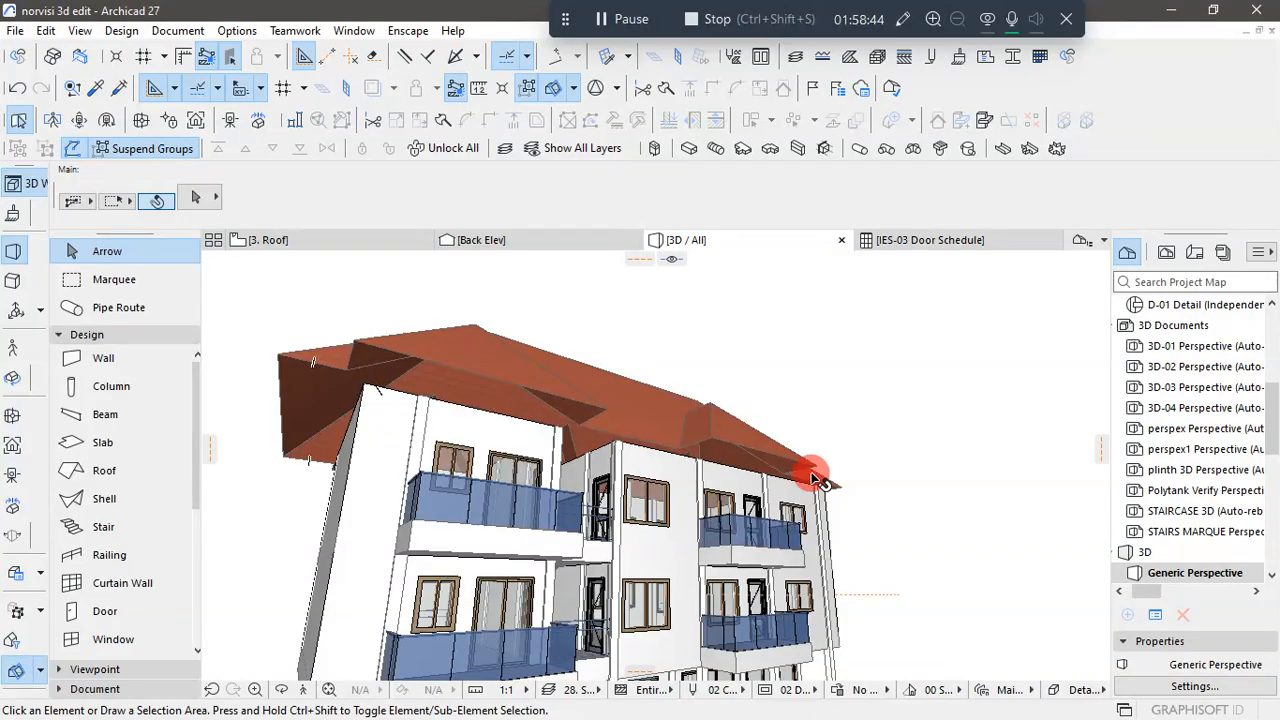
middle_click_drag(888, 478, 795, 635, "shift")
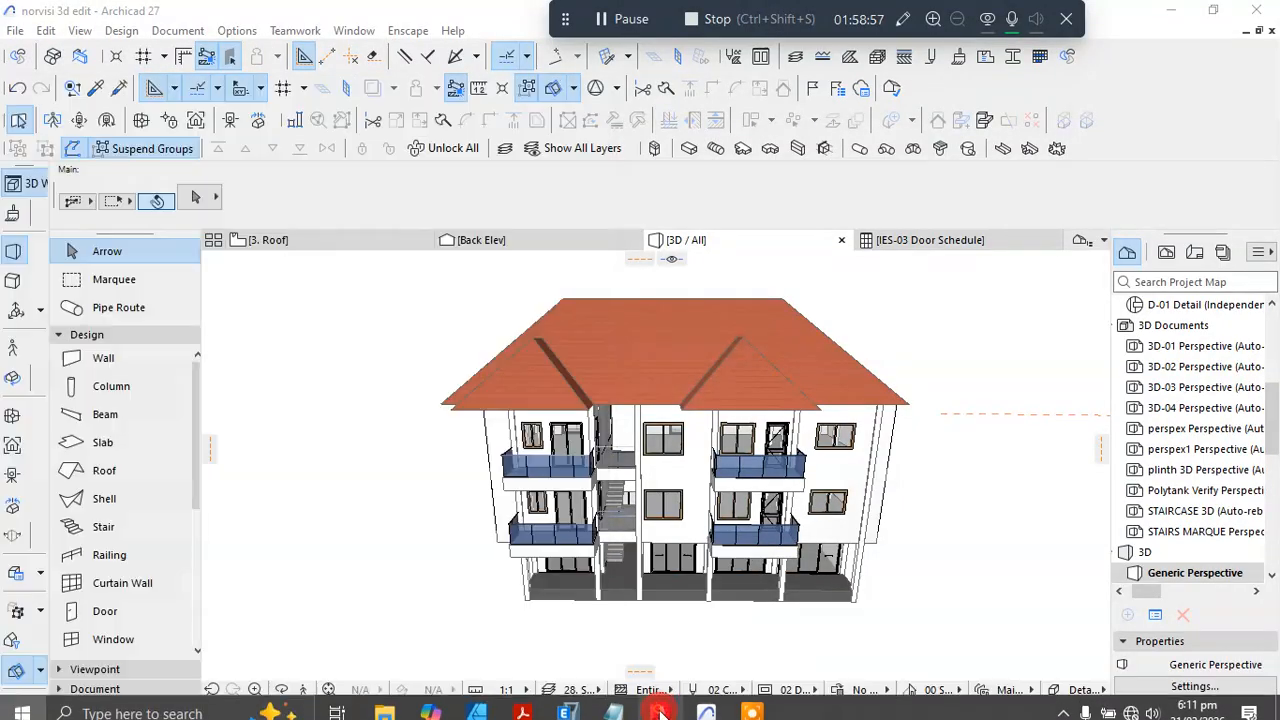
- Switch to AutoCAD to compare the roof with the front elevation, and return to the Archicad 3D model's front view
left_click(660, 708)
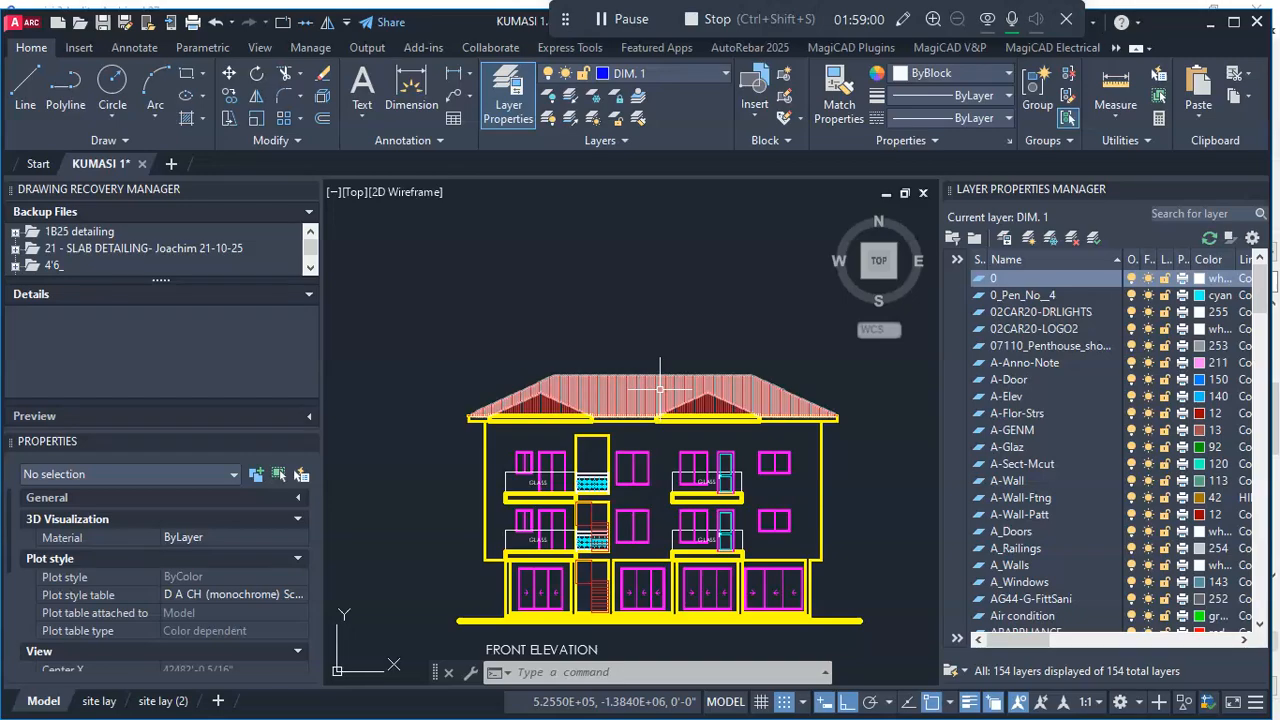
left_click(1207, 30)
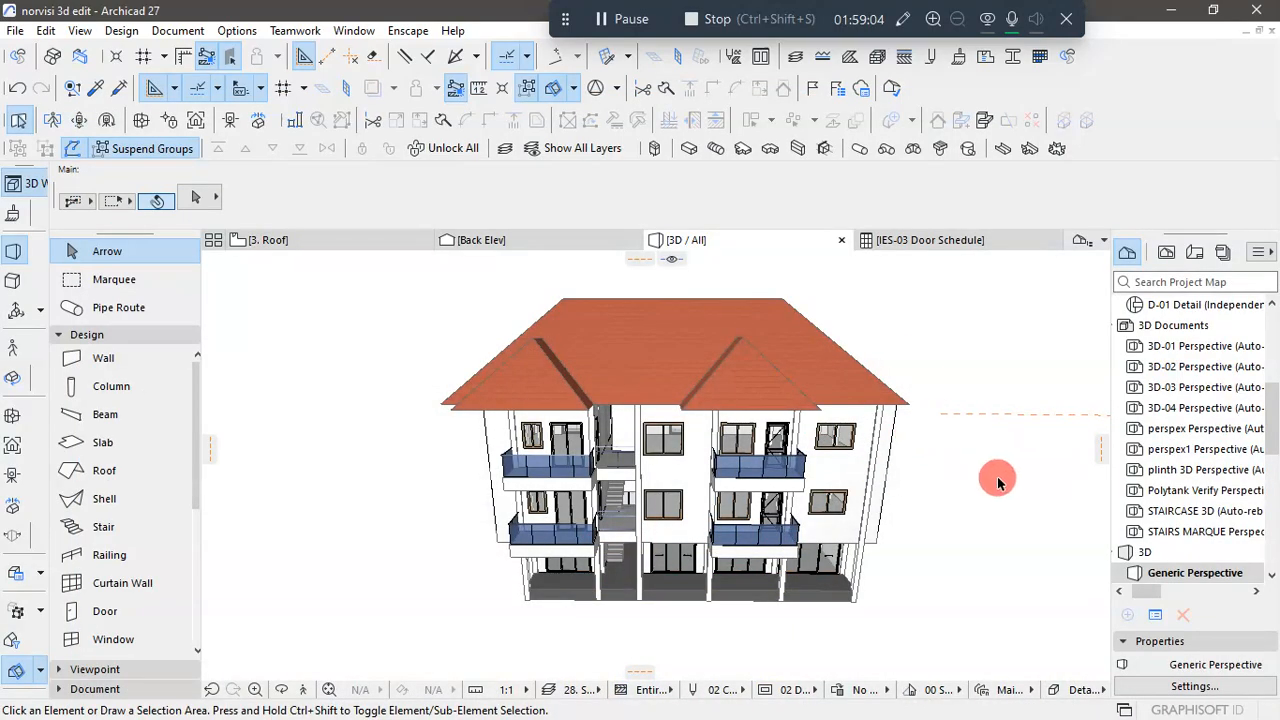
middle_click_drag(987, 480, 1003, 457, "shift")
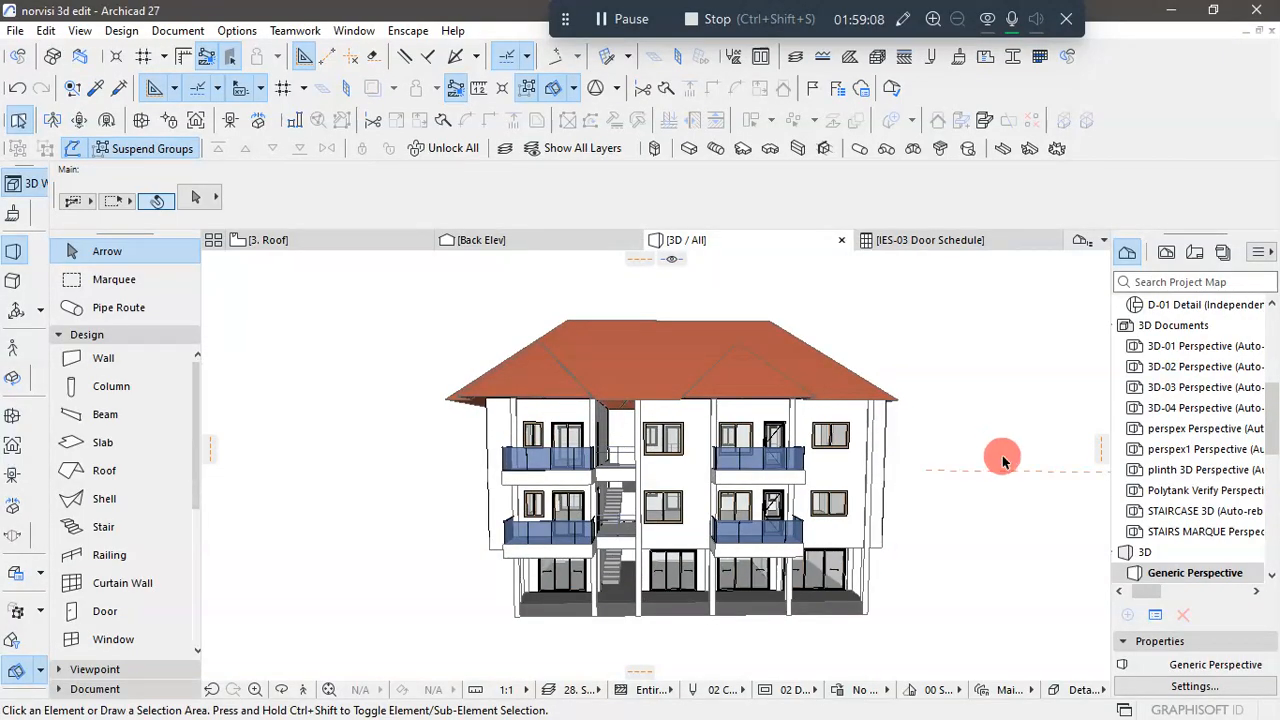
- Set the multi-plane roof's pitch to 30° and check the lowered roof from above and from the front
left_click(766, 337)
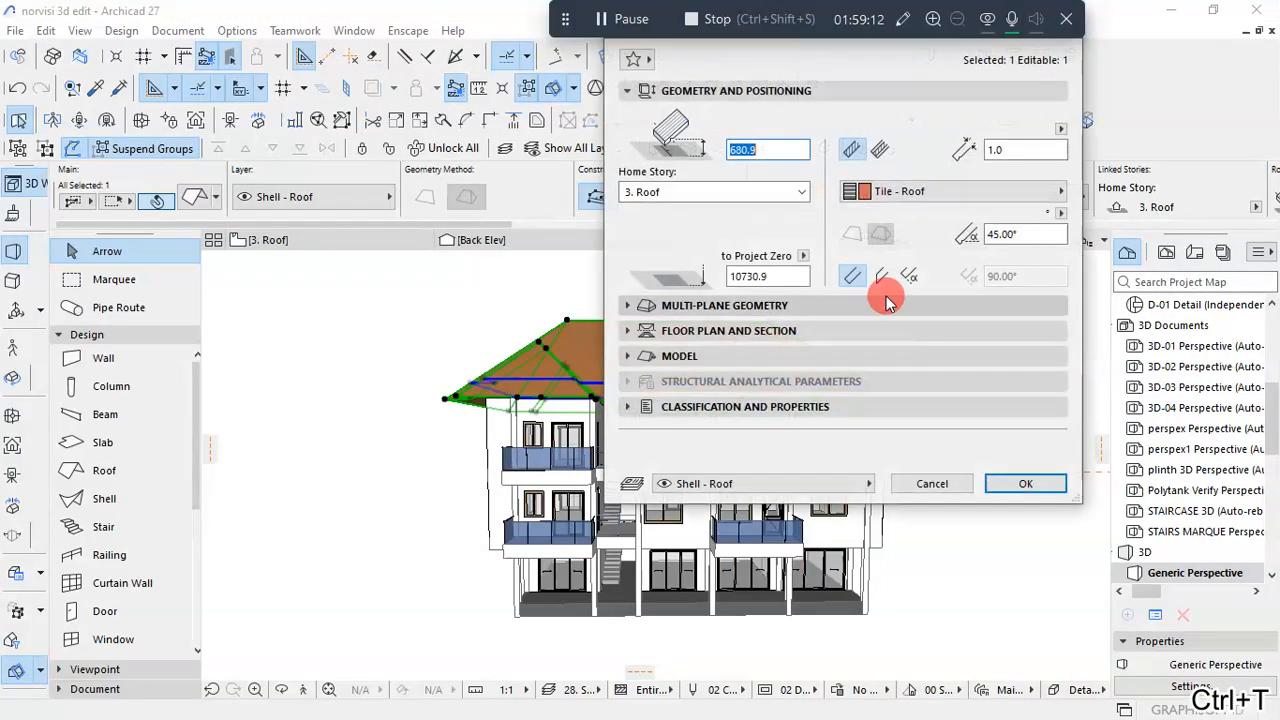
left_click(1020, 234)
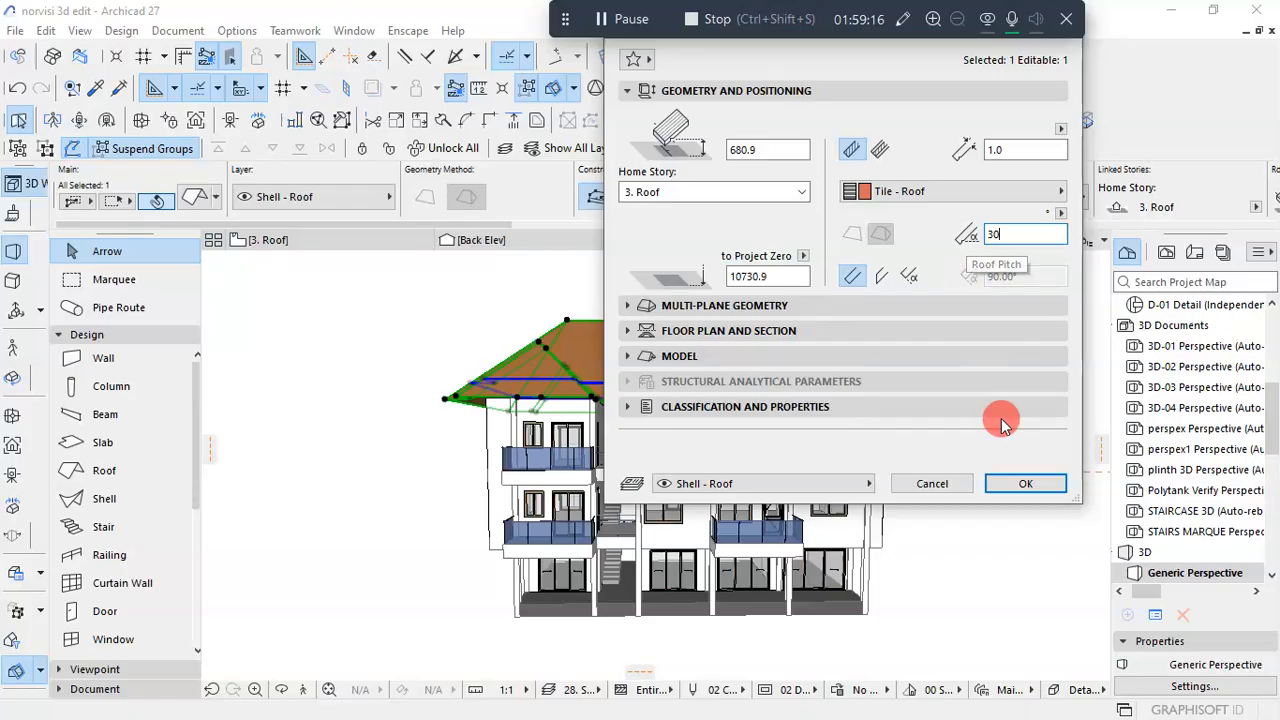
left_click(1025, 483)
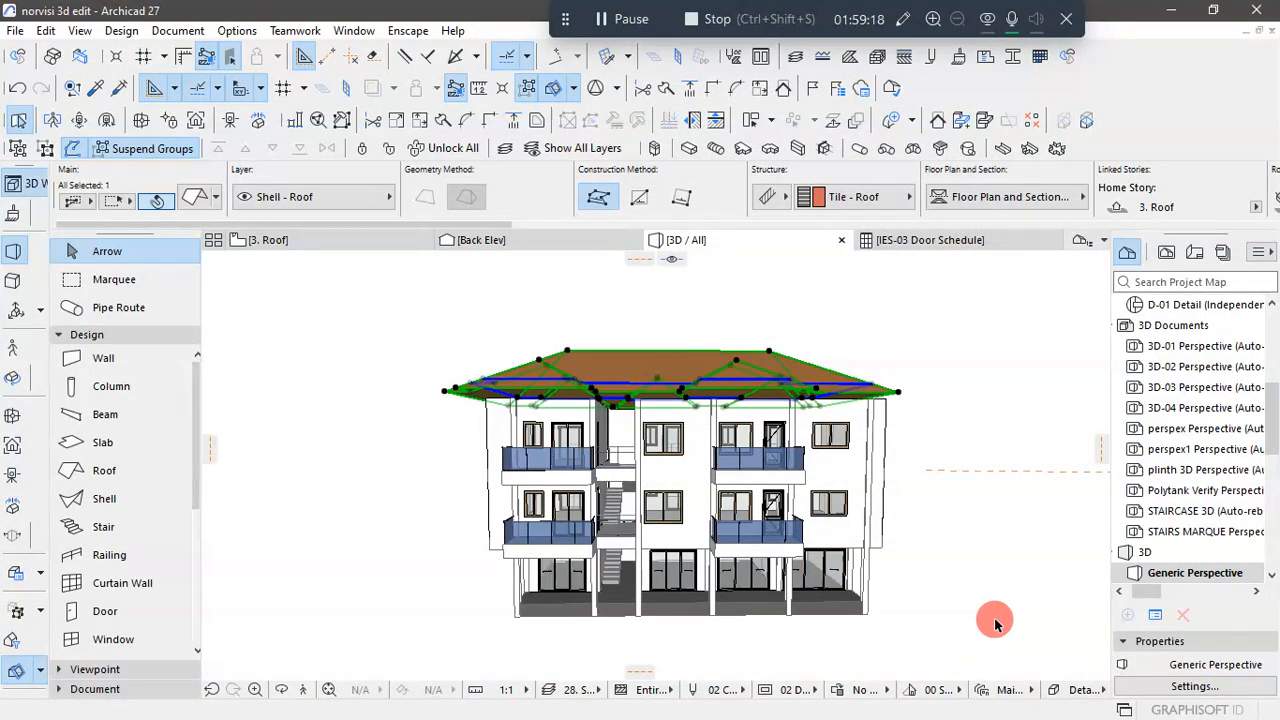
left_click(1000, 616)
middle_click_drag(1015, 466, 946, 589, "shift")
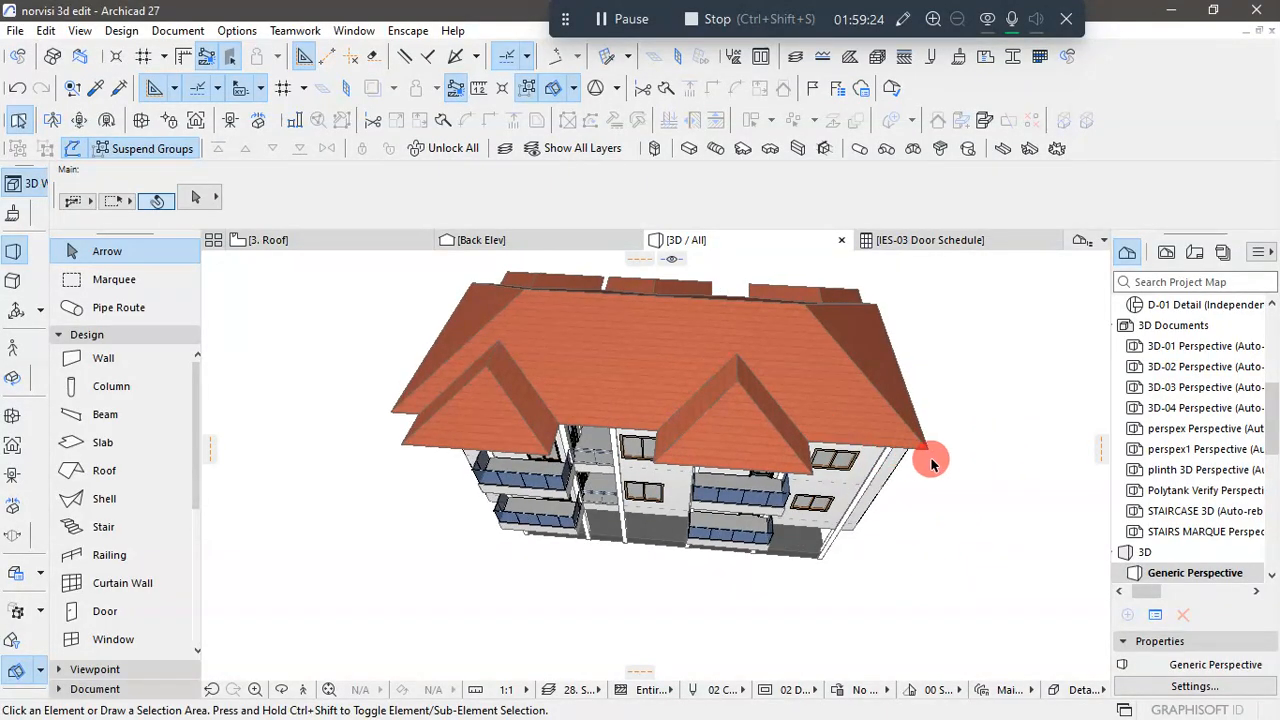
middle_click_drag(931, 463, 617, 563, "shift")
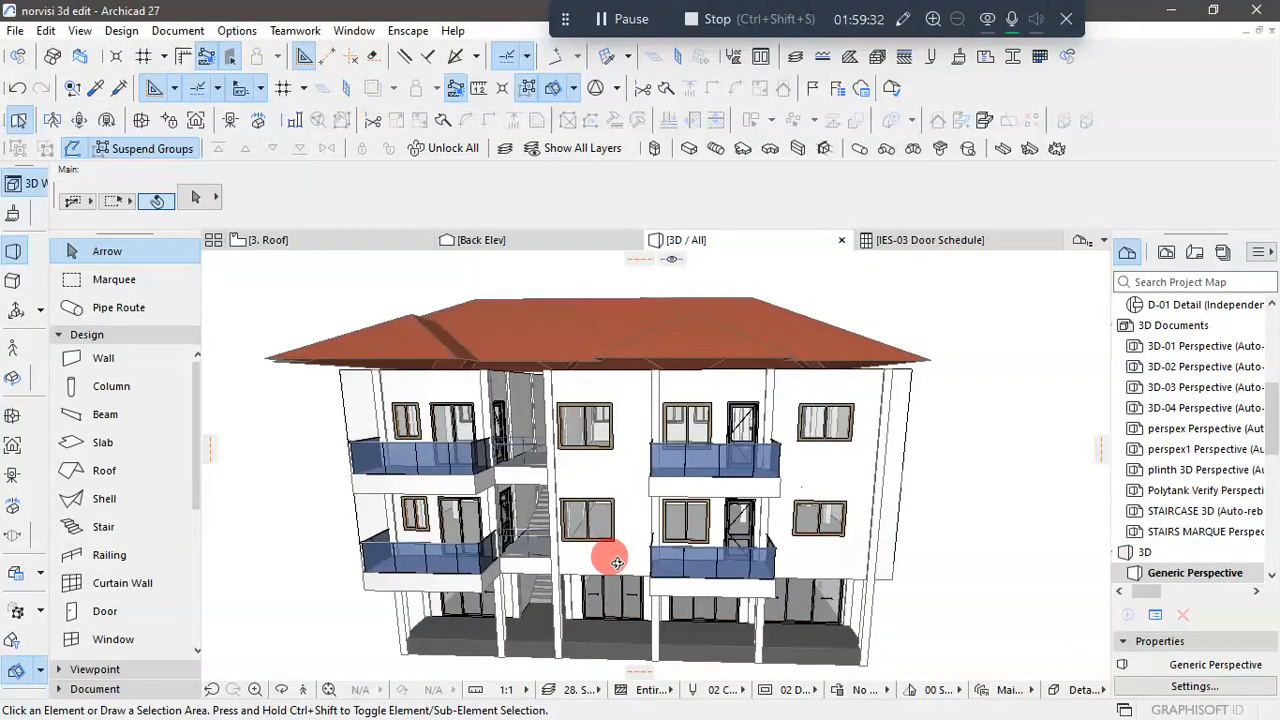
- Open the Roof storey's floor plan and compare the modelled roof's outline with the underlying roof plan drawing
left_click(388, 245)
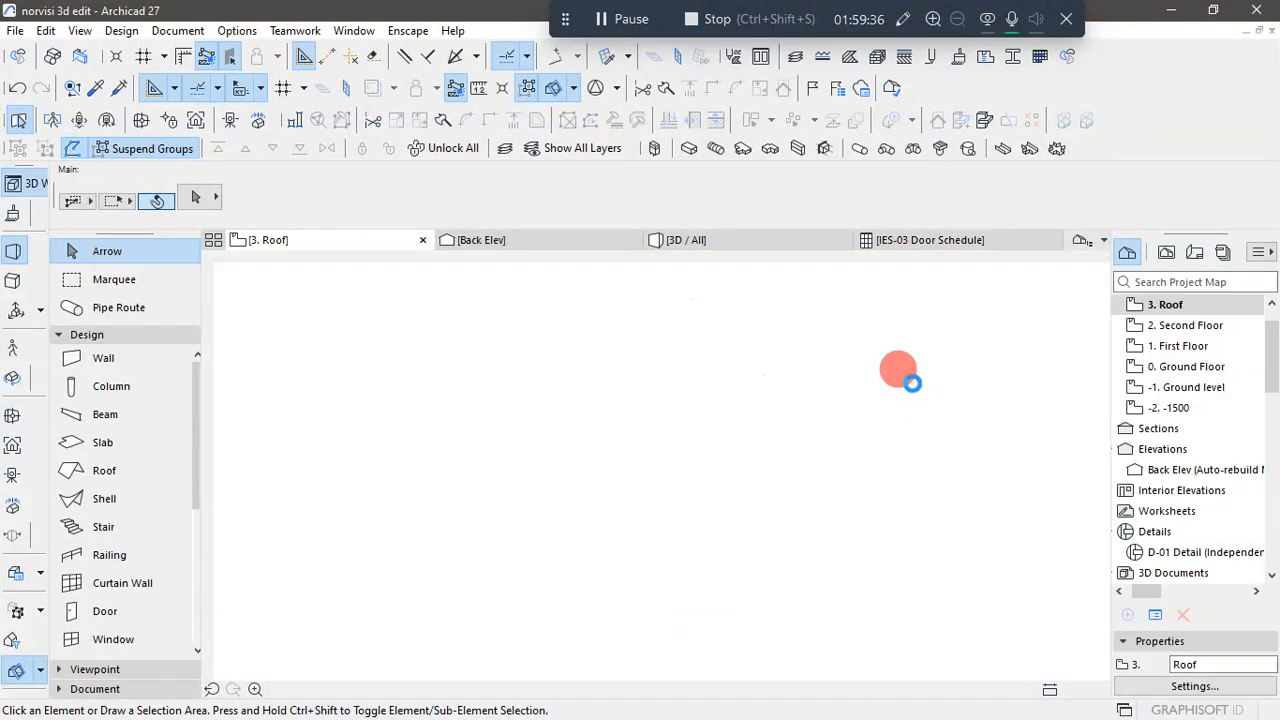
scroll(872, 350, "up", 5)
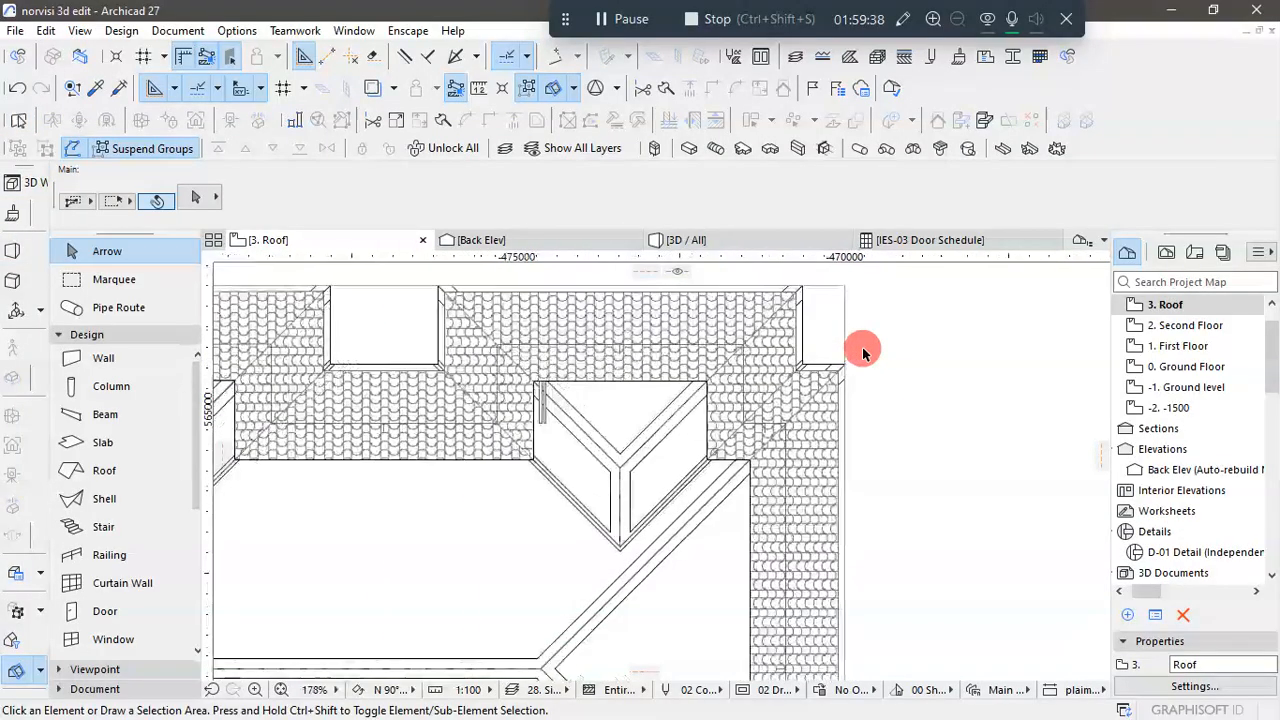
scroll(862, 350, "down", 5)
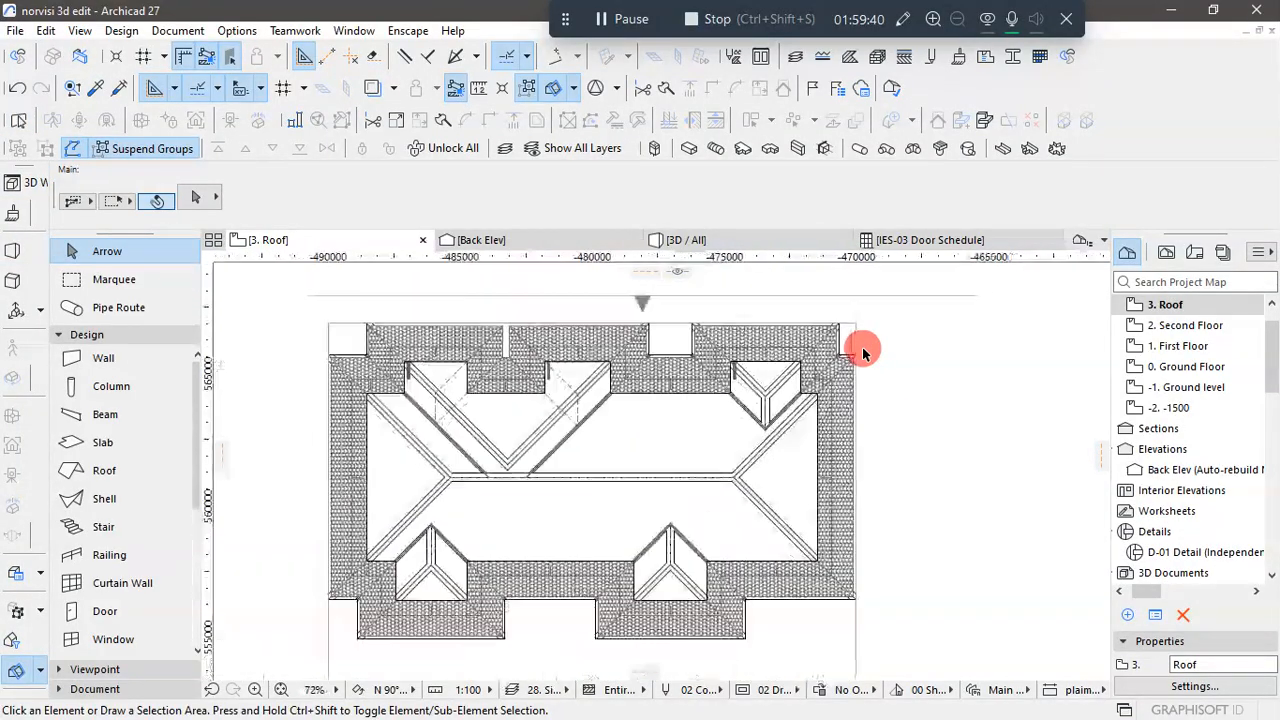
left_click(796, 598)
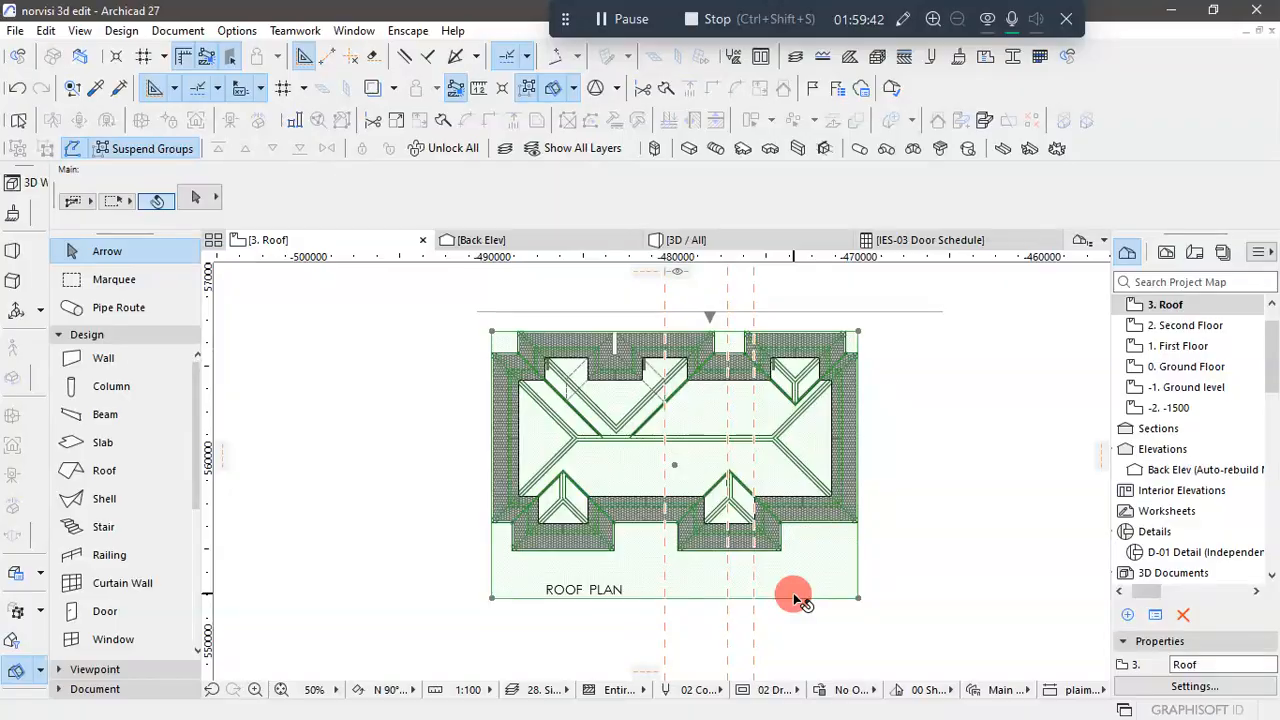
left_click(992, 530)
scroll(609, 374, "up", 4)
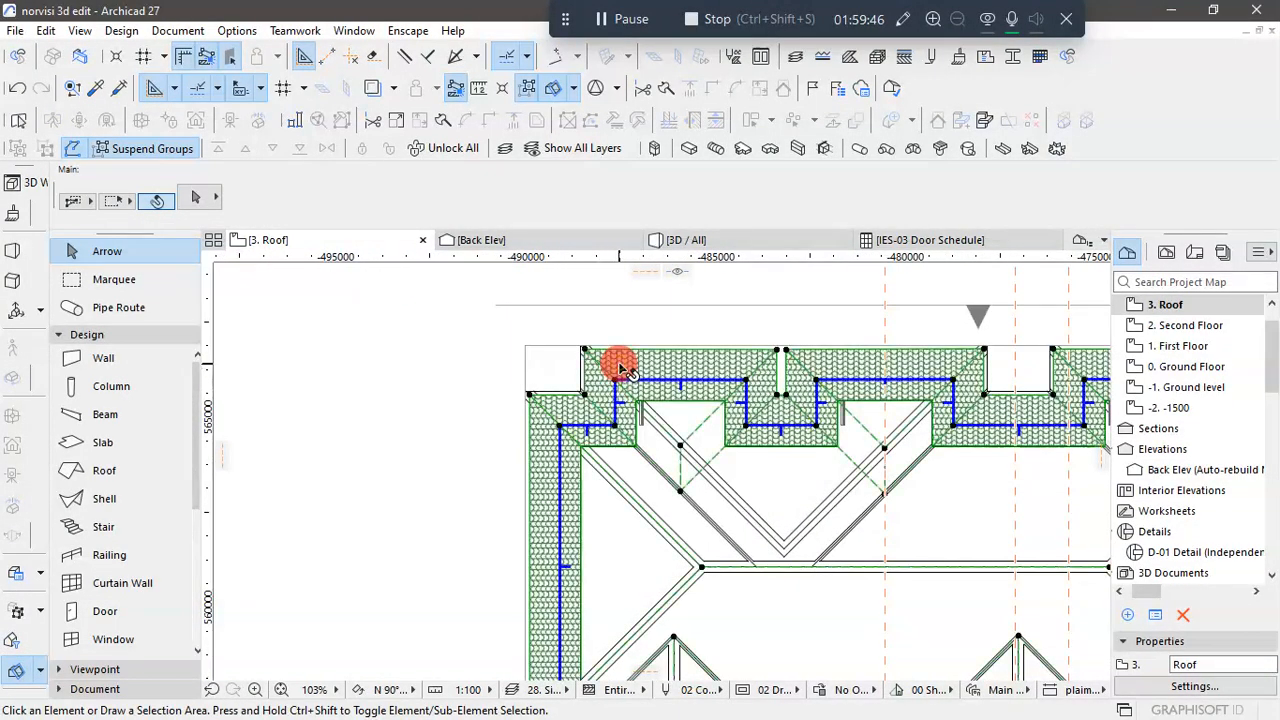
left_click(622, 368)
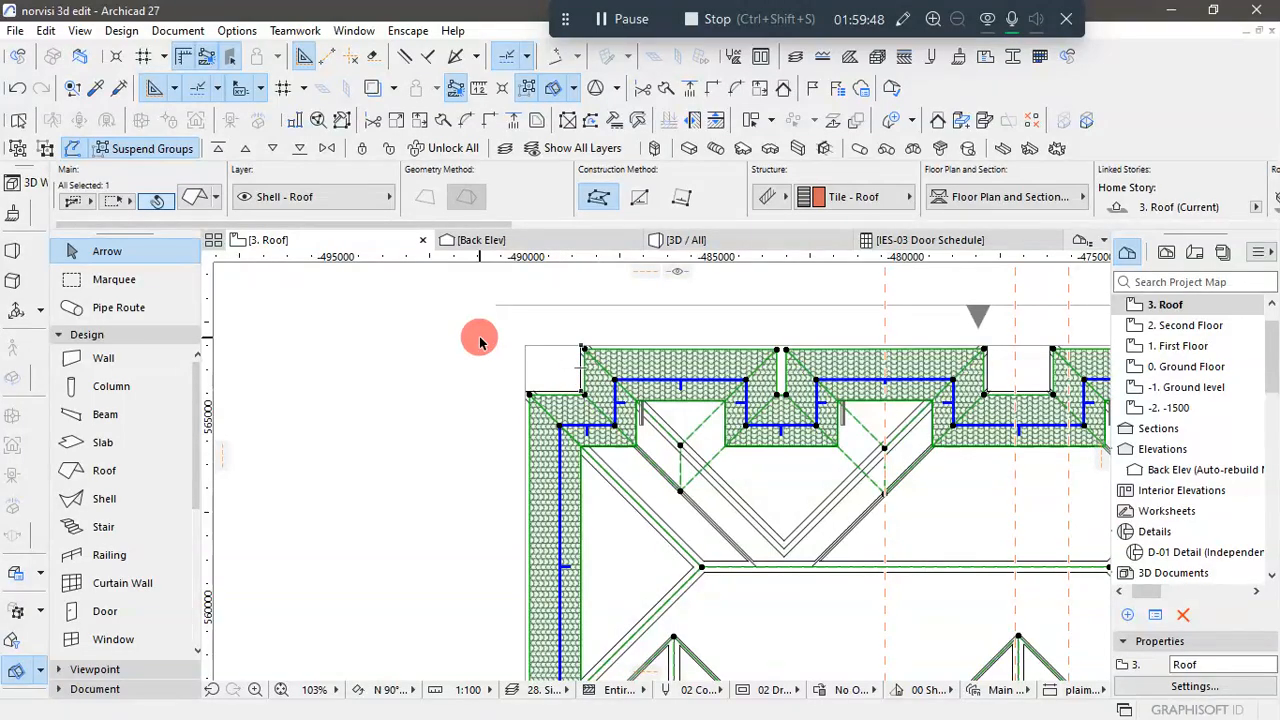
scroll(480, 341, "down", 4)
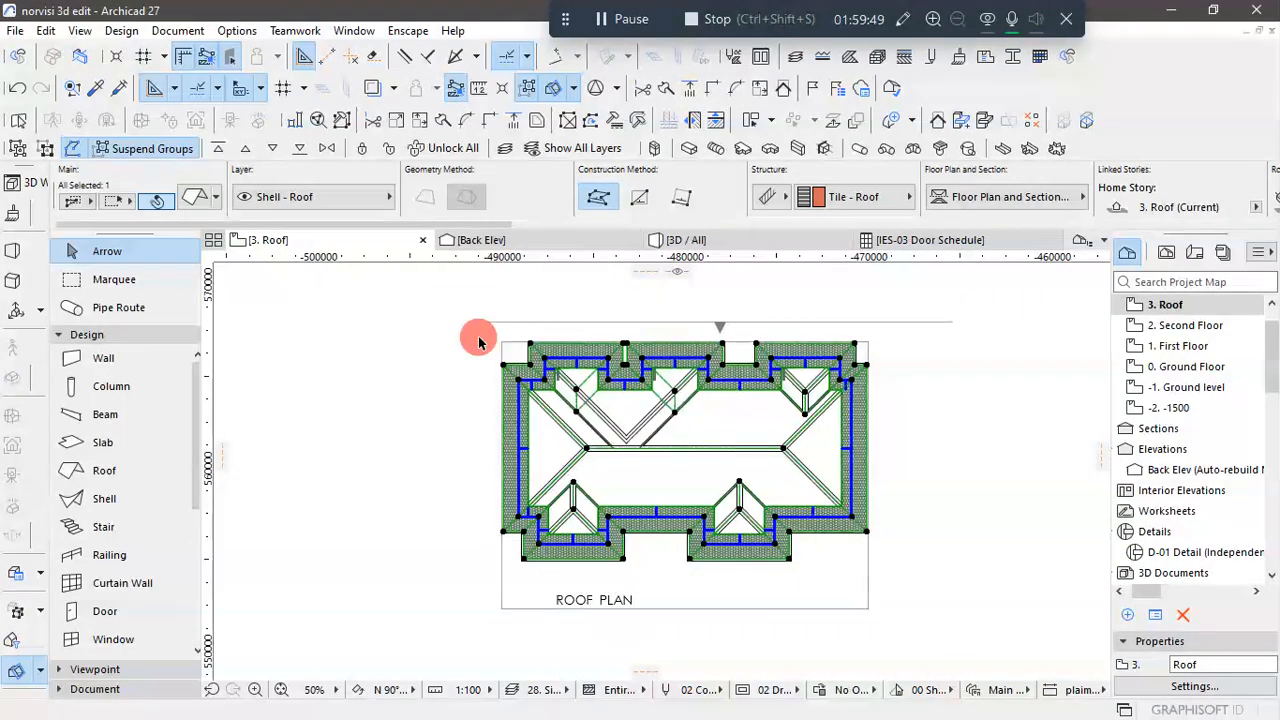
left_click(945, 462)
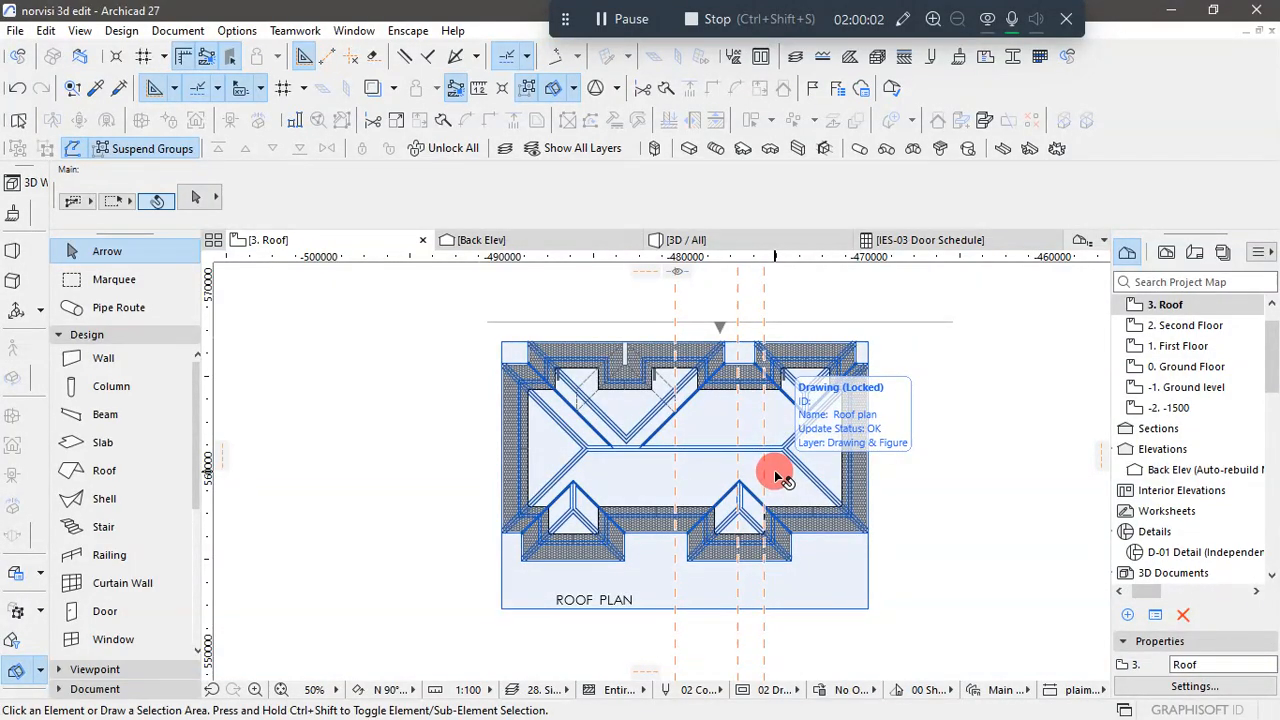
scroll(585, 327, "up", 2)
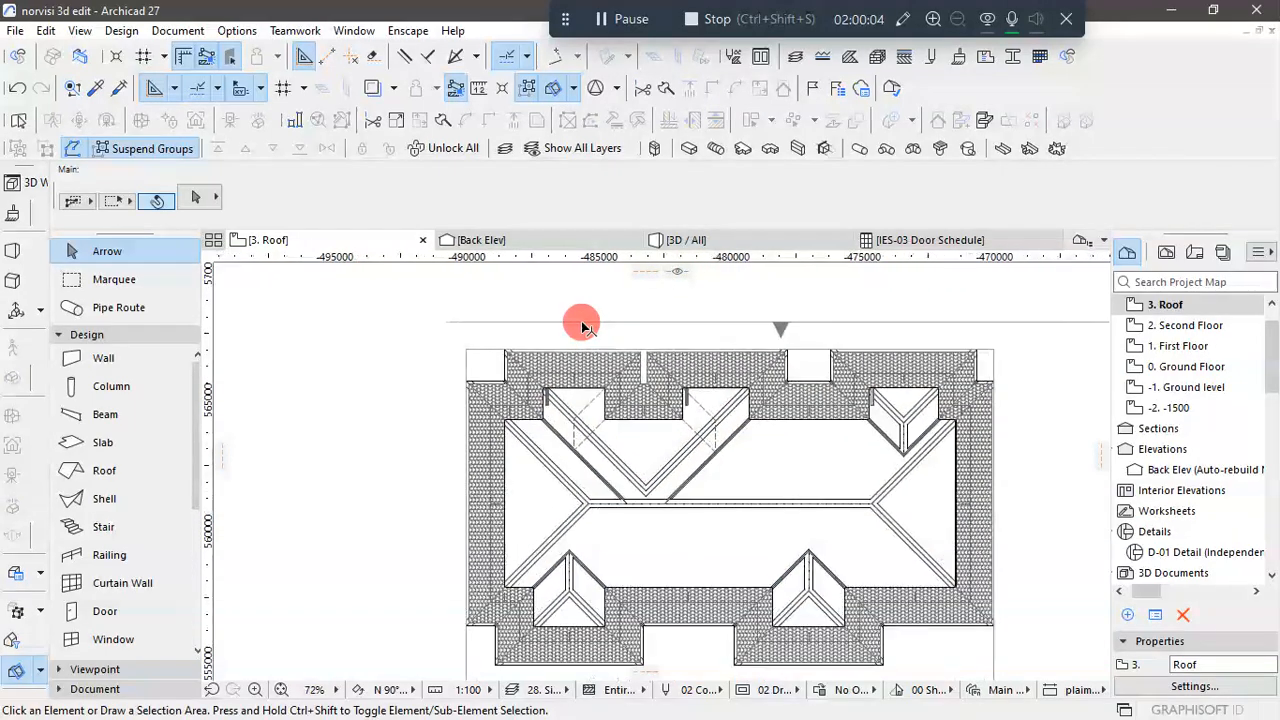
scroll(603, 362, "down", 2)
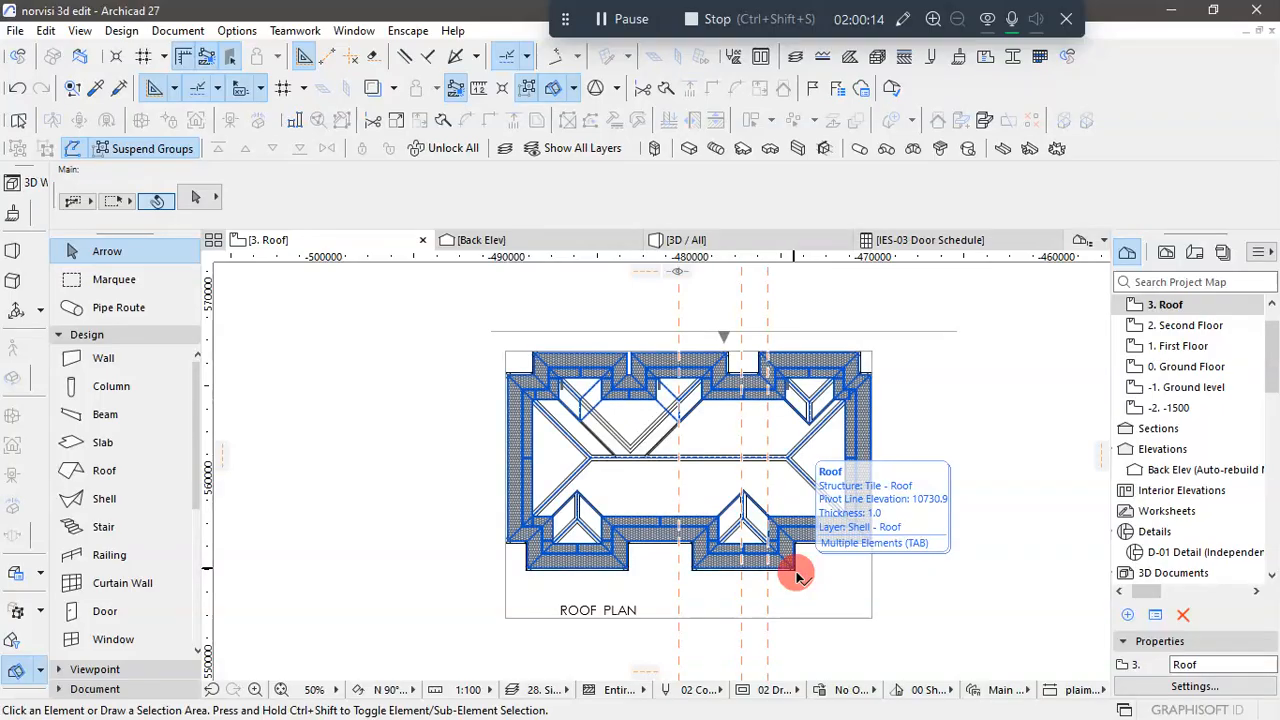
scroll(985, 414, "up", 2)
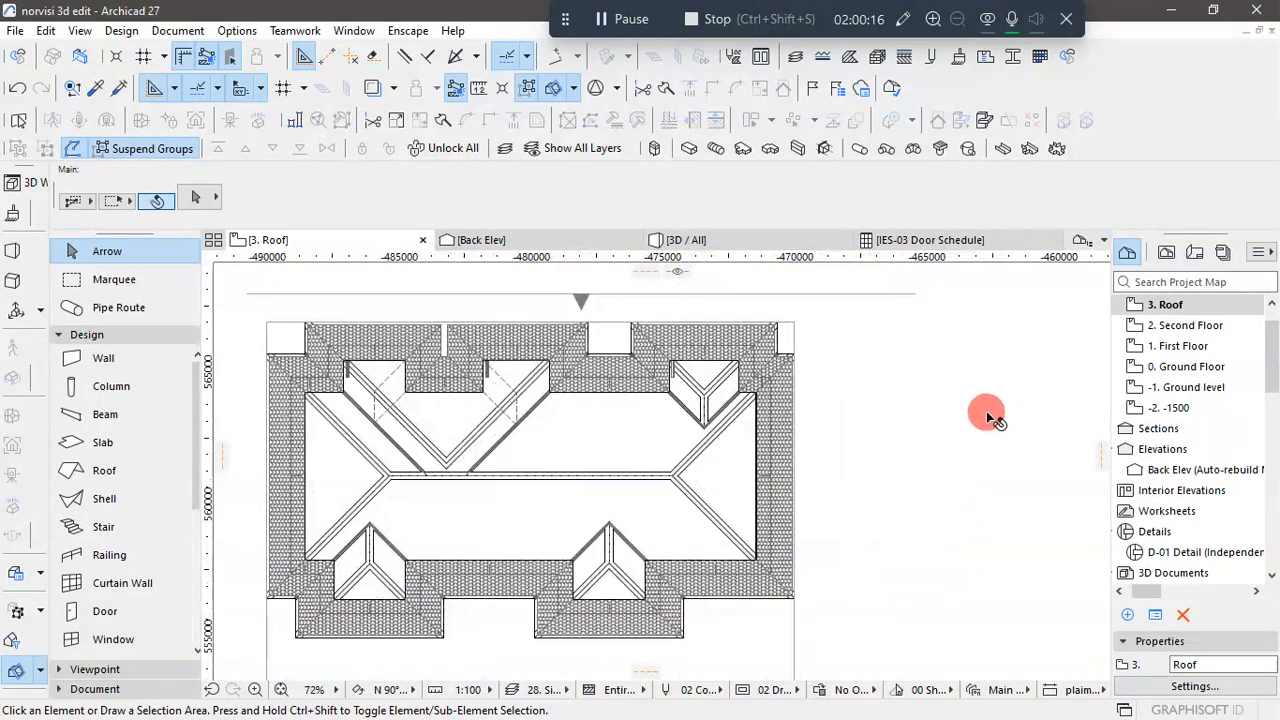
left_click(985, 414)
scroll(985, 414, "down", 2)
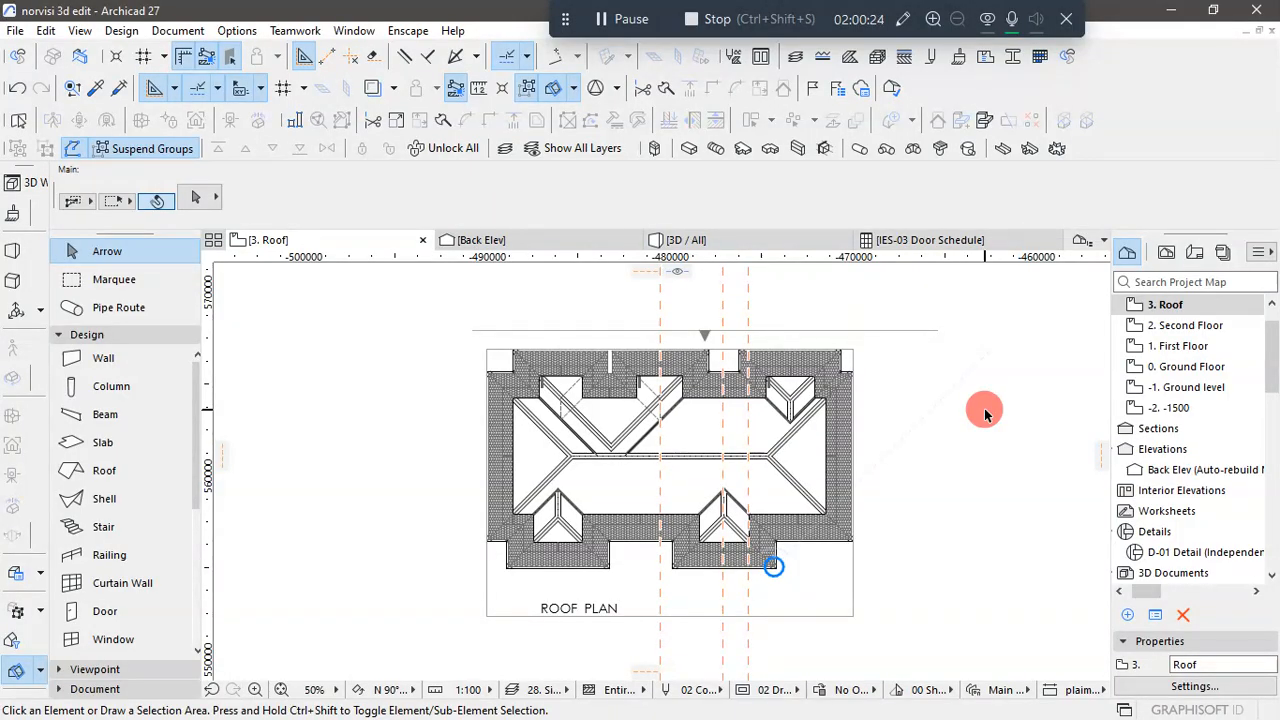
- Select the tiled roof in the Roof storey plan and hide its Shell - Roof layer
left_click(846, 396)
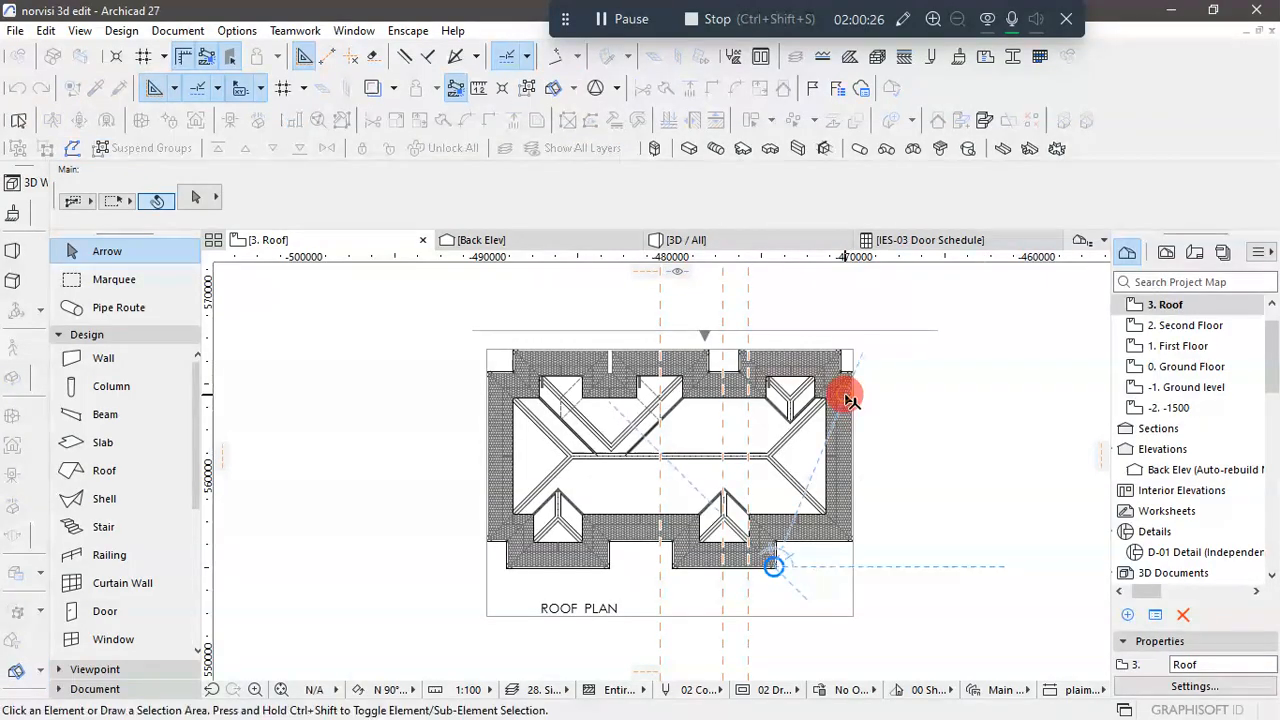
left_click(846, 438)
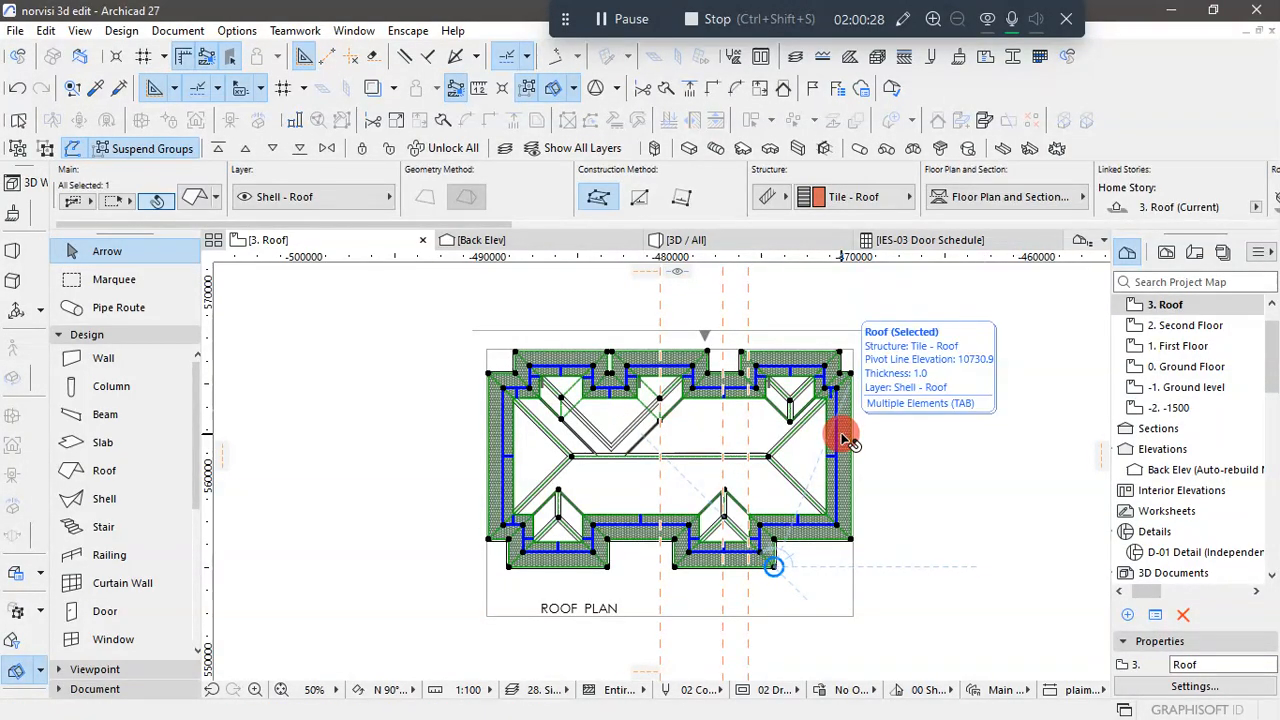
right_click(846, 438)
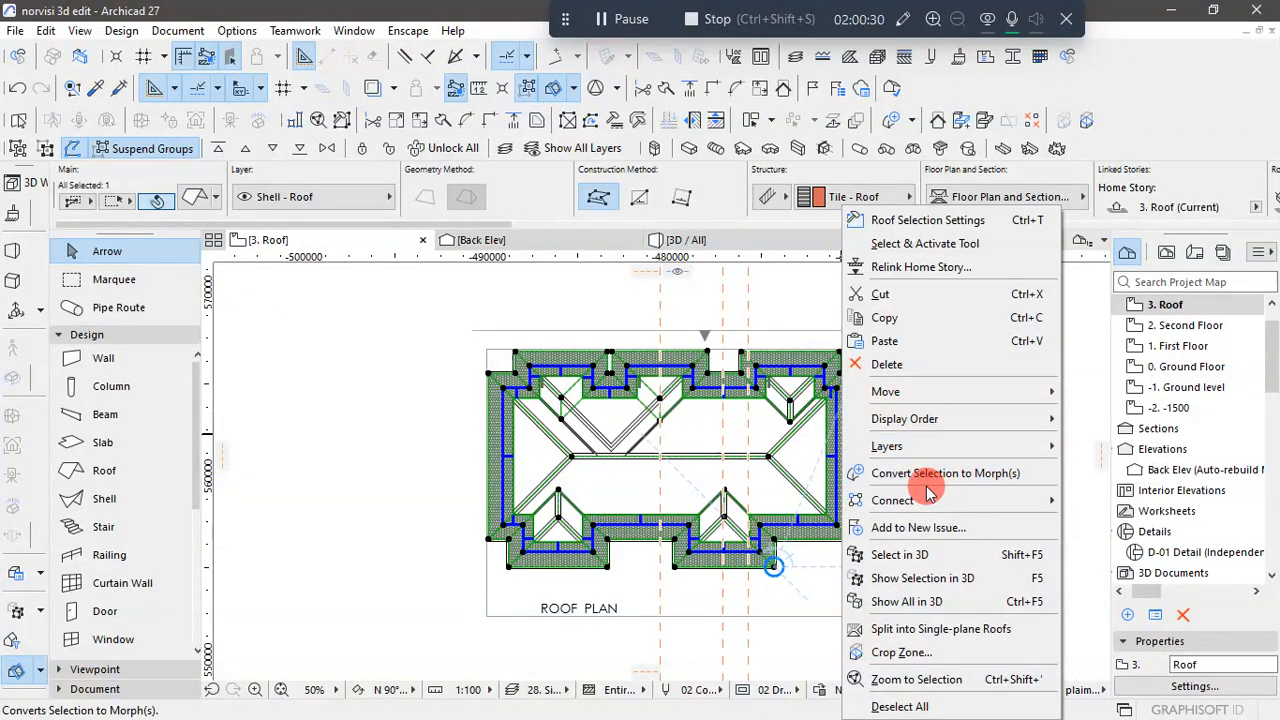
mouse_move(918, 505)
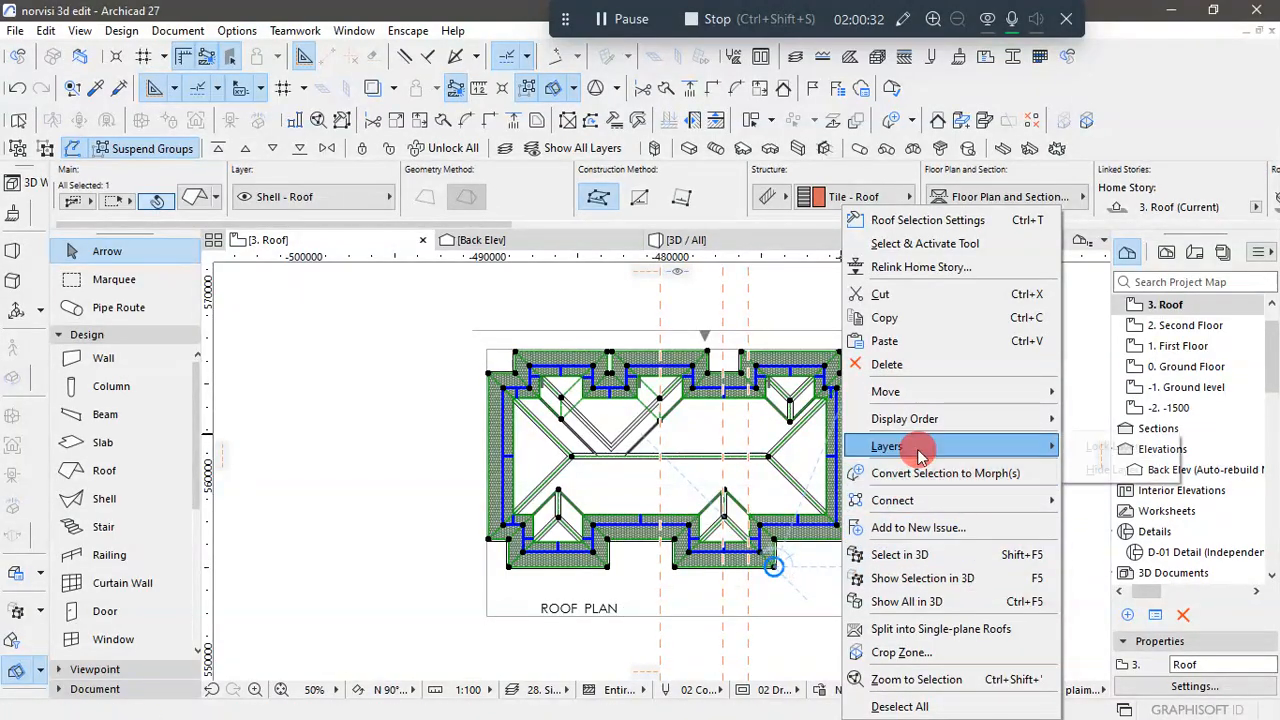
mouse_move(912, 446)
left_click(1112, 469)
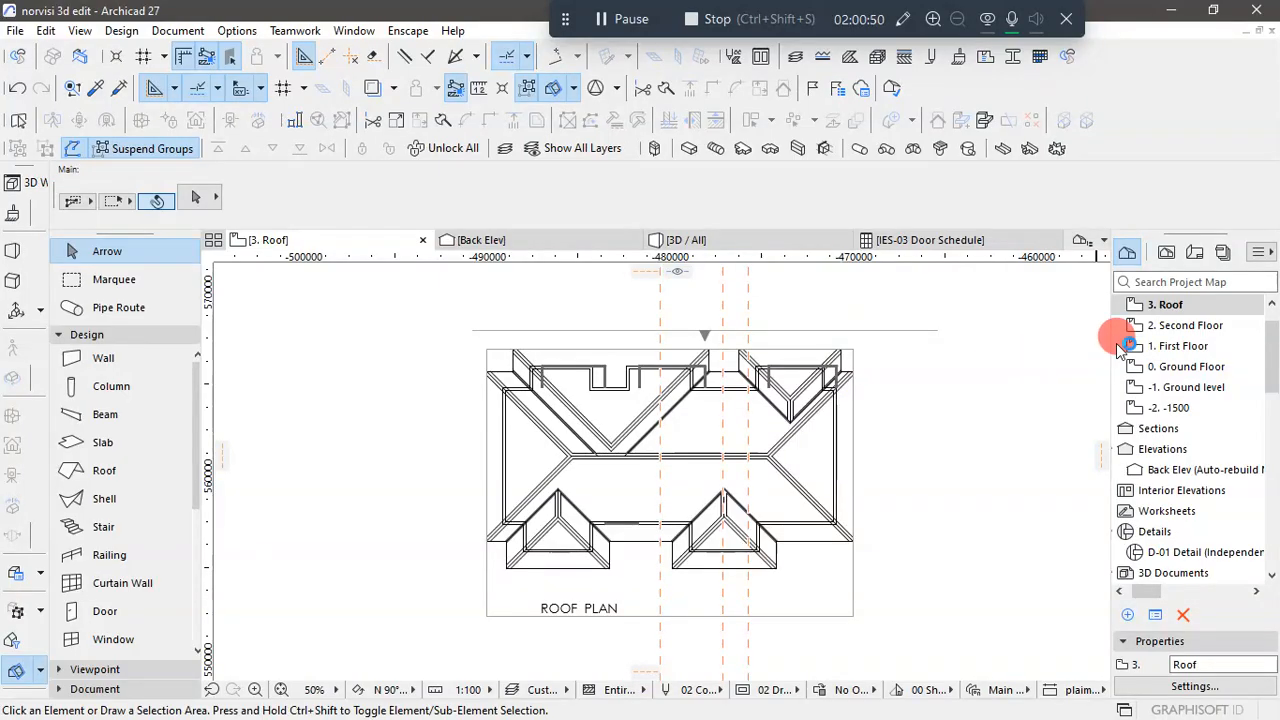
- Examine the Second Floor plan, and in the 3D model the roof's eaves and underside where they meet the front and end walls
left_click(1190, 327)
double_click(1192, 340)
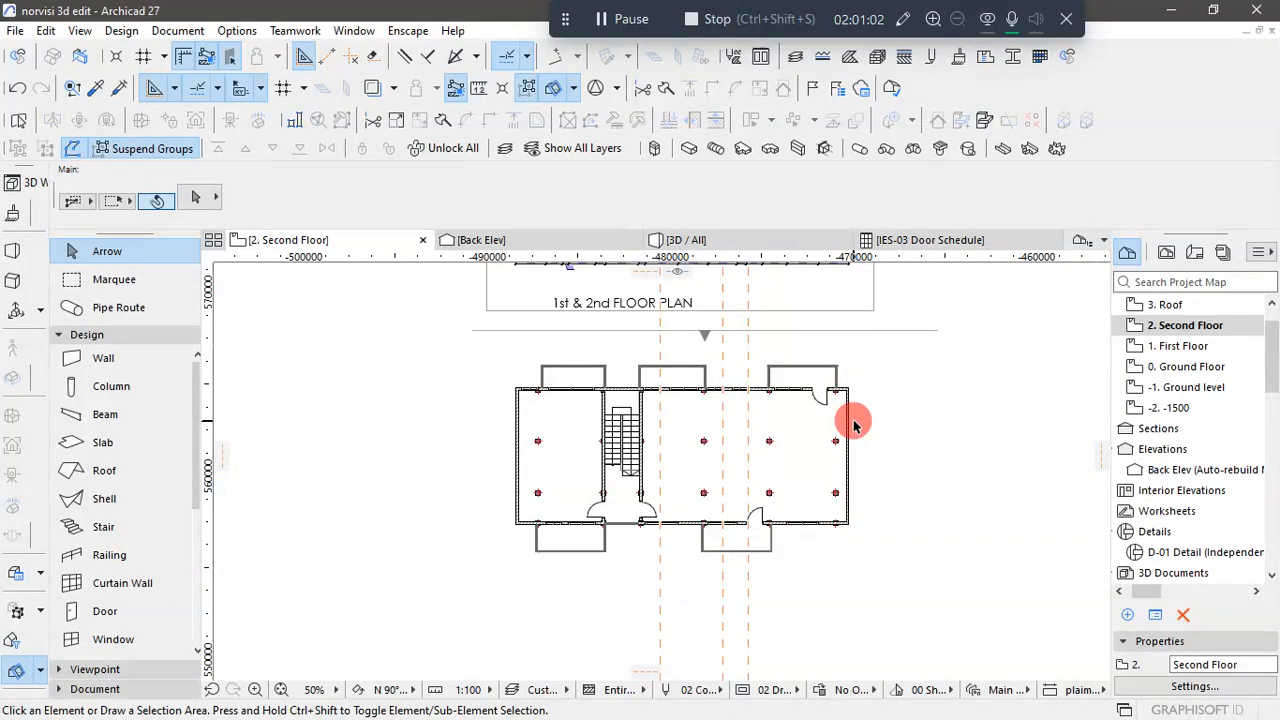
left_click(698, 240)
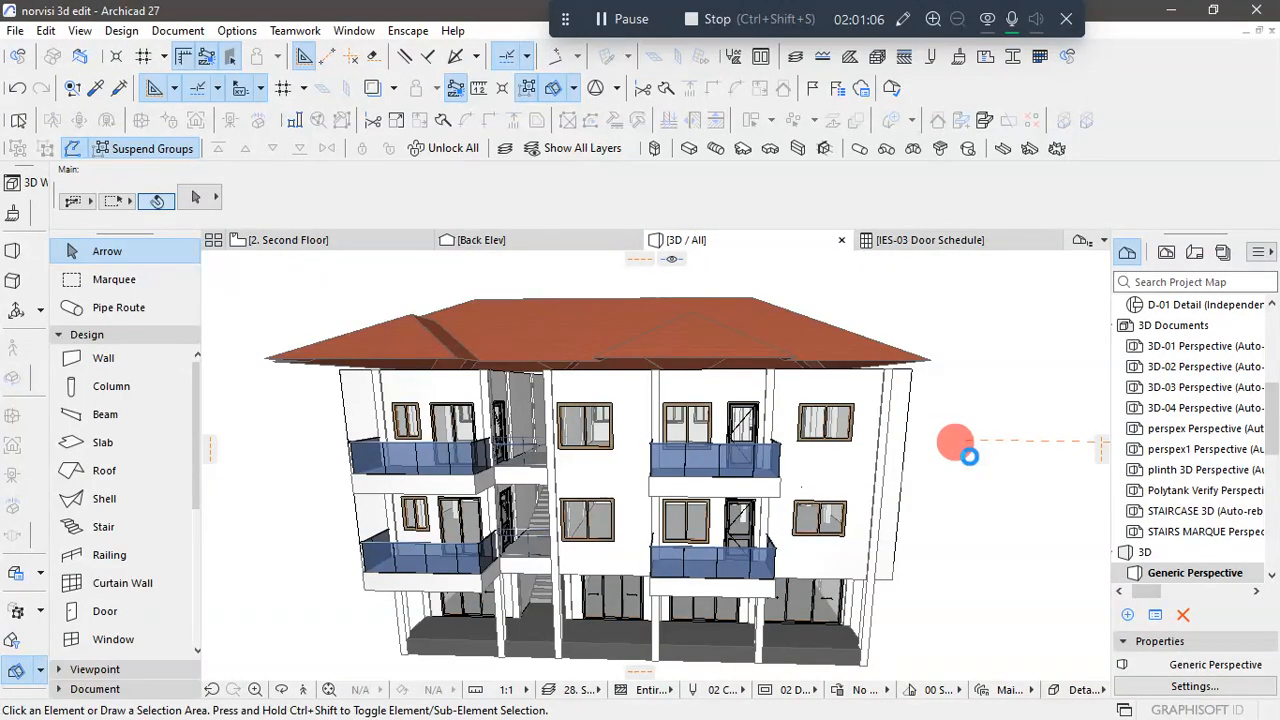
scroll(969, 457, "down", 3)
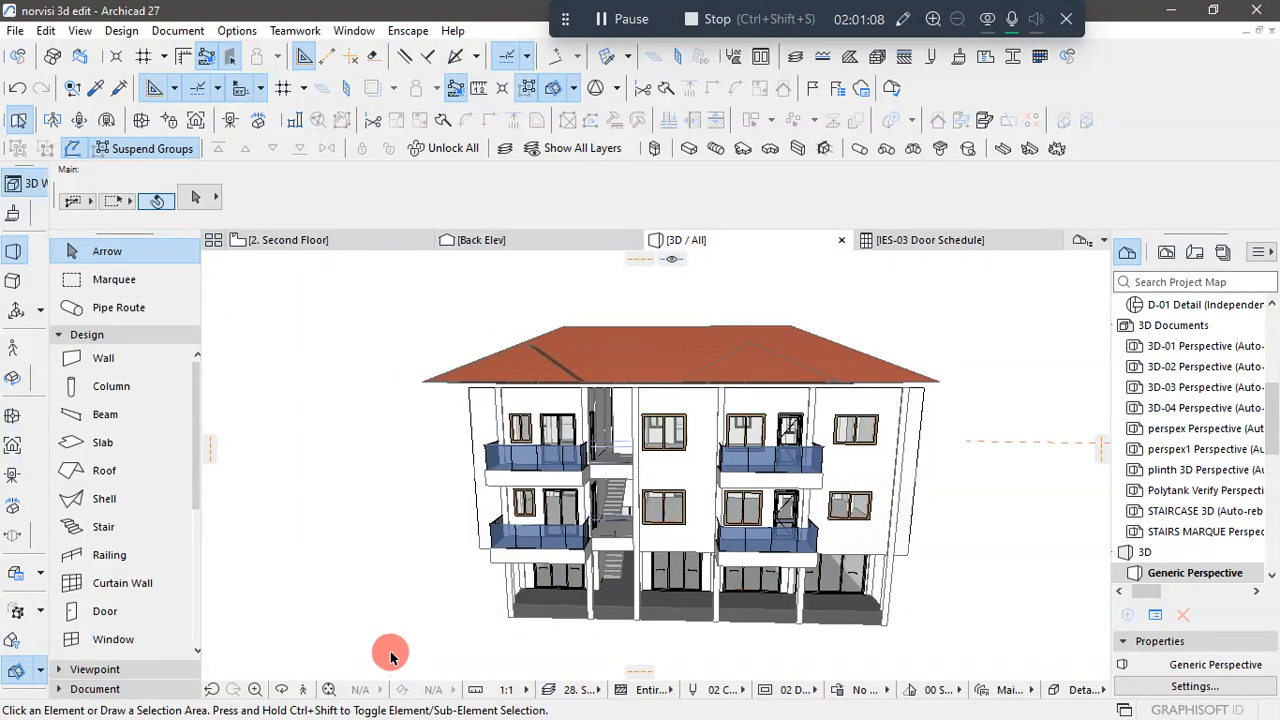
middle_click_drag(390, 656, 557, 623, "shift")
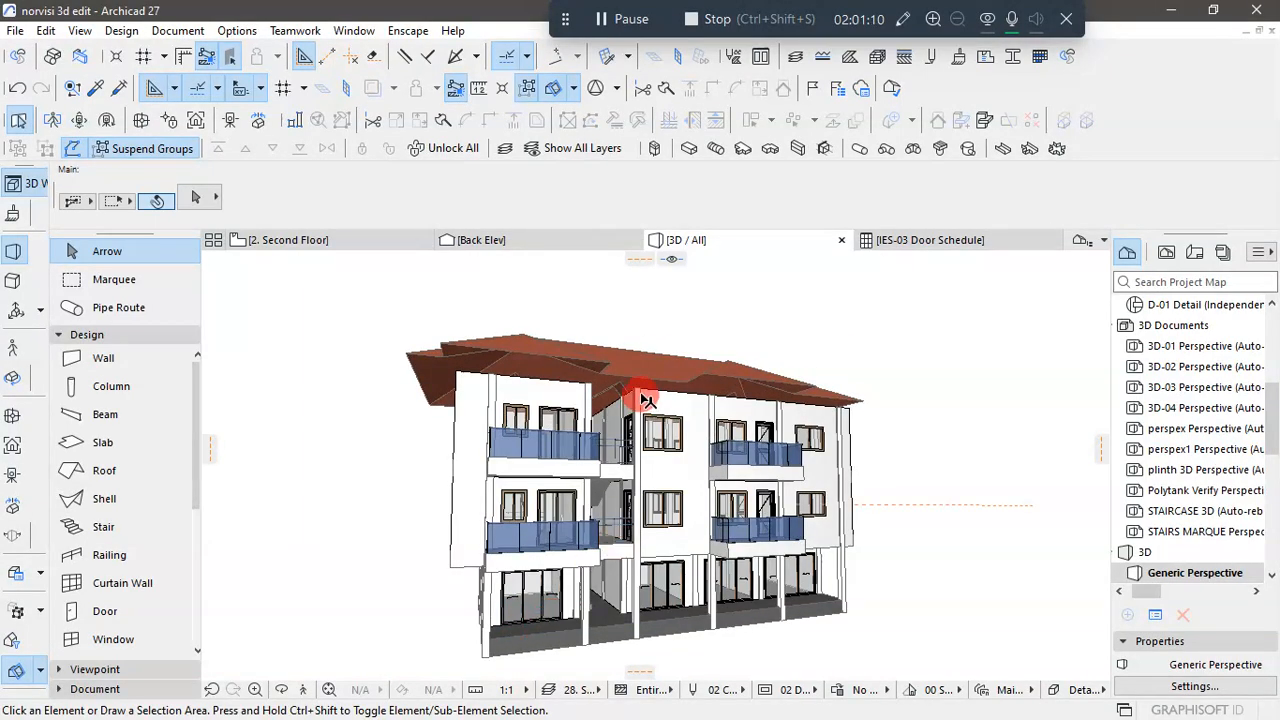
scroll(645, 400, "up", 5)
middle_click_drag(626, 411, 547, 443)
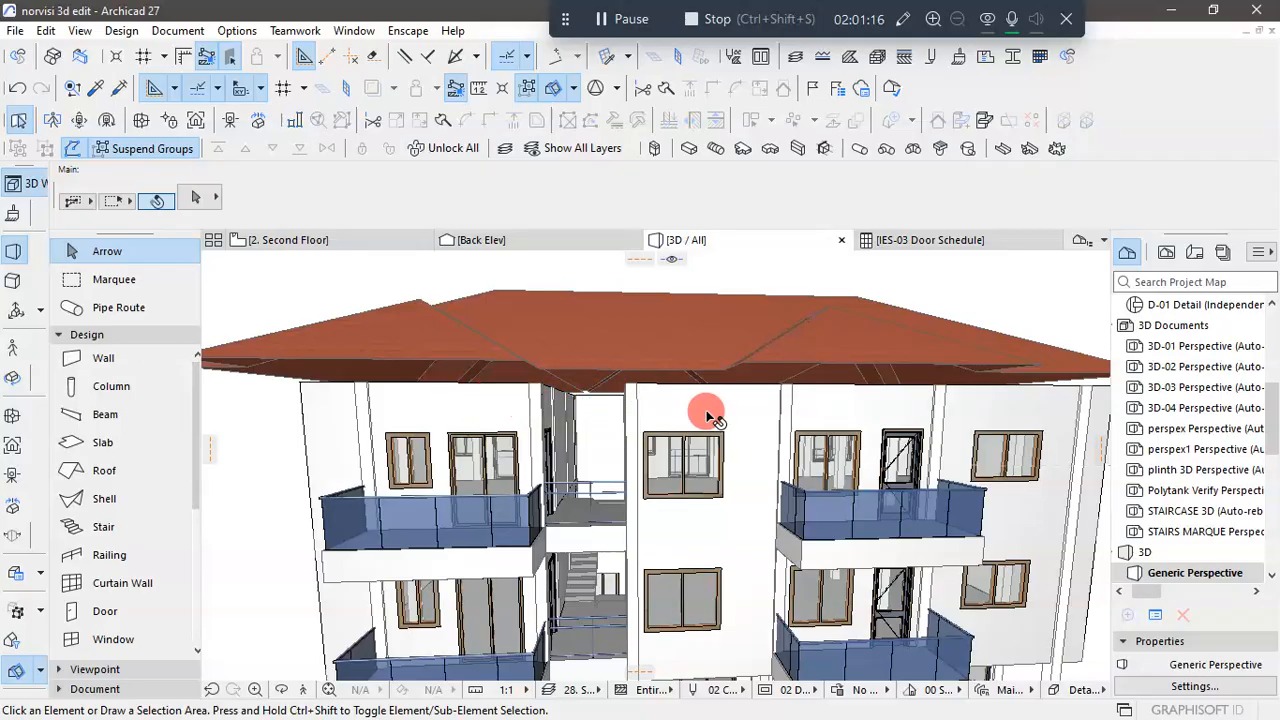
left_click_drag(754, 405, 385, 412)
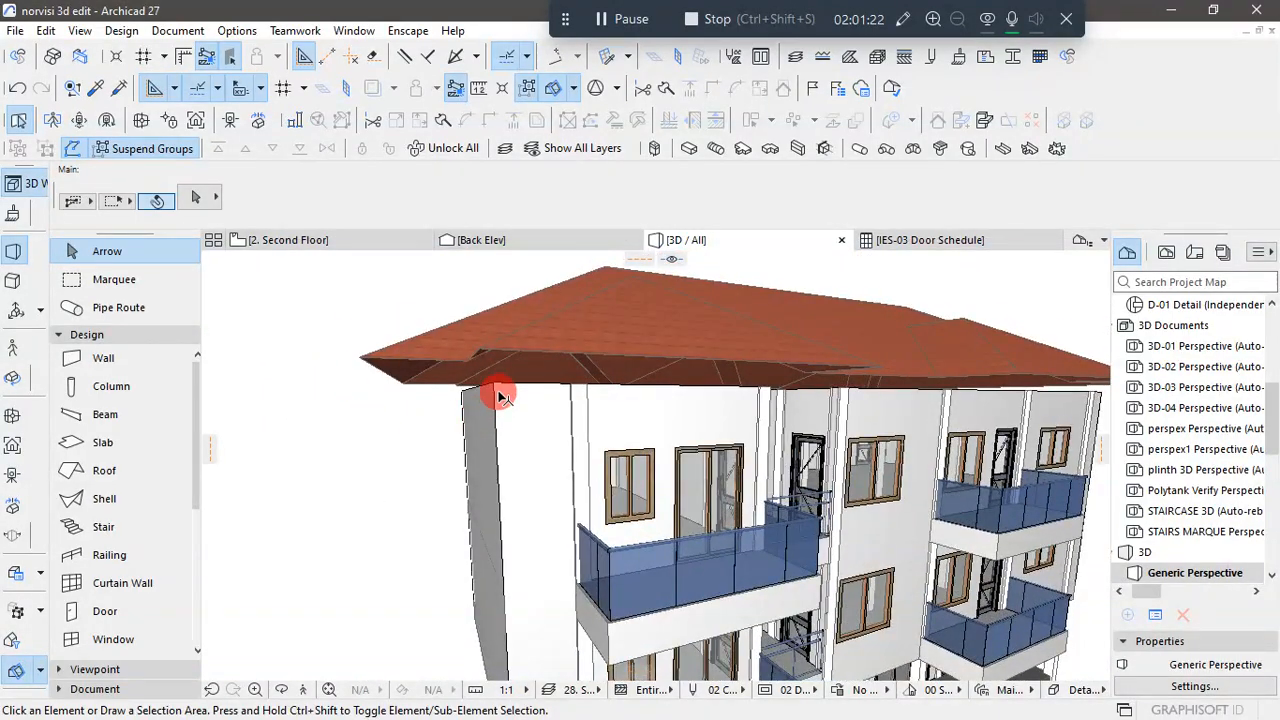
mouse_move(492, 395)
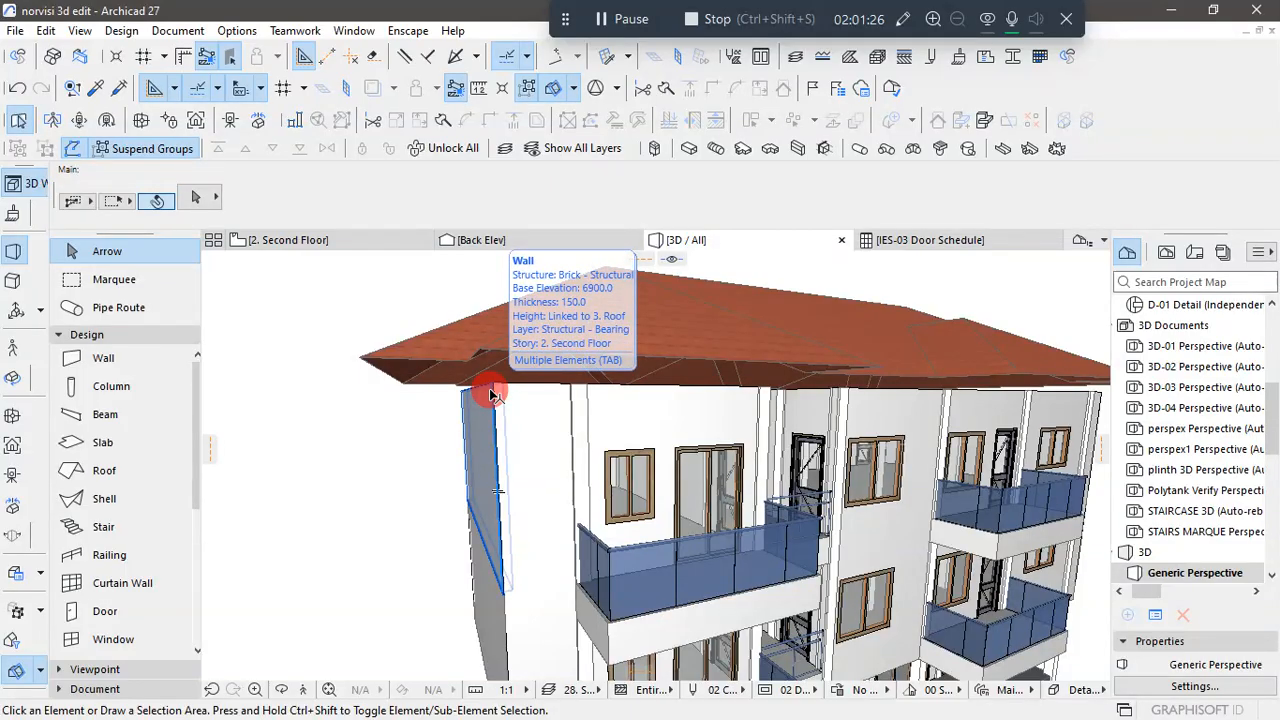
left_click(354, 456)
left_click(390, 508)
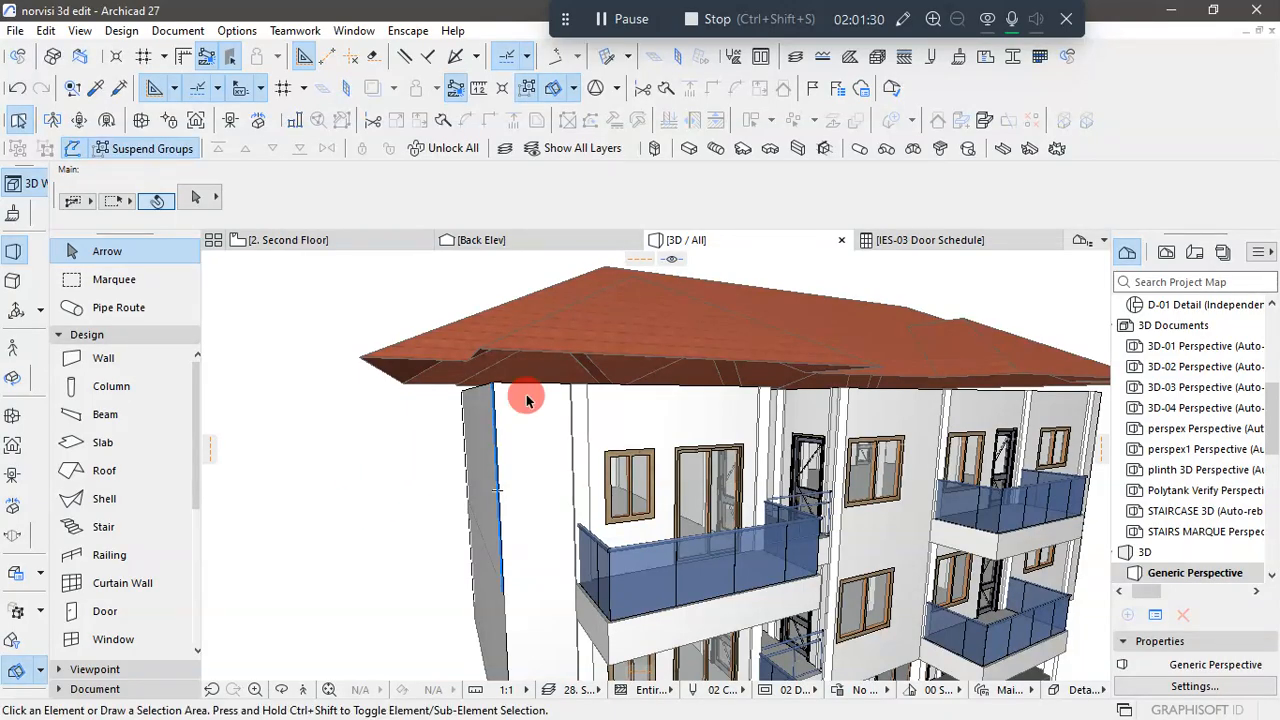
- Change the roof's structure from basic to the composite Generic Roof/Shell
left_click(590, 343)
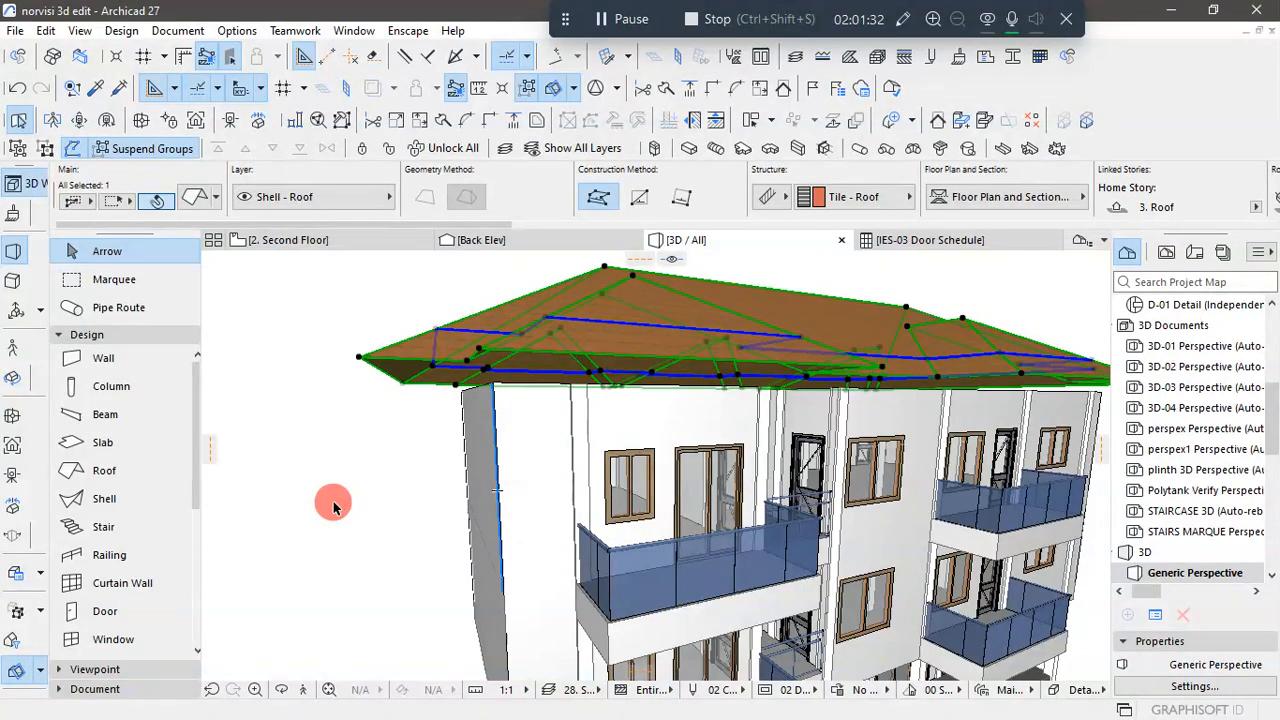
key("ctrl+t")
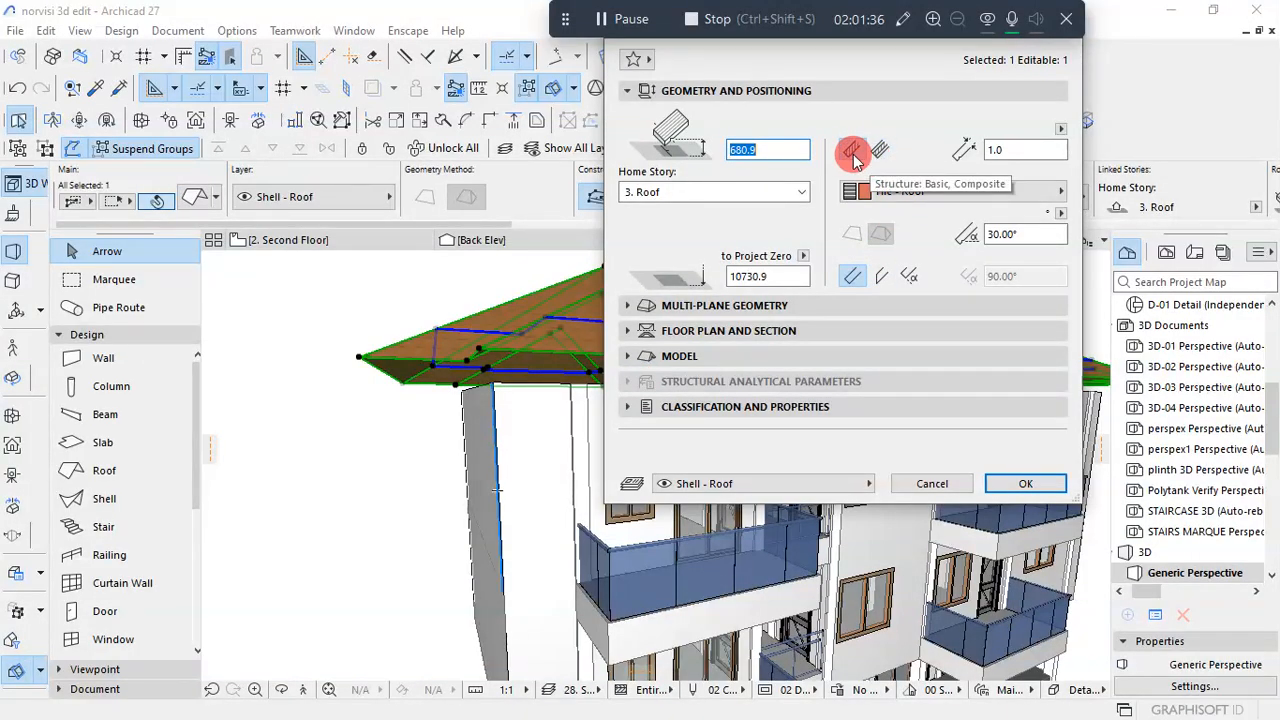
left_click(884, 154)
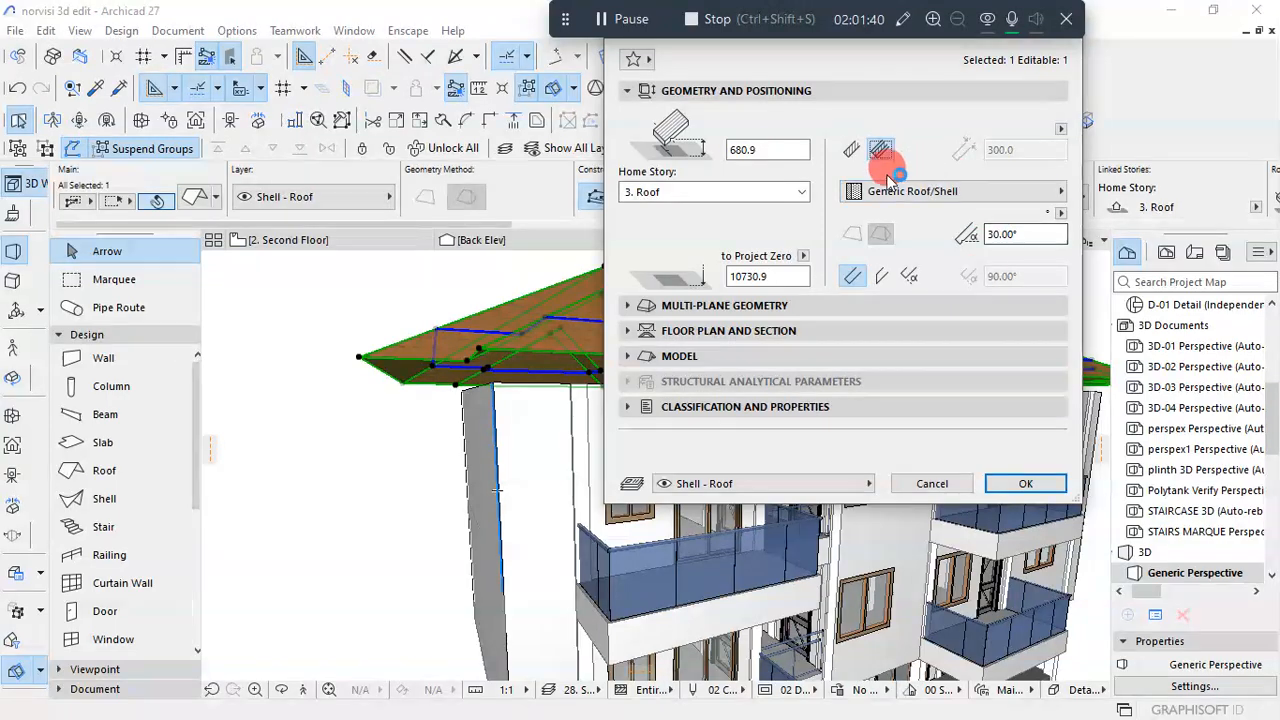
left_click(1025, 483)
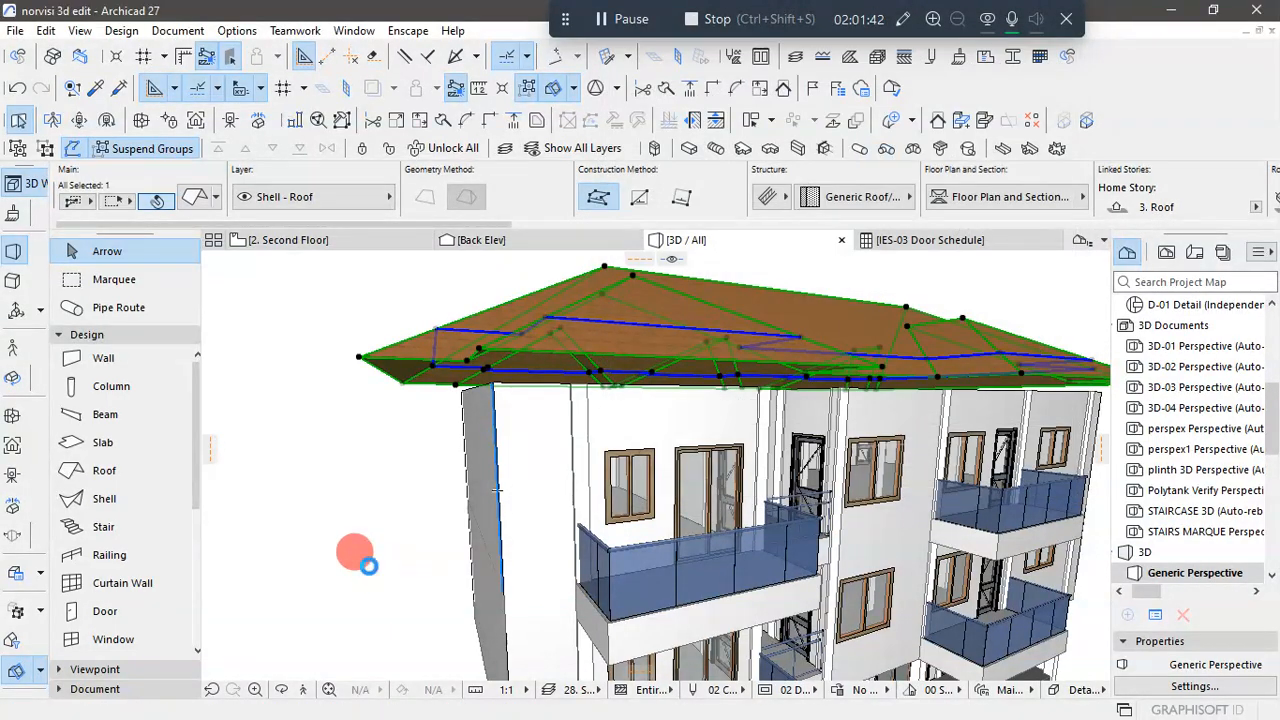
left_click(364, 533)
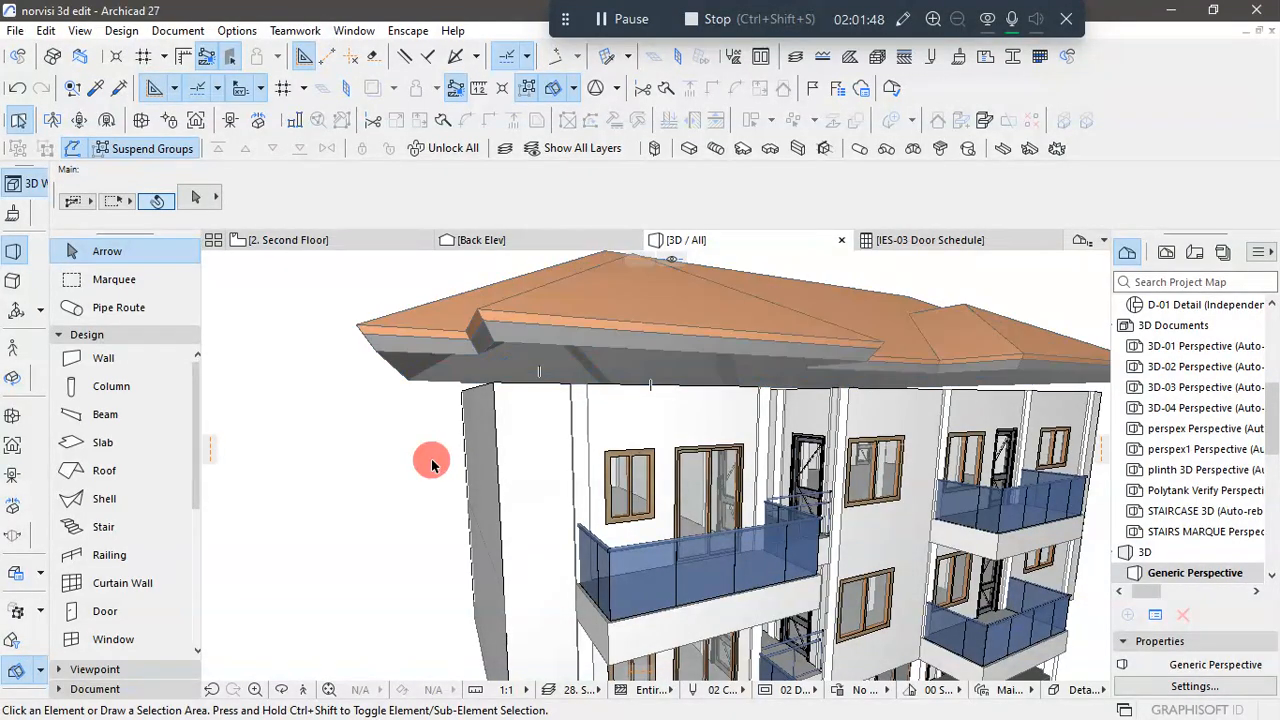
- Change the multi-plane roof's composite structure to Generic Wall/Shell
scroll(432, 465, "down", 3)
scroll(963, 397, "up", 6)
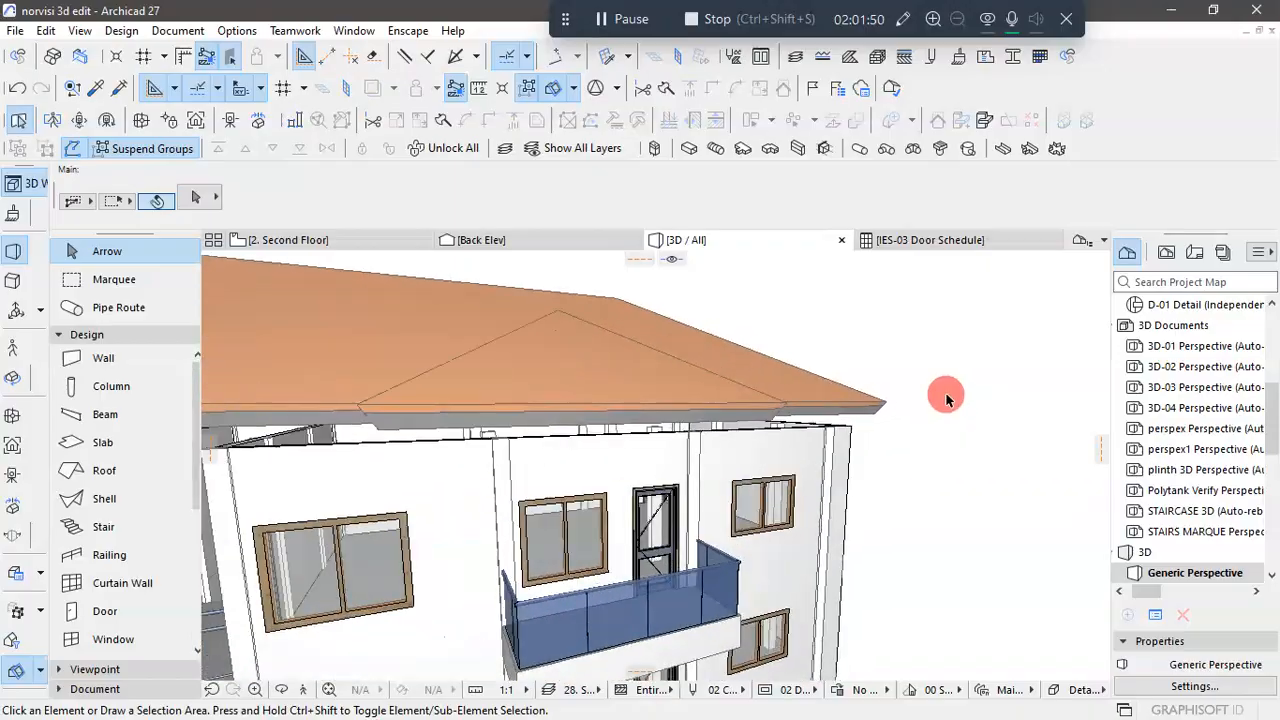
middle_click_drag(946, 398, 837, 407, "shift")
left_click(875, 425)
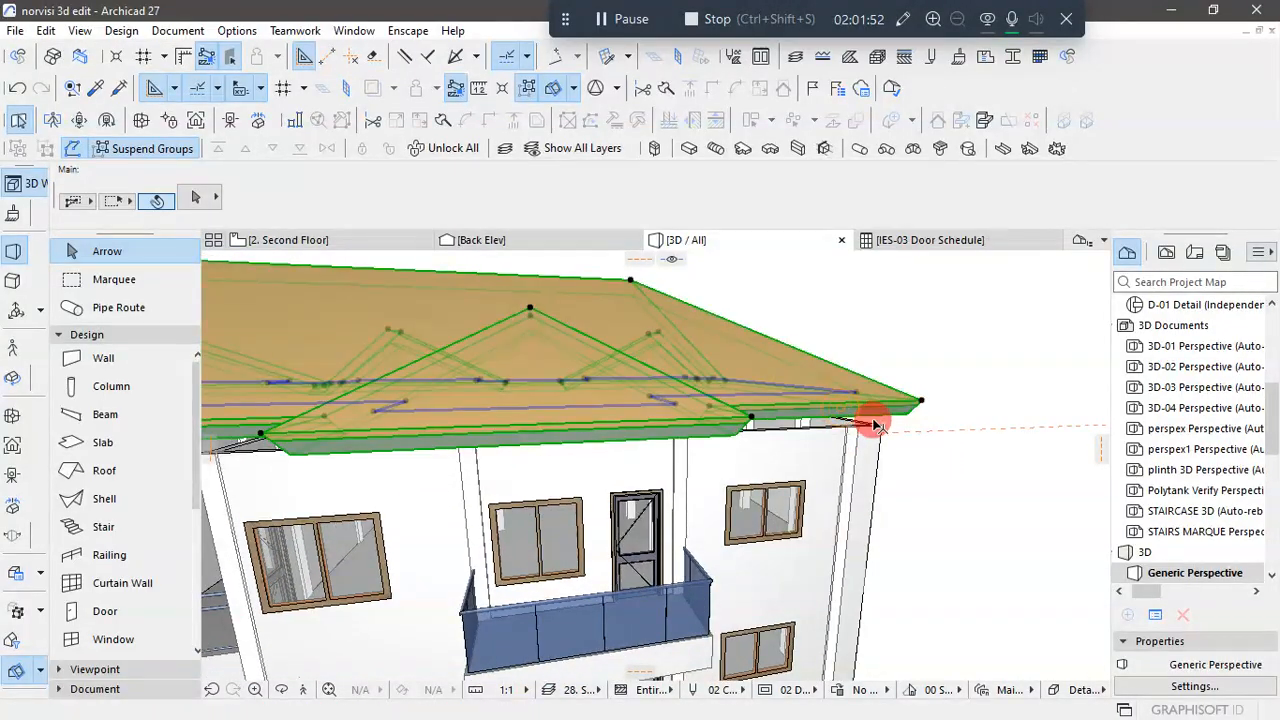
key("ctrl+t")
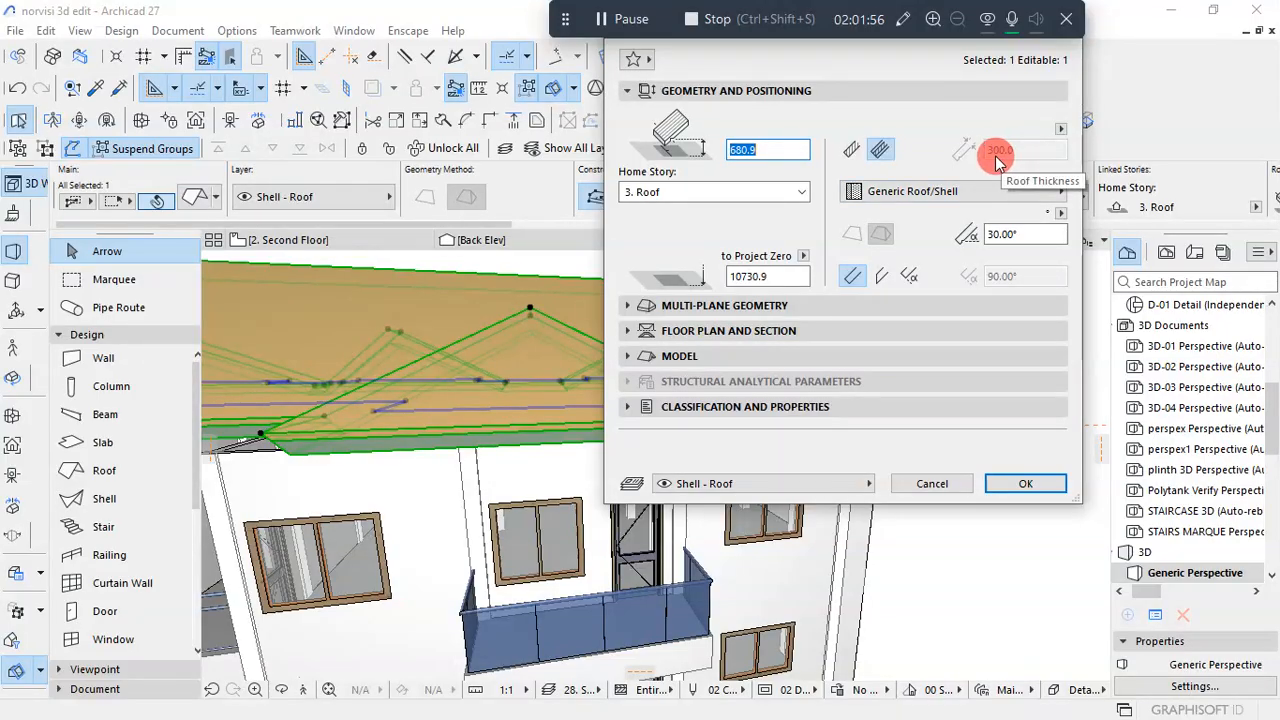
left_click(1060, 129)
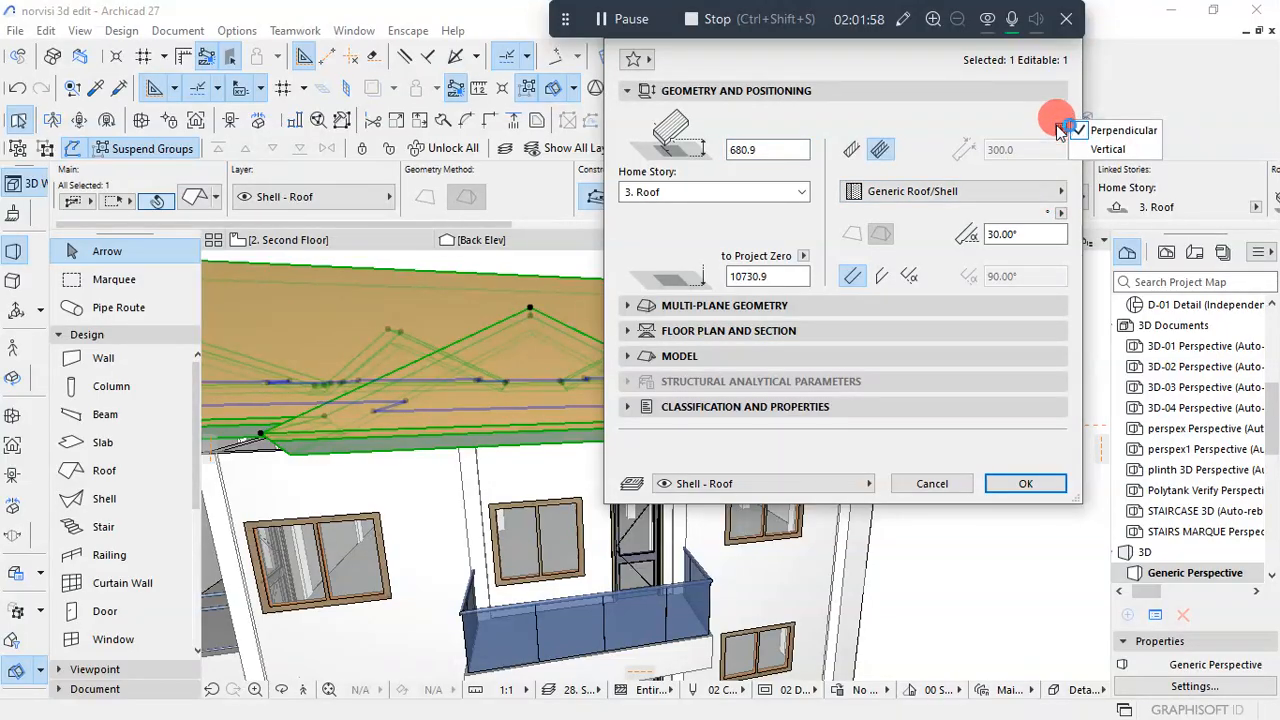
left_click(1040, 131)
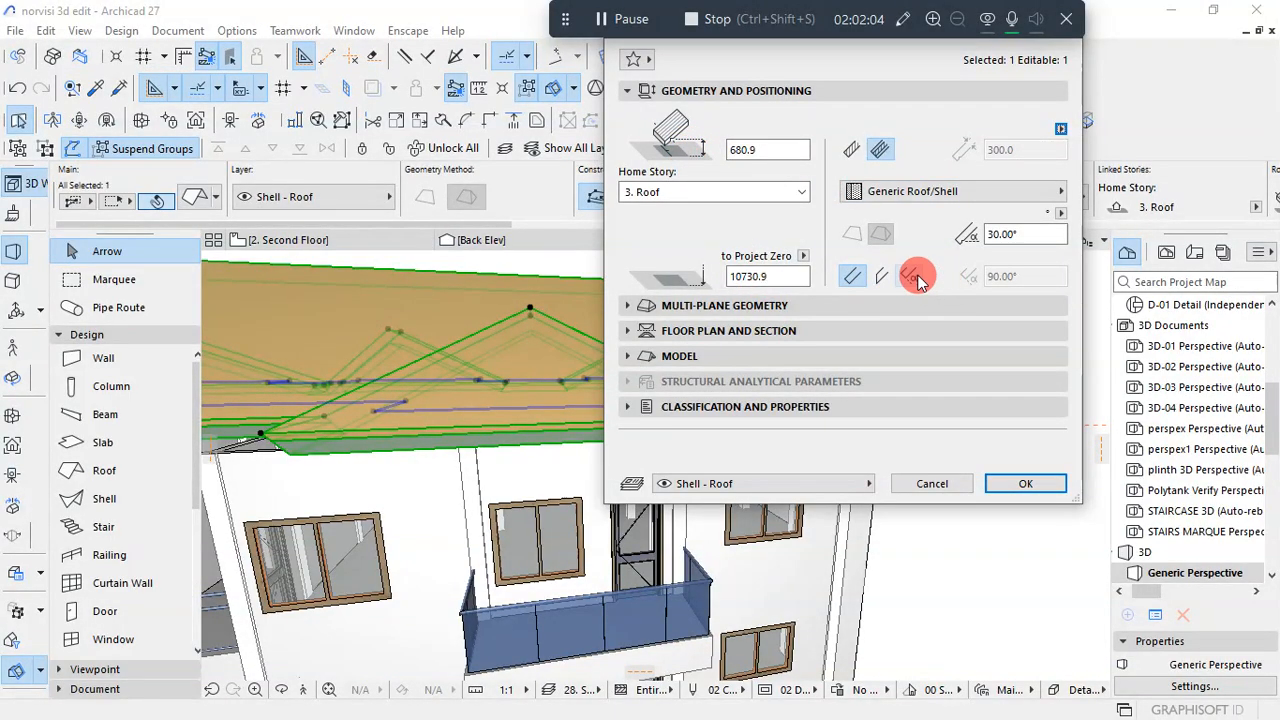
left_click(903, 193)
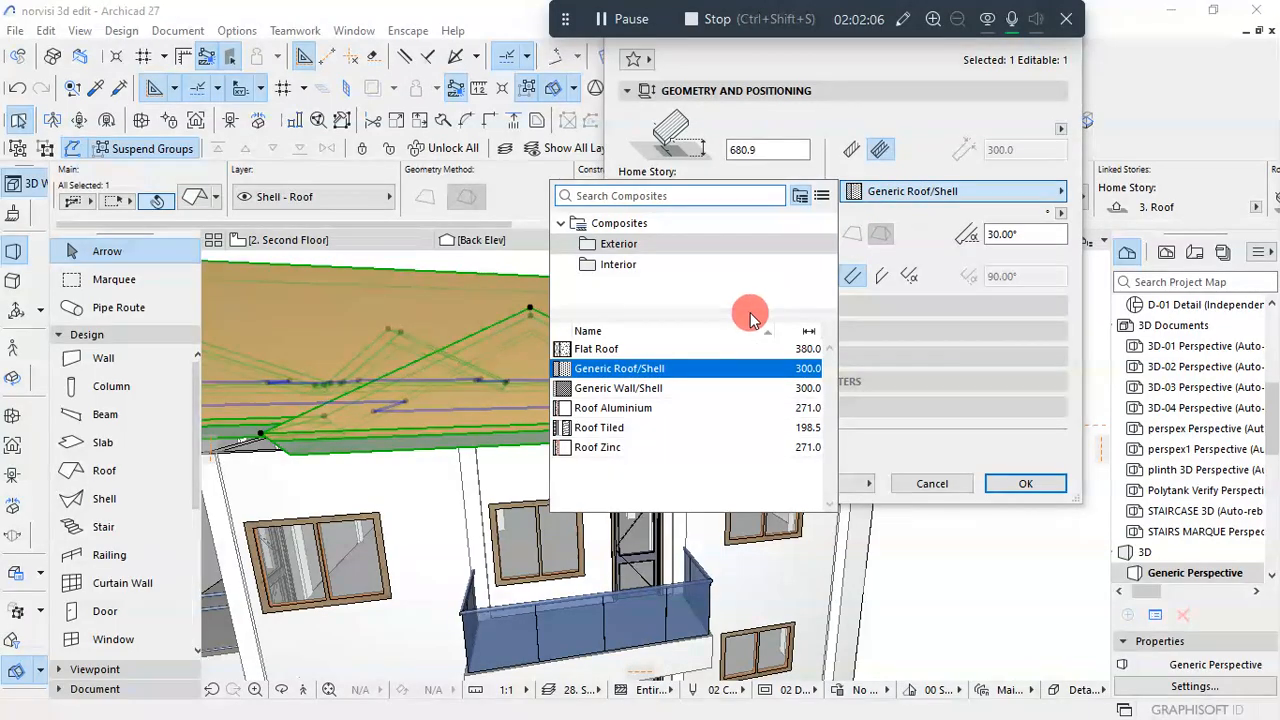
left_click(713, 398)
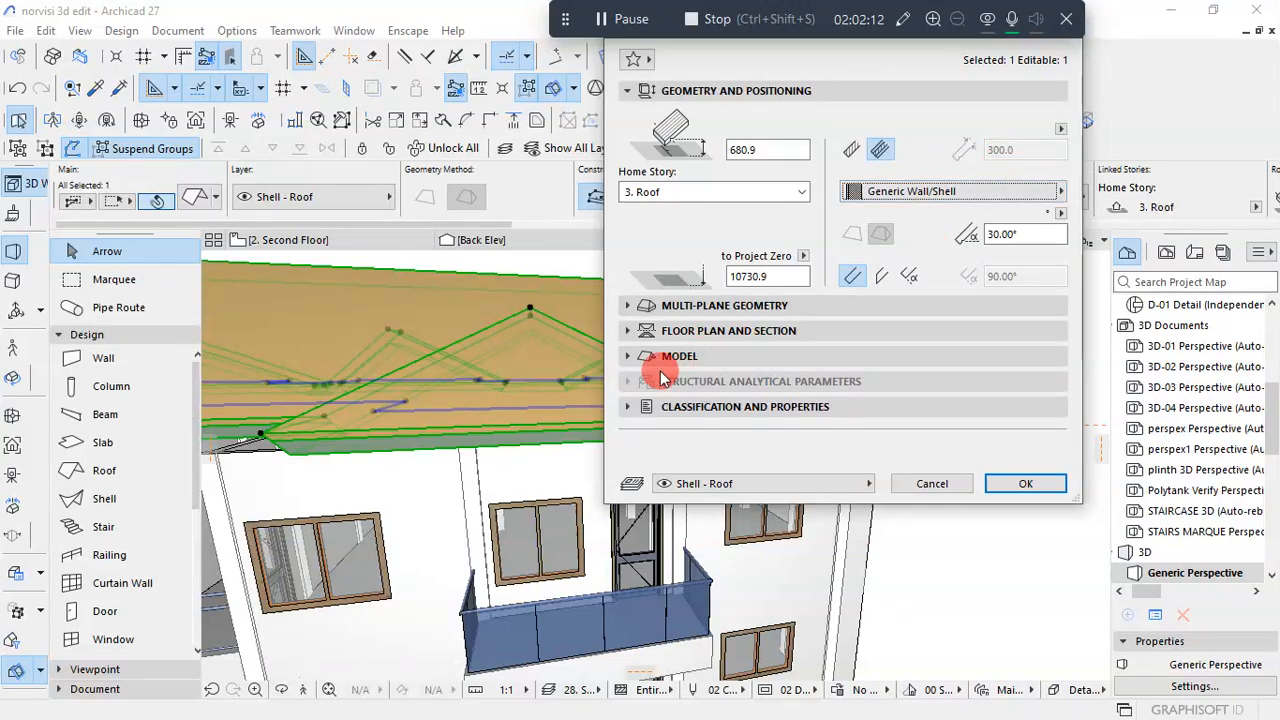
left_click(663, 305)
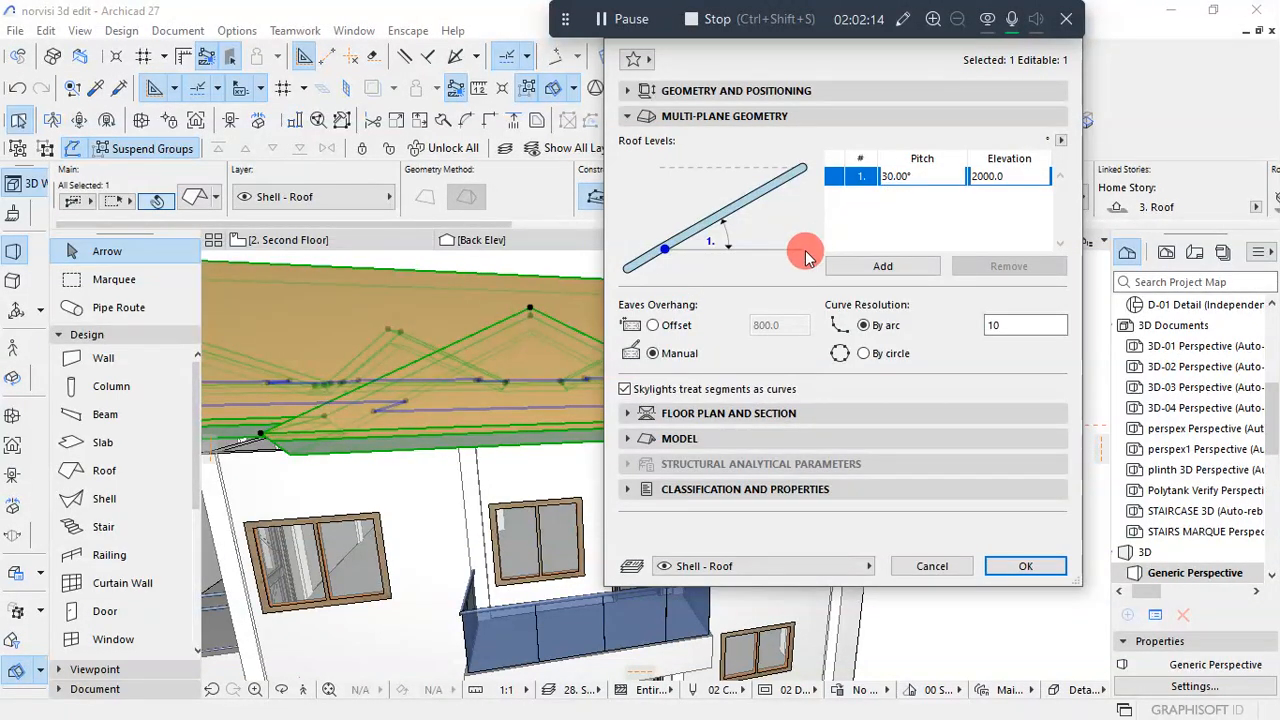
left_click(818, 118)
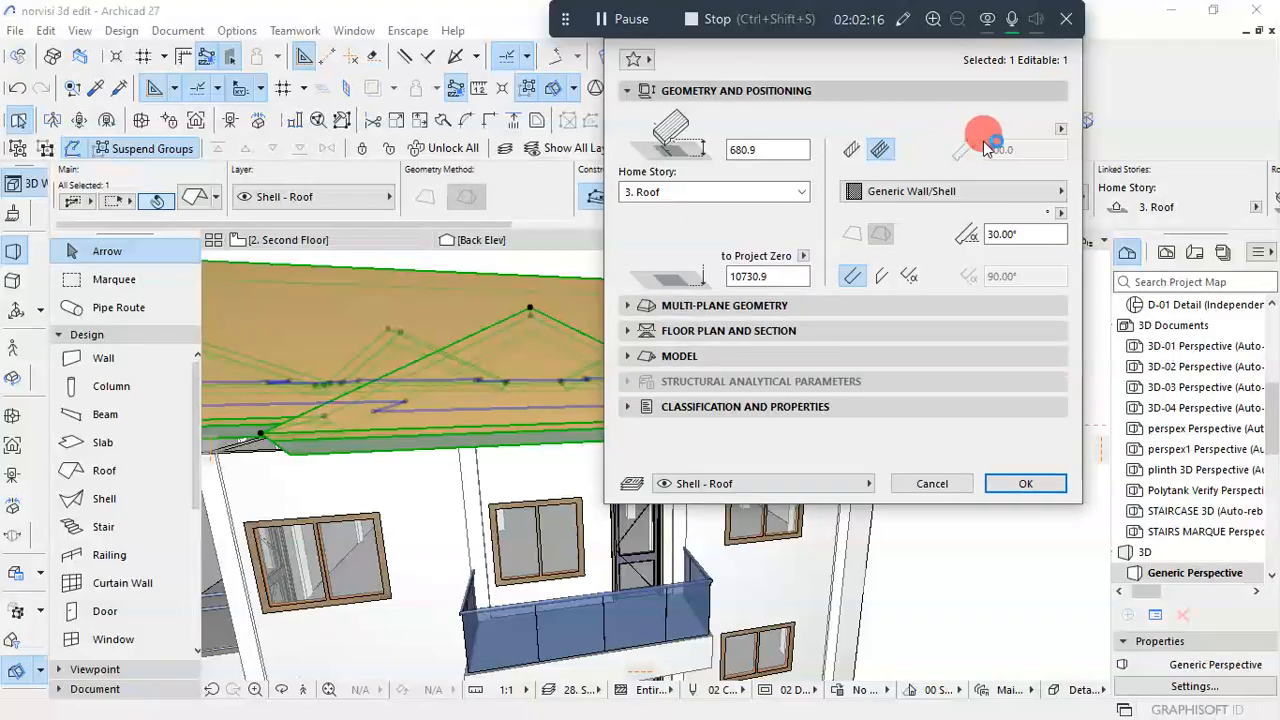
left_click(1025, 484)
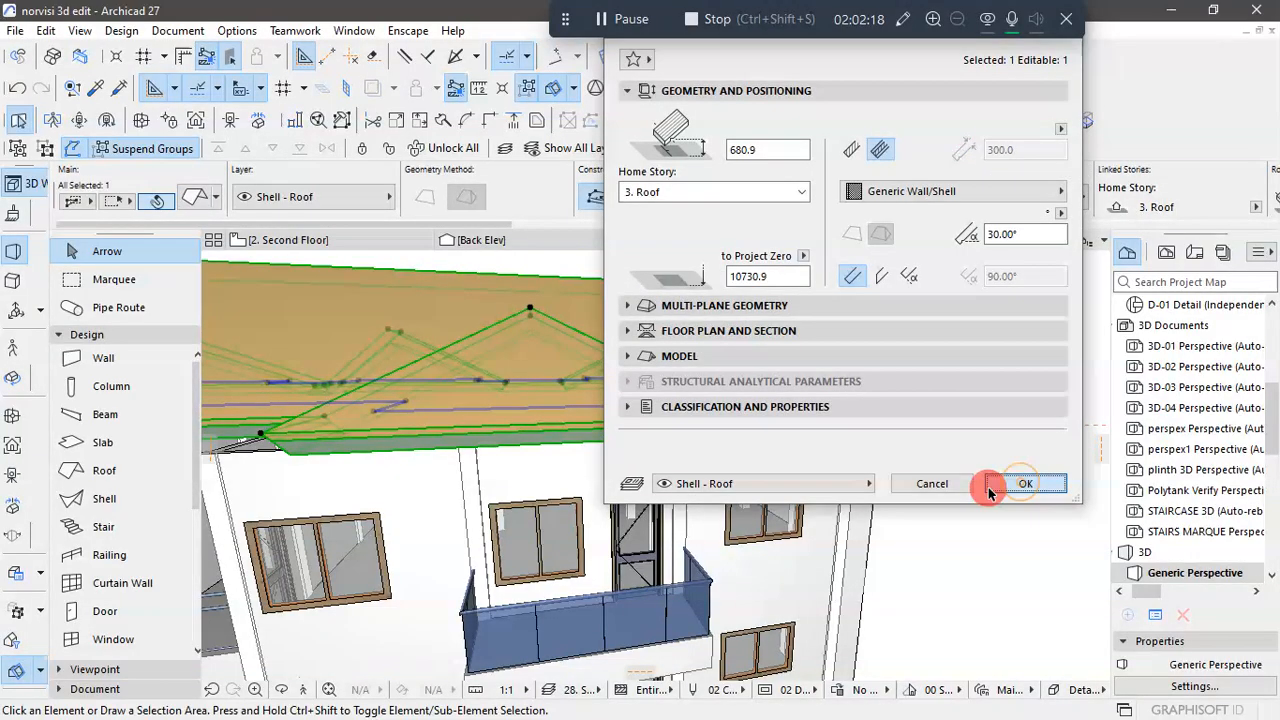
- Move the selected roof down from its lower reference corner onto the top corner of the end wall
scroll(979, 499, "down", 5)
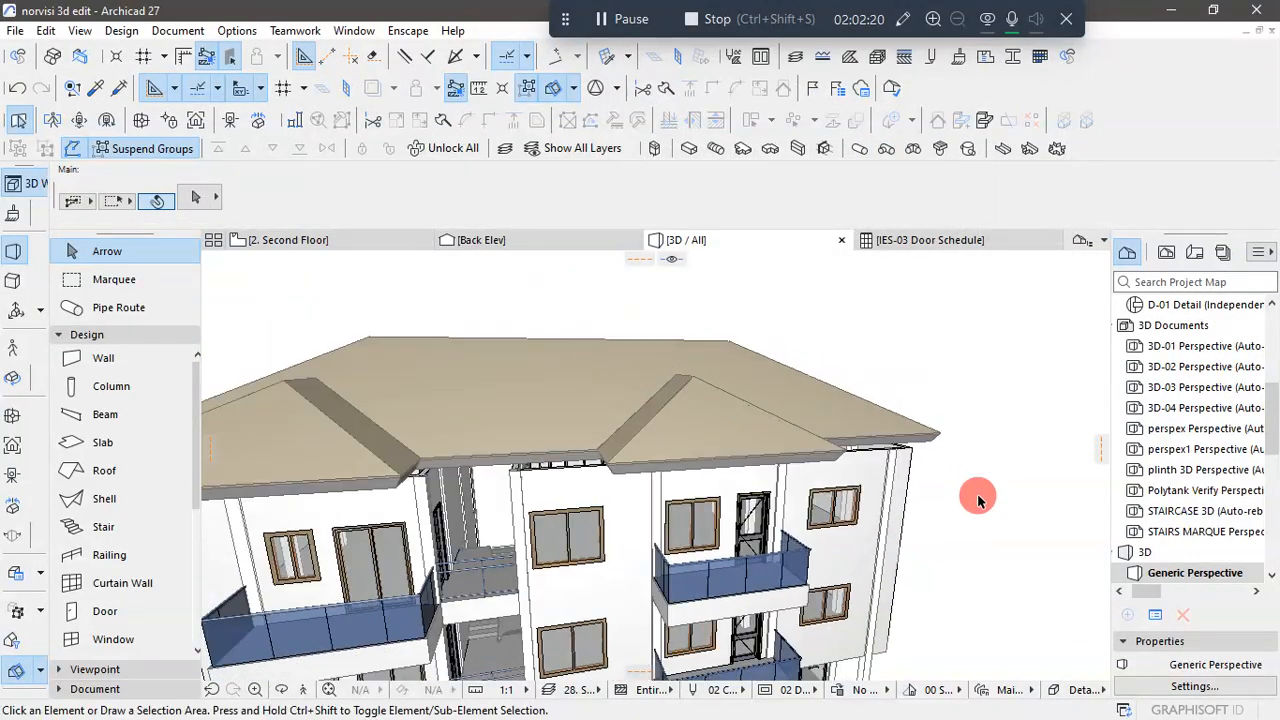
middle_click_drag(989, 526, 804, 515, "shift")
scroll(572, 460, "down", 3)
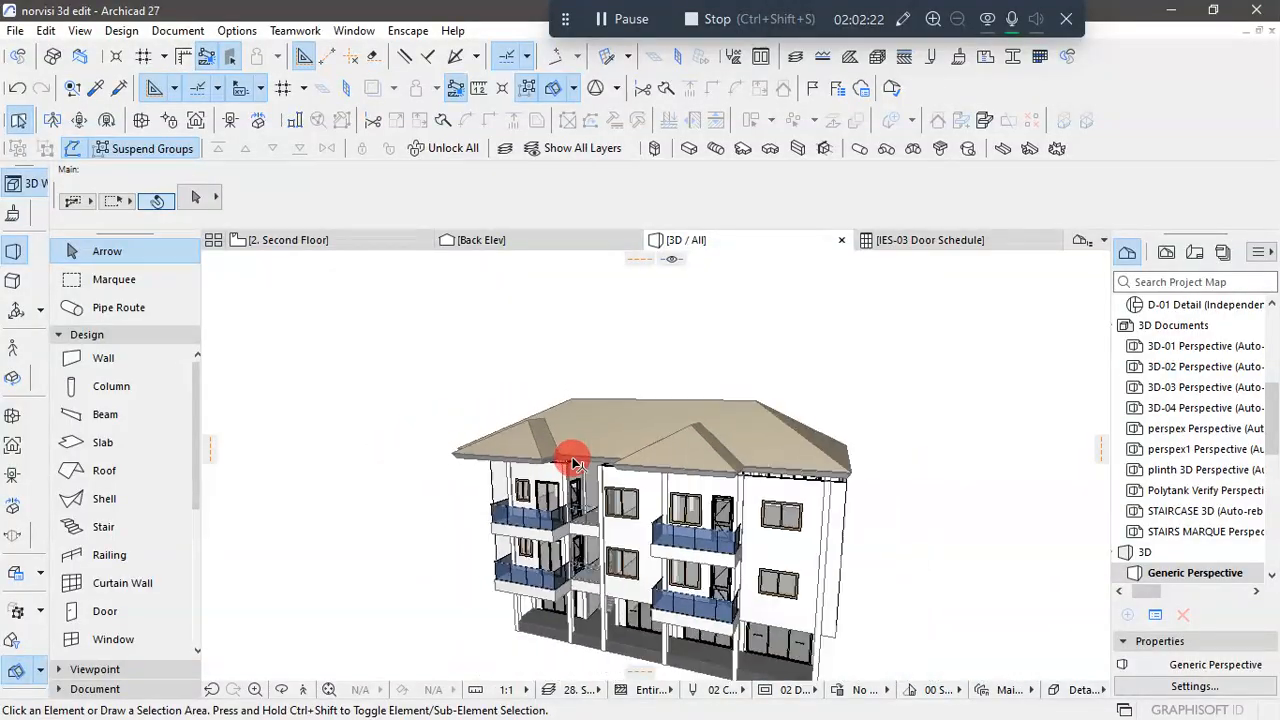
middle_click_drag(572, 460, 771, 514, "shift")
scroll(786, 483, "up", 5)
scroll(812, 466, "up", 4)
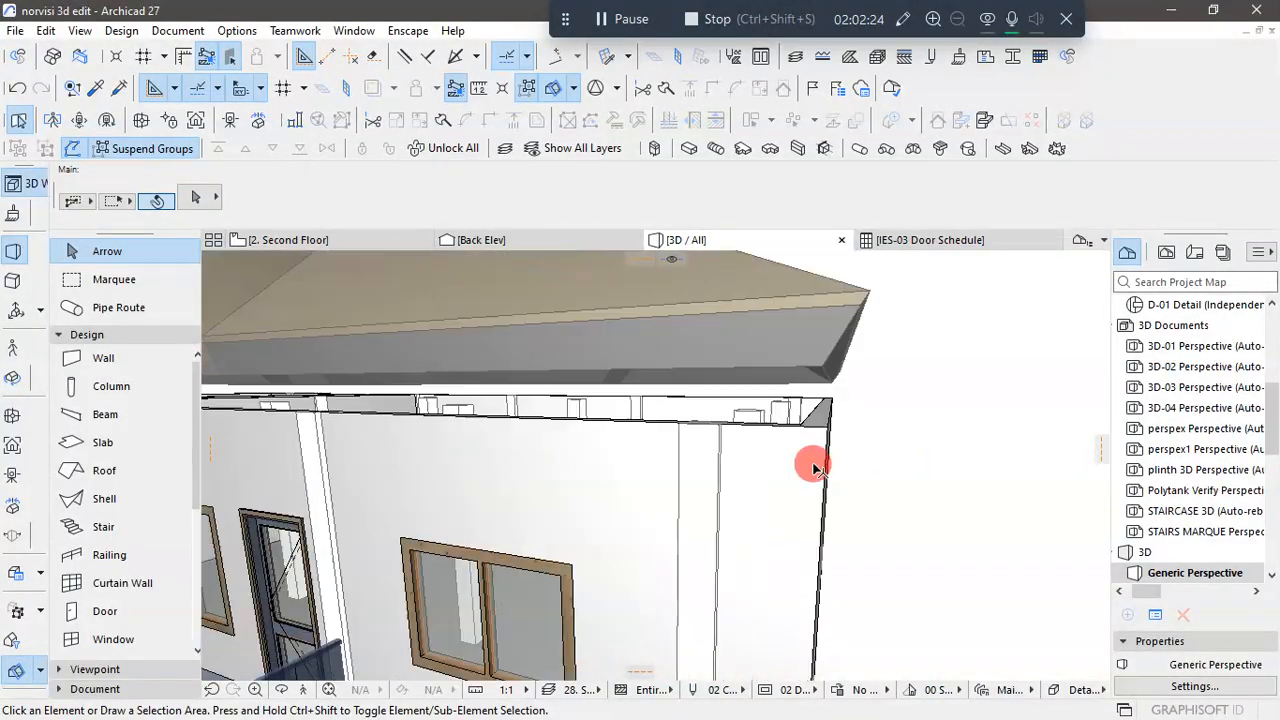
middle_click_drag(849, 471, 824, 500, "shift")
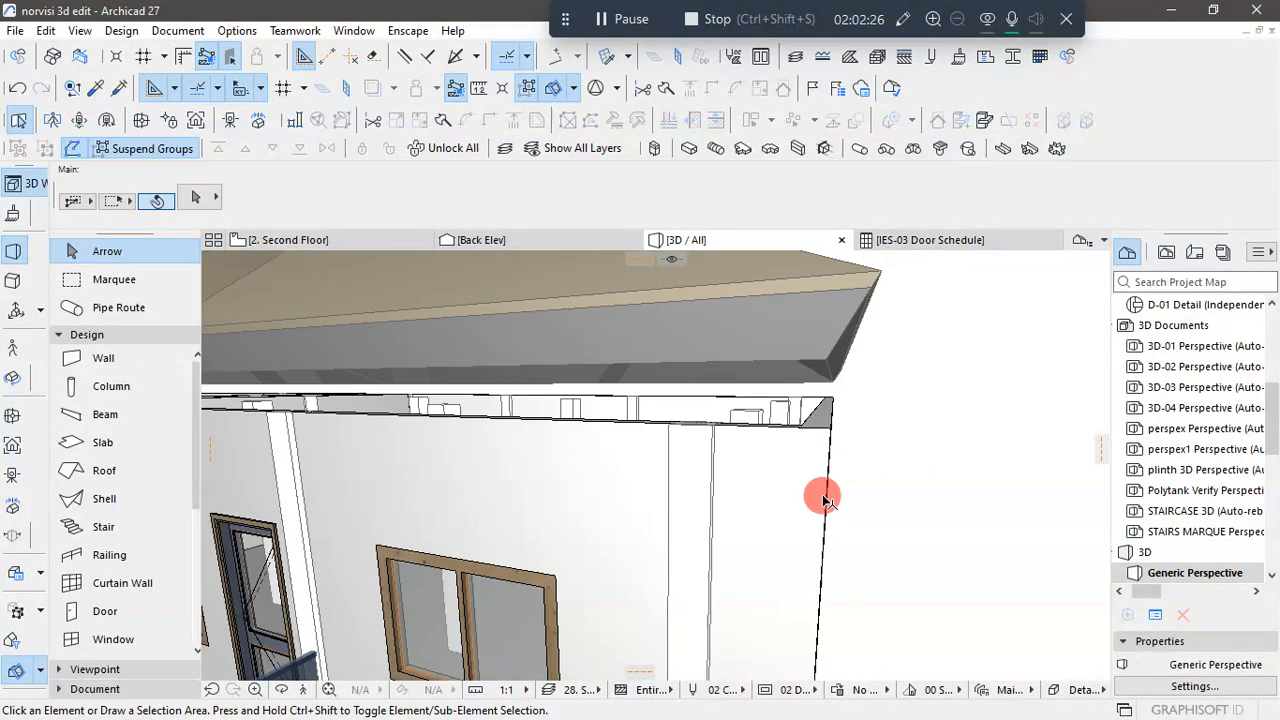
left_click(836, 355)
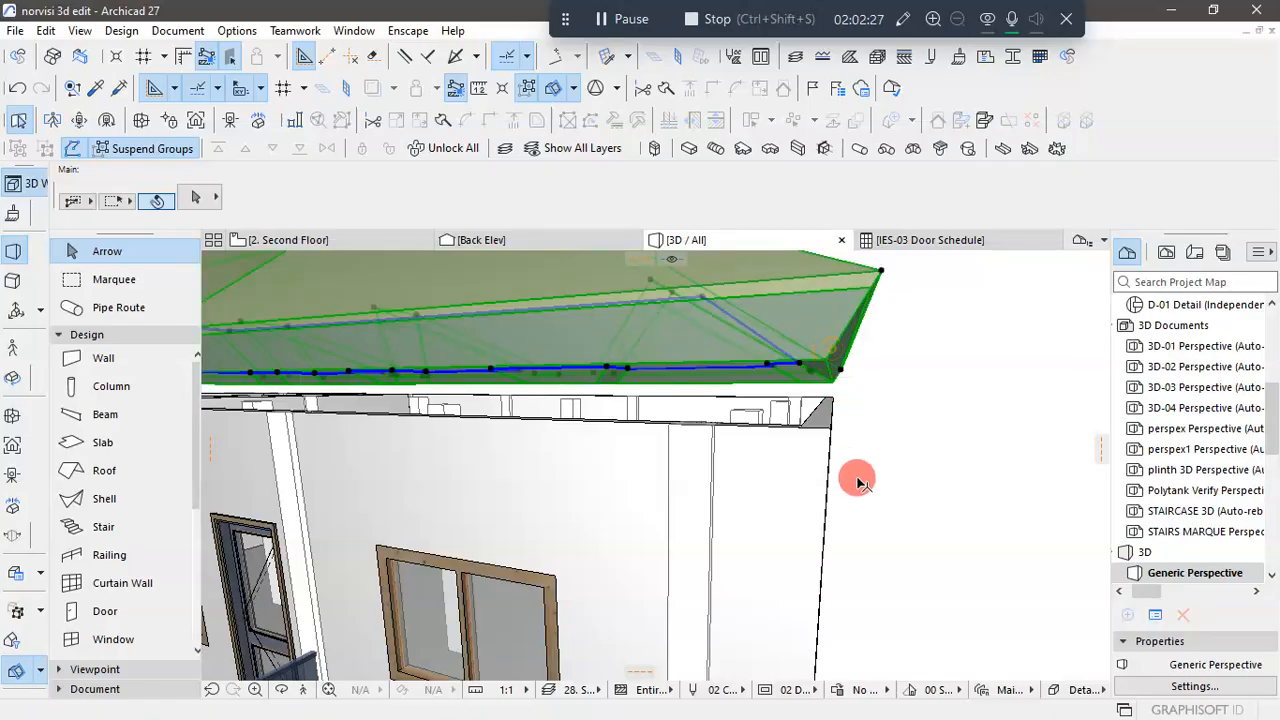
left_click(842, 374)
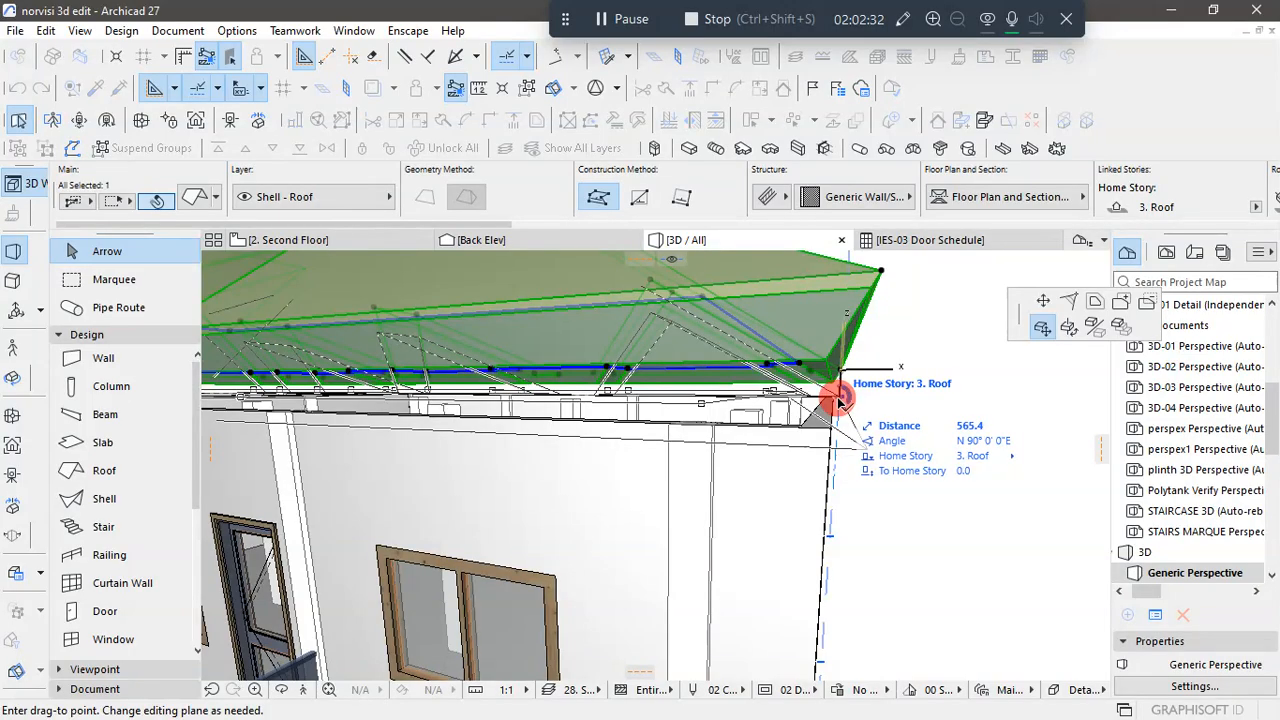
left_click(838, 401)
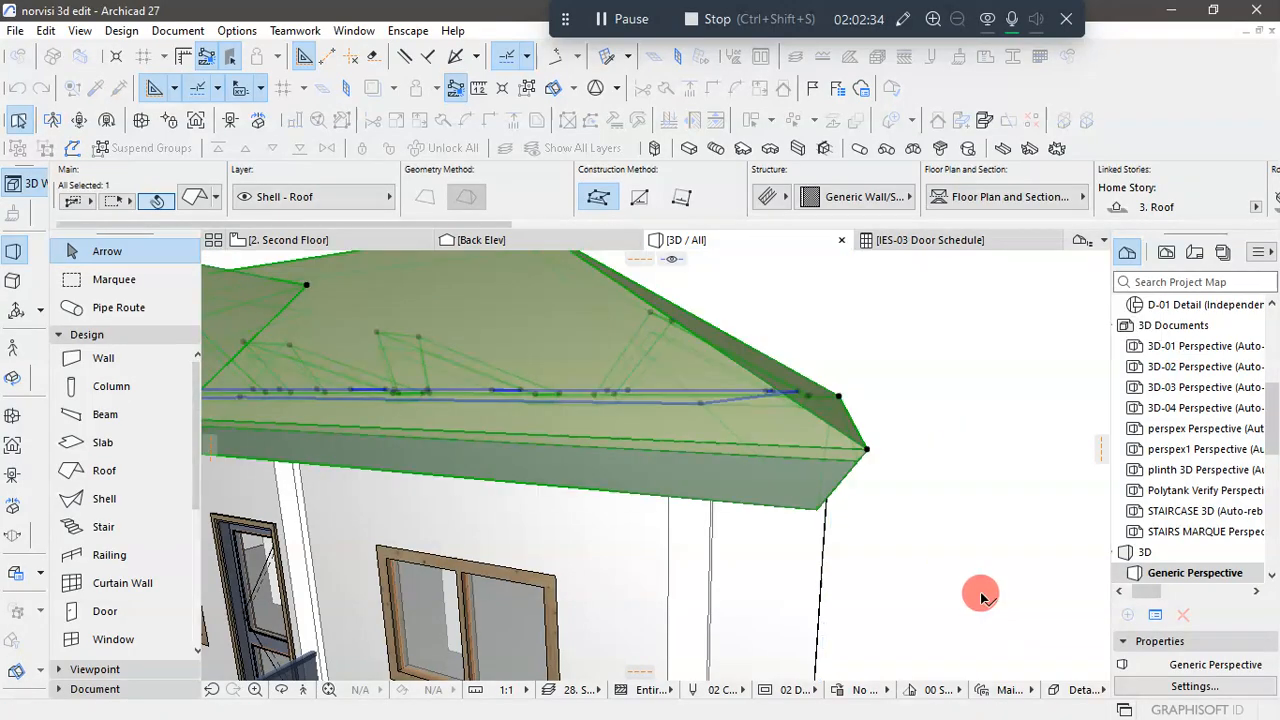
left_click(982, 597)
- Examine the lowered roof's fit over the walls and balconies from the front, from below and from above
scroll(932, 500, "down", 3)
scroll(913, 480, "down", 3)
middle_click_drag(934, 534, 720, 477, "shift")
scroll(771, 407, "down", 2)
scroll(824, 567, "up", 4)
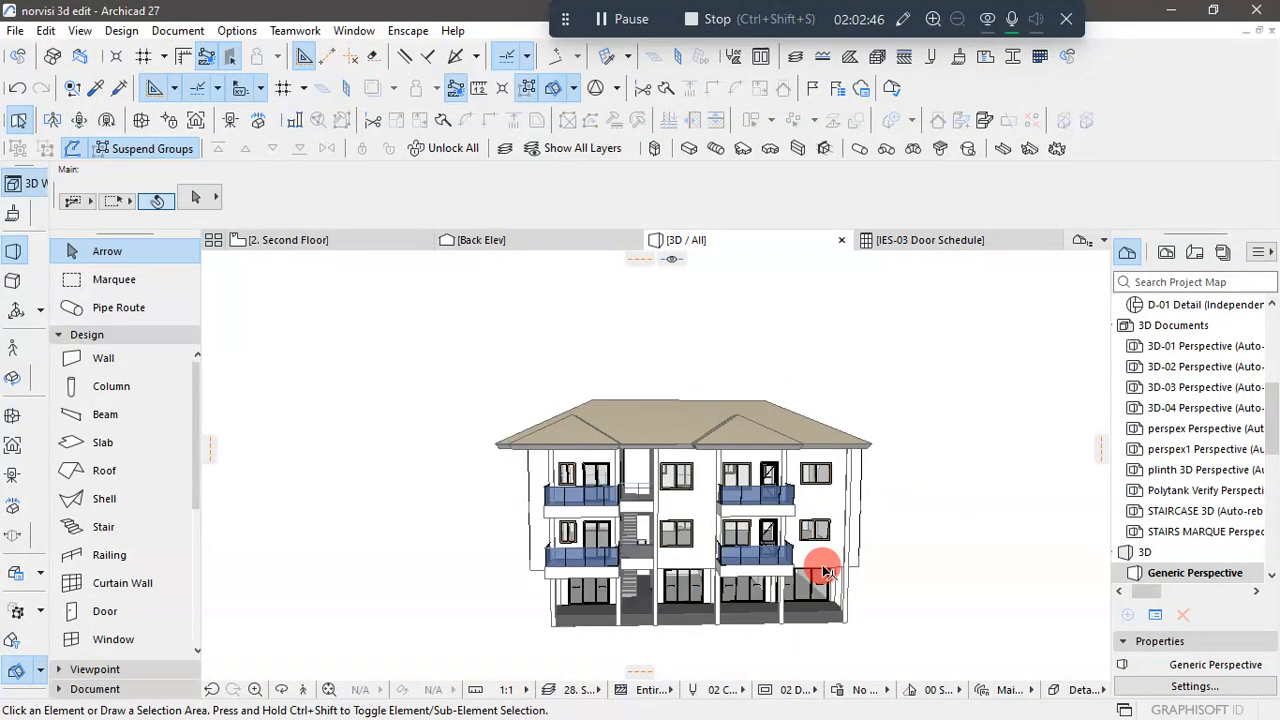
middle_click_drag(939, 513, 901, 479, "shift")
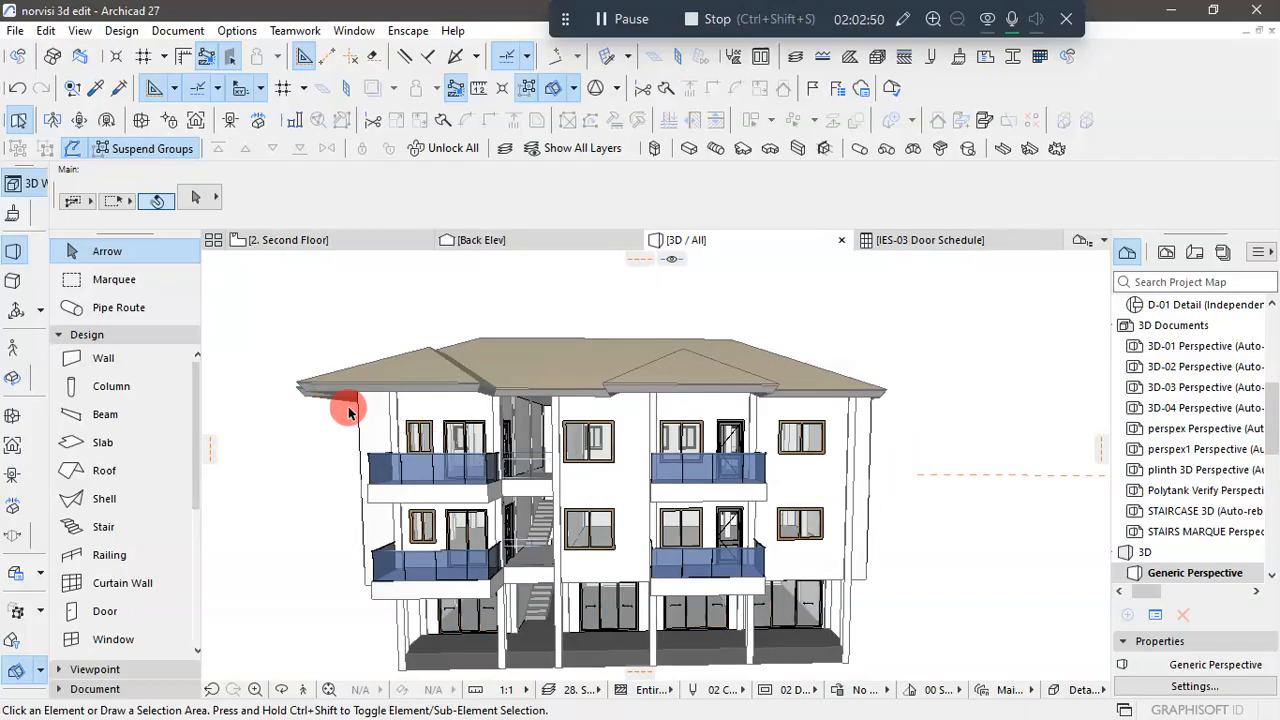
middle_click_drag(803, 510, 146, 560, "shift")
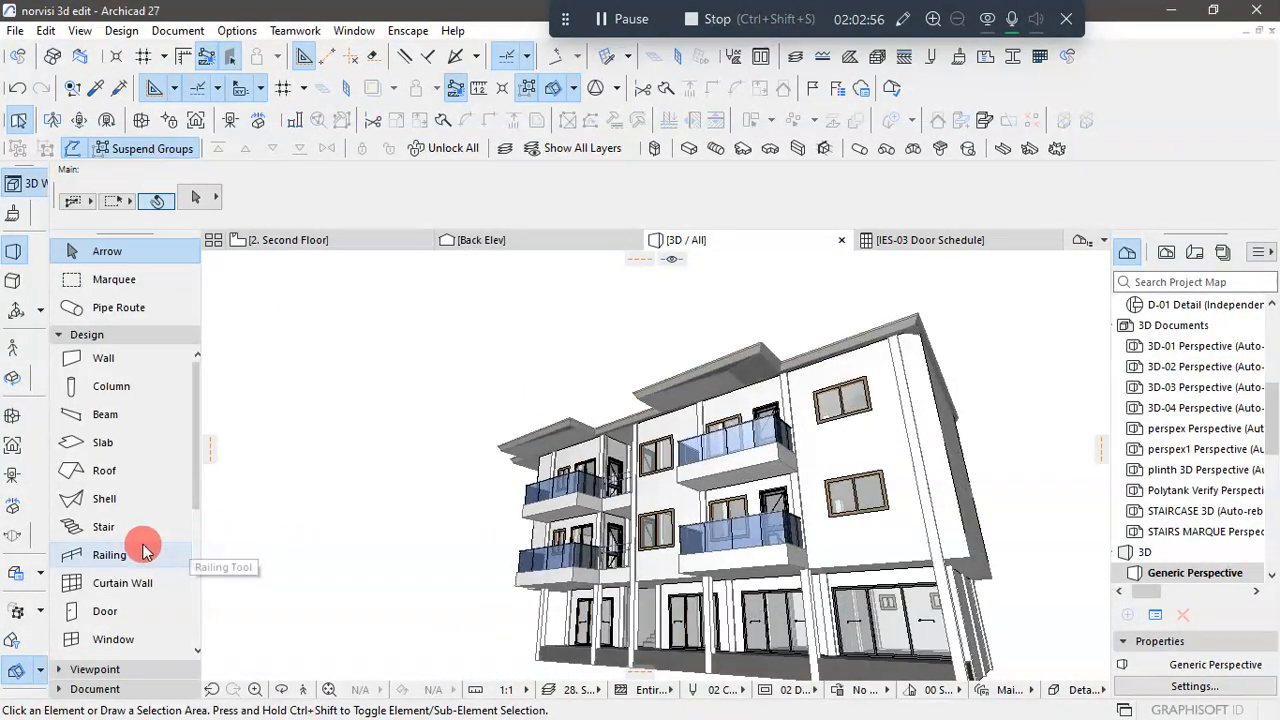
middle_click_drag(252, 550, 727, 622, "shift")
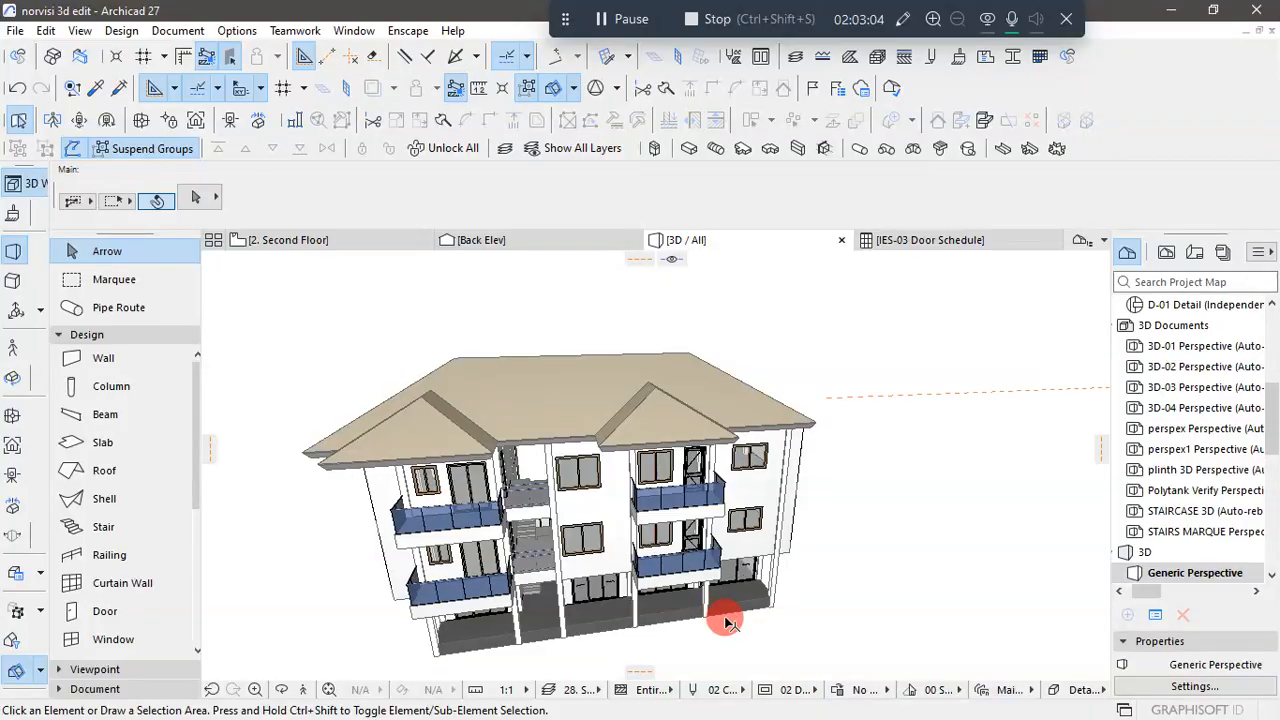
- Open the Roof storey's floor plan and apply the 11 Floor Plan layer combination
left_click(287, 241)
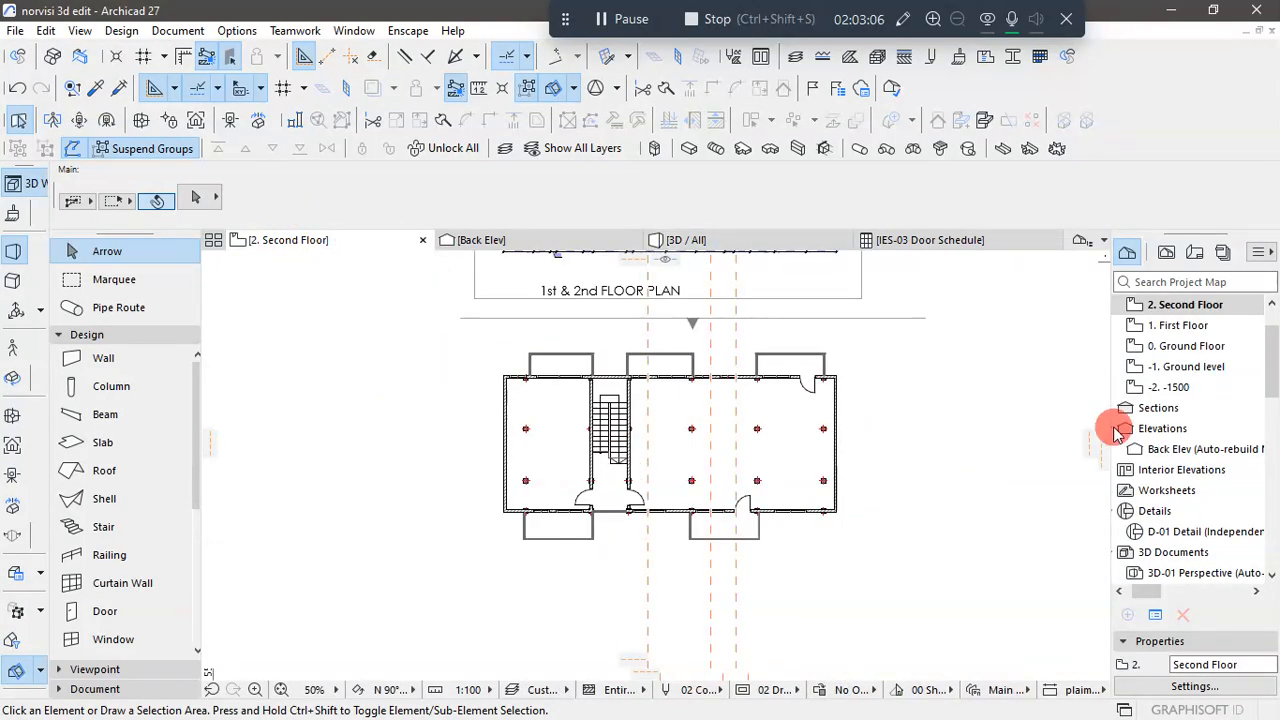
scroll(1193, 368, "up", 1)
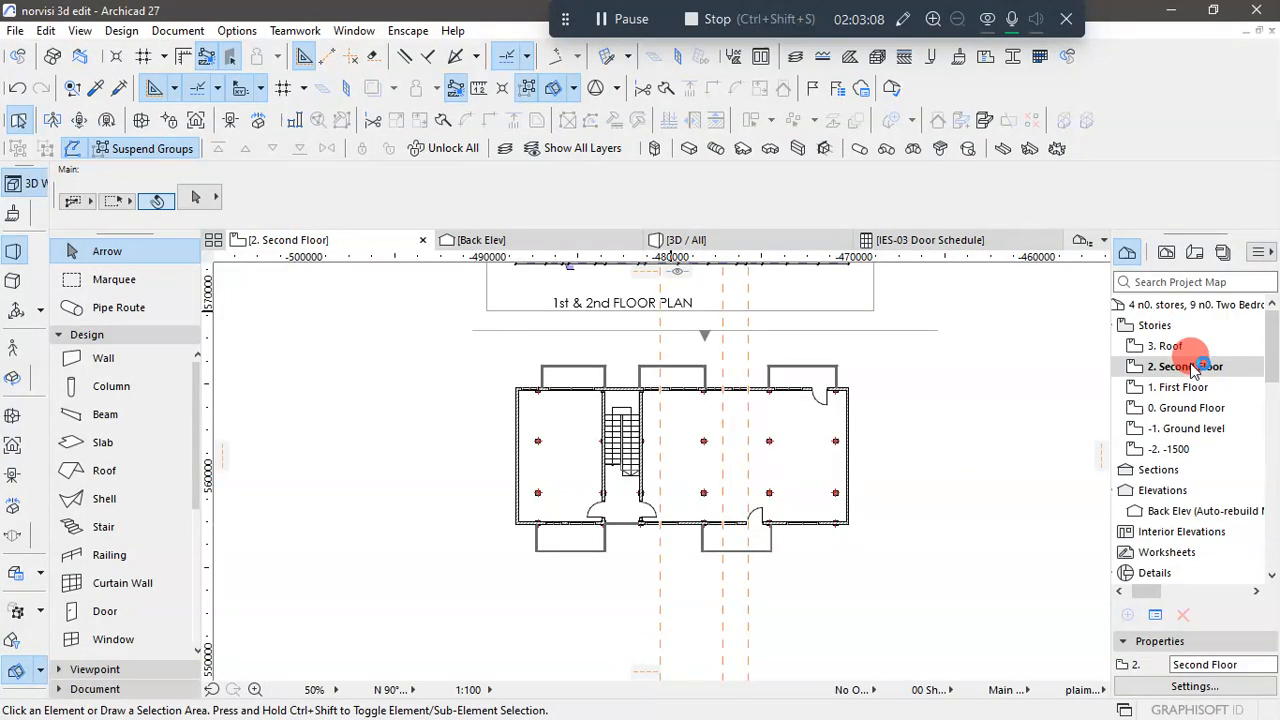
left_click(1190, 367)
left_click(1190, 347)
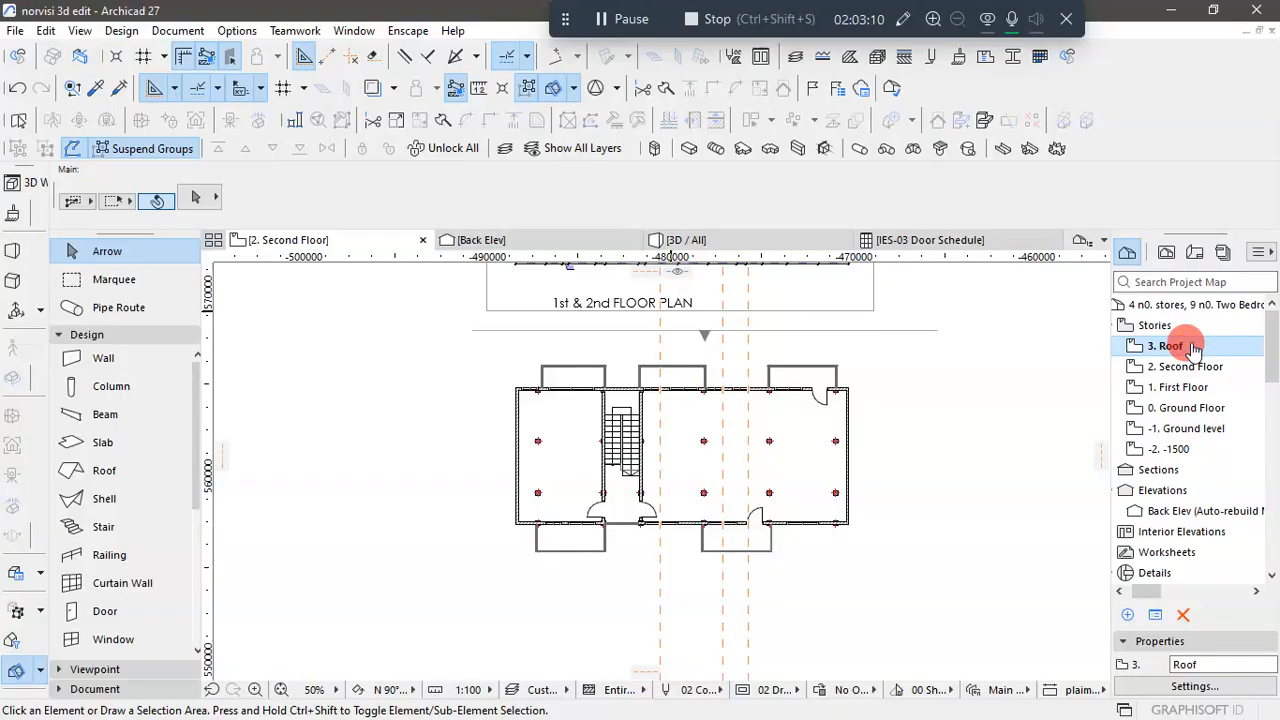
double_click(1193, 347)
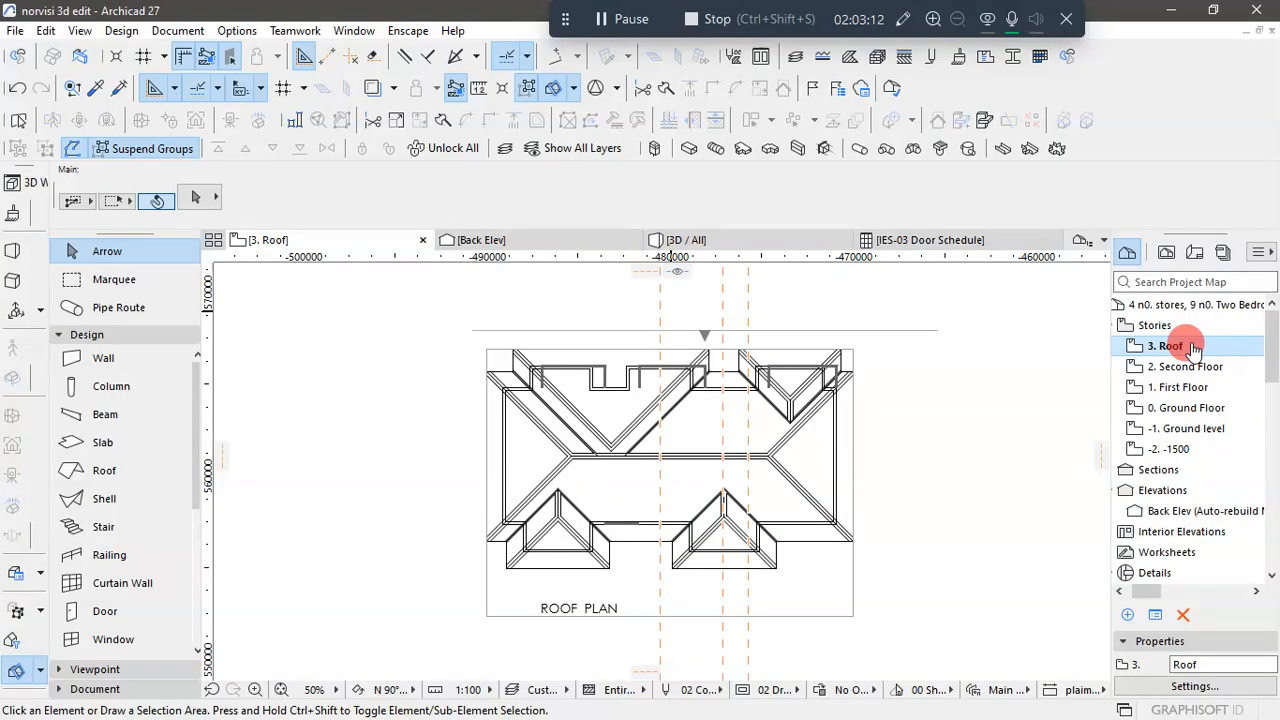
left_click(833, 395)
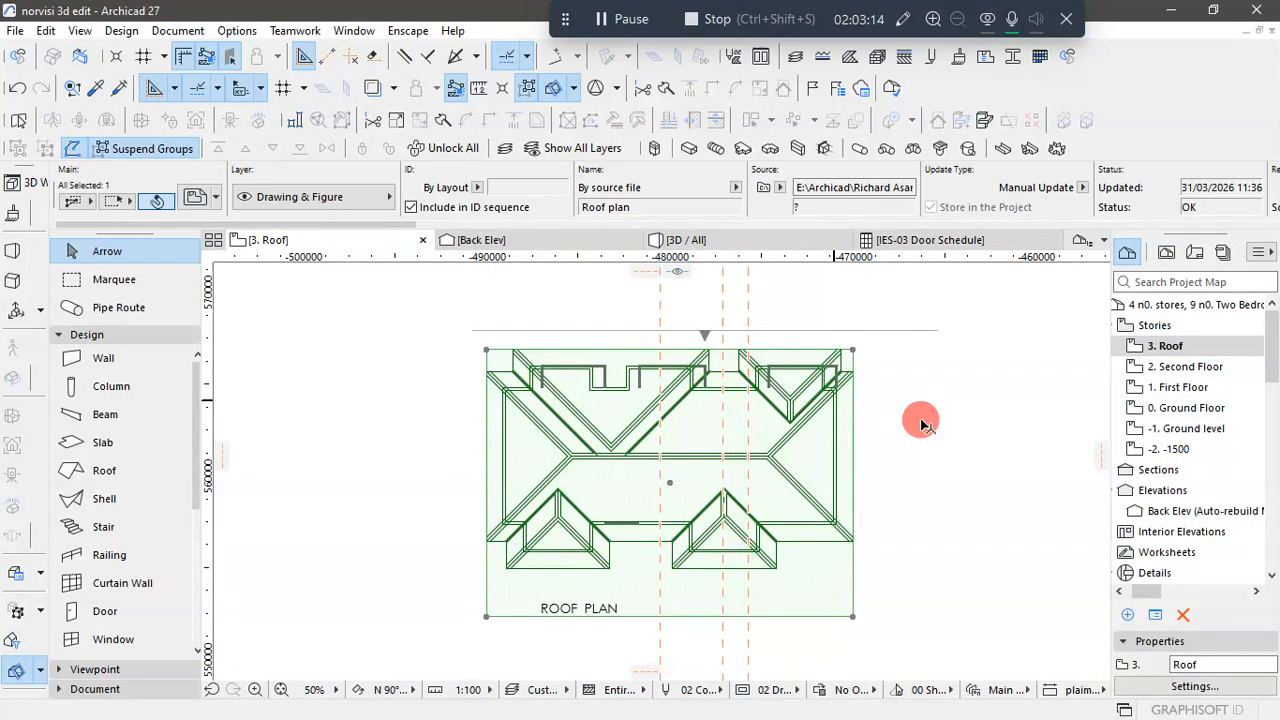
left_click(921, 422)
left_click(542, 690)
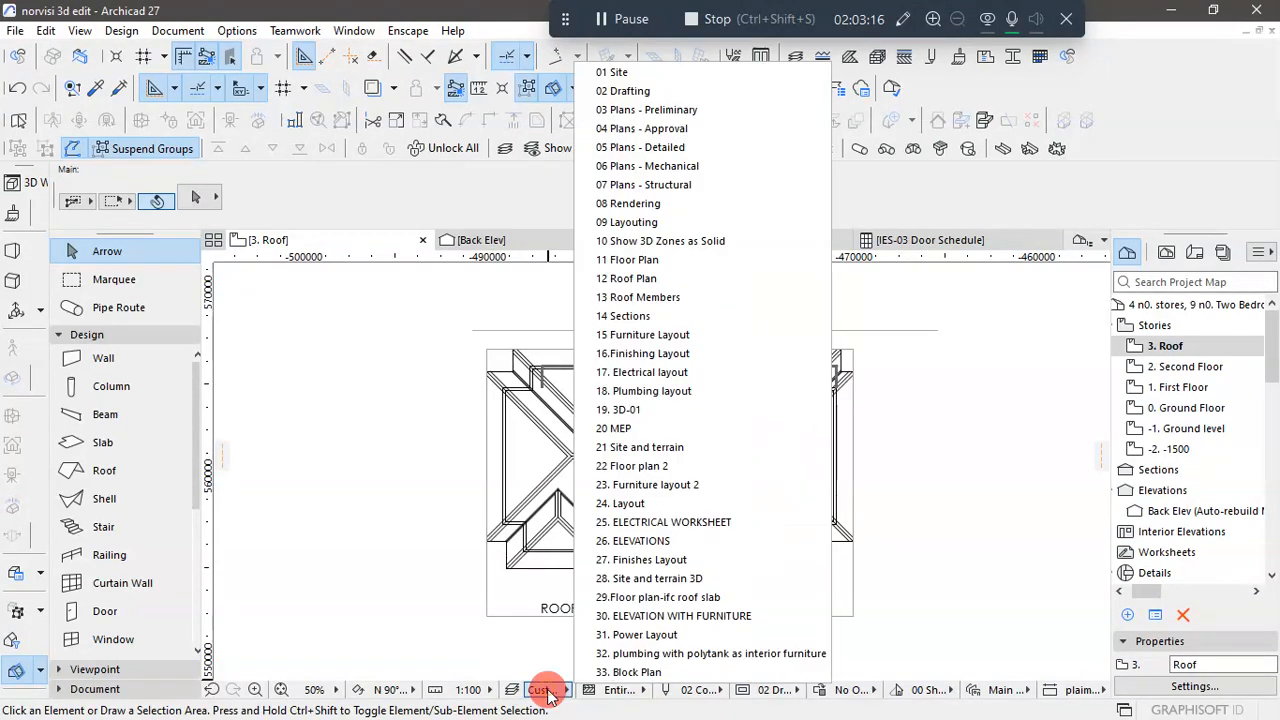
left_click(654, 264)
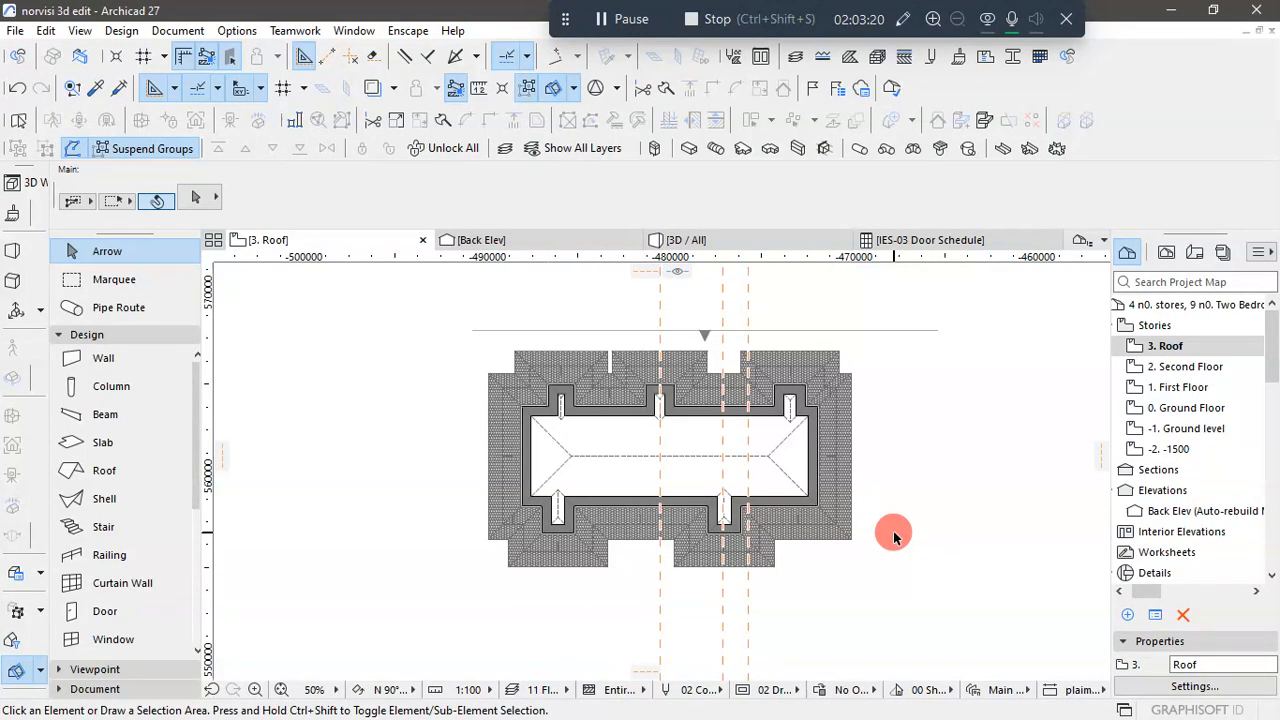
- Move the roof off the building's footprint into the empty area to the right of it in the plan
left_click(829, 494)
scroll(409, 565, "down", 1)
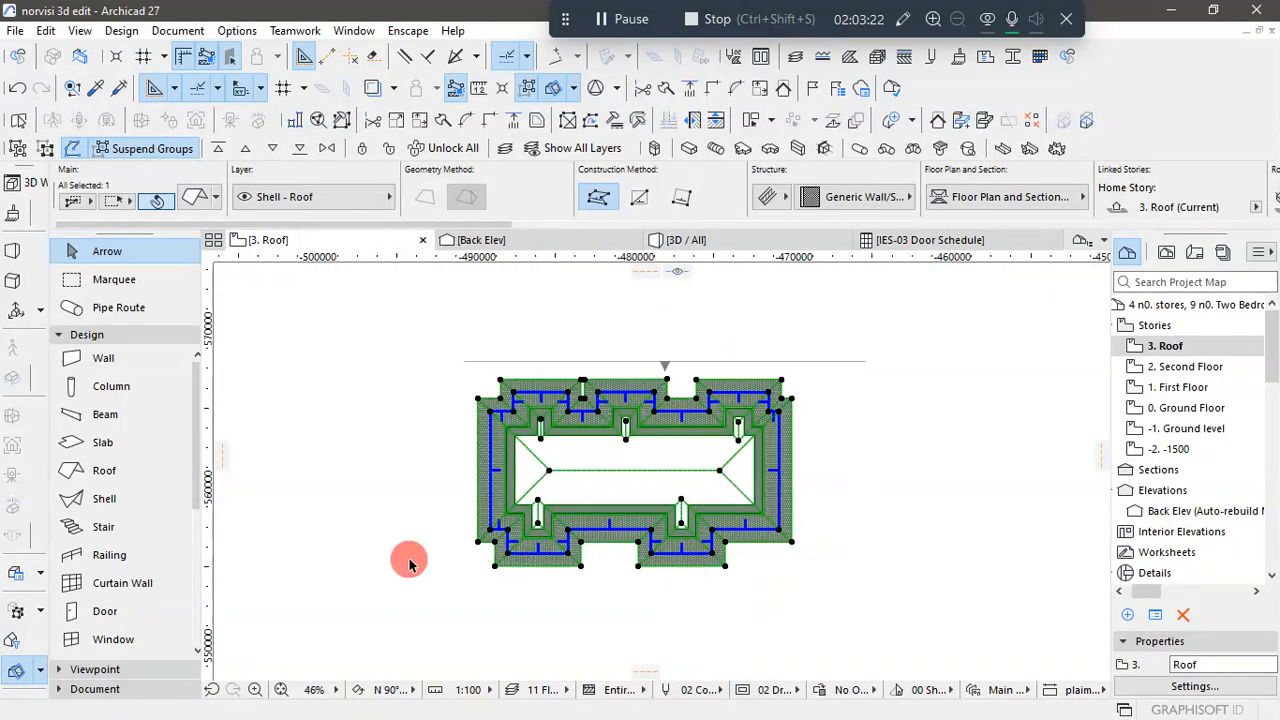
scroll(409, 565, "down", 2)
left_click(661, 563)
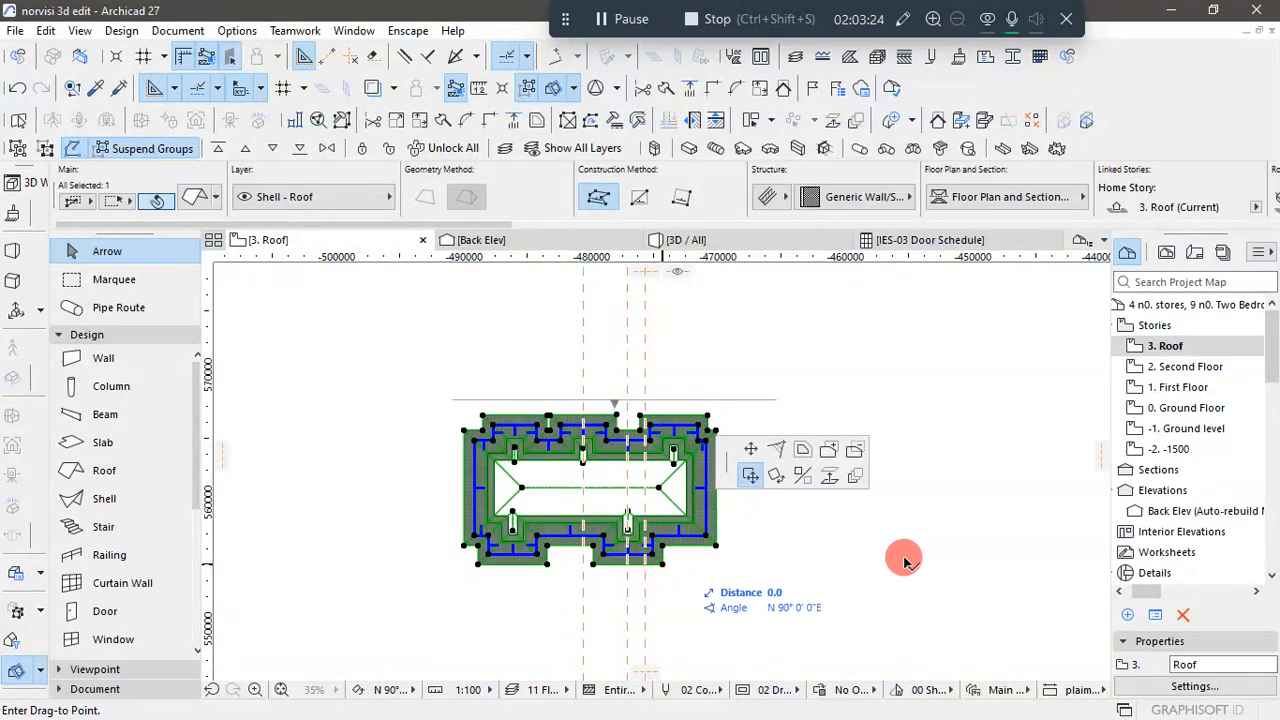
left_click(988, 497)
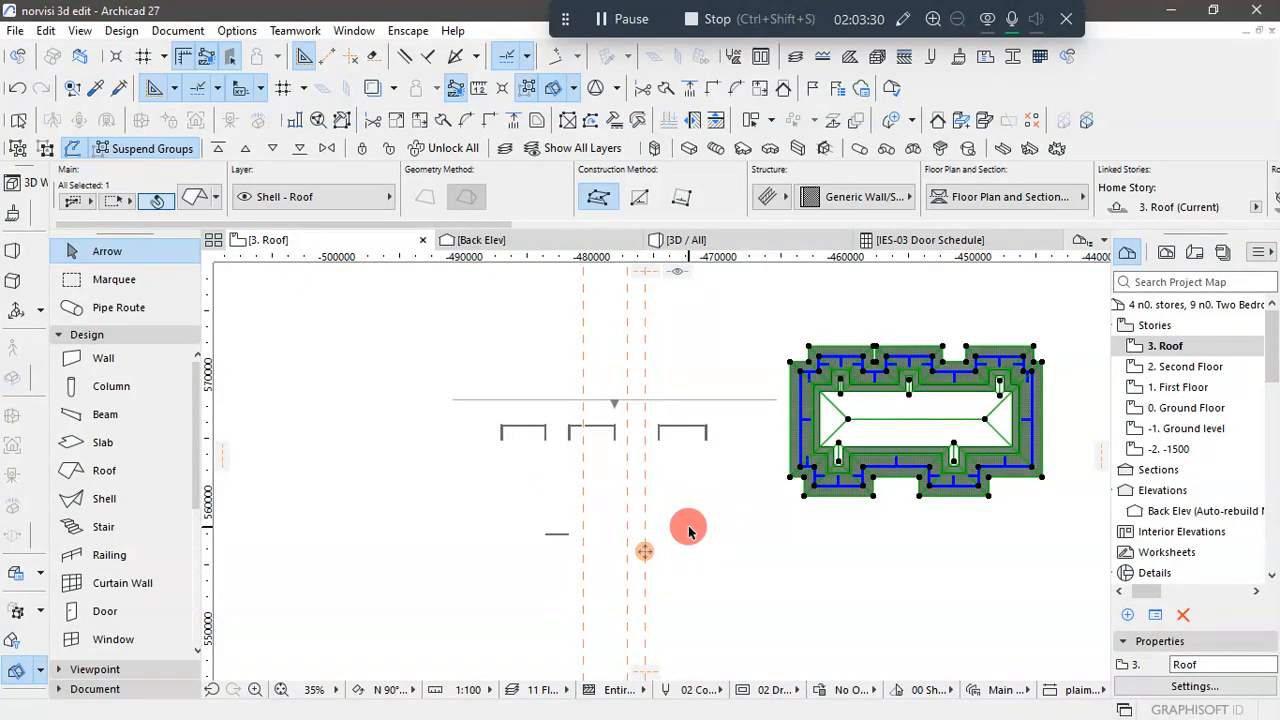
- Deselect the roof and apply the 28. Site and terrain 3D layer combination to the Roof storey's plan
scroll(691, 434, "up", 1)
scroll(594, 446, "down", 3)
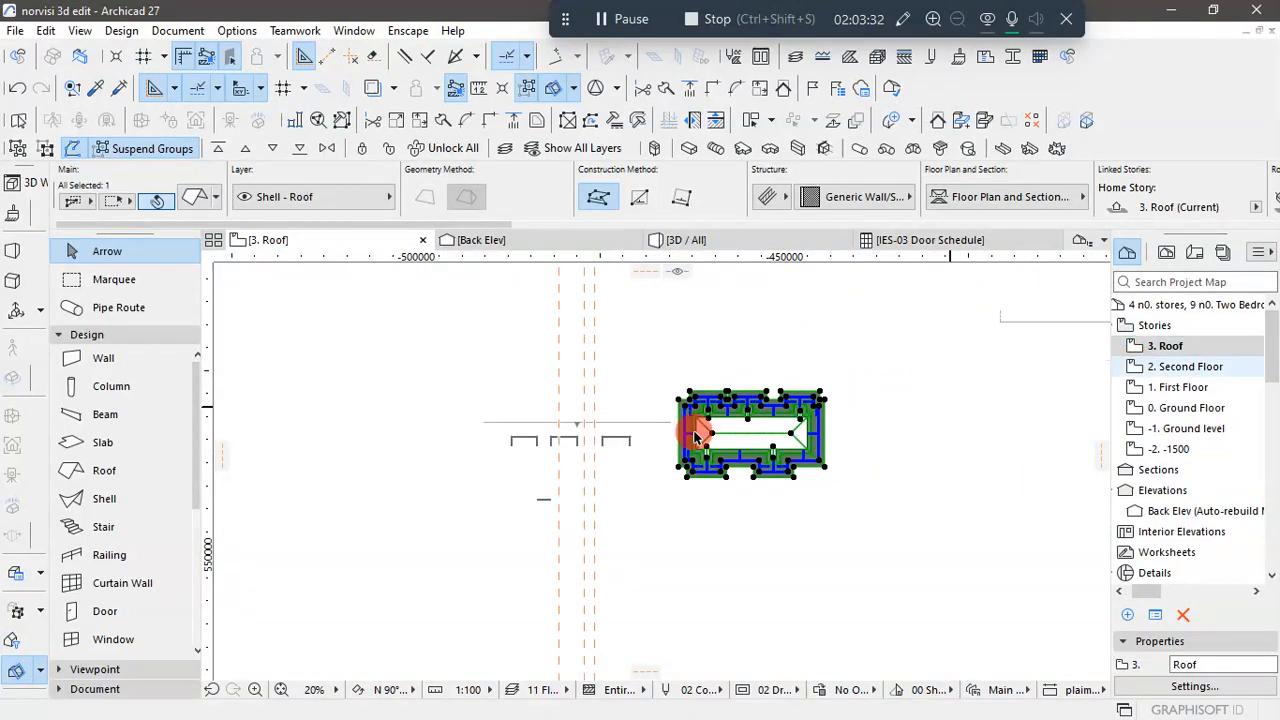
scroll(631, 434, "up", 1)
scroll(614, 443, "down", 2)
left_click(749, 554)
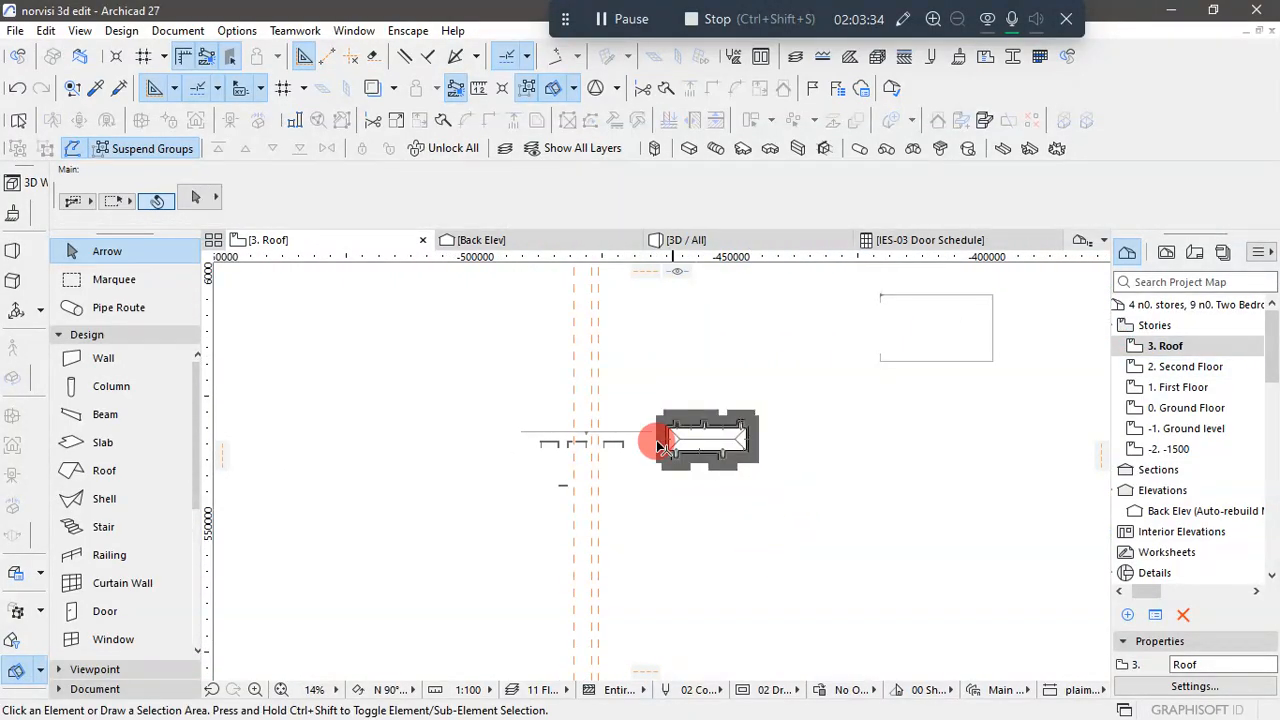
scroll(660, 446, "up", 2)
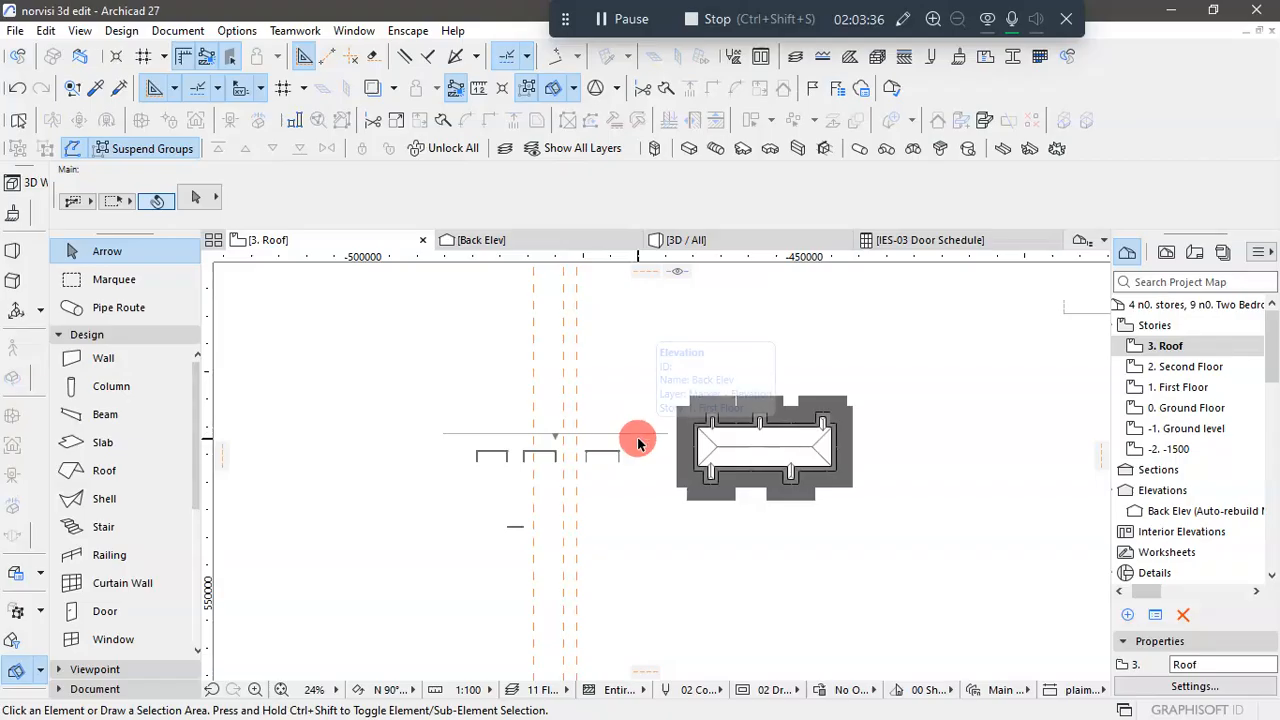
left_click(567, 697)
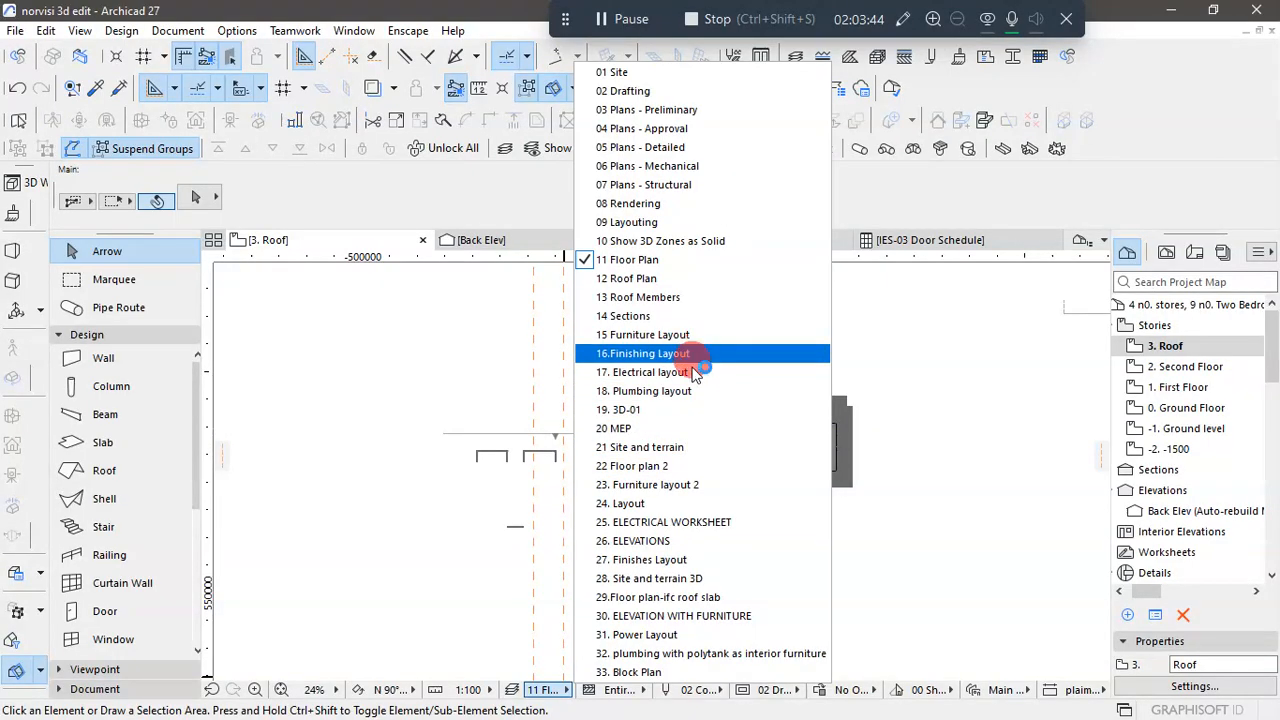
left_click(669, 585)
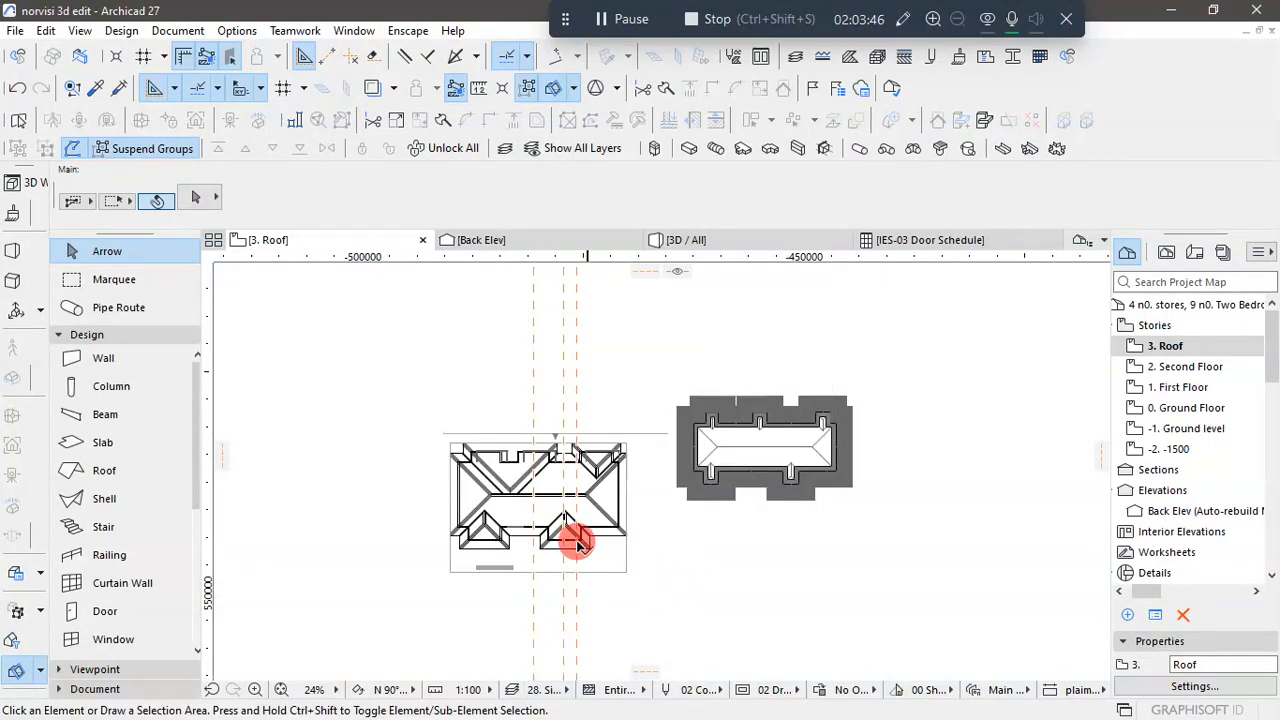
- Move the roof from the lower right corner of its right-hand front projection onto the matching corner of the roof plan drawing
scroll(600, 543, "up", 3)
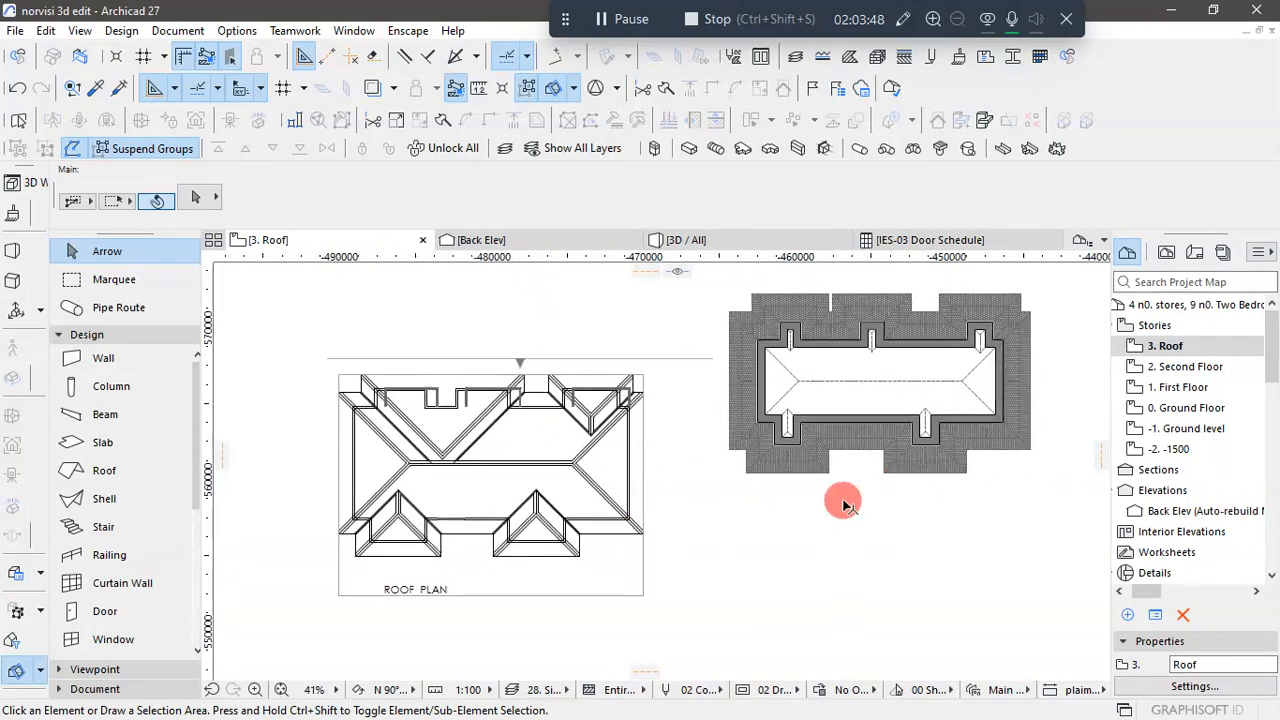
left_click(909, 470)
left_click(968, 470)
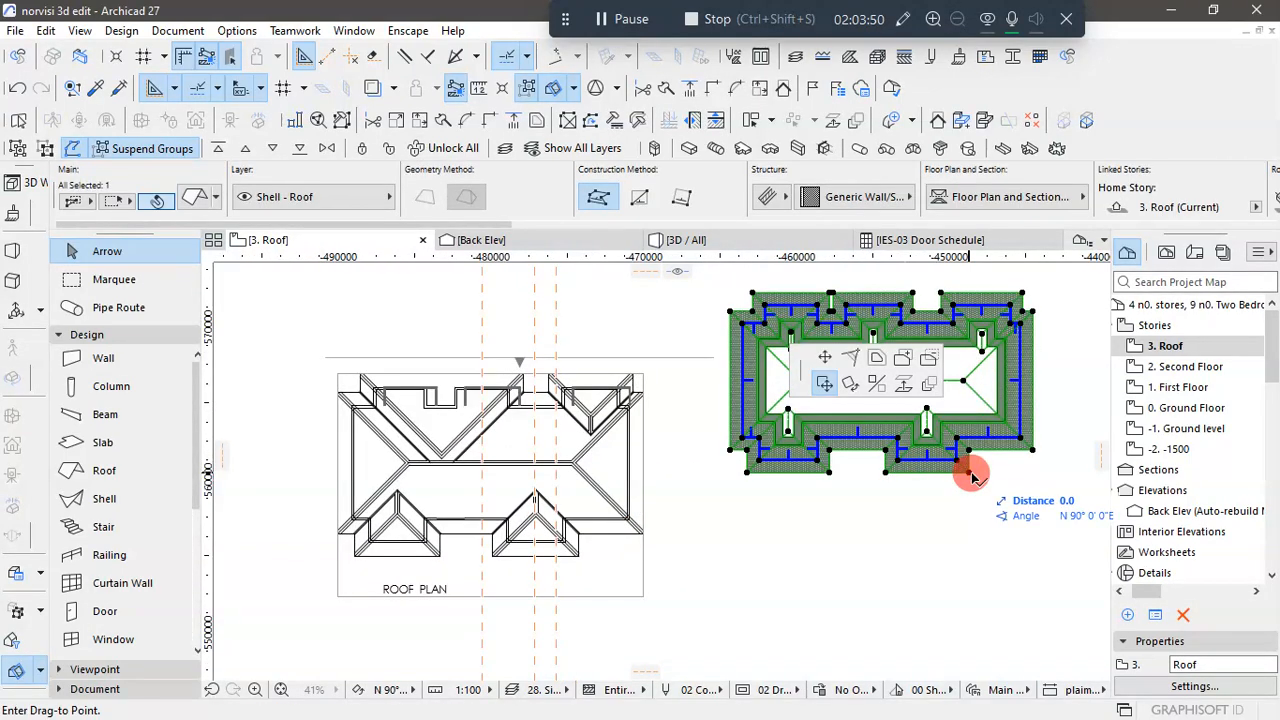
scroll(572, 567, "up", 2)
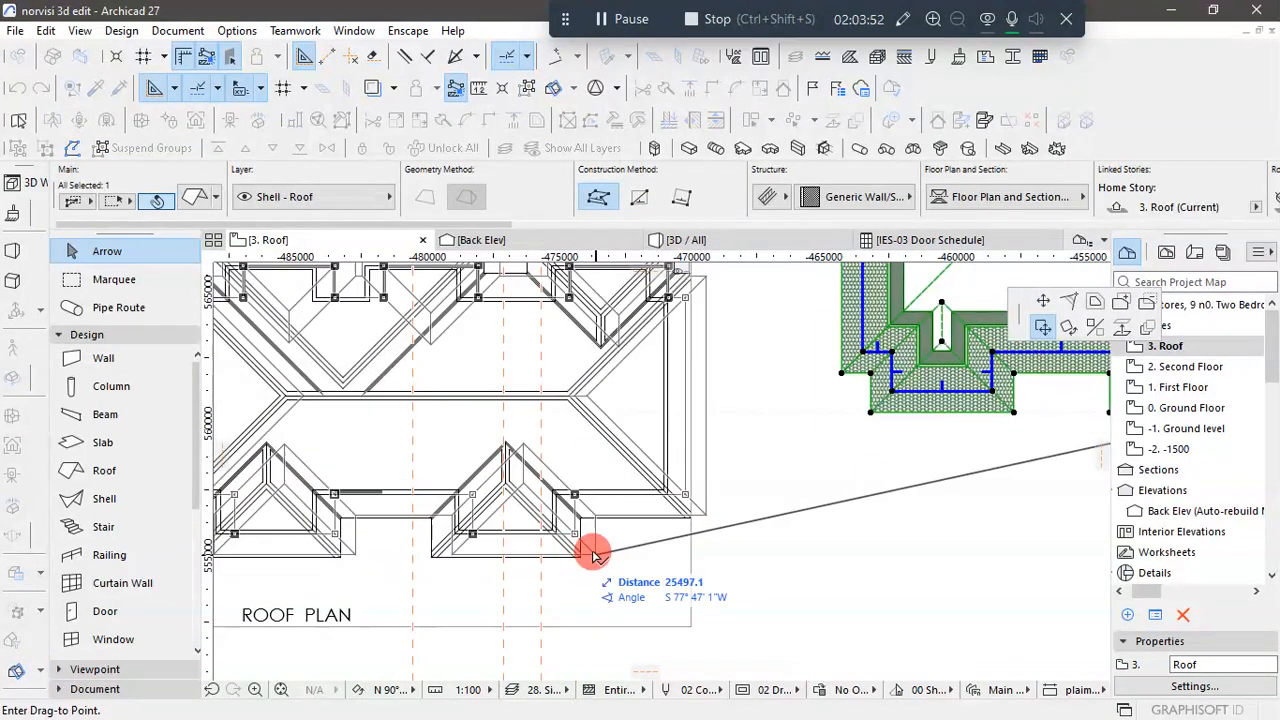
scroll(586, 560, "up", 2)
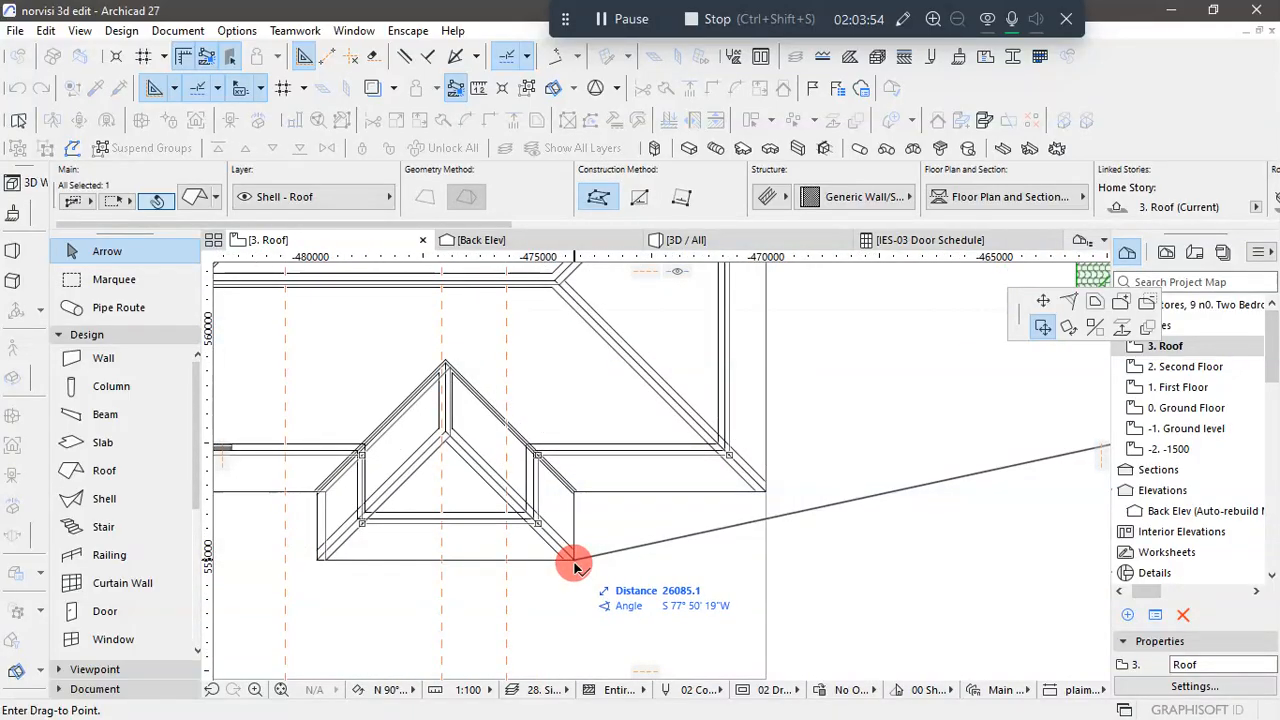
left_click(574, 563)
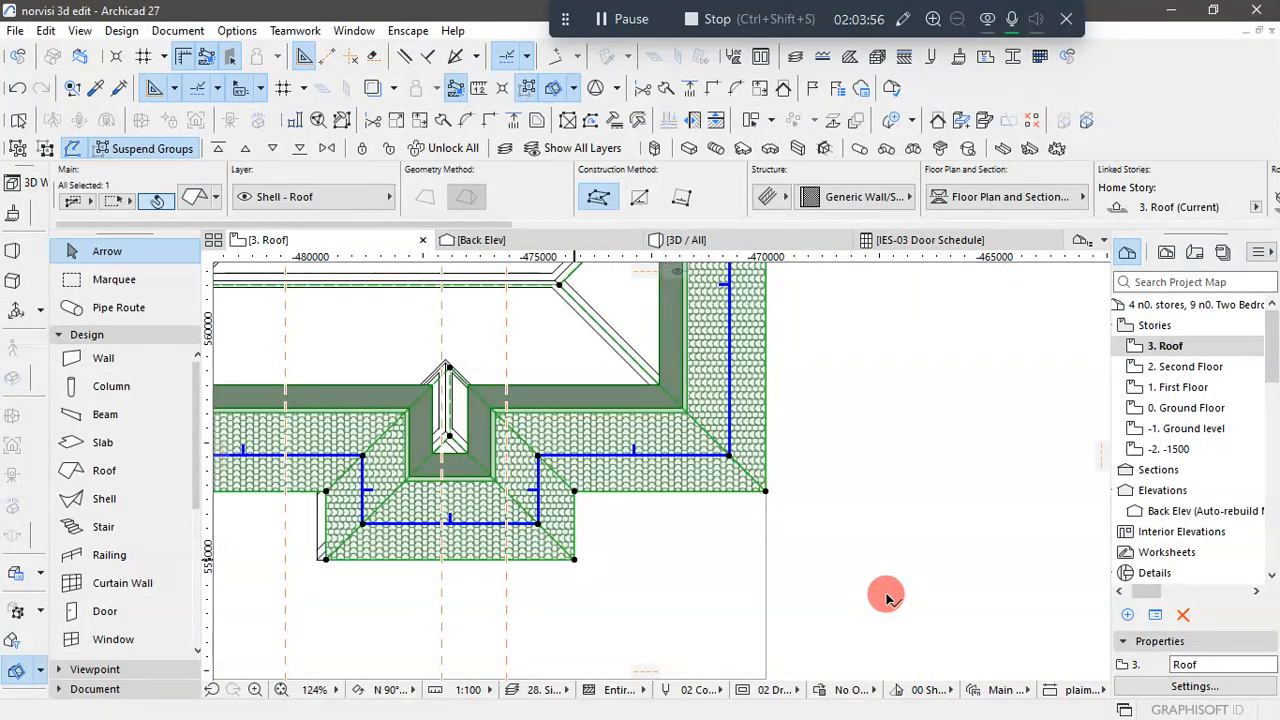
scroll(887, 597, "down", 4)
scroll(887, 597, "down", 1)
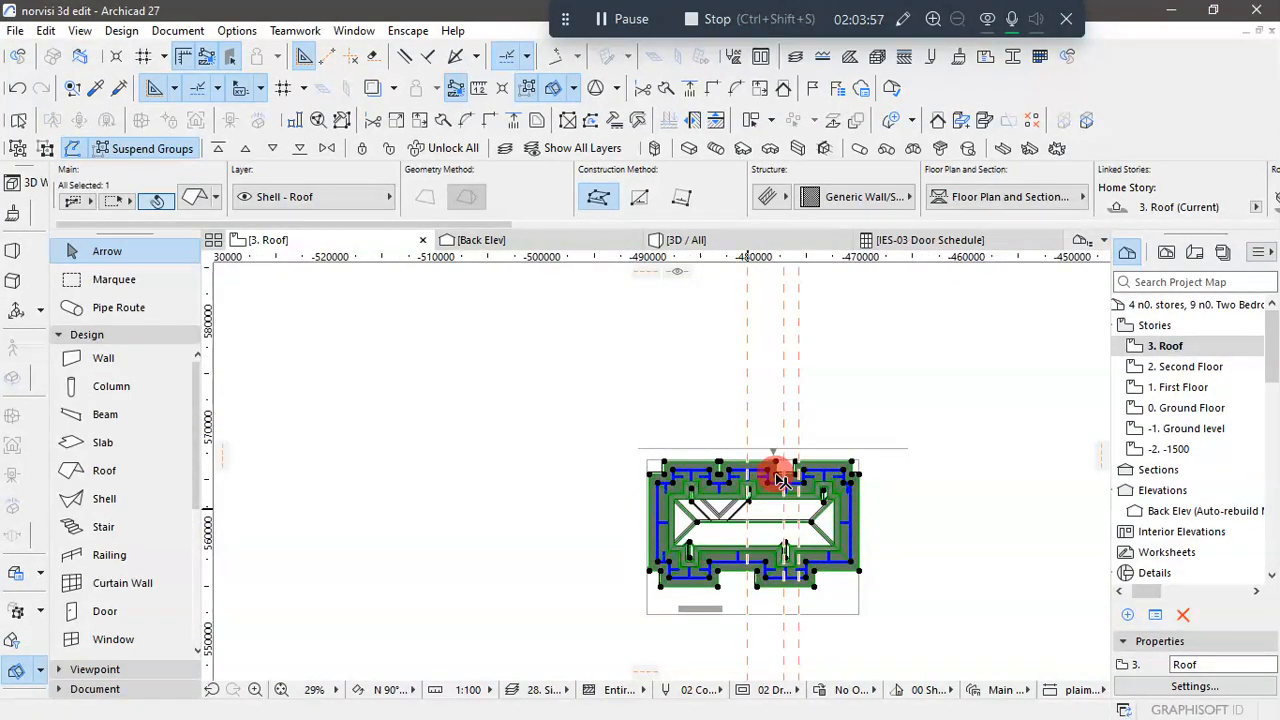
left_click(922, 525)
- Examine the repositioned roof's fit over the walls and balconies in 3D from the front, both ends and below the eaves
left_click(712, 242)
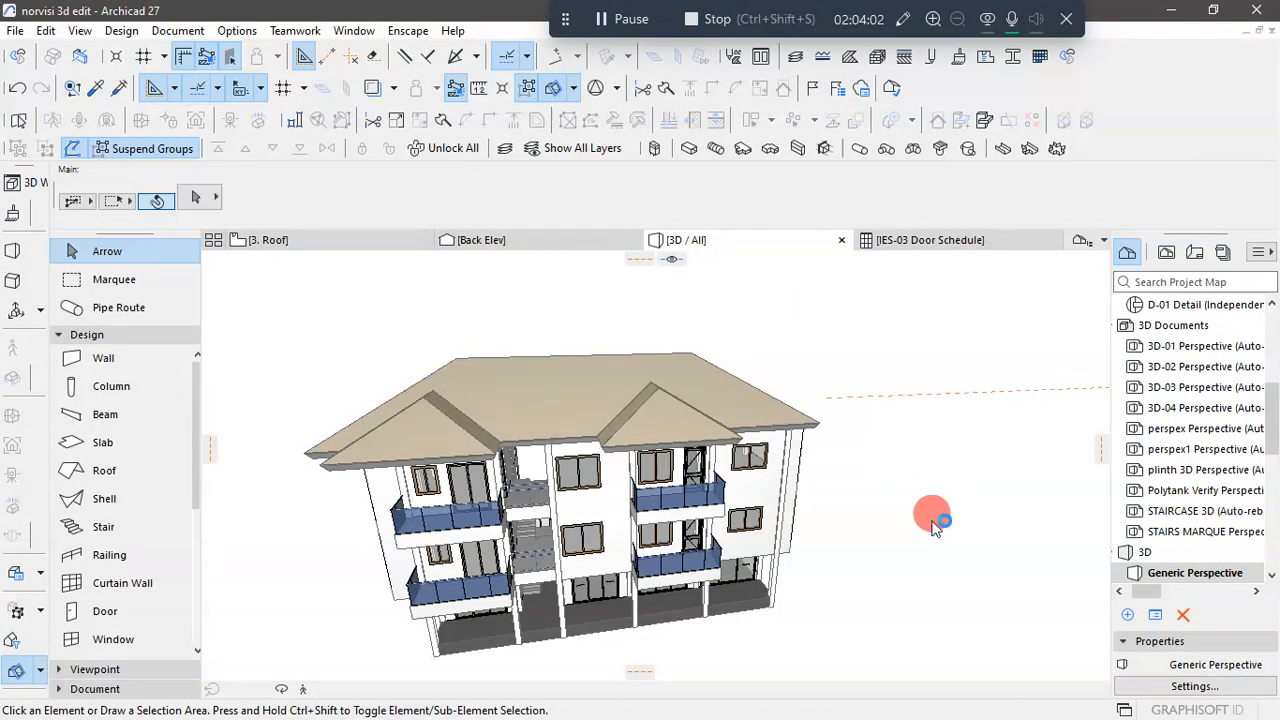
middle_click_drag(931, 525, 678, 628, "shift")
middle_click_drag(503, 590, 340, 582, "shift")
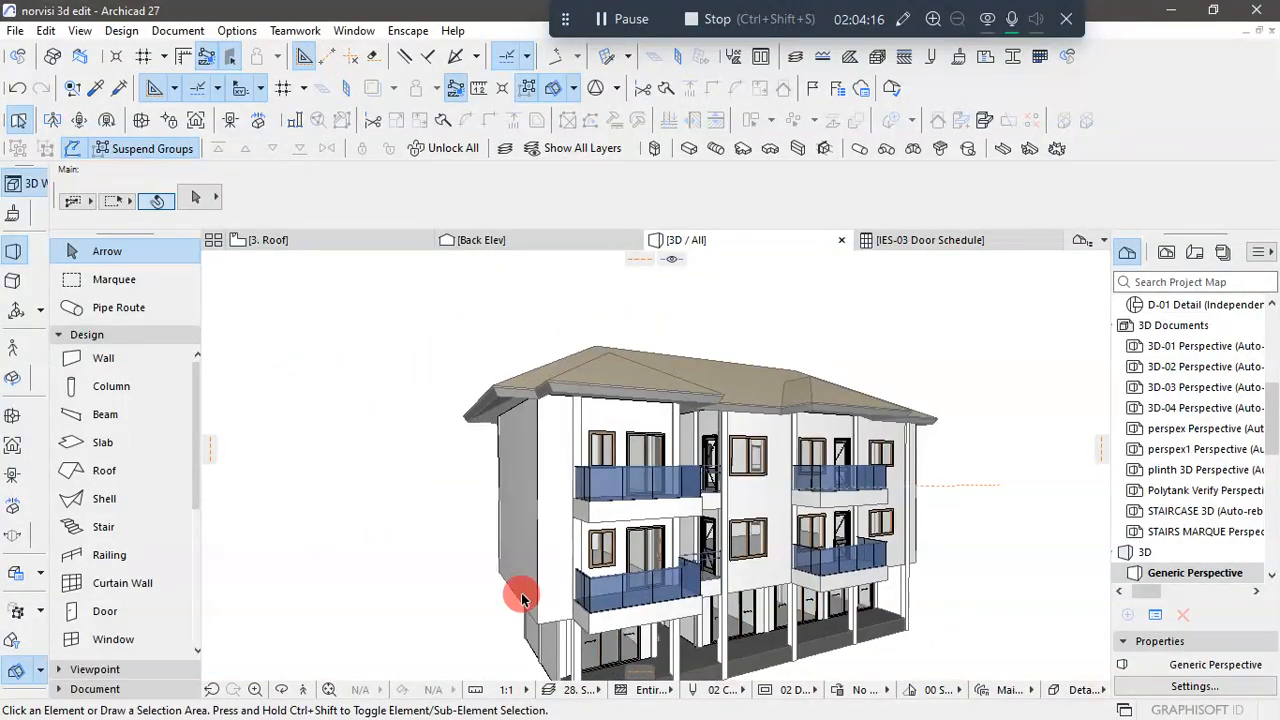
middle_click_drag(521, 598, 506, 451, "shift")
scroll(445, 424, "down", 2)
scroll(955, 440, "up", 5)
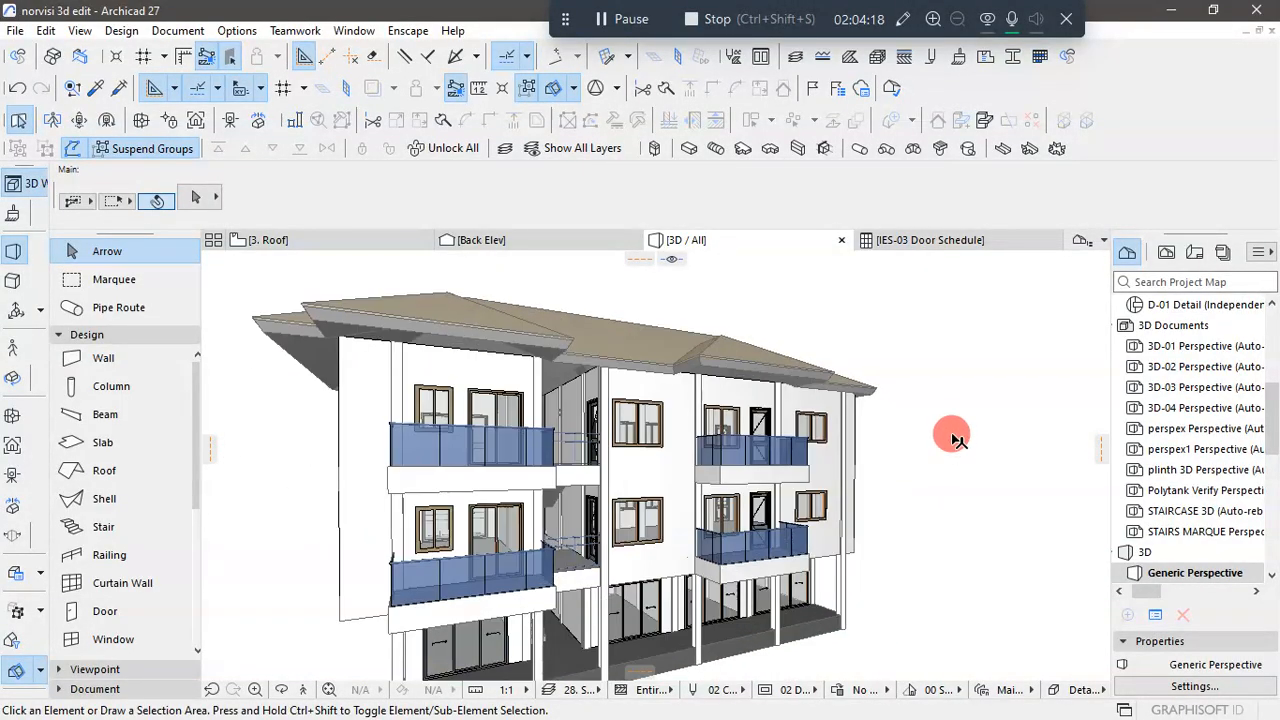
middle_click_drag(920, 474, 643, 454, "shift")
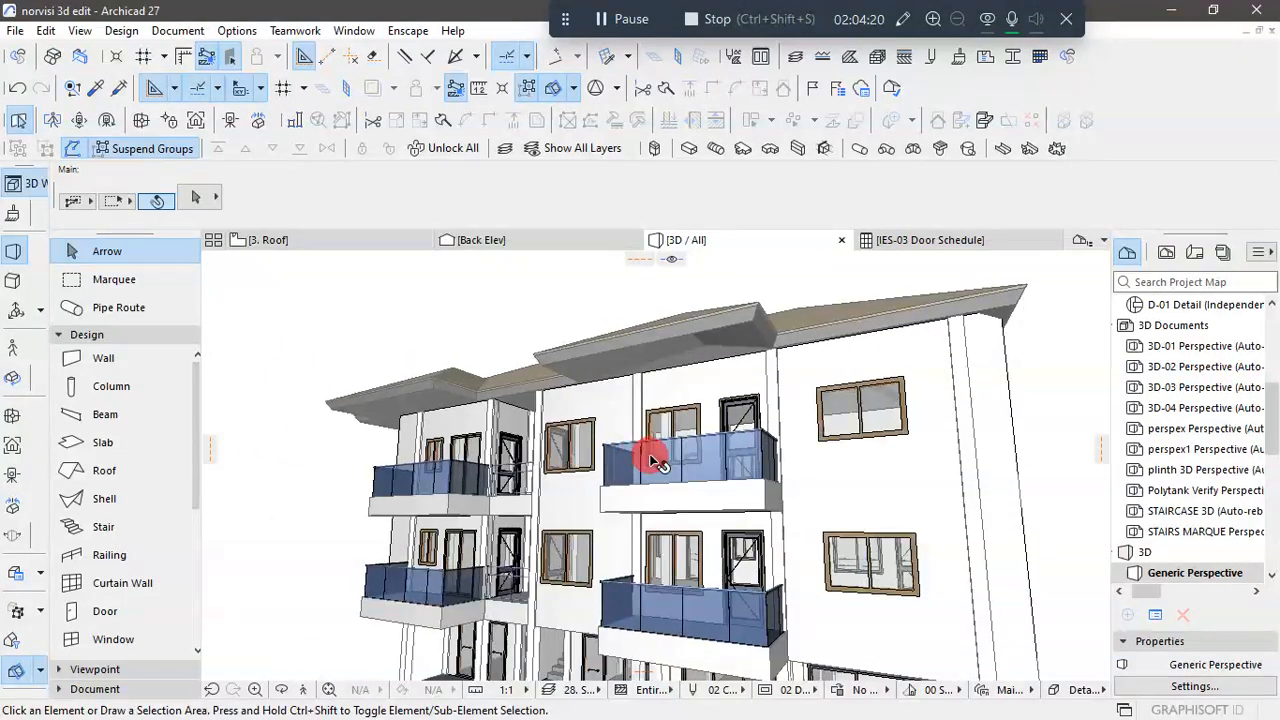
scroll(655, 460, "down", 3)
scroll(898, 410, "up", 1)
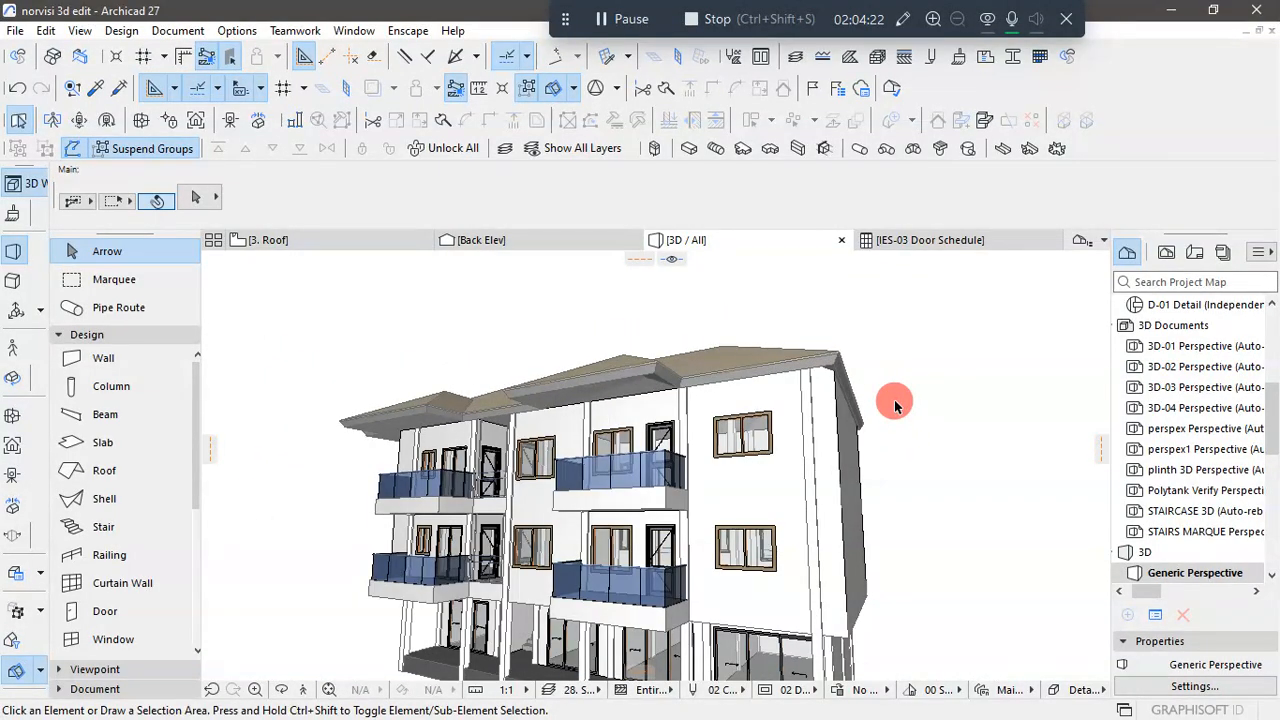
scroll(894, 404, "down", 2)
middle_click_drag(843, 471, 676, 660, "shift")
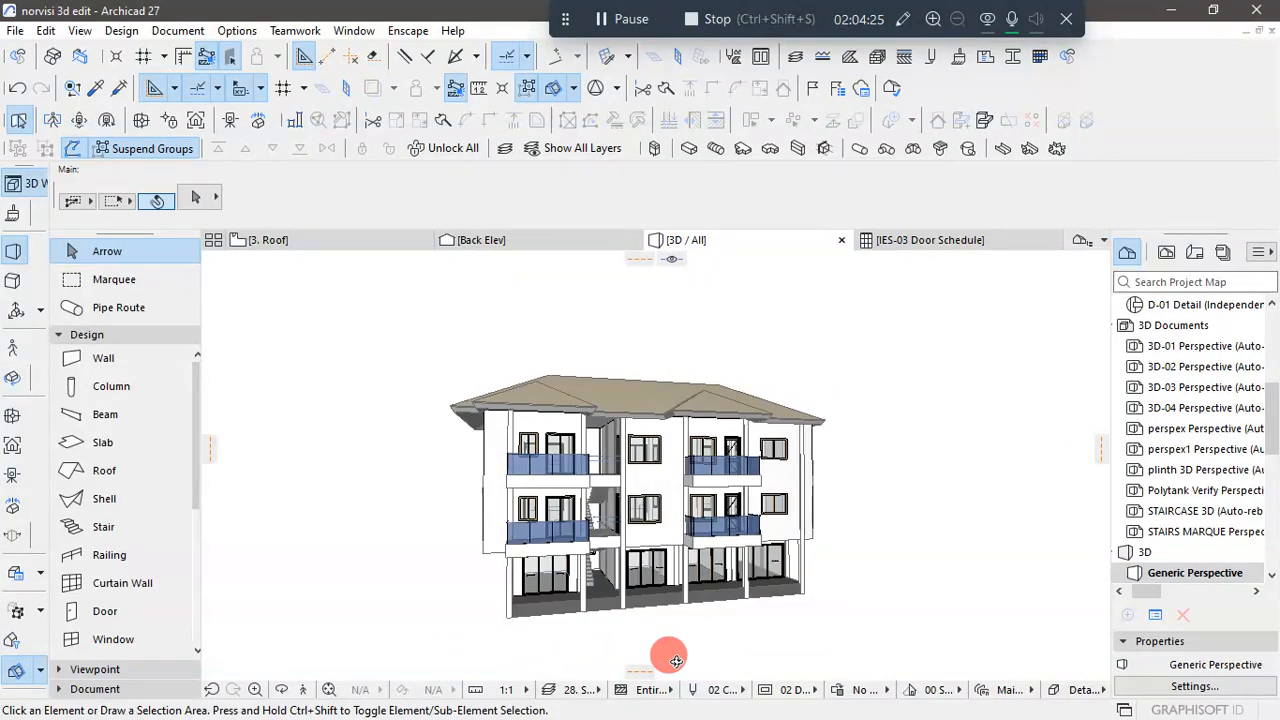
- Return to the Roof storey's plan, select the roof and compare its upper corners with the underlying roof plan drawing
left_click(268, 240)
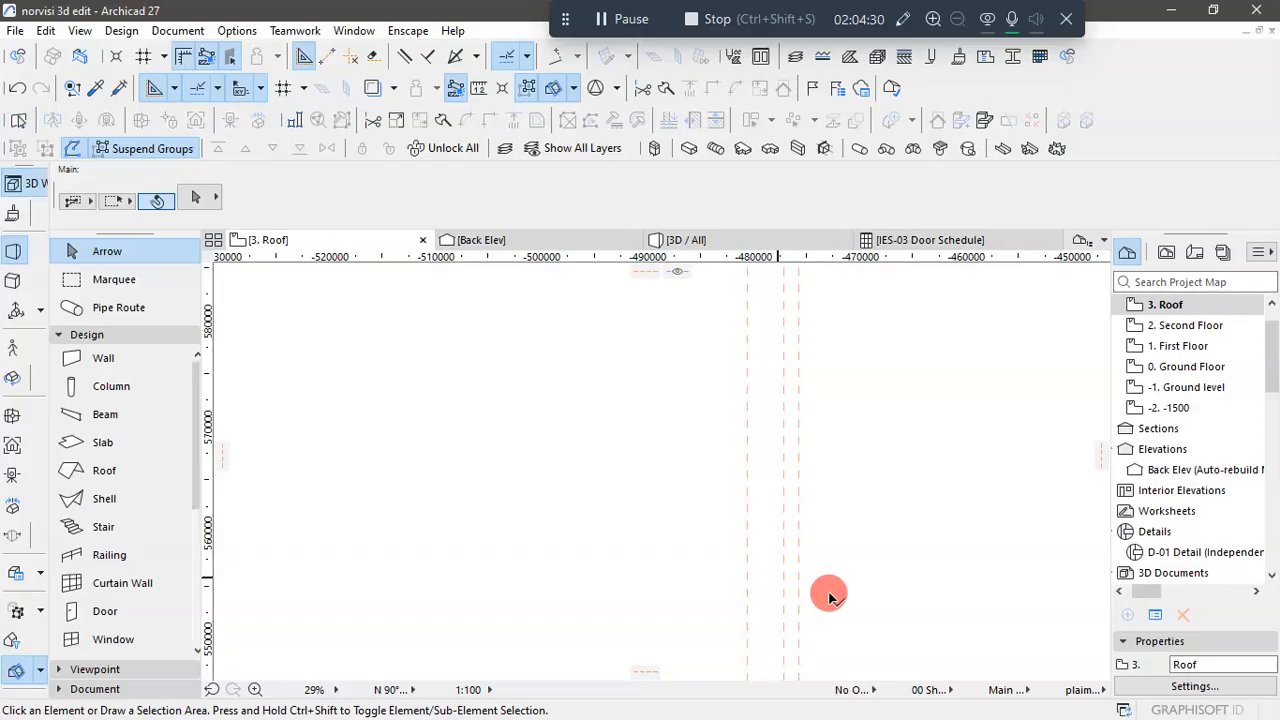
scroll(880, 512, "up", 6)
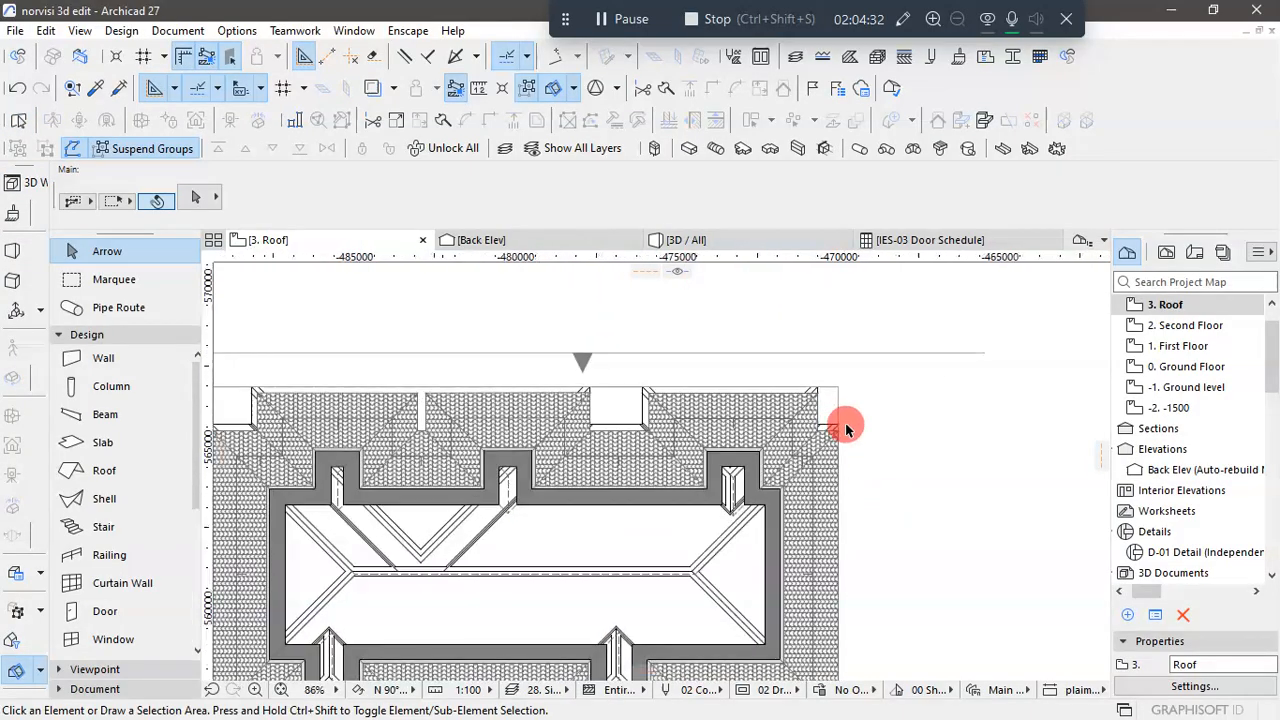
scroll(845, 425, "up", 2)
left_click(826, 464)
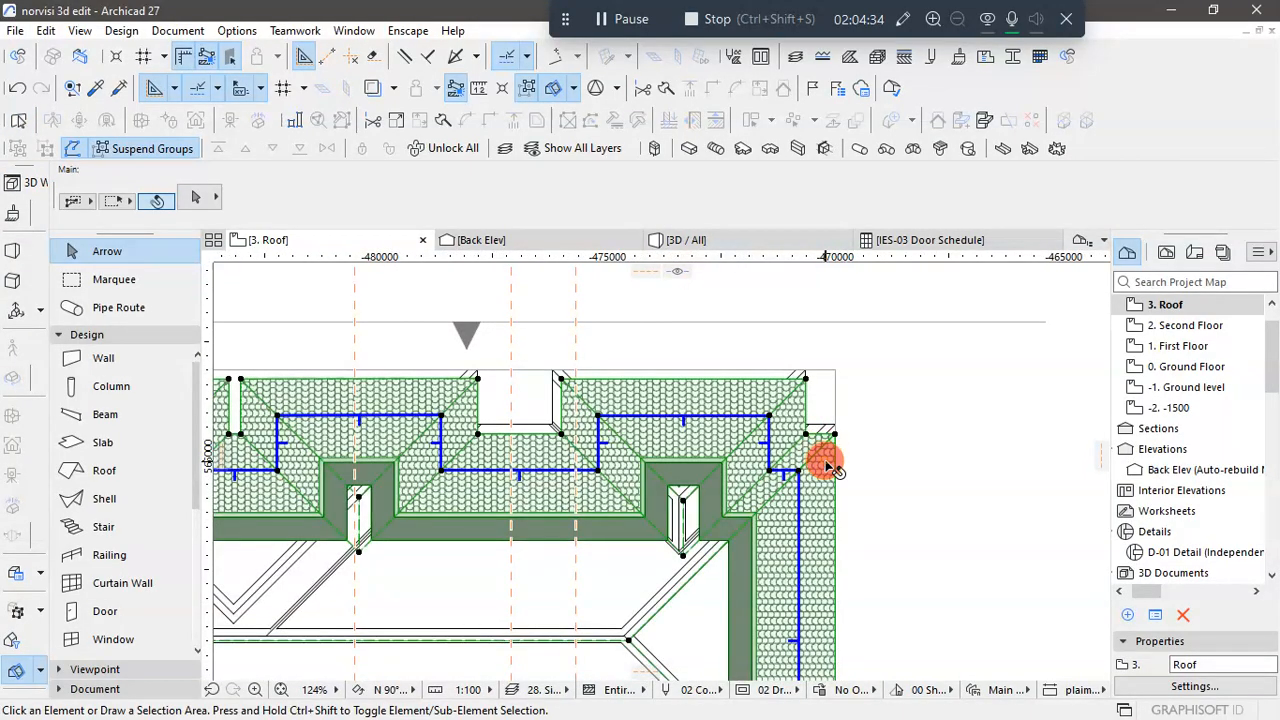
scroll(829, 458, "down", 5)
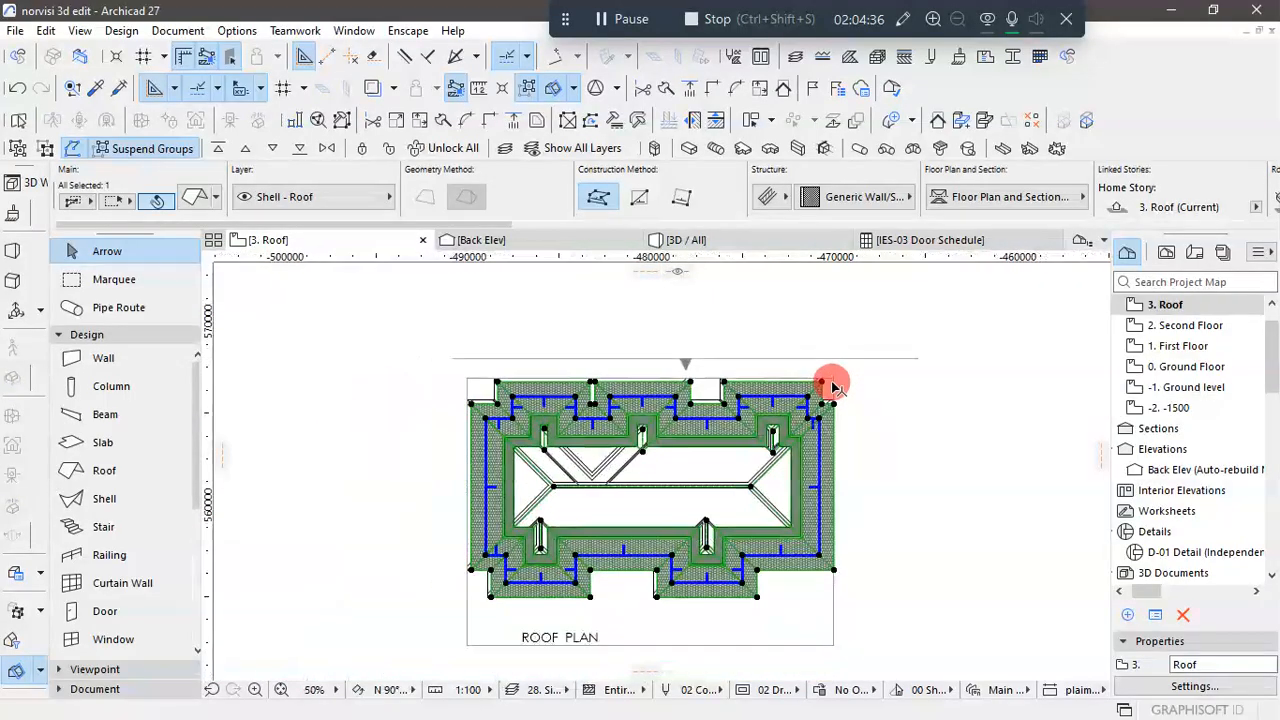
scroll(458, 315, "up", 9)
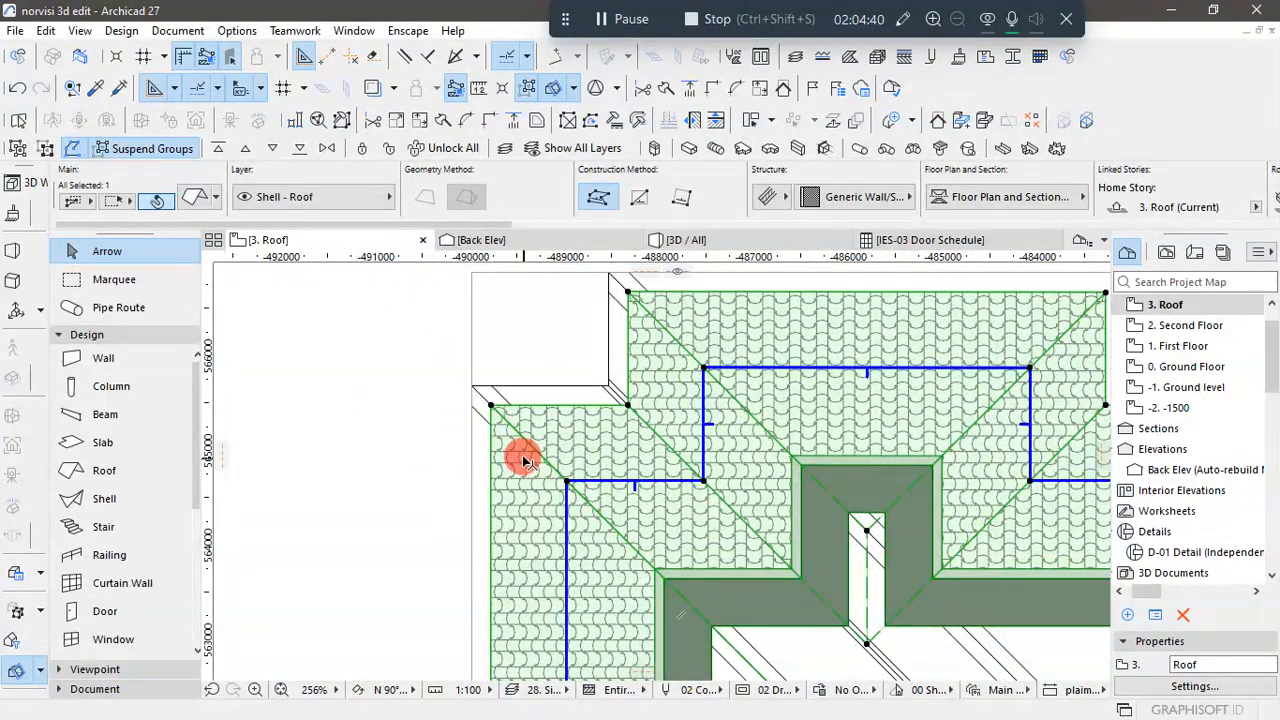
left_click(389, 437)
left_click(513, 437)
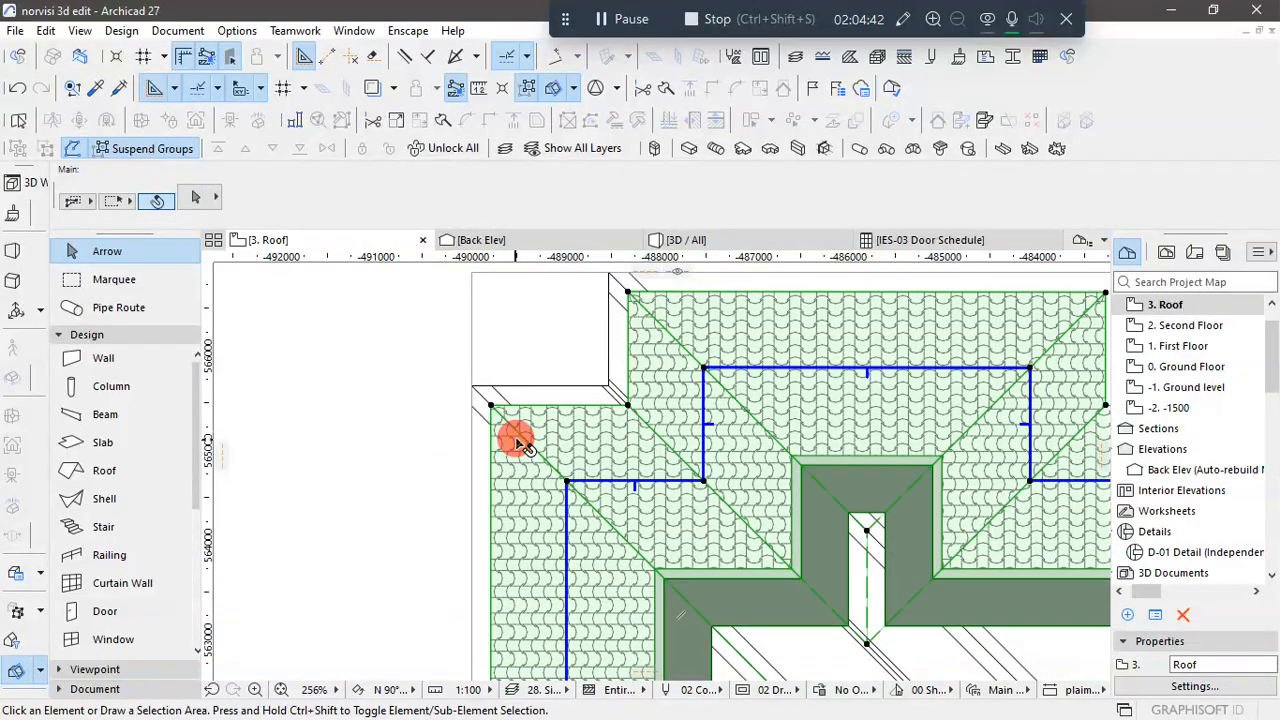
scroll(520, 367, "down", 4)
scroll(521, 367, "down", 4)
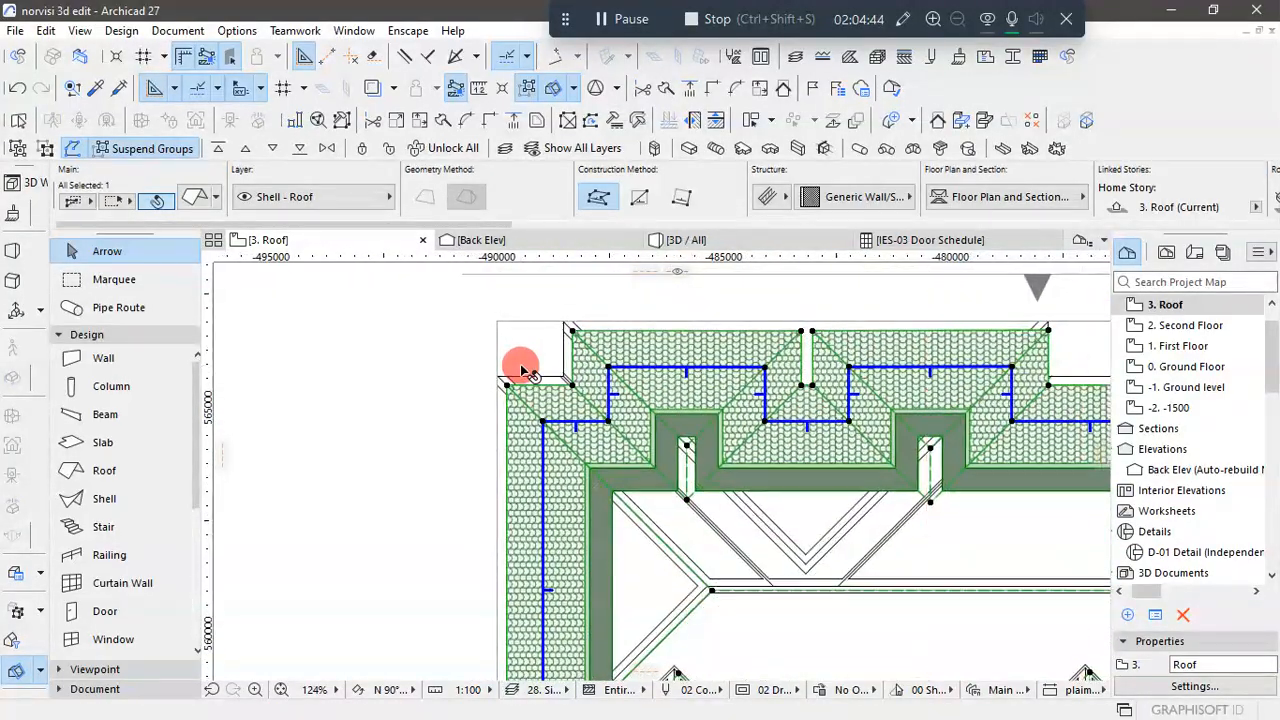
scroll(524, 363, "up", 6)
scroll(541, 358, "up", 6)
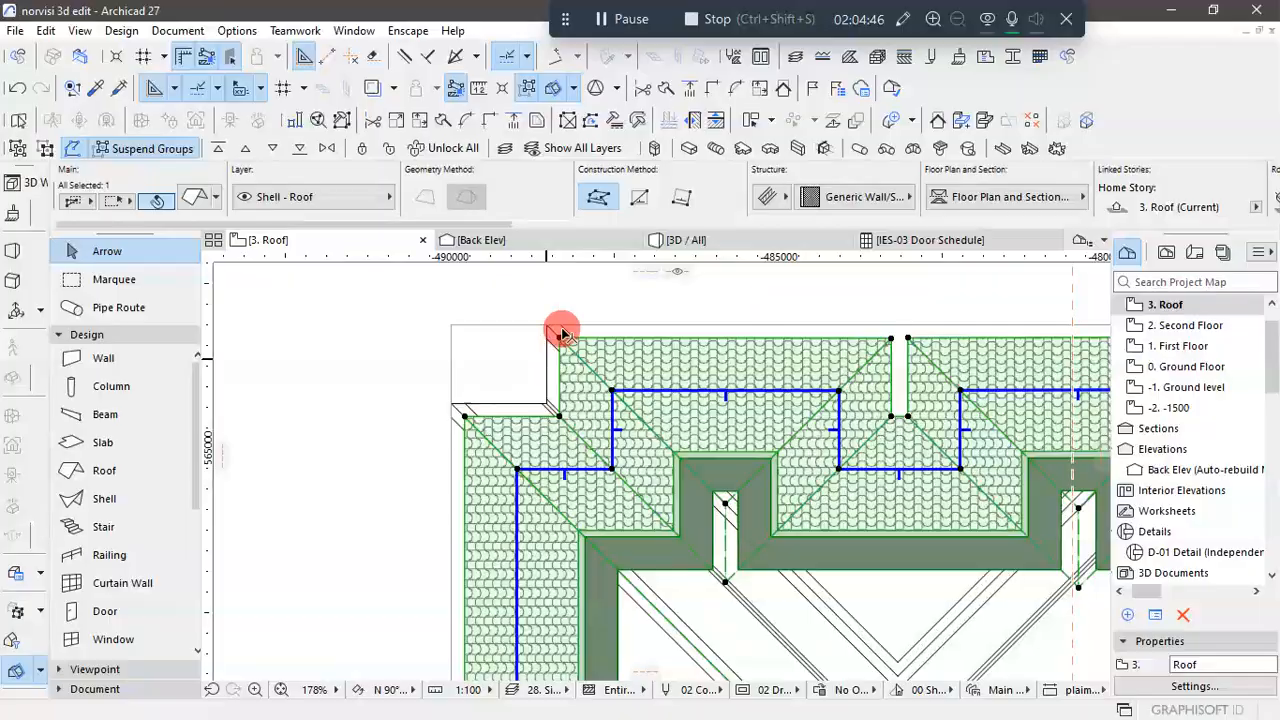
left_click(560, 370)
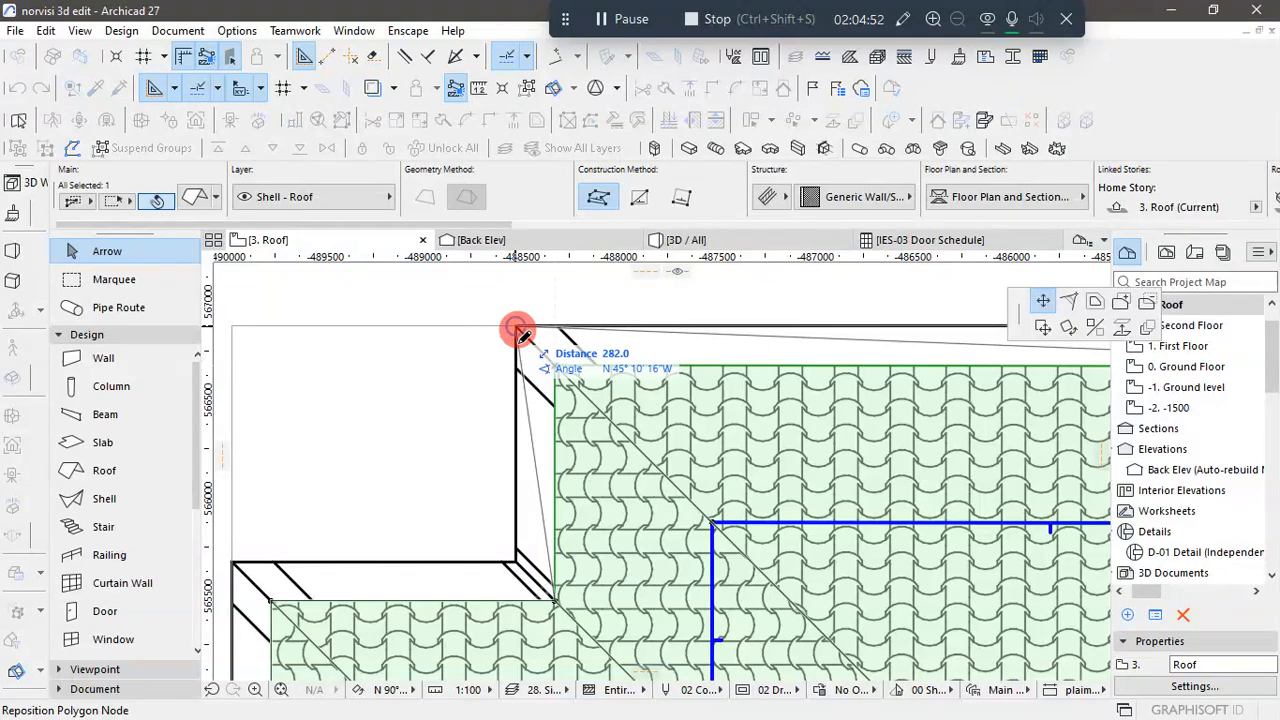
scroll(517, 330, "down", 2)
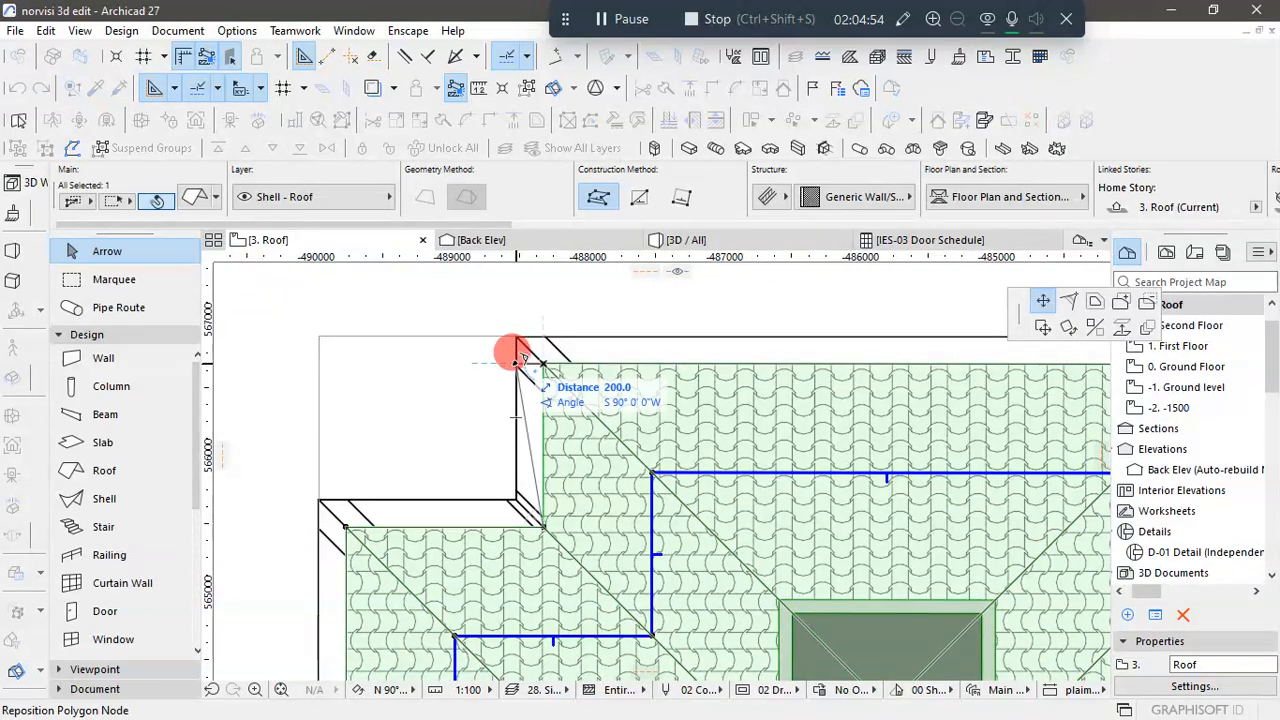
left_click(521, 352)
- Offset the top eave edge of the roof's upper left projection outward to the outer line of the roof plan drawing
left_click(621, 366)
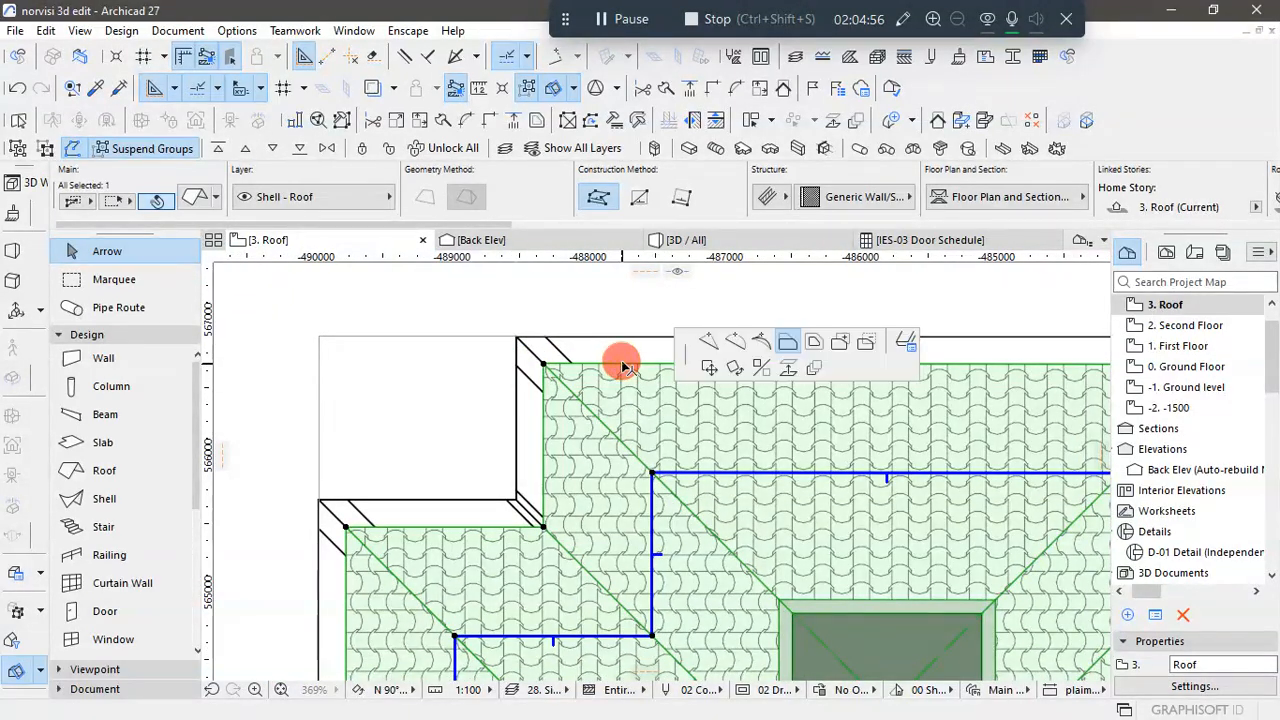
left_click(519, 330)
scroll(525, 362, "down", 2)
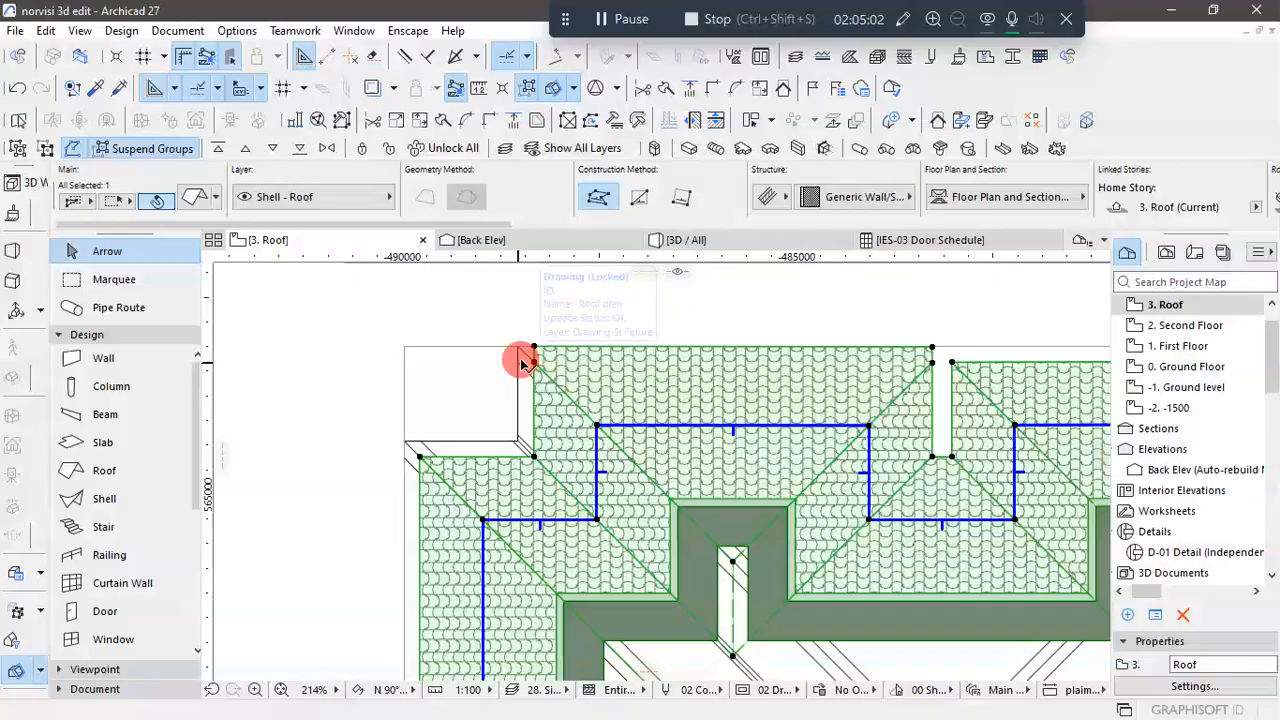
- Offset the left eave edge of the roof's lower right projection outward to the matching line of the roof plan drawing
scroll(522, 361, "down", 1)
scroll(522, 361, "down", 2)
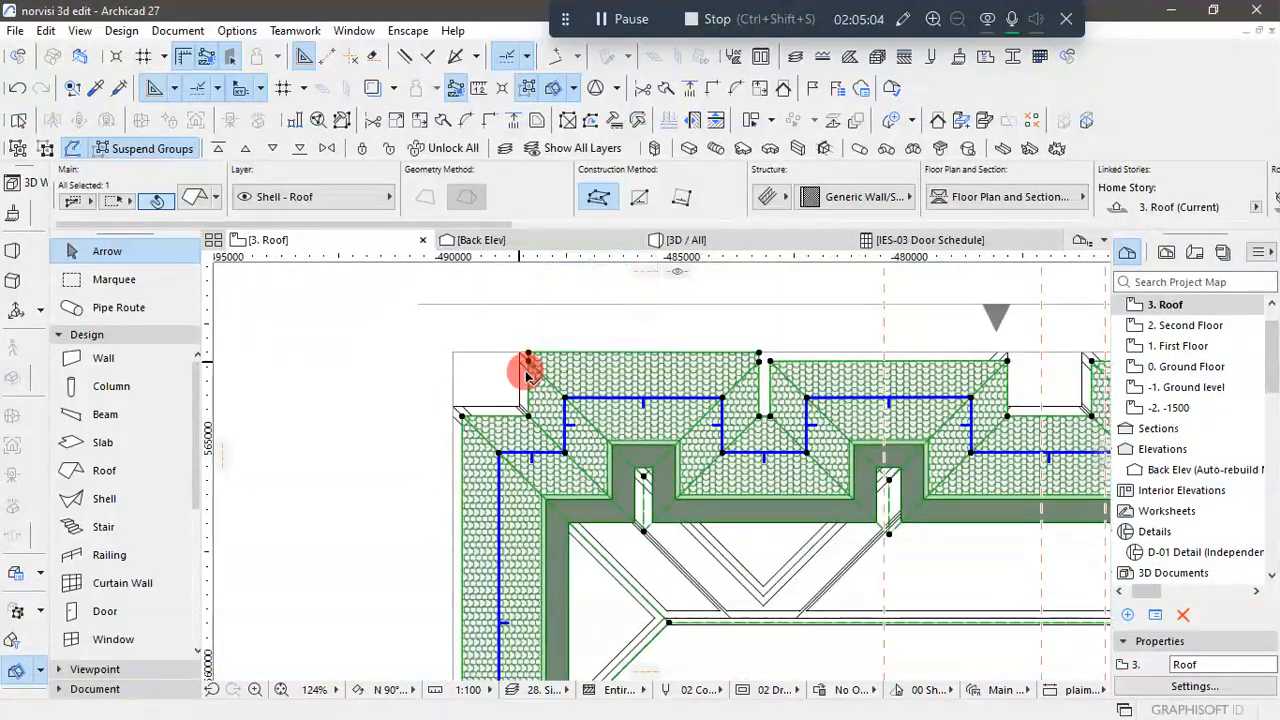
scroll(526, 370, "down", 2)
scroll(526, 370, "down", 1)
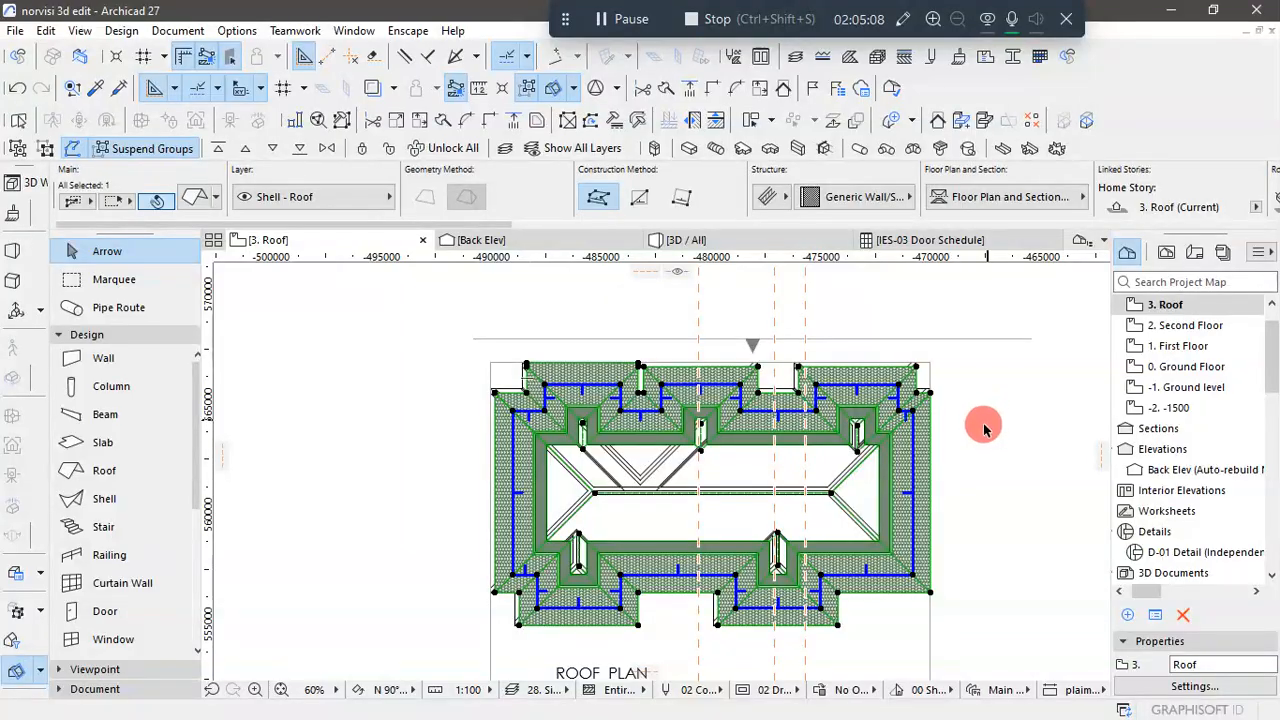
scroll(716, 614, "up", 7)
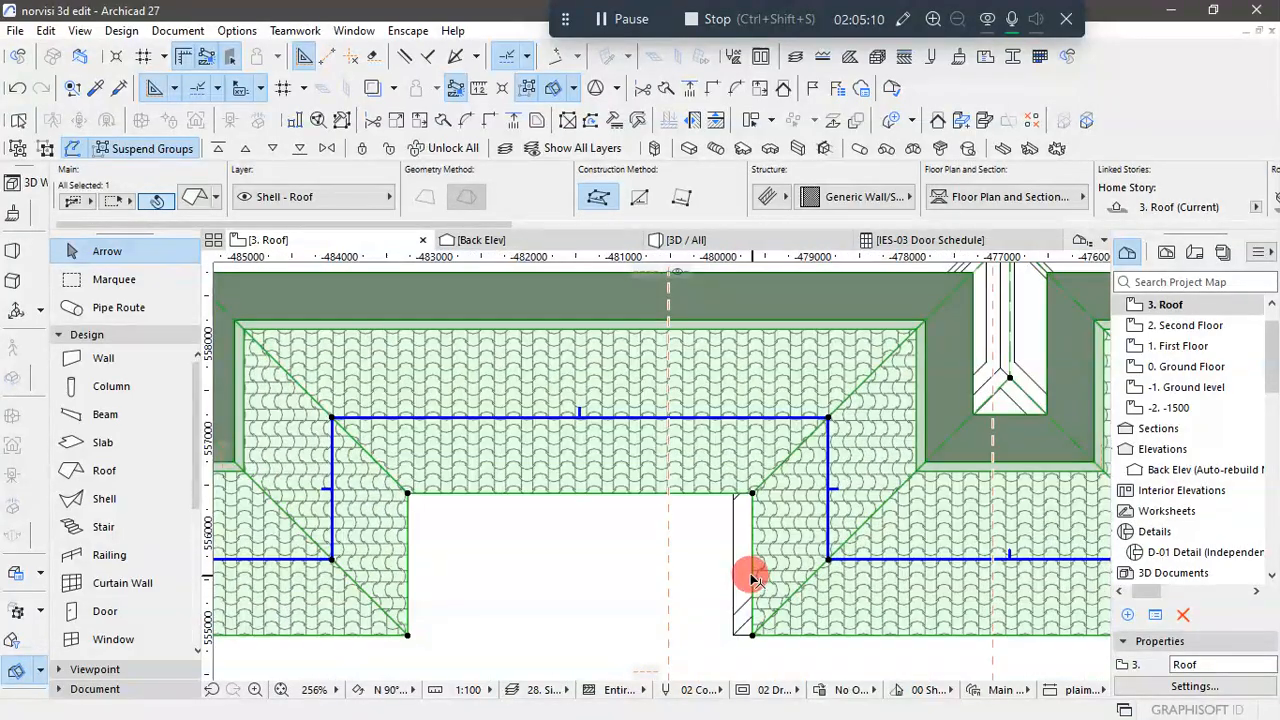
left_click(753, 580)
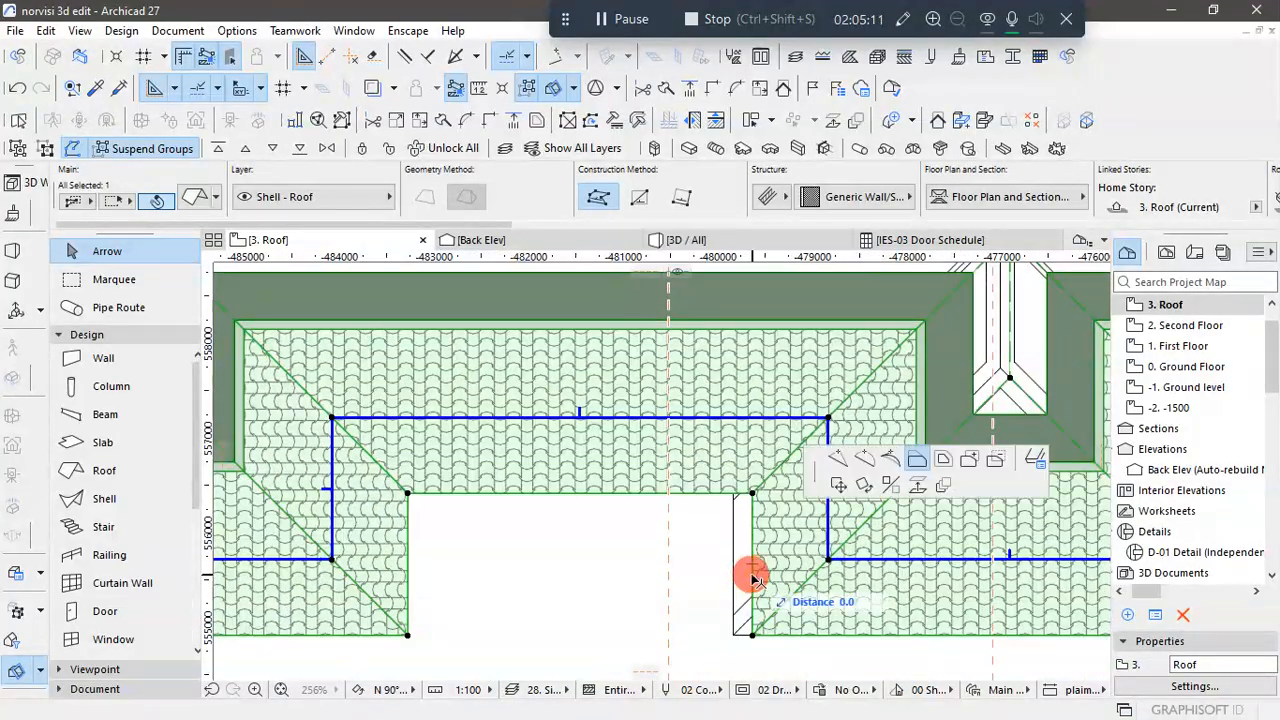
left_click(737, 626)
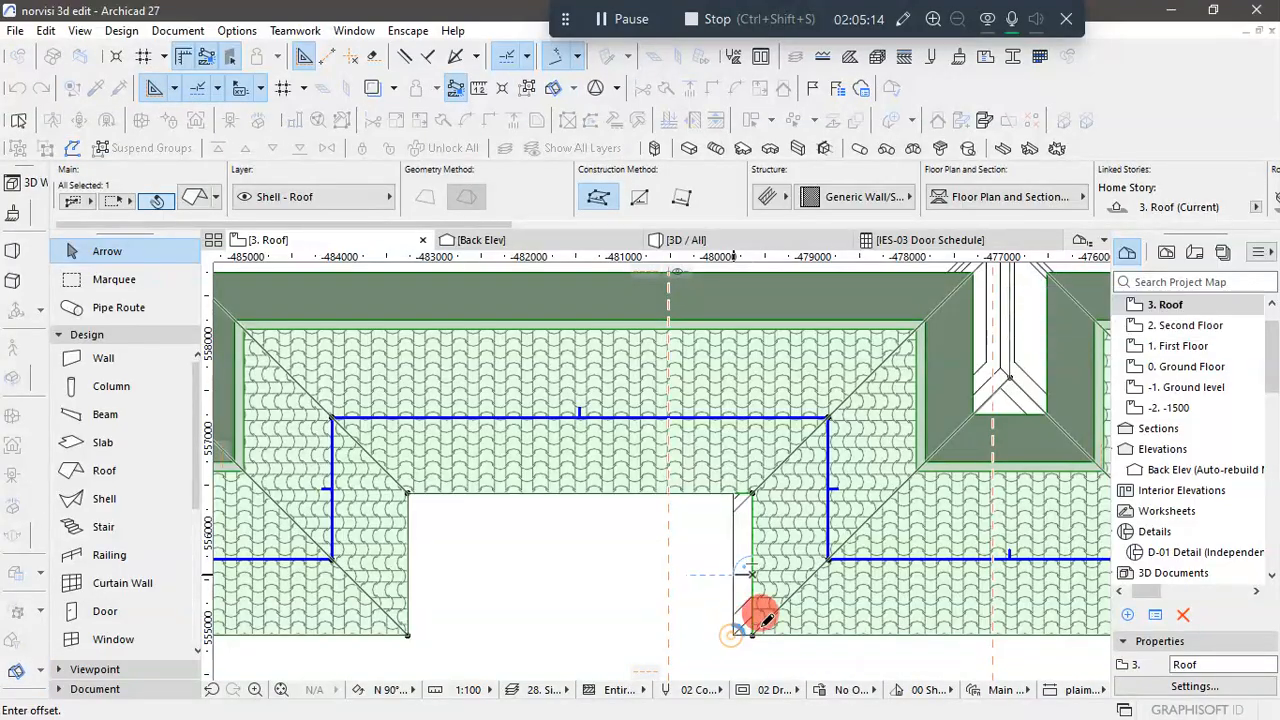
scroll(814, 531, "down", 5)
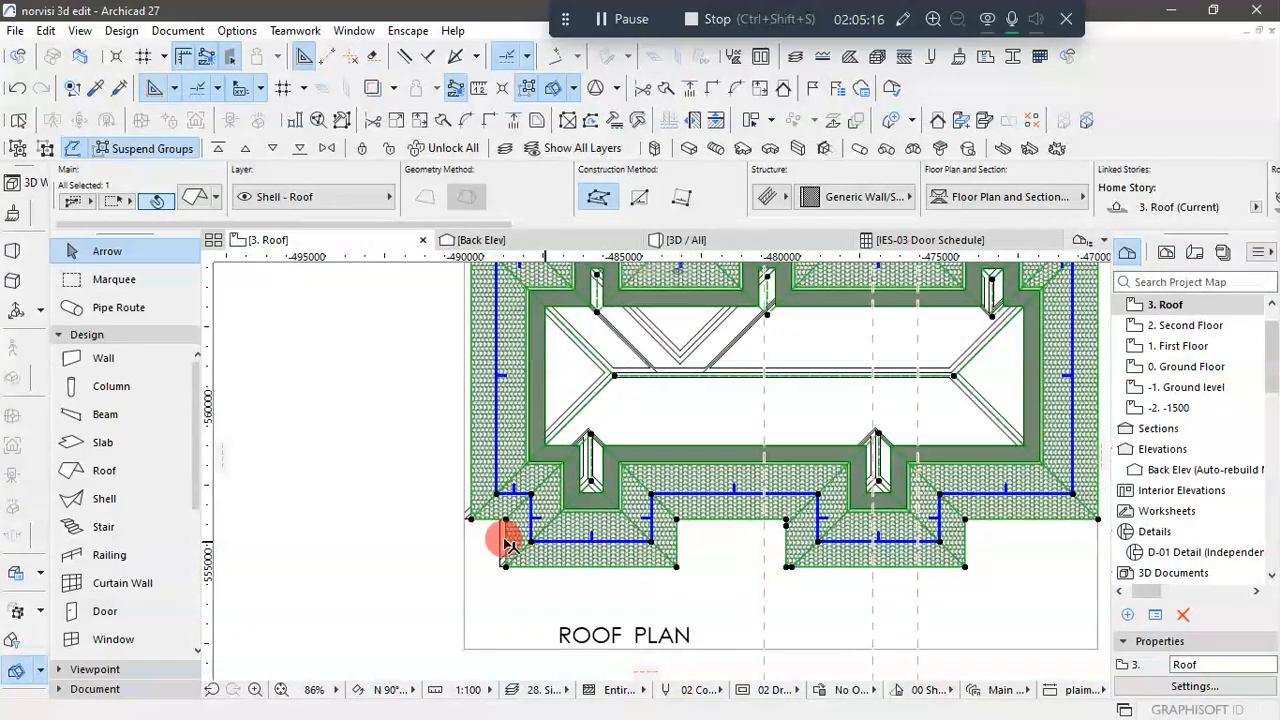
- Offset the left edges of the lower left projection and the main left eave outward to the roof plan's outer lines, the eave by 200
scroll(510, 540, "up", 8)
left_click(516, 584)
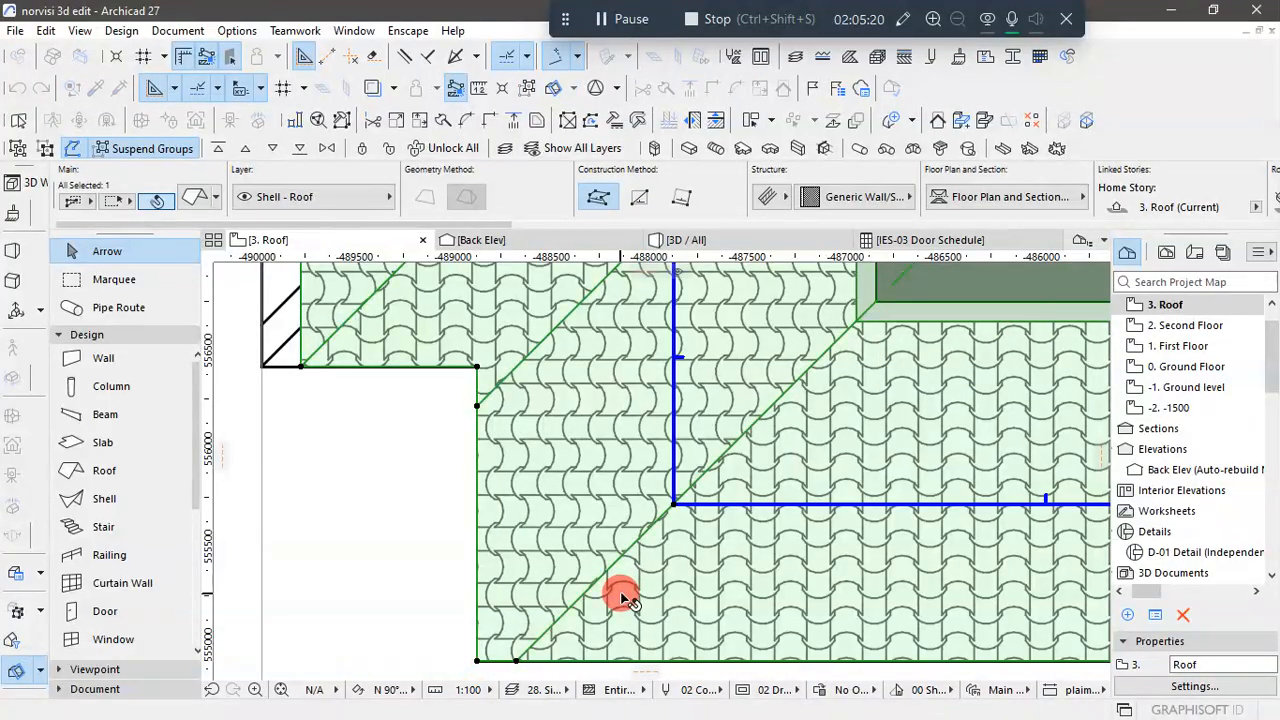
scroll(620, 597, "down", 5)
scroll(533, 440, "up", 4)
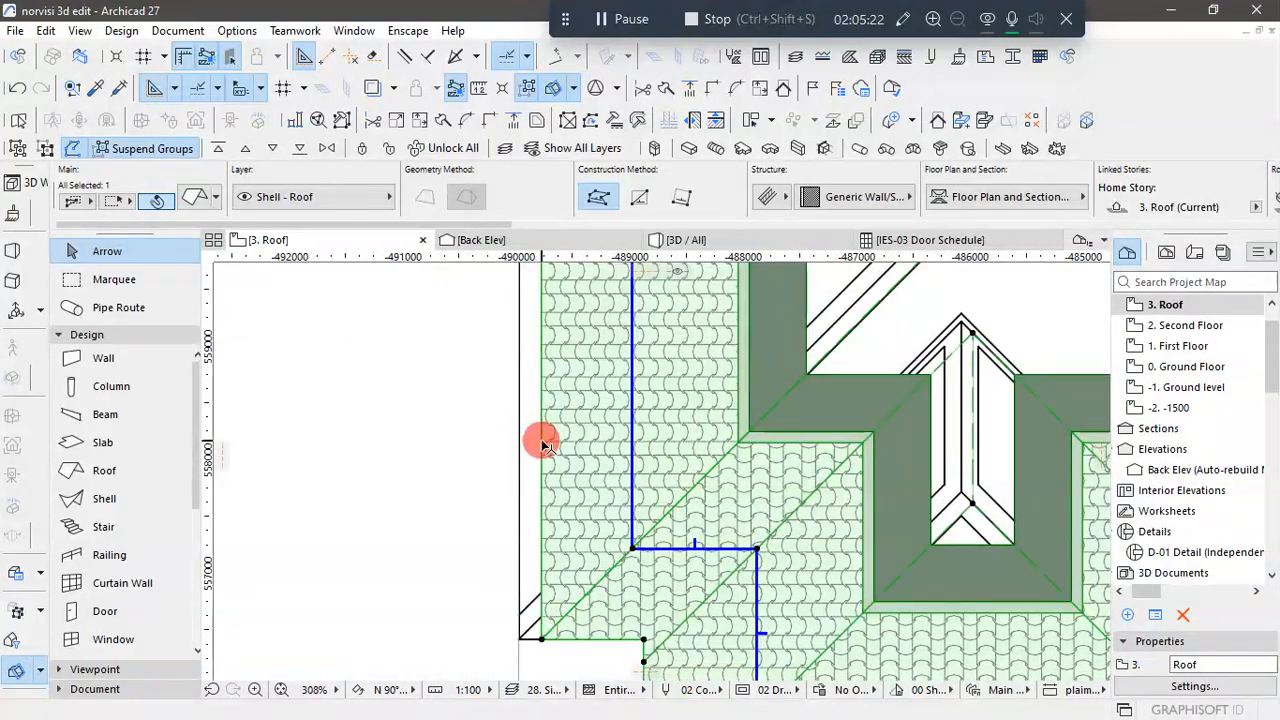
left_click(541, 441)
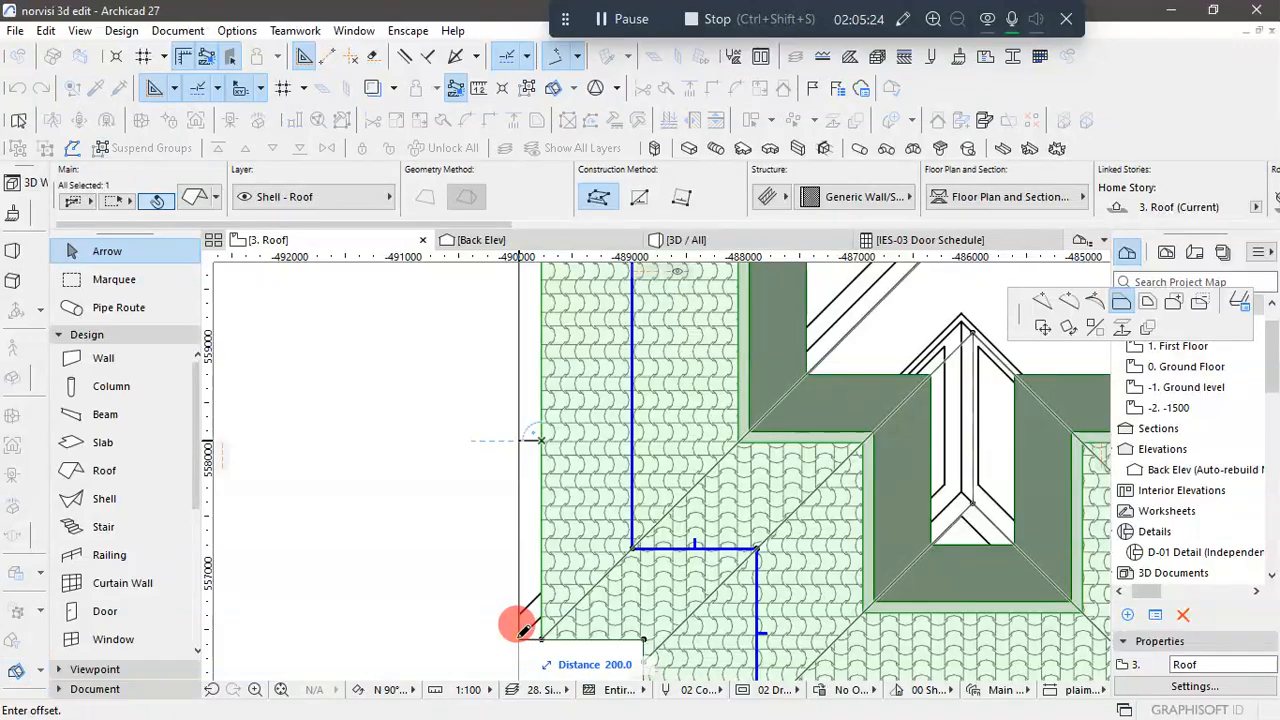
left_click(571, 641)
scroll(572, 638, "down", 4)
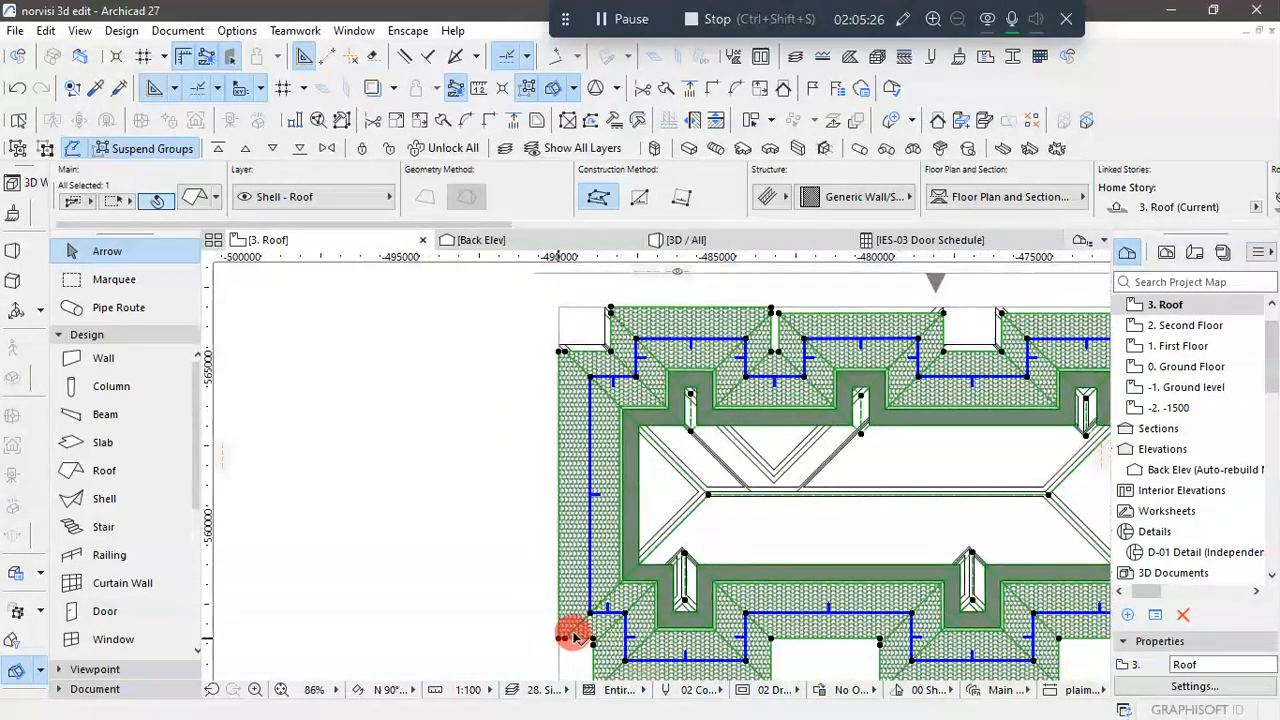
- Offset the short top eave edge at the roof's upper left corner outward by 200 to the roof plan line
scroll(579, 318, "up", 4)
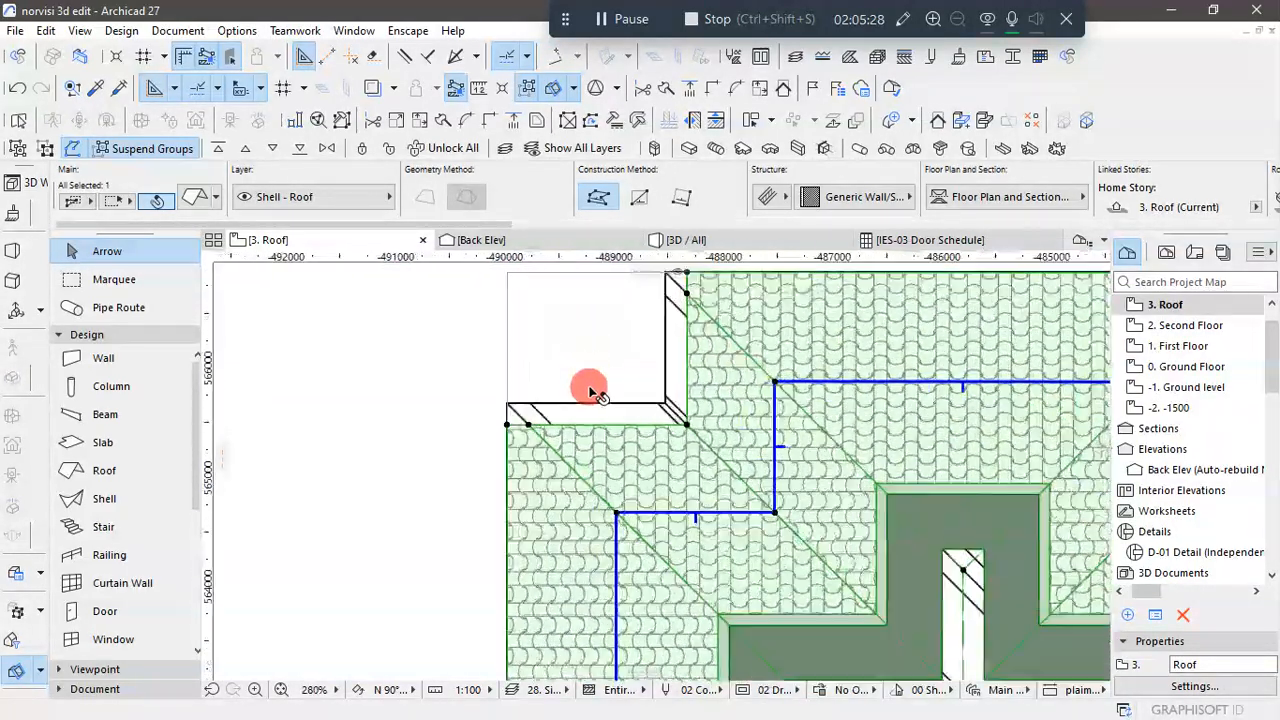
scroll(590, 410, "up", 1)
left_click(578, 430)
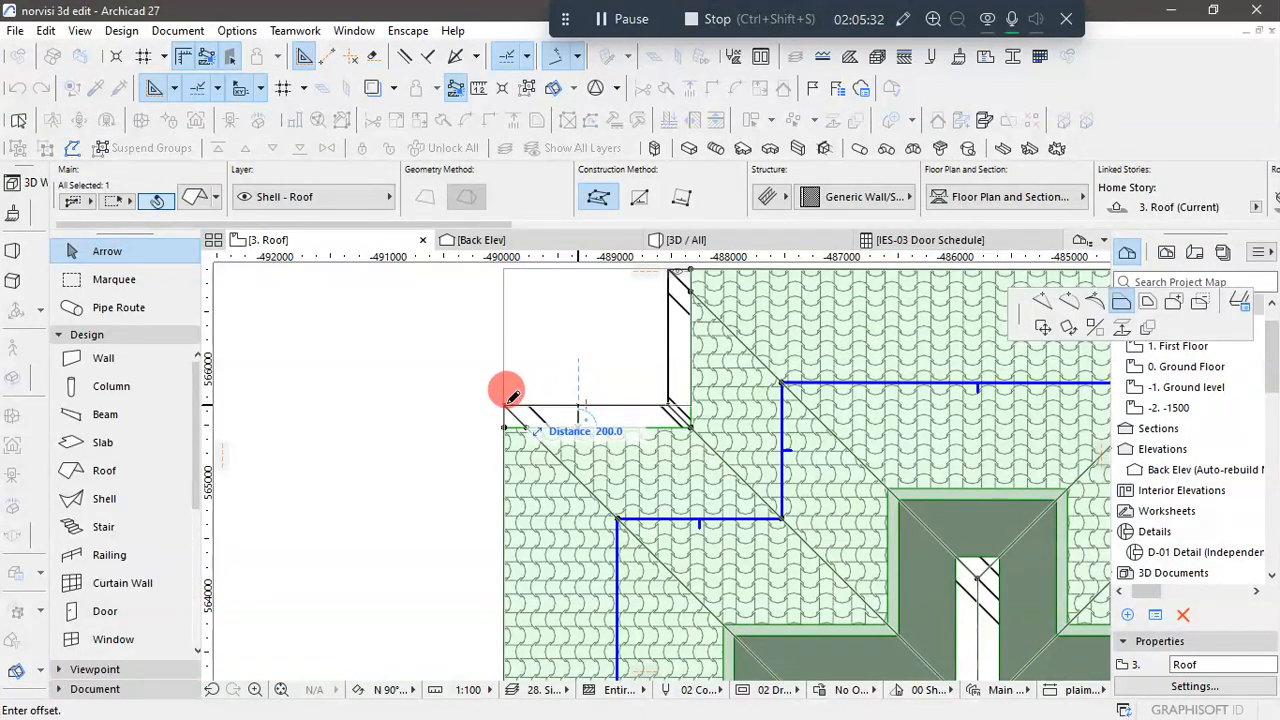
left_click(590, 451)
scroll(600, 487, "down", 2)
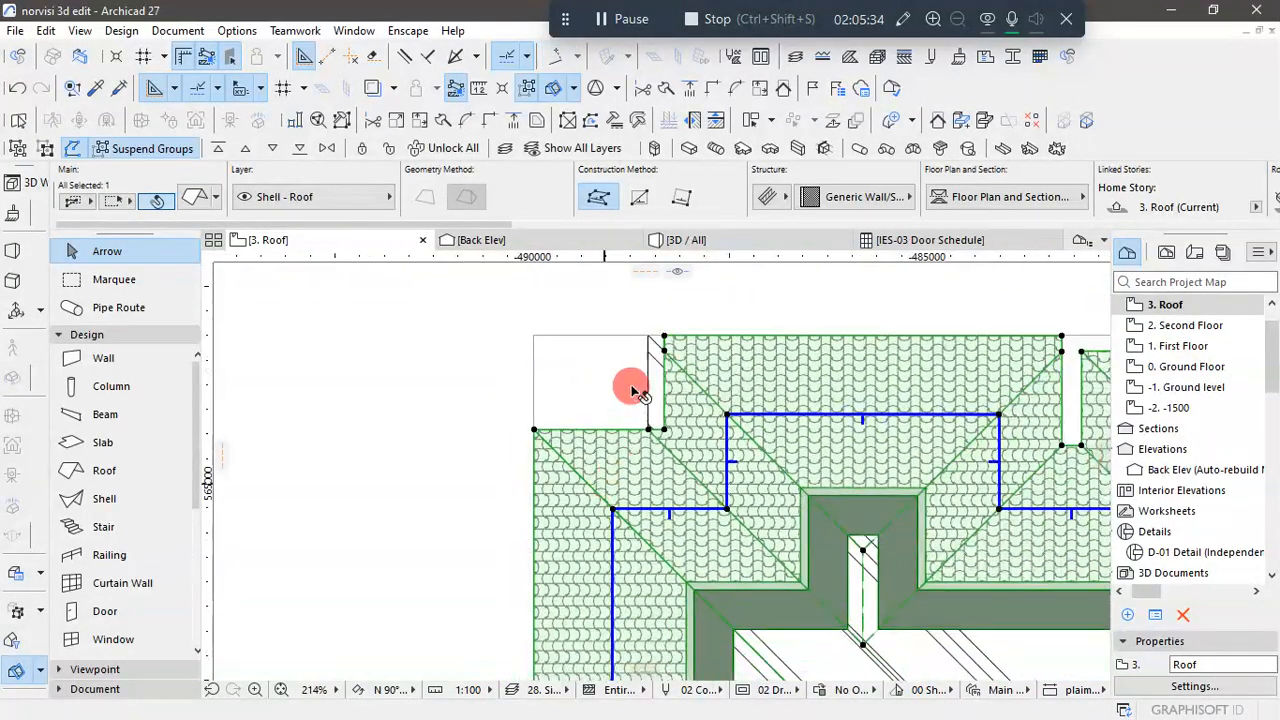
- Offset the left edge of the upper left projection outward to the outer line of the roof plan drawing
scroll(653, 360, "up", 3)
left_click(680, 405)
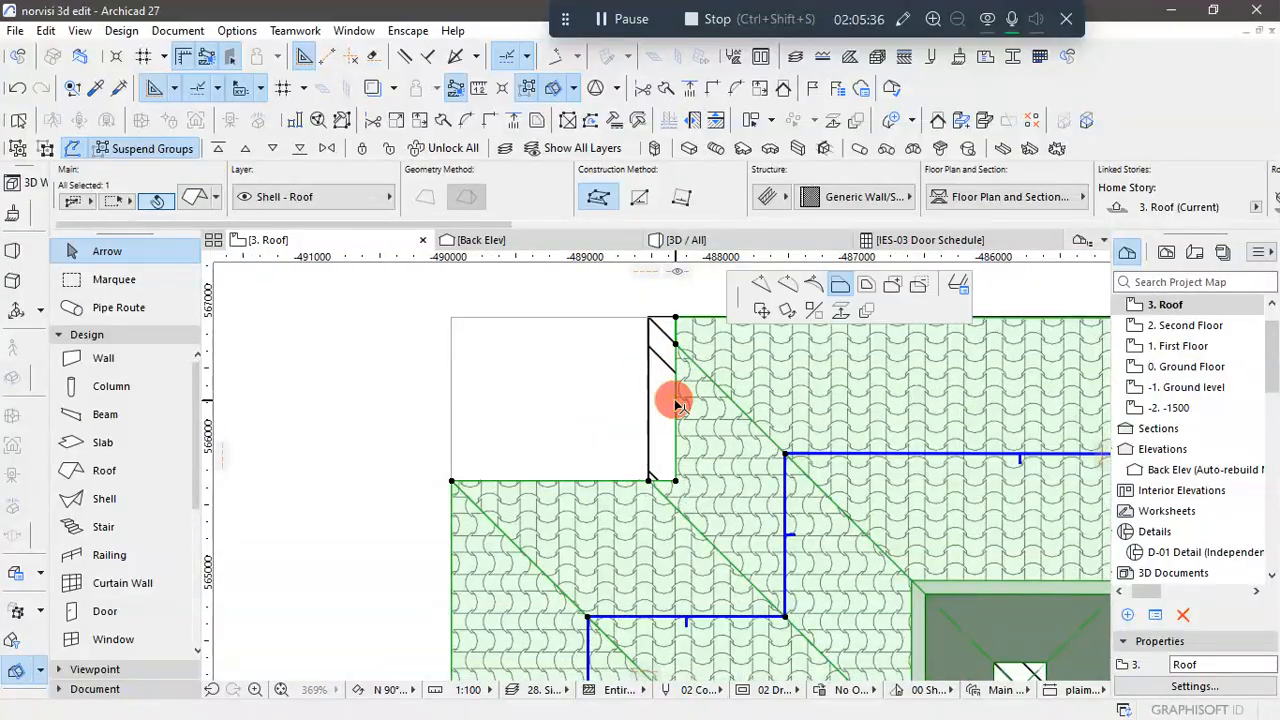
left_click(652, 313)
scroll(631, 428, "down", 5)
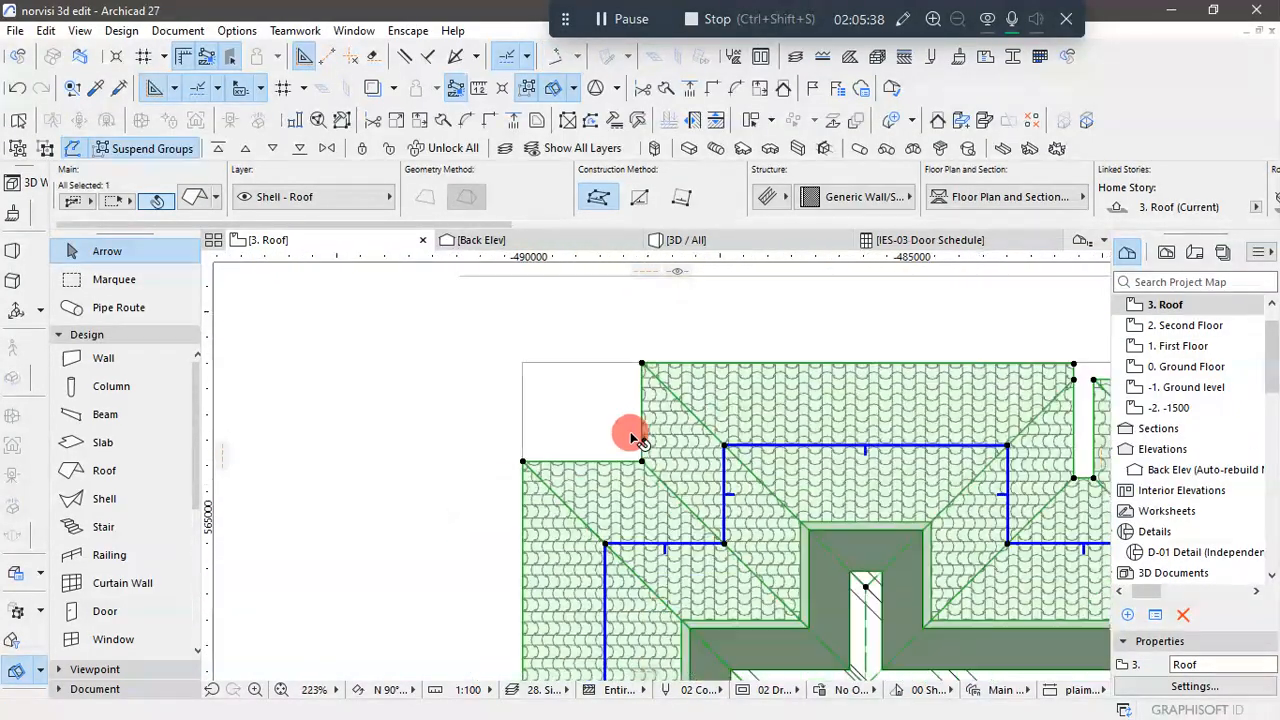
- Offset the top eave edge of the upper middle projection outward to the outer line of the roof plan drawing
scroll(1037, 419, "up", 4)
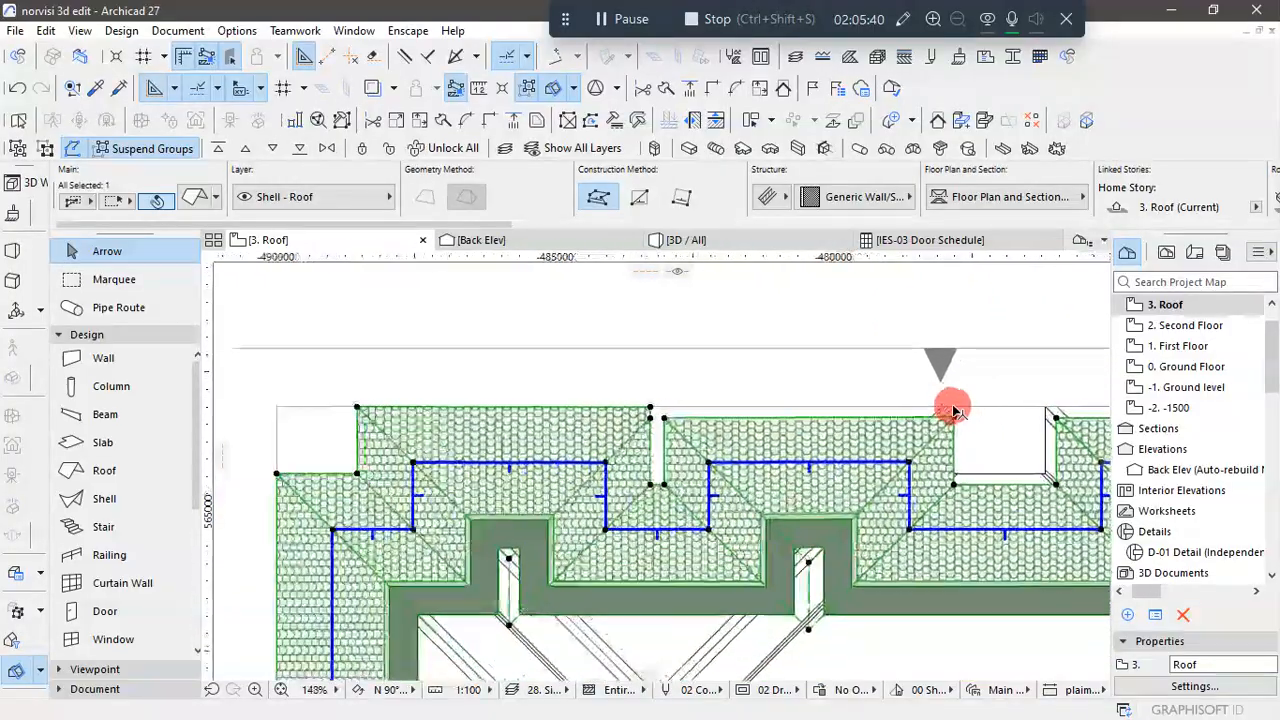
left_click(864, 418)
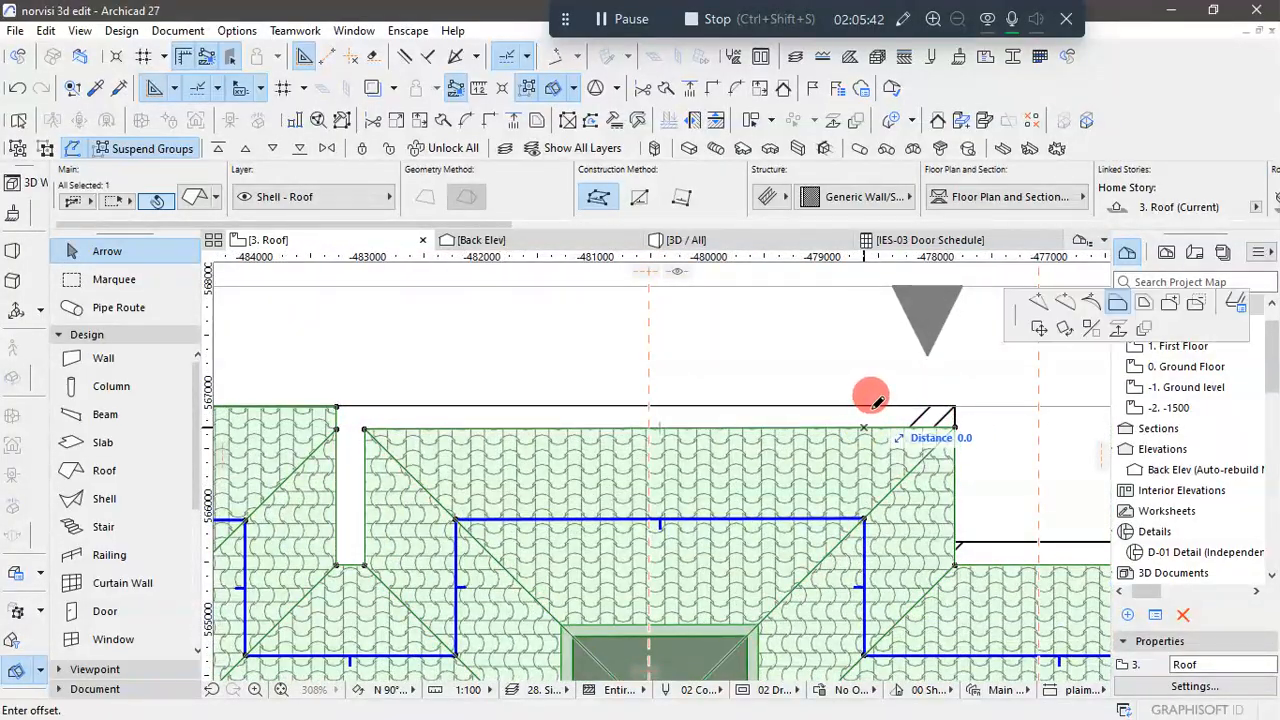
left_click(958, 401)
scroll(769, 434, "down", 2)
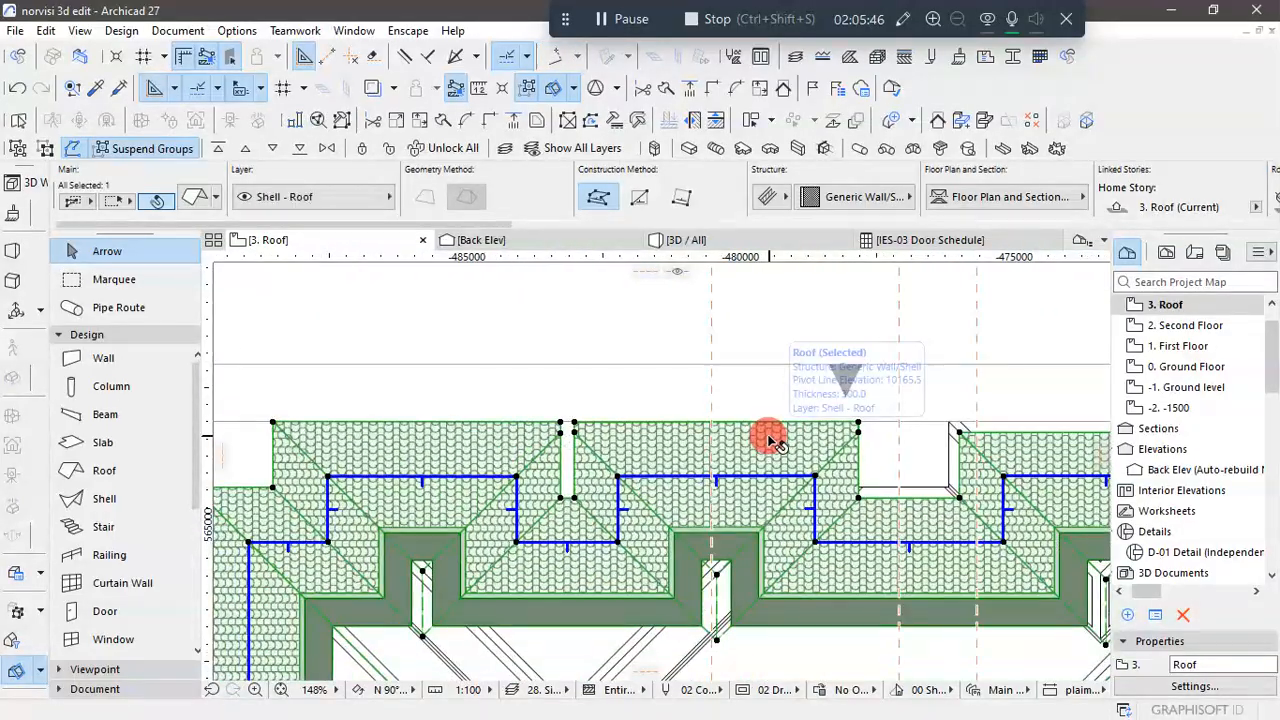
- Offset the top eave edge of the upper right projection outward by 200 to the roof plan's outer line
scroll(900, 434, "down", 4)
scroll(974, 426, "up", 6)
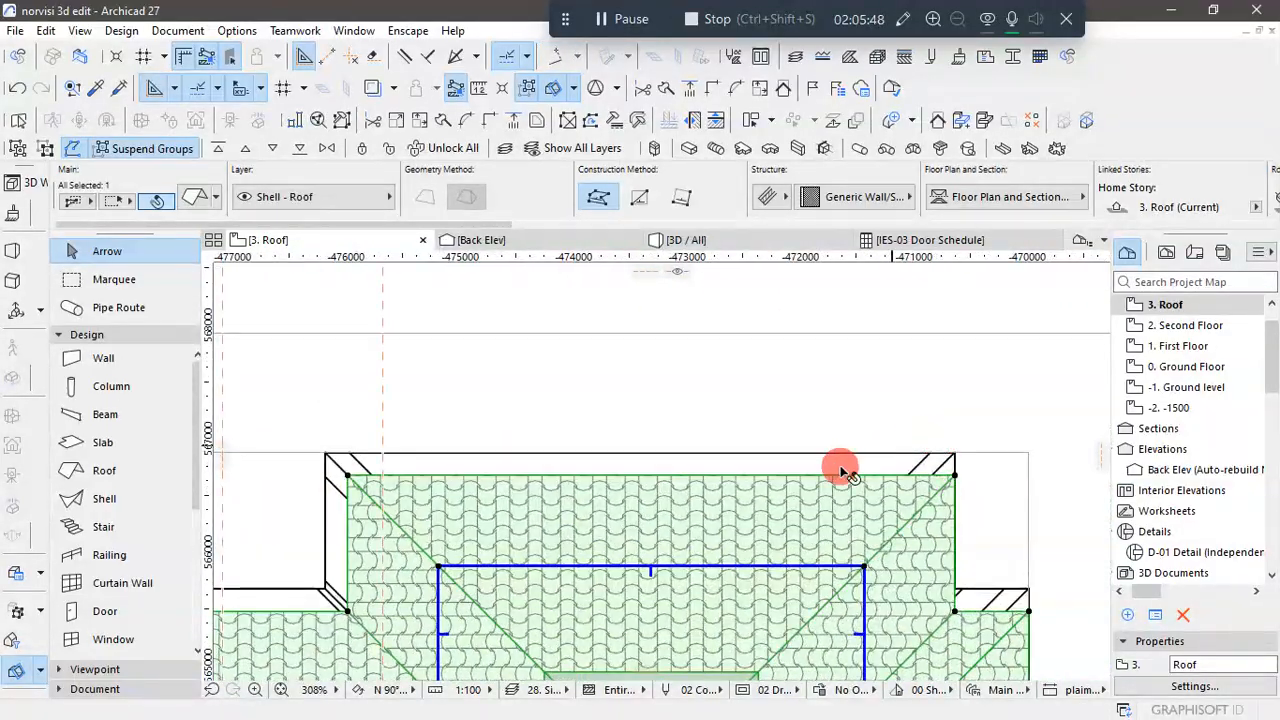
left_click(841, 470)
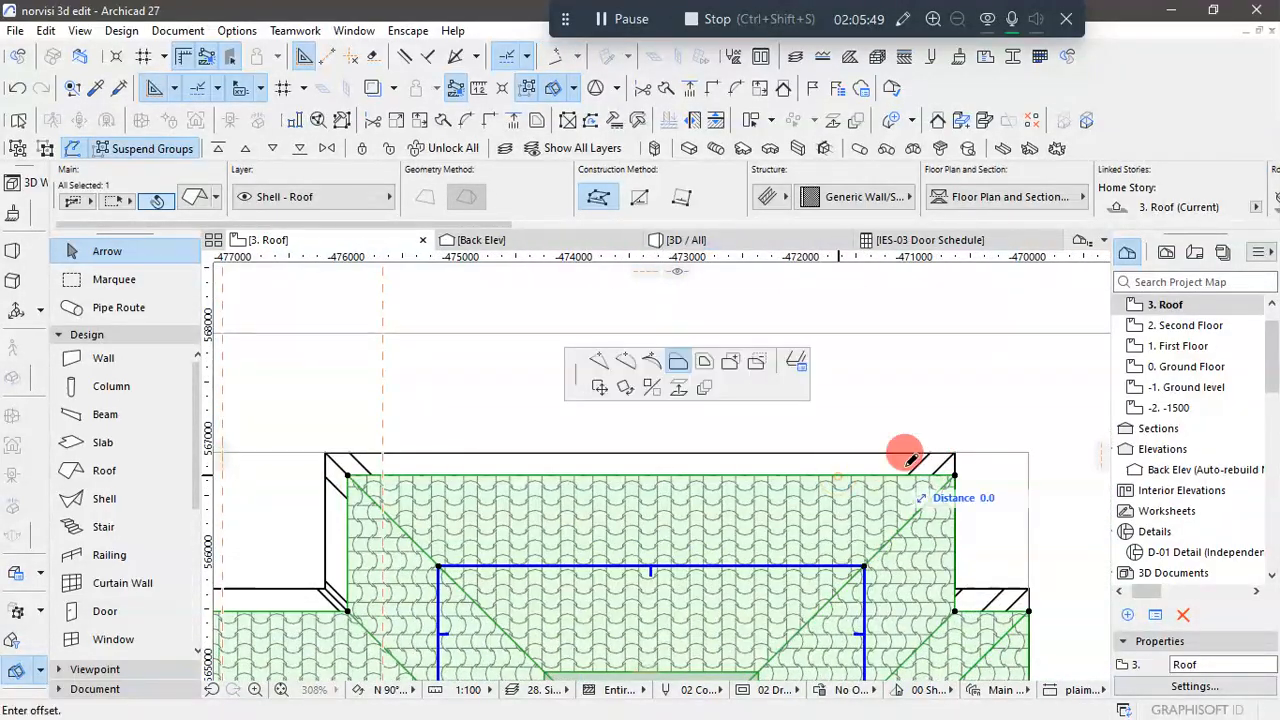
left_click(957, 440)
scroll(488, 480, "down", 1)
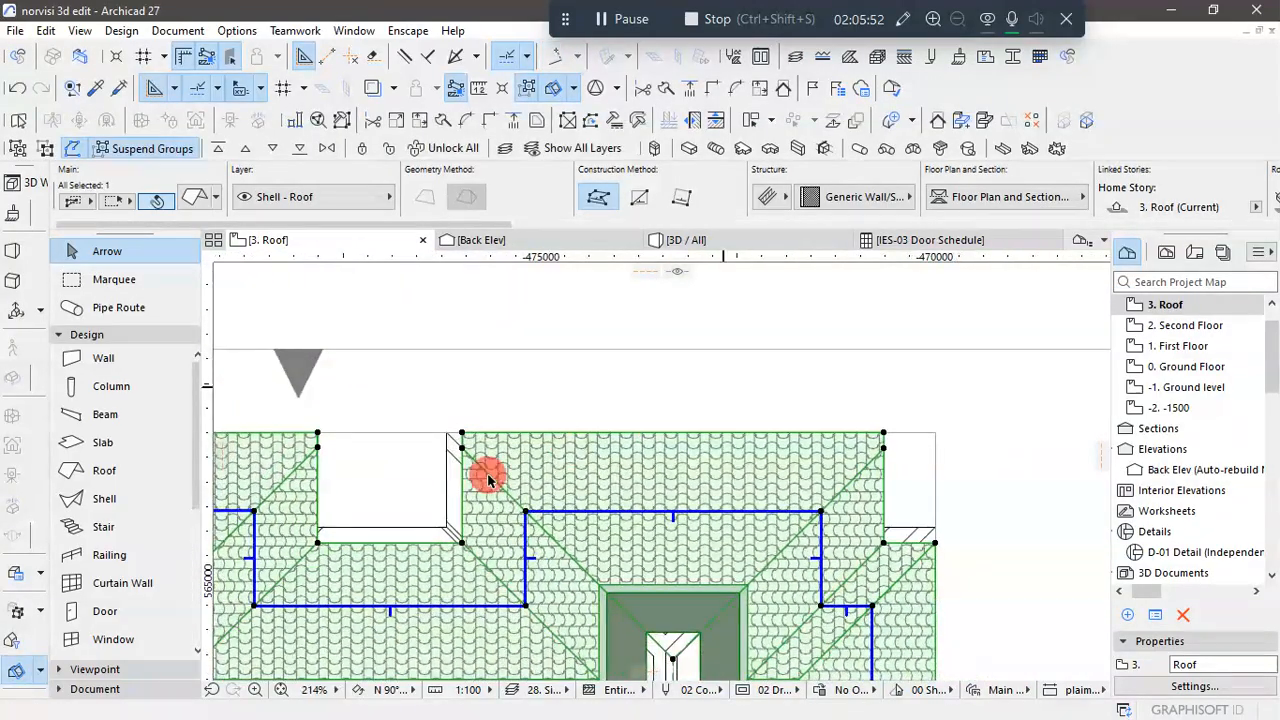
- Offset the recessed eave between the upper middle and right projections outward by 200, and the right projection's left edge to its plan line
scroll(391, 514, "up", 2)
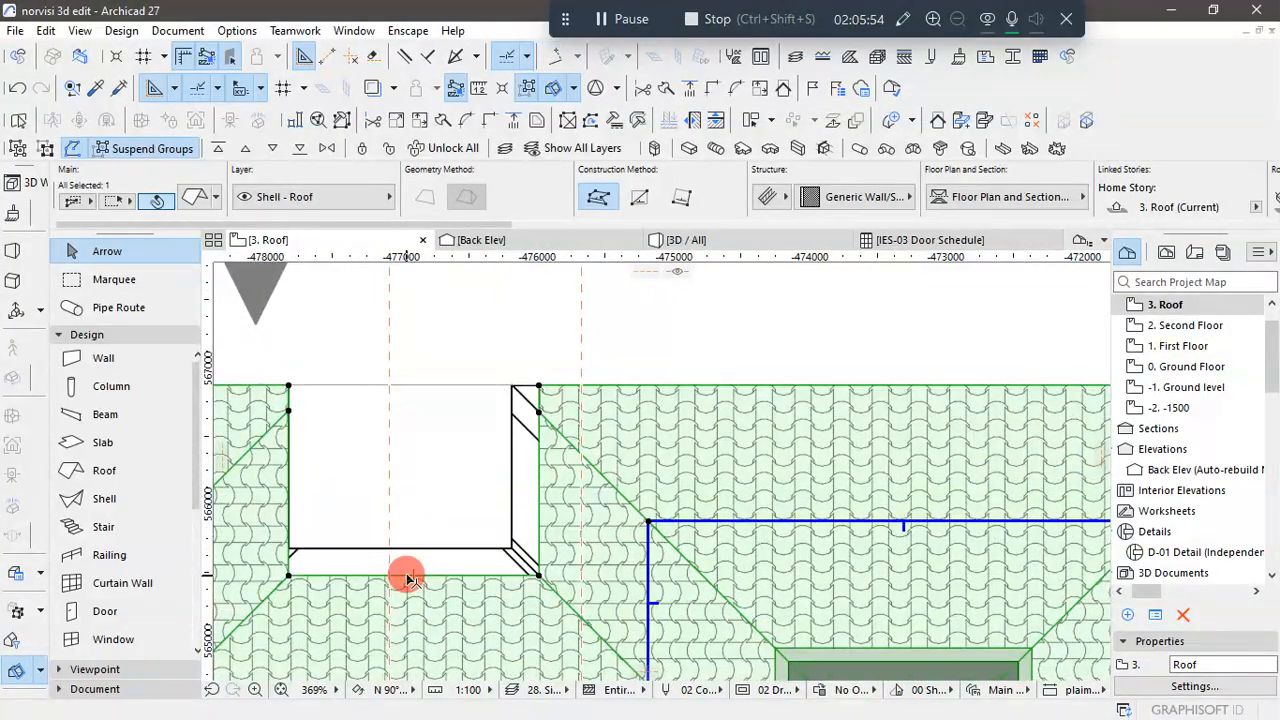
left_click(407, 578)
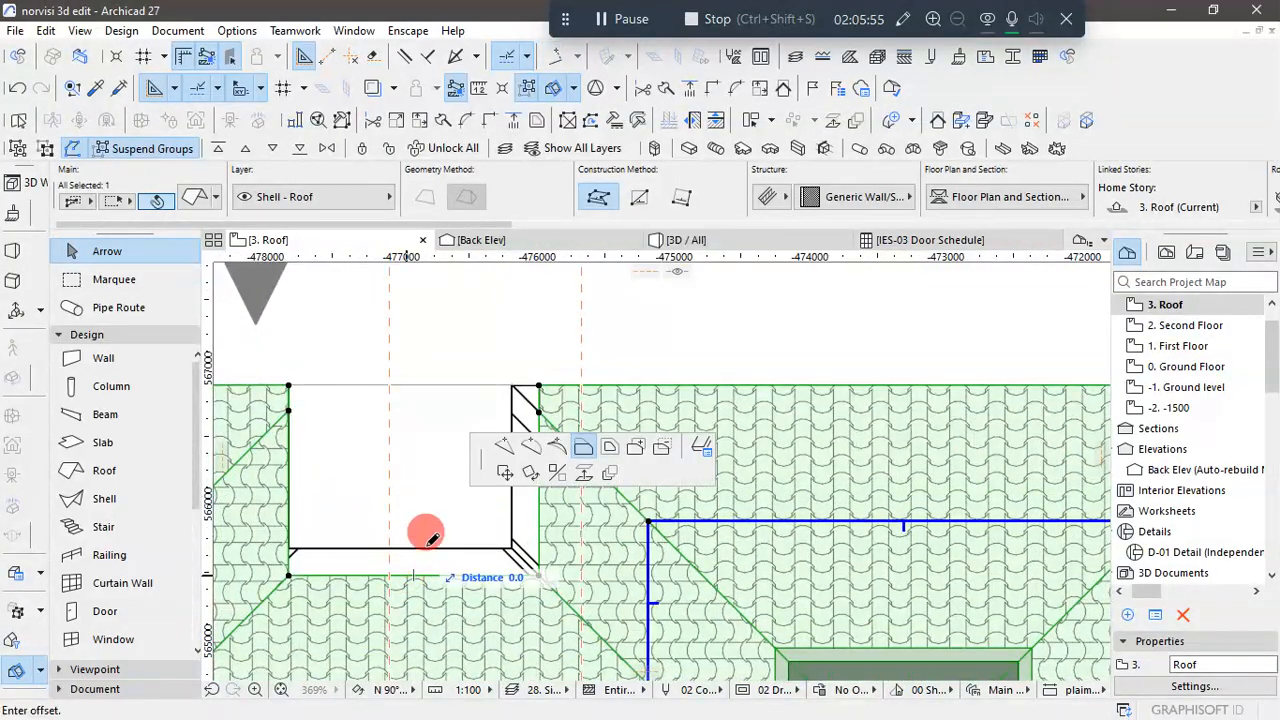
left_click(511, 533)
left_click(537, 461)
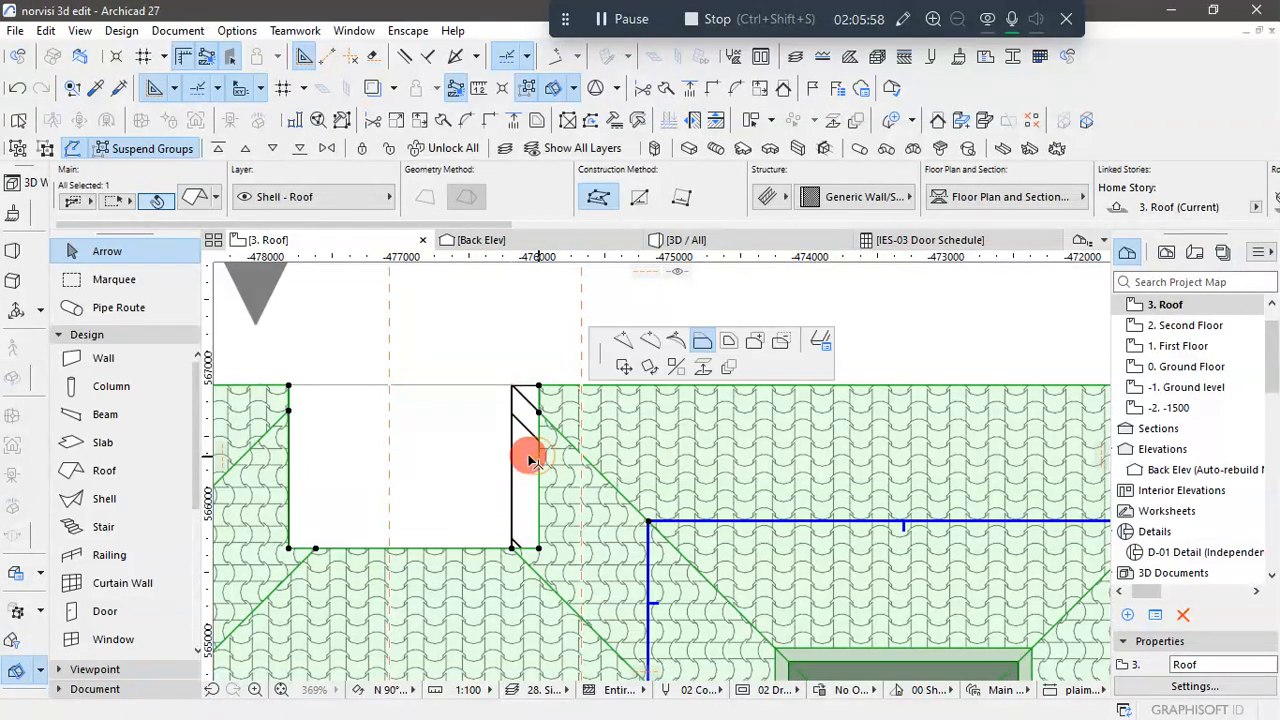
left_click(517, 388)
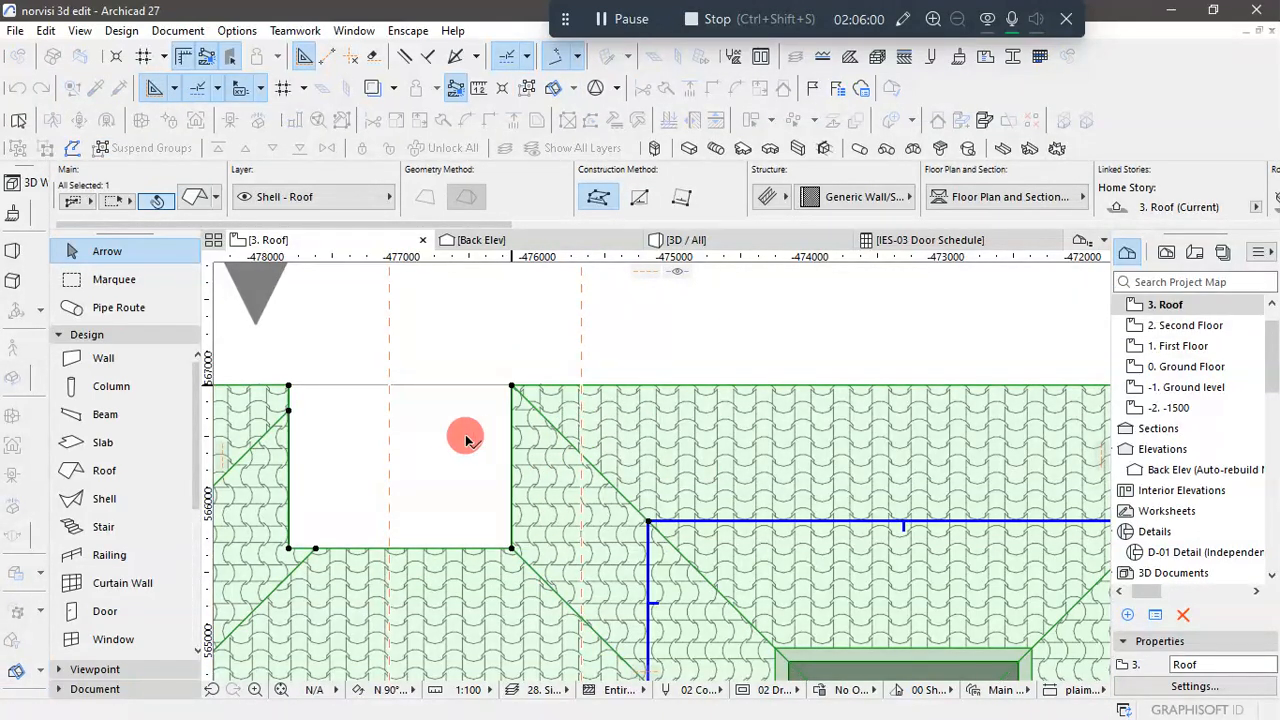
- Offset the short top eave edge at the roof's upper right corner outward by 200 to the plan line and deselect the roof
scroll(460, 440, "down", 5)
scroll(652, 470, "up", 6)
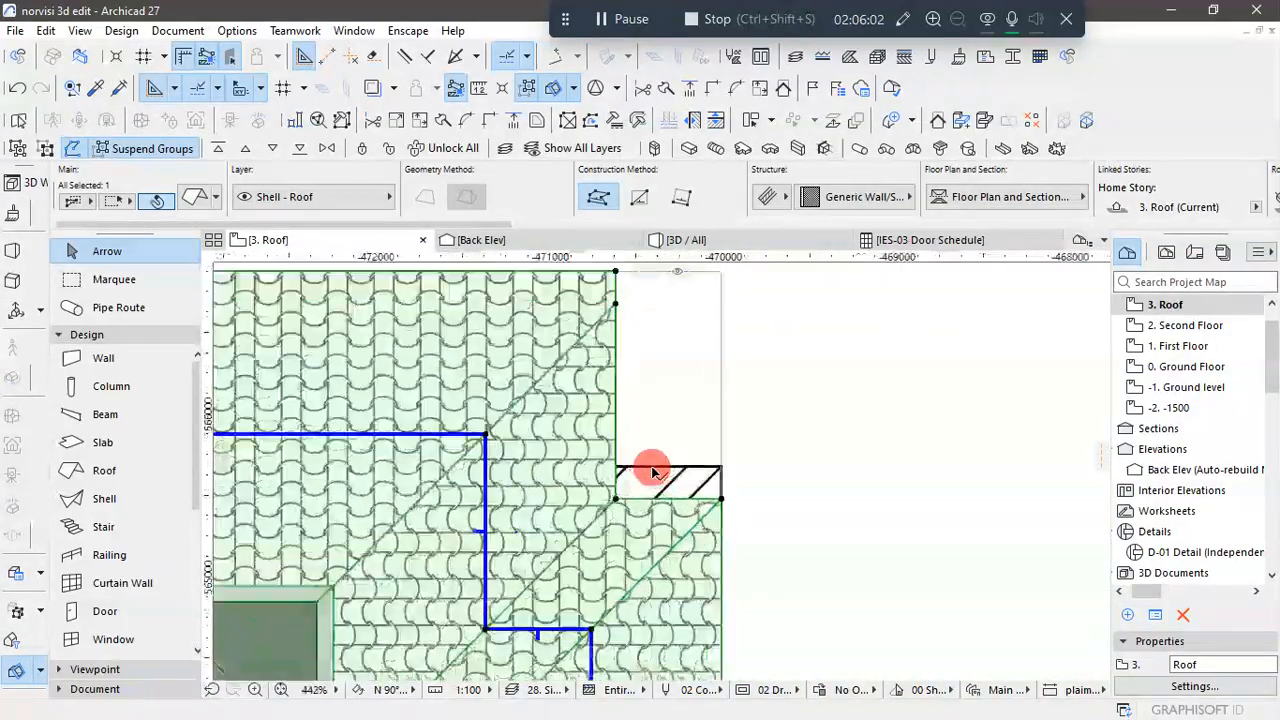
left_click(648, 508)
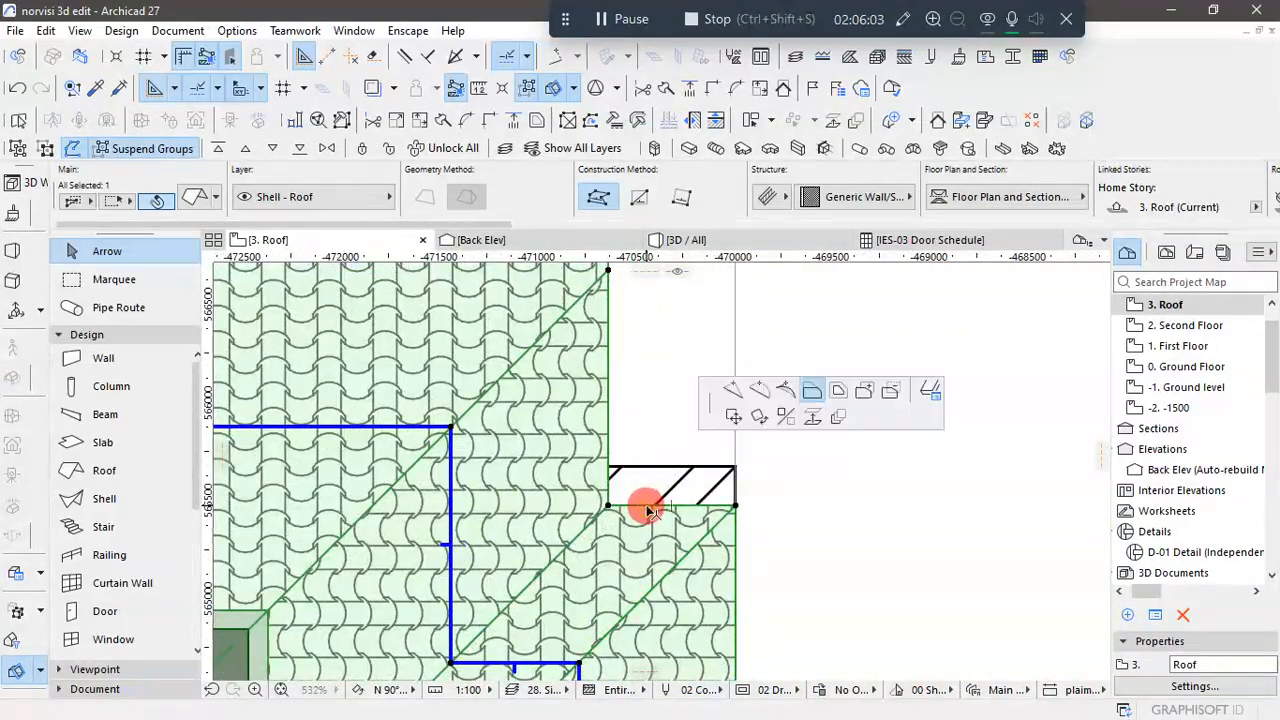
left_click(736, 465)
scroll(779, 430, "down", 8)
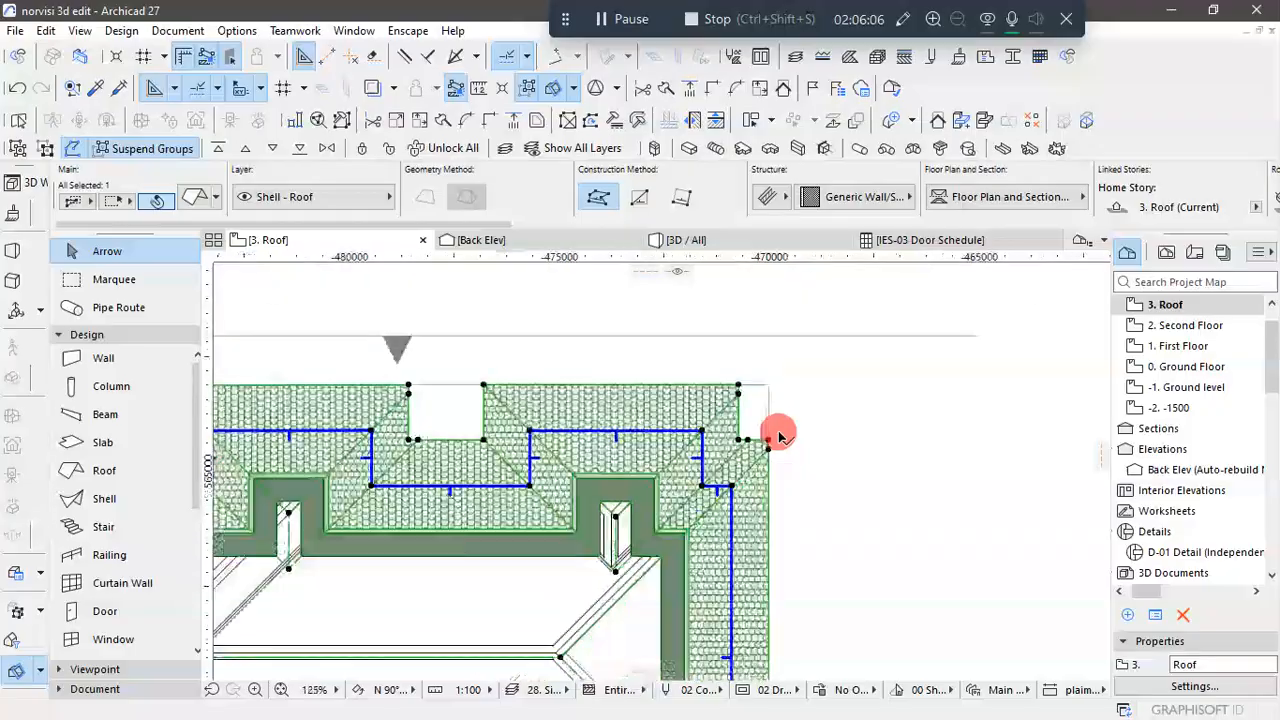
scroll(762, 558, "up", 3)
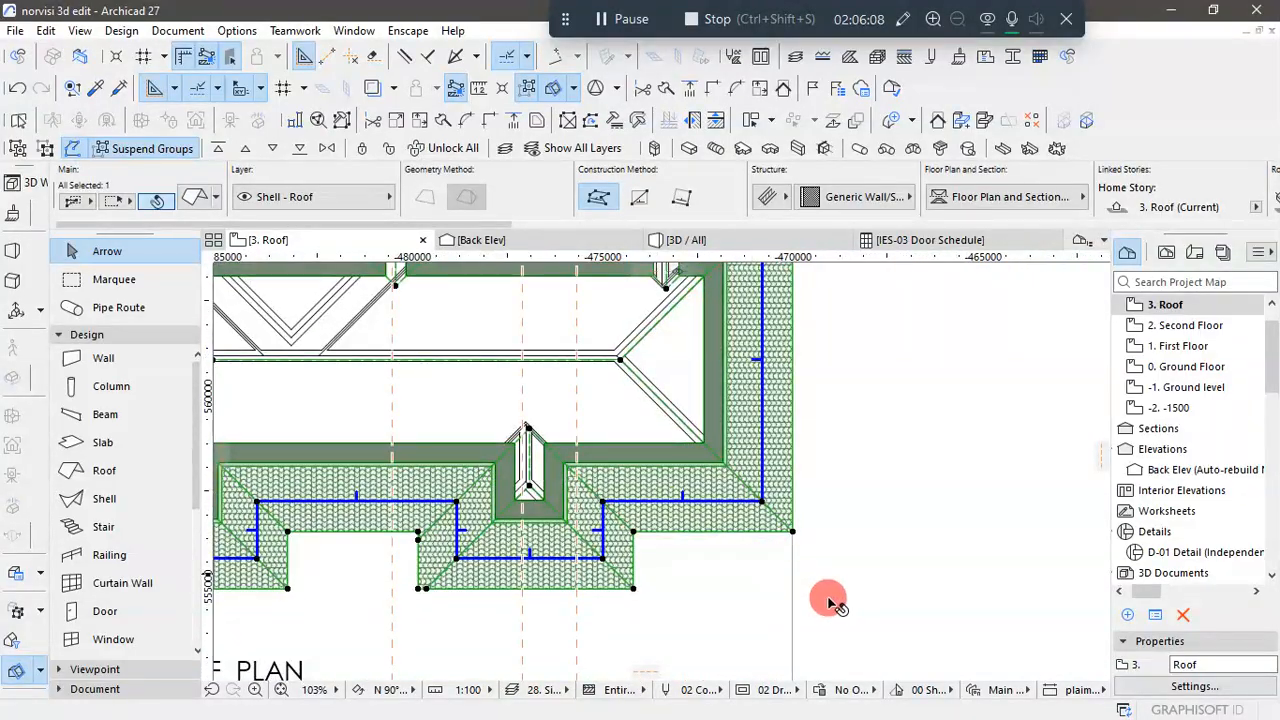
scroll(829, 600, "down", 2)
left_click(876, 484)
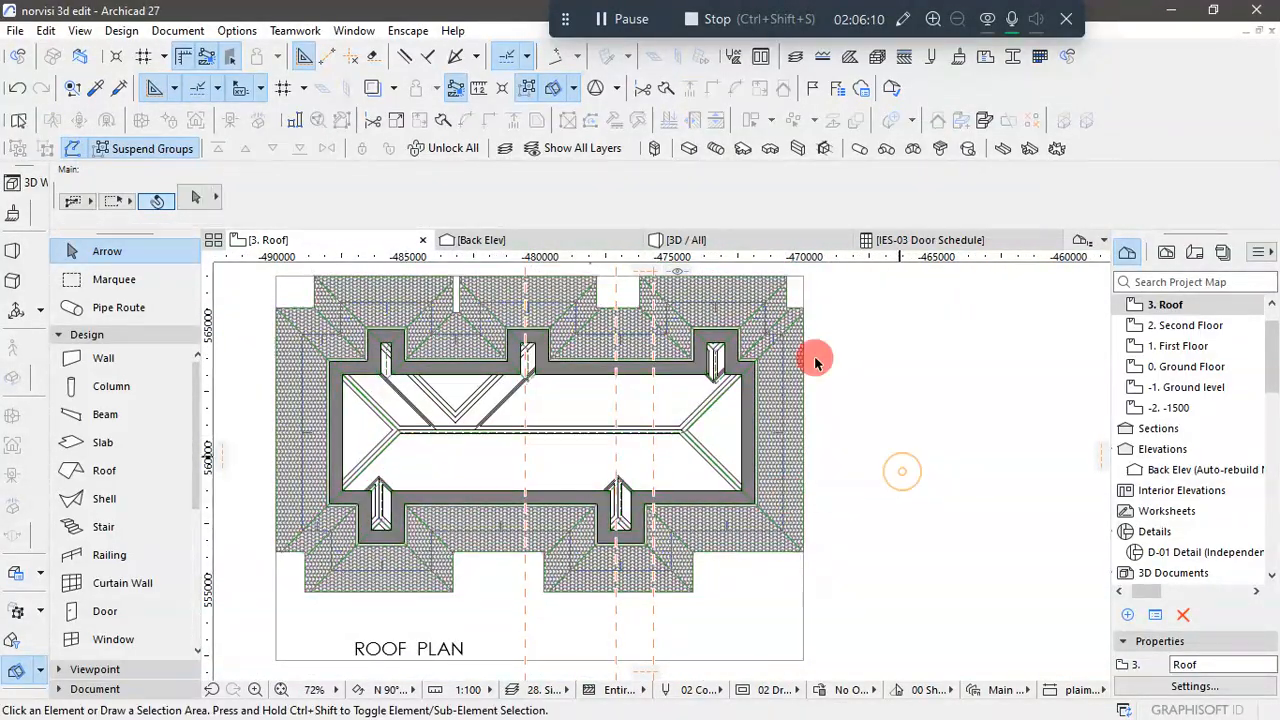
- Examine the extended roof eaves over the front walls and balconies in the 3D view
left_click(743, 240)
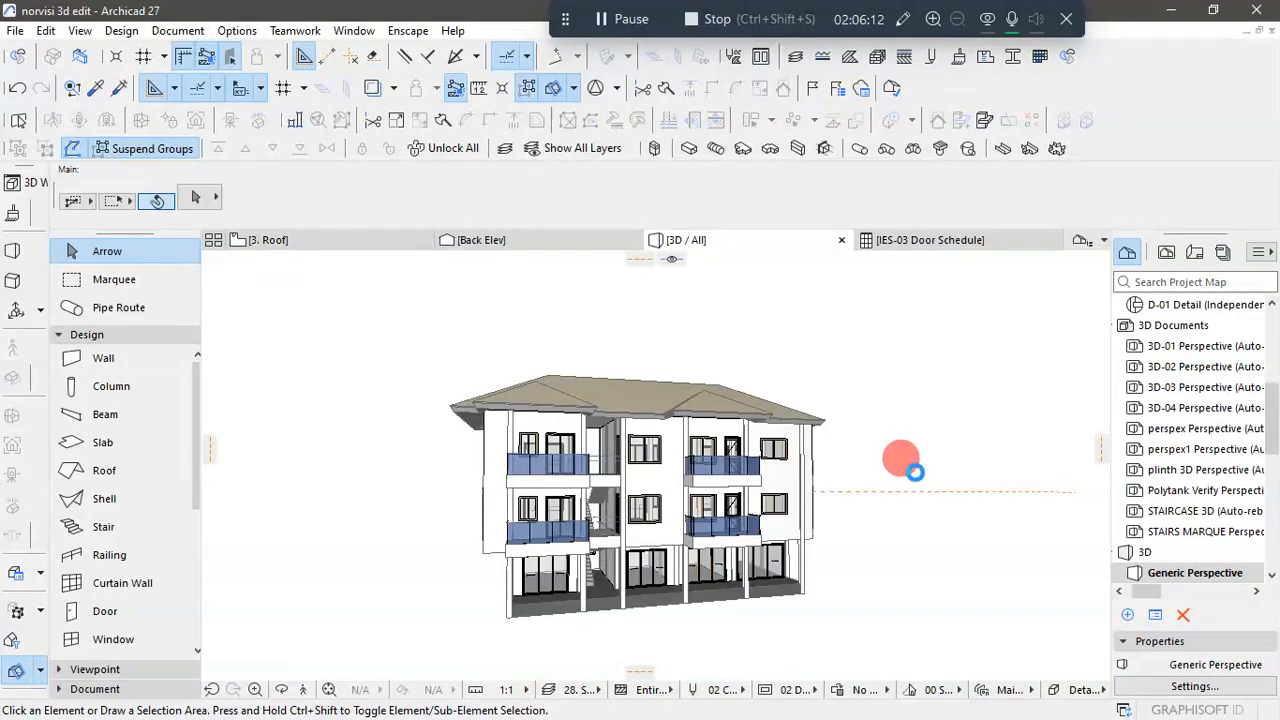
scroll(886, 443, "up", 2)
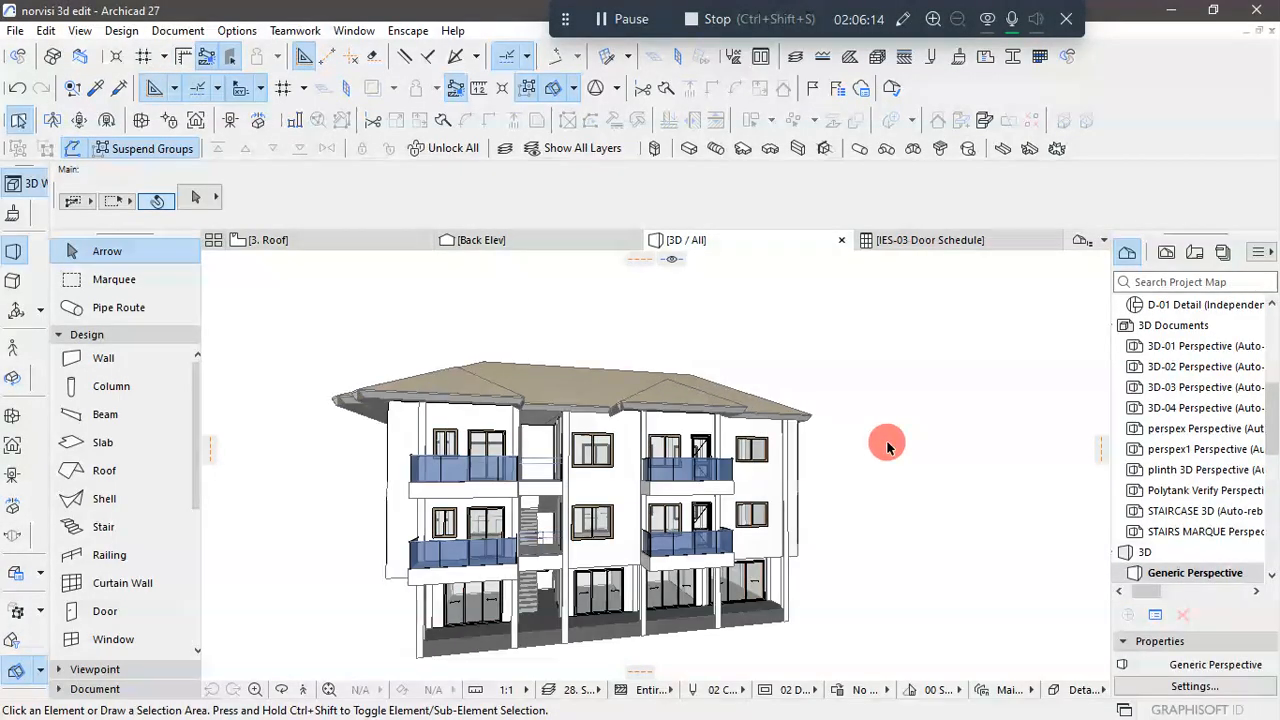
scroll(888, 450, "down", 2)
scroll(845, 457, "up", 2)
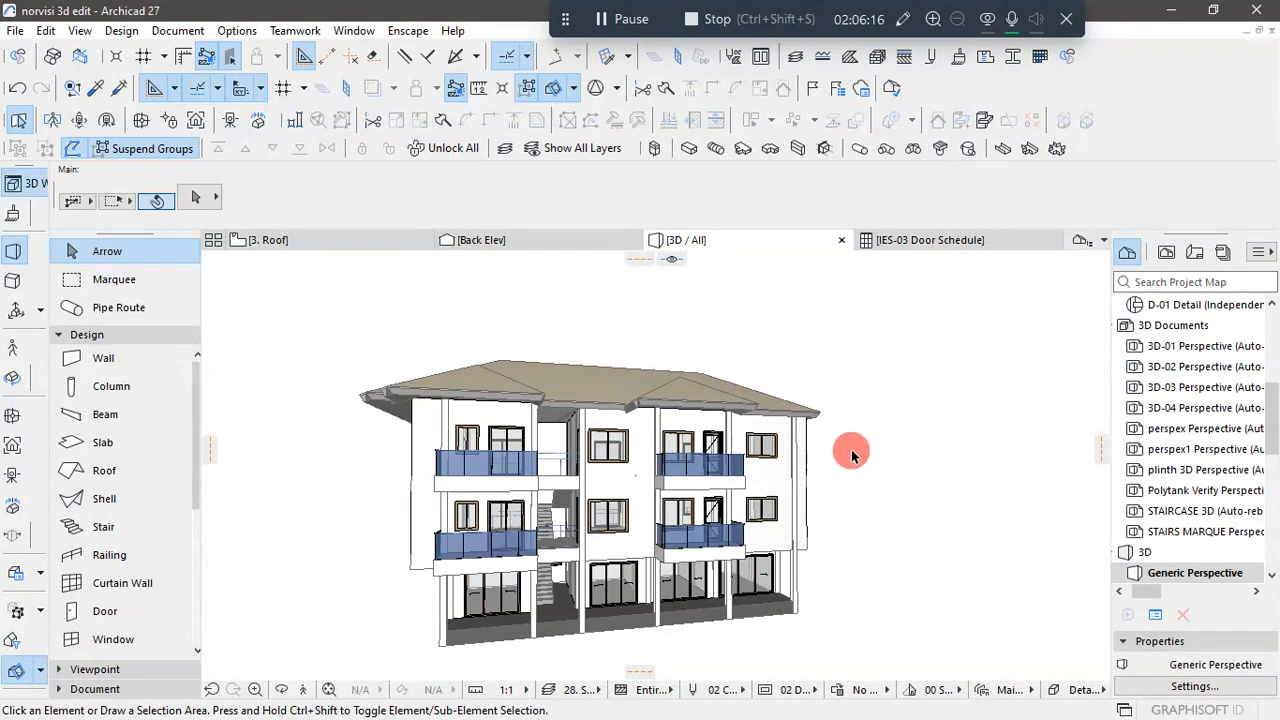
left_click_drag(891, 428, 790, 453)
left_click_drag(494, 432, 591, 517)
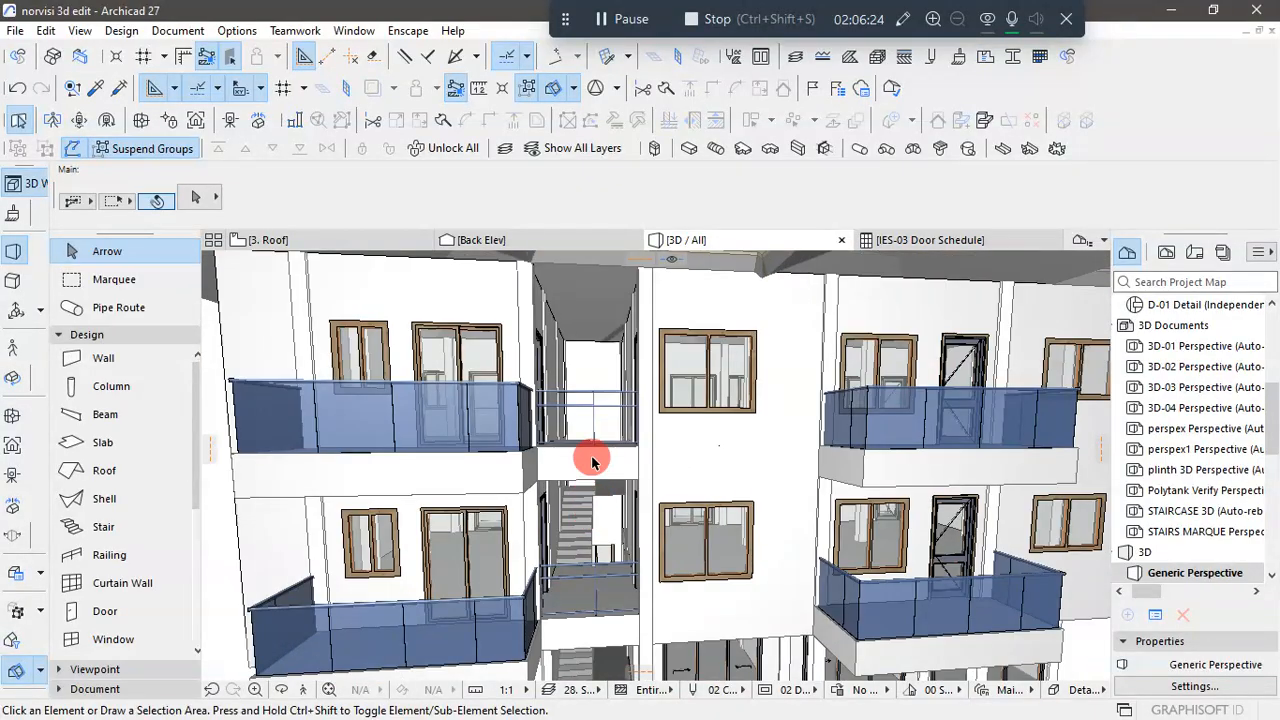
scroll(584, 448, "down", 5)
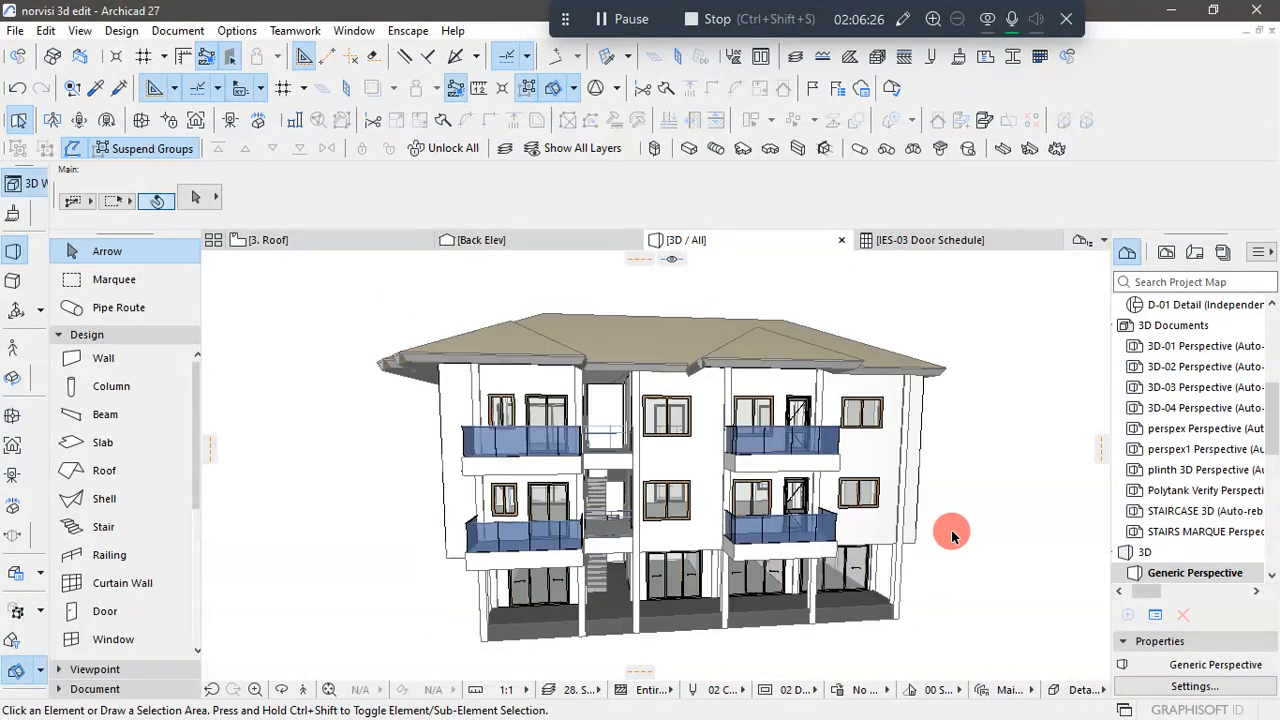
left_click_drag(952, 535, 885, 610)
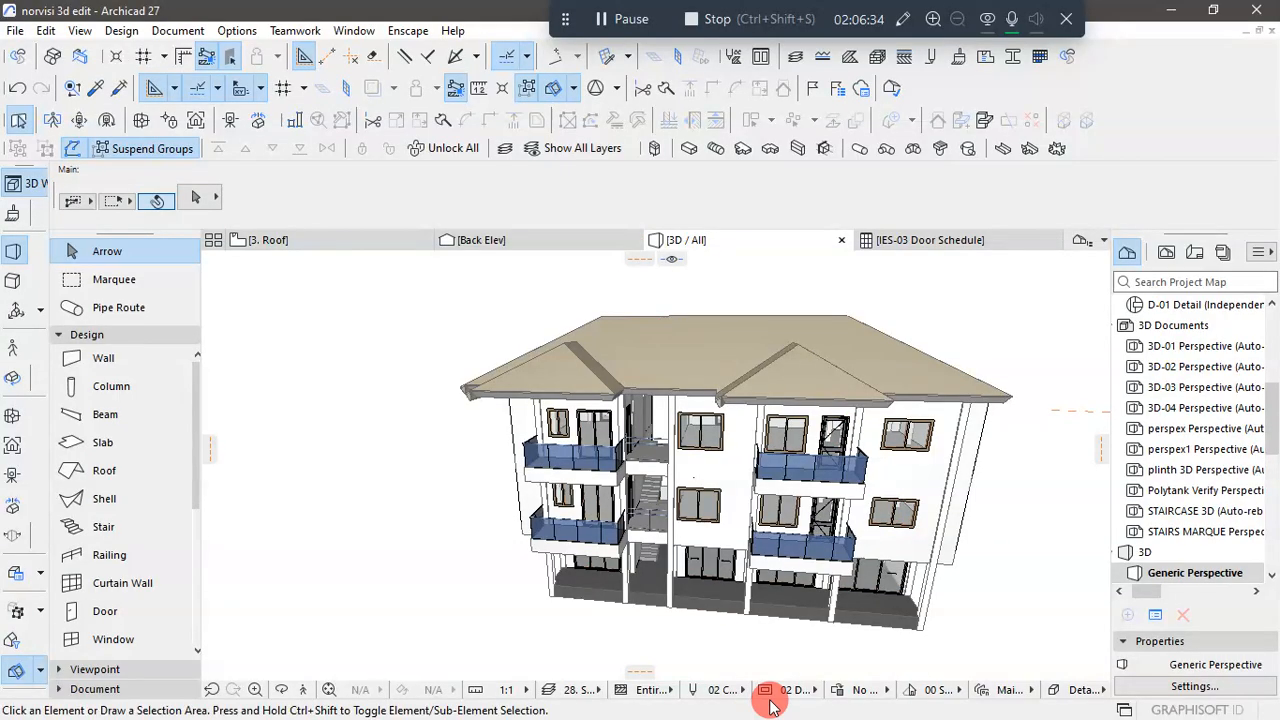
- Switch to AutoCAD and examine the front elevation's eaves, fascia and stairwell opening
key("super")
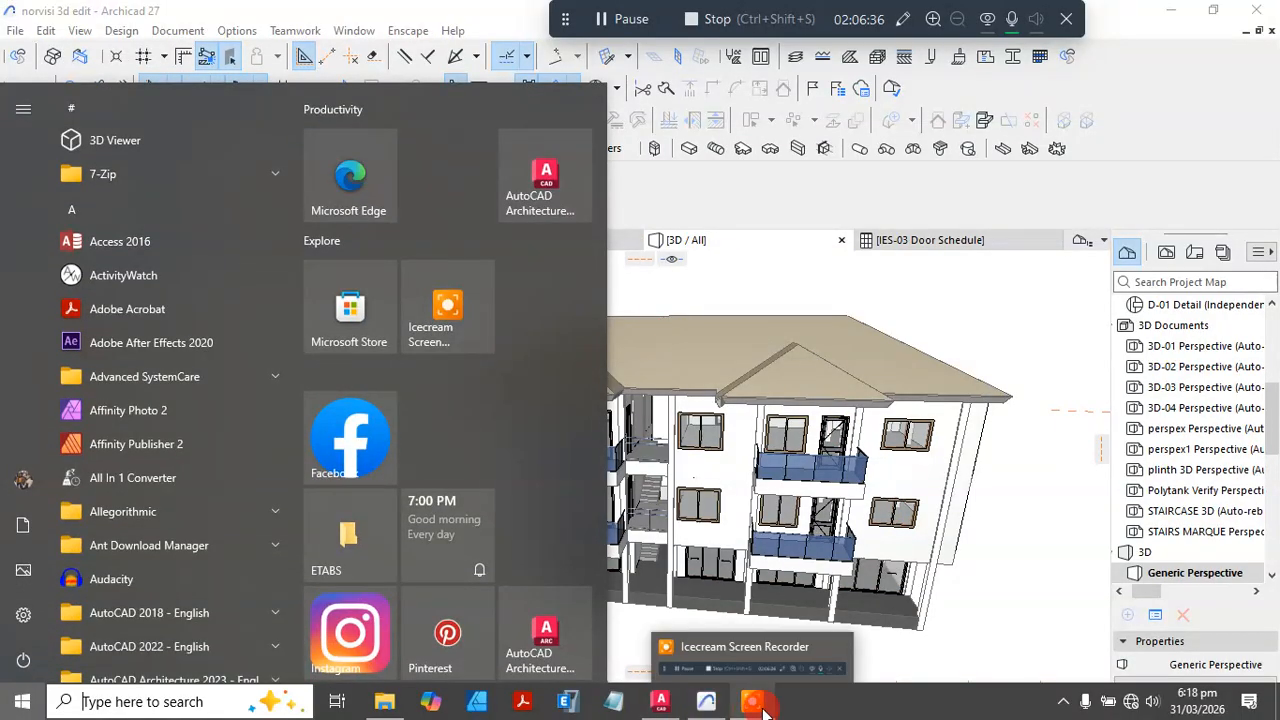
left_click(665, 706)
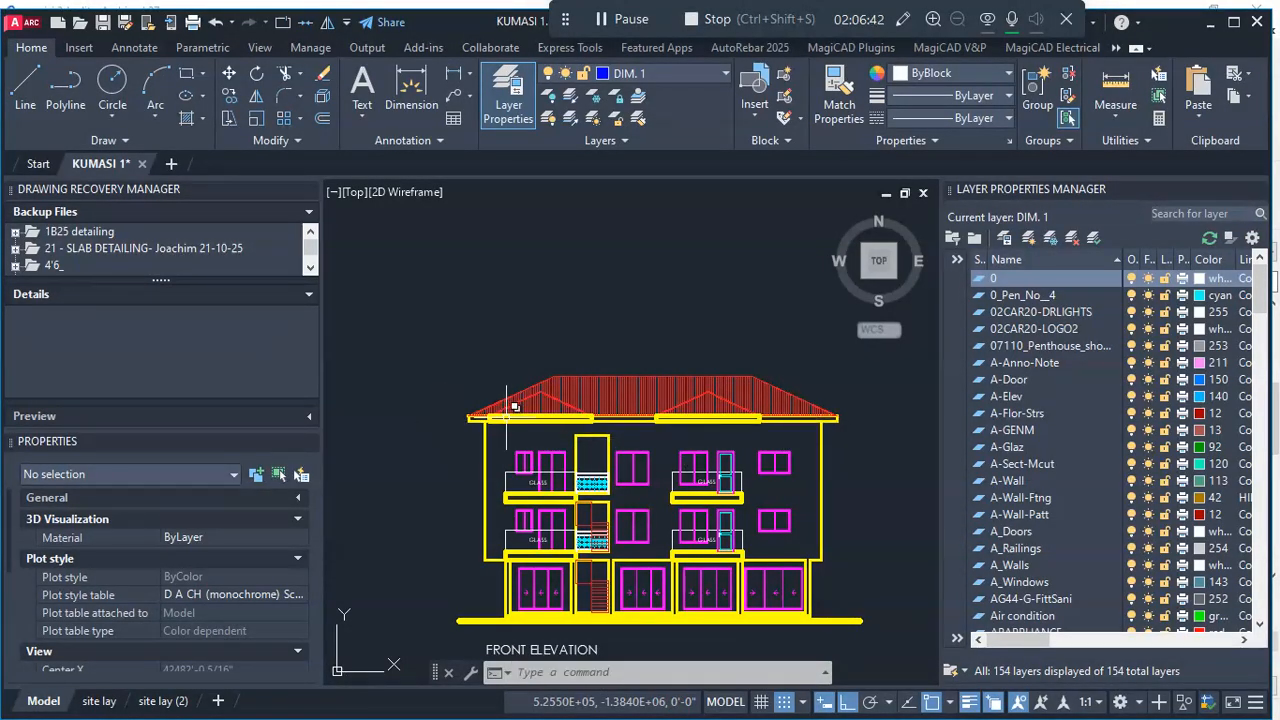
scroll(479, 419, "up", 5)
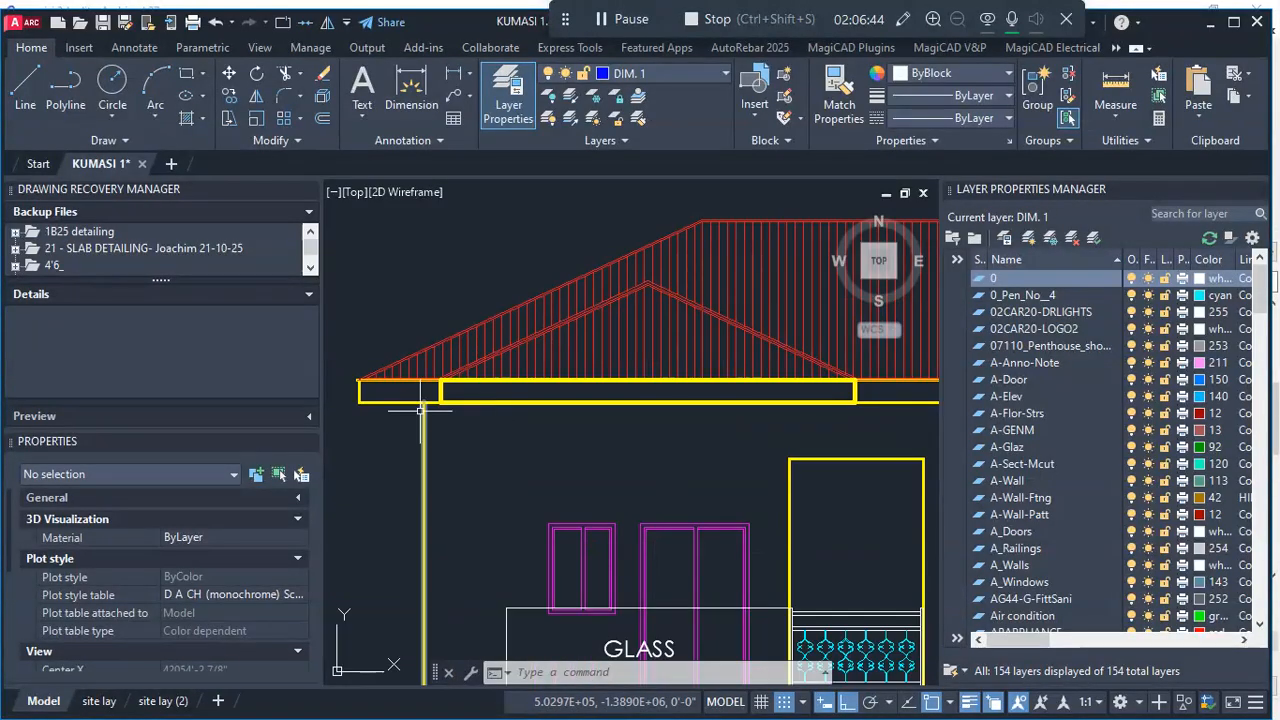
scroll(393, 390, "down", 3)
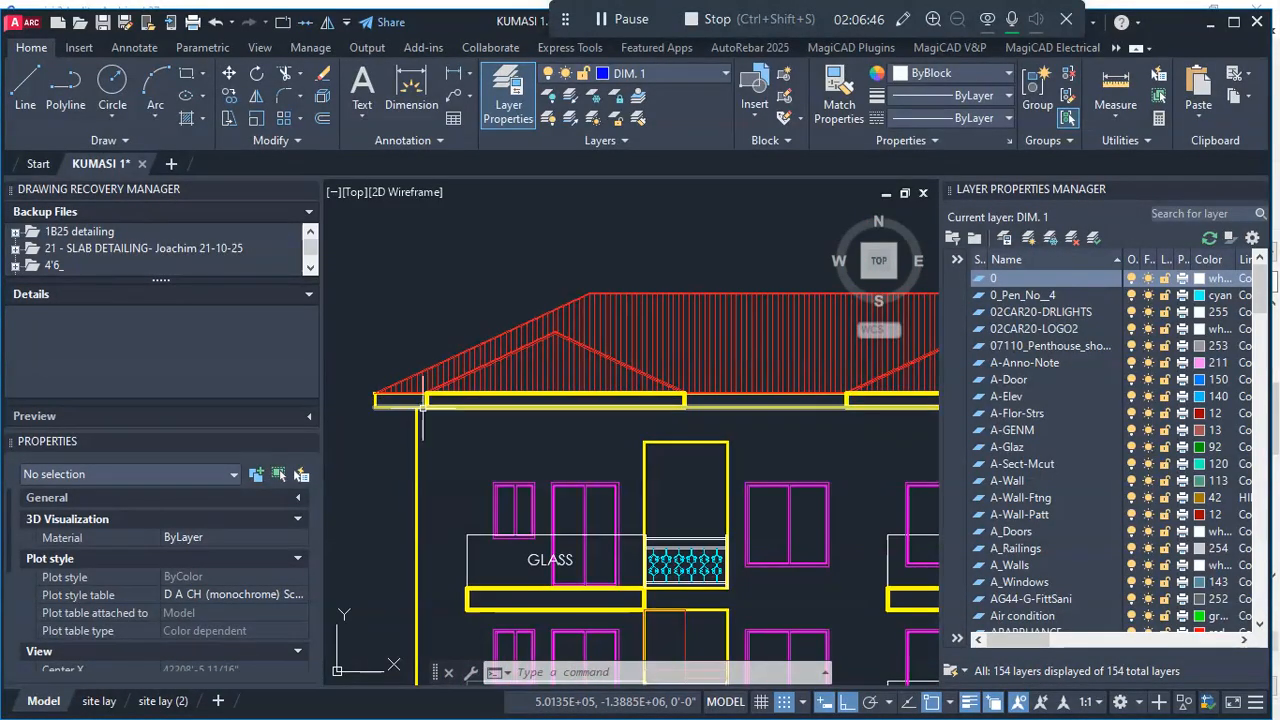
scroll(485, 402, "down", 2)
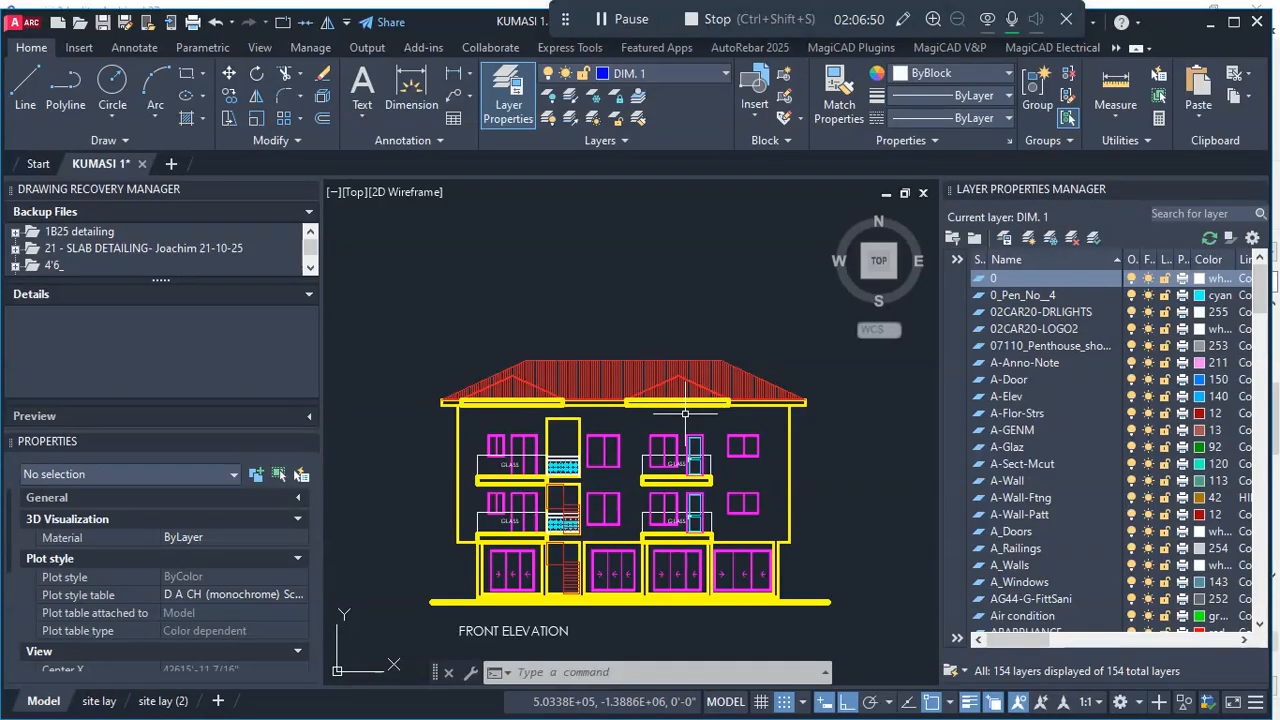
scroll(564, 421, "up", 5)
scroll(564, 421, "down", 5)
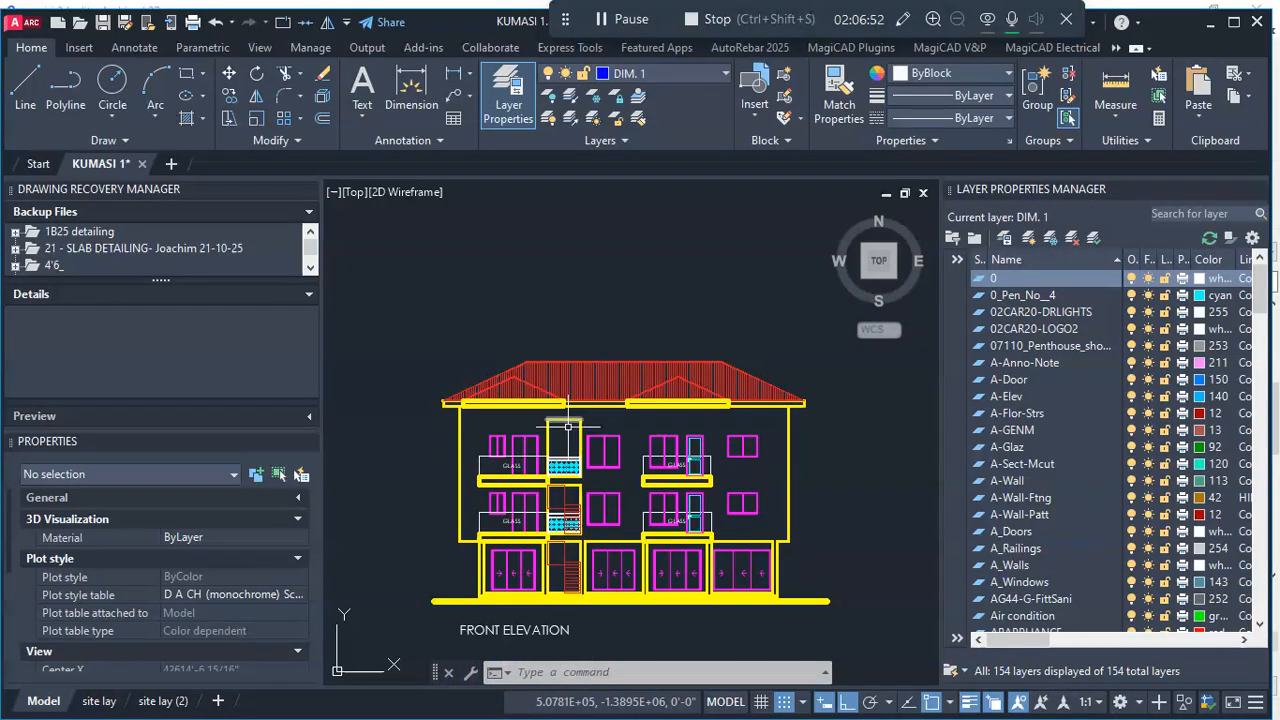
scroll(541, 516, "up", 5)
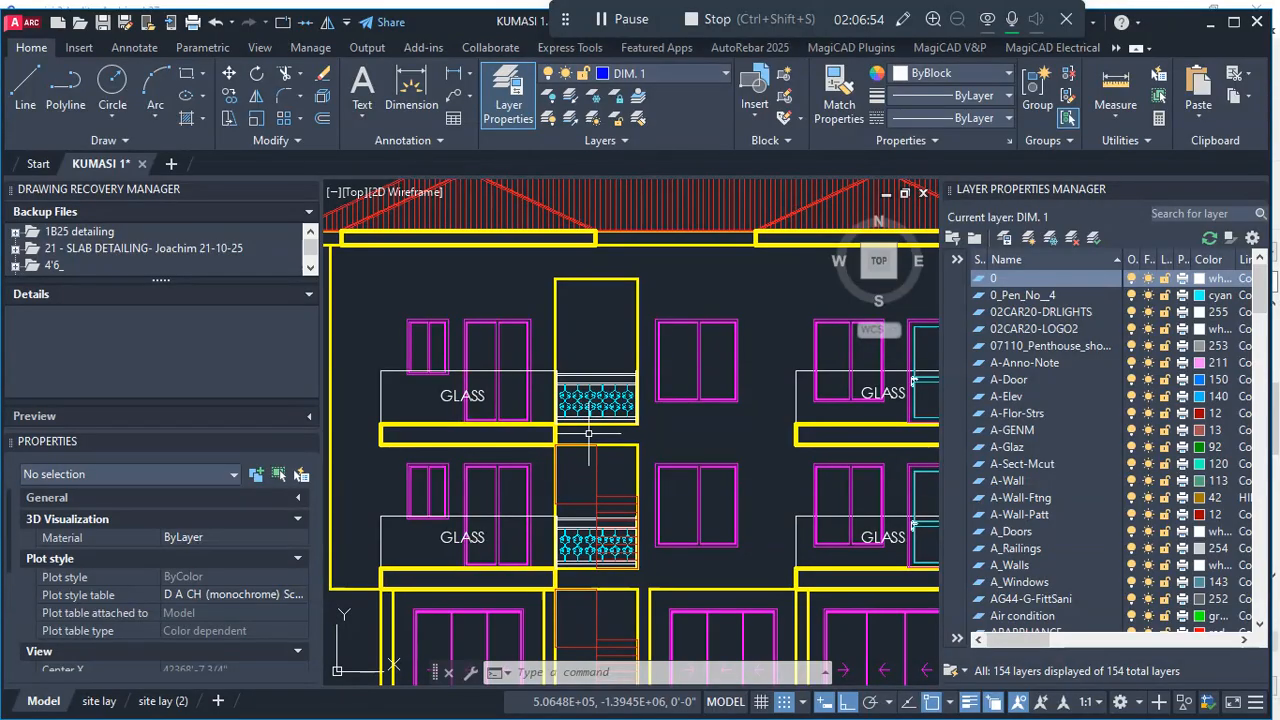
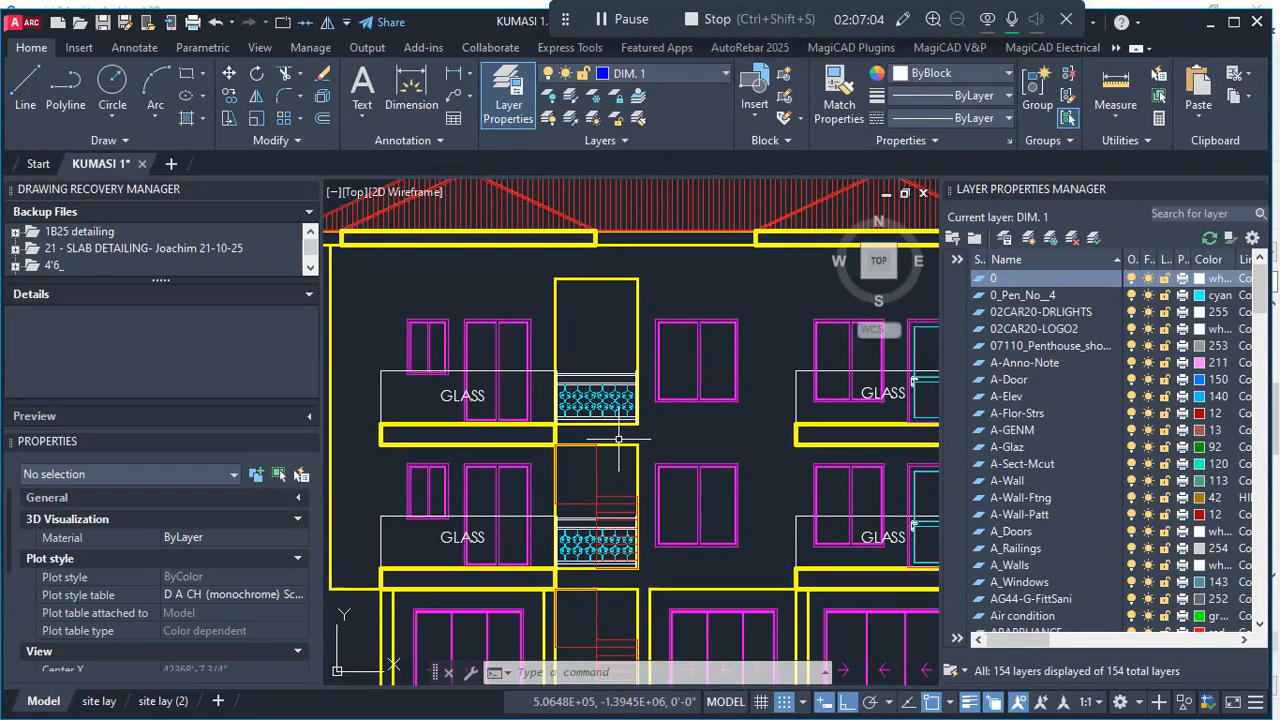
- Review the whole front elevation in AutoCAD, then return to Archicad and compare the 3D model's front eaves, balconies and stairwell opening
scroll(616, 352, "down", 2)
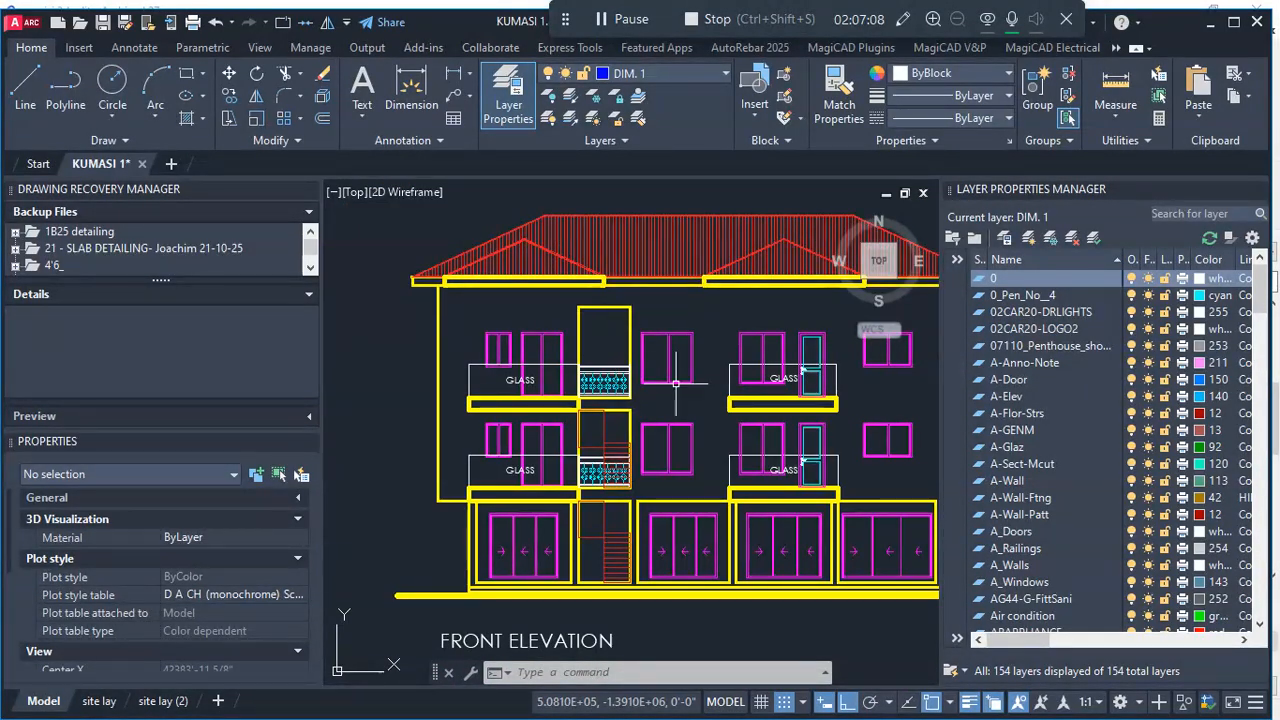
scroll(676, 383, "down", 2)
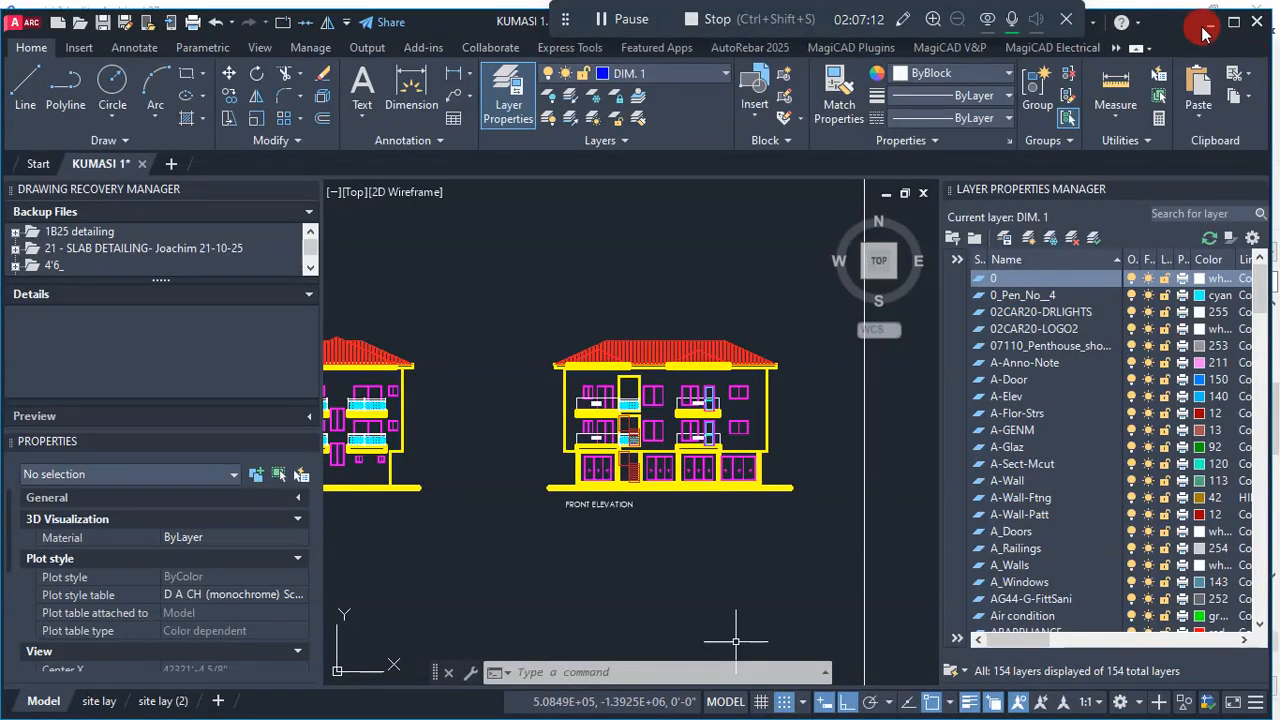
left_click(1207, 22)
scroll(661, 411, "up", 3)
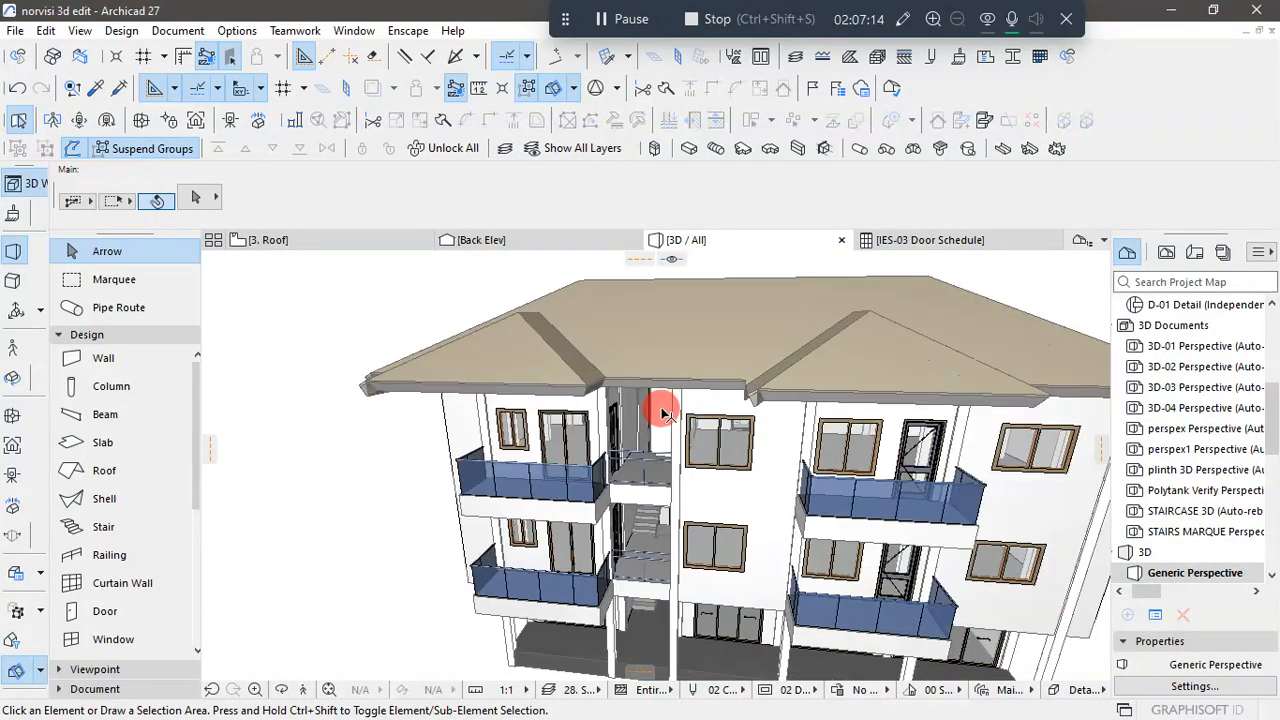
scroll(630, 432, "down", 2)
middle_click_drag(612, 458, 704, 446, "shift")
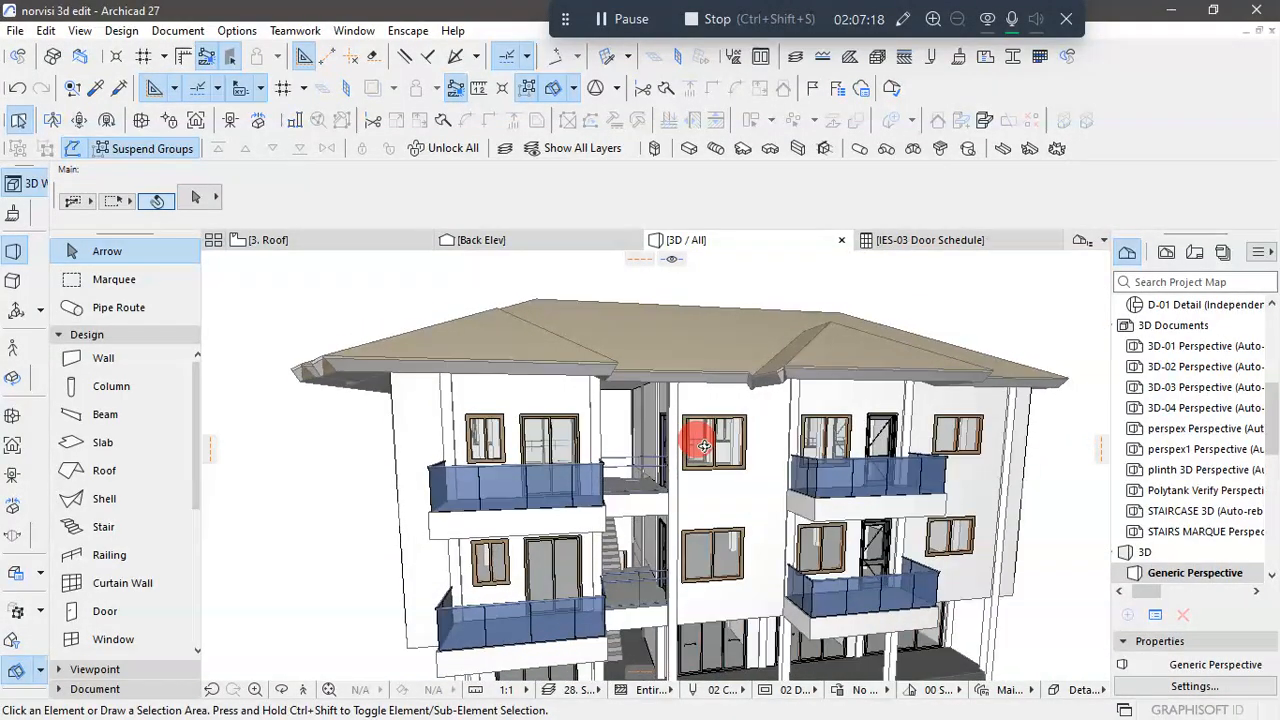
scroll(760, 443, "down", 2)
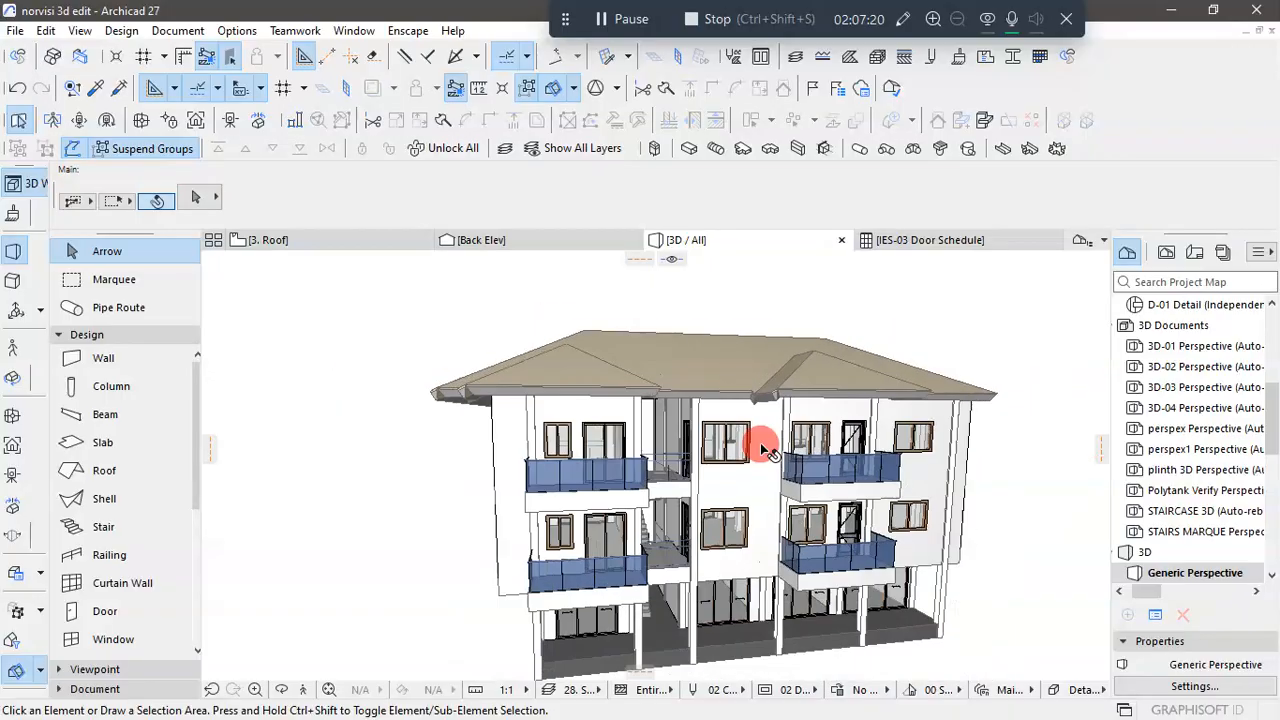
scroll(1031, 481, "up", 2)
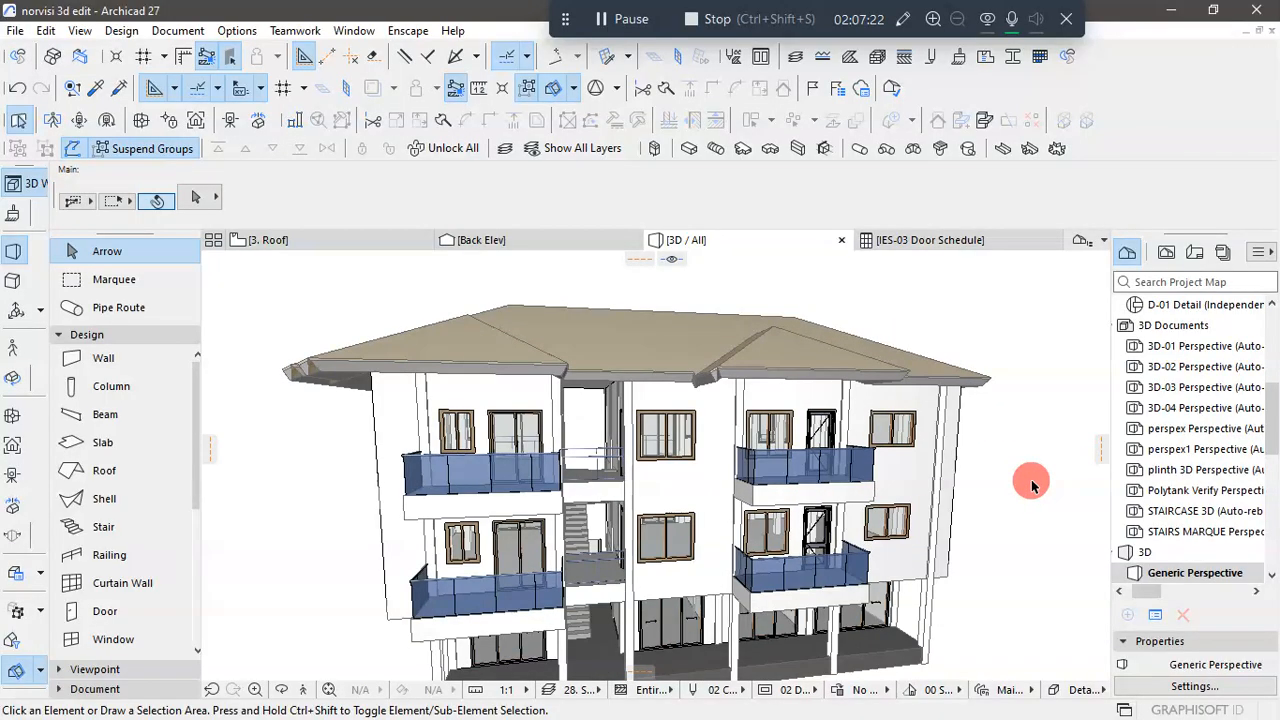
scroll(1031, 479, "down", 1)
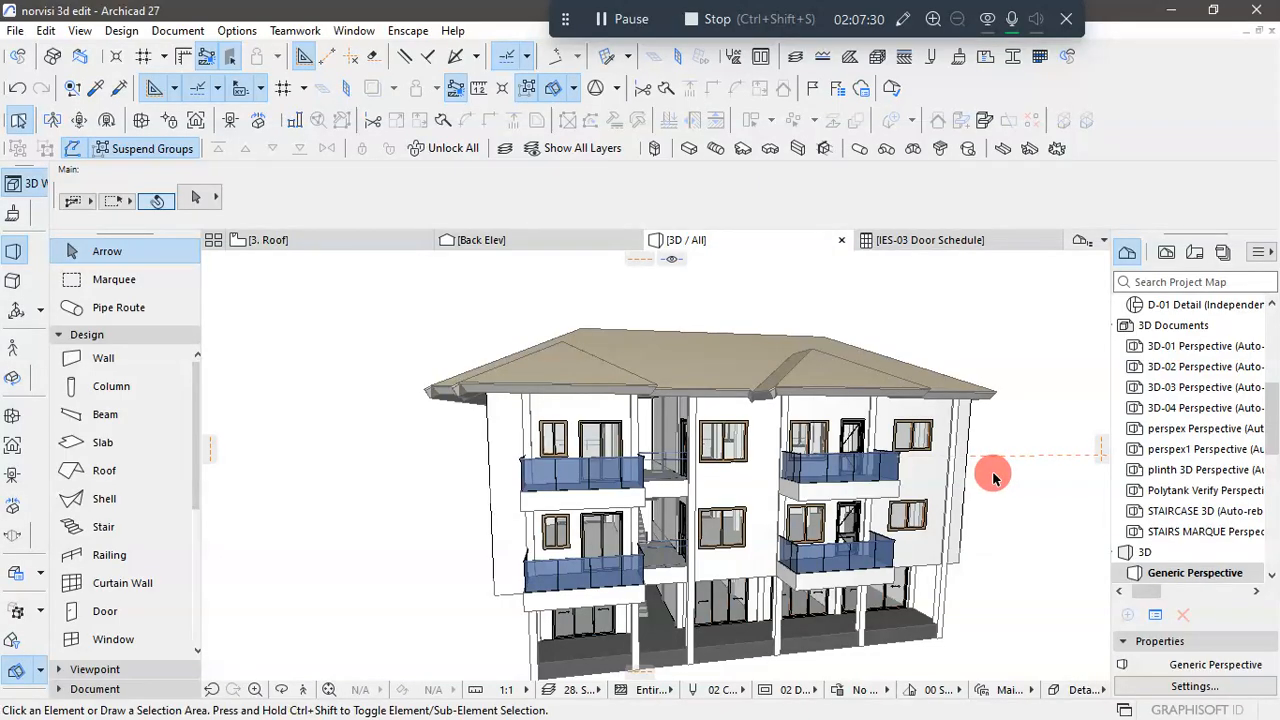
scroll(846, 423, "up", 1)
scroll(566, 457, "up", 1)
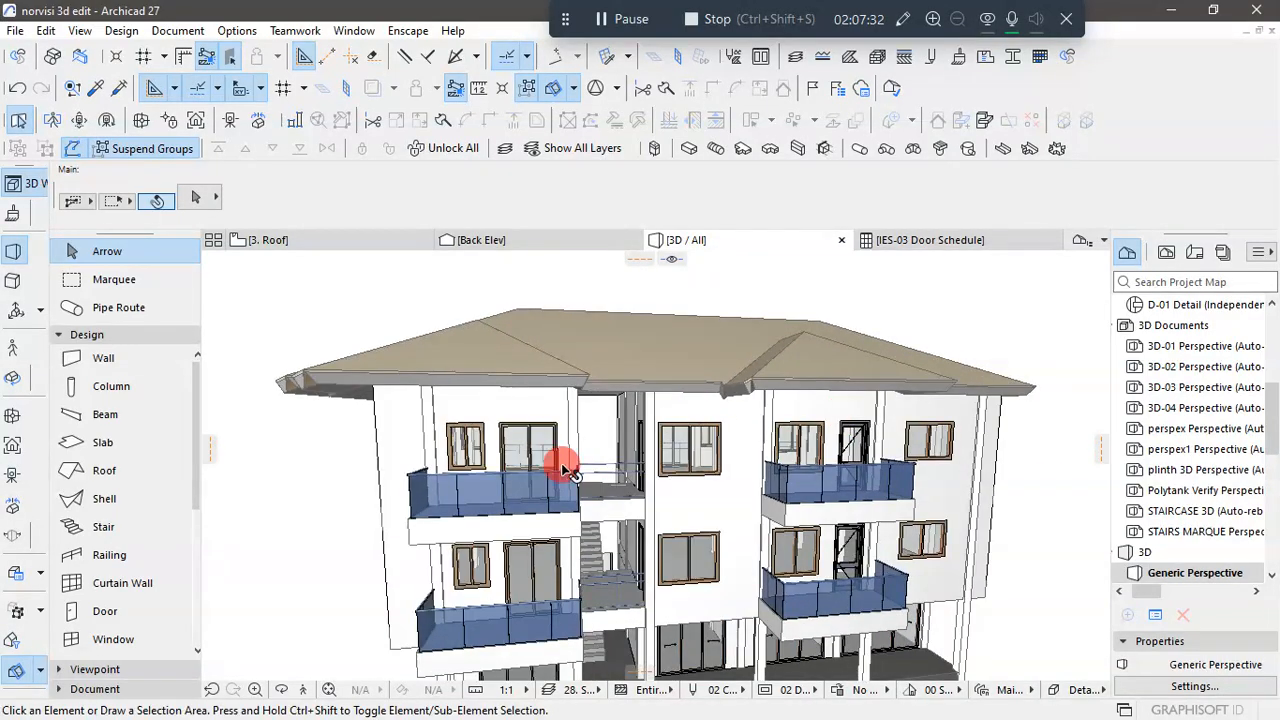
scroll(637, 432, "up", 1)
- Change the roof shell to a basic structure with the Tile - Roof material at 300 thickness, and deselect it
middle_click_drag(637, 432, 604, 401, "shift")
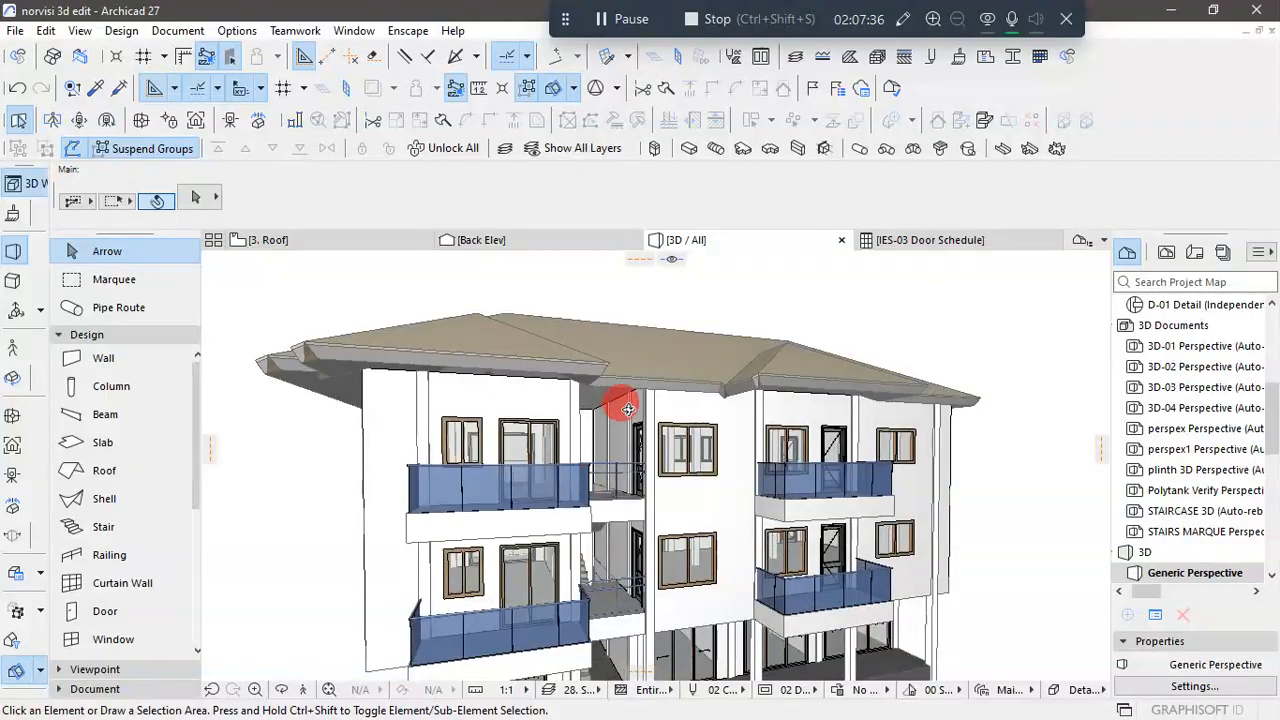
left_click(674, 365)
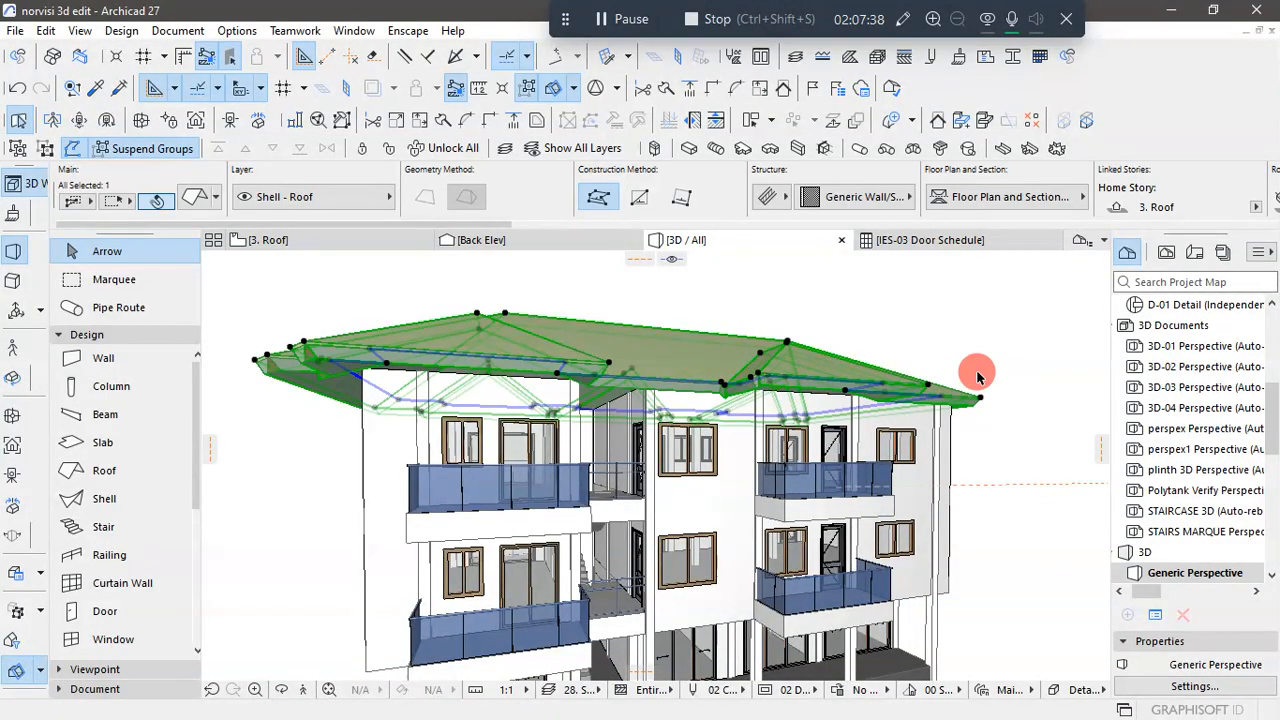
key("ctrl+t")
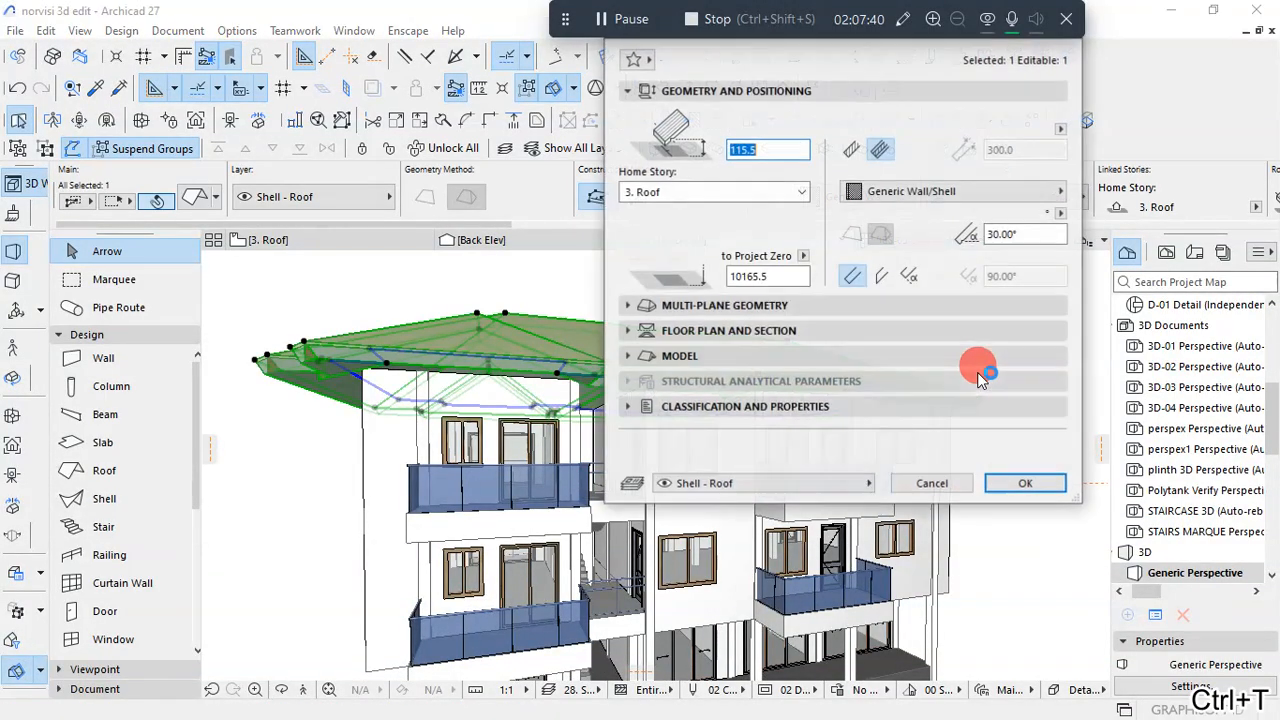
left_click(855, 152)
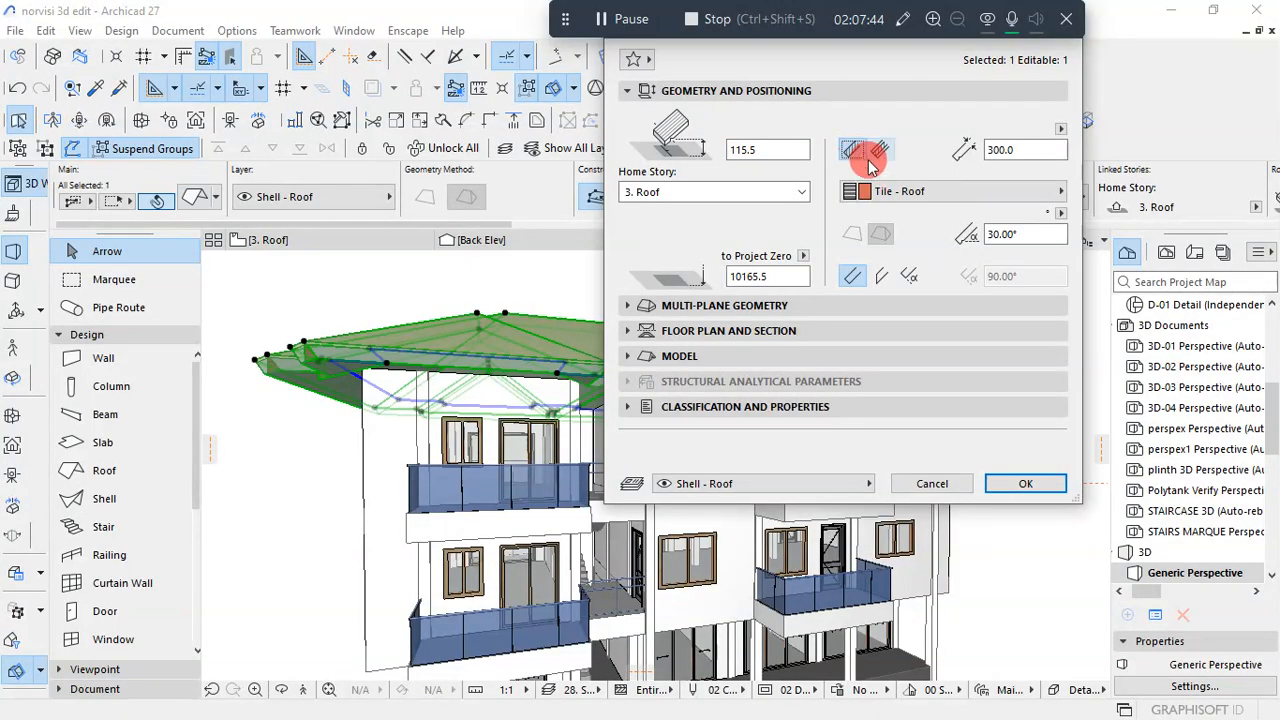
left_click(1030, 484)
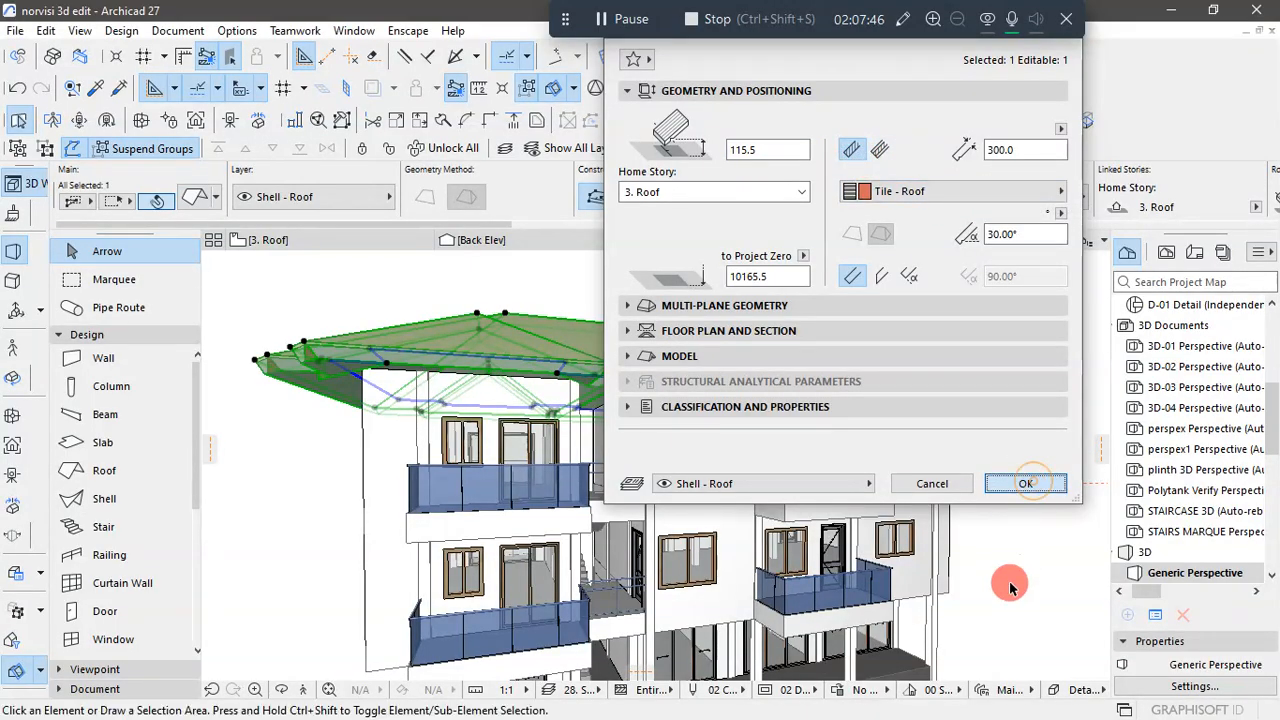
left_click(1036, 433)
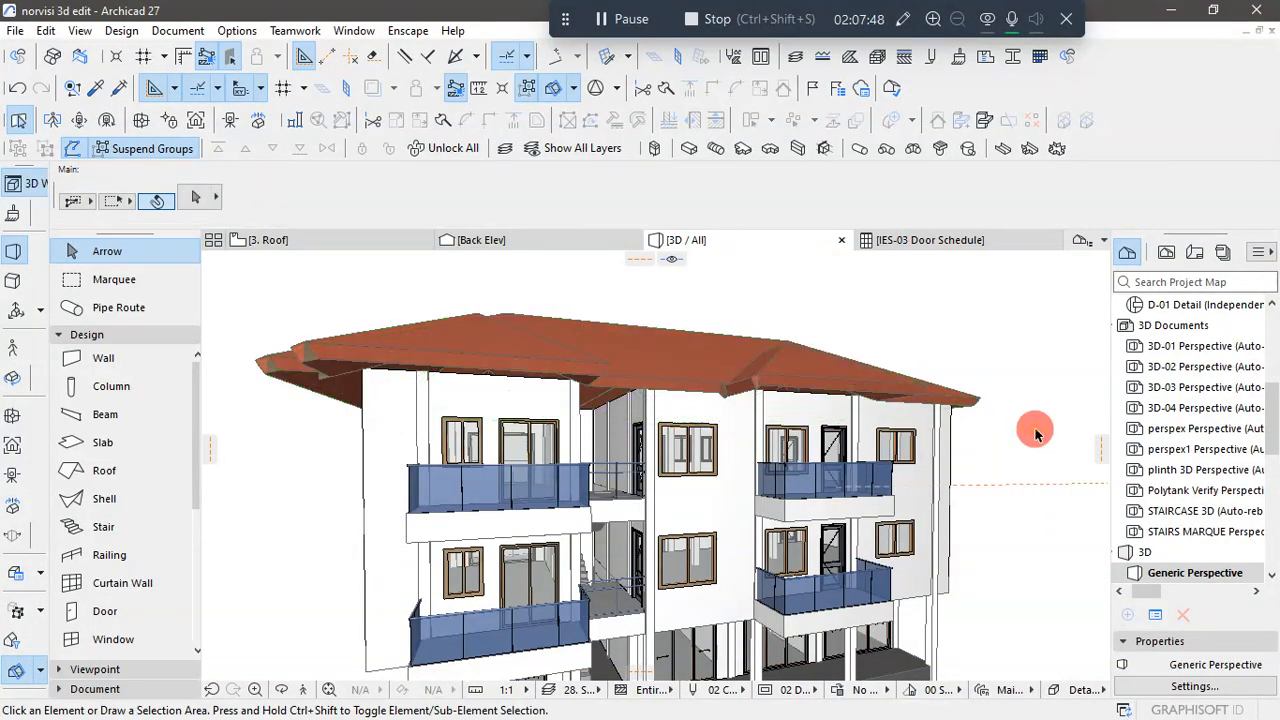
- Examine the tiled roof's eaves, valleys and corners above the front facade from several angles in the 3D view
mouse_move(324, 438)
middle_mouse_down("shift")
mouse_move(360, 480)
mouse_move(331, 500)
mouse_move(259, 506)
mouse_move(294, 429)
mouse_move(260, 429)
mouse_move(183, 486)
mouse_move(194, 471)
mouse_move(314, 451)
mouse_move(463, 446)
mouse_move(443, 409)
mouse_move(445, 420)
mouse_move(320, 457)
middle_mouse_up("shift")
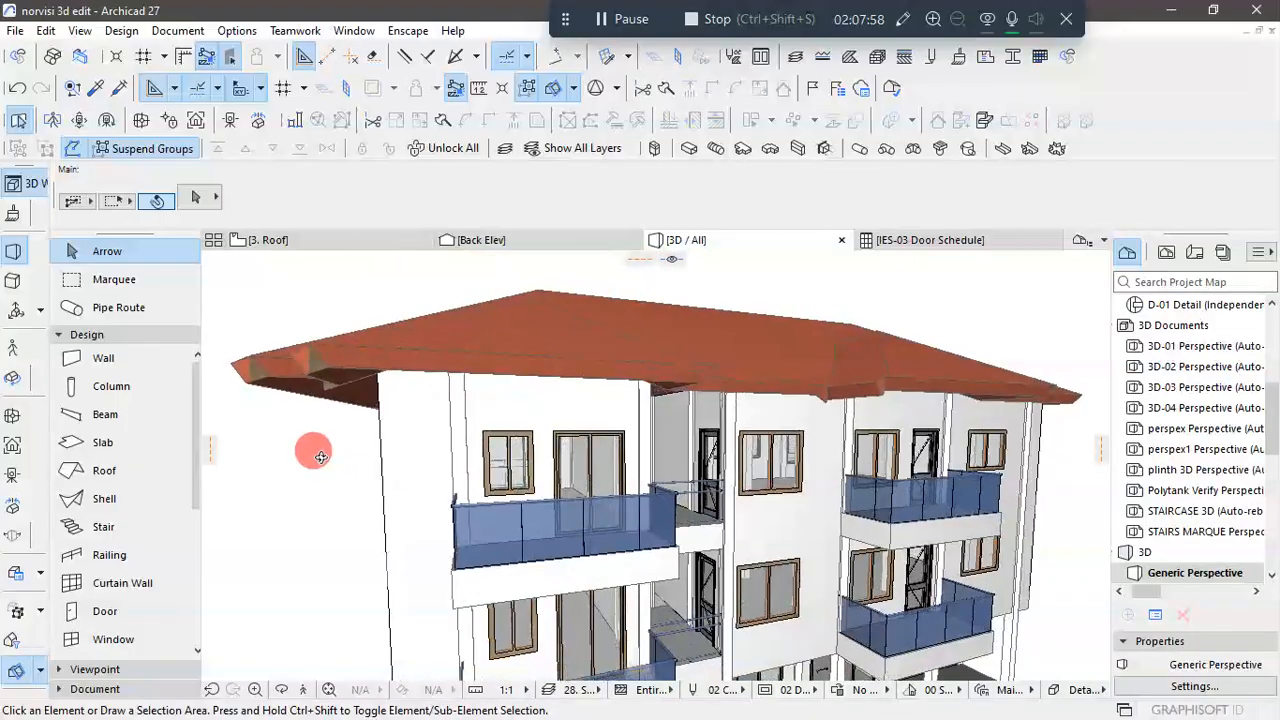
scroll(497, 354, "down", 5)
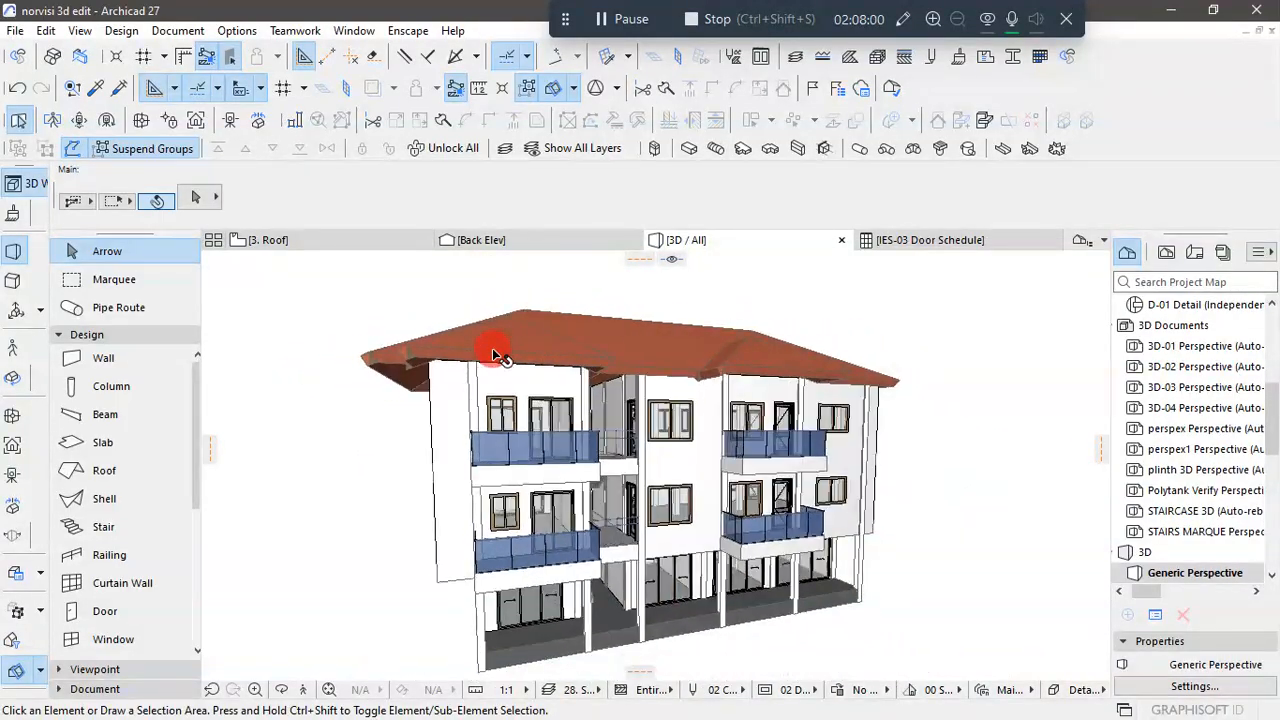
scroll(905, 431, "up", 6)
middle_click_drag(908, 432, 942, 423, "shift")
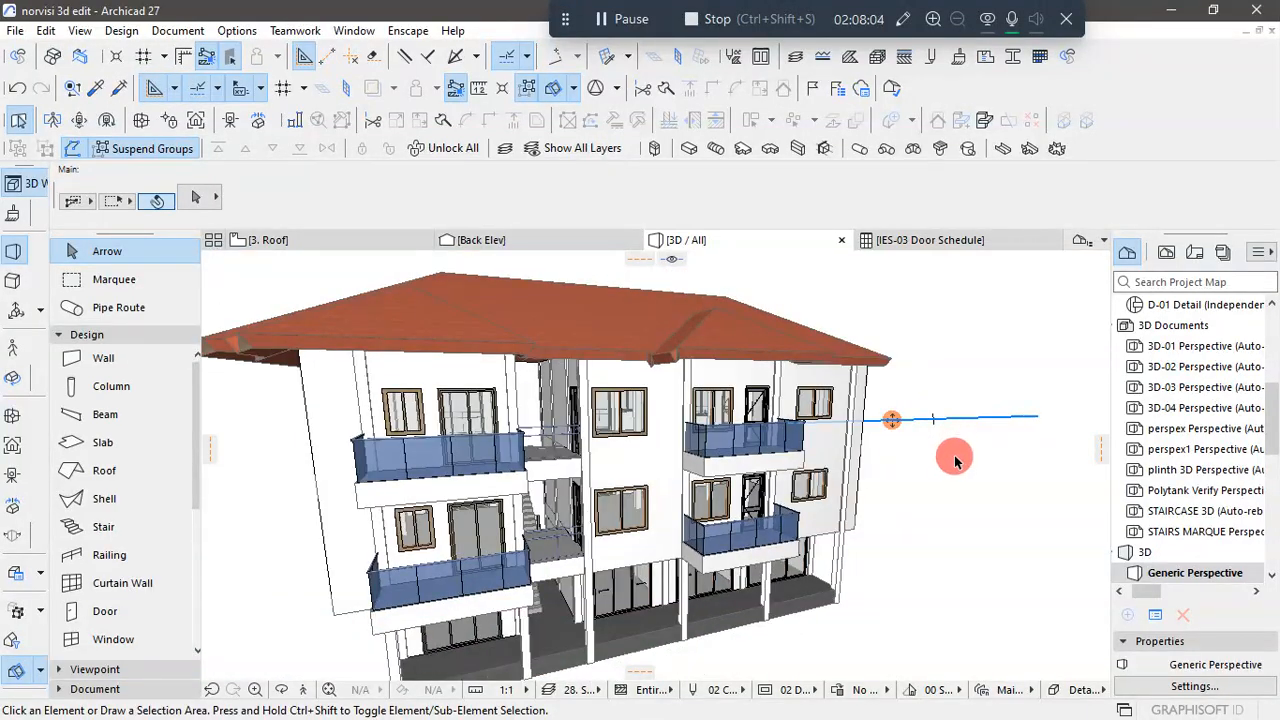
scroll(952, 460, "down", 3)
middle_click_drag(969, 547, 877, 549, "shift")
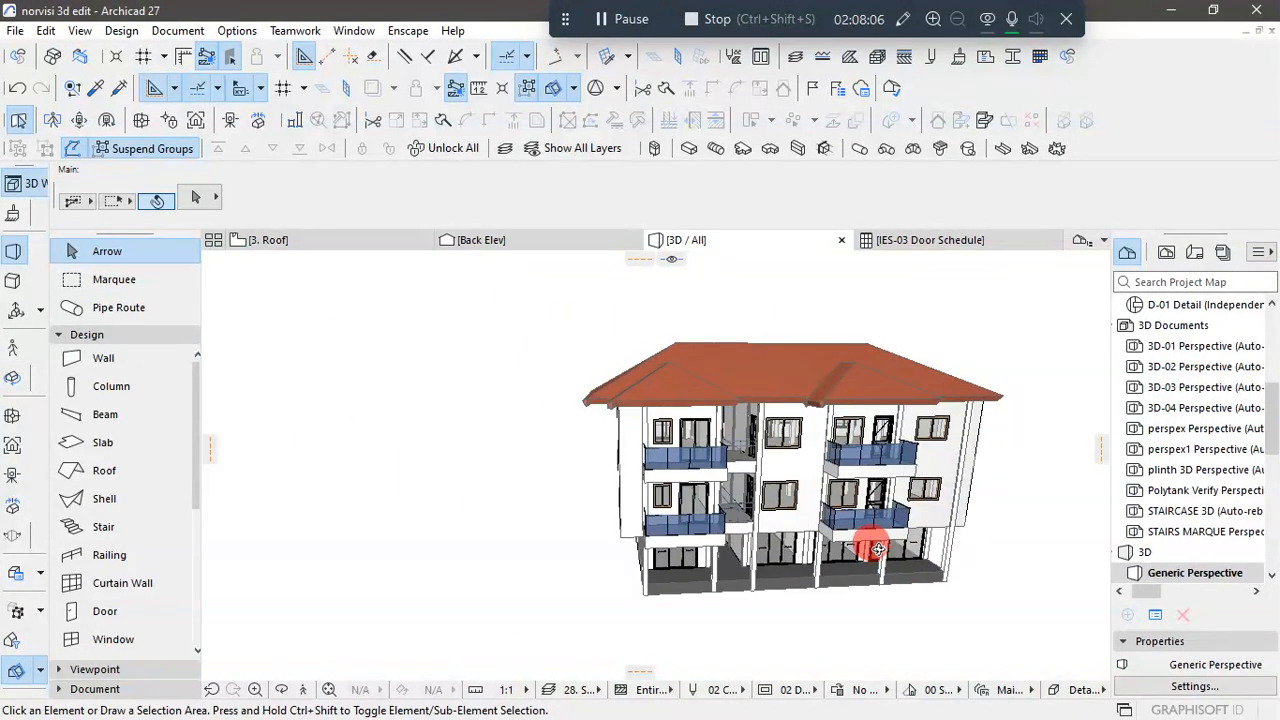
middle_click_drag(1065, 468, 766, 506, "shift")
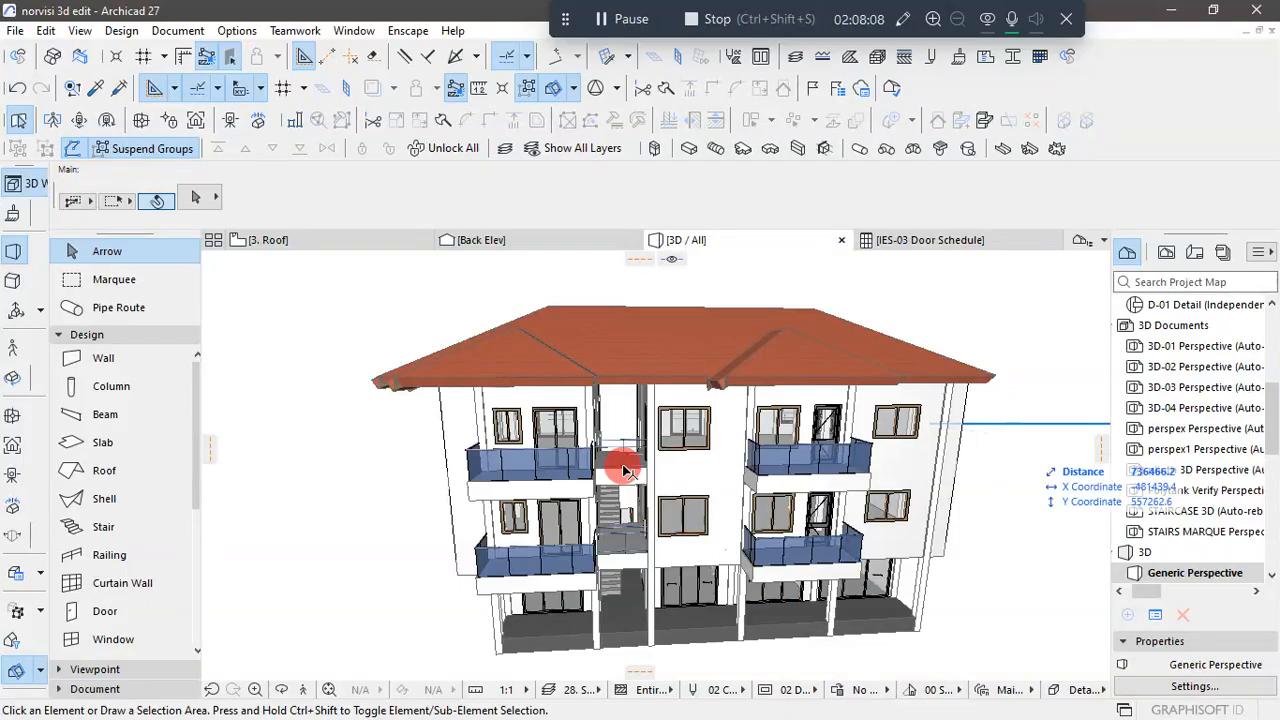
scroll(623, 465, "up", 4)
scroll(623, 470, "up", 1)
scroll(622, 437, "down", 2)
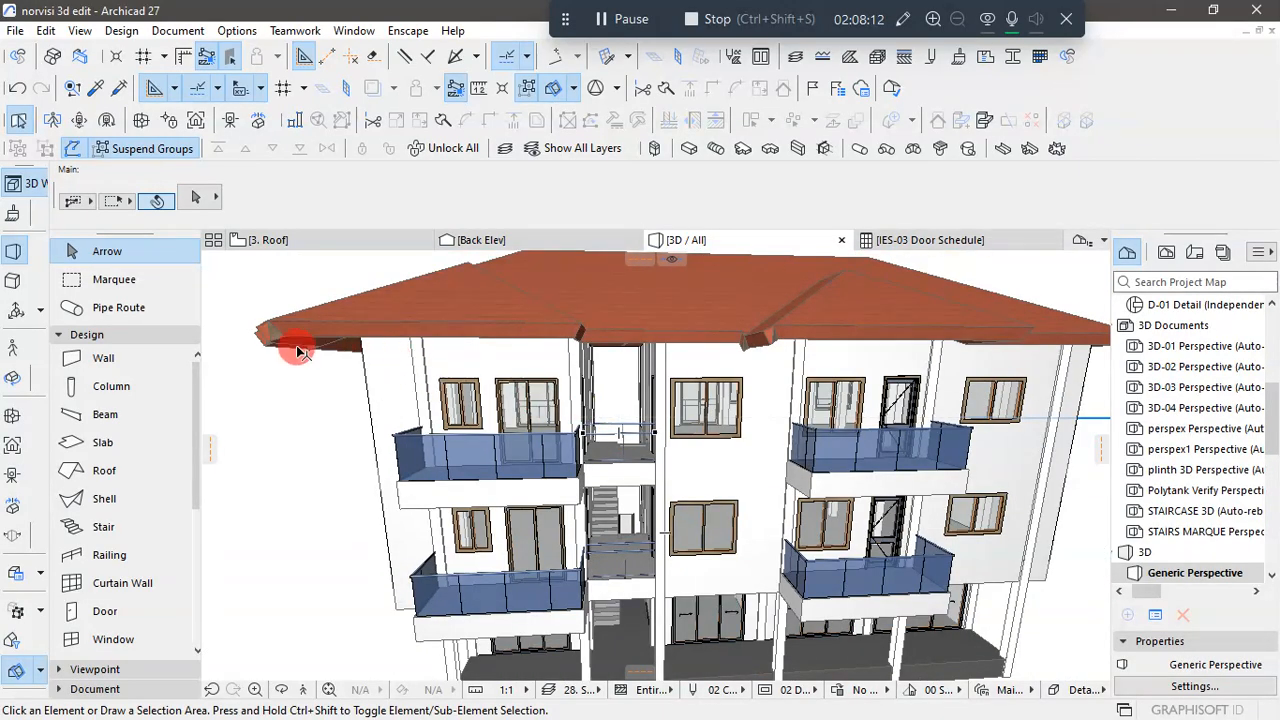
scroll(568, 388, "down", 3)
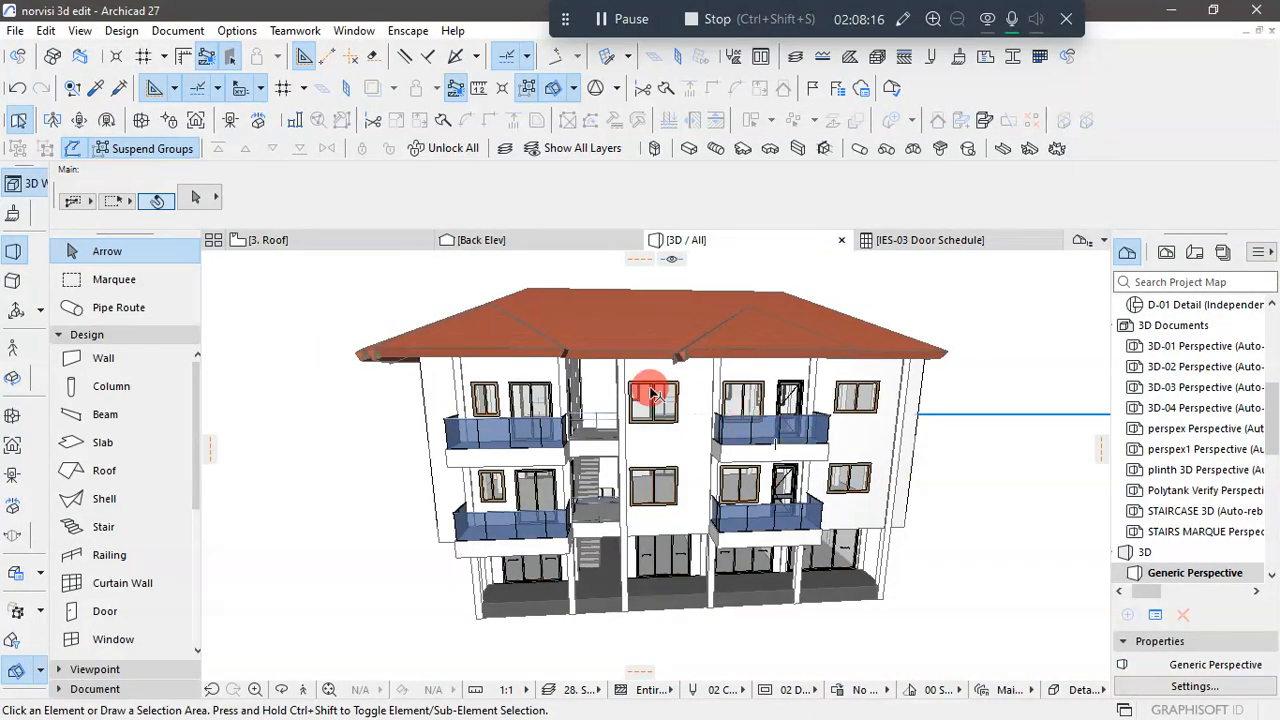
- Unlock the second-floor slab and place a copy of it 3150 higher at the wall tops beneath the roof
scroll(652, 393, "up", 5)
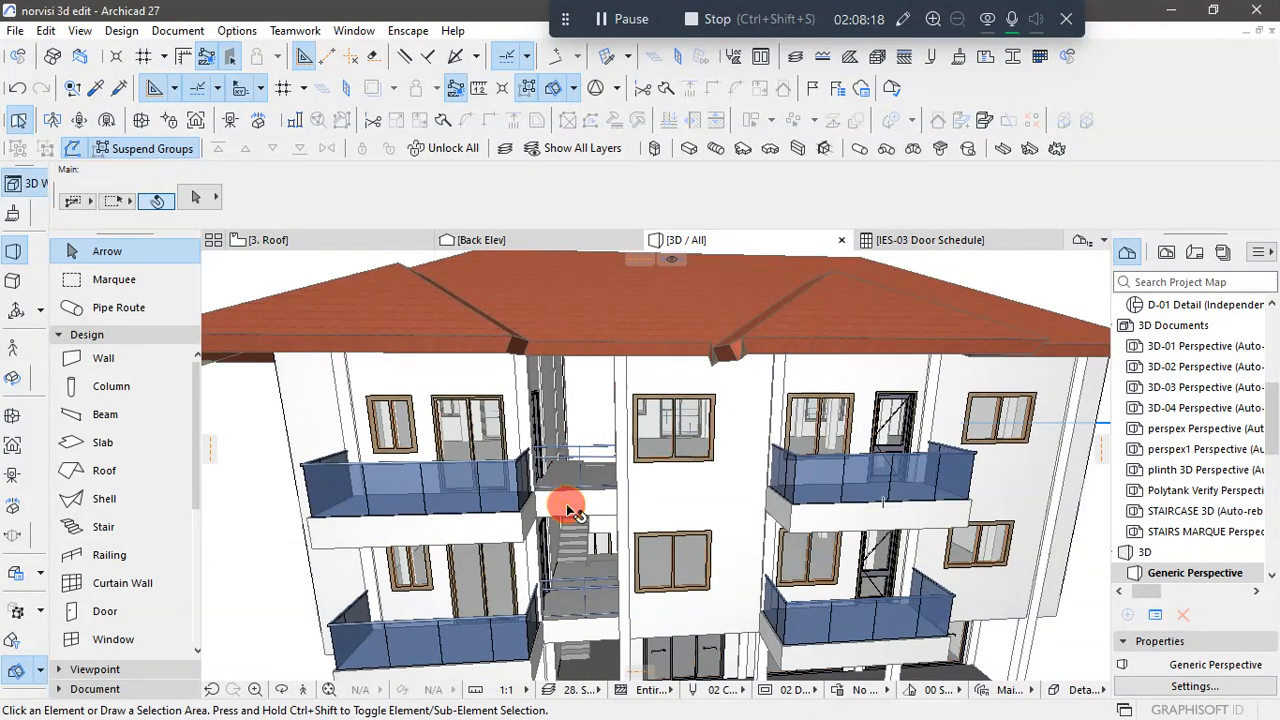
left_click(569, 512)
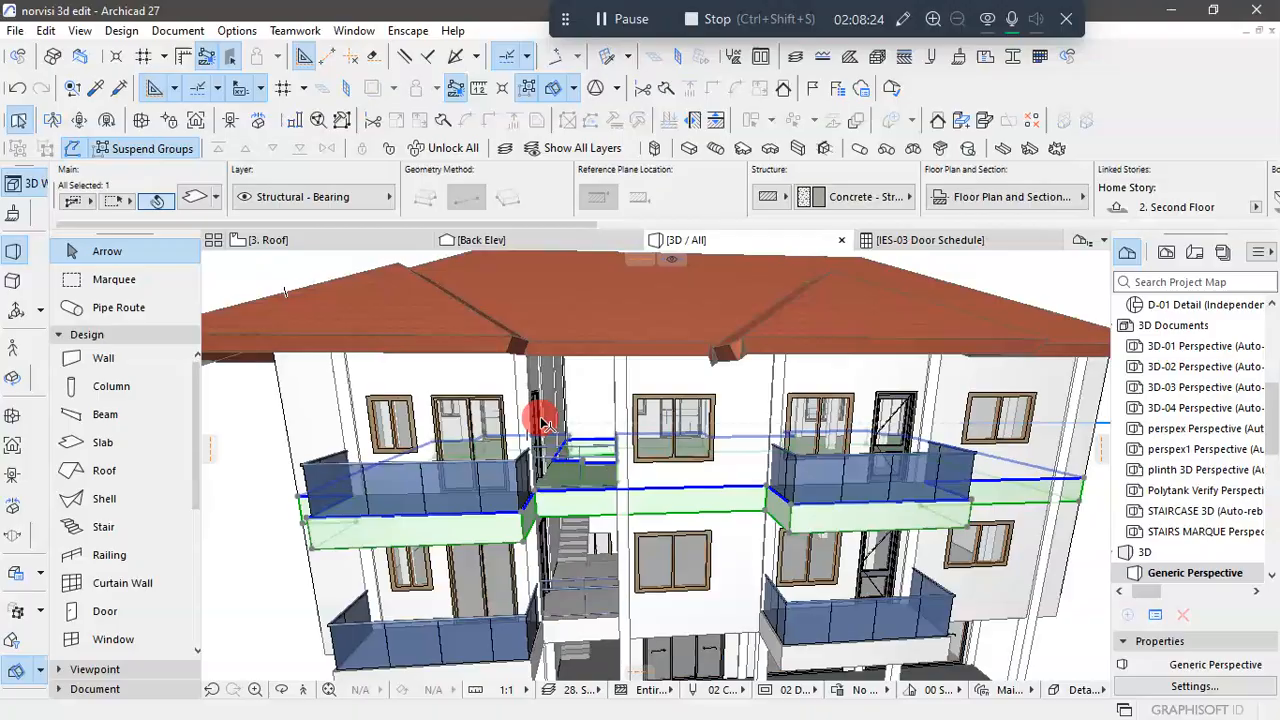
scroll(535, 409, "down", 2)
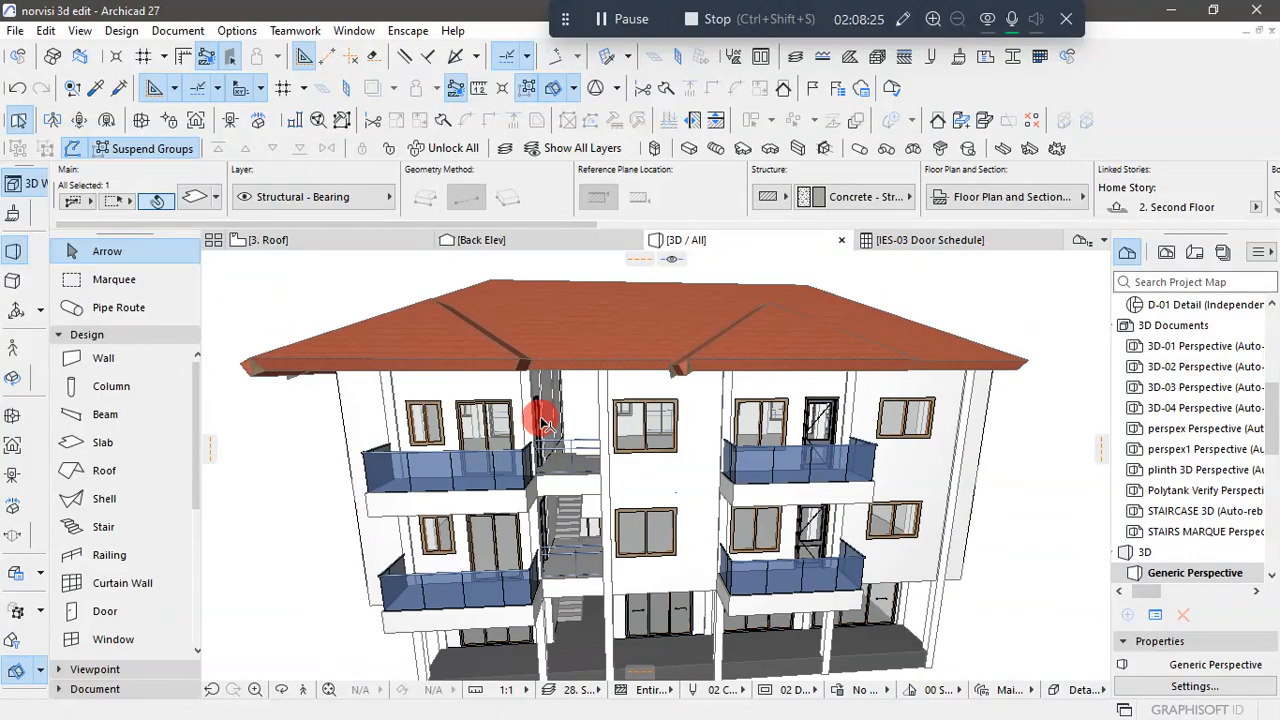
left_click(390, 150)
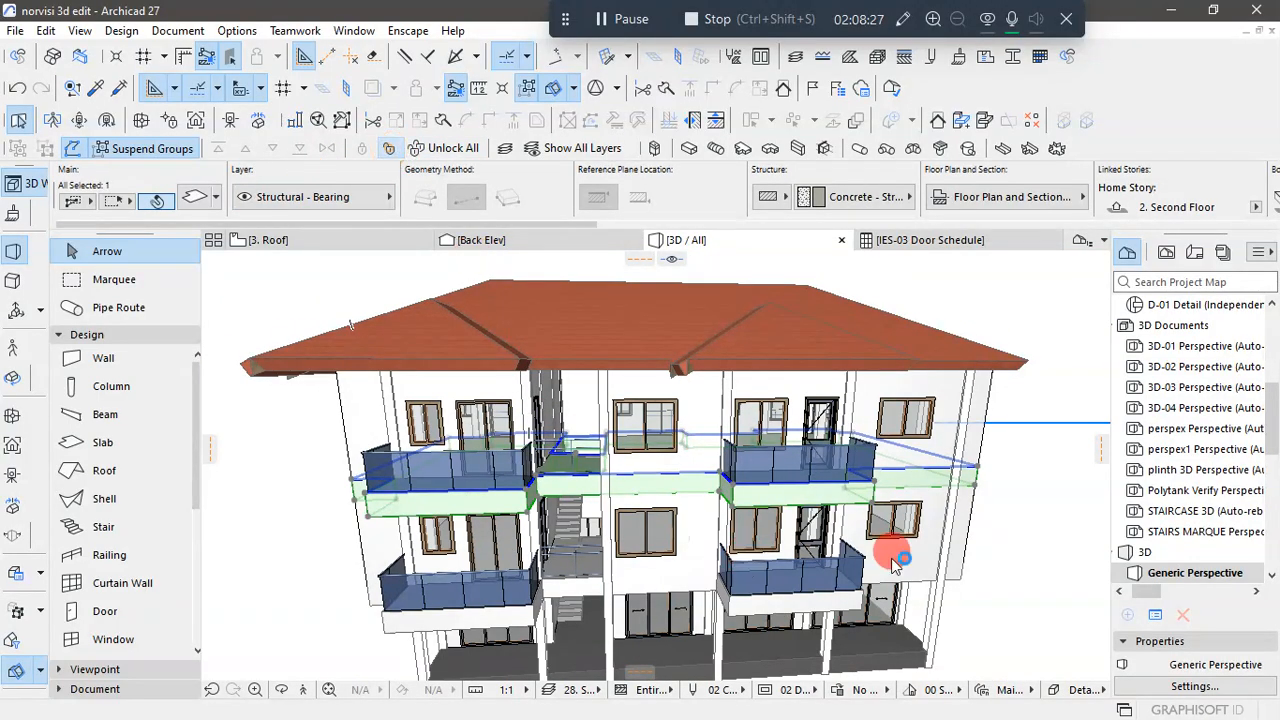
left_click(978, 466)
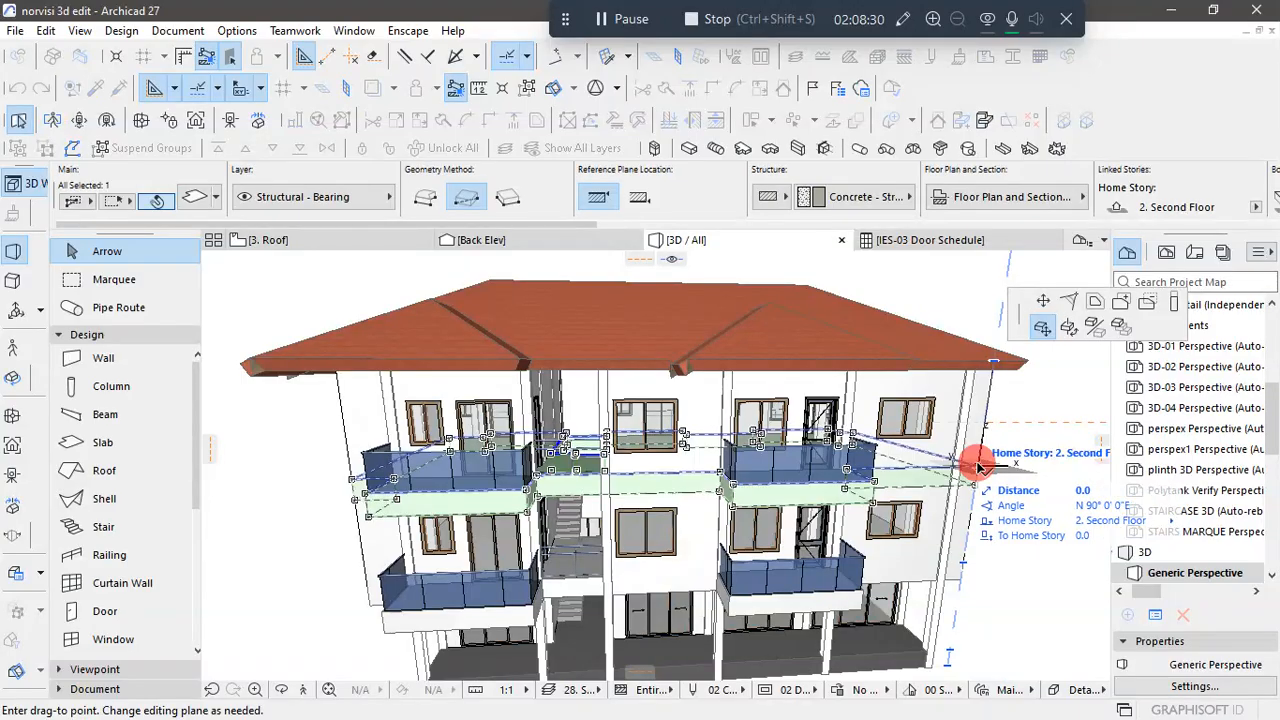
left_click(994, 361)
left_click(1036, 476)
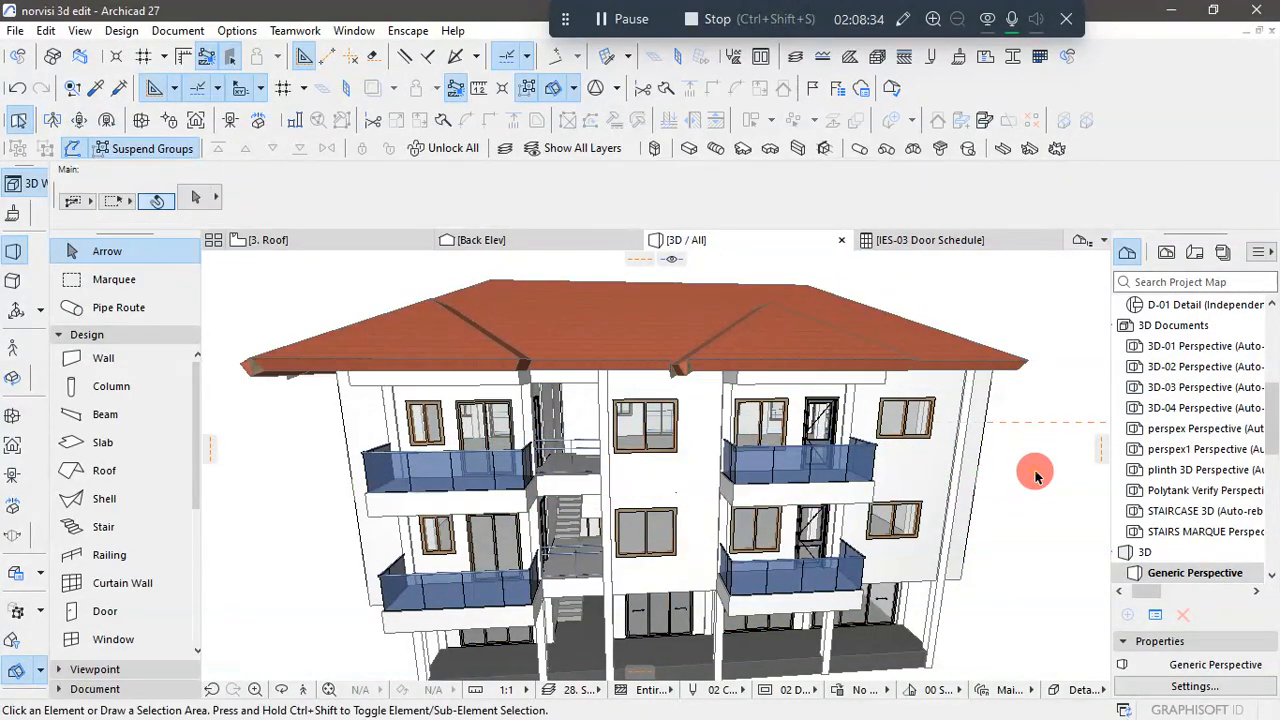
- Select the copied slab beneath the roof and show it on the second floor plan
scroll(523, 421, "up", 2)
middle_click_drag(524, 421, 655, 447, "shift")
scroll(616, 395, "down", 4)
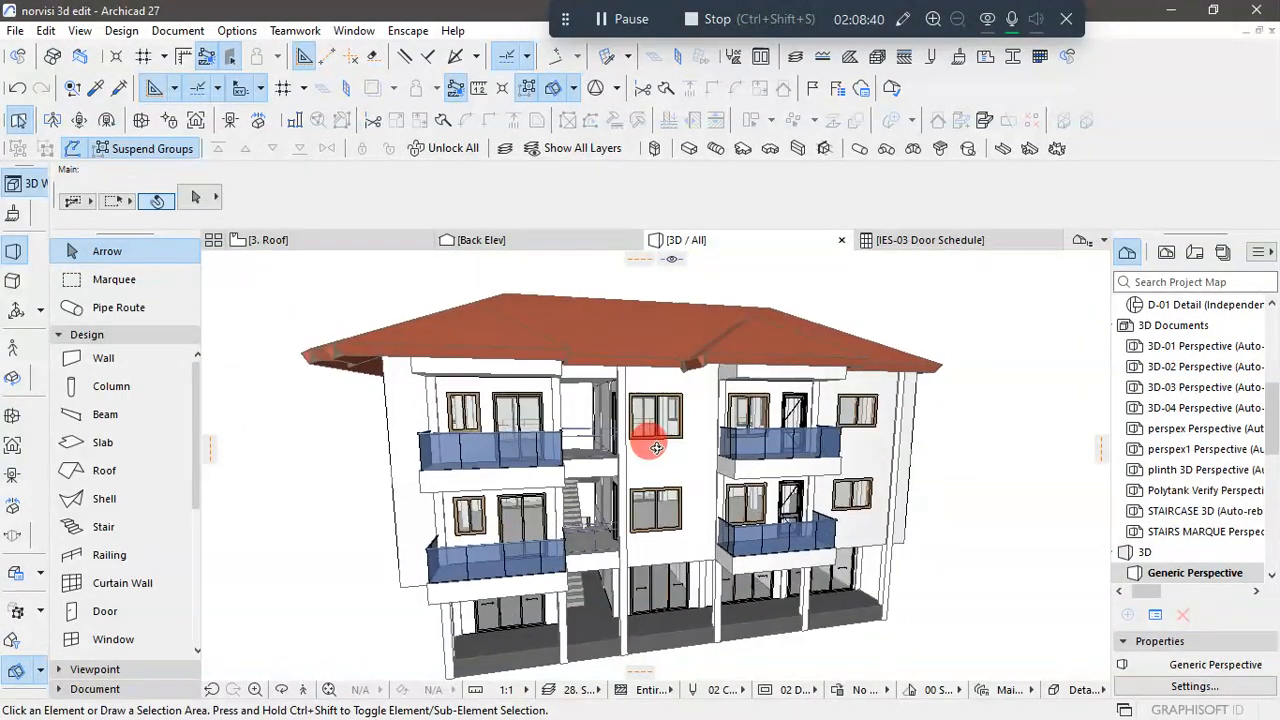
left_click(500, 374)
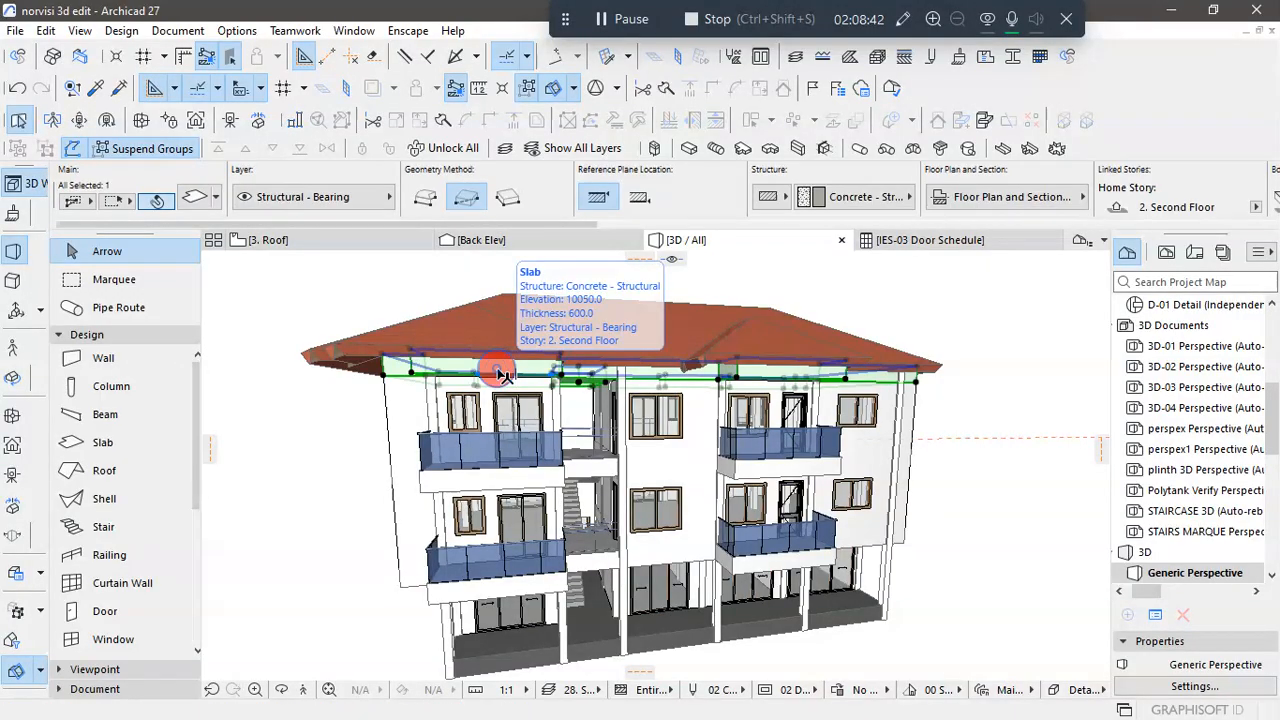
right_click(500, 375)
left_click(505, 457)
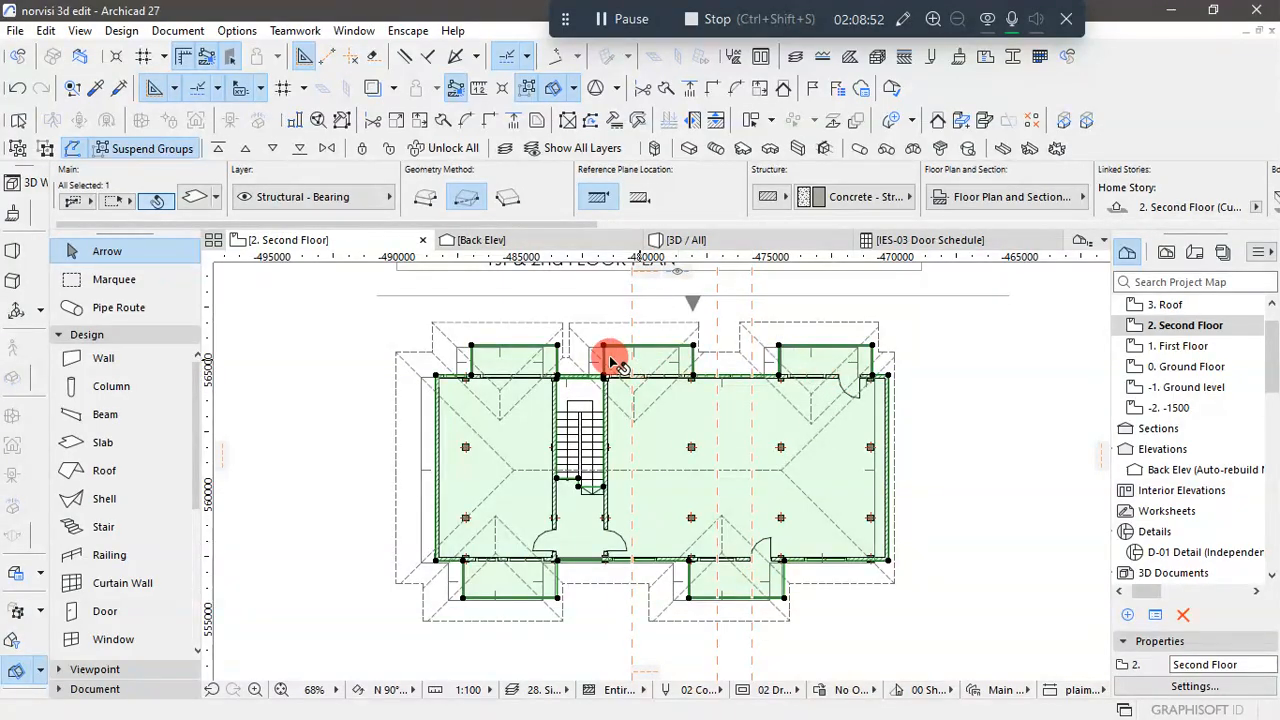
- Subtract a rectangle about 3452 by 1350 from the copied slab over the plan's upper-left balcony
scroll(460, 370, "up", 4)
scroll(445, 377, "up", 1)
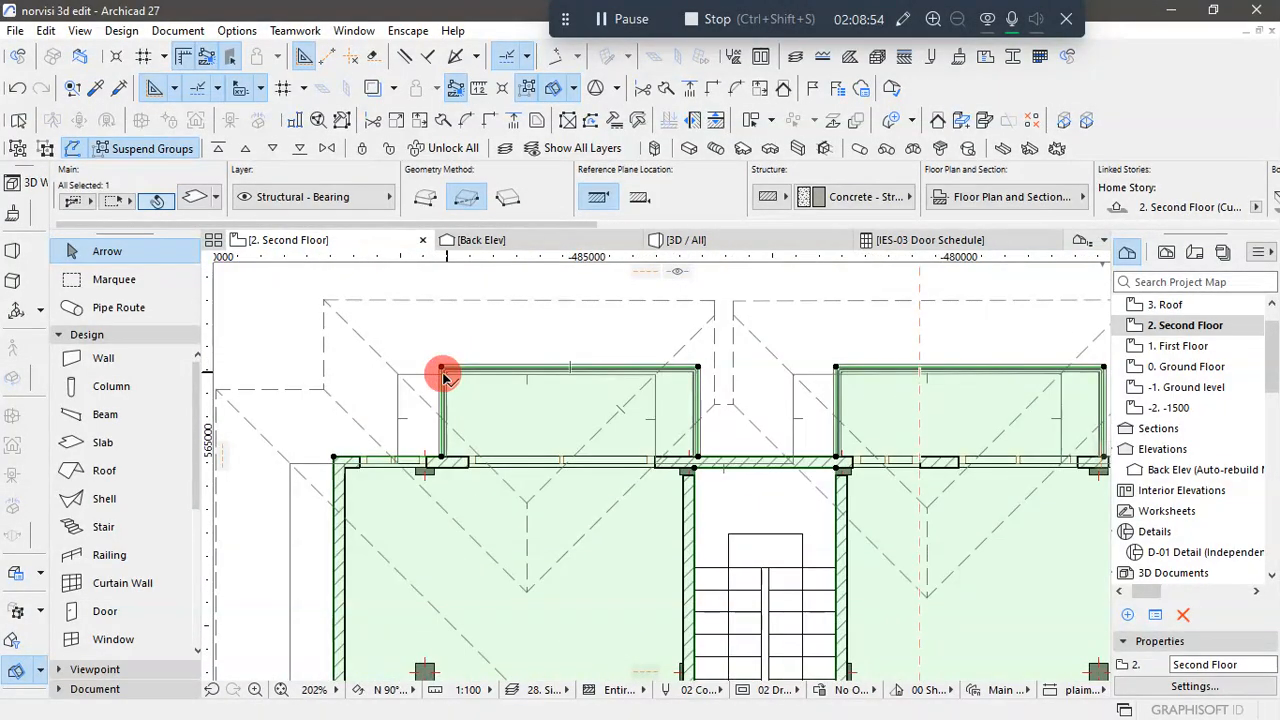
left_click(443, 372)
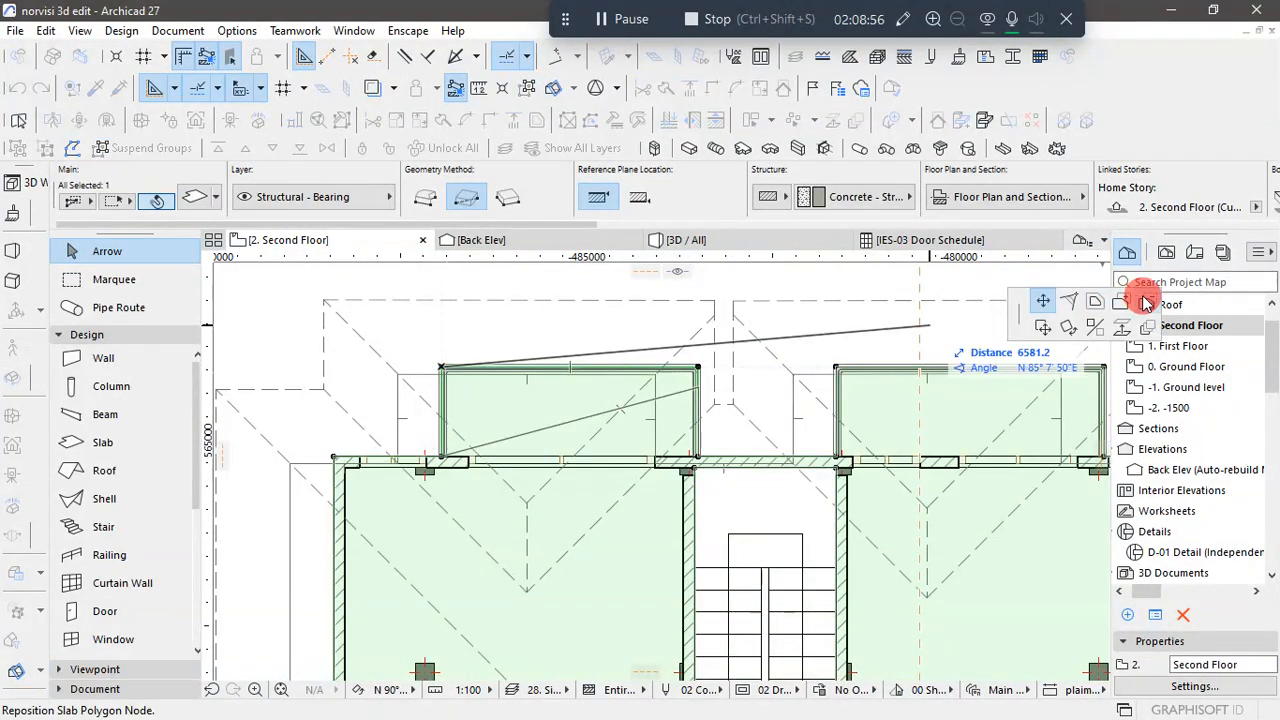
left_click(443, 371)
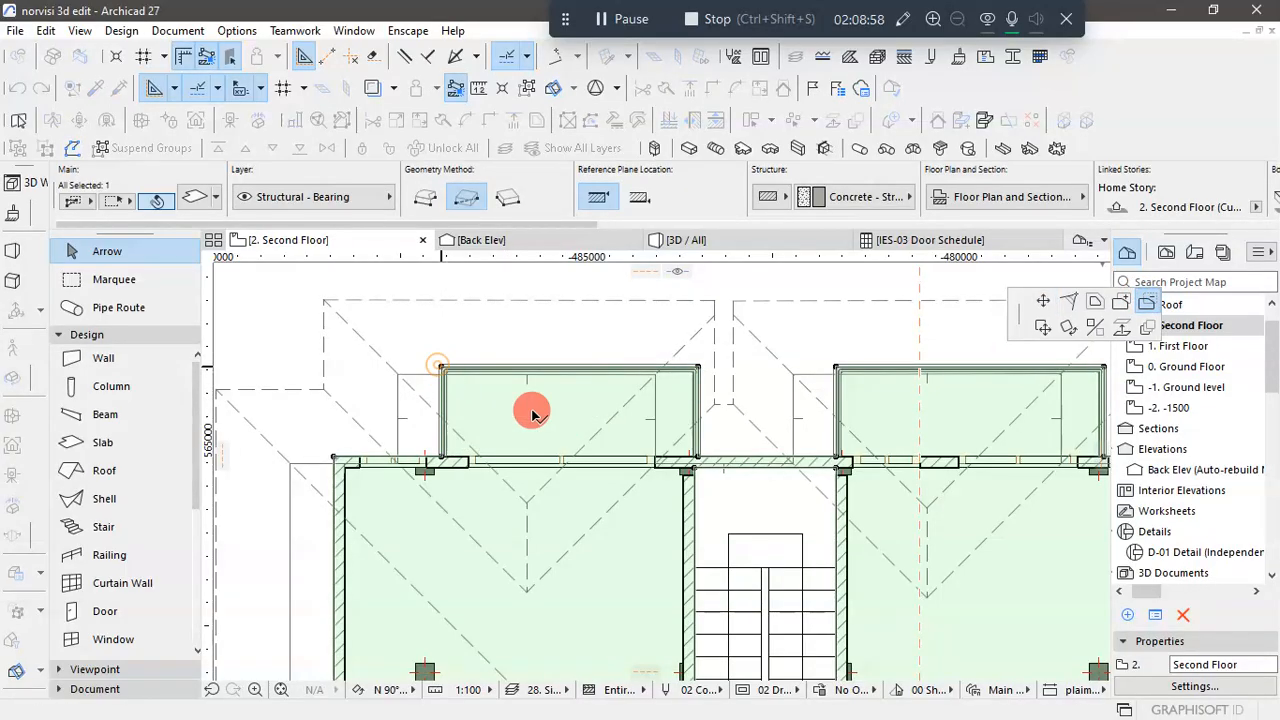
left_click(697, 452)
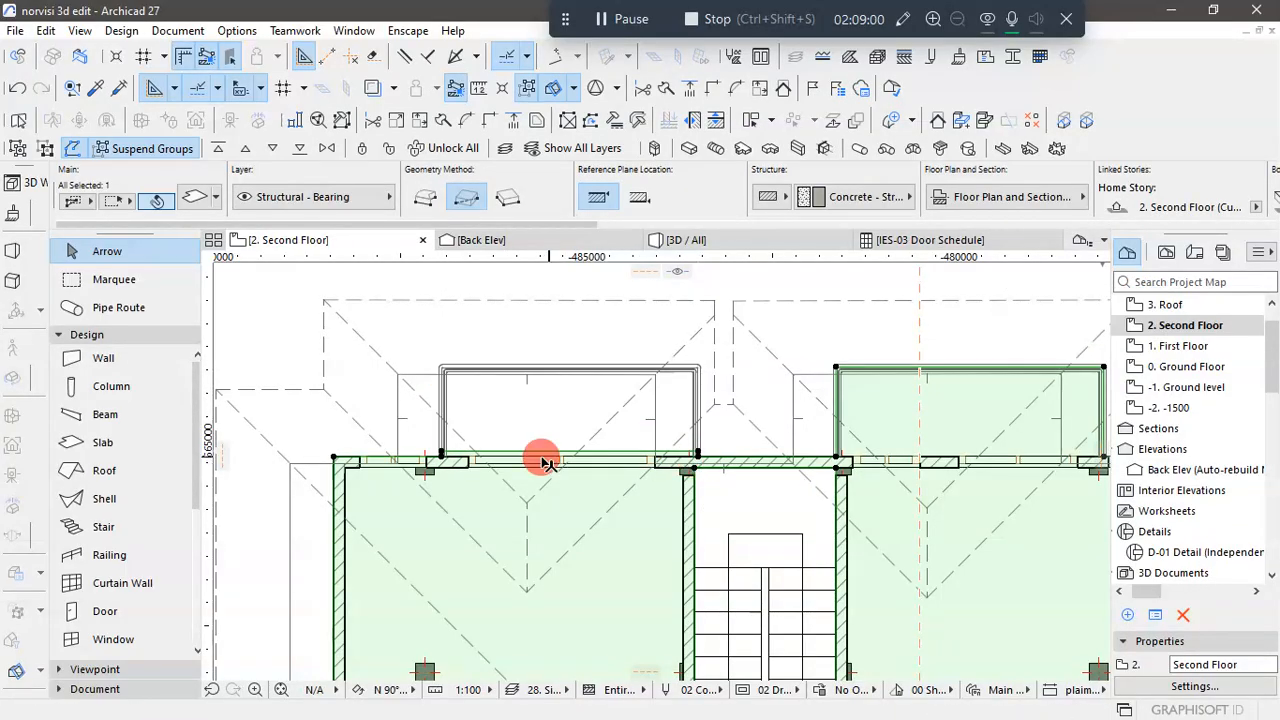
- Subtract the narrow slab strip remaining outside the wall face at the plan's upper-left balcony
scroll(425, 458, "up", 5)
scroll(425, 458, "up", 1)
left_click(301, 441)
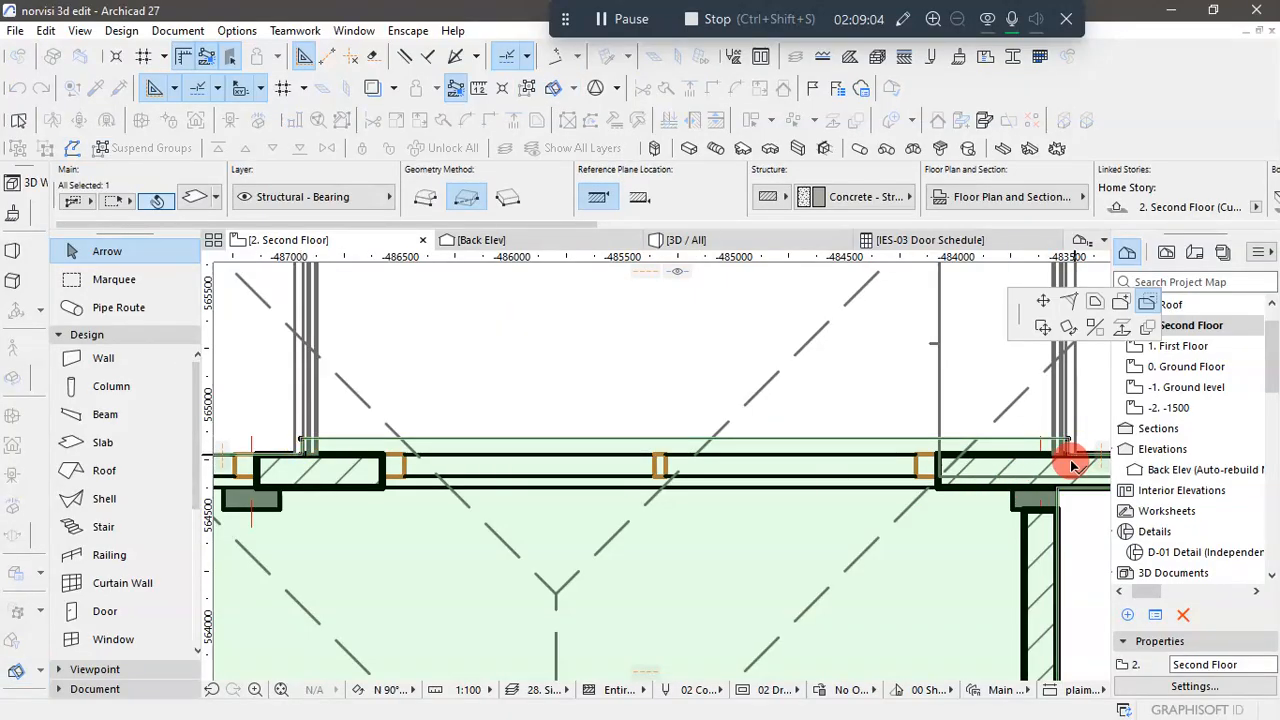
left_click(301, 441)
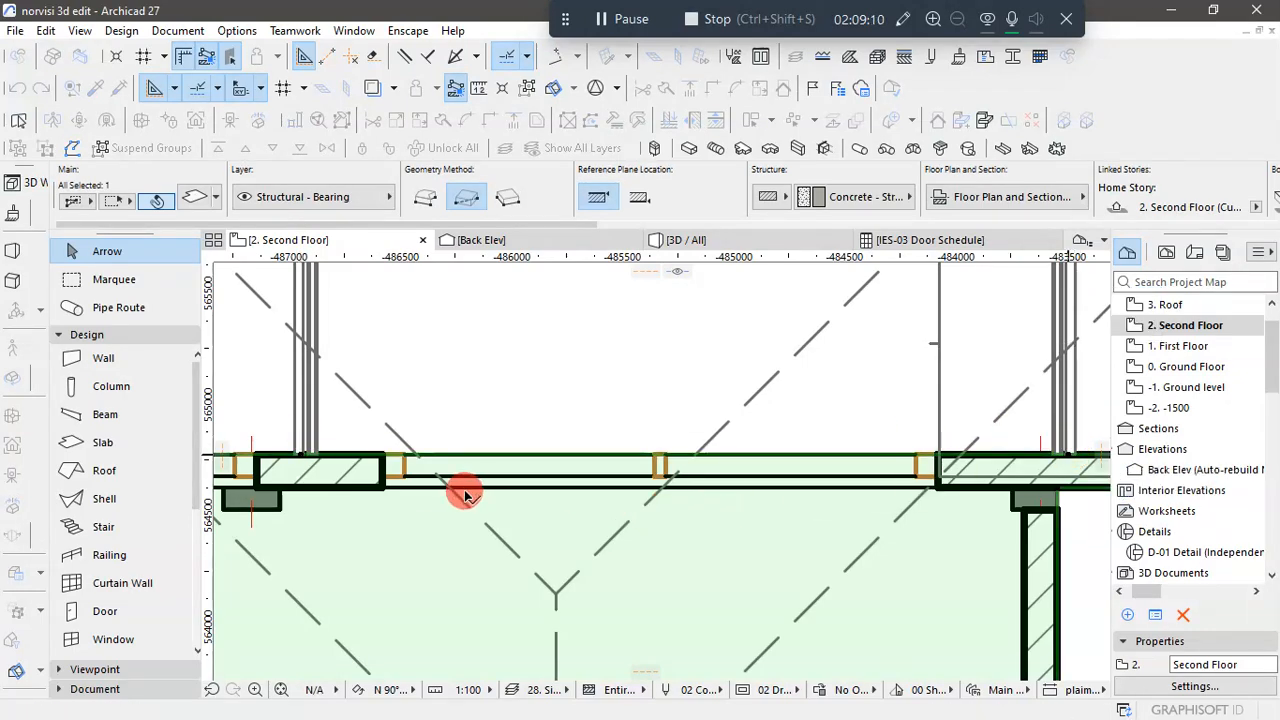
- Subtract a rectangle about 3600 by 1200 from the slab over the plan's upper-middle balcony, ending at the wall's outer face
scroll(460, 495, "down", 6)
scroll(788, 451, "up", 4)
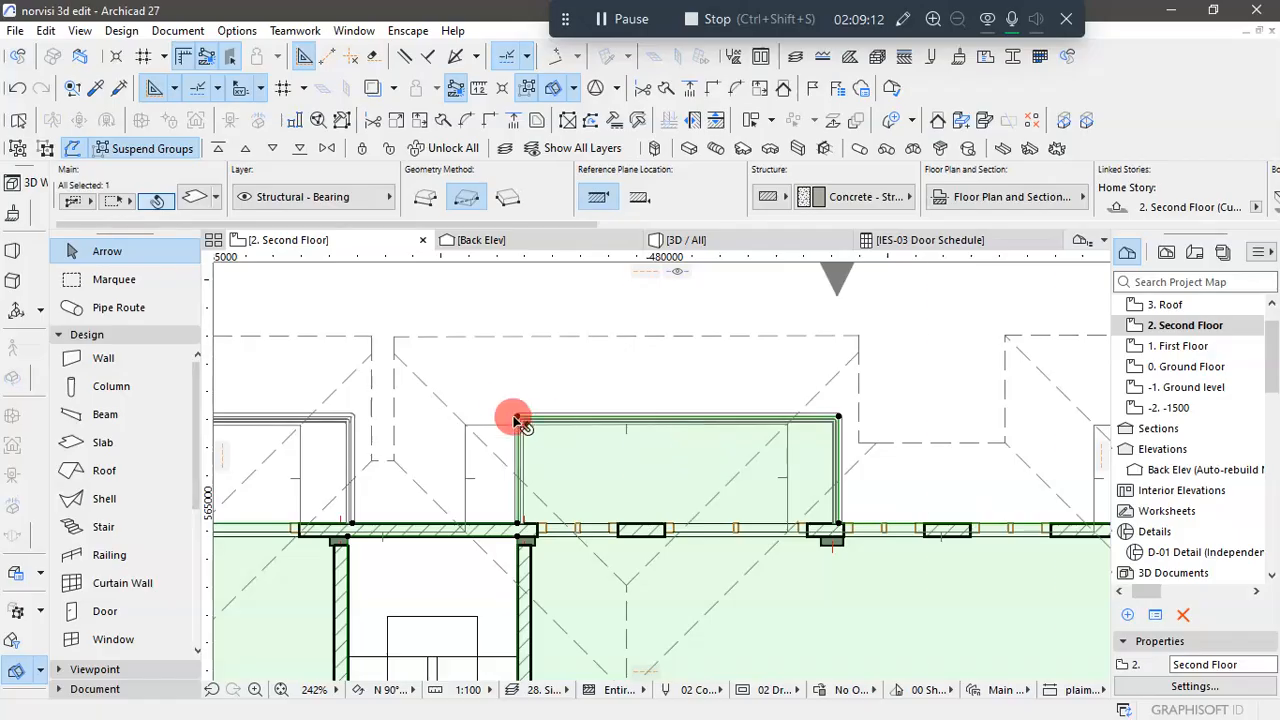
left_click(516, 419)
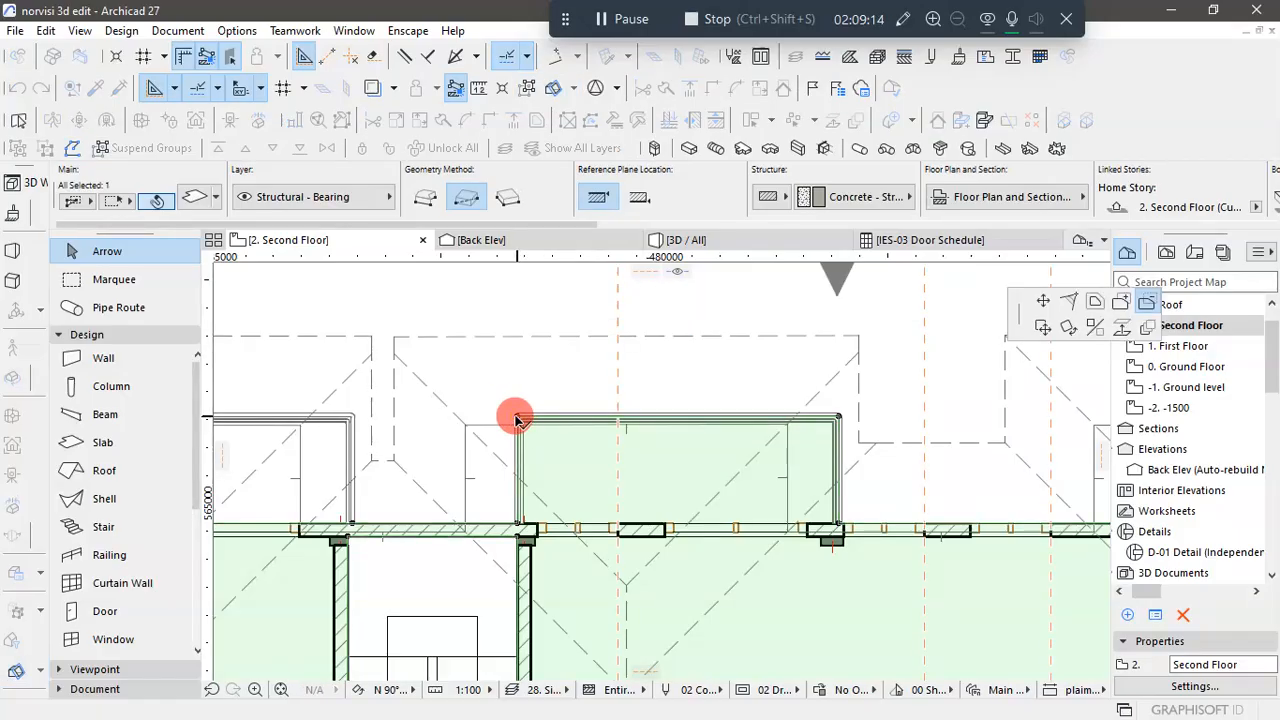
left_click(517, 418)
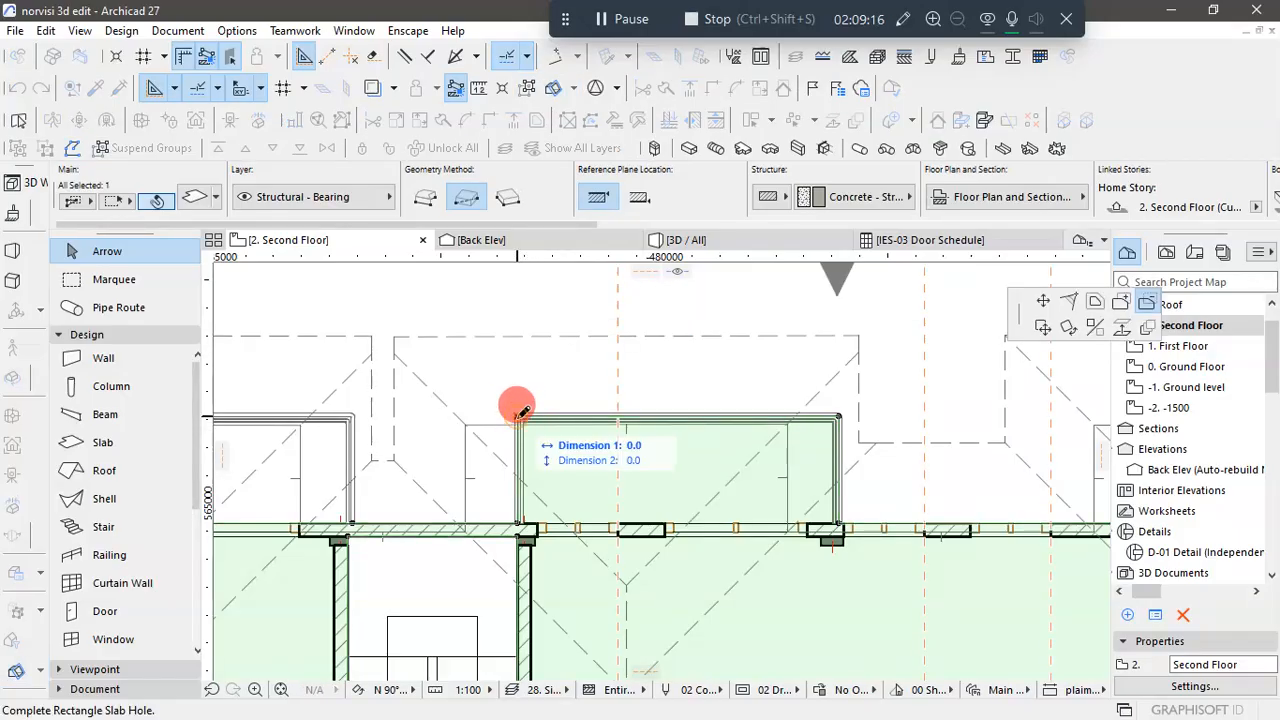
scroll(860, 551, "up", 4)
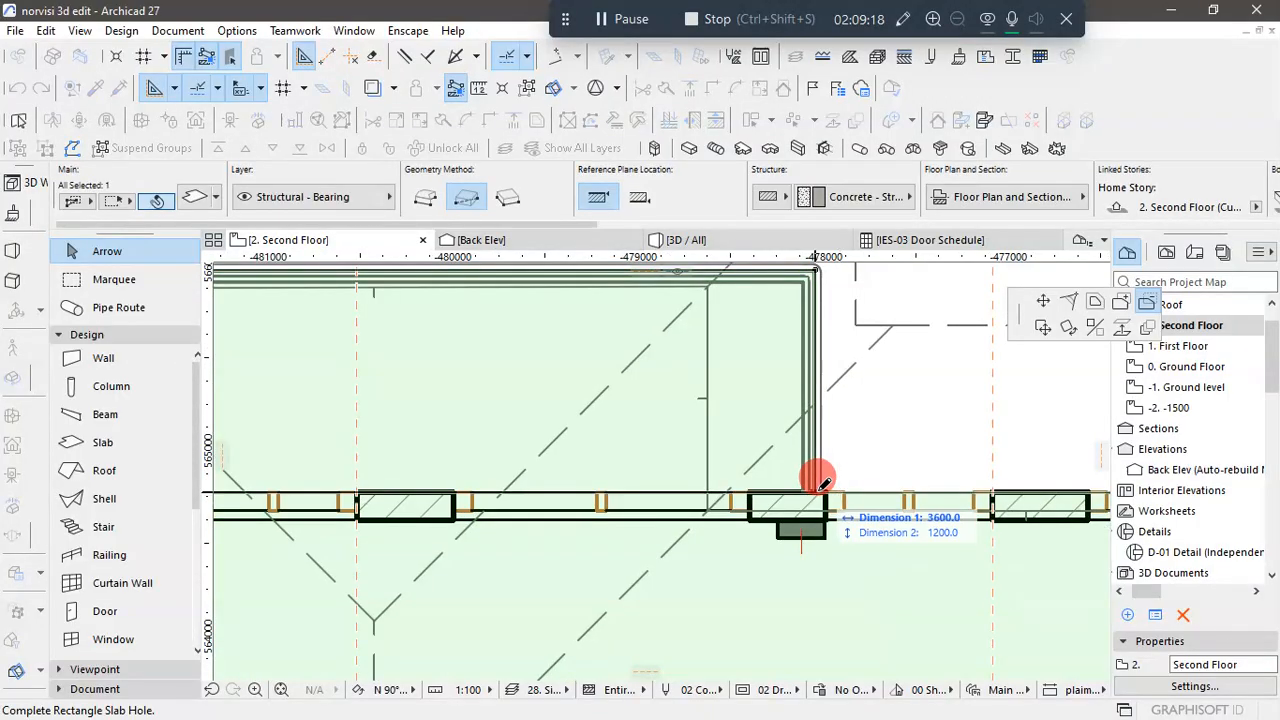
left_click(821, 489)
- Subtract a rectangle from the slab over the plan's upper-right balcony, from its outer corner to the wall's outer face
scroll(540, 487, "down", 3)
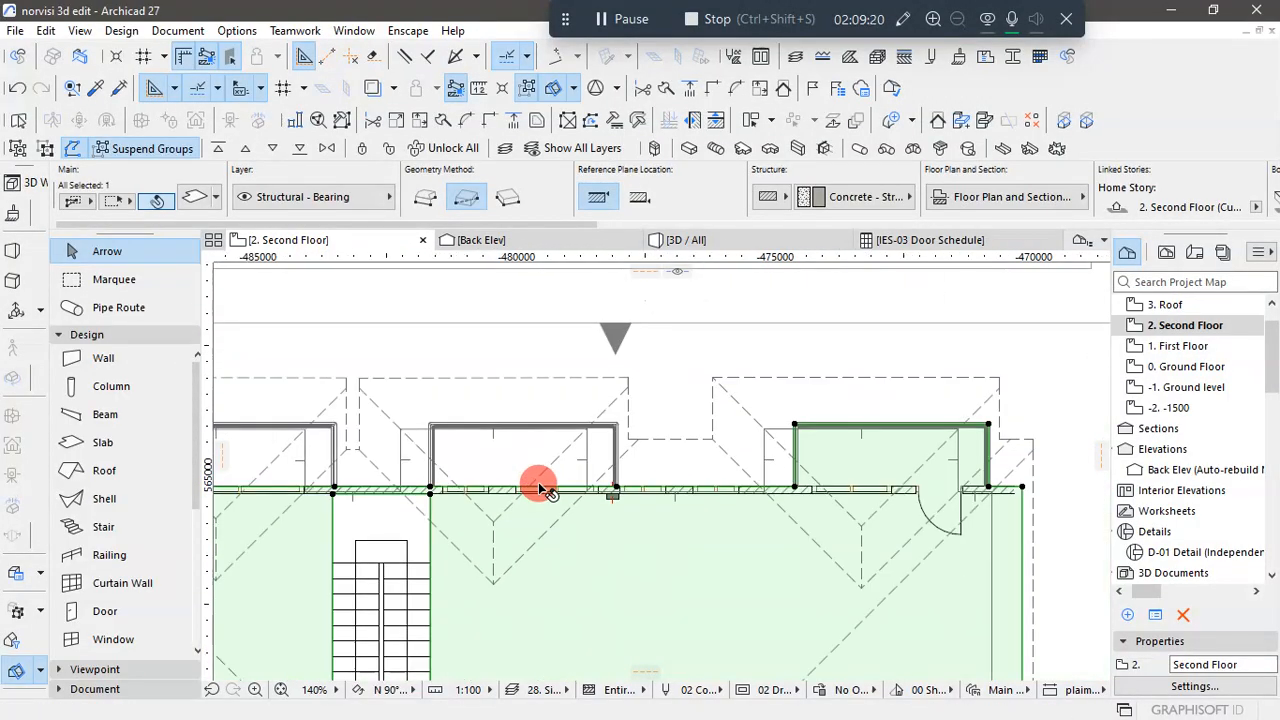
scroll(860, 480, "up", 3)
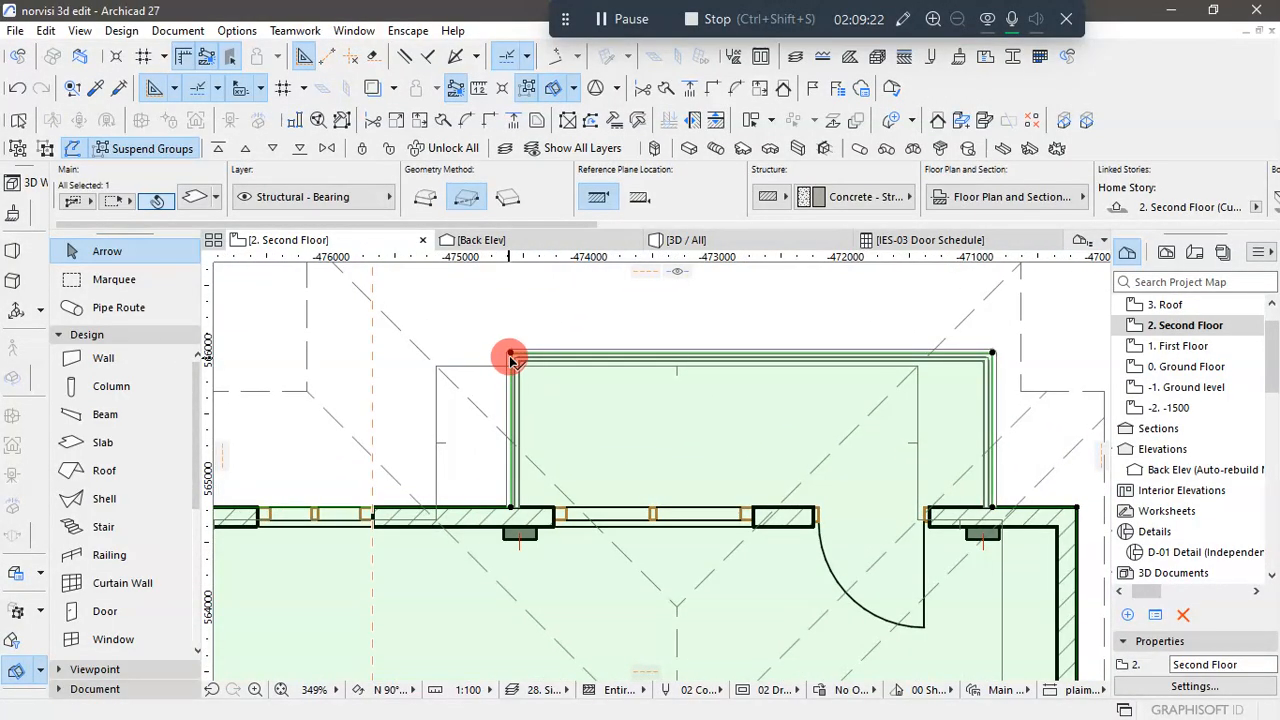
left_click(512, 356)
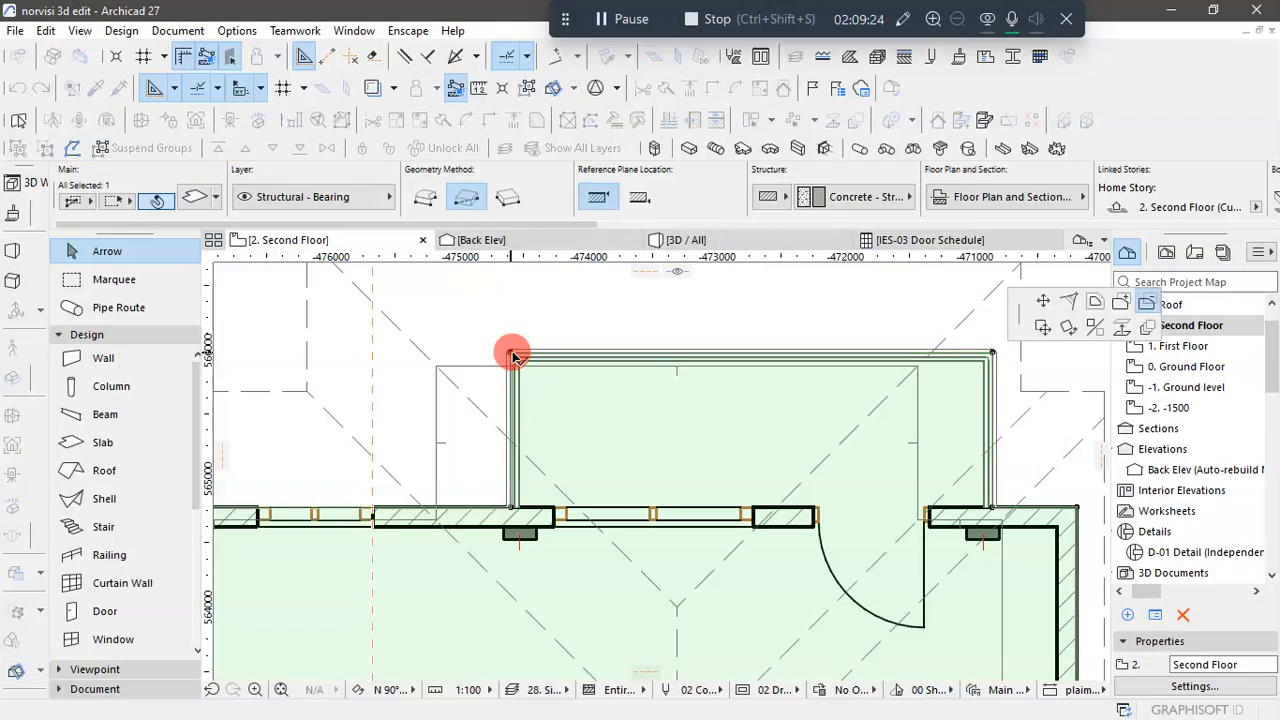
left_click(510, 356)
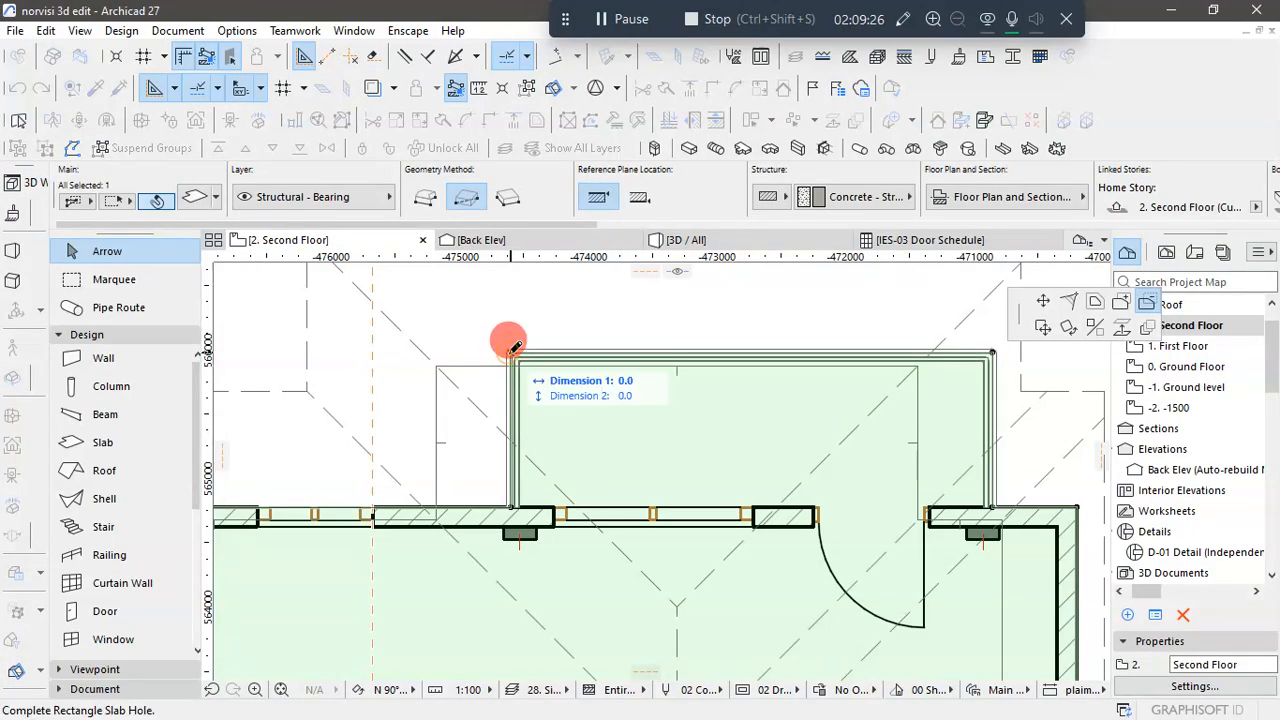
left_click(988, 493)
- Subtract a rectangle from the slab over the plan's lower-left balcony, from its outer corner to the wall's outer face
scroll(905, 402, "down", 5)
scroll(905, 402, "down", 3)
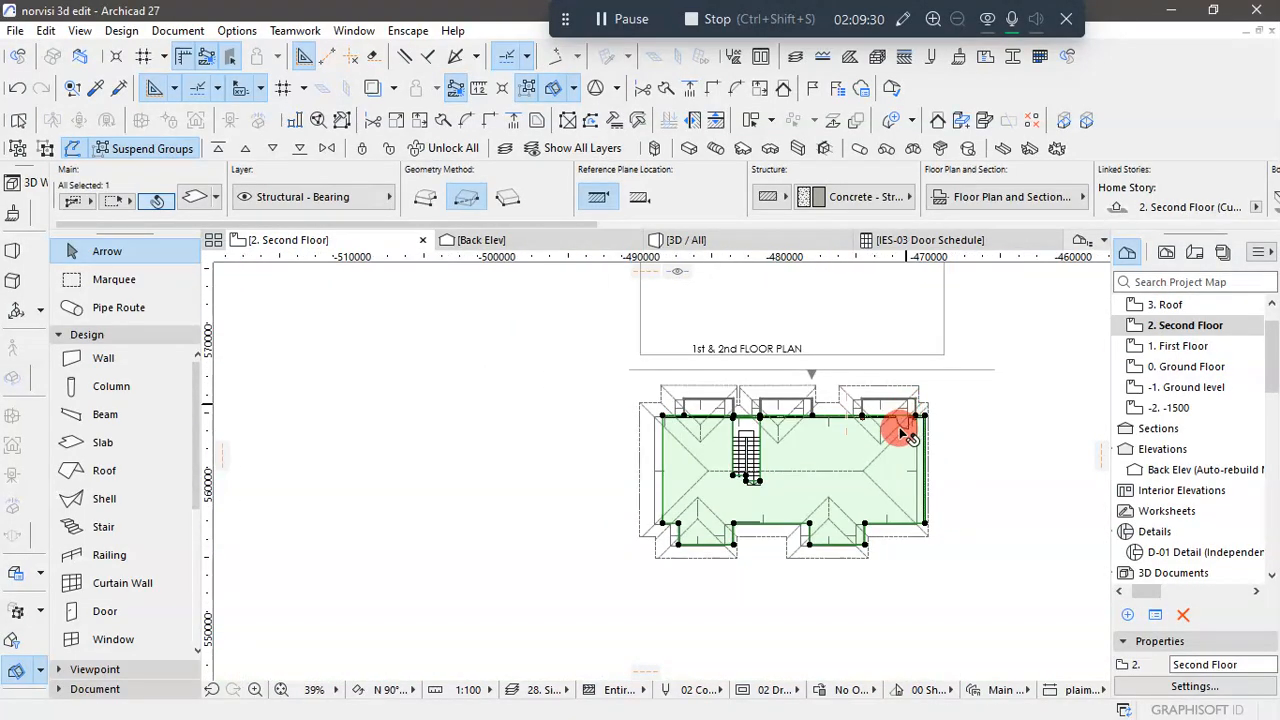
scroll(678, 547, "up", 4)
scroll(678, 547, "up", 2)
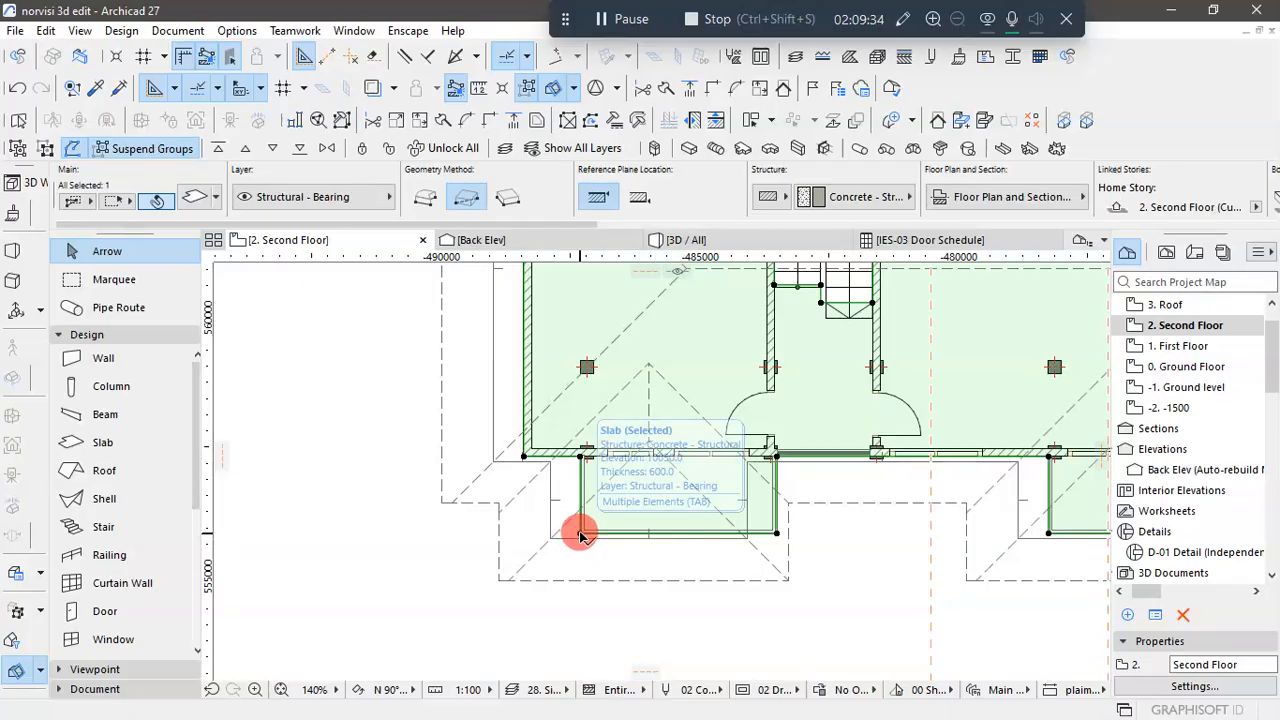
left_click(578, 535)
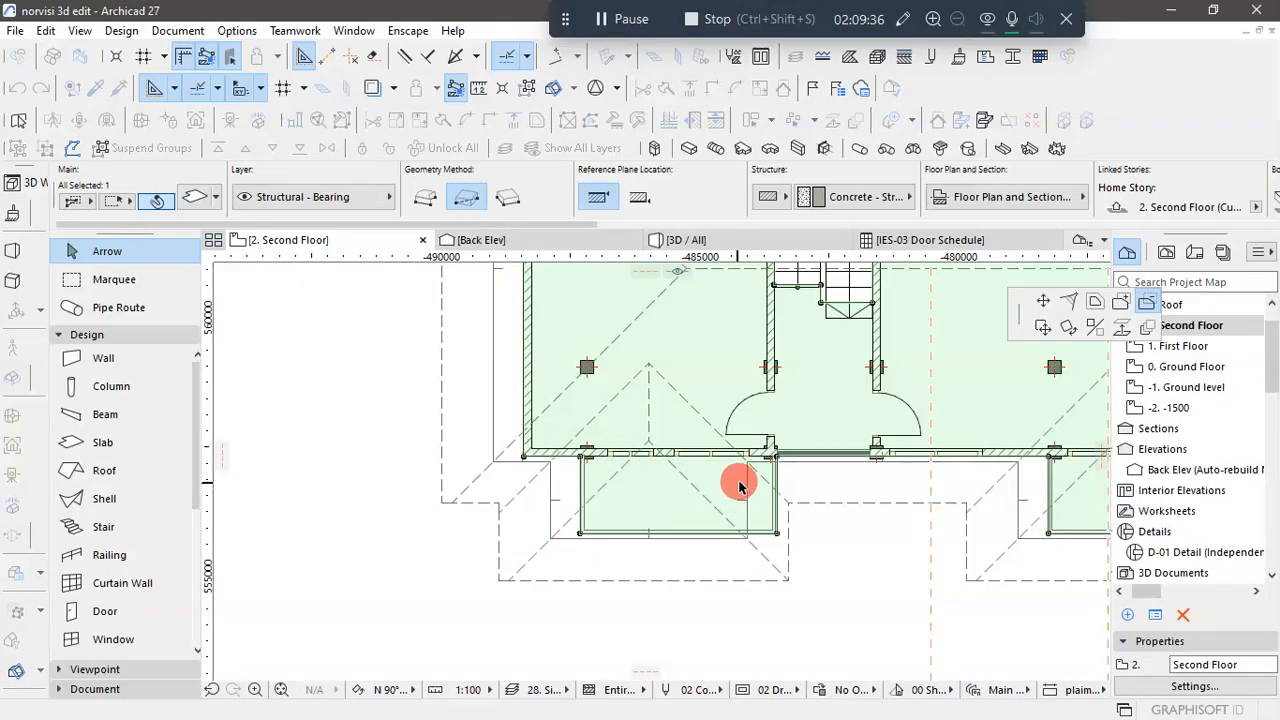
left_click(578, 535)
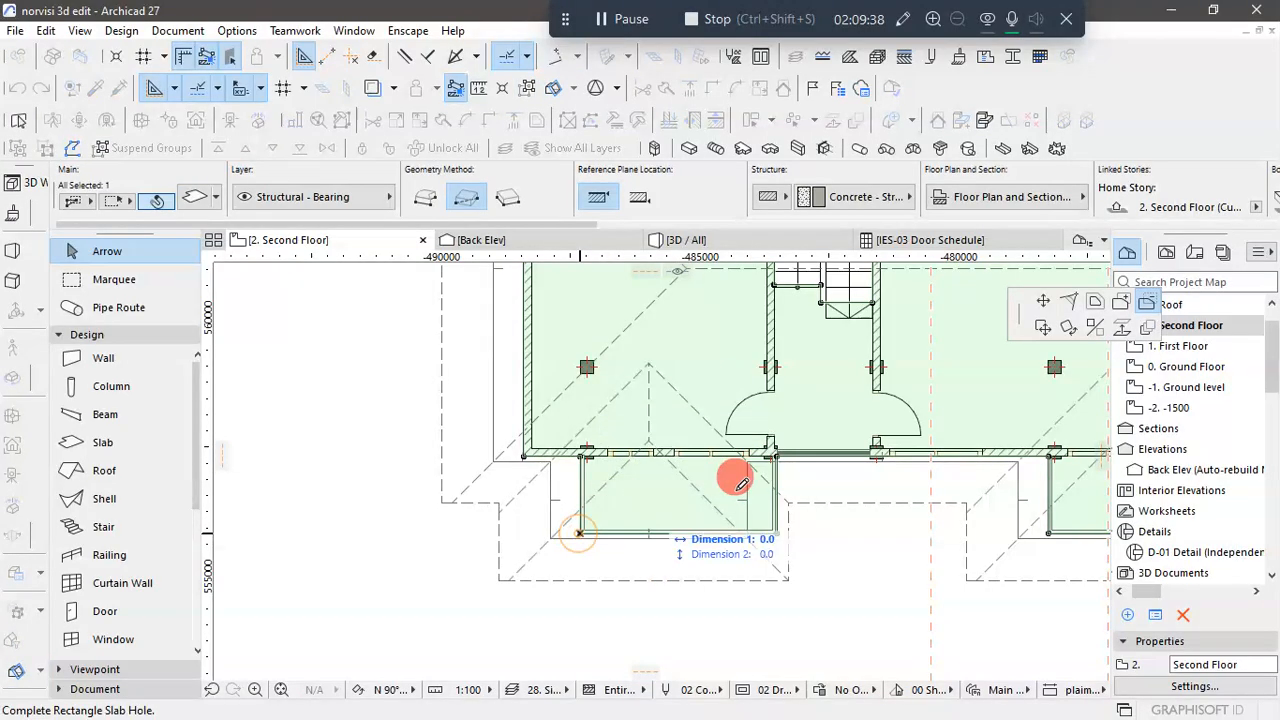
scroll(772, 449, "up", 3)
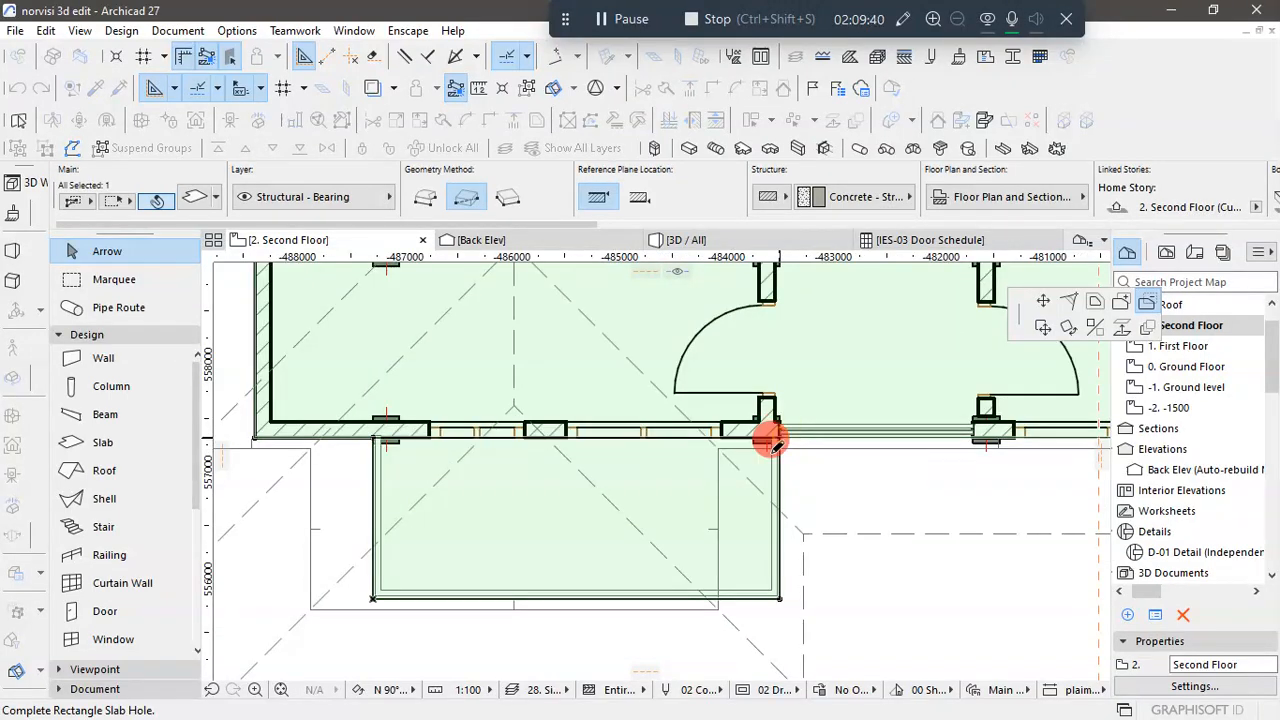
left_click(768, 432)
- Subtract a rectangle about 1500 deep from the slab over the plan's lower-right balcony, ending at the wall's outer face
scroll(540, 514, "down", 5)
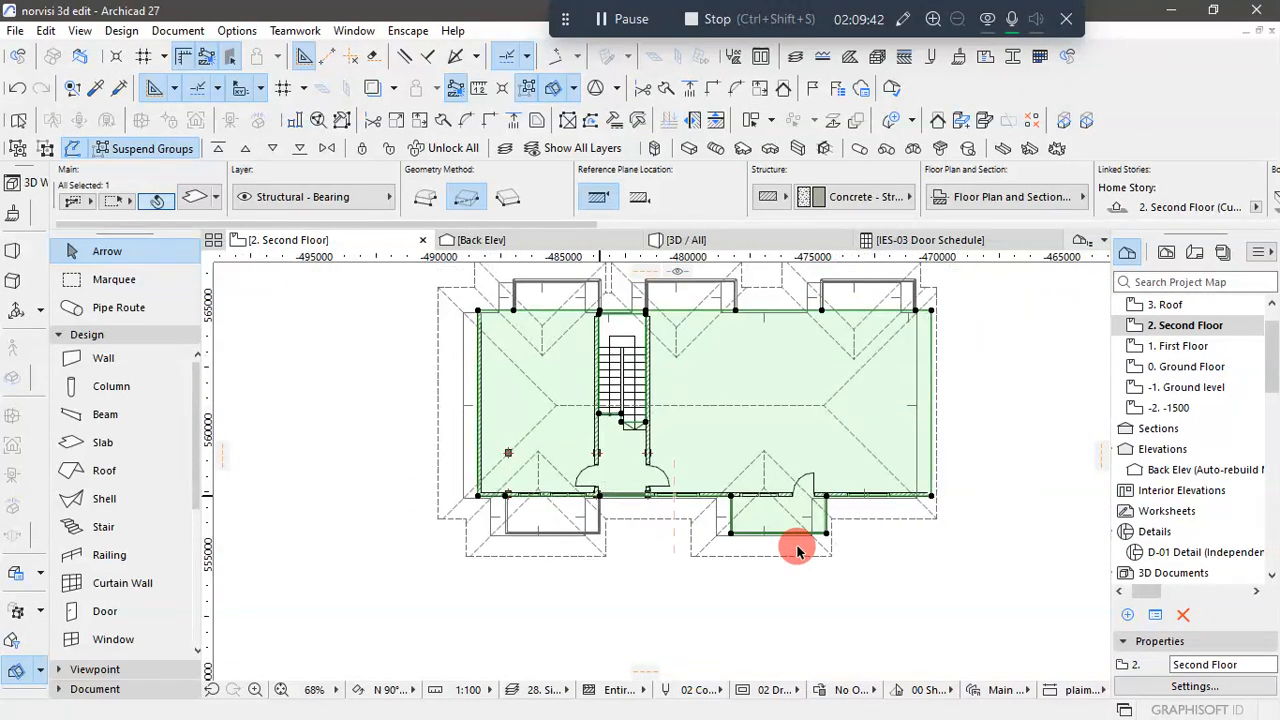
scroll(870, 537, "up", 4)
left_click(867, 519)
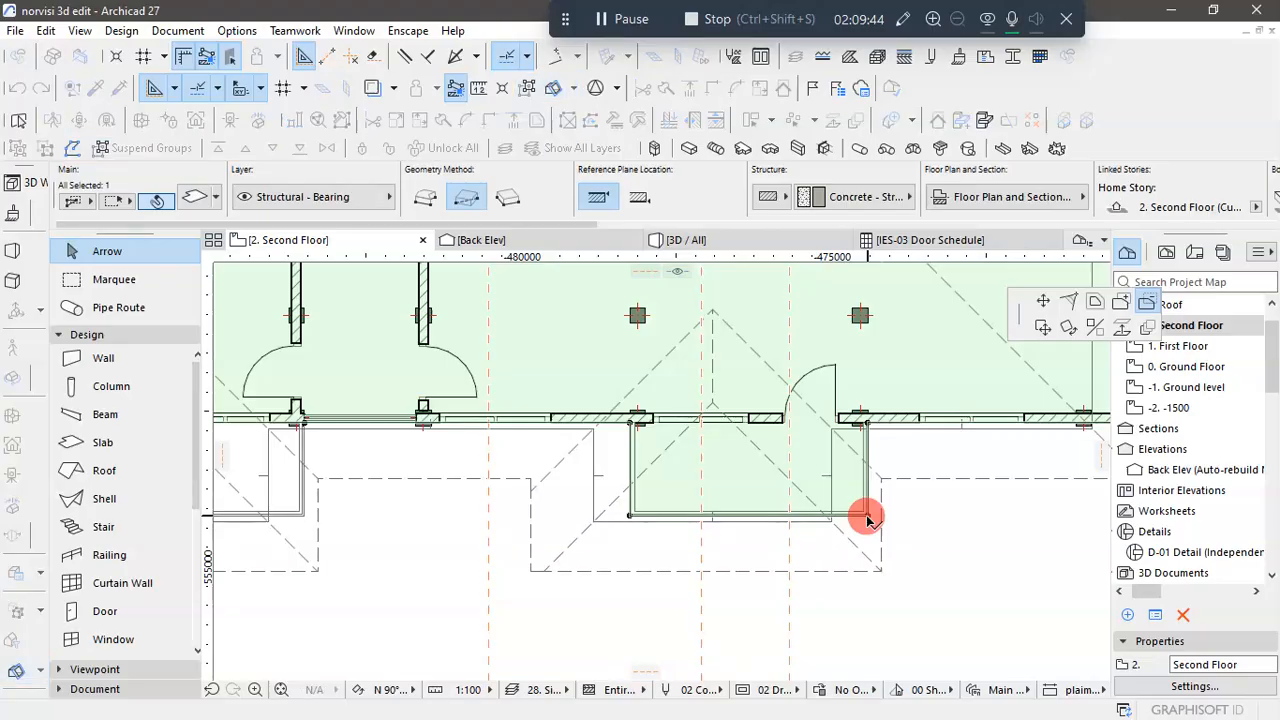
left_click(867, 519)
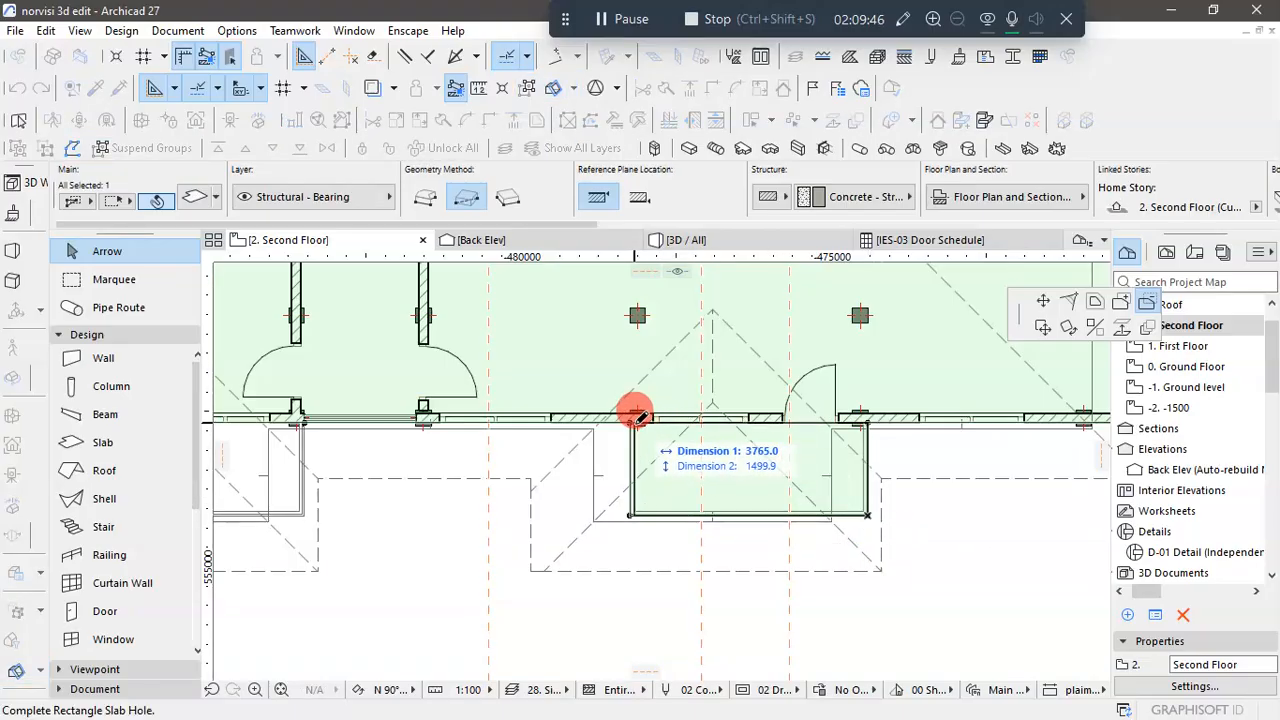
left_click(633, 421)
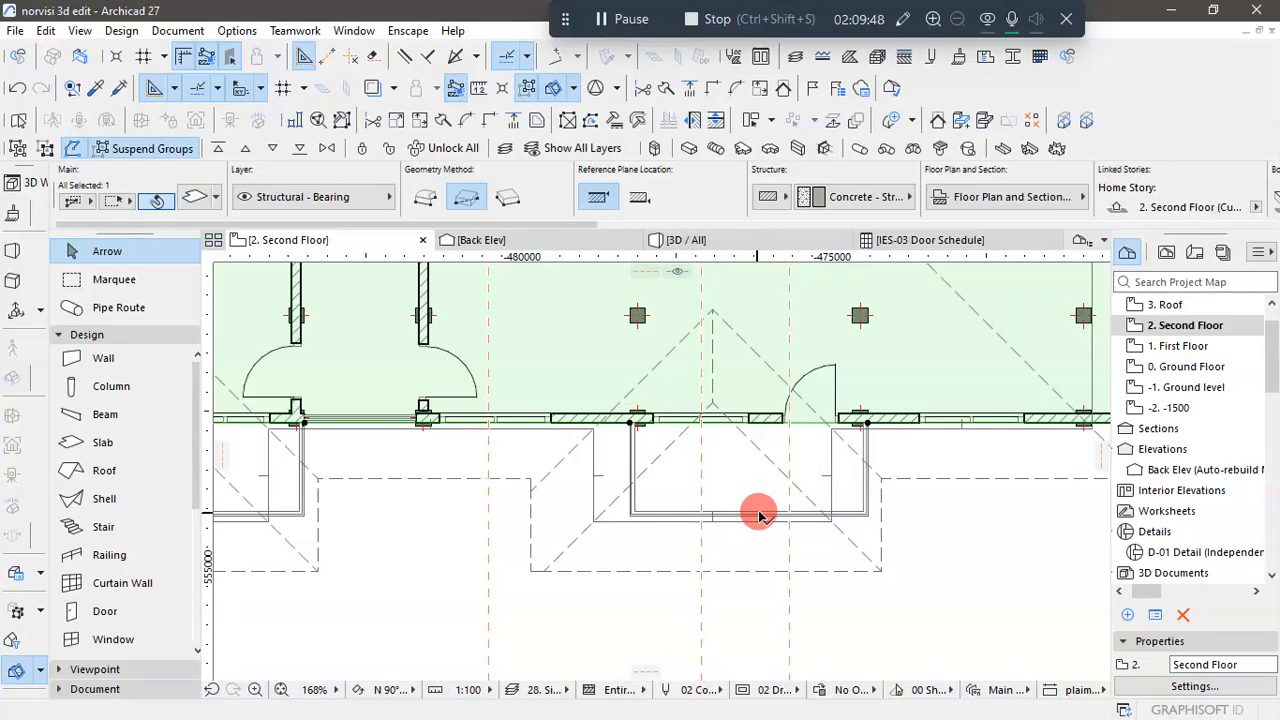
- Lock the trimmed roof-level slab and clear the selection
scroll(760, 515, "down", 5)
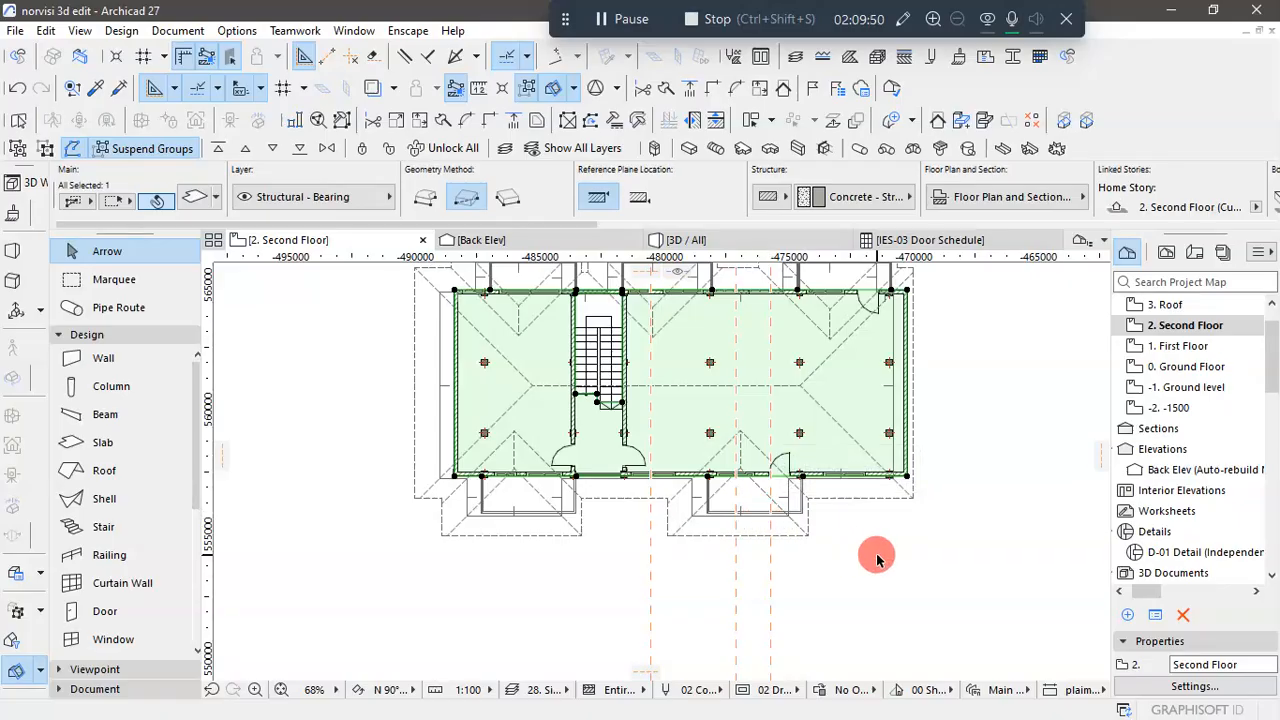
left_click(362, 152)
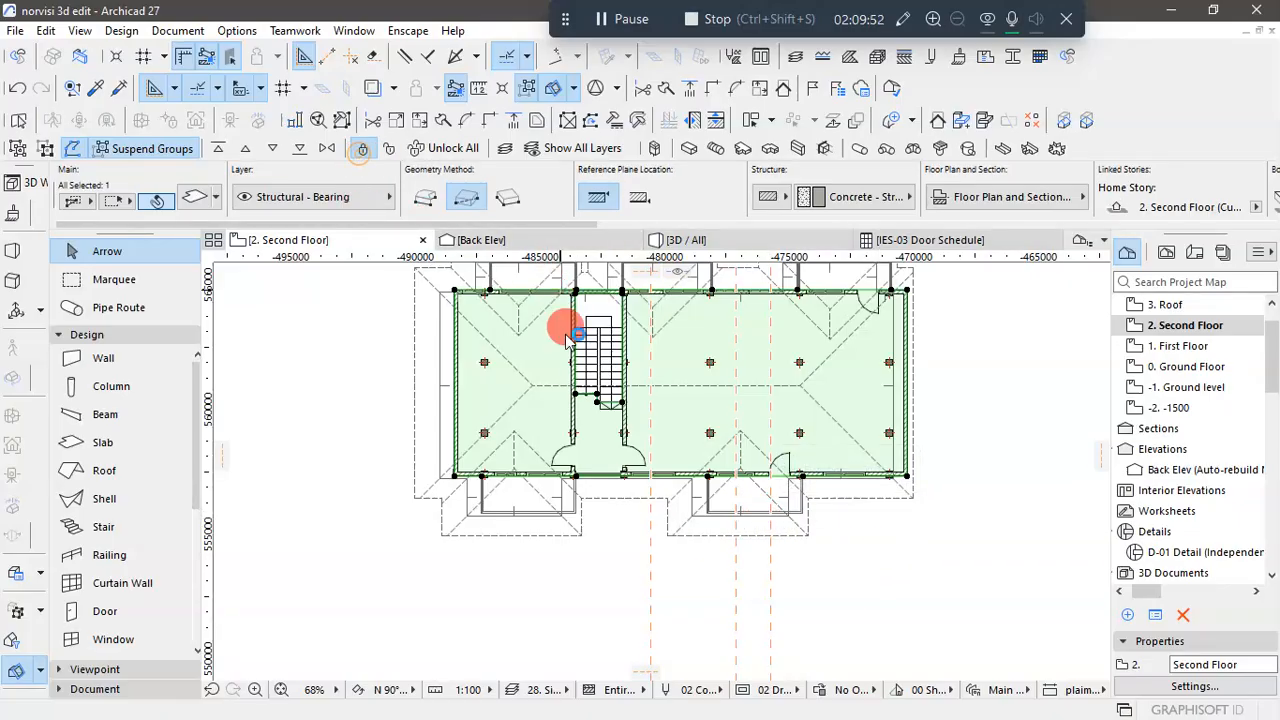
left_click(914, 566)
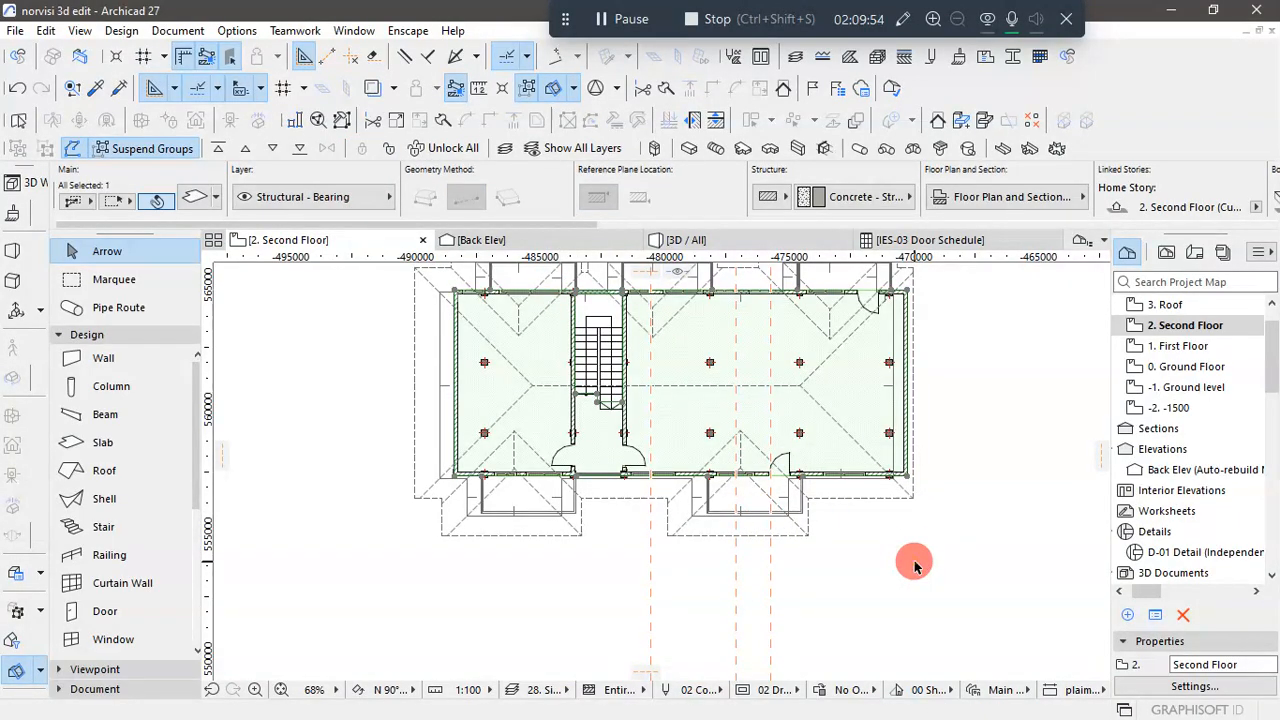
scroll(914, 566, "down", 3)
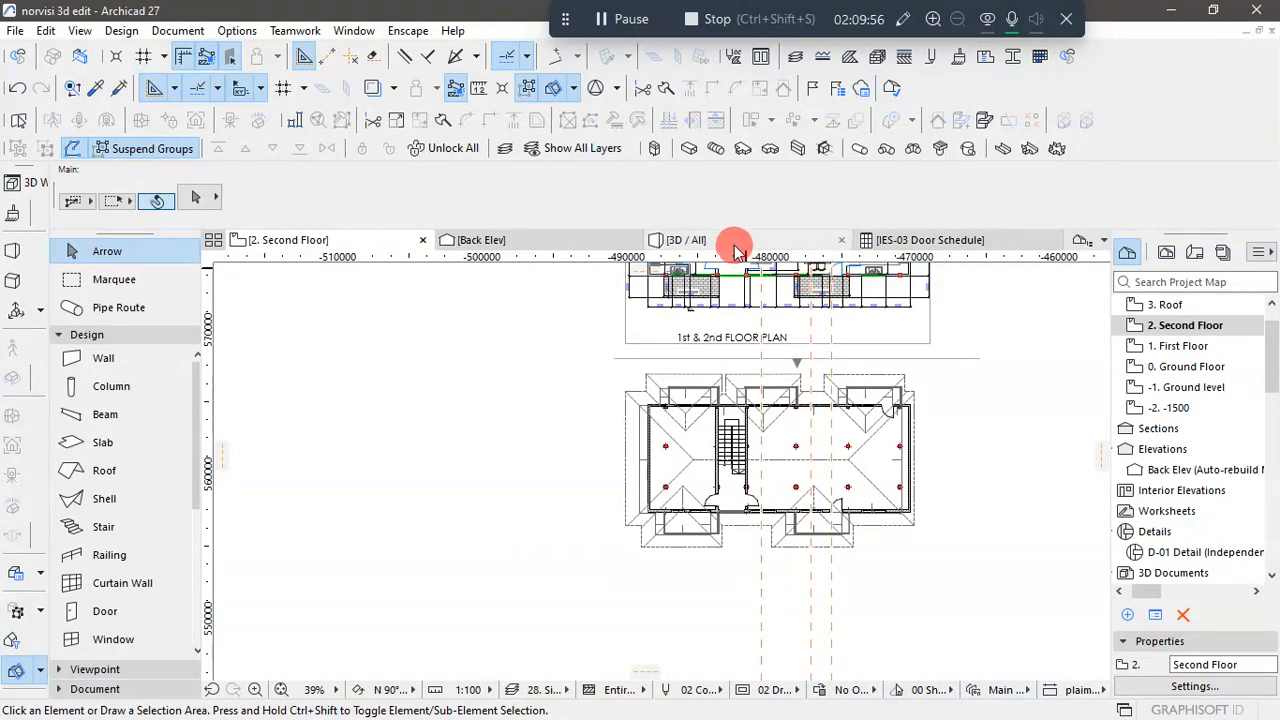
- Examine the building in the 3D view from the front, side and back, checking the area beneath the roof
left_click(736, 248)
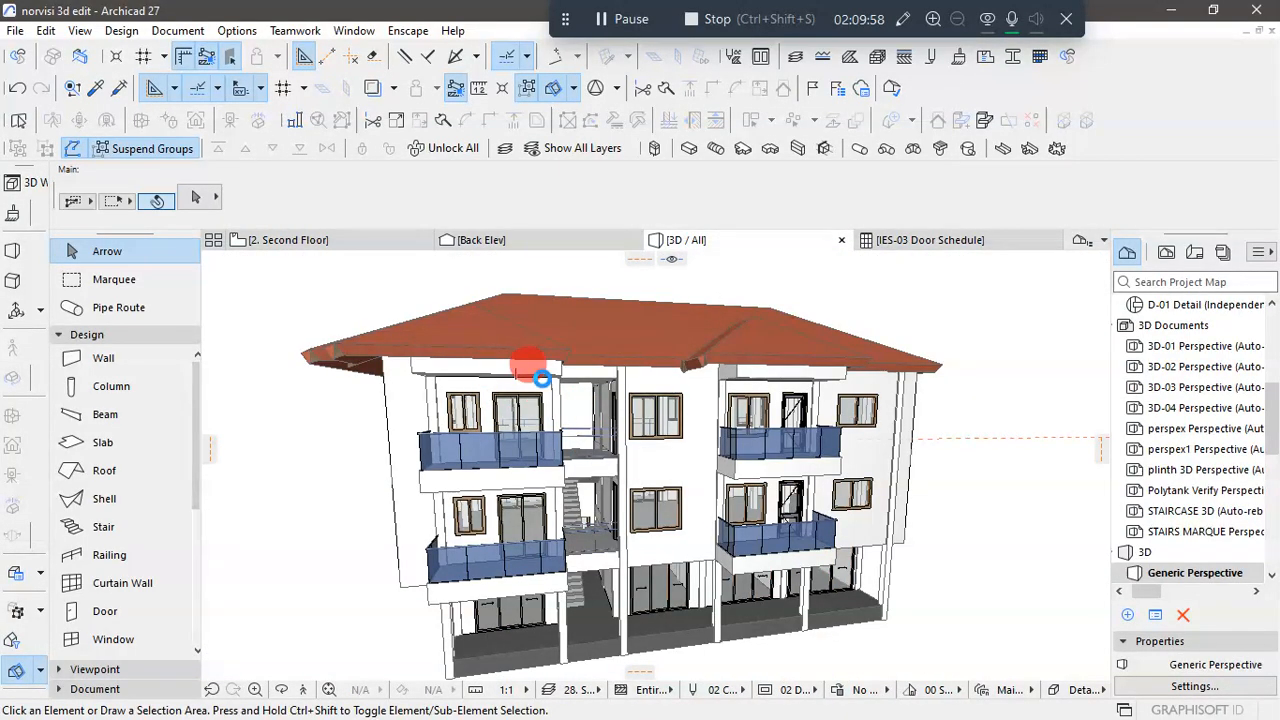
left_click(734, 367)
middle_click_drag(733, 410, 627, 413, "shift")
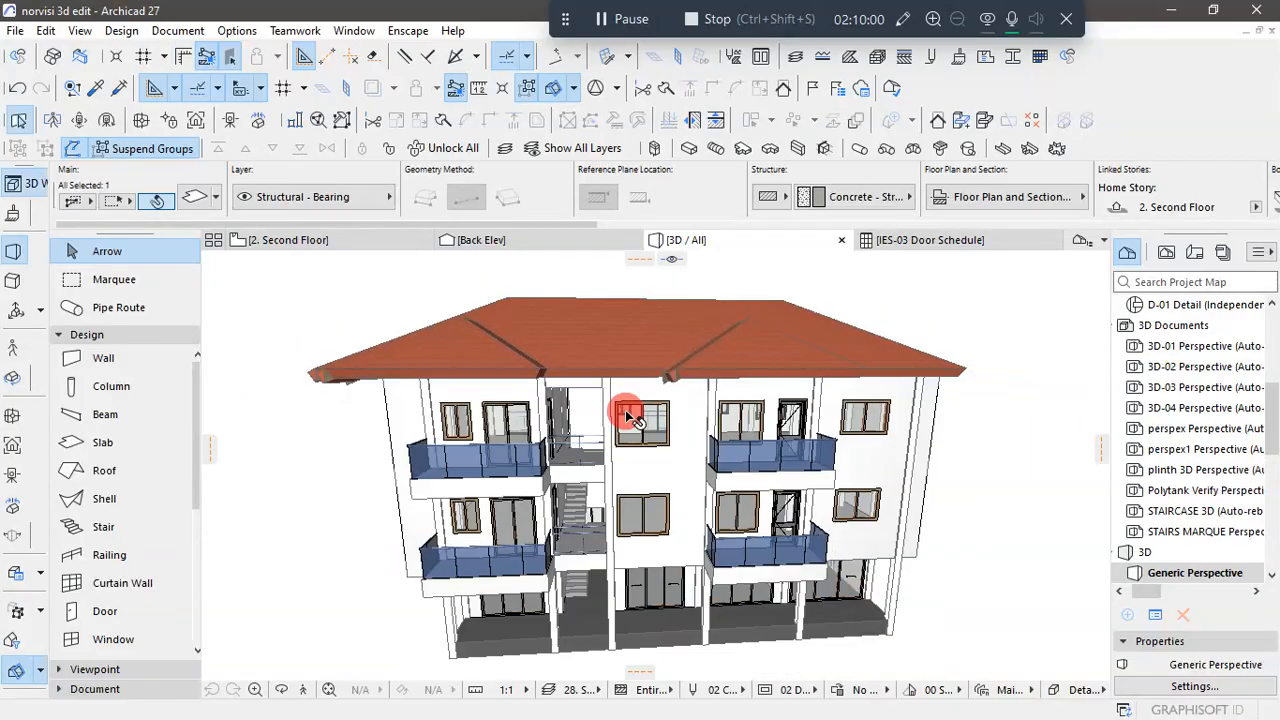
scroll(630, 416, "down", 1)
left_click(979, 379)
scroll(980, 379, "down", 2)
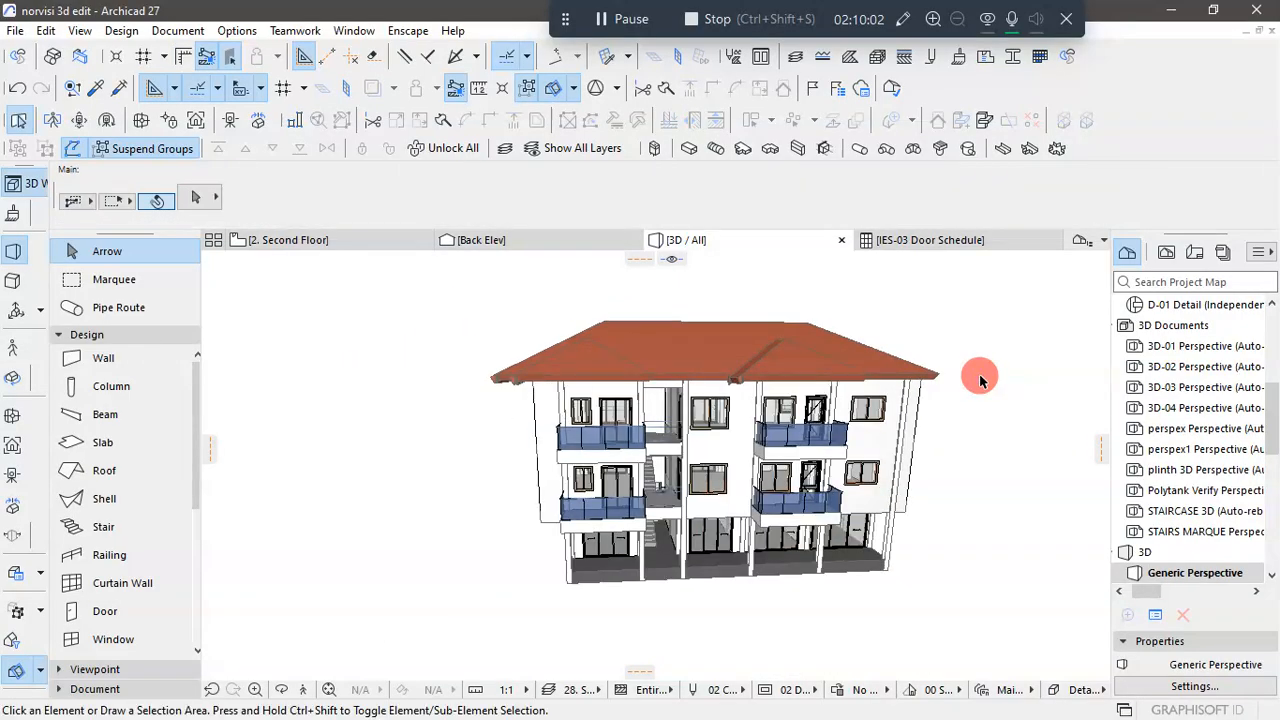
middle_click_drag(979, 379, 649, 603, "shift")
scroll(973, 560, "up", 5)
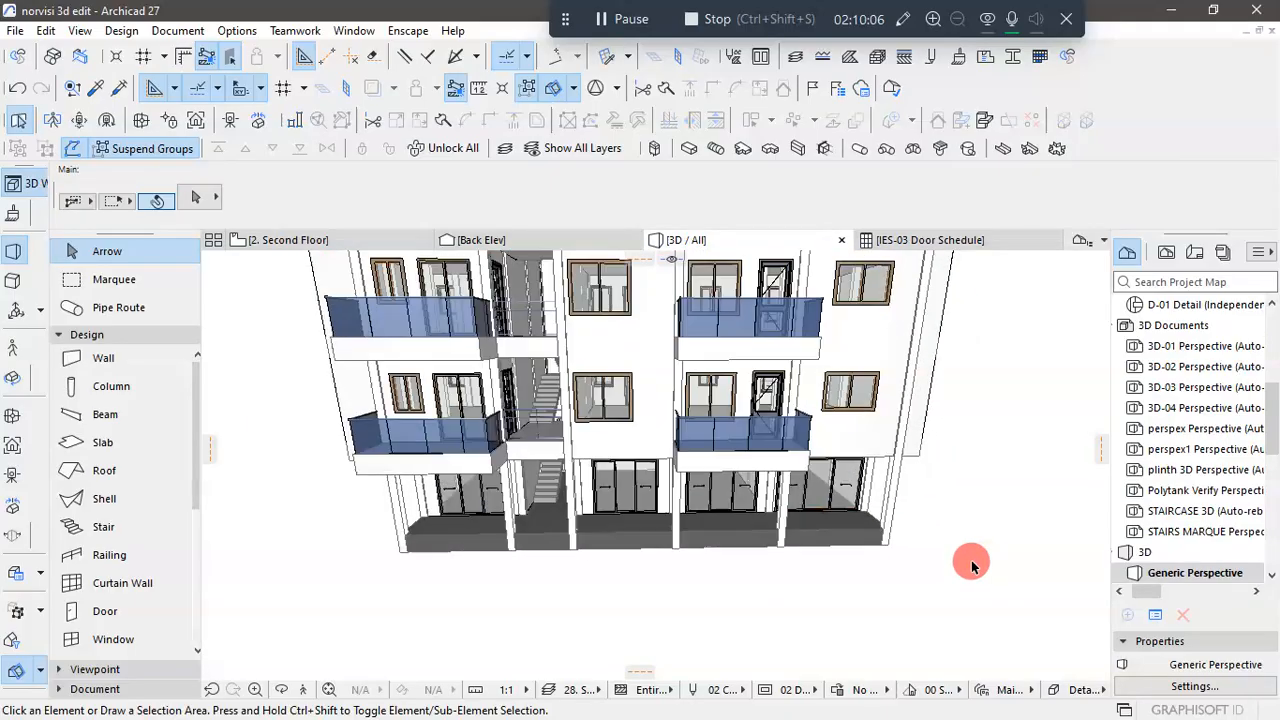
scroll(971, 560, "down", 5)
scroll(640, 560, "down", 2)
mouse_move(551, 594)
middle_mouse_down("shift")
mouse_move(583, 571)
mouse_move(548, 595)
middle_mouse_up("shift")
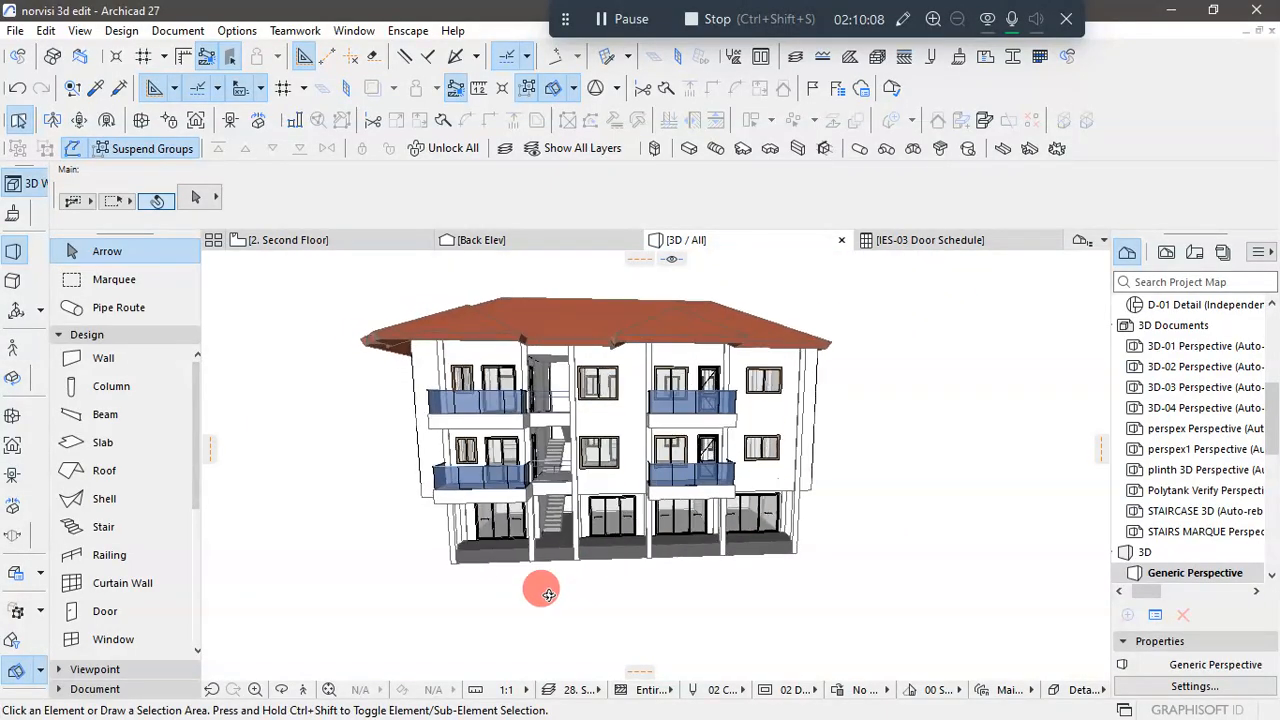
scroll(622, 565, "up", 1)
middle_click_drag(622, 566, 697, 503, "shift")
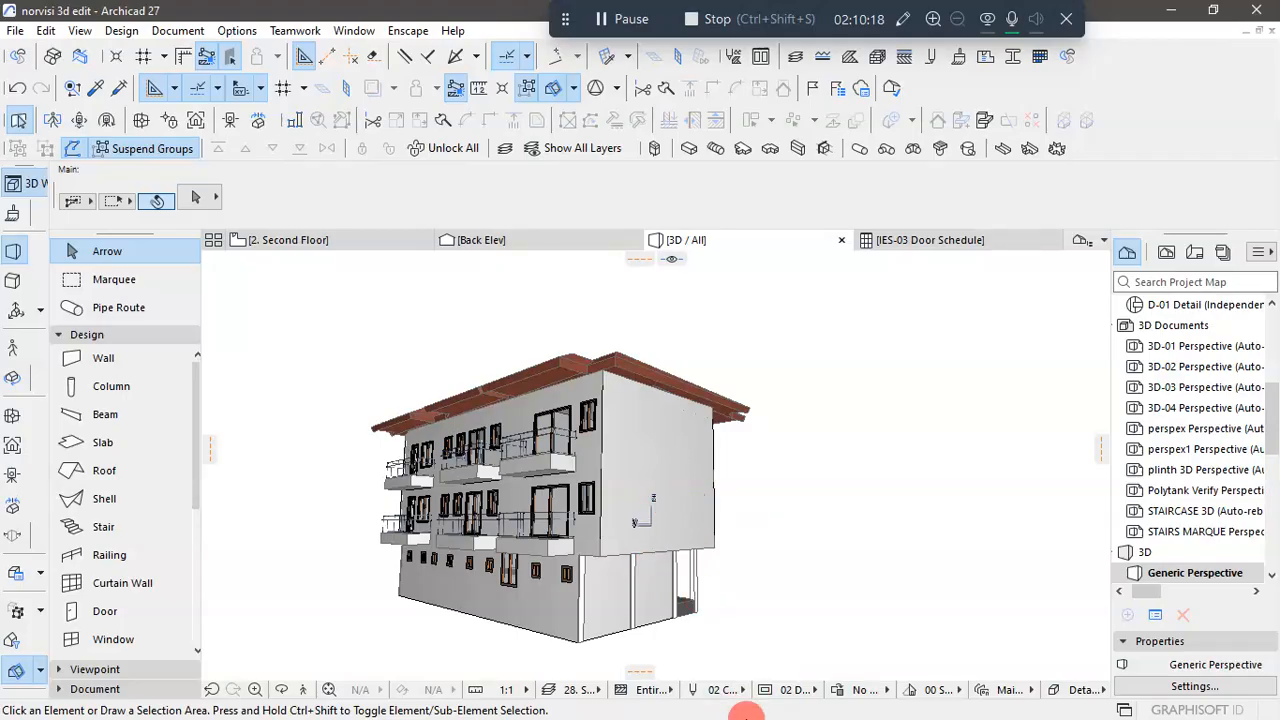
- Switch to AutoCAD and examine the upper-floor windows in the right and left side elevations
key("super")
left_click(663, 697)
scroll(711, 456, "down", 2)
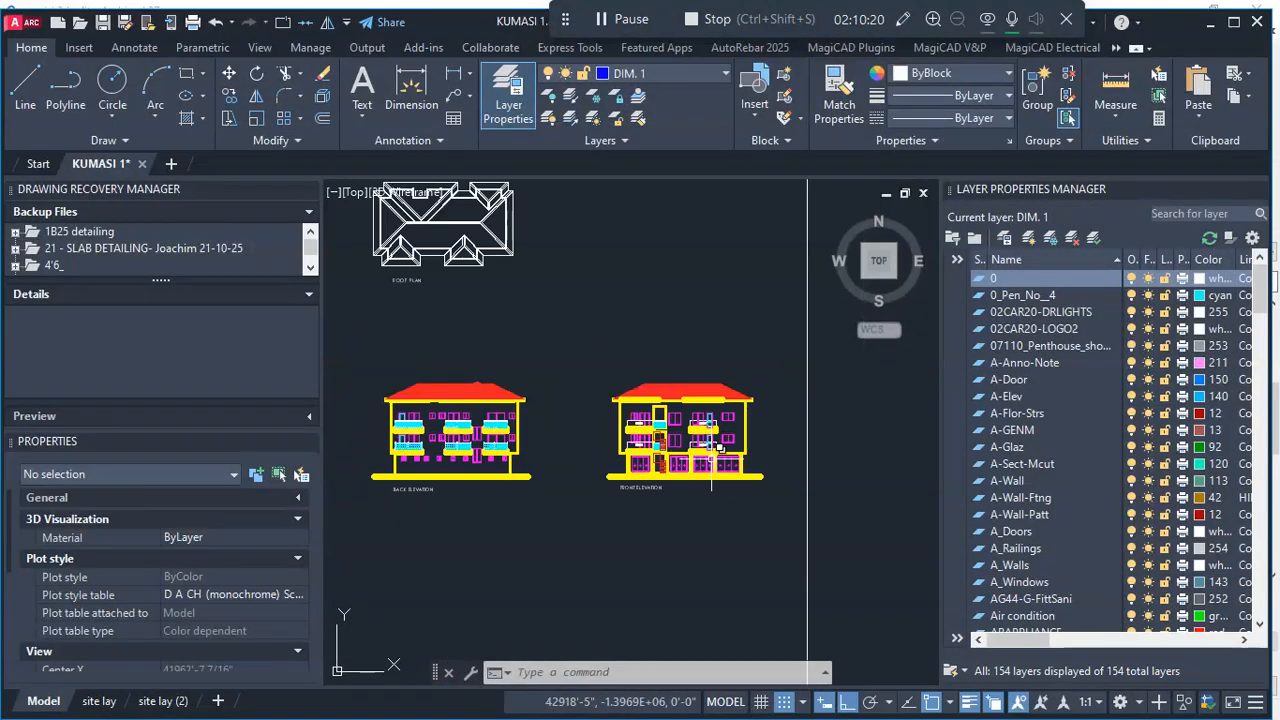
scroll(712, 452, "down", 2)
scroll(423, 447, "up", 2)
scroll(610, 500, "up", 2)
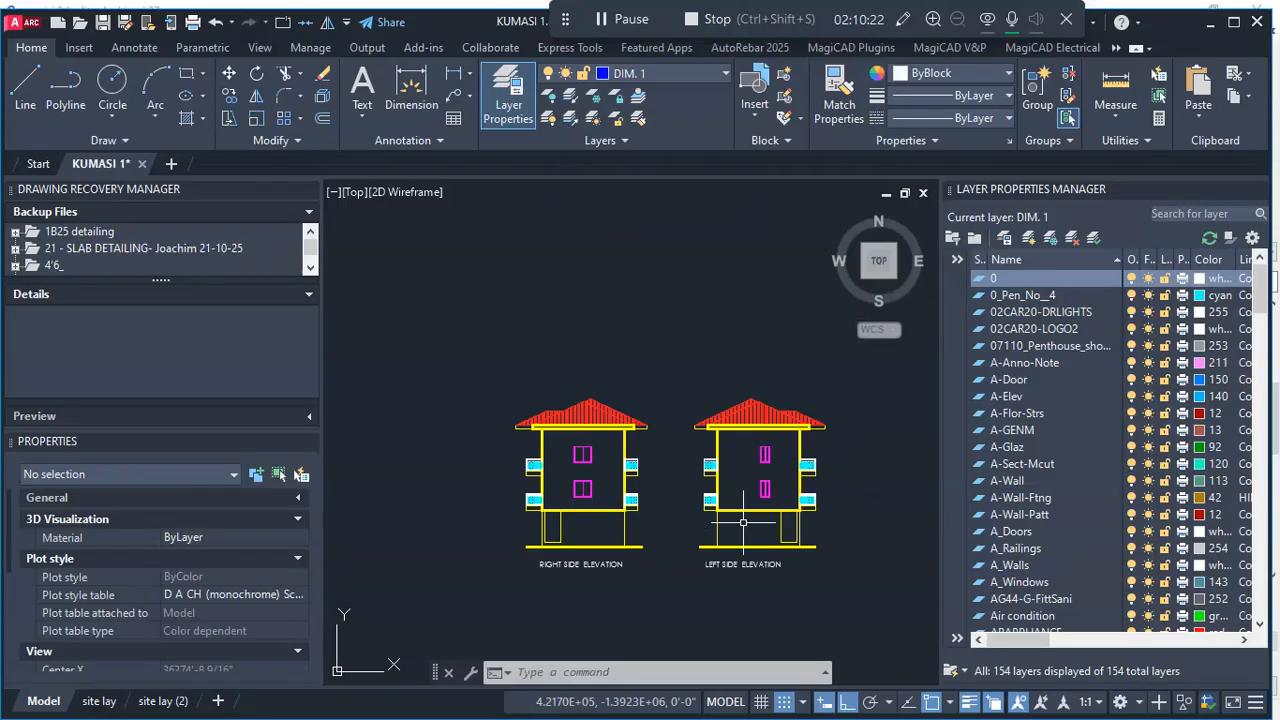
scroll(607, 487, "up", 1)
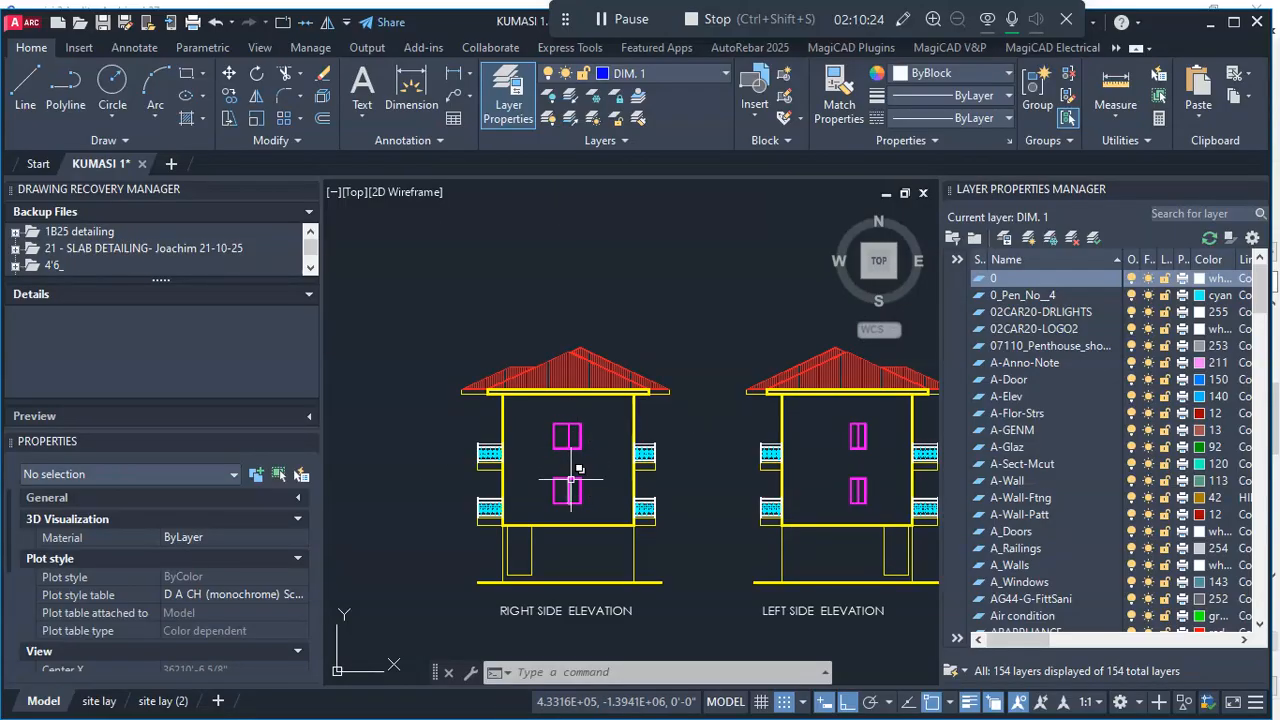
scroll(564, 483, "down", 2)
scroll(680, 485, "down", 2)
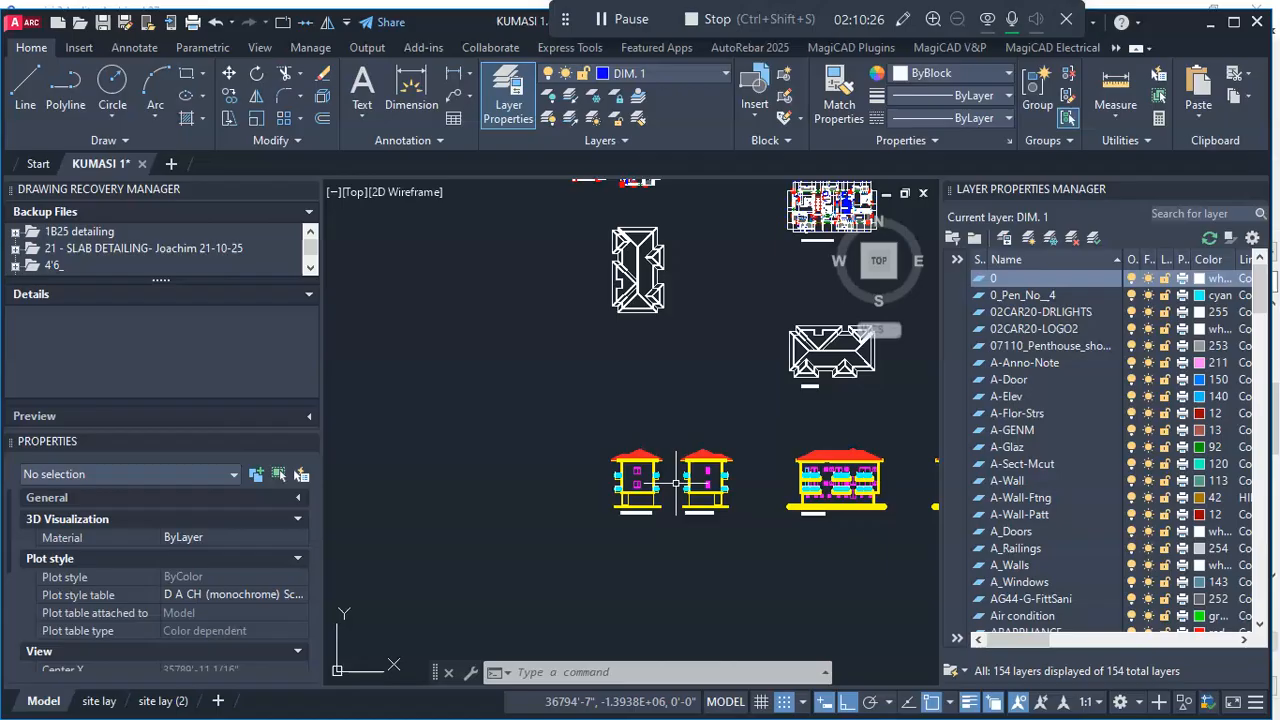
- Examine the window openings in the outer side walls of the 1st & 2nd floor plan
scroll(681, 464, "down", 4)
scroll(679, 392, "up", 4)
scroll(596, 415, "up", 1)
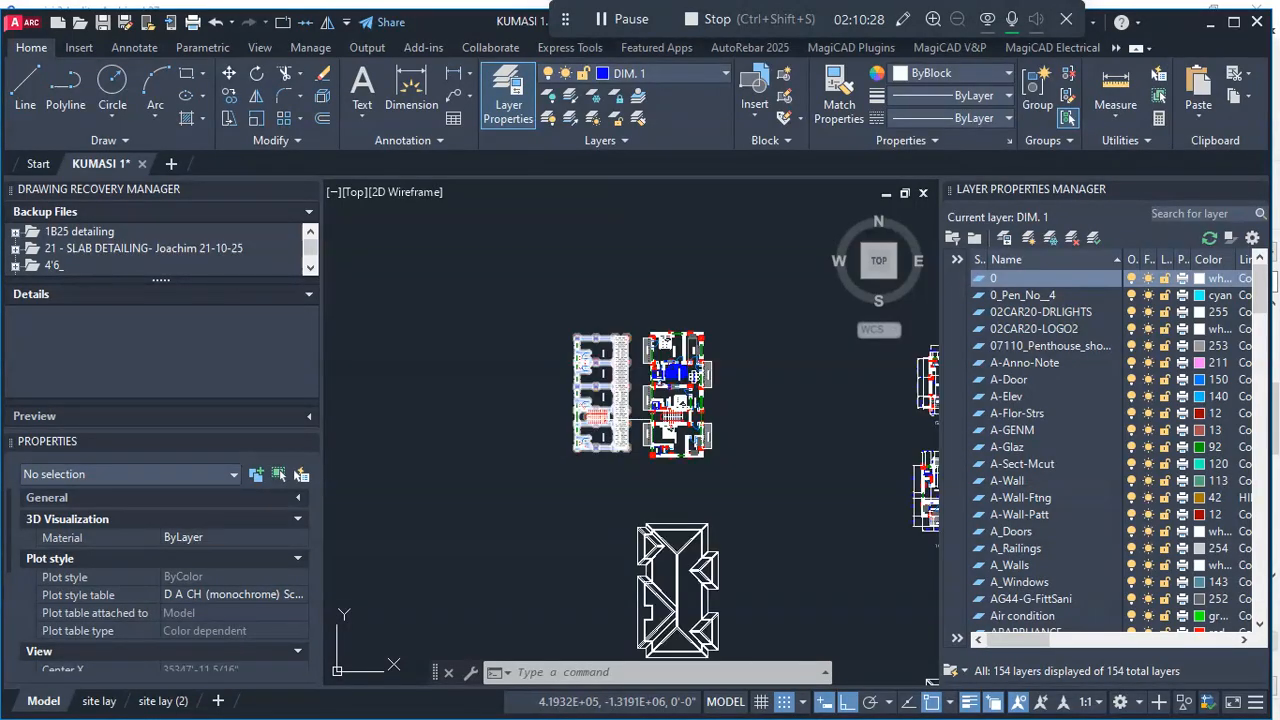
scroll(666, 443, "down", 1)
scroll(737, 337, "up", 4)
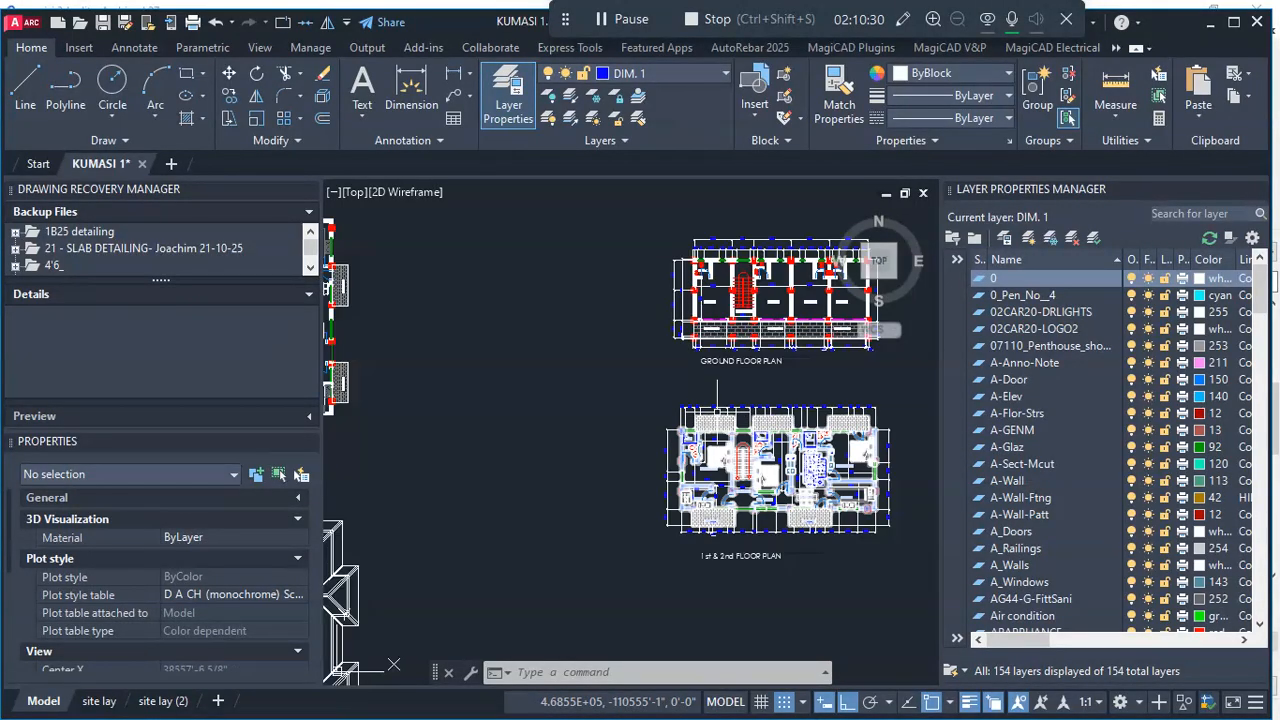
scroll(670, 413, "up", 8)
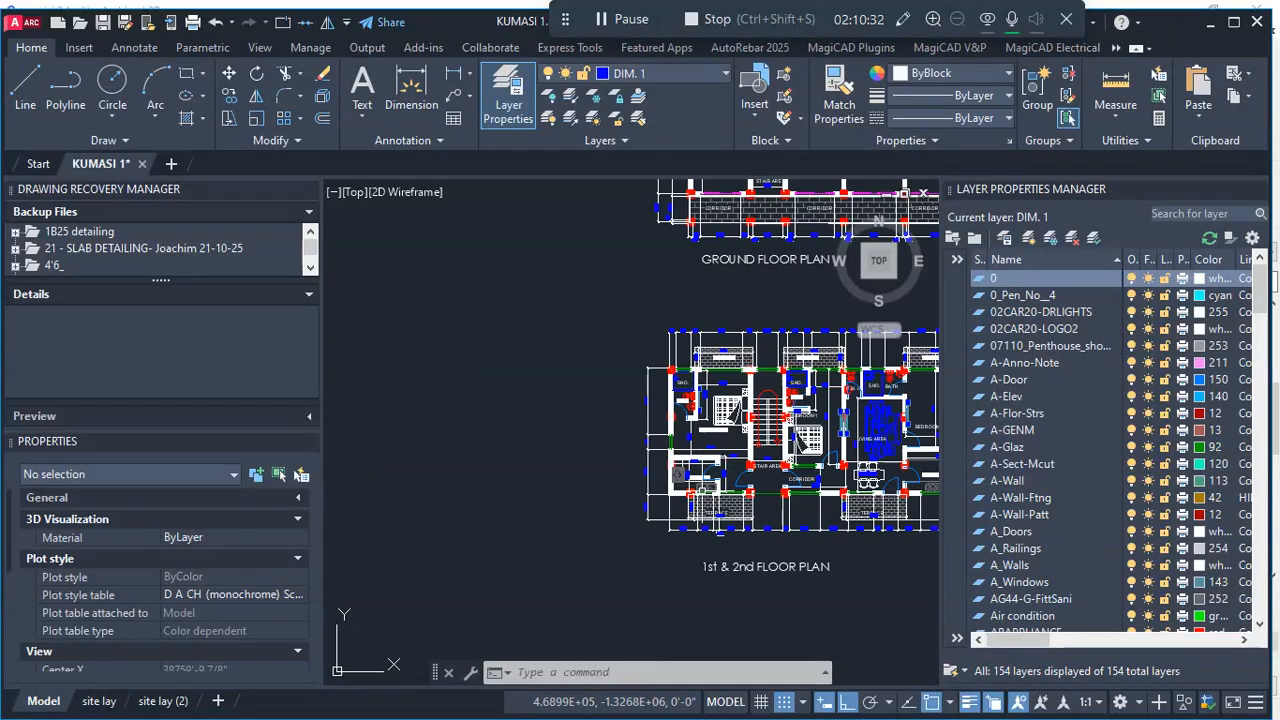
scroll(663, 413, "down", 5)
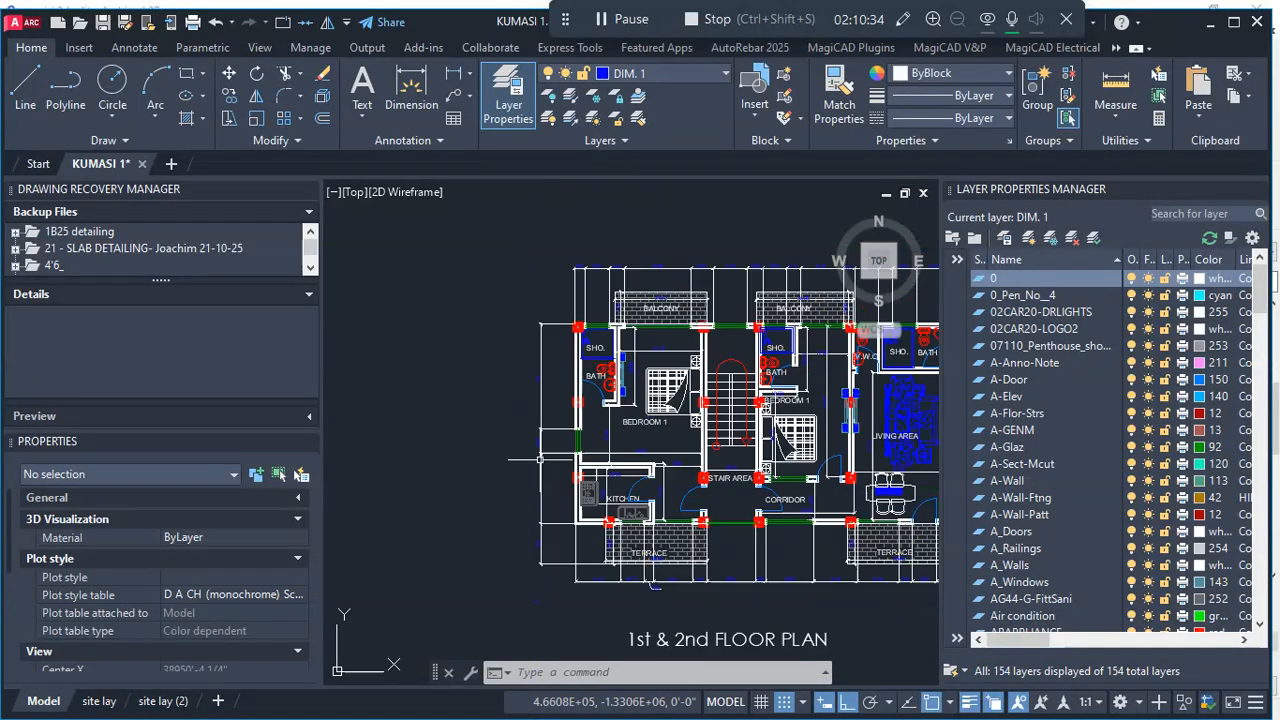
scroll(580, 436, "up", 3)
scroll(580, 436, "down", 5)
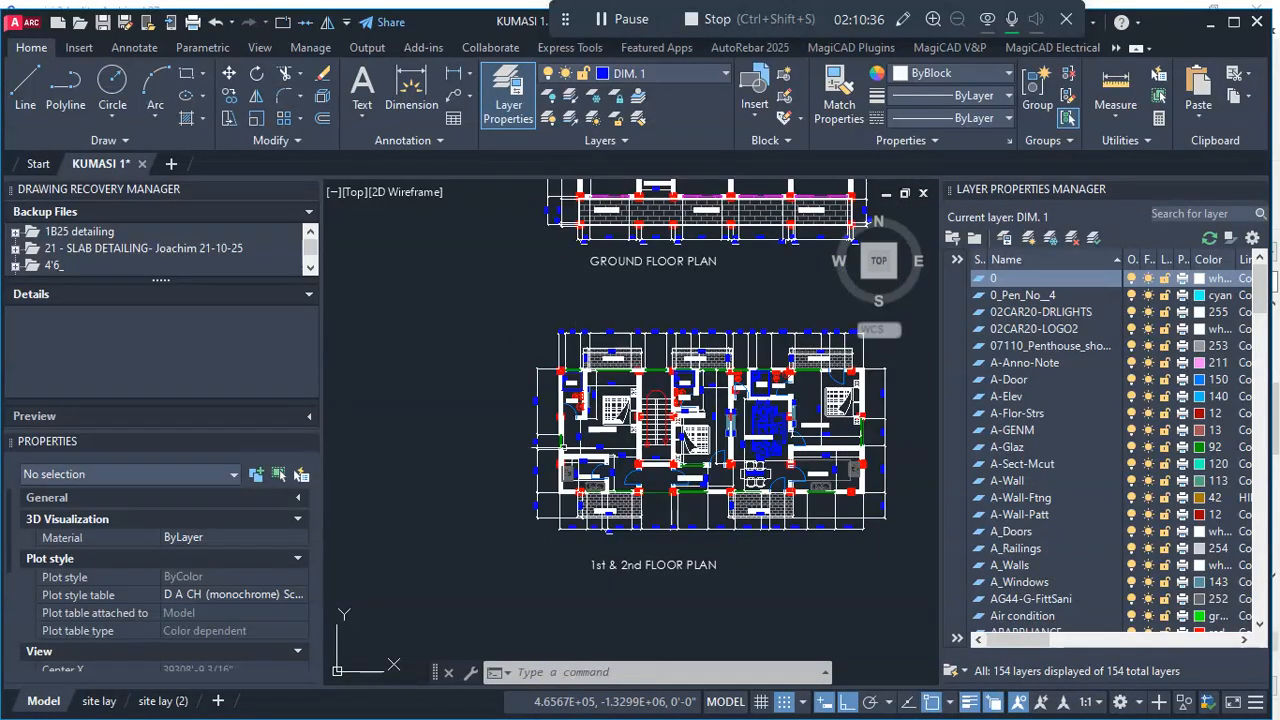
scroll(862, 437, "up", 6)
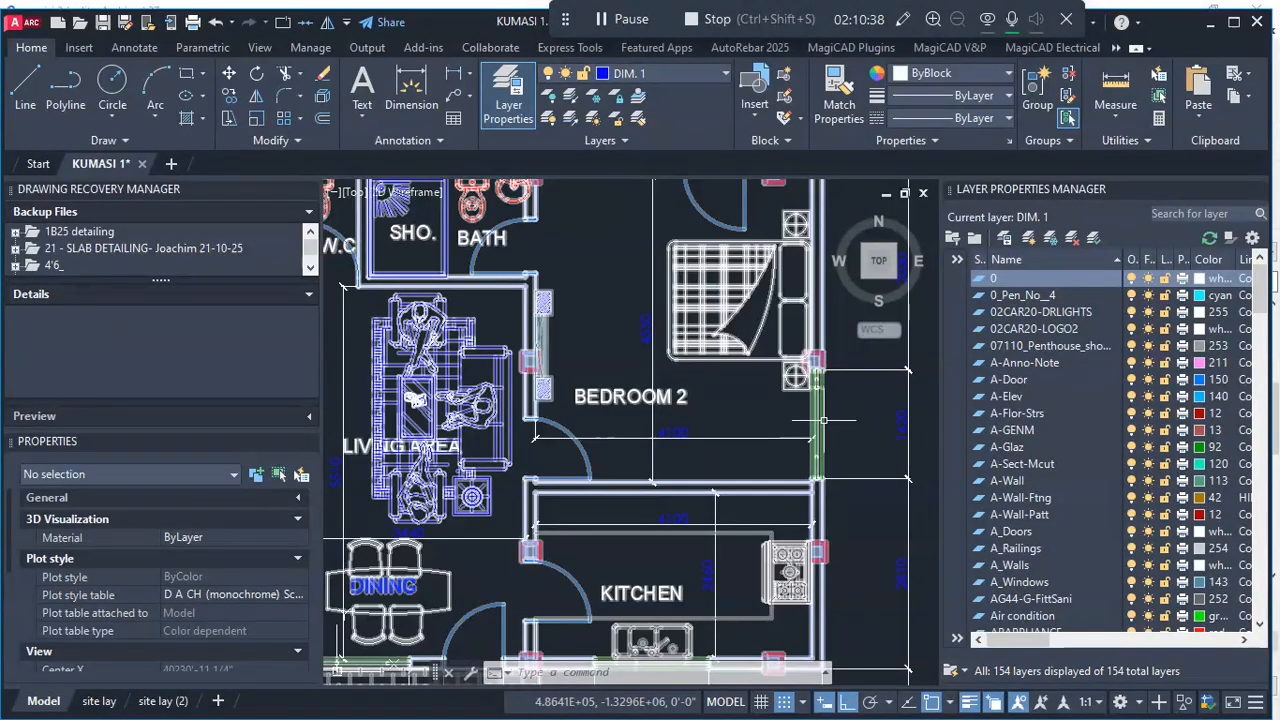
- Compare the window sizes and positions between the right and left side elevations
scroll(715, 492, "down", 7)
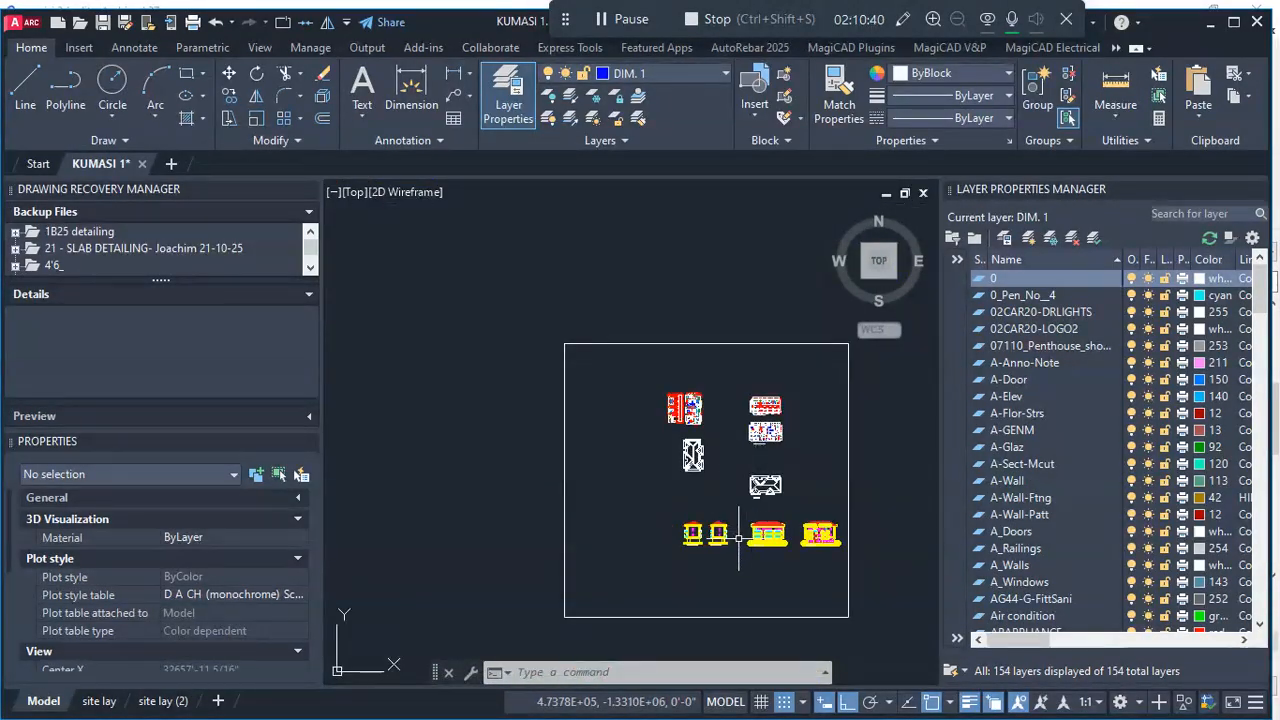
scroll(739, 538, "up", 8)
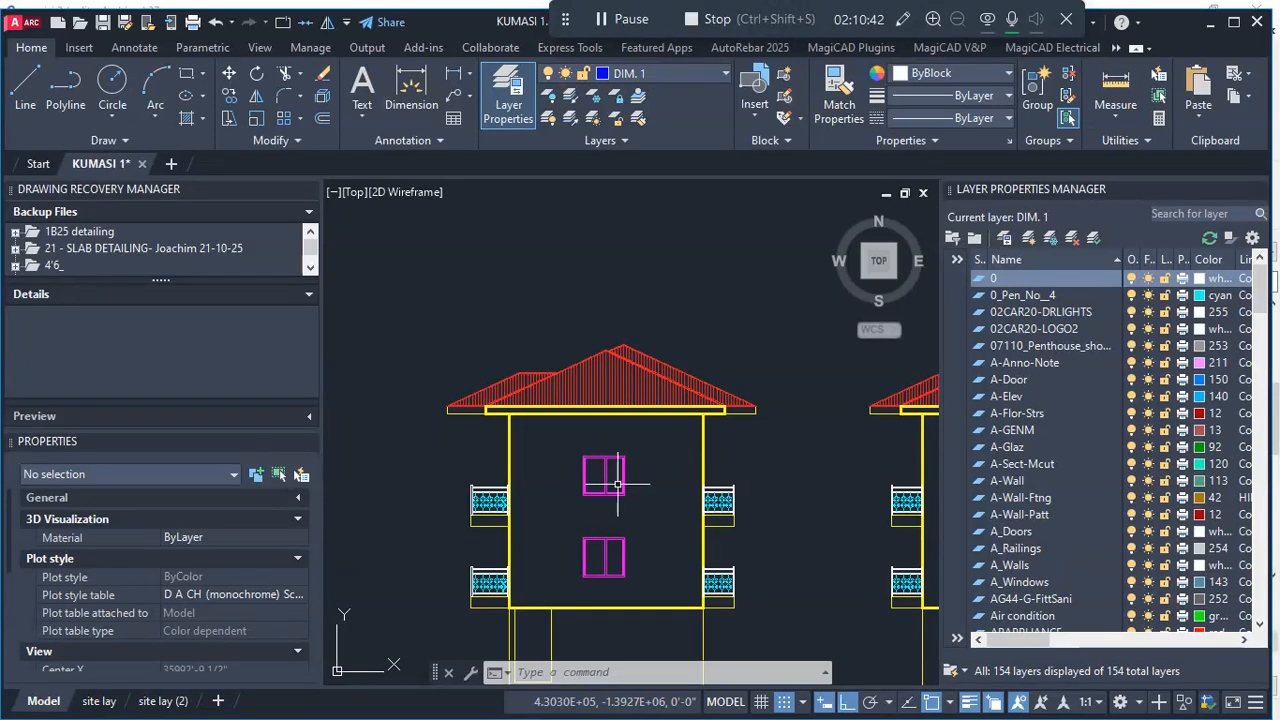
scroll(600, 535, "down", 5)
scroll(700, 530, "up", 7)
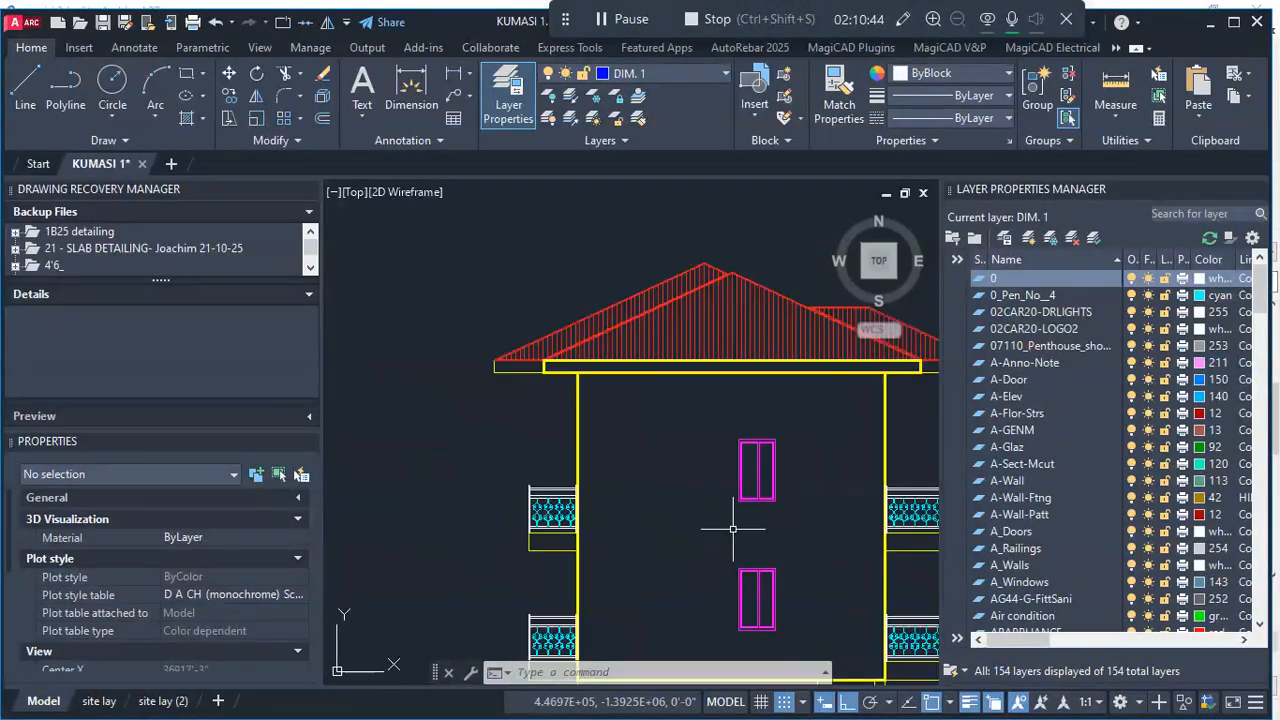
scroll(750, 503, "down", 4)
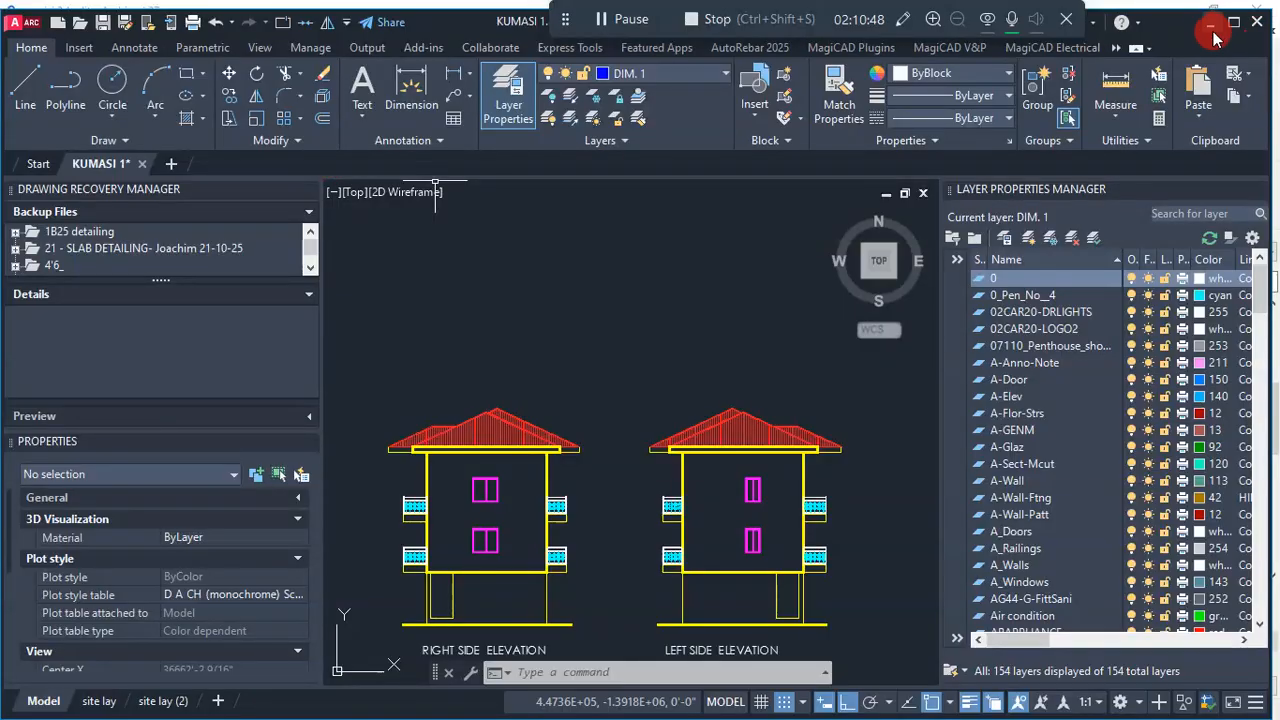
- Return to Archicad and check the side walls on the Second Floor plan
left_click(1209, 24)
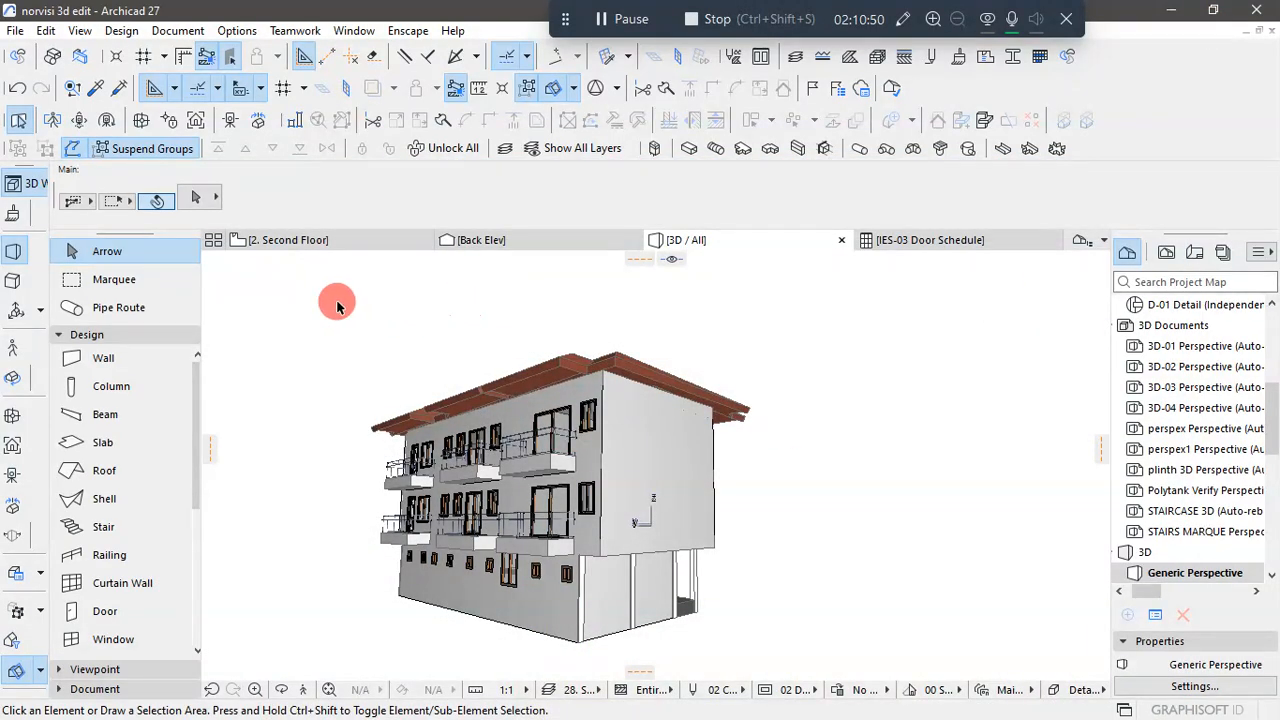
left_click(318, 241)
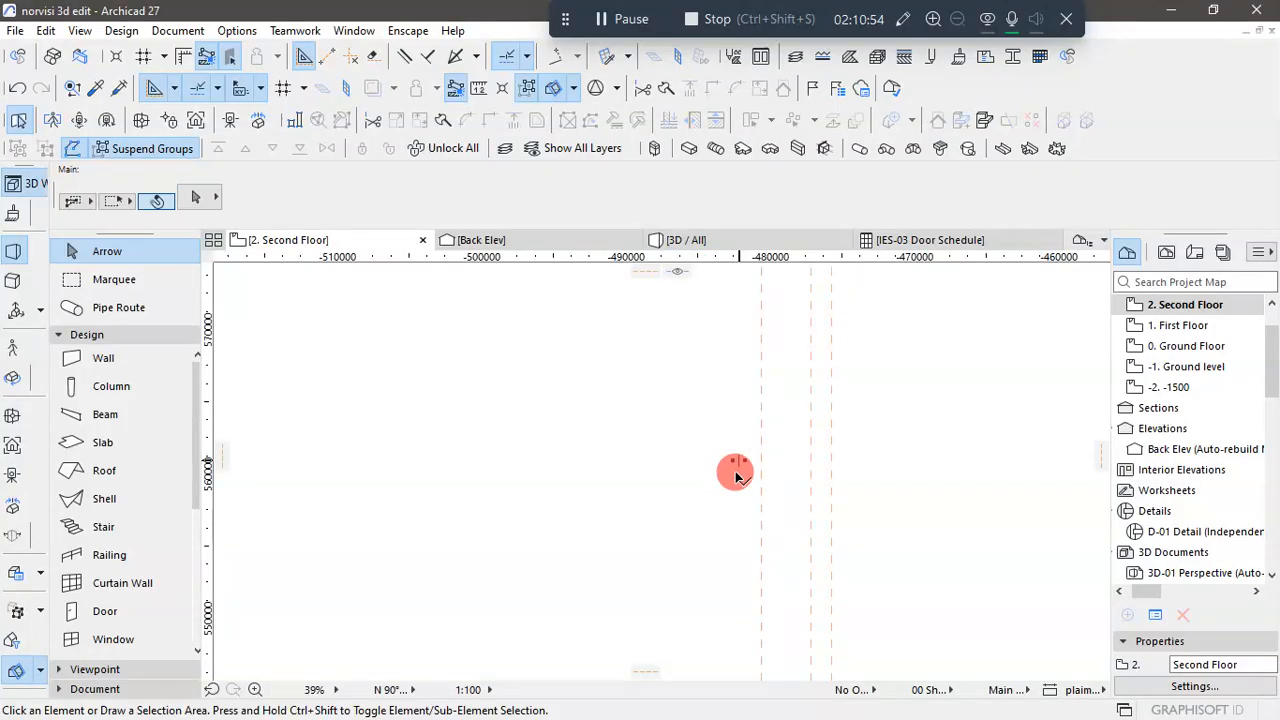
scroll(736, 482, "up", 4)
scroll(500, 537, "down", 3)
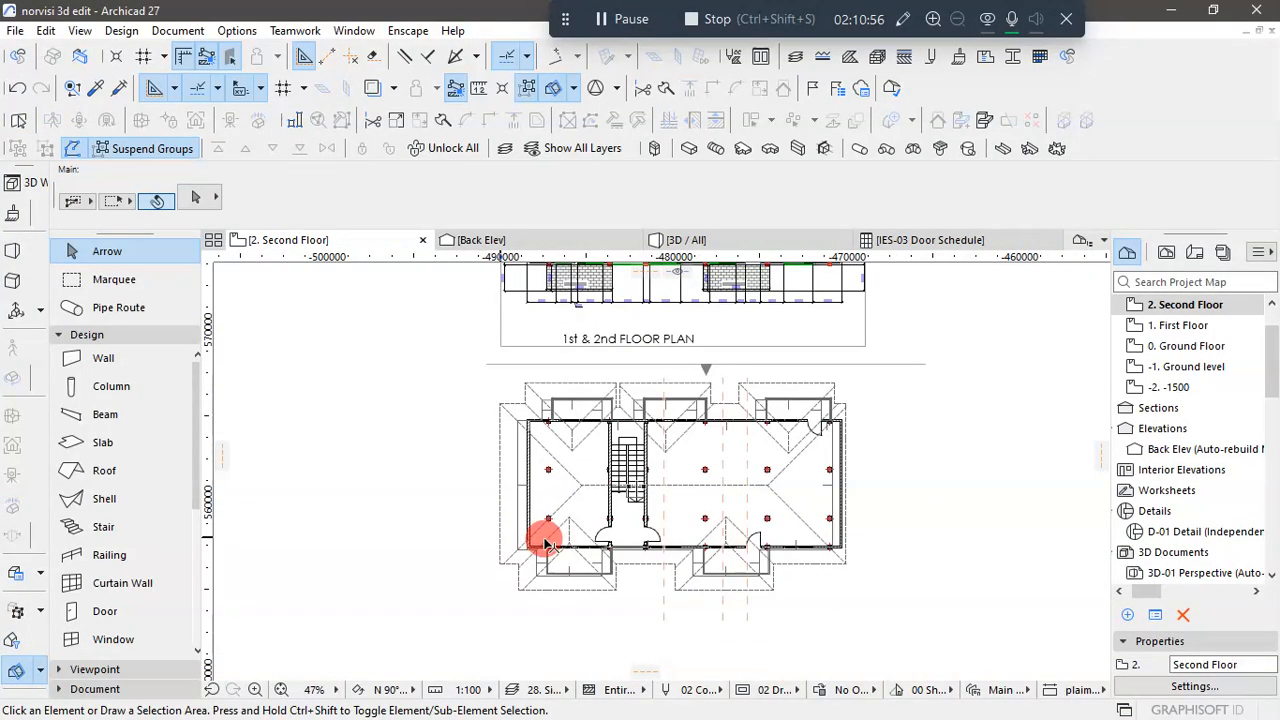
scroll(651, 541, "down", 2)
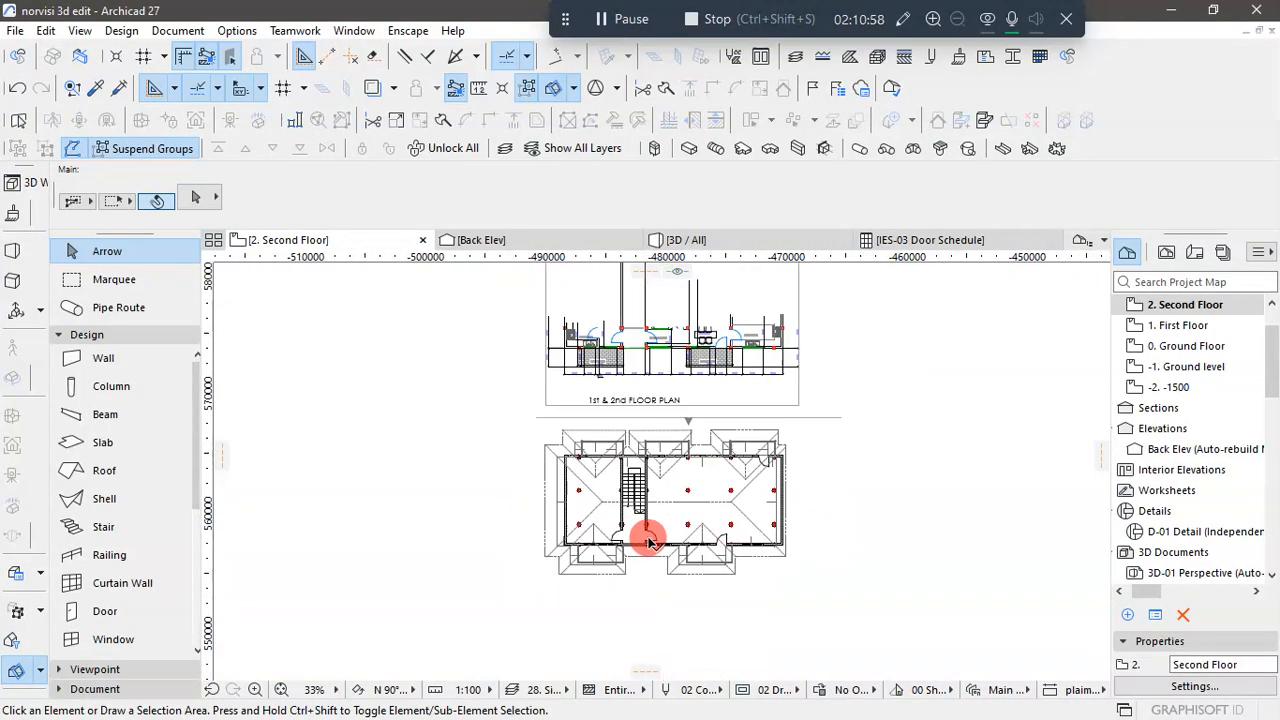
scroll(766, 477, "up", 2)
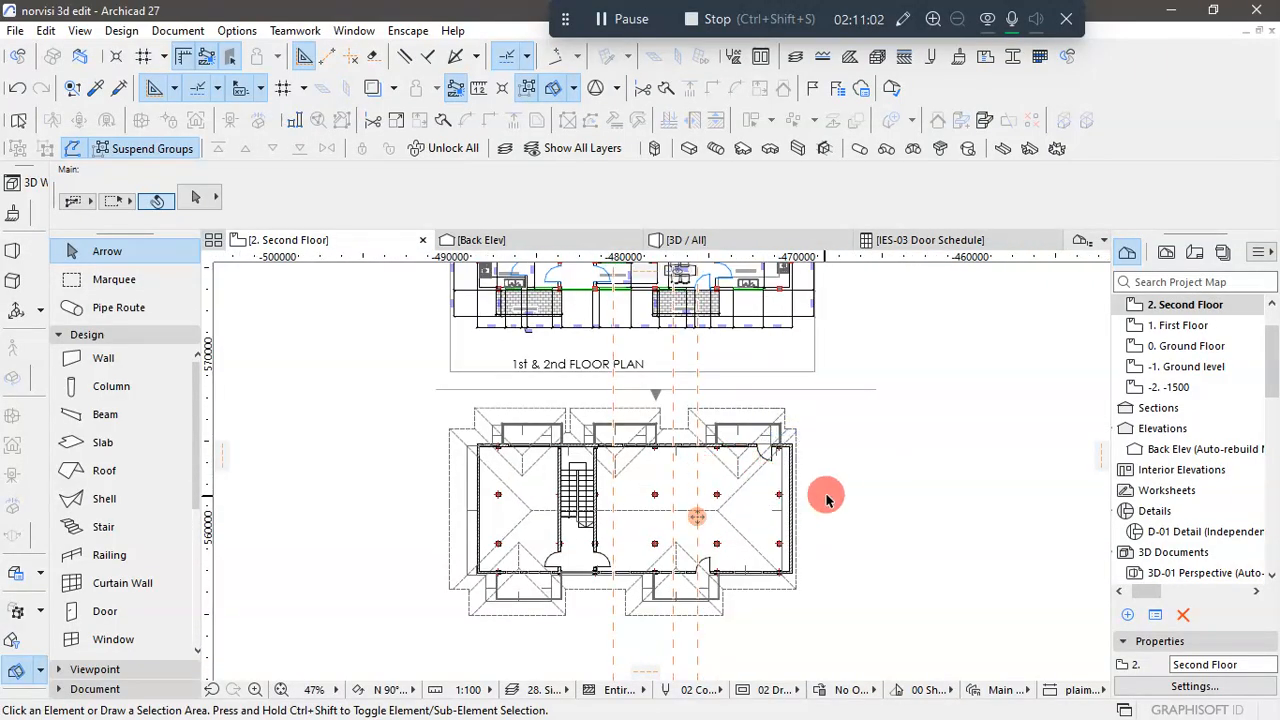
- Open the First Floor plan and compare its side walls with the 1st & 2nd floor reference plan
left_click(1188, 330)
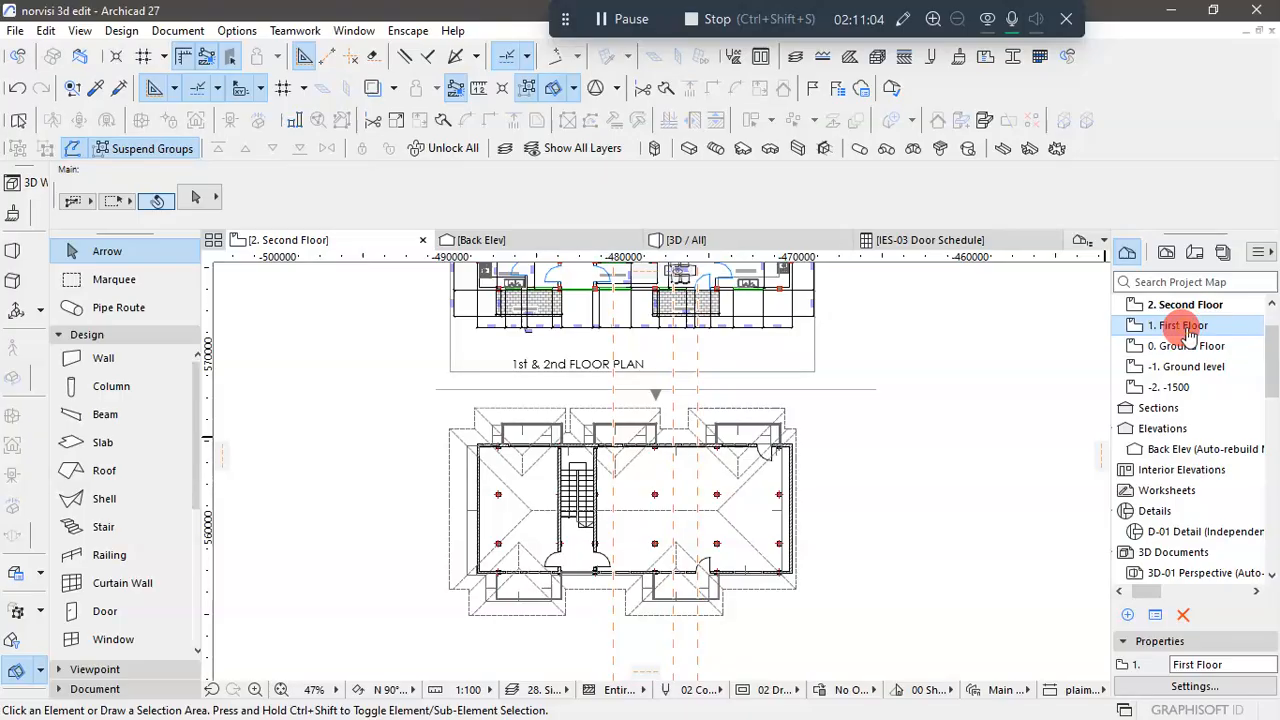
double_click(1188, 330)
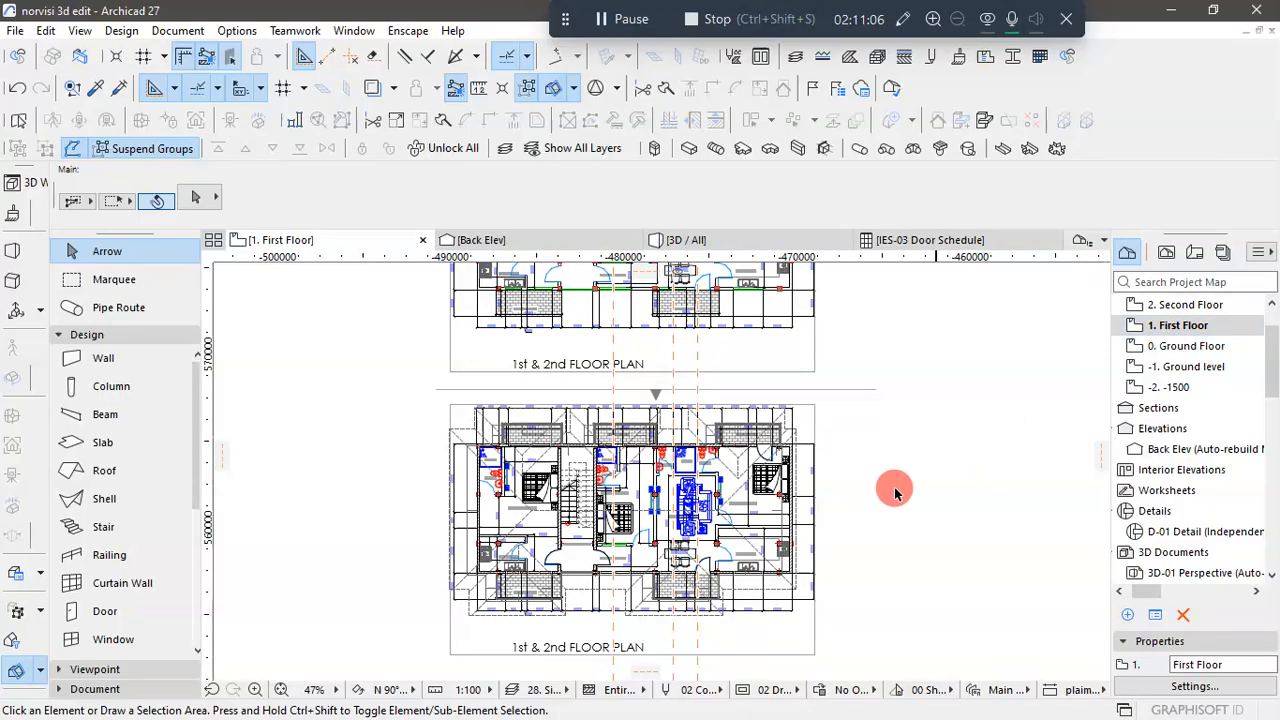
scroll(426, 525, "up", 5)
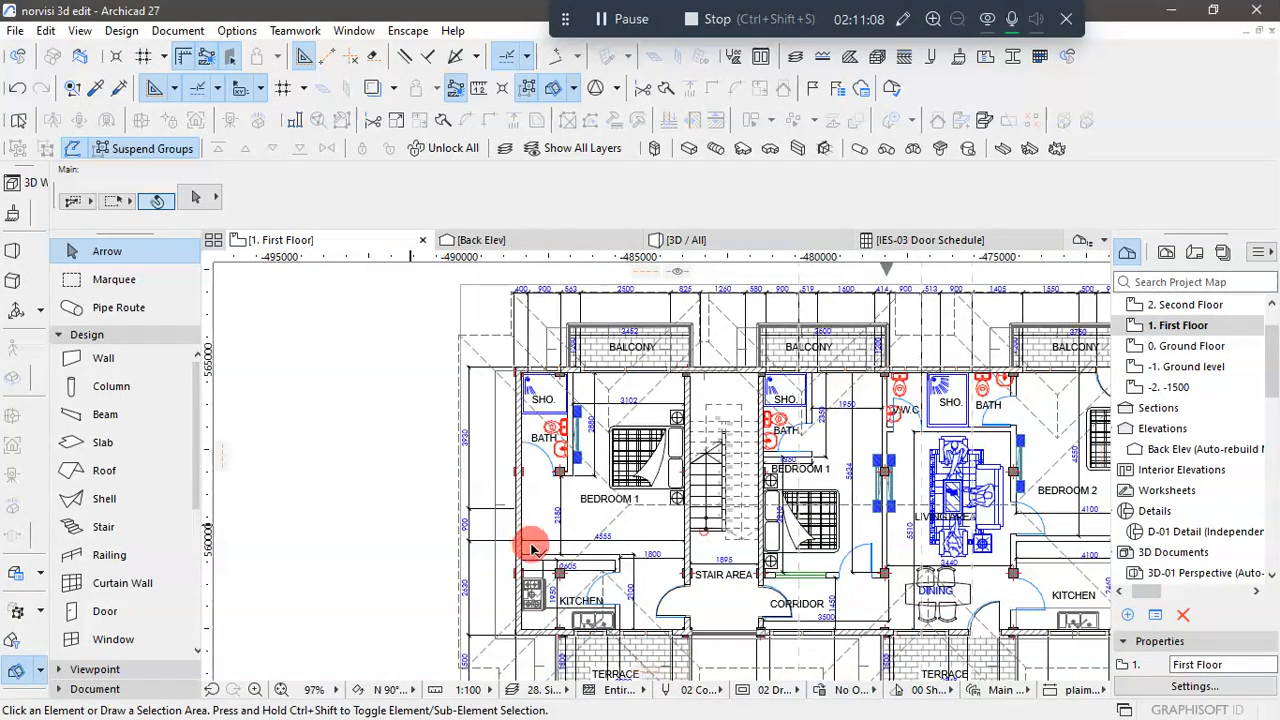
scroll(562, 466, "down", 7)
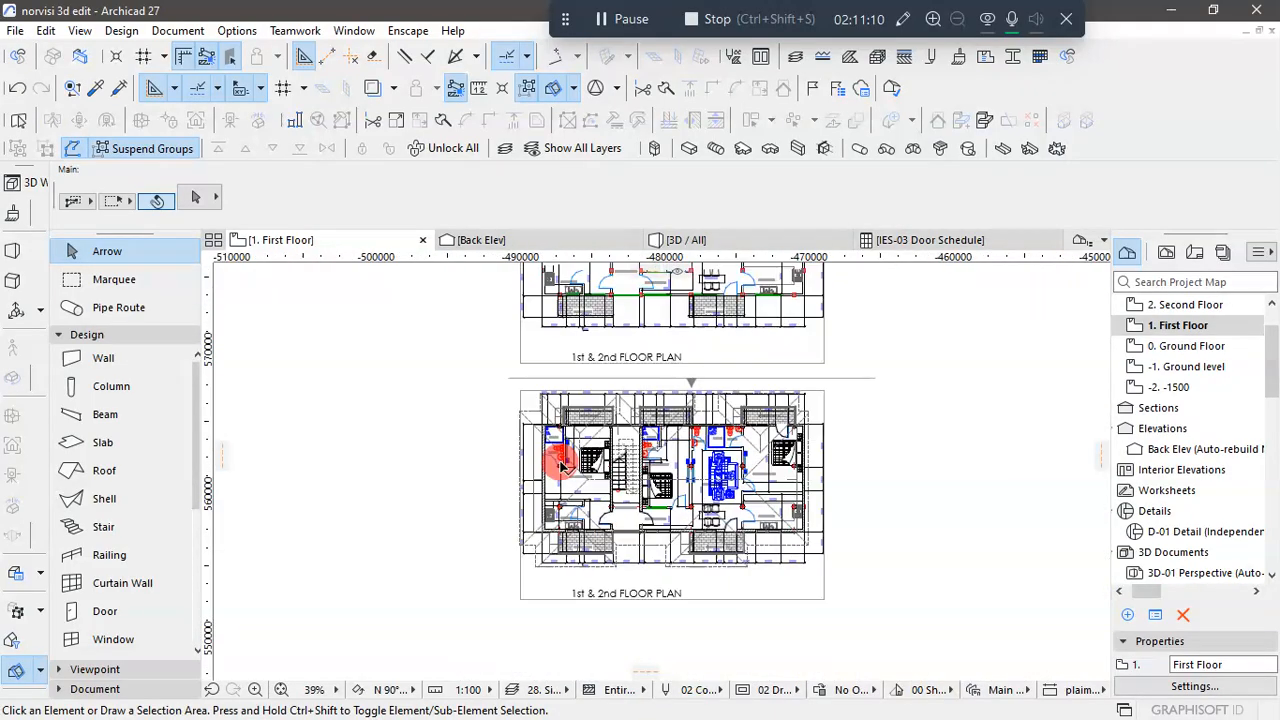
scroll(562, 428, "up", 7)
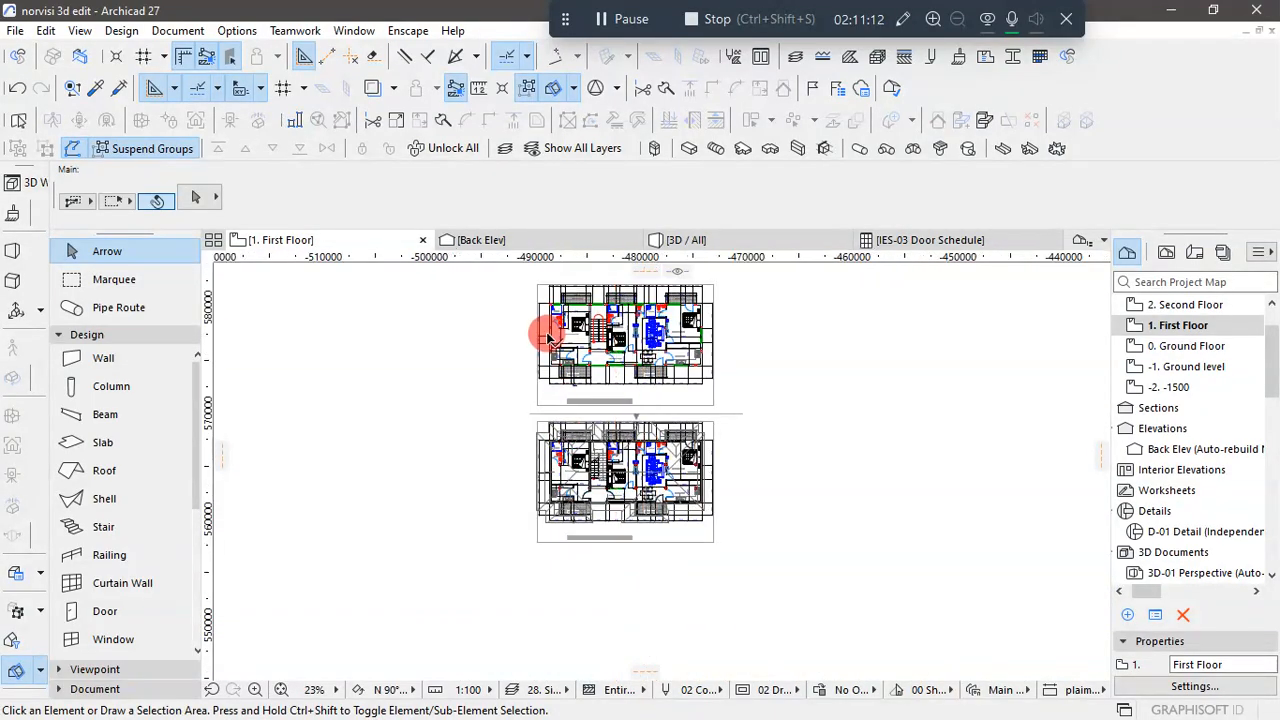
scroll(543, 514, "down", 7)
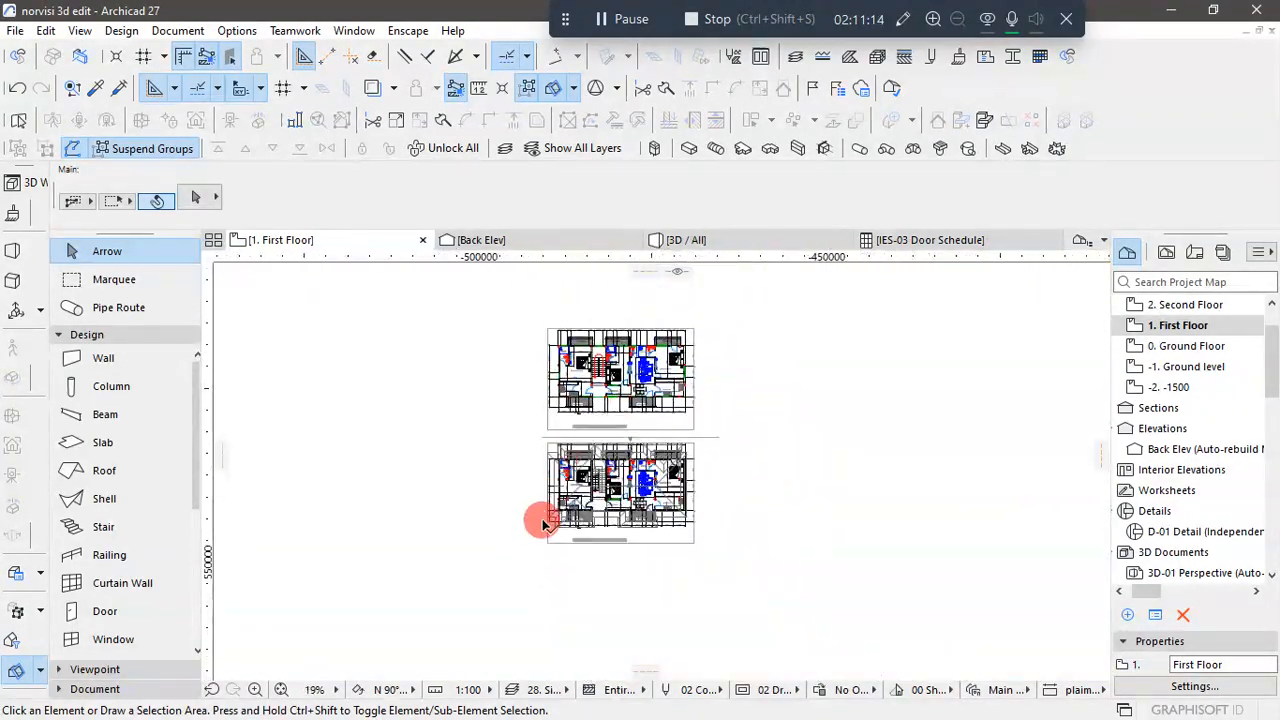
scroll(551, 506, "up", 7)
scroll(585, 490, "down", 3)
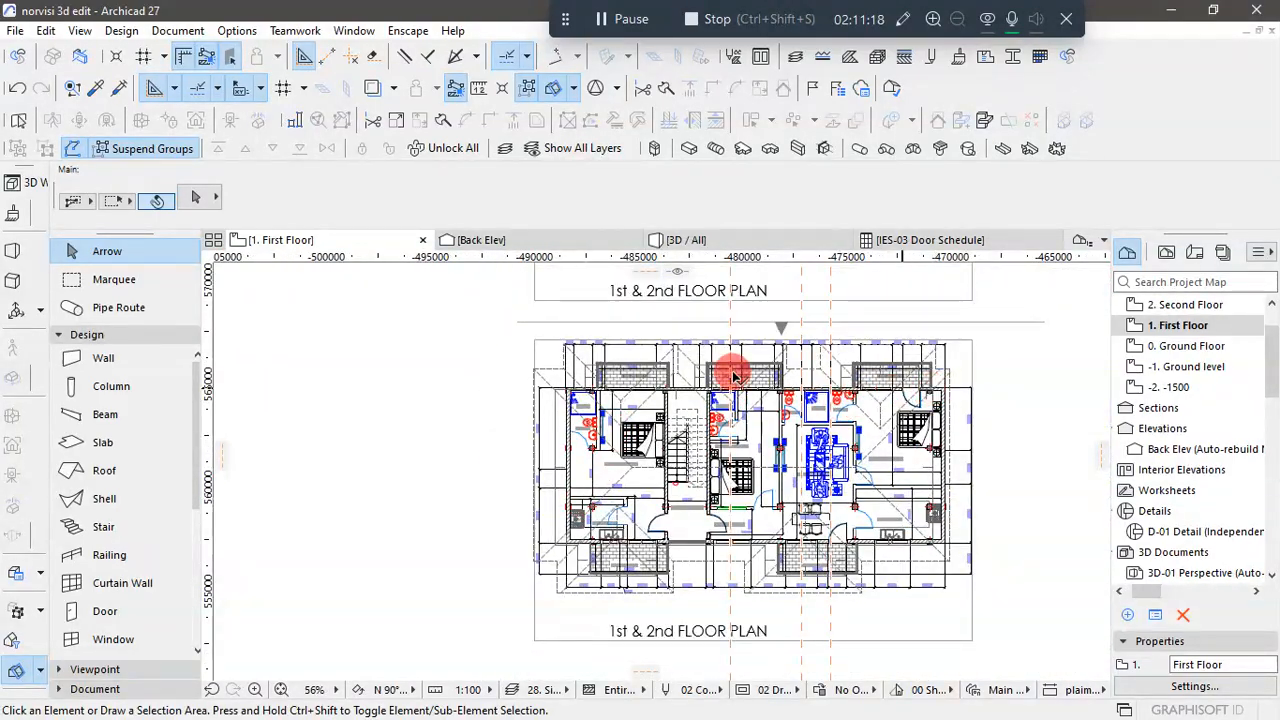
- Pick up the 900 x 1200 two-sash sliding window settings from the window in the upper-left shower room's outer wall
scroll(586, 347, "up", 5)
scroll(558, 472, "up", 4)
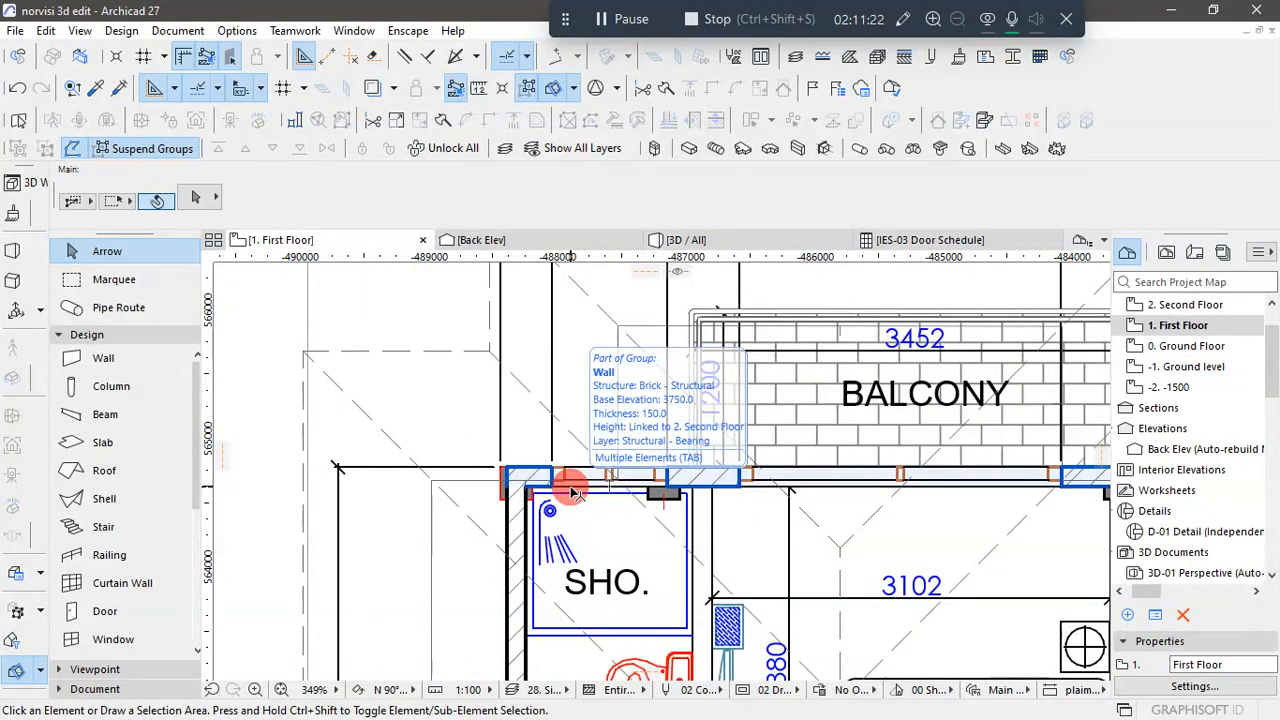
left_click(562, 453)
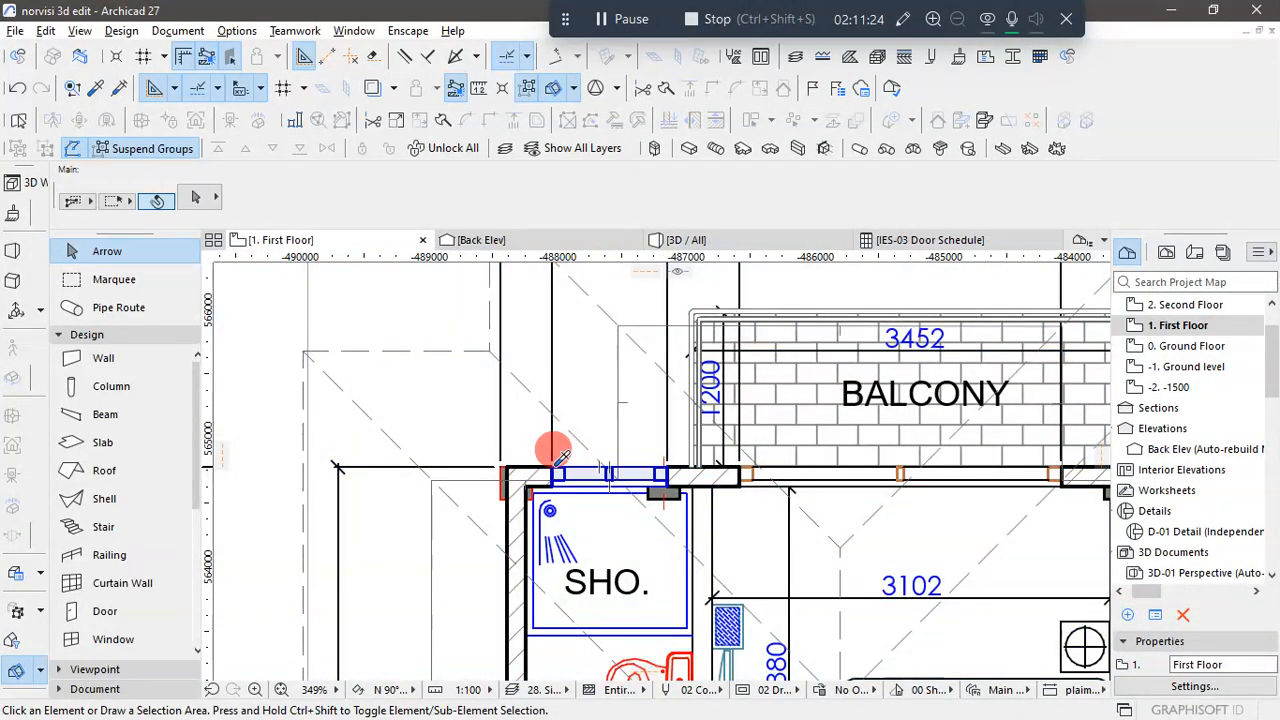
left_click(555, 465, "alt")
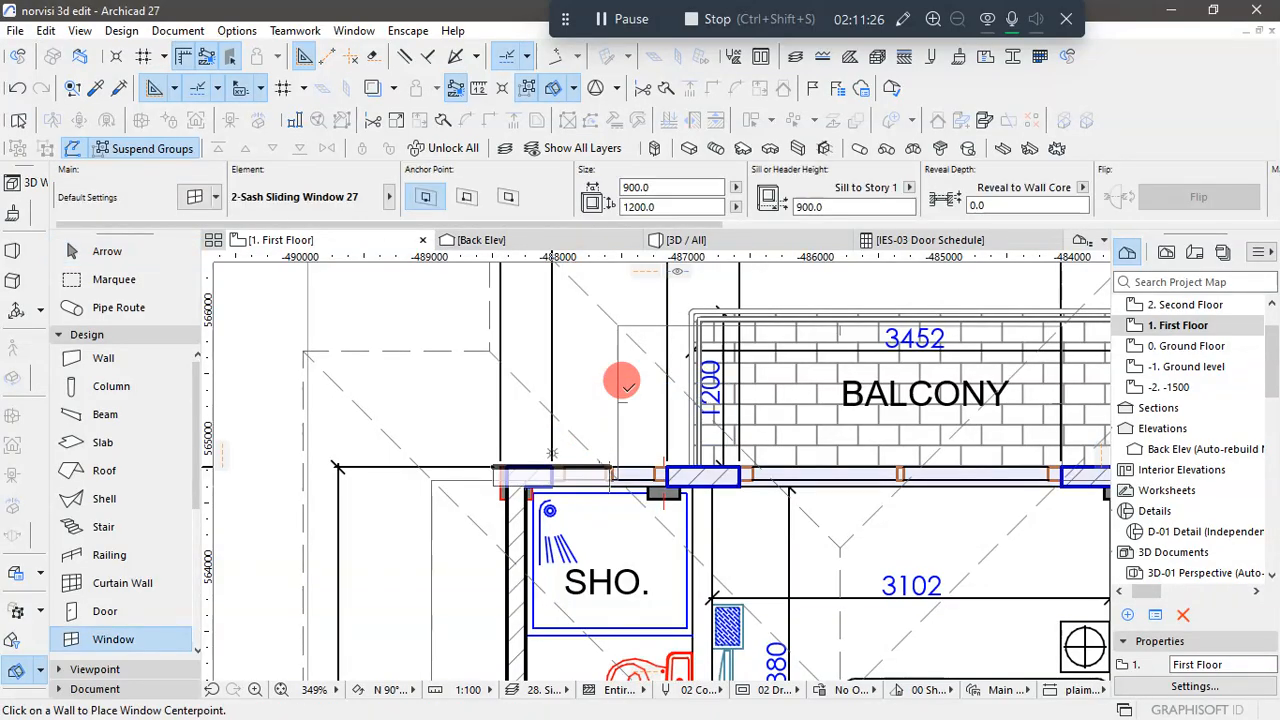
- Place a 900 x 1200 two-sash sliding window in Bedroom 1's outer side wall, centred on the 900 opening
scroll(624, 383, "down", 6)
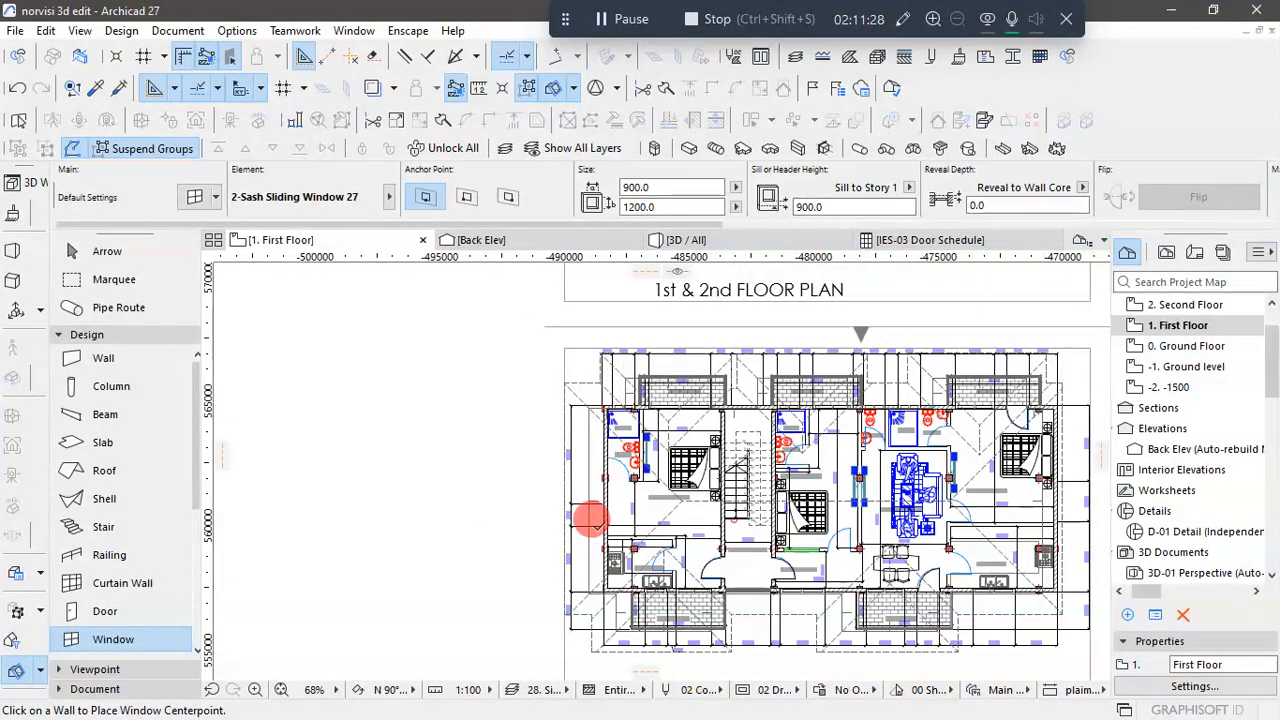
scroll(590, 517, "up", 4)
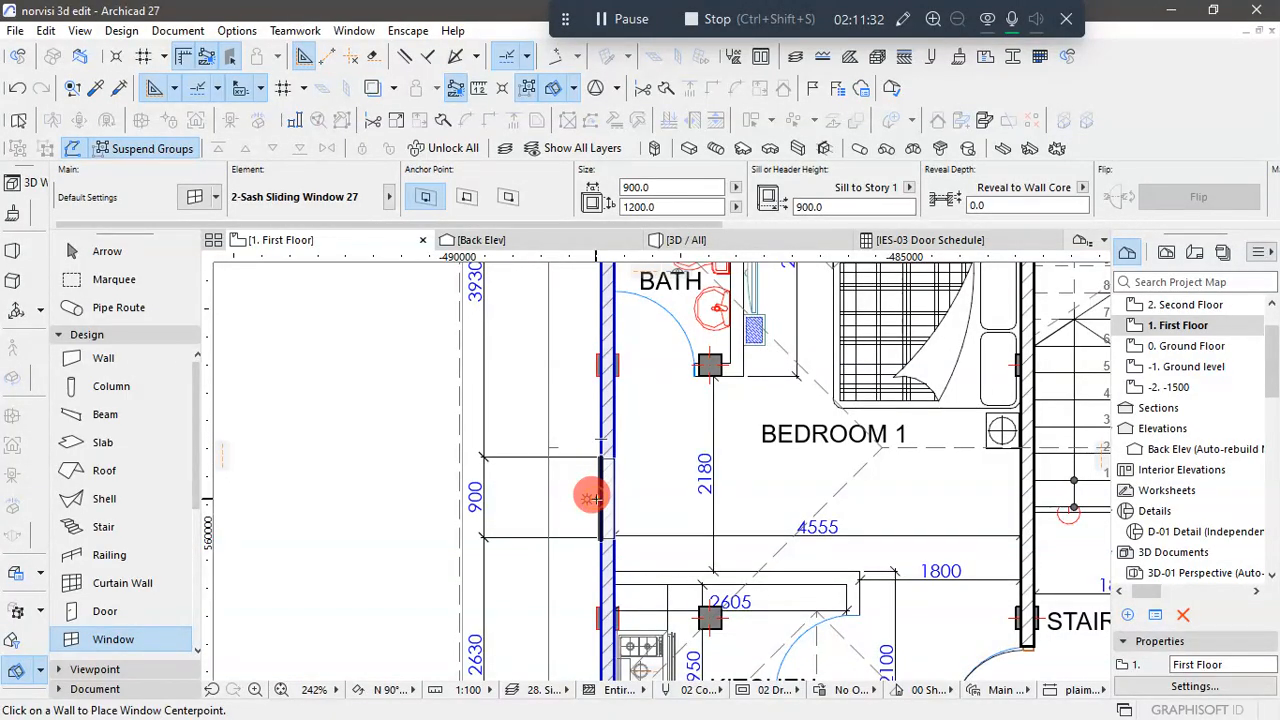
left_click(592, 497)
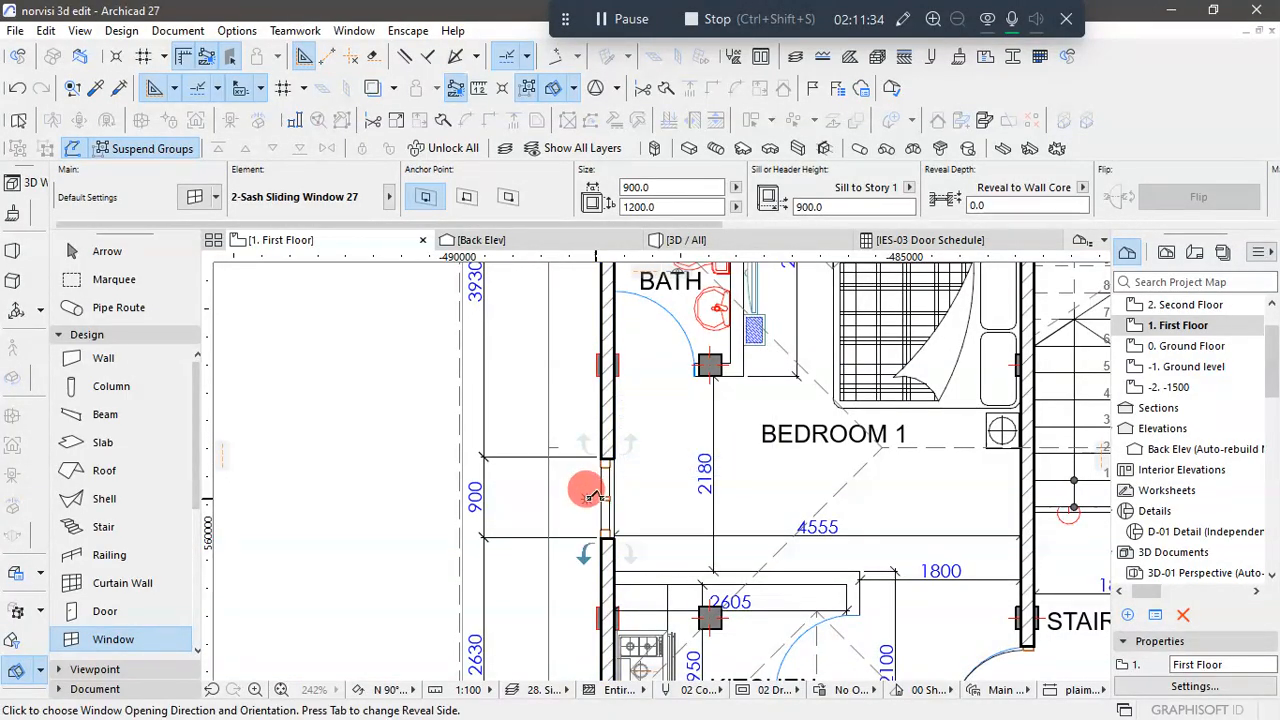
left_click(590, 428)
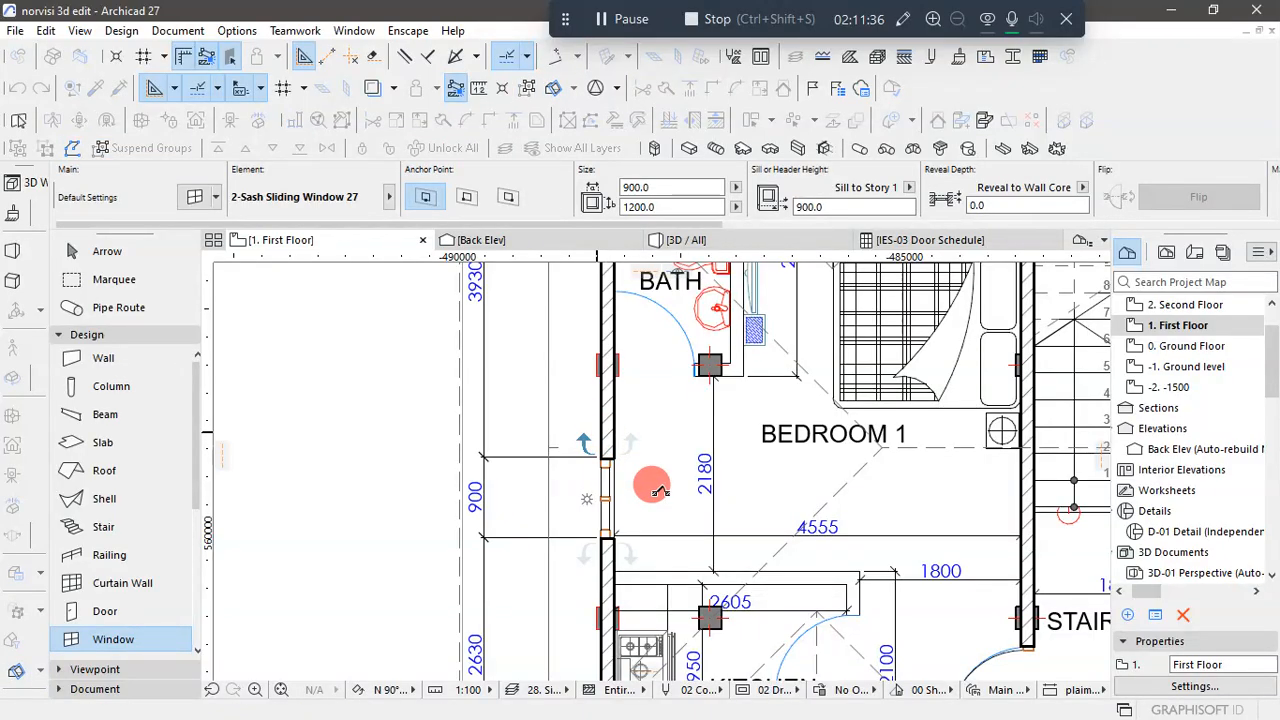
- Place a 900 x 1200 two-sash sliding window in Bedroom 2's outer side wall, about midway along the 1620 opening
scroll(557, 489, "down", 8)
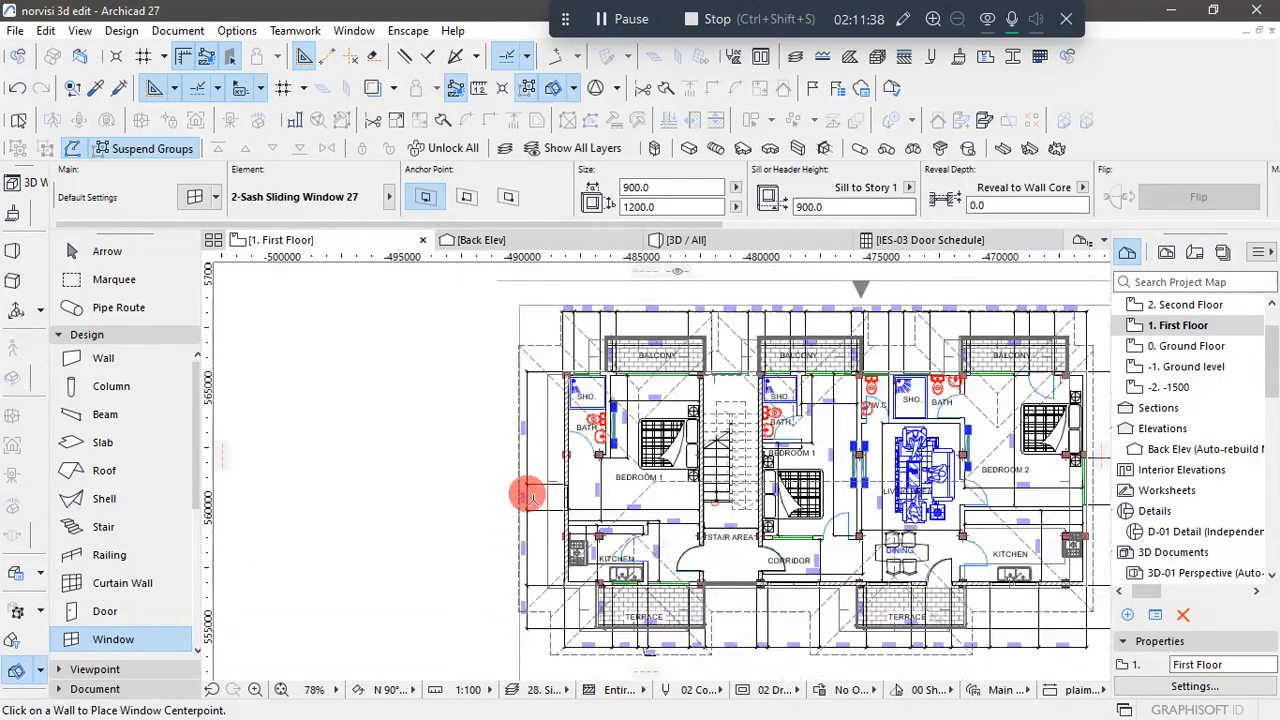
scroll(762, 489, "up", 7)
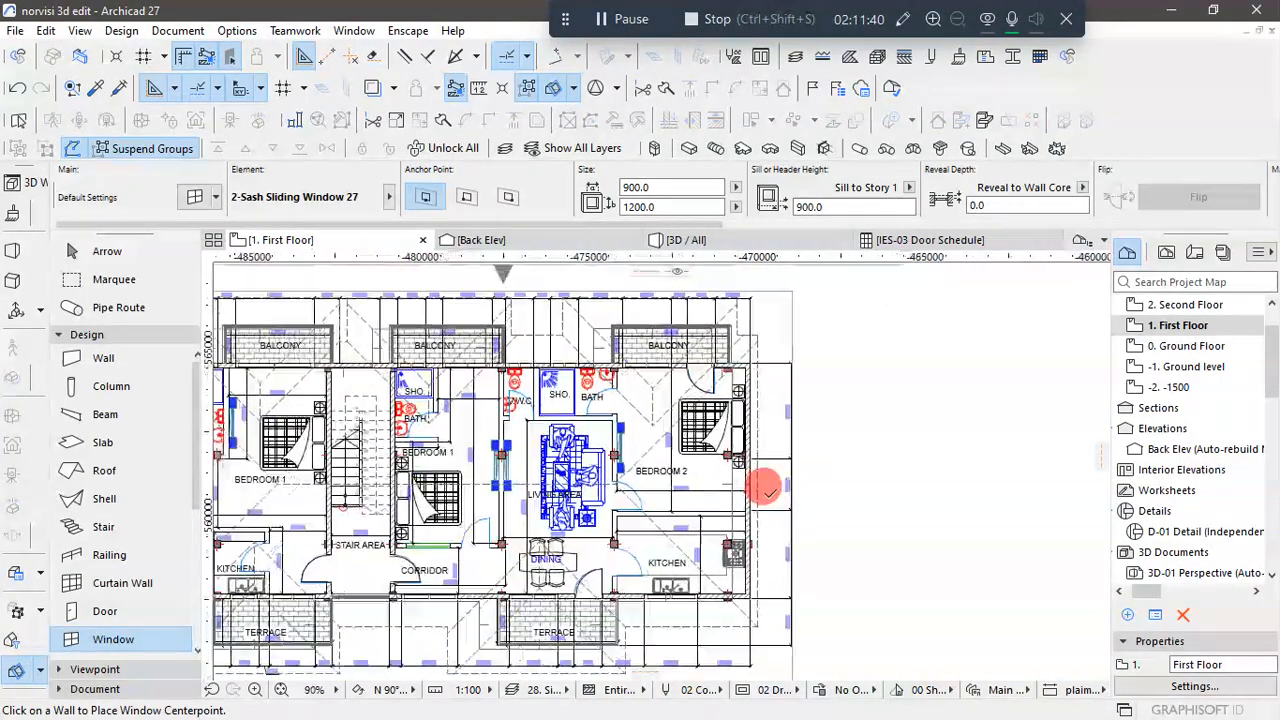
scroll(762, 492, "up", 1)
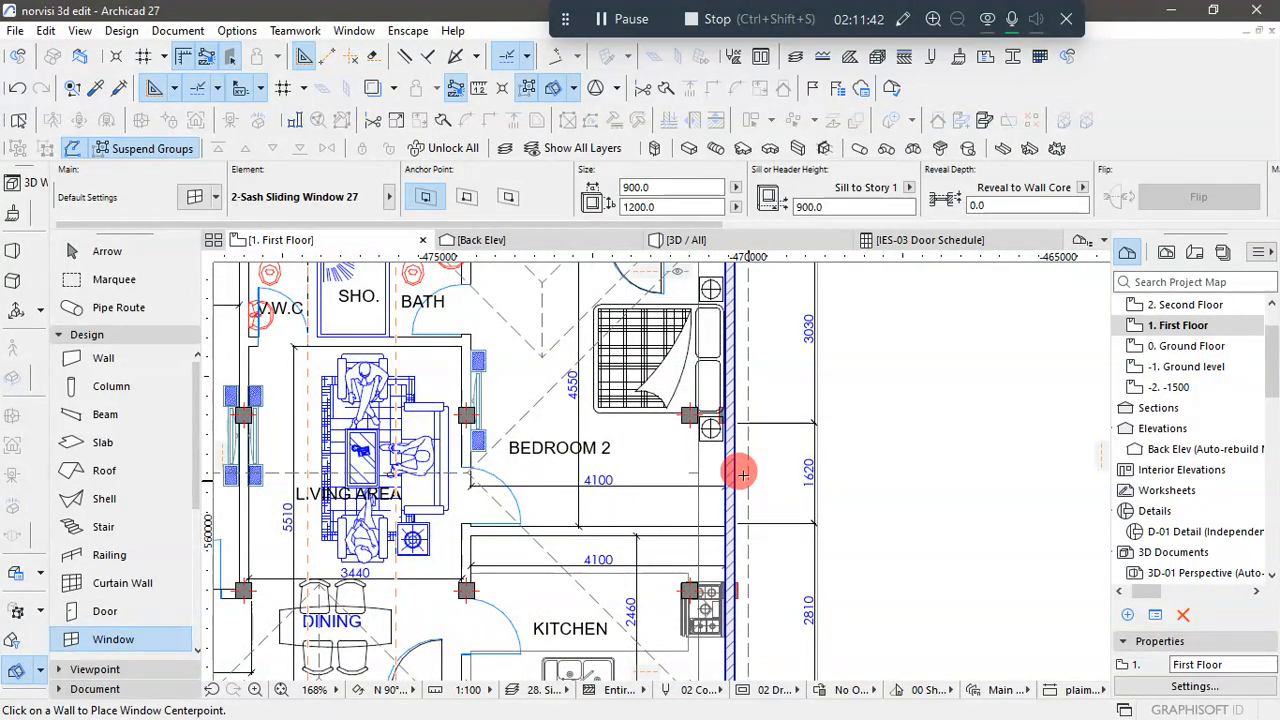
scroll(737, 455, "up", 2)
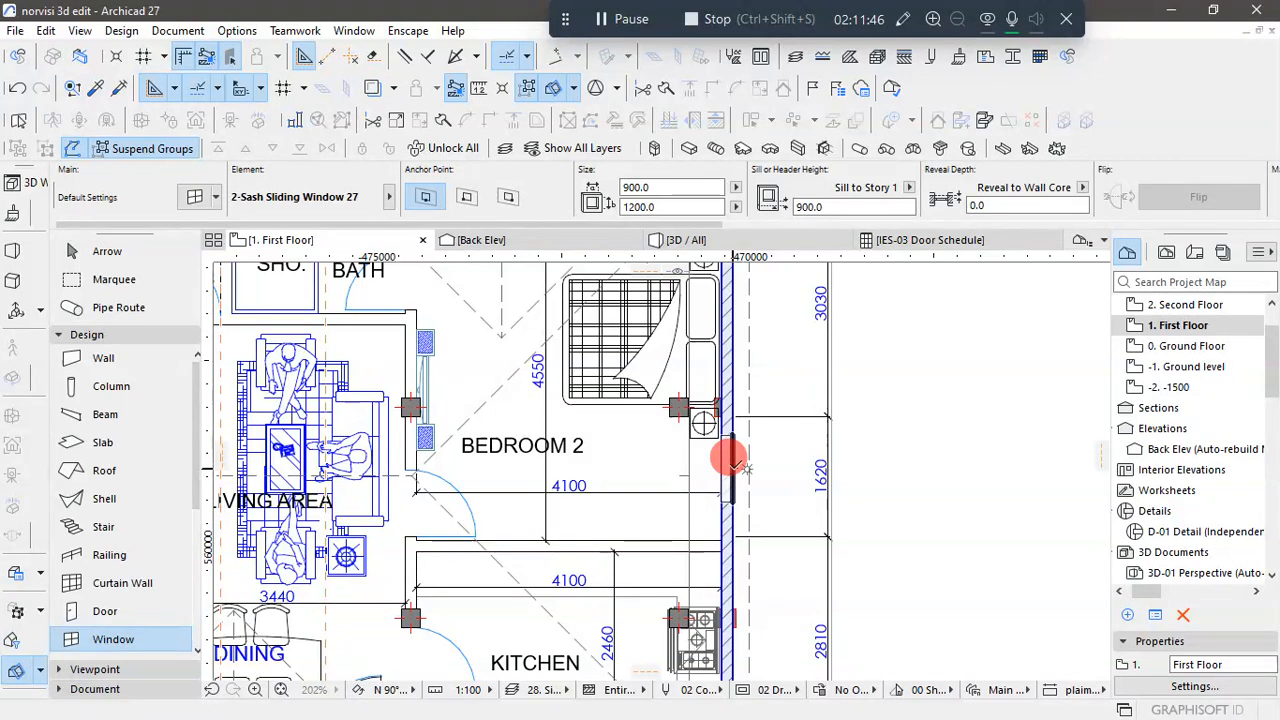
left_click(735, 462)
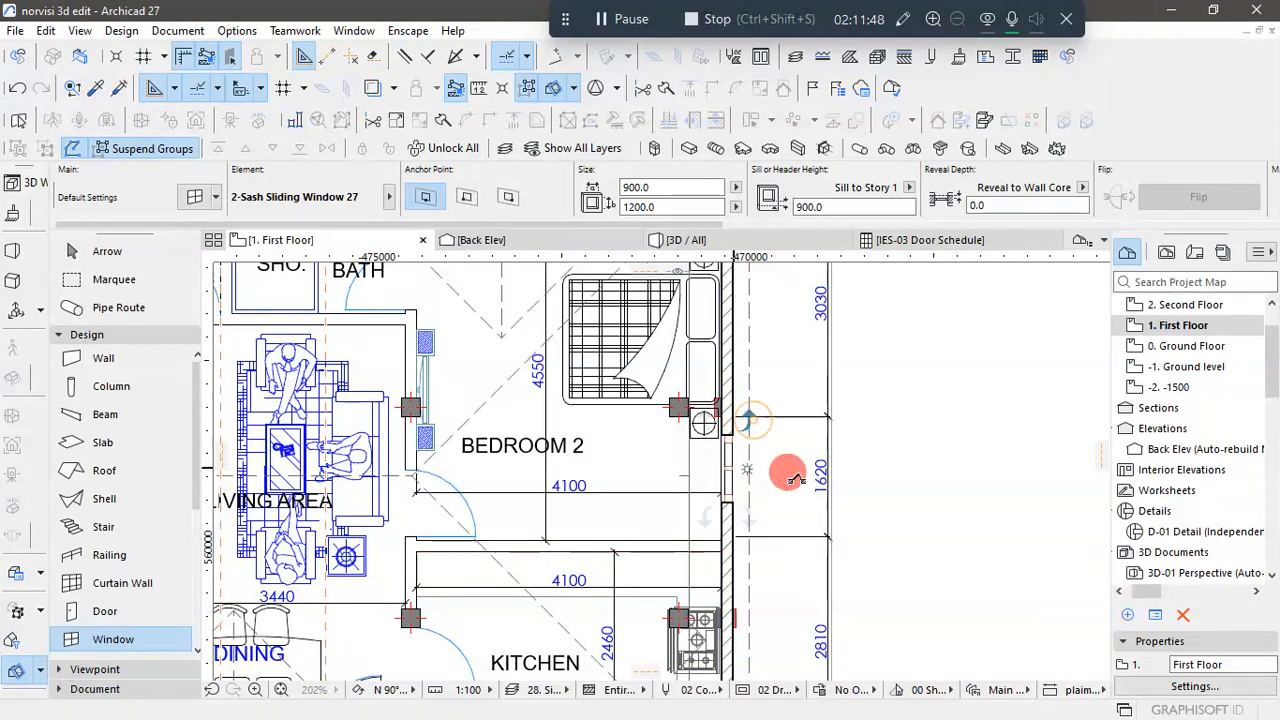
left_click(756, 464)
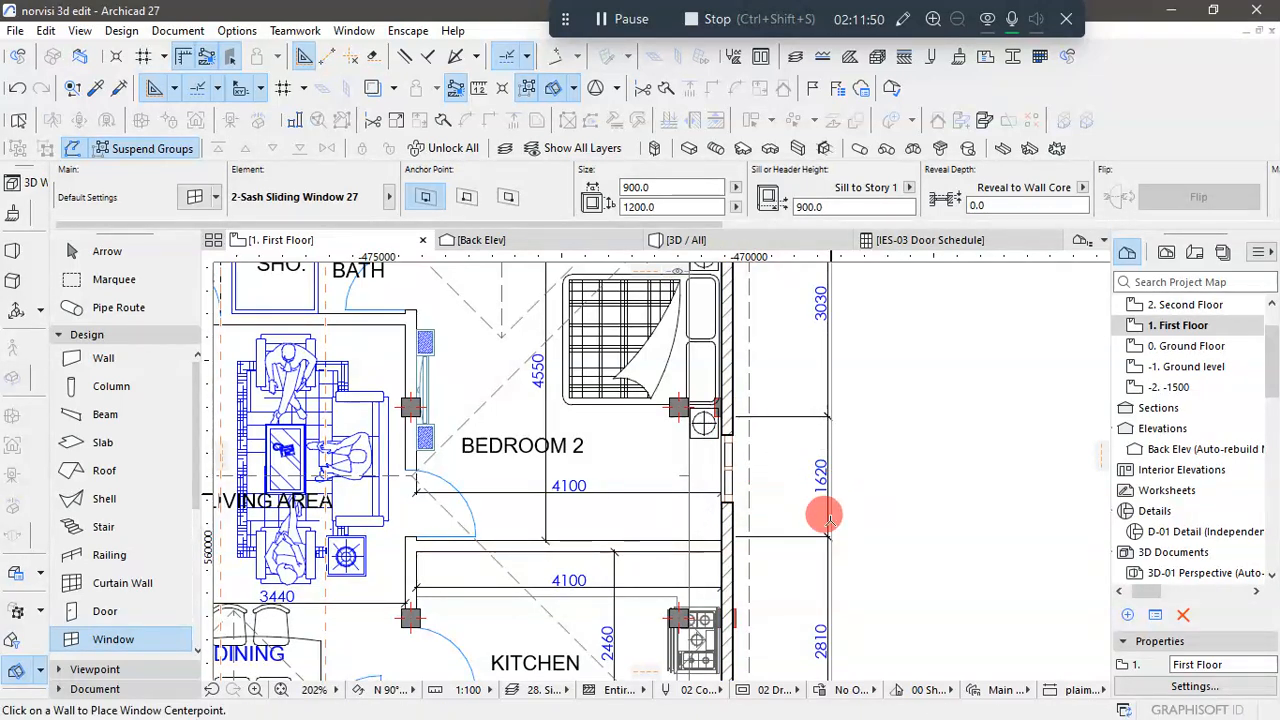
- Set the width of the new window in Bedroom 2's outer side wall to 1620
left_click(94, 251)
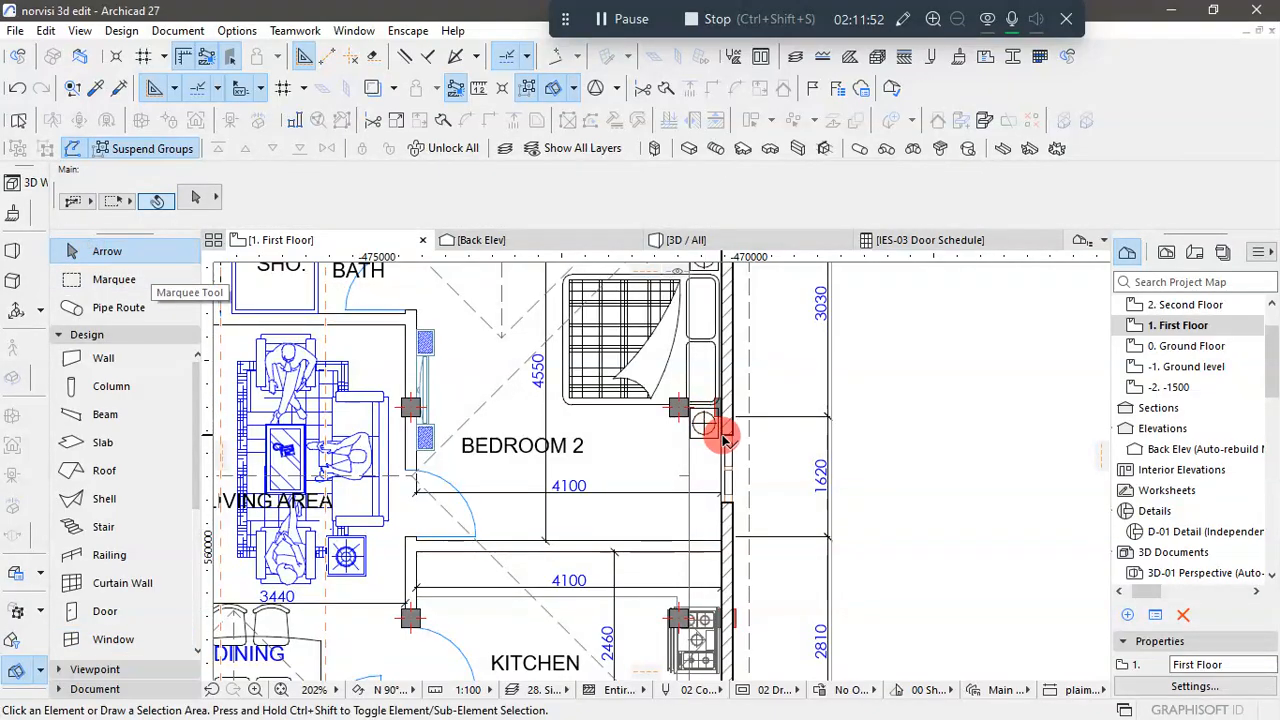
left_click(740, 460)
left_click(645, 187)
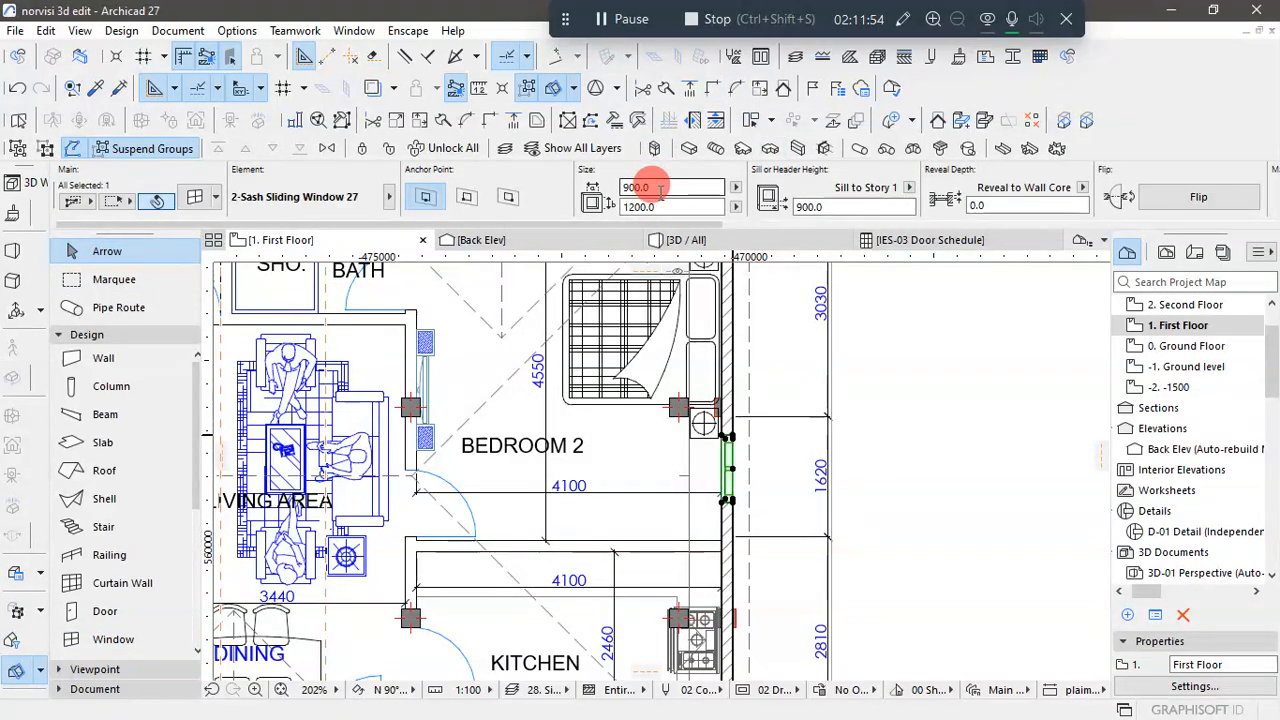
type("1620")
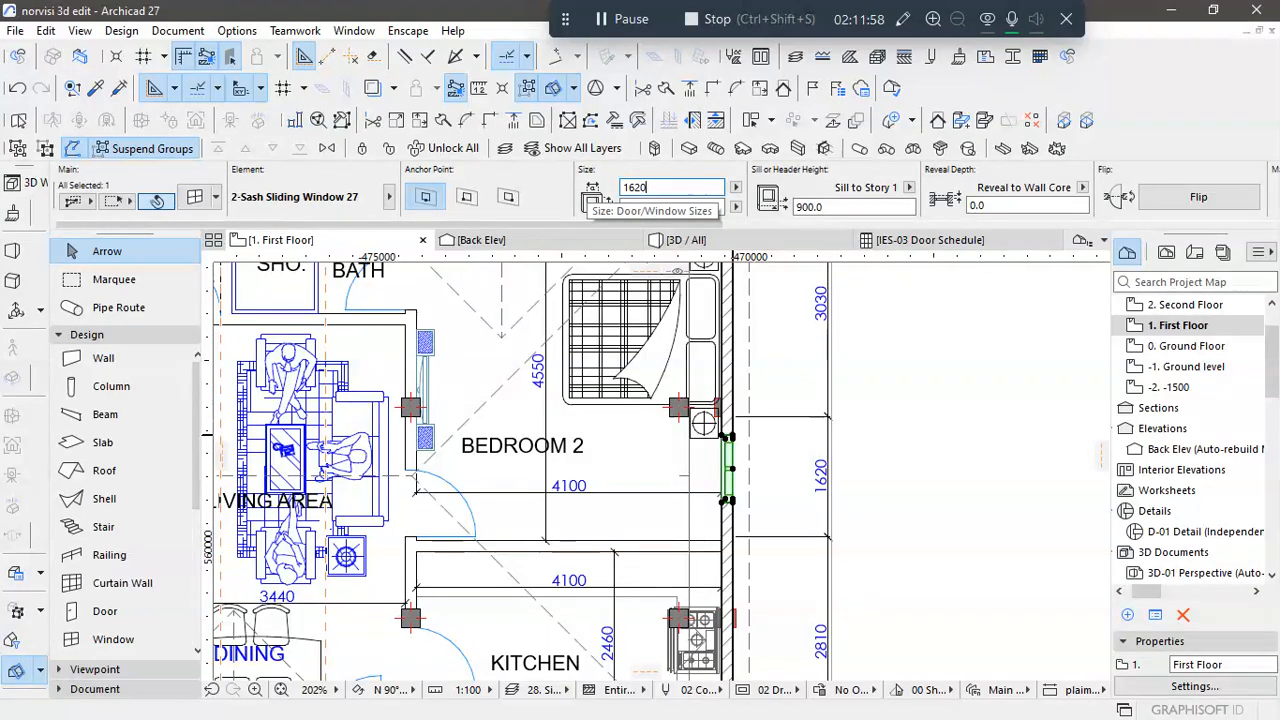
key("Escape")
left_click(893, 427)
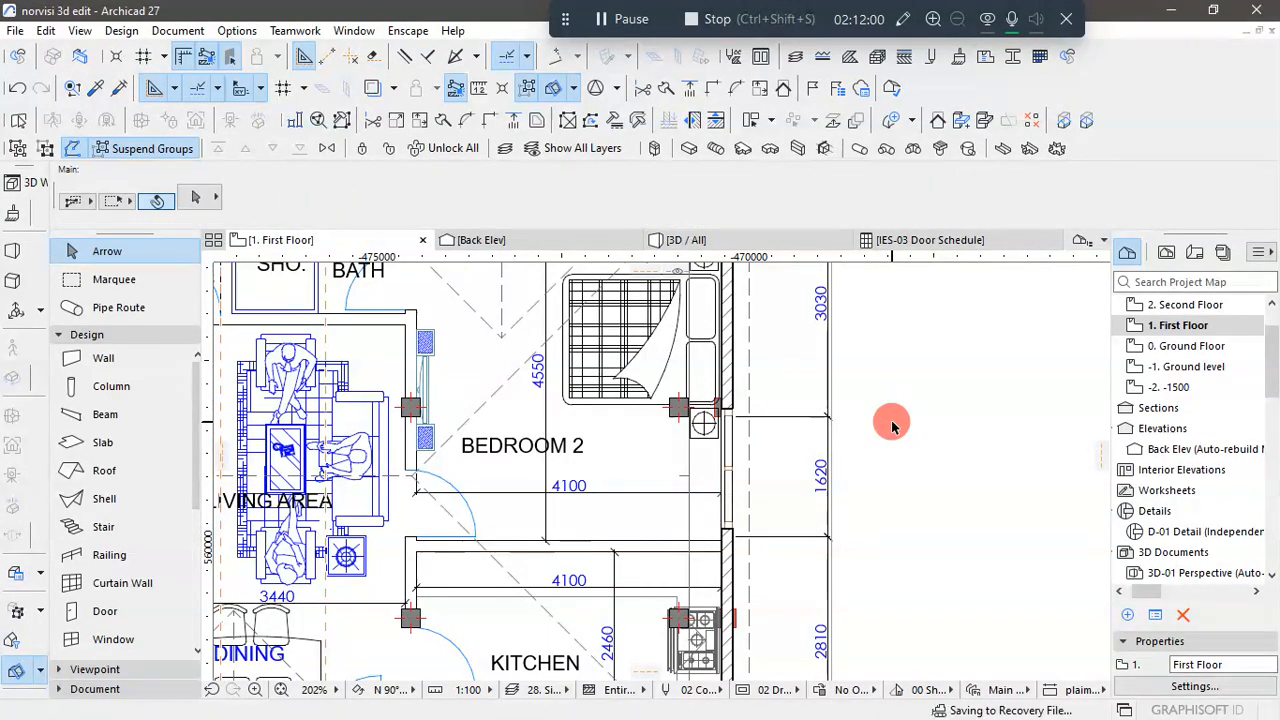
- Stretch the kitchen-side end of Bedroom 2's side-wall window to line up with the matching end of the 1620 dimension
scroll(737, 558, "up", 5)
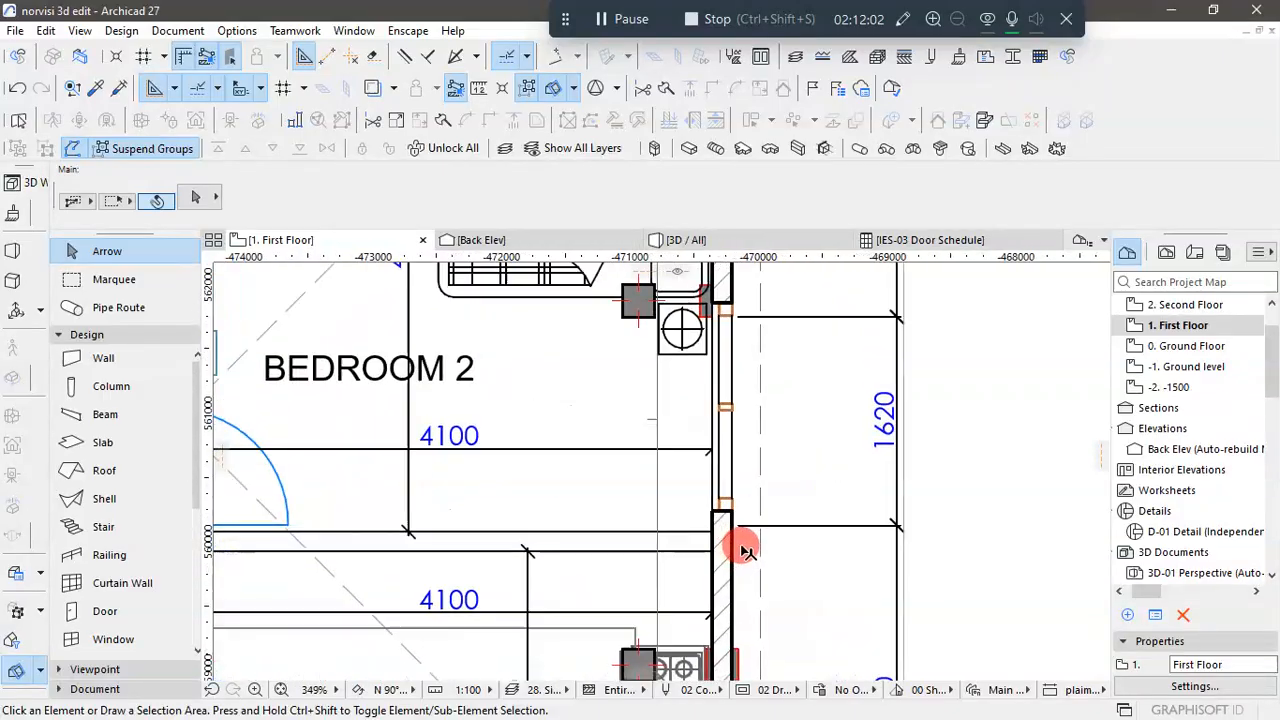
left_click(731, 512)
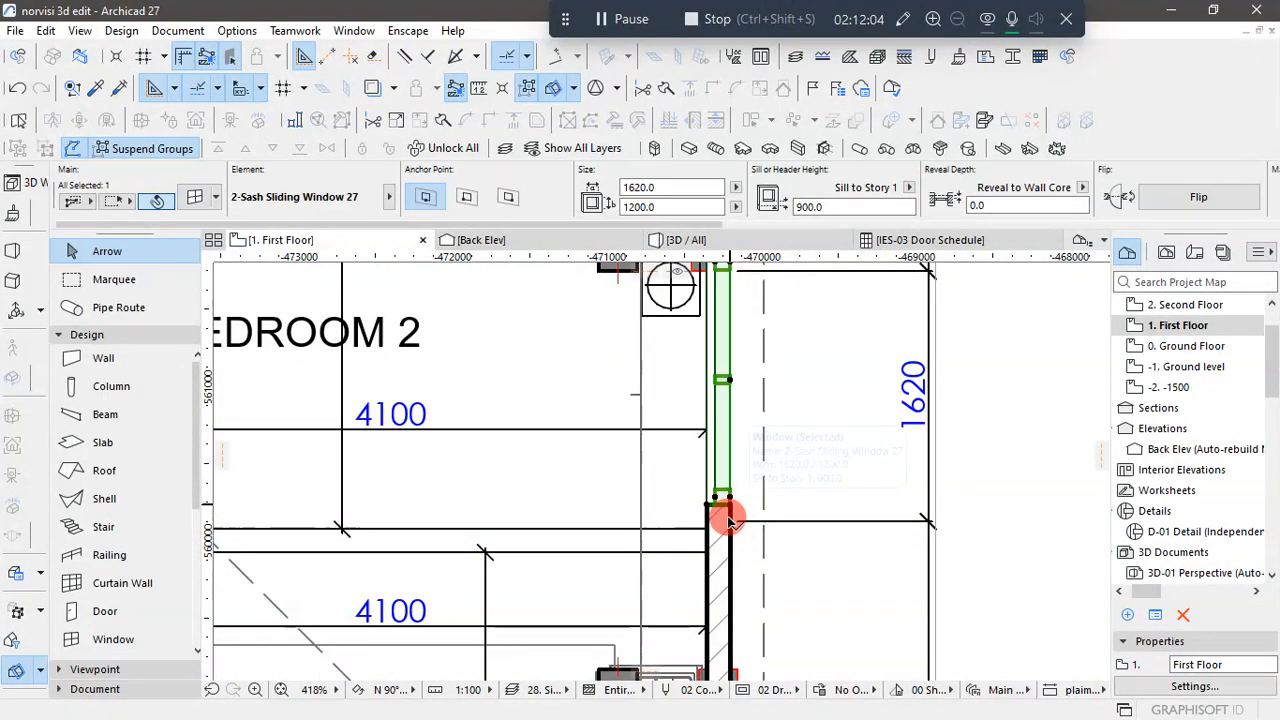
left_click(731, 512)
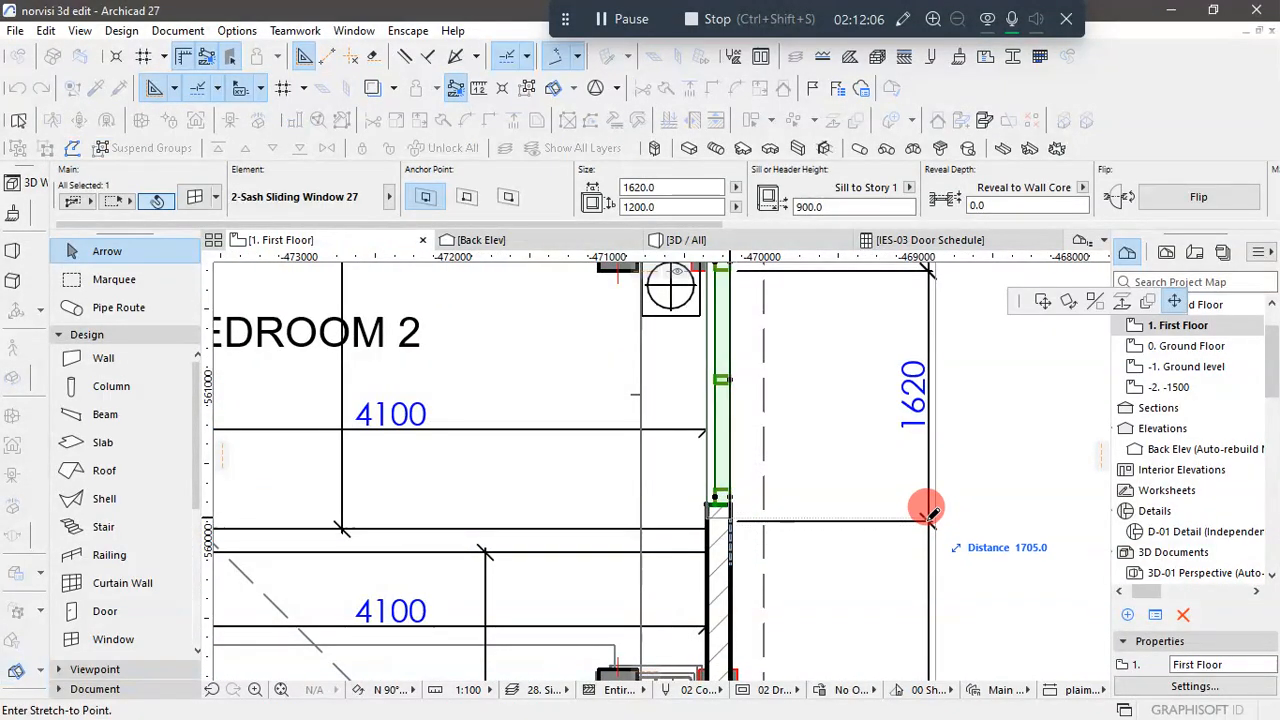
scroll(930, 514, "up", 7)
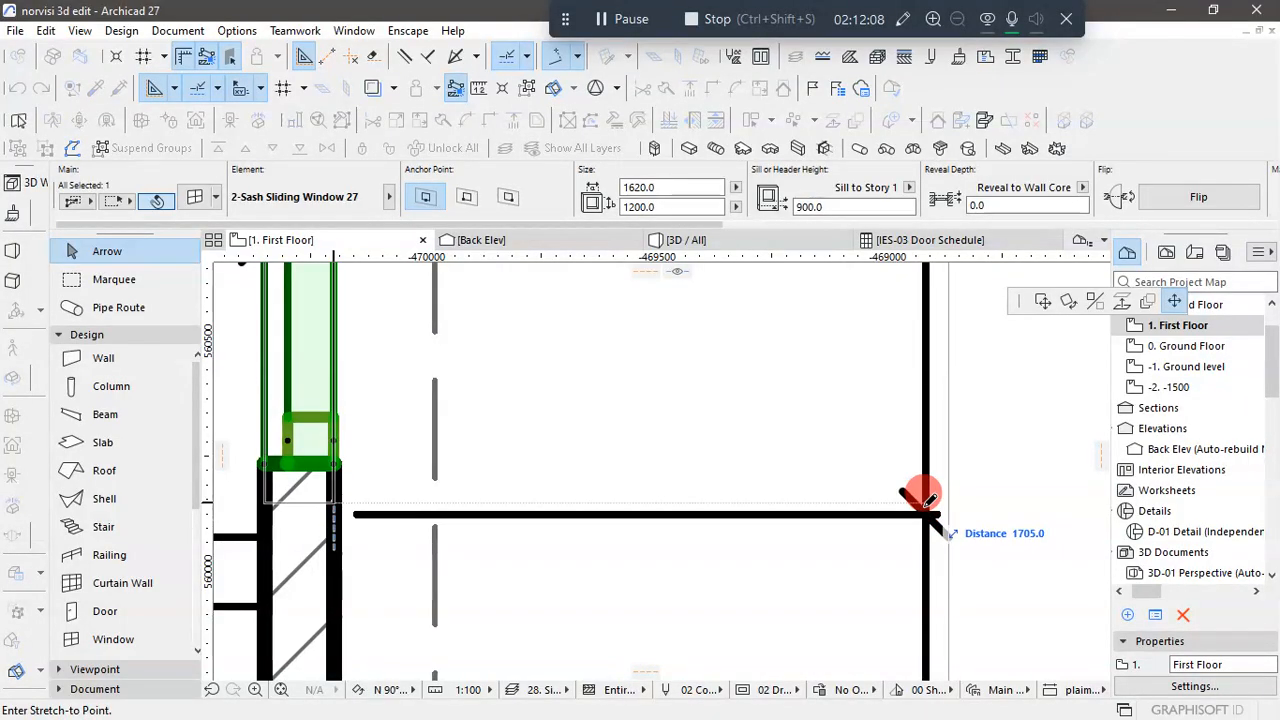
left_click(921, 516)
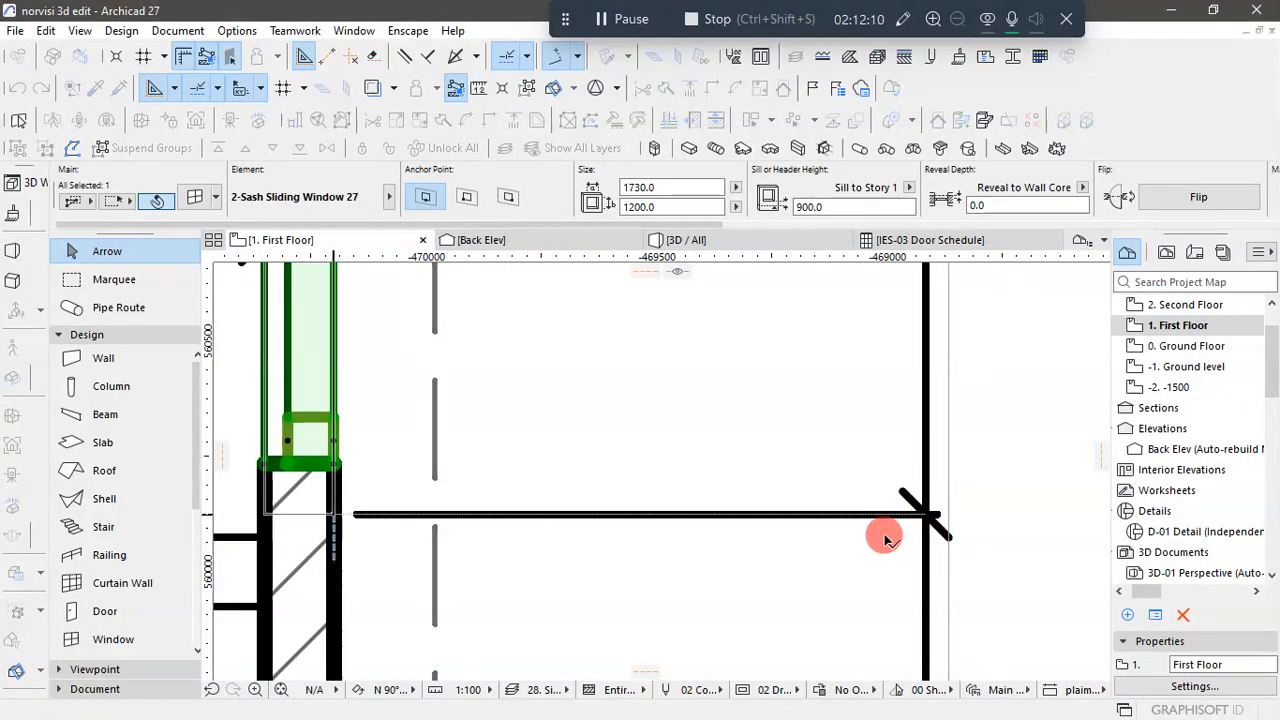
- Set the stretched Bedroom 2 side-wall window's width to 1620 and deselect it
scroll(877, 518, "down", 3)
scroll(872, 490, "down", 12)
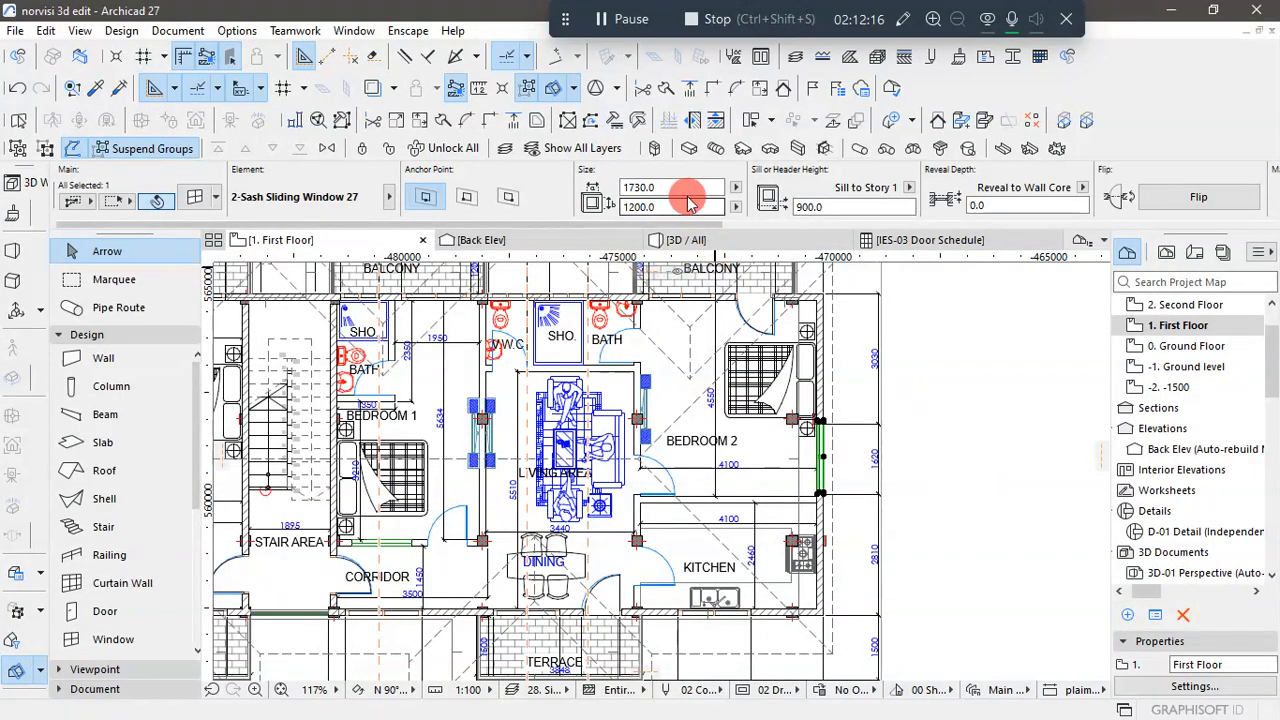
left_click(655, 187)
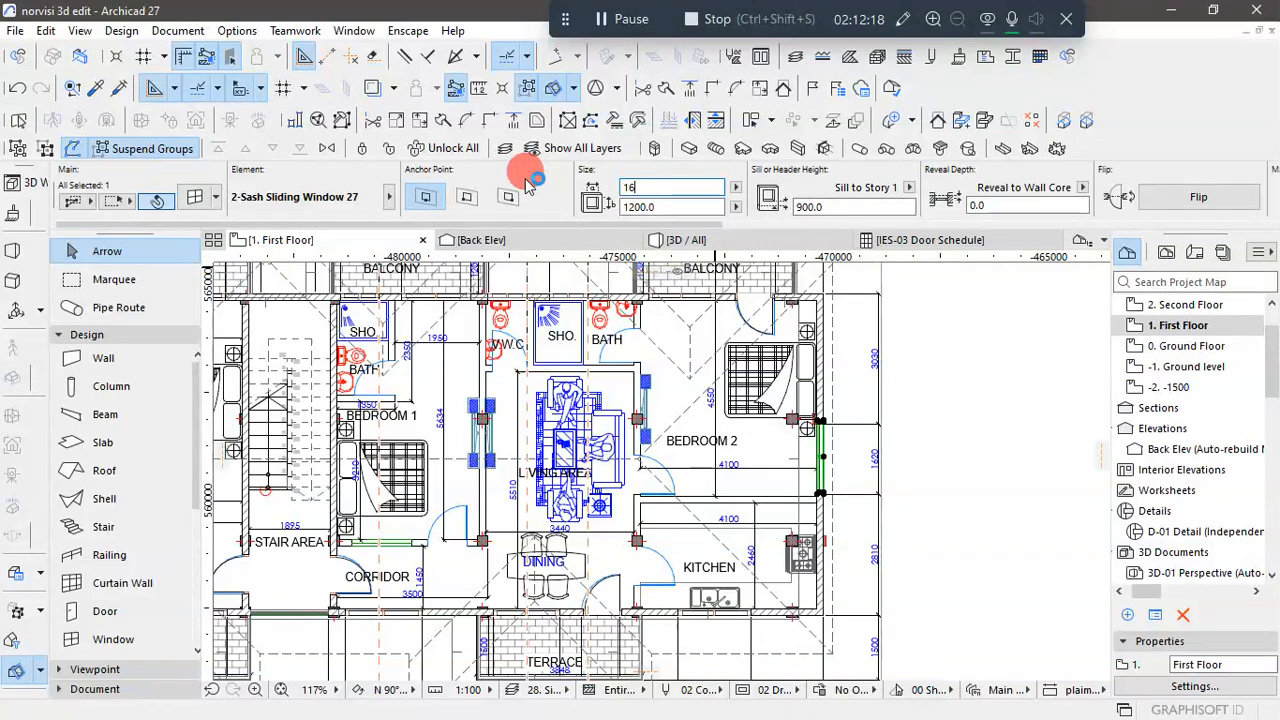
left_click(960, 443)
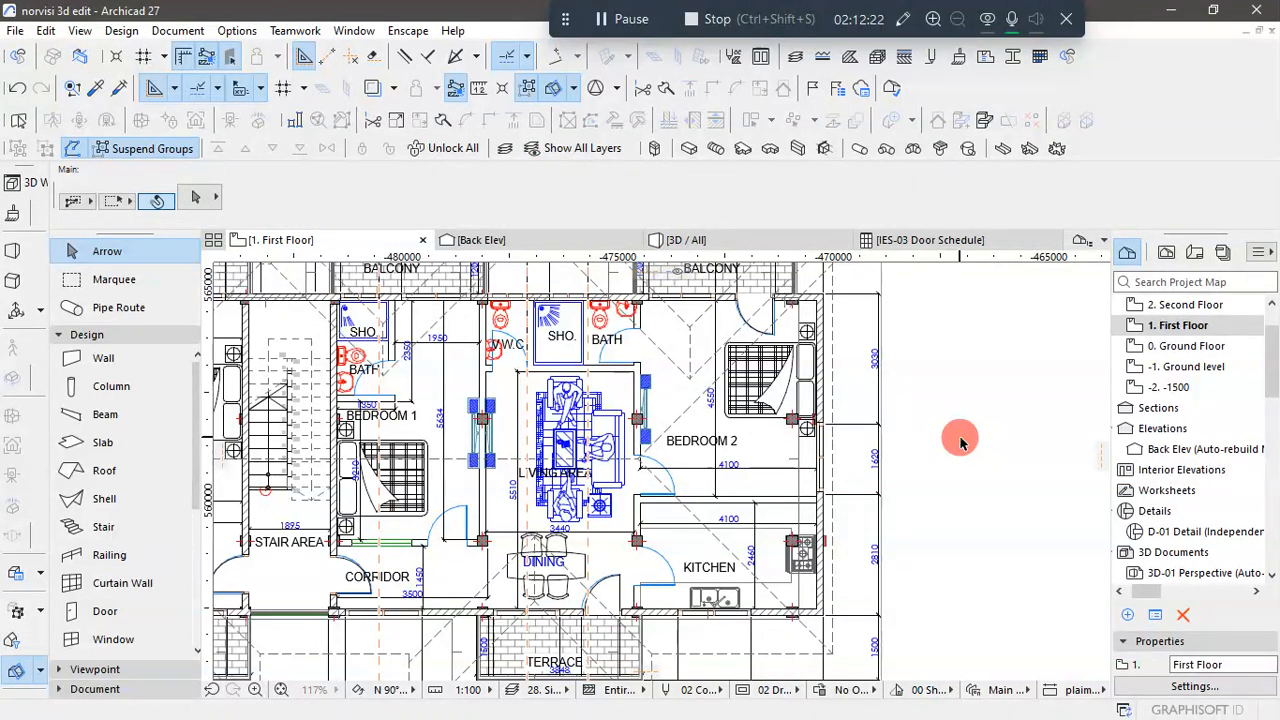
- In the 3D view, copy the 1620 and 900 wide first-floor side-wall windows vertically by 3150 onto the second floor
left_click(727, 240)
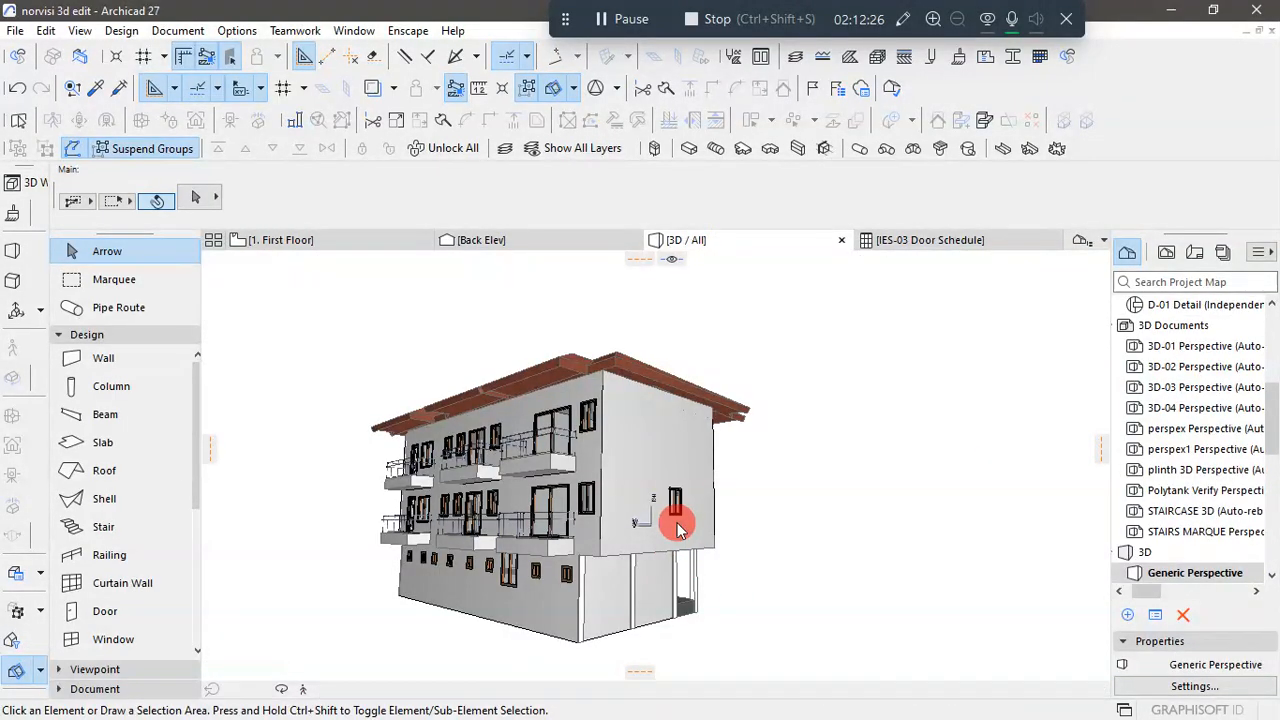
middle_click_drag(704, 497, 760, 534, "shift")
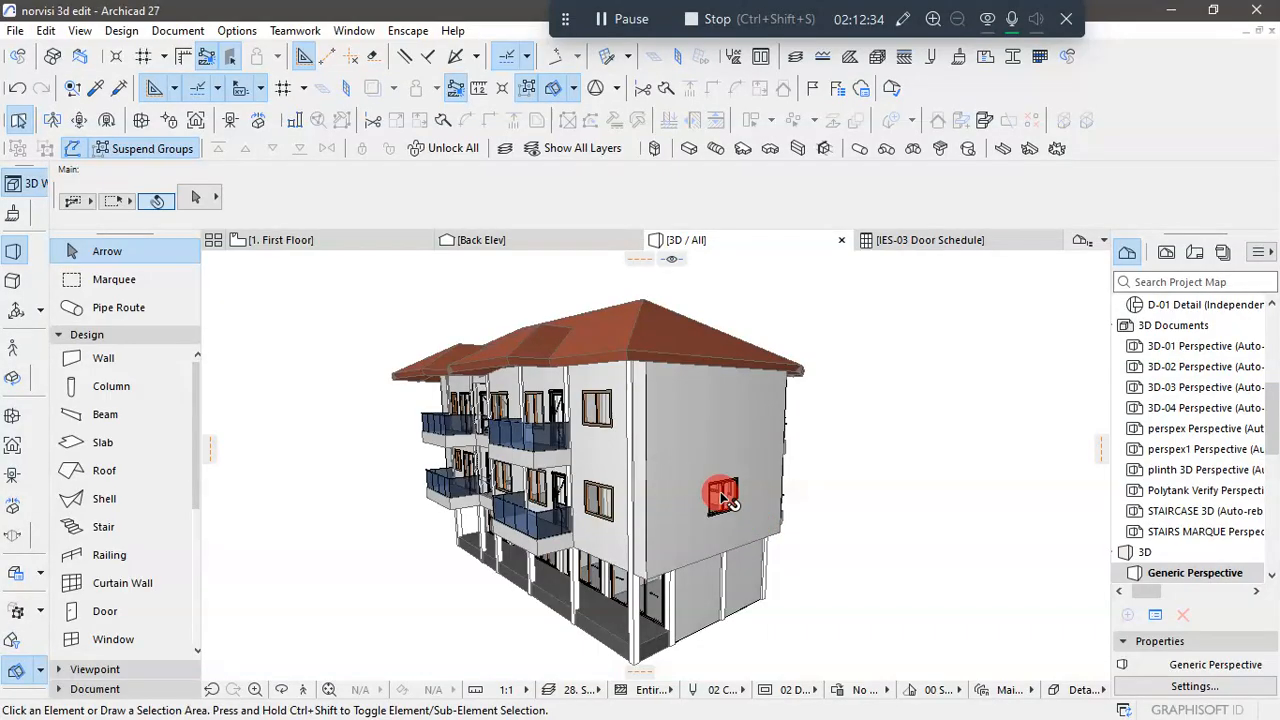
middle_click_drag(903, 549, 814, 557, "shift")
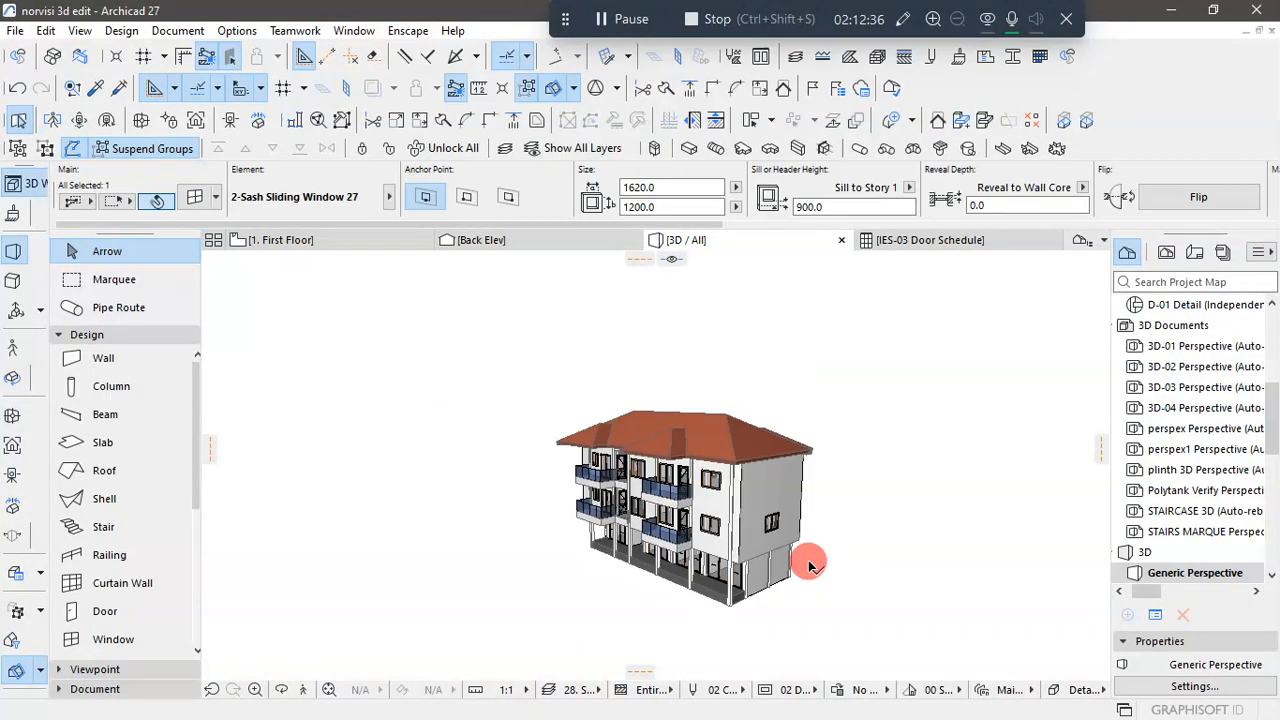
middle_click_drag(557, 620, 944, 584, "shift")
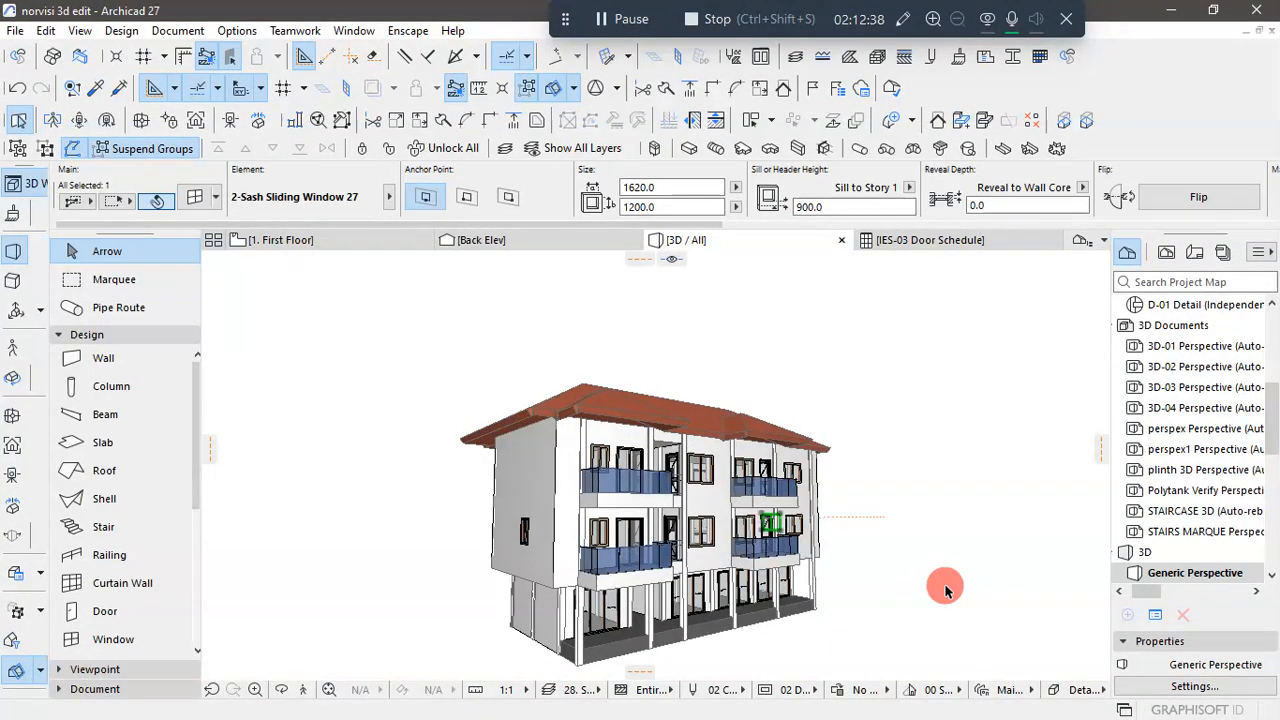
middle_click_drag(542, 516, 540, 520, "shift")
scroll(540, 520, "up", 3)
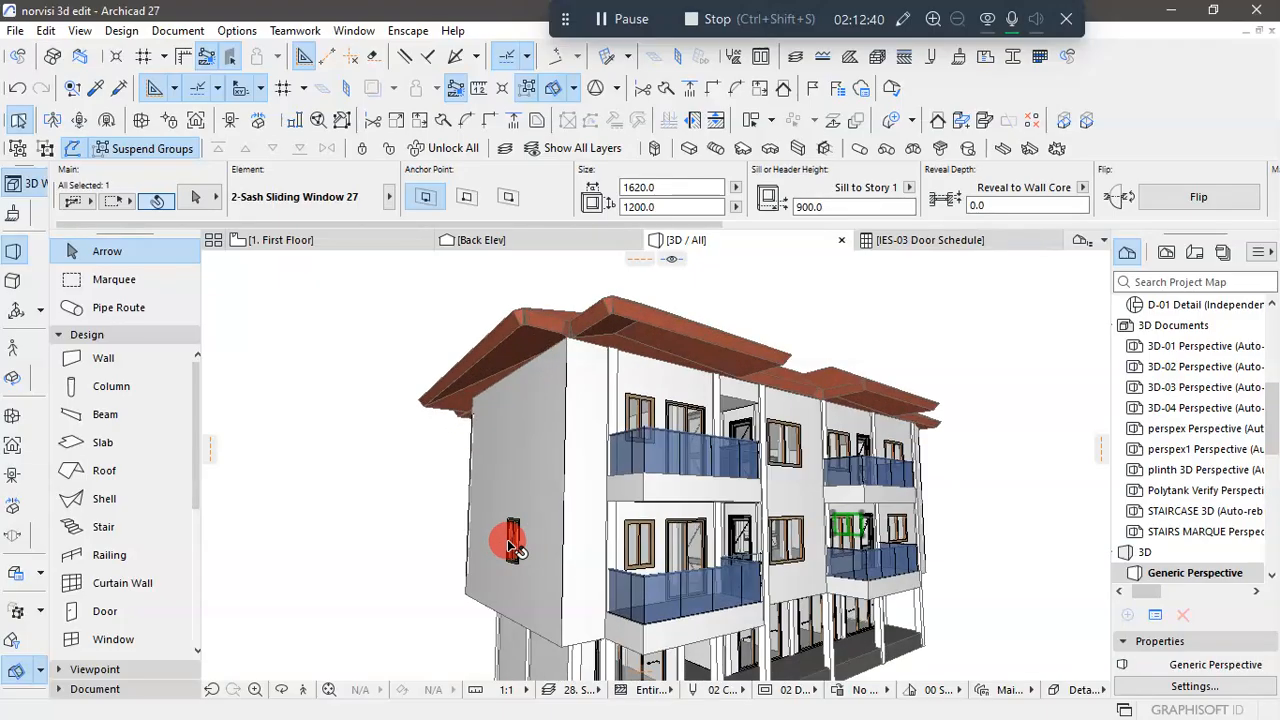
left_click(512, 540, "shift")
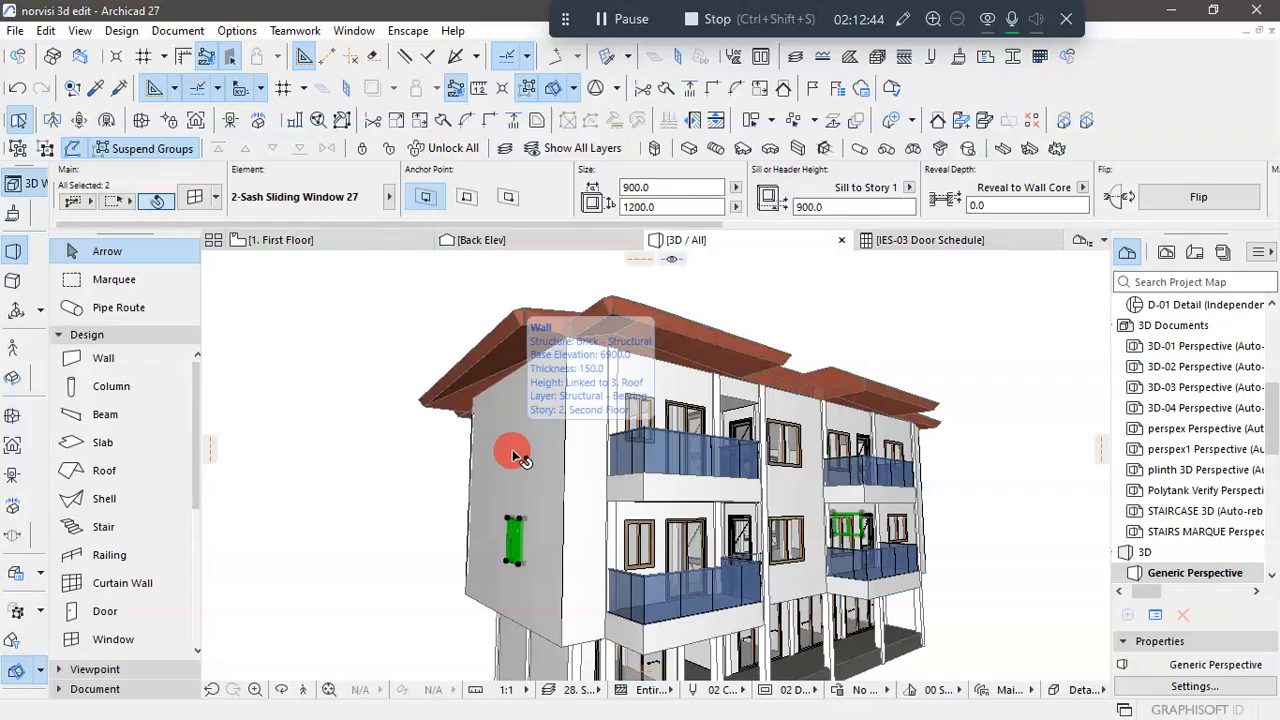
left_click(518, 523)
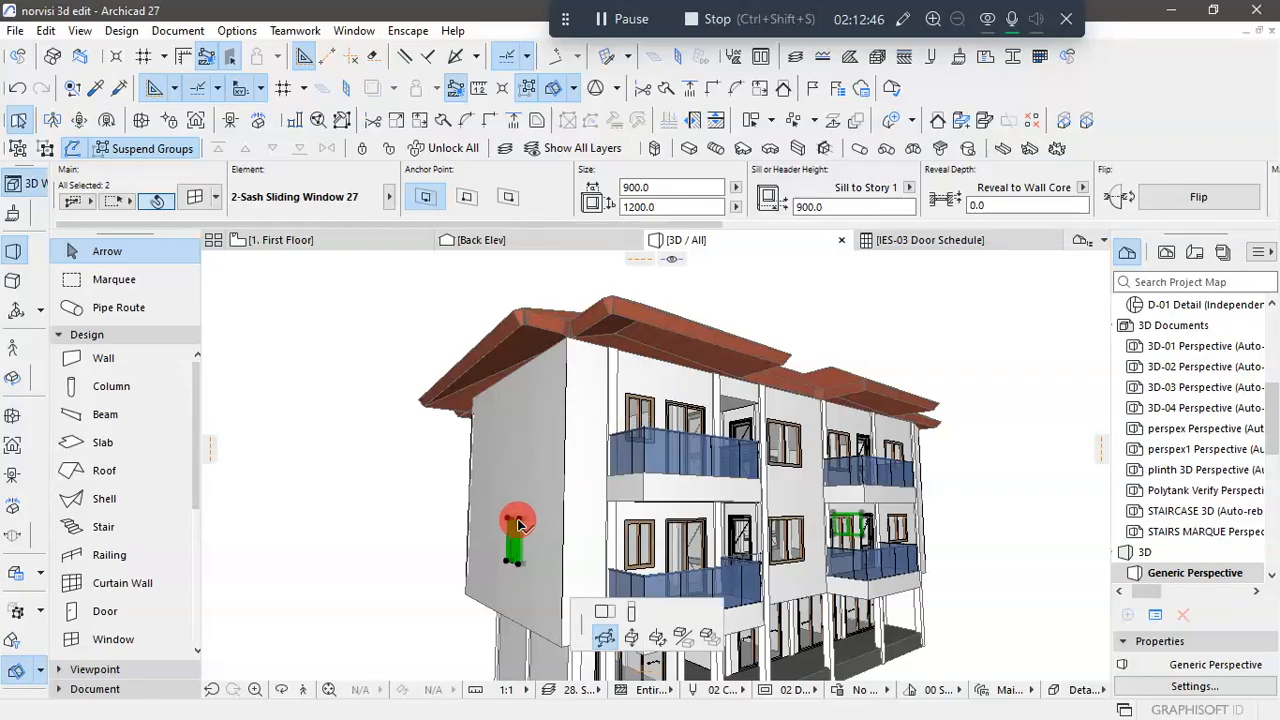
left_click(1070, 330)
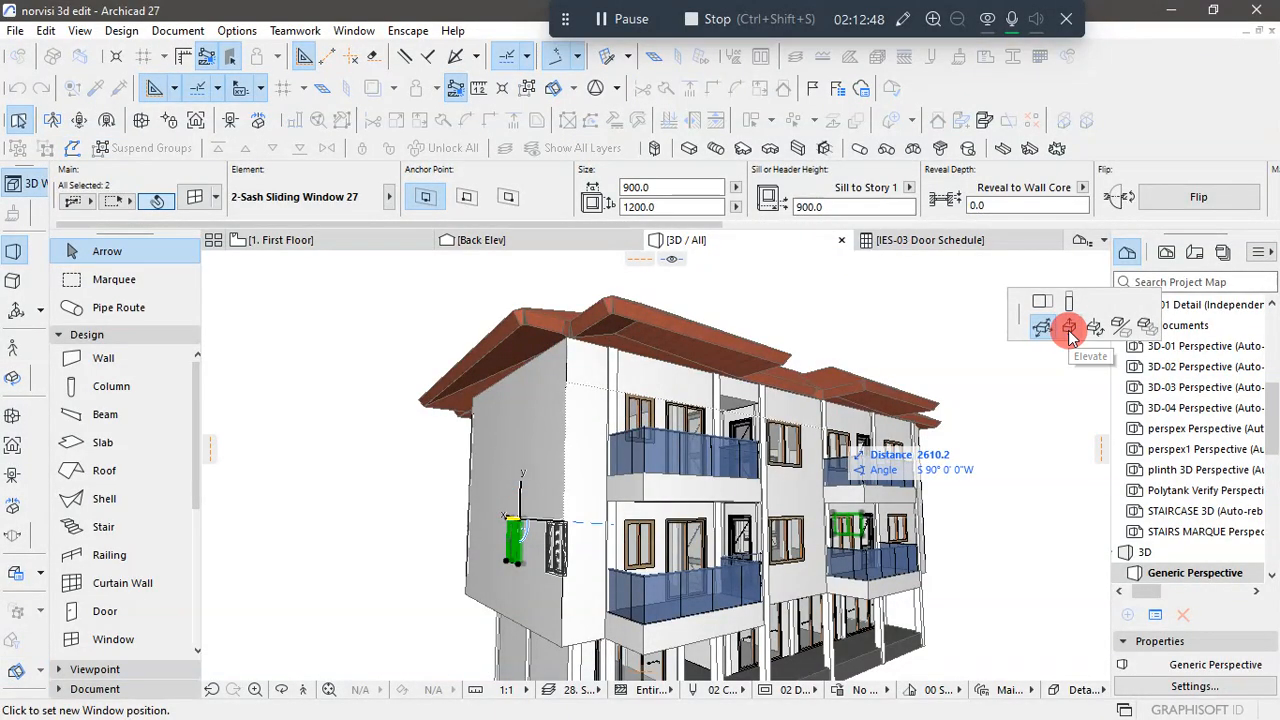
left_click(1069, 332)
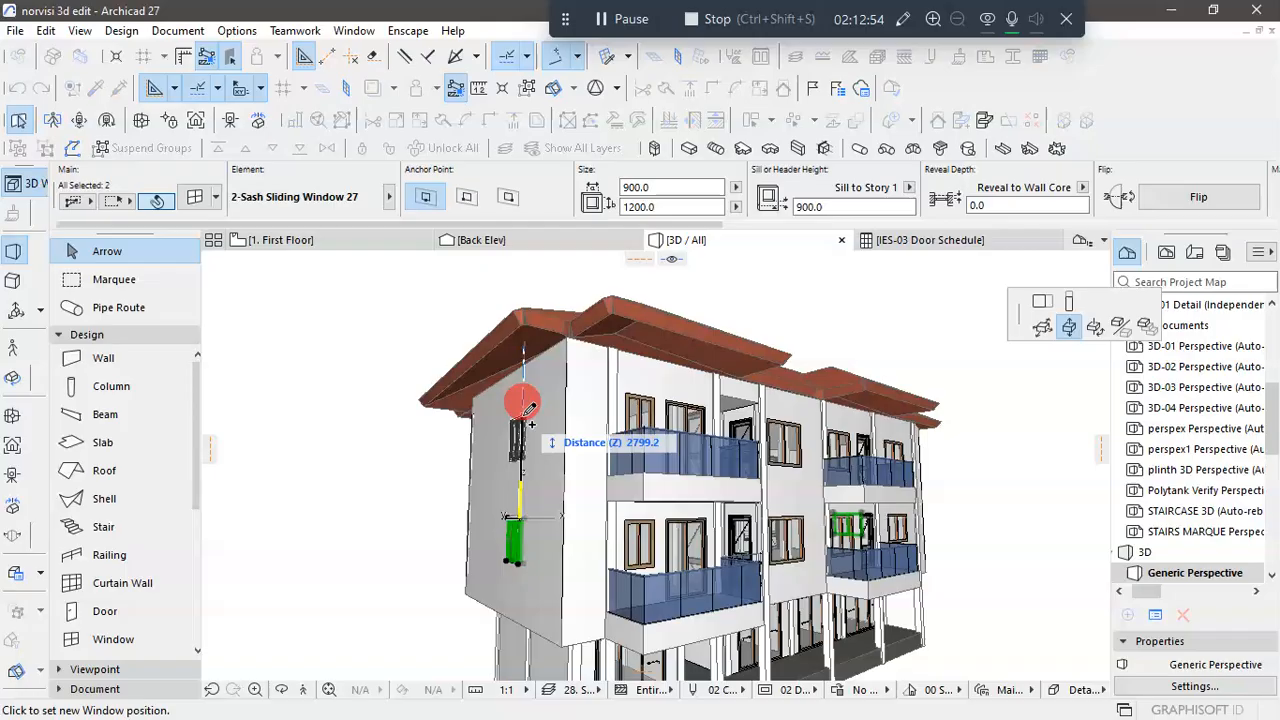
type("3150")
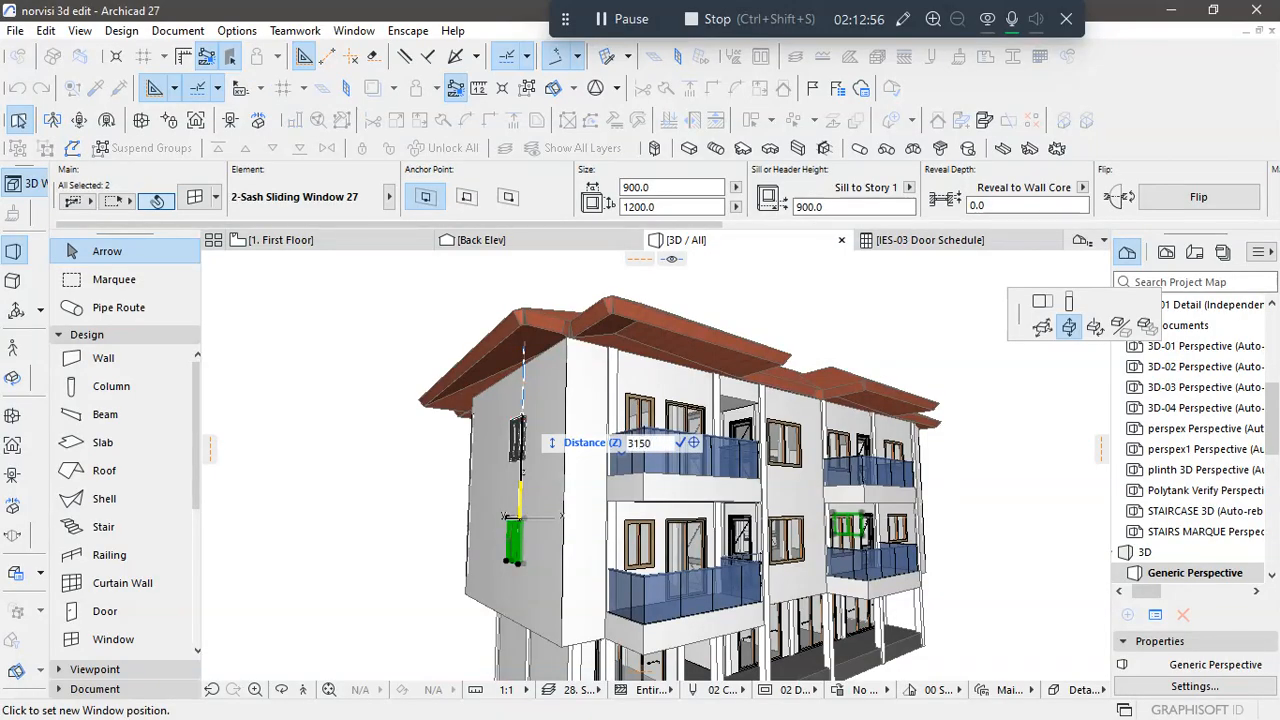
left_click(523, 393)
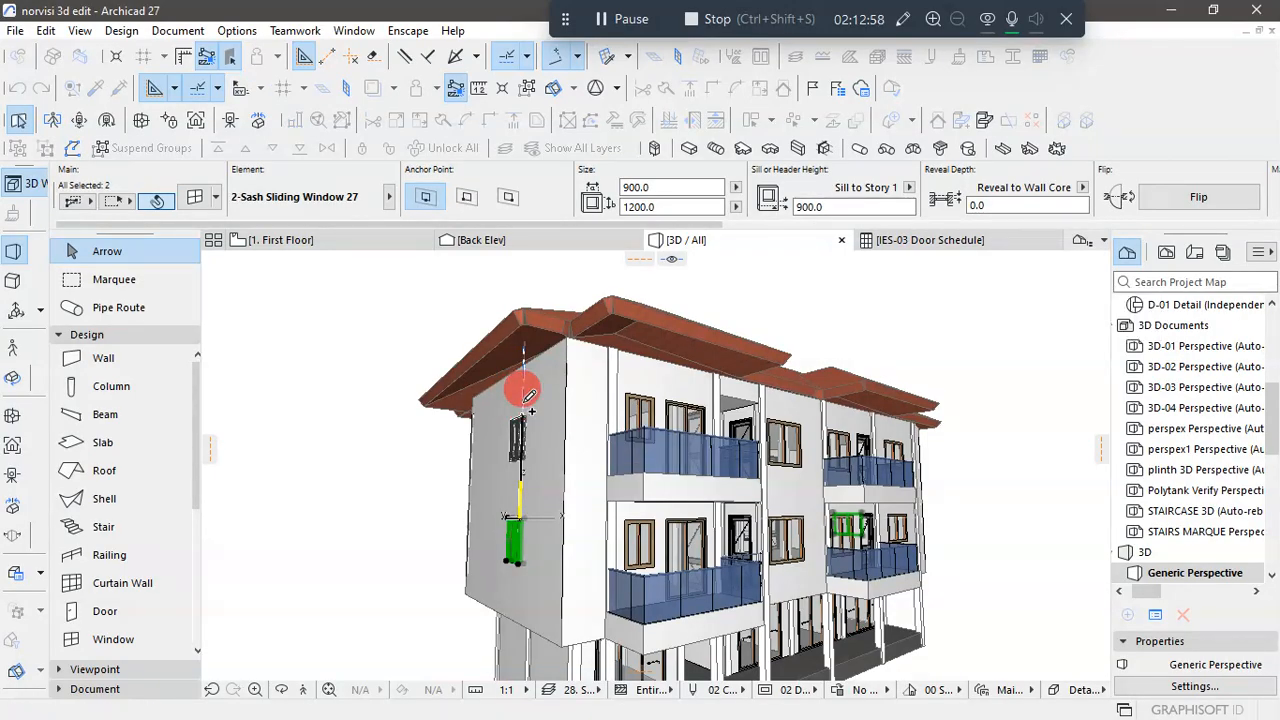
left_click(878, 559)
left_click(594, 516)
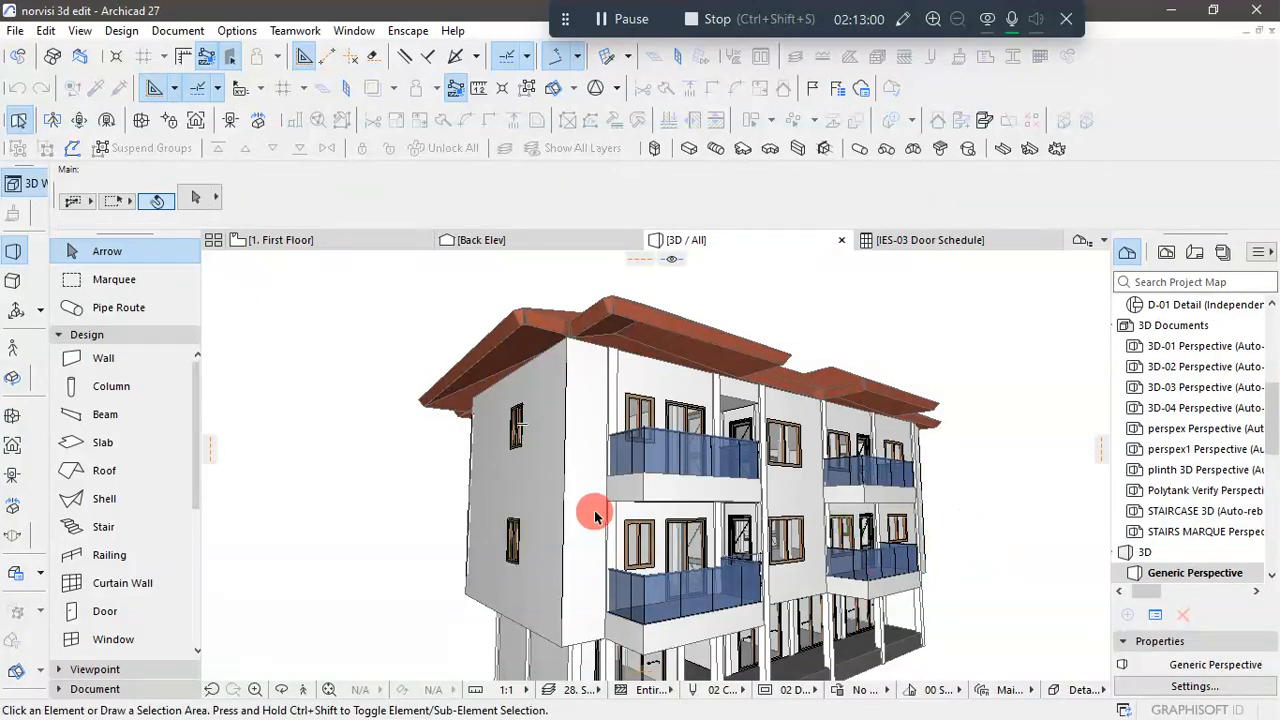
- Examine the side walls, balconies and ground-floor front of the building in the 3D view
left_click_drag(522, 475, 782, 583)
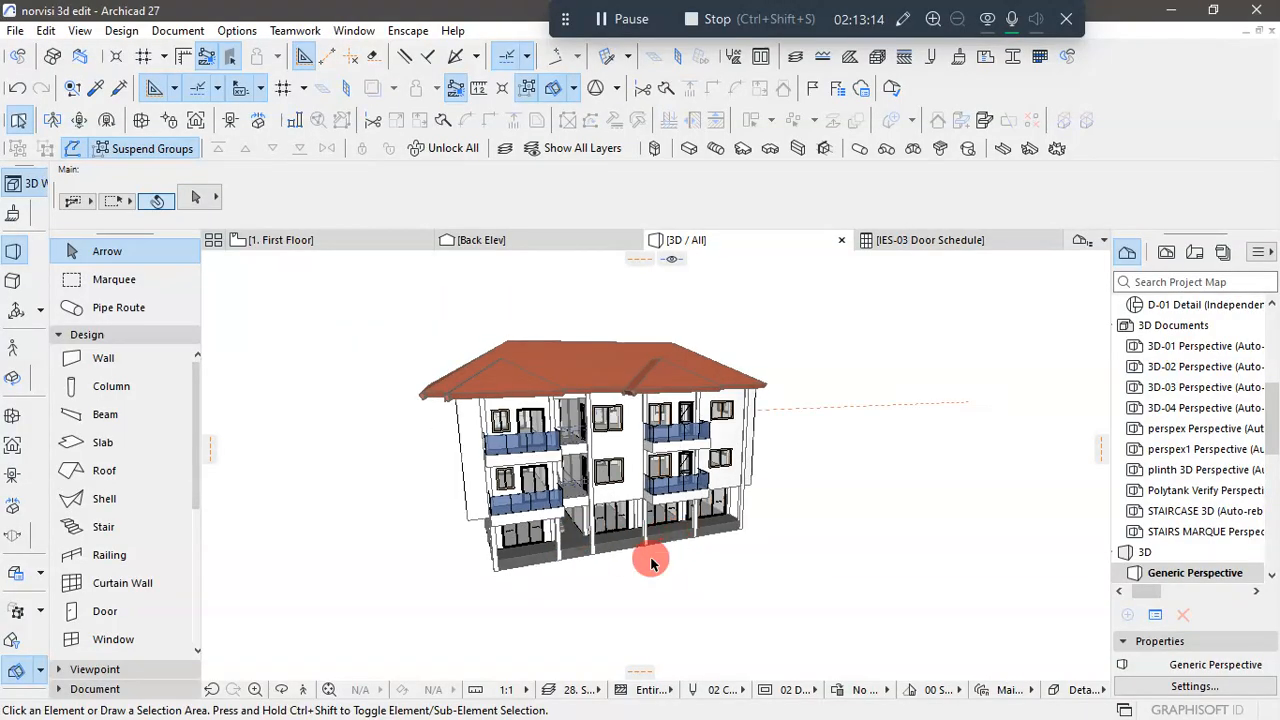
left_click_drag(651, 563, 531, 583)
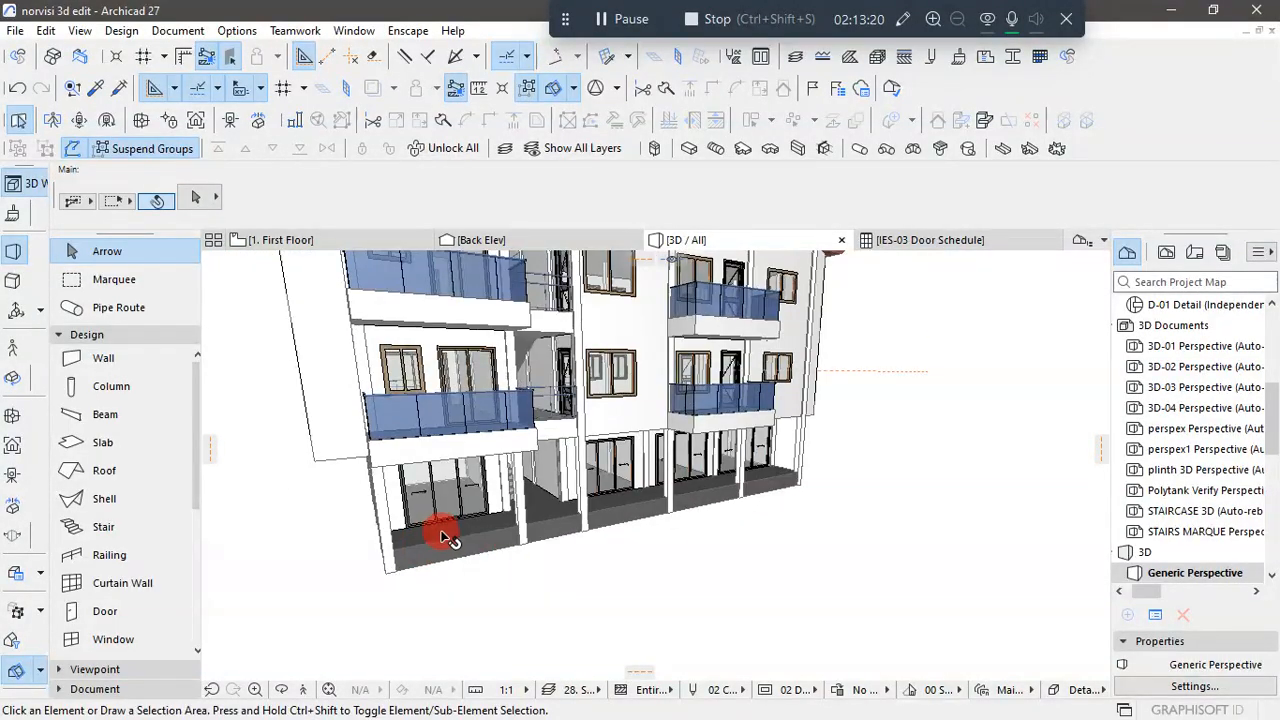
left_click_drag(808, 505, 551, 530)
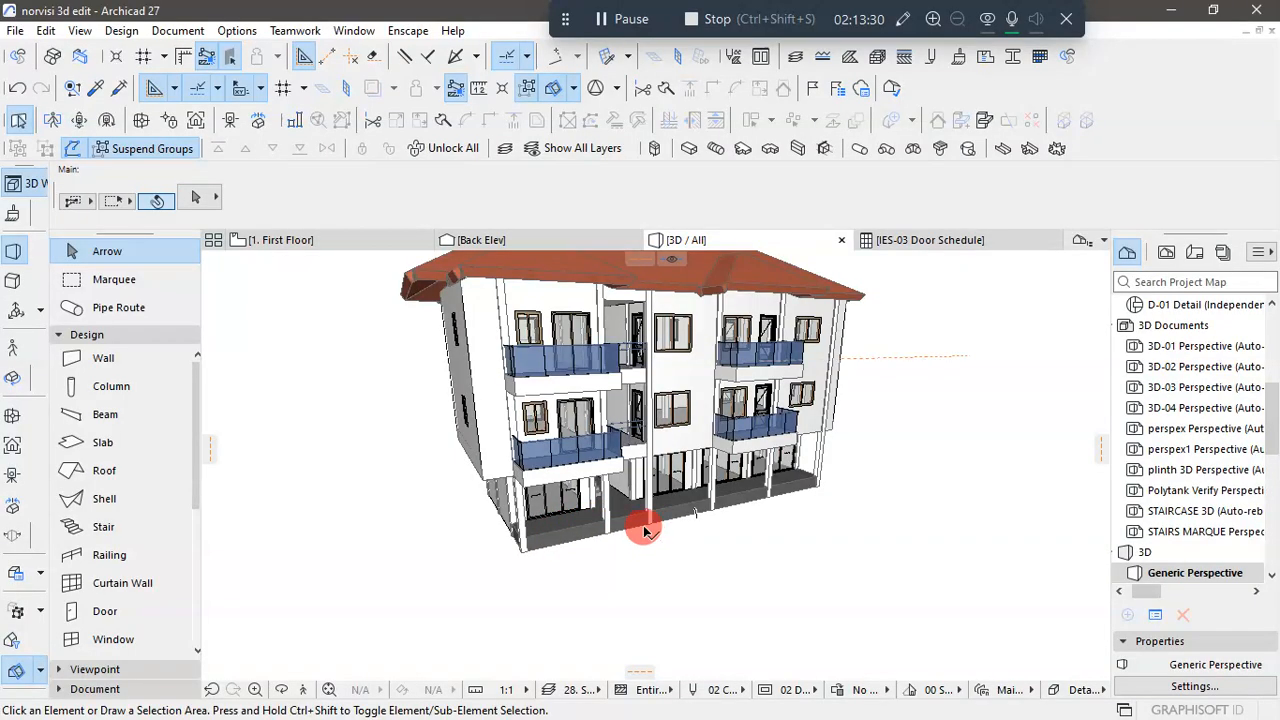
scroll(643, 528, "up", 5)
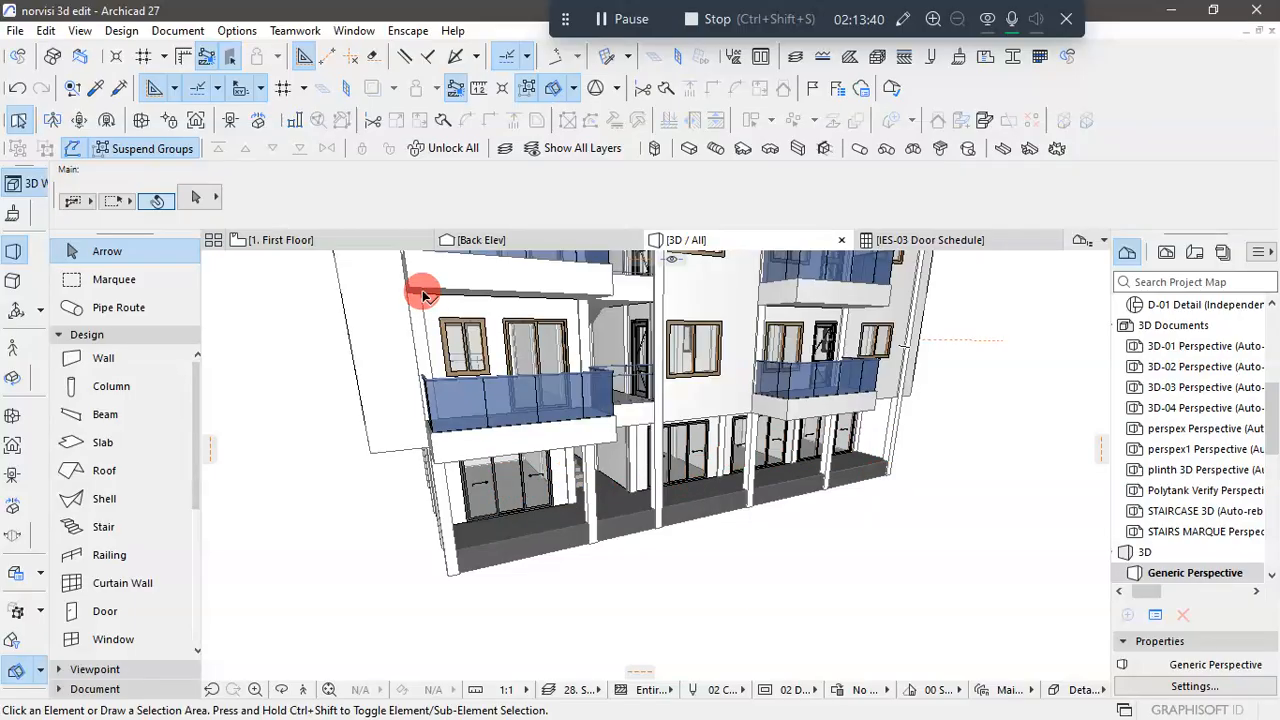
scroll(1140, 330, "up", 5)
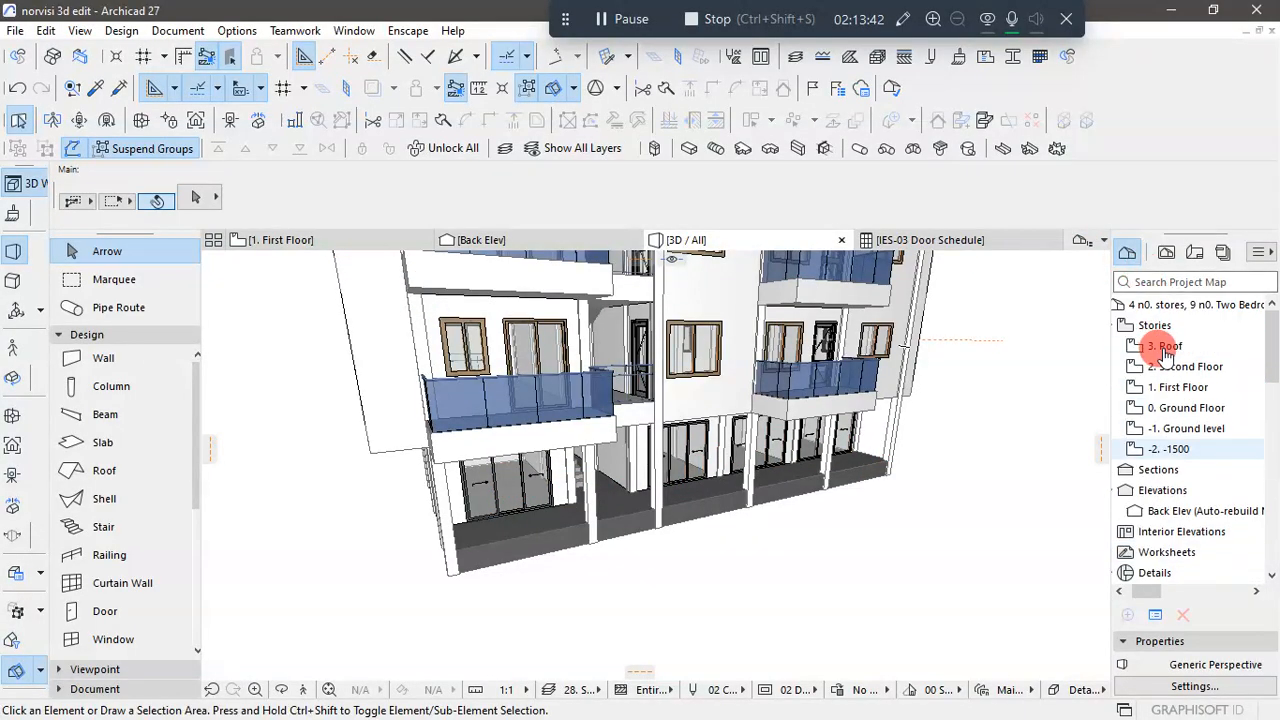
- Open the 0. Ground Floor plan and bring the full floor plan with its front corridor into view
left_click(1165, 408)
double_click(1165, 408)
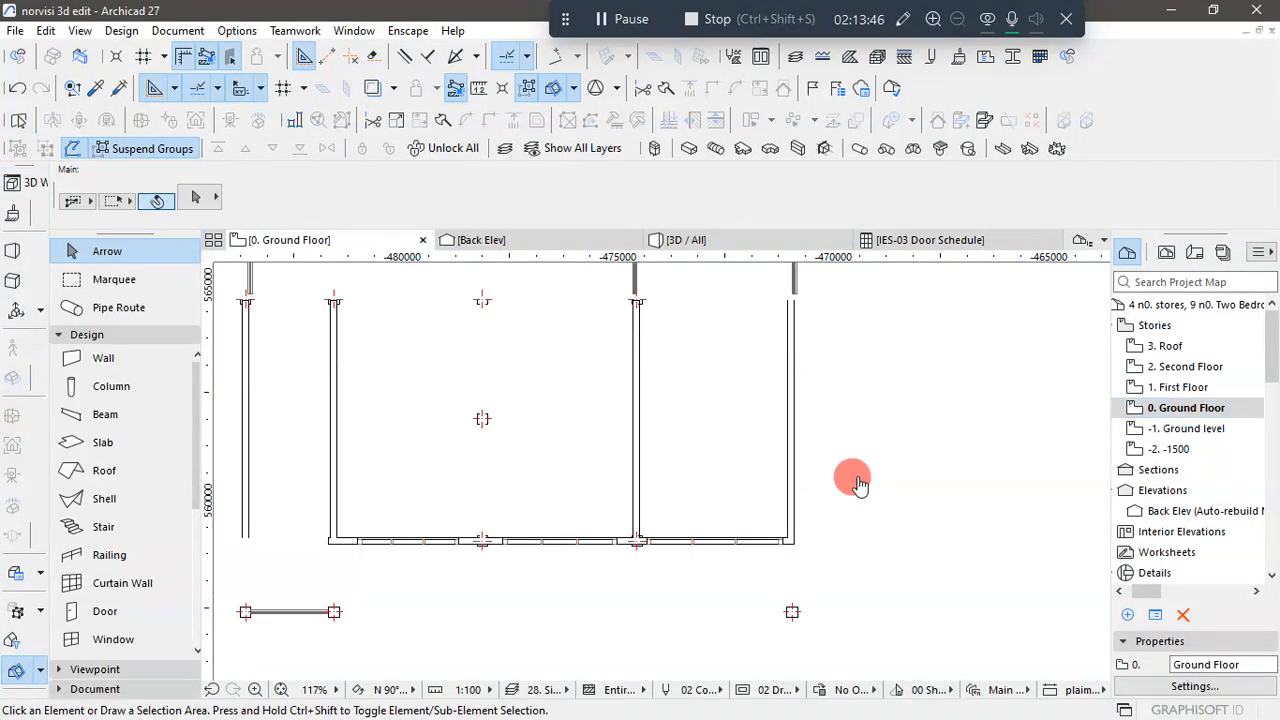
scroll(905, 460, "down", 5)
scroll(886, 514, "up", 3)
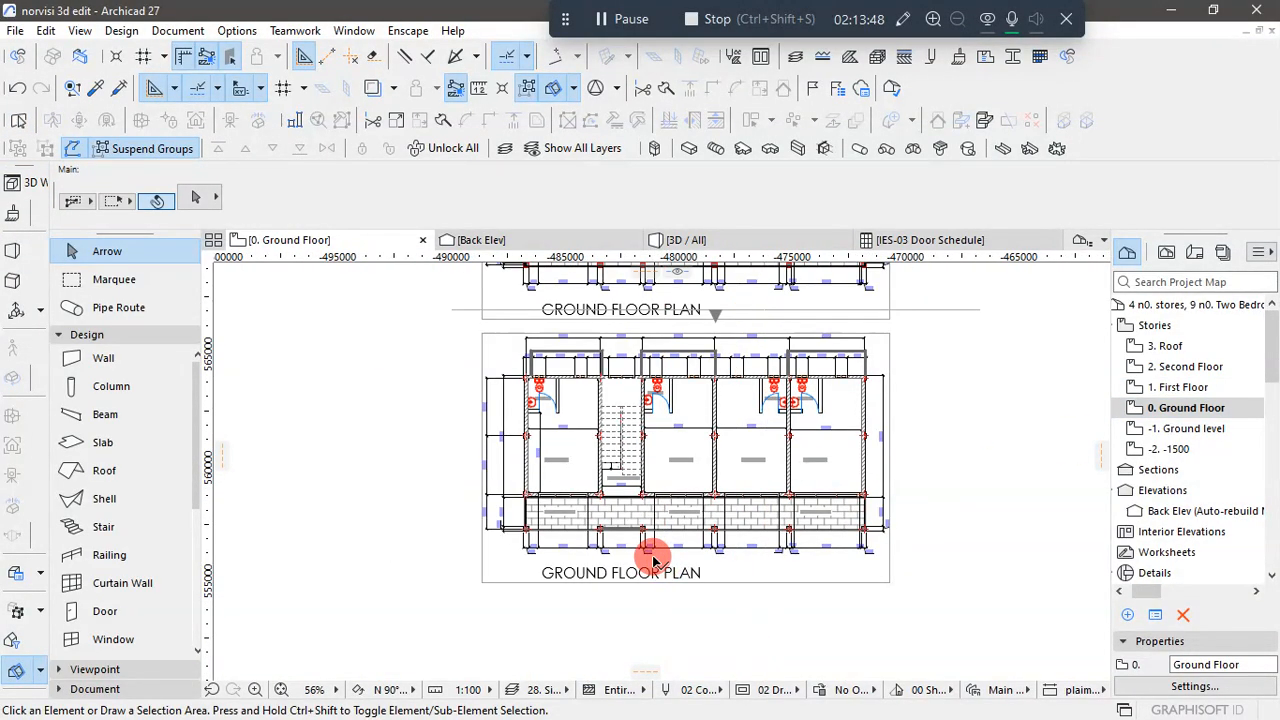
scroll(605, 565, "down", 1)
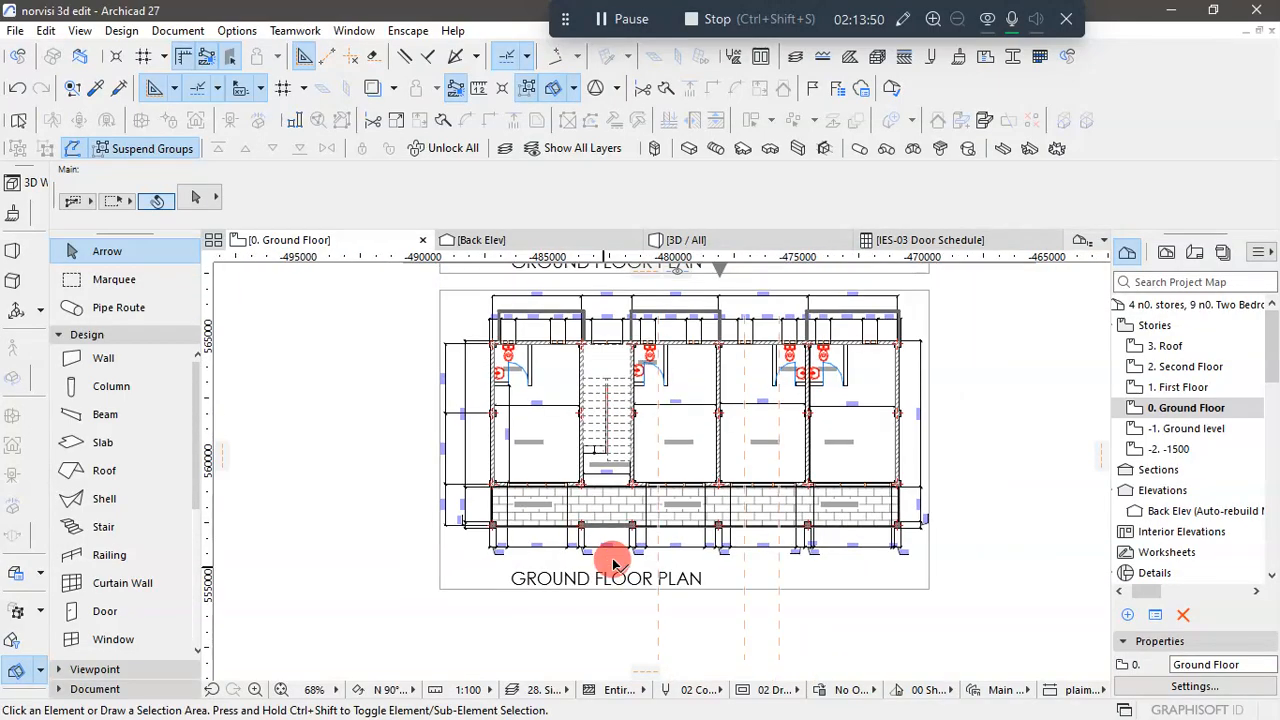
scroll(95, 560, "down", 5)
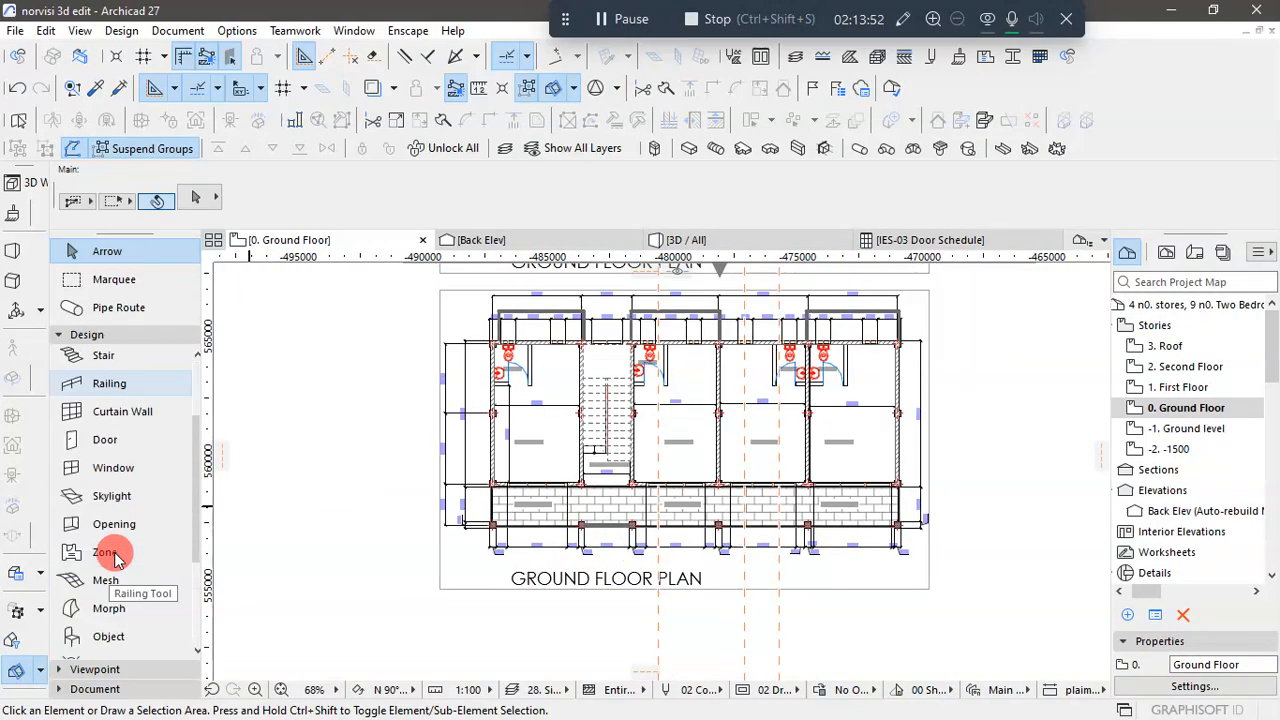
scroll(100, 555, "up", 5)
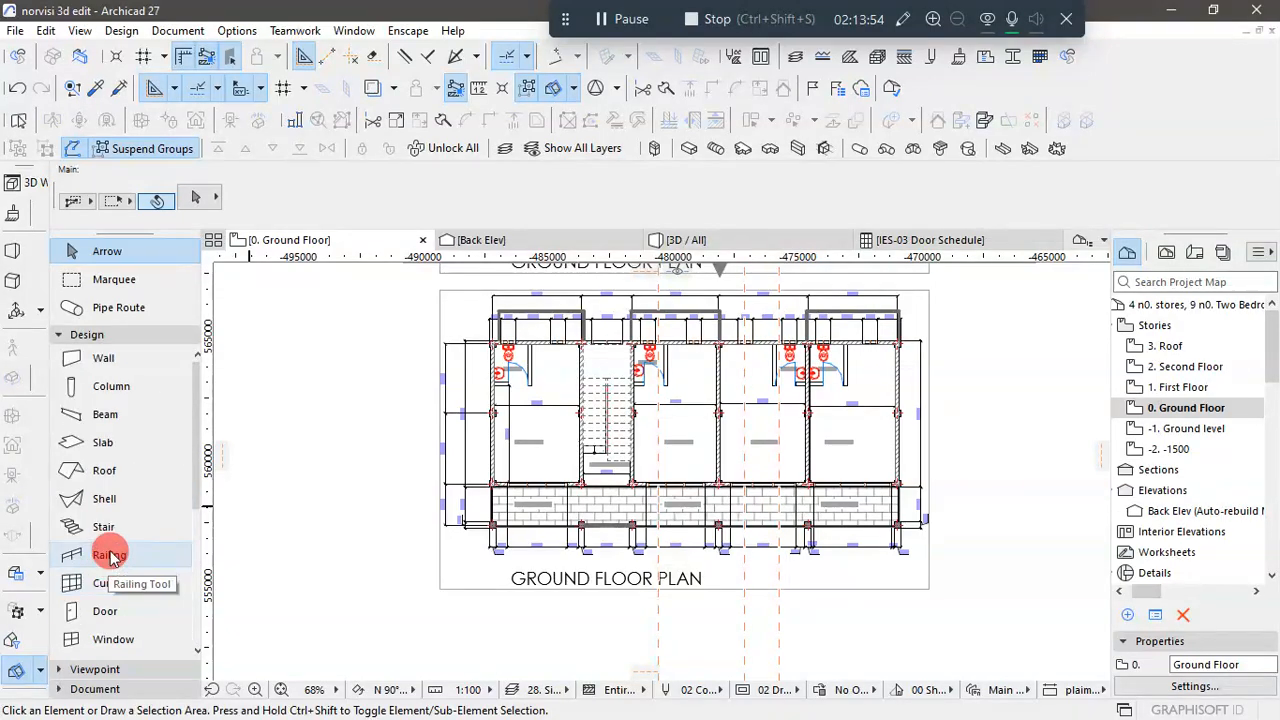
- Set the stair defaults to home story -1. Ground level with the top linked to 0. Ground Floor
left_click(101, 524)
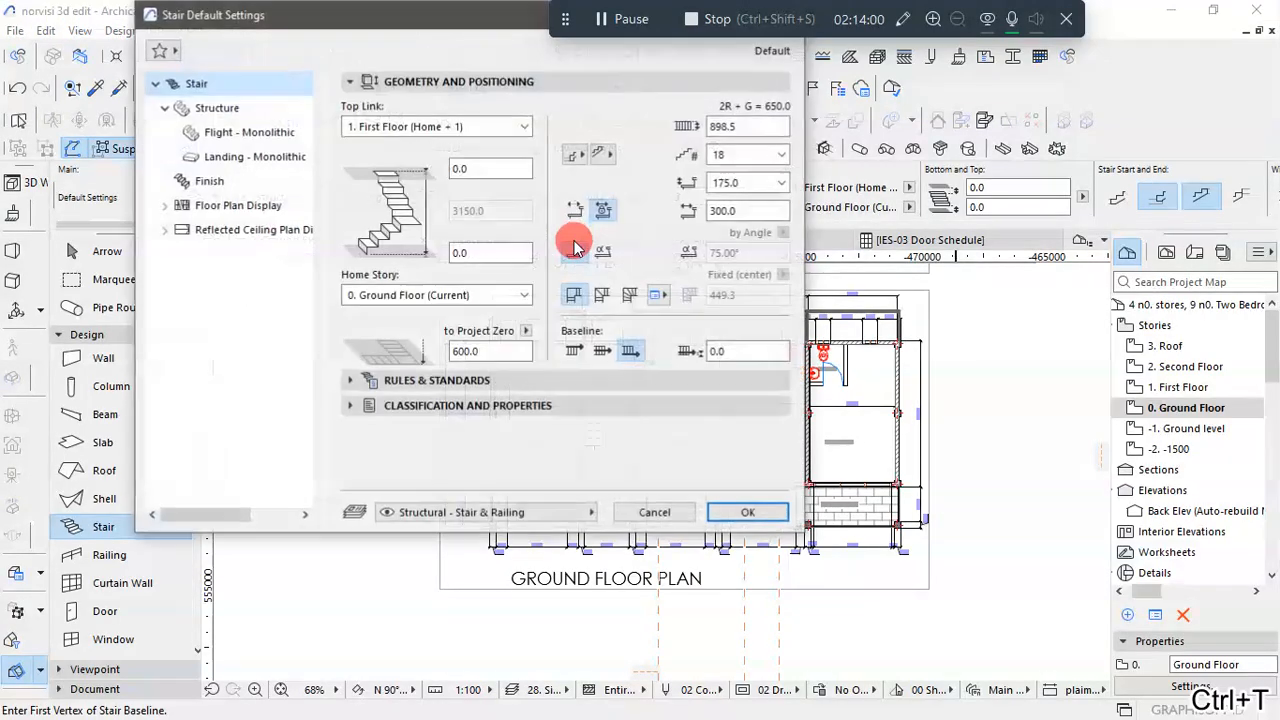
left_click(524, 296)
left_click(443, 363)
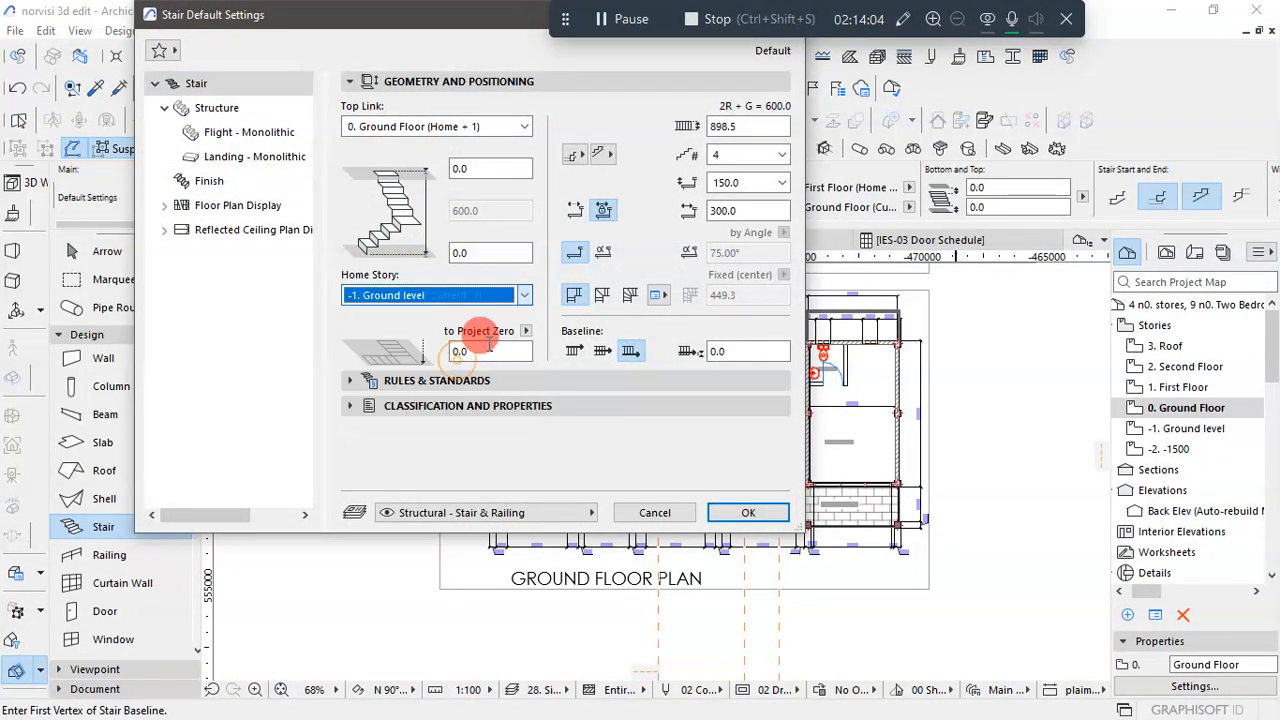
left_click(523, 126)
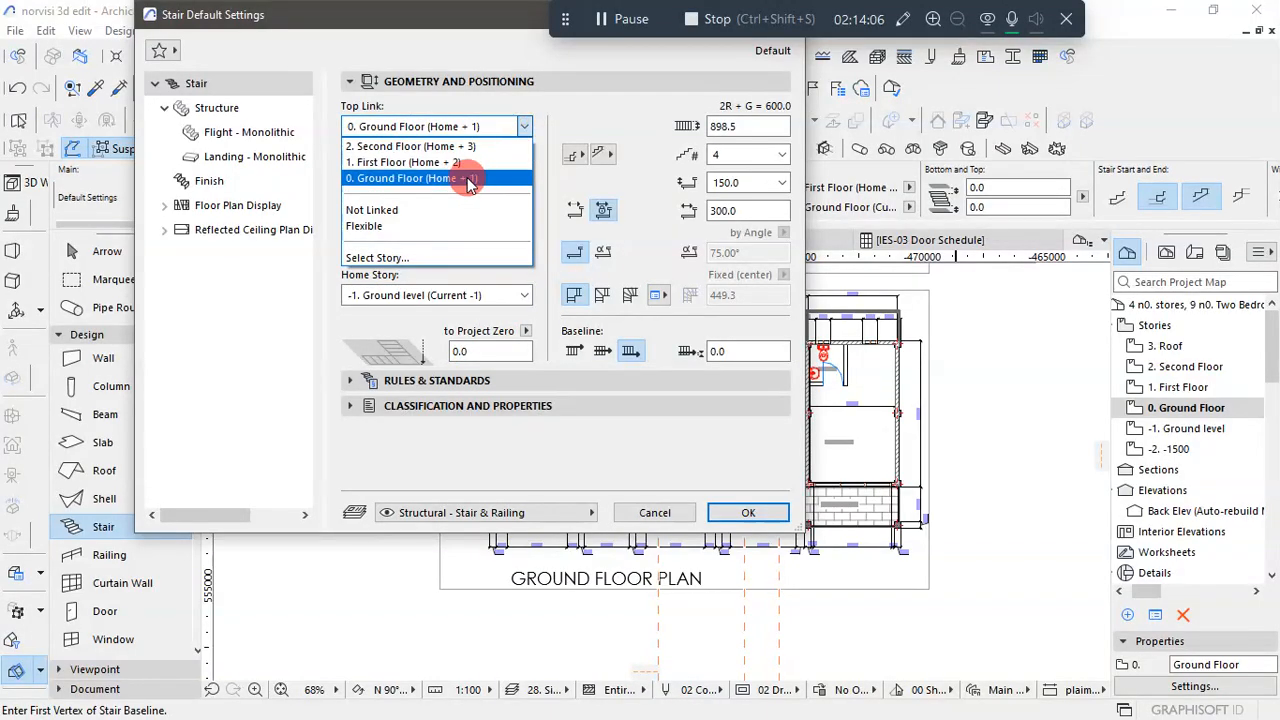
left_click(390, 181)
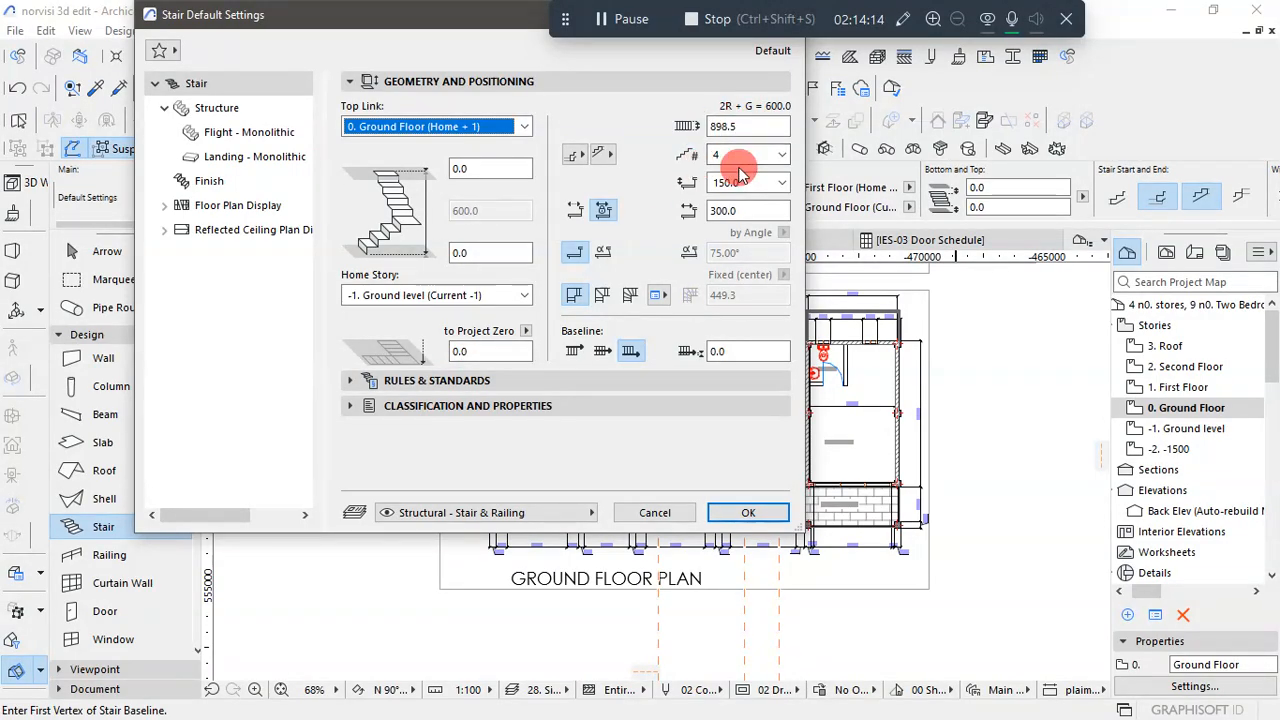
left_click(745, 511)
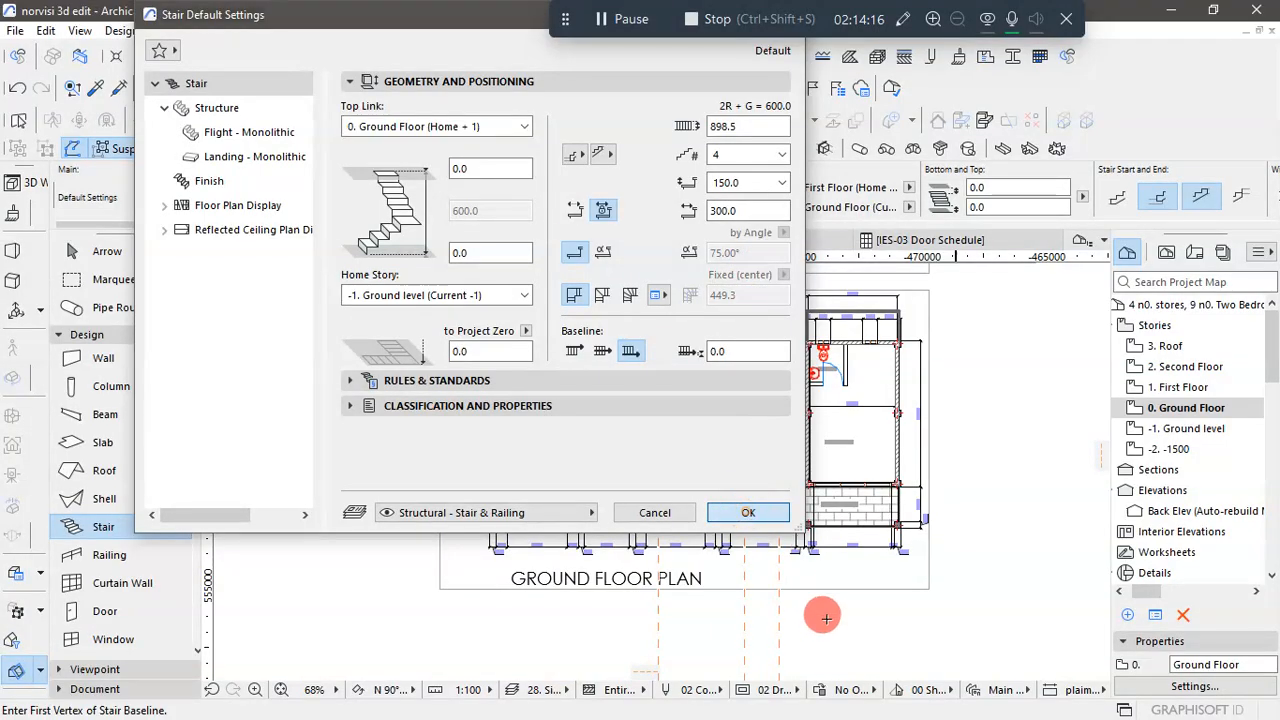
- Draw a straight four-riser stair, 1200 long and 600 high, outside the plan frame near the Store 5 end
left_click(933, 589)
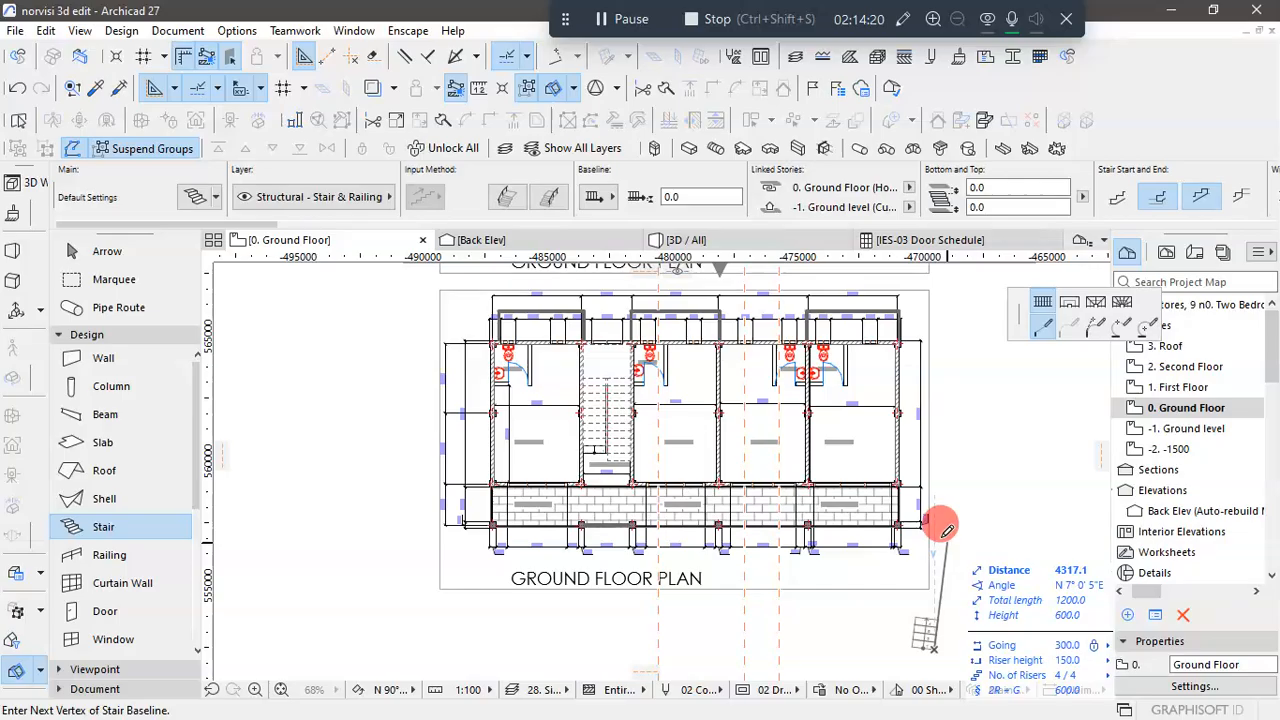
scroll(941, 569, "up", 2)
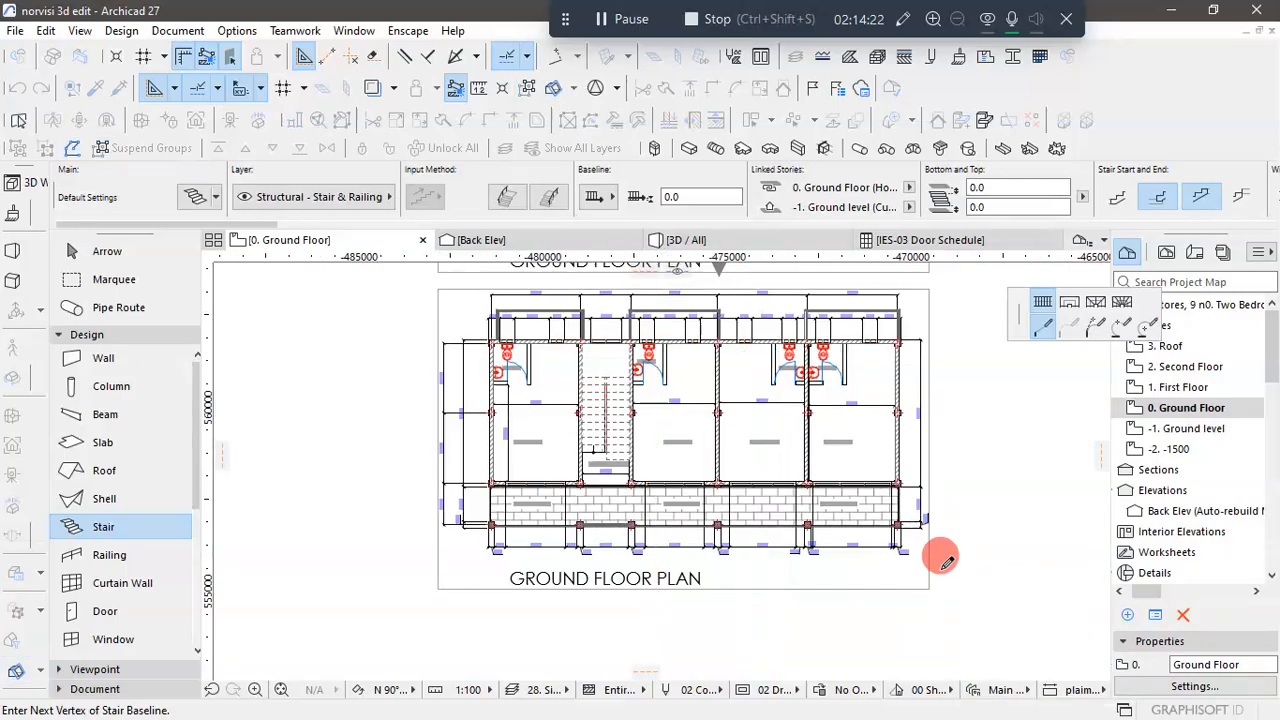
scroll(941, 545, "up", 2)
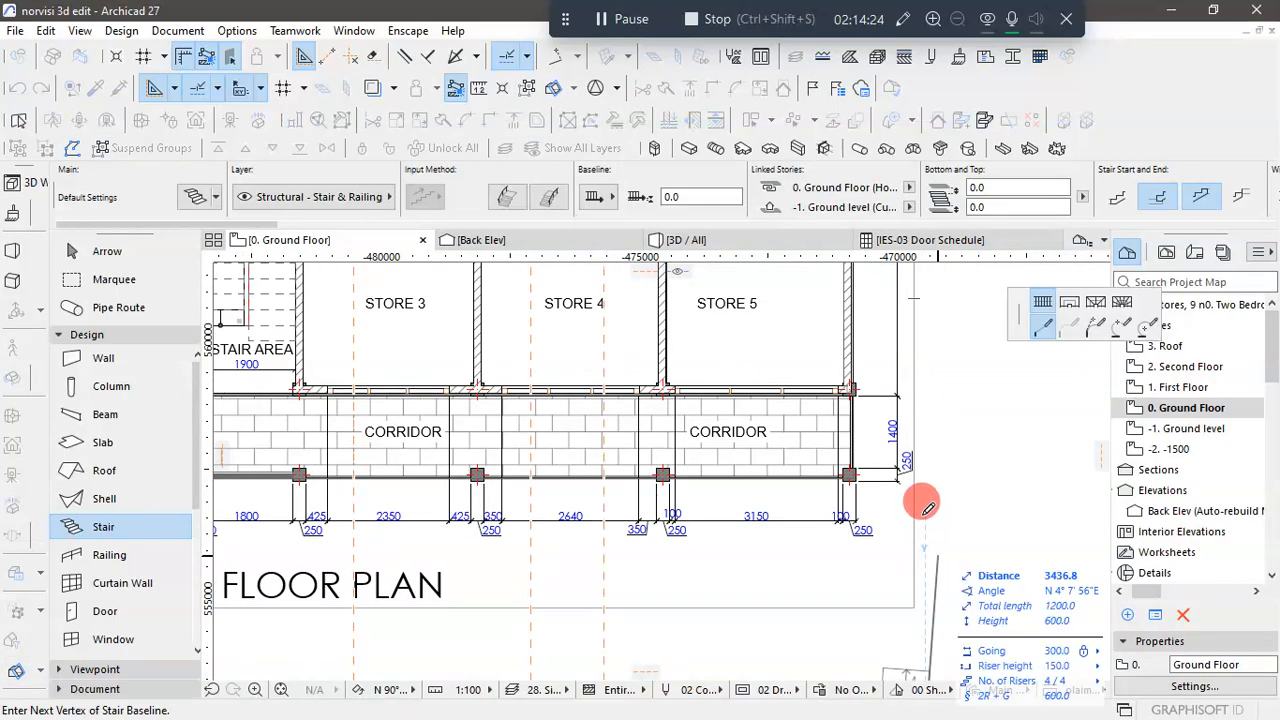
double_click(928, 508)
scroll(928, 508, "down", 3)
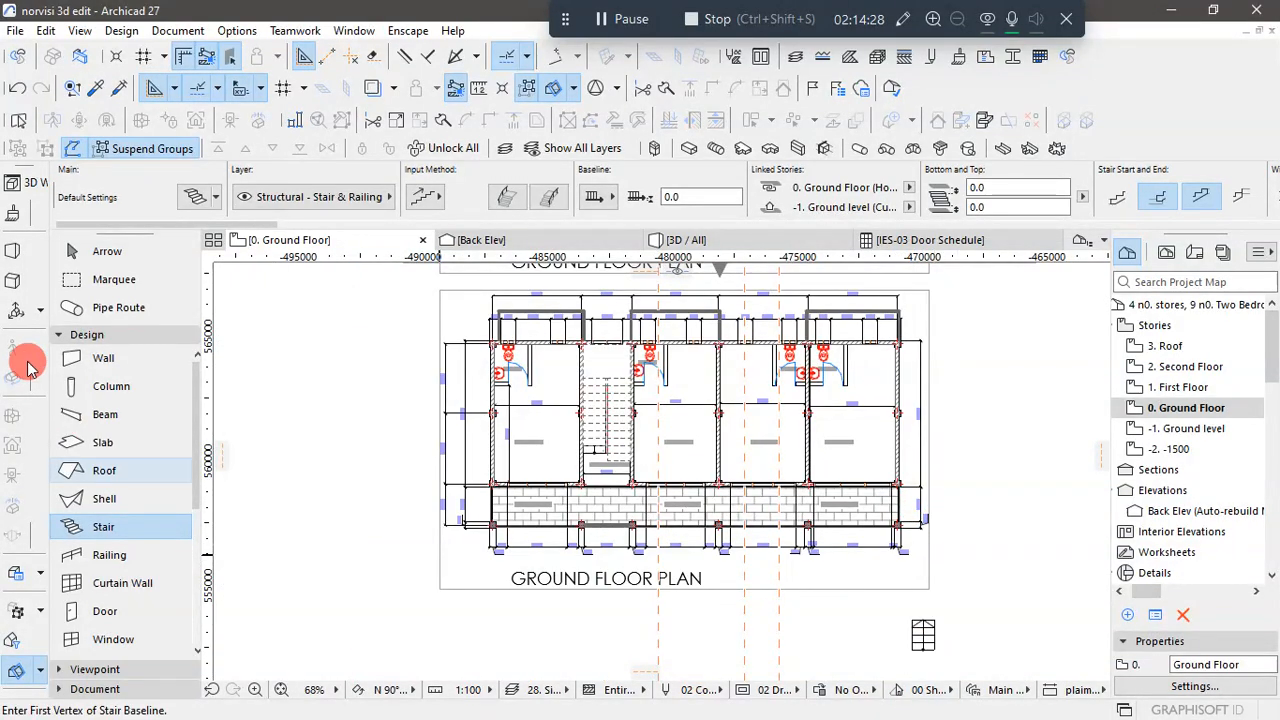
left_click(88, 251)
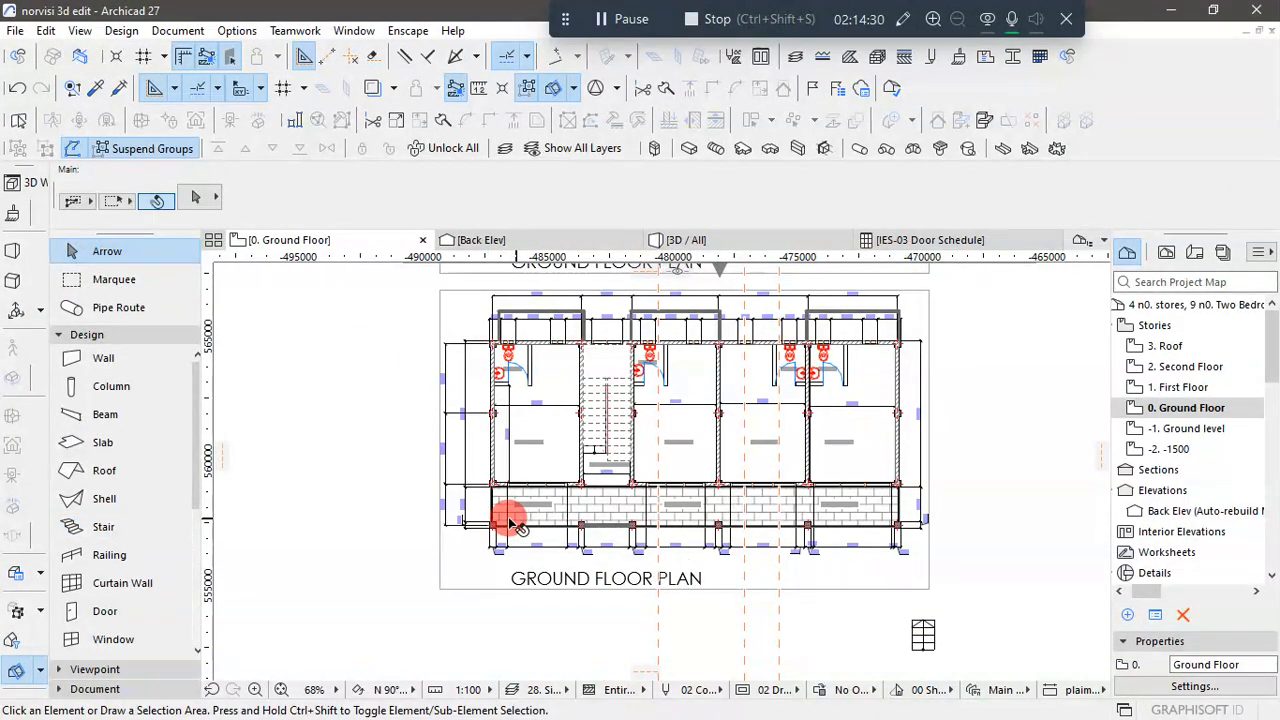
- Measure the front corridor's length from the outer edge at Store 2 to the outer edge at Store 5
scroll(507, 538, "up", 5)
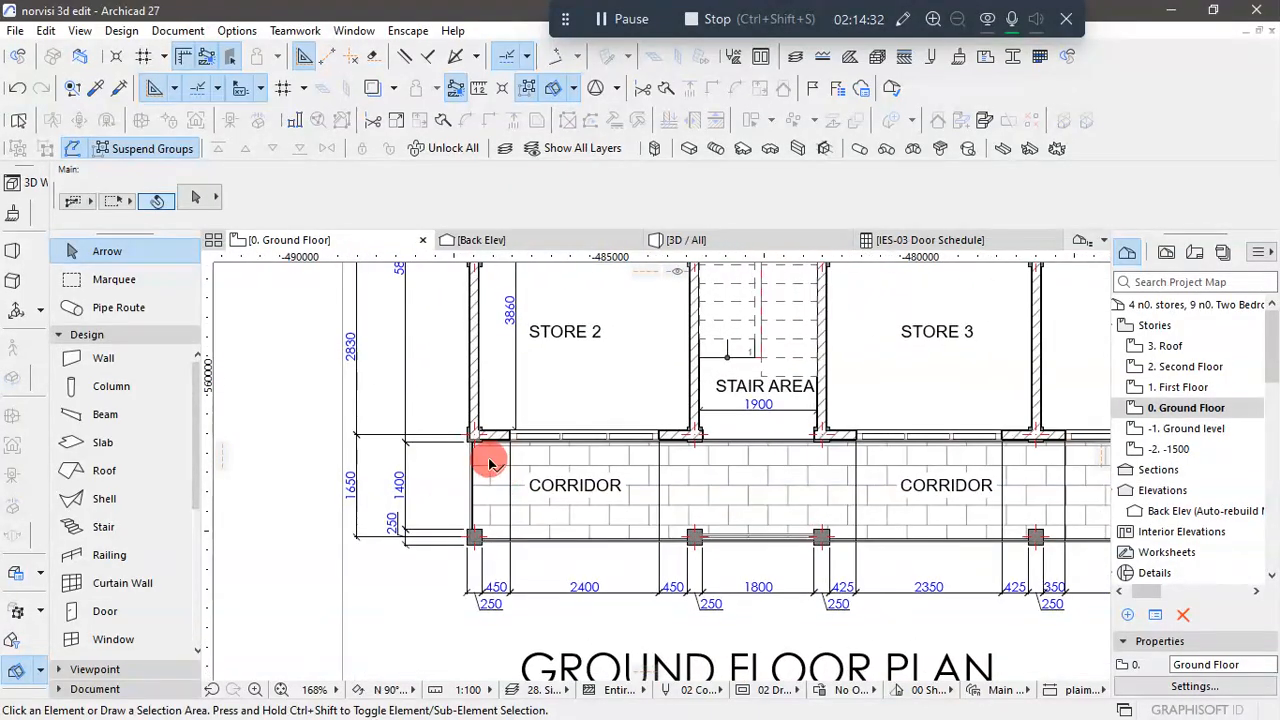
scroll(482, 461, "up", 2)
key("m")
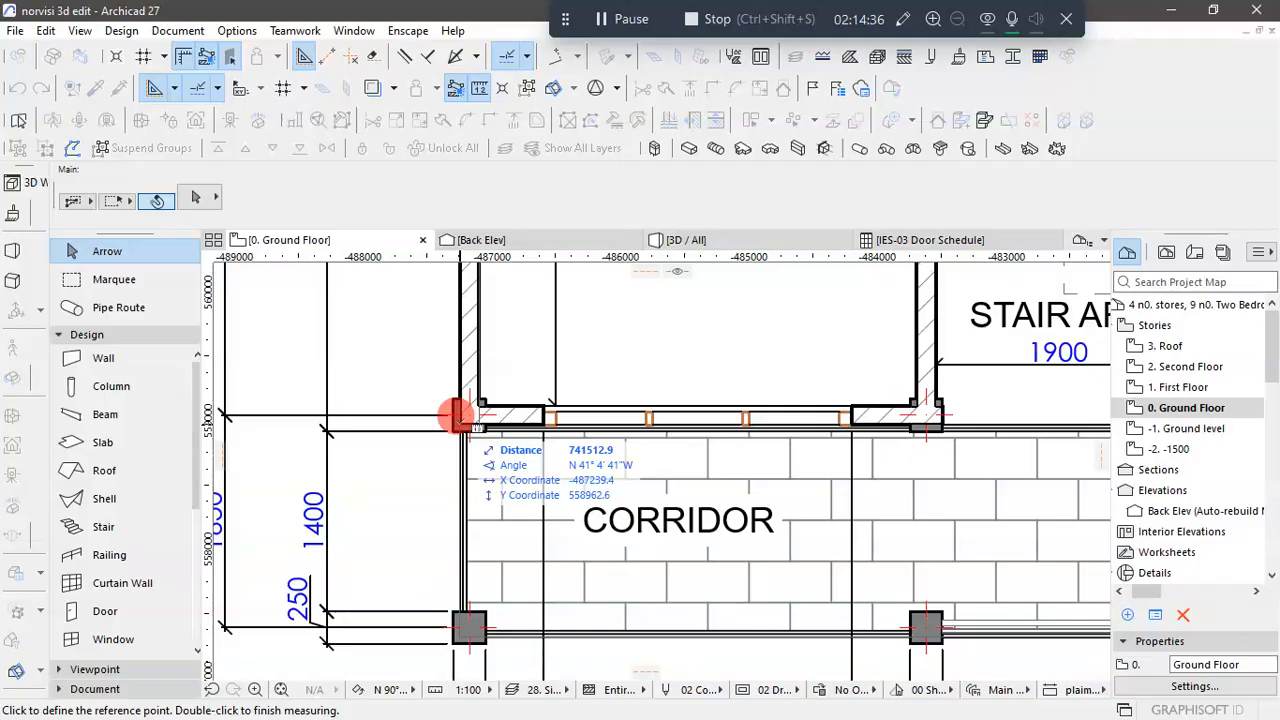
left_click(458, 418)
scroll(390, 450, "down", 5)
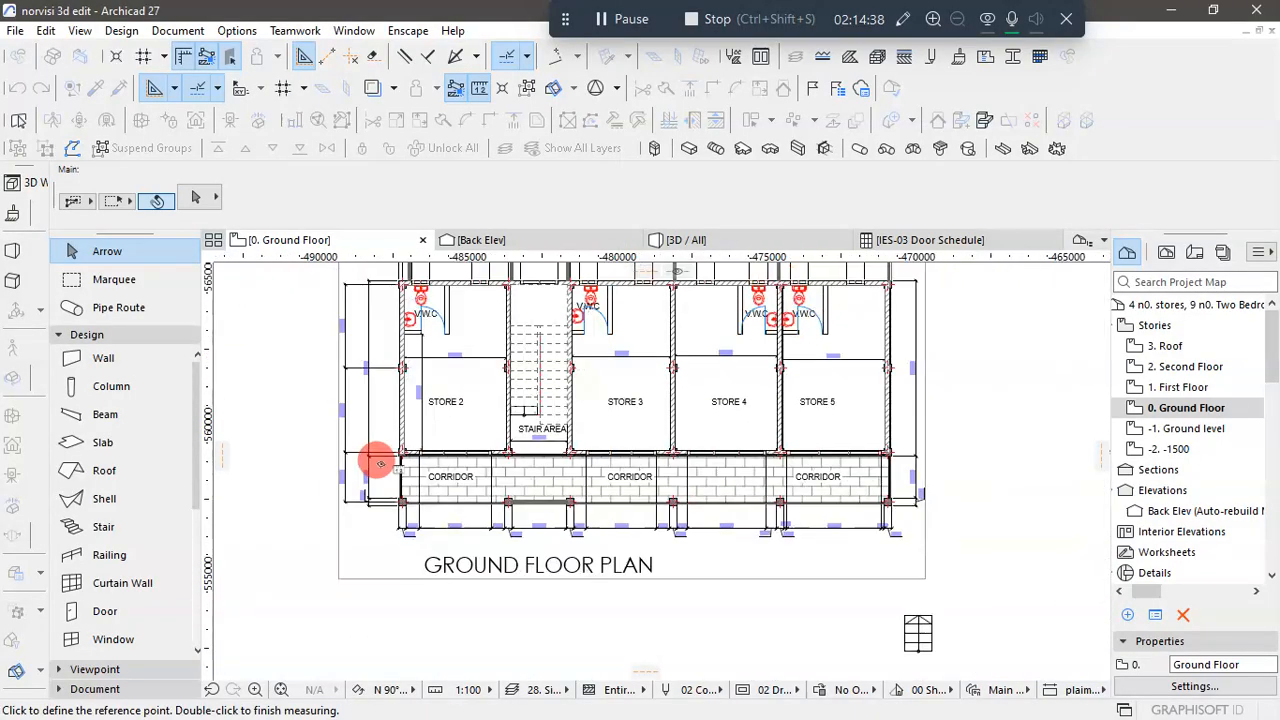
scroll(908, 455, "up", 6)
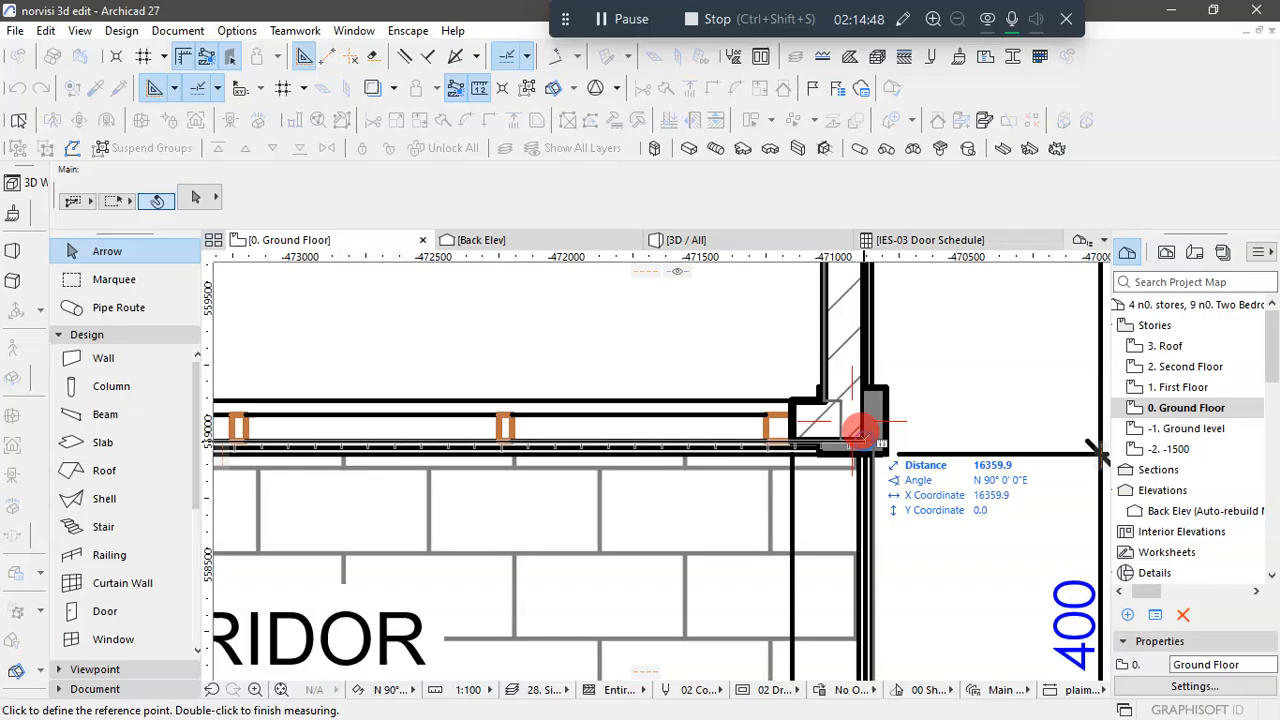
double_click(871, 467)
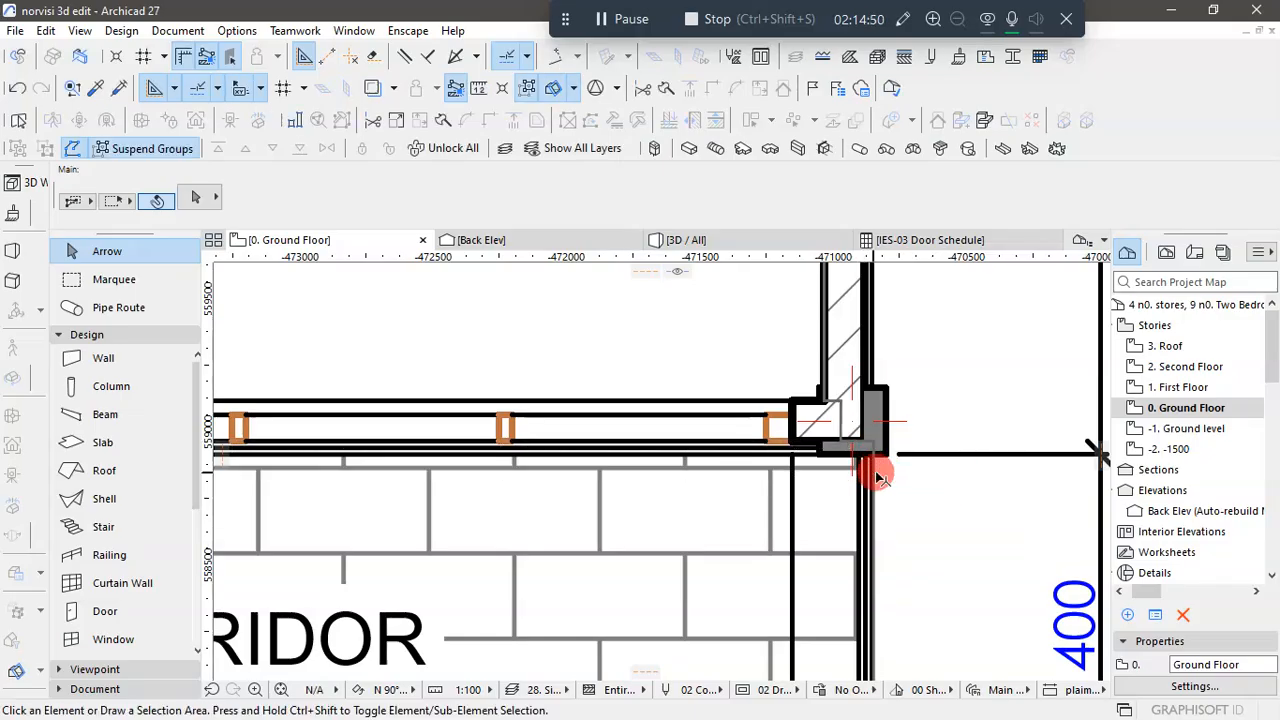
- Set the new four-riser stair's width to 16360 and deselect it
scroll(823, 443, "down", 5)
scroll(811, 438, "down", 5)
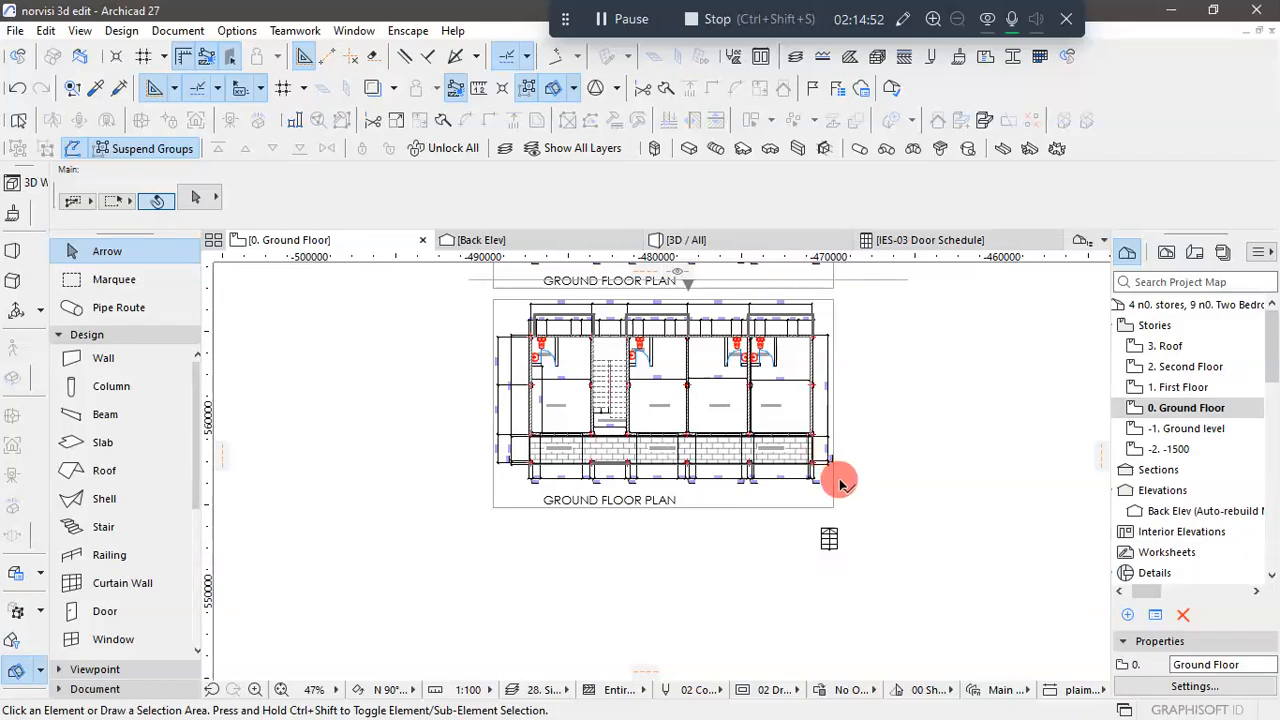
left_click(830, 540)
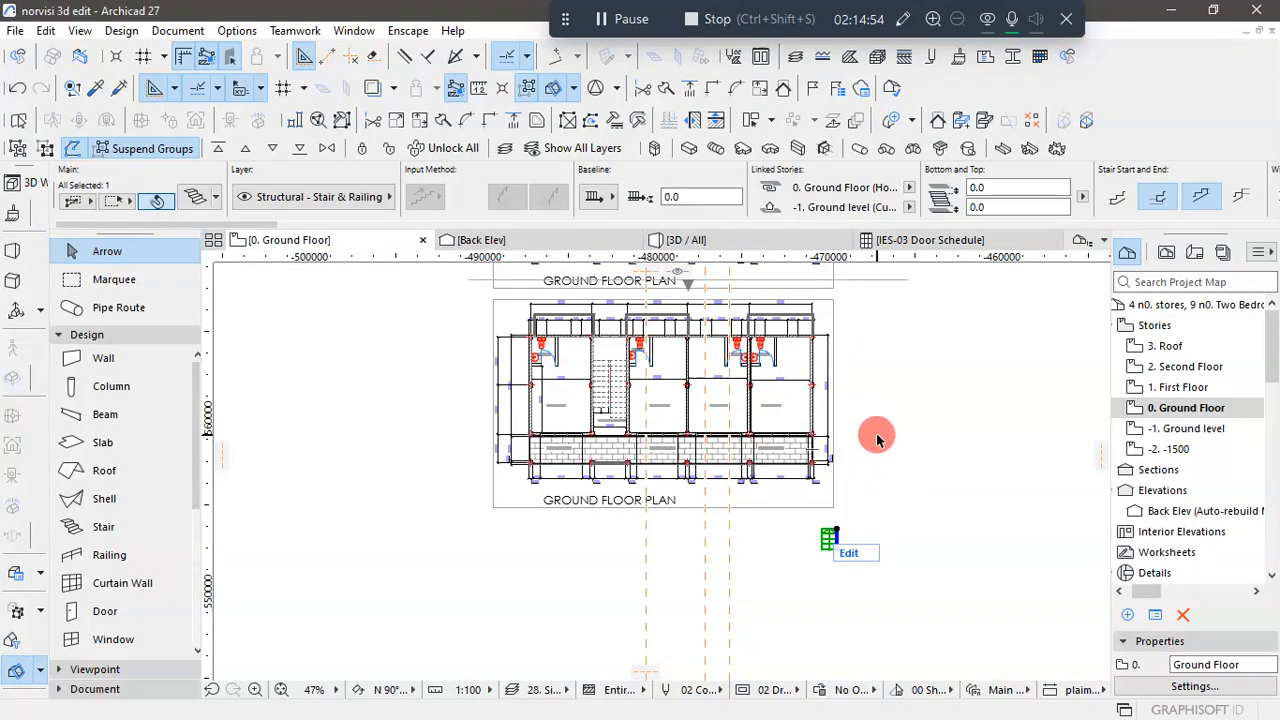
scroll(666, 203, "down", 5)
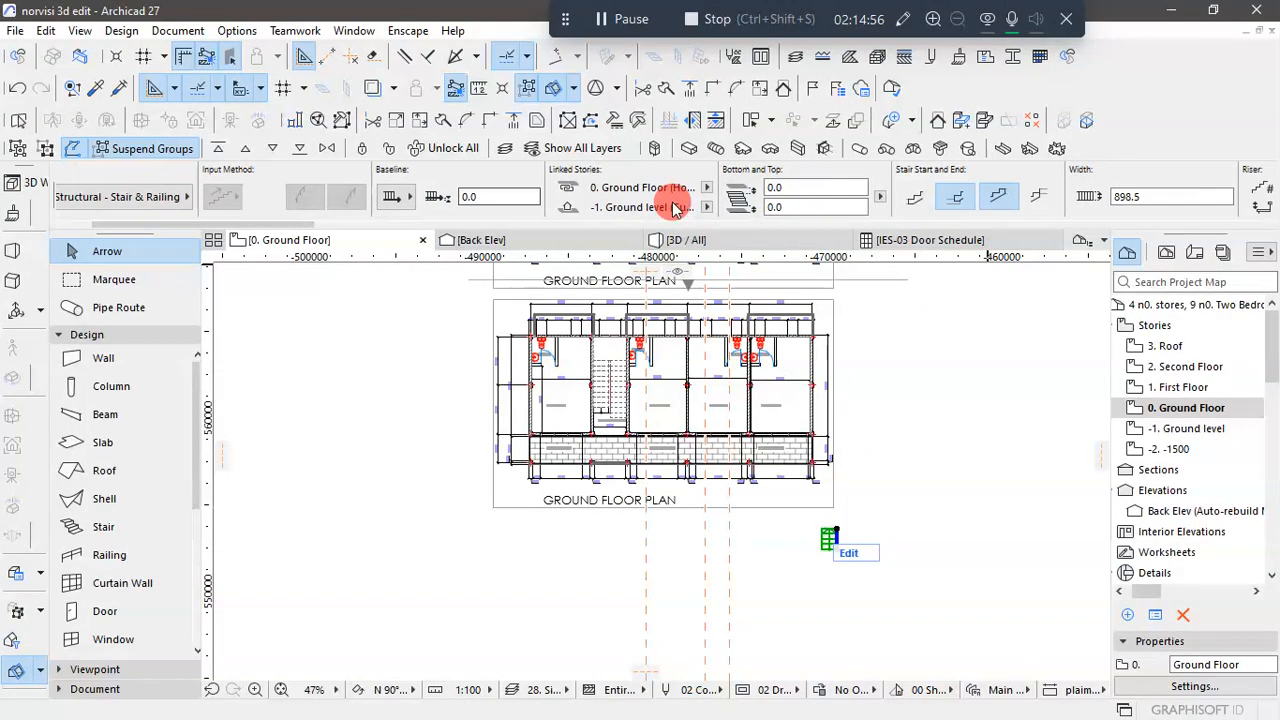
left_click(962, 196)
type("16360.0")
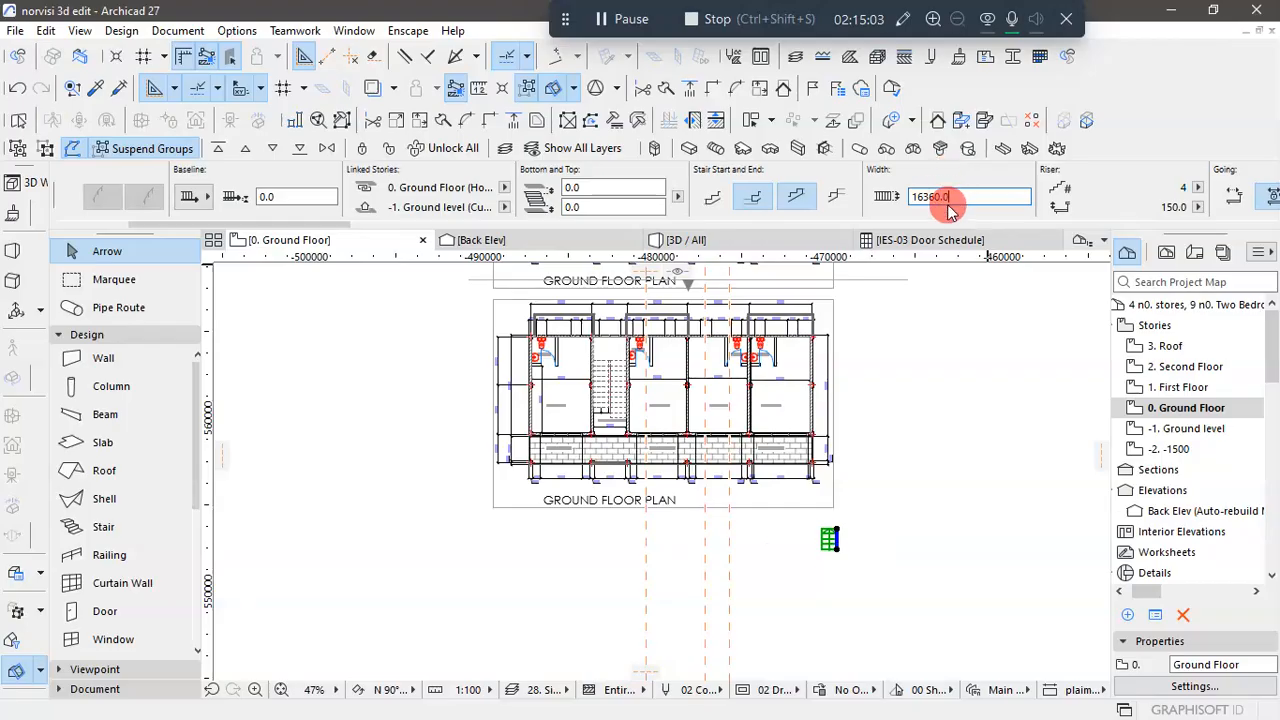
key("Return")
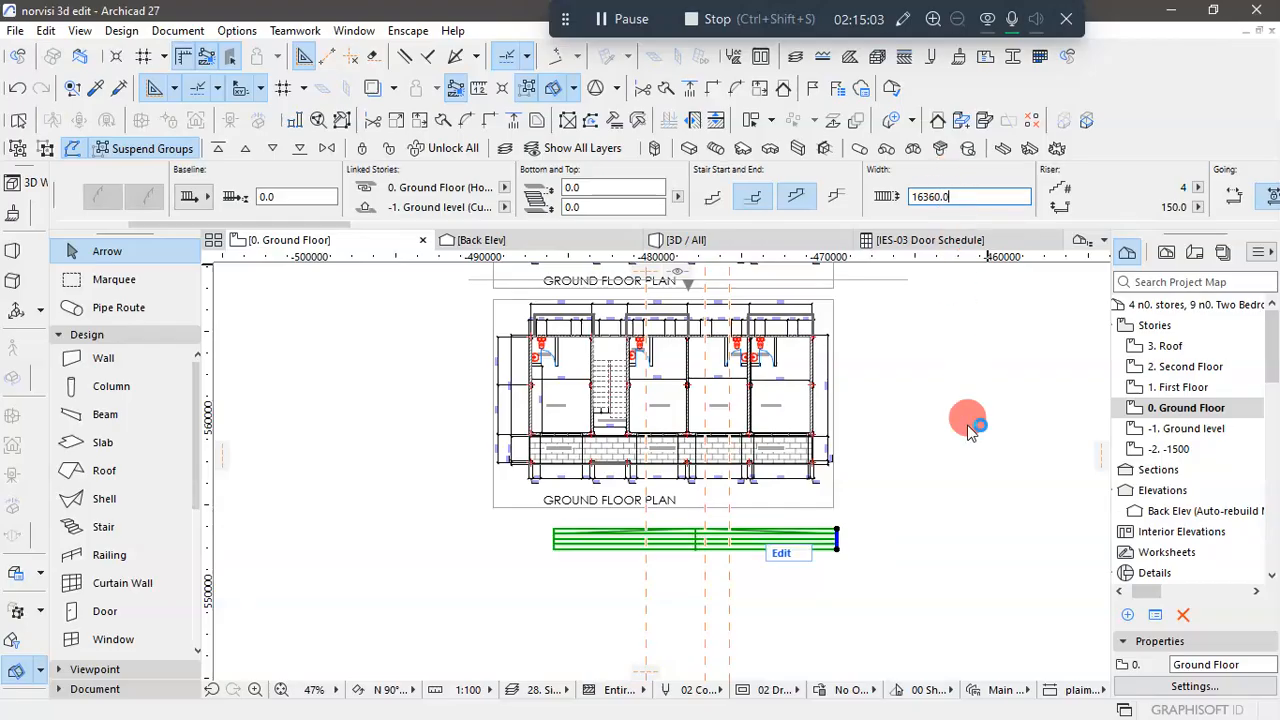
left_click(868, 600)
- Move the widened stair by its corner to the outer face of the Store 5 end column, along the corridor's front edge
left_click(582, 536)
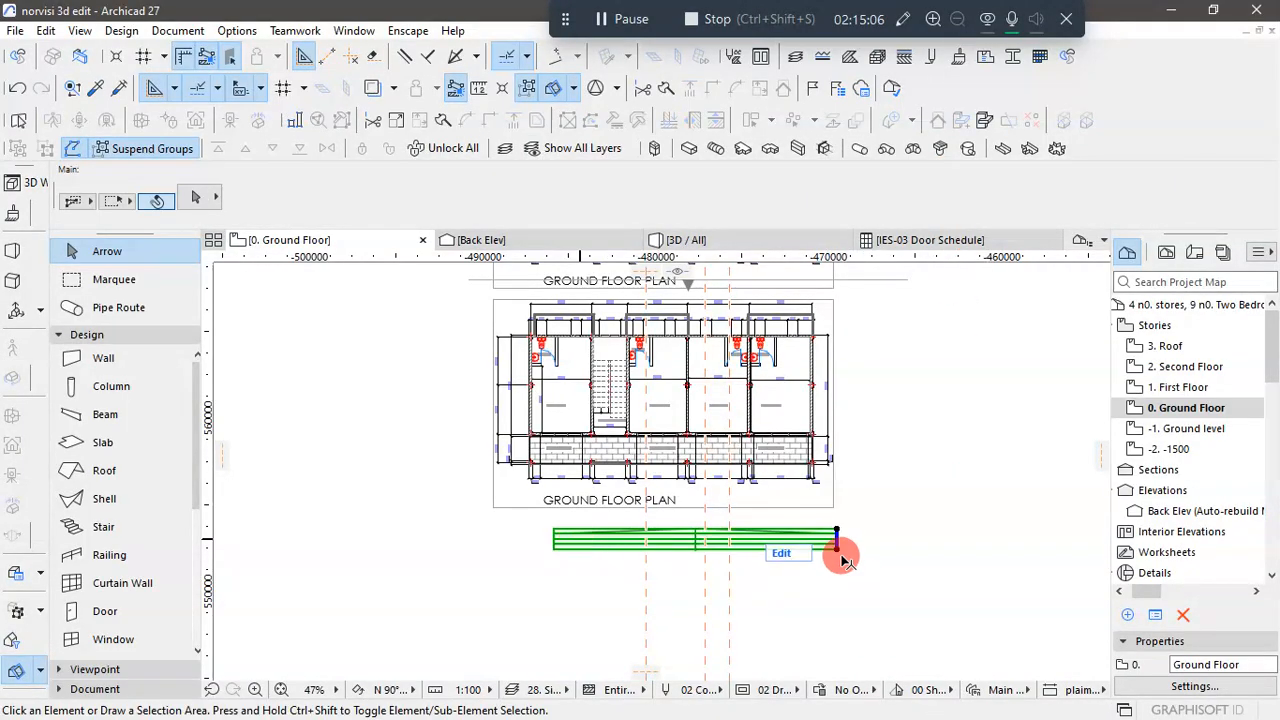
scroll(838, 541, "up", 3)
left_click(838, 521)
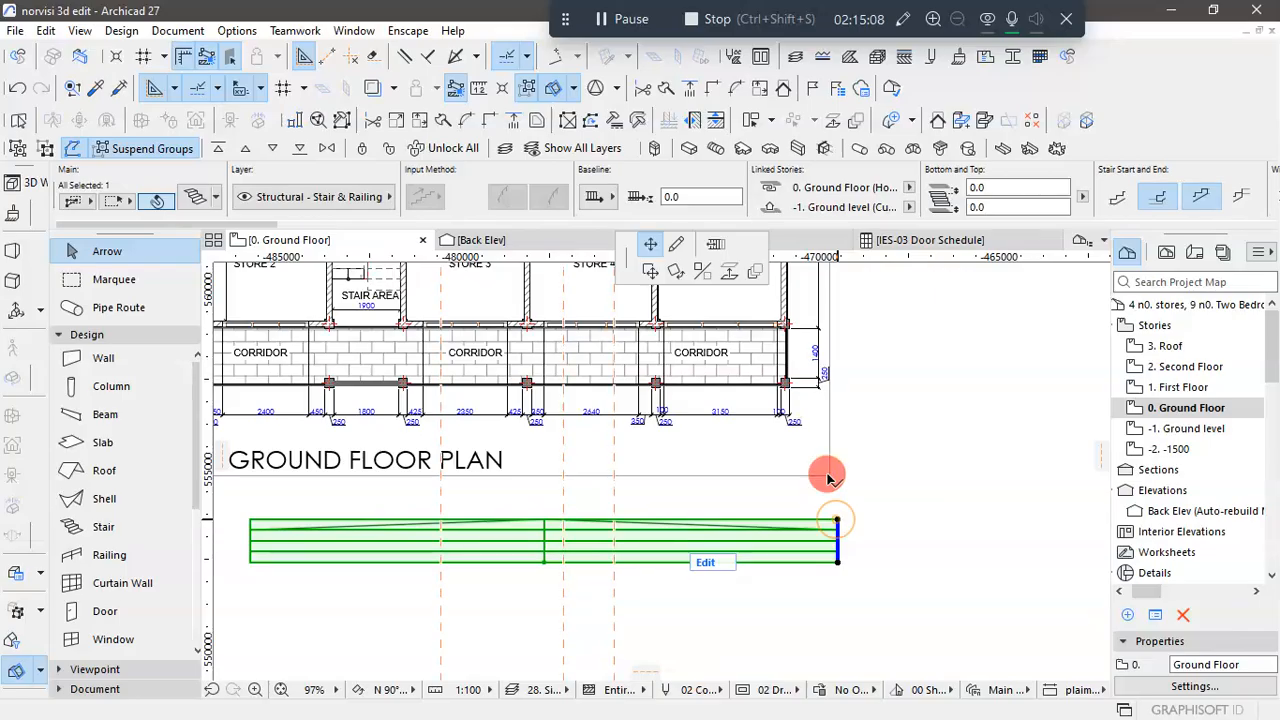
scroll(800, 380, "up", 1)
left_click(1043, 327)
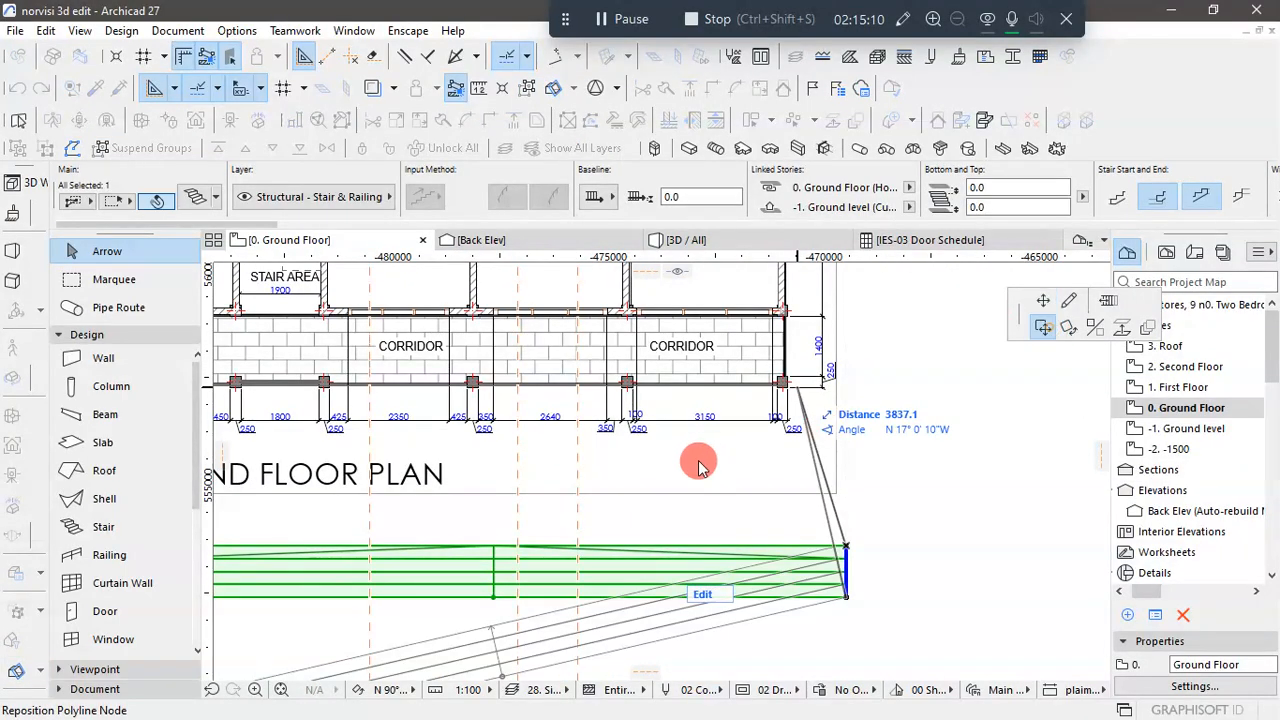
scroll(782, 392, "up", 2)
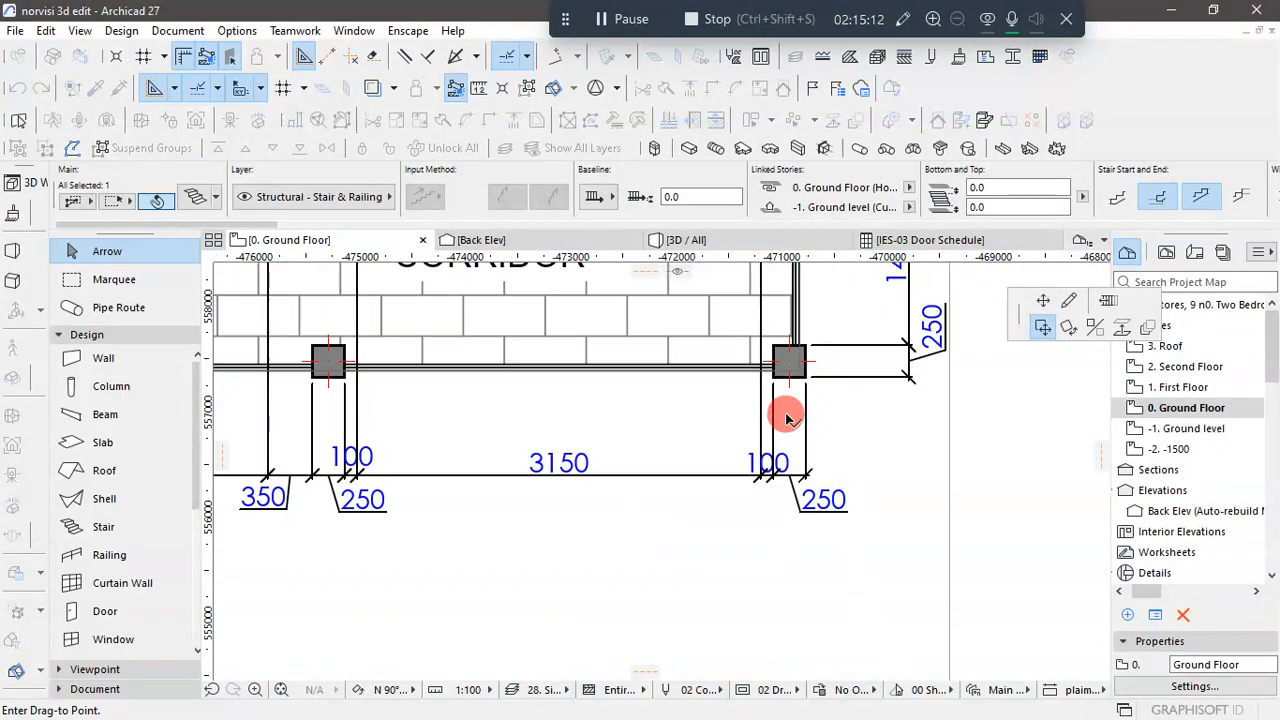
scroll(799, 360, "down", 1)
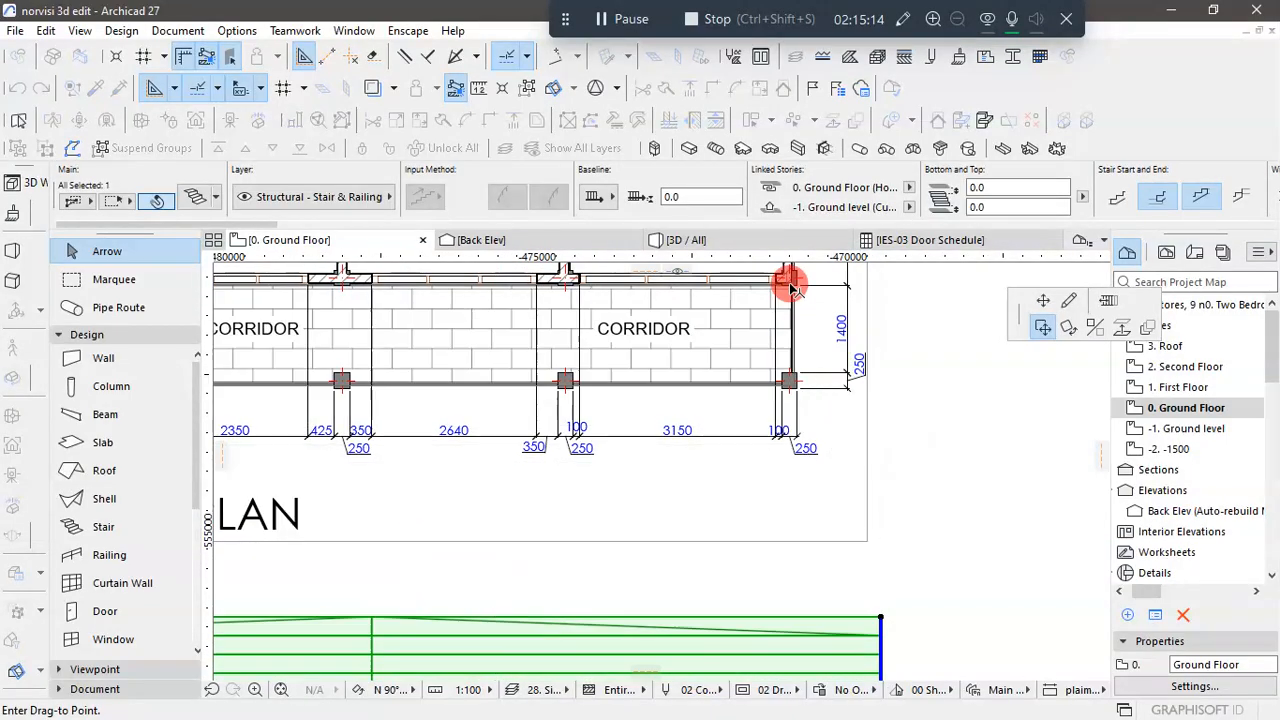
scroll(791, 286, "up", 5)
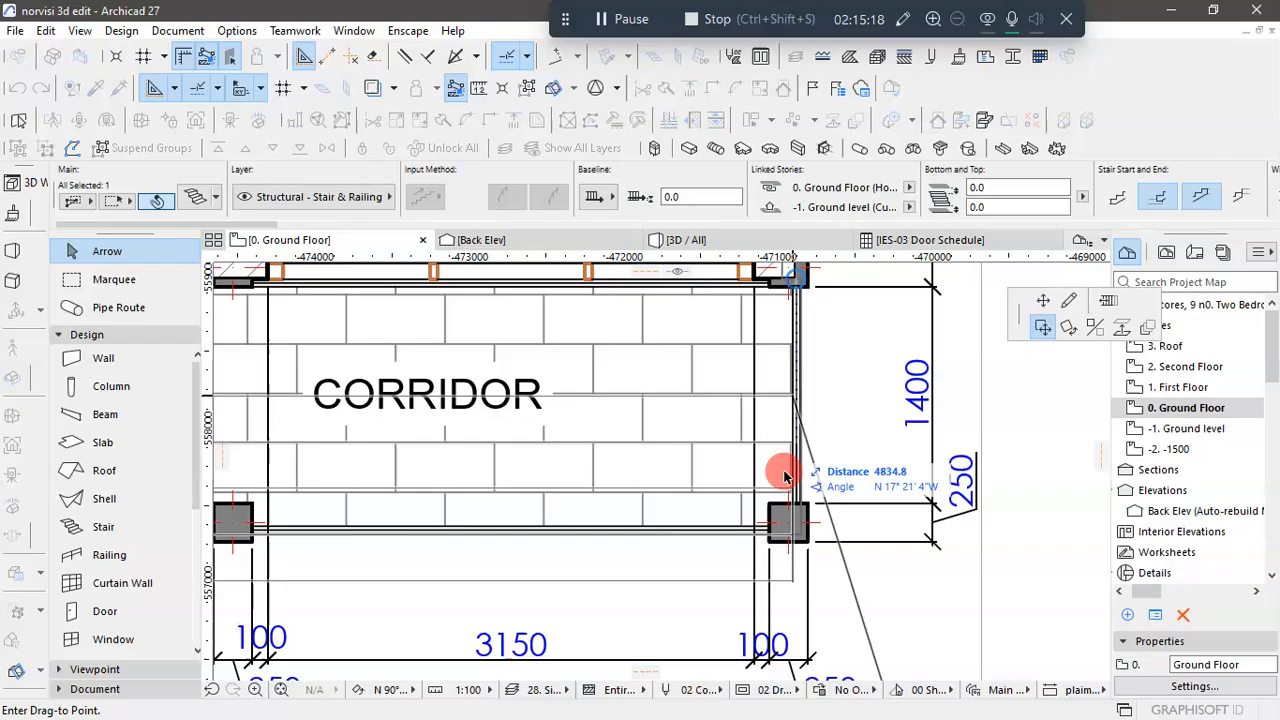
left_click(805, 545)
scroll(810, 512, "down", 5)
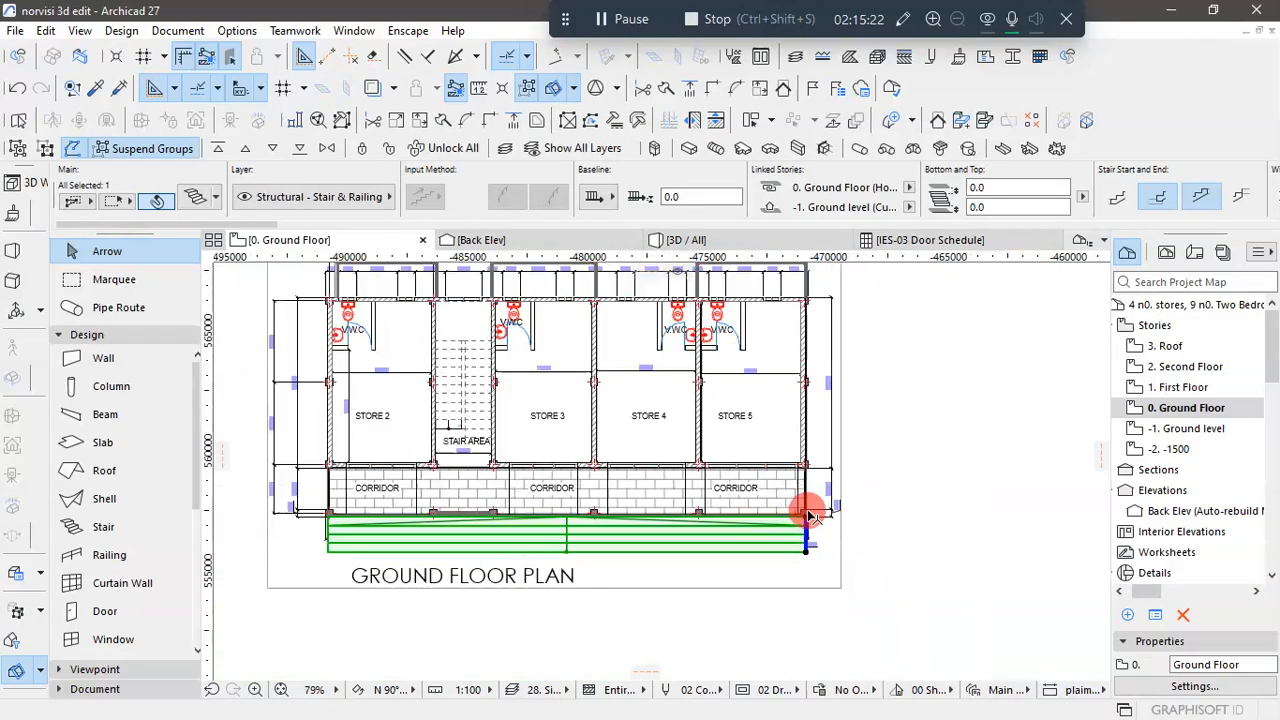
scroll(810, 512, "down", 2)
left_click(906, 531)
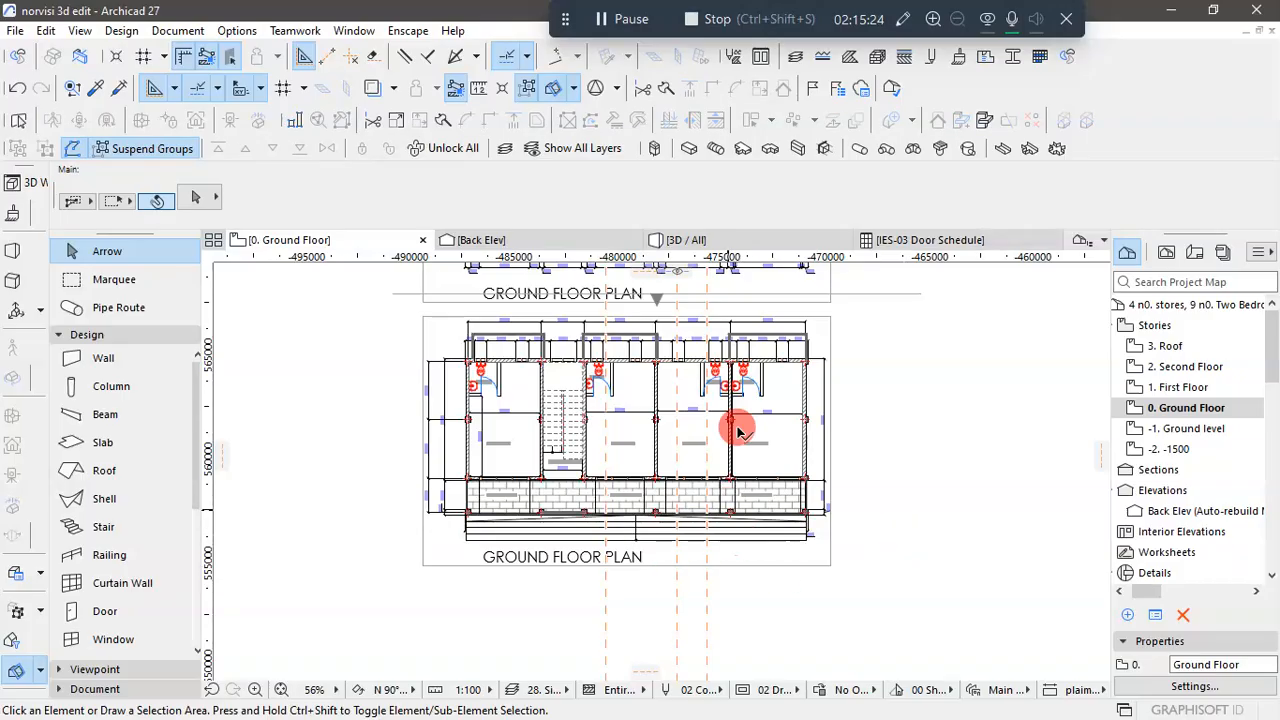
- In the 3D view, change the entrance stair's monolithic flight structure to the solid stepped type with a flat base at ground level
left_click(729, 250)
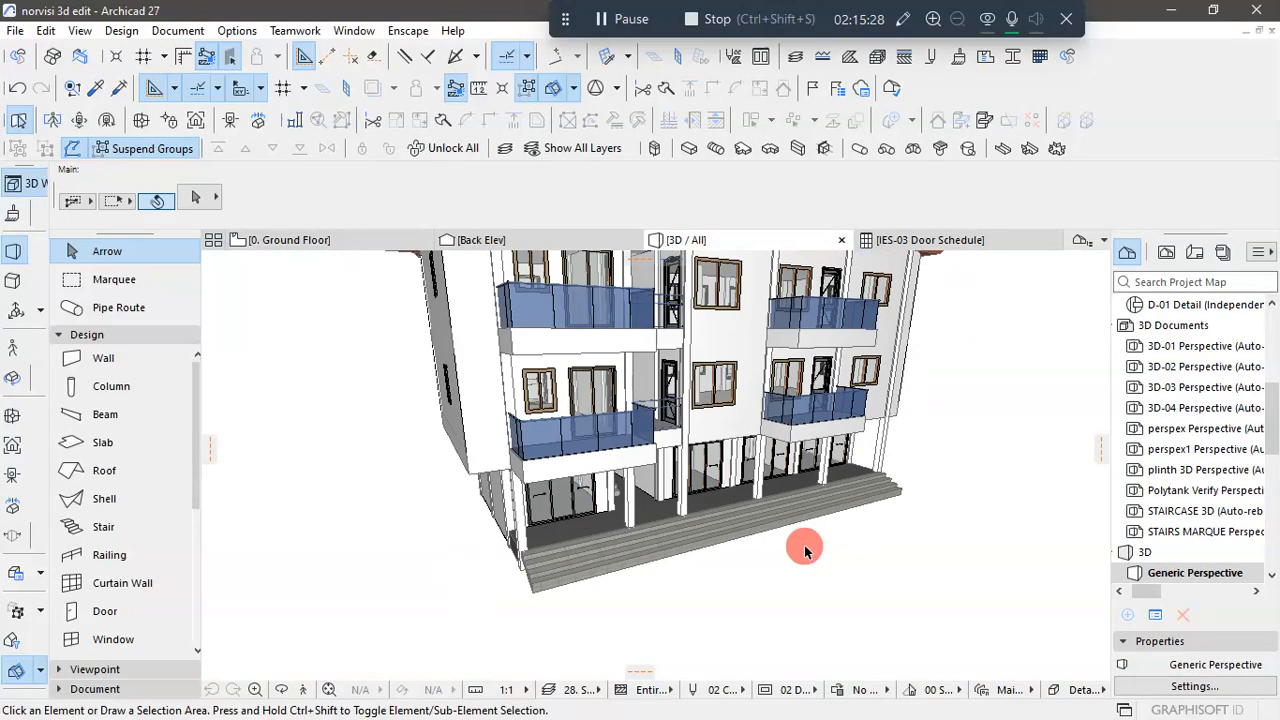
middle_click_drag(612, 625, 822, 596, "shift")
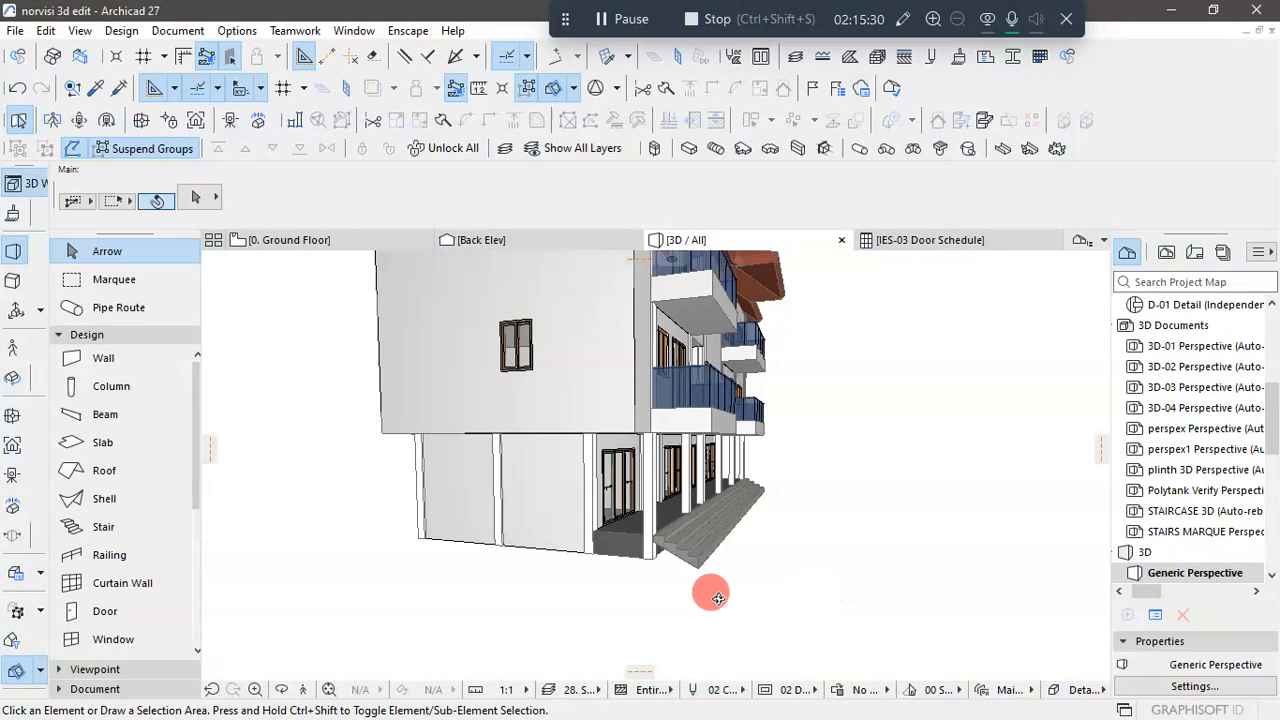
scroll(707, 588, "up", 4)
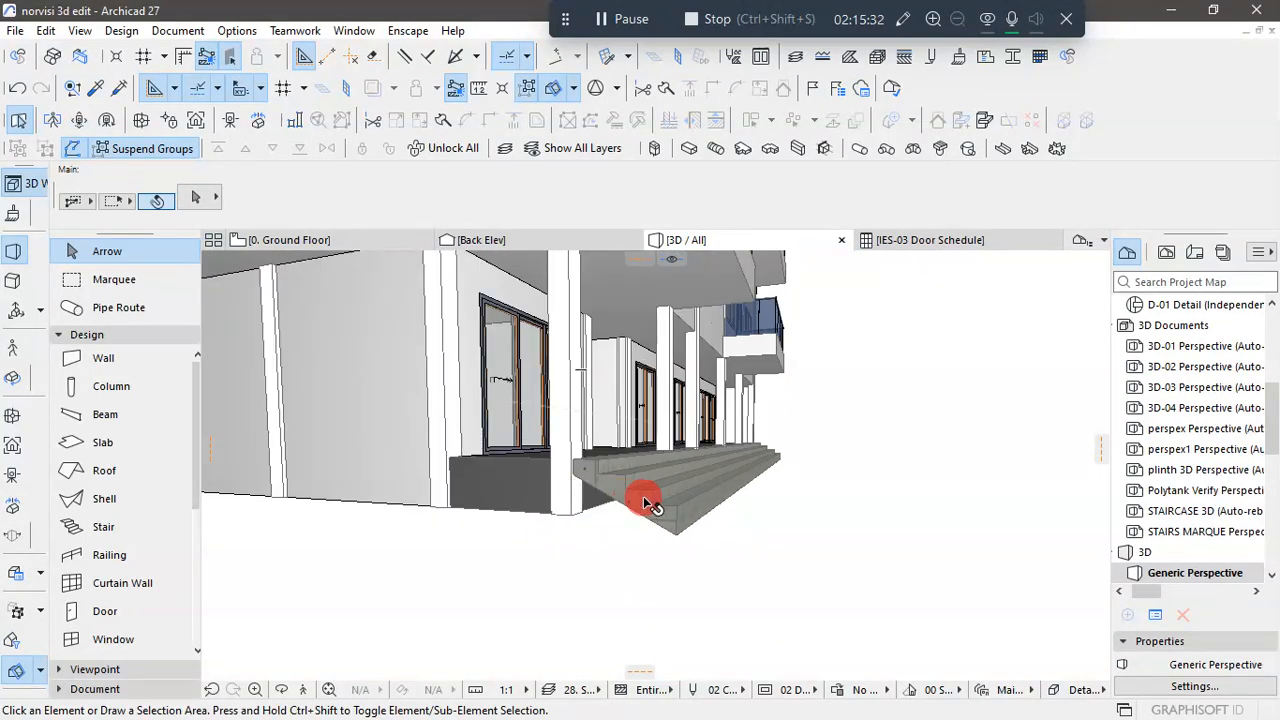
left_click(684, 516)
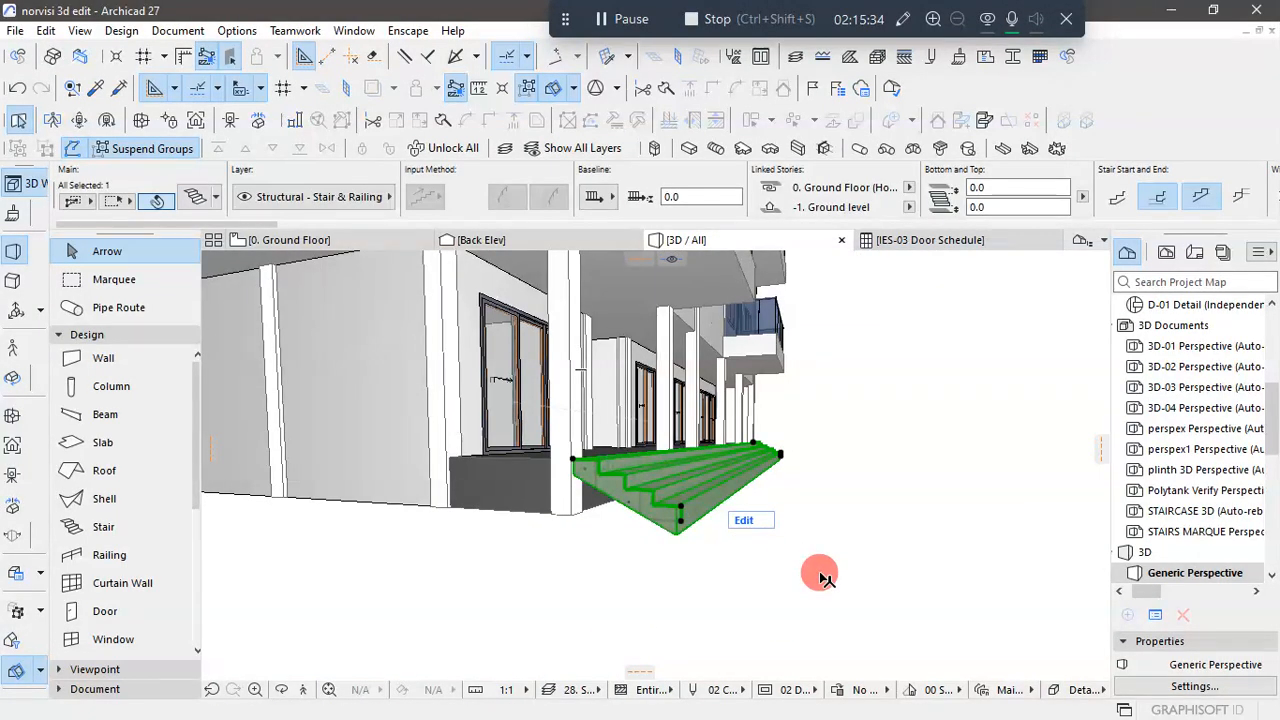
key("ctrl+t")
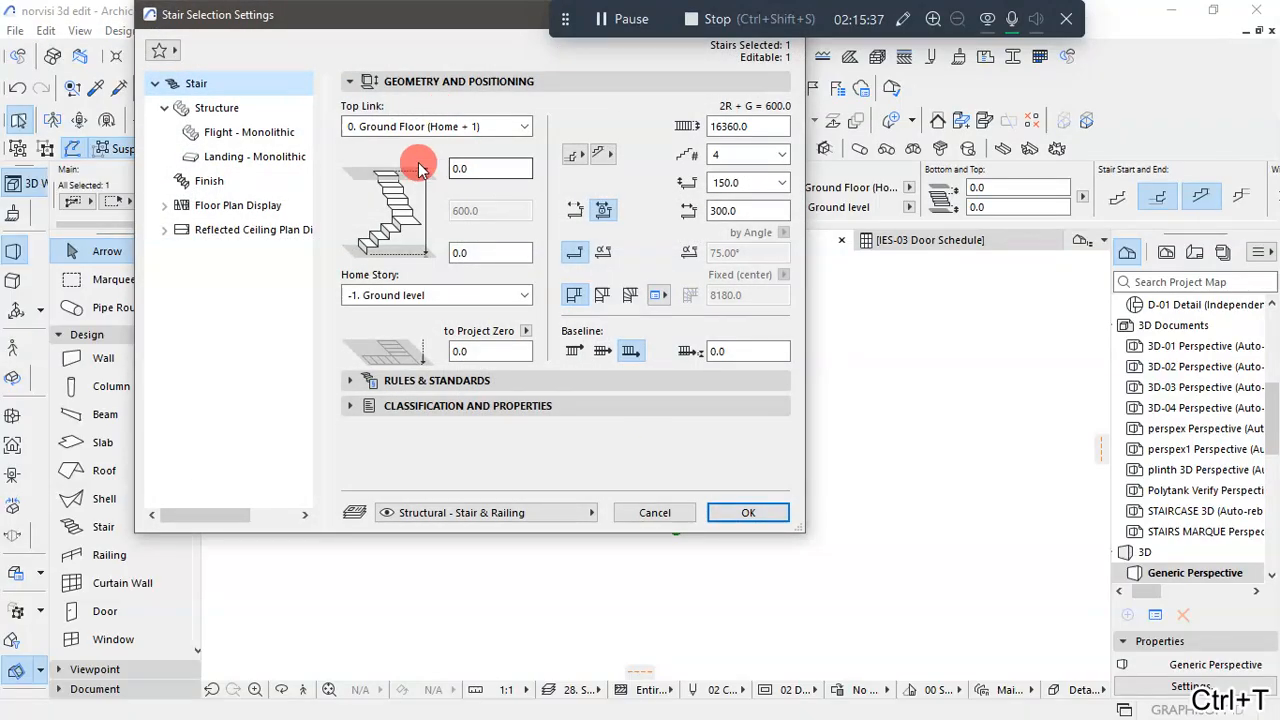
left_click(208, 134)
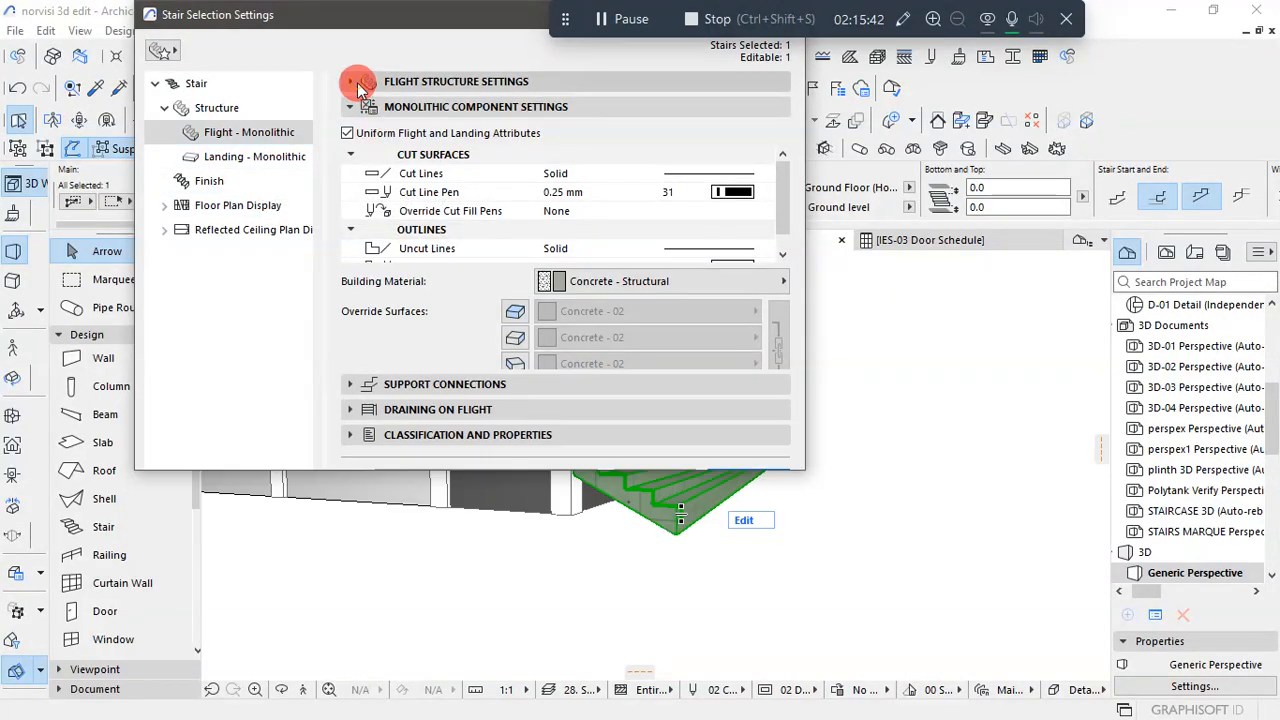
left_click(356, 81)
left_click(442, 110)
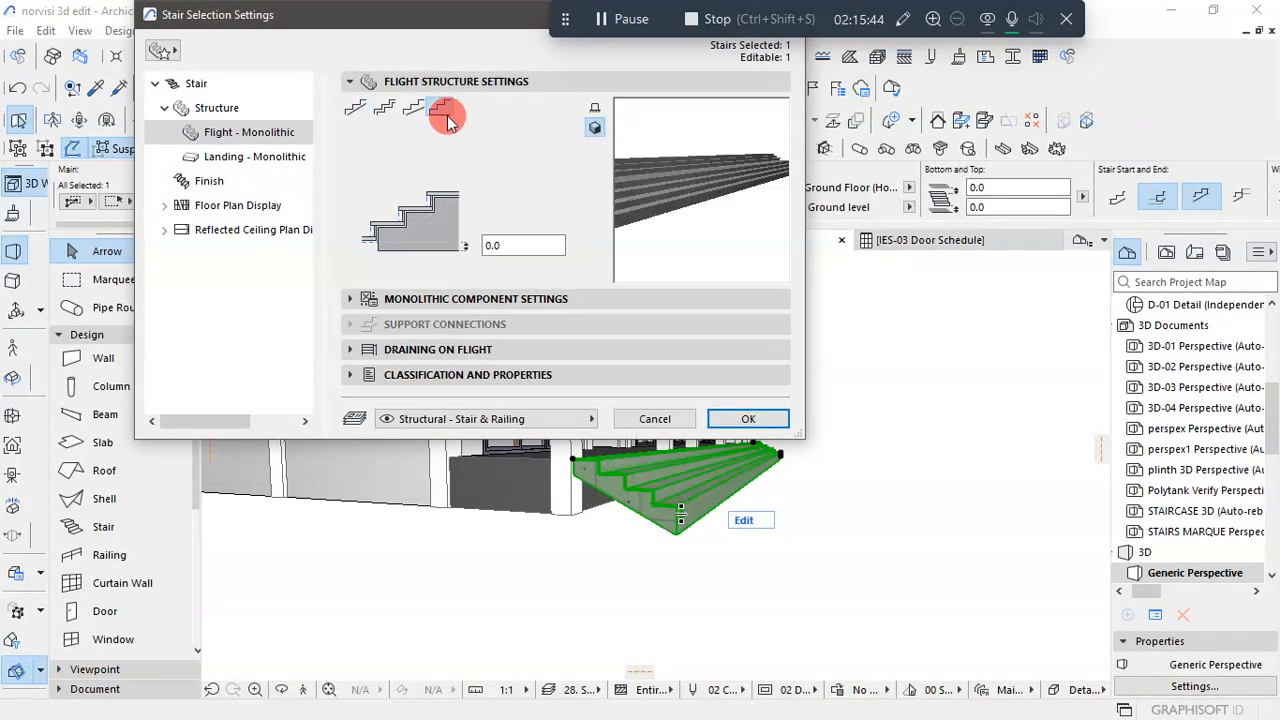
left_click(750, 420)
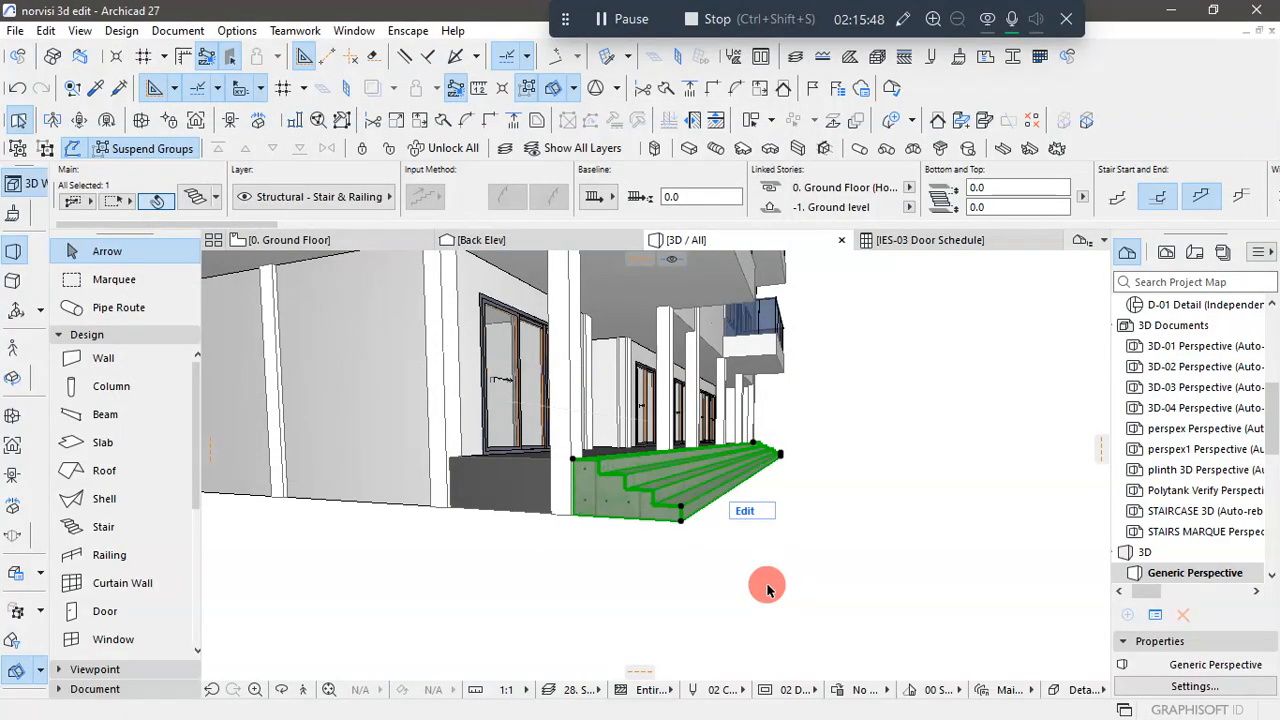
left_click(904, 550)
- Inspect the solid entrance steps up close, and review the whole building in 3D from the front, sides and back
scroll(600, 507, "up", 2)
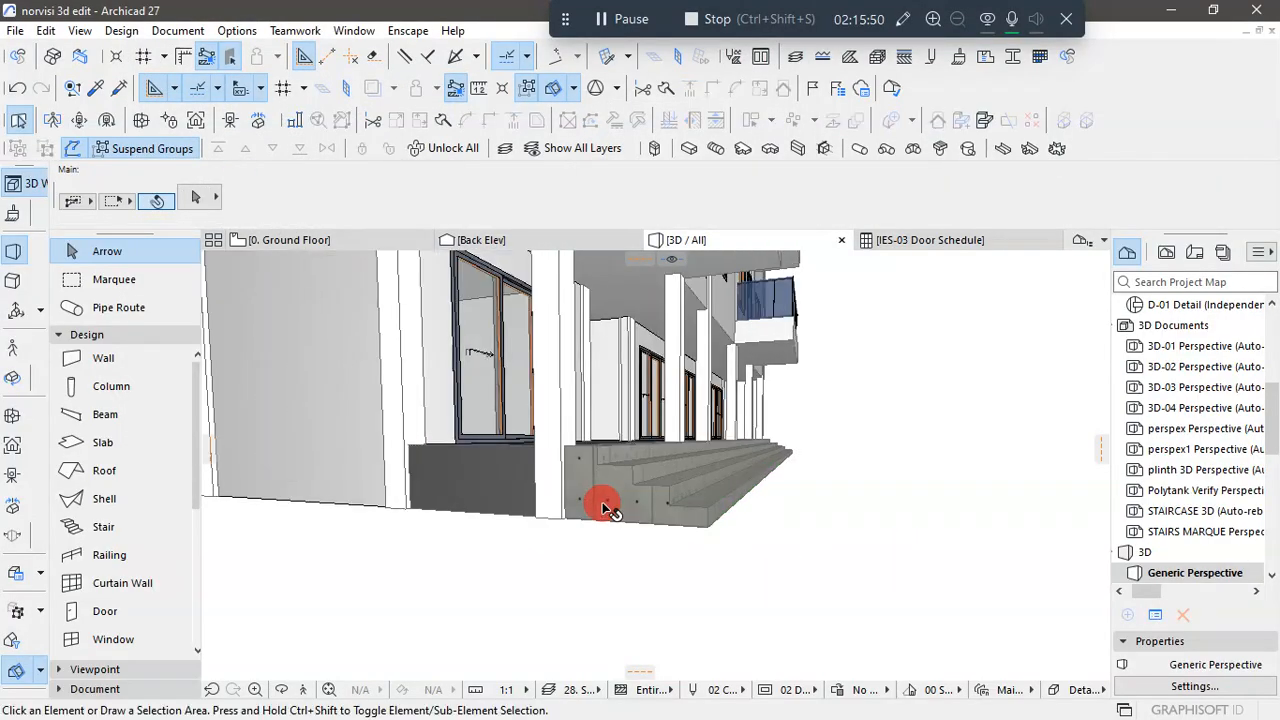
scroll(600, 507, "down", 2)
scroll(600, 510, "down", 2)
middle_click_drag(966, 543, 889, 622, "shift")
scroll(646, 583, "down", 5)
scroll(777, 583, "down", 5)
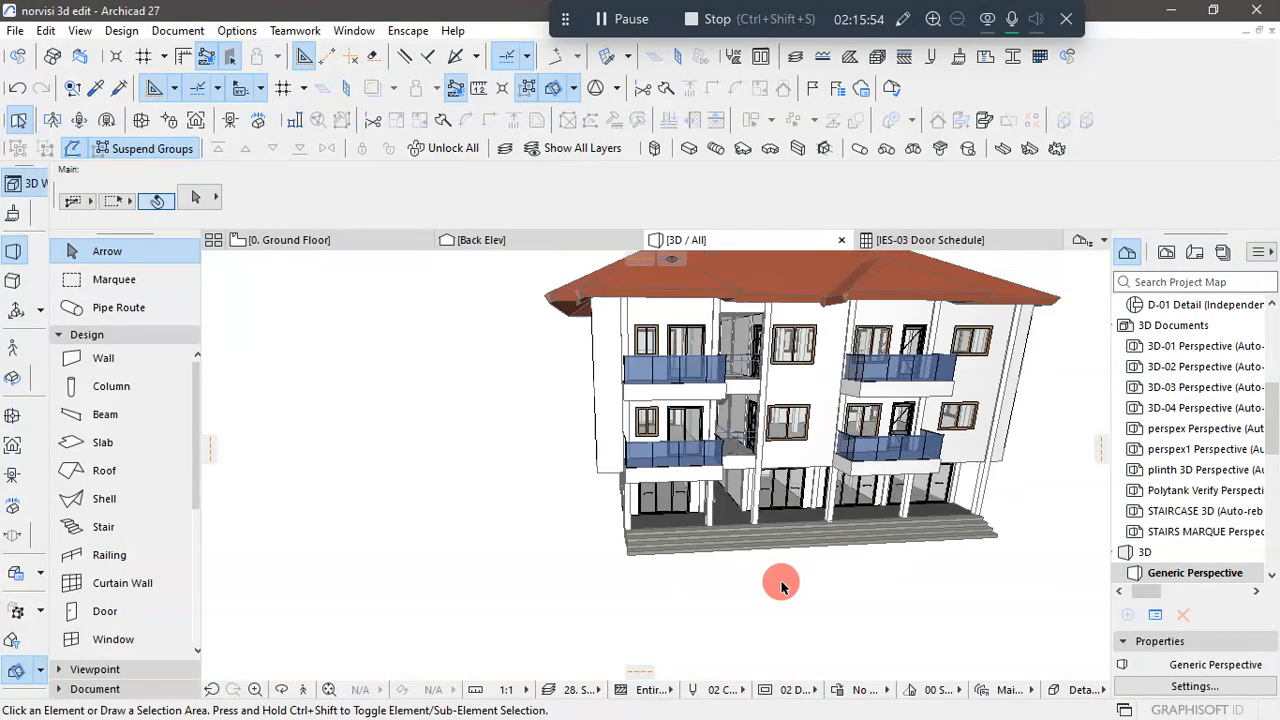
middle_click_drag(777, 583, 872, 614, "shift")
middle_click_drag(575, 590, 767, 625, "shift")
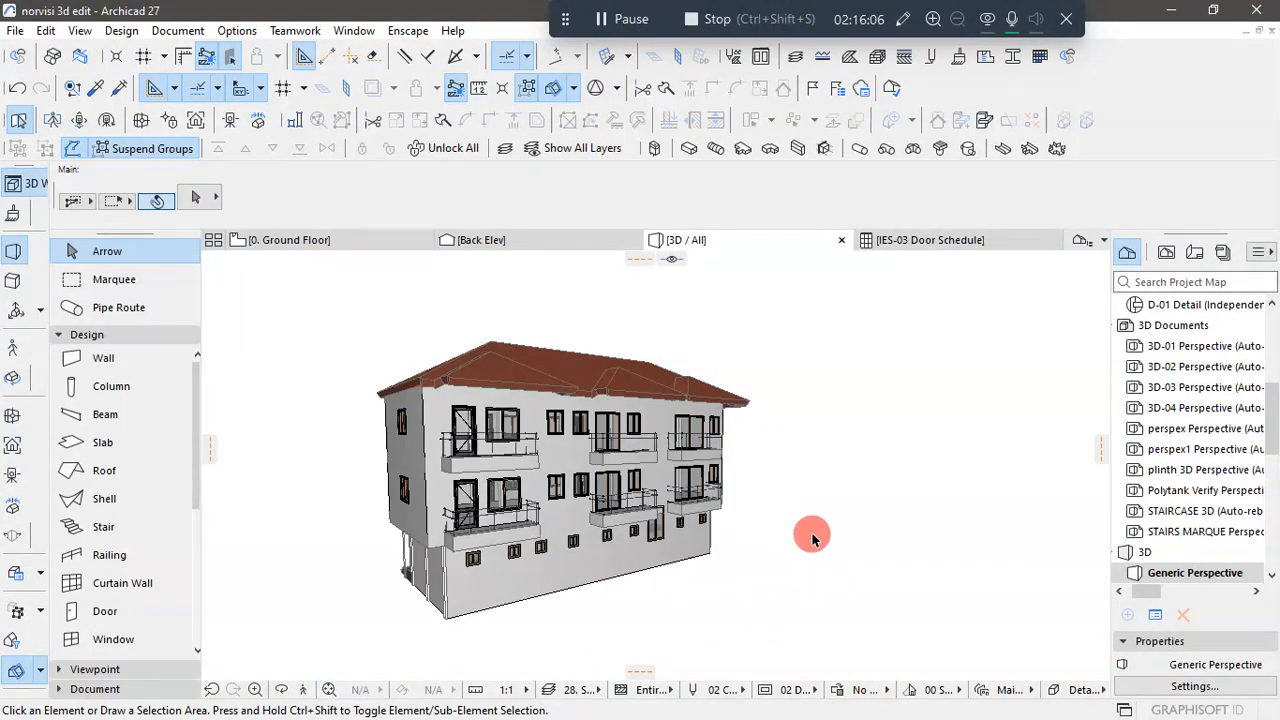
scroll(812, 538, "down", 2)
middle_click_drag(812, 538, 855, 624, "shift")
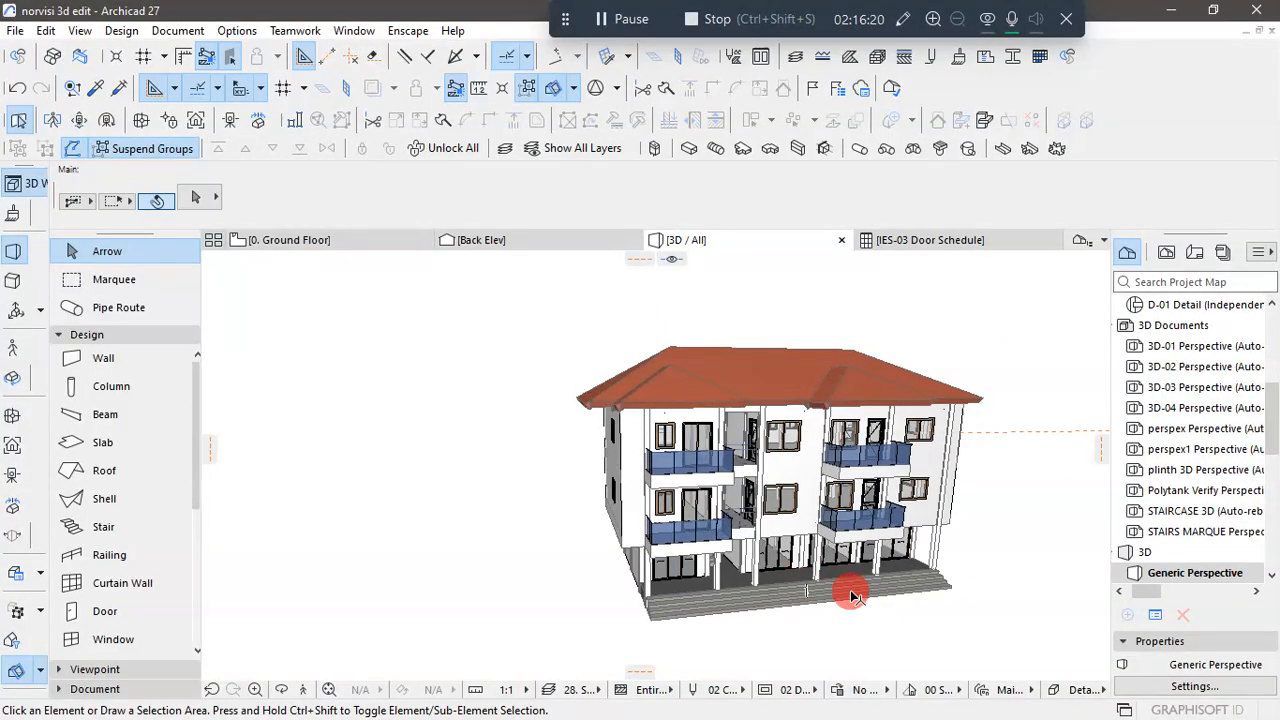
scroll(885, 588, "up", 2)
middle_click_drag(840, 597, 765, 590, "shift")
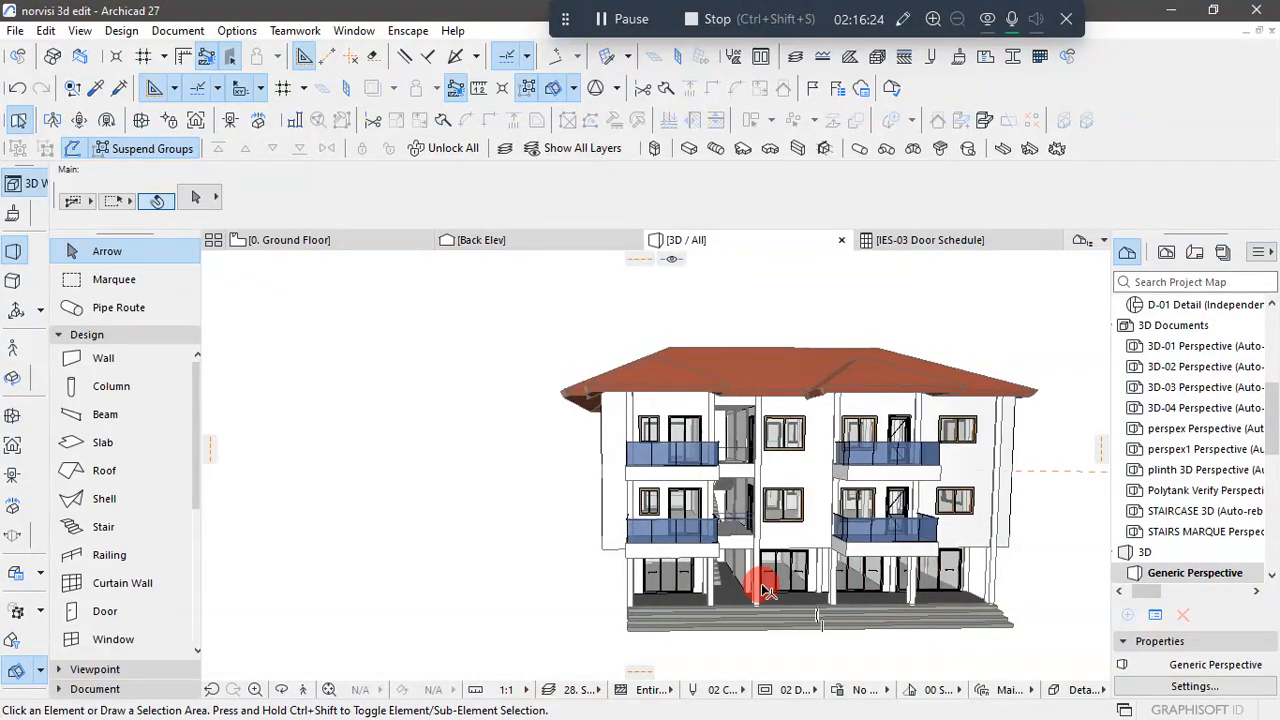
scroll(738, 518, "down", 1)
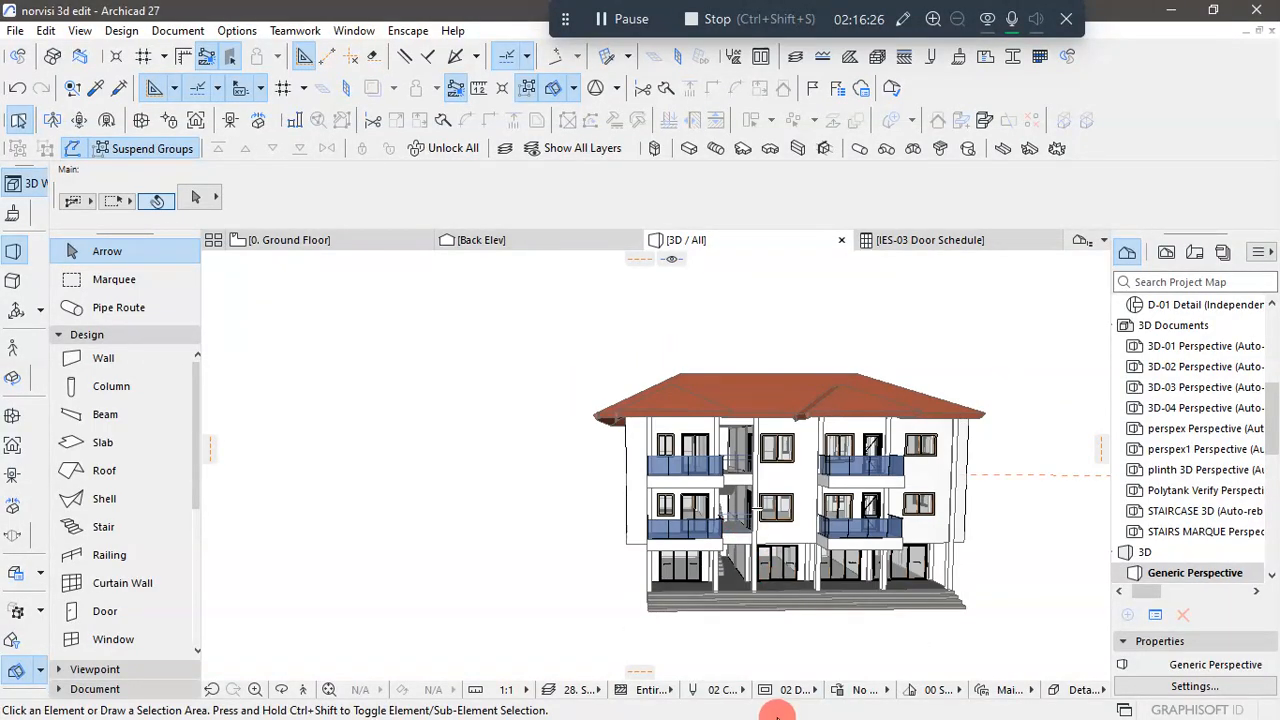
- Switch to AutoCAD and examine the right side, left side and back elevations in the KUMASI 1 drawing
key("super")
mouse_move(675, 705)
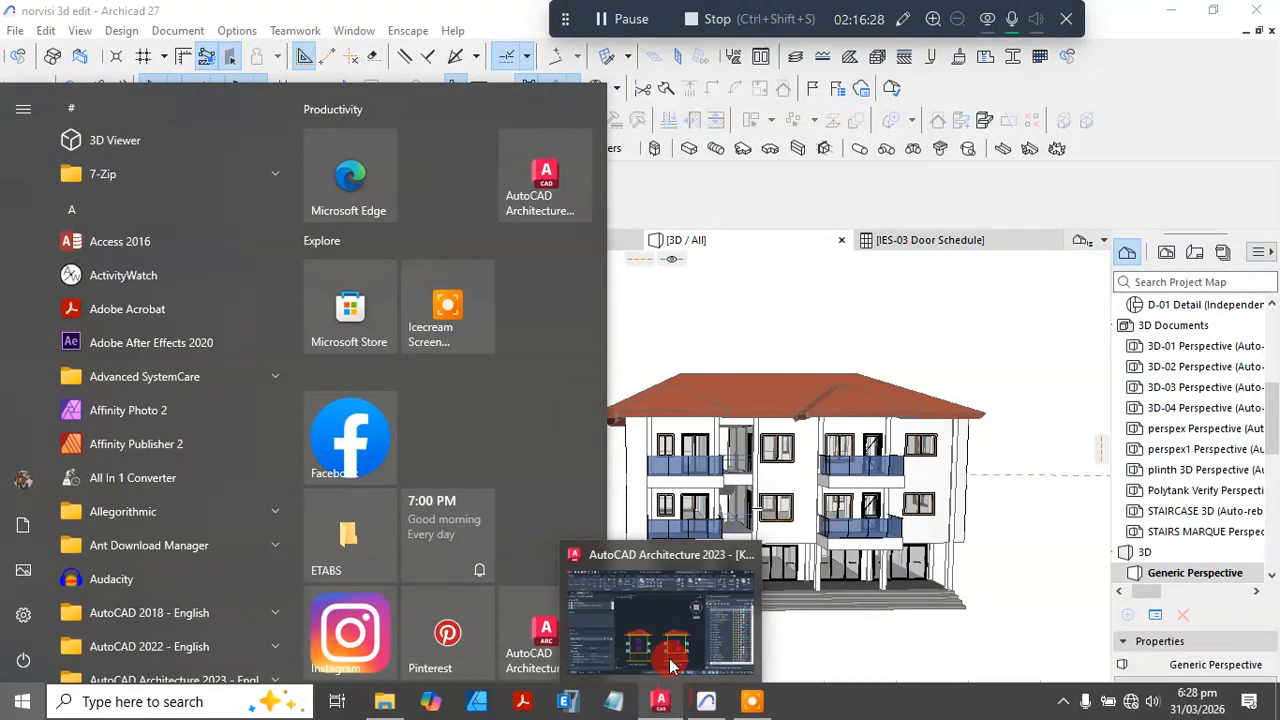
left_click(672, 665)
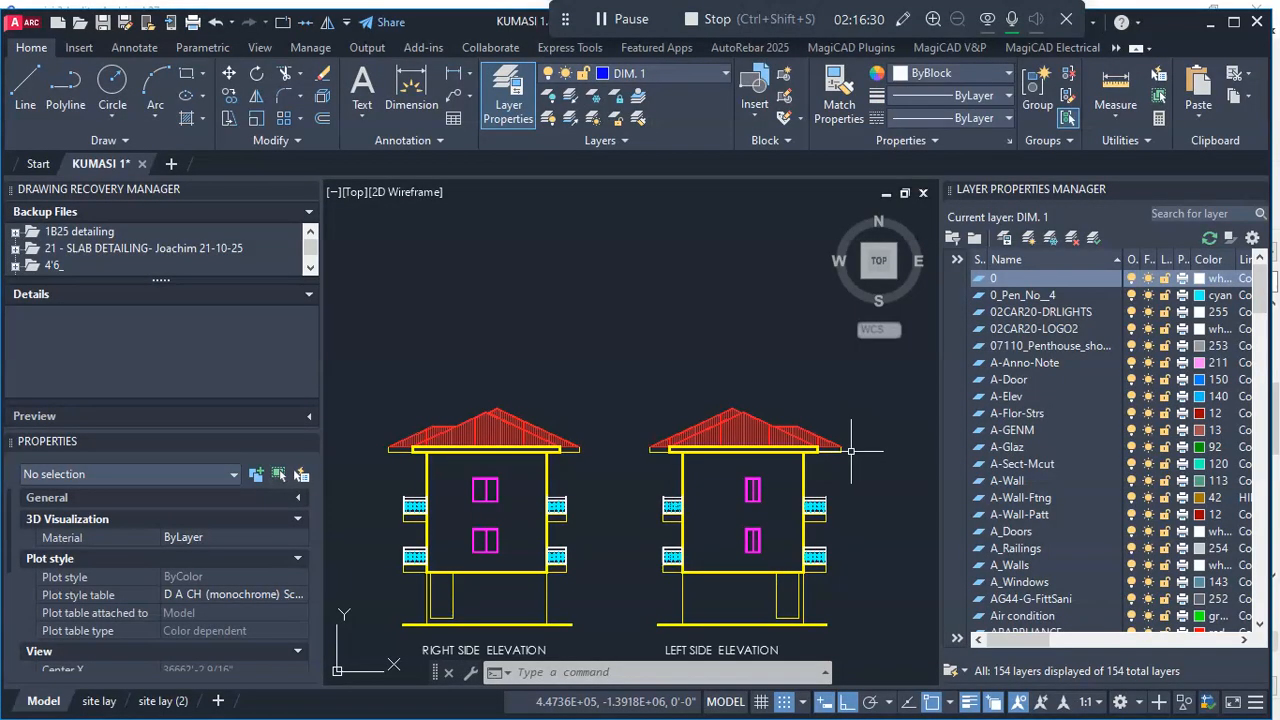
scroll(851, 451, "down", 1)
scroll(663, 538, "up", 1)
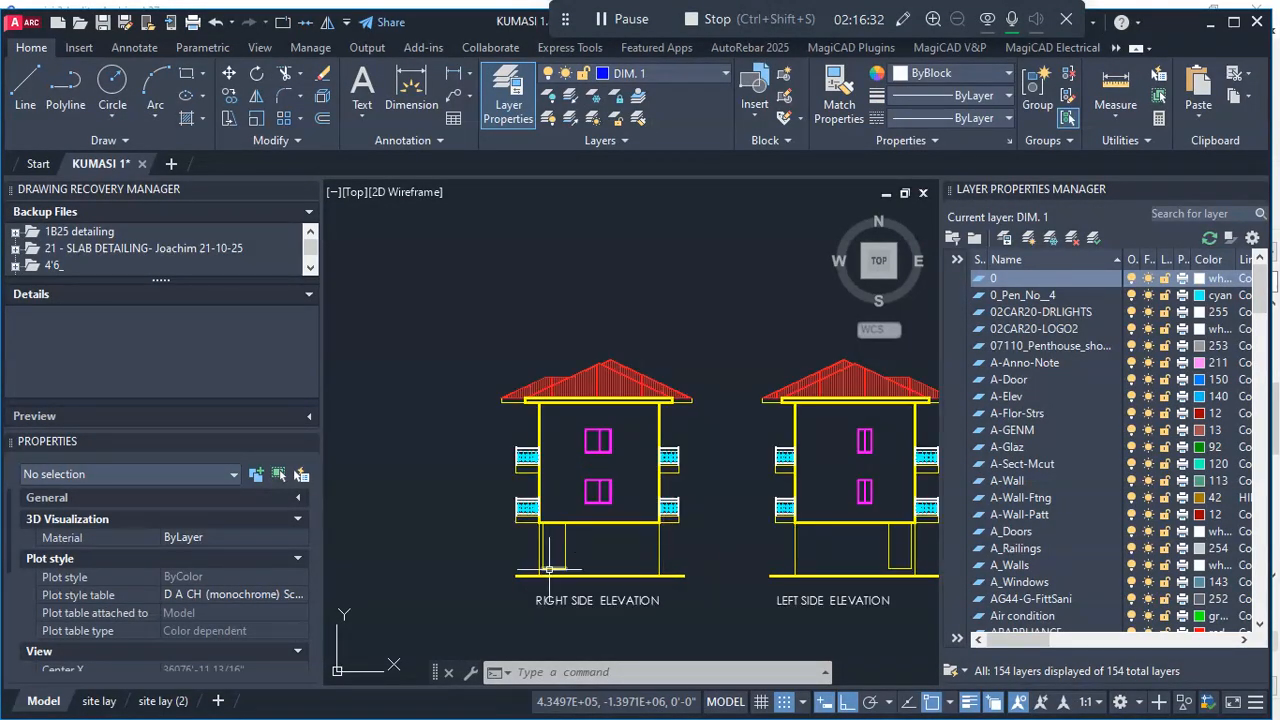
scroll(553, 556, "down", 3)
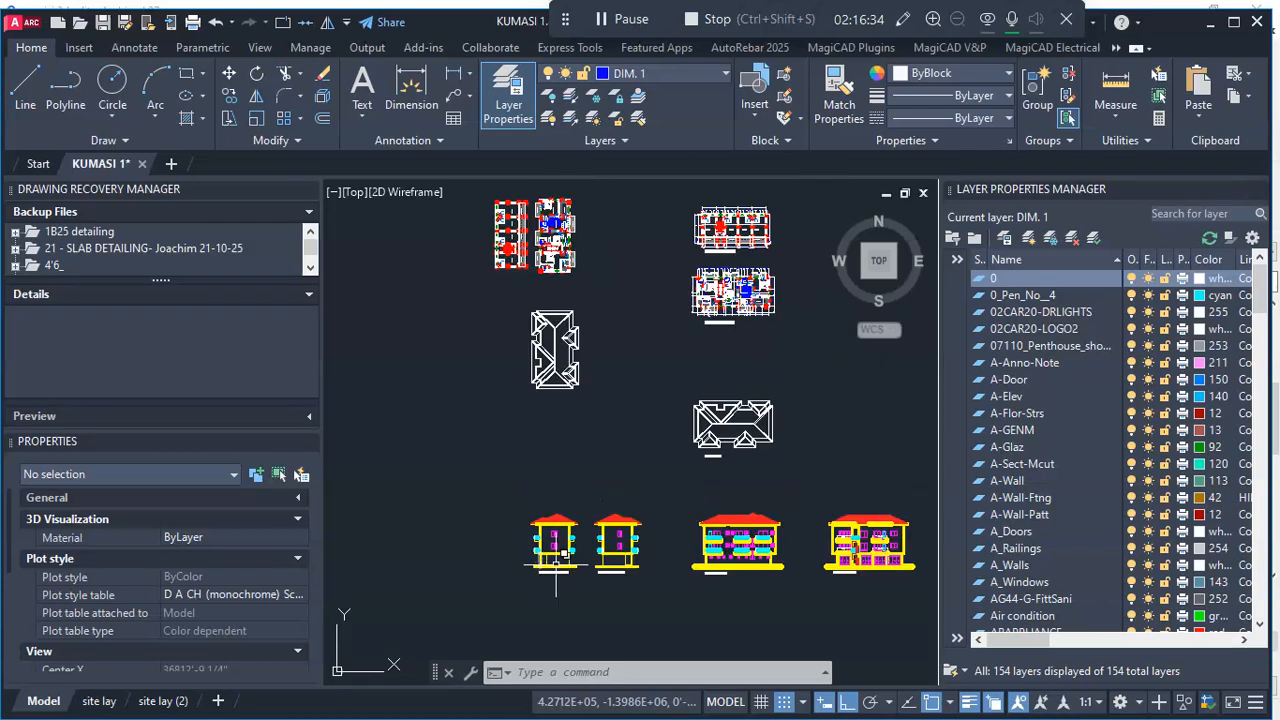
scroll(760, 562, "up", 4)
scroll(538, 489, "down", 1)
scroll(538, 489, "down", 2)
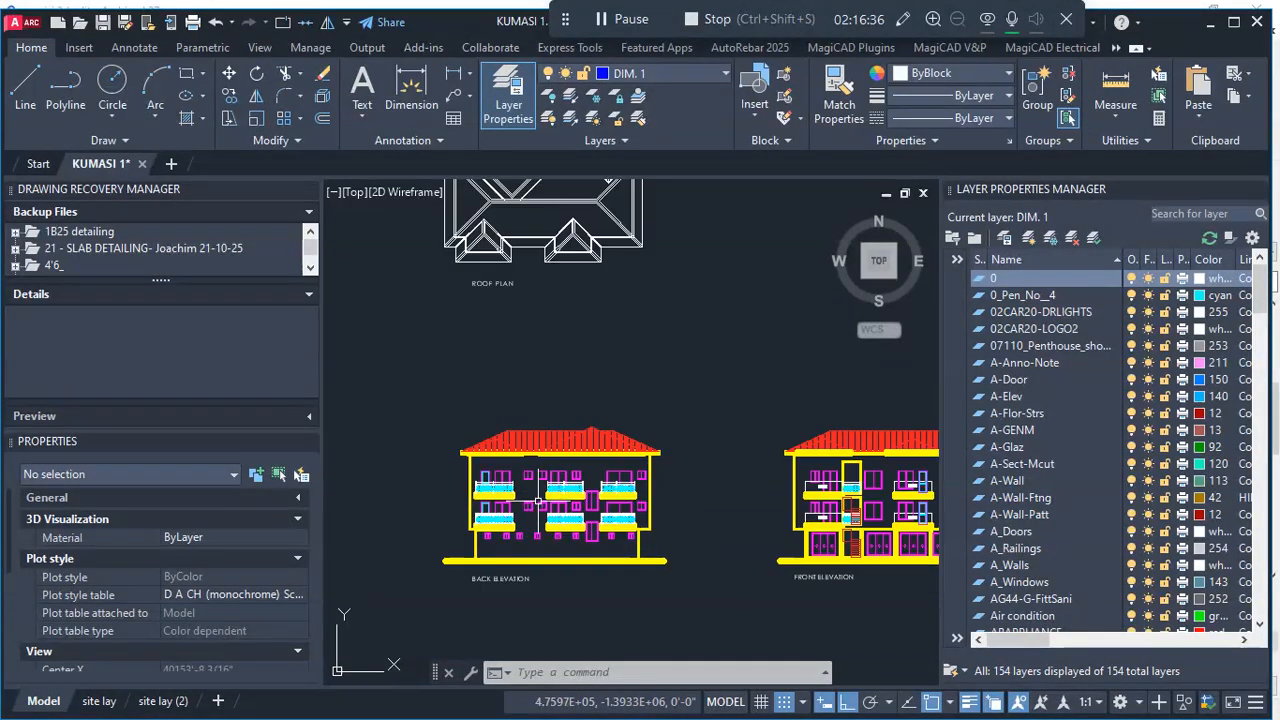
- Examine the front elevation, focusing on the baluster railings across the stair bay between the glass terrace and the windows
scroll(849, 441, "up", 4)
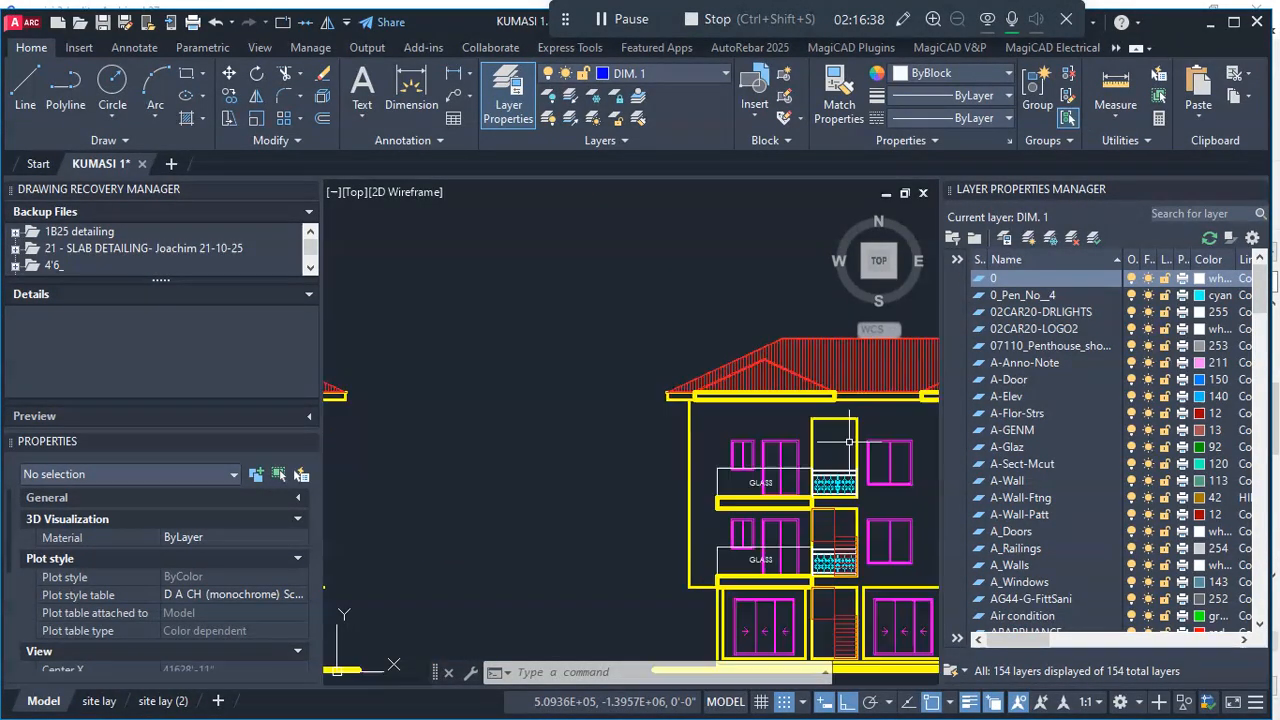
scroll(766, 458, "down", 3)
scroll(735, 420, "up", 8)
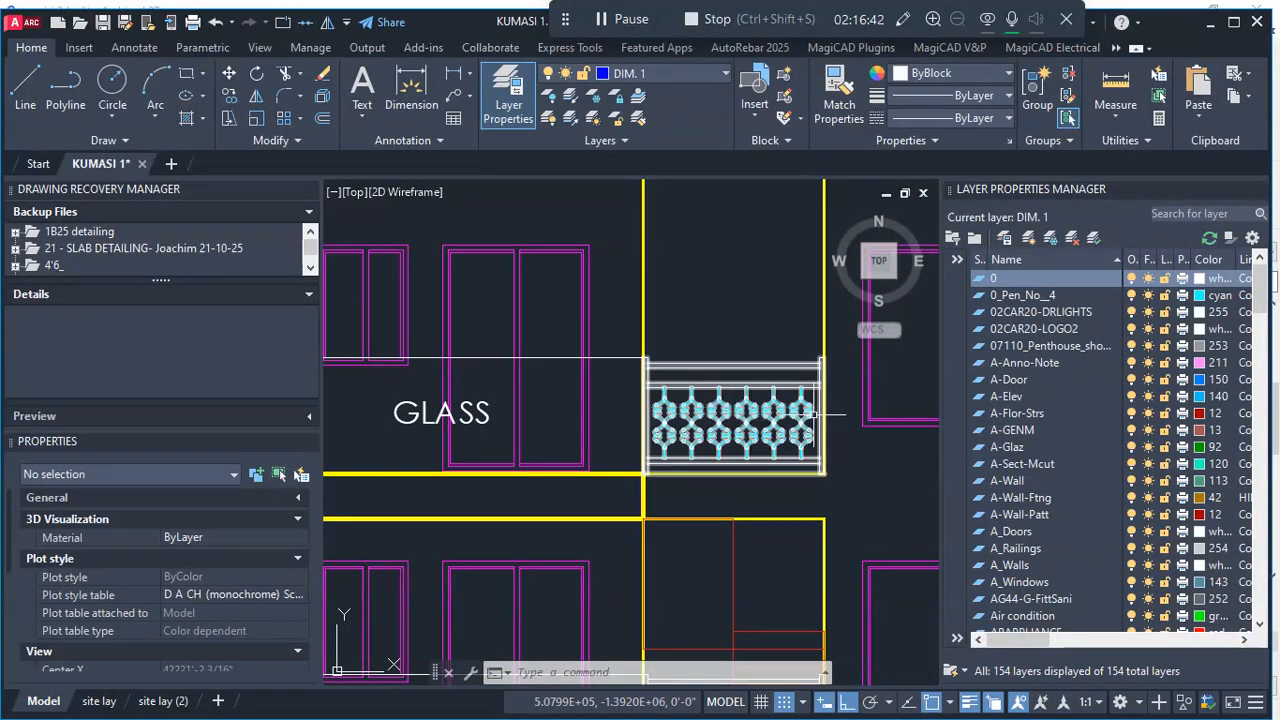
scroll(812, 413, "down", 8)
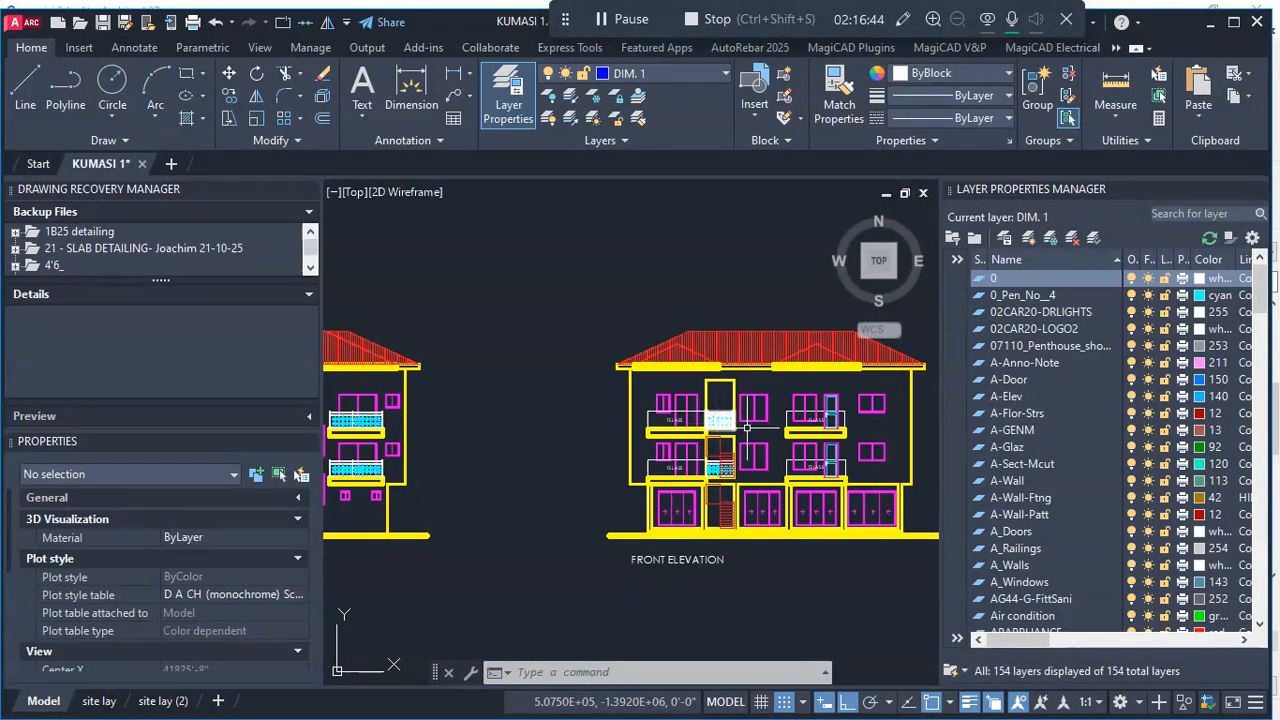
scroll(830, 432, "up", 4)
scroll(760, 450, "down", 4)
scroll(710, 470, "up", 3)
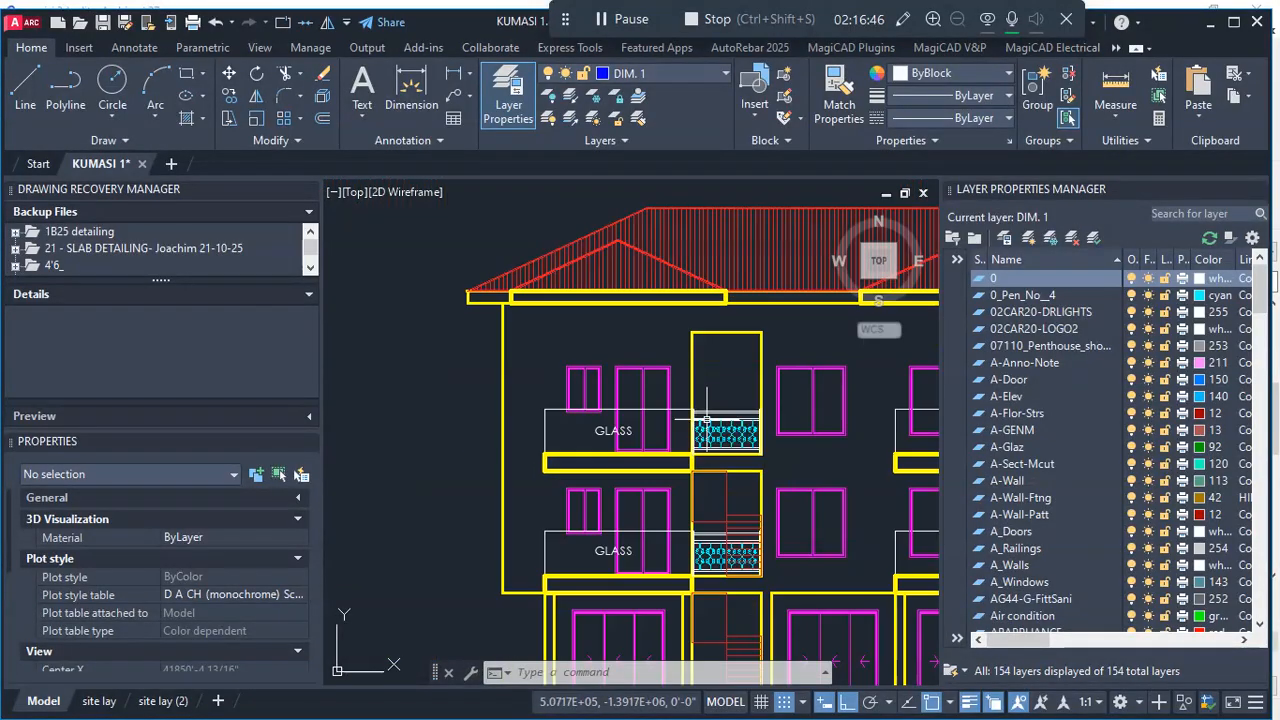
scroll(706, 482, "down", 5)
scroll(706, 482, "down", 3)
scroll(714, 476, "up", 2)
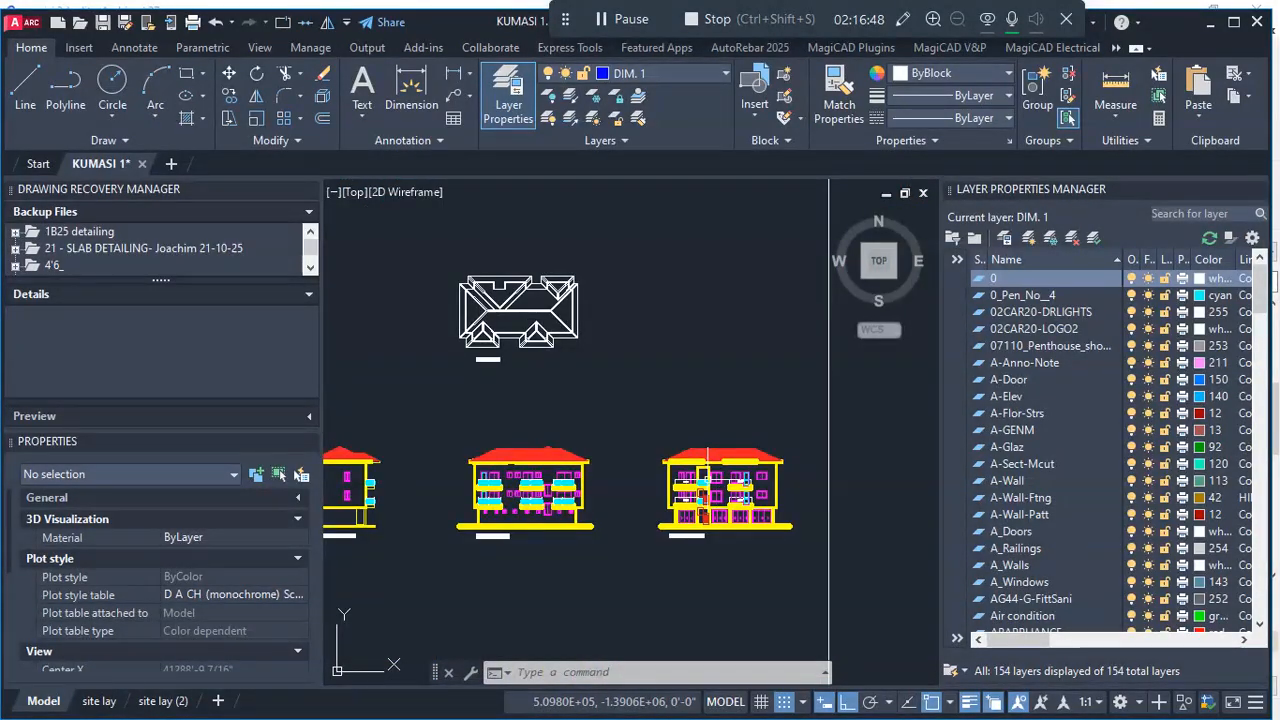
- Examine the stair area and corridor on the ground floor plan and the 1st & 2nd floor plan
scroll(681, 525, "down", 2)
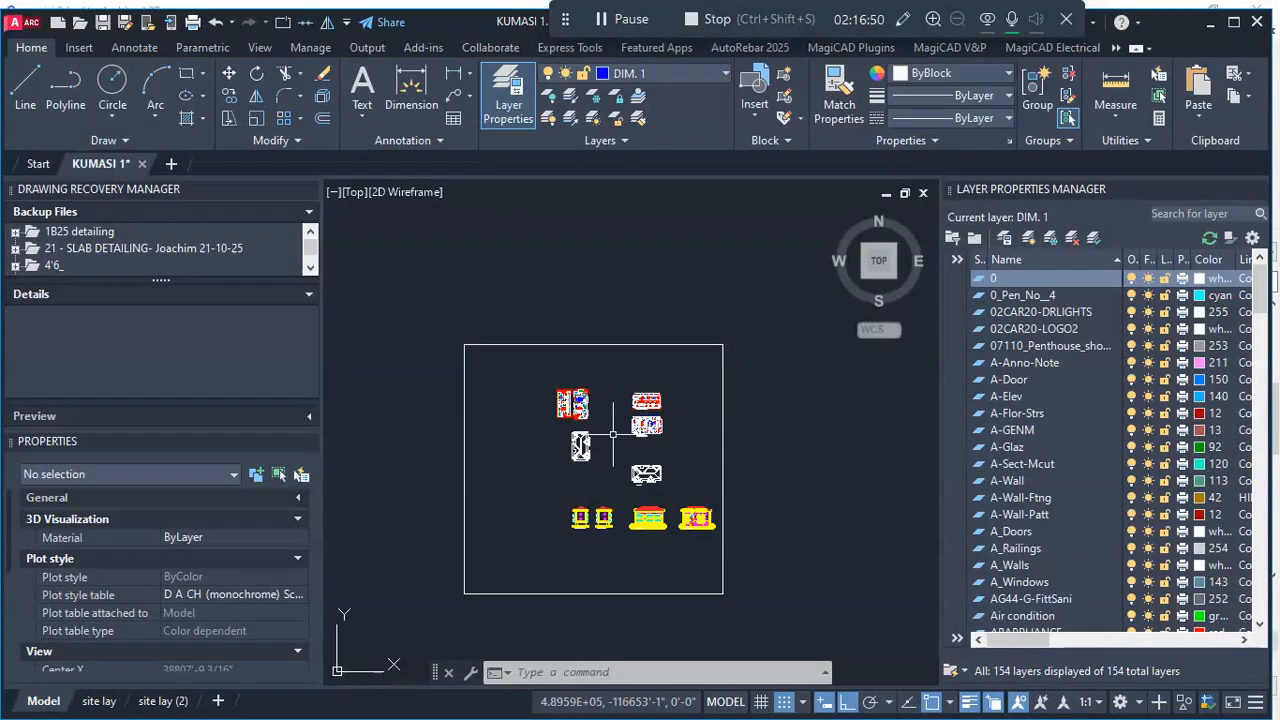
scroll(609, 430, "up", 10)
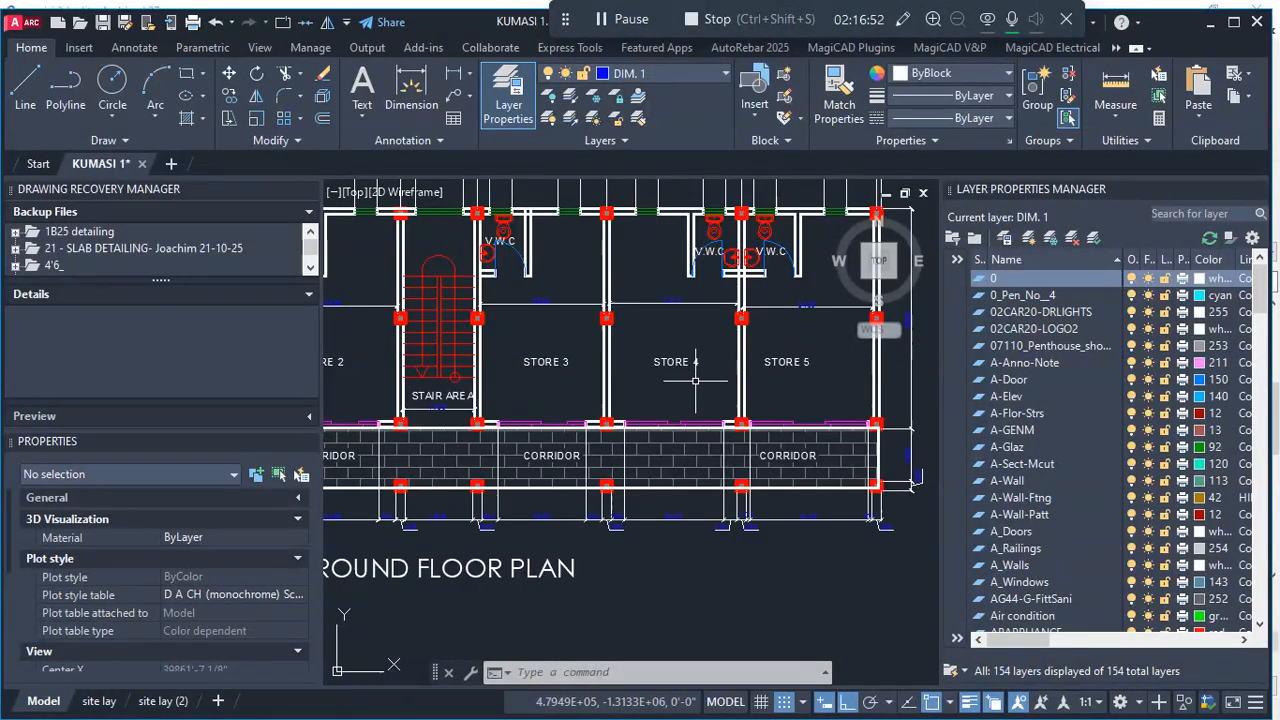
scroll(697, 383, "down", 3)
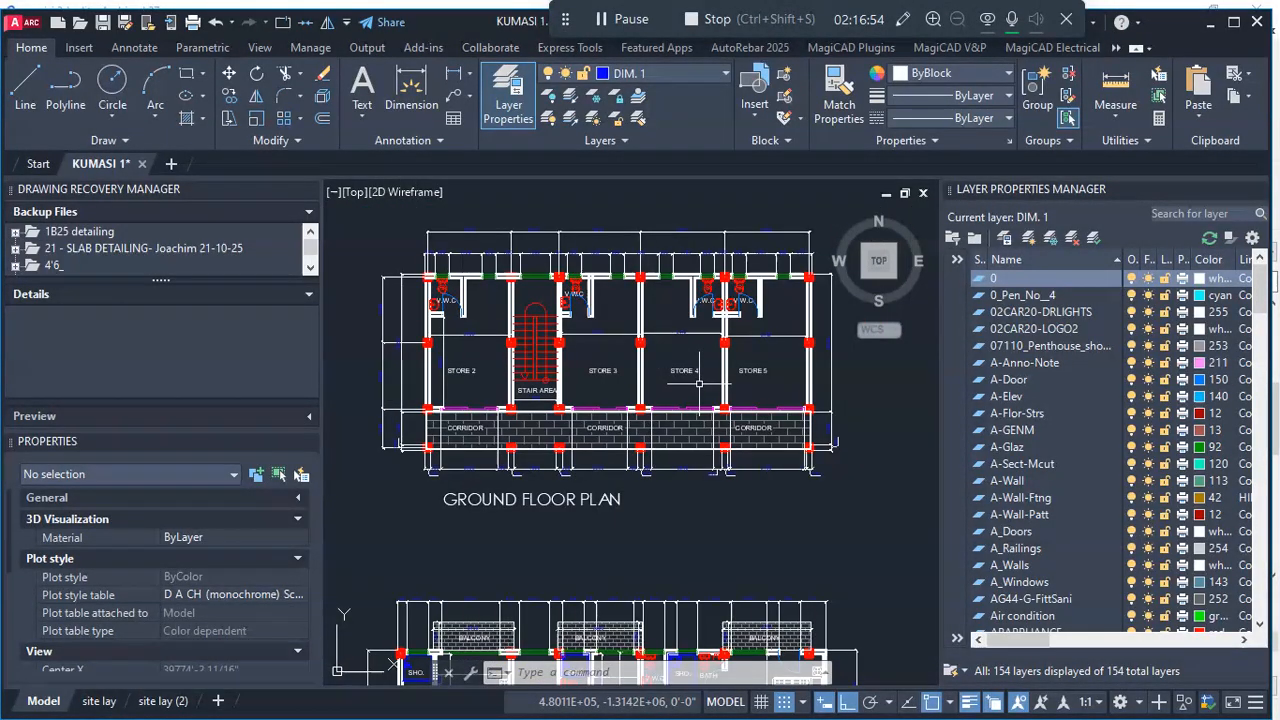
scroll(697, 382, "down", 4)
scroll(674, 407, "up", 2)
scroll(653, 405, "down", 2)
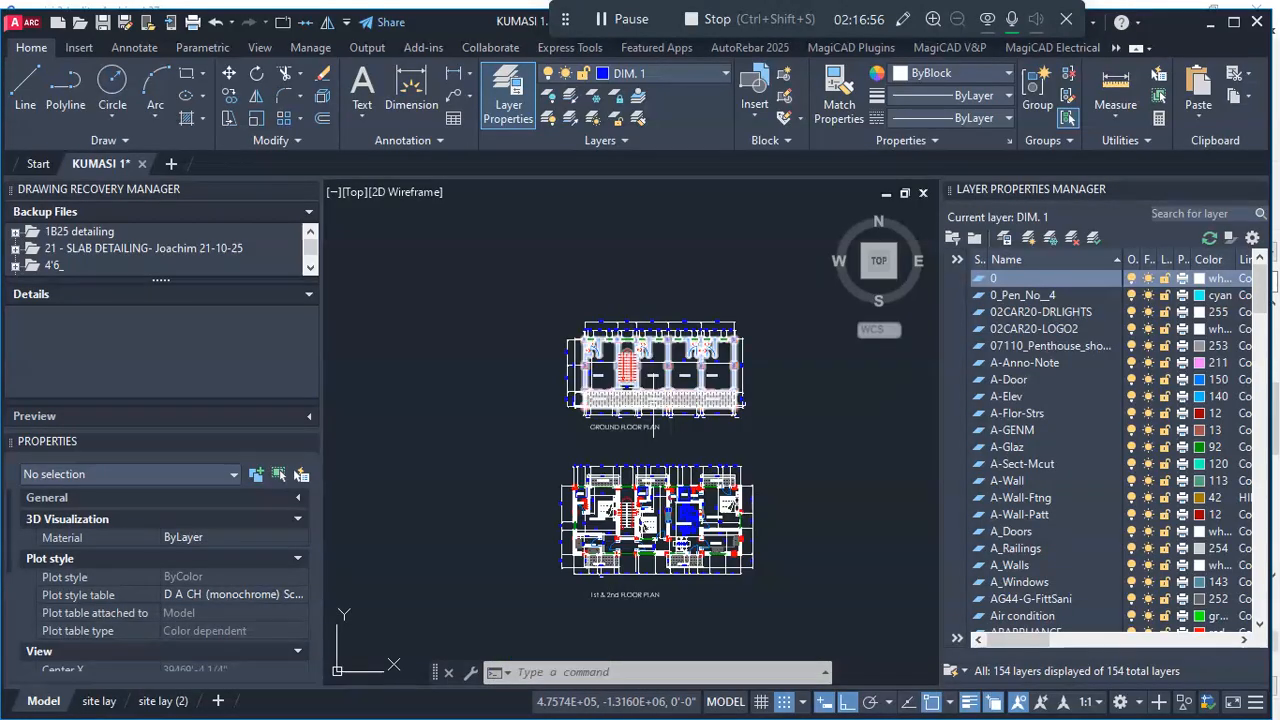
scroll(609, 588, "up", 3)
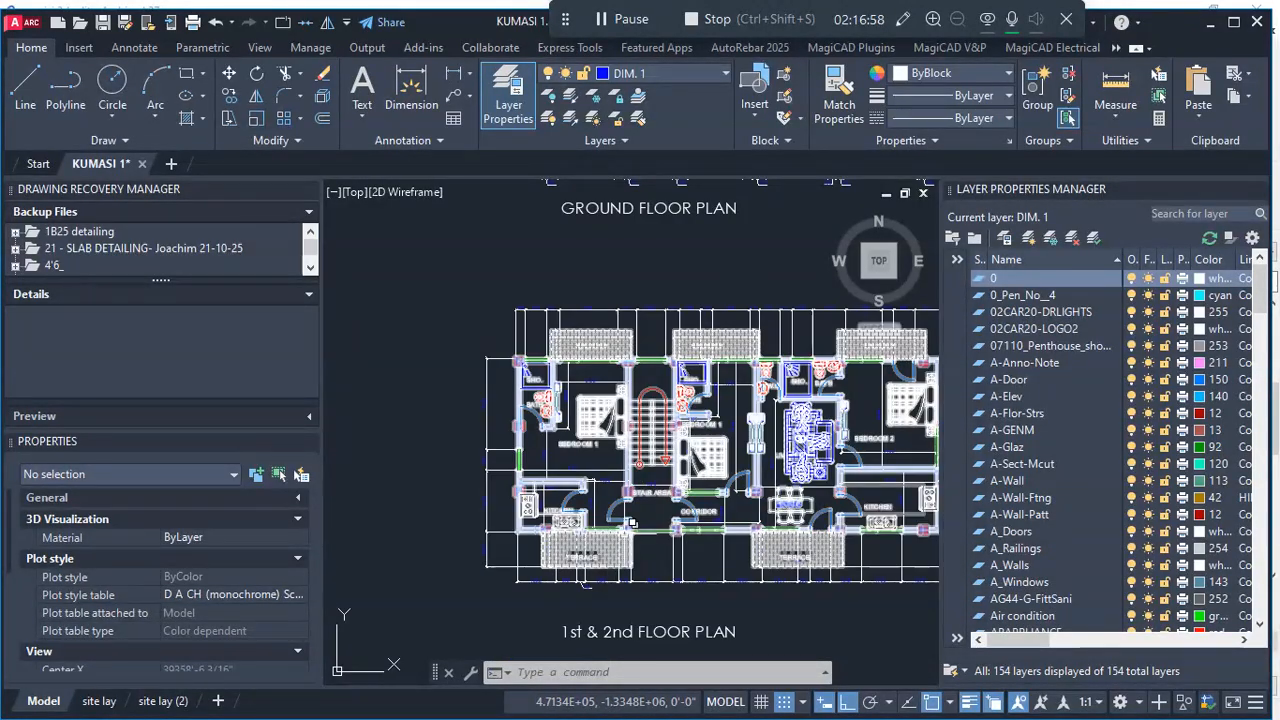
scroll(690, 490, "up", 2)
scroll(650, 511, "down", 5)
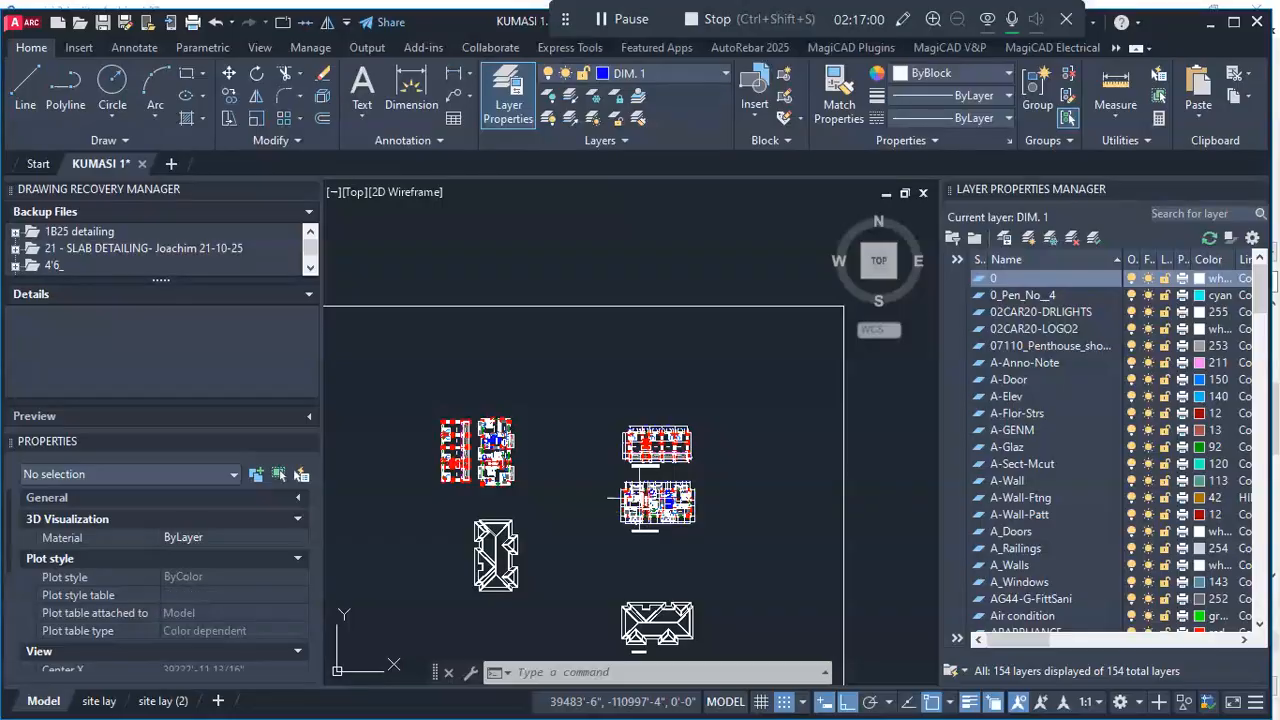
- Switch back to Archicad and check the upper-floor openings at the stair bay on the model's front facade
left_click(1211, 27)
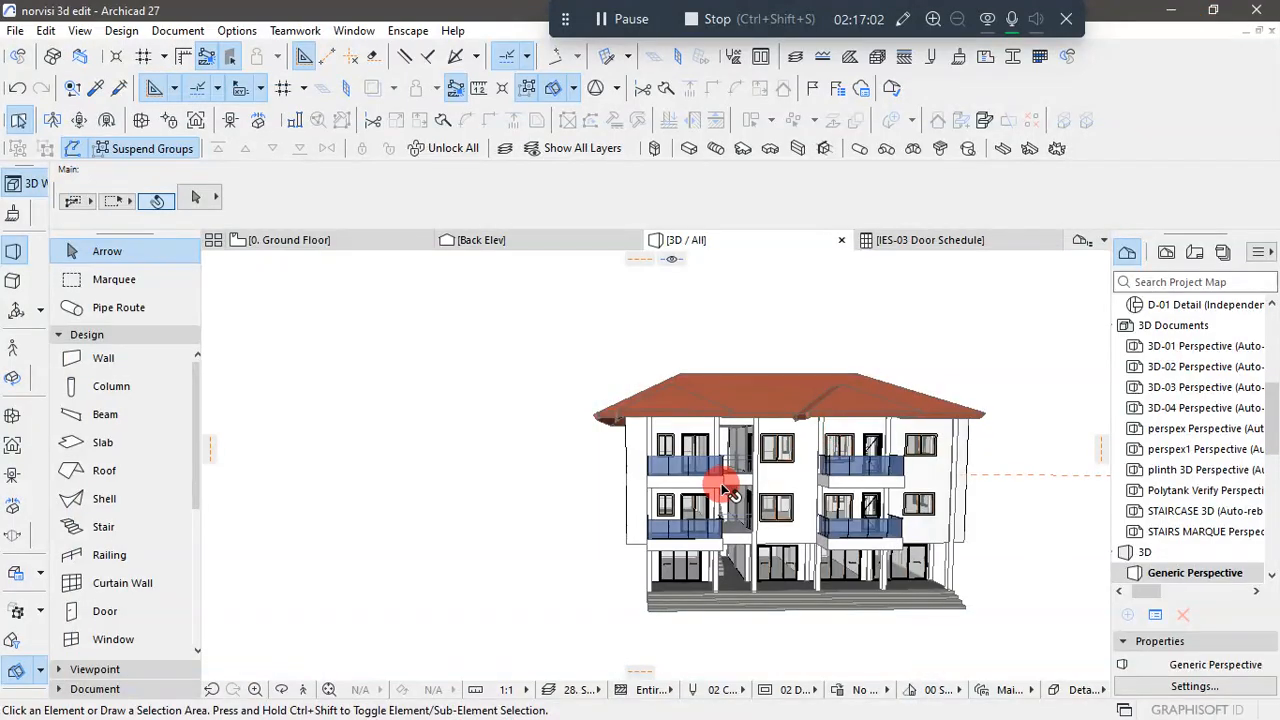
scroll(777, 548, "down", 1)
scroll(778, 548, "up", 1)
mouse_move(778, 548)
middle_mouse_down("shift")
mouse_move(846, 543)
mouse_move(826, 577)
mouse_move(937, 614)
mouse_move(560, 580)
mouse_move(600, 569)
mouse_move(620, 605)
mouse_move(777, 580)
mouse_move(797, 546)
mouse_move(718, 553)
middle_mouse_up("shift")
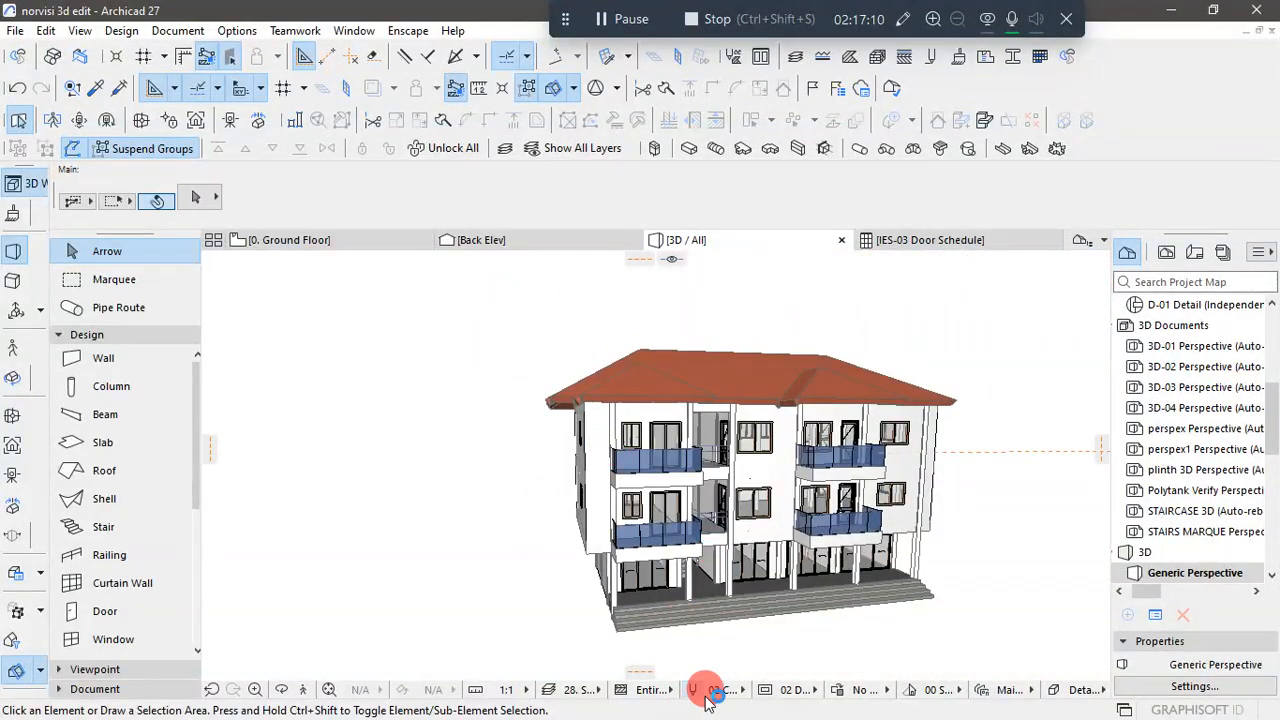
- Switch to AutoCAD and study the stair area and corridor edge on the 1st & 2nd floor plan
key("super")
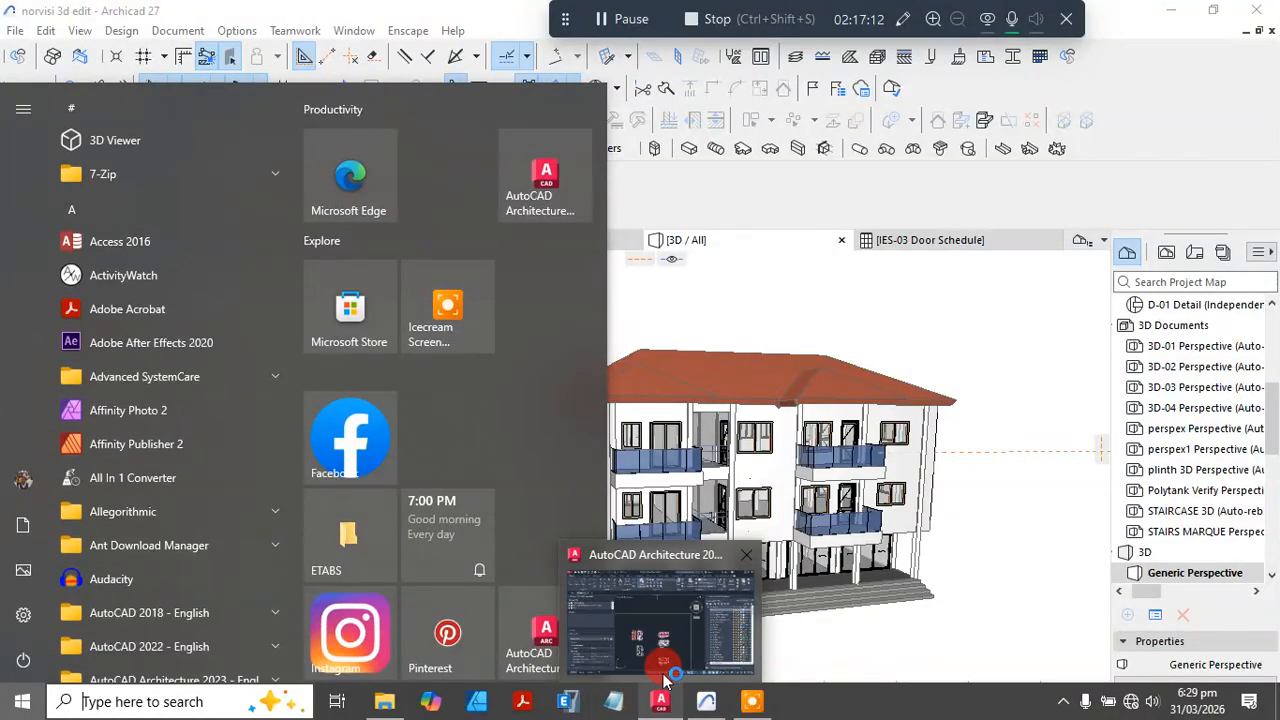
left_click(655, 702)
scroll(652, 443, "up", 5)
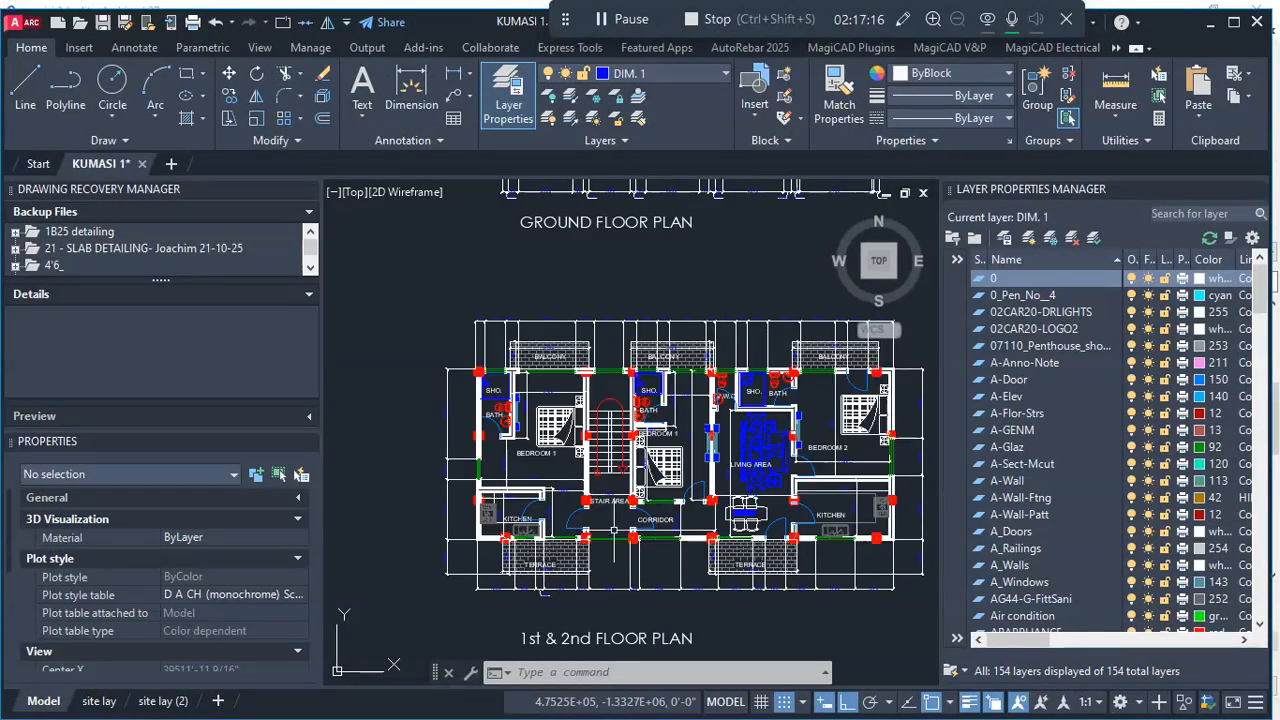
scroll(620, 540, "up", 2)
scroll(676, 504, "down", 2)
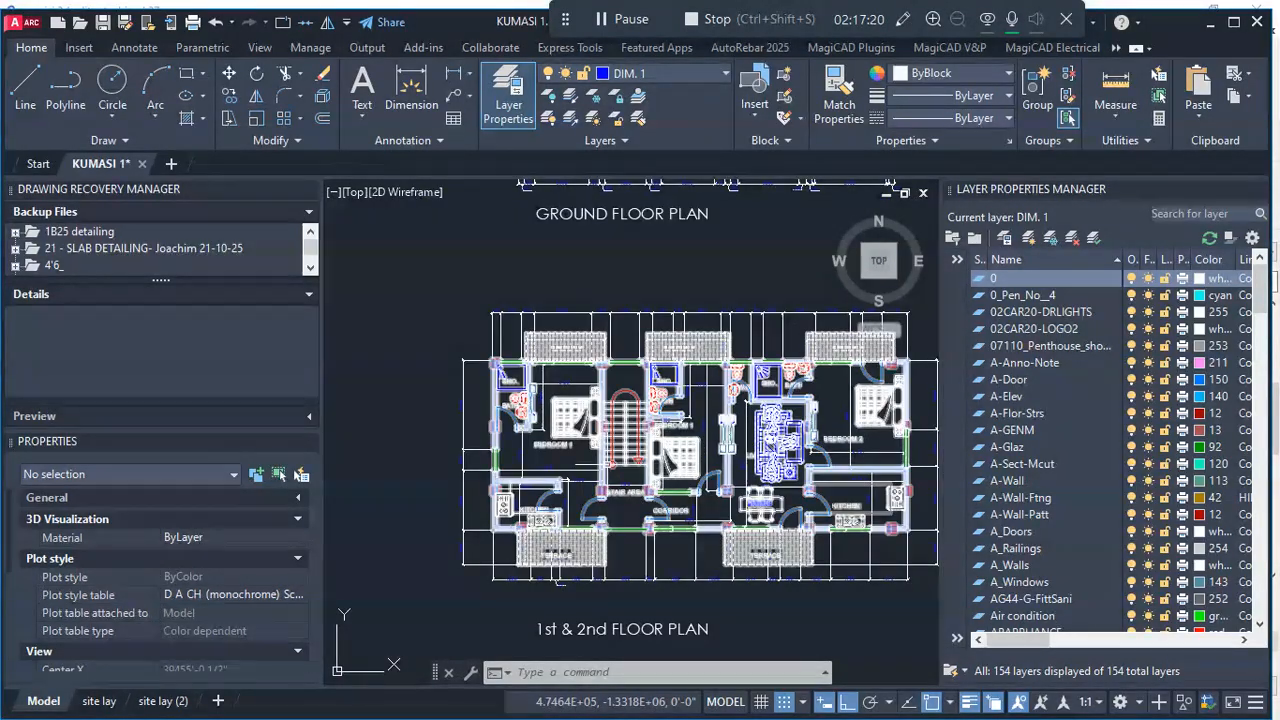
- Review the room layout, corridor and terraces on the 1st & 2nd floor plan against the ground floor plan above it
scroll(741, 486, "up", 2)
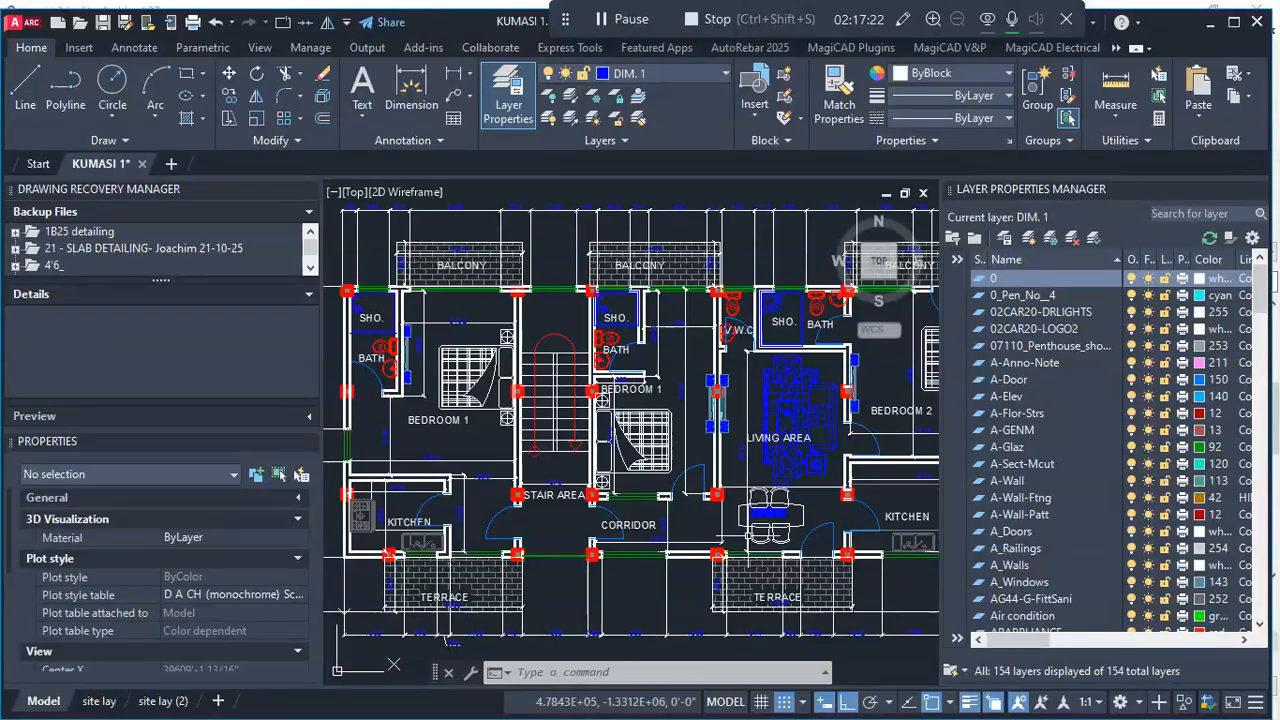
scroll(712, 523, "down", 1)
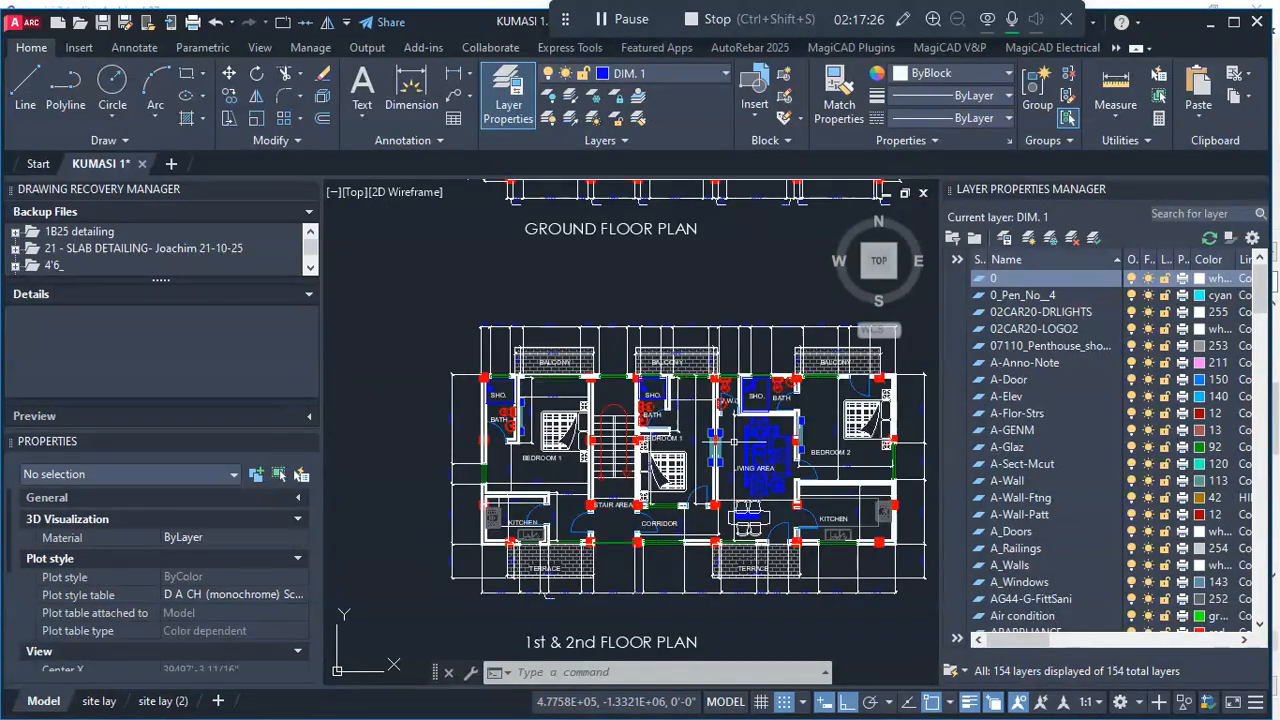
scroll(888, 440, "up", 2)
scroll(720, 380, "down", 3)
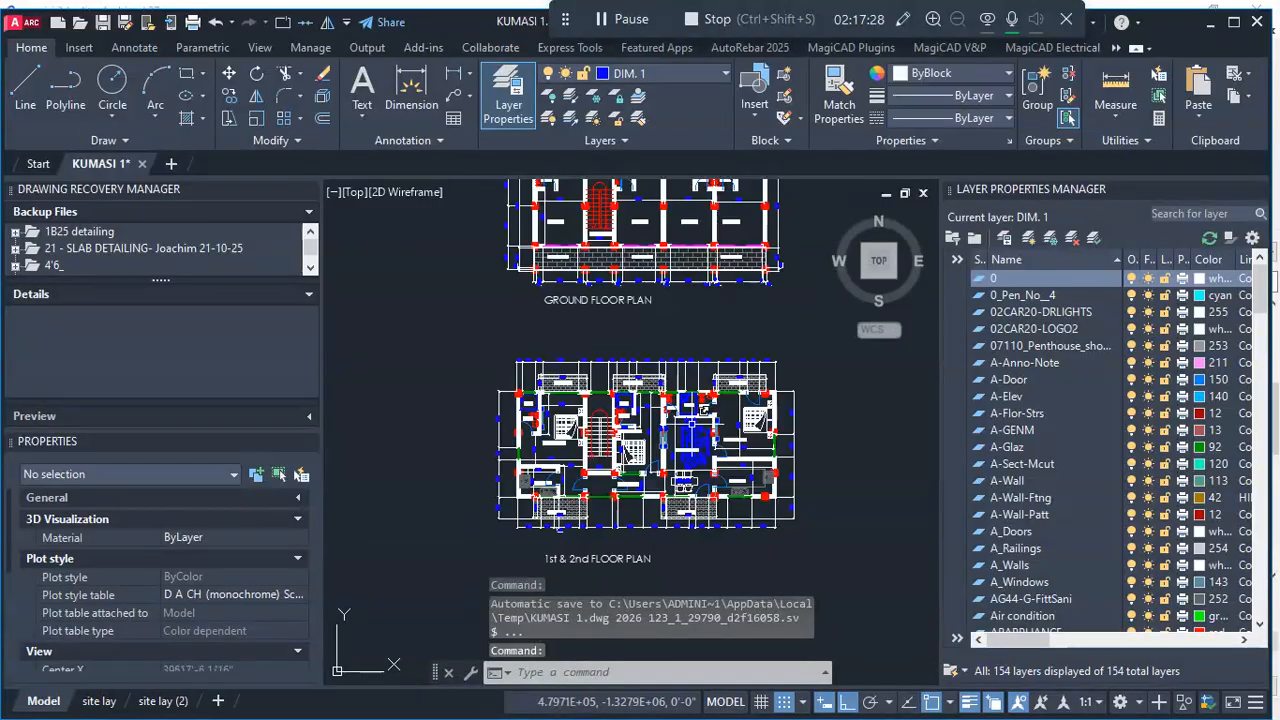
scroll(648, 412, "down", 2)
- Switch back to Archicad and inspect the 3D model's front facade, checking the stair bay, glass terraces, roof and full-width entrance steps
left_click(1211, 22)
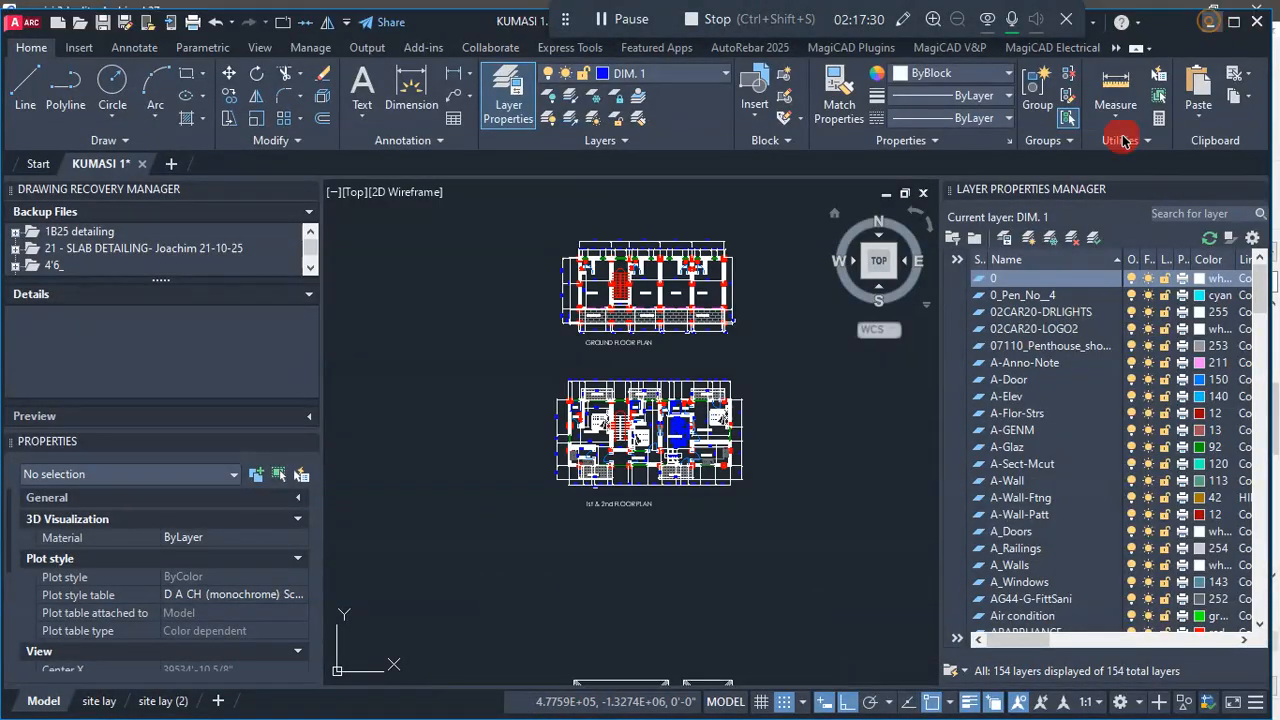
scroll(814, 600, "down", 2)
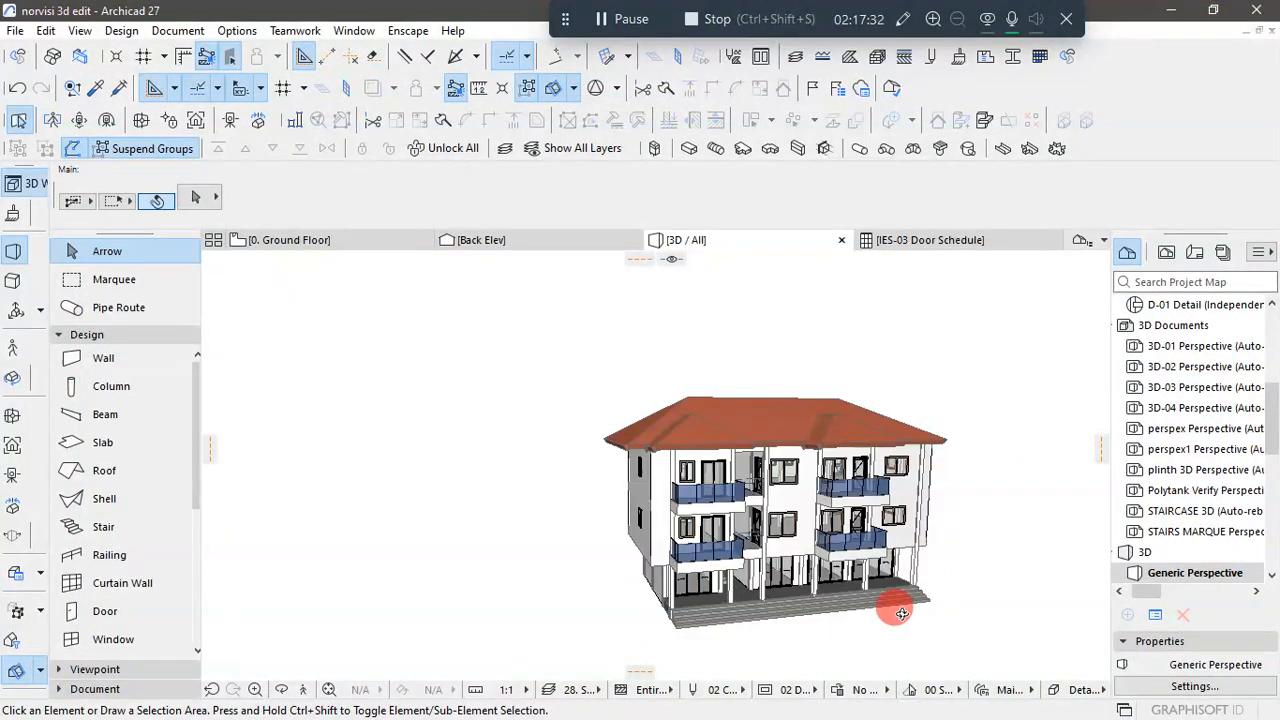
scroll(786, 609, "up", 2)
mouse_move(786, 609)
middle_mouse_down("shift")
mouse_move(991, 586)
mouse_move(1003, 606)
mouse_move(909, 663)
mouse_move(797, 617)
mouse_move(931, 646)
mouse_move(849, 597)
mouse_move(877, 600)
mouse_move(804, 620)
middle_mouse_up("shift")
scroll(851, 599, "up", 3)
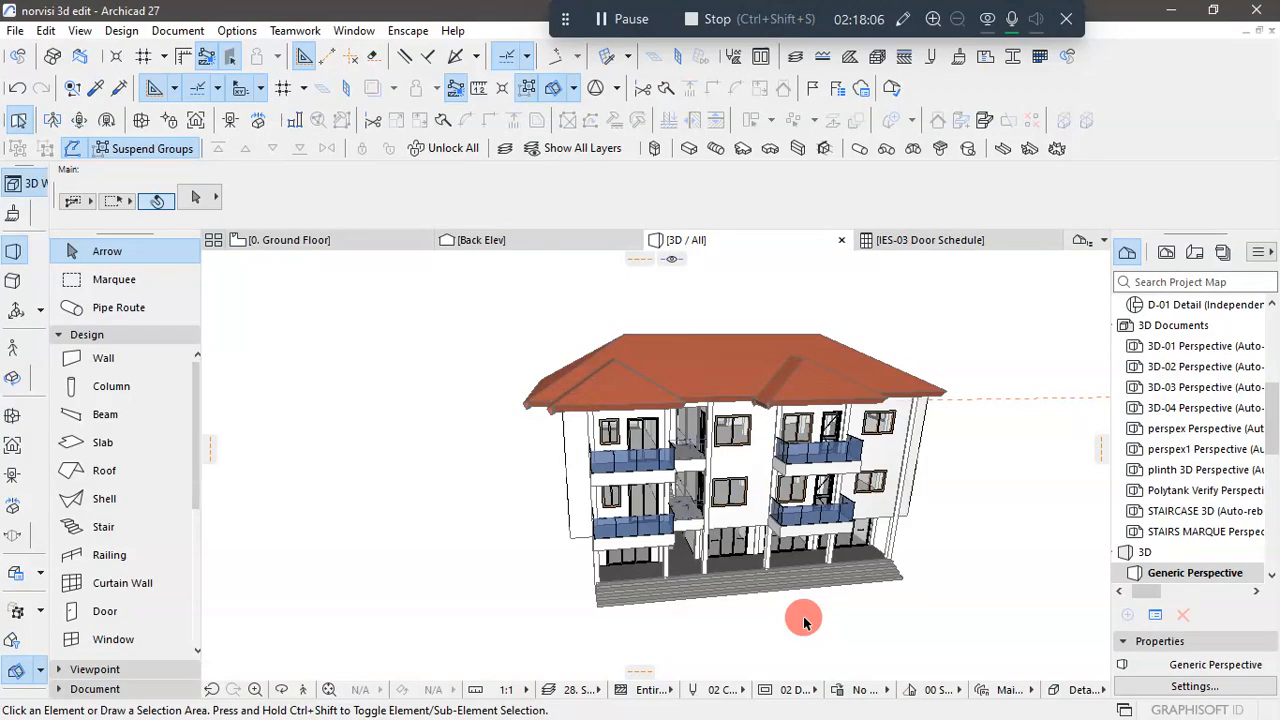
scroll(946, 505, "up", 5)
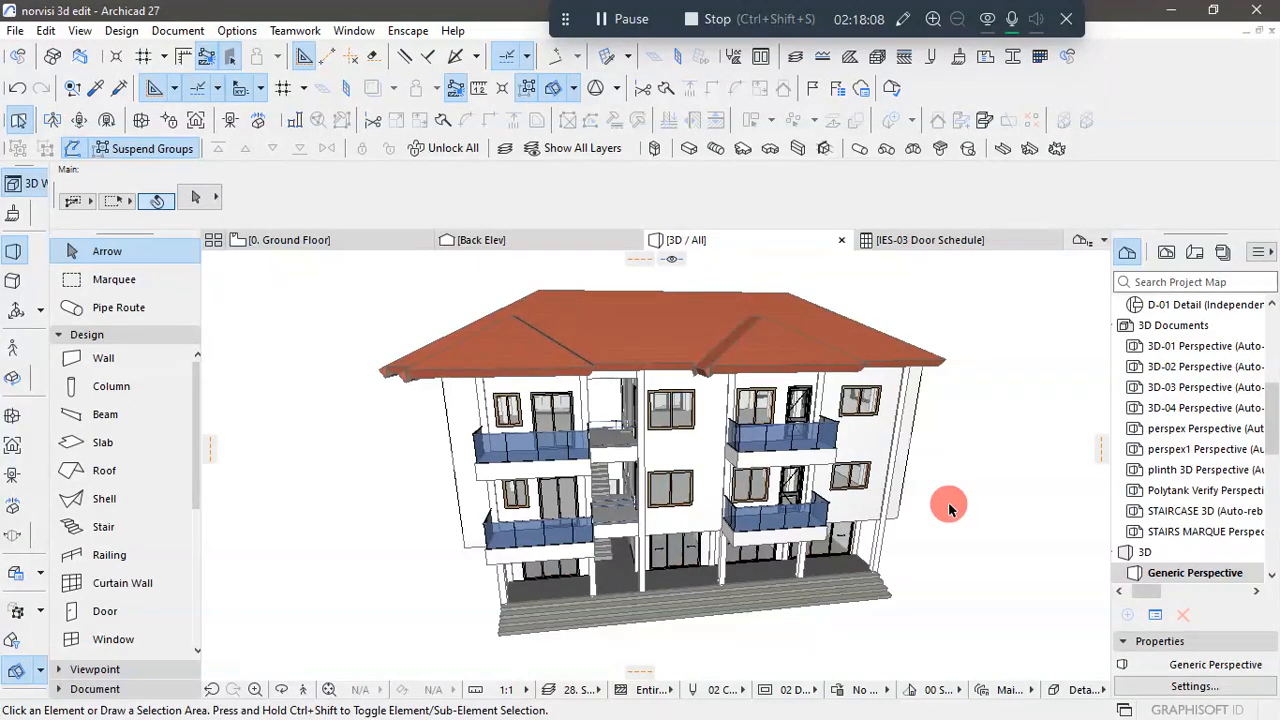
middle_click_drag(987, 563, 945, 520, "shift")
scroll(1018, 463, "down", 1)
scroll(990, 534, "up", 4)
scroll(940, 510, "down", 3)
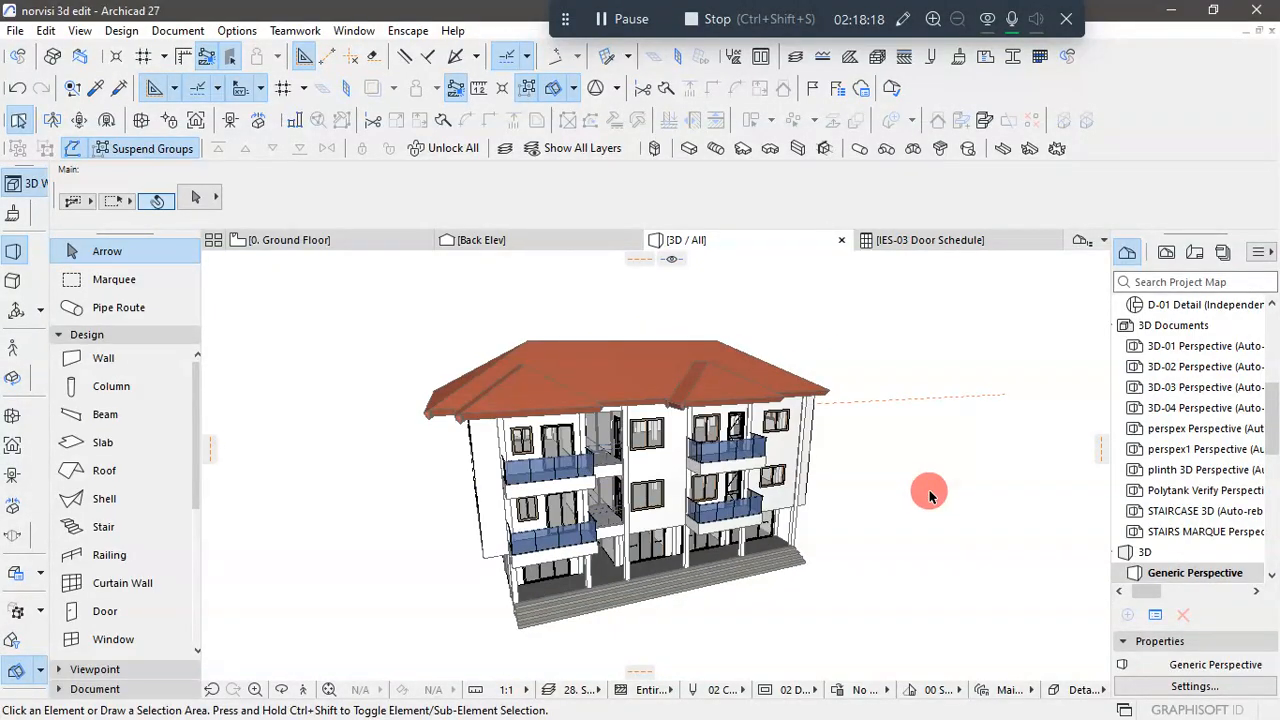